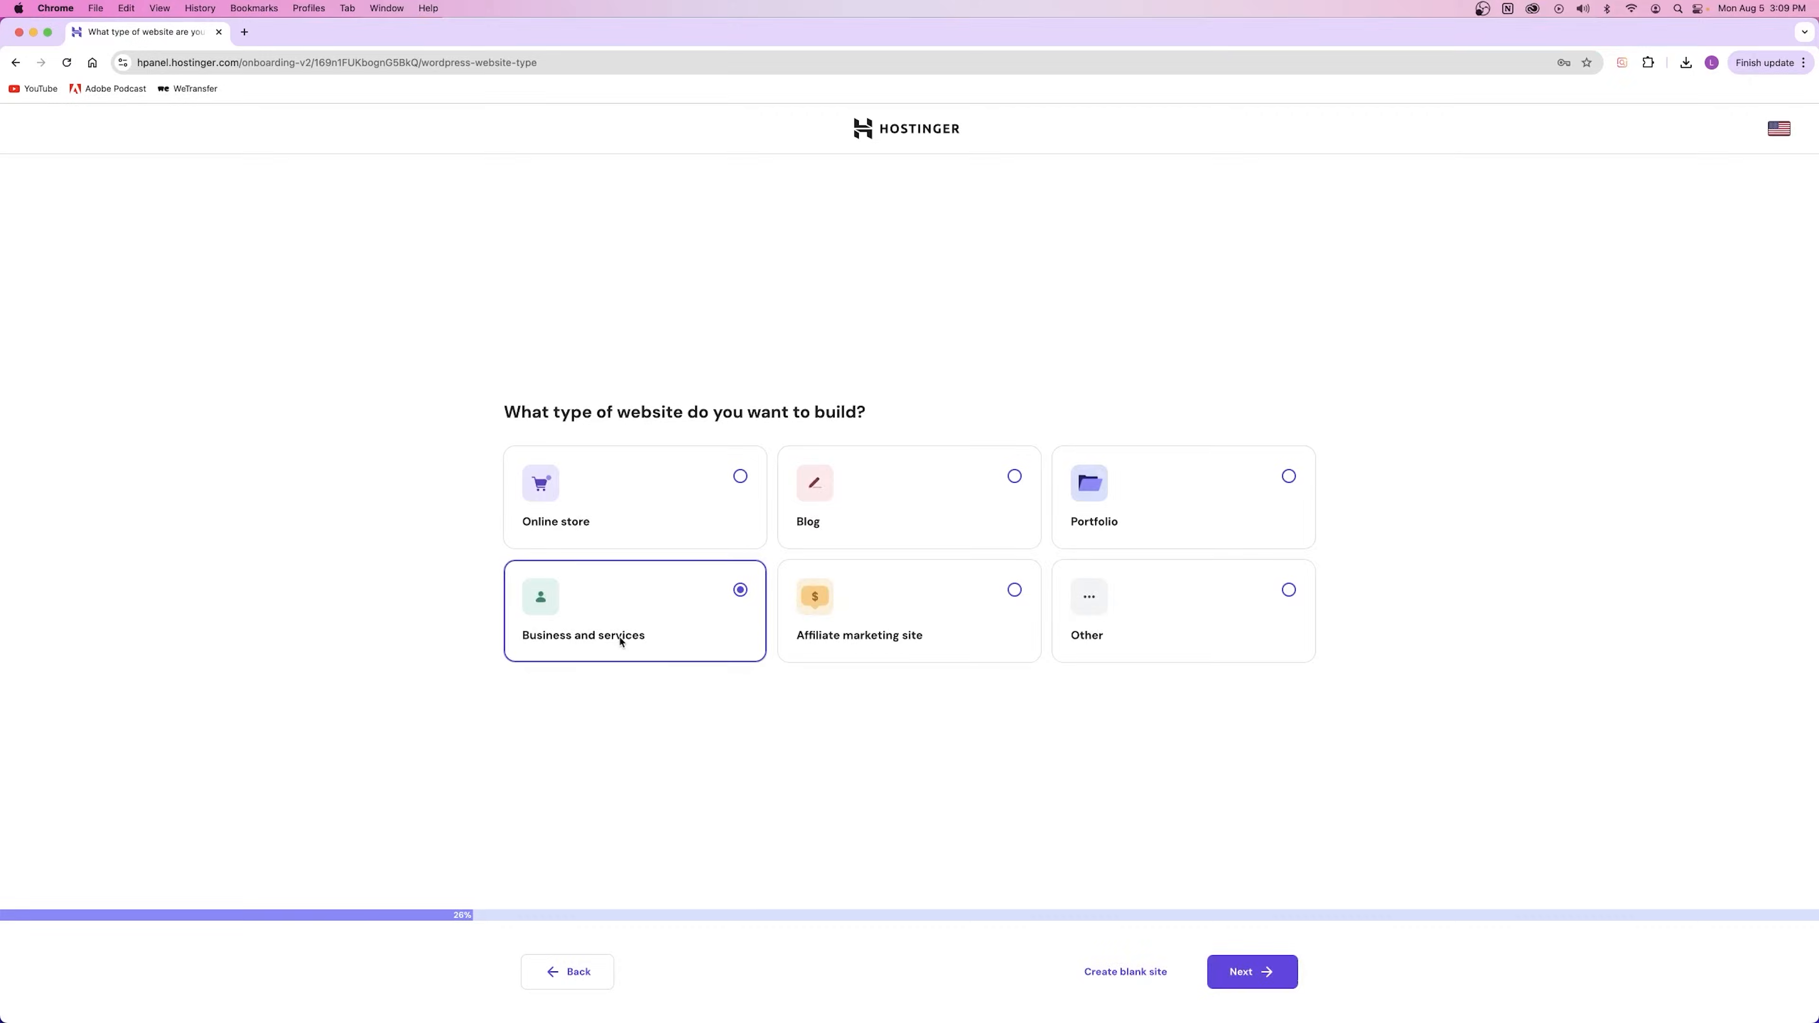
# Step: Choose Business and services, then deselect the Omnisend, MonsterInsights and All in One SEO plugins
pyautogui.click(1252, 979)
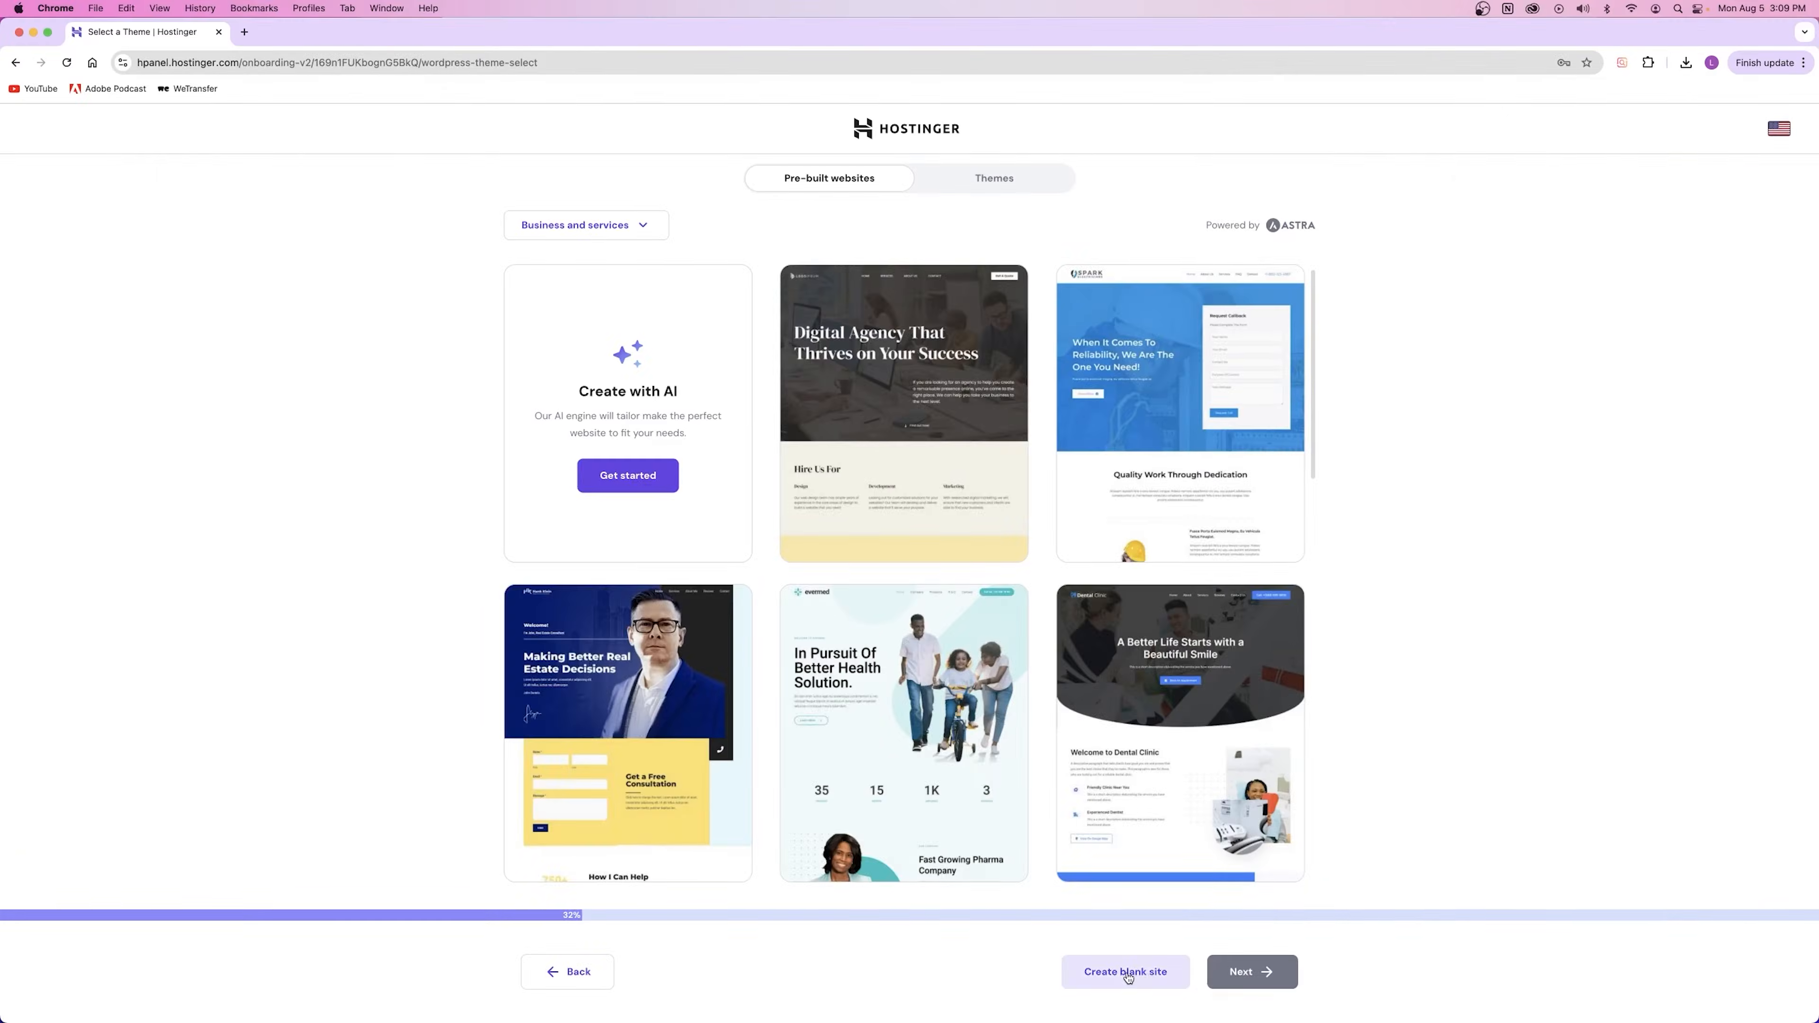
pyautogui.click(1127, 976)
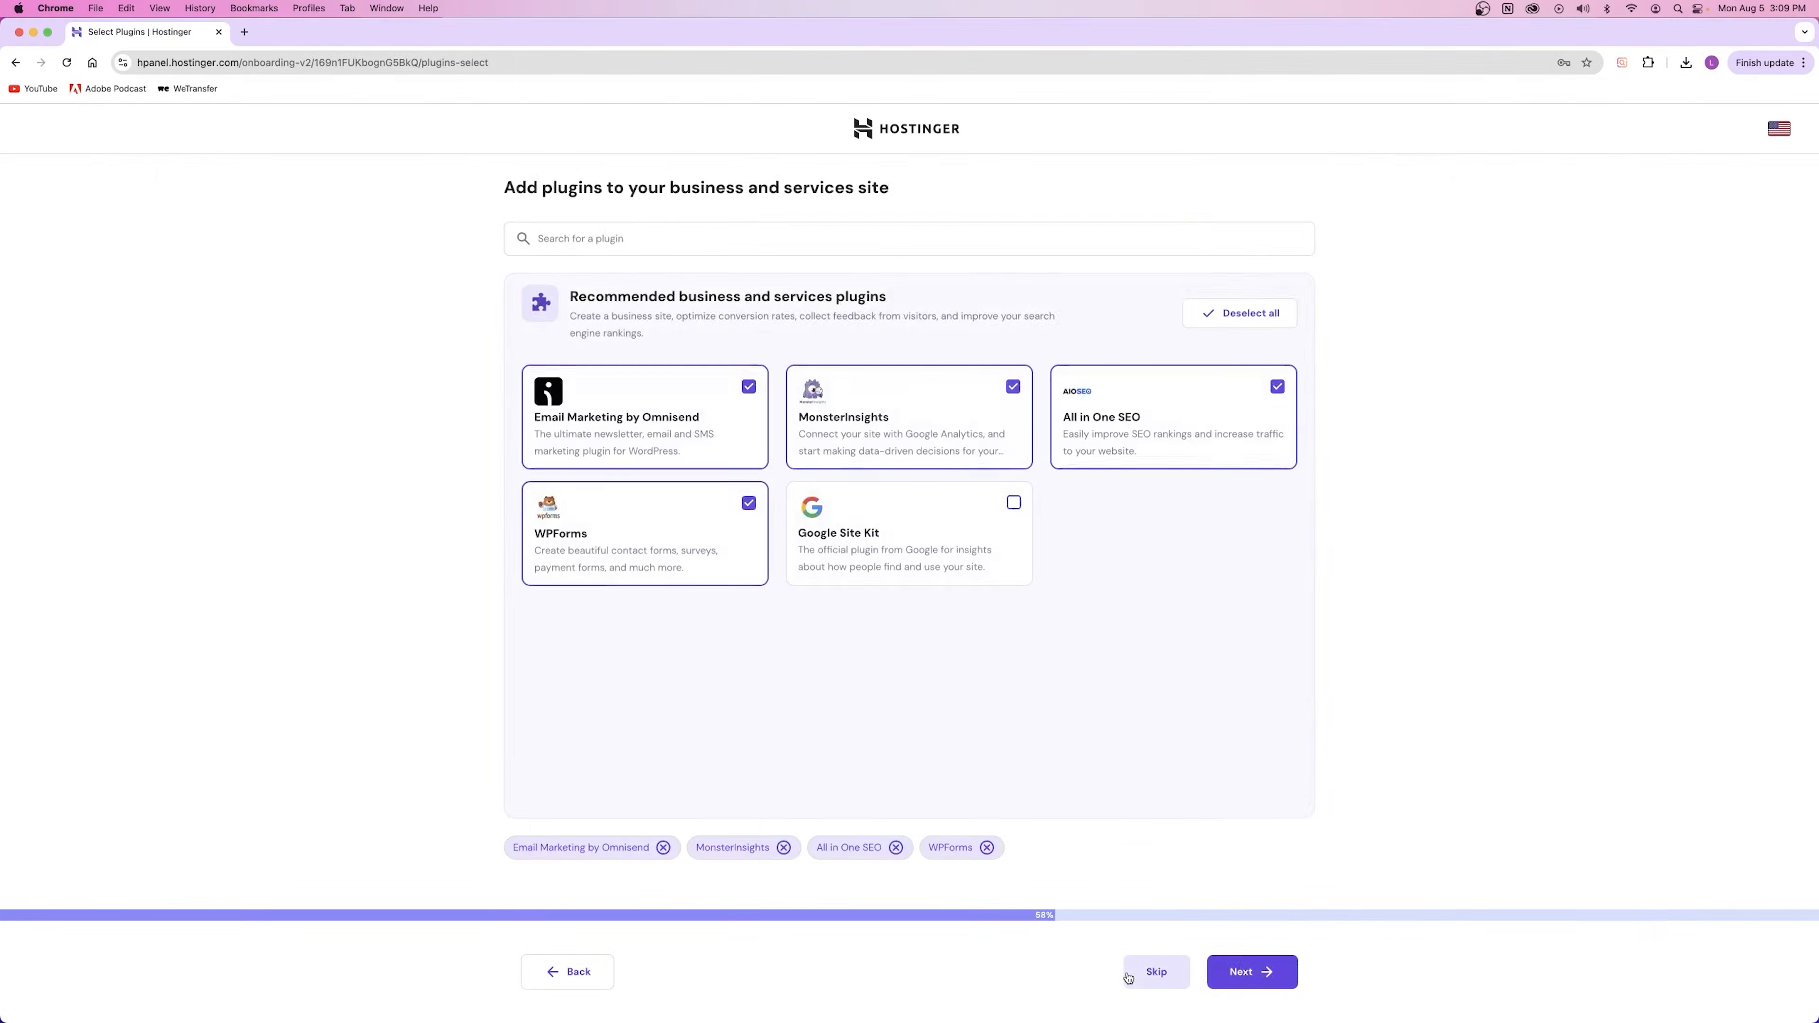
pyautogui.click(747, 388)
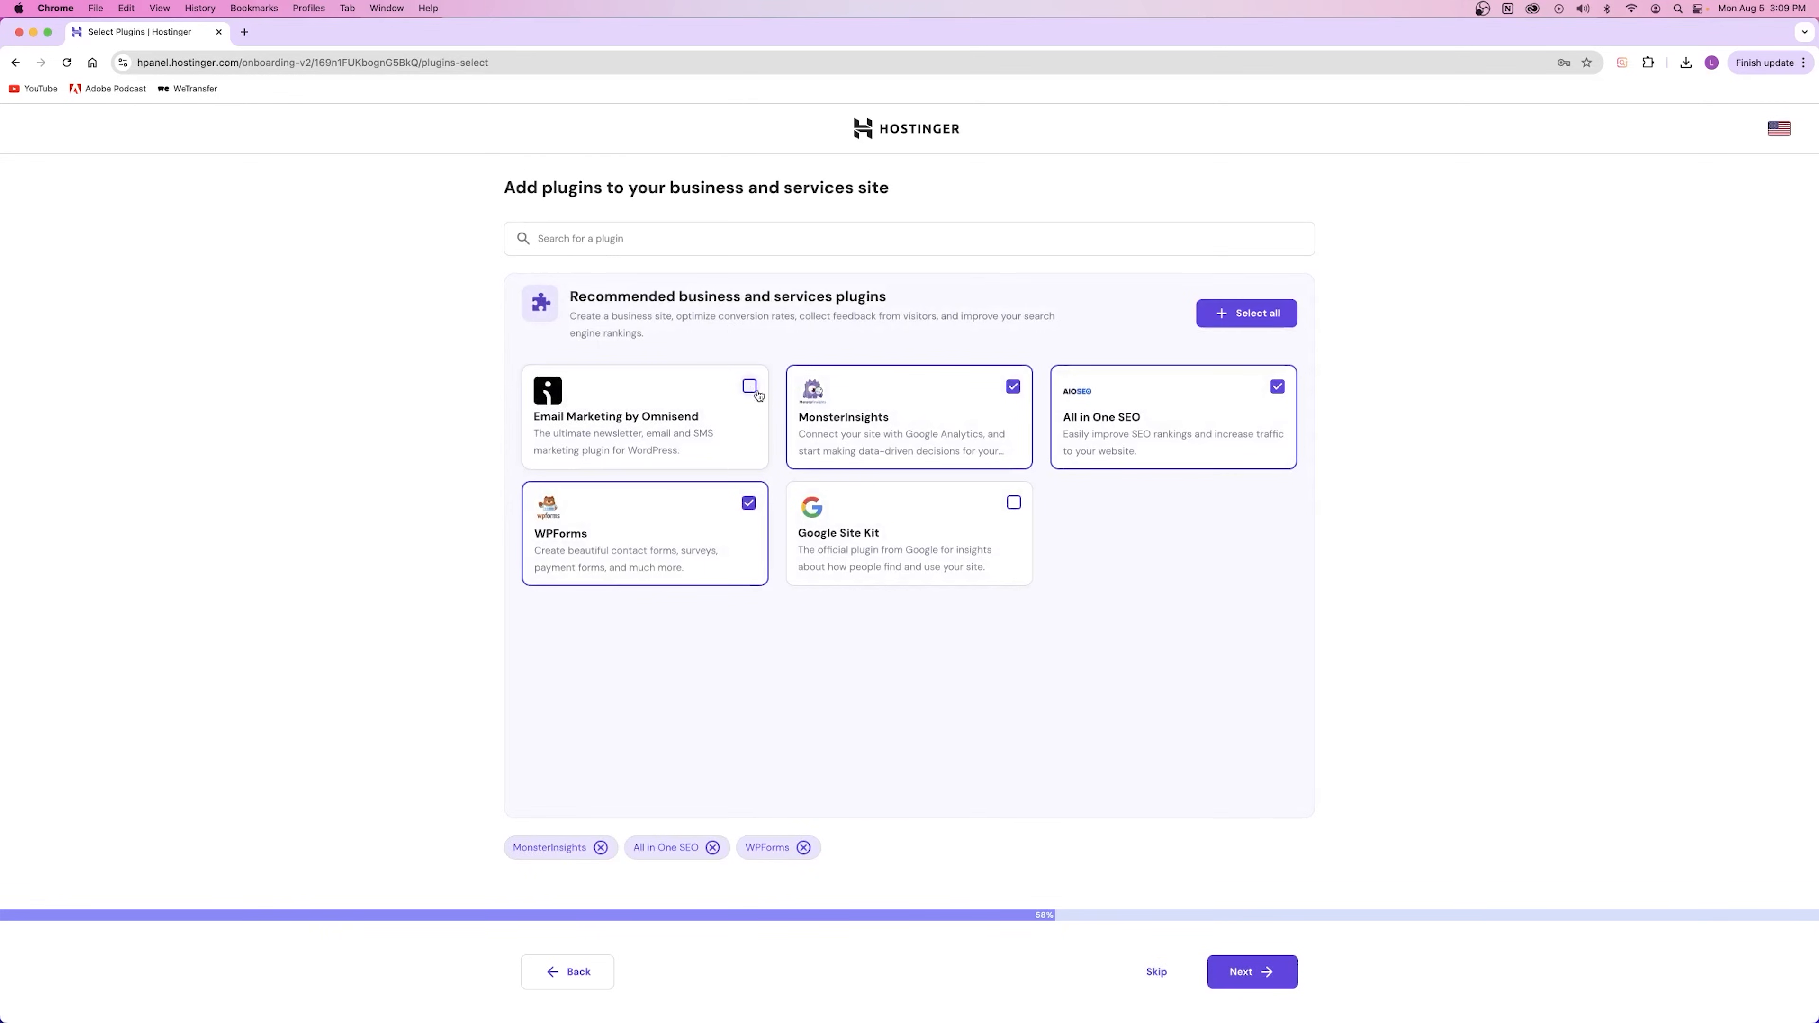
pyautogui.click(1013, 387)
pyautogui.click(1220, 400)
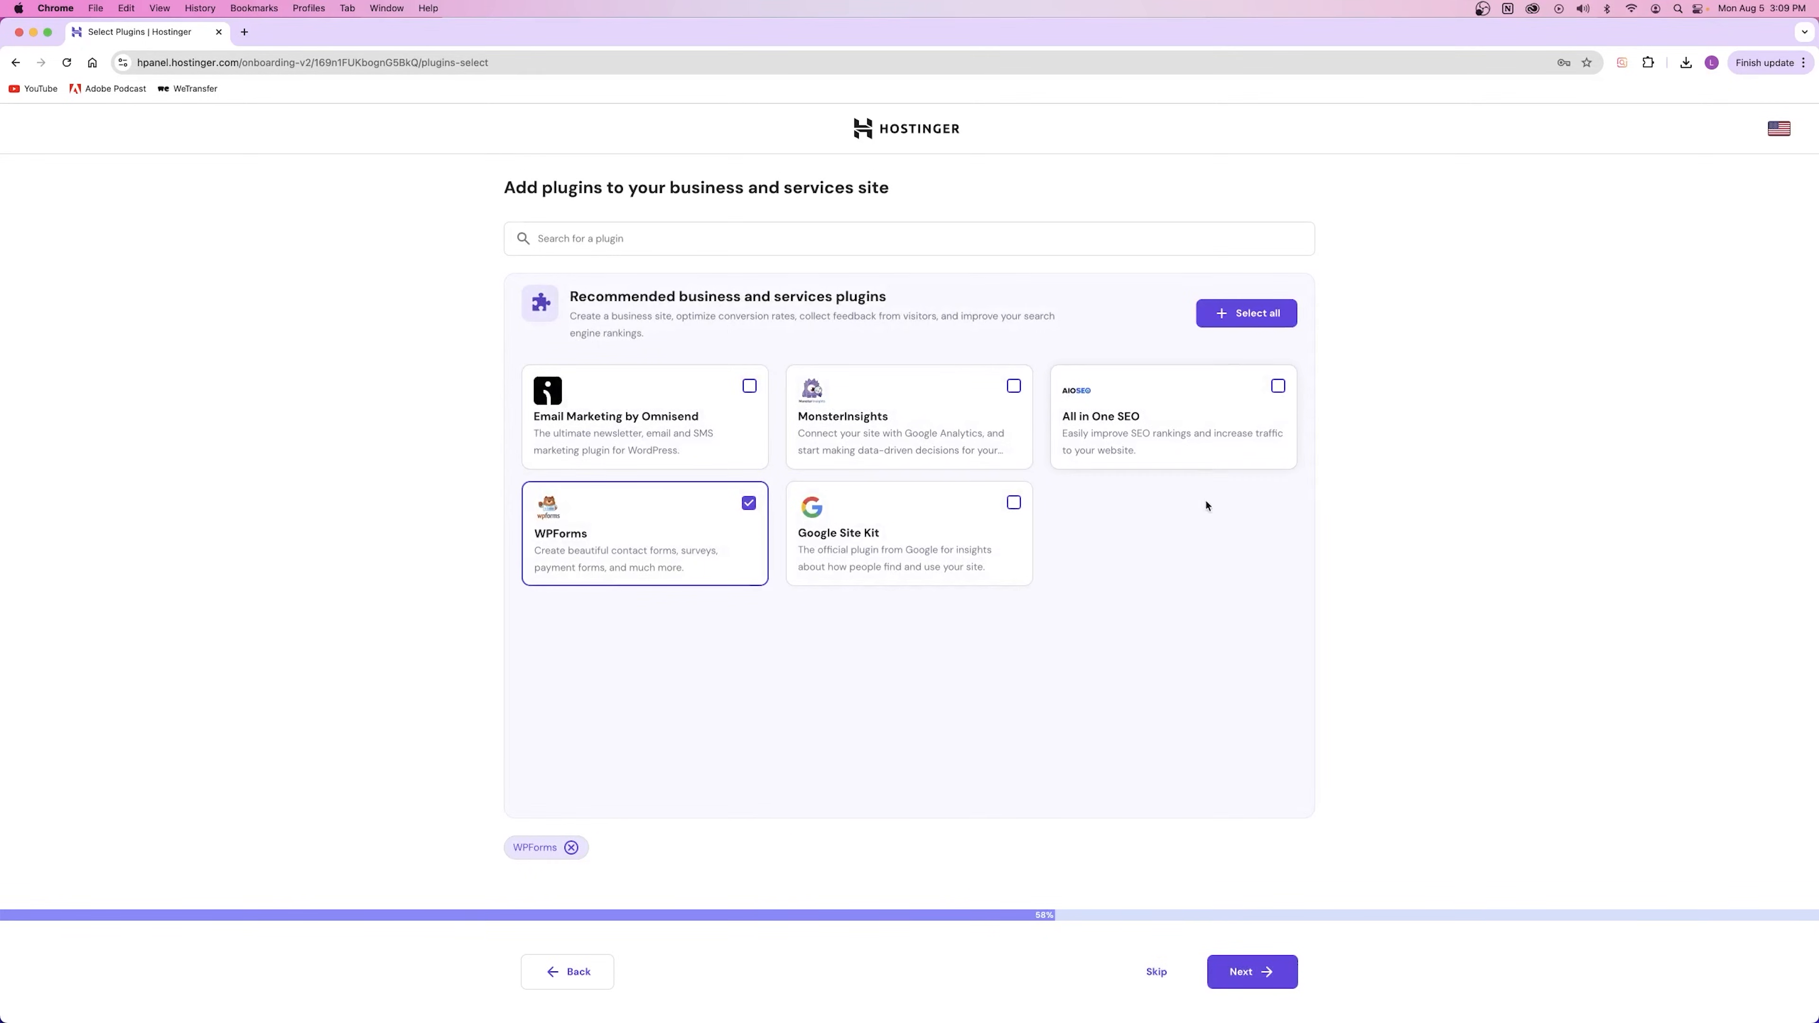
# Step: Continue with only WPForms, skip AI content, and type the domain 'capwrealstate'
pyautogui.click(1260, 980)
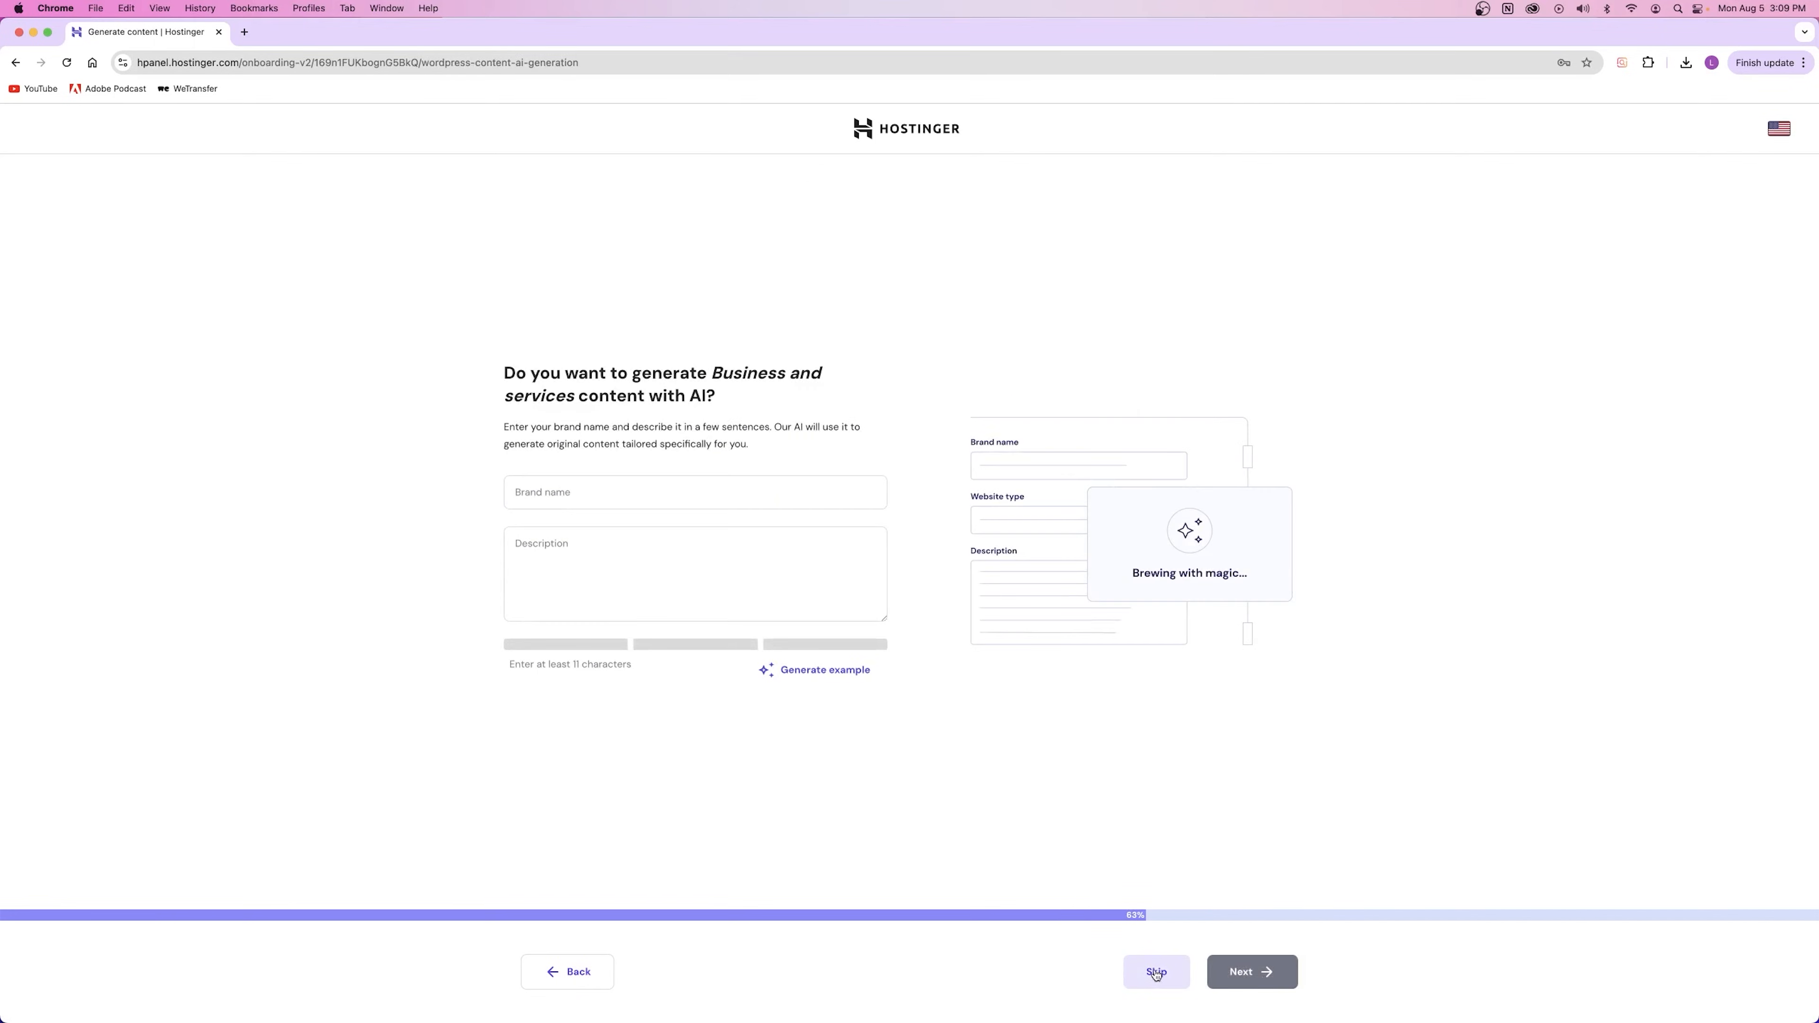
pyautogui.click(1156, 971)
pyautogui.write('capwrealstate')
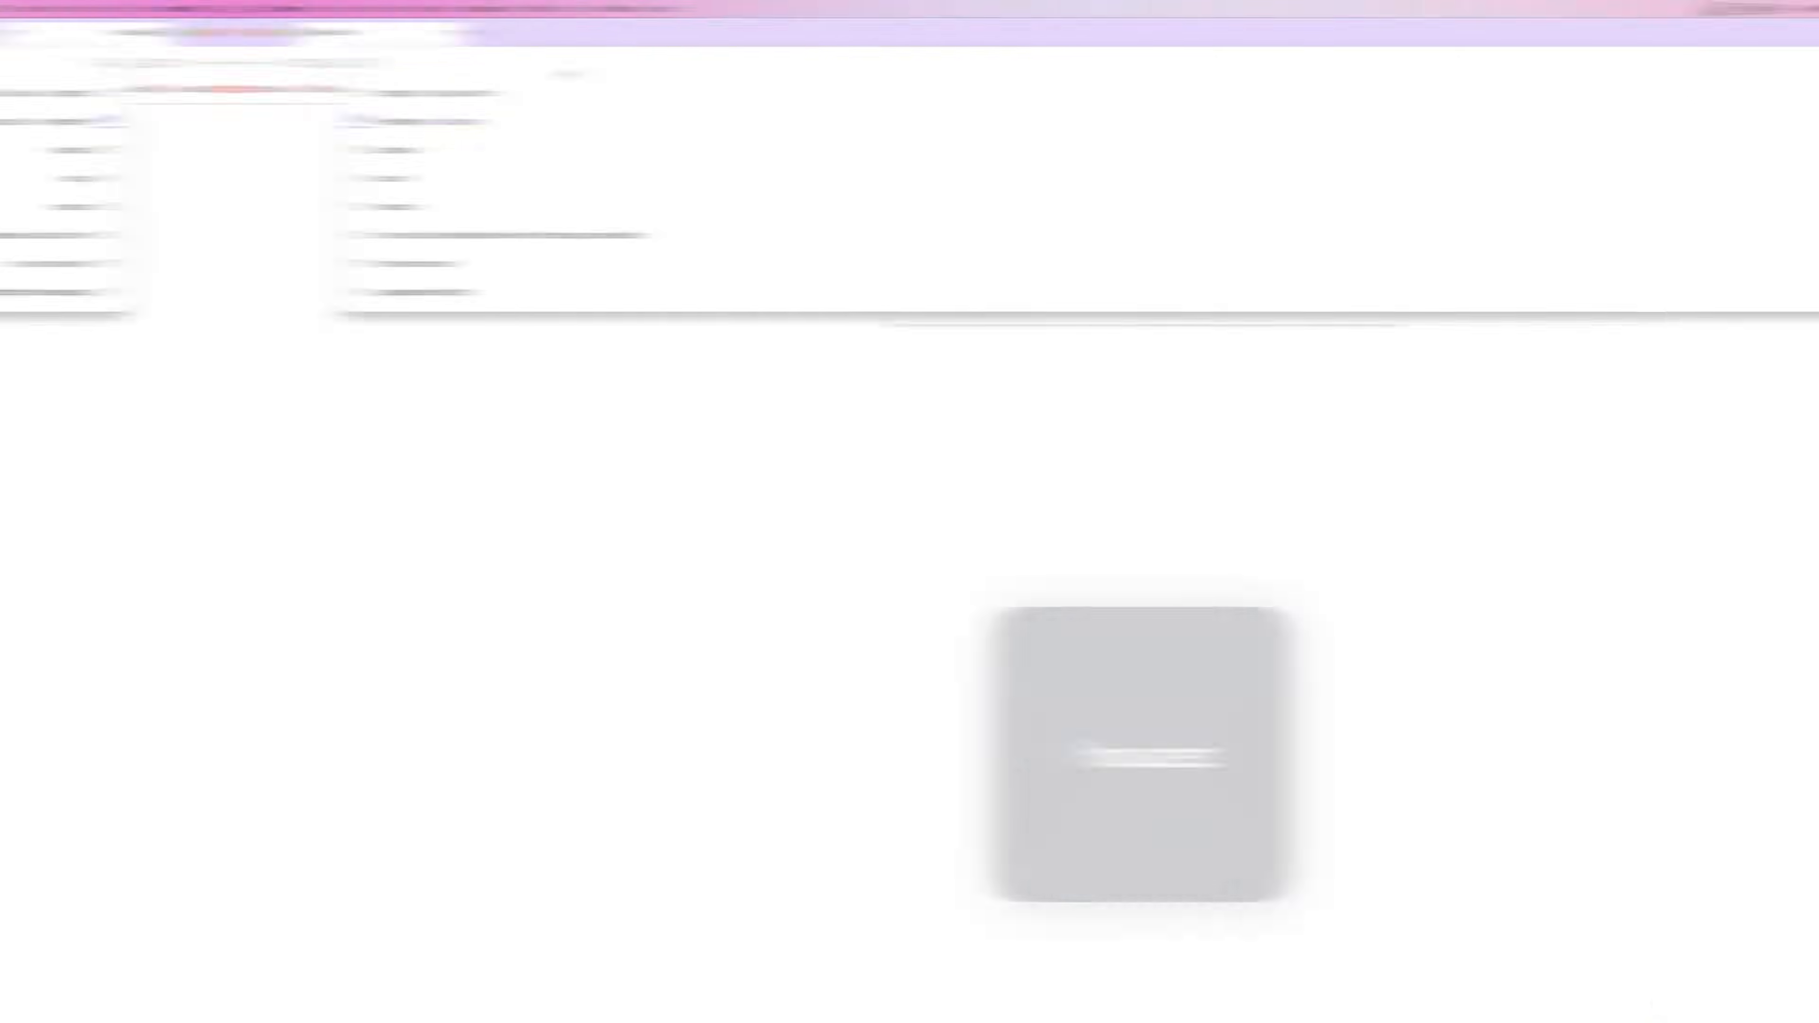
# Step: Search ThemeForest for houzez and buy the Houzez theme, signing in with Google
pyautogui.write('z')
pyautogui.press('Return')
pyautogui.click(251, 905)
pyautogui.click(328, 692)
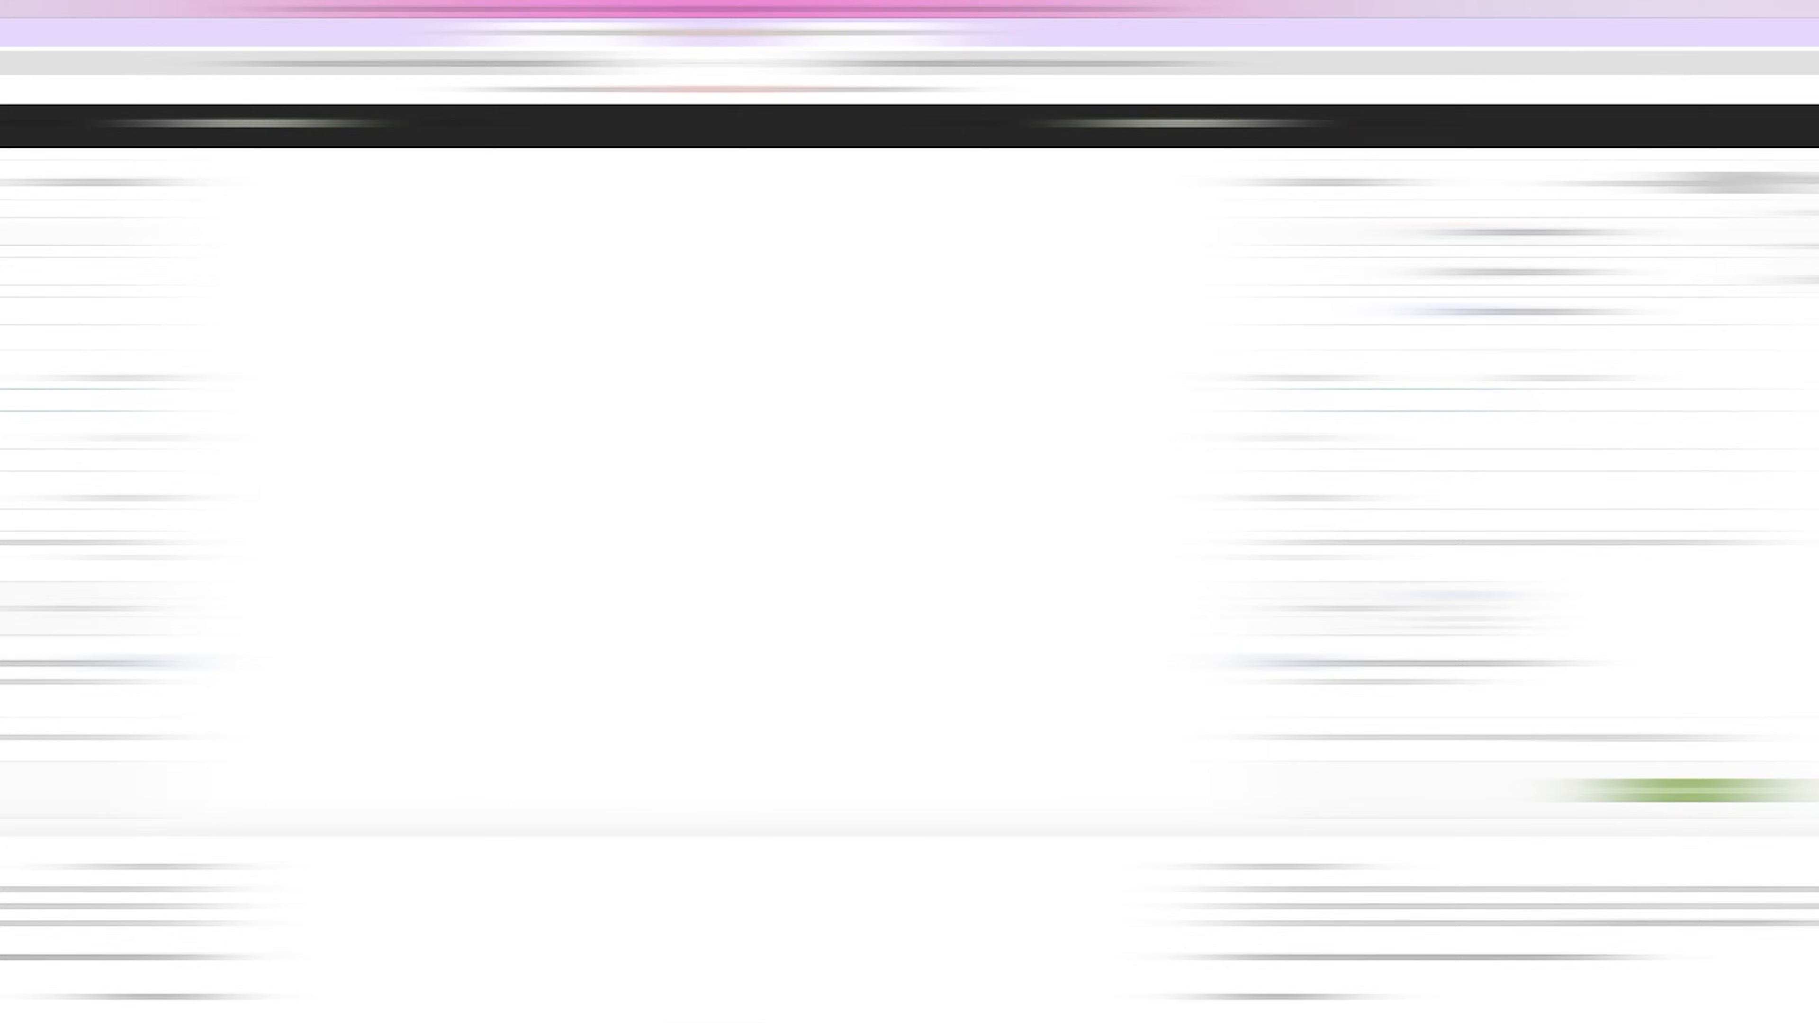
pyautogui.click(809, 240)
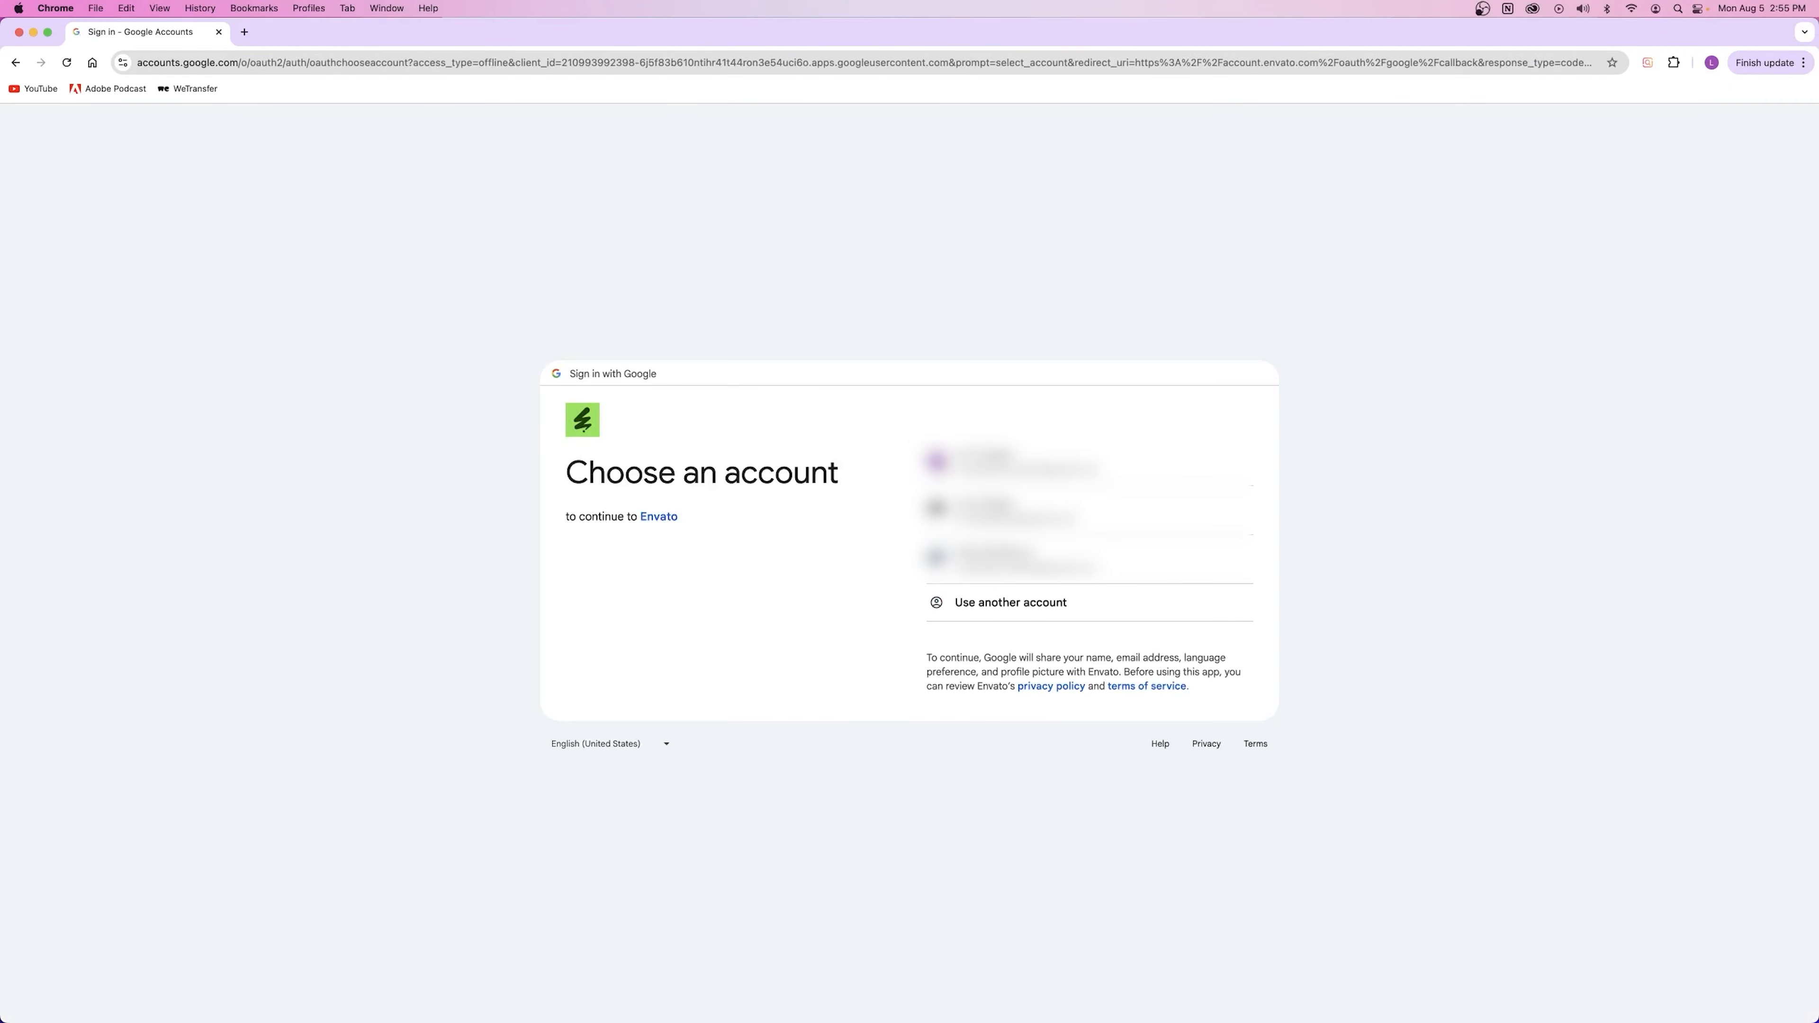
pyautogui.click(1003, 463)
pyautogui.click(1094, 638)
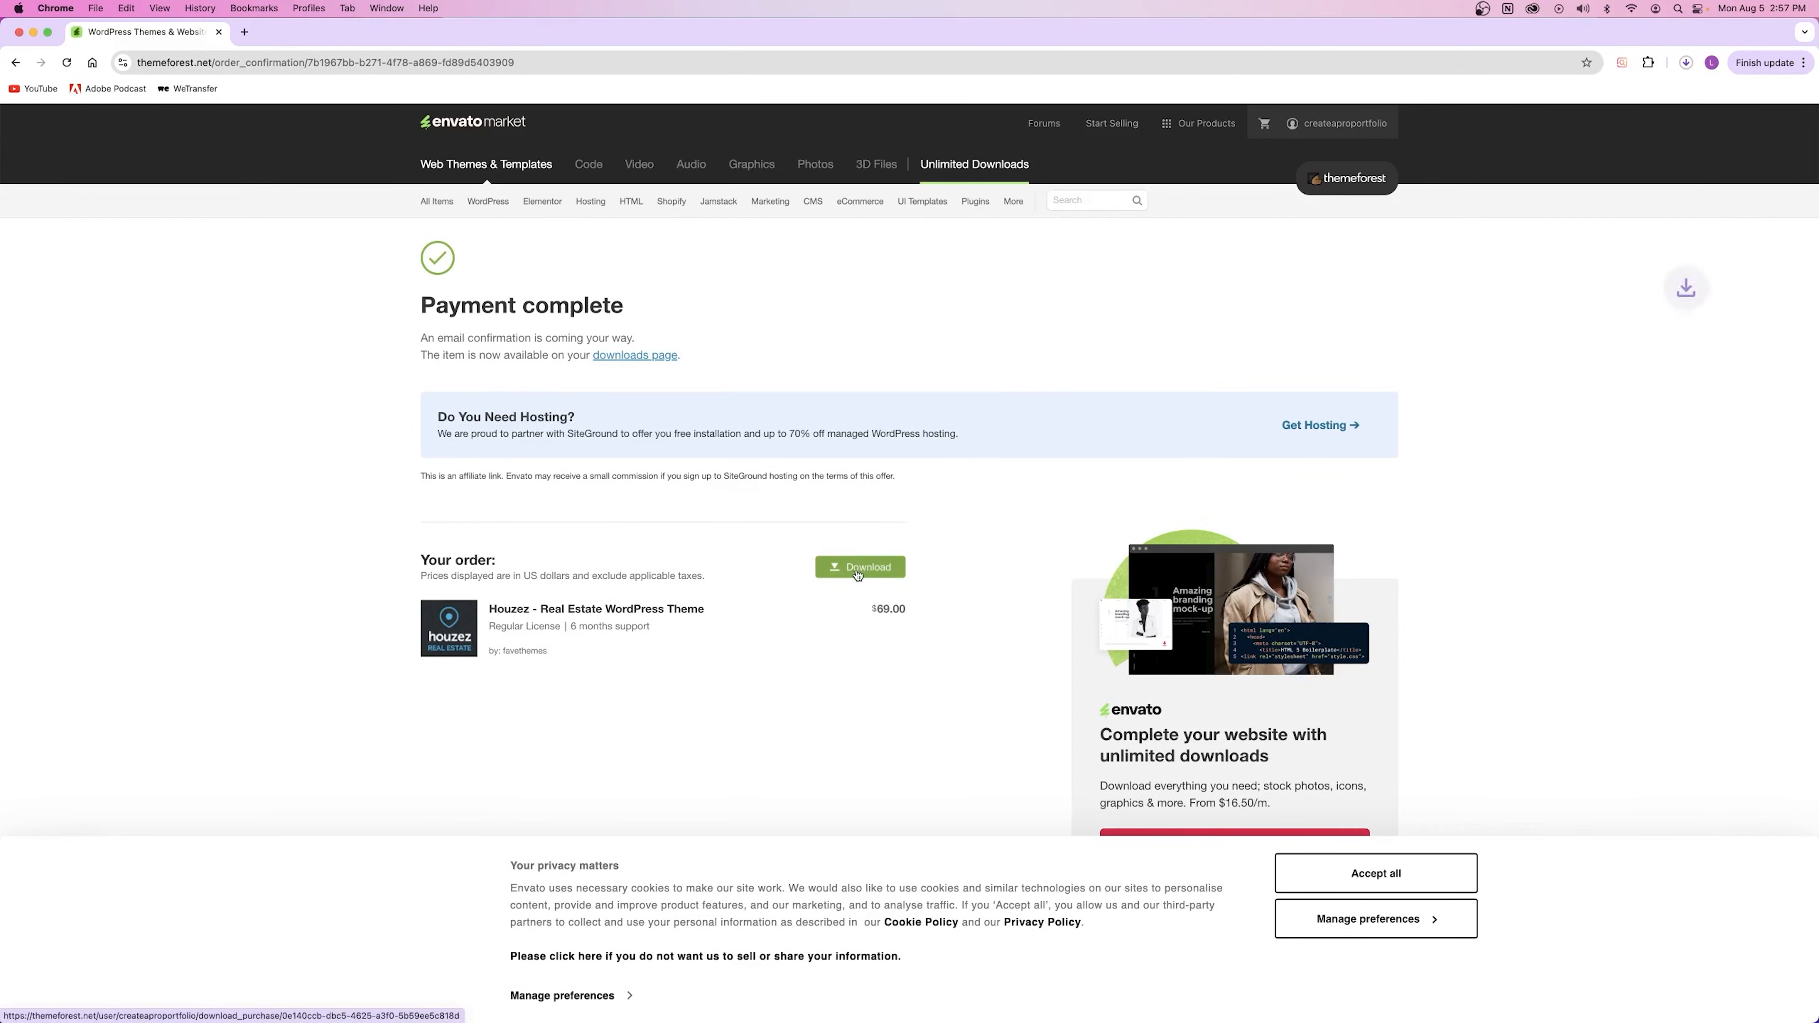
# Step: Download the Houzez package and its license certificate and purchase code as text
pyautogui.click(1686, 64)
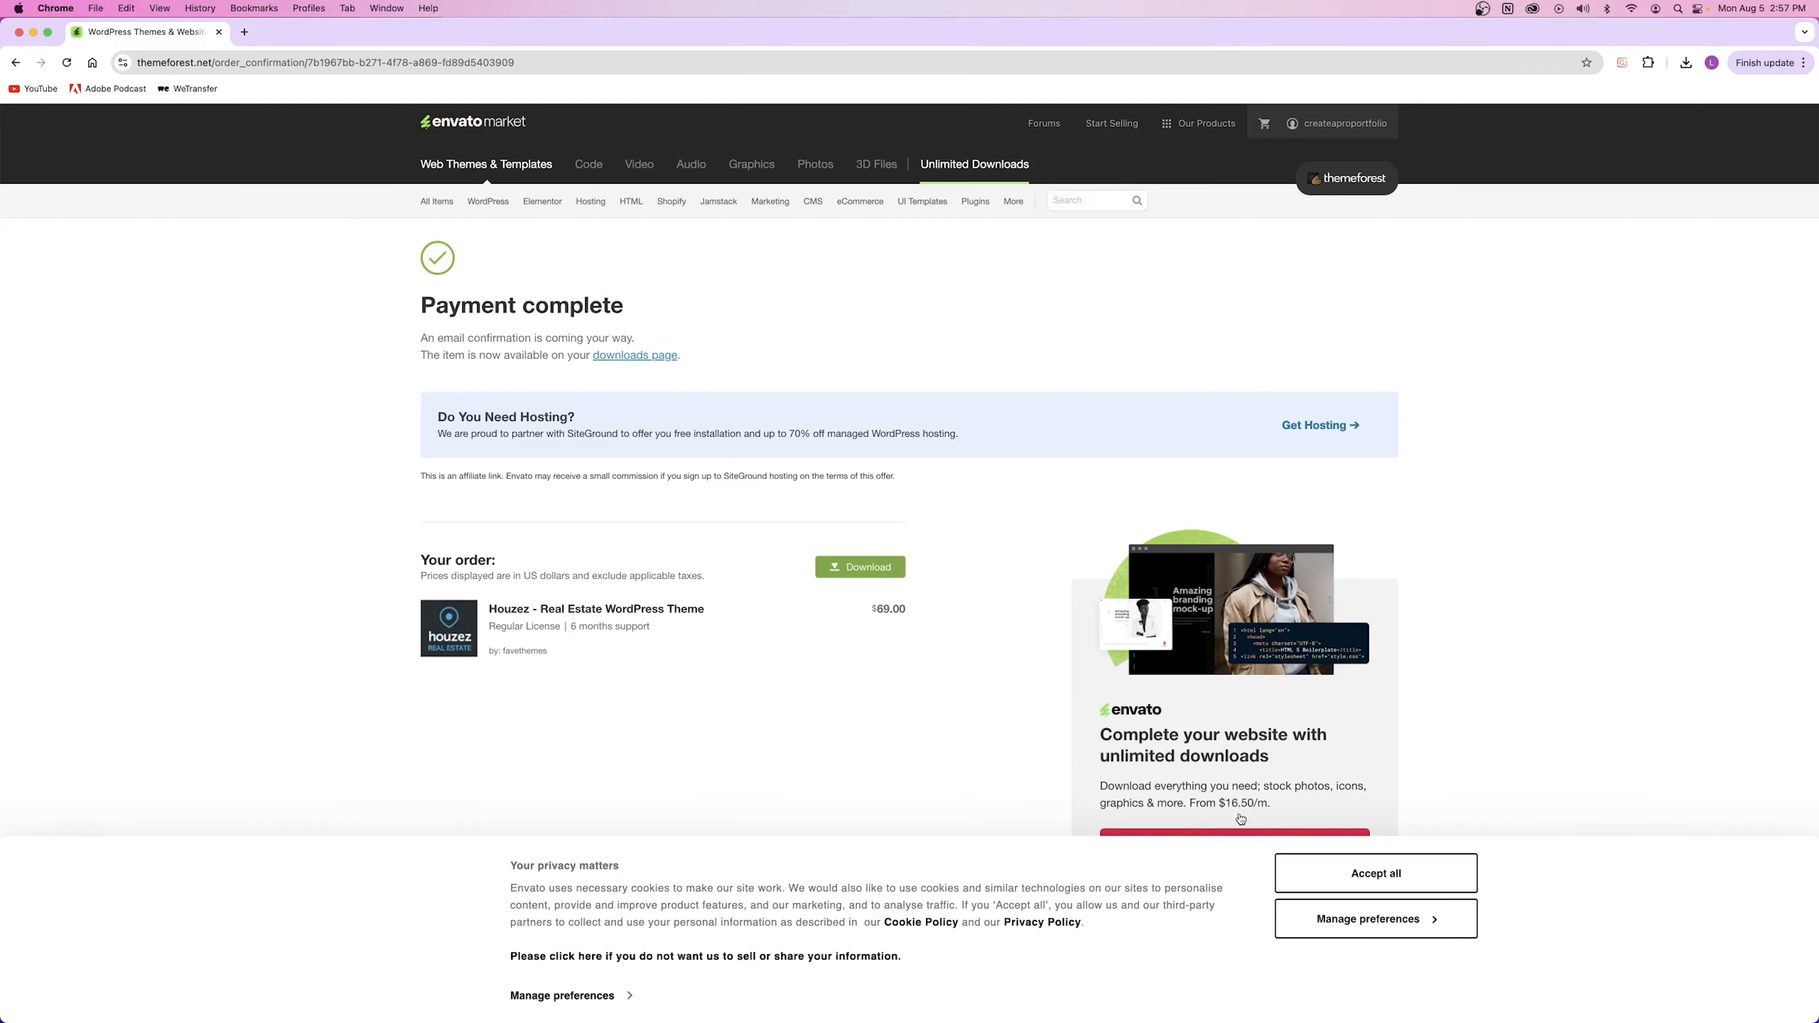
pyautogui.click(1375, 874)
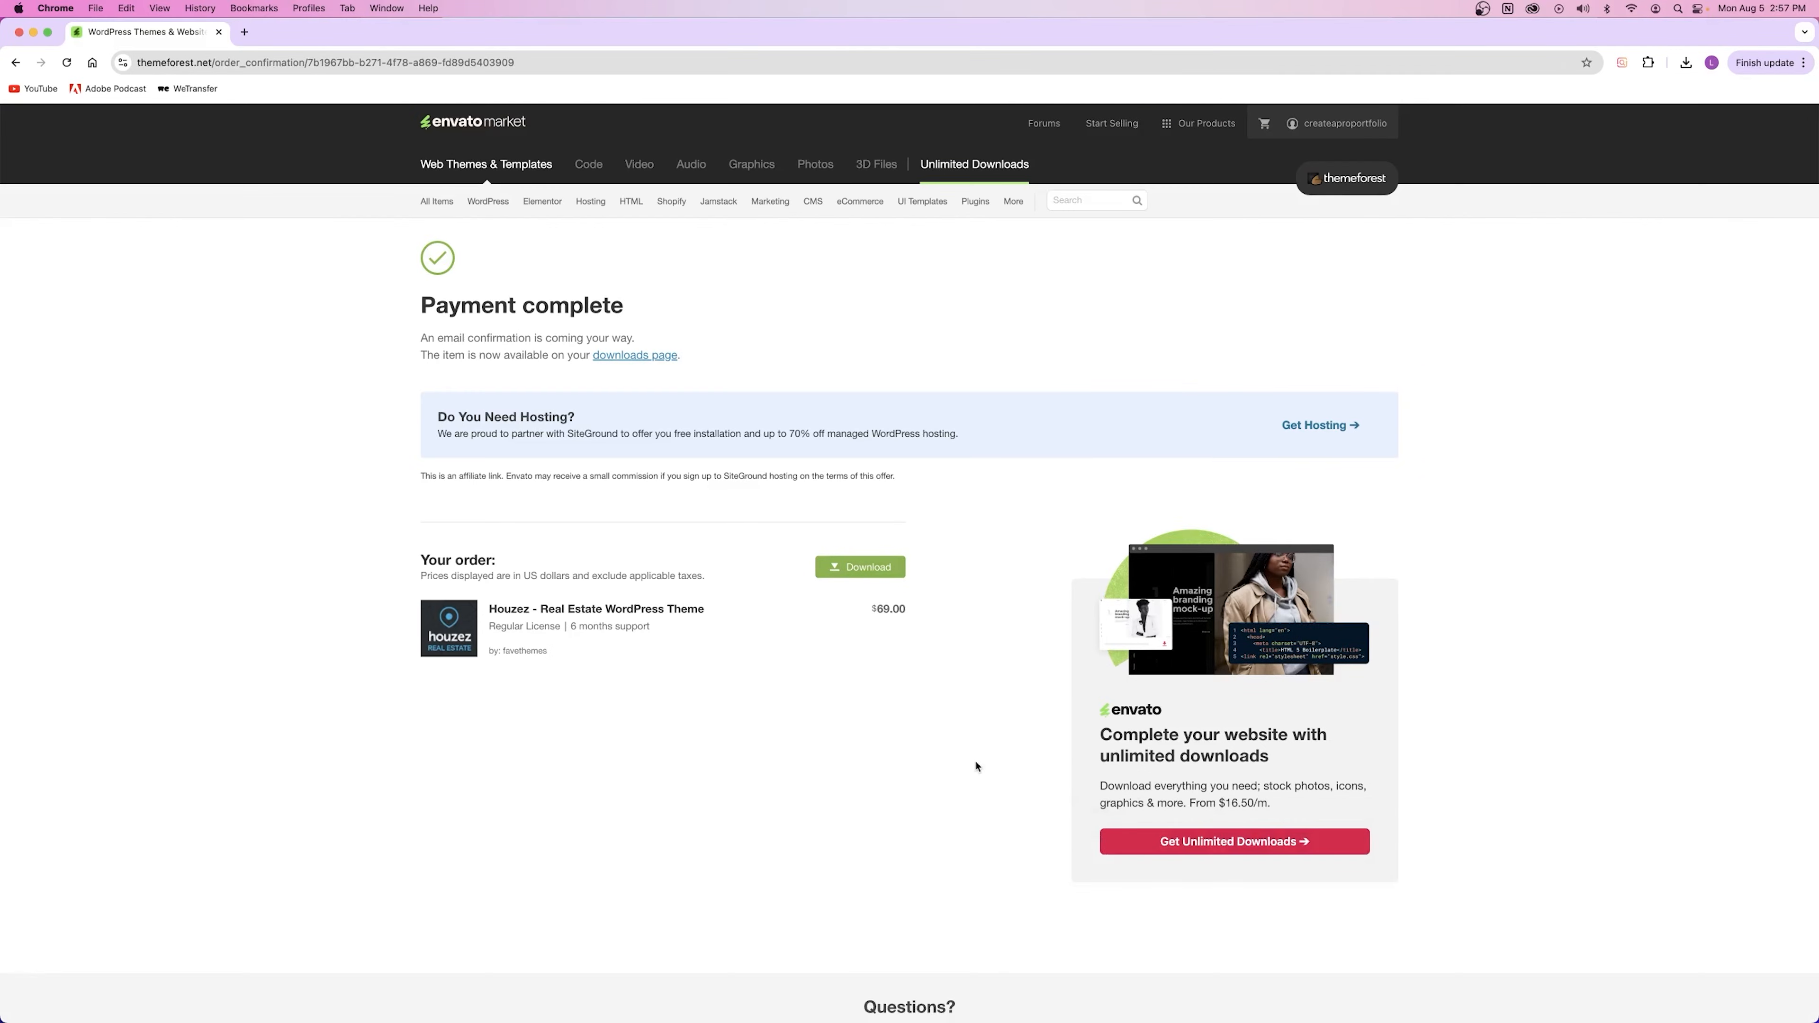
pyautogui.click(653, 355)
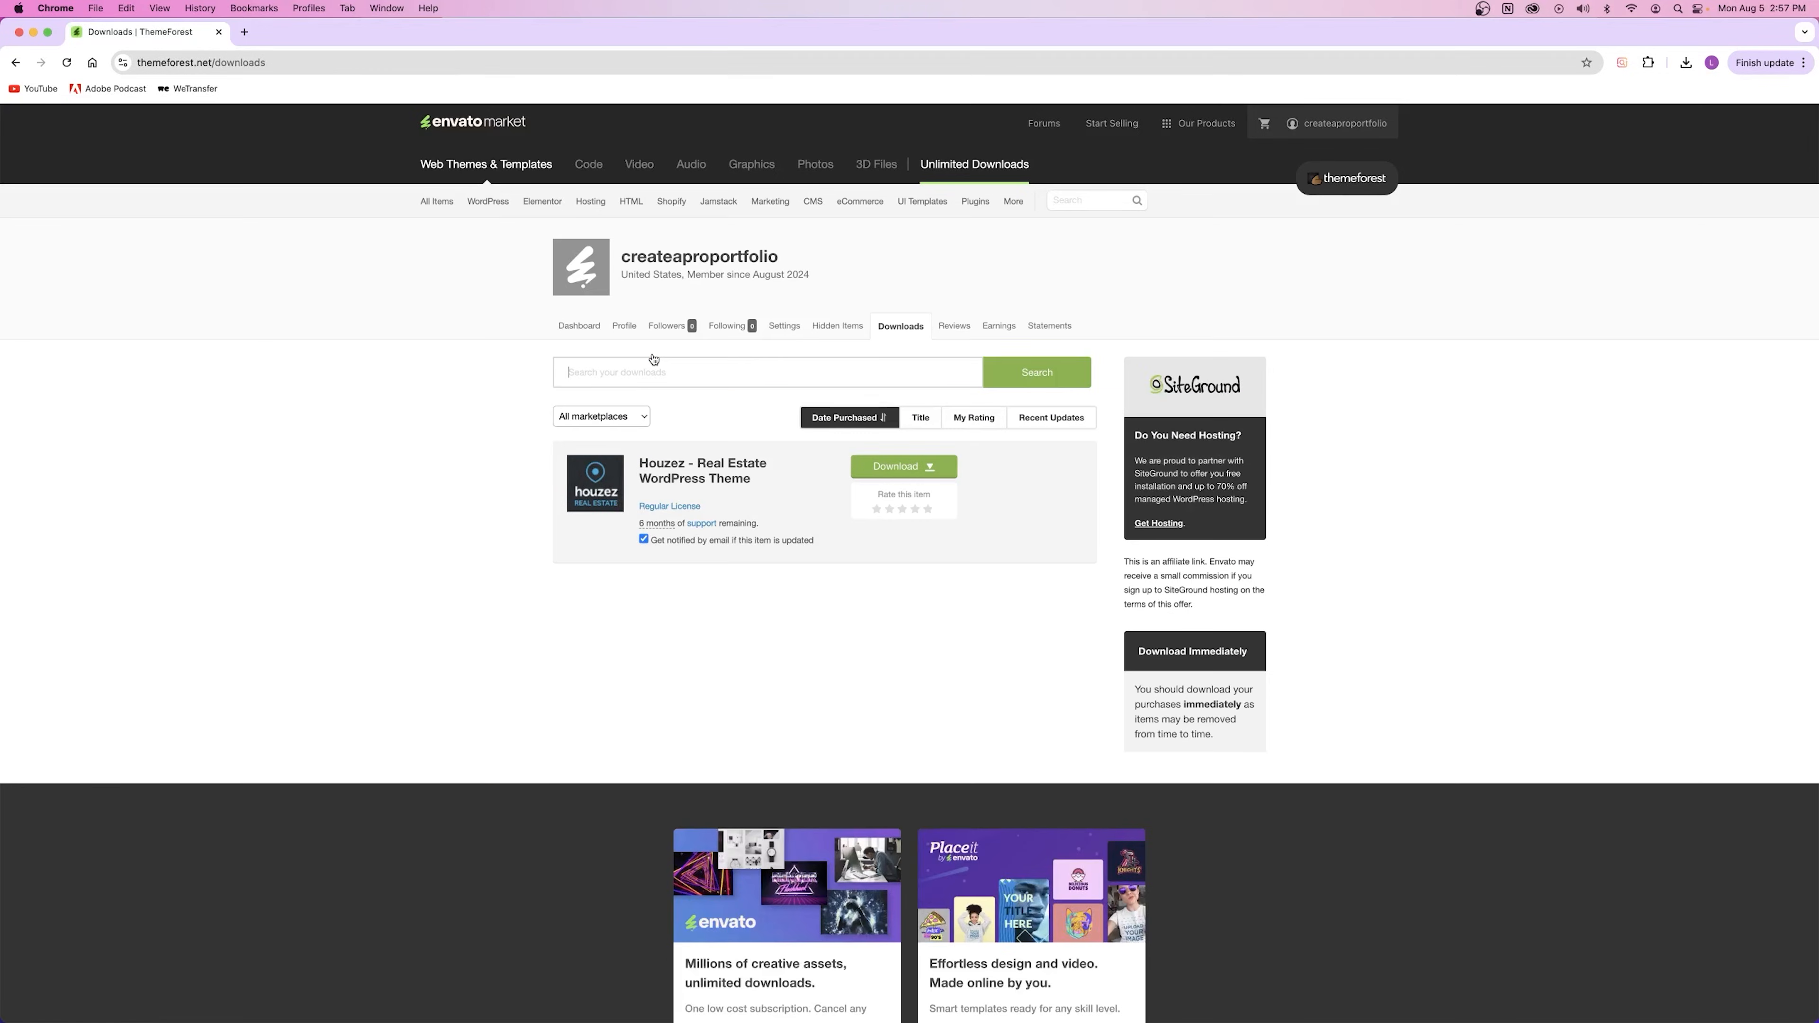
pyautogui.click(899, 466)
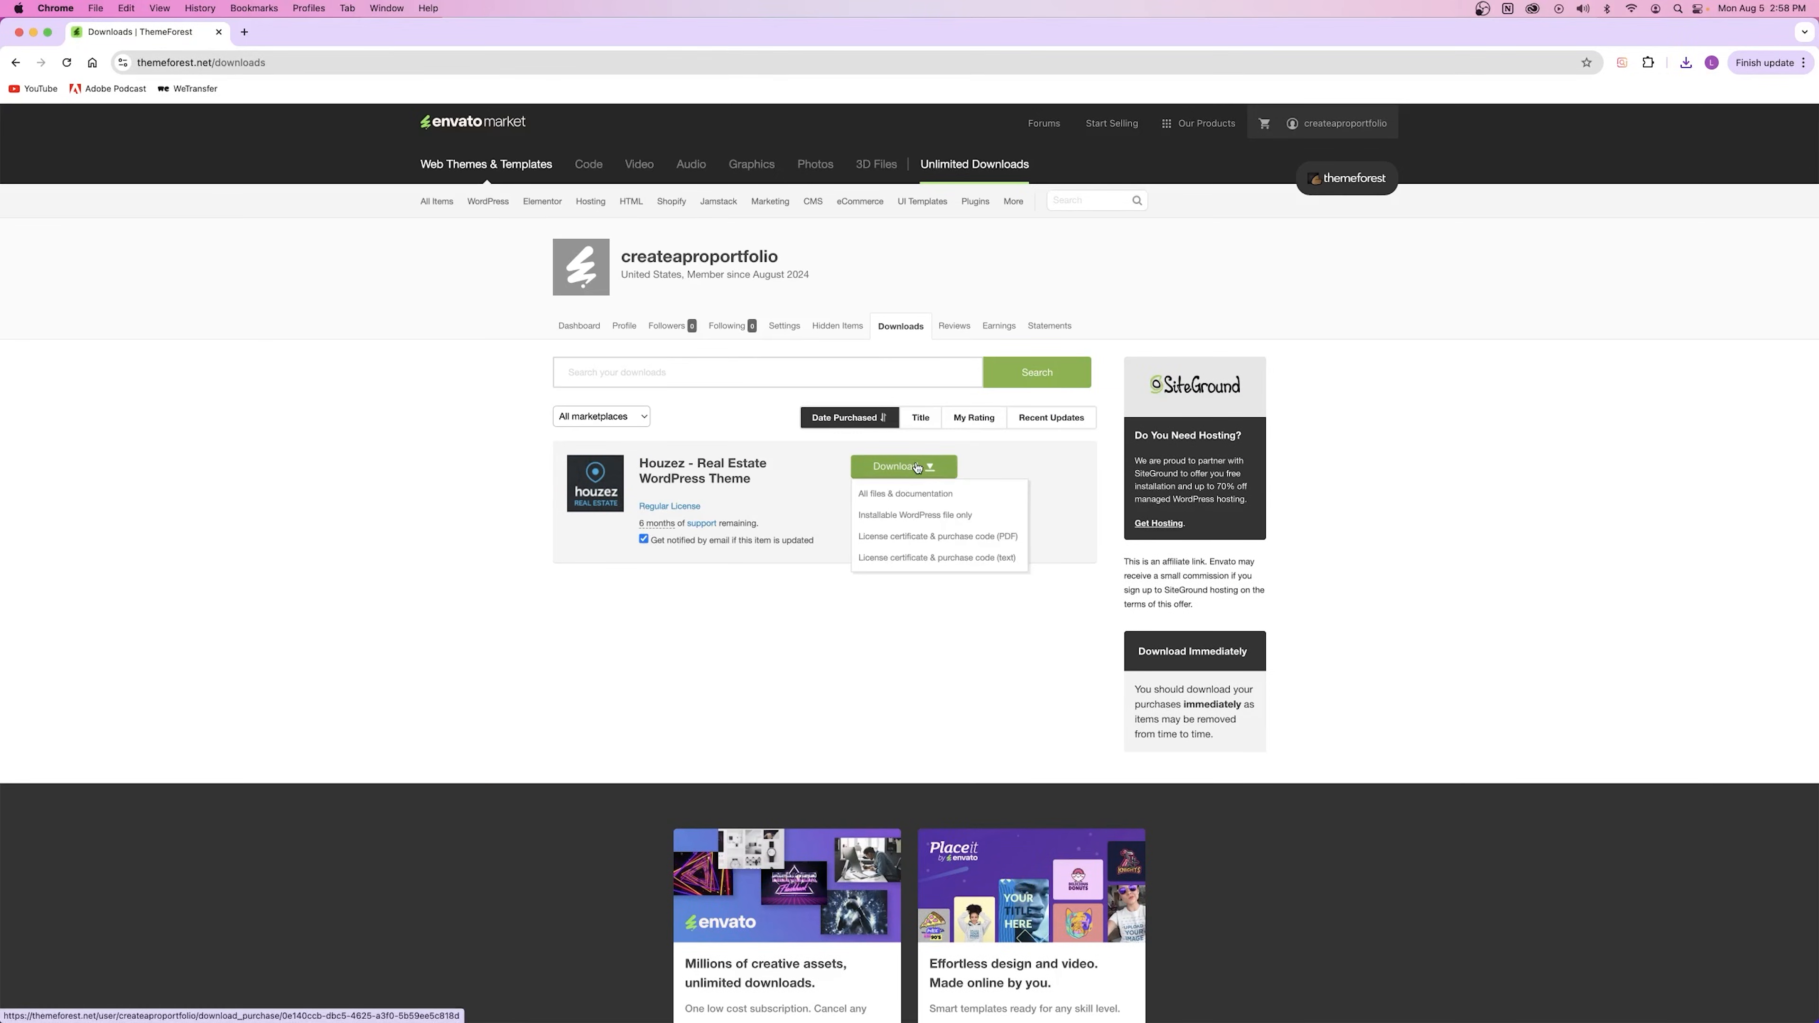
pyautogui.click(967, 558)
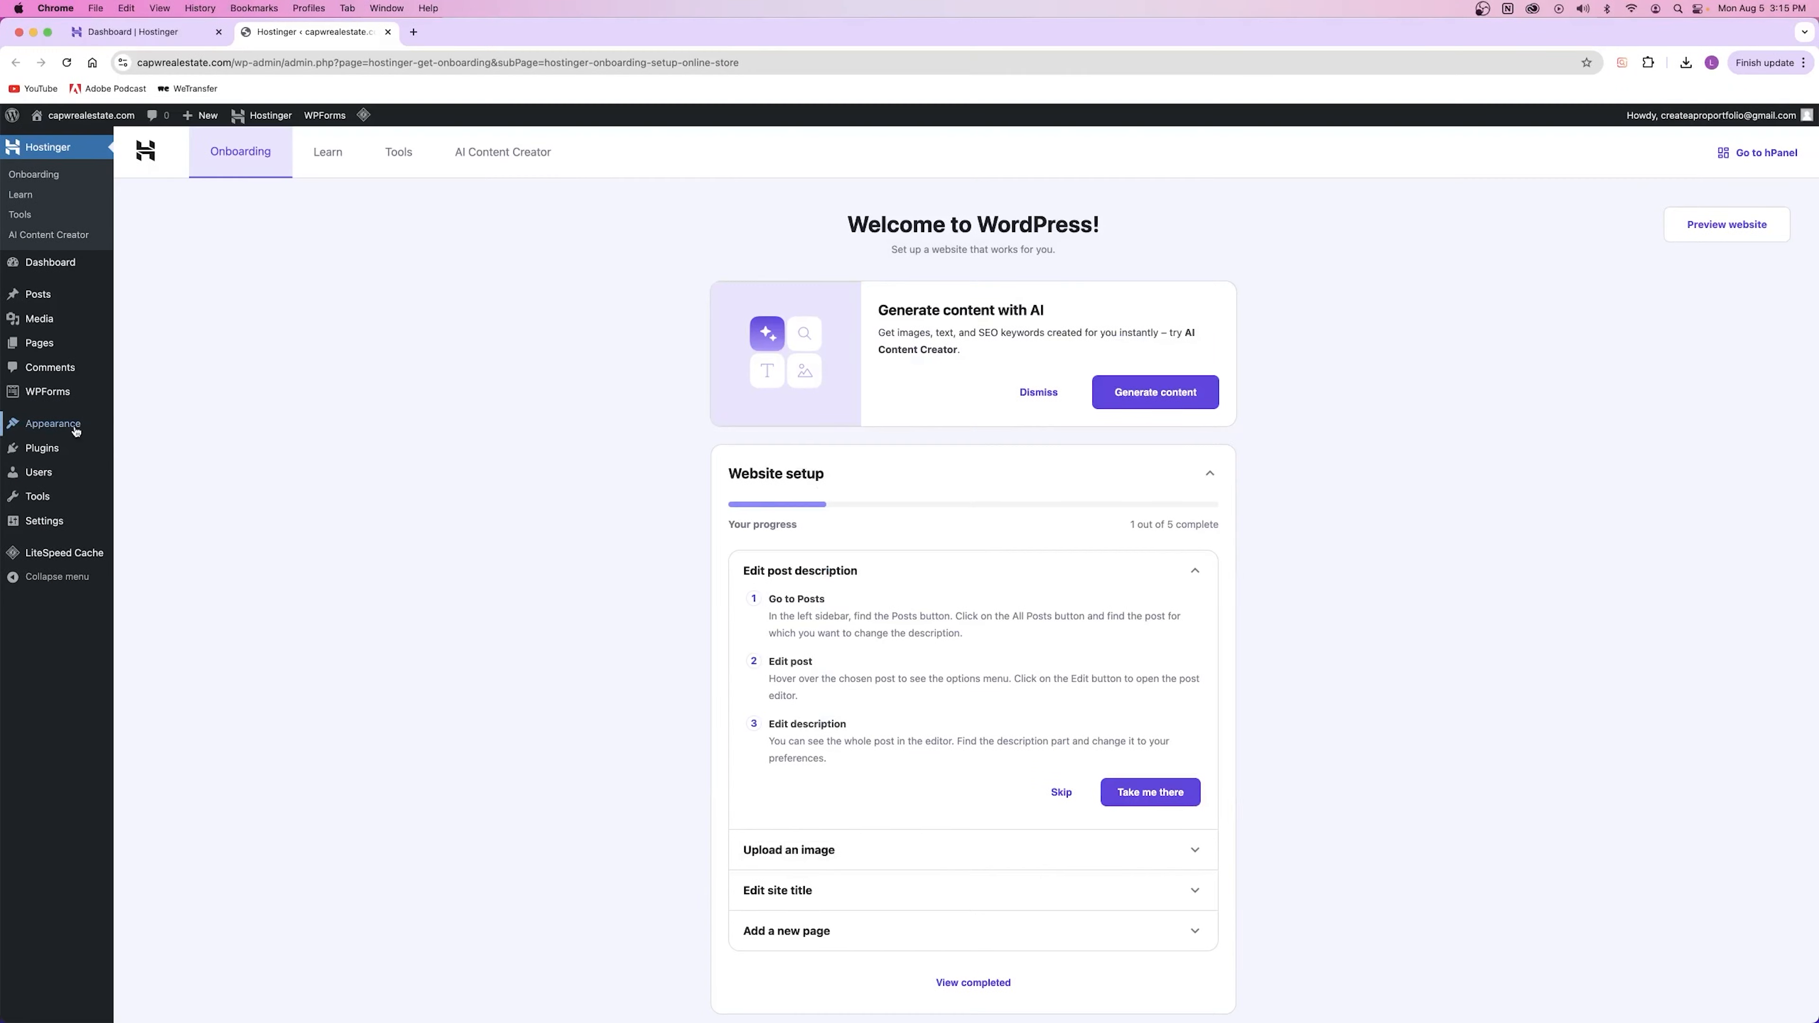
# Step: Open the Appearance Themes page in a new tab
pyautogui.moveTo(76, 428)
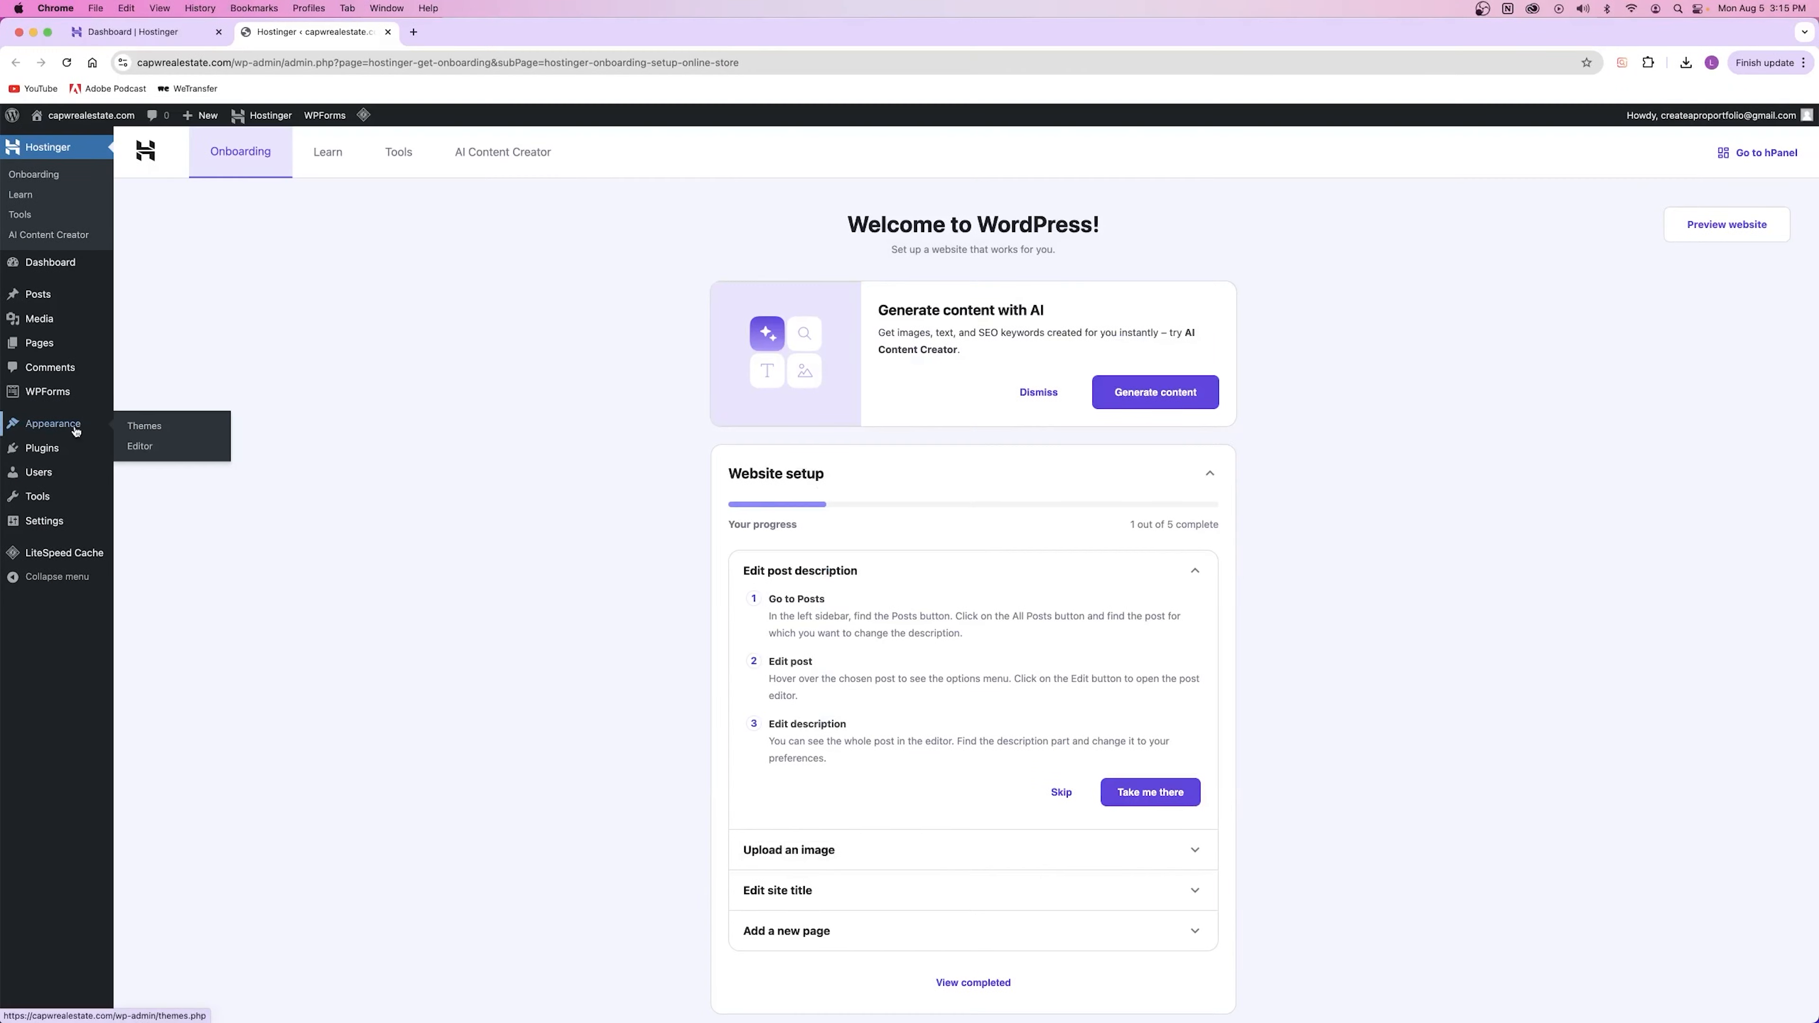
pyautogui.rightClick(145, 429)
pyautogui.click(172, 439)
pyautogui.hotkey('ctrl', 'Tab')
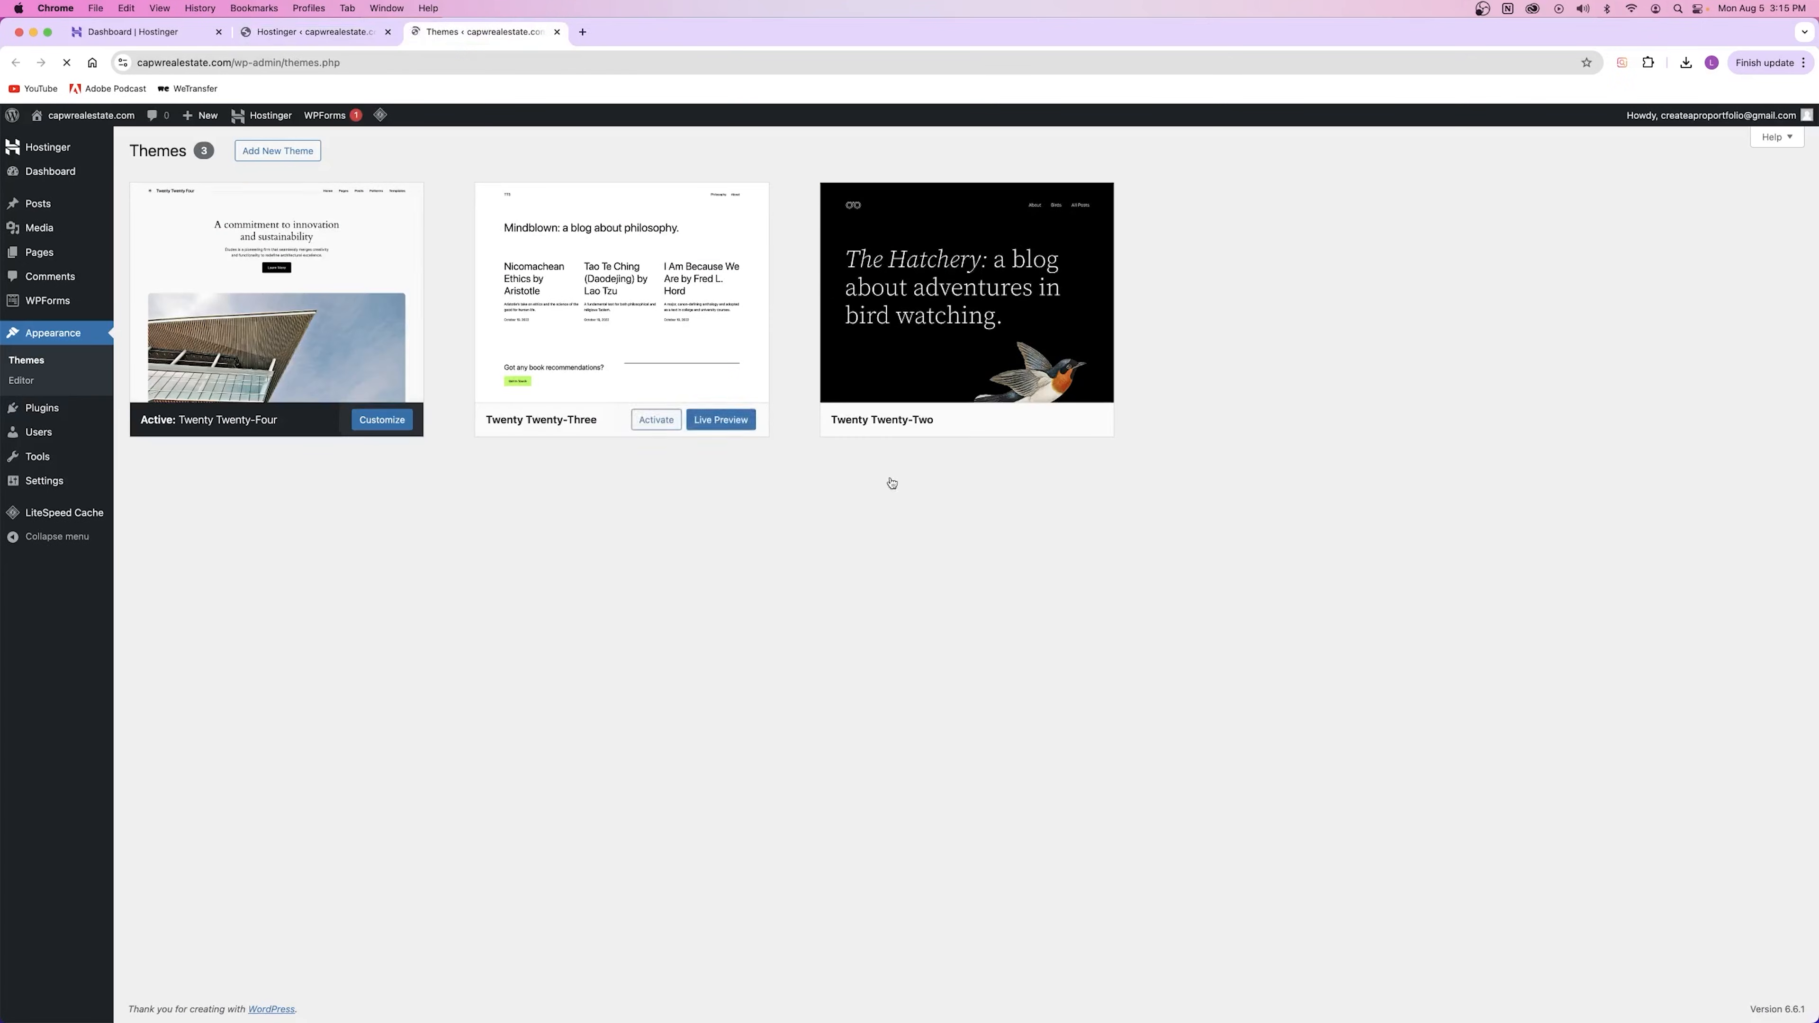
# Step: Upload the downloaded themeforest Houzez zip as a new theme and install it
pyautogui.click(269, 150)
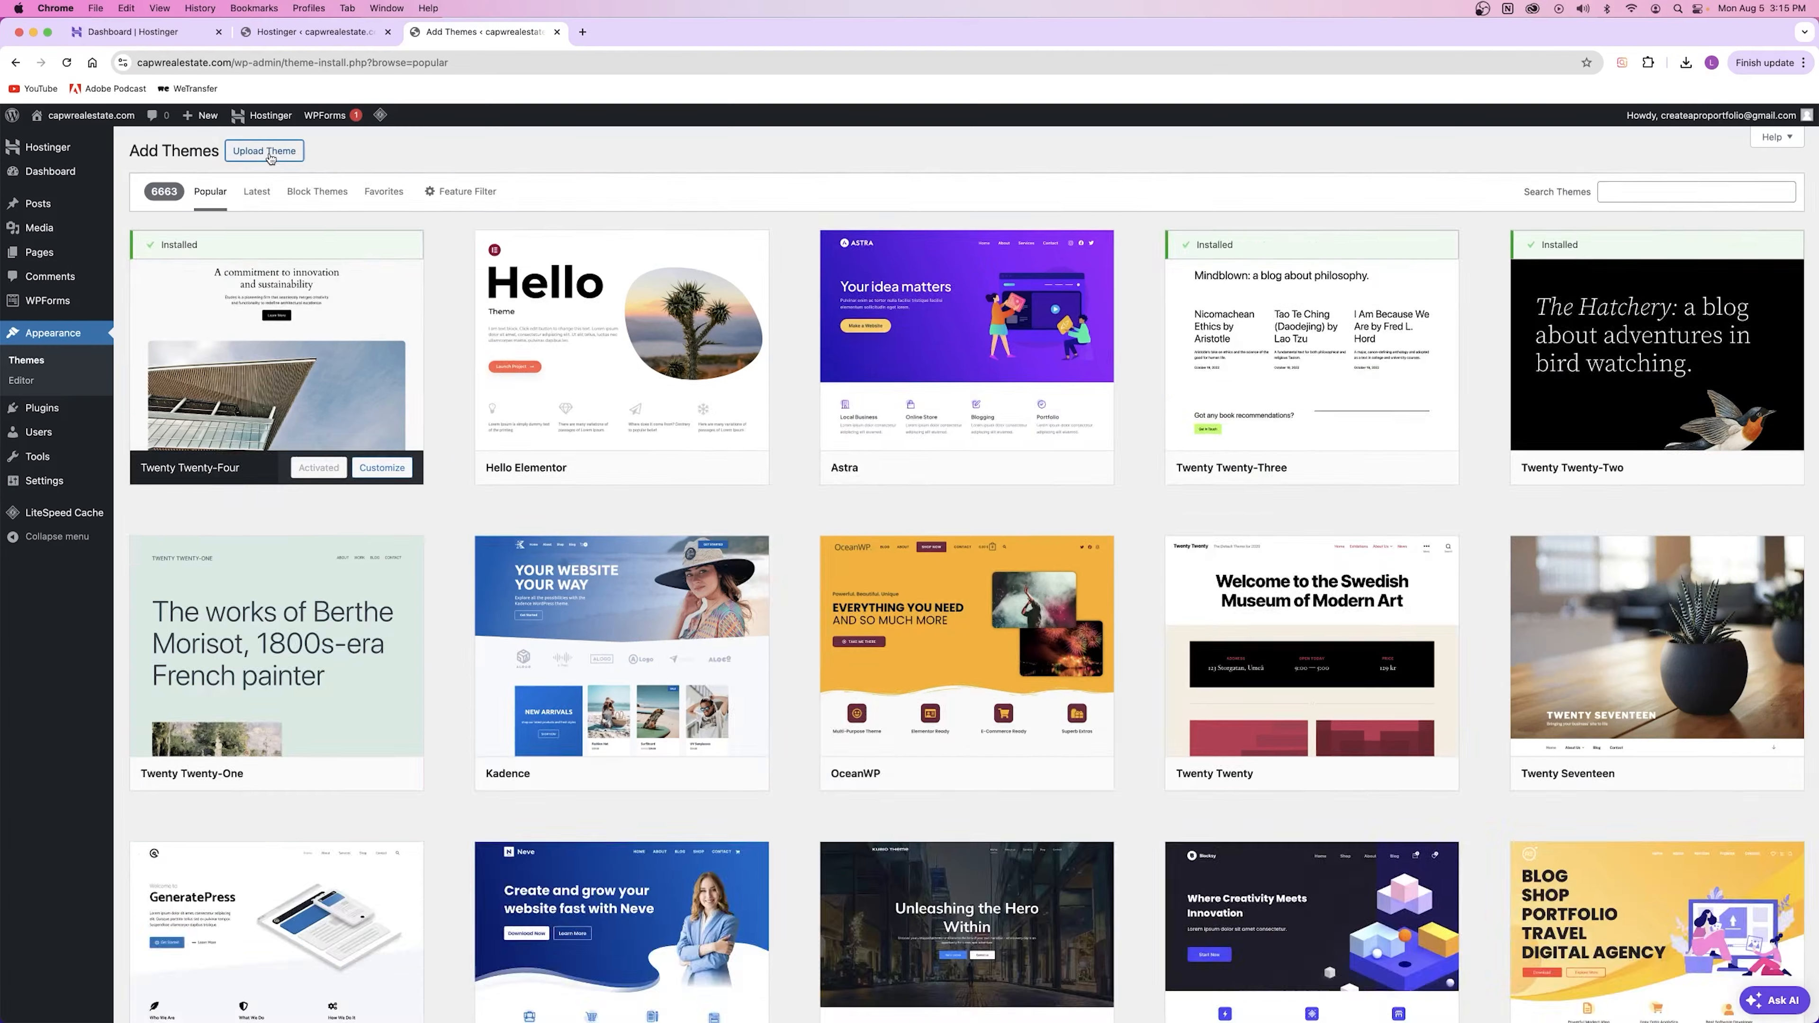
pyautogui.click(629, 323)
pyautogui.click(859, 280)
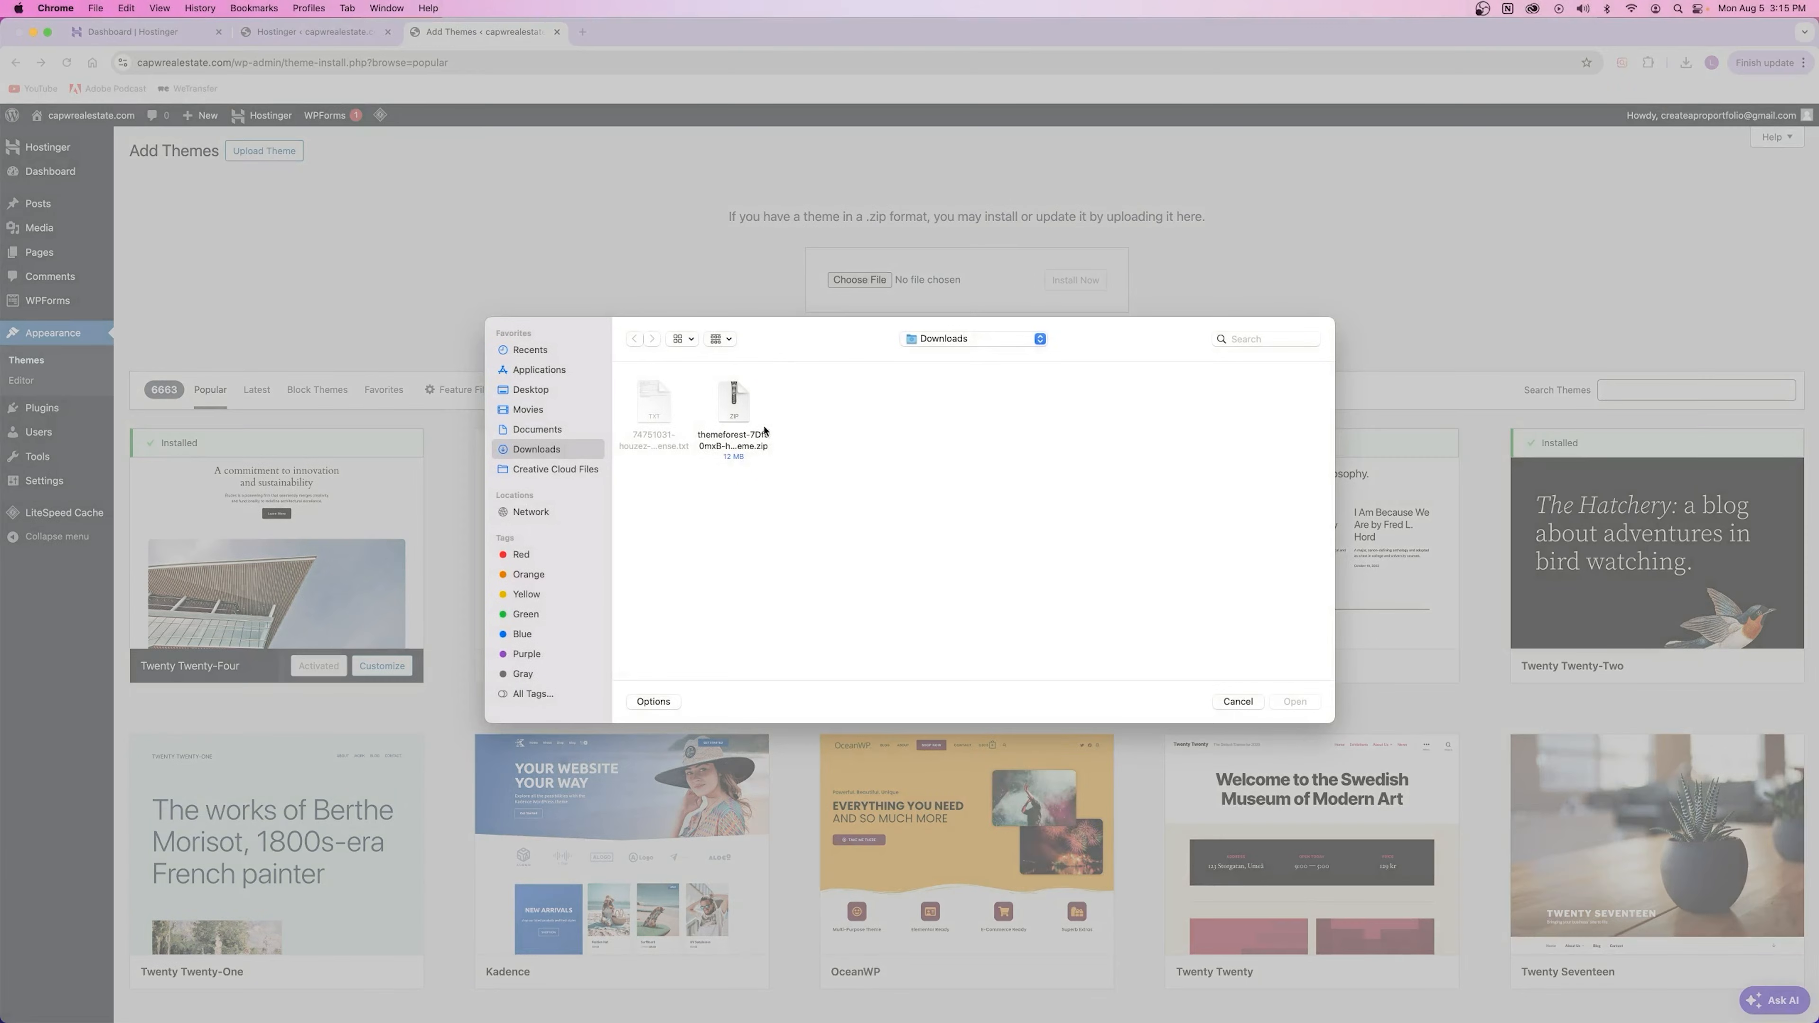
pyautogui.click(736, 416)
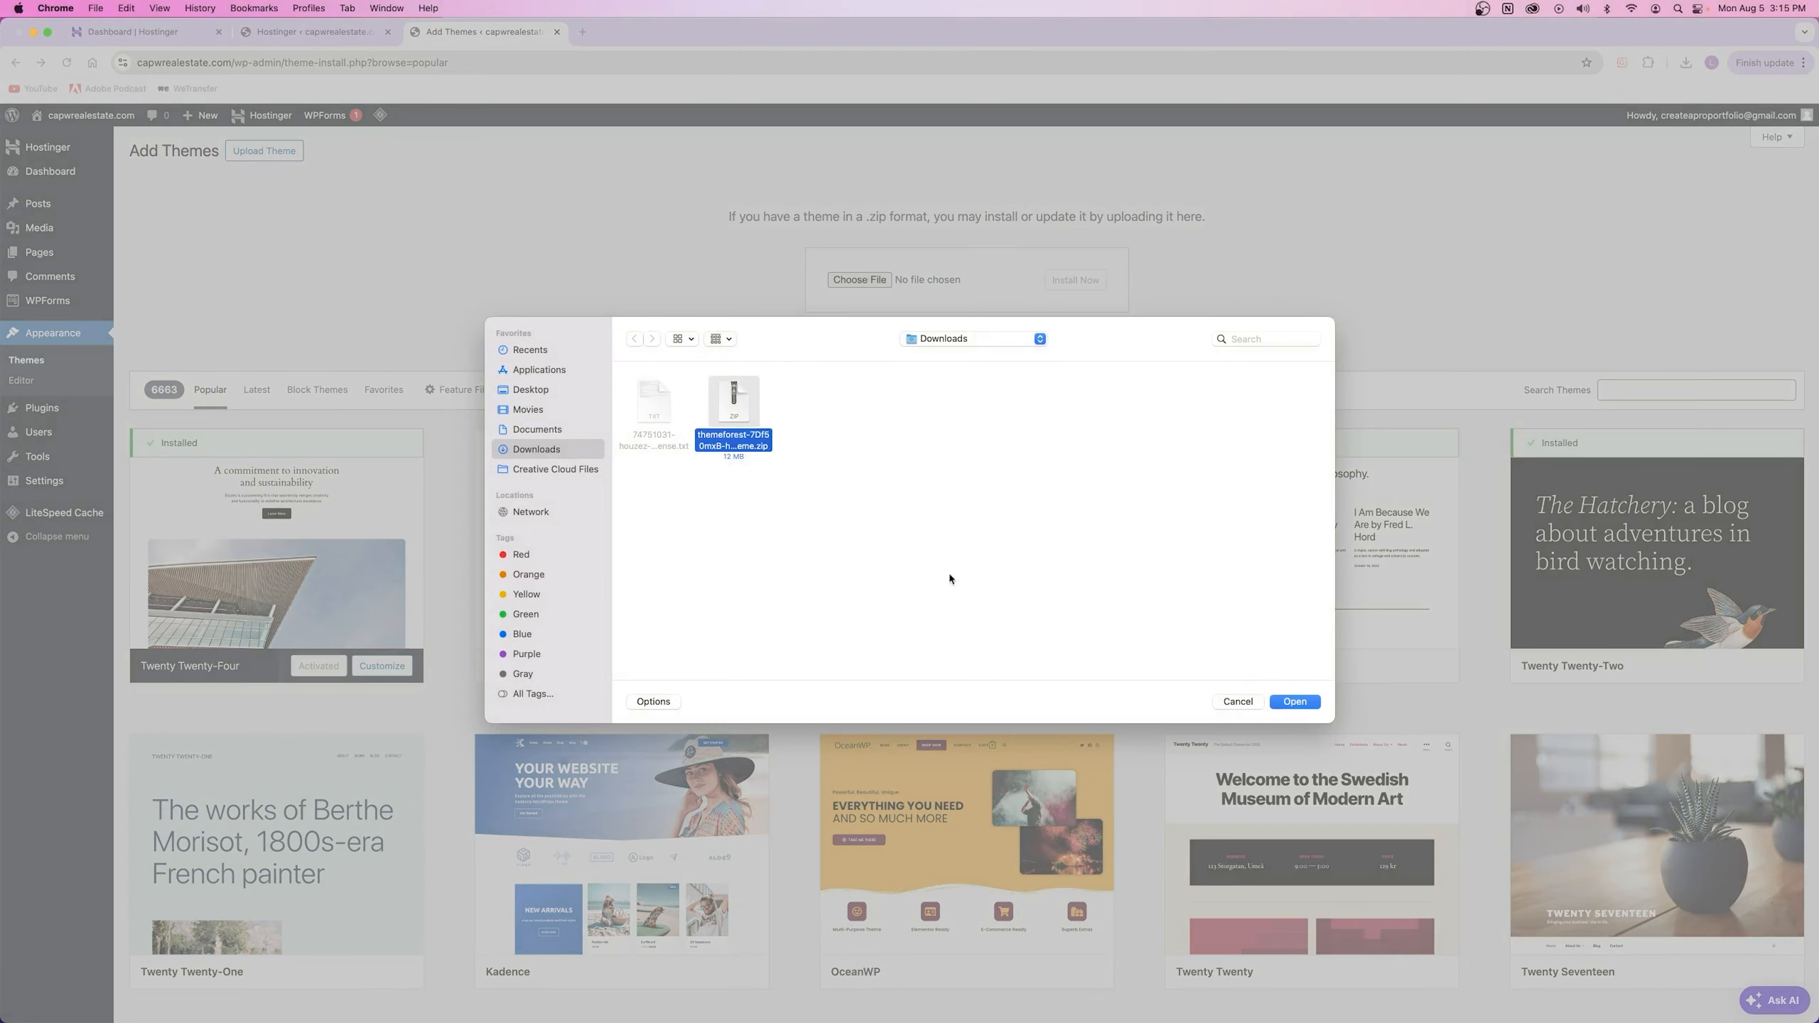
pyautogui.click(1295, 702)
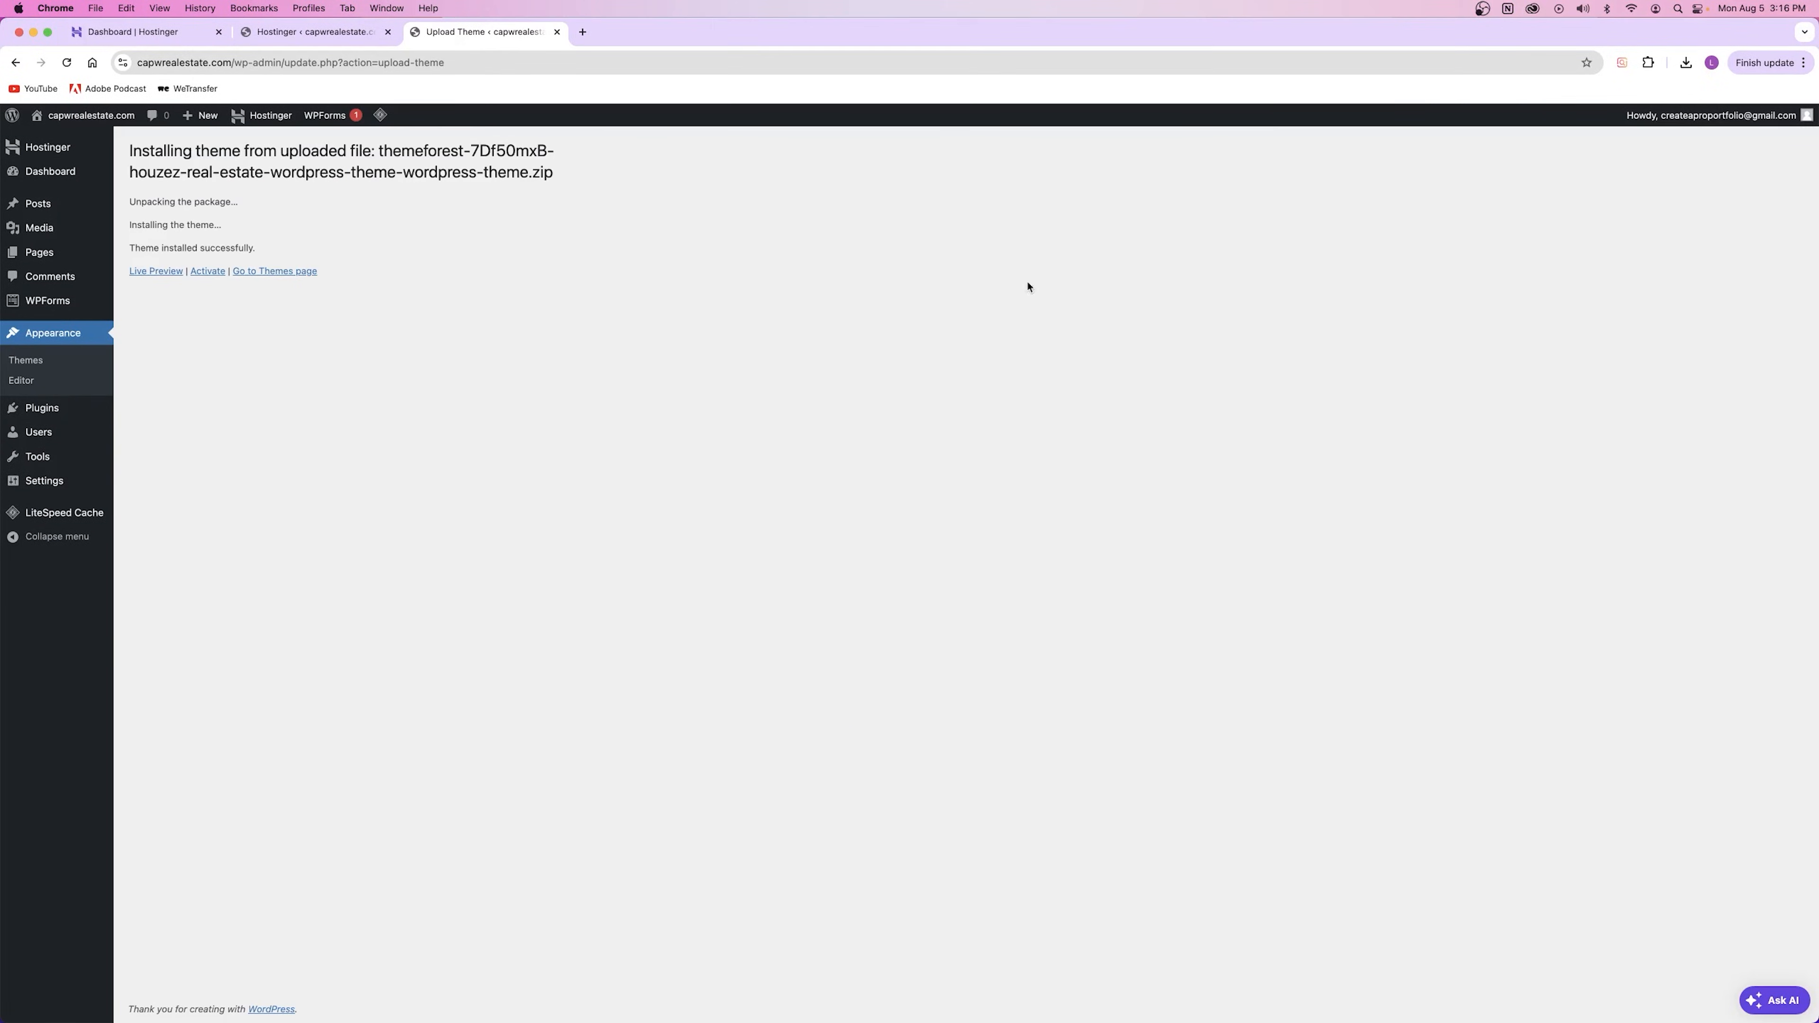
pyautogui.click(207, 273)
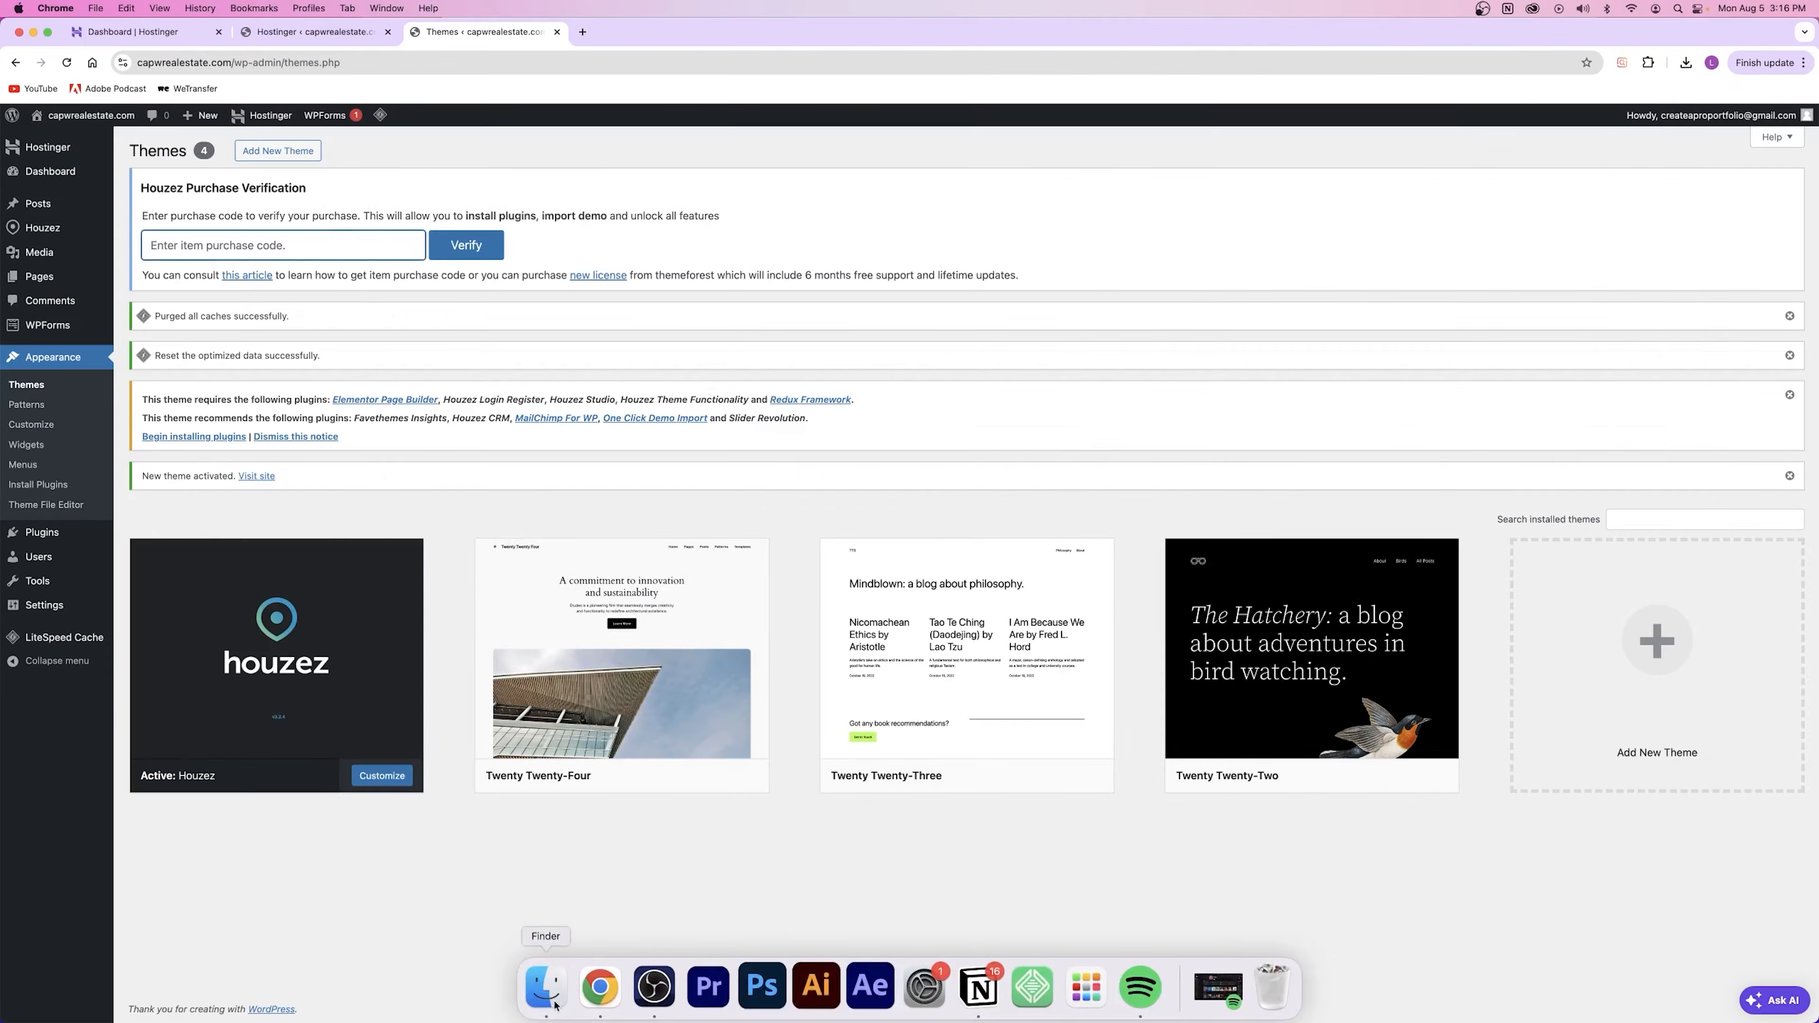
# Step: Open the license certificate .txt from Downloads and verify the Houzez purchase with its code
pyautogui.click(545, 1004)
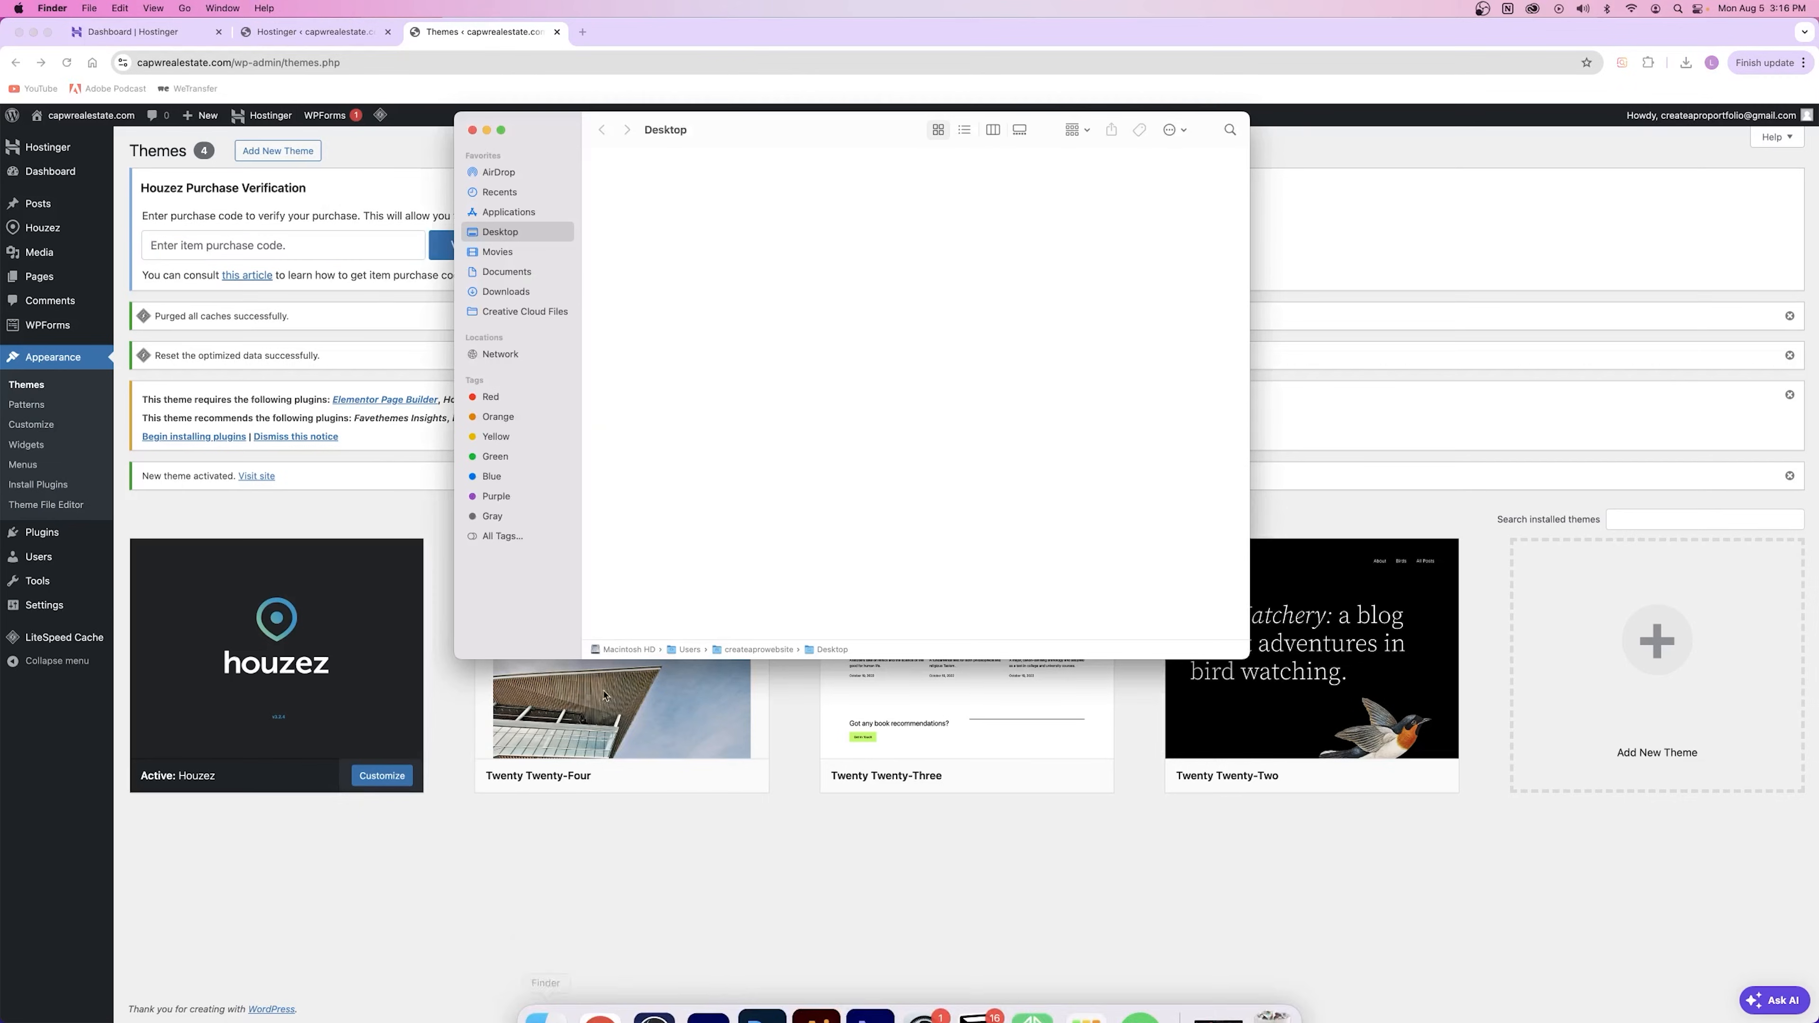
pyautogui.click(513, 293)
pyautogui.doubleClick(621, 199)
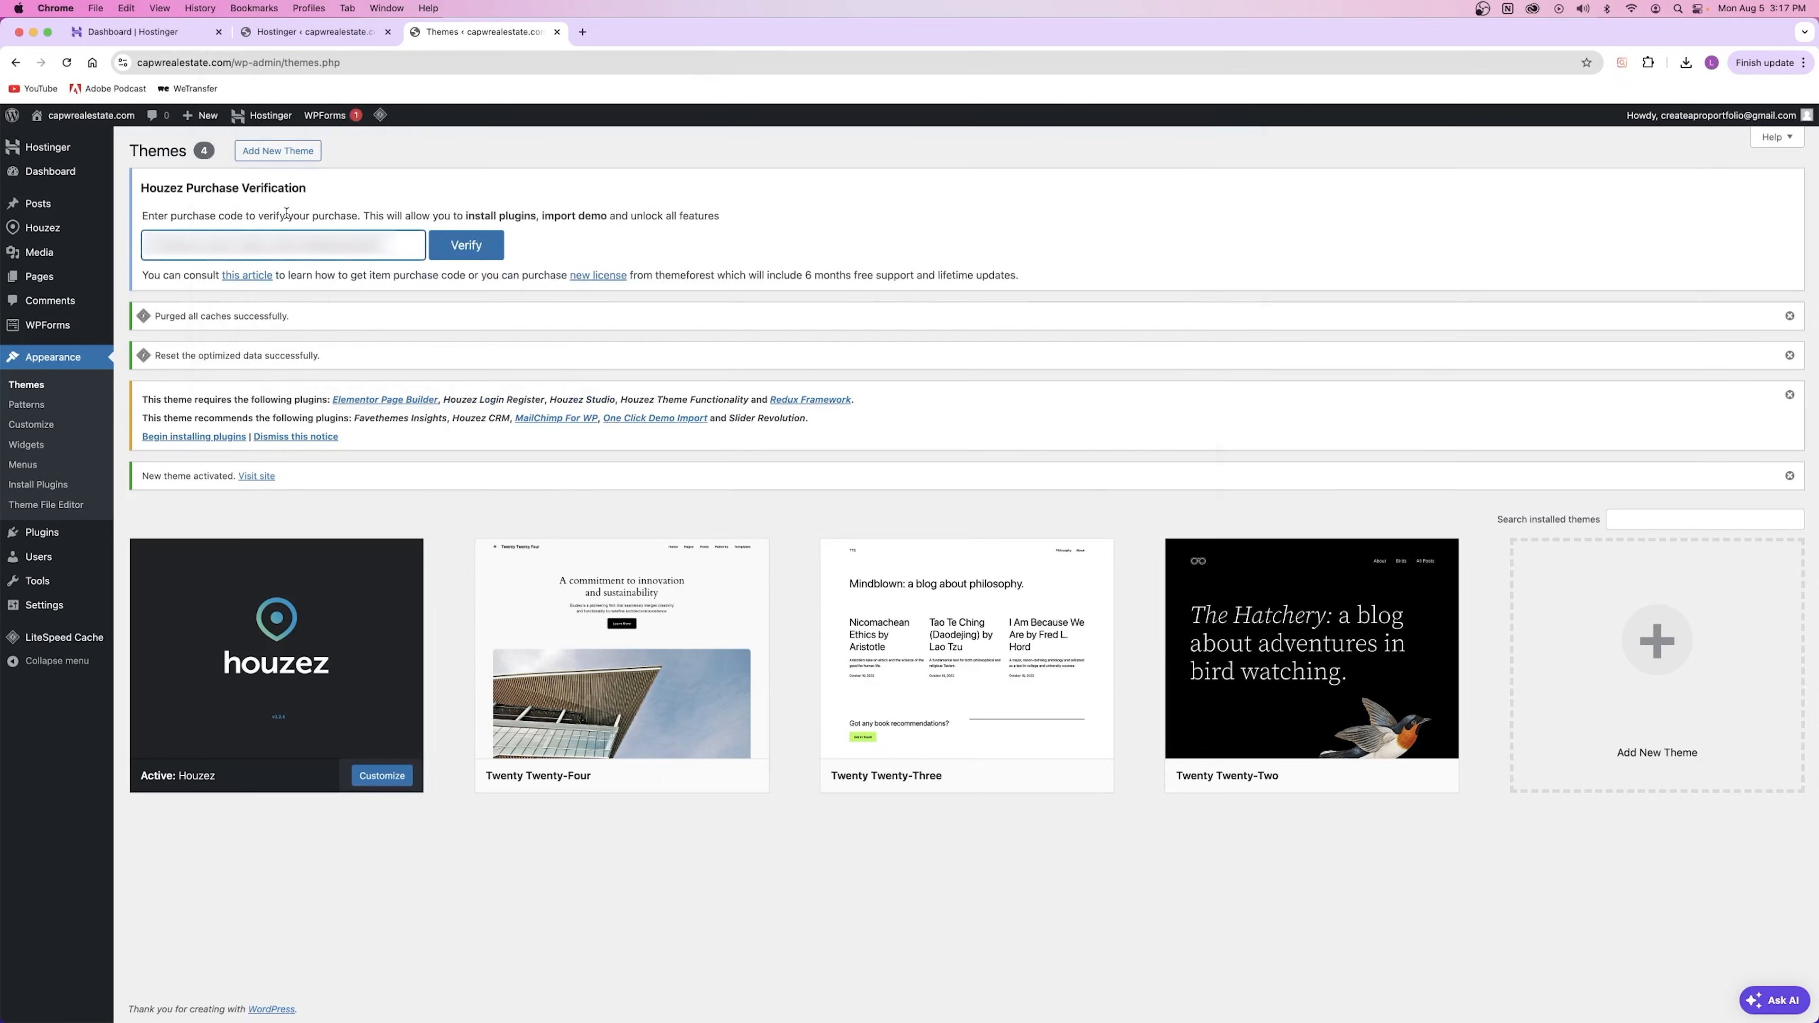
pyautogui.click(459, 245)
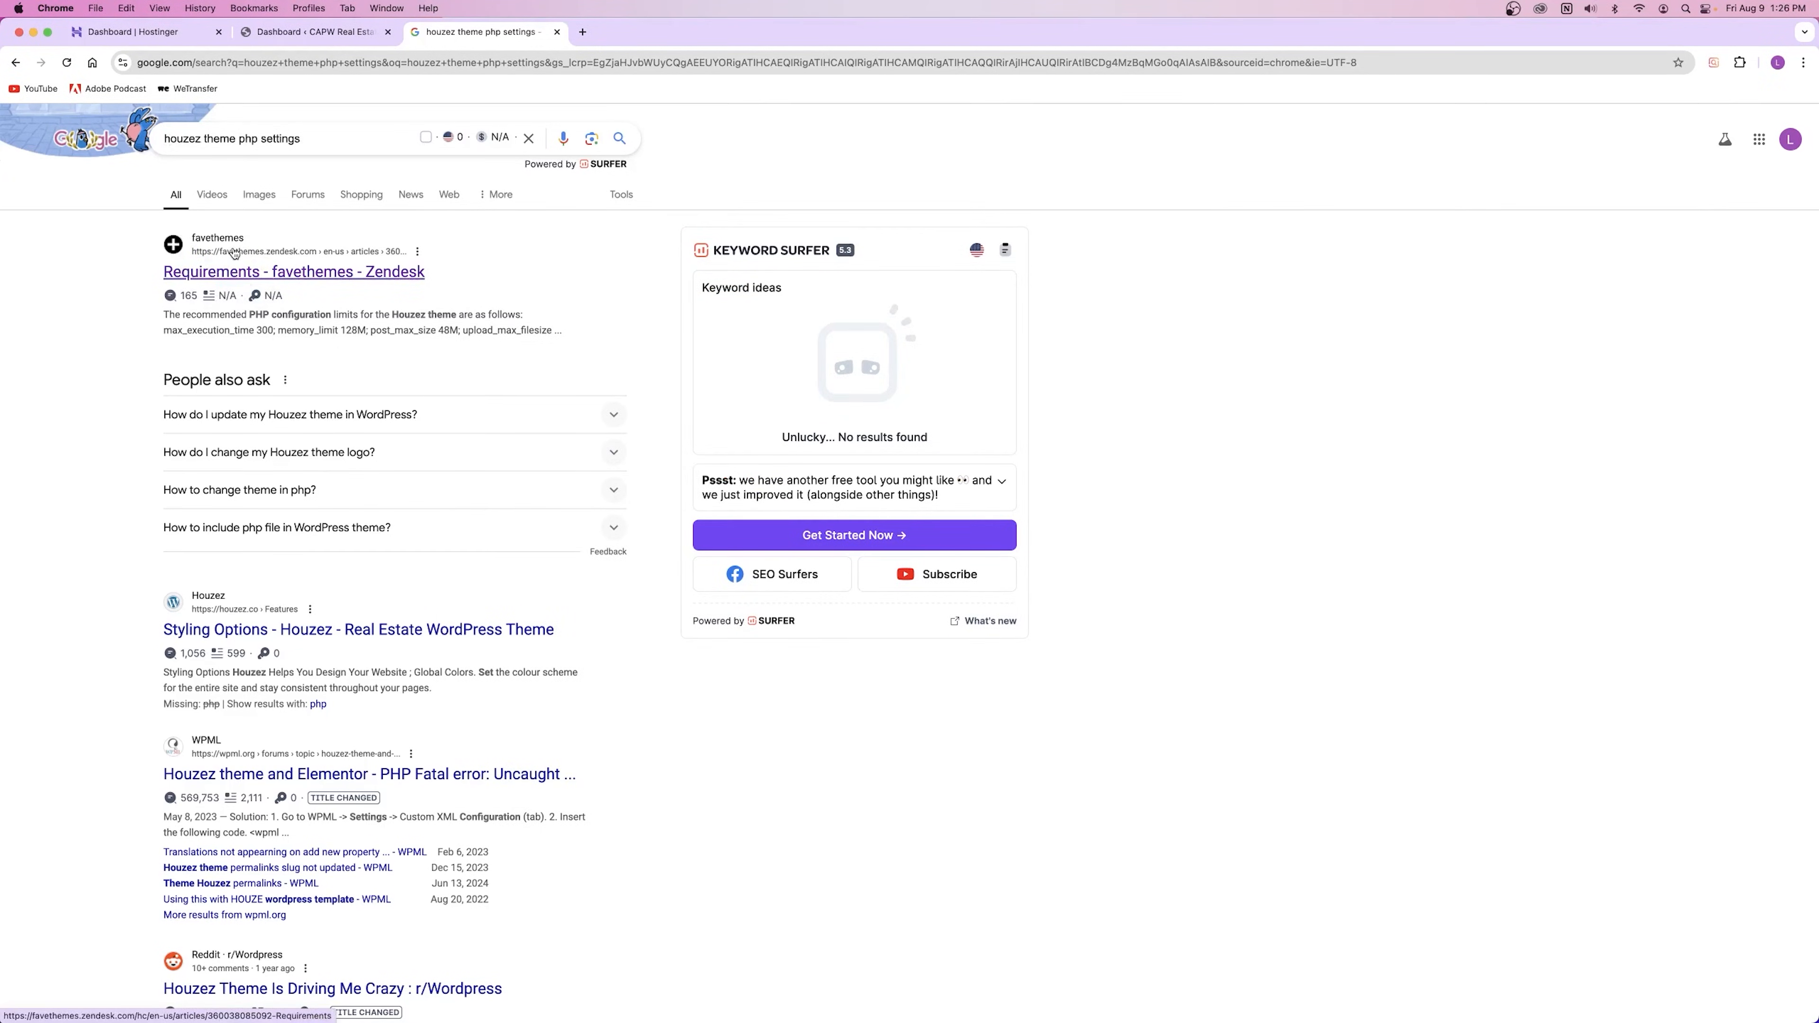
# Step: Open the Favethemes Requirements article and read the Requirements for Houzez list, including WordPress 6.4+
pyautogui.click(247, 273)
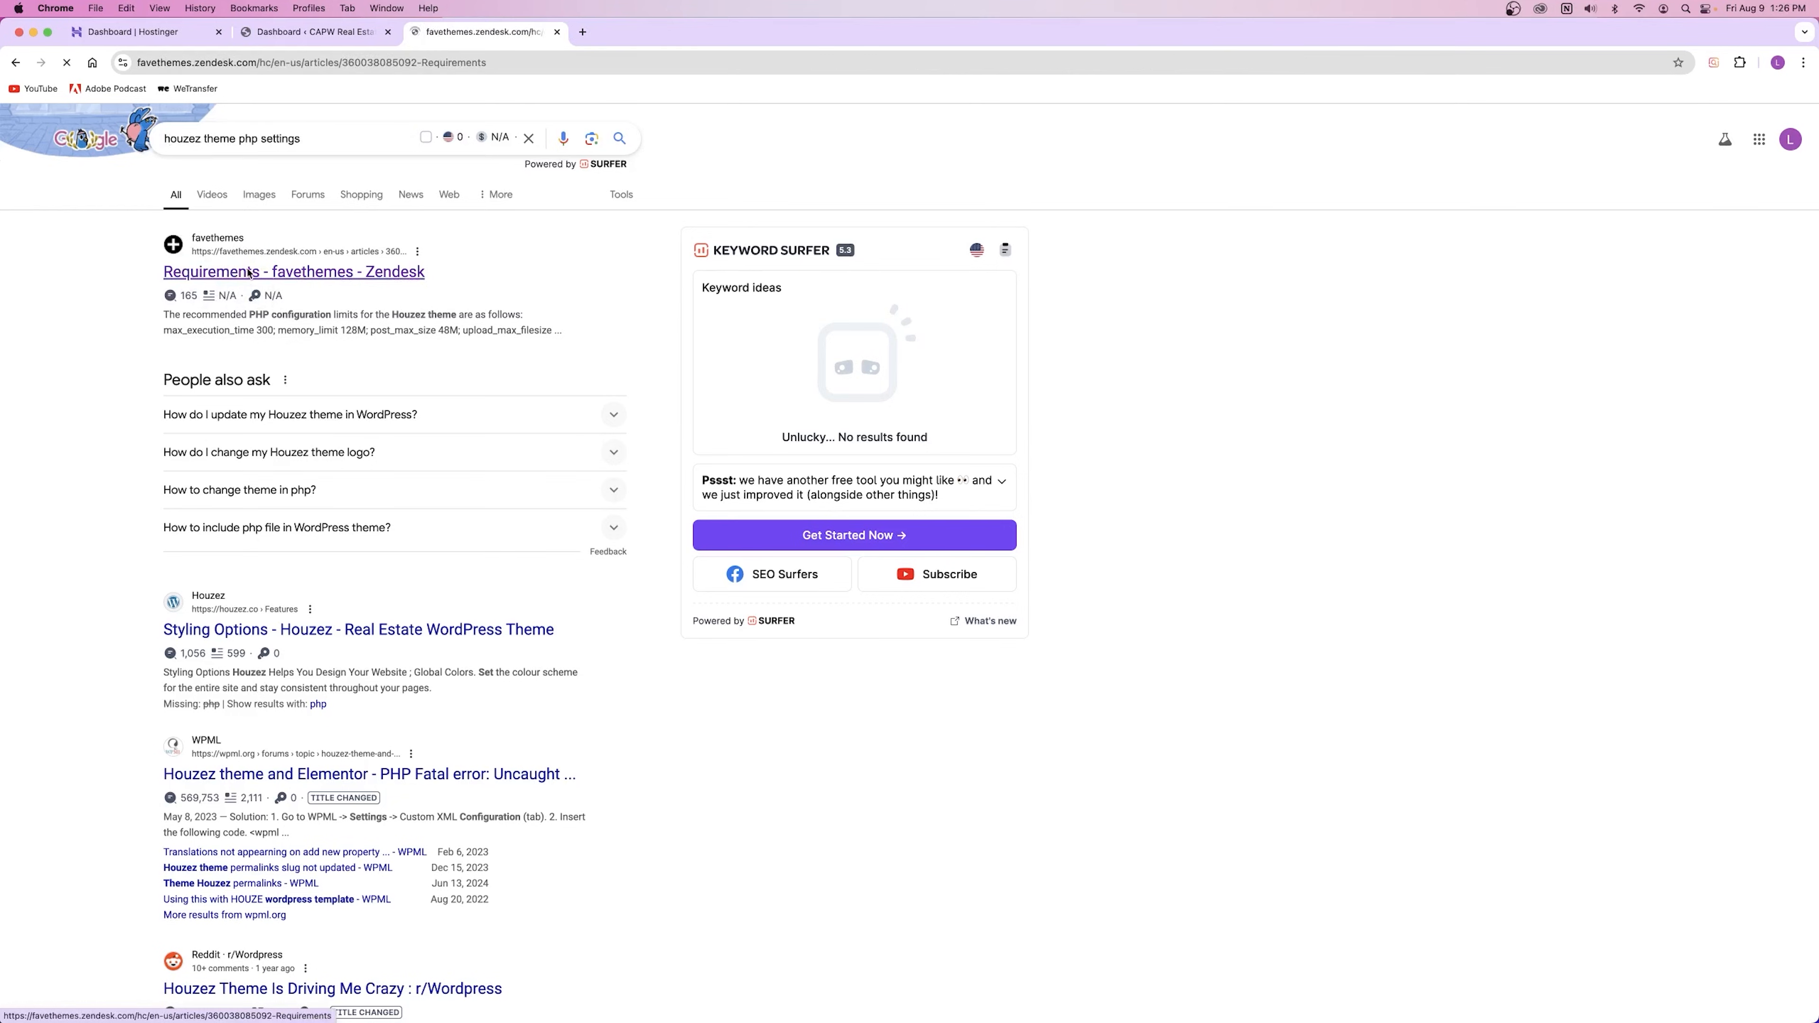
pyautogui.scroll(-10, 717, 356)
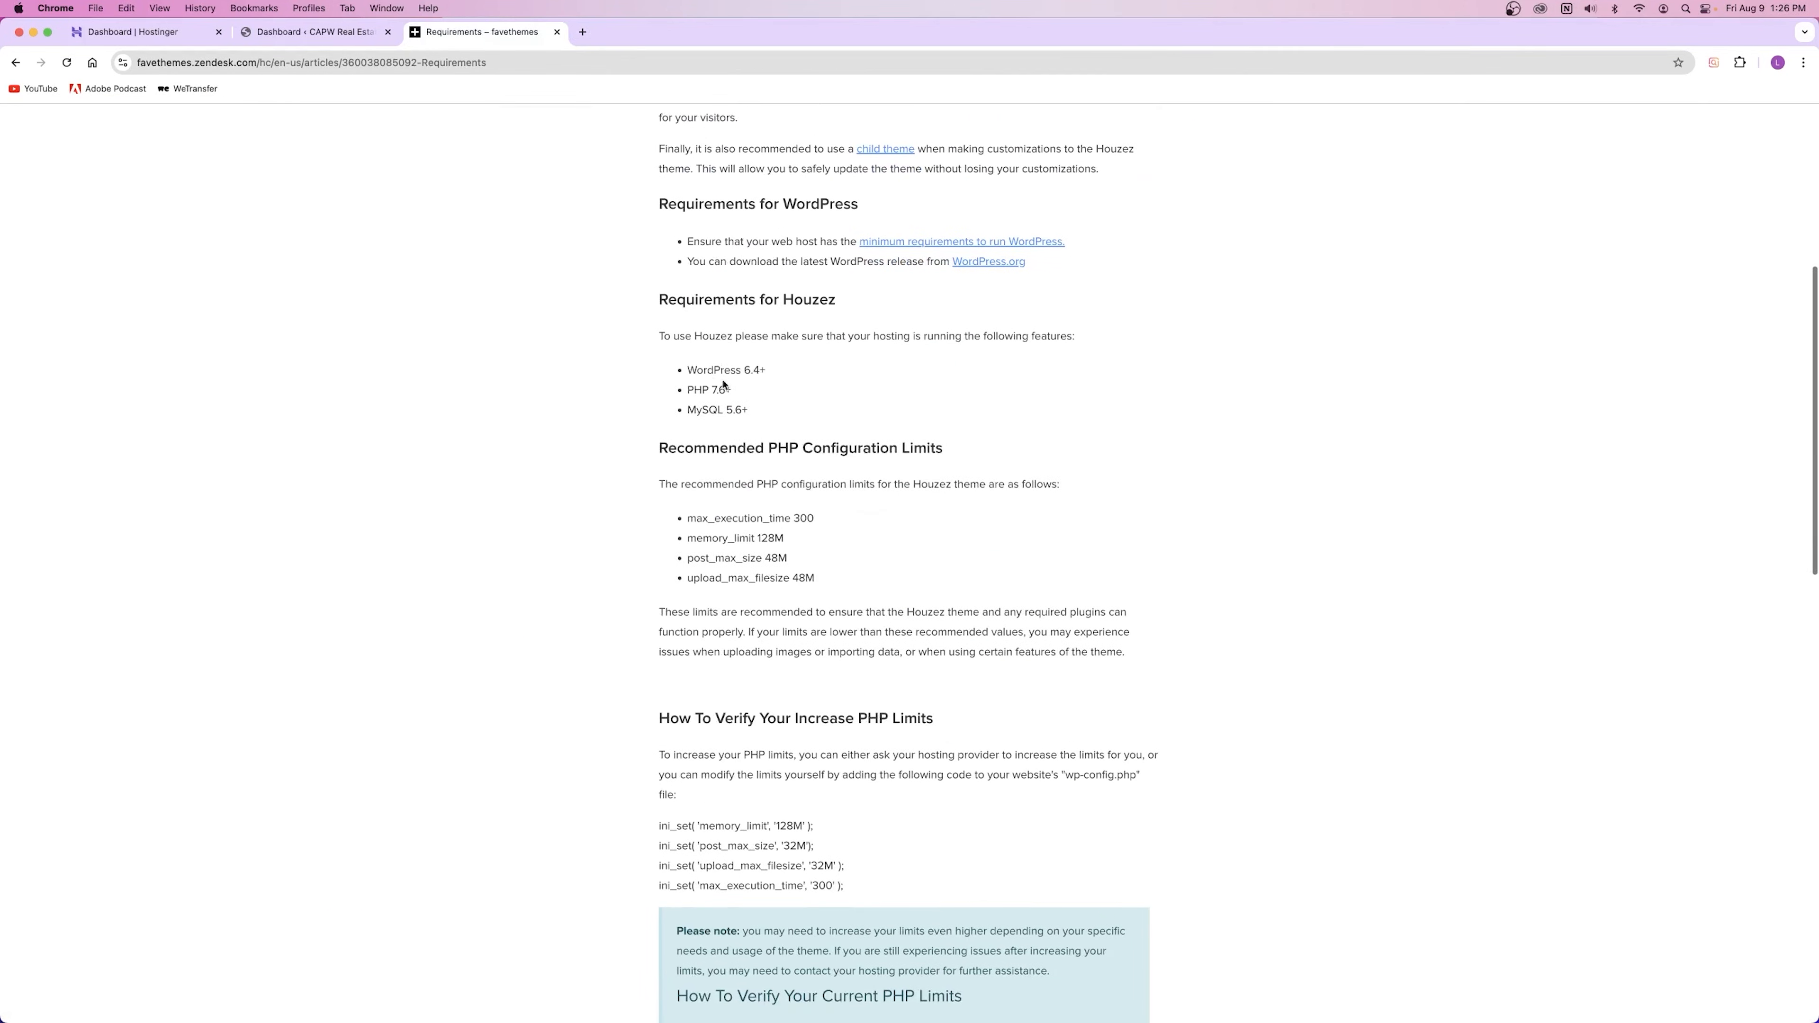
pyautogui.moveTo(686, 370); pyautogui.dragTo(778, 406)
pyautogui.moveTo(657, 300); pyautogui.dragTo(893, 304)
pyautogui.click(704, 374)
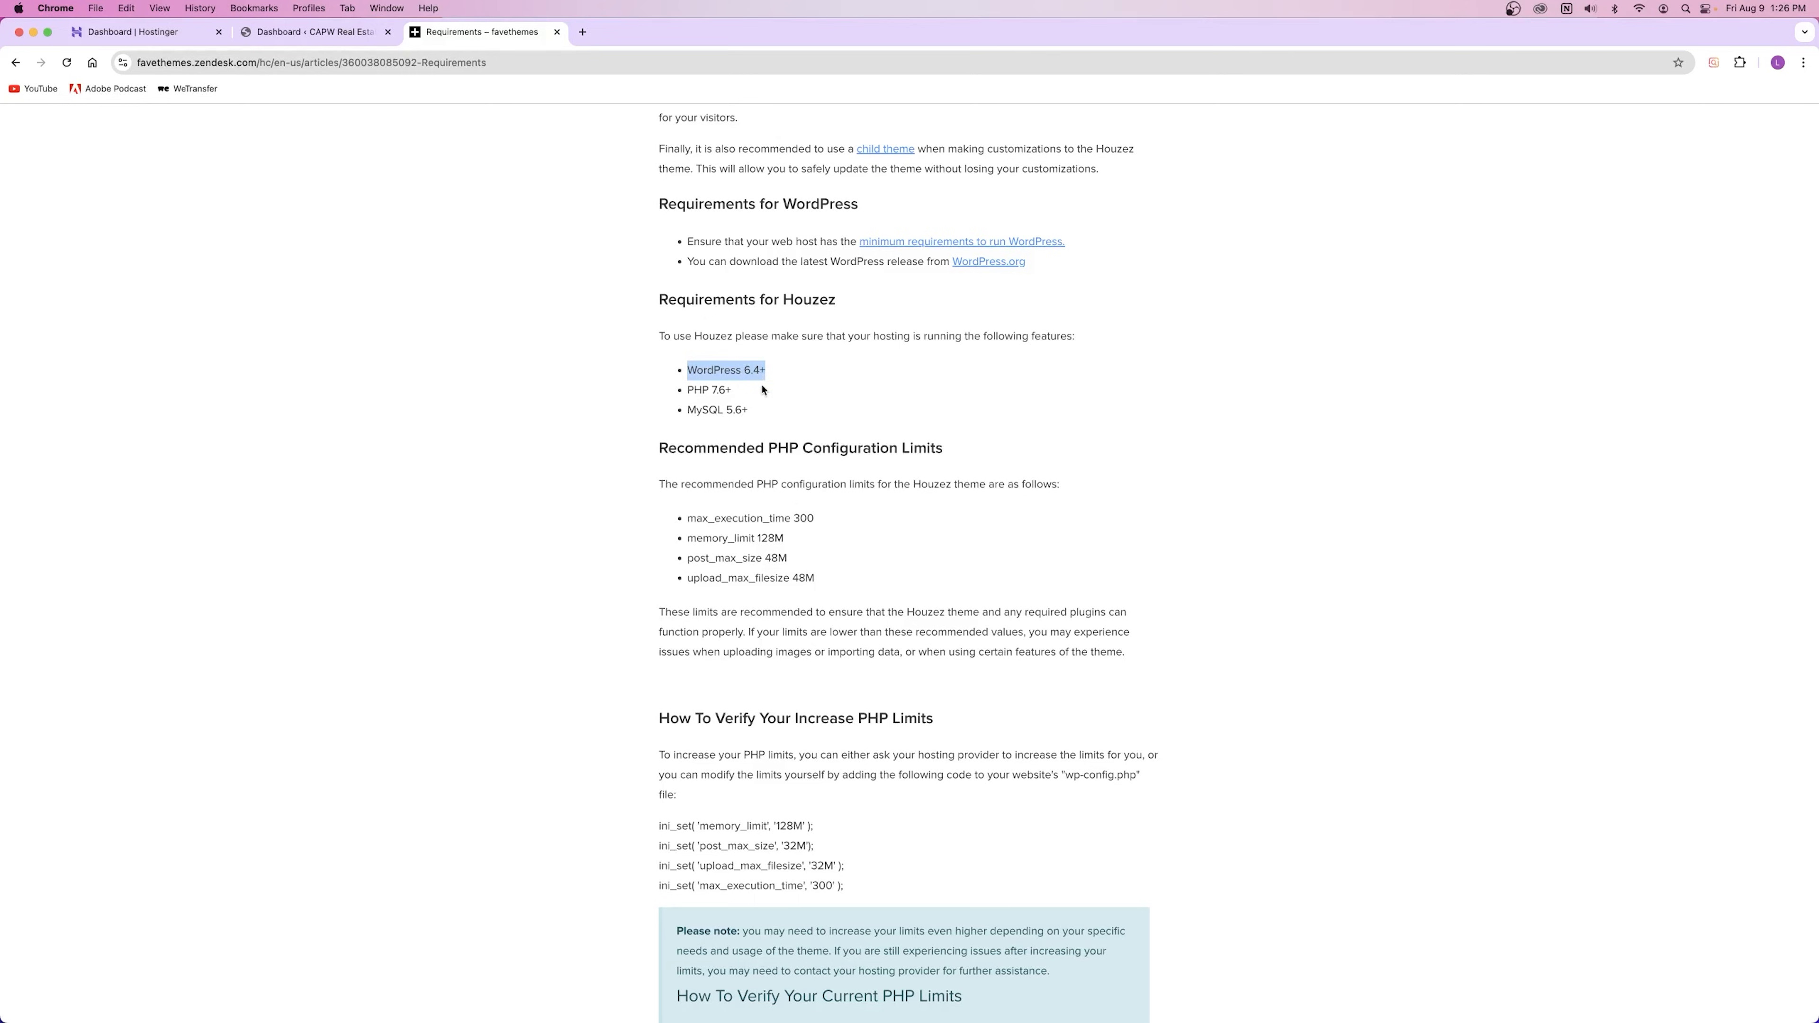
pyautogui.click(689, 367)
# Step: Note the recommended PHP limits: max_execution_time 300, memory_limit 128M, post/upload sizes 48M
pyautogui.scroll(-2, 732, 432)
pyautogui.moveTo(686, 278); pyautogui.dragTo(811, 321)
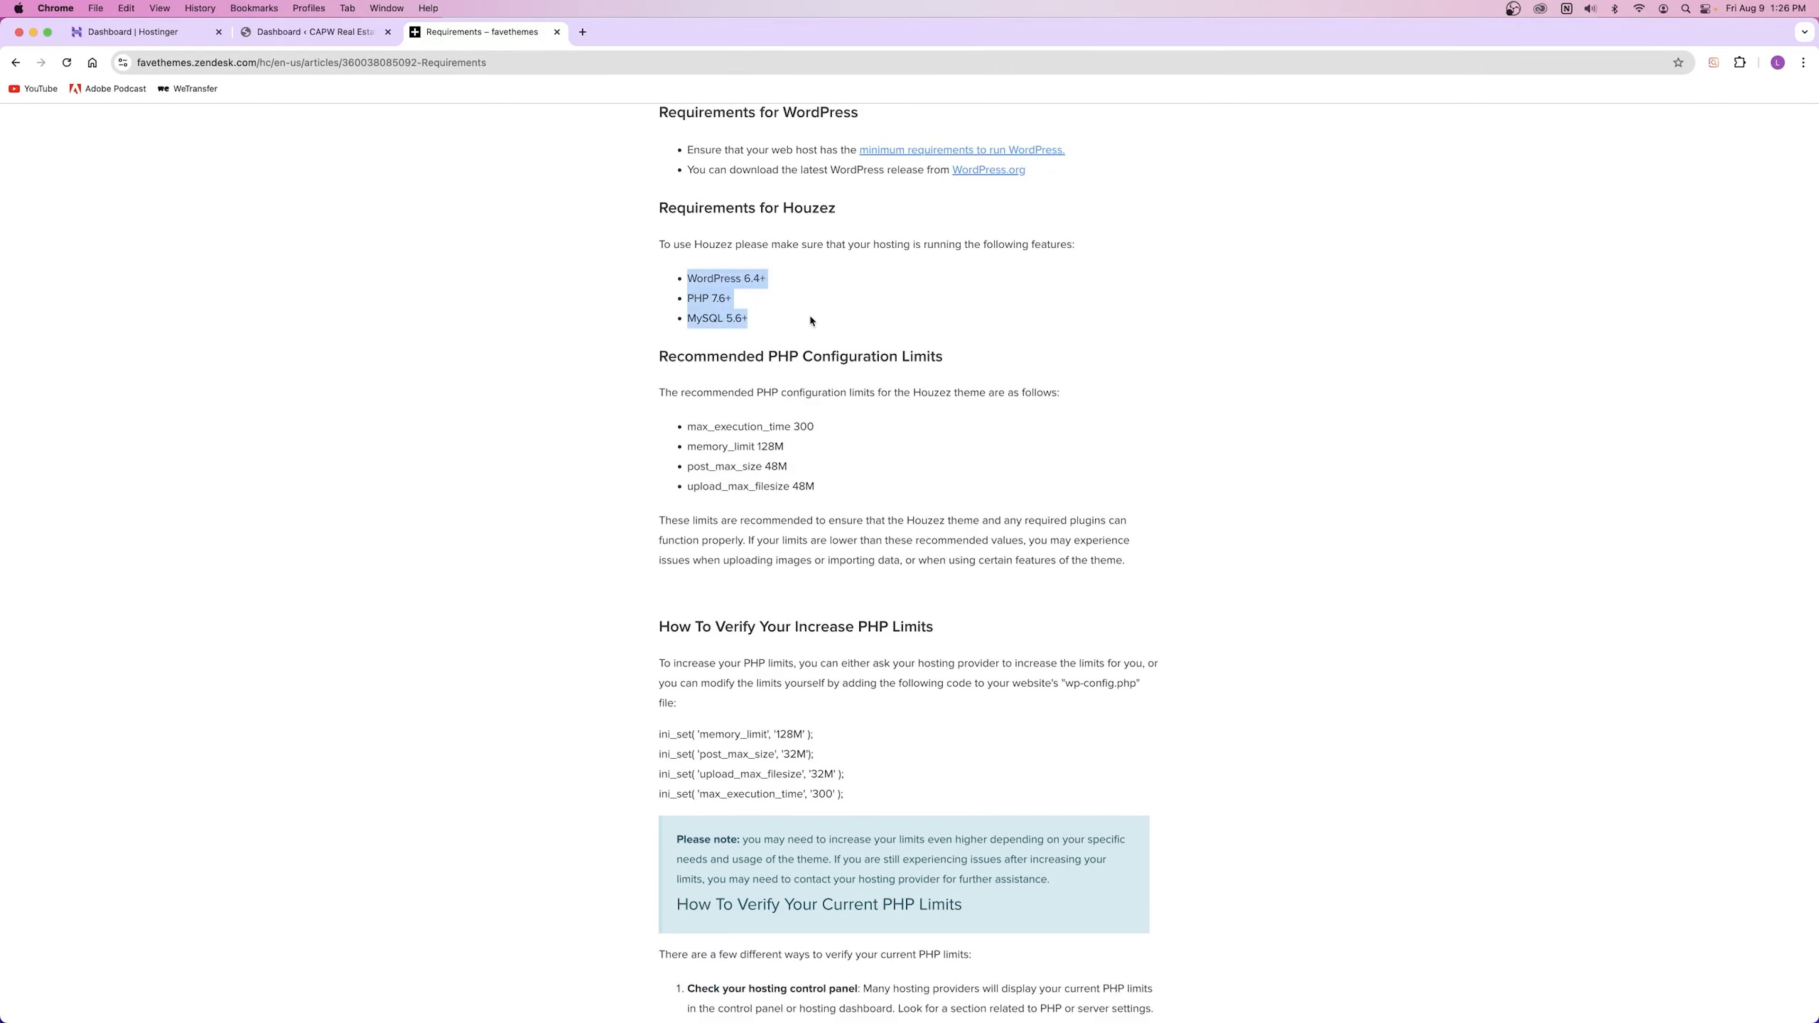
pyautogui.click(808, 380)
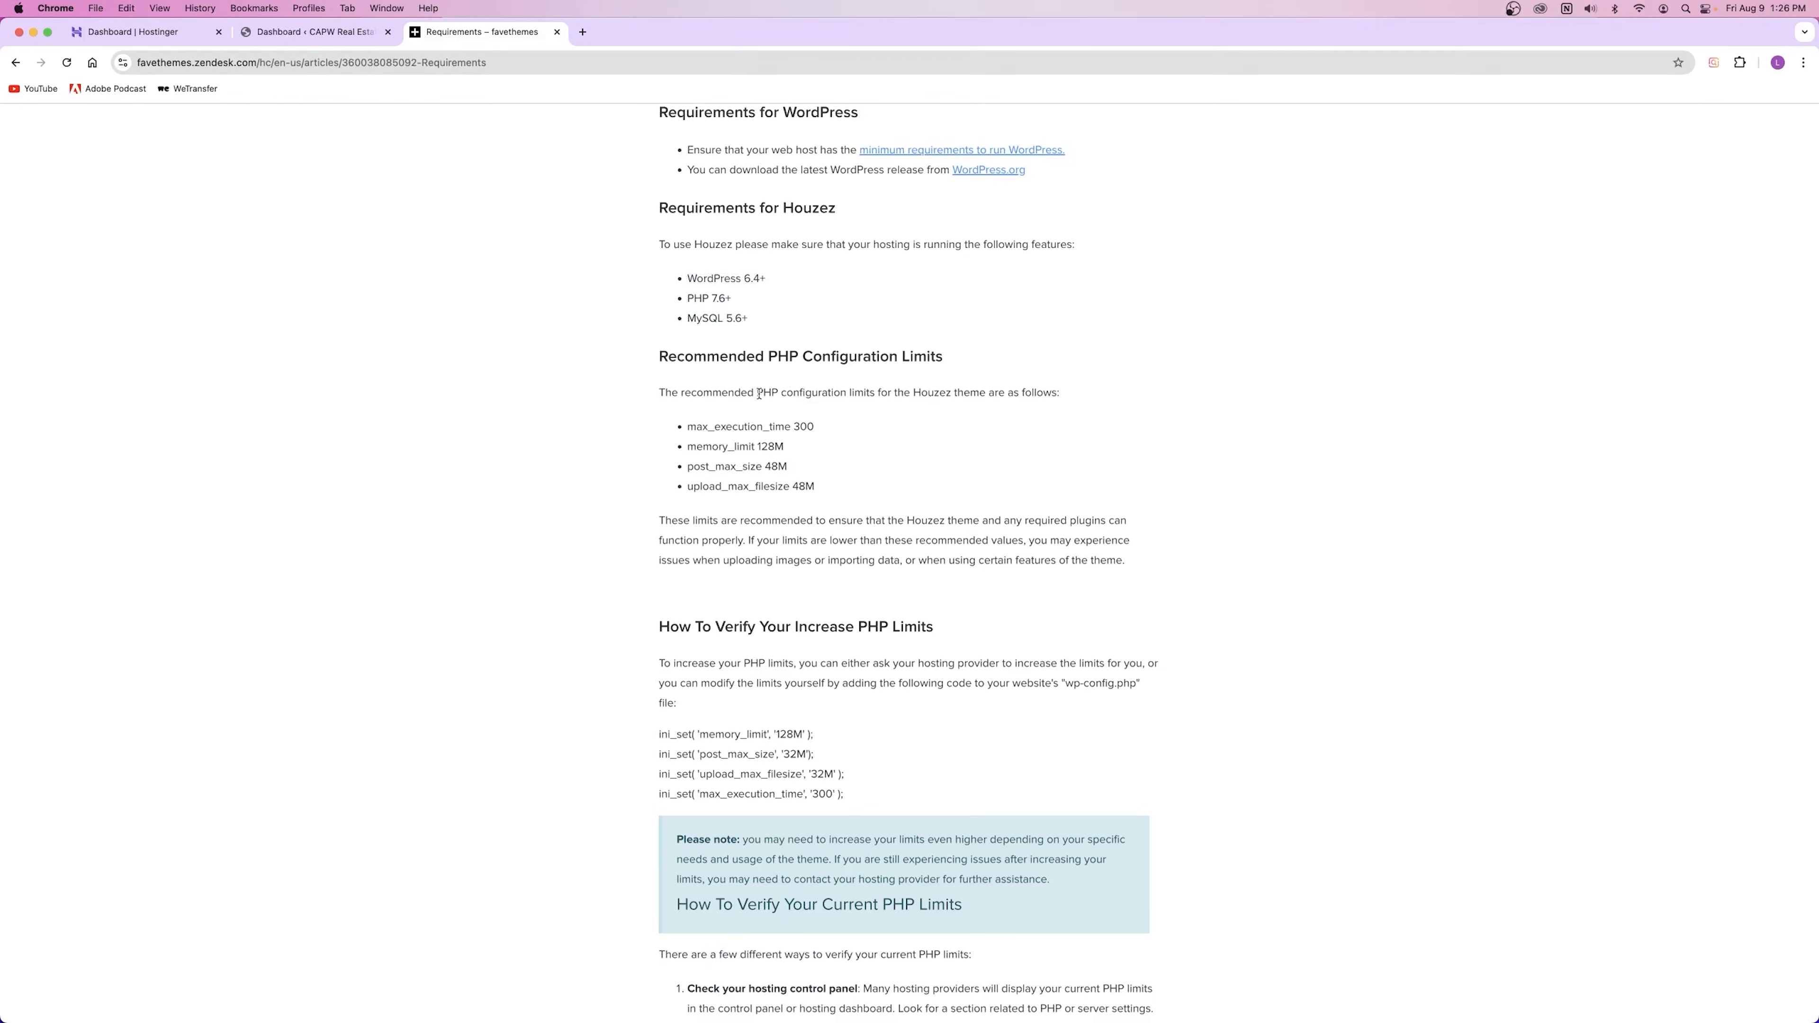
pyautogui.moveTo(703, 431); pyautogui.dragTo(904, 489)
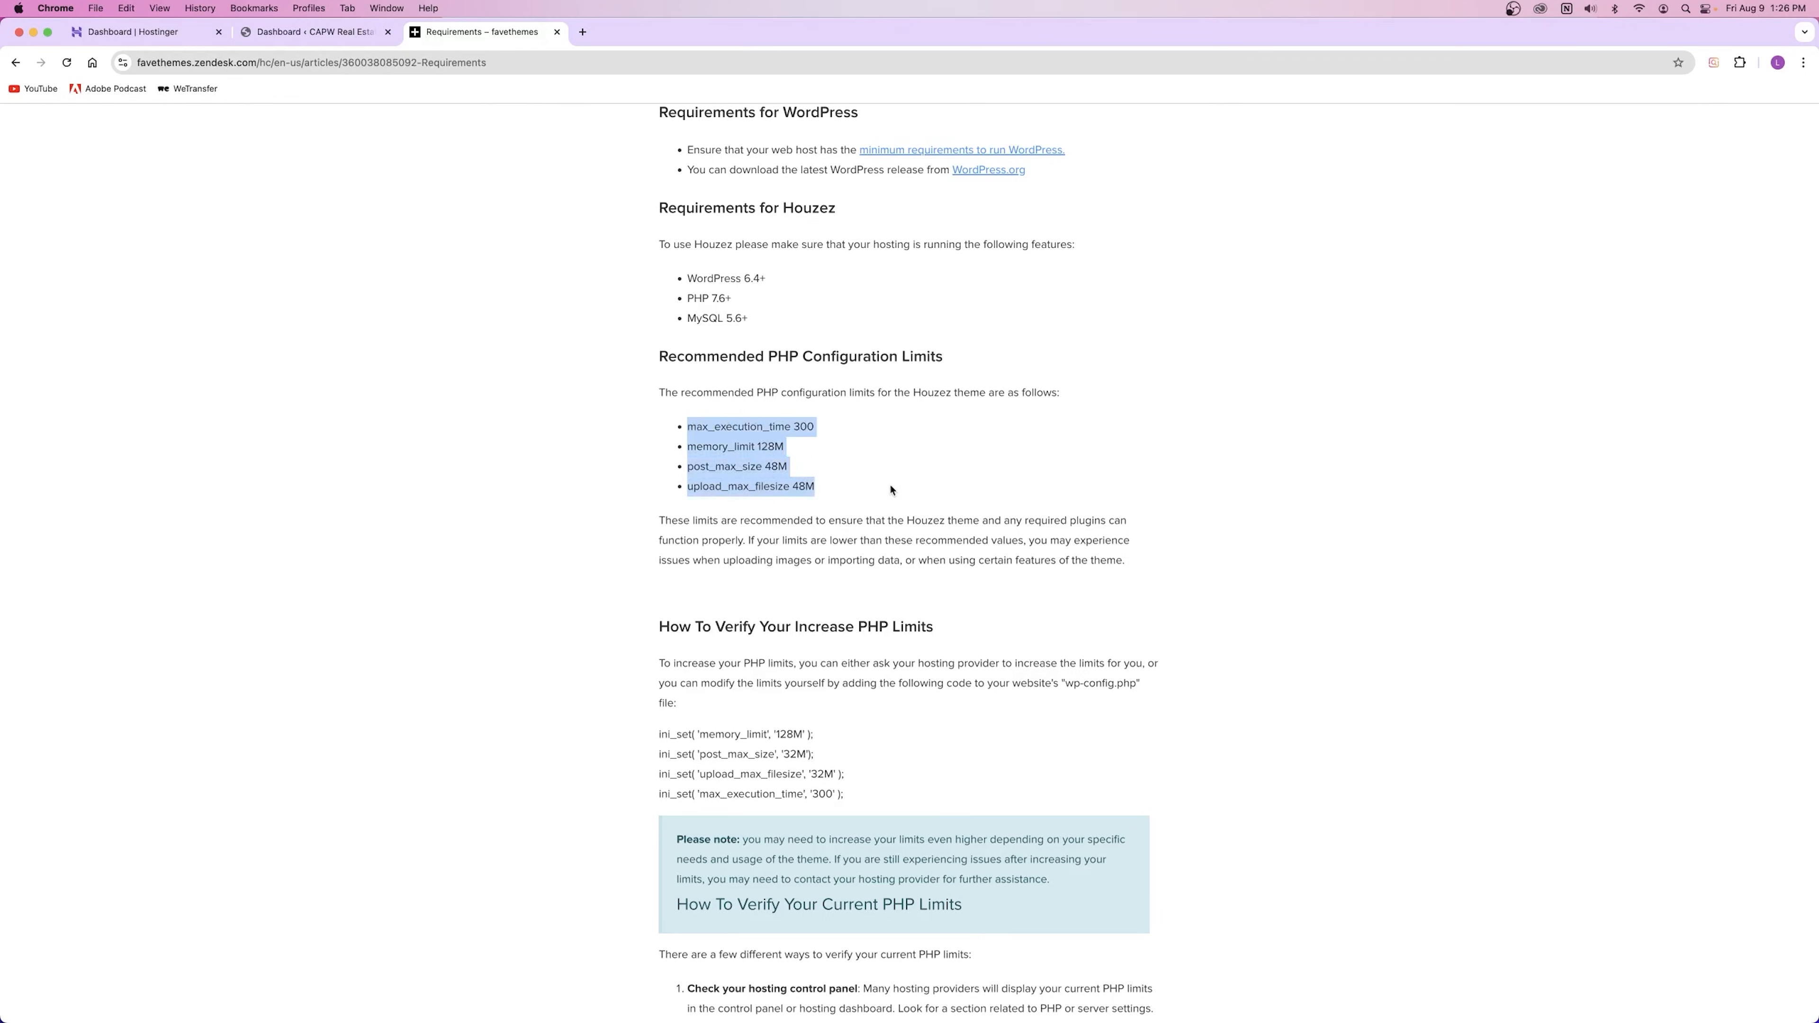
pyautogui.click(140, 38)
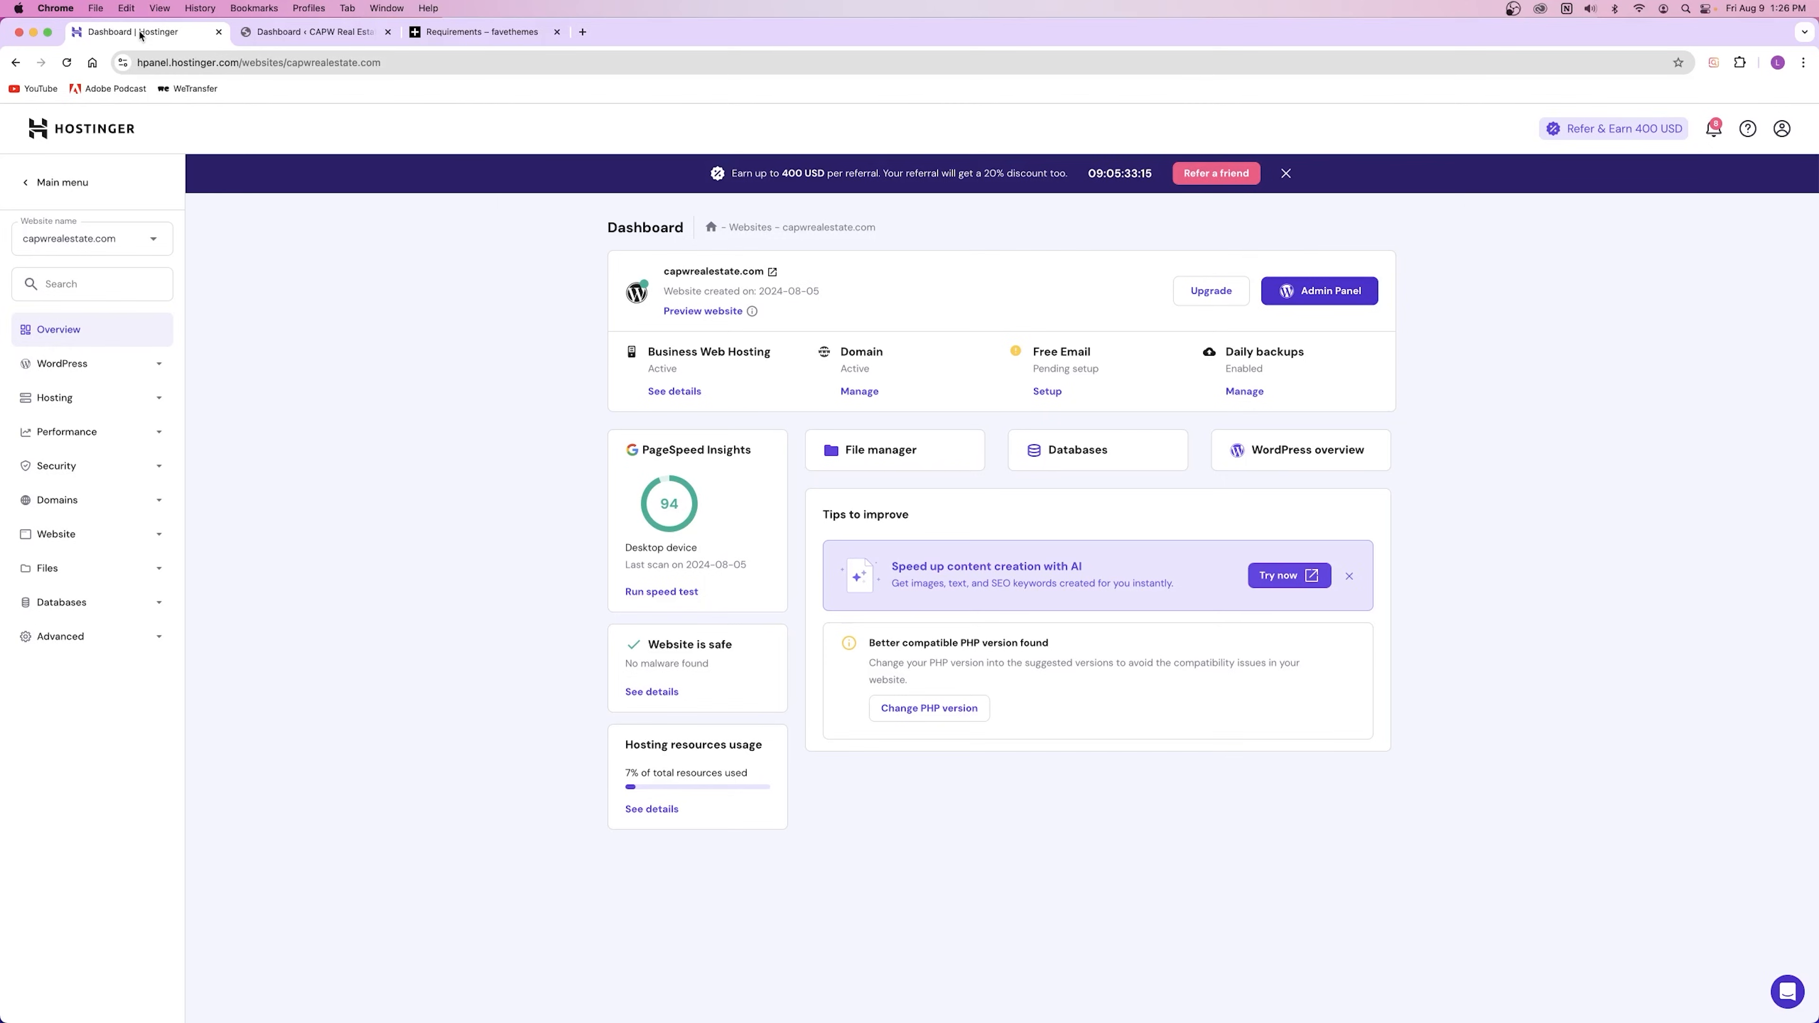
# Step: Open PHP Configuration under Advanced for capwrealestate.com in Hostinger hPanel
pyautogui.click(446, 33)
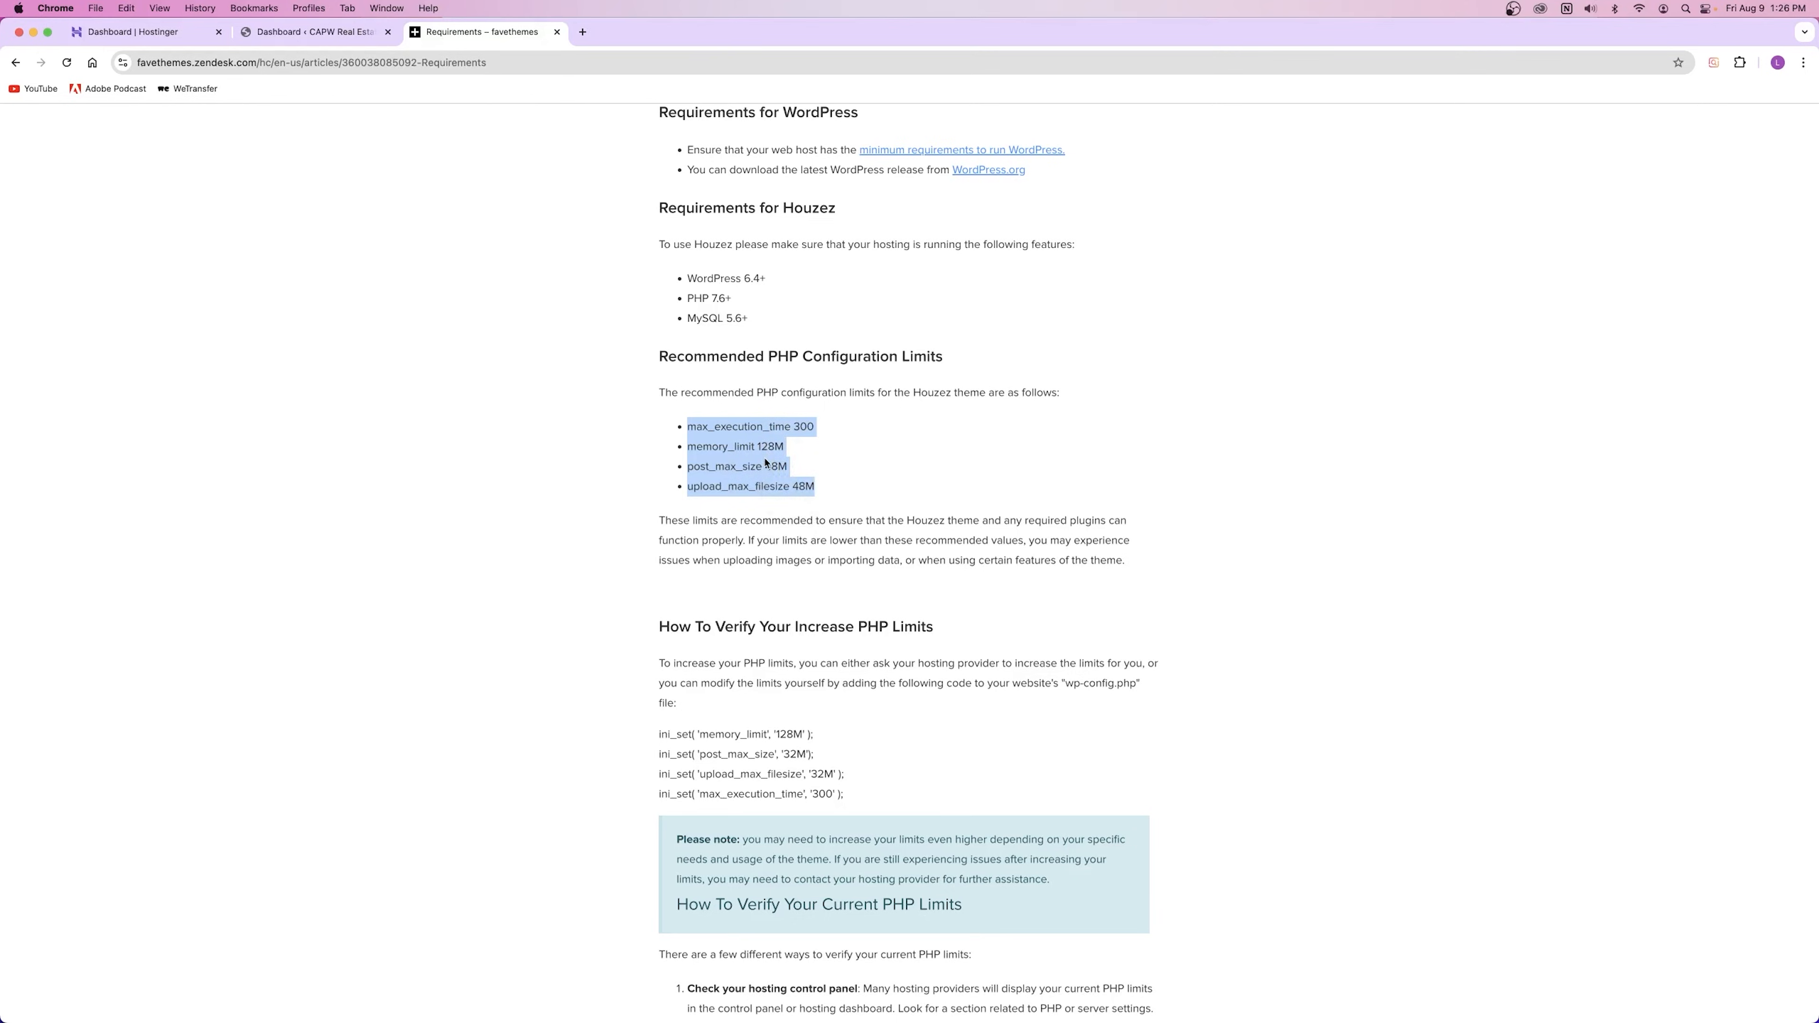
pyautogui.click(142, 36)
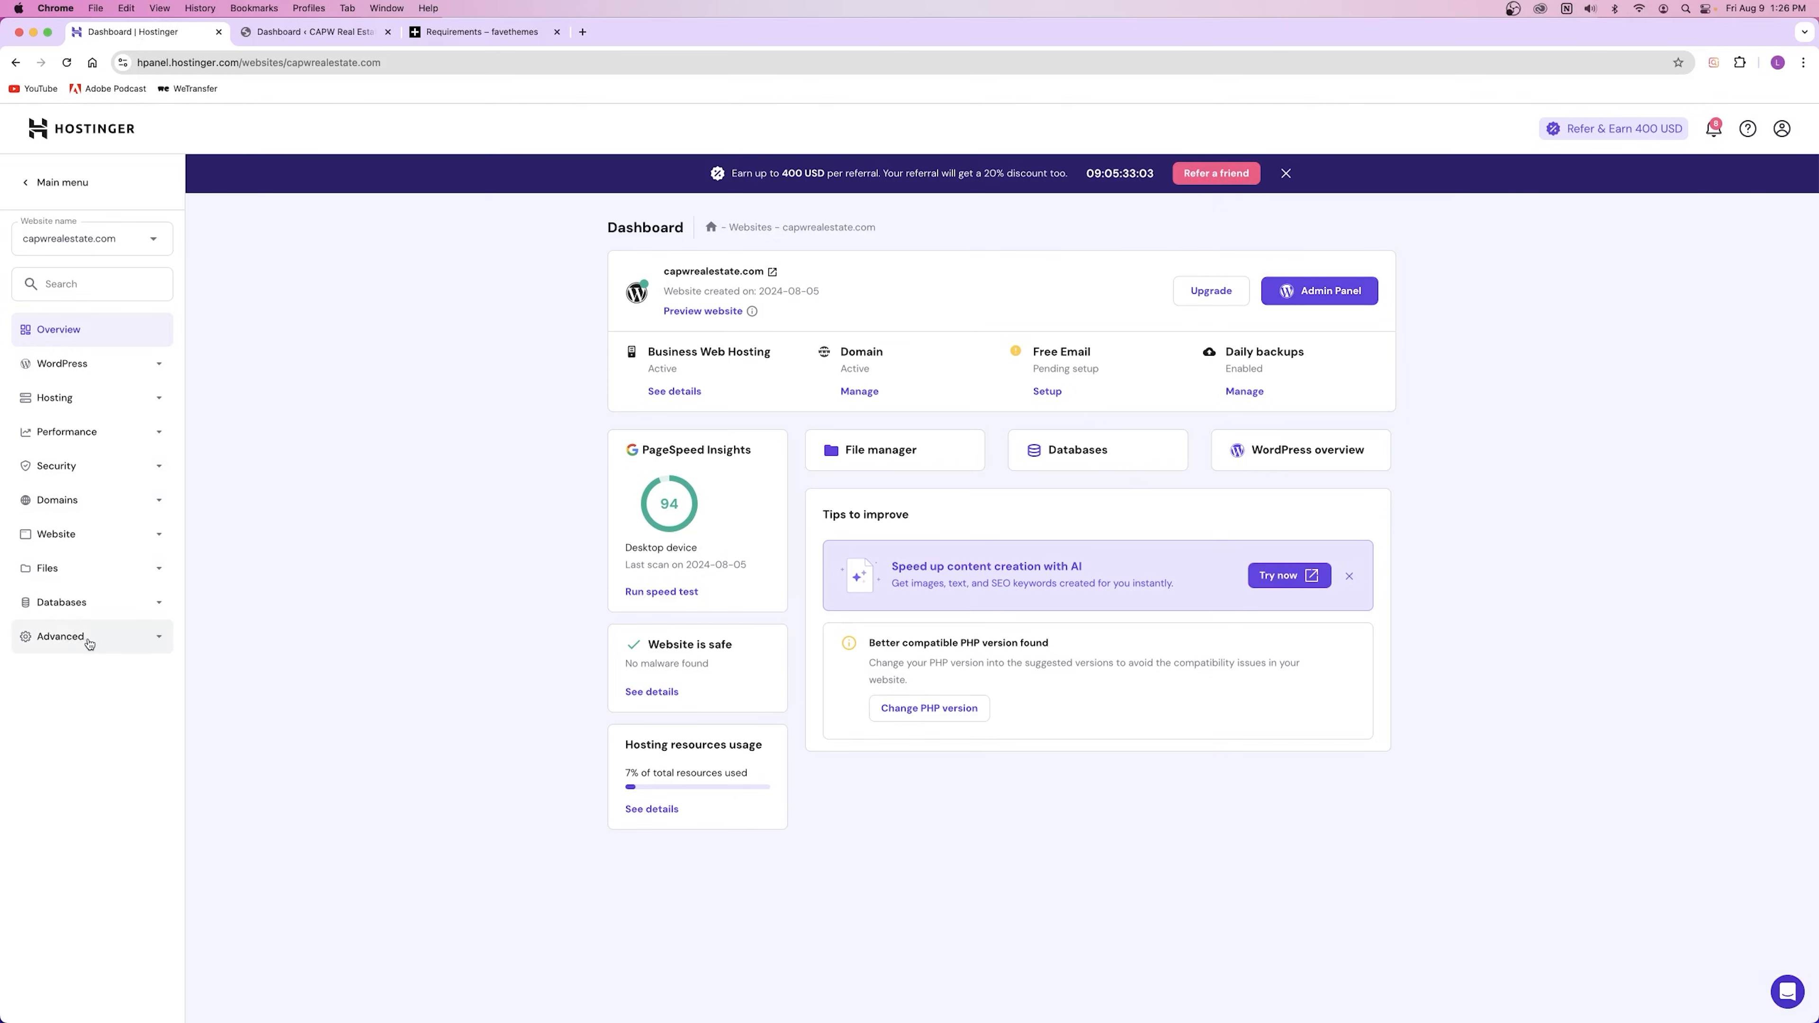
pyautogui.moveTo(654, 274); pyautogui.dragTo(781, 278)
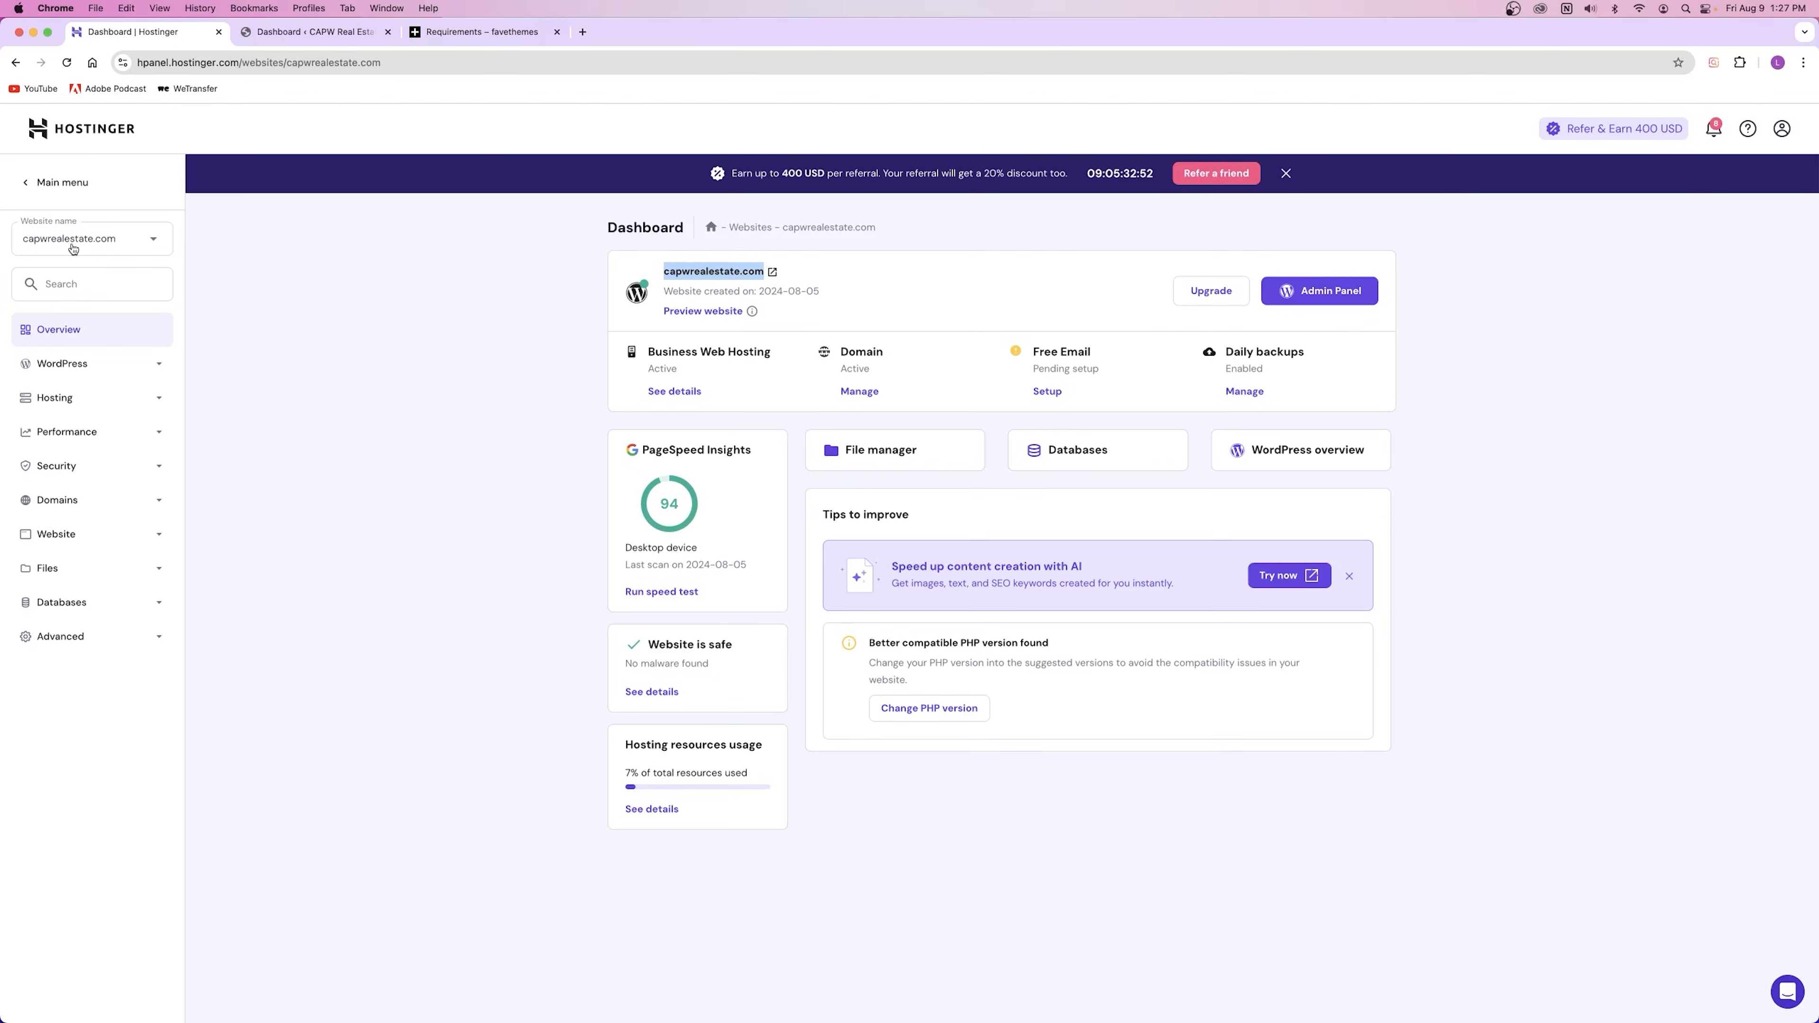
pyautogui.click(65, 637)
pyautogui.click(82, 714)
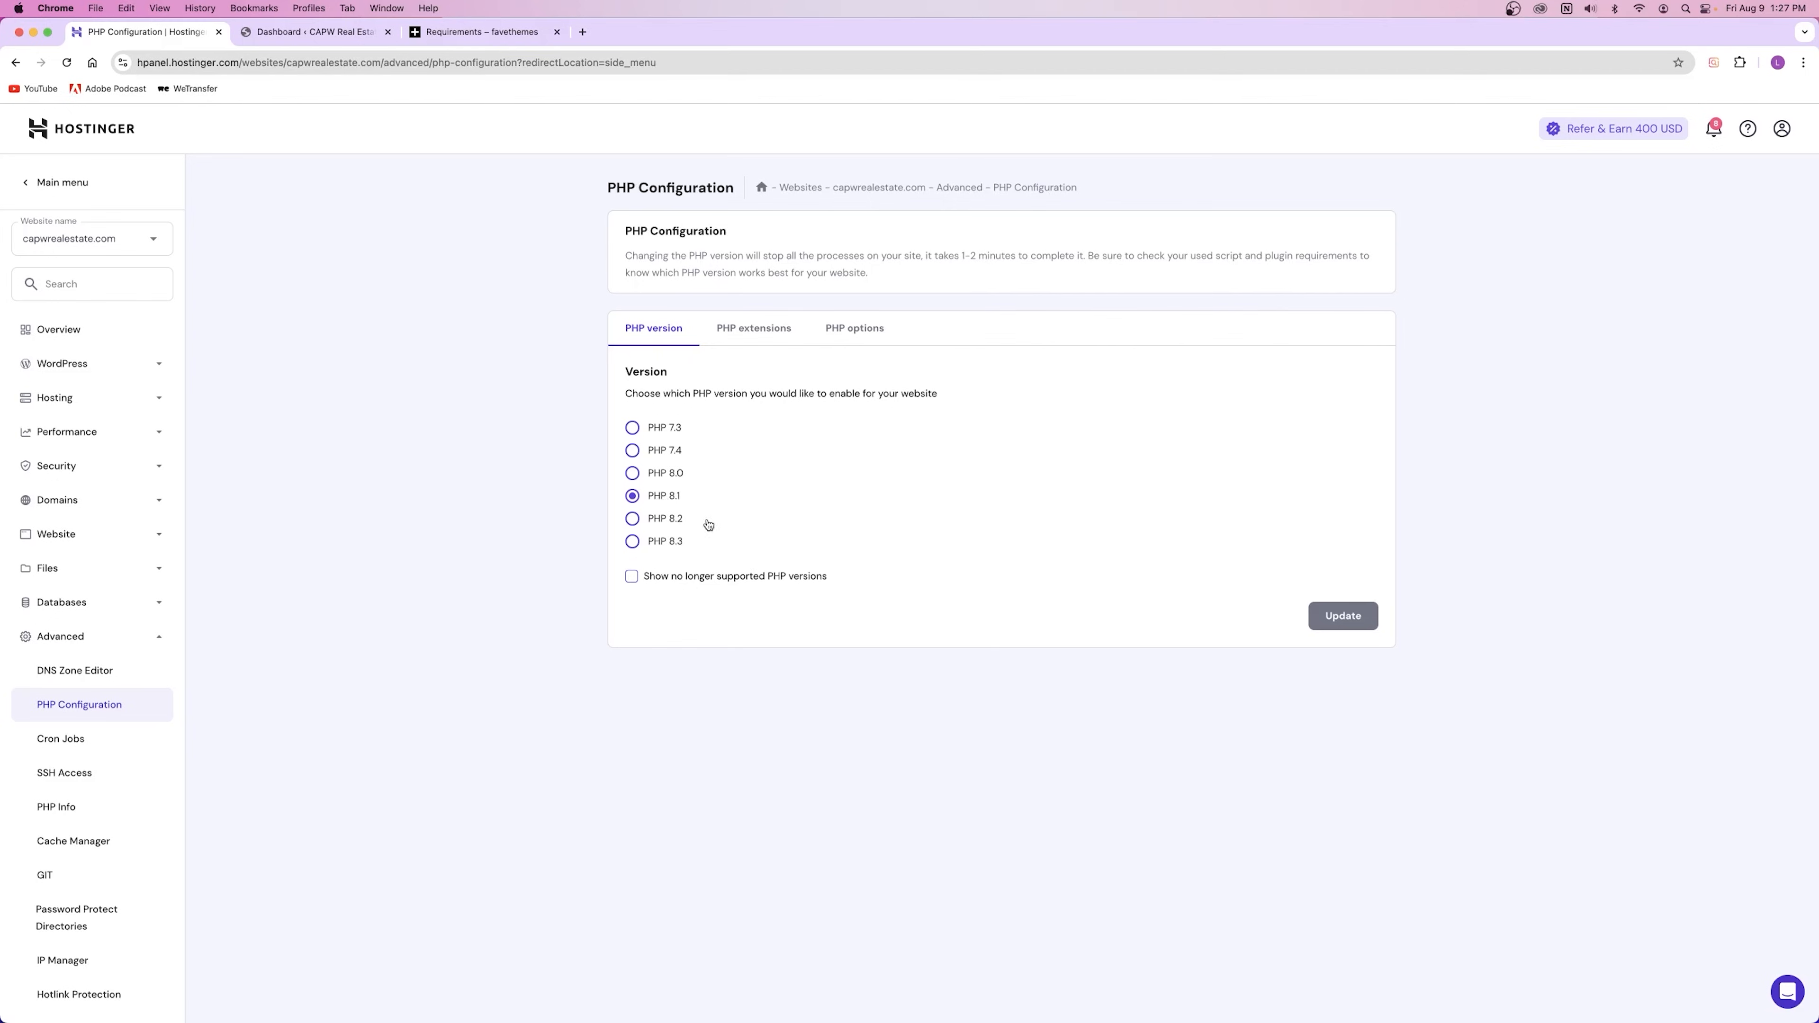
# Step: Show the PHP options list and compare it with the Houzez requirements article
pyautogui.click(456, 34)
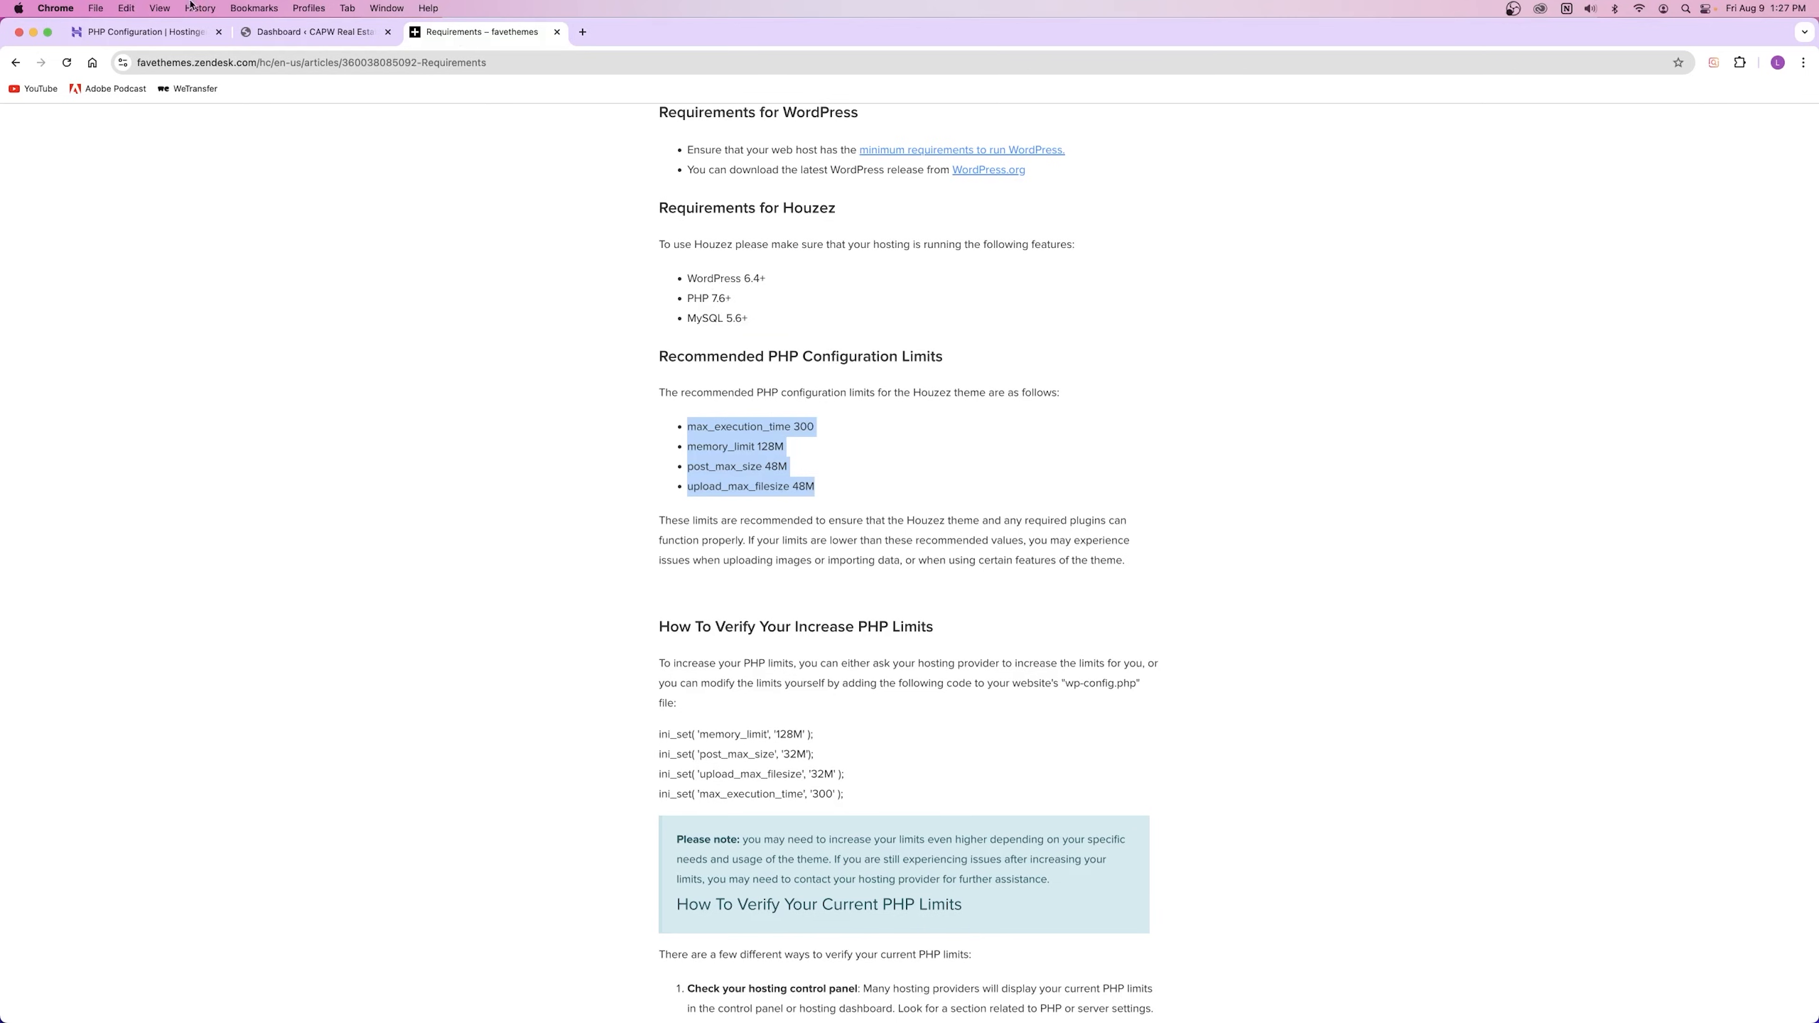
pyautogui.click(185, 33)
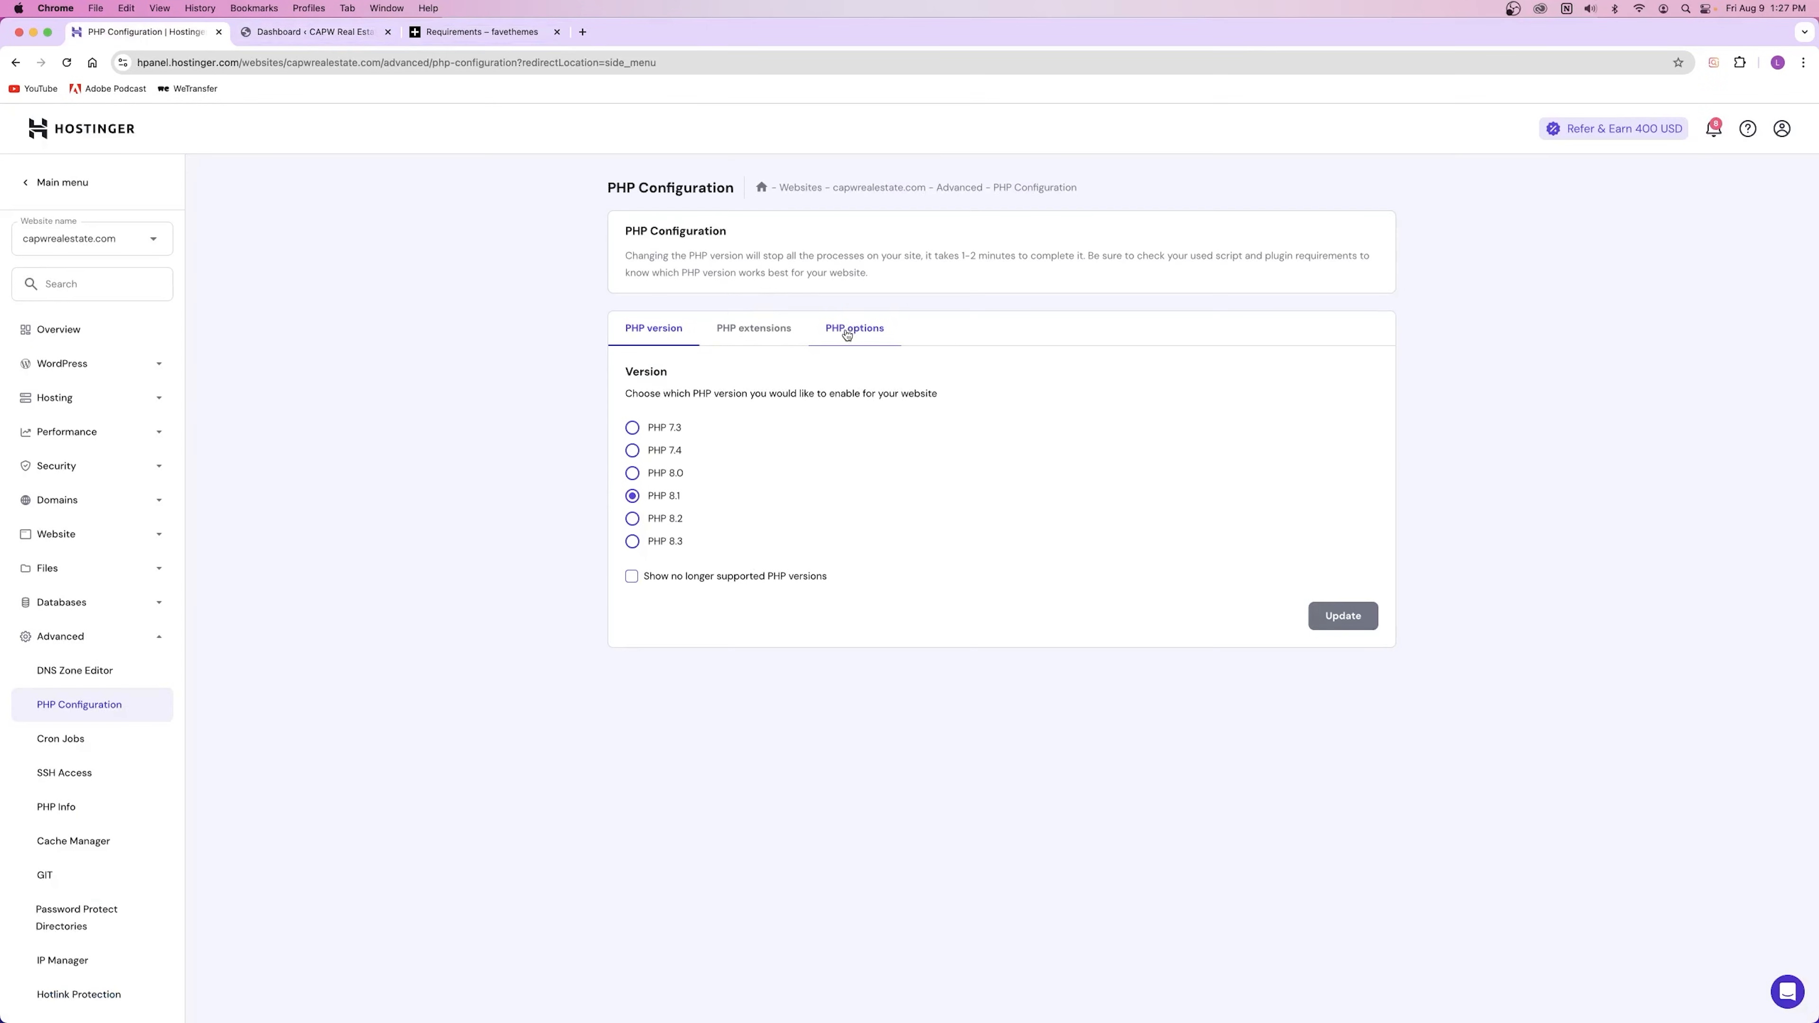
pyautogui.click(846, 334)
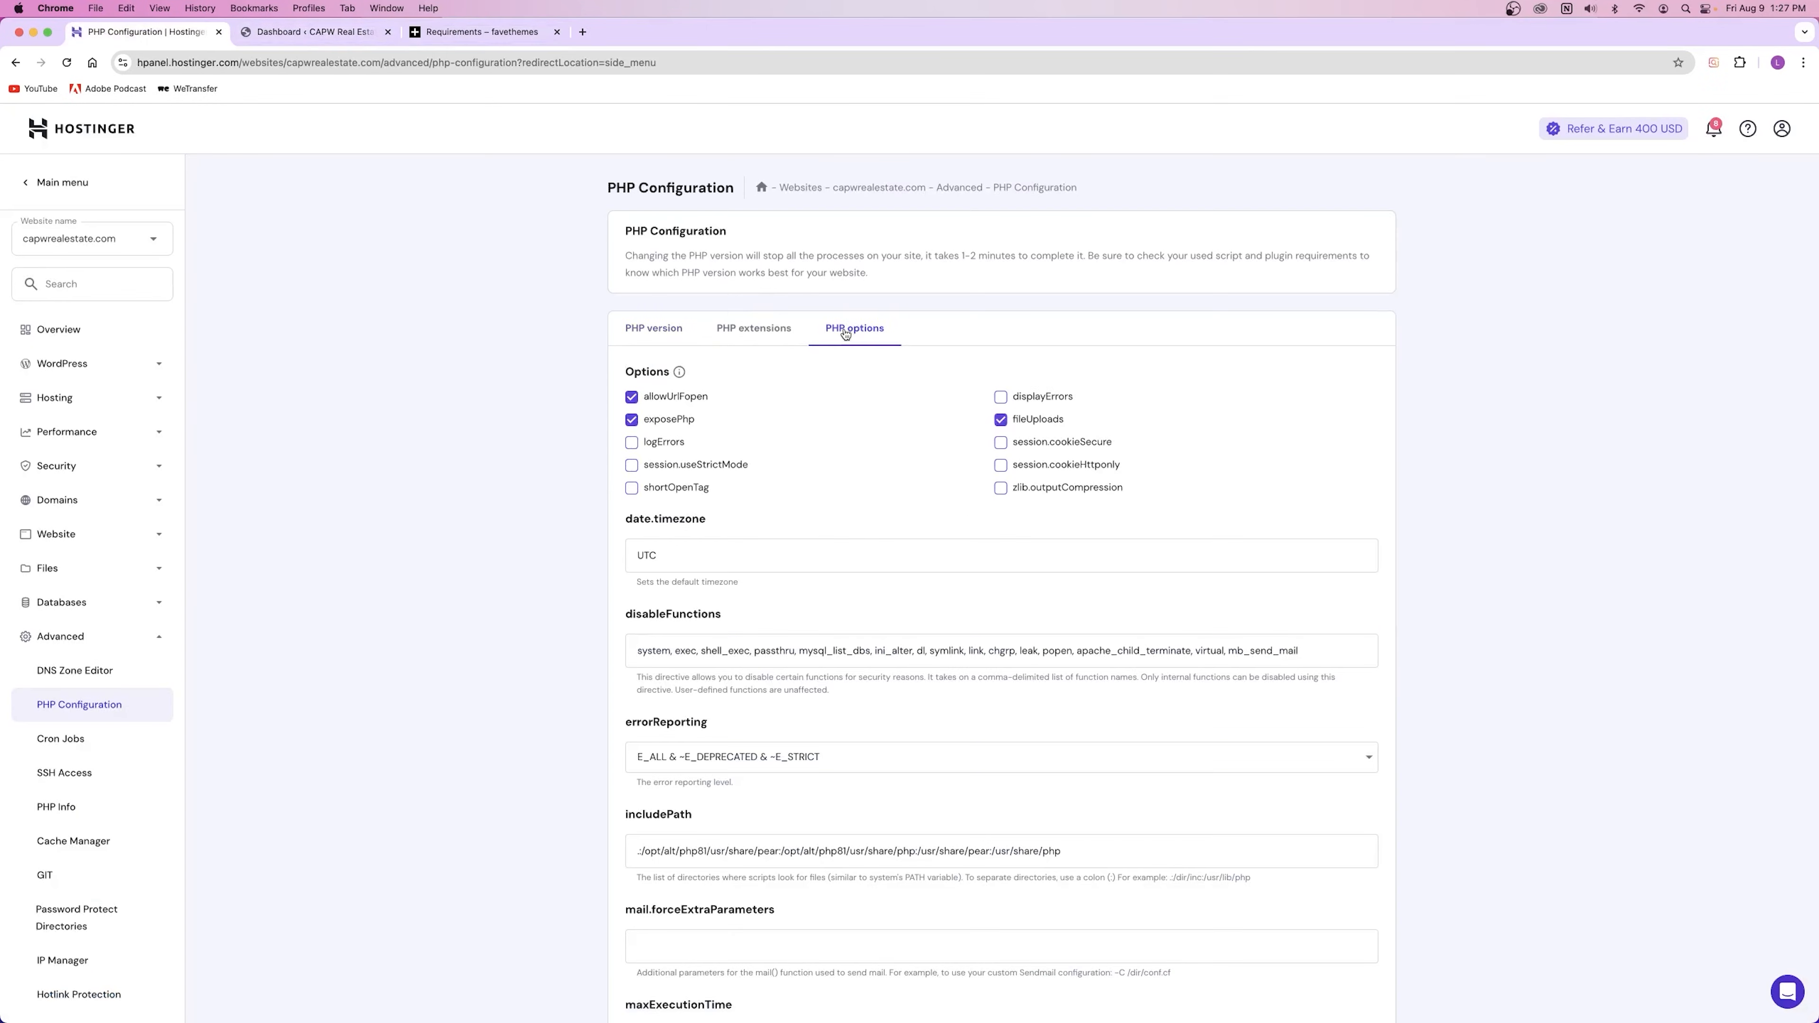
pyautogui.scroll(-8, 863, 362)
pyautogui.scroll(-1, 863, 365)
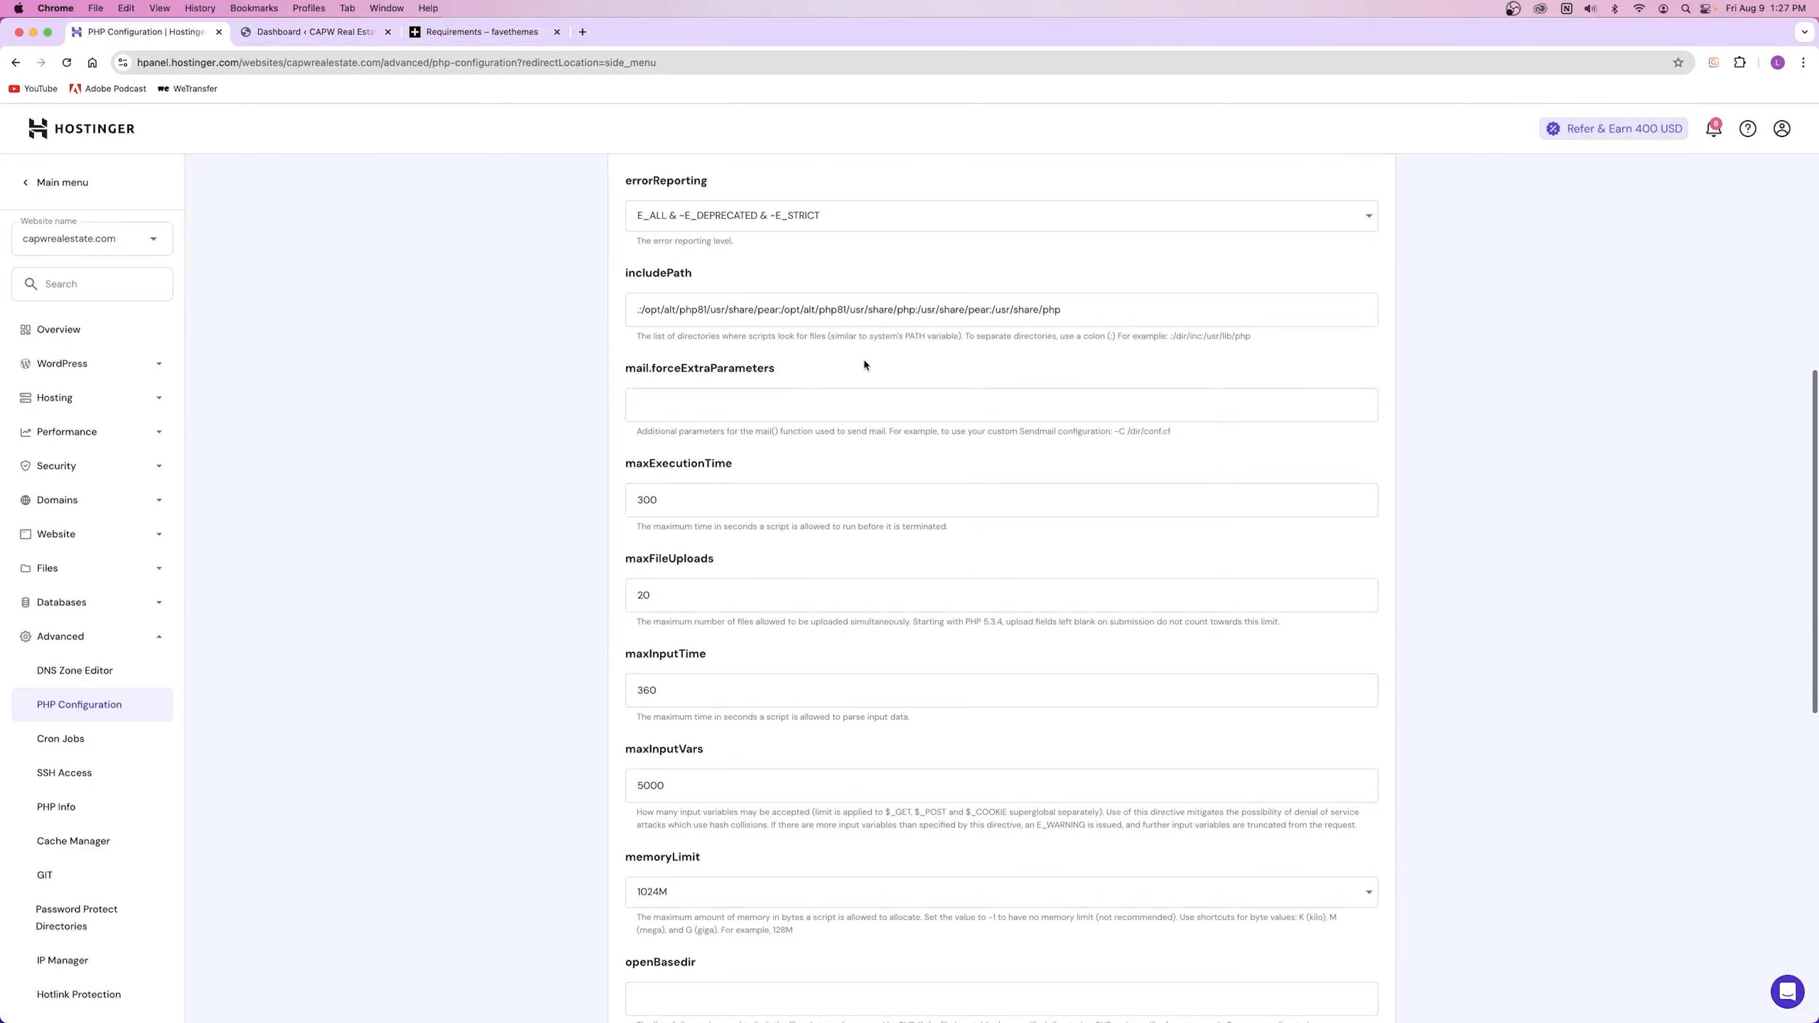
pyautogui.click(482, 32)
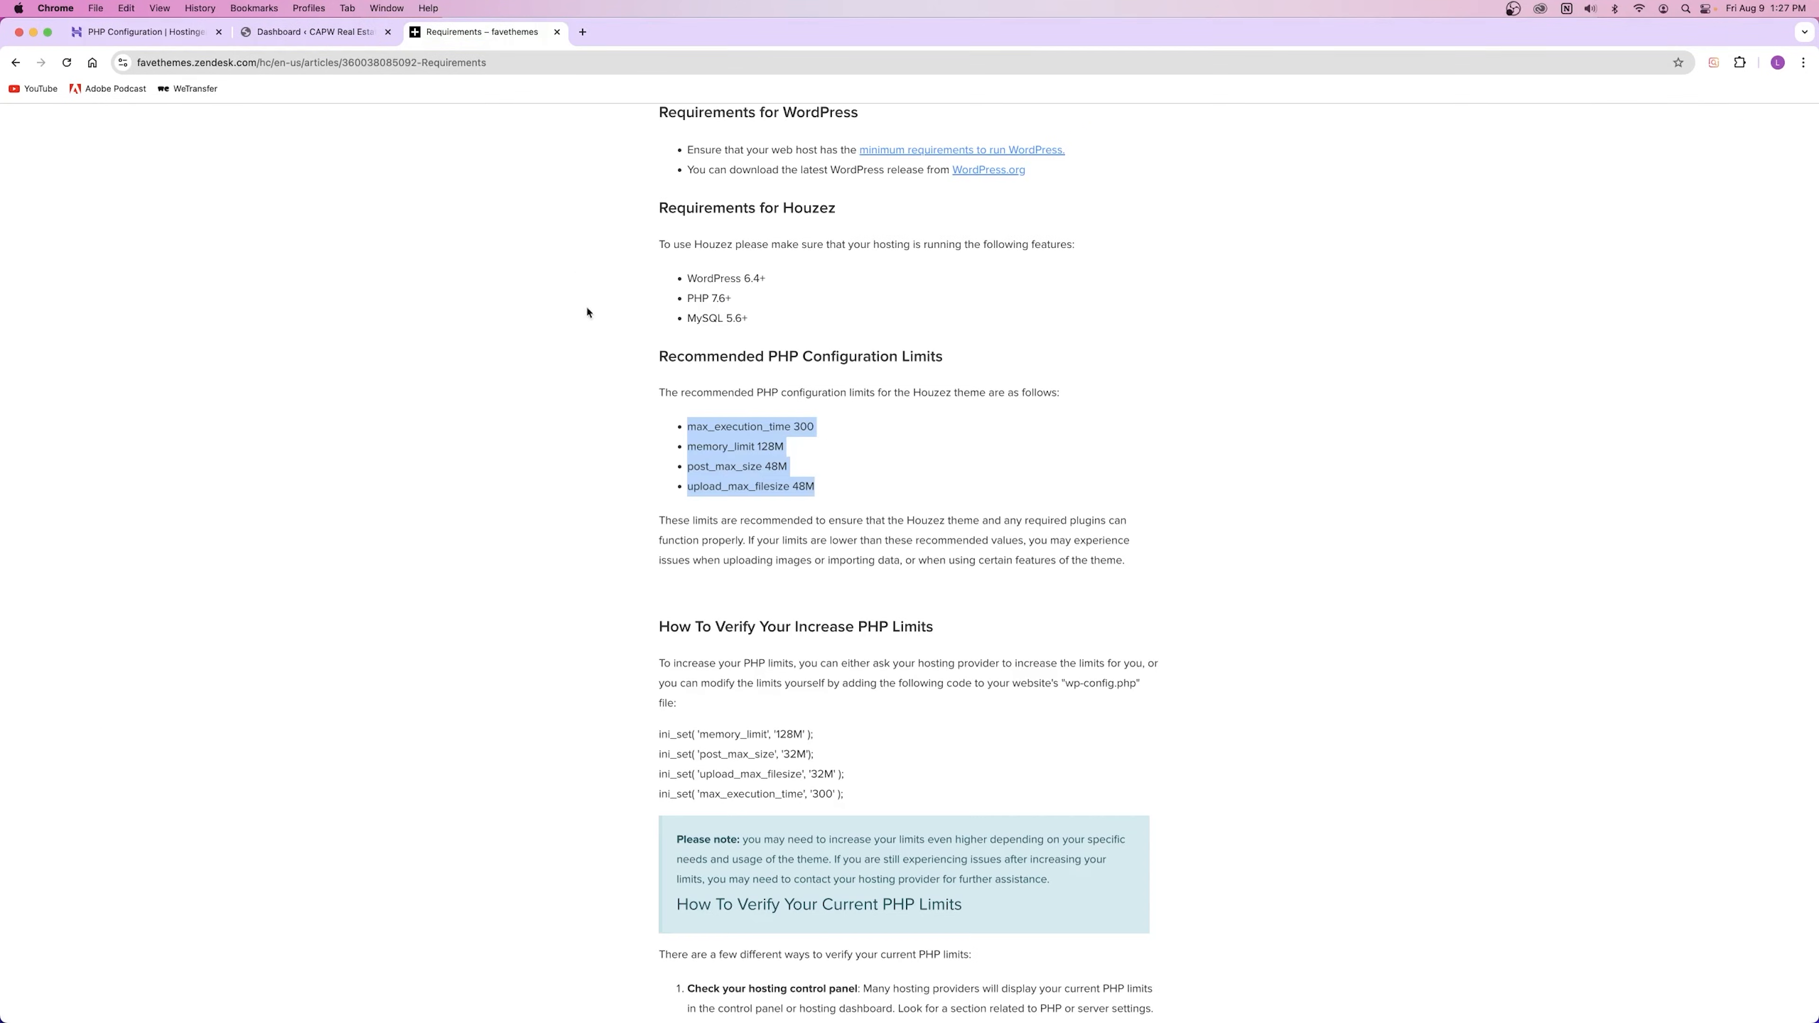
pyautogui.click(143, 31)
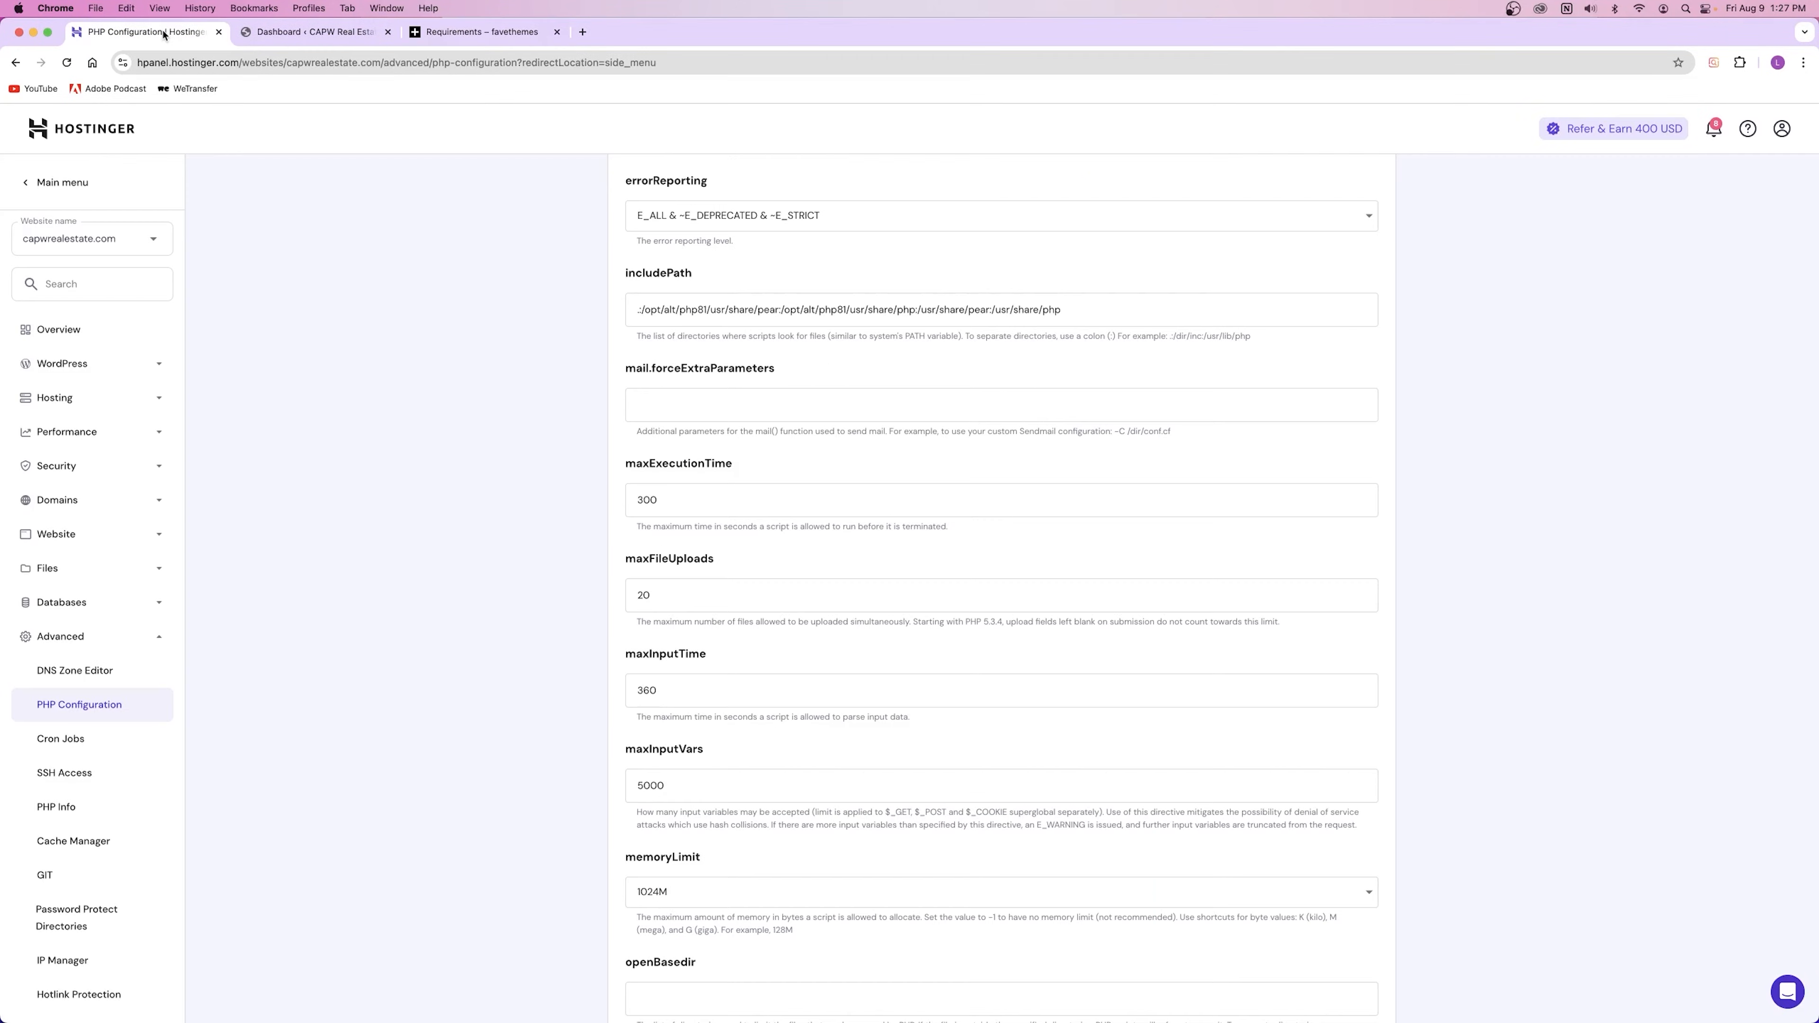
pyautogui.click(468, 32)
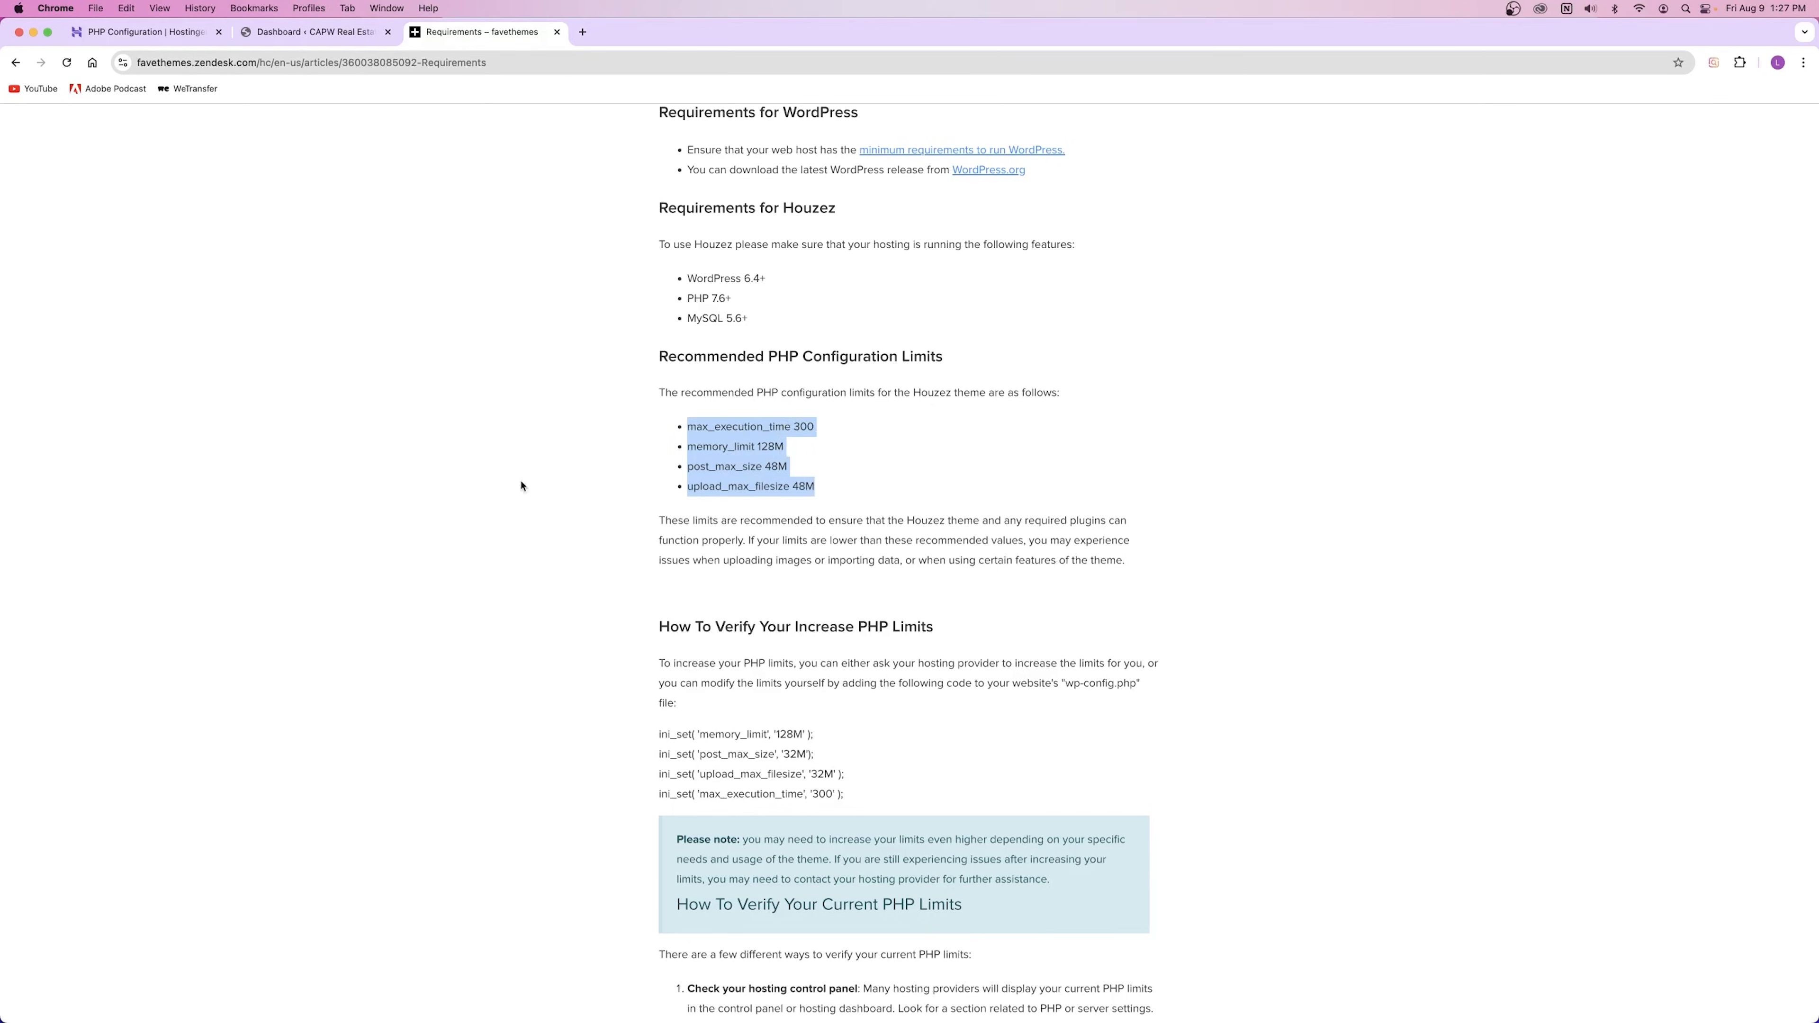
pyautogui.click(172, 35)
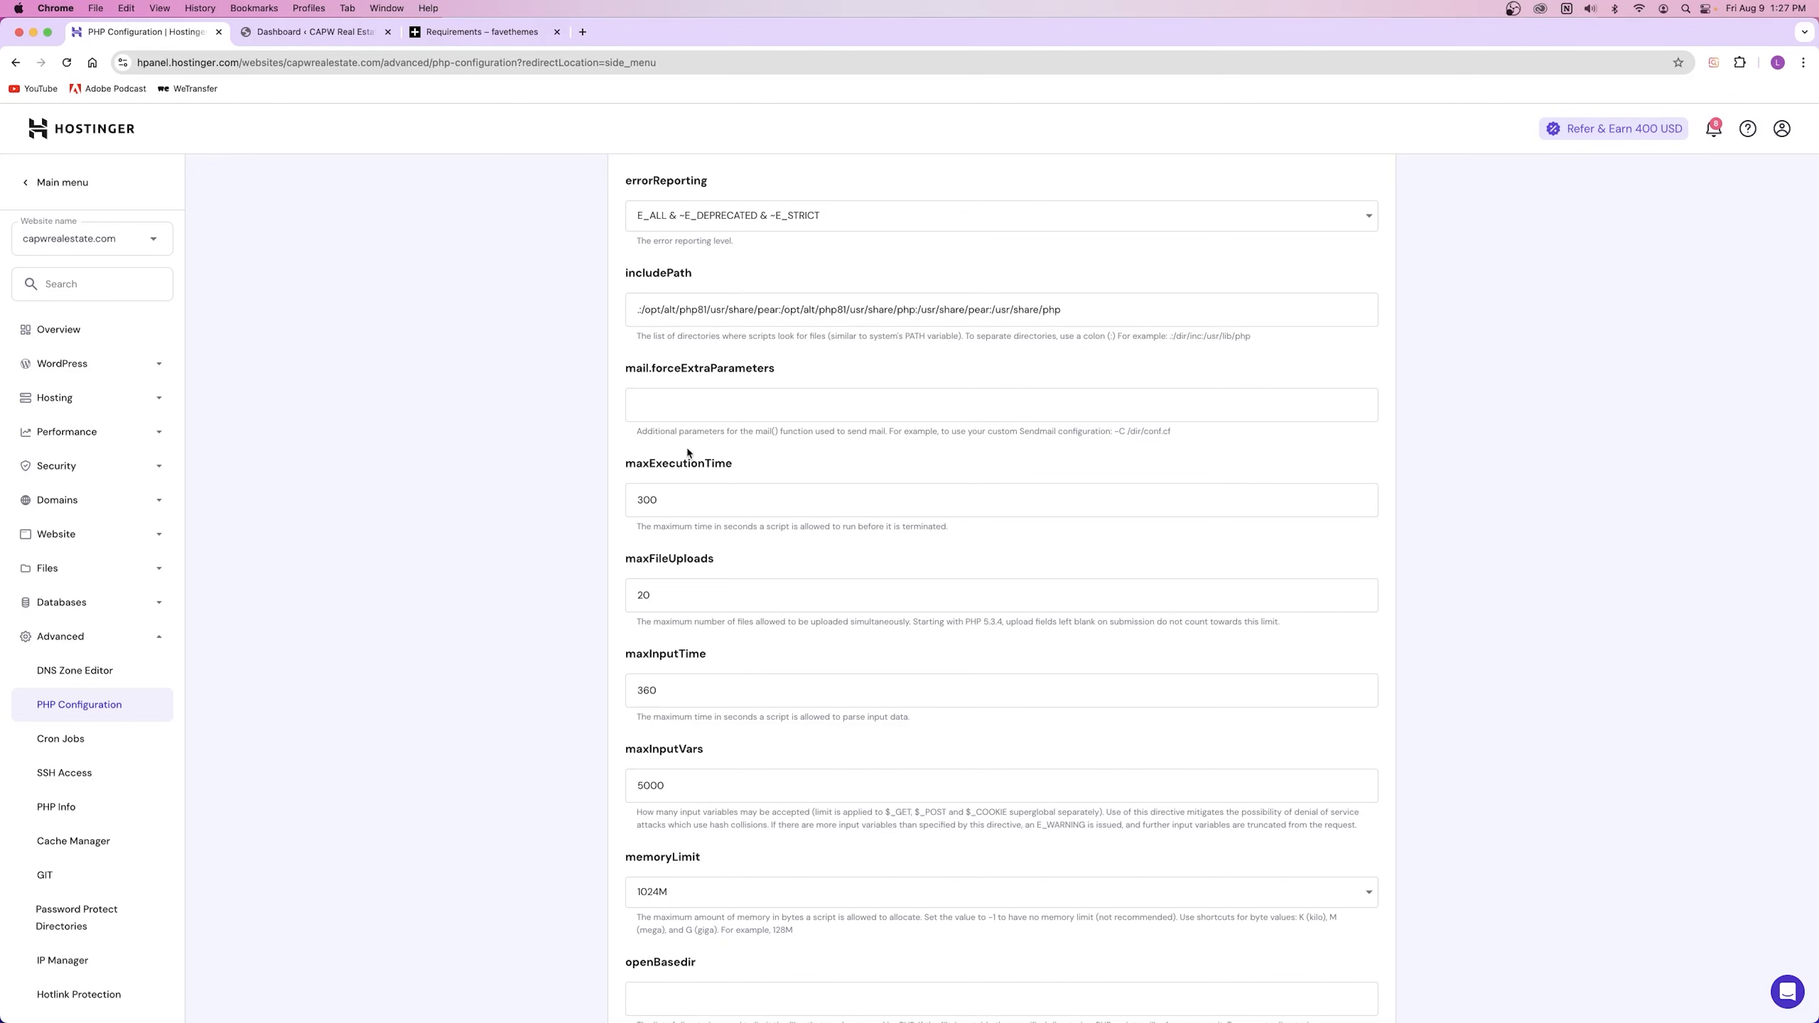
# Step: Confirm maxExecutionTime is 300, matching the recommended execution time
pyautogui.moveTo(620, 466); pyautogui.dragTo(734, 466)
pyautogui.scroll(5, 824, 522)
pyautogui.scroll(3, 822, 519)
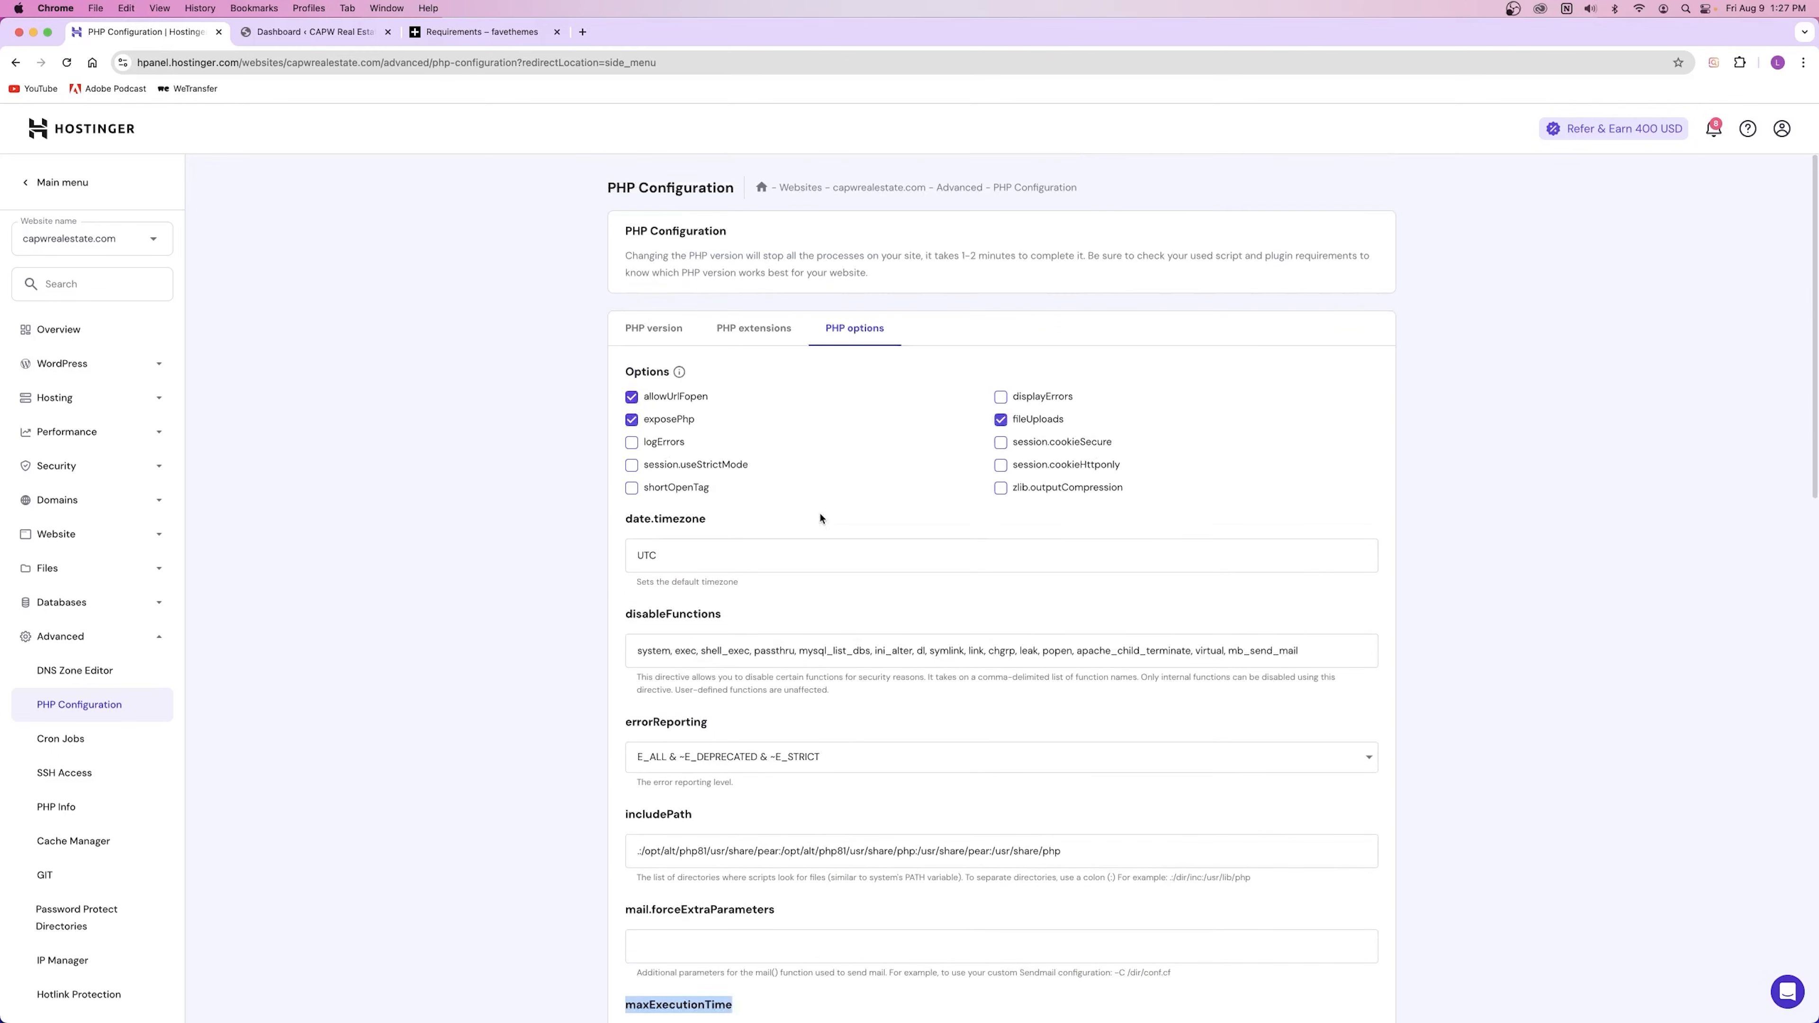
pyautogui.scroll(-1, 820, 517)
pyautogui.scroll(-5, 829, 549)
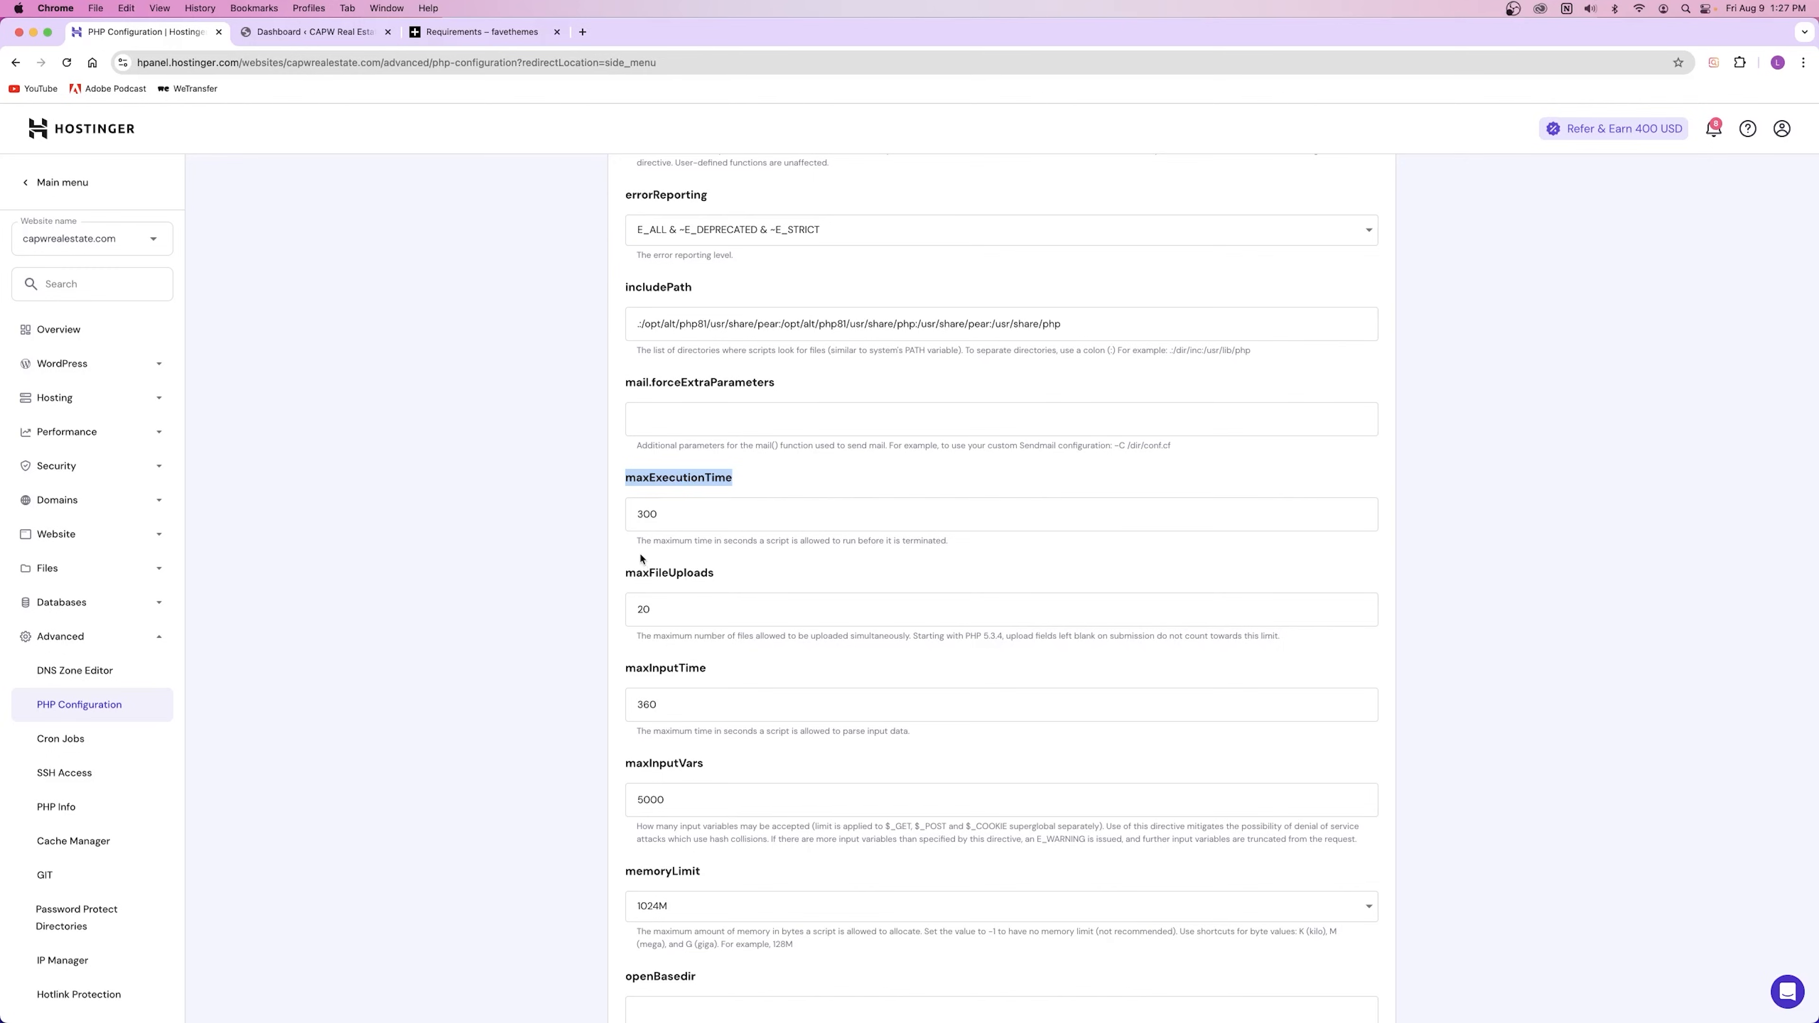
pyautogui.moveTo(749, 526); pyautogui.dragTo(566, 523)
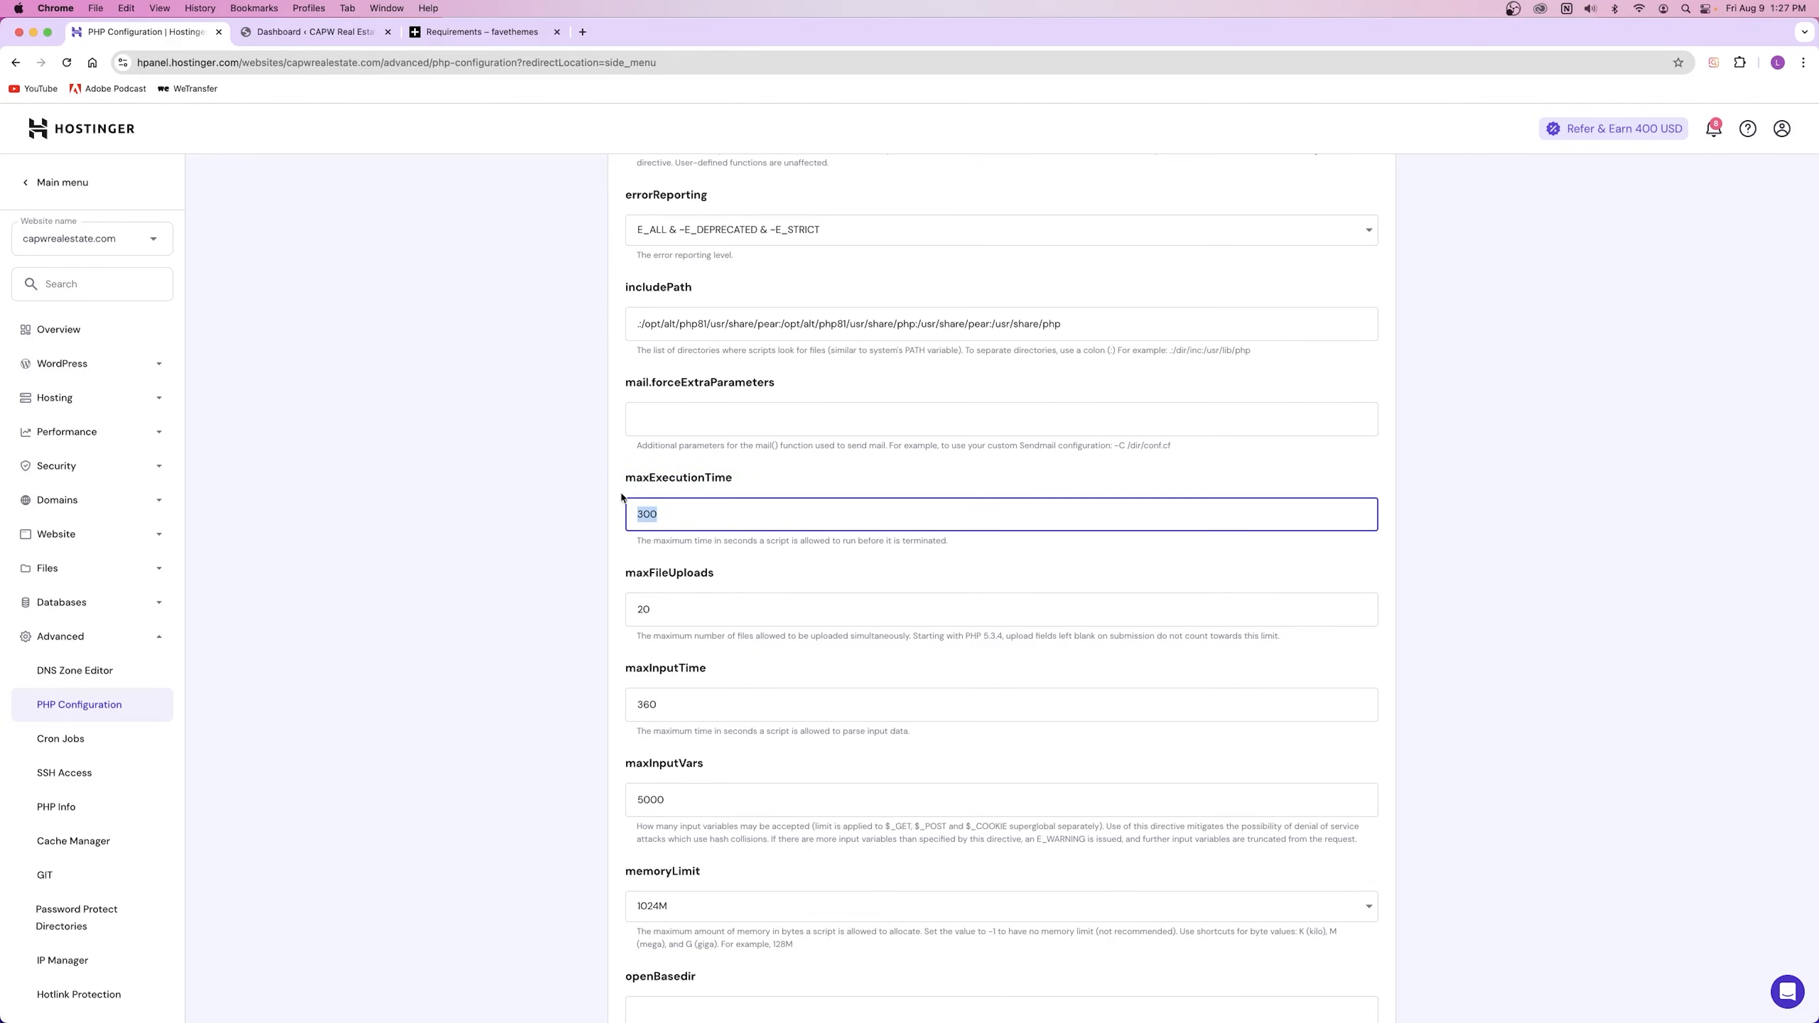
pyautogui.click(473, 32)
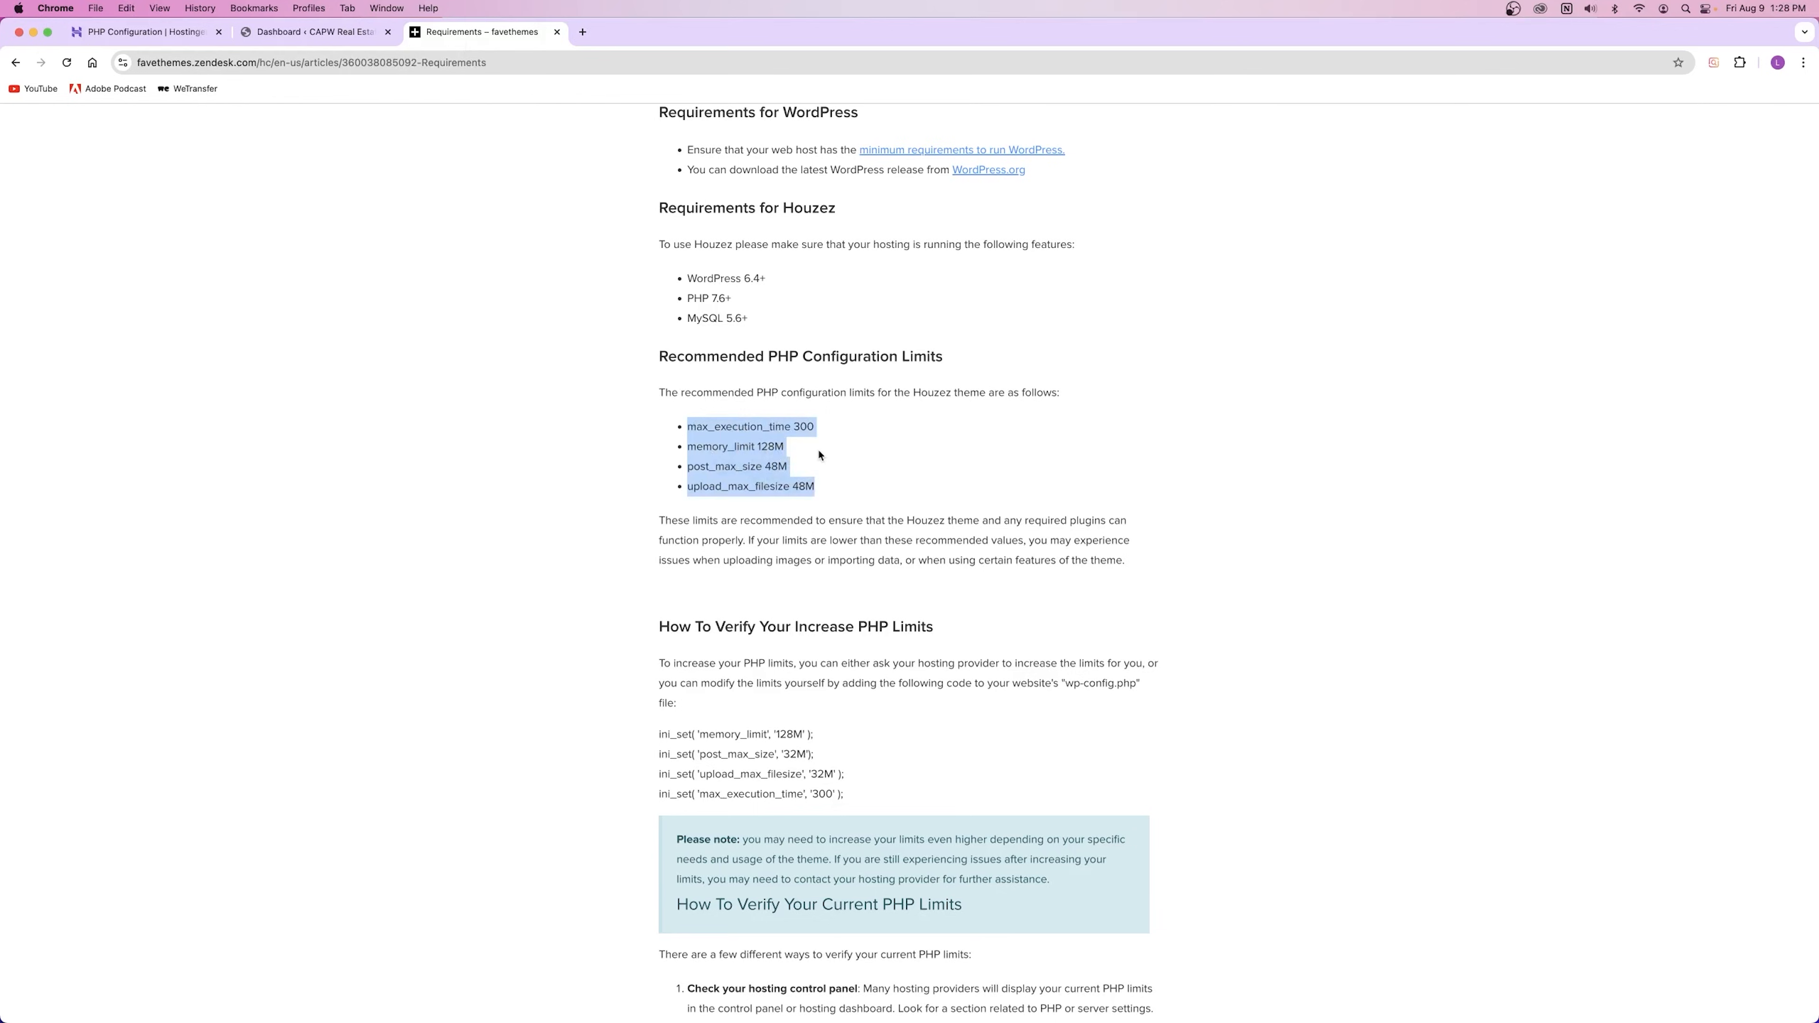
pyautogui.click(204, 31)
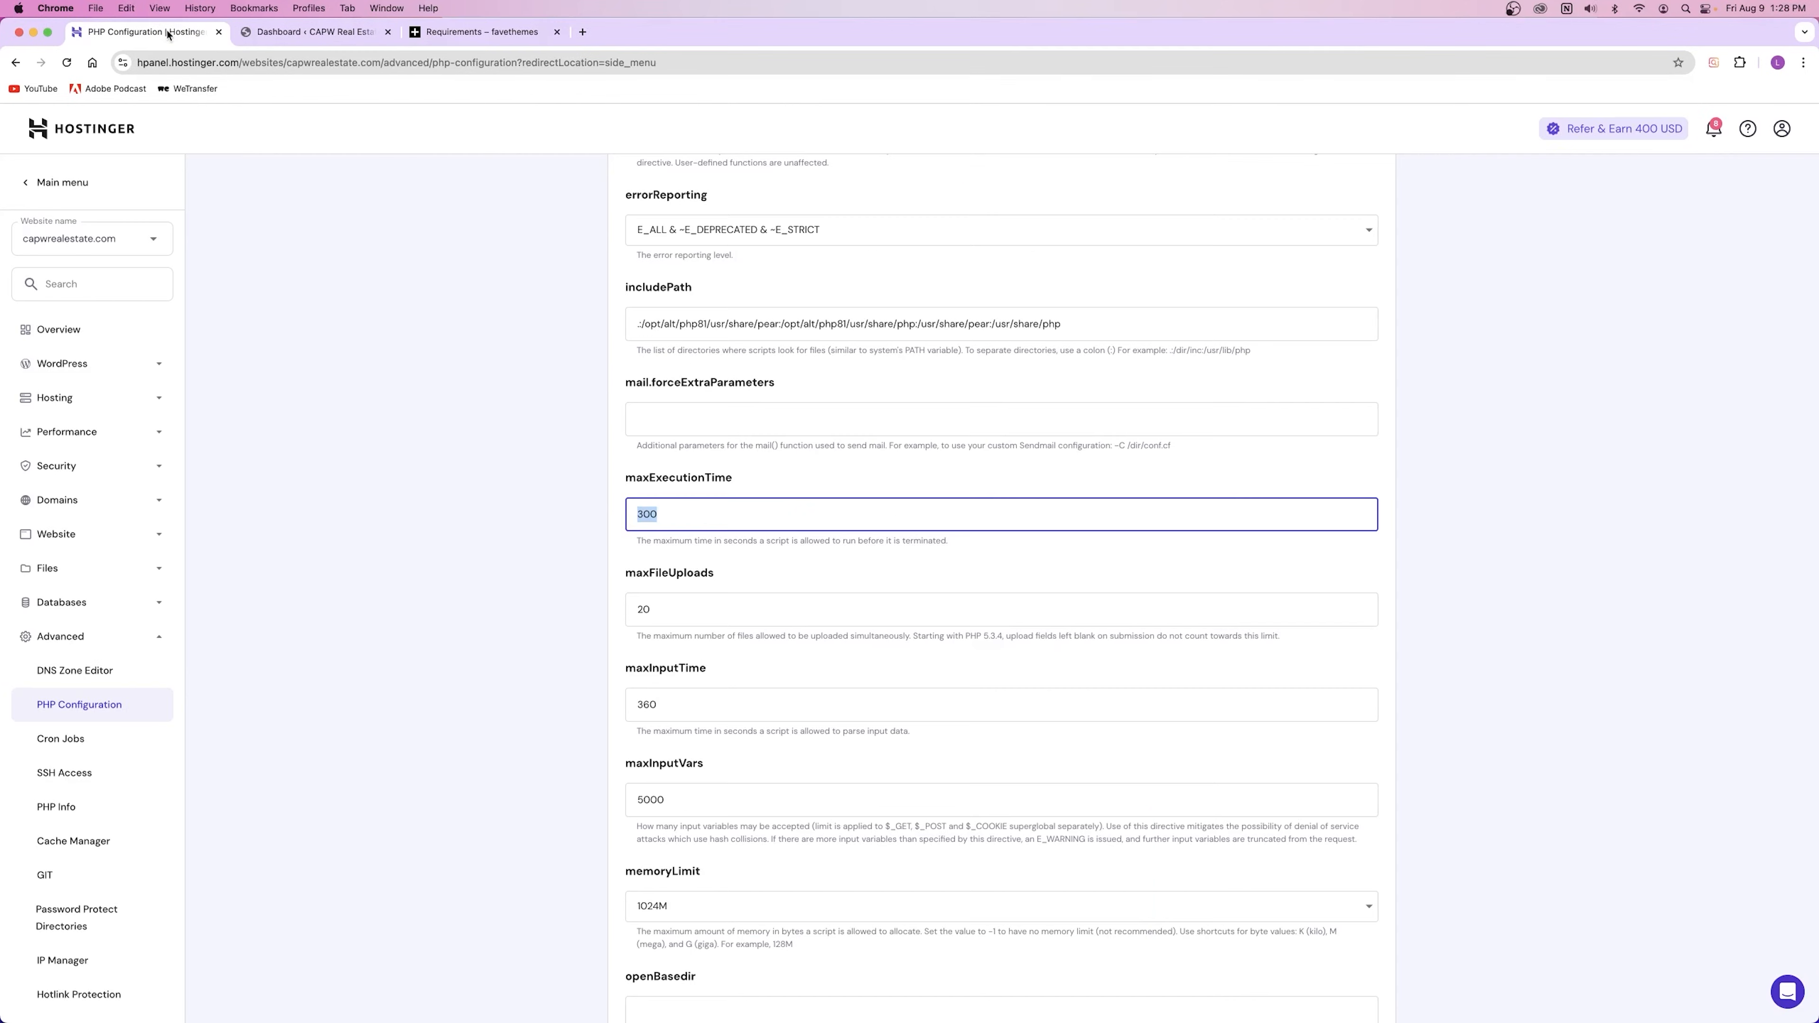
pyautogui.click(734, 557)
pyautogui.scroll(-3, 637, 667)
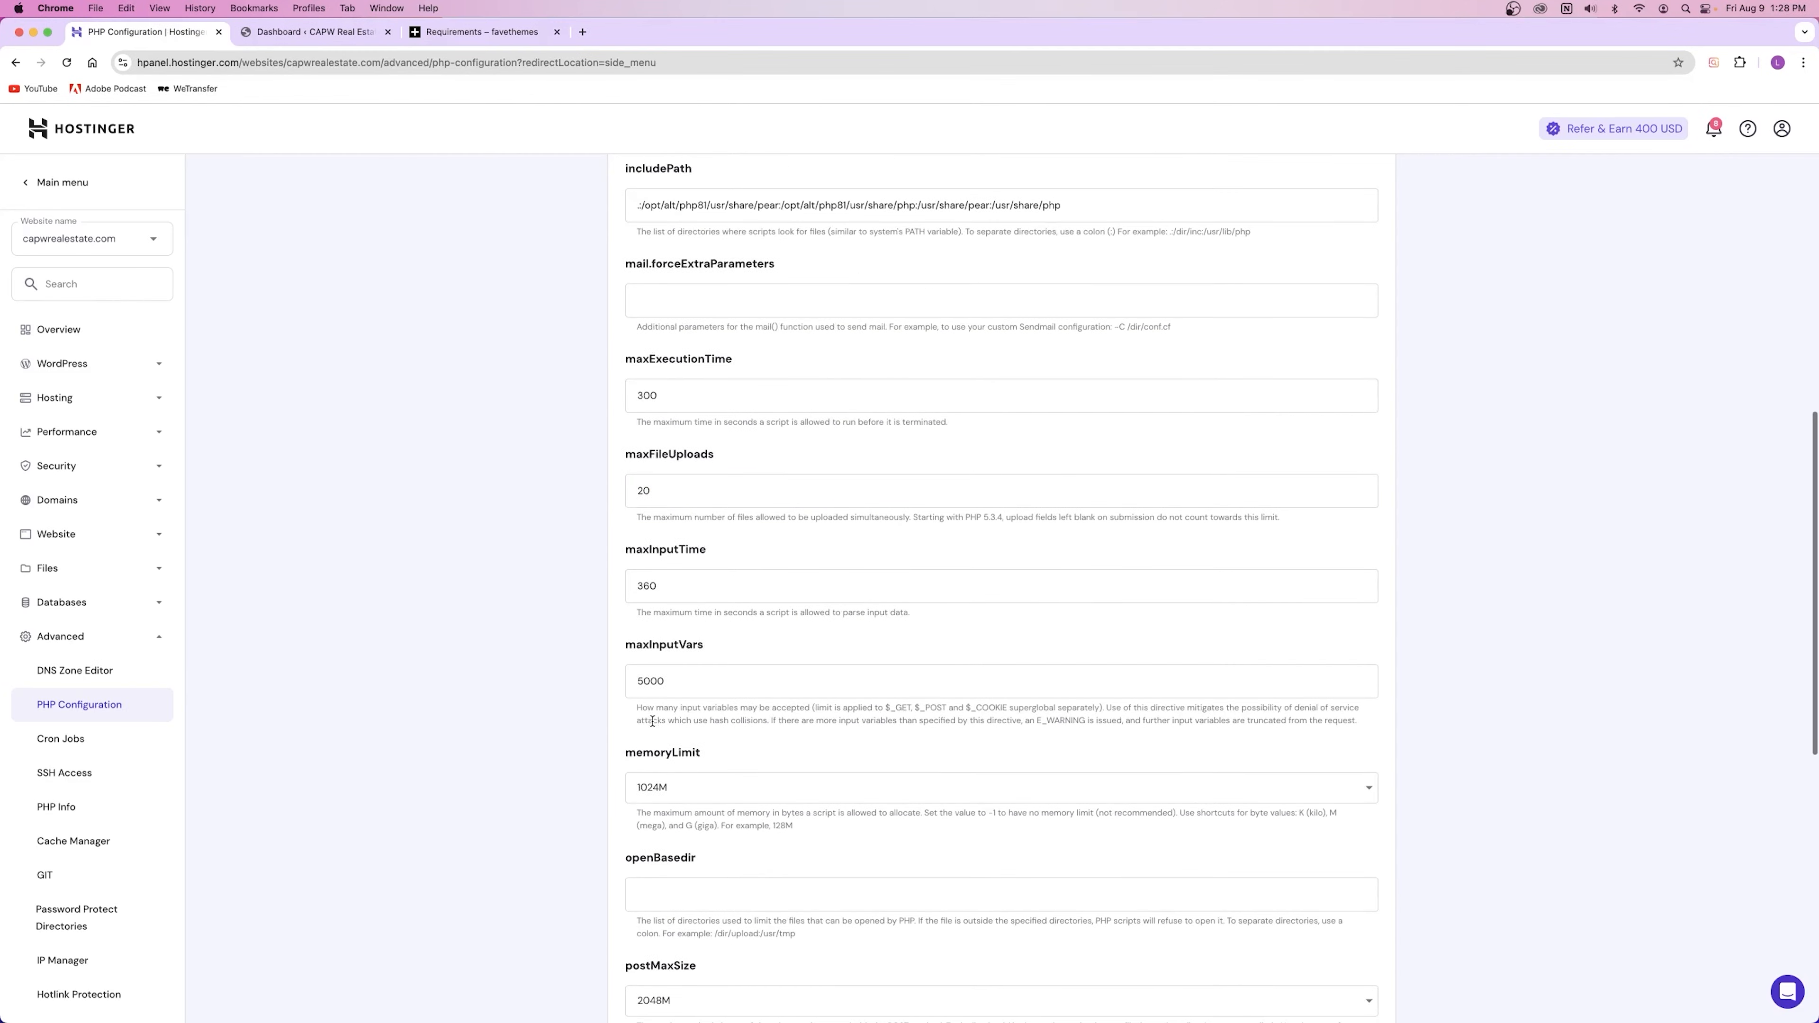
# Step: Keep memoryLimit at 1024M after checking the recommended 128M
pyautogui.click(687, 797)
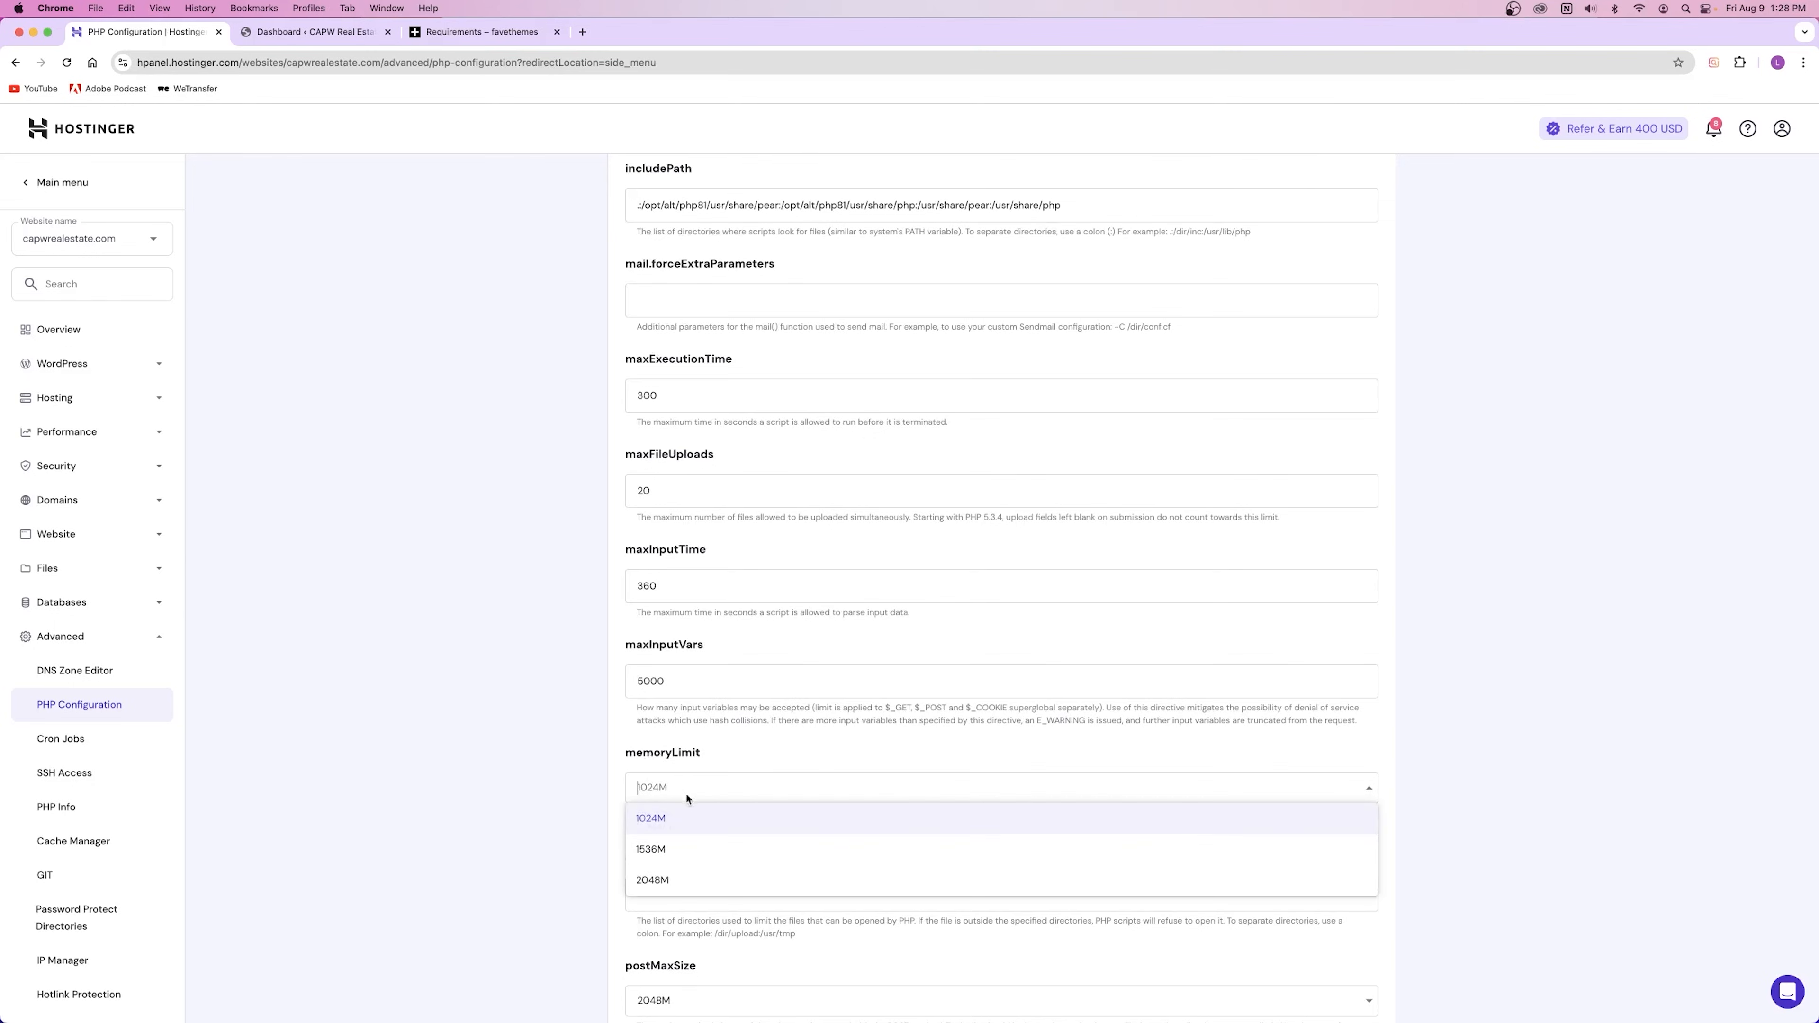
pyautogui.click(477, 32)
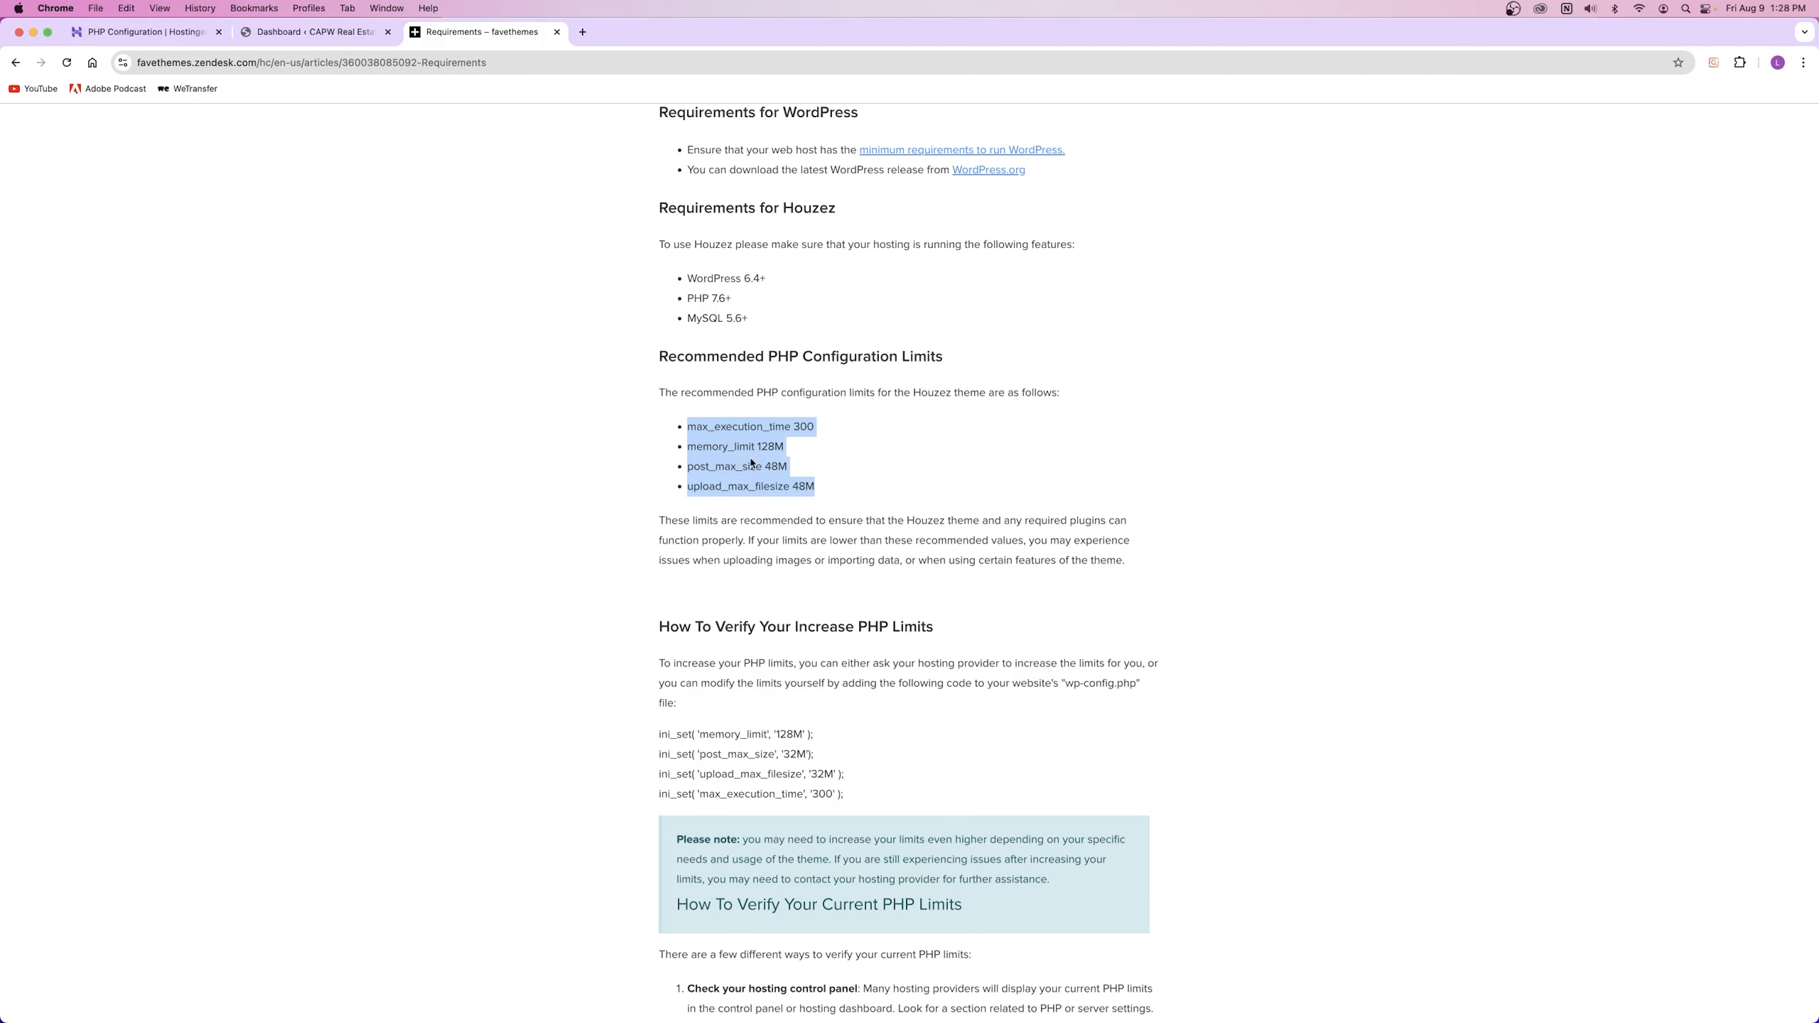
pyautogui.click(143, 32)
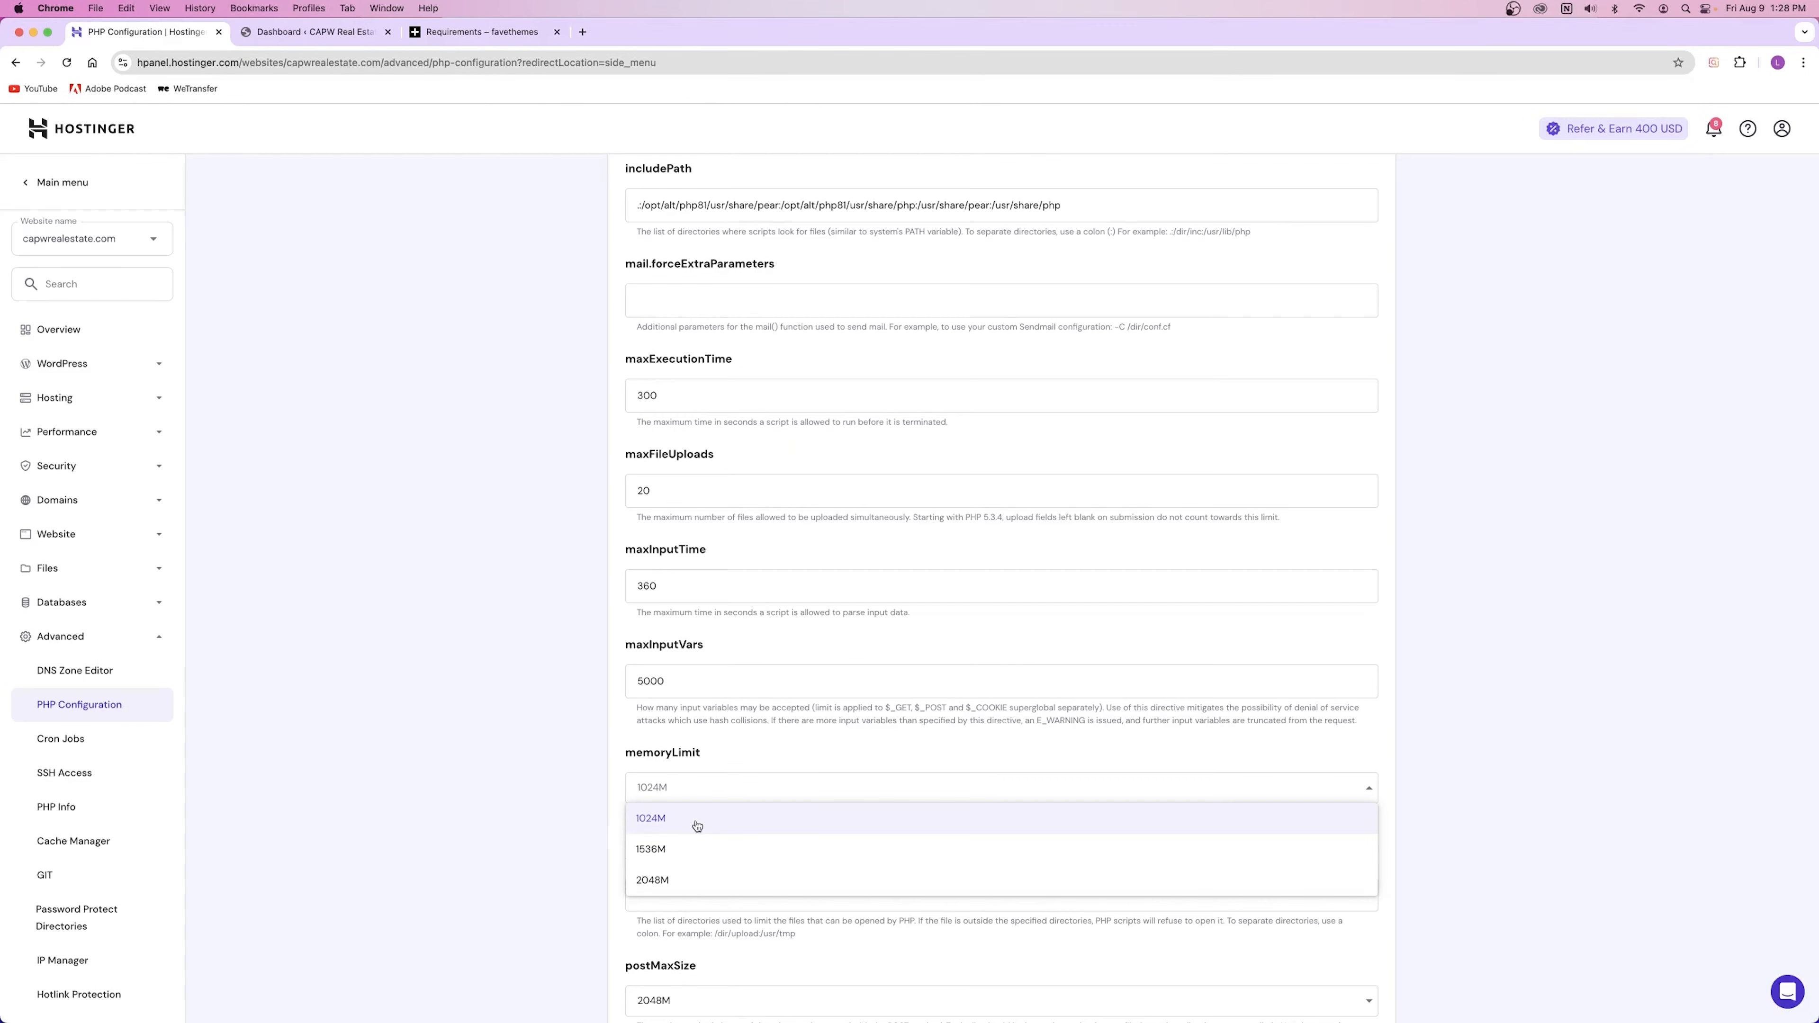
pyautogui.click(716, 826)
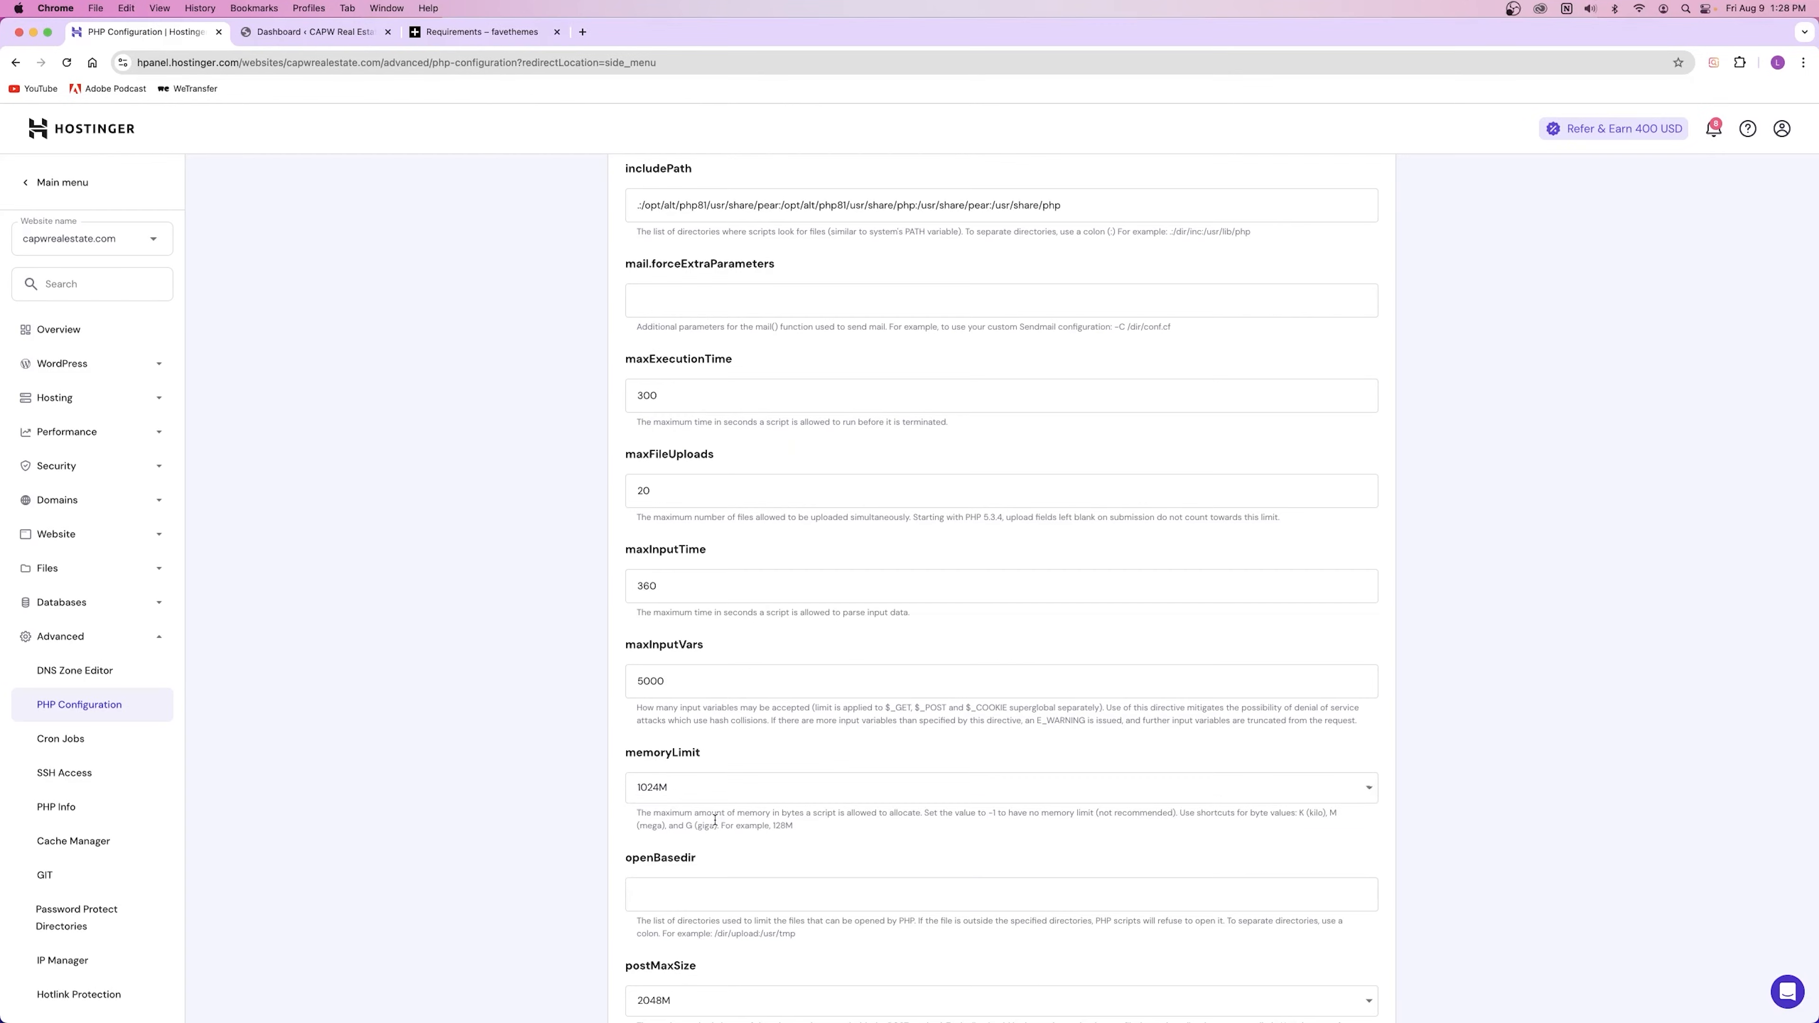
pyautogui.scroll(-2, 774, 810)
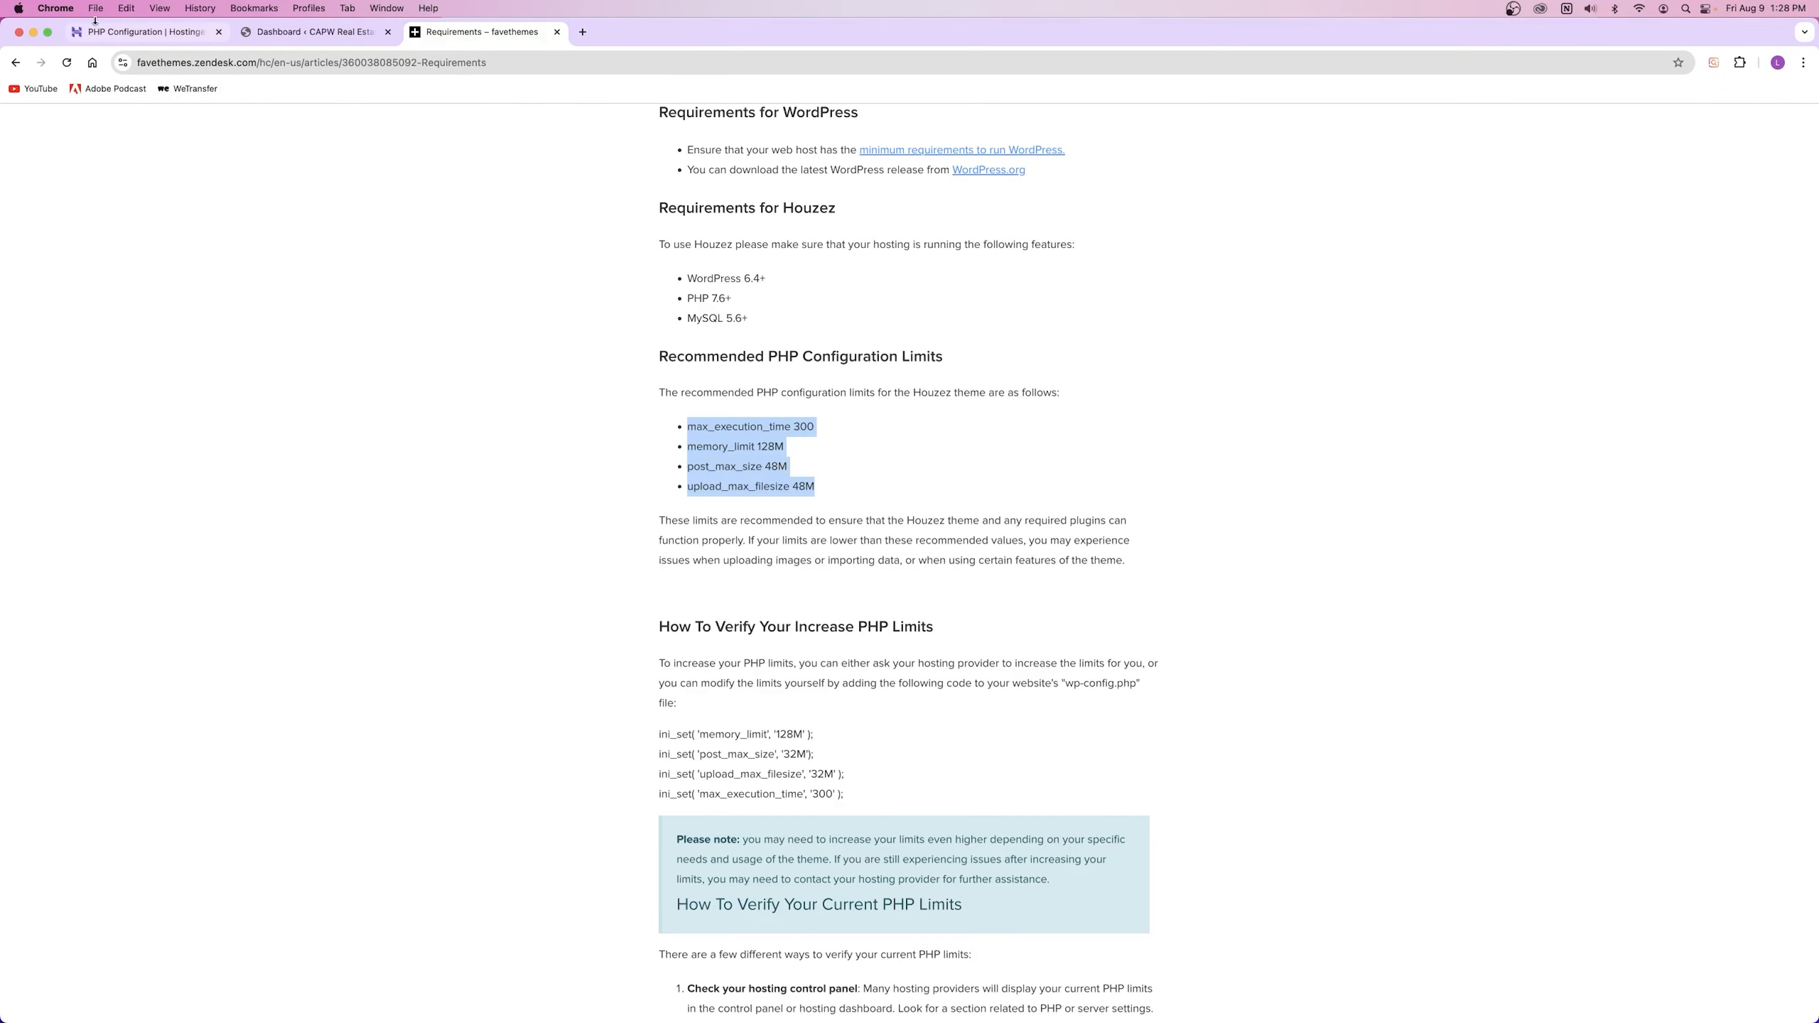
pyautogui.click(111, 32)
pyautogui.scroll(-3, 682, 660)
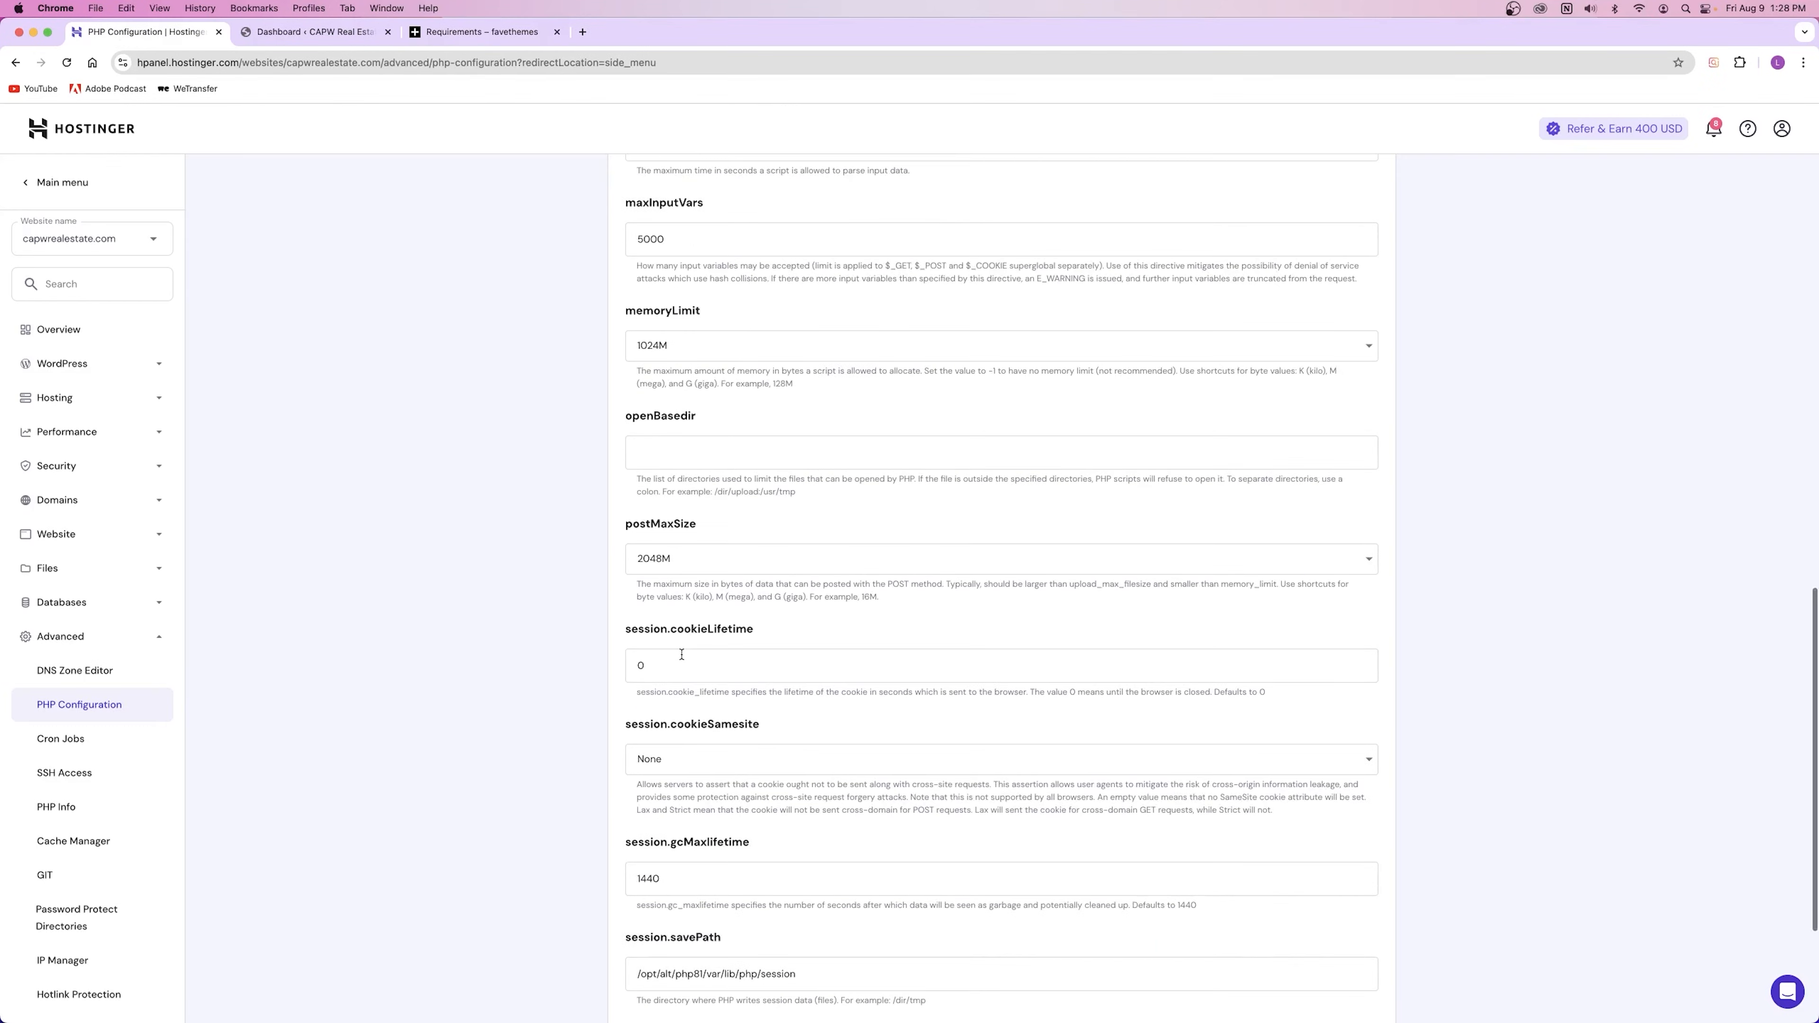
# Step: Keep postMaxSize at 2048M, above the recommended 48M
pyautogui.click(718, 563)
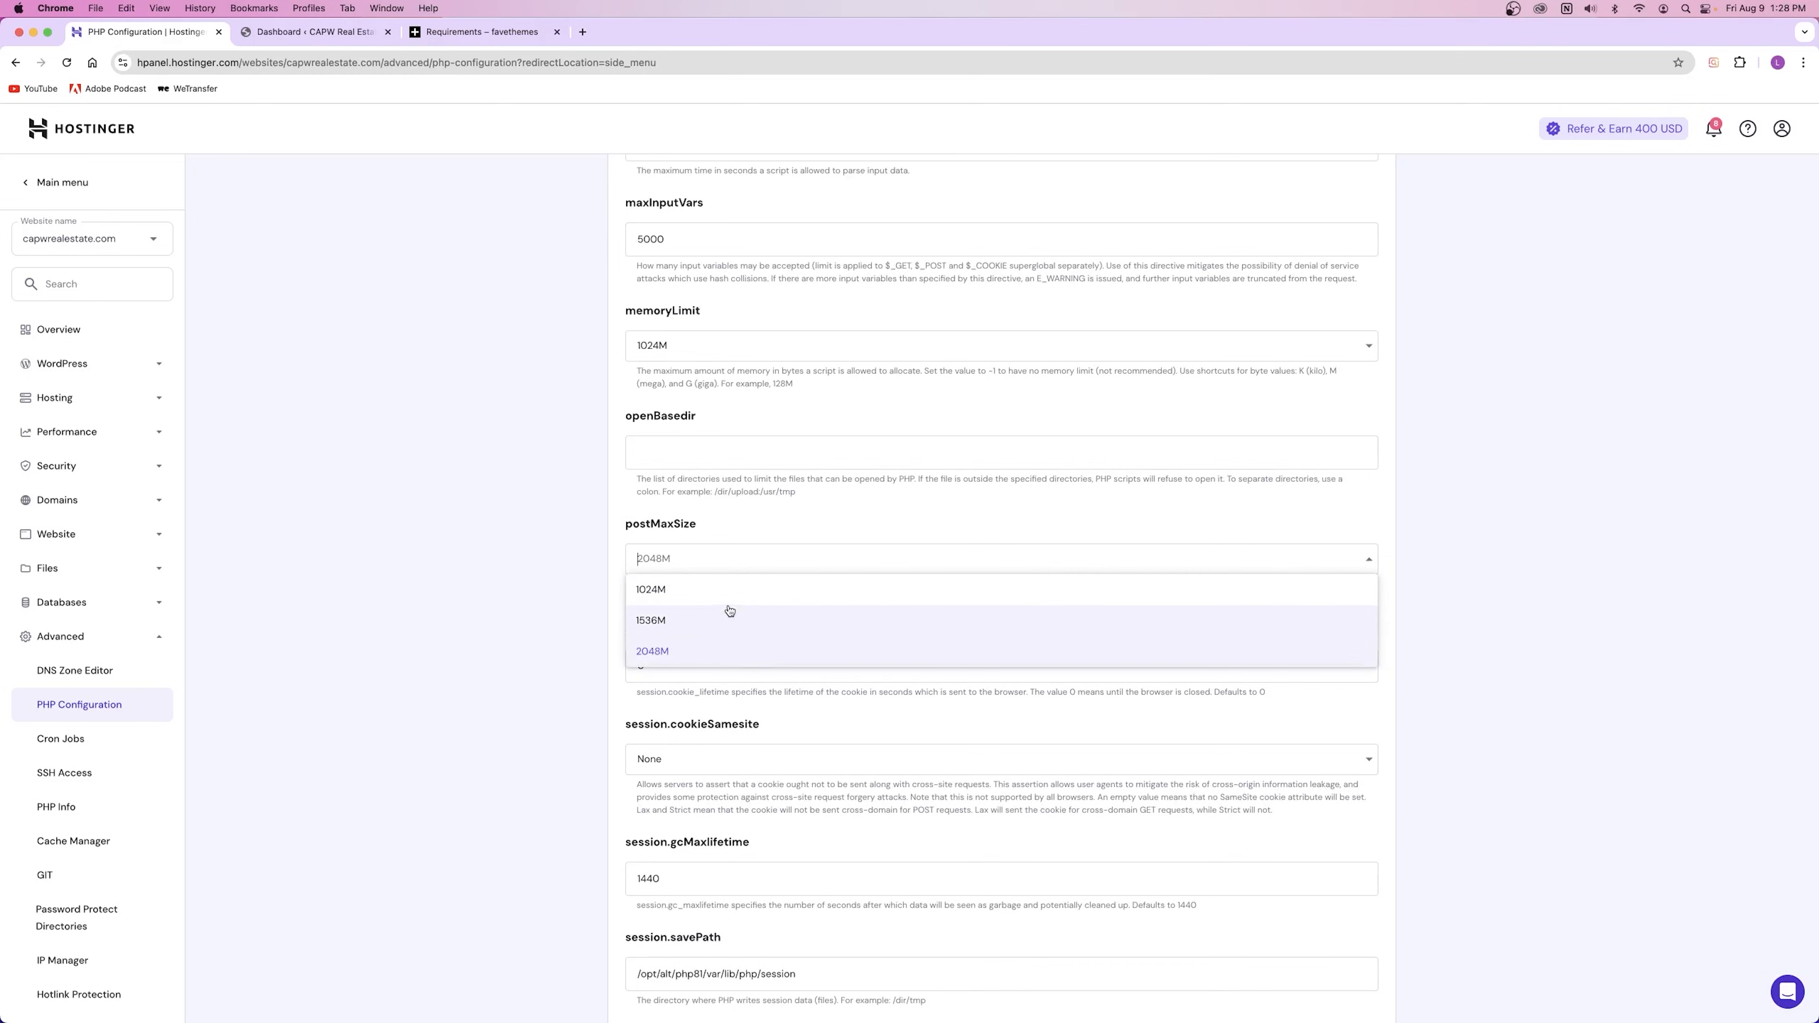
pyautogui.click(728, 533)
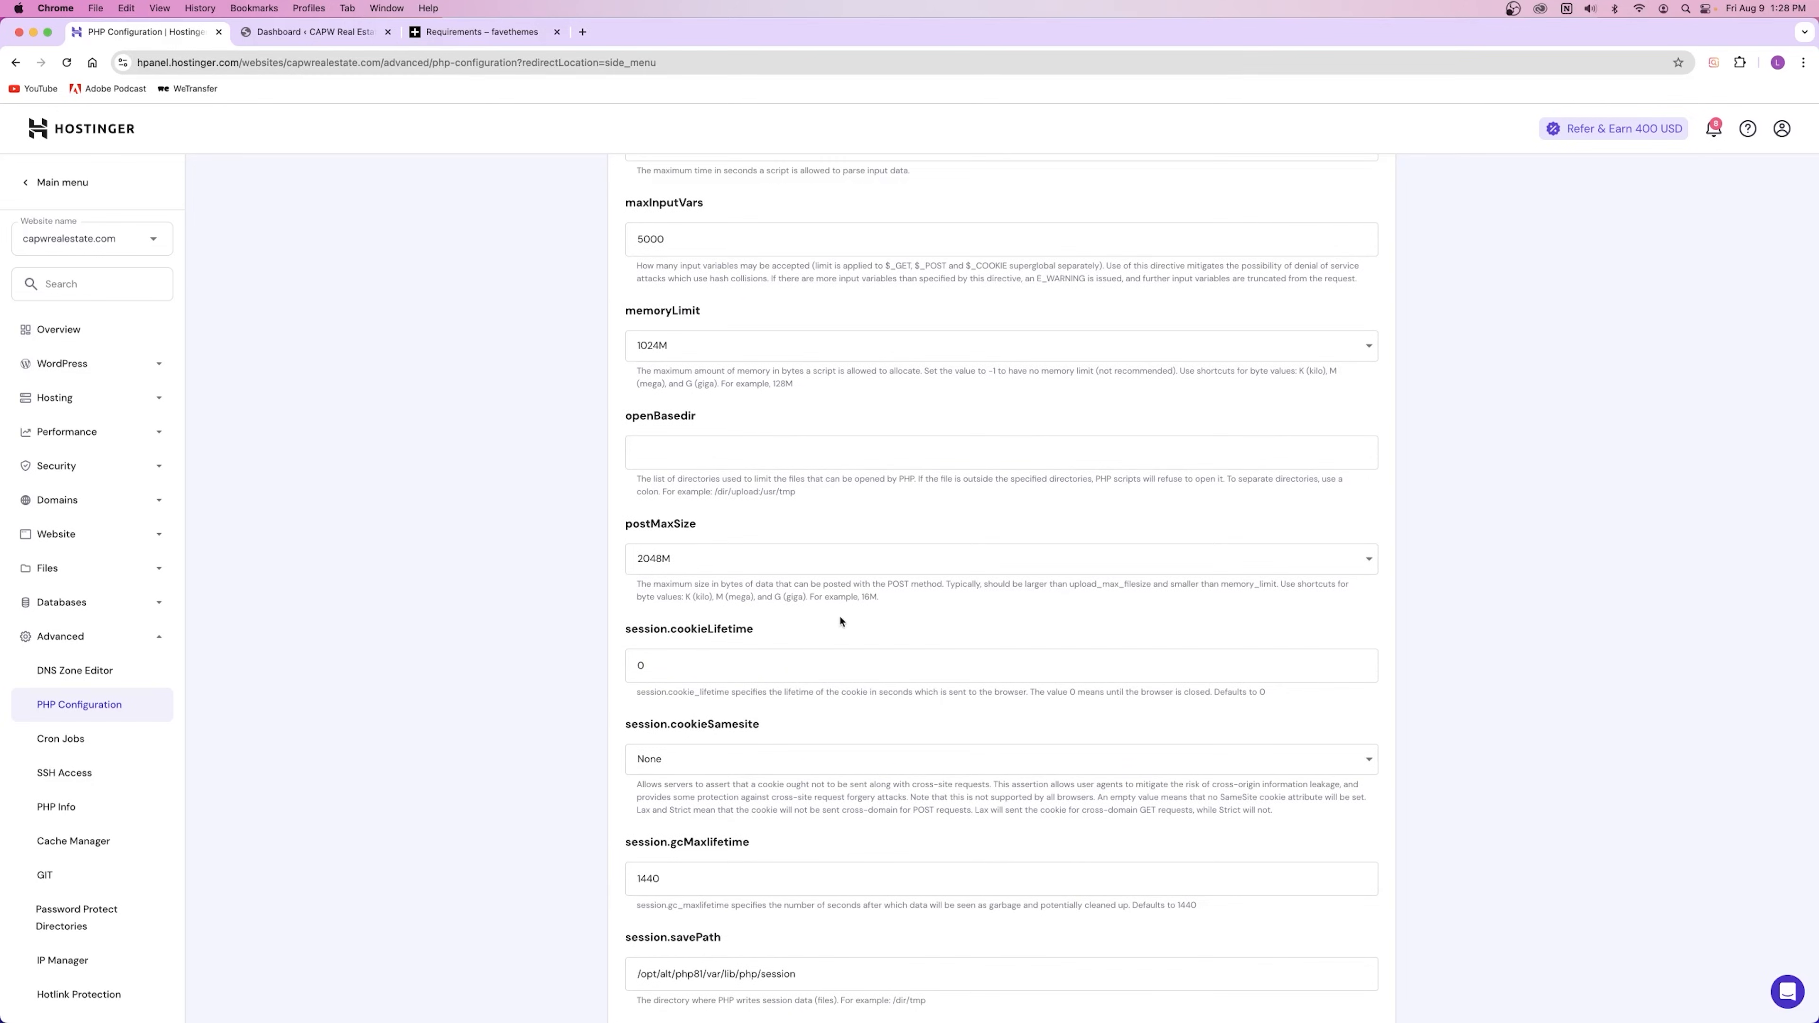
pyautogui.moveTo(635, 586); pyautogui.dragTo(941, 587)
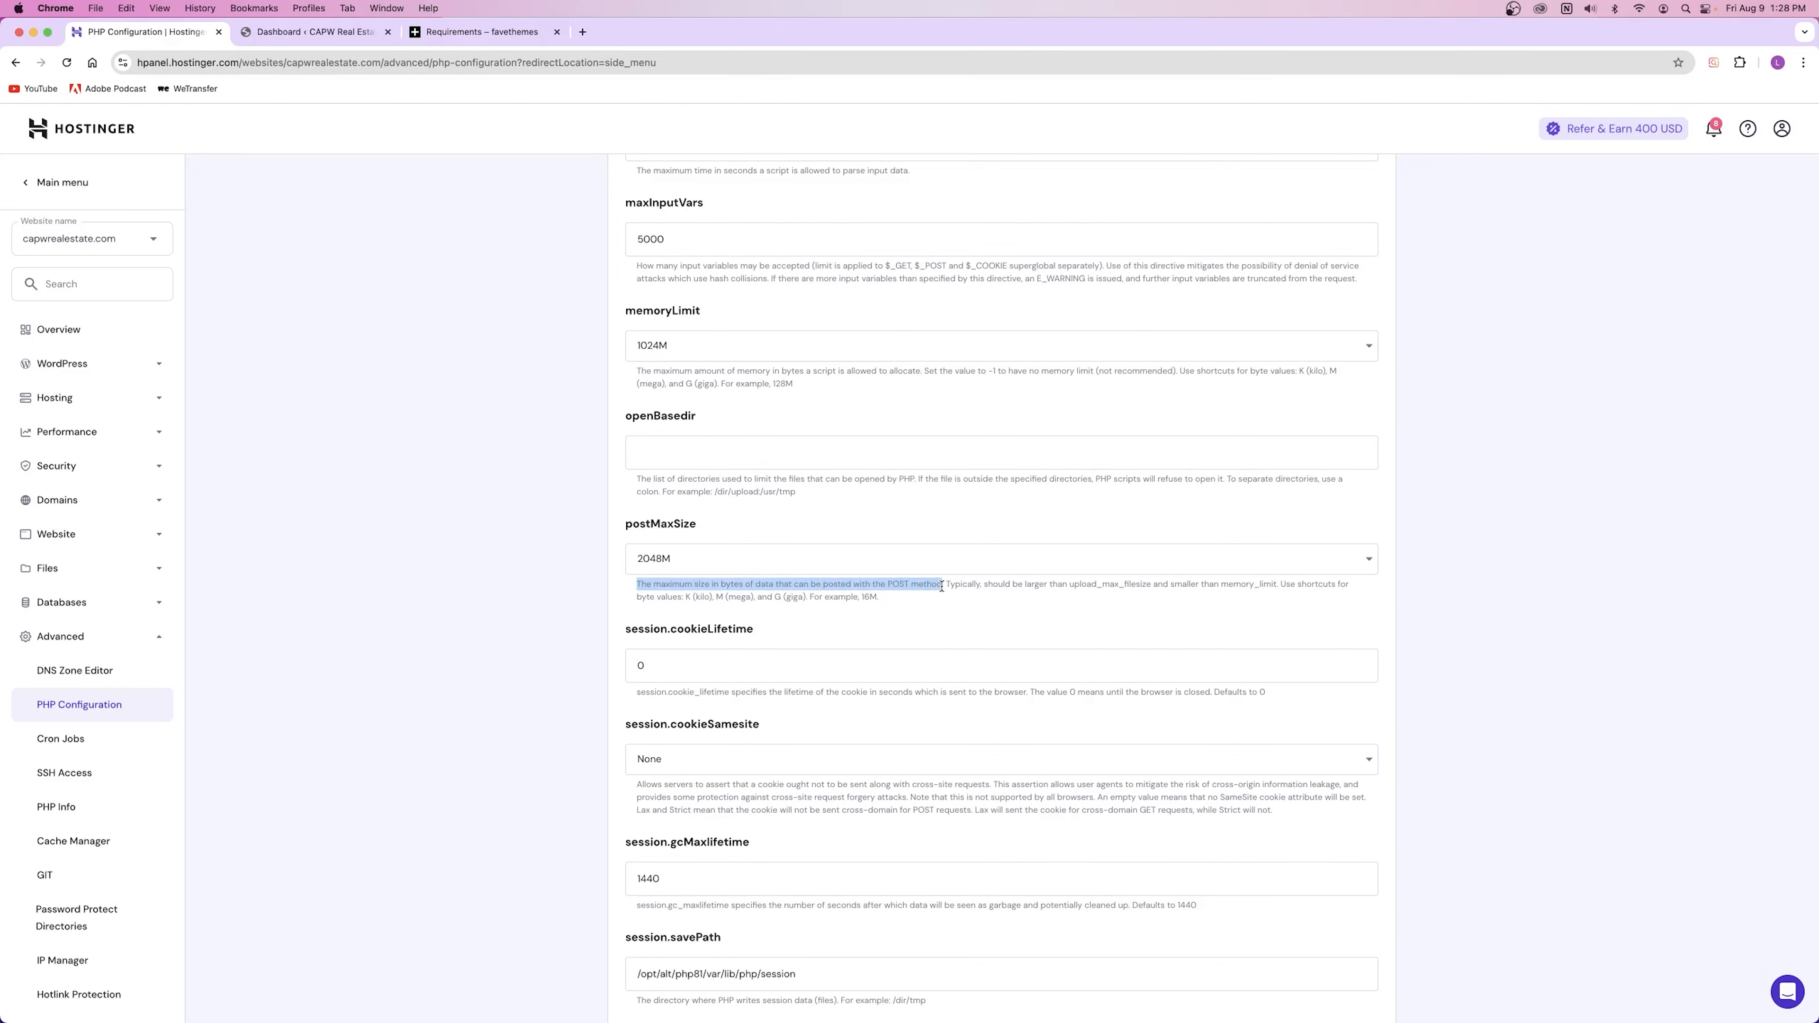
pyautogui.click(942, 587)
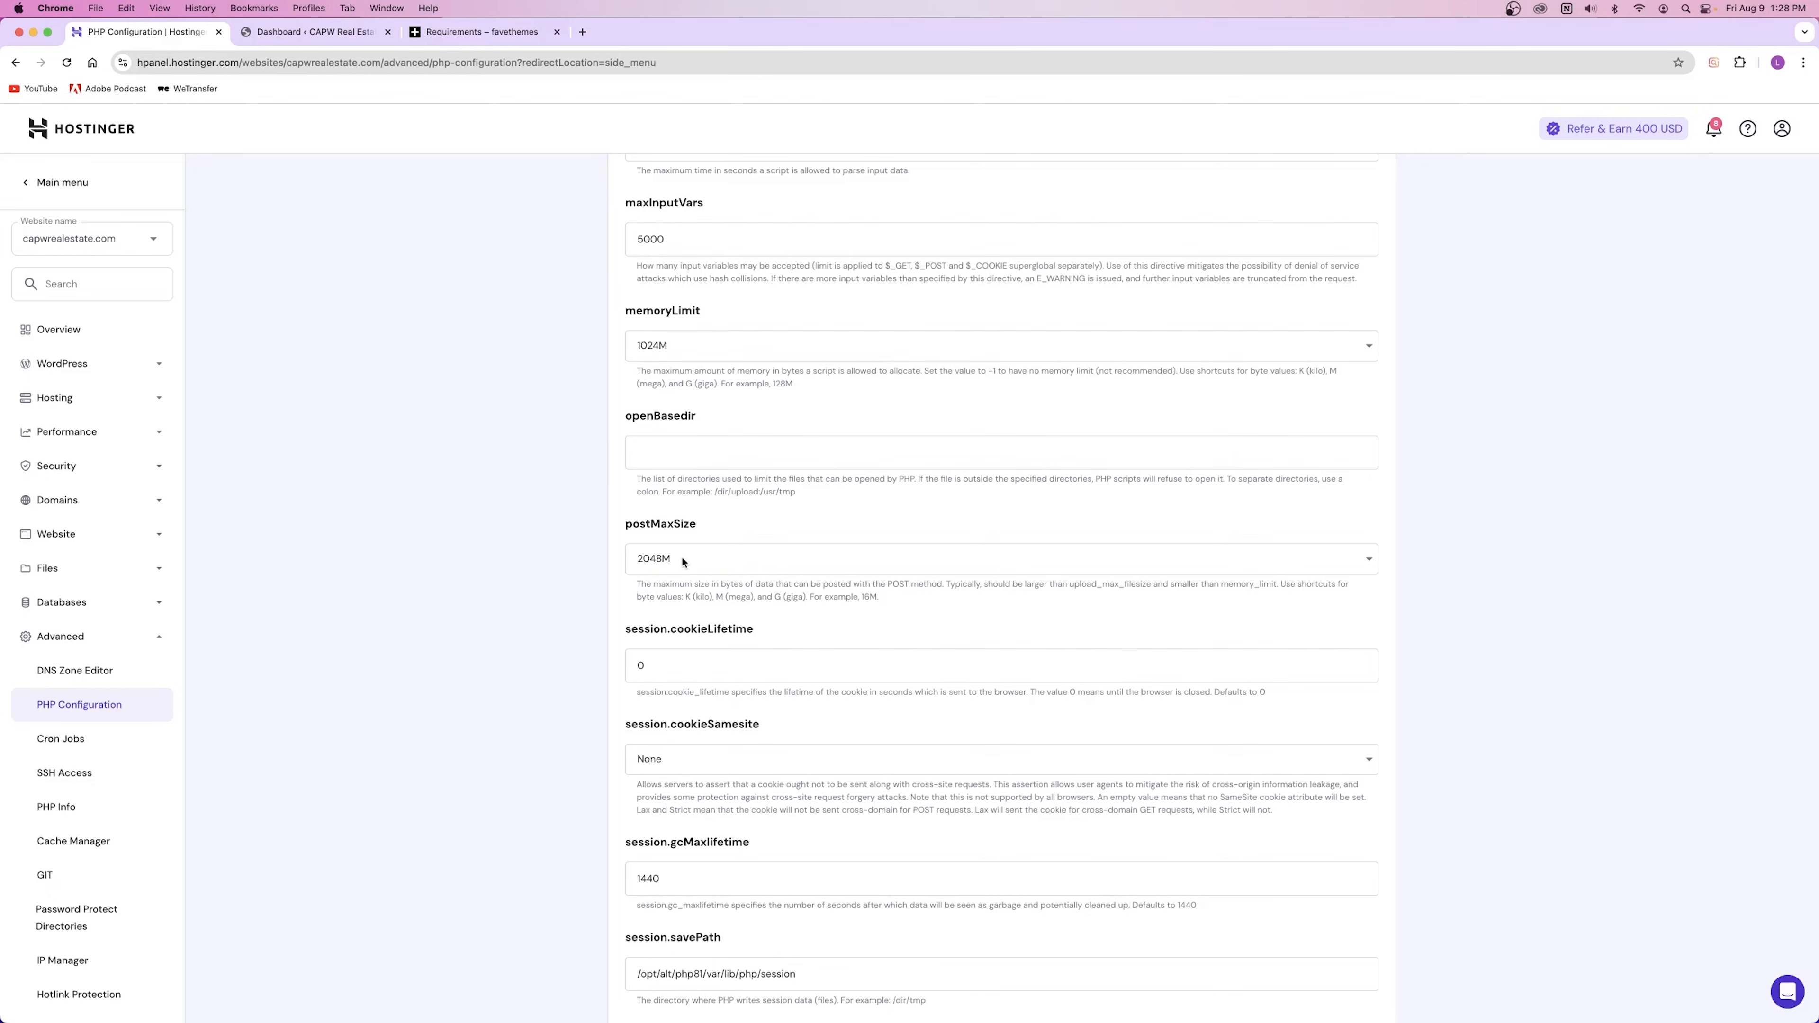
pyautogui.click(683, 562)
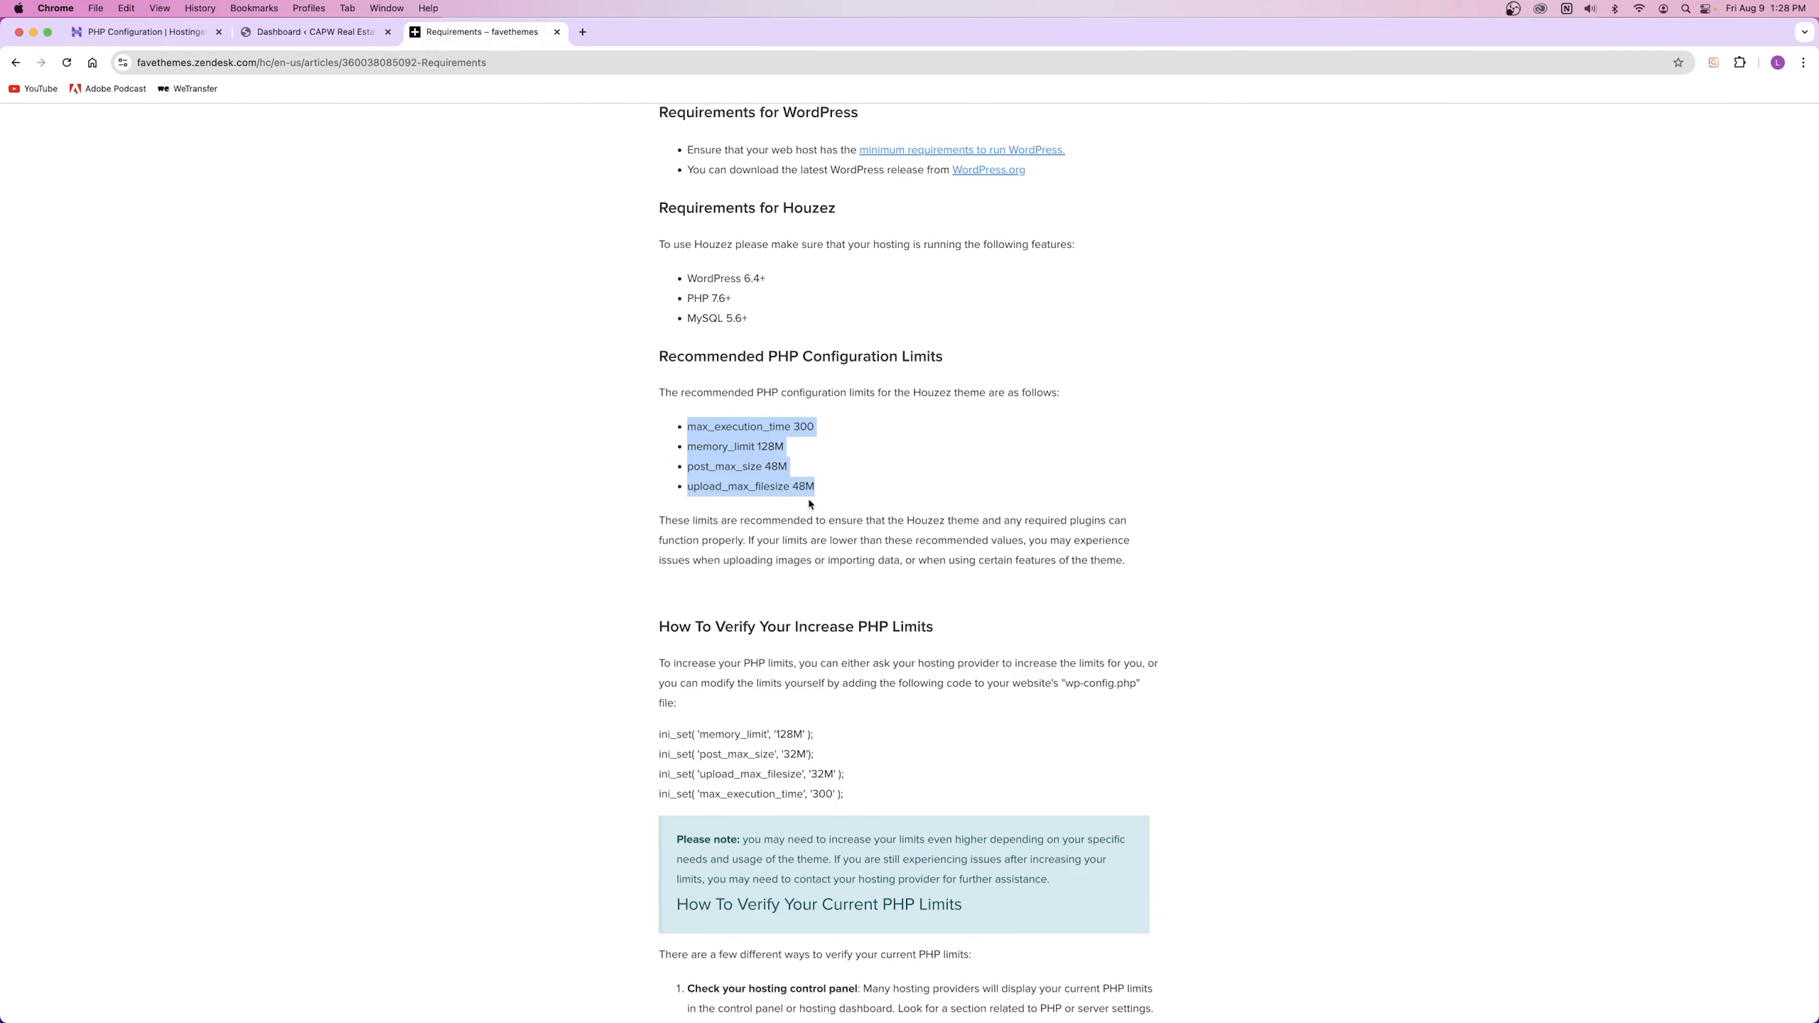
pyautogui.click(143, 31)
# Step: Keep uploadMaxFilesize at 1536M and recheck it against the recommended 48M limit
pyautogui.scroll(-2, 655, 790)
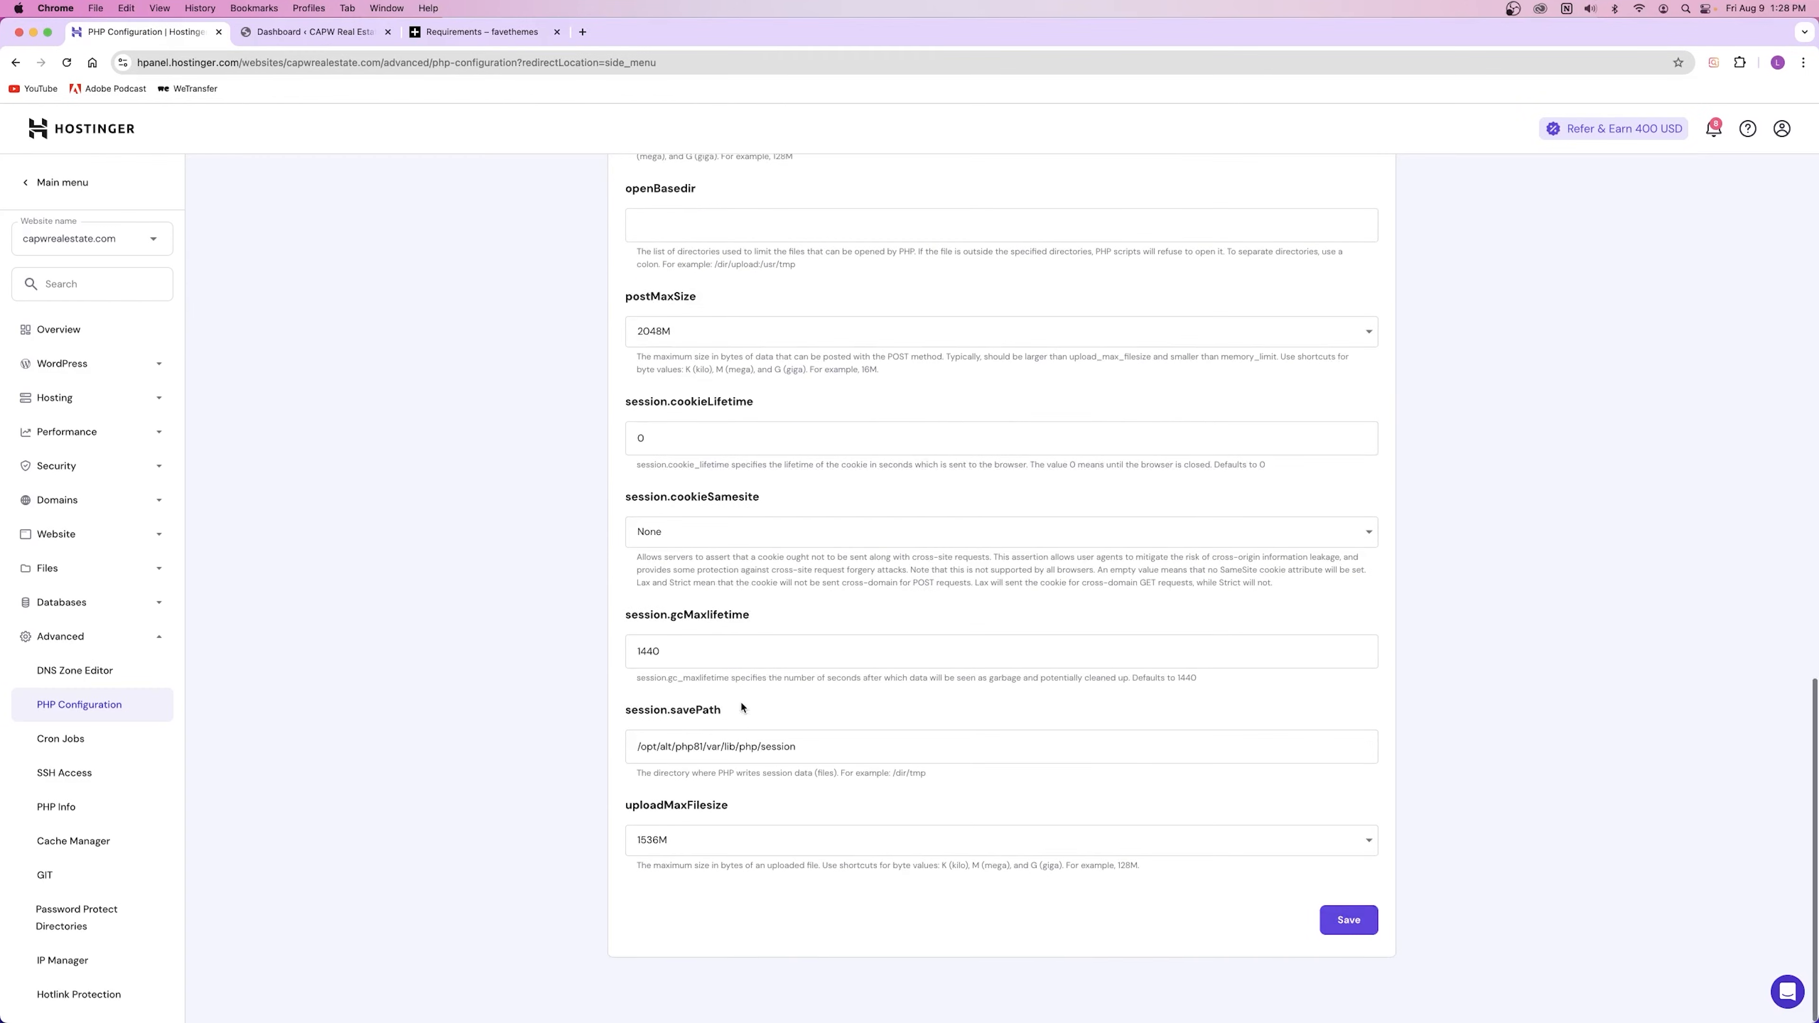
pyautogui.click(718, 844)
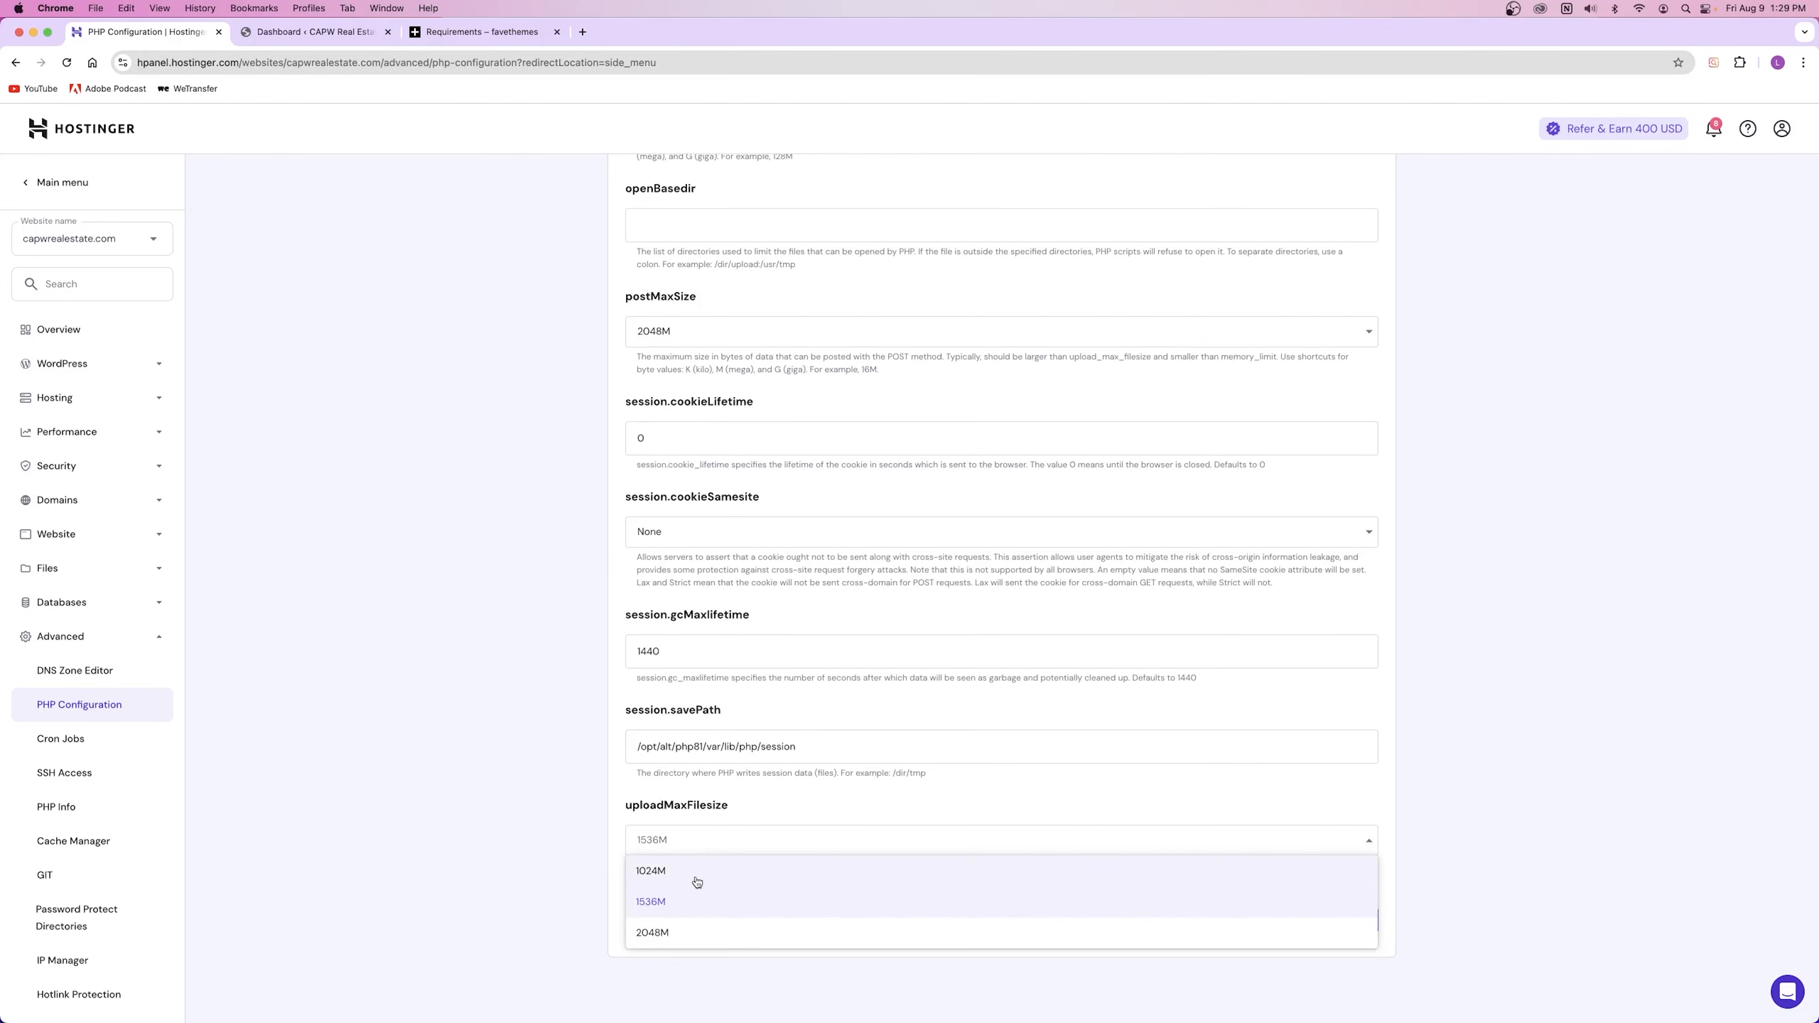
pyautogui.click(752, 814)
pyautogui.moveTo(637, 867); pyautogui.dragTo(823, 868)
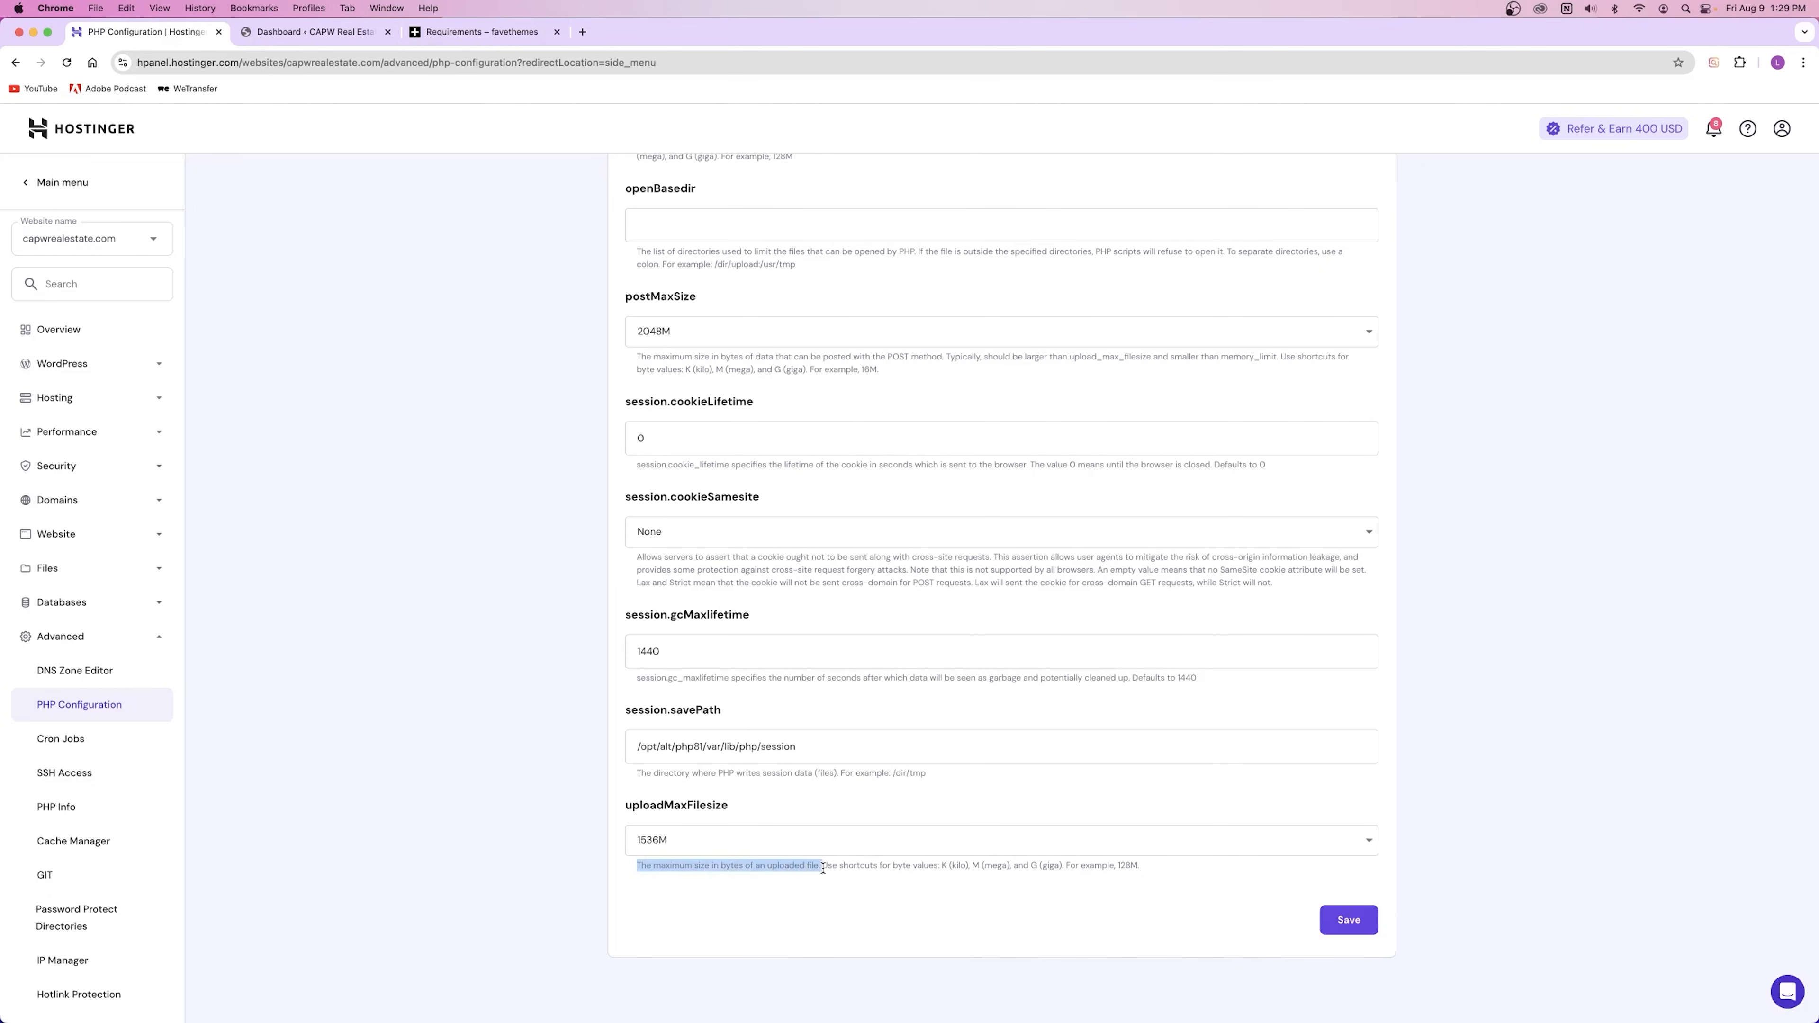
pyautogui.click(630, 790)
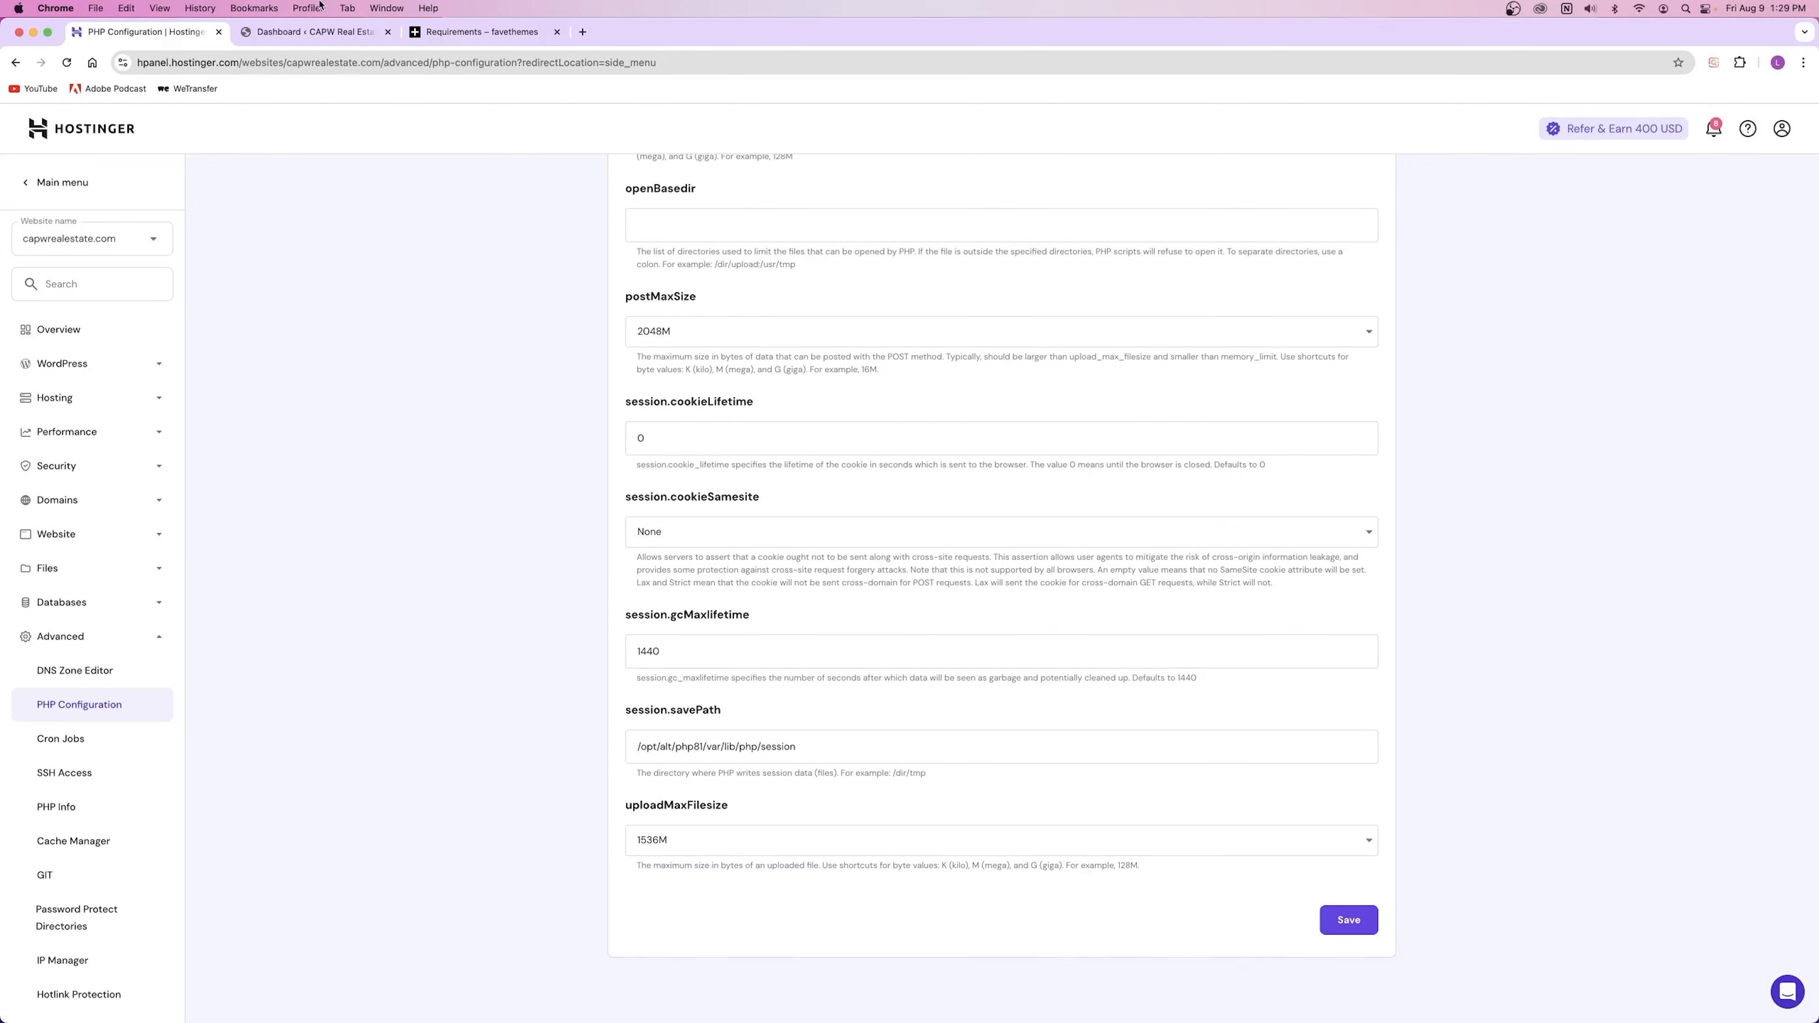
pyautogui.click(475, 34)
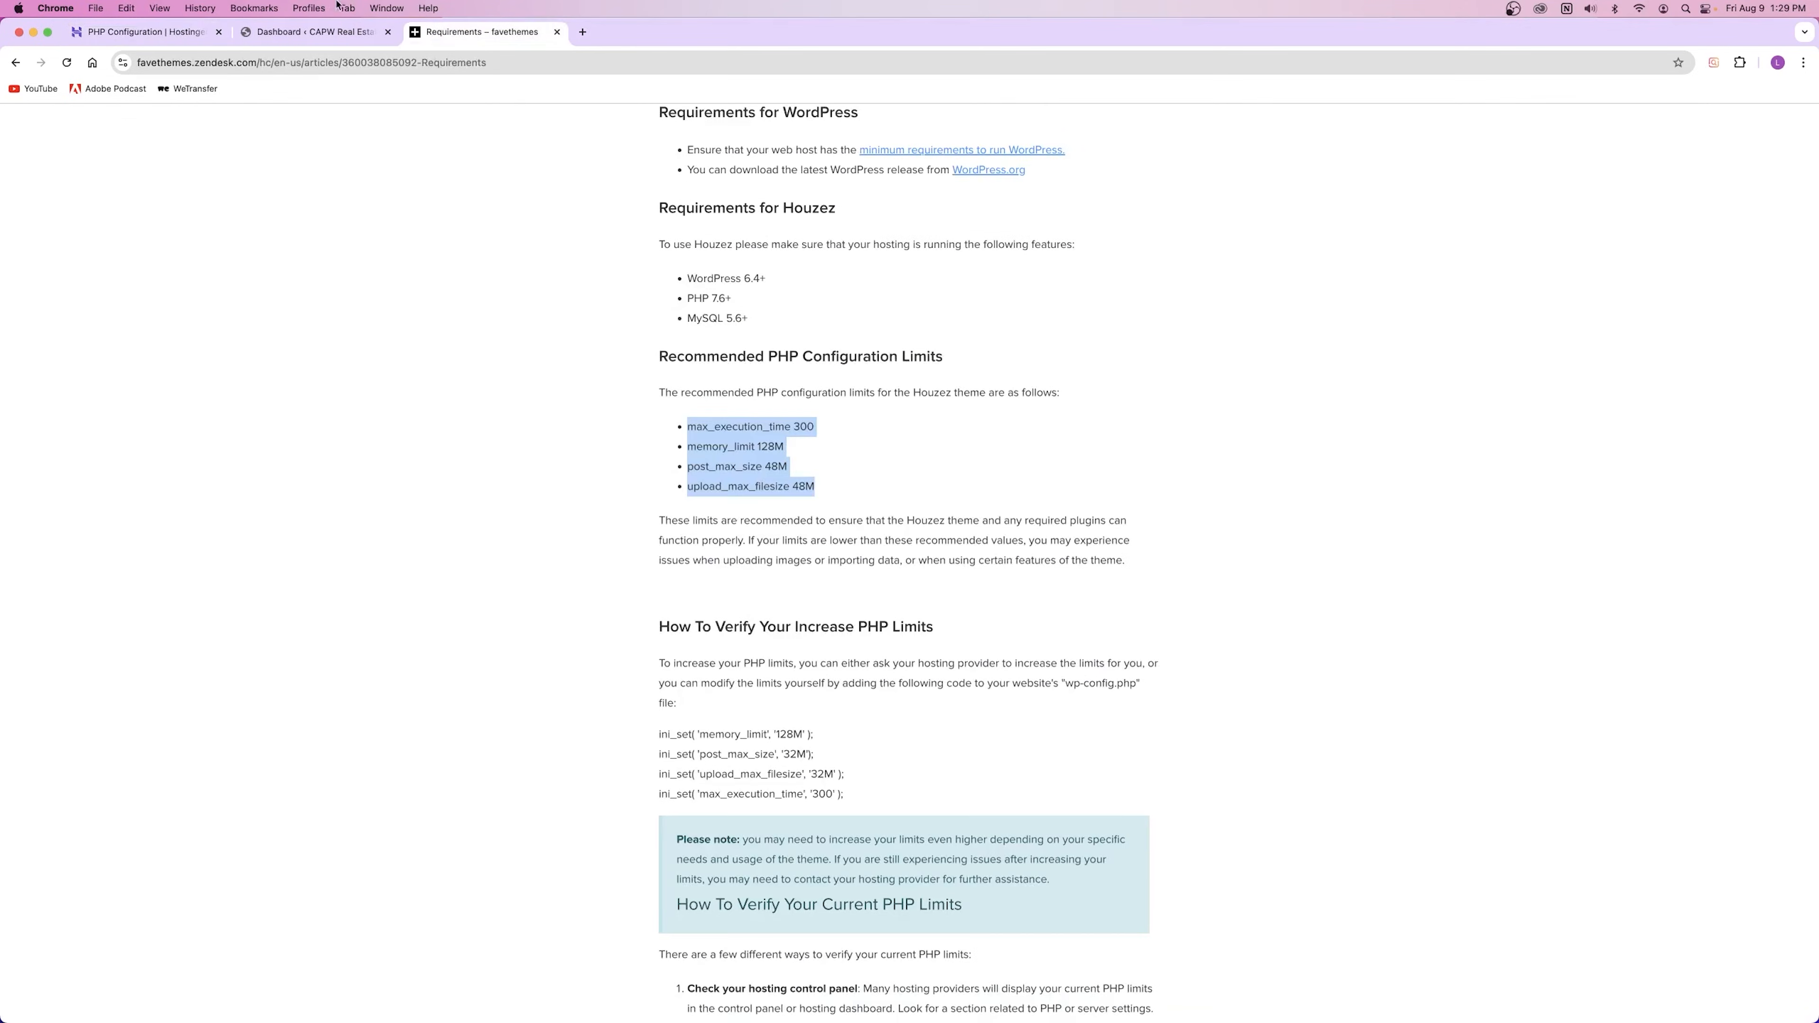
pyautogui.click(169, 32)
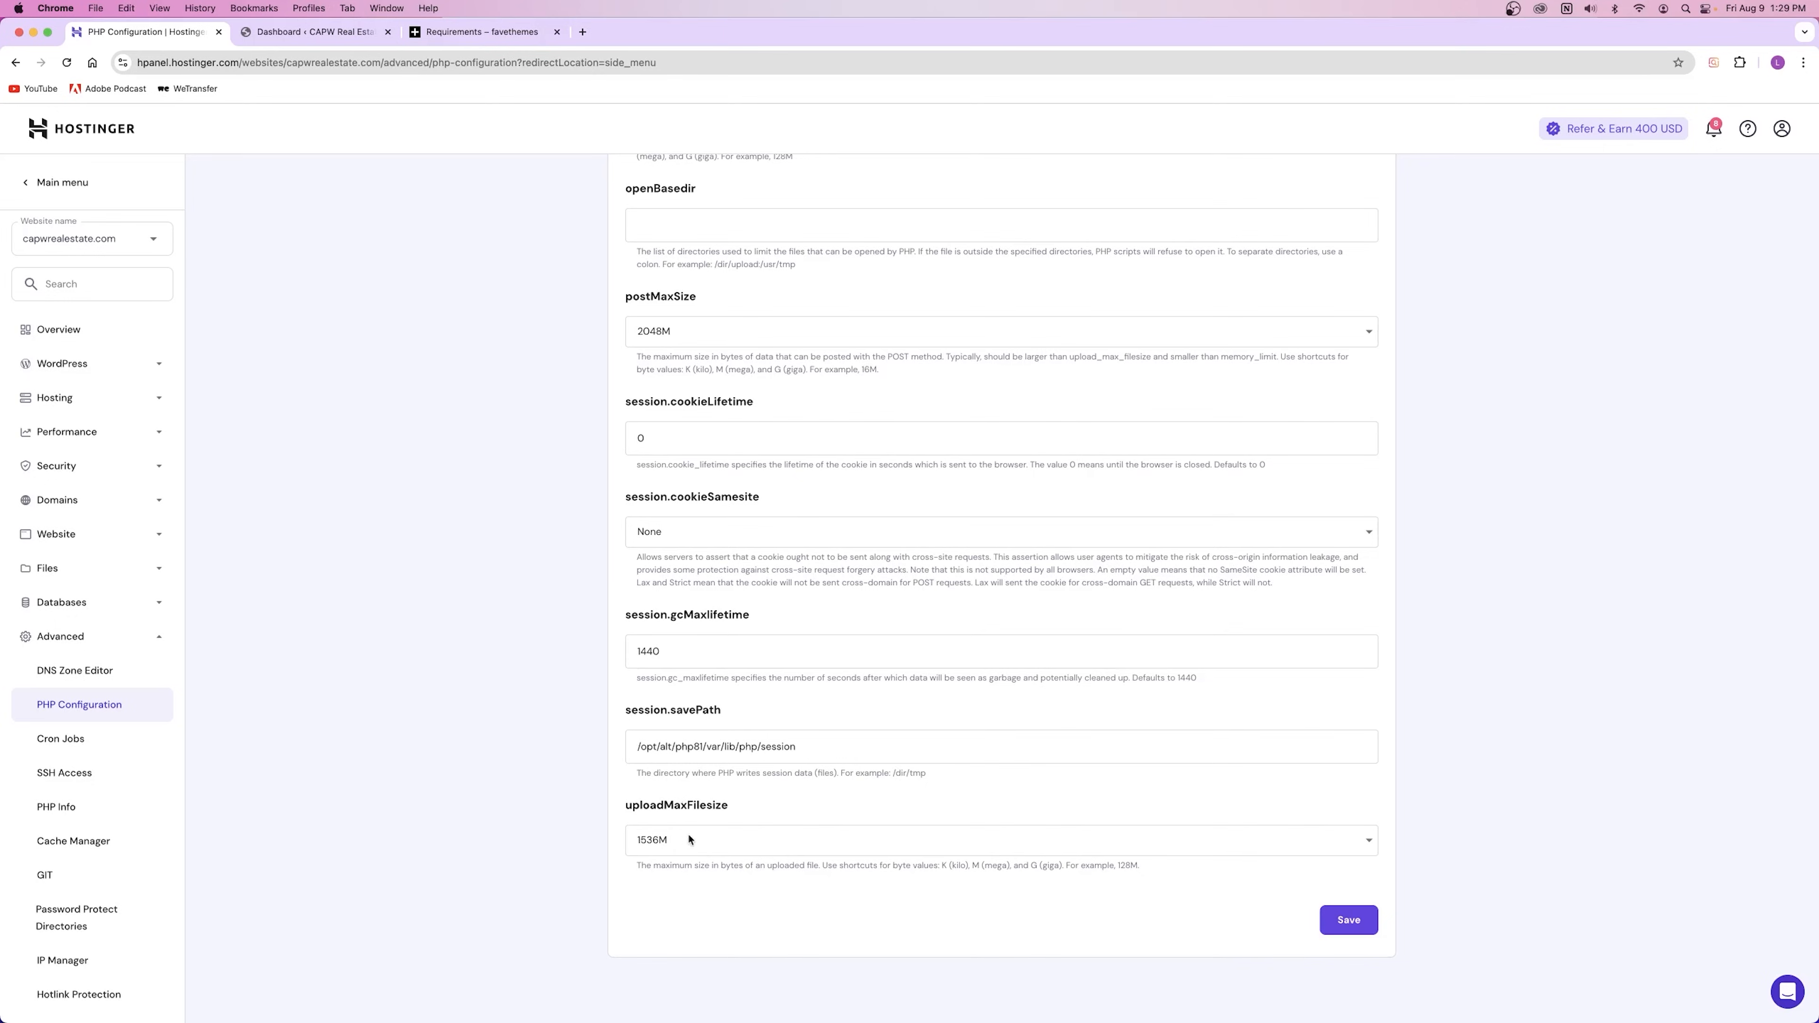
pyautogui.click(516, 31)
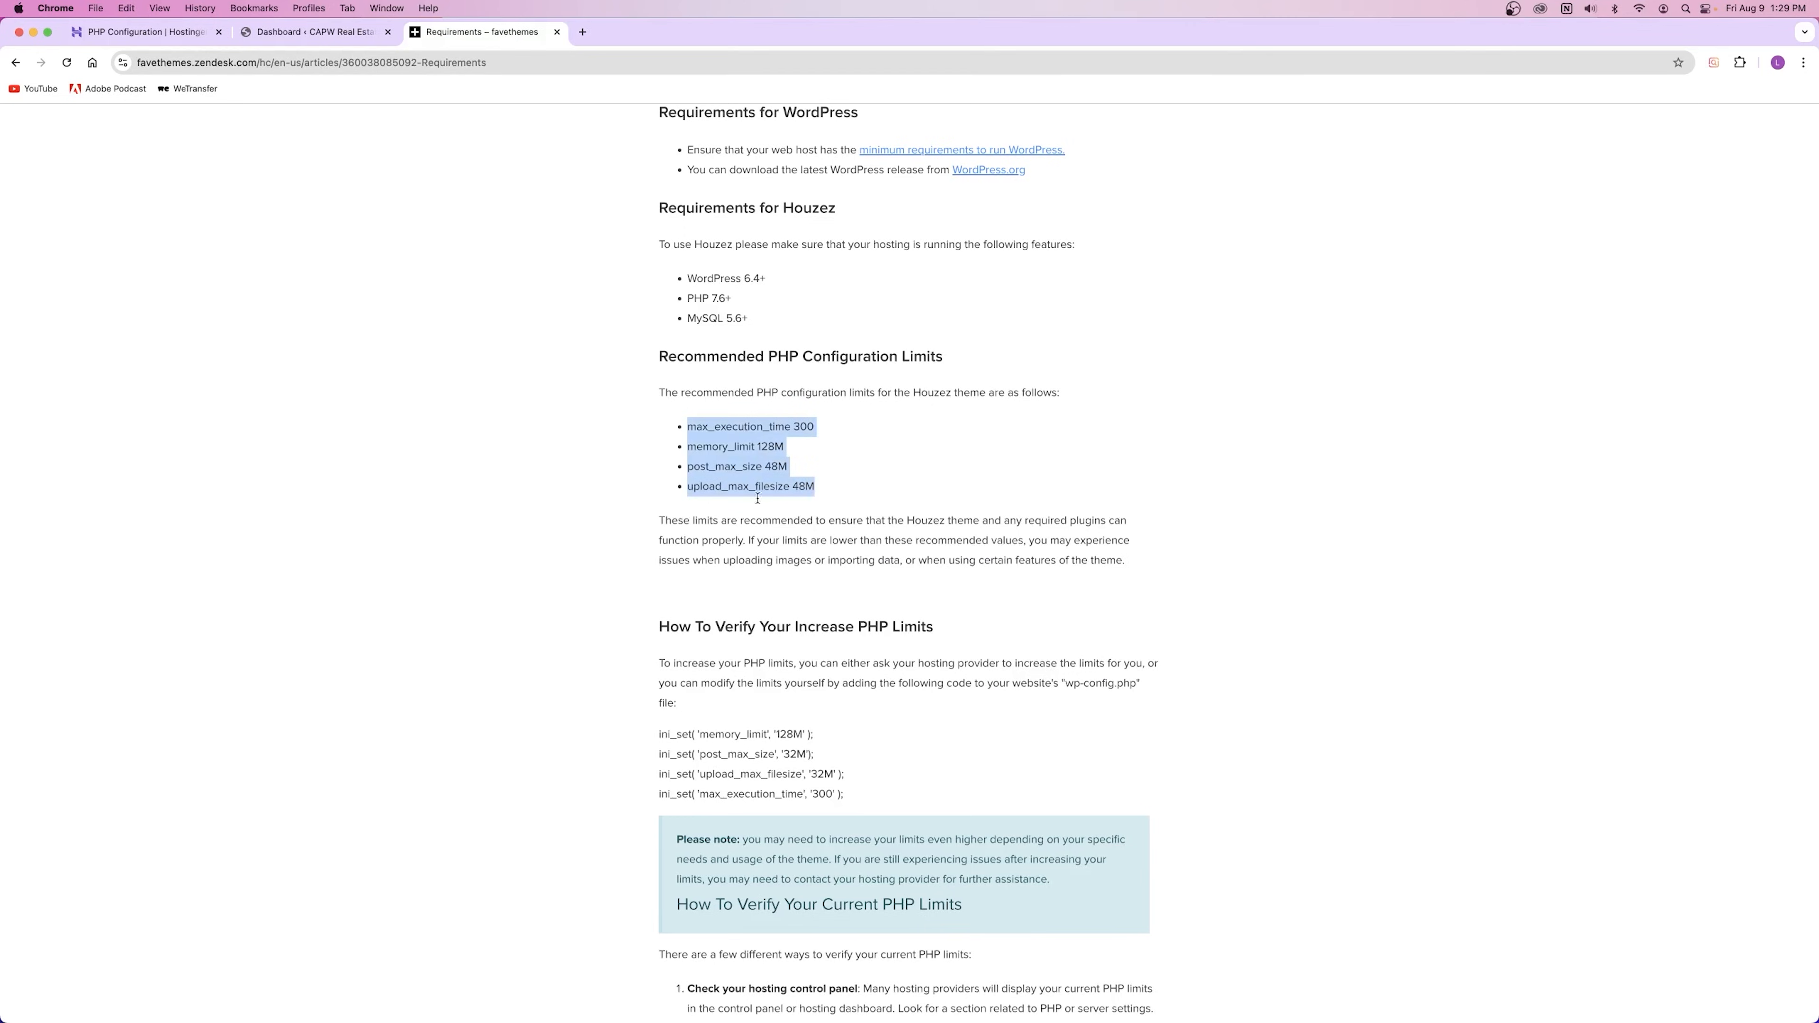
# Step: Close the Requirements article, save the PHP configuration, and go back to the WordPress Dashboard
pyautogui.click(558, 33)
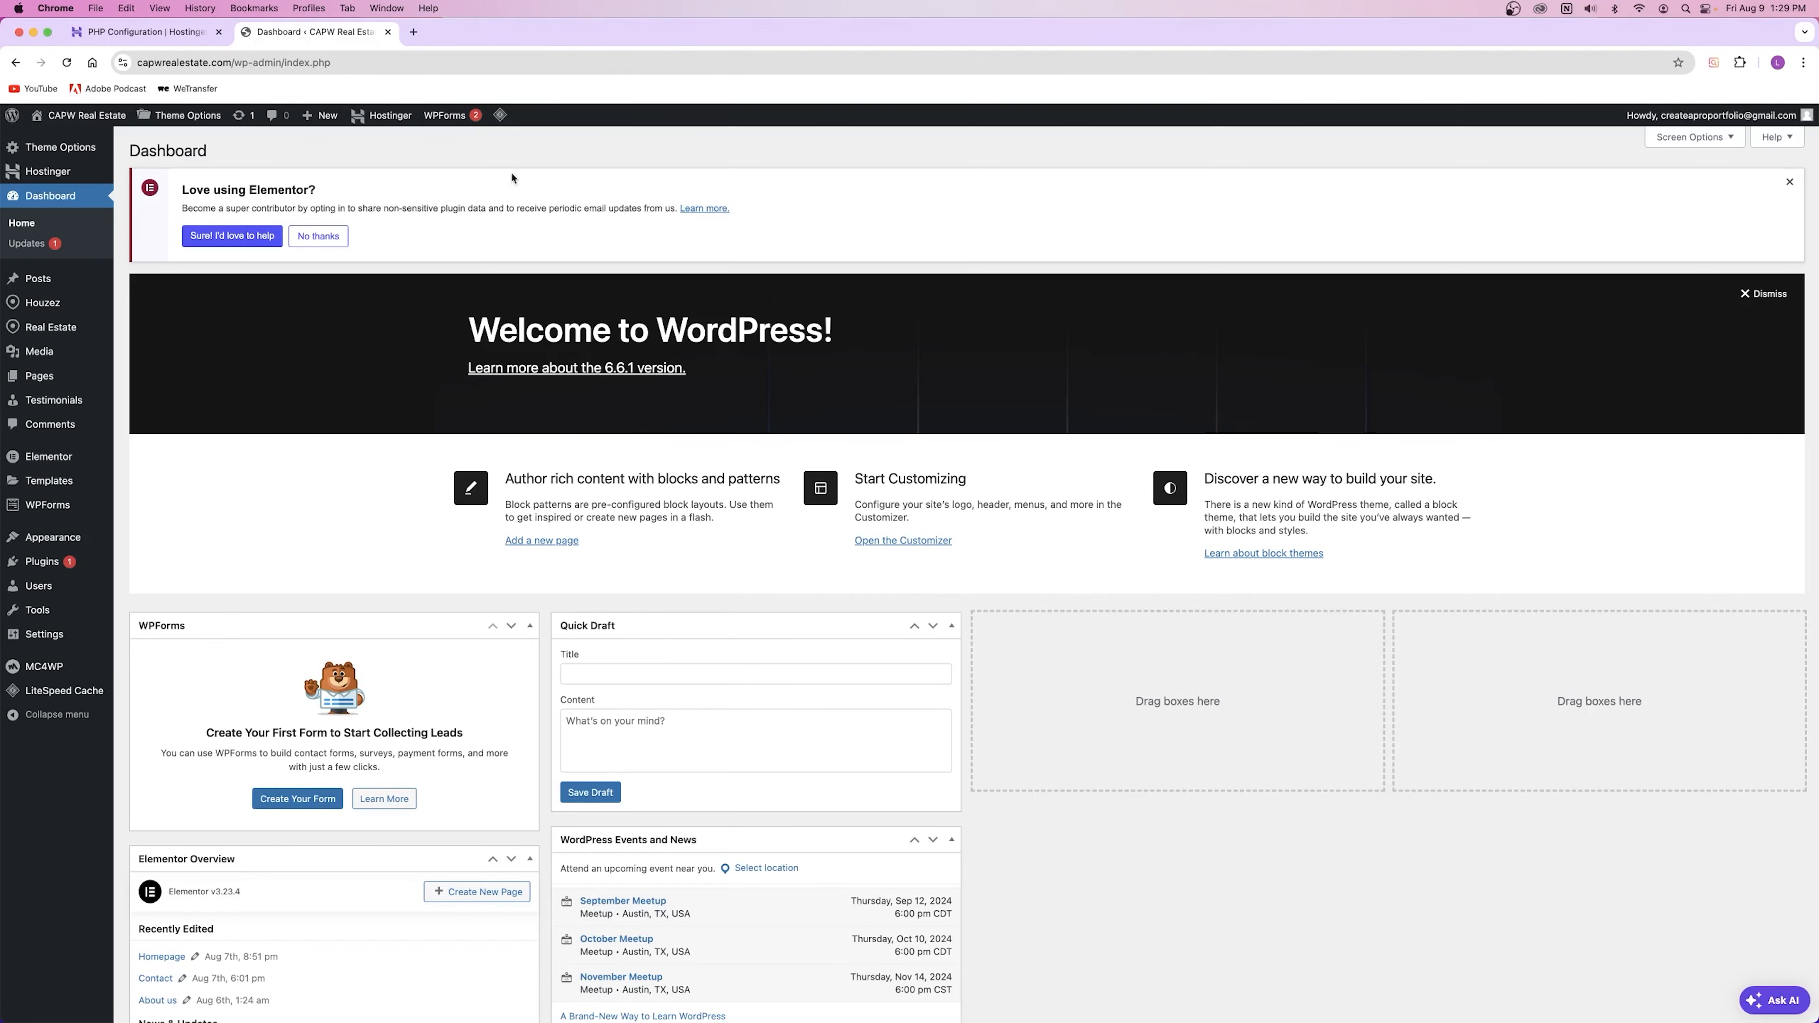
pyautogui.click(129, 32)
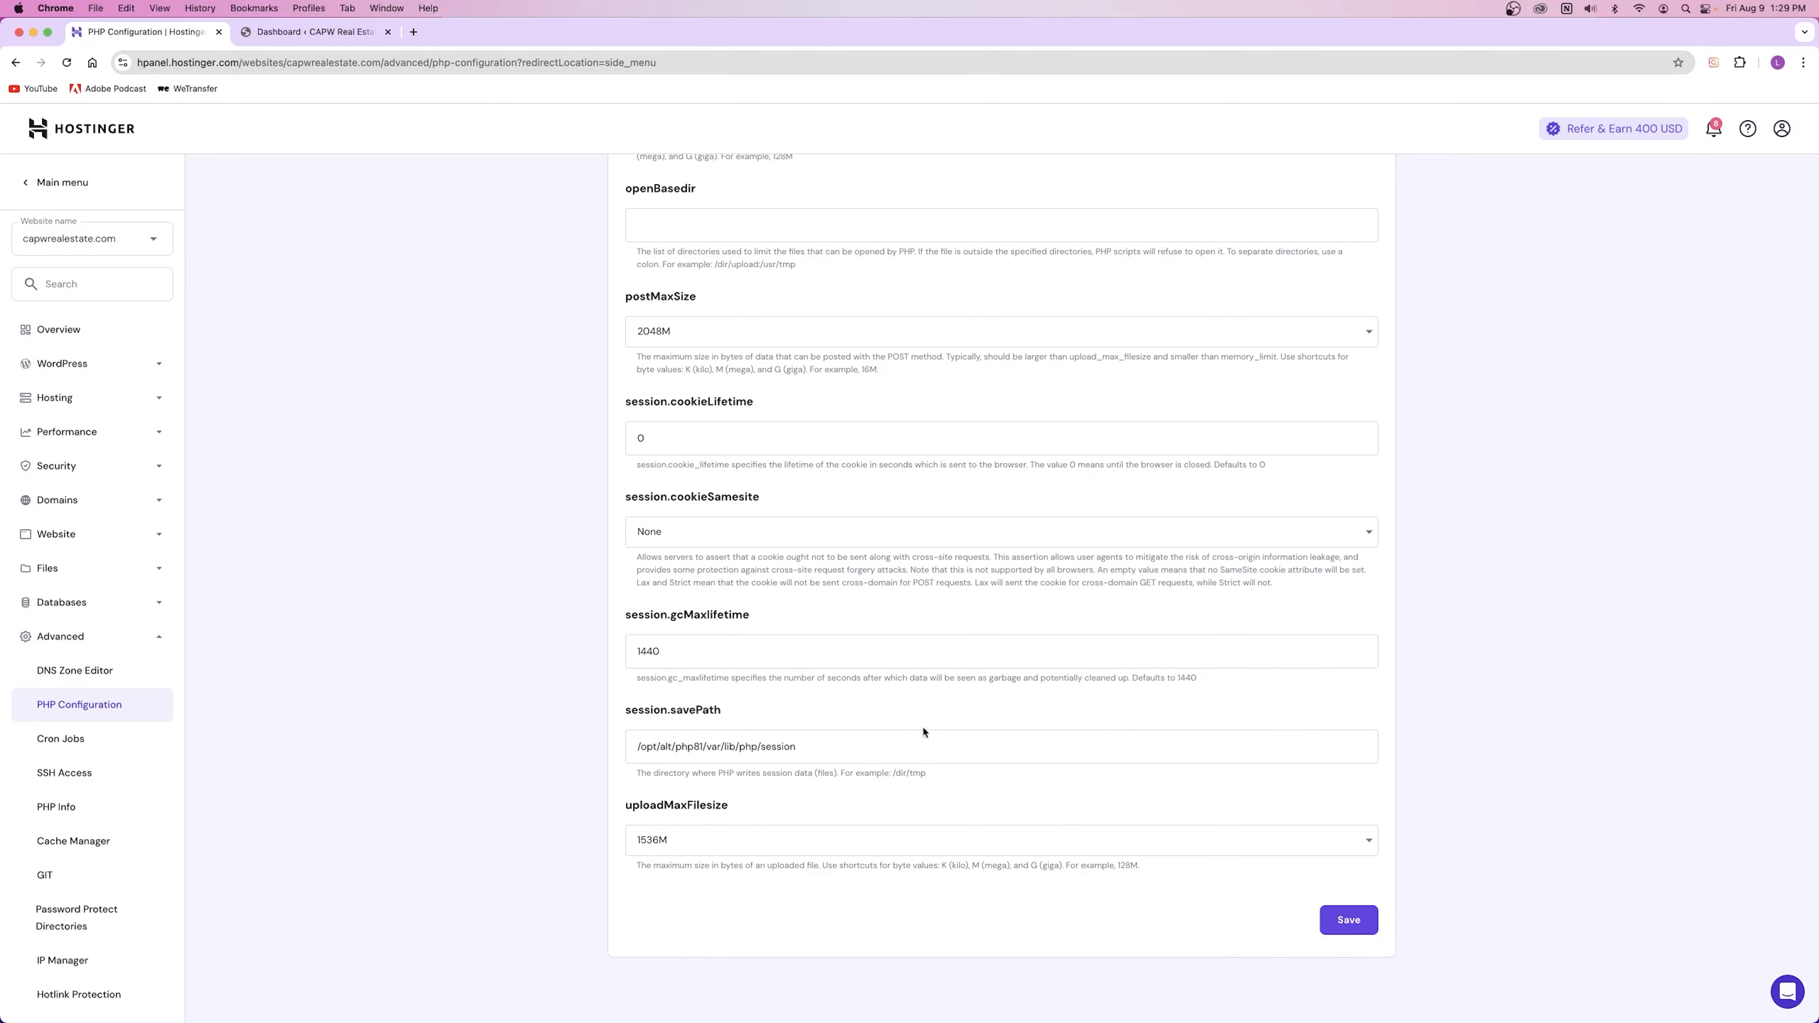
pyautogui.click(1338, 928)
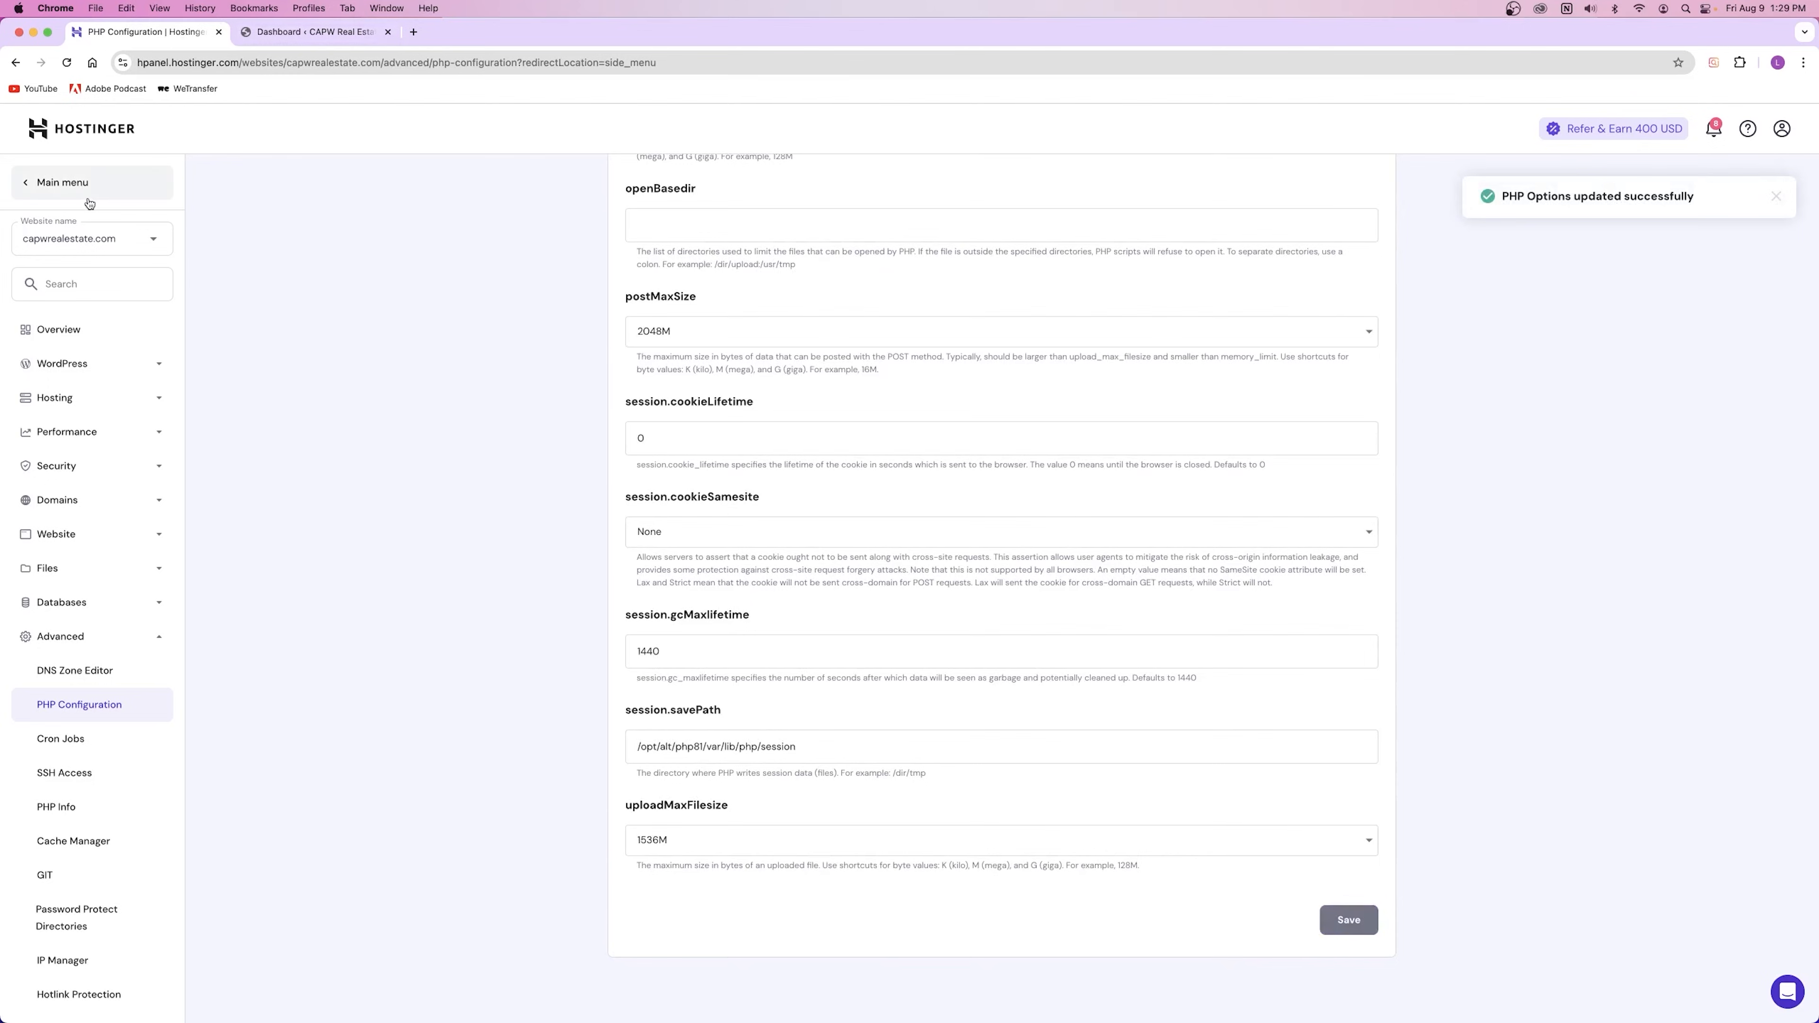
pyautogui.click(53, 339)
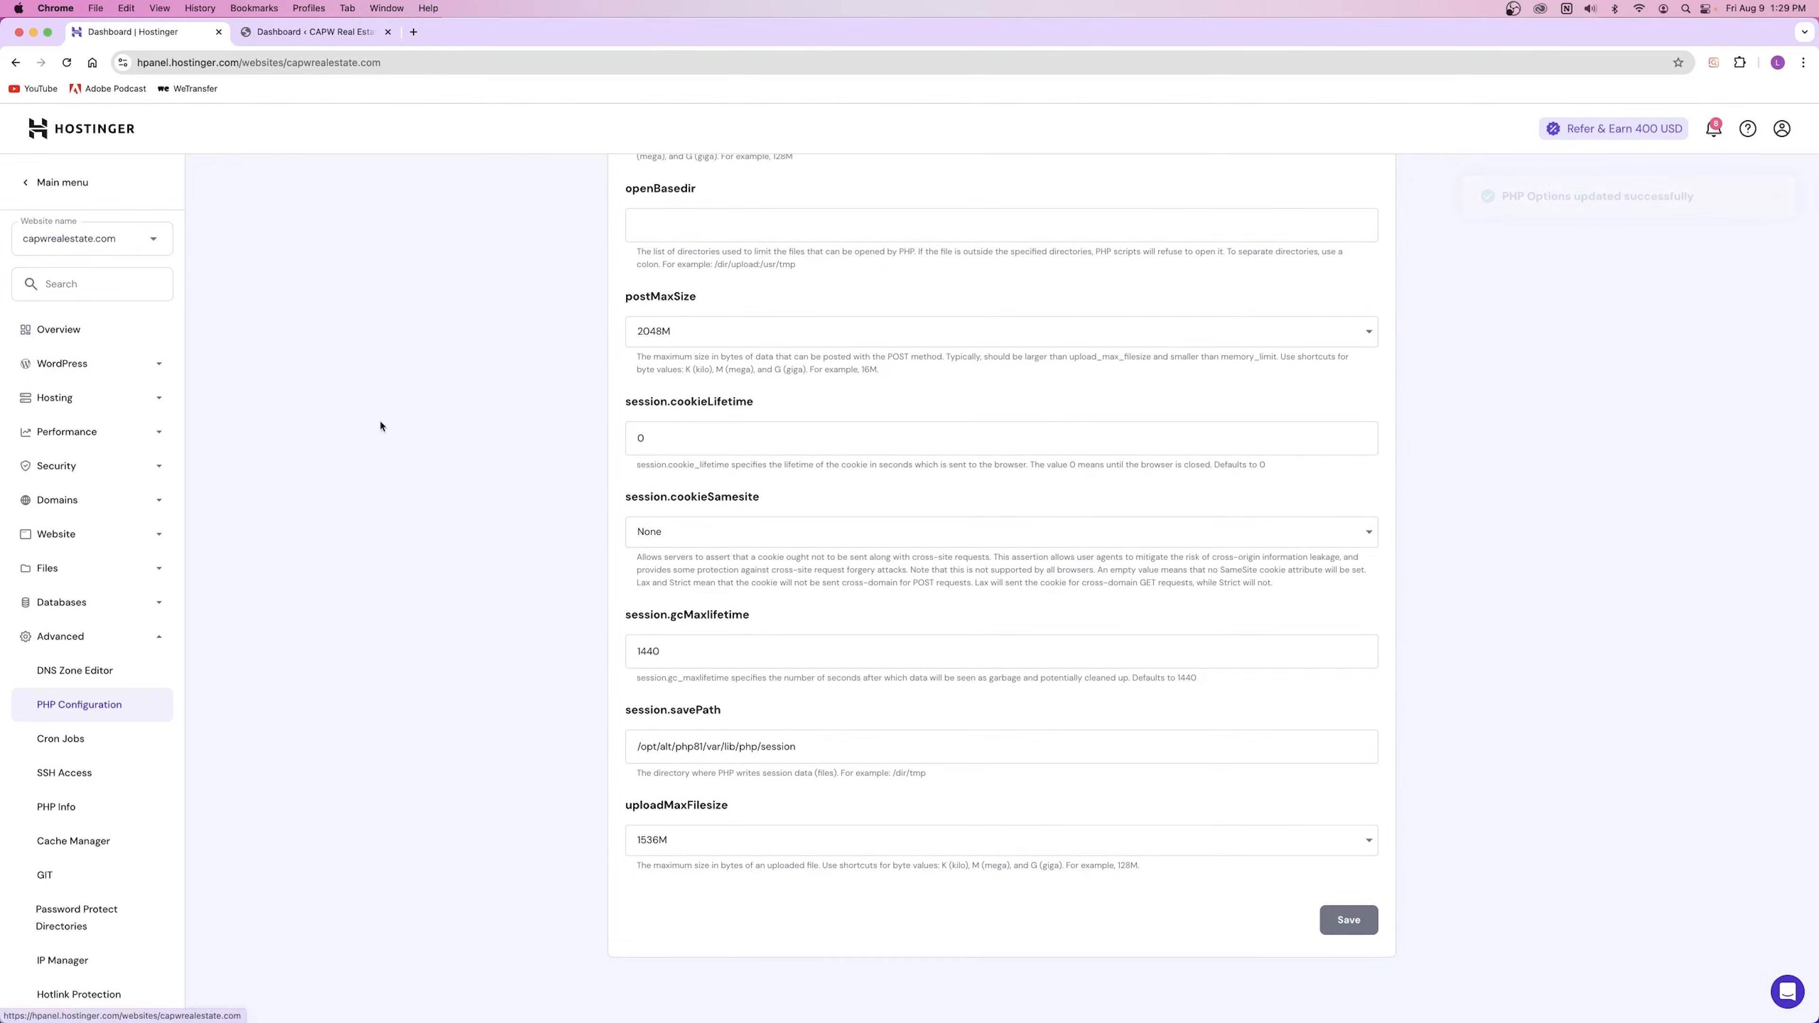
pyautogui.click(281, 35)
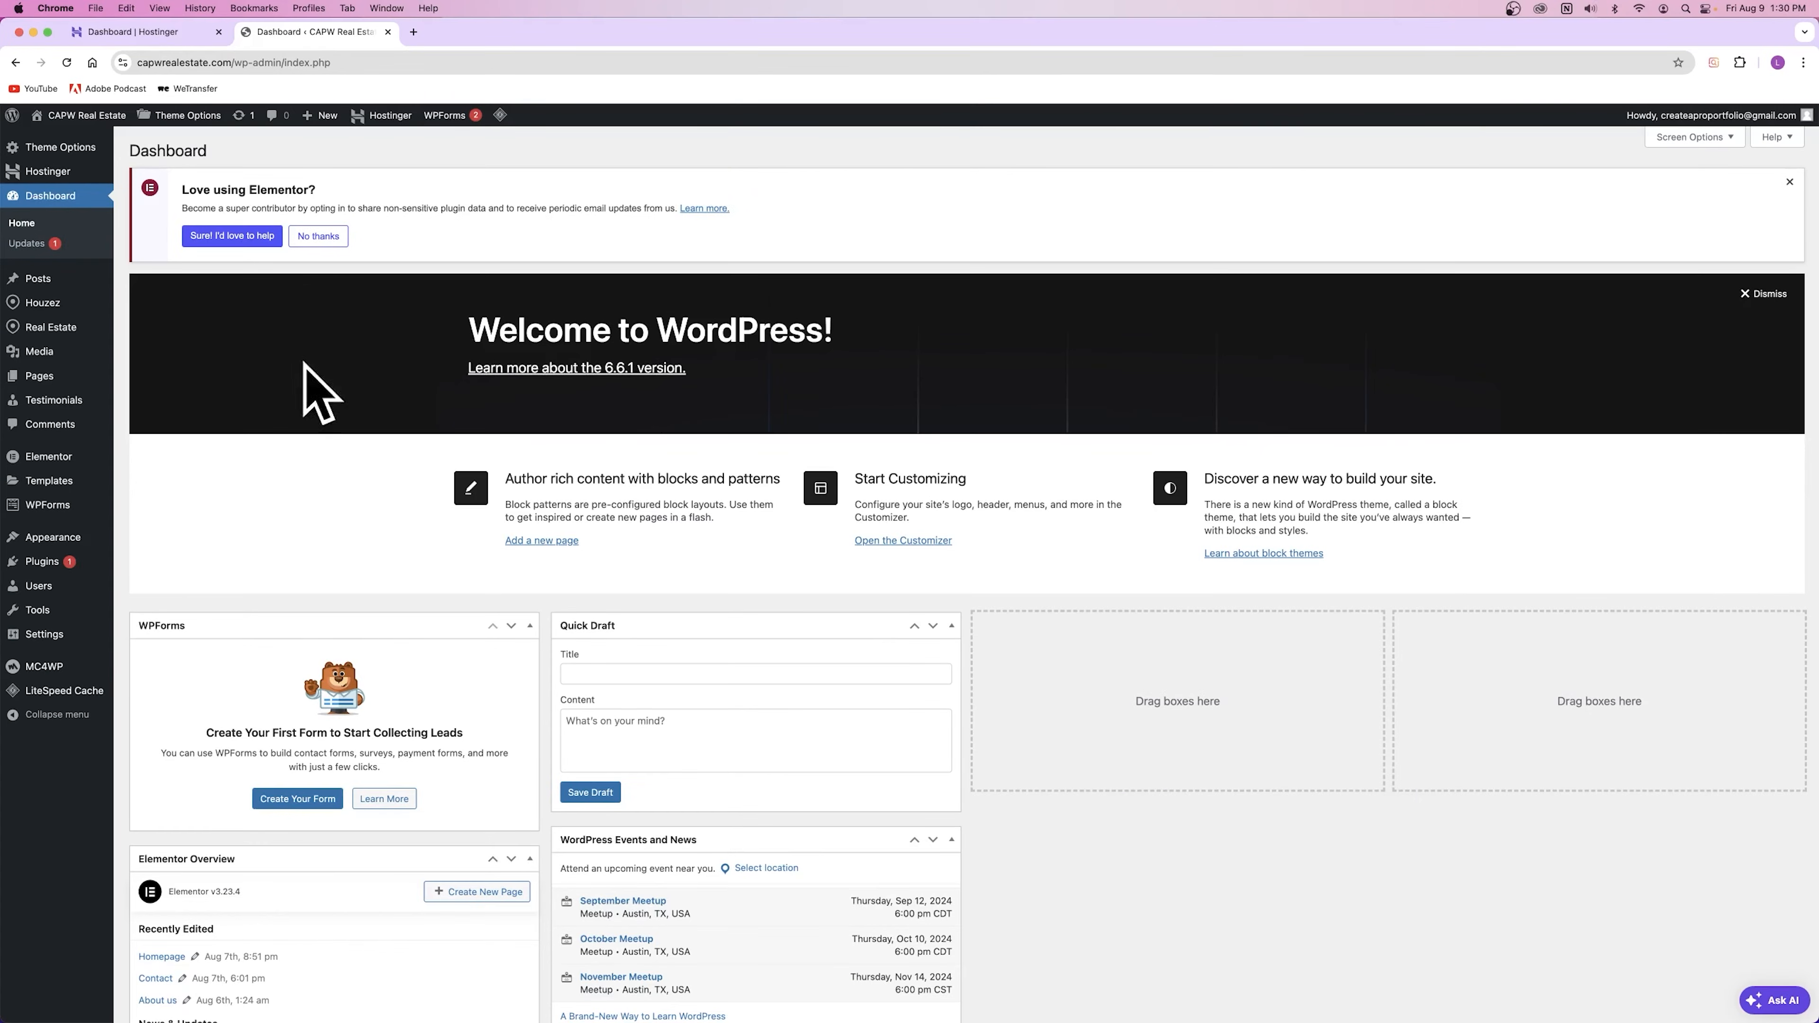
# Step: Open Houzez > Plugins in a new tab to see which required plugins are active
pyautogui.moveTo(53, 312)
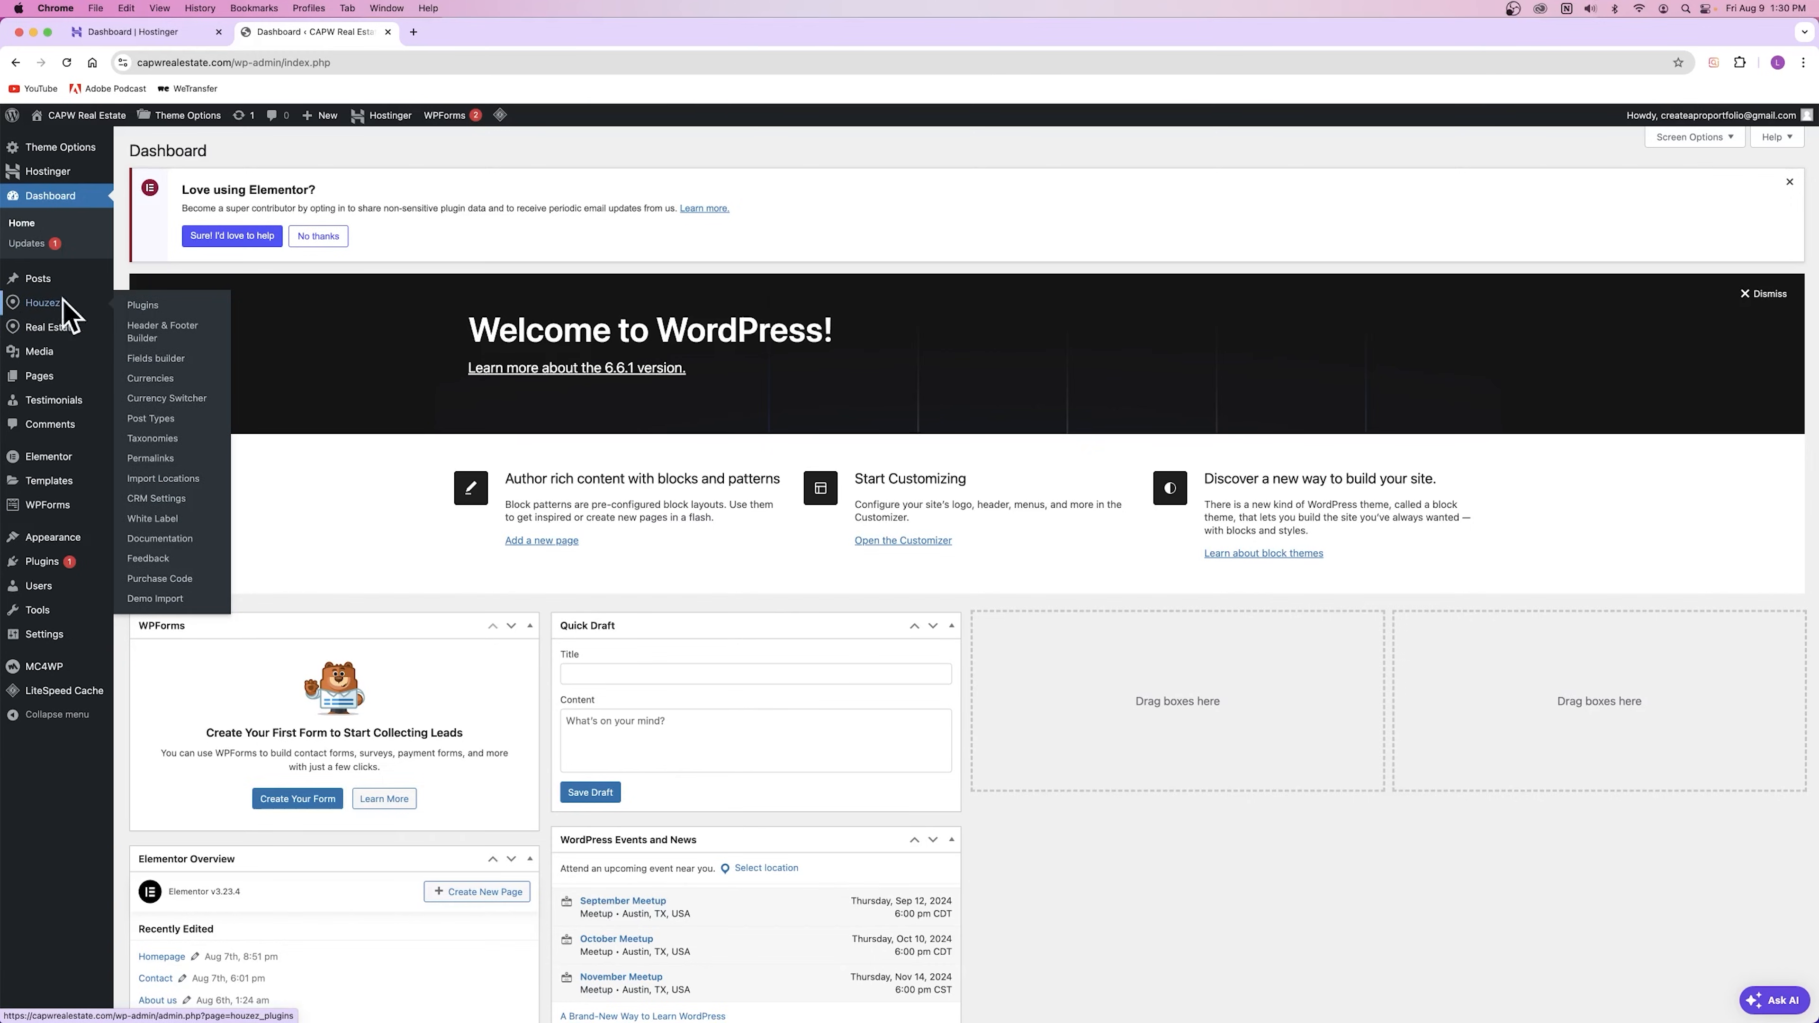
pyautogui.keyDown('super'); pyautogui.click(153, 306); pyautogui.keyUp('super')
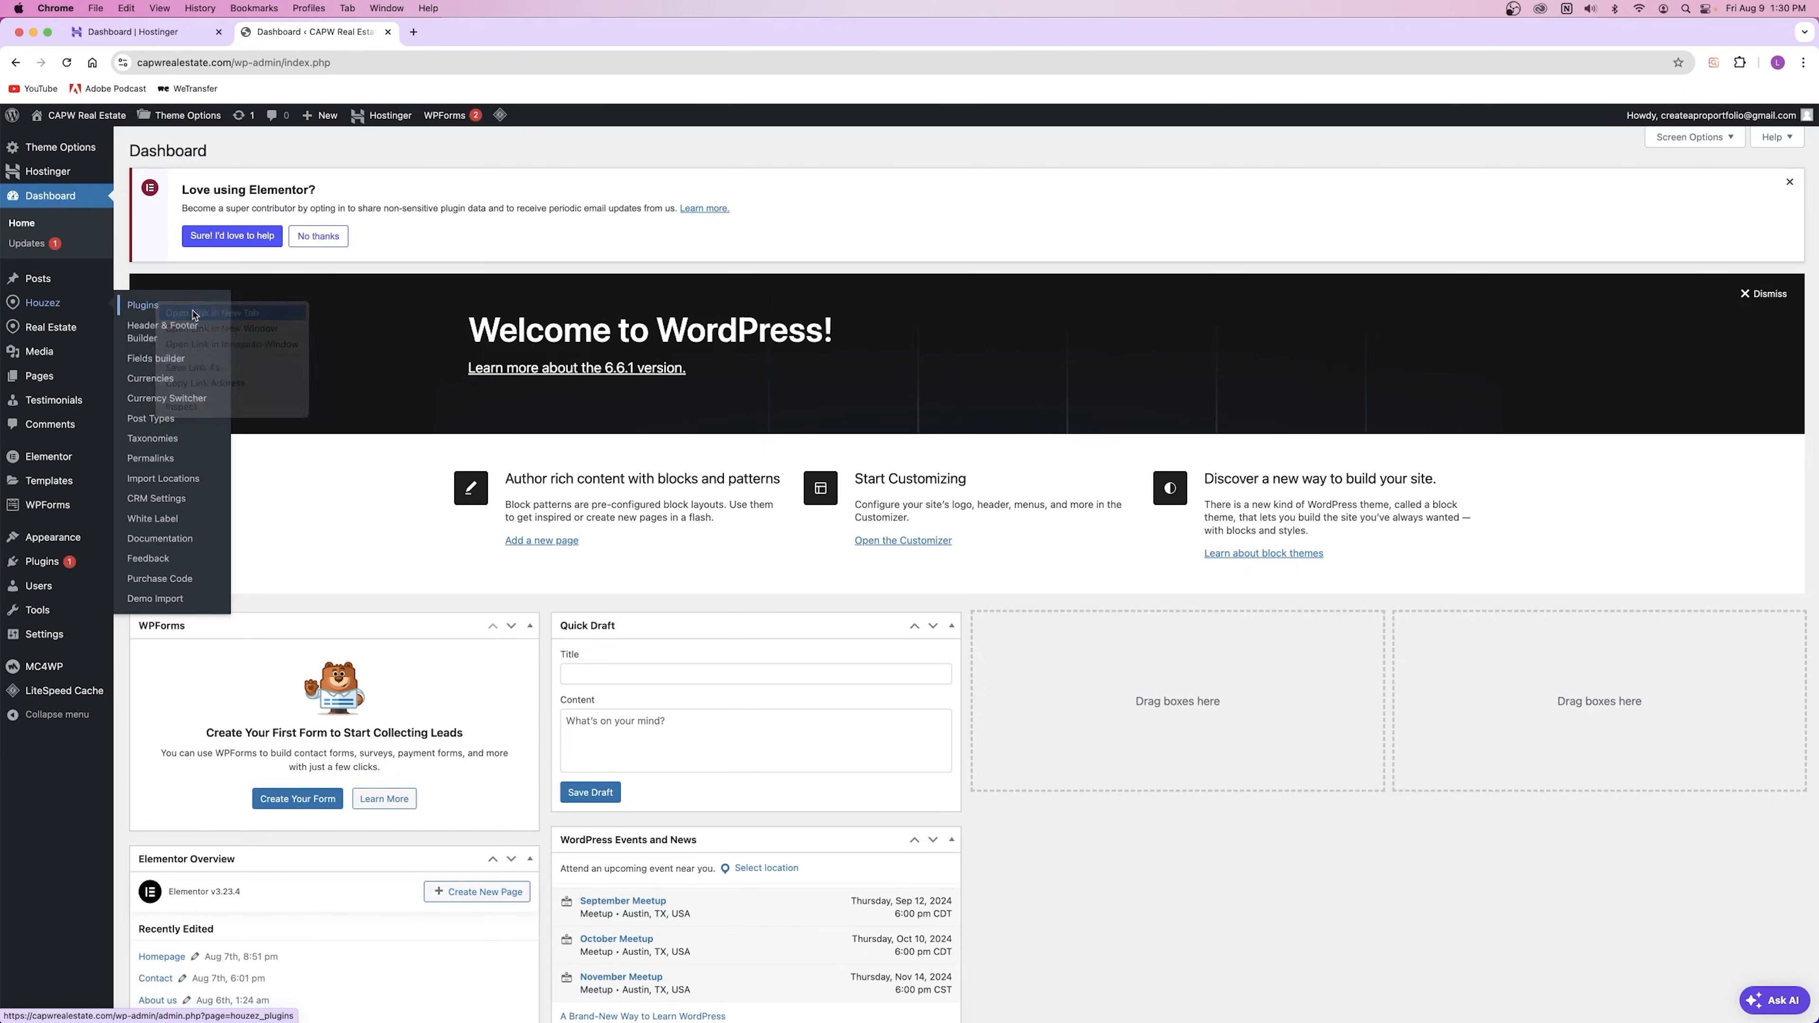
pyautogui.click(466, 32)
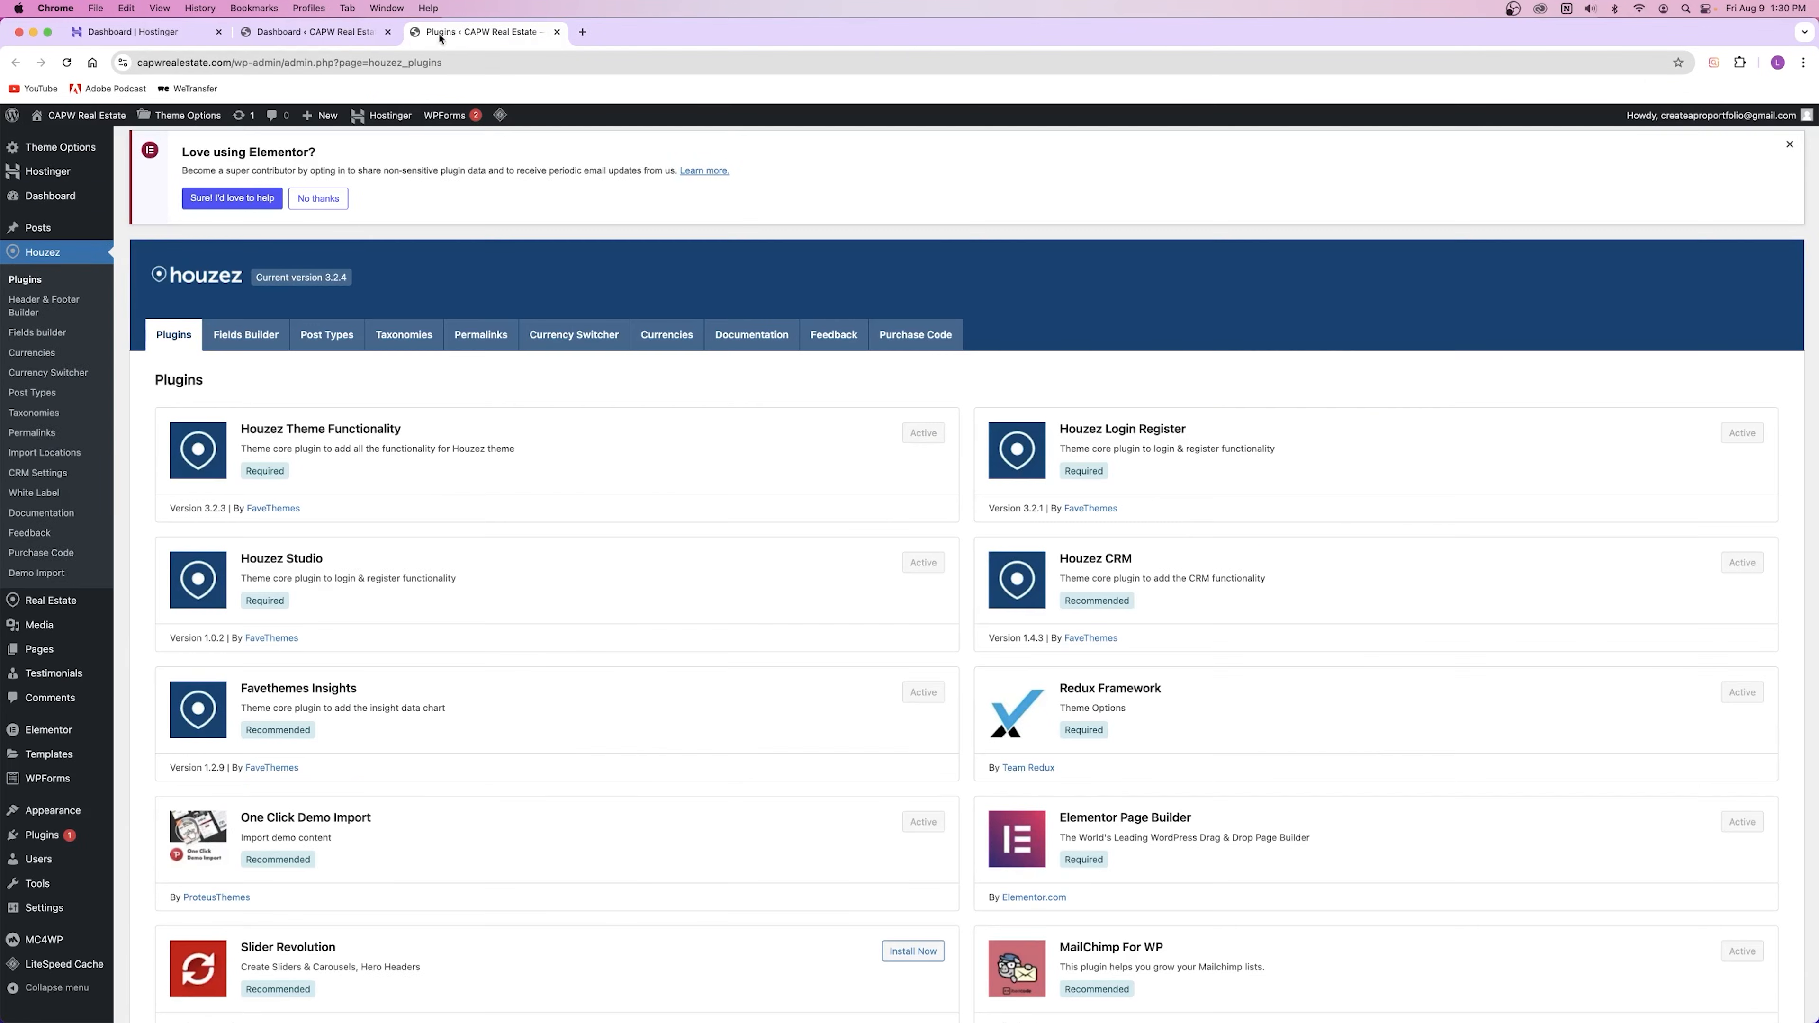
pyautogui.click(315, 31)
pyautogui.click(129, 35)
pyautogui.click(308, 31)
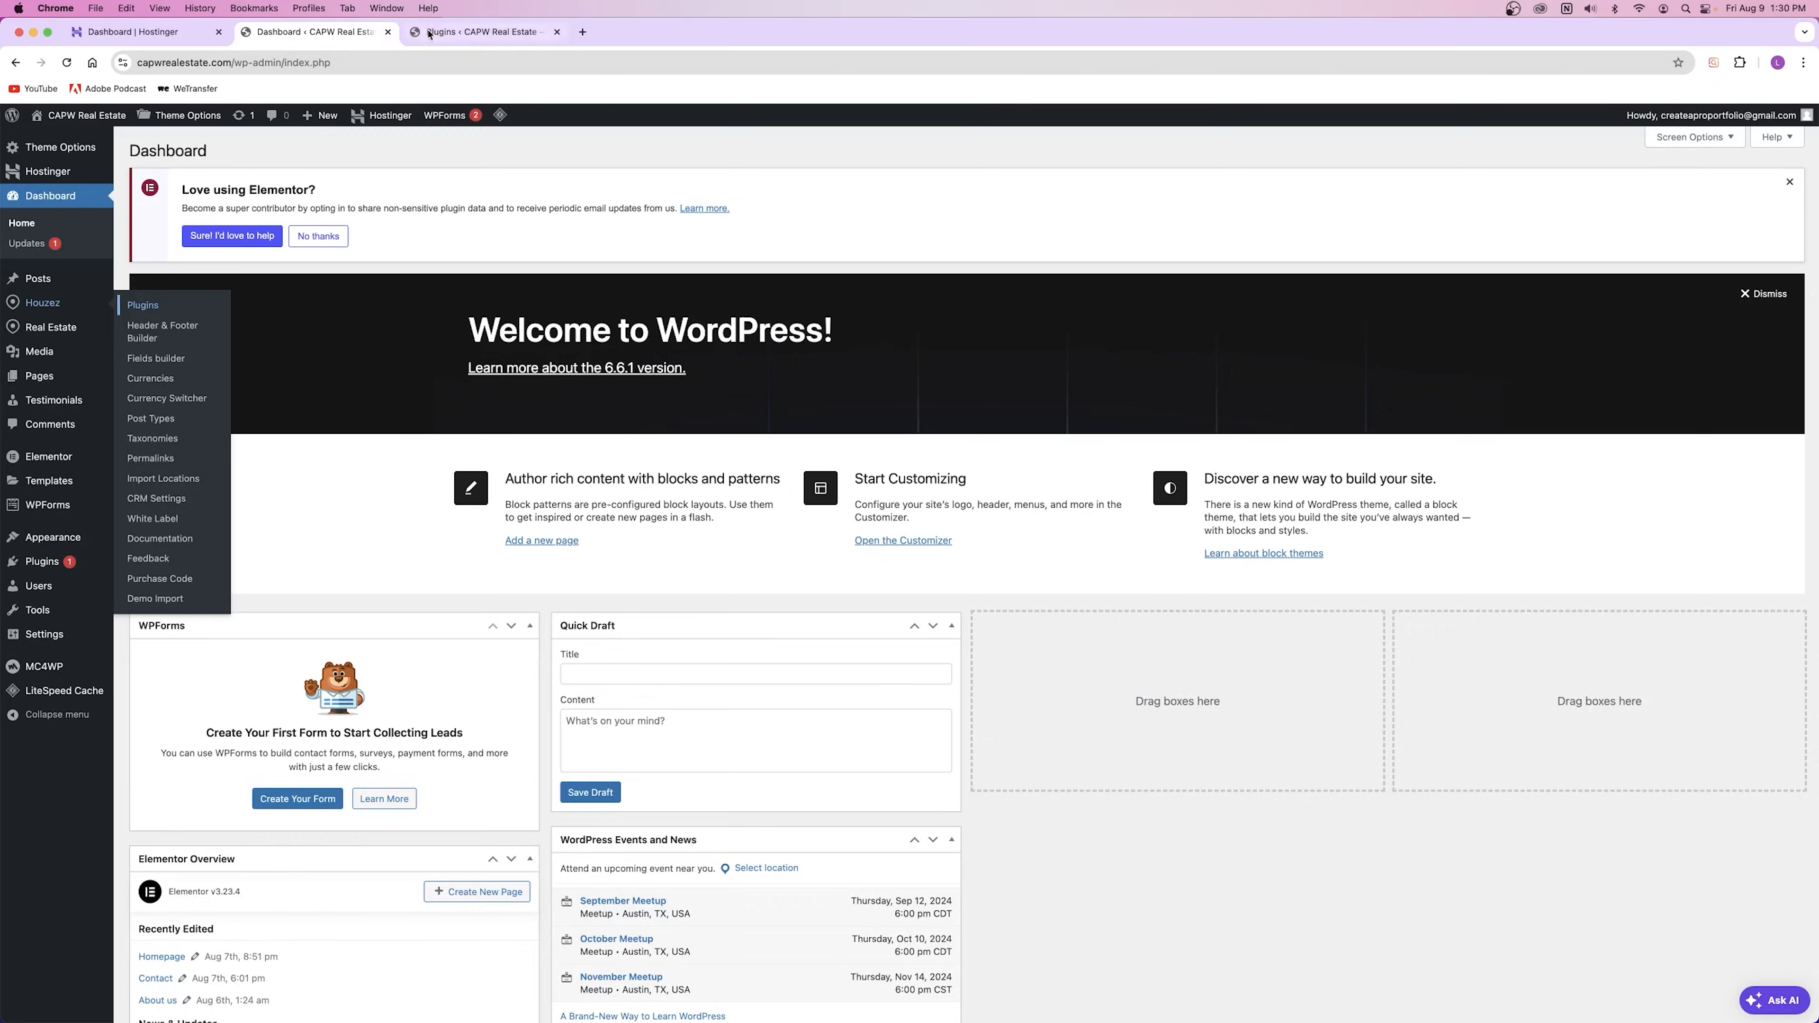
pyautogui.click(459, 32)
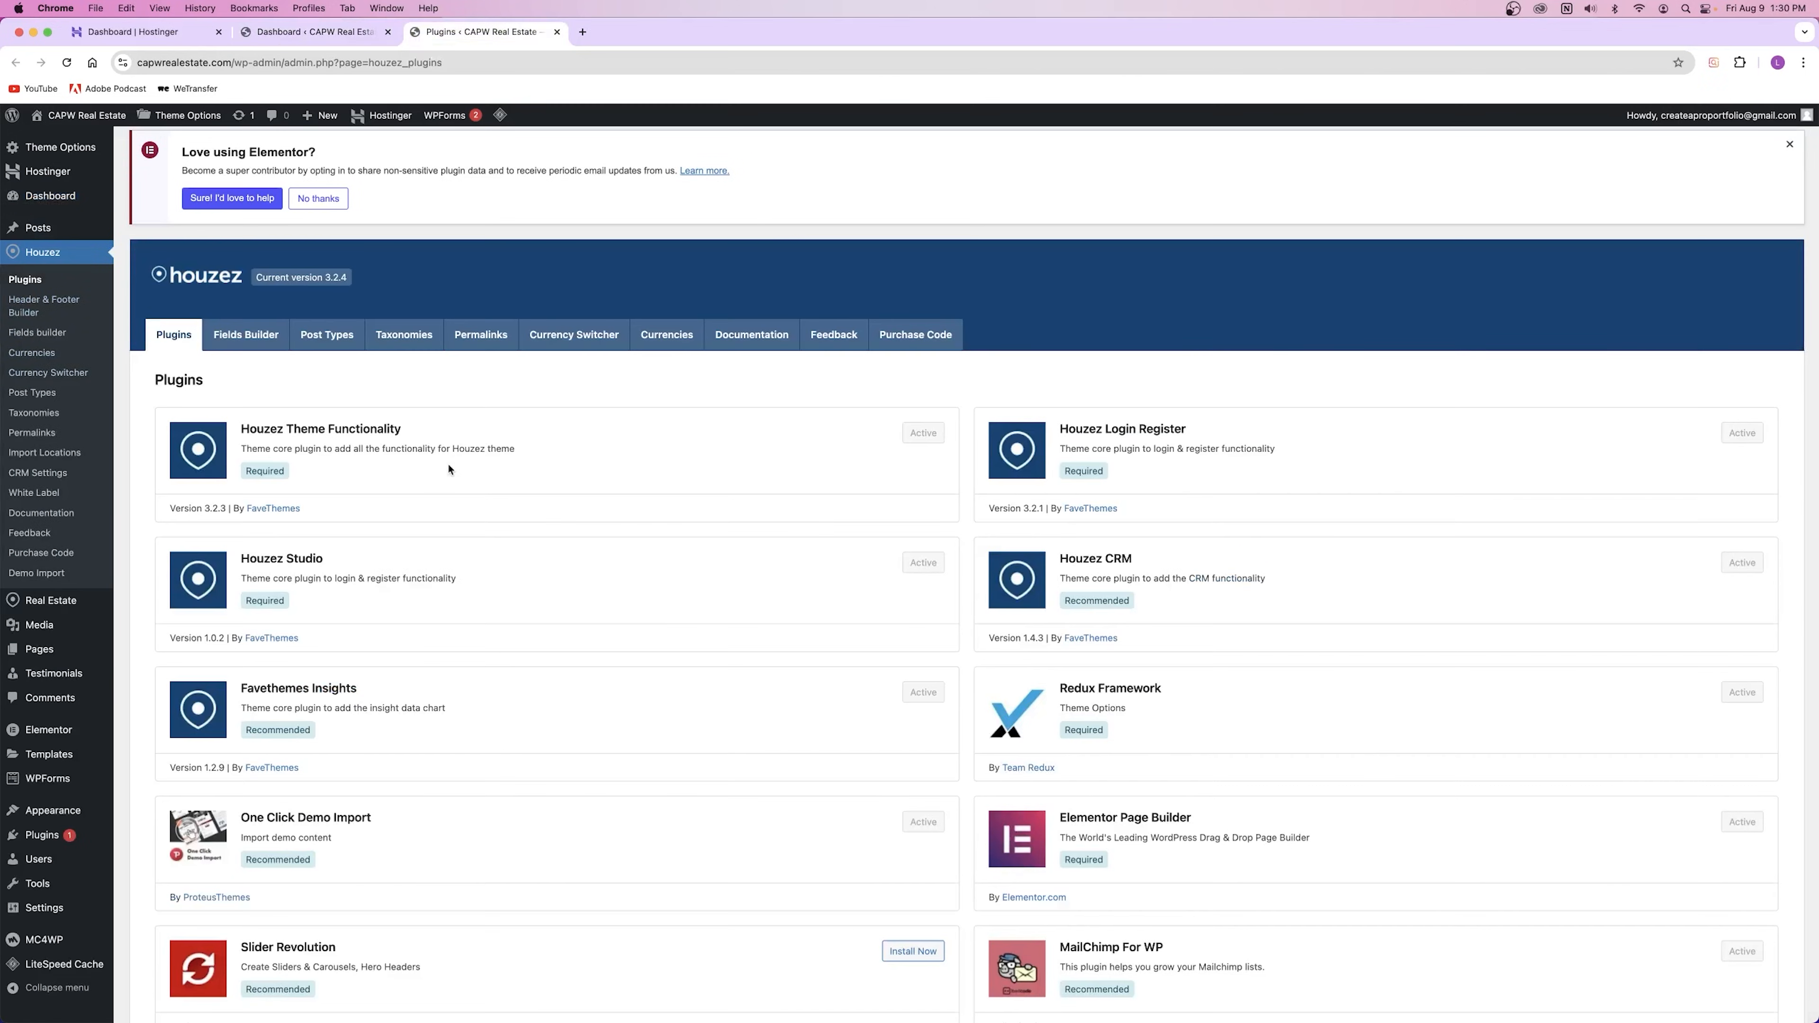
pyautogui.click(315, 32)
pyautogui.click(136, 32)
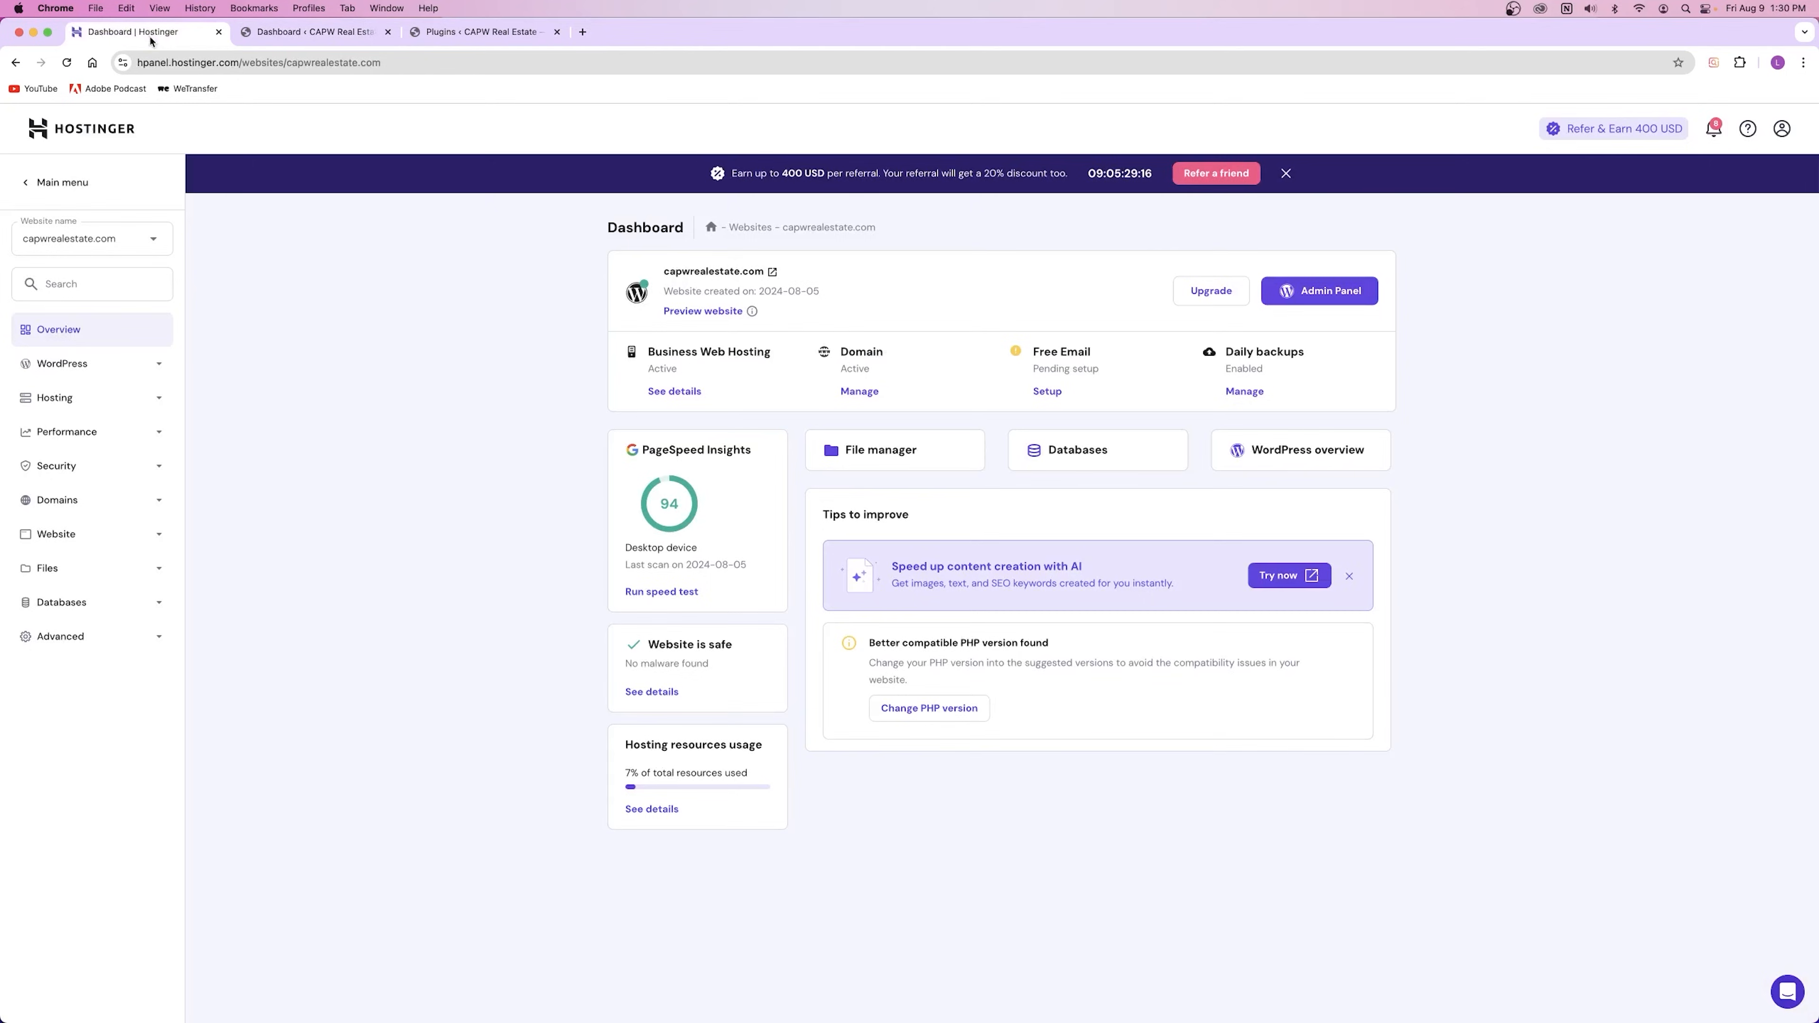
pyautogui.click(499, 34)
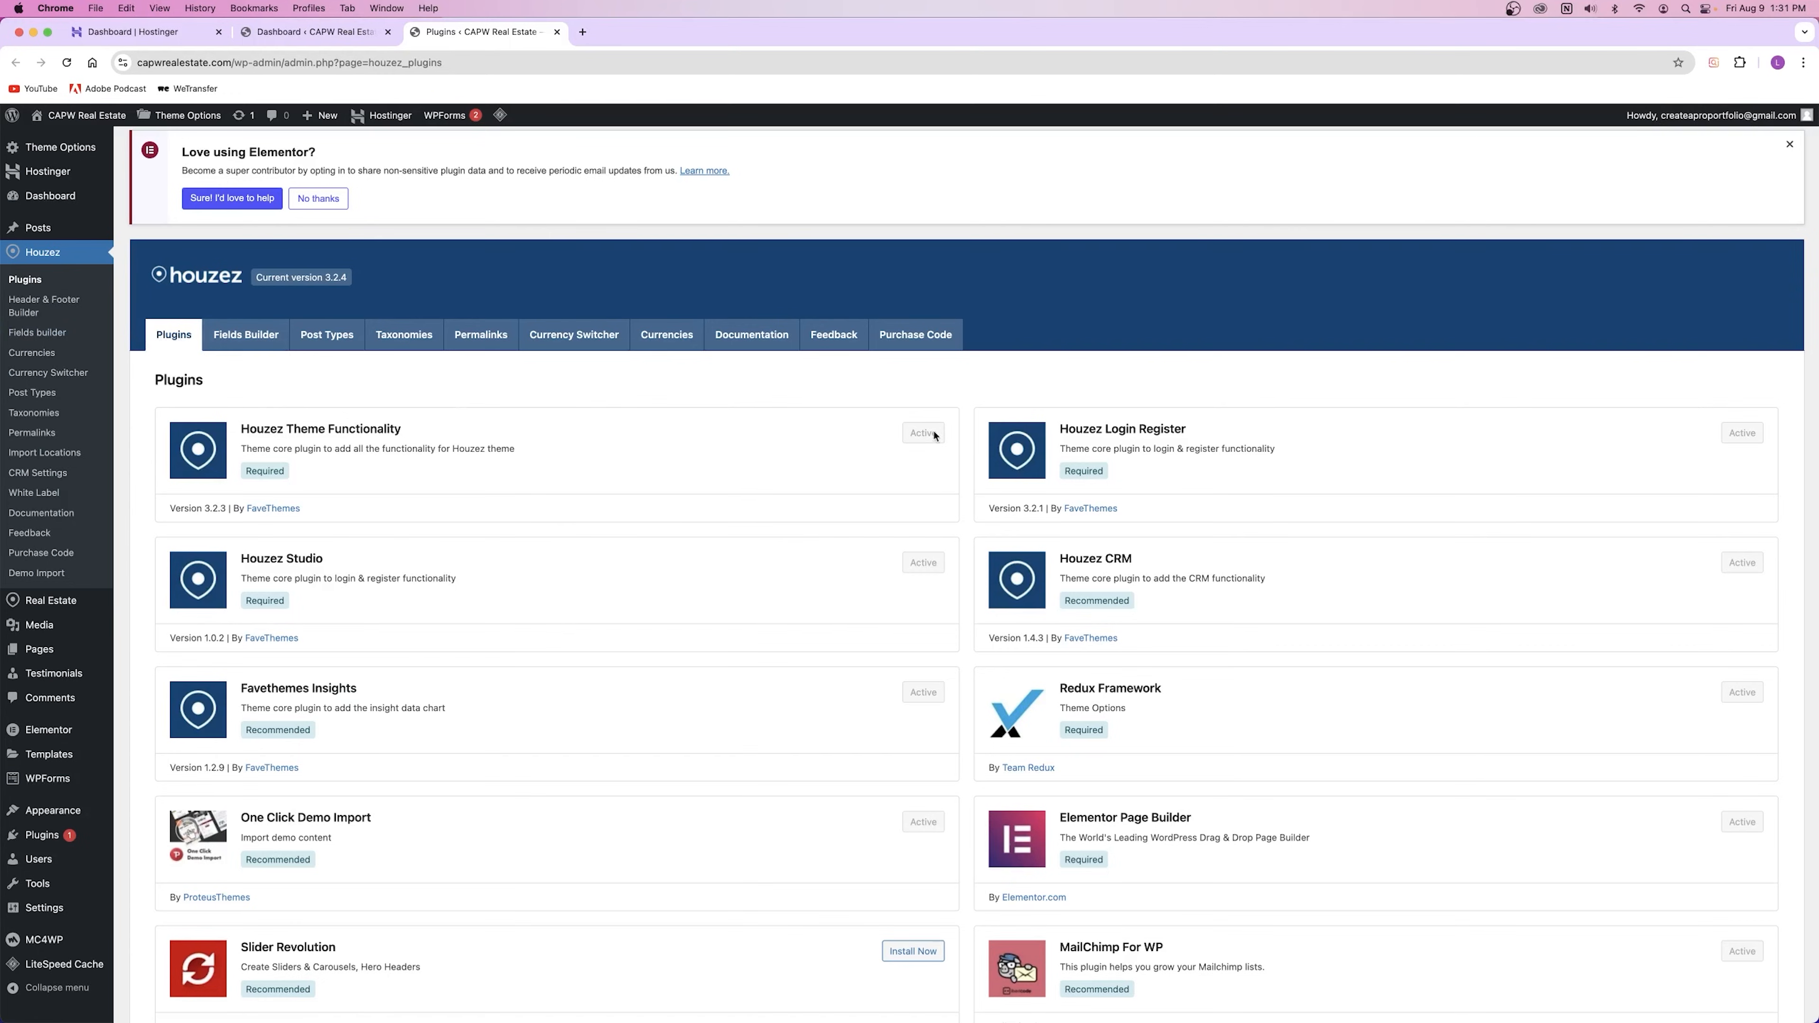
# Step: Scroll up and down the Houzez Plugins page to review the recommended plugins
pyautogui.scroll(-3, 935, 435)
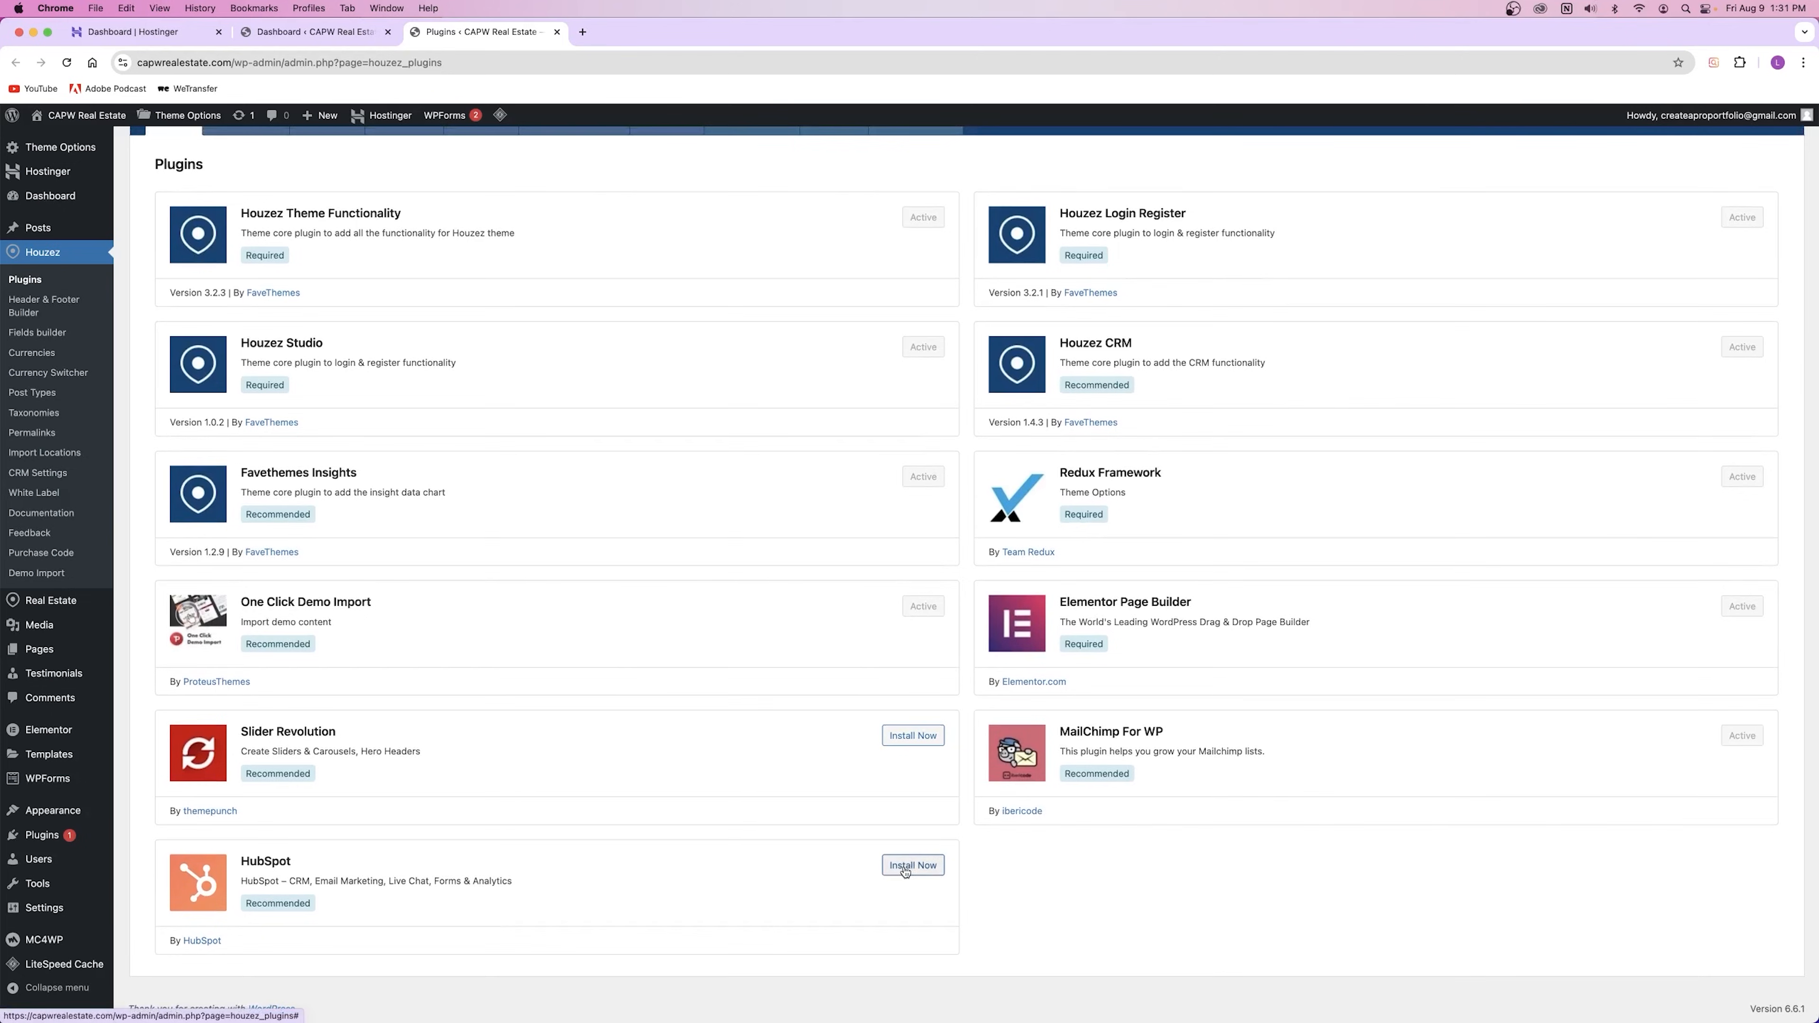
pyautogui.scroll(3, 904, 824)
pyautogui.scroll(-3, 910, 693)
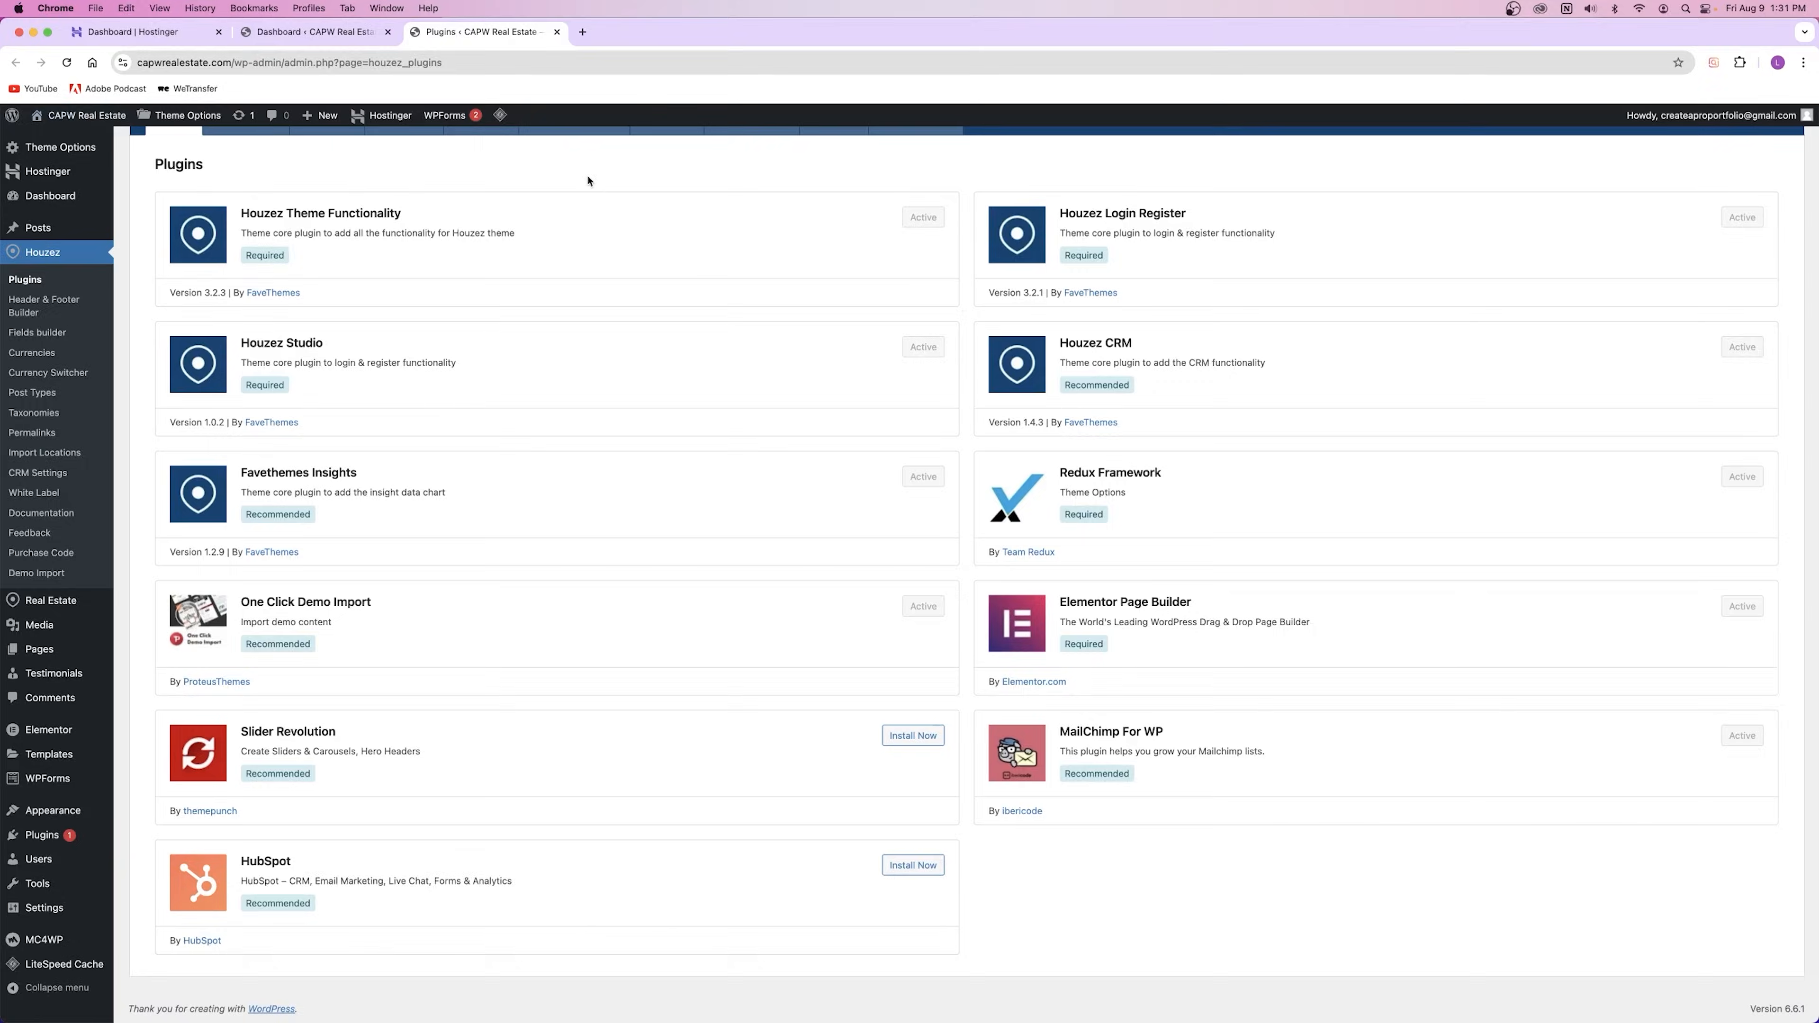
pyautogui.scroll(3, 548, 322)
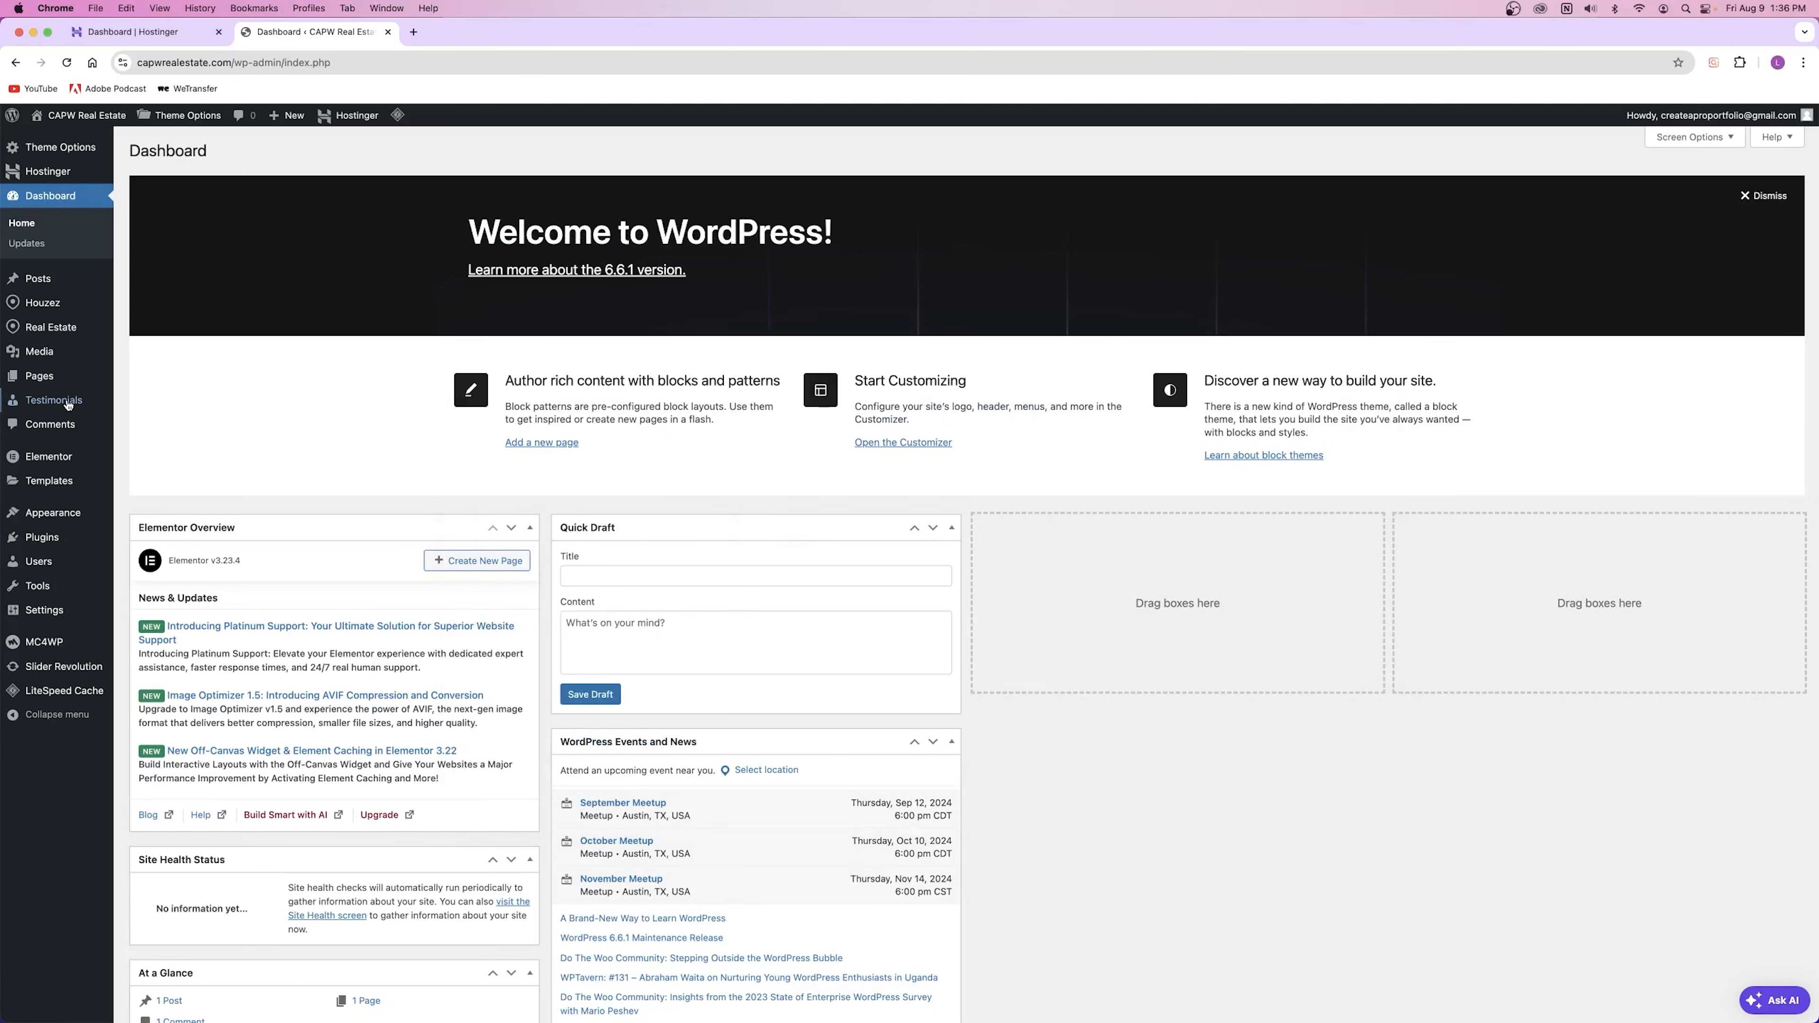
# Step: Open Houzez's Demo Import page from the sidebar in a new background tab
pyautogui.moveTo(49, 305)
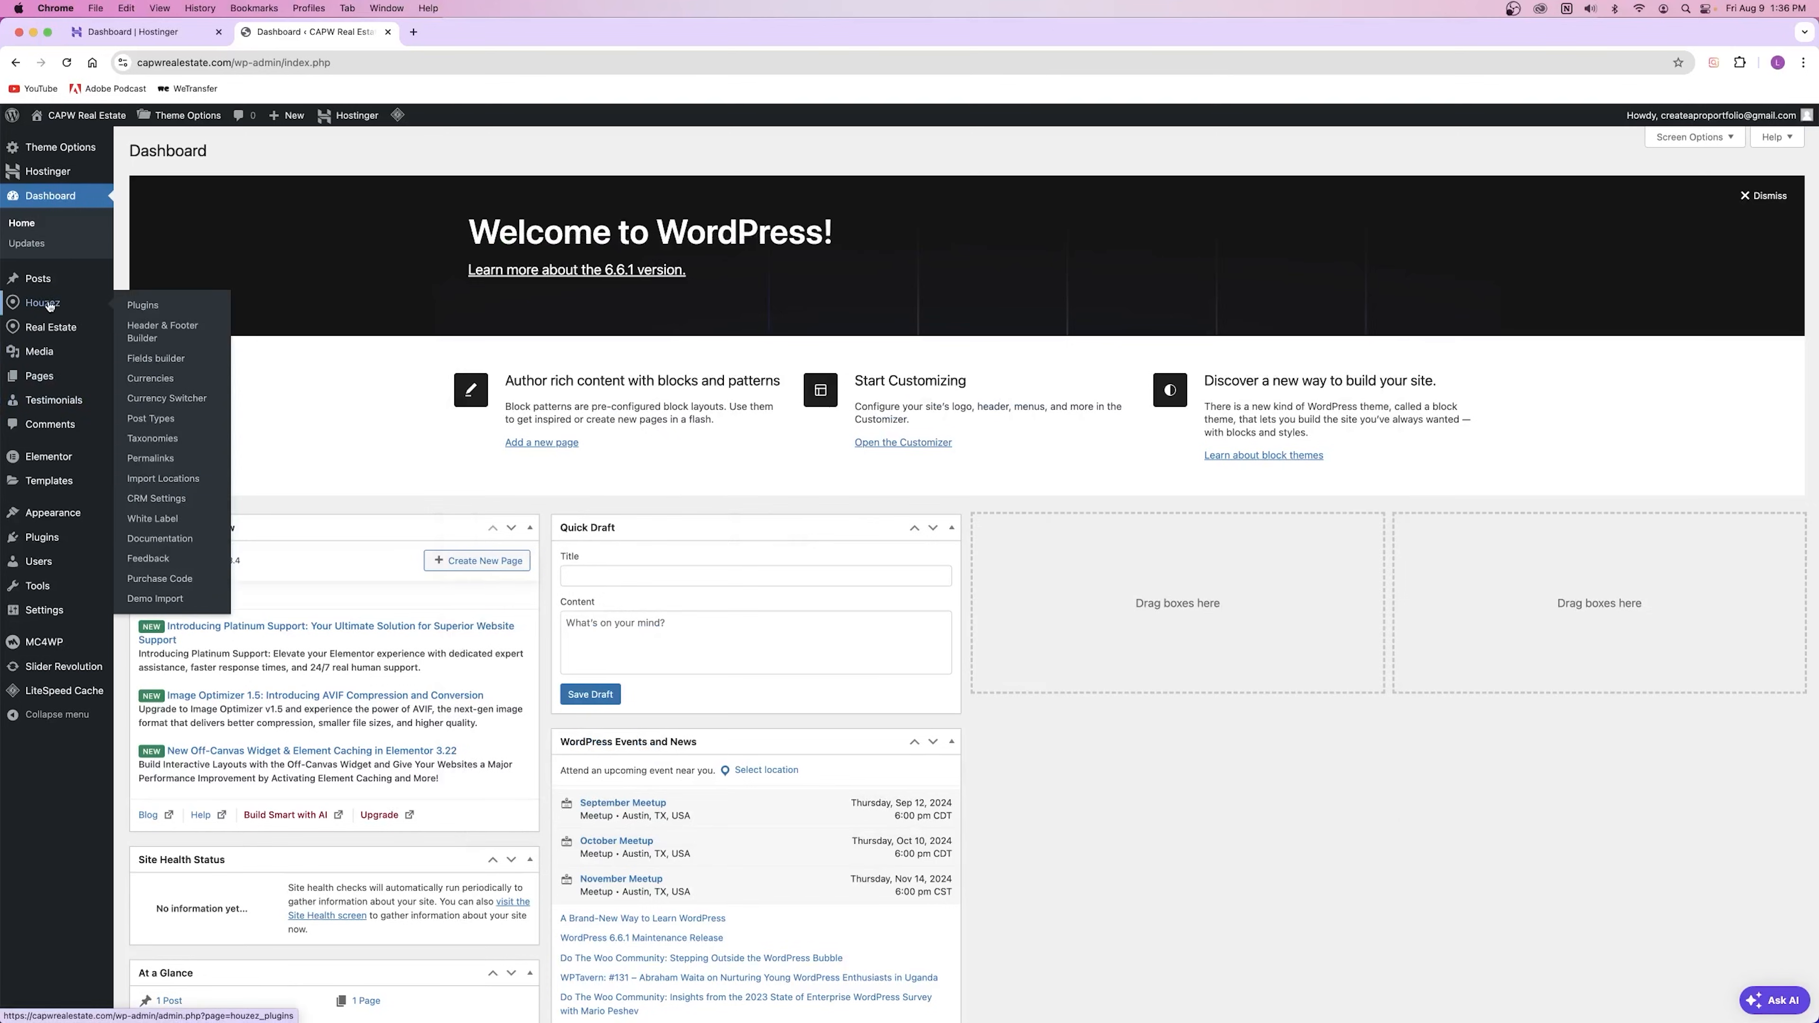
pyautogui.rightClick(155, 602)
pyautogui.click(186, 604)
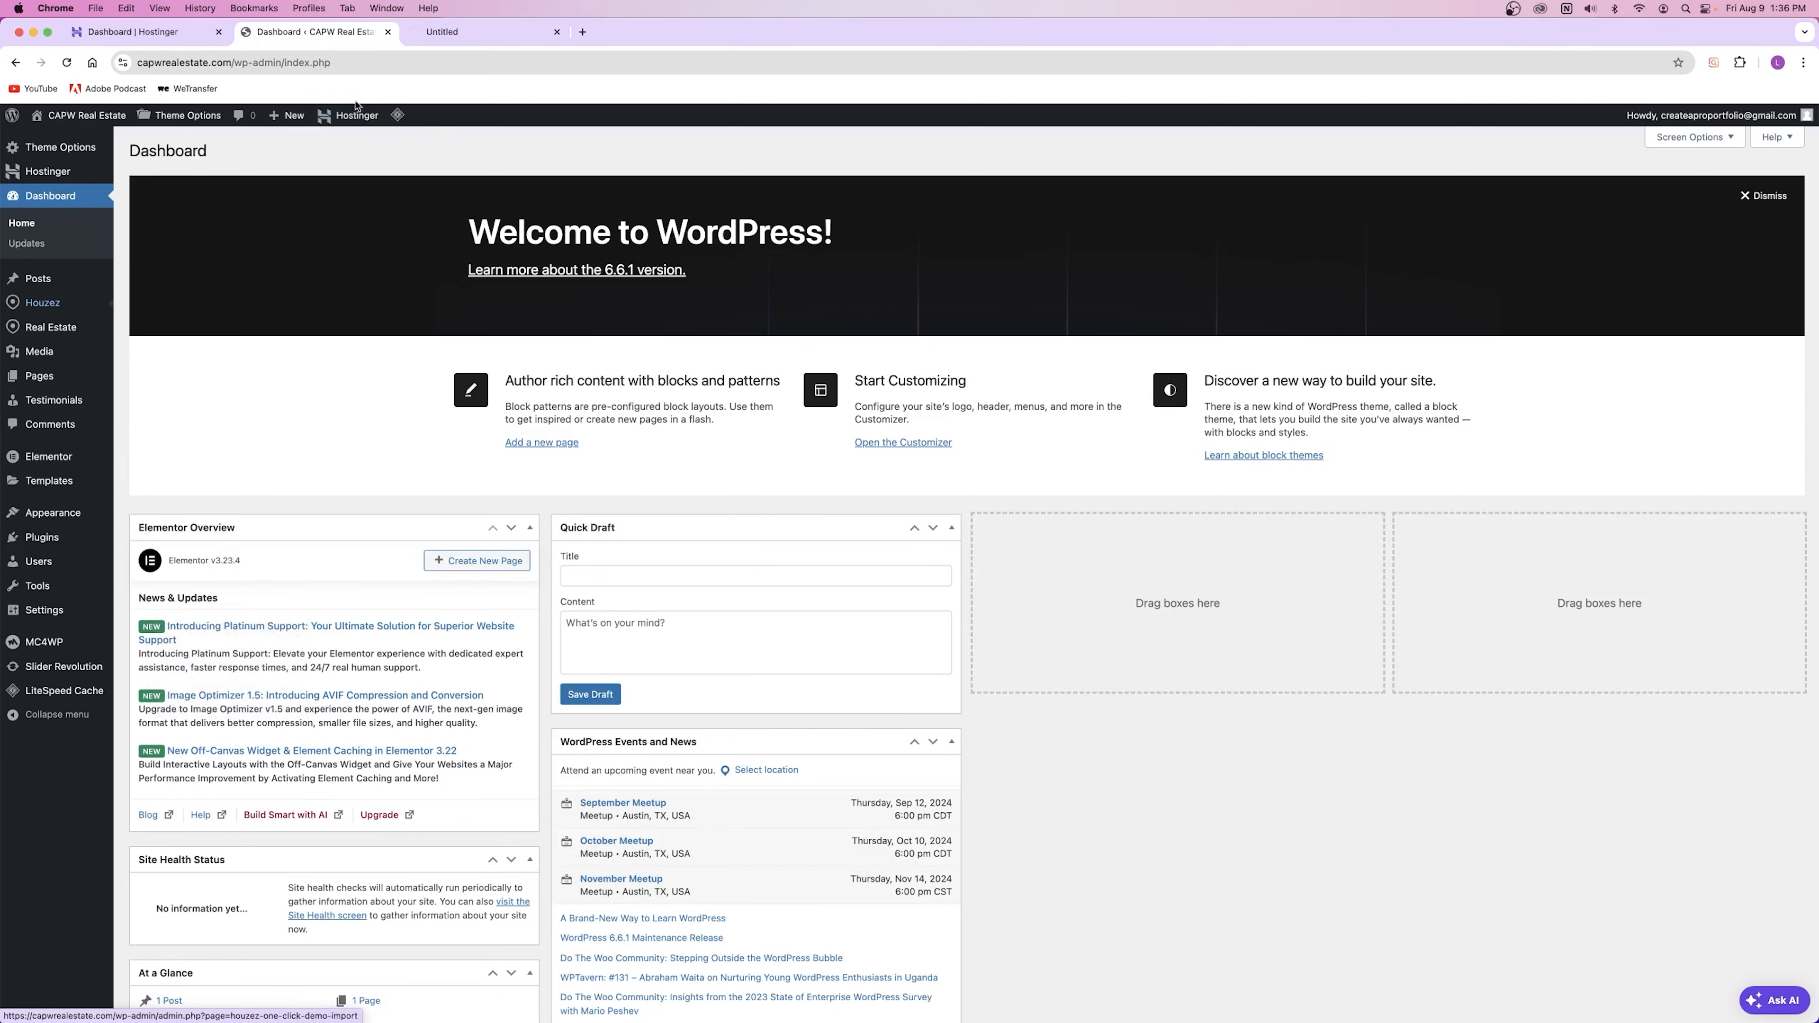
# Step: Check the Demo Import tab, then open the live CAPW Real Estate site in a new tab
pyautogui.click(463, 33)
pyautogui.click(325, 41)
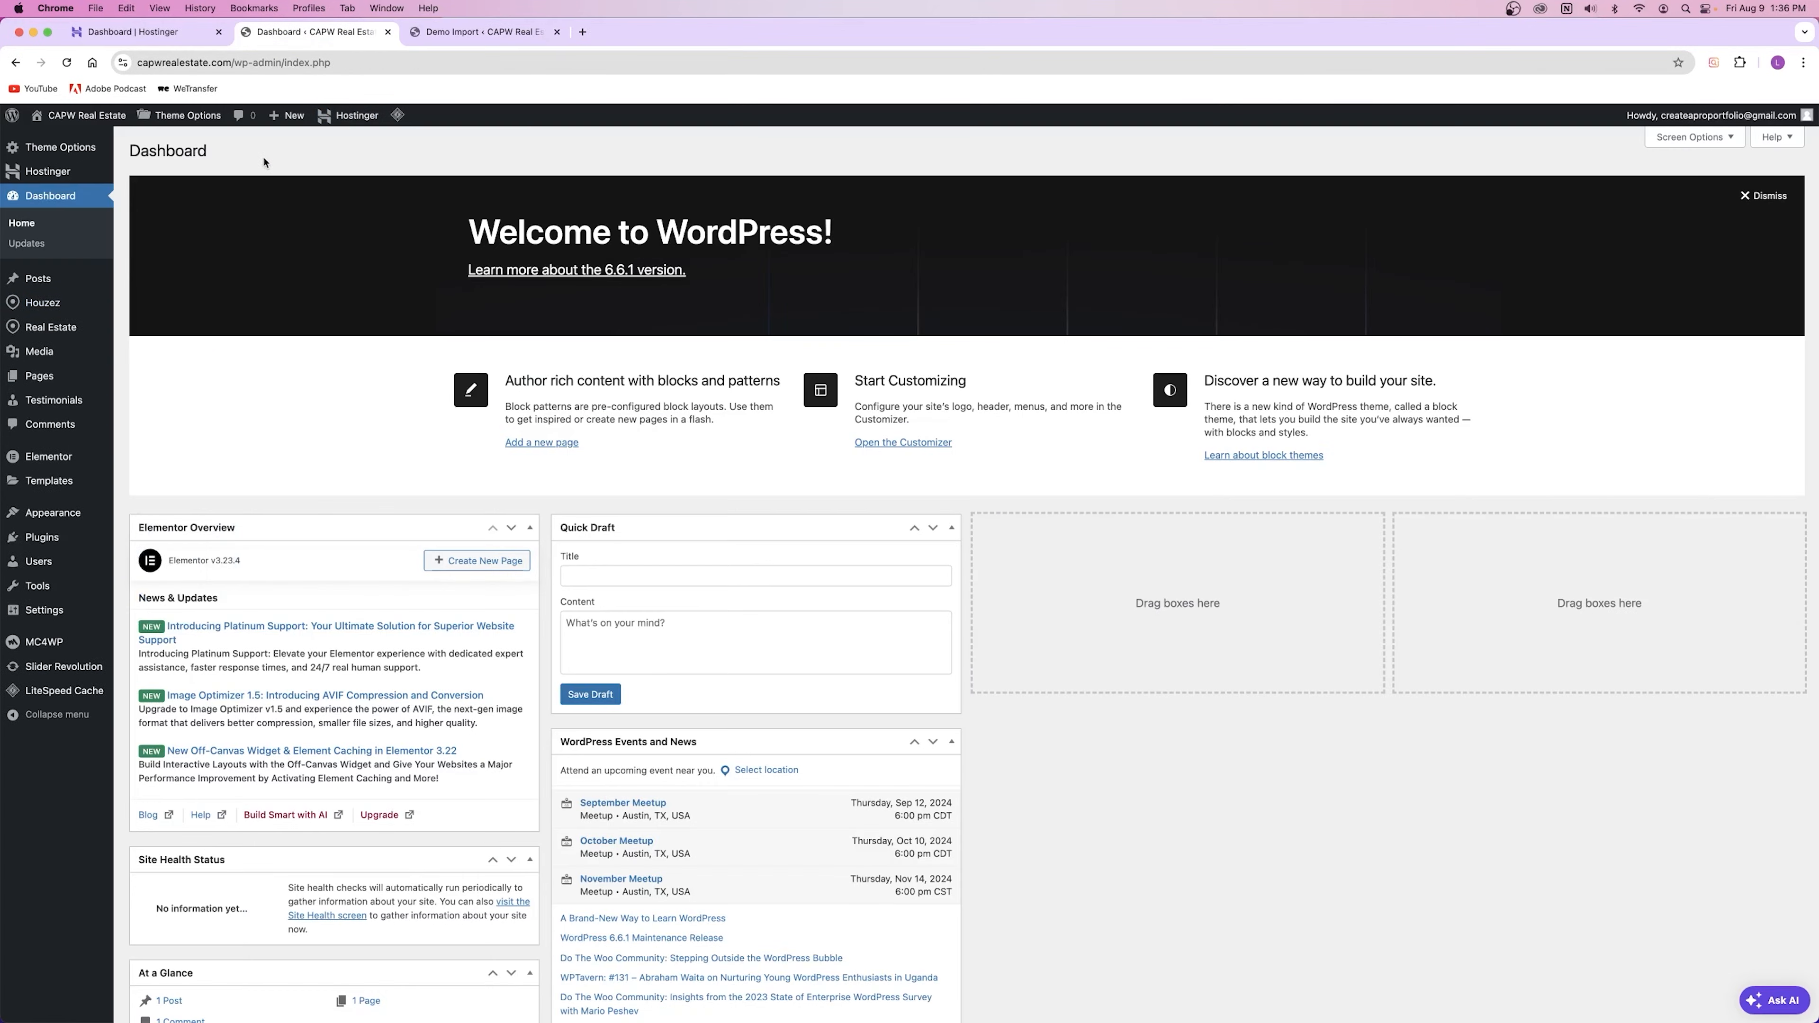
pyautogui.moveTo(63, 120)
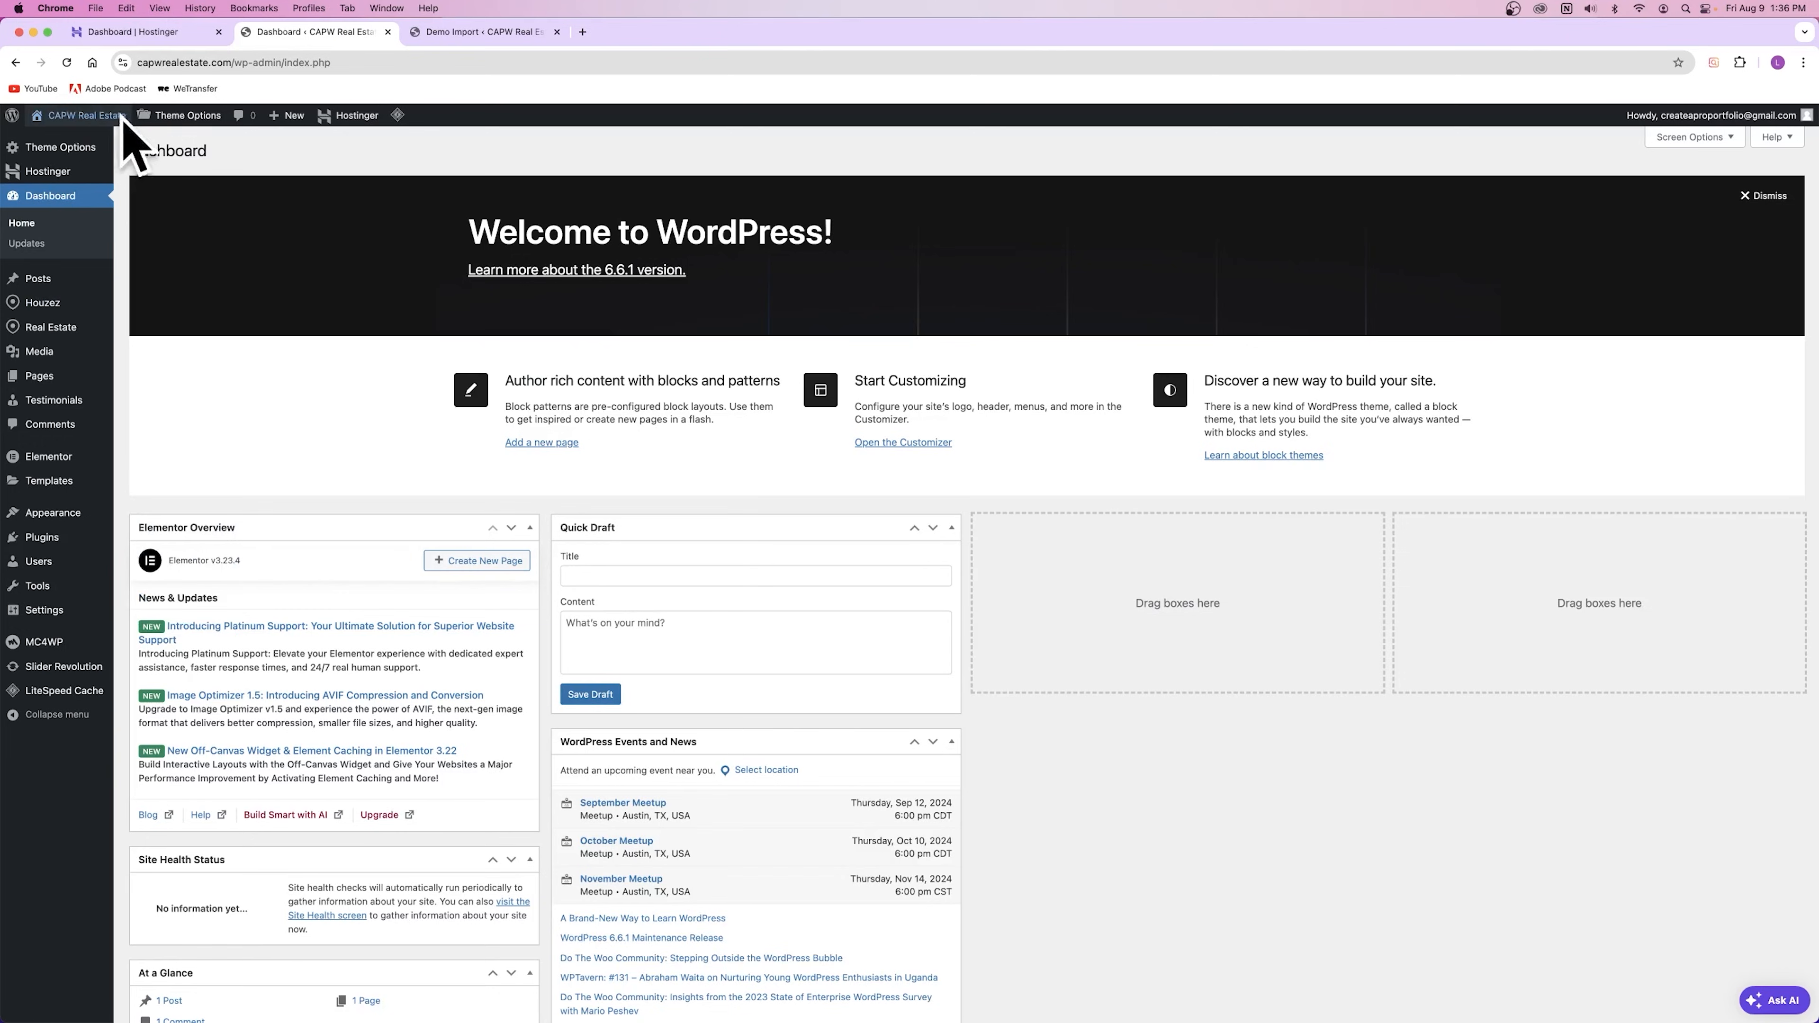
pyautogui.rightClick(71, 116)
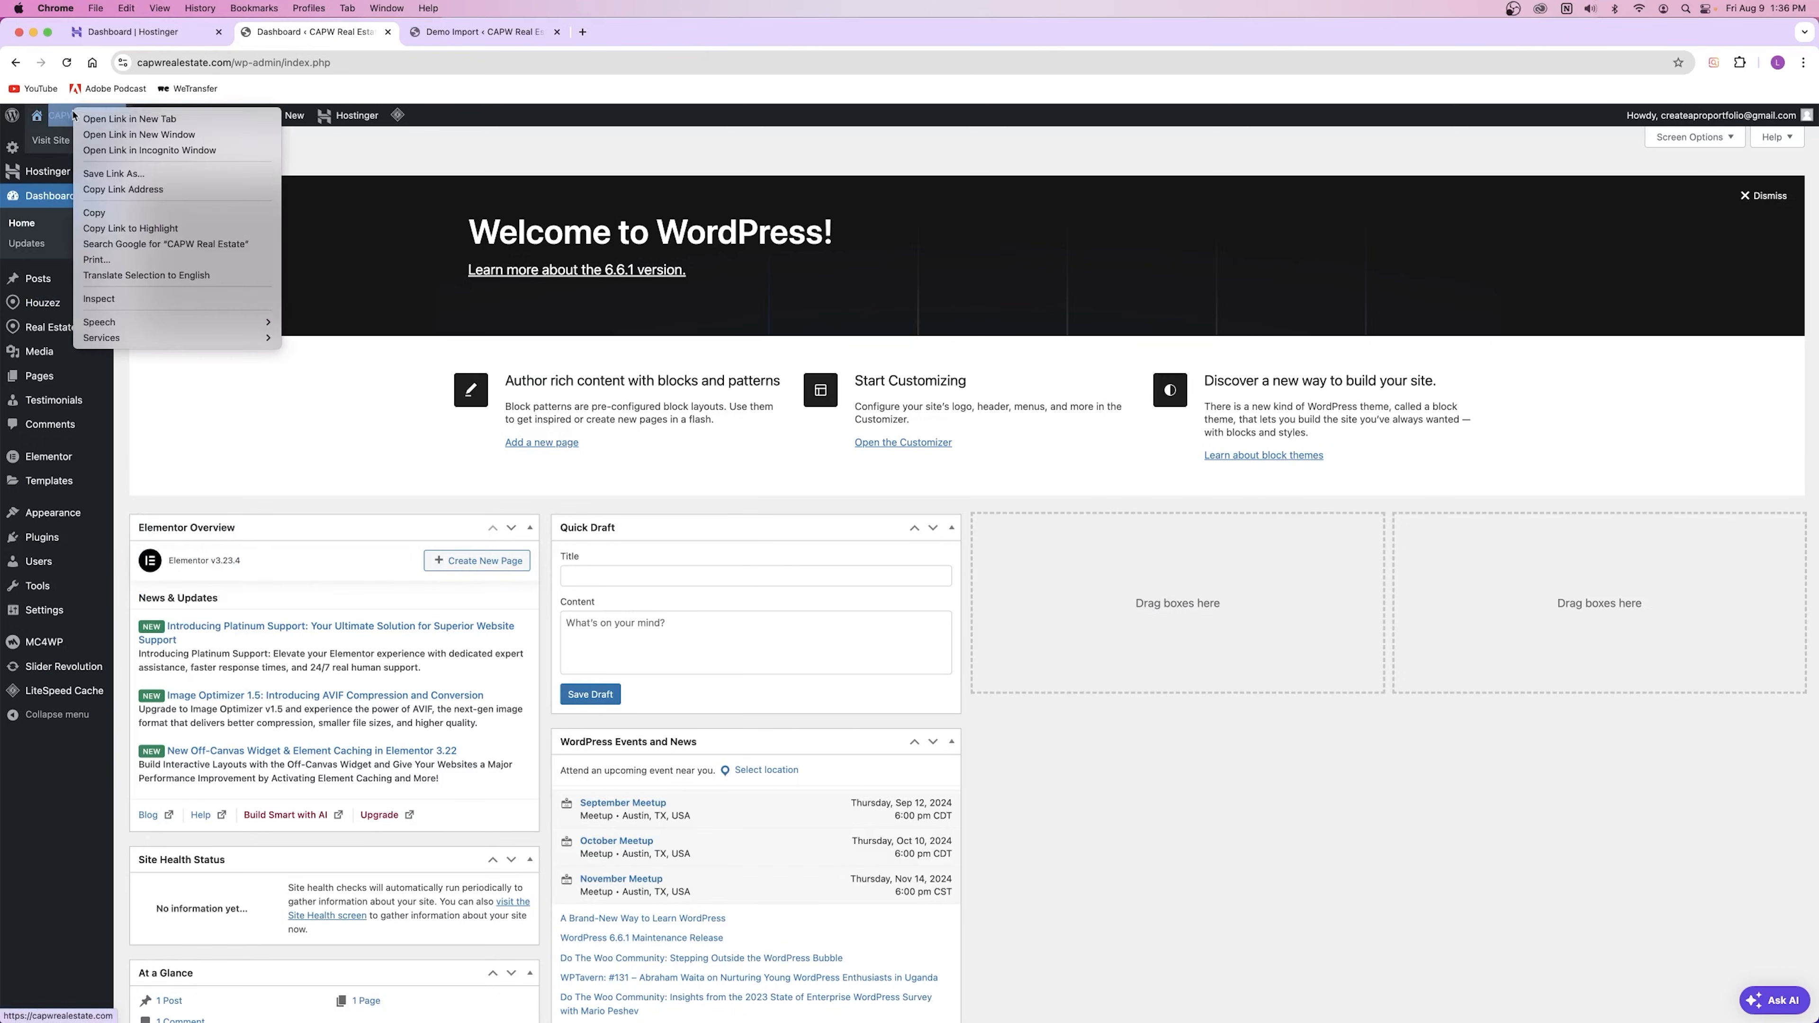
pyautogui.click(154, 119)
pyautogui.click(654, 38)
# Step: Scroll through the live homepage and highlight its hero paragraph text
pyautogui.scroll(-10, 663, 217)
pyautogui.scroll(-10, 663, 216)
pyautogui.scroll(20, 647, 216)
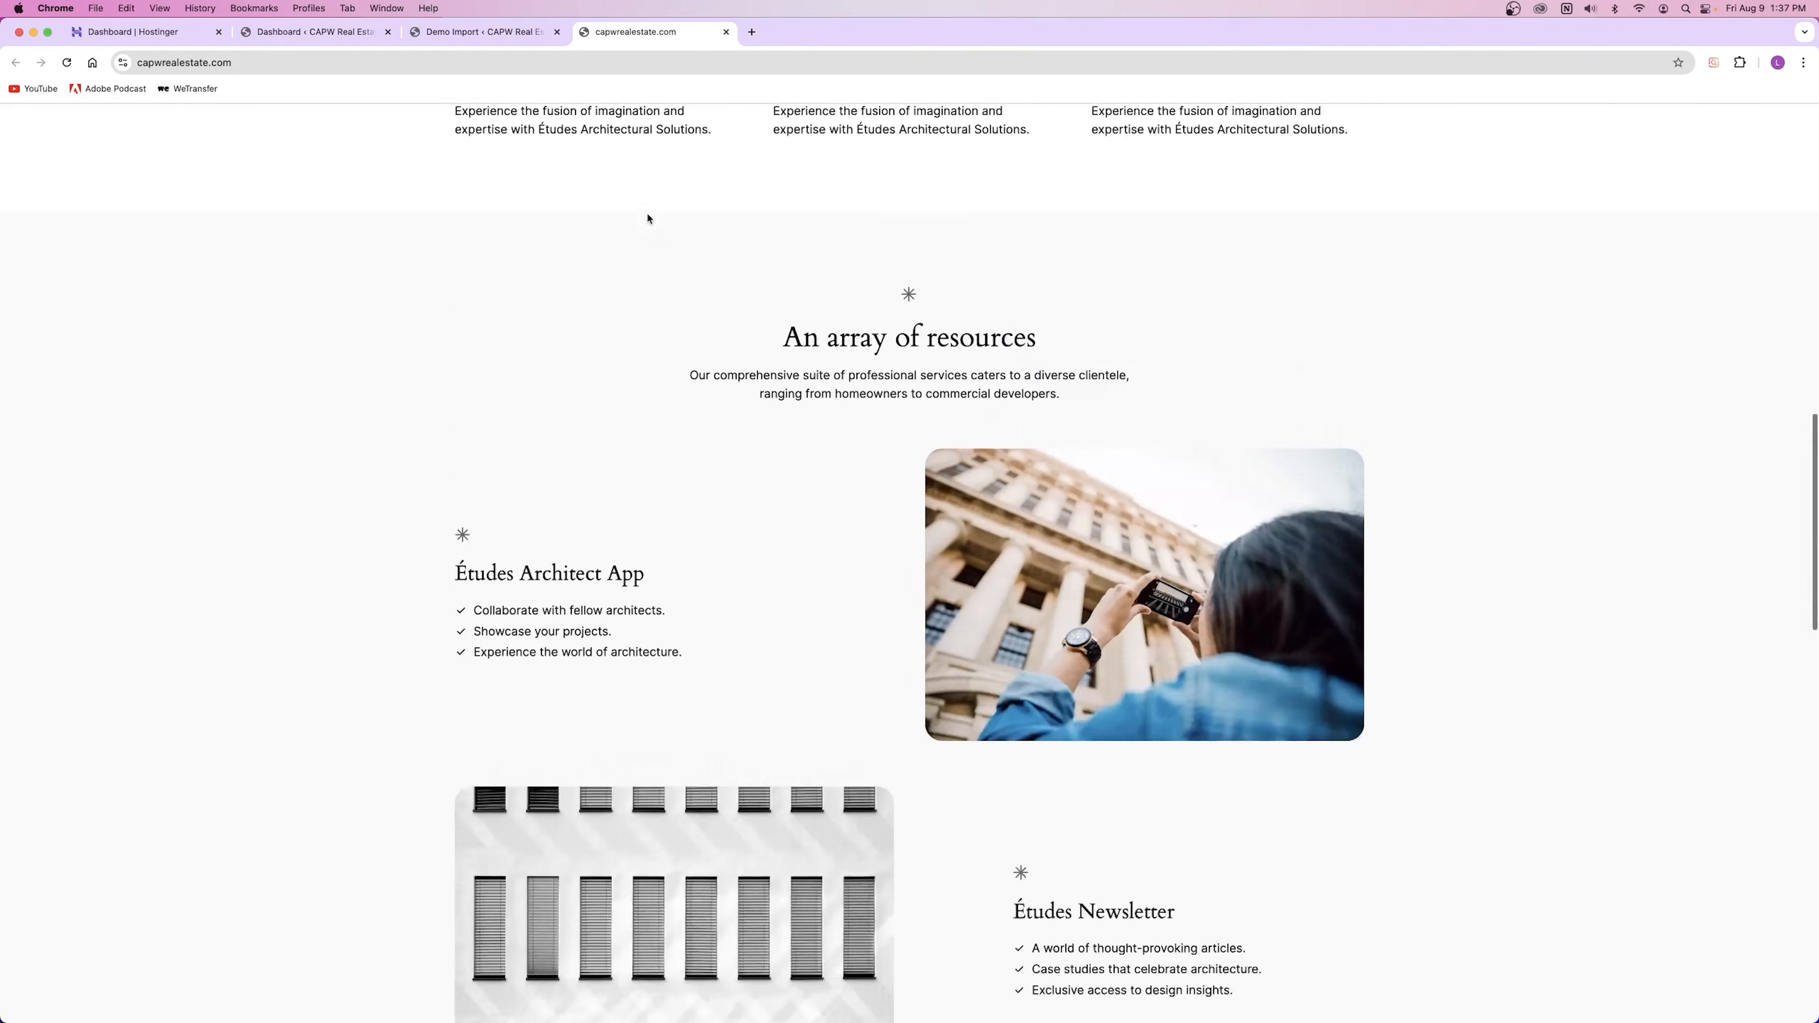
pyautogui.scroll(-2, 648, 217)
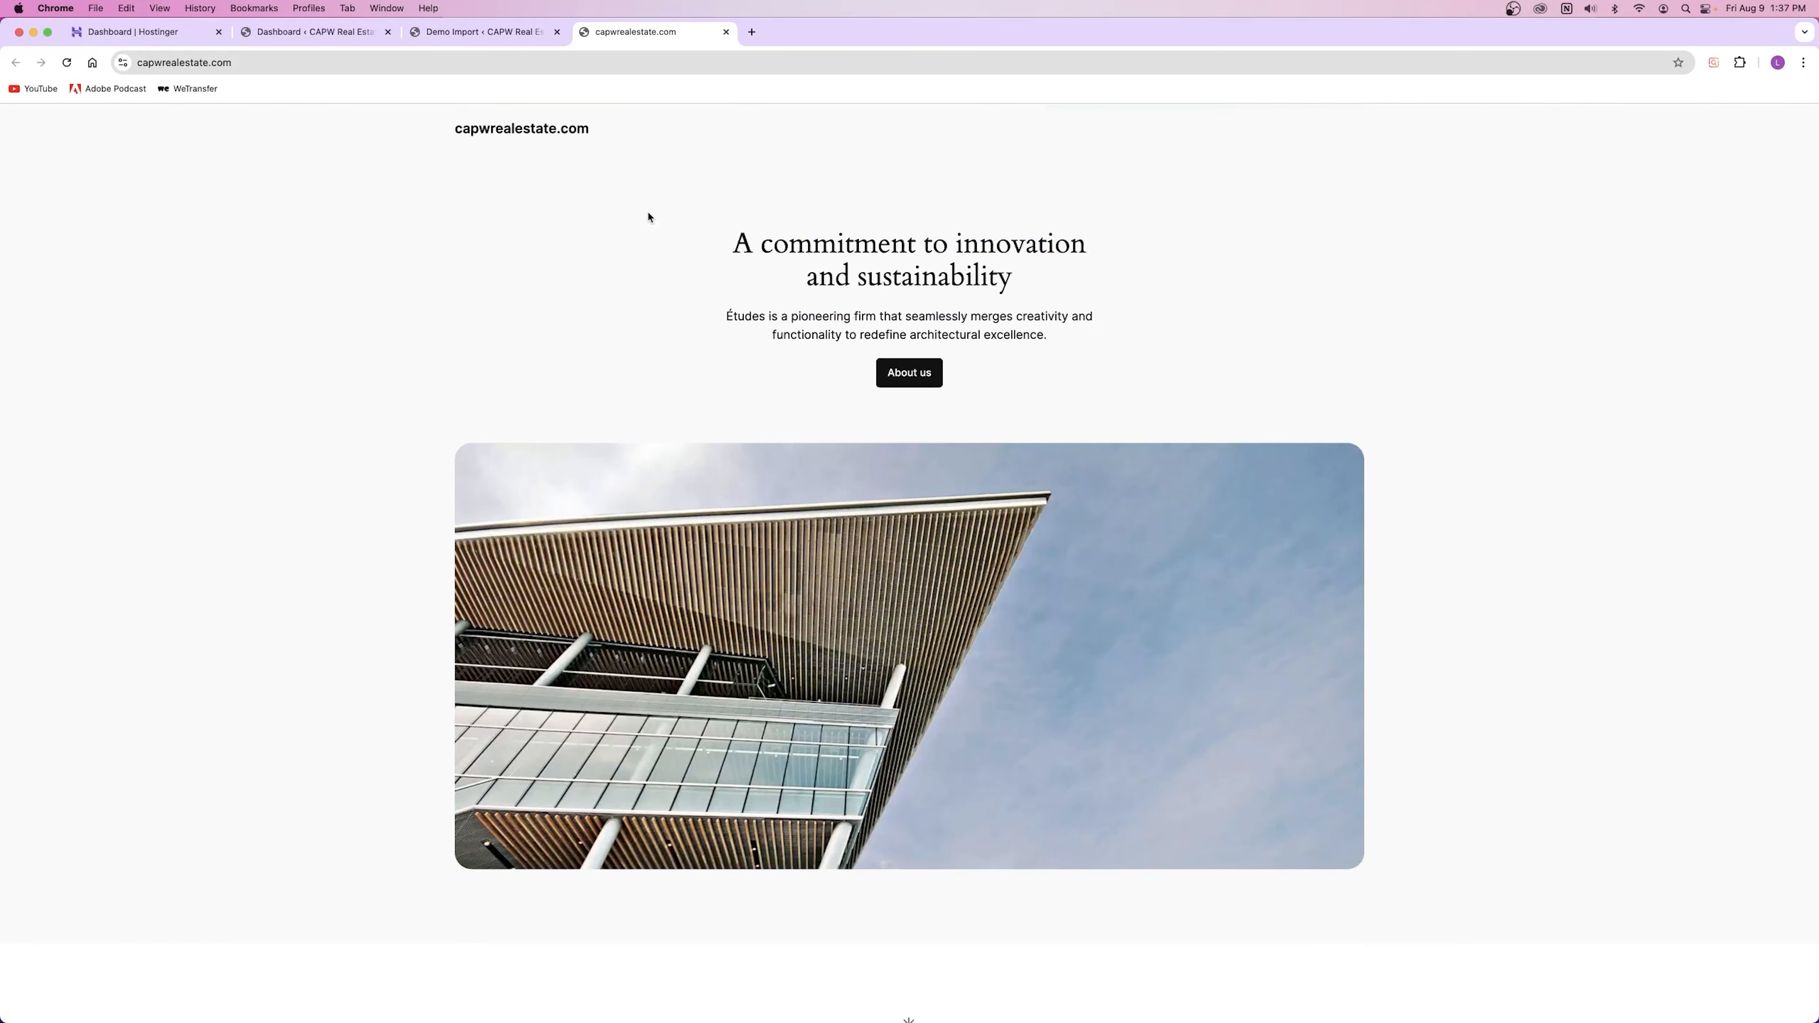
pyautogui.scroll(-15, 649, 217)
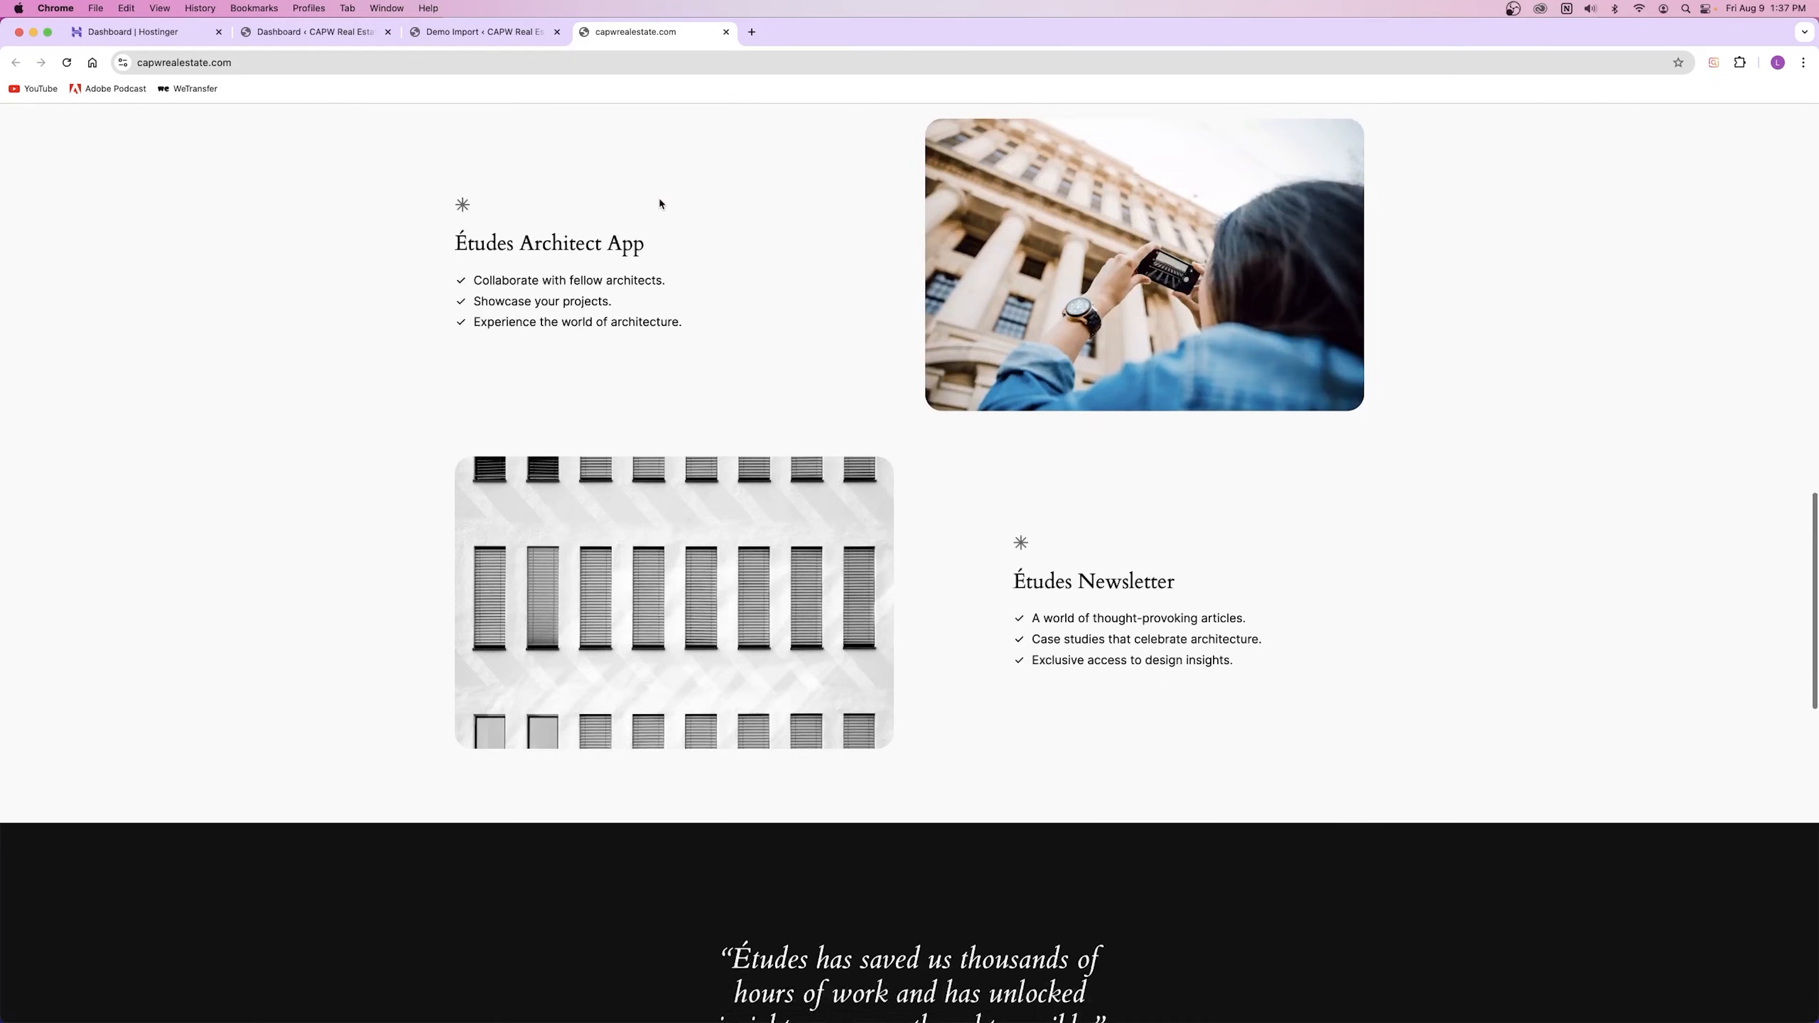
pyautogui.scroll(20, 662, 195)
pyautogui.scroll(-1, 695, 333)
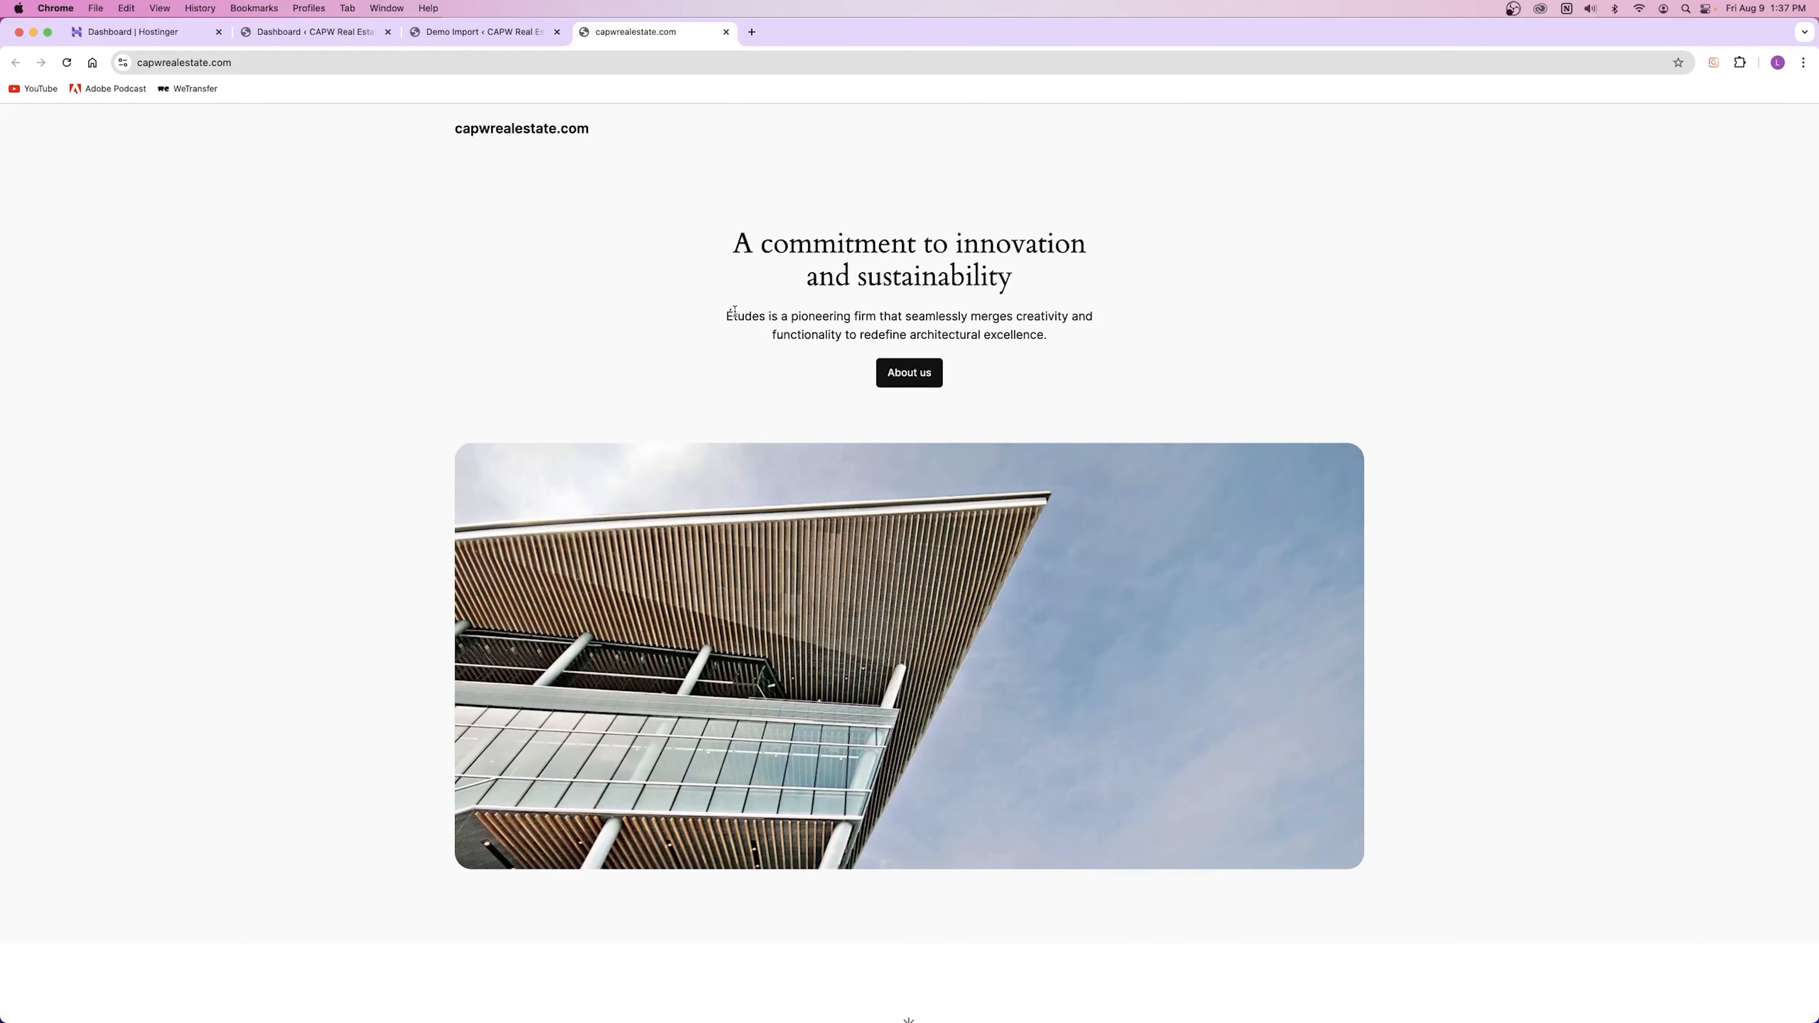
pyautogui.moveTo(735, 313); pyautogui.dragTo(930, 398)
pyautogui.click(997, 371)
# Step: Close the live site tab and scroll through the Houzez demo import gallery
pyautogui.click(725, 33)
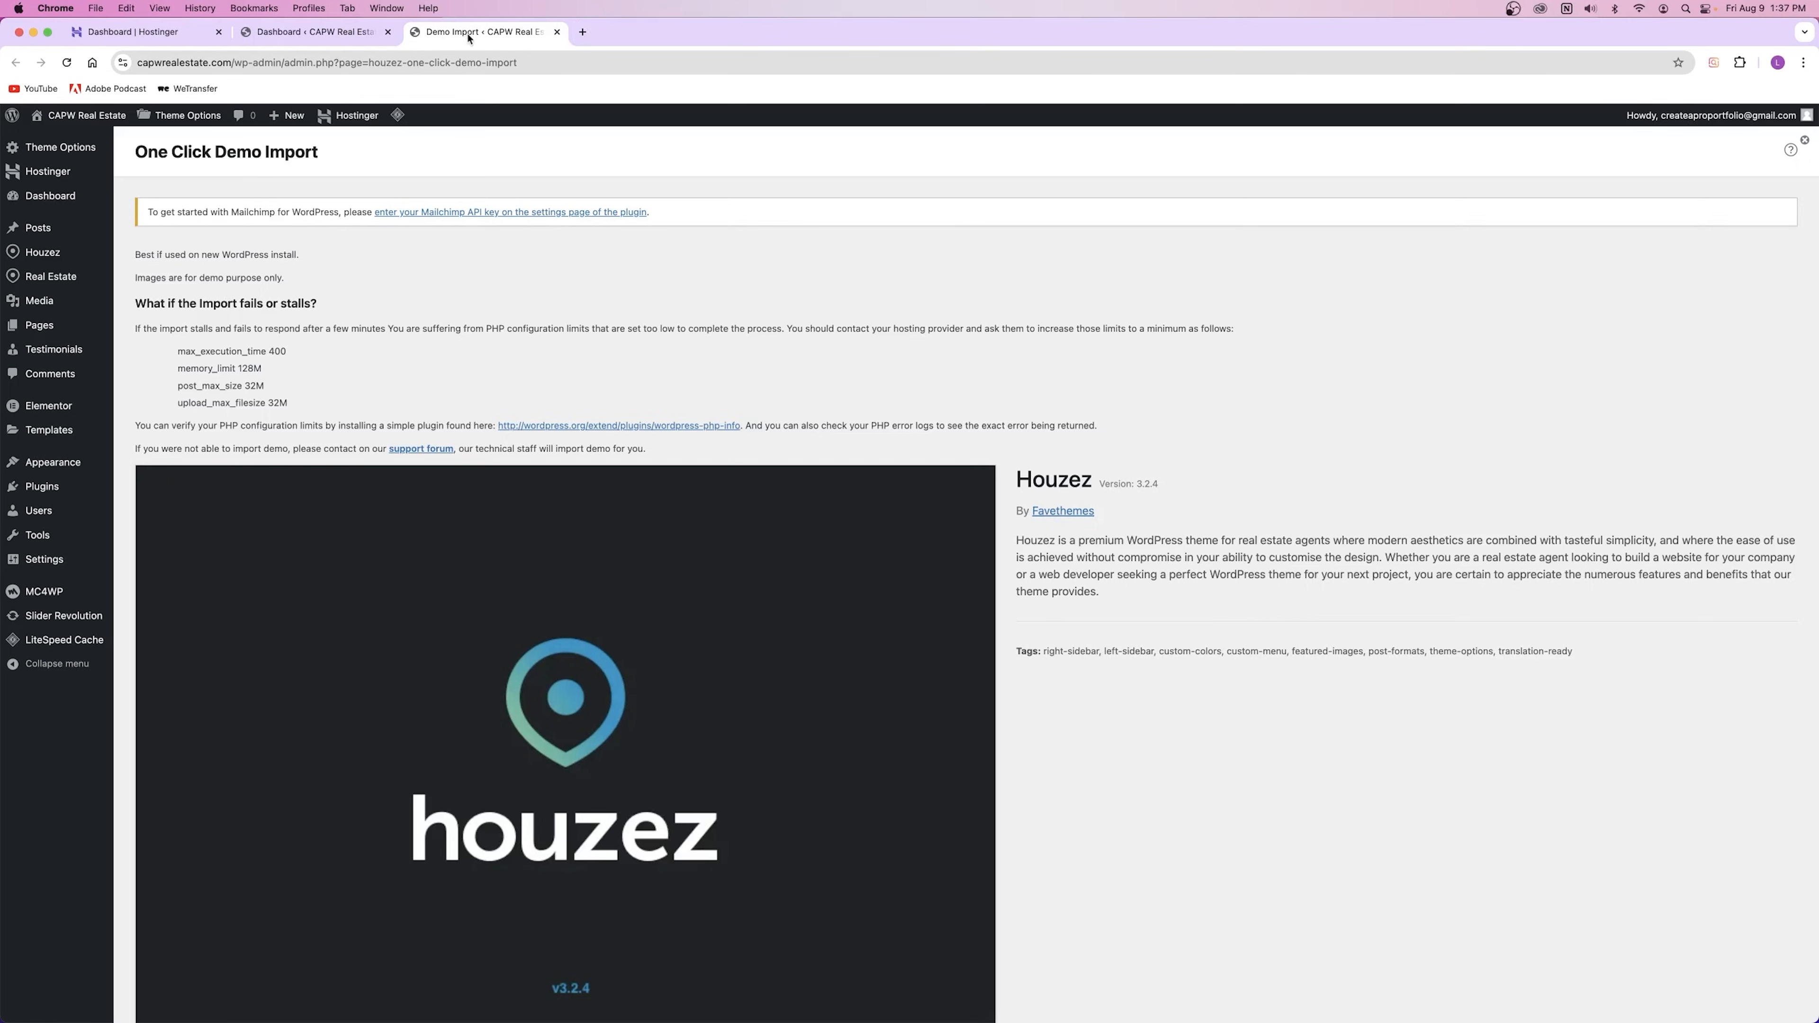
pyautogui.scroll(-15, 865, 393)
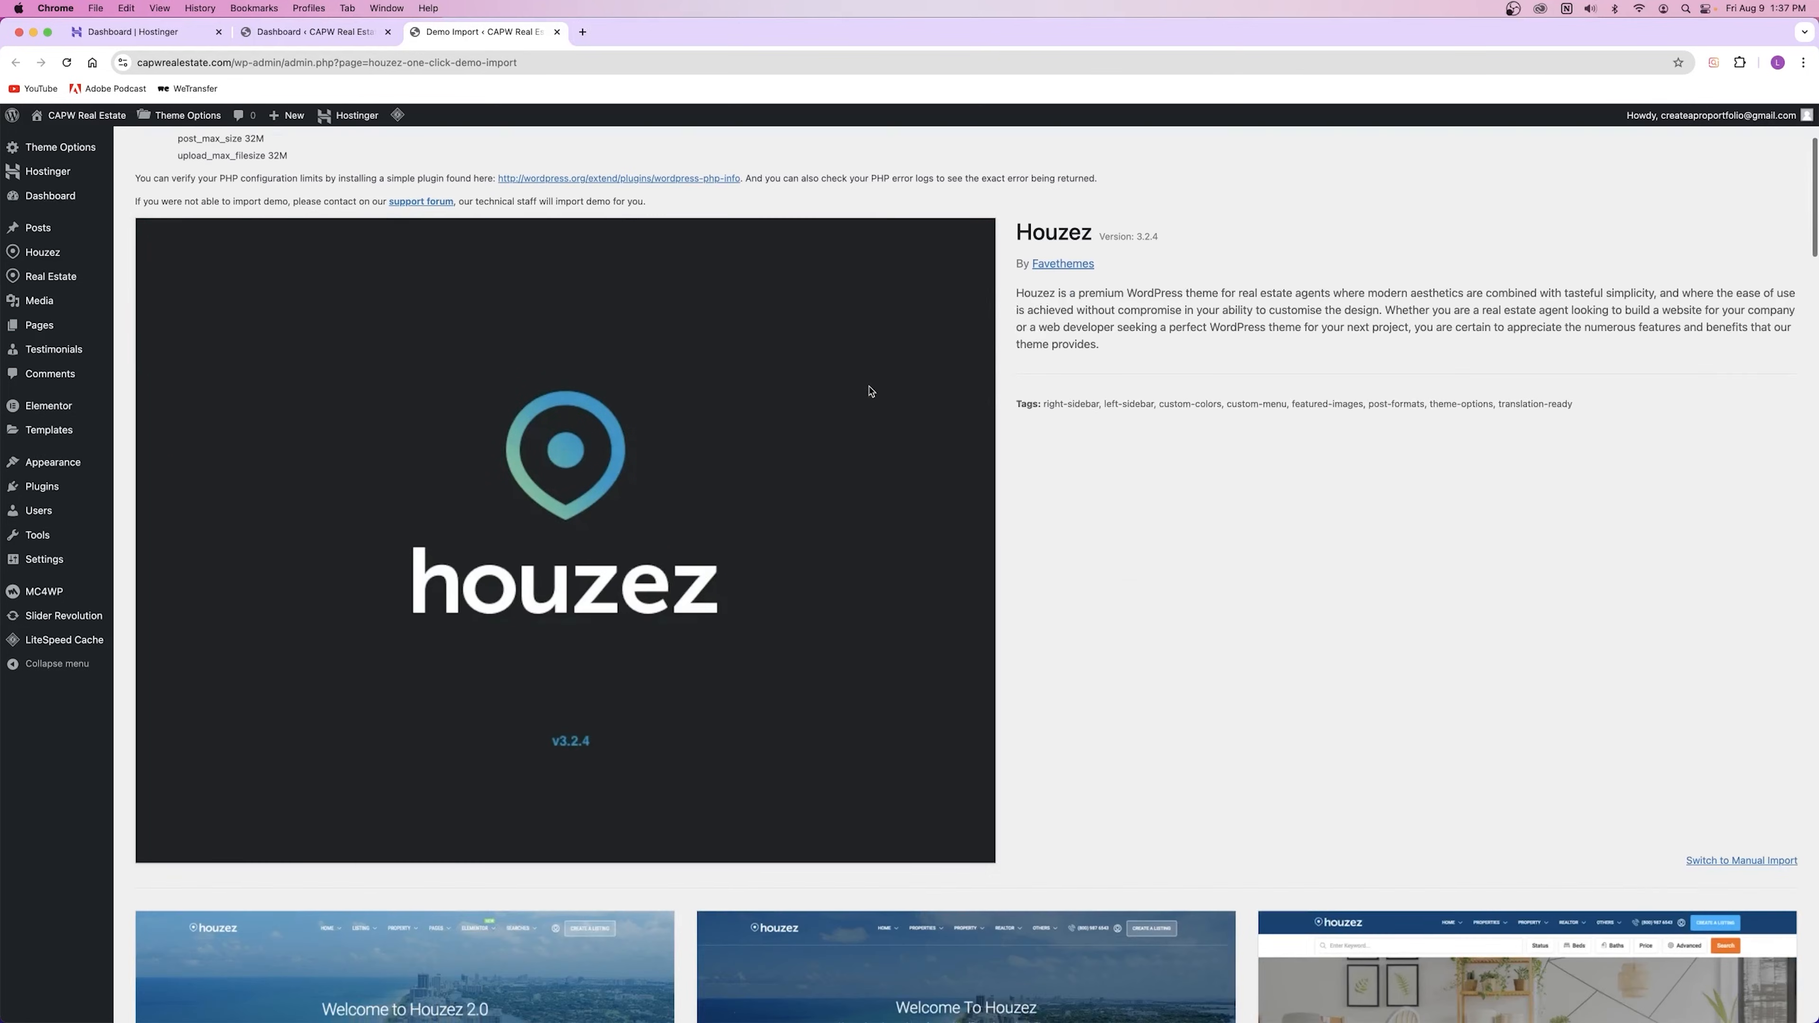
pyautogui.scroll(-10, 869, 390)
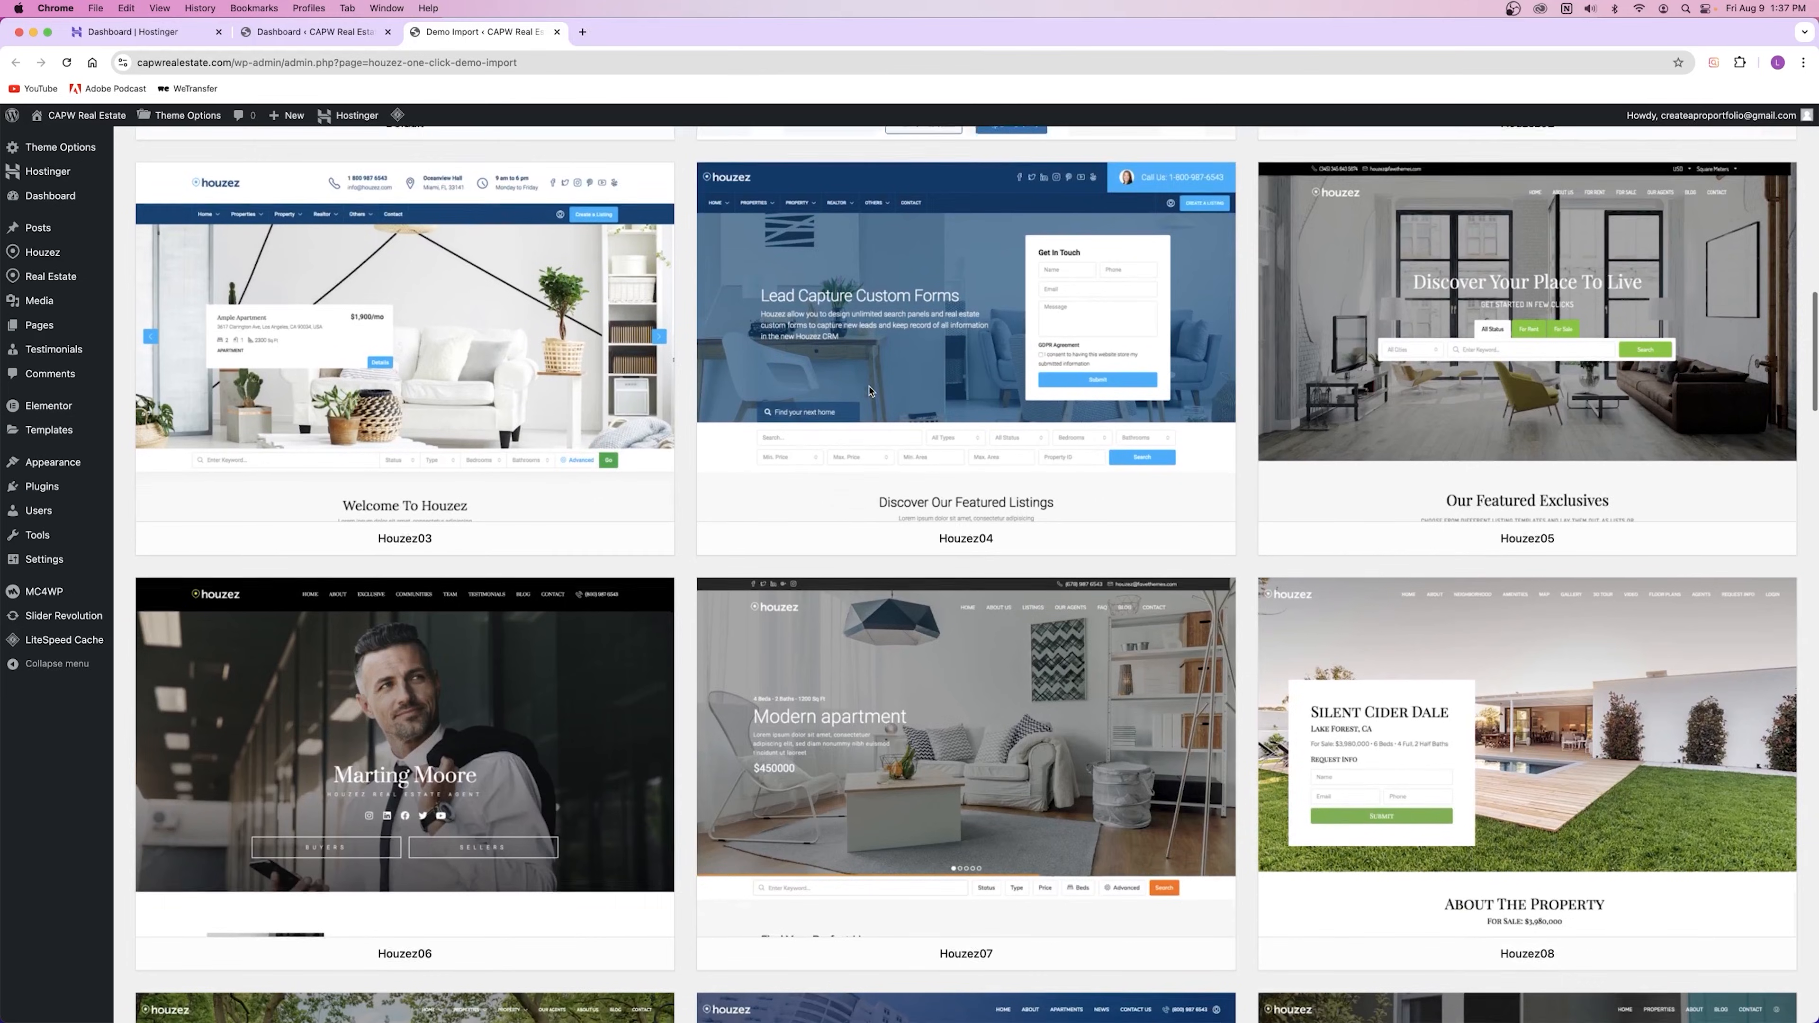
pyautogui.scroll(-3, 869, 390)
pyautogui.scroll(14, 869, 391)
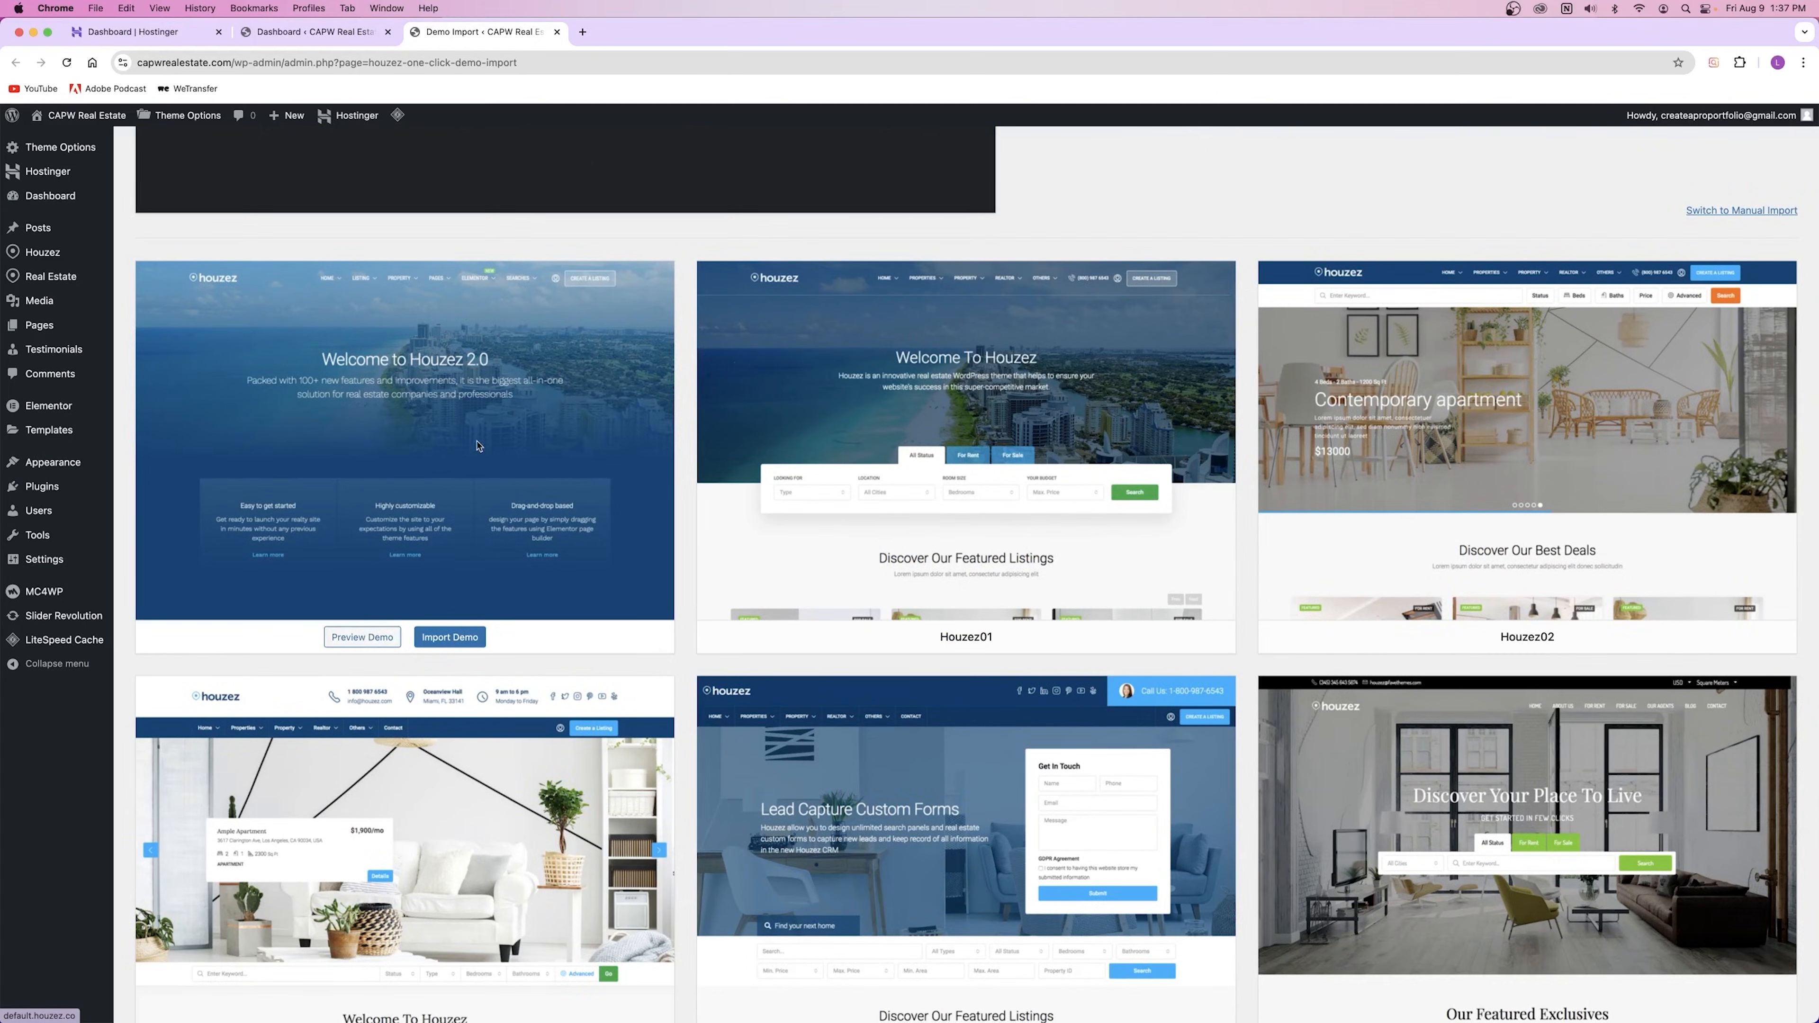
# Step: Preview the Default Houzez 2.0 demo, scroll through it, then close it
pyautogui.click(352, 642)
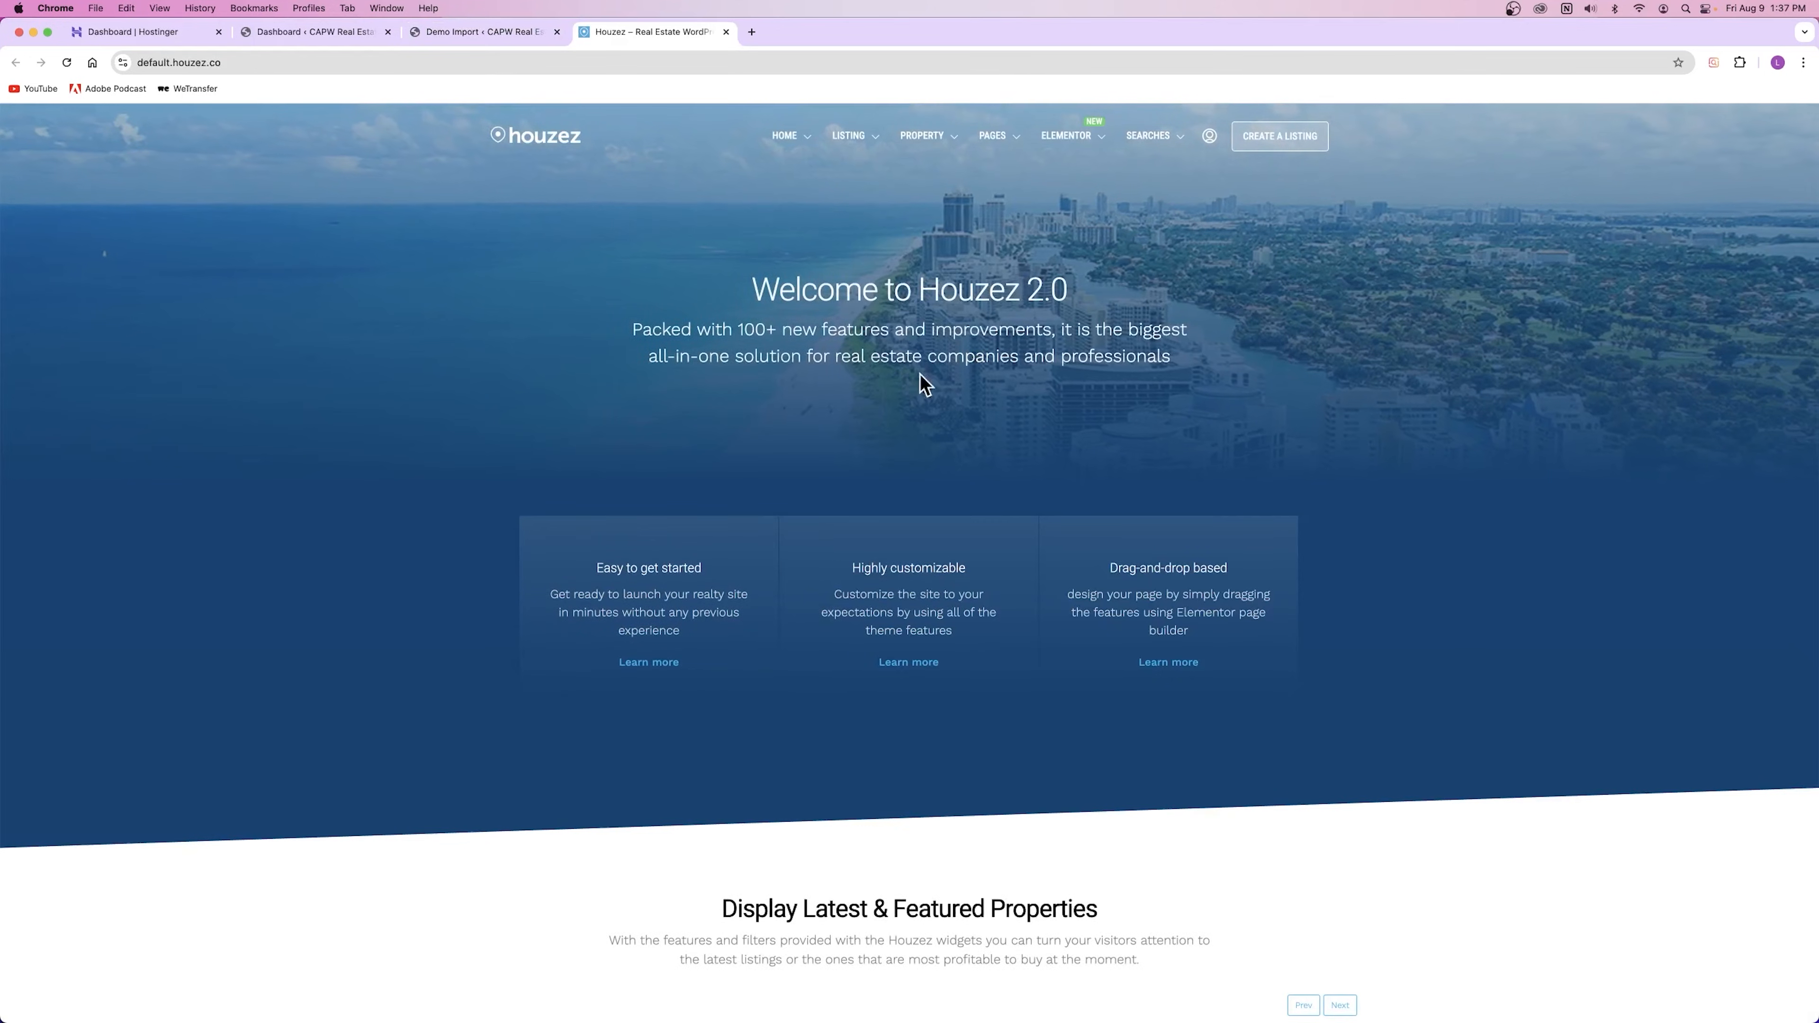
pyautogui.scroll(-15, 910, 388)
pyautogui.scroll(-20, 897, 407)
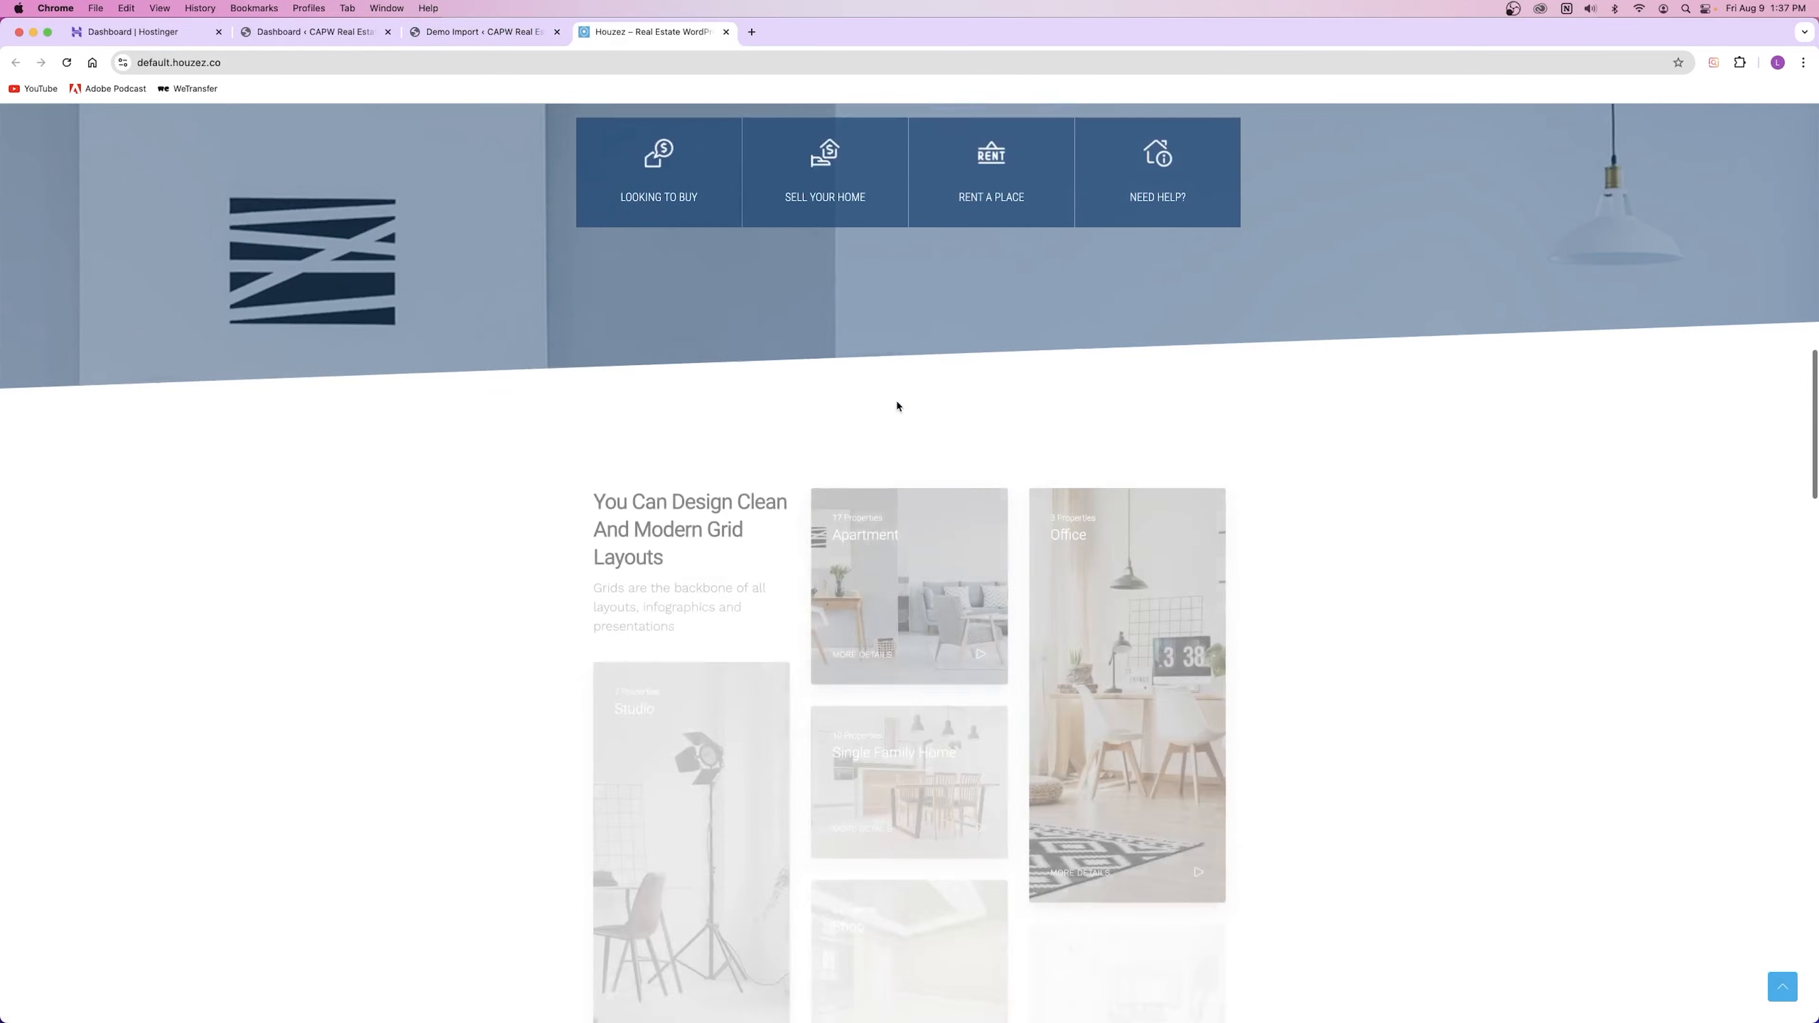
pyautogui.scroll(-20, 898, 407)
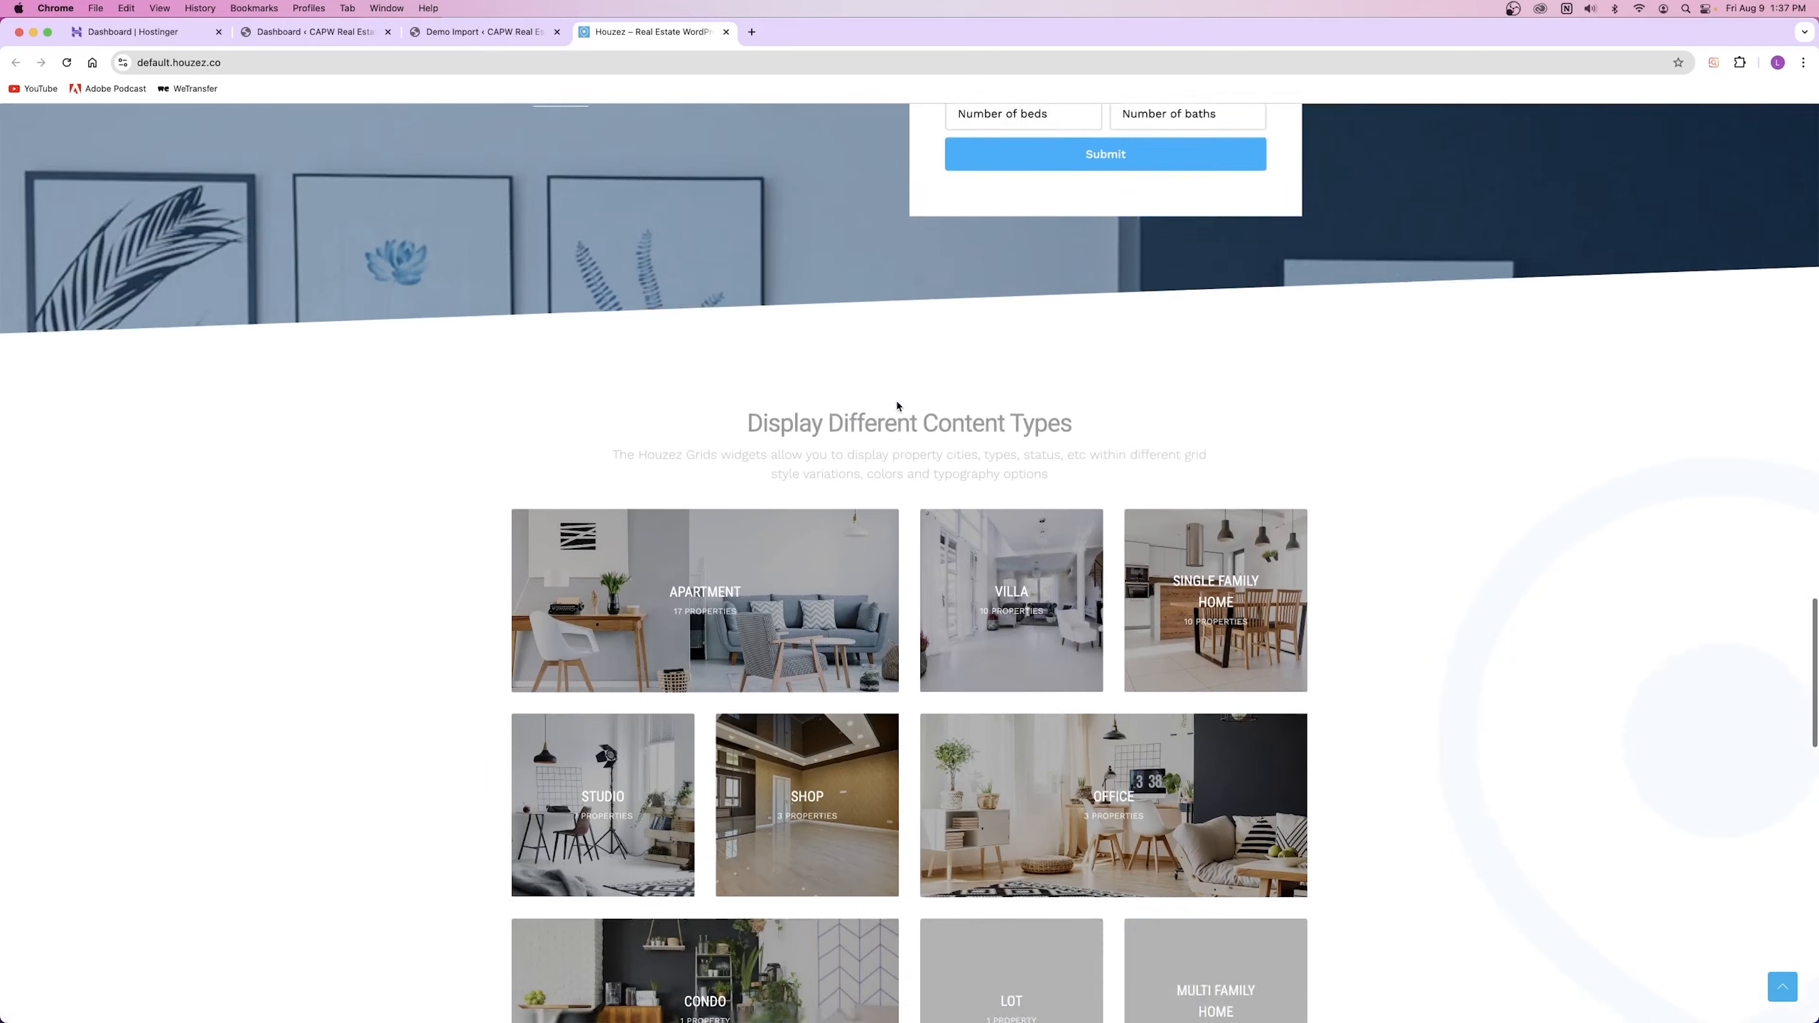
pyautogui.scroll(20, 896, 405)
pyautogui.scroll(15, 893, 405)
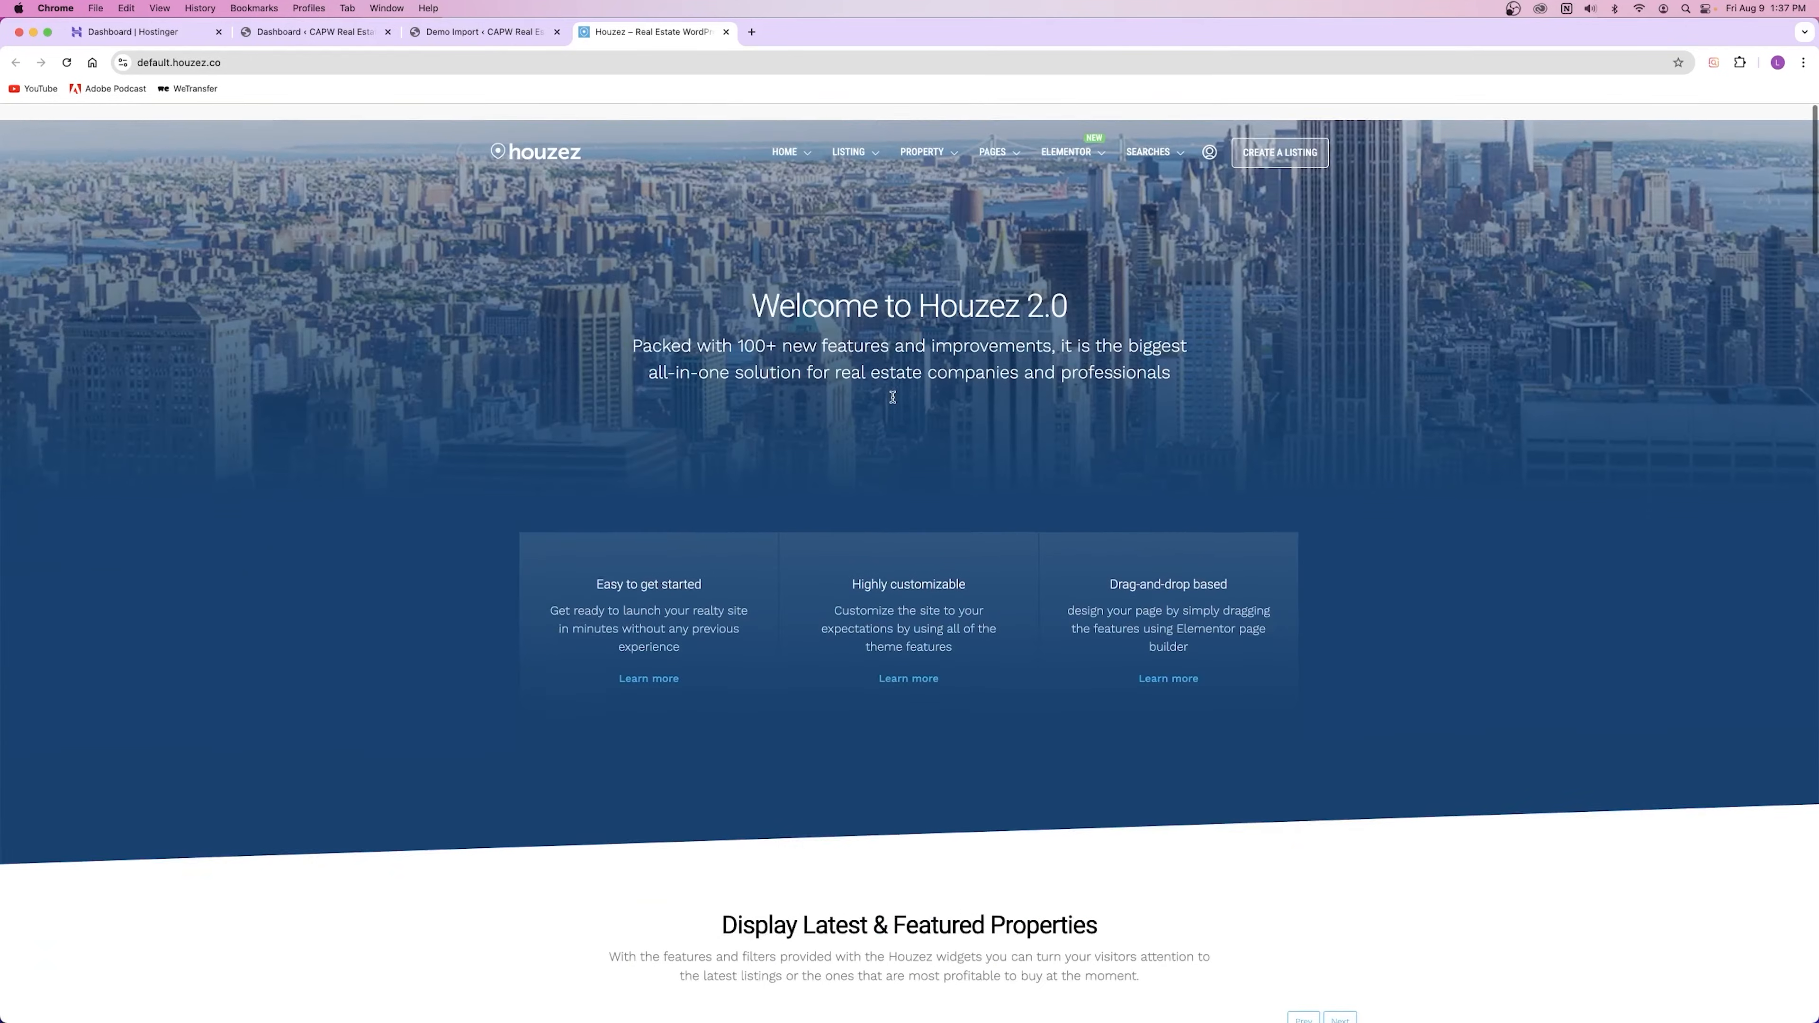
pyautogui.press('super+w')
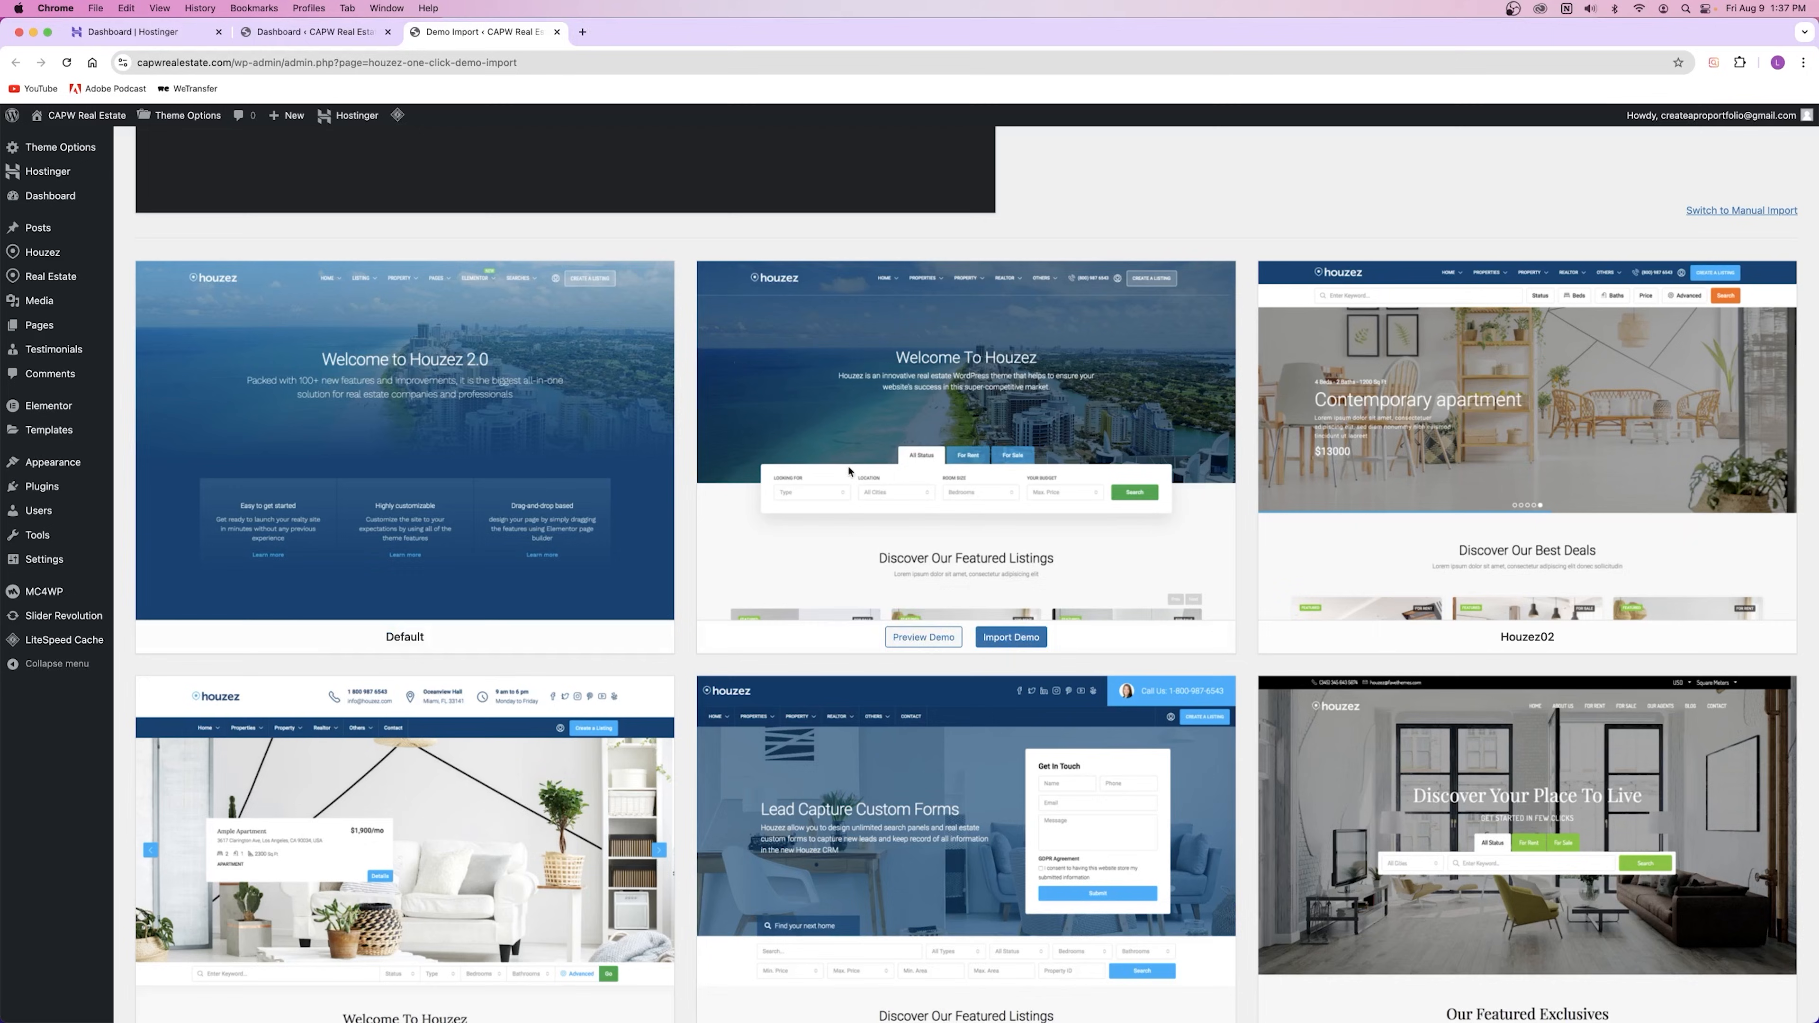
# Step: Preview the Houzez01 demo, scroll through it, then close its tab
pyautogui.click(925, 637)
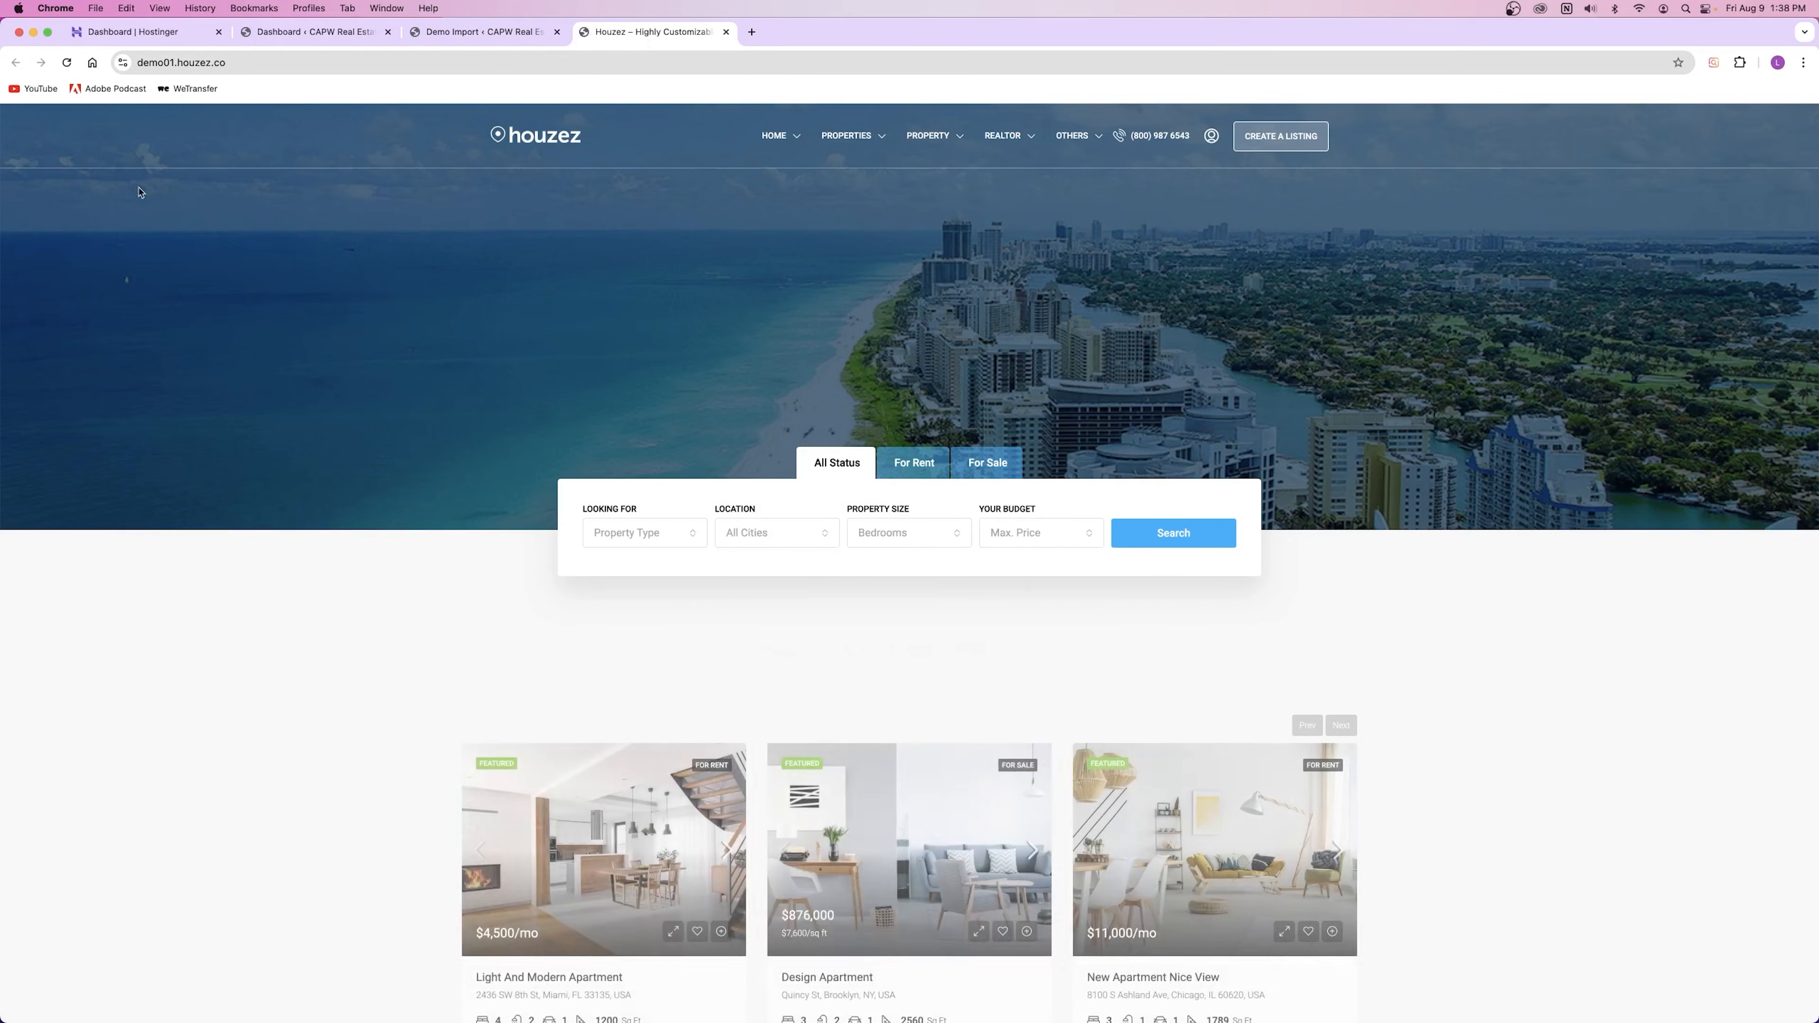
pyautogui.scroll(-5, 819, 377)
pyautogui.scroll(-15, 819, 377)
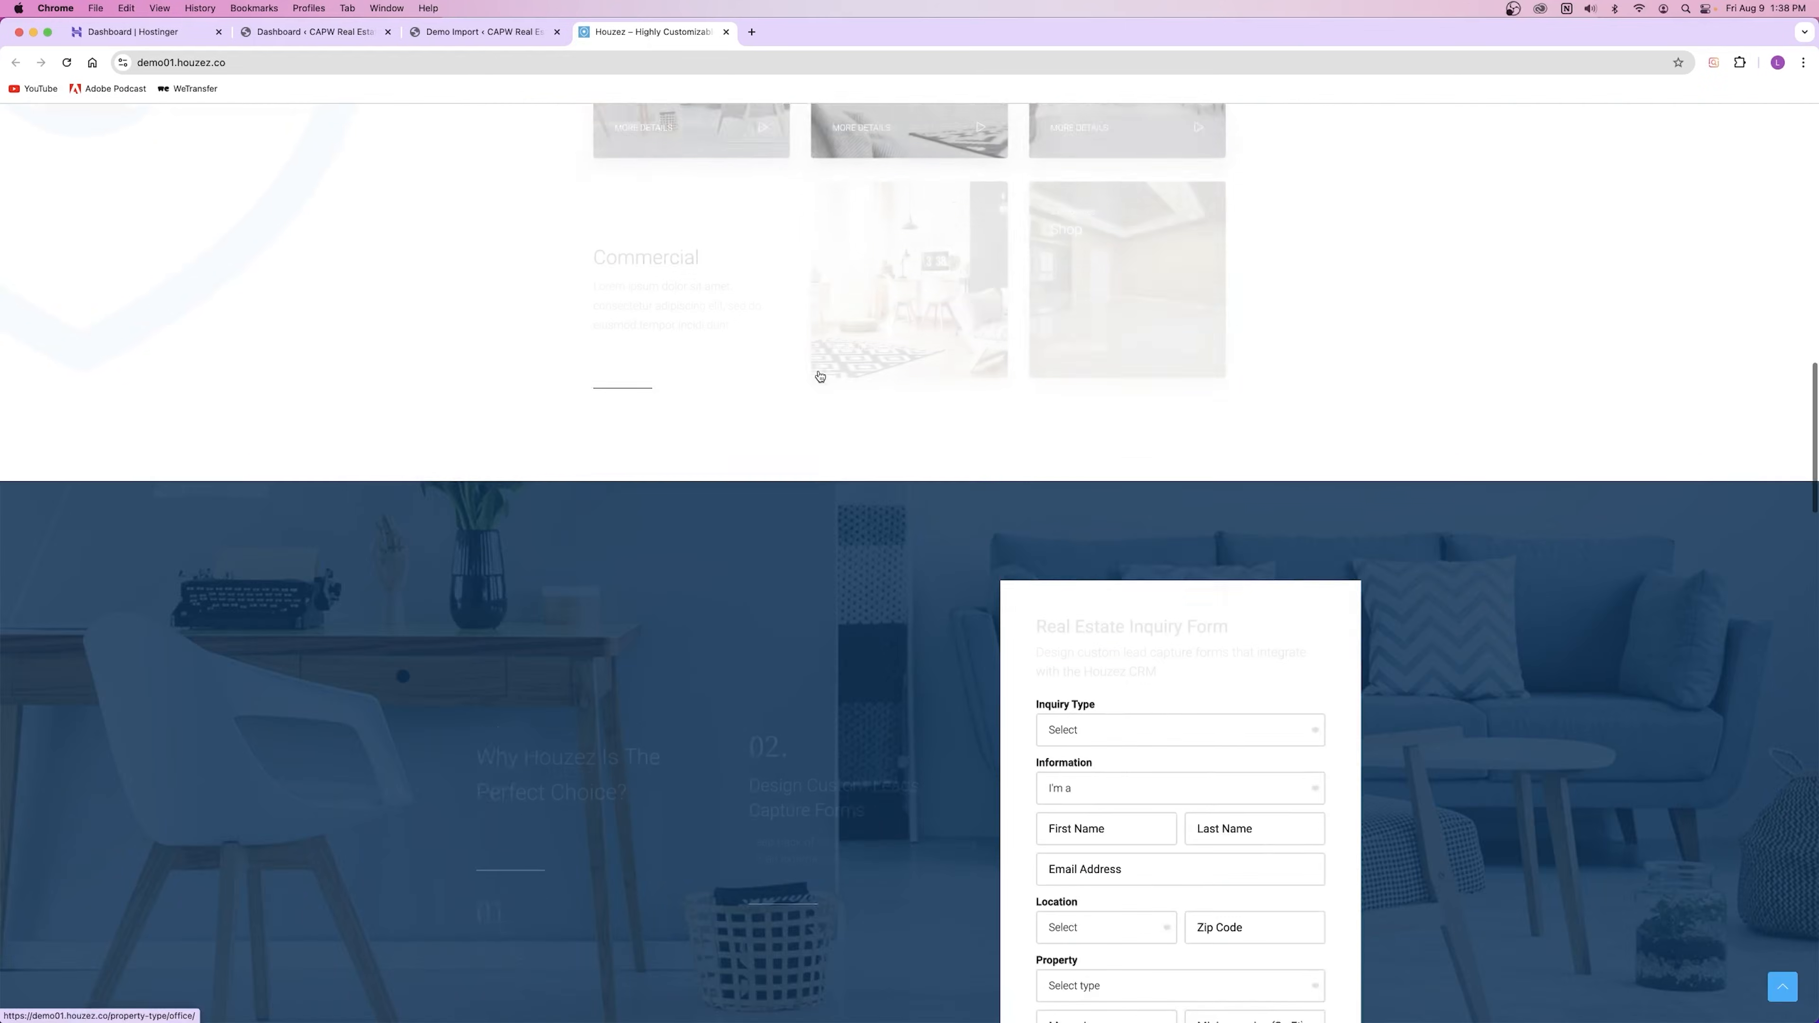
pyautogui.scroll(-5, 820, 374)
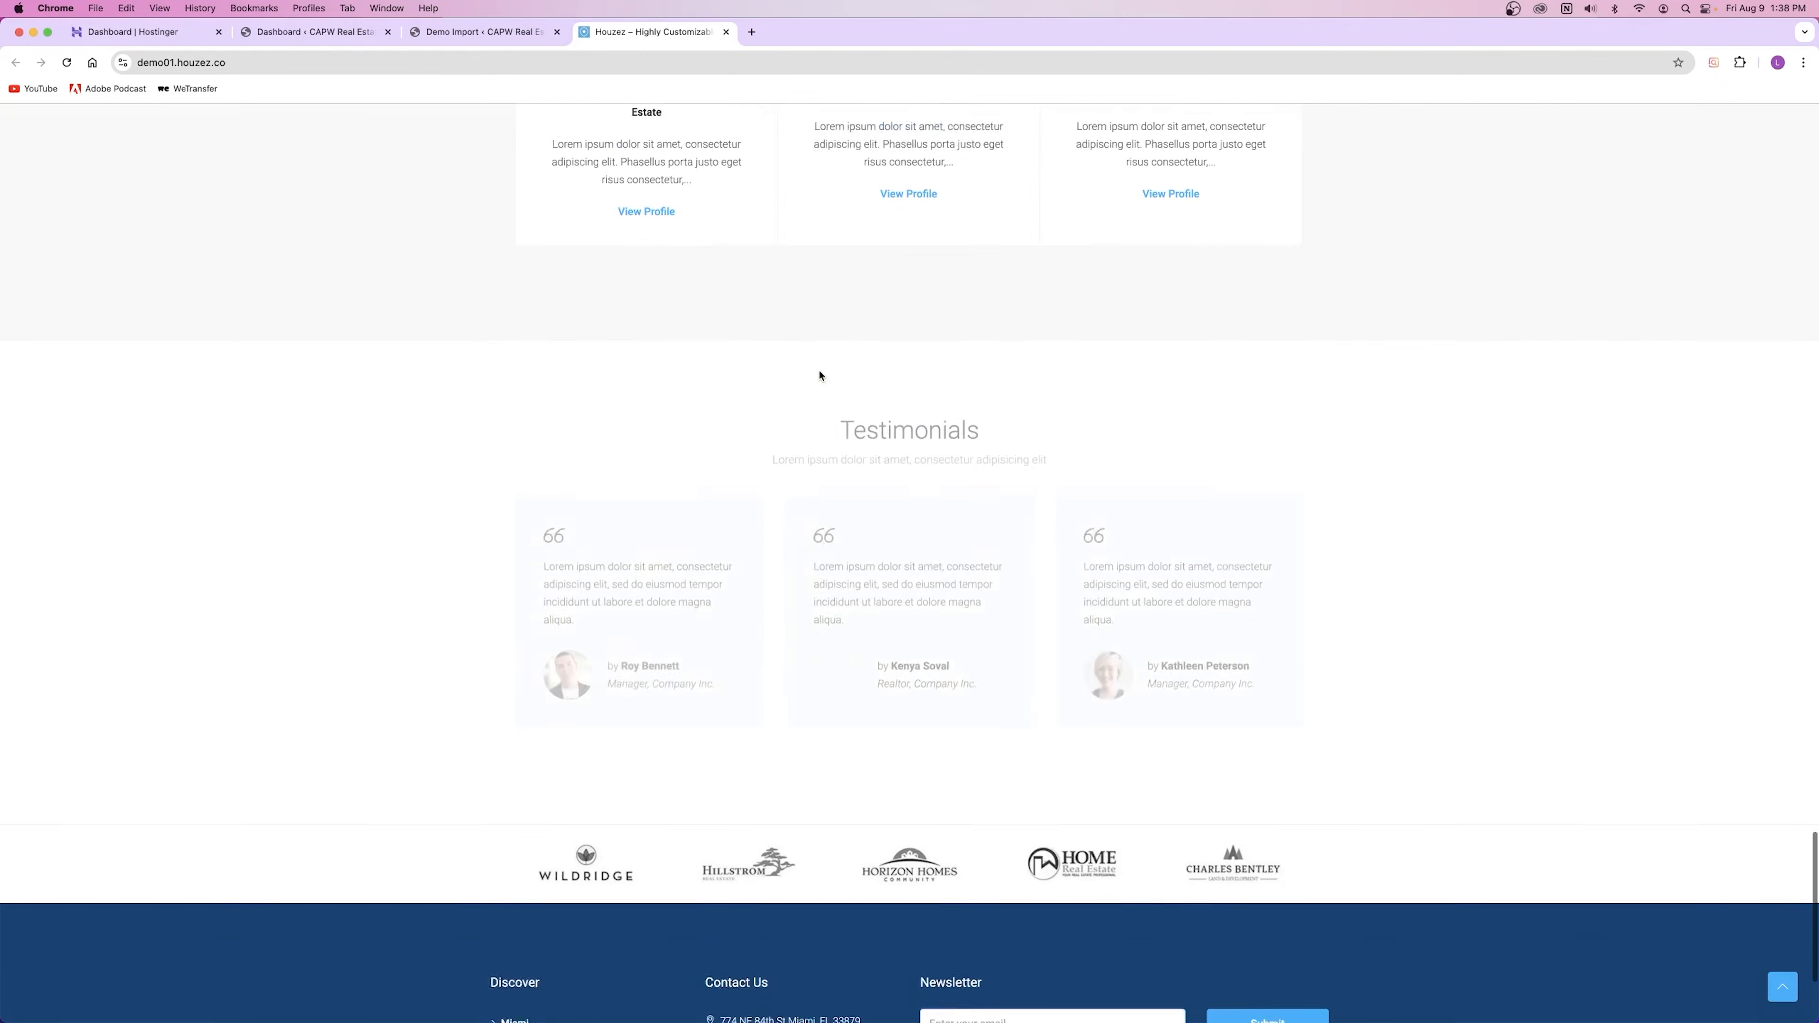
pyautogui.scroll(10, 820, 373)
pyautogui.scroll(12, 819, 368)
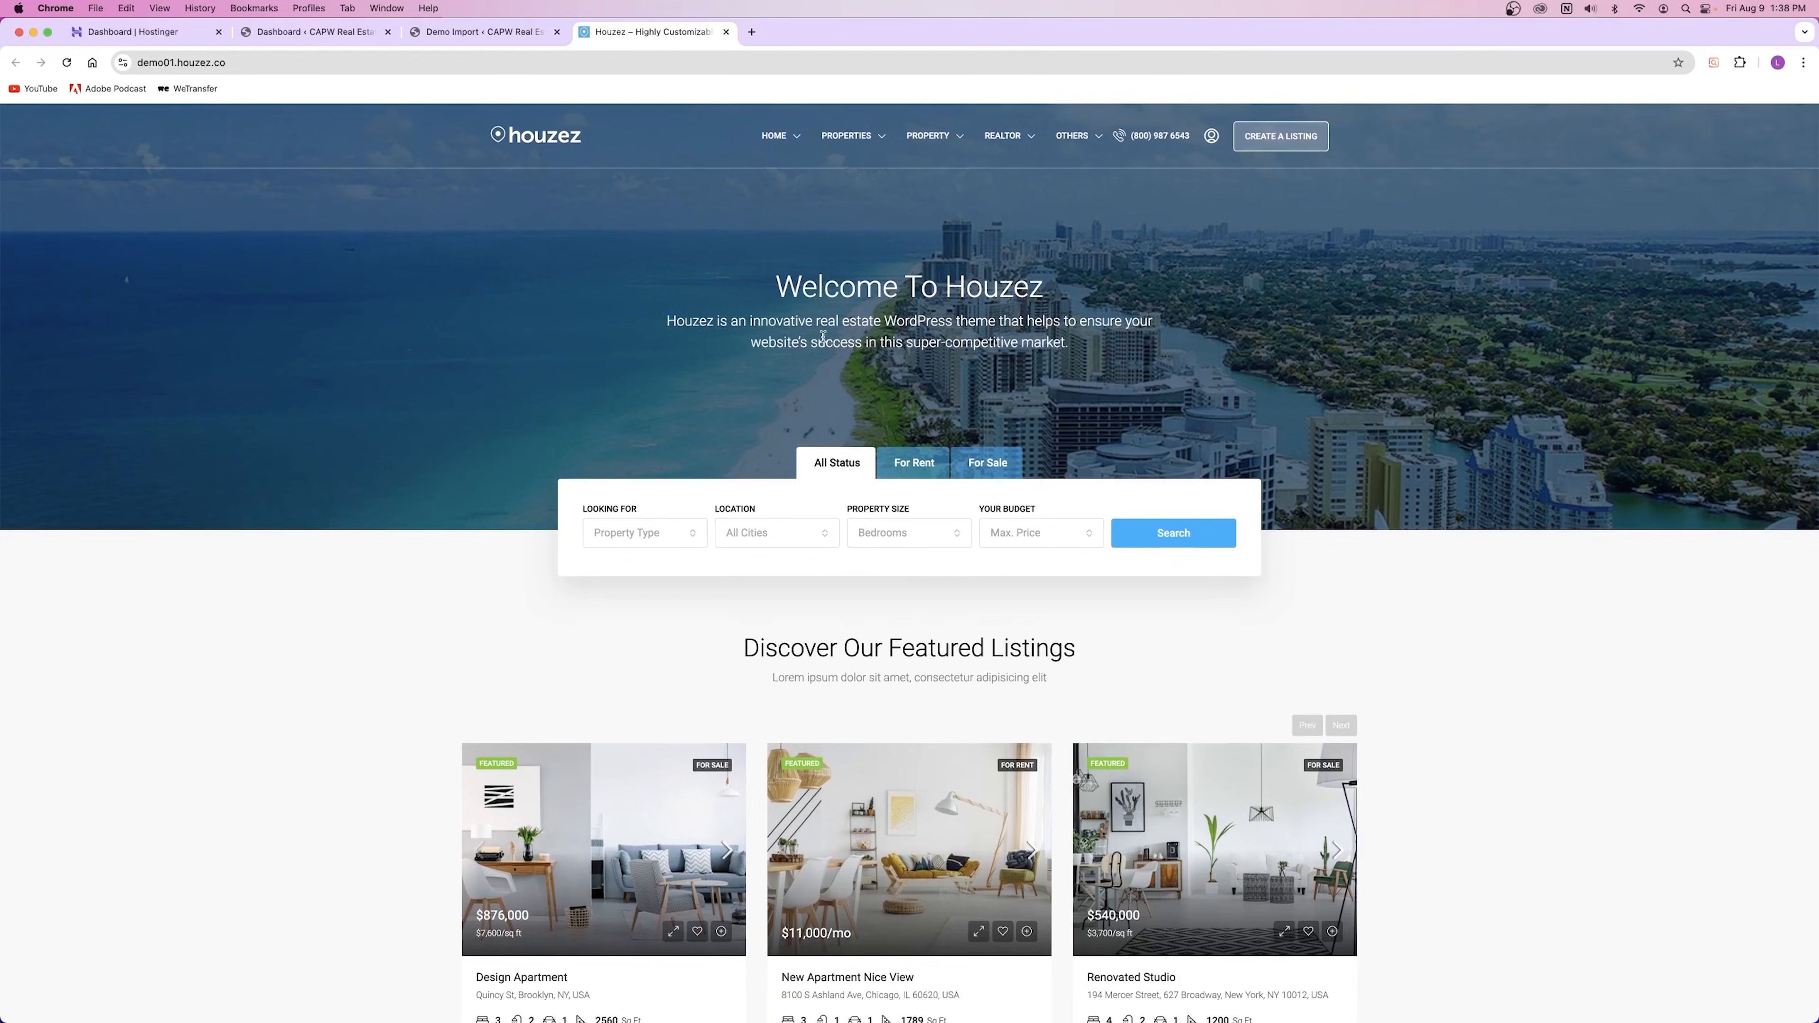
pyautogui.click(725, 31)
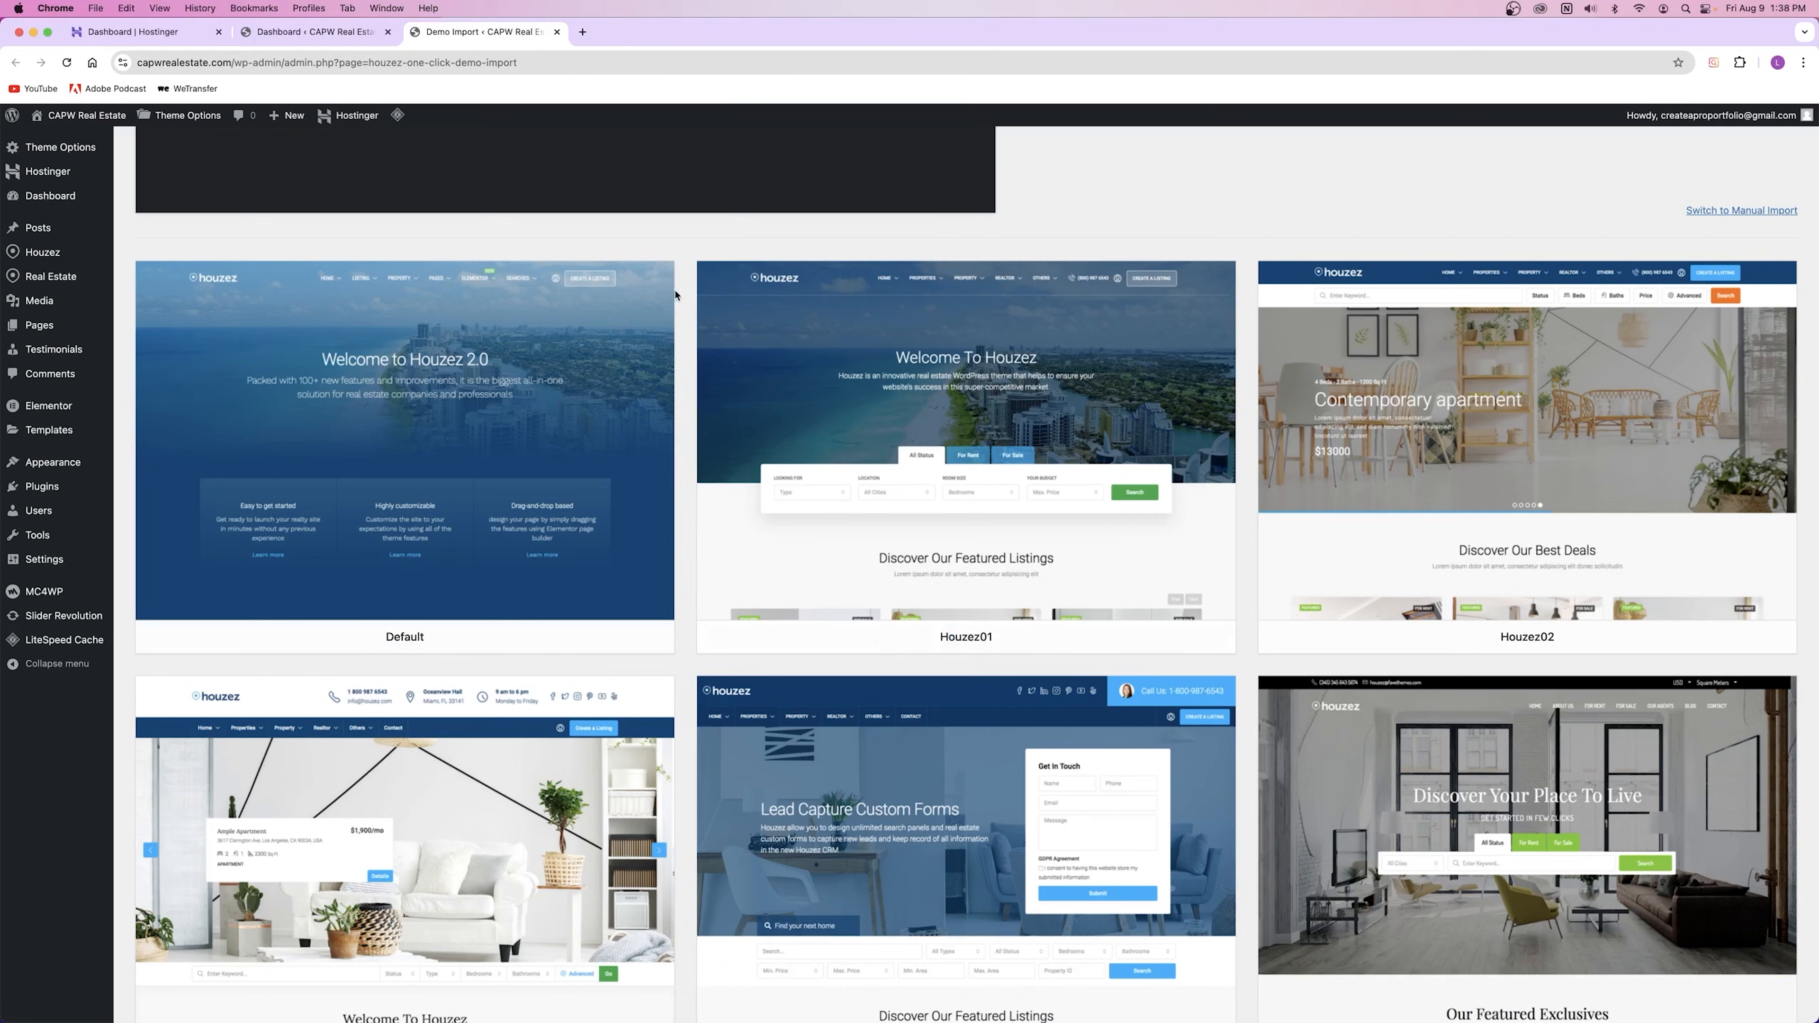
pyautogui.moveTo(567, 472)
pyautogui.scroll(-4, 685, 431)
pyautogui.moveTo(1482, 714)
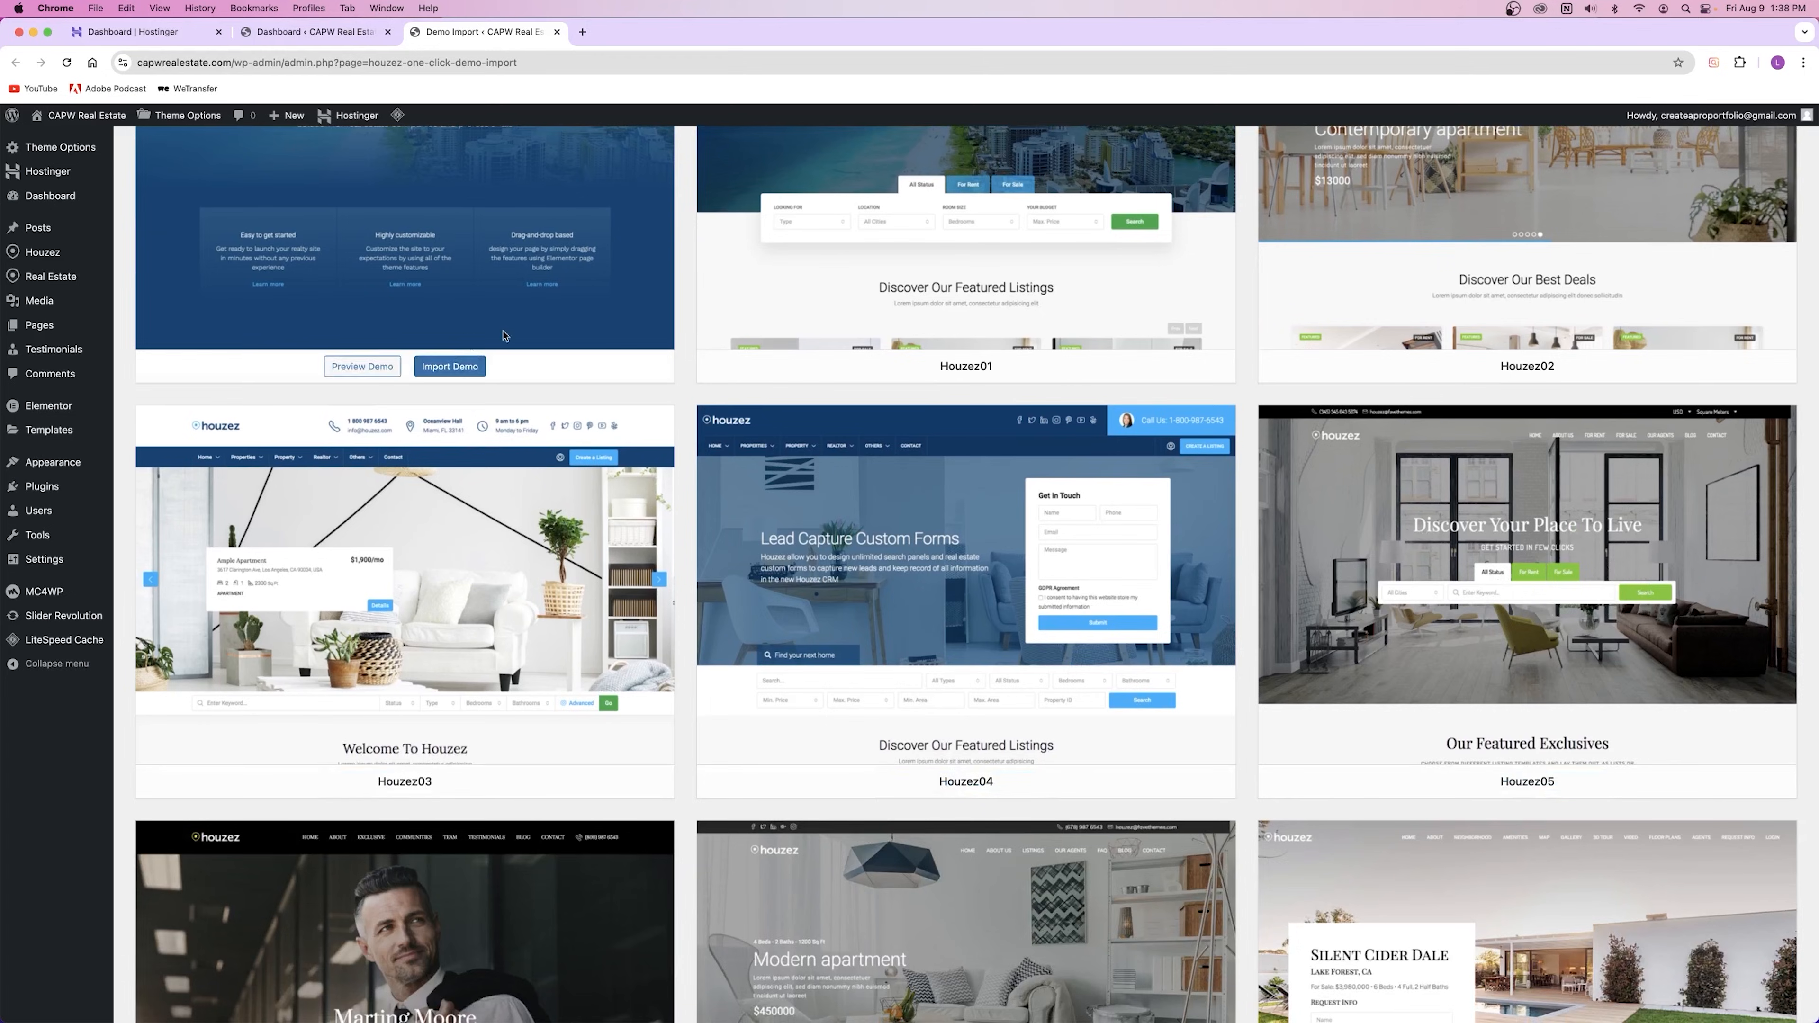
pyautogui.scroll(-10, 831, 623)
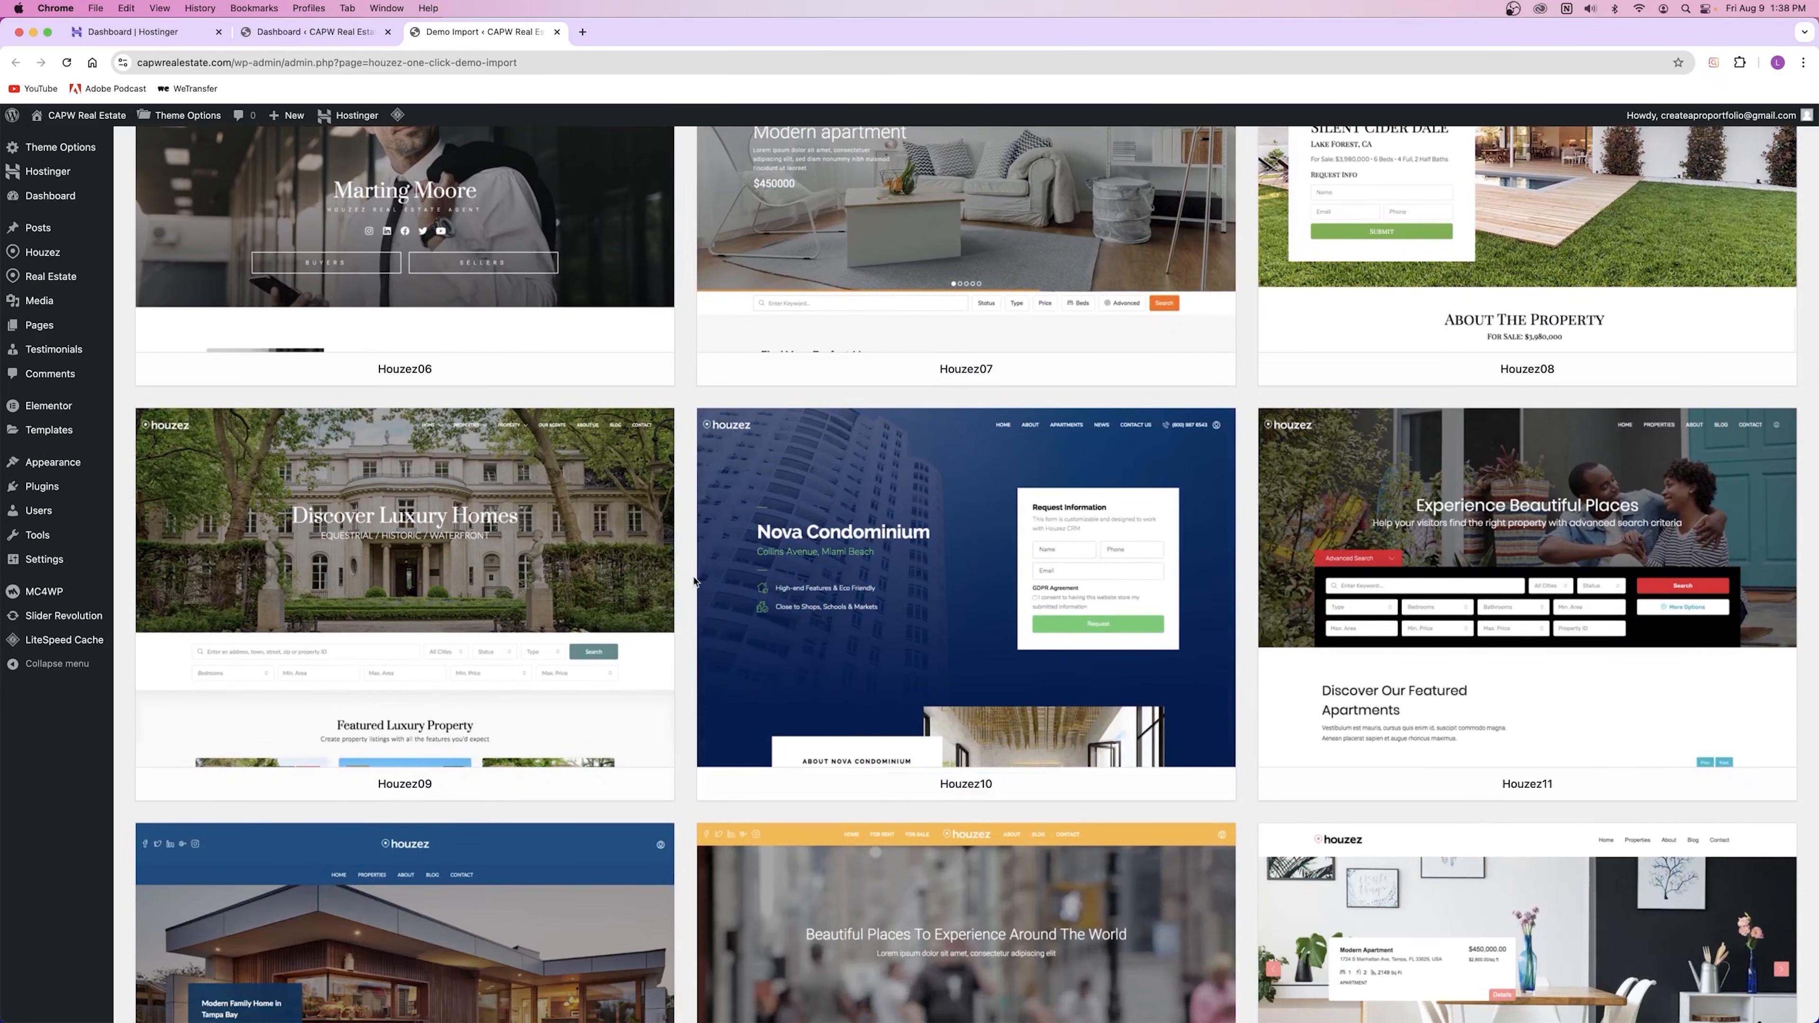
pyautogui.scroll(-8, 692, 577)
pyautogui.scroll(-10, 692, 578)
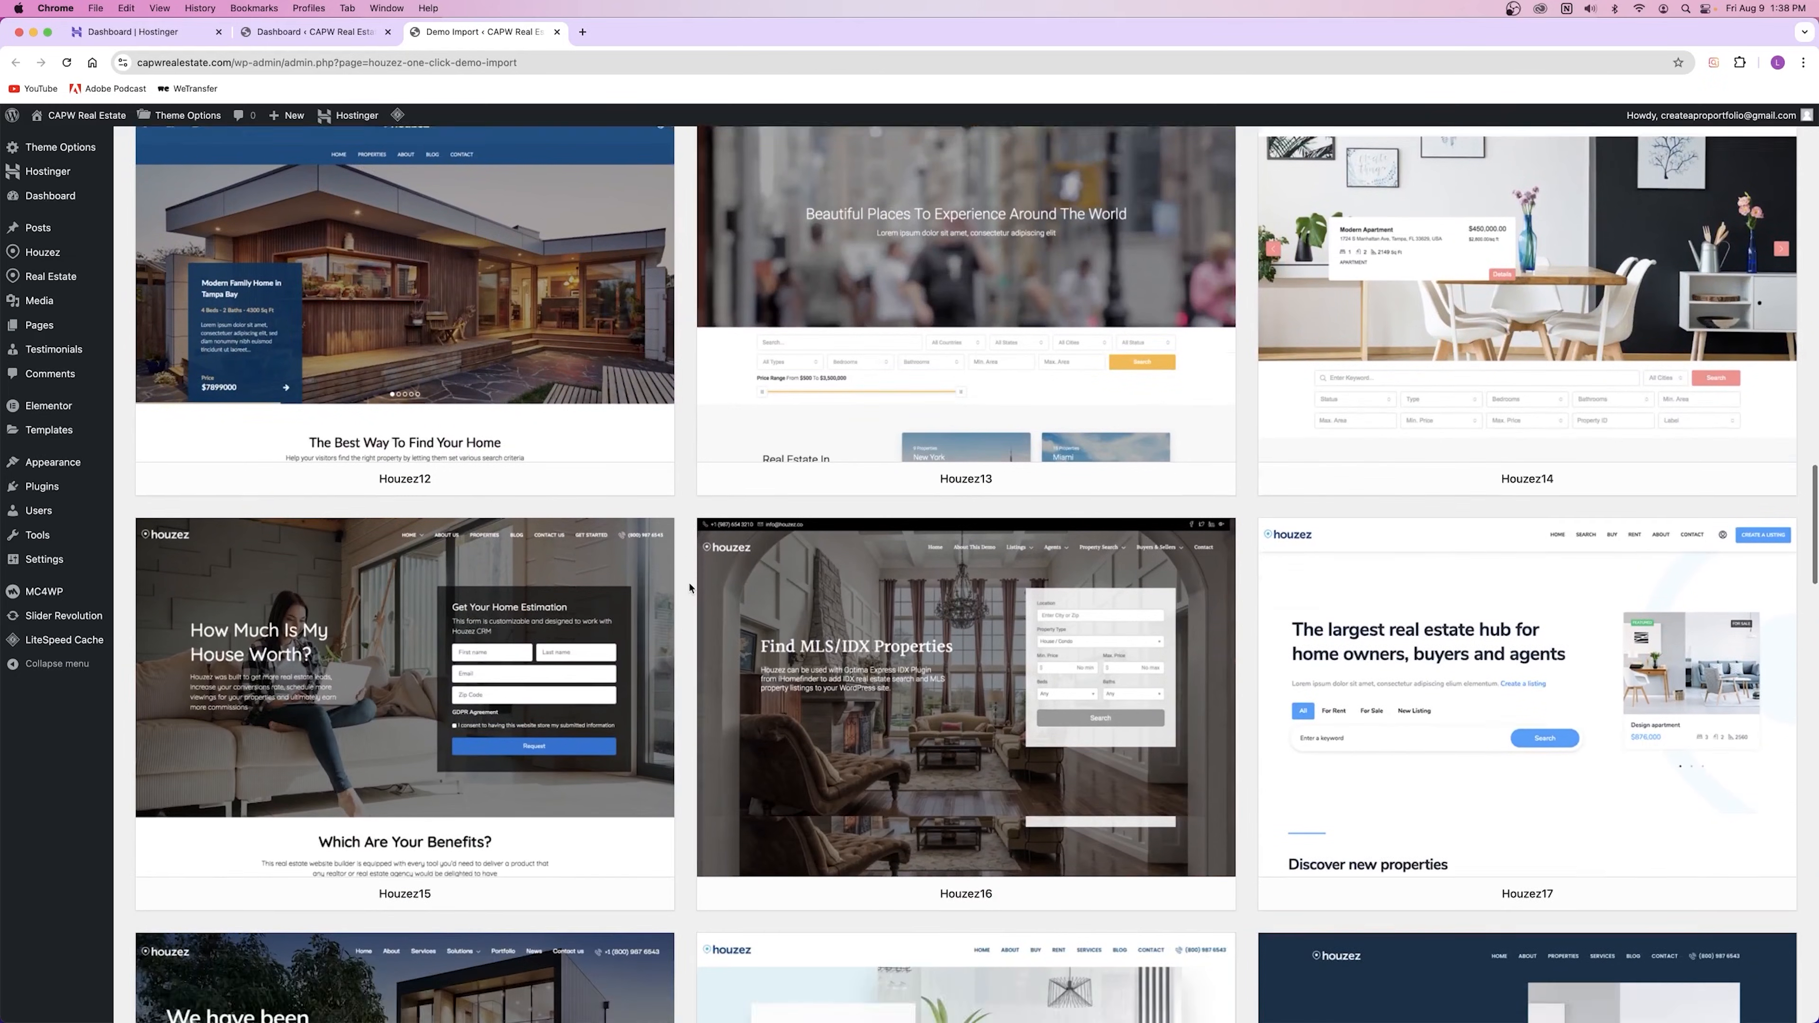
pyautogui.scroll(-2, 690, 587)
pyautogui.scroll(3, 690, 587)
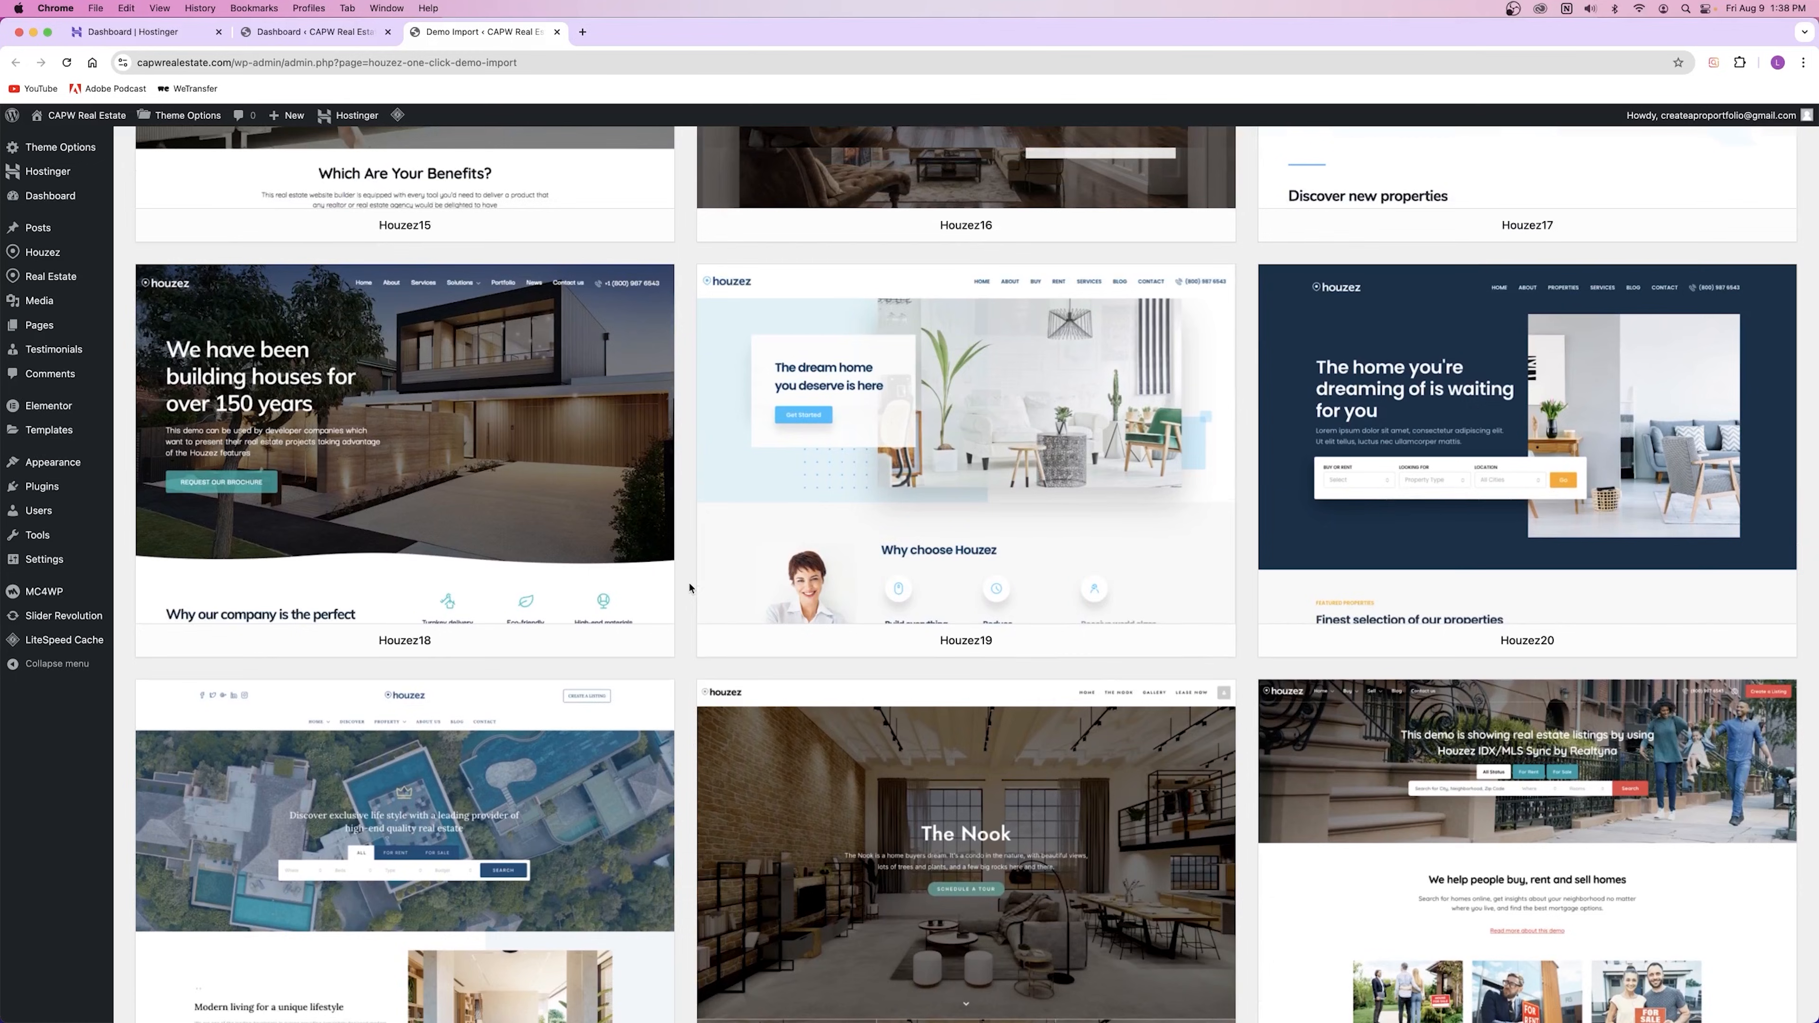
pyautogui.scroll(-10, 690, 588)
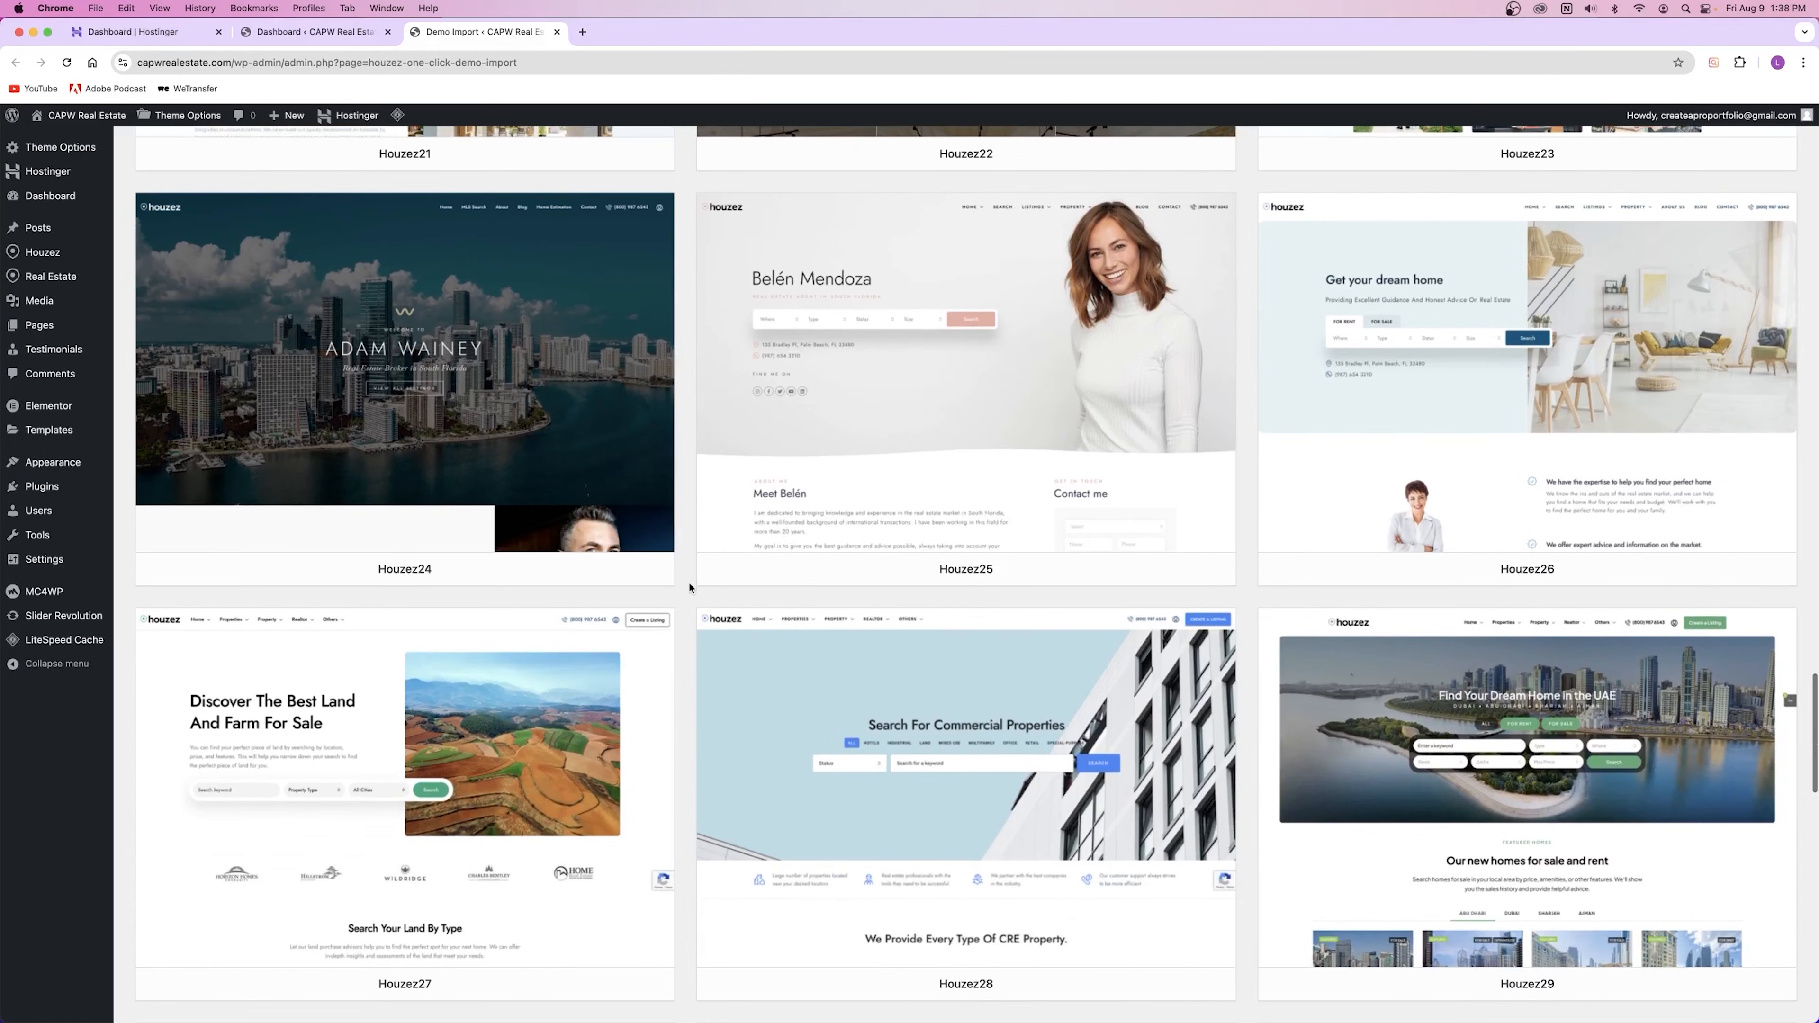
pyautogui.moveTo(512, 382)
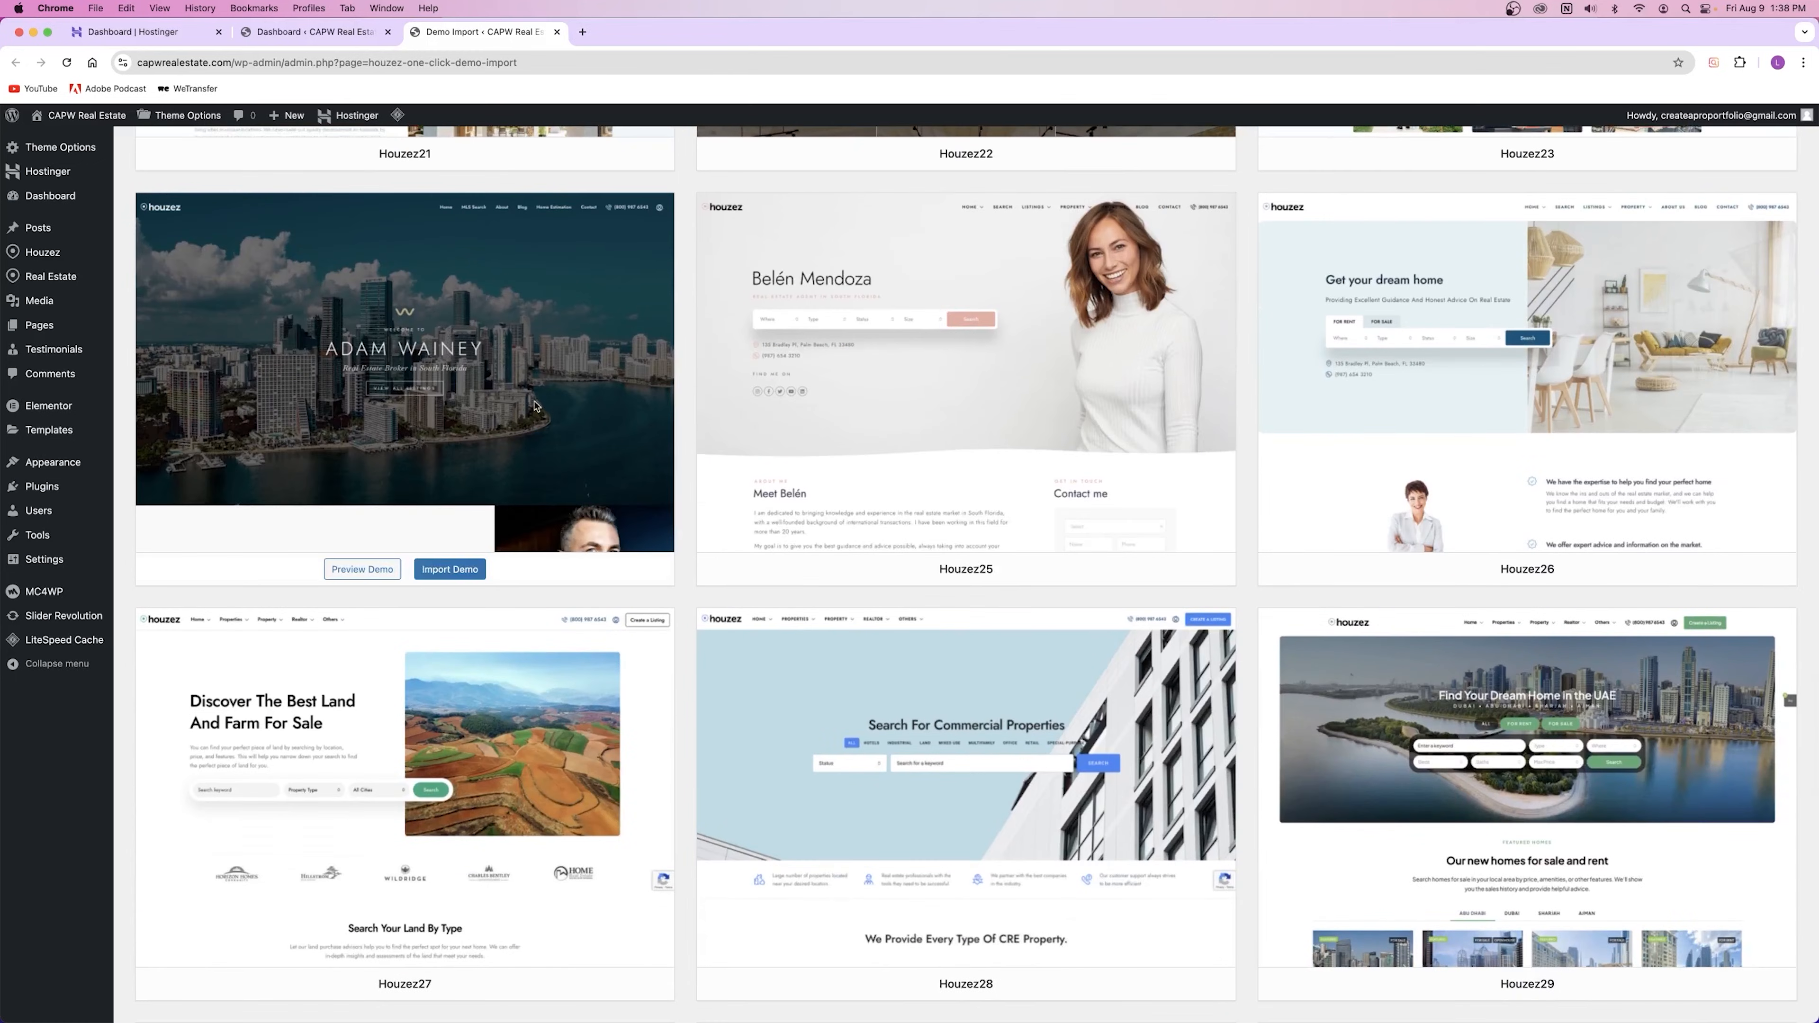
pyautogui.click(361, 570)
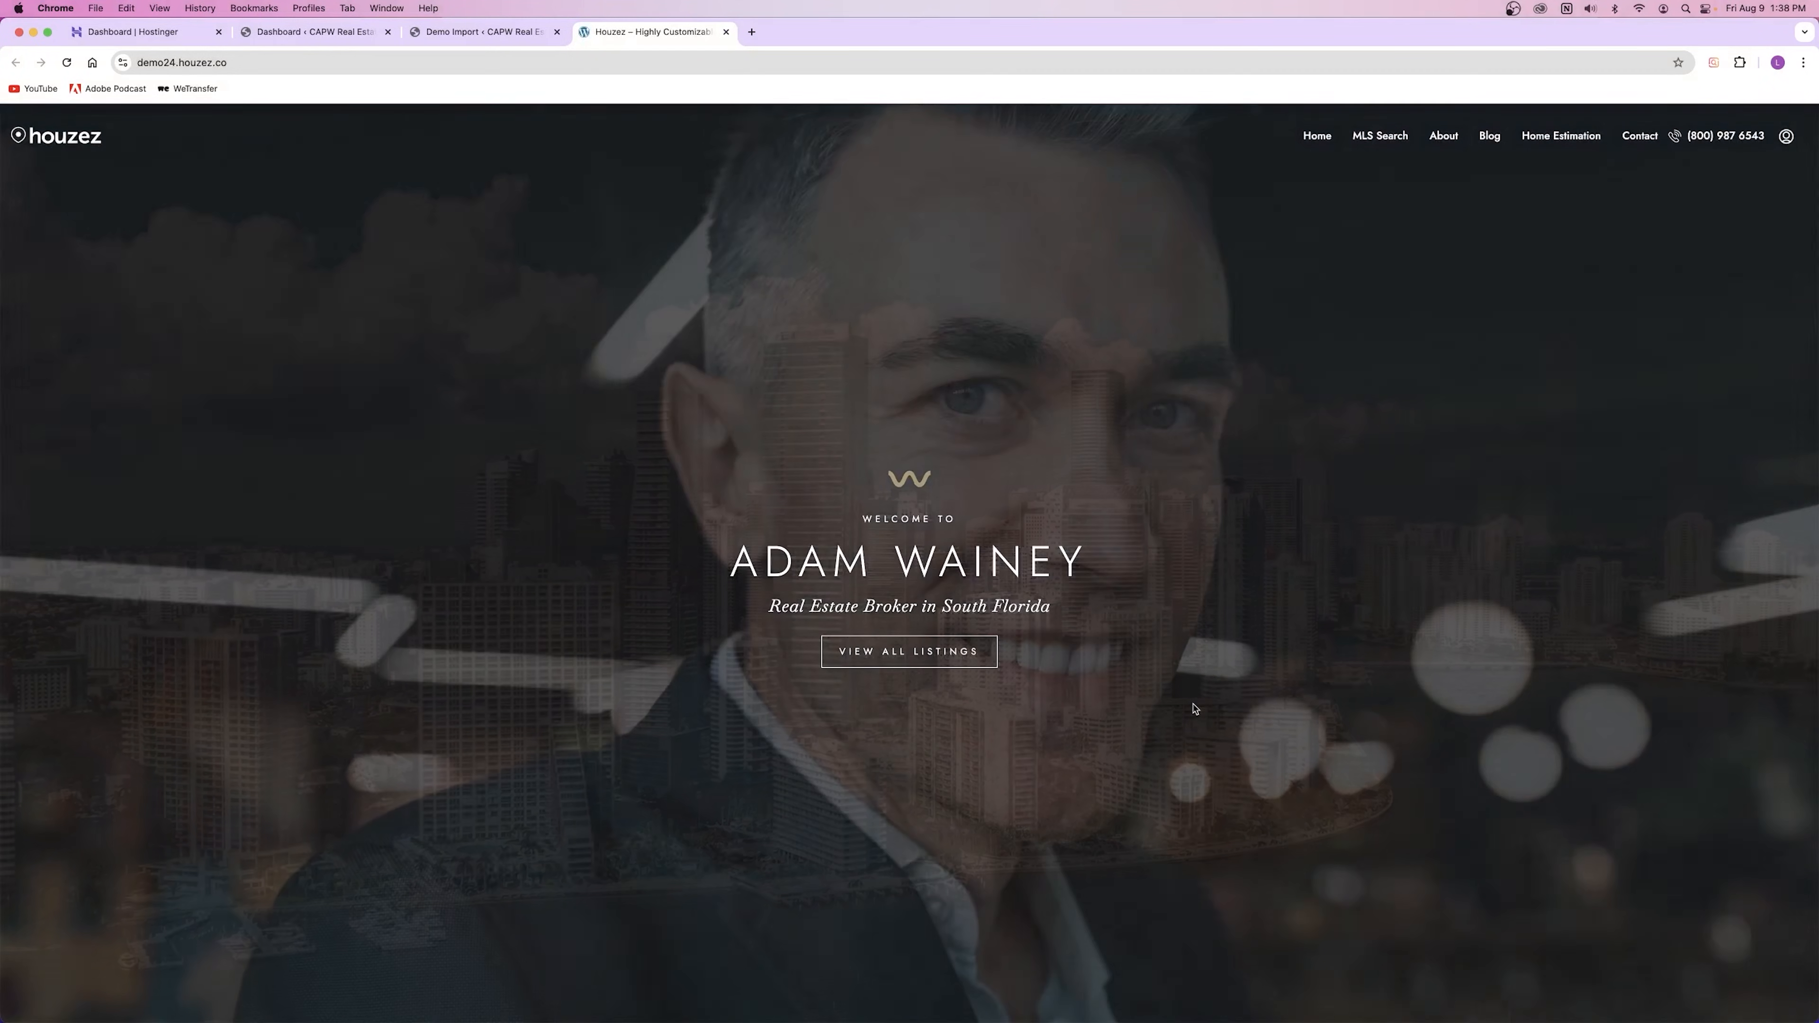
pyautogui.scroll(-1, 1193, 709)
pyautogui.scroll(-10, 1239, 521)
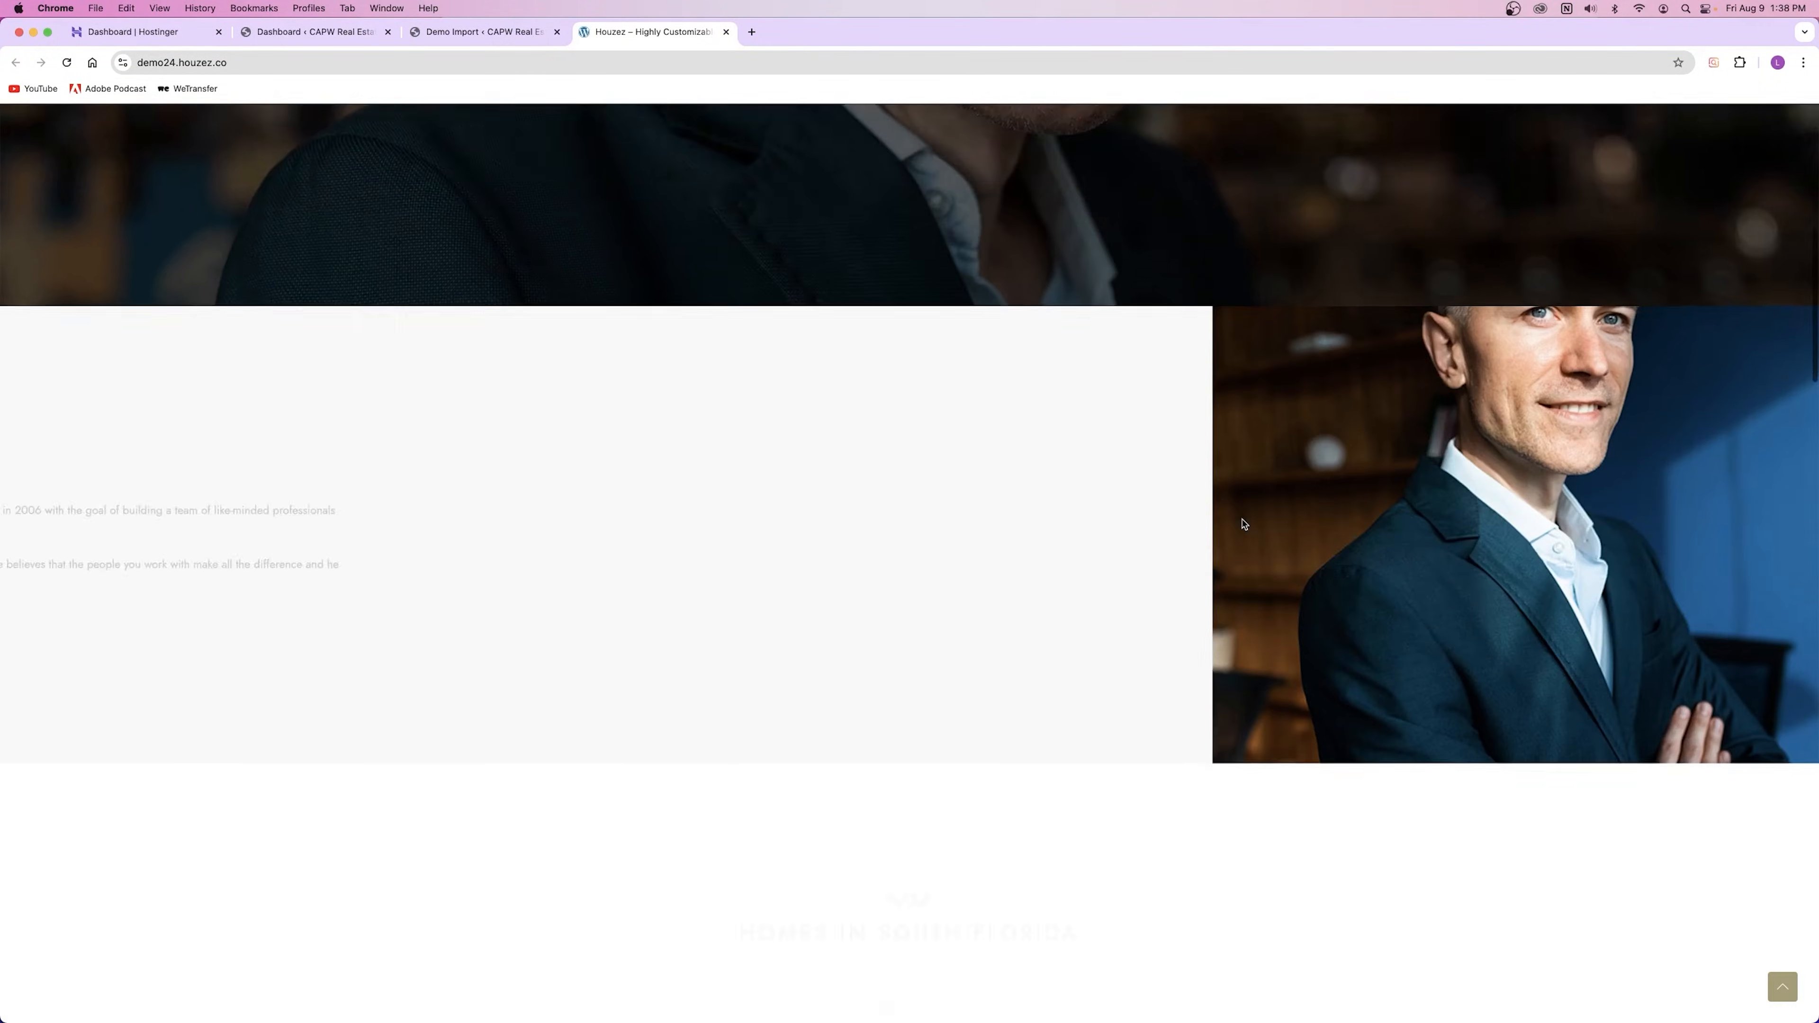
pyautogui.scroll(-13, 1243, 524)
pyautogui.scroll(20, 1243, 522)
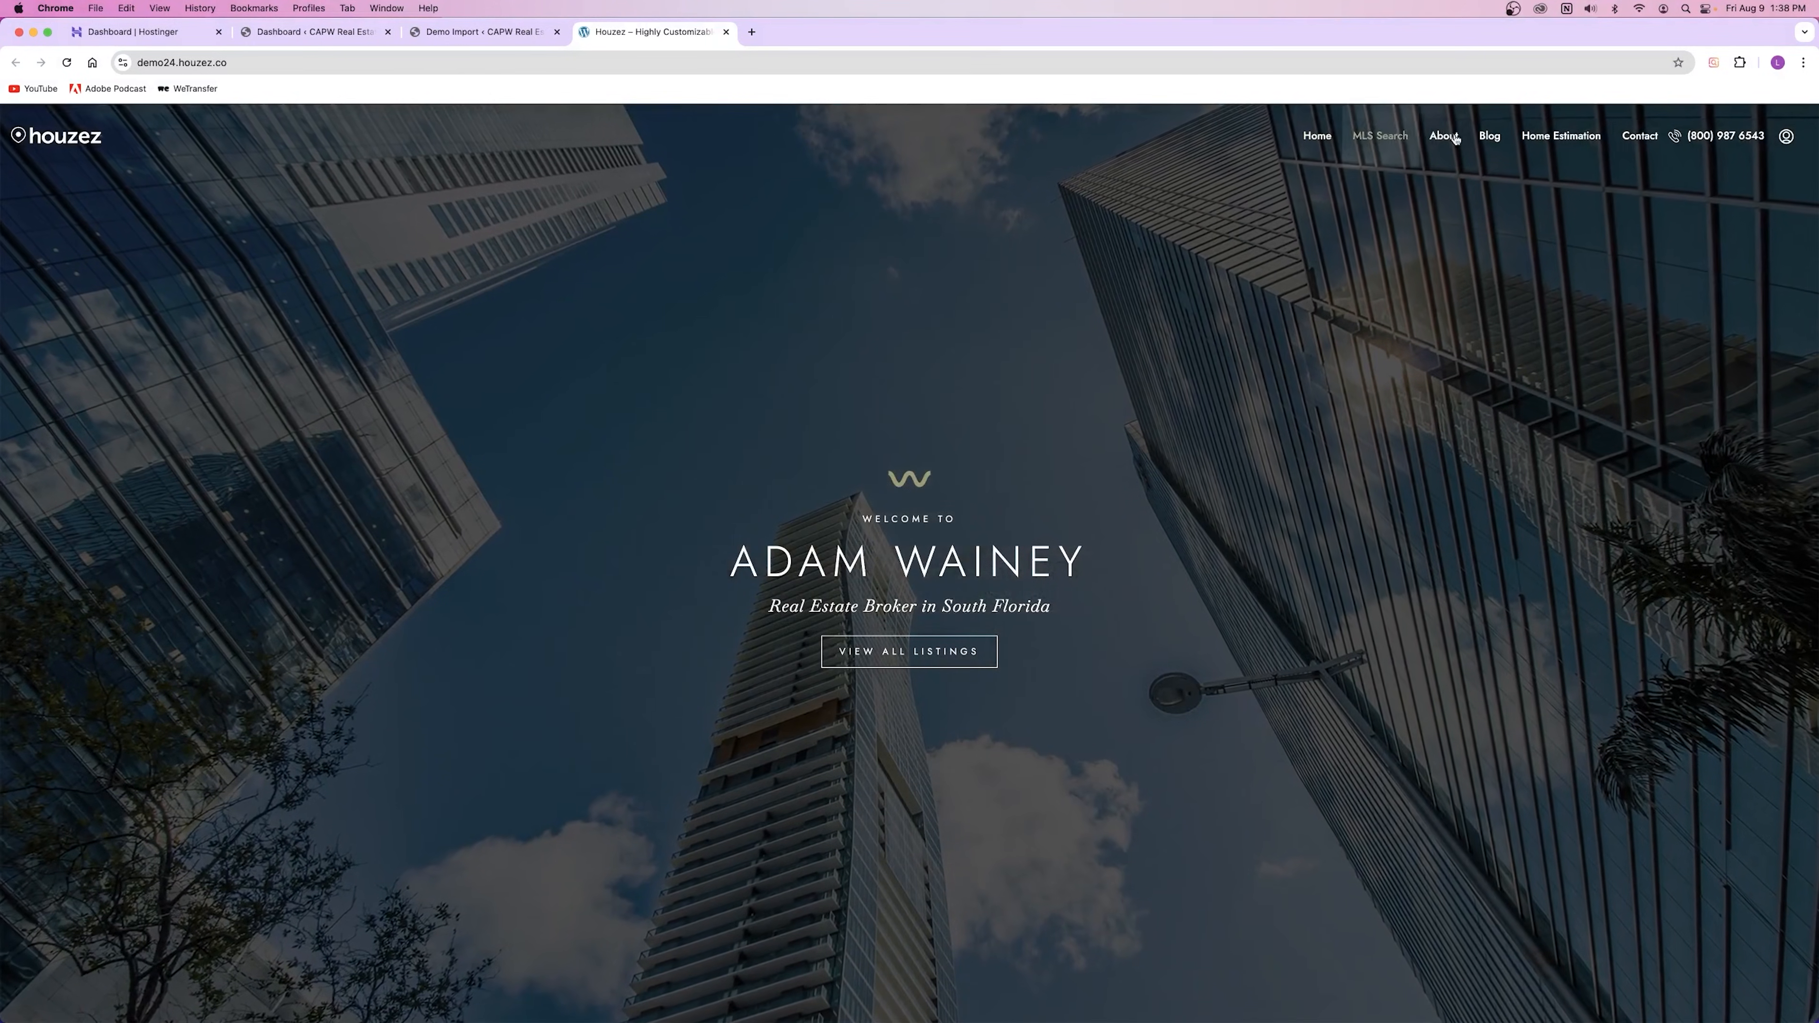
pyautogui.click(726, 32)
pyautogui.scroll(20, 1257, 383)
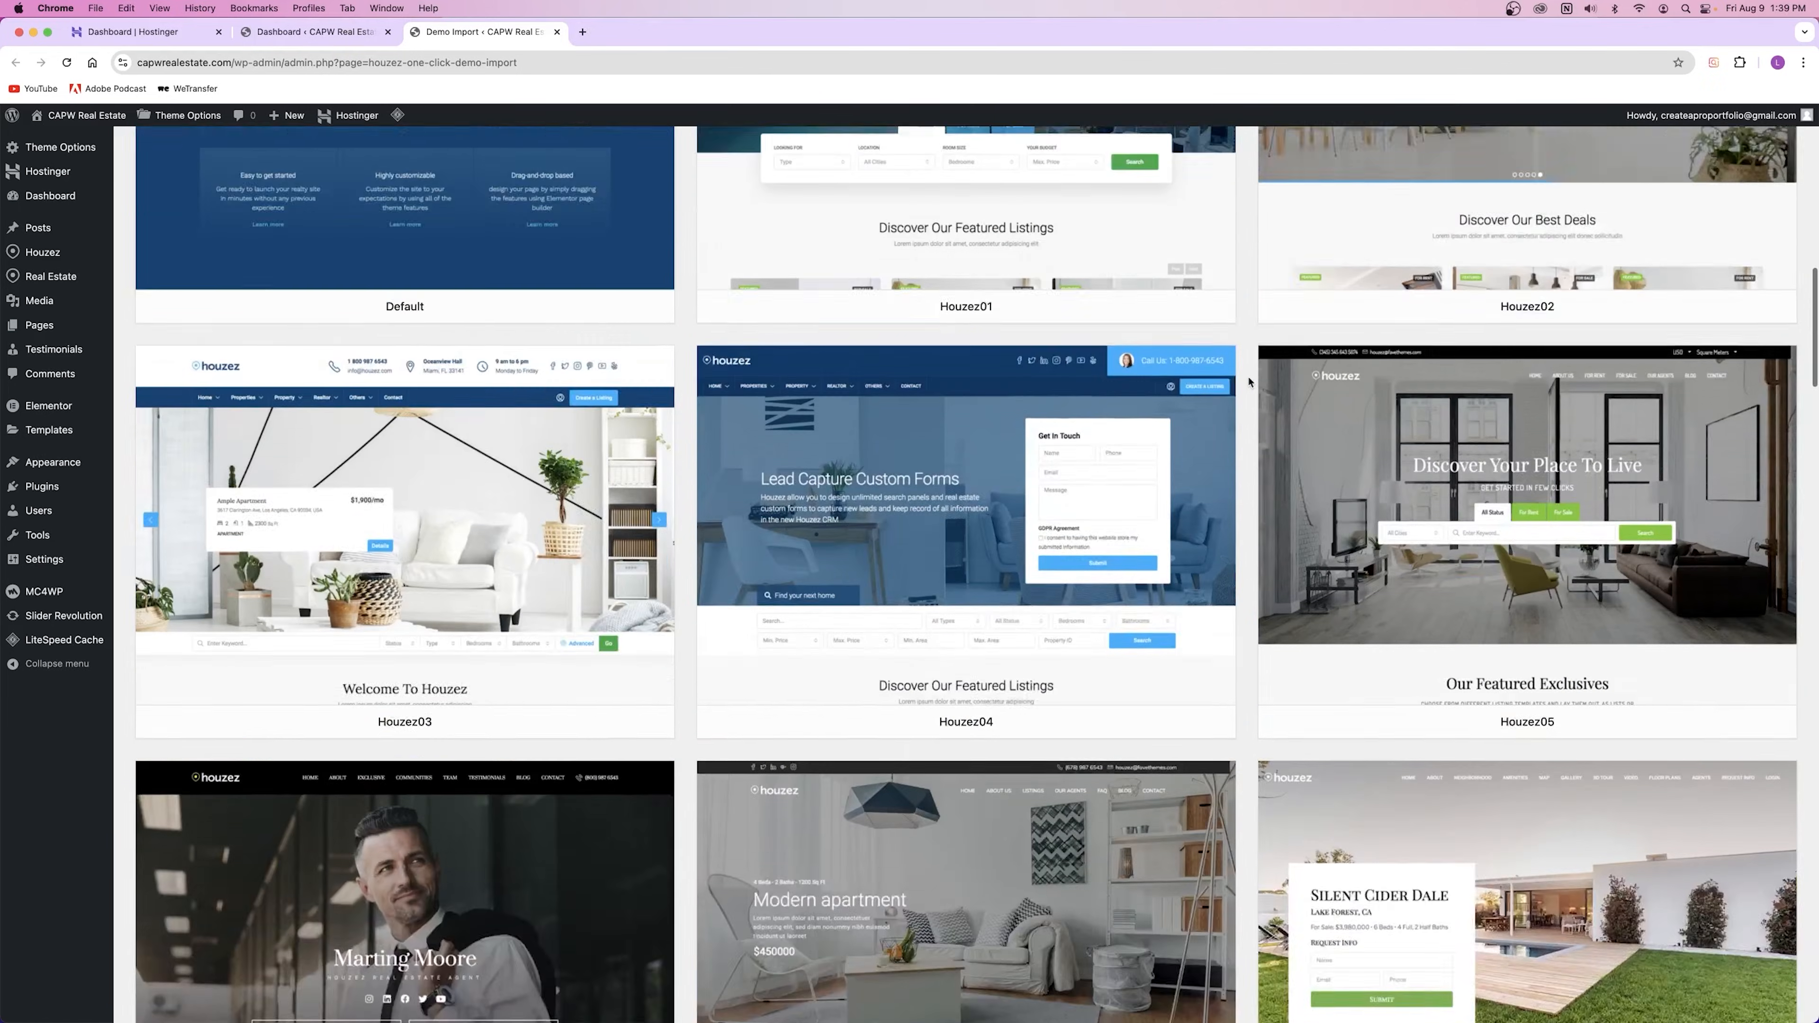
pyautogui.scroll(-2, 1248, 382)
pyautogui.moveTo(1478, 404)
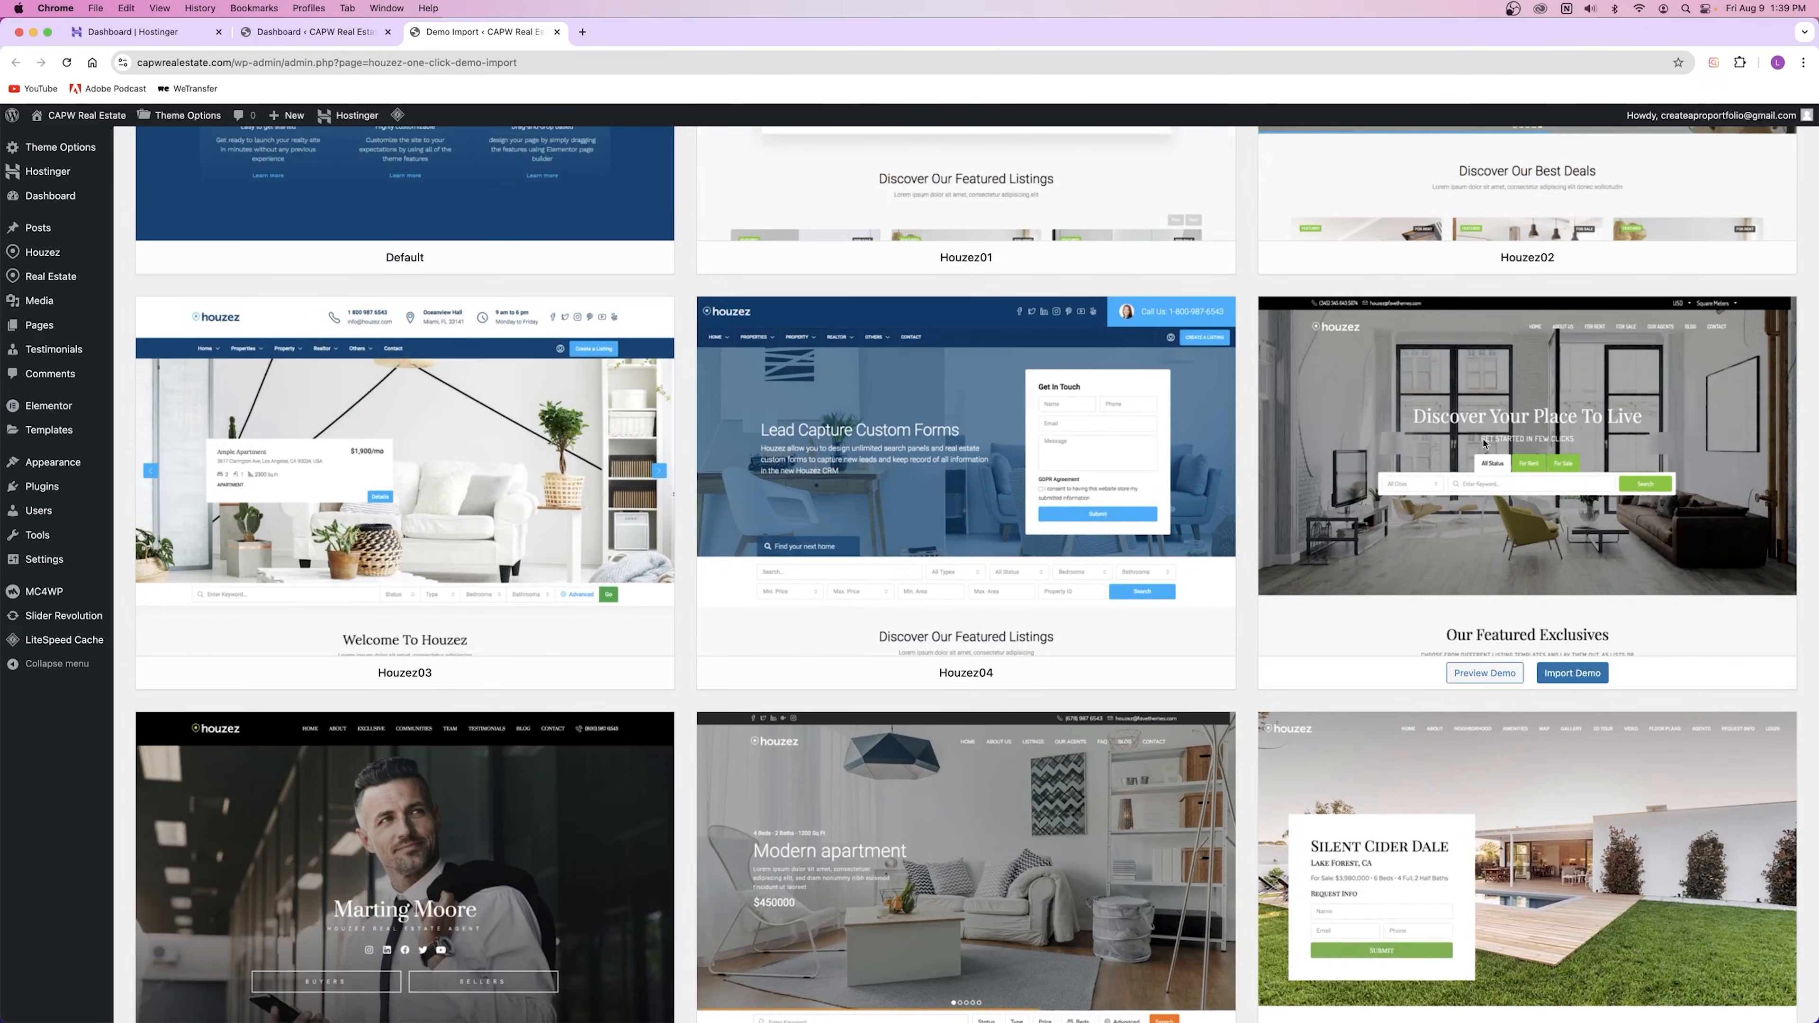
# Step: Start the Houzez05 import, enable WPForms, All in One SEO and MonsterInsights, and run it
pyautogui.click(1590, 678)
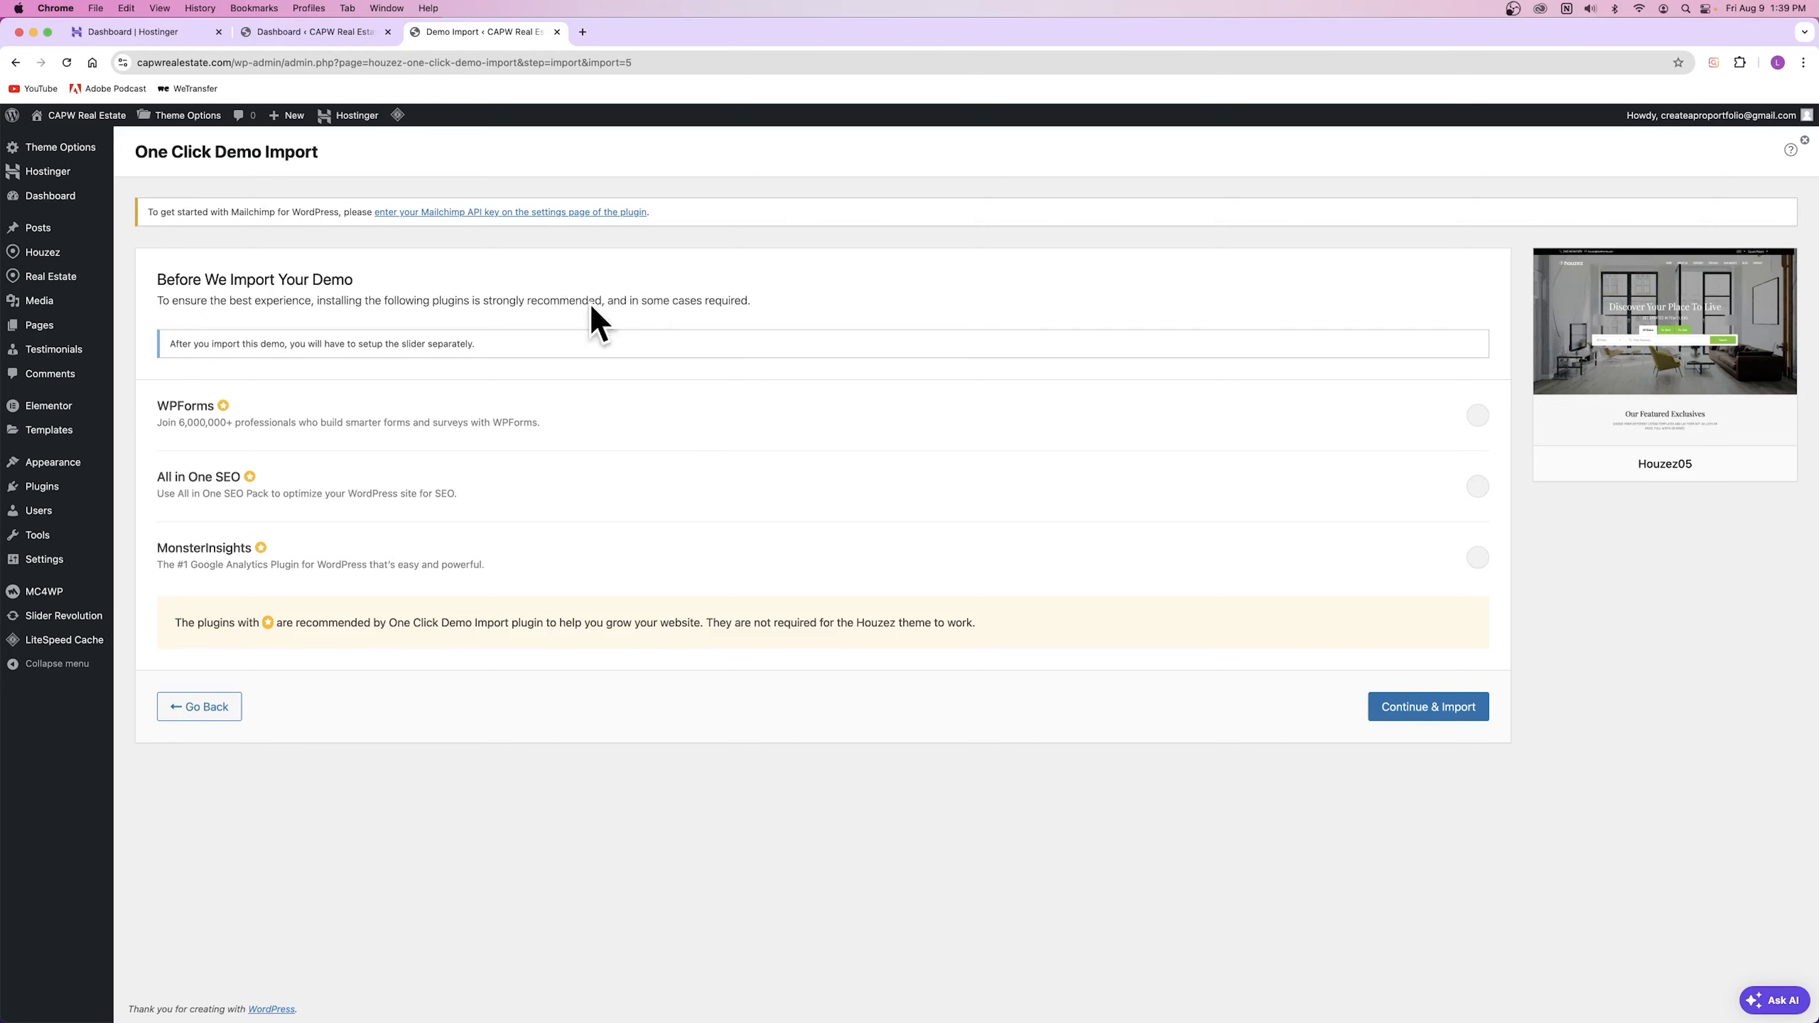
pyautogui.click(1475, 418)
pyautogui.click(1473, 485)
pyautogui.click(1477, 558)
pyautogui.click(1440, 708)
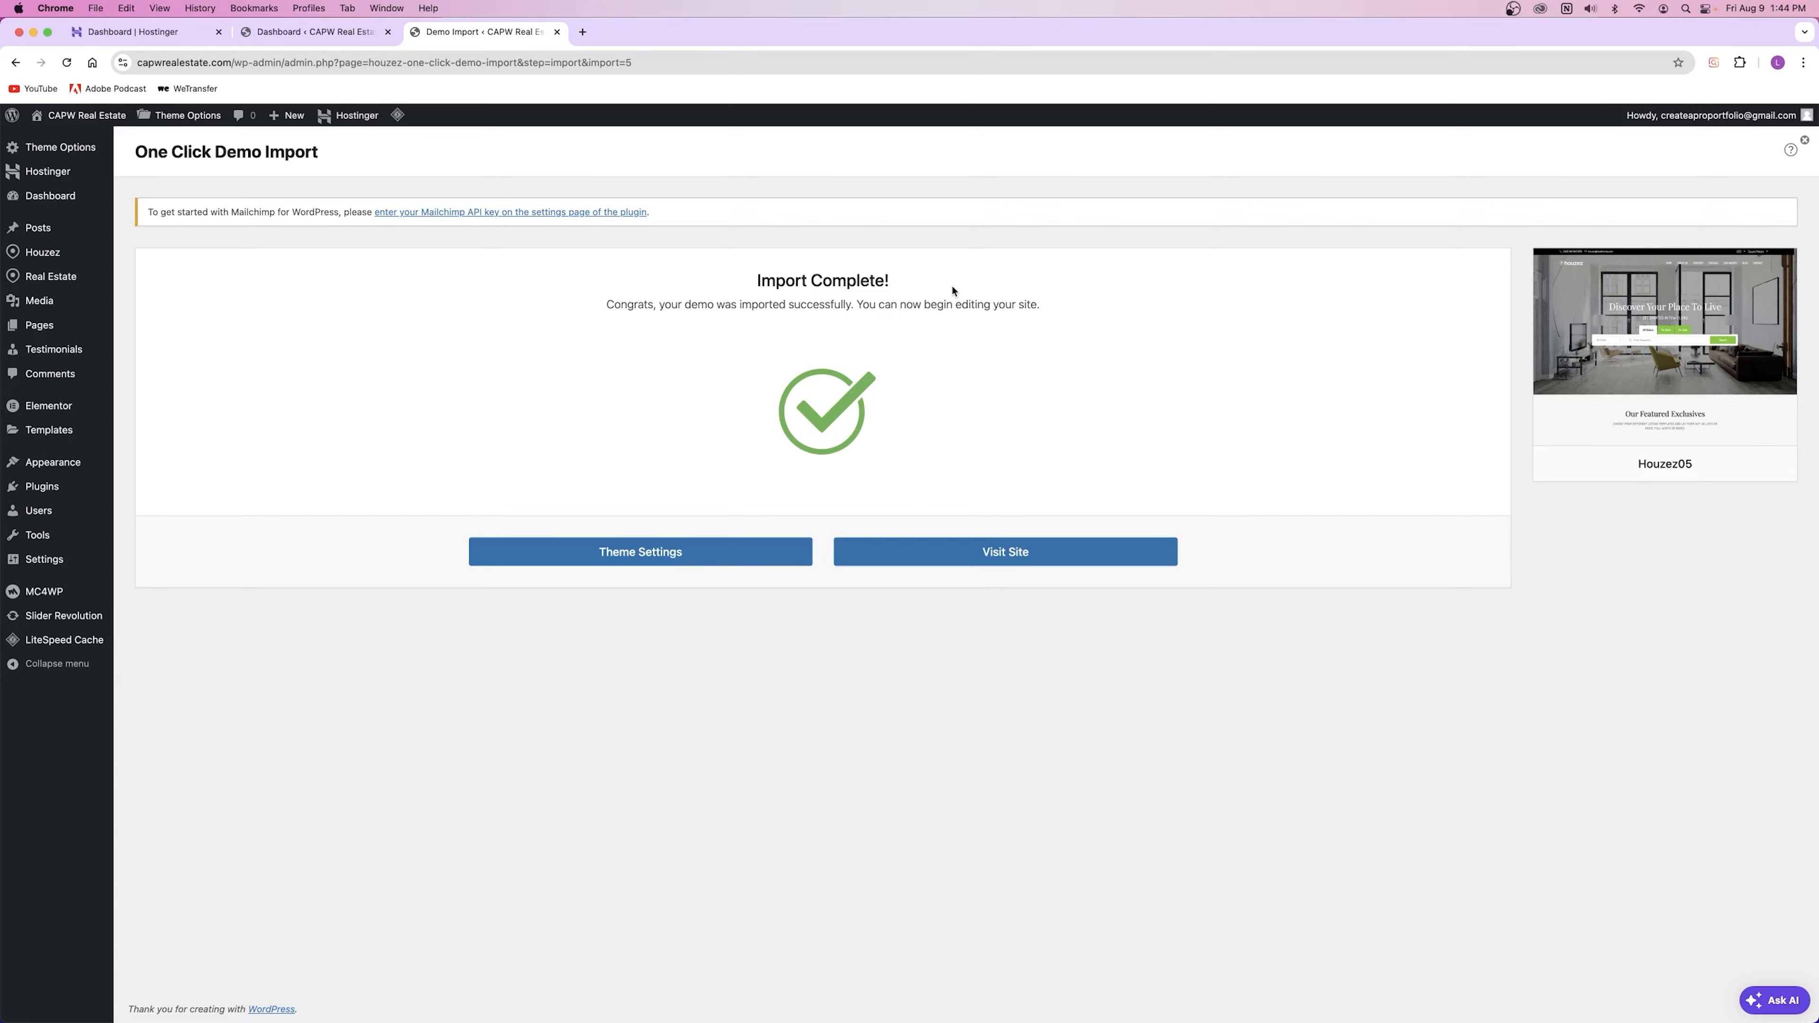
# Step: Open the live site from the Import Complete screen and reload its homepage
pyautogui.moveTo(757, 281); pyautogui.dragTo(895, 283)
pyautogui.click(1043, 321)
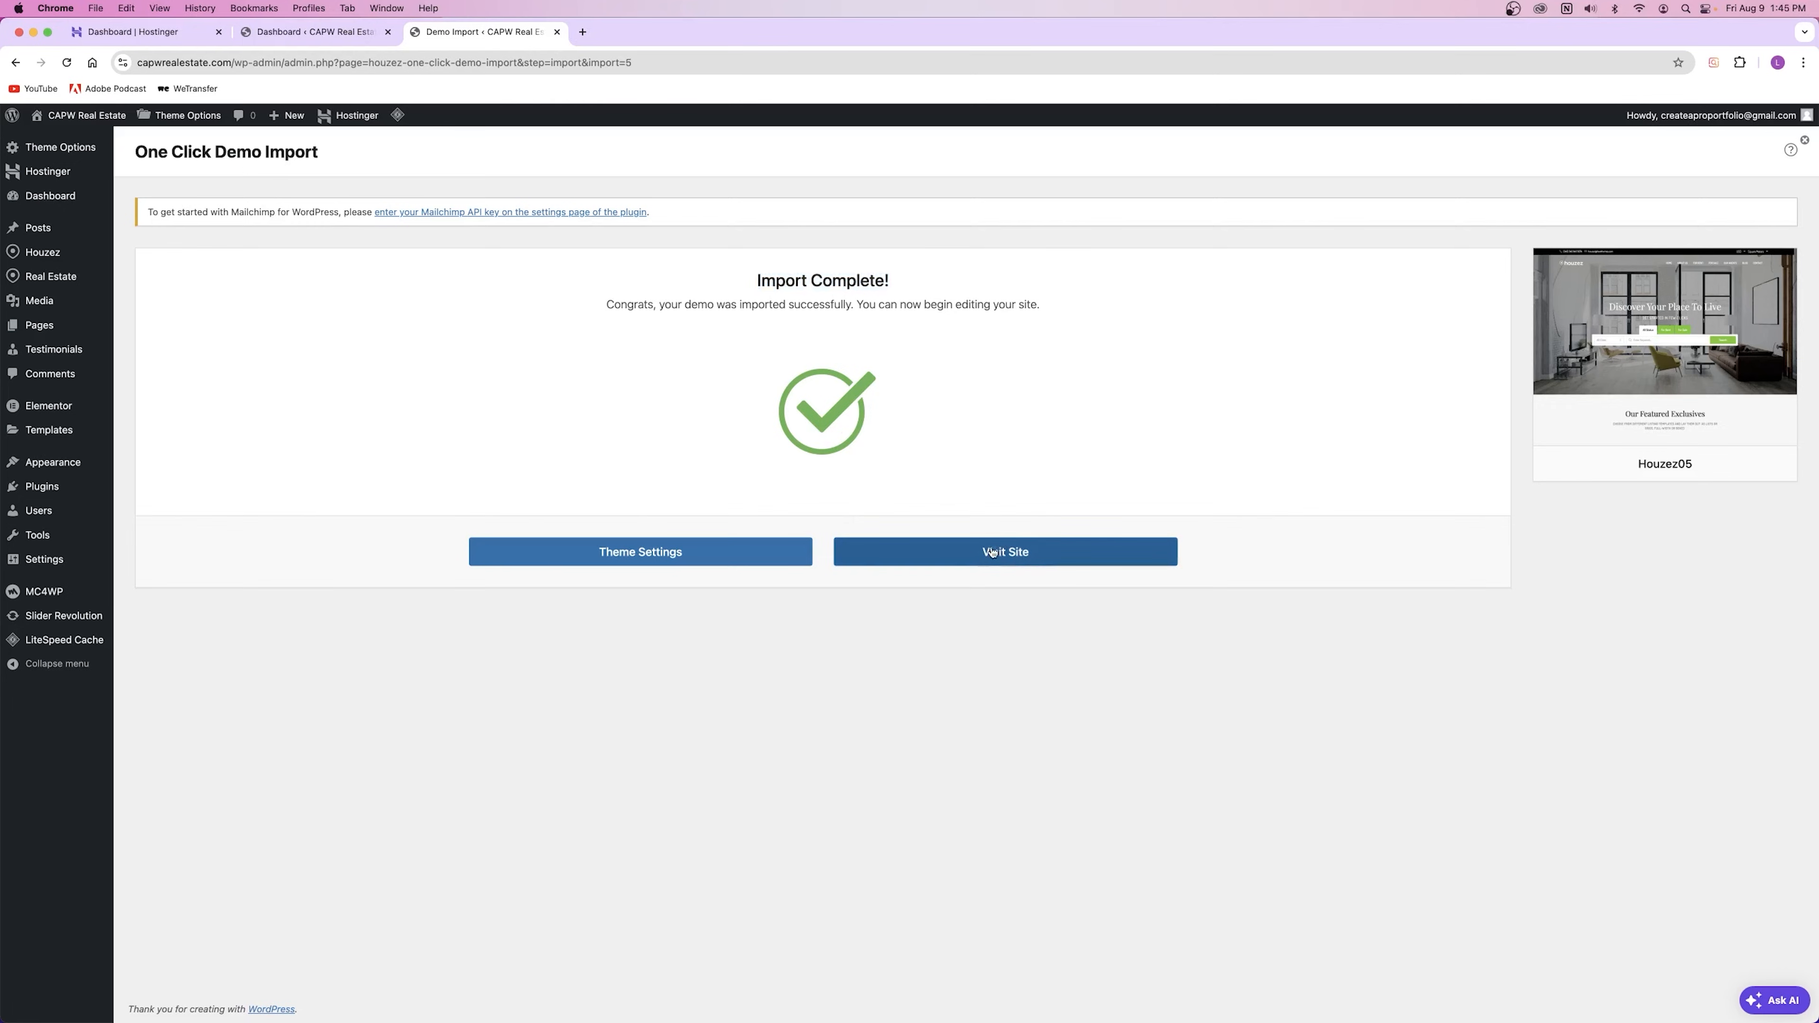
pyautogui.click(1003, 570)
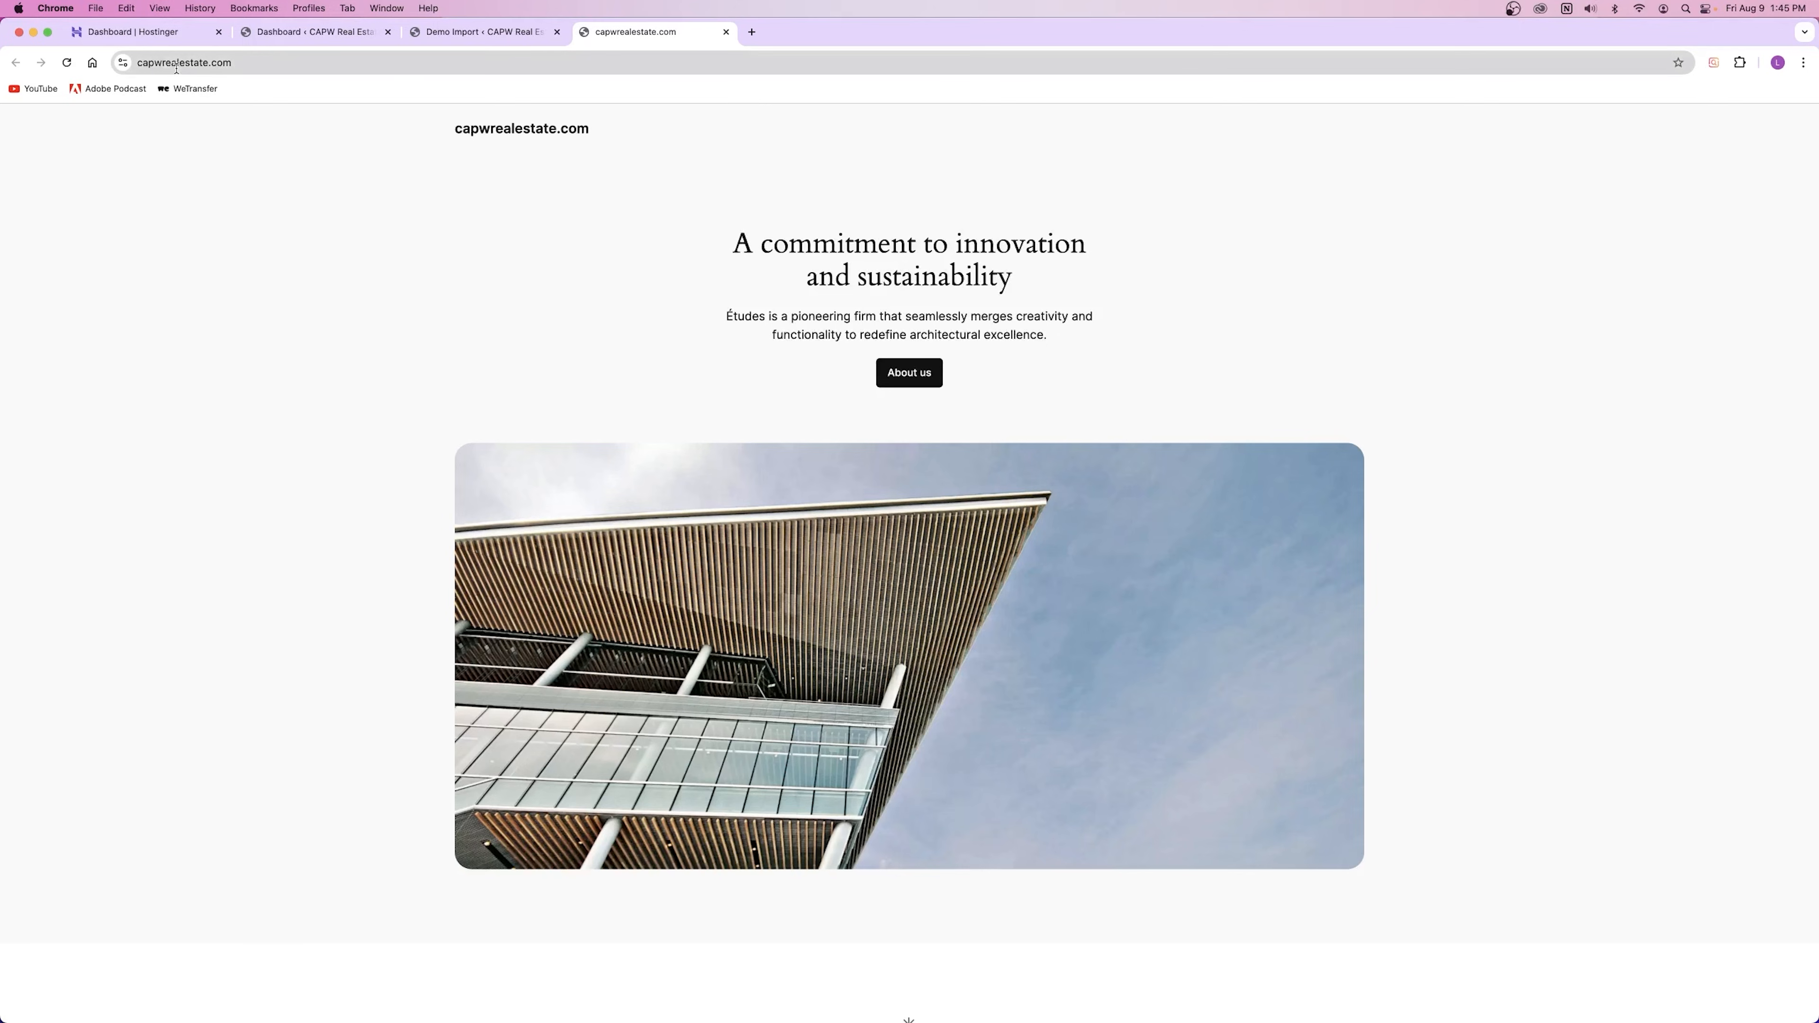
pyautogui.doubleClick(140, 63)
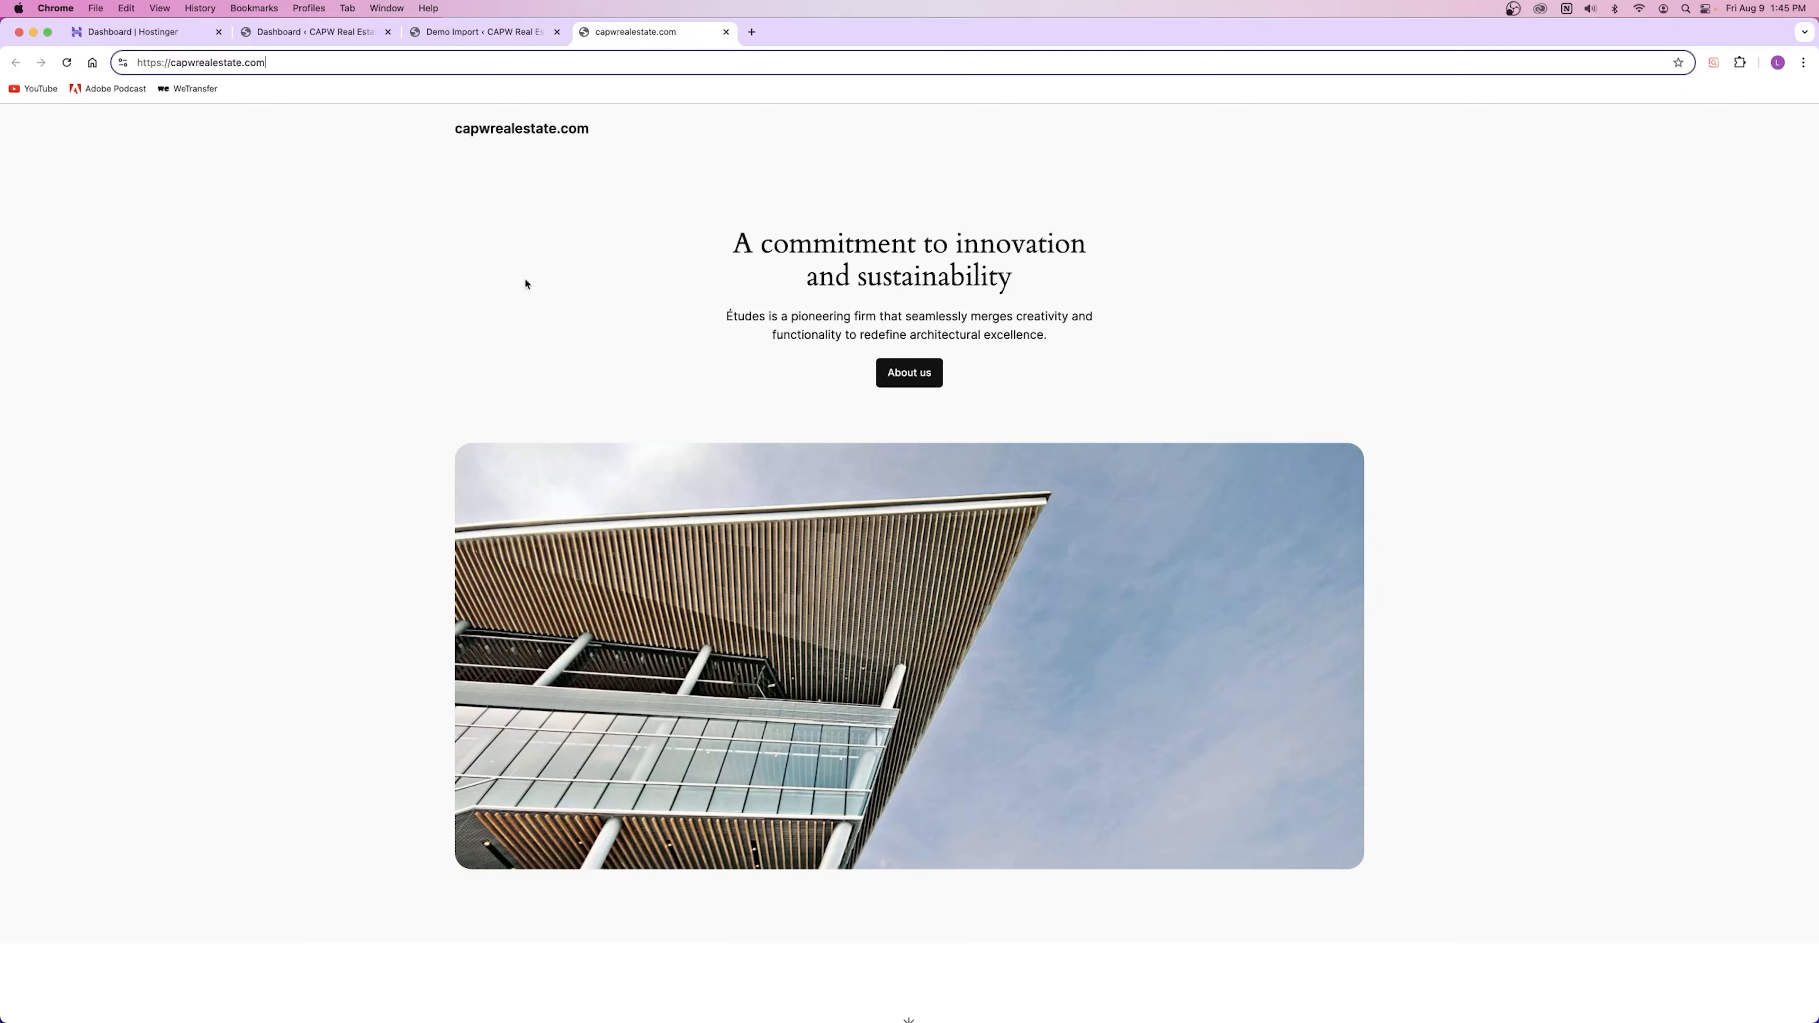
pyautogui.click(67, 63)
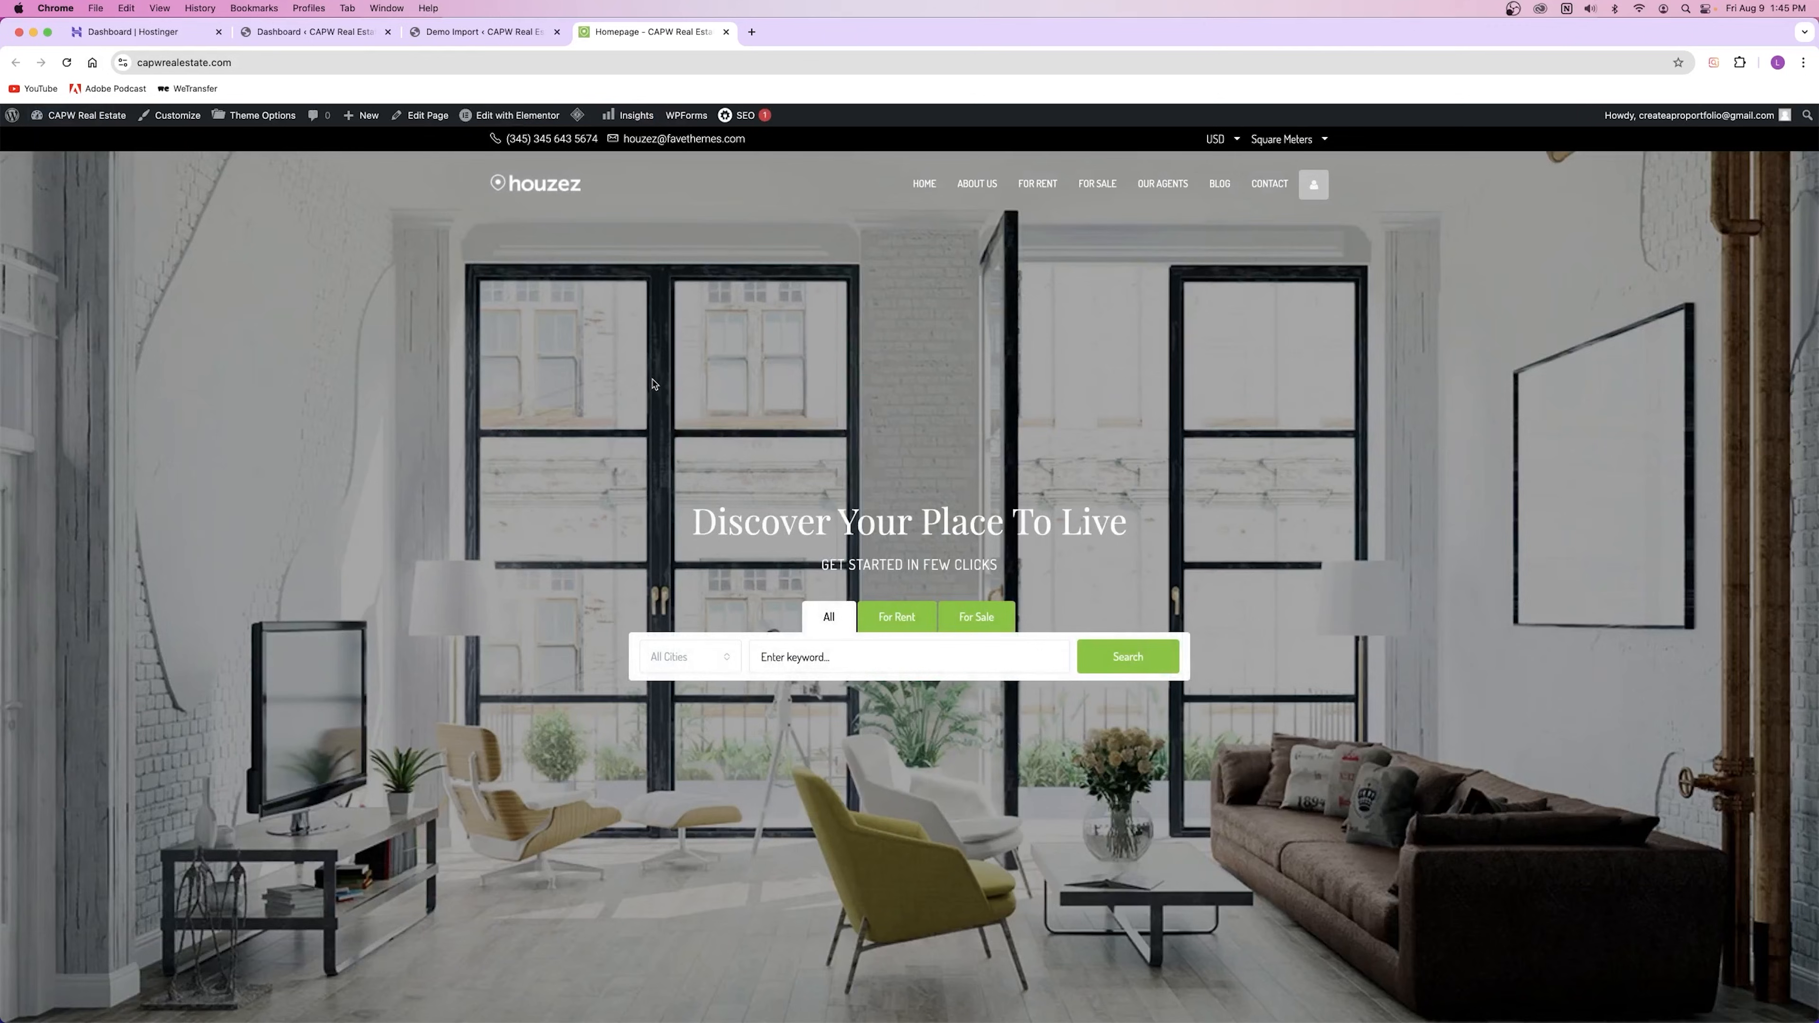
# Step: Open DevTools with element inspection and bring up the reload button's extra options
pyautogui.press('super+alt+i')
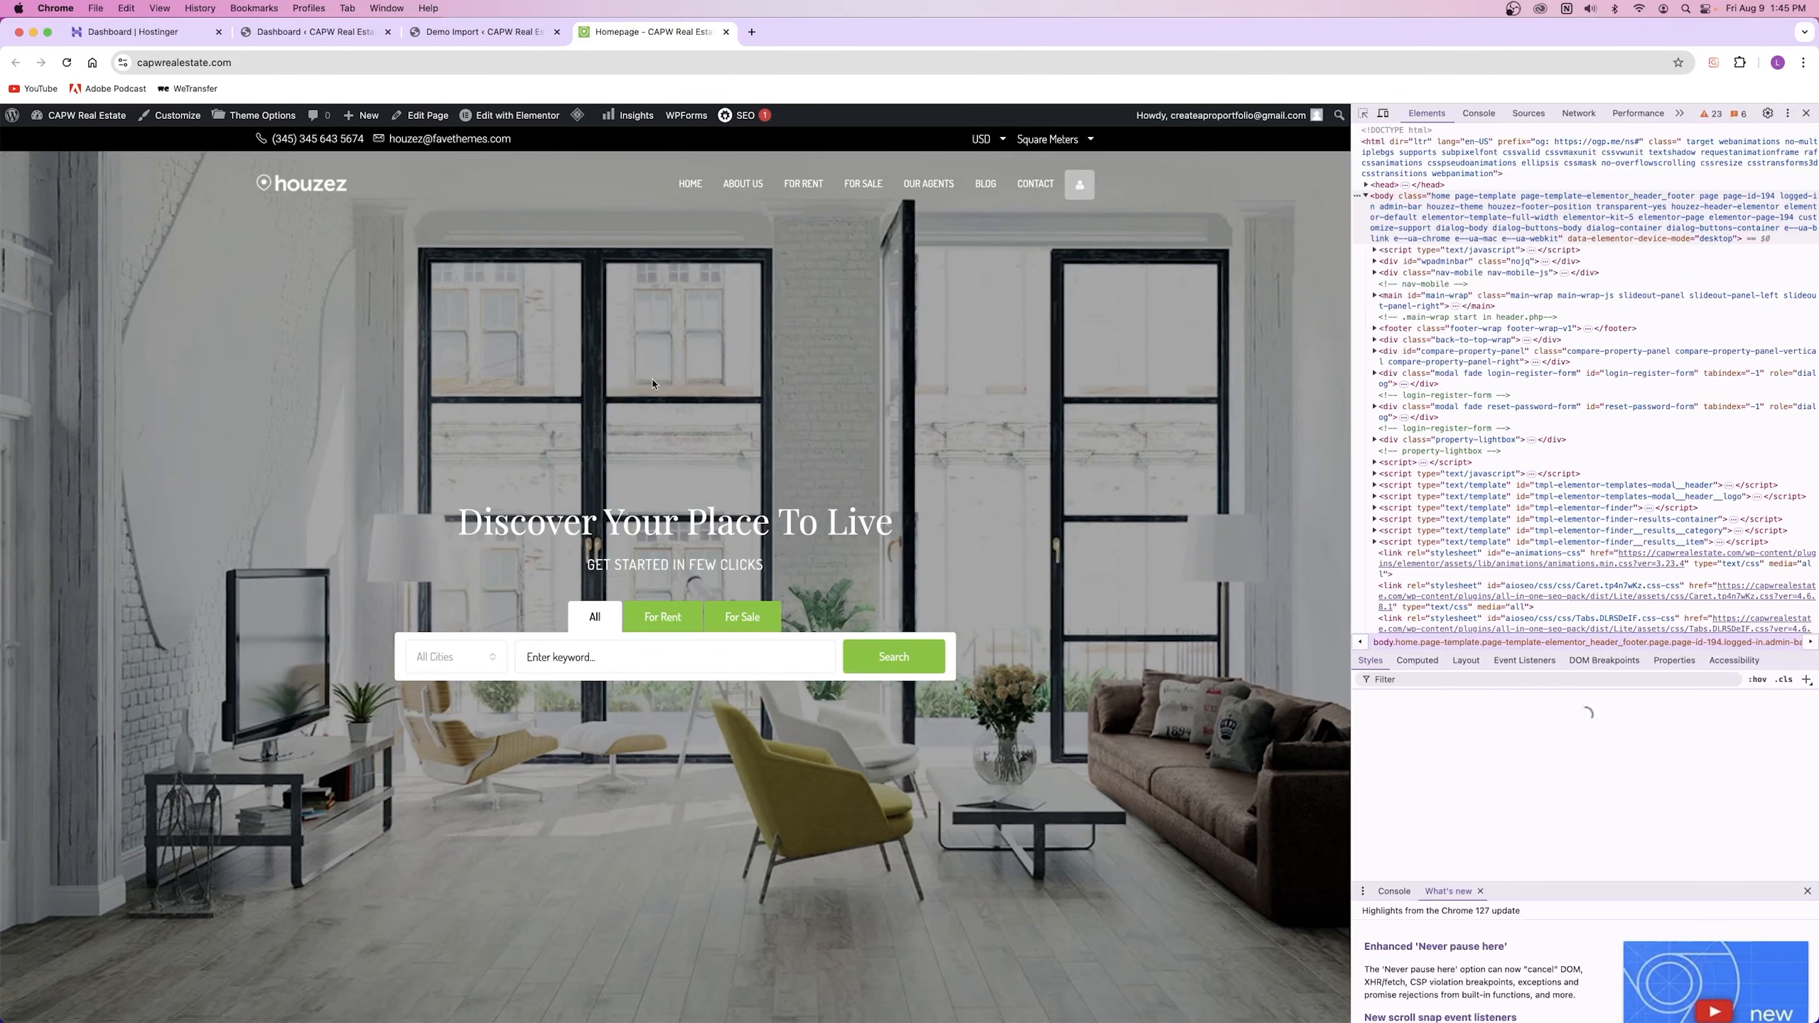
pyautogui.press('super+shift+c')
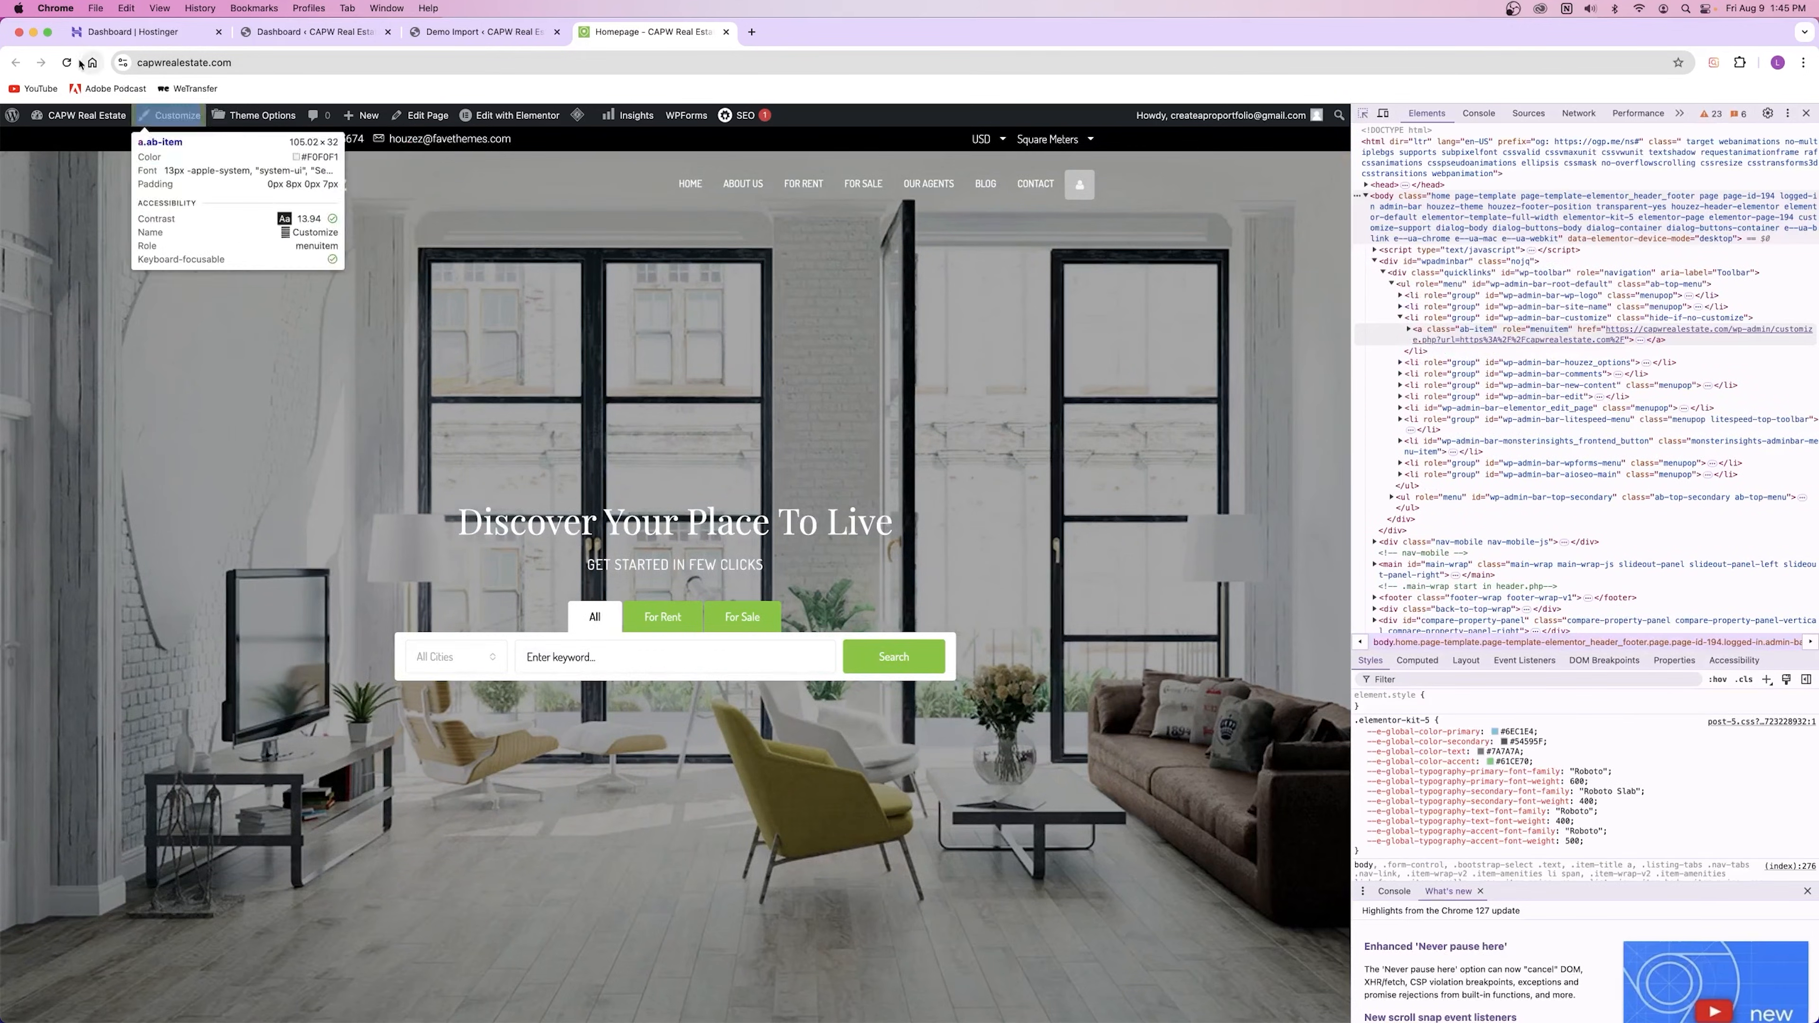
pyautogui.rightClick(67, 63)
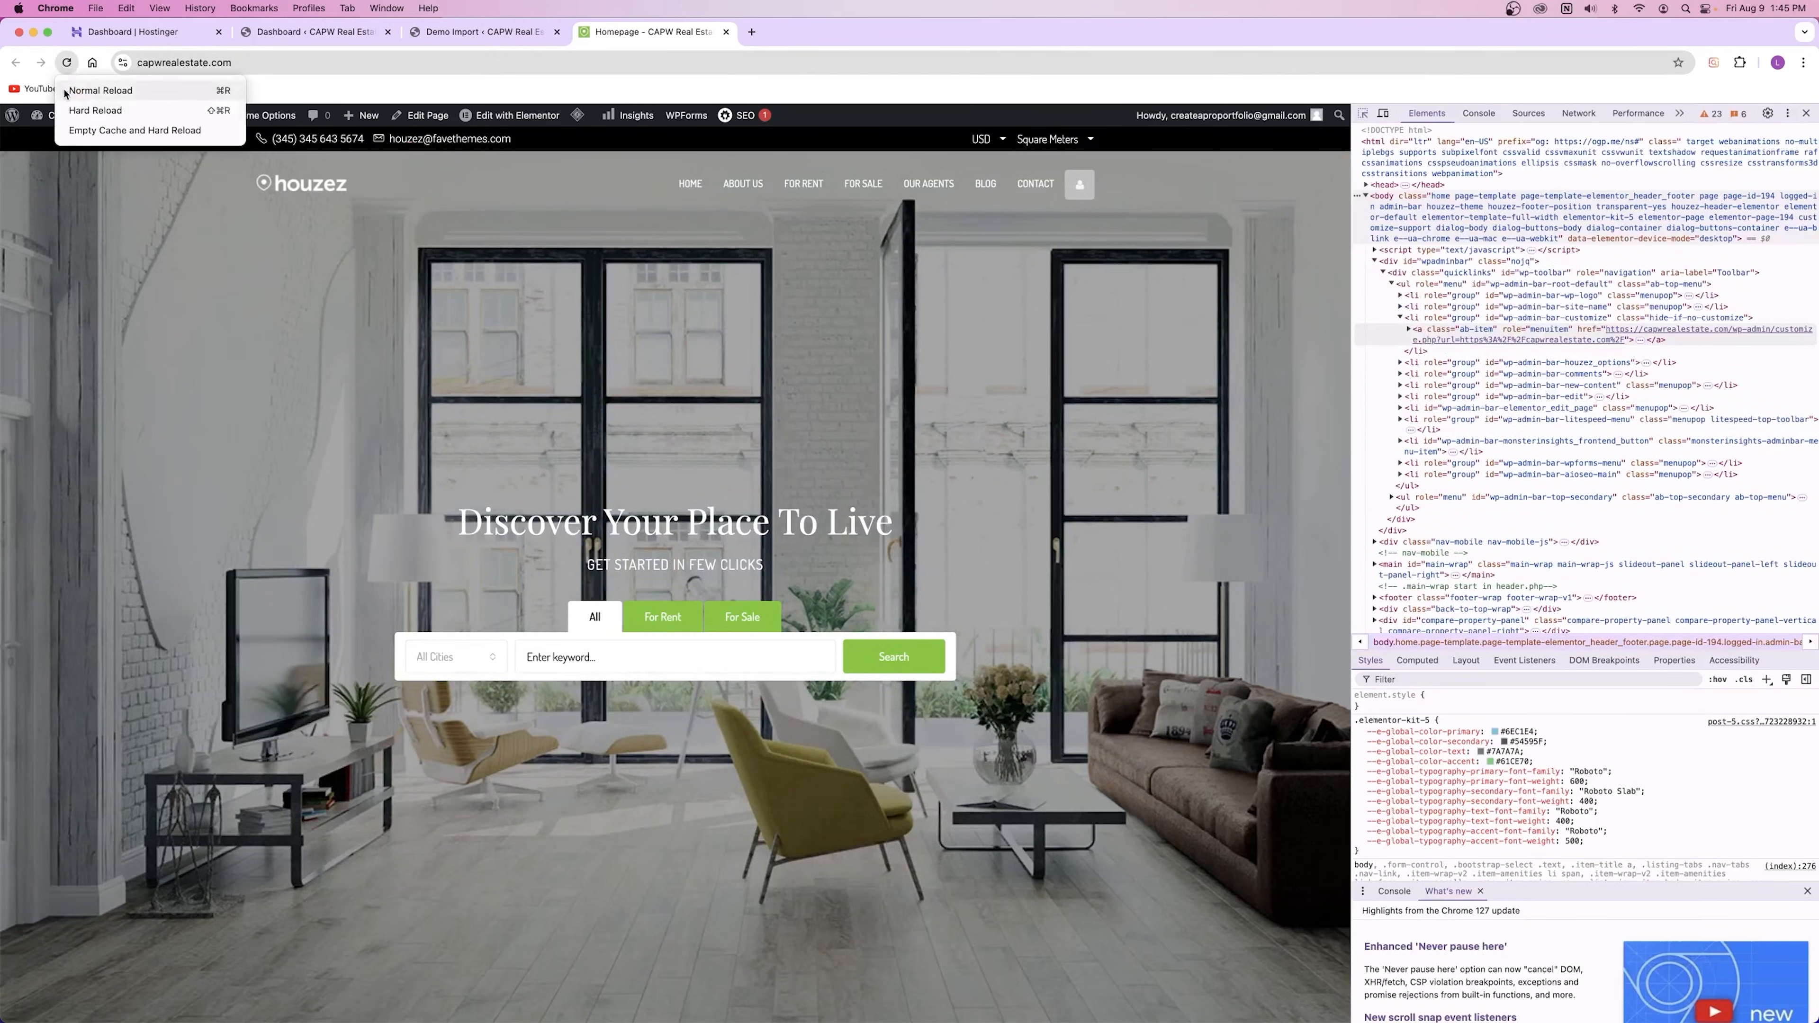
# Step: Empty the cache and hard reload the homepage, then close DevTools
pyautogui.click(169, 130)
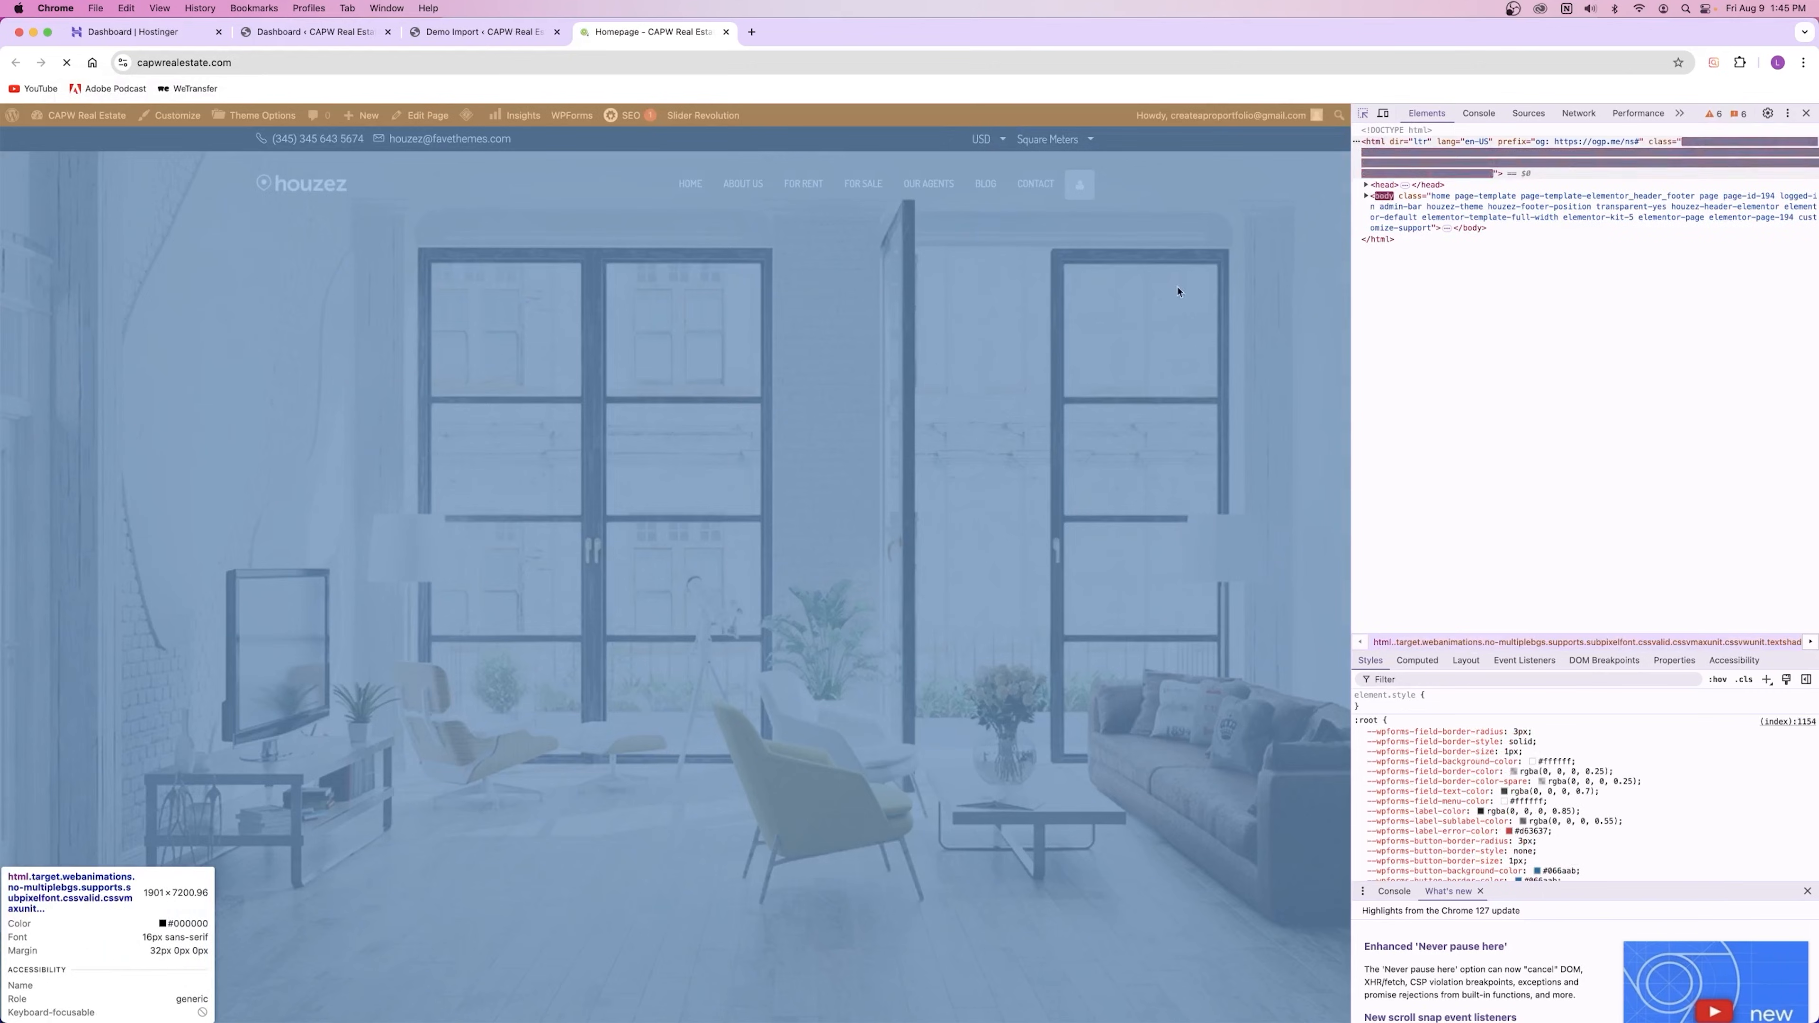
pyautogui.press('super+alt+i')
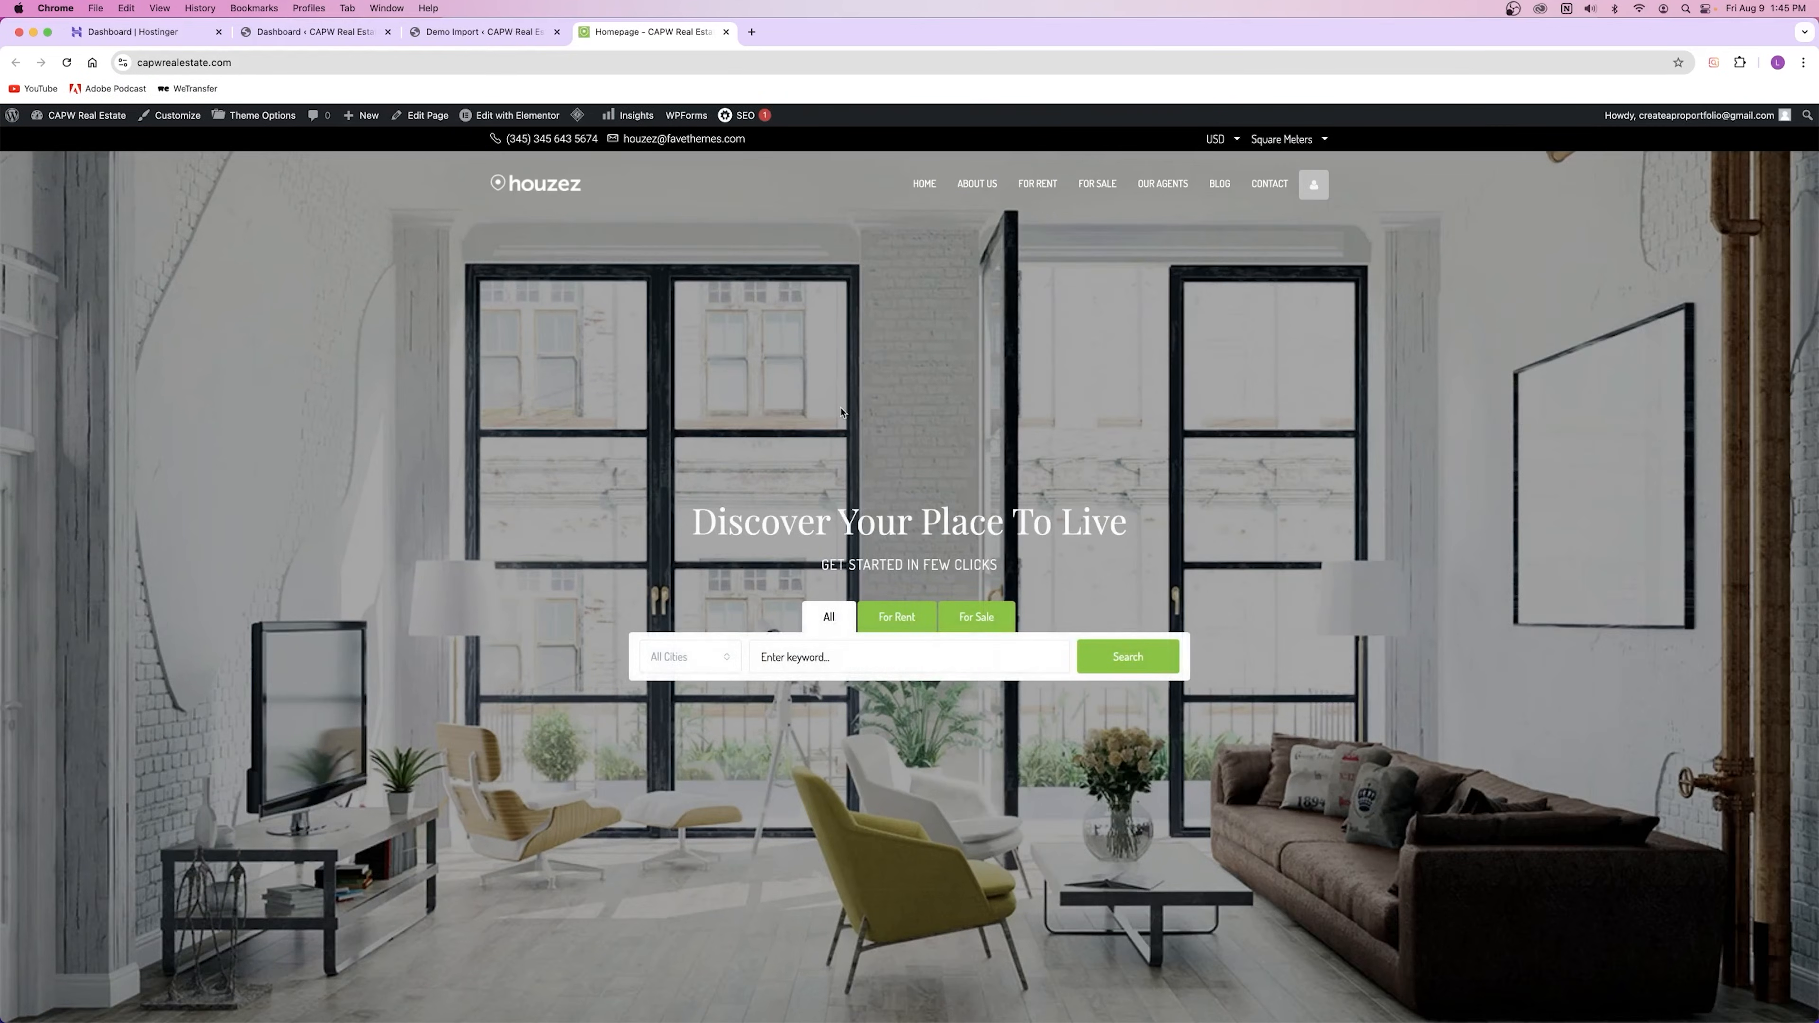
pyautogui.scroll(-15, 839, 415)
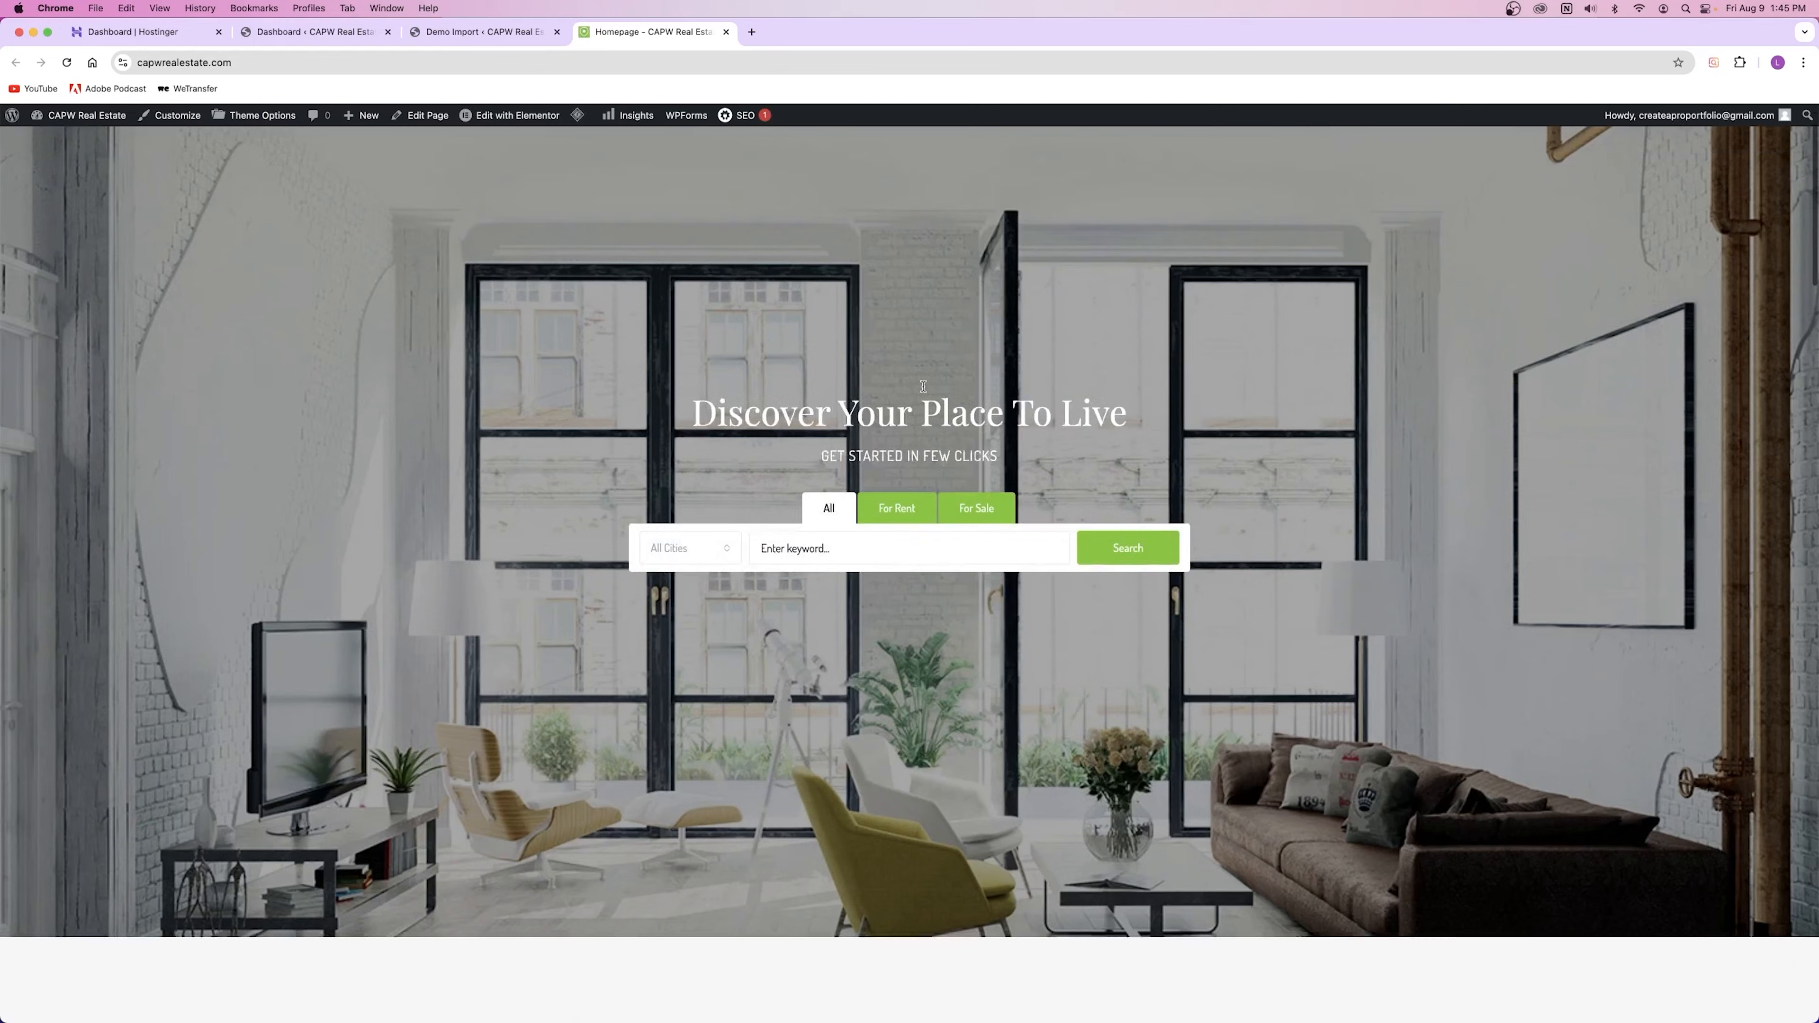
pyautogui.scroll(-3, 924, 390)
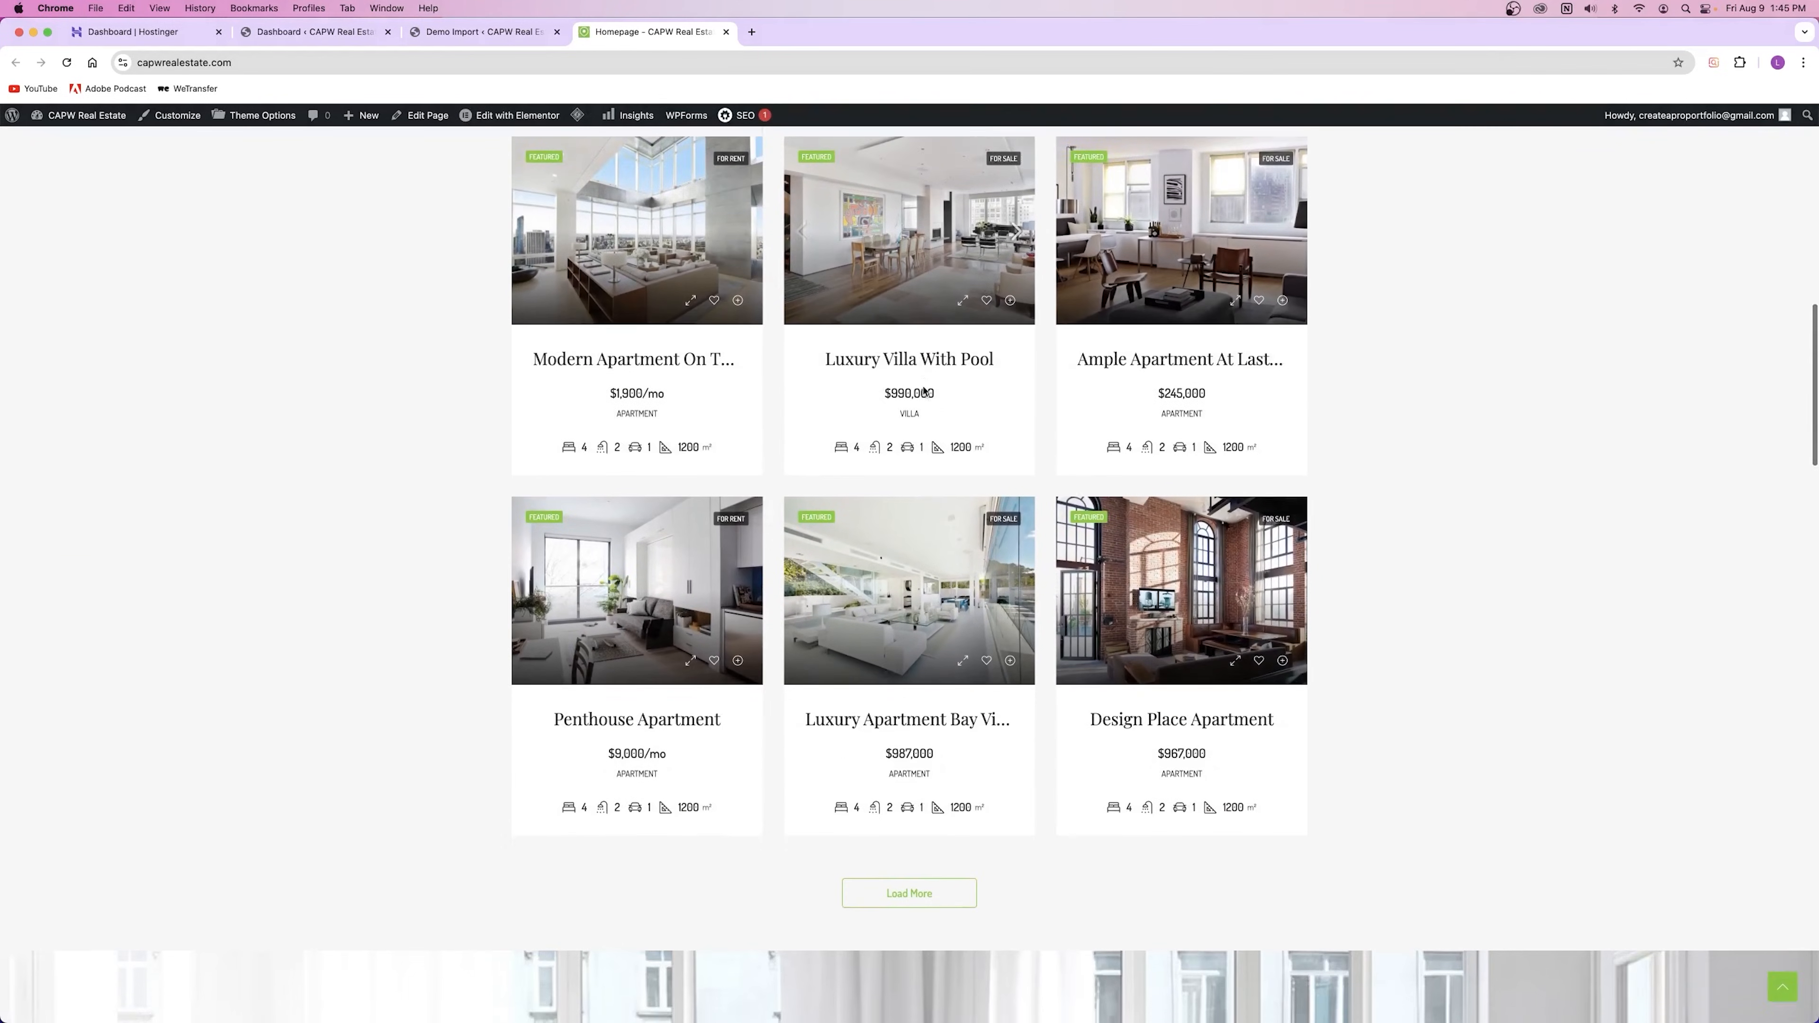
# Step: Check the site's full address and scroll the live homepage down to the footer
pyautogui.click(260, 63)
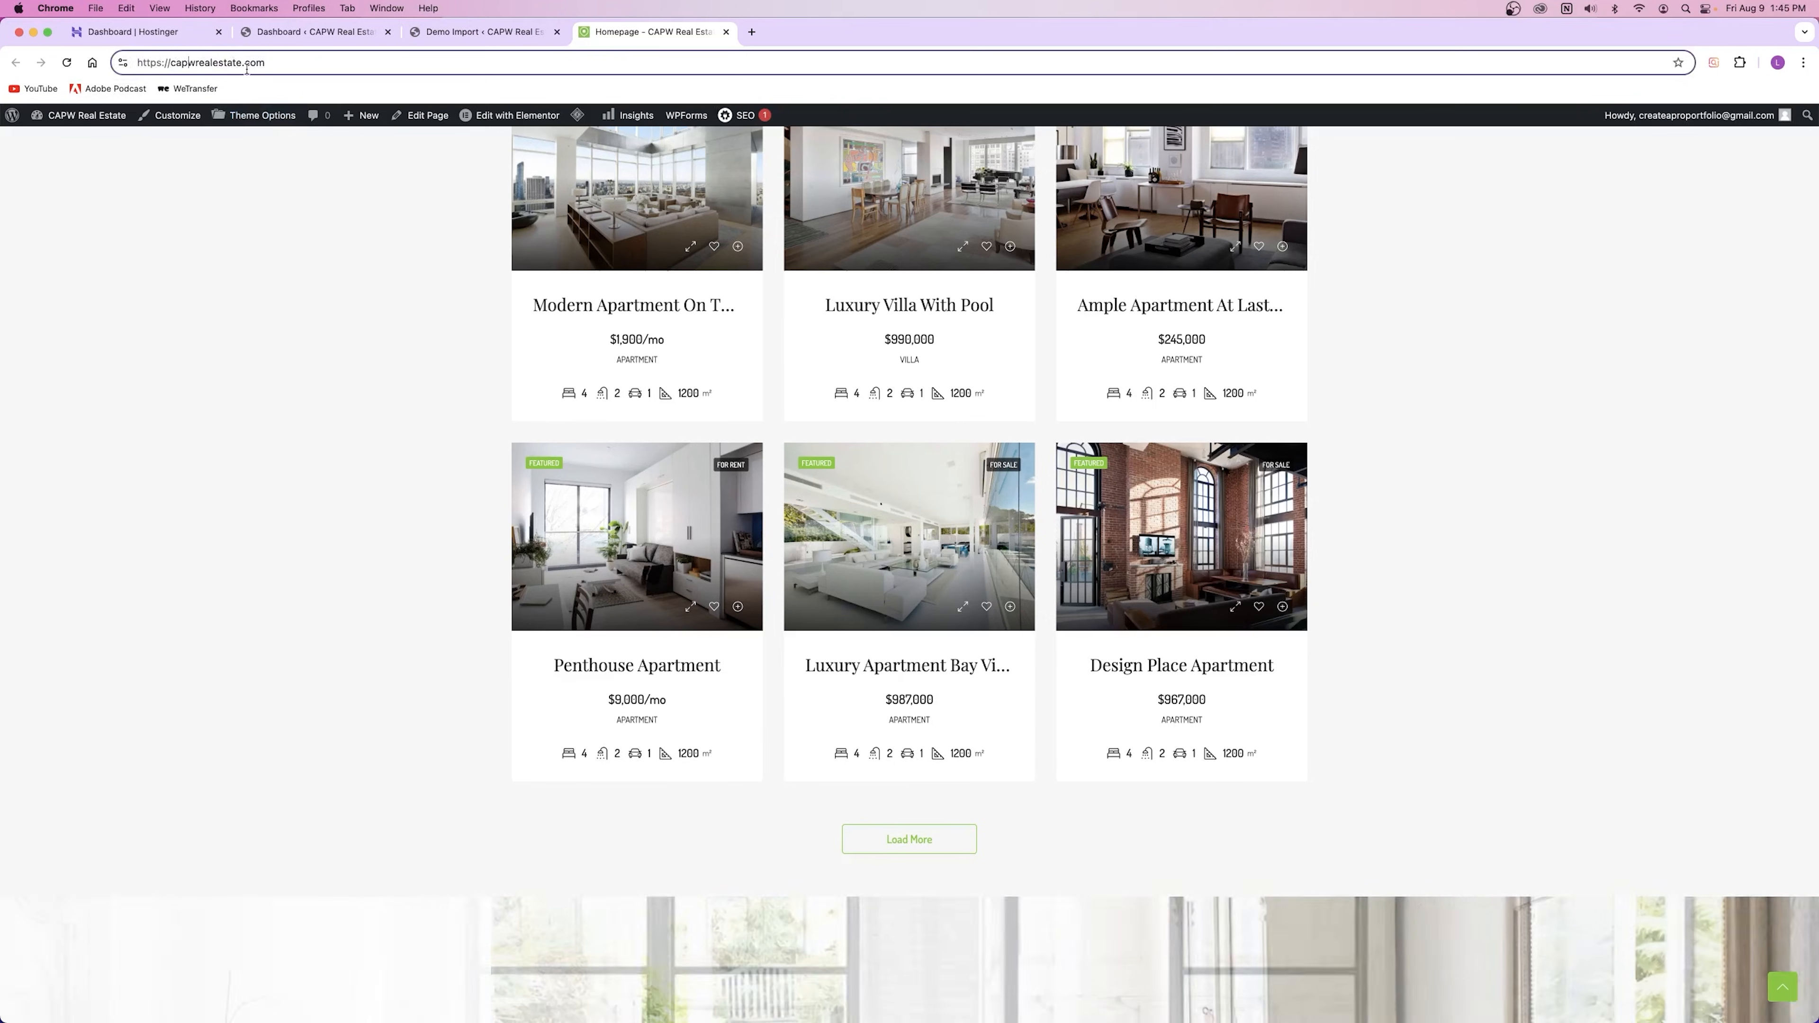
pyautogui.click(333, 280)
pyautogui.scroll(-8, 333, 280)
pyautogui.scroll(-20, 333, 280)
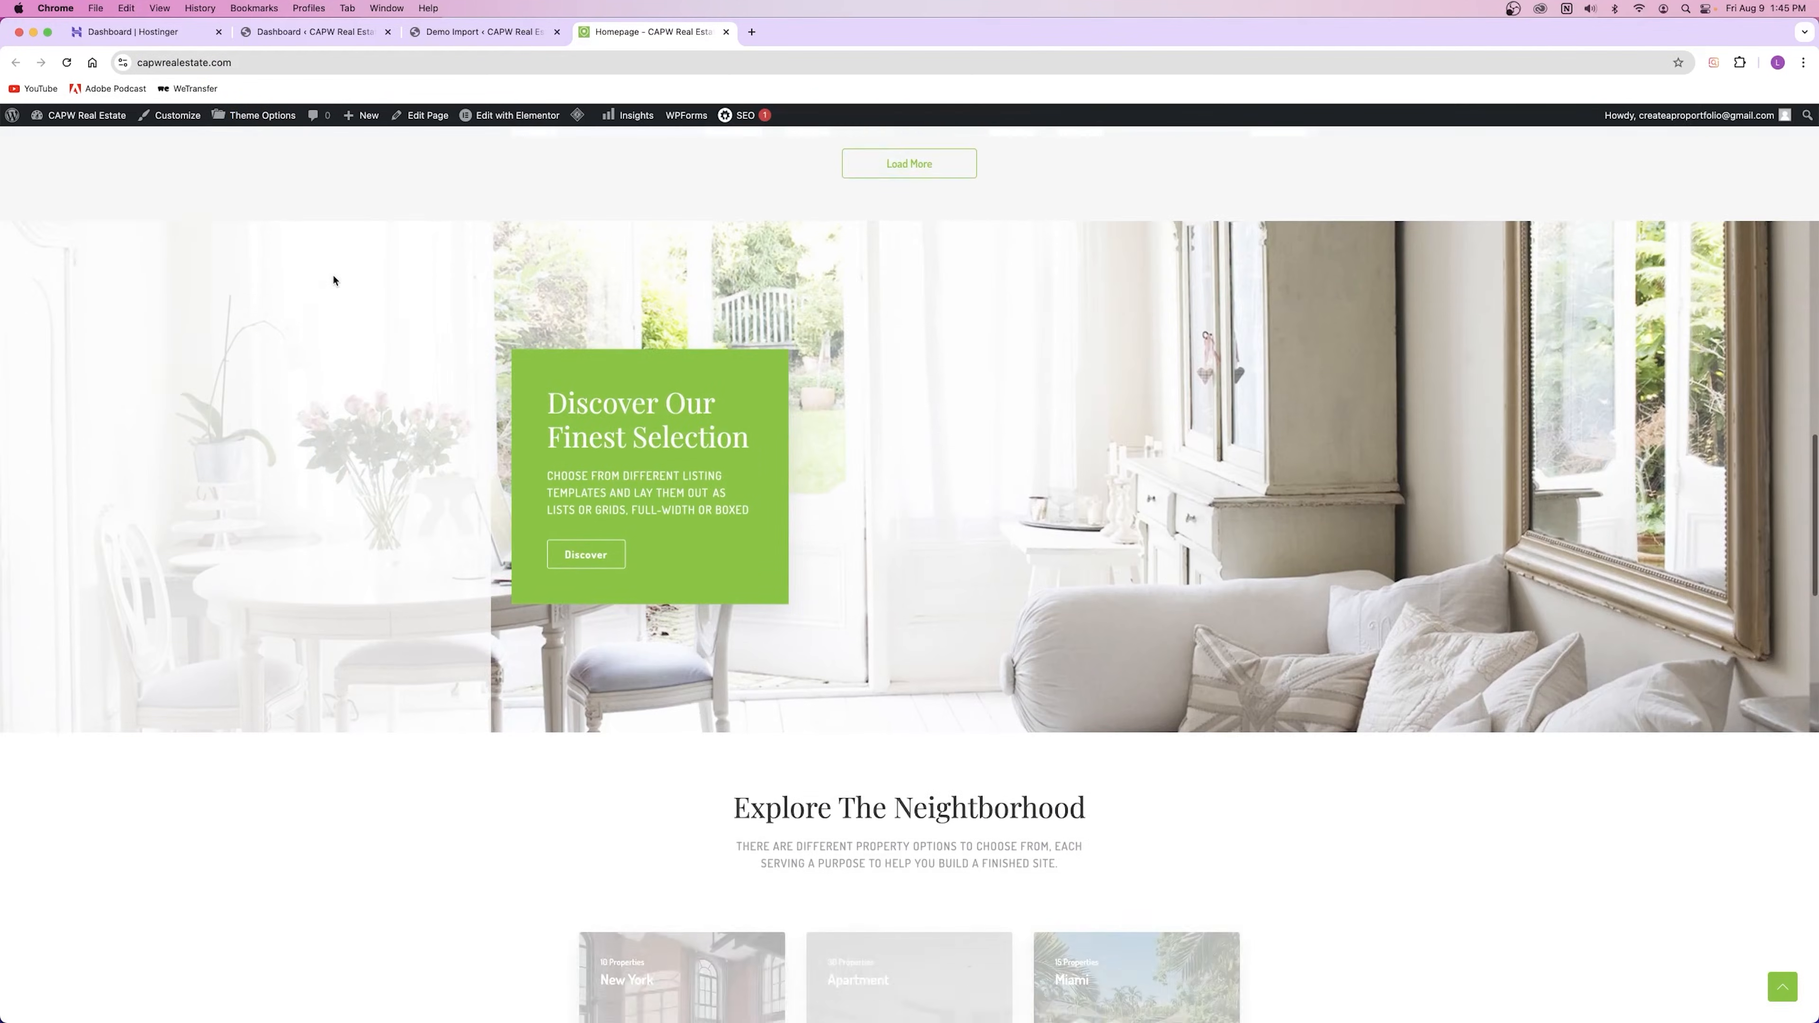
pyautogui.scroll(-14, 342, 279)
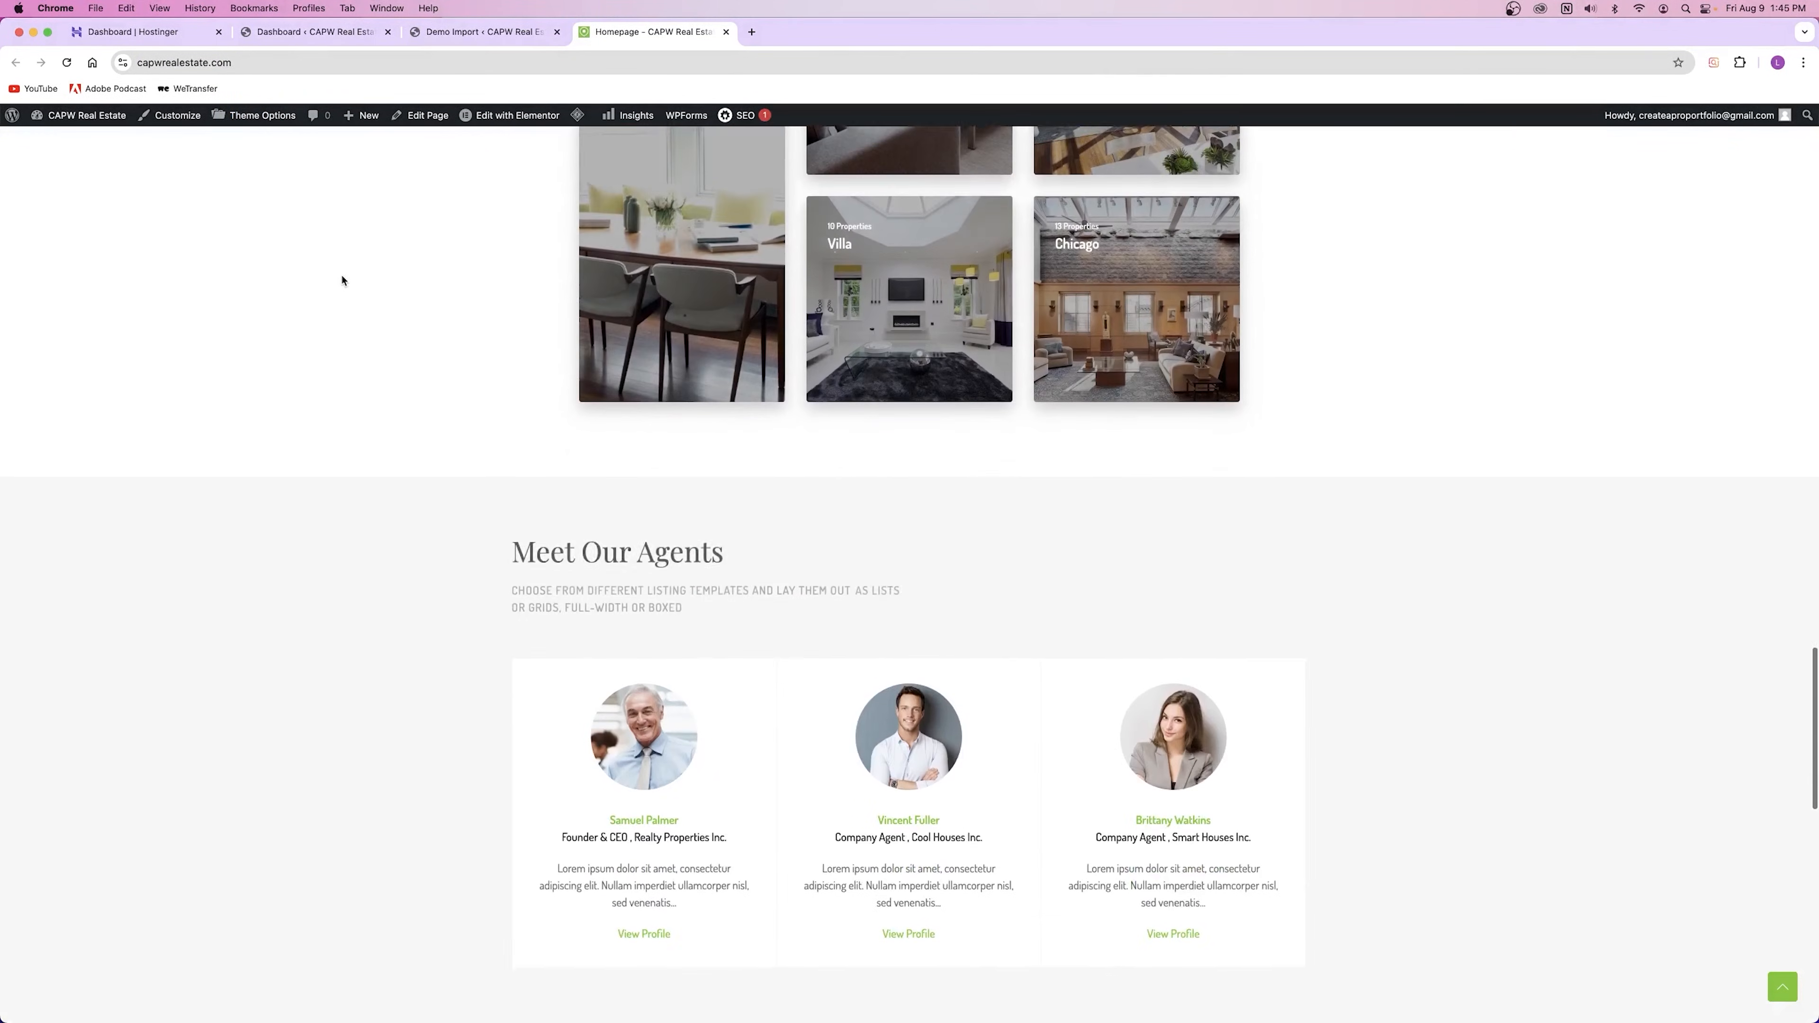
pyautogui.scroll(-6, 342, 280)
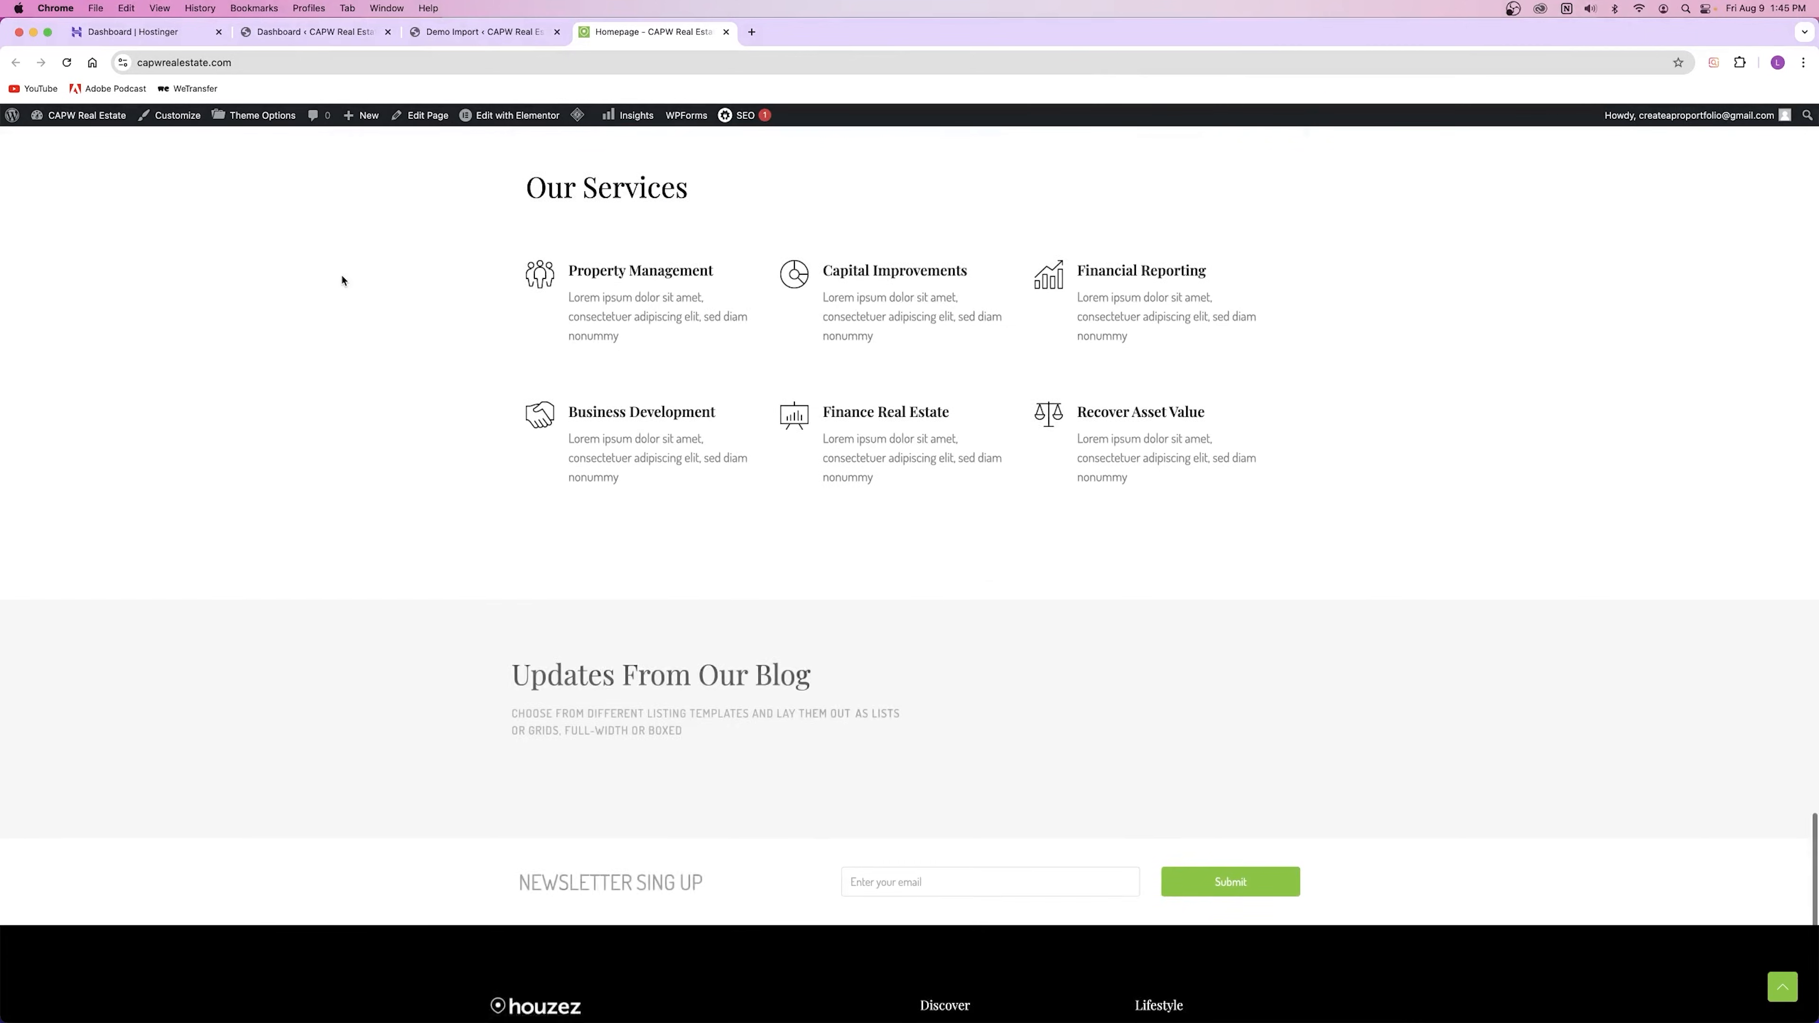
pyautogui.scroll(20, 346, 277)
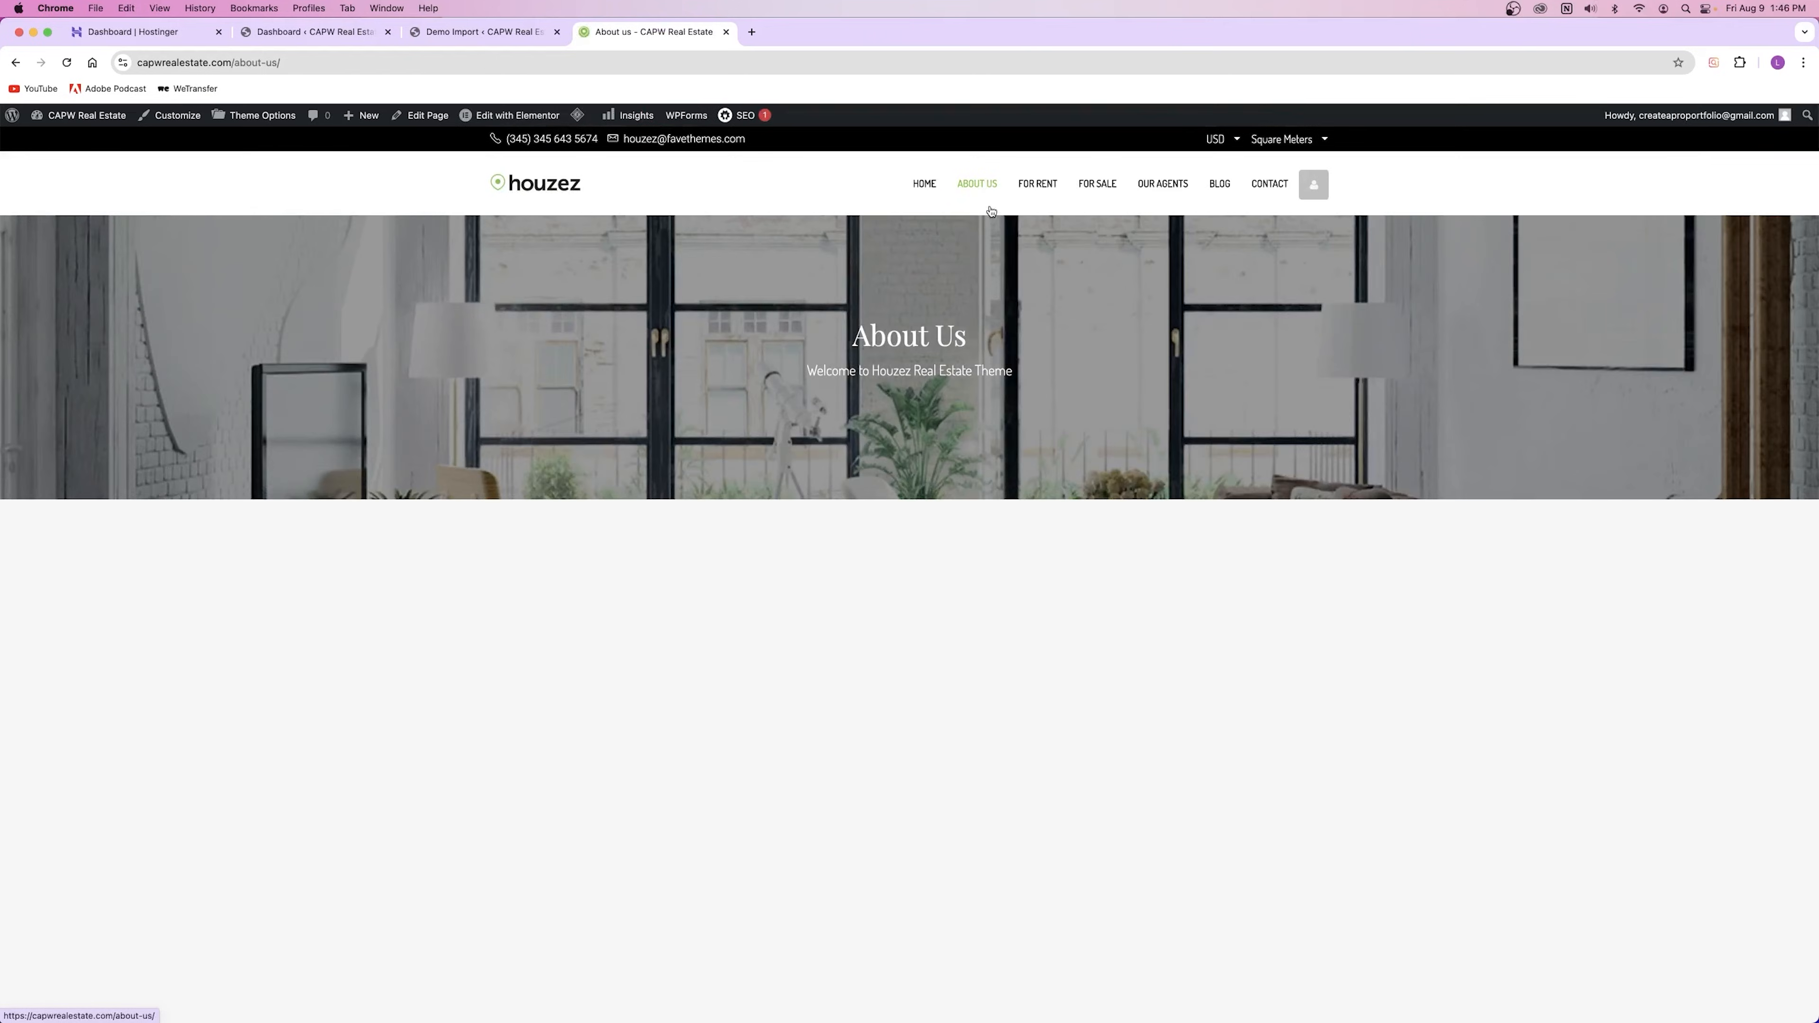
# Step: Scroll the About Us page, then open and scroll the For Rent listings
pyautogui.scroll(-10, 992, 215)
pyautogui.scroll(-5, 995, 233)
pyautogui.scroll(15, 1003, 358)
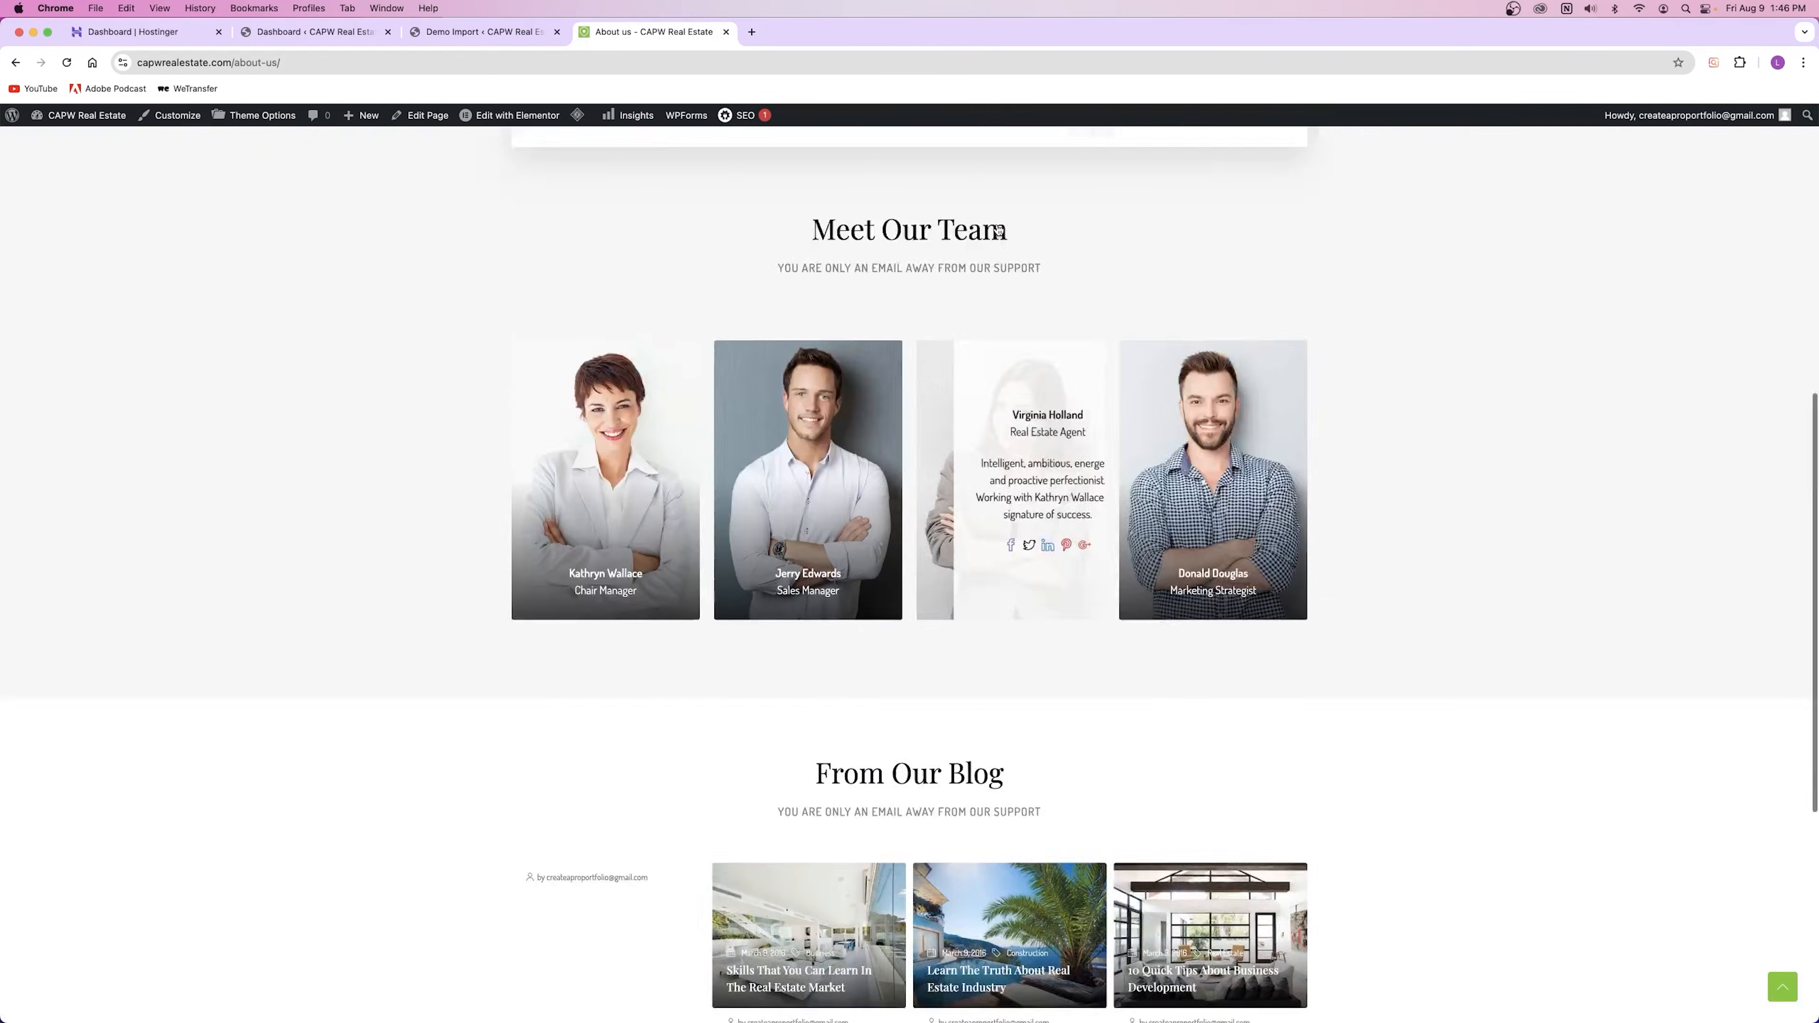
pyautogui.click(1037, 184)
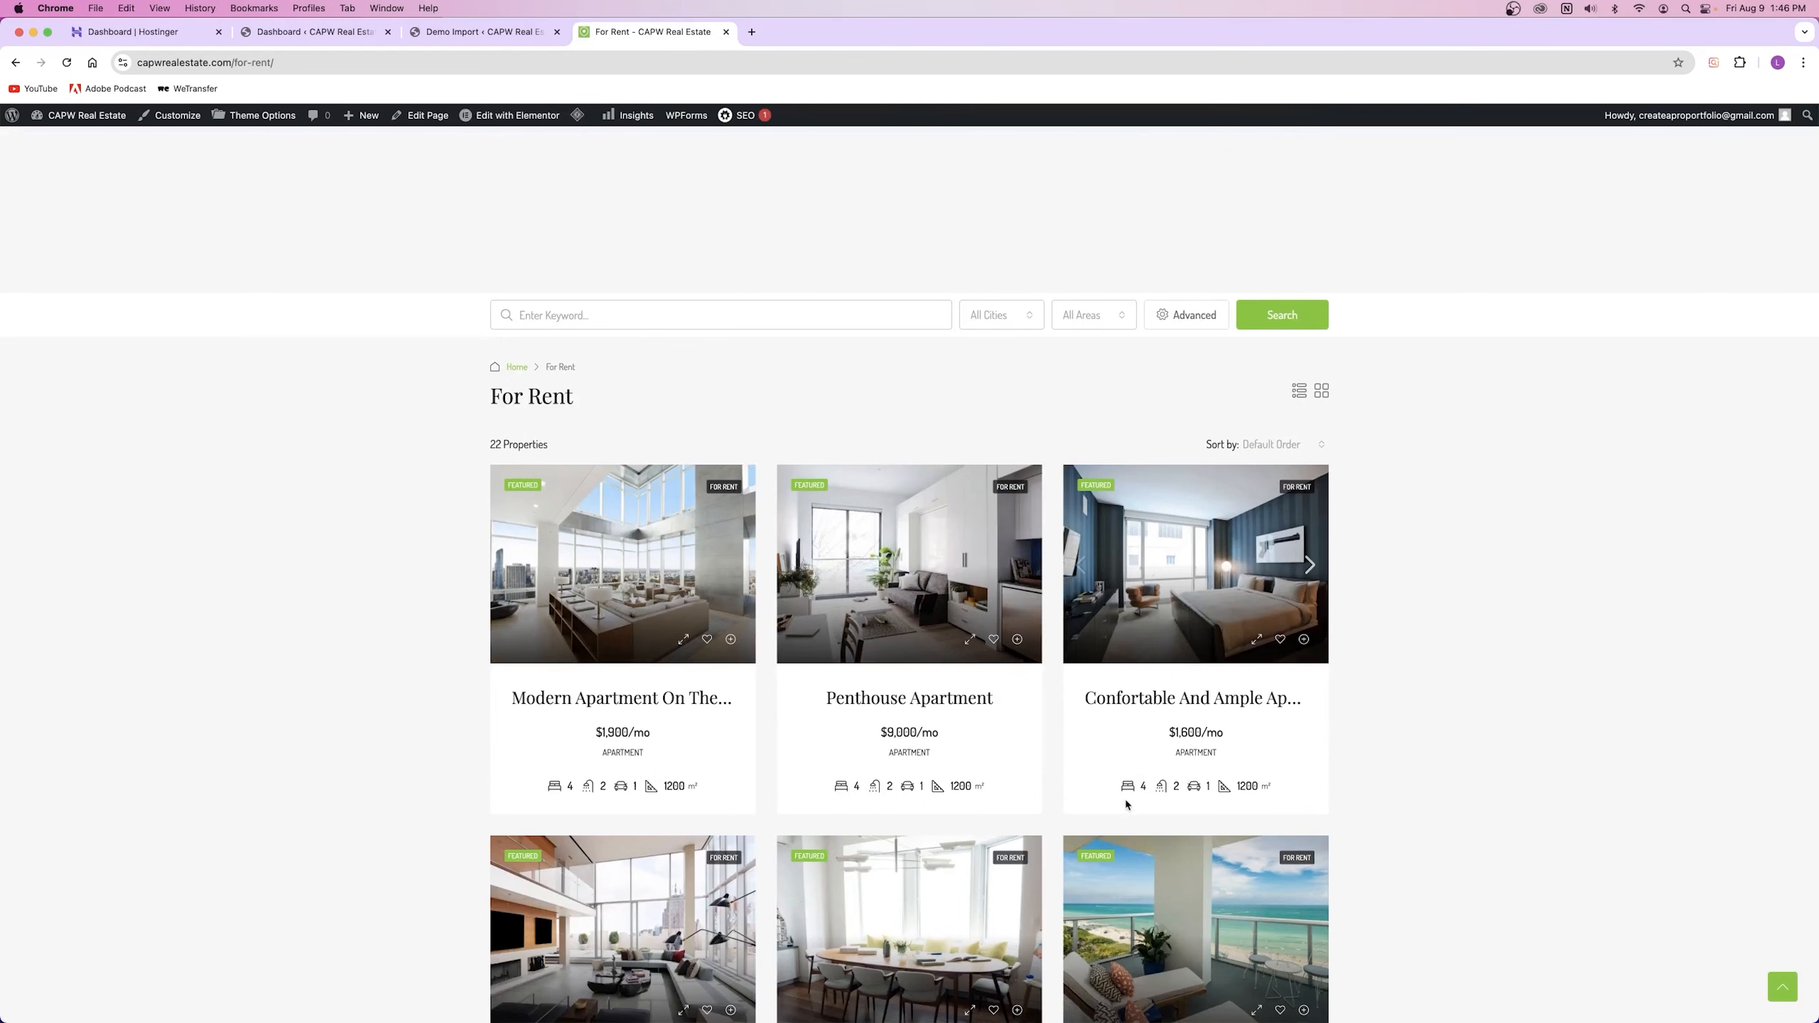
pyautogui.scroll(-10, 1127, 804)
pyautogui.scroll(15, 1048, 731)
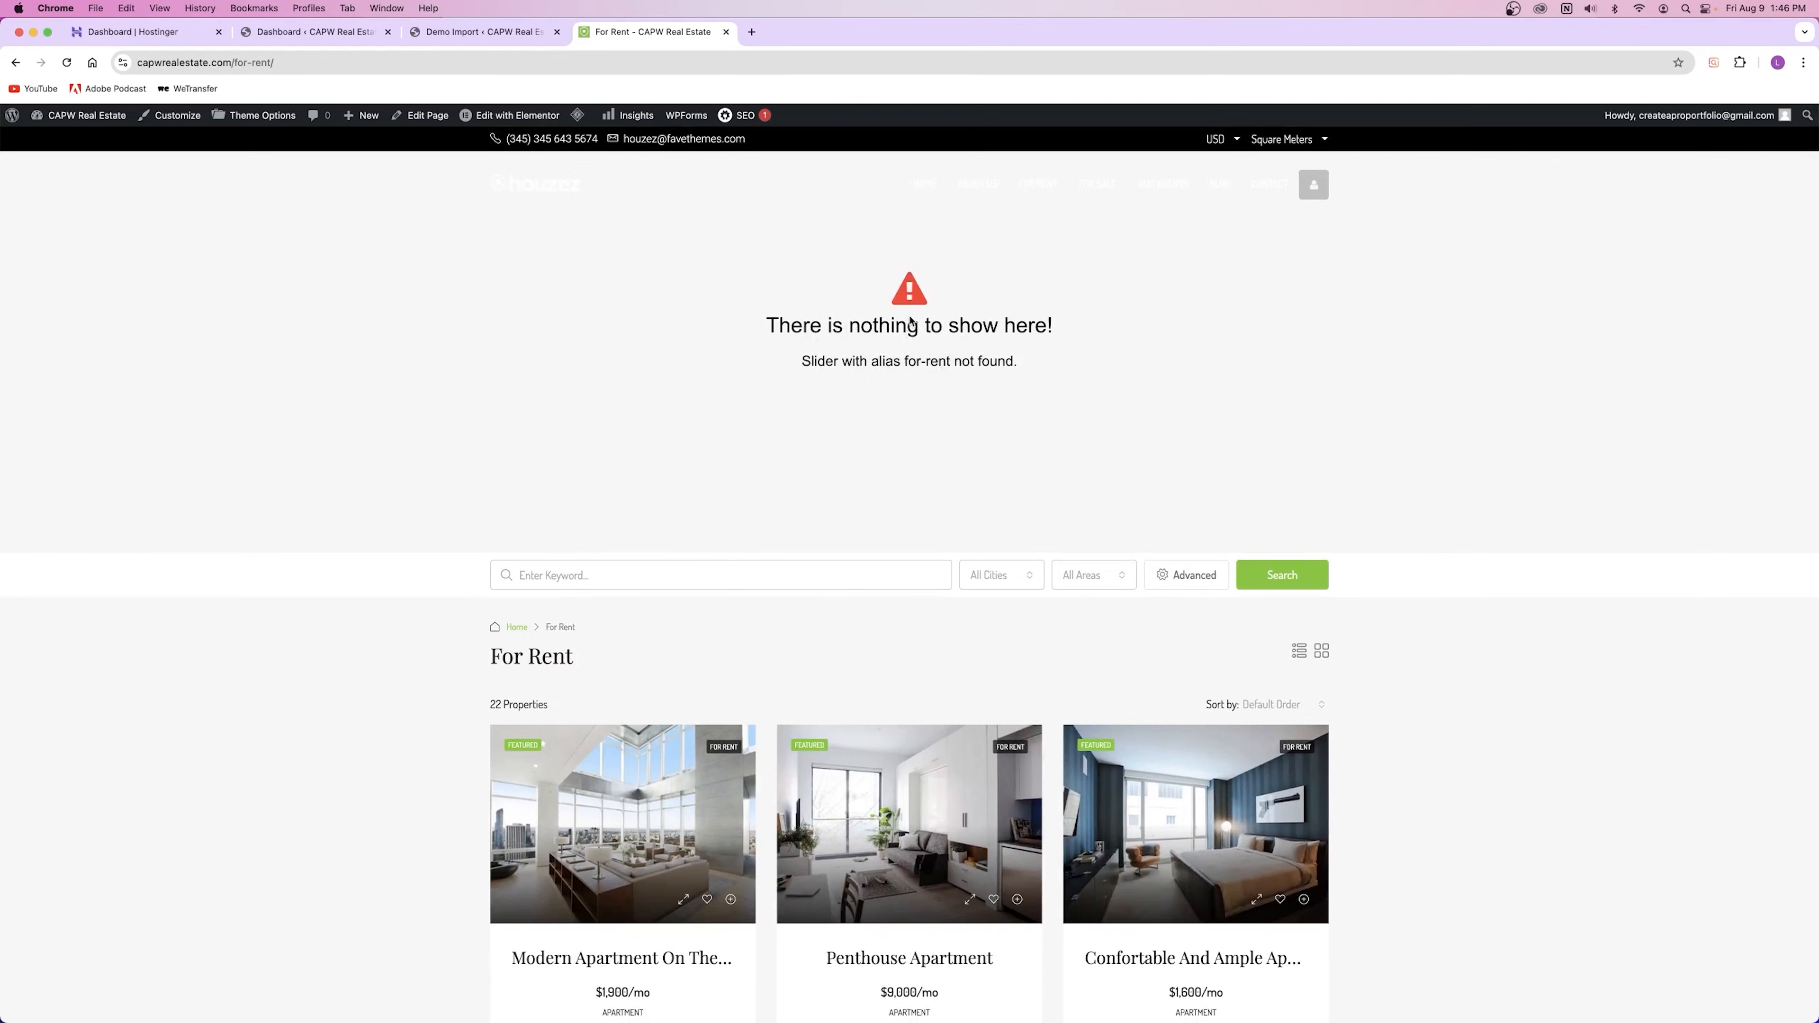
# Step: Open and scroll the For Sale listings, then go to the All Agents page
pyautogui.click(1096, 183)
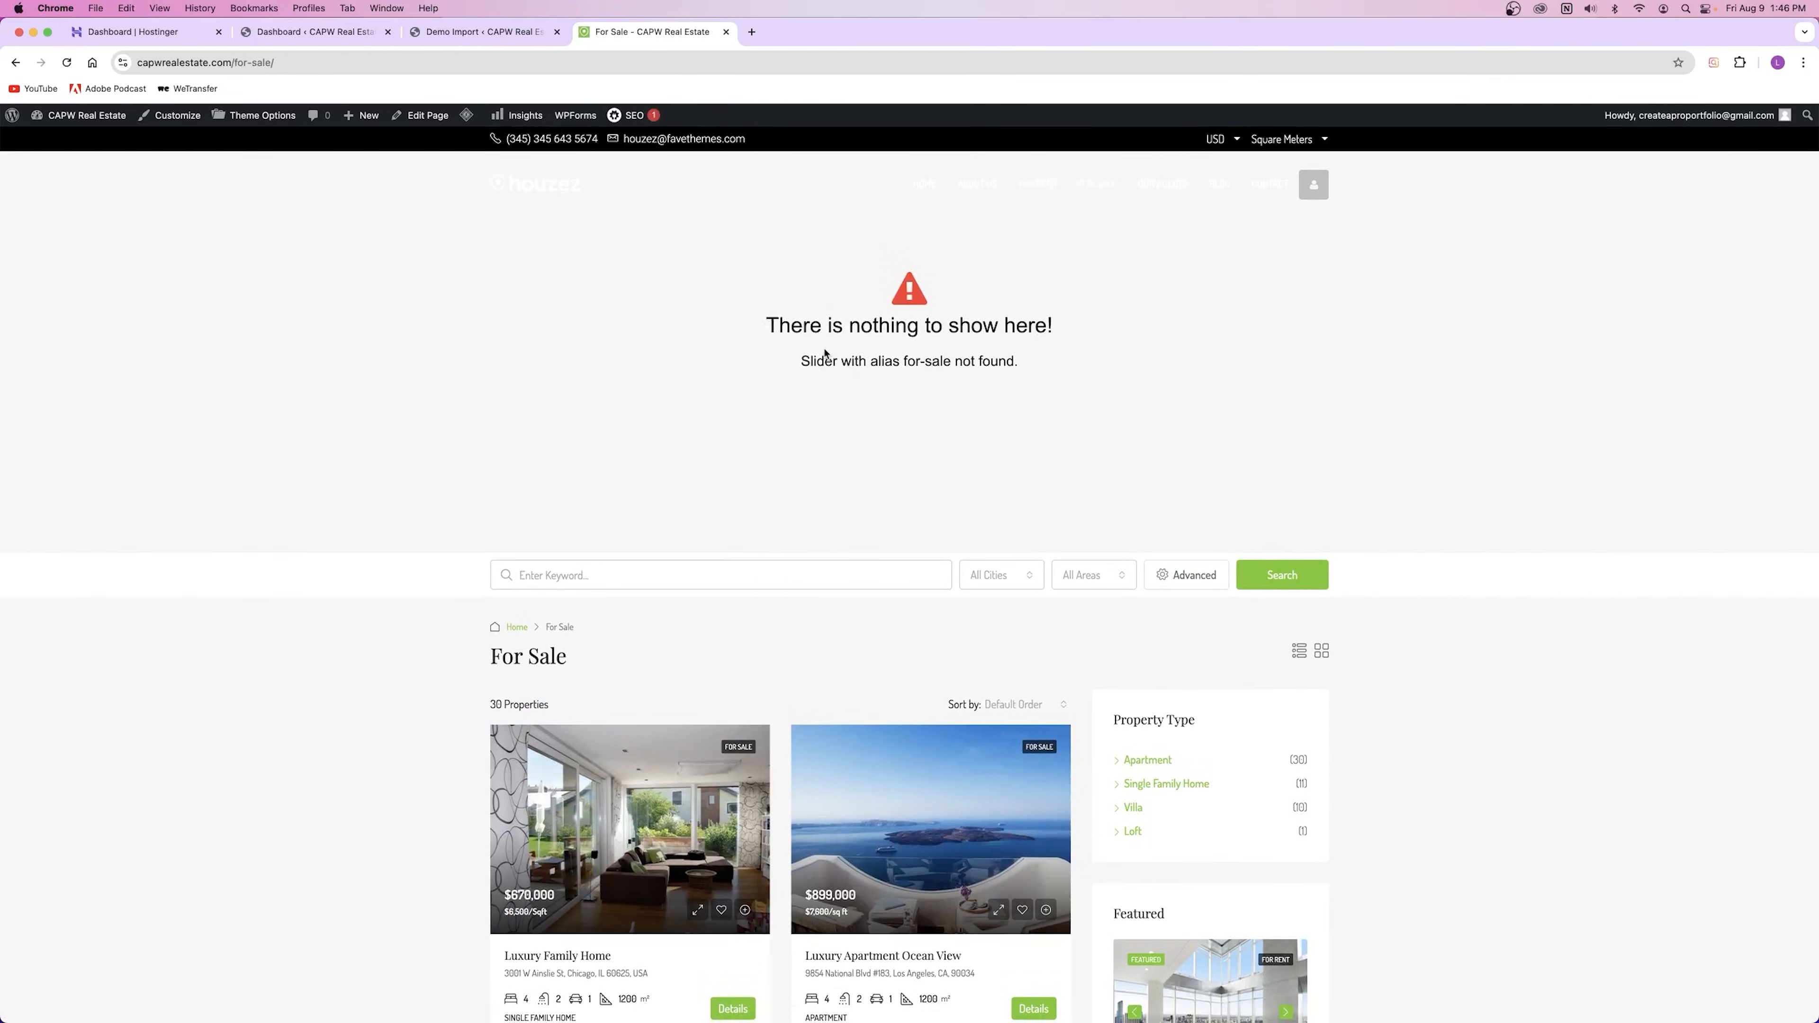
pyautogui.scroll(-15, 826, 354)
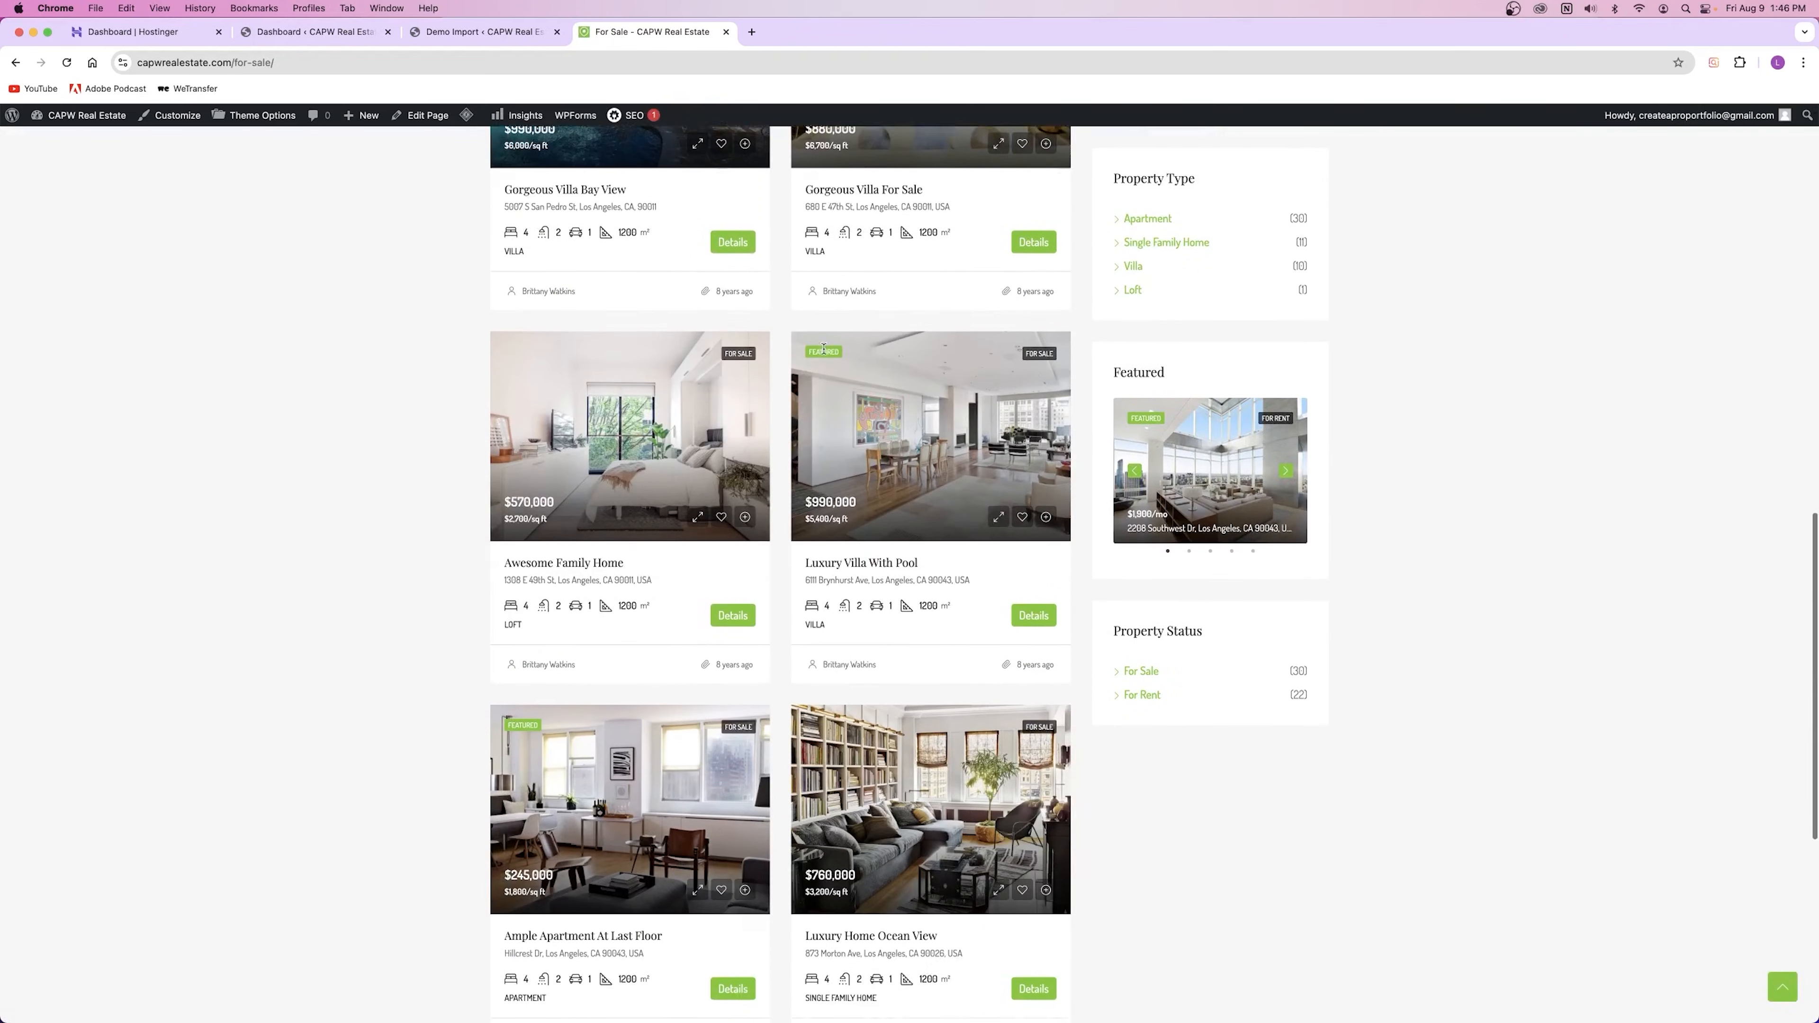
pyautogui.scroll(-5, 824, 349)
pyautogui.scroll(20, 847, 338)
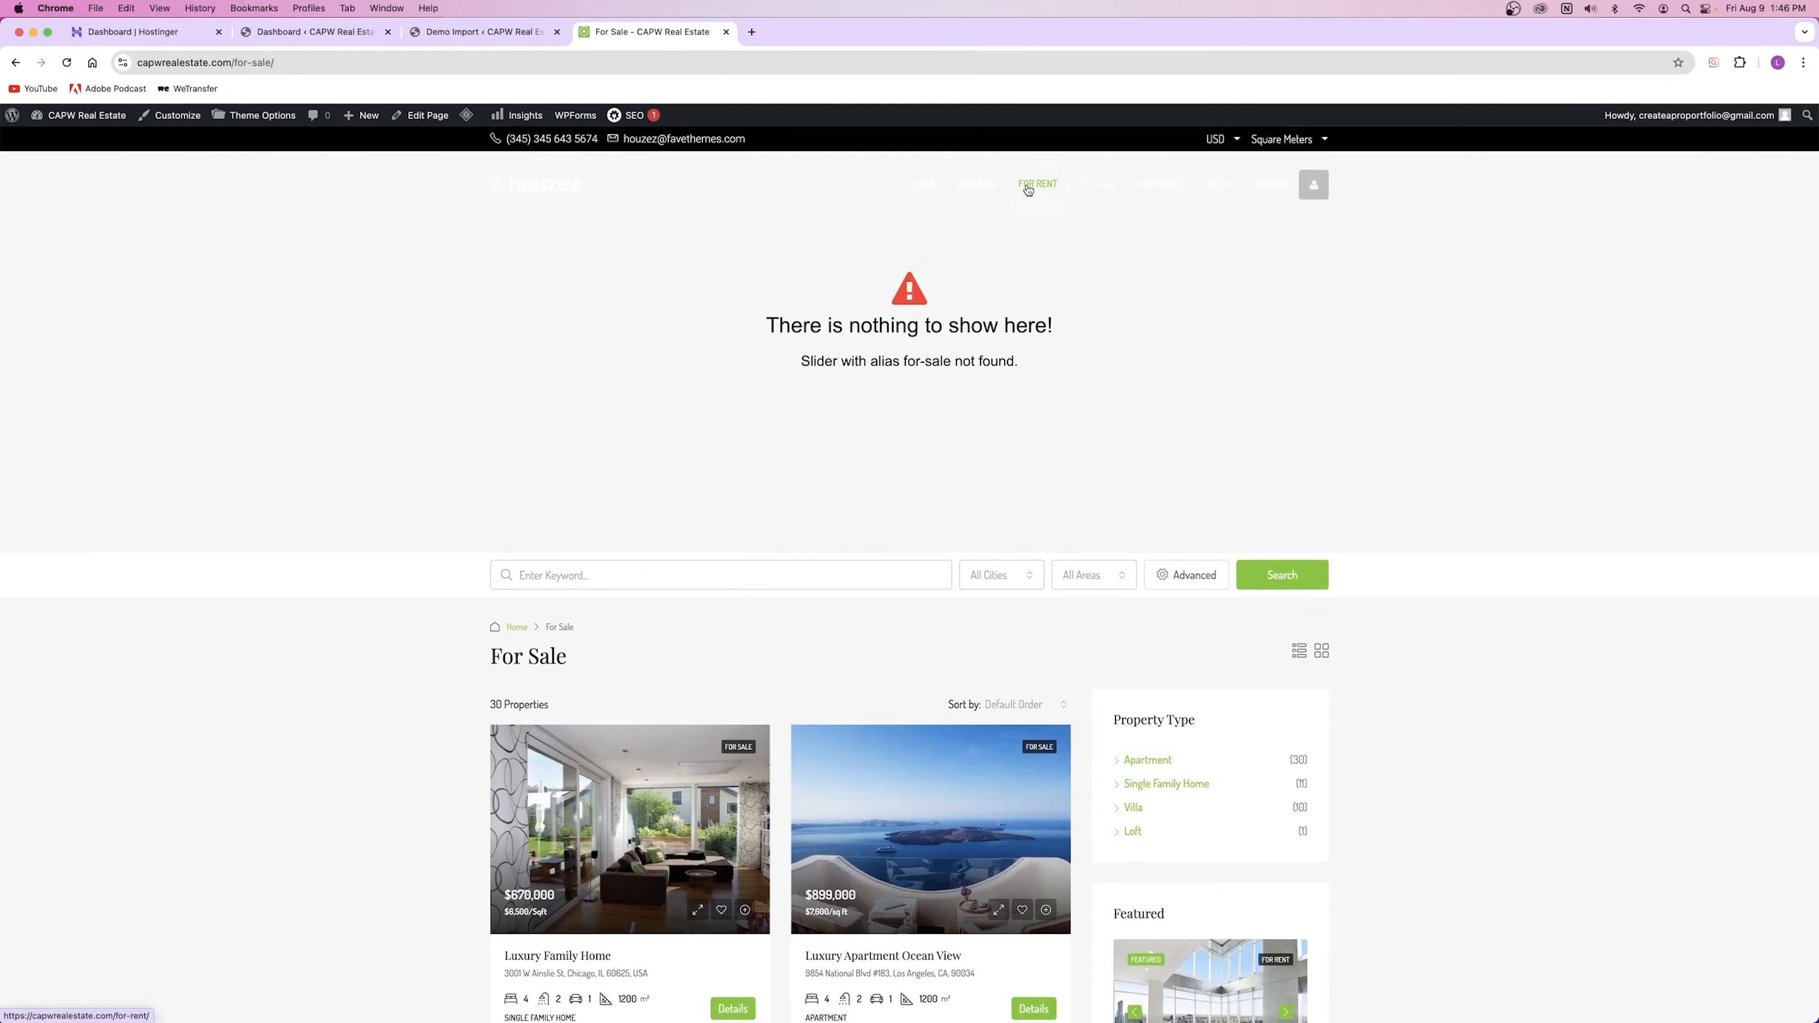
pyautogui.scroll(-4, 853, 469)
pyautogui.scroll(4, 1074, 358)
pyautogui.click(1183, 188)
# Step: Scroll through the list of agent profiles on the All Agents page
pyautogui.scroll(-5, 723, 485)
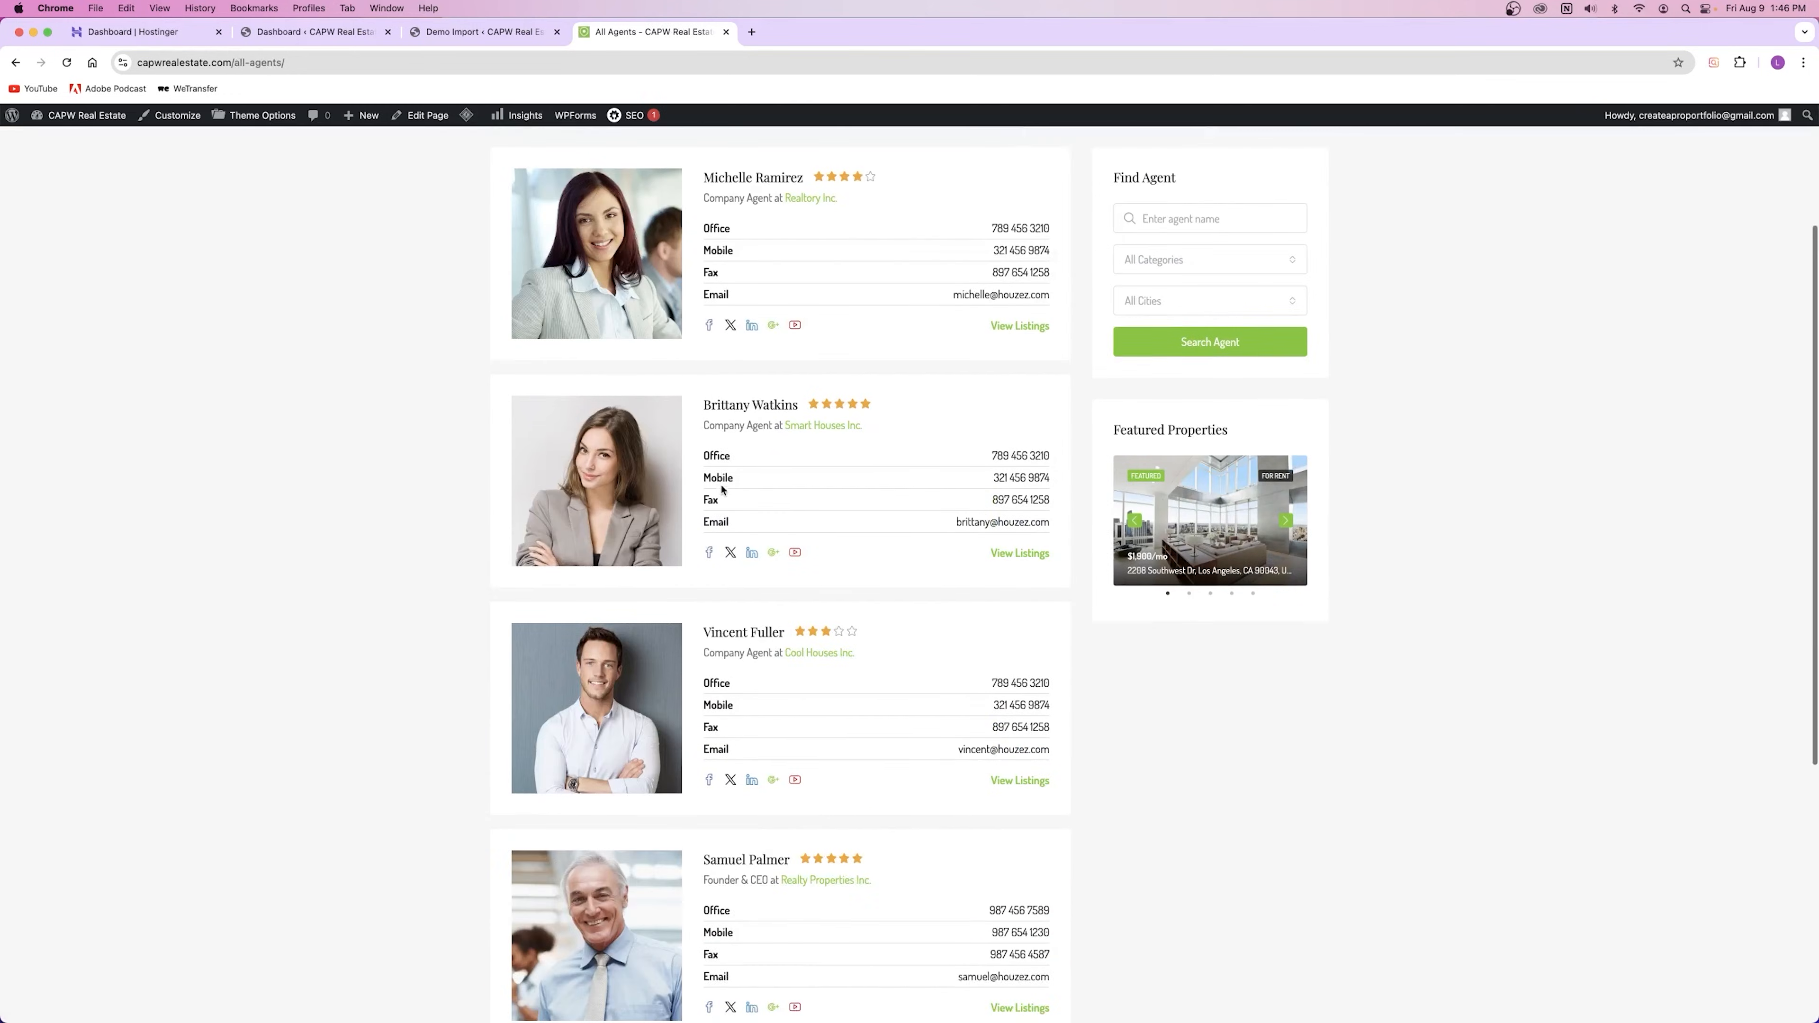
pyautogui.scroll(3, 724, 485)
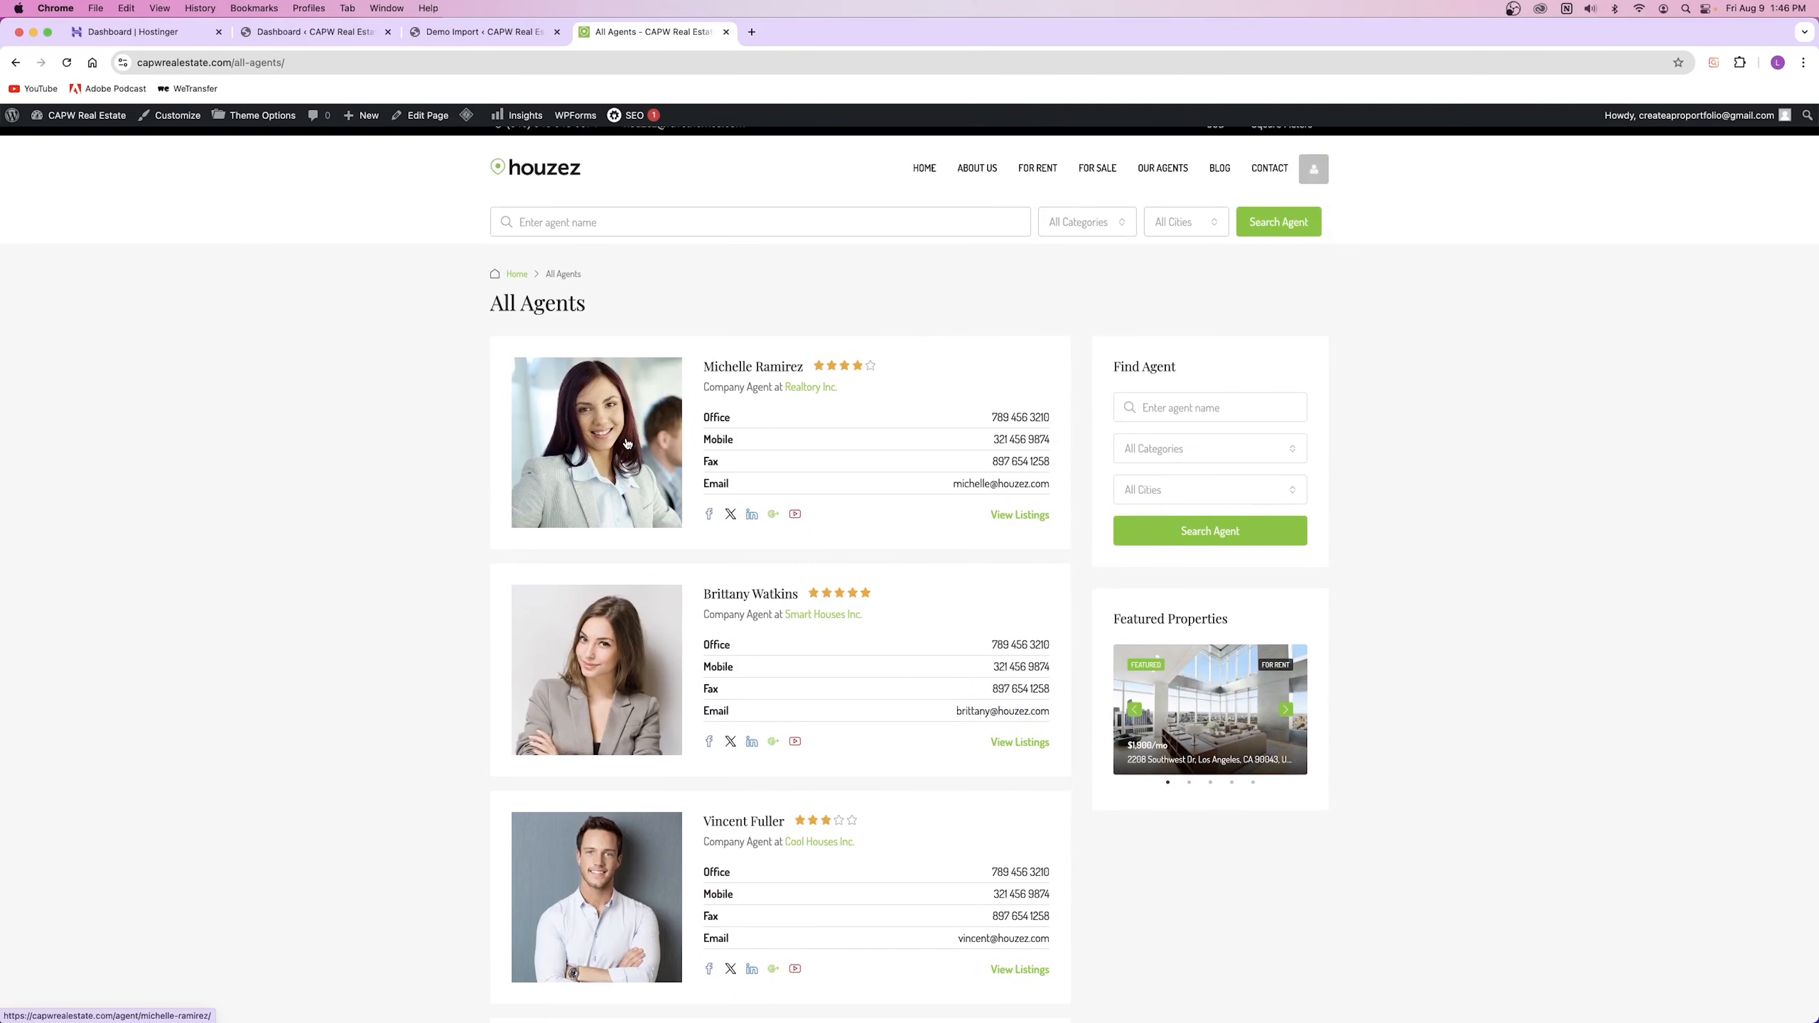
pyautogui.scroll(-3, 634, 443)
pyautogui.scroll(-5, 634, 443)
pyautogui.scroll(7, 627, 387)
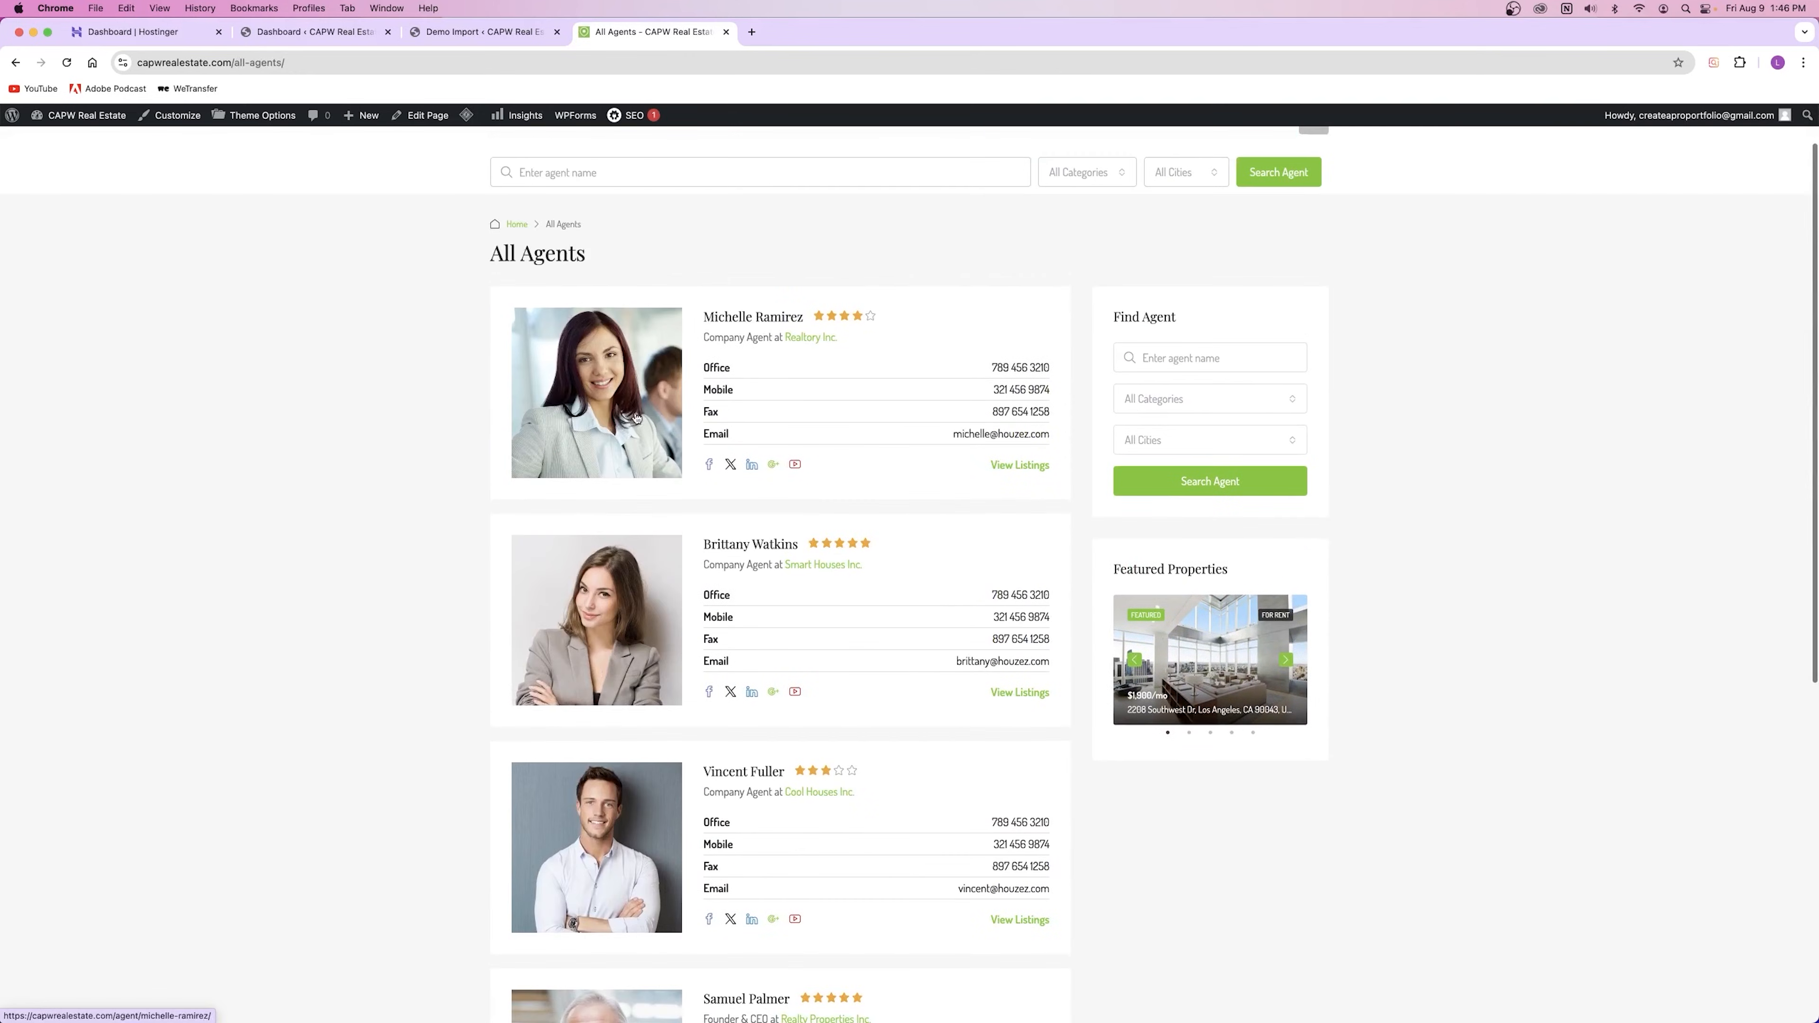
# Step: Open the first agent's profile and scroll through its stats, map and listings
pyautogui.click(627, 387)
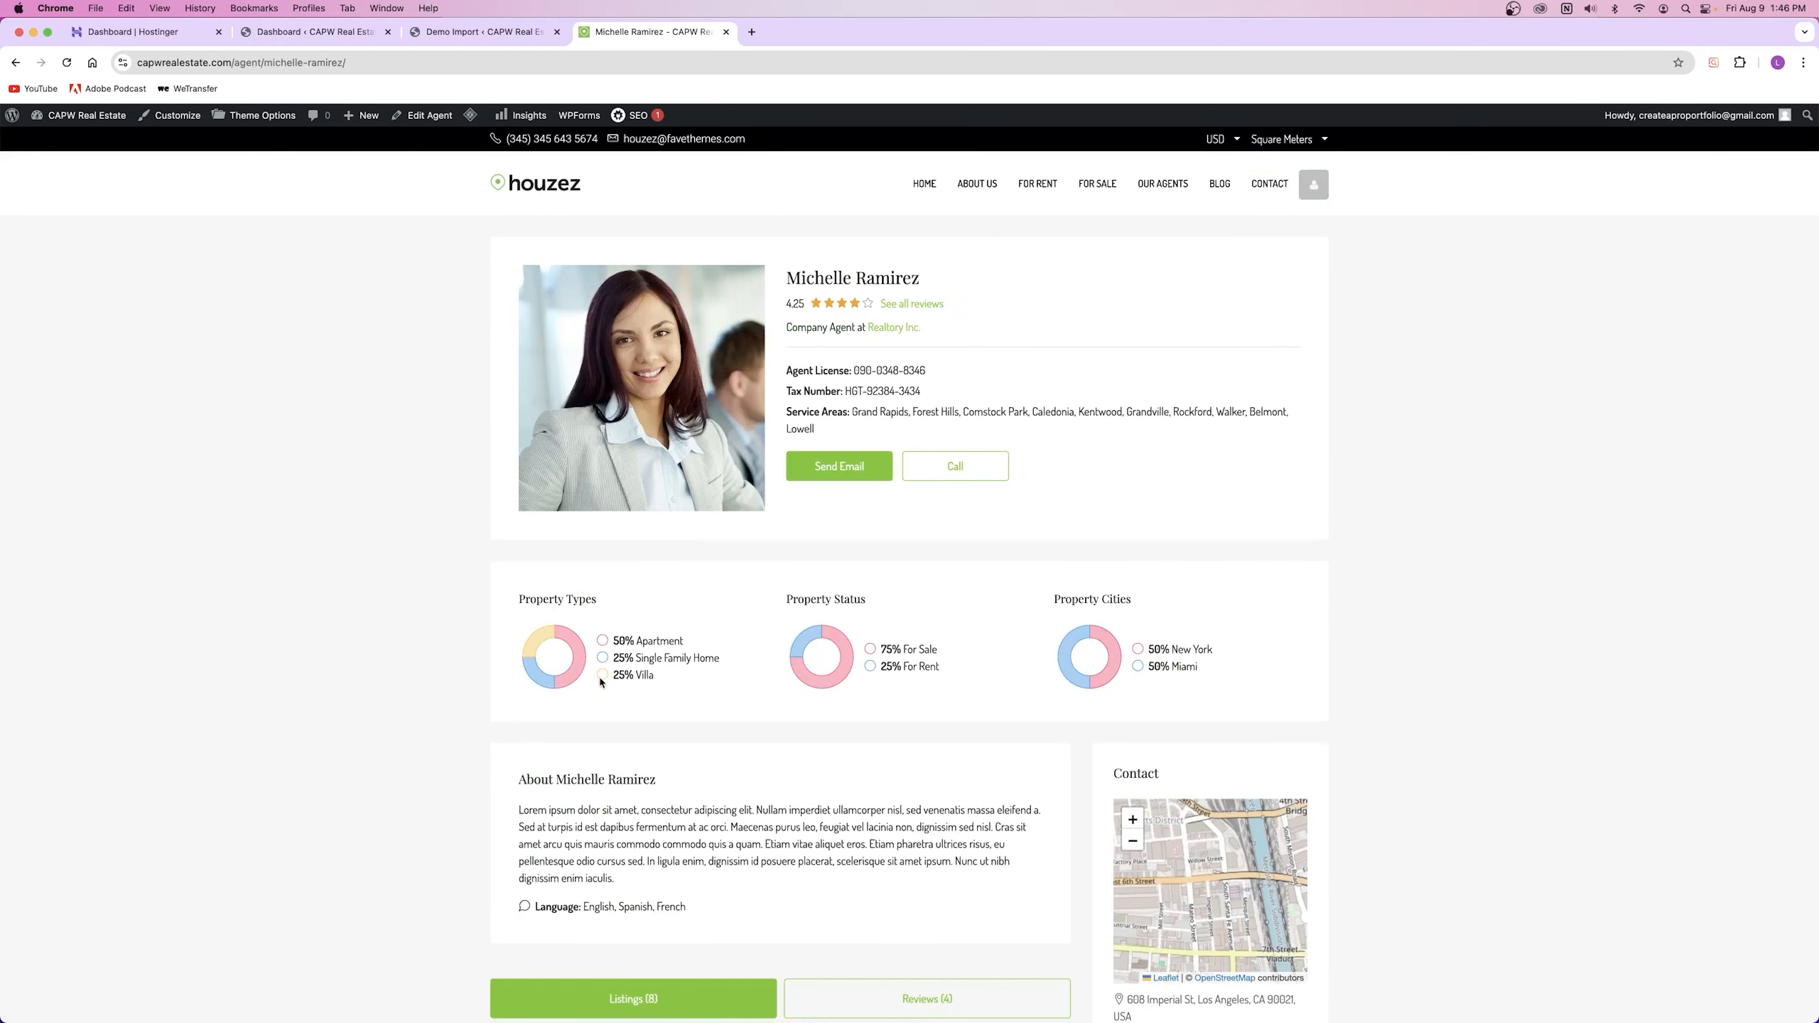
pyautogui.scroll(-5, 618, 646)
pyautogui.scroll(5, 715, 631)
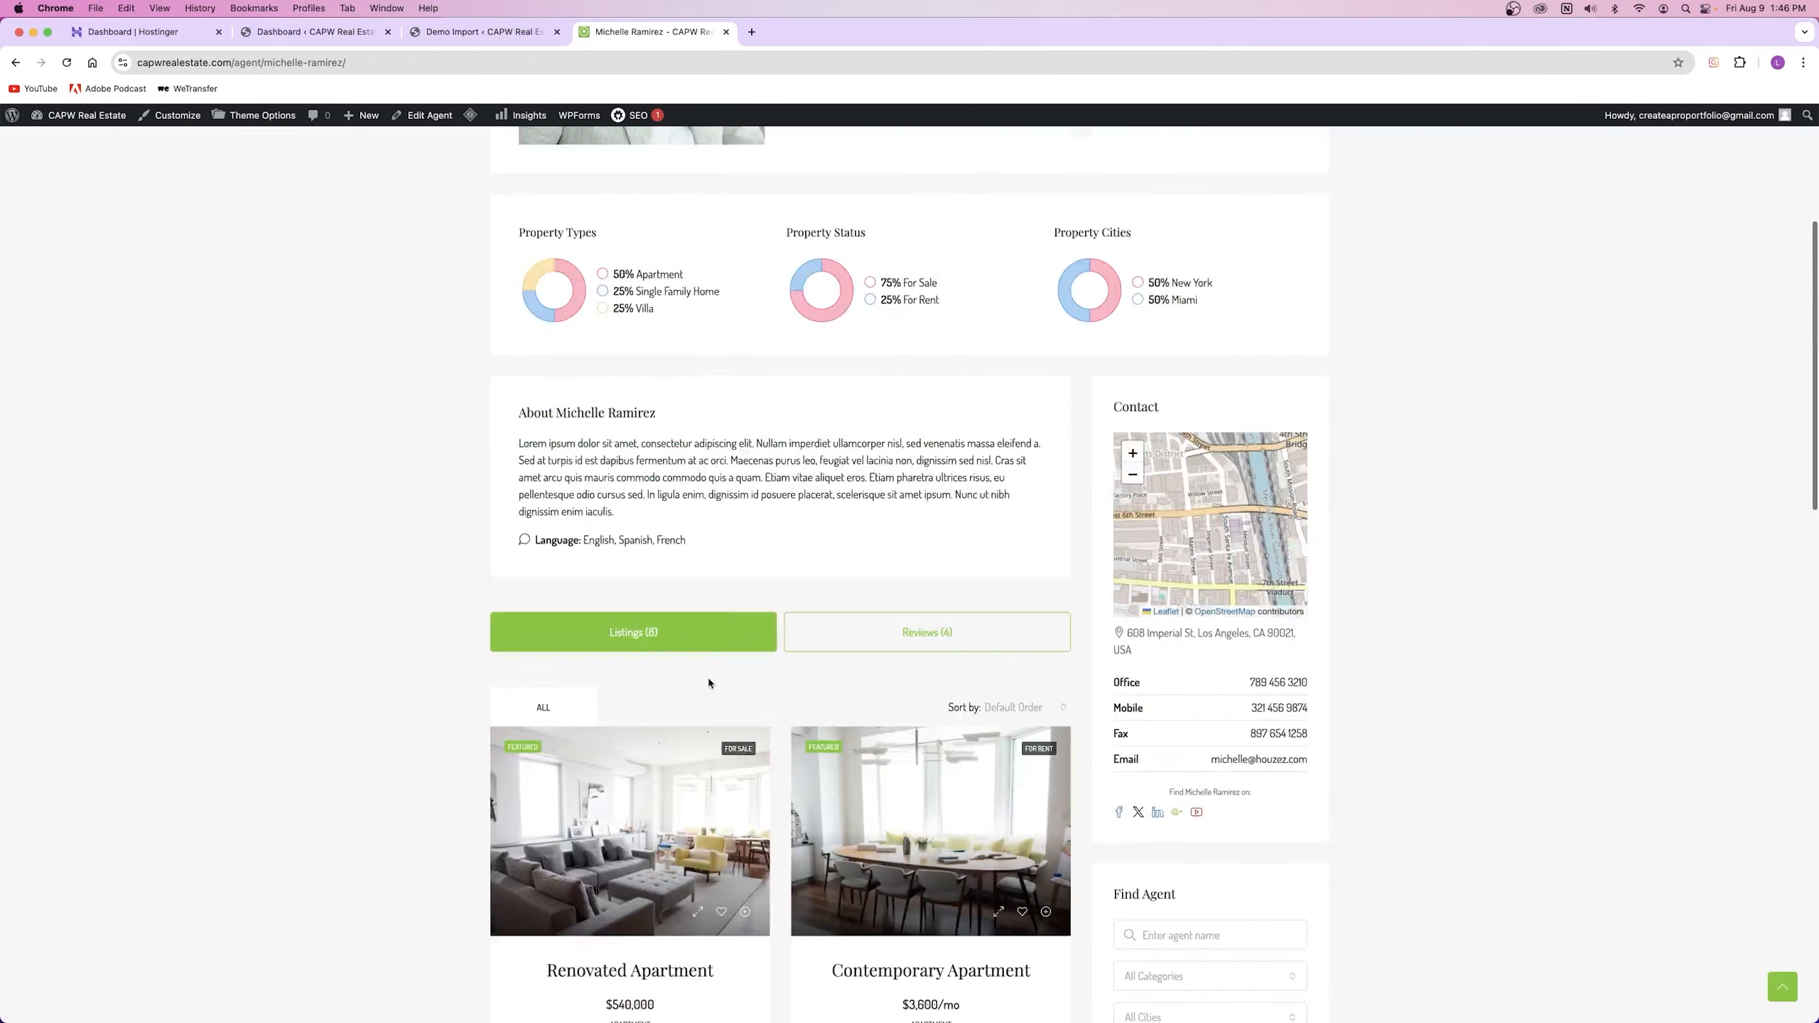
pyautogui.scroll(-10, 654, 414)
pyautogui.scroll(10, 716, 502)
pyautogui.scroll(-4, 1171, 541)
pyautogui.scroll(-2, 1172, 541)
pyautogui.scroll(-6, 1175, 677)
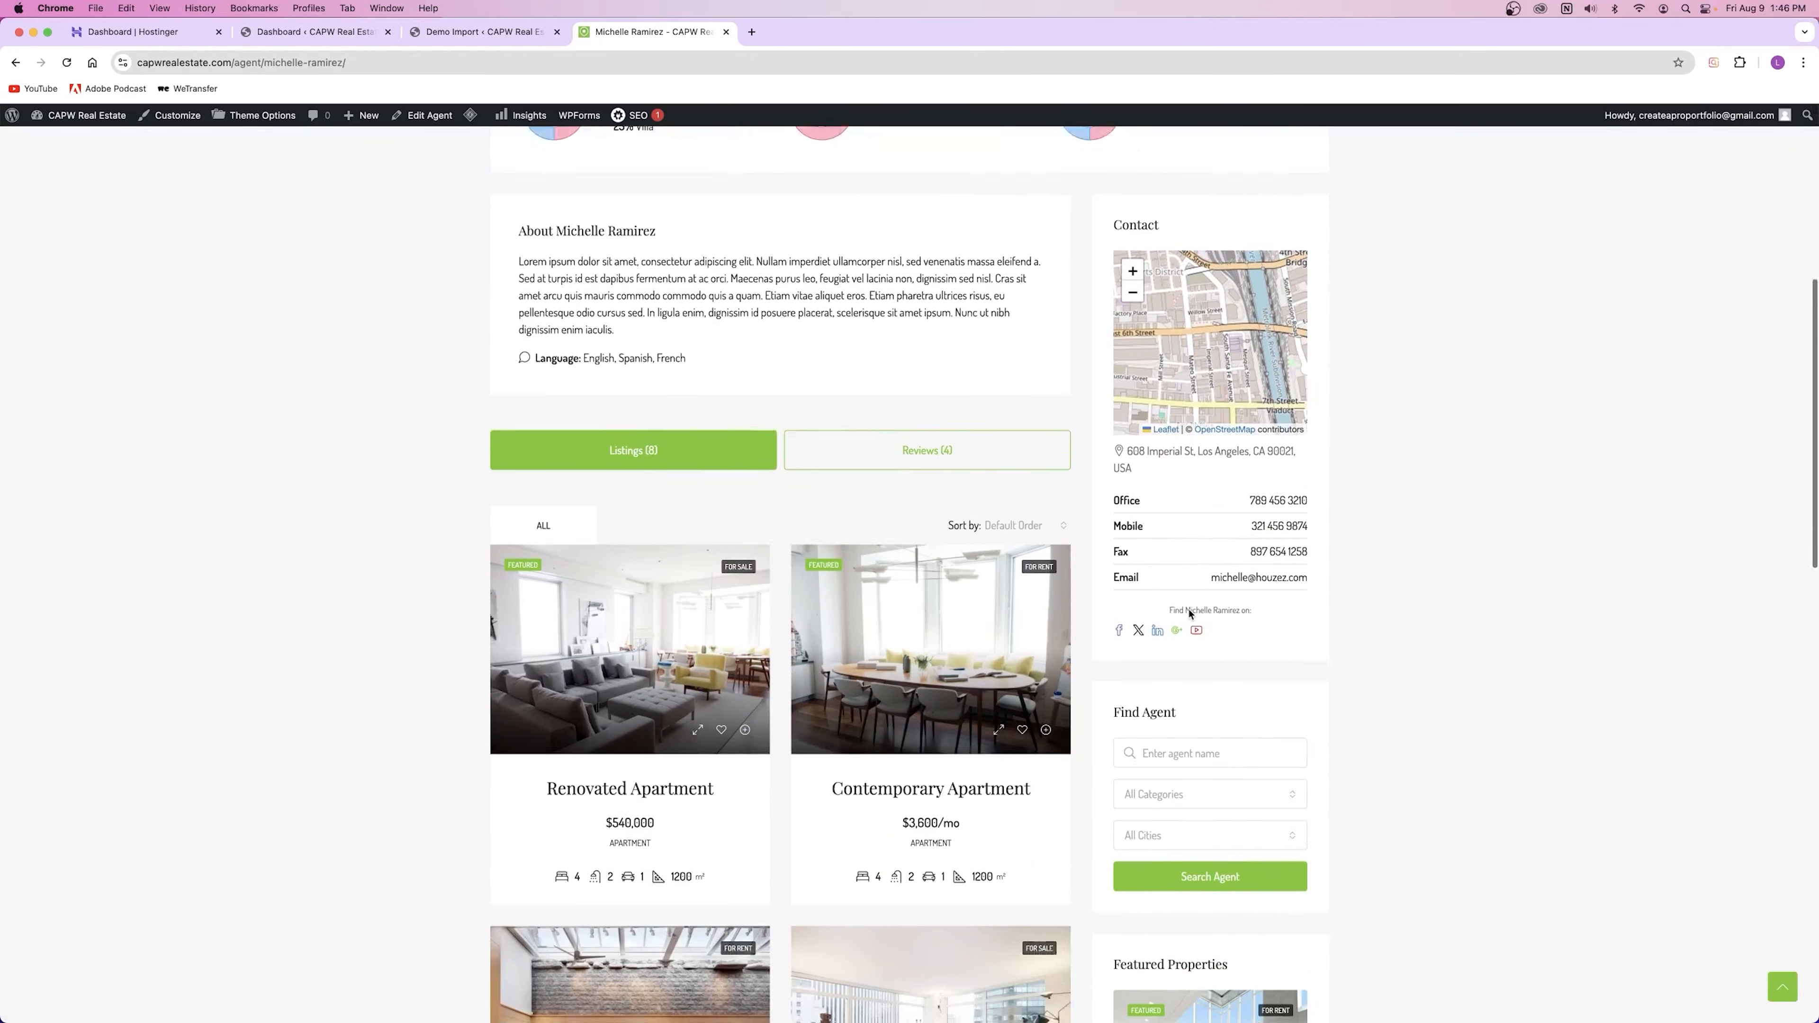
pyautogui.scroll(-3, 1205, 675)
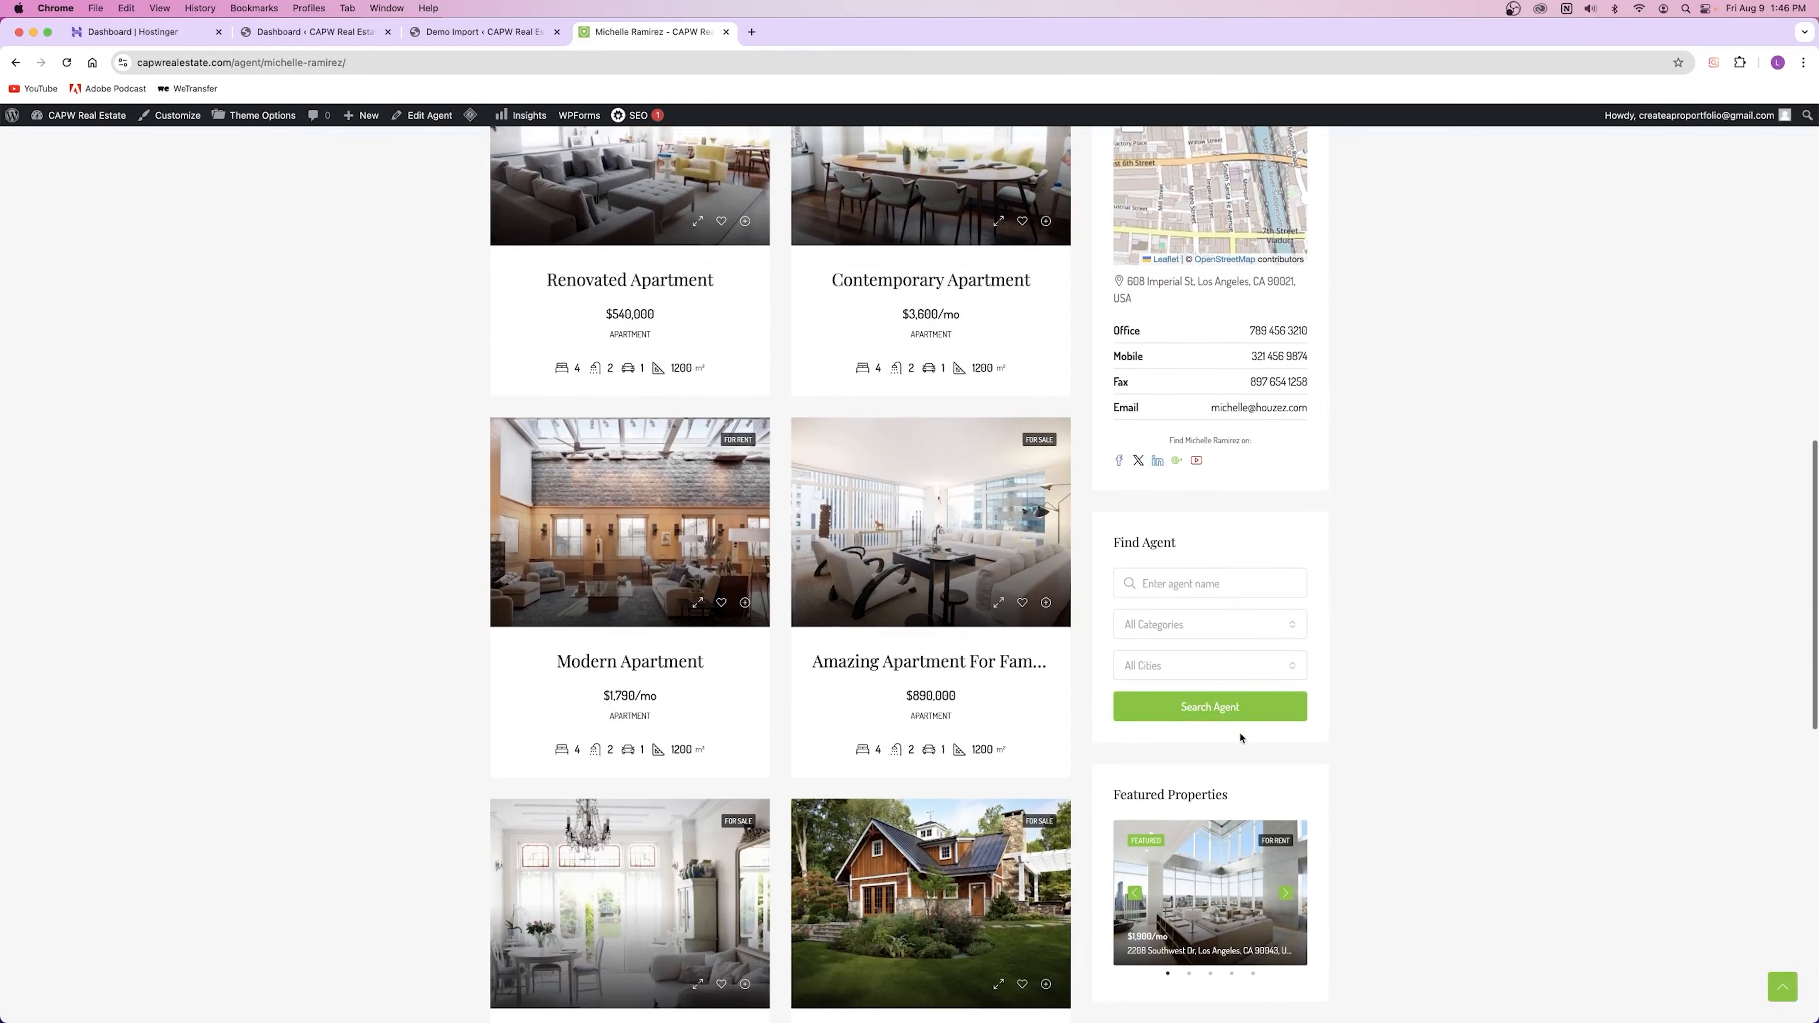
pyautogui.scroll(15, 1218, 717)
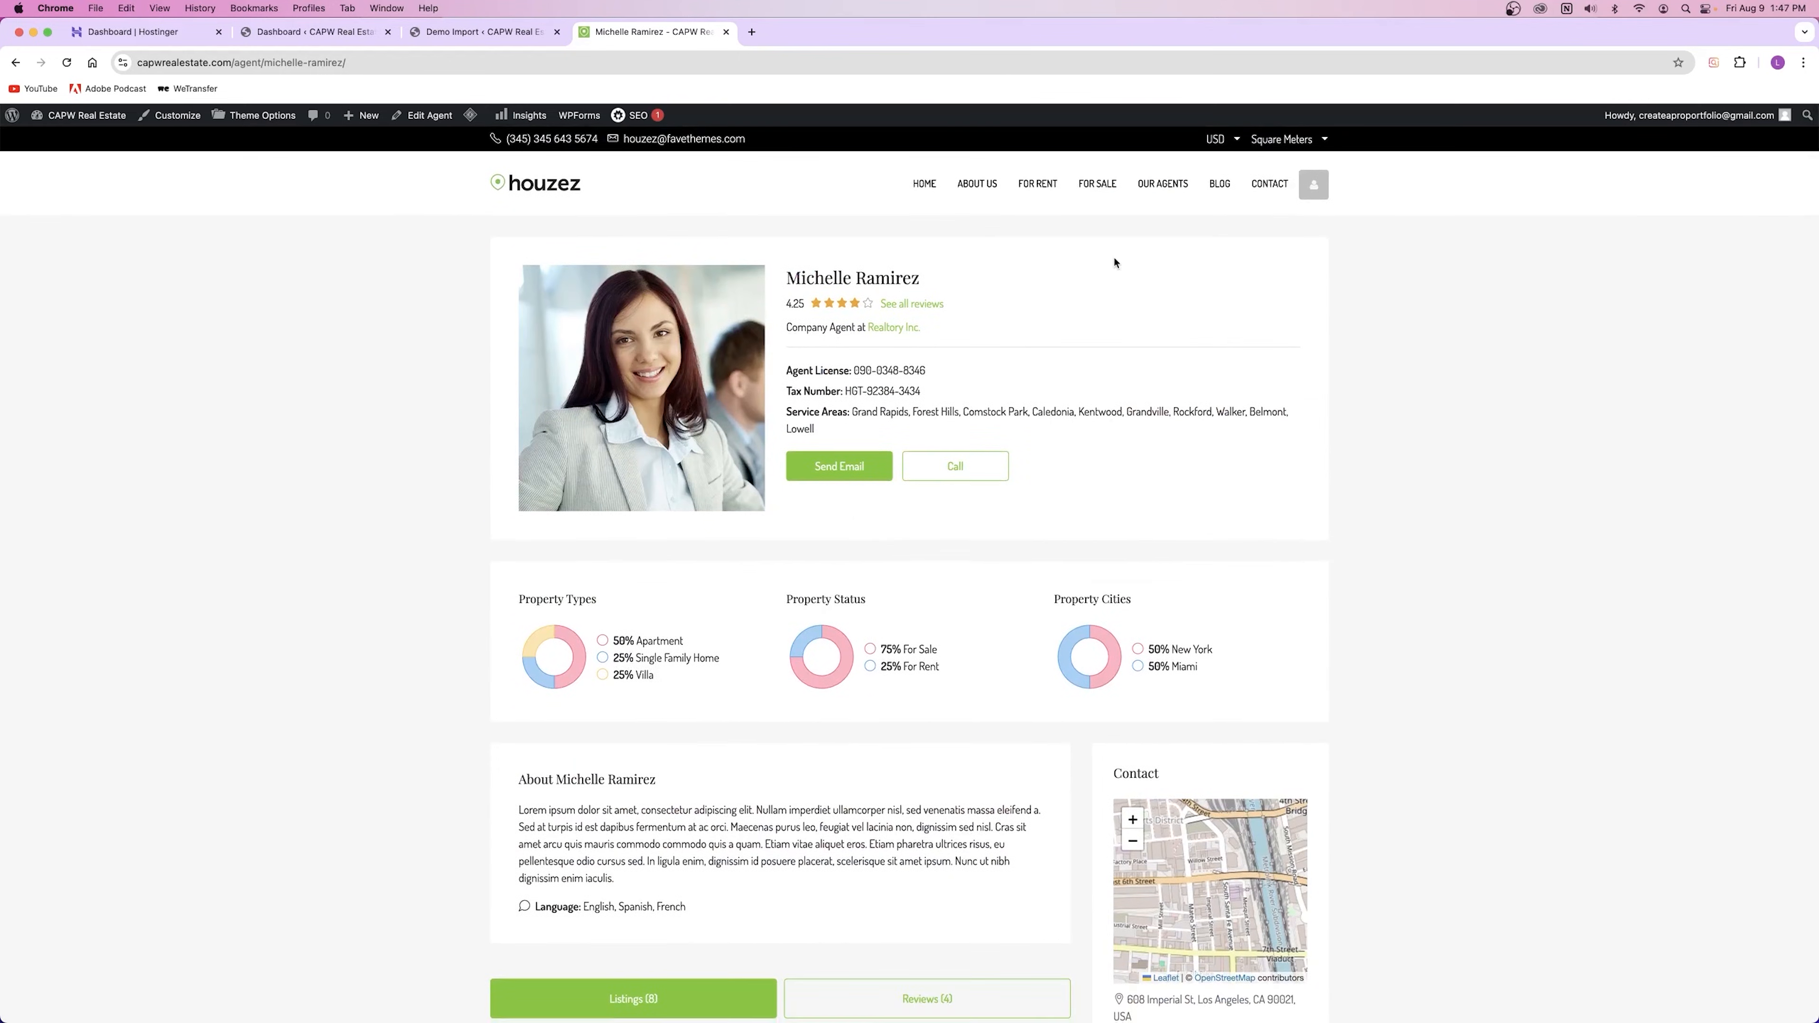
# Step: Open the blog page, scroll the posts, and highlight the 'Skills That You Can Learn' title
pyautogui.click(1221, 186)
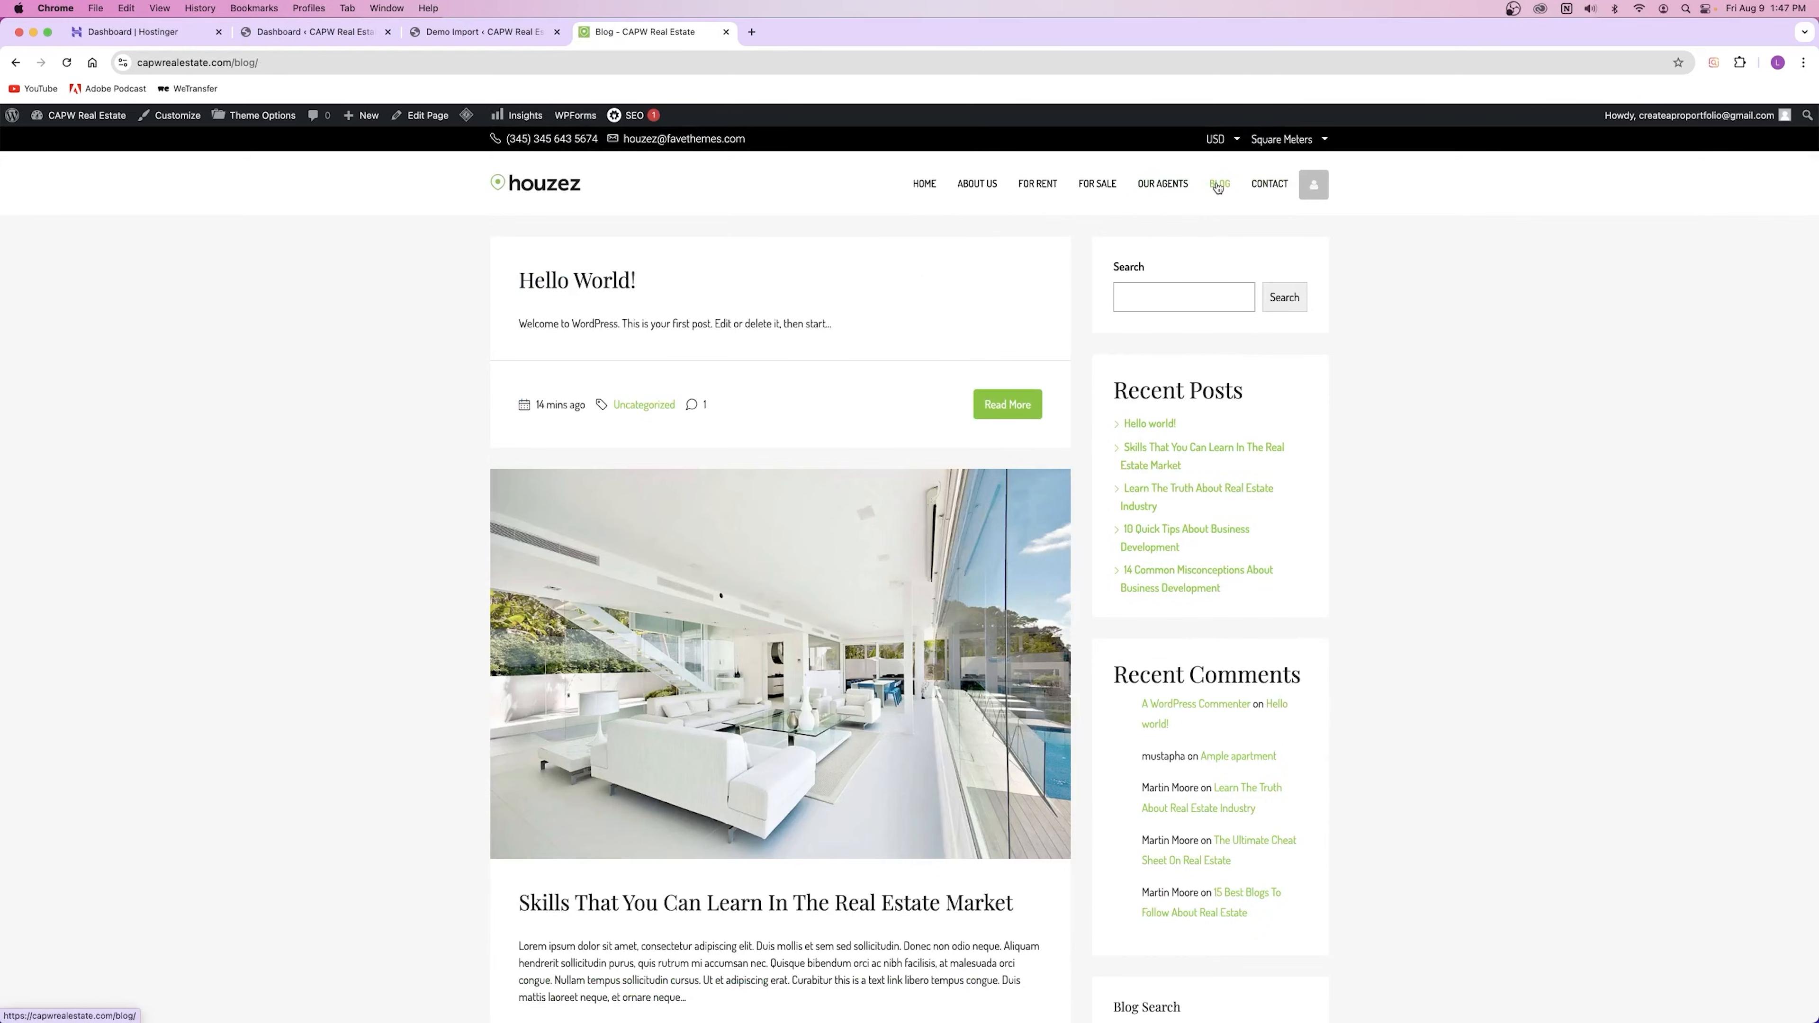
pyautogui.scroll(-12, 680, 527)
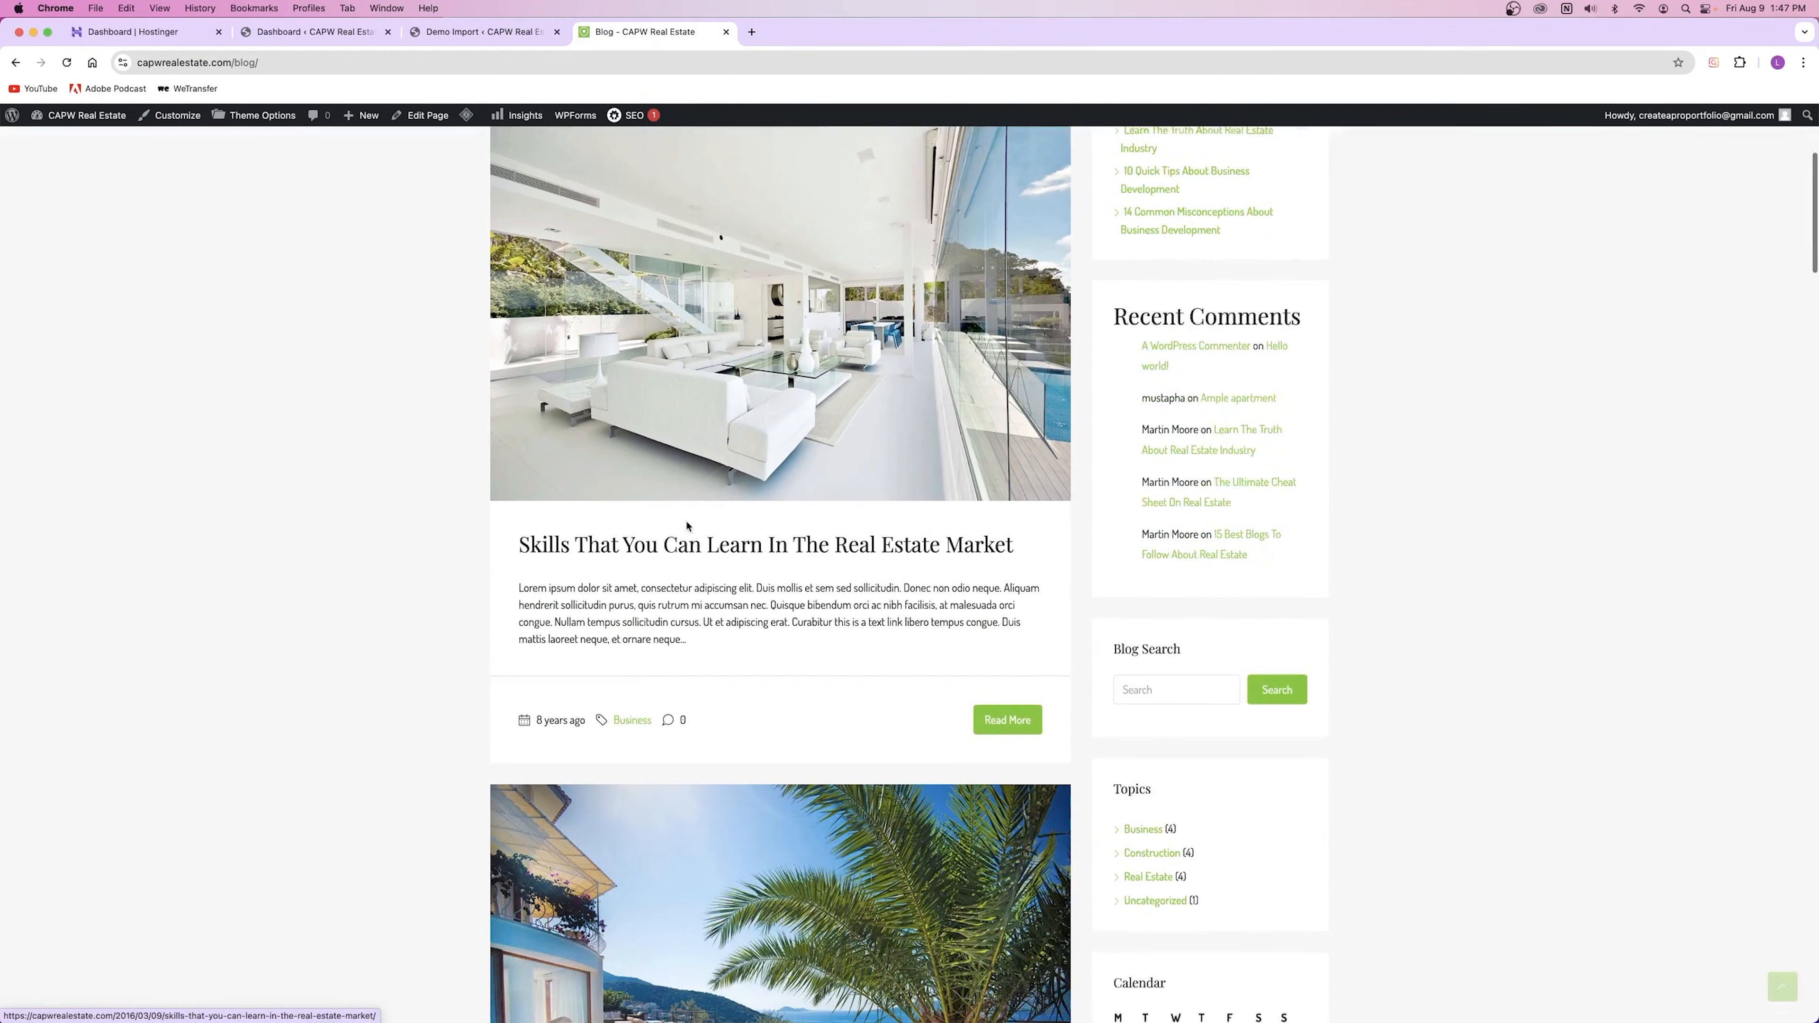
pyautogui.scroll(5, 678, 516)
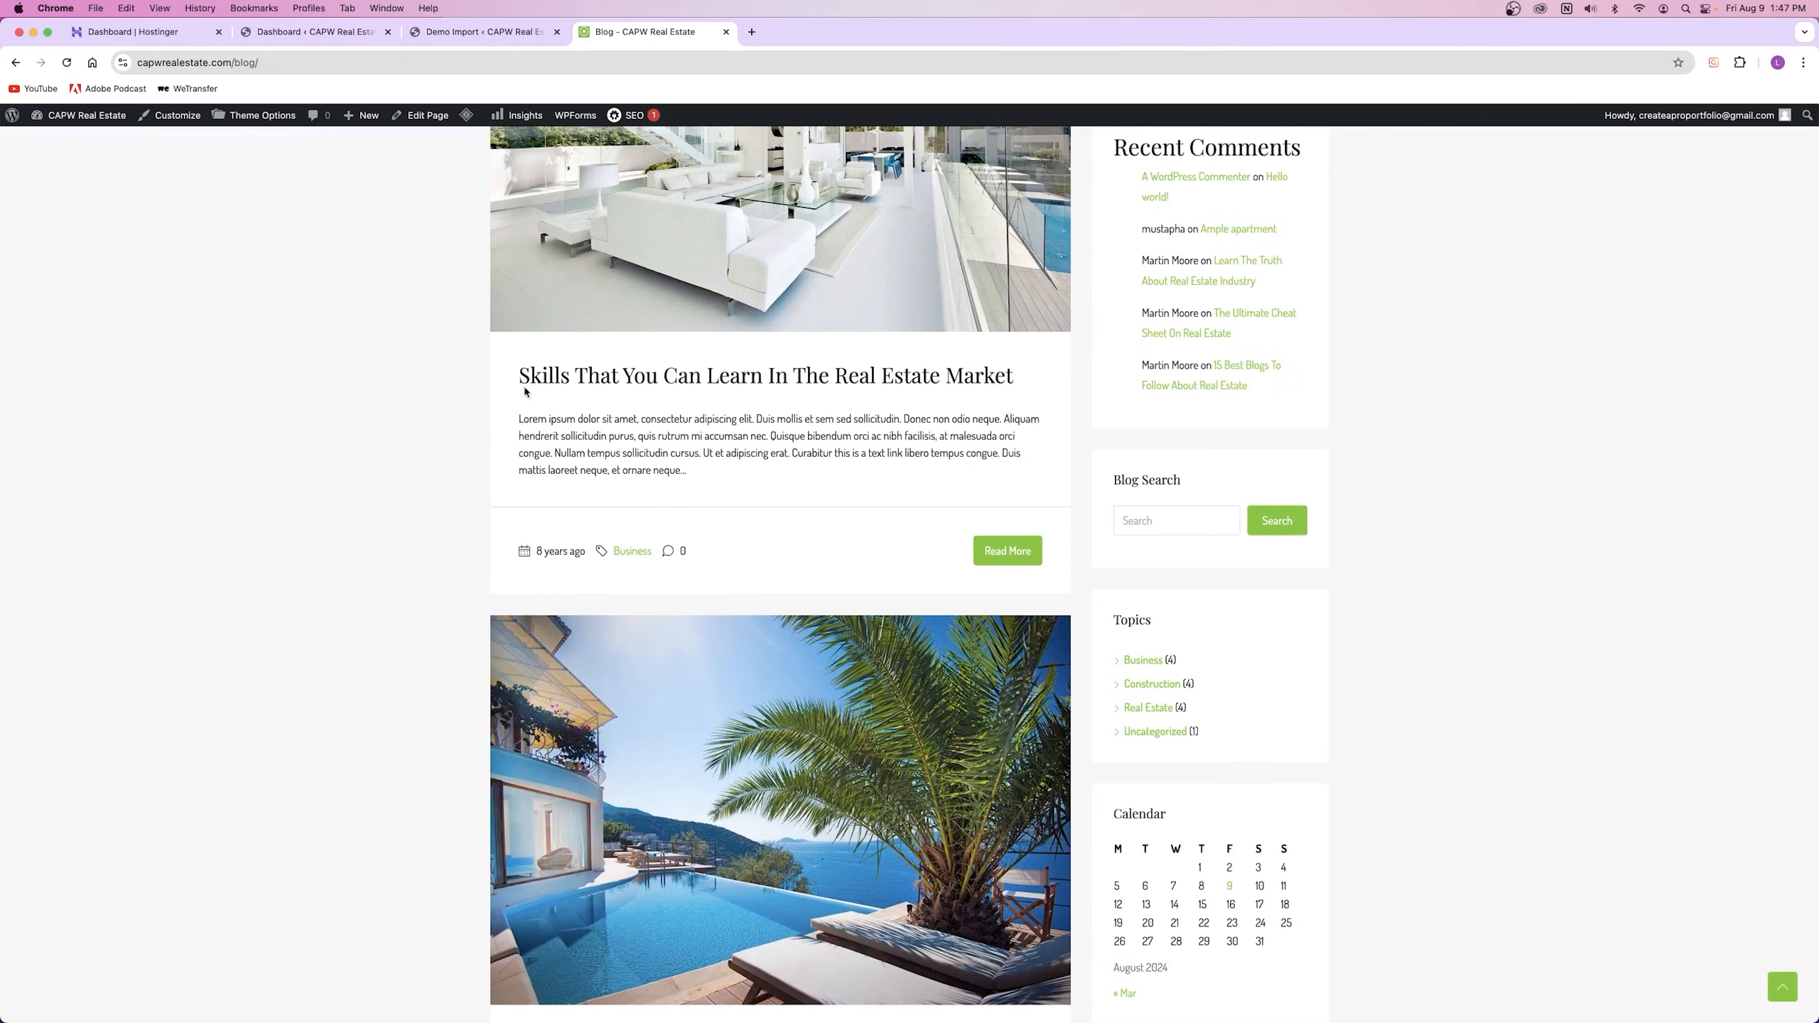
pyautogui.moveTo(518, 377); pyautogui.dragTo(1015, 376)
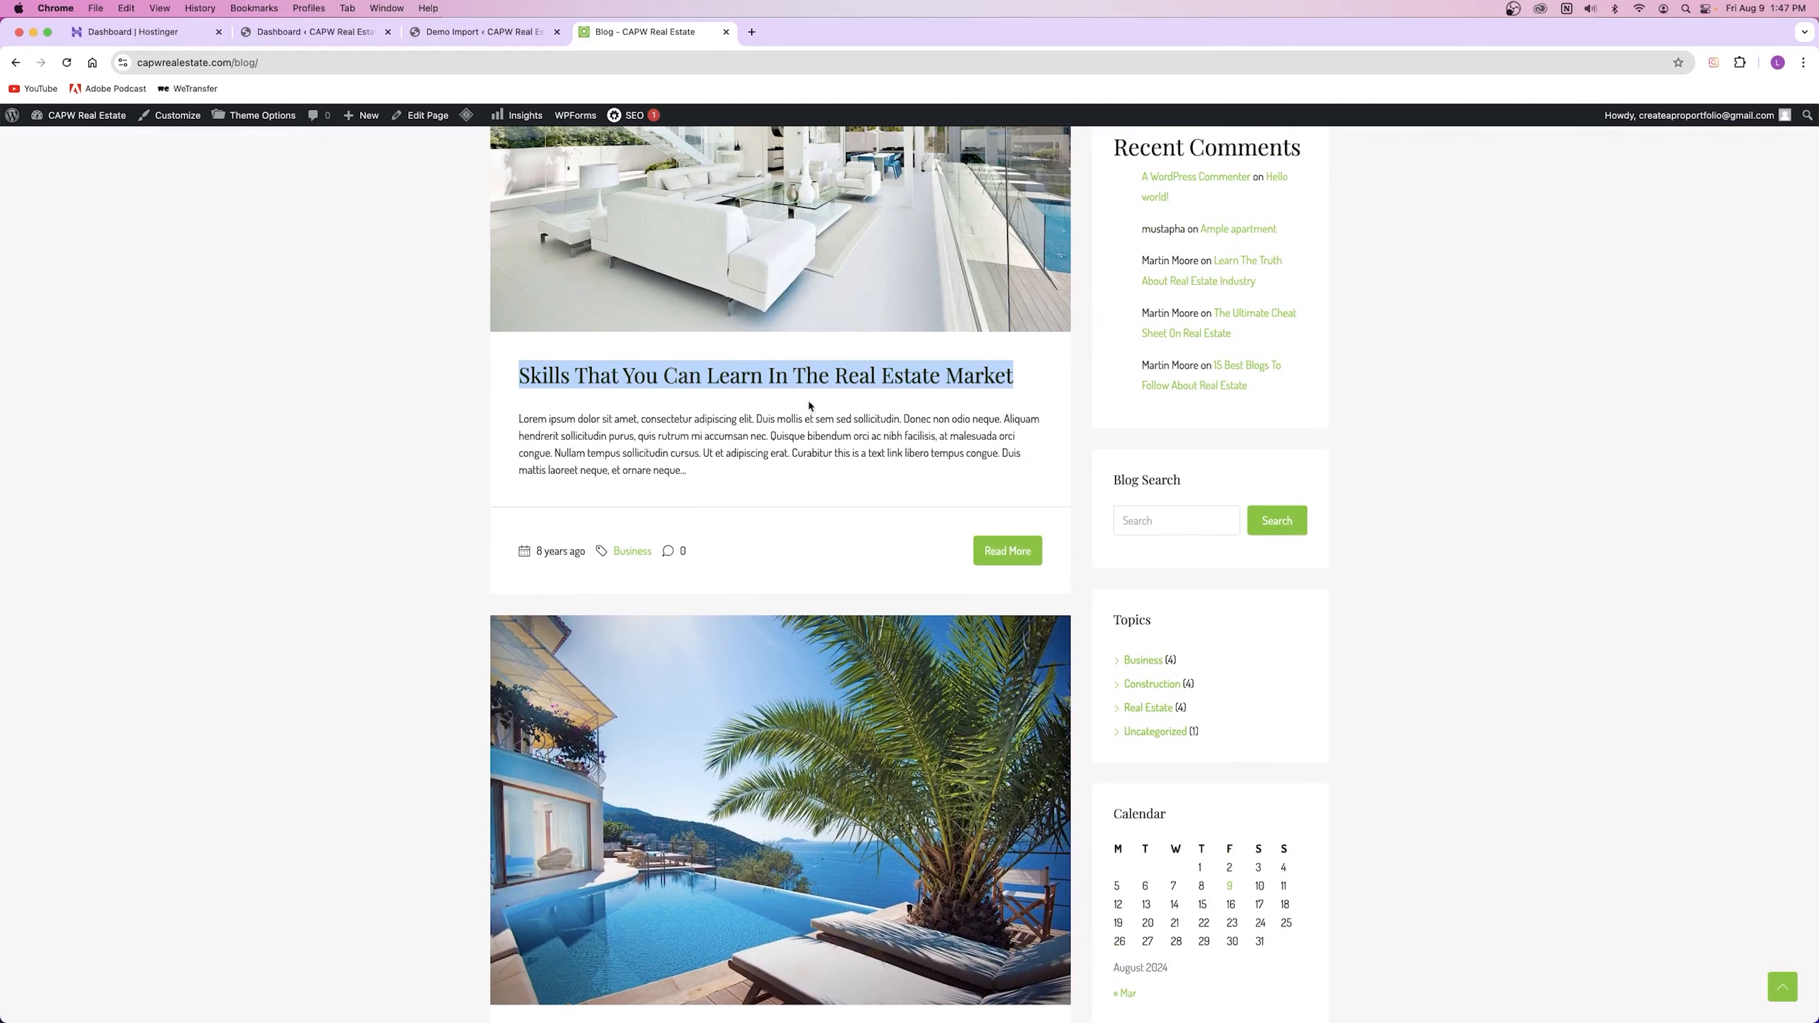
pyautogui.click(687, 444)
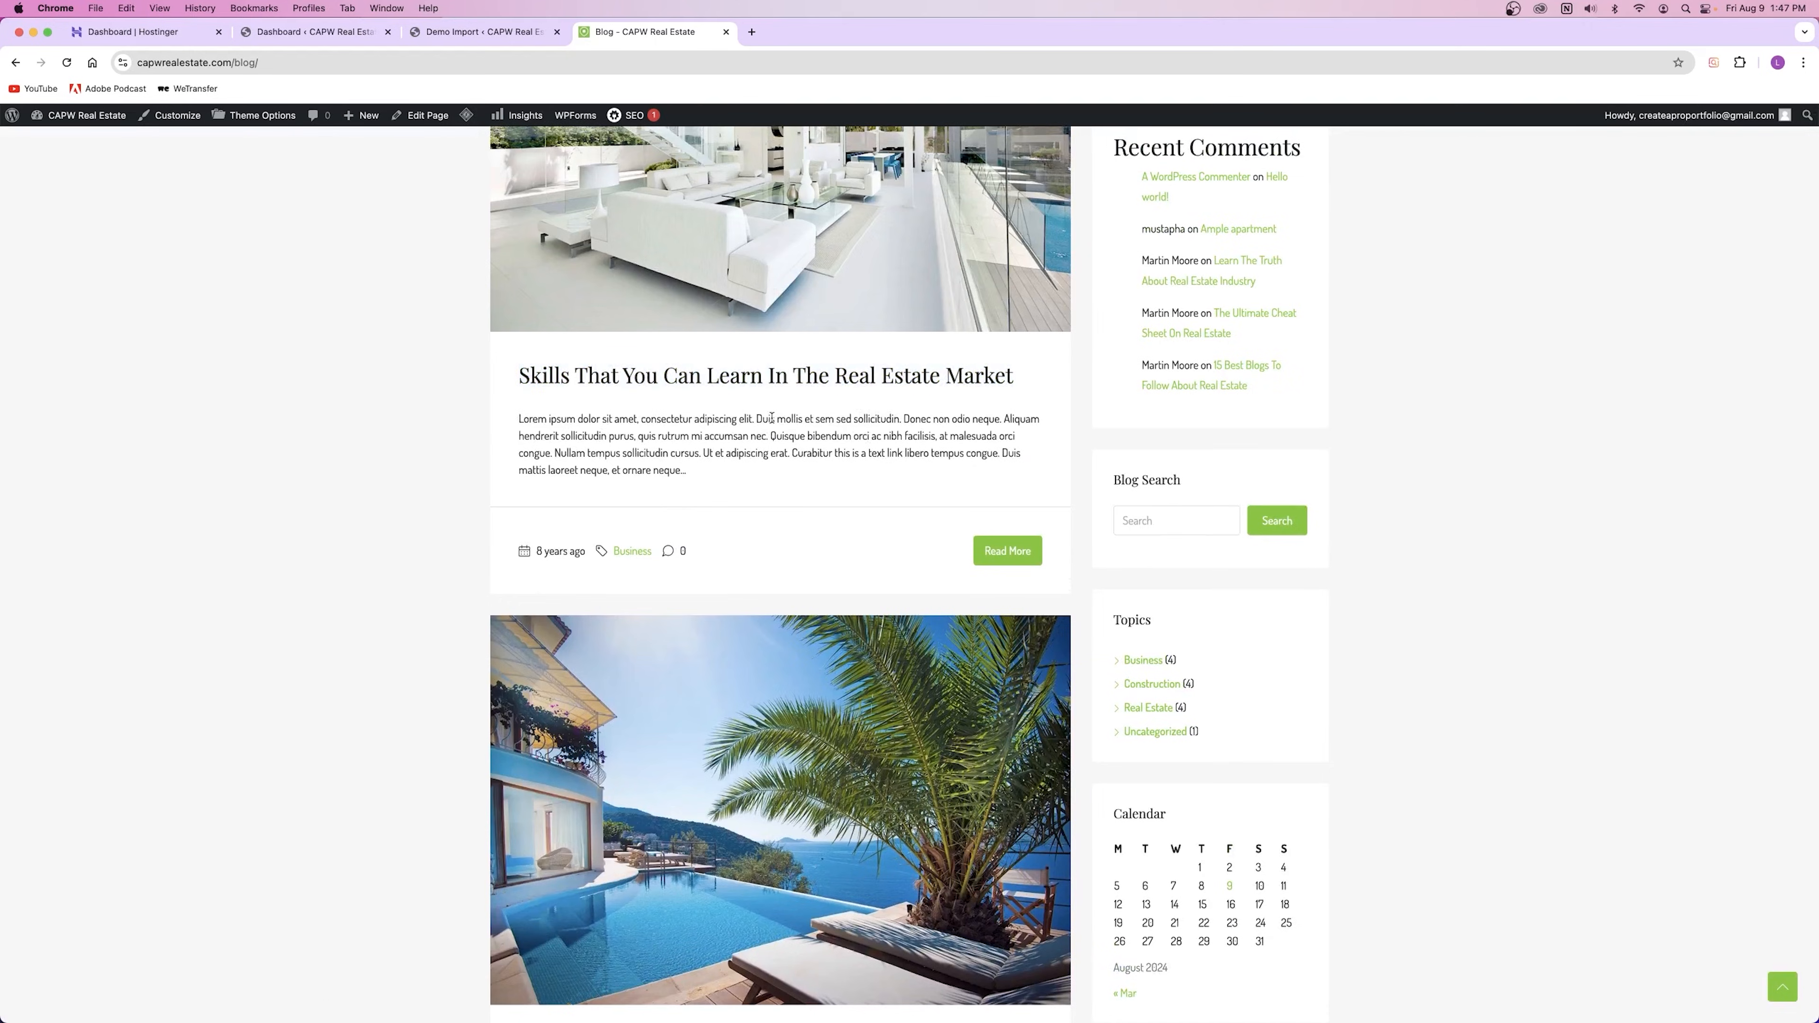
# Step: Open the 'Skills That You Can Learn In The Real Estate Market' post and scroll through it
pyautogui.click(780, 376)
pyautogui.scroll(-10, 769, 612)
pyautogui.scroll(-12, 768, 613)
pyautogui.scroll(-4, 750, 544)
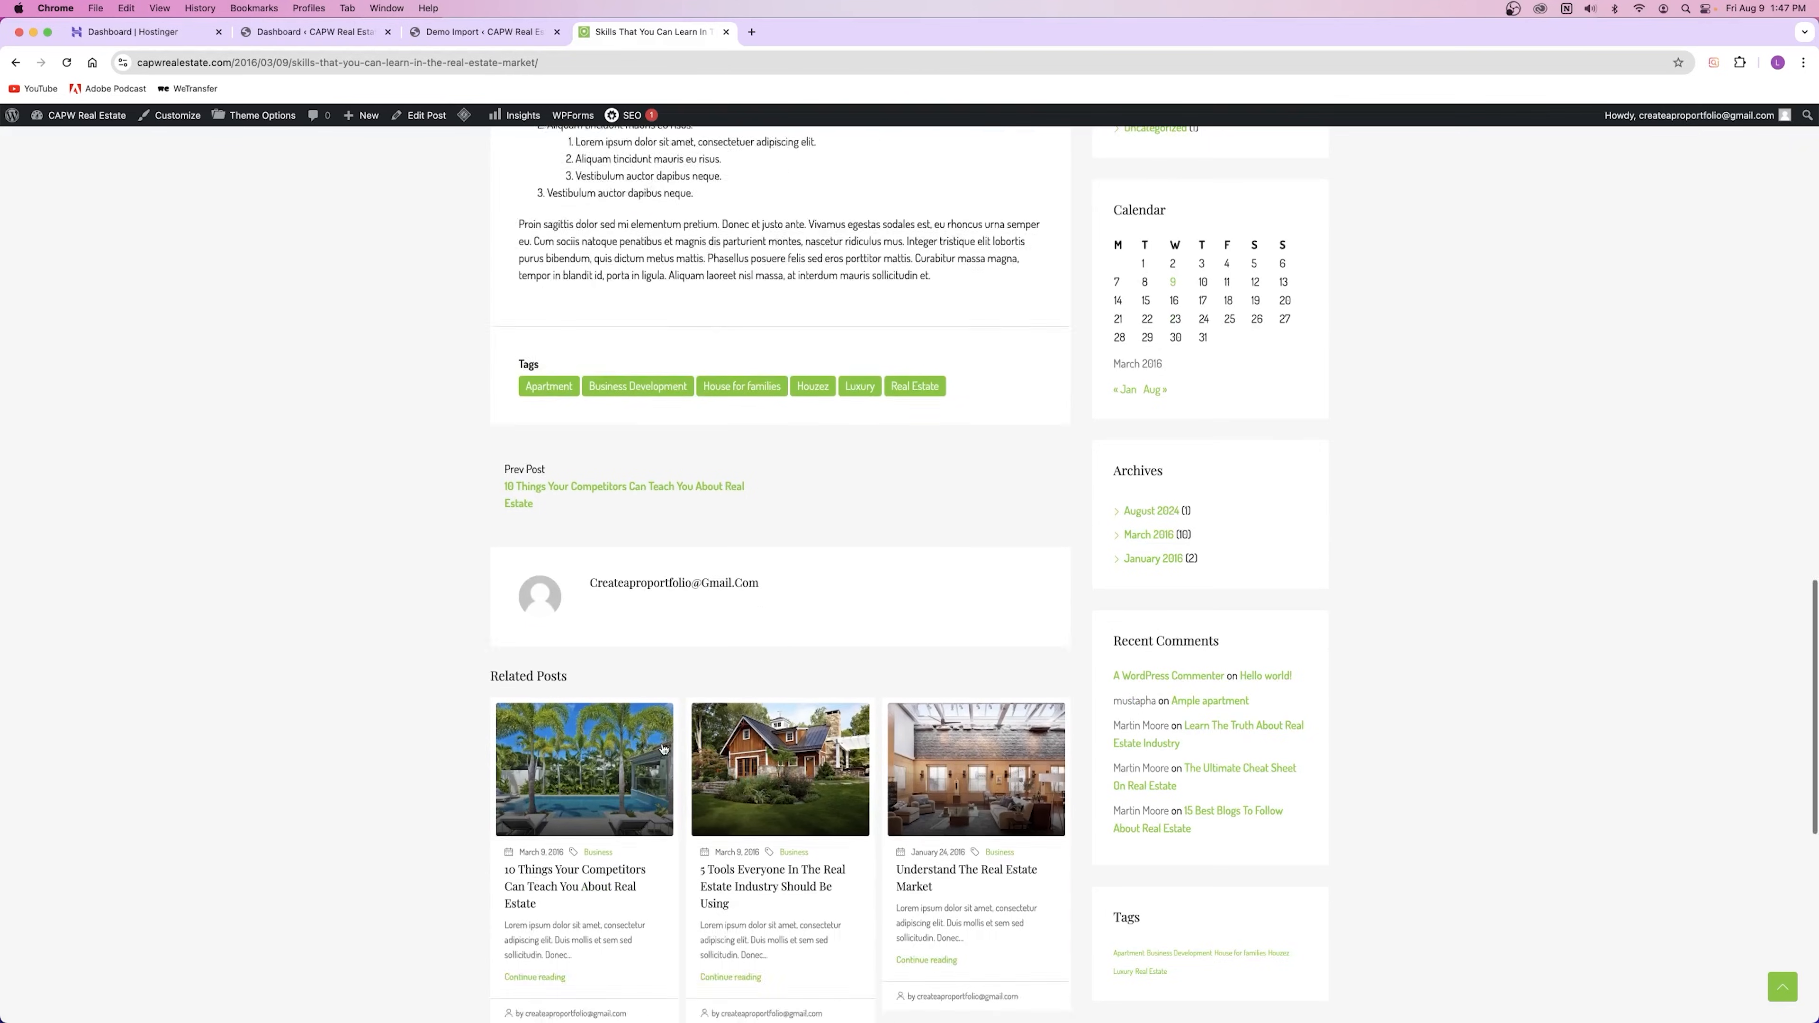
pyautogui.scroll(20, 663, 749)
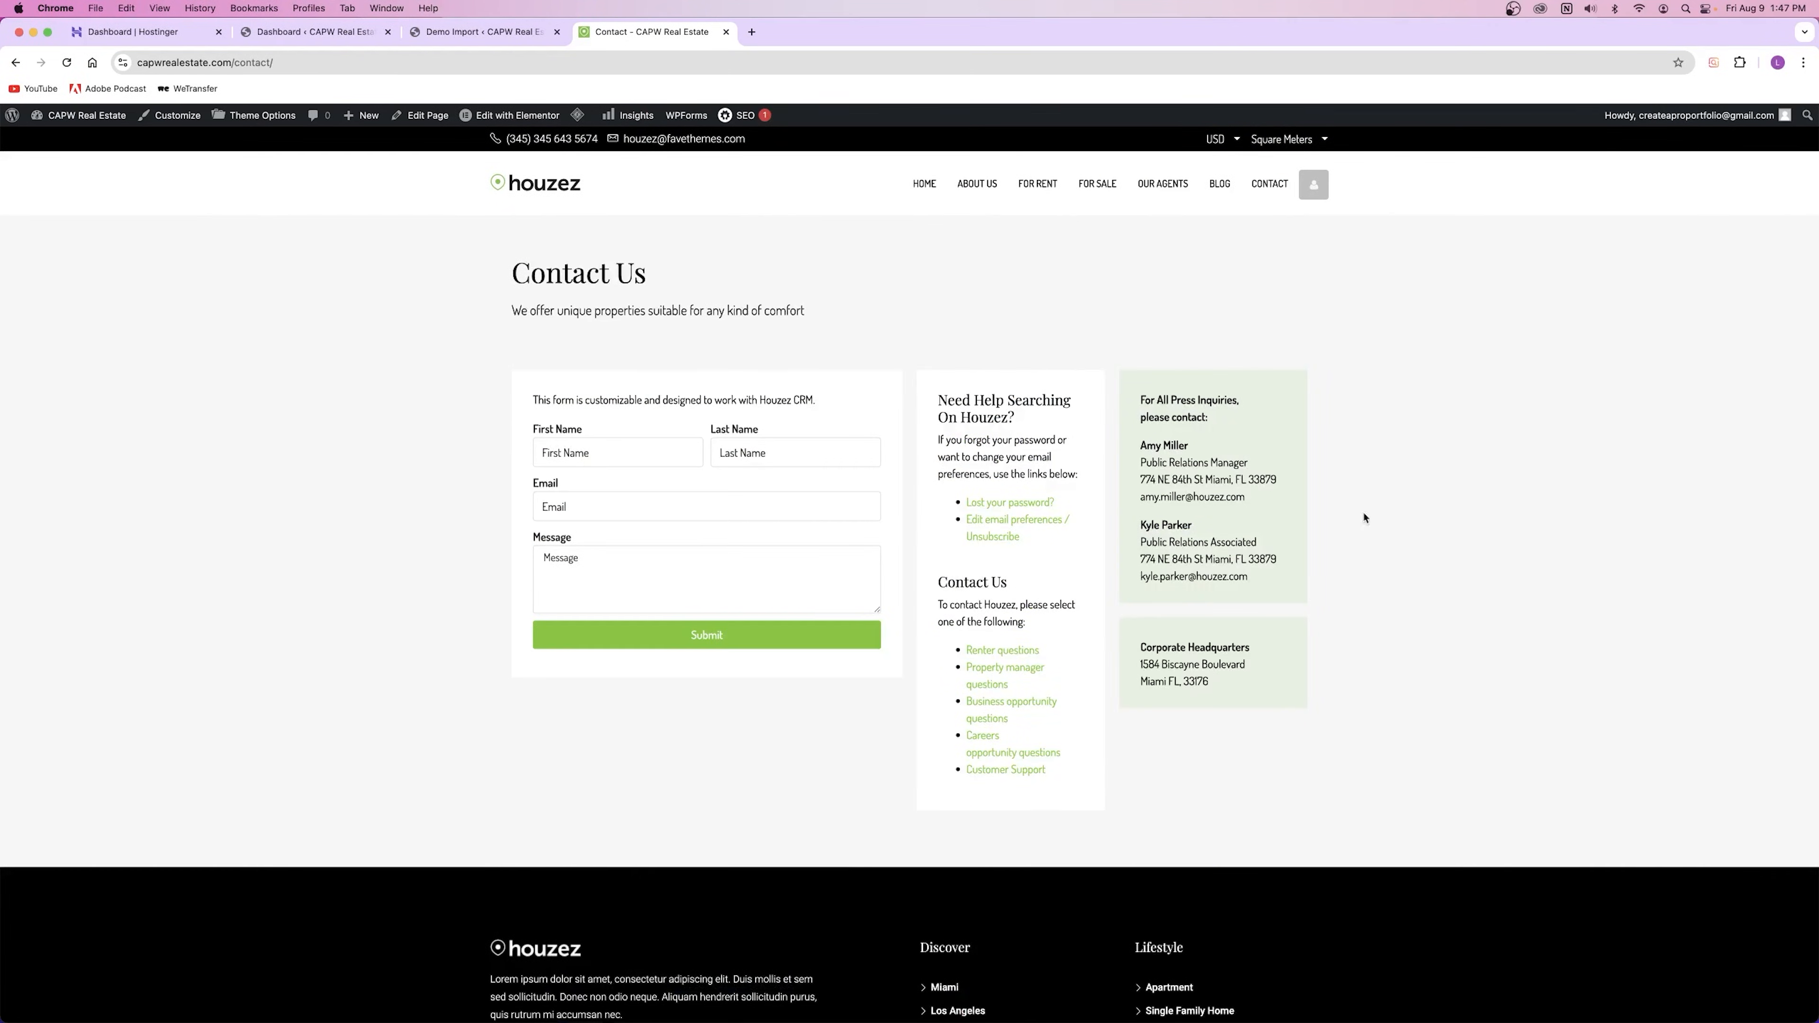
pyautogui.scroll(-2, 978, 501)
pyautogui.scroll(-1, 978, 500)
pyautogui.scroll(4, 978, 501)
pyautogui.moveTo(1140, 454); pyautogui.dragTo(1285, 518)
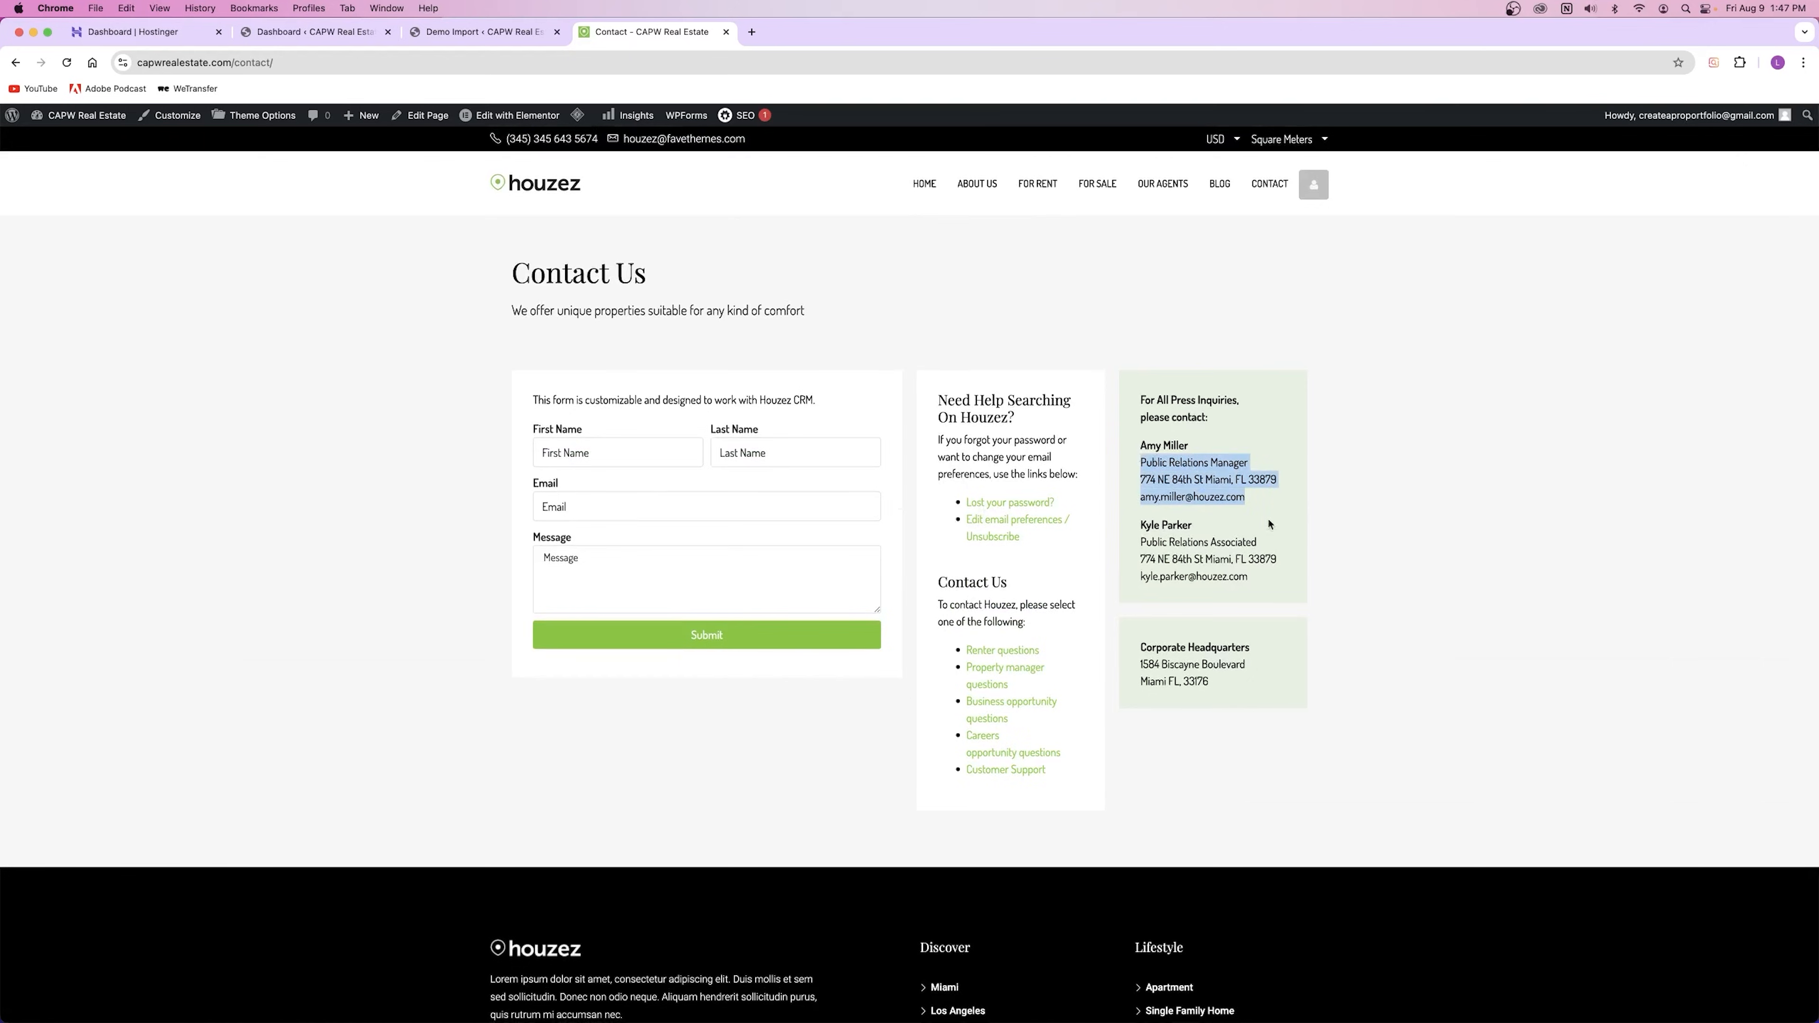
pyautogui.click(1180, 479)
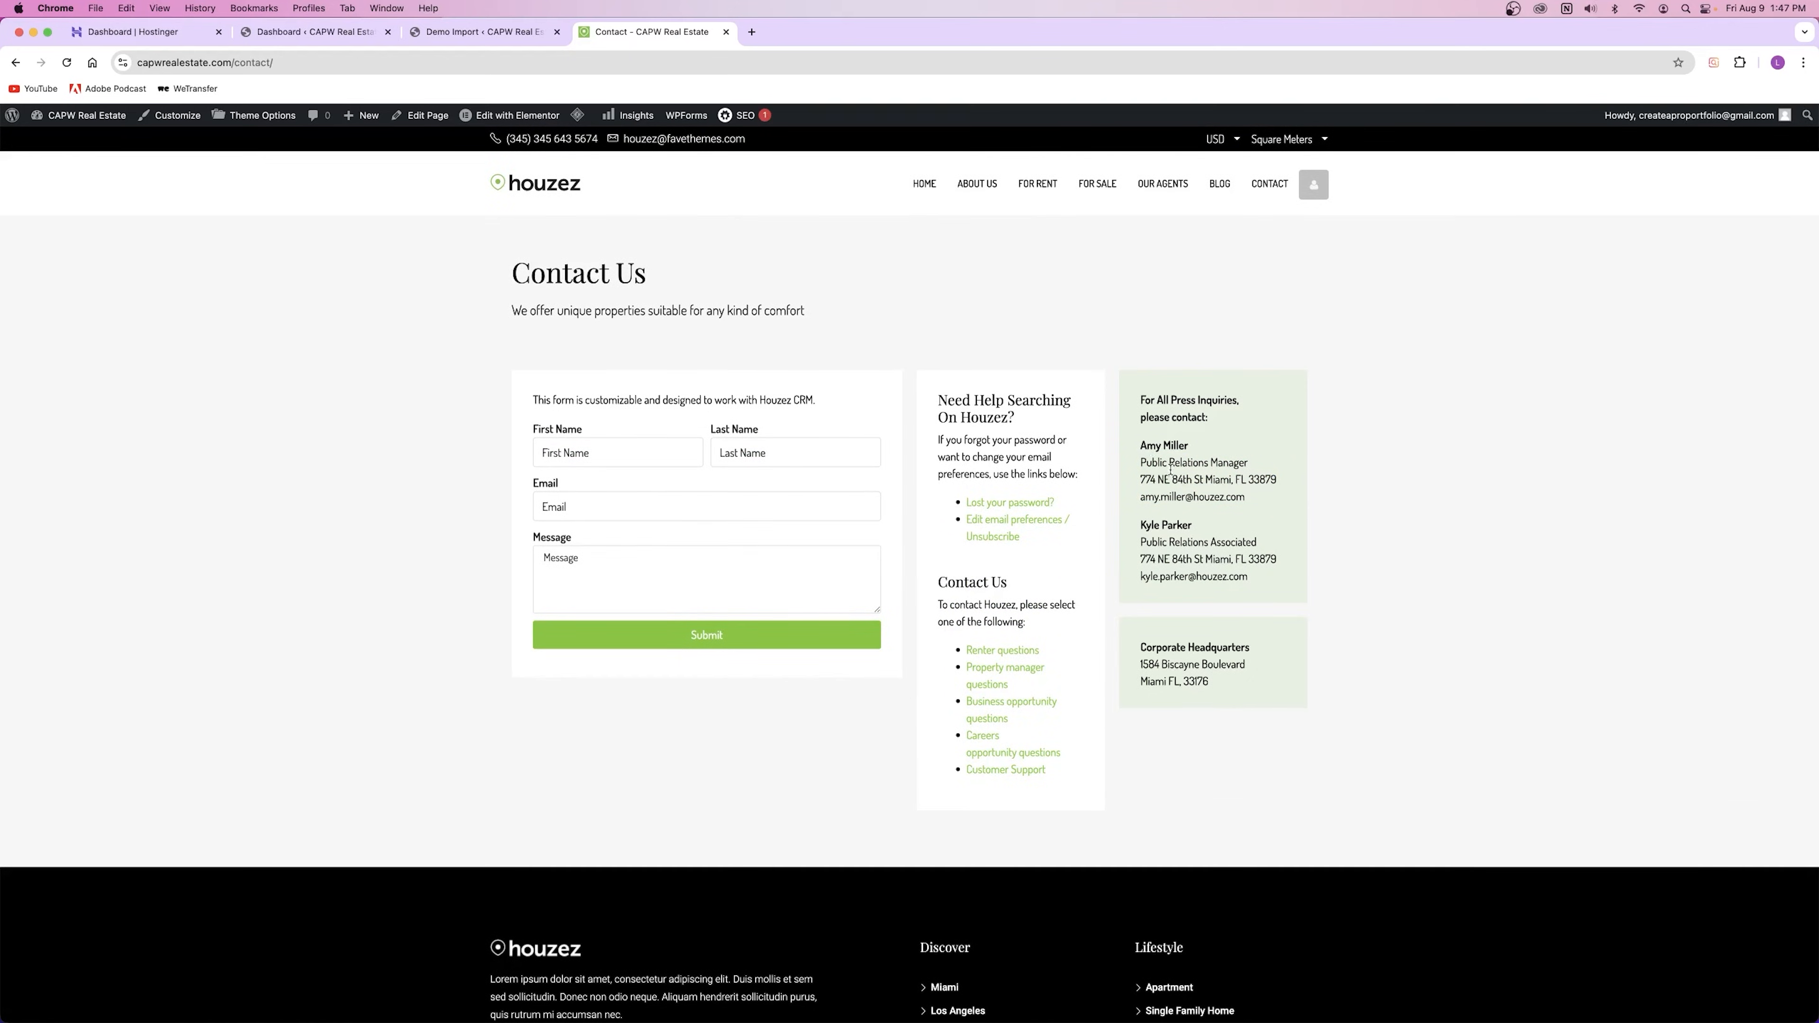
pyautogui.moveTo(1132, 462); pyautogui.dragTo(1250, 464)
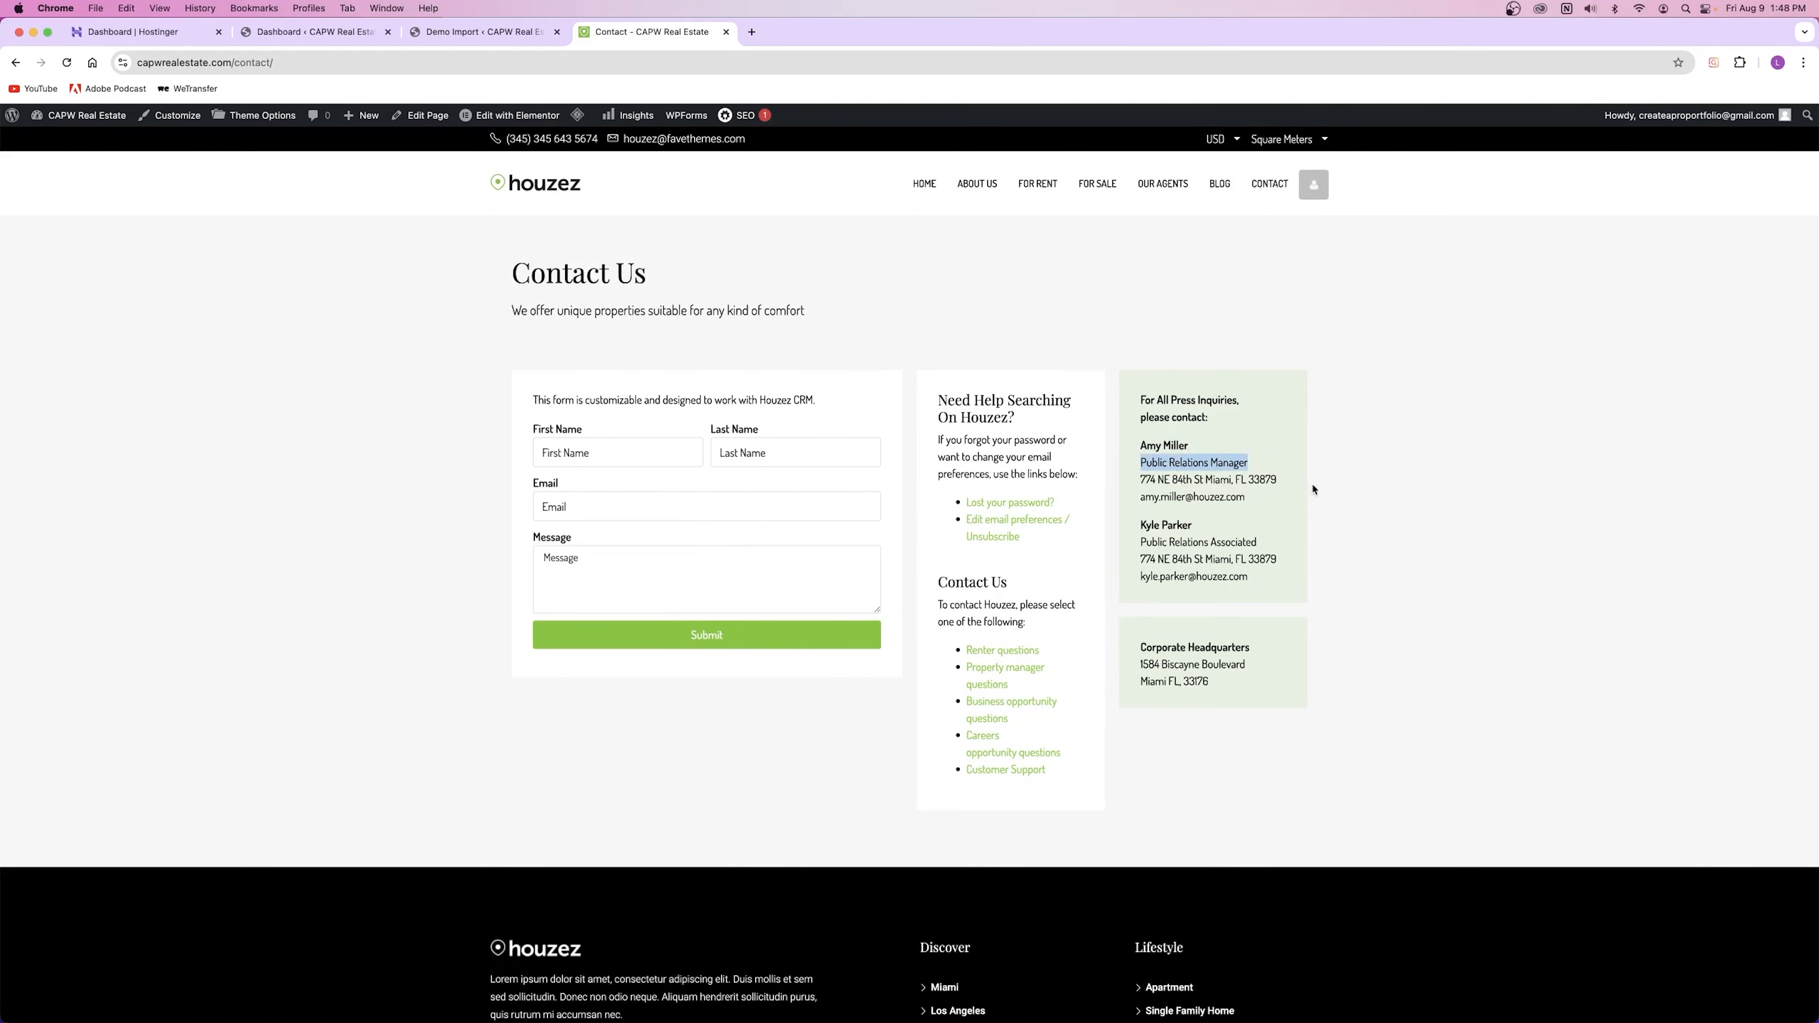
pyautogui.moveTo(1139, 542); pyautogui.dragTo(1259, 543)
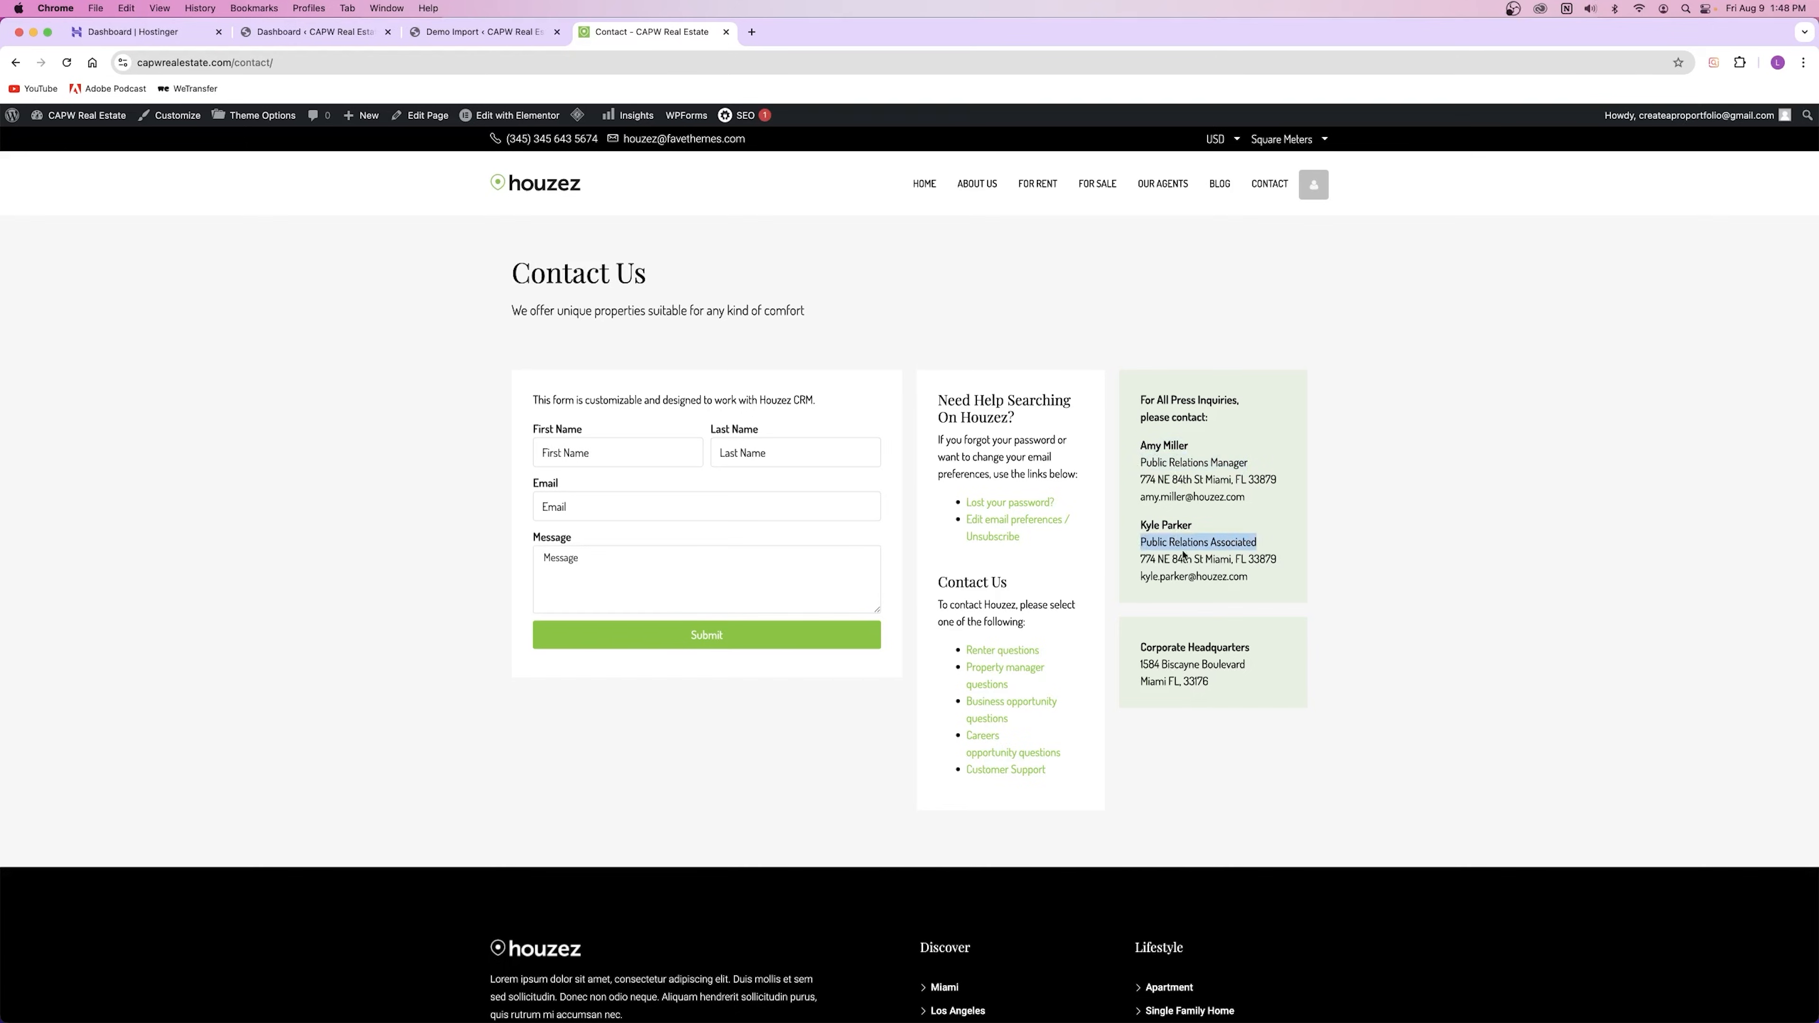
pyautogui.moveTo(1139, 479); pyautogui.dragTo(1260, 498)
pyautogui.moveTo(1141, 558); pyautogui.dragTo(1290, 583)
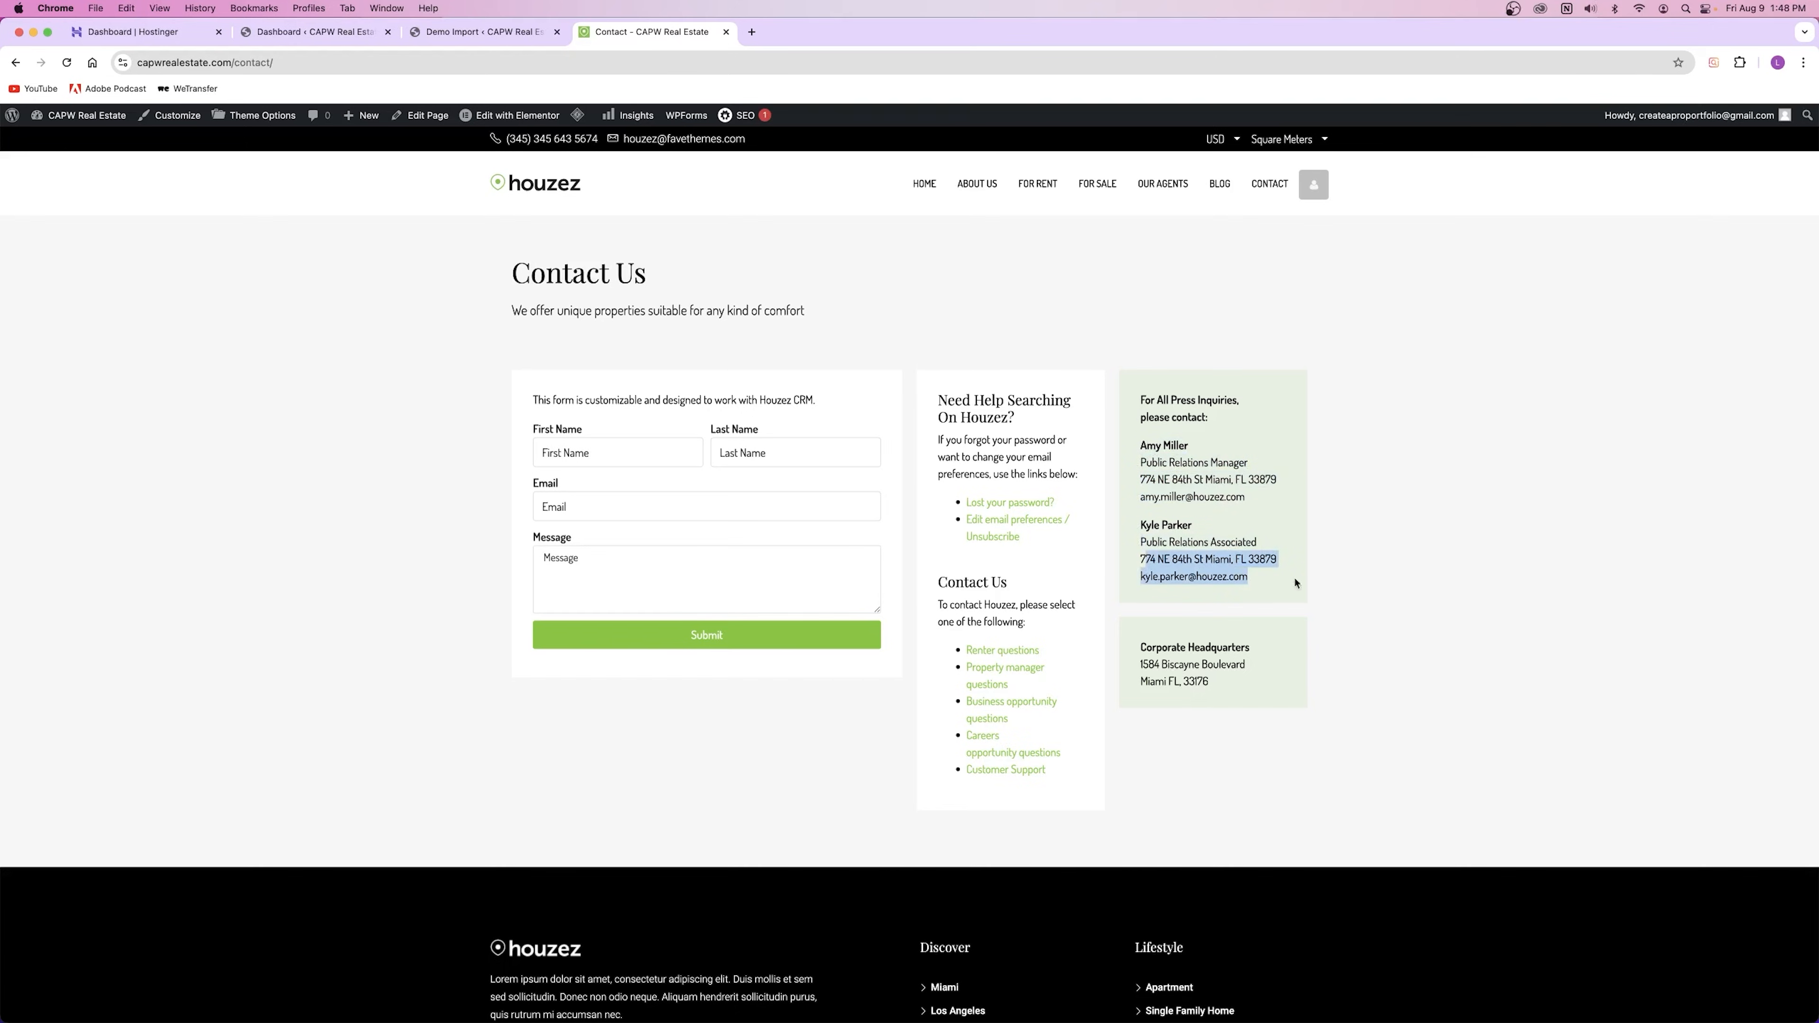
pyautogui.click(1244, 579)
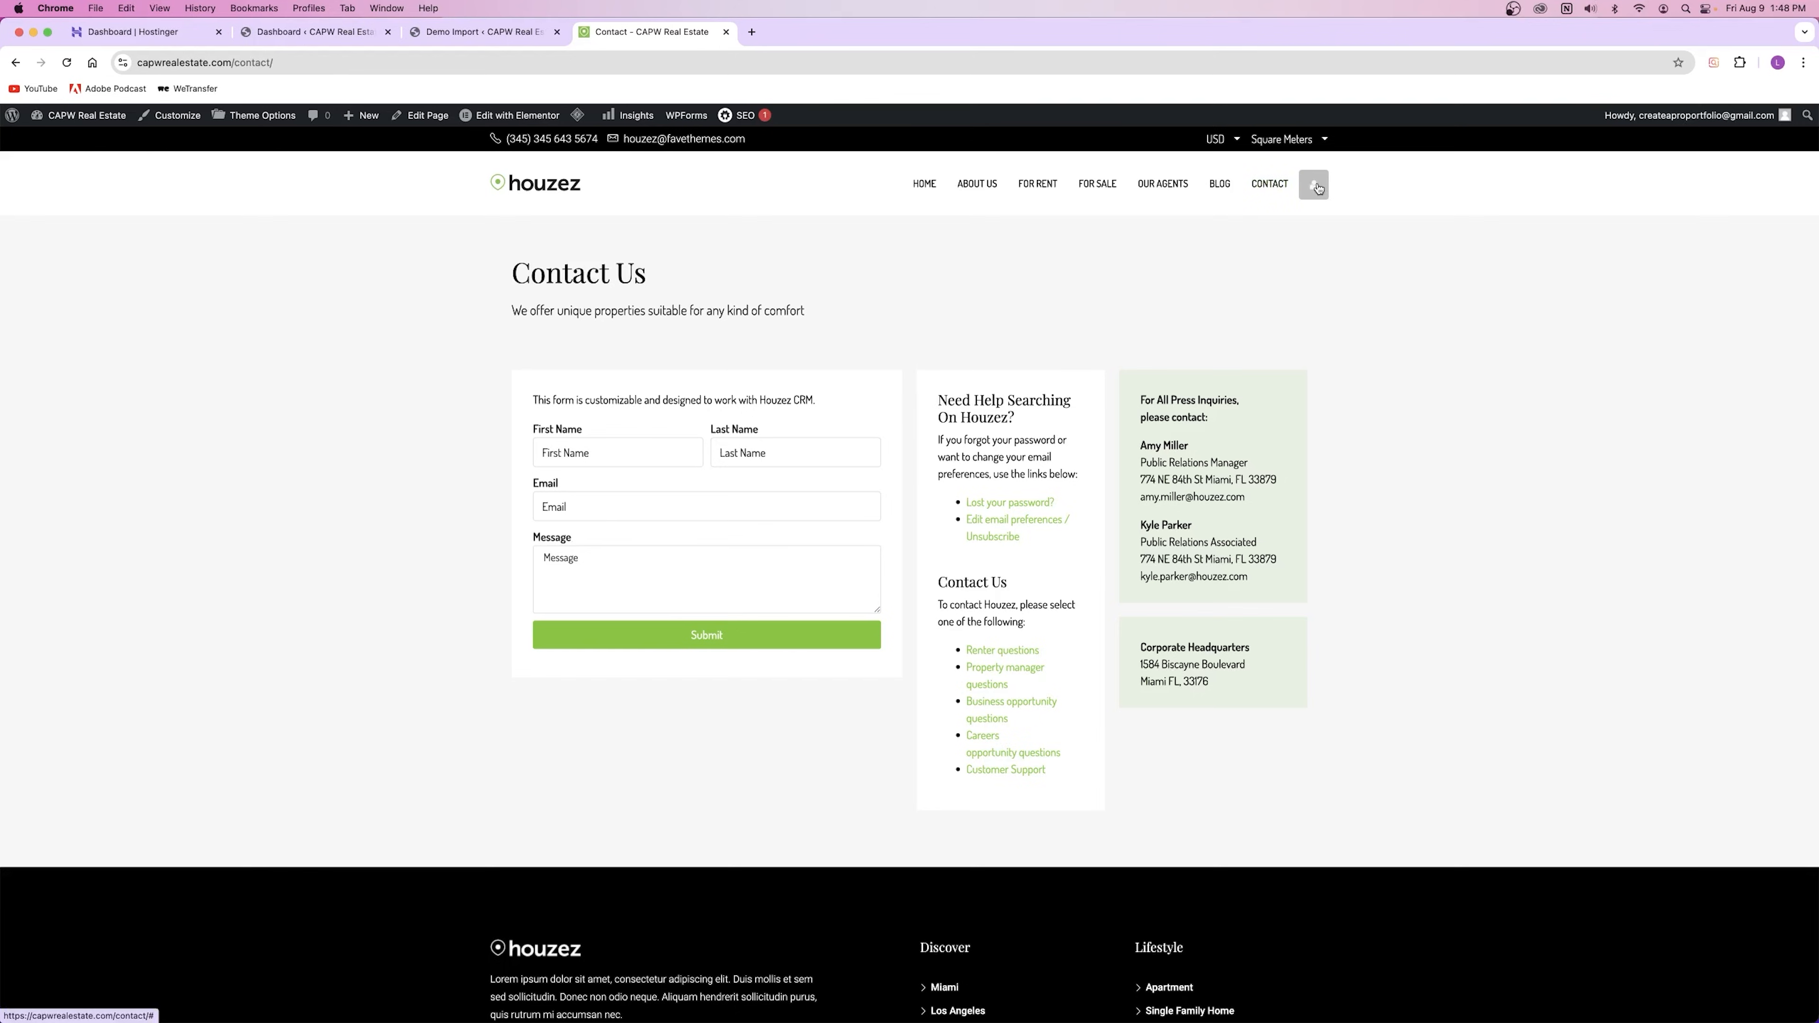
# Step: Open the account's CRM board, then view its 52 Properties and its Saved Searches
pyautogui.moveTo(1319, 189)
pyautogui.click(1226, 235)
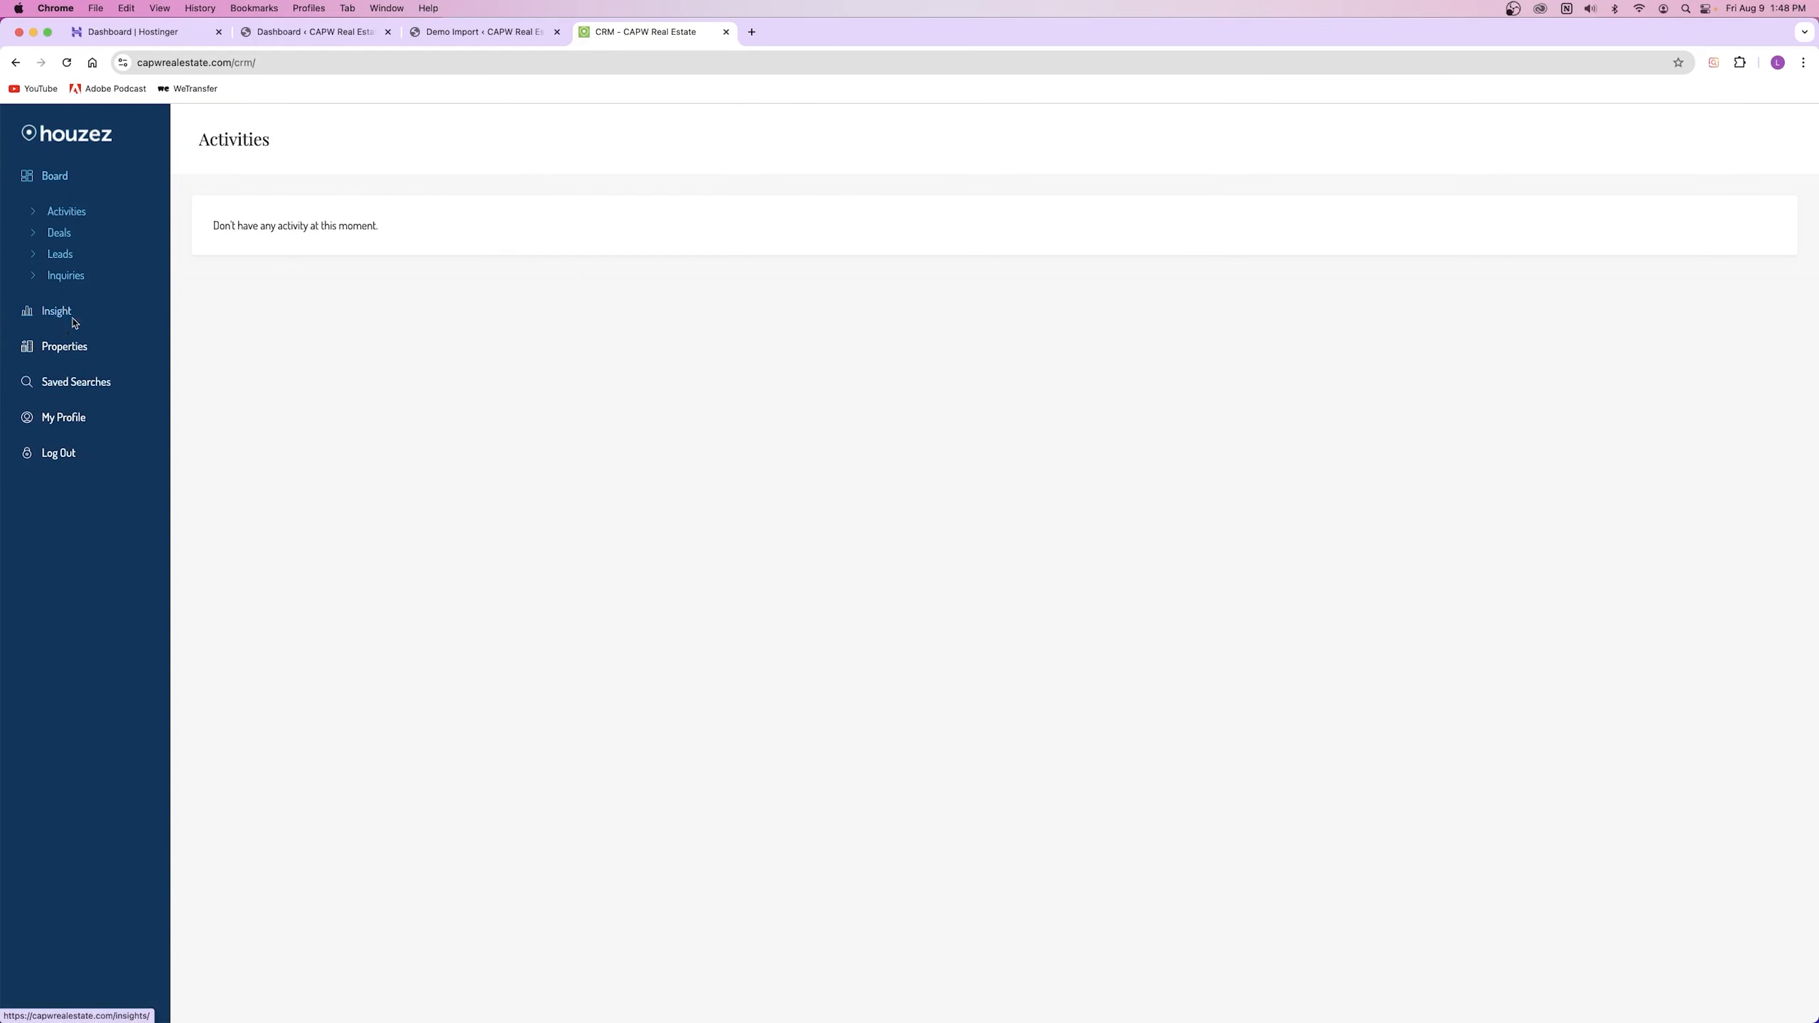
pyautogui.click(65, 348)
pyautogui.click(81, 469)
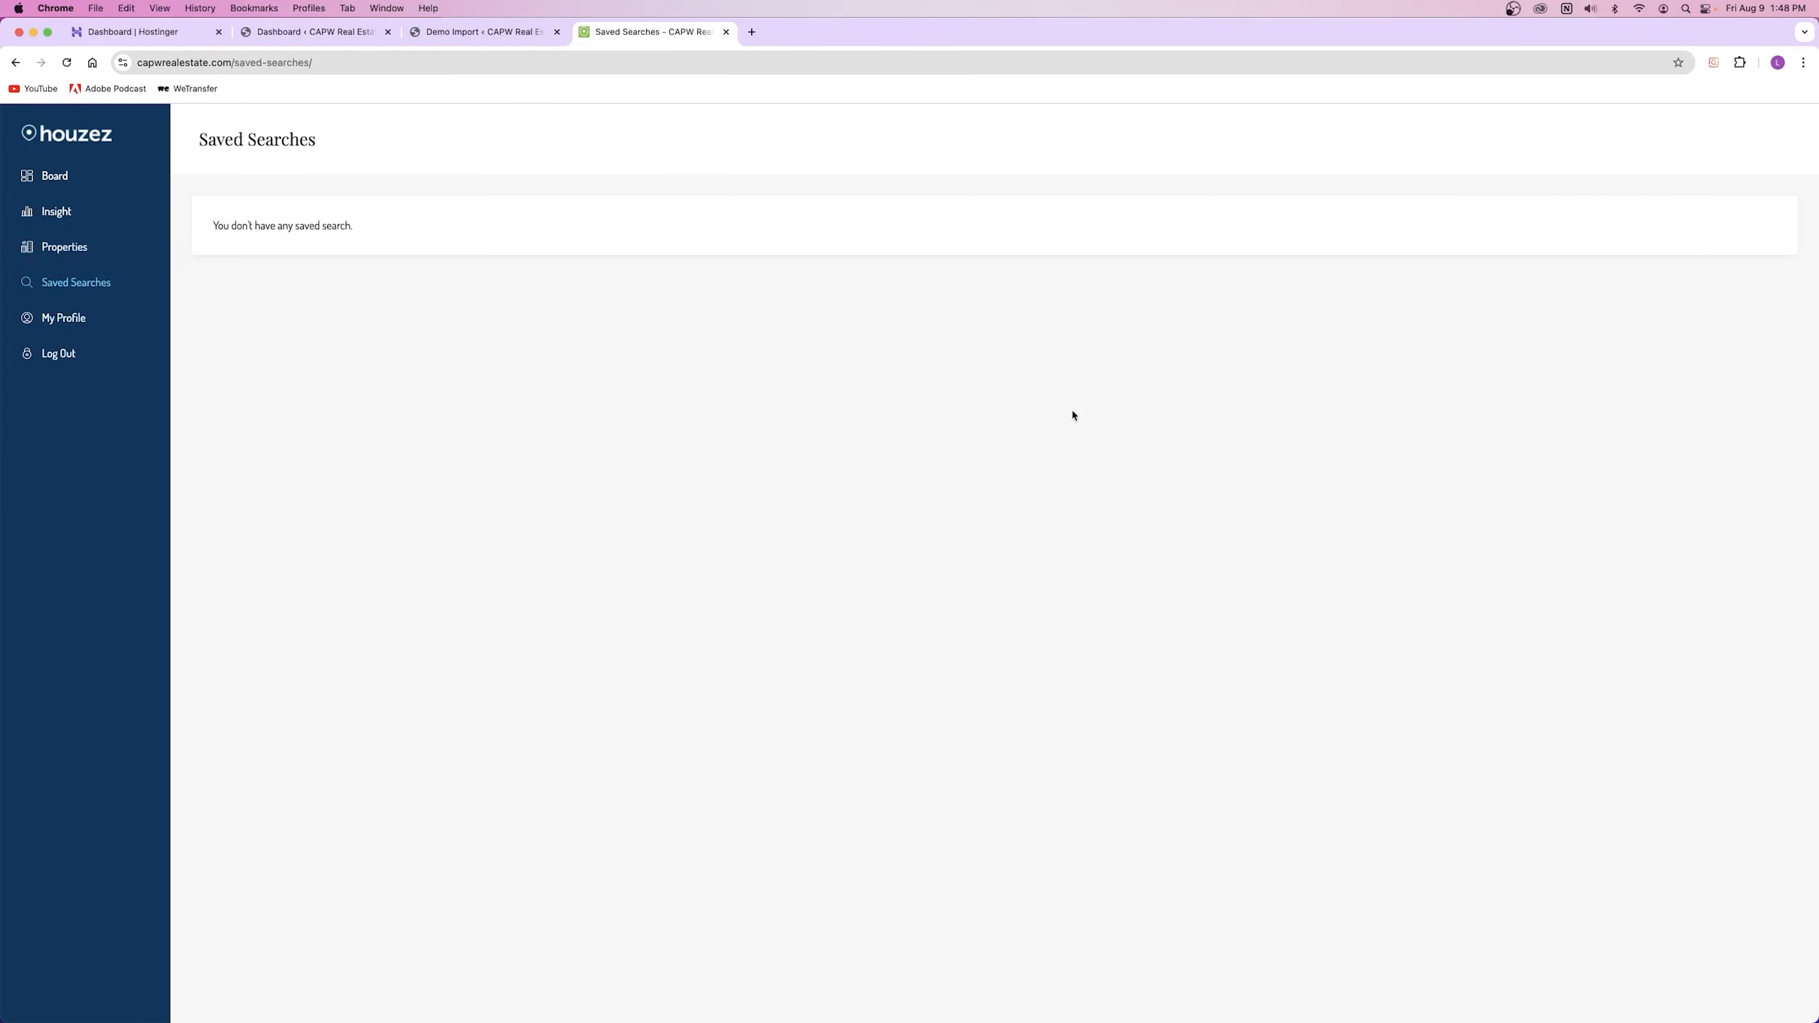
# Step: Look over the My Profile page, then close the account dashboard tab
pyautogui.click(63, 318)
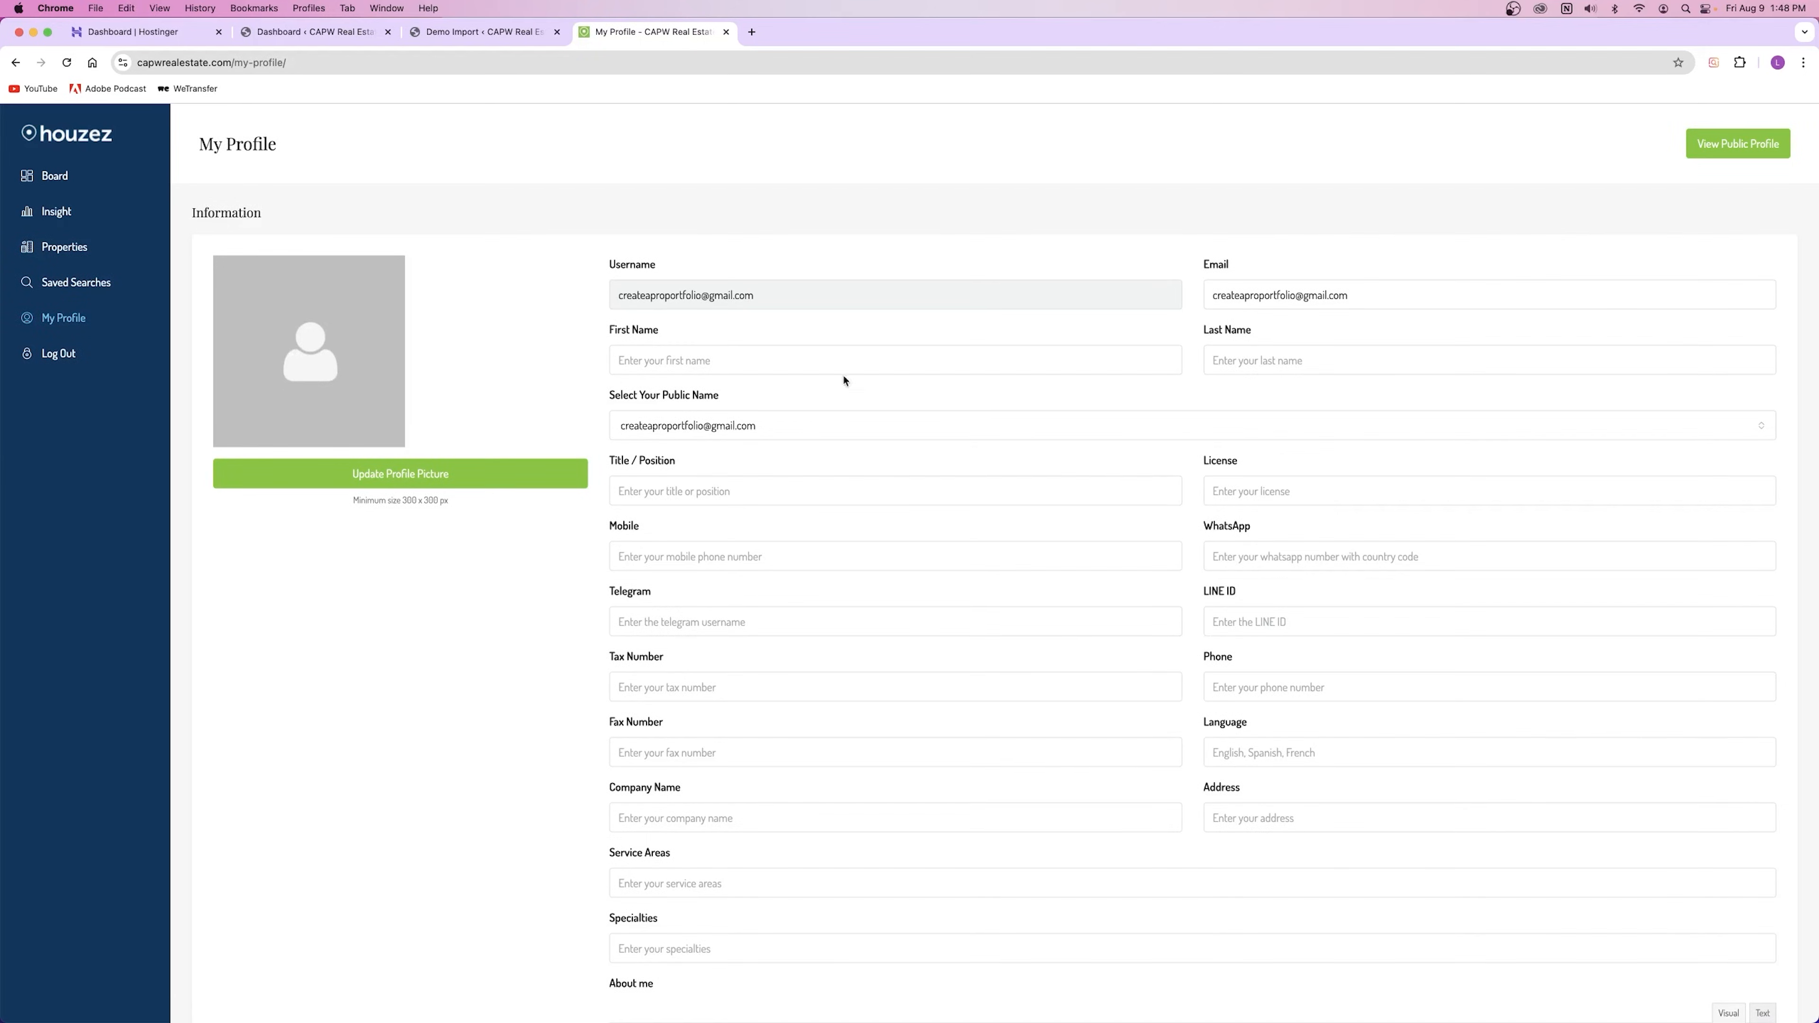
pyautogui.scroll(-12, 833, 390)
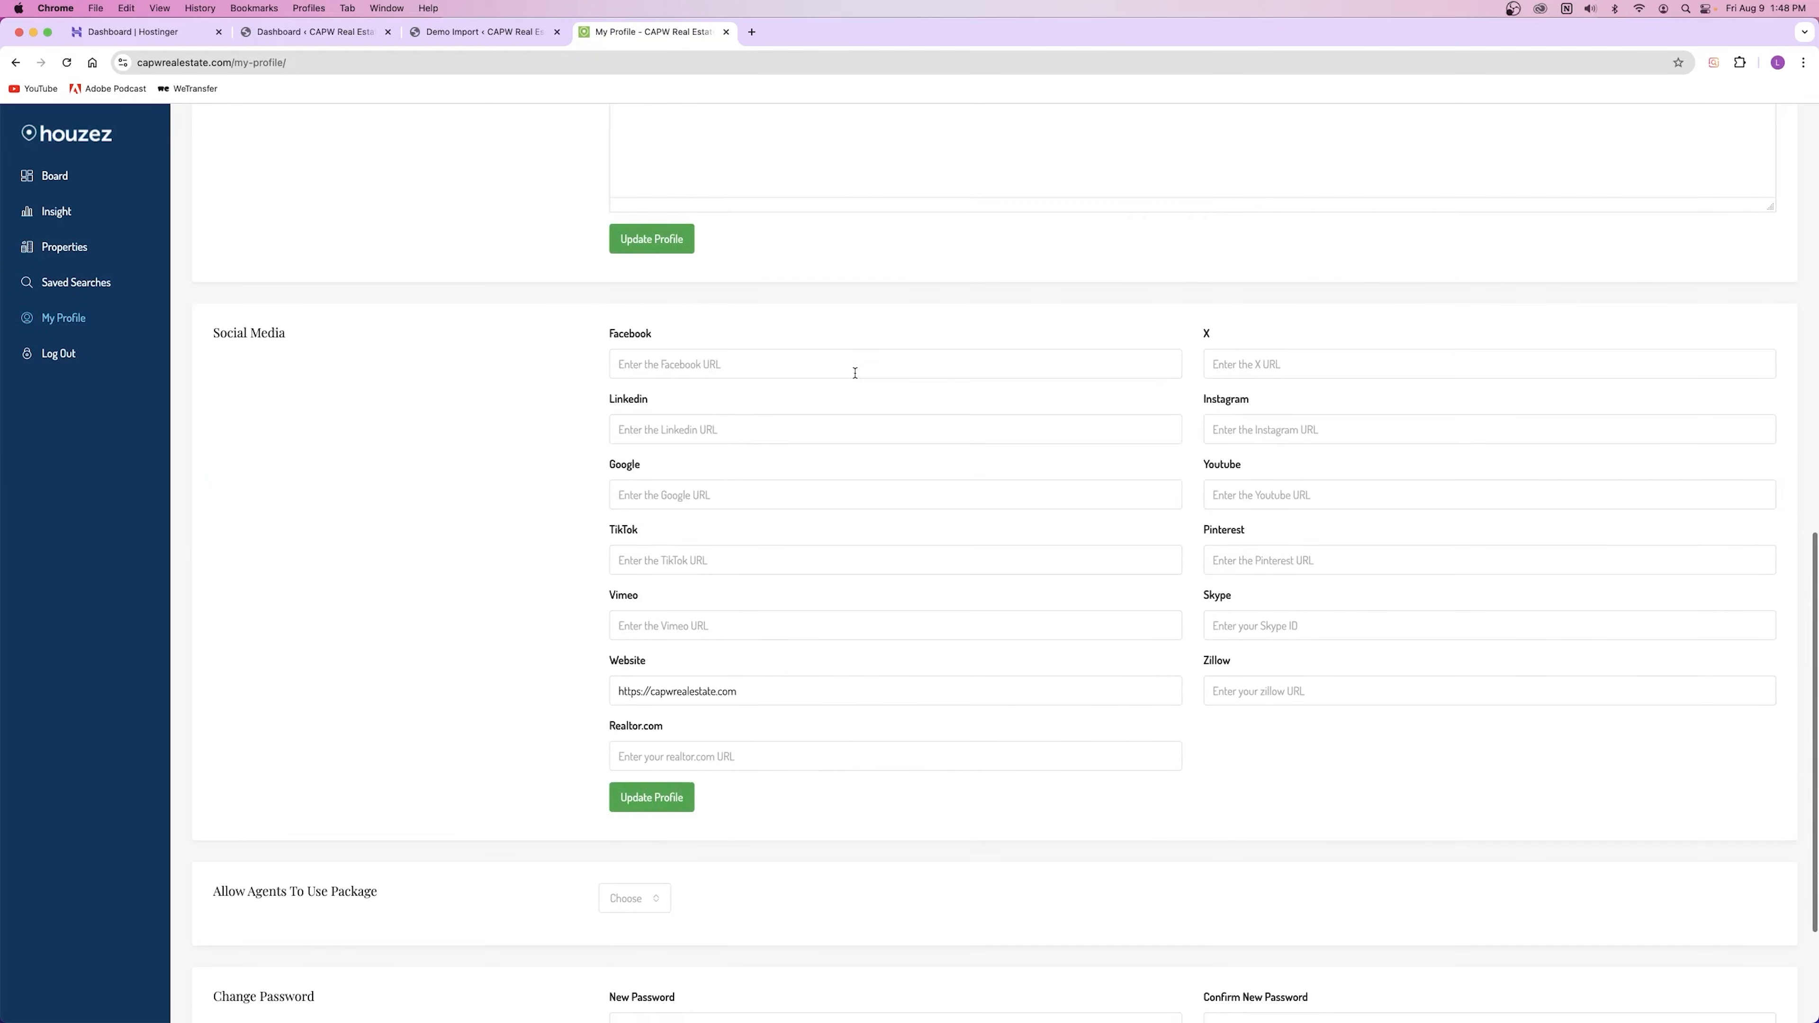
pyautogui.scroll(15, 855, 373)
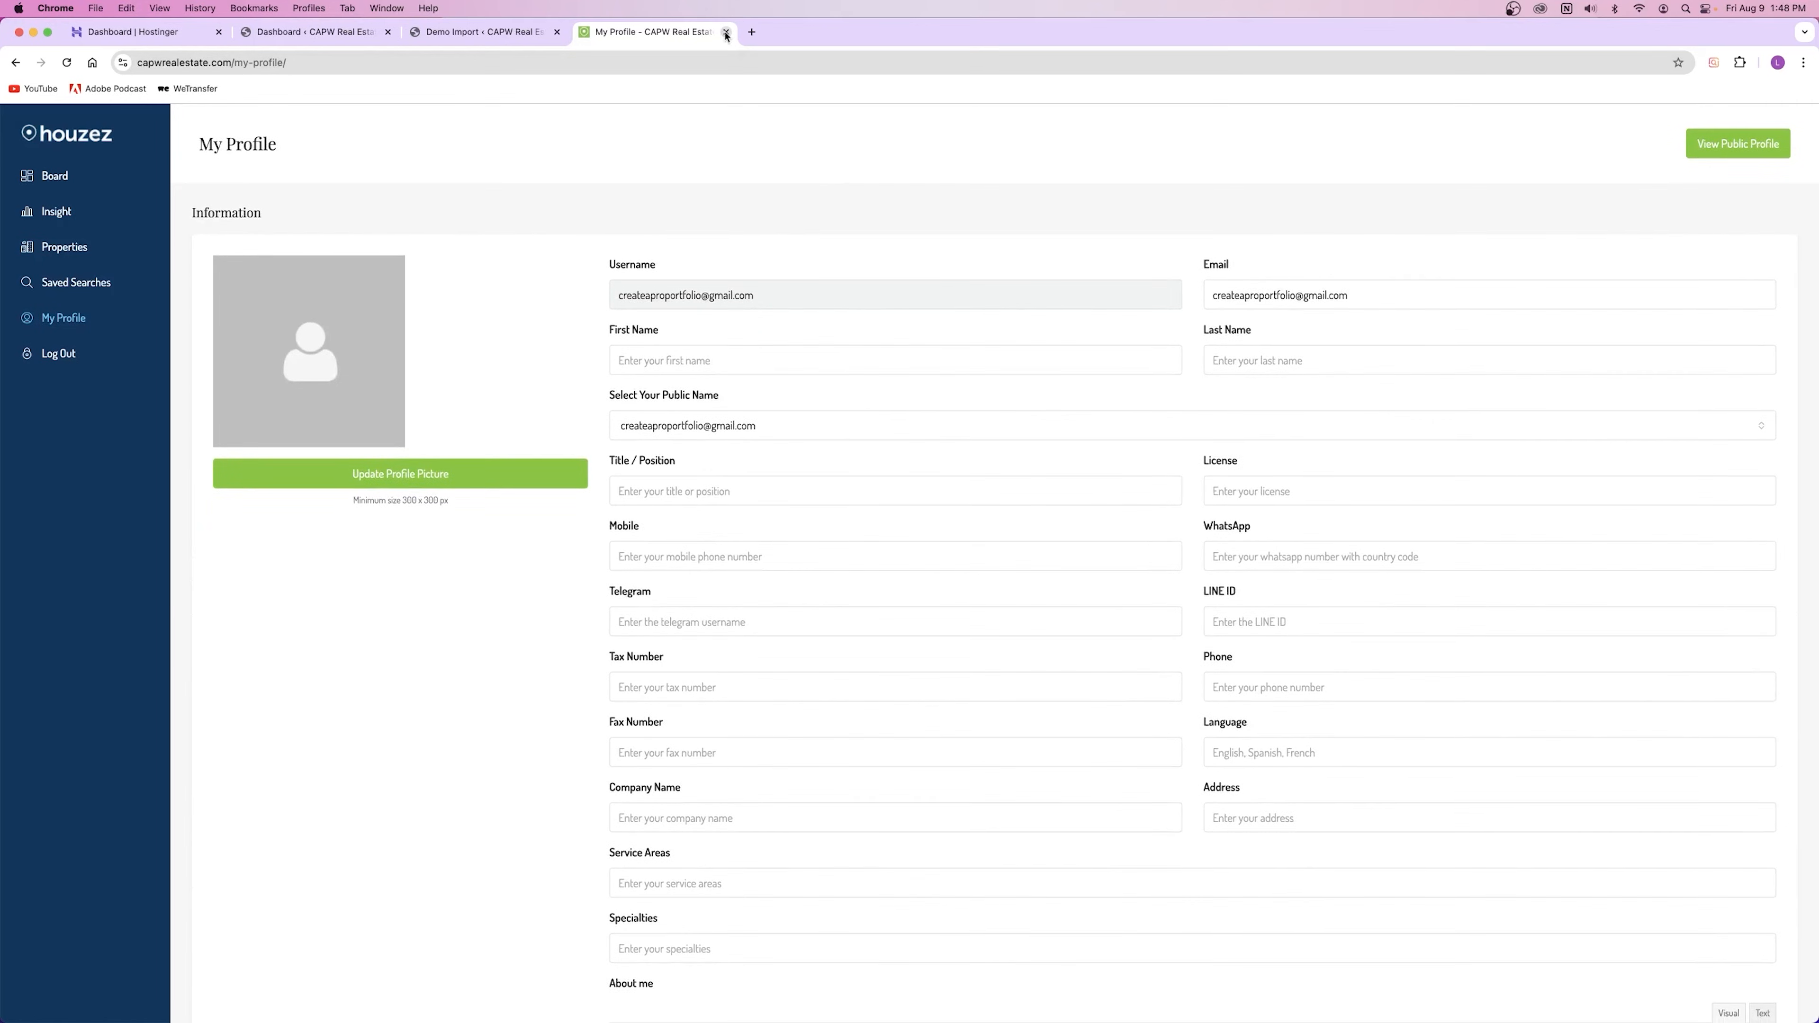
pyautogui.click(726, 32)
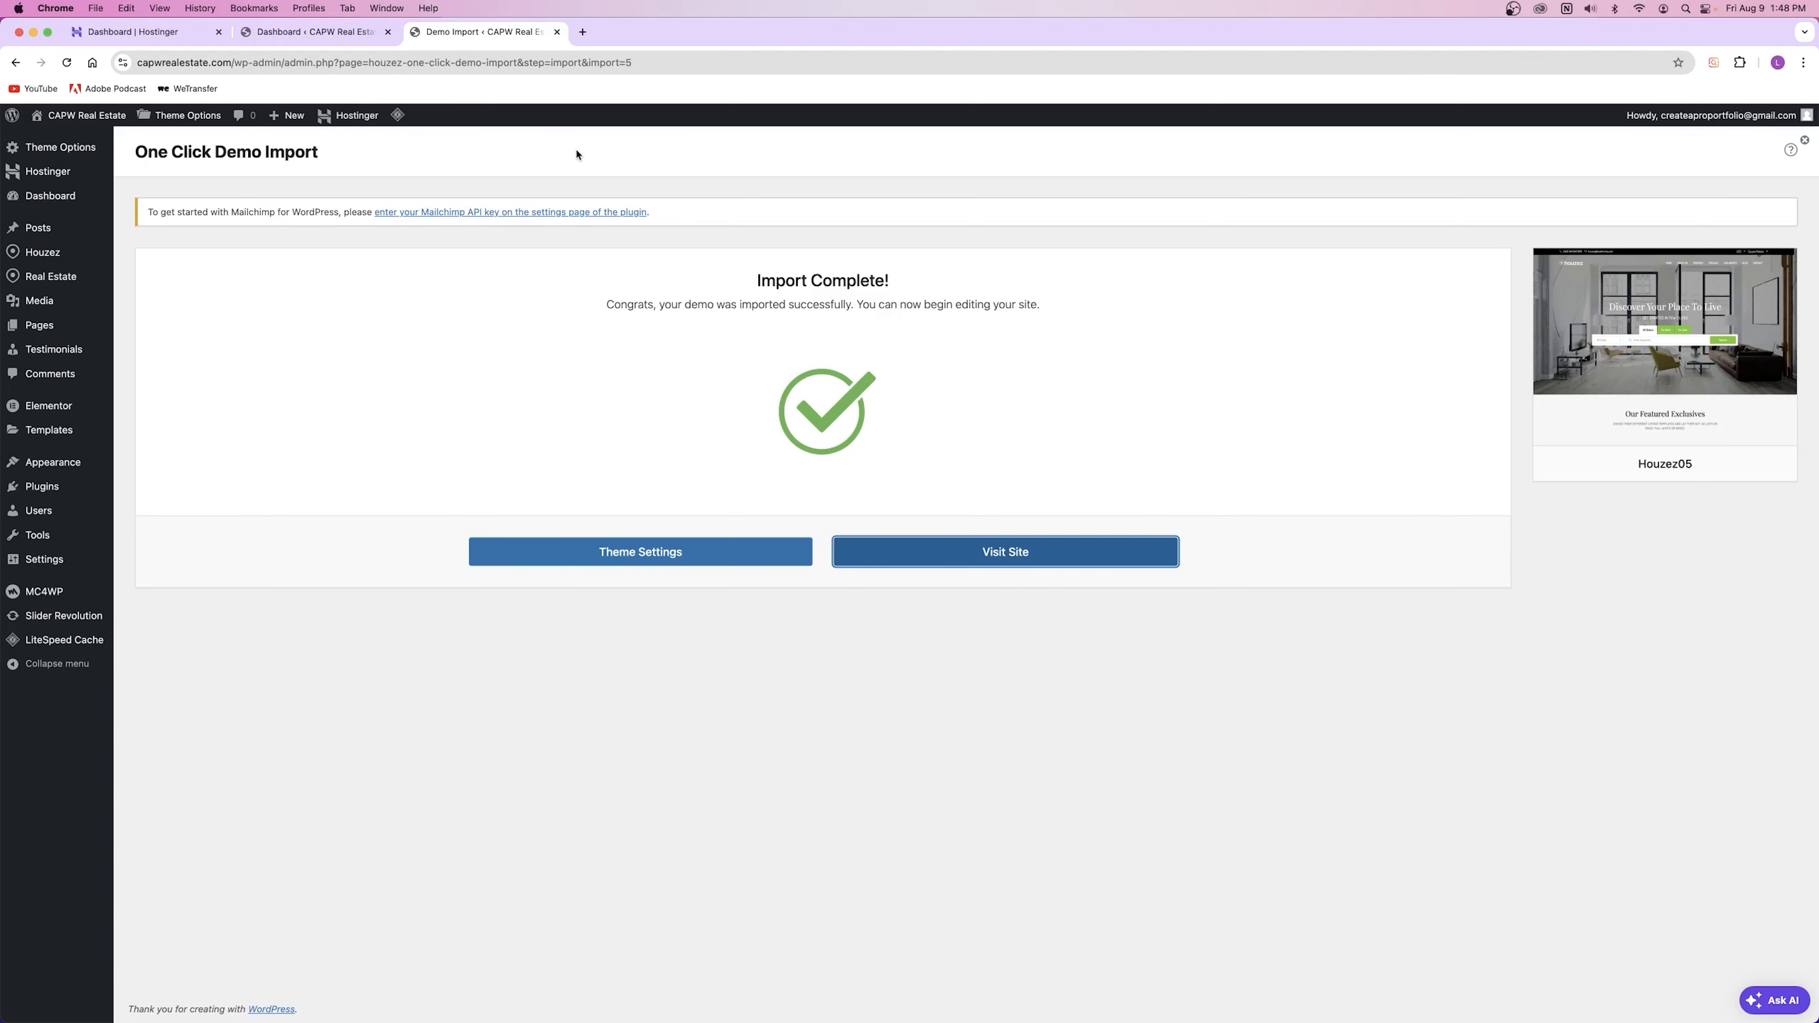
# Step: Load the admin Dashboard in the Demo Import tab and close the older duplicate Dashboard tab
pyautogui.click(50, 195)
pyautogui.click(387, 31)
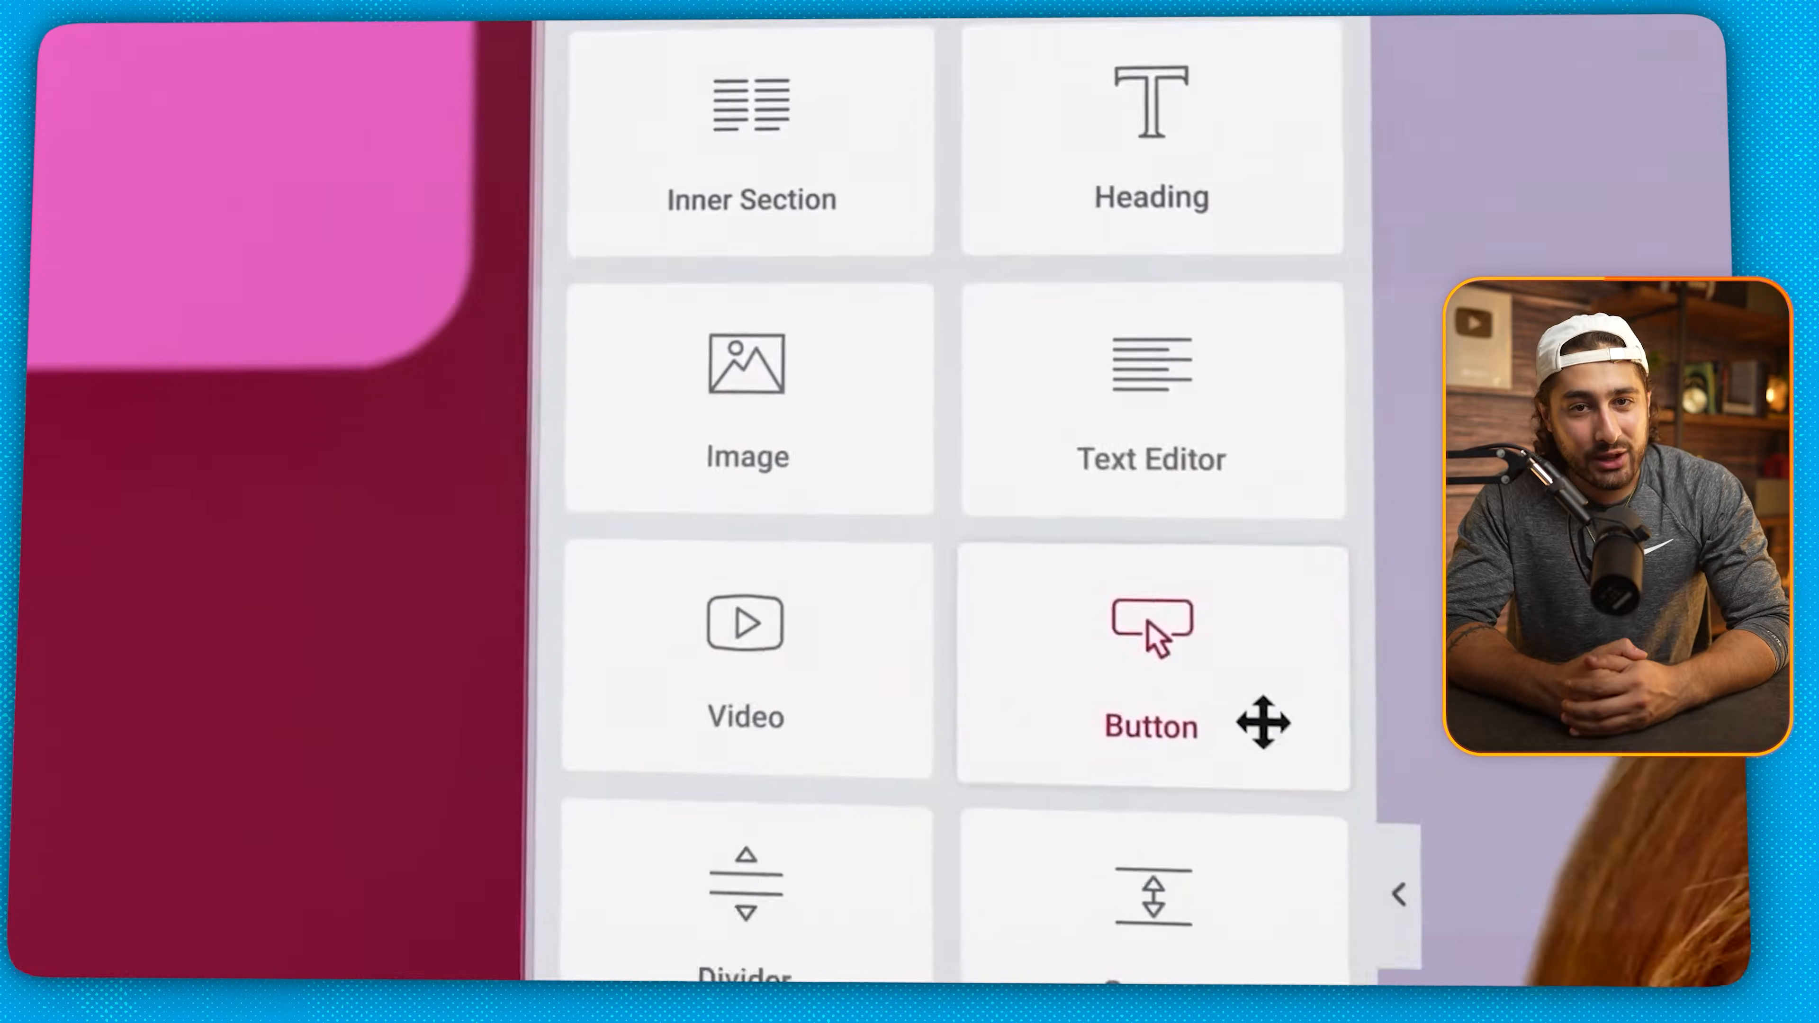
pyautogui.moveTo(1263, 722); pyautogui.dragTo(1166, 507)
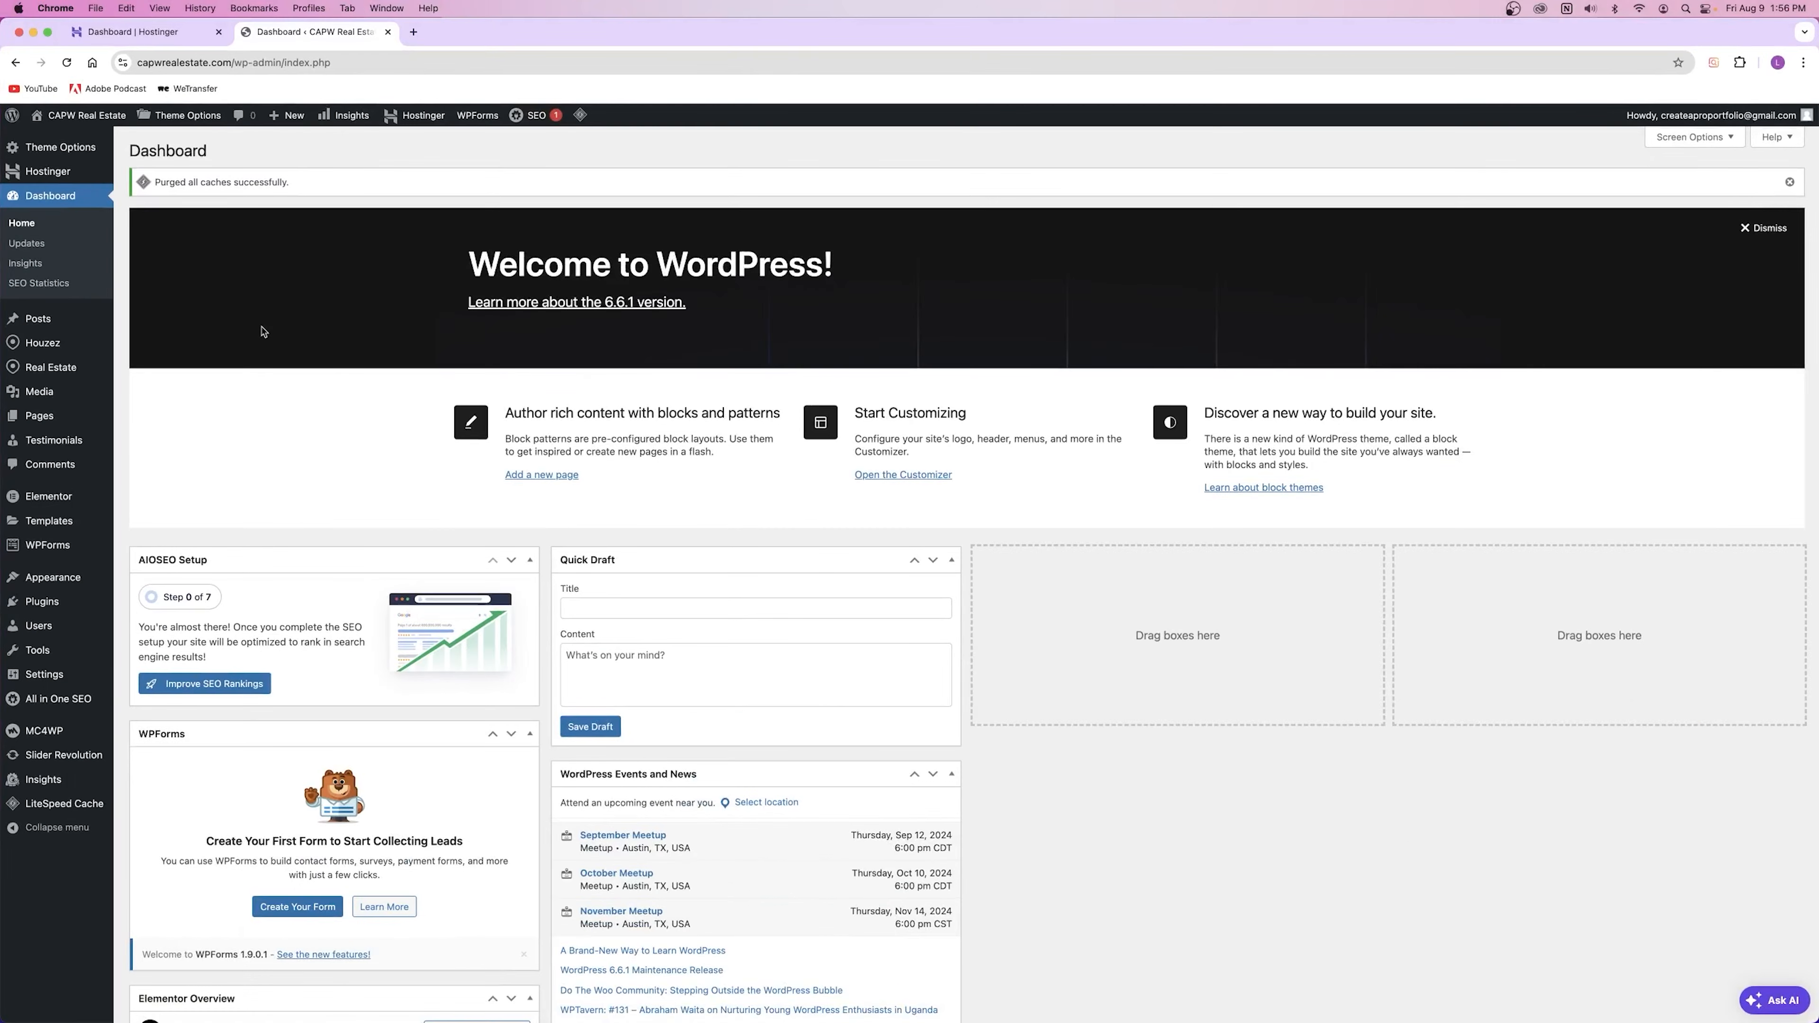
# Step: Open the live site from the site name in a new tab and switch to it
pyautogui.moveTo(69, 113)
pyautogui.rightClick(83, 116)
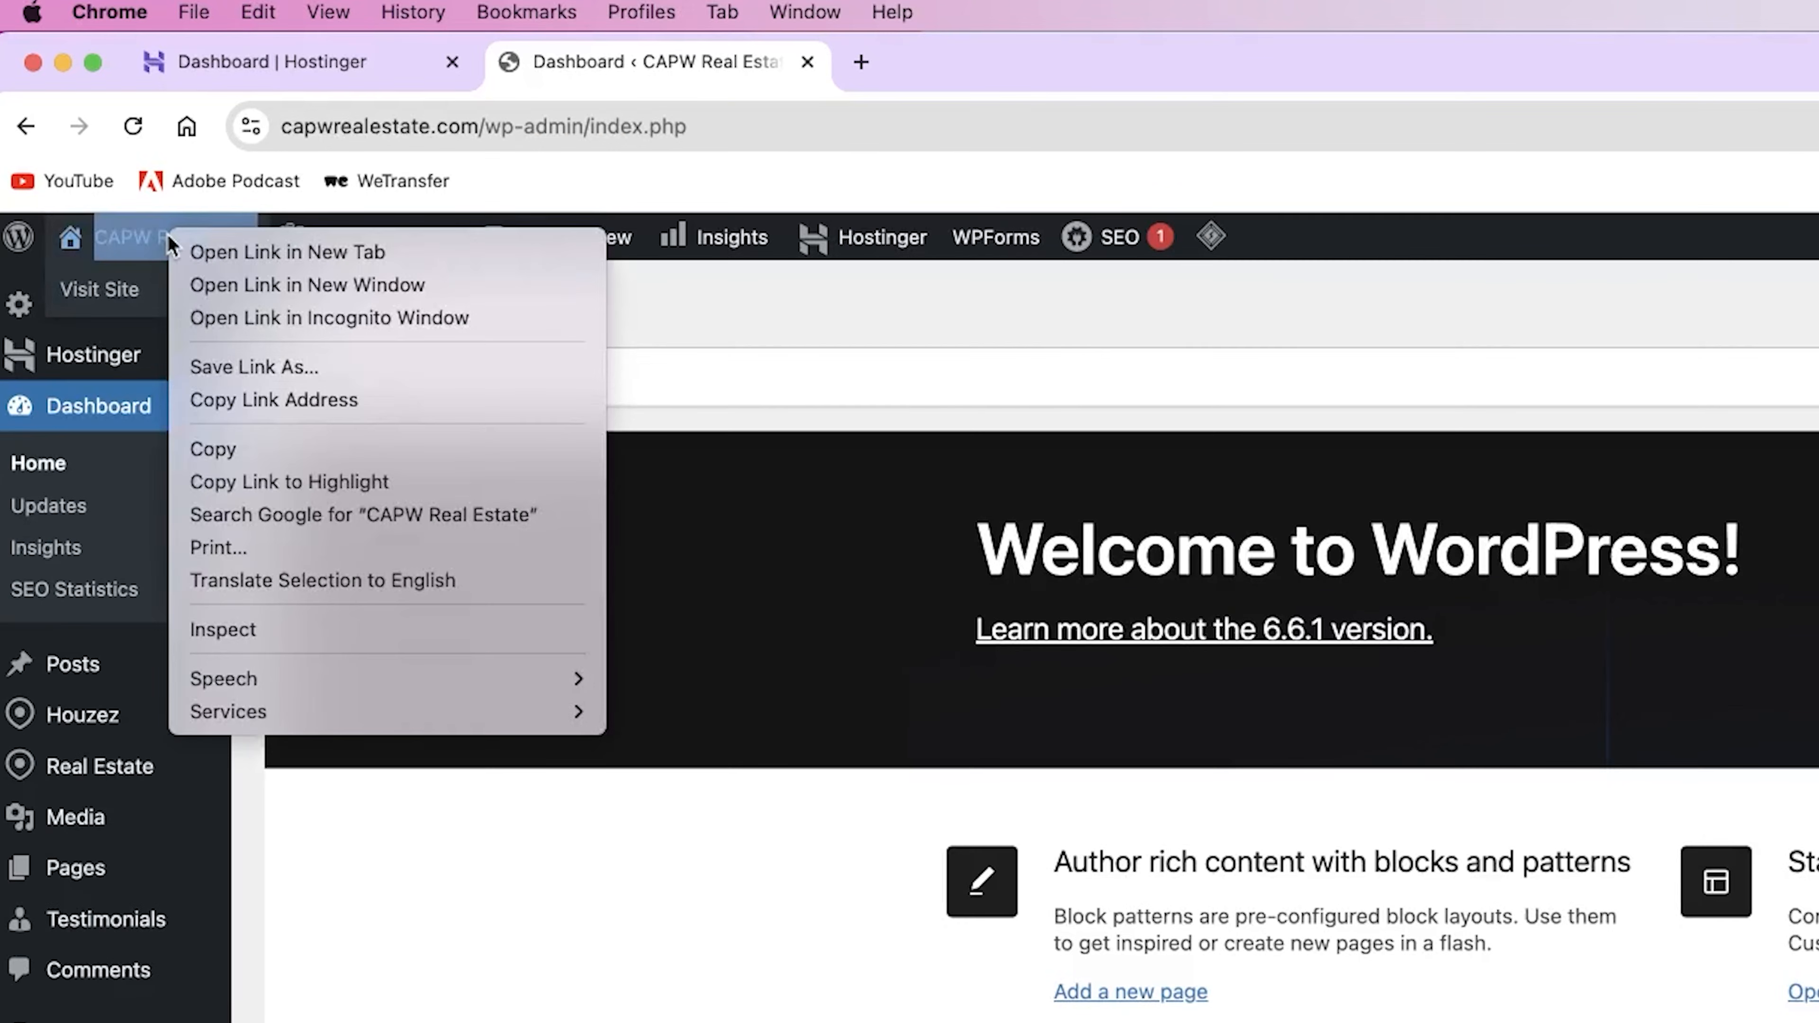
pyautogui.click(100, 122)
pyautogui.click(931, 62)
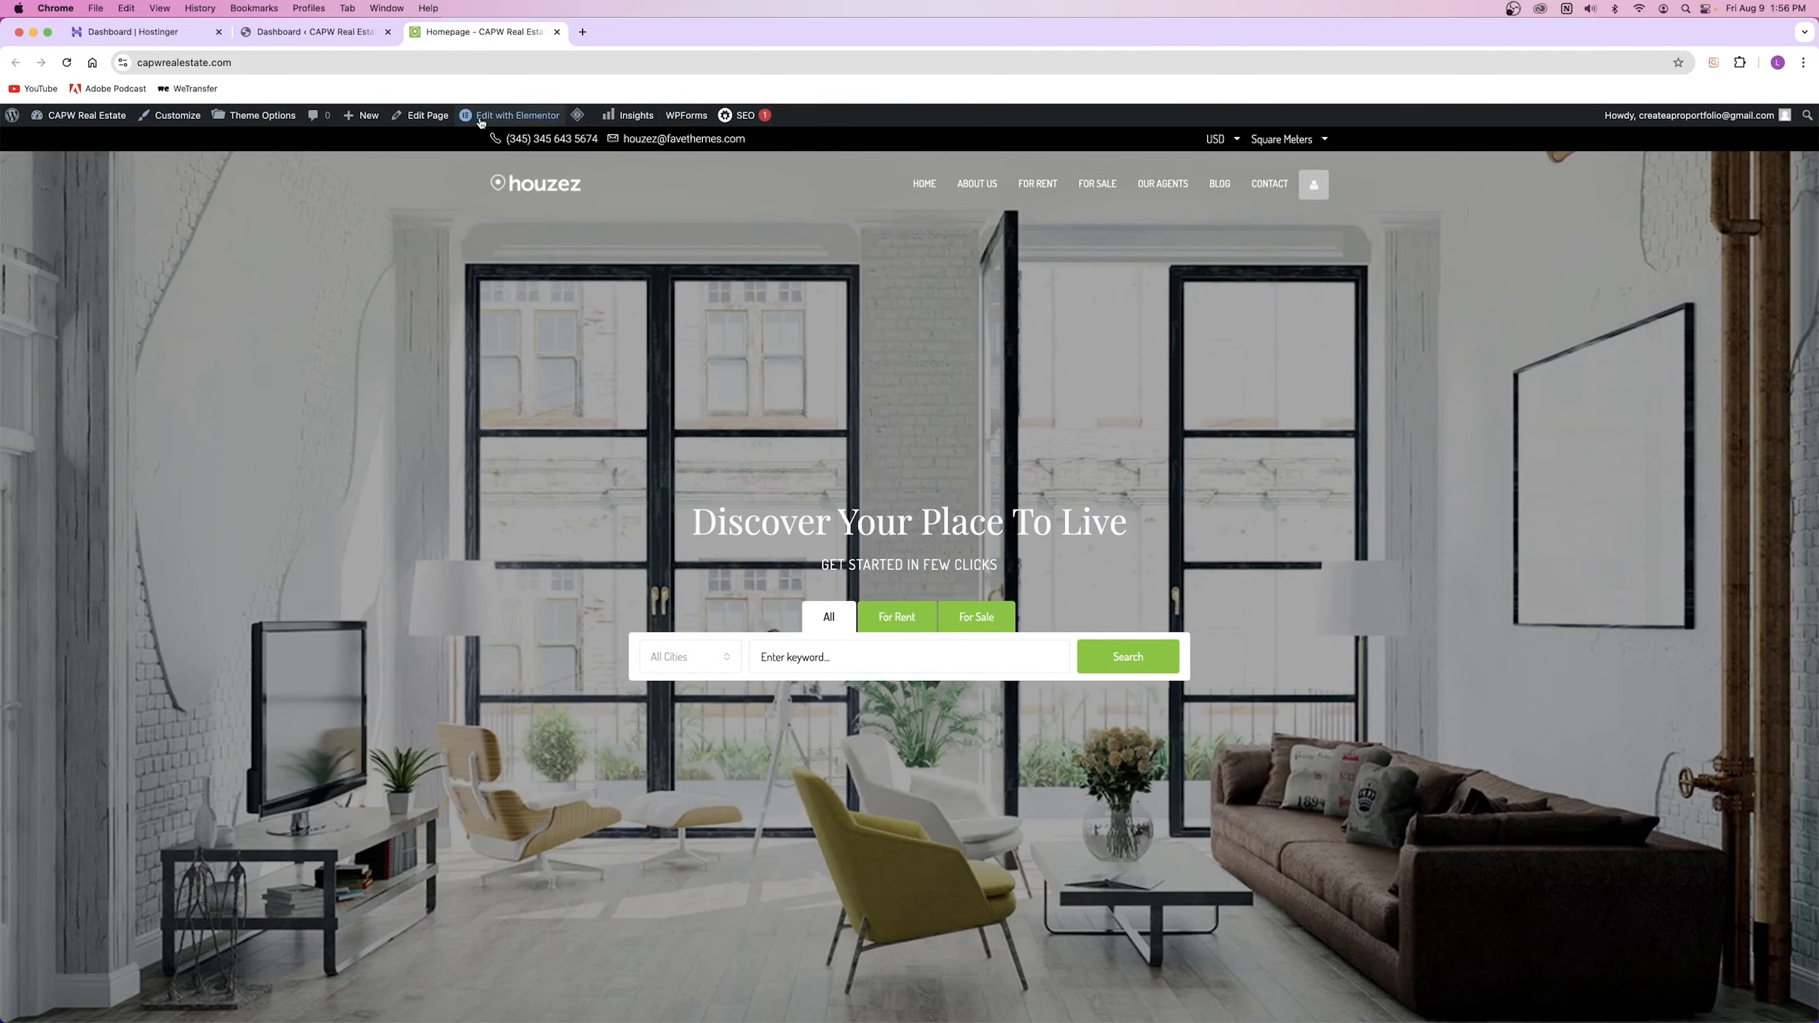
# Step: Edit the homepage with Elementor, dismissing the AIOSEO notice, Notifications pop-up and Structure panel
pyautogui.moveTo(548, 124)
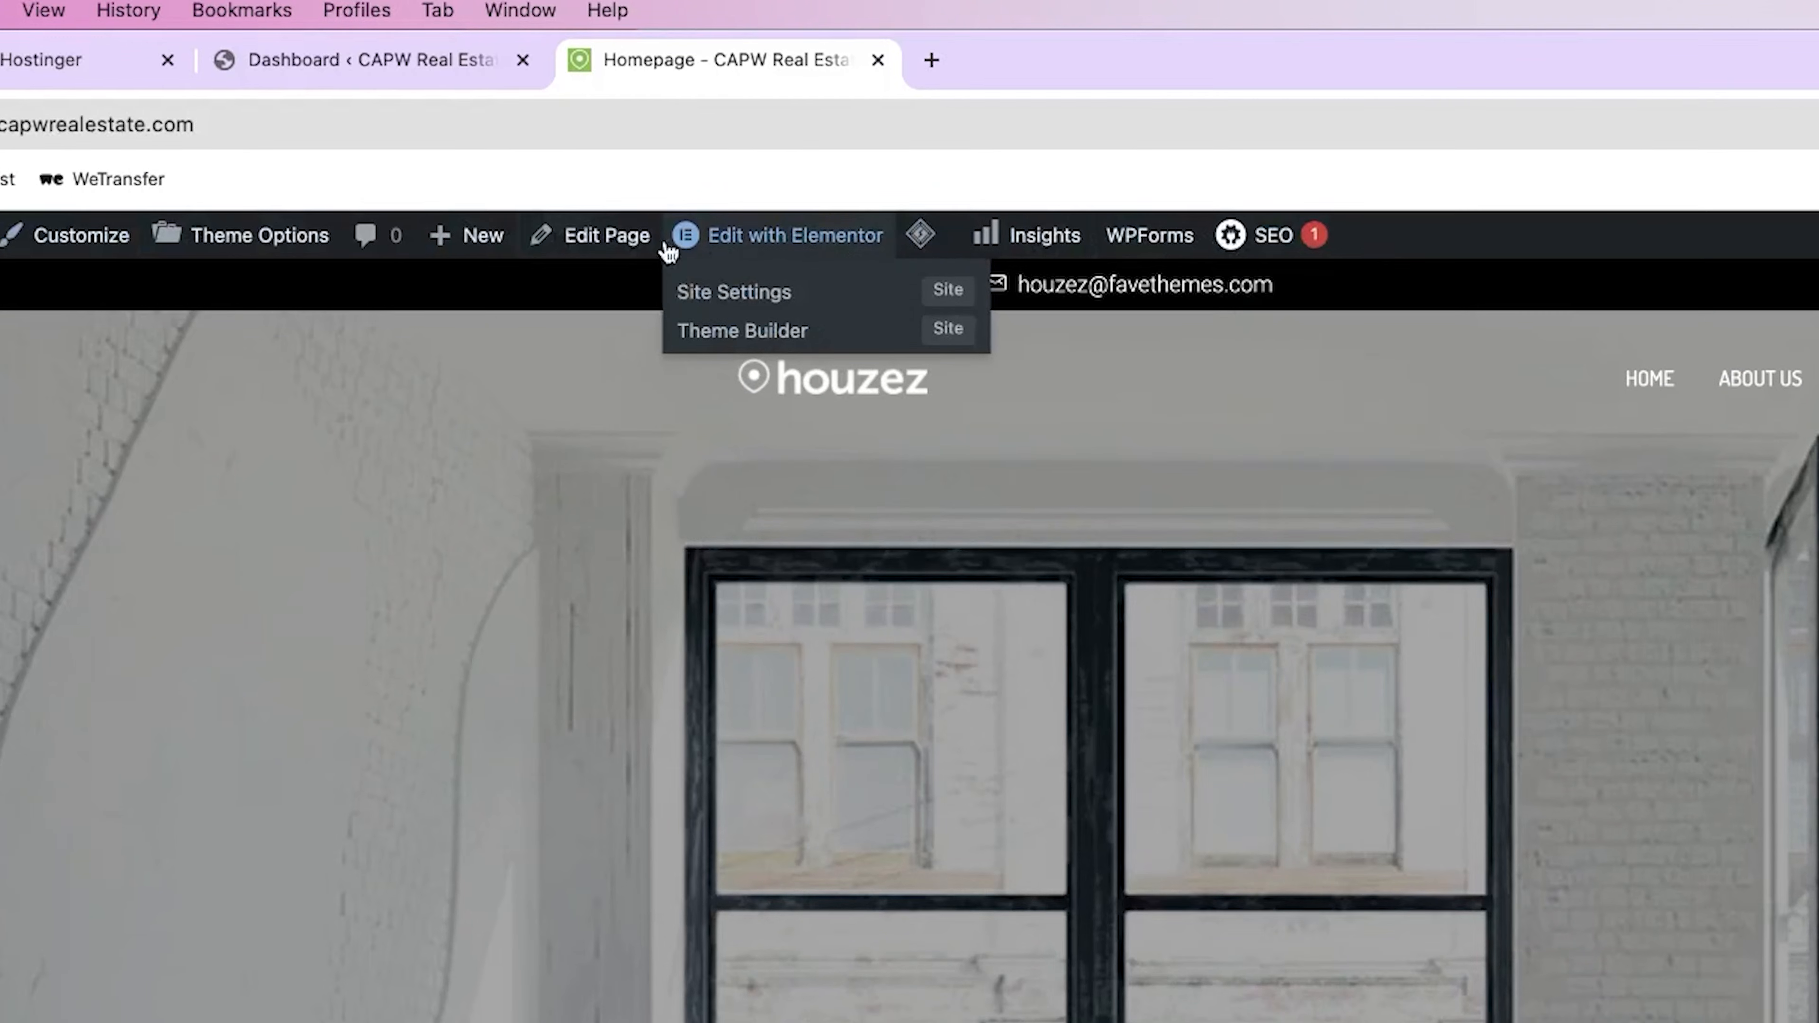
pyautogui.click(737, 247)
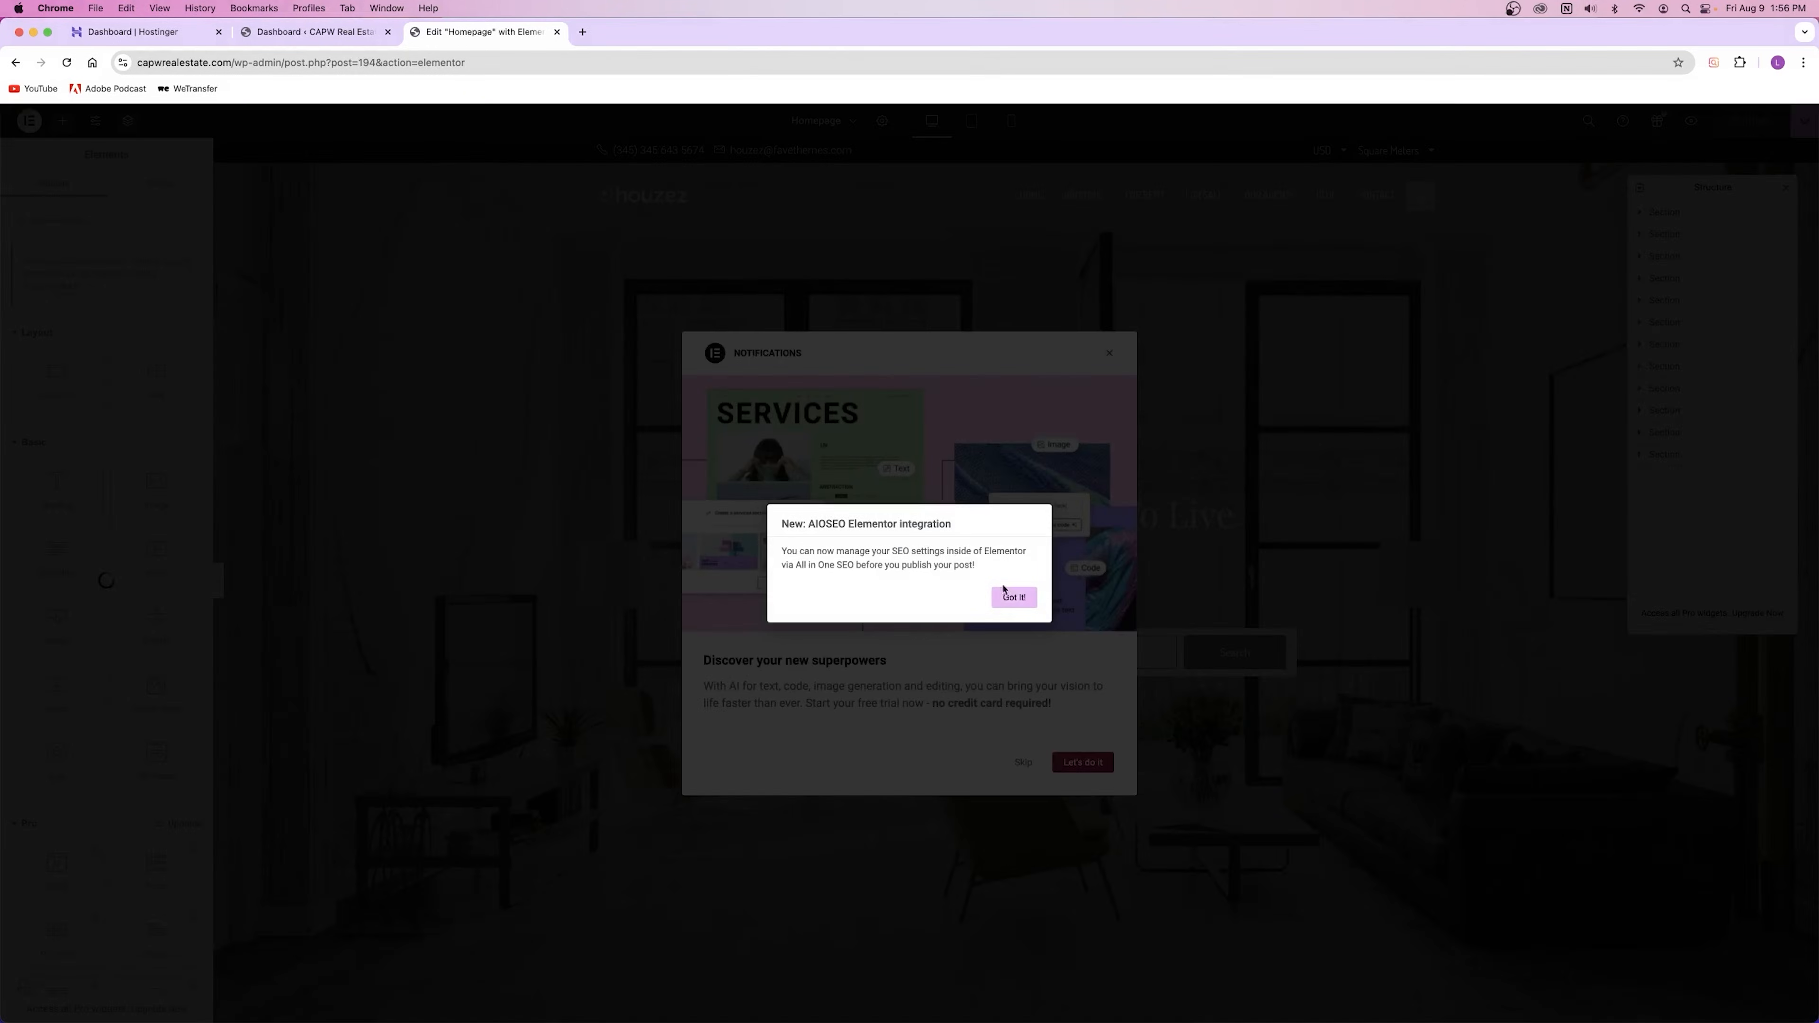
pyautogui.click(1014, 597)
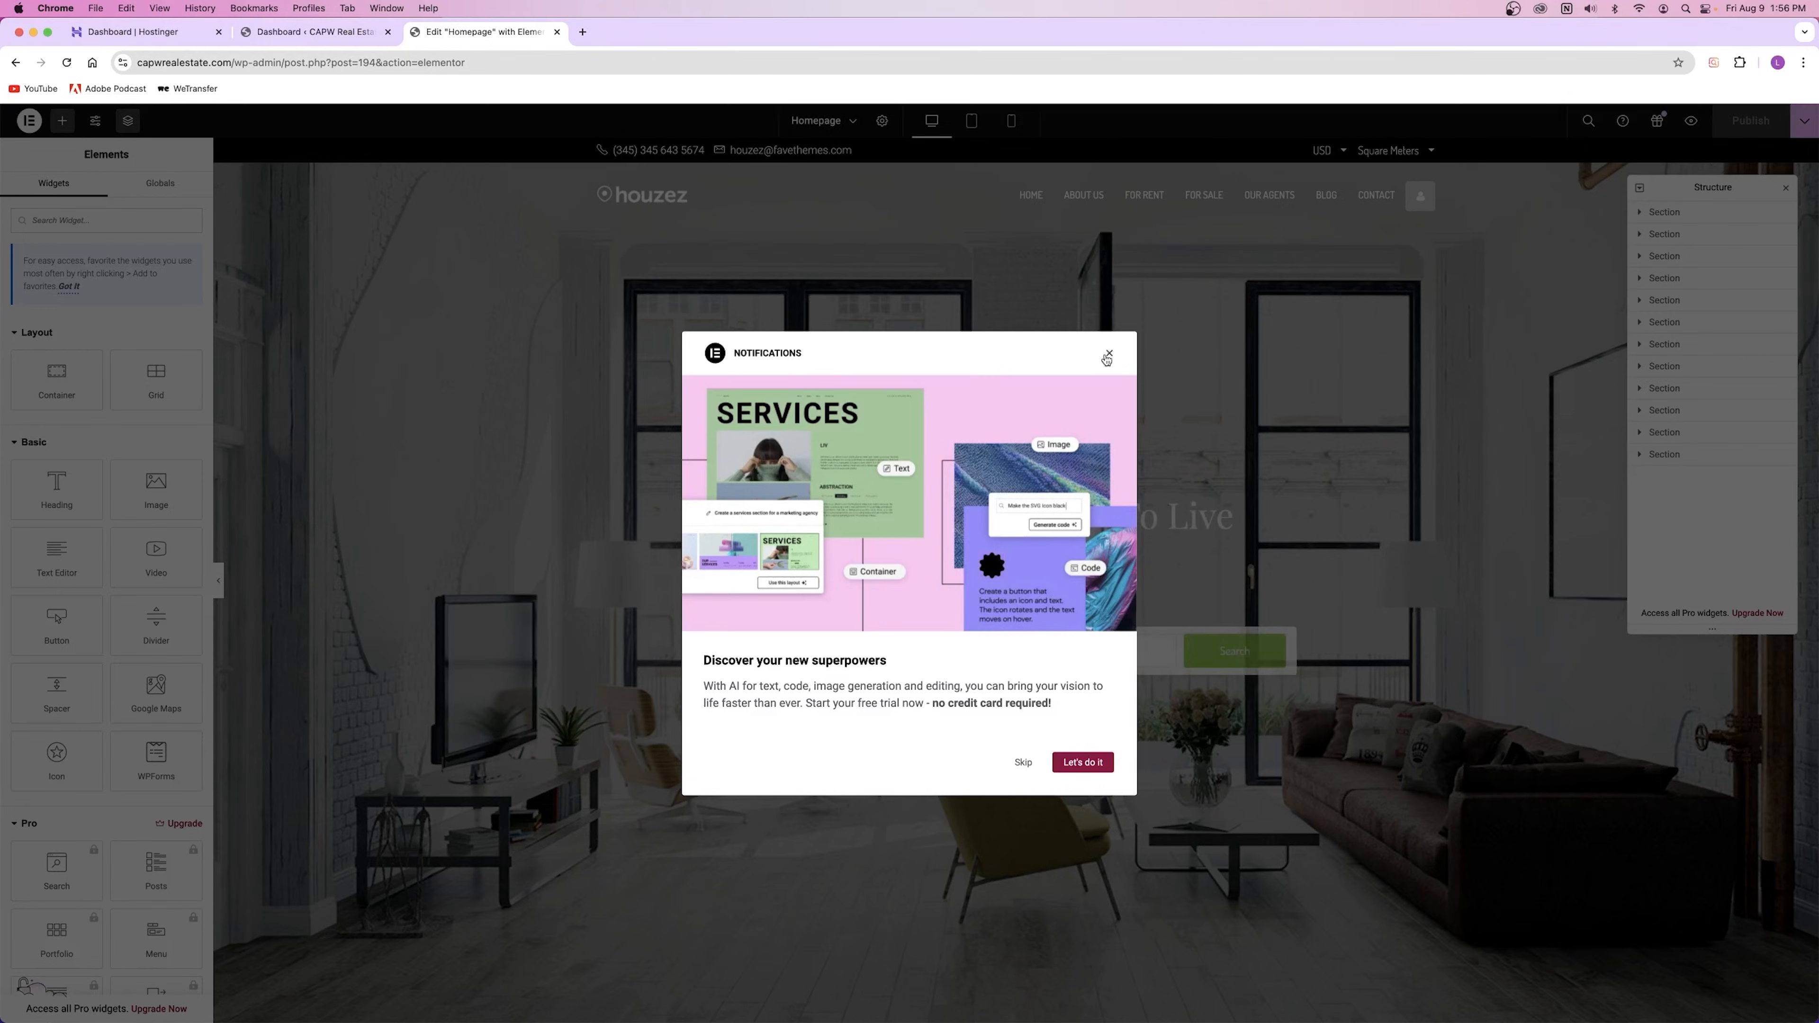
pyautogui.click(1109, 353)
pyautogui.click(1786, 188)
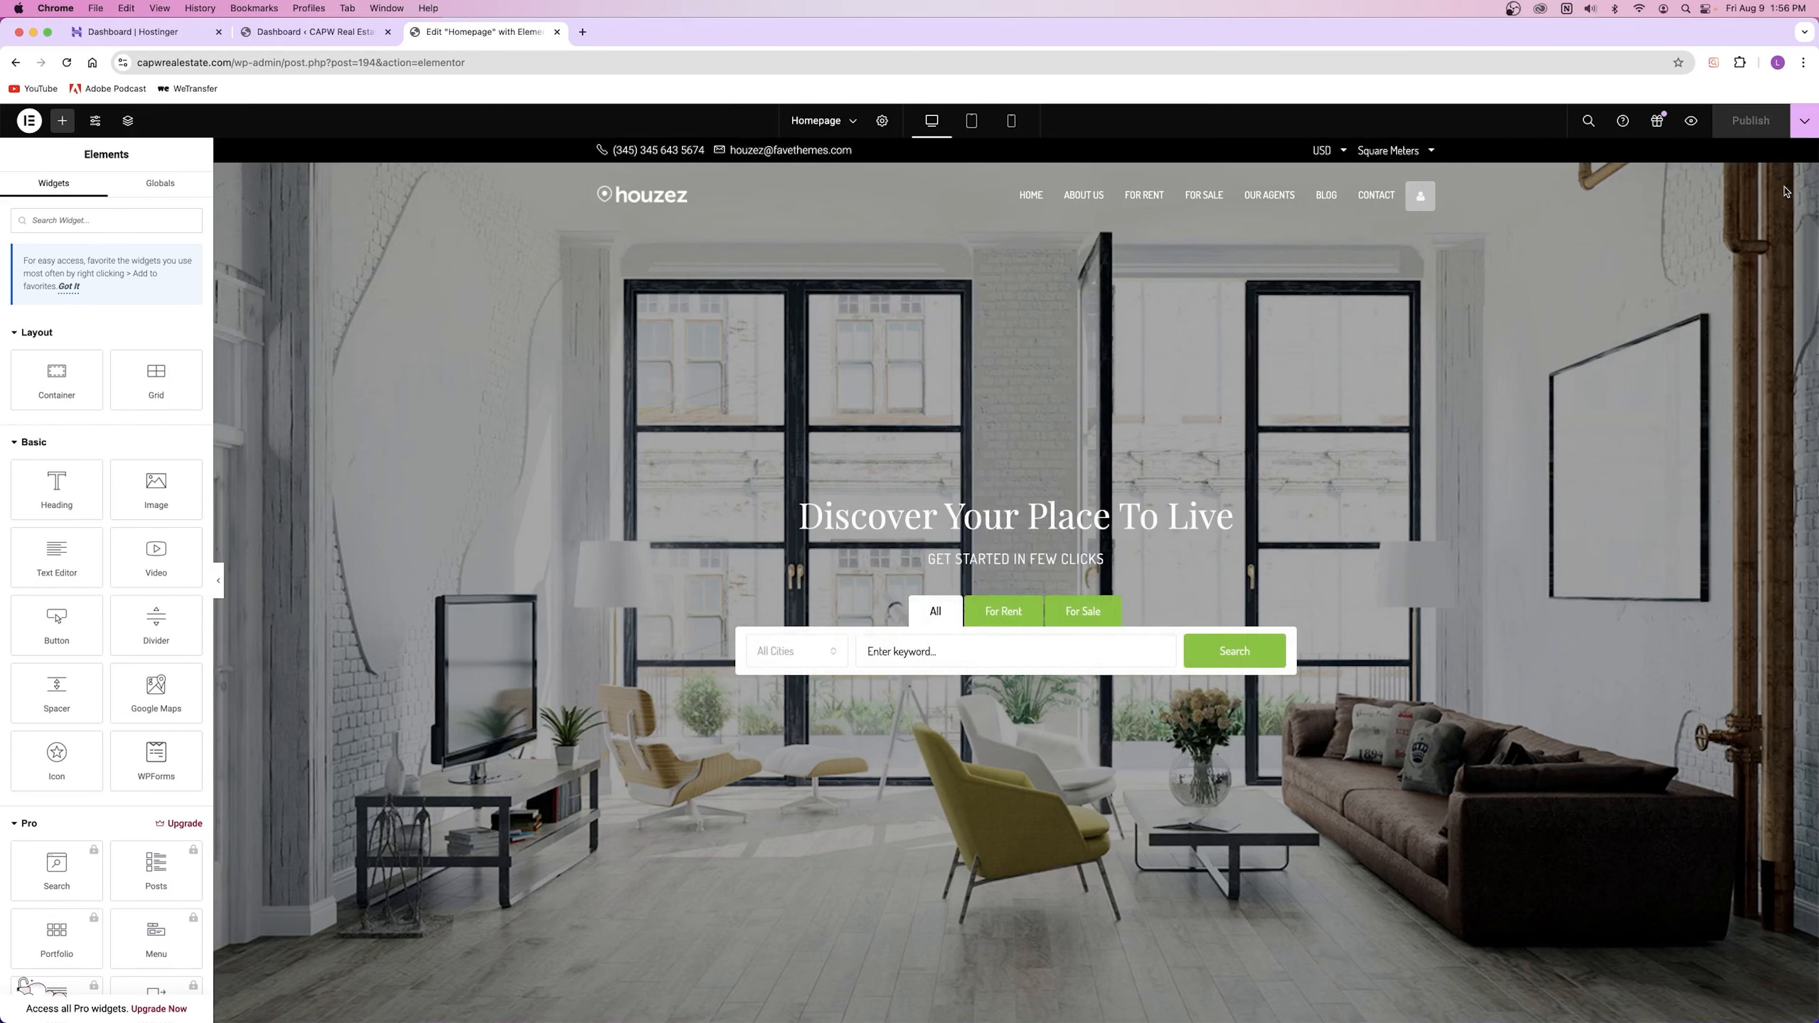
pyautogui.click(325, 32)
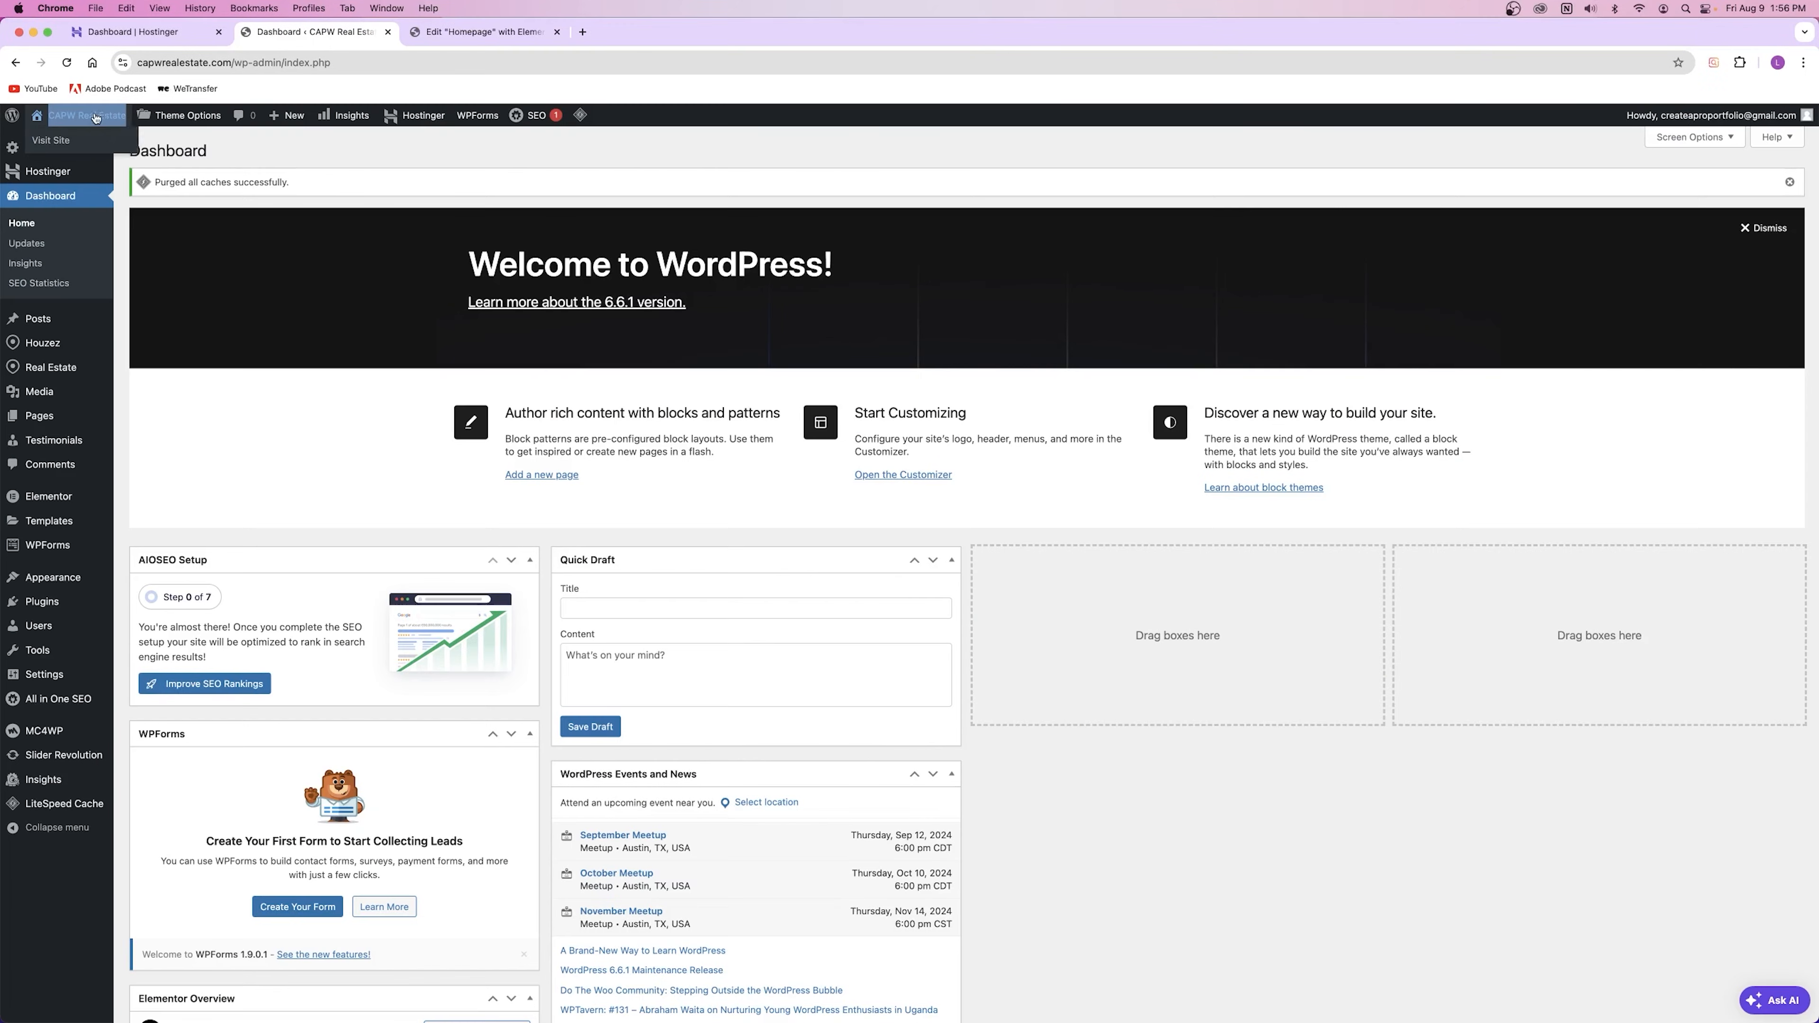
pyautogui.click(601, 34)
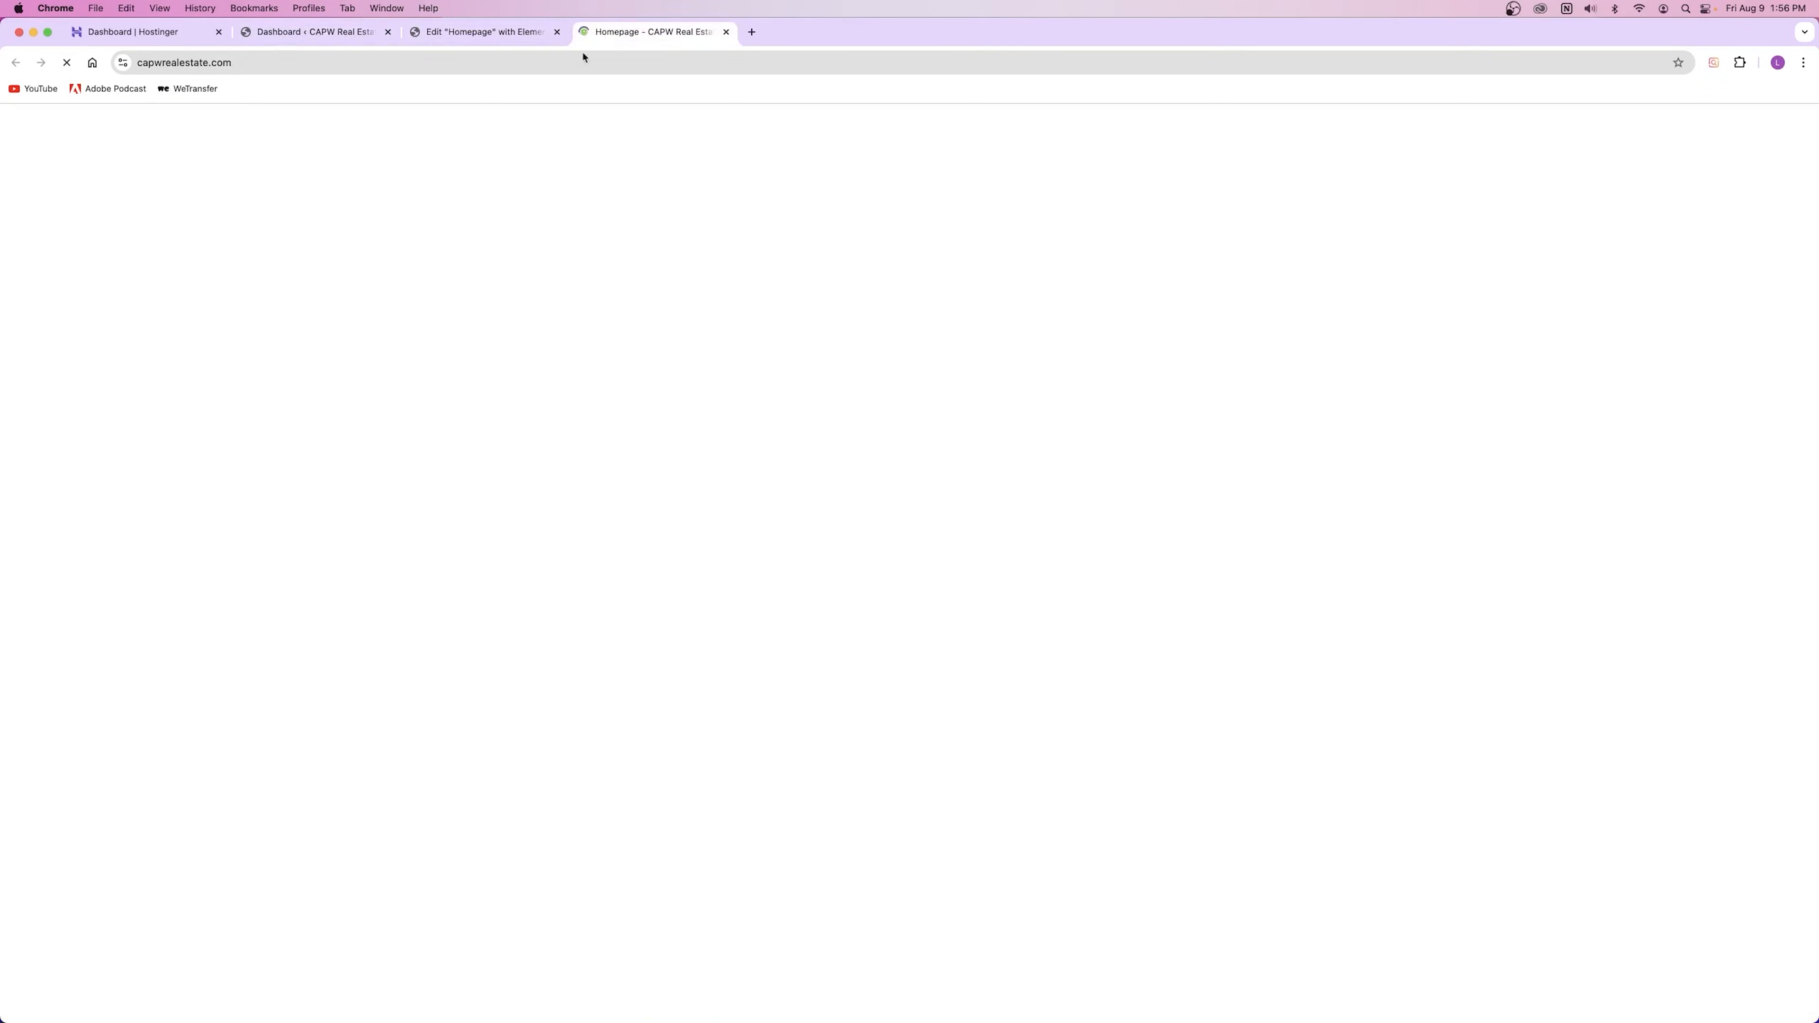
pyautogui.moveTo(521, 118)
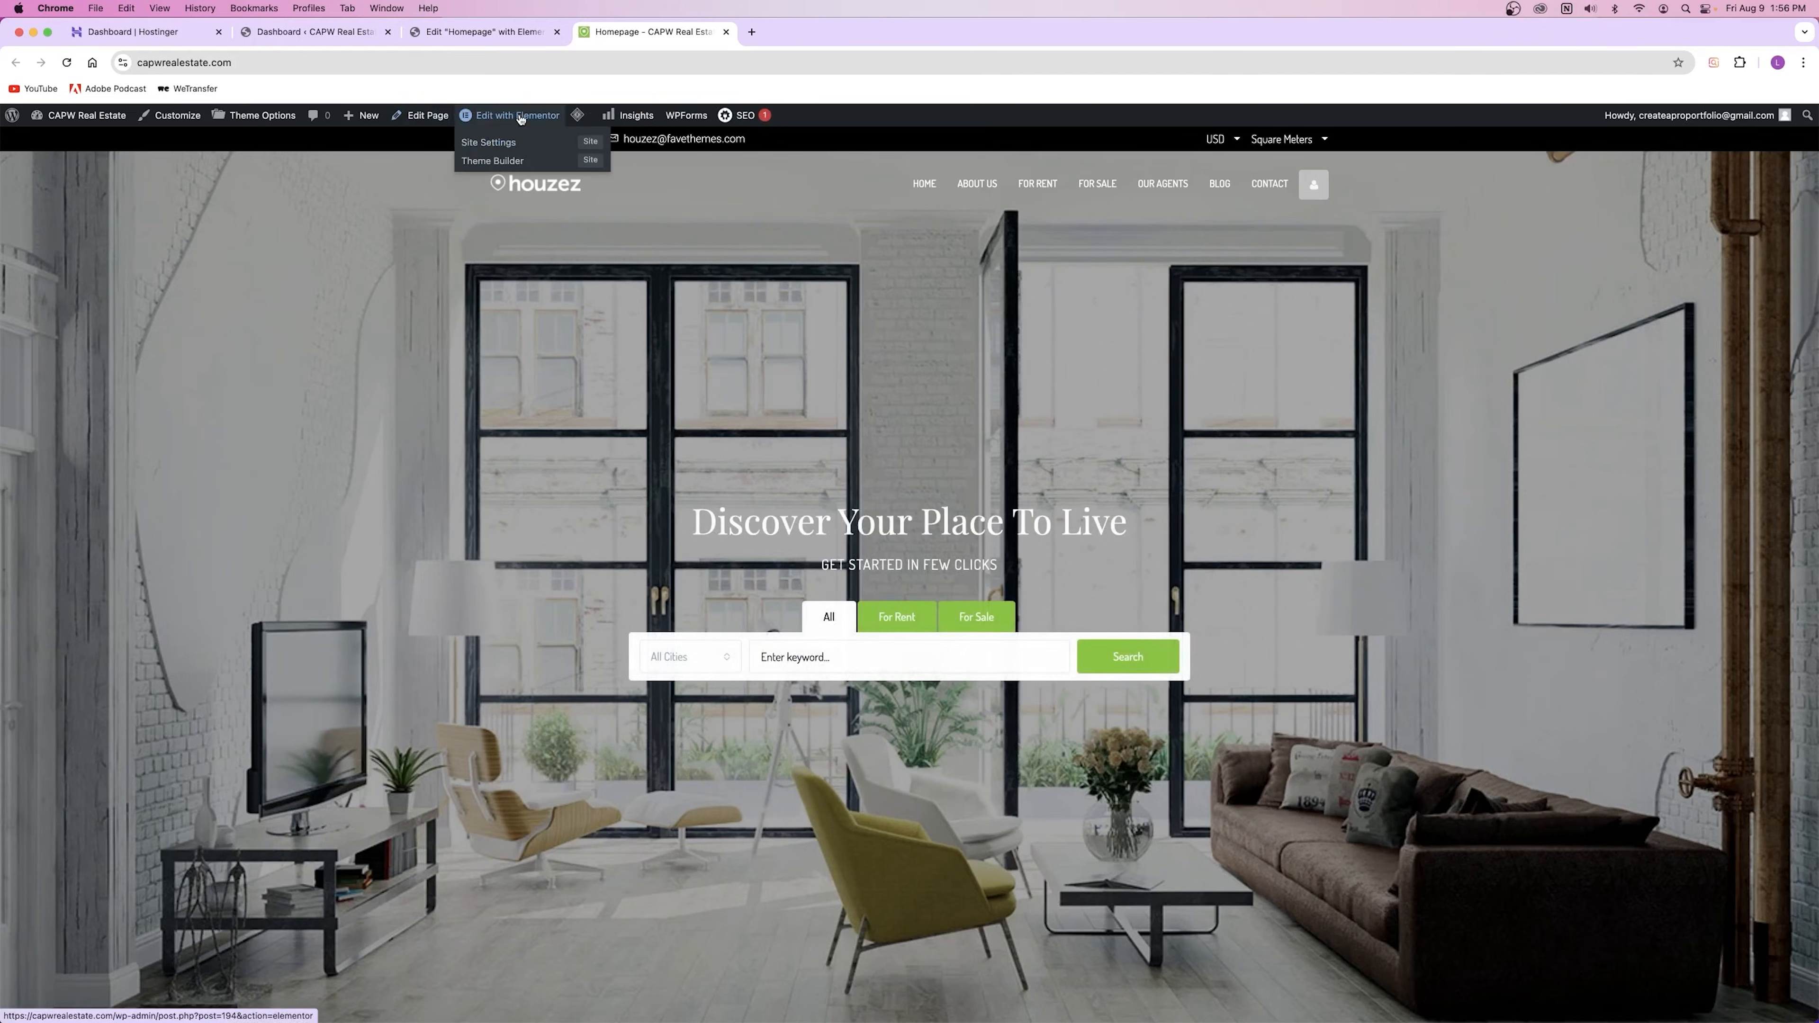
pyautogui.click(726, 32)
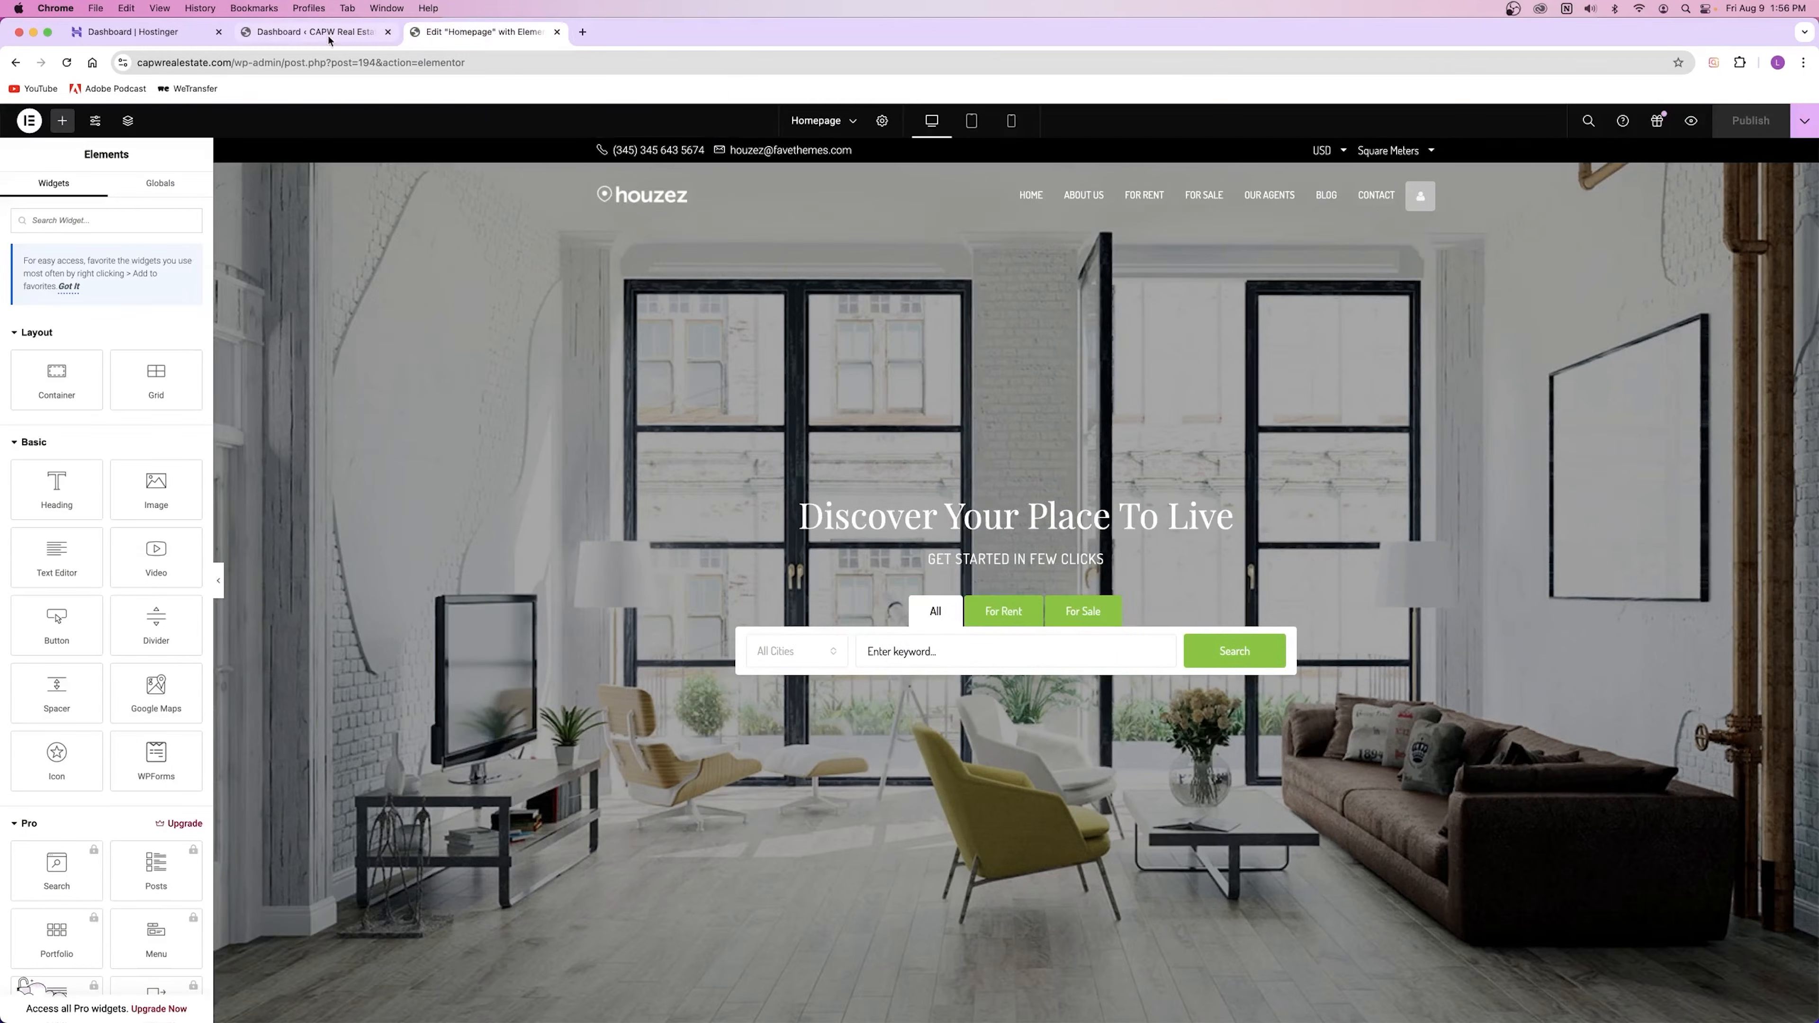
pyautogui.click(325, 32)
pyautogui.moveTo(80, 338)
pyautogui.moveTo(44, 416)
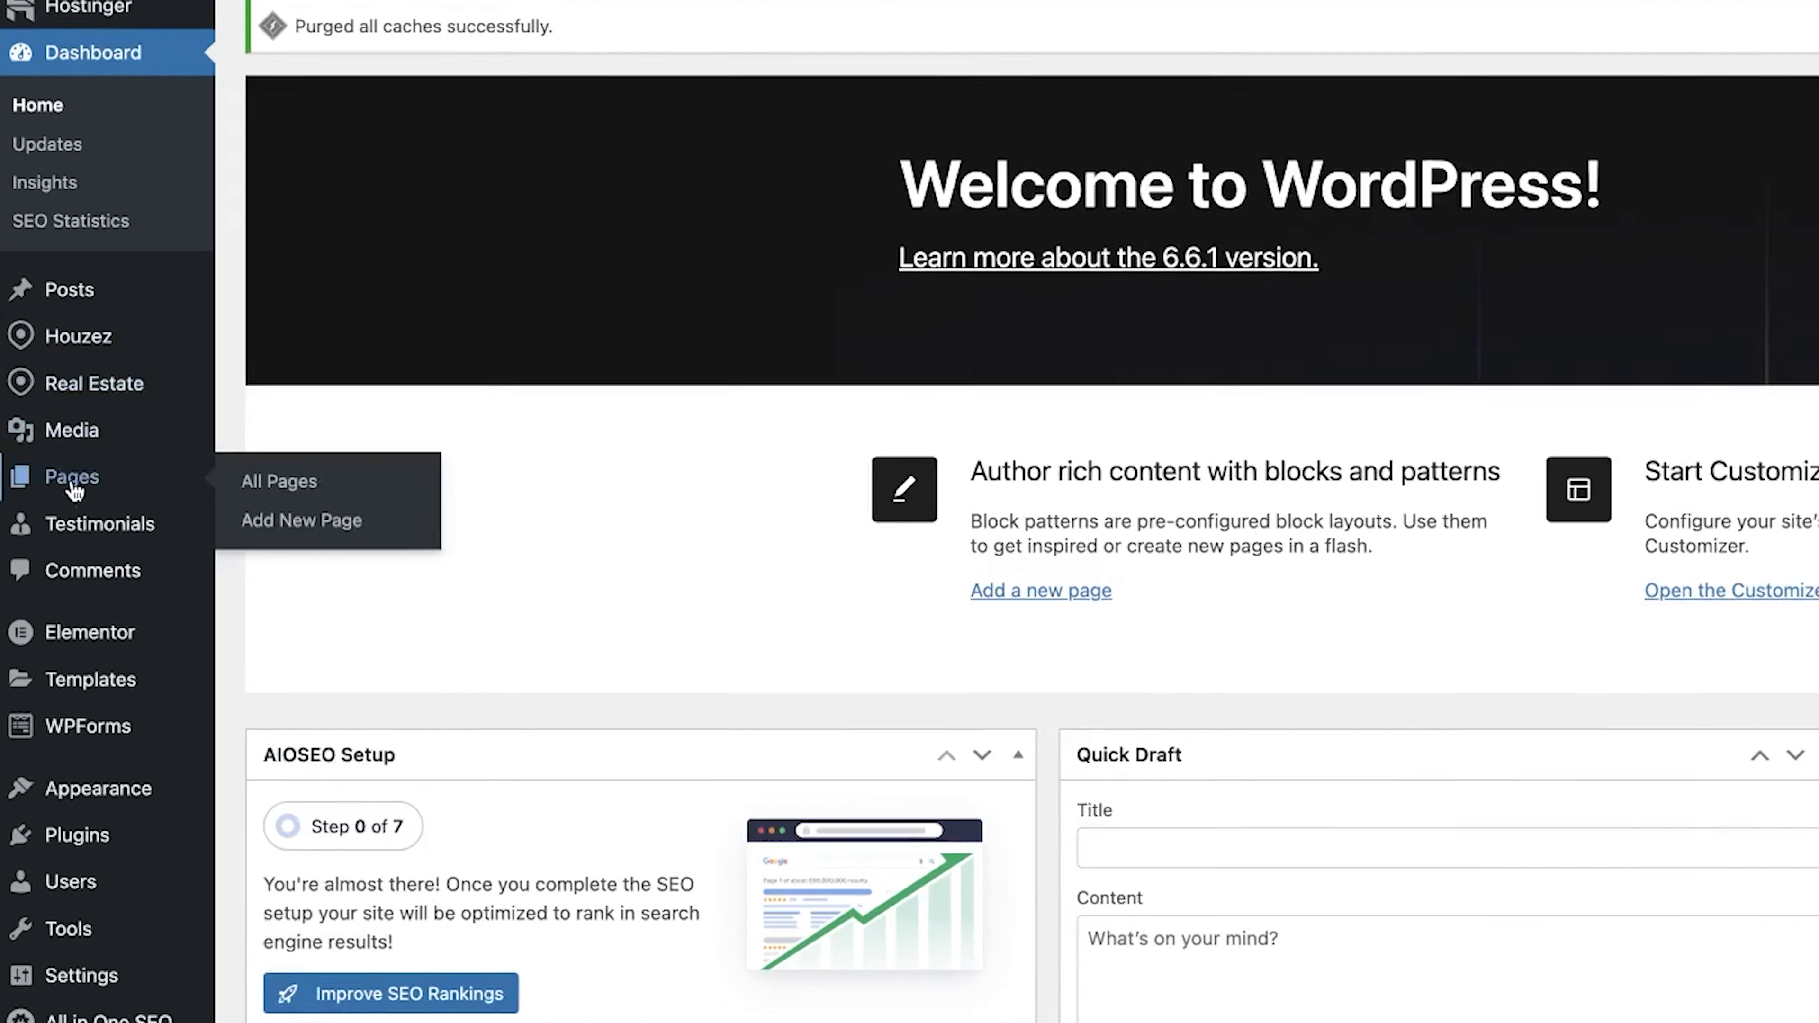
pyautogui.rightClick(146, 420)
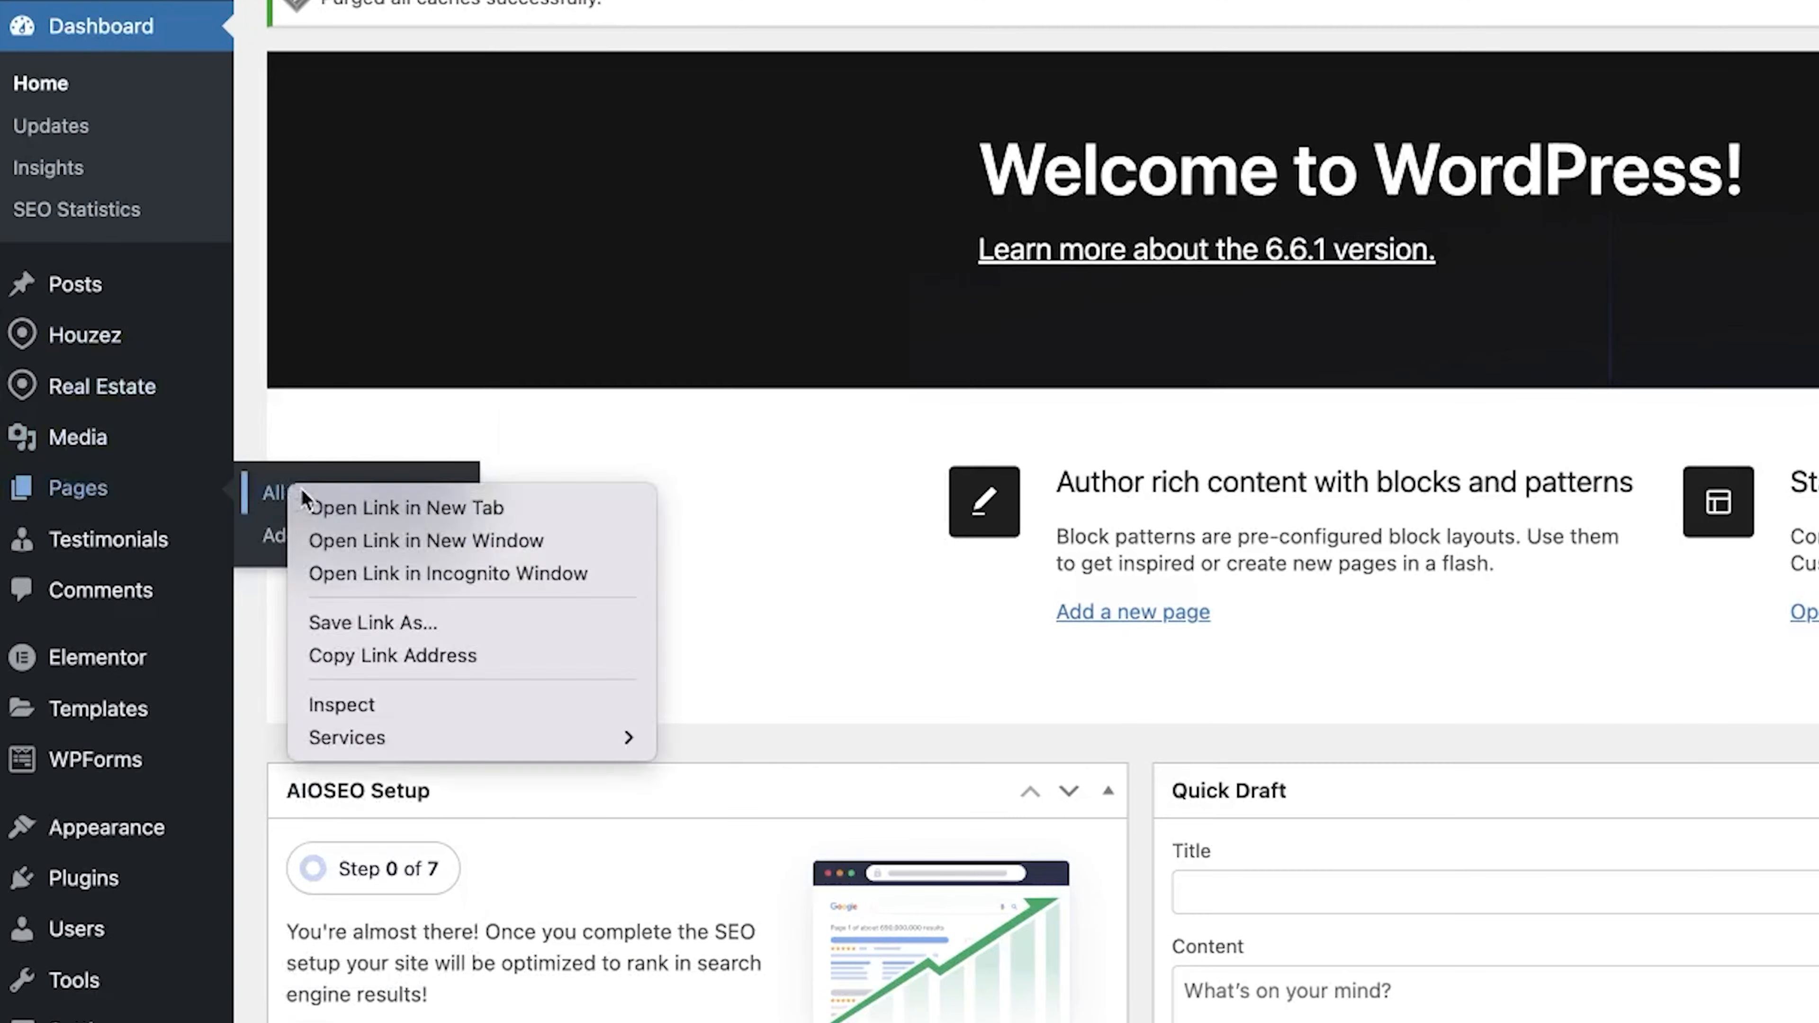
pyautogui.press('Escape')
pyautogui.click(271, 496)
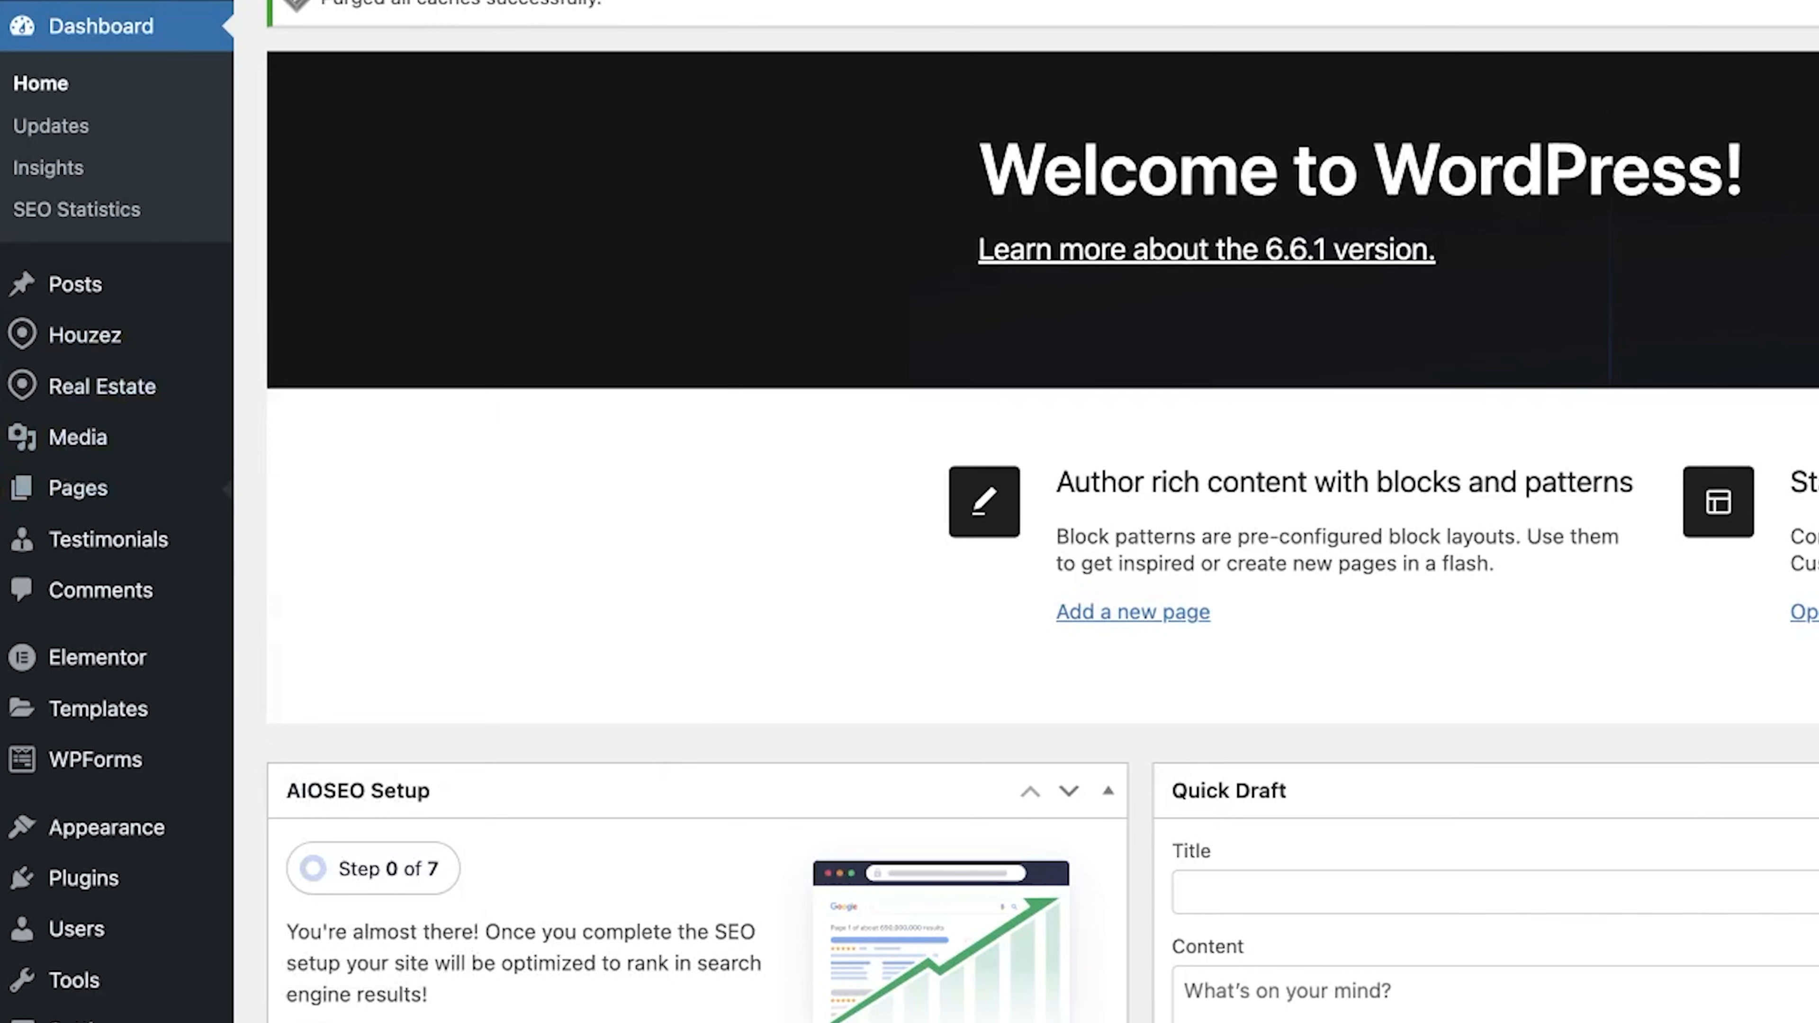
pyautogui.scroll(-15, 345, 821)
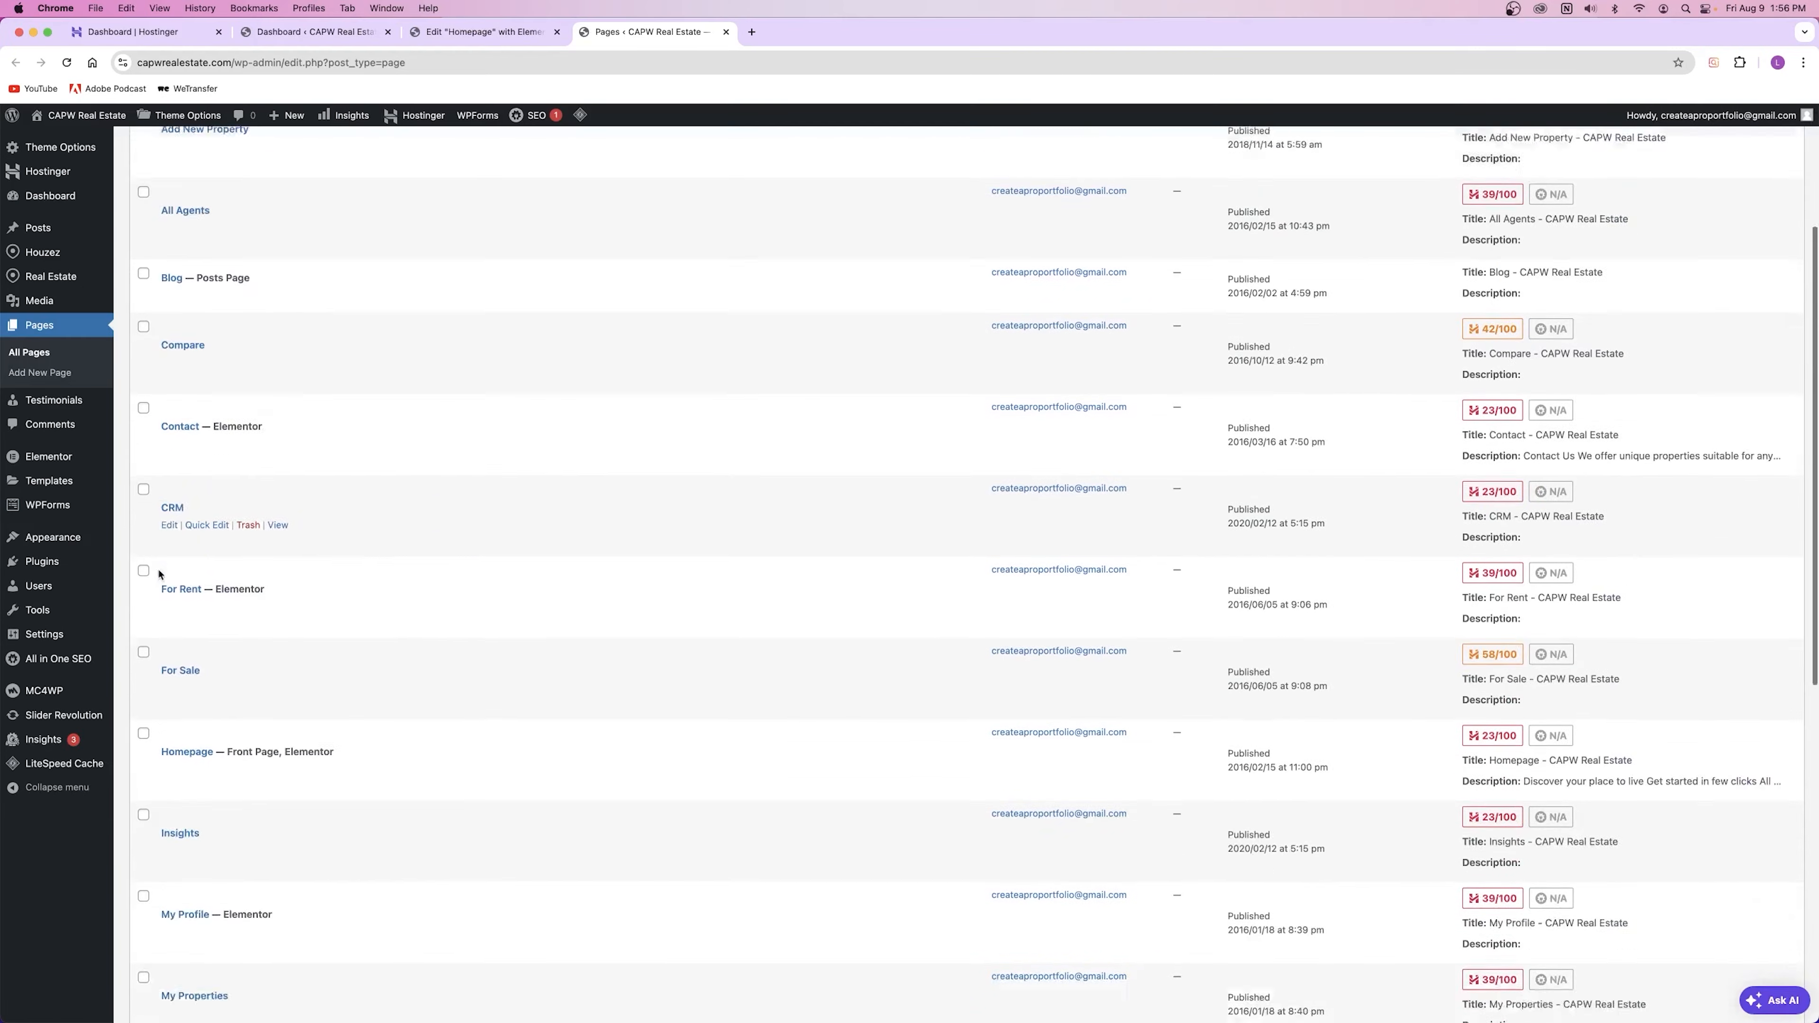
pyautogui.scroll(6, 162, 570)
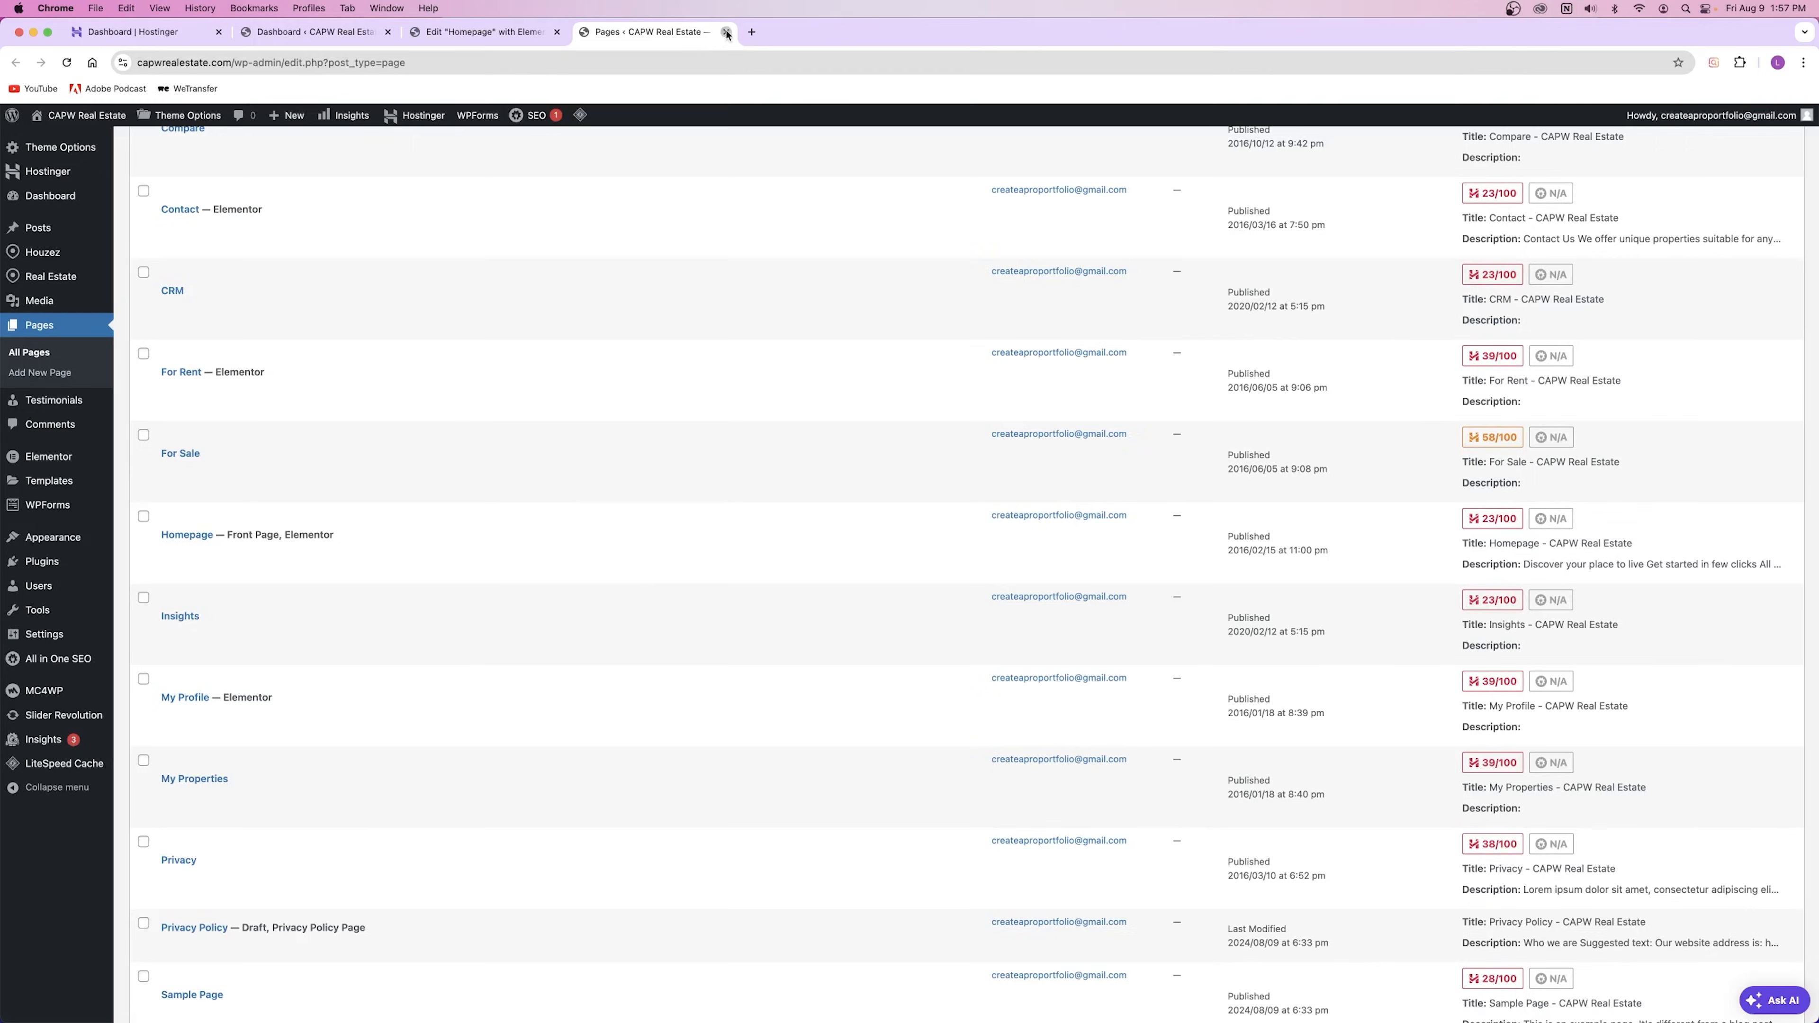
pyautogui.click(726, 32)
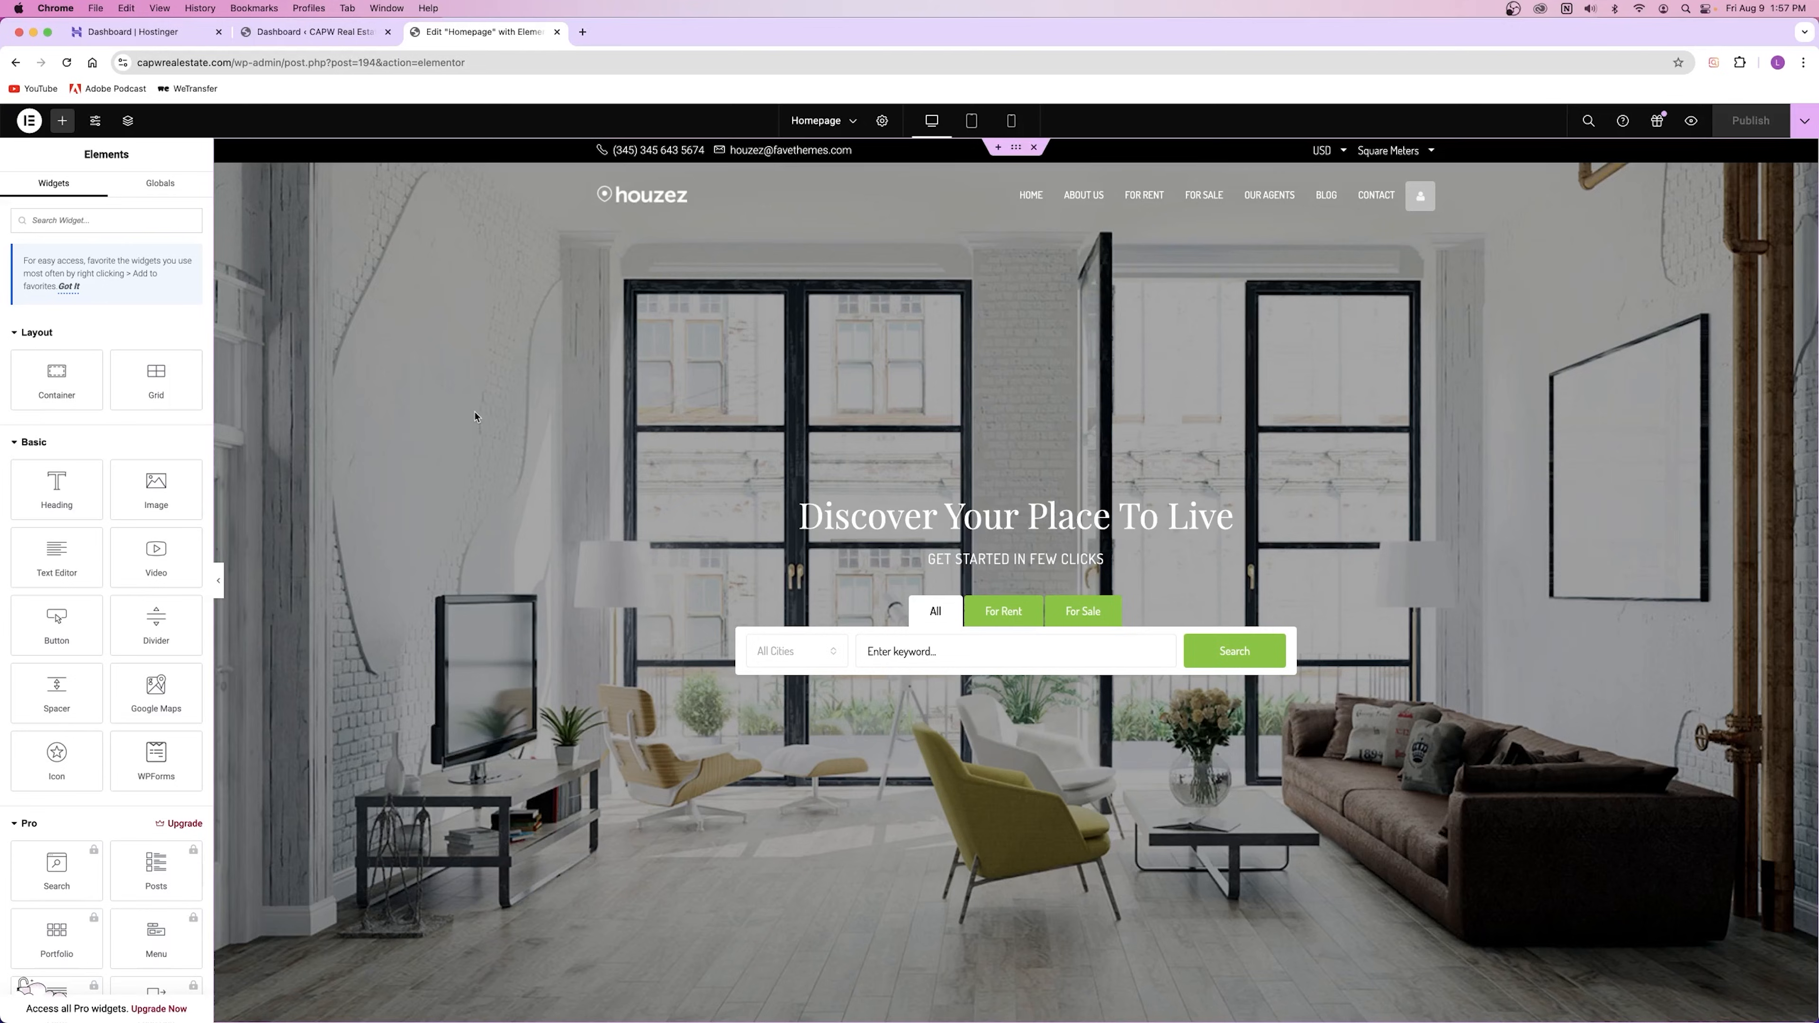
pyautogui.scroll(-10, 114, 452)
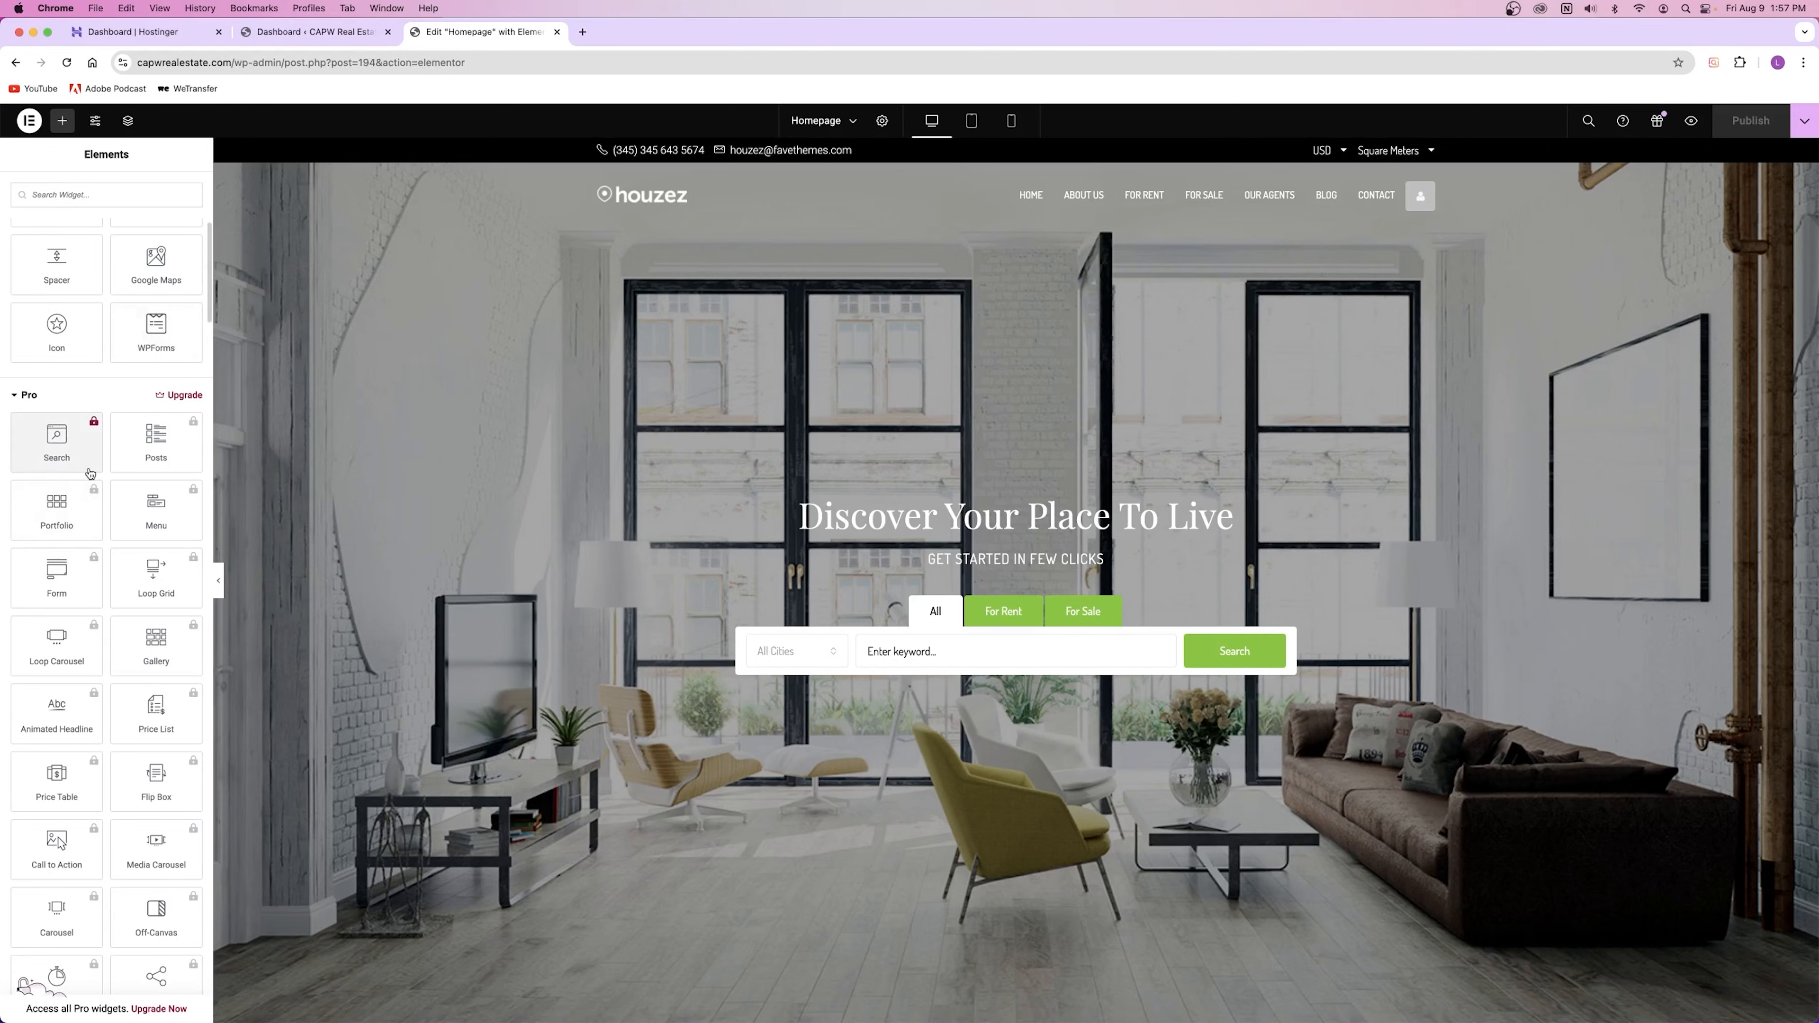
pyautogui.click(30, 395)
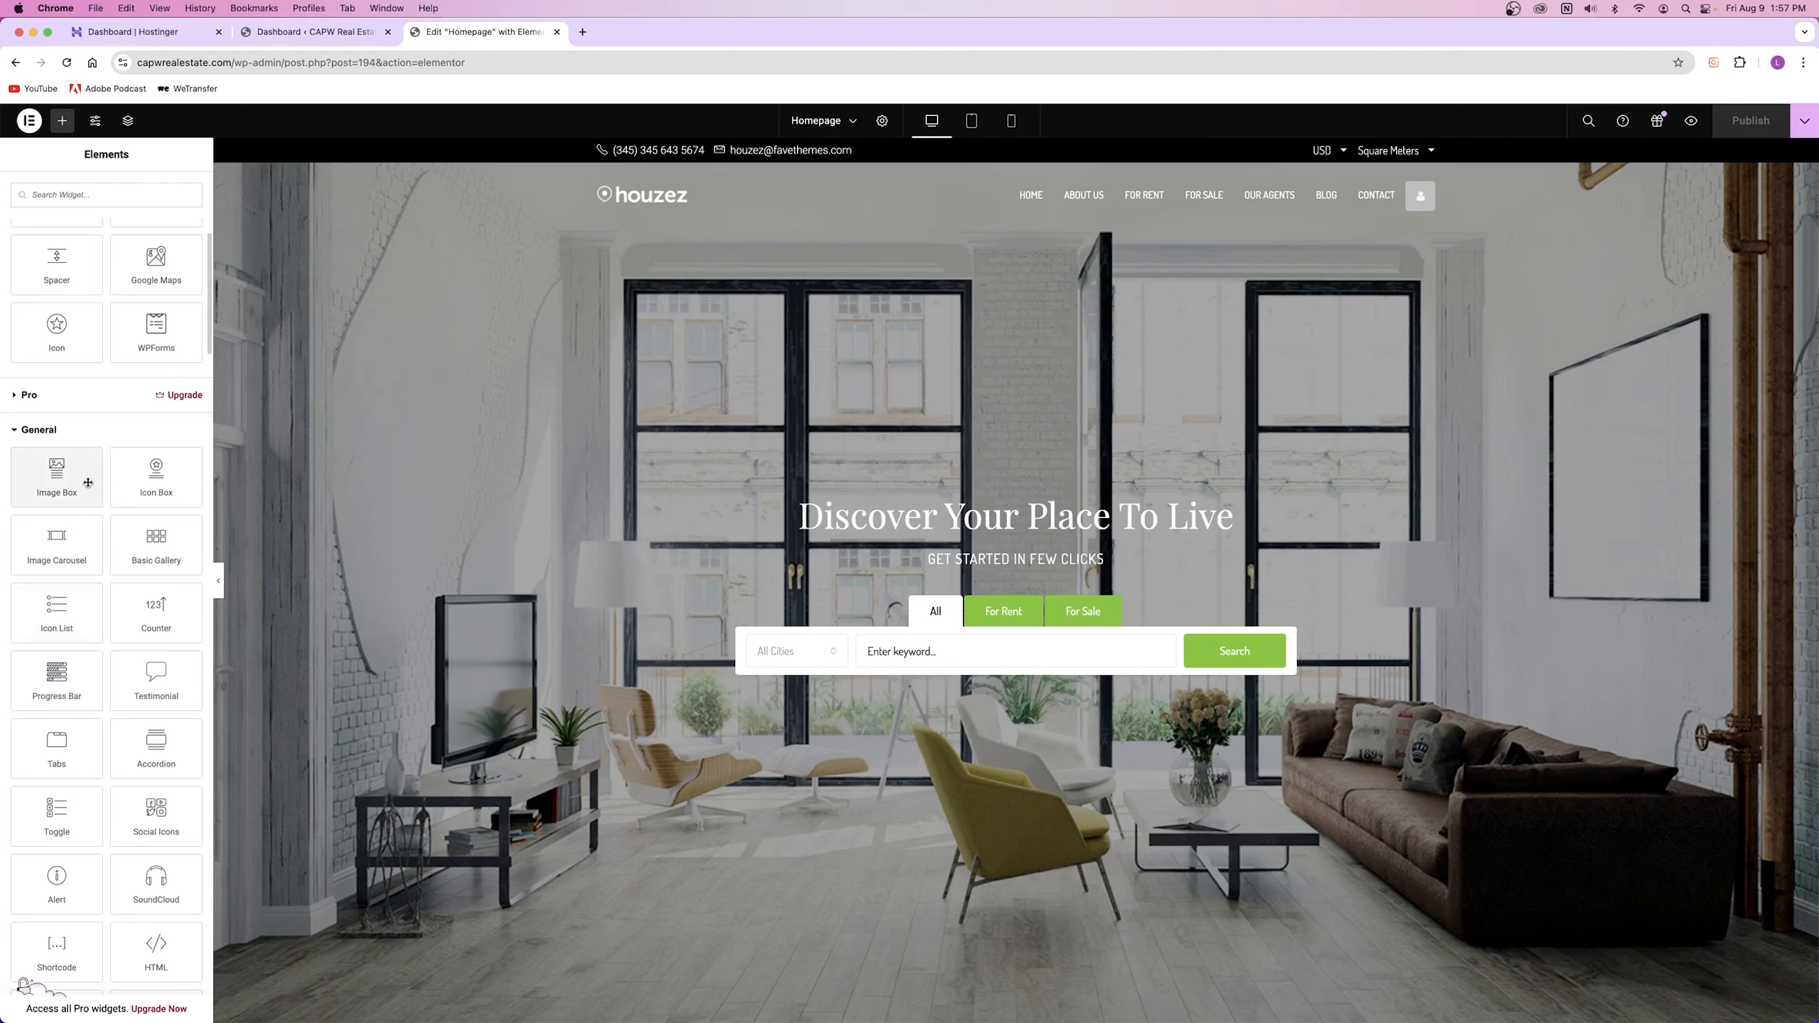
pyautogui.scroll(-5, 68, 473)
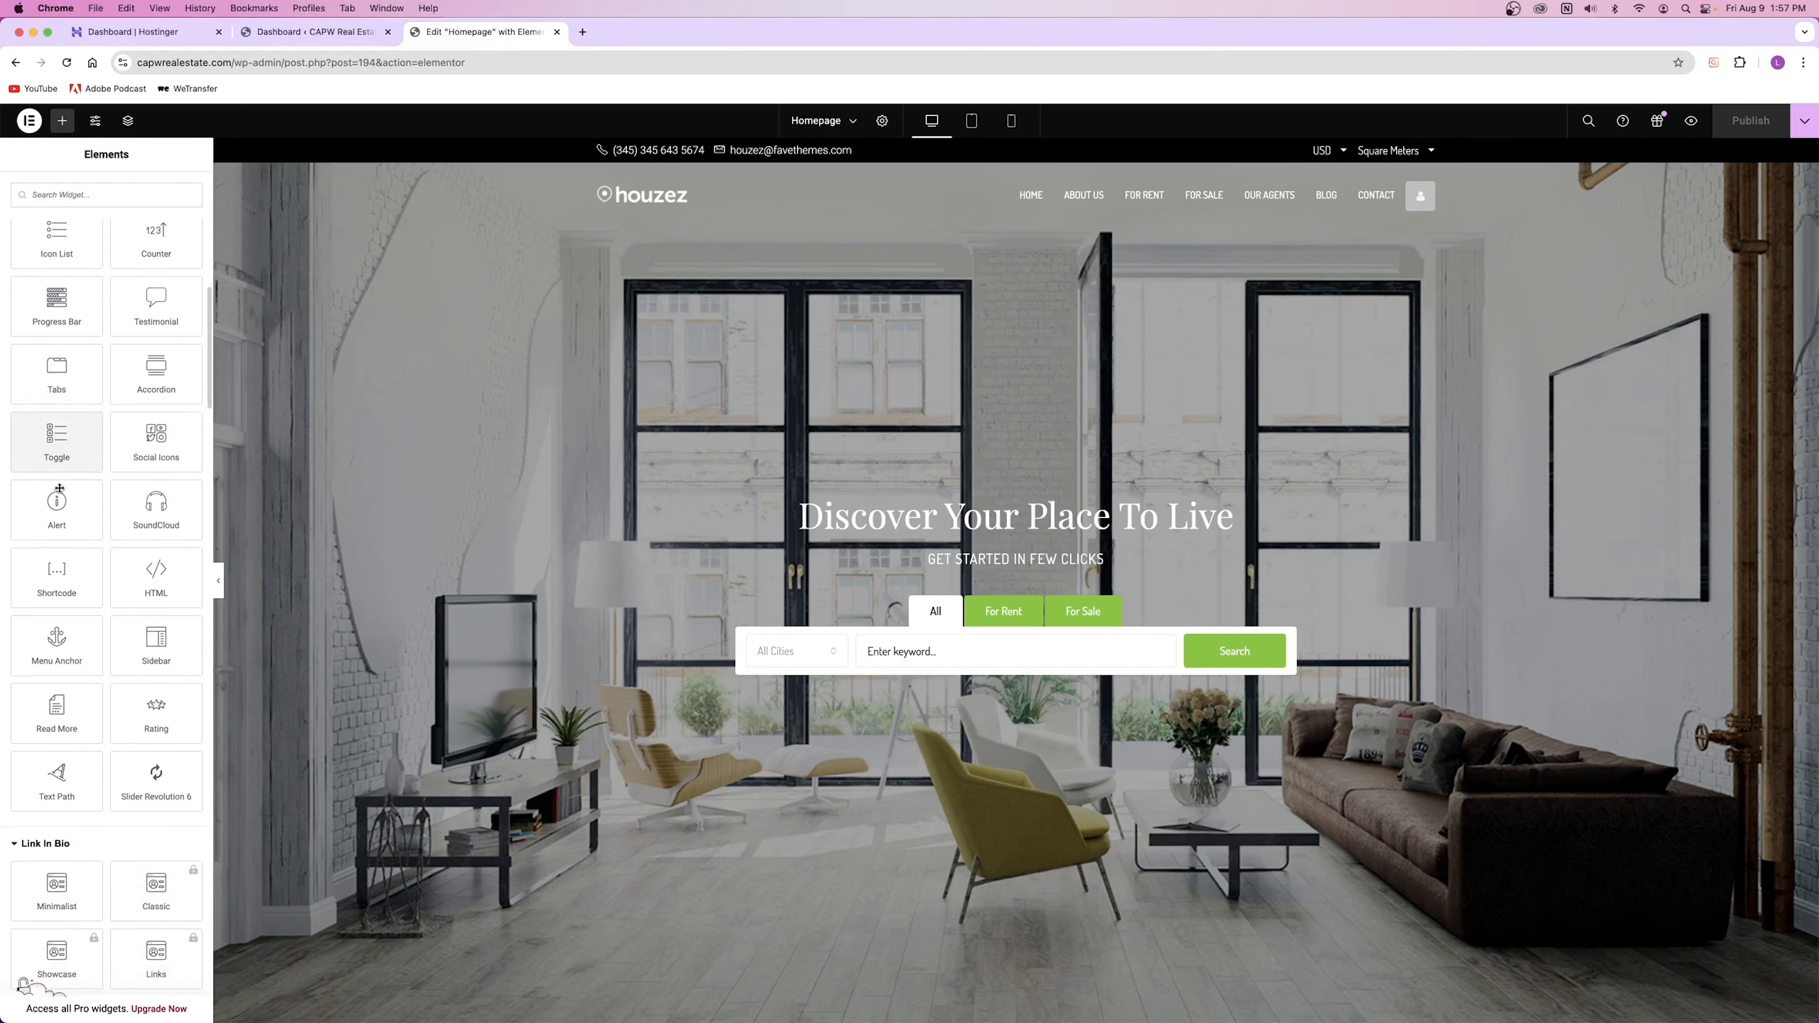
pyautogui.scroll(10, 116, 423)
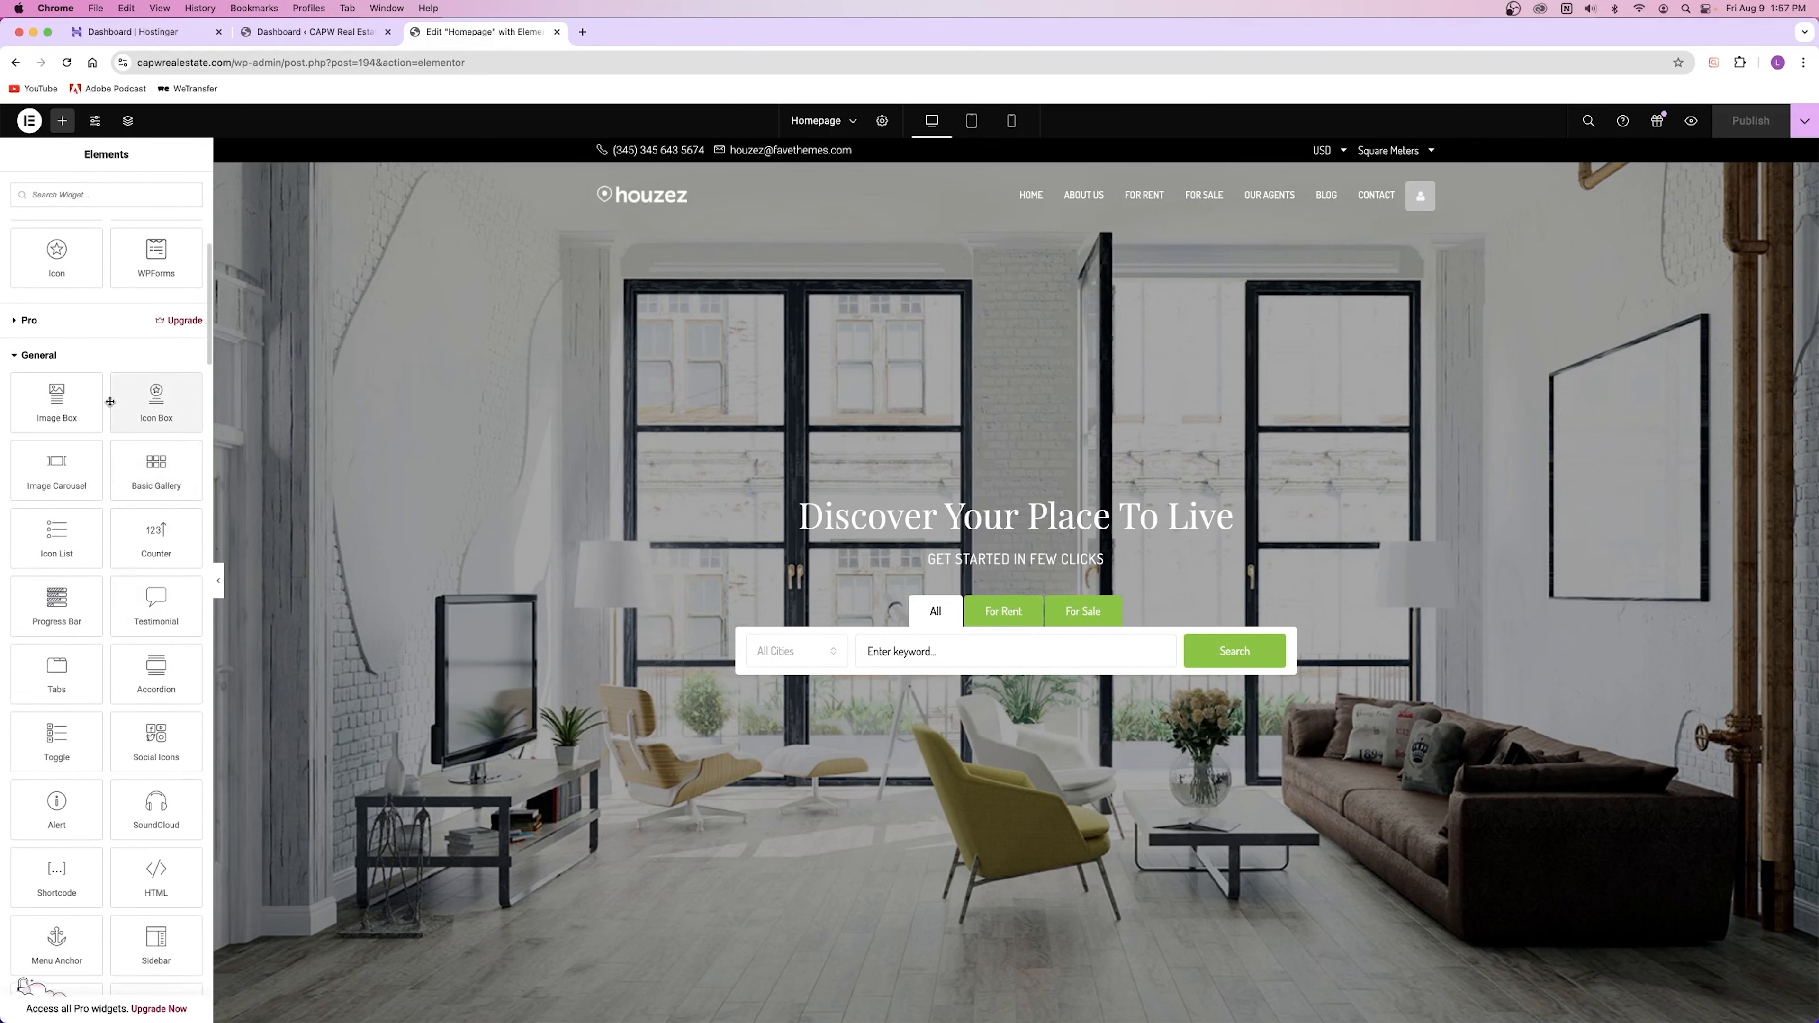
pyautogui.scroll(-5, 108, 633)
pyautogui.scroll(-10, 91, 630)
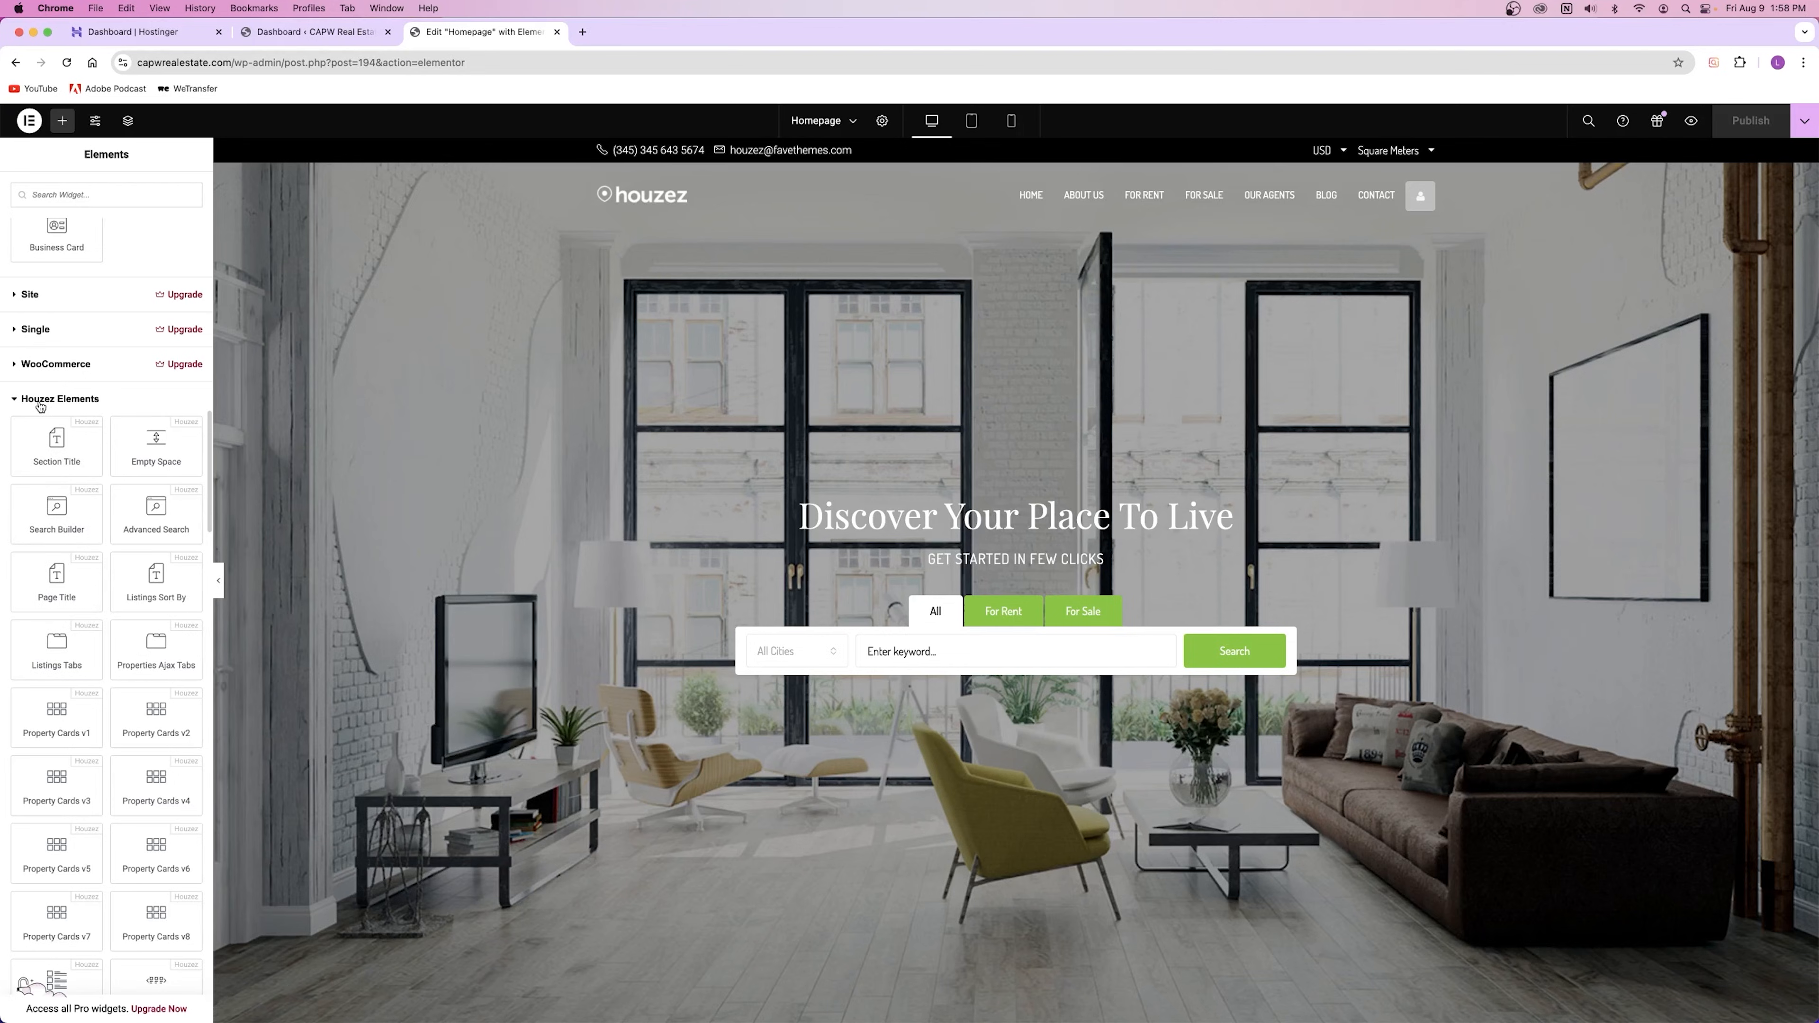
pyautogui.scroll(-5, 62, 406)
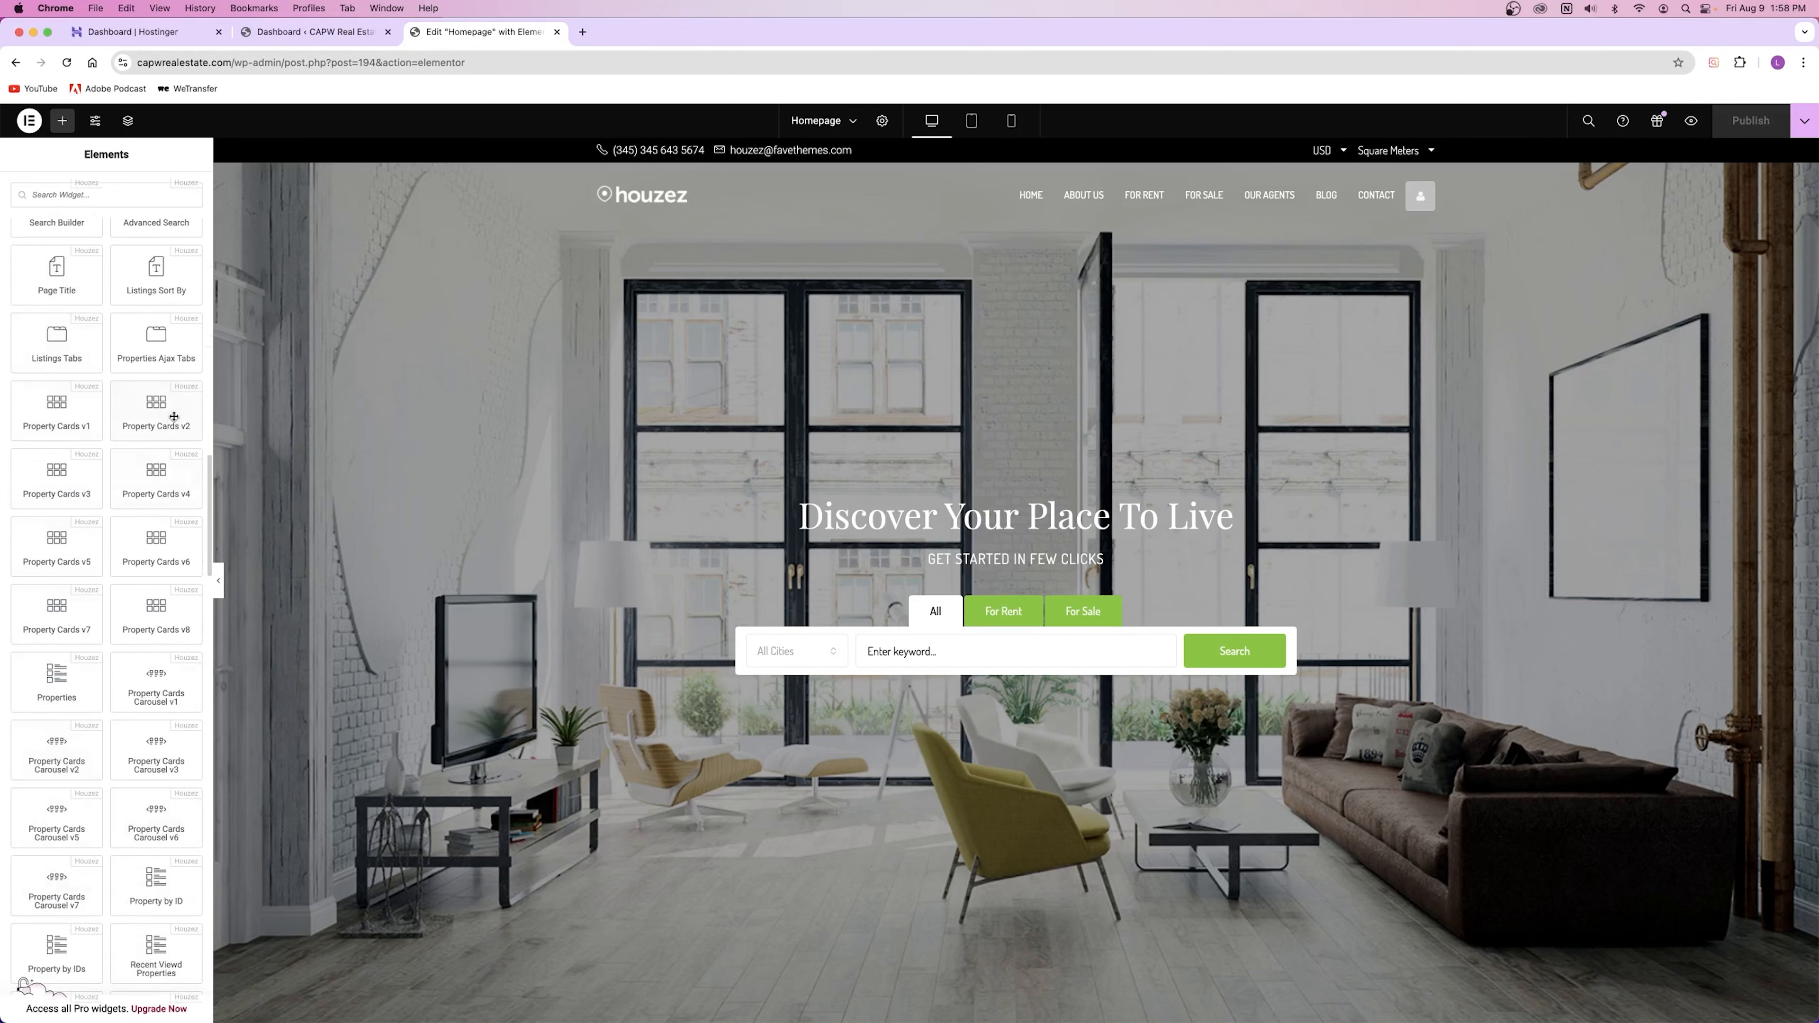
pyautogui.scroll(-20, 845, 493)
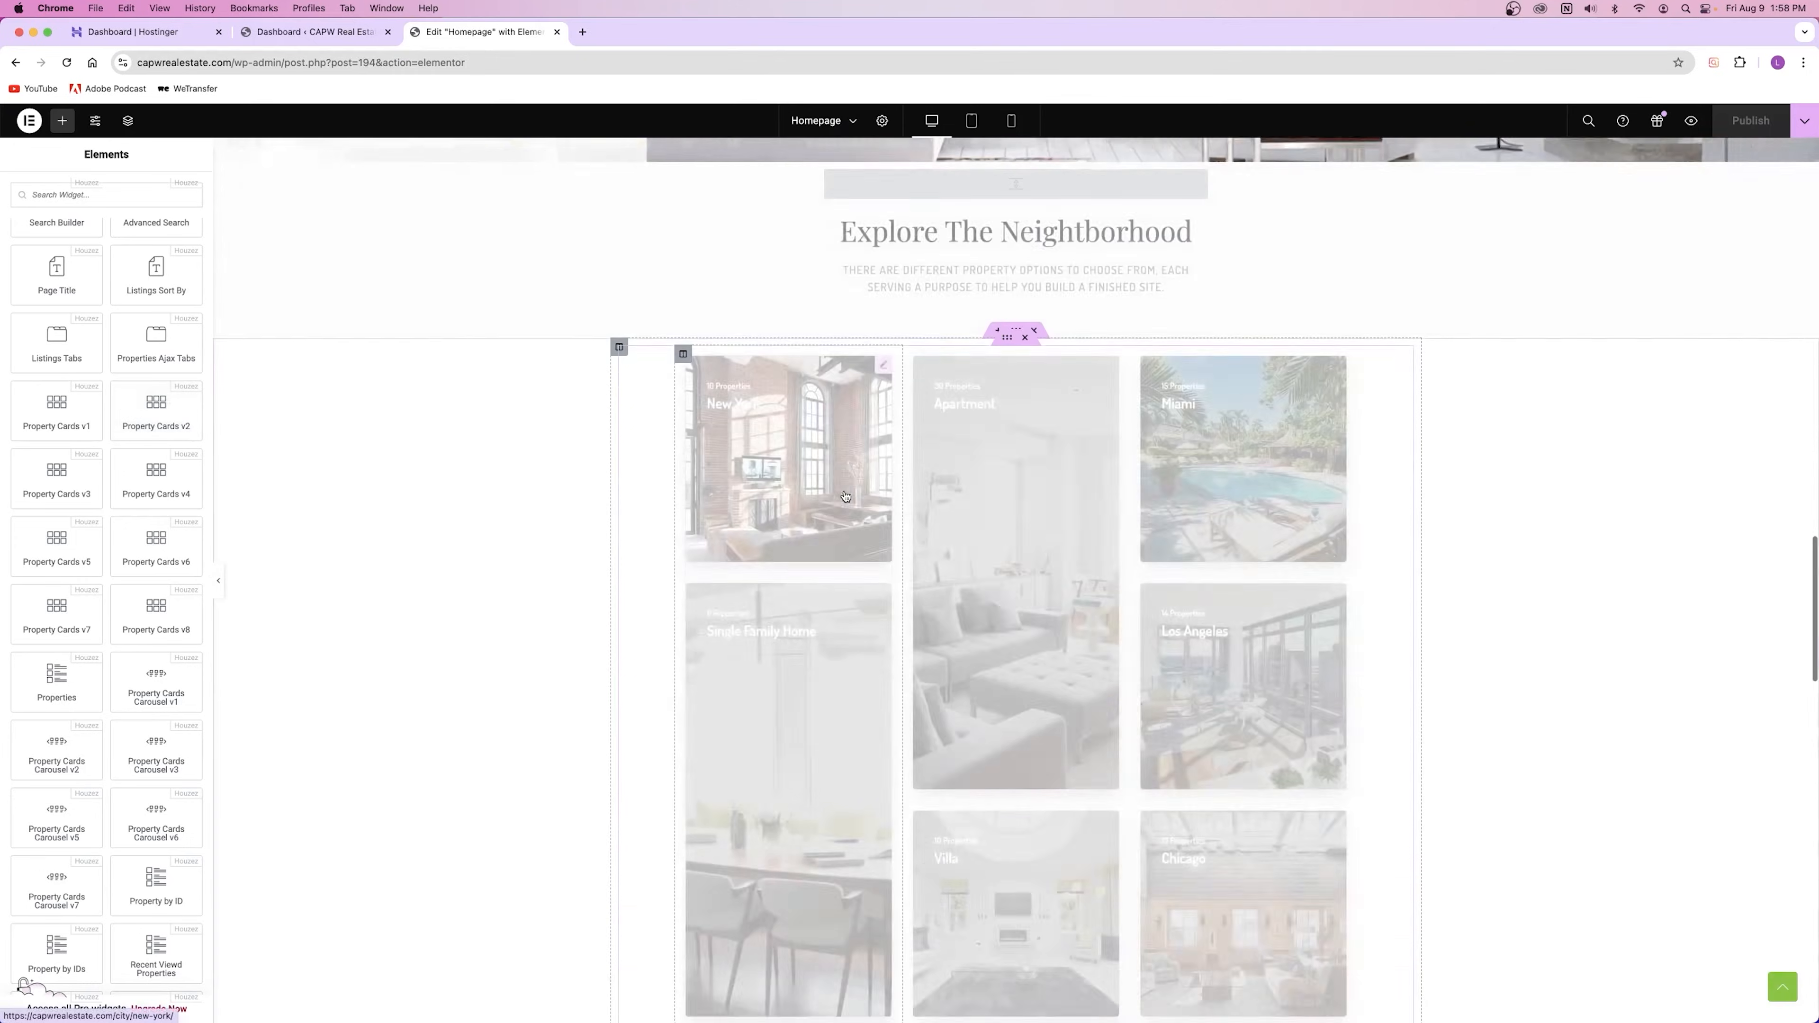
pyautogui.scroll(-10, 845, 492)
pyautogui.scroll(20, 845, 492)
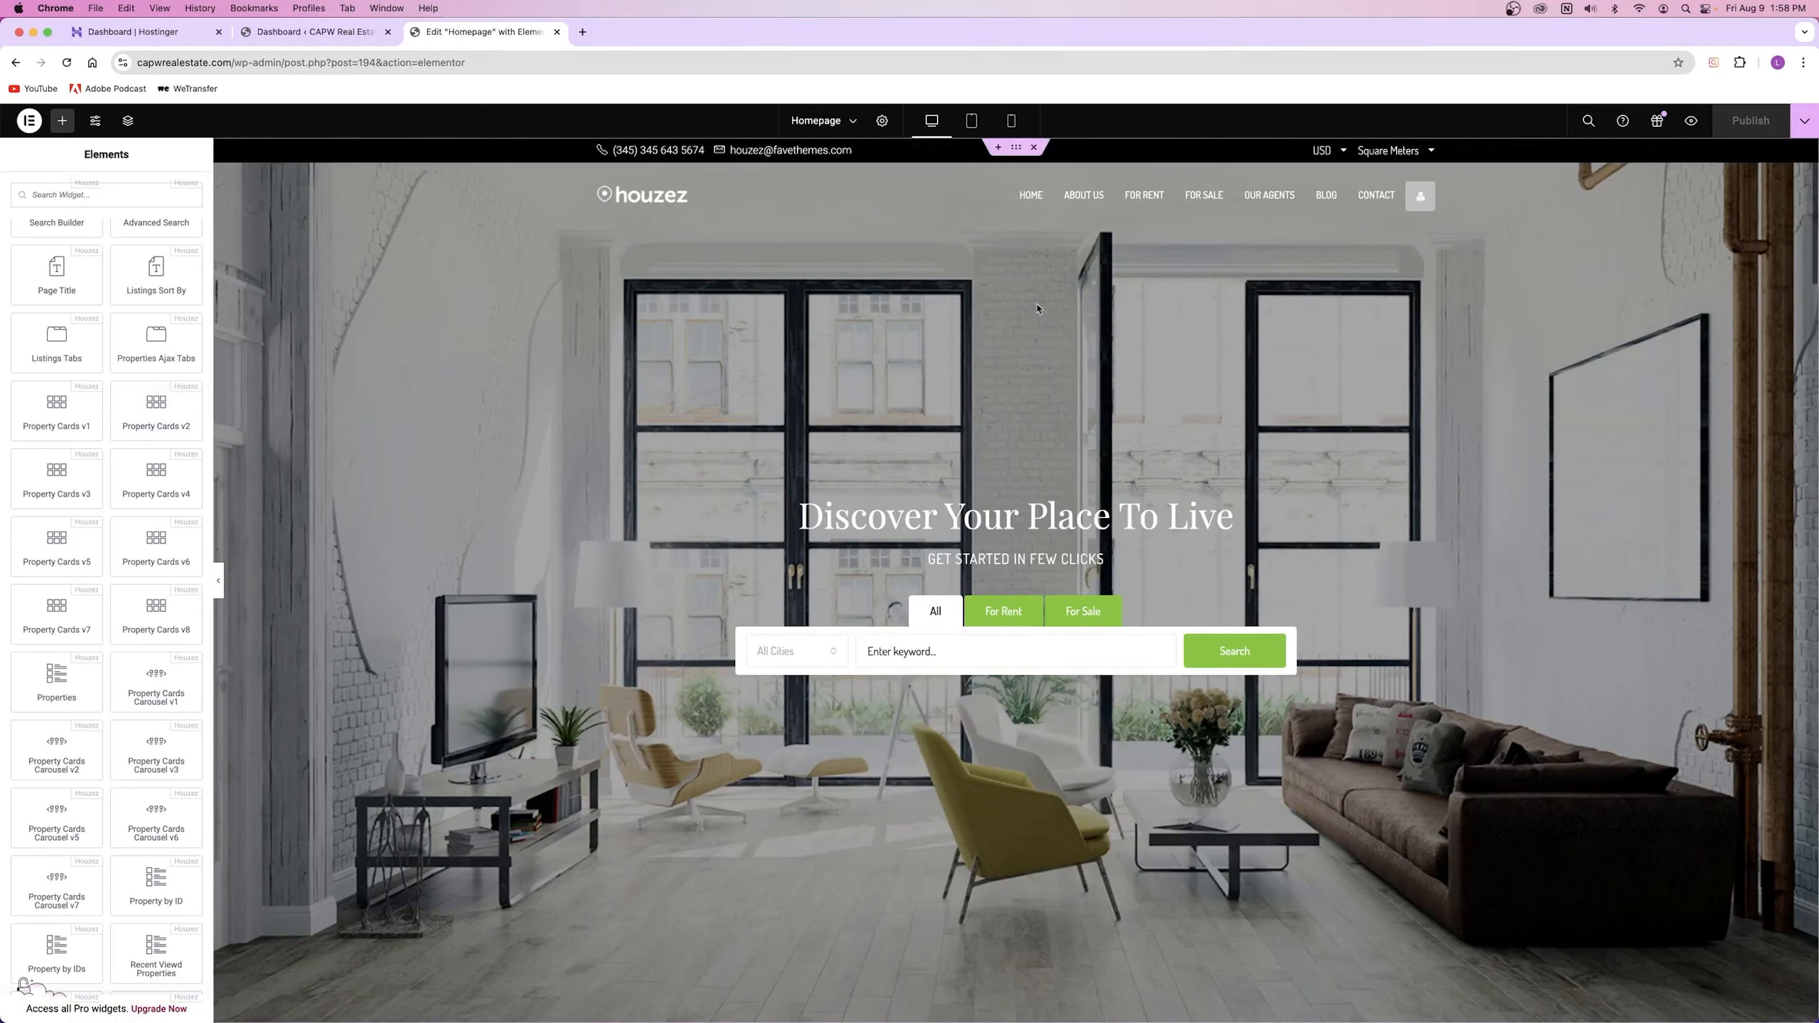
pyautogui.click(315, 32)
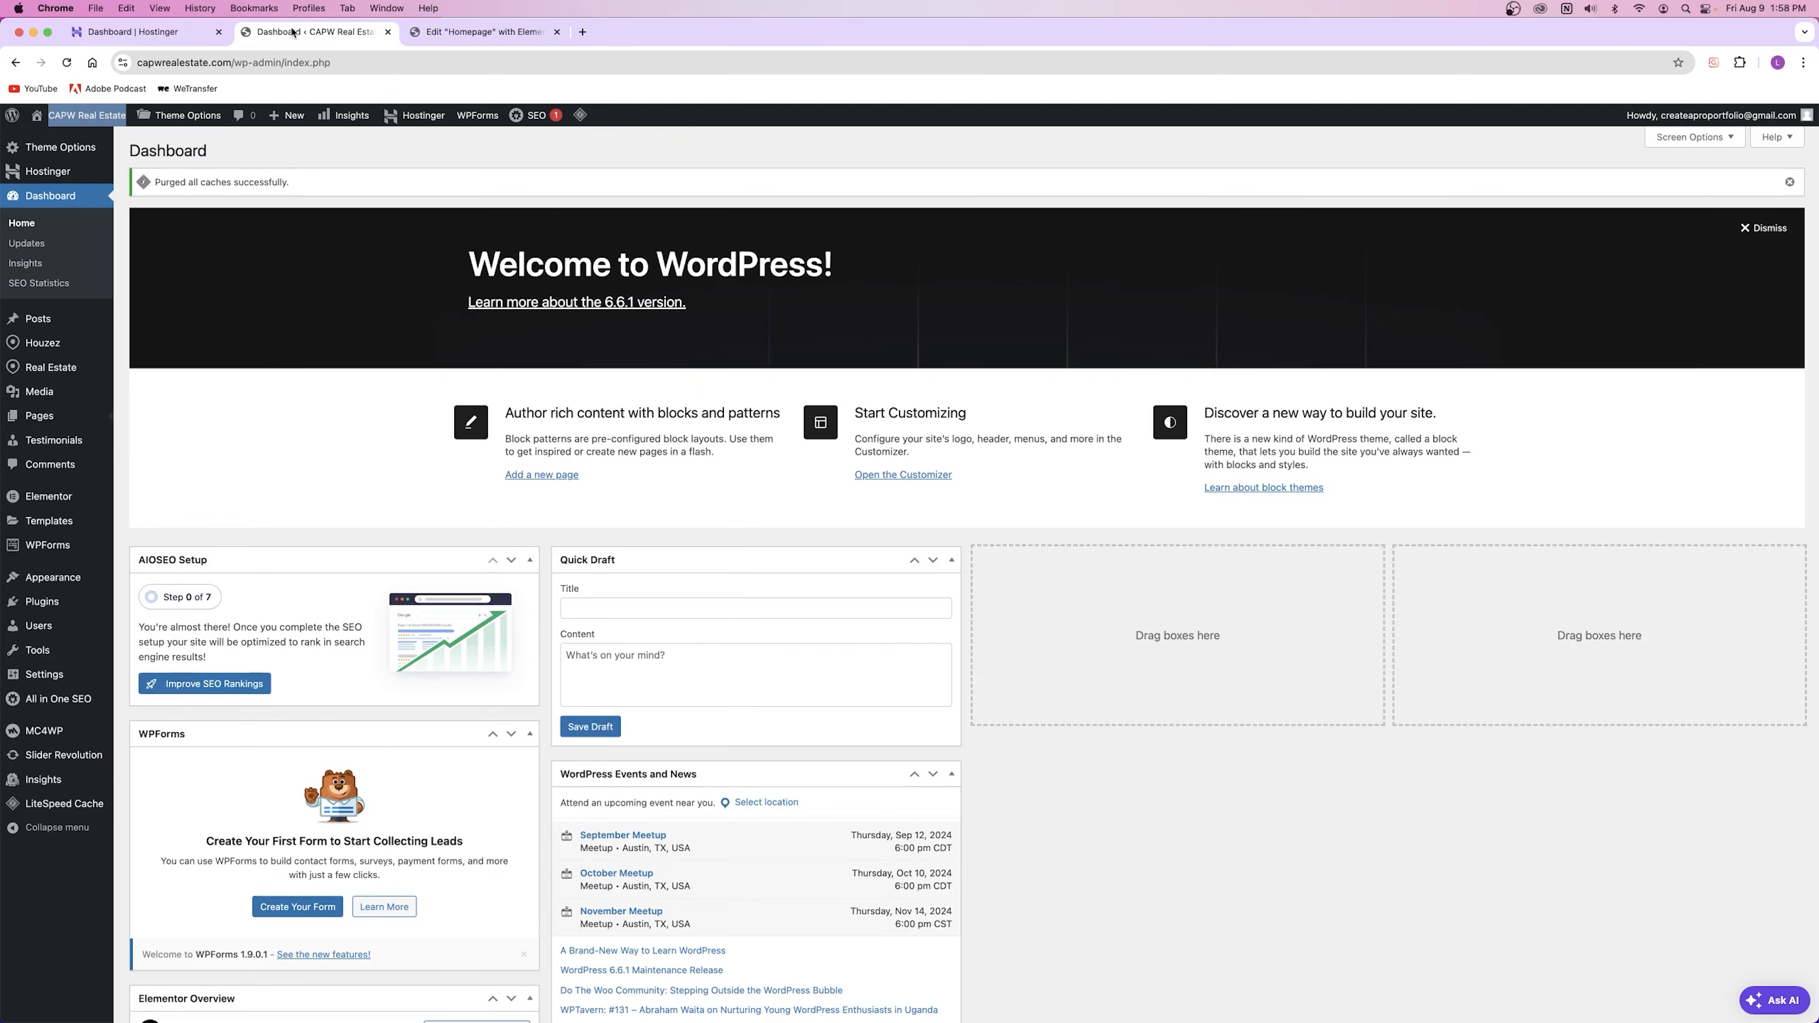
pyautogui.rightClick(112, 122)
pyautogui.click(143, 134)
pyautogui.click(659, 32)
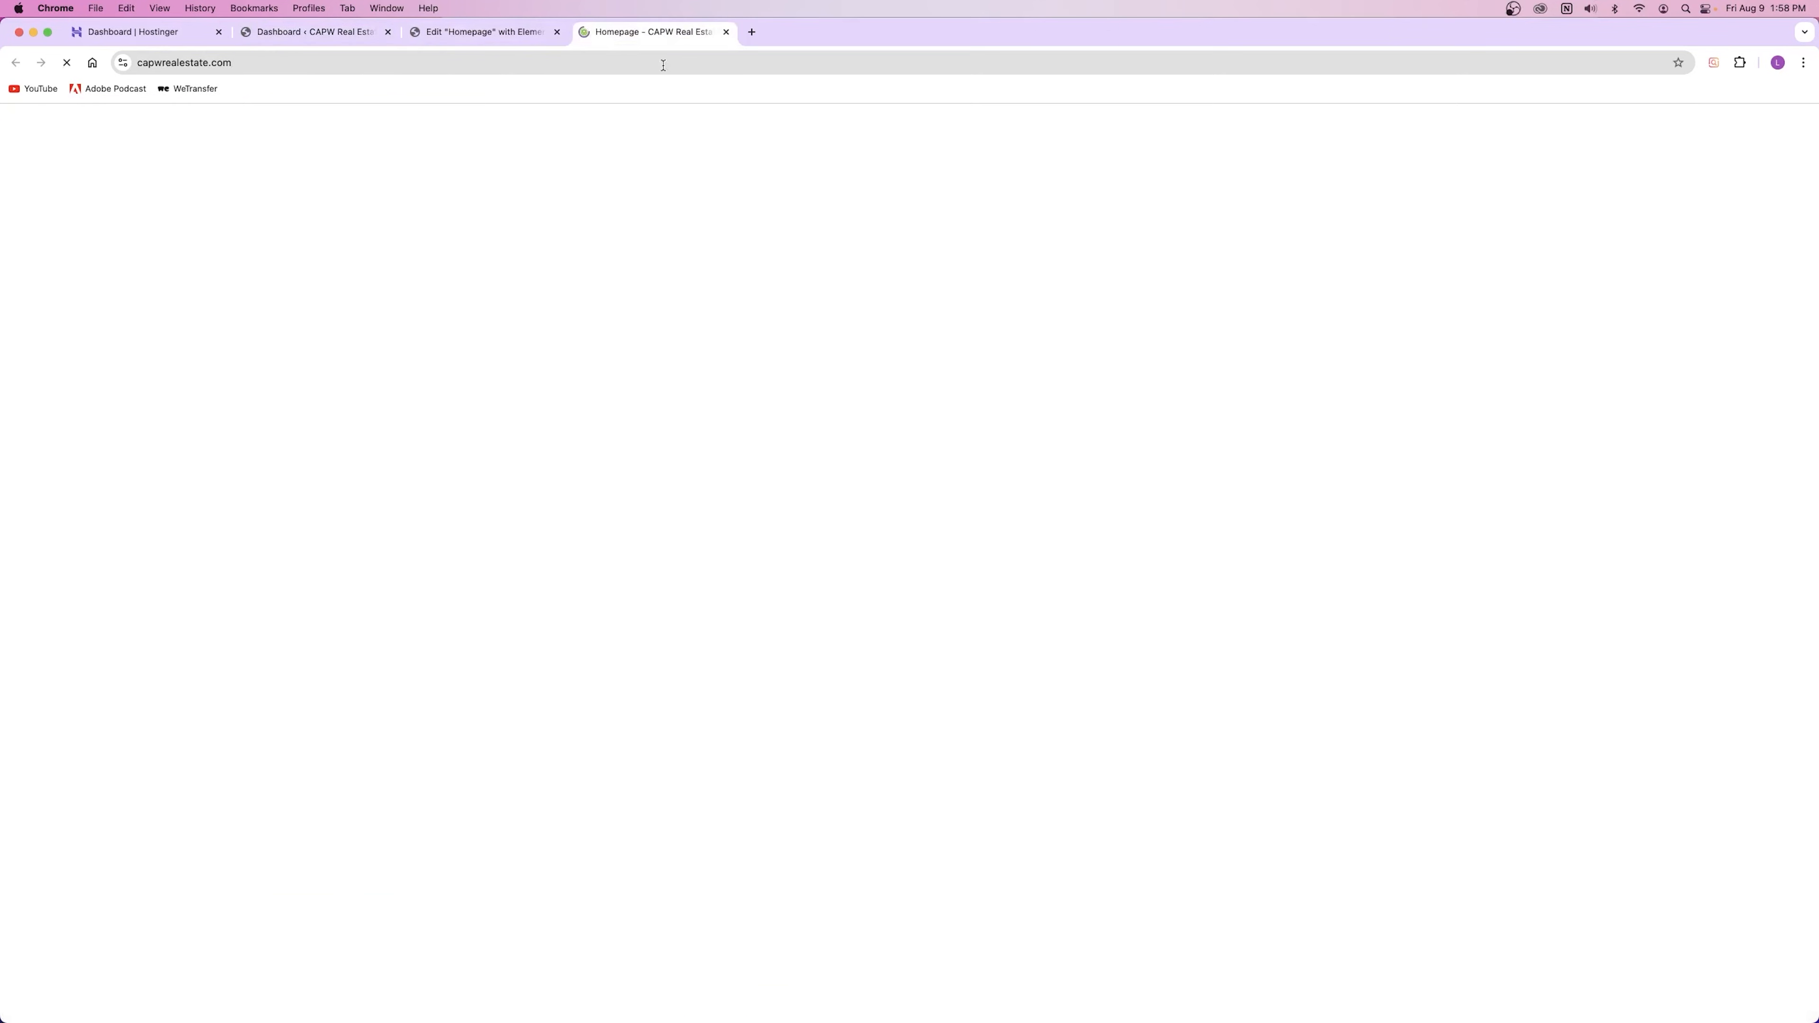
pyautogui.click(1063, 163)
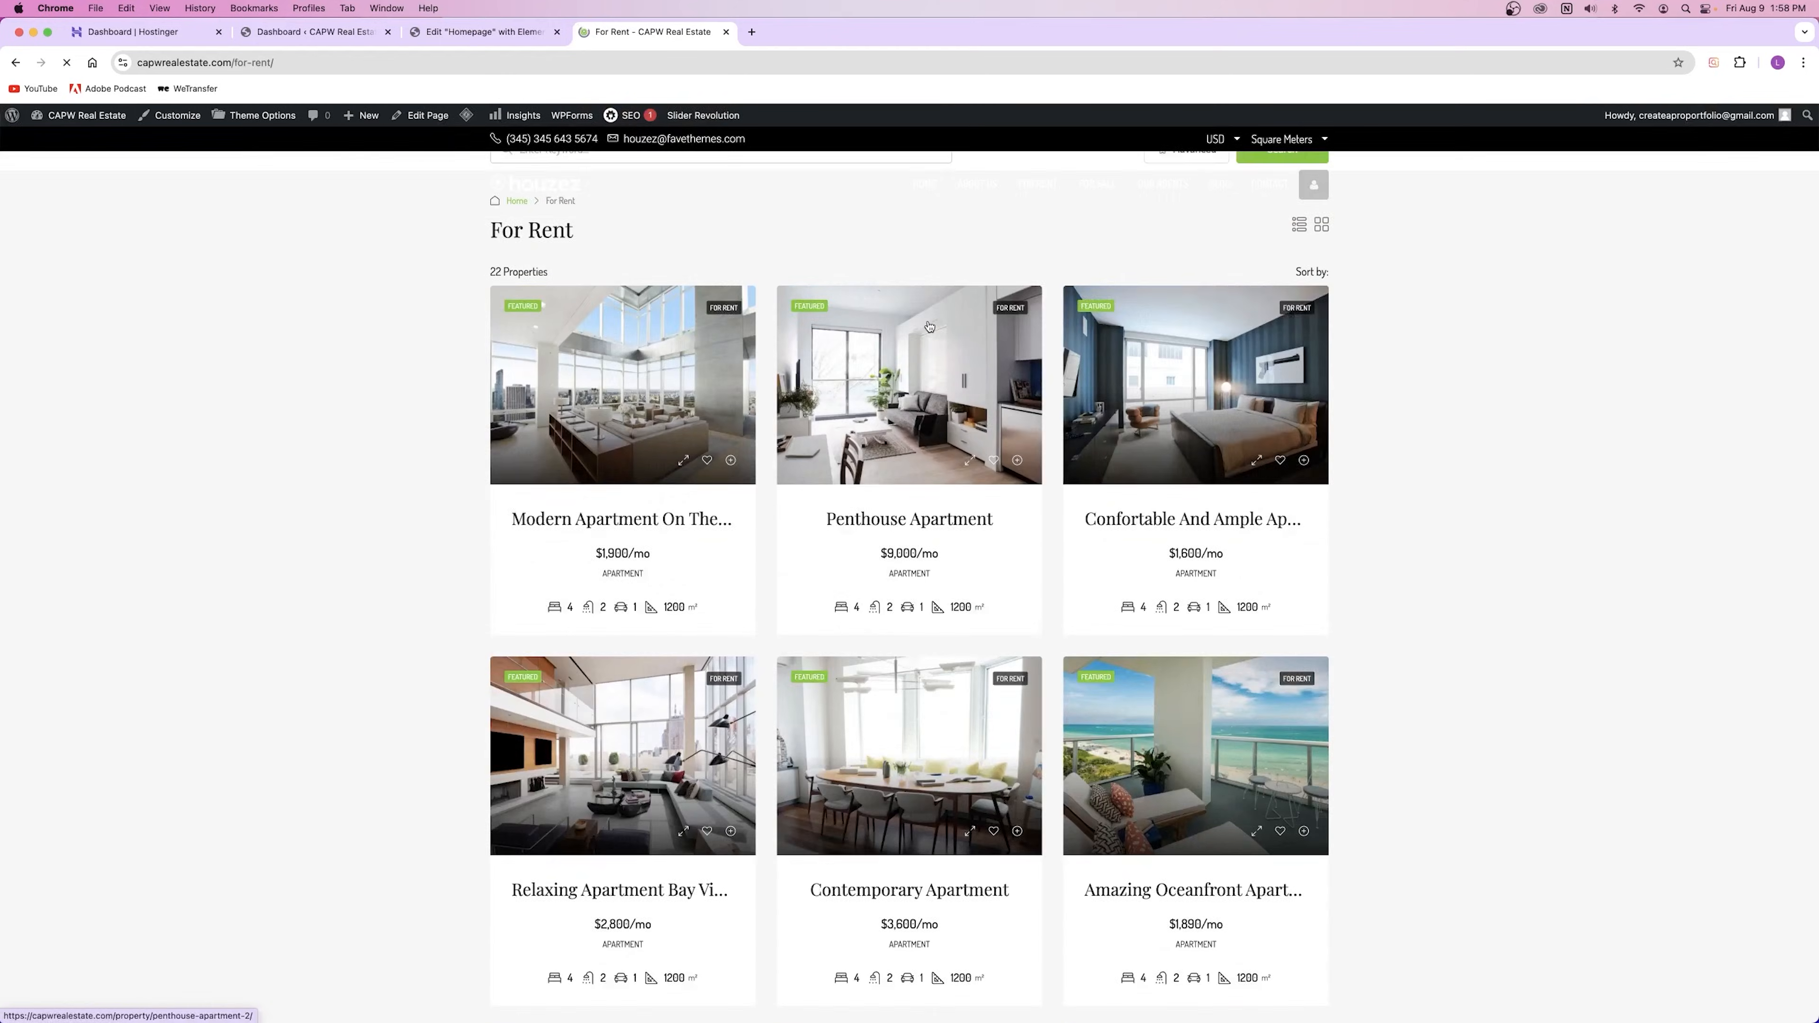
pyautogui.scroll(-10, 928, 318)
pyautogui.scroll(3, 813, 327)
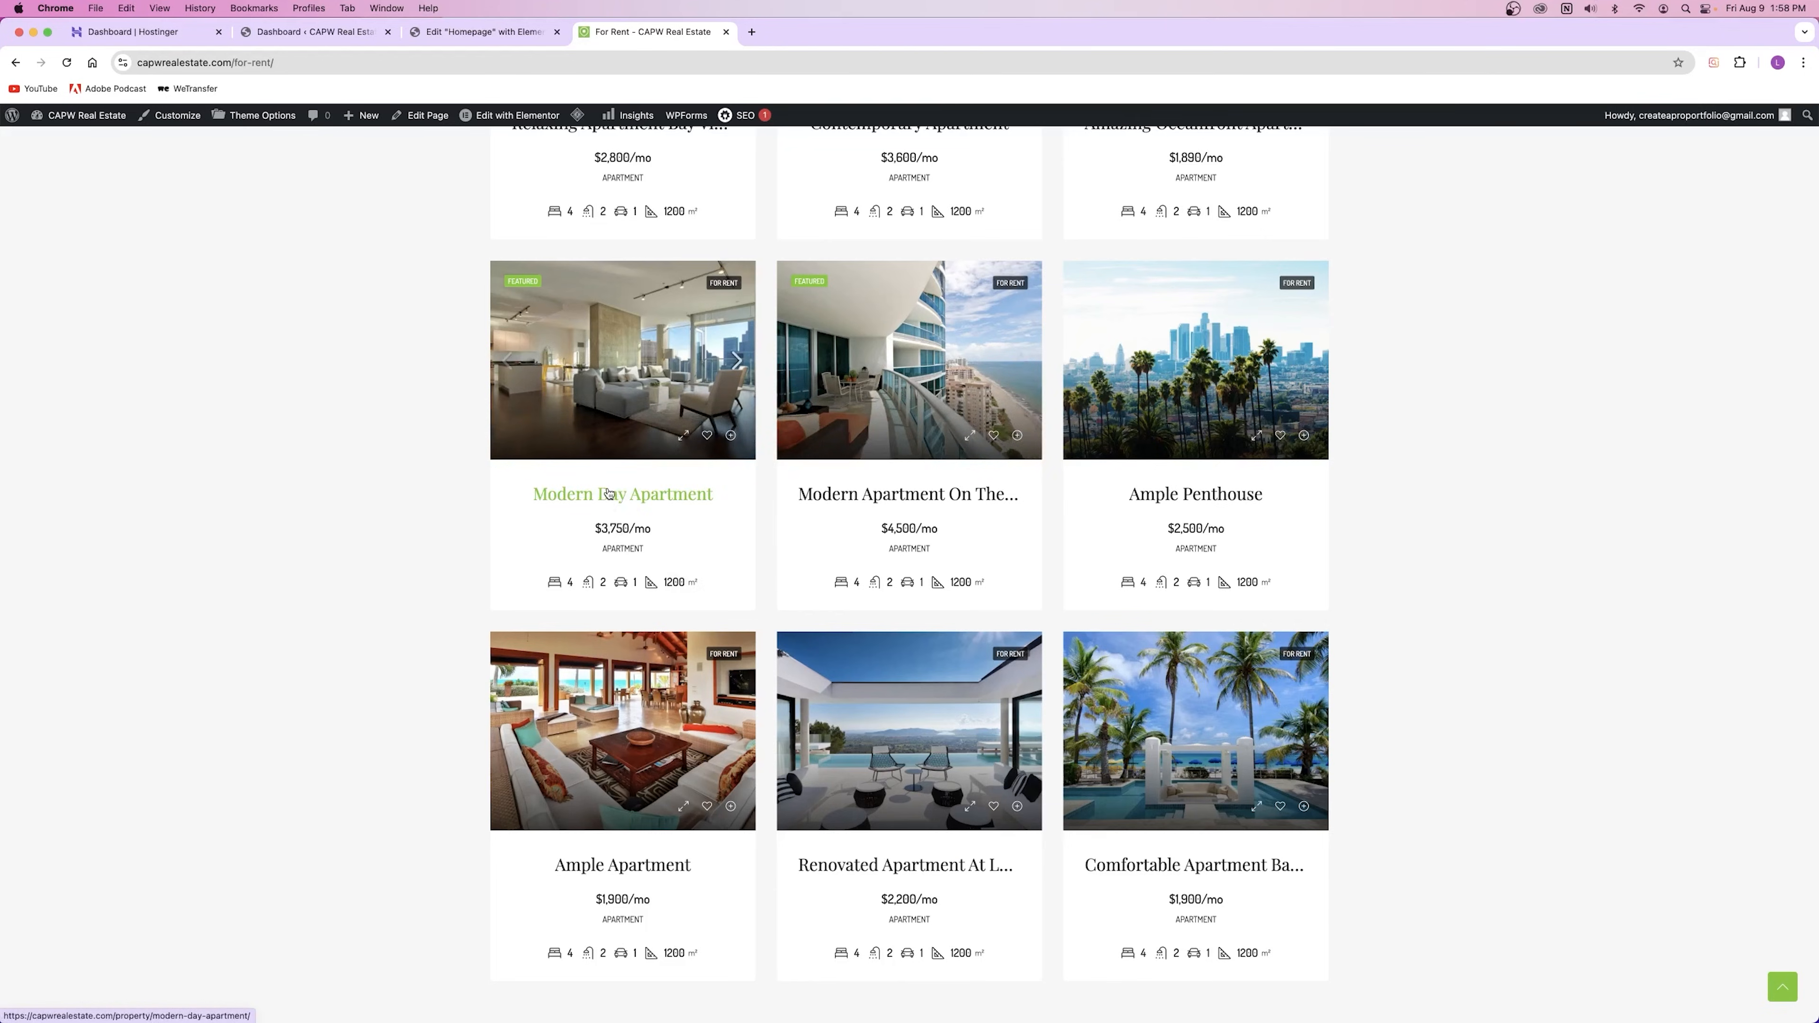
pyautogui.scroll(10, 544, 417)
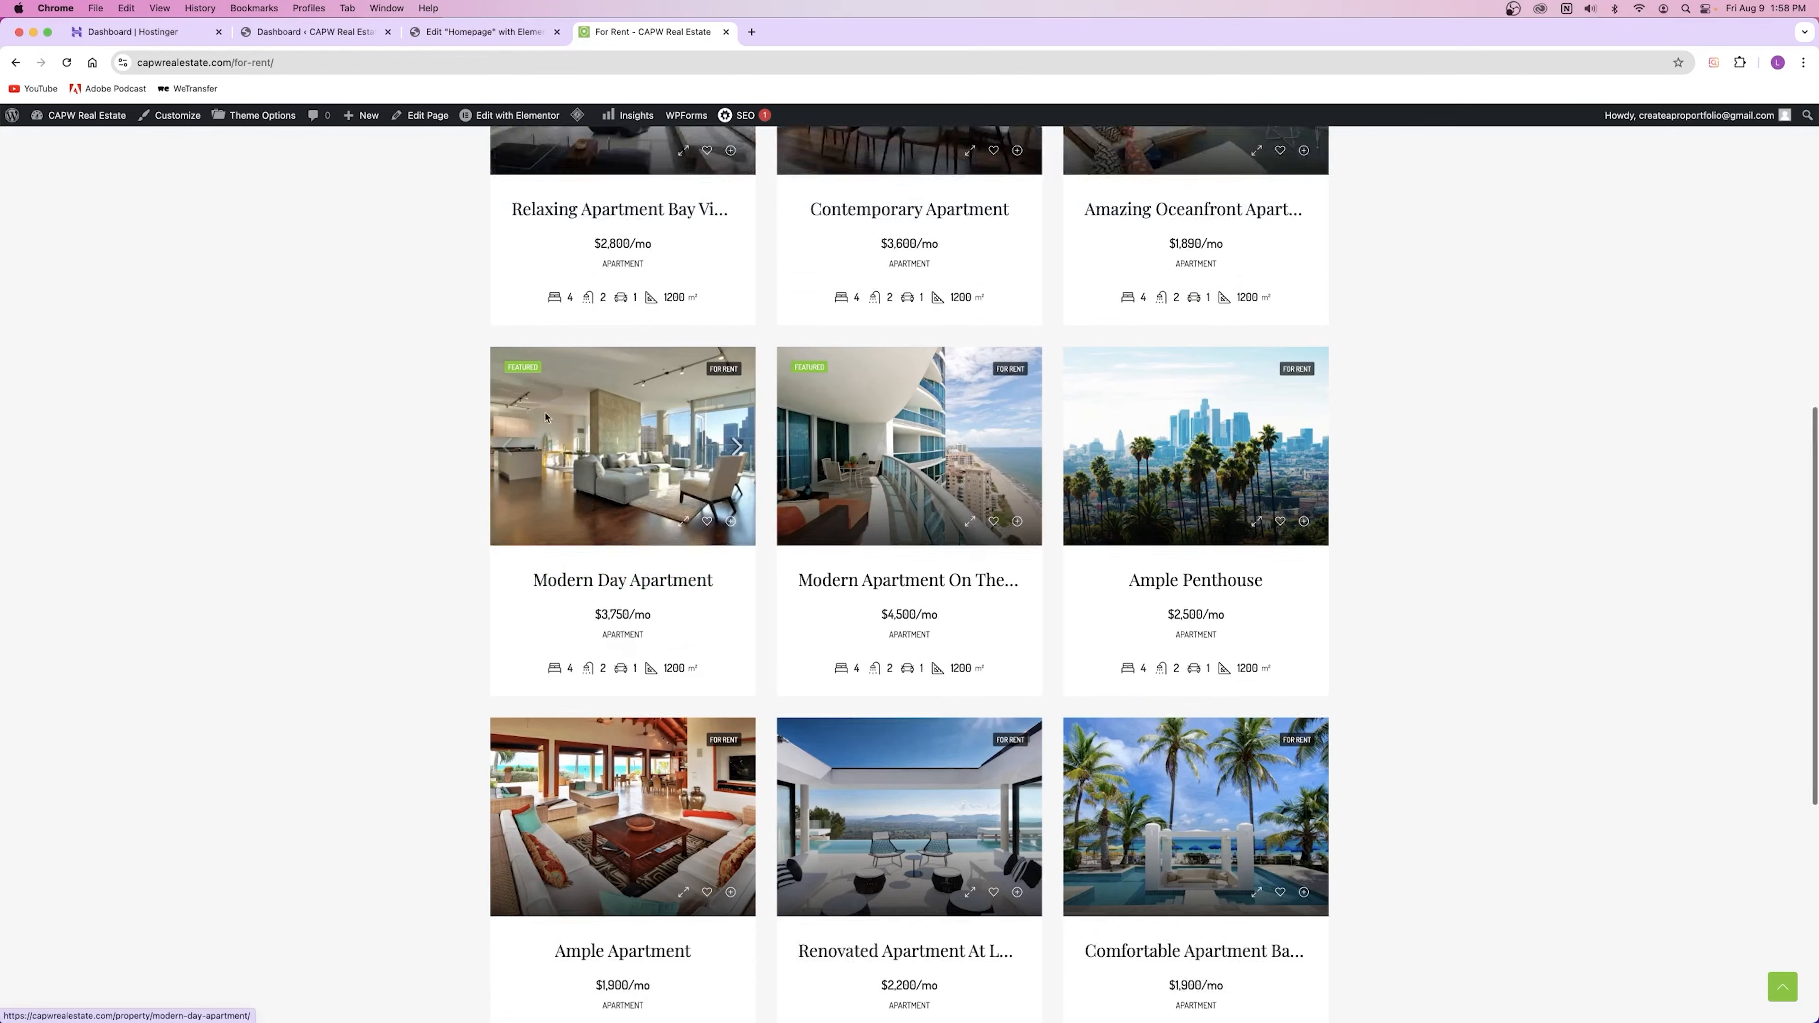
pyautogui.press('super+w')
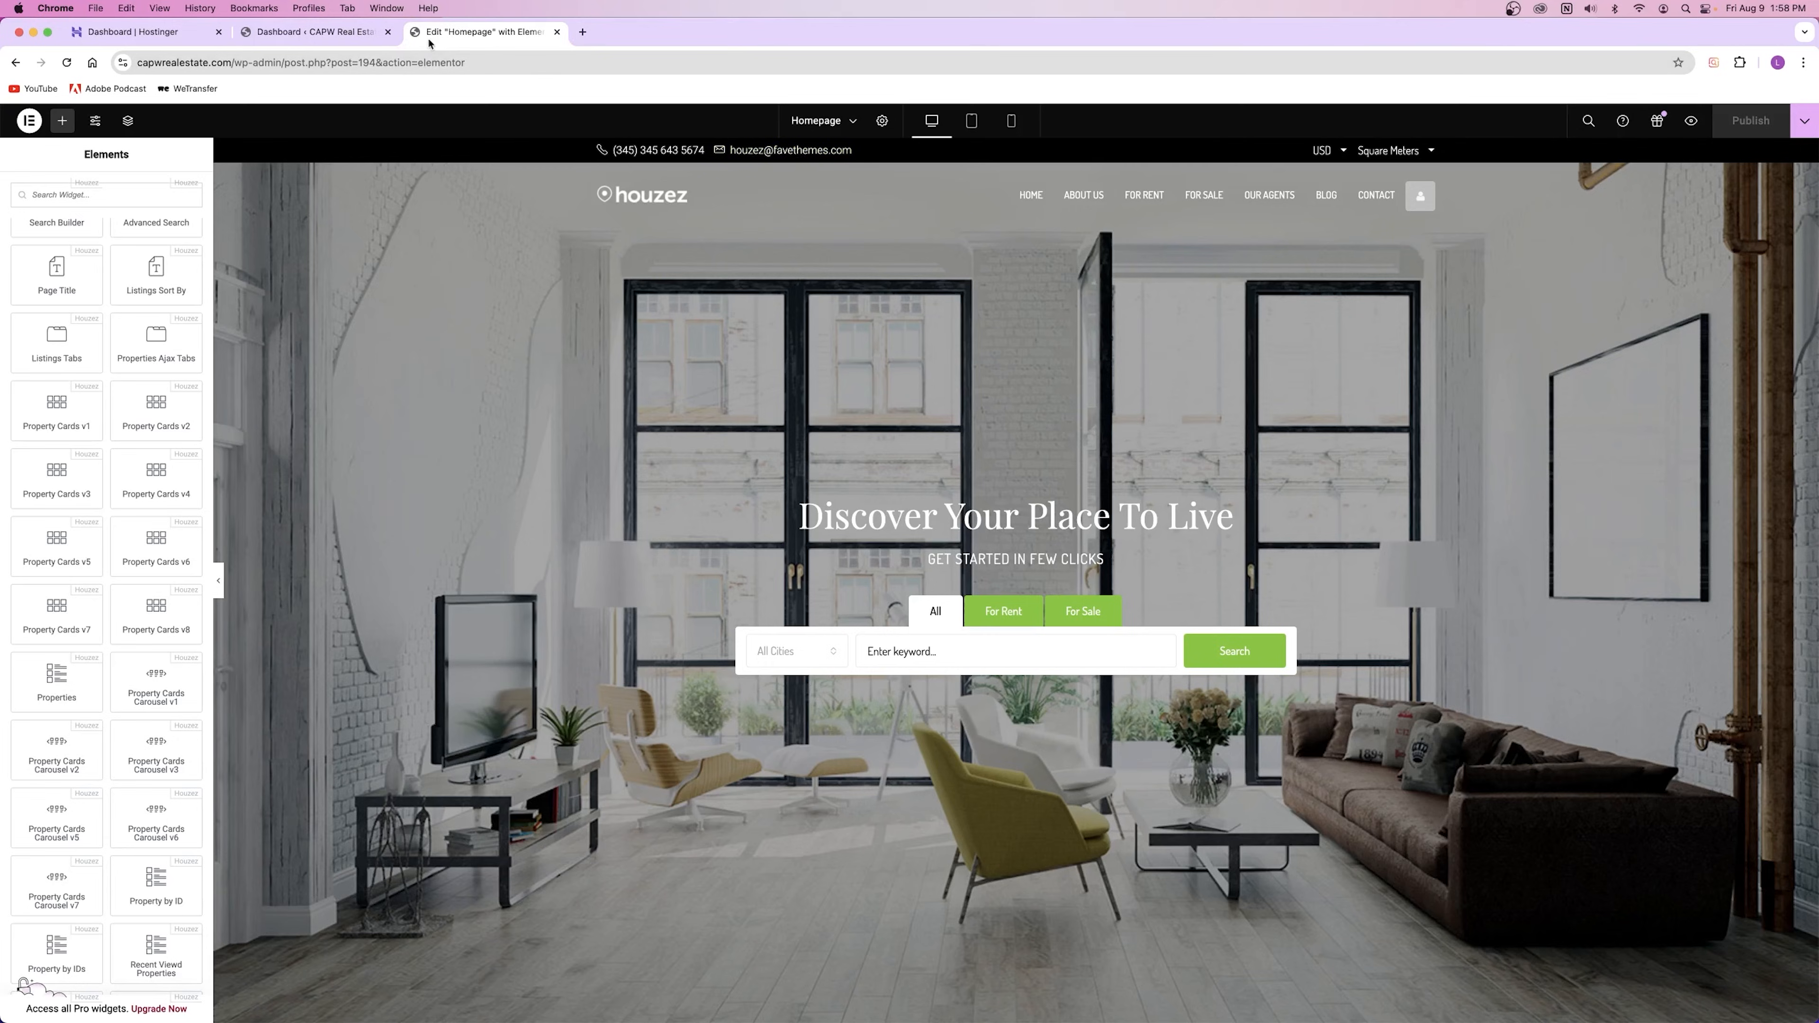
# Step: Drag an Image widget into the hero between the subtitle and the property search bar
pyautogui.scroll(20, 14, 531)
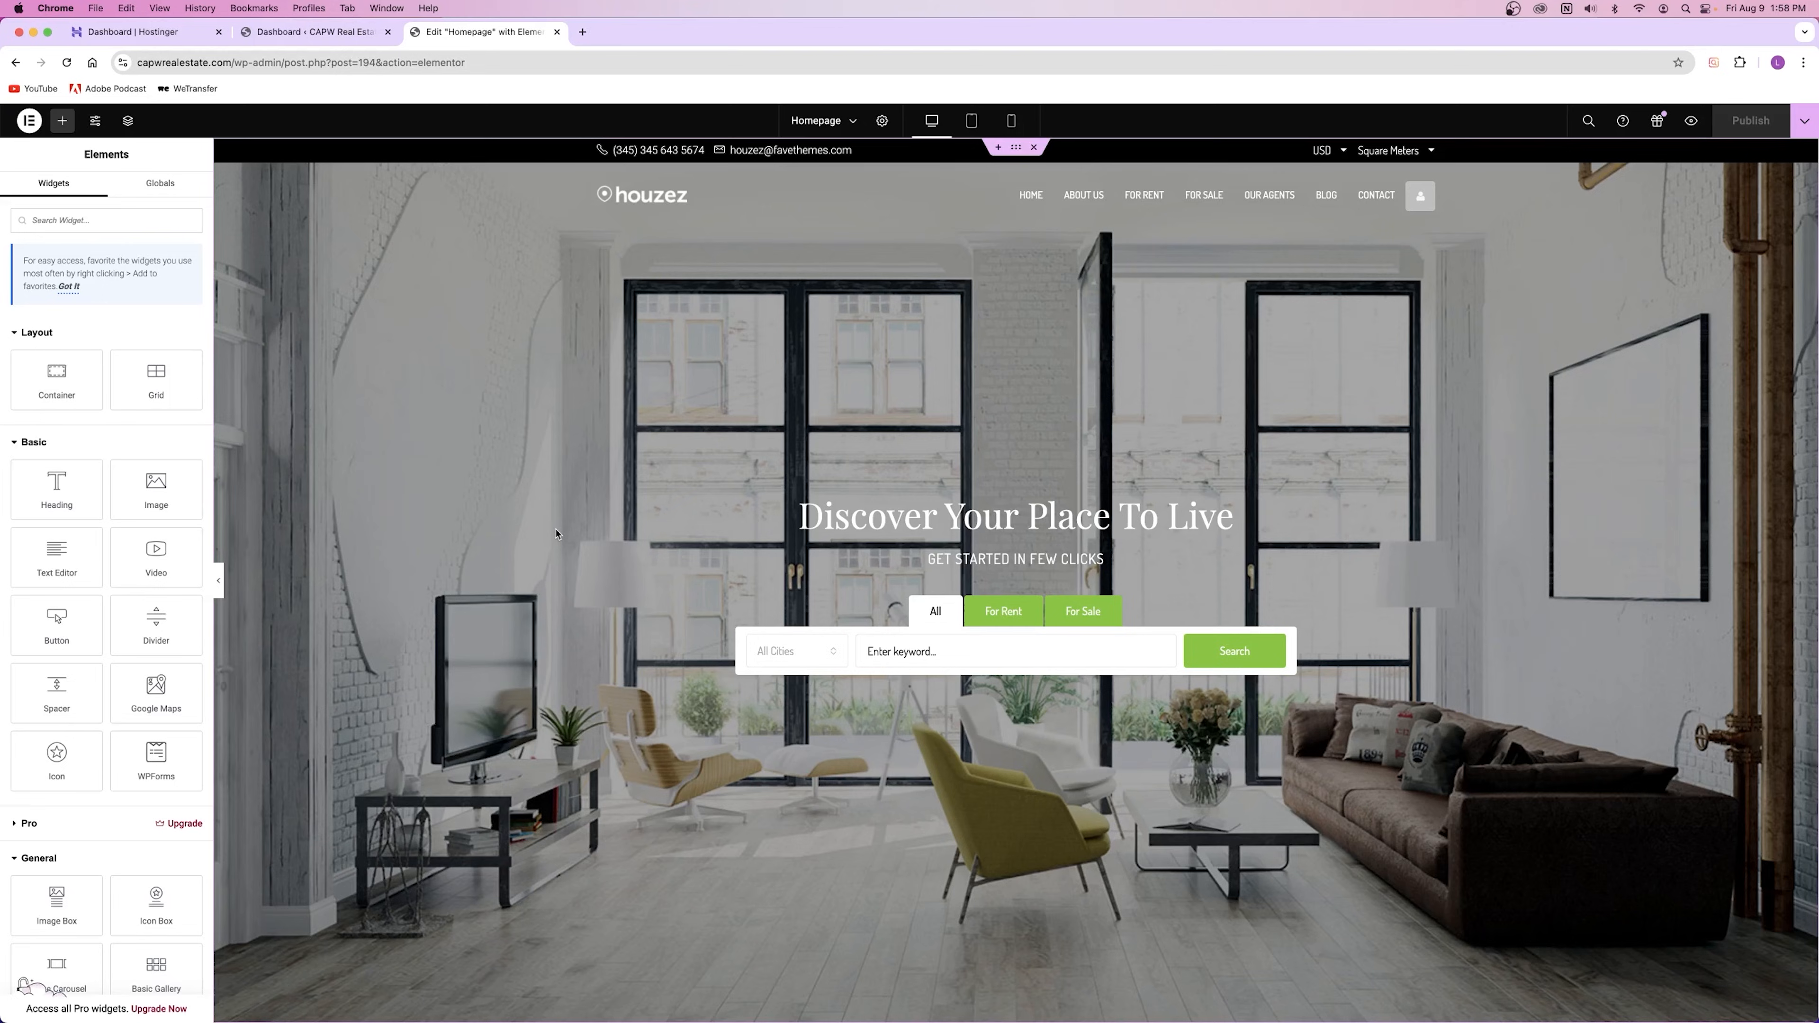
pyautogui.scroll(-20, 577, 531)
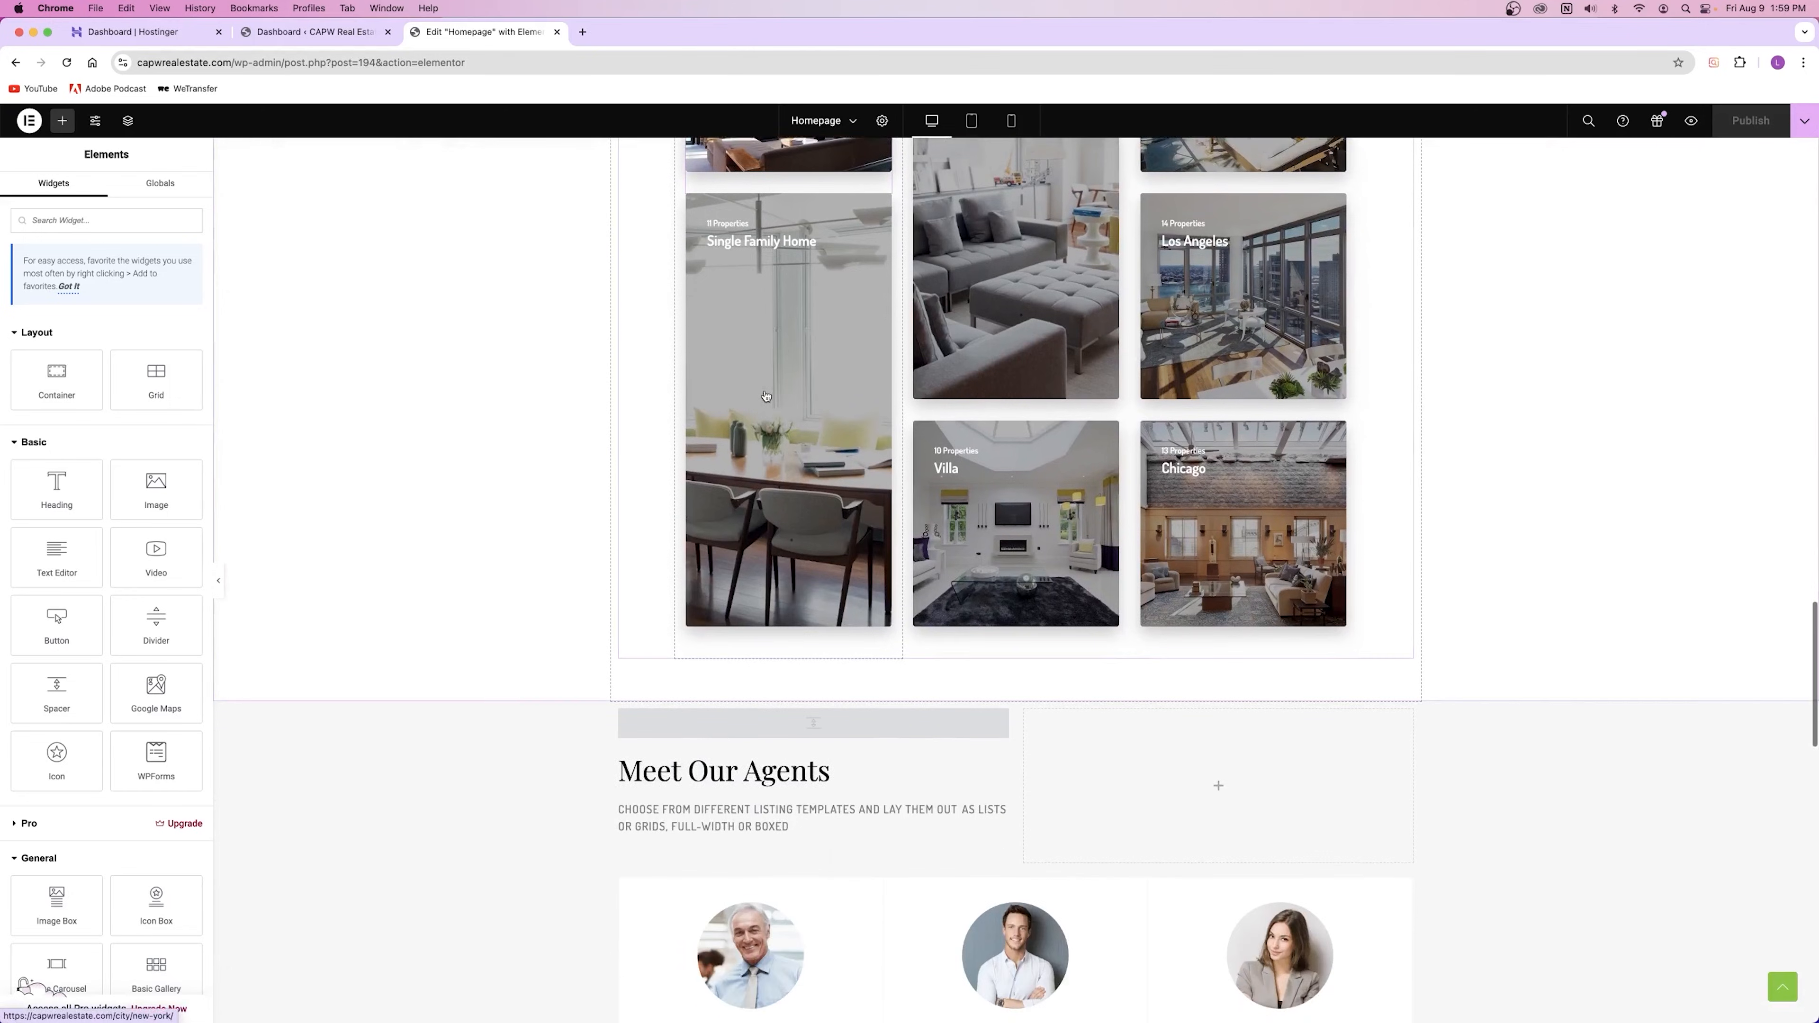
pyautogui.scroll(20, 766, 396)
pyautogui.scroll(5, 764, 393)
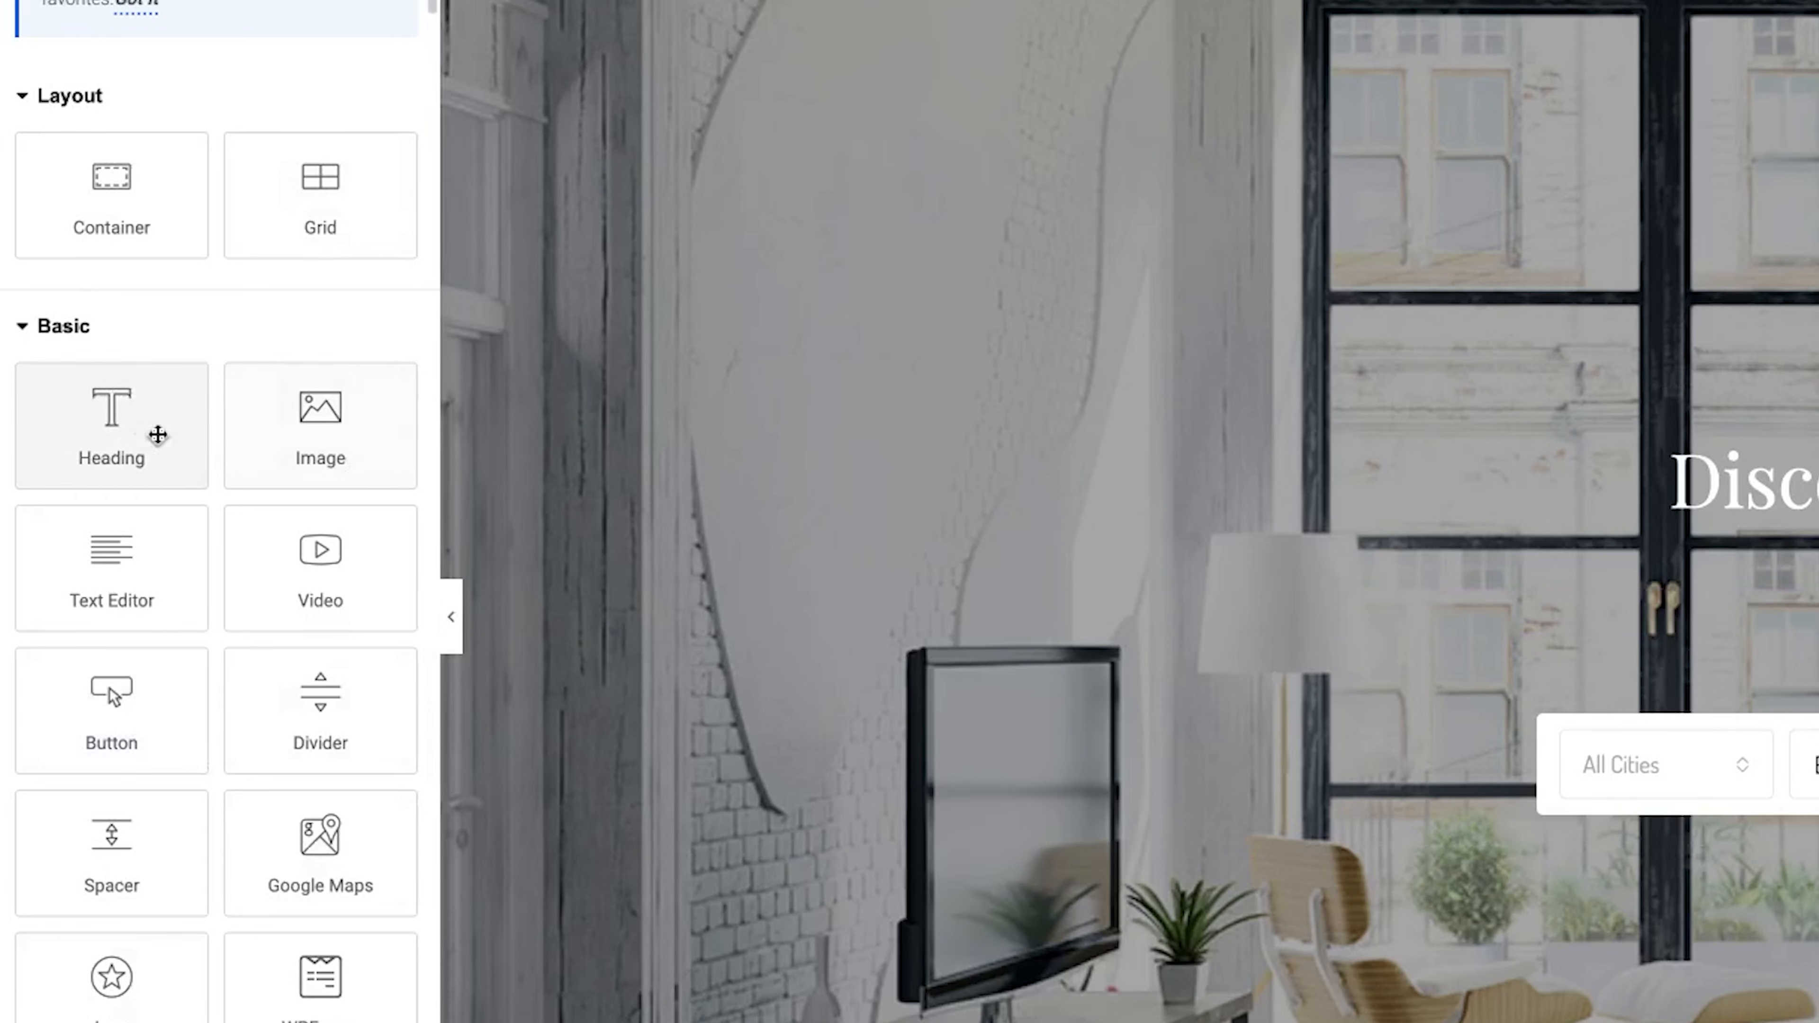
pyautogui.moveTo(302, 425); pyautogui.dragTo(1003, 576)
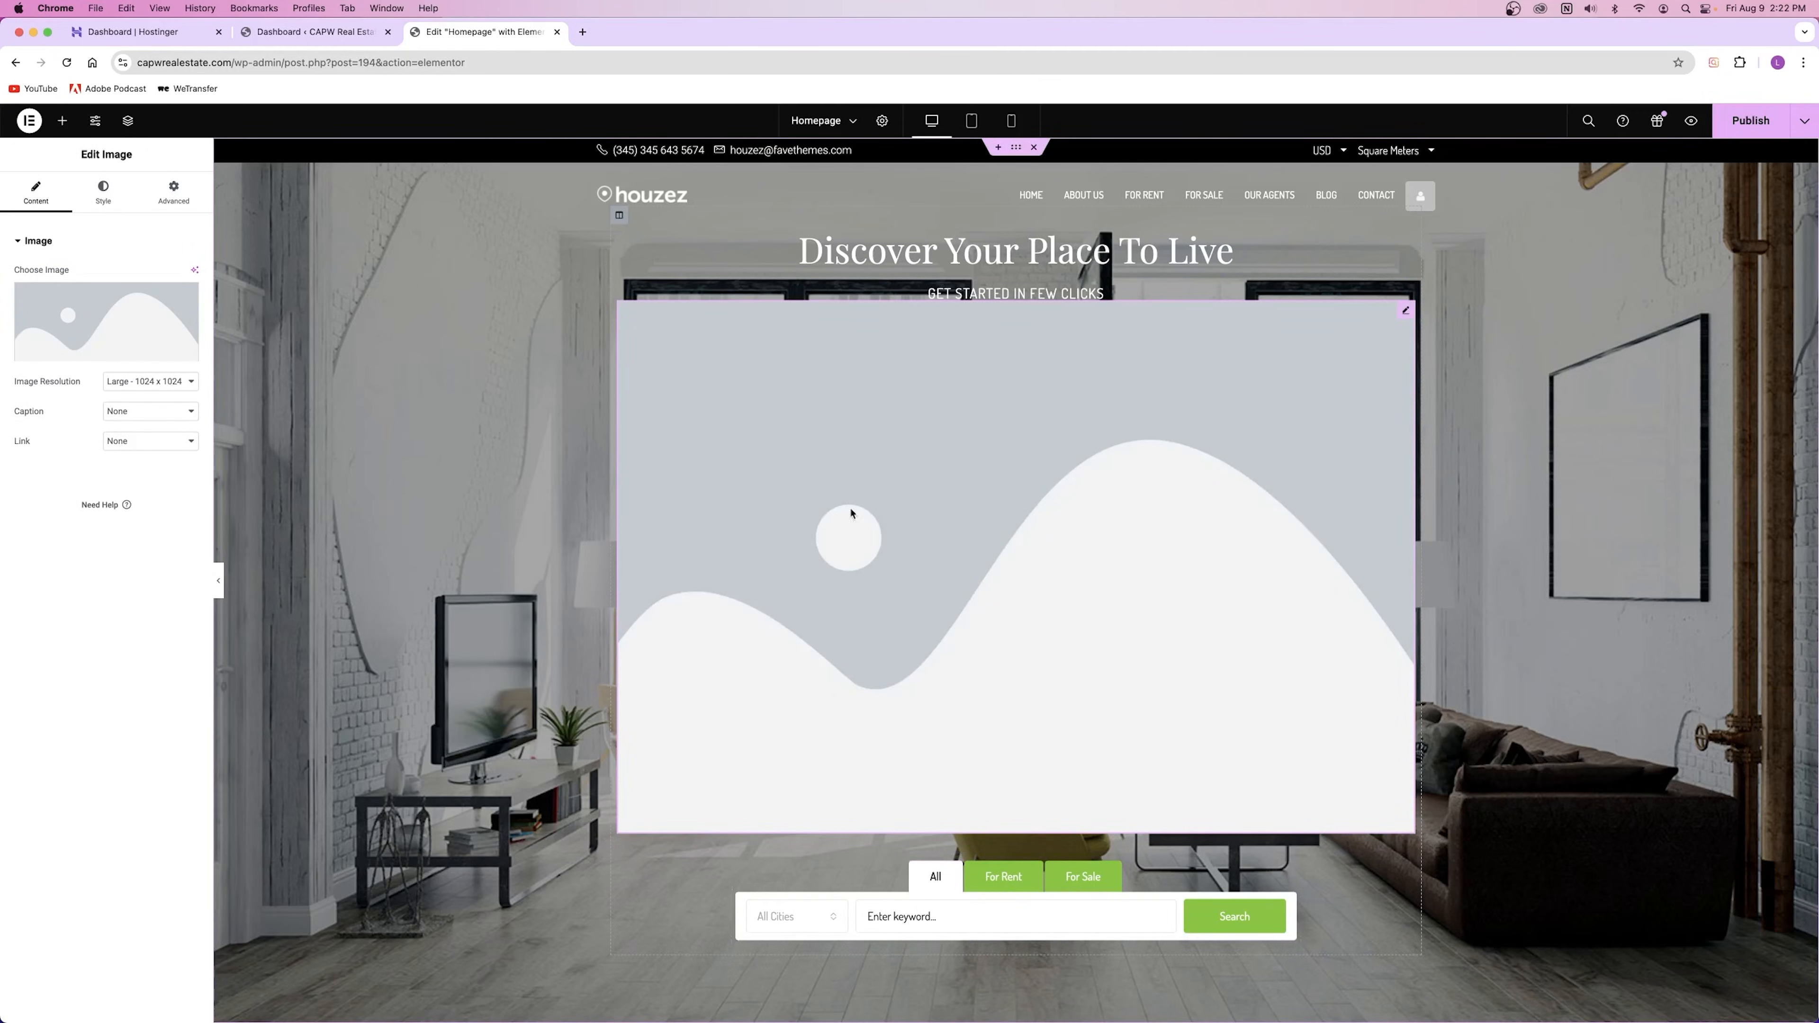
# Step: Insert the pool-house photo from the Media Library into the image block, then delete the block
pyautogui.click(116, 318)
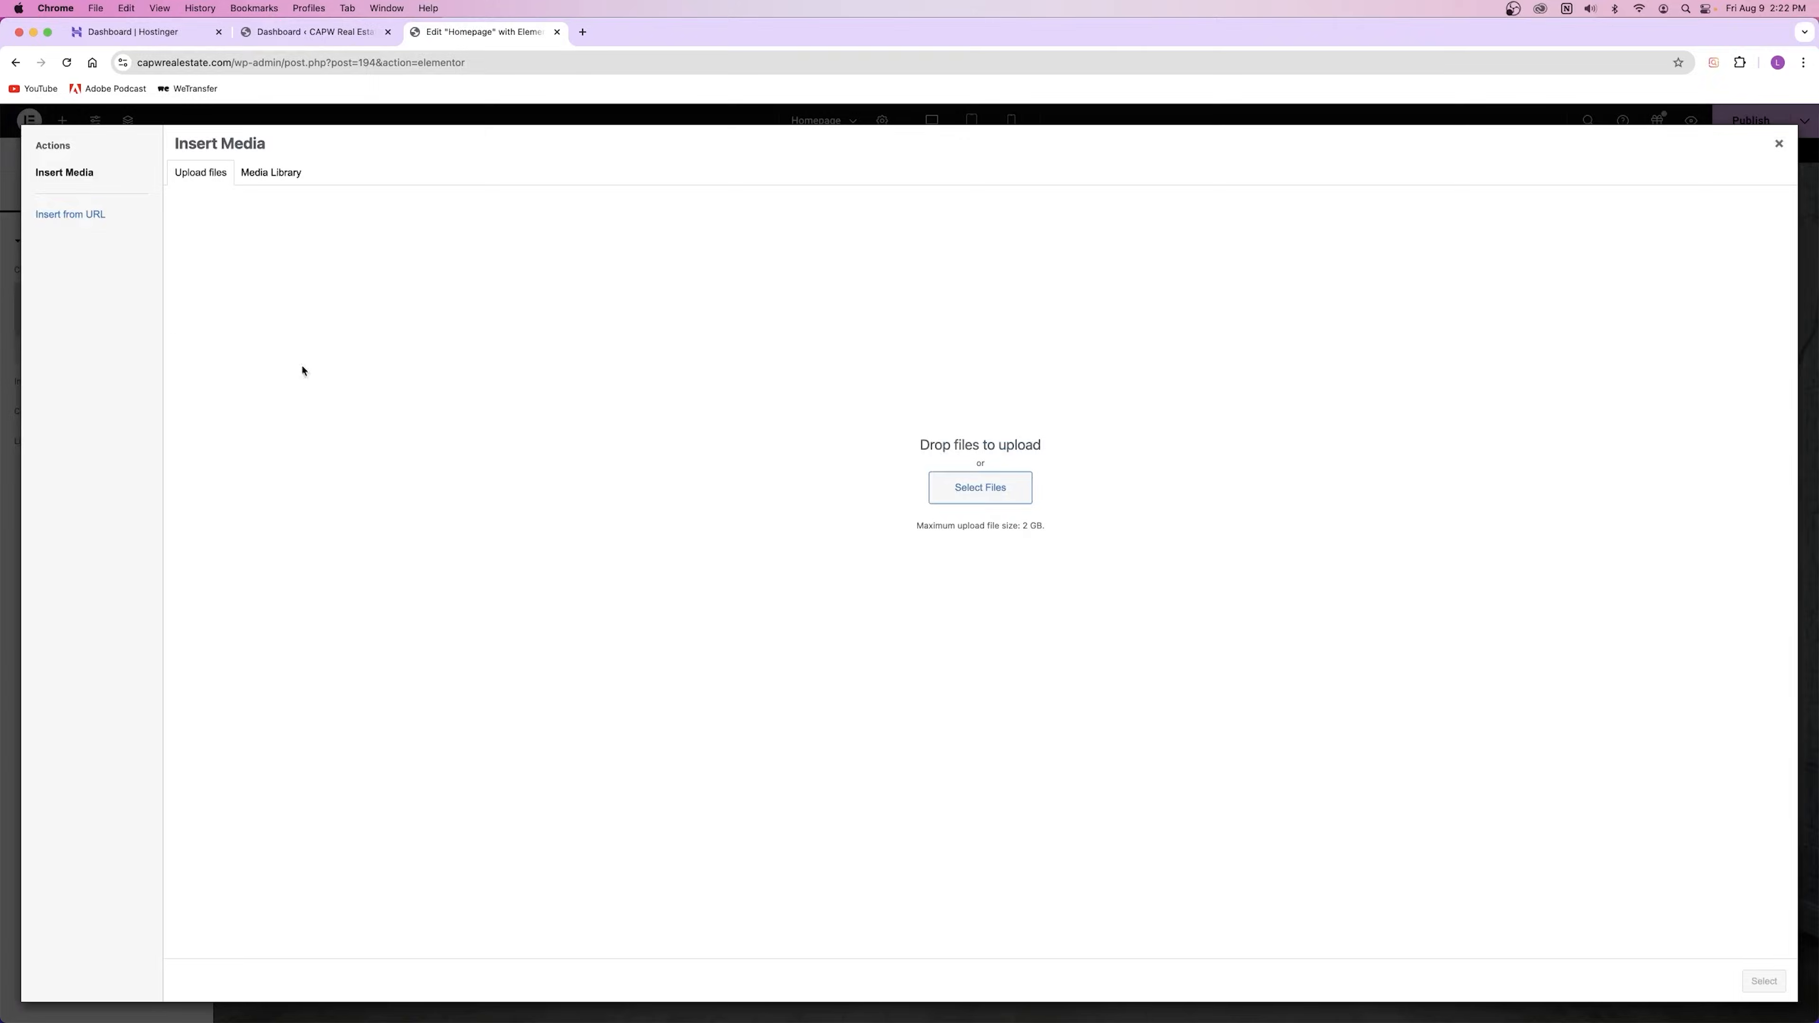
pyautogui.click(272, 174)
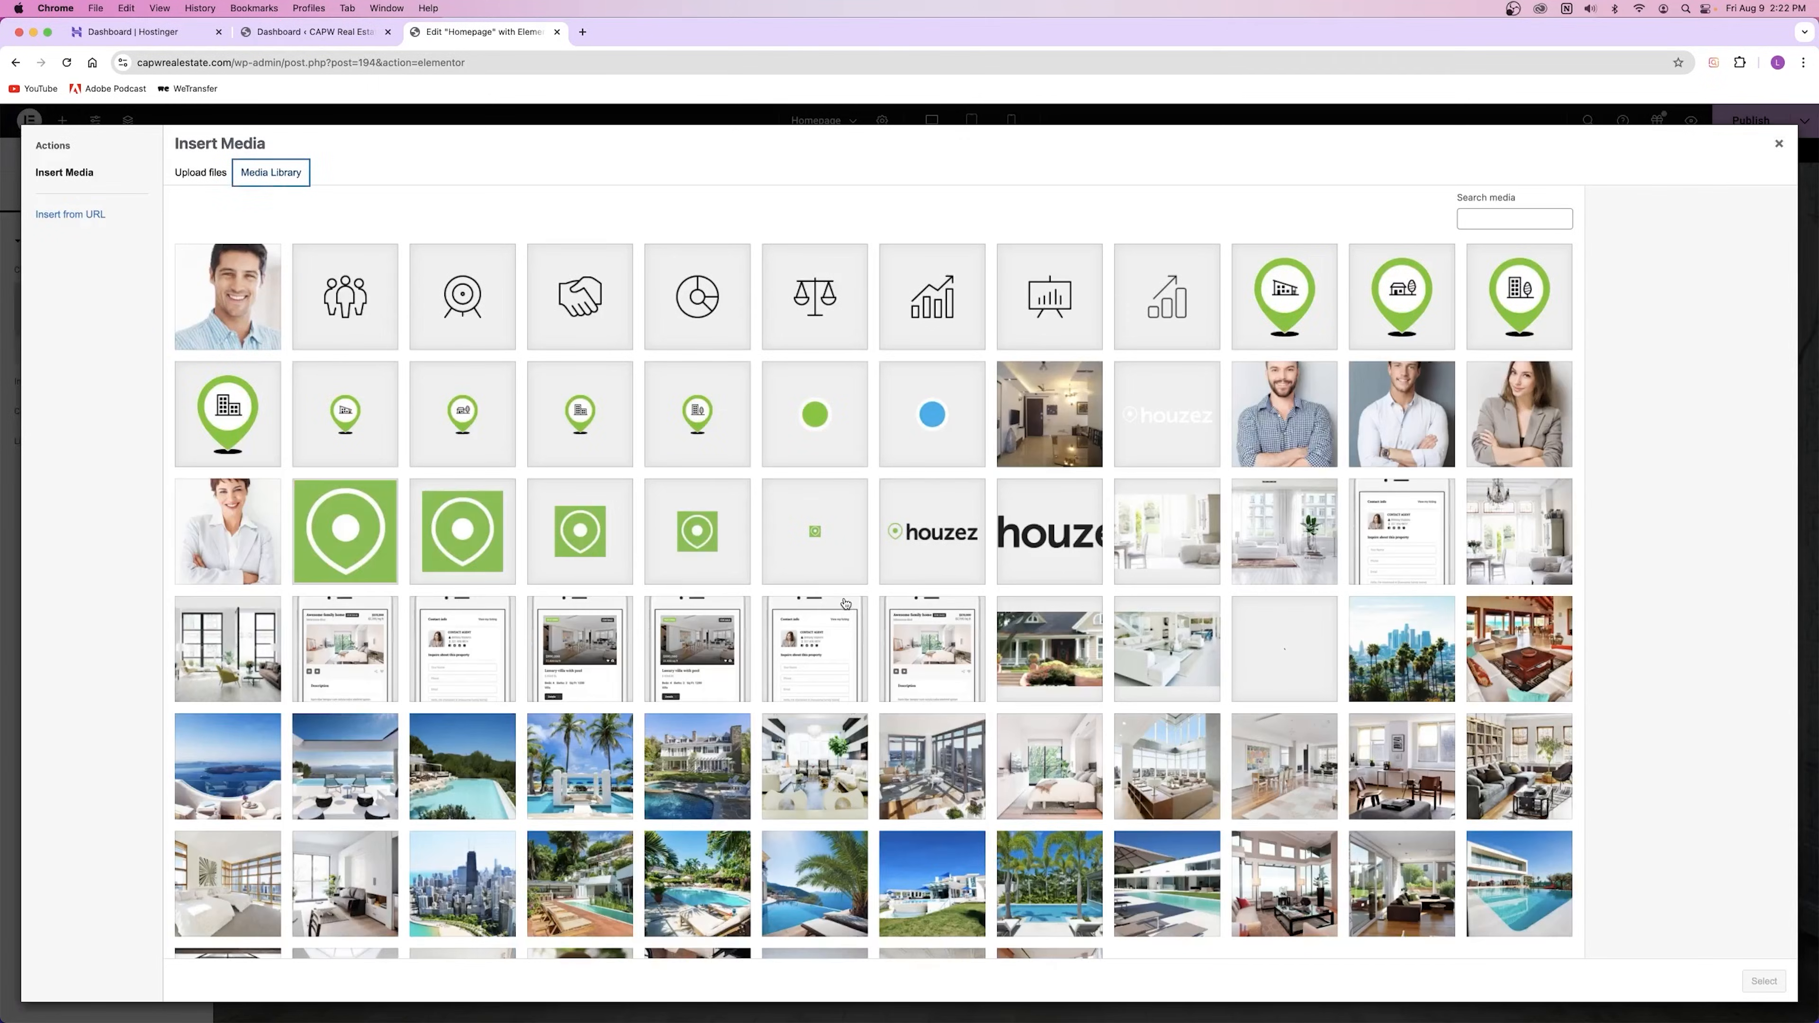
pyautogui.click(807, 785)
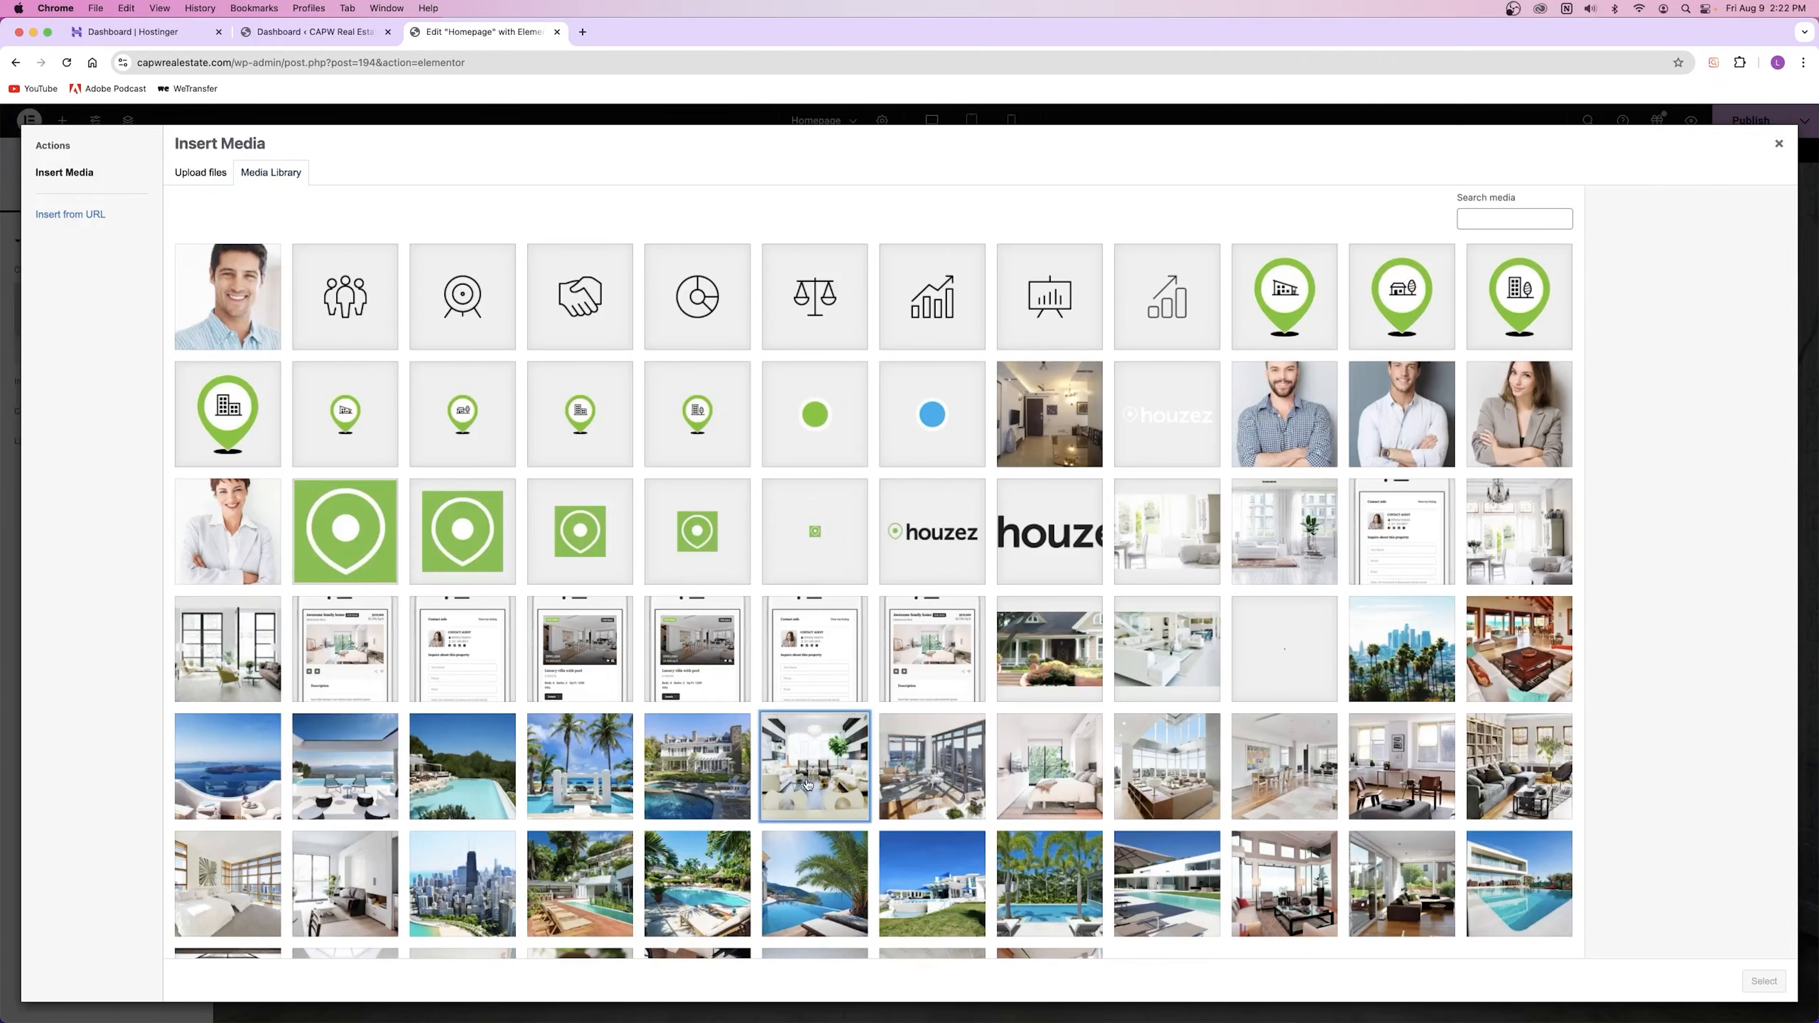
pyautogui.click(699, 764)
pyautogui.click(1763, 981)
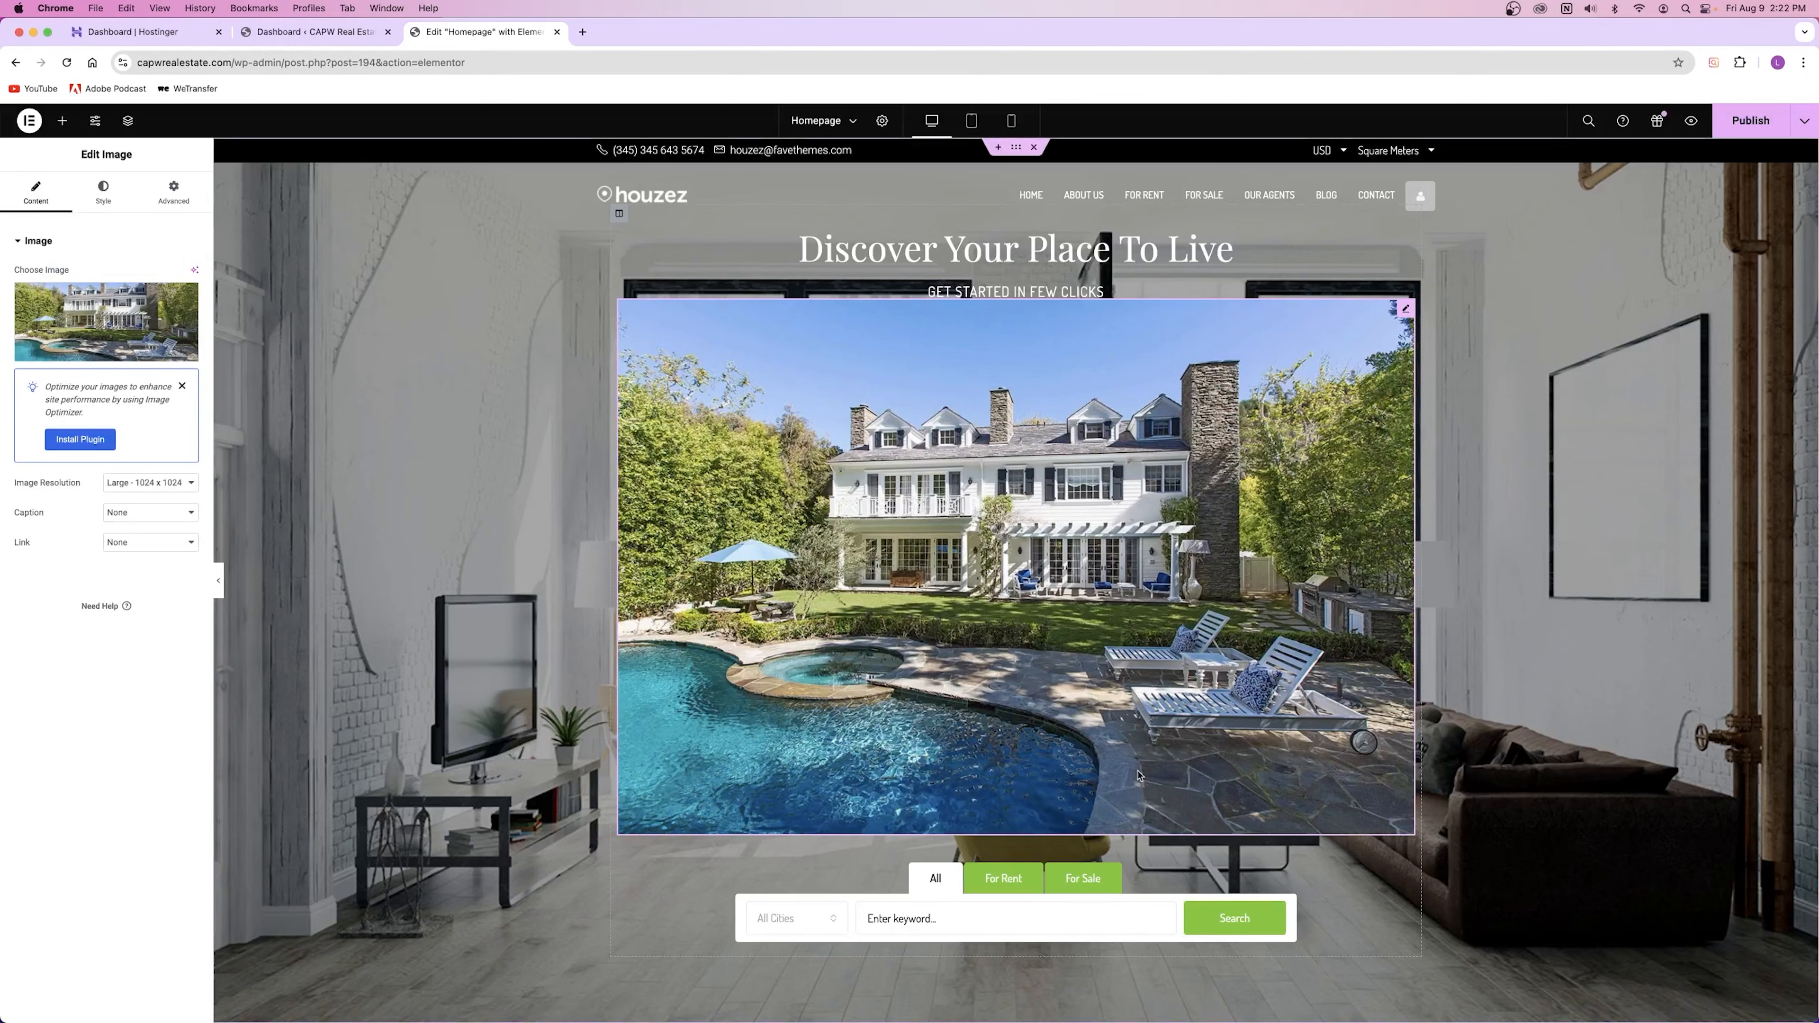
pyautogui.rightClick(1139, 775)
pyautogui.click(984, 804)
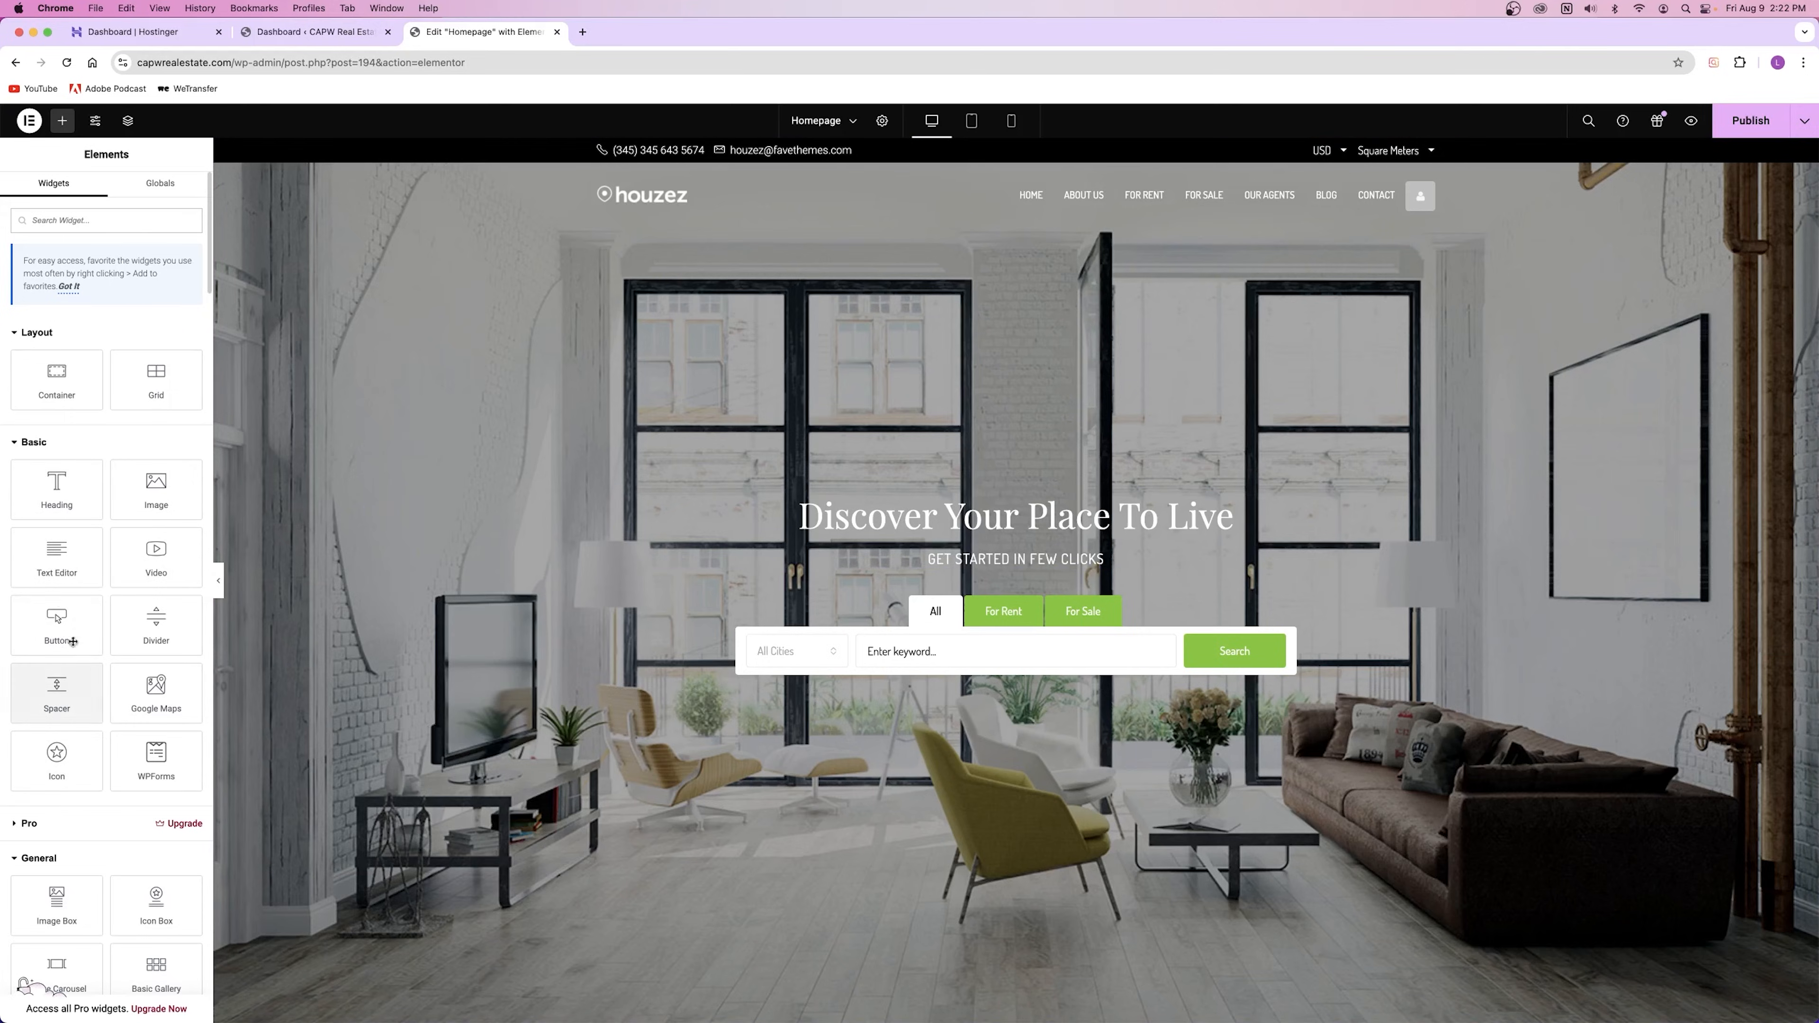
pyautogui.moveTo(56, 618); pyautogui.dragTo(1042, 591)
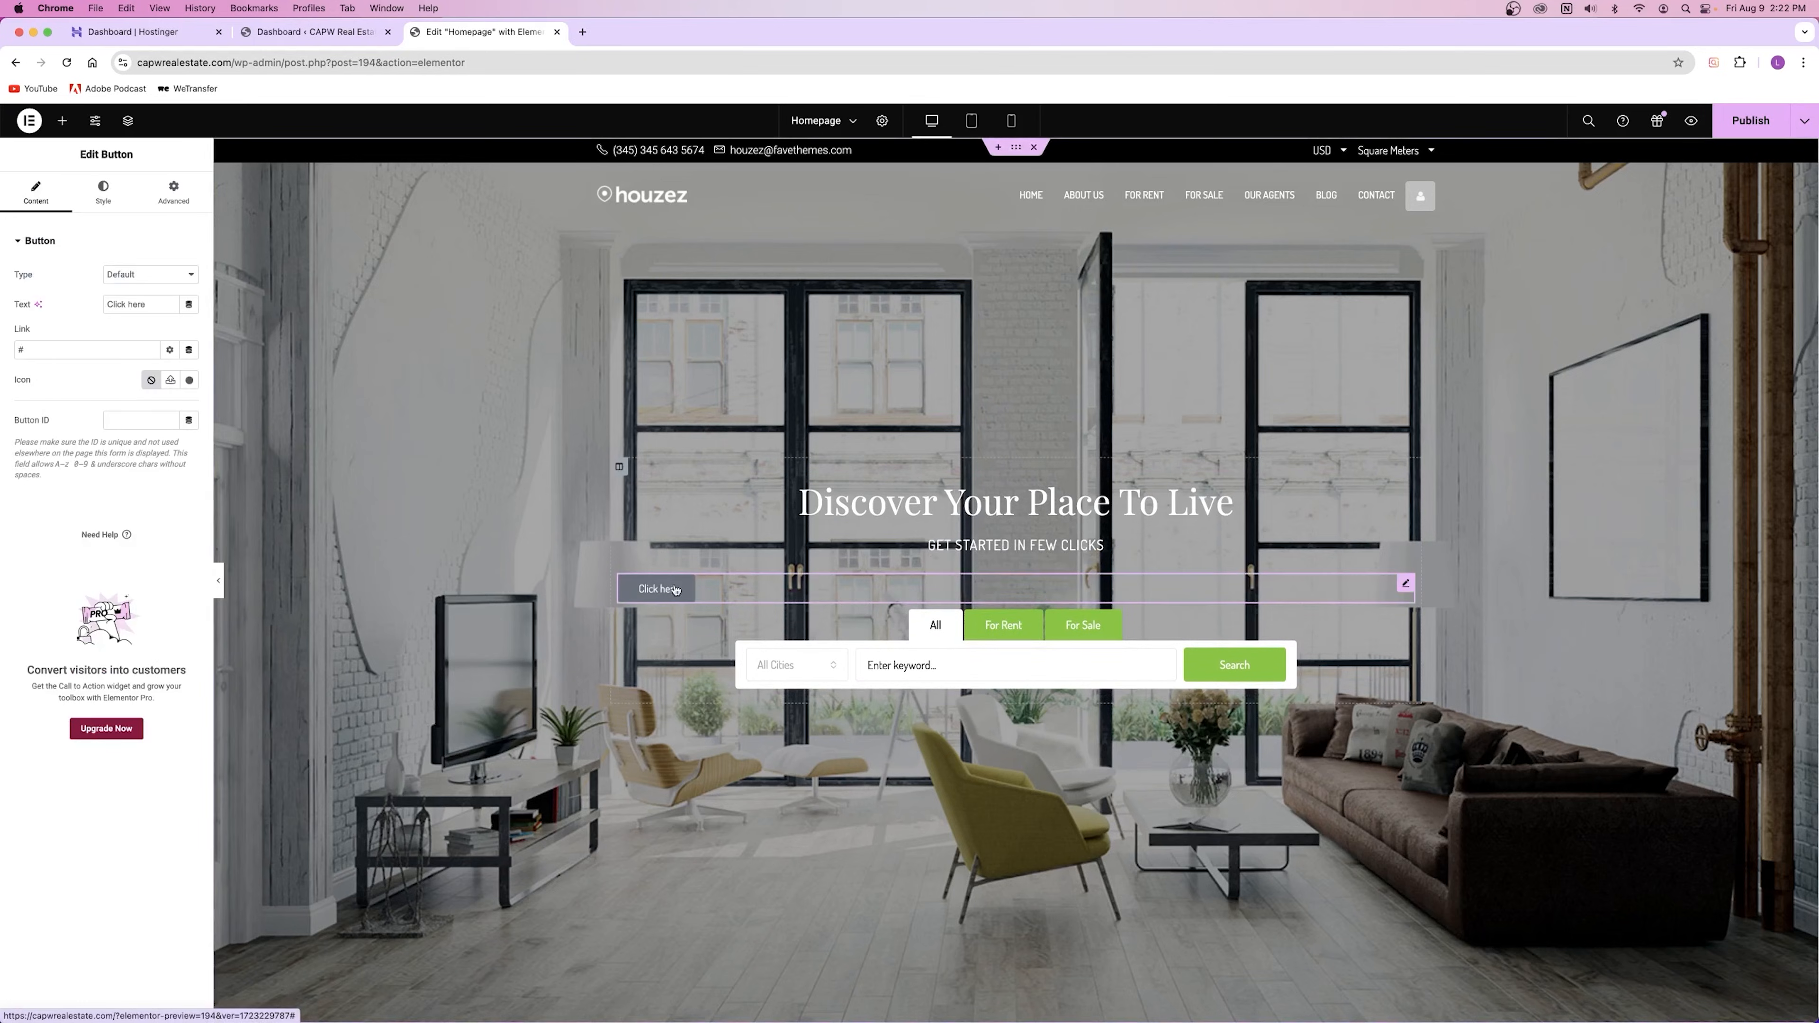
pyautogui.rightClick(649, 590)
pyautogui.click(754, 907)
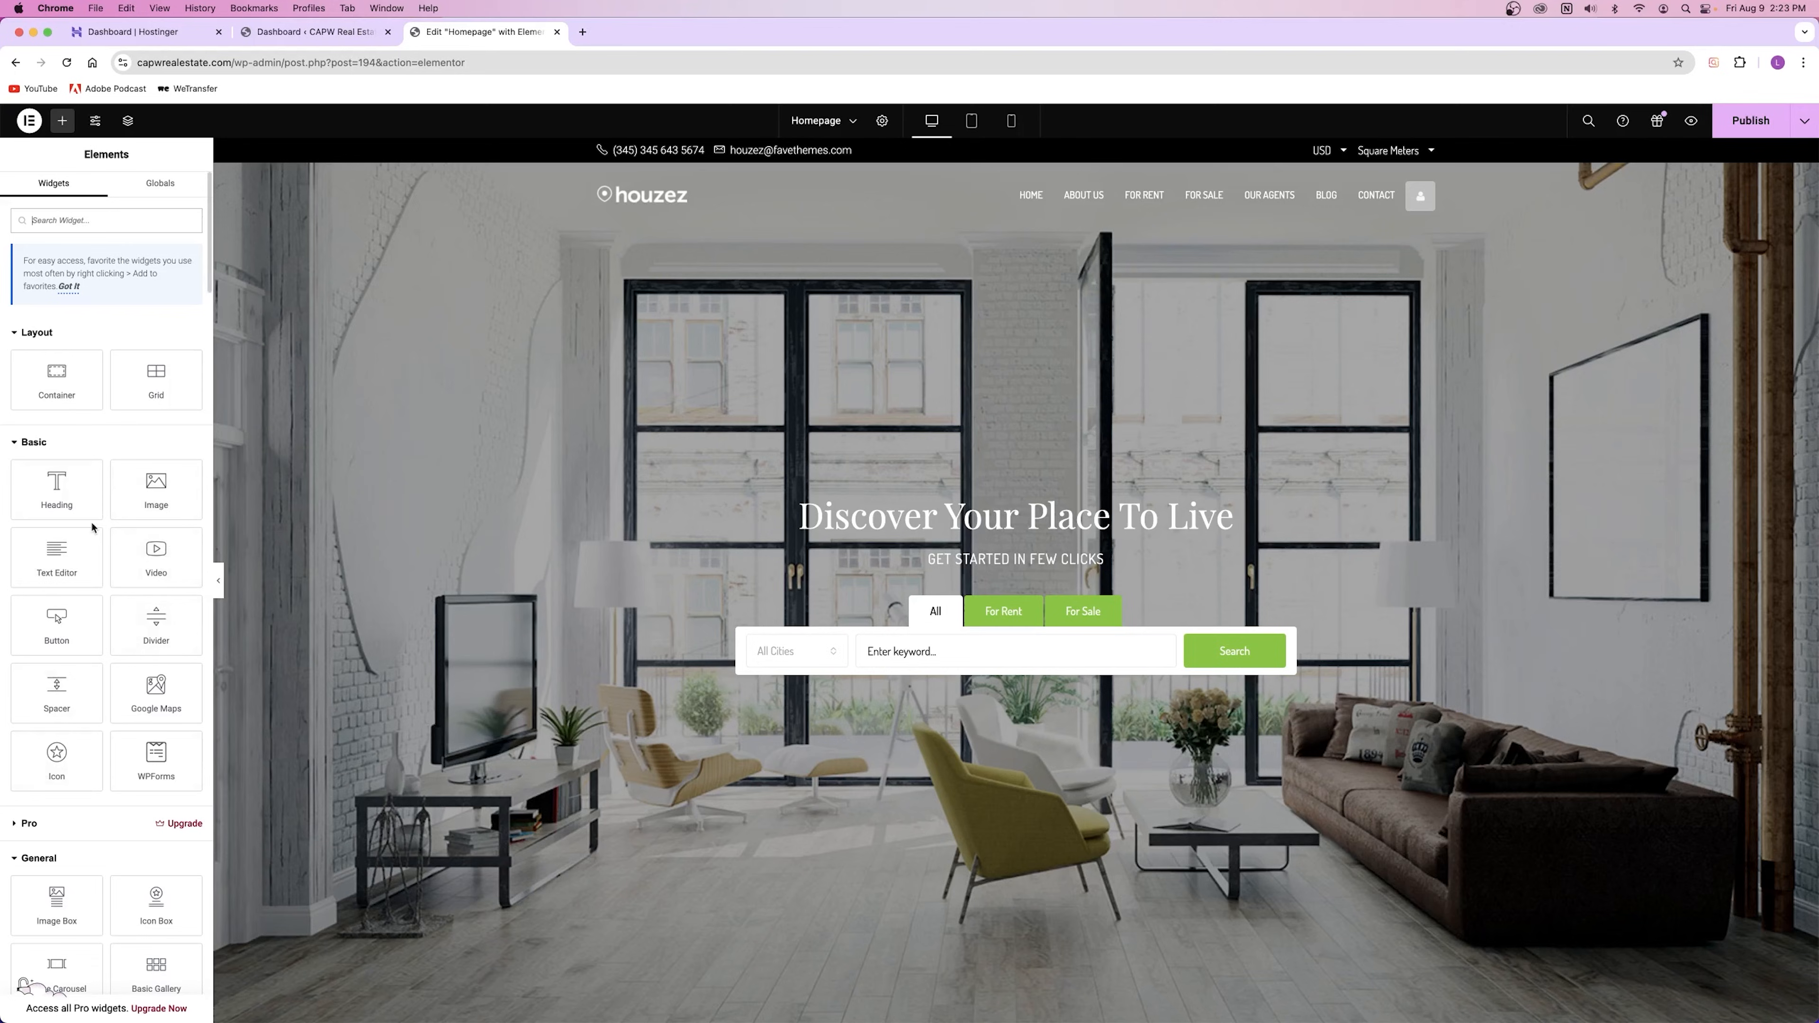
pyautogui.scroll(-20, 876, 441)
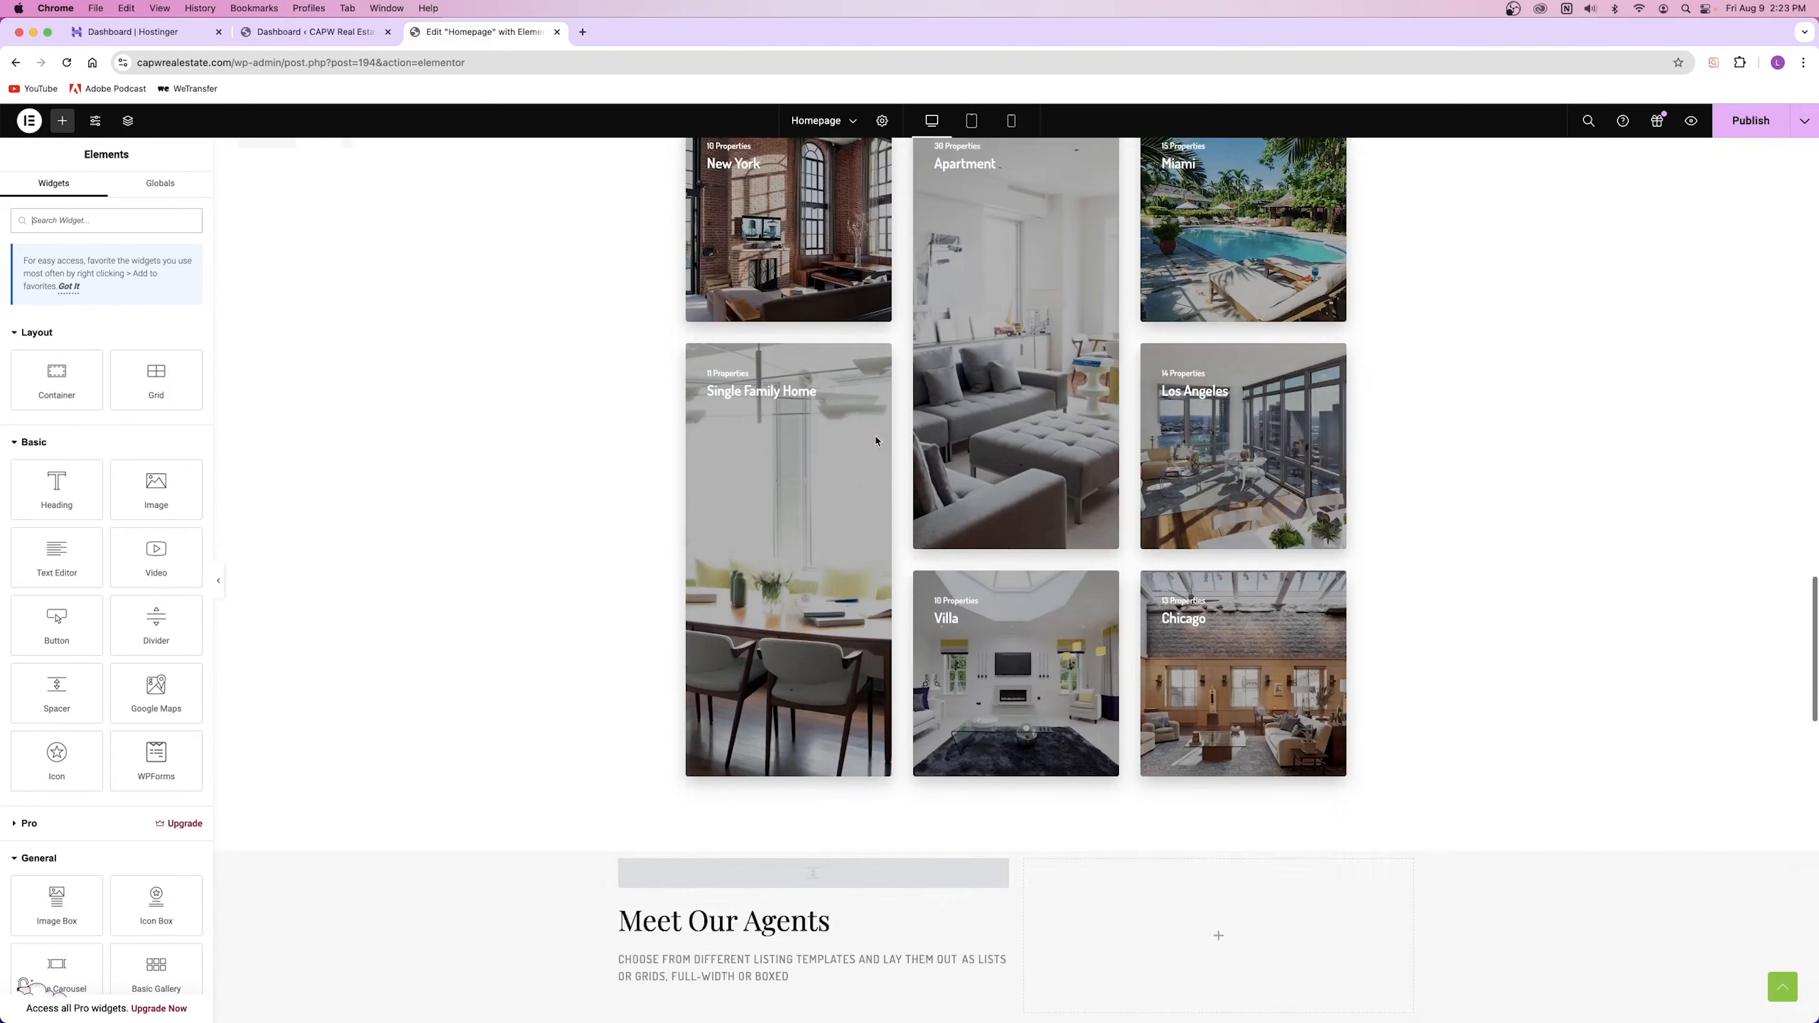
pyautogui.scroll(-15, 876, 442)
pyautogui.scroll(20, 873, 440)
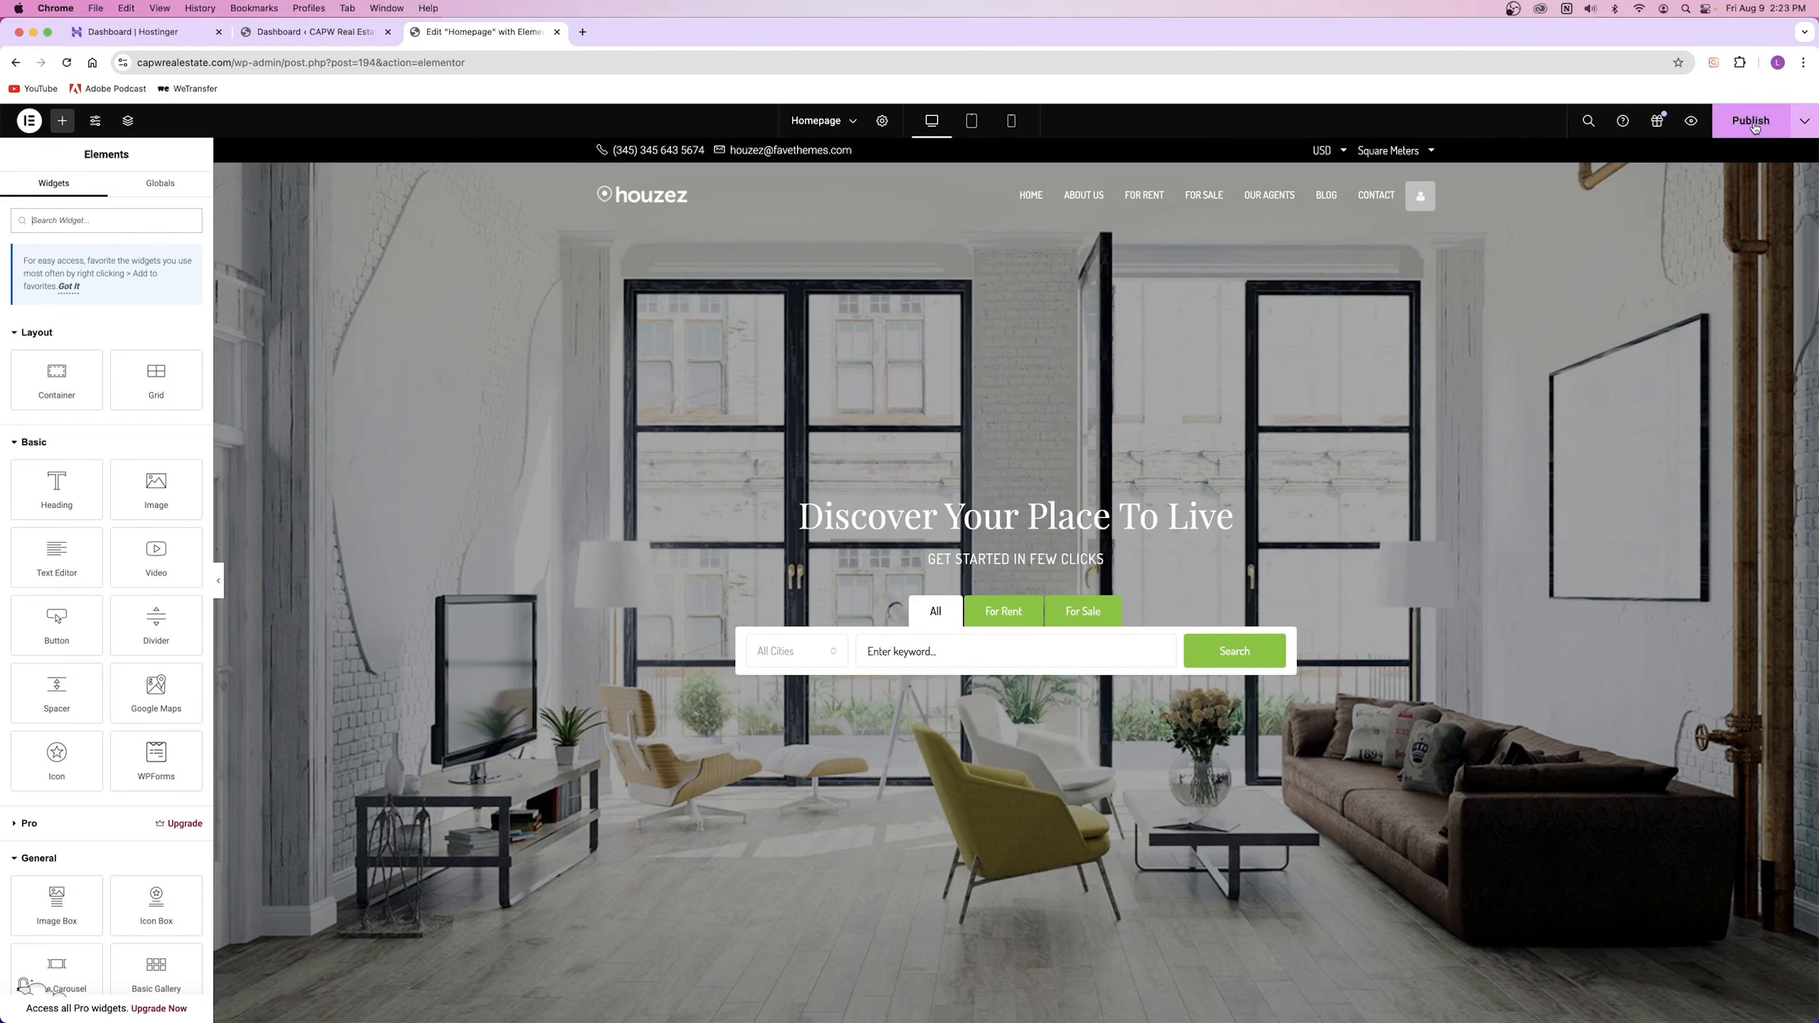
# Step: Publish the homepage changes
pyautogui.click(1751, 122)
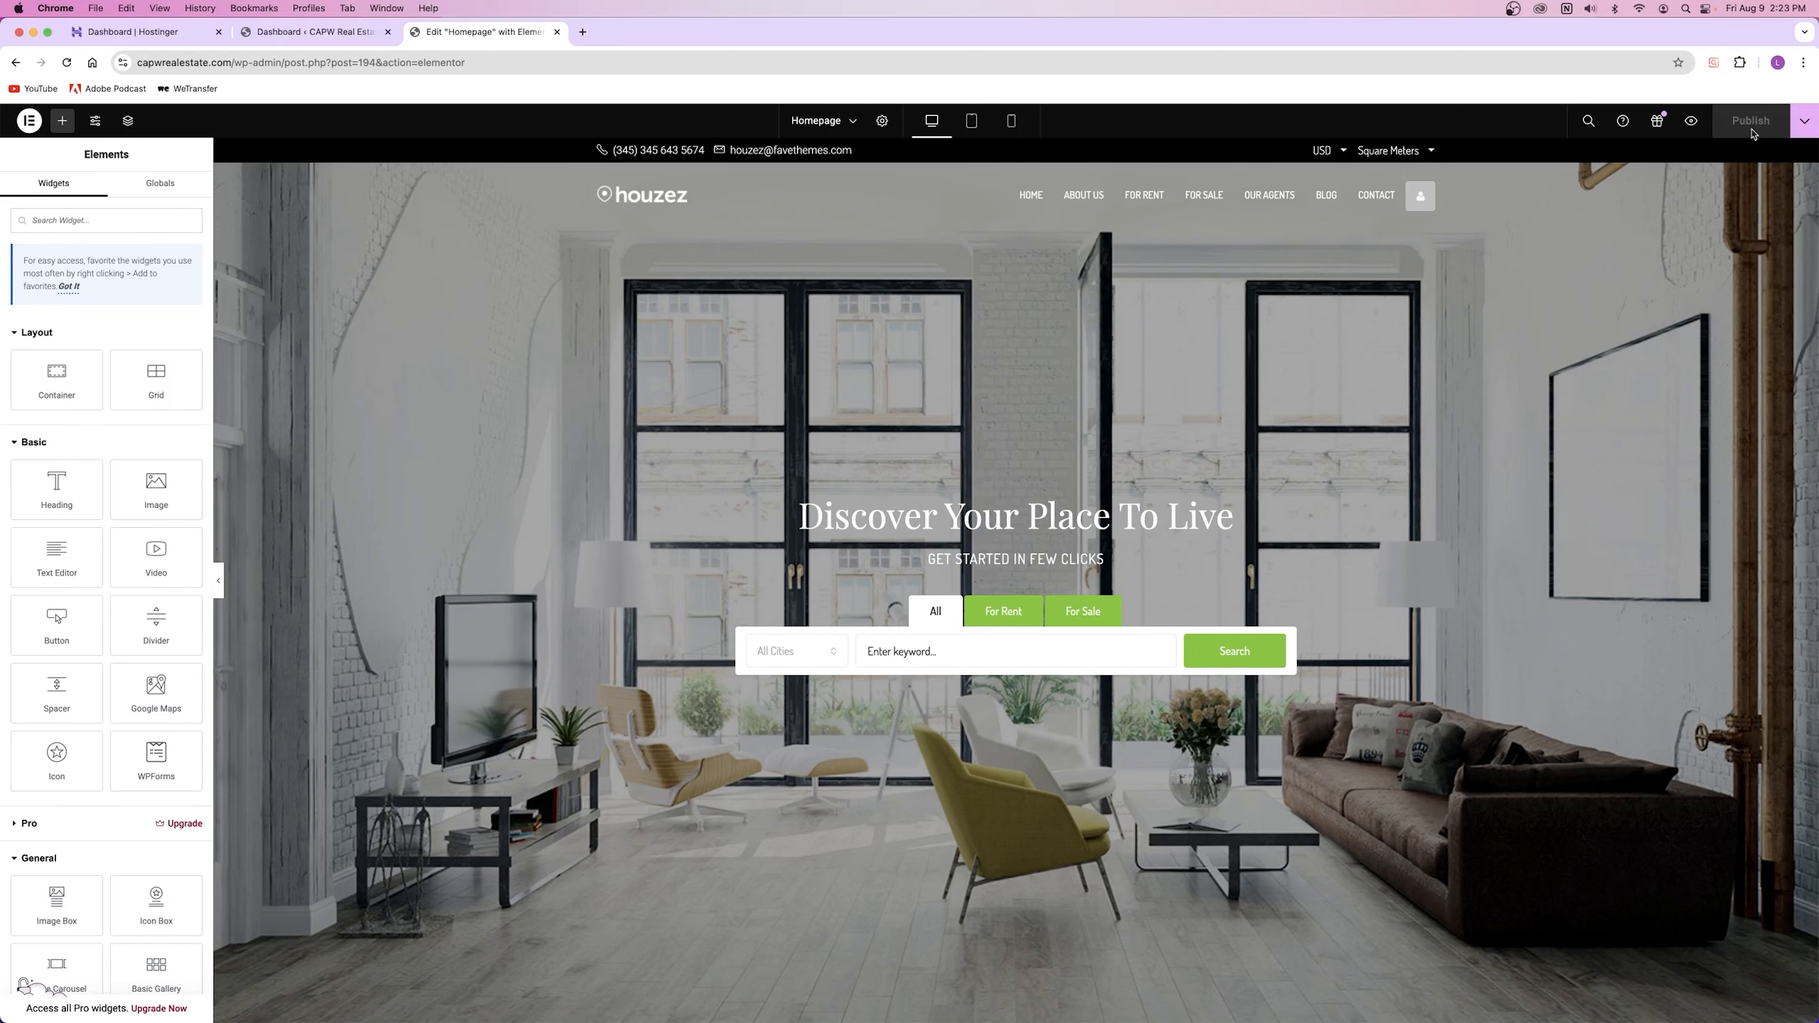
pyautogui.scroll(-20, 1287, 414)
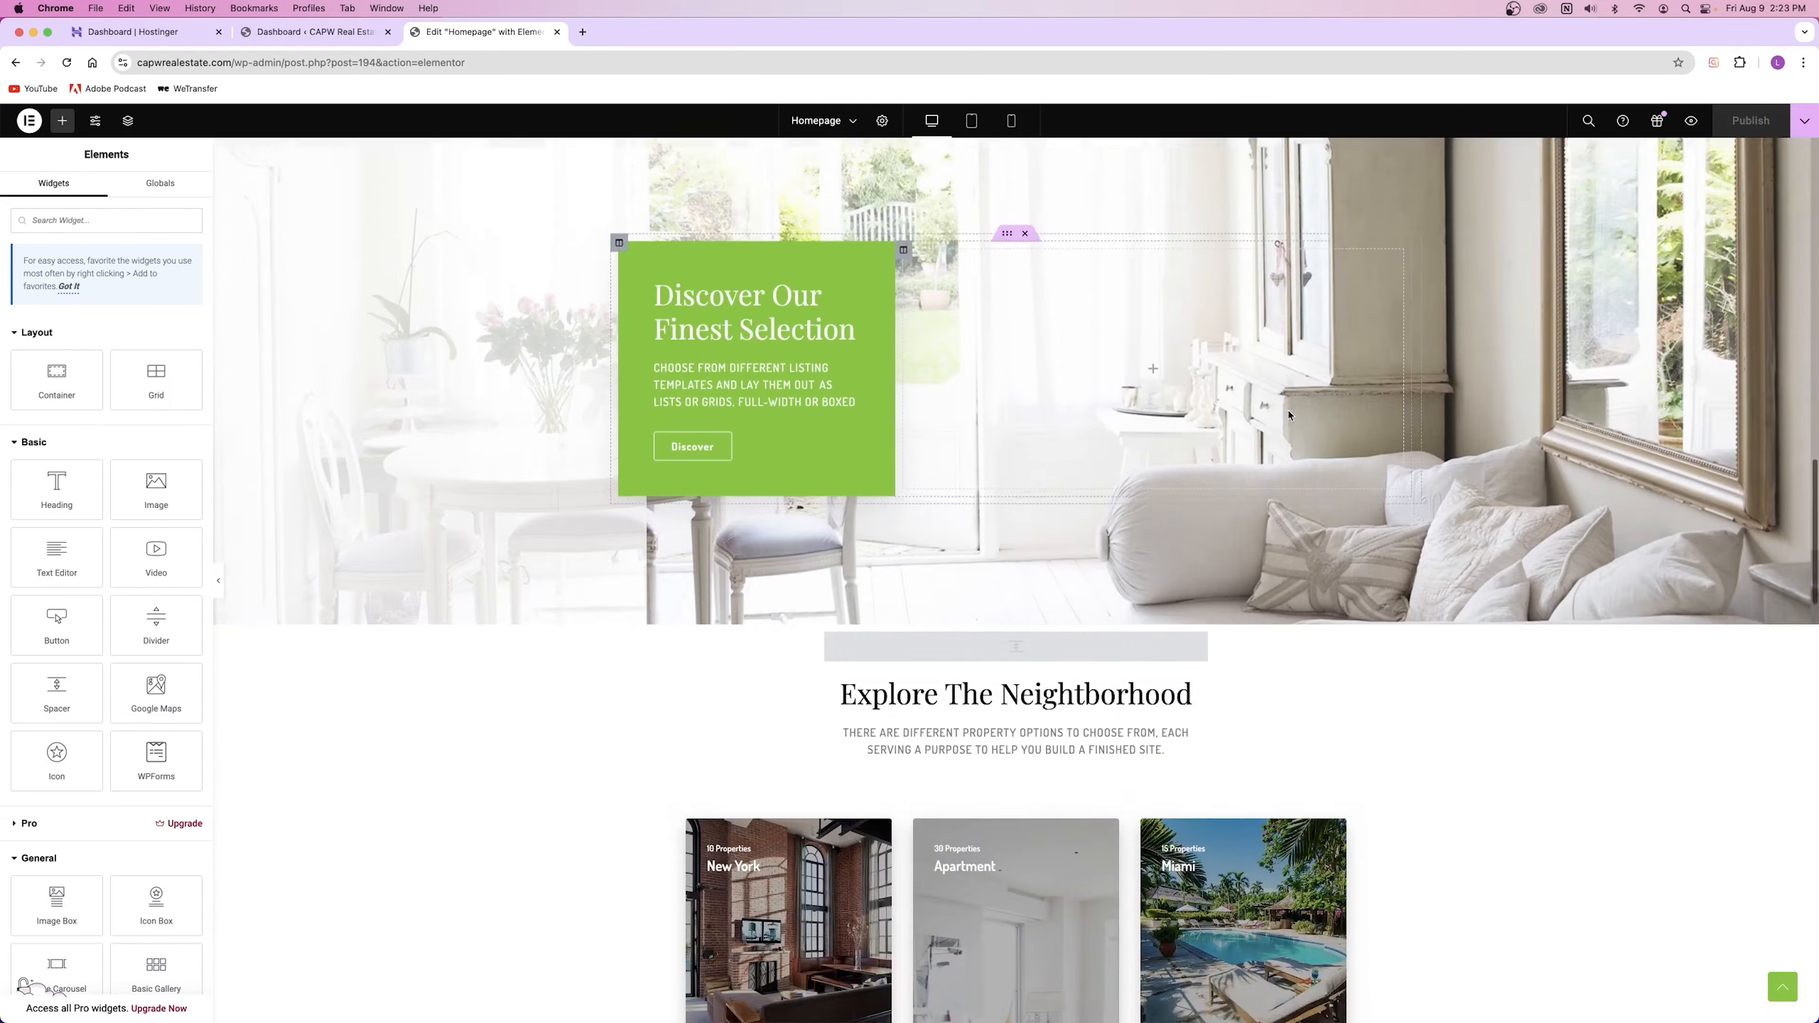
pyautogui.scroll(18, 1287, 413)
pyautogui.scroll(2, 1287, 414)
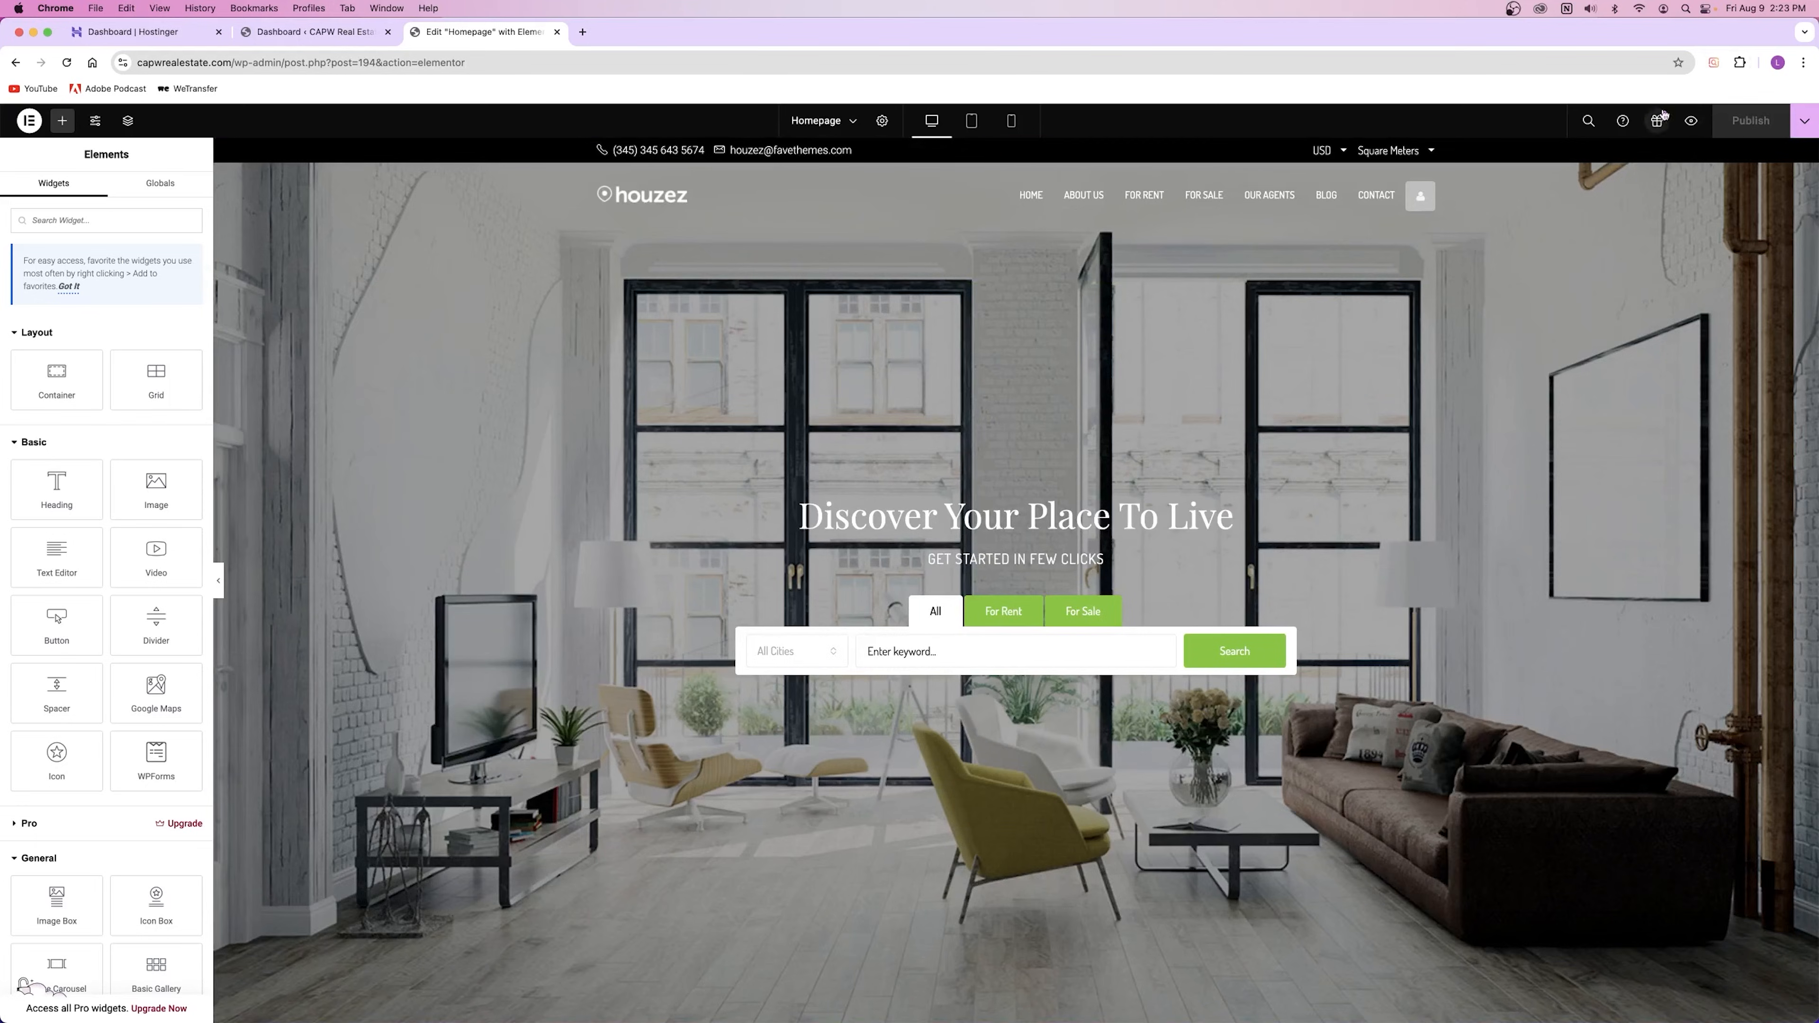
# Step: Preview the published homepage in a new tab, scroll through it, and close the preview
pyautogui.click(1692, 126)
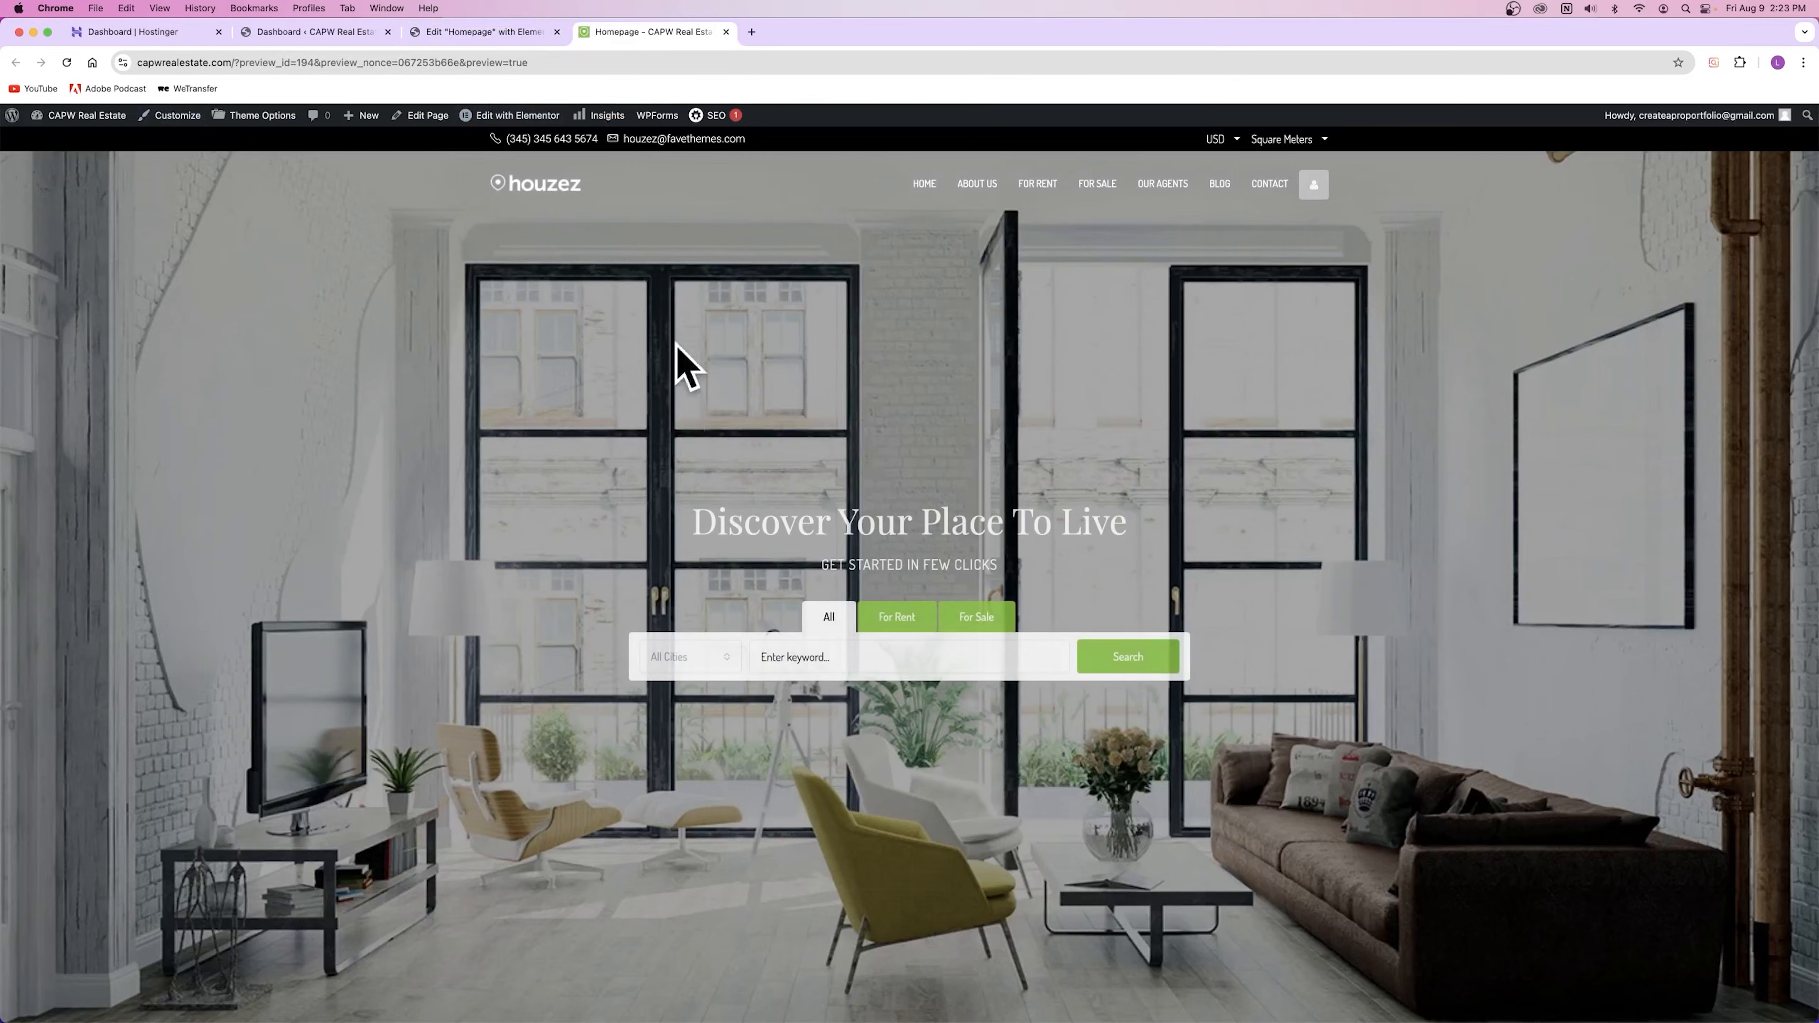
pyautogui.moveTo(321, 62); pyautogui.dragTo(360, 64)
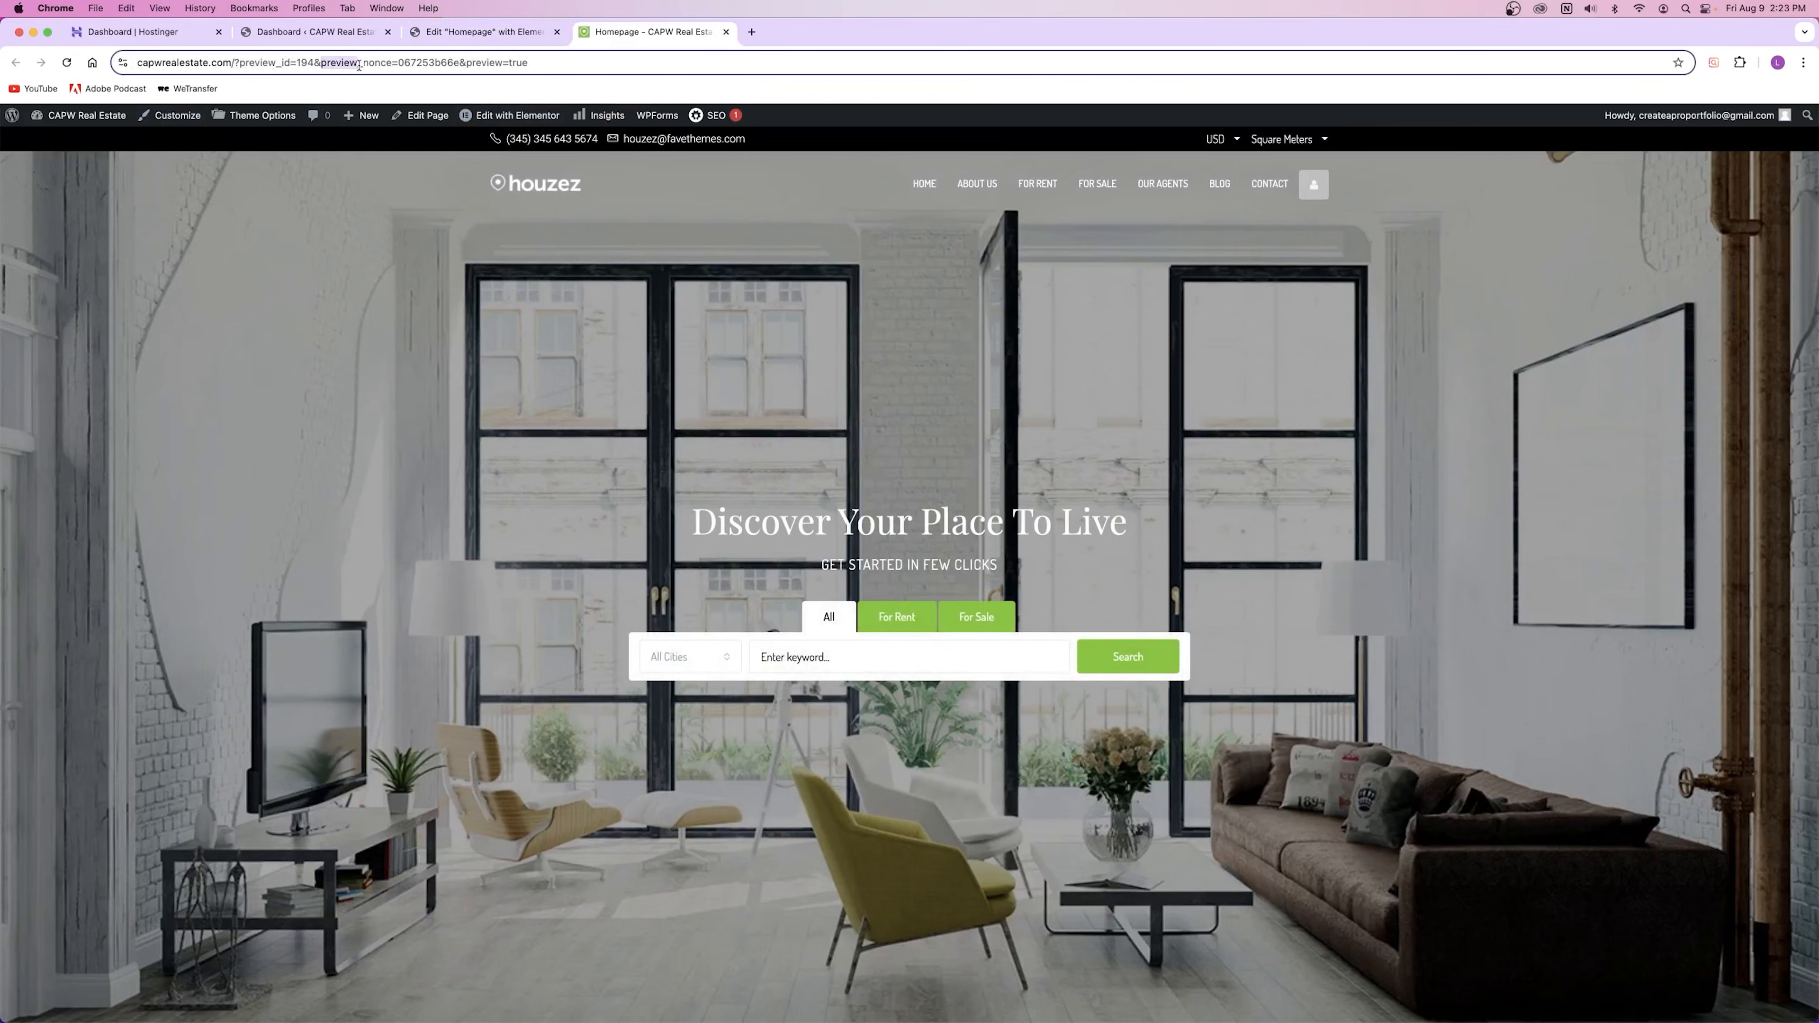
pyautogui.click(827, 407)
pyautogui.scroll(-20, 691, 503)
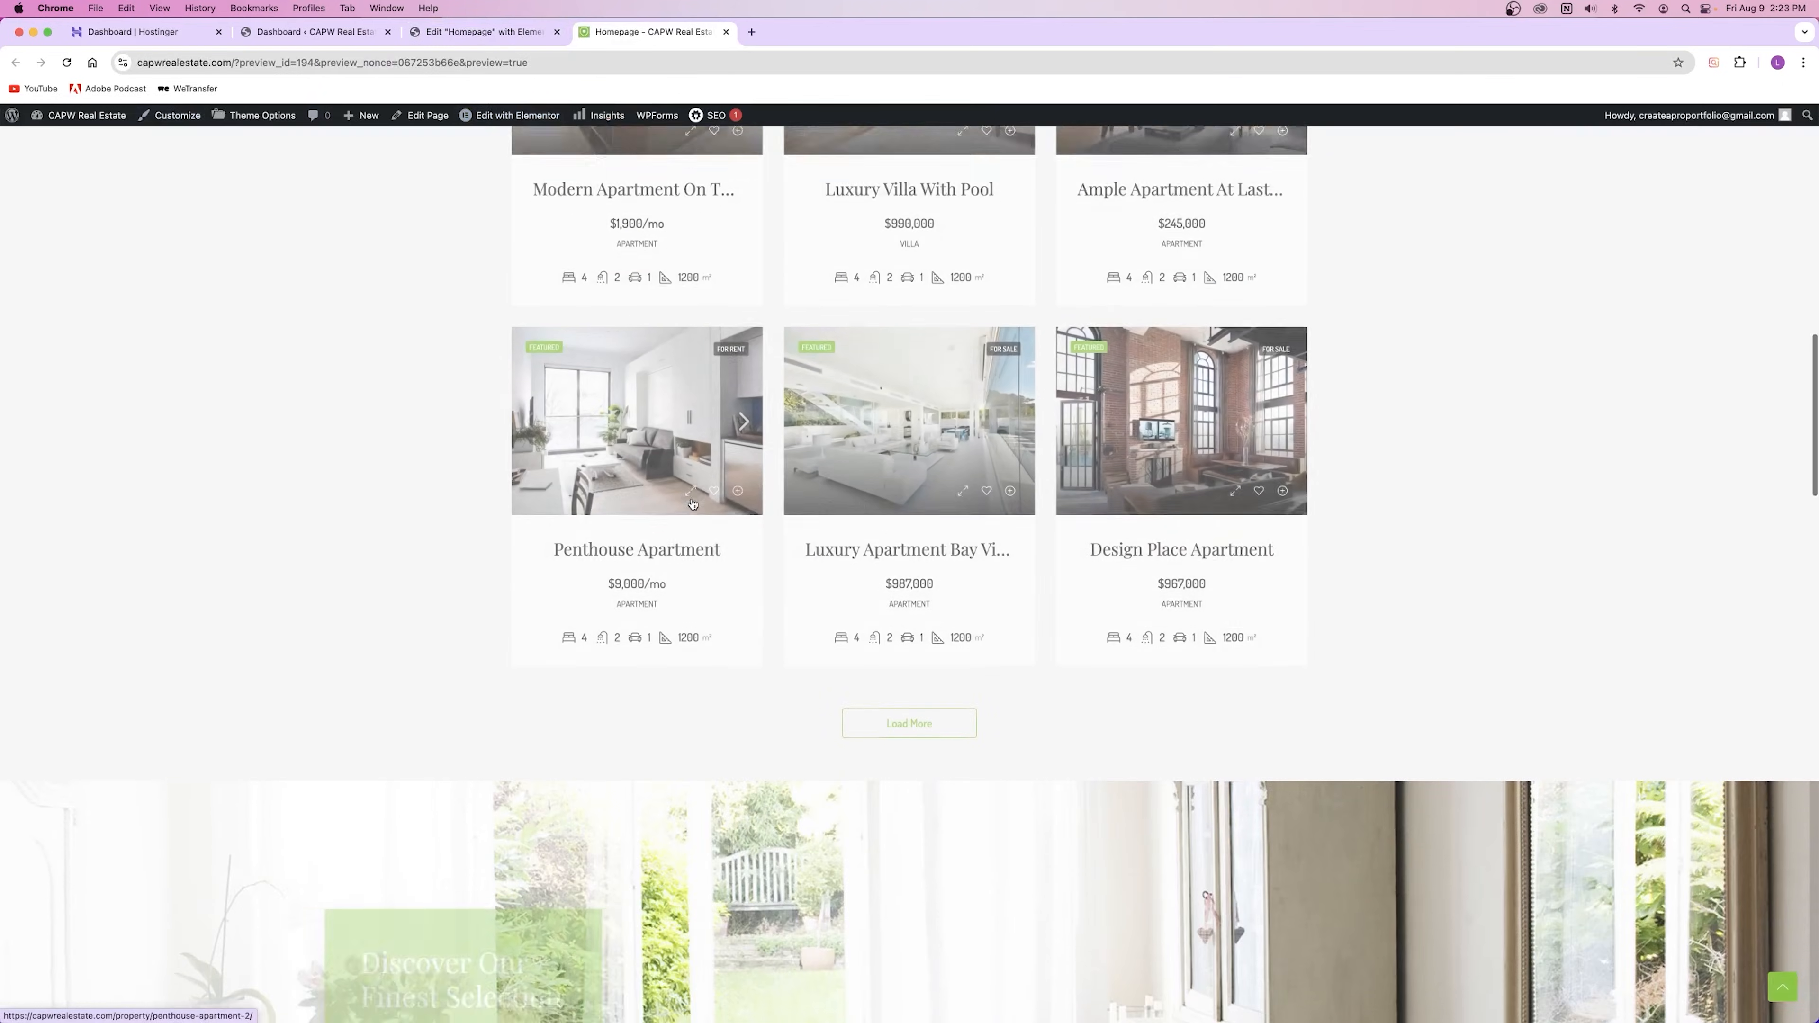
pyautogui.scroll(-15, 693, 504)
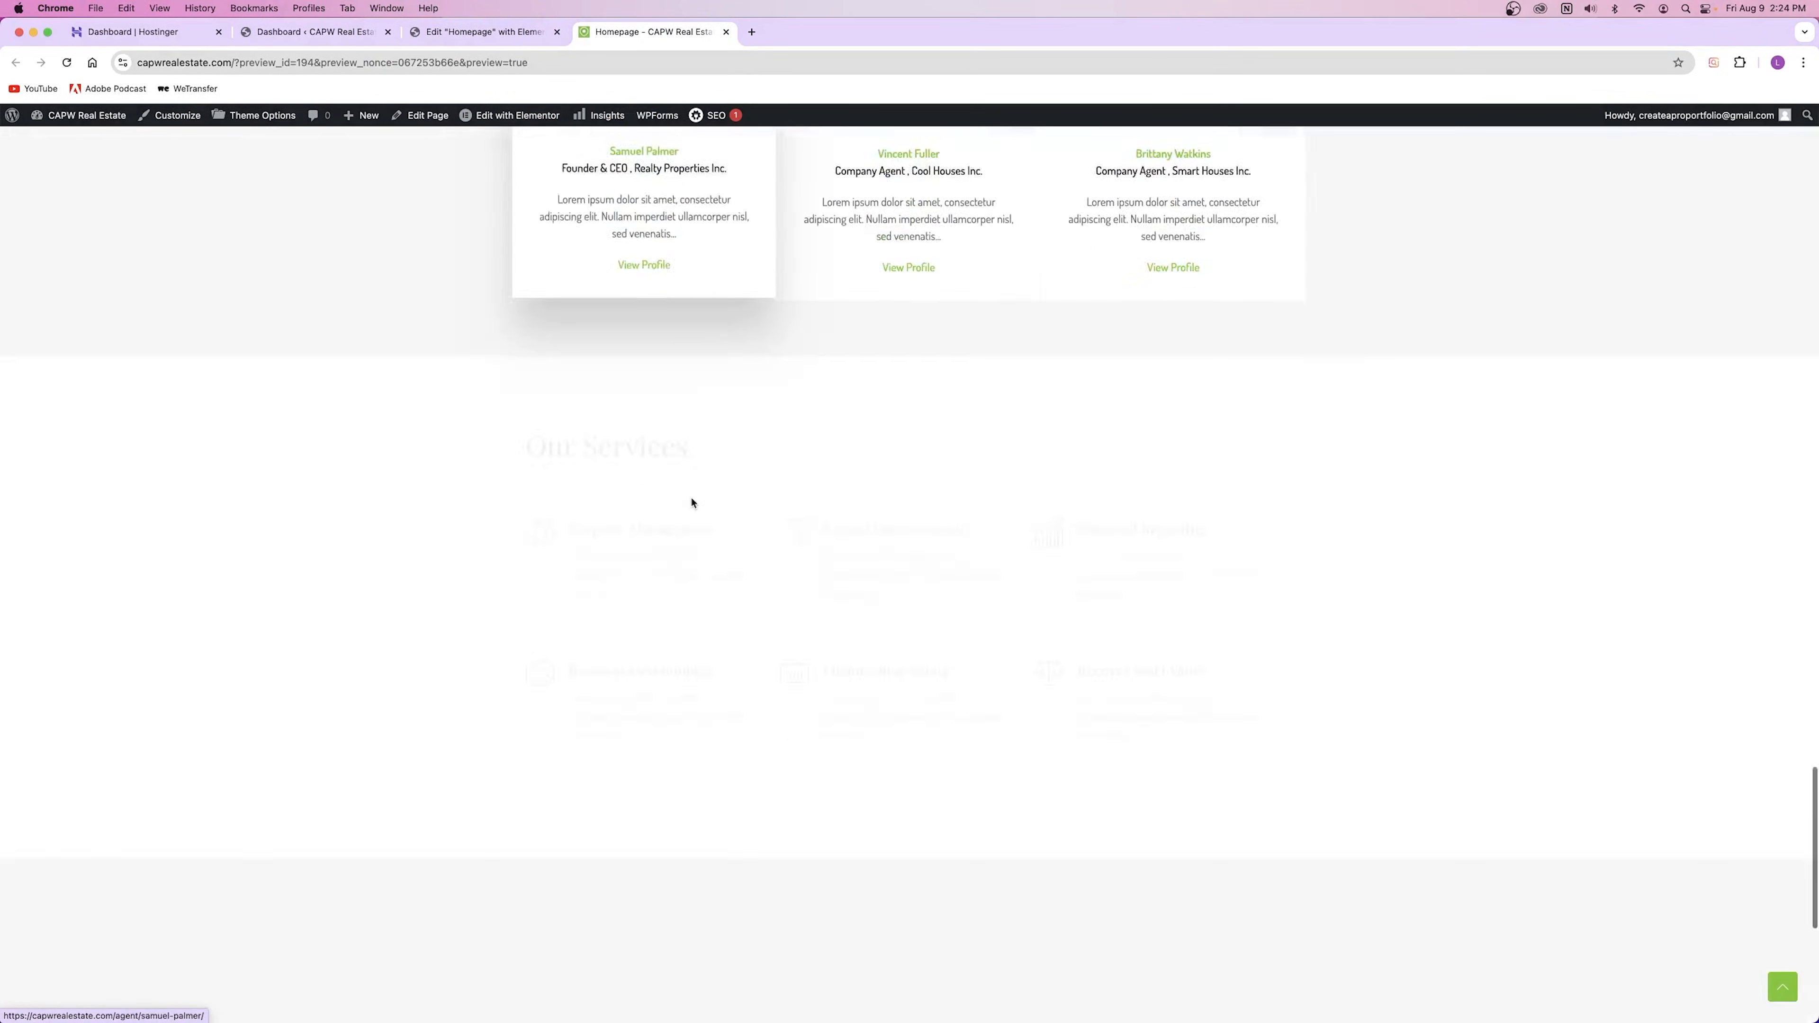
pyautogui.scroll(20, 693, 503)
pyautogui.scroll(5, 692, 503)
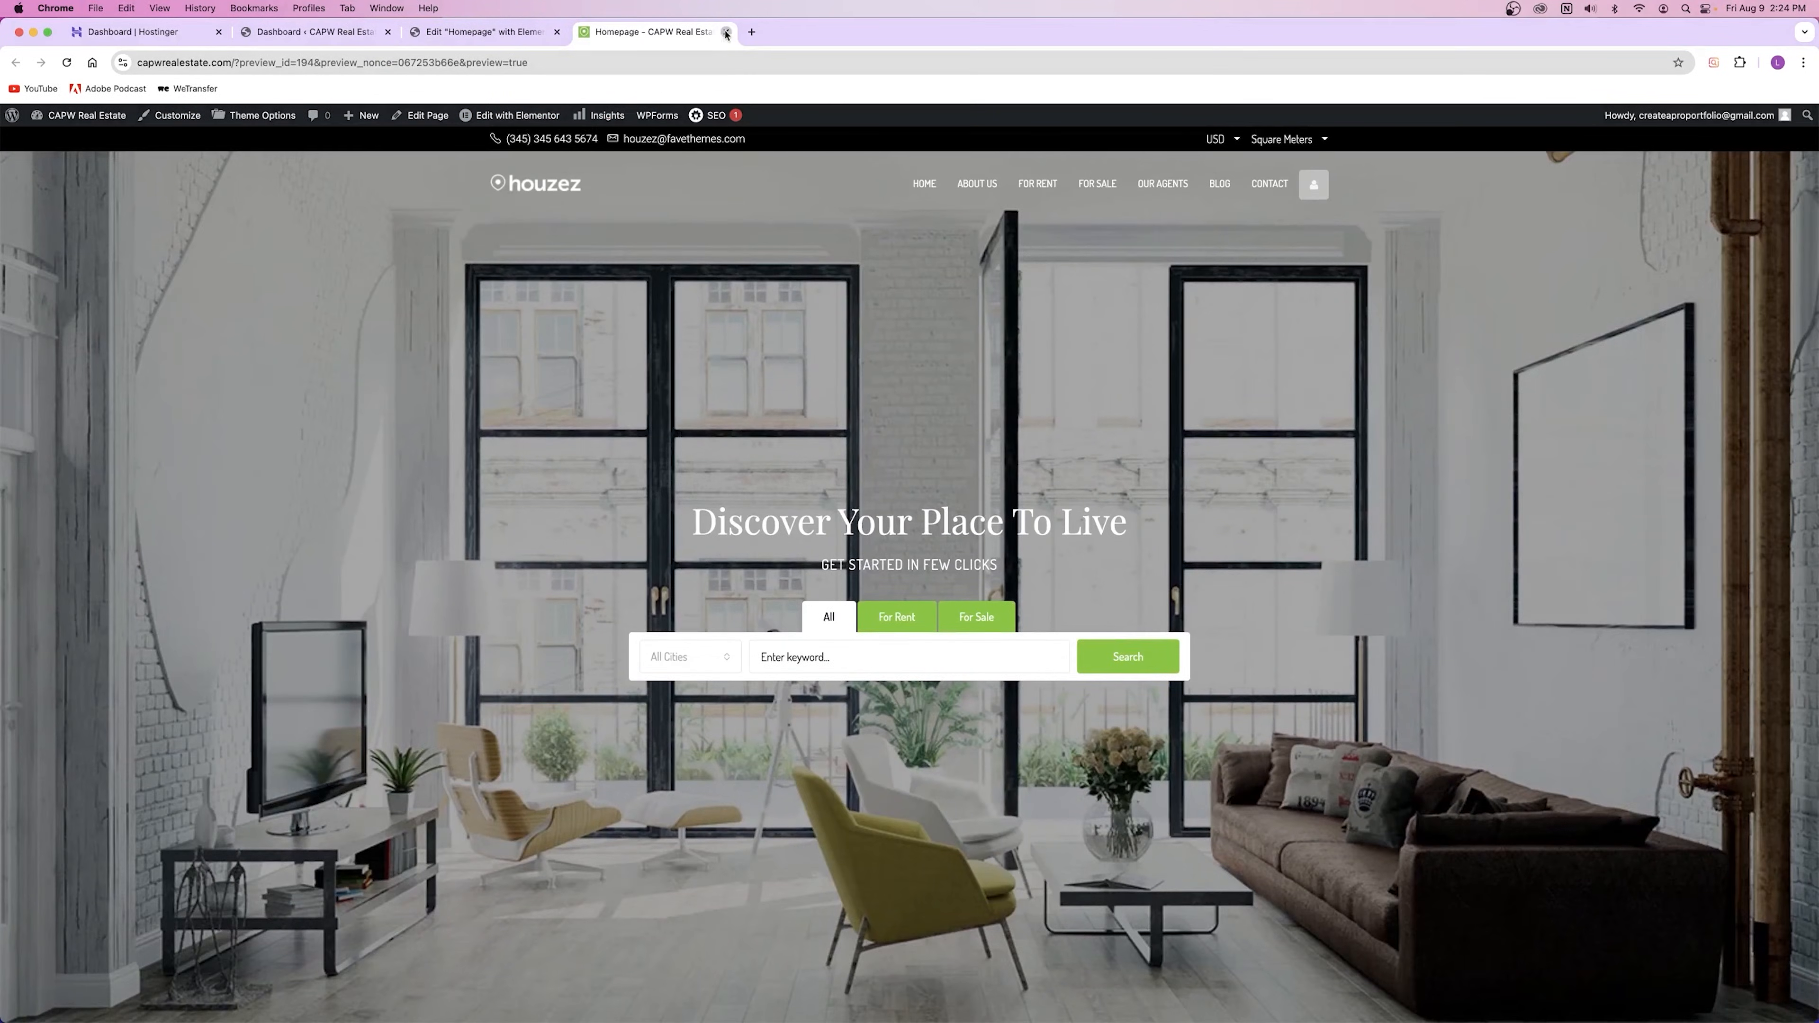
pyautogui.click(725, 33)
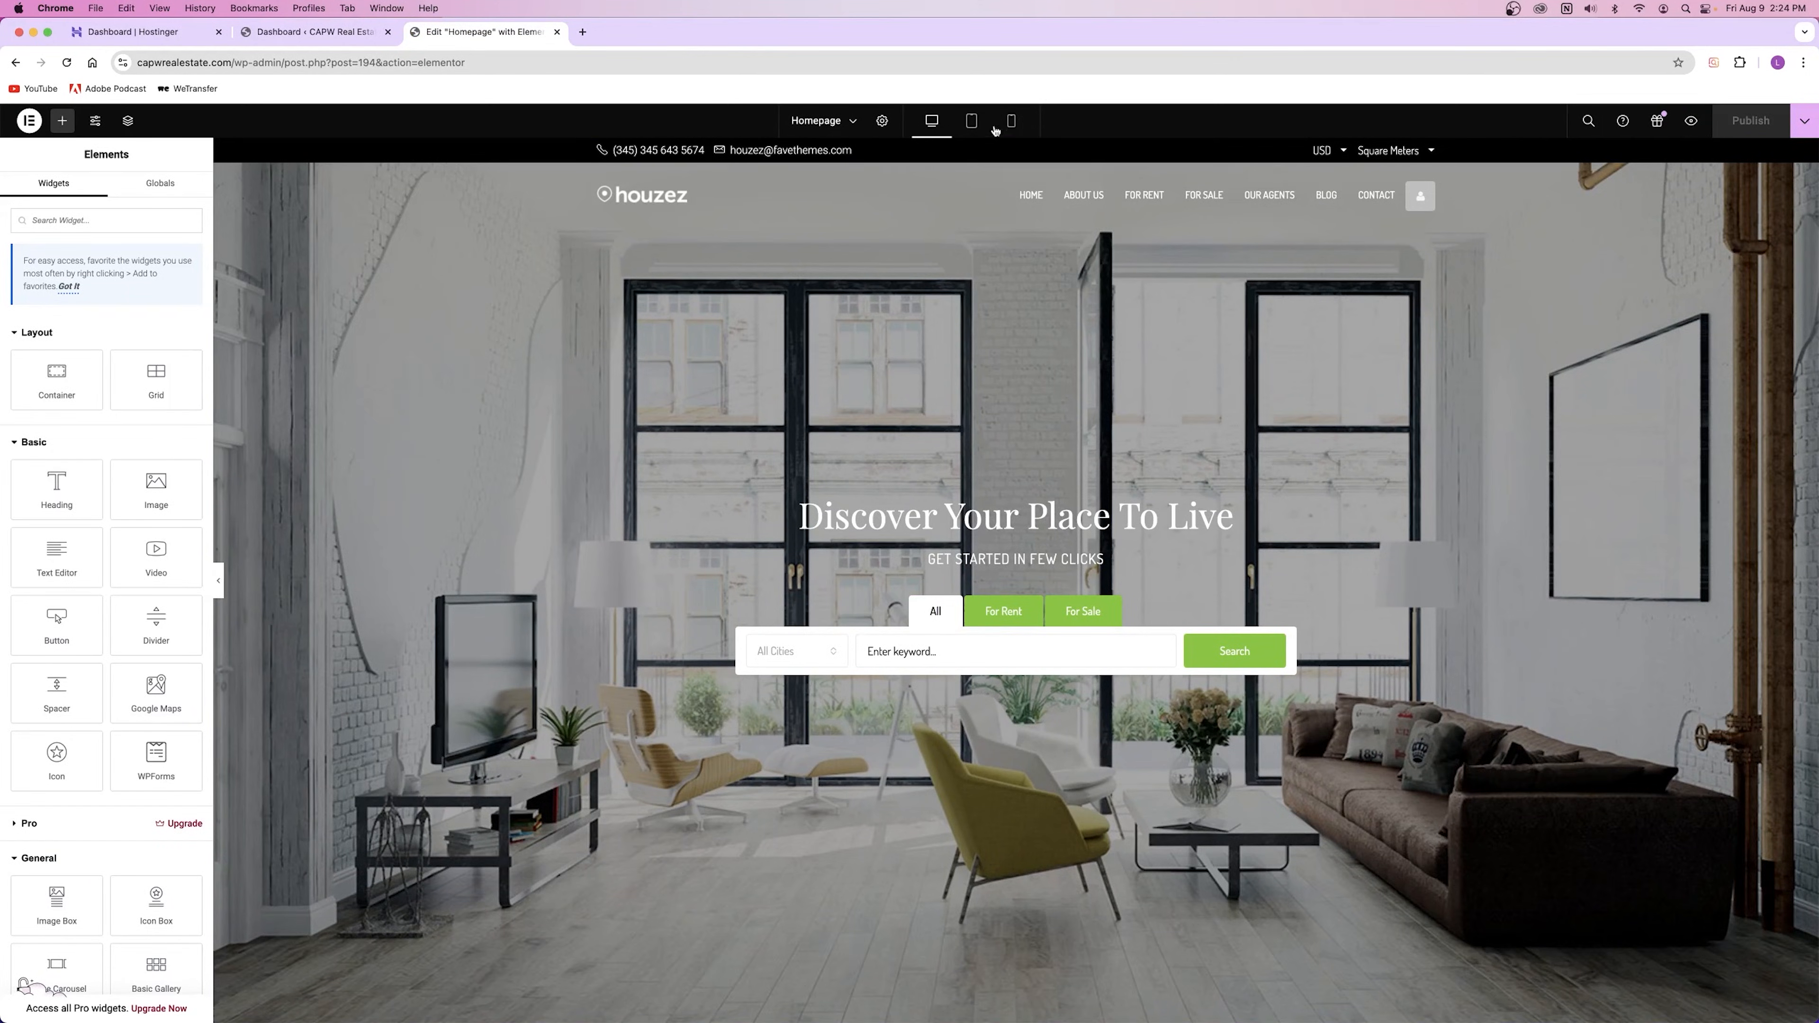
# Step: Preview the homepage in the mobile layout and scroll through it
pyautogui.click(1010, 120)
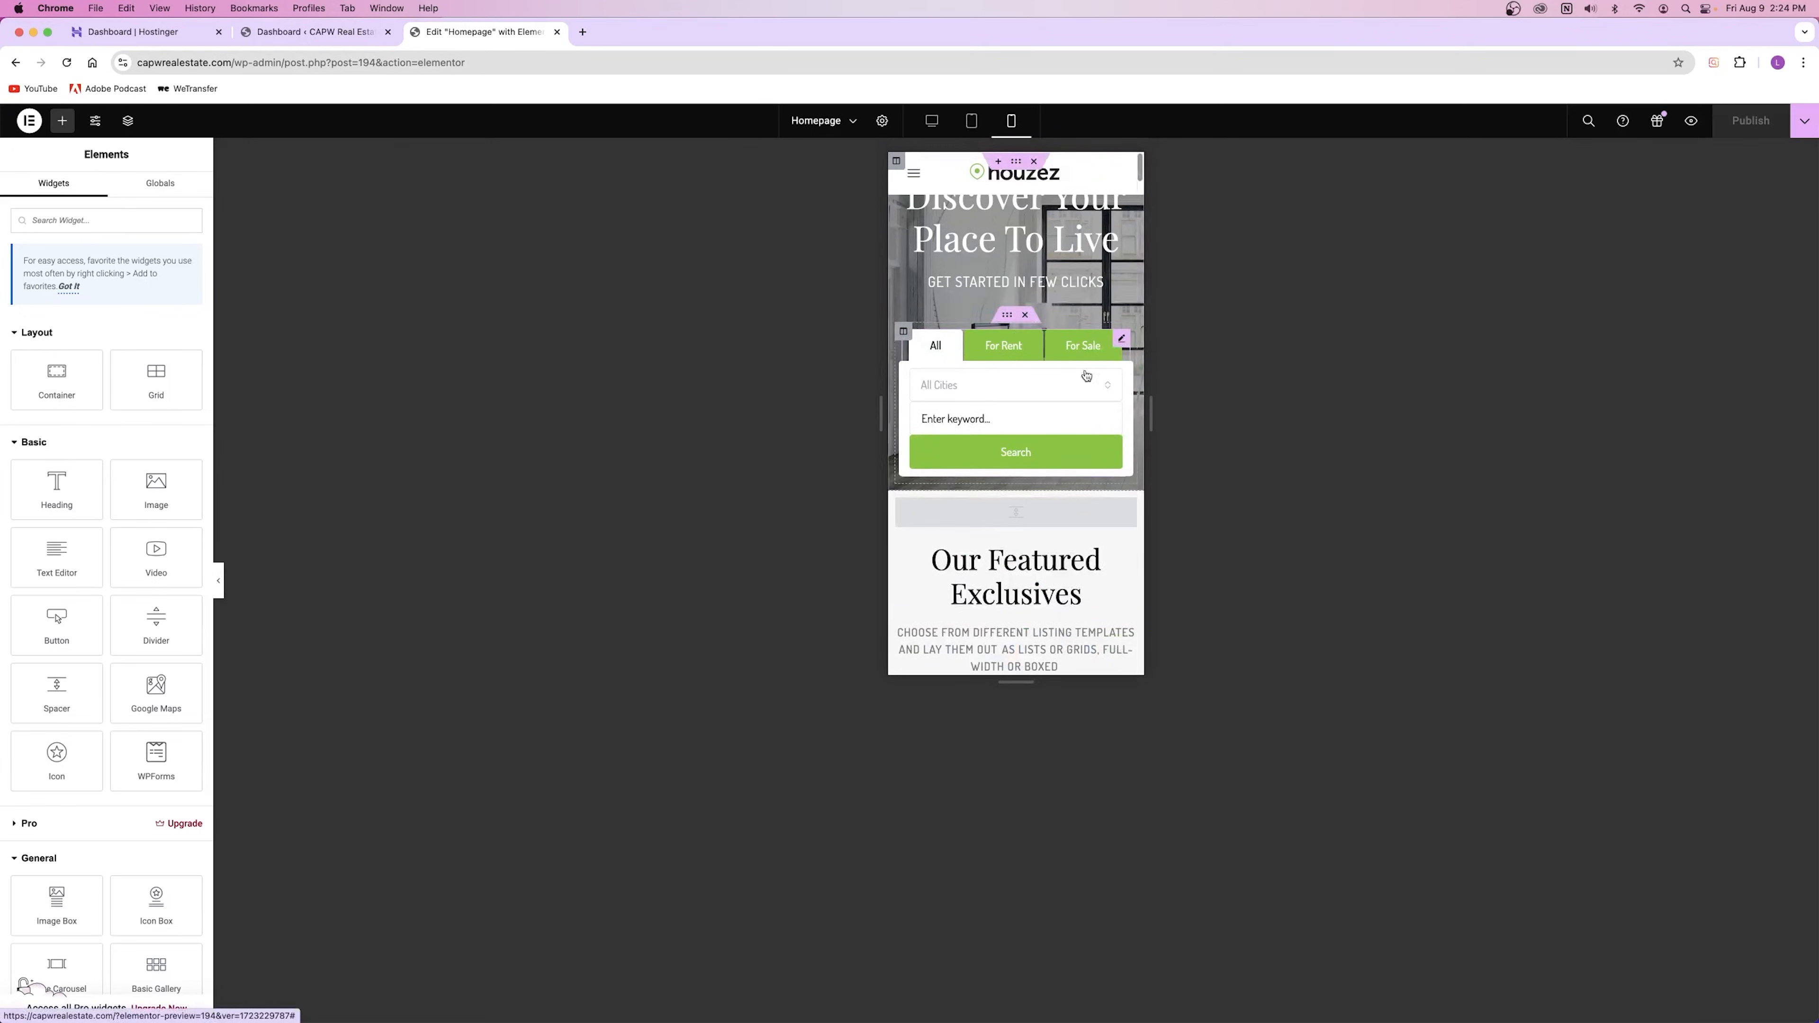
pyautogui.scroll(-8, 935, 400)
pyautogui.scroll(-15, 938, 401)
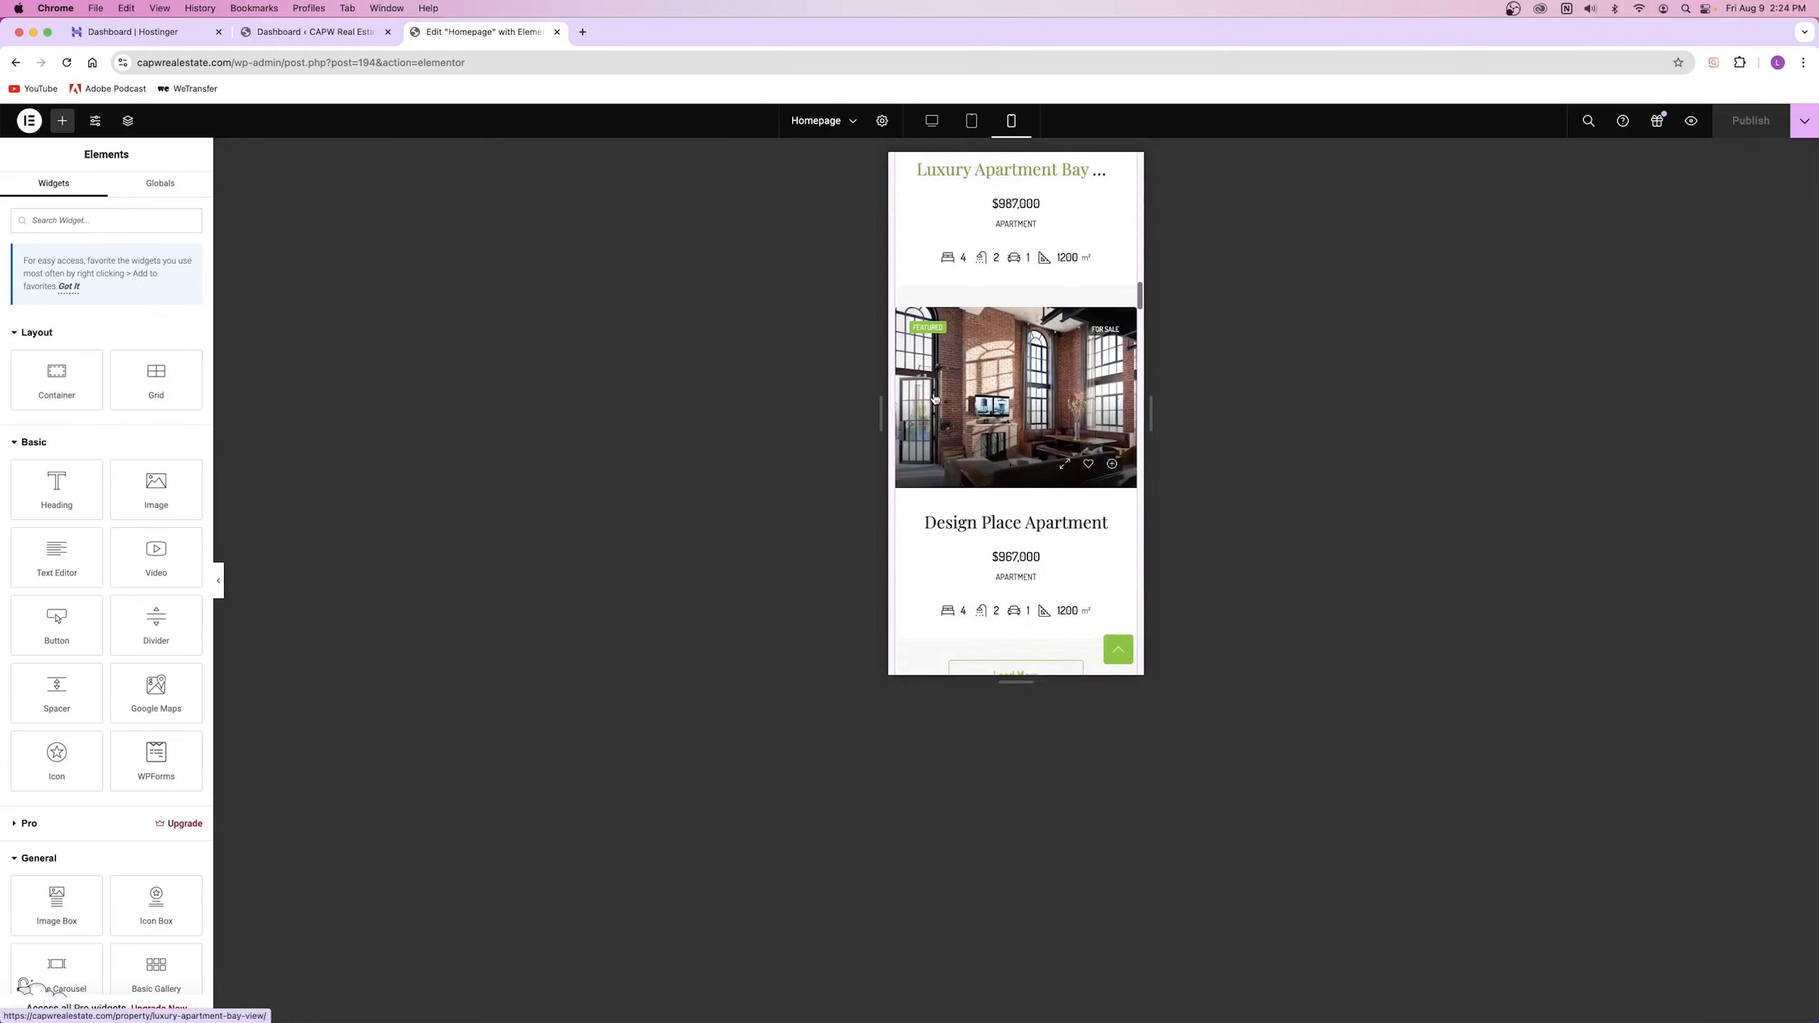
pyautogui.scroll(20, 947, 406)
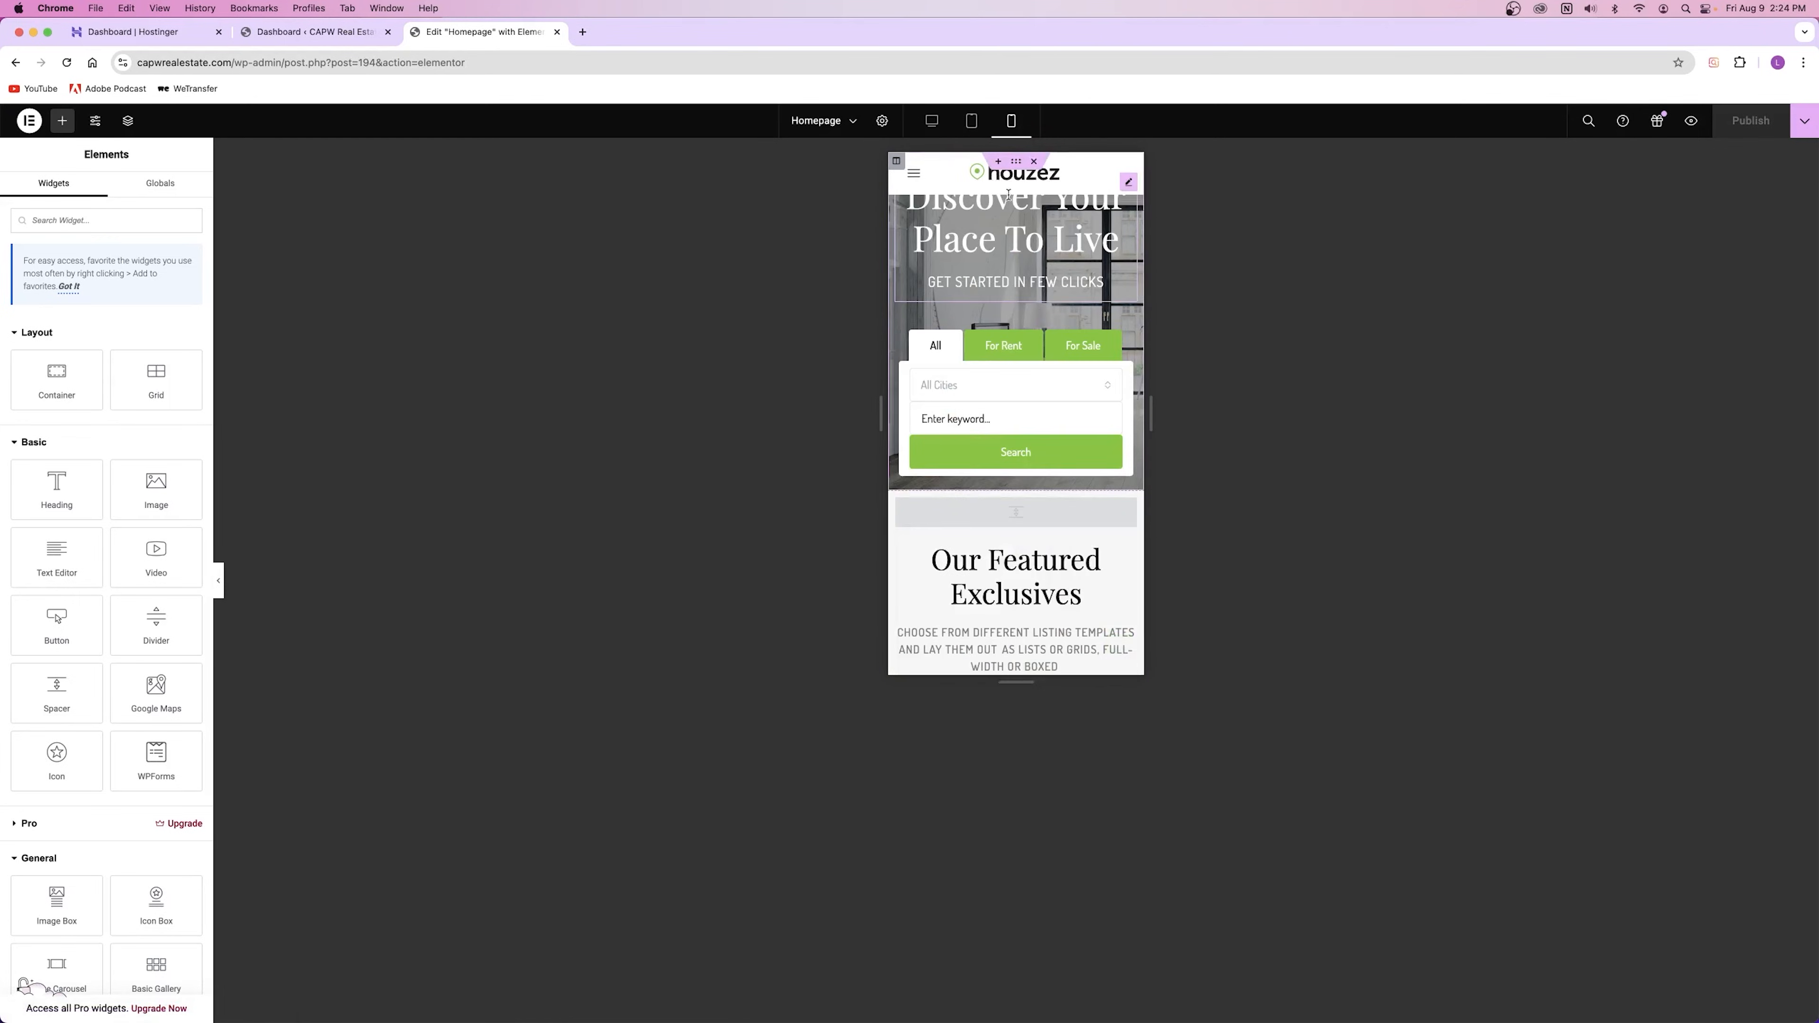
# Step: Check the homepage in the tablet layout, then switch the preview back to desktop
pyautogui.click(974, 126)
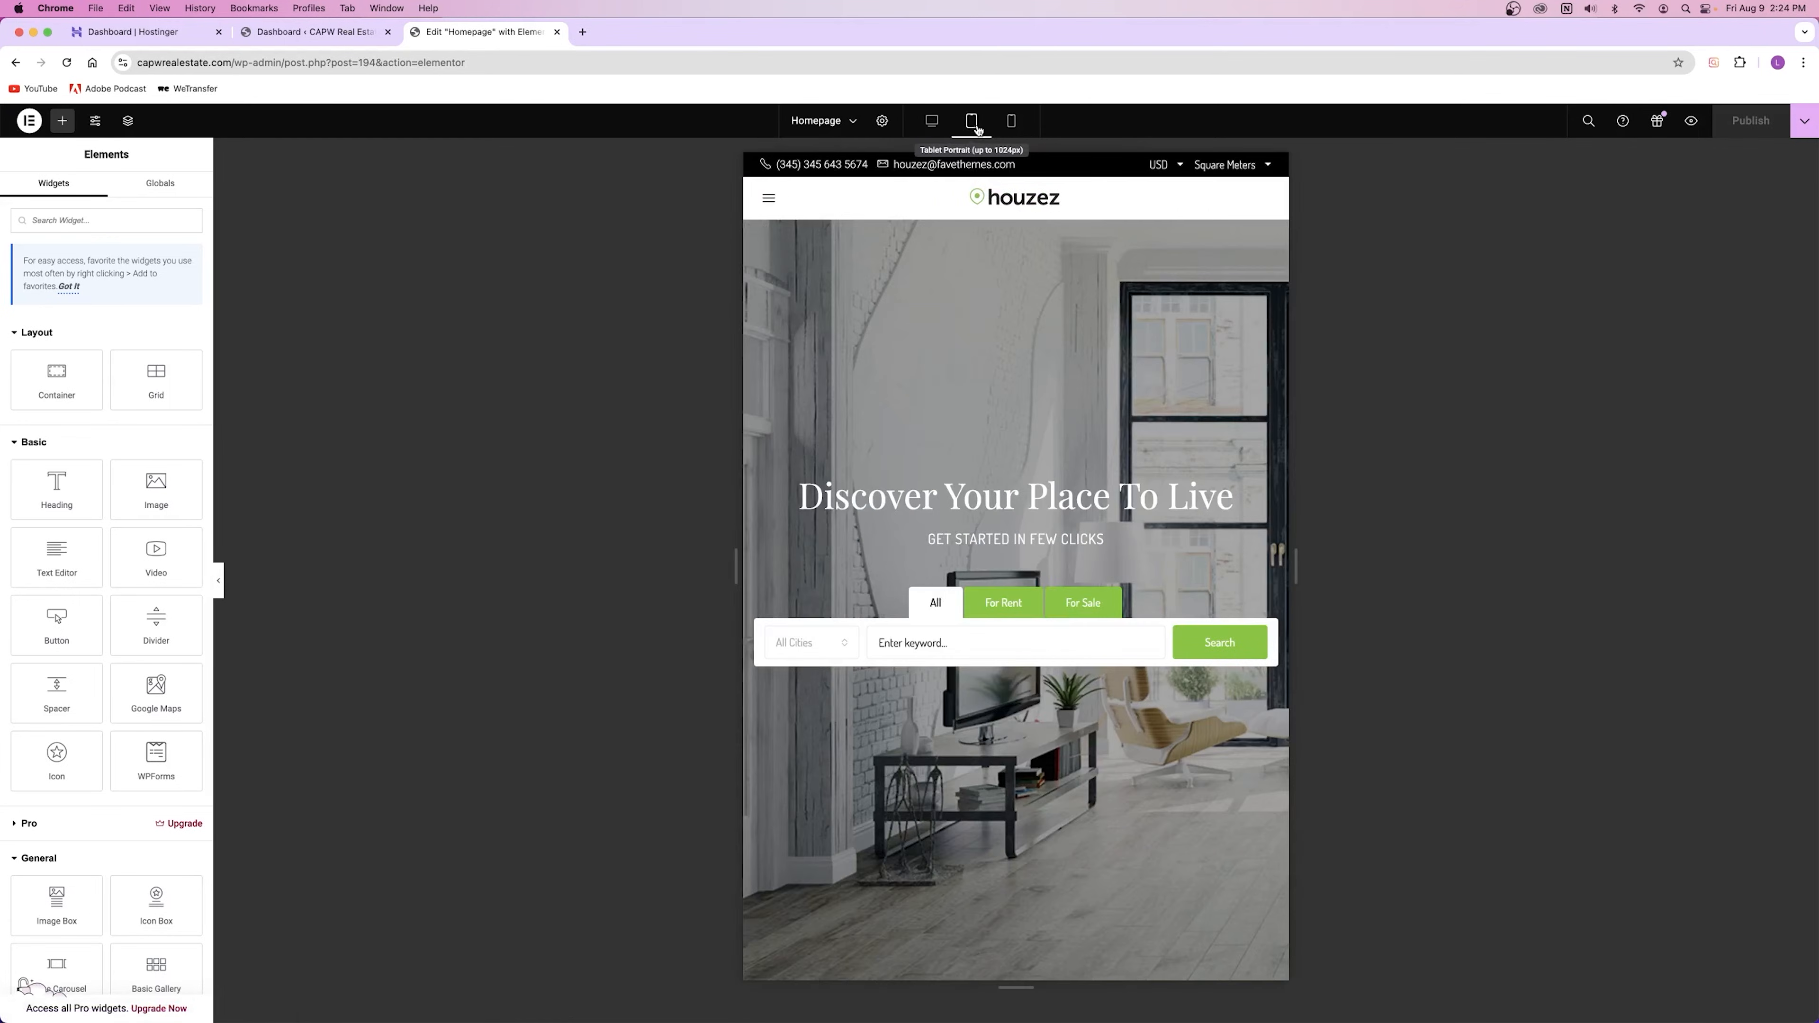
pyautogui.scroll(-4, 980, 533)
pyautogui.scroll(4, 980, 533)
pyautogui.scroll(-10, 979, 533)
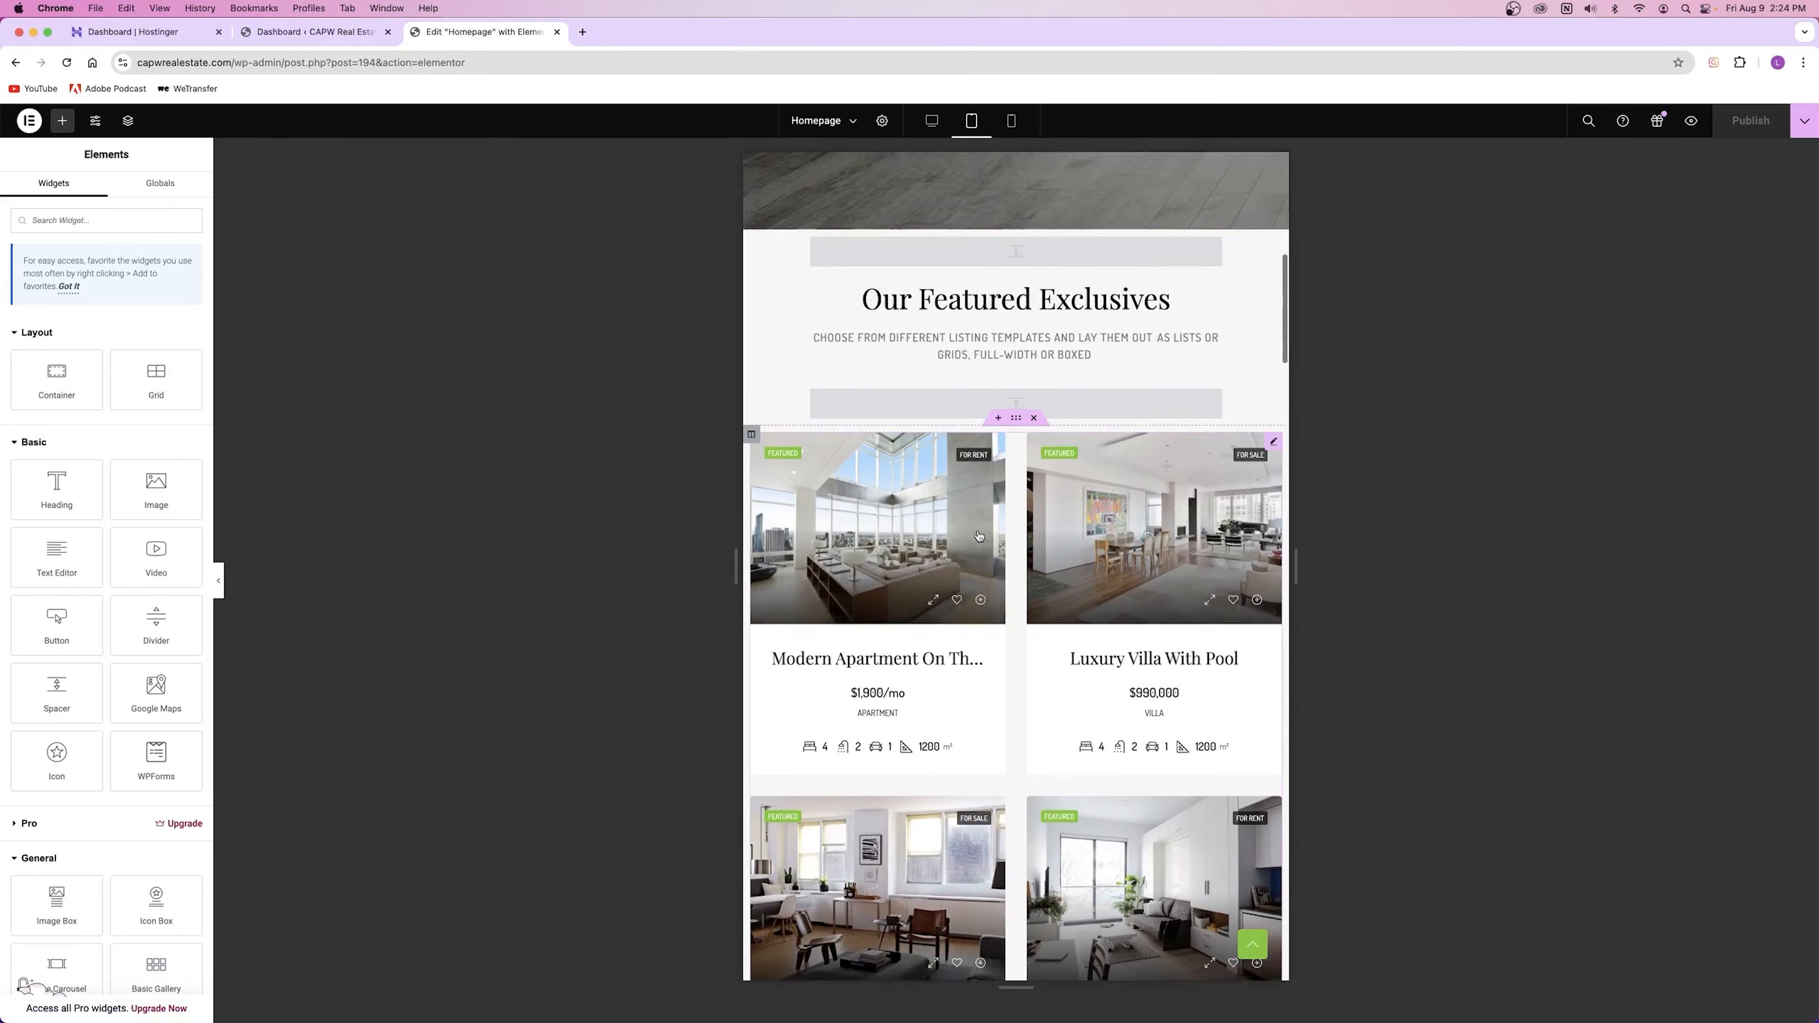
pyautogui.click(932, 120)
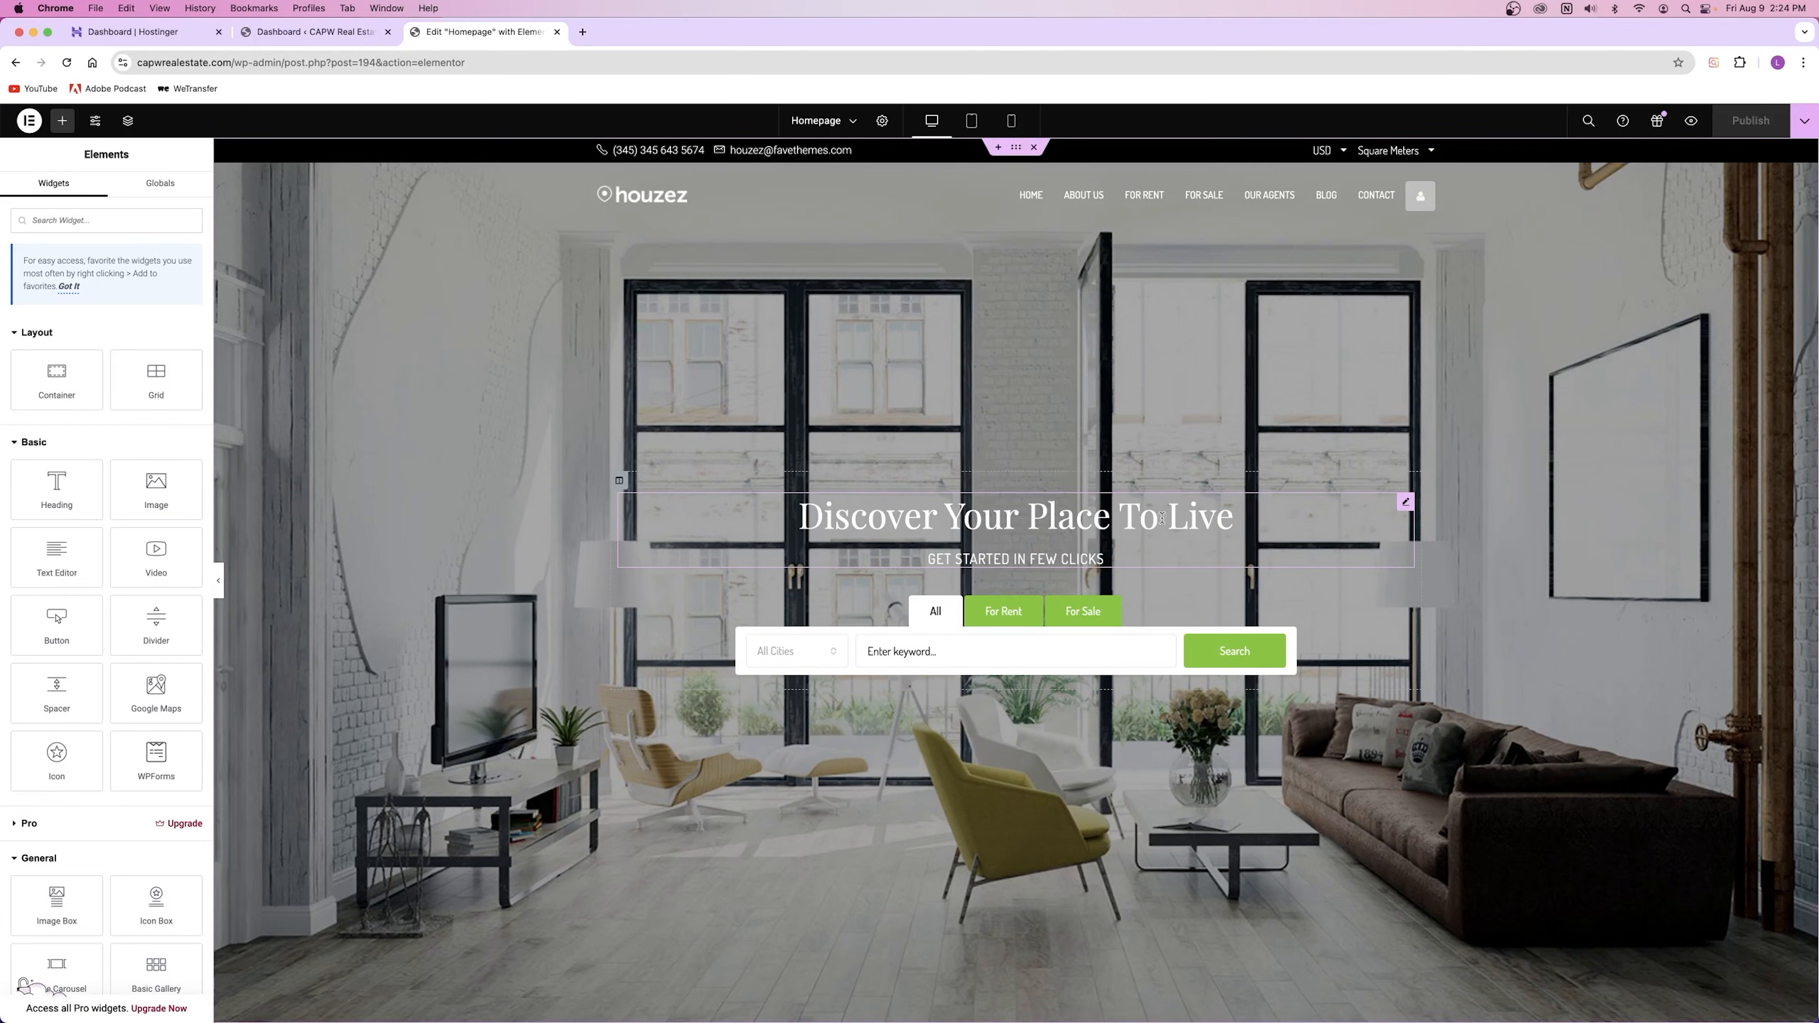
pyautogui.click(1405, 505)
pyautogui.scroll(-15, 1029, 522)
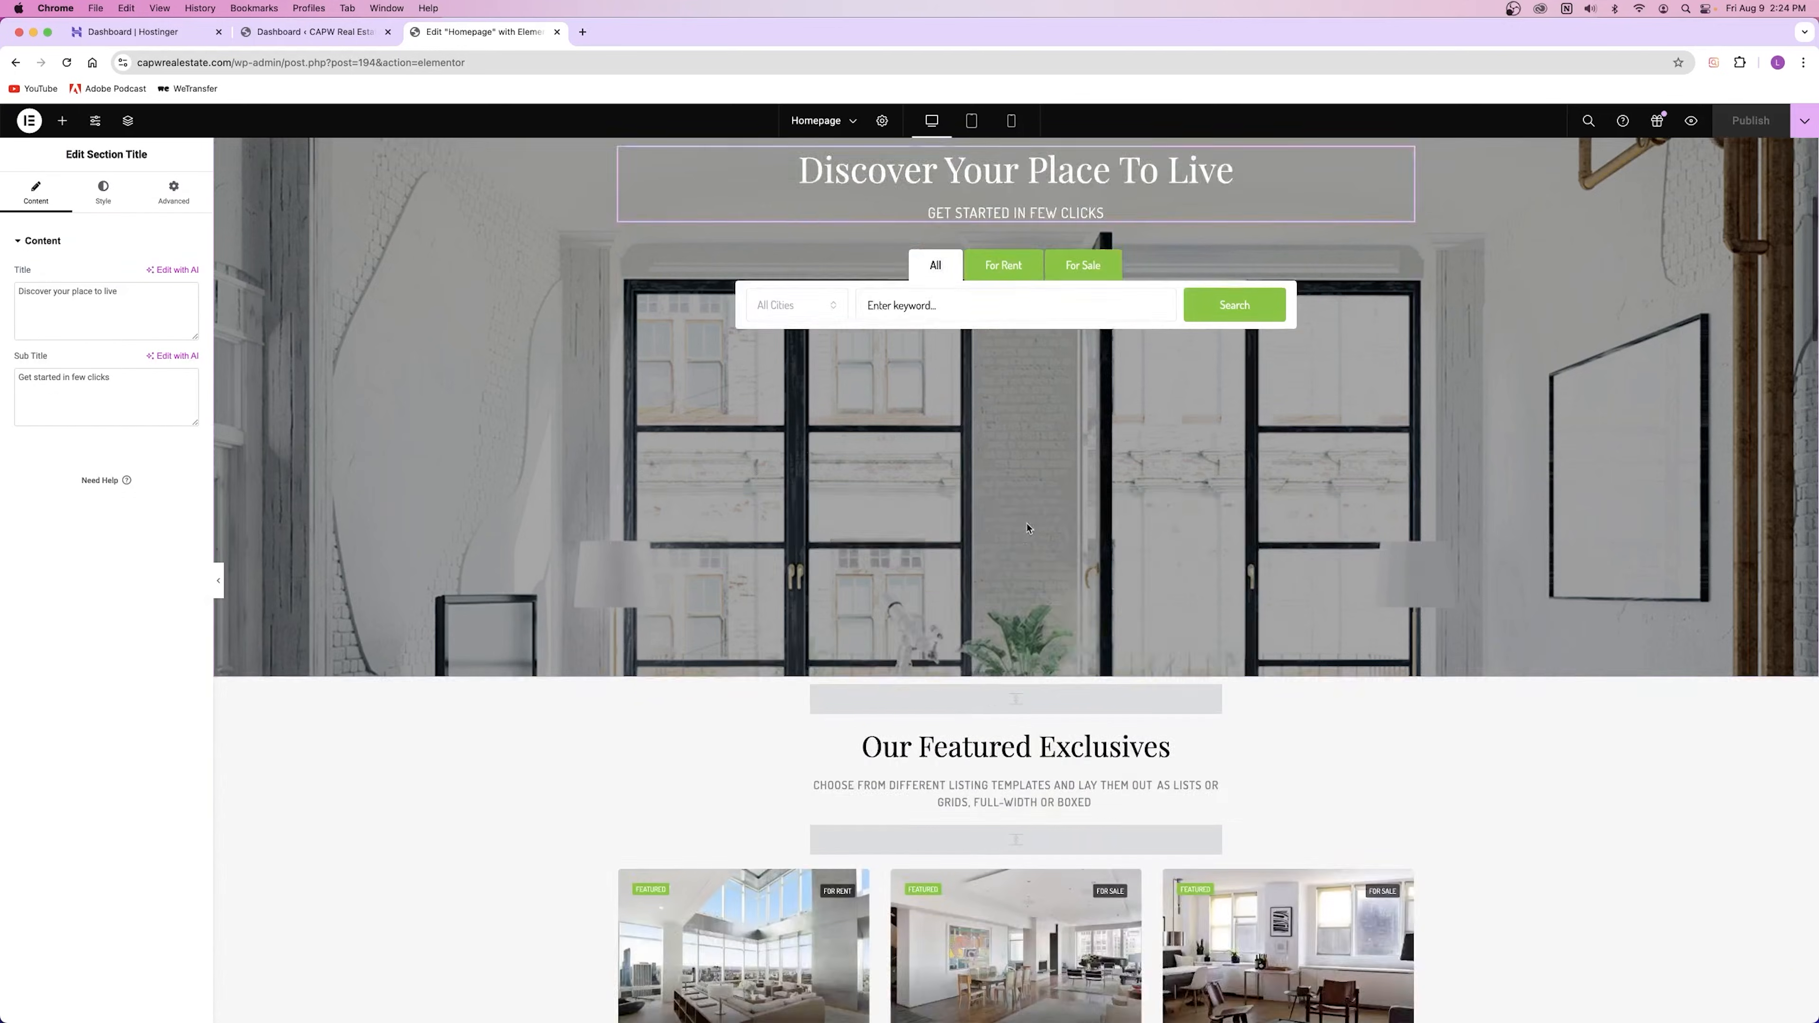
pyautogui.click(730, 746)
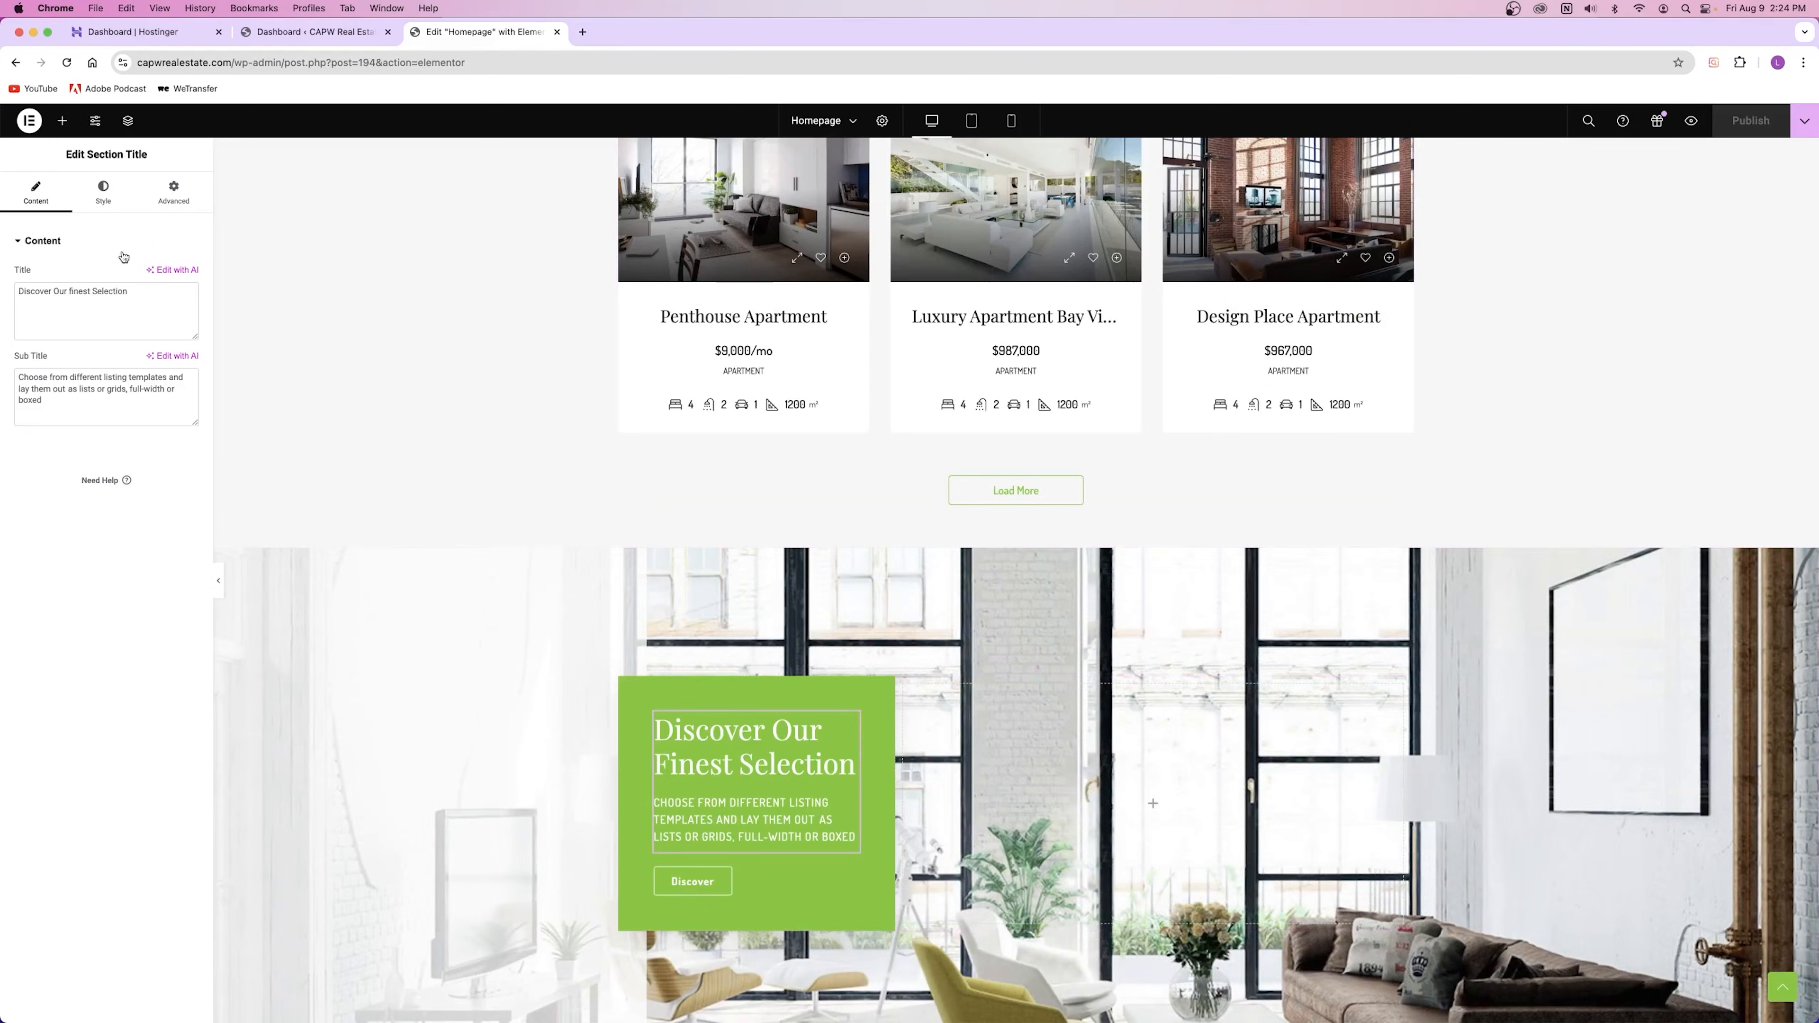
pyautogui.moveTo(26, 292); pyautogui.dragTo(134, 294)
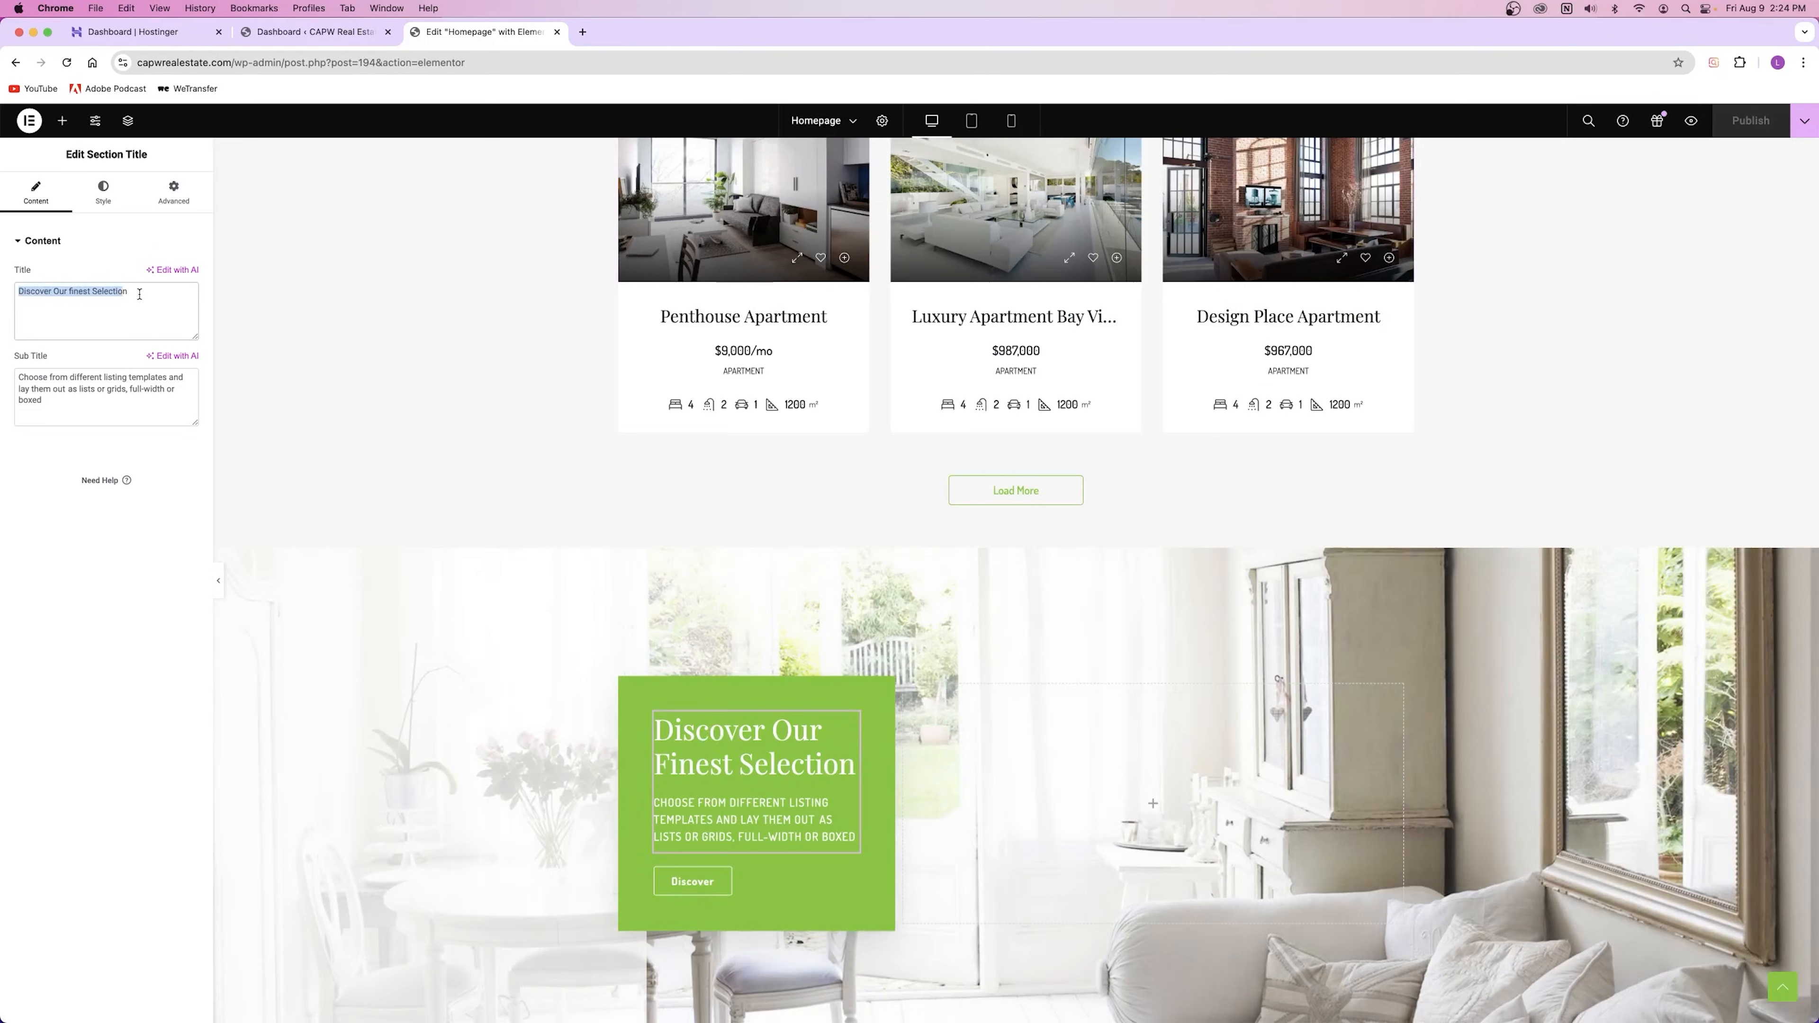
pyautogui.scroll(20, 731, 753)
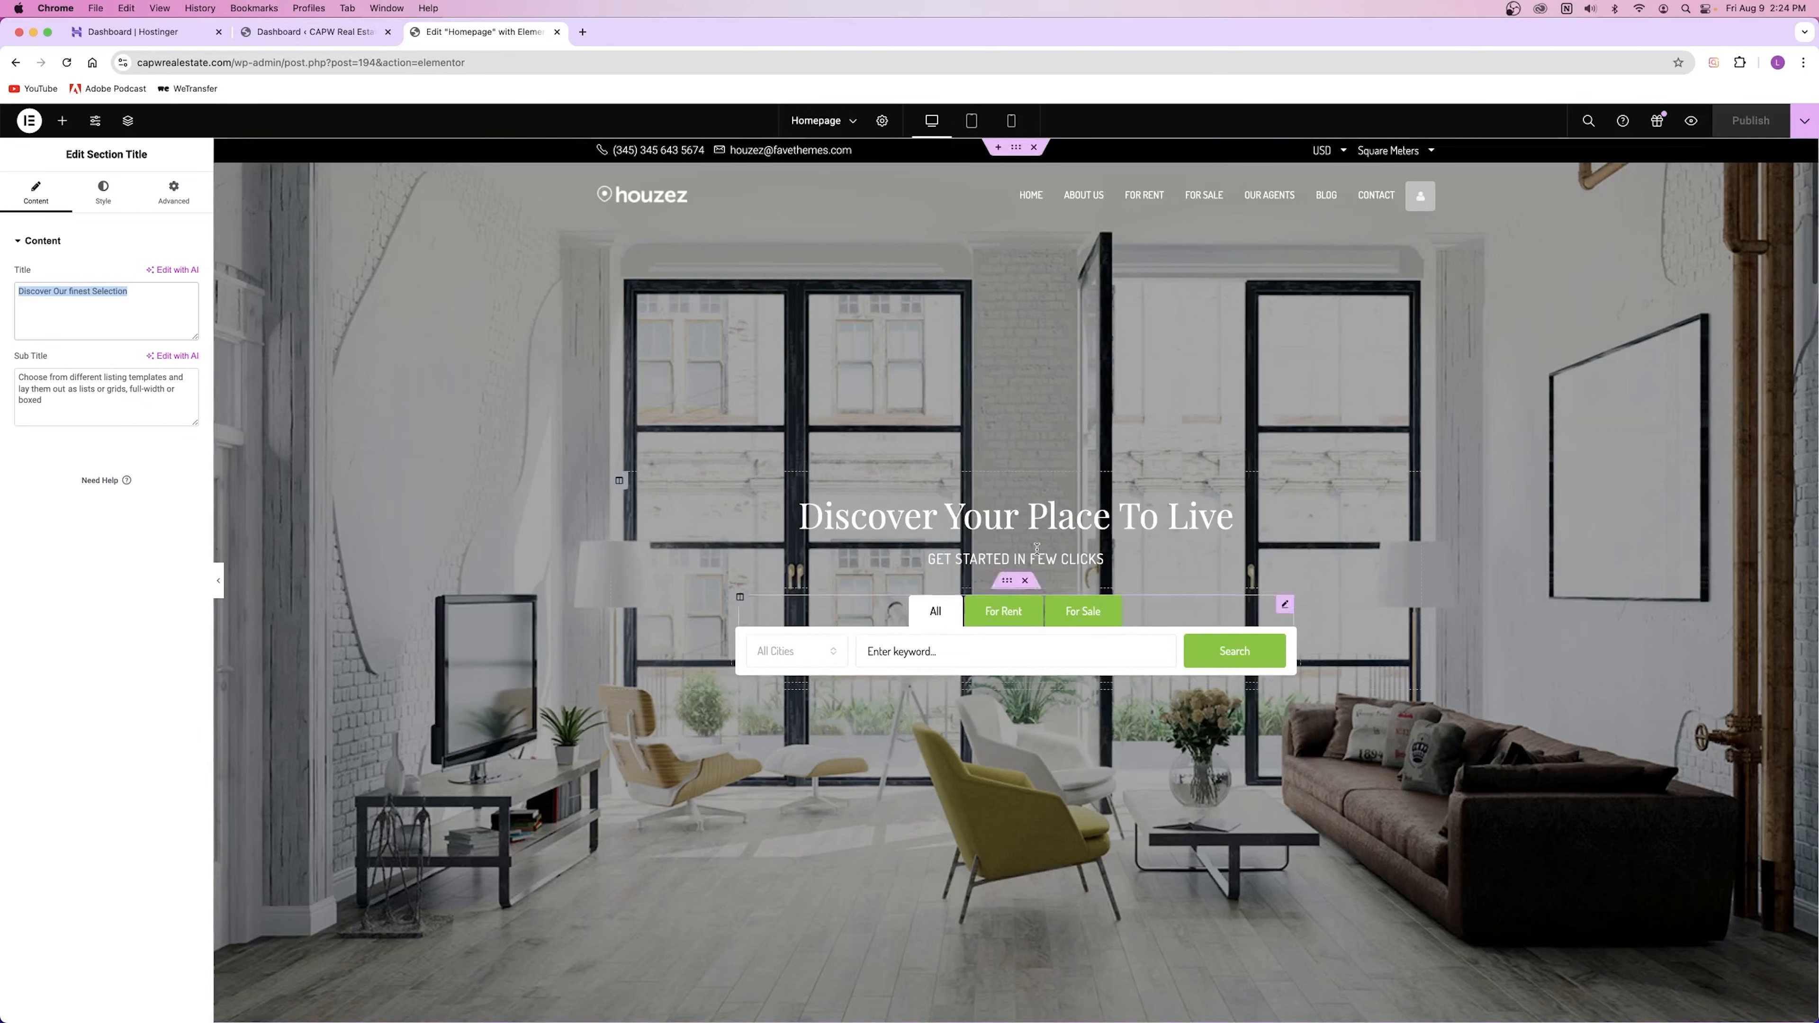
pyautogui.click(1040, 510)
pyautogui.scroll(-20, 1040, 510)
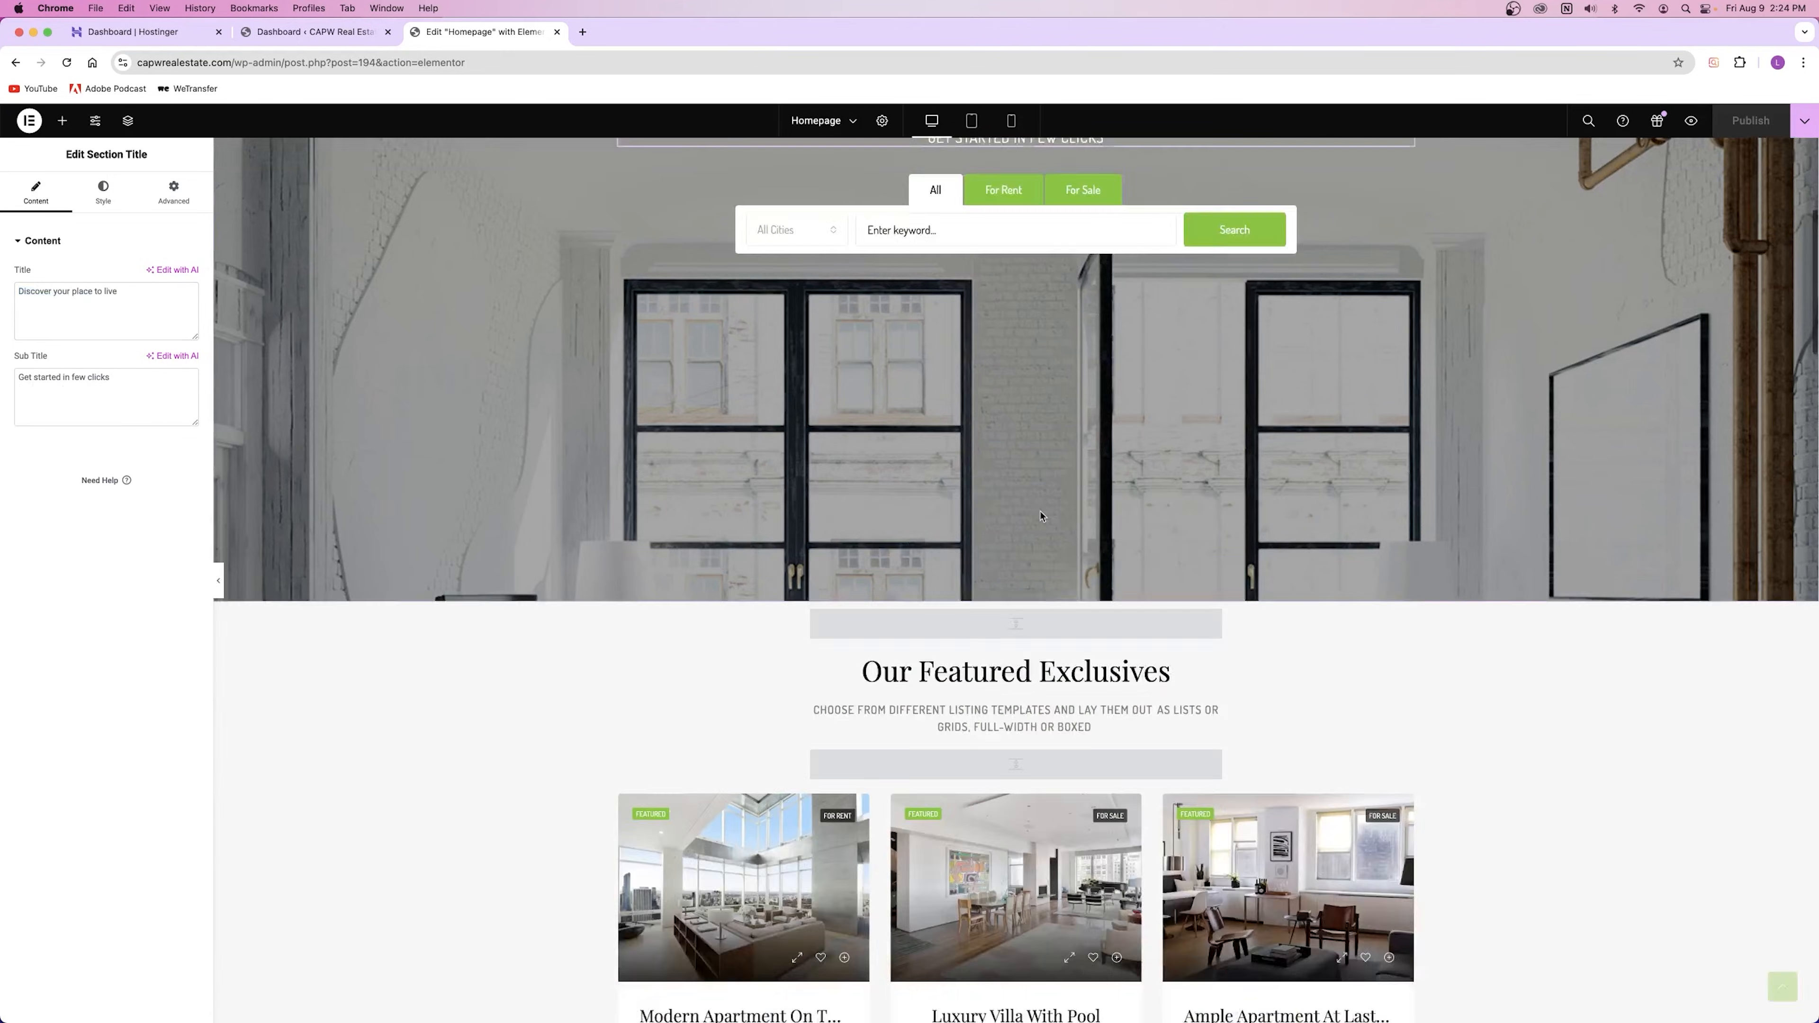
pyautogui.scroll(20, 1016, 512)
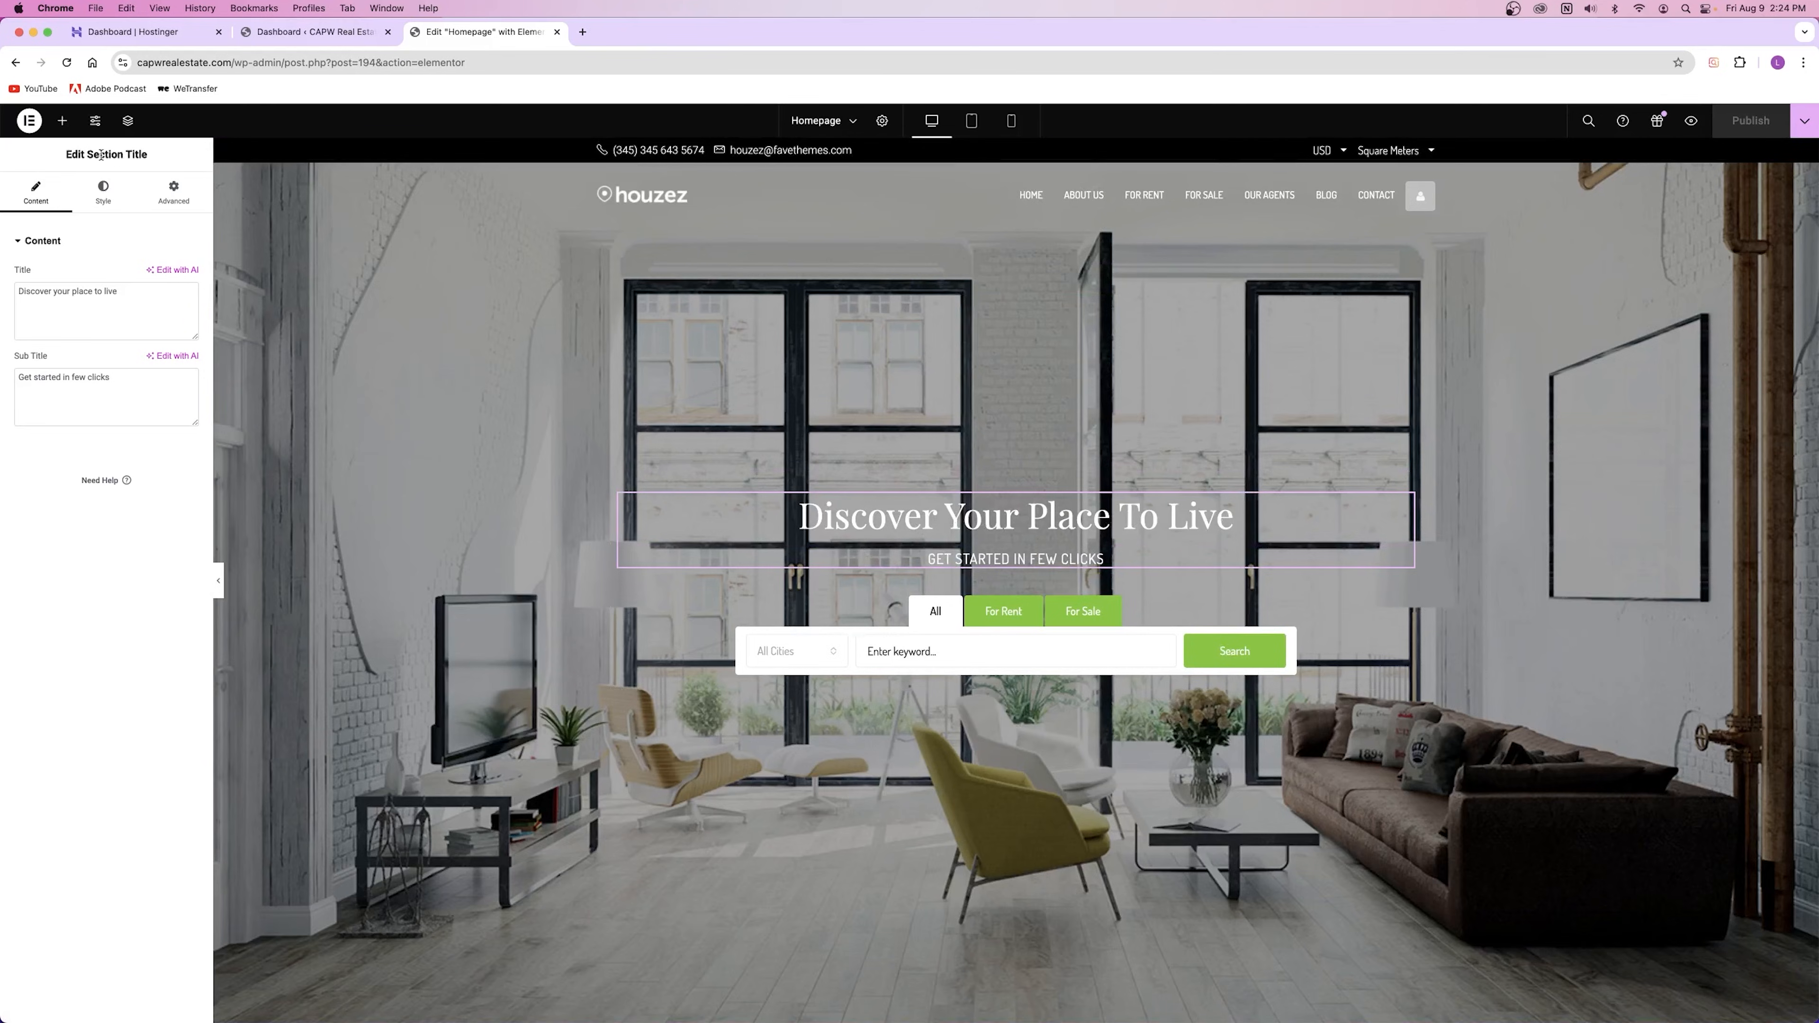
pyautogui.scroll(-20, 726, 503)
pyautogui.click(725, 503)
pyautogui.scroll(-15, 758, 574)
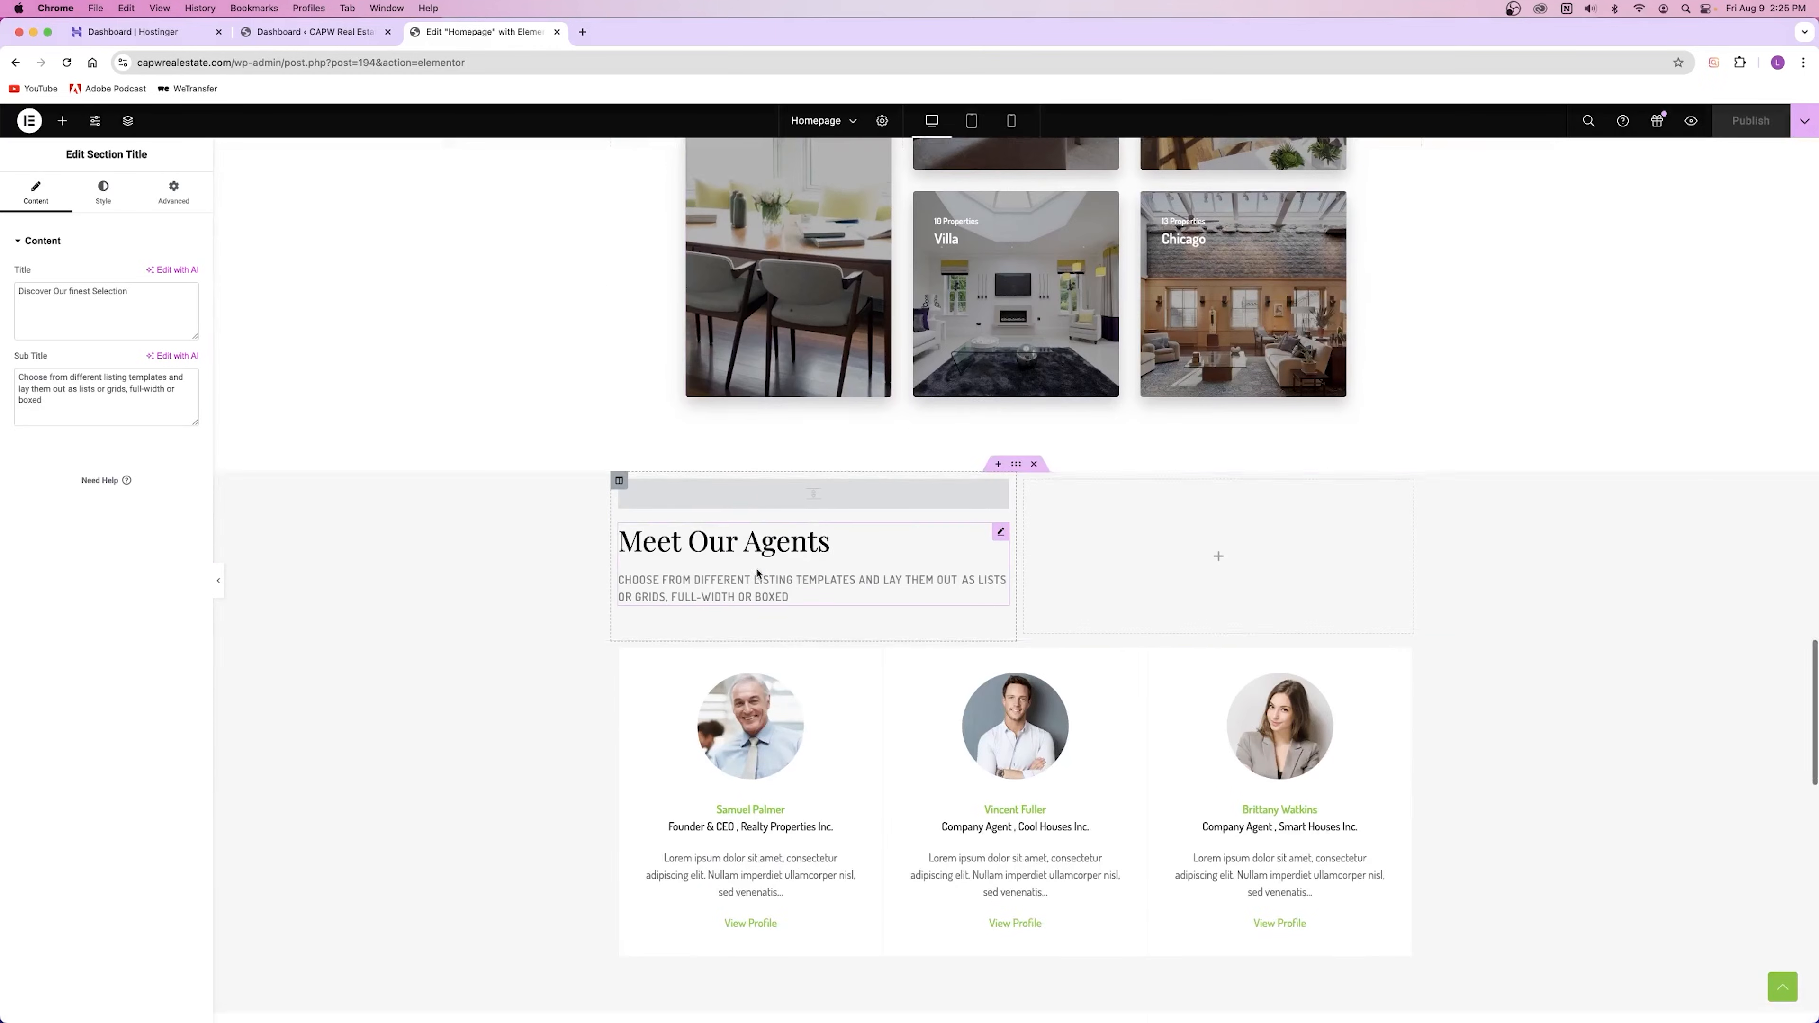
pyautogui.scroll(-12, 757, 573)
pyautogui.click(760, 528)
pyautogui.scroll(3, 760, 529)
pyautogui.click(760, 419)
pyautogui.scroll(5, 759, 423)
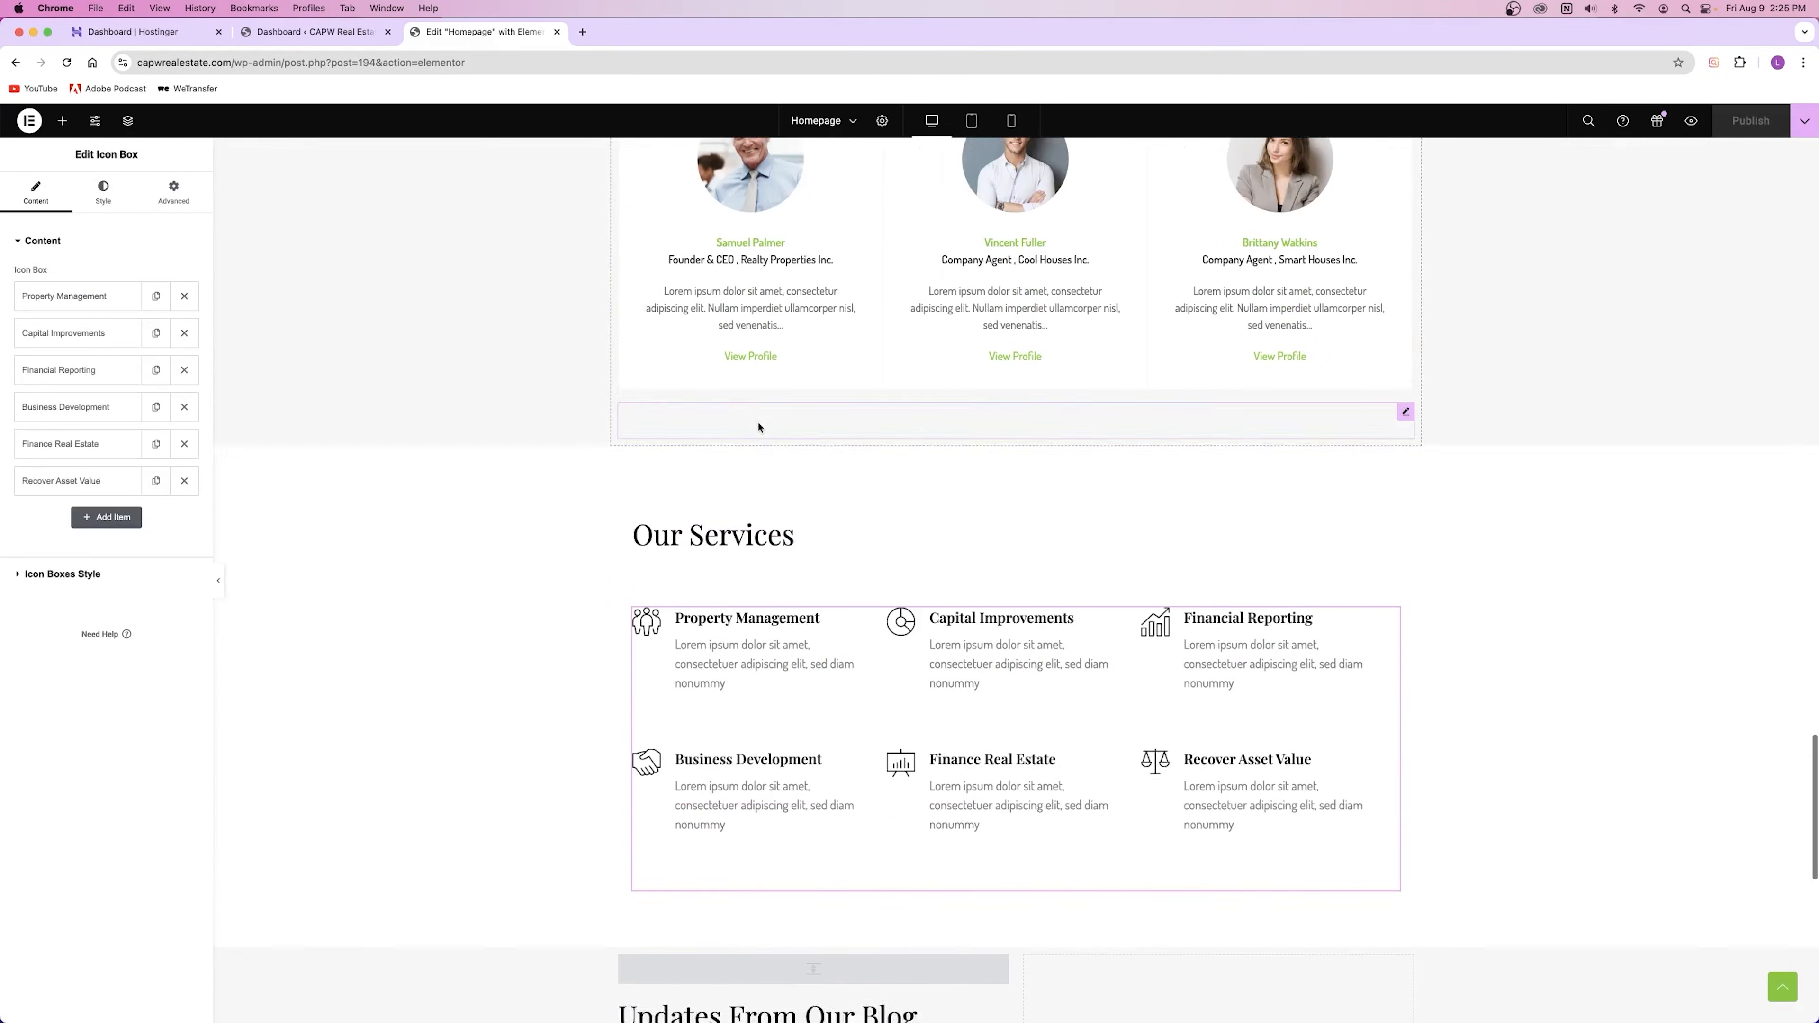
pyautogui.click(752, 316)
pyautogui.scroll(10, 761, 348)
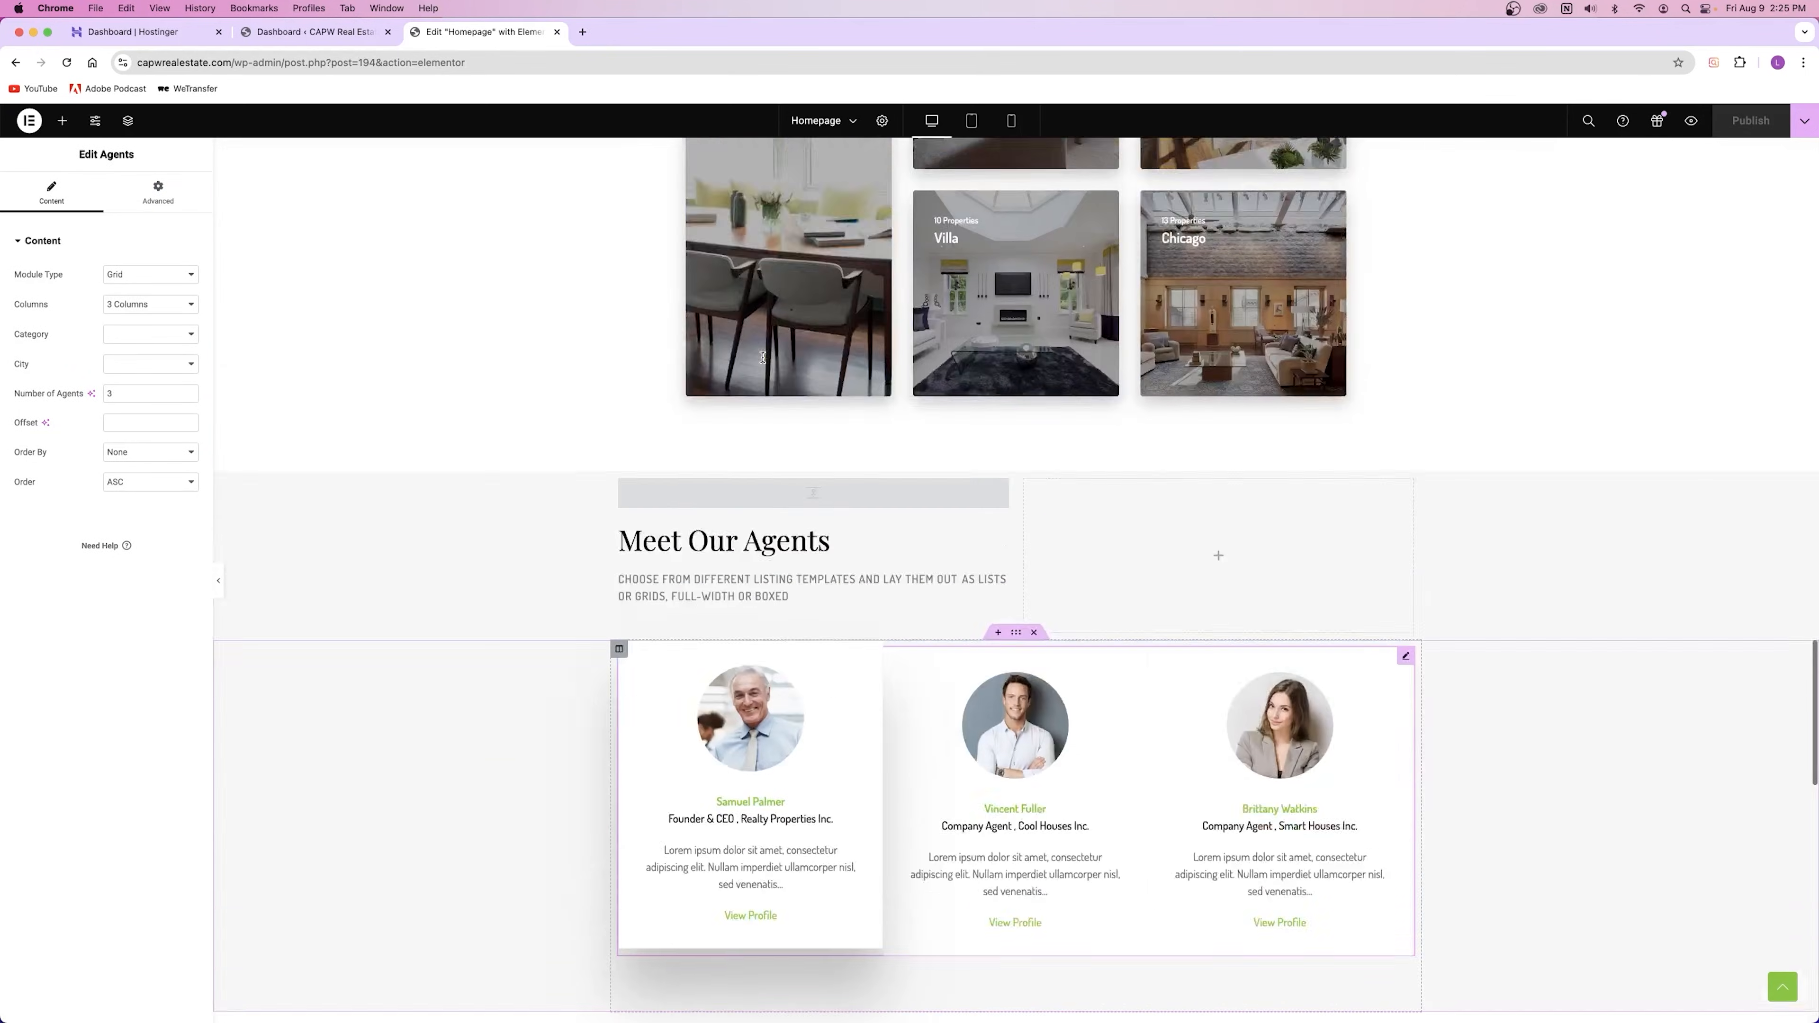
pyautogui.click(765, 775)
pyautogui.scroll(20, 765, 776)
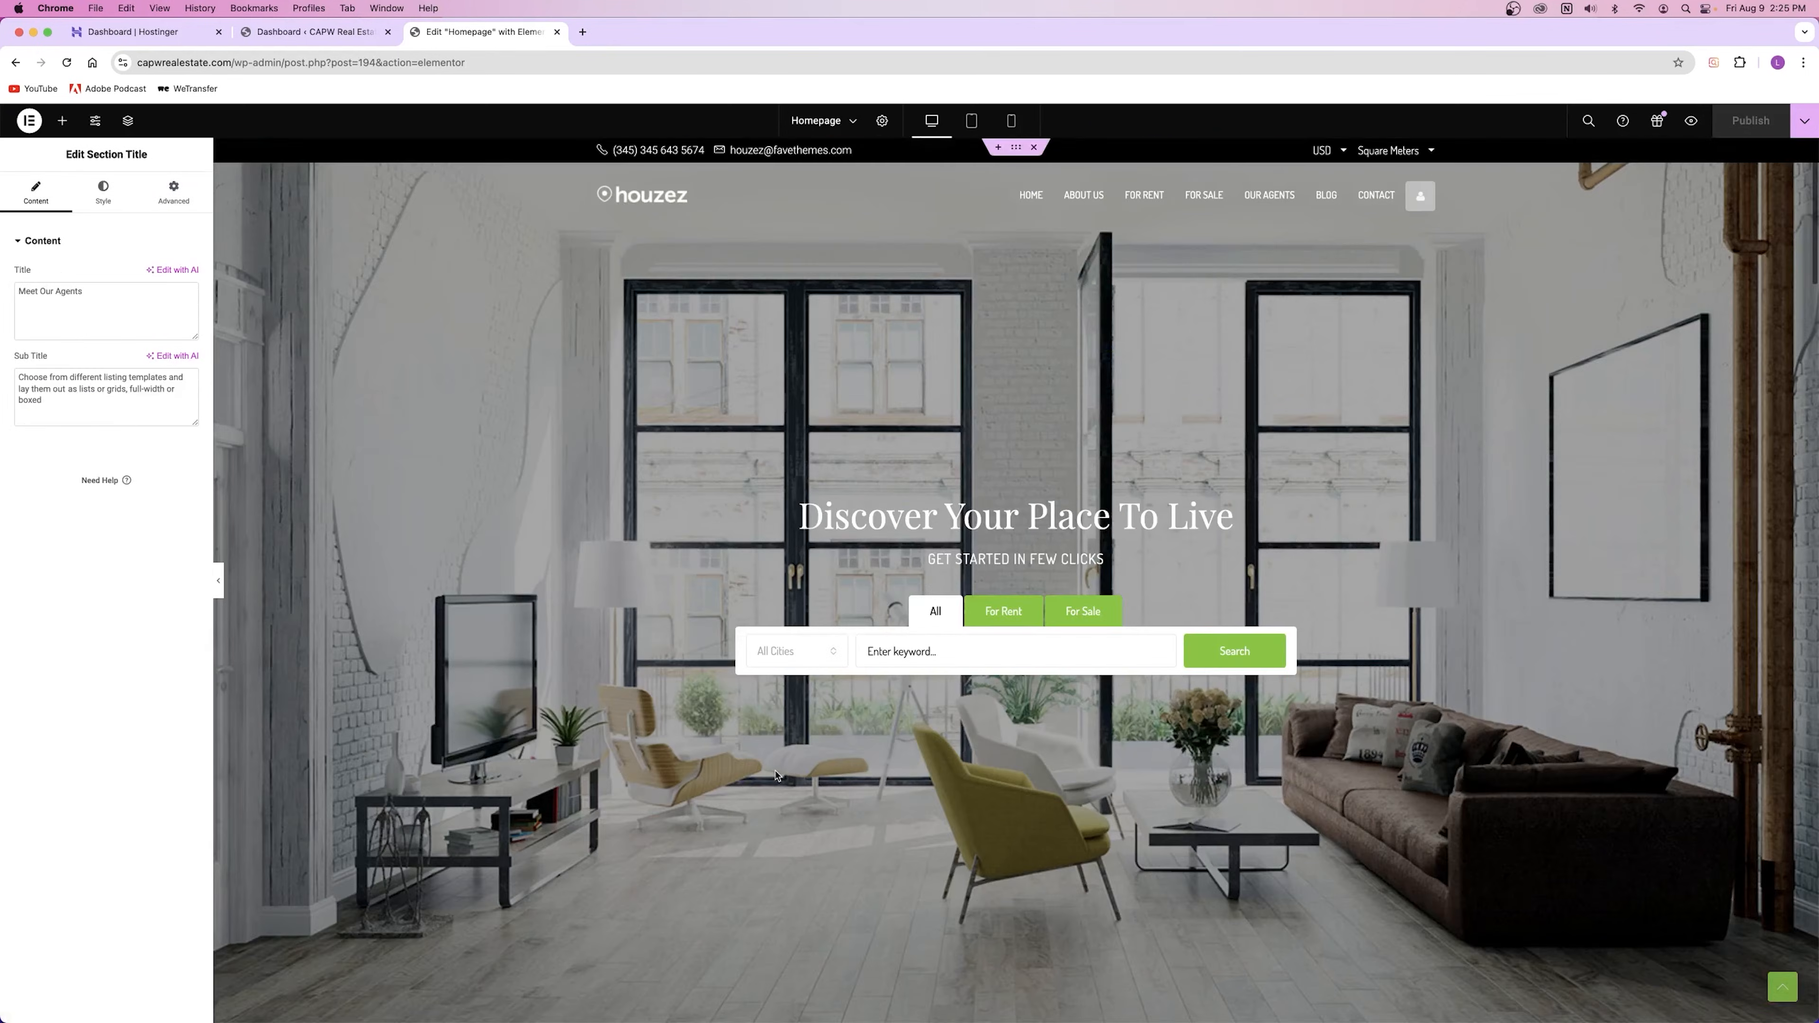
pyautogui.click(64, 121)
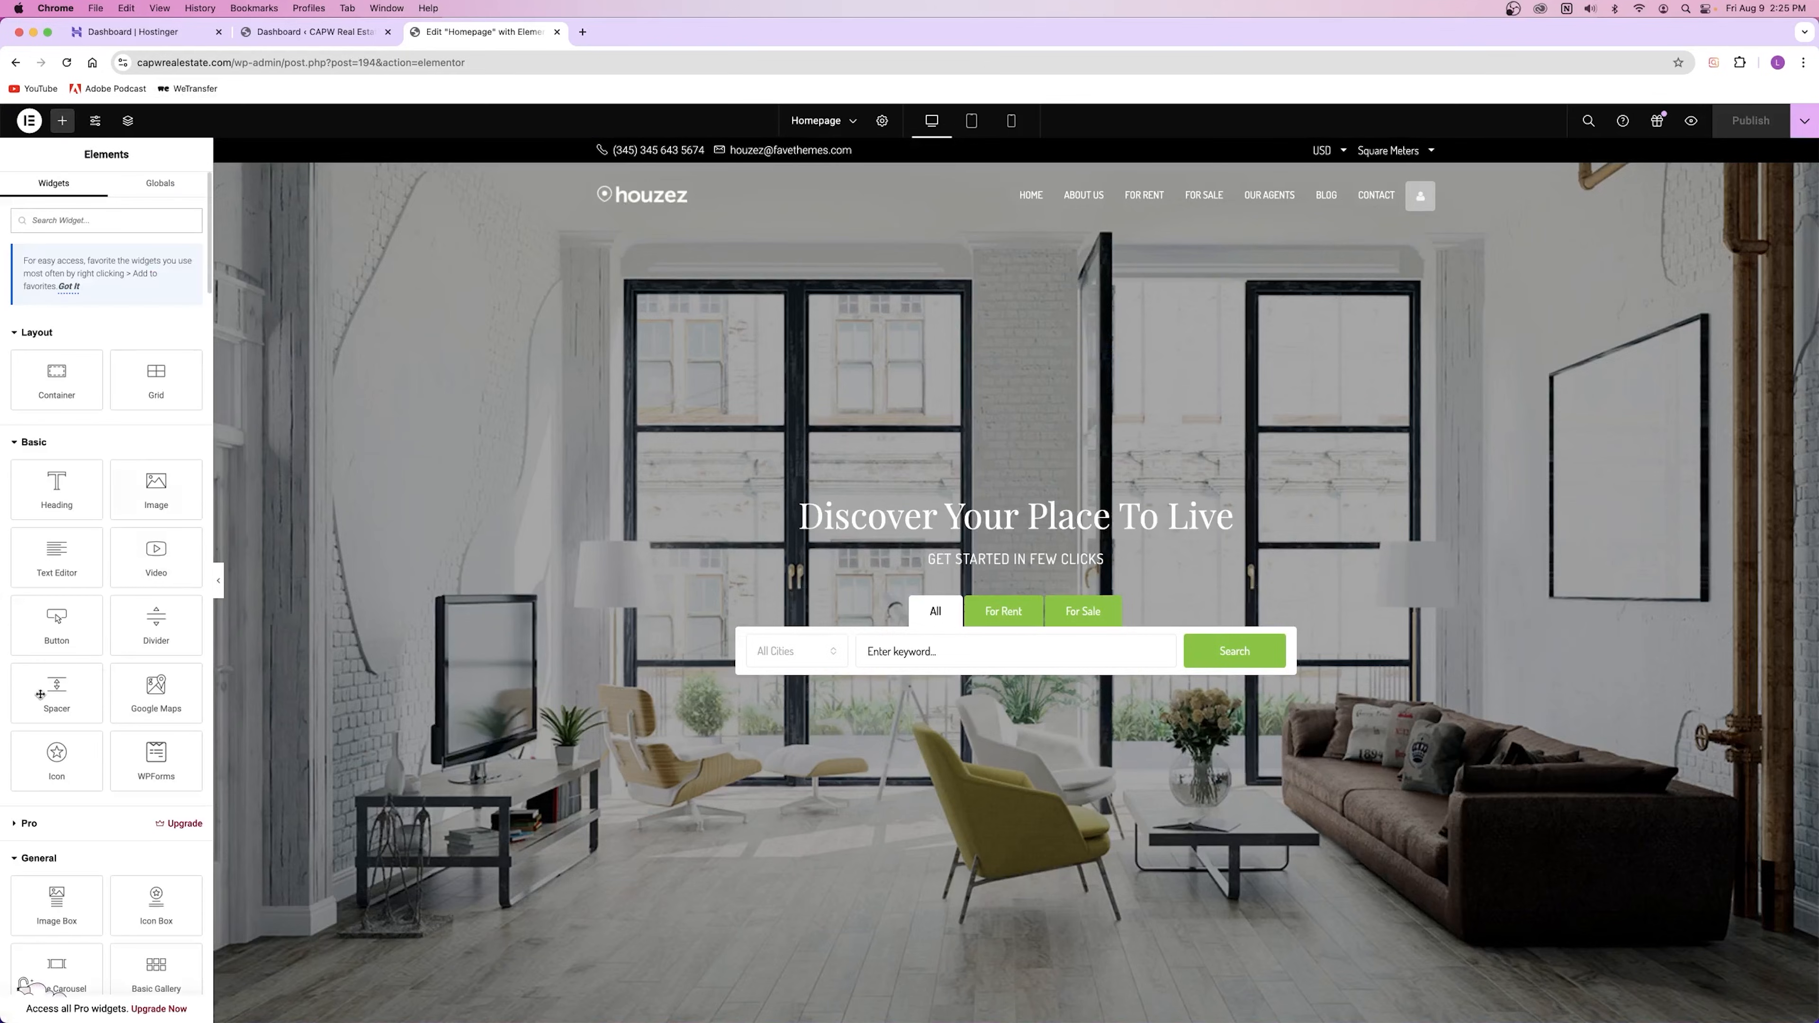
# Step: Add a trial Heading with placeholder text to the hero, delete it, then select the hero Section Title
pyautogui.moveTo(58, 487); pyautogui.dragTo(894, 500)
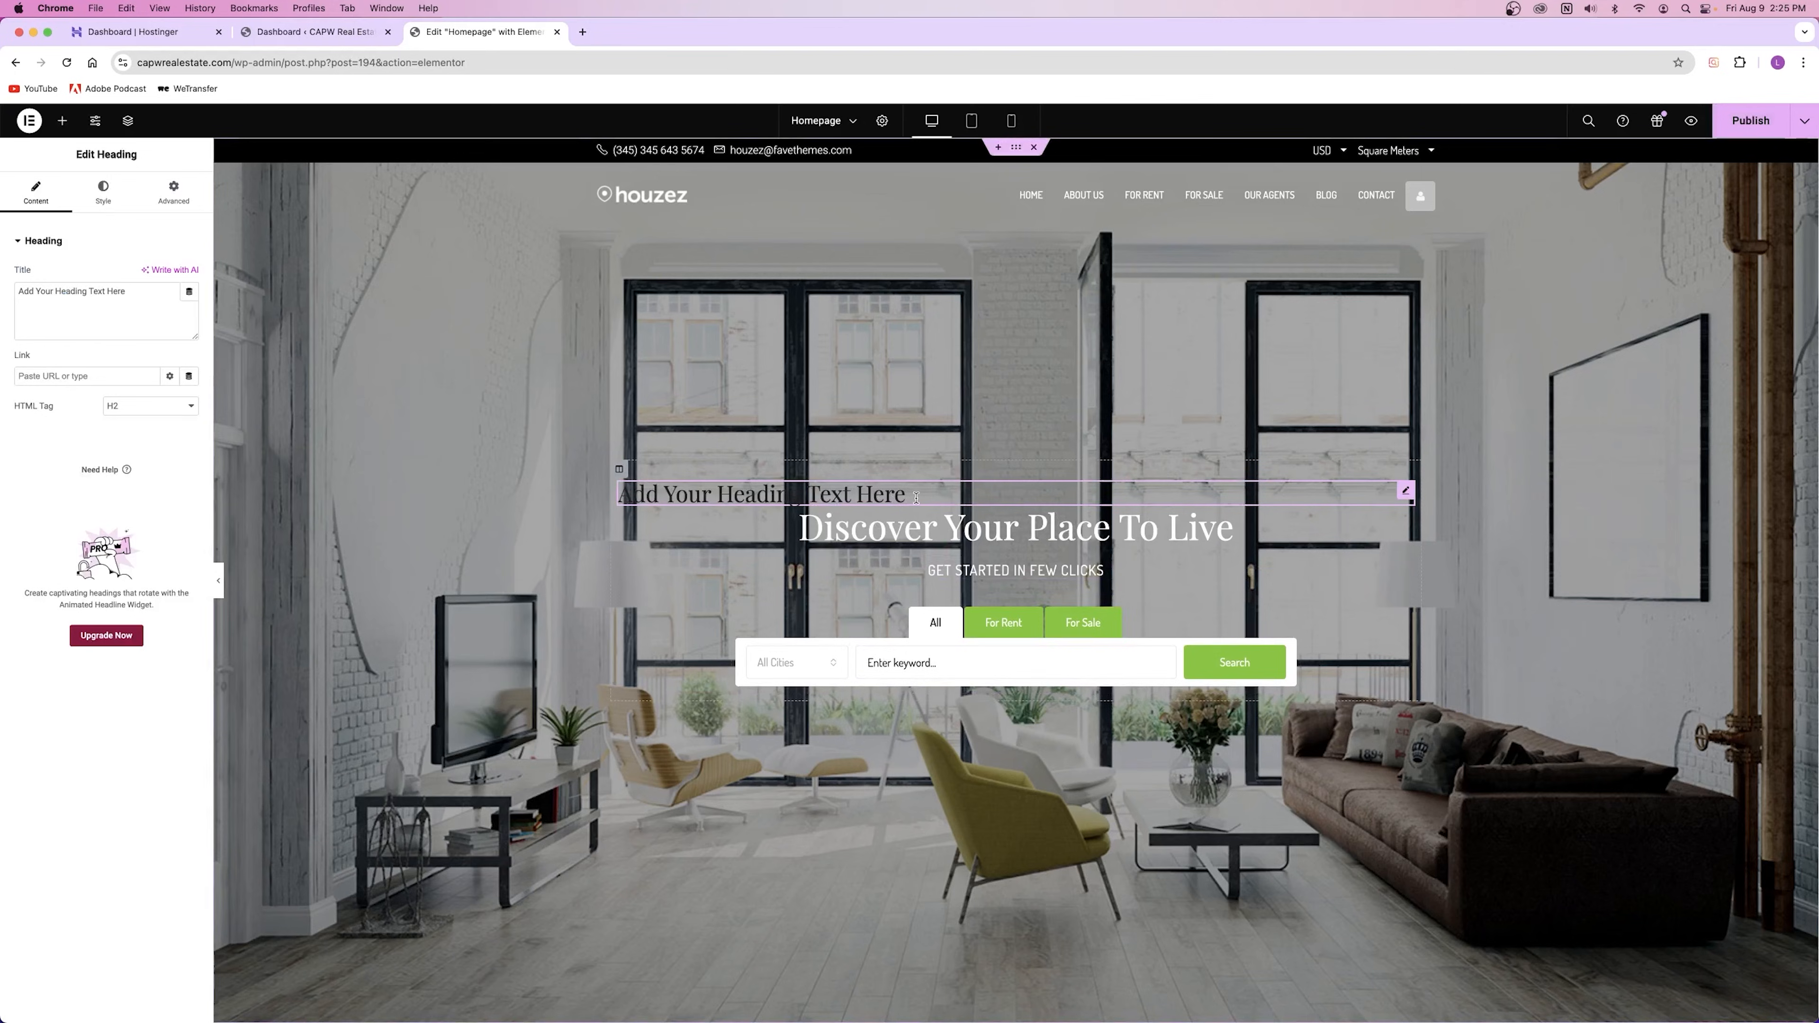
pyautogui.write('sdfasdf fasdijfhaslkjfhalskdjhf')
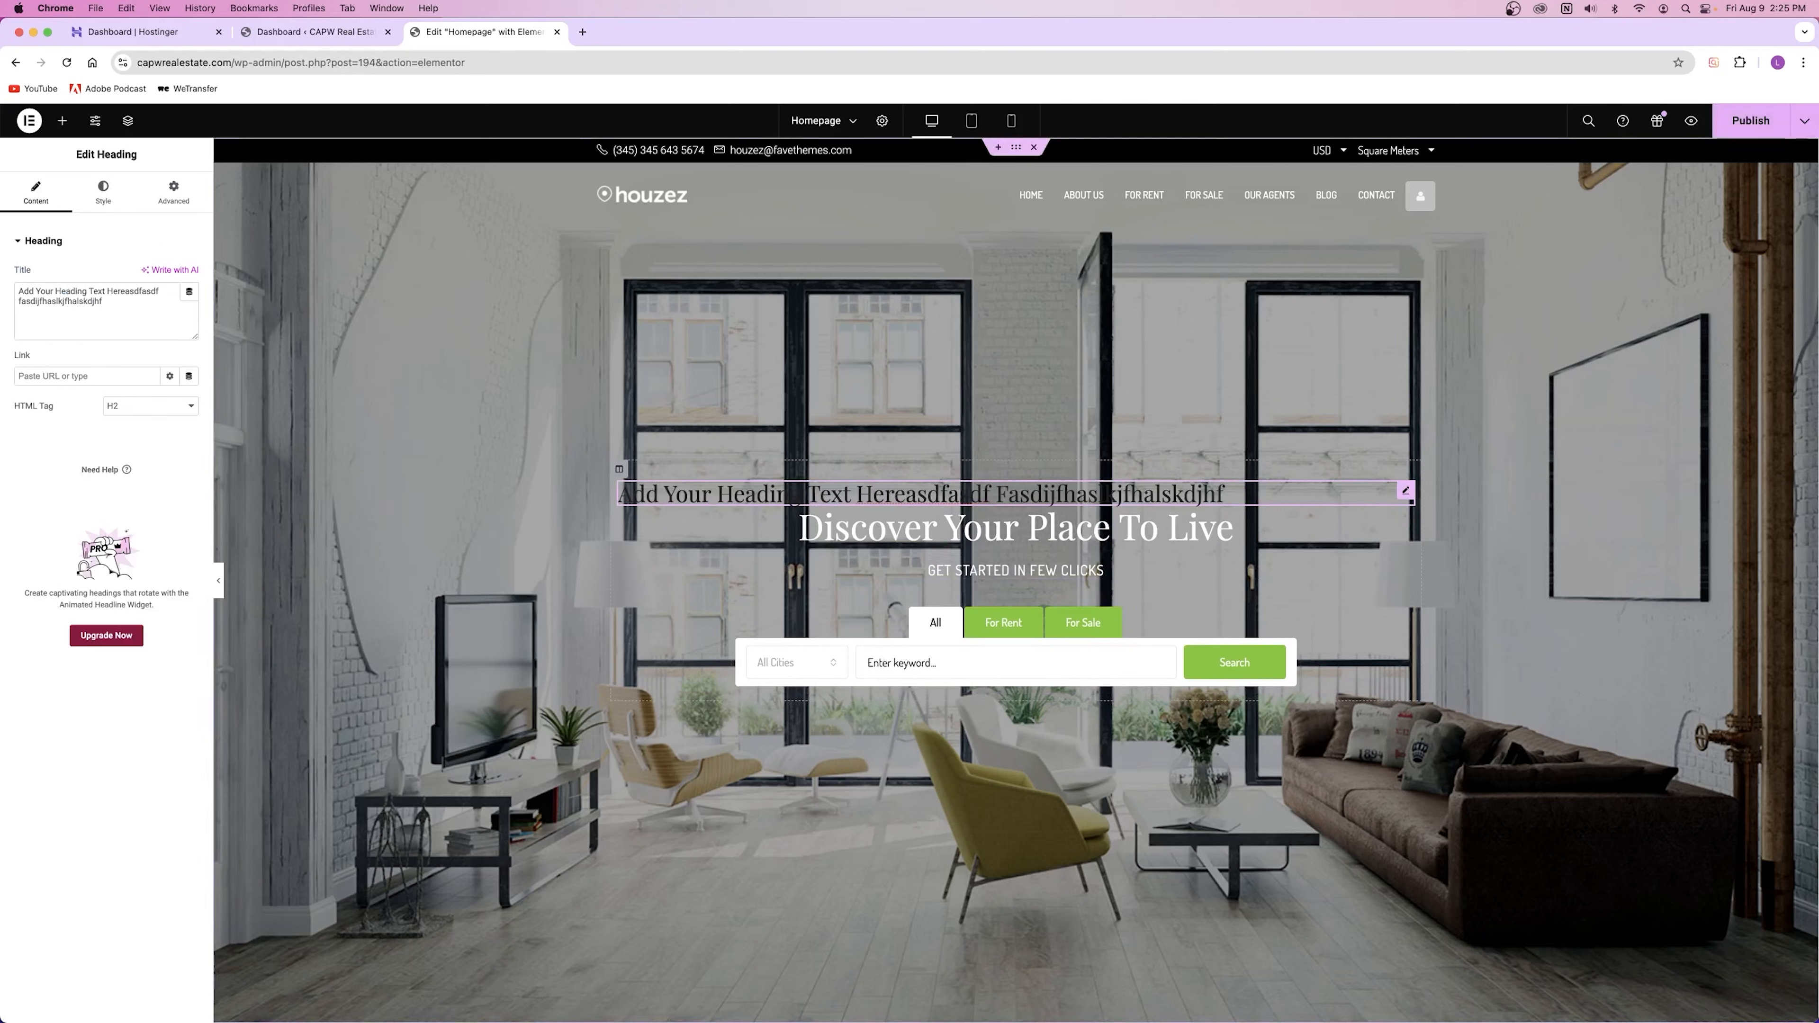
pyautogui.rightClick(1411, 495)
pyautogui.click(1466, 808)
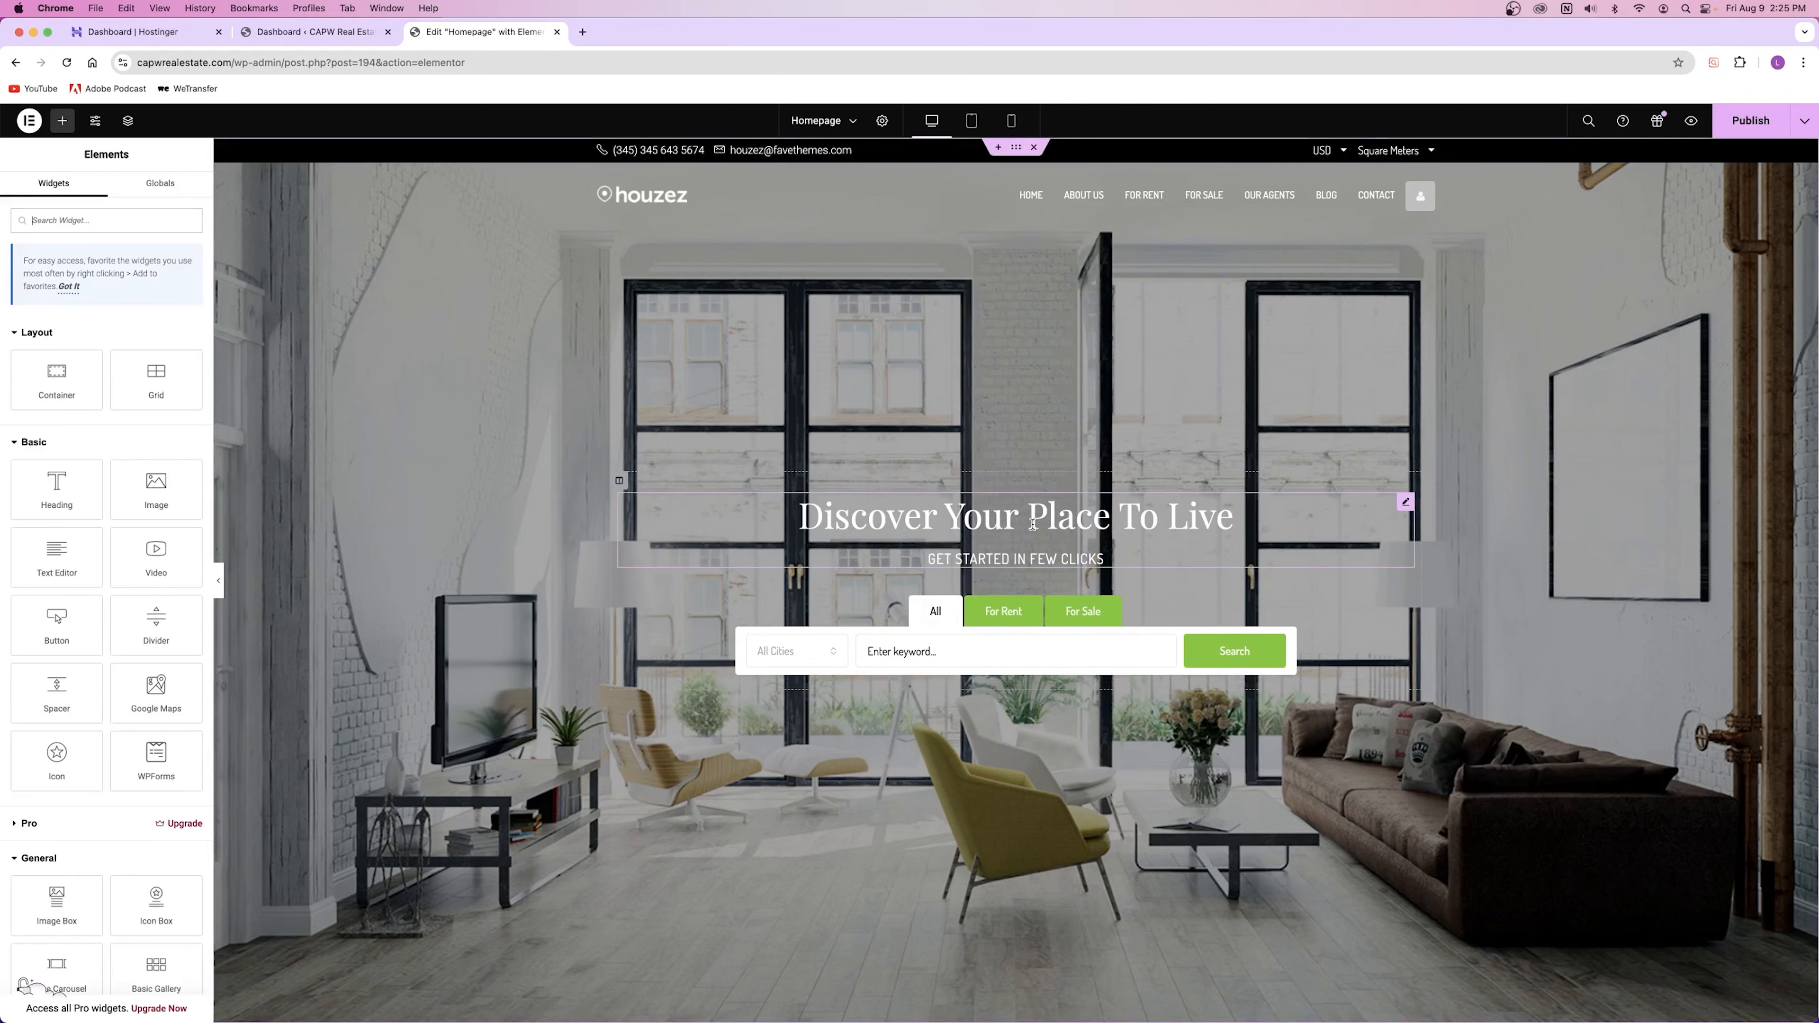
pyautogui.click(1116, 524)
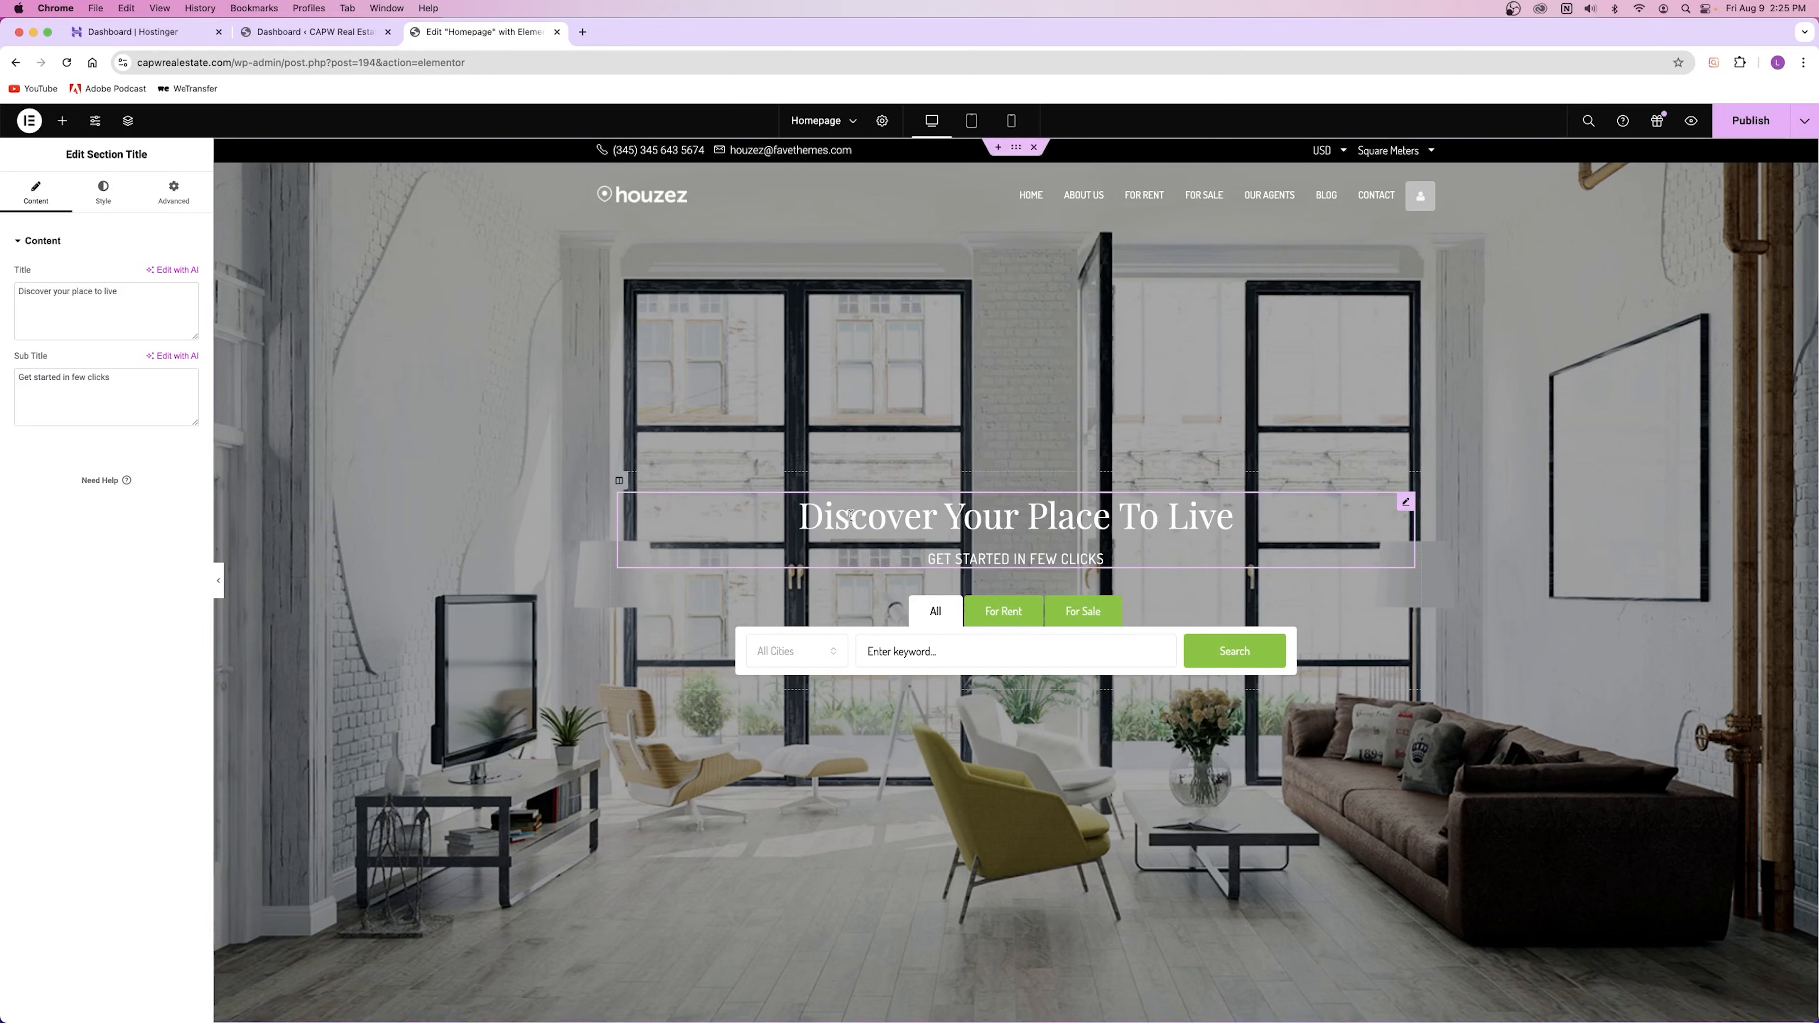
pyautogui.click(63, 301)
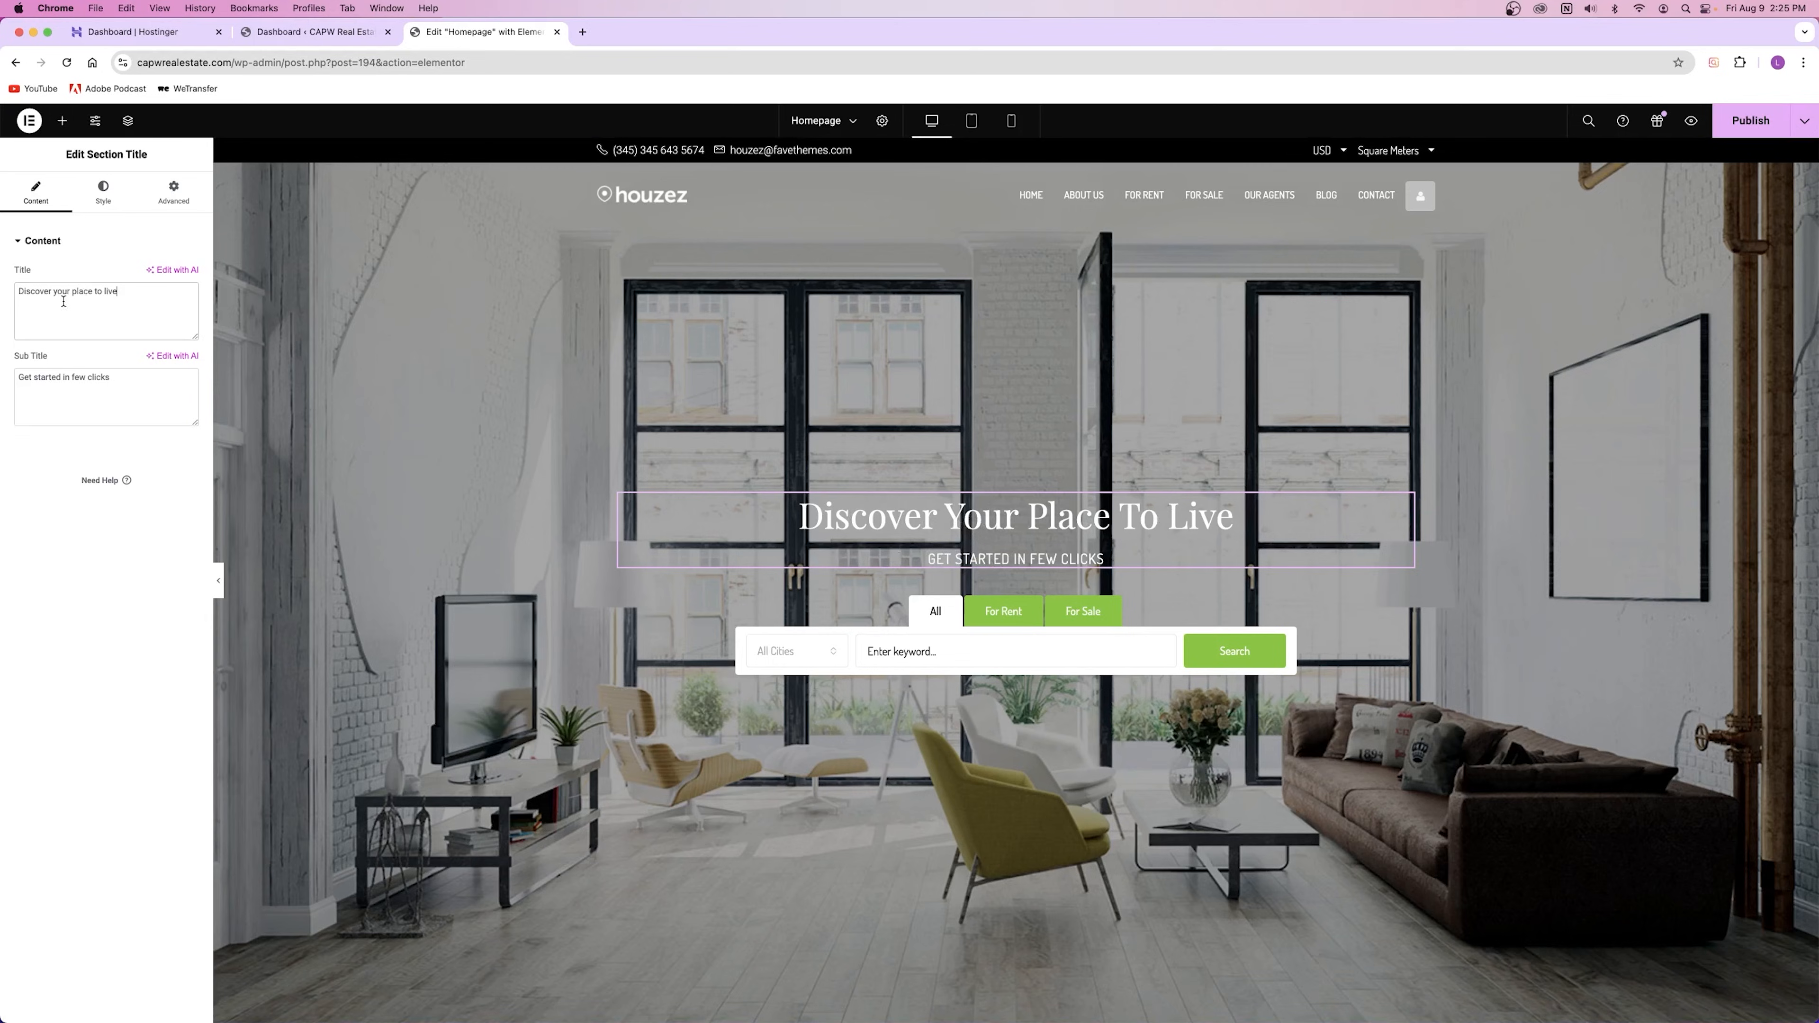
pyautogui.write('asdfasdf')
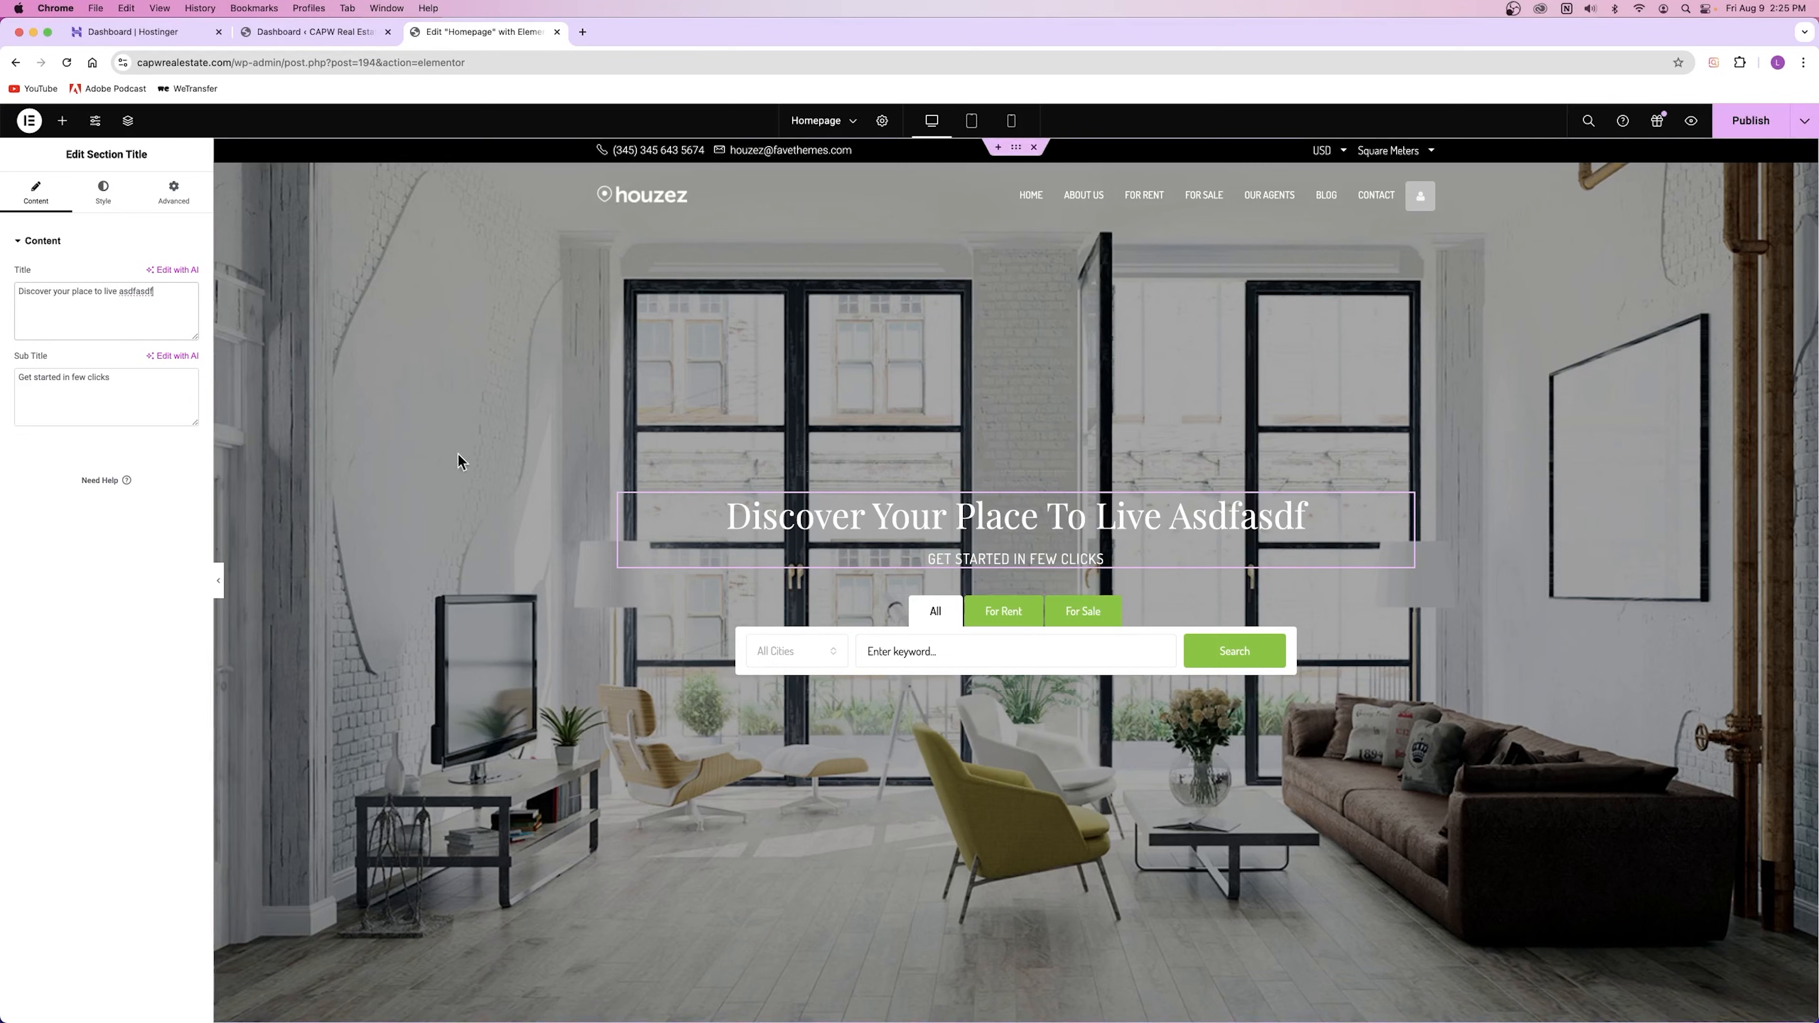
pyautogui.doubleClick(134, 293)
pyautogui.press('BackSpace')
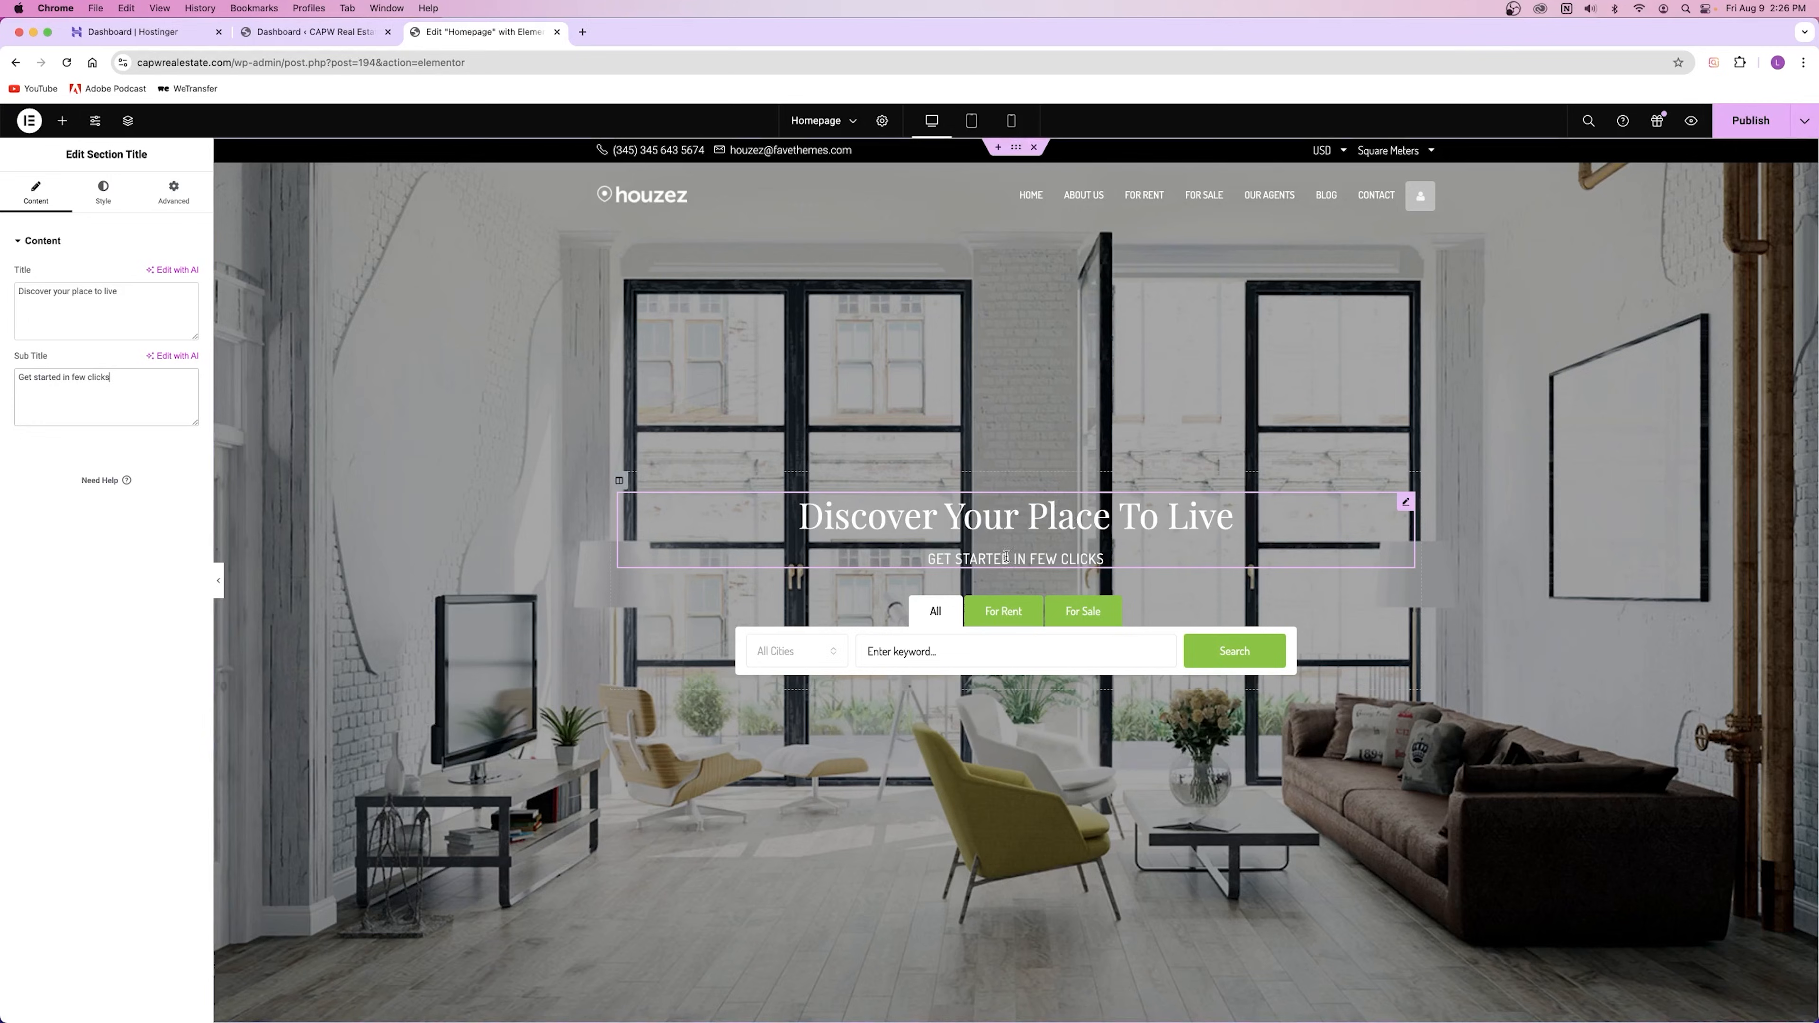
pyautogui.scroll(-10, 1024, 530)
pyautogui.scroll(-5, 1012, 511)
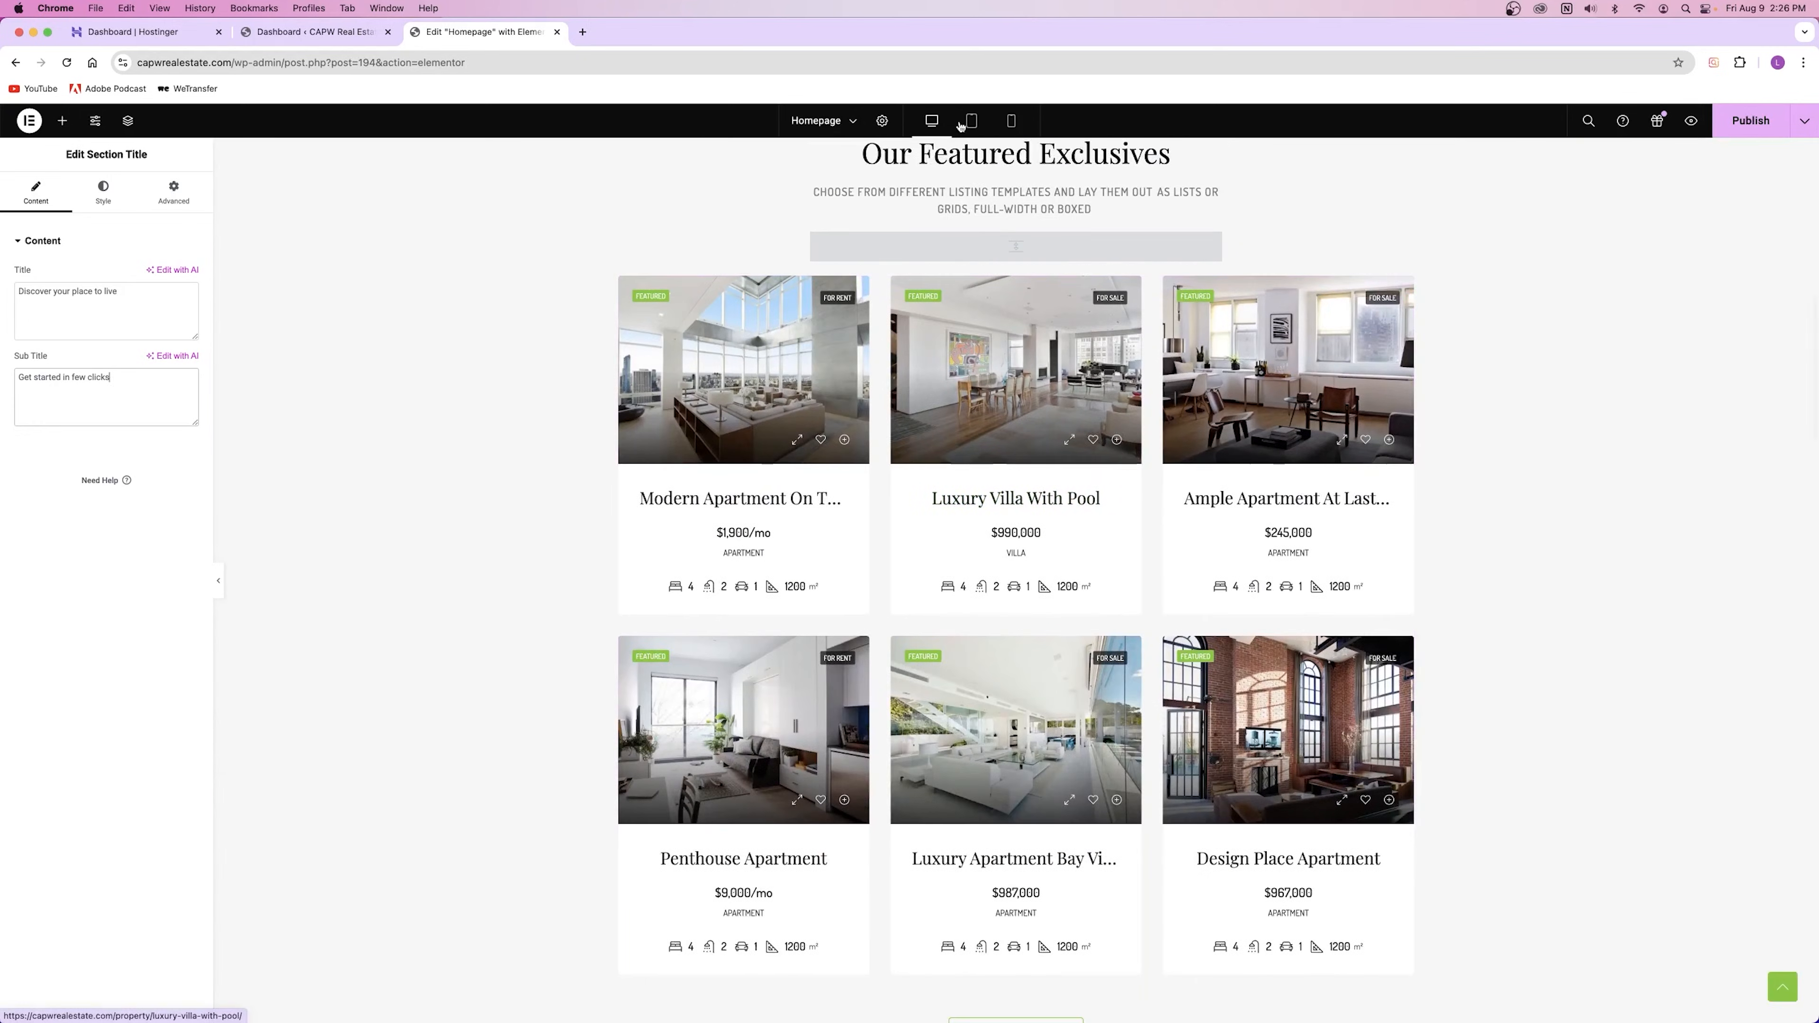
pyautogui.click(1211, 147)
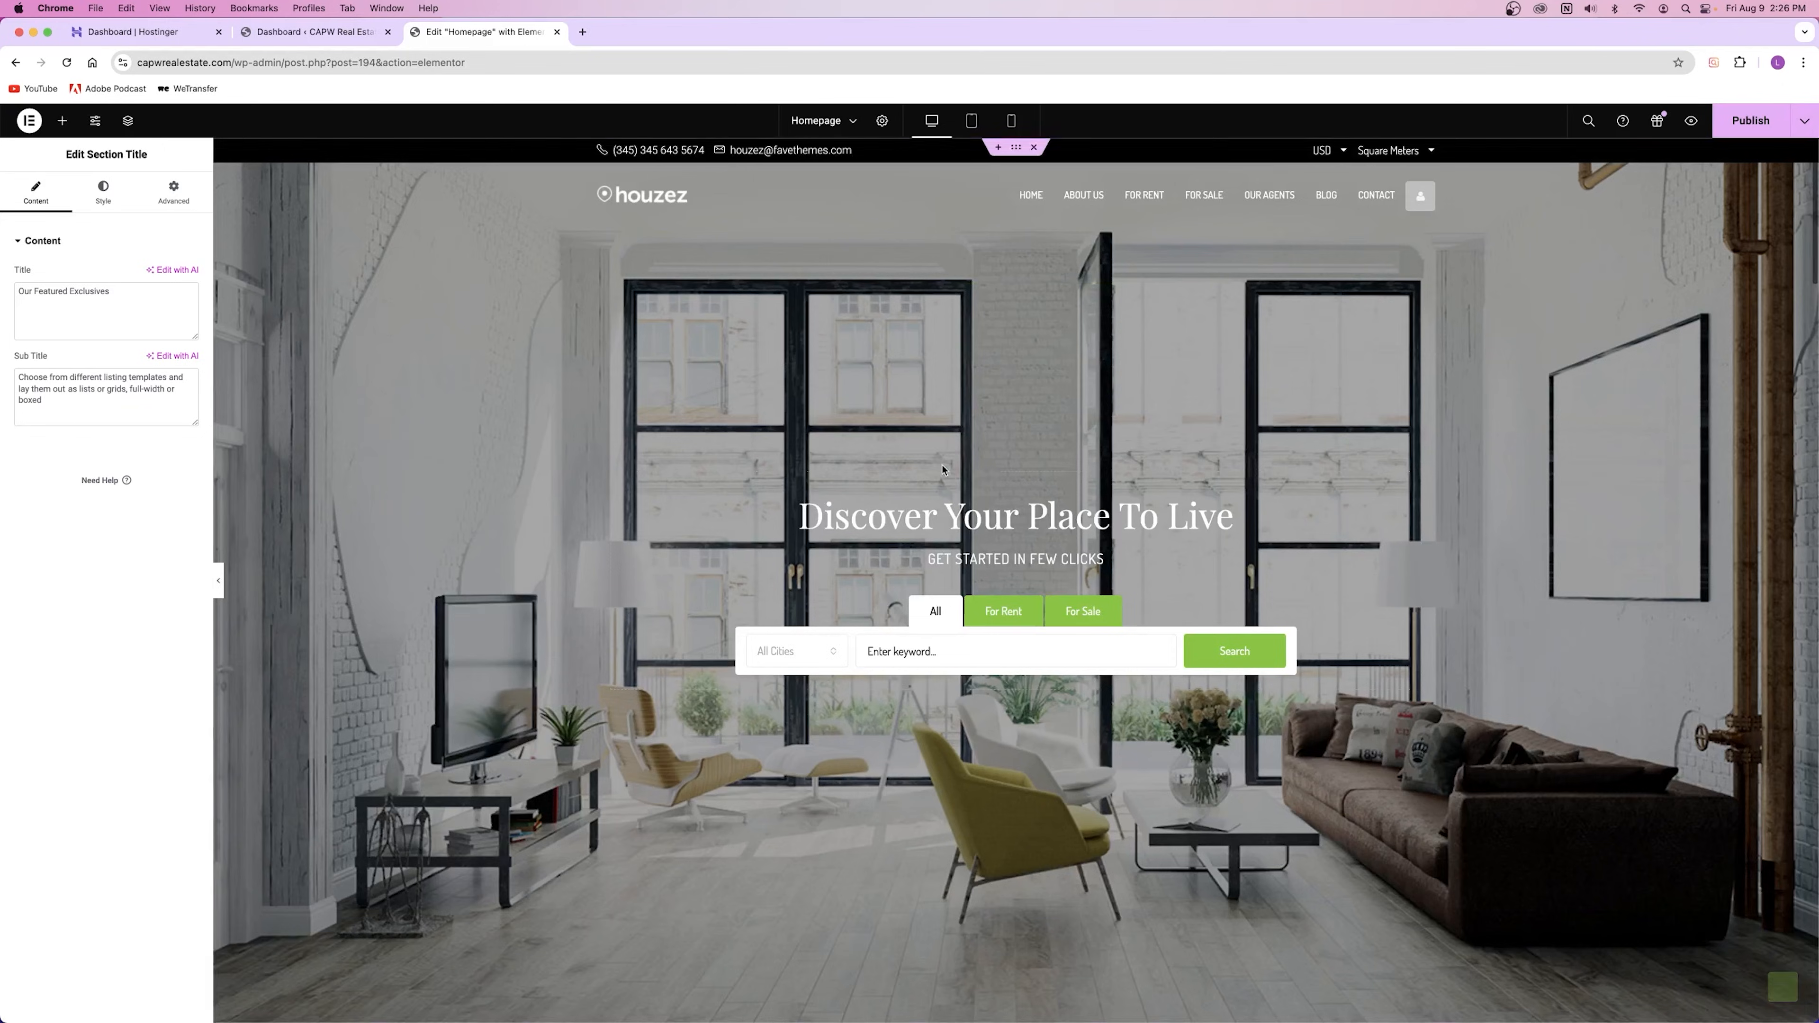
pyautogui.click(1023, 521)
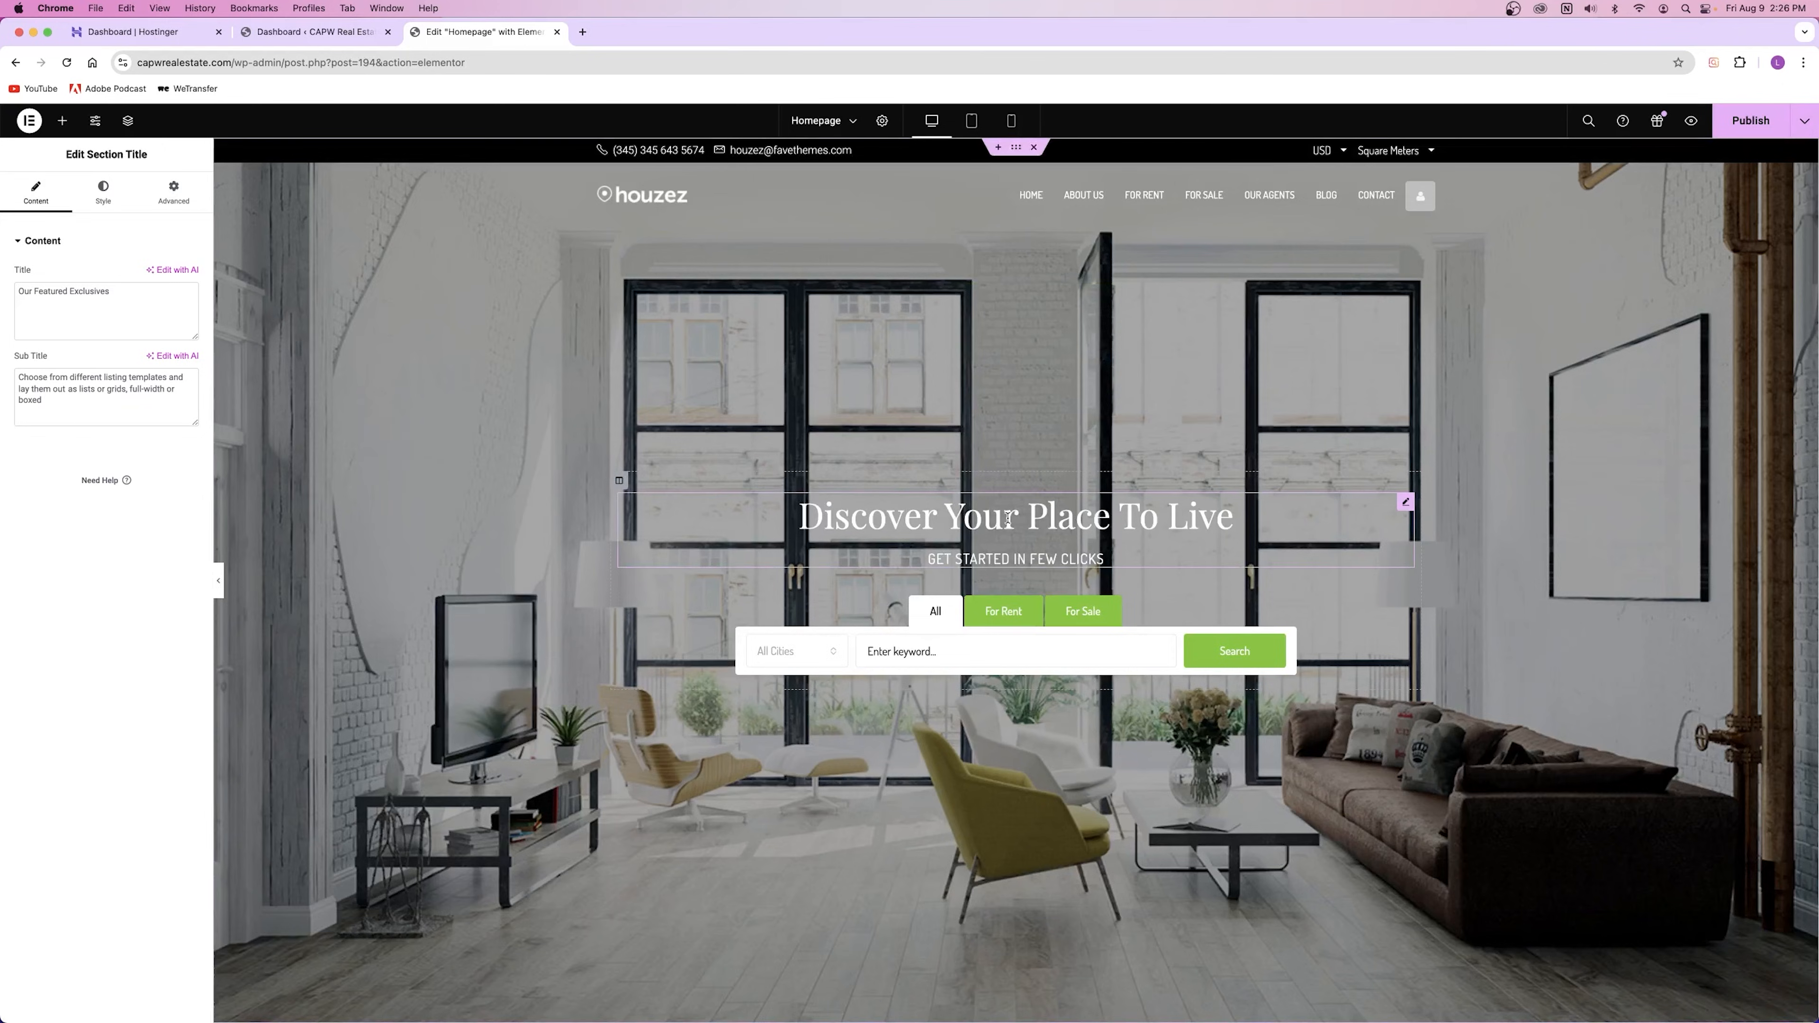
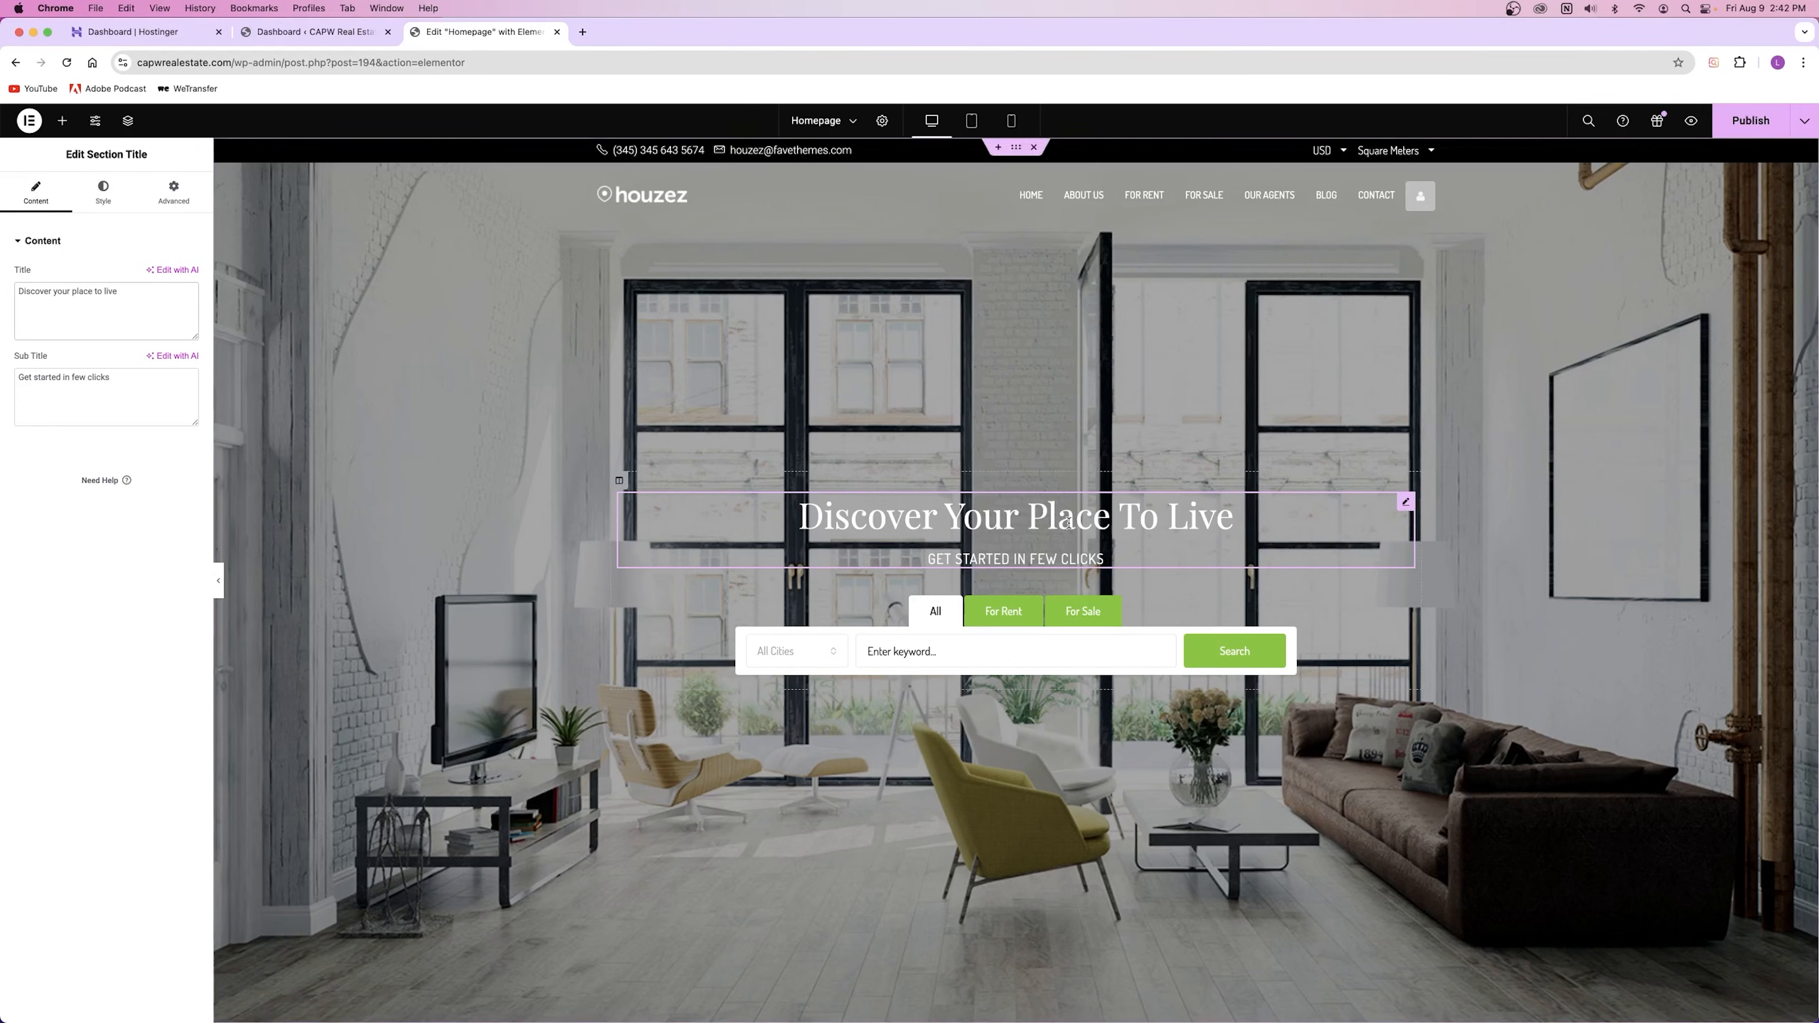
# Step: Select the hero 'Discover Your Place To Live' title and show its Typography style controls
pyautogui.moveTo(121, 292); pyautogui.dragTo(17, 291)
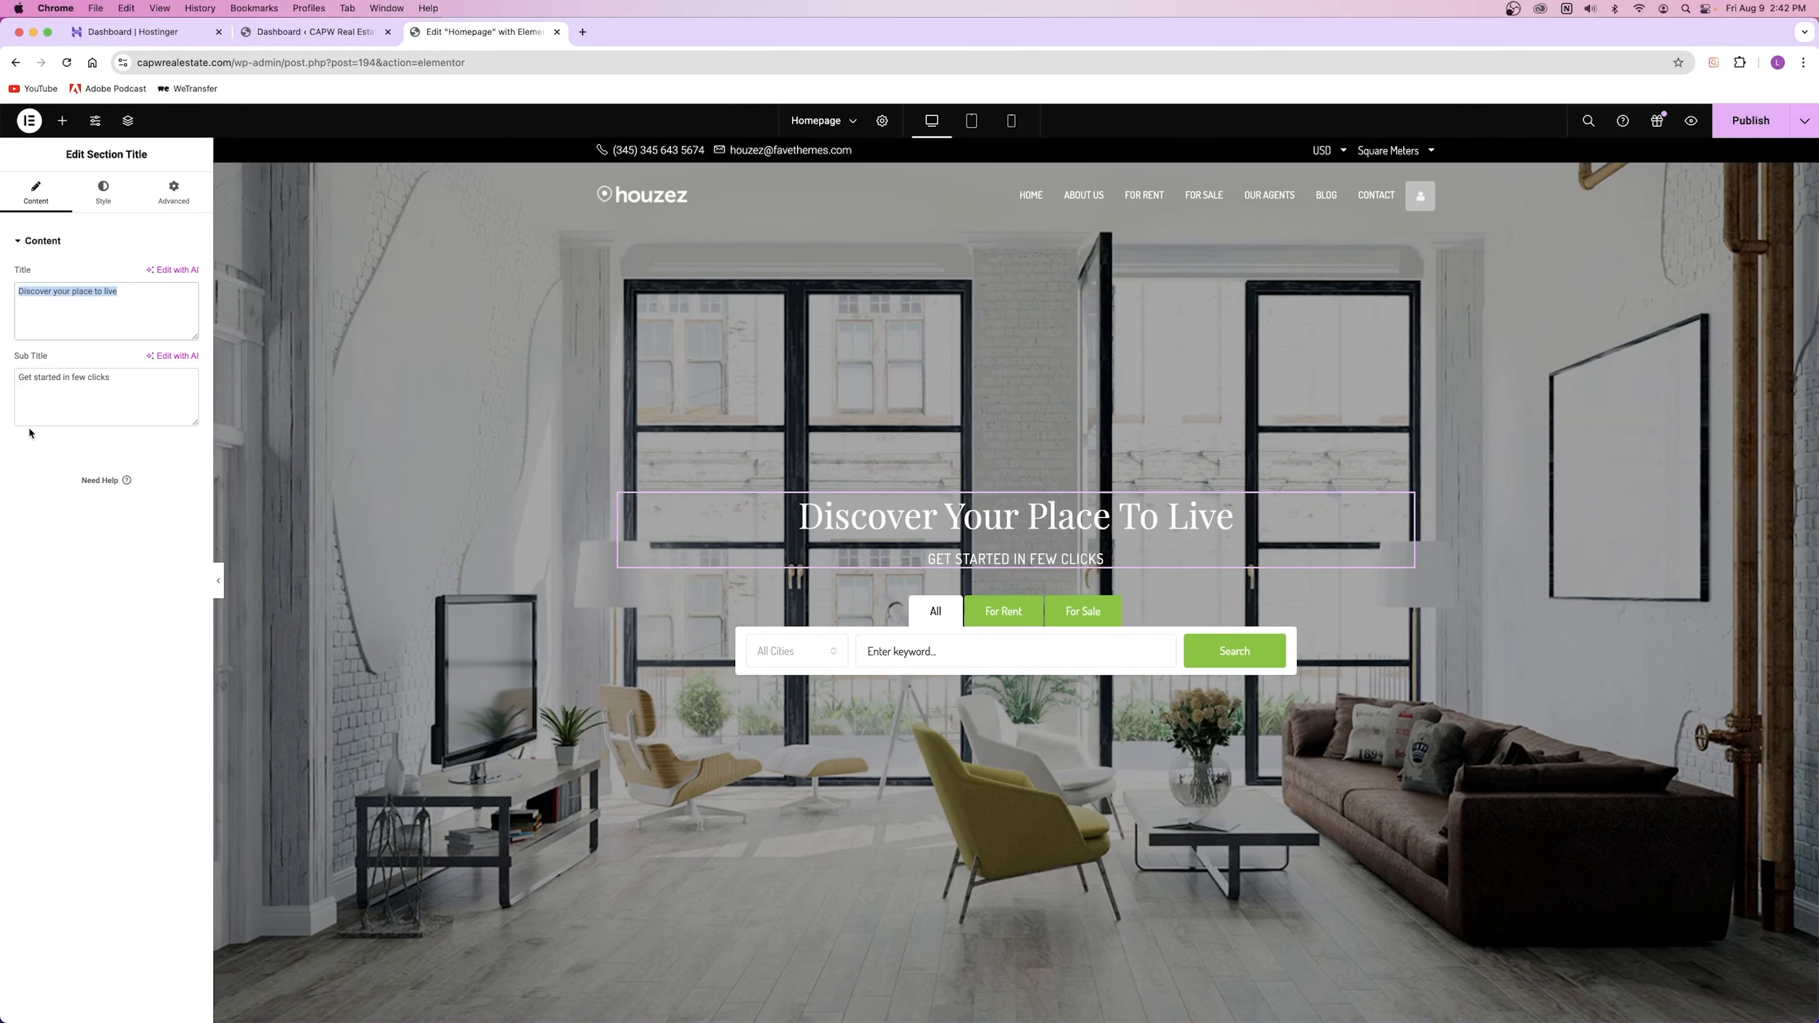
pyautogui.scroll(-15, 742, 575)
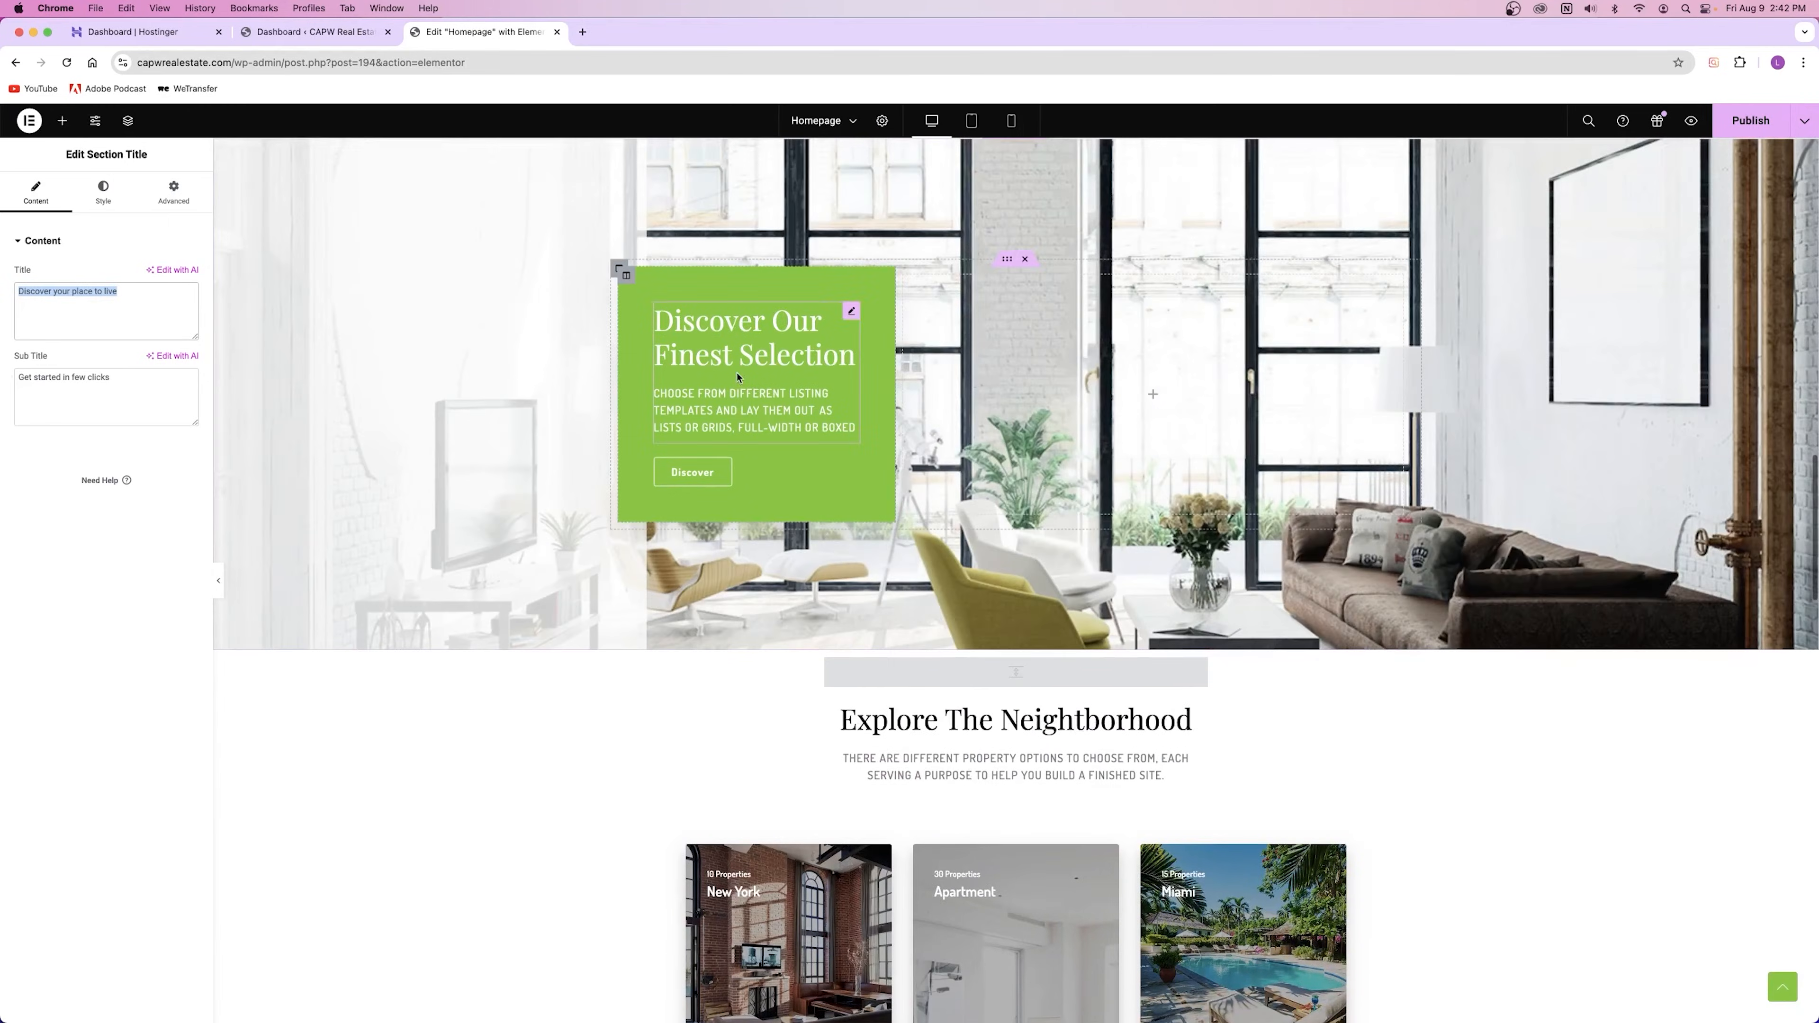
pyautogui.scroll(-6, 860, 545)
pyautogui.click(919, 514)
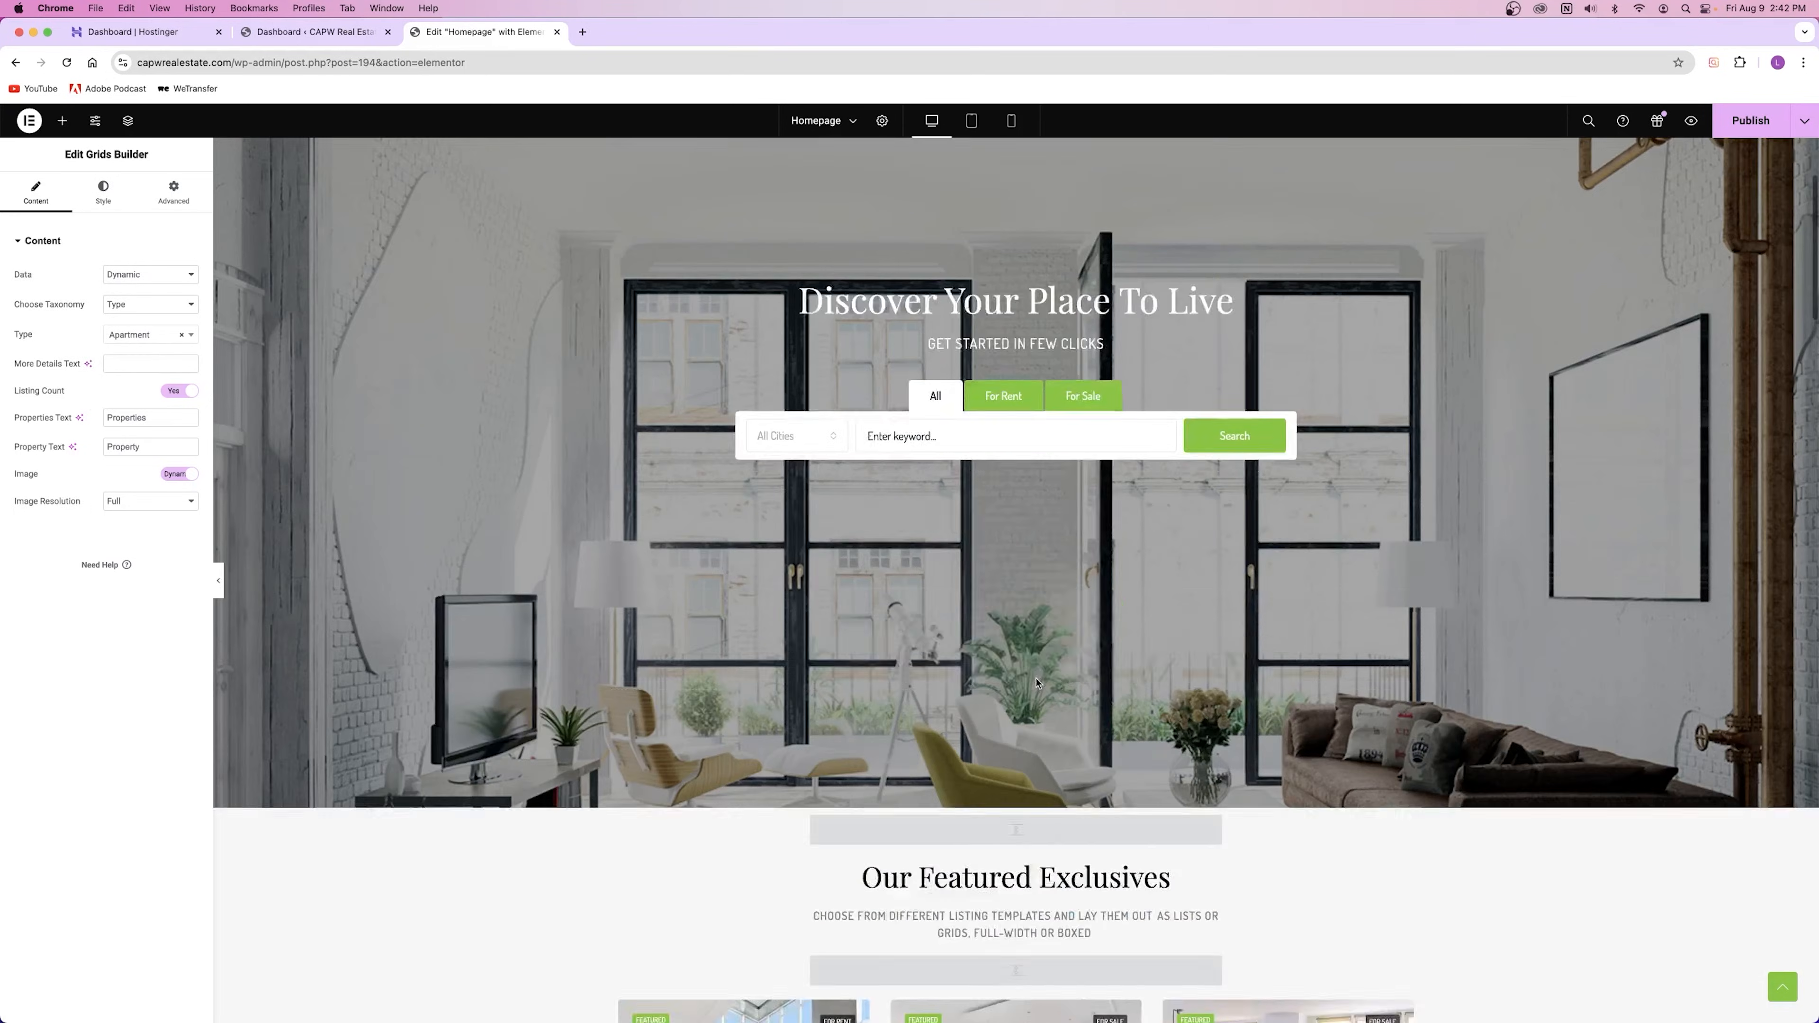
pyautogui.click(966, 548)
pyautogui.click(102, 204)
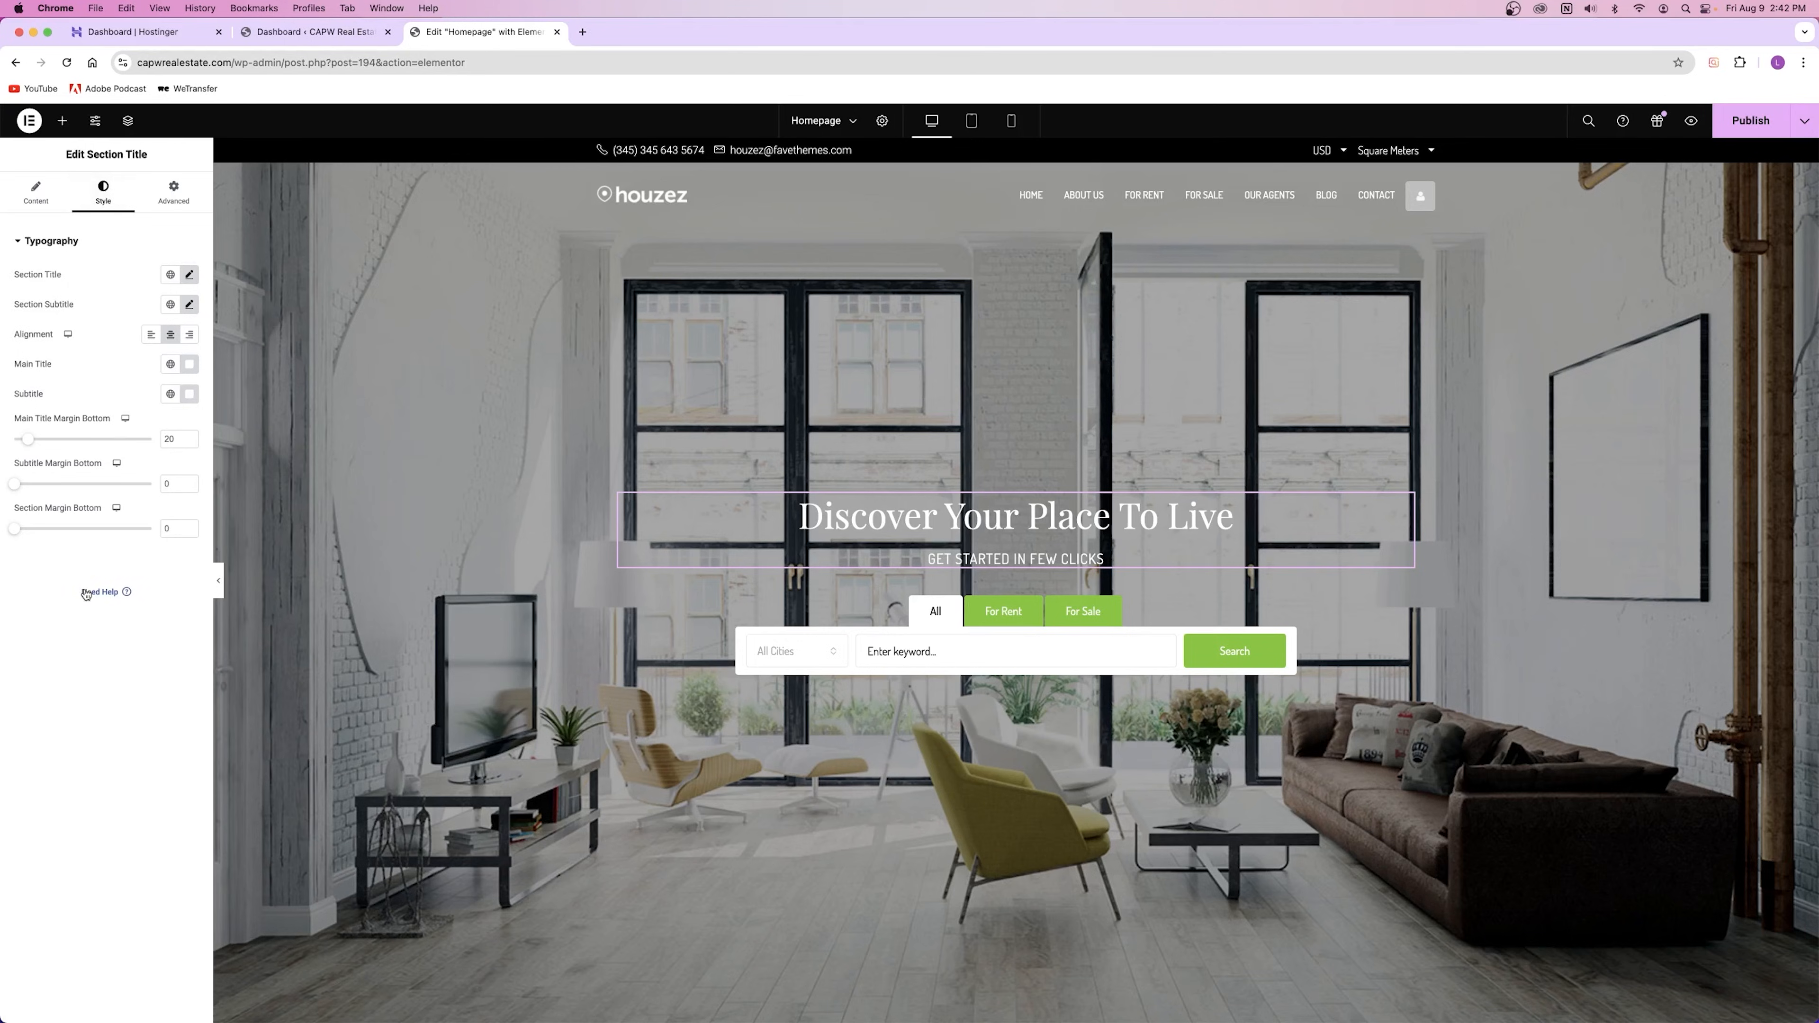
pyautogui.click(174, 193)
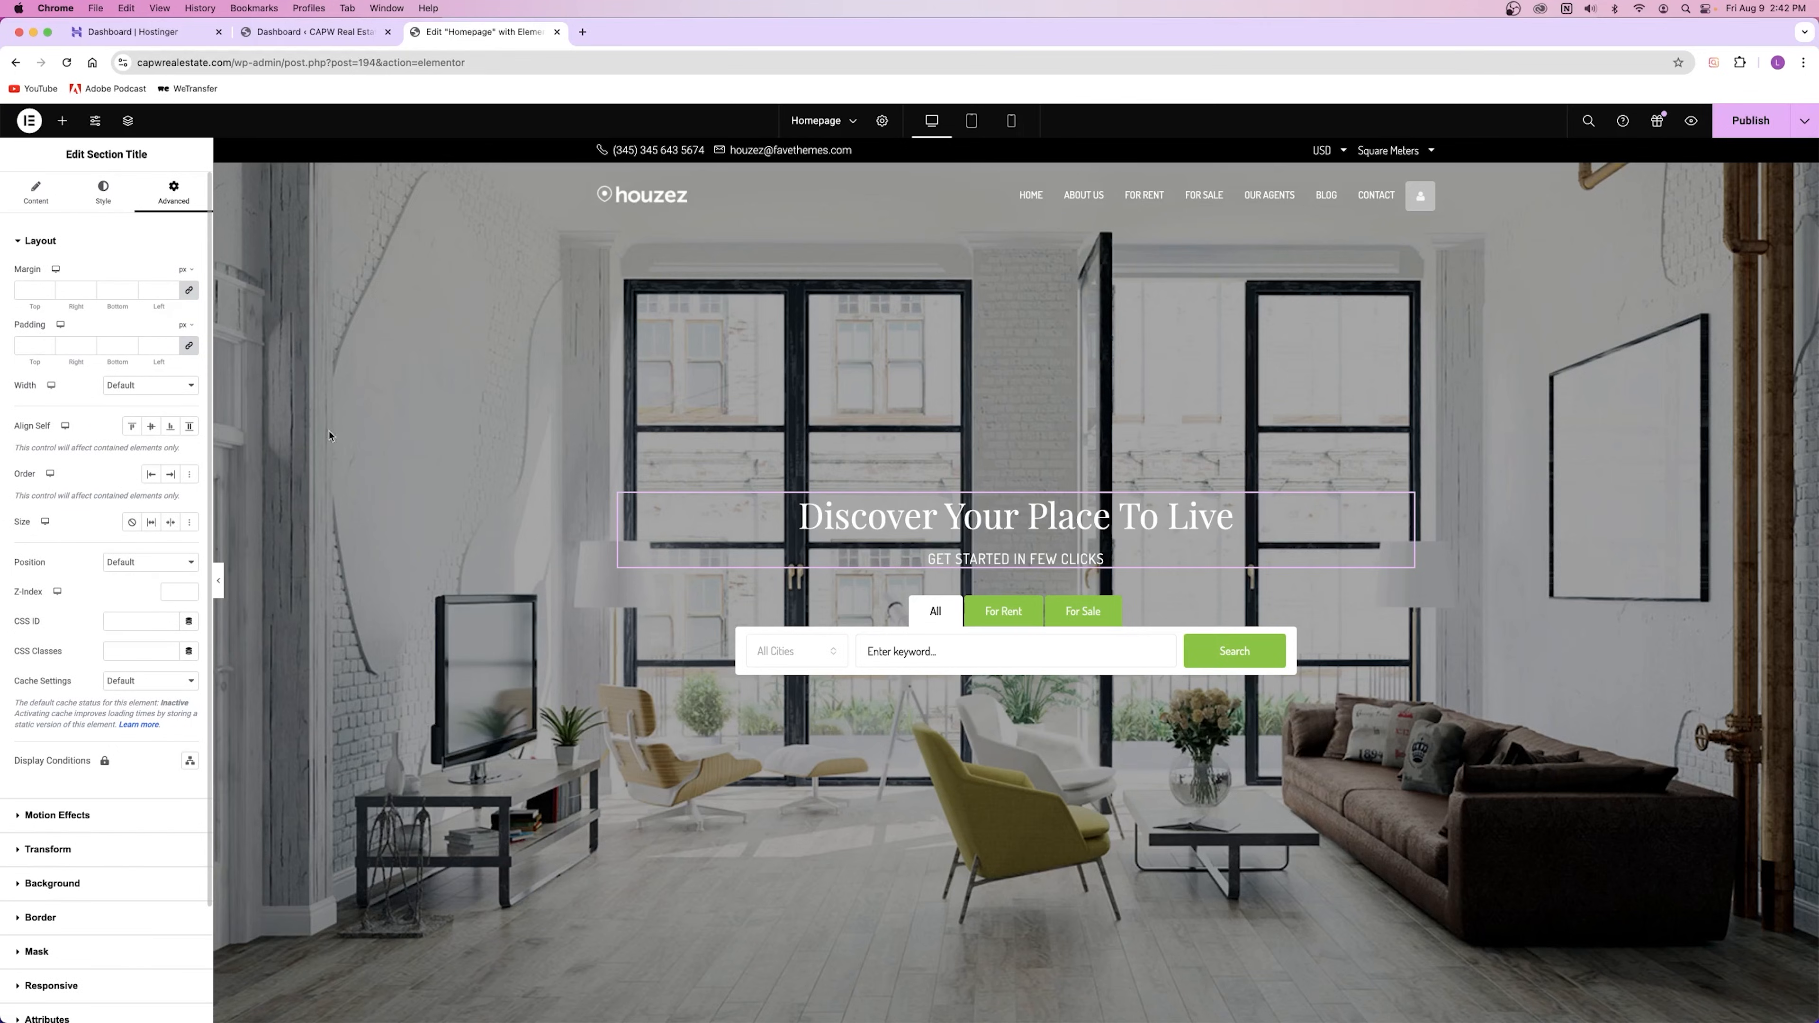
pyautogui.click(189, 346)
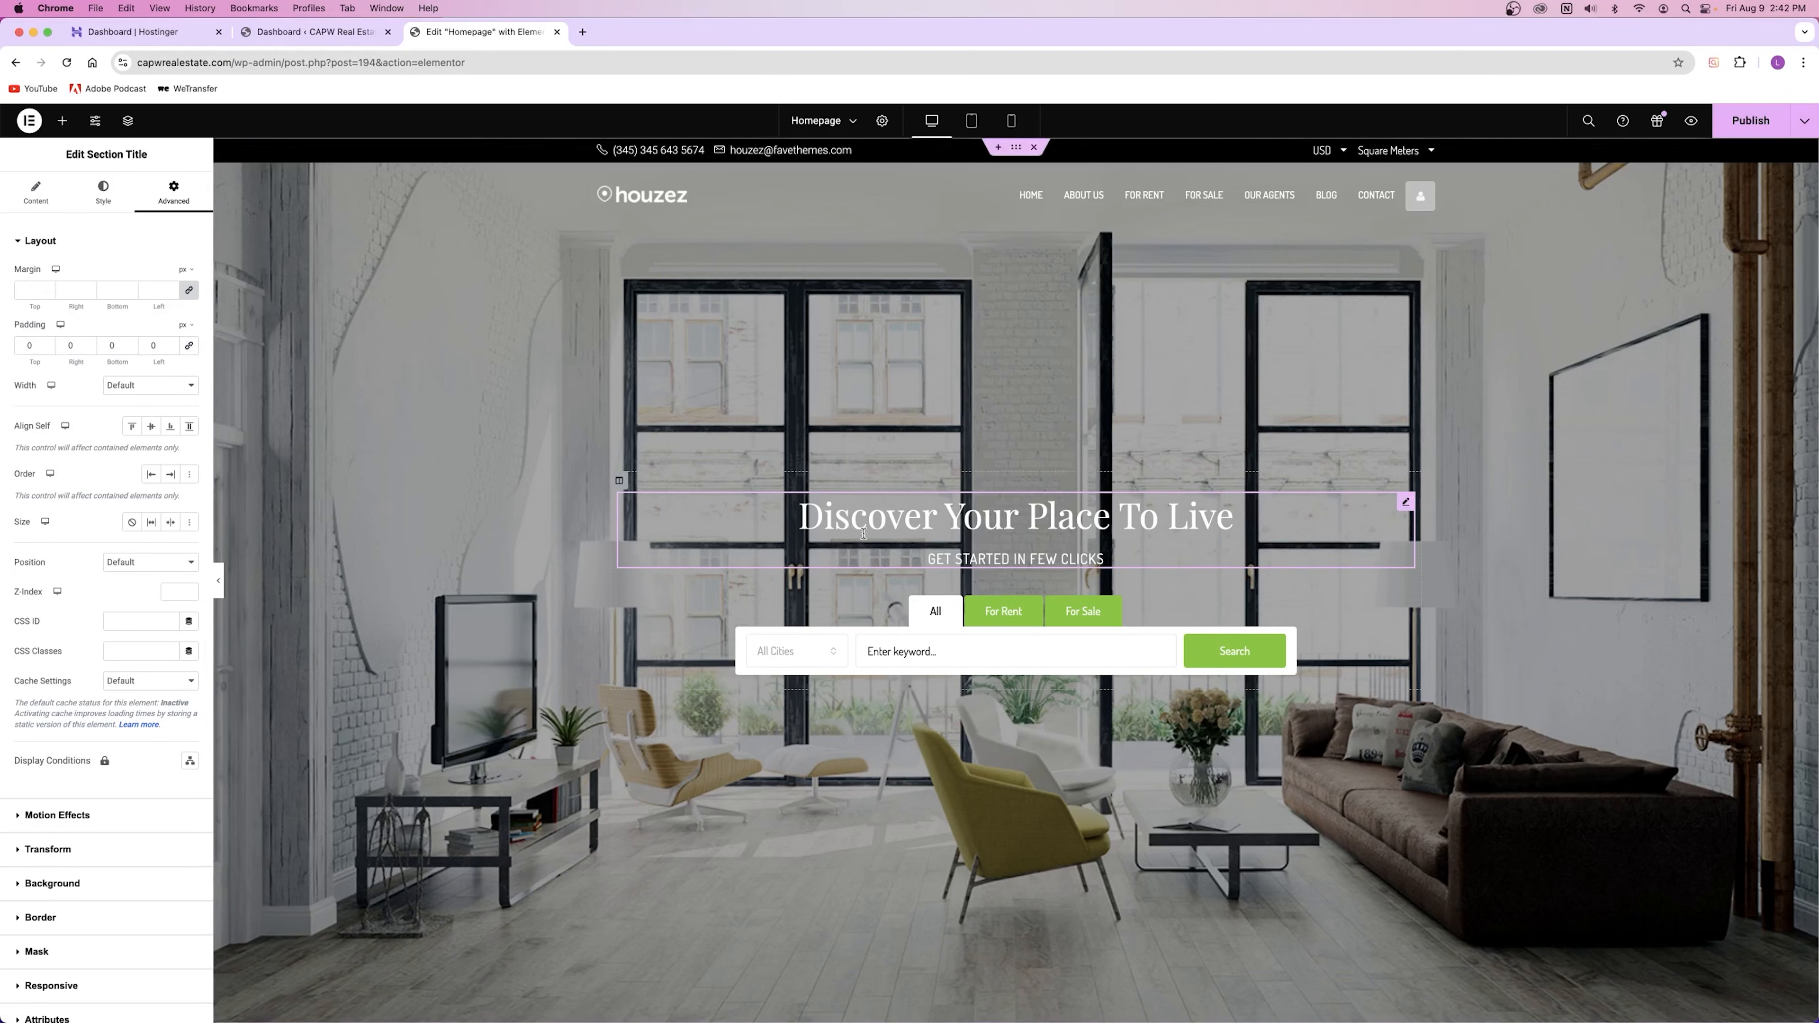
pyautogui.moveTo(116, 363); pyautogui.dragTo(453, 568)
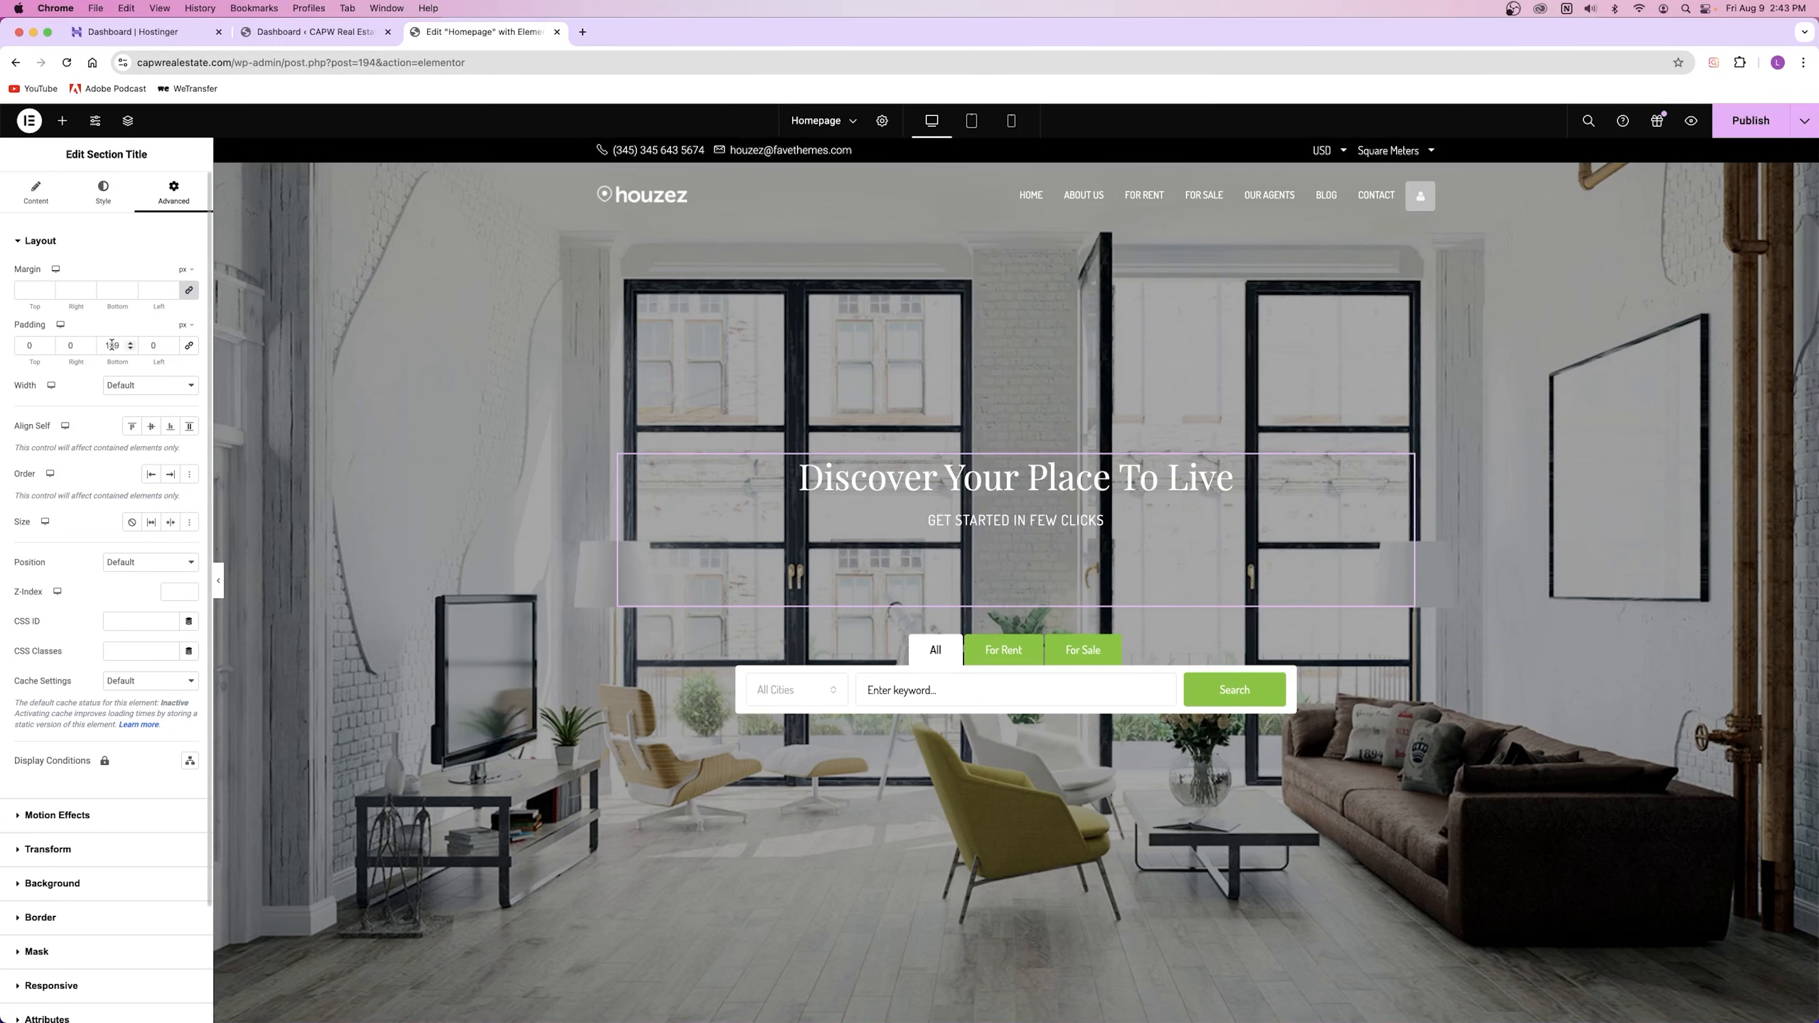
pyautogui.moveTo(30, 363); pyautogui.dragTo(96, 366)
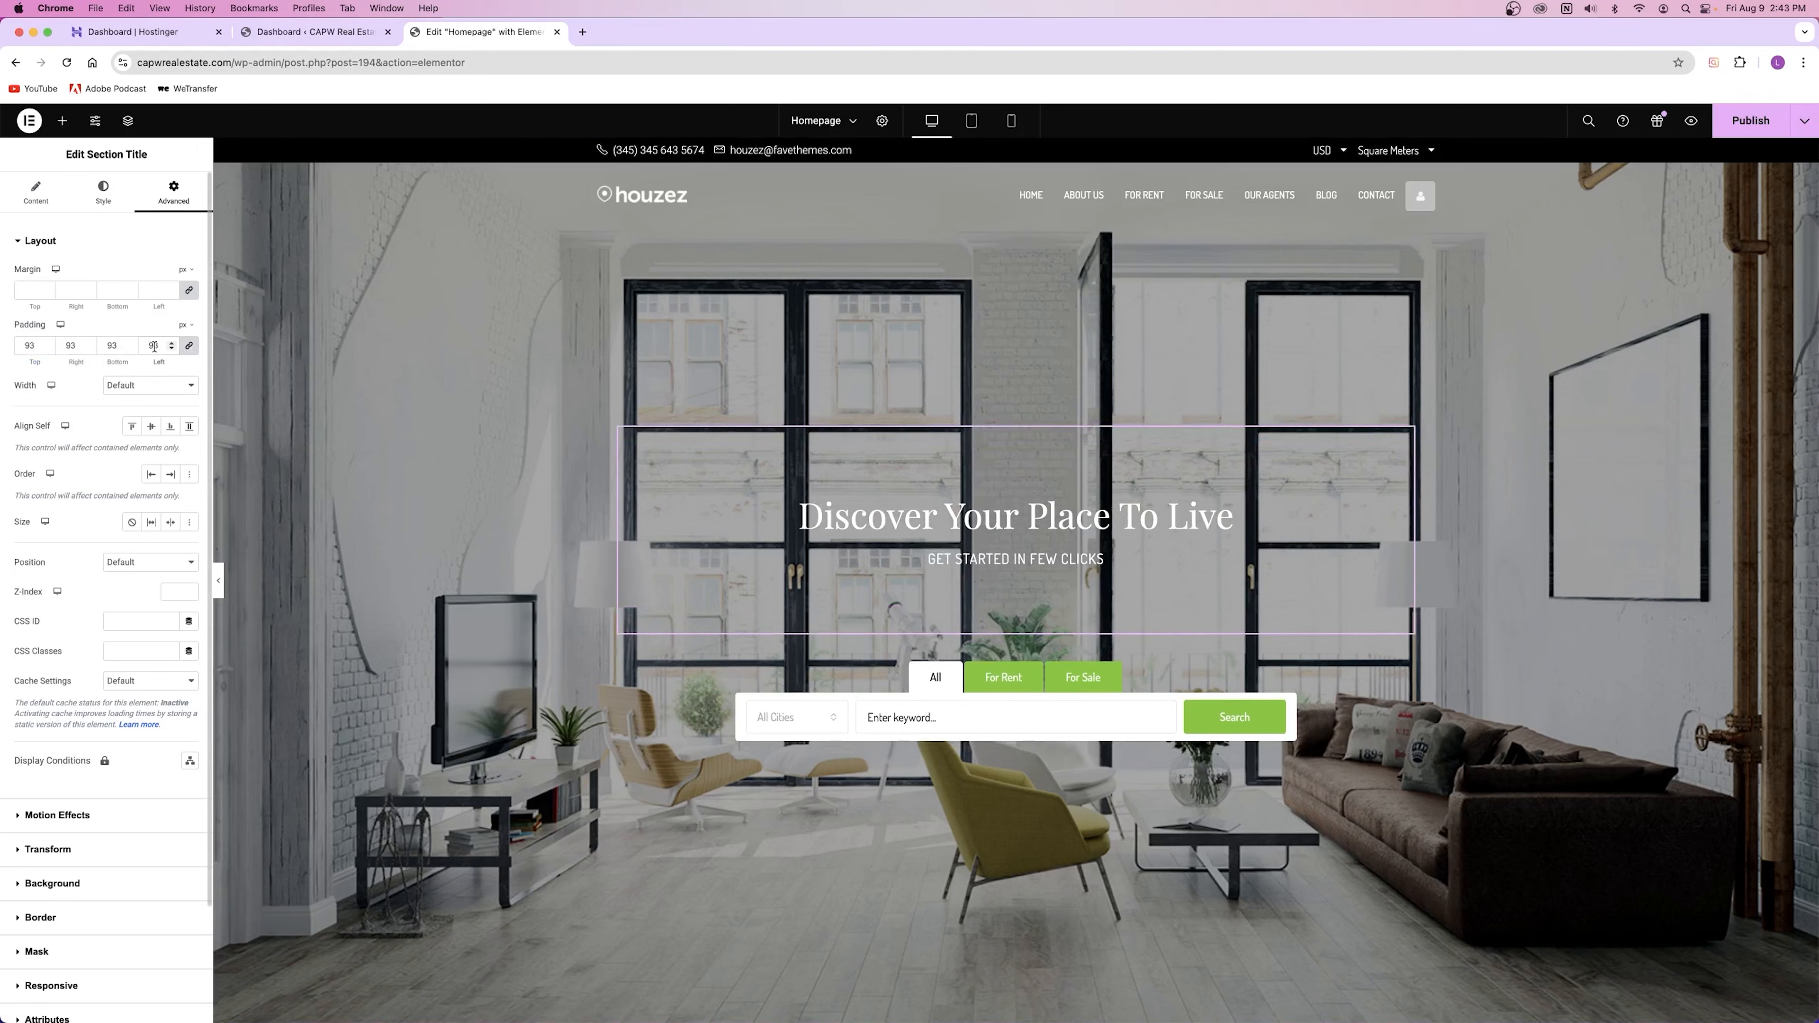
pyautogui.press('BackSpace')
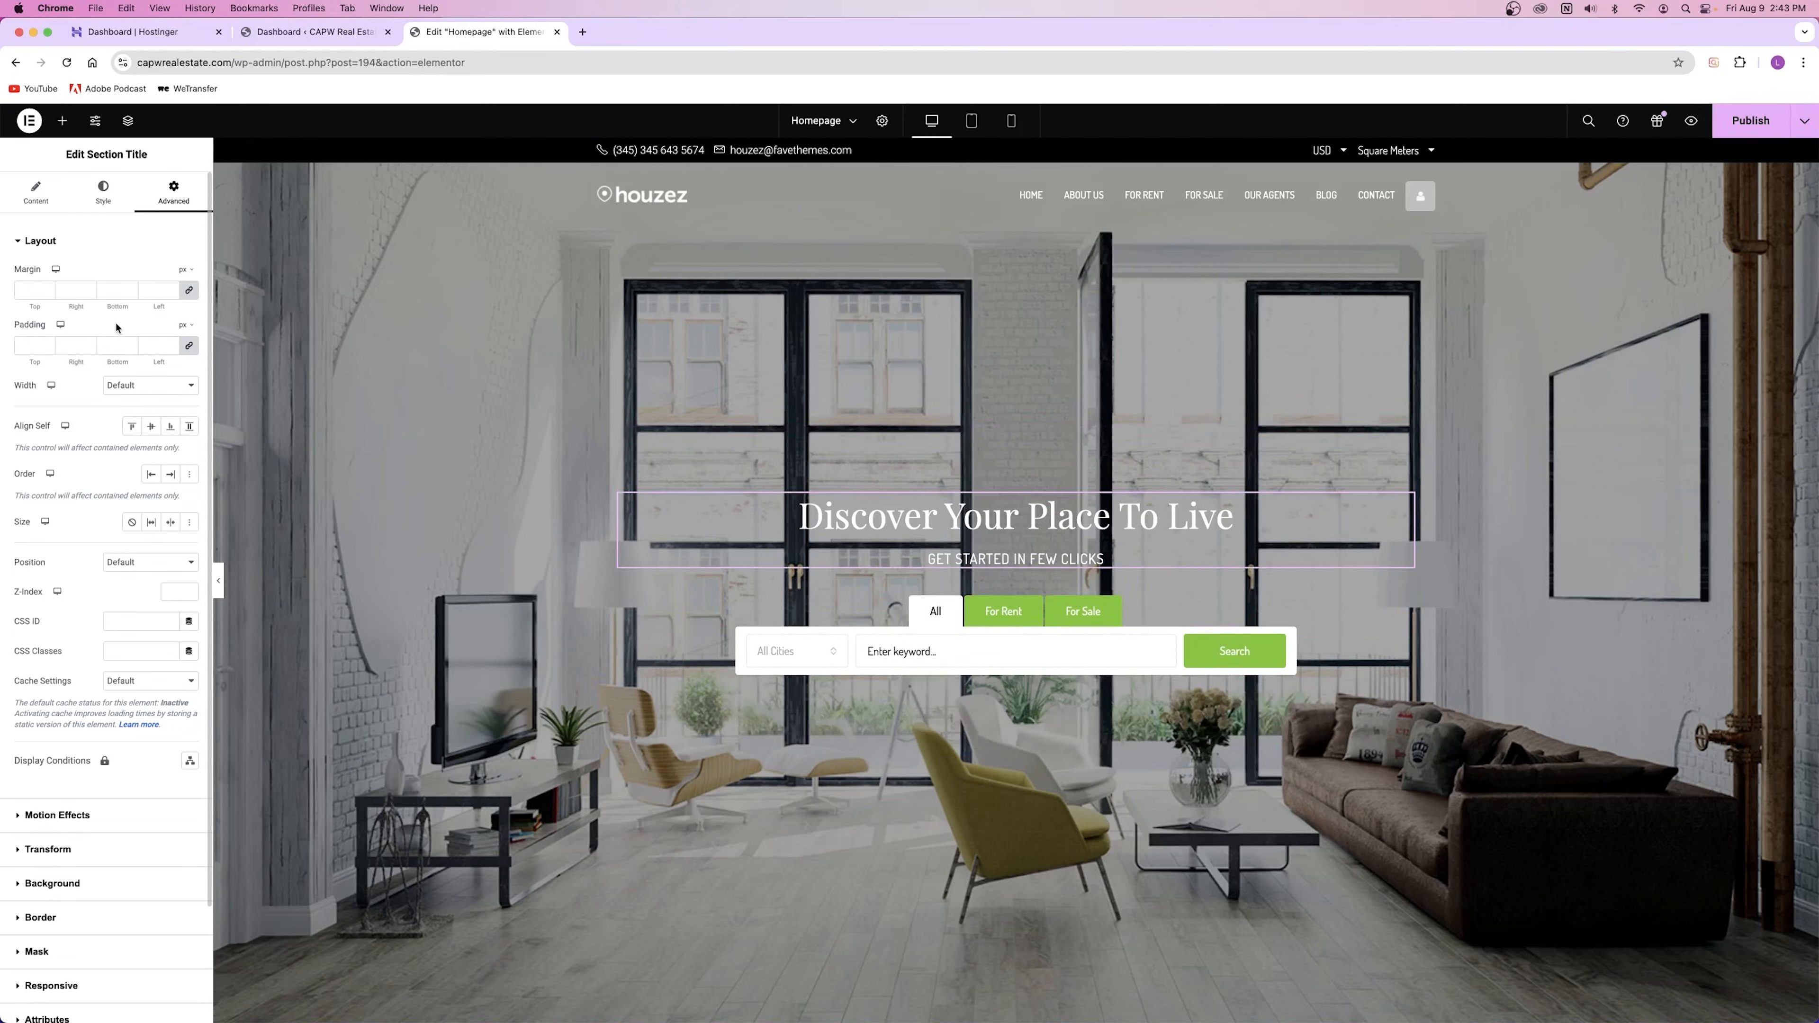
pyautogui.scroll(-3, 130, 729)
pyautogui.scroll(3, 128, 720)
pyautogui.scroll(-2, 101, 539)
pyautogui.scroll(5, 69, 753)
pyautogui.click(35, 189)
pyautogui.click(100, 188)
pyautogui.click(43, 194)
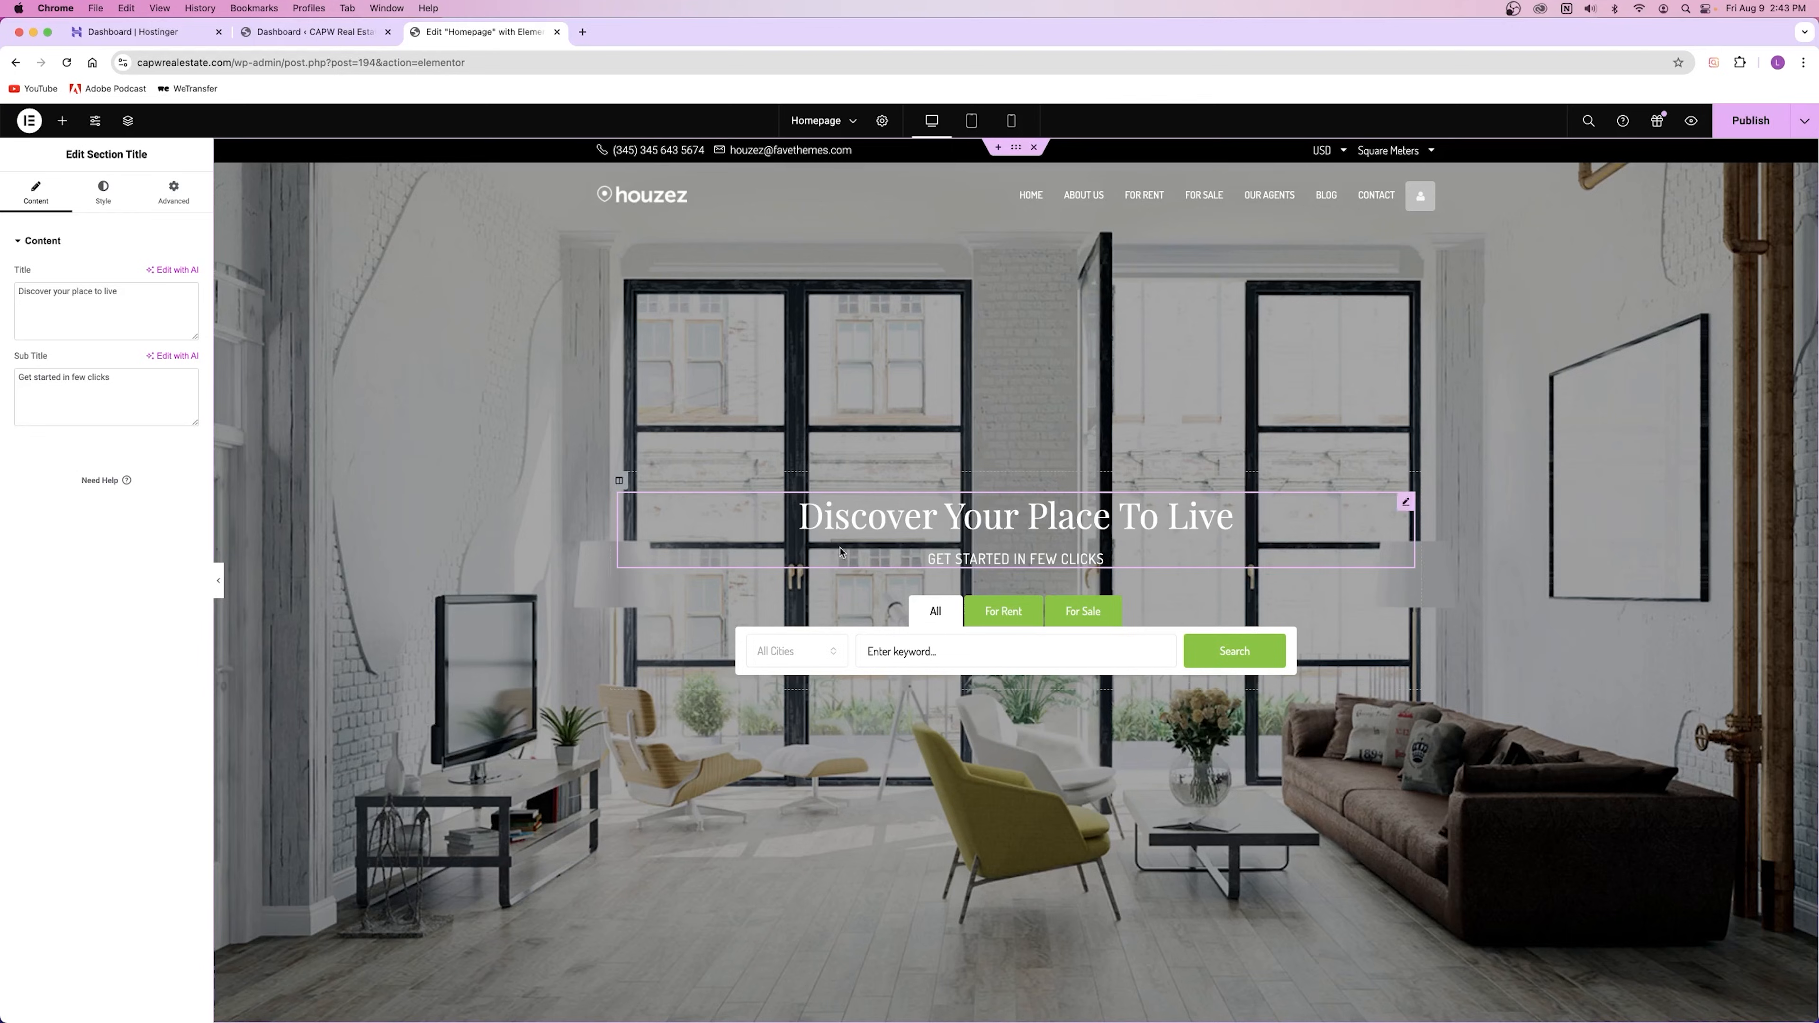
# Step: Publish the homepage and scroll through its sections to review the saved edits
pyautogui.click(1748, 123)
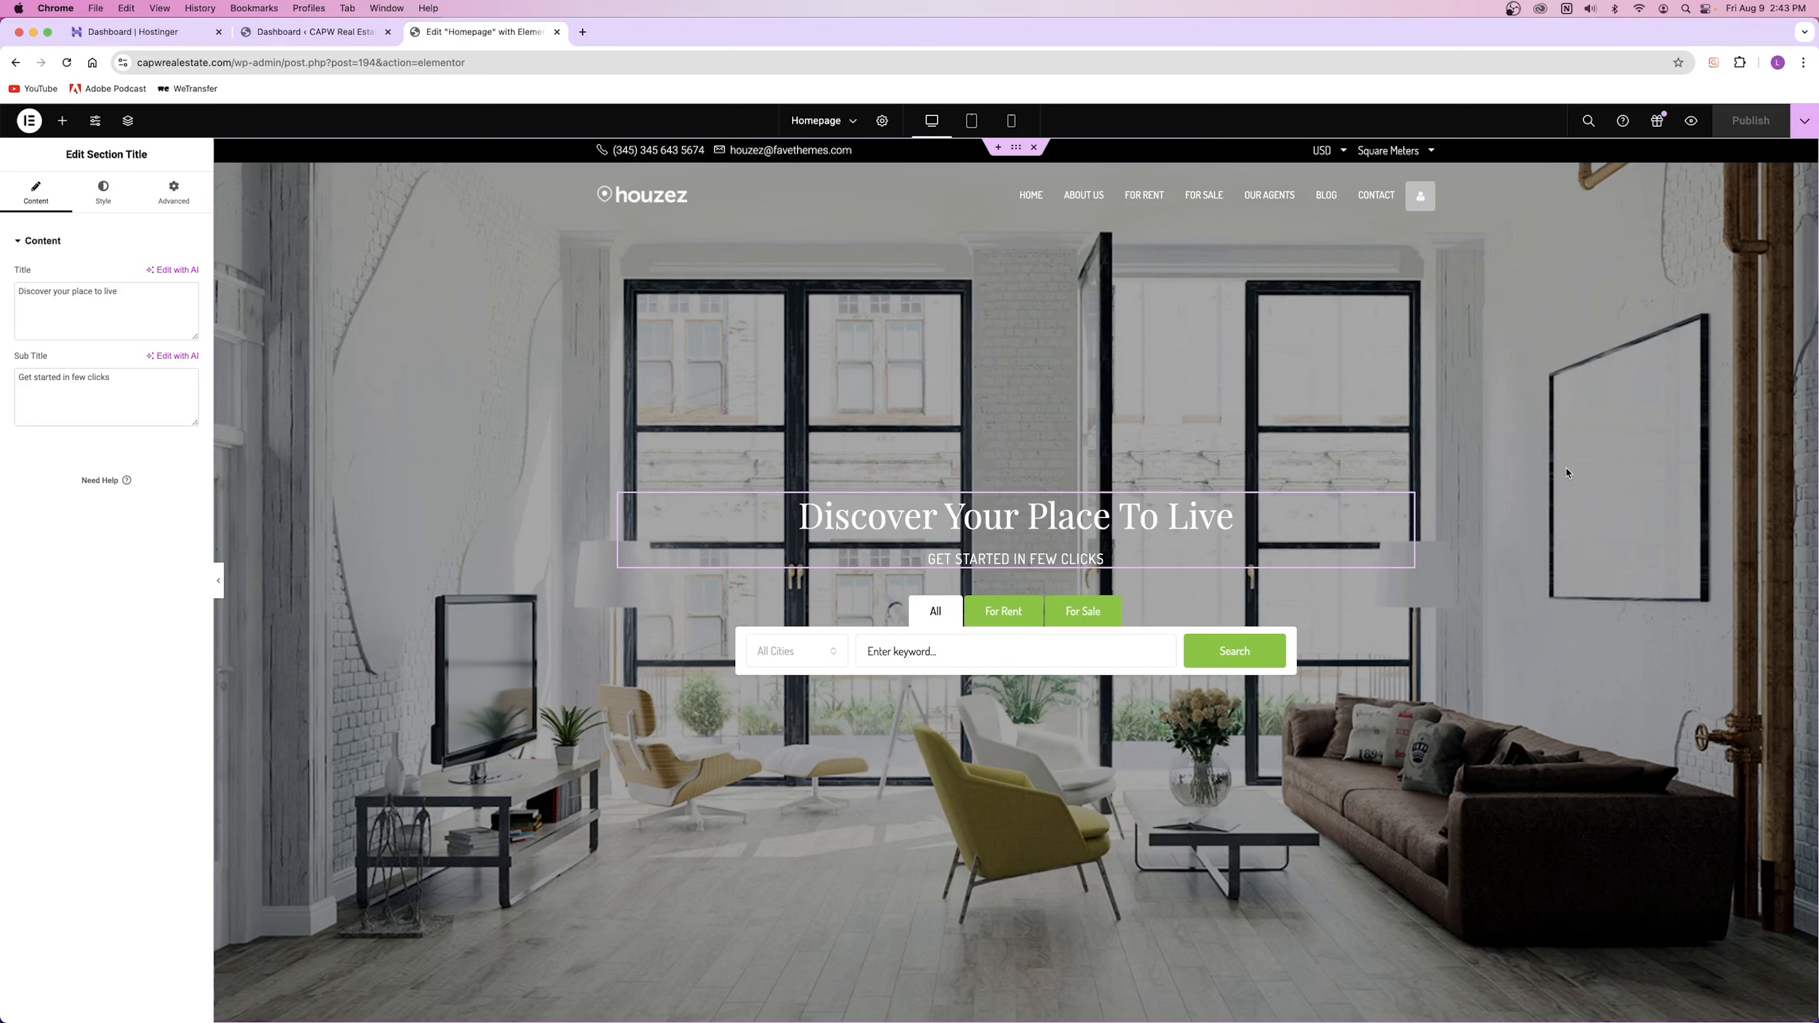
pyautogui.scroll(-10, 1567, 473)
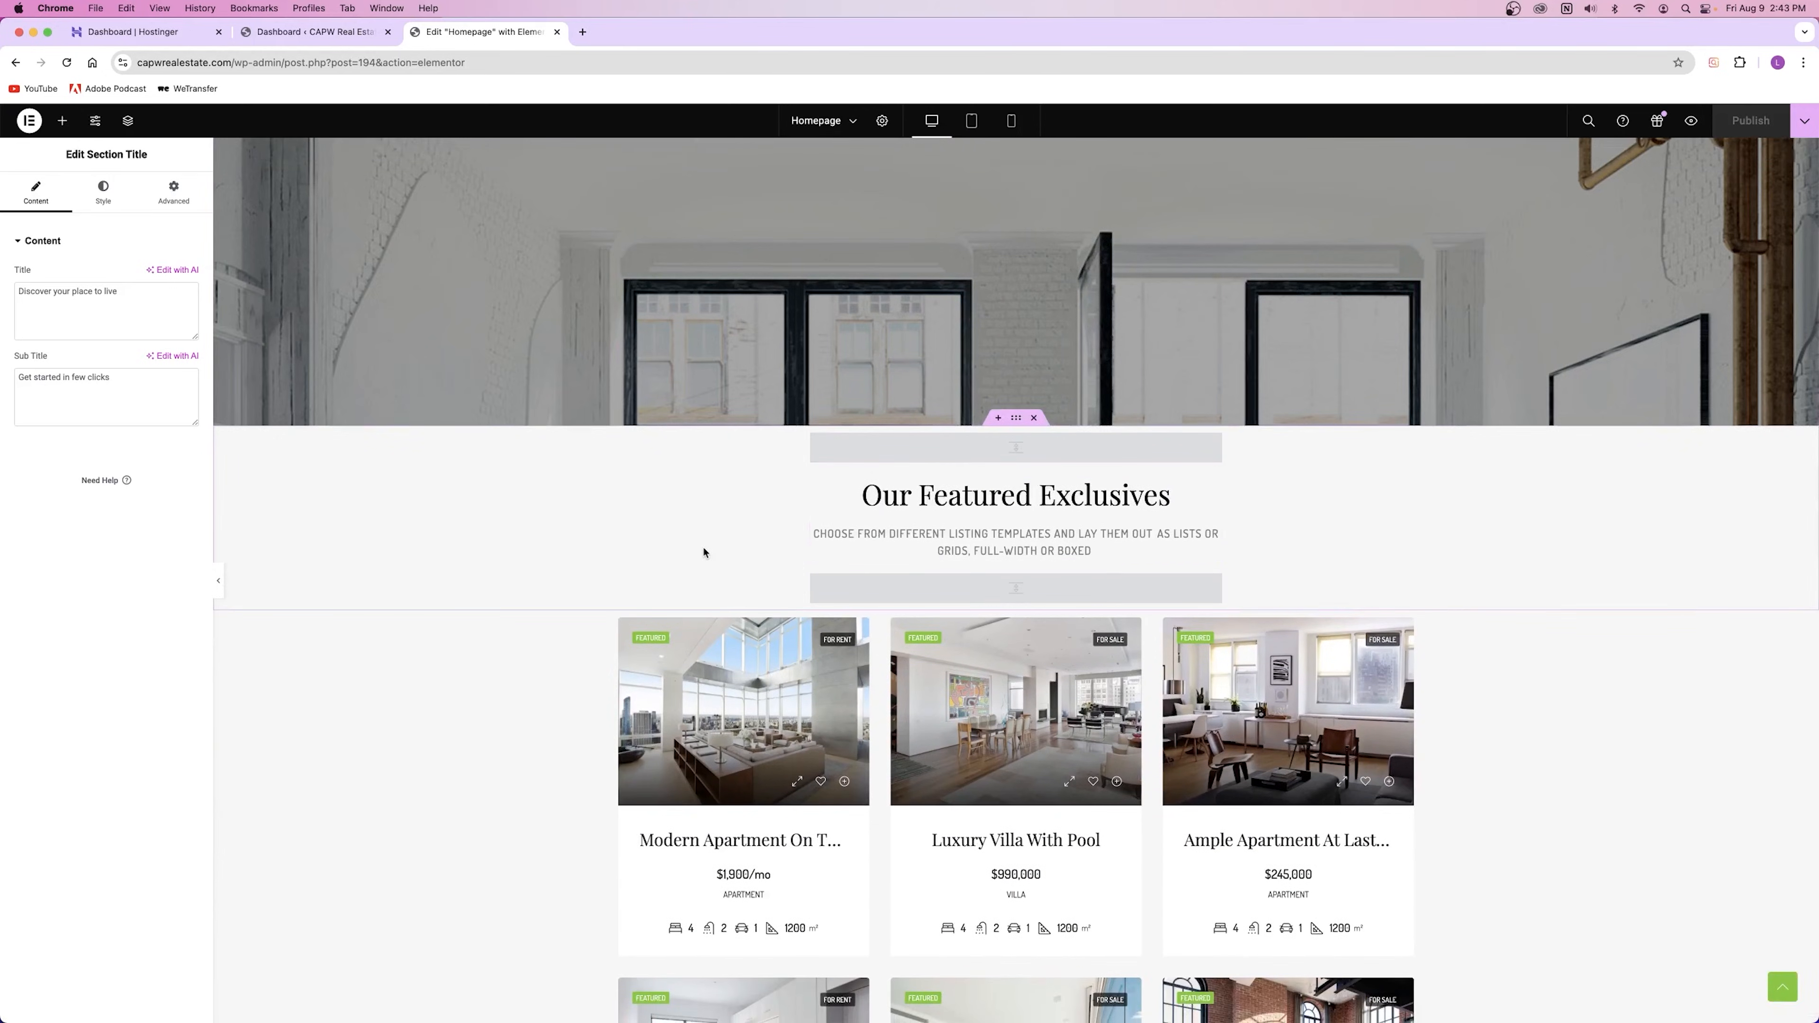
pyautogui.scroll(10, 641, 558)
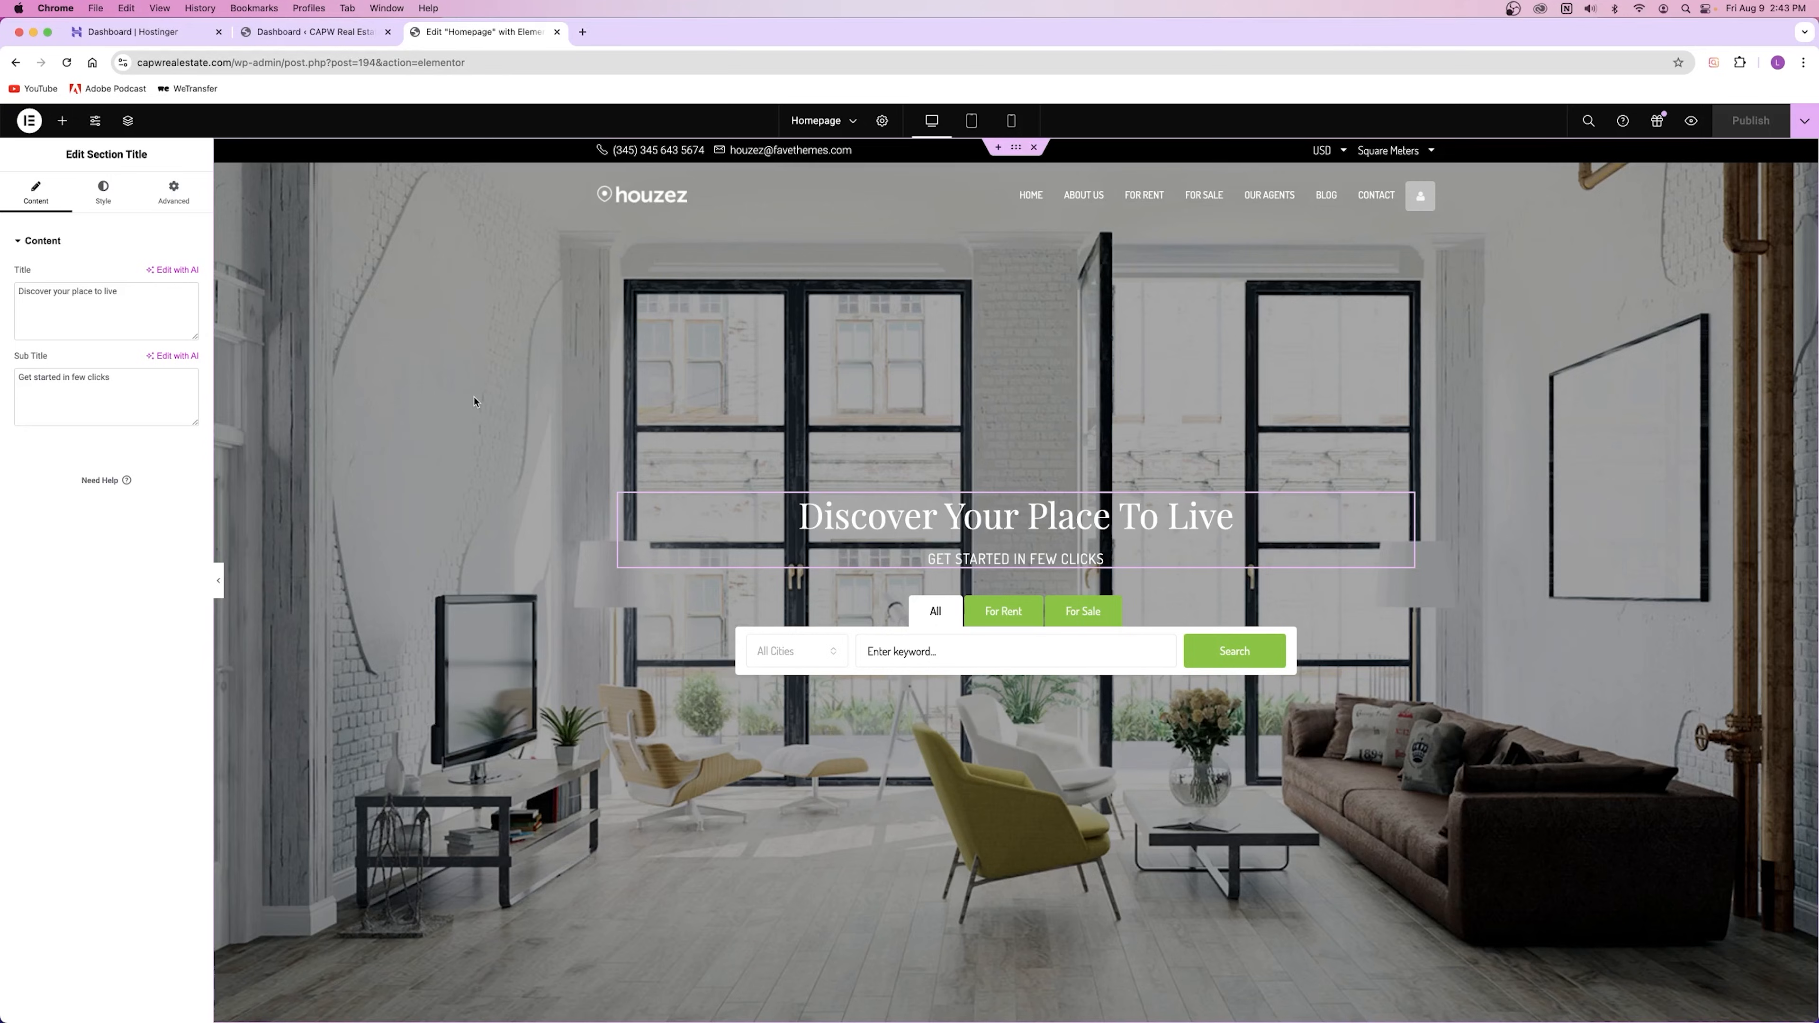
pyautogui.scroll(-12, 474, 401)
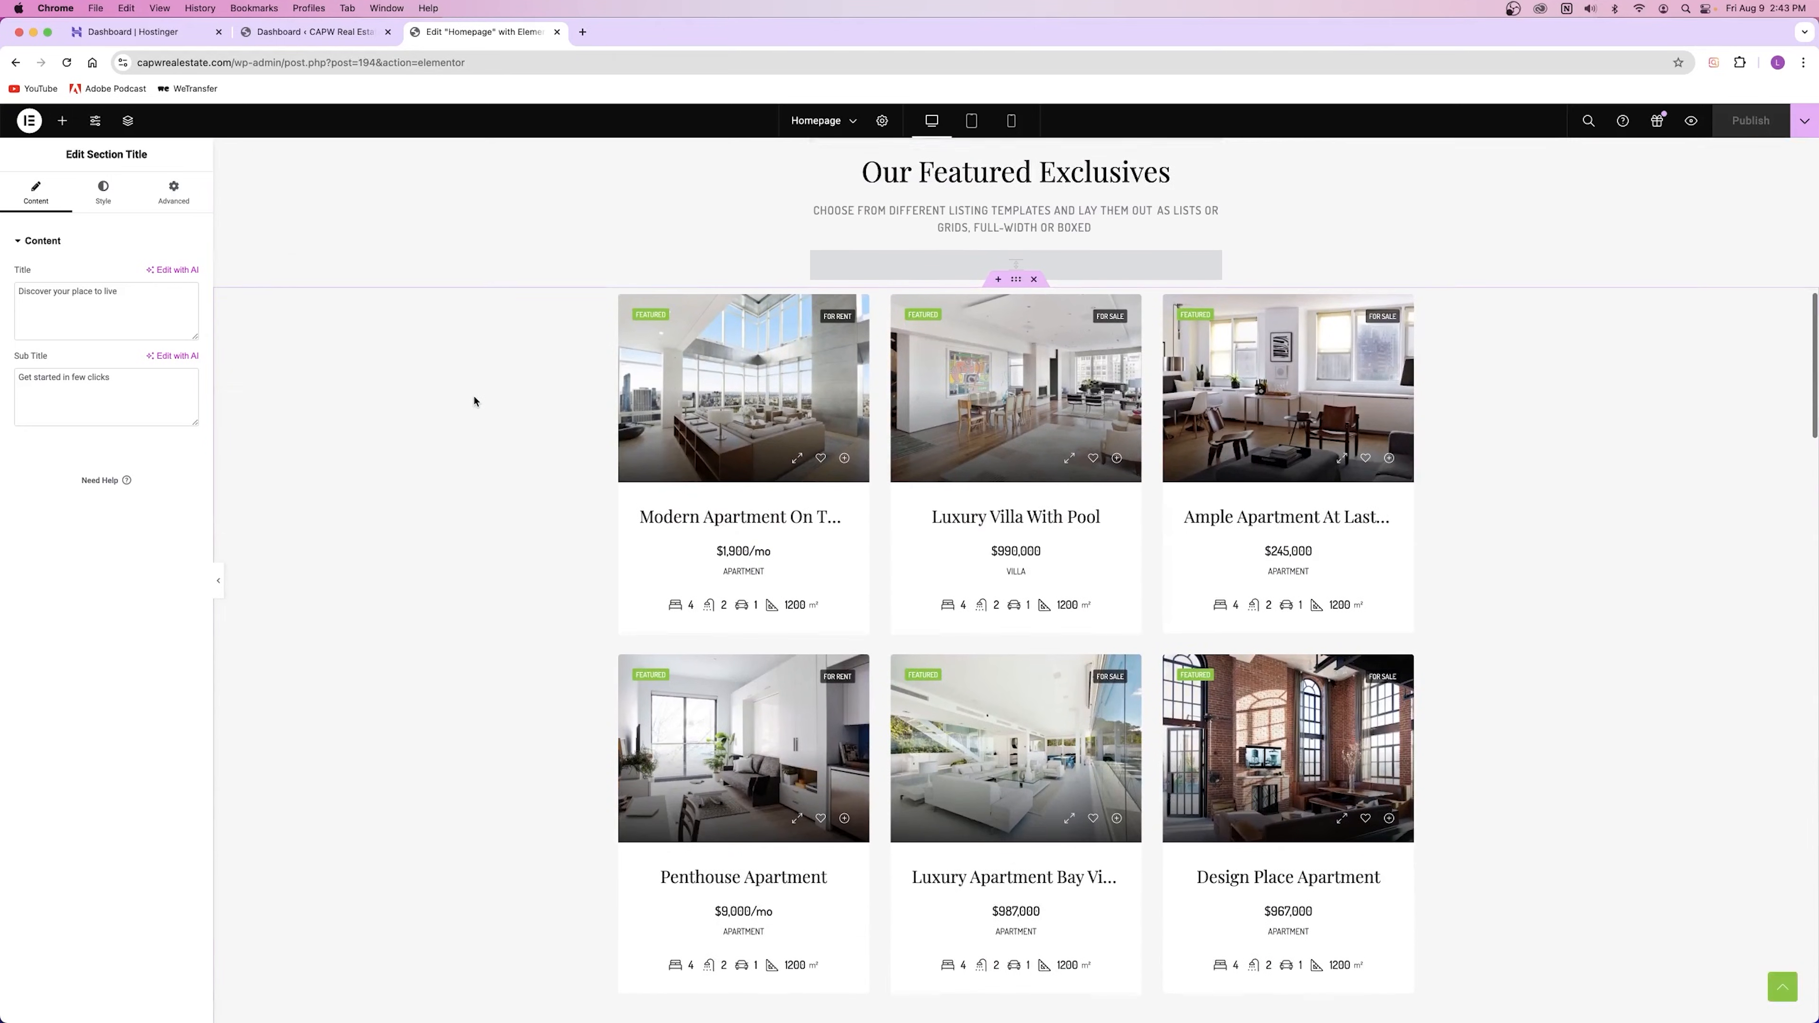
pyautogui.scroll(2, 474, 401)
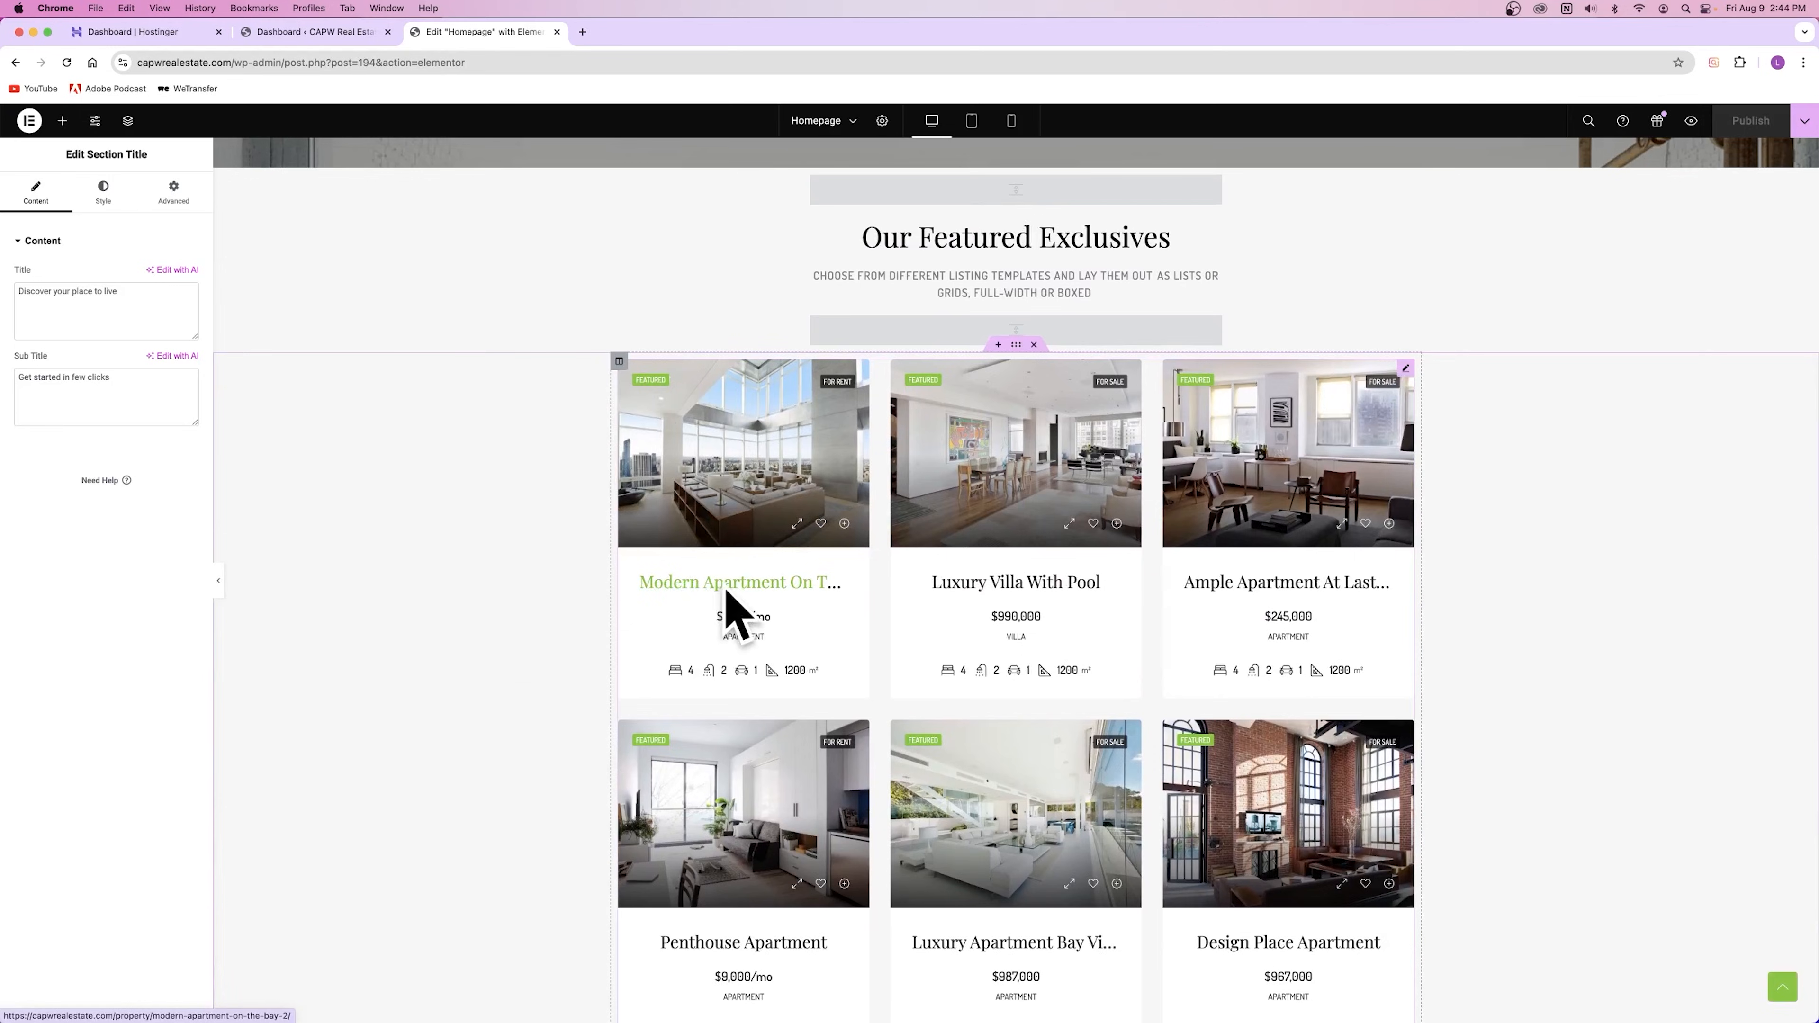
pyautogui.scroll(10, 713, 585)
pyautogui.scroll(-20, 473, 478)
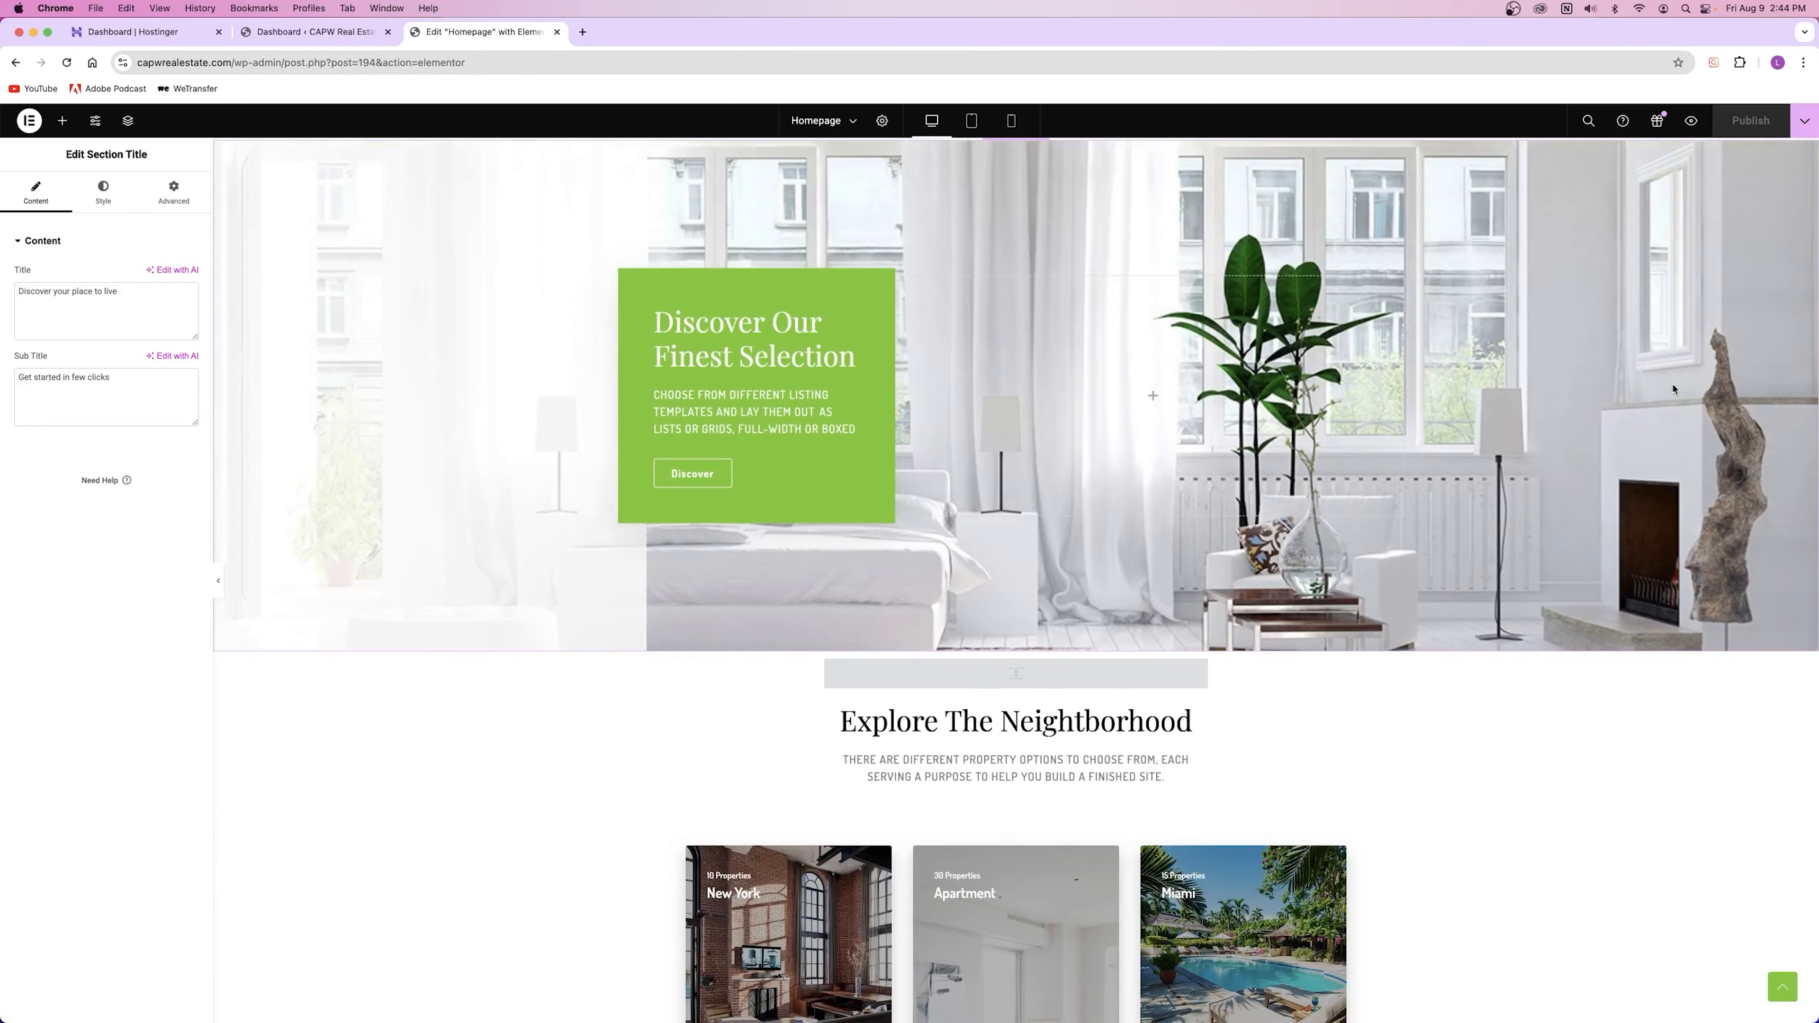
pyautogui.scroll(3, 1674, 389)
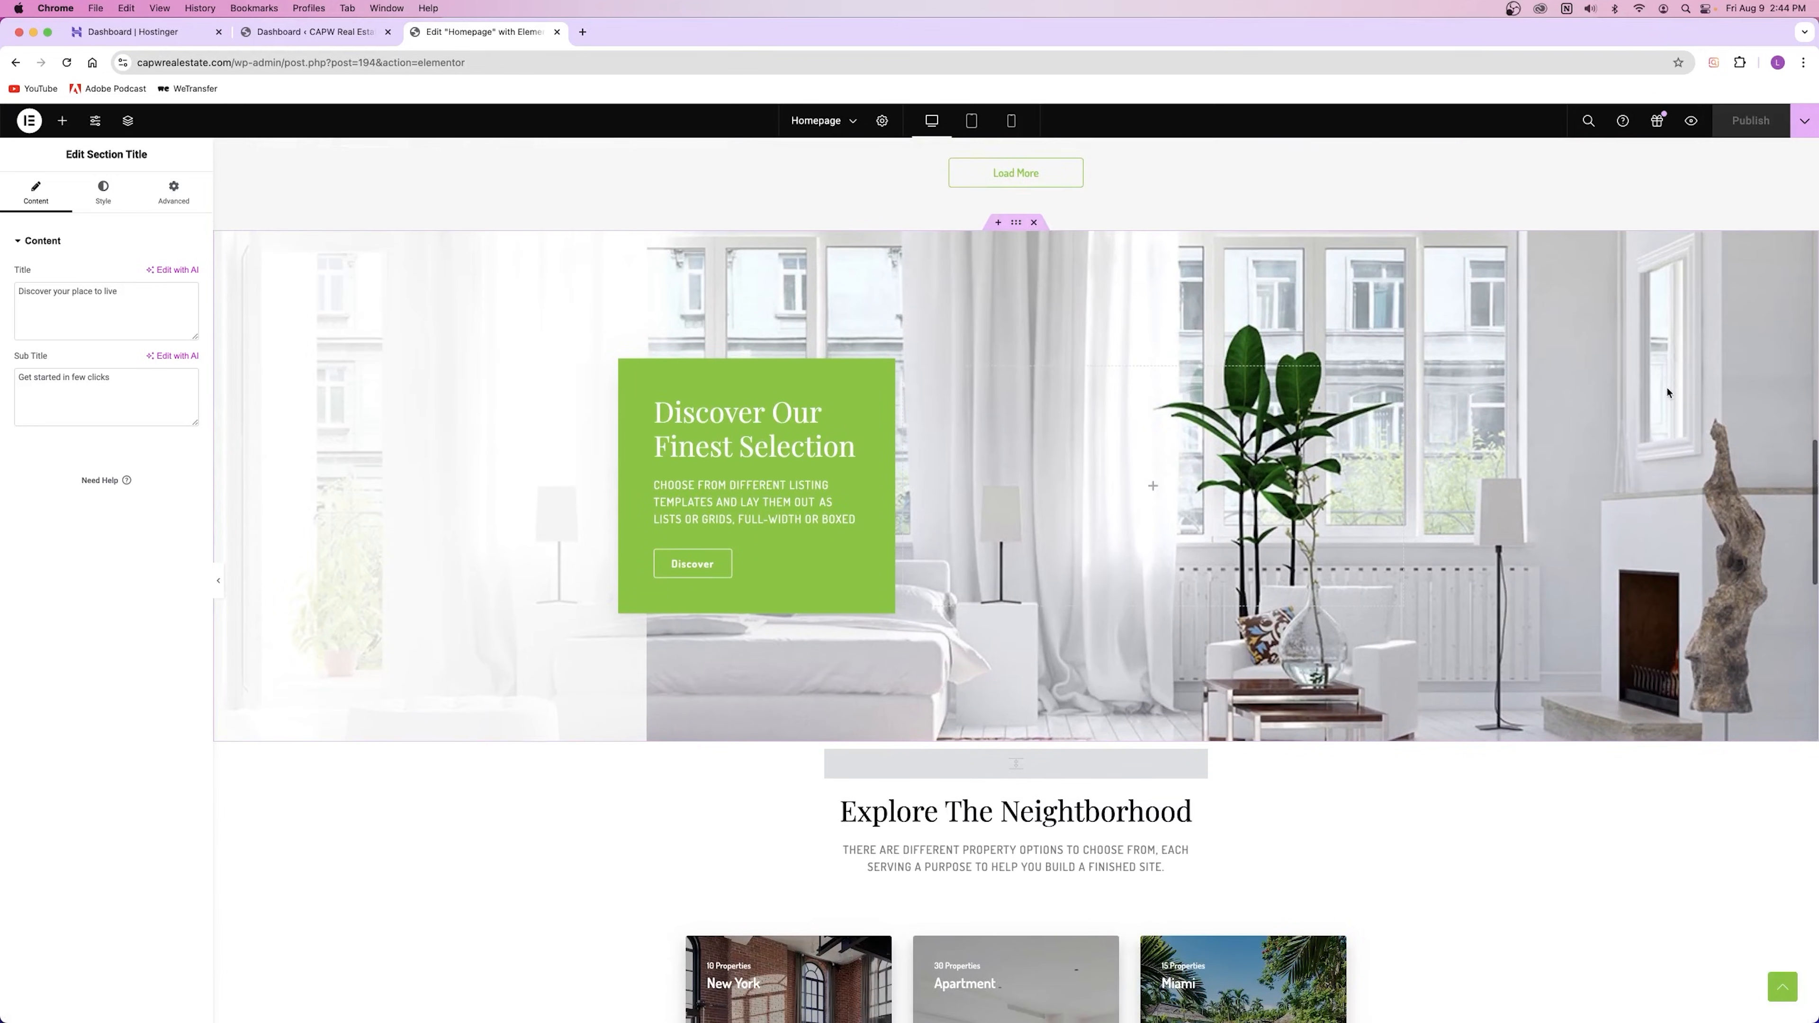
pyautogui.scroll(-14, 1450, 670)
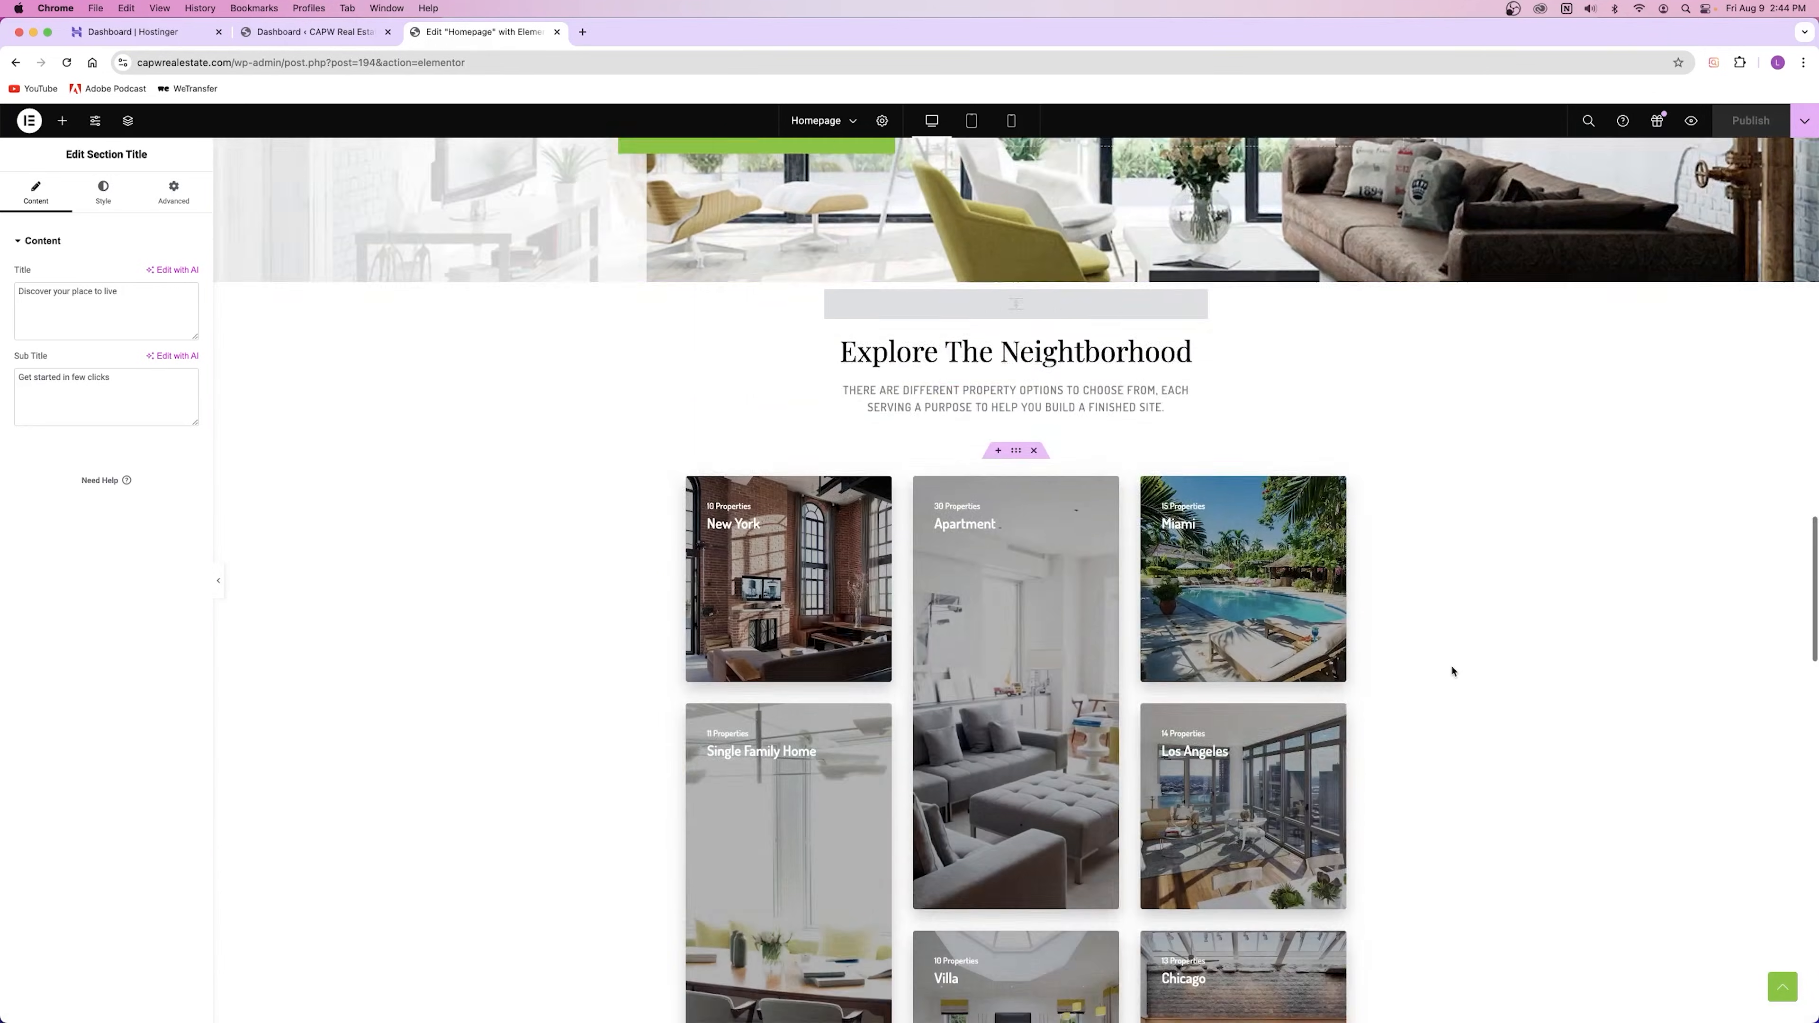
pyautogui.scroll(20, 1430, 671)
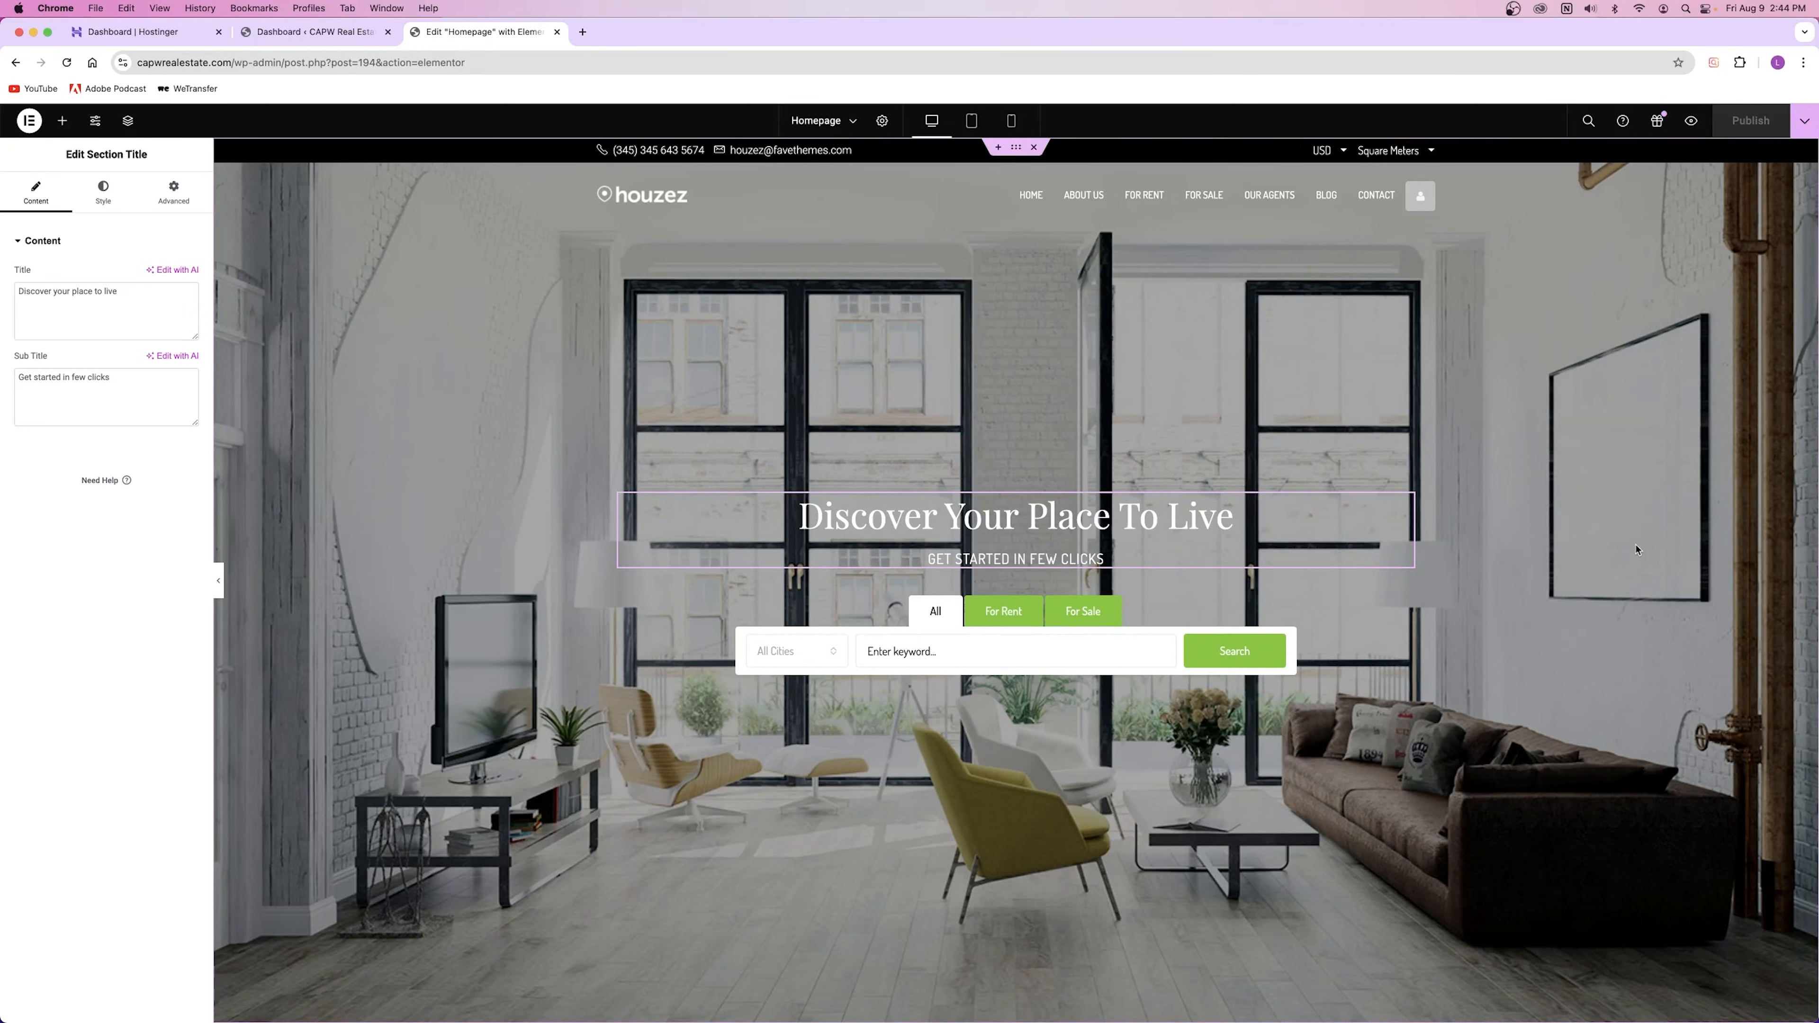
pyautogui.scroll(-10, 1604, 541)
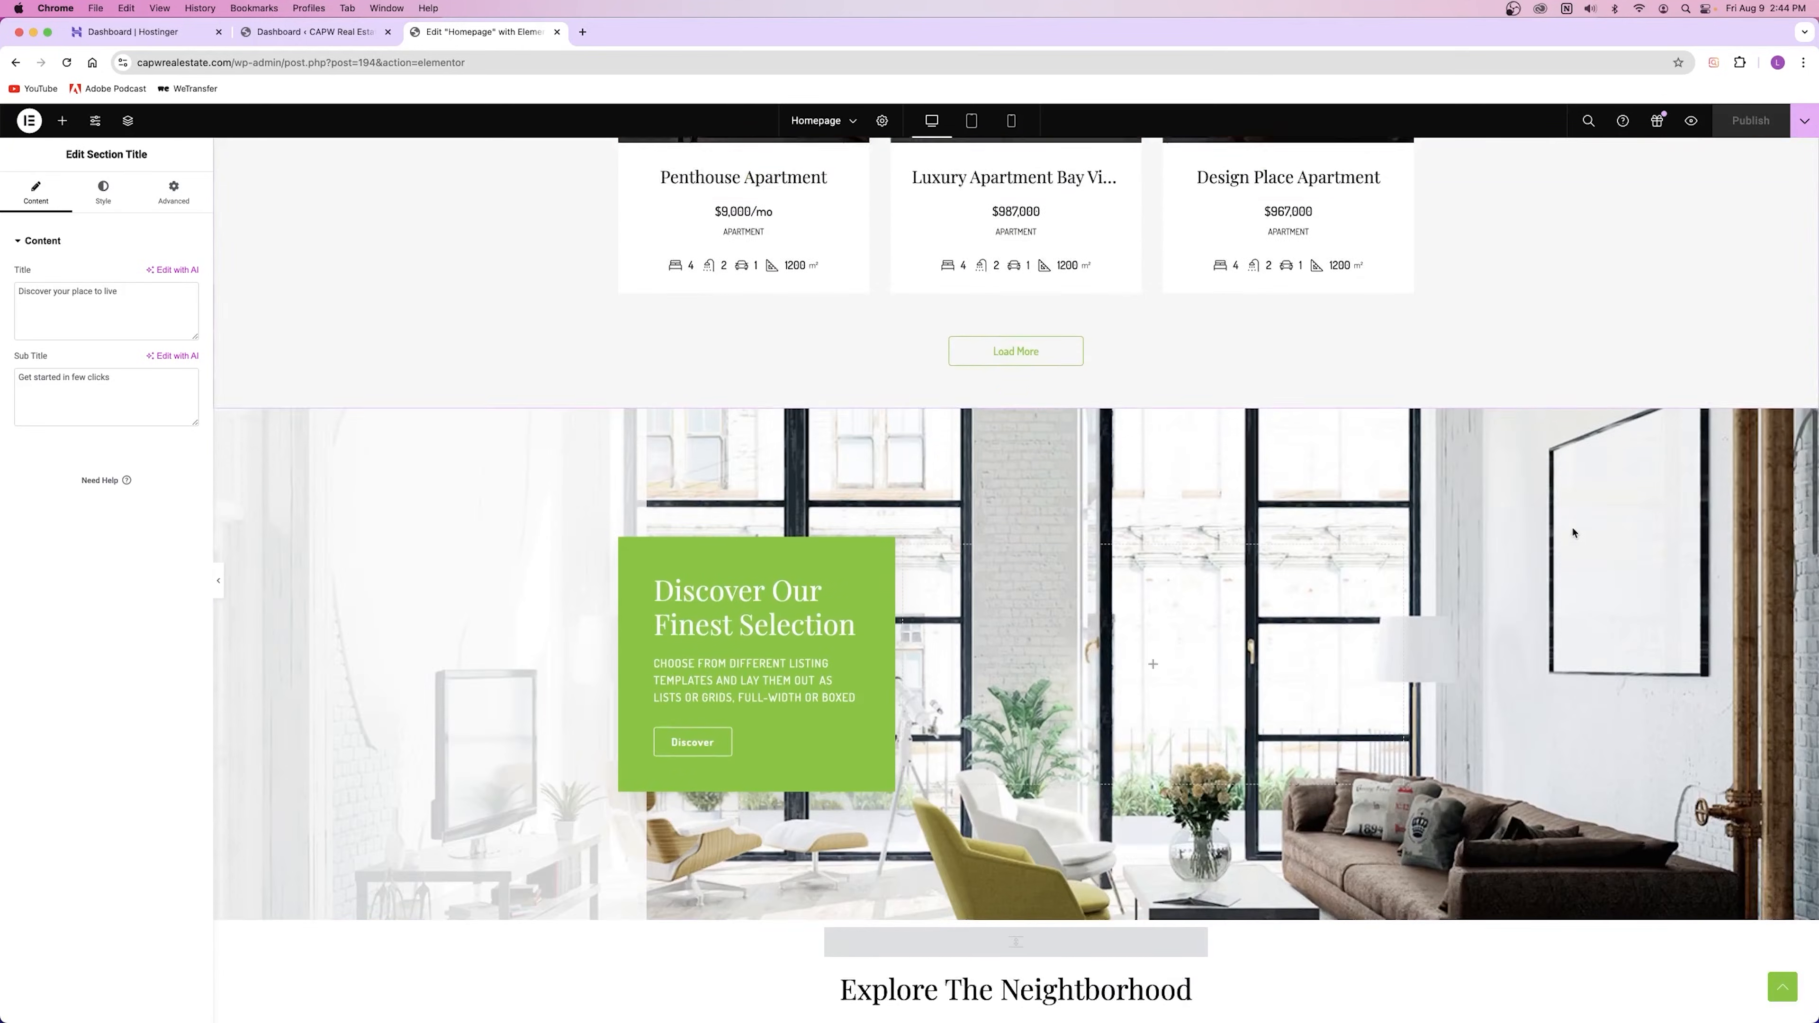
pyautogui.scroll(-5, 1574, 532)
pyautogui.scroll(15, 1392, 487)
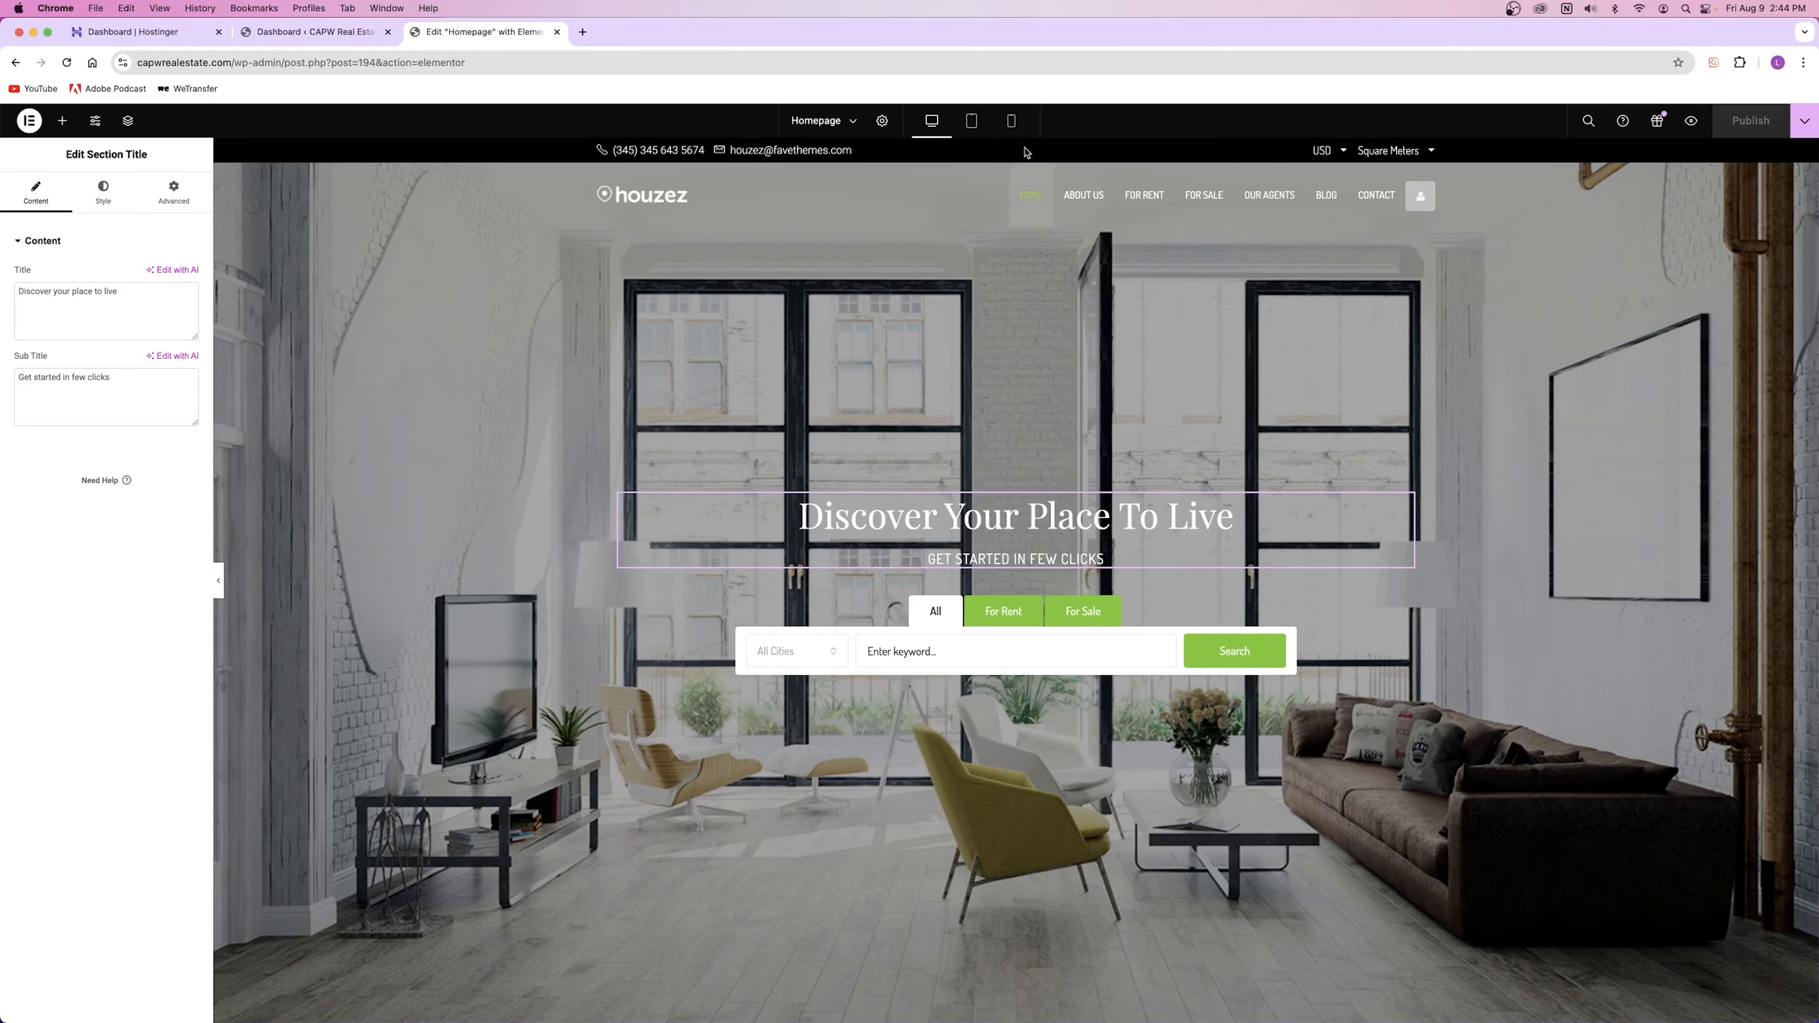
# Step: Open the hero section's layout settings through Edit Section
pyautogui.rightClick(558, 405)
pyautogui.click(427, 415)
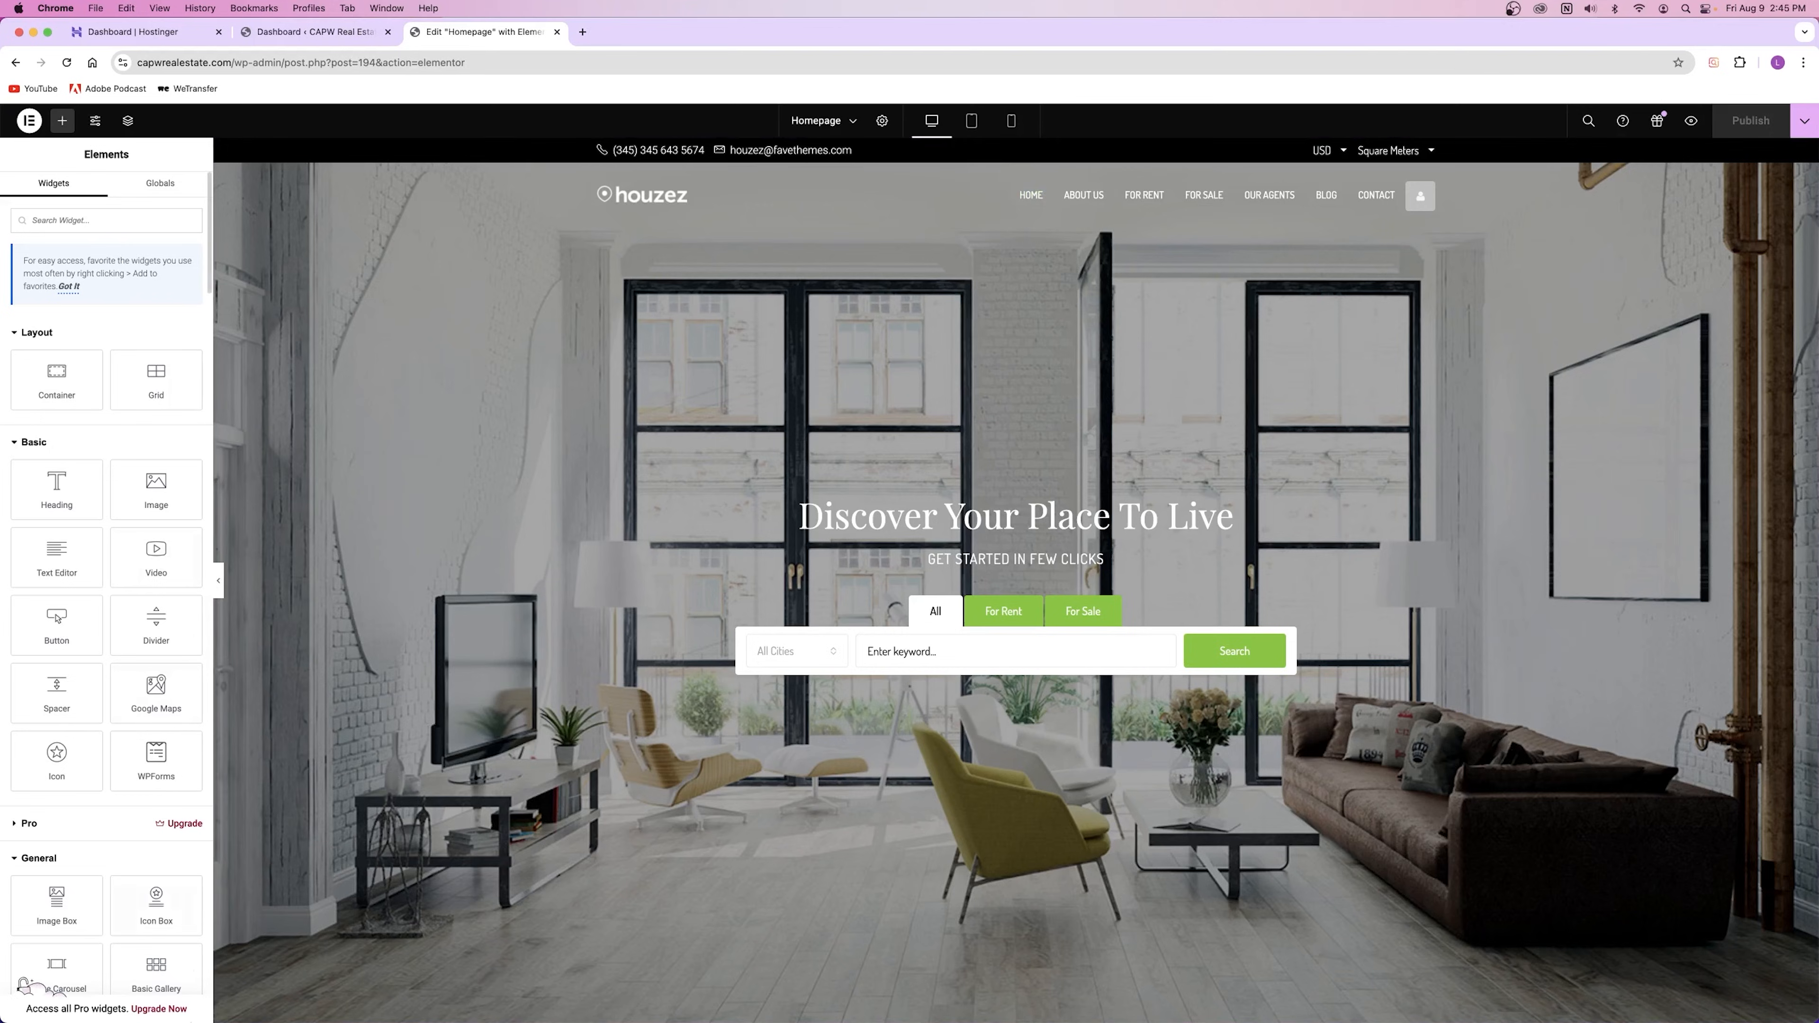
pyautogui.scroll(-3, 1439, 474)
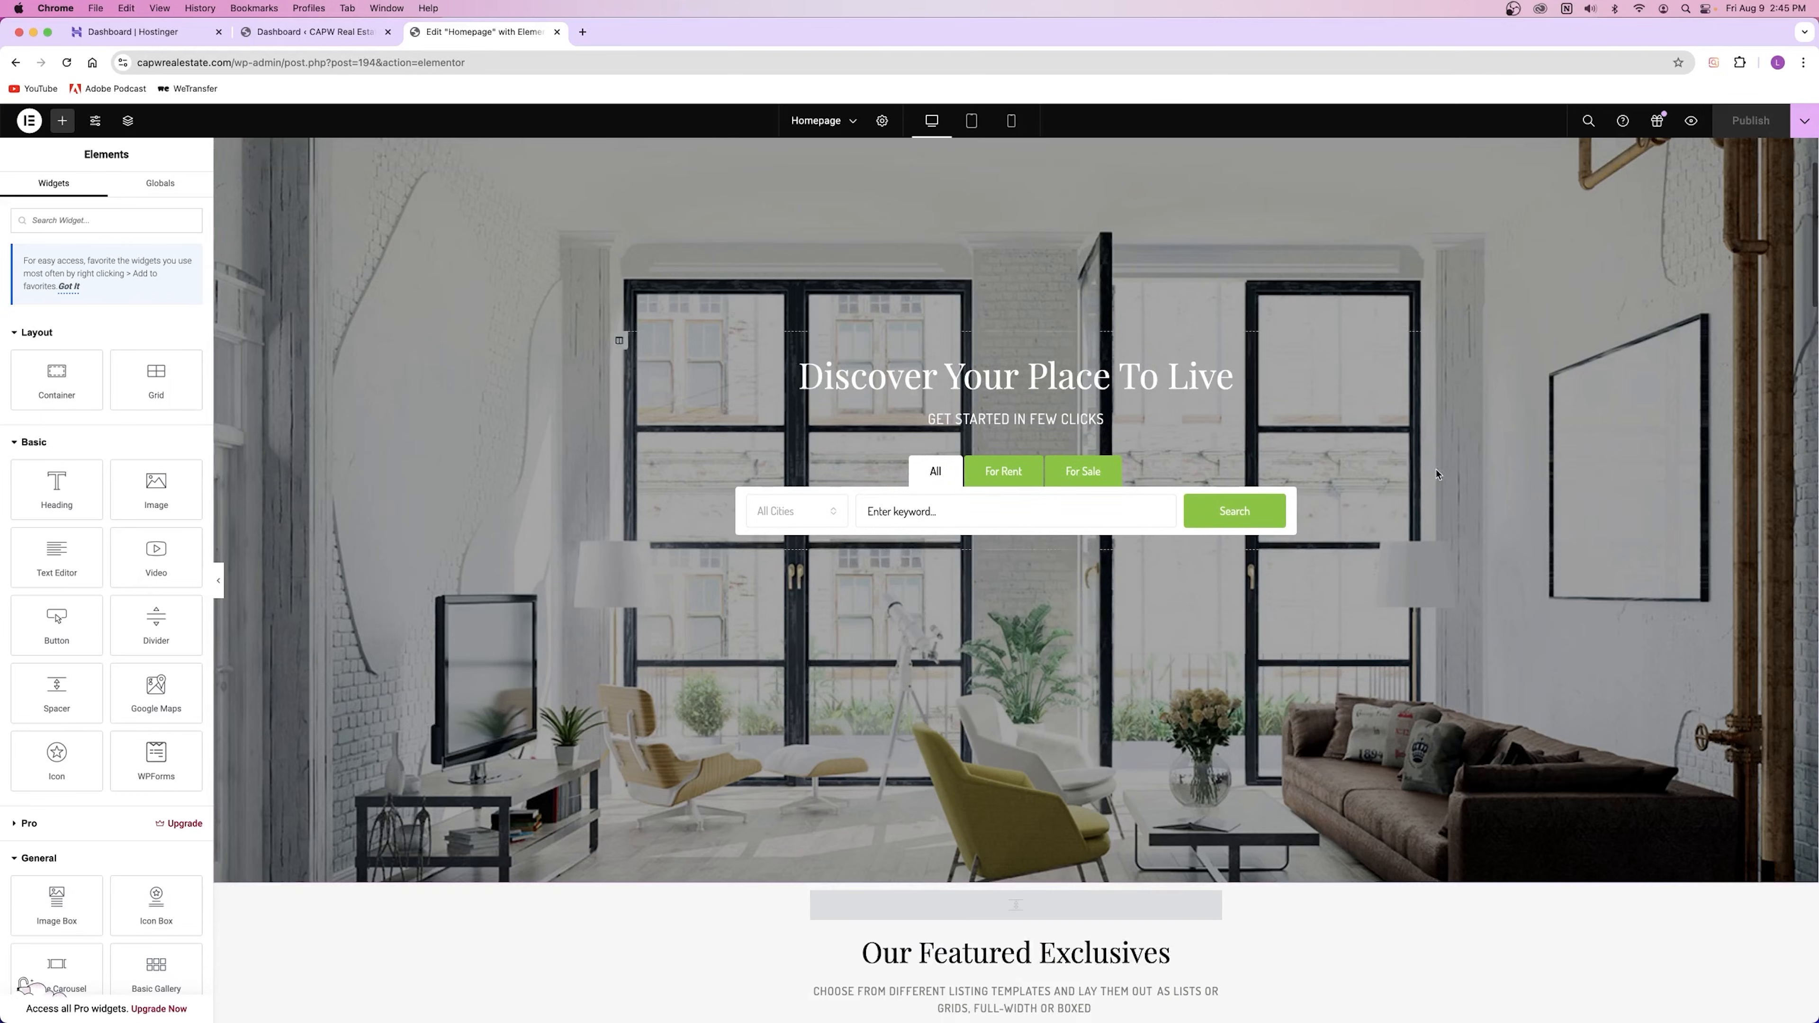
pyautogui.scroll(-5, 1438, 474)
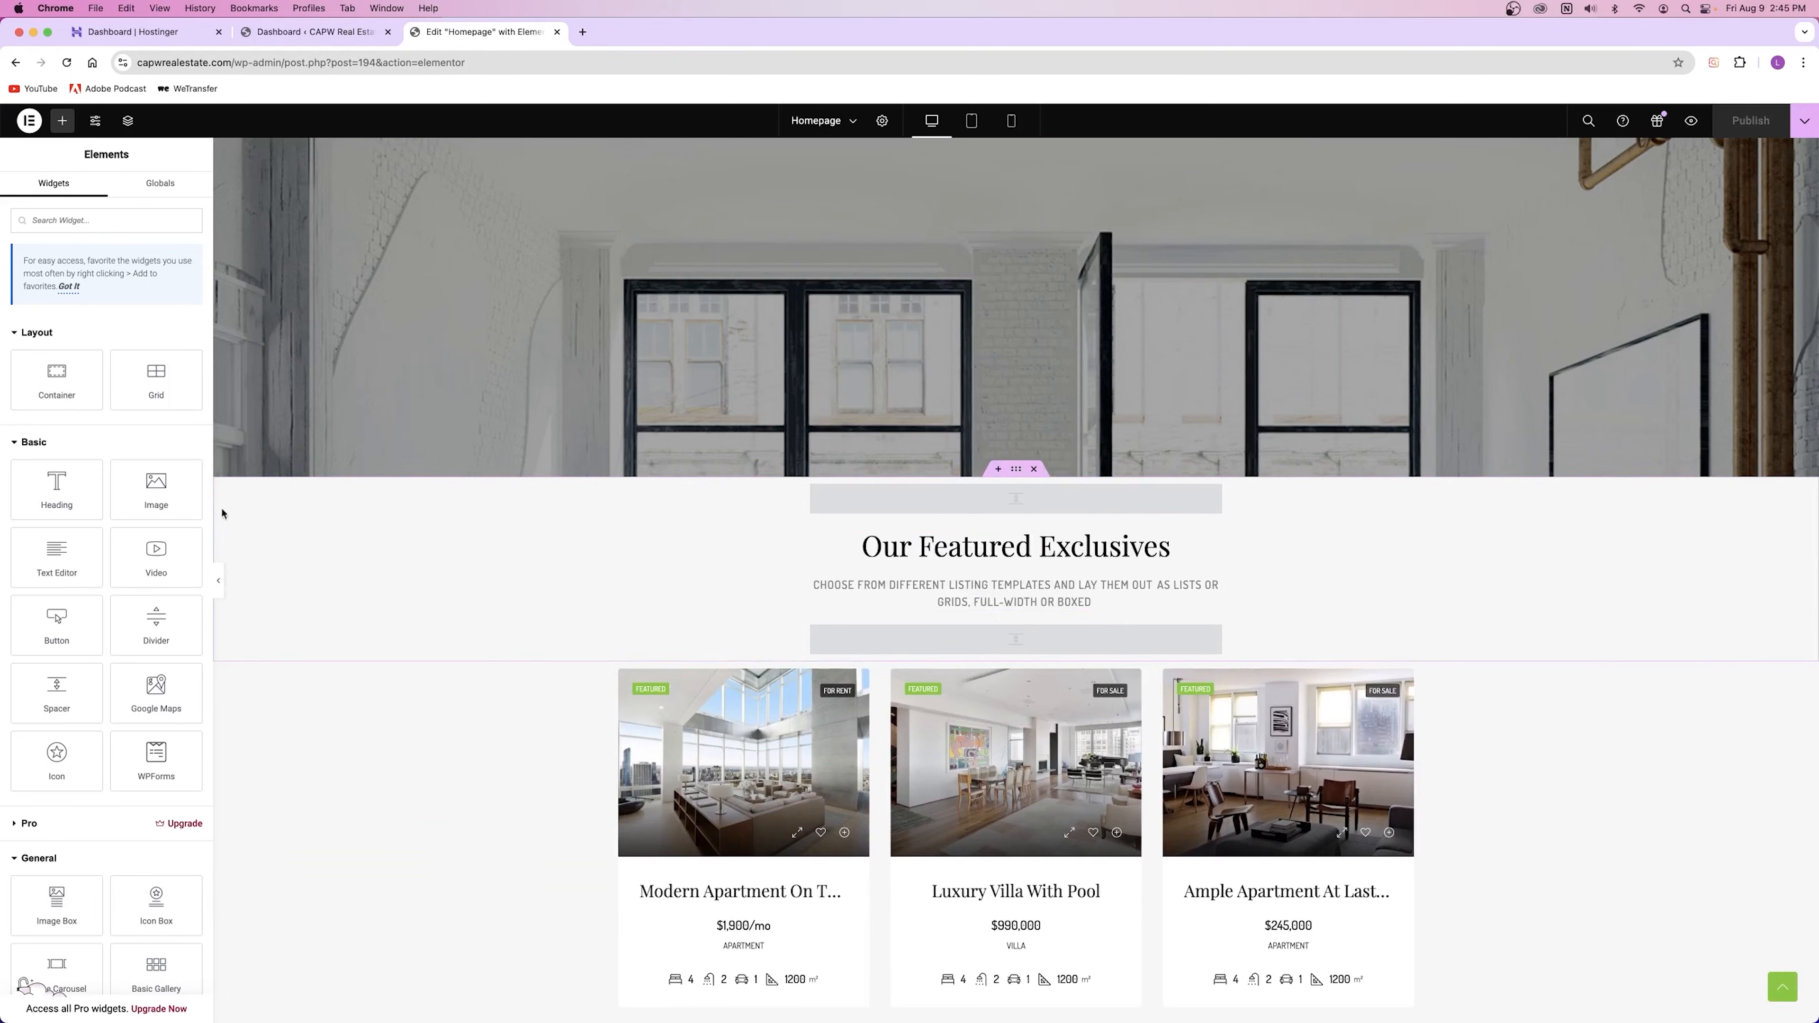
pyautogui.scroll(-5, 1497, 620)
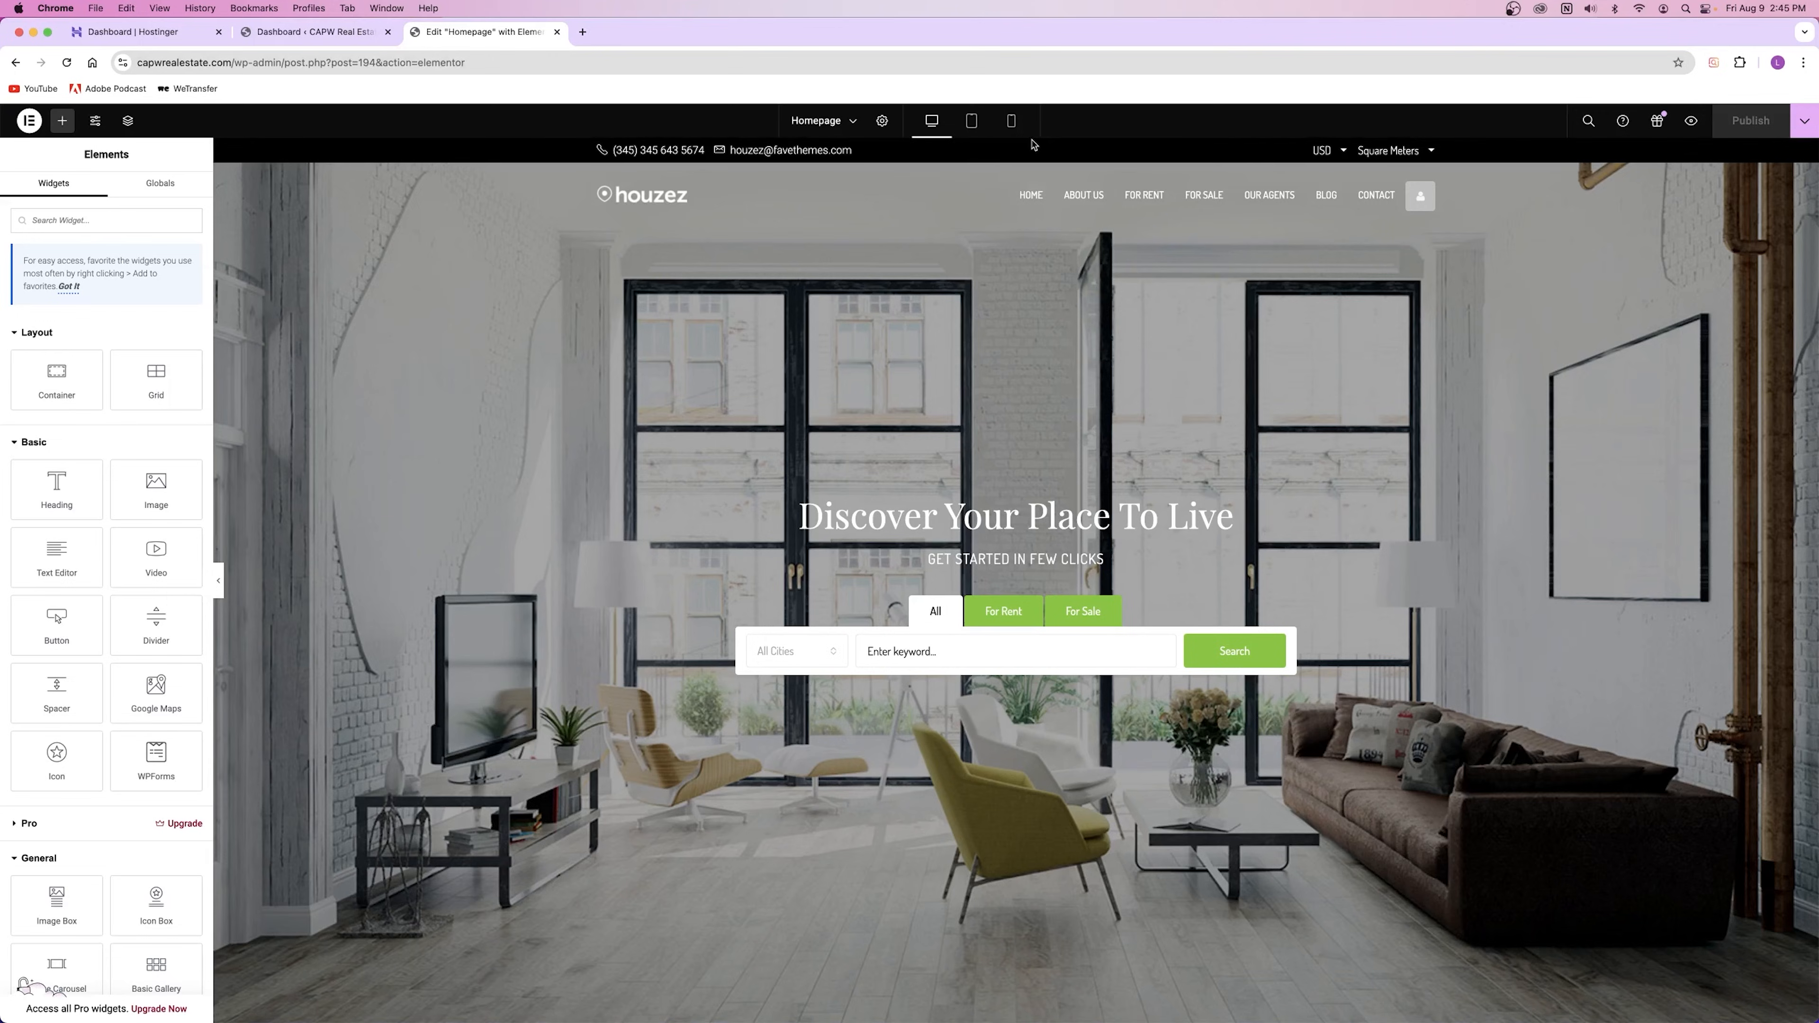
pyautogui.rightClick(386, 370)
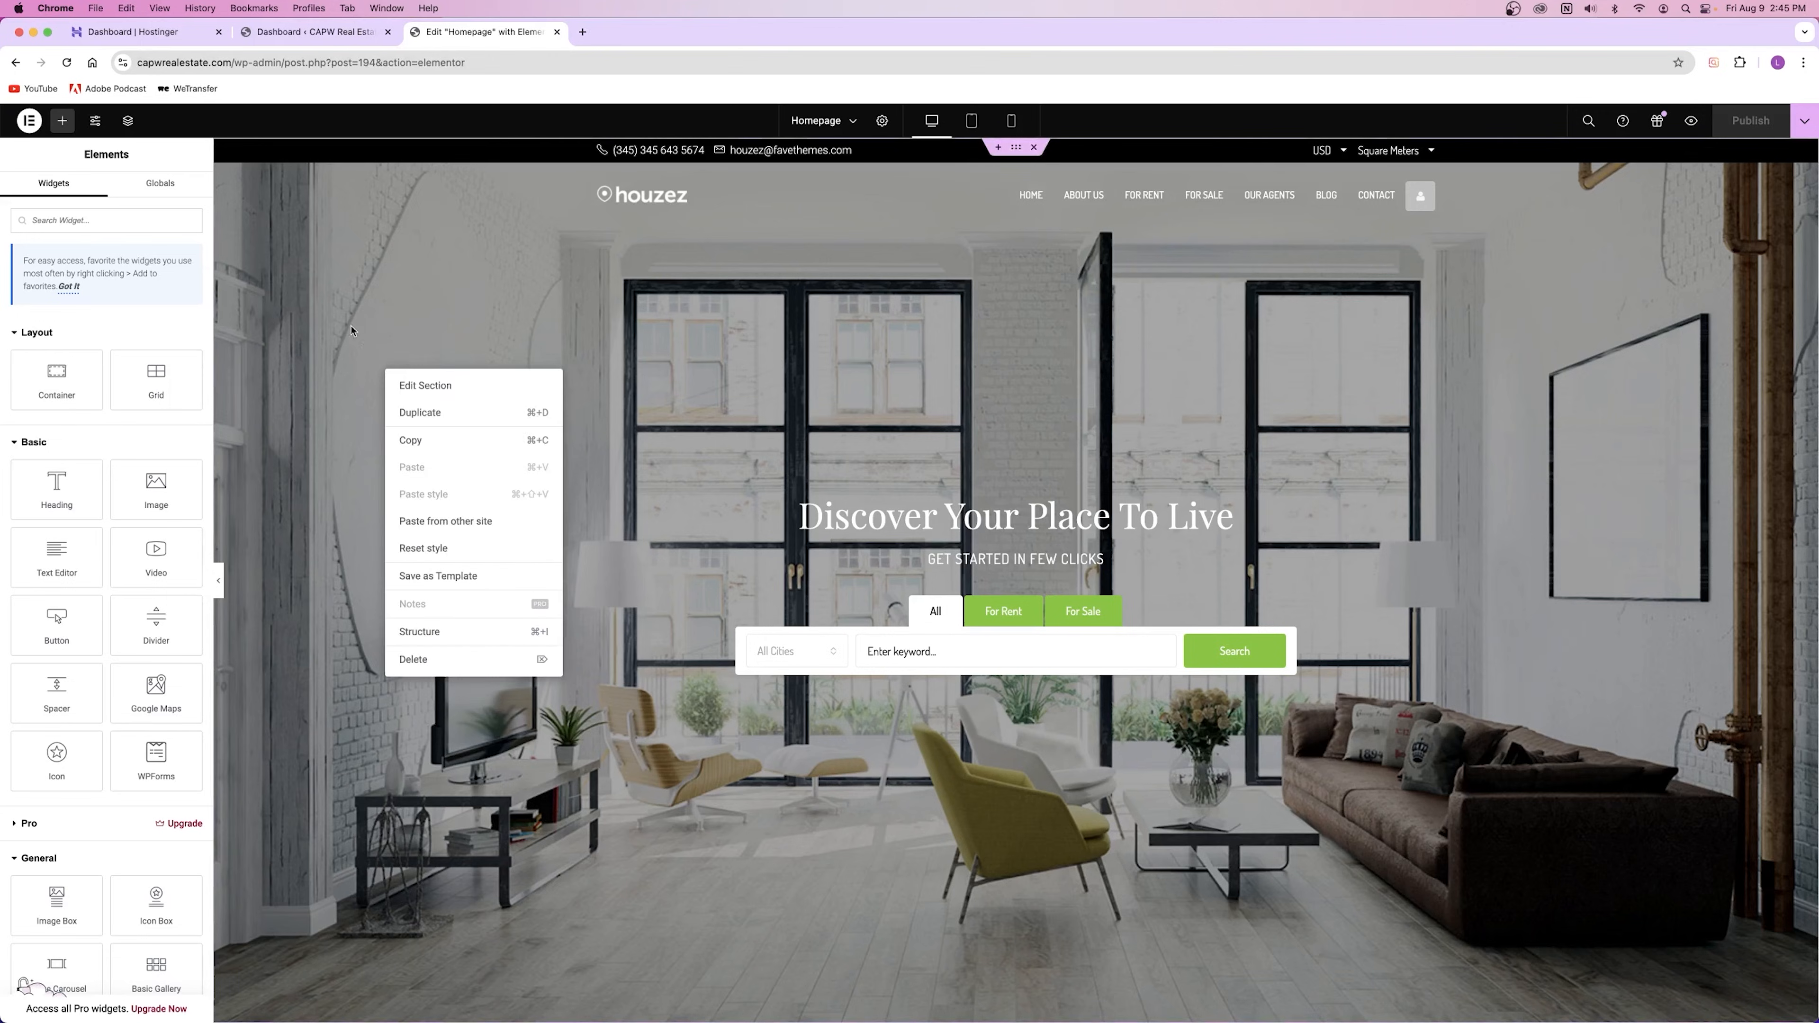
pyautogui.click(429, 388)
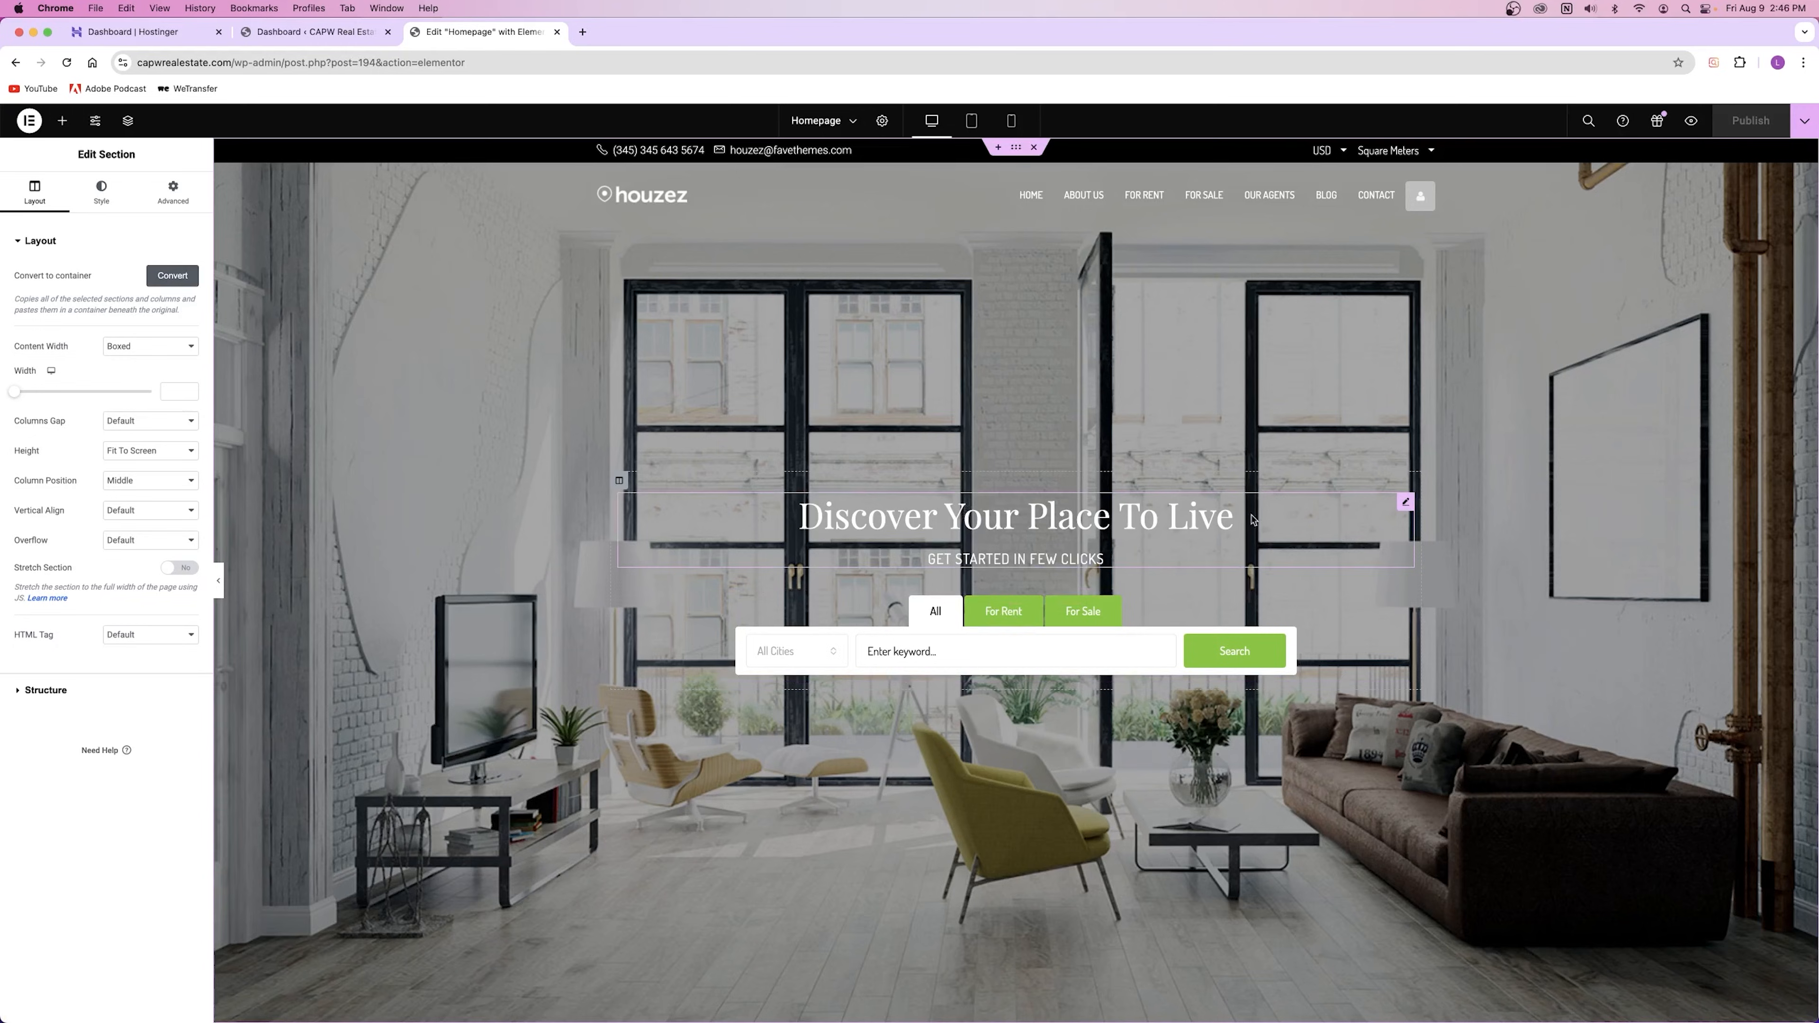
# Step: Browse the widget list, then reopen the hero layout settings showing Boxed width and Fit To Screen
pyautogui.click(1408, 503)
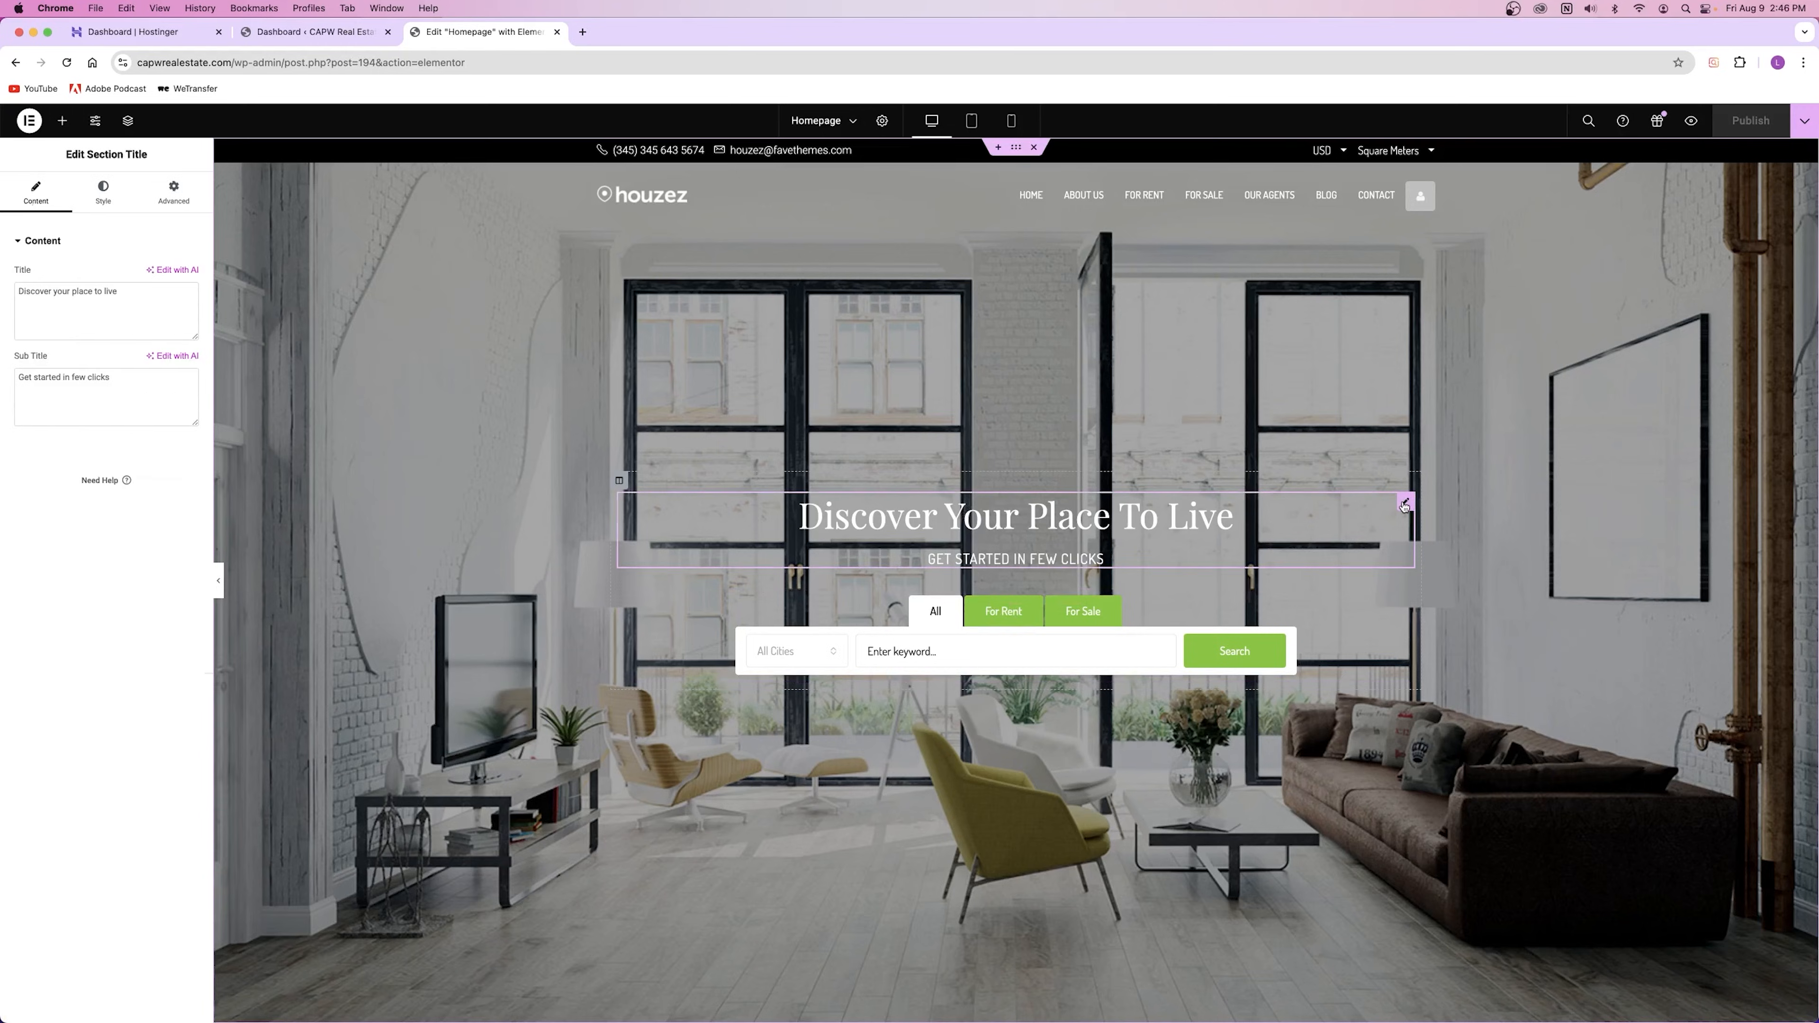
pyautogui.click(63, 122)
pyautogui.scroll(-1, 86, 467)
pyautogui.click(62, 124)
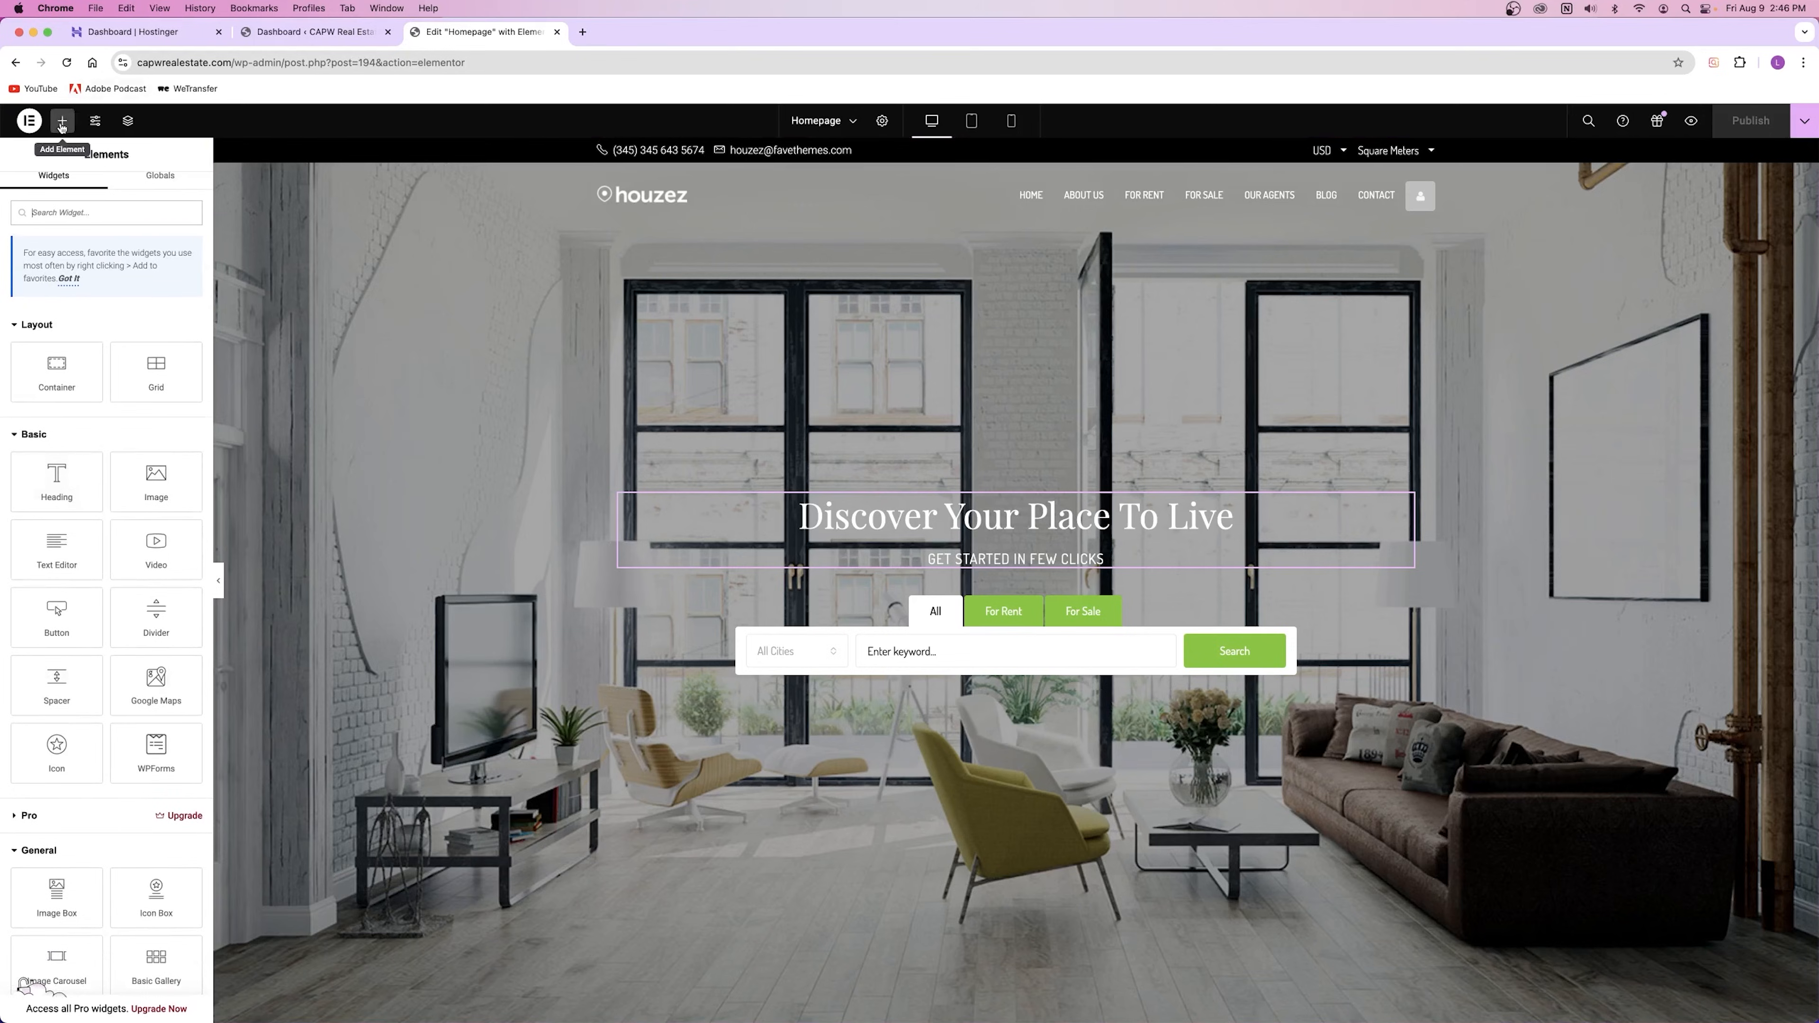
pyautogui.scroll(-10, 98, 544)
pyautogui.scroll(10, 98, 541)
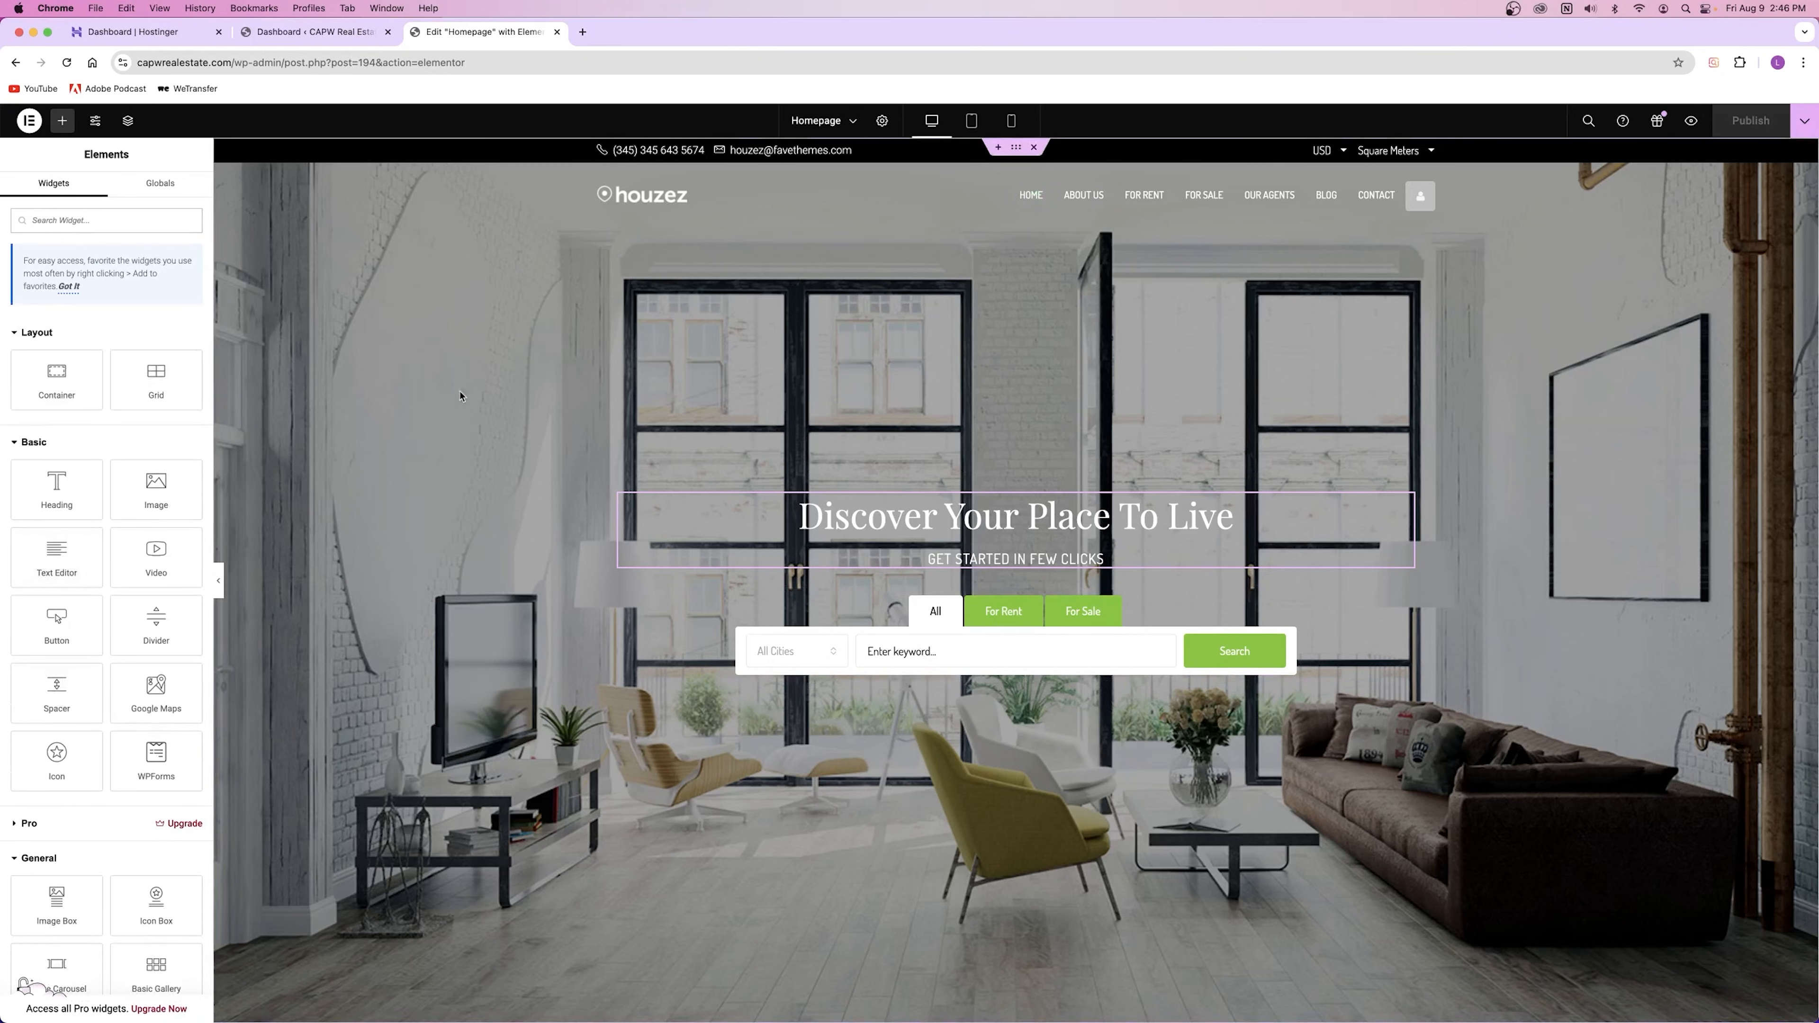
pyautogui.rightClick(394, 401)
pyautogui.click(431, 414)
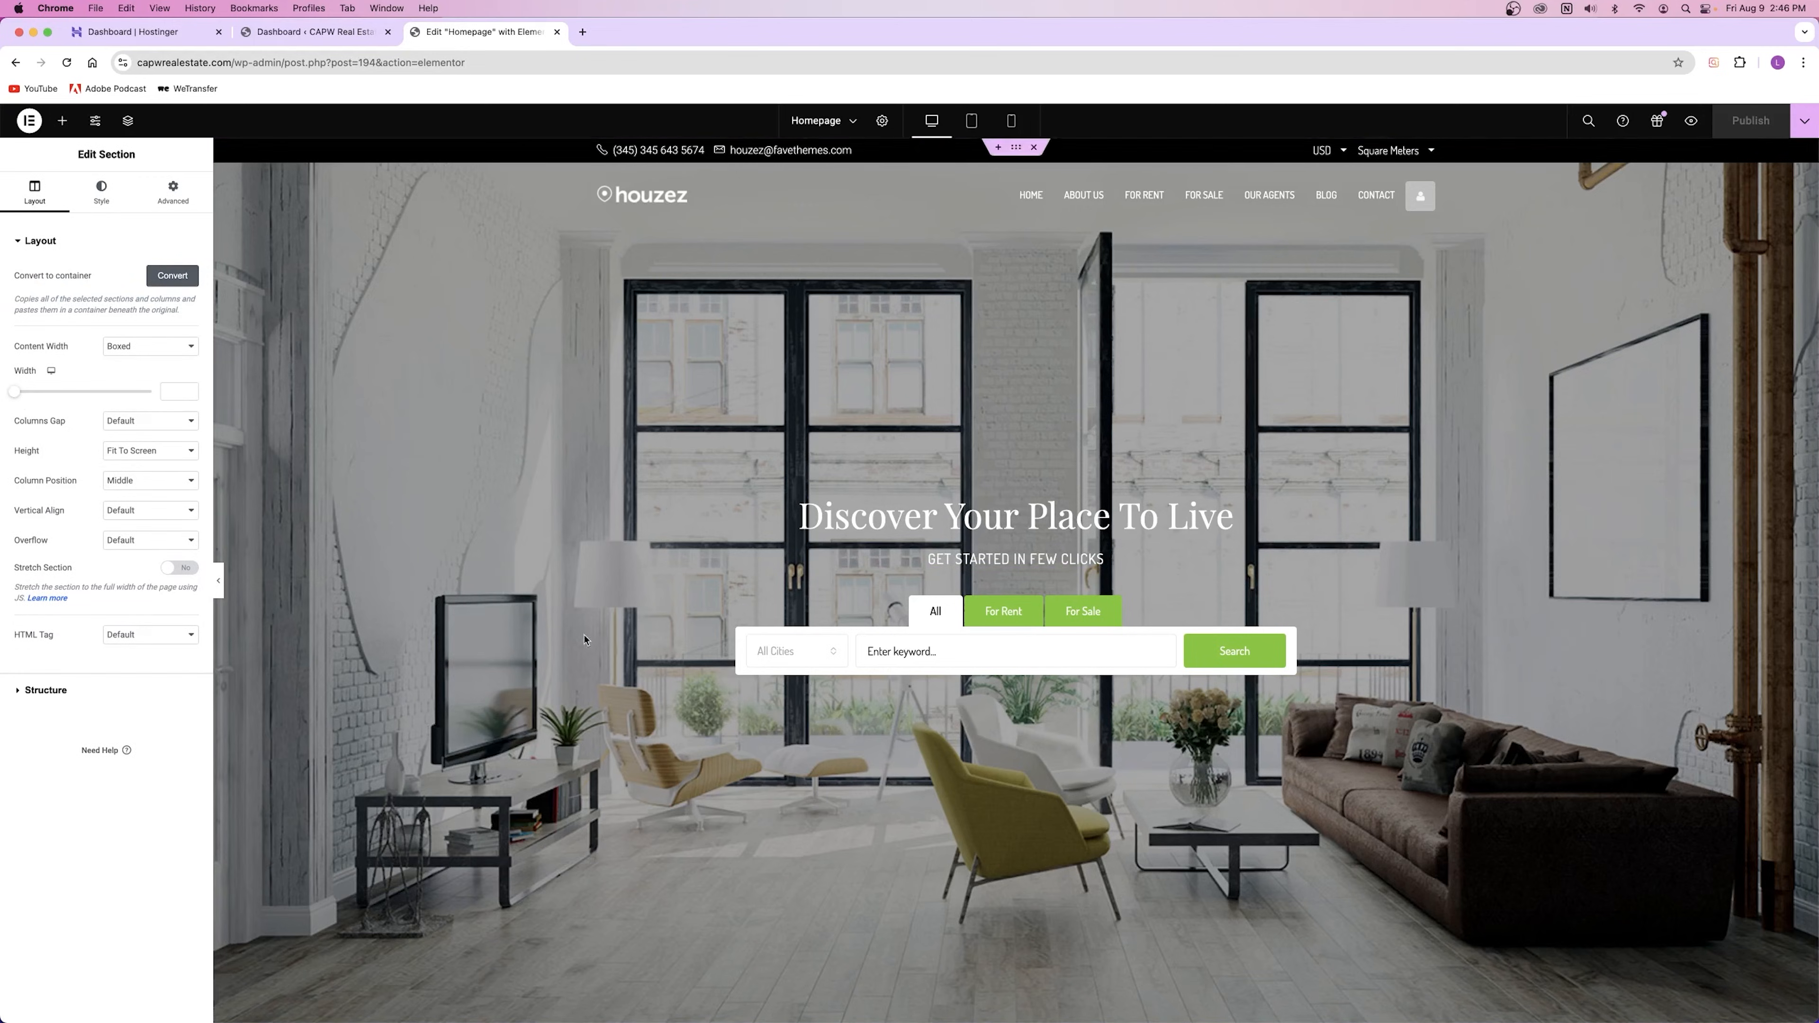
pyautogui.scroll(-3, 555, 647)
pyautogui.scroll(3, 451, 517)
pyautogui.click(143, 452)
pyautogui.click(136, 466)
pyautogui.moveTo(79, 496)
pyautogui.mouseDown()
pyautogui.moveTo(113, 502)
pyautogui.moveTo(98, 501)
pyautogui.mouseUp()
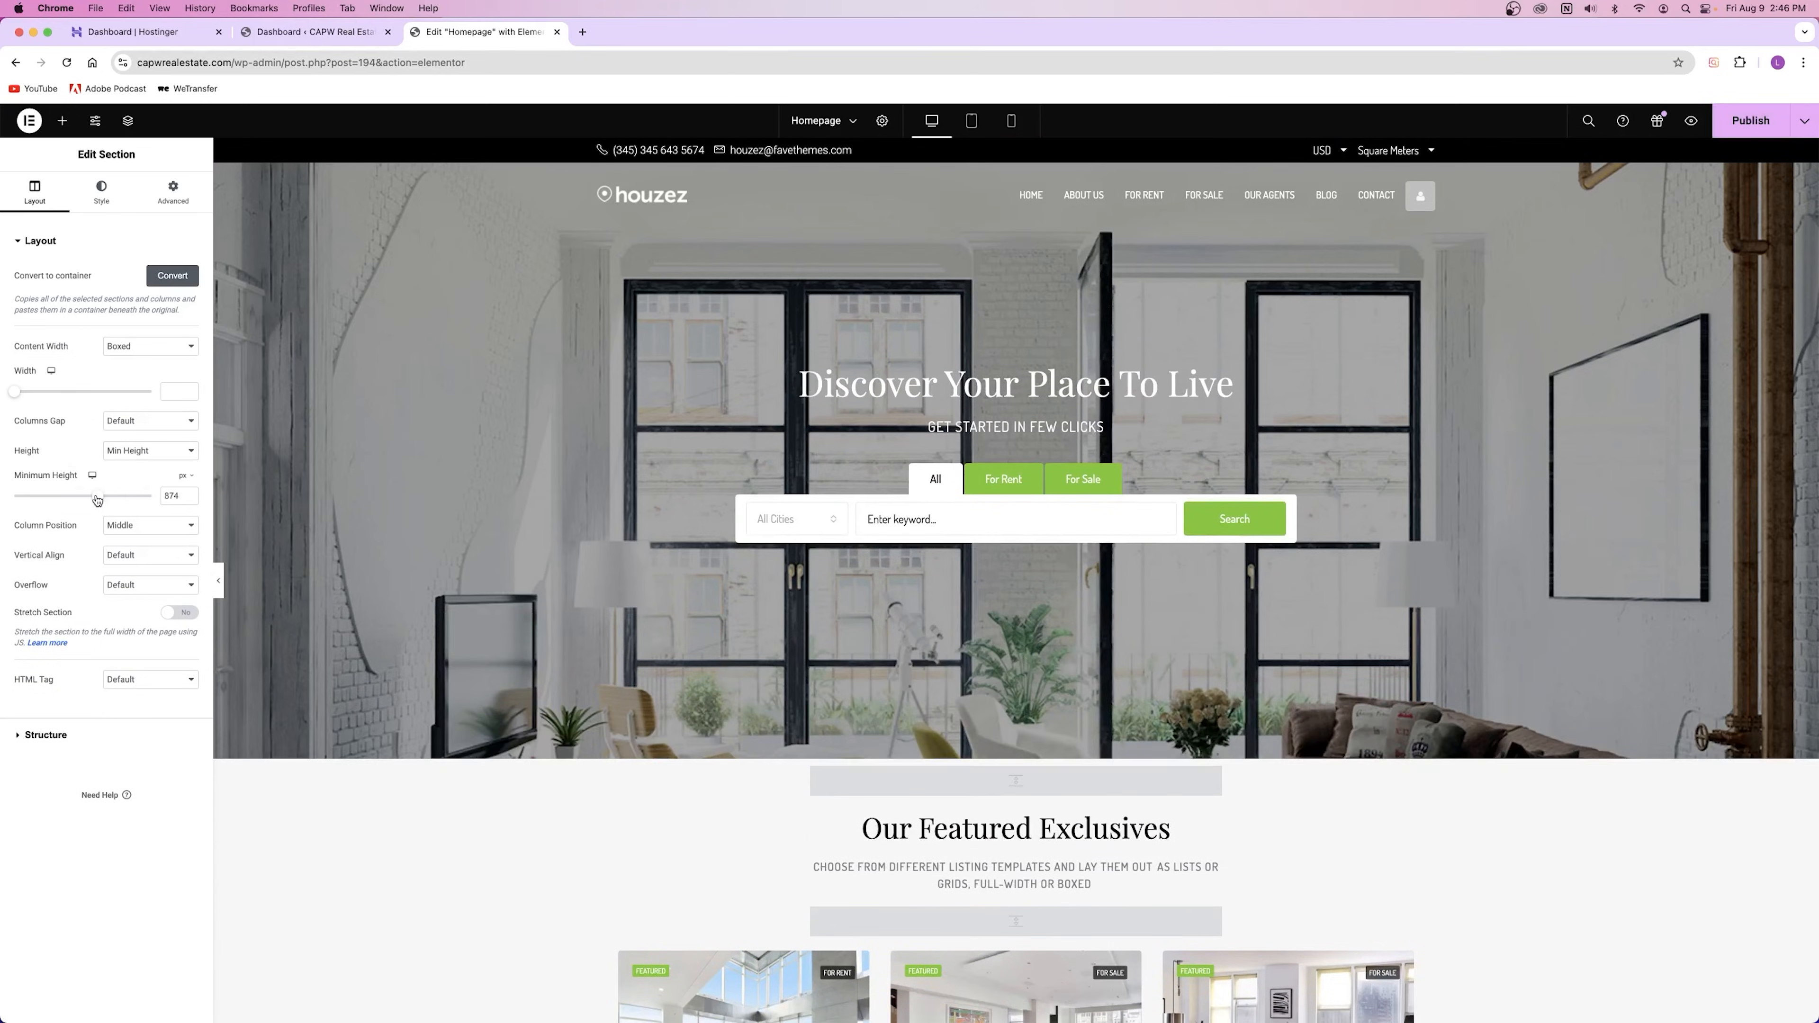
pyautogui.click(147, 450)
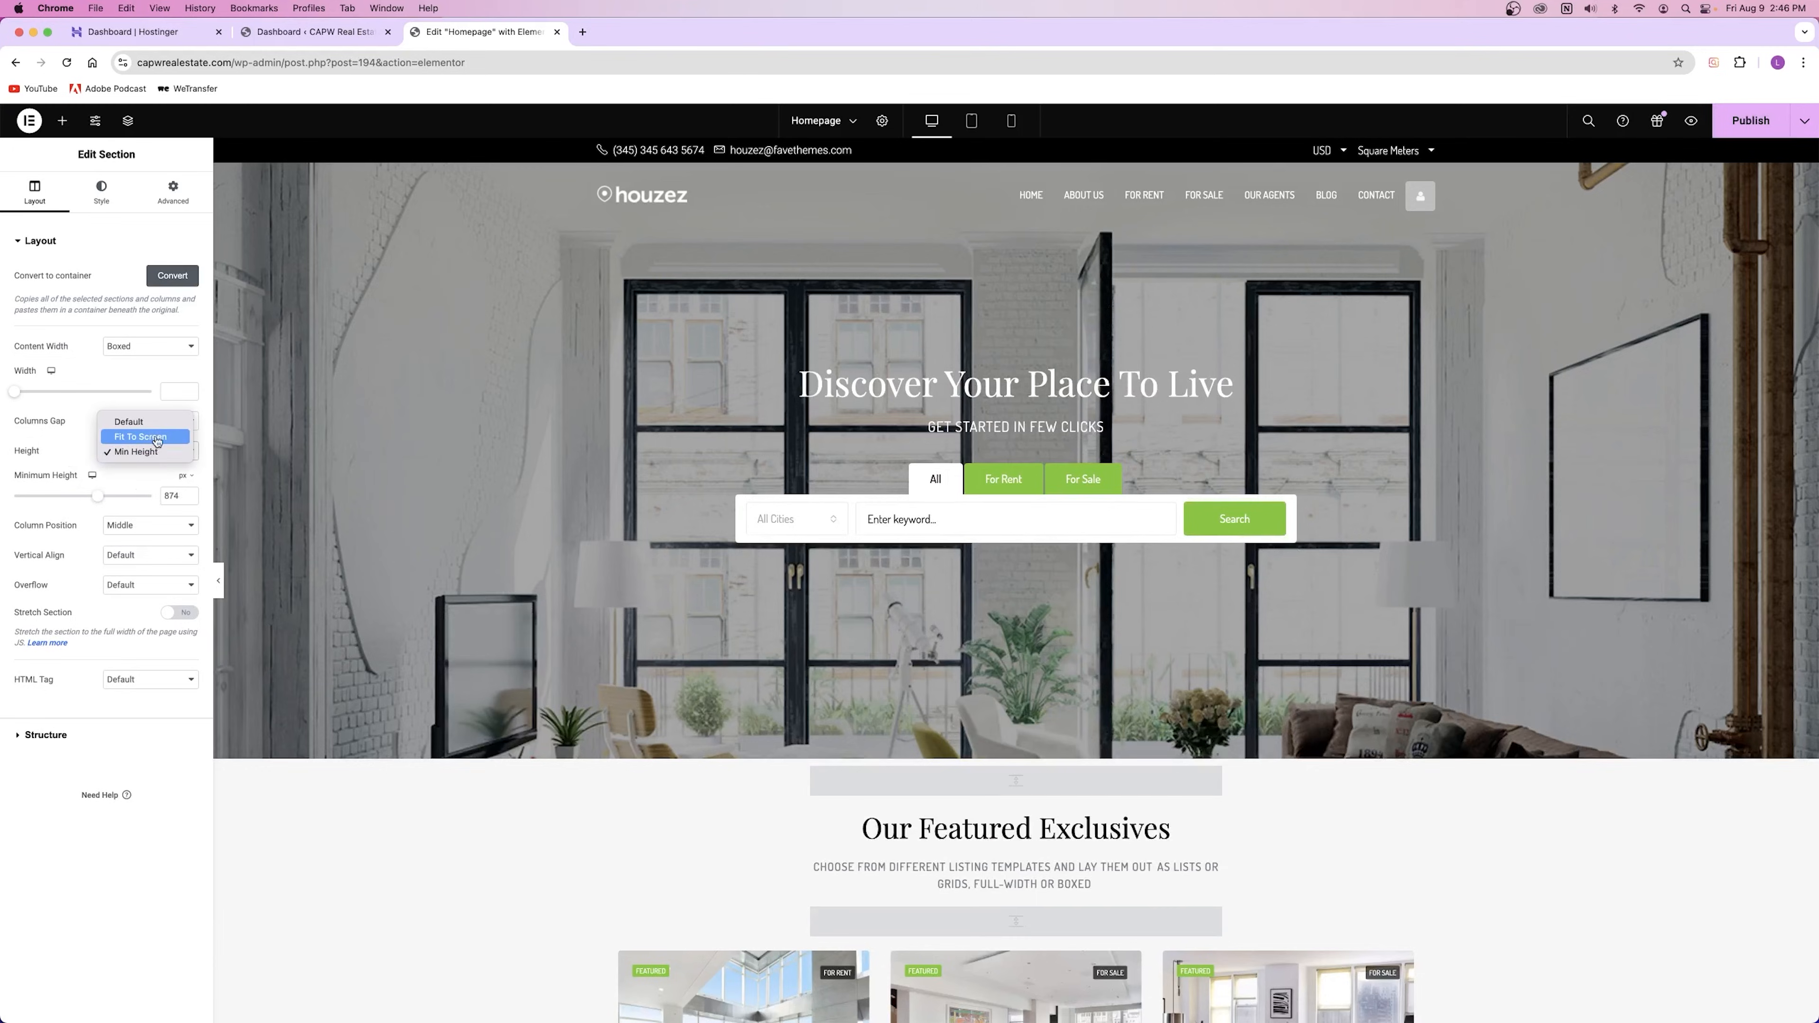
pyautogui.click(158, 438)
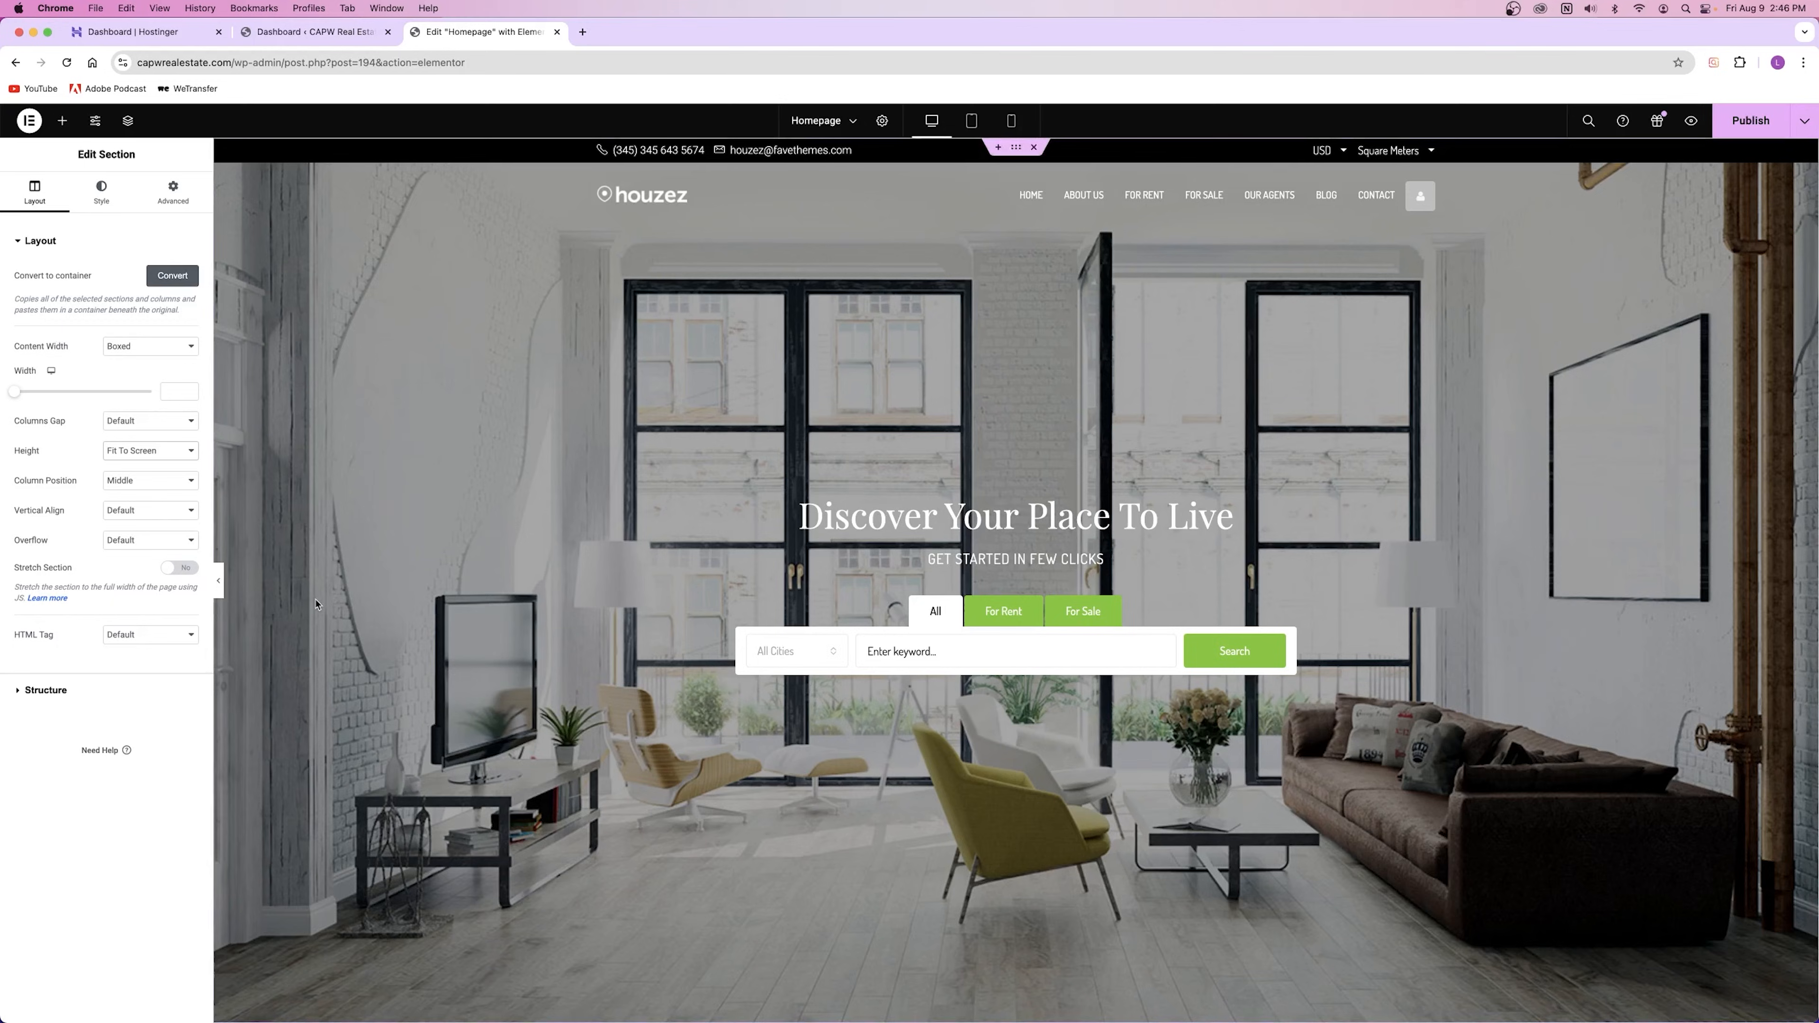
pyautogui.scroll(-3, 315, 604)
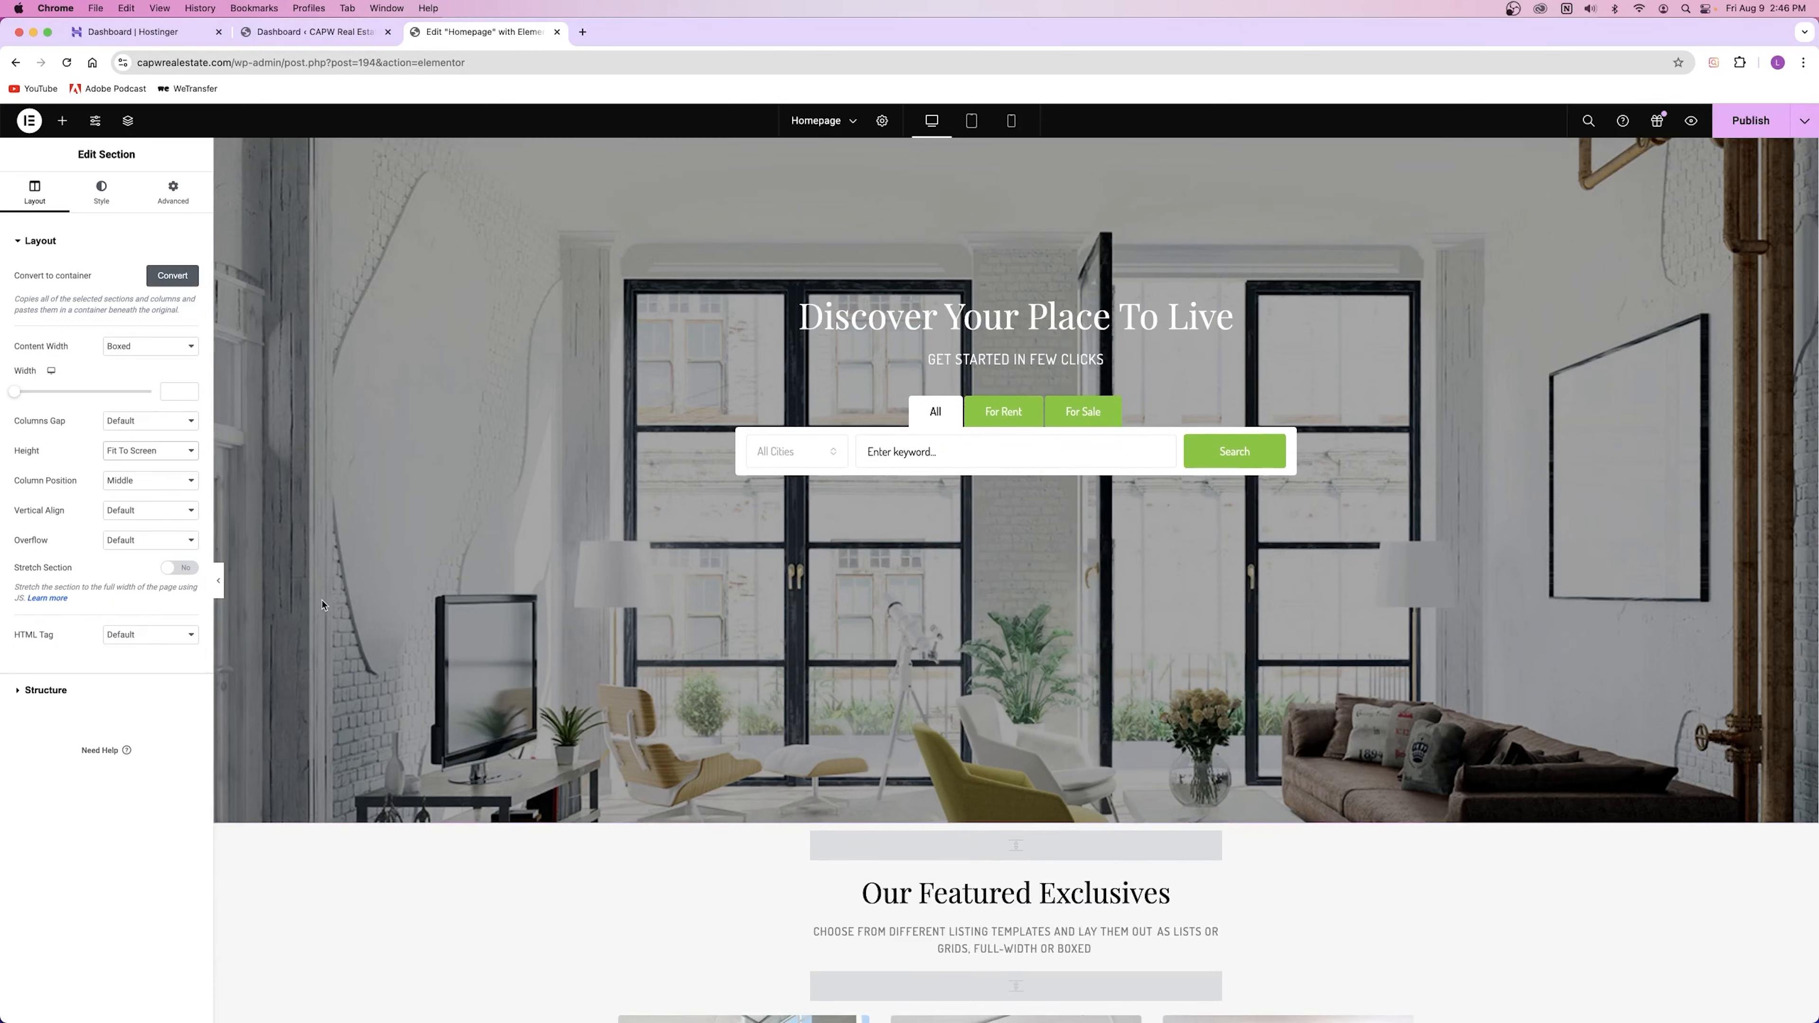
pyautogui.scroll(3, 322, 605)
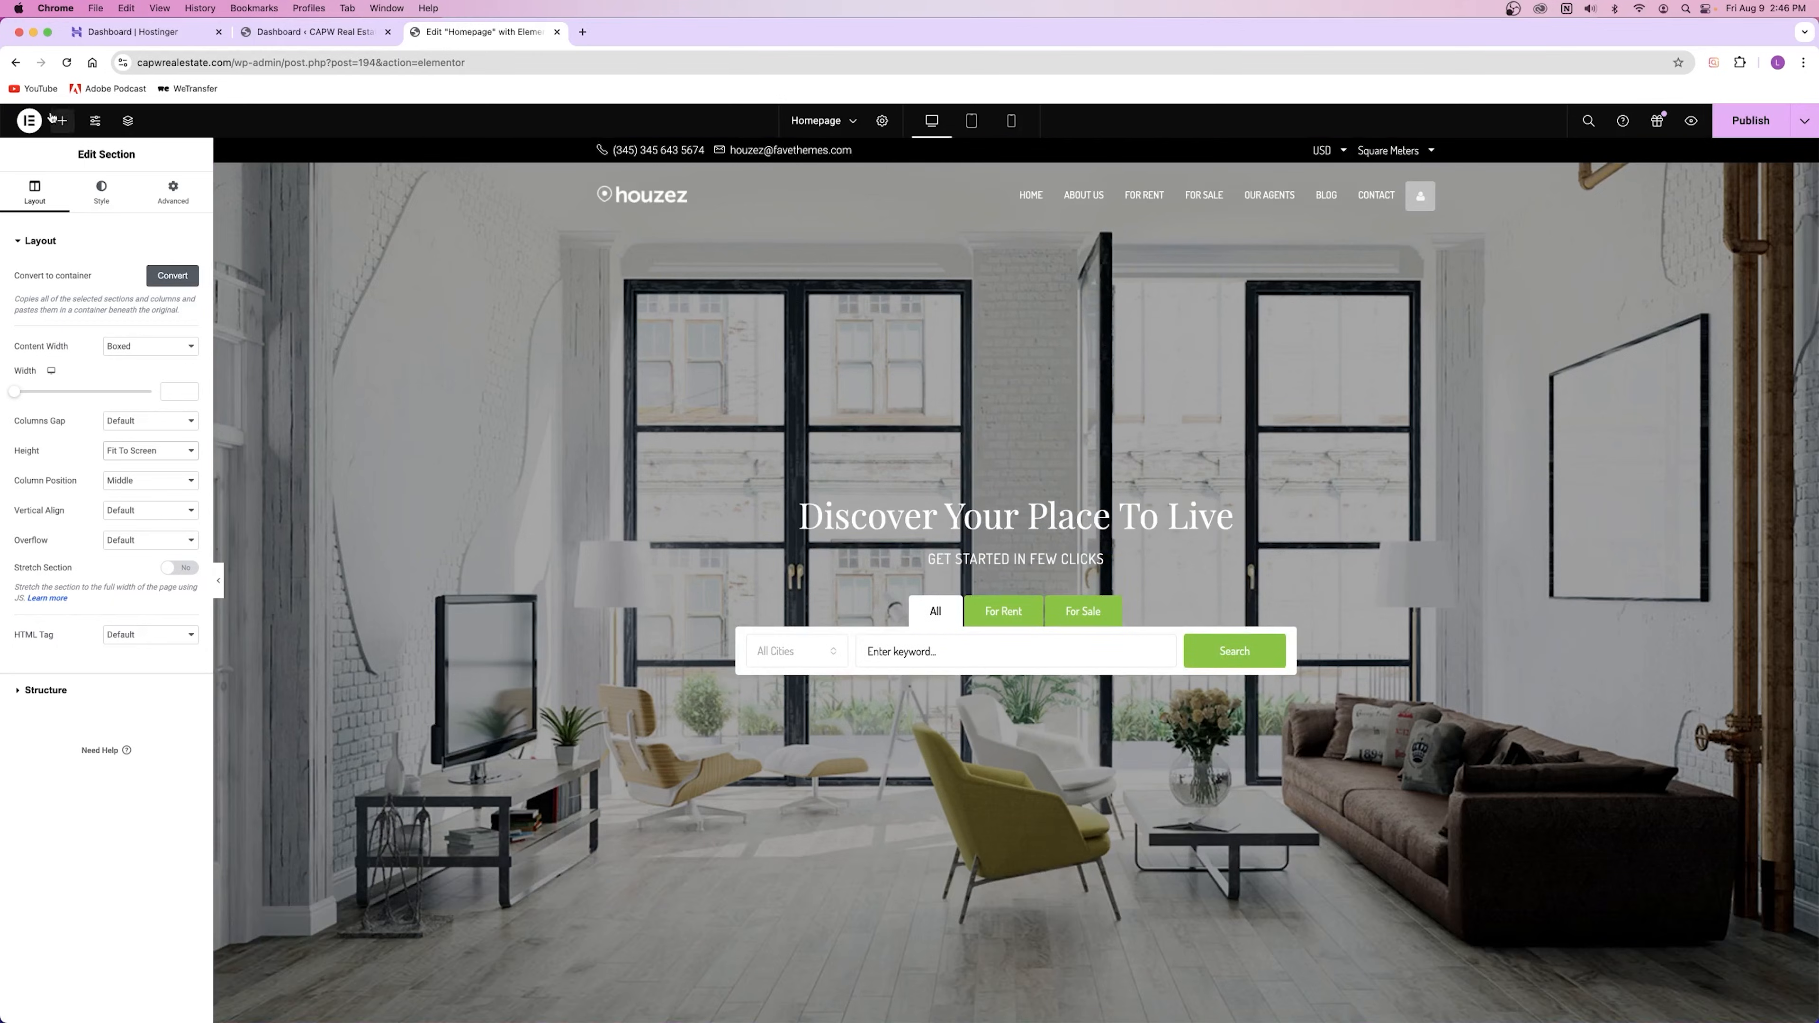
# Step: Open the hero background image in the Media Library and load all 116 items
pyautogui.click(100, 192)
pyautogui.moveTo(76, 419)
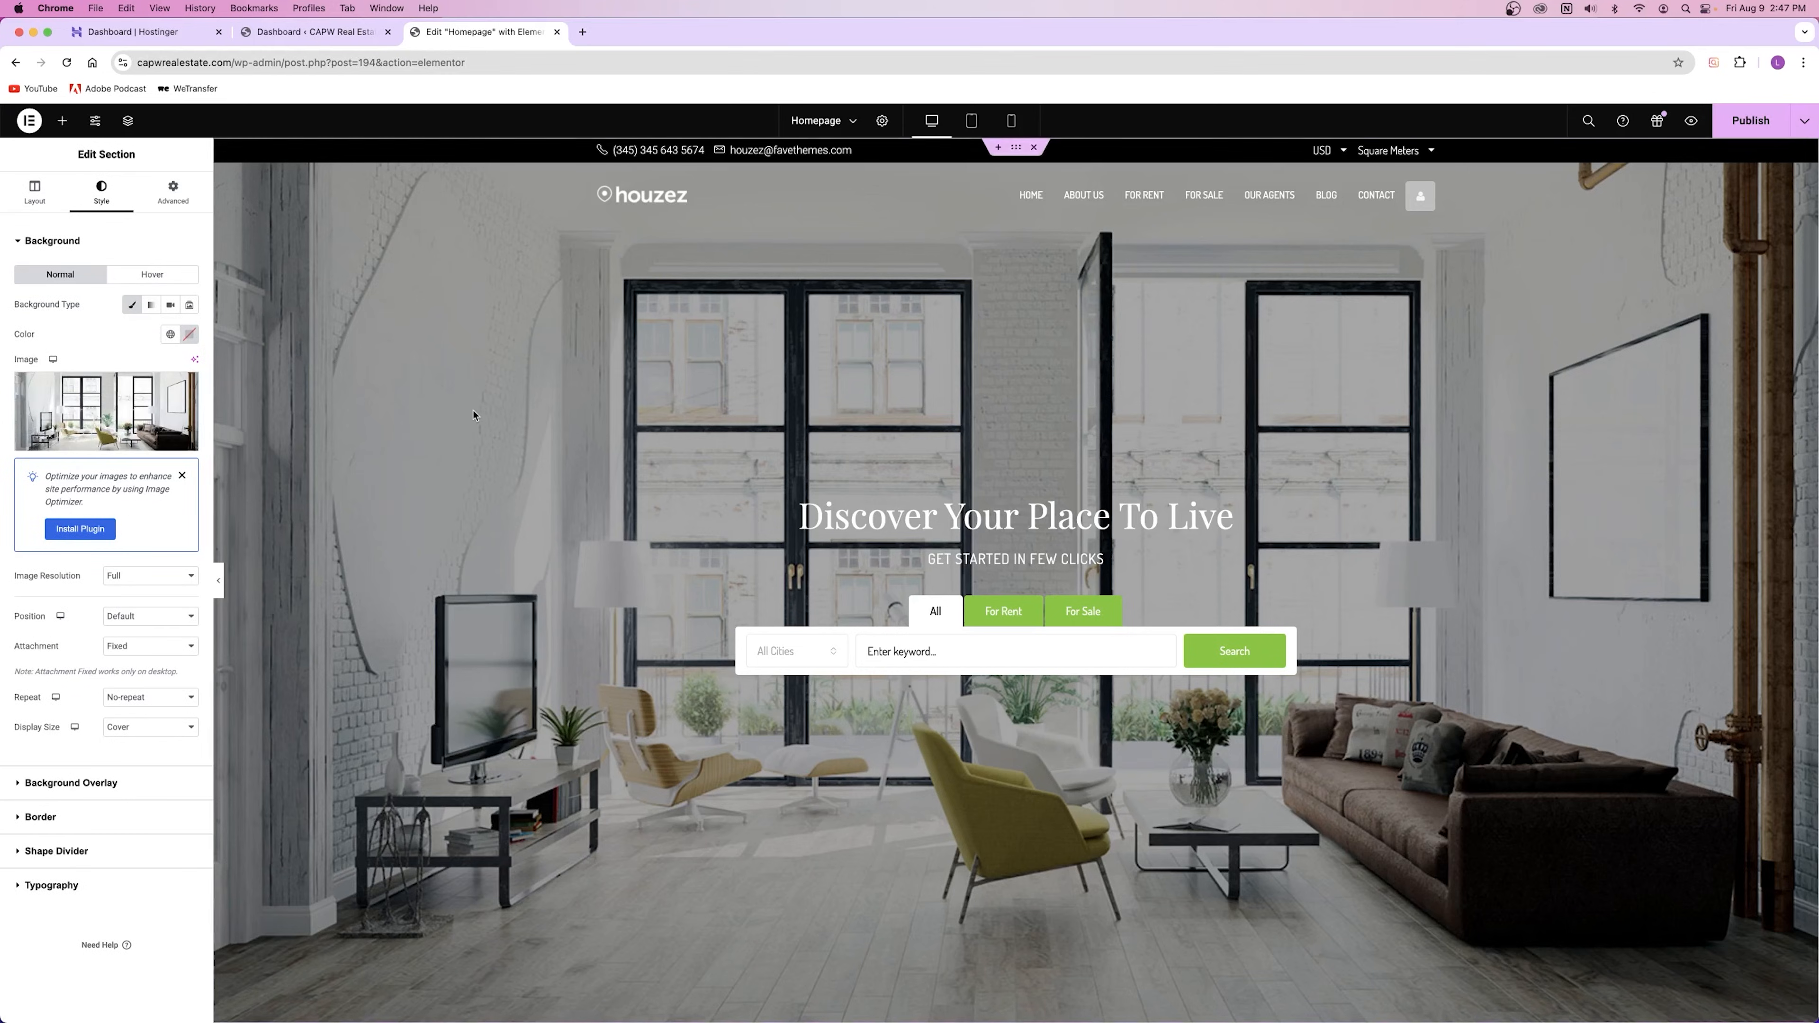
pyautogui.click(99, 391)
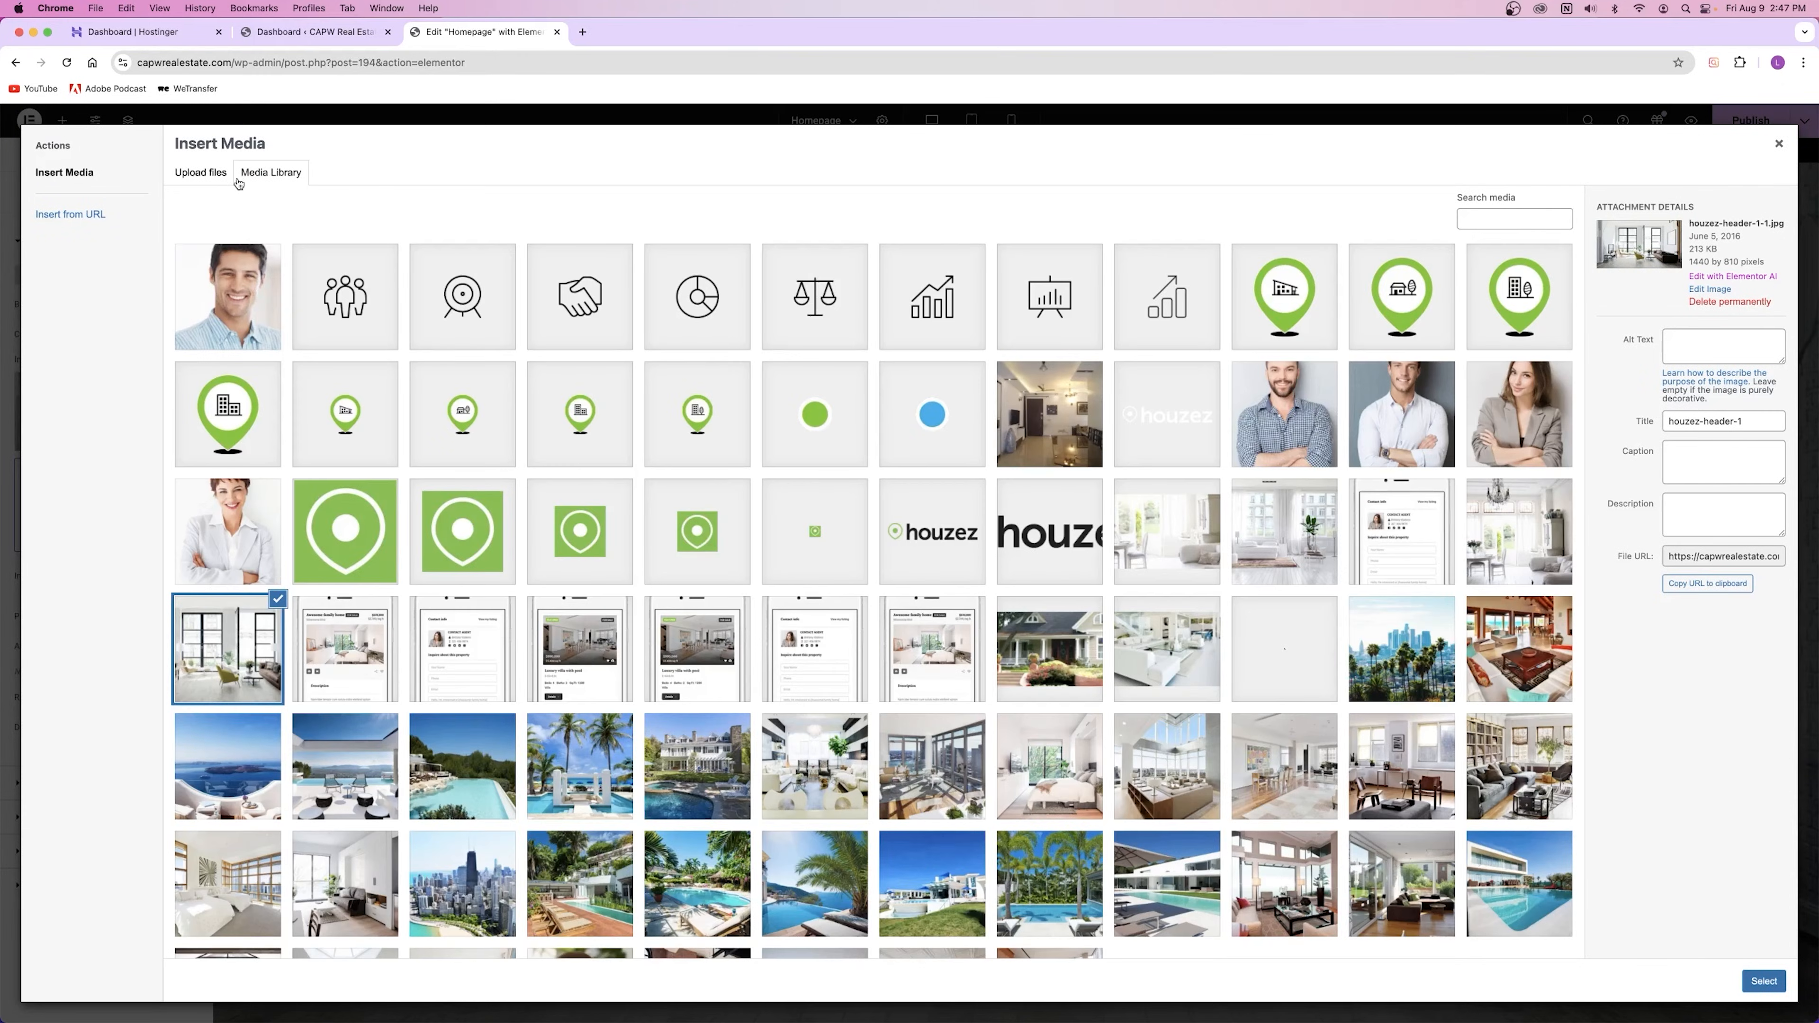
pyautogui.scroll(-3, 536, 469)
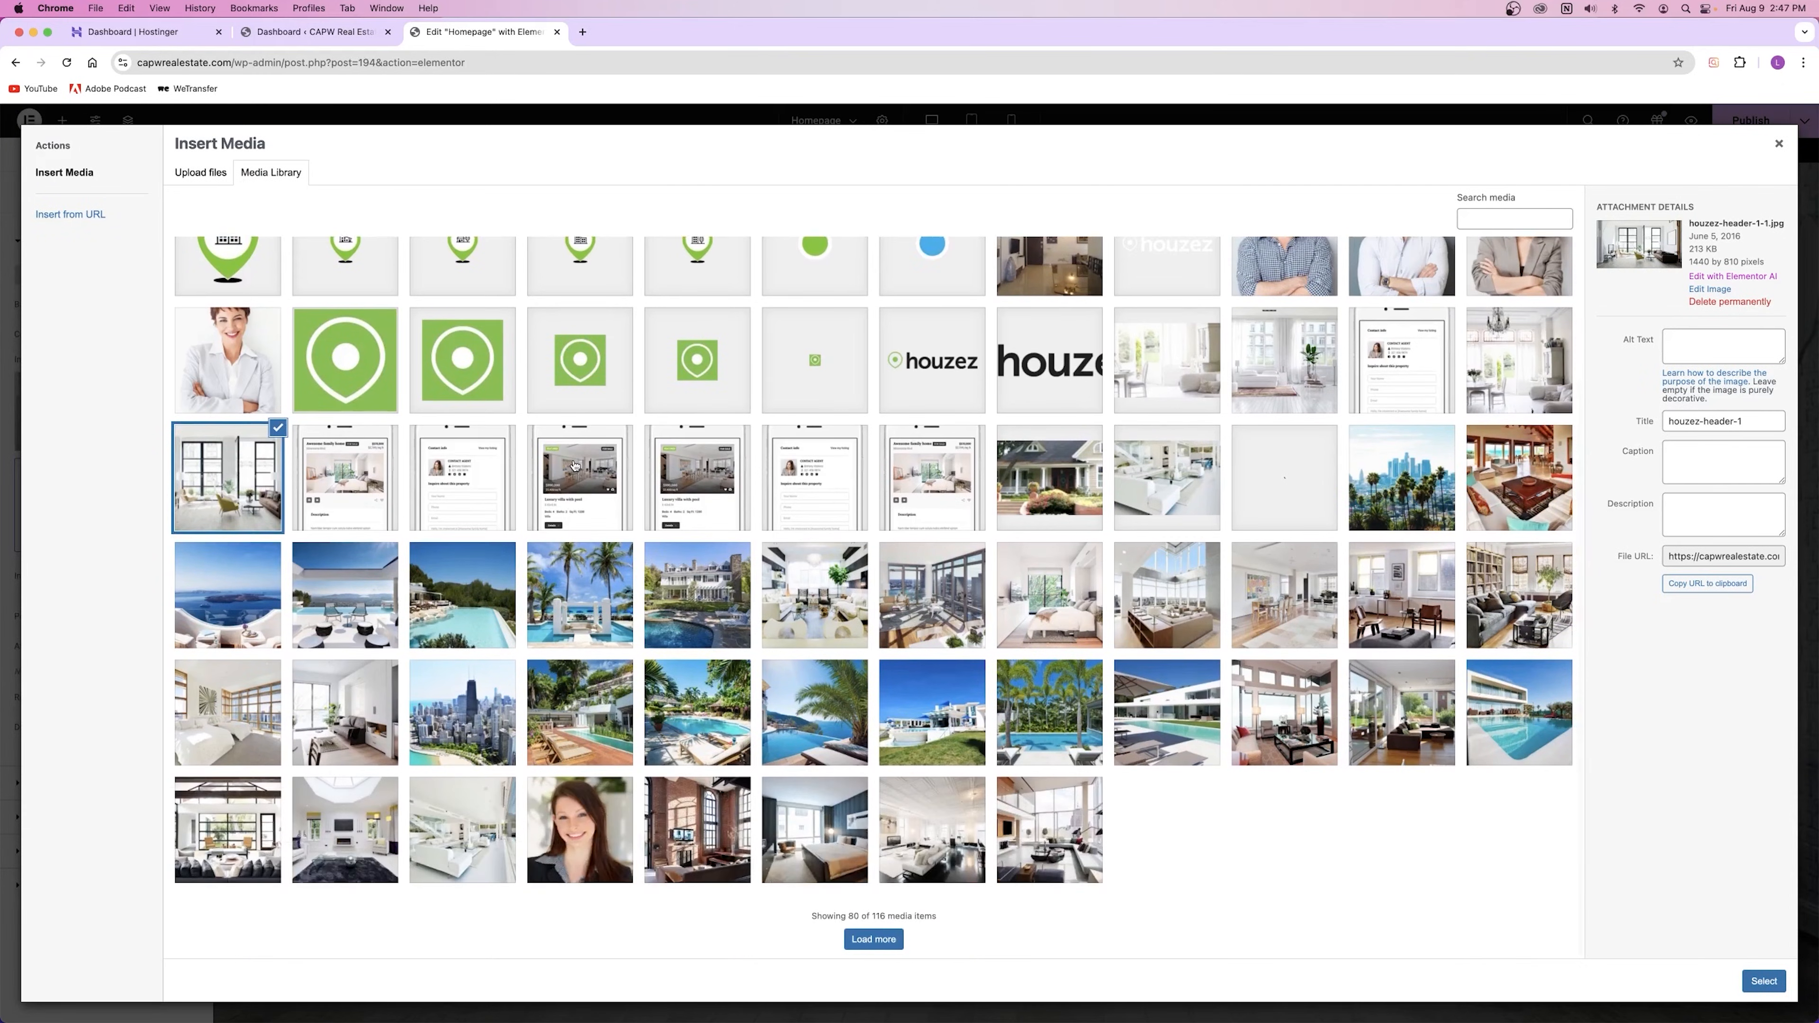
pyautogui.click(869, 935)
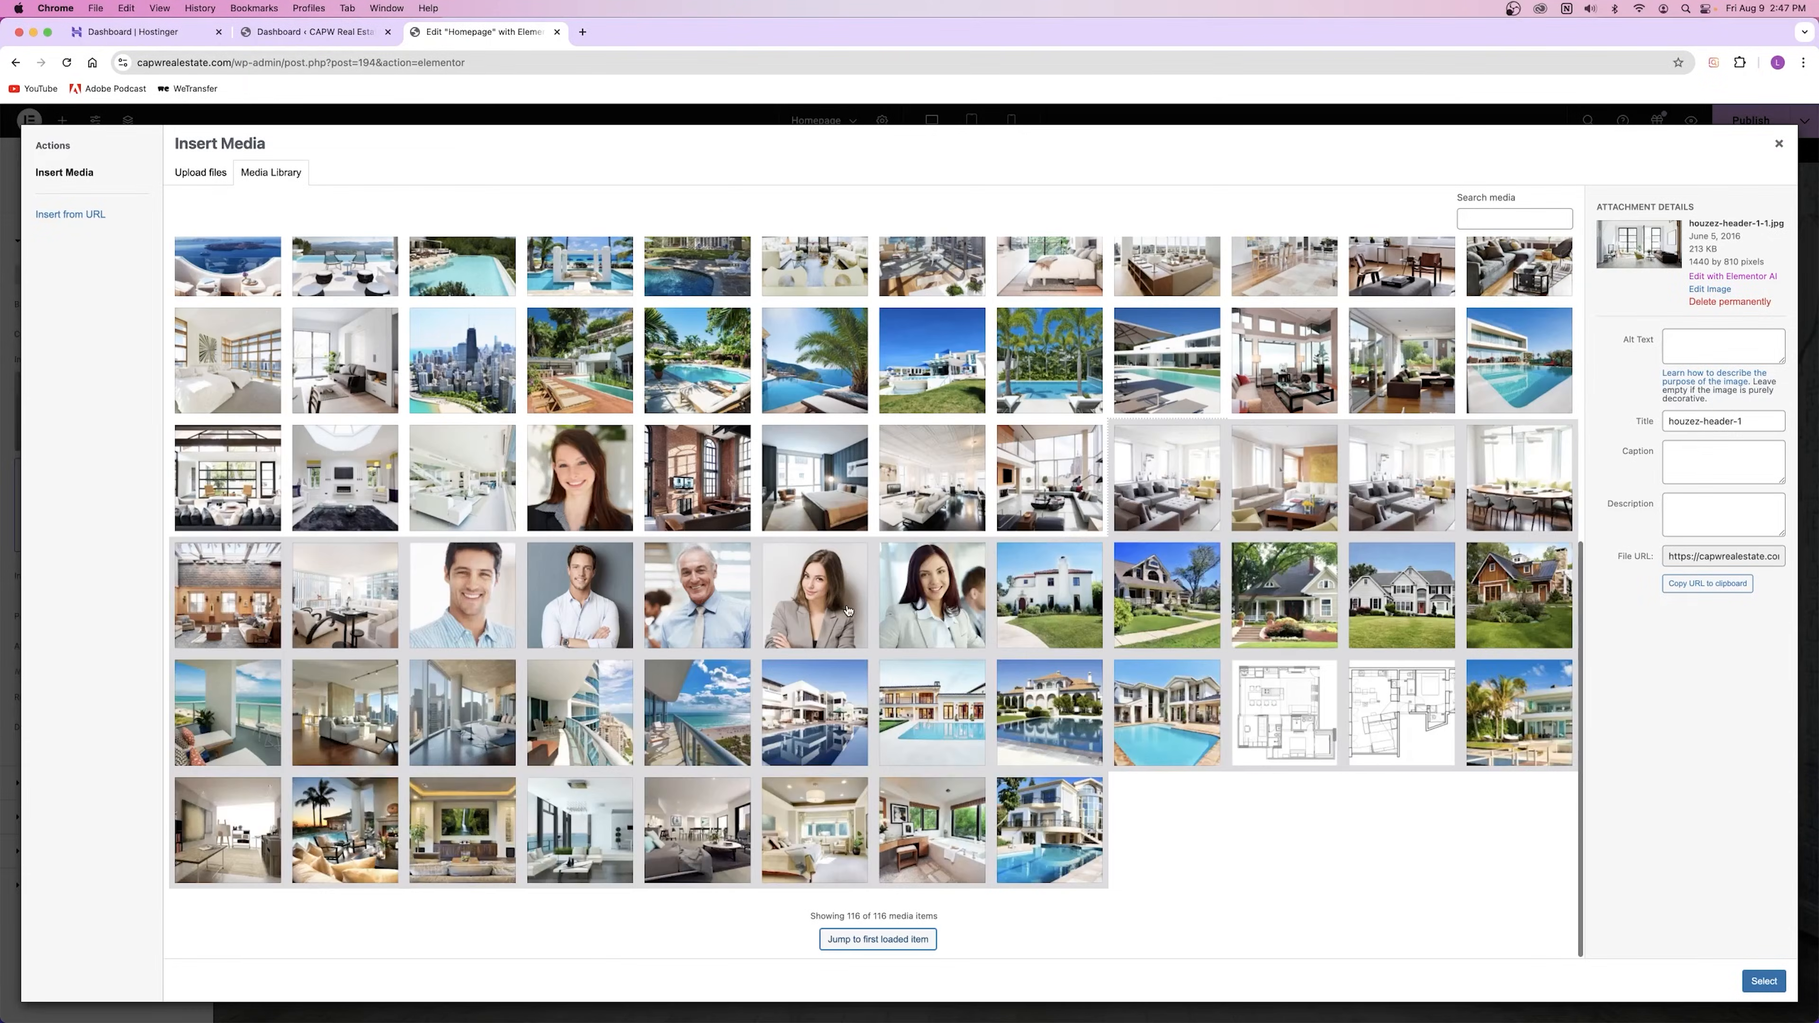
pyautogui.scroll(5, 850, 608)
pyautogui.scroll(-6, 851, 607)
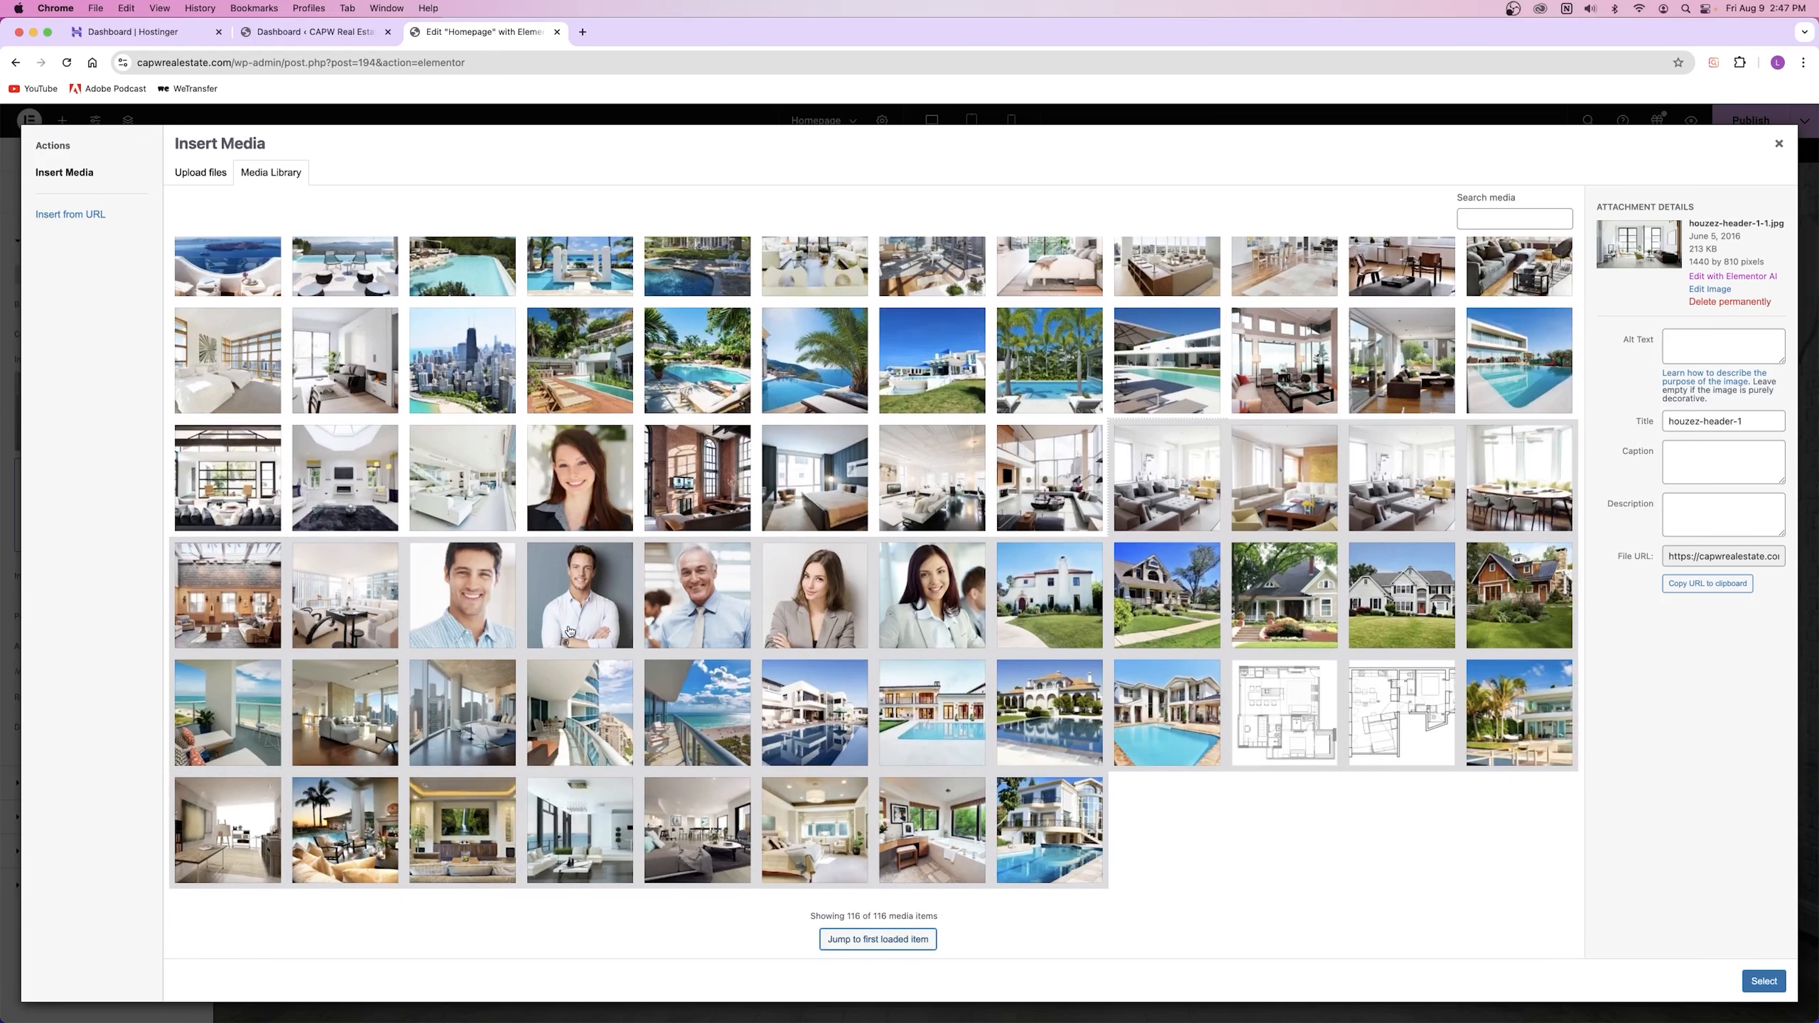
# Step: Browse Downloads and Documents for an upload, then cancel and return to the Media Library
pyautogui.click(197, 175)
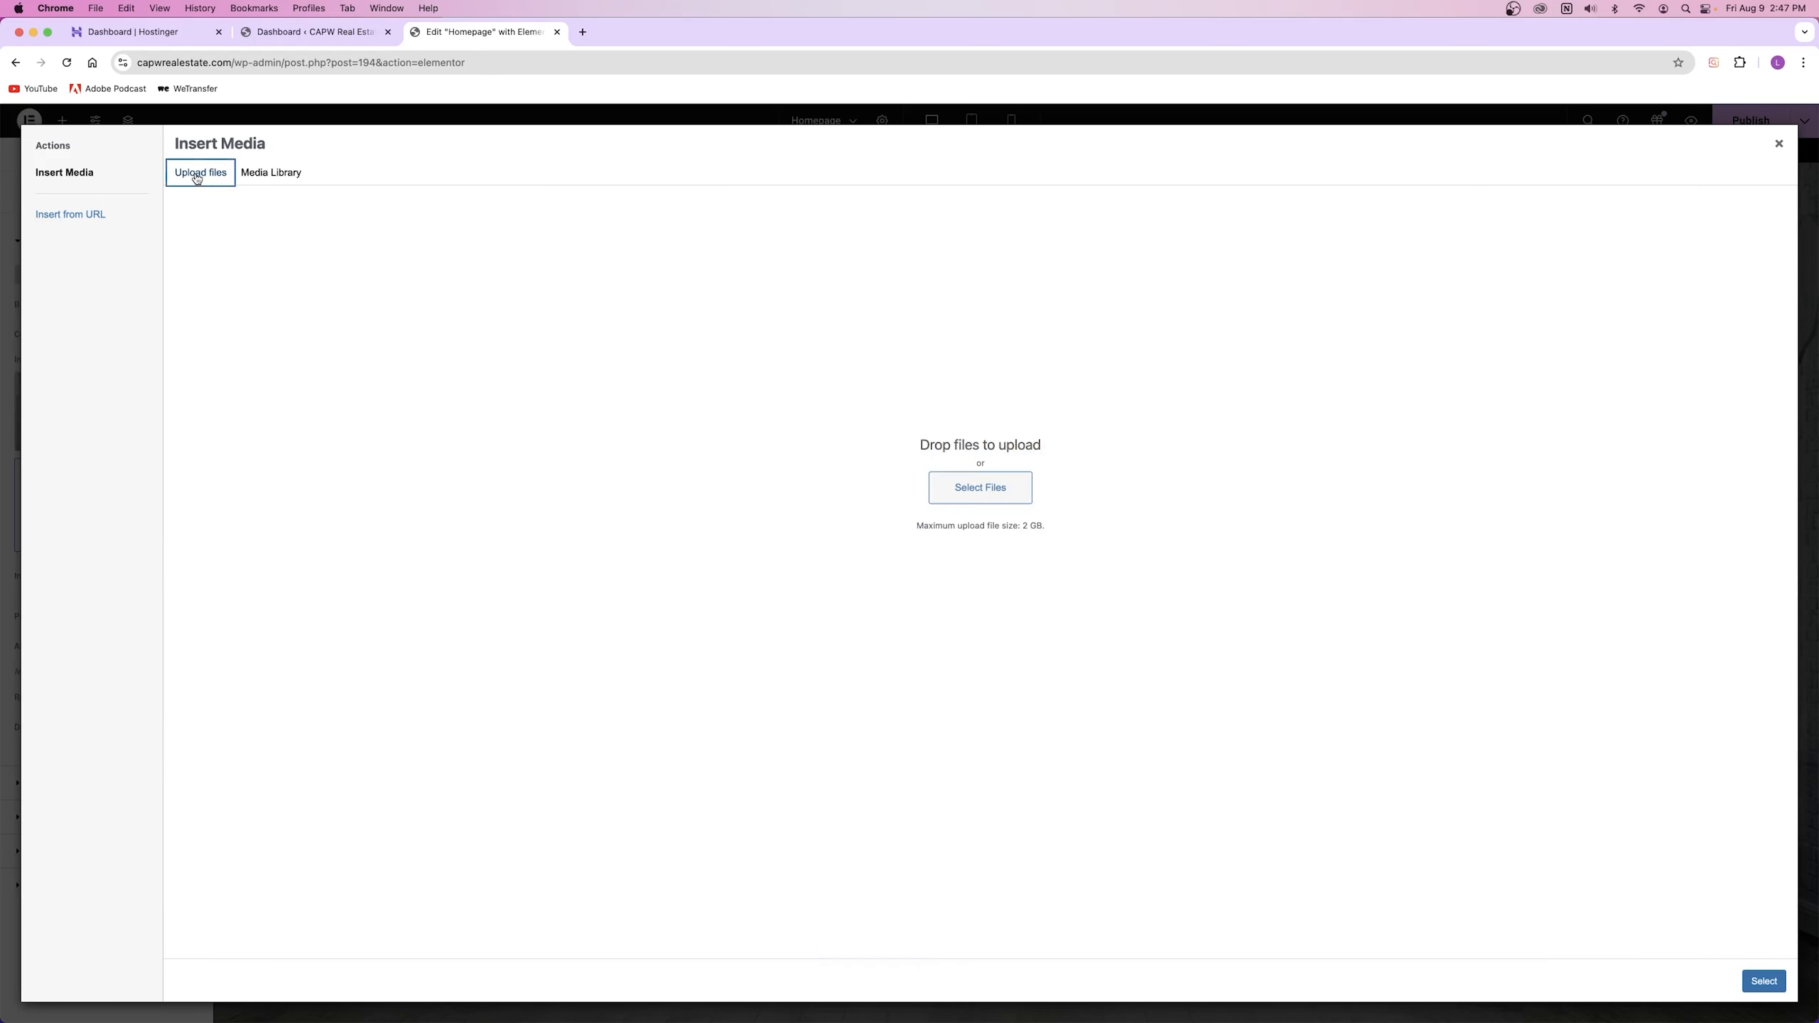
pyautogui.click(955, 480)
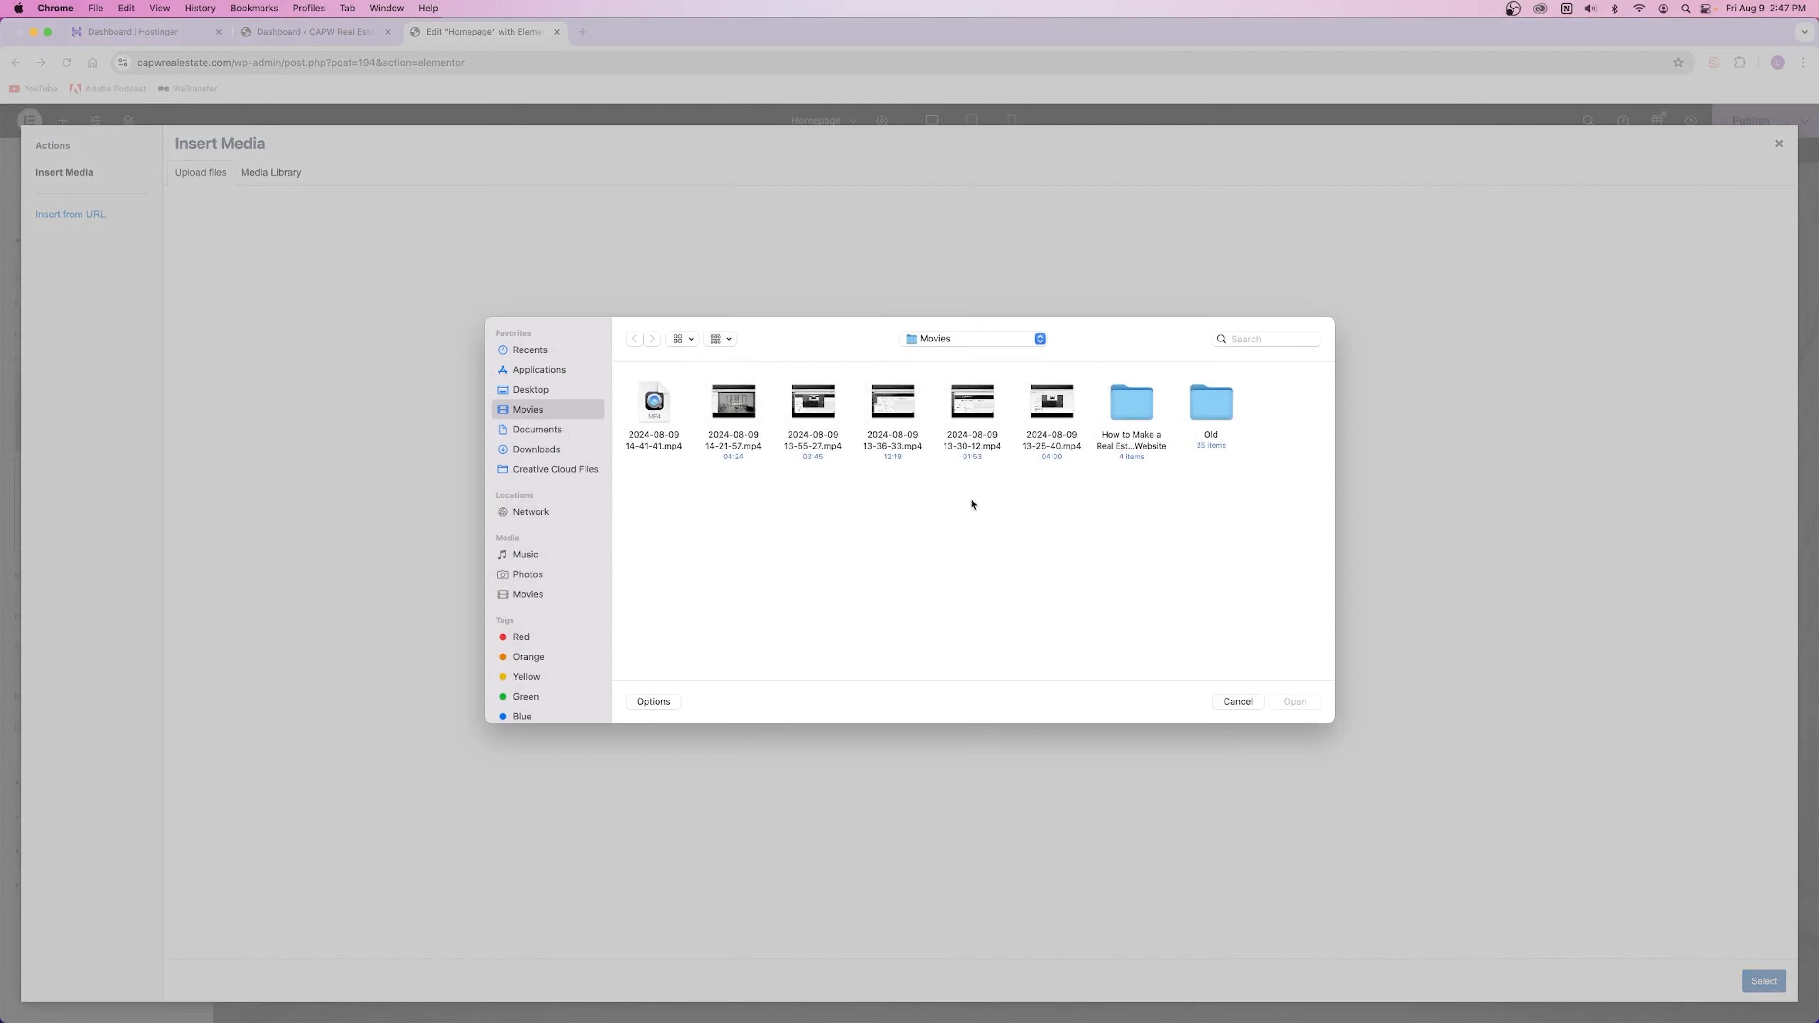
pyautogui.click(536, 451)
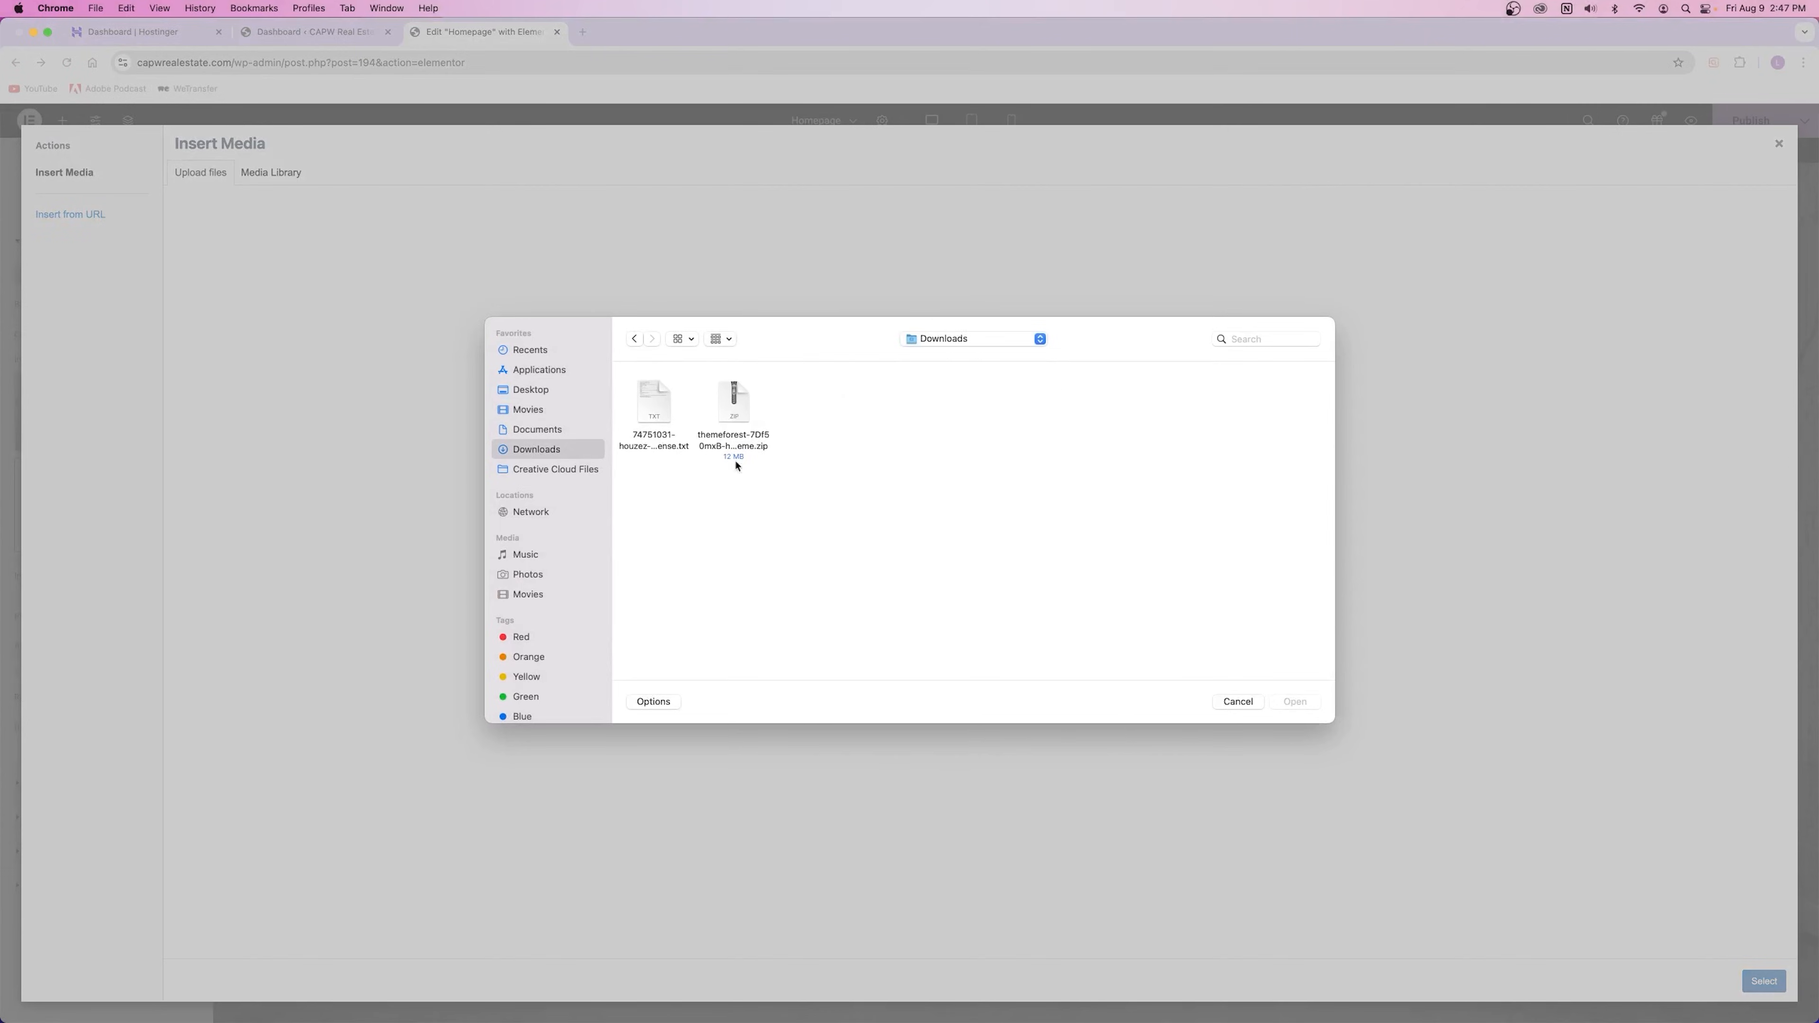
pyautogui.click(530, 431)
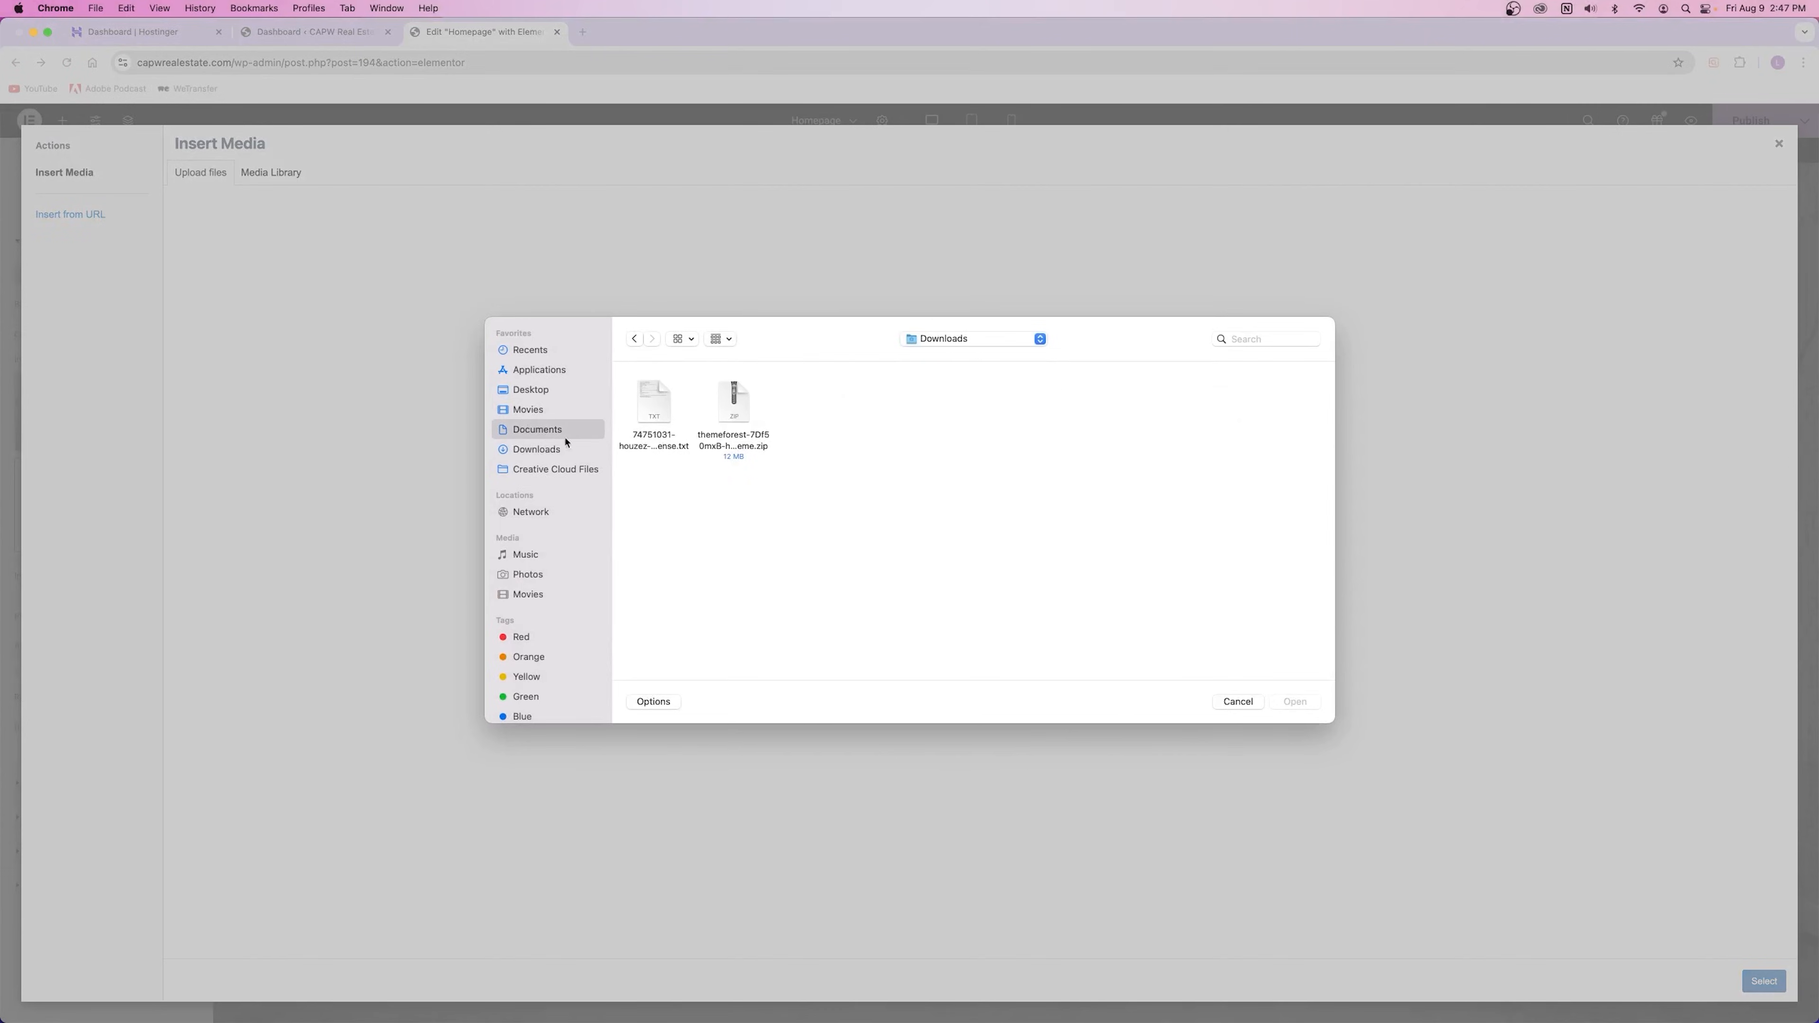
pyautogui.click(1239, 701)
pyautogui.click(271, 173)
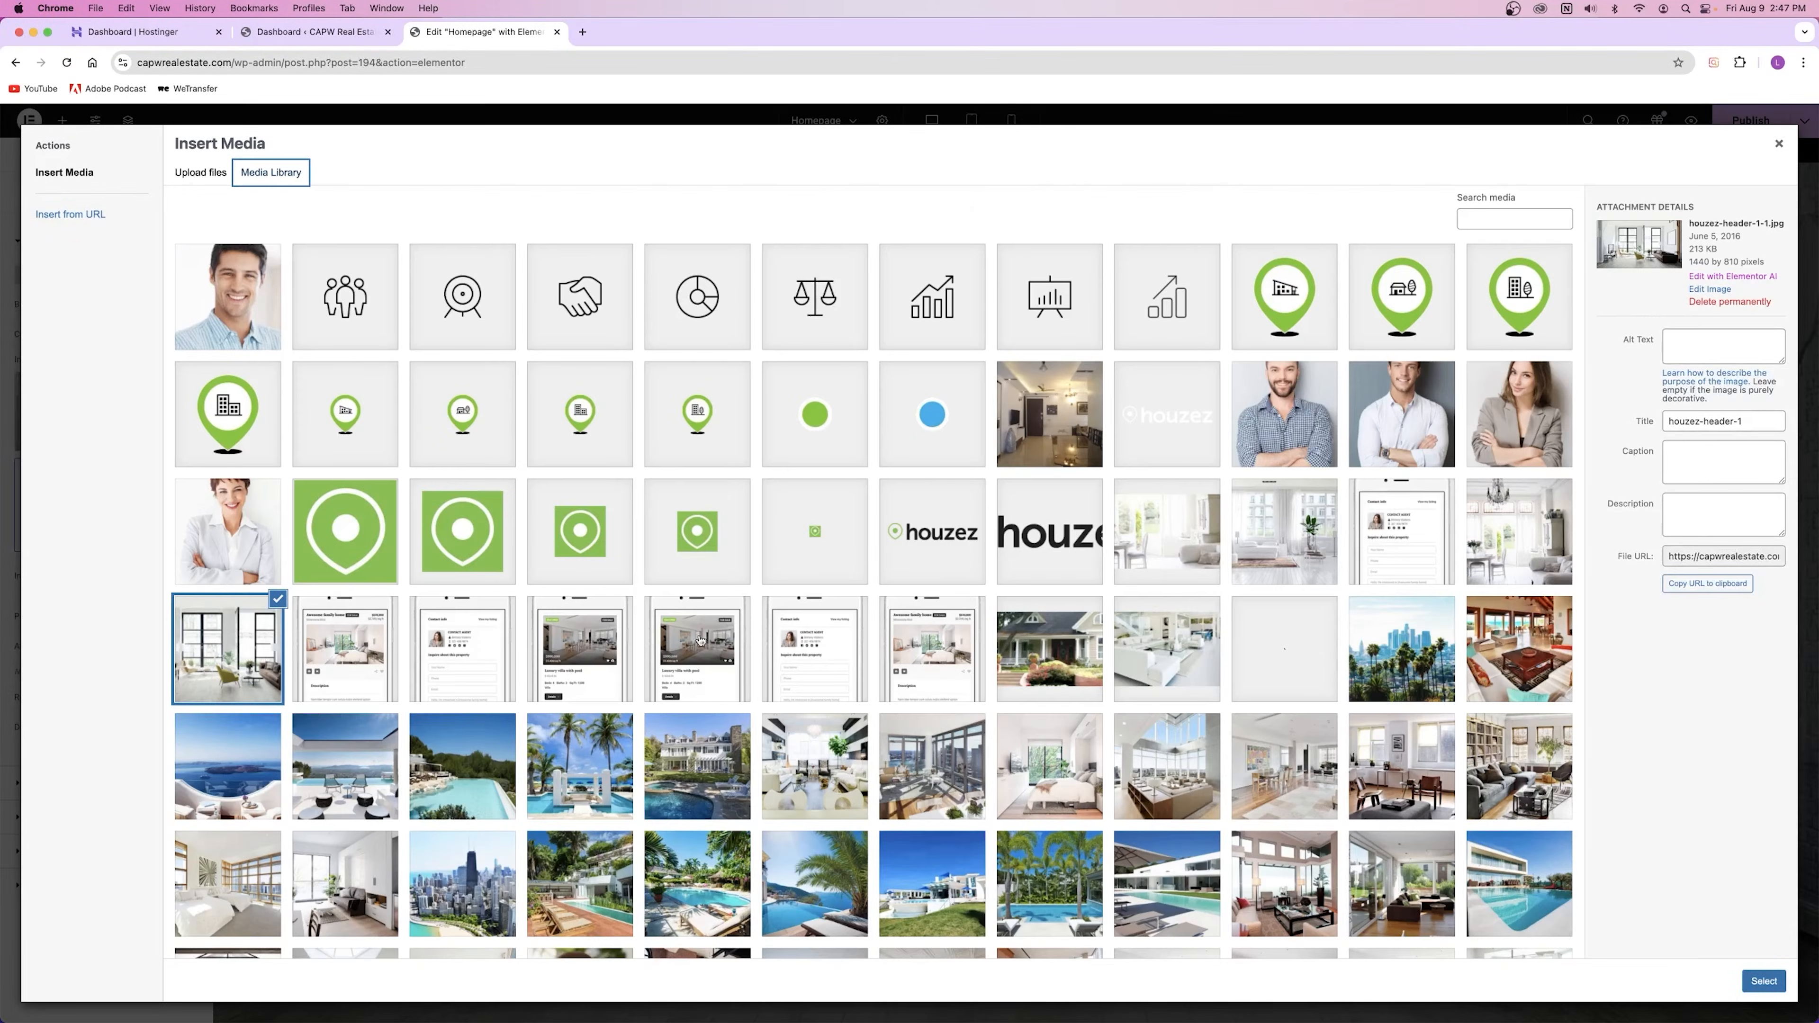
# Step: Set the chicago-05 loft photo as the hero background, then reopen and close the library
pyautogui.scroll(-10, 771, 606)
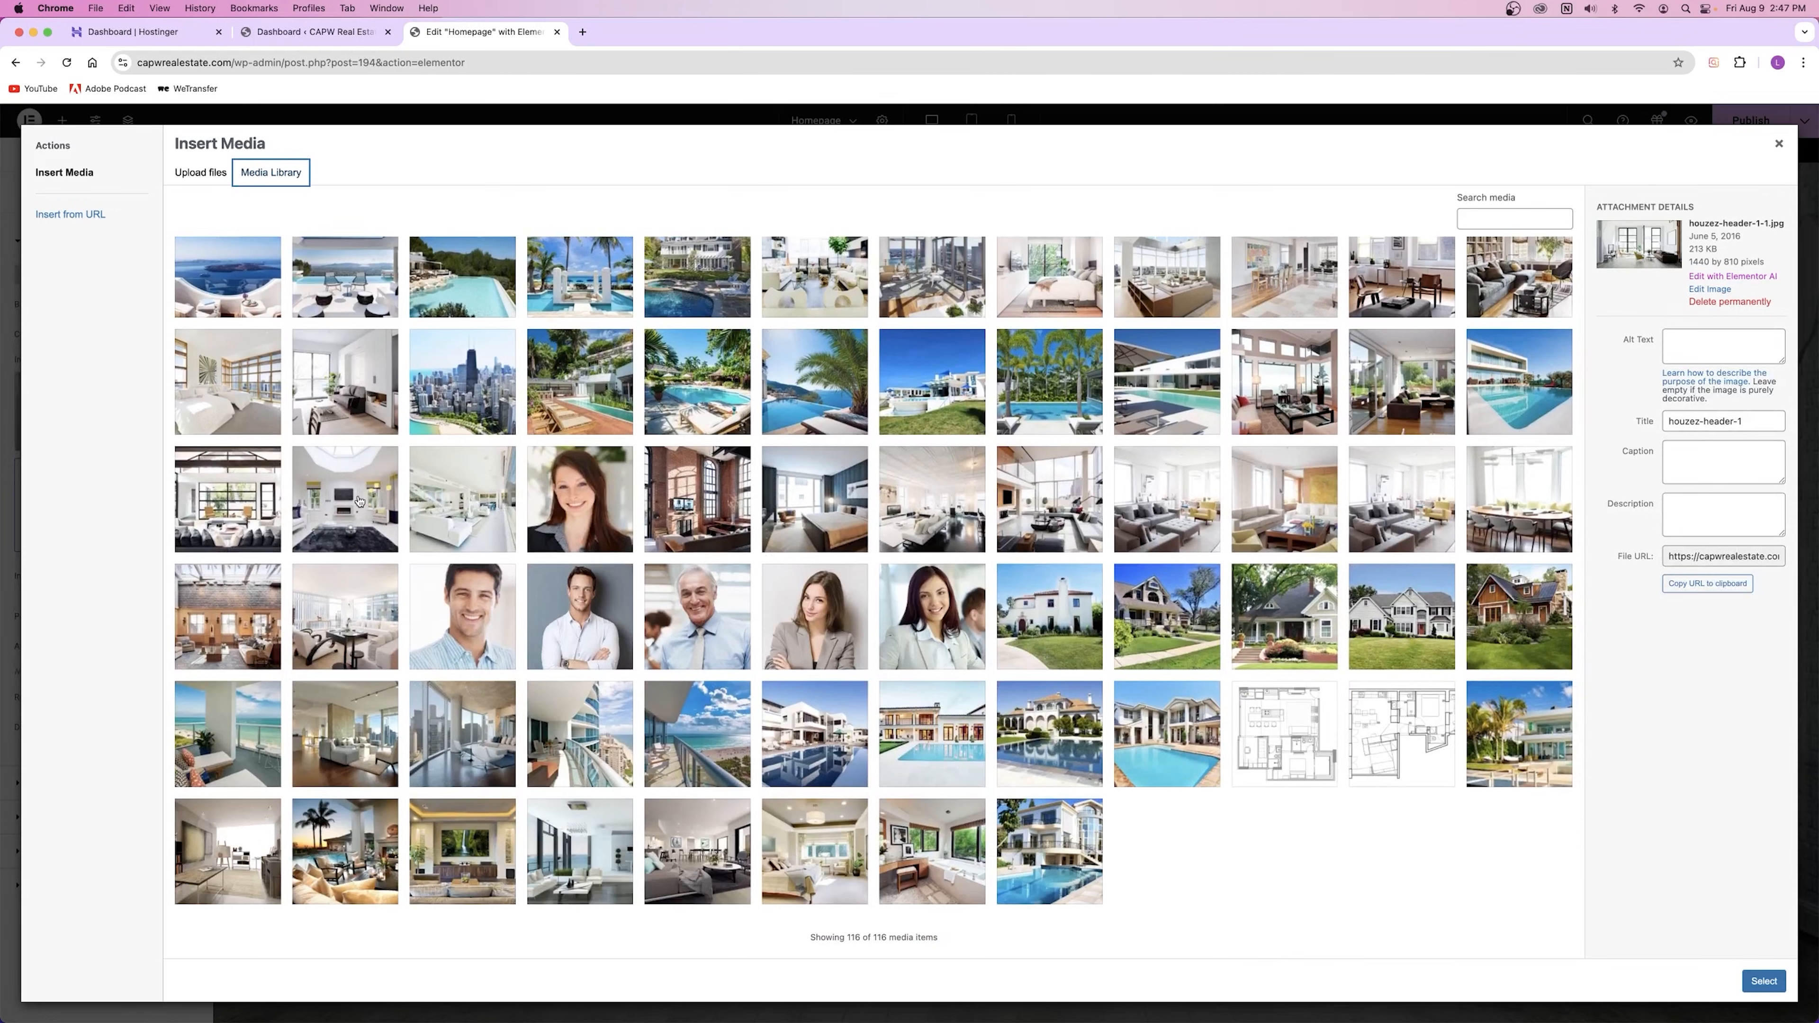
pyautogui.click(439, 509)
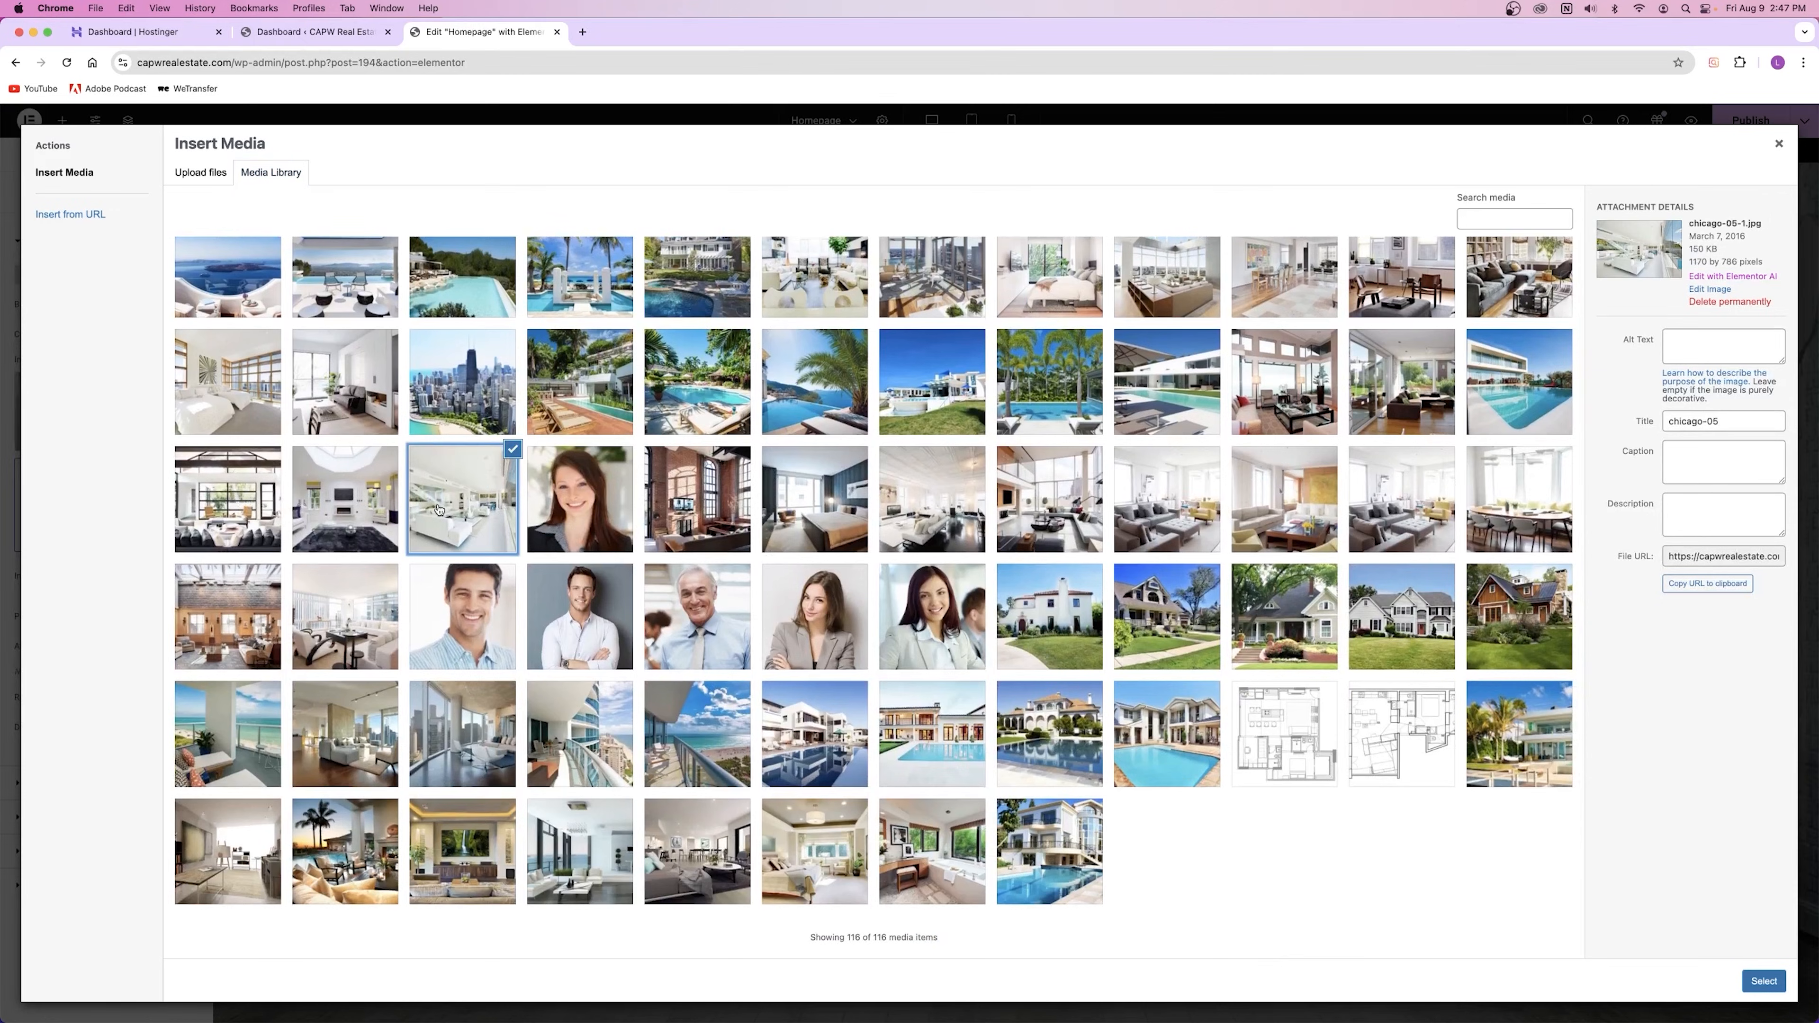
pyautogui.click(1770, 992)
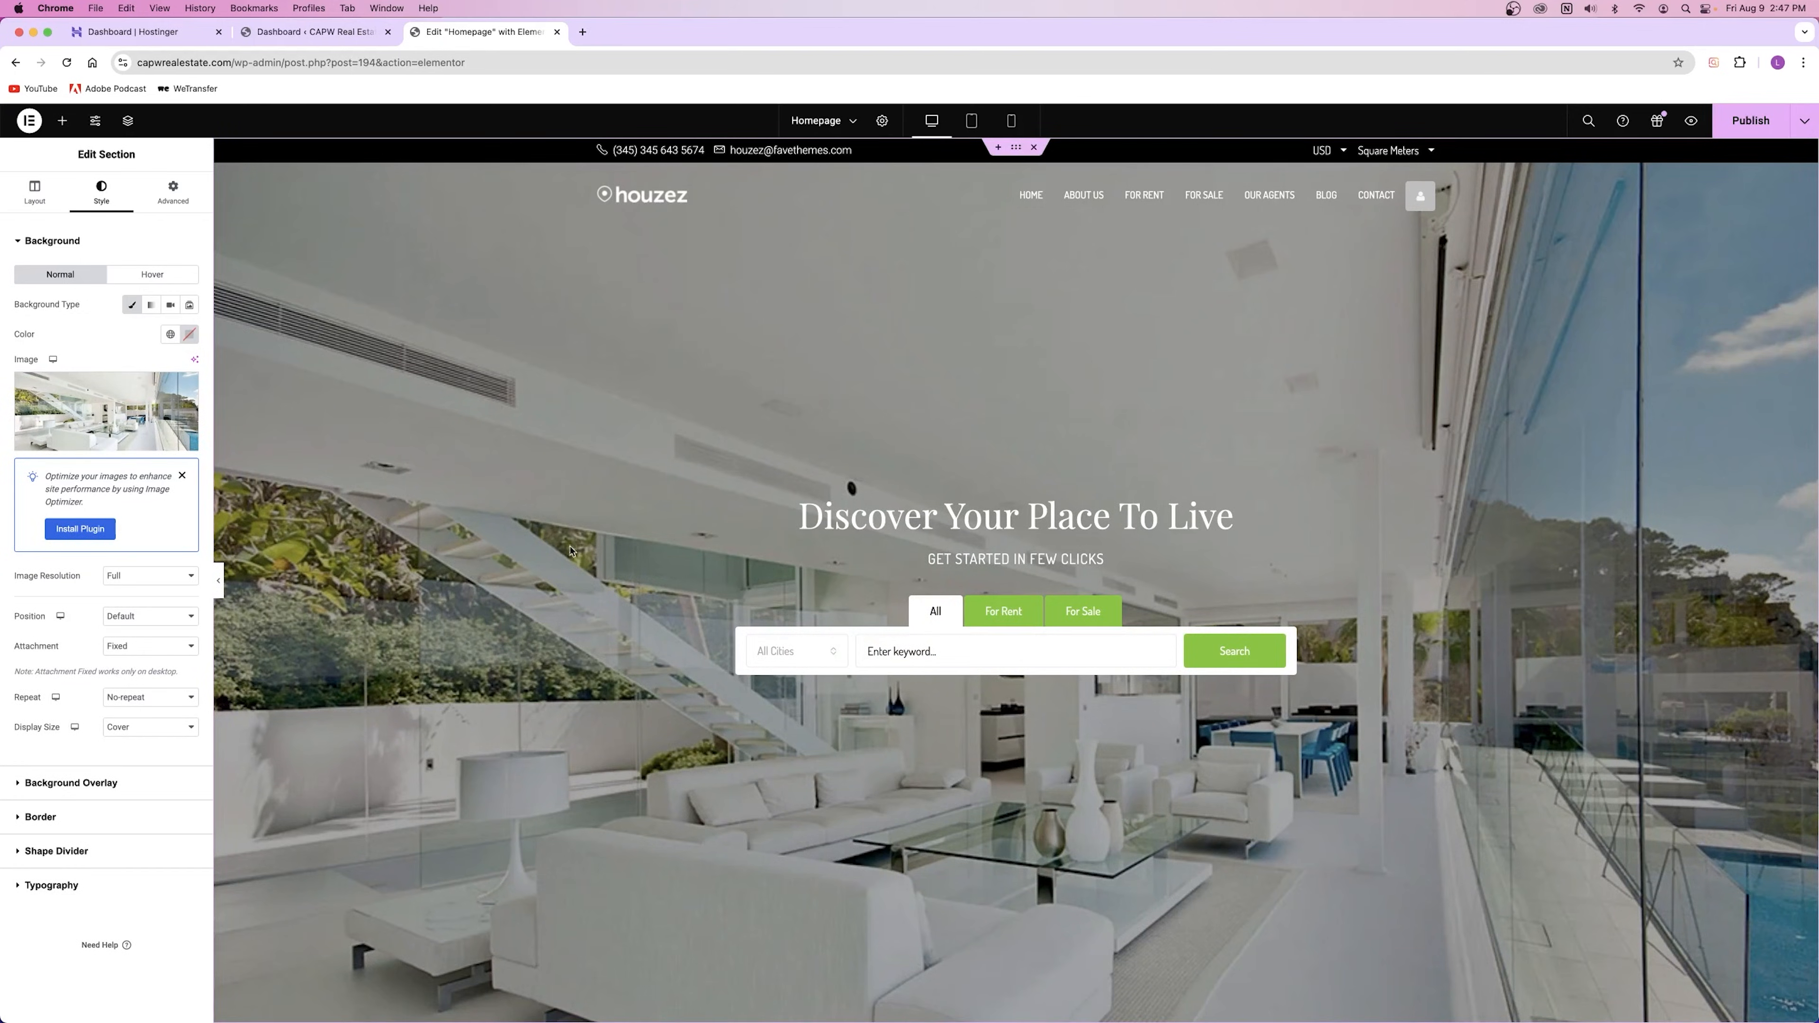
pyautogui.click(115, 420)
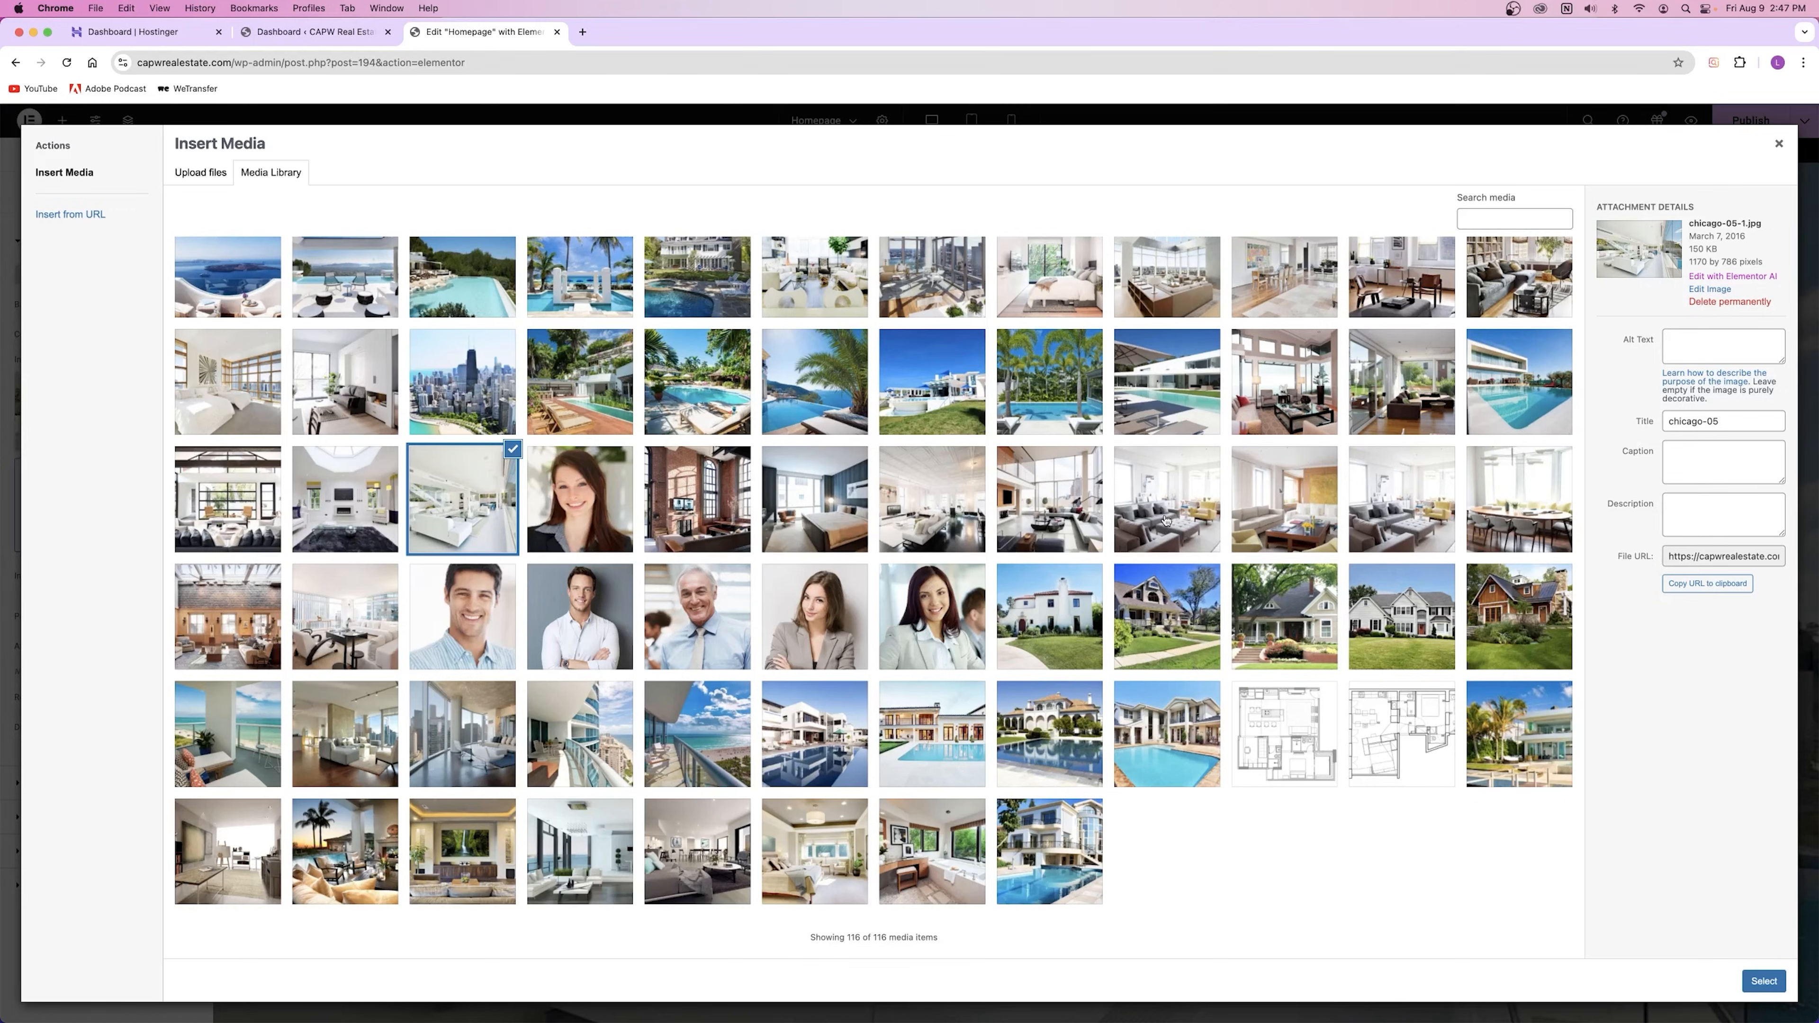
pyautogui.click(1779, 144)
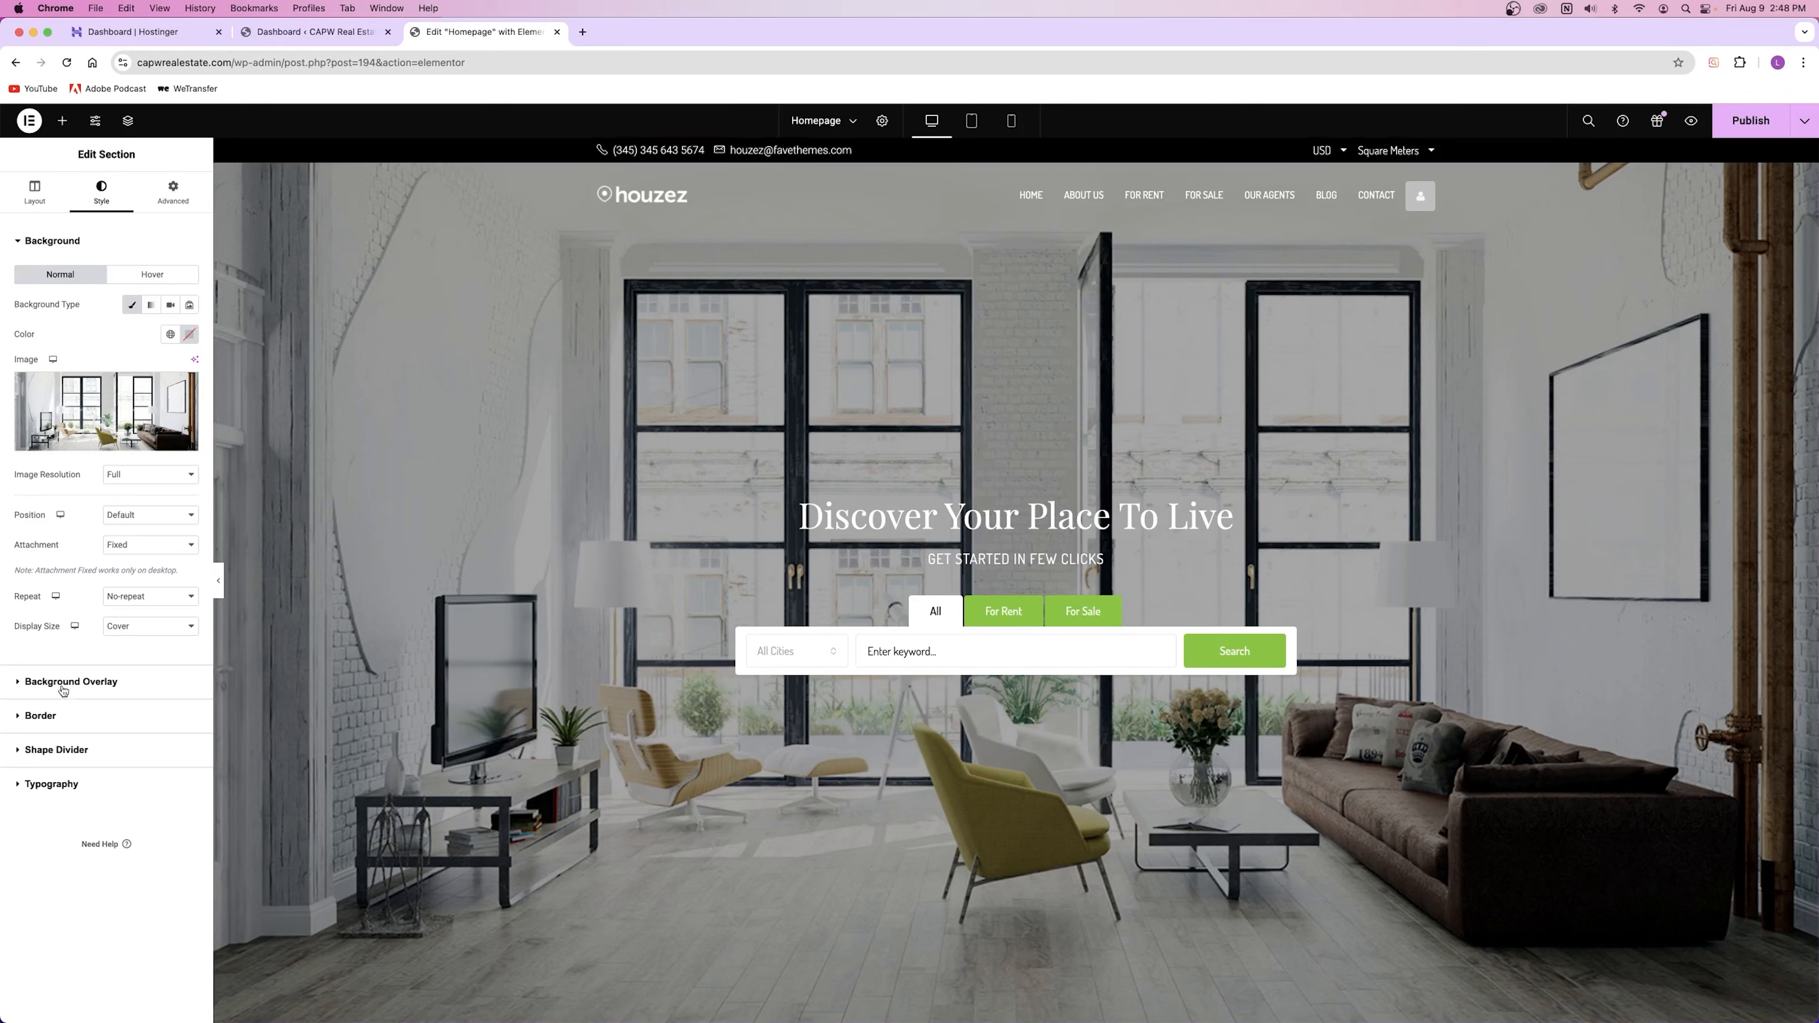
# Step: Raise the Background Overlay opacity to 0.37 and try red, blue and green tints
pyautogui.click(90, 684)
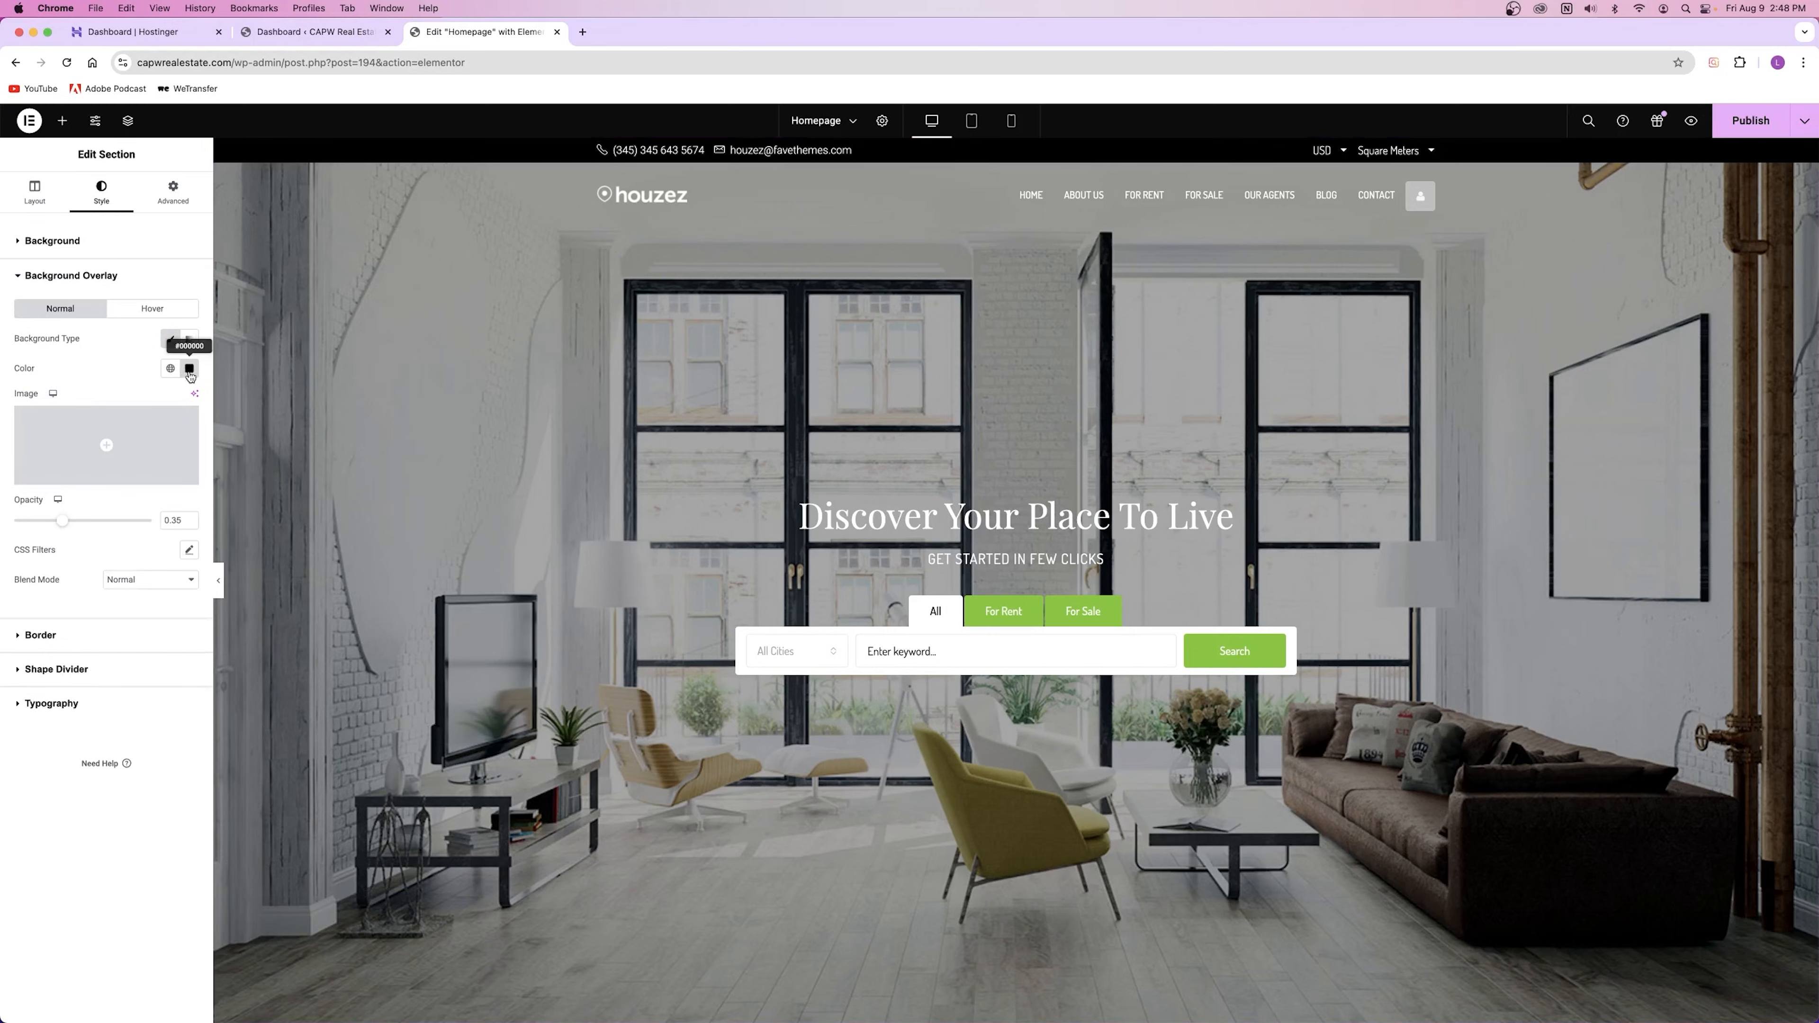
pyautogui.moveTo(62, 520); pyautogui.dragTo(13, 521)
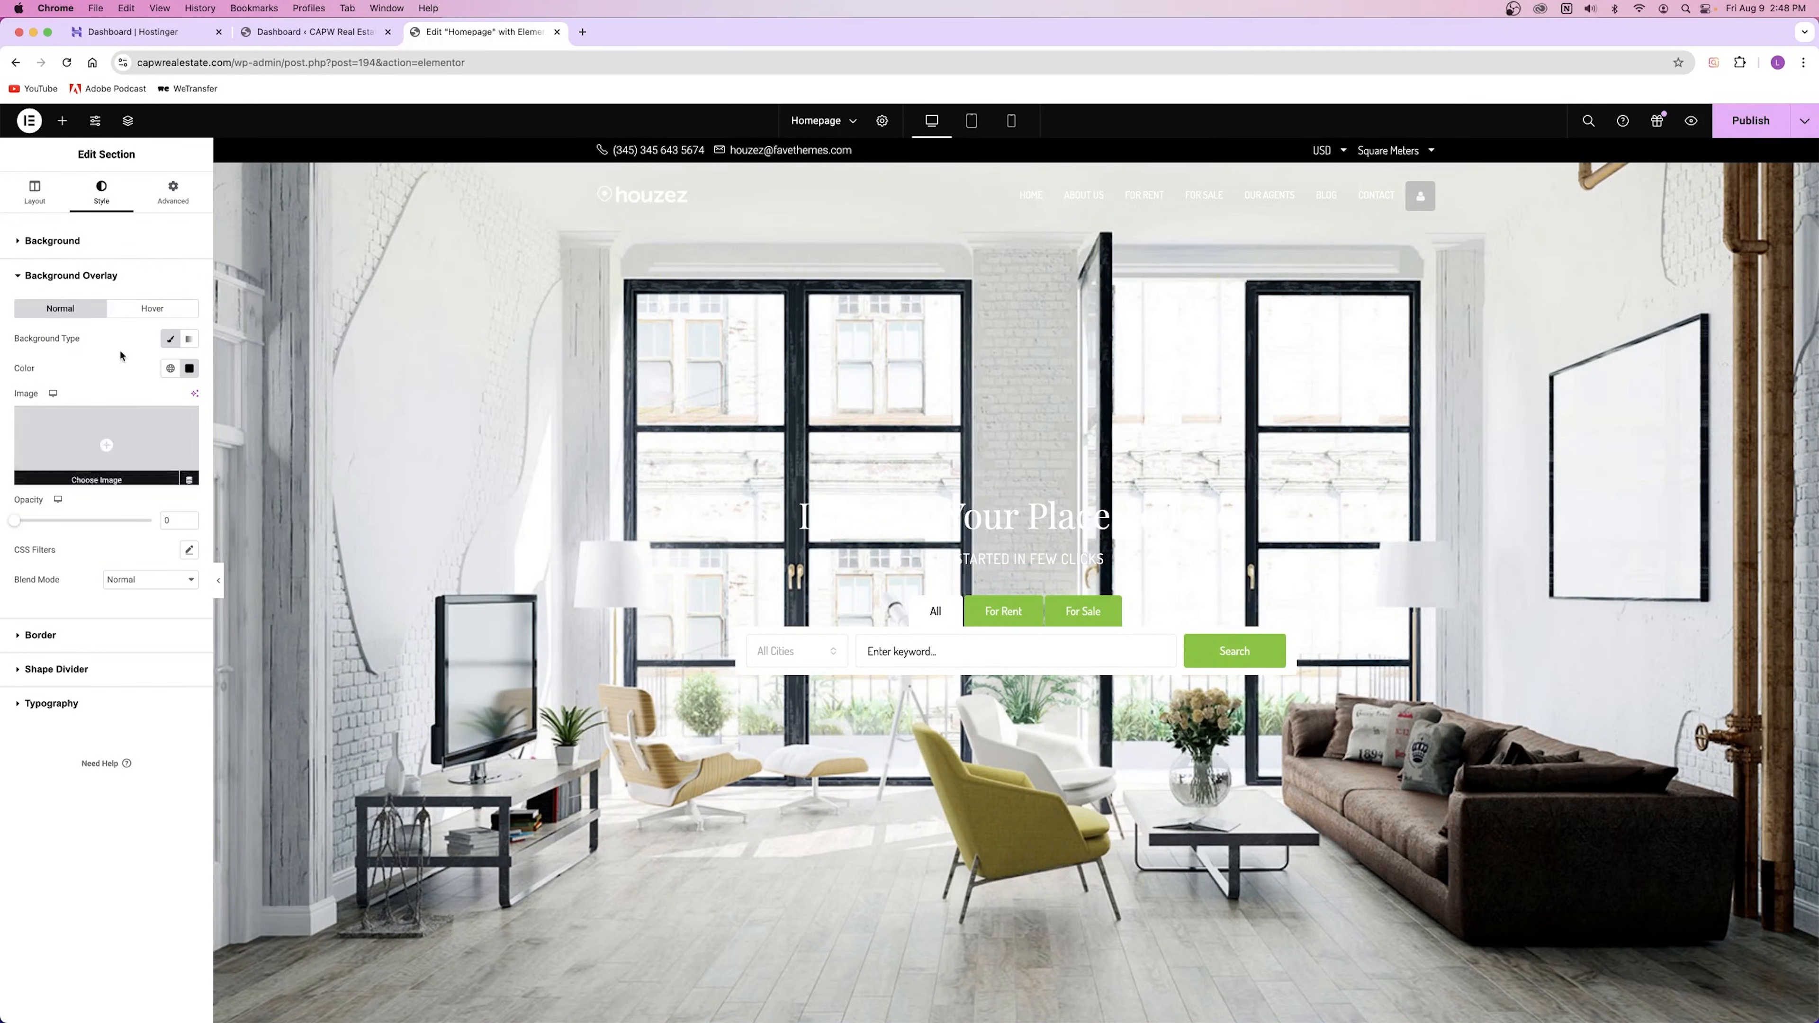
pyautogui.moveTo(19, 526); pyautogui.dragTo(69, 527)
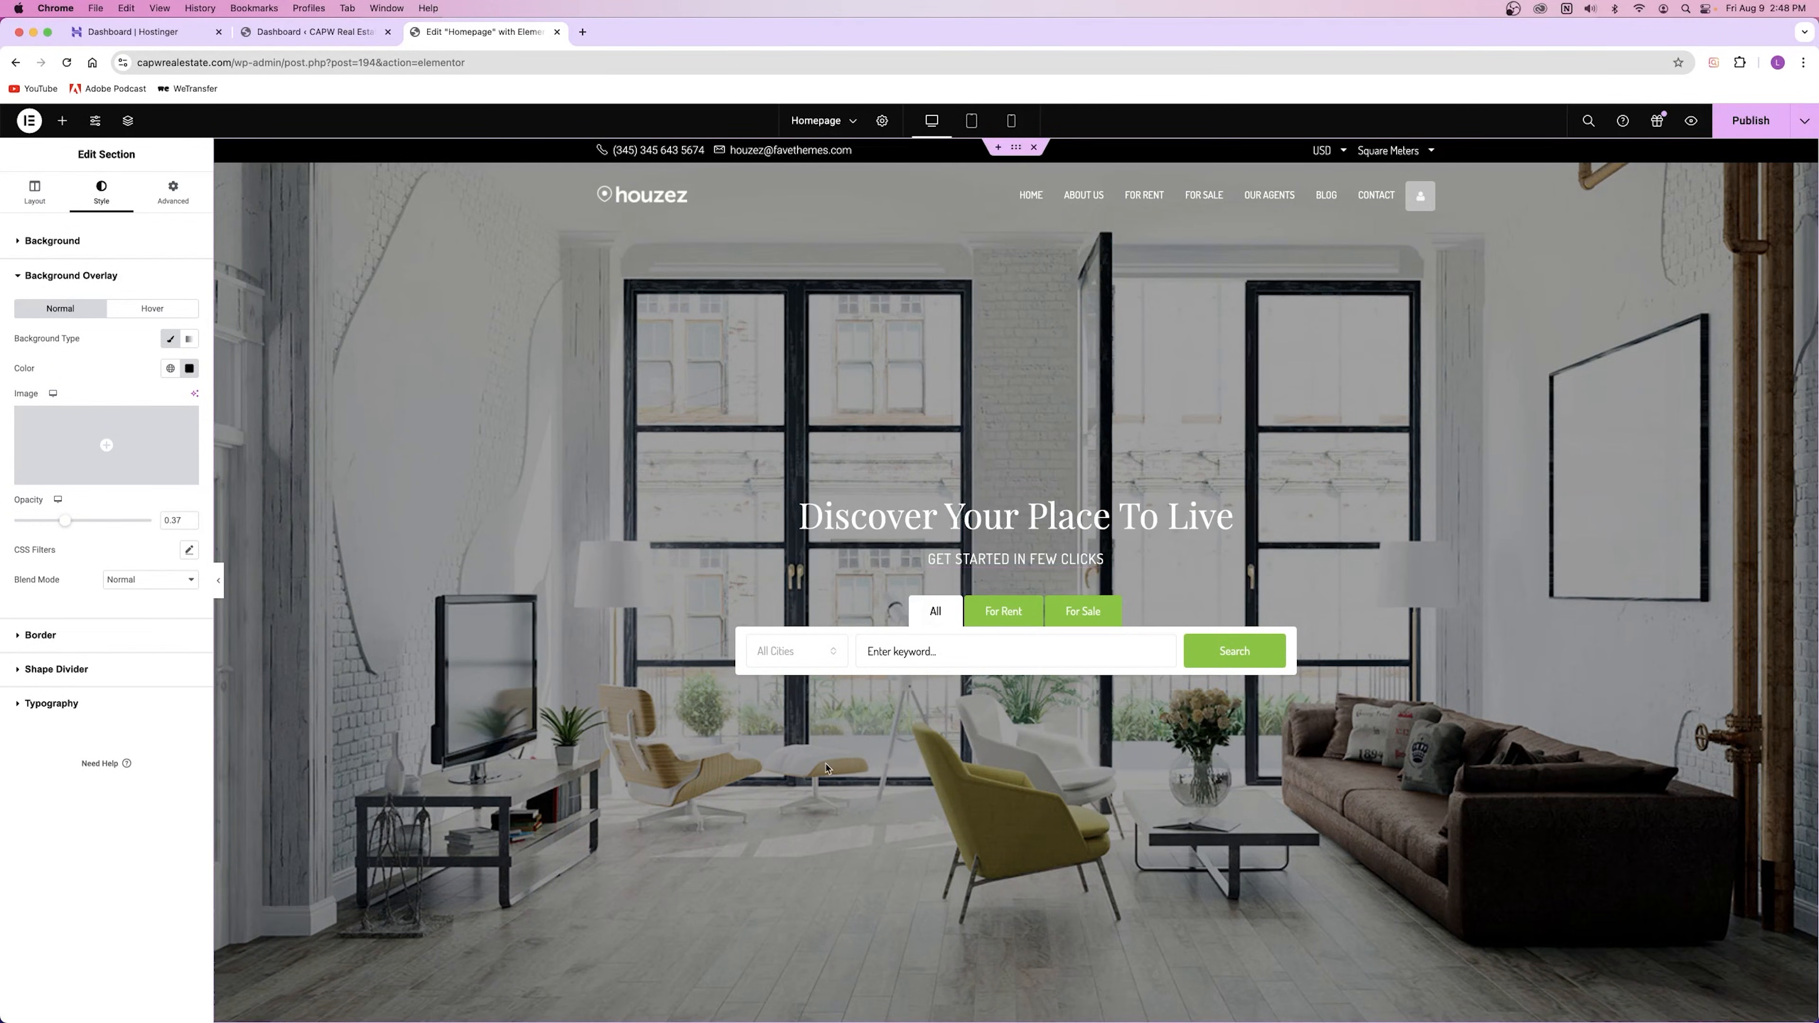
pyautogui.click(190, 370)
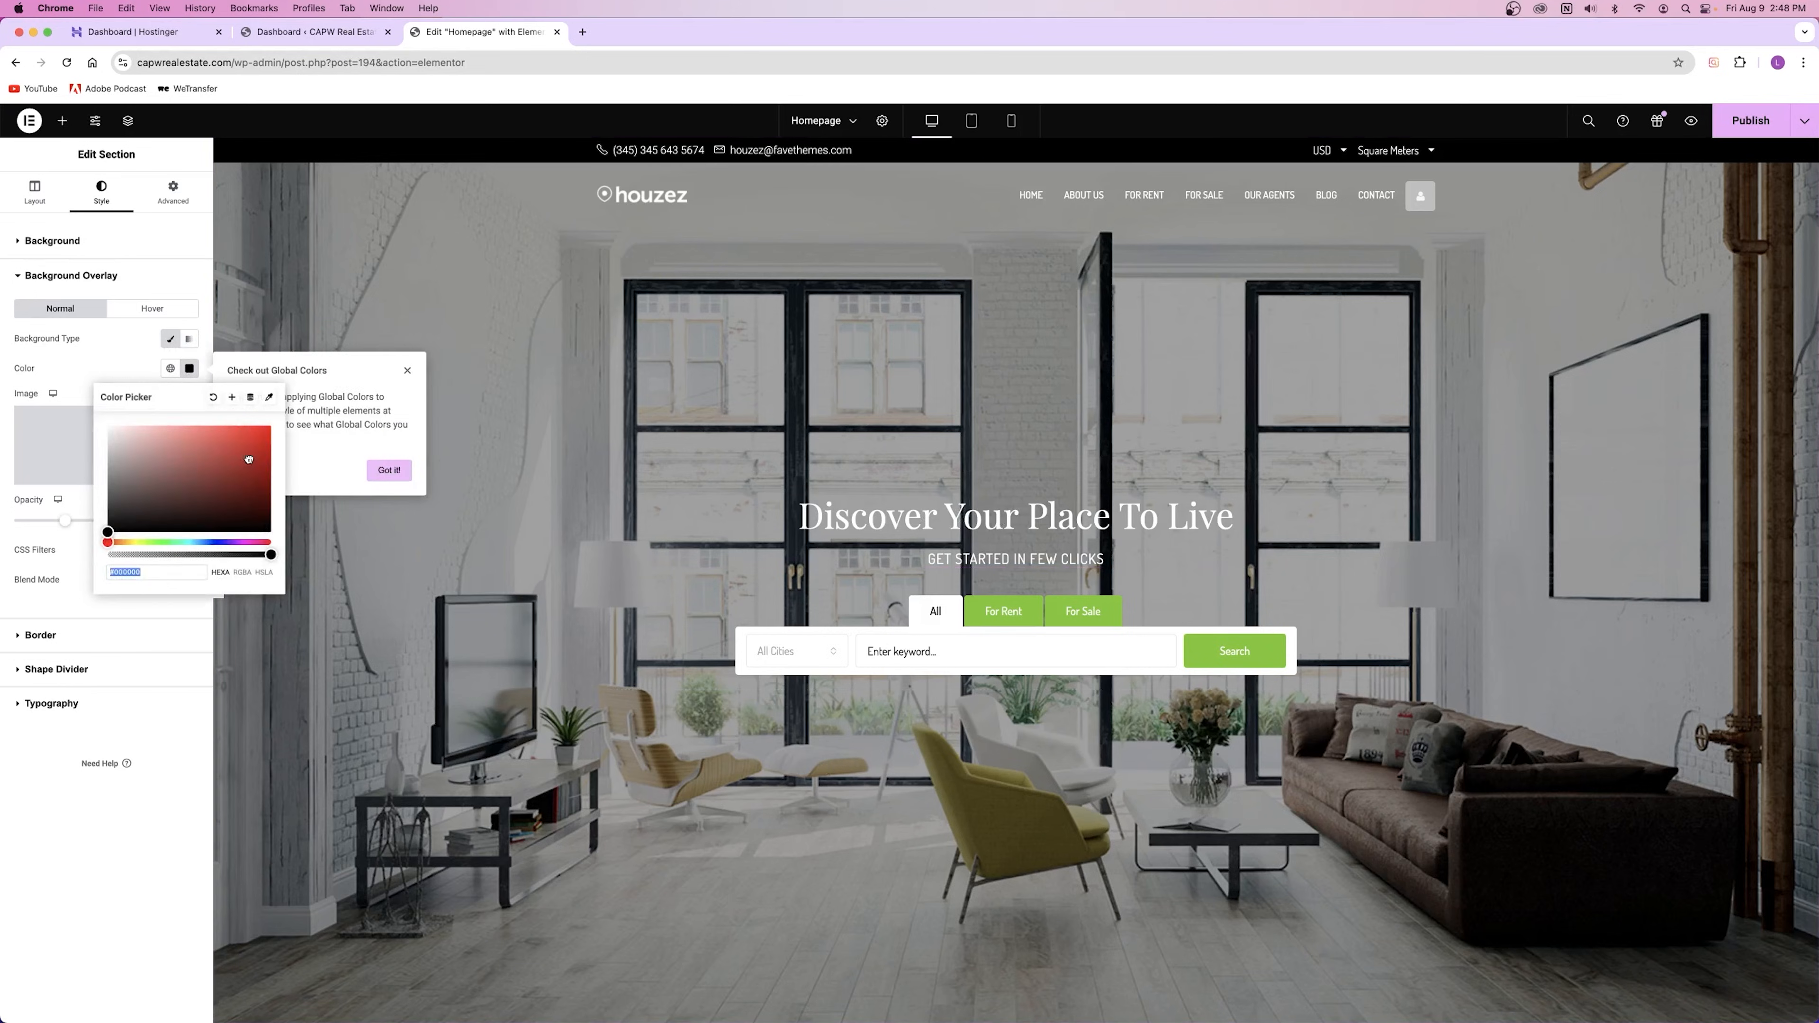
pyautogui.click(269, 429)
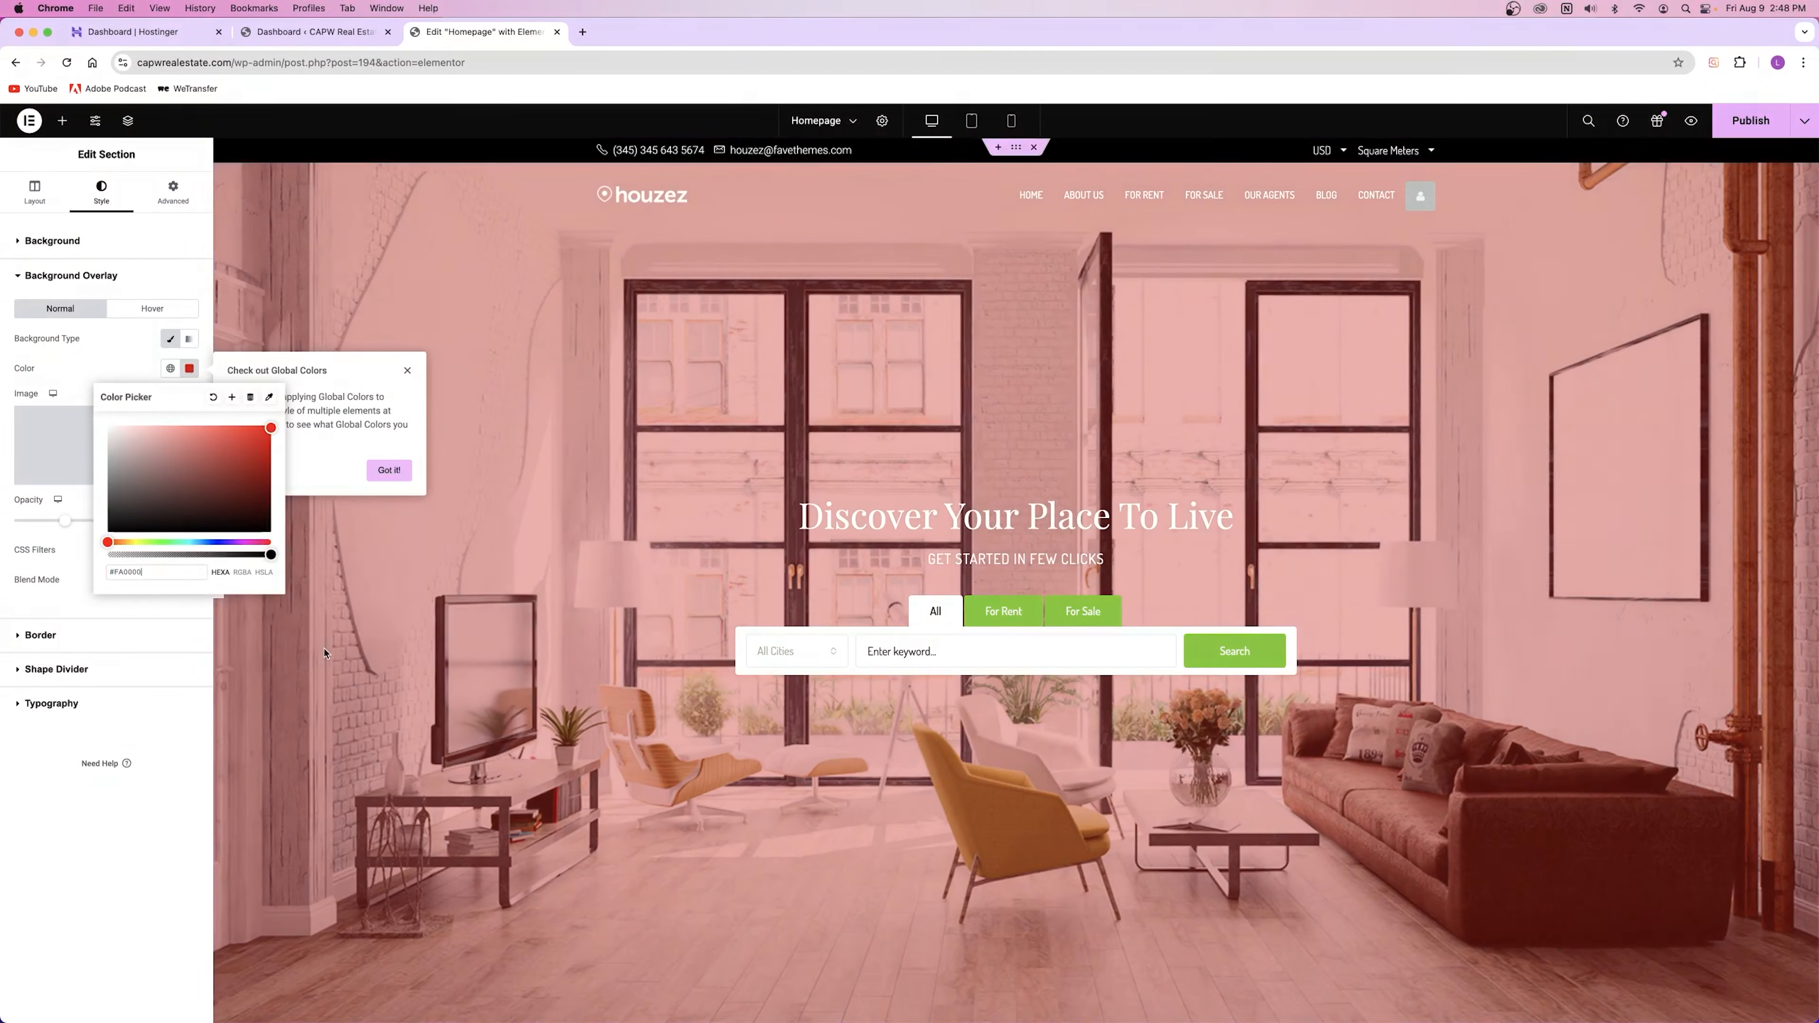
pyautogui.click(215, 543)
pyautogui.click(171, 542)
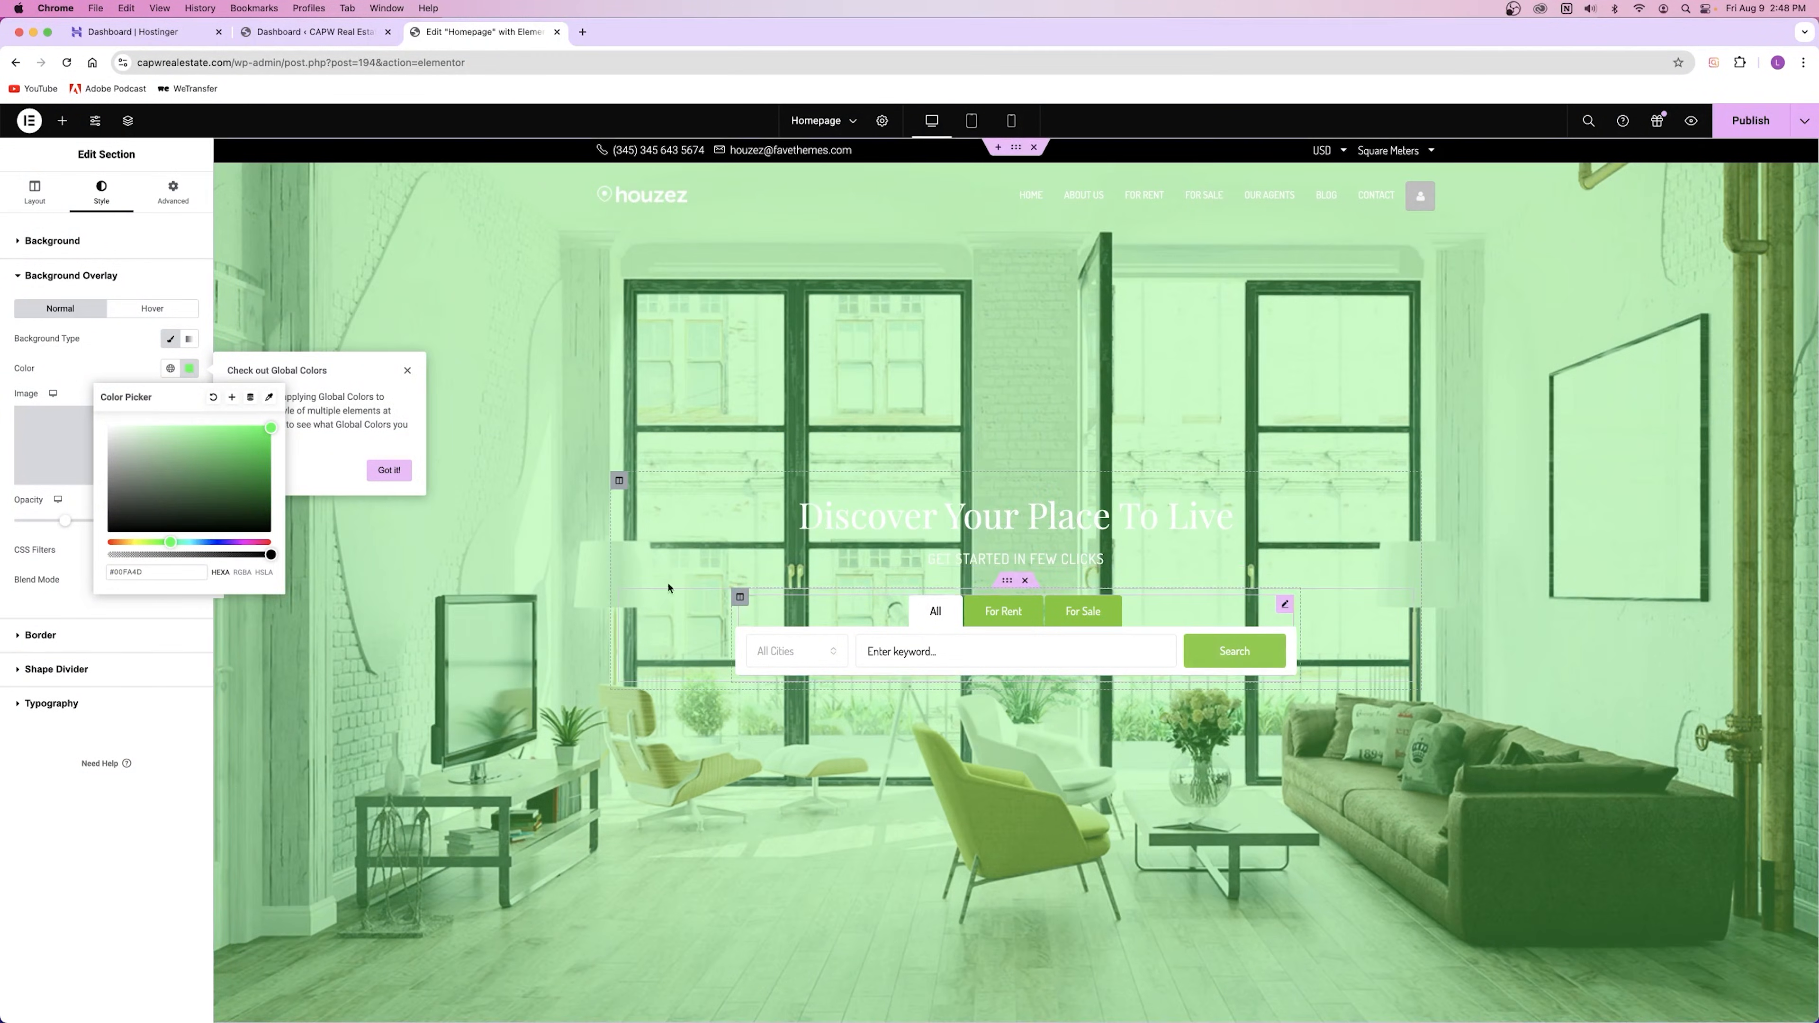
pyautogui.click(60, 525)
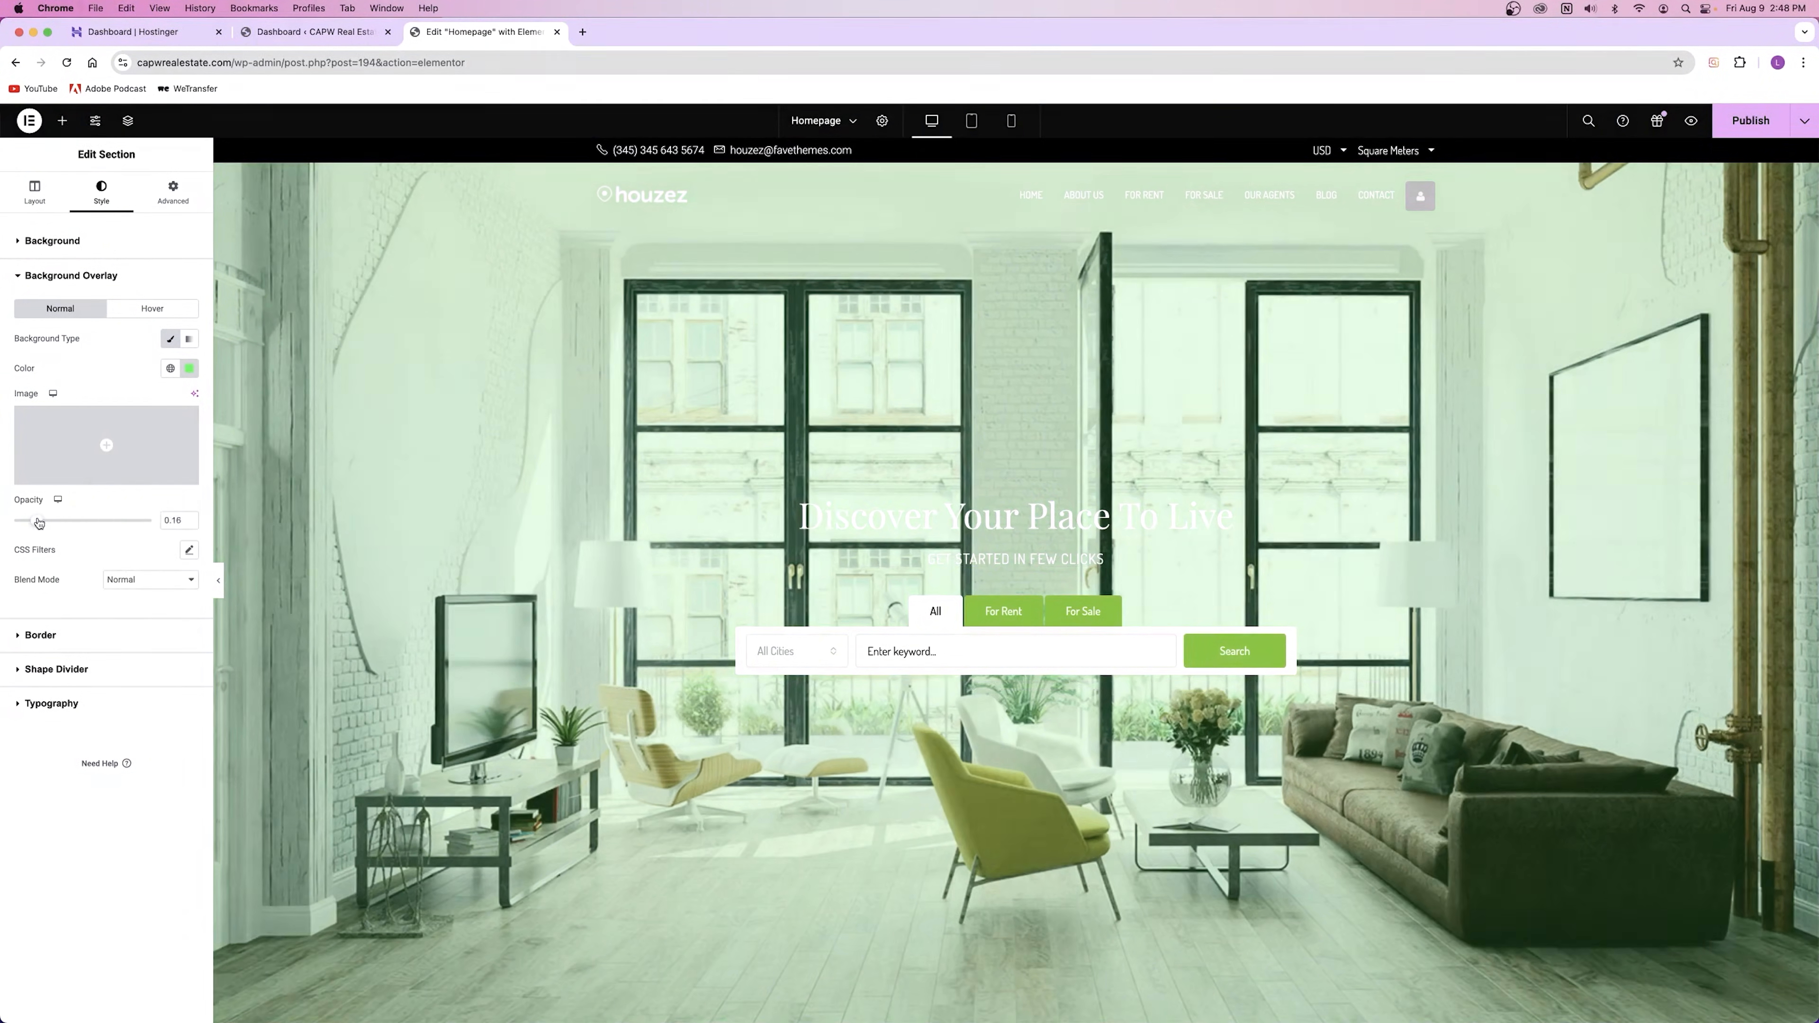
# Step: Set the overlay colour to black #000000 at 0.51 opacity
pyautogui.moveTo(57, 521); pyautogui.dragTo(99, 523)
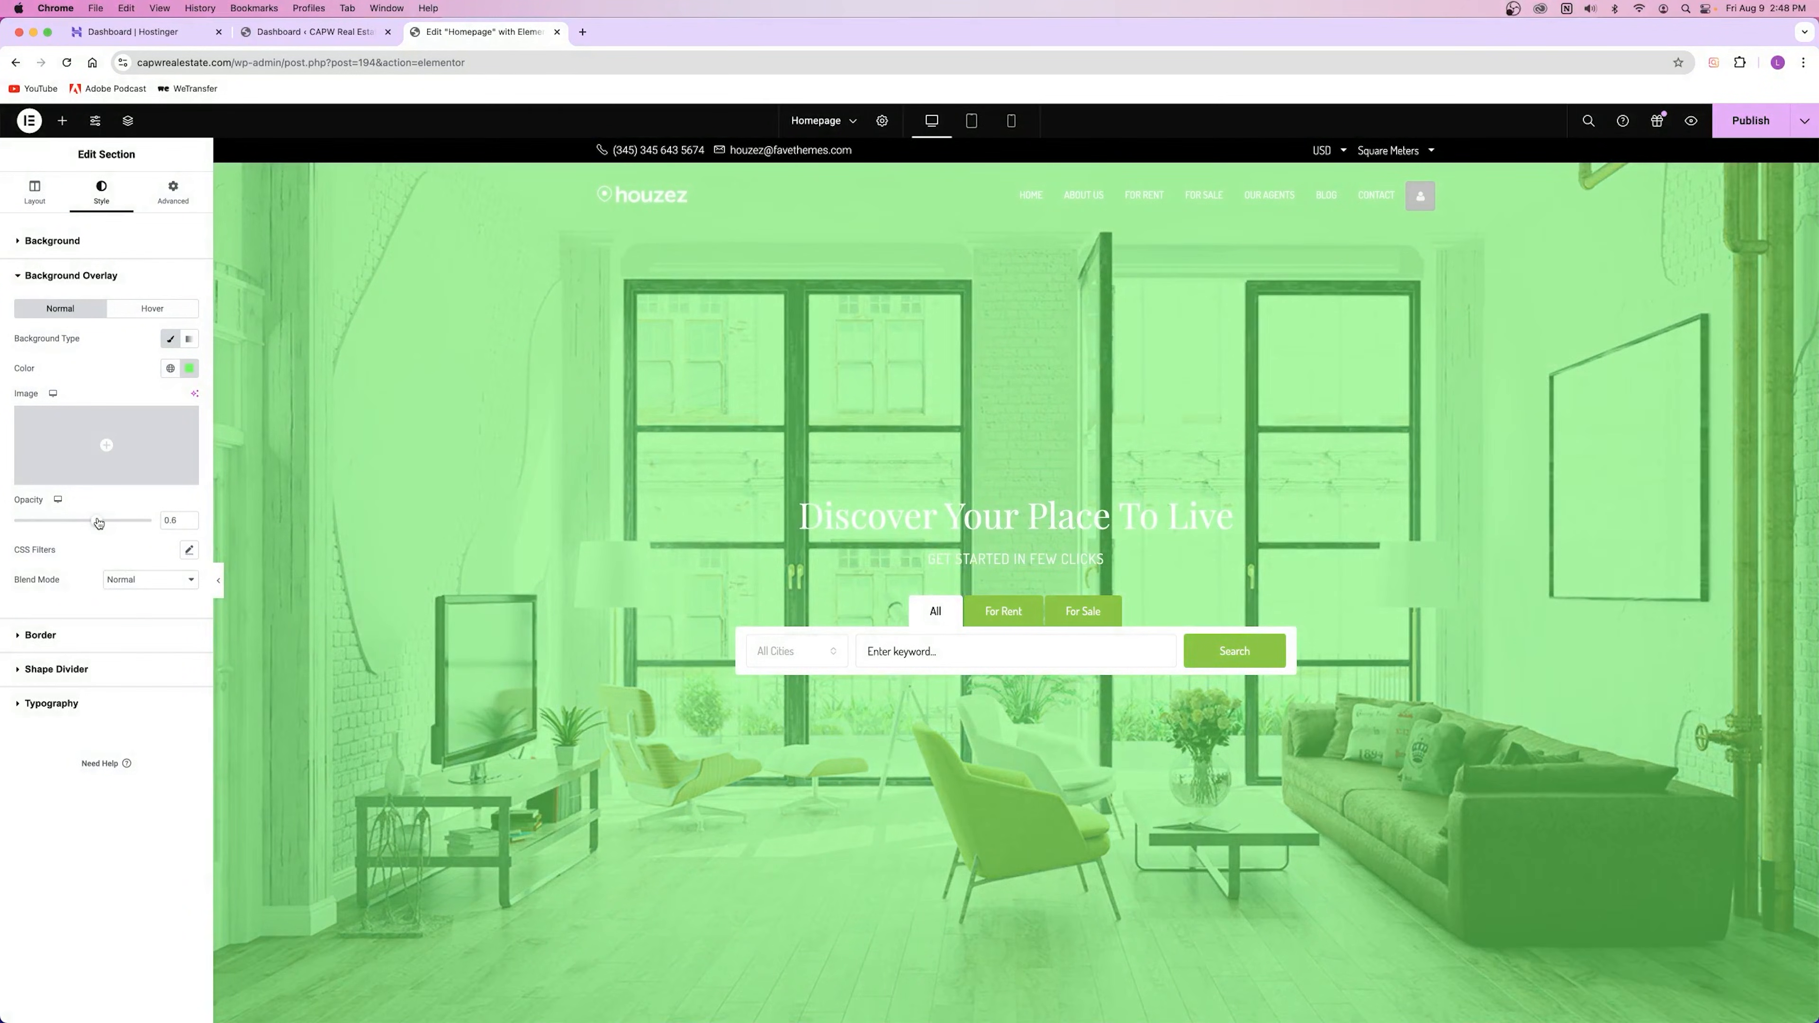
pyautogui.click(189, 368)
pyautogui.moveTo(251, 519); pyautogui.dragTo(261, 508)
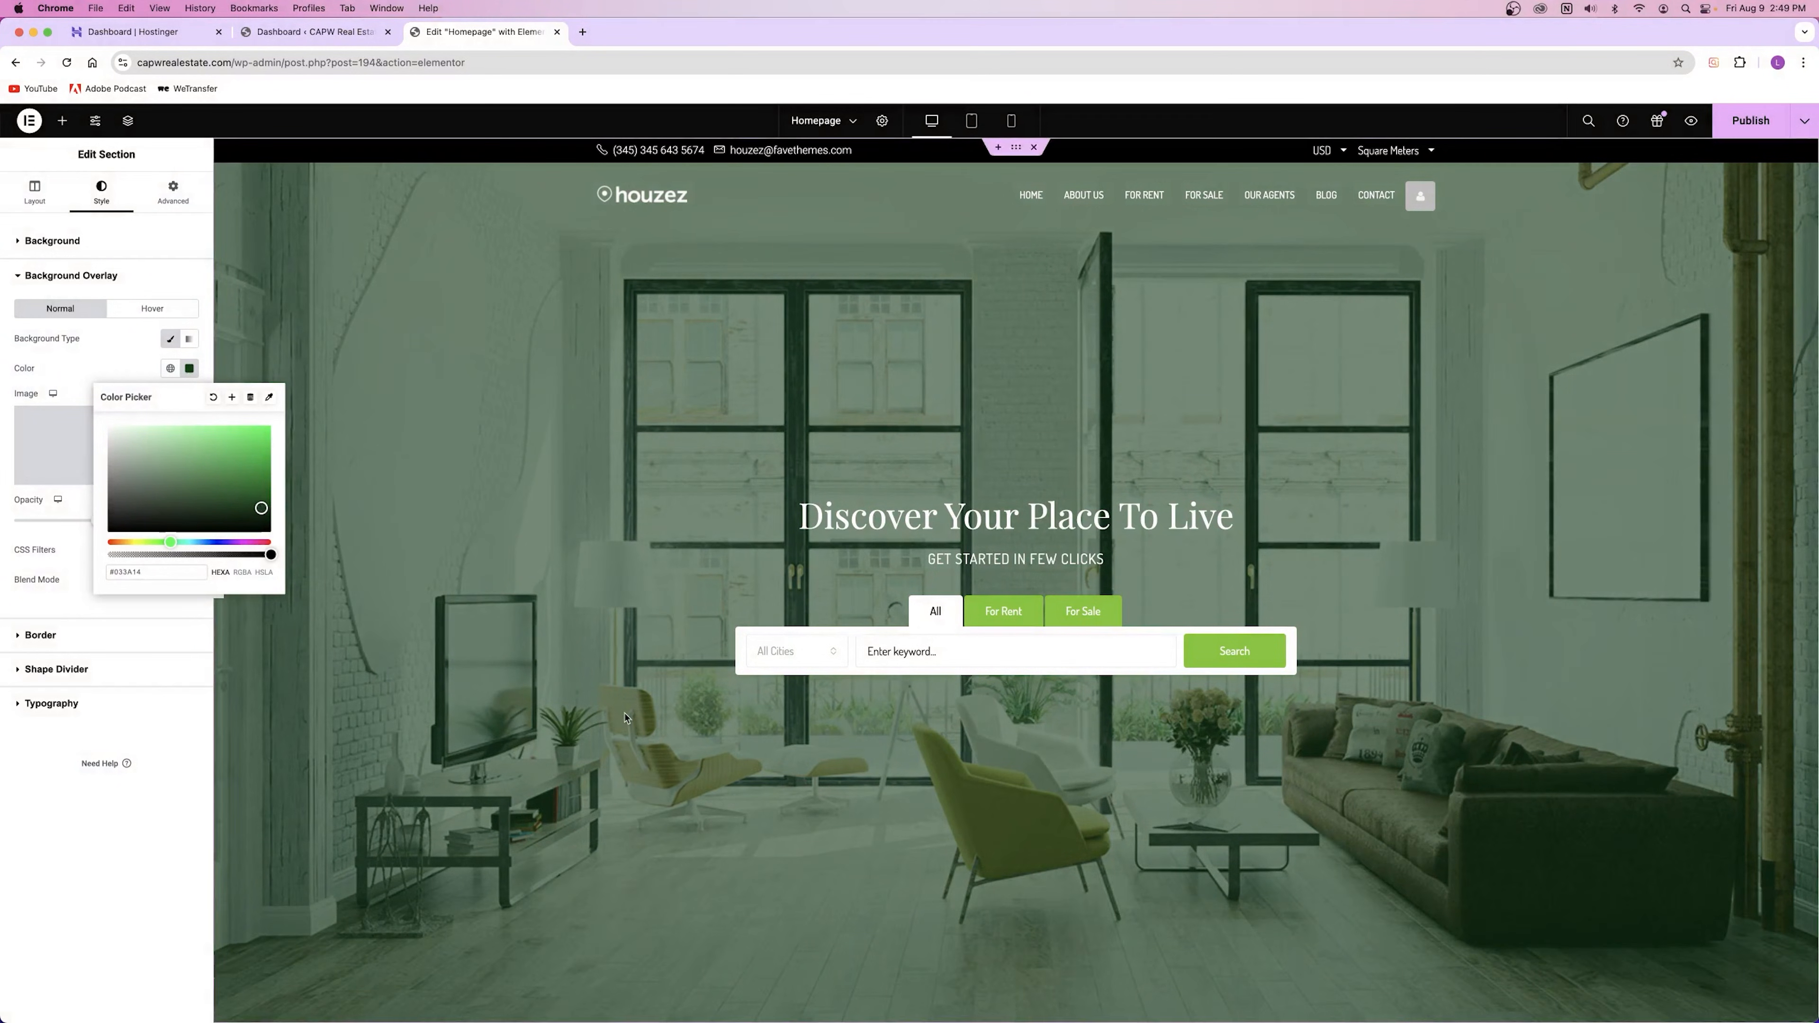
pyautogui.moveTo(168, 485)
pyautogui.mouseDown()
pyautogui.moveTo(106, 534)
pyautogui.moveTo(84, 523)
pyautogui.mouseUp()
pyautogui.click(100, 536)
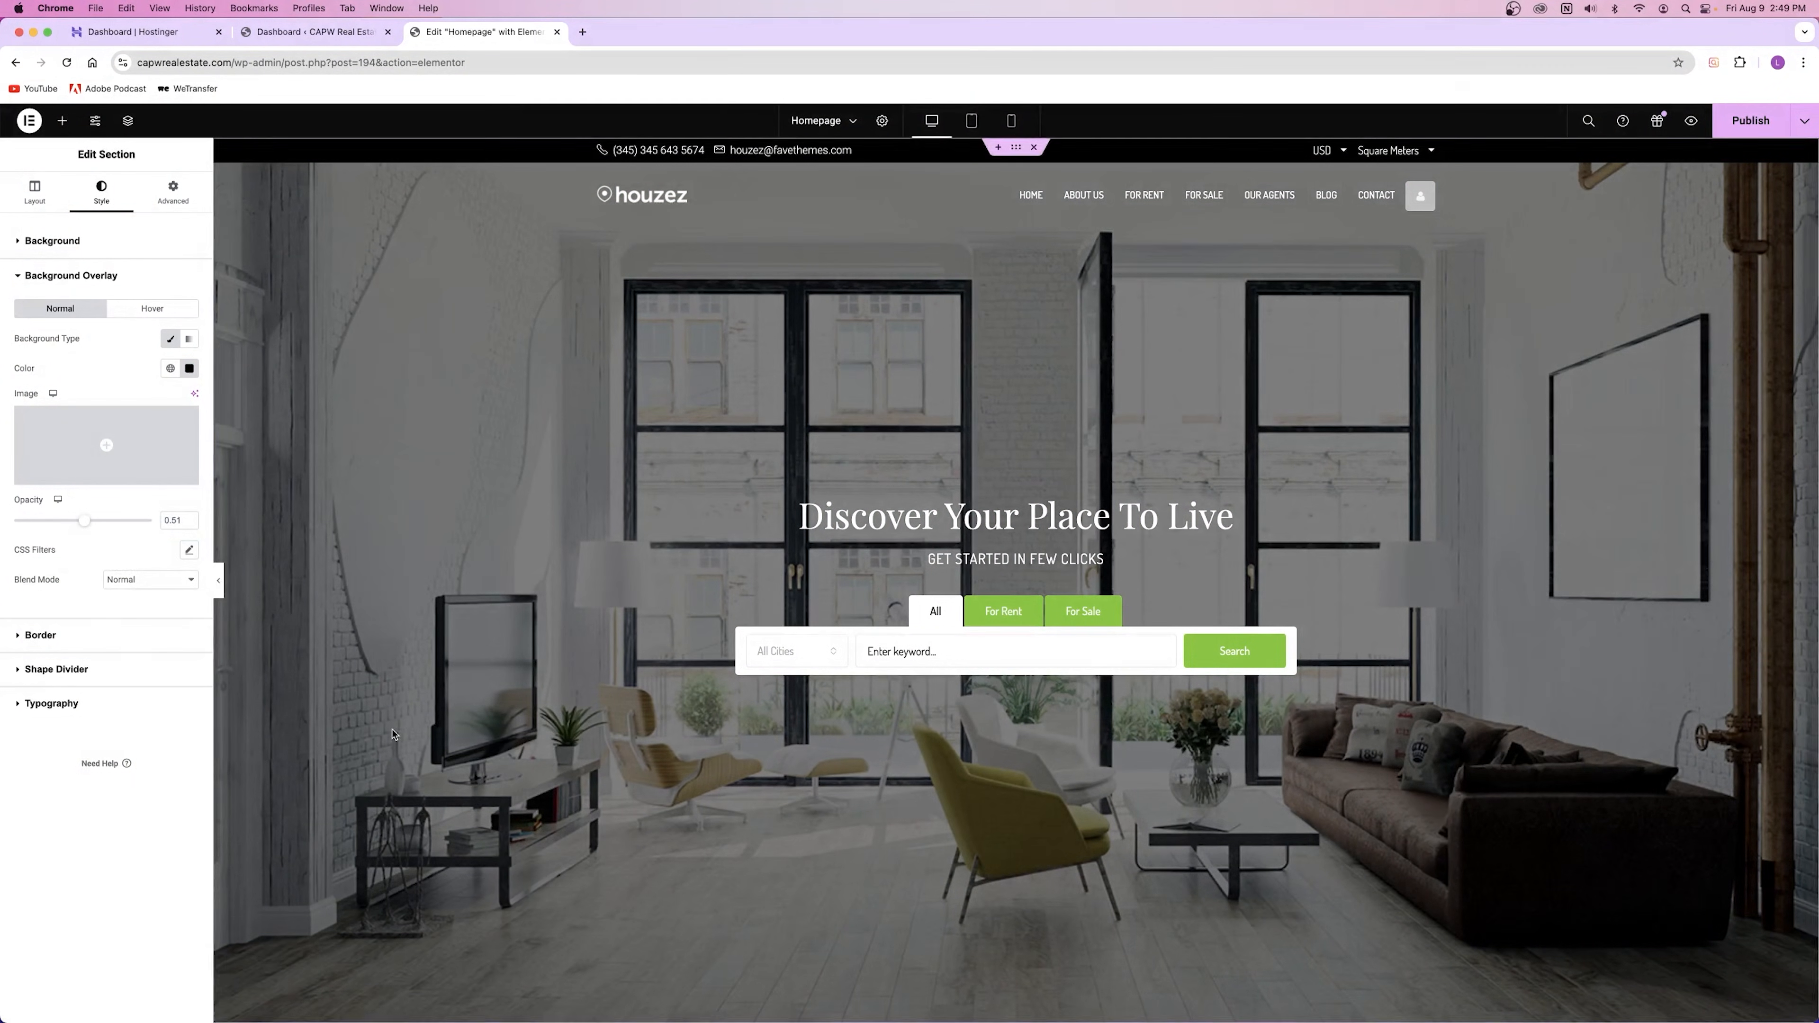
pyautogui.click(82, 243)
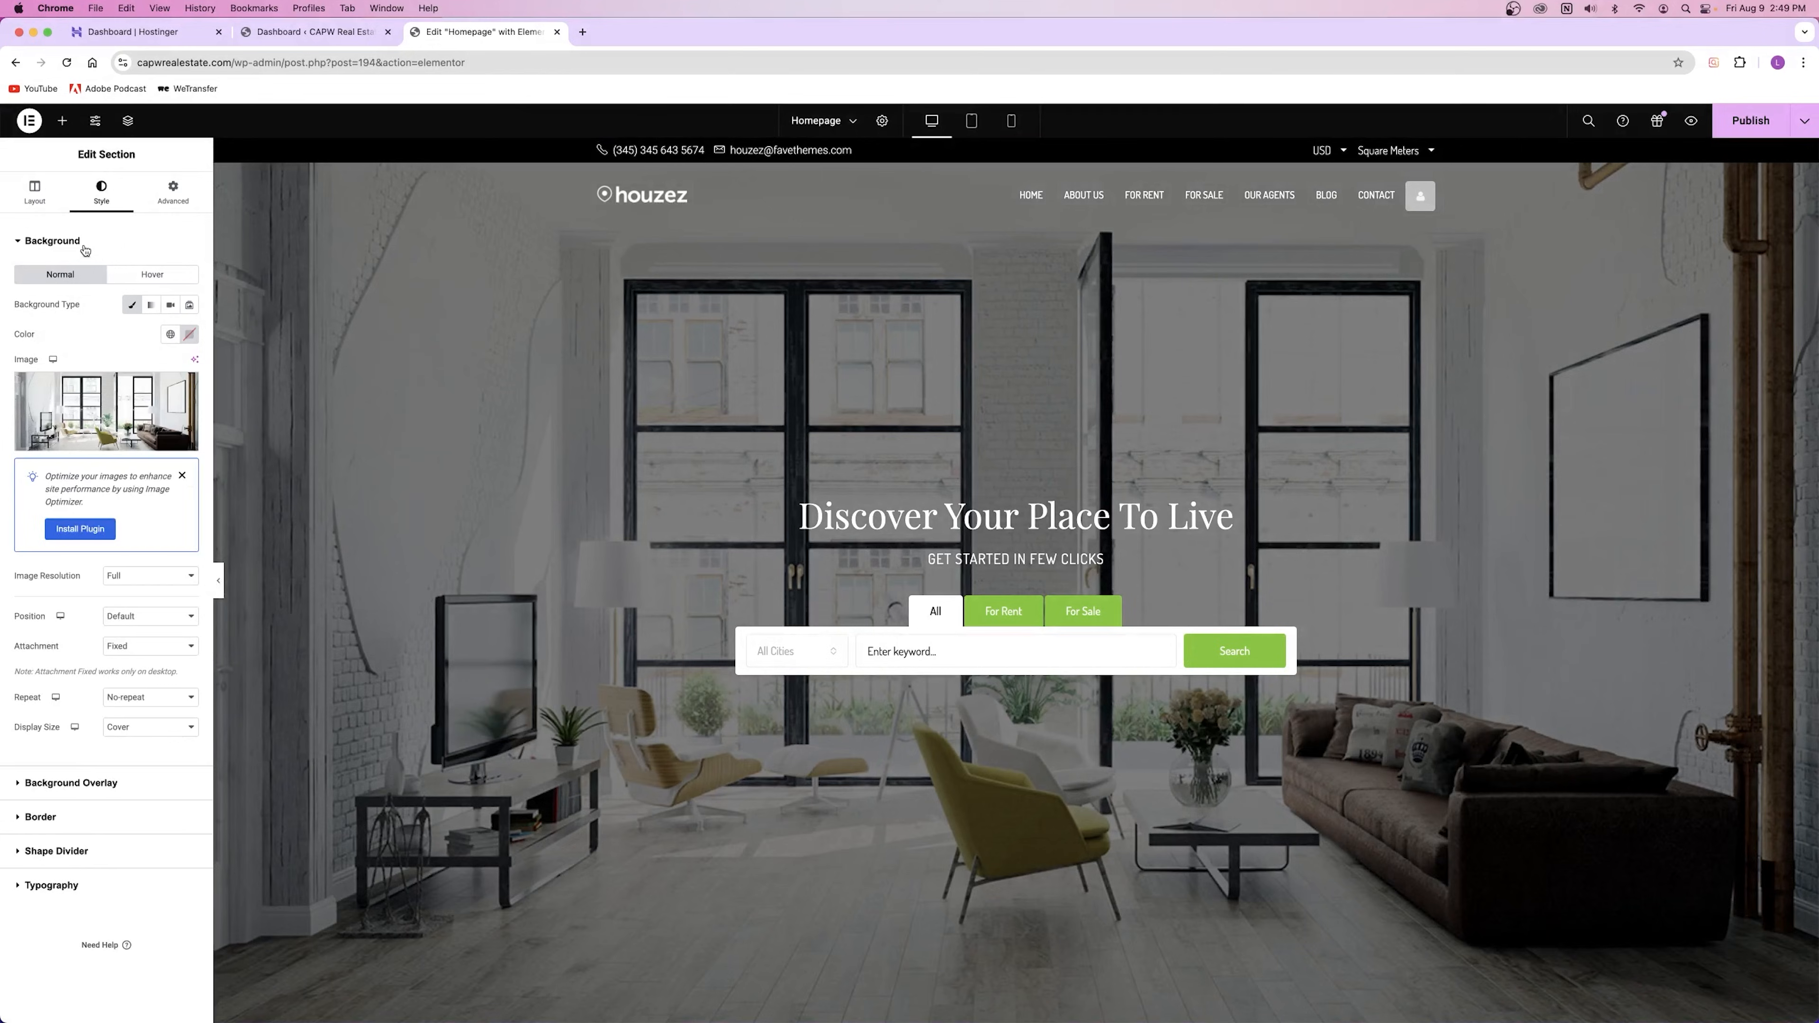
# Step: Switch the hero background to a red-to-blue gradient
pyautogui.moveTo(124, 413)
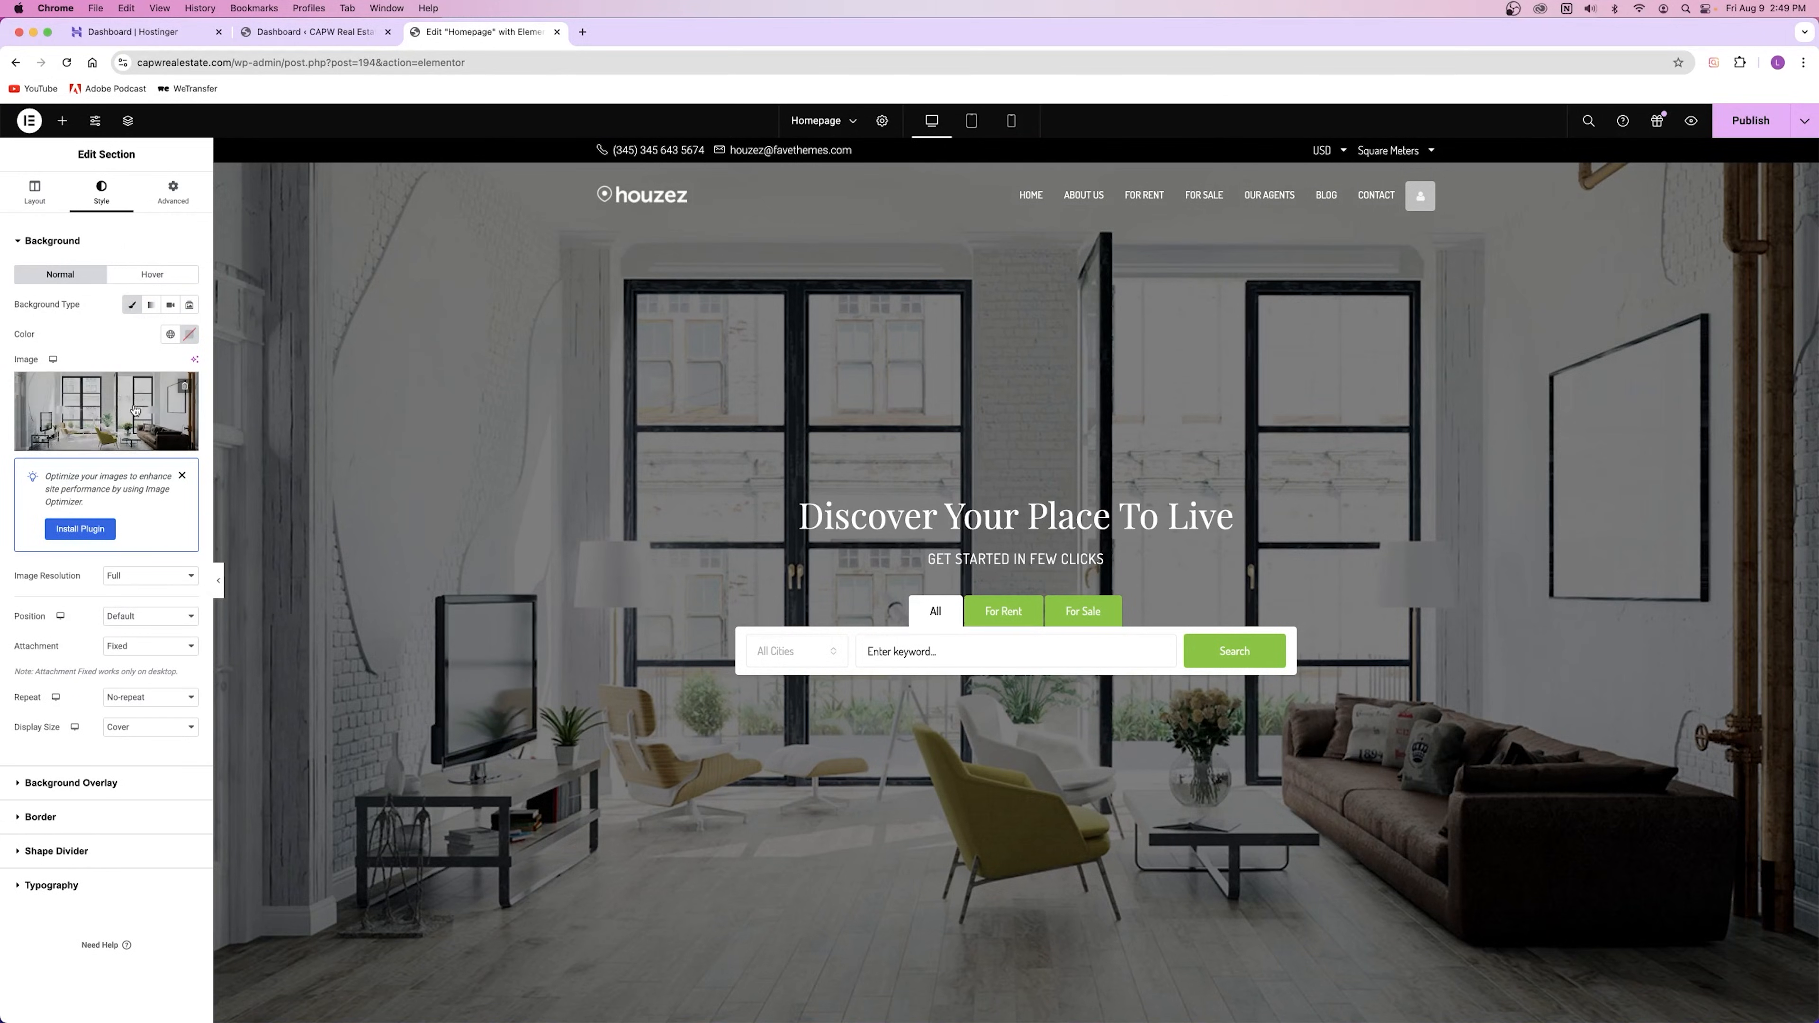
pyautogui.click(152, 307)
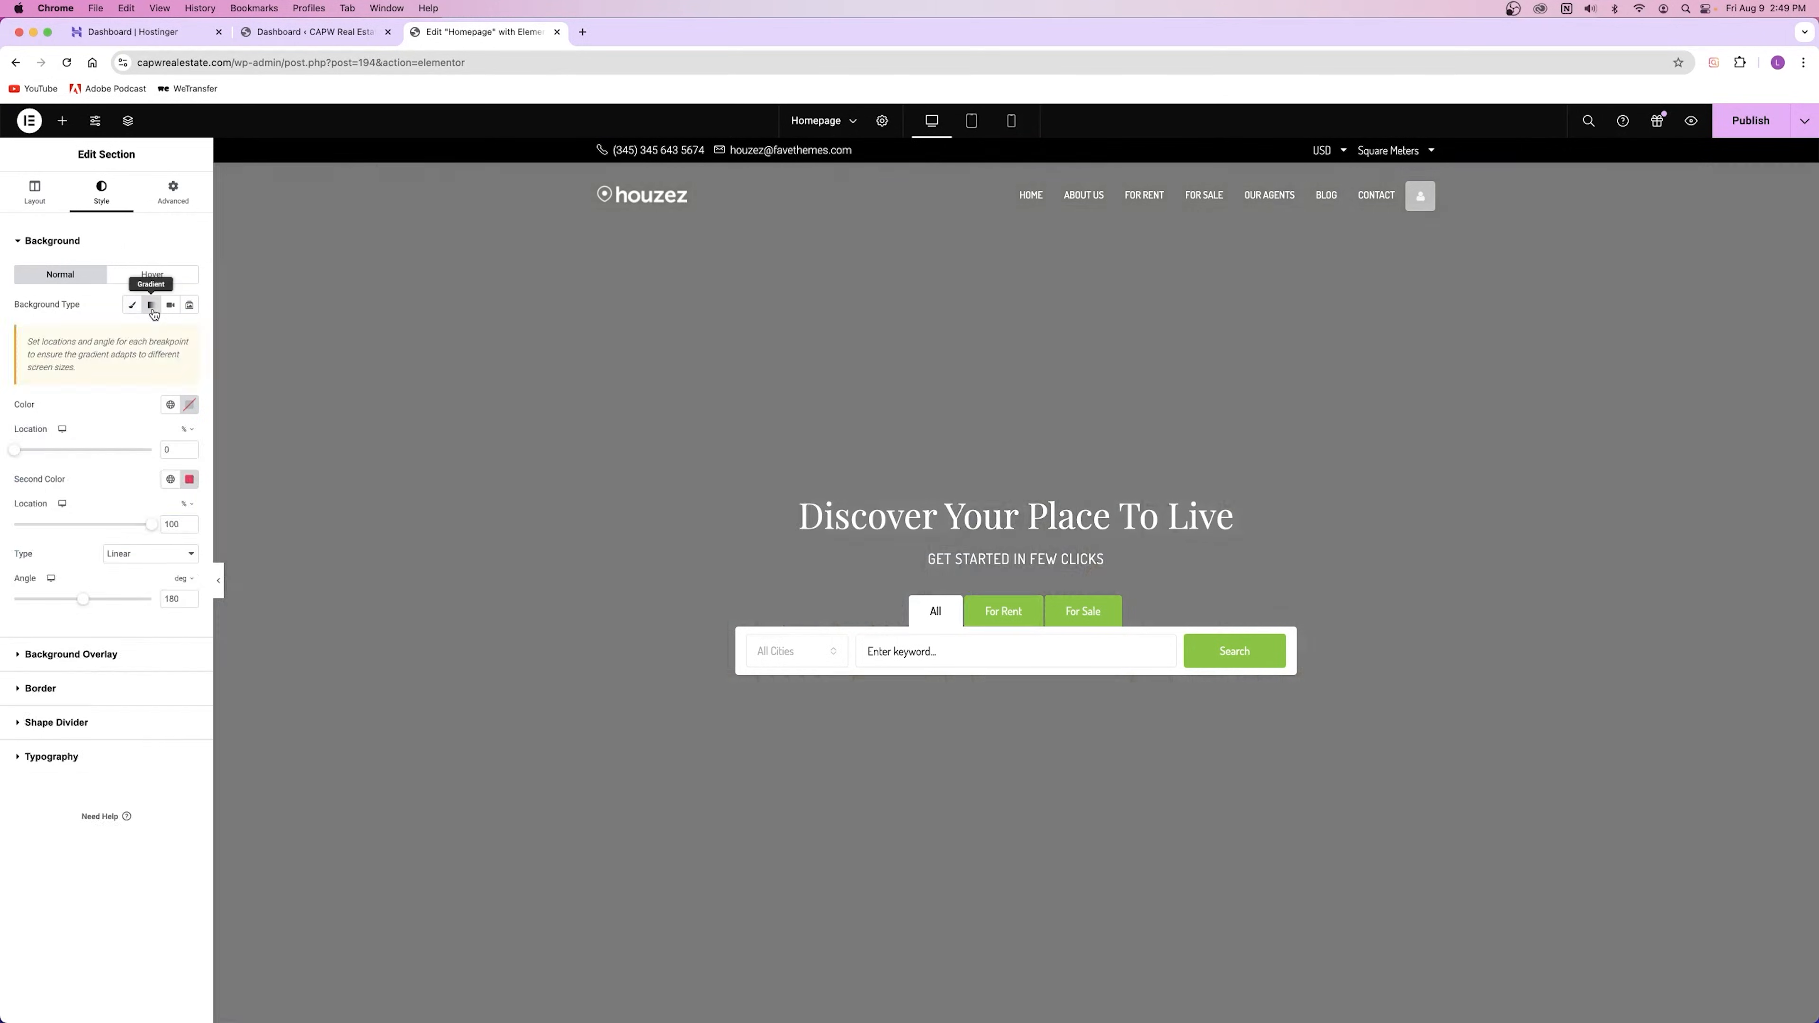
pyautogui.click(190, 406)
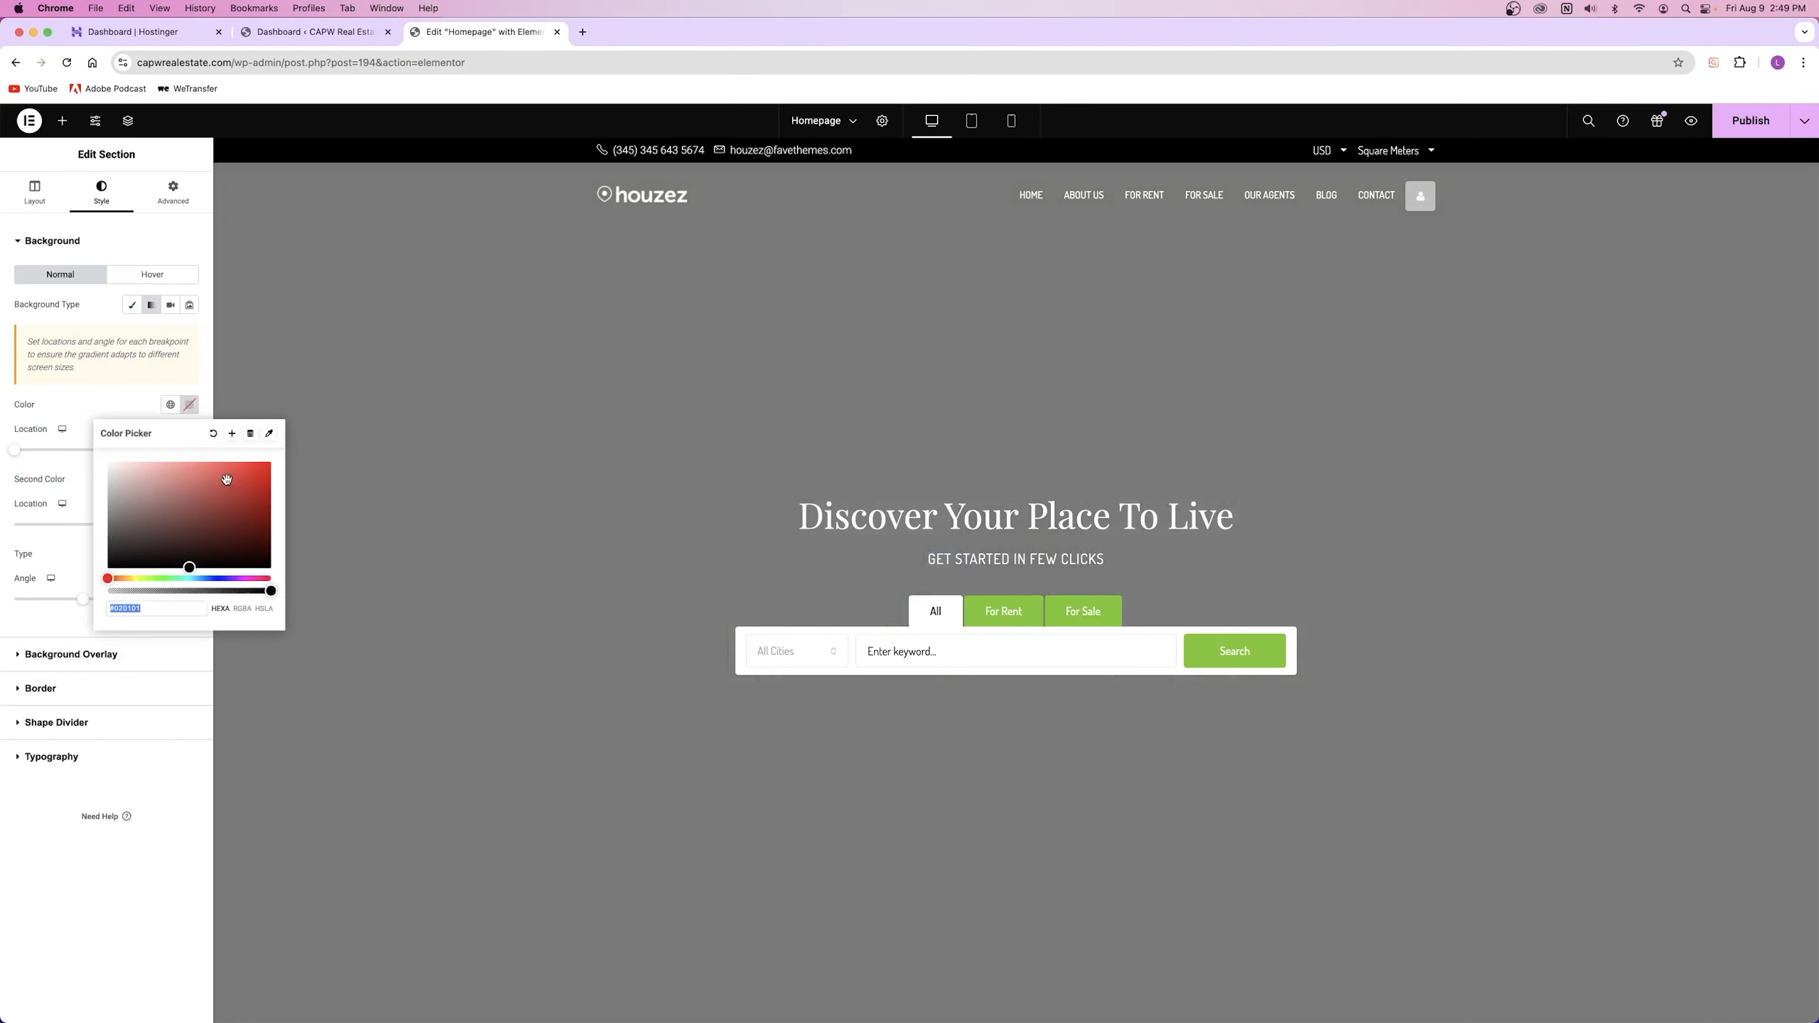
pyautogui.click(252, 463)
pyautogui.click(106, 407)
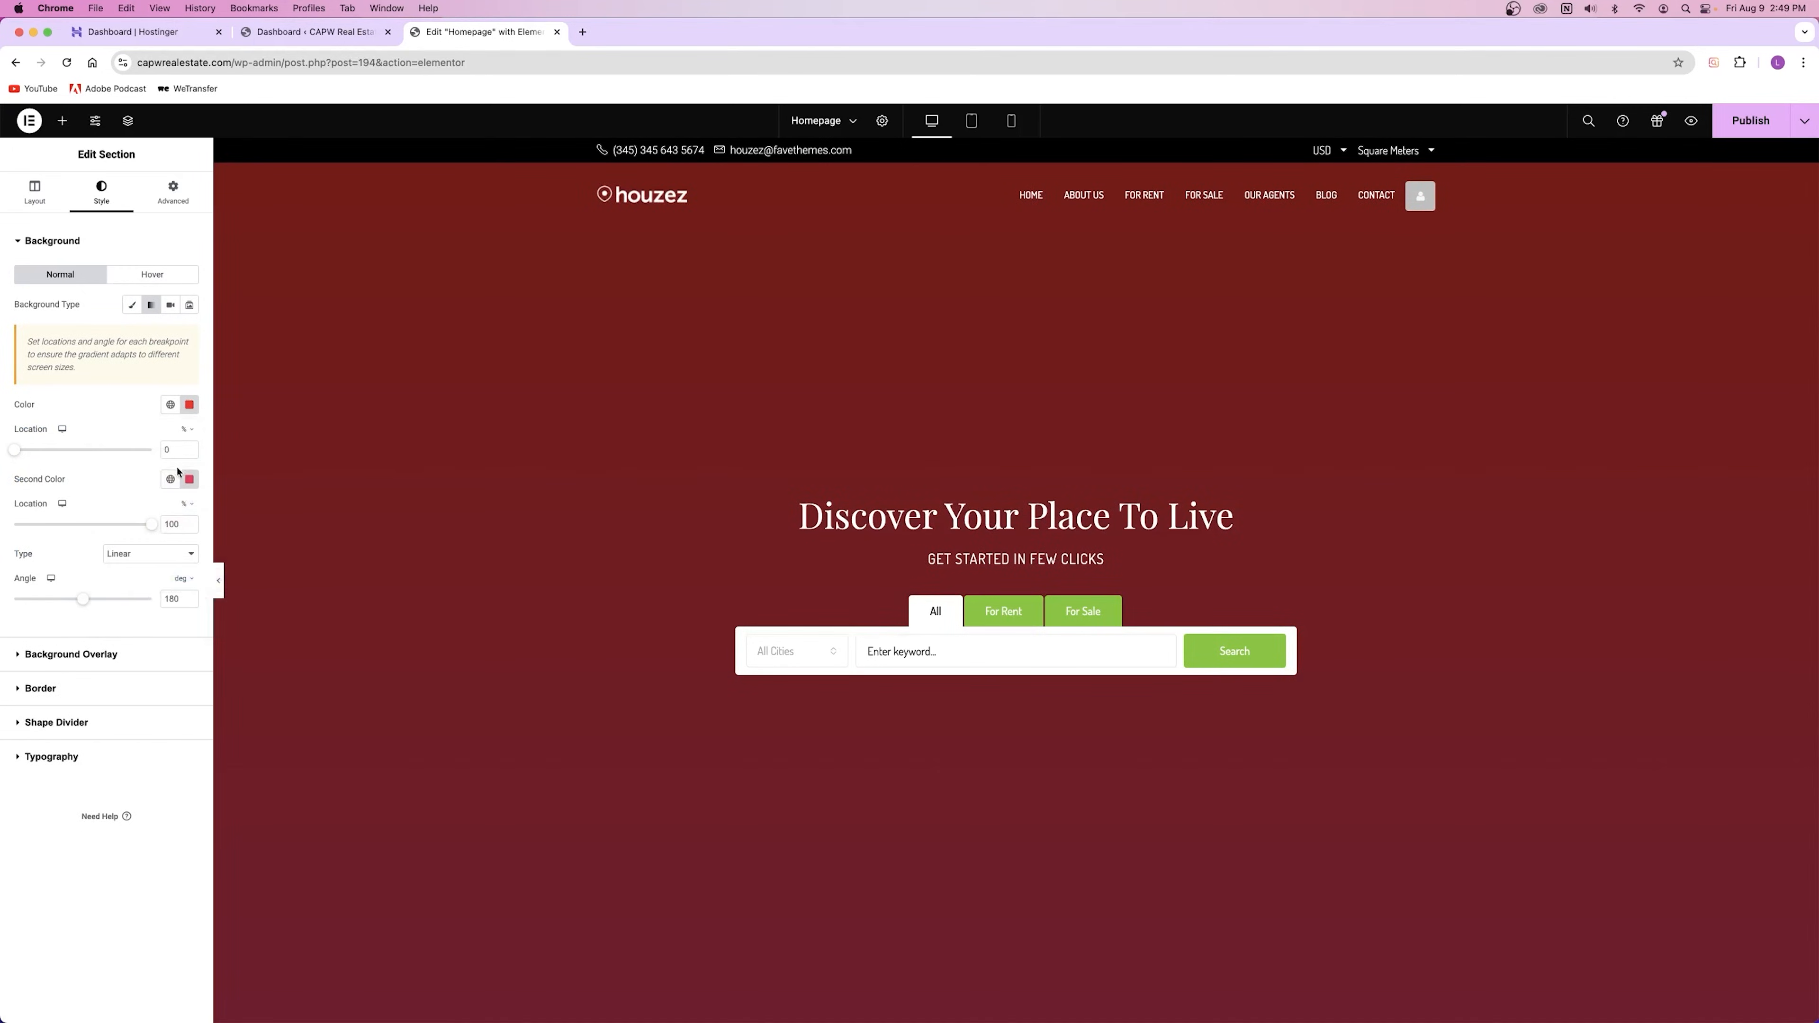
pyautogui.click(189, 480)
pyautogui.click(218, 653)
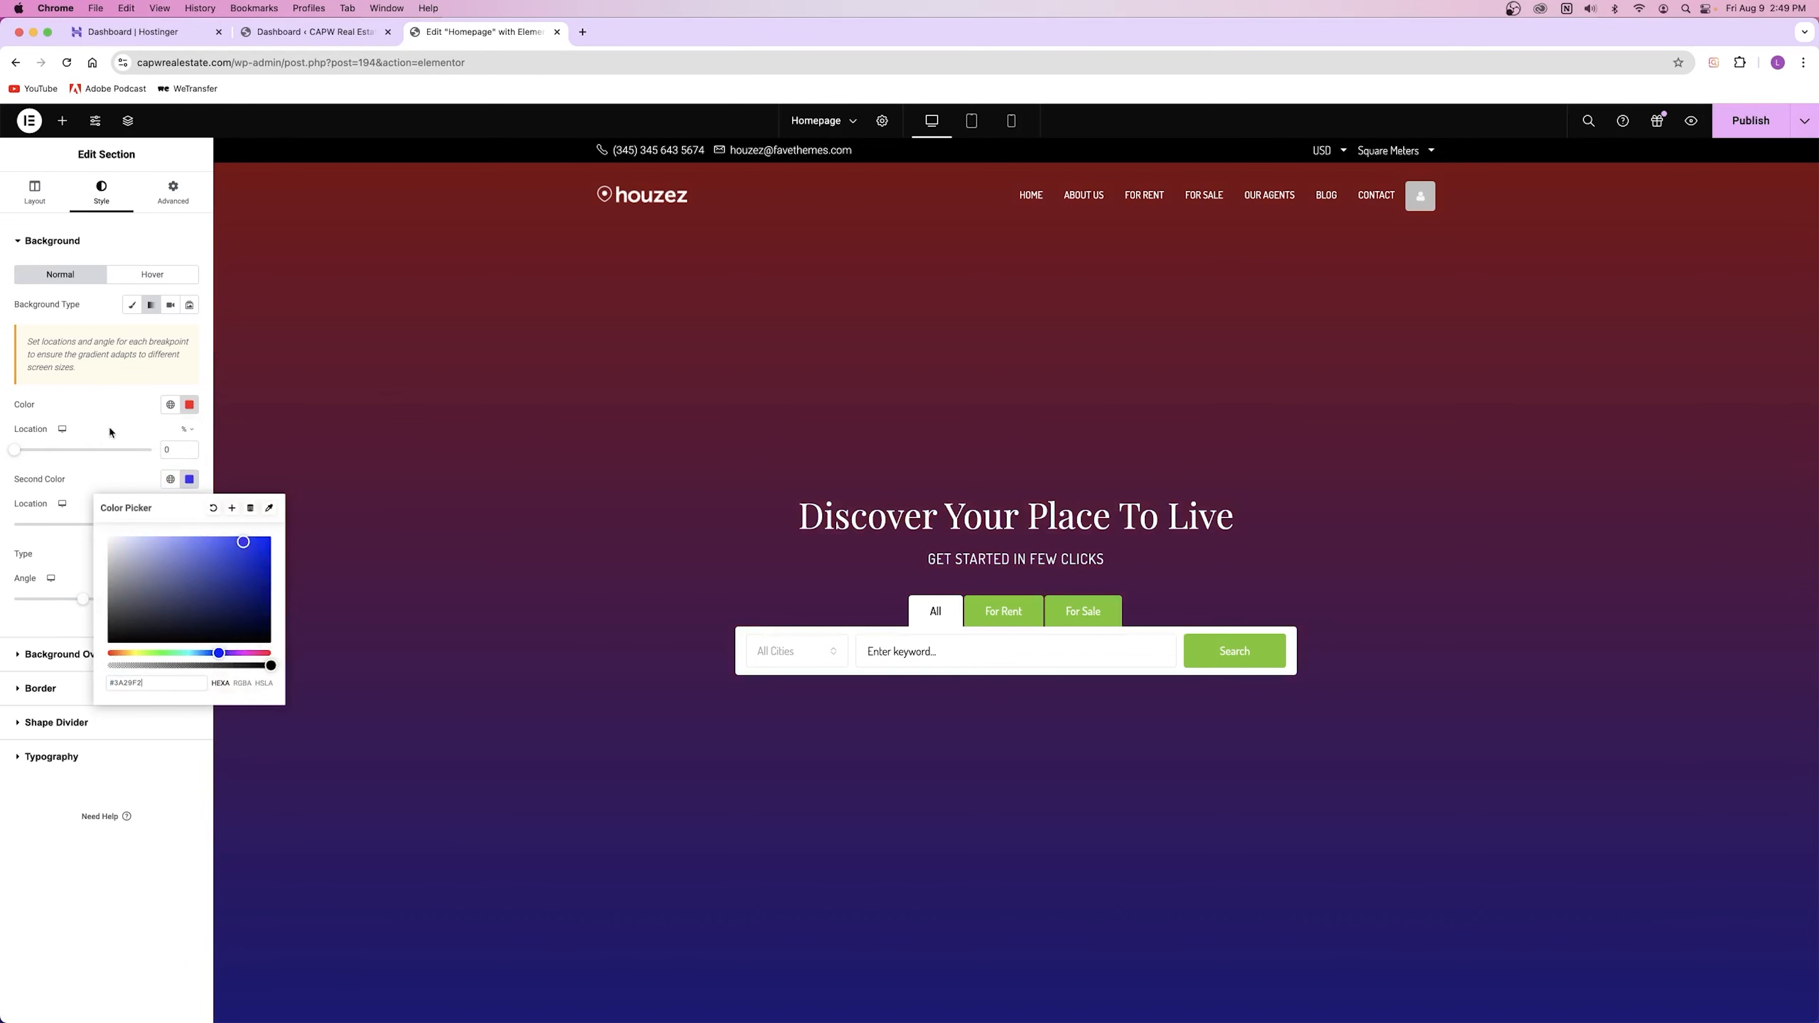
# Step: Try the Video and Slideshow background types, then return Background Type to Classic
pyautogui.click(110, 433)
pyautogui.click(170, 305)
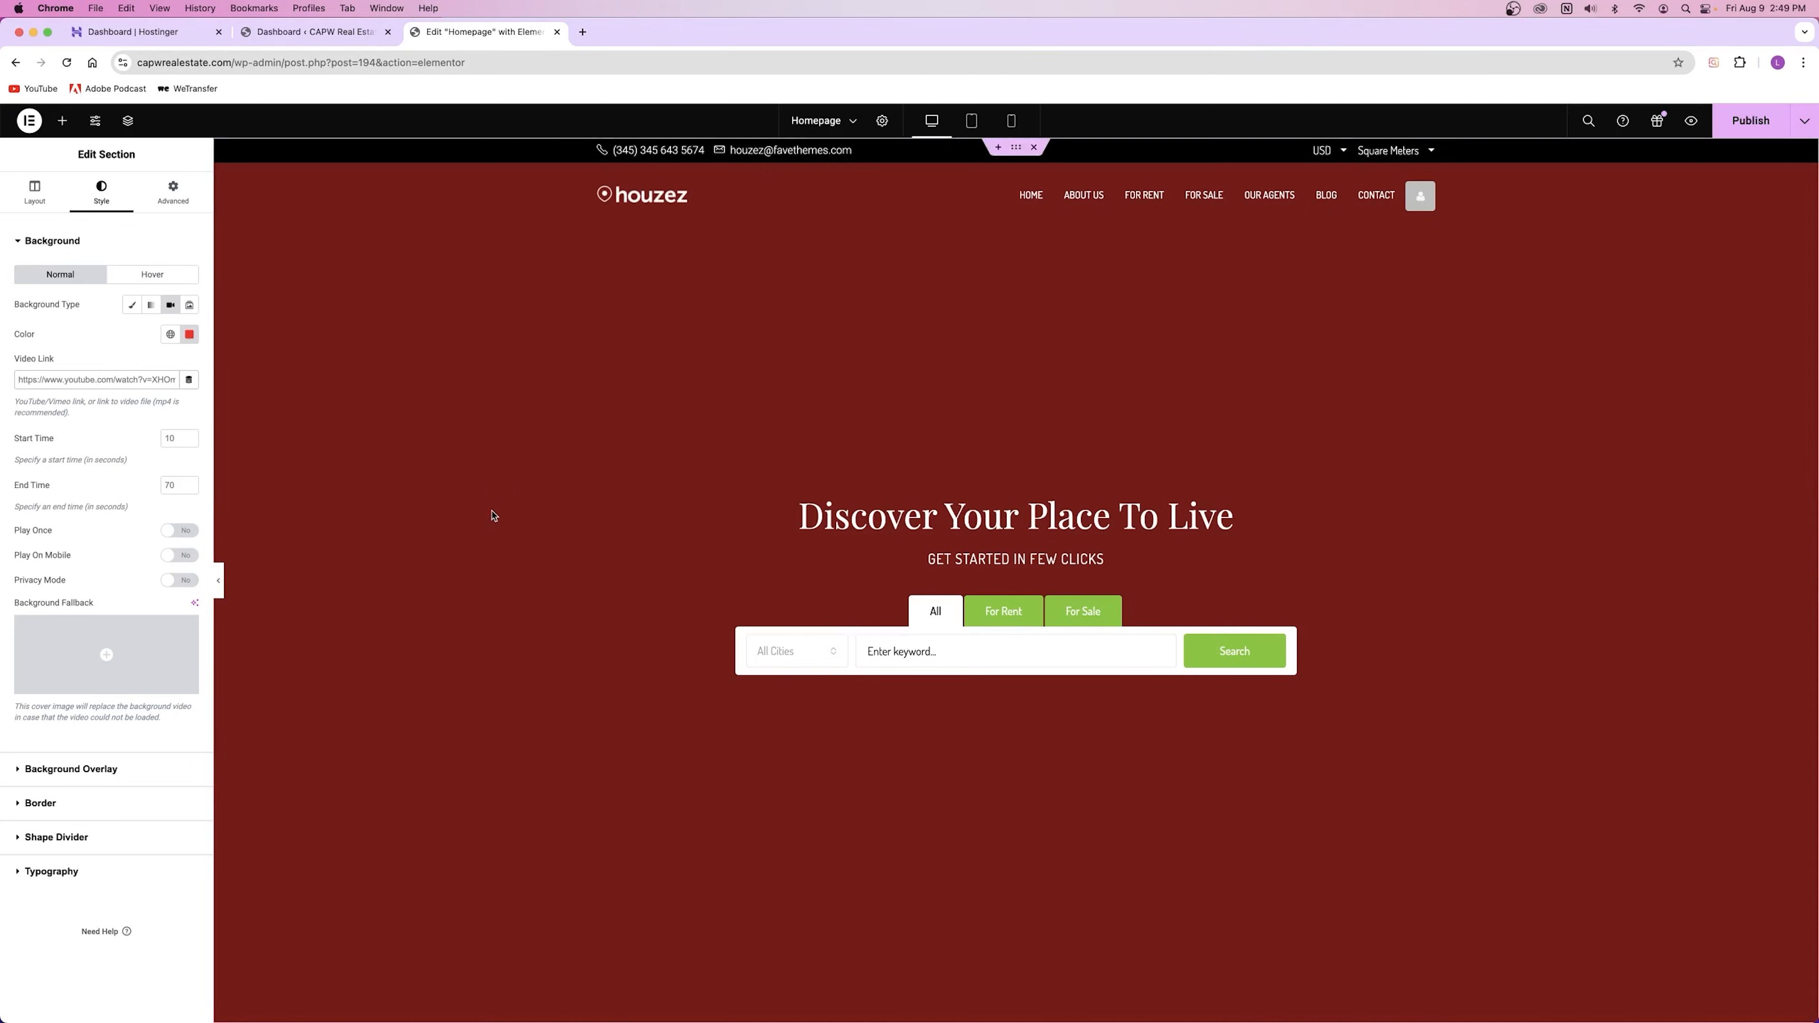
pyautogui.click(188, 308)
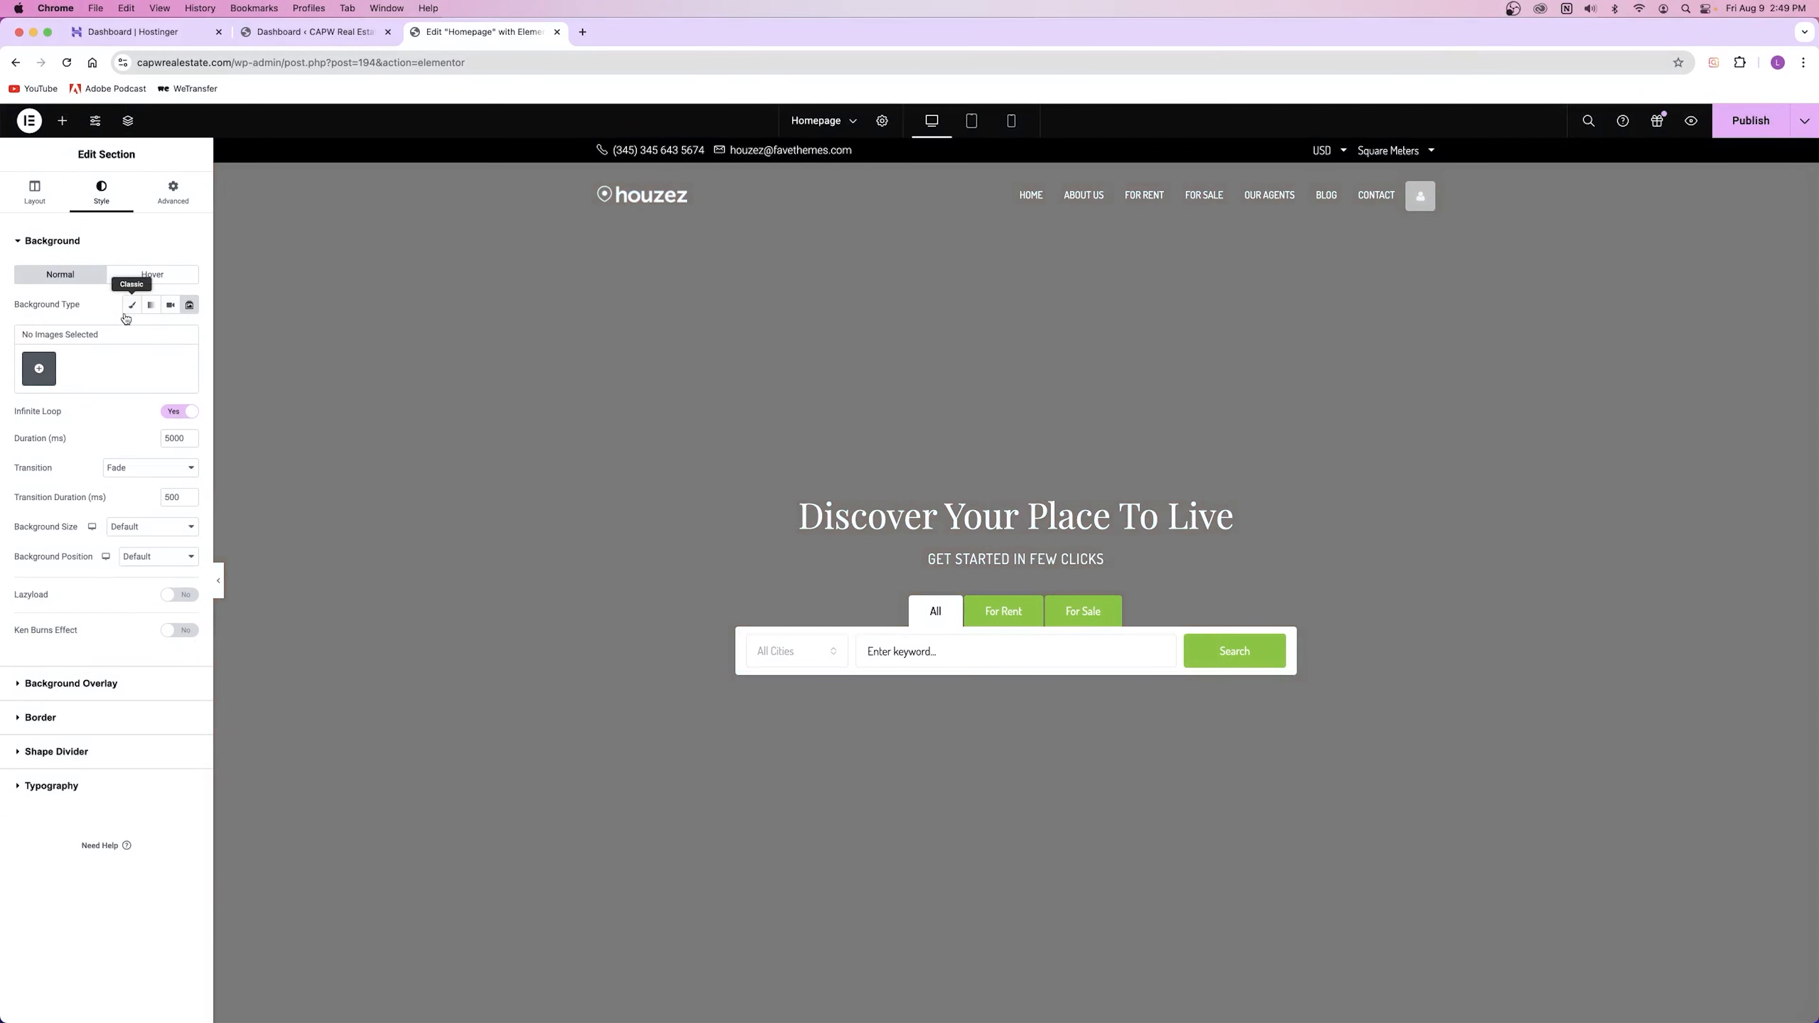
pyautogui.click(132, 305)
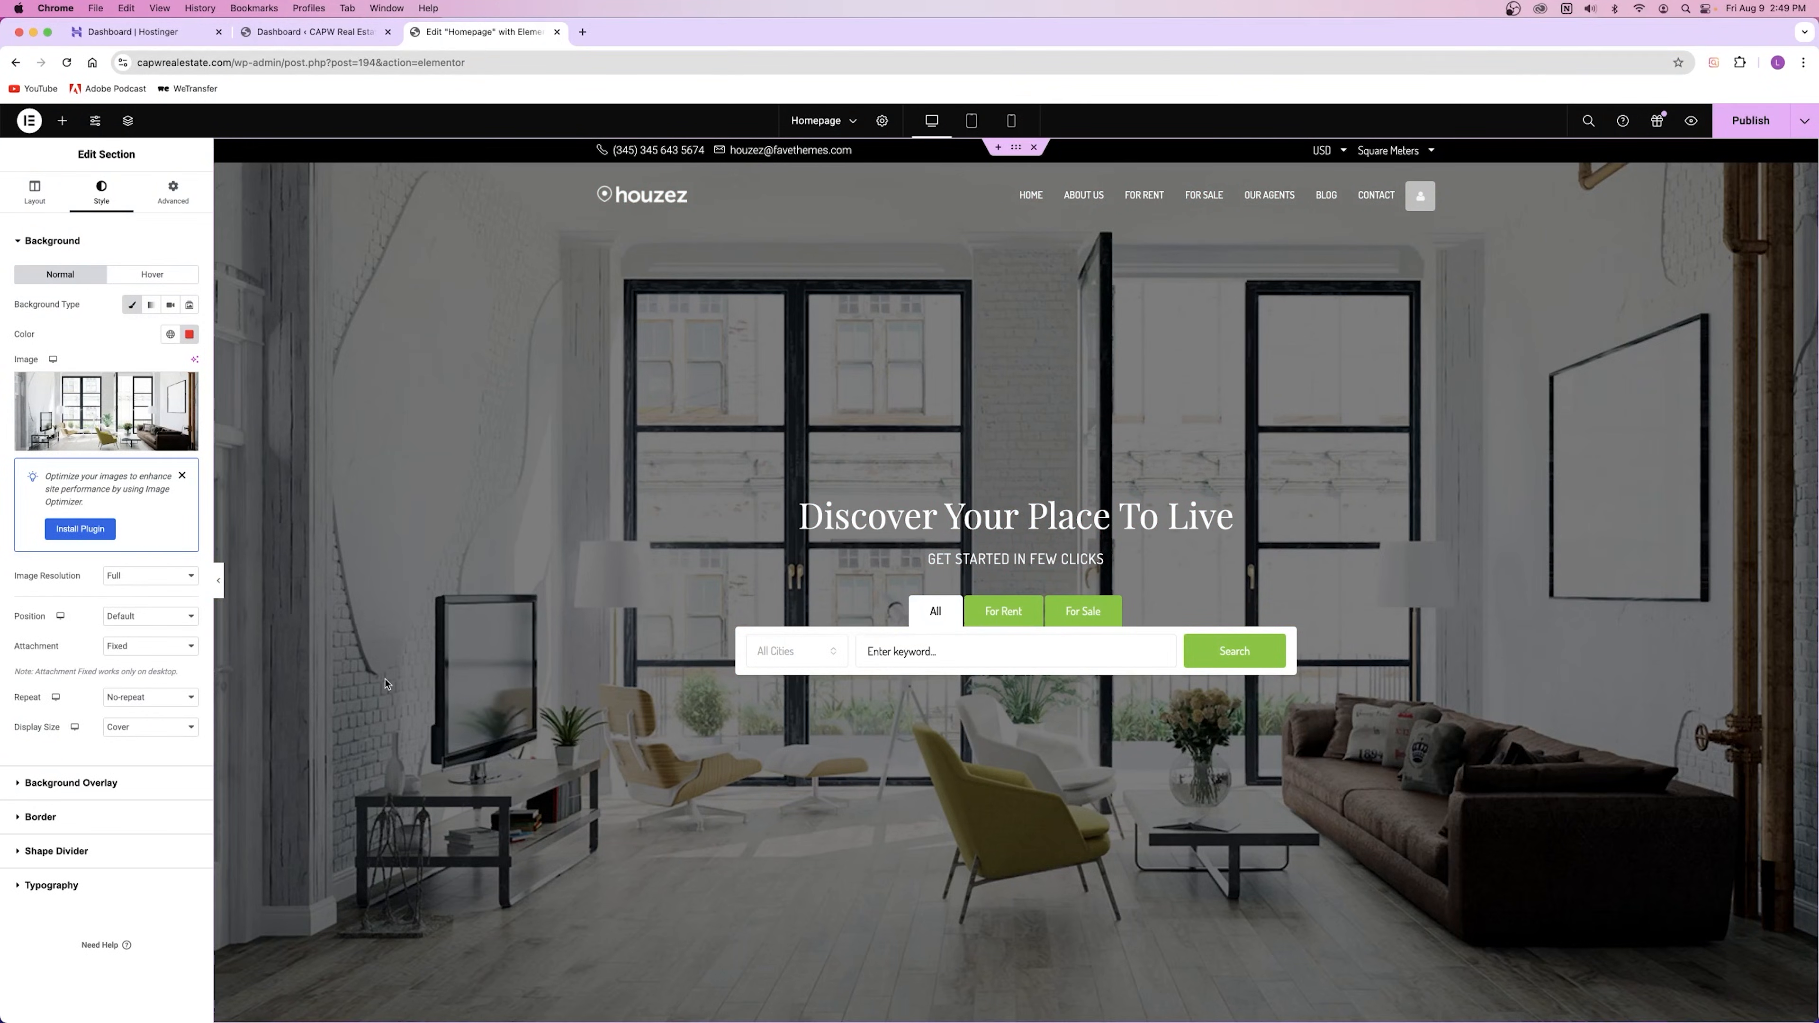
# Step: Test Thumbnail and Houzez-top-v7 resolutions and Center Left position, keeping Full resolution
pyautogui.moveTo(62, 408)
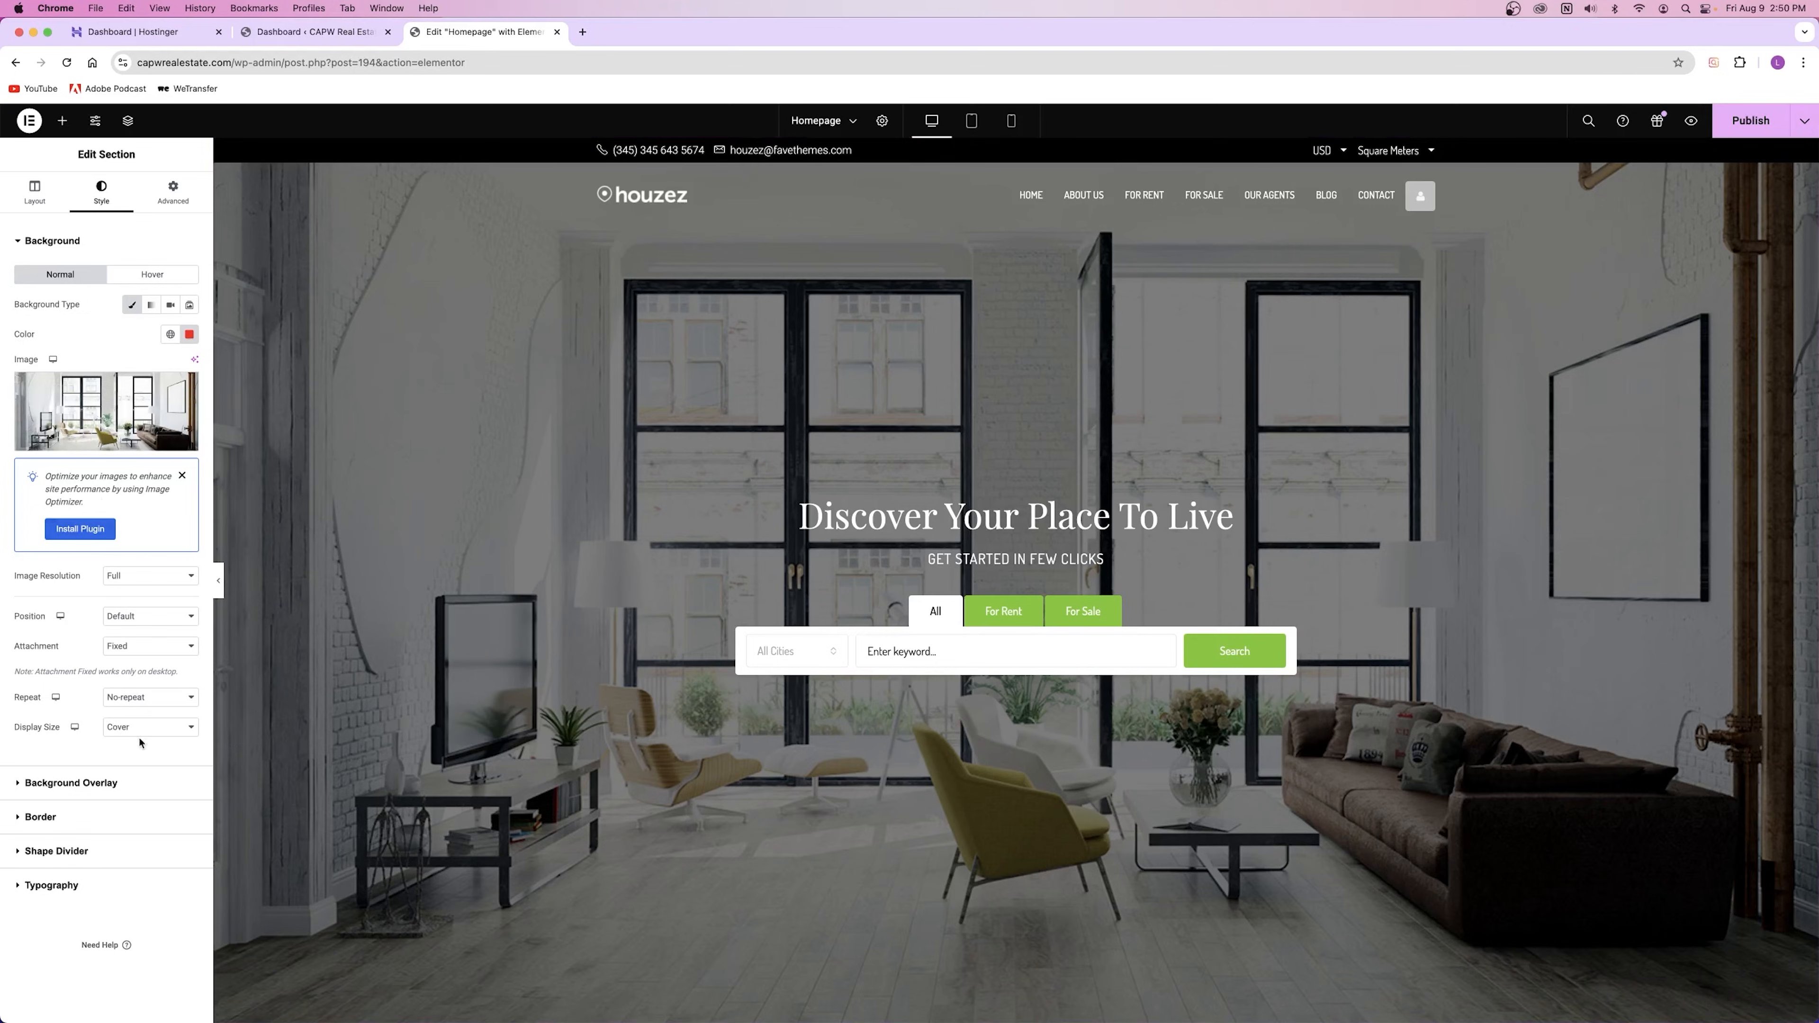
pyautogui.click(129, 579)
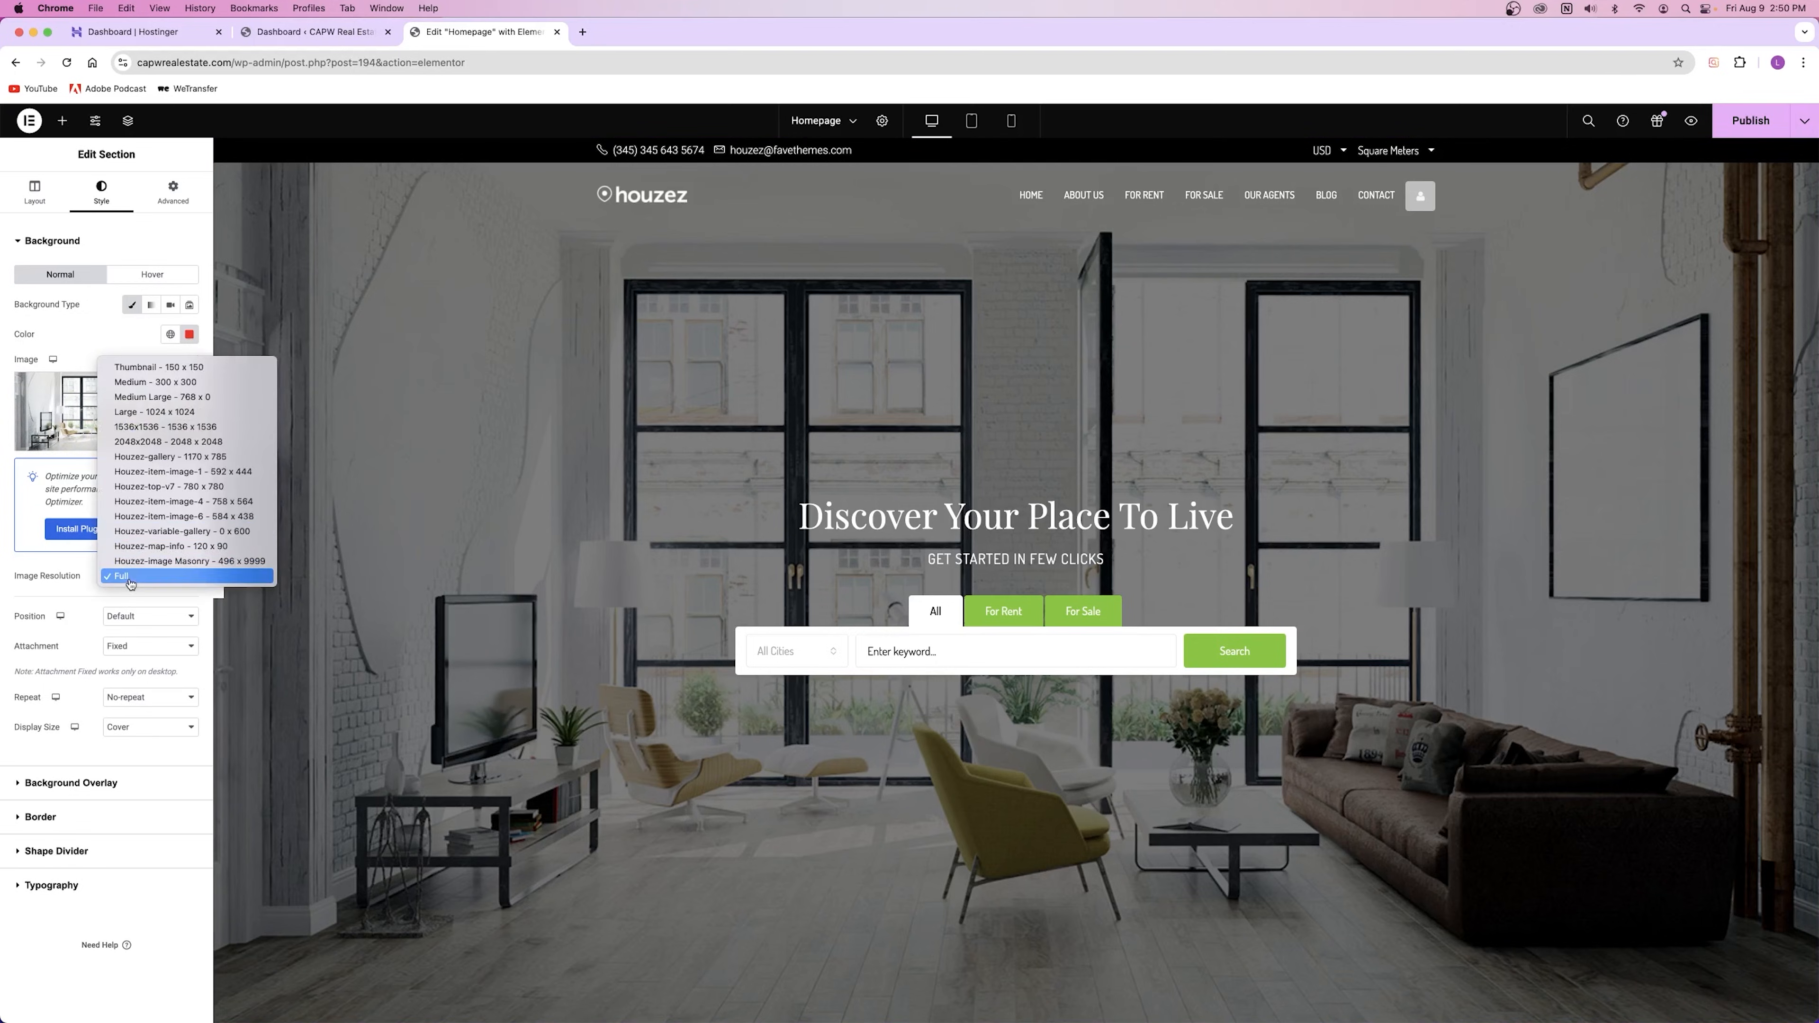
pyautogui.click(158, 366)
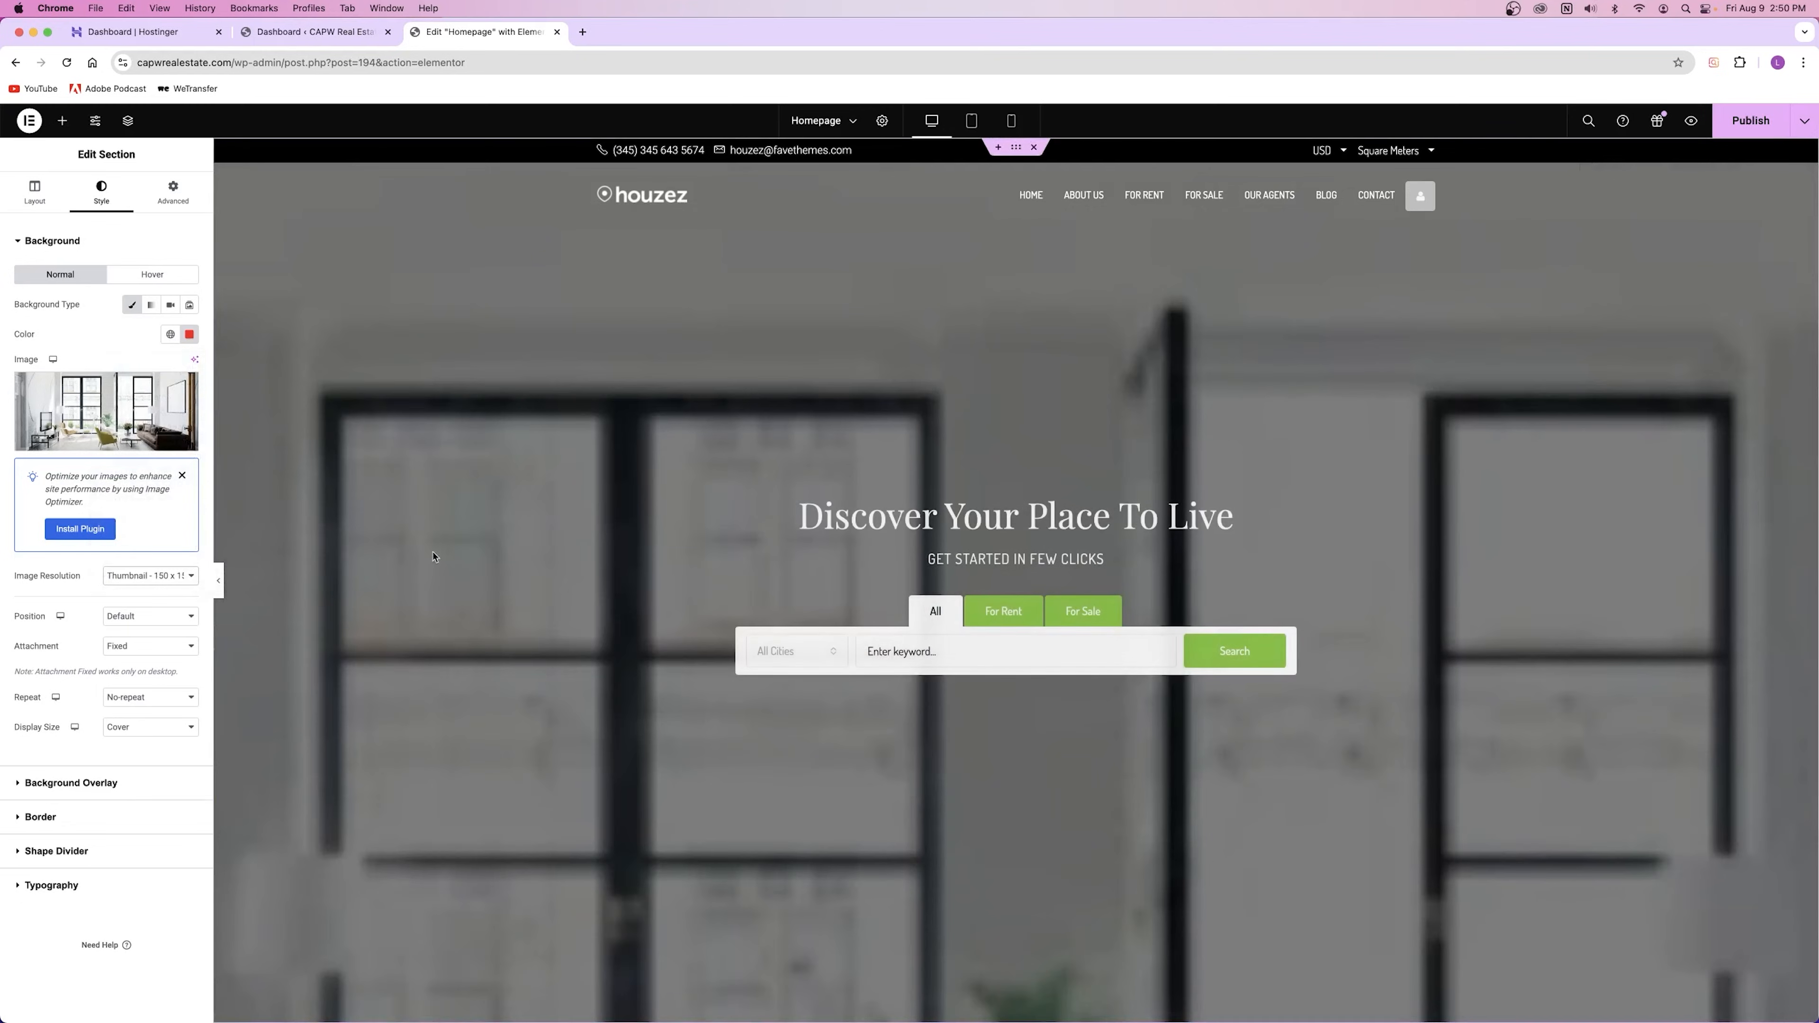
pyautogui.click(140, 576)
pyautogui.click(133, 785)
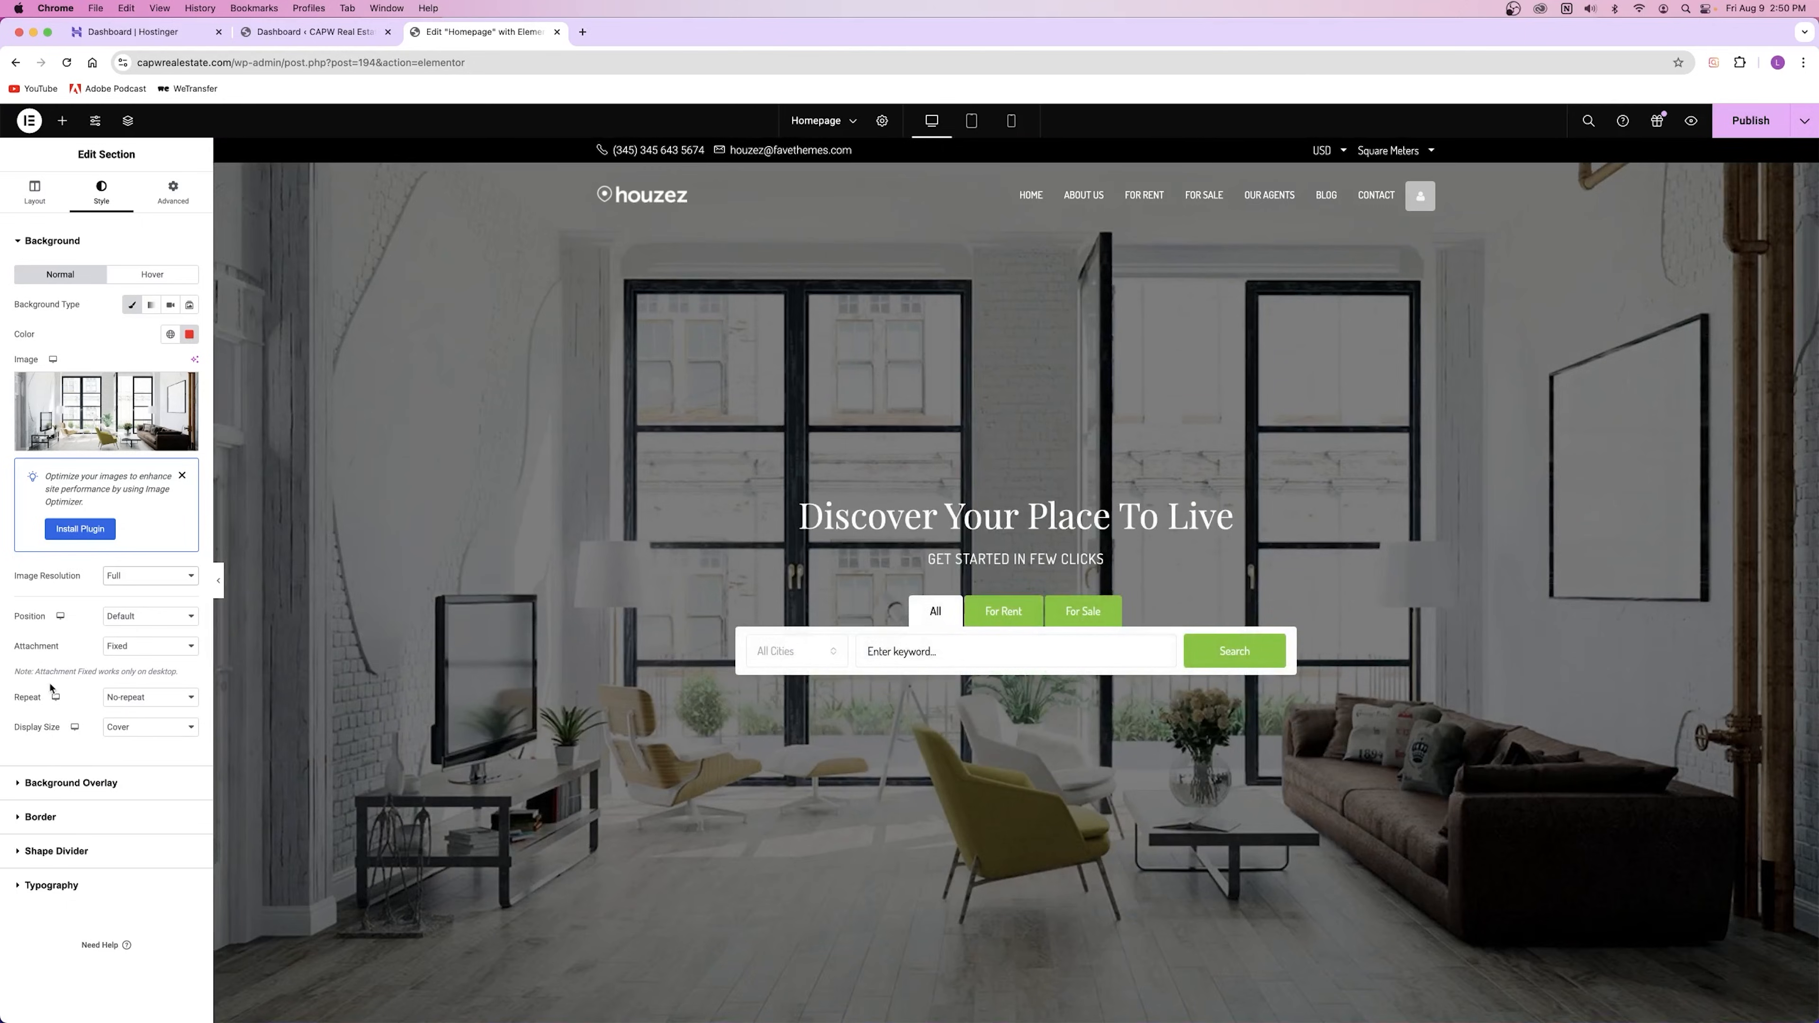
pyautogui.click(123, 620)
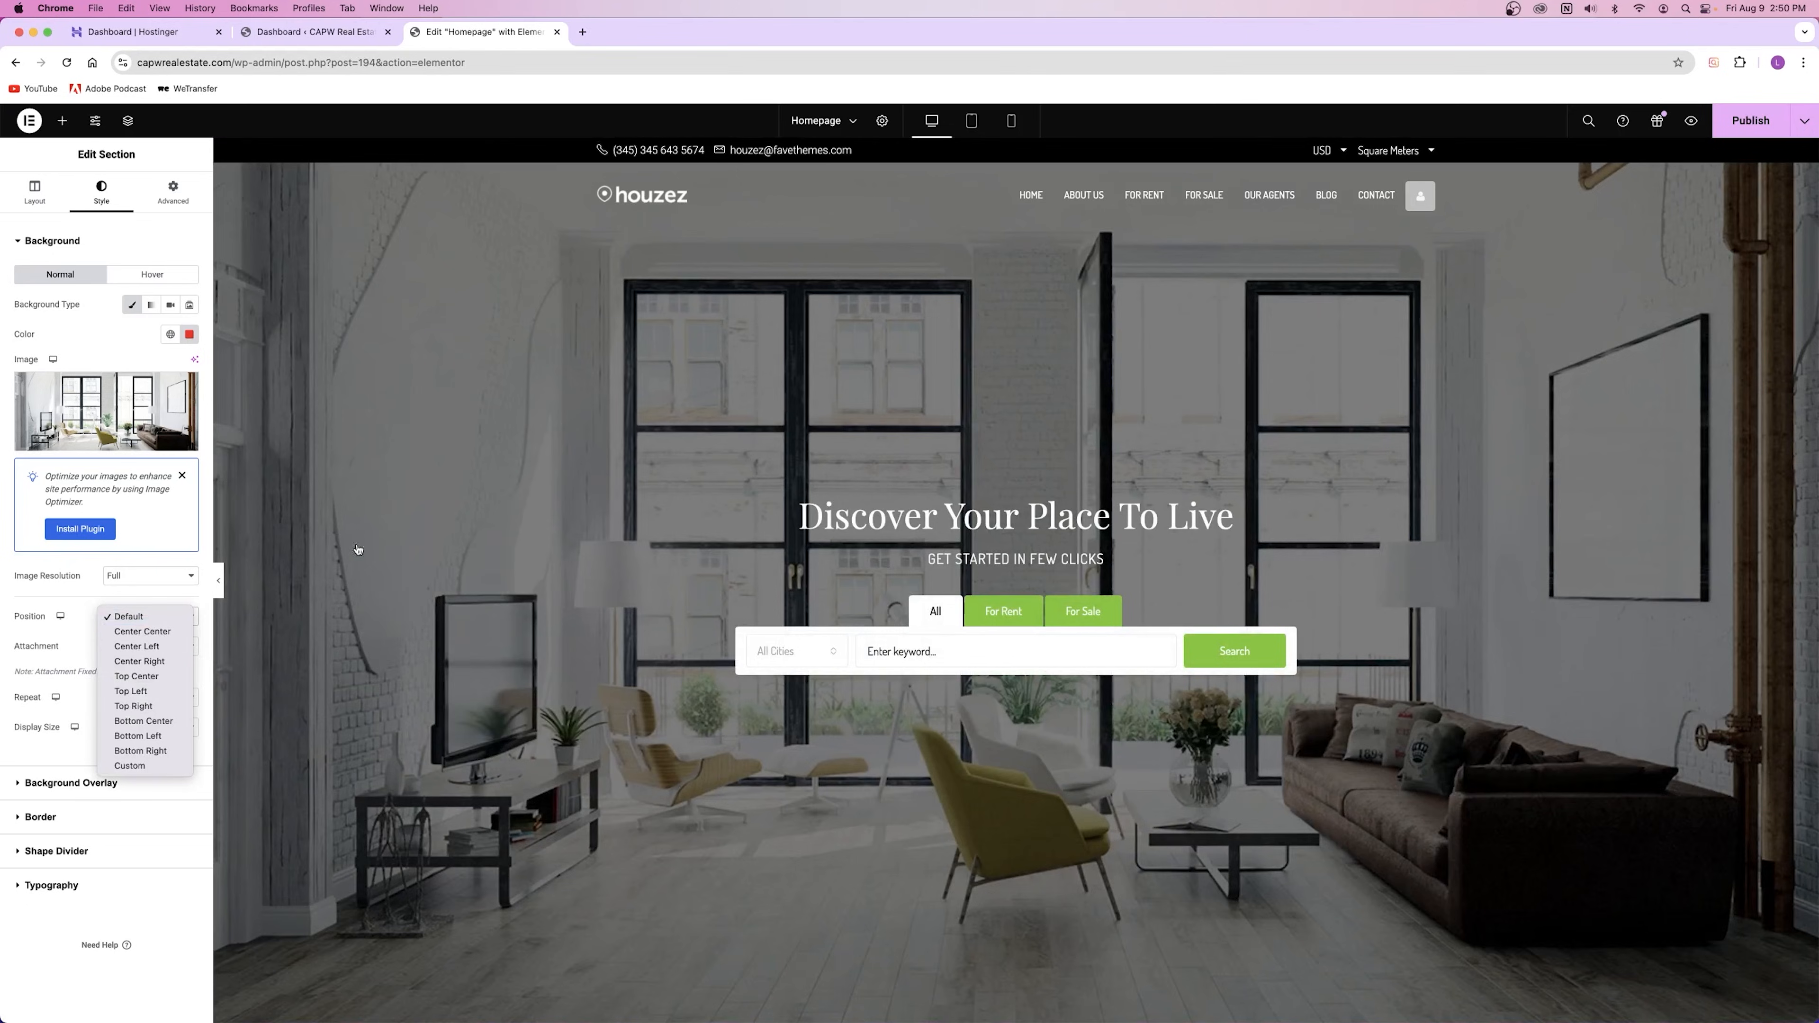
pyautogui.click(144, 649)
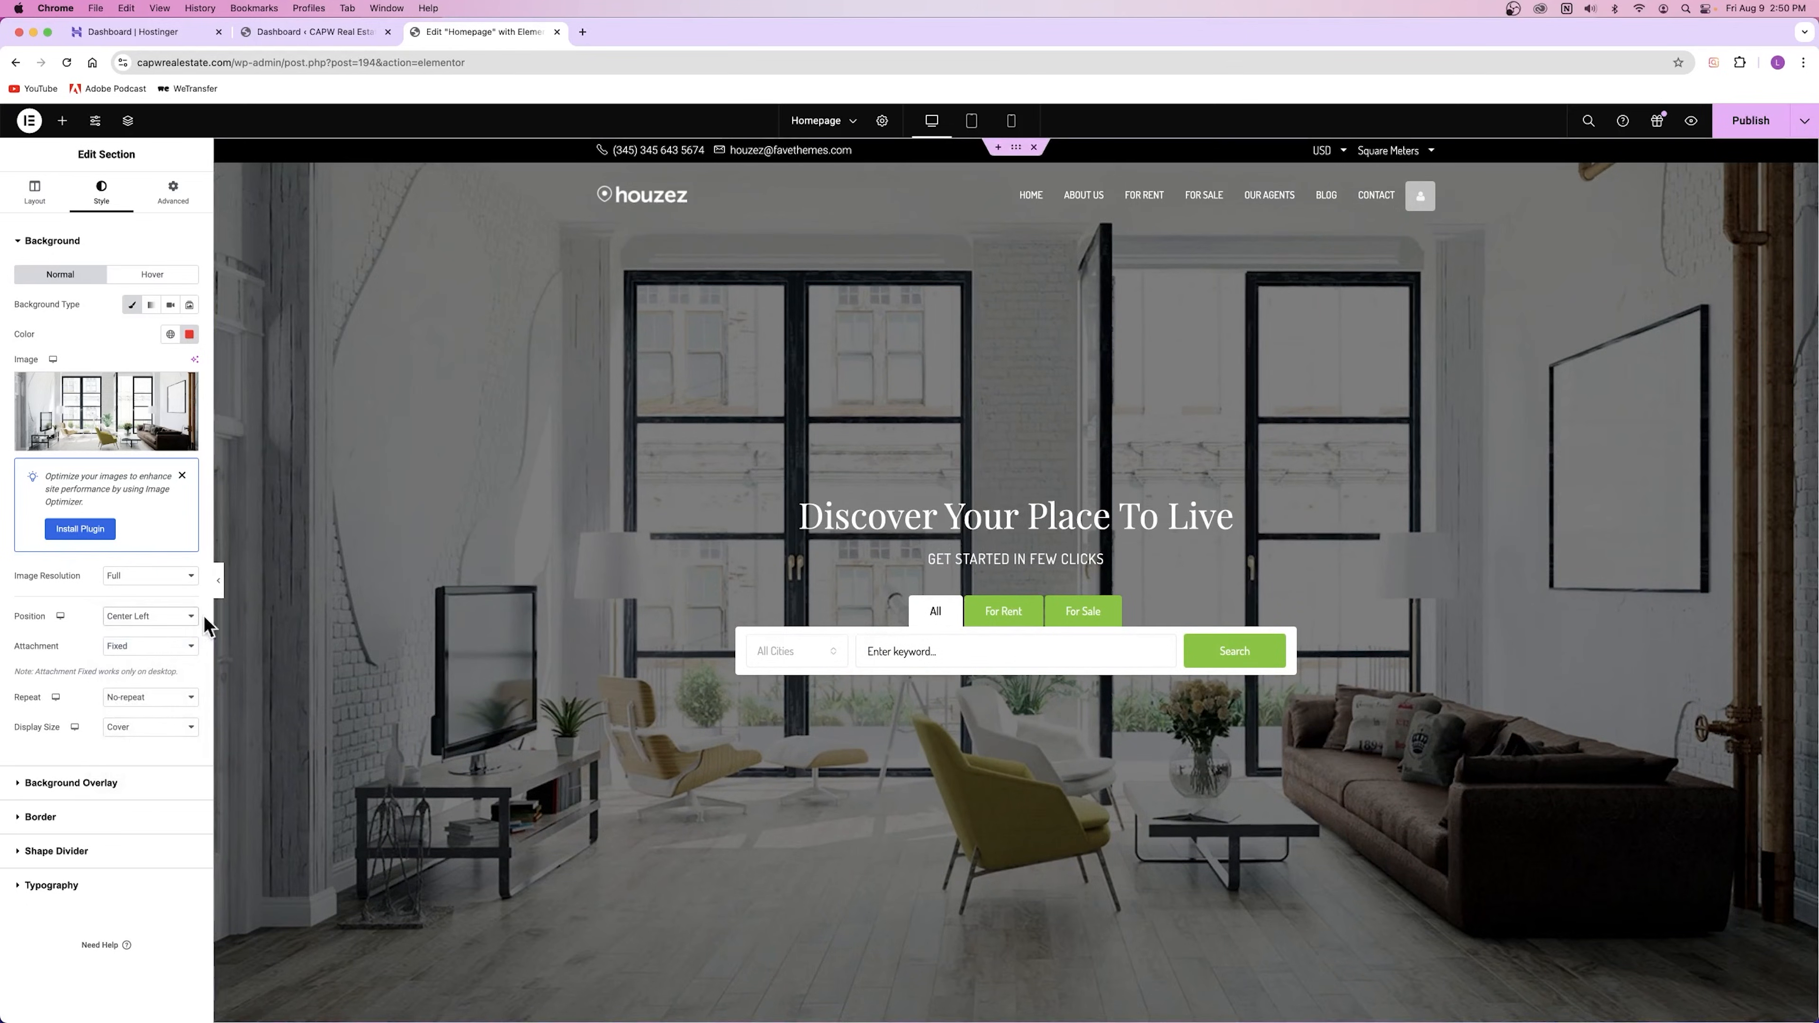
pyautogui.click(128, 586)
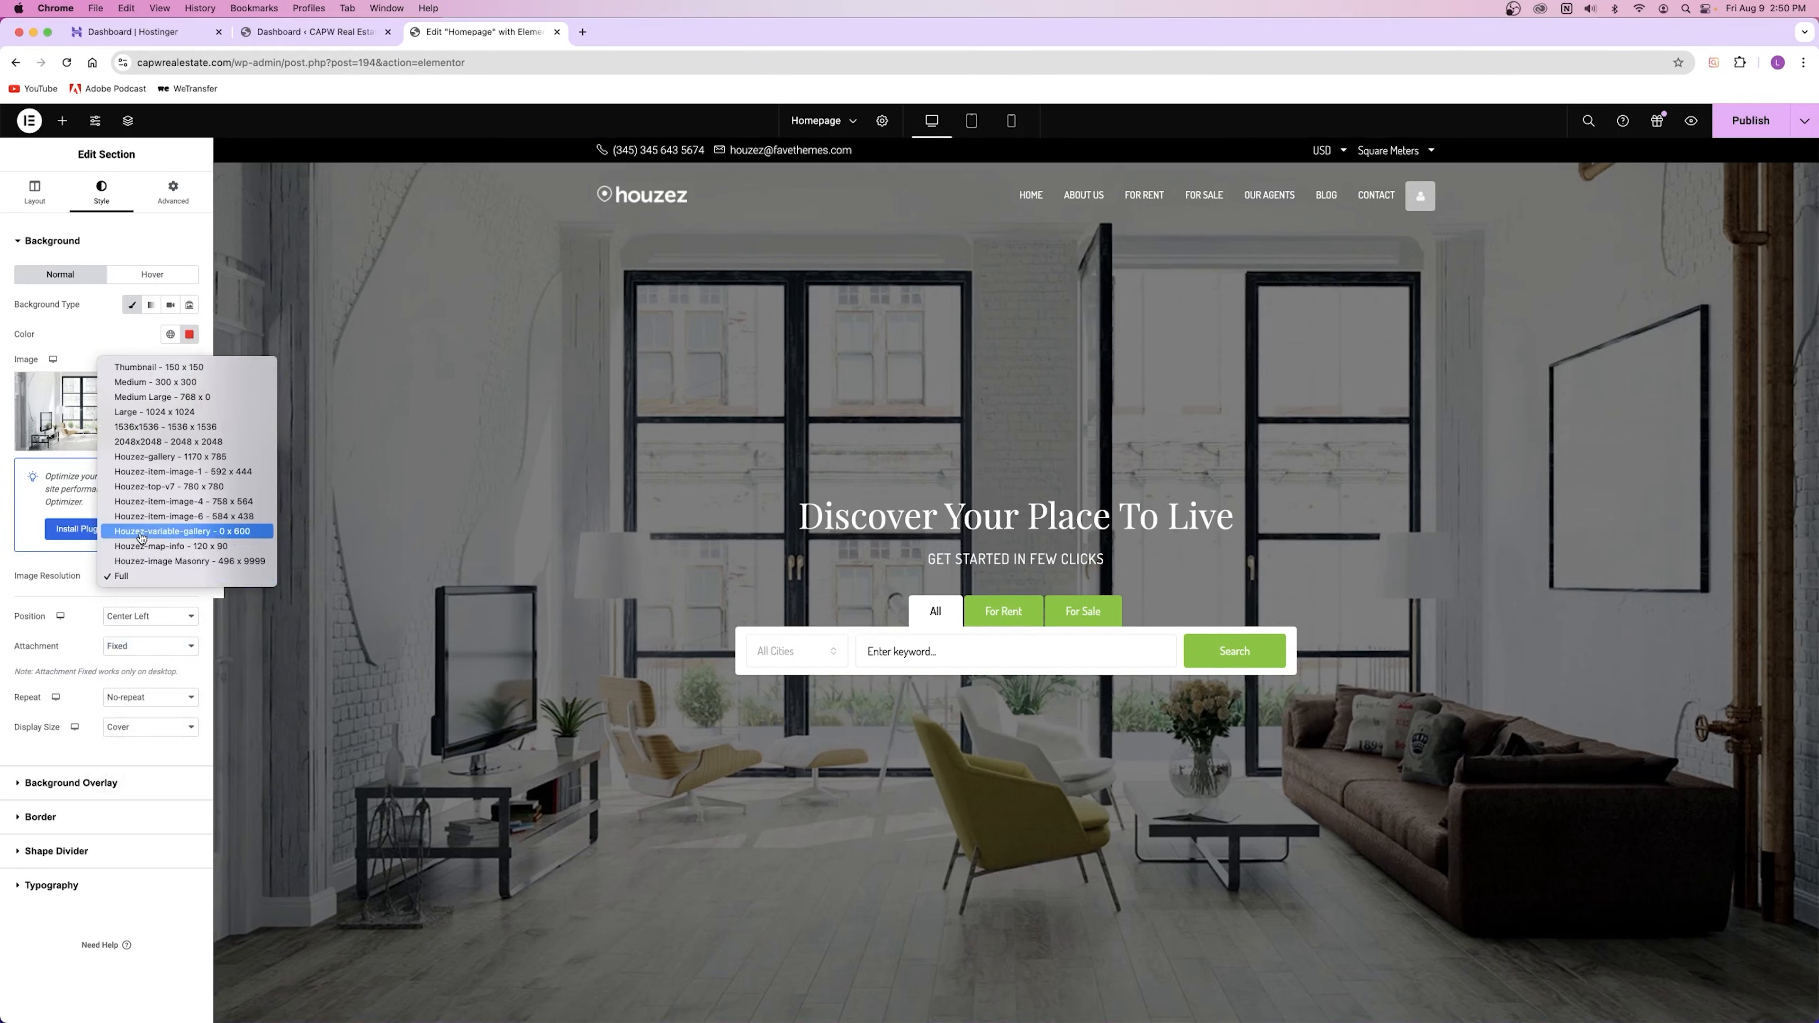
pyautogui.click(175, 488)
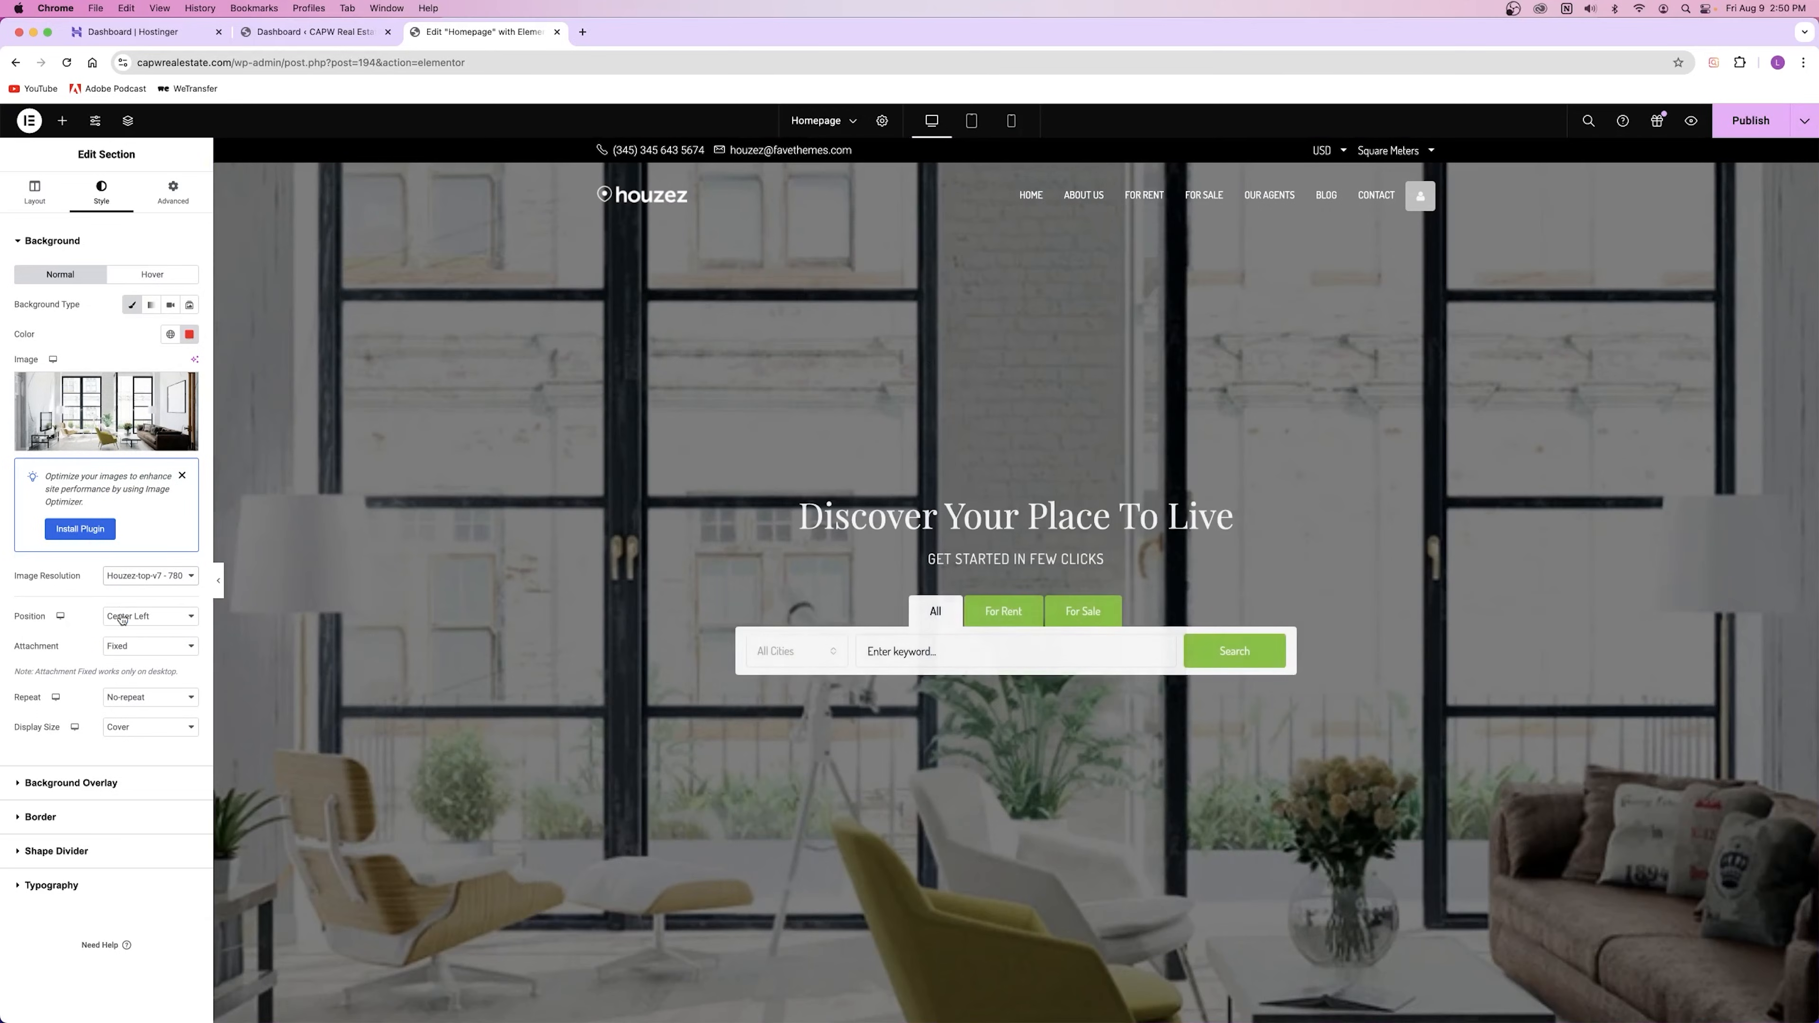
pyautogui.click(147, 616)
pyautogui.click(147, 618)
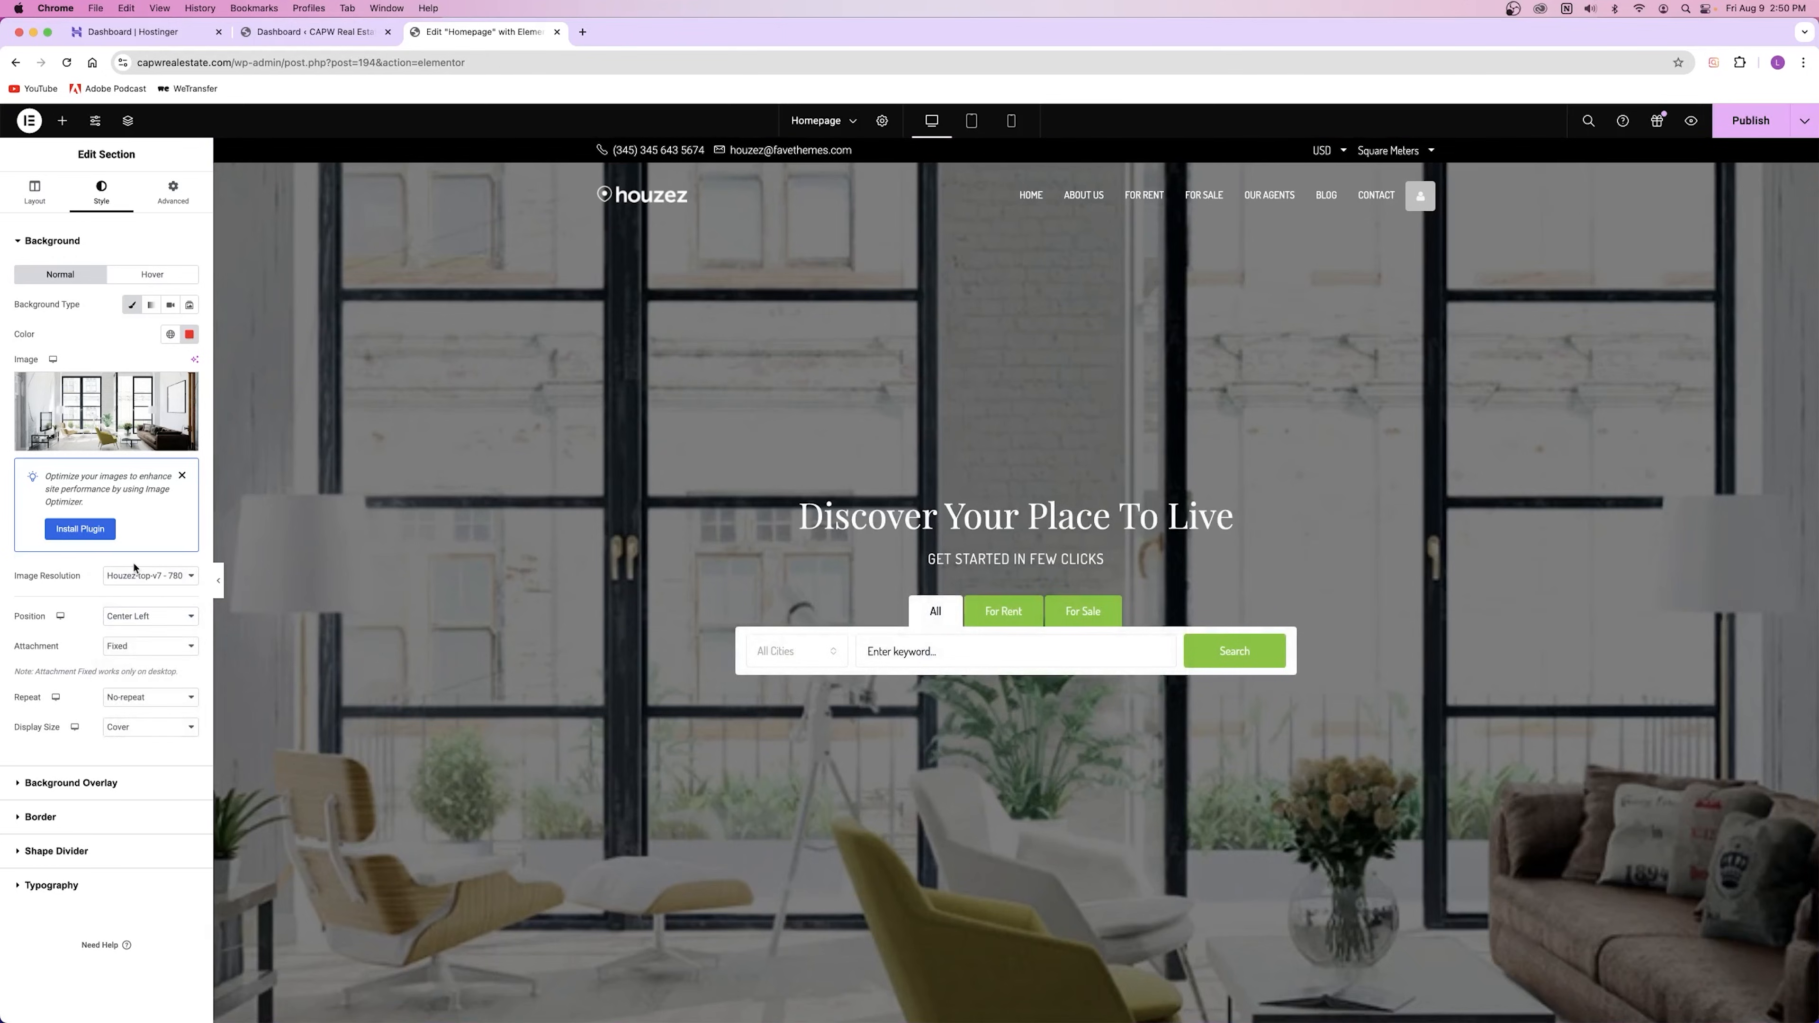
pyautogui.click(147, 665)
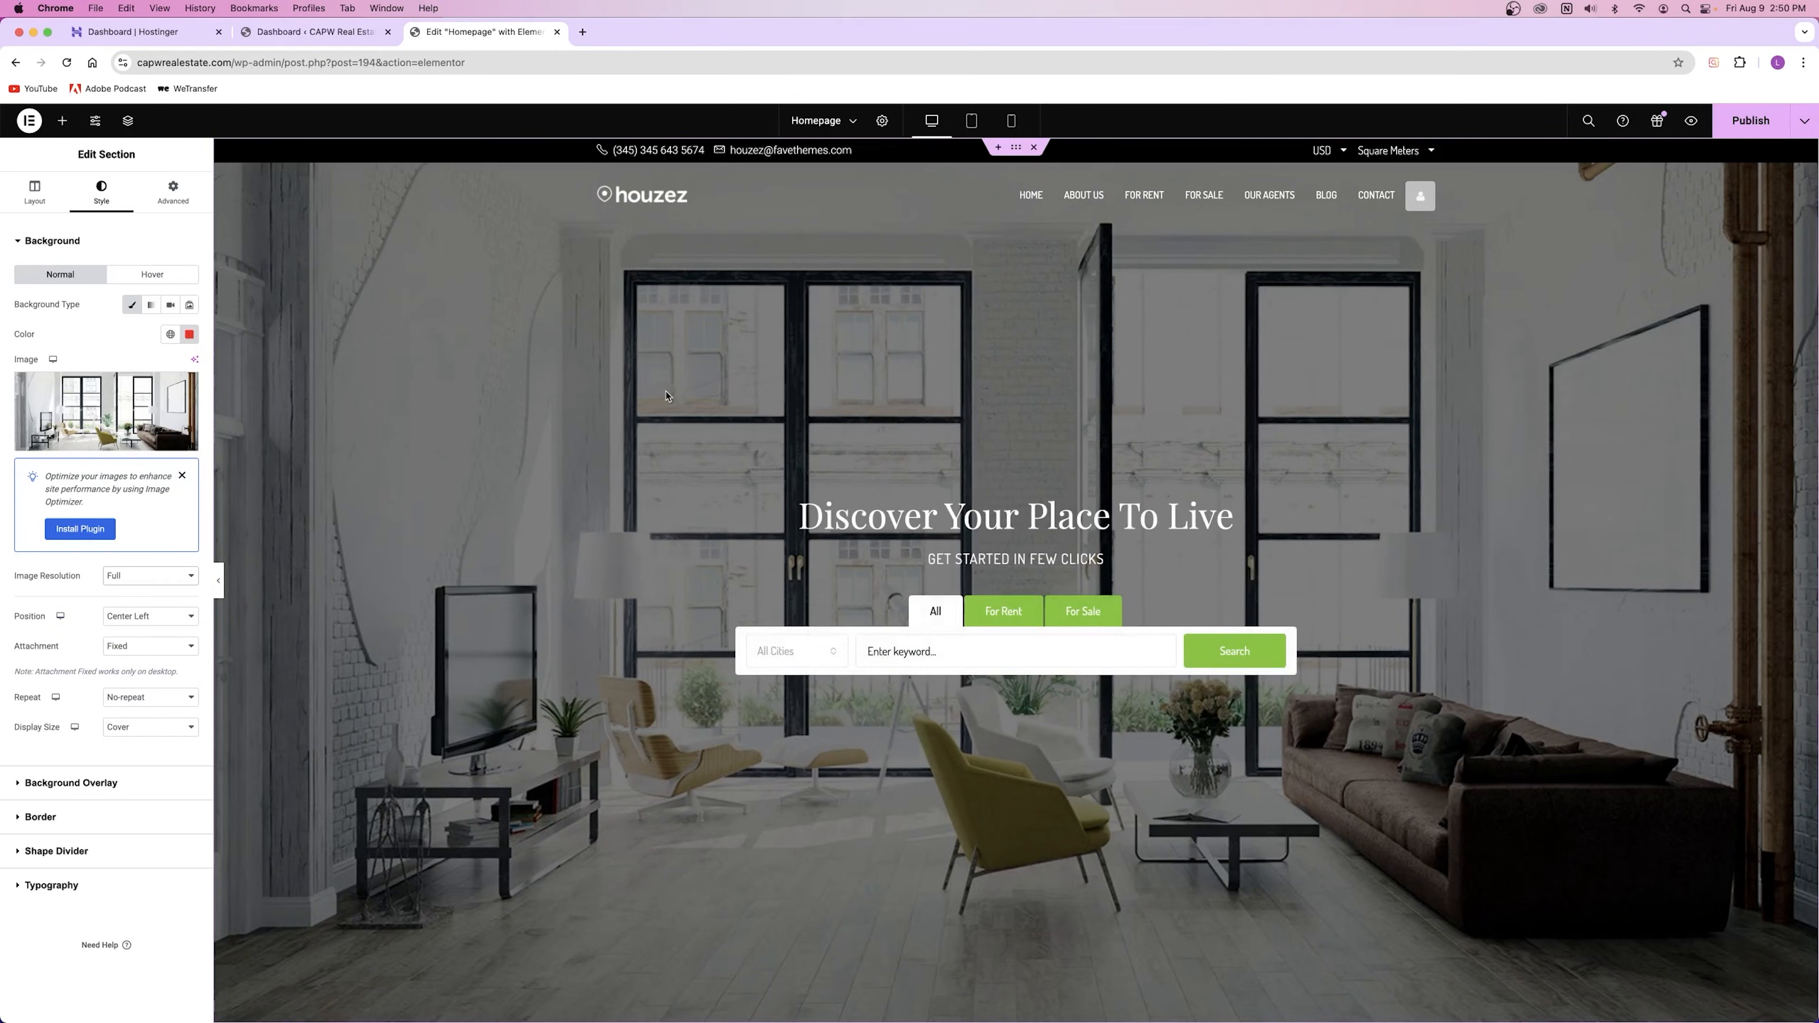
# Step: Try Default and Contain display sizes, then set the background size back to Cover
pyautogui.click(147, 727)
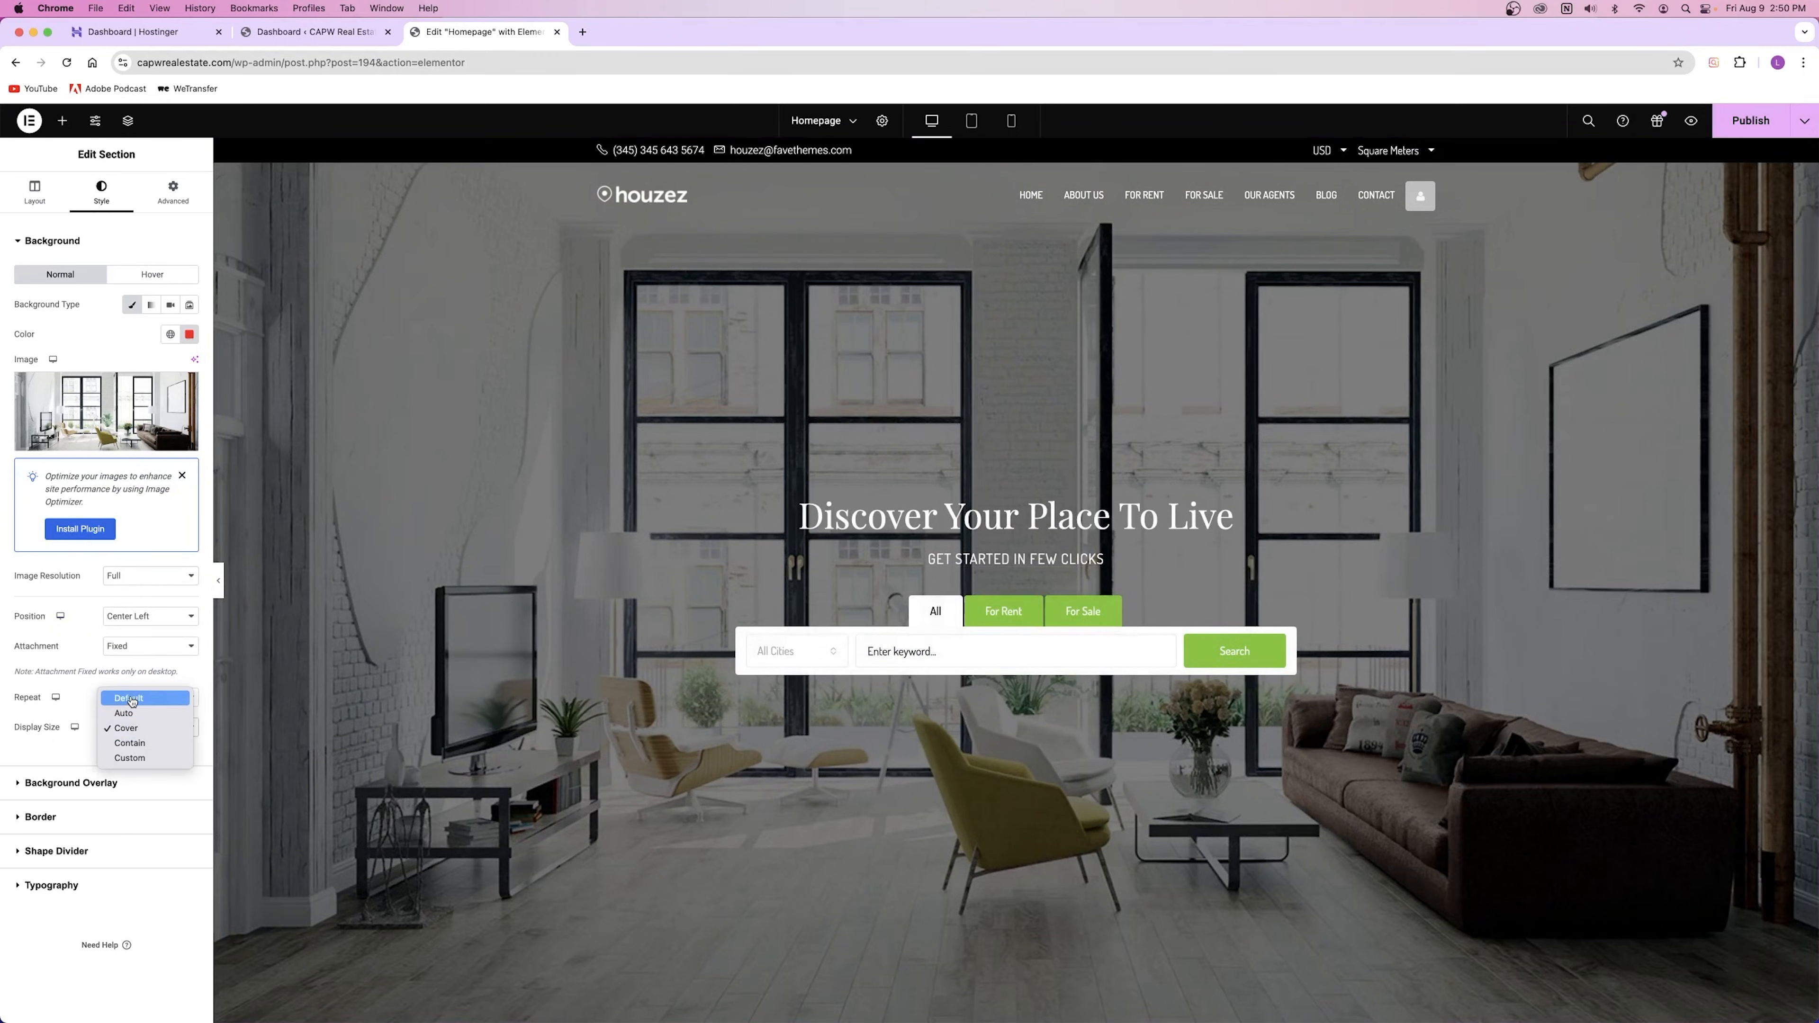
pyautogui.click(131, 700)
pyautogui.click(132, 726)
pyautogui.click(132, 762)
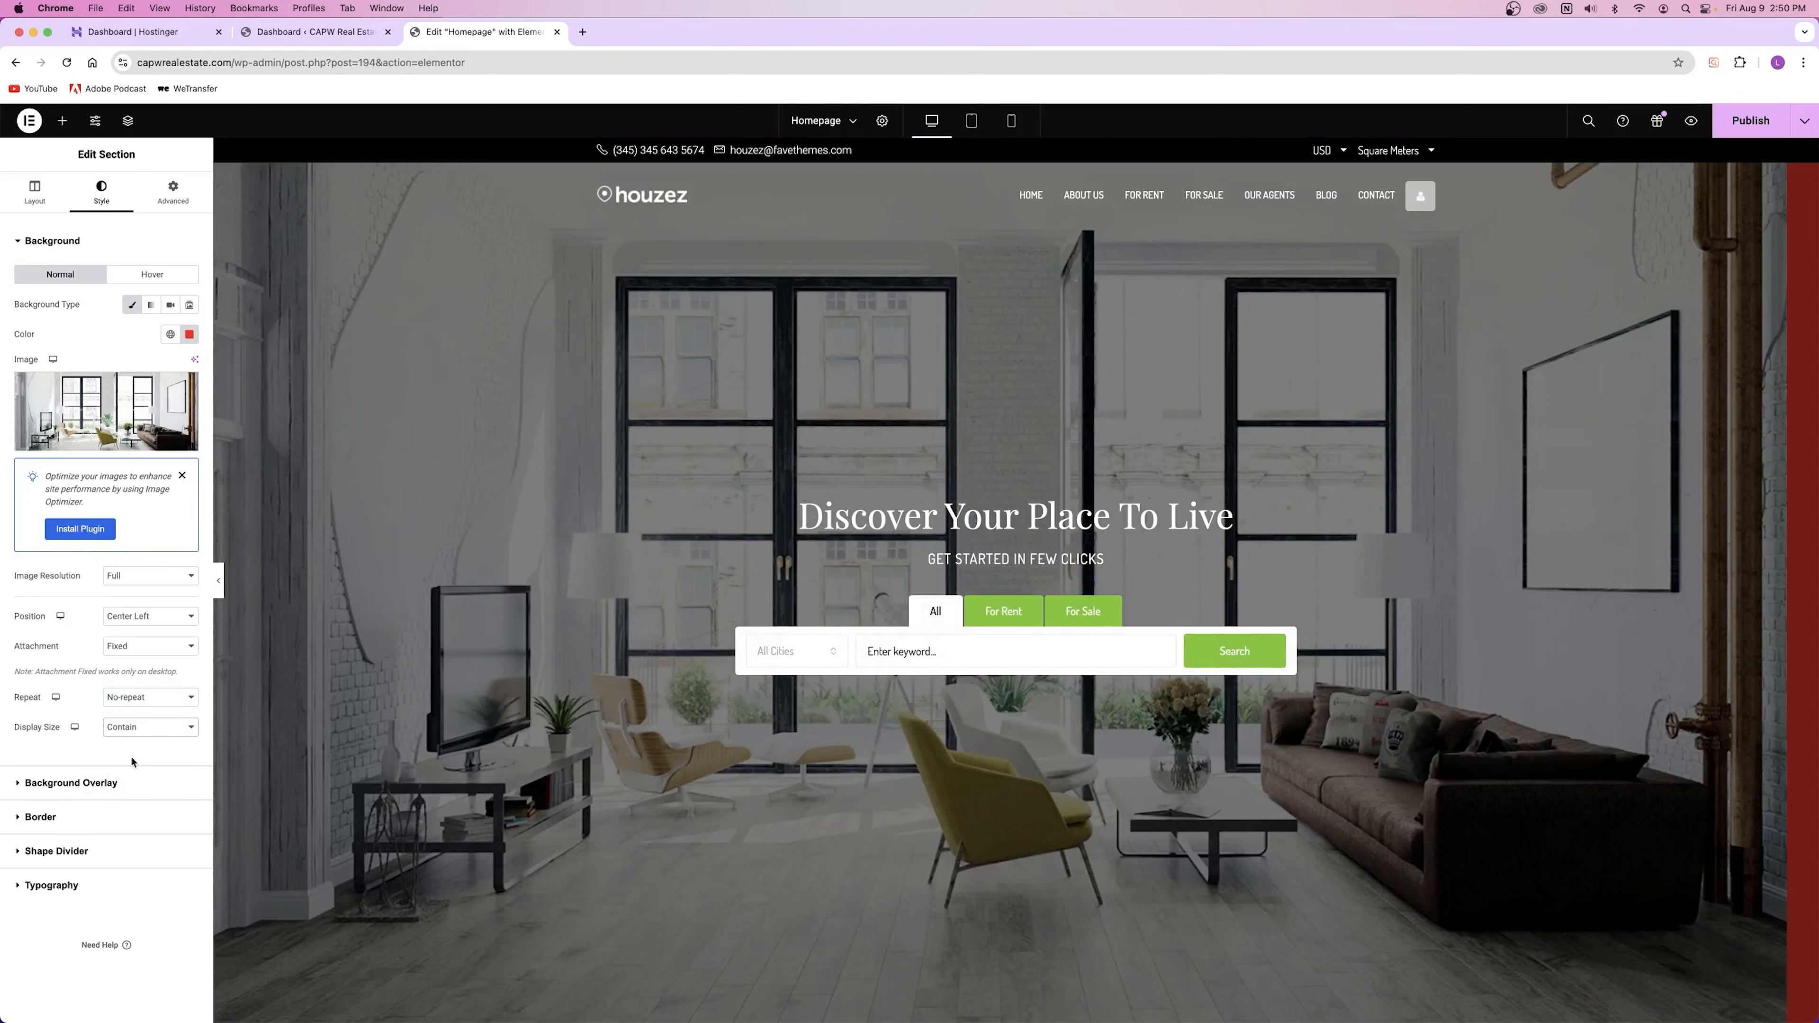
pyautogui.click(137, 725)
pyautogui.click(136, 713)
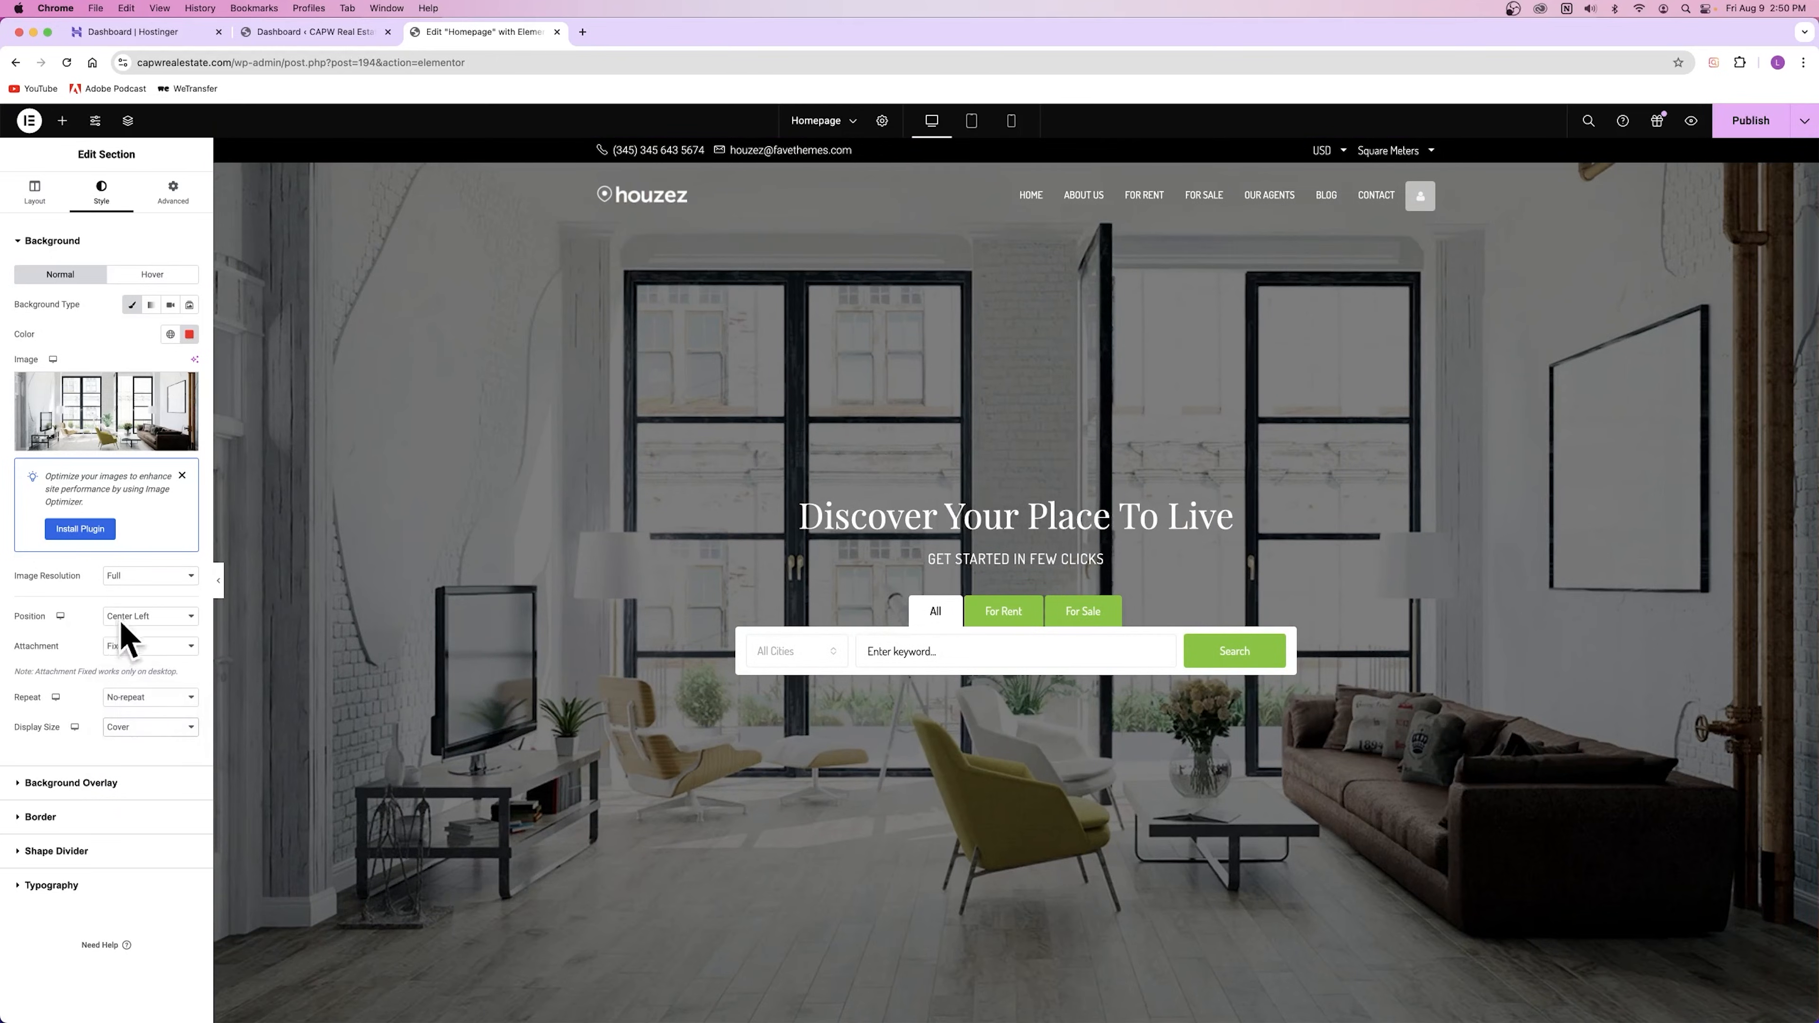
# Step: Try Top Left, then set the background position to Center Center
pyautogui.click(118, 617)
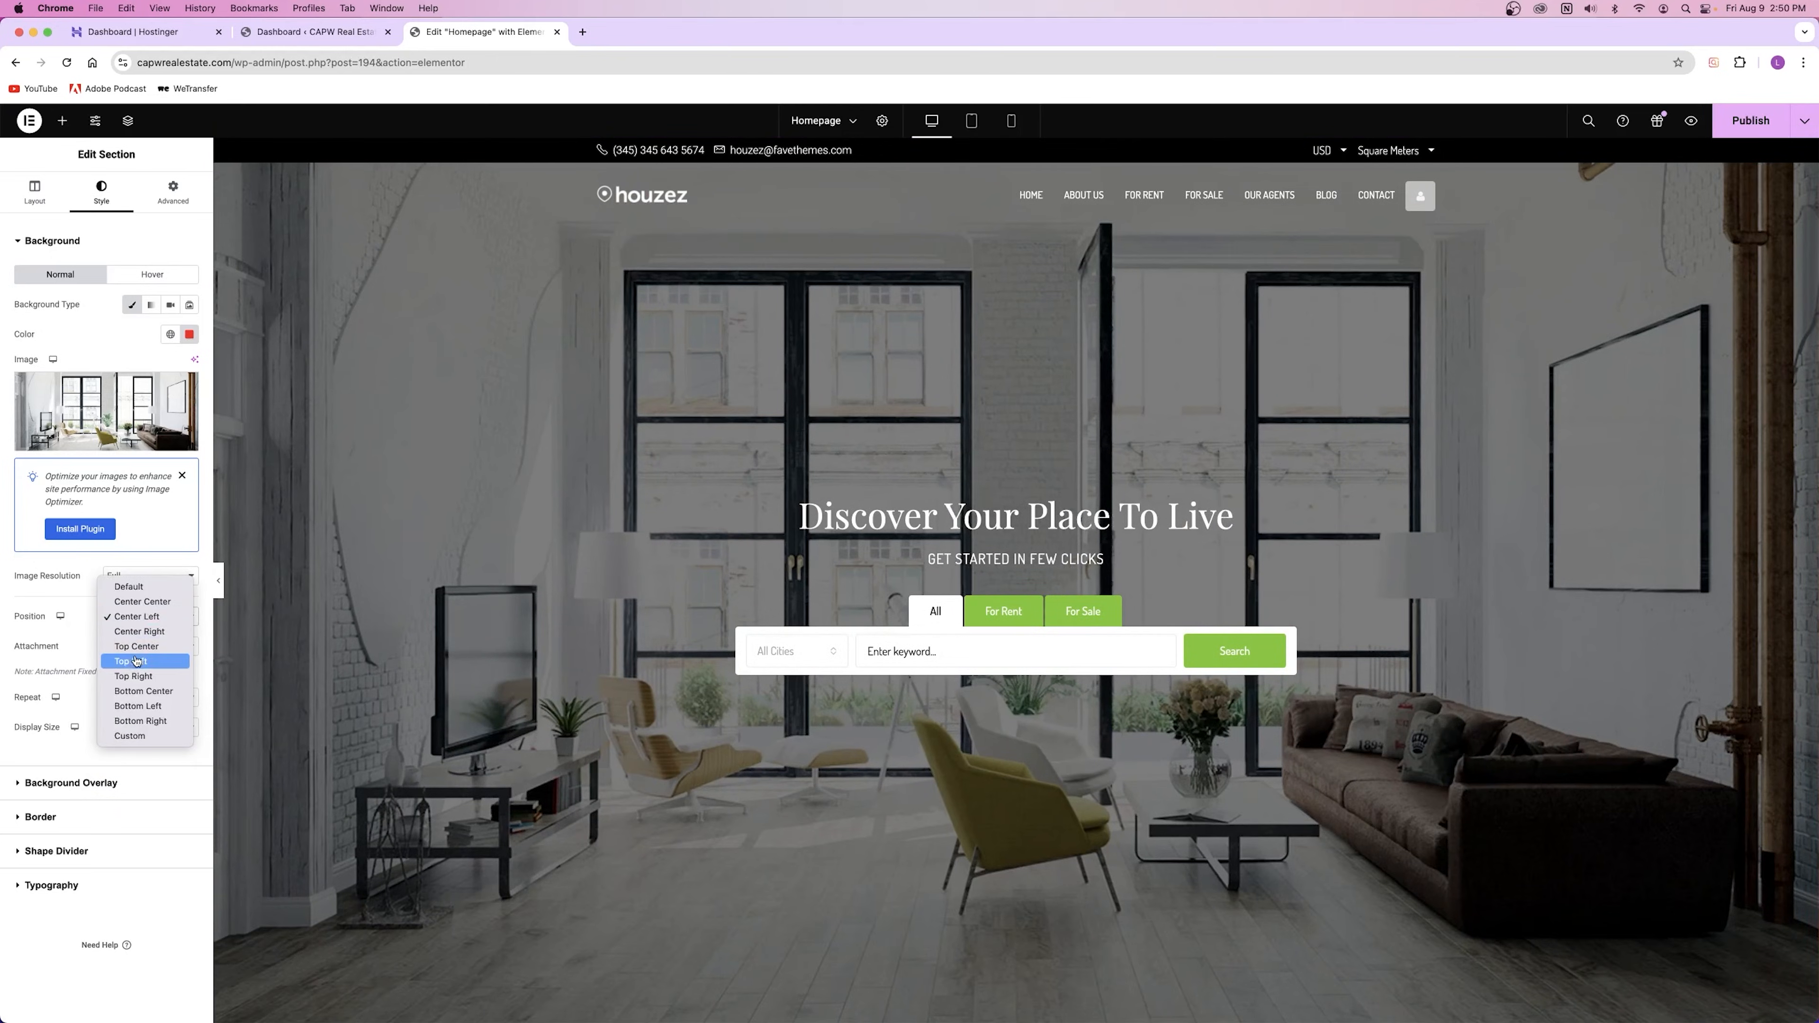
pyautogui.click(152, 662)
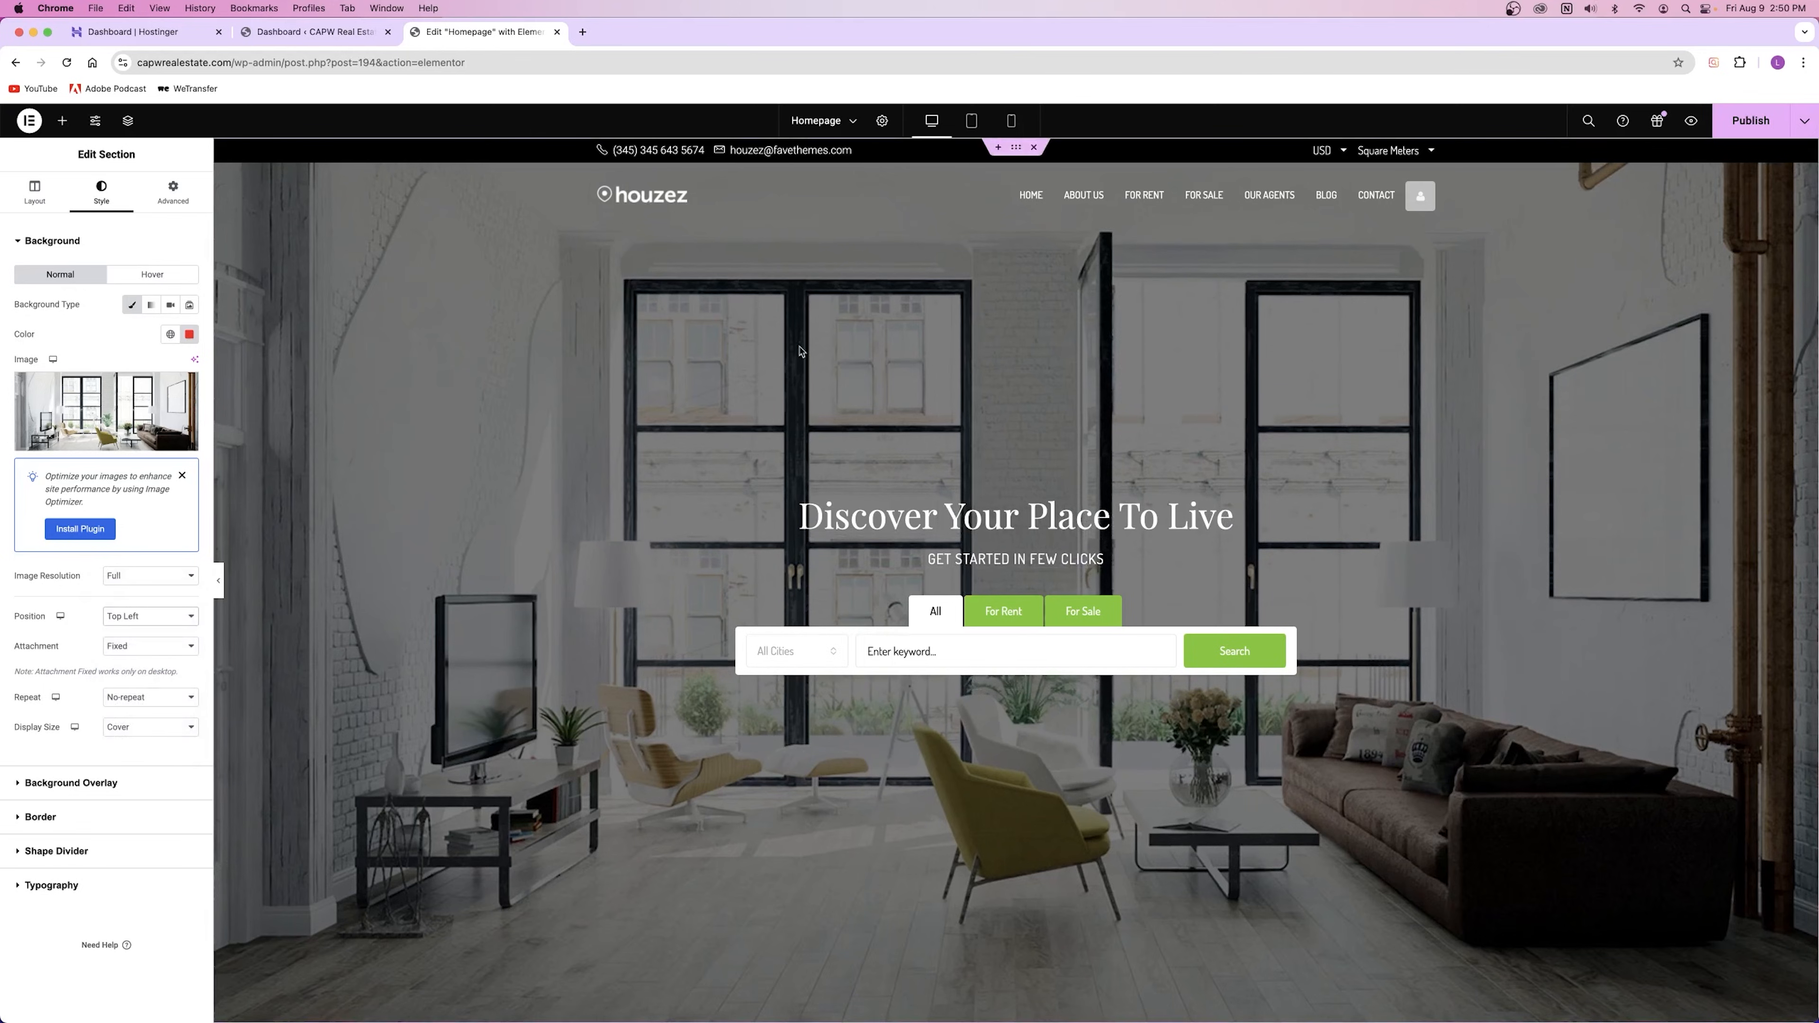
pyautogui.click(141, 617)
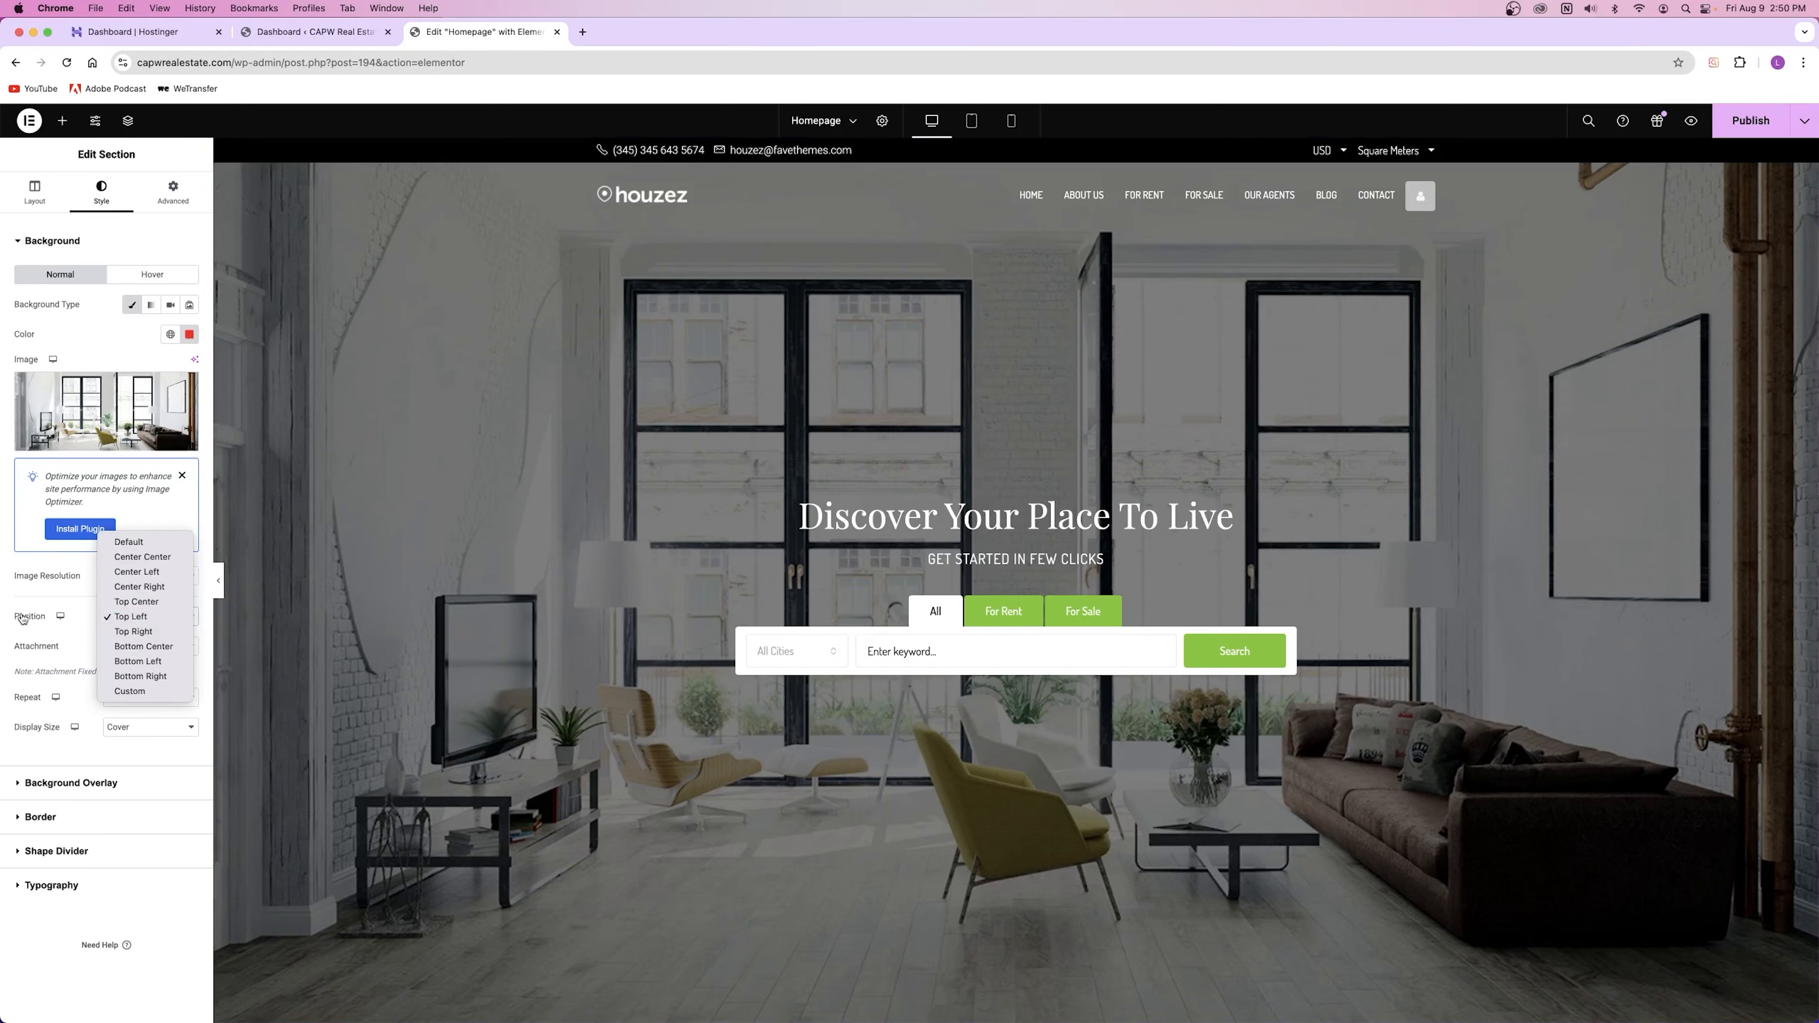
pyautogui.click(149, 558)
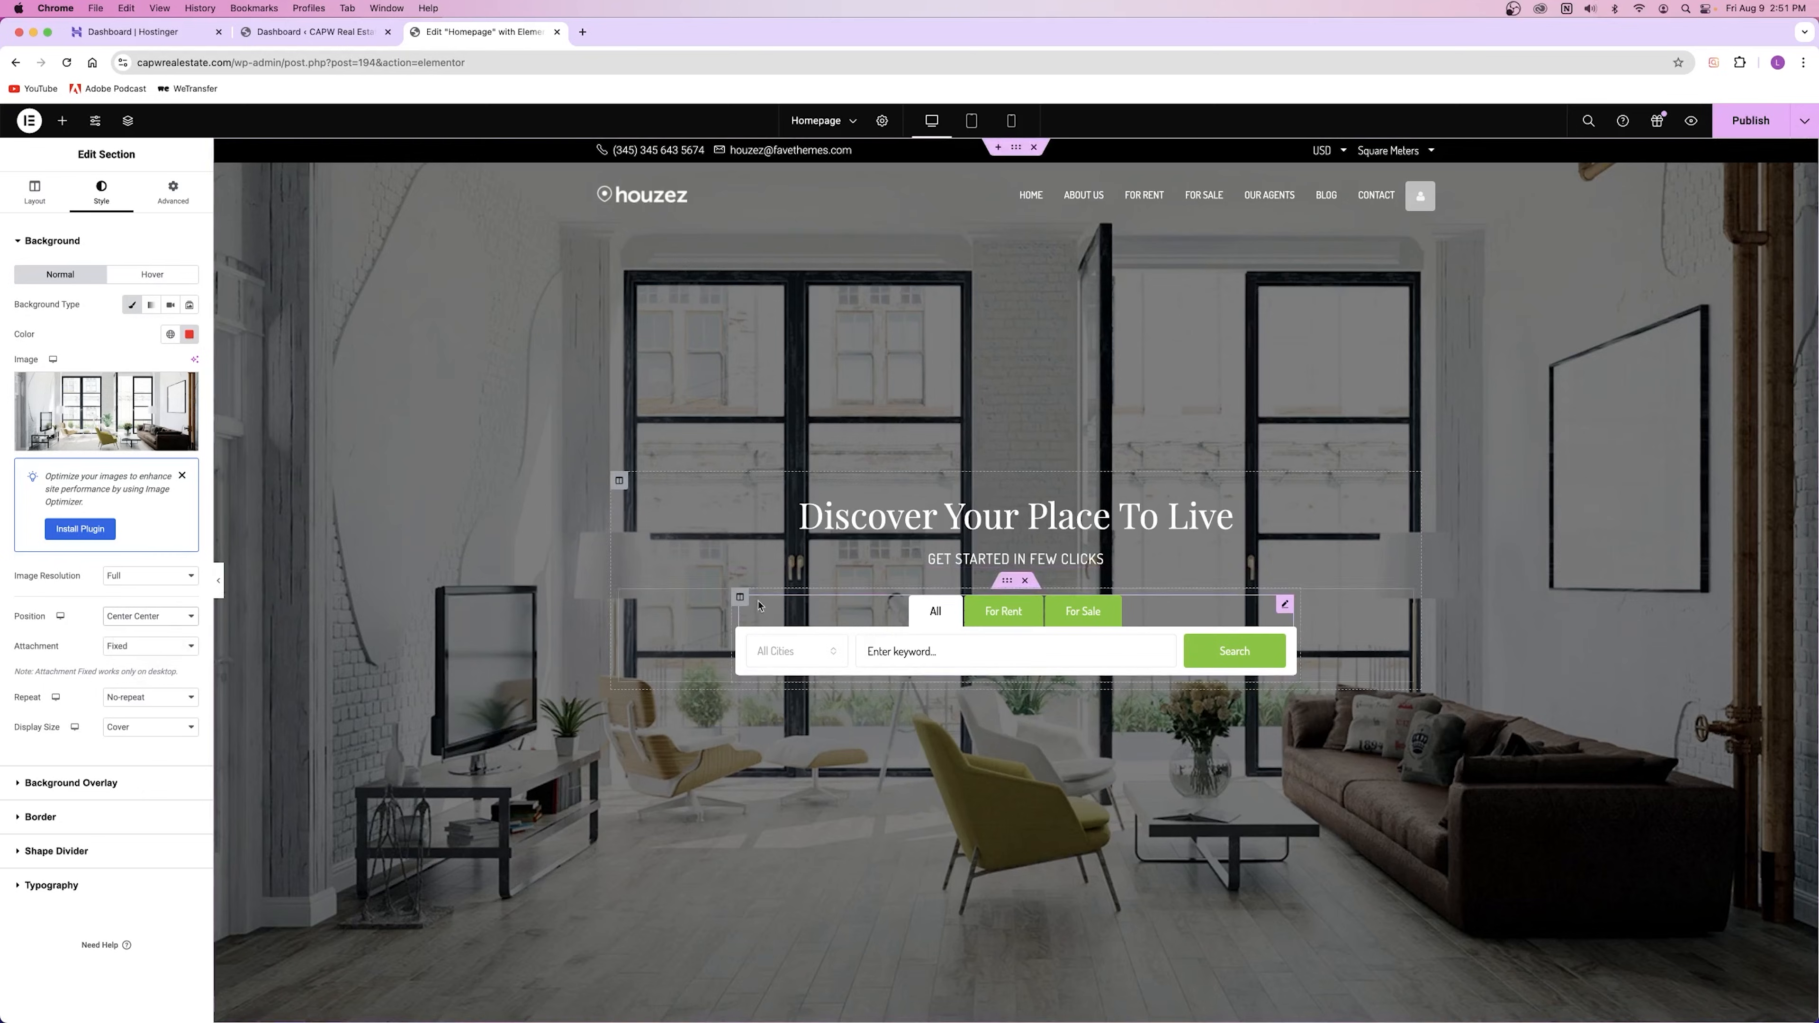
# Step: Open the style settings of the Discover Our Finest Selection section
pyautogui.scroll(-15, 406, 609)
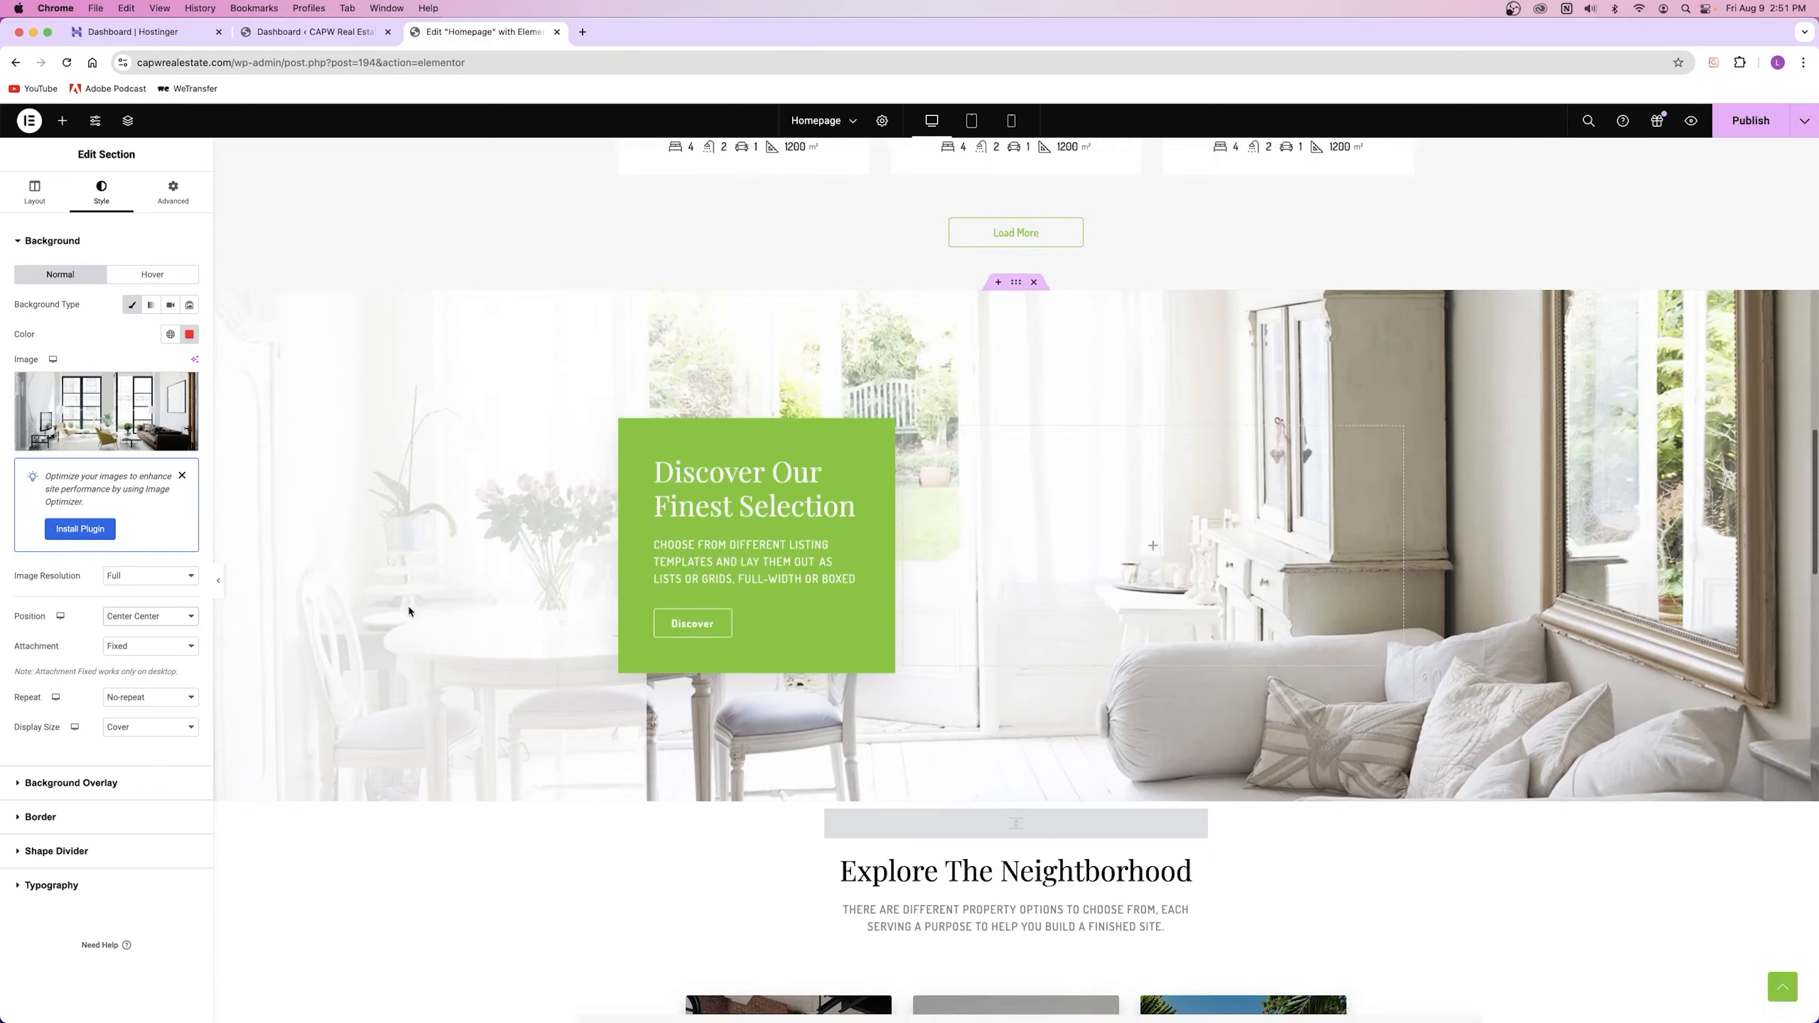
pyautogui.scroll(2, 399, 567)
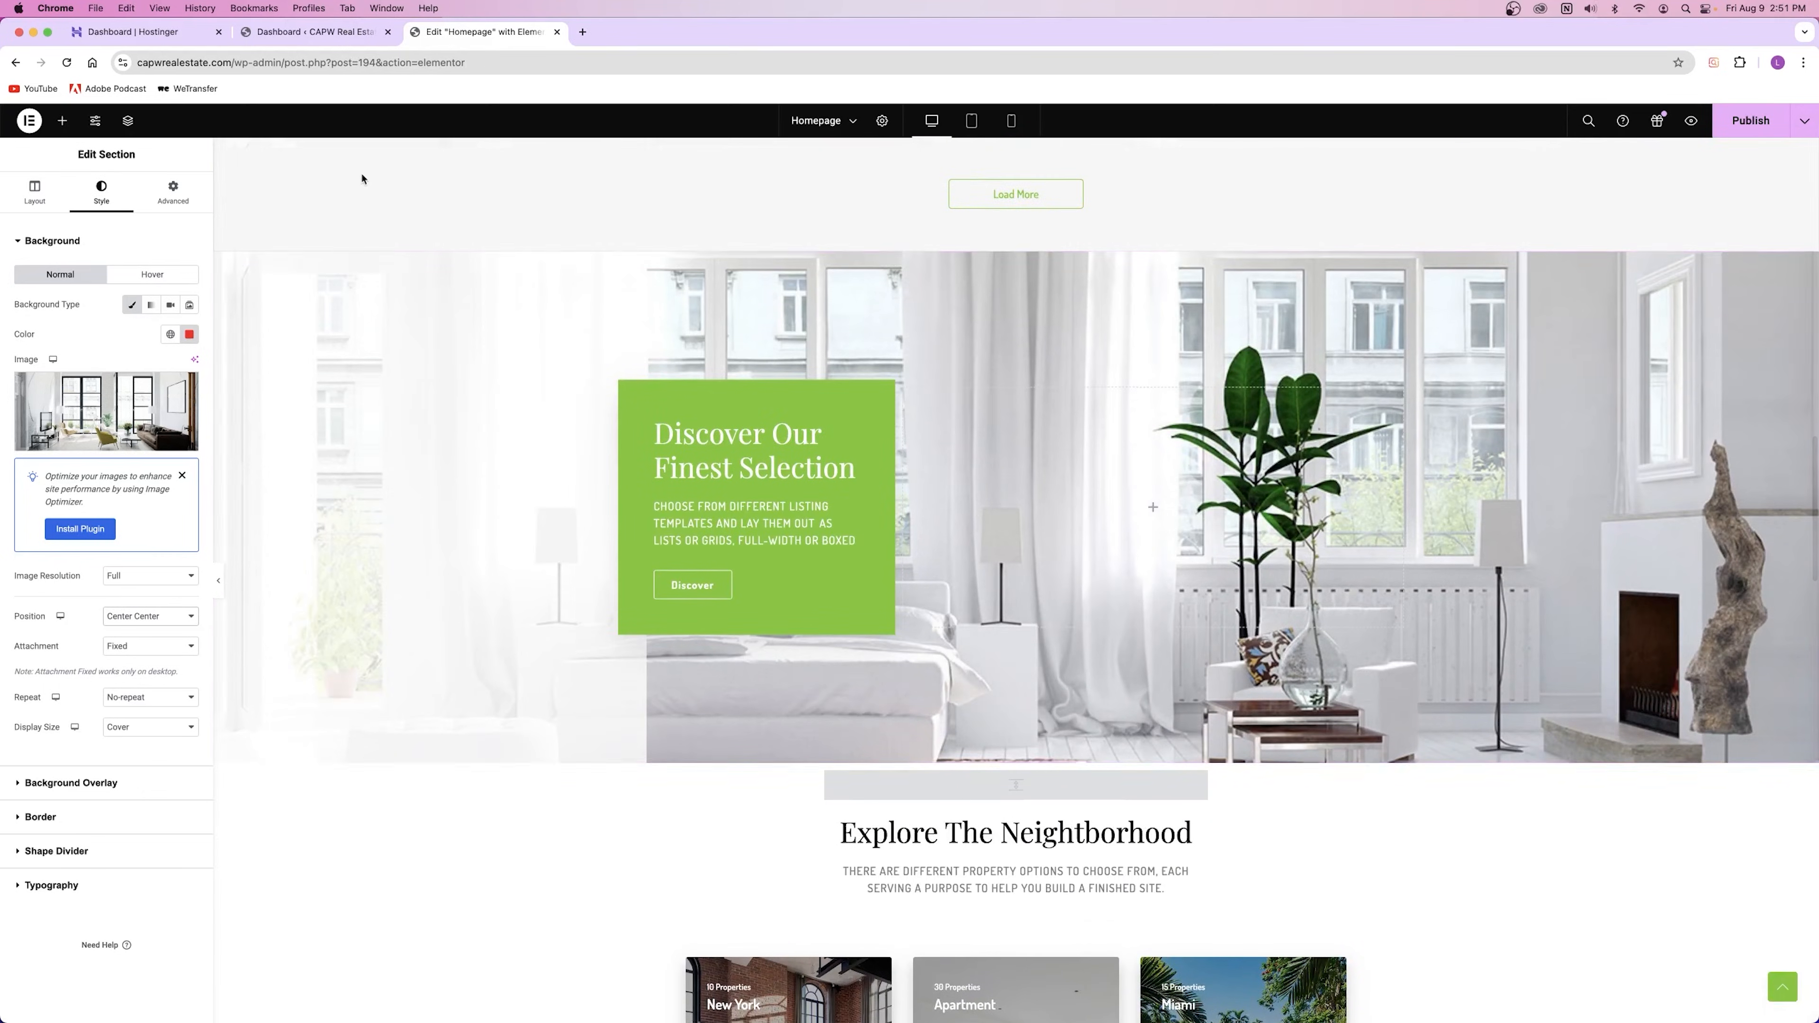
pyautogui.rightClick(349, 305)
pyautogui.click(381, 322)
pyautogui.click(101, 192)
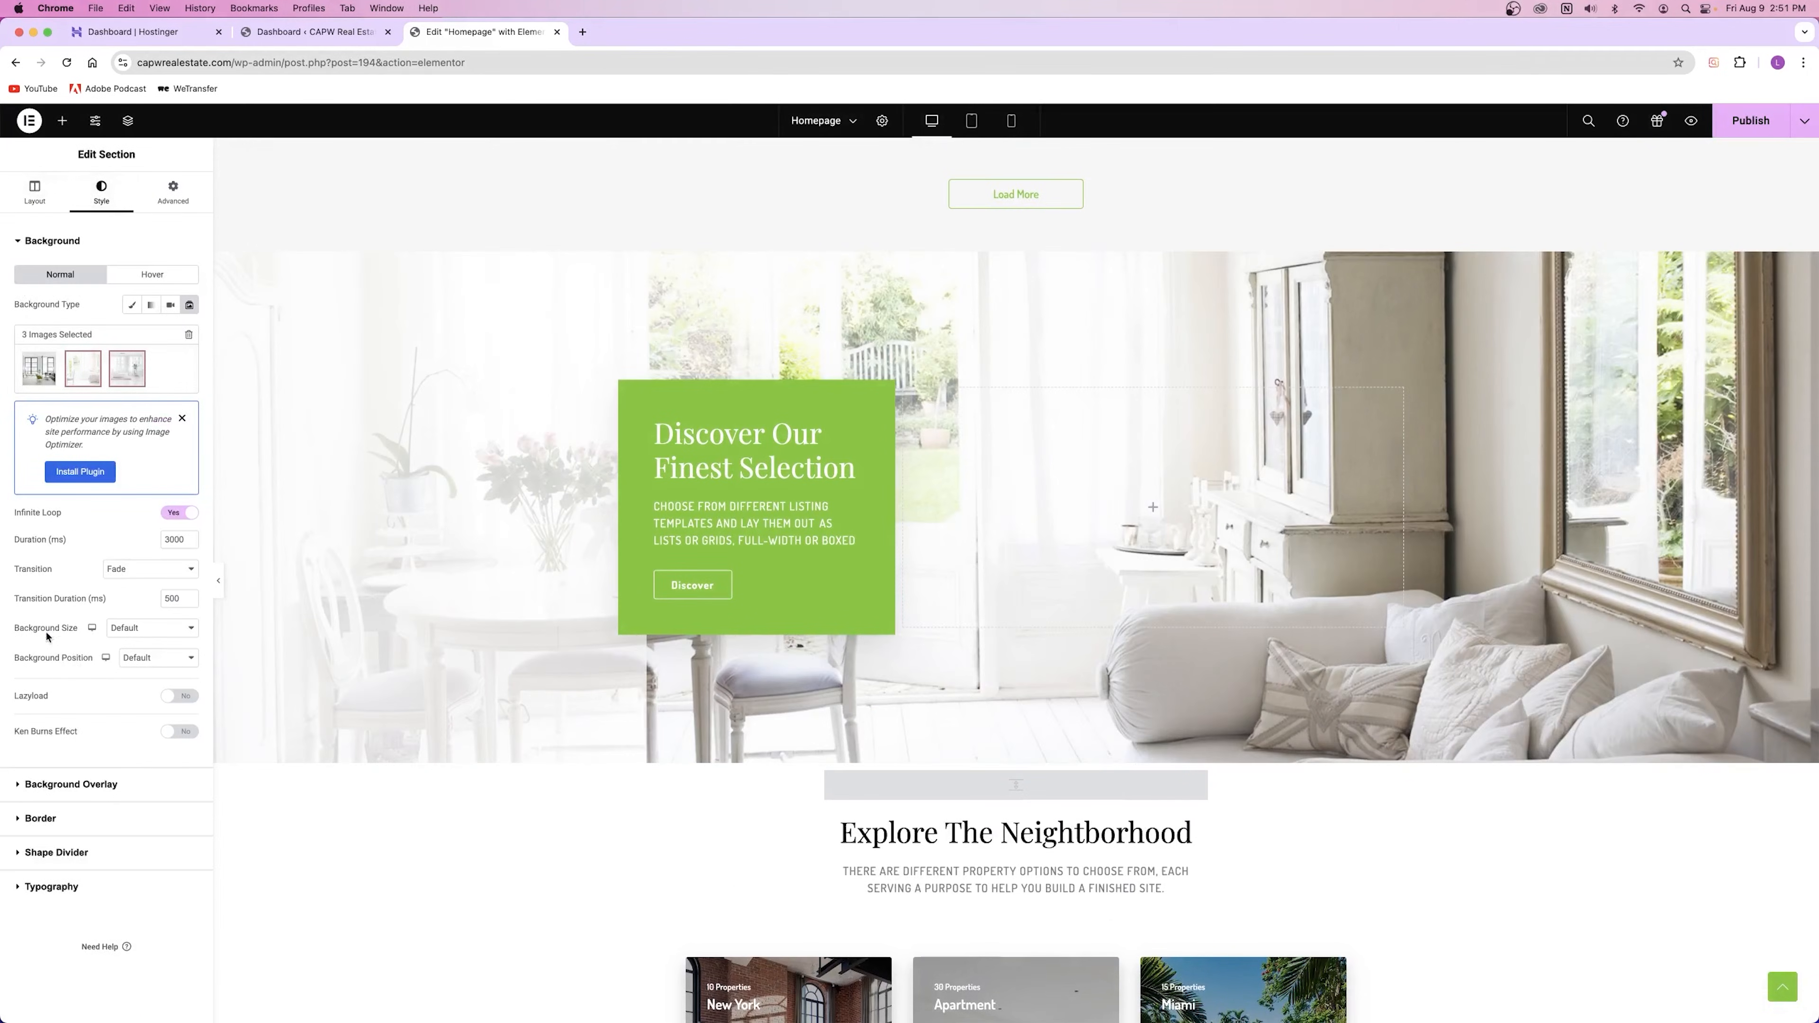
# Step: Try Center Center and Bottom Center, then anchor the slideshow background at Top Center
pyautogui.click(156, 659)
pyautogui.click(164, 676)
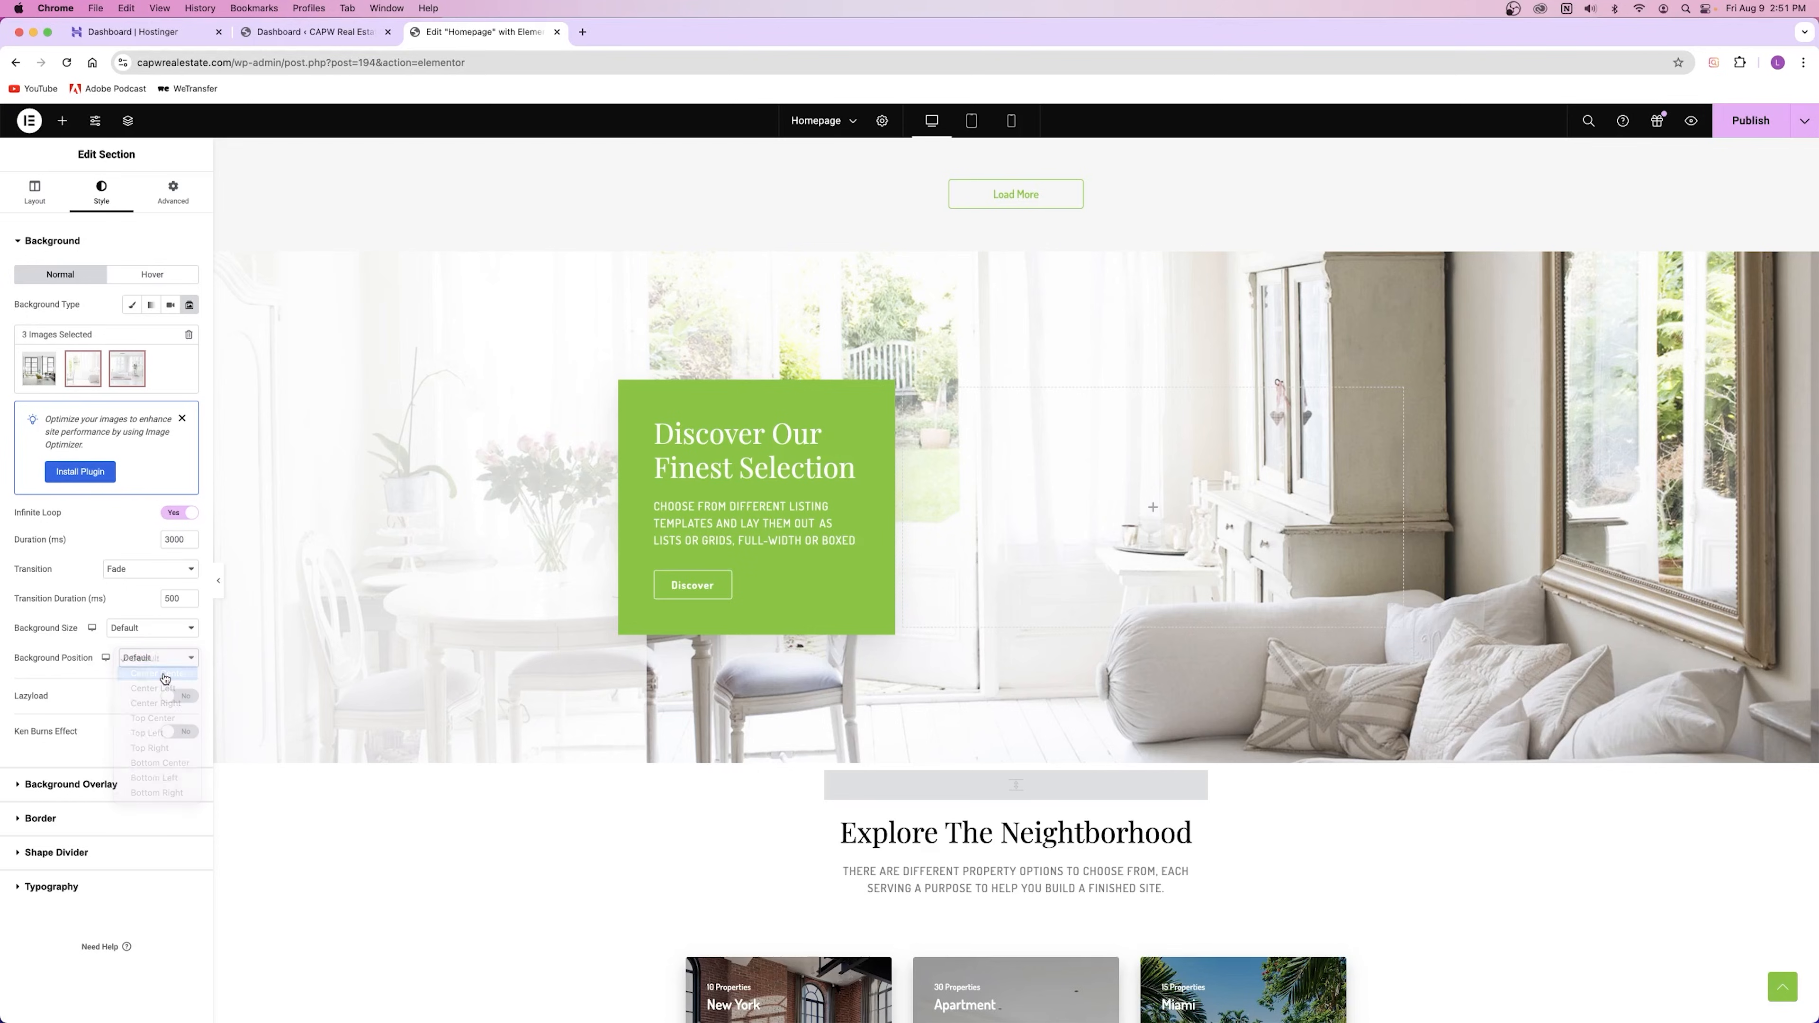
pyautogui.click(159, 660)
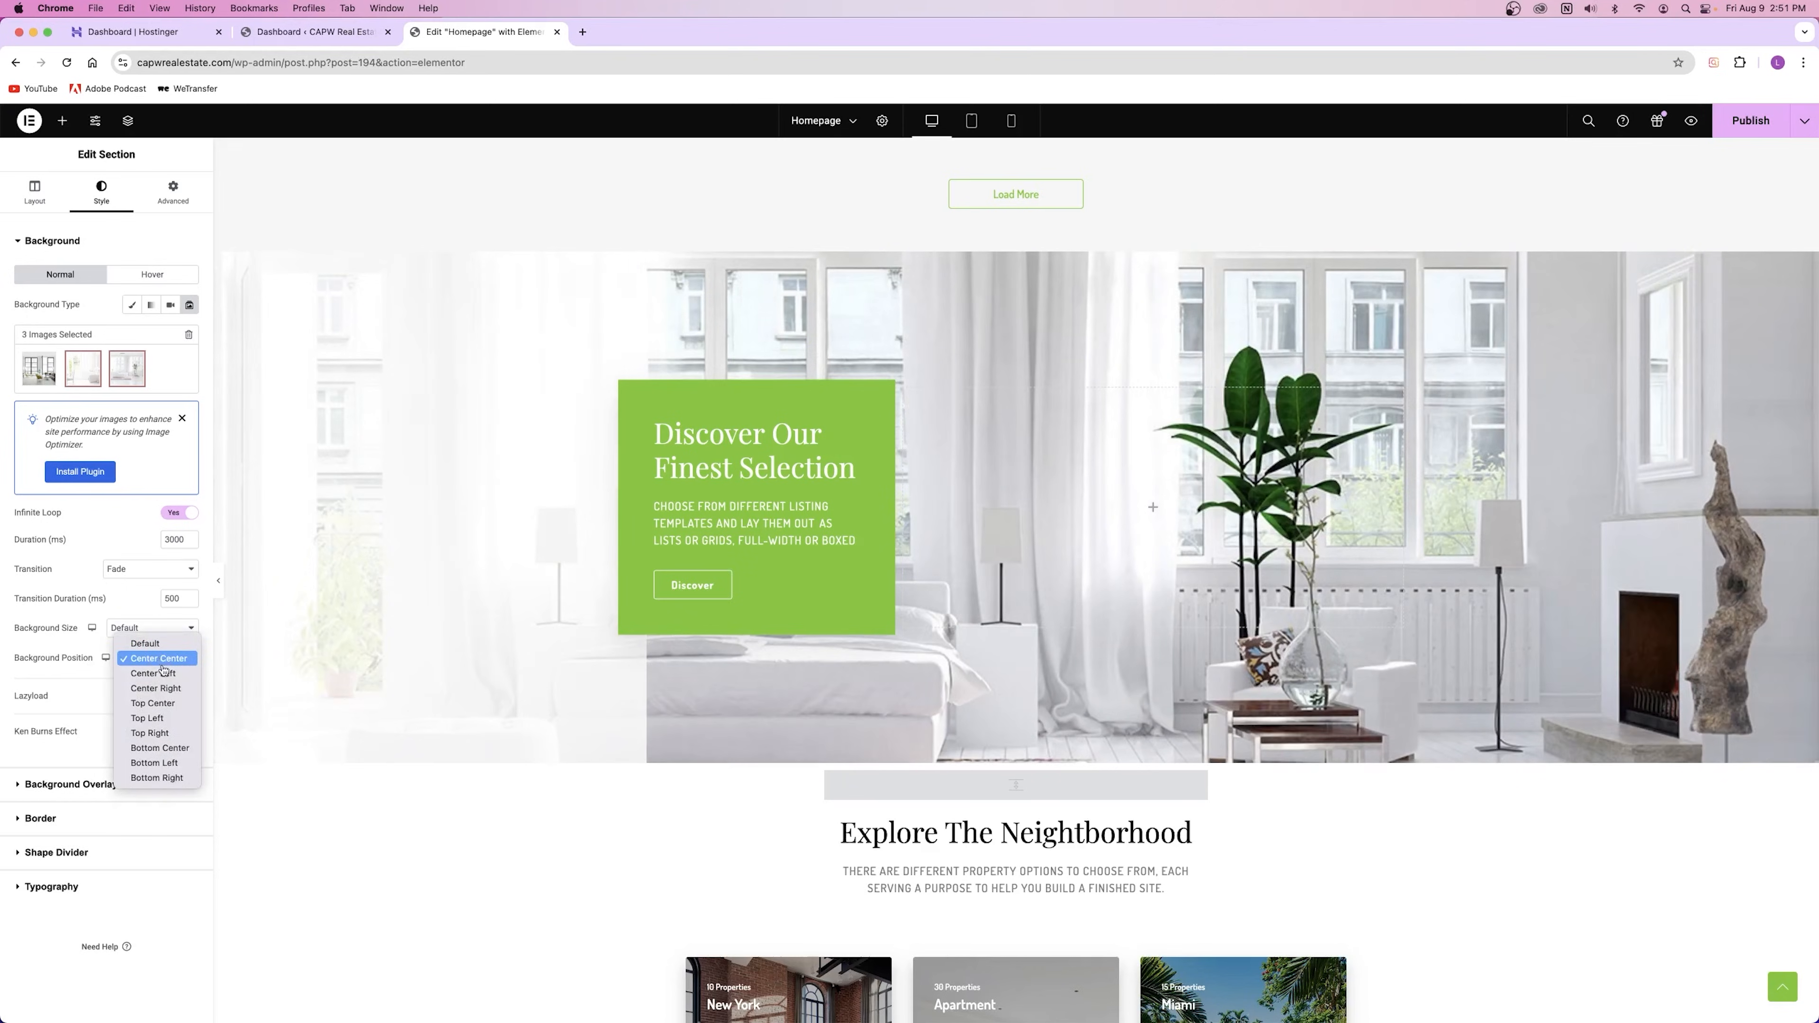
pyautogui.click(162, 748)
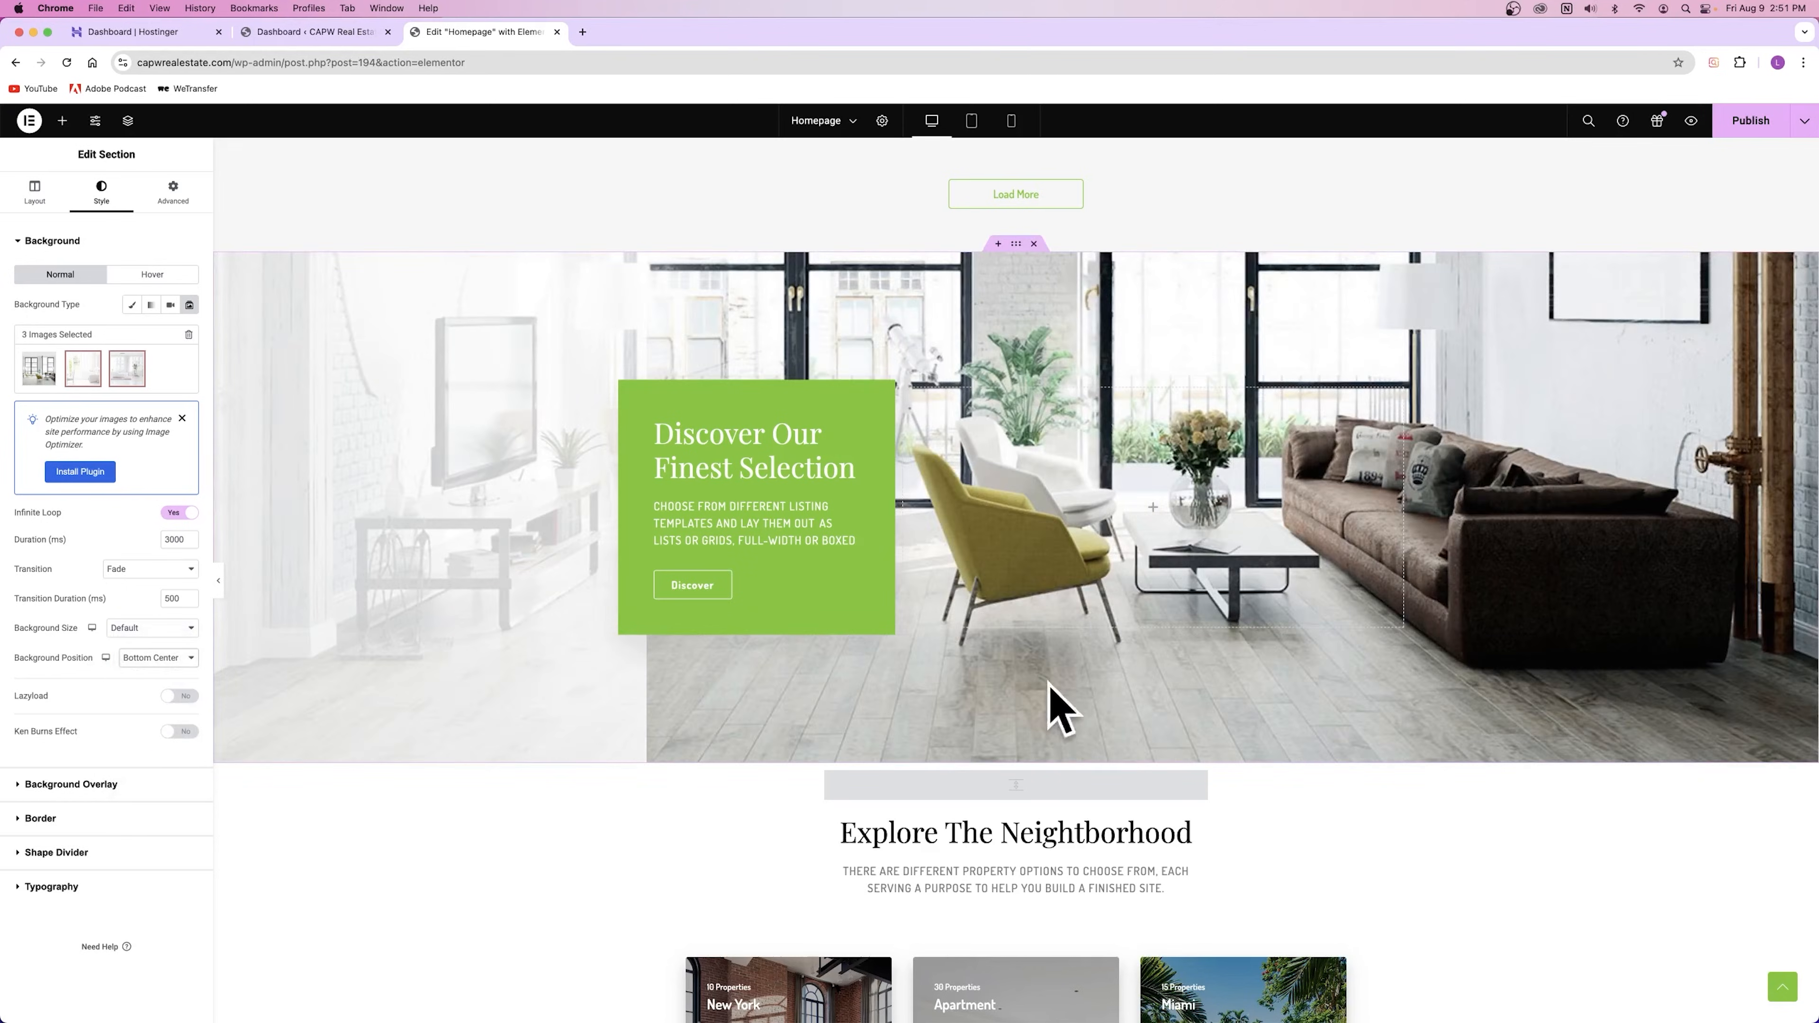
pyautogui.click(157, 658)
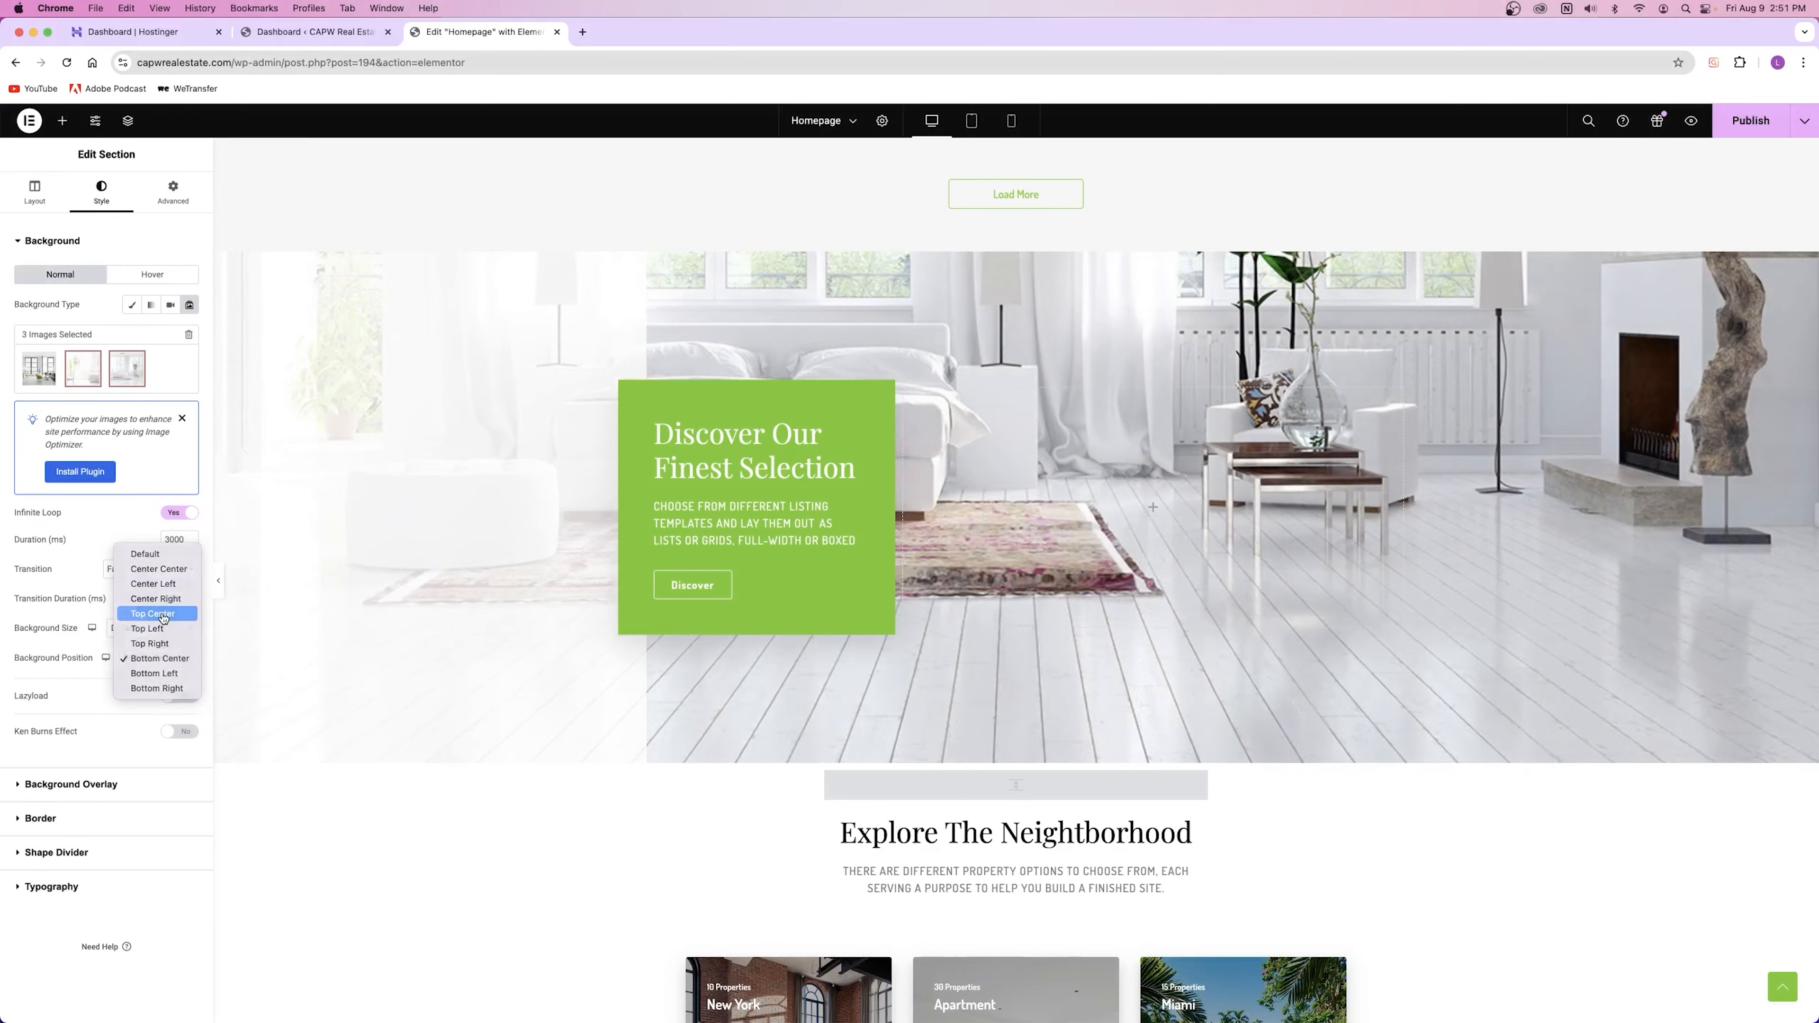
pyautogui.click(164, 615)
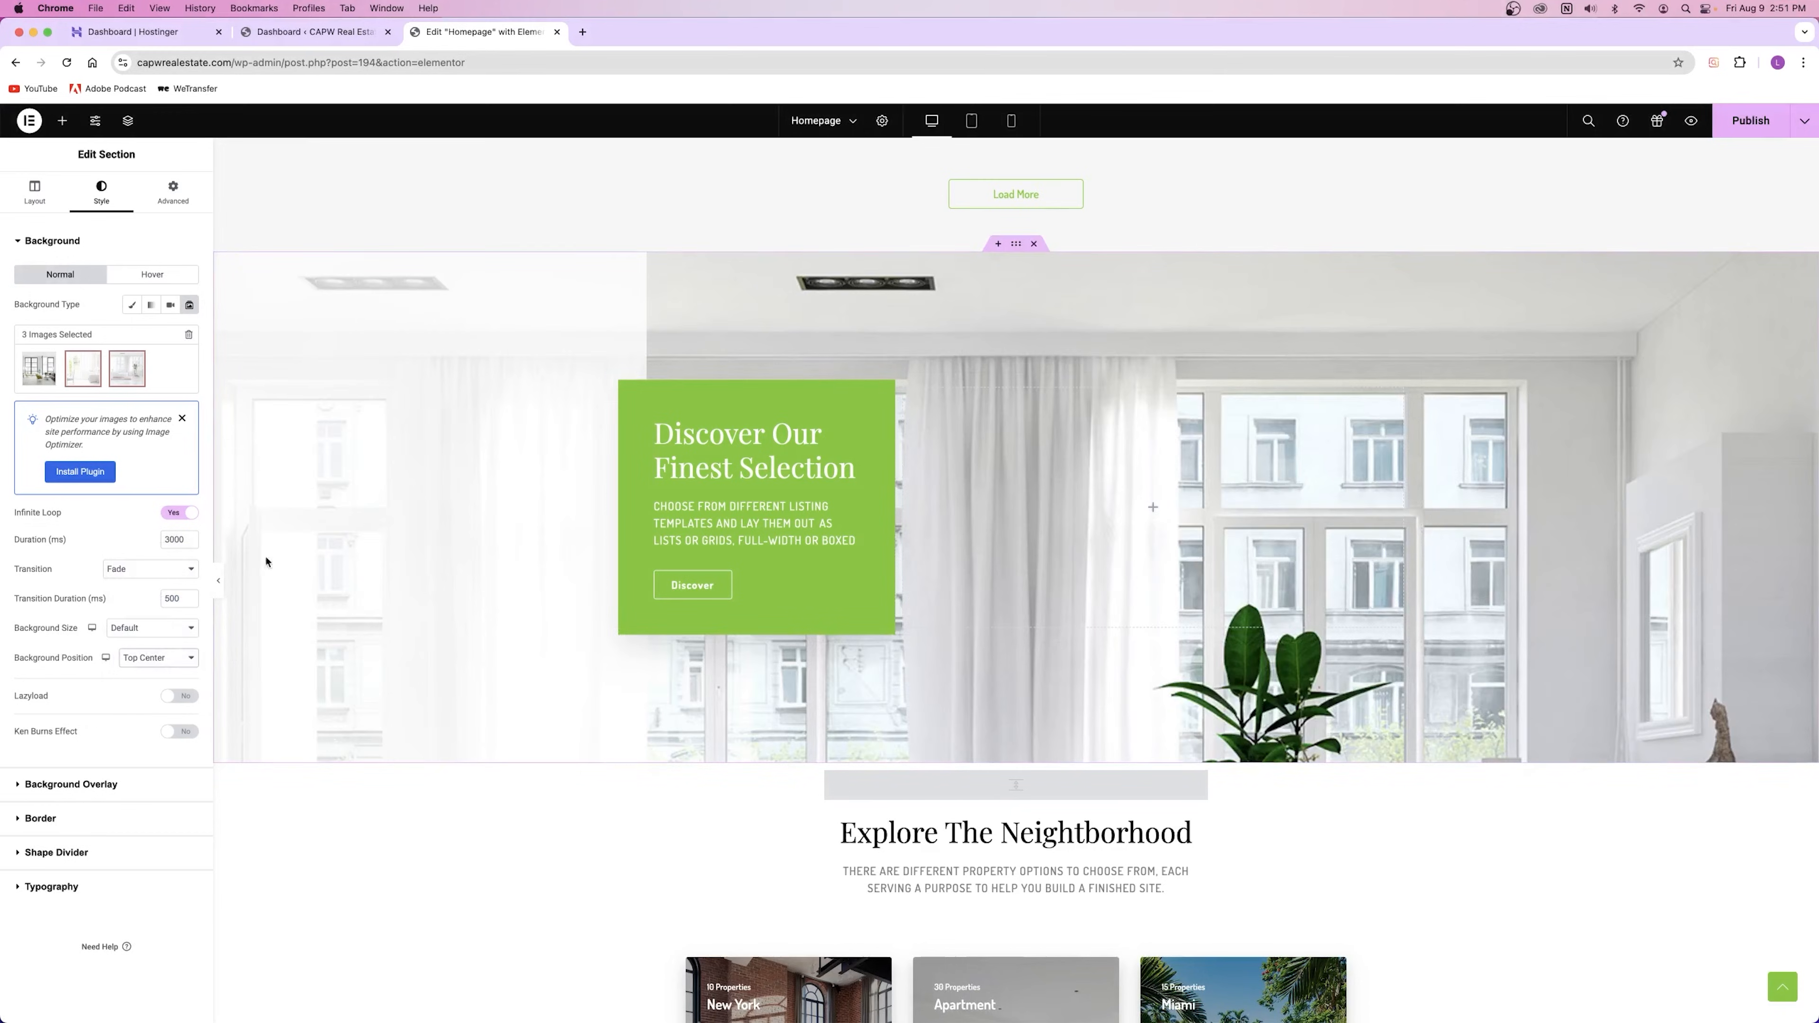
pyautogui.click(158, 658)
pyautogui.click(154, 604)
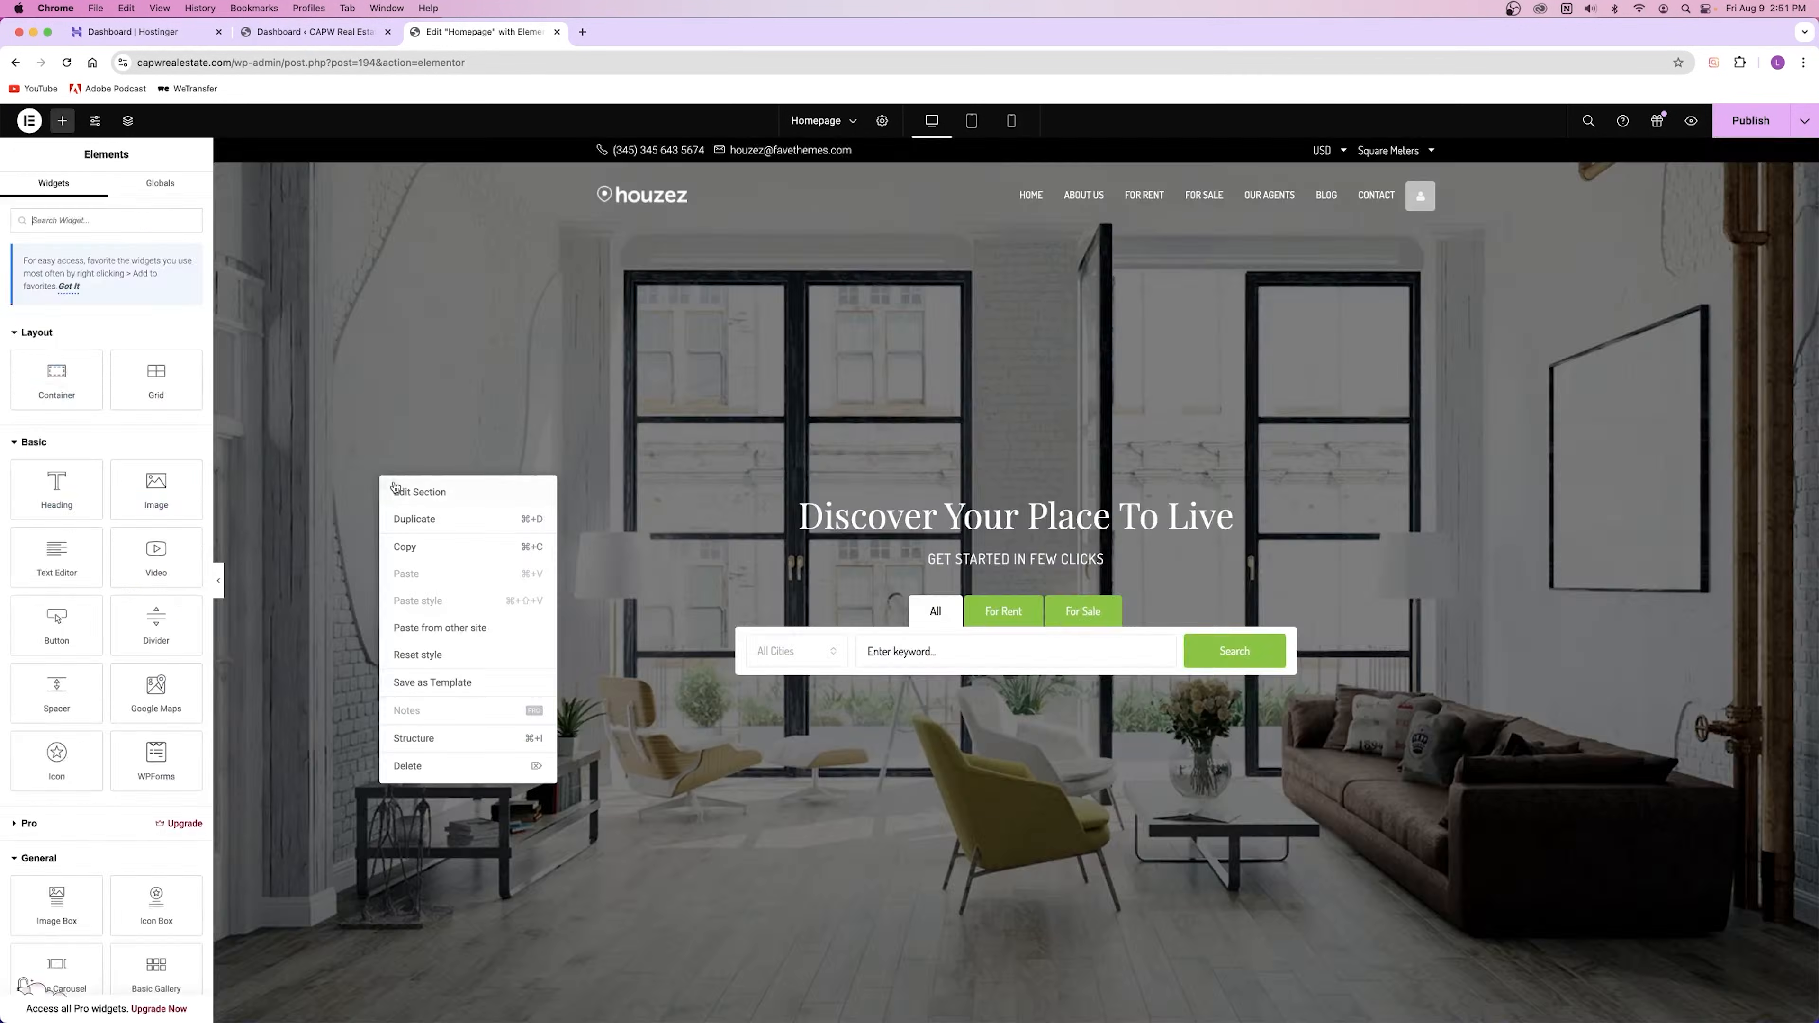
# Step: Open the hero section's style settings and keep its background attachment Fixed
pyautogui.click(411, 492)
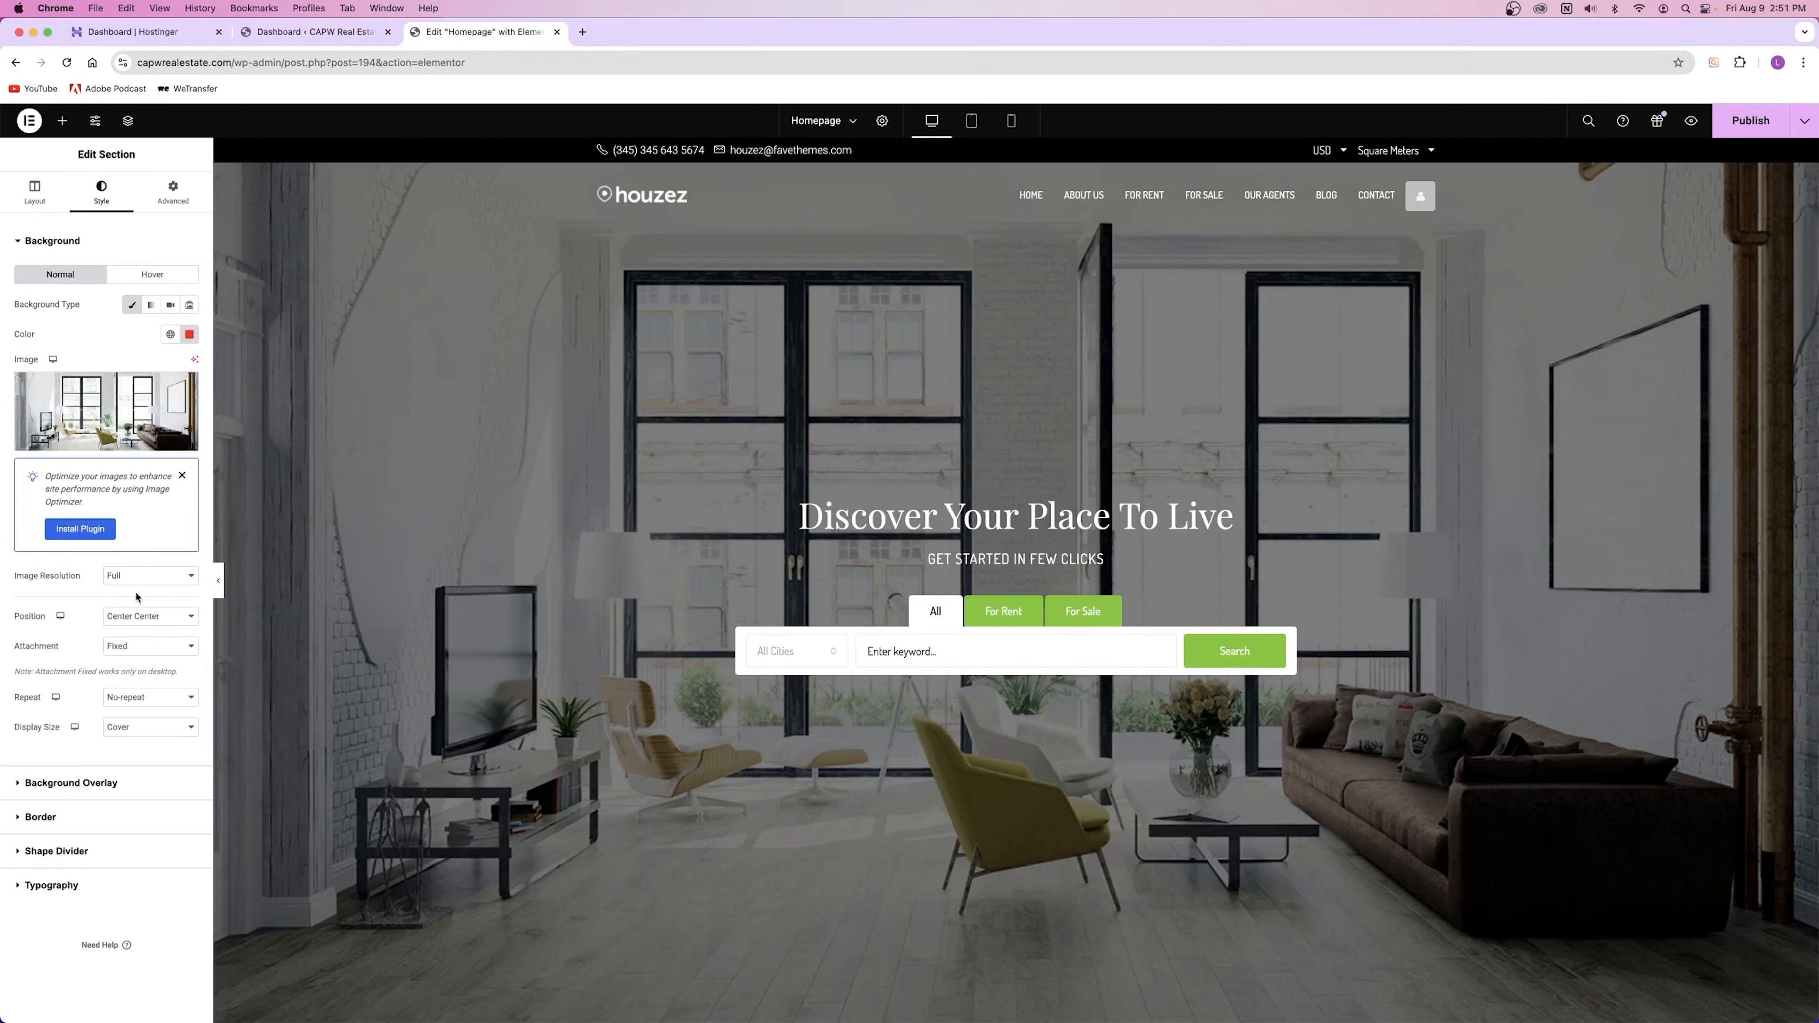
pyautogui.click(136, 646)
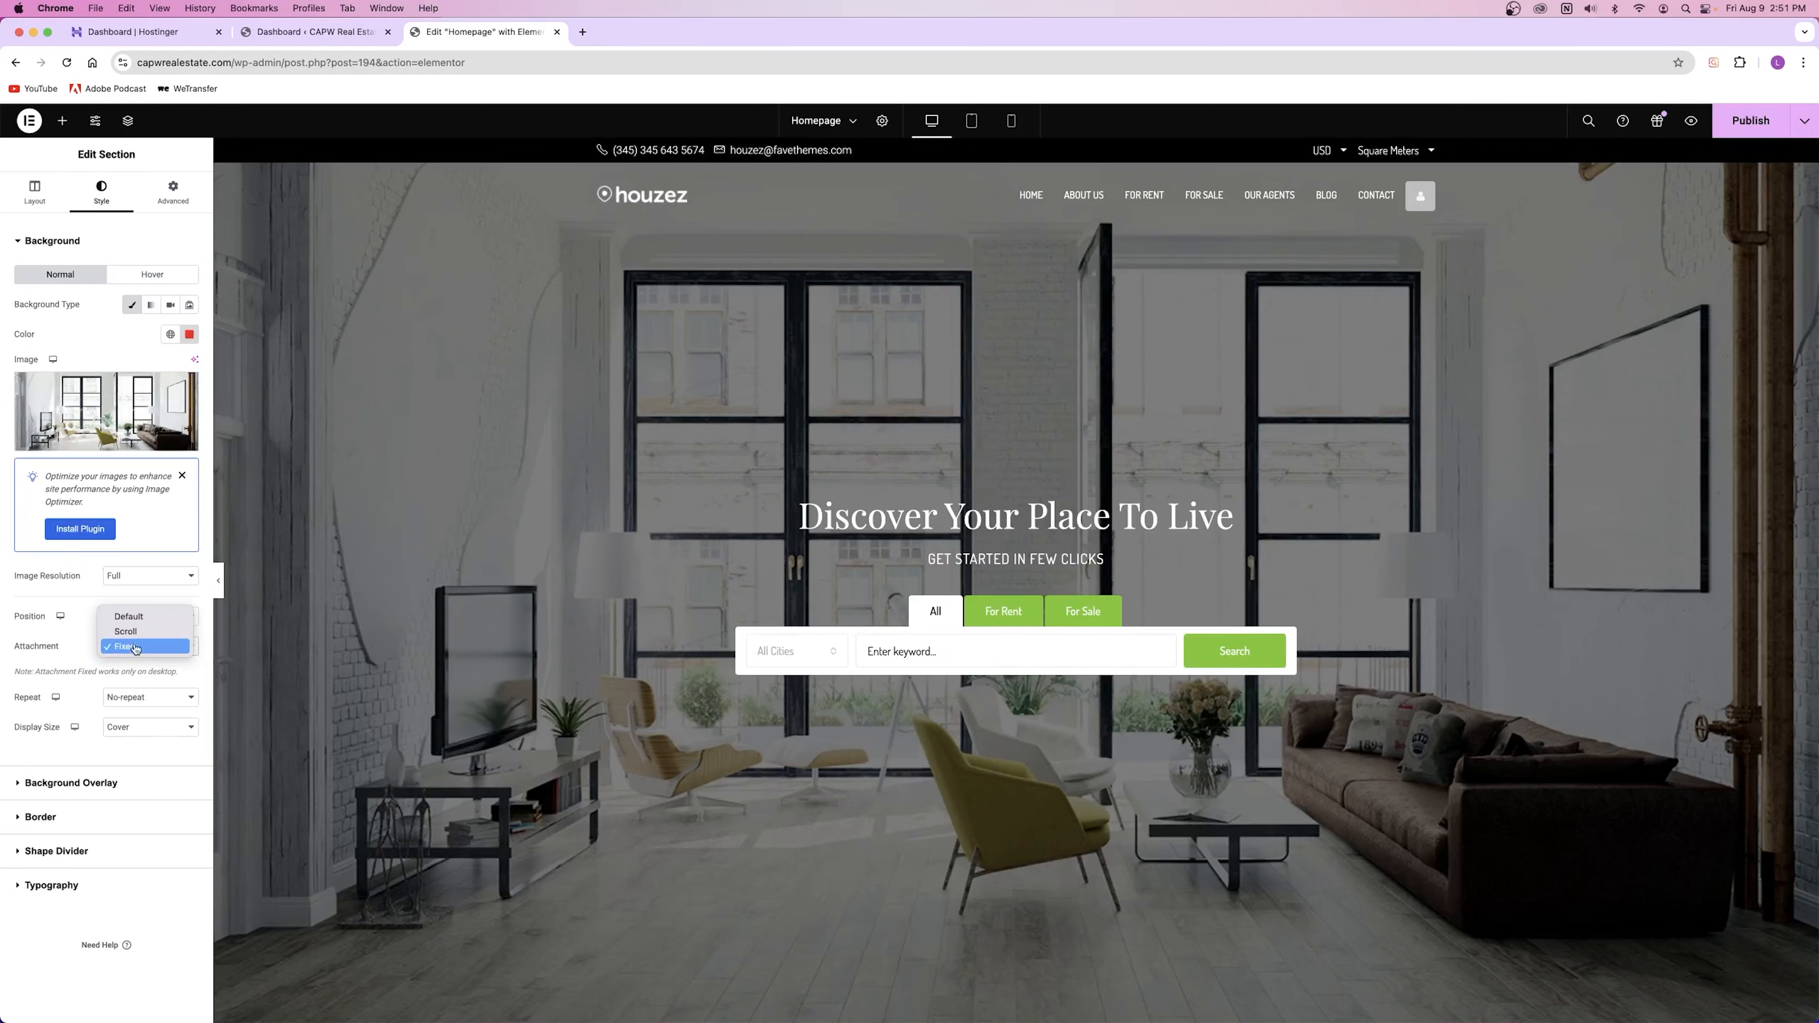
pyautogui.click(140, 647)
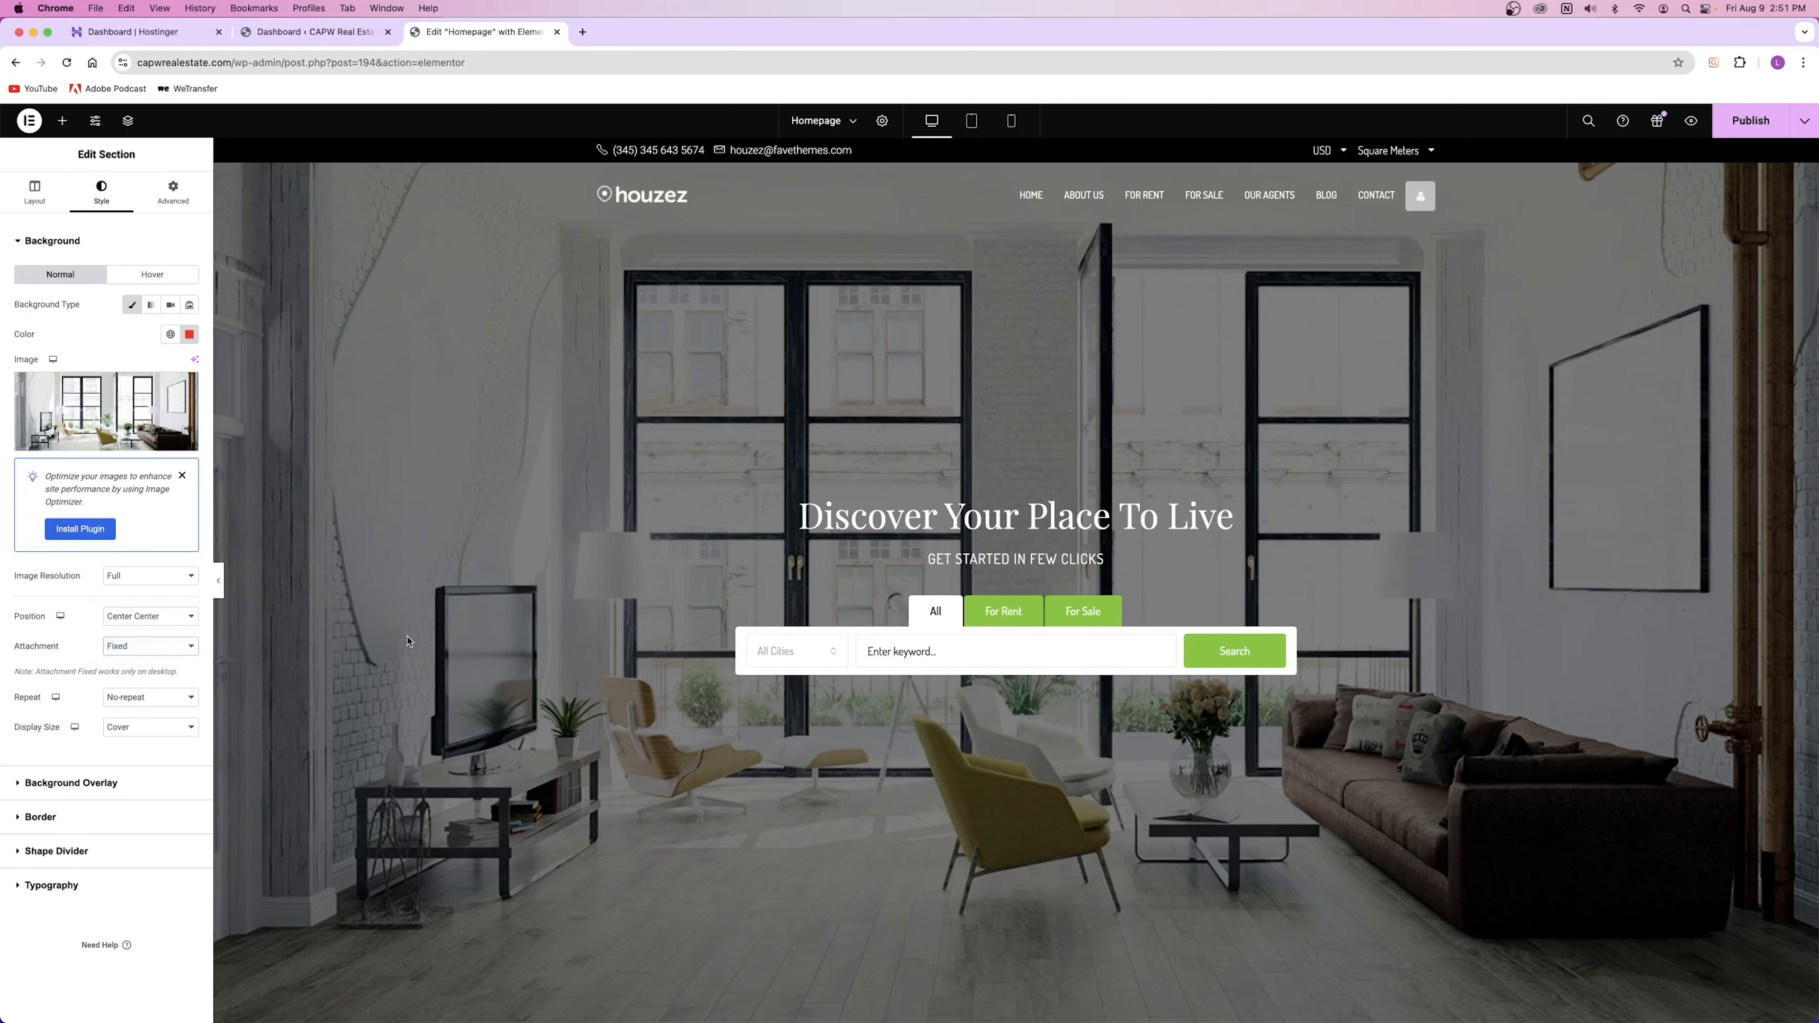
pyautogui.scroll(-5, 414, 638)
pyautogui.scroll(-1, 409, 430)
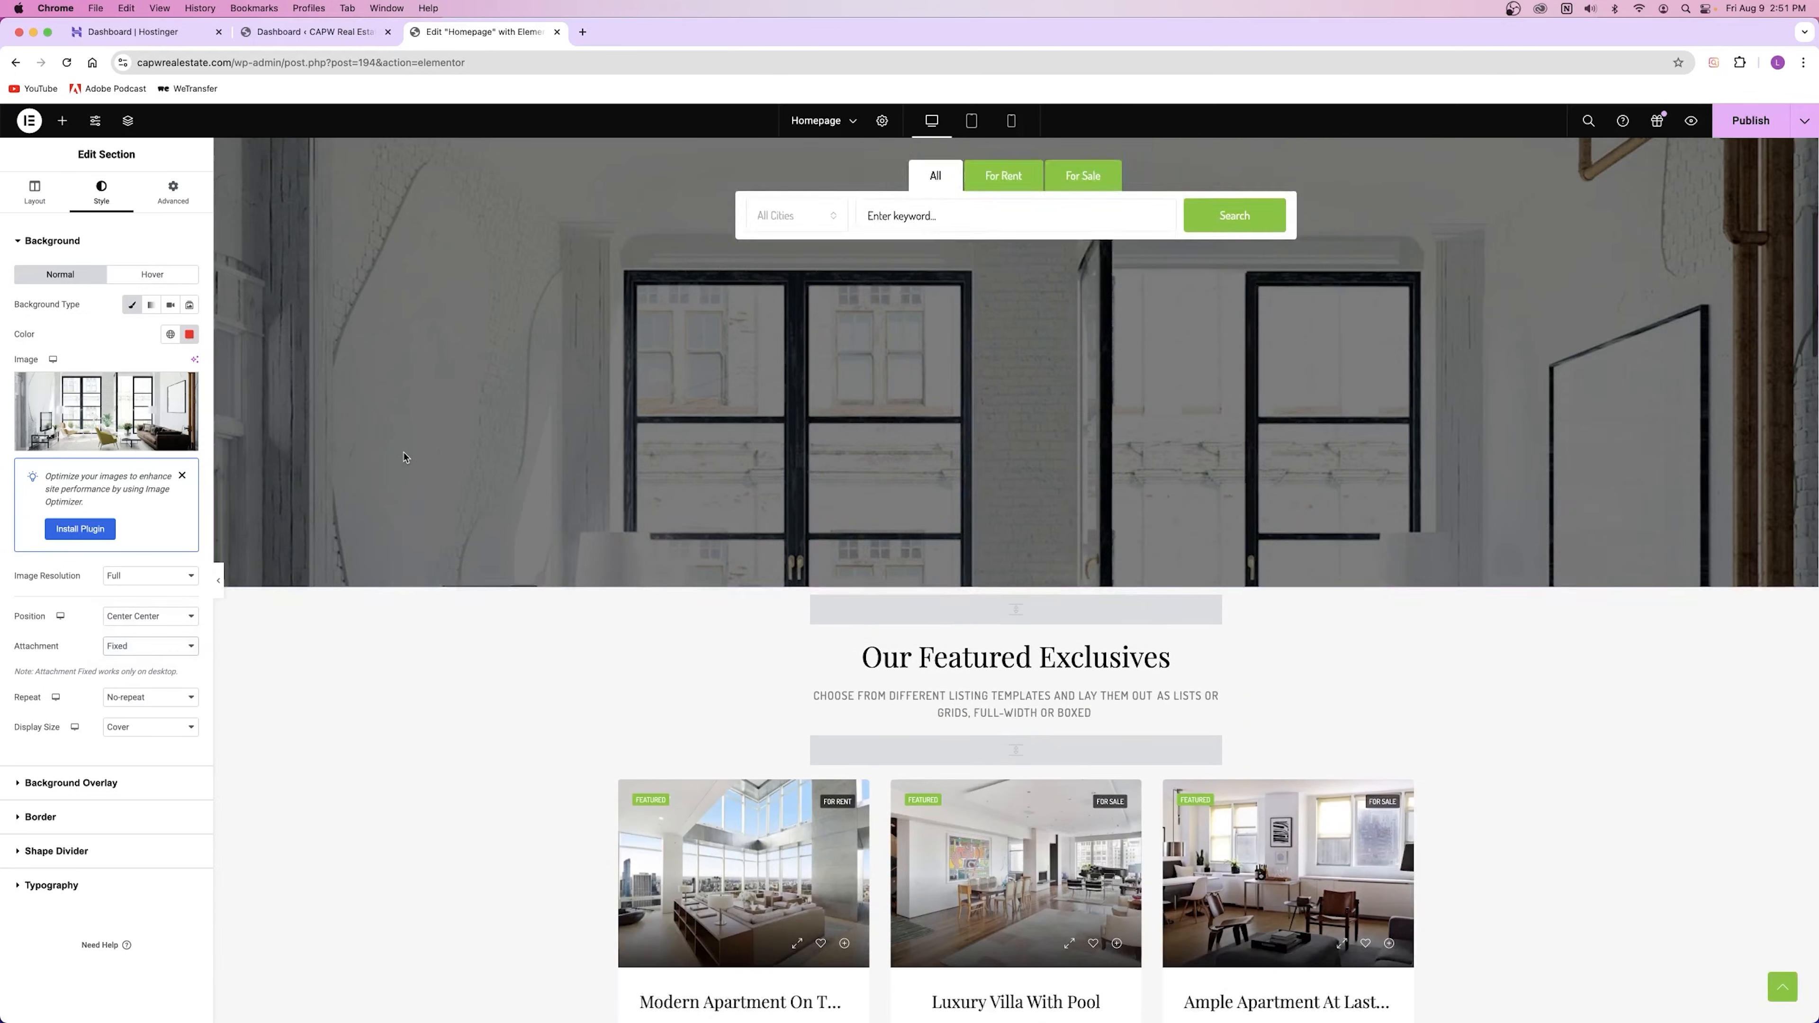
pyautogui.scroll(4, 407, 445)
pyautogui.scroll(-1, 403, 459)
pyautogui.scroll(1, 403, 458)
# Step: Try Scroll attachment, keep the image centred, then set Attachment back to Fixed
pyautogui.click(150, 645)
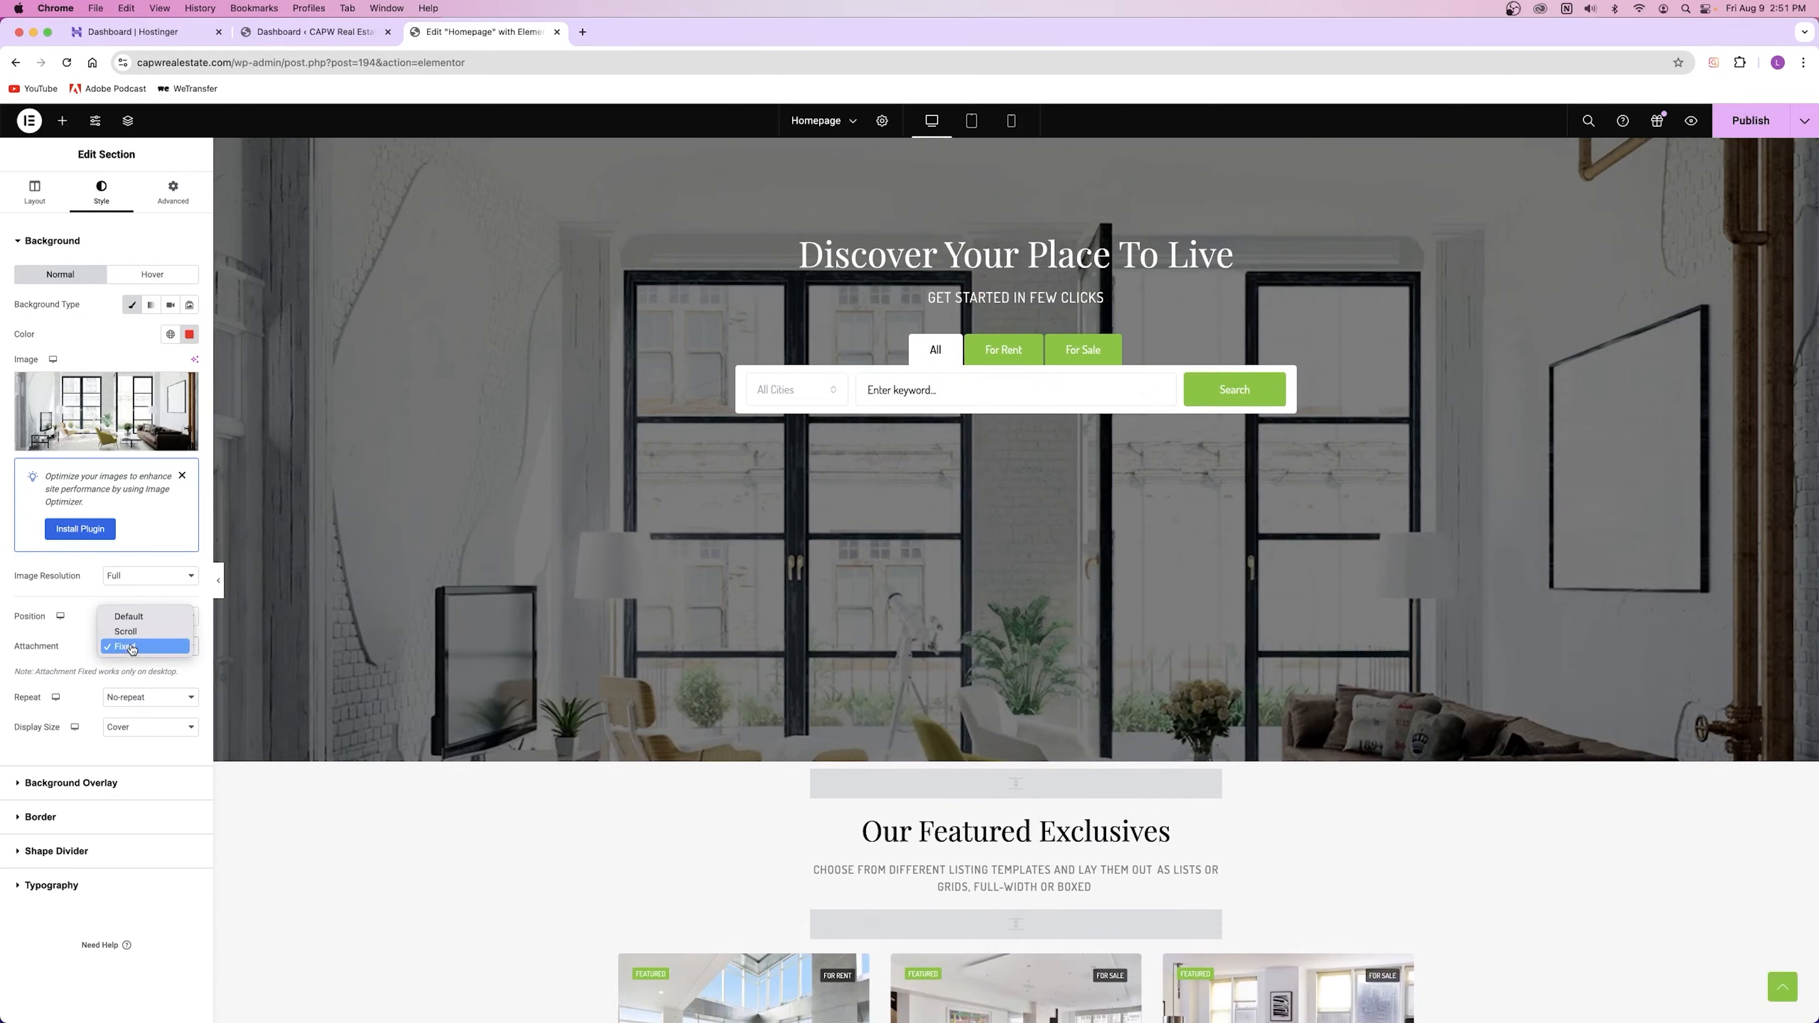
pyautogui.click(143, 630)
pyautogui.scroll(-8, 440, 631)
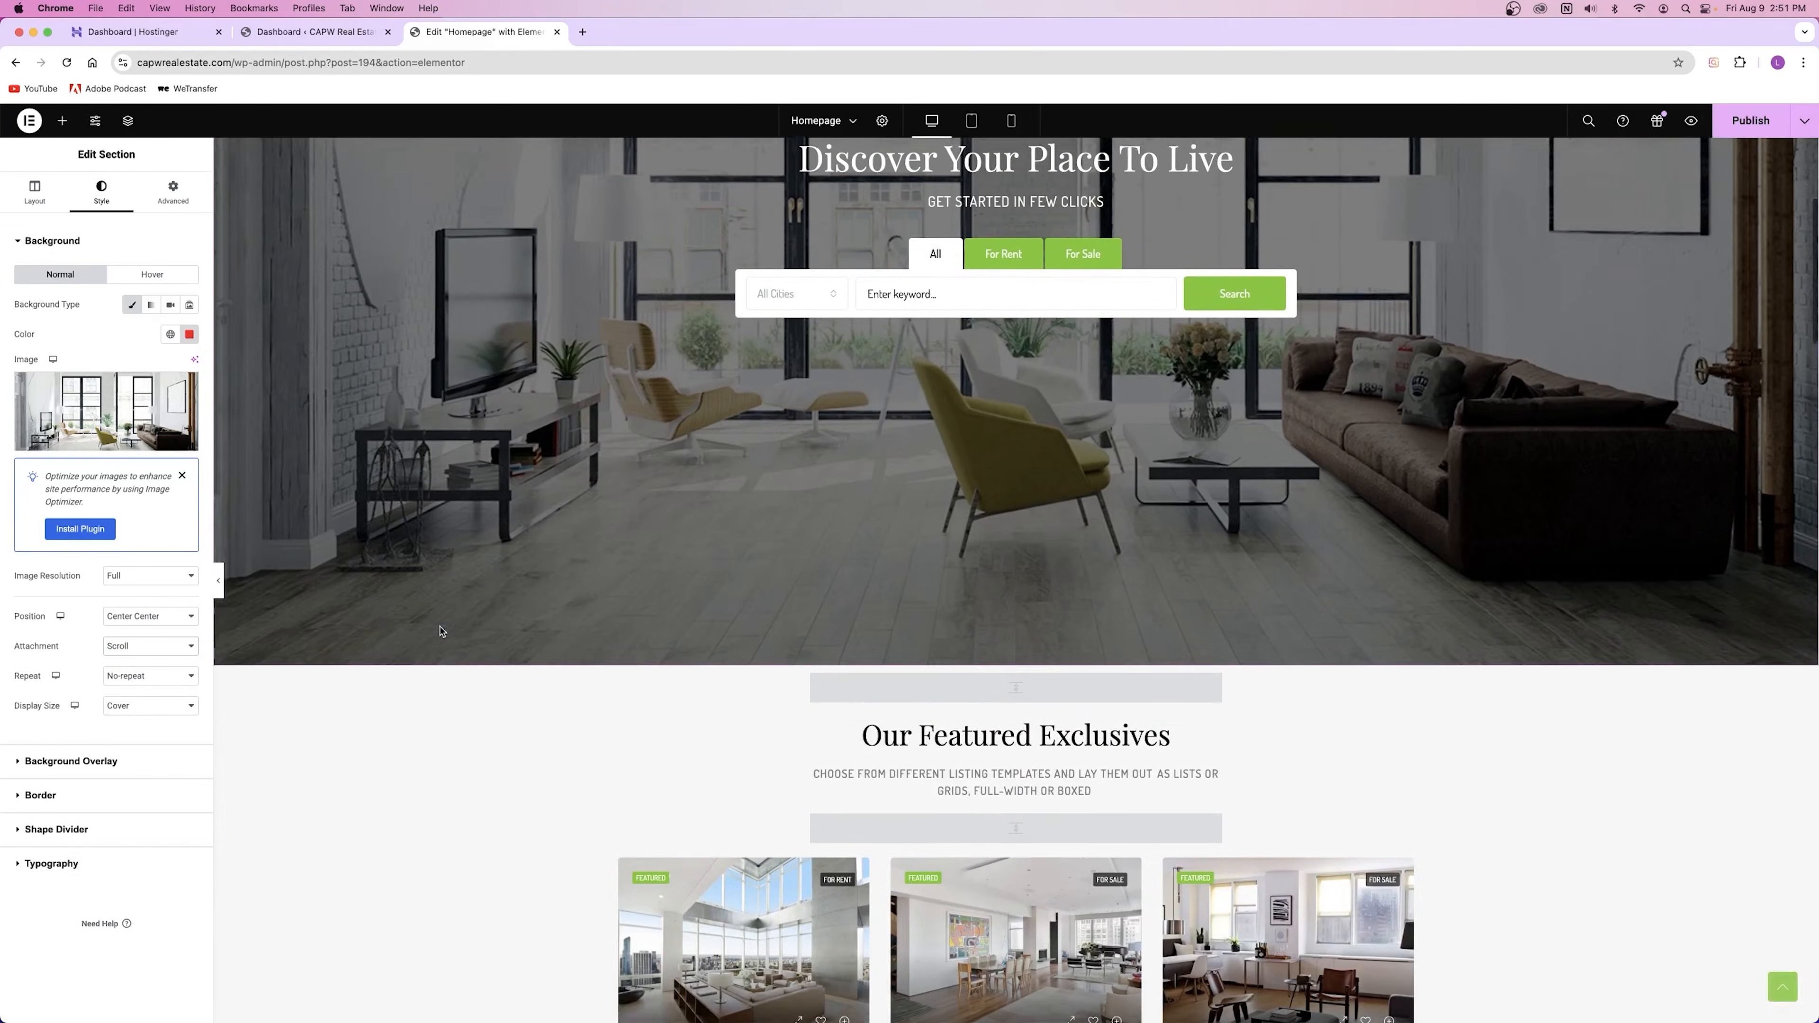
pyautogui.scroll(7, 439, 630)
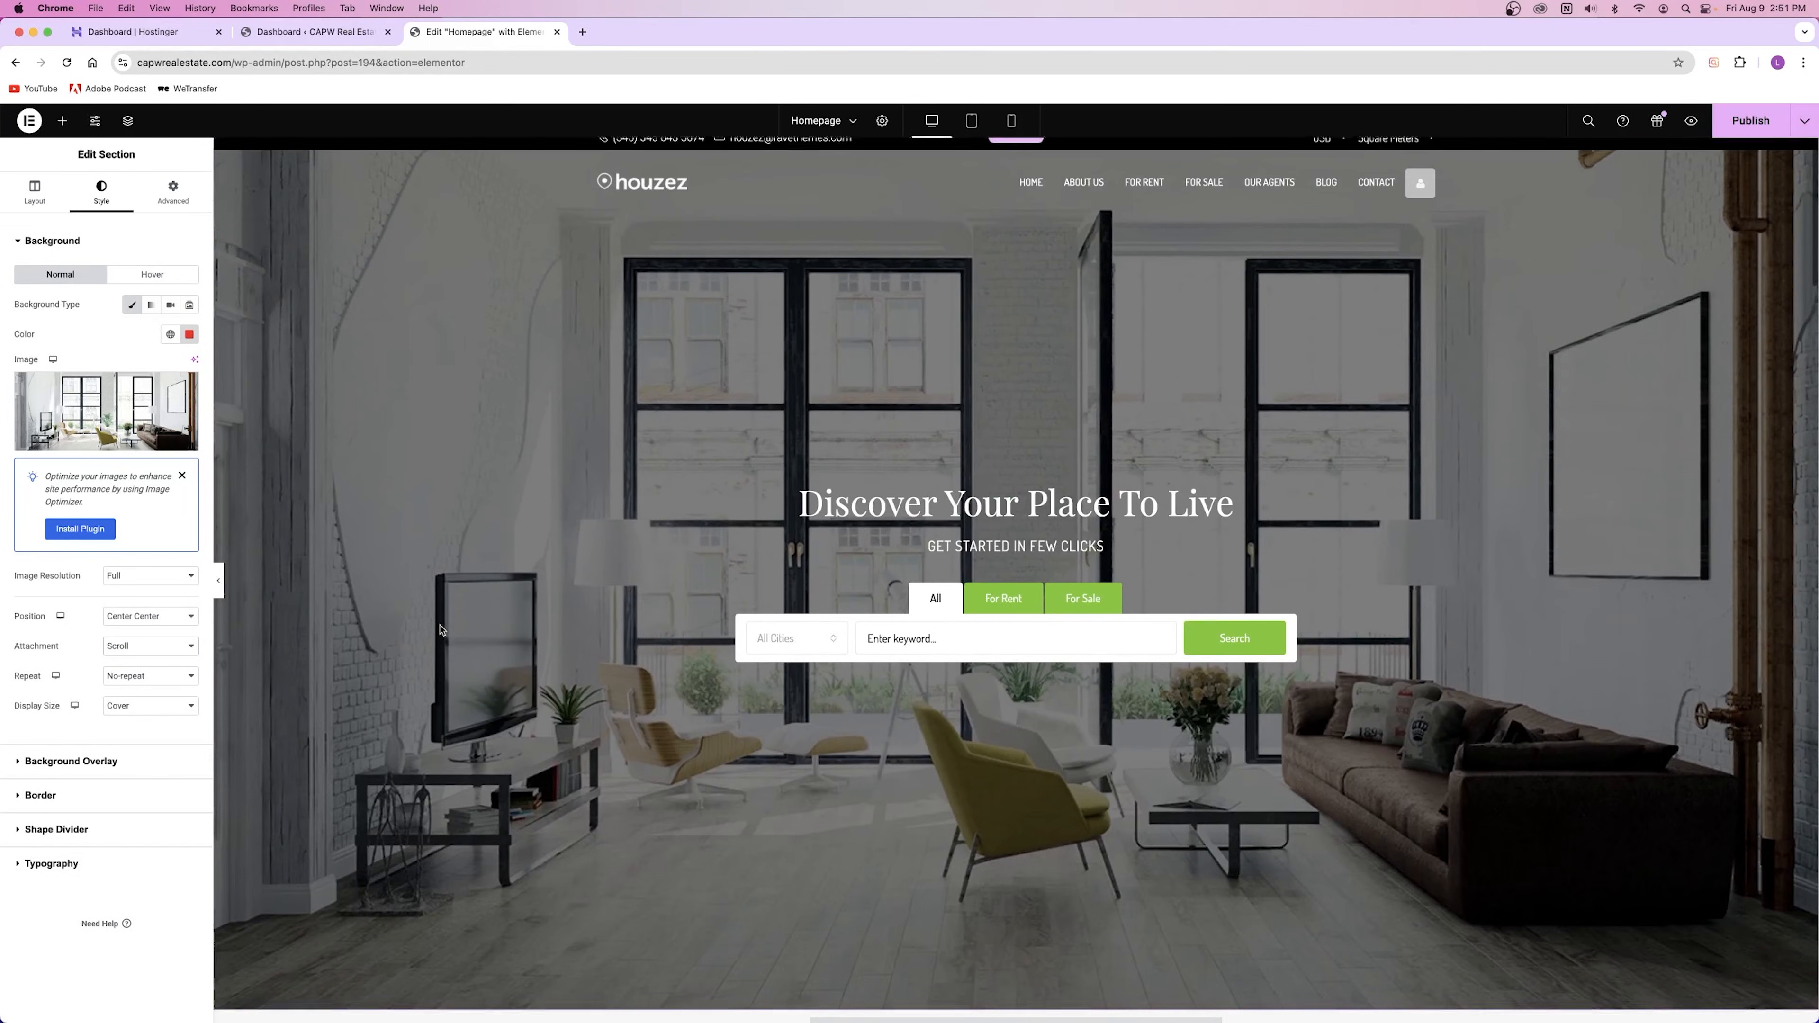
pyautogui.scroll(-2, 440, 630)
pyautogui.click(150, 616)
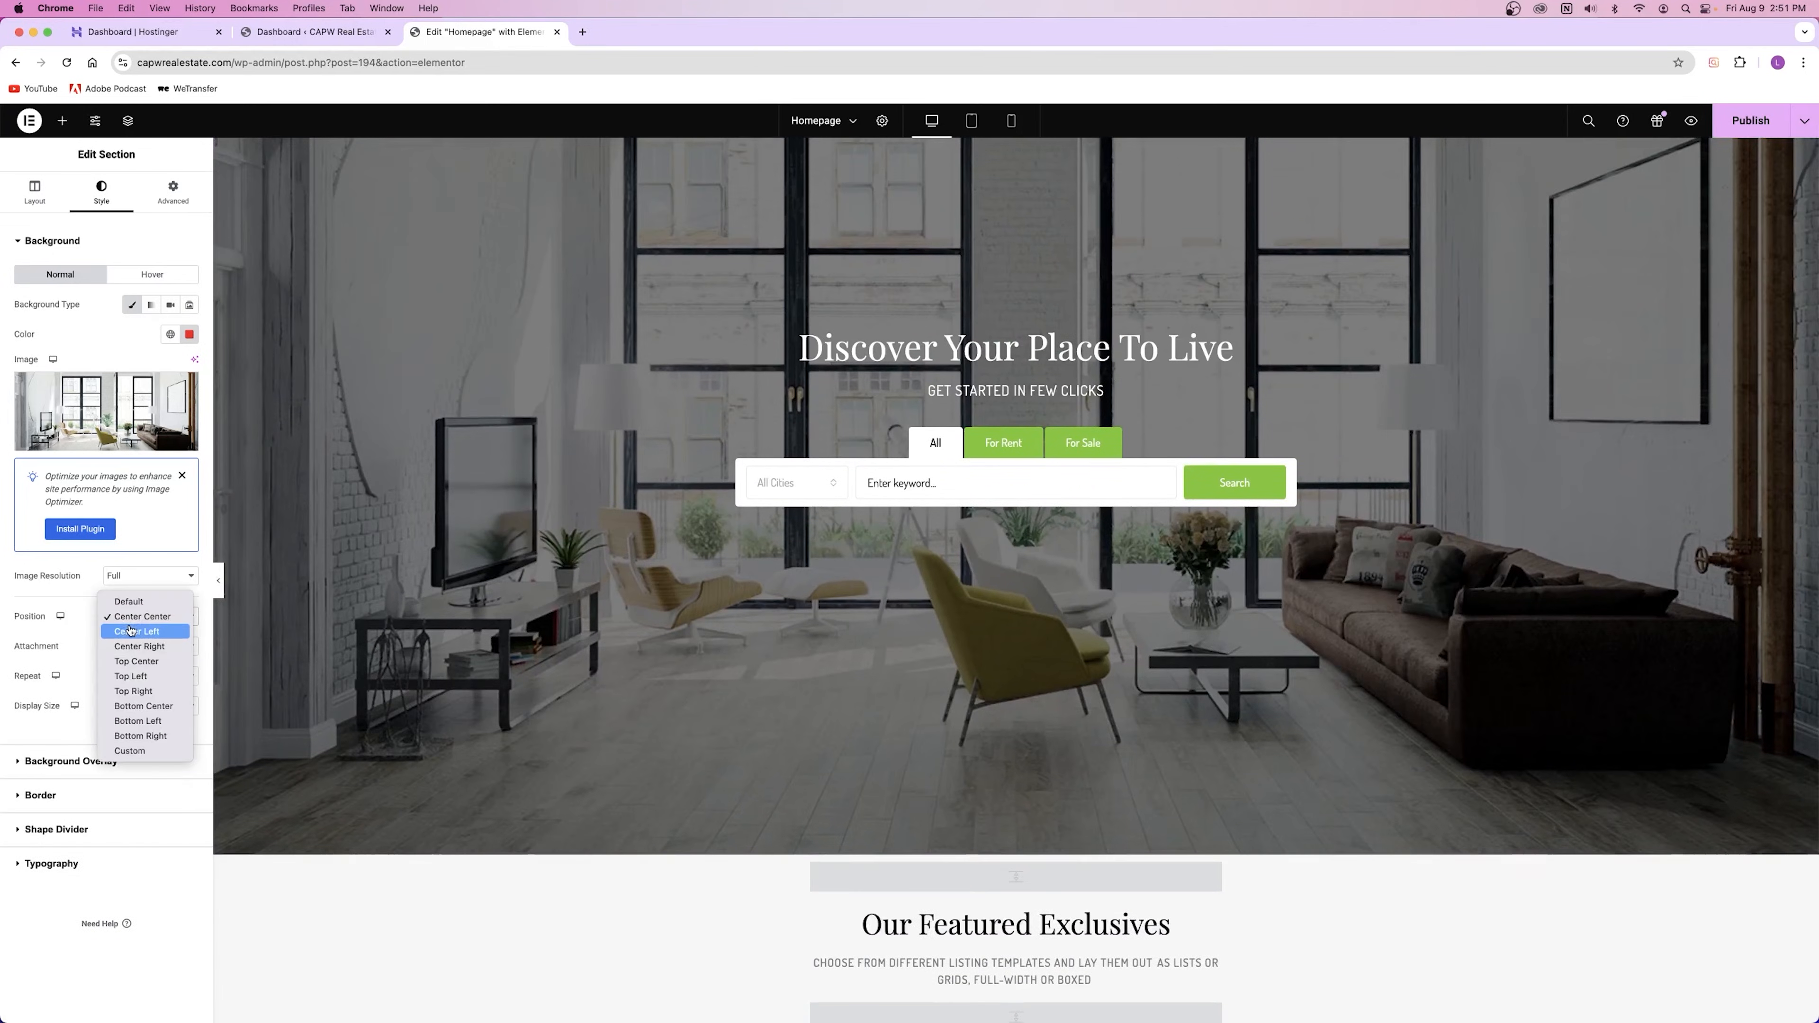
pyautogui.click(88, 622)
pyautogui.click(137, 647)
pyautogui.click(136, 666)
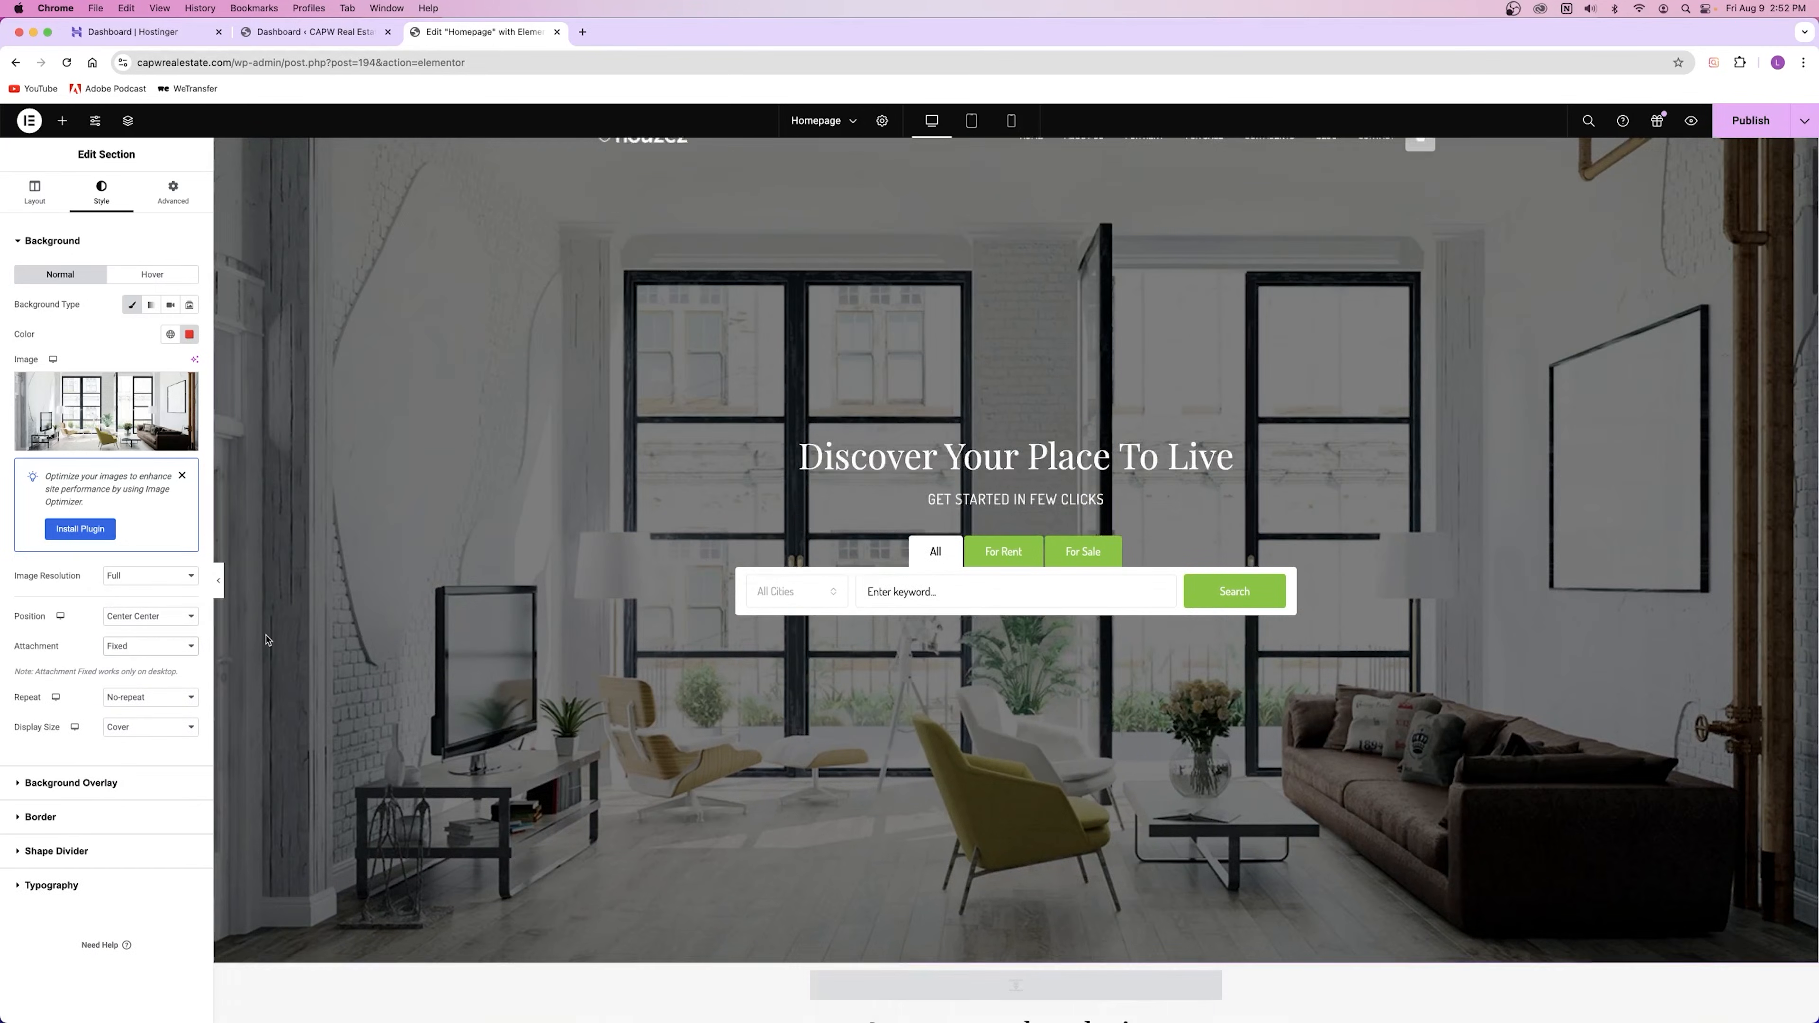
pyautogui.scroll(-10, 267, 640)
pyautogui.scroll(11, 266, 641)
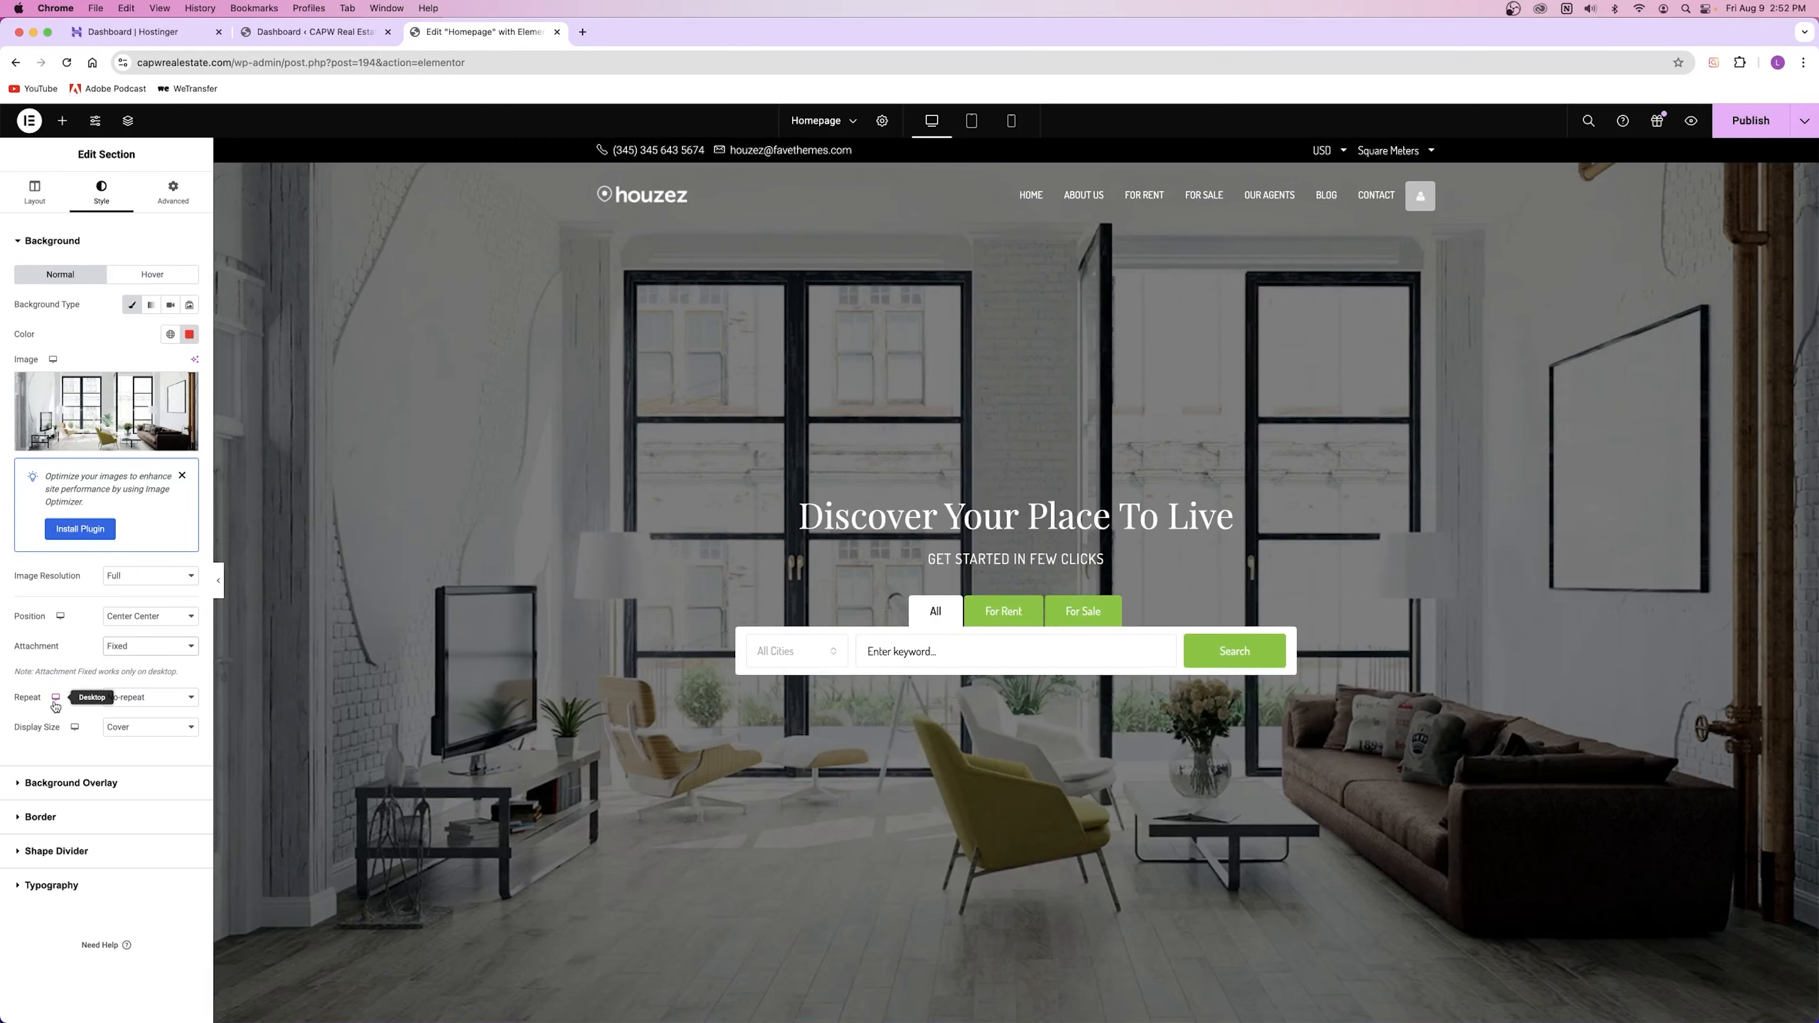
pyautogui.click(132, 727)
pyautogui.click(143, 700)
pyautogui.click(143, 729)
pyautogui.click(142, 730)
pyautogui.click(143, 698)
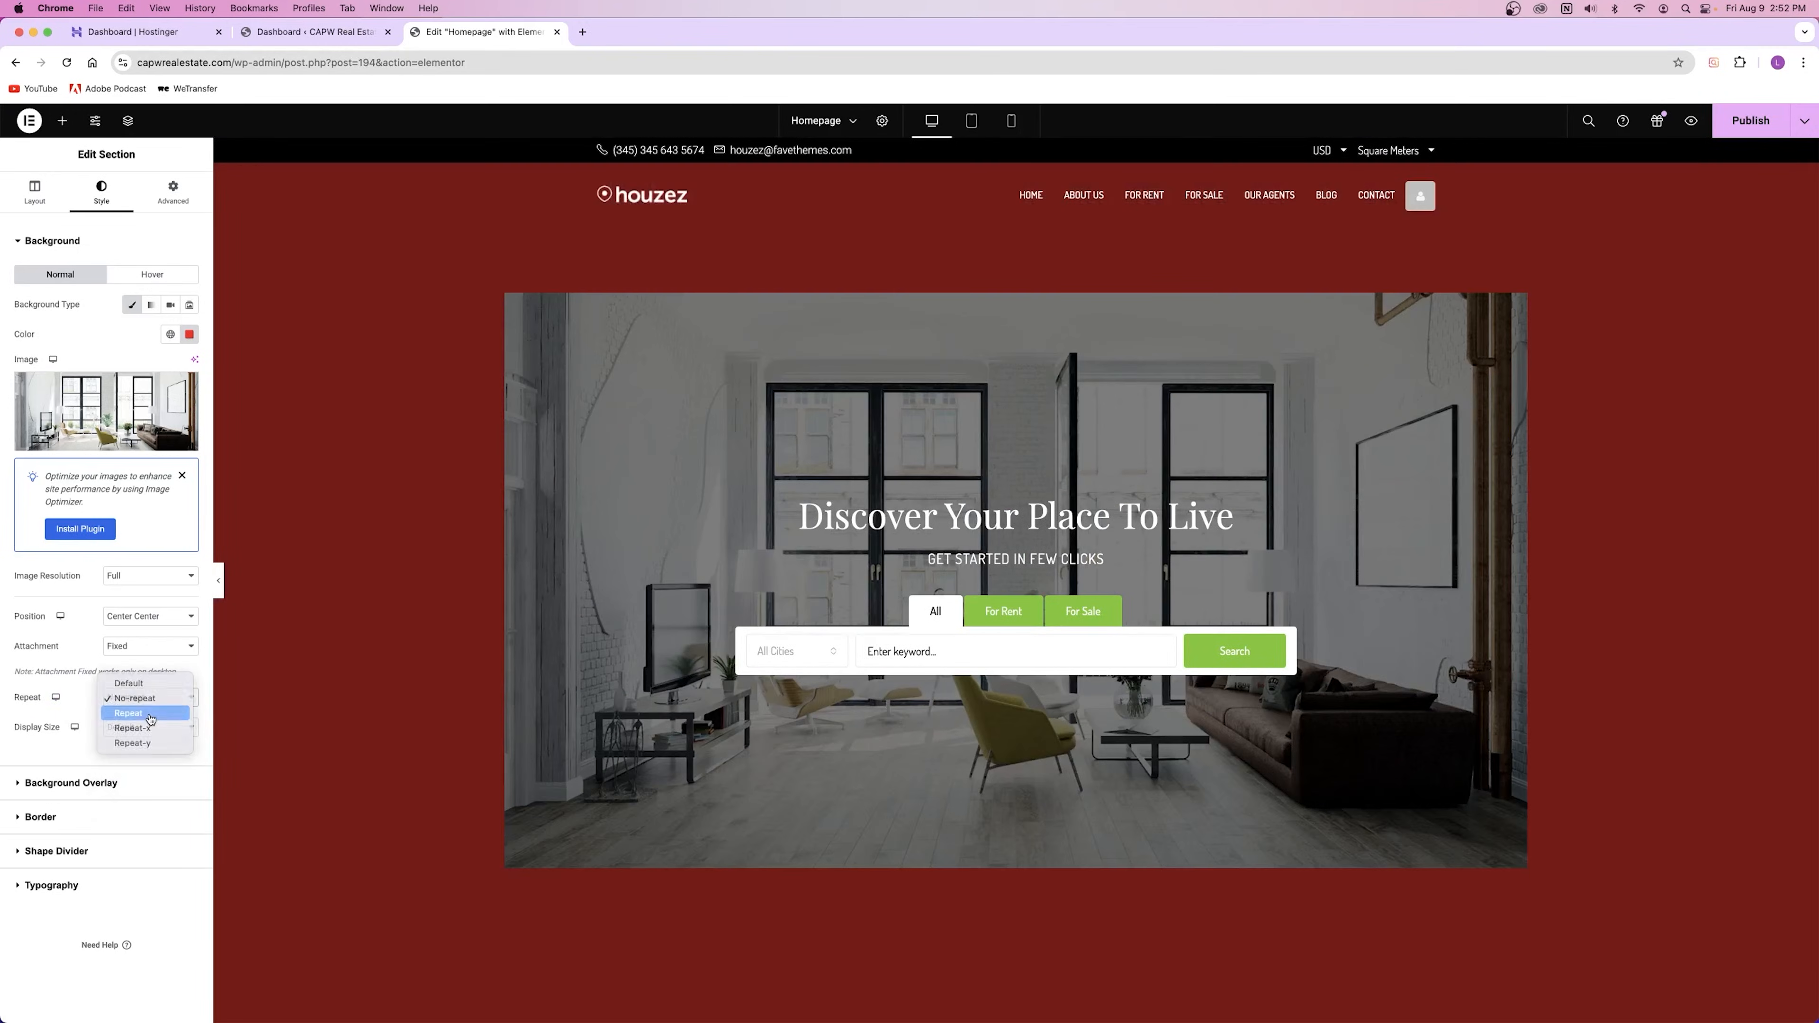
pyautogui.click(128, 713)
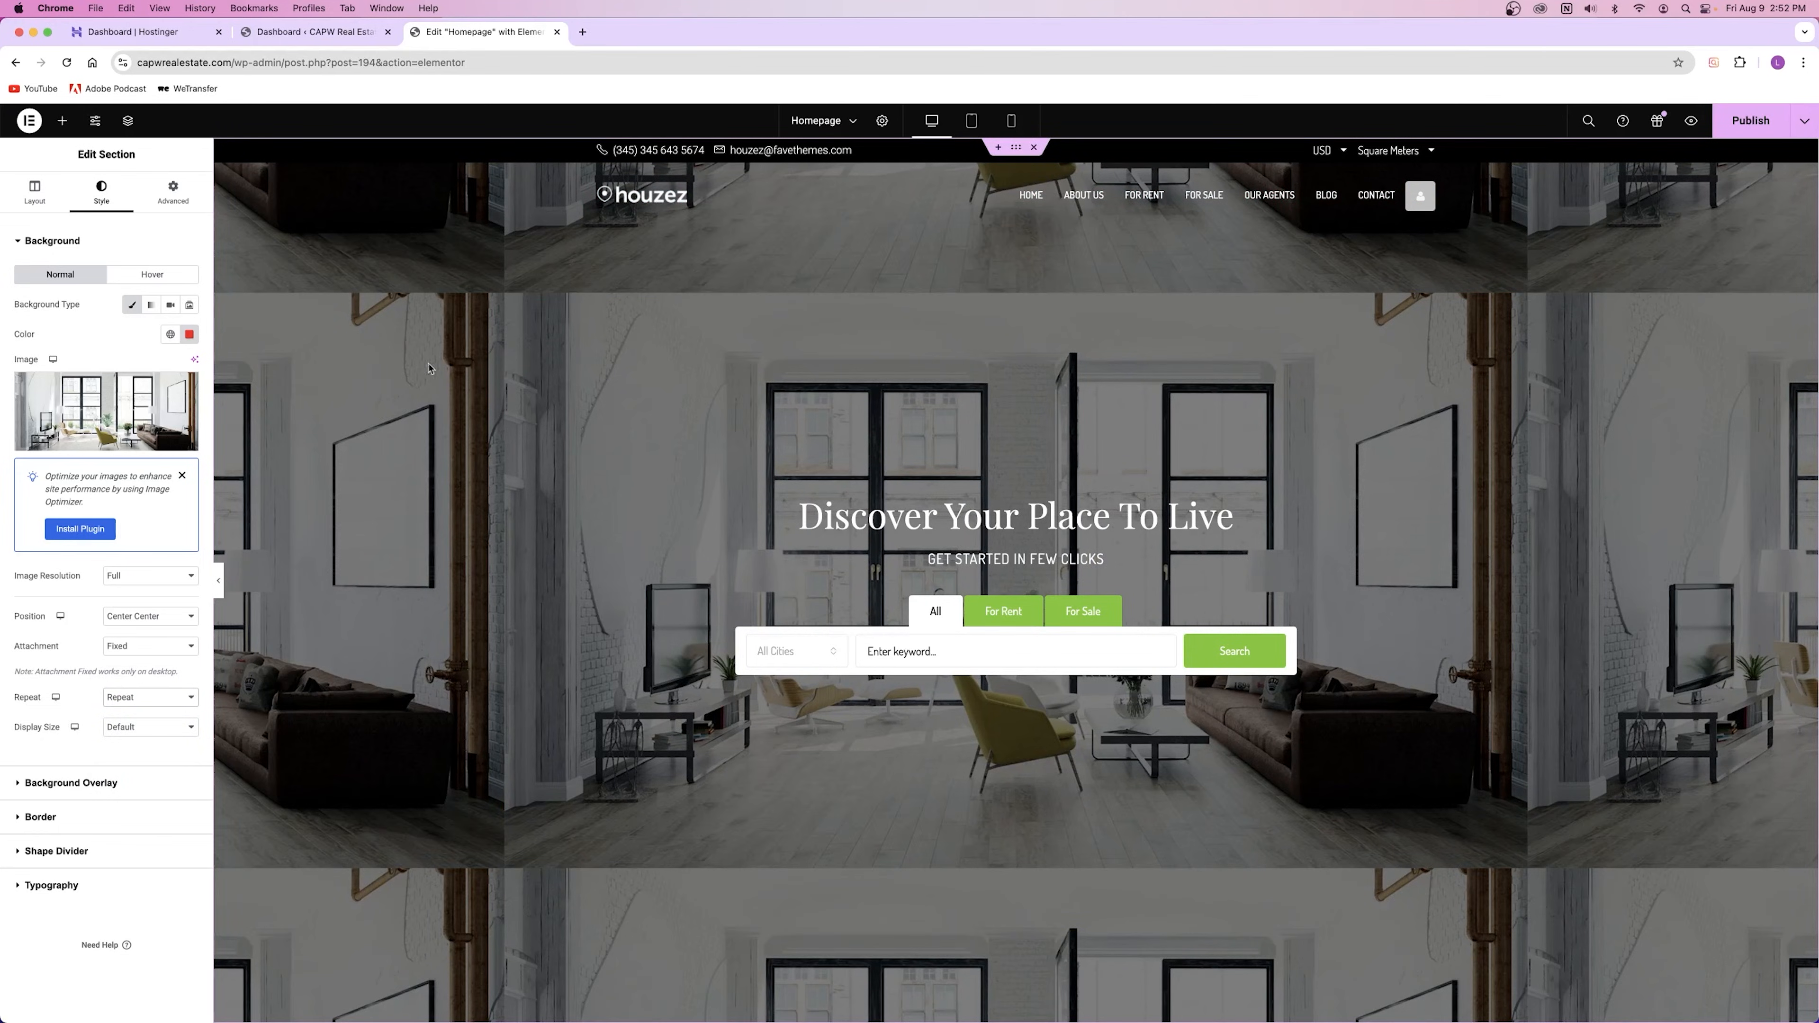
pyautogui.click(144, 697)
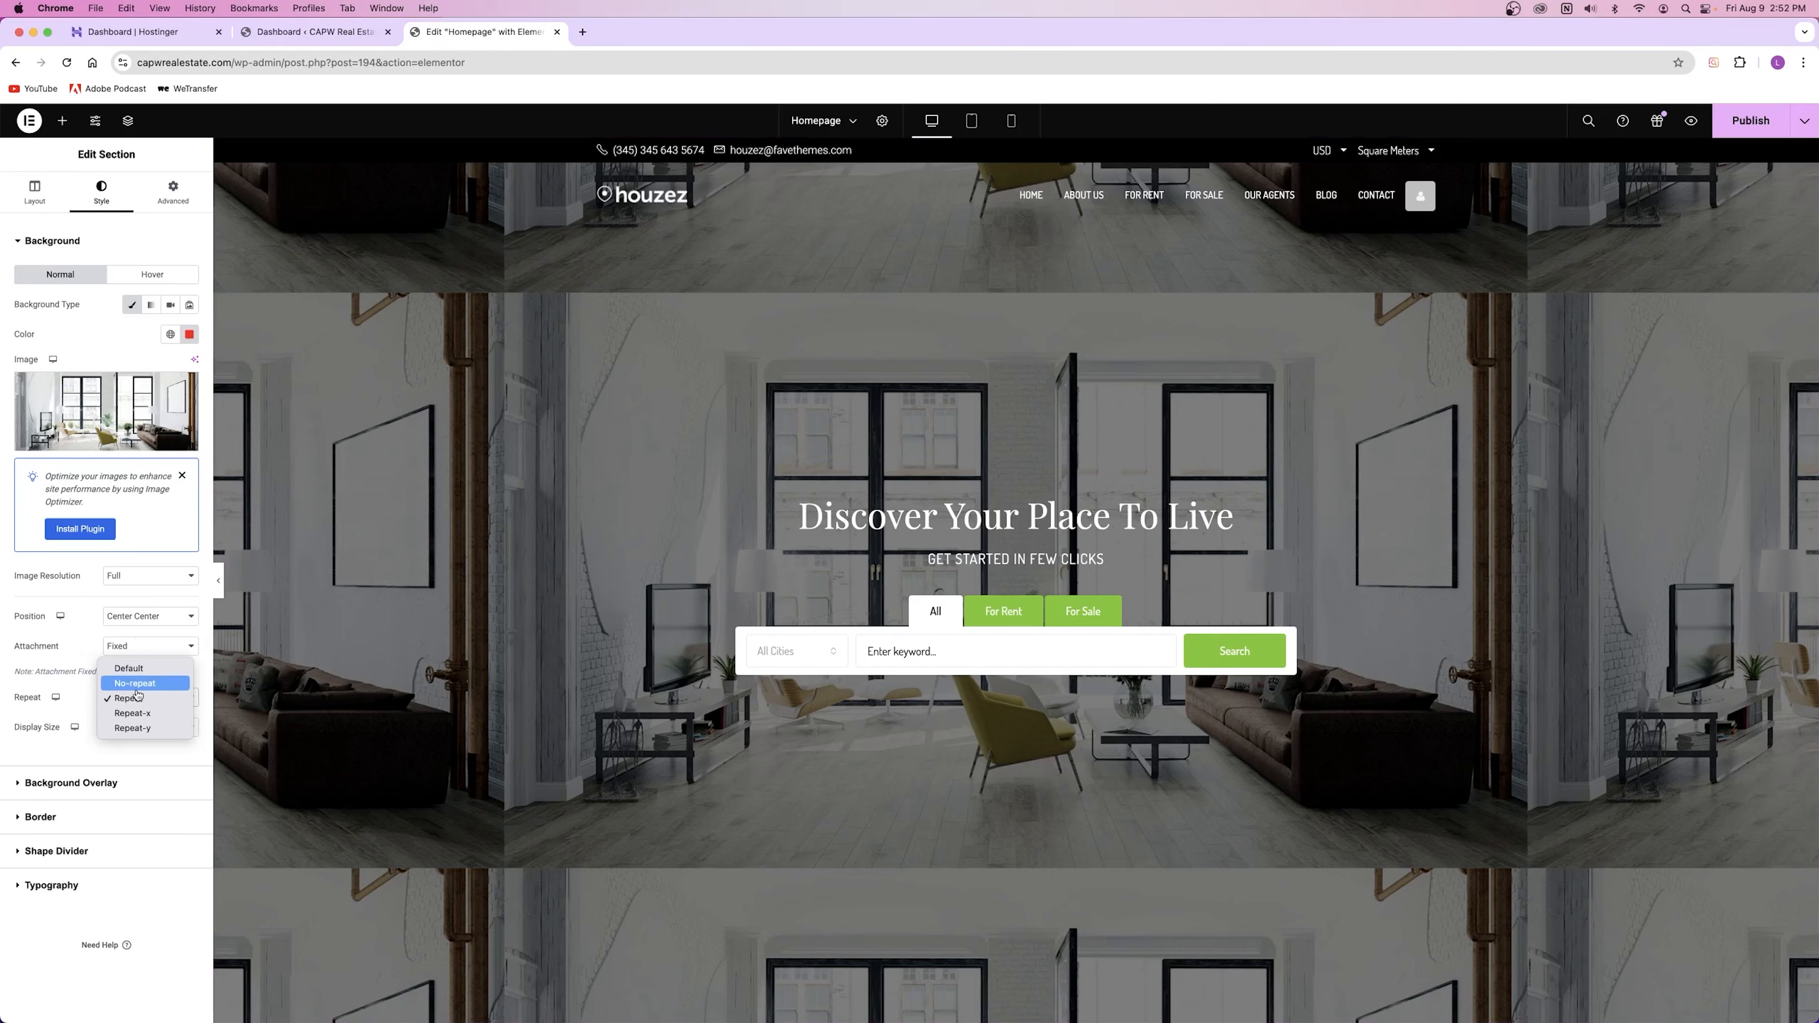
pyautogui.click(138, 685)
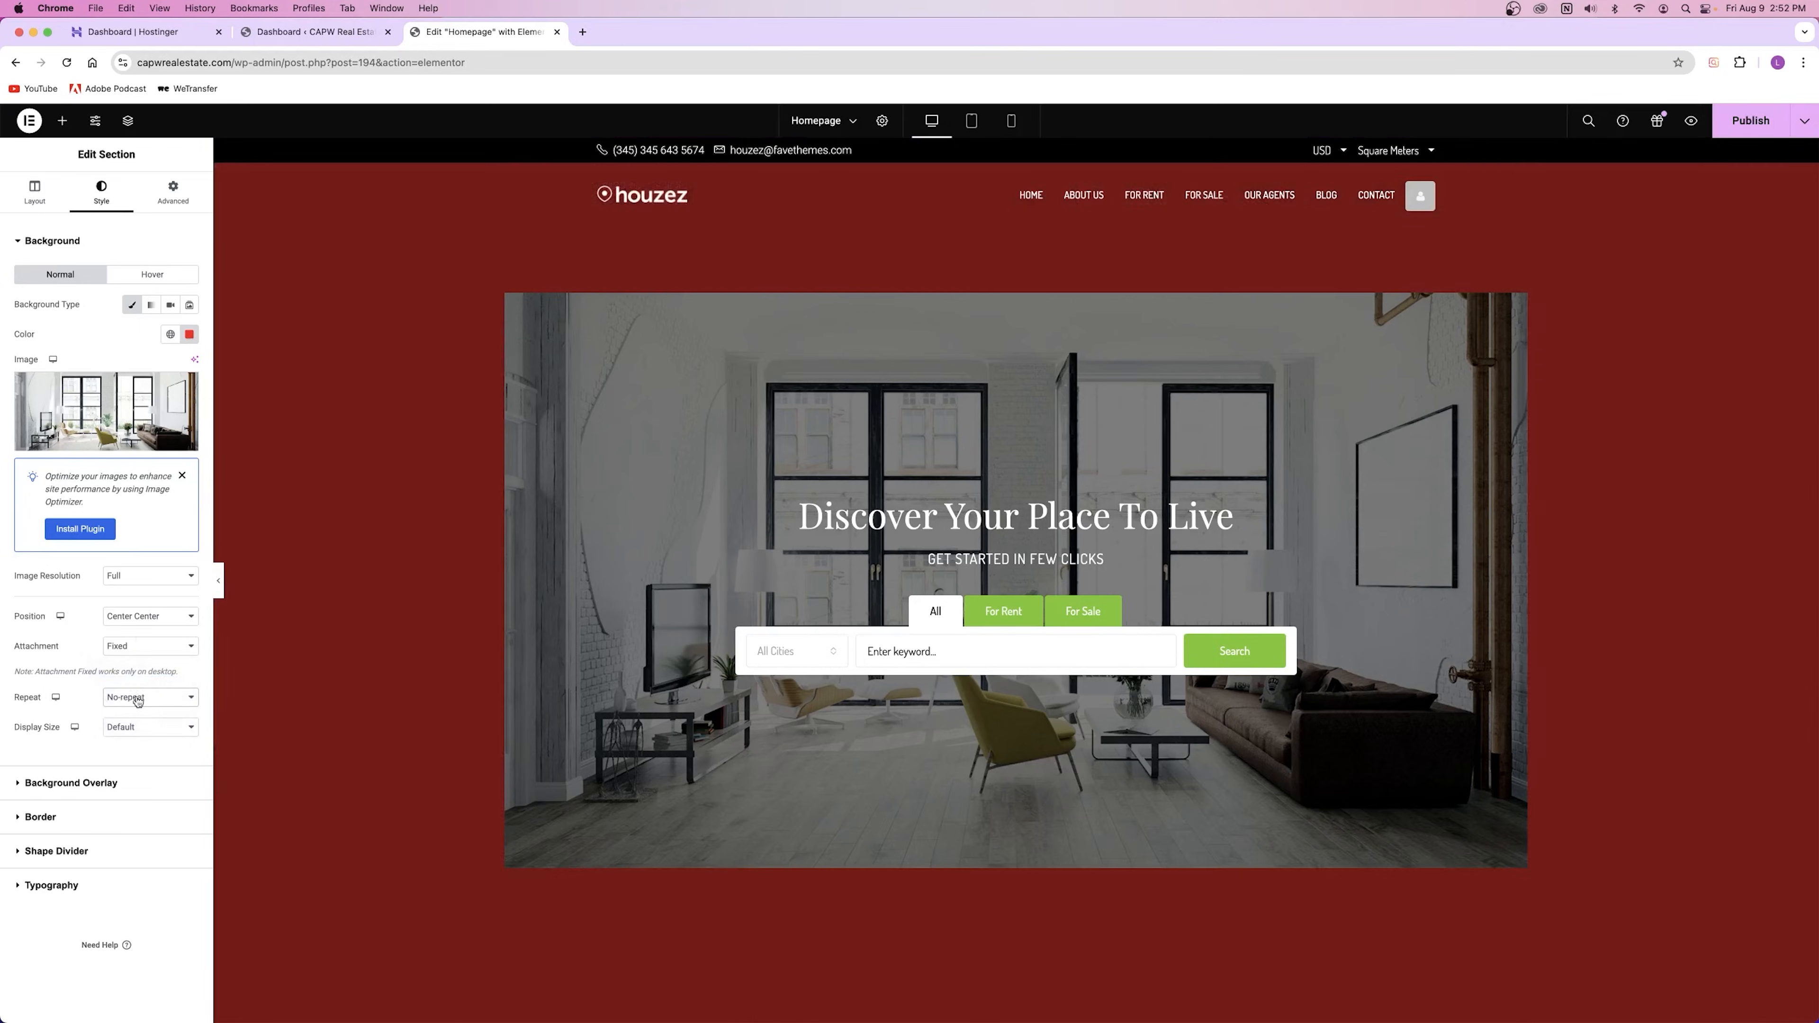
pyautogui.click(140, 727)
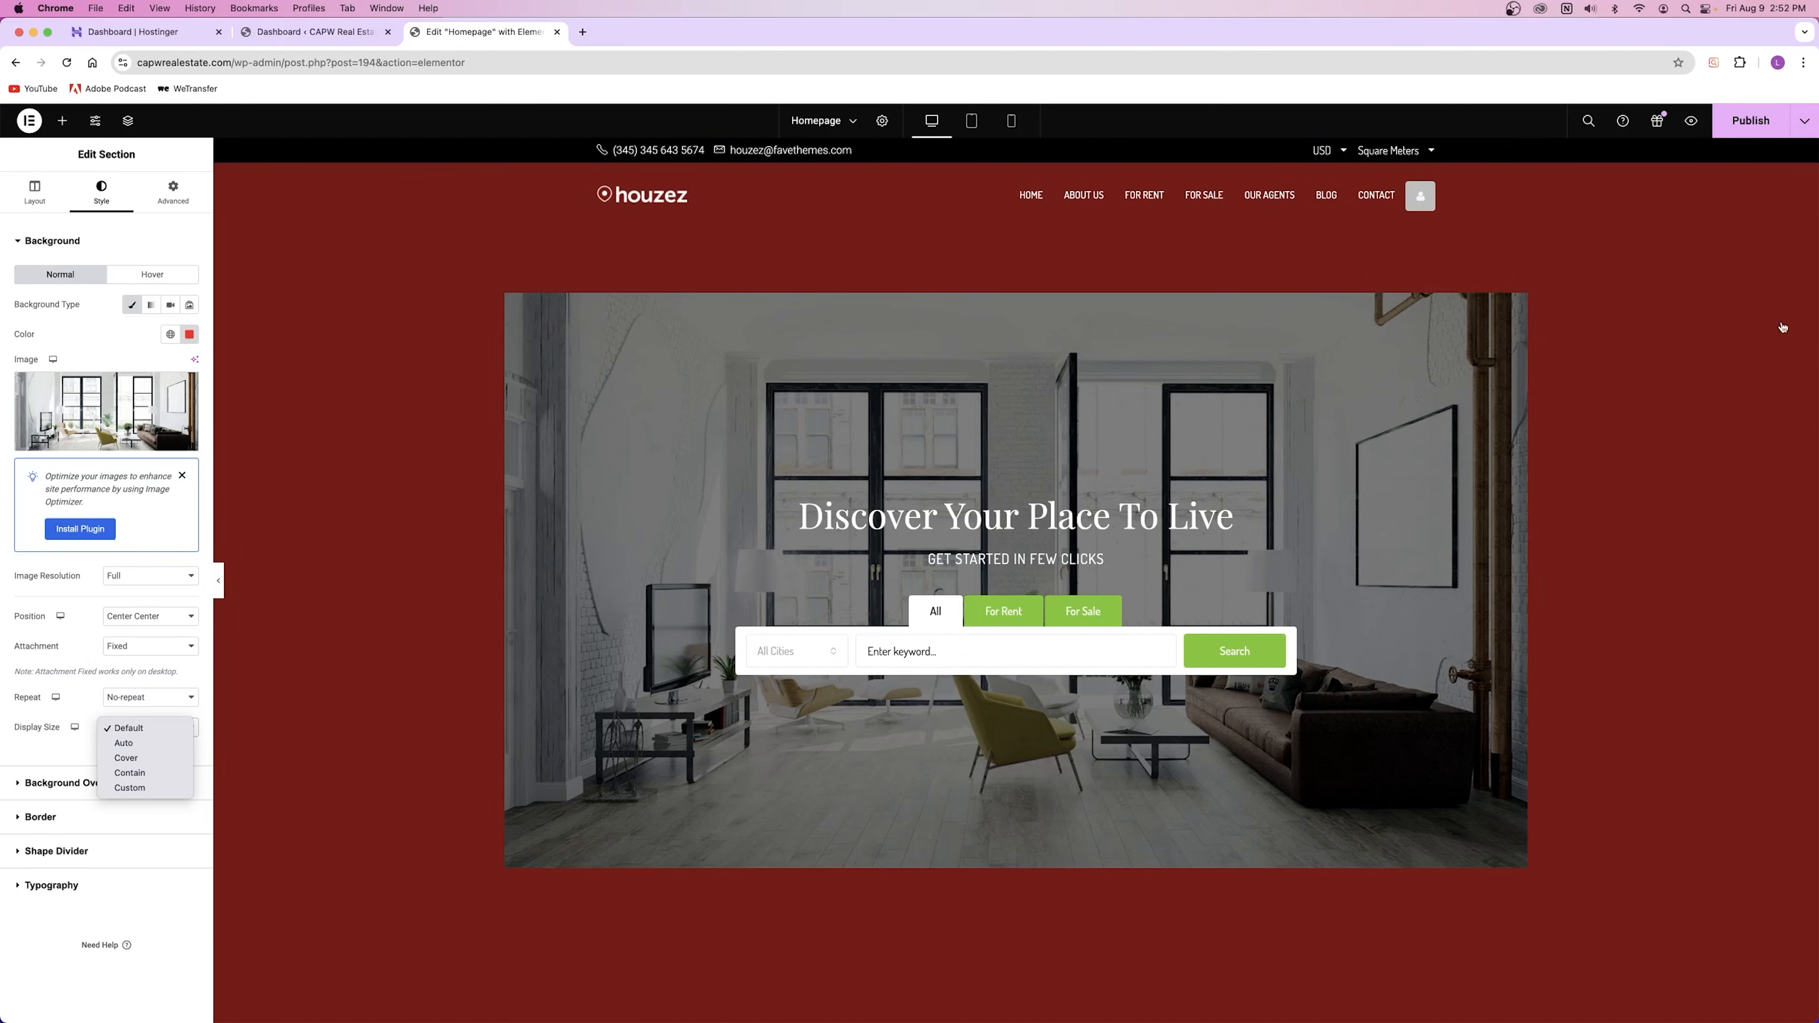
pyautogui.click(109, 758)
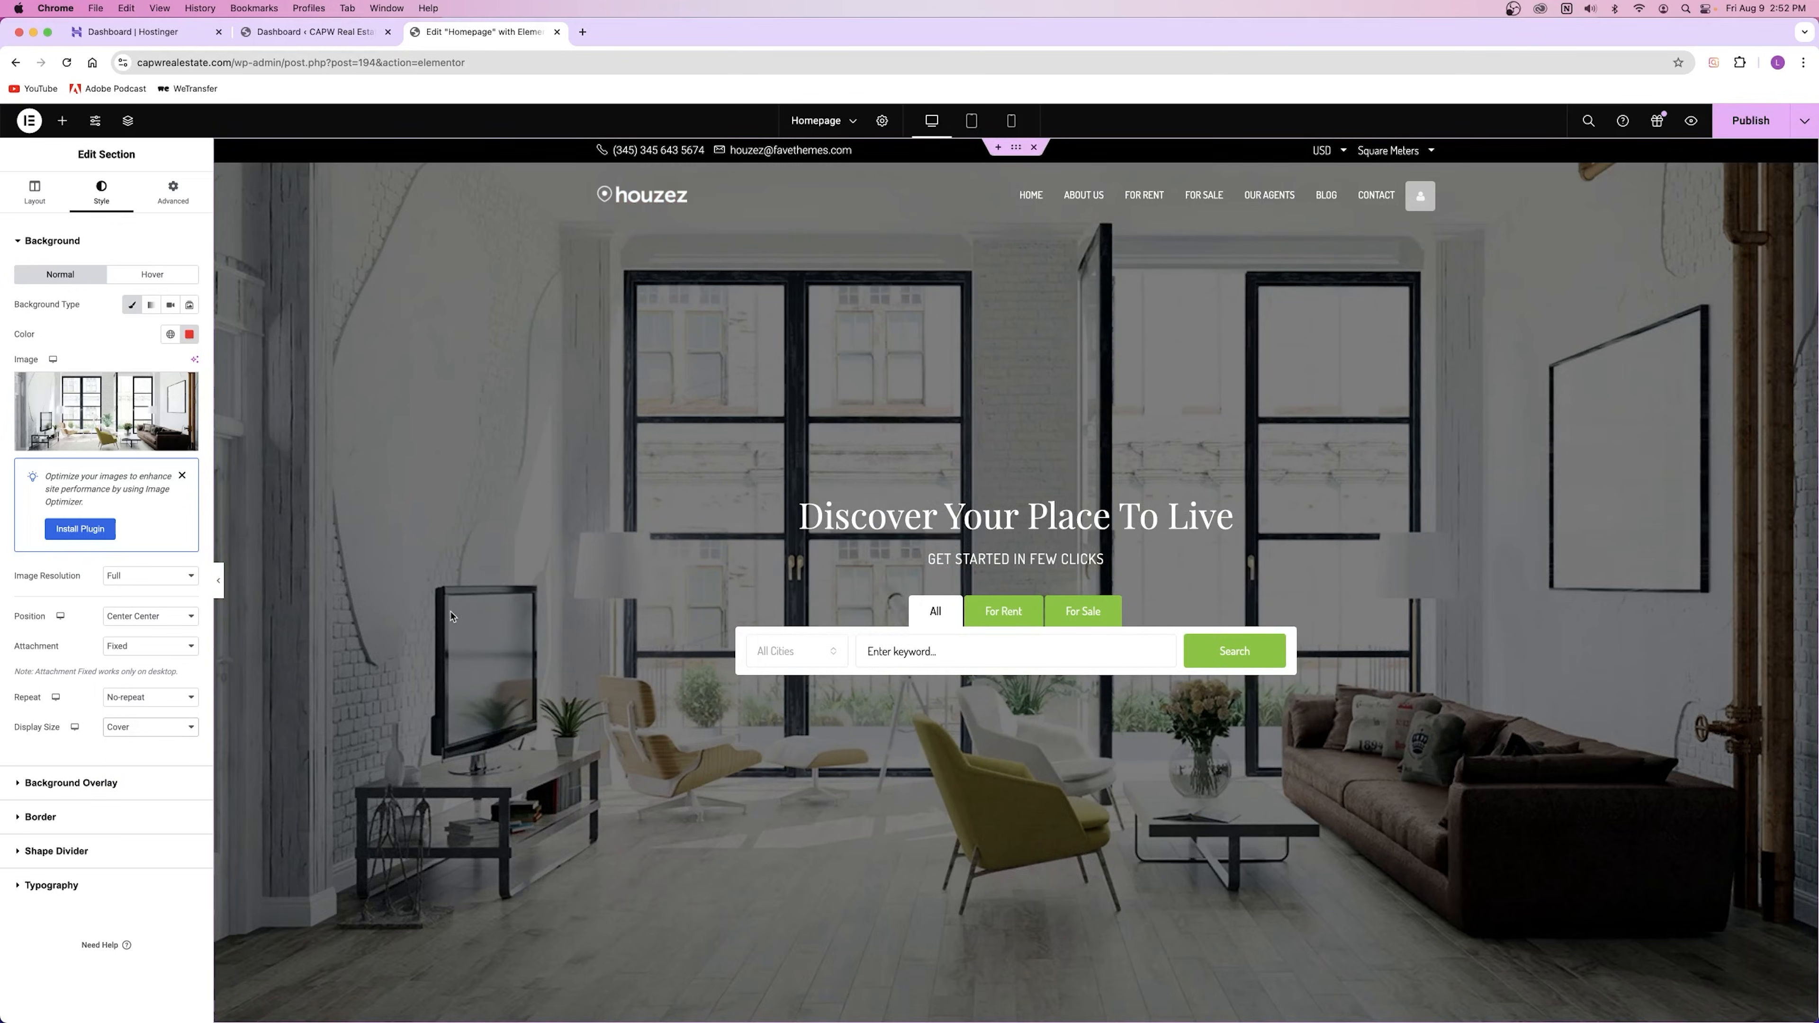
pyautogui.scroll(-10, 456, 609)
# Step: Open the Style settings for the Our Featured Exclusives section
pyautogui.rightClick(293, 479)
pyautogui.click(329, 491)
pyautogui.click(100, 192)
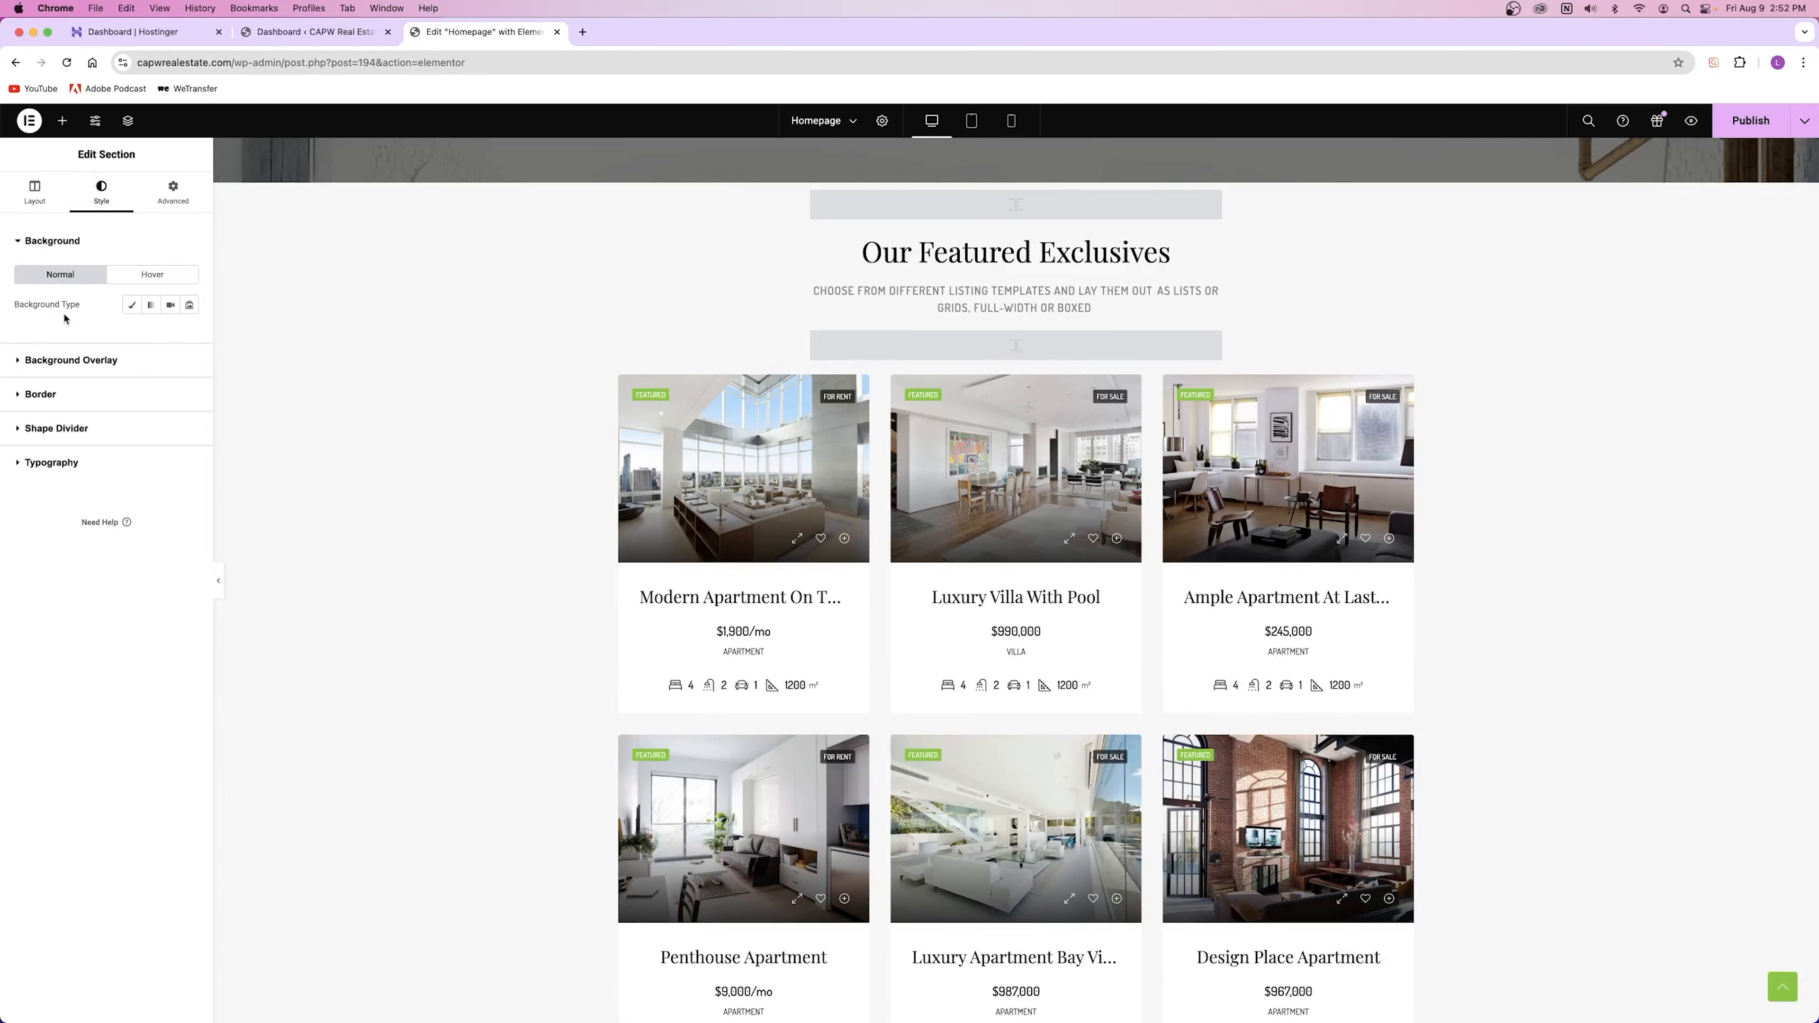
# Step: Try a bright red #E91111 Classic background colour on the section, then clear it
pyautogui.click(132, 305)
pyautogui.click(189, 334)
pyautogui.click(248, 407)
pyautogui.moveTo(248, 407); pyautogui.dragTo(259, 401)
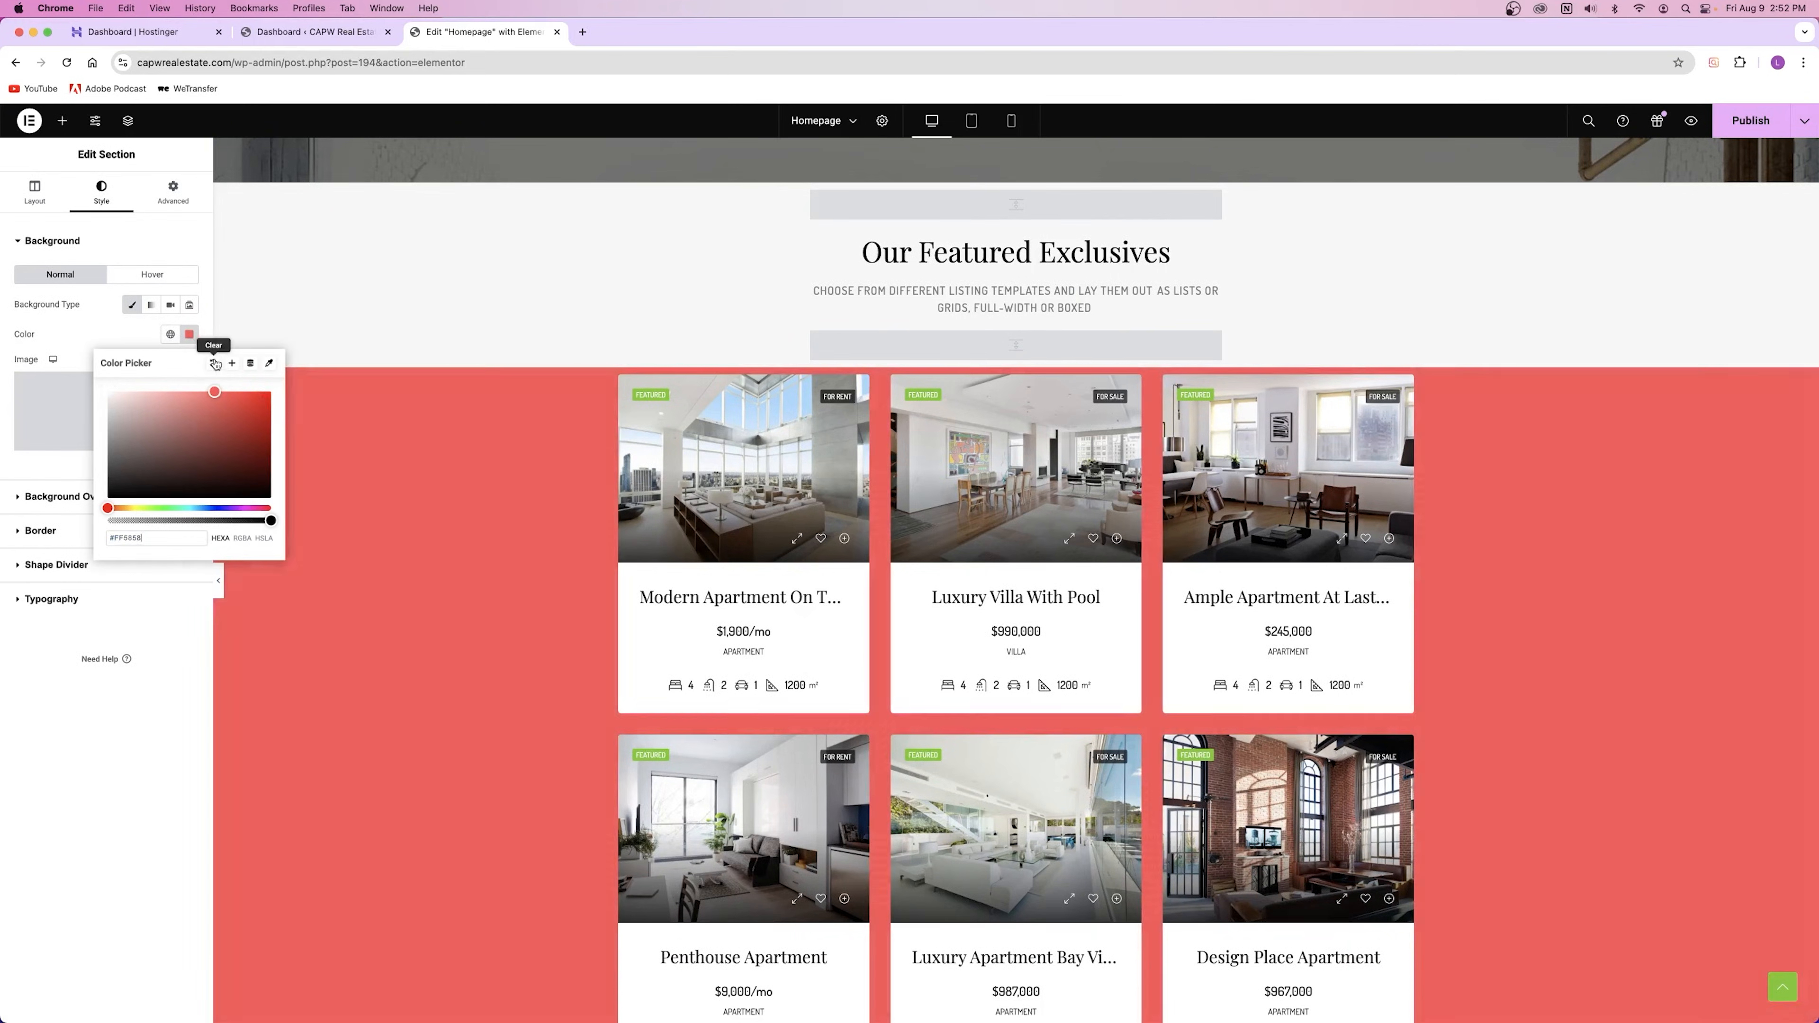
pyautogui.click(213, 363)
pyautogui.click(189, 335)
pyautogui.click(214, 364)
pyautogui.click(214, 365)
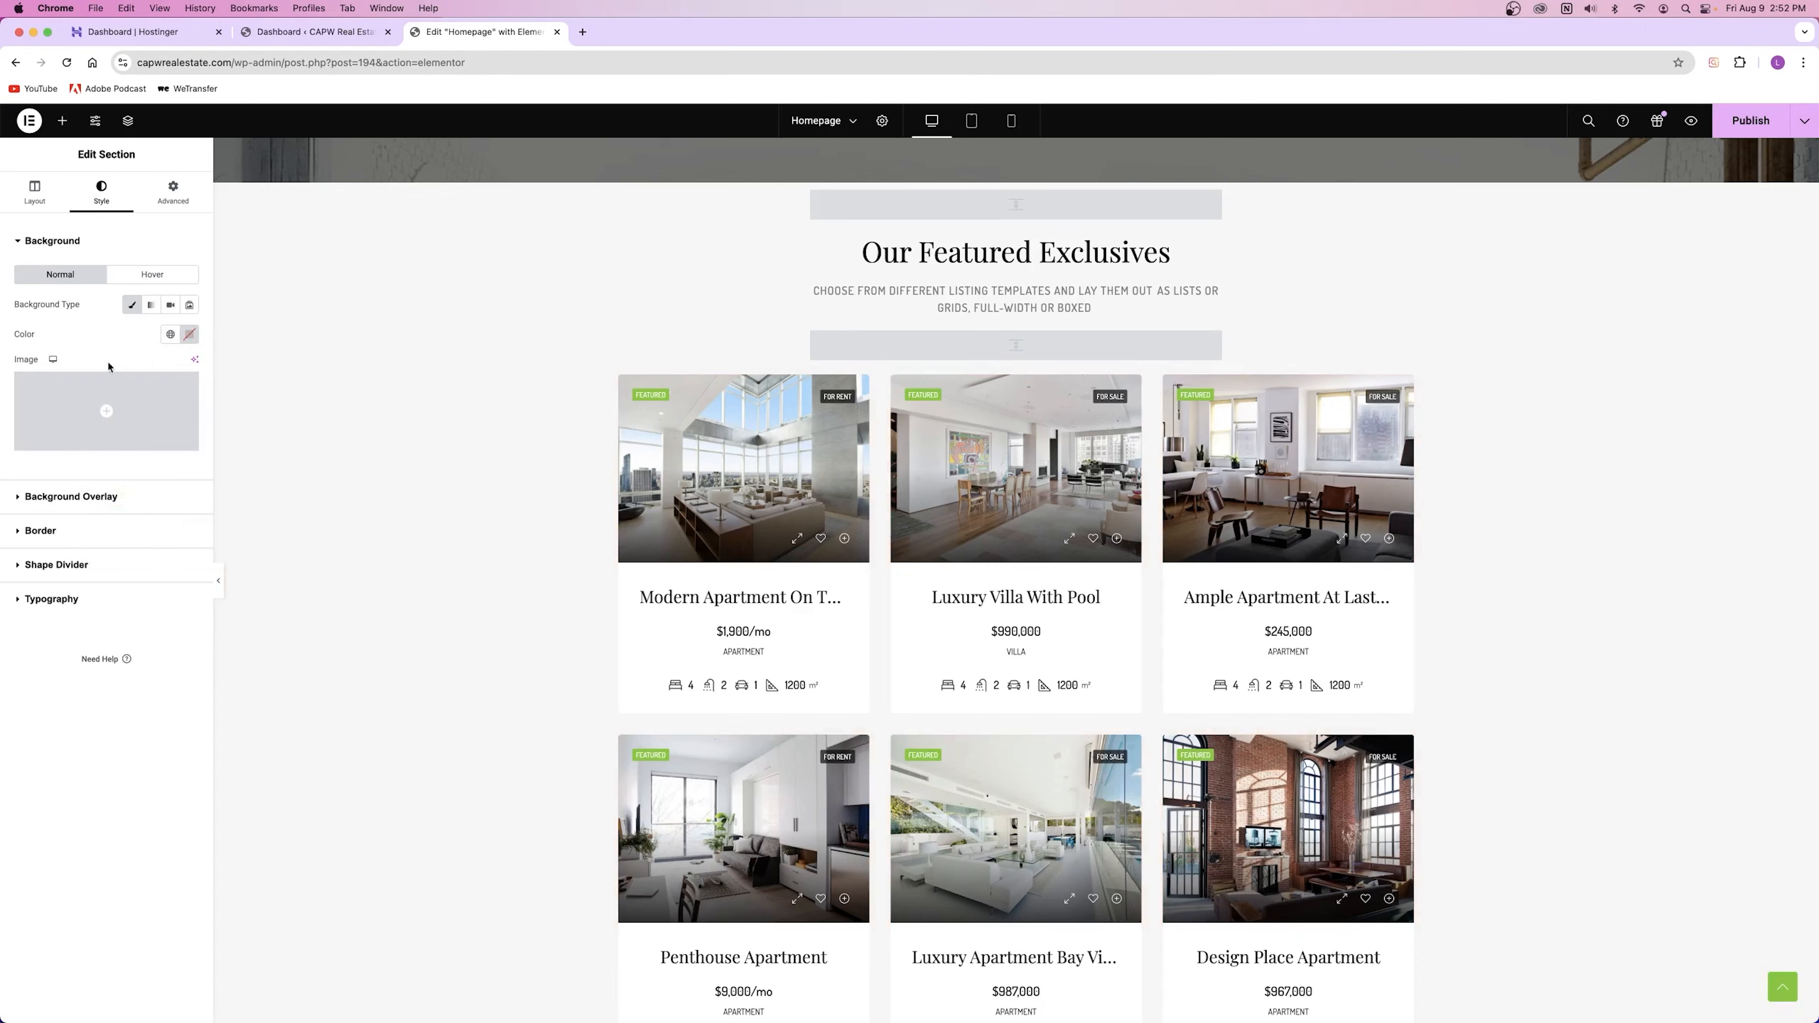
# Step: Try the palm-tree pool photo as the background image, then remove it and turn off Classic background
pyautogui.click(90, 413)
pyautogui.click(585, 799)
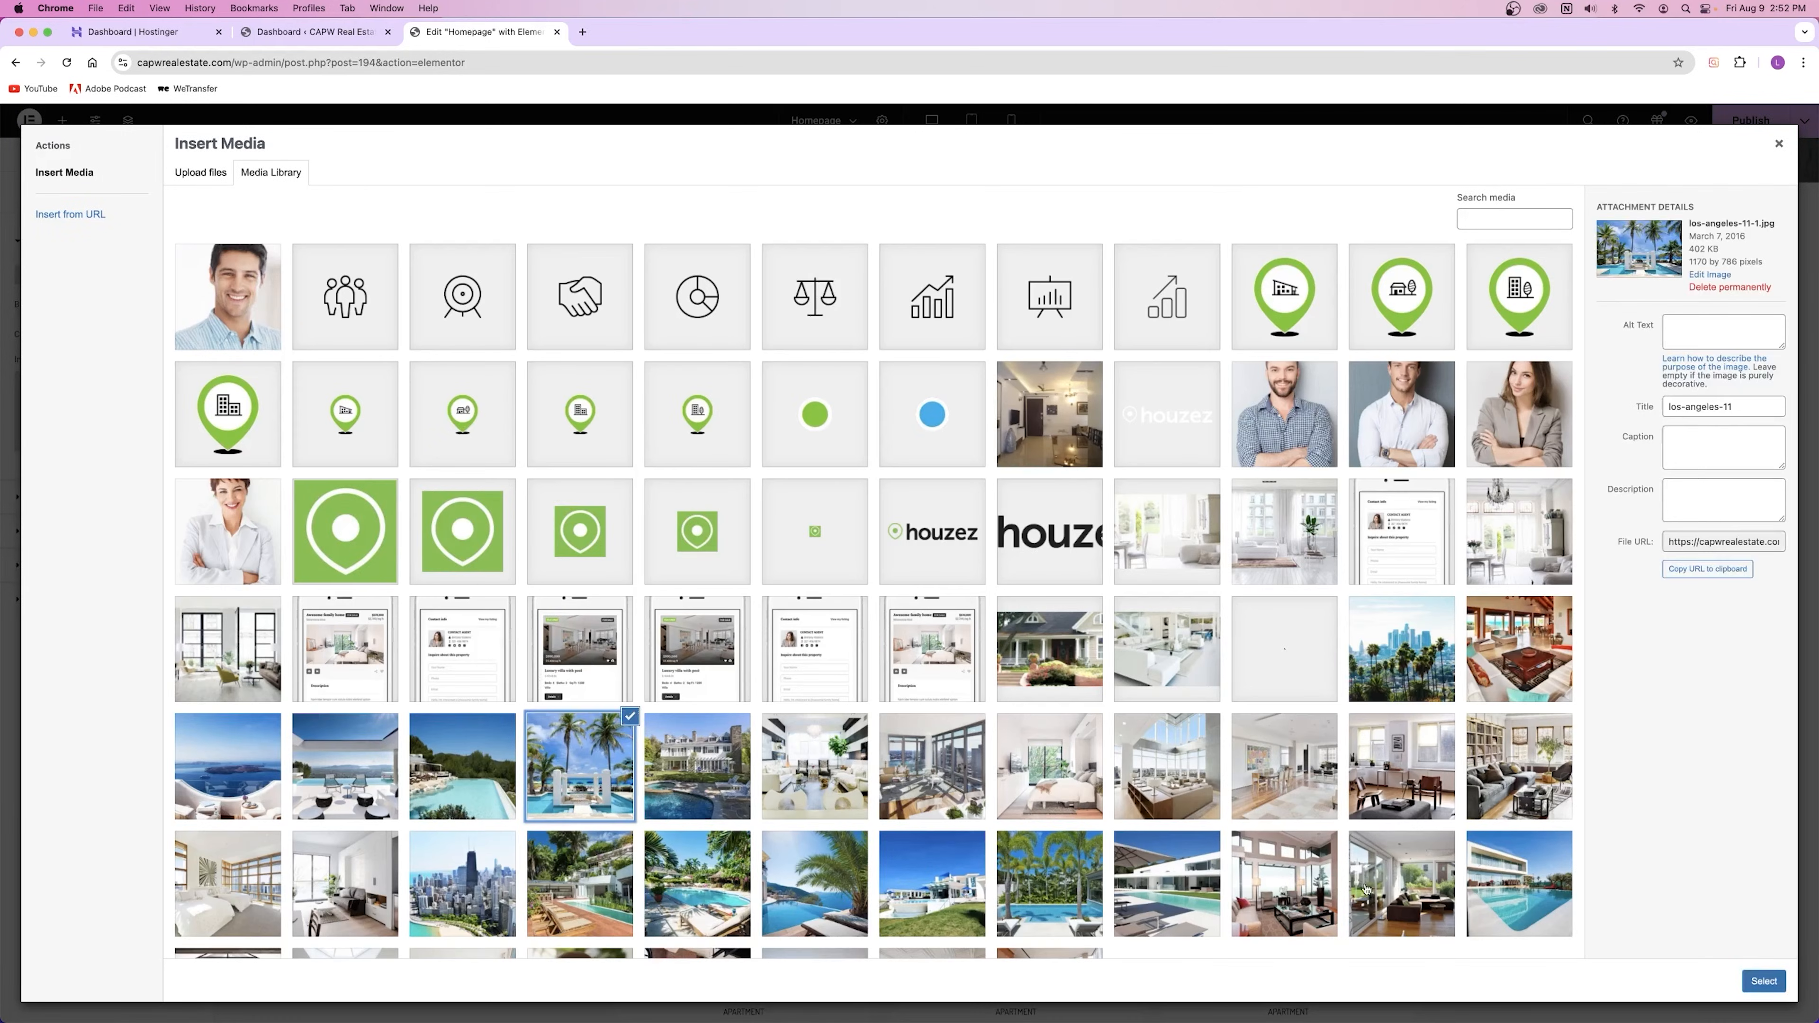
pyautogui.click(1753, 982)
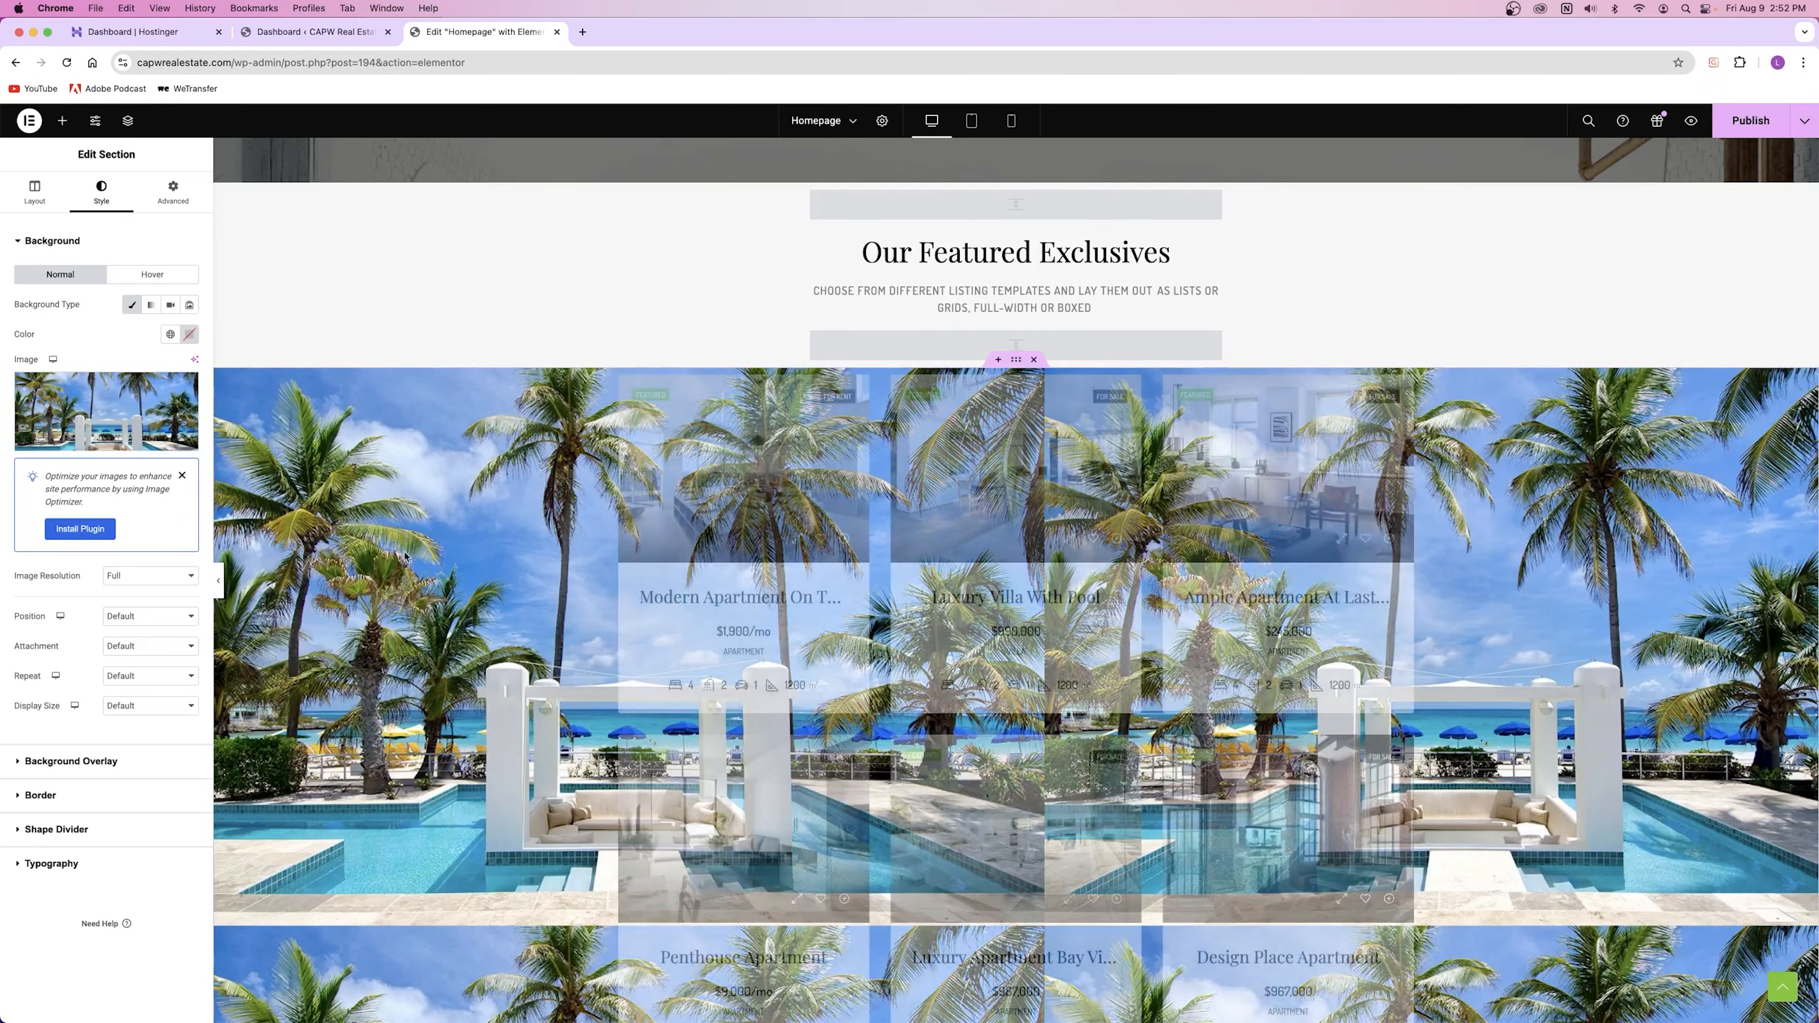
pyautogui.moveTo(170, 390)
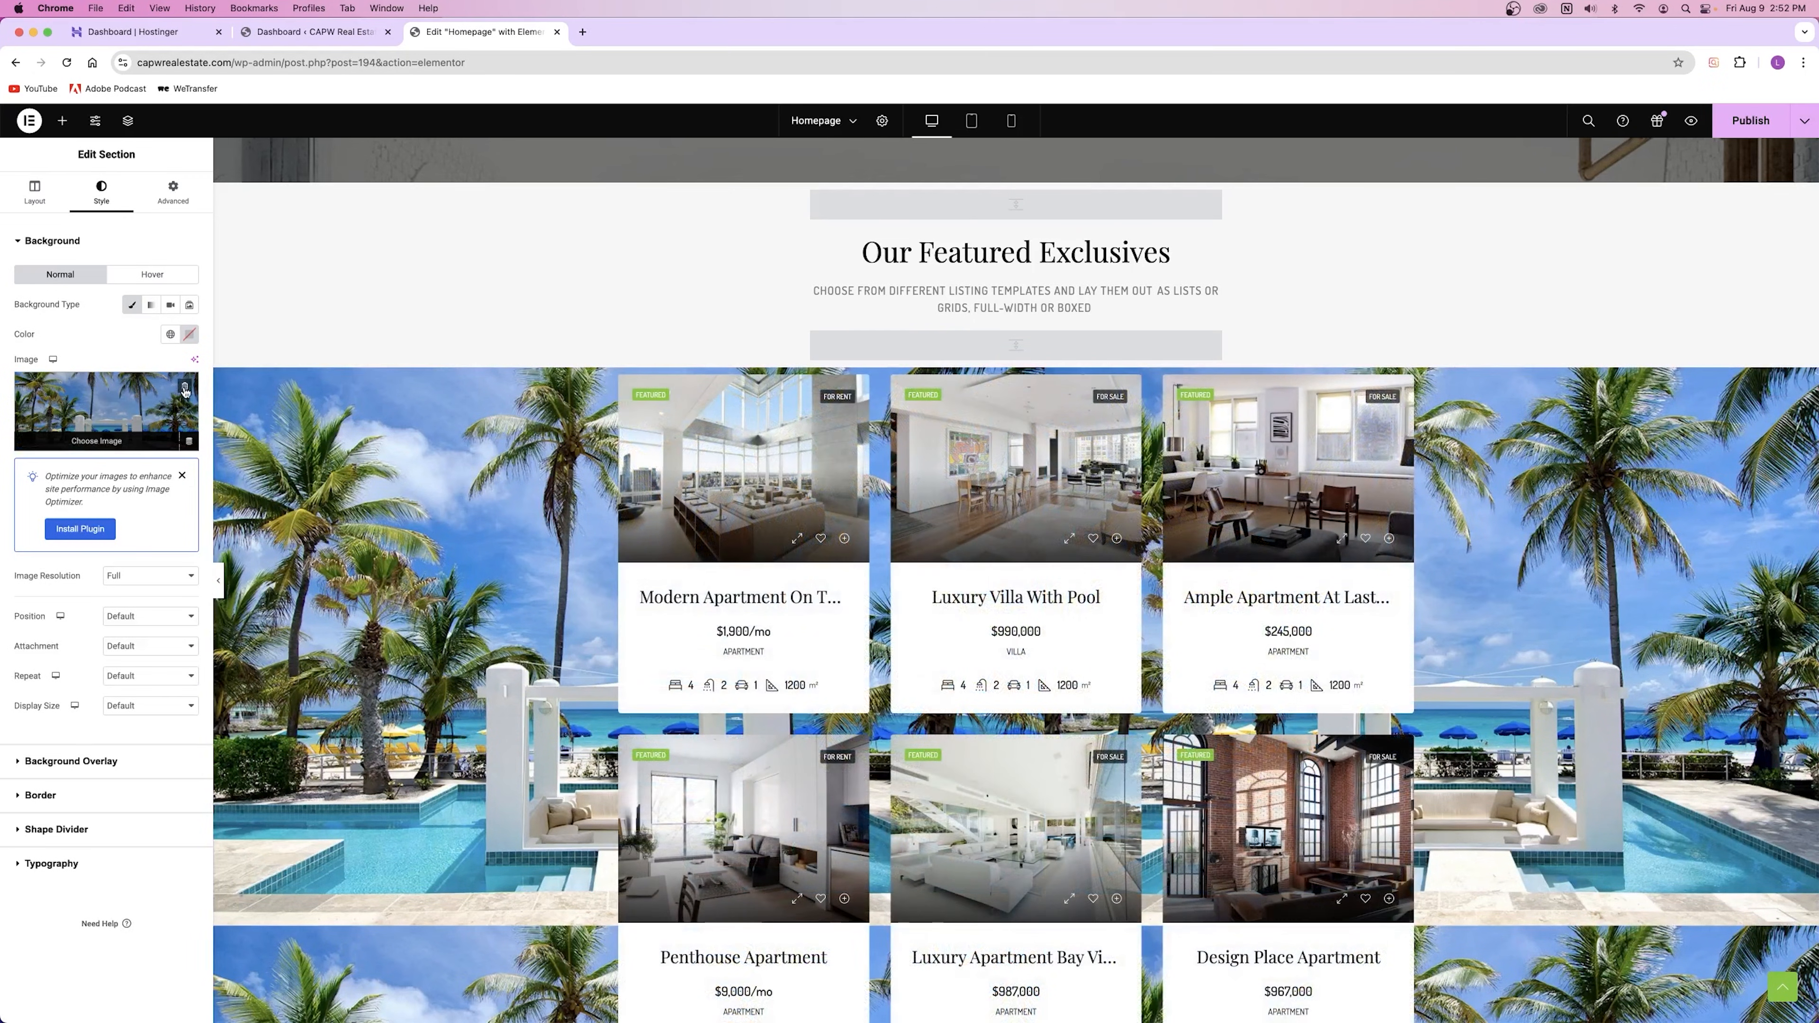
pyautogui.click(186, 389)
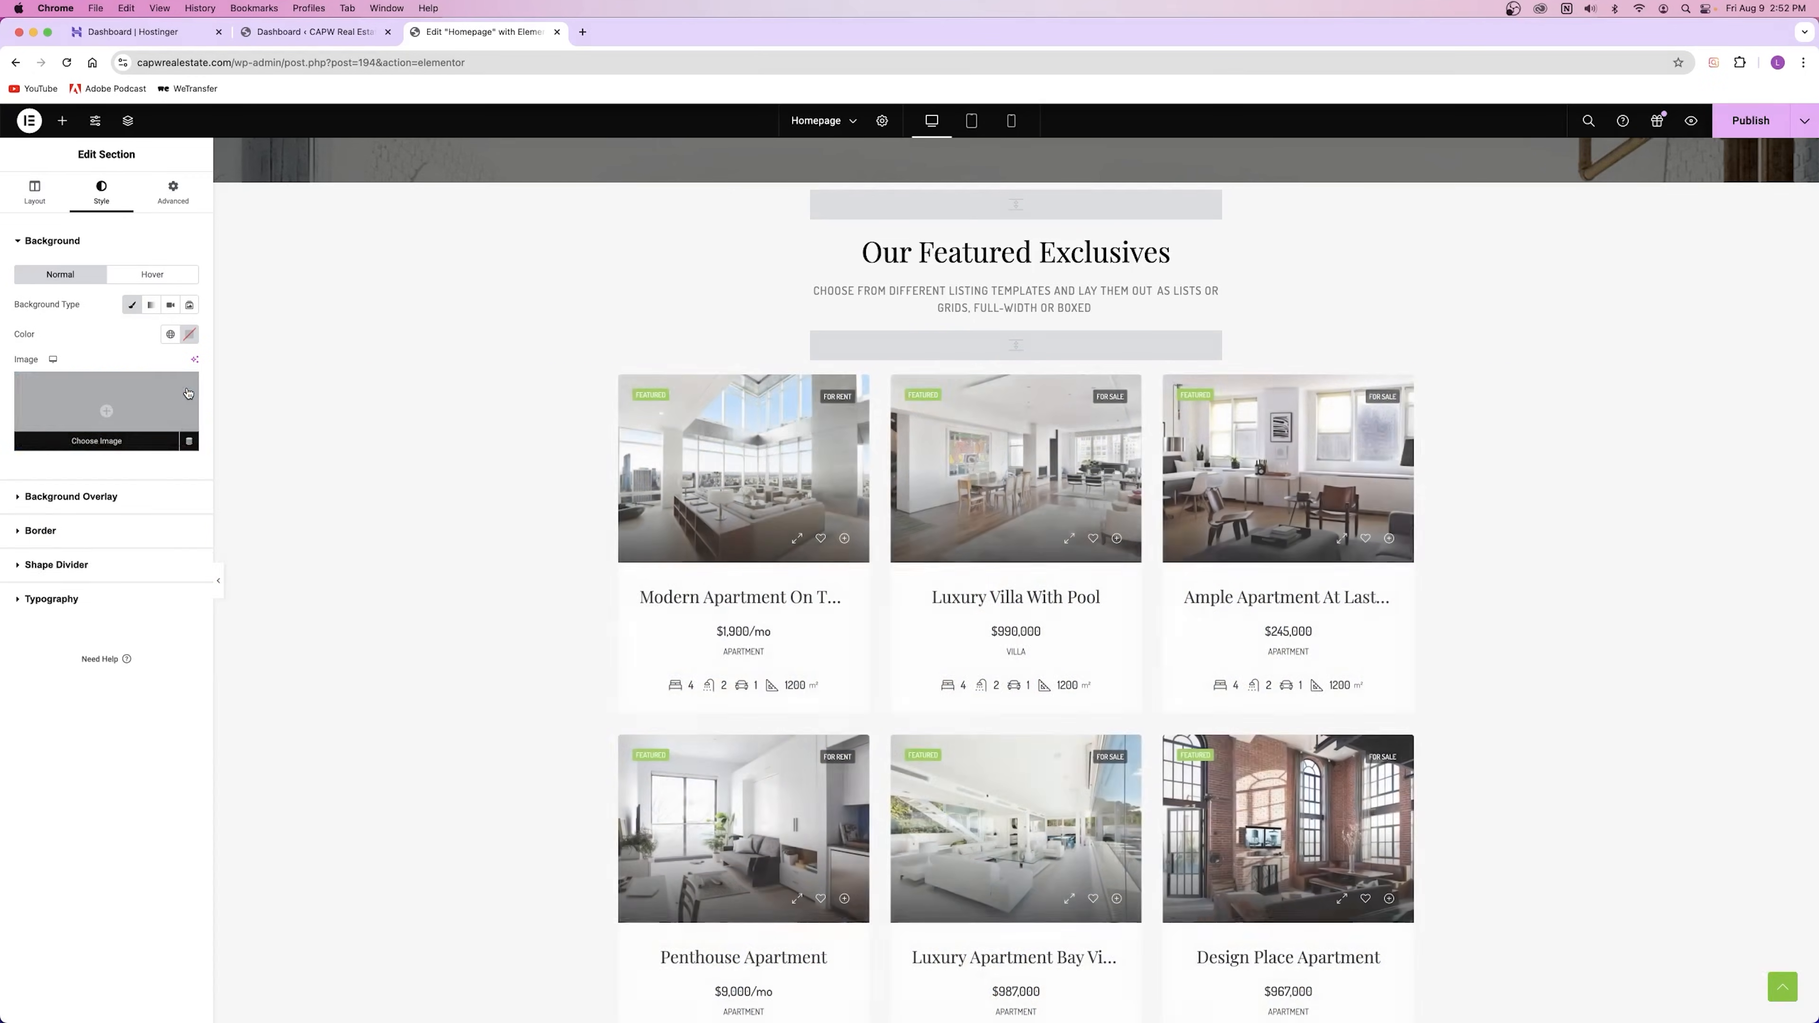
pyautogui.click(132, 306)
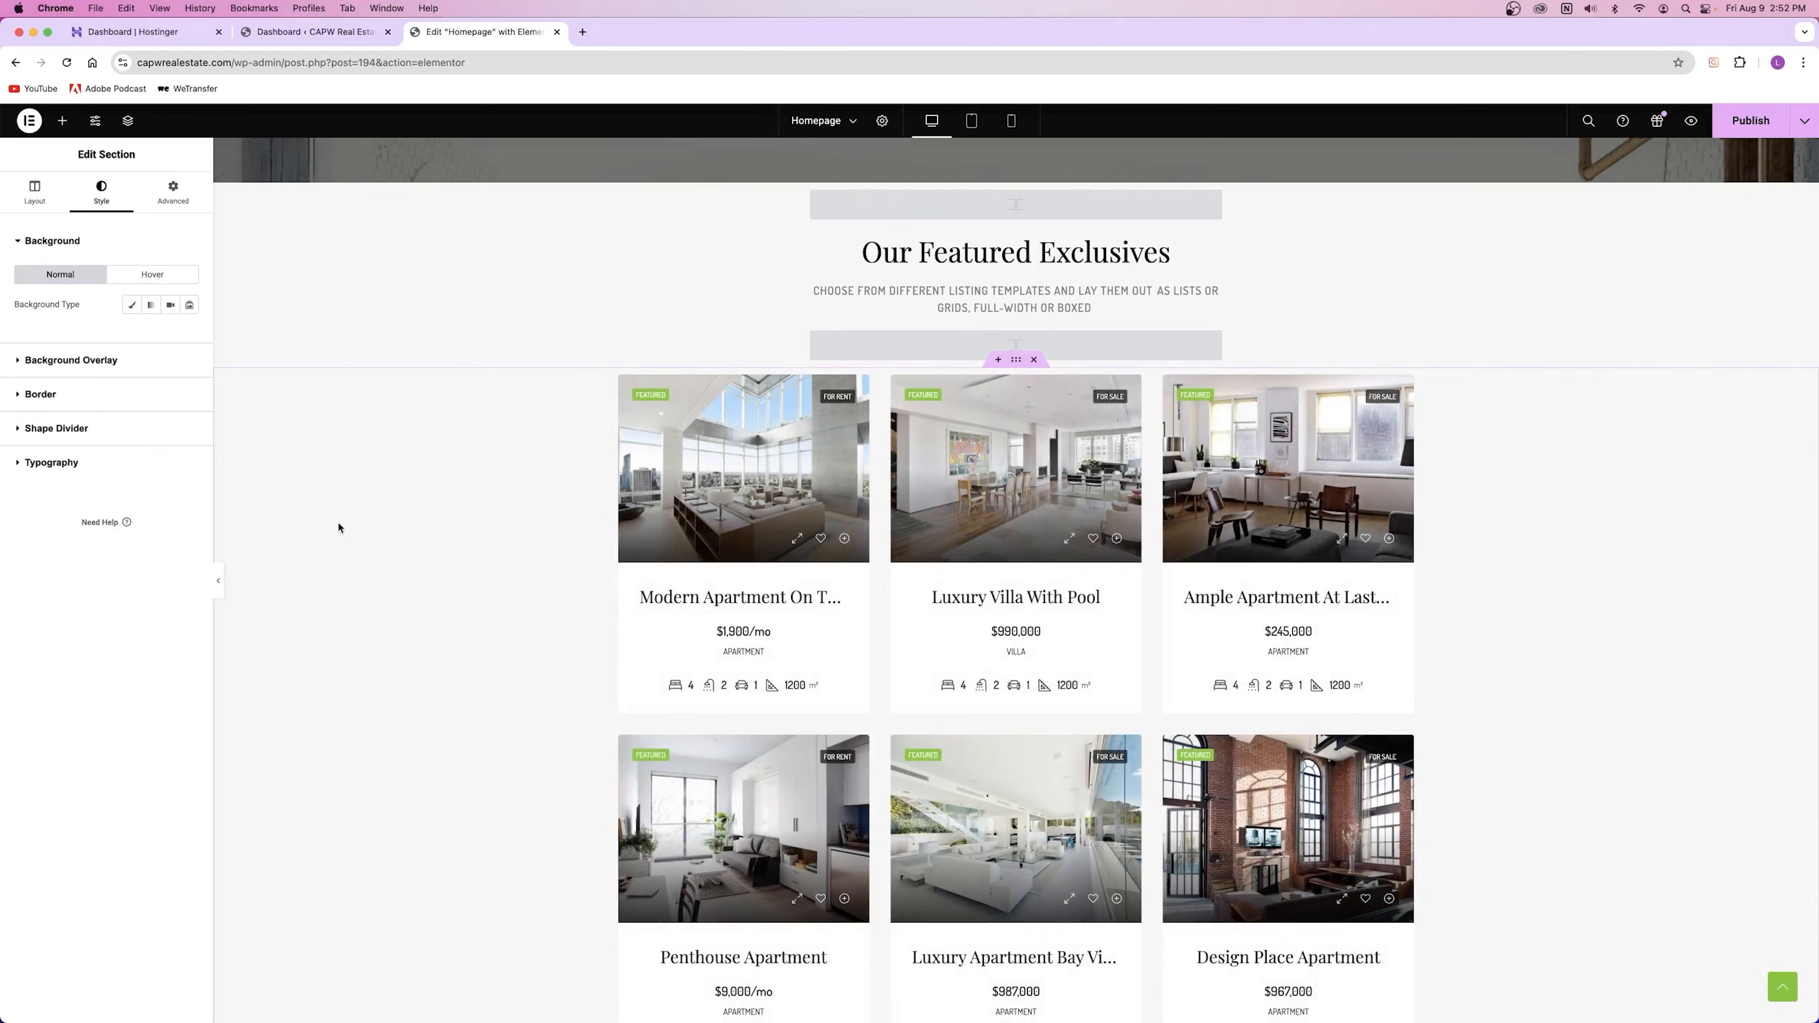
# Step: Edit the Explore The Neighborhood section and view its Layout settings: Boxed width, default gap and height
pyautogui.scroll(-10, 312, 654)
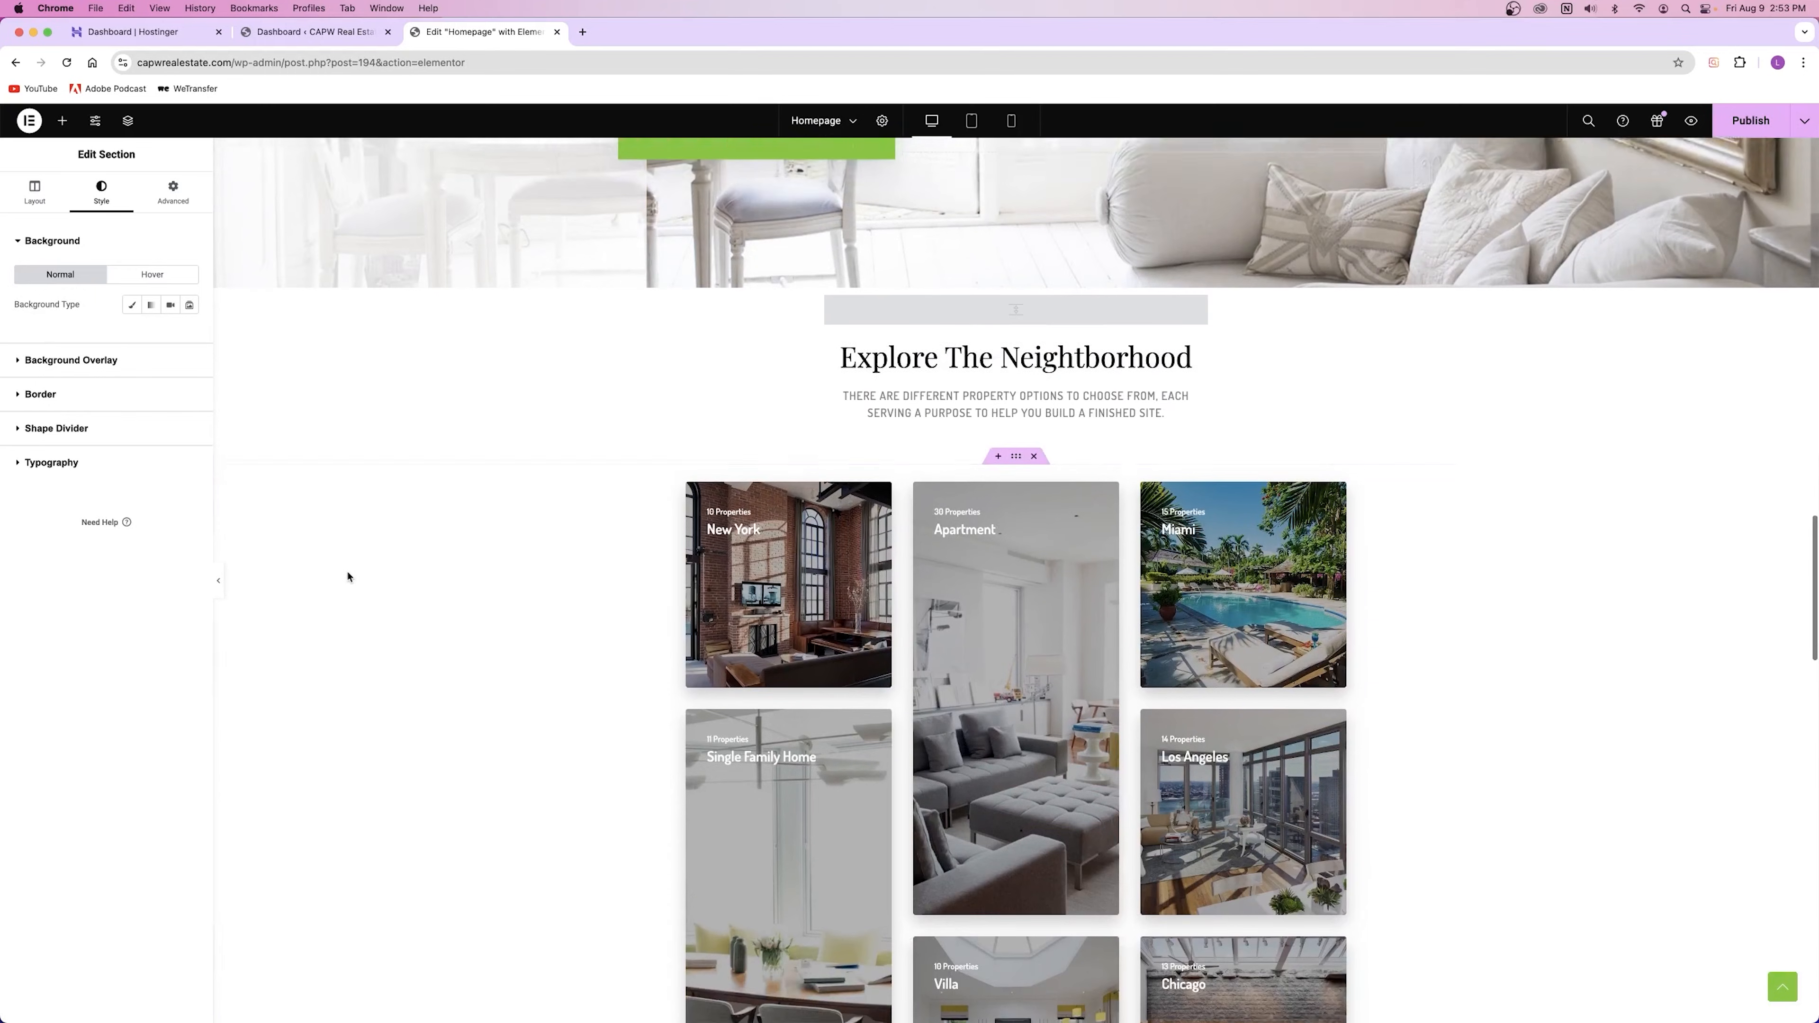
pyautogui.rightClick(352, 555)
pyautogui.click(400, 573)
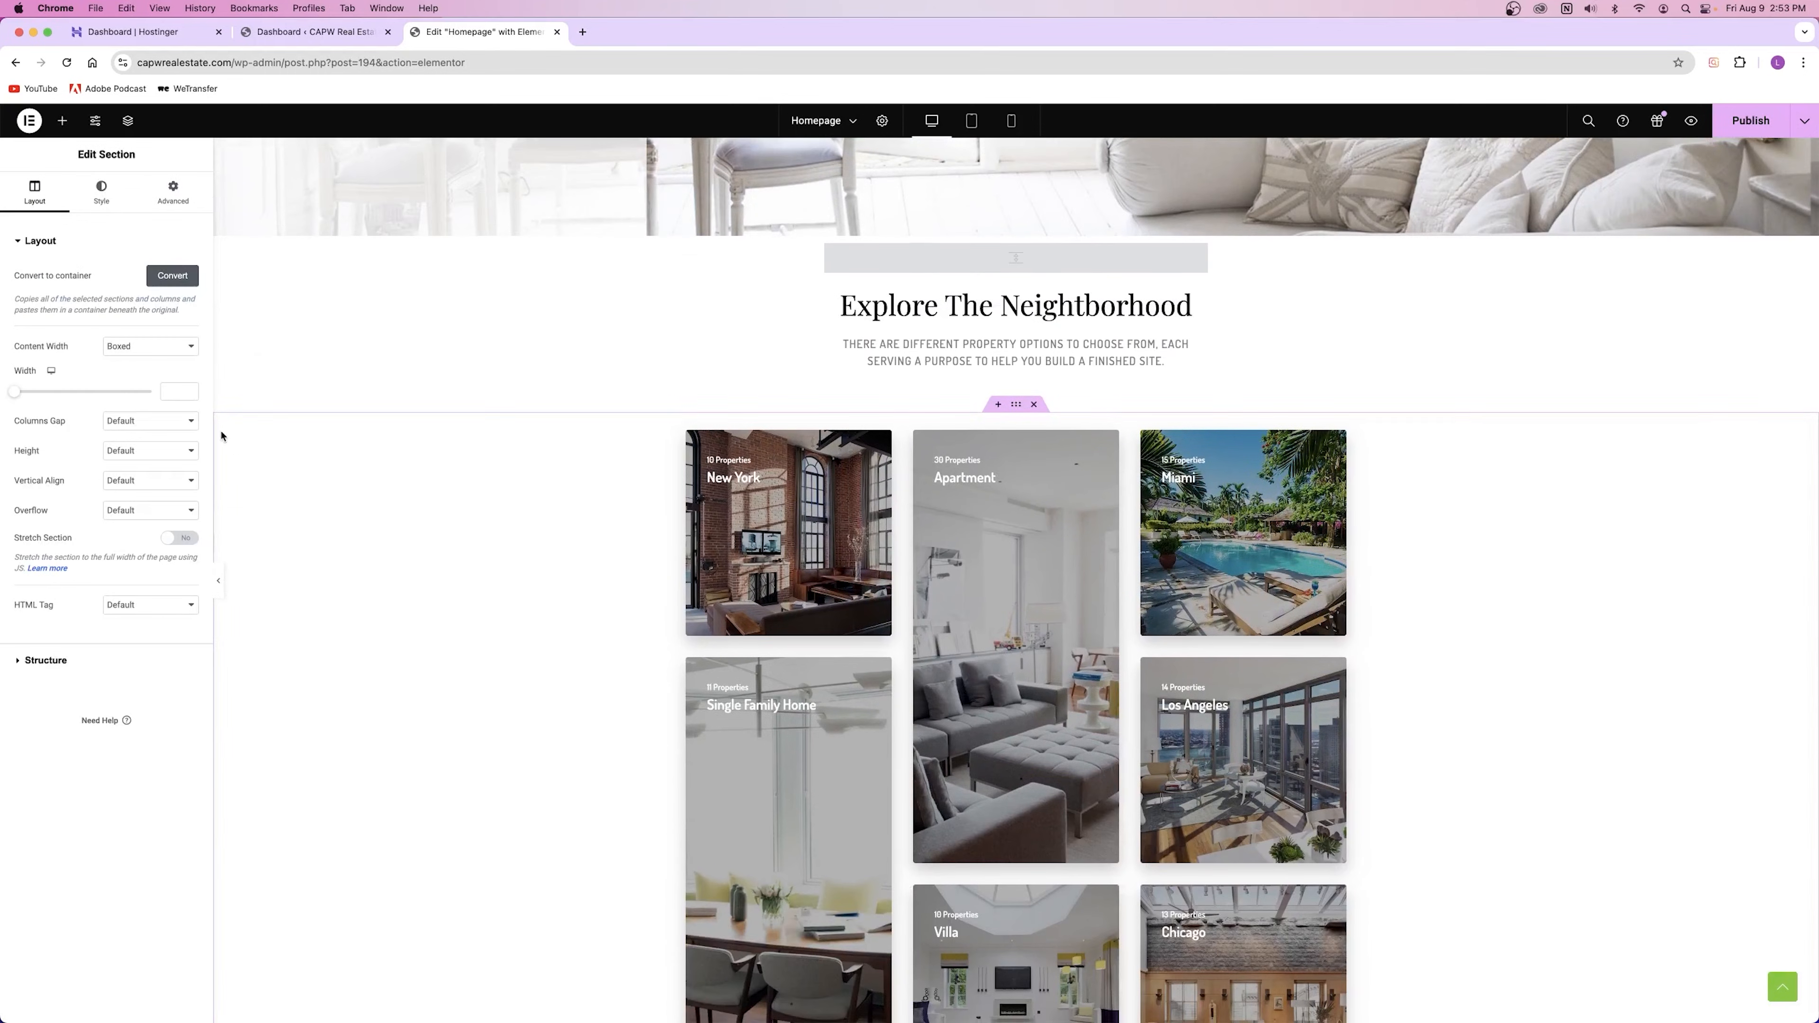
pyautogui.click(101, 191)
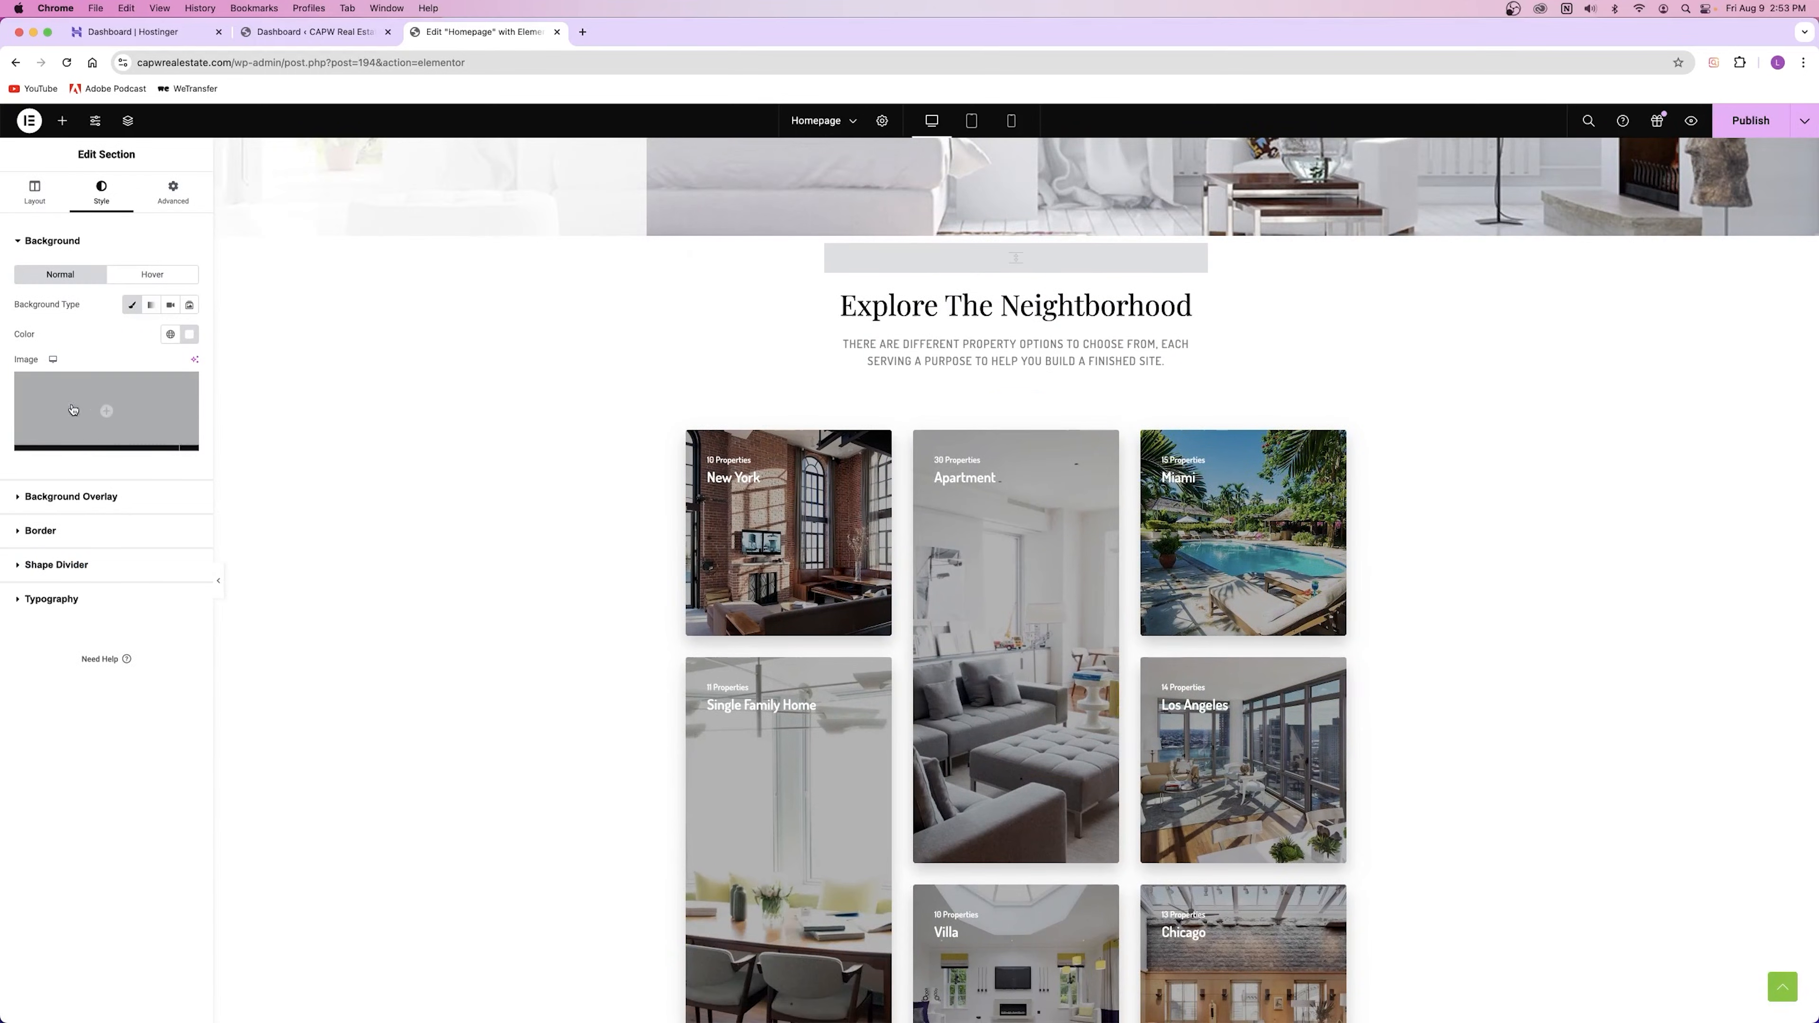
pyautogui.click(50, 192)
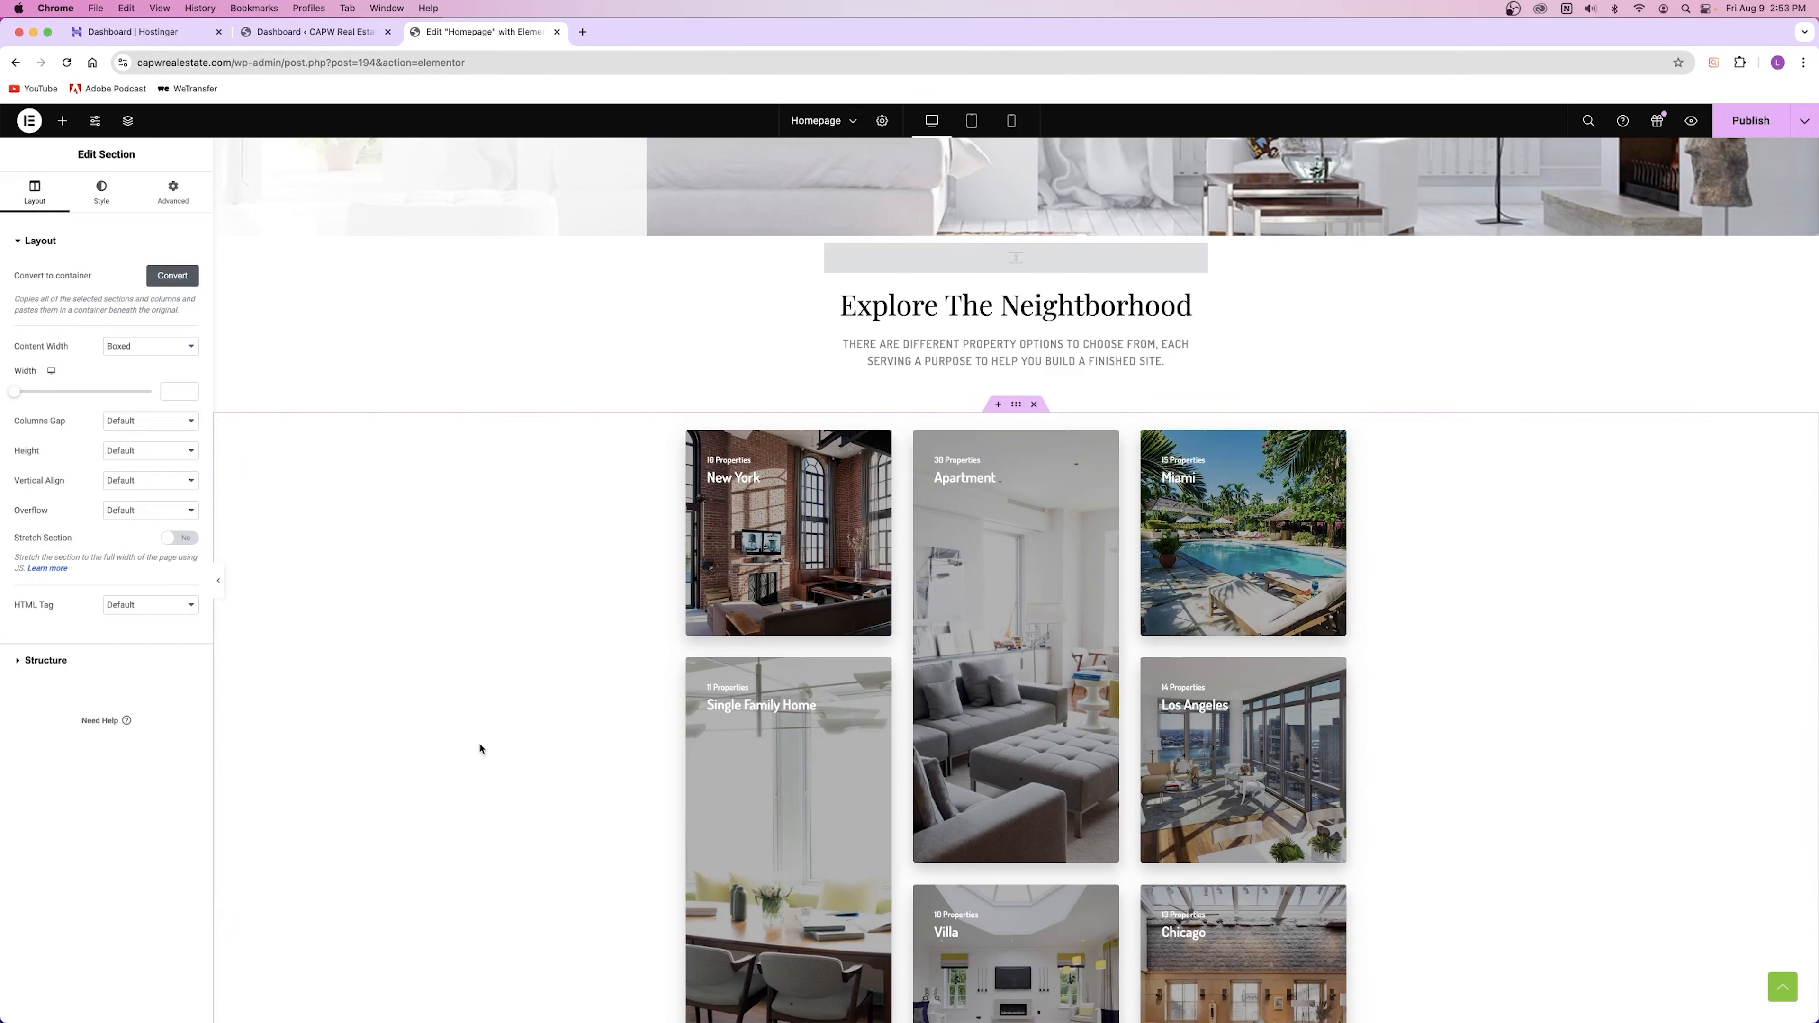
pyautogui.scroll(10, 480, 749)
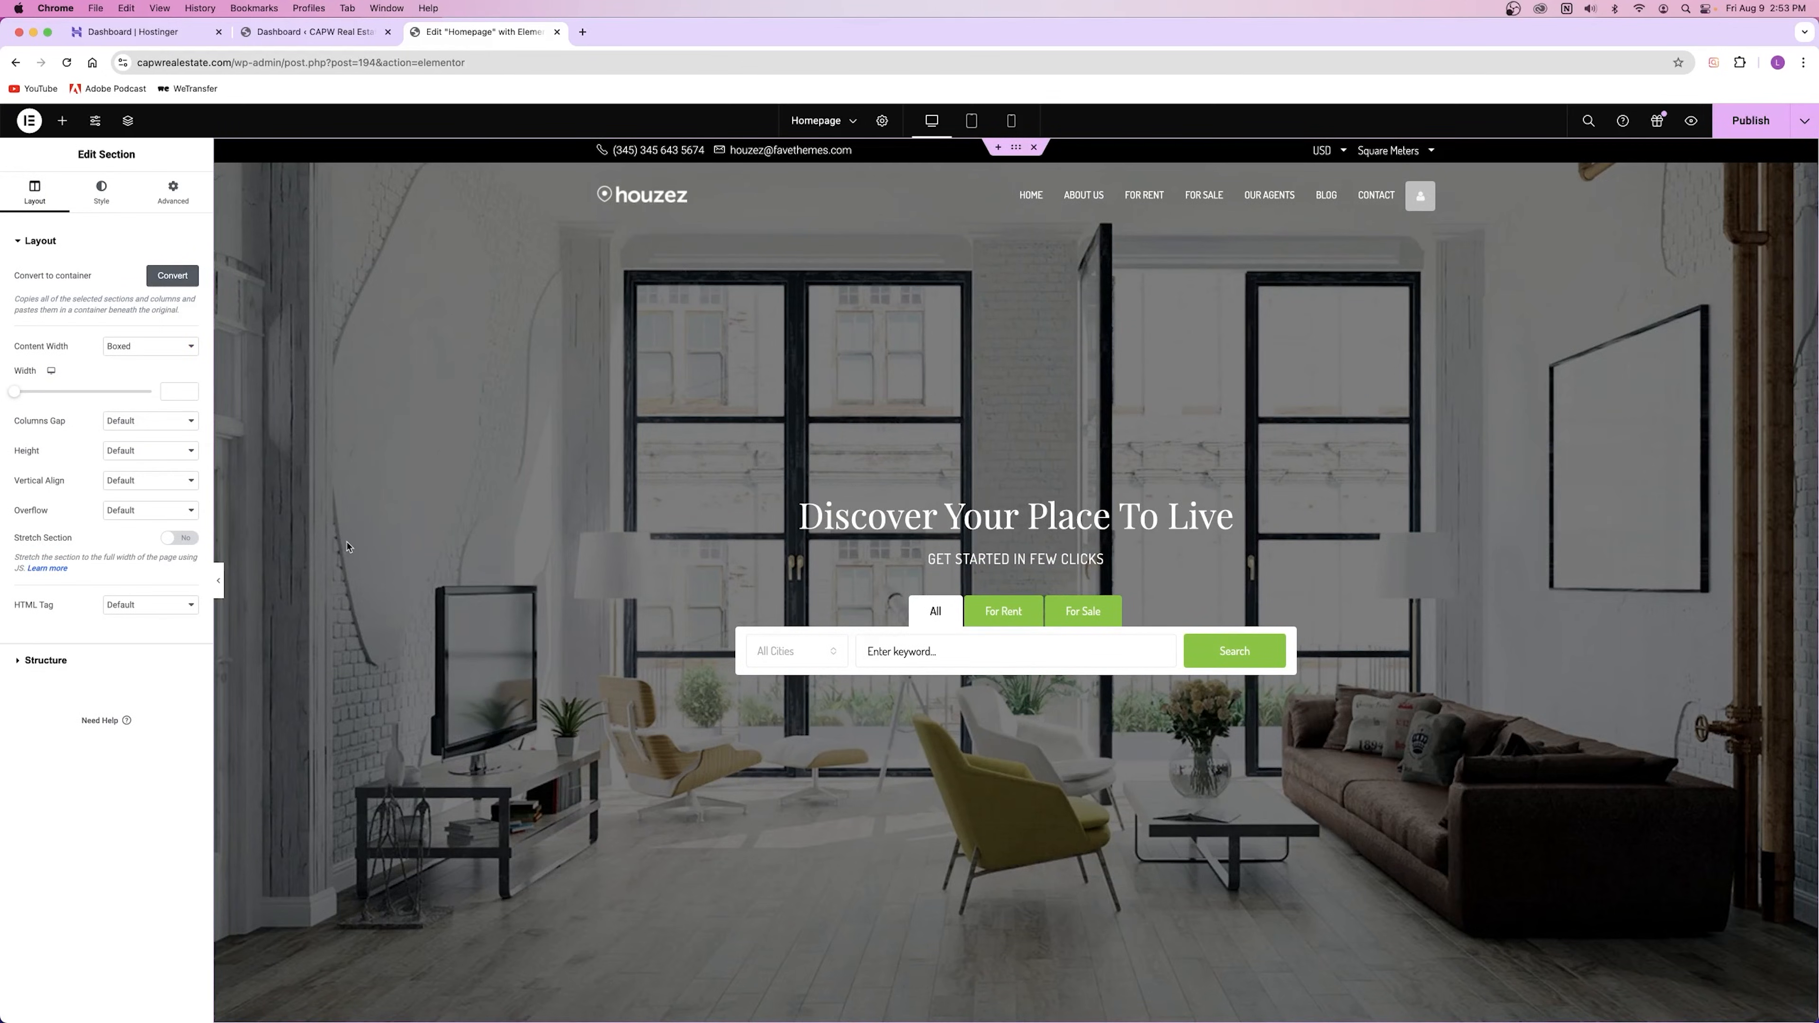
pyautogui.scroll(-10, 349, 550)
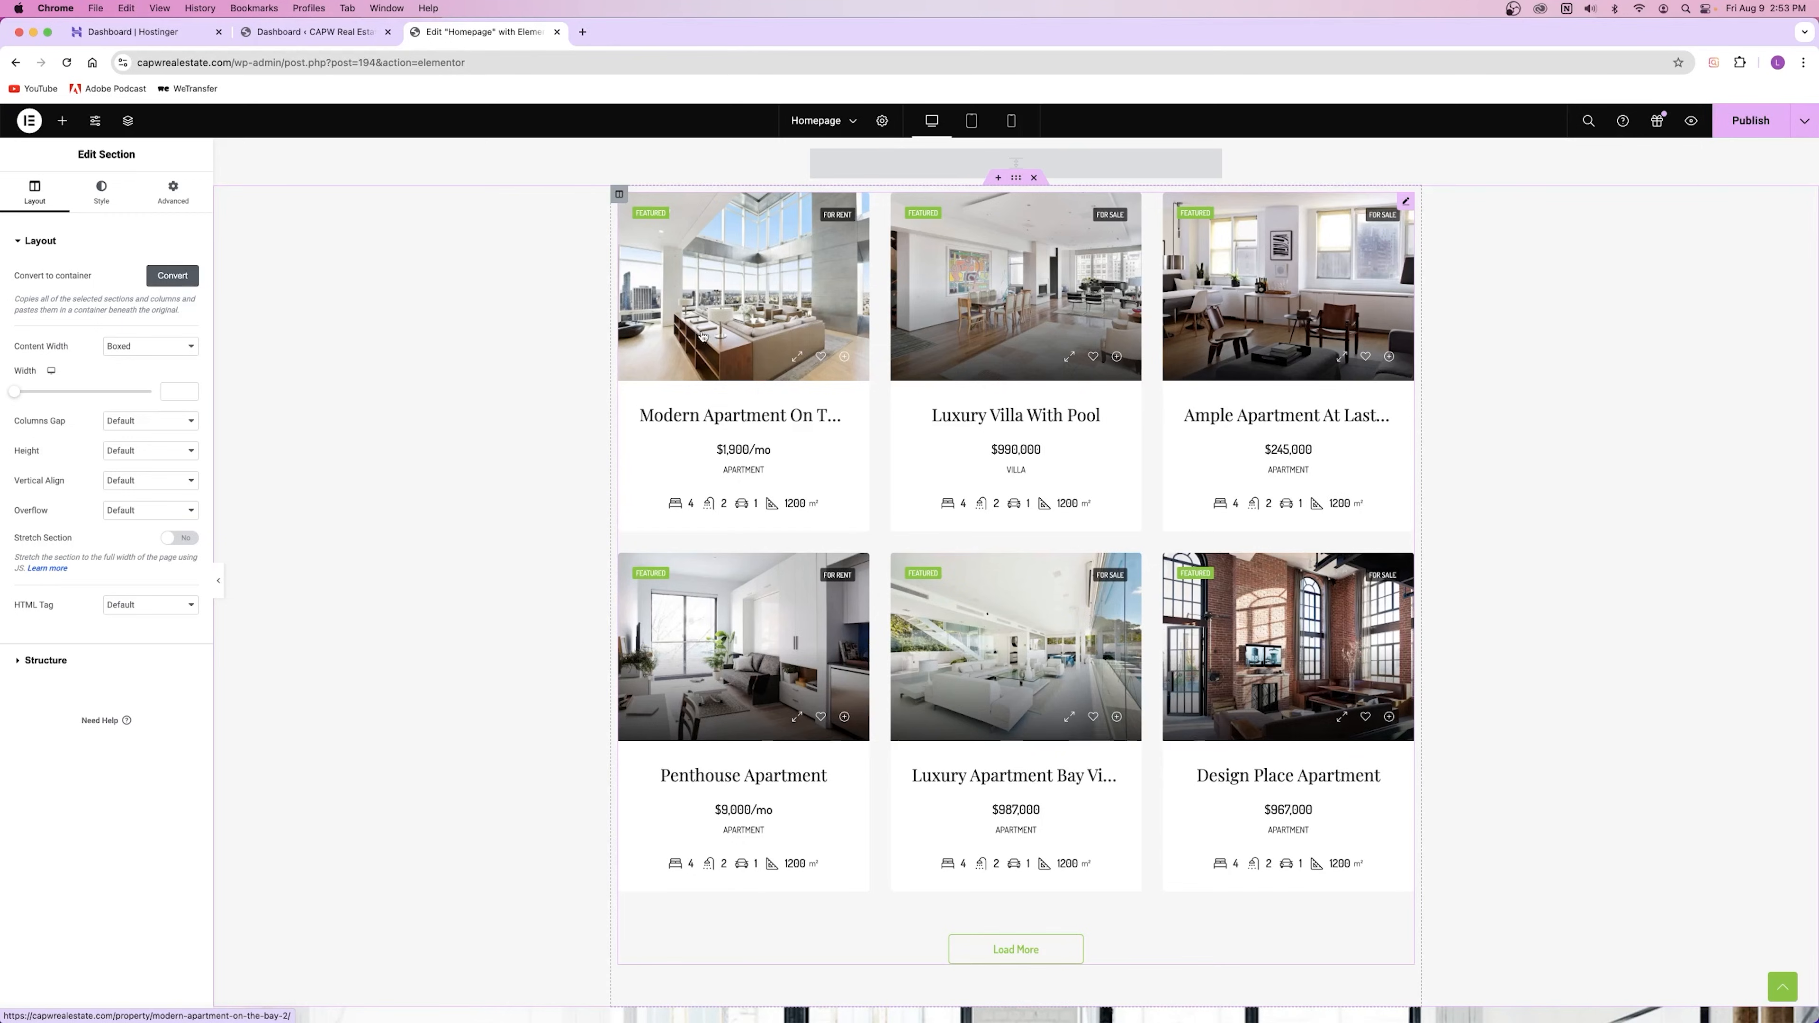
pyautogui.scroll(-10, 630, 456)
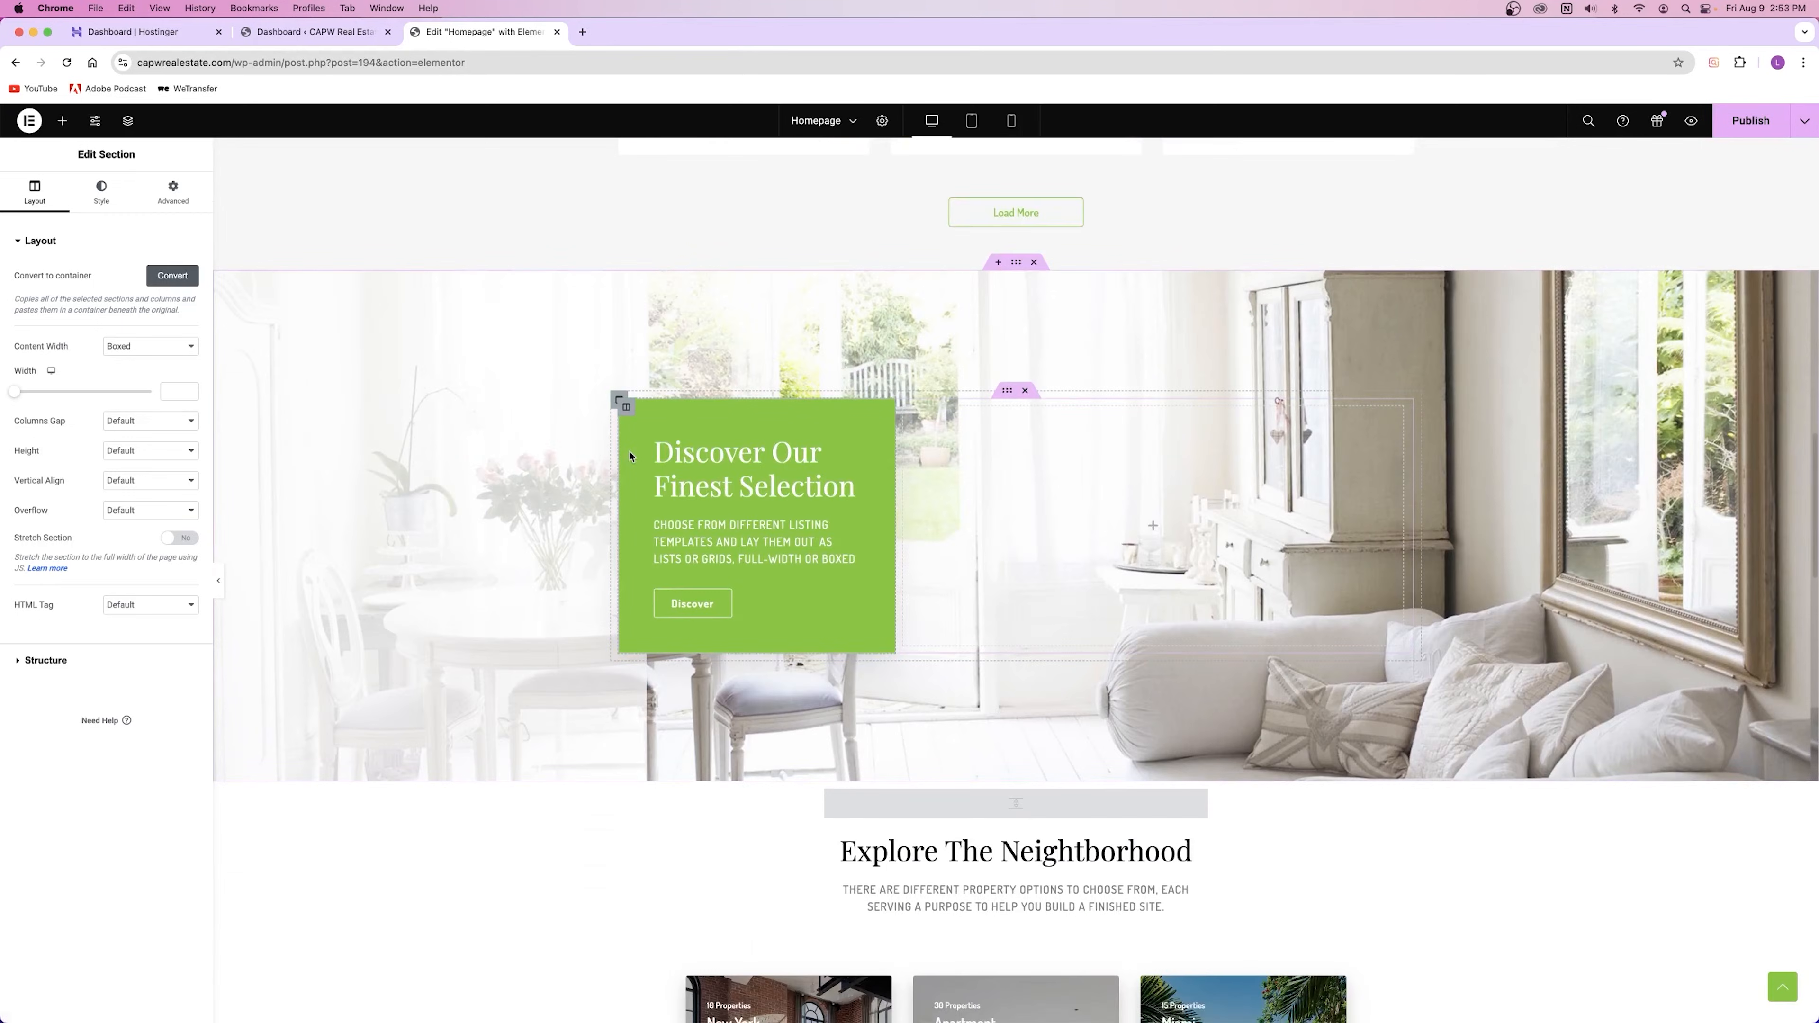
pyautogui.scroll(15, 629, 457)
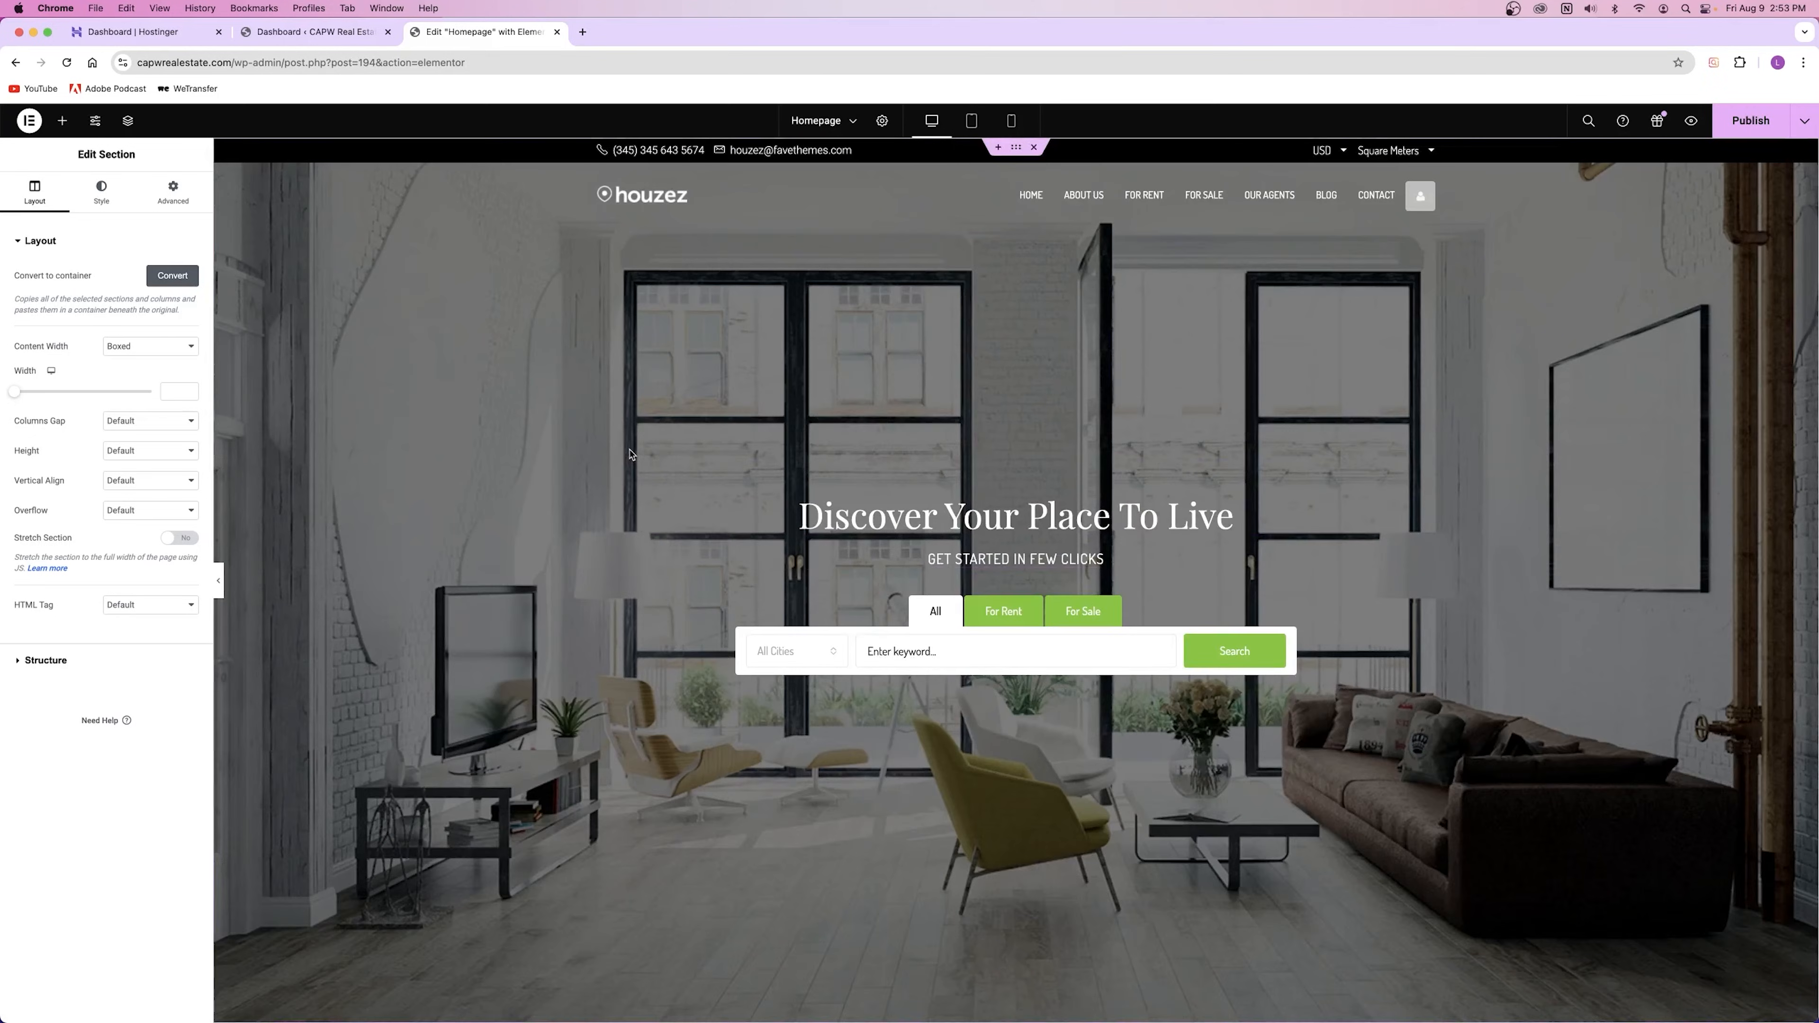
# Step: Select the hero 'Discover Your Place To Live' title widget and show its Style options
pyautogui.click(982, 537)
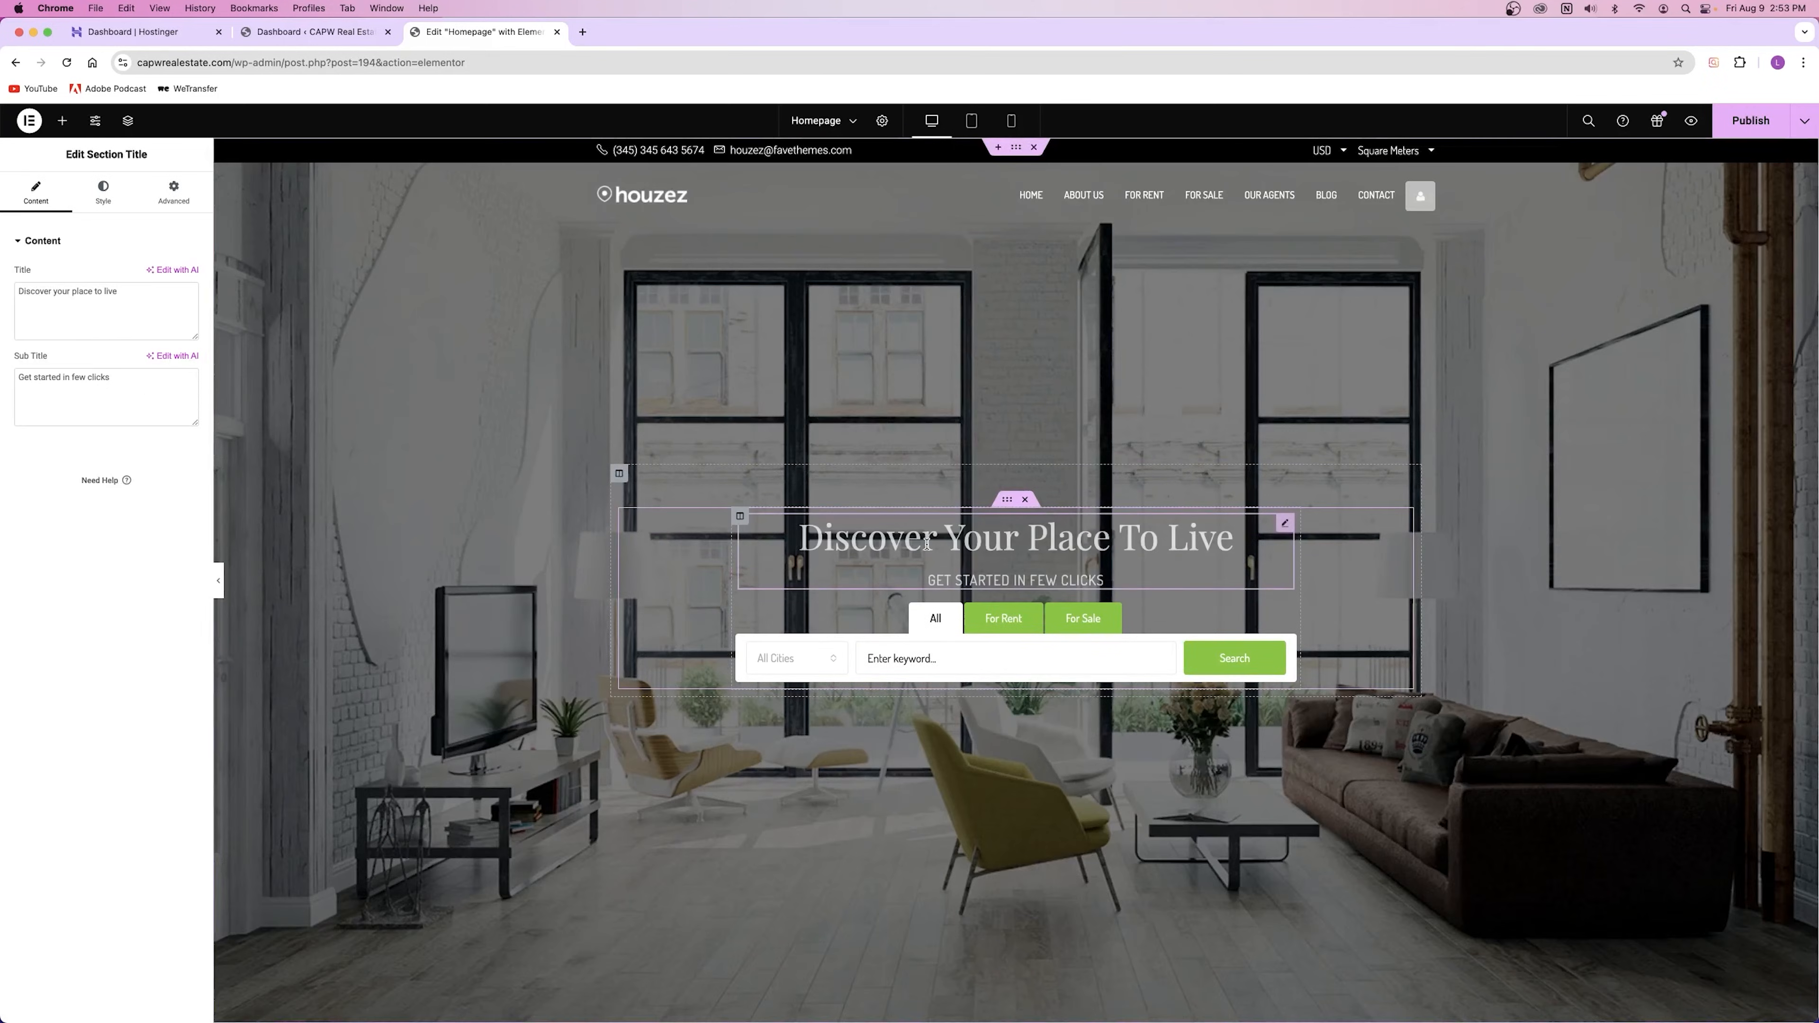
pyautogui.press('Delete')
pyautogui.press('super+z')
pyautogui.scroll(-8, 983, 496)
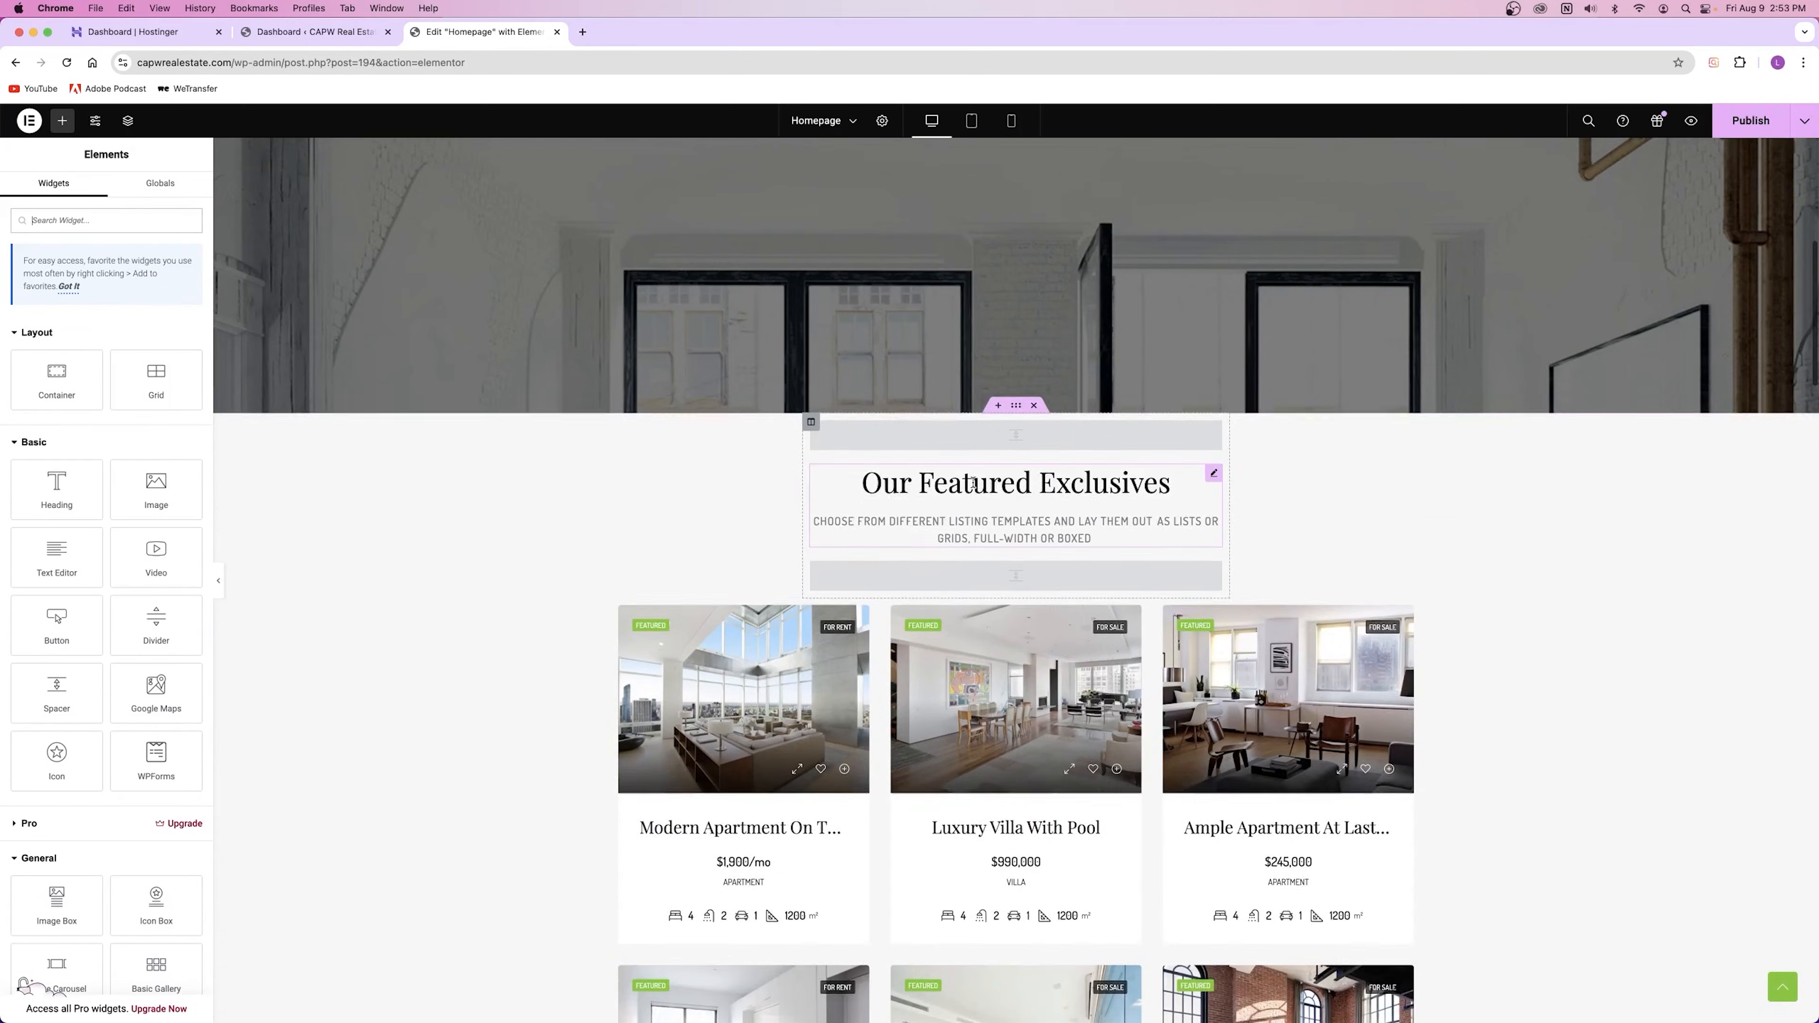
pyautogui.scroll(8, 973, 483)
pyautogui.moveTo(1003, 516)
pyautogui.mouseDown()
pyautogui.moveTo(1010, 578)
pyautogui.moveTo(1031, 505)
pyautogui.moveTo(992, 510)
pyautogui.mouseUp()
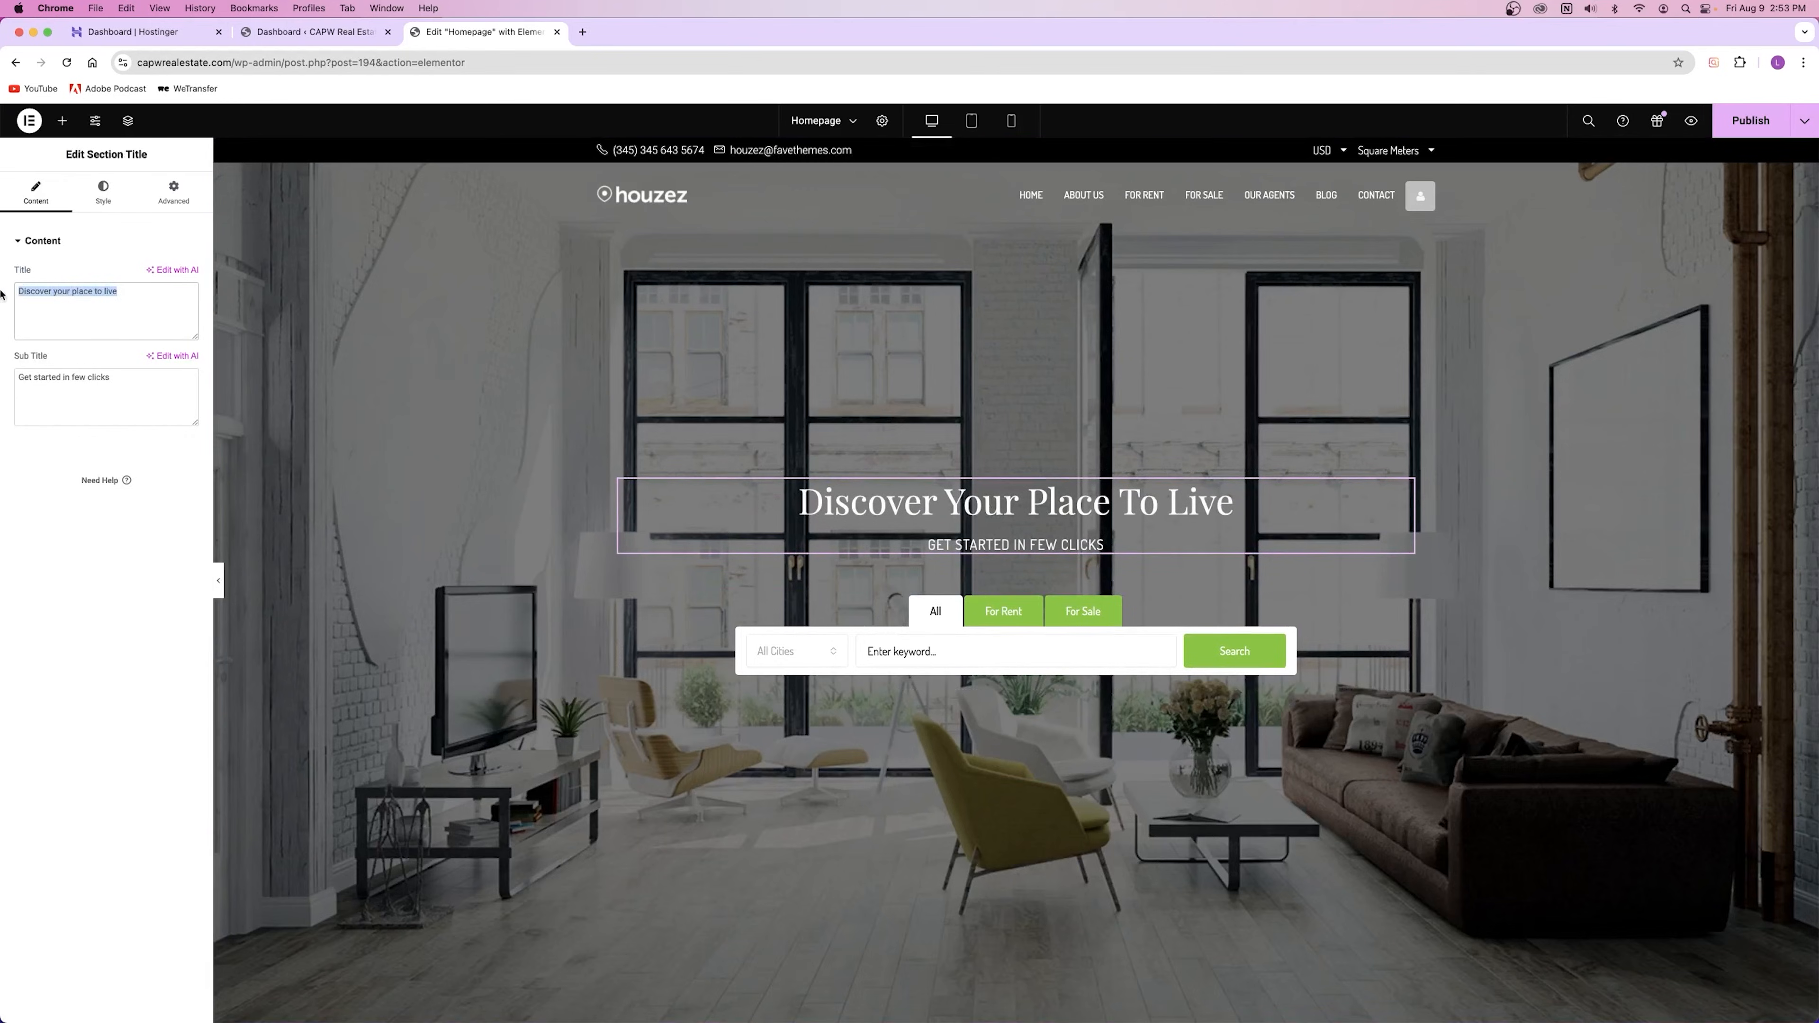
pyautogui.moveTo(110, 378); pyautogui.dragTo(55, 469)
pyautogui.click(104, 192)
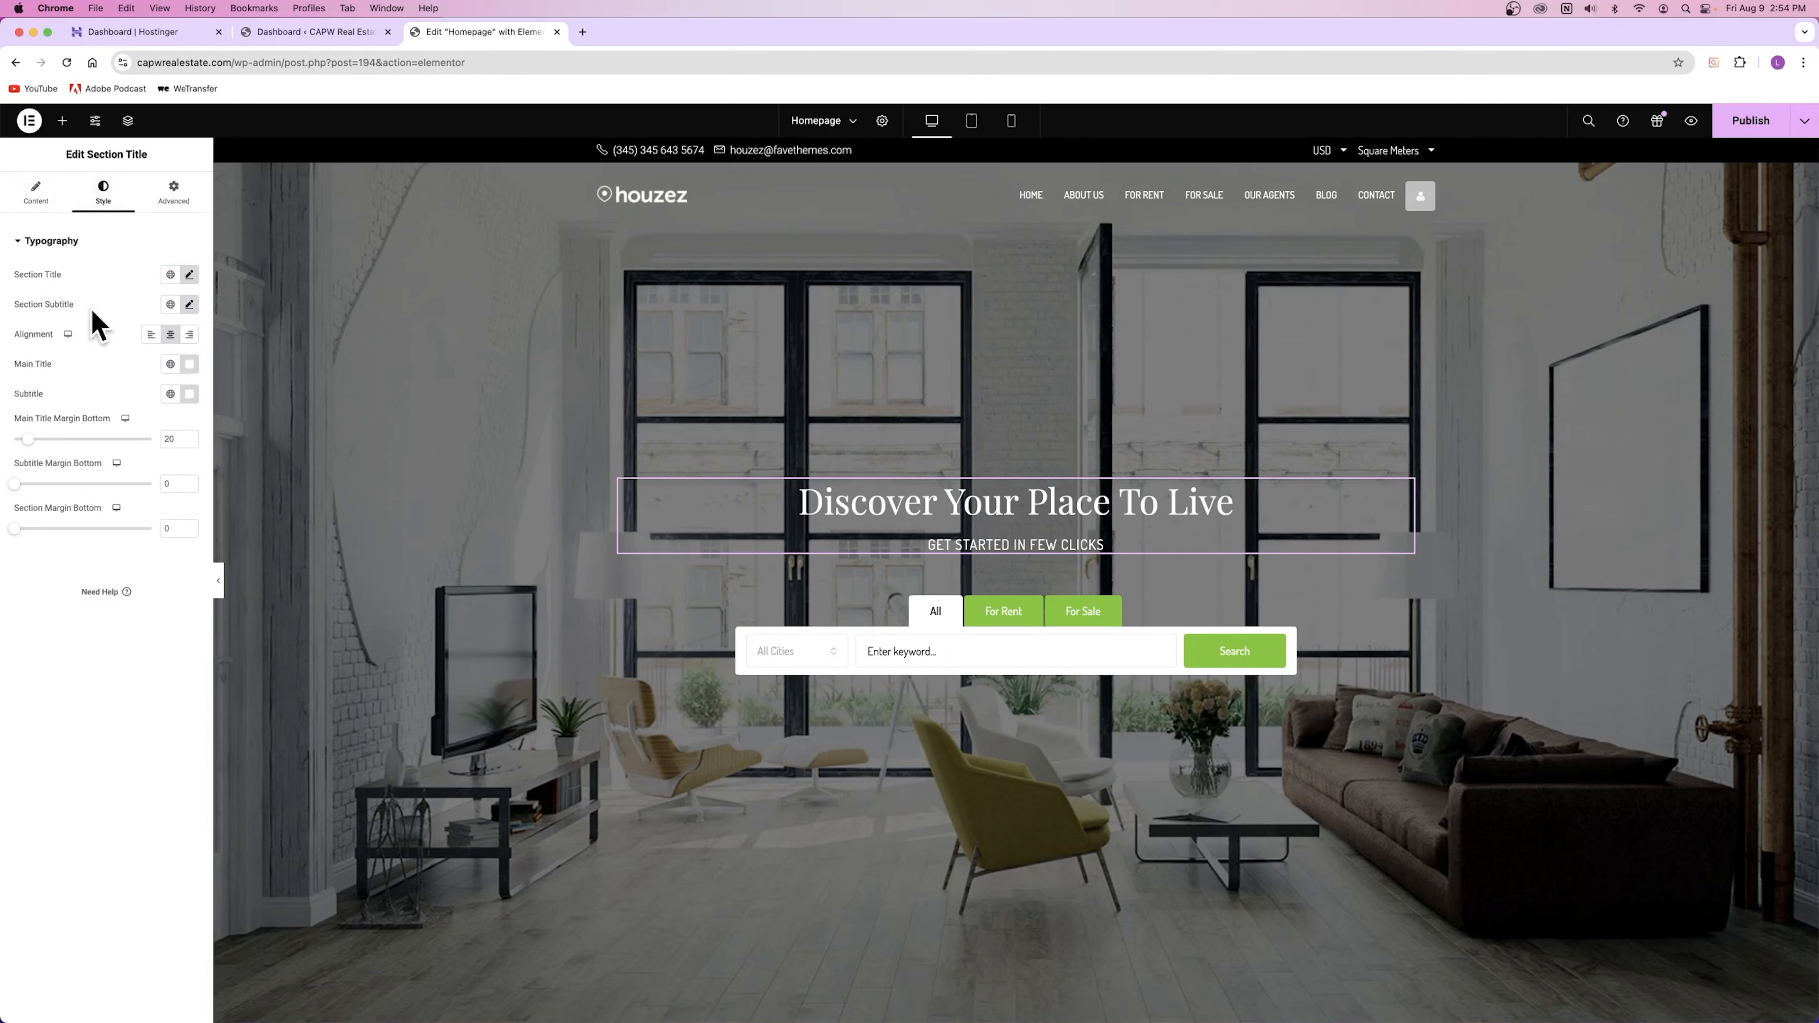
# Step: Adjust the hero heading's typography font size so the title fits on one line
pyautogui.click(188, 276)
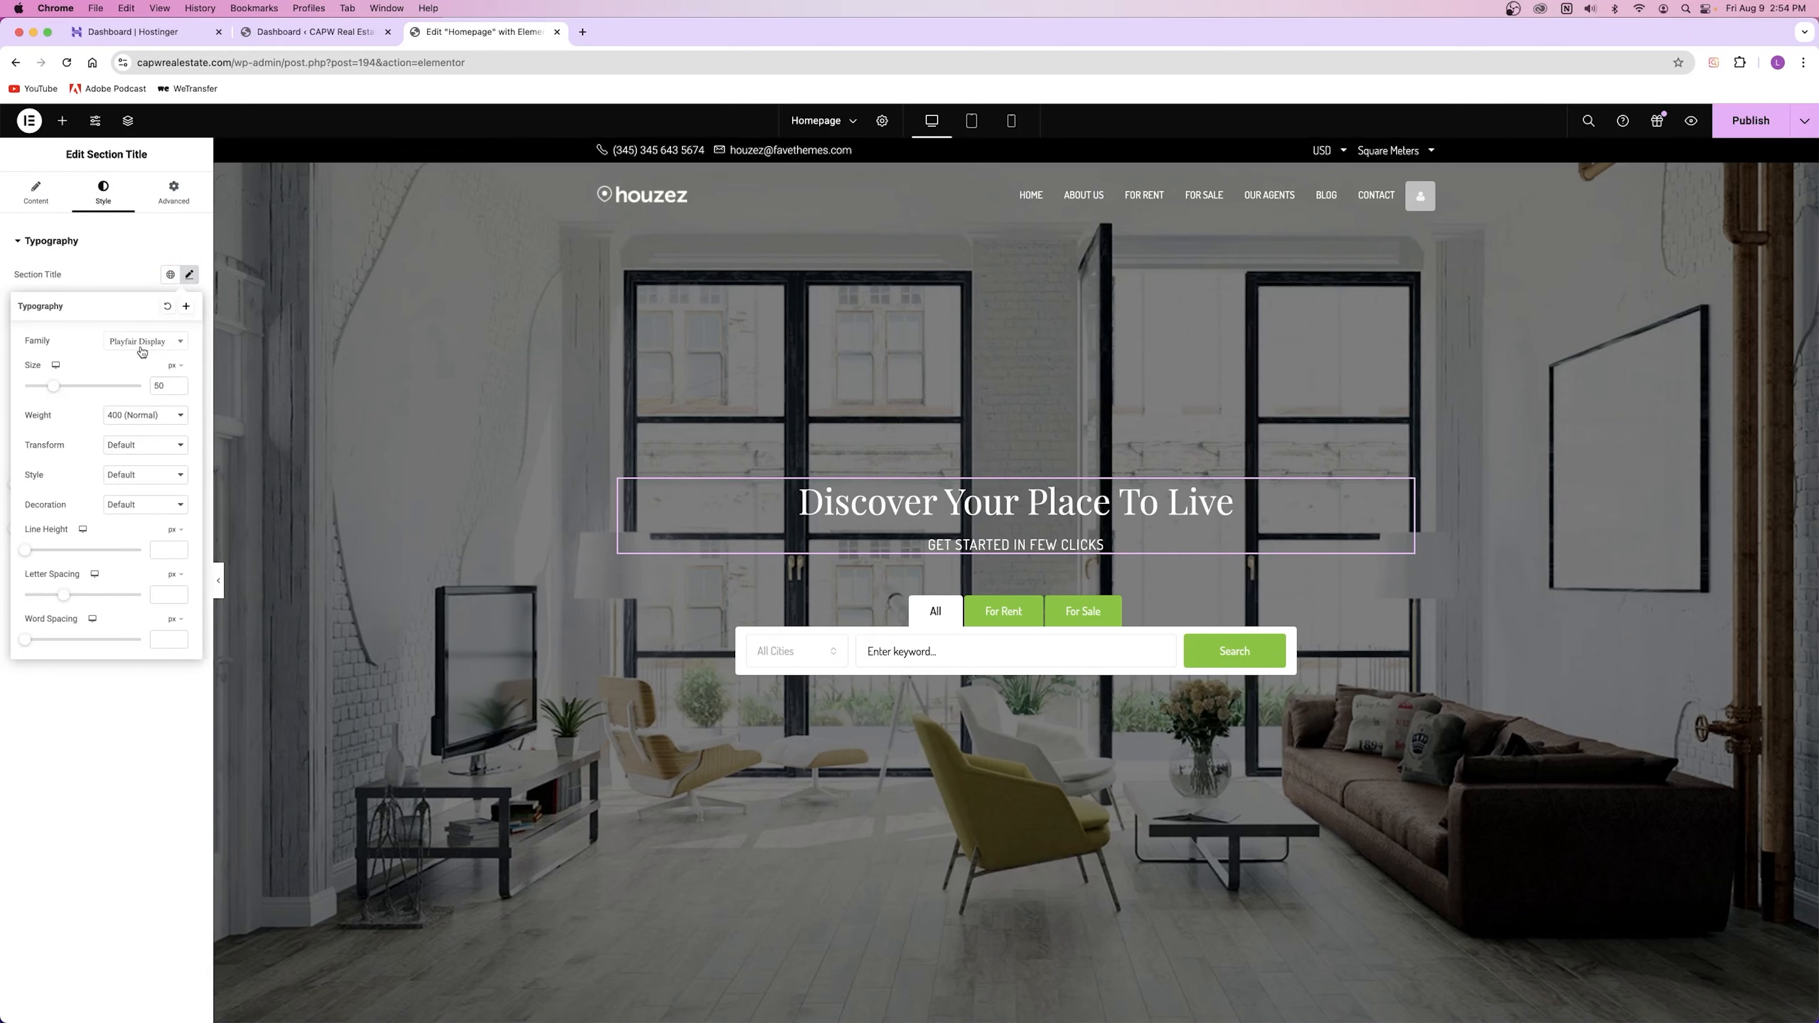
pyautogui.moveTo(58, 391); pyautogui.dragTo(90, 388)
pyautogui.moveTo(89, 386); pyautogui.dragTo(59, 387)
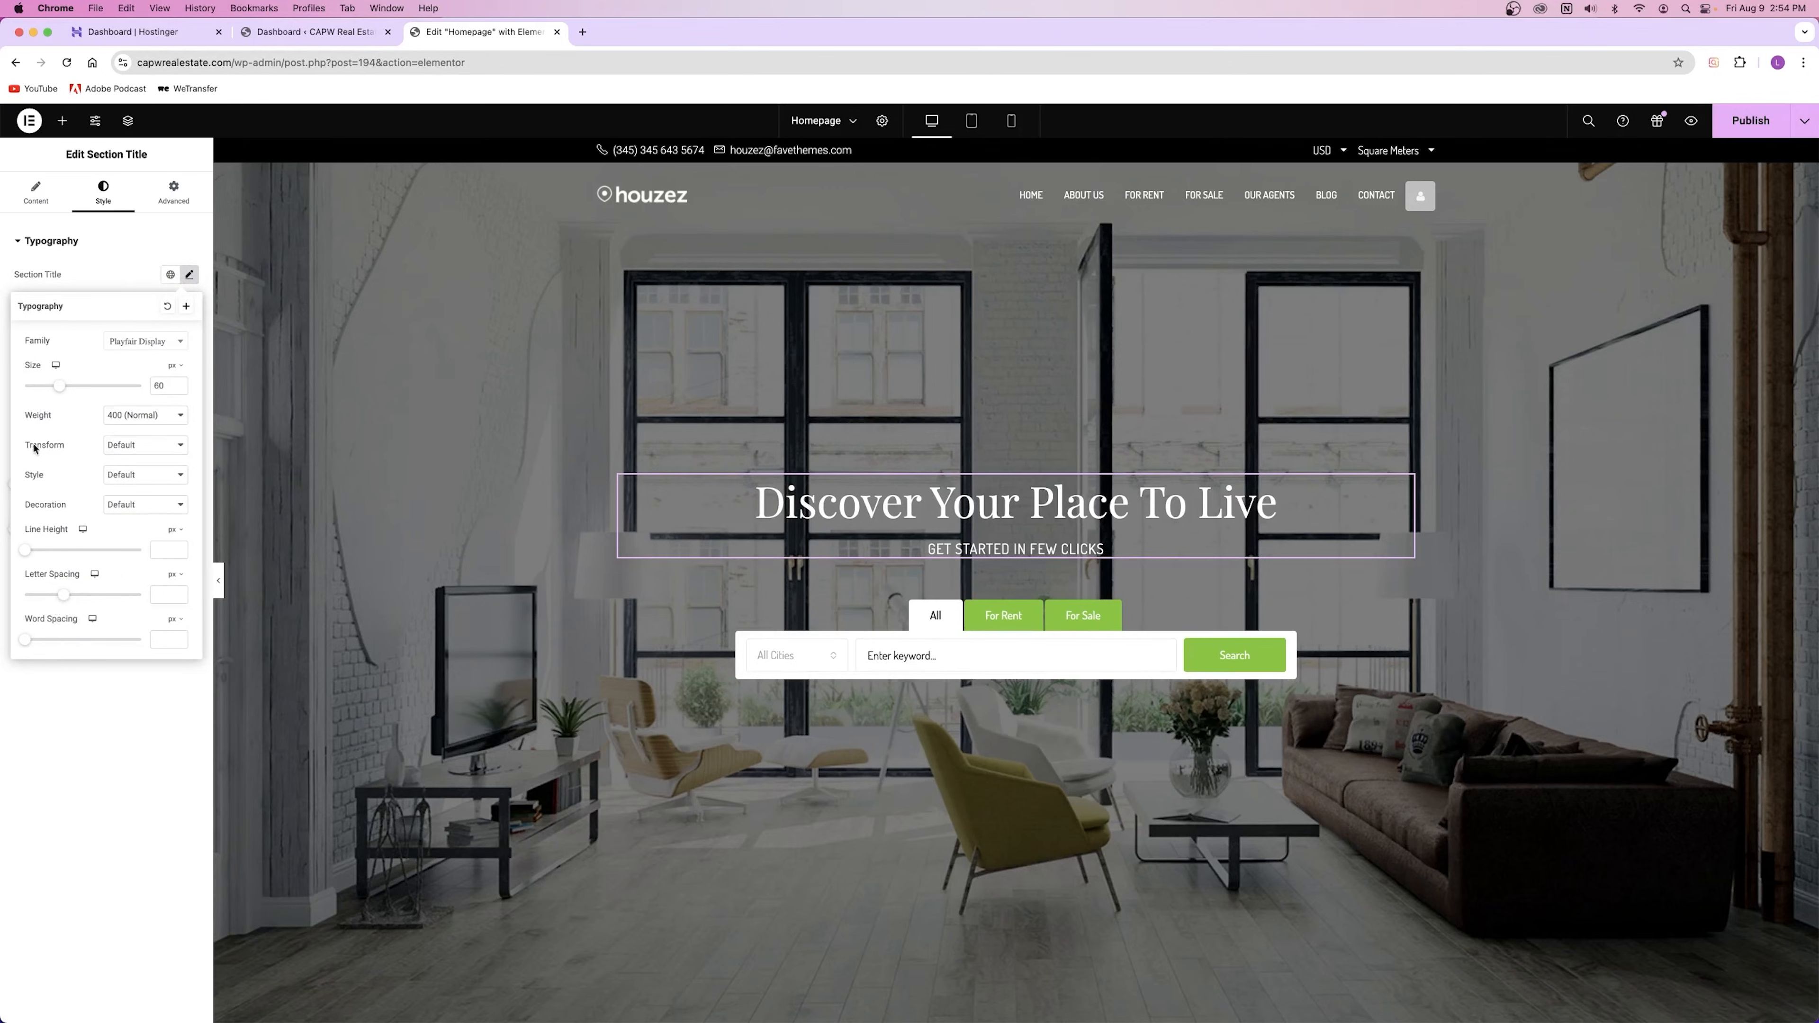
pyautogui.click(109, 446)
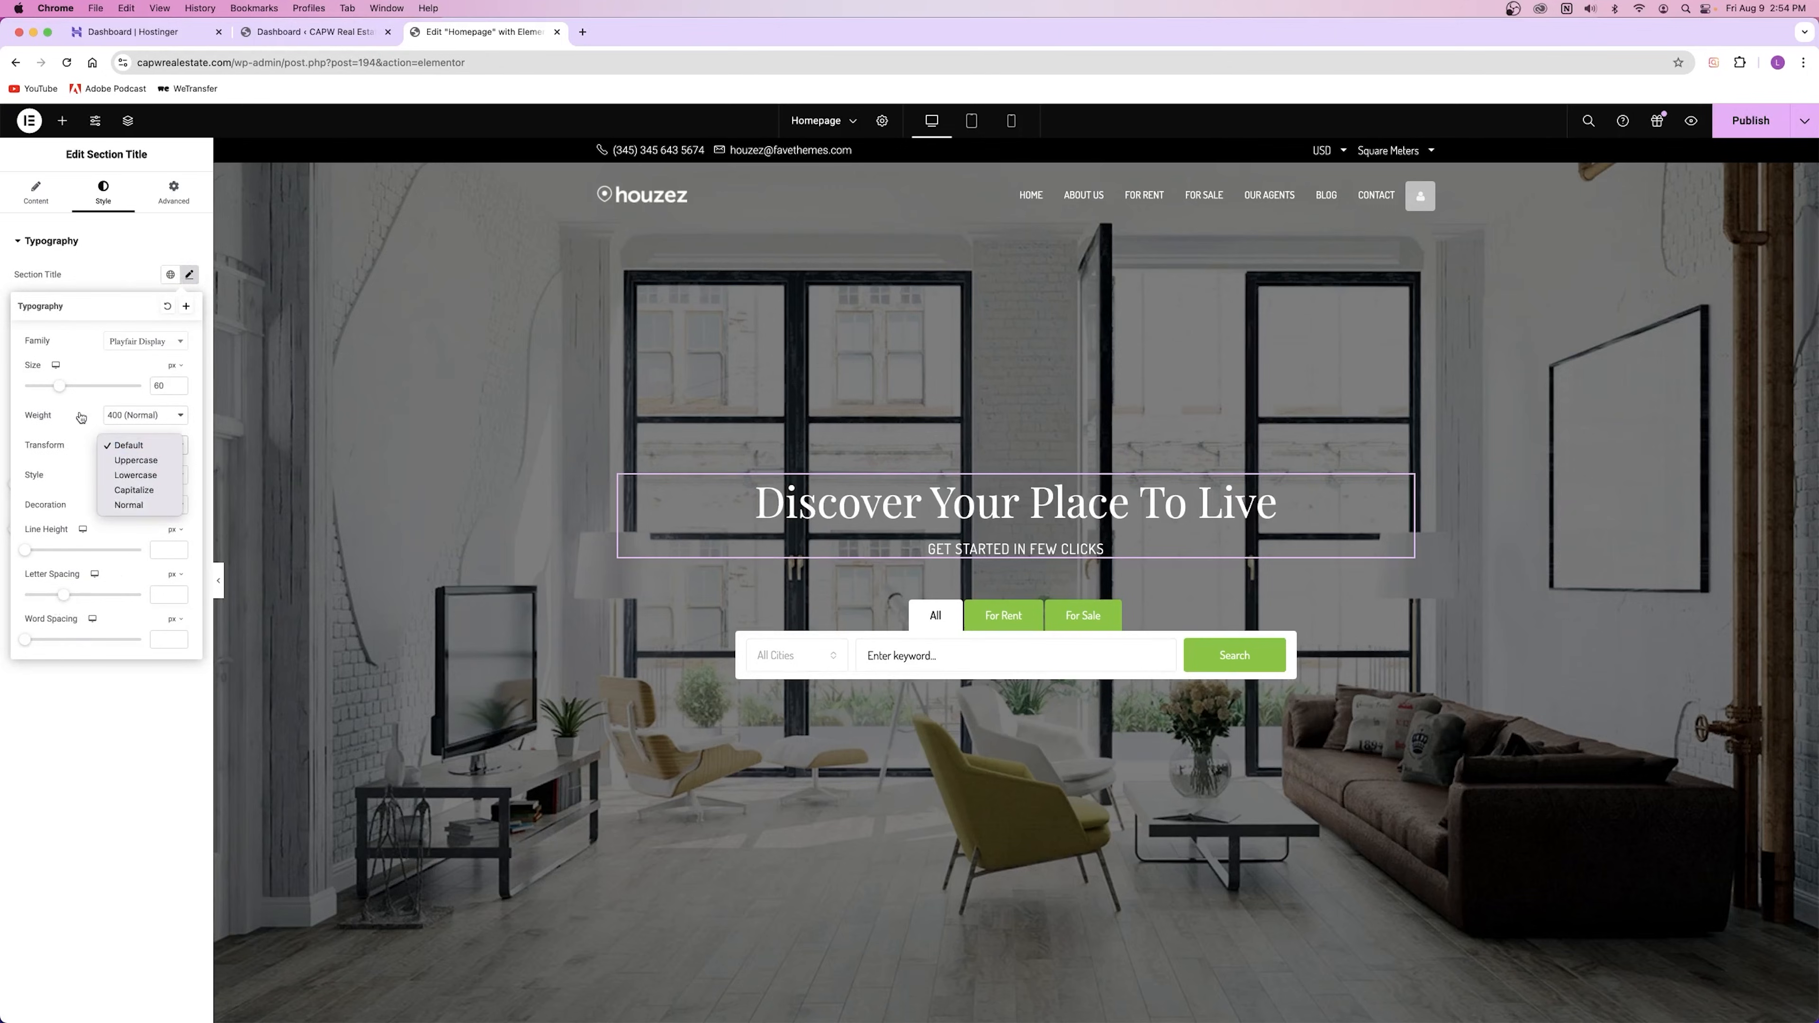
pyautogui.click(84, 351)
pyautogui.click(56, 282)
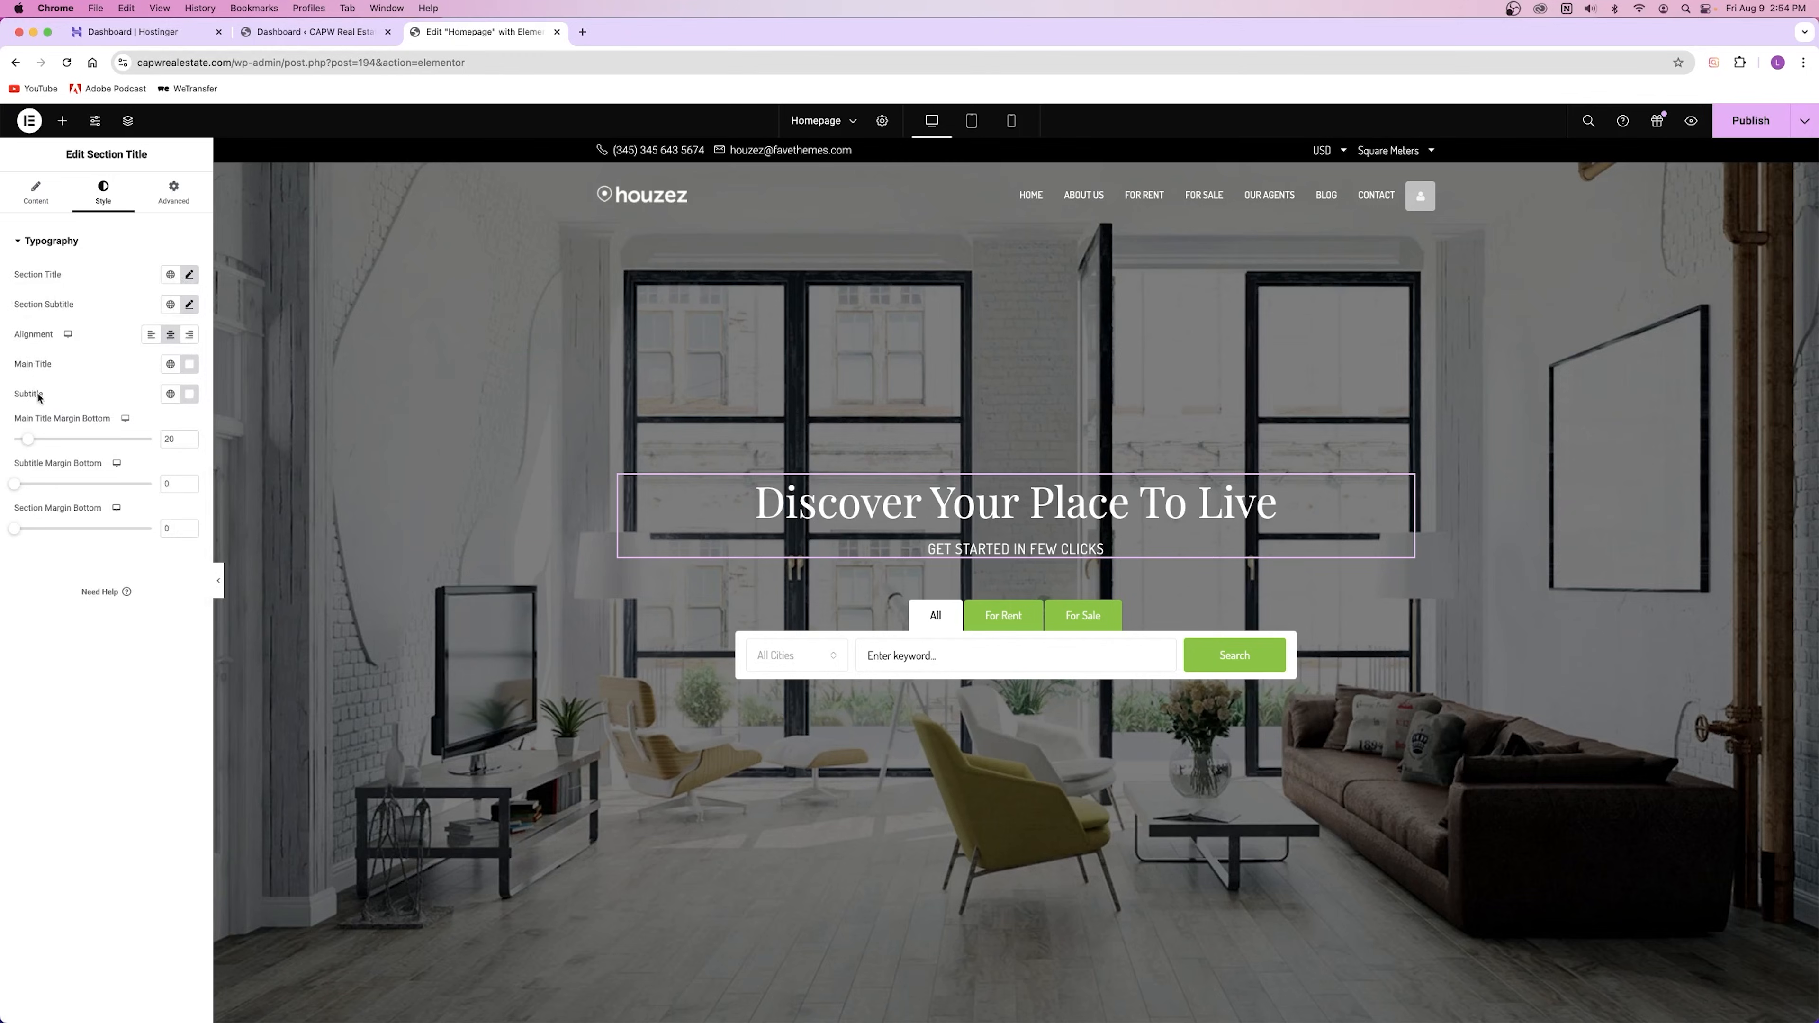
# Step: Set the main title colour to white after briefly trying red
pyautogui.click(189, 364)
pyautogui.click(270, 437)
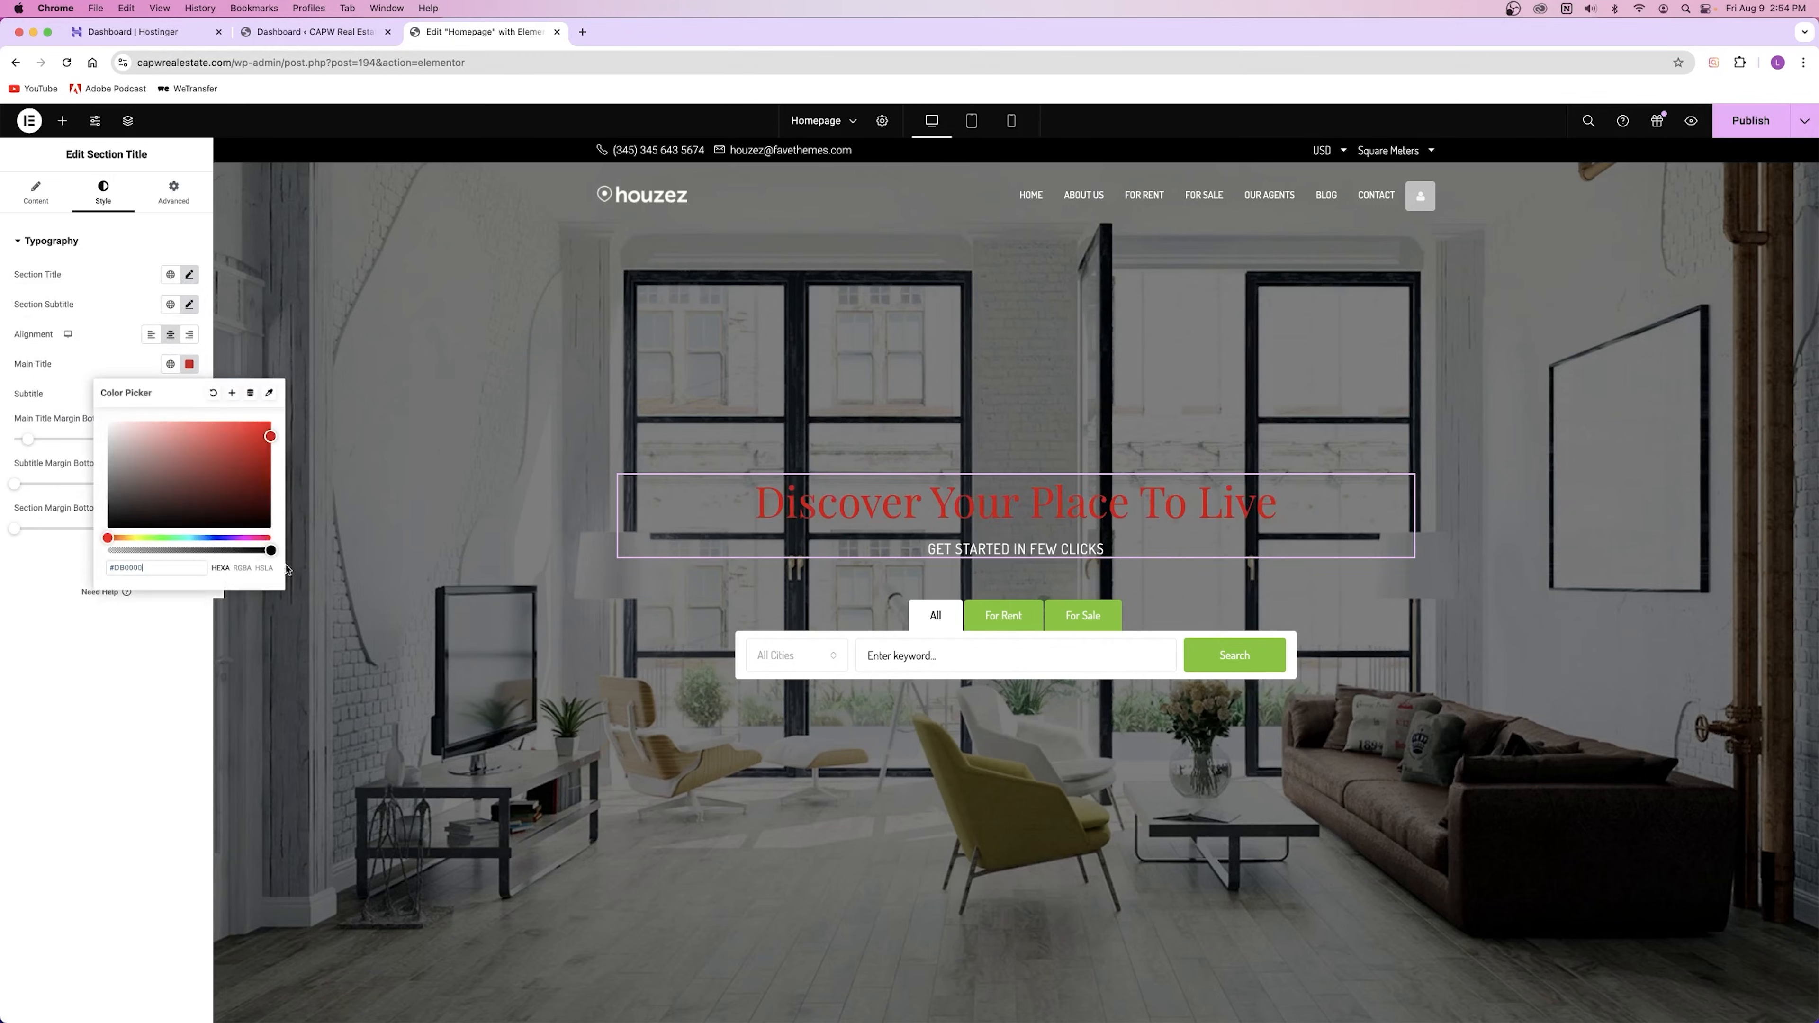
pyautogui.click(213, 393)
pyautogui.click(262, 507)
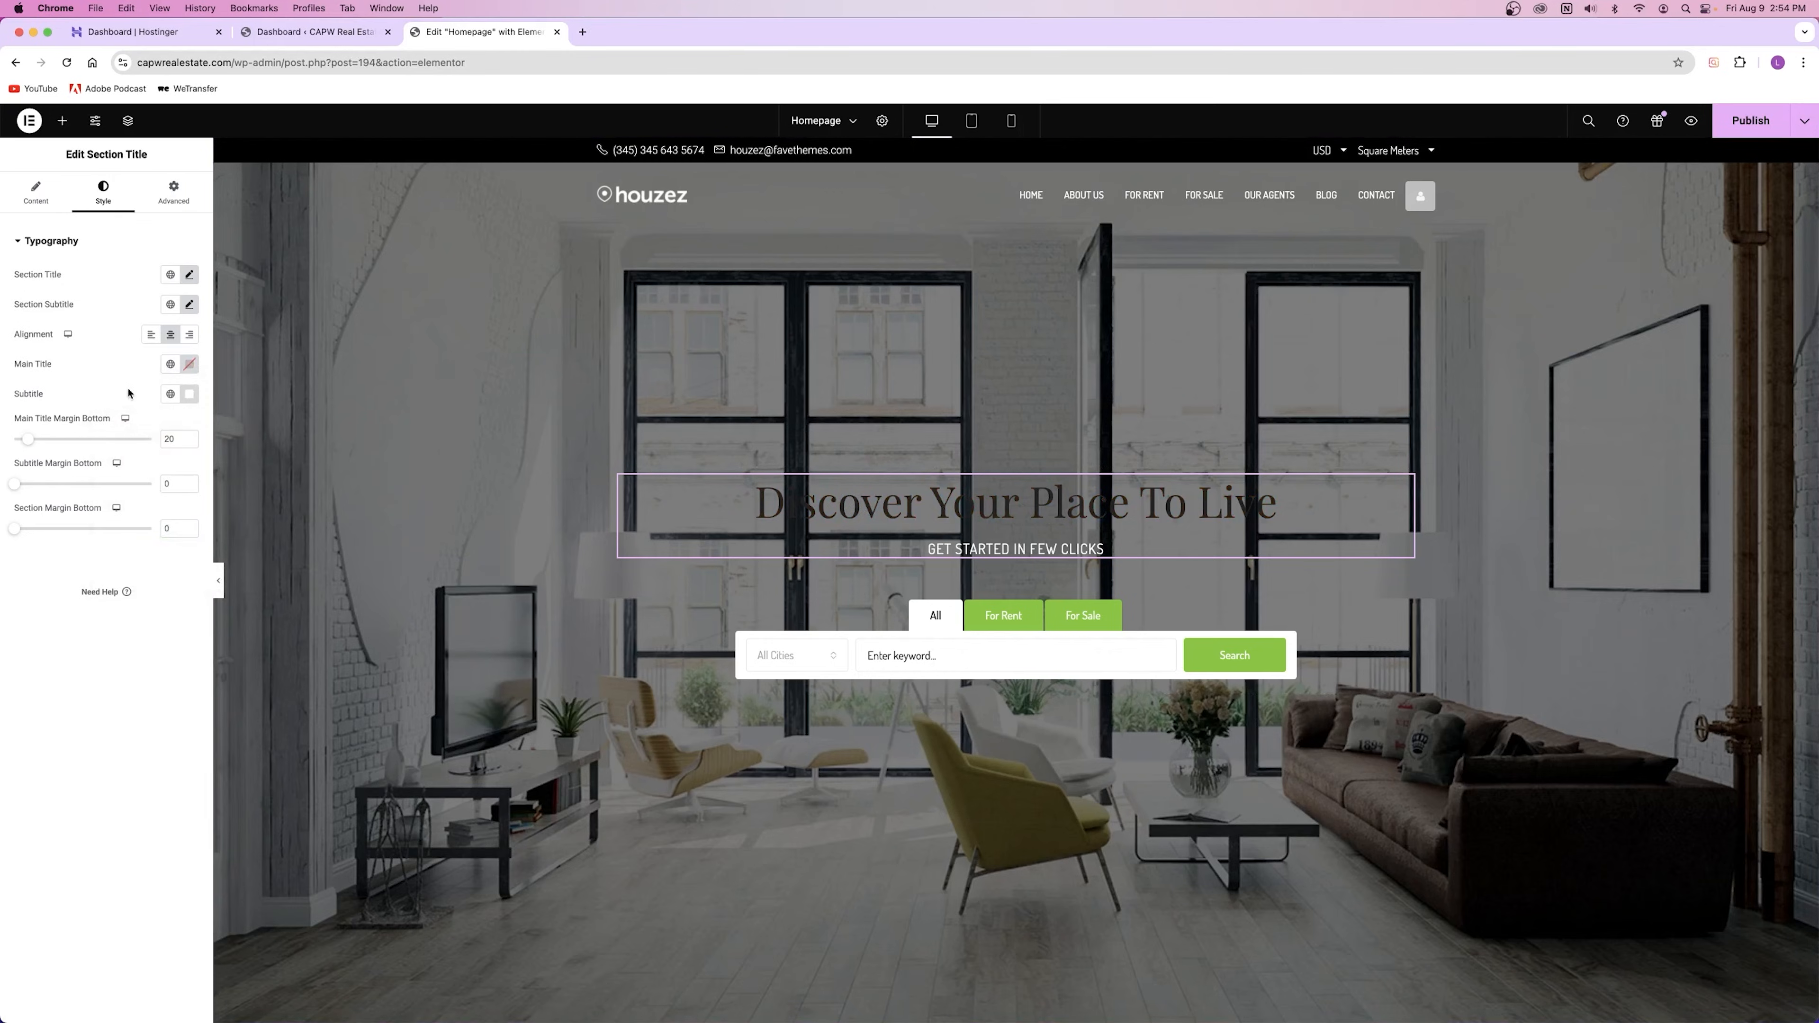
pyautogui.click(190, 364)
pyautogui.moveTo(192, 423); pyautogui.dragTo(83, 382)
pyautogui.click(311, 521)
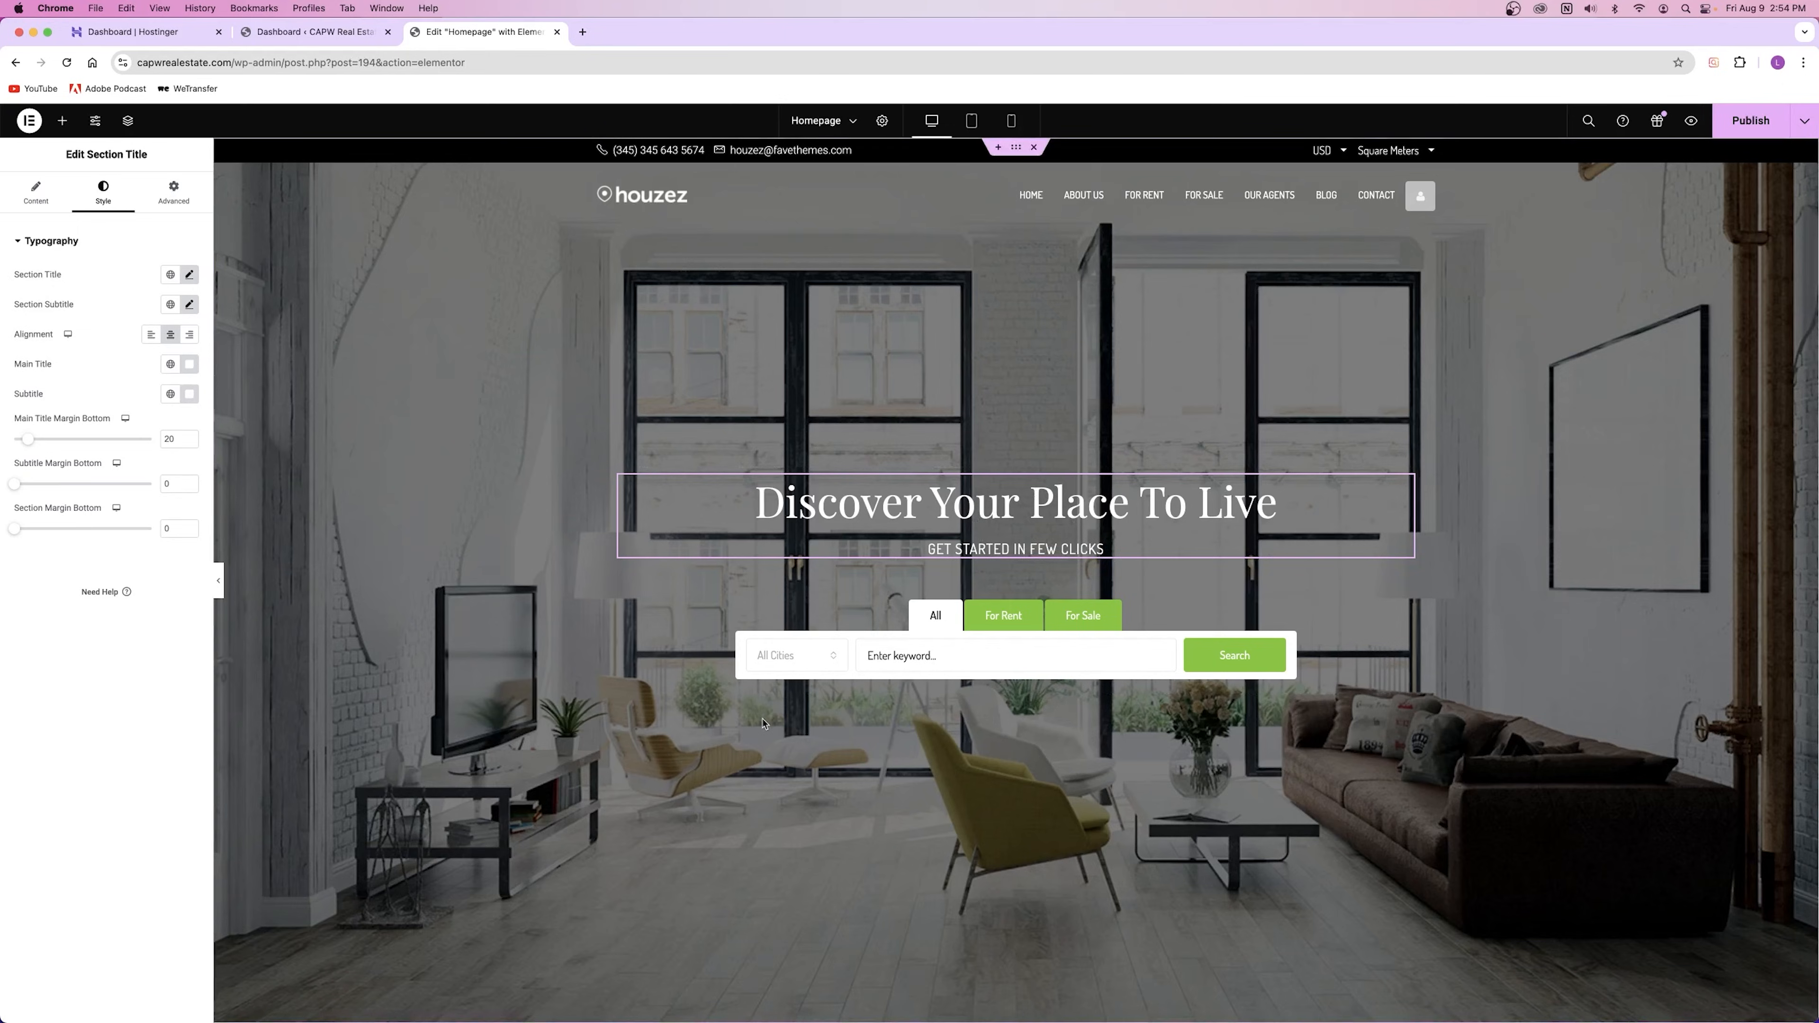
pyautogui.scroll(-3, 764, 724)
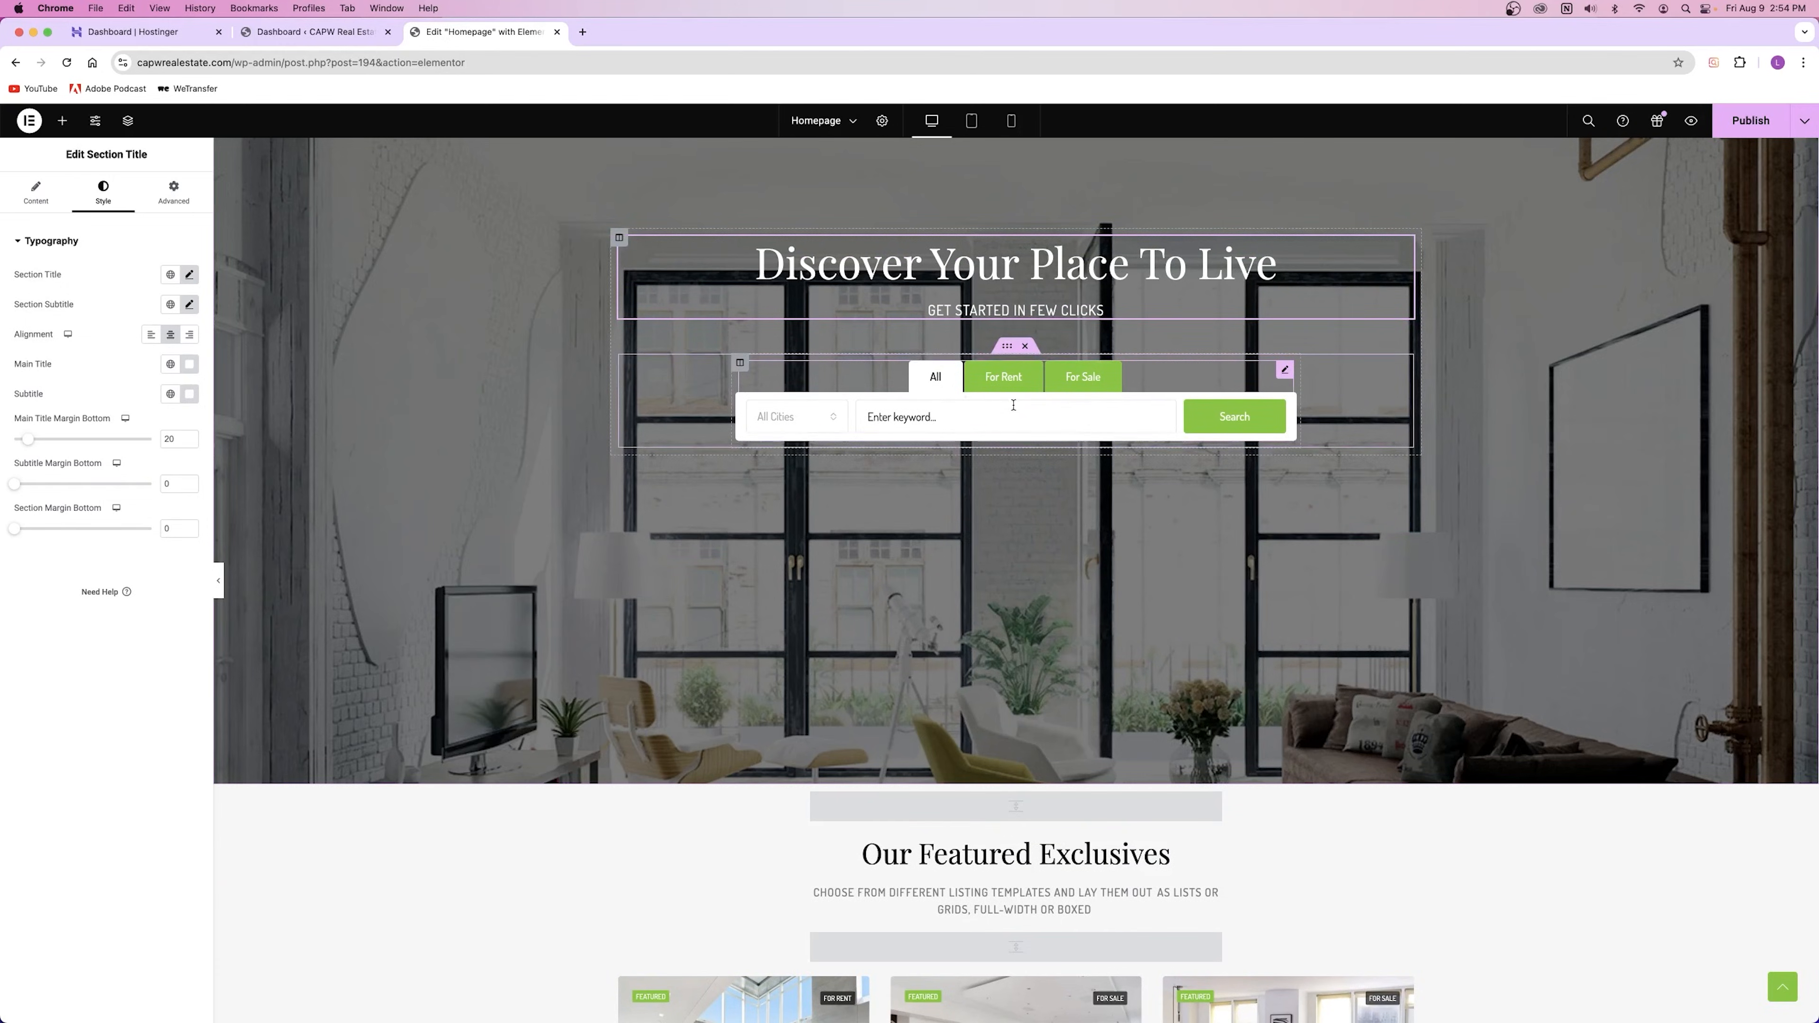
# Step: Test a taller height on the spacers around the heading, reset it, and preview the page
pyautogui.scroll(-7, 1024, 577)
pyautogui.click(1034, 362)
pyautogui.click(1018, 297)
pyautogui.click(1020, 425)
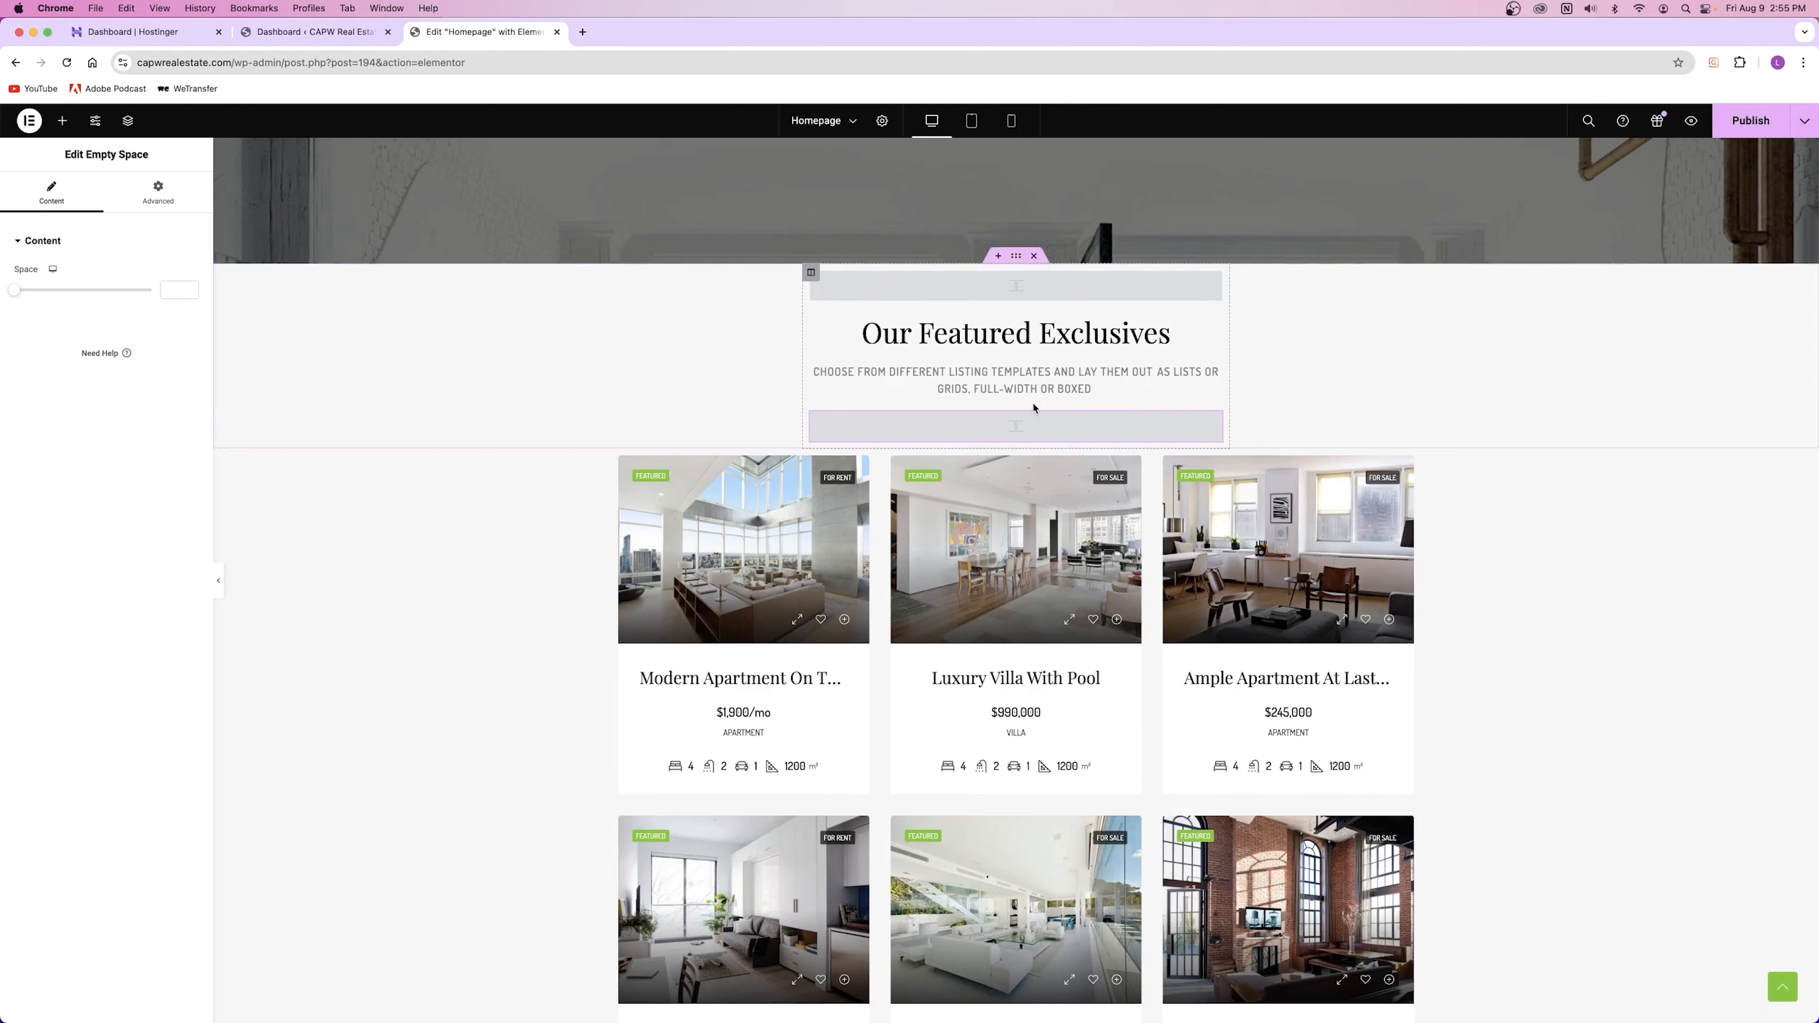
pyautogui.click(1694, 122)
pyautogui.scroll(-10, 1203, 342)
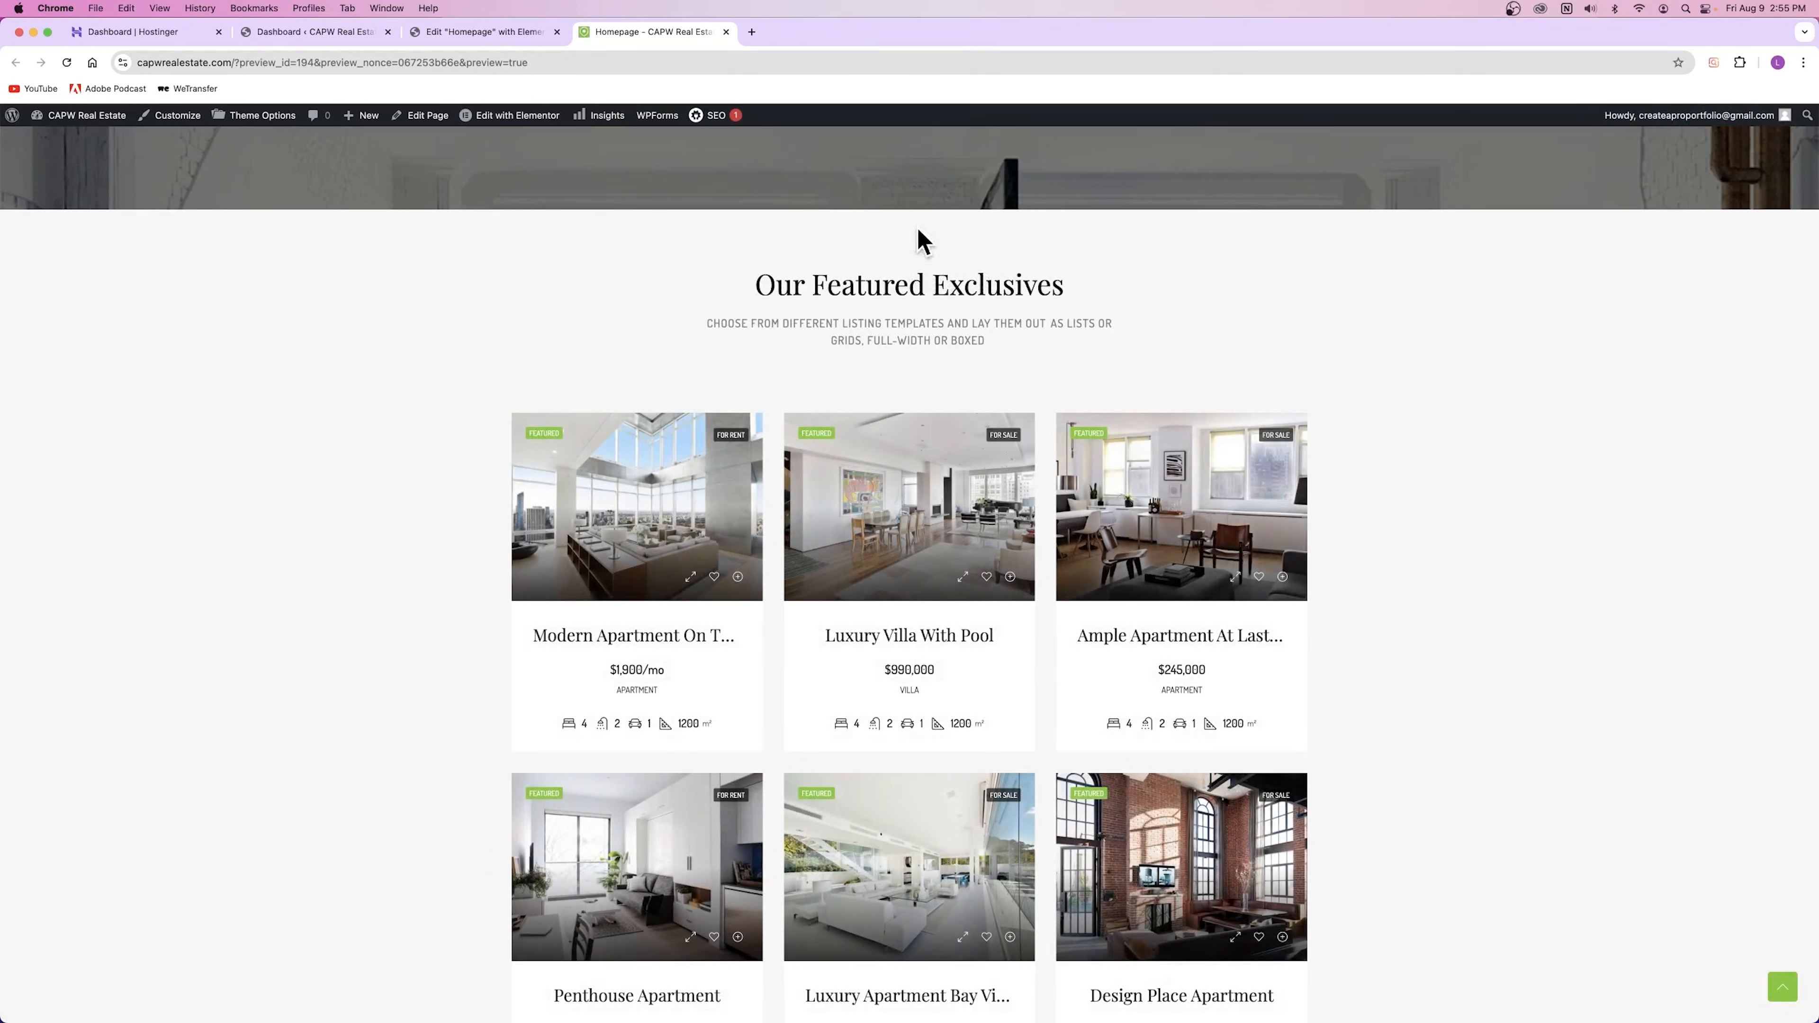
pyautogui.hotkey('ctrl', 'shift', 'Tab')
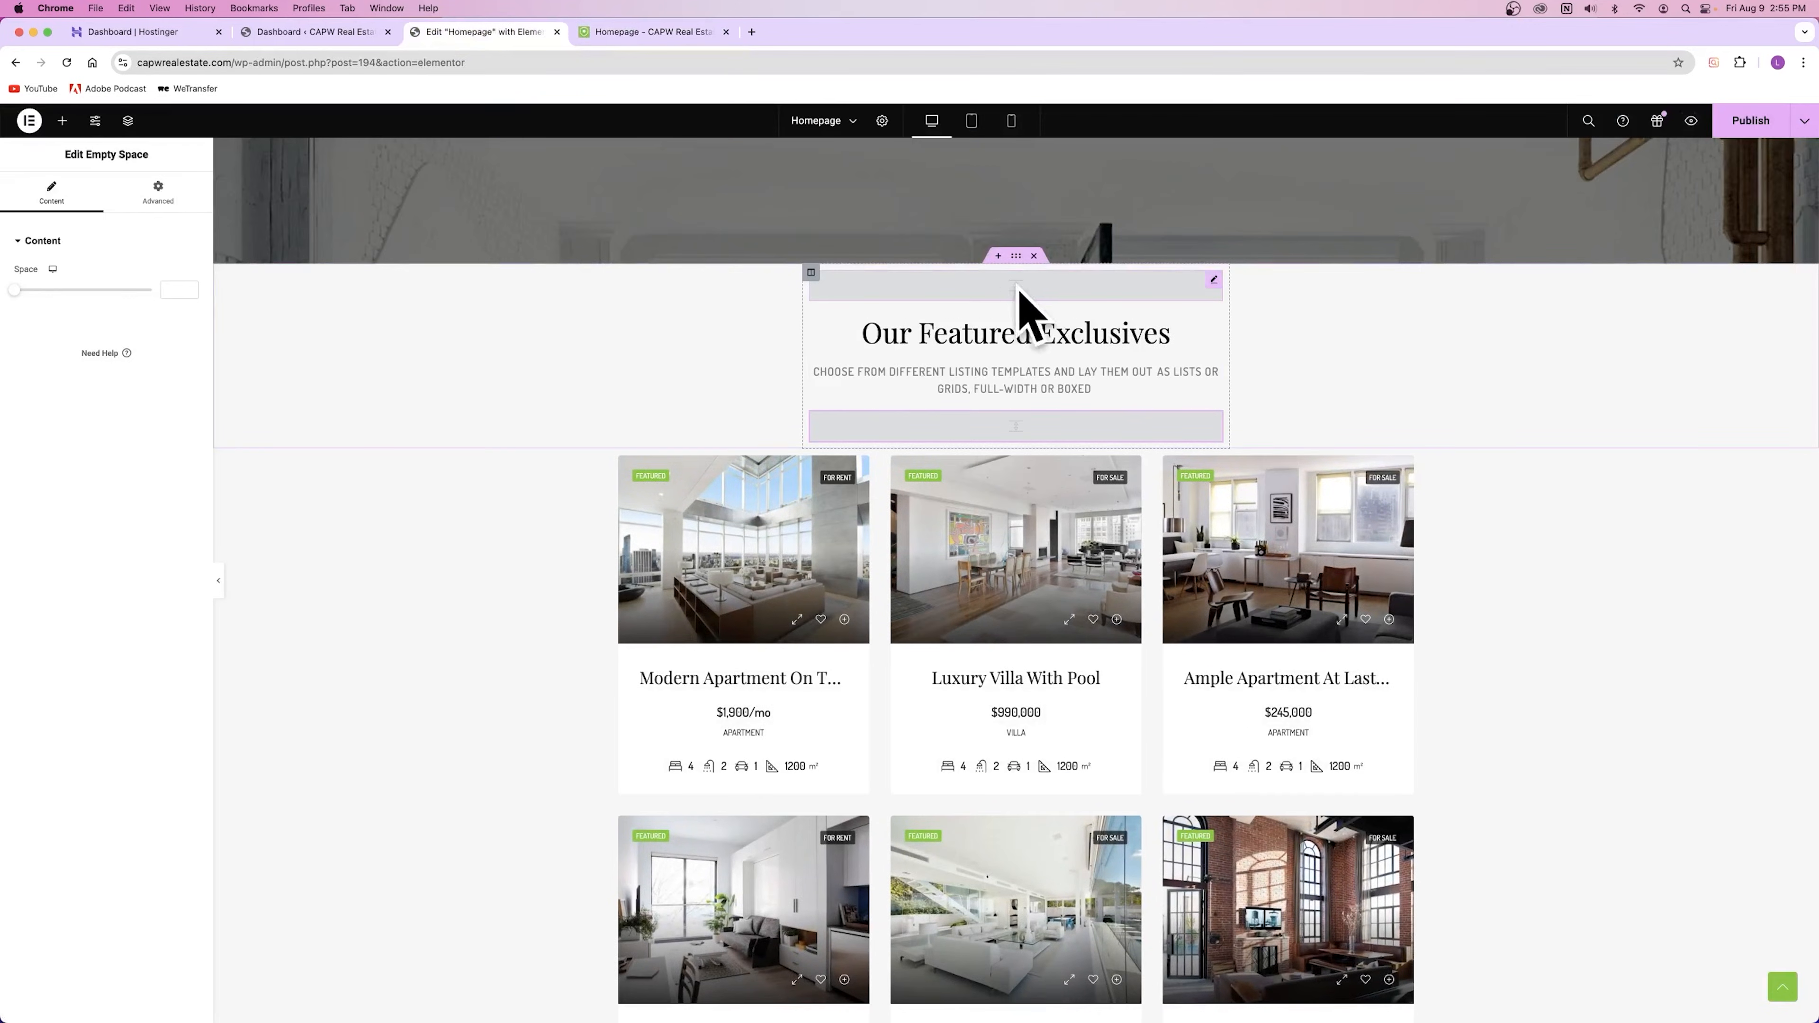
pyautogui.moveTo(14, 290)
pyautogui.mouseDown()
pyautogui.moveTo(150, 291)
pyautogui.moveTo(26, 291)
pyautogui.mouseUp()
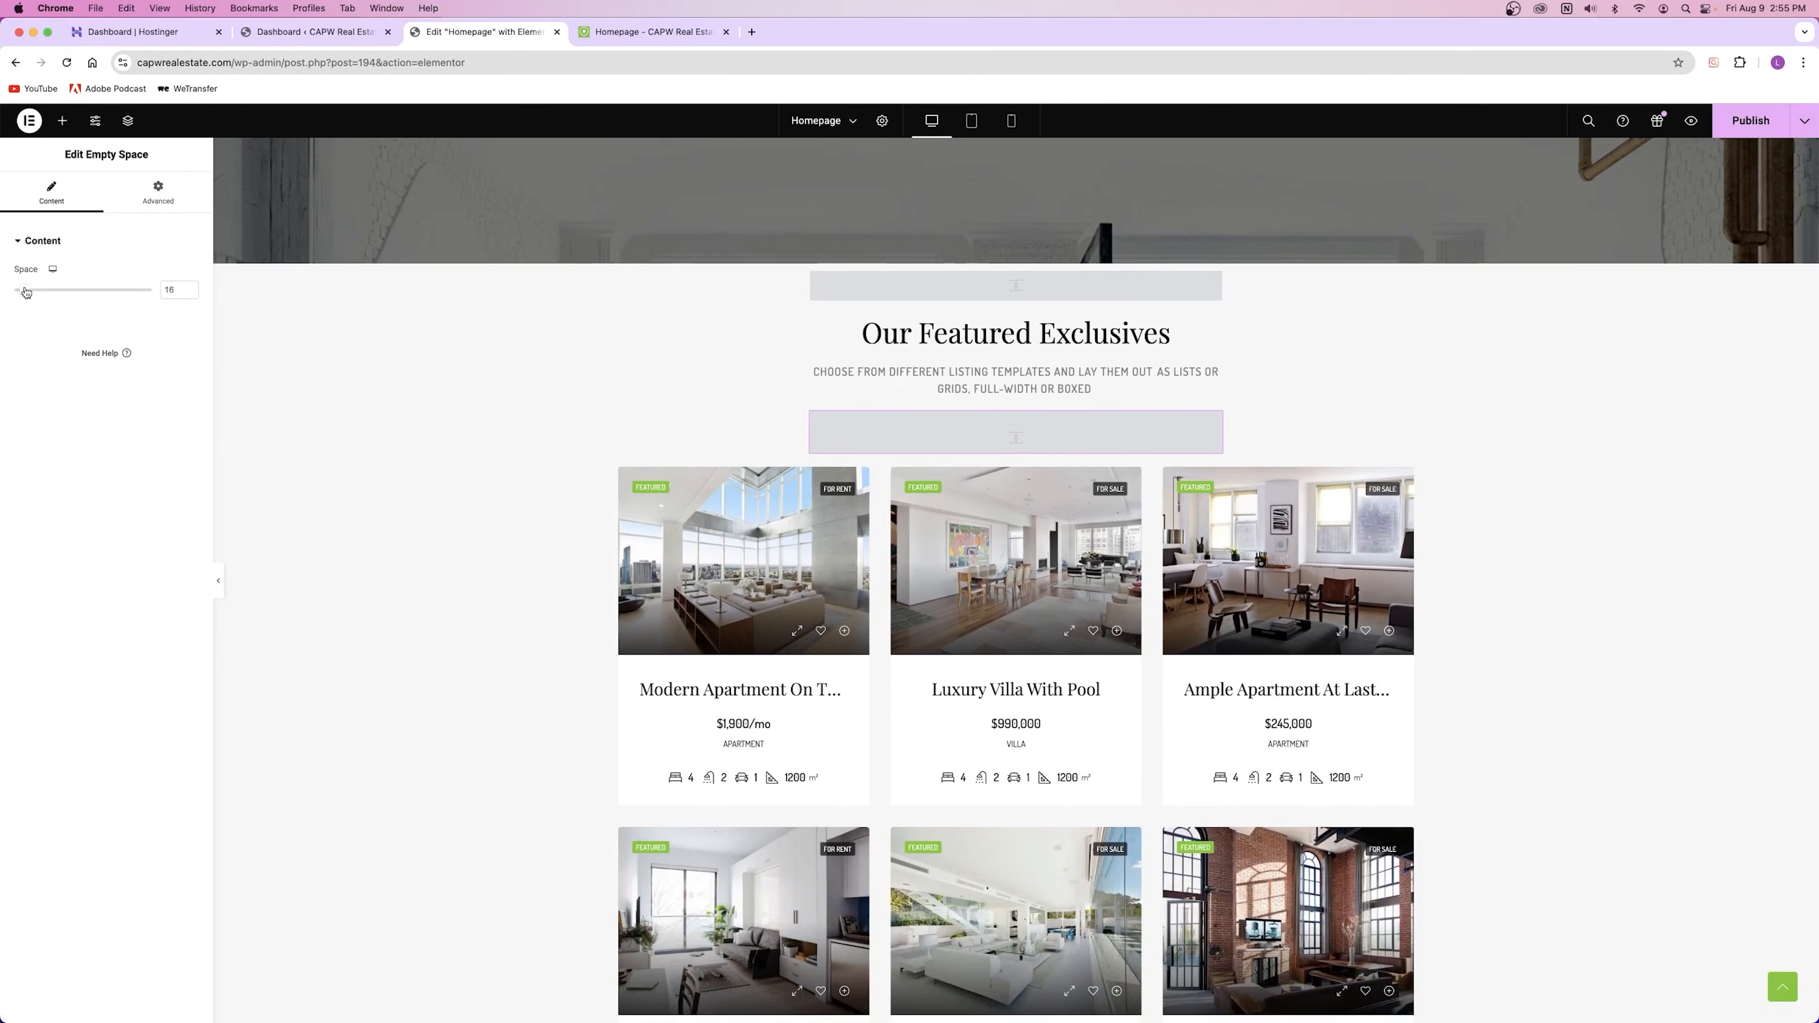
pyautogui.press('BackSpace')
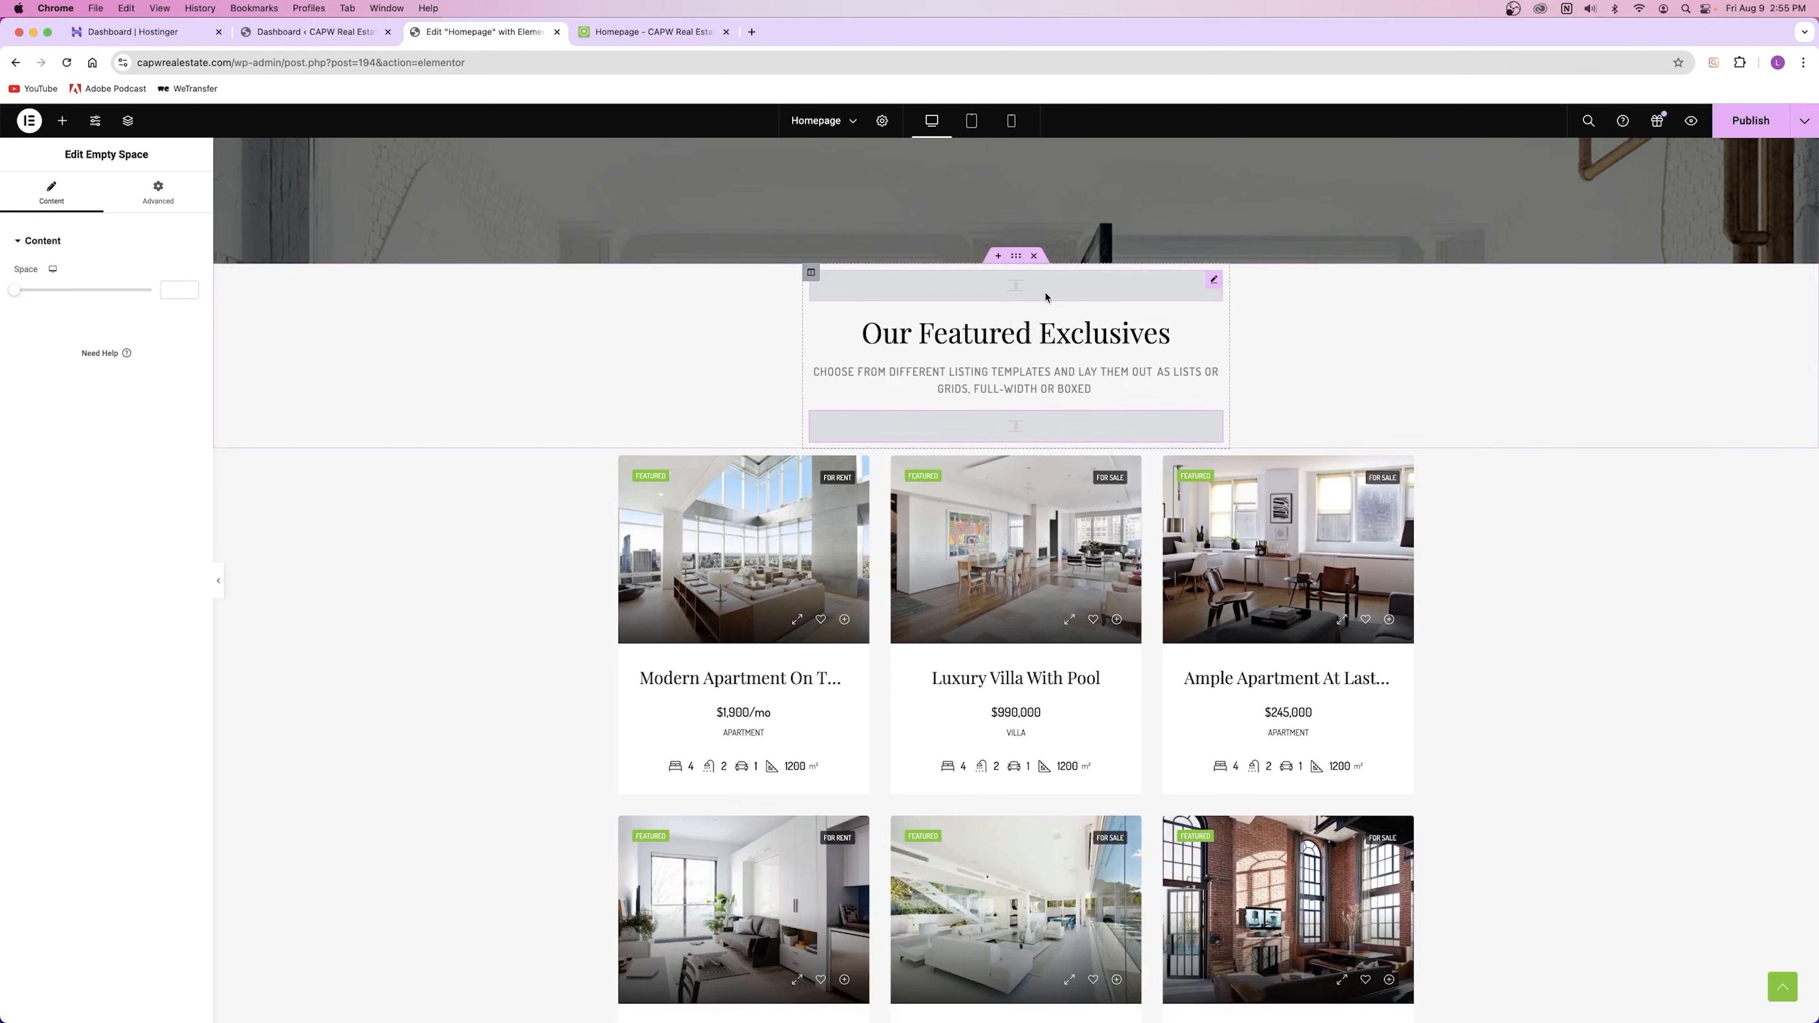
pyautogui.click(648, 31)
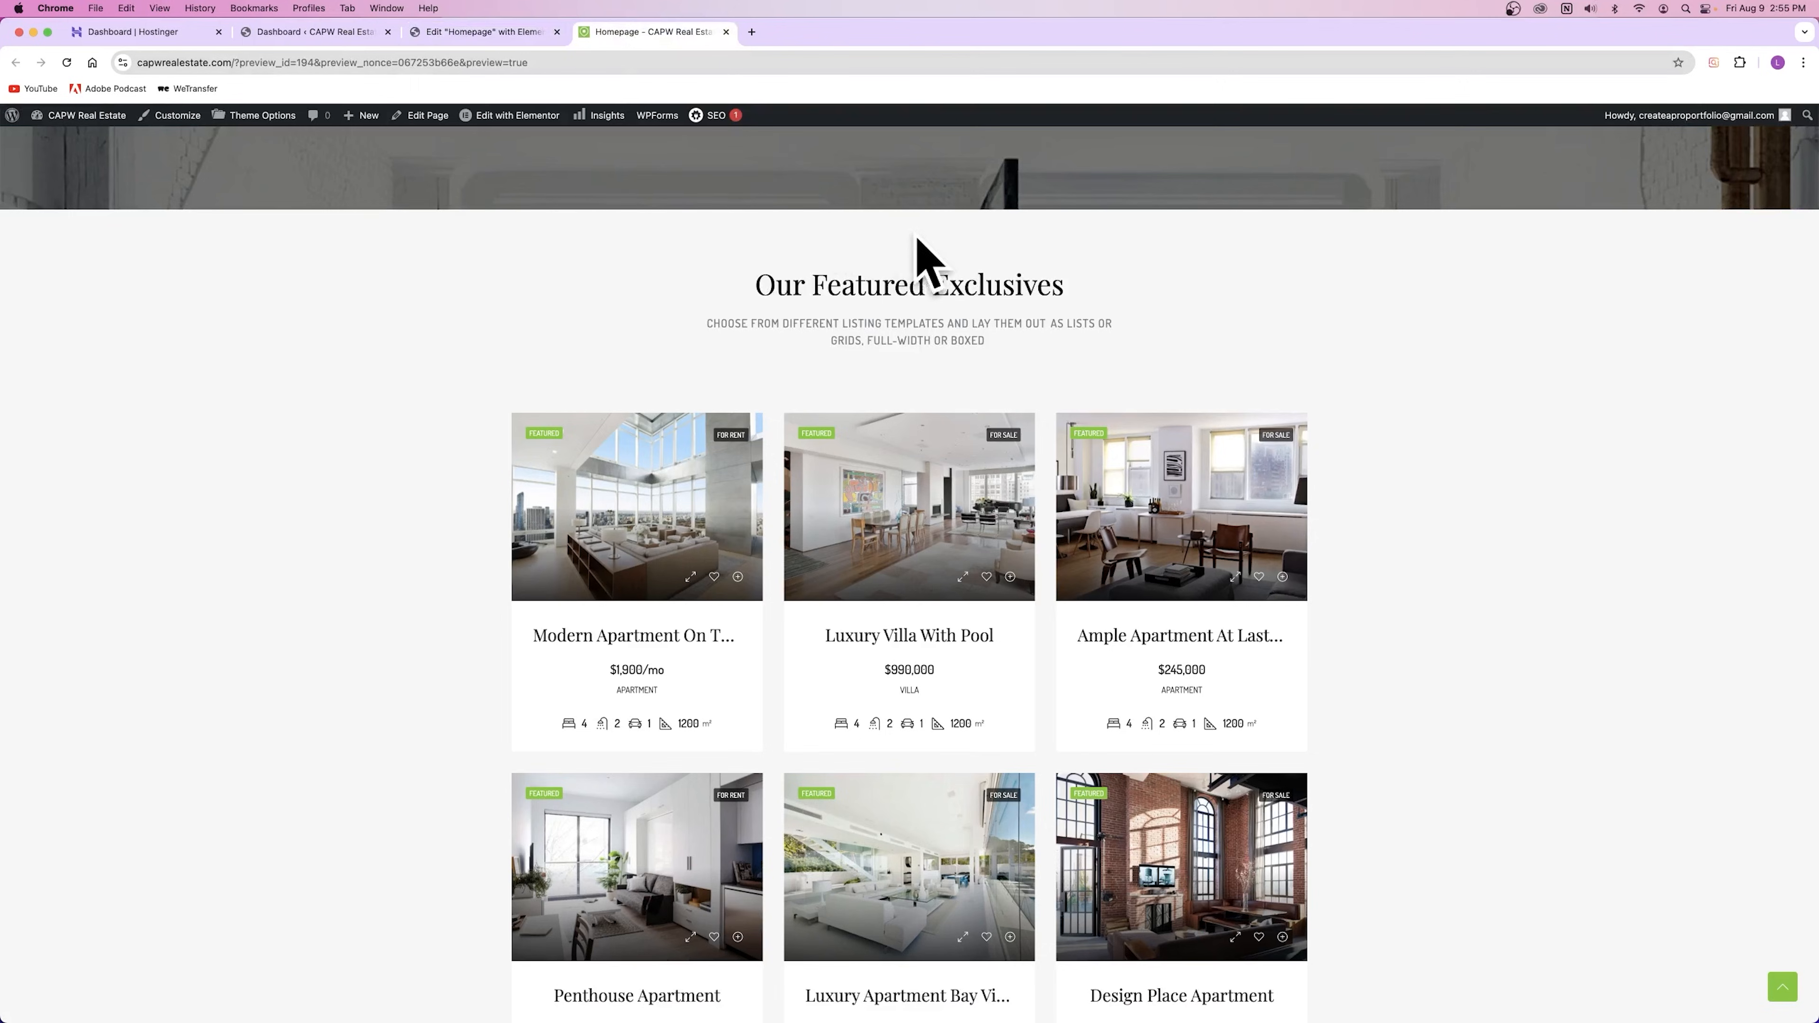
pyautogui.click(726, 31)
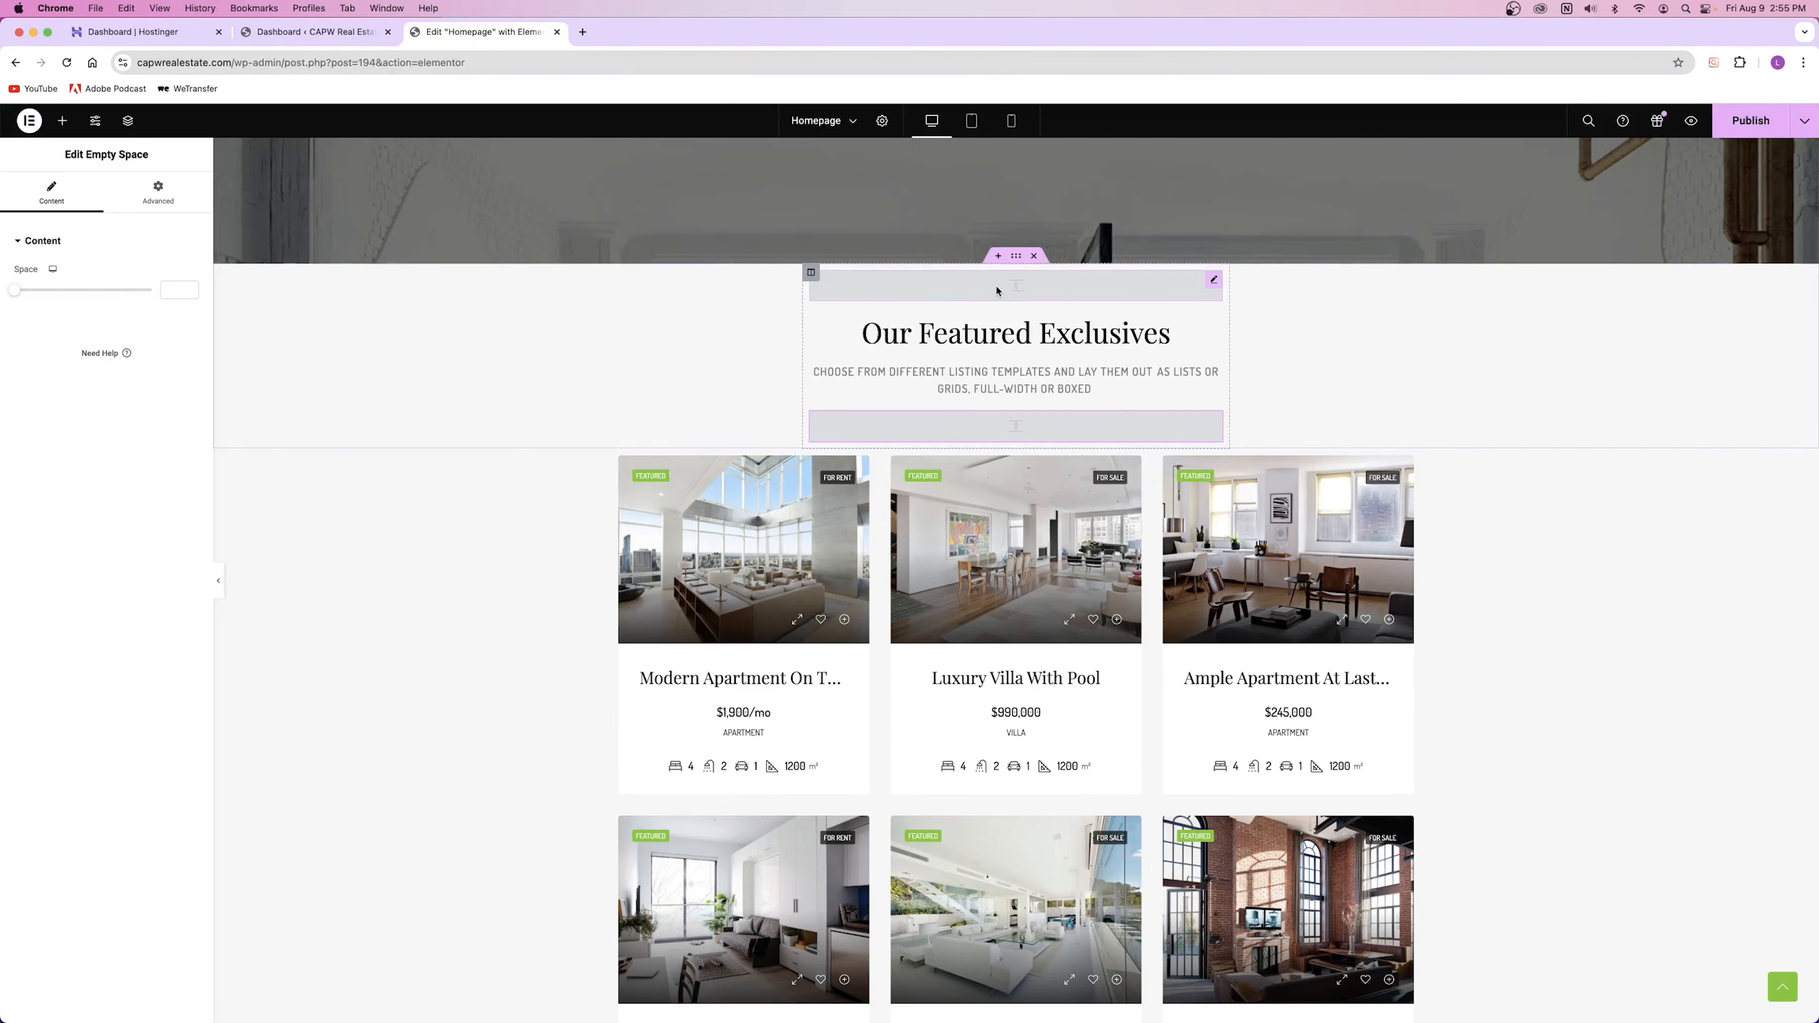
# Step: Select the Our Featured Exclusives heading and return to its title and subtitle Content fields
pyautogui.click(1029, 347)
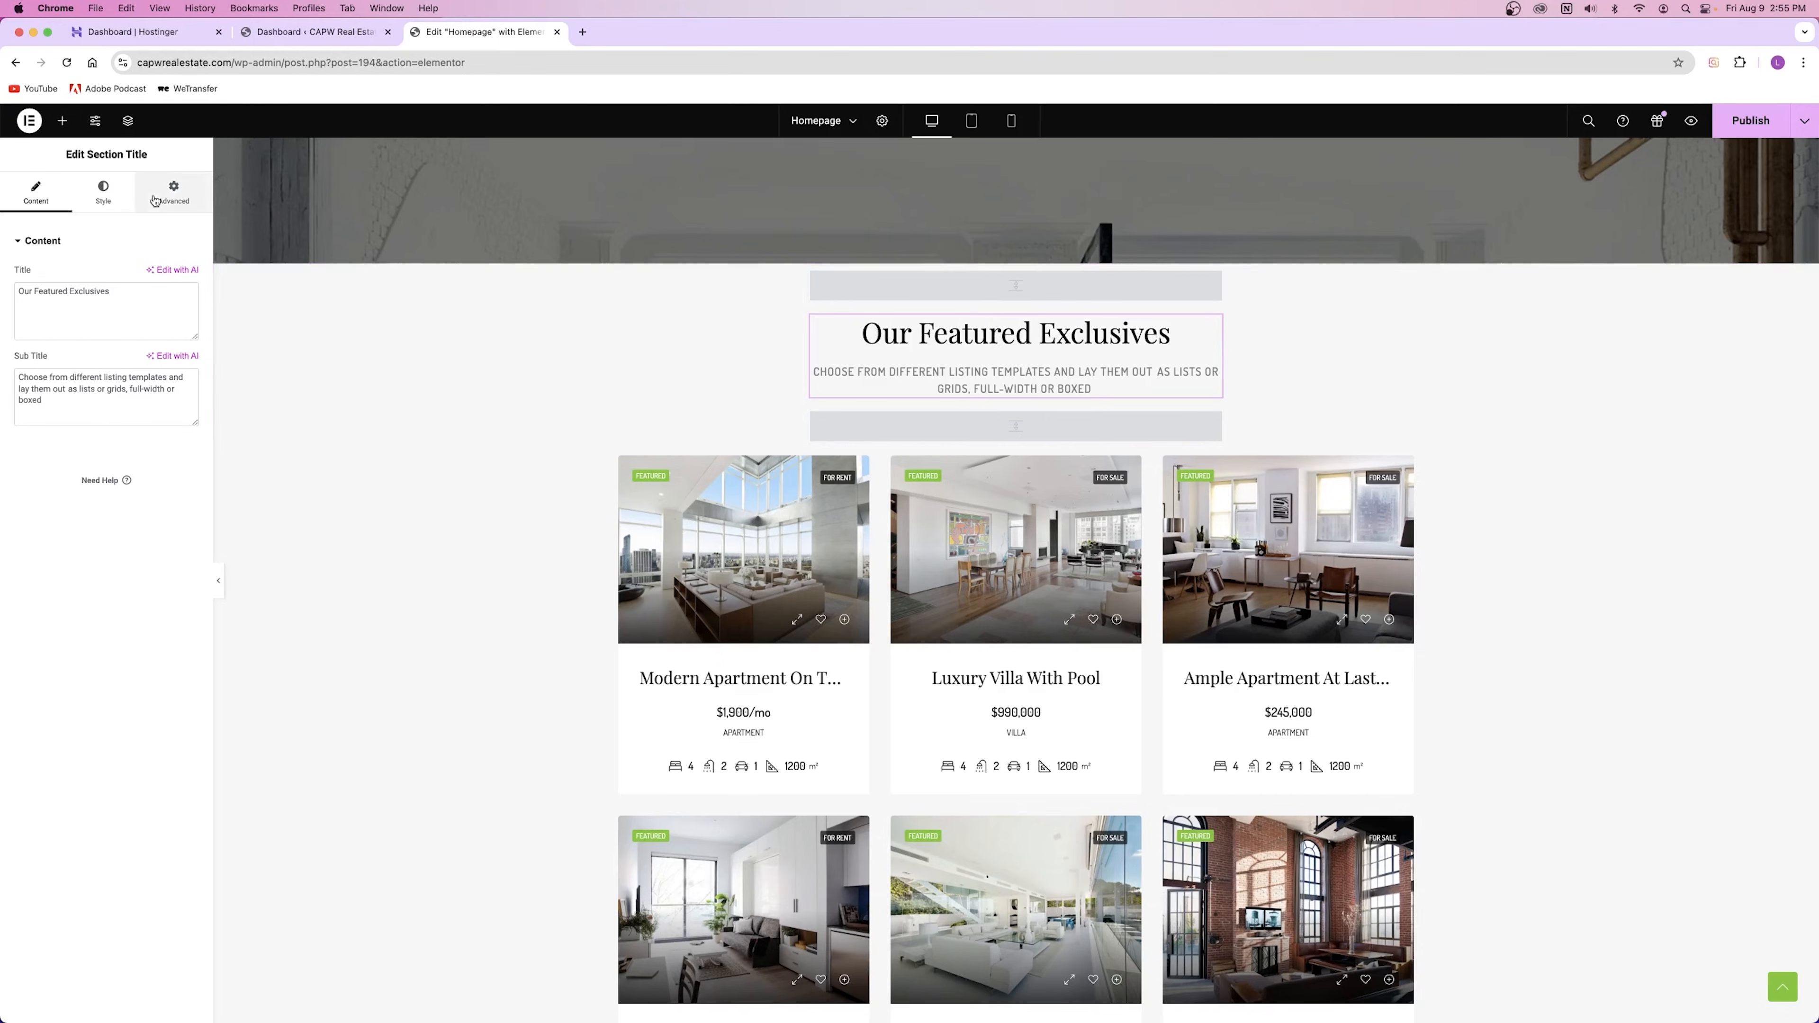
pyautogui.click(171, 192)
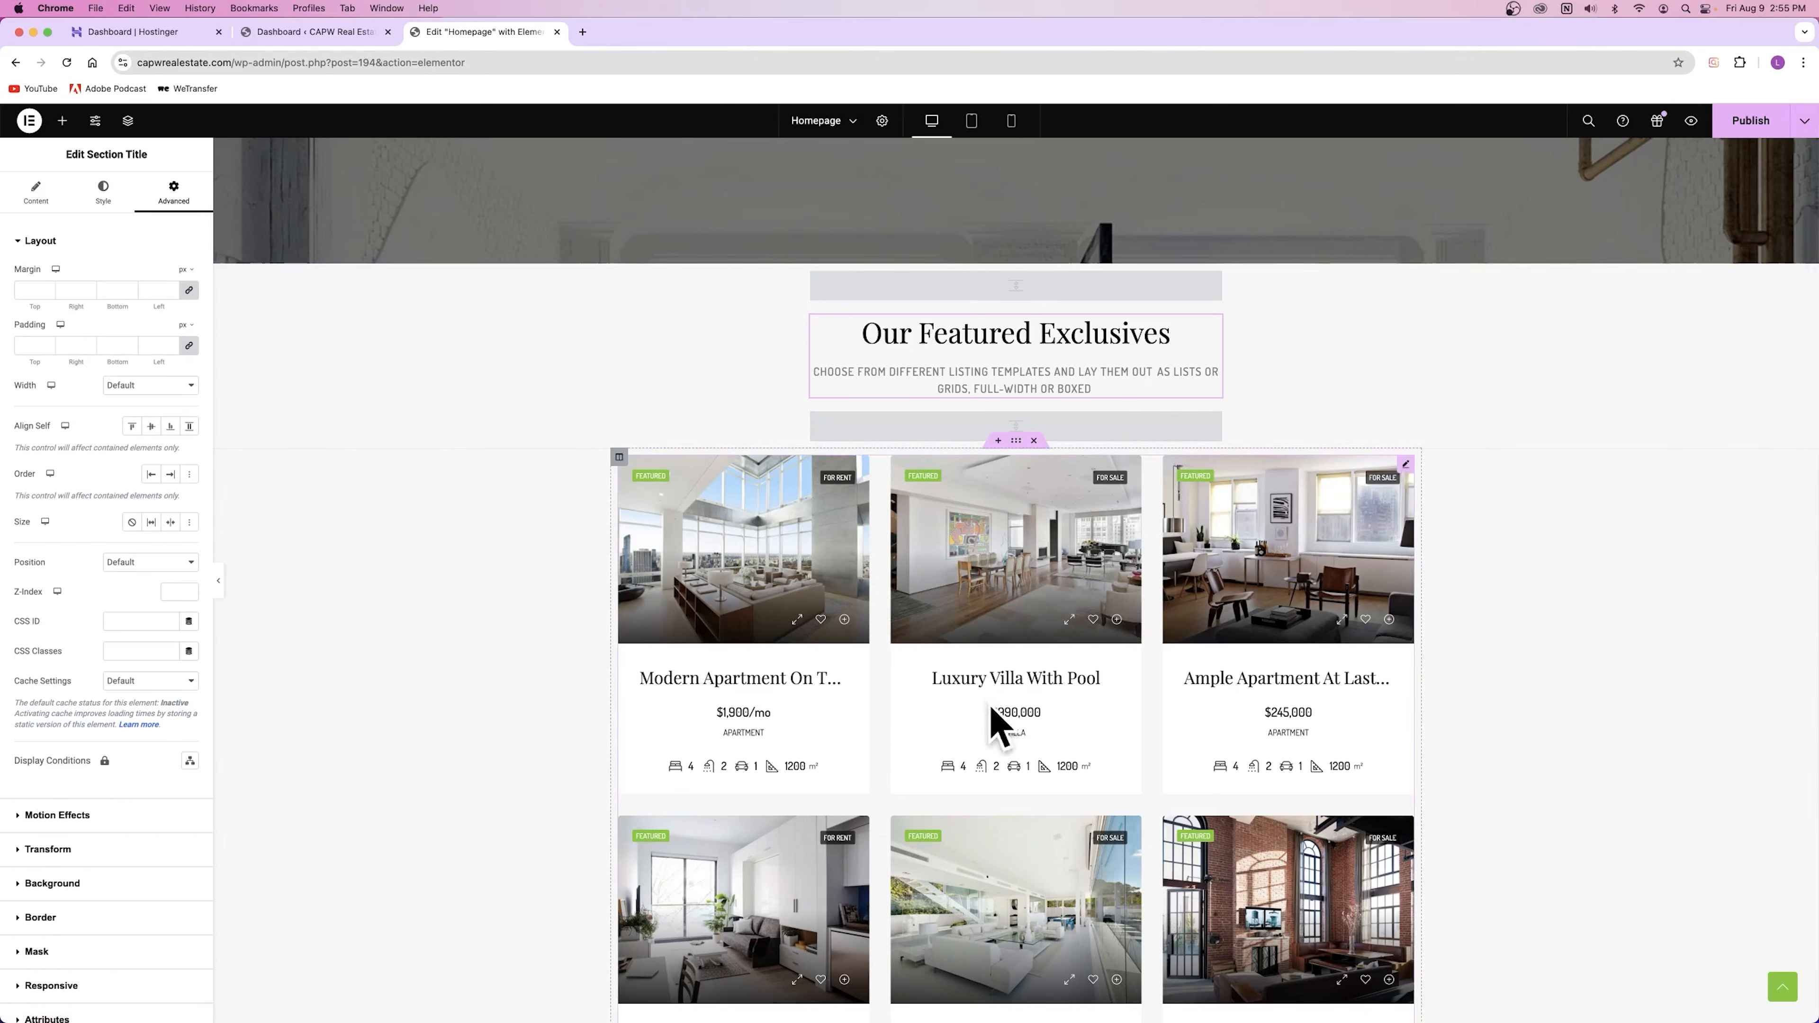
pyautogui.click(1010, 427)
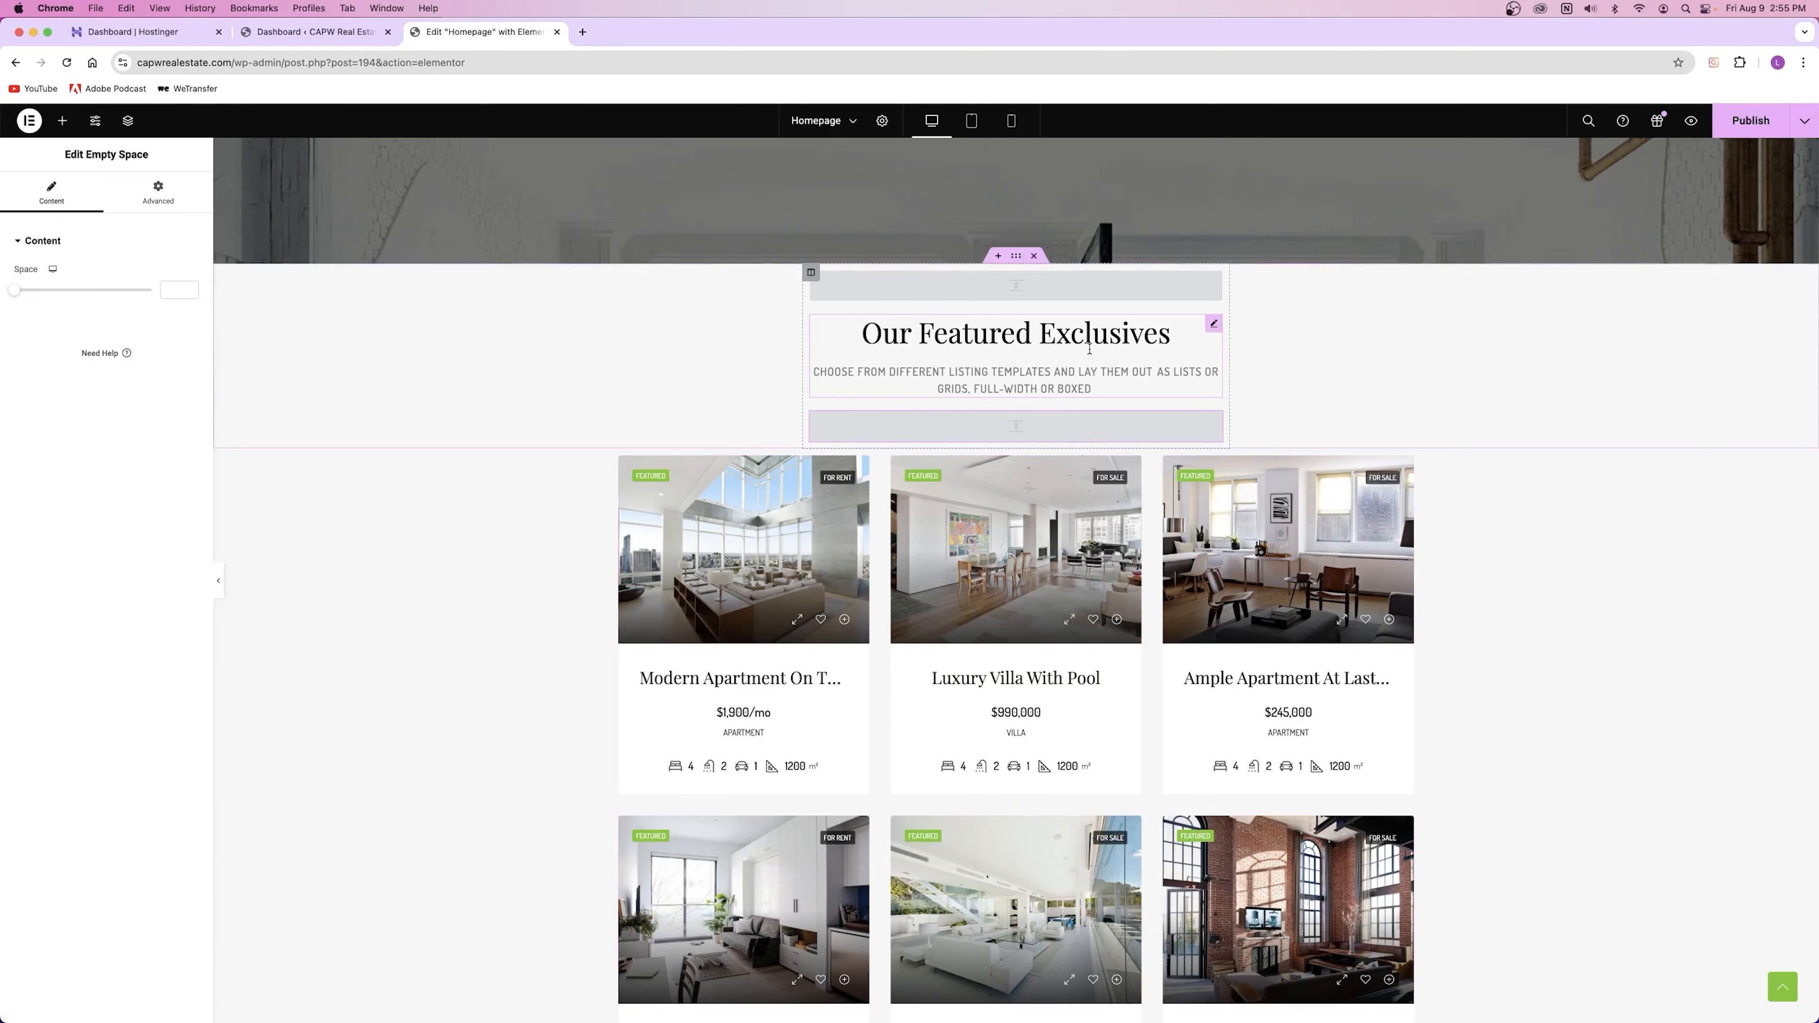
pyautogui.click(1015, 351)
pyautogui.click(12, 198)
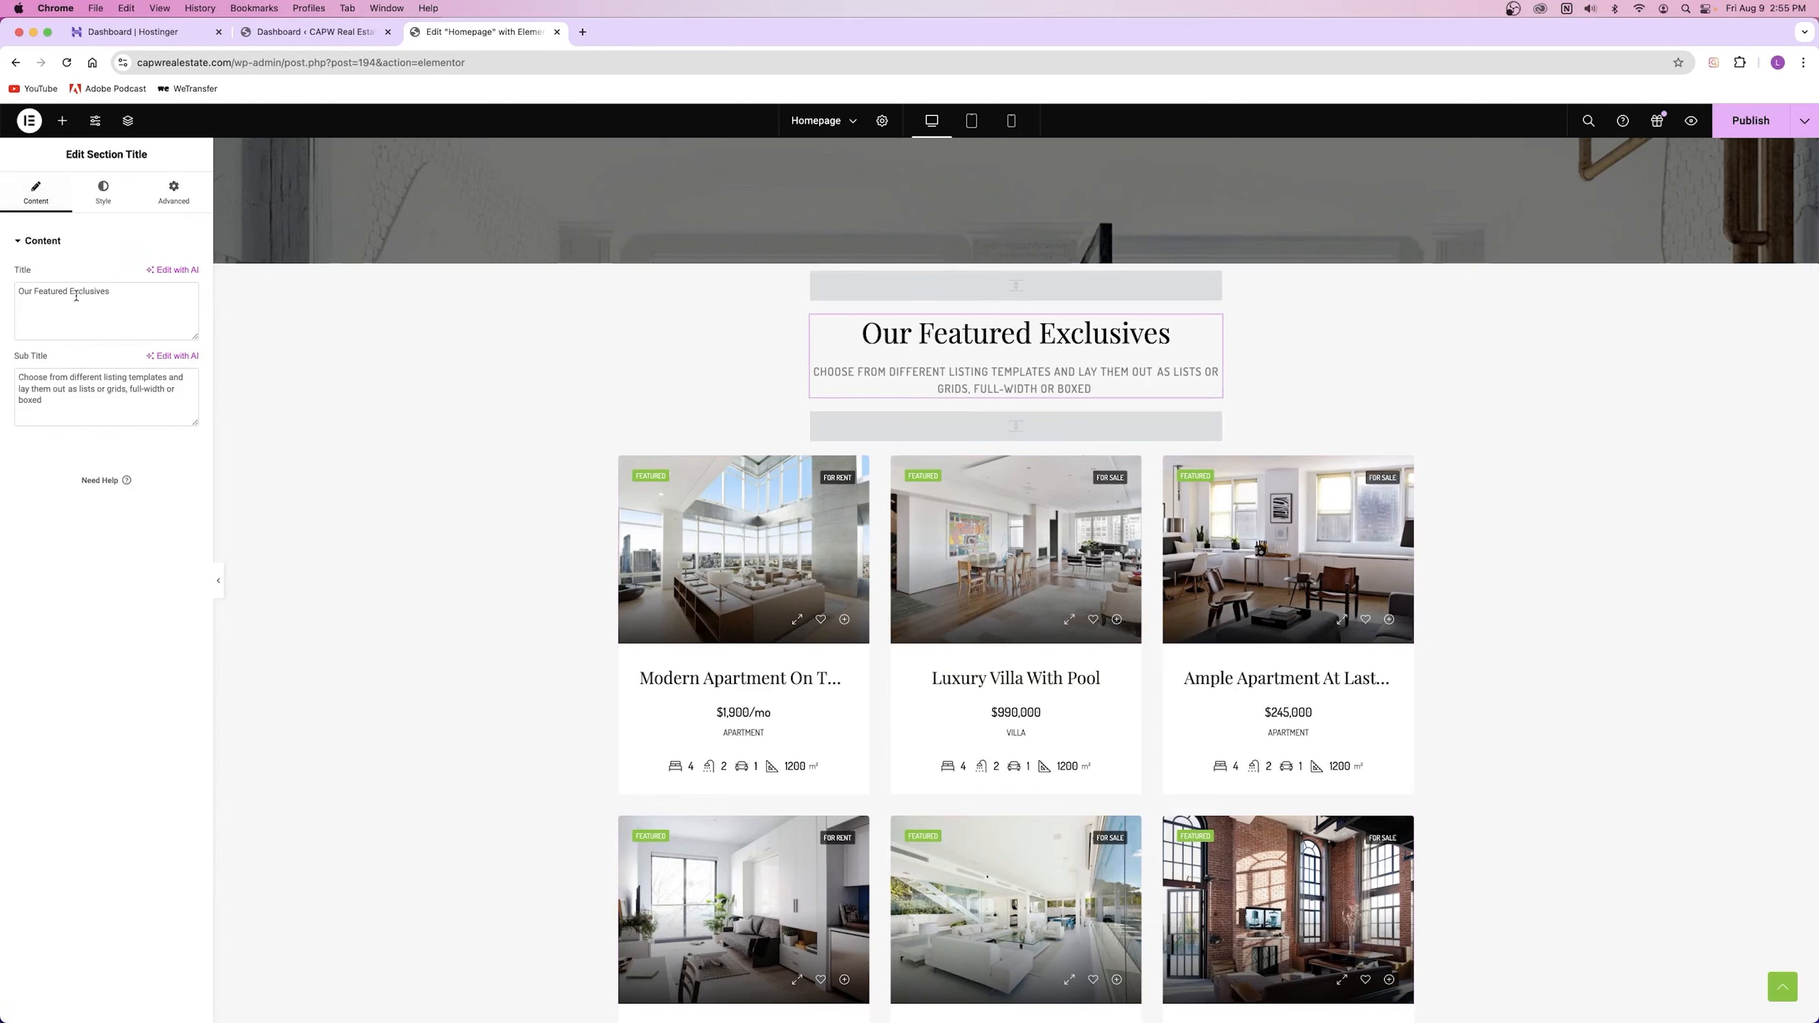
pyautogui.scroll(-3, 1016, 501)
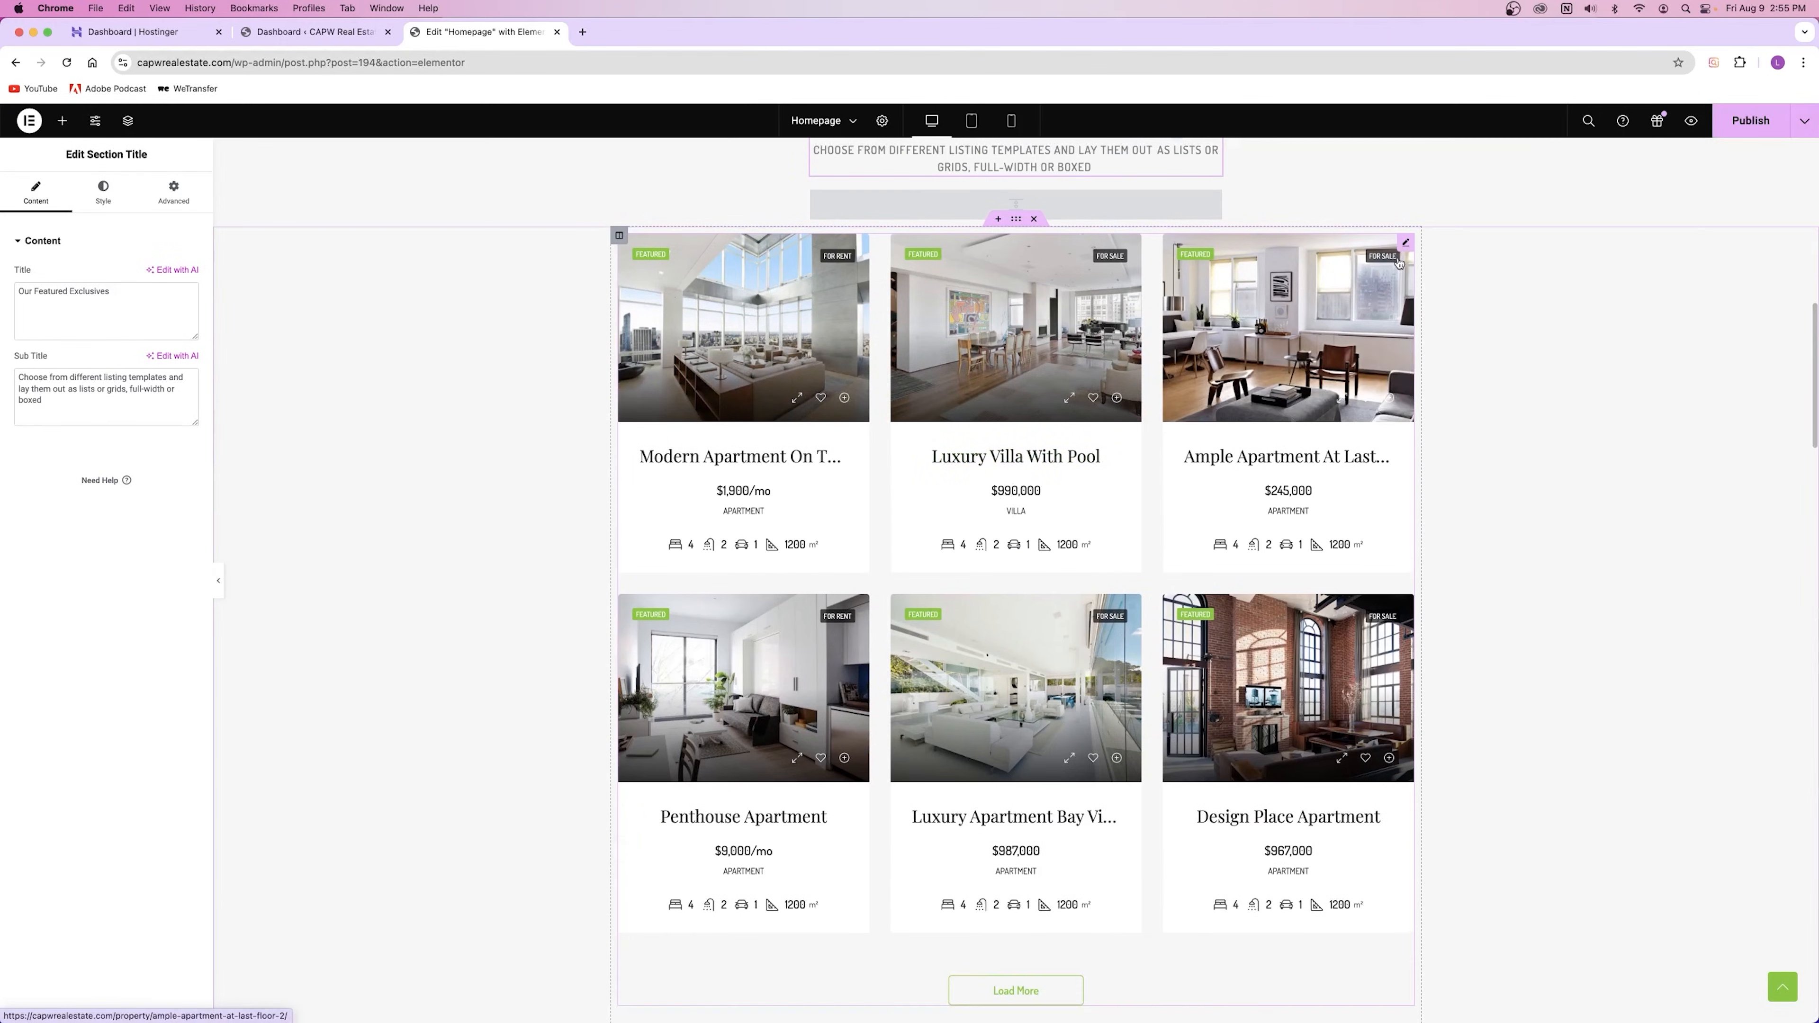
# Step: Select the Property Cards v5 grid, then switch to the WordPress Dashboard tab
pyautogui.click(1406, 242)
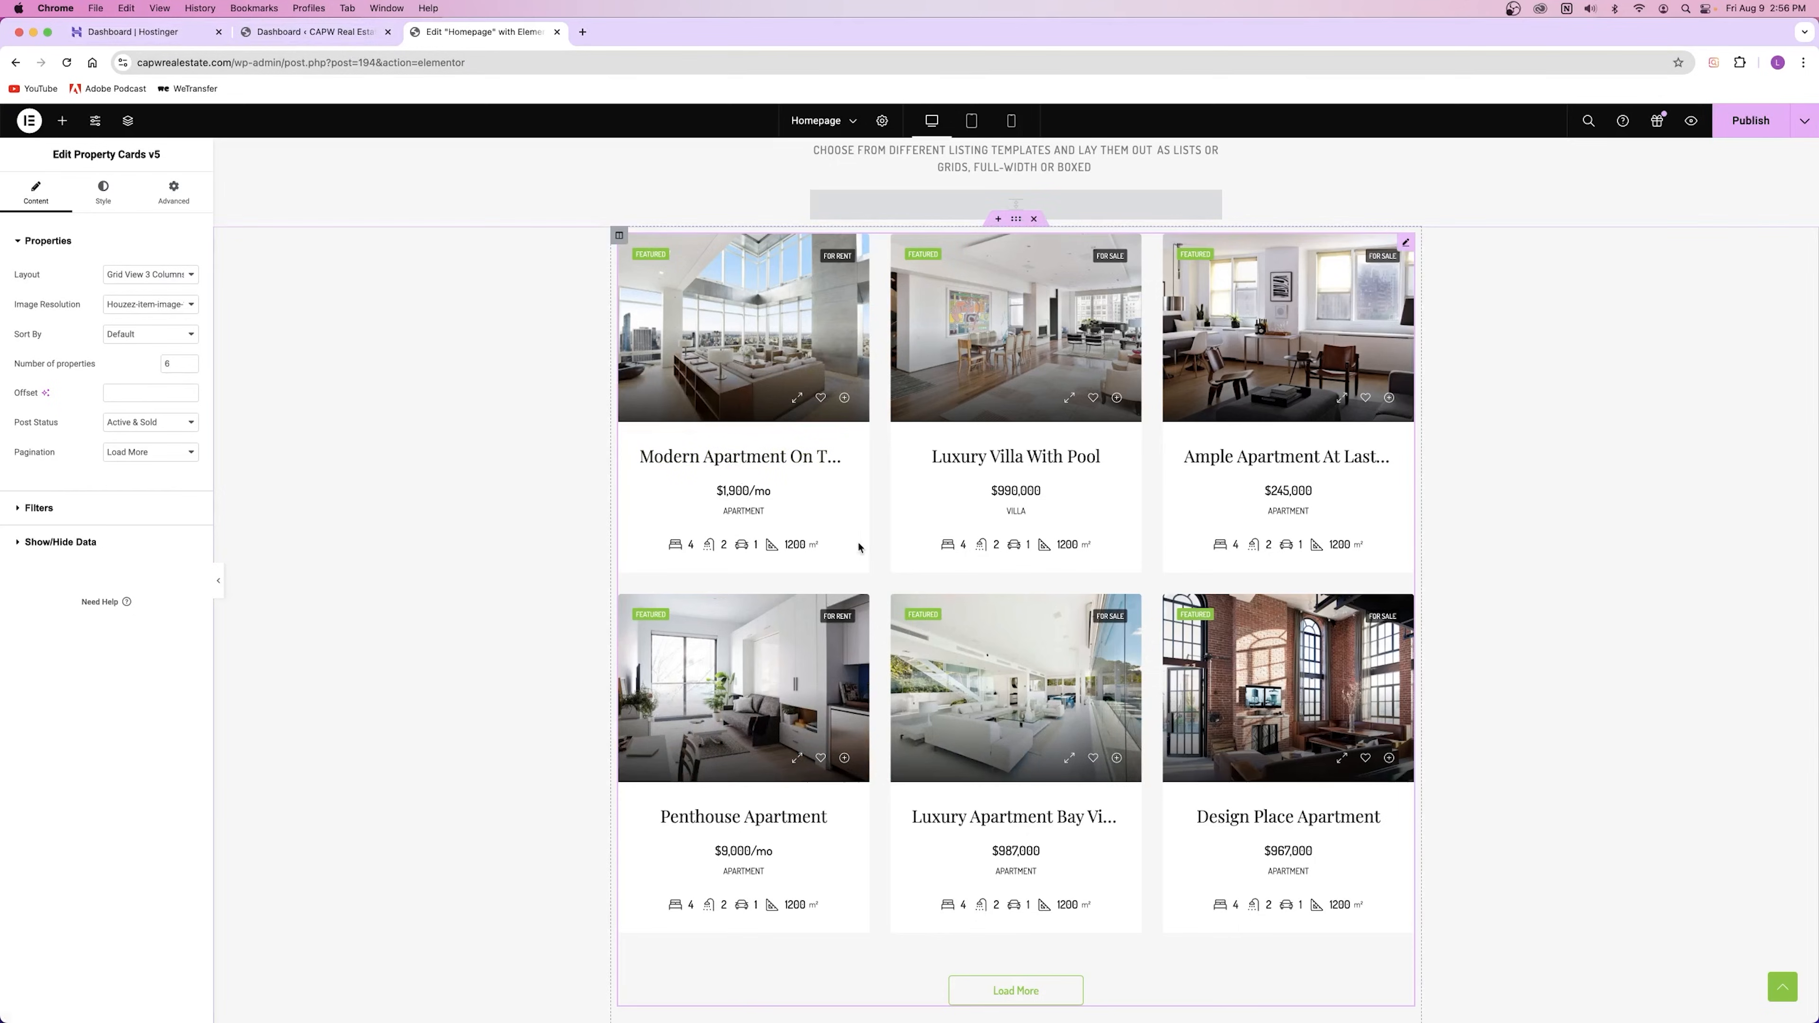
pyautogui.click(287, 29)
# Step: Open the admin Properties list in a new browser tab
pyautogui.moveTo(33, 339)
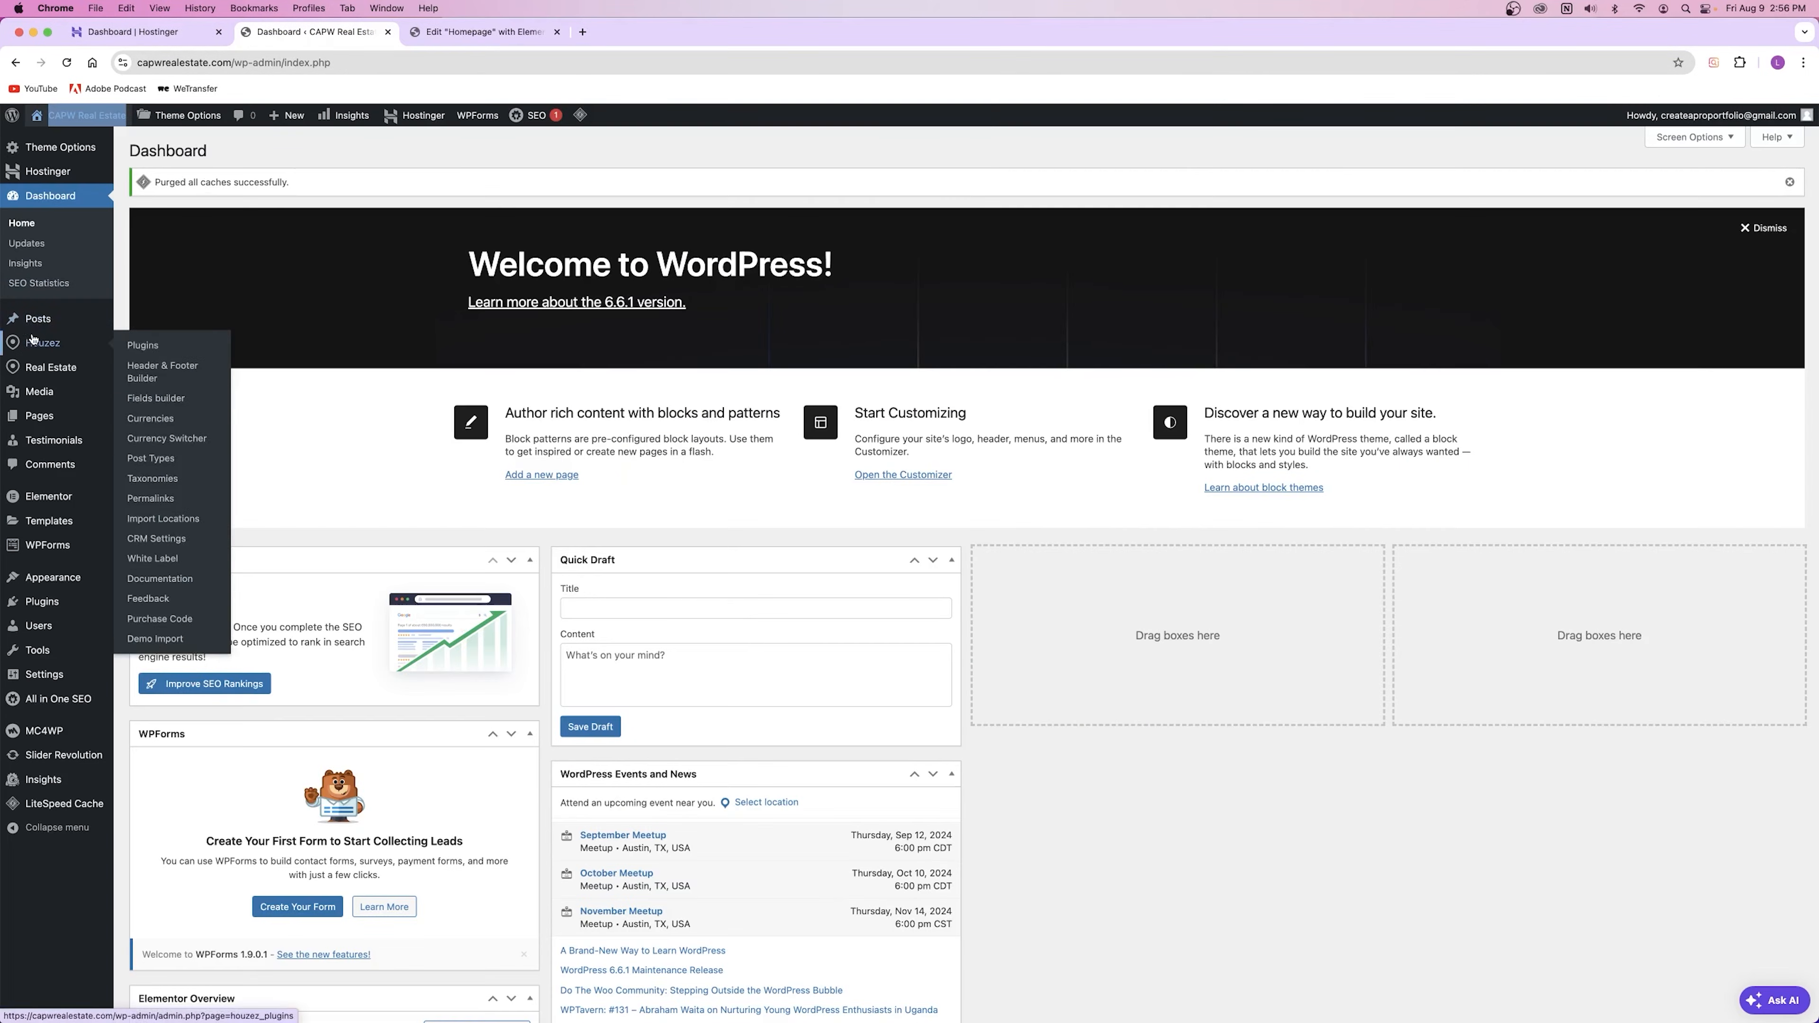
pyautogui.rightClick(136, 366)
pyautogui.click(179, 379)
pyautogui.click(491, 34)
pyautogui.scroll(-10, 545, 336)
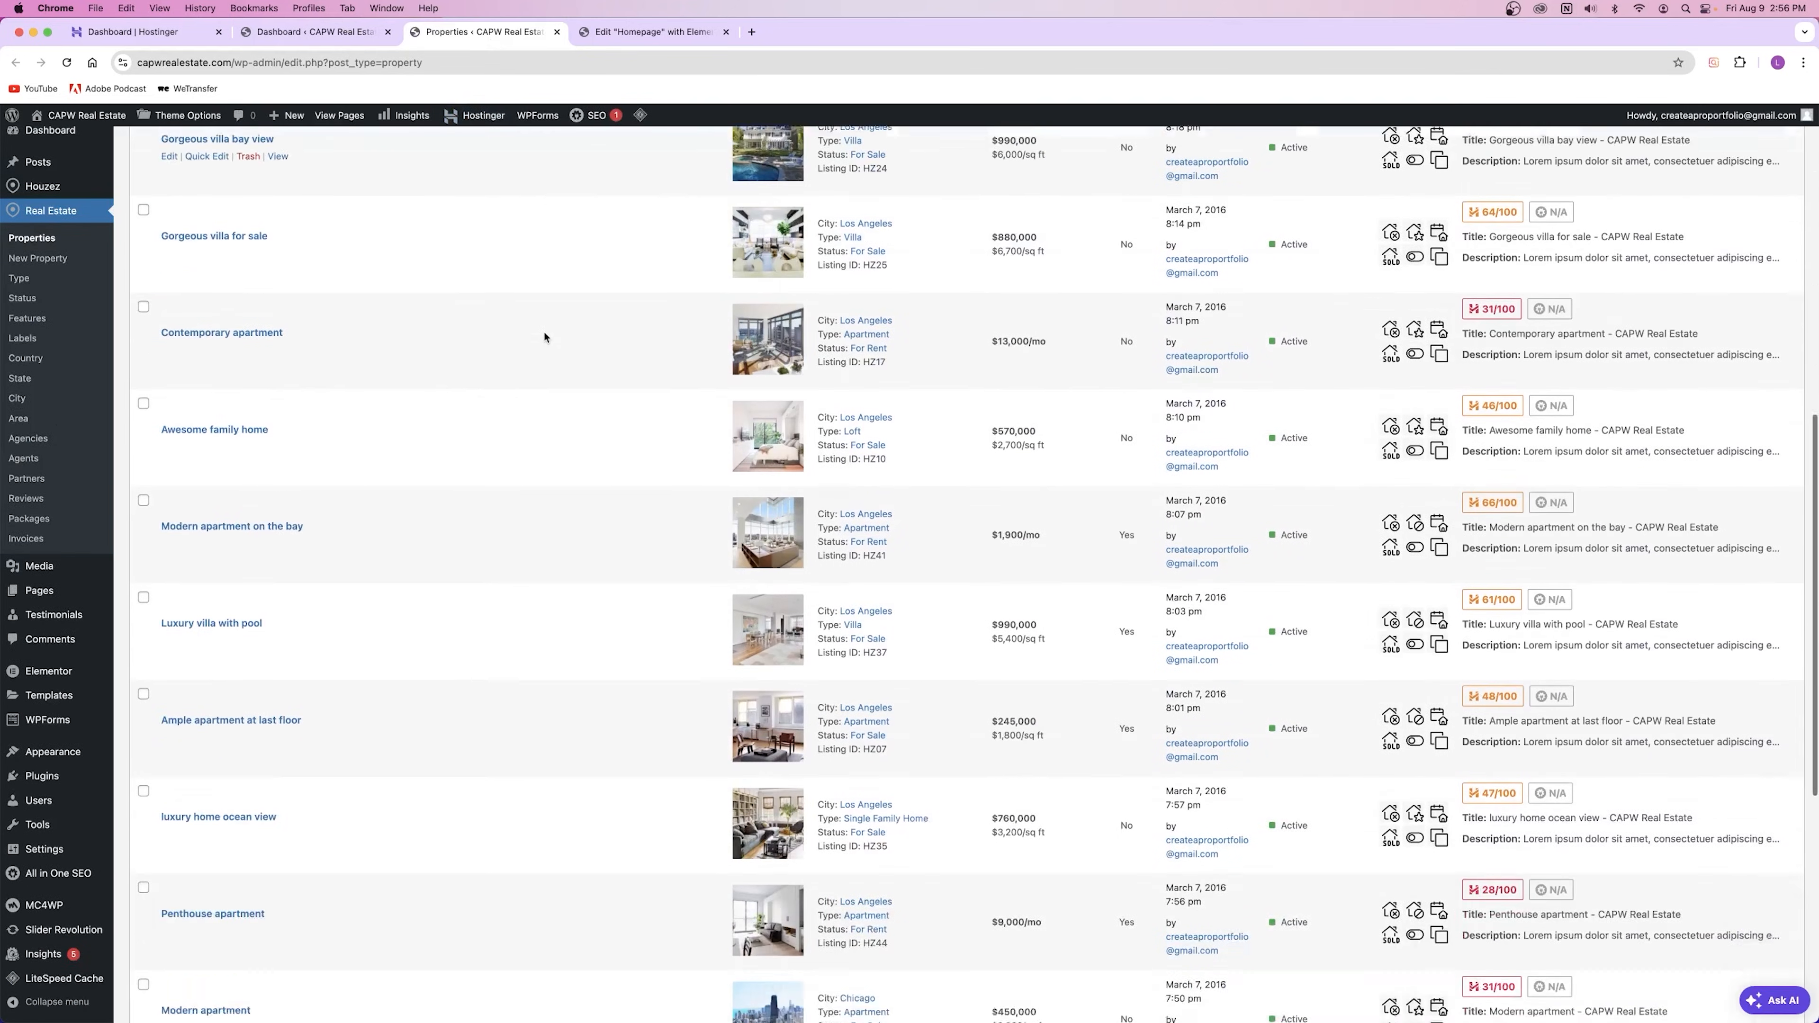
pyautogui.scroll(-2, 544, 337)
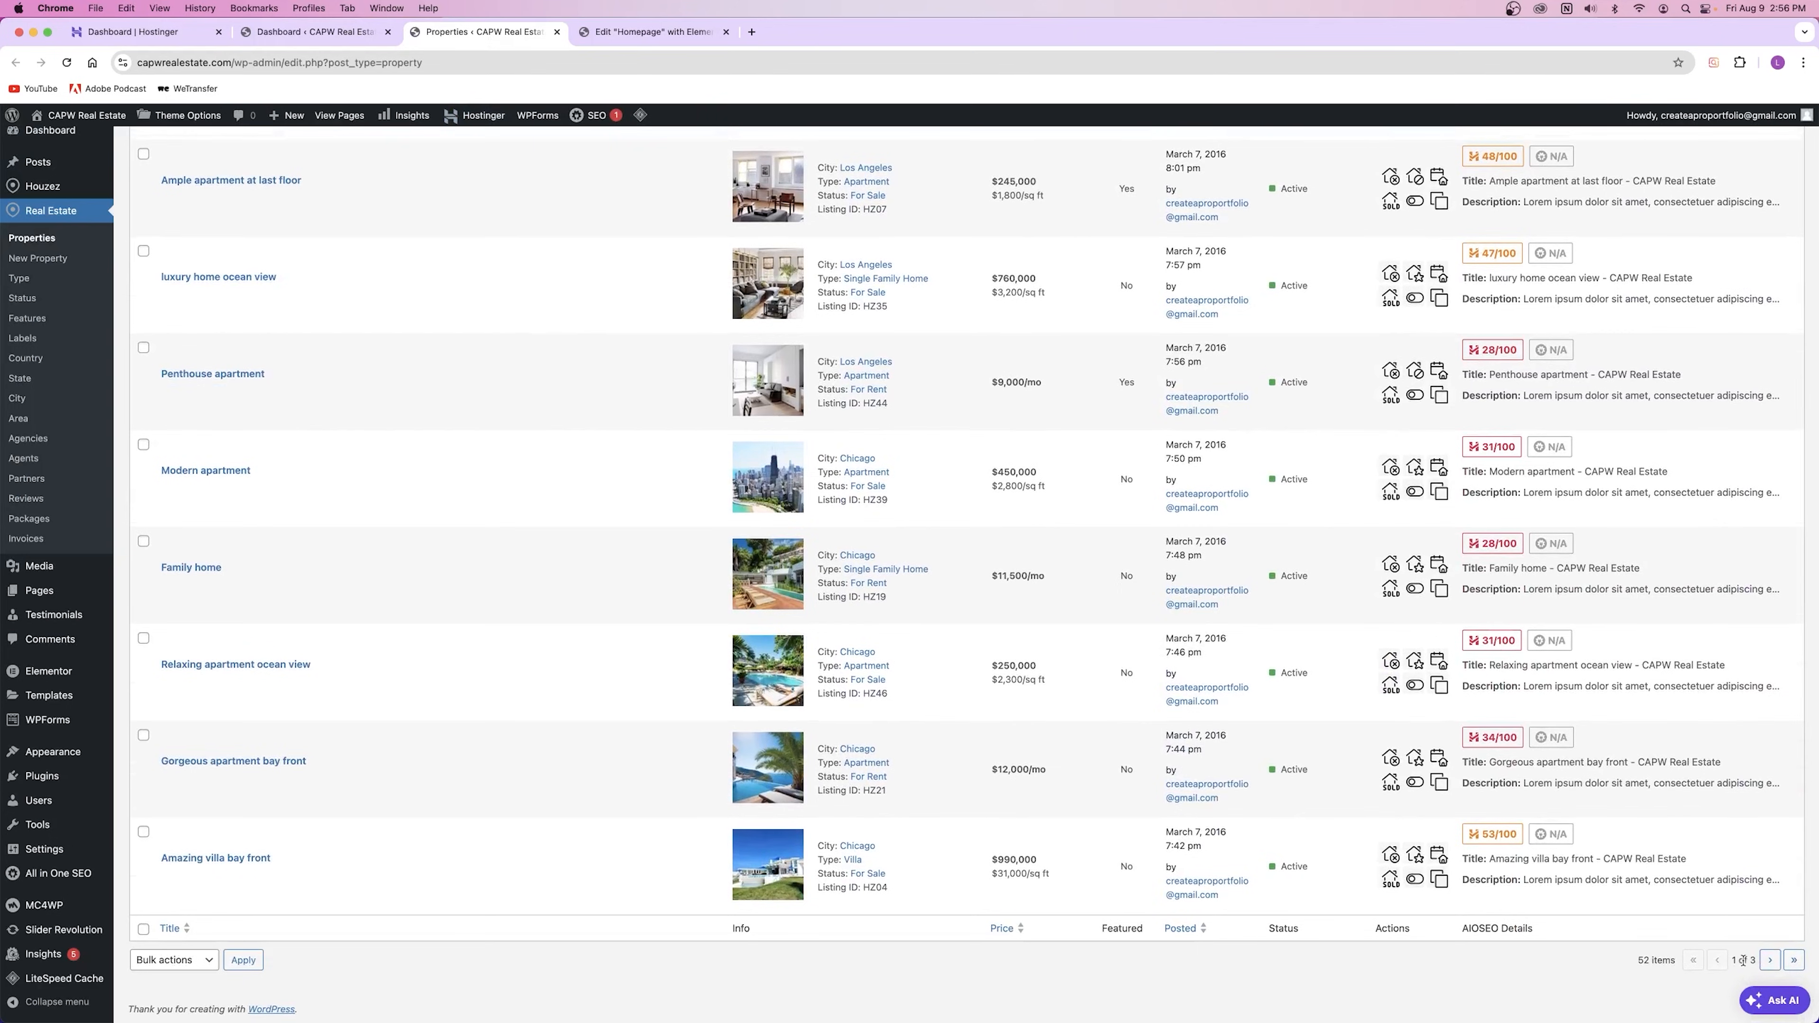
# Step: Jump to the last Properties page, return to page 2, and highlight Gorgeous villa's type
pyautogui.click(1794, 960)
pyautogui.scroll(-10, 1211, 652)
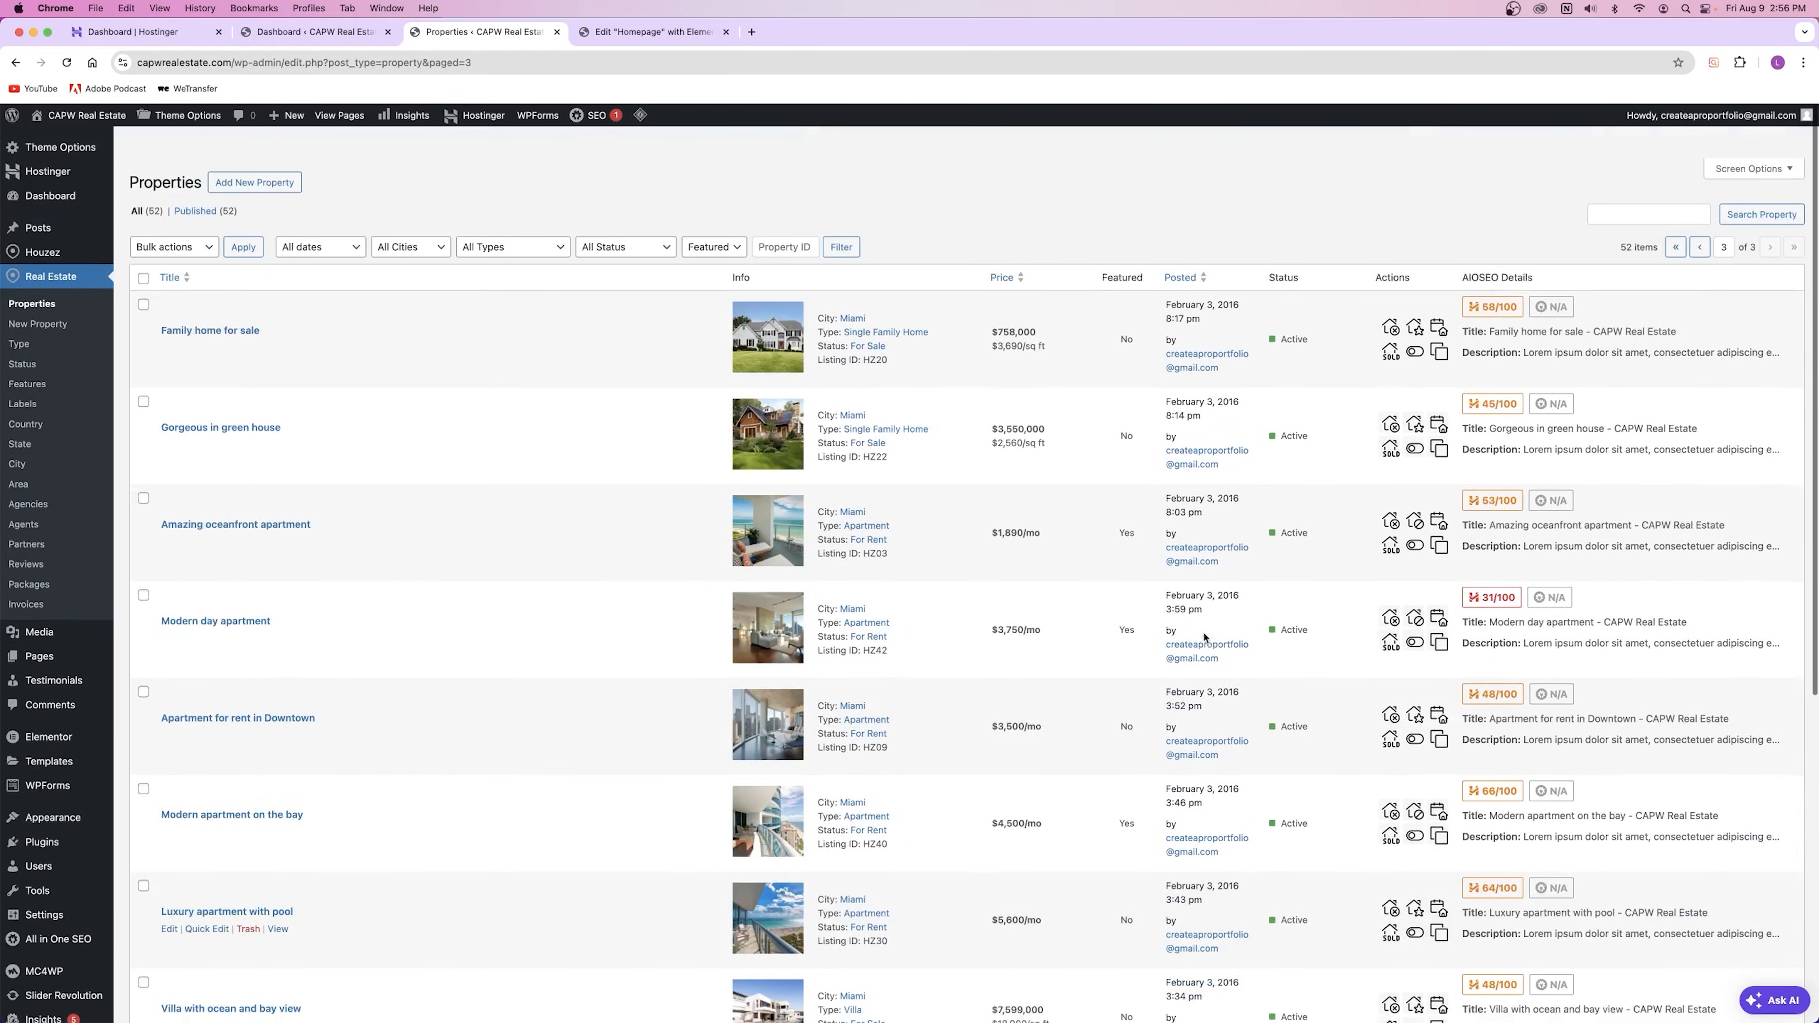
pyautogui.scroll(-10, 1202, 638)
pyautogui.click(1716, 961)
pyautogui.scroll(-4, 865, 529)
pyautogui.scroll(-10, 864, 526)
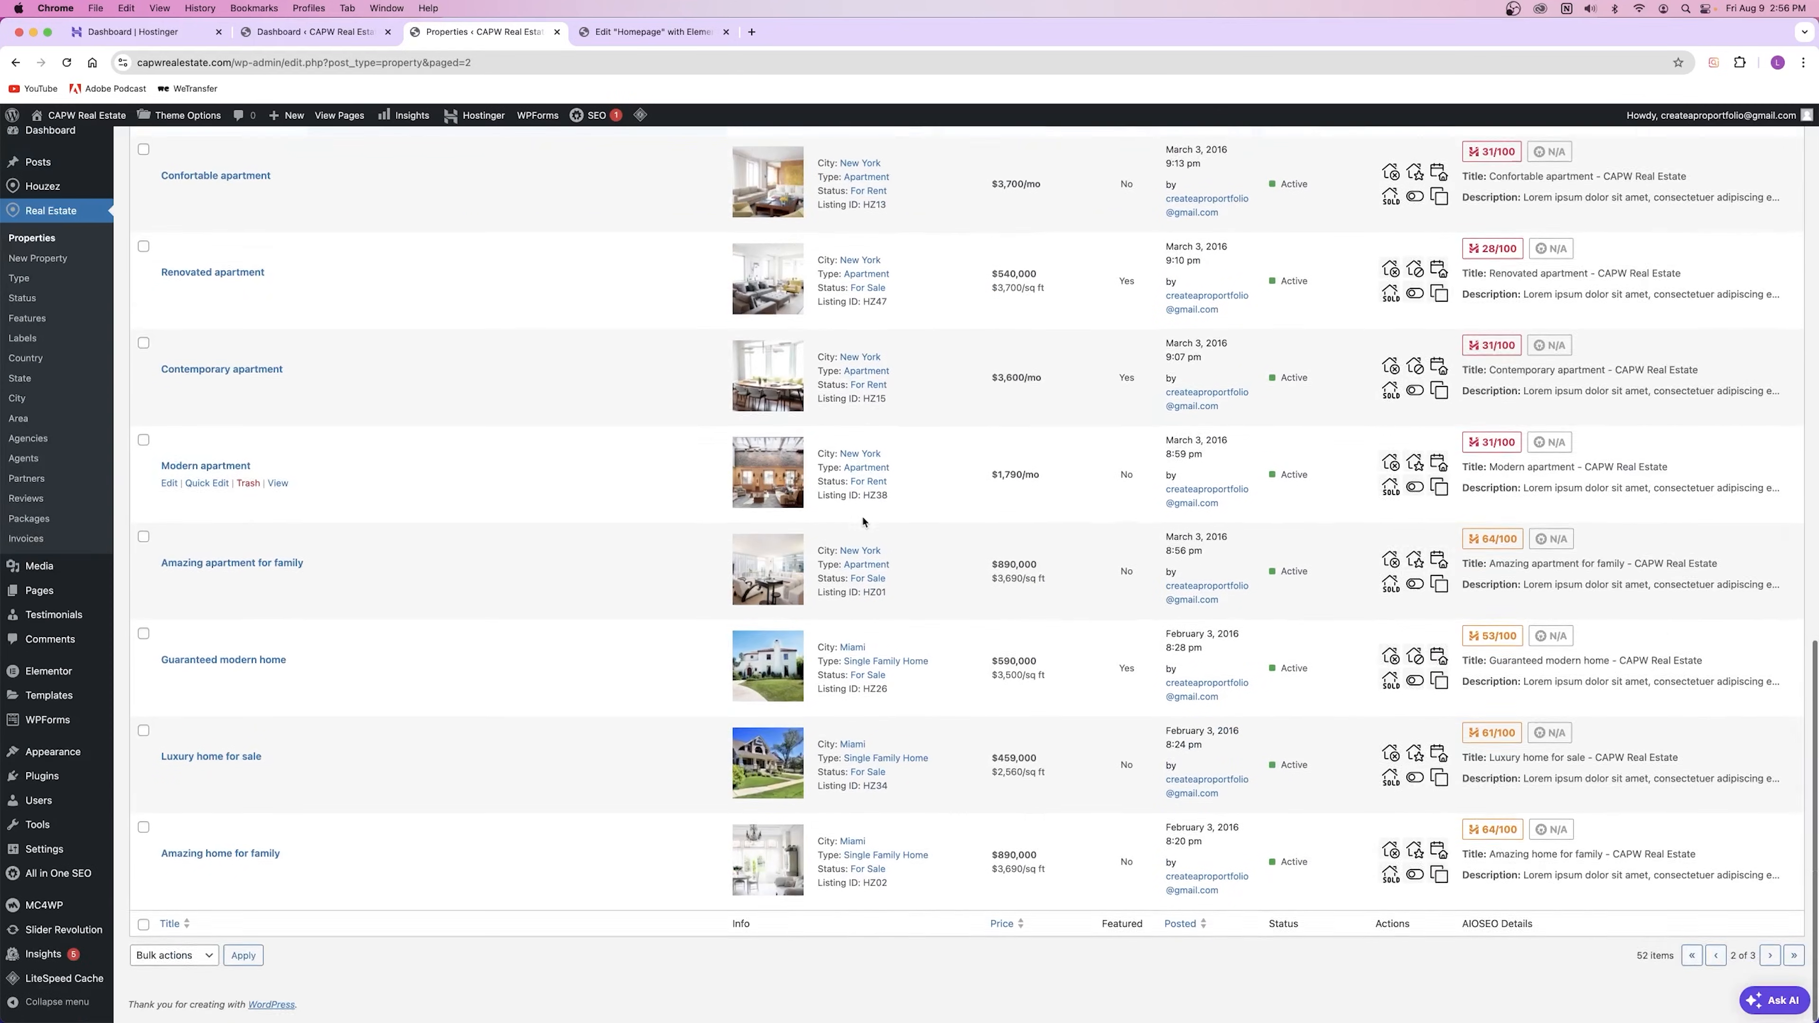
pyautogui.scroll(15, 861, 521)
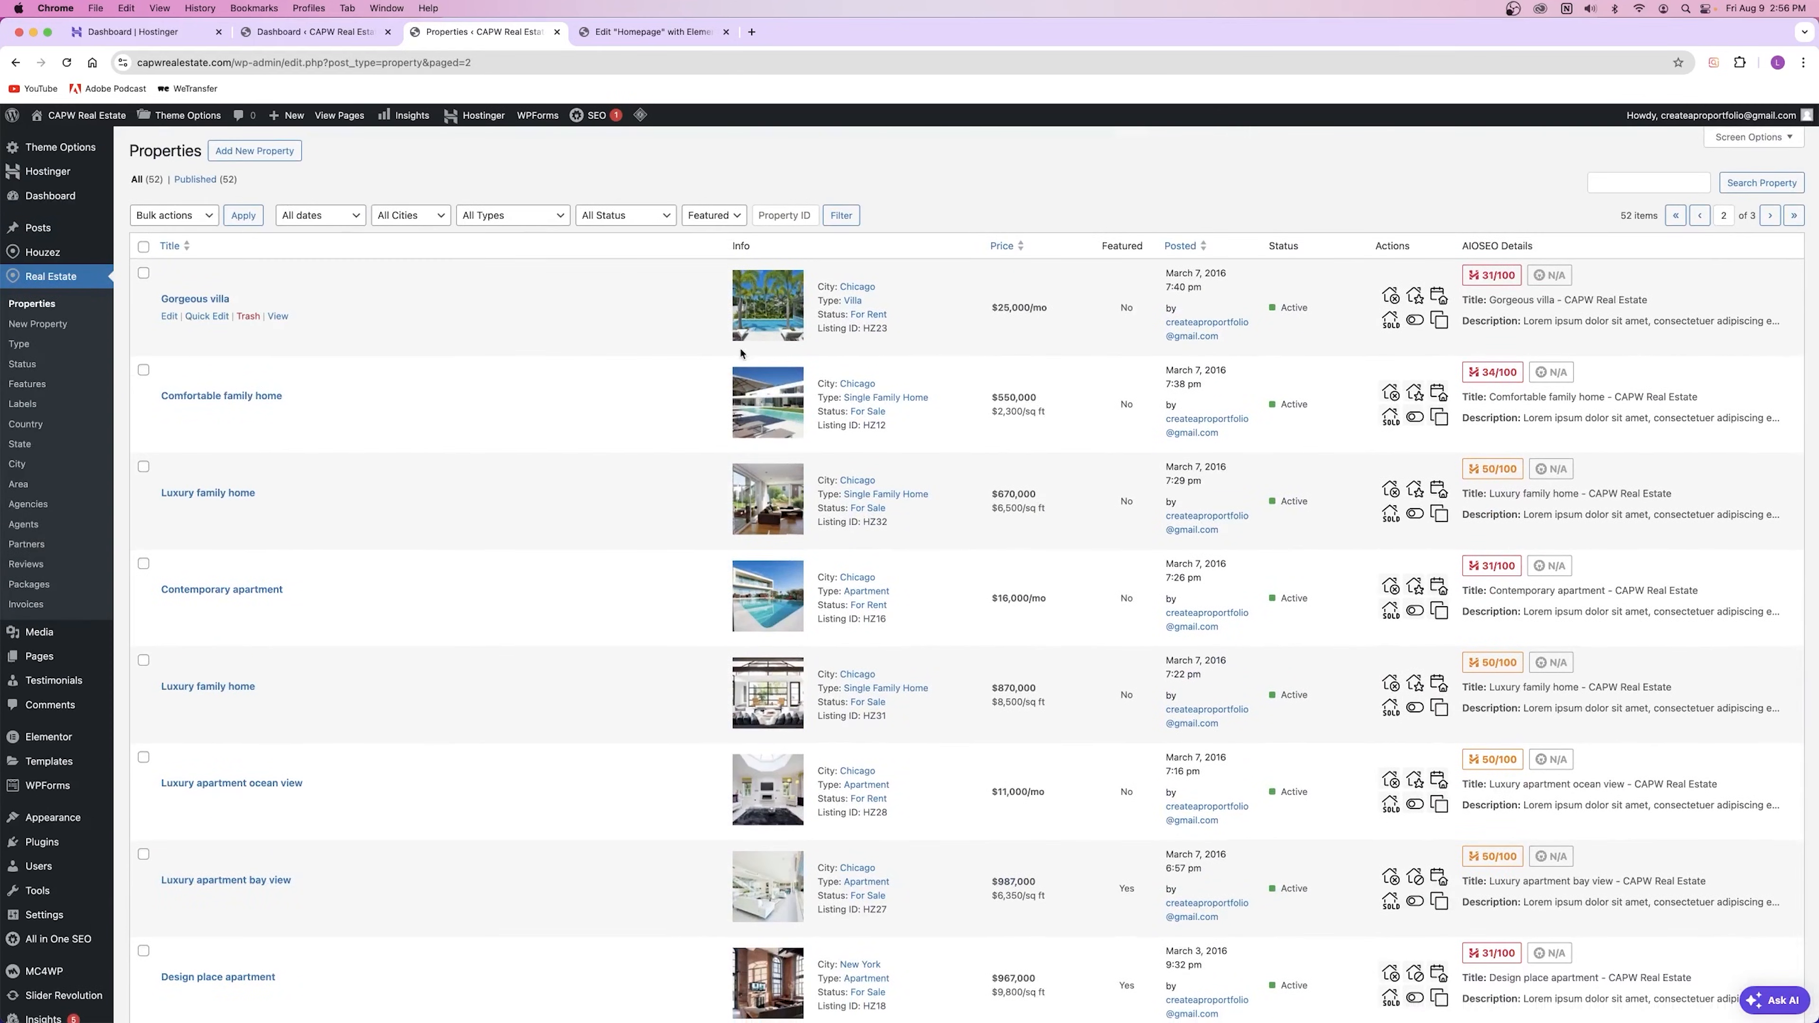
pyautogui.moveTo(819, 288); pyautogui.dragTo(846, 314)
# Step: Return to the homepage editor and close the Properties list tab
pyautogui.click(630, 32)
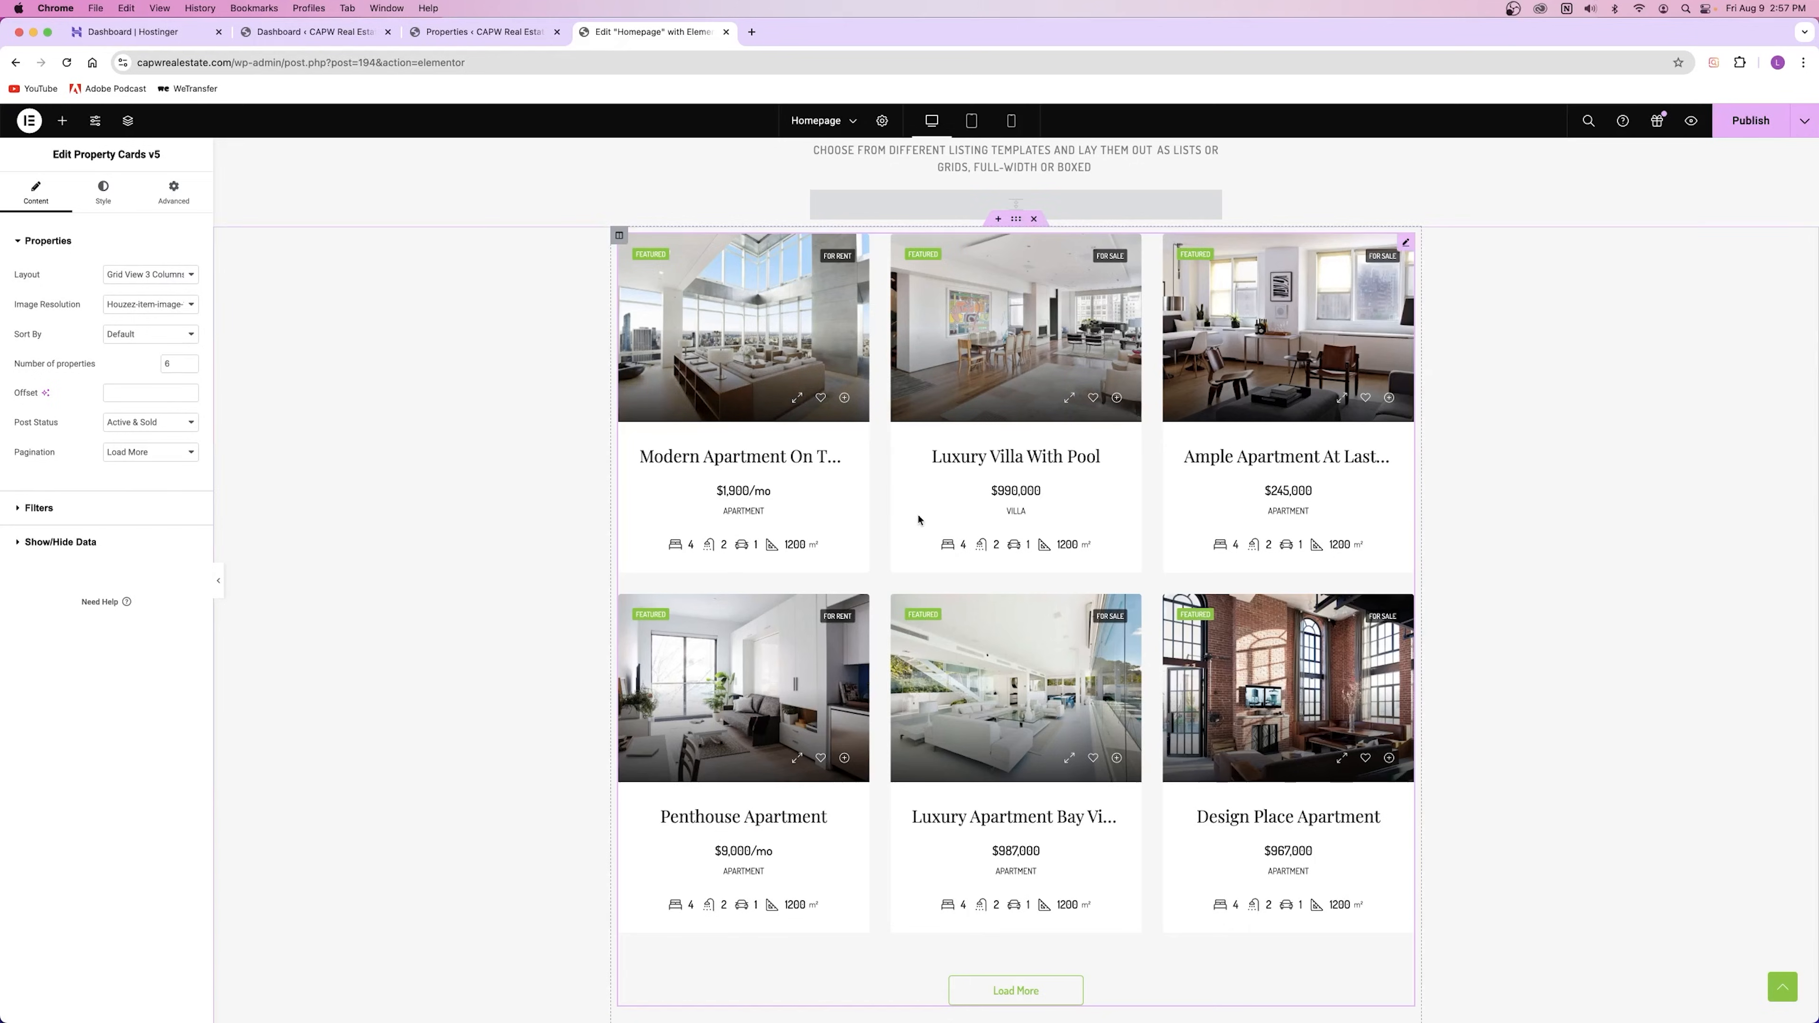
pyautogui.click(504, 32)
pyautogui.click(555, 32)
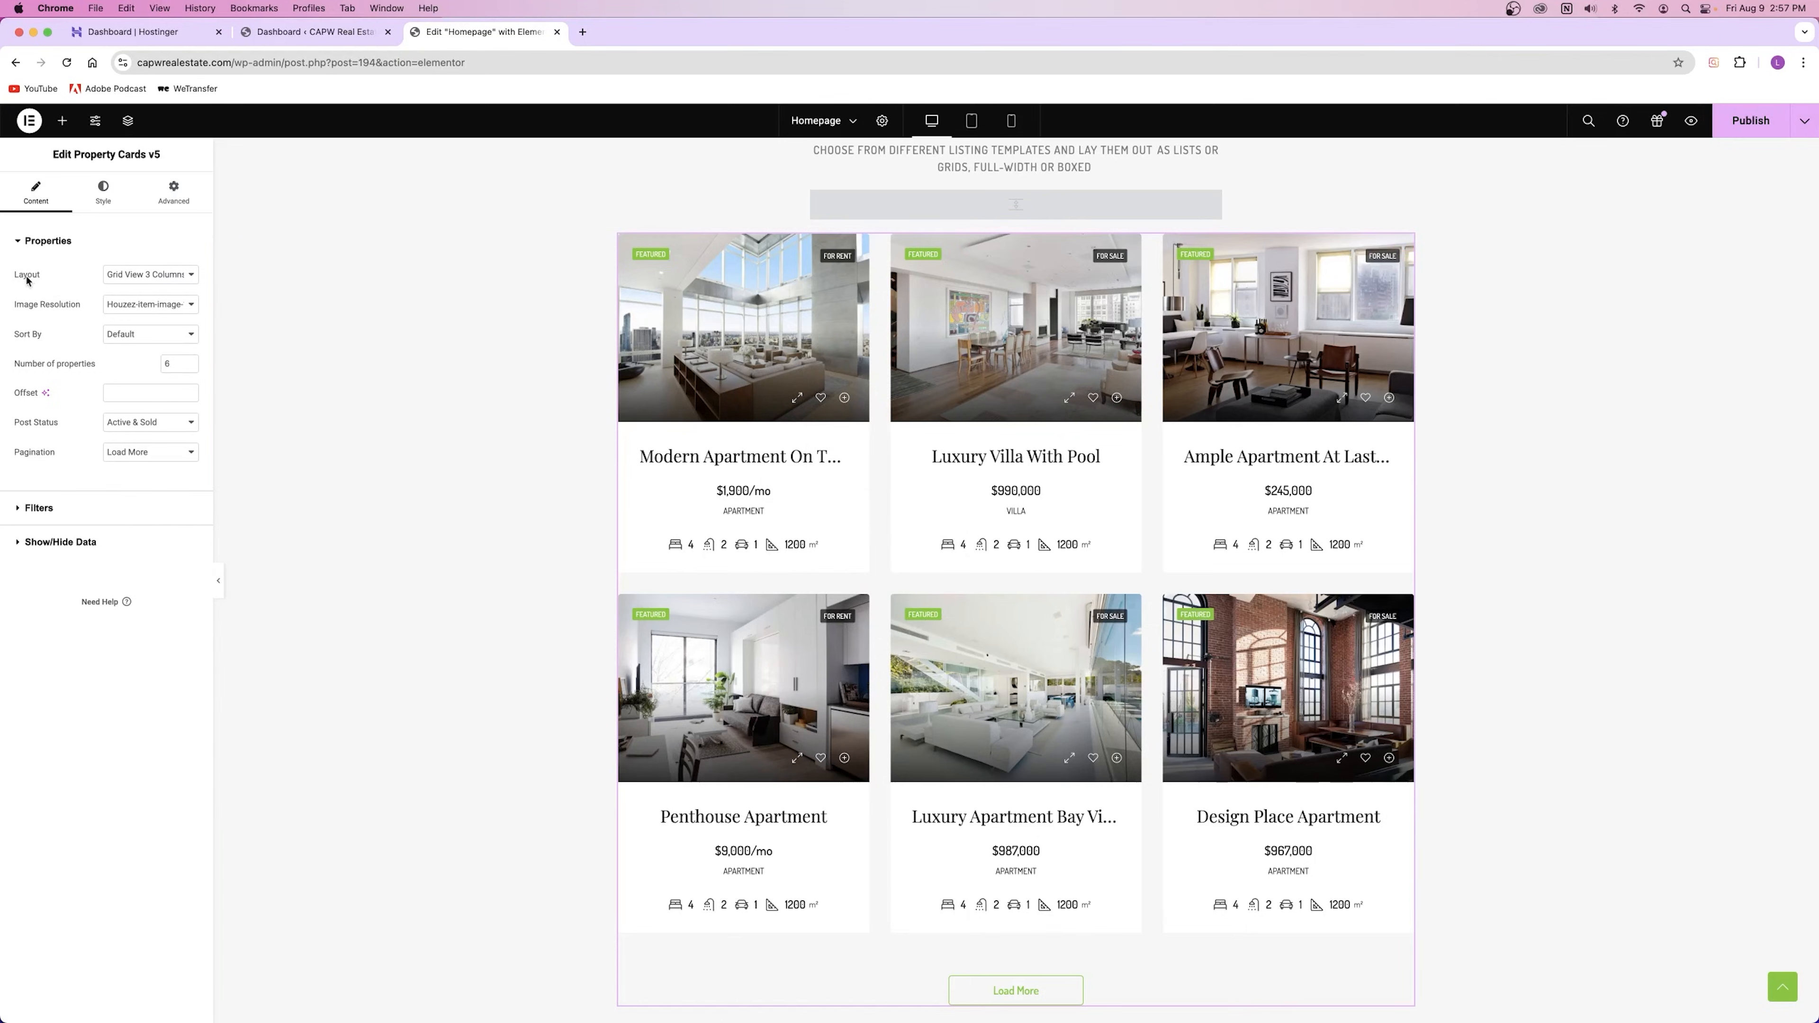
# Step: Try Grid View 2 Columns for the property grid, then revert to 3 Columns
pyautogui.click(149, 274)
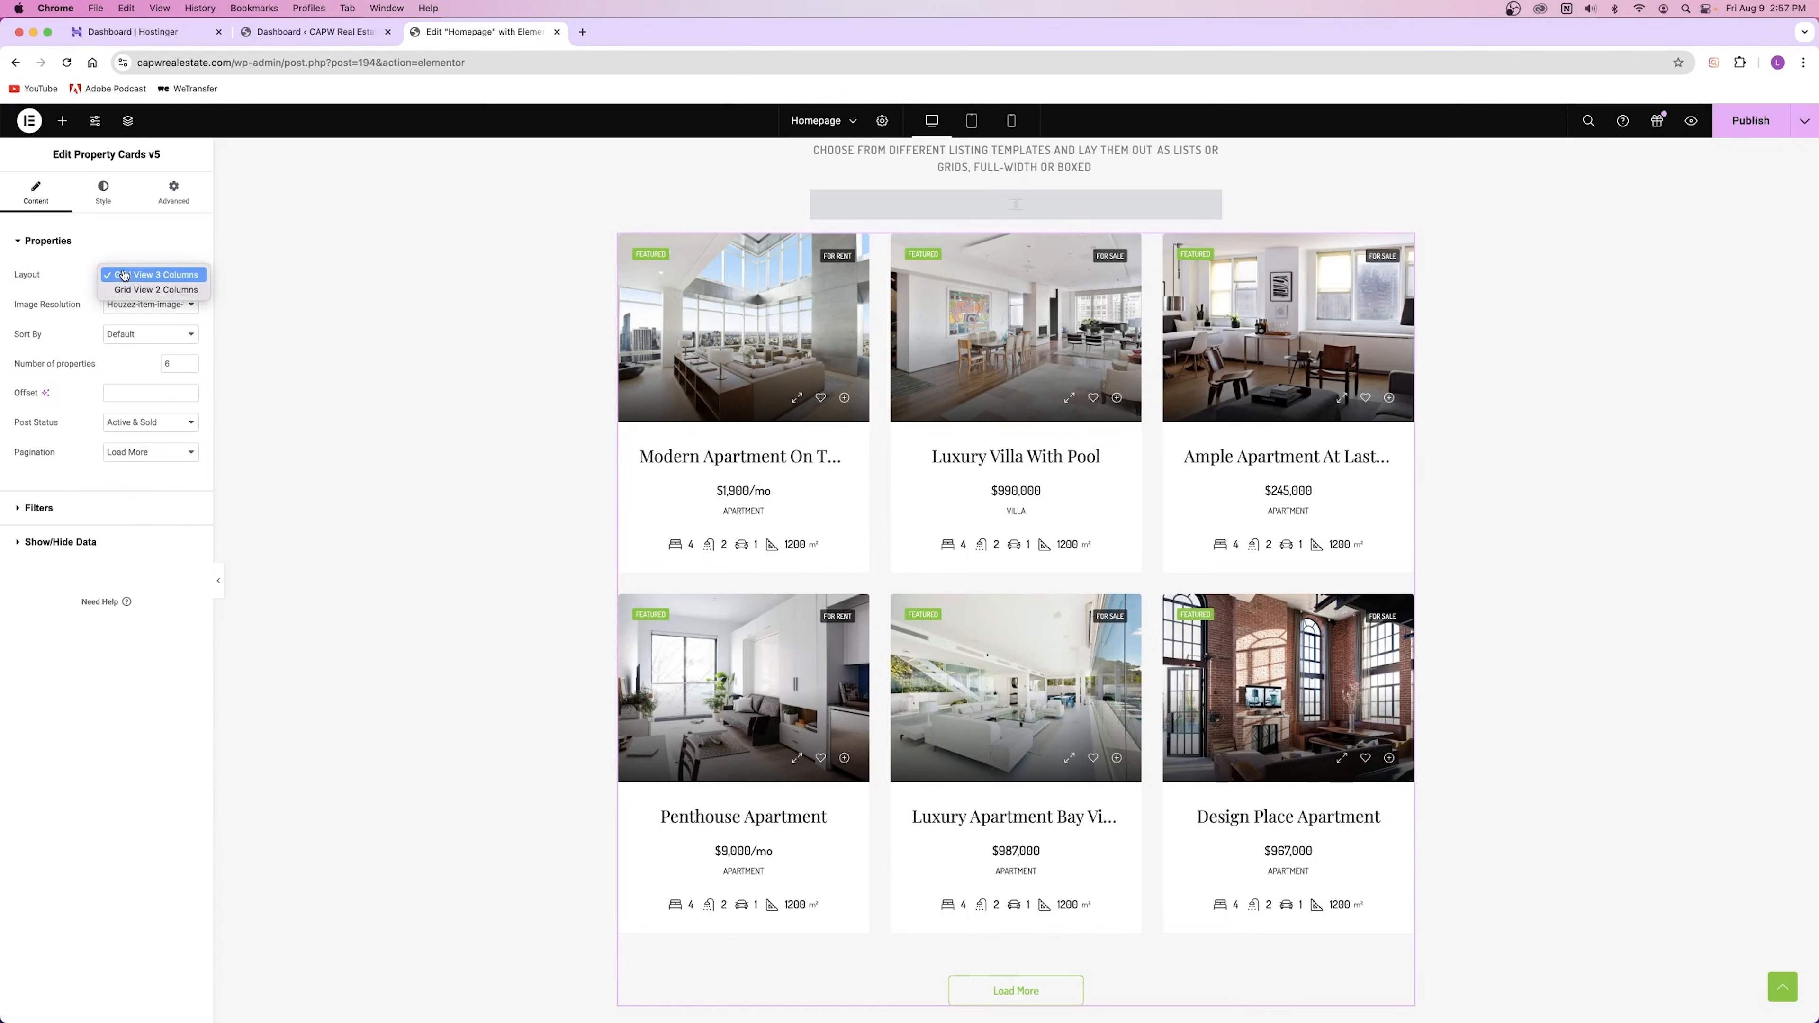
pyautogui.click(143, 289)
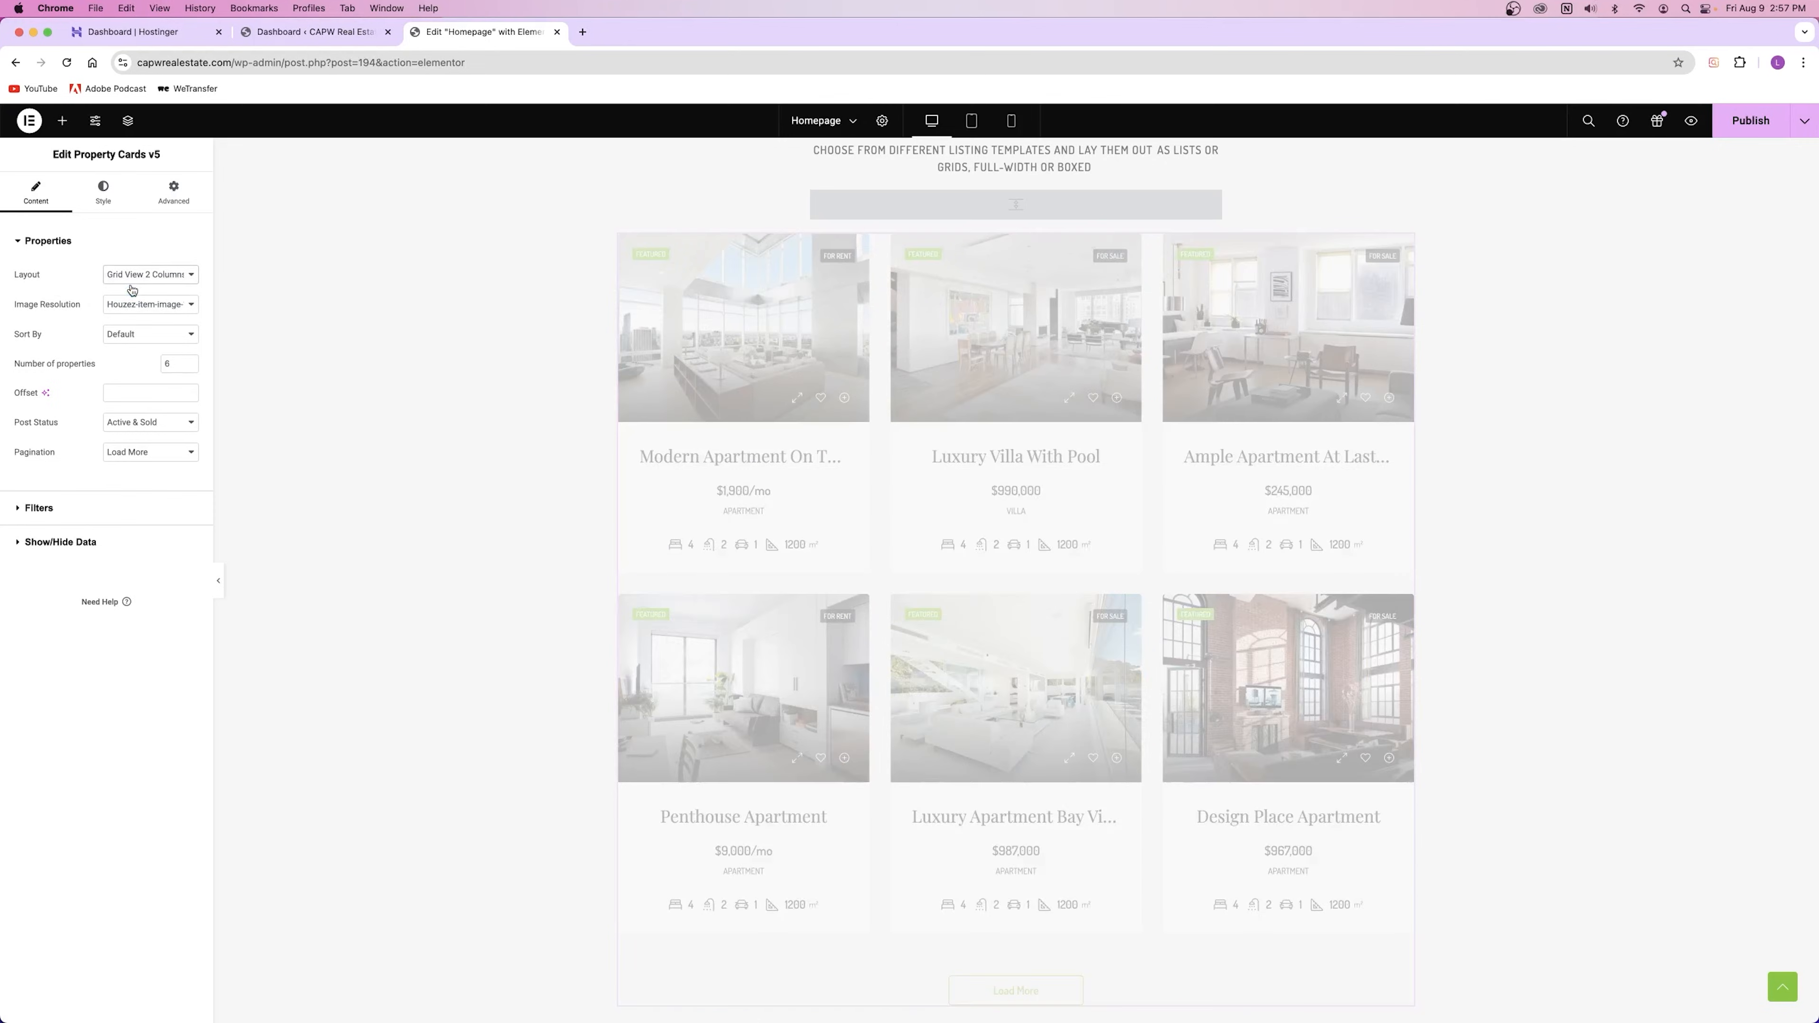
pyautogui.scroll(-5, 975, 362)
pyautogui.scroll(5, 976, 362)
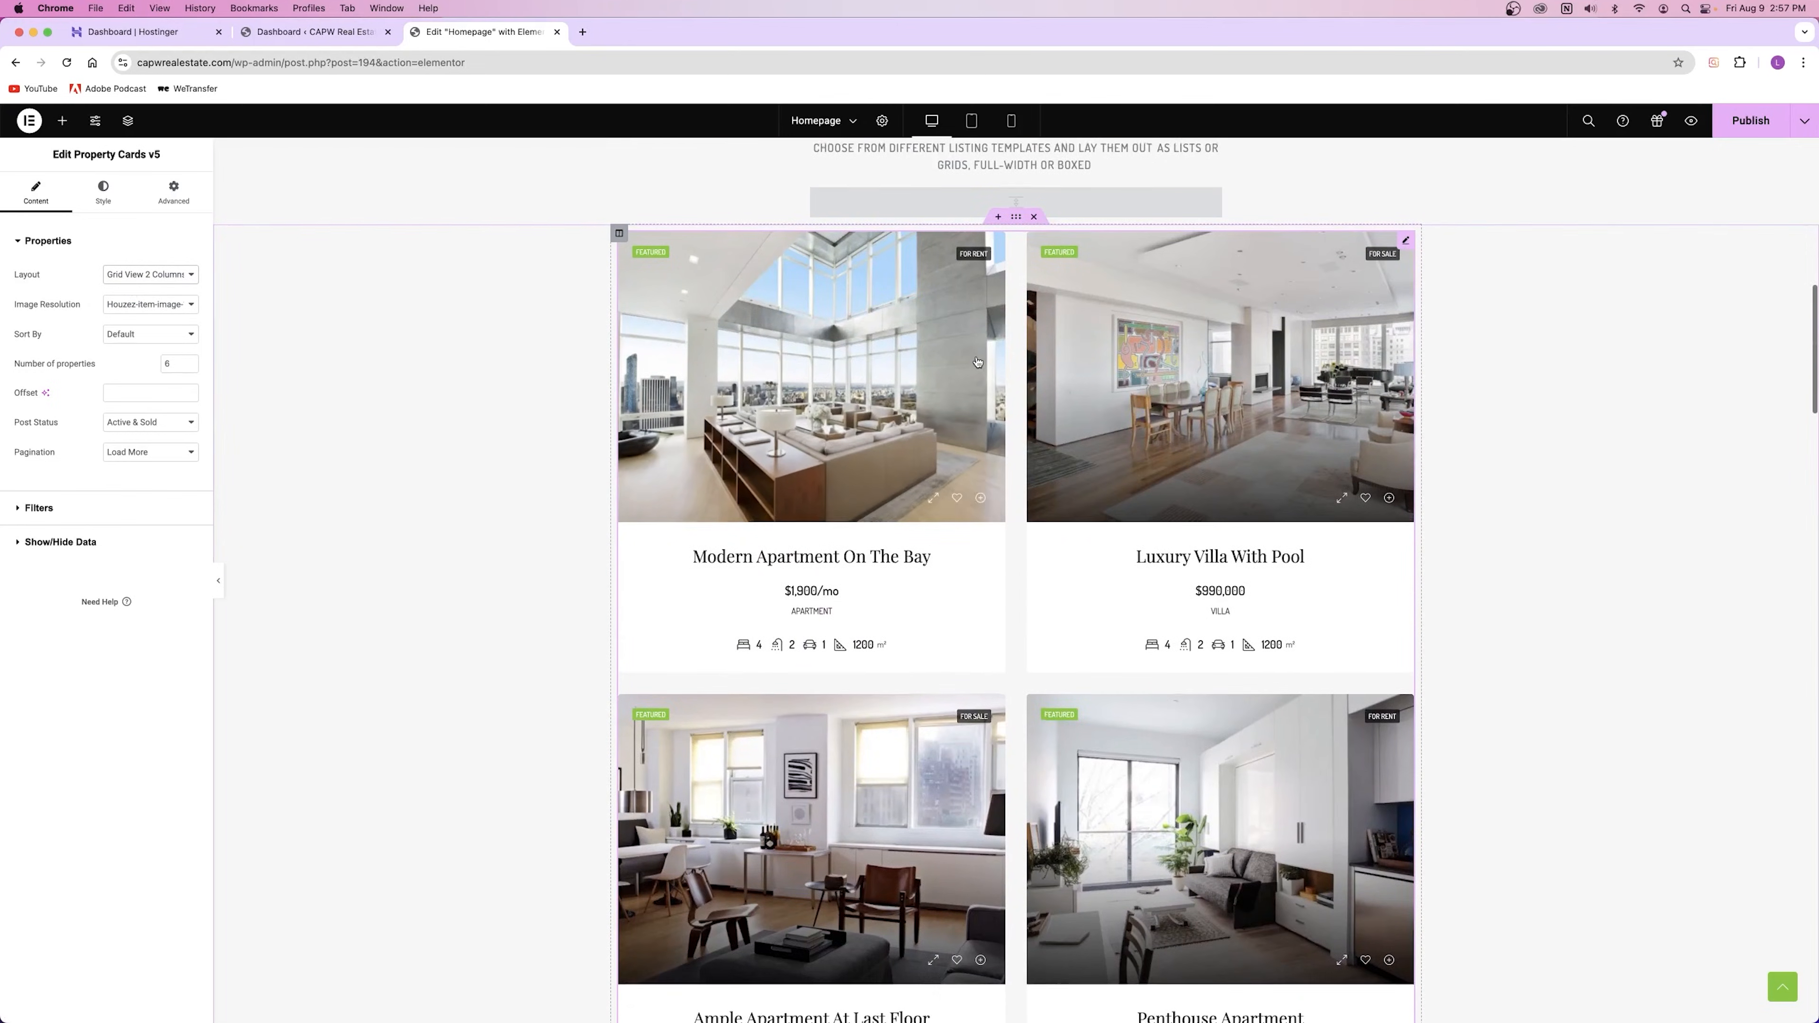
pyautogui.click(152, 274)
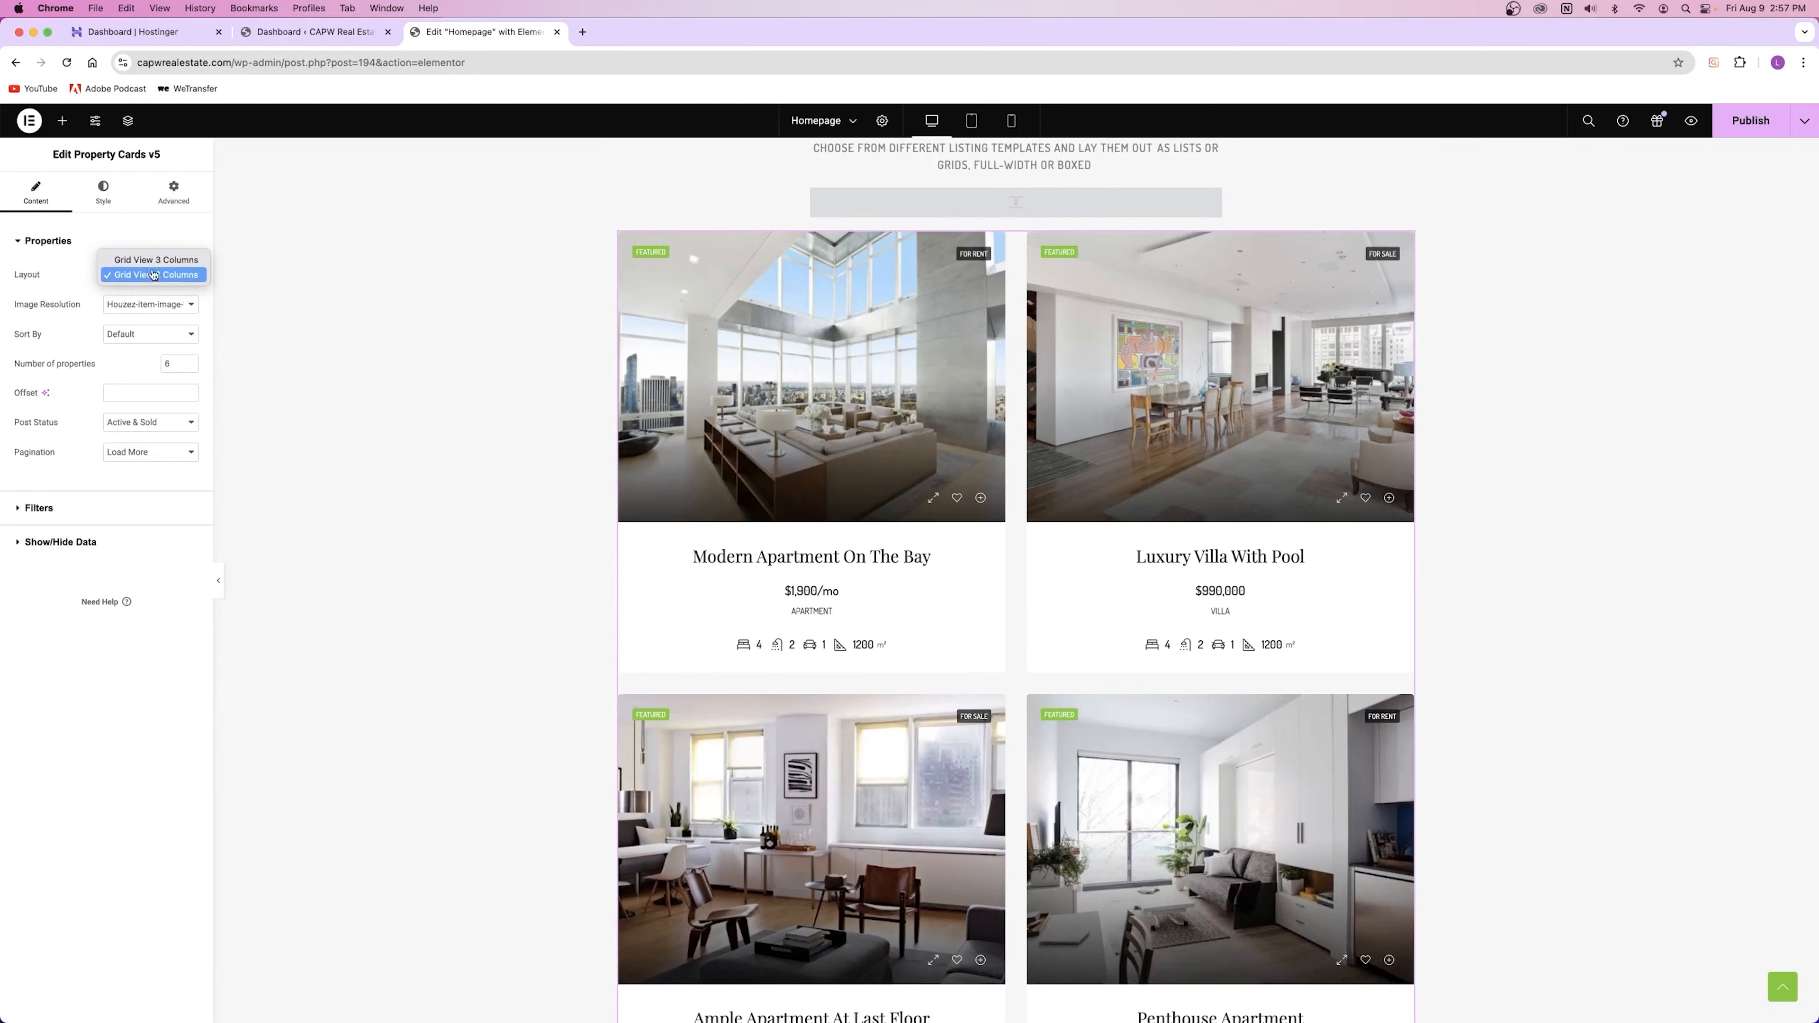
pyautogui.click(152, 264)
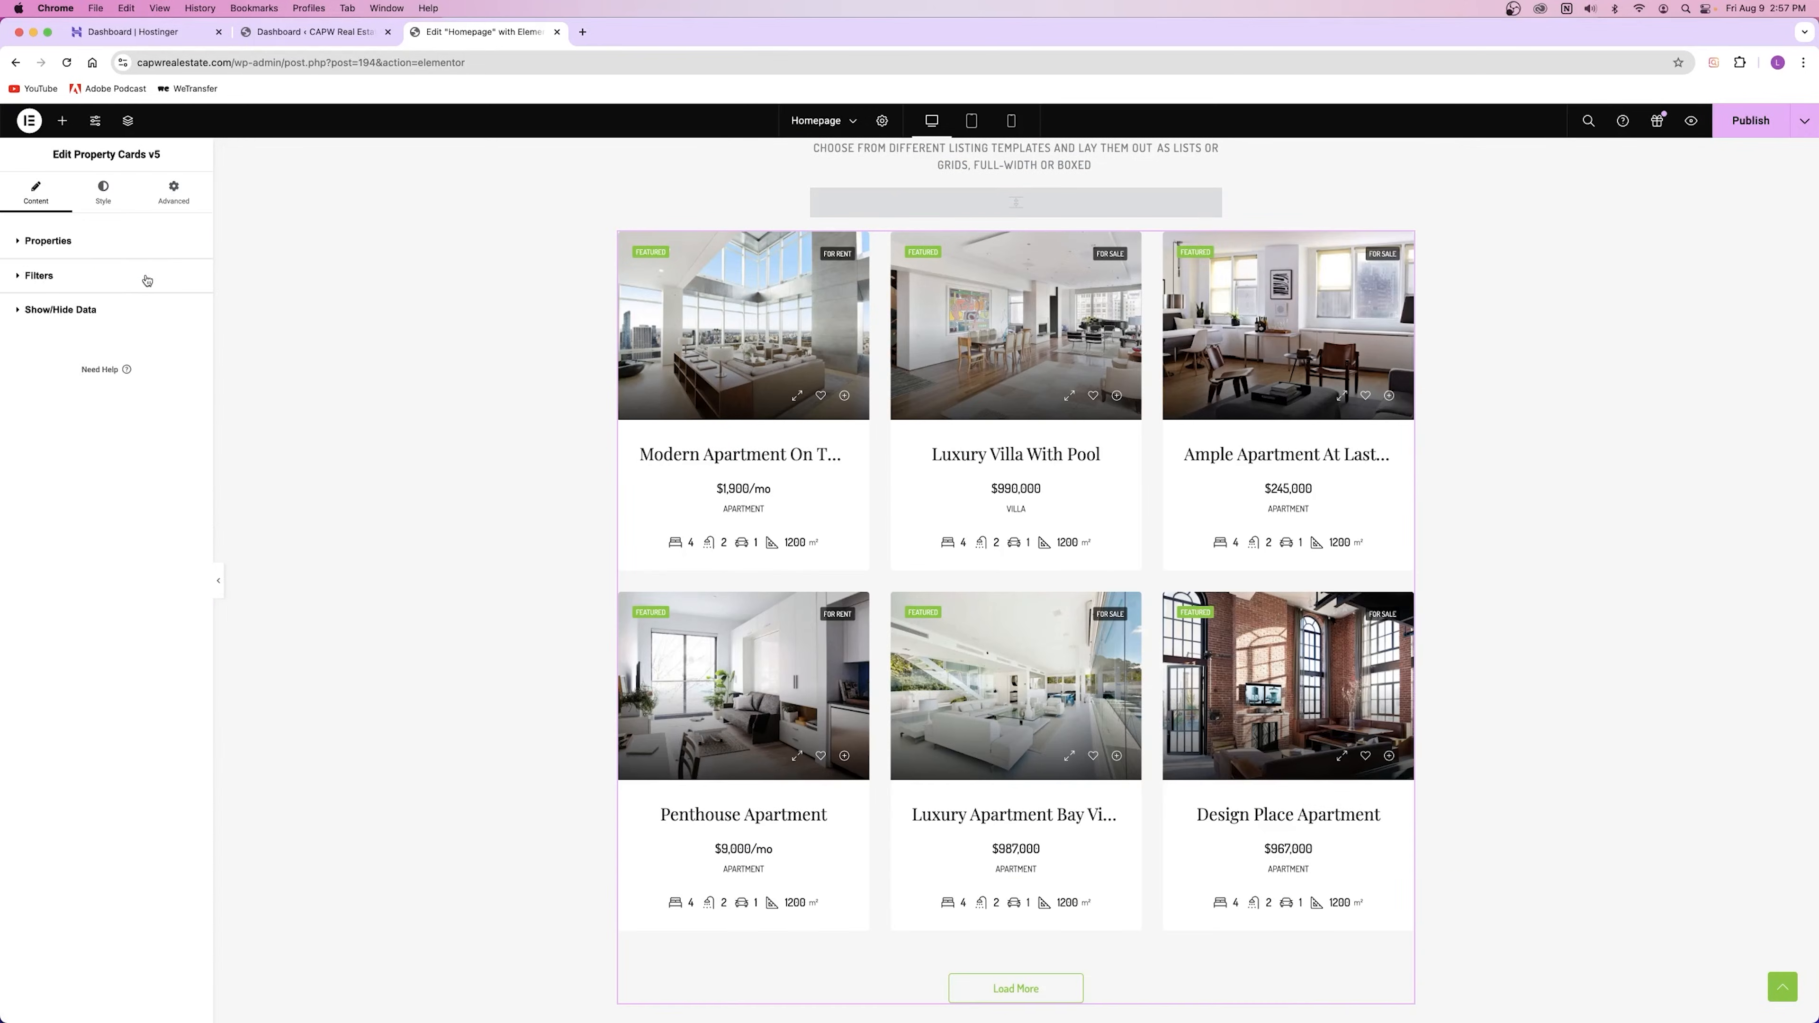
pyautogui.click(112, 249)
pyautogui.click(179, 280)
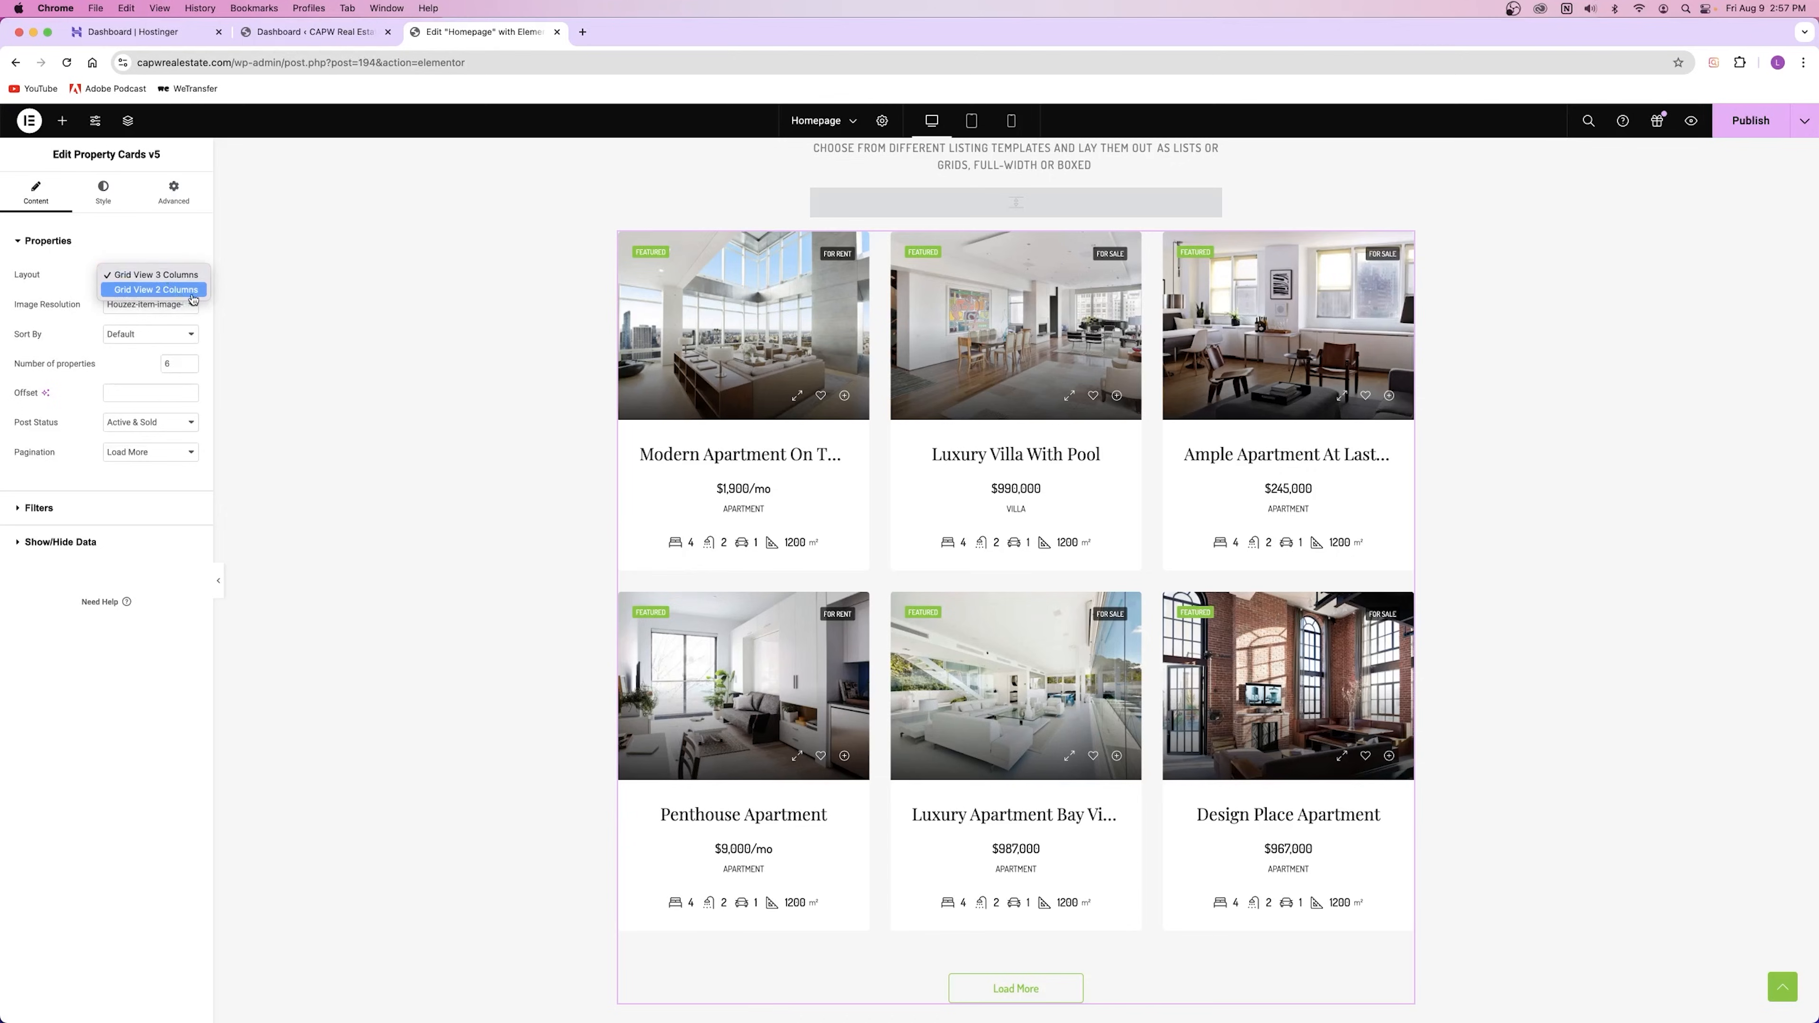
pyautogui.click(184, 277)
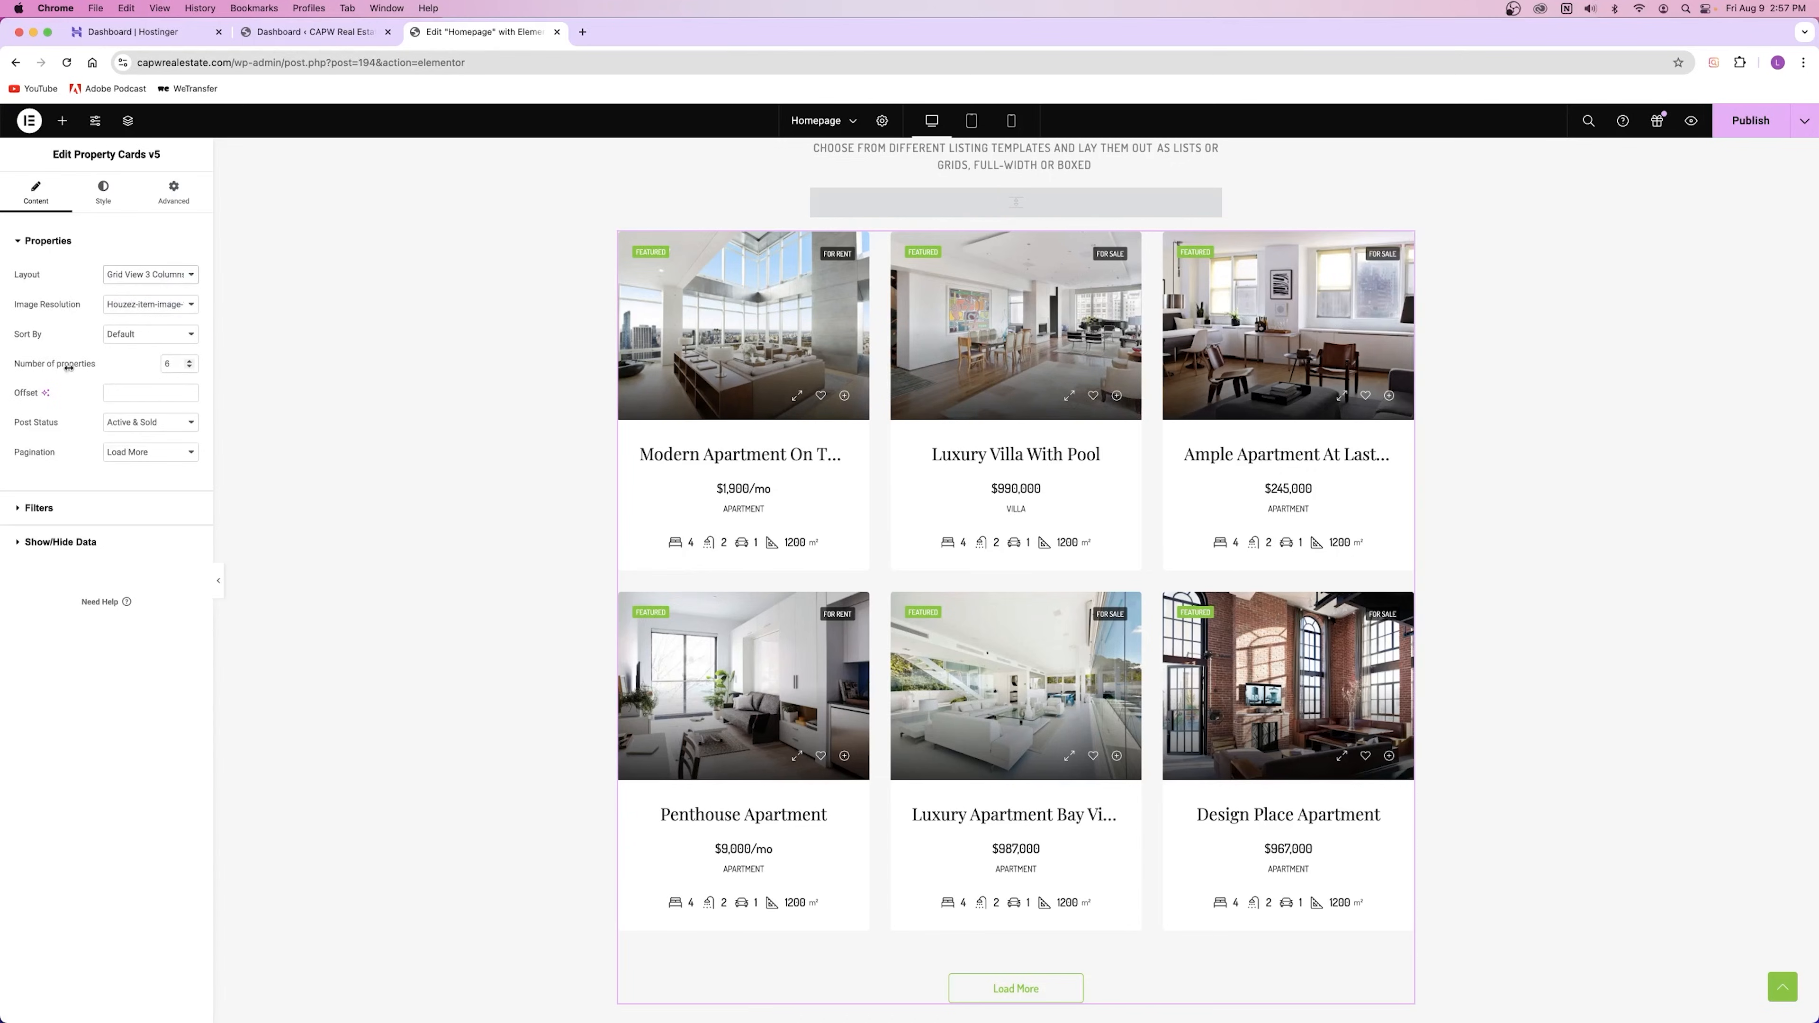
# Step: Raise the number of properties shown in the grid to 9
pyautogui.click(189, 363)
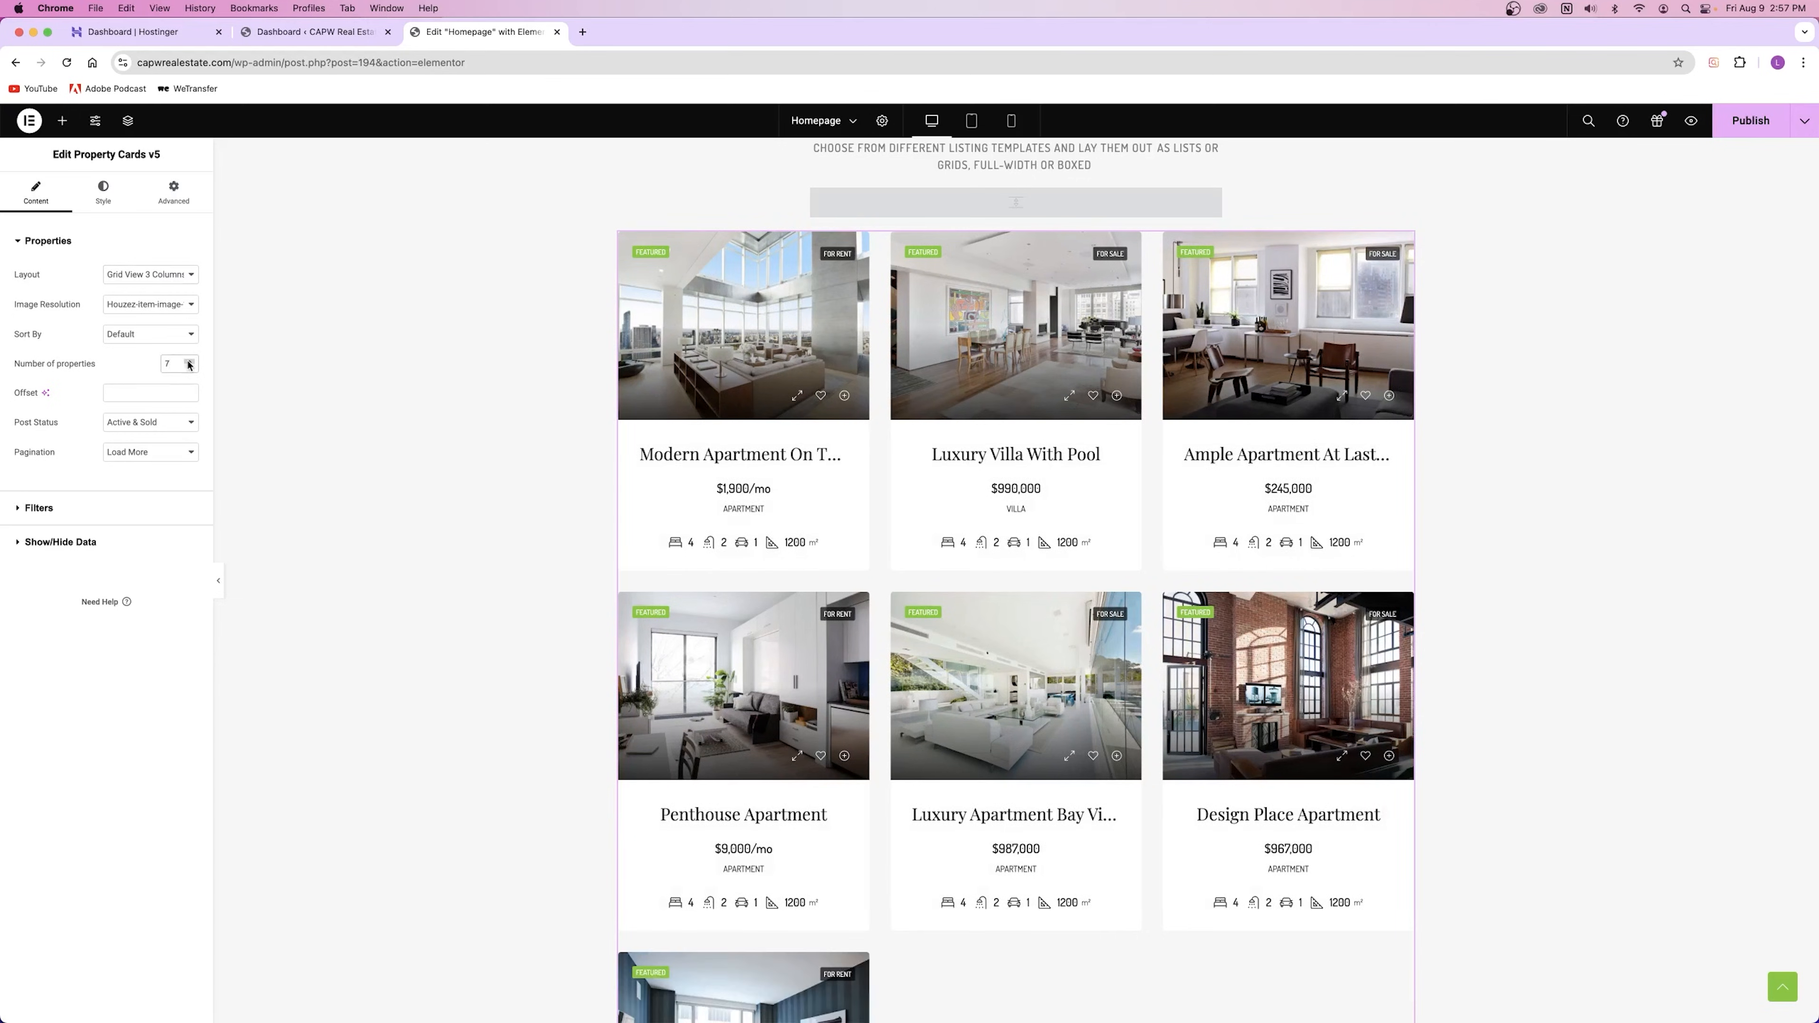
pyautogui.click(189, 362)
pyautogui.click(190, 363)
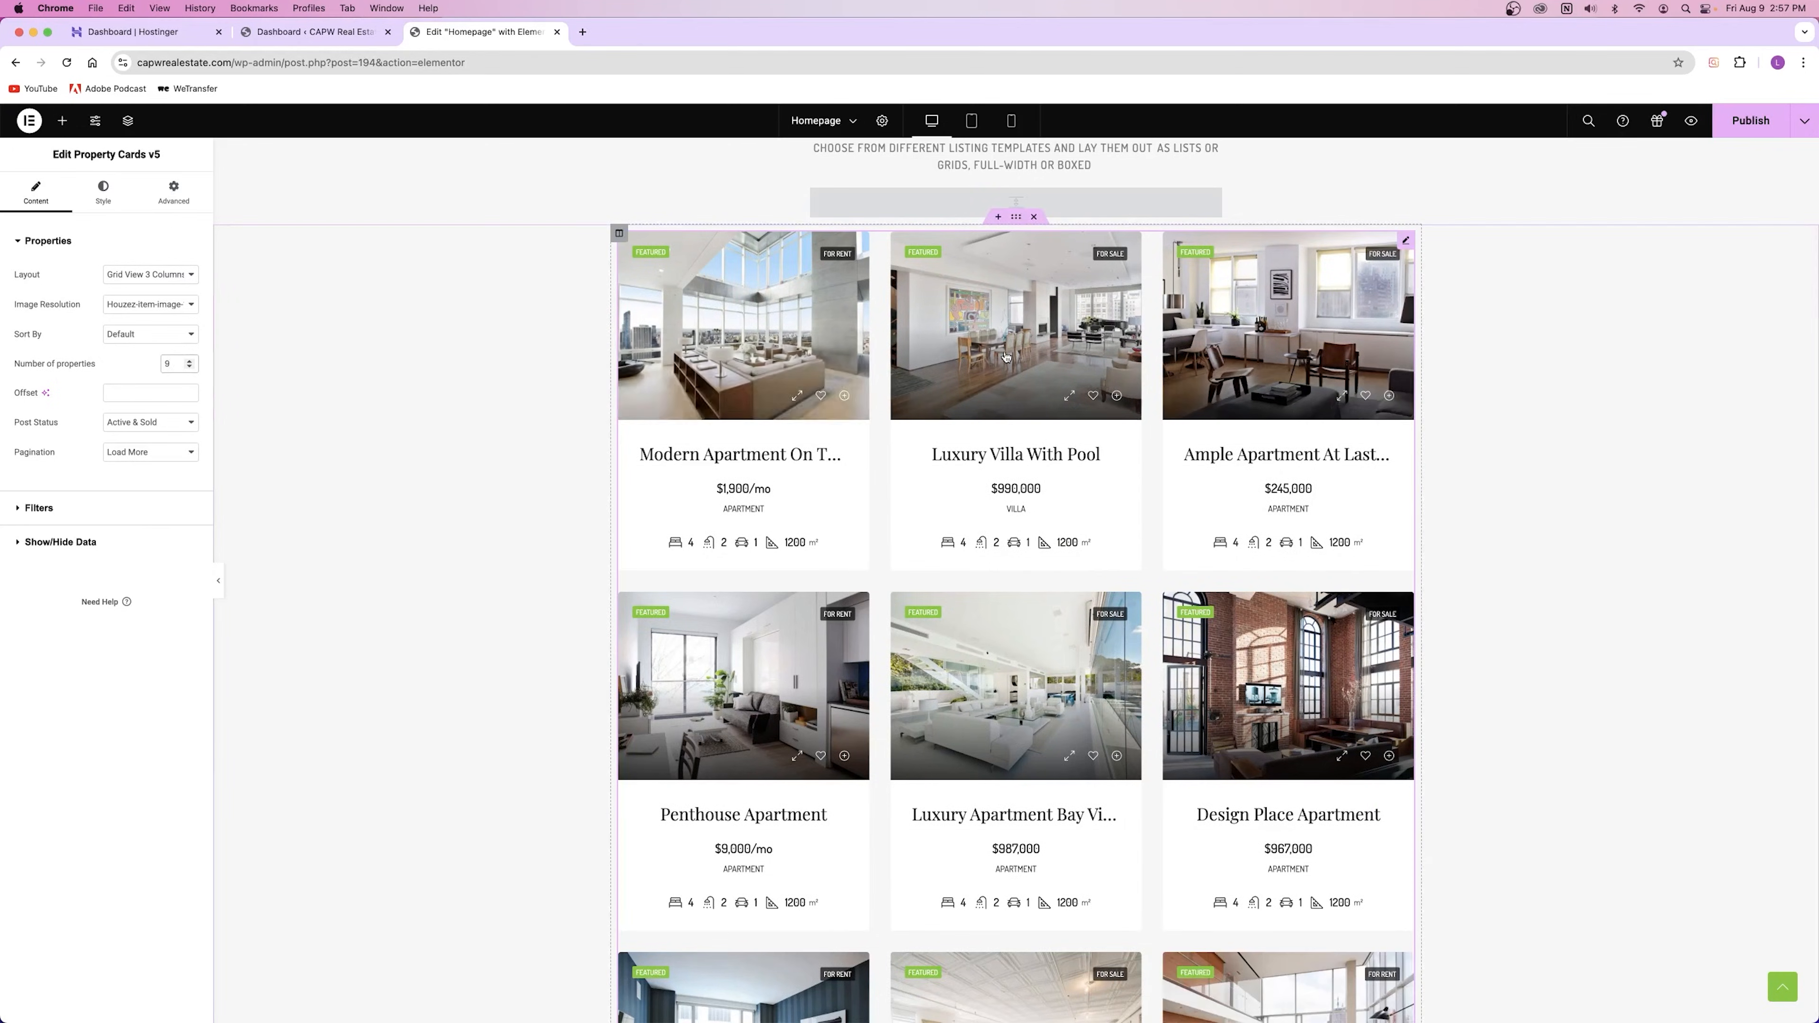
# Step: Try a two-column layout with 8 properties, then return the grid to three columns
pyautogui.scroll(-10, 1218, 402)
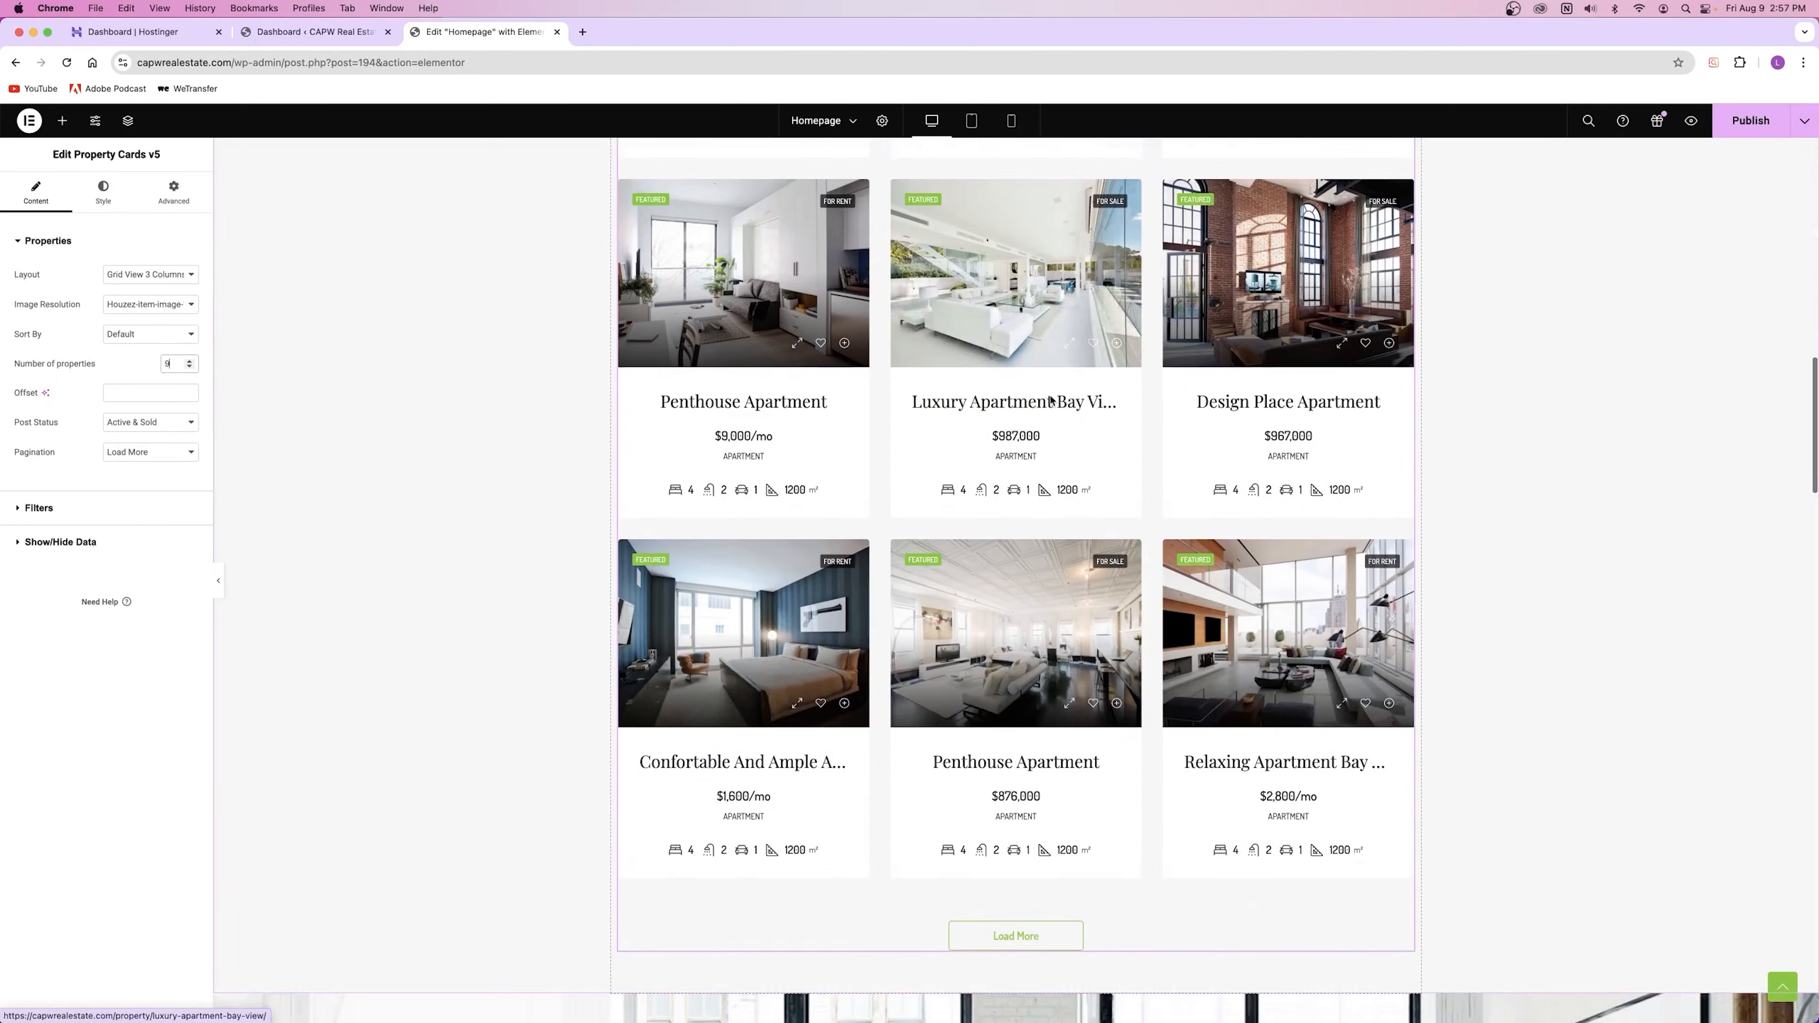
pyautogui.click(150, 274)
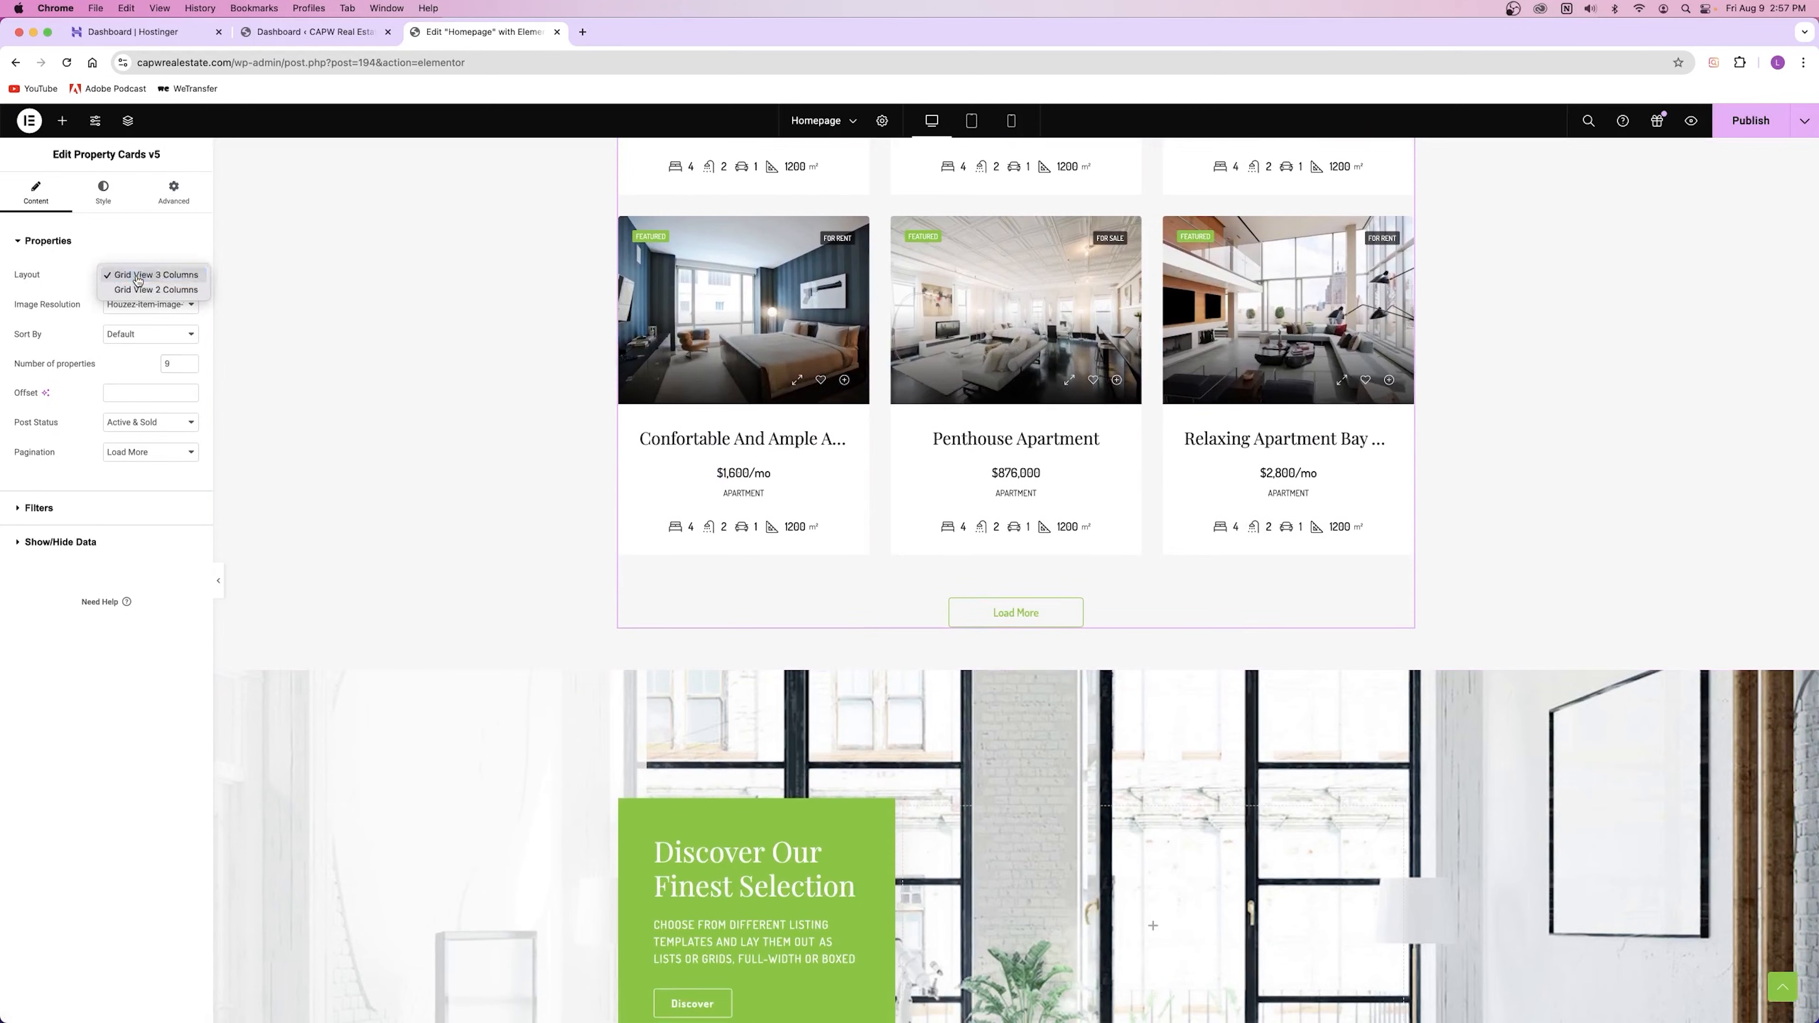
pyautogui.click(144, 291)
pyautogui.scroll(-13, 1019, 460)
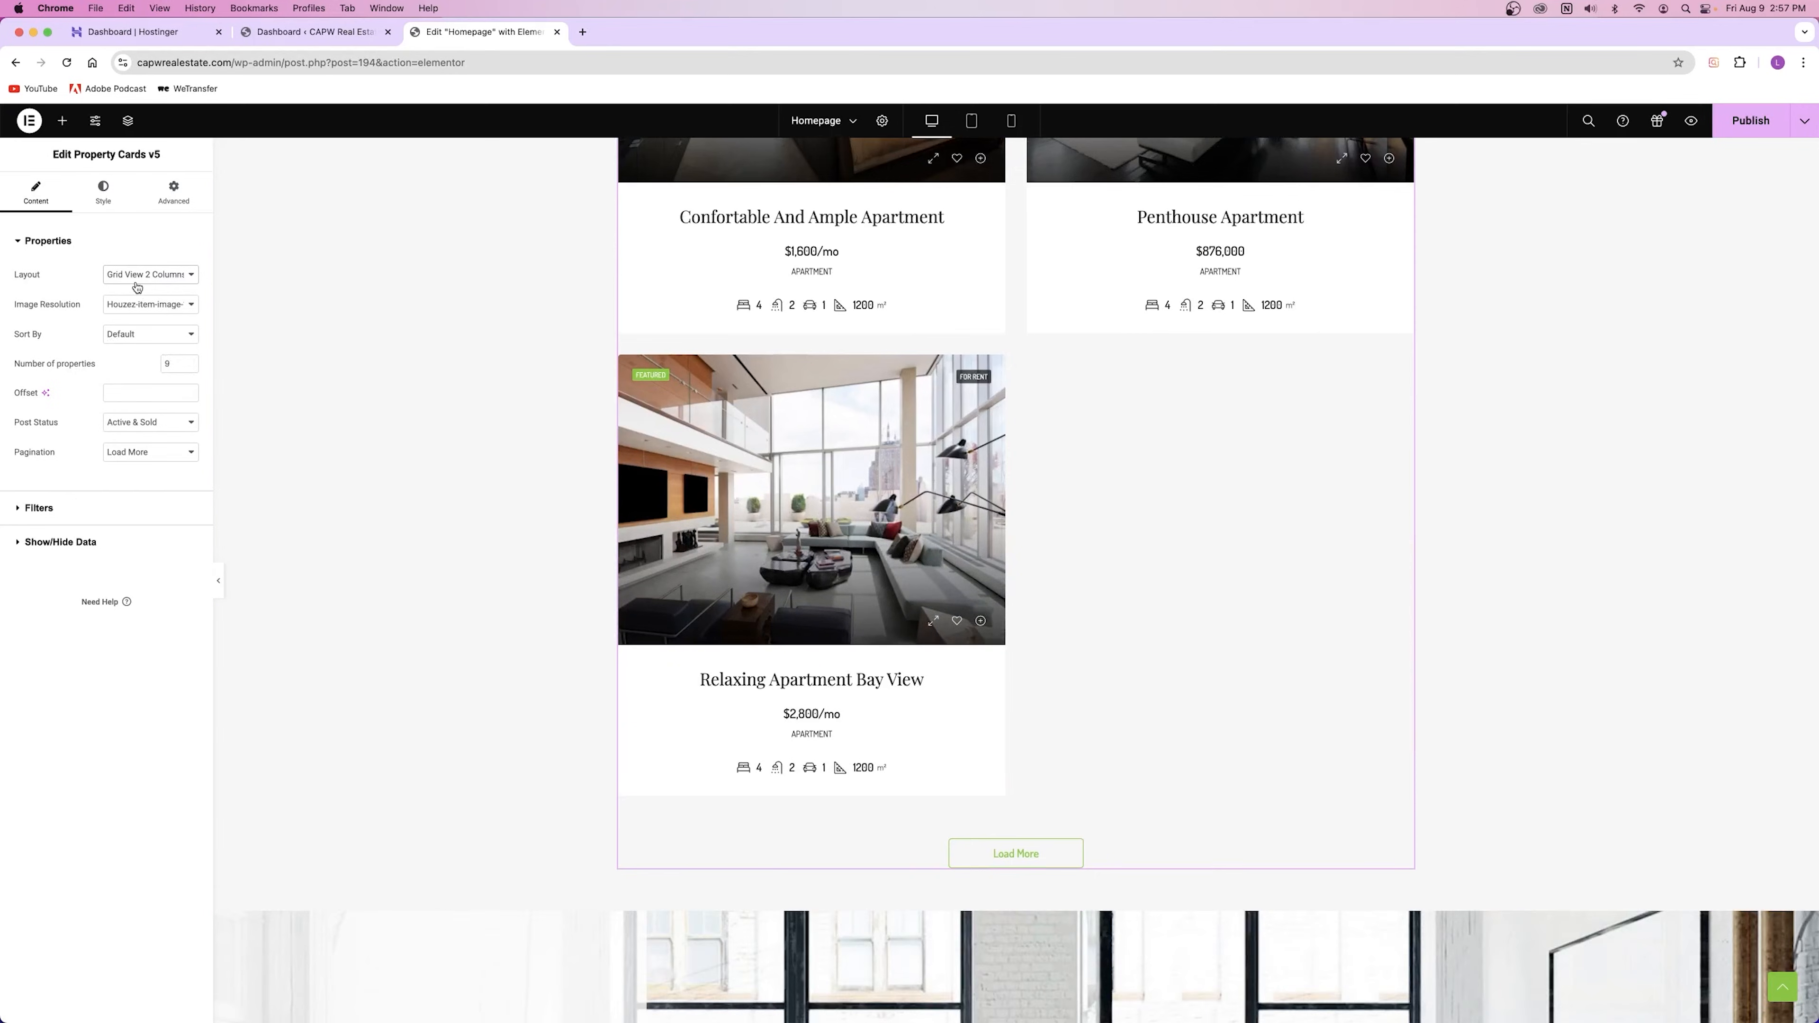
pyautogui.click(195, 367)
pyautogui.click(169, 274)
pyautogui.click(168, 272)
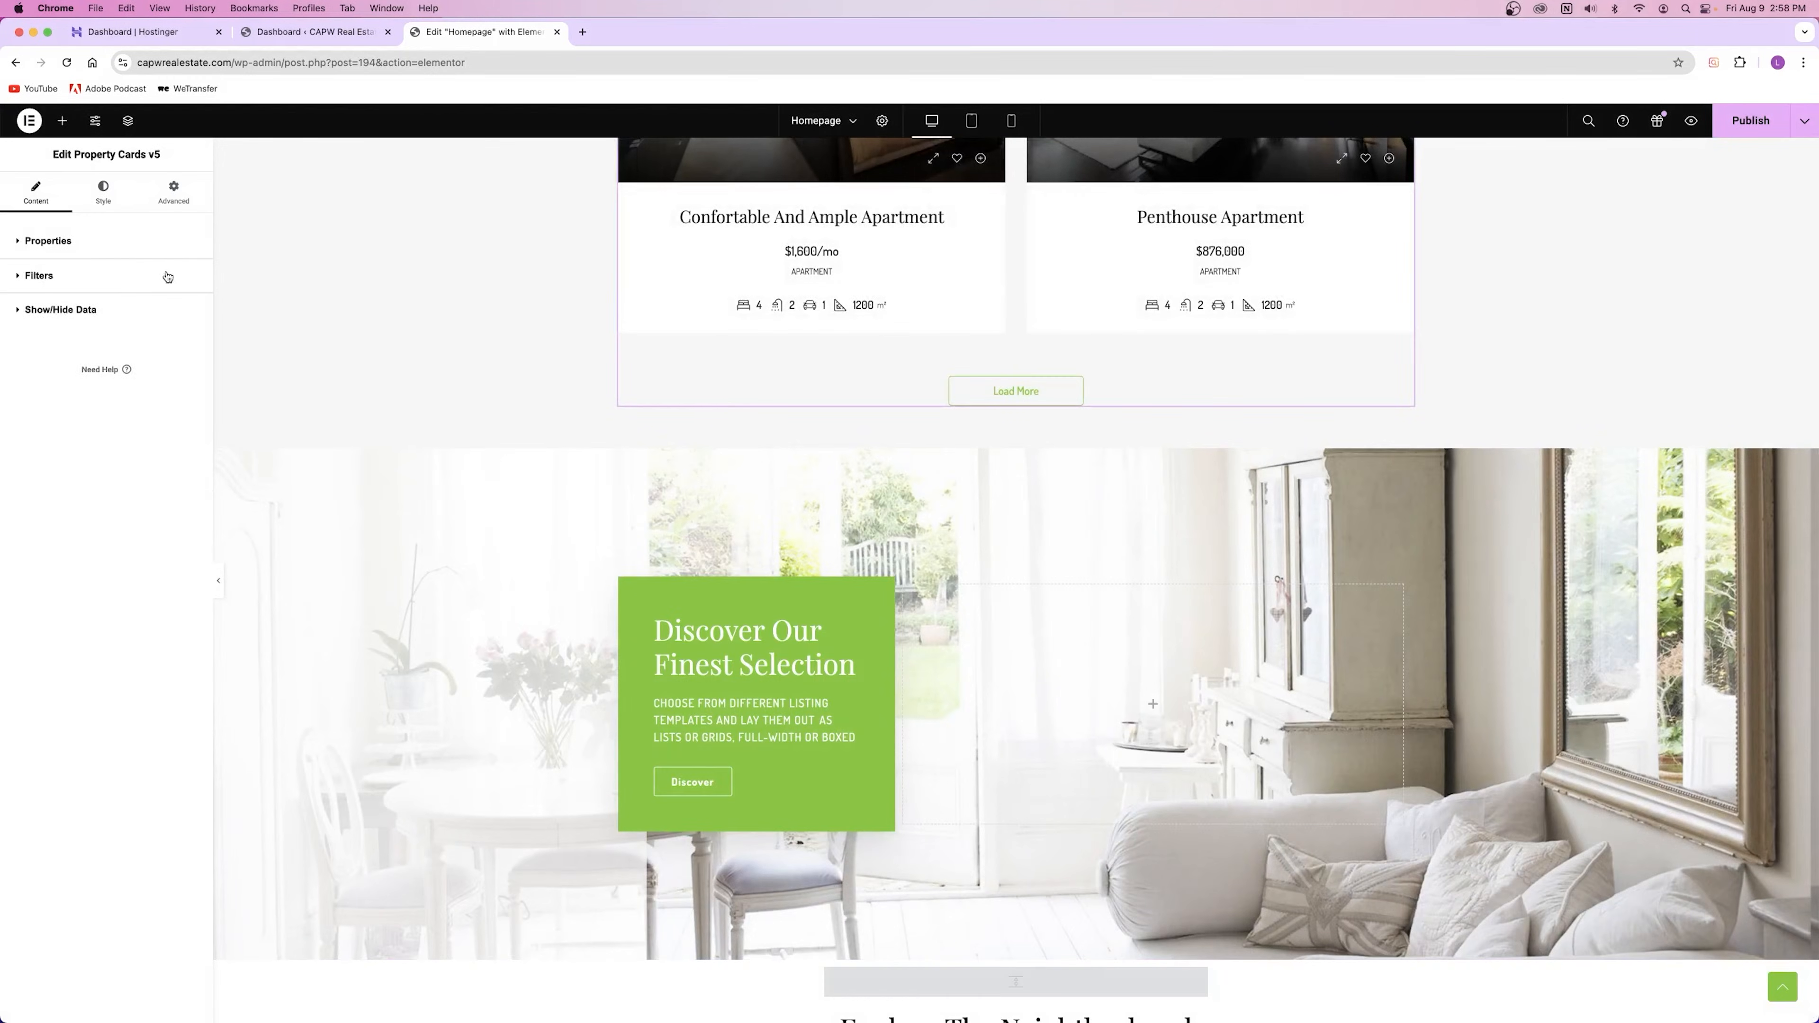
pyautogui.click(165, 275)
pyautogui.click(140, 242)
pyautogui.click(159, 276)
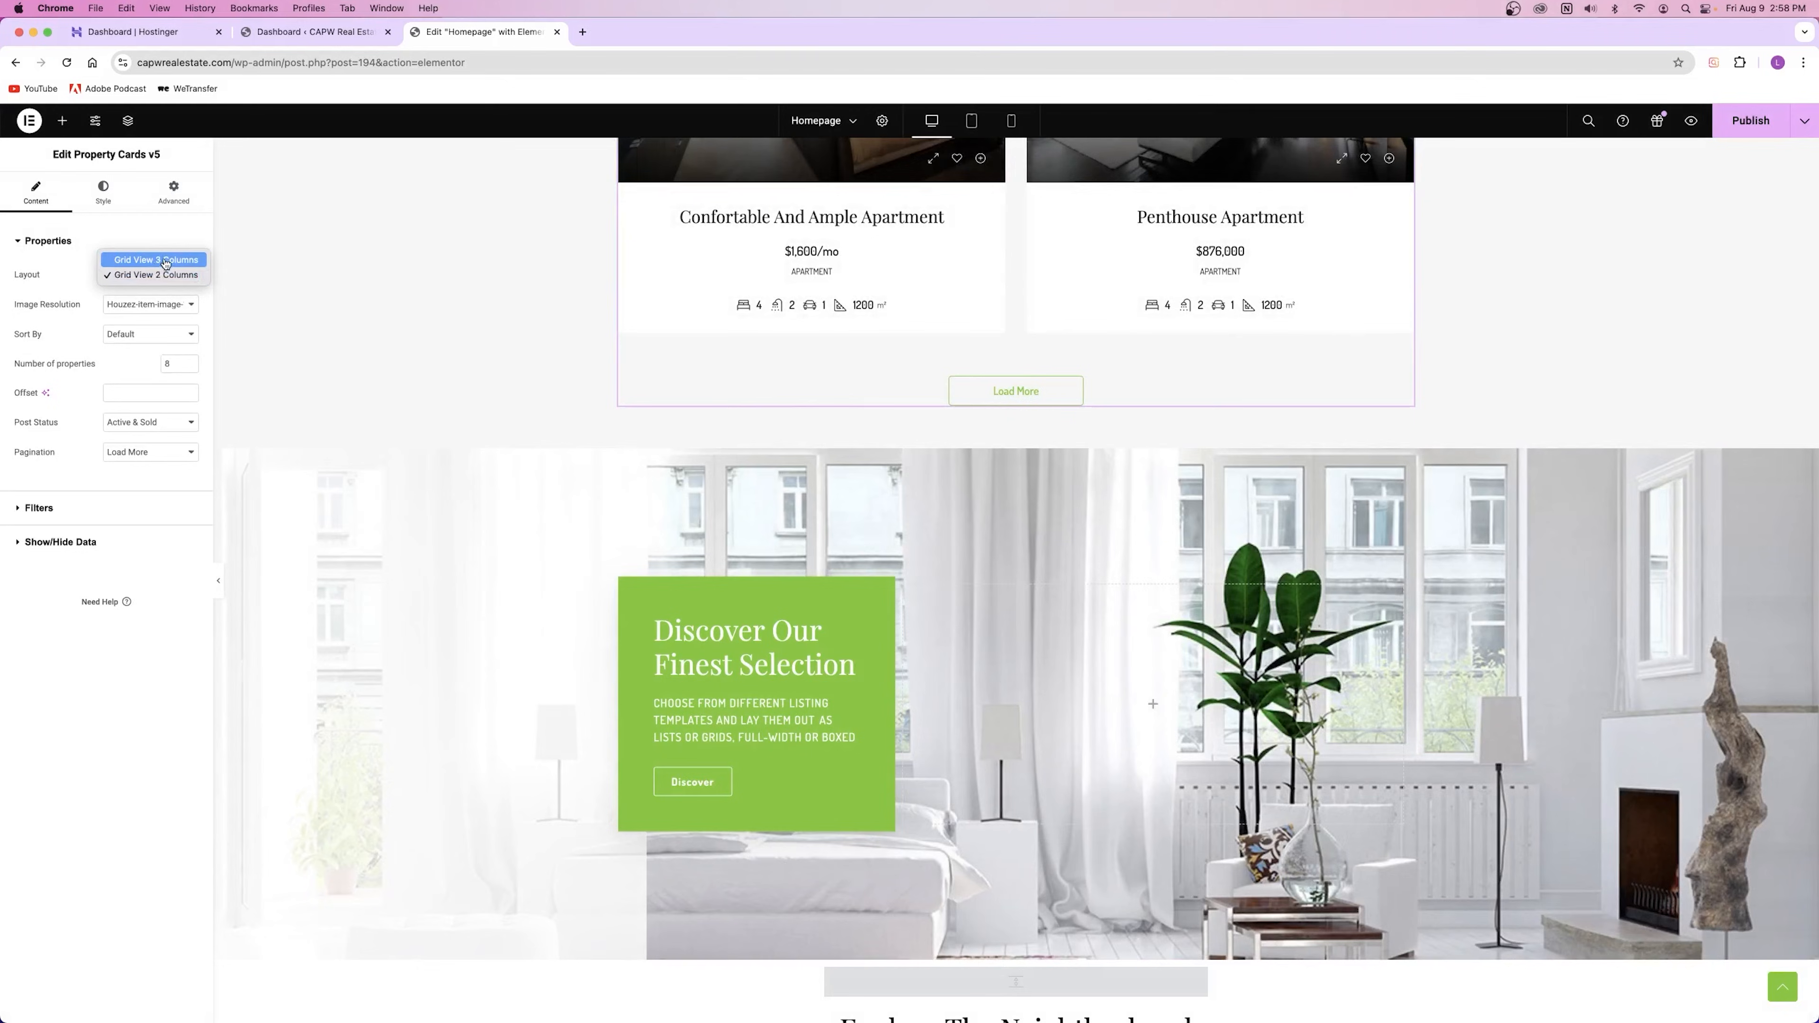
pyautogui.click(156, 260)
# Step: Raise the number of properties to 9, then lower it back to 6
pyautogui.scroll(-15, 904, 488)
pyautogui.scroll(10, 904, 488)
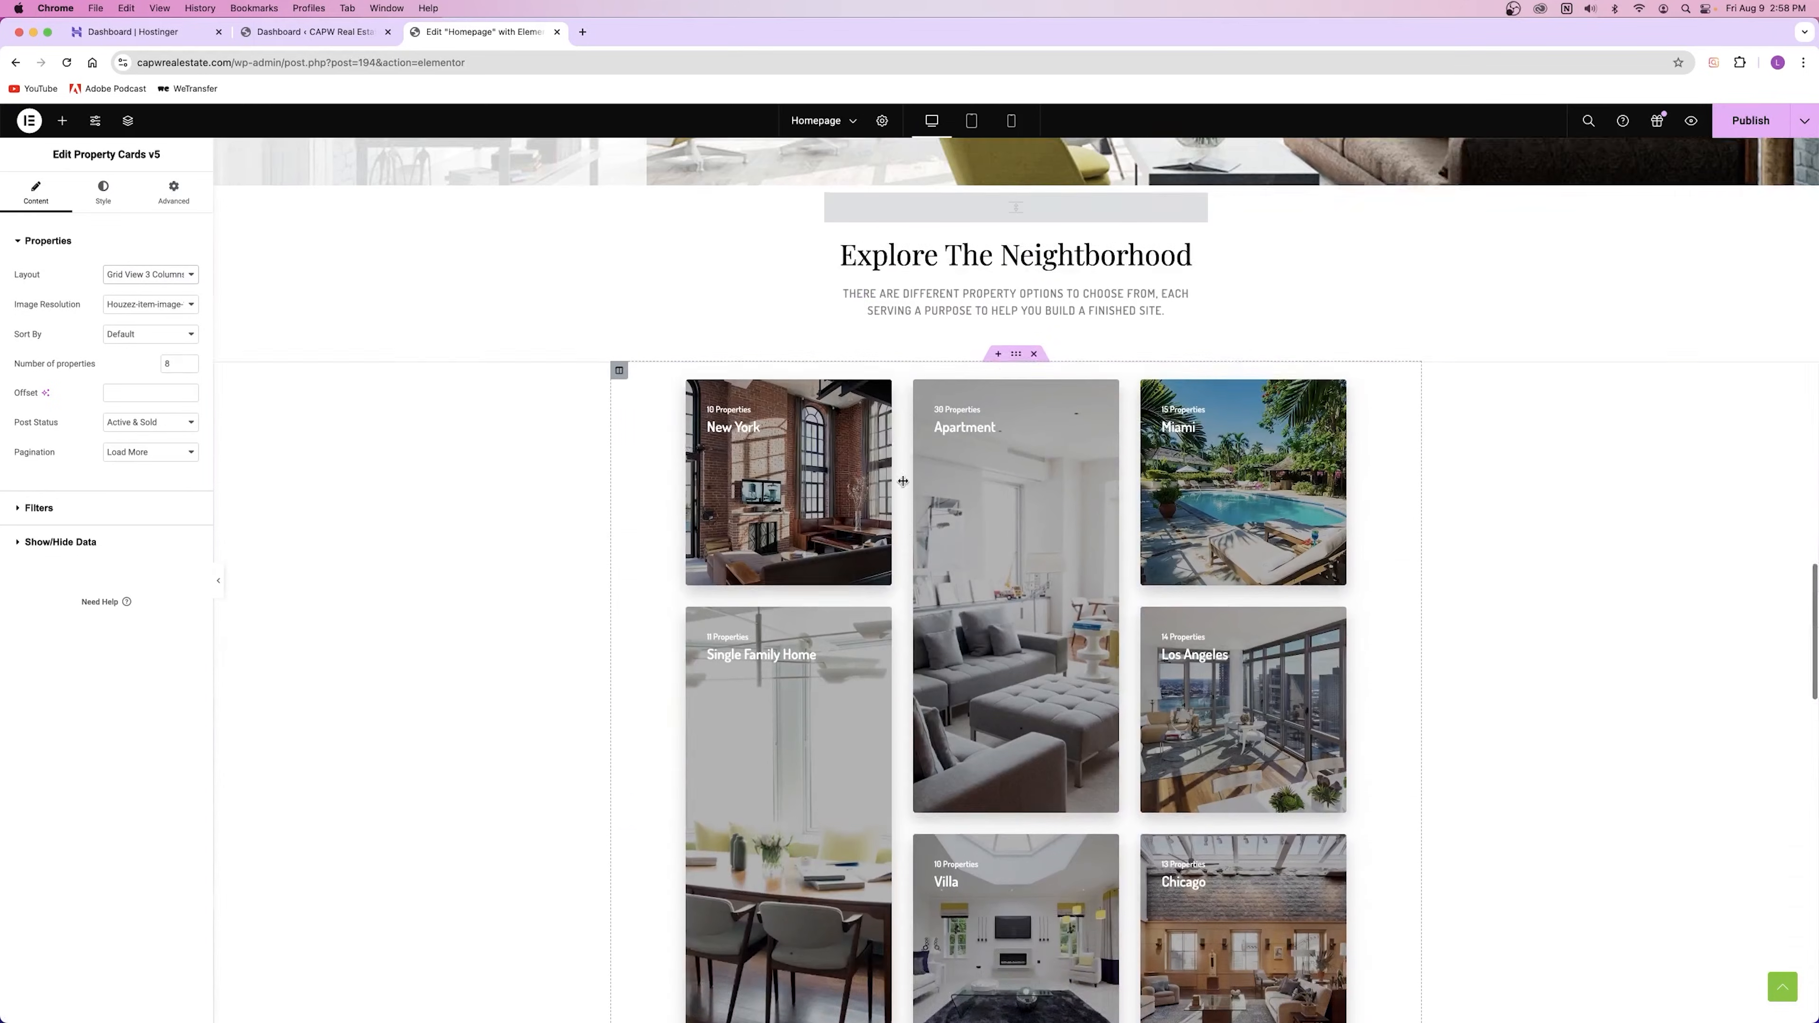
pyautogui.scroll(-3, 1048, 485)
pyautogui.scroll(-8, 1048, 485)
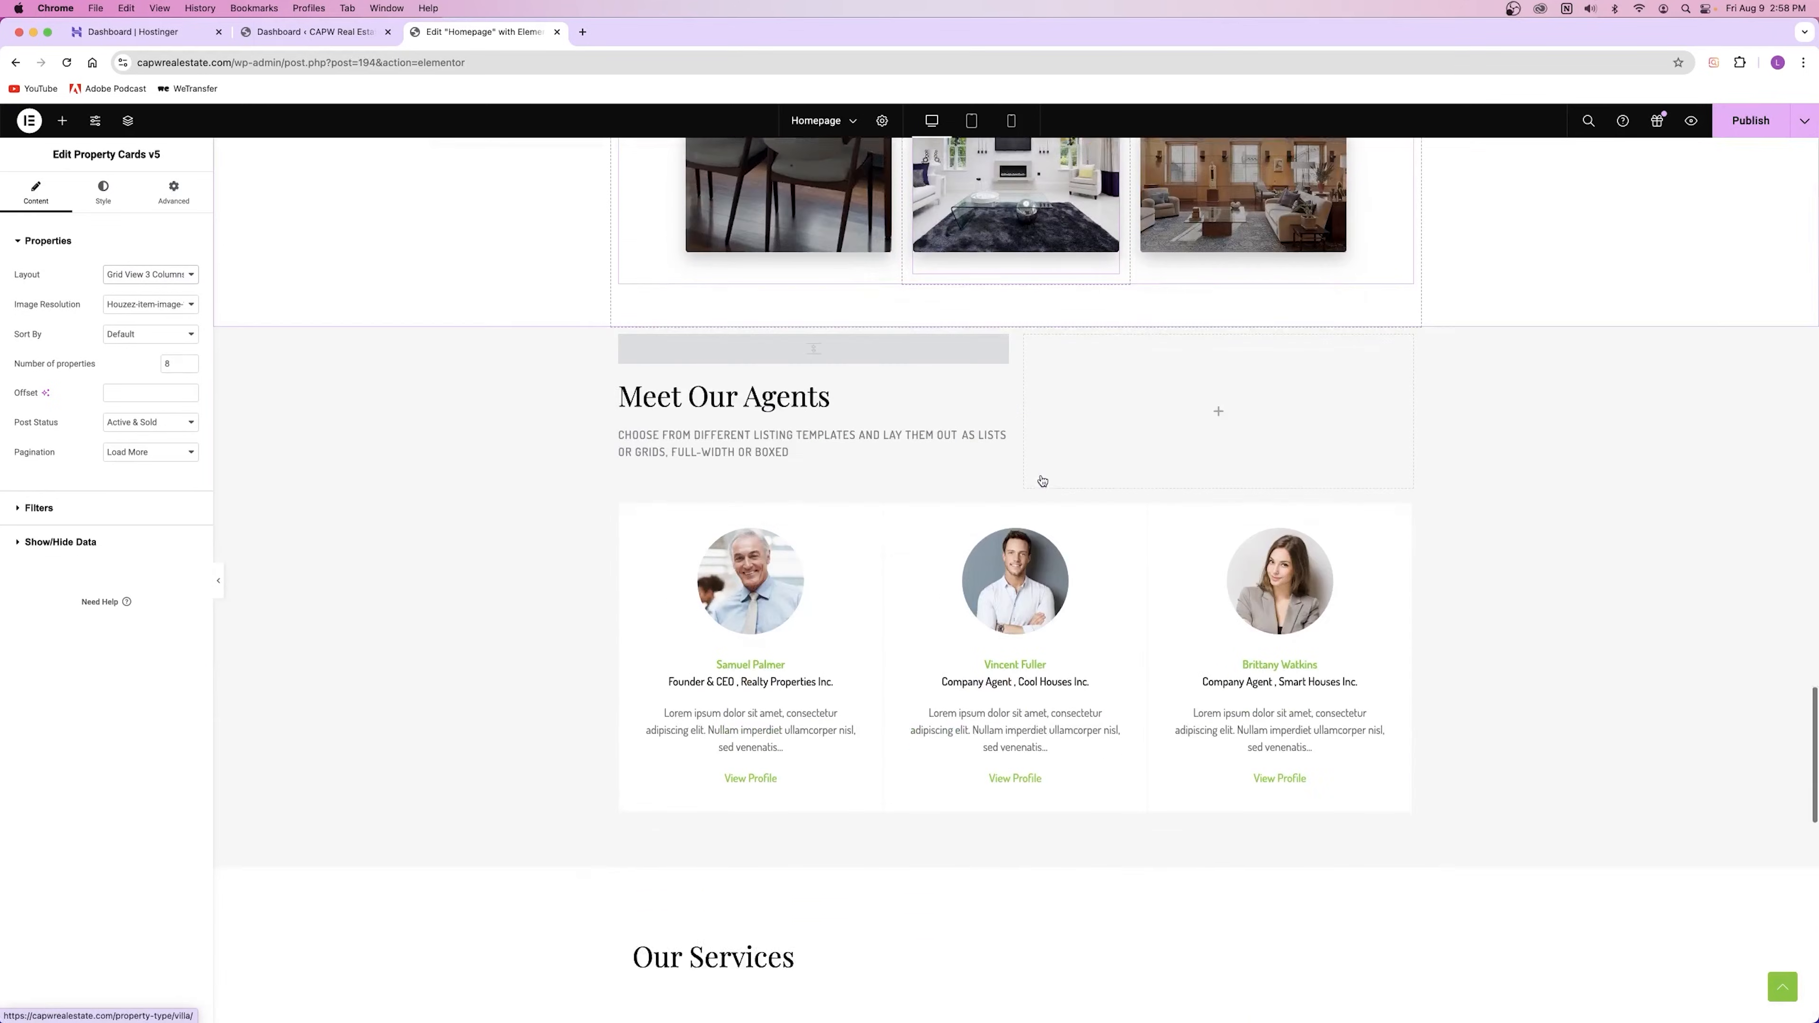
pyautogui.scroll(18, 1042, 479)
pyautogui.scroll(10, 1038, 477)
pyautogui.scroll(-2, 1149, 723)
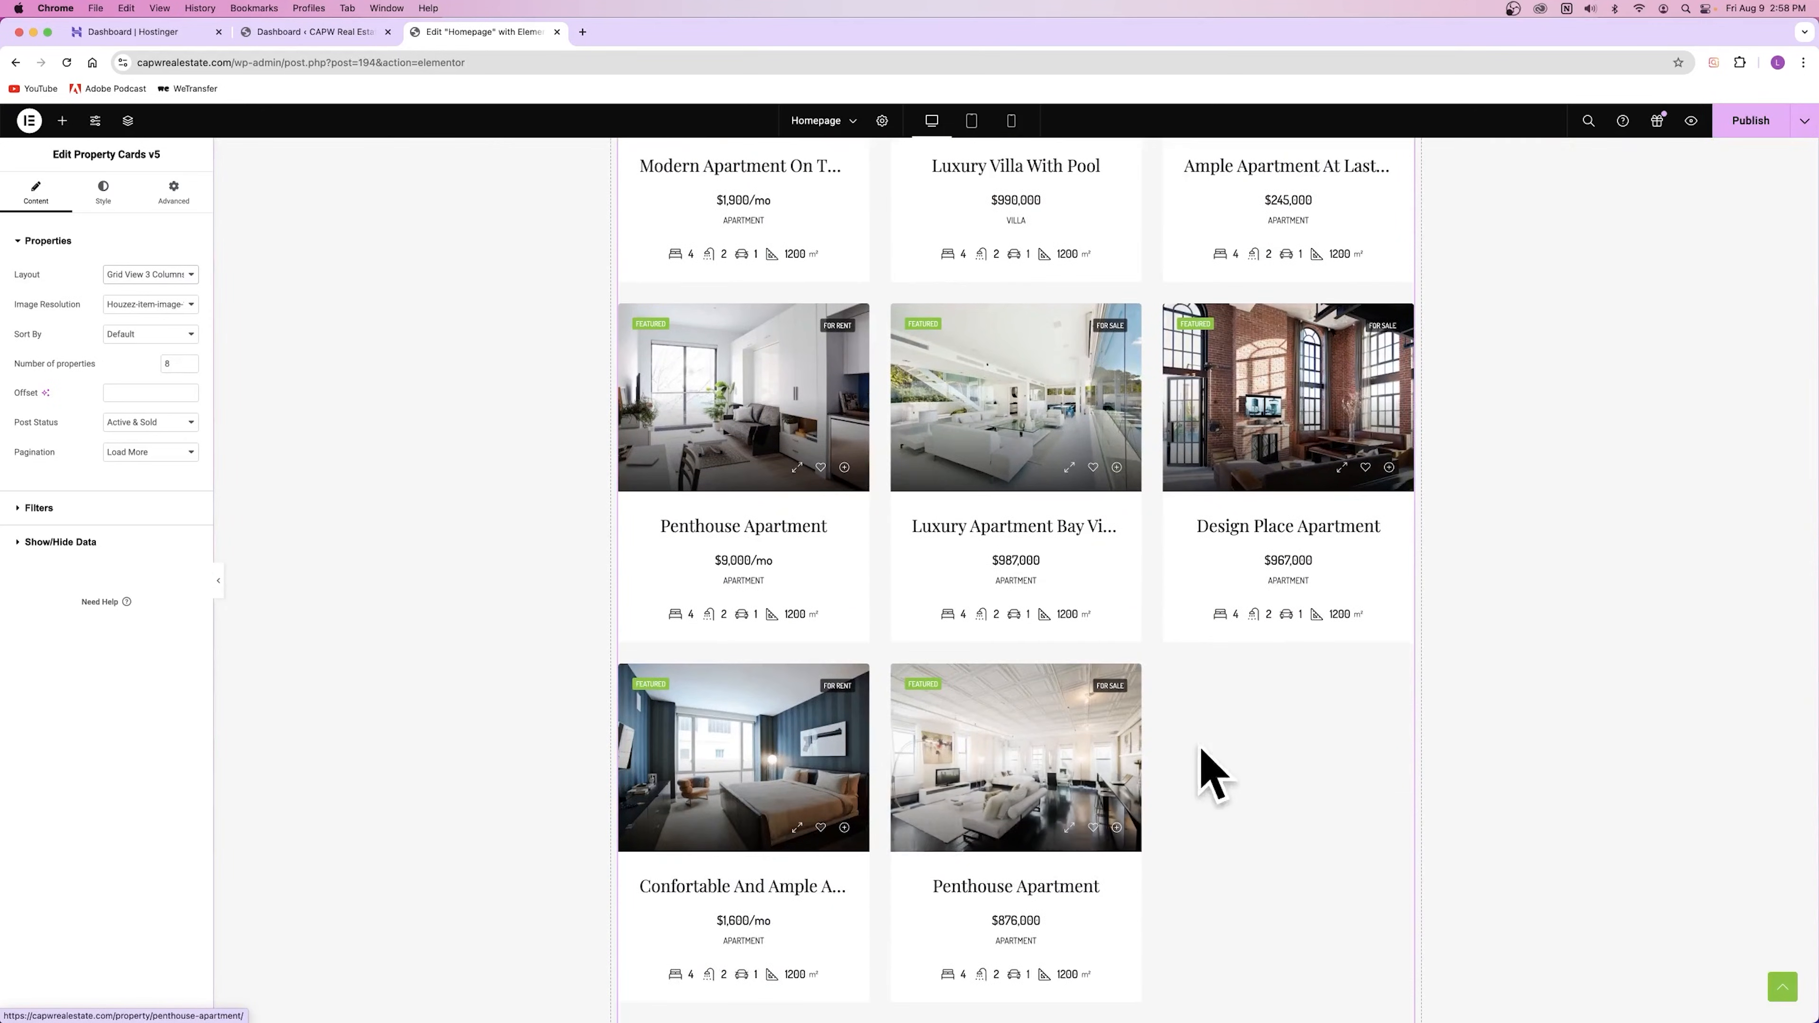
pyautogui.scroll(2, 1204, 740)
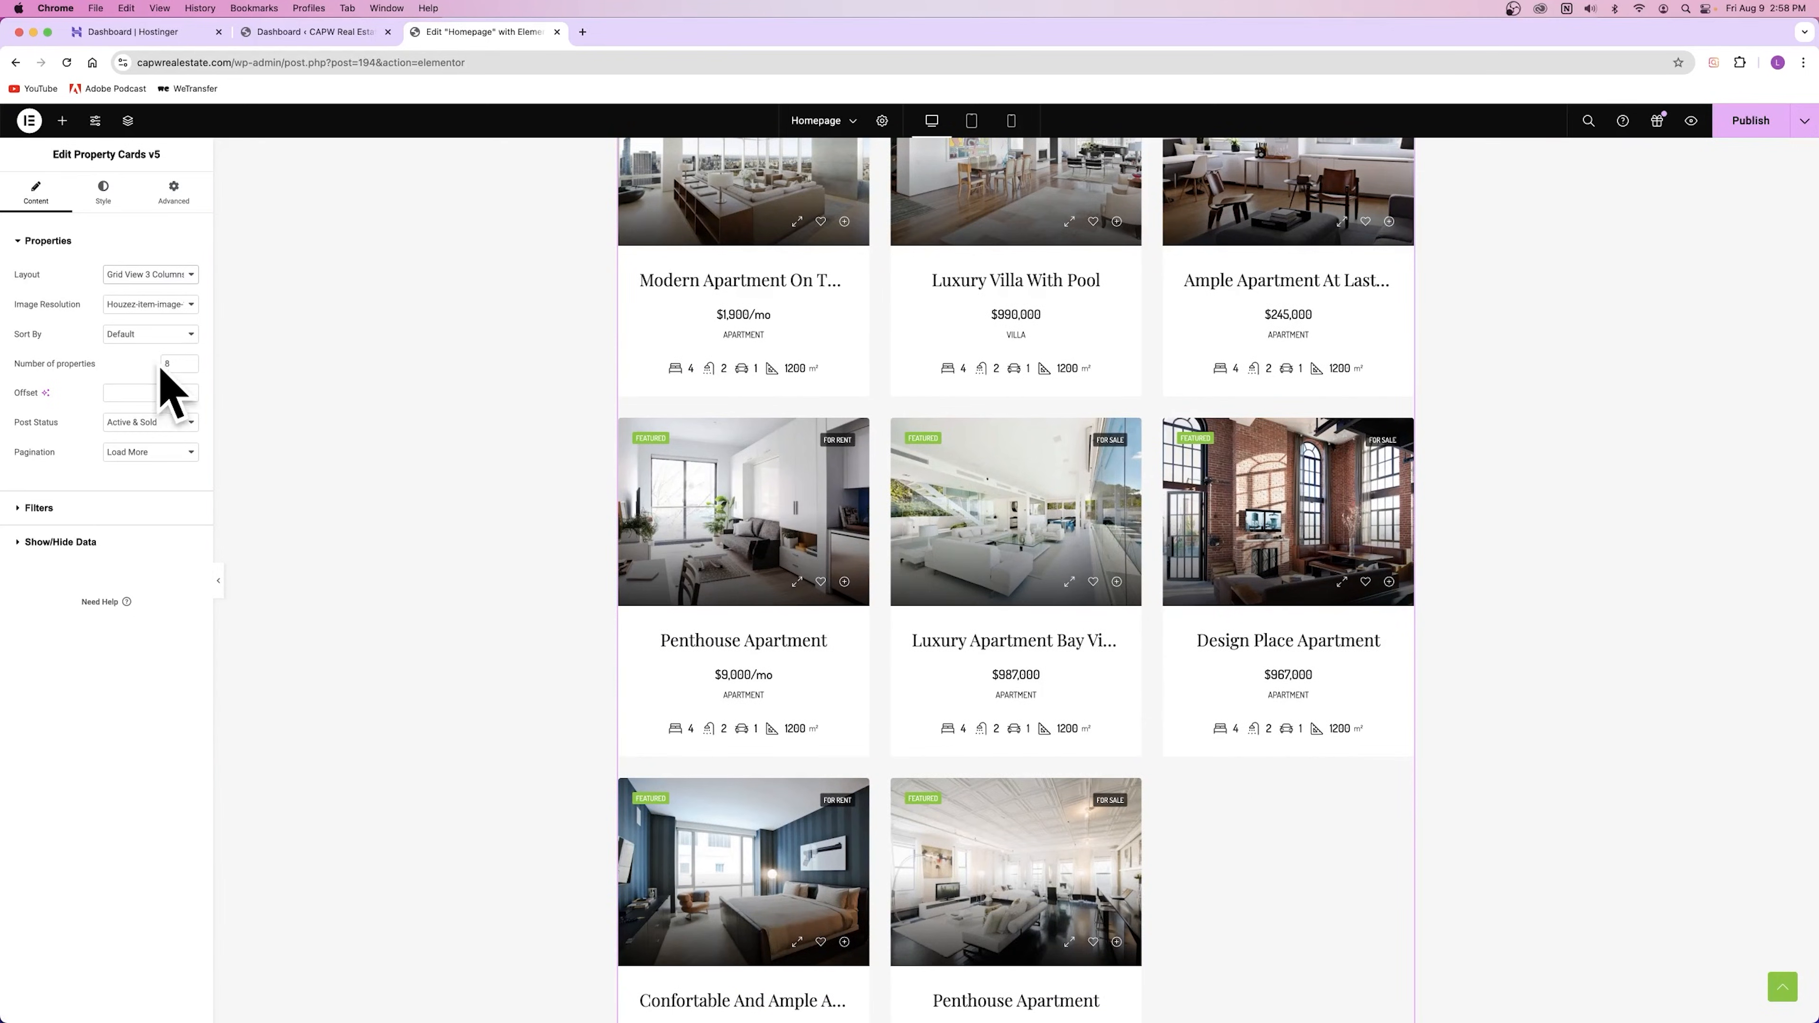
pyautogui.click(189, 361)
pyautogui.scroll(-5, 543, 657)
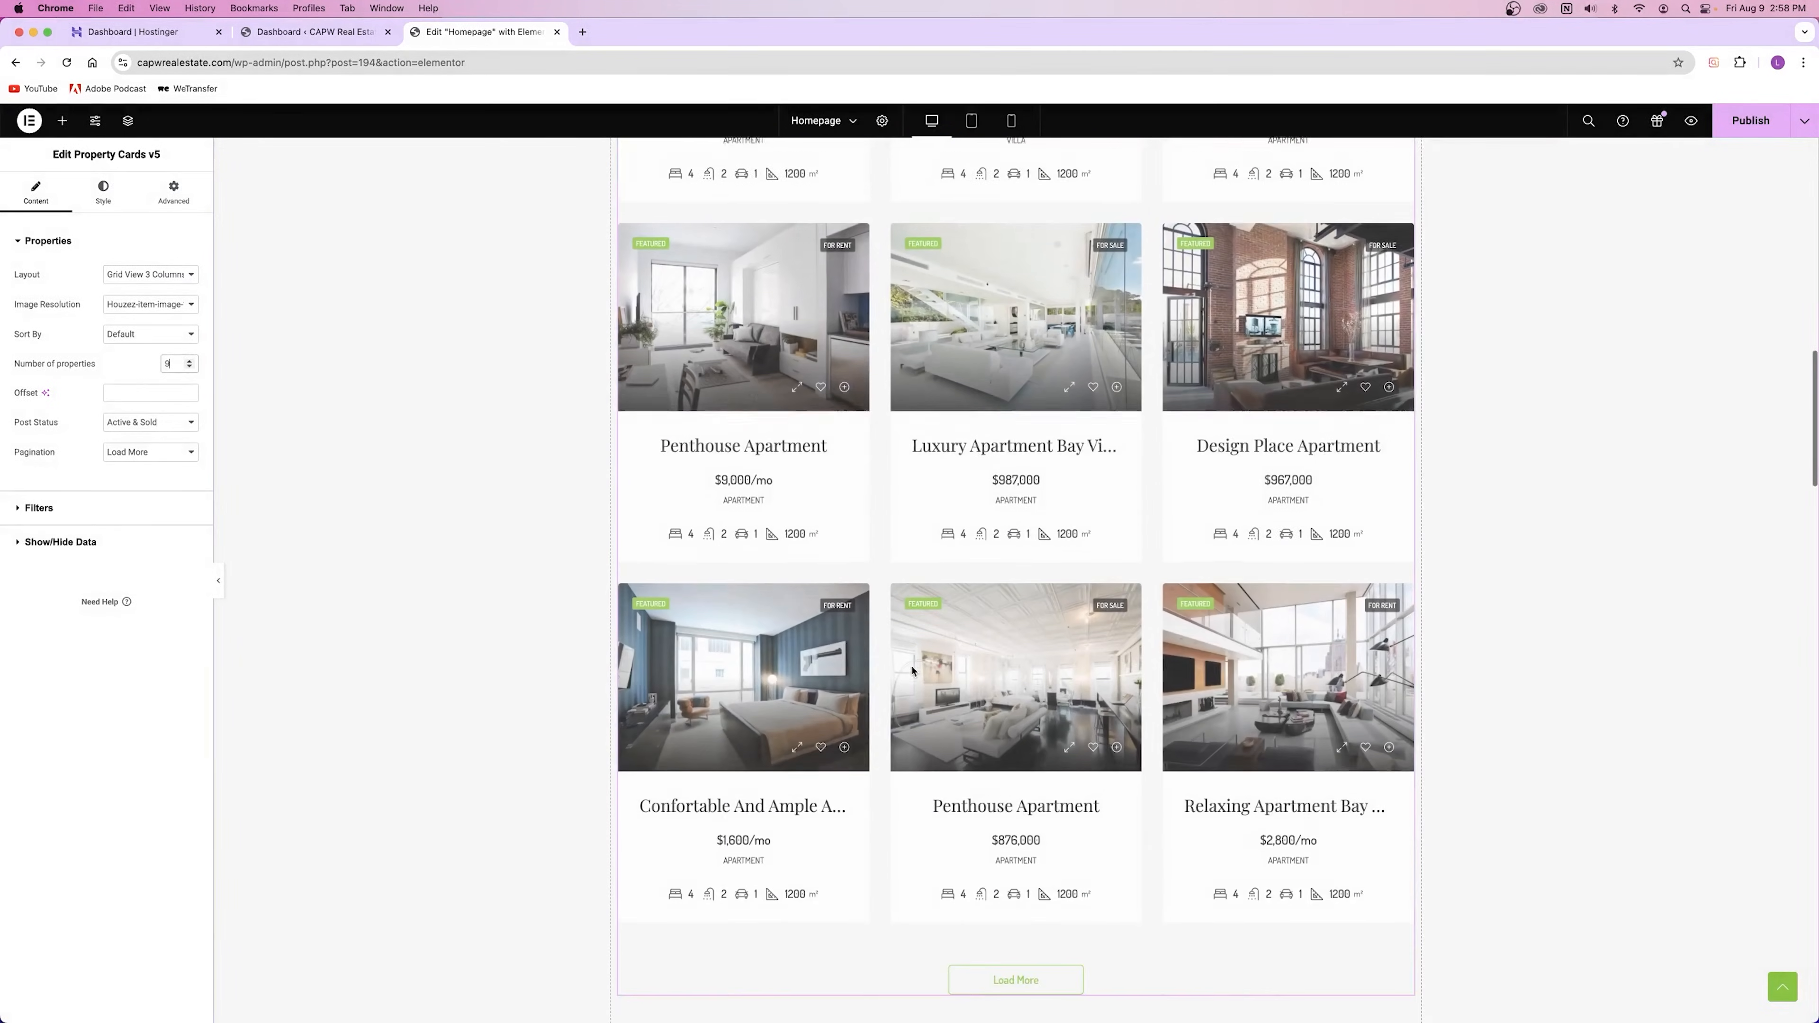
pyautogui.scroll(15, 1014, 636)
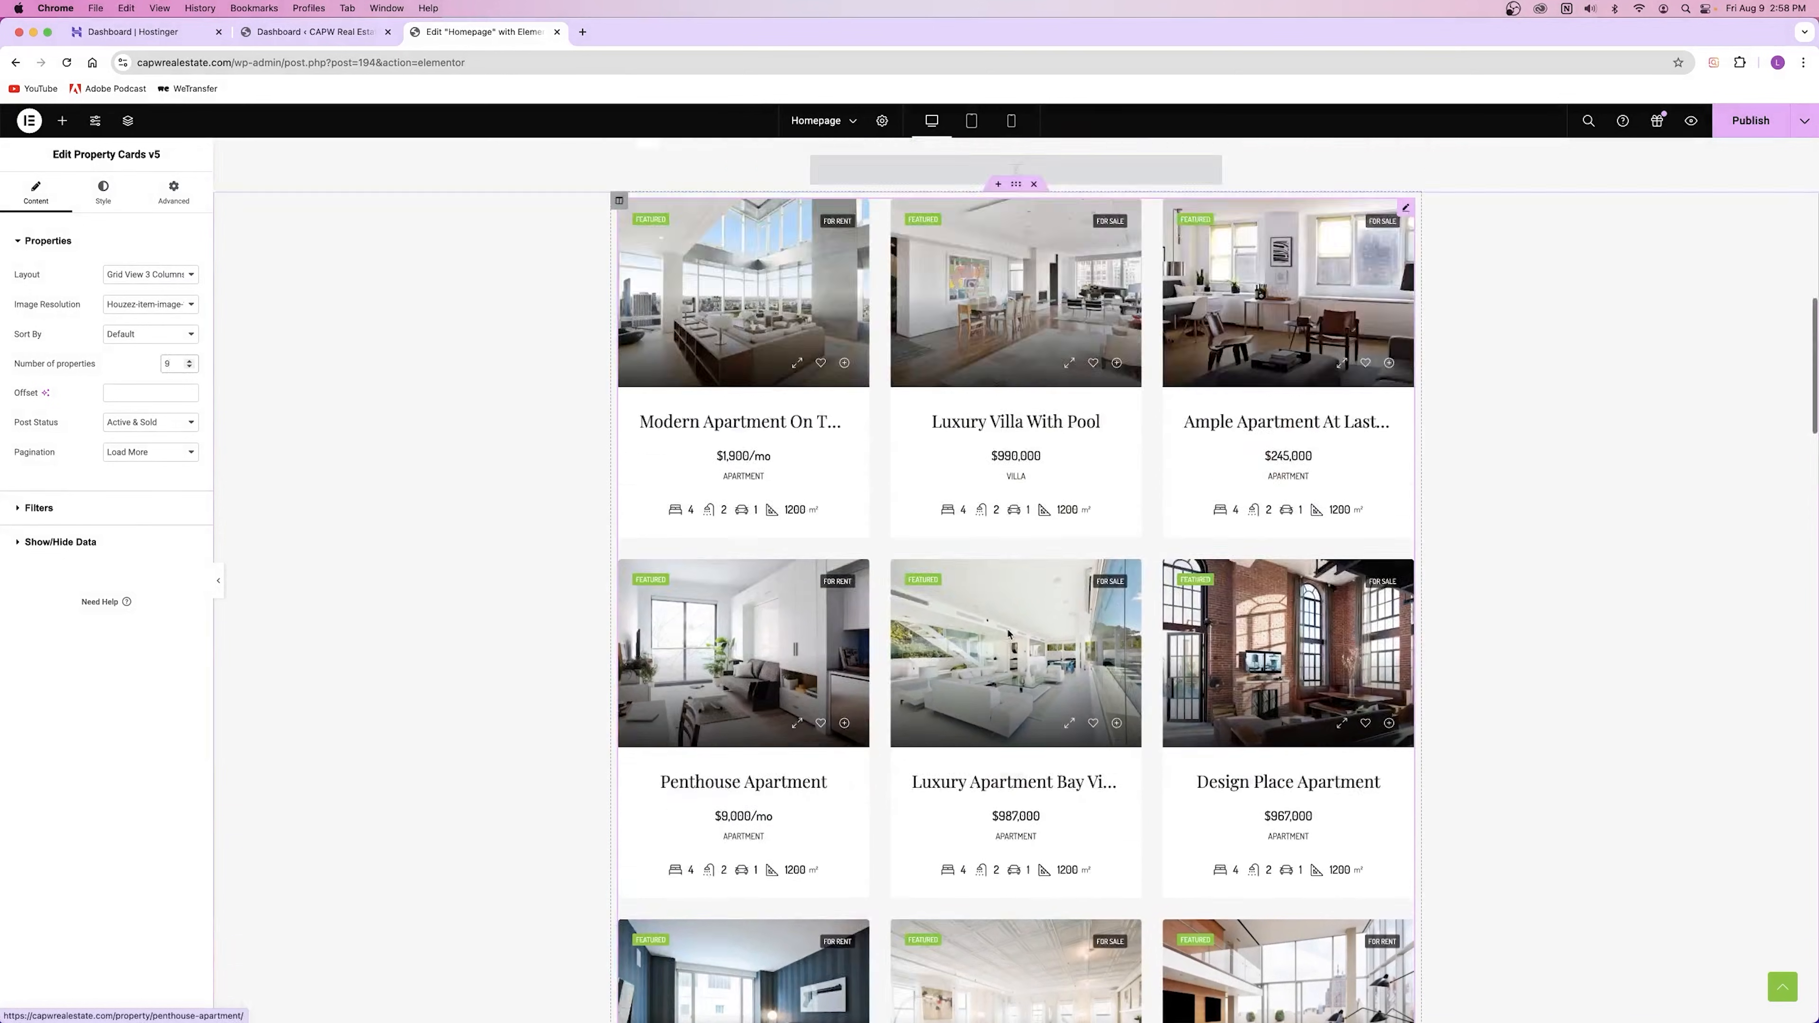
pyautogui.click(190, 367)
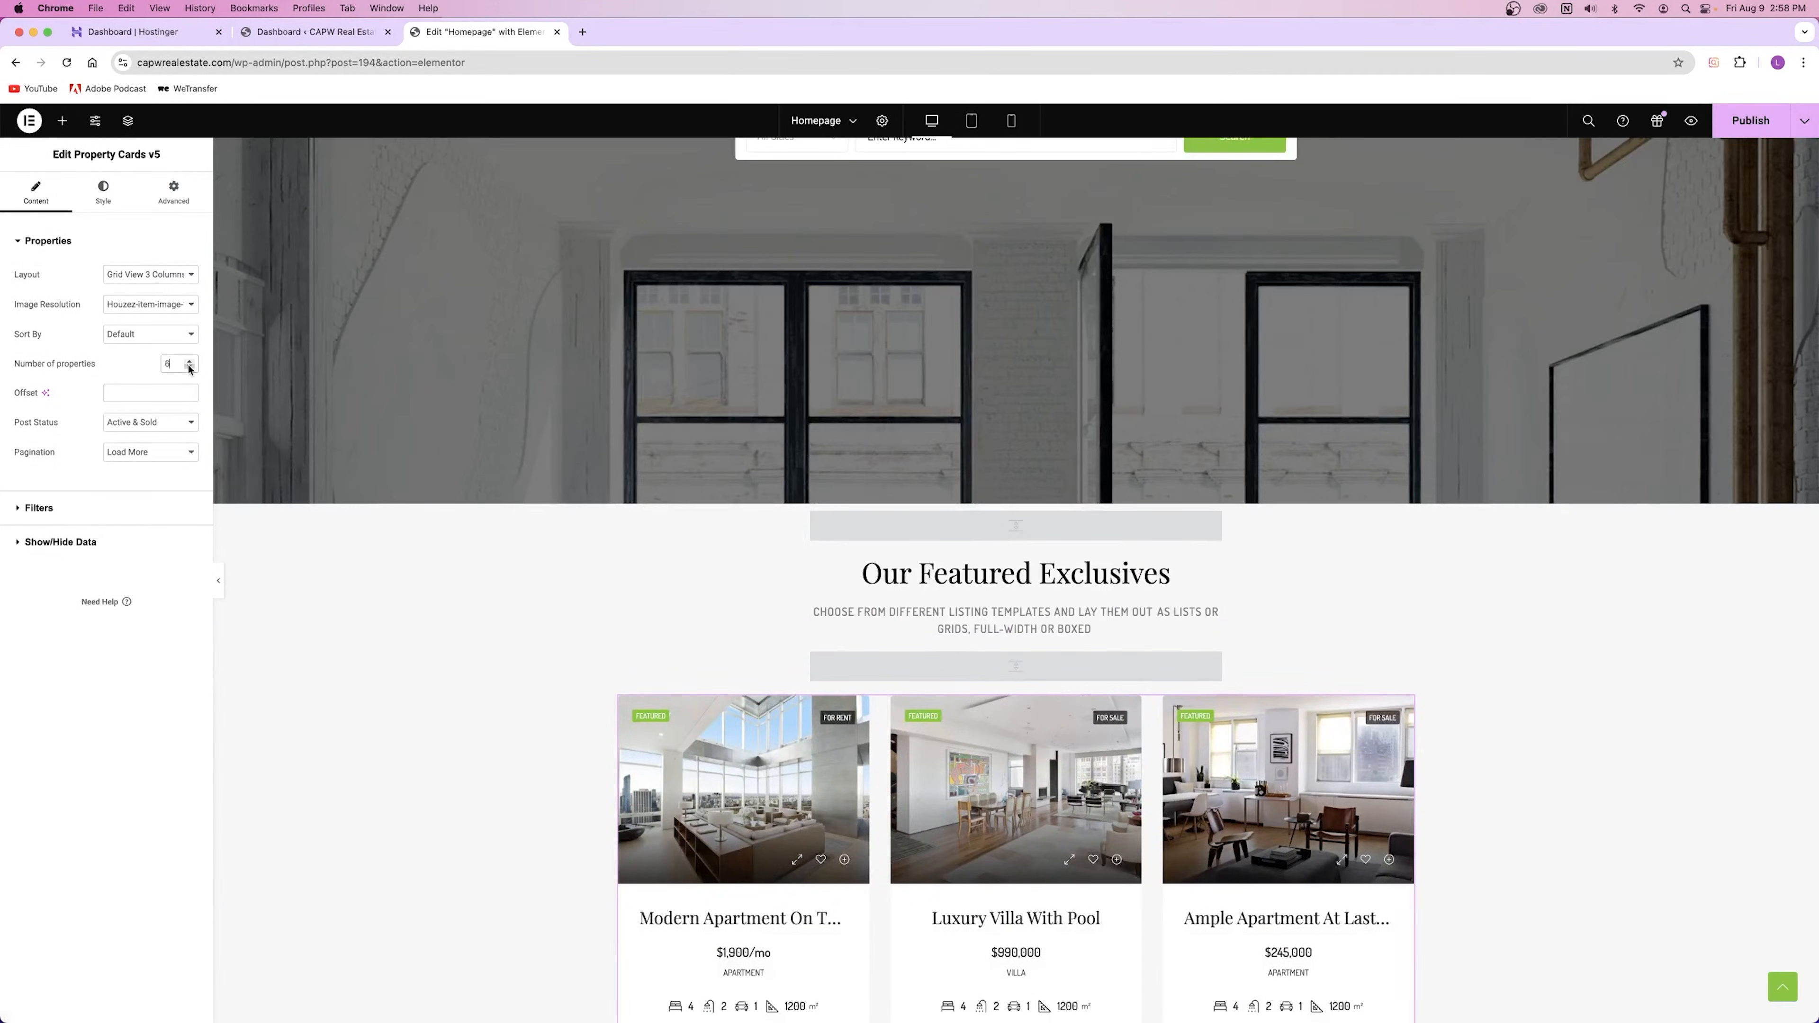
pyautogui.click(190, 361)
# Step: Briefly switch the grid to two columns again, then settle on Grid View 3 Columns
pyautogui.click(125, 273)
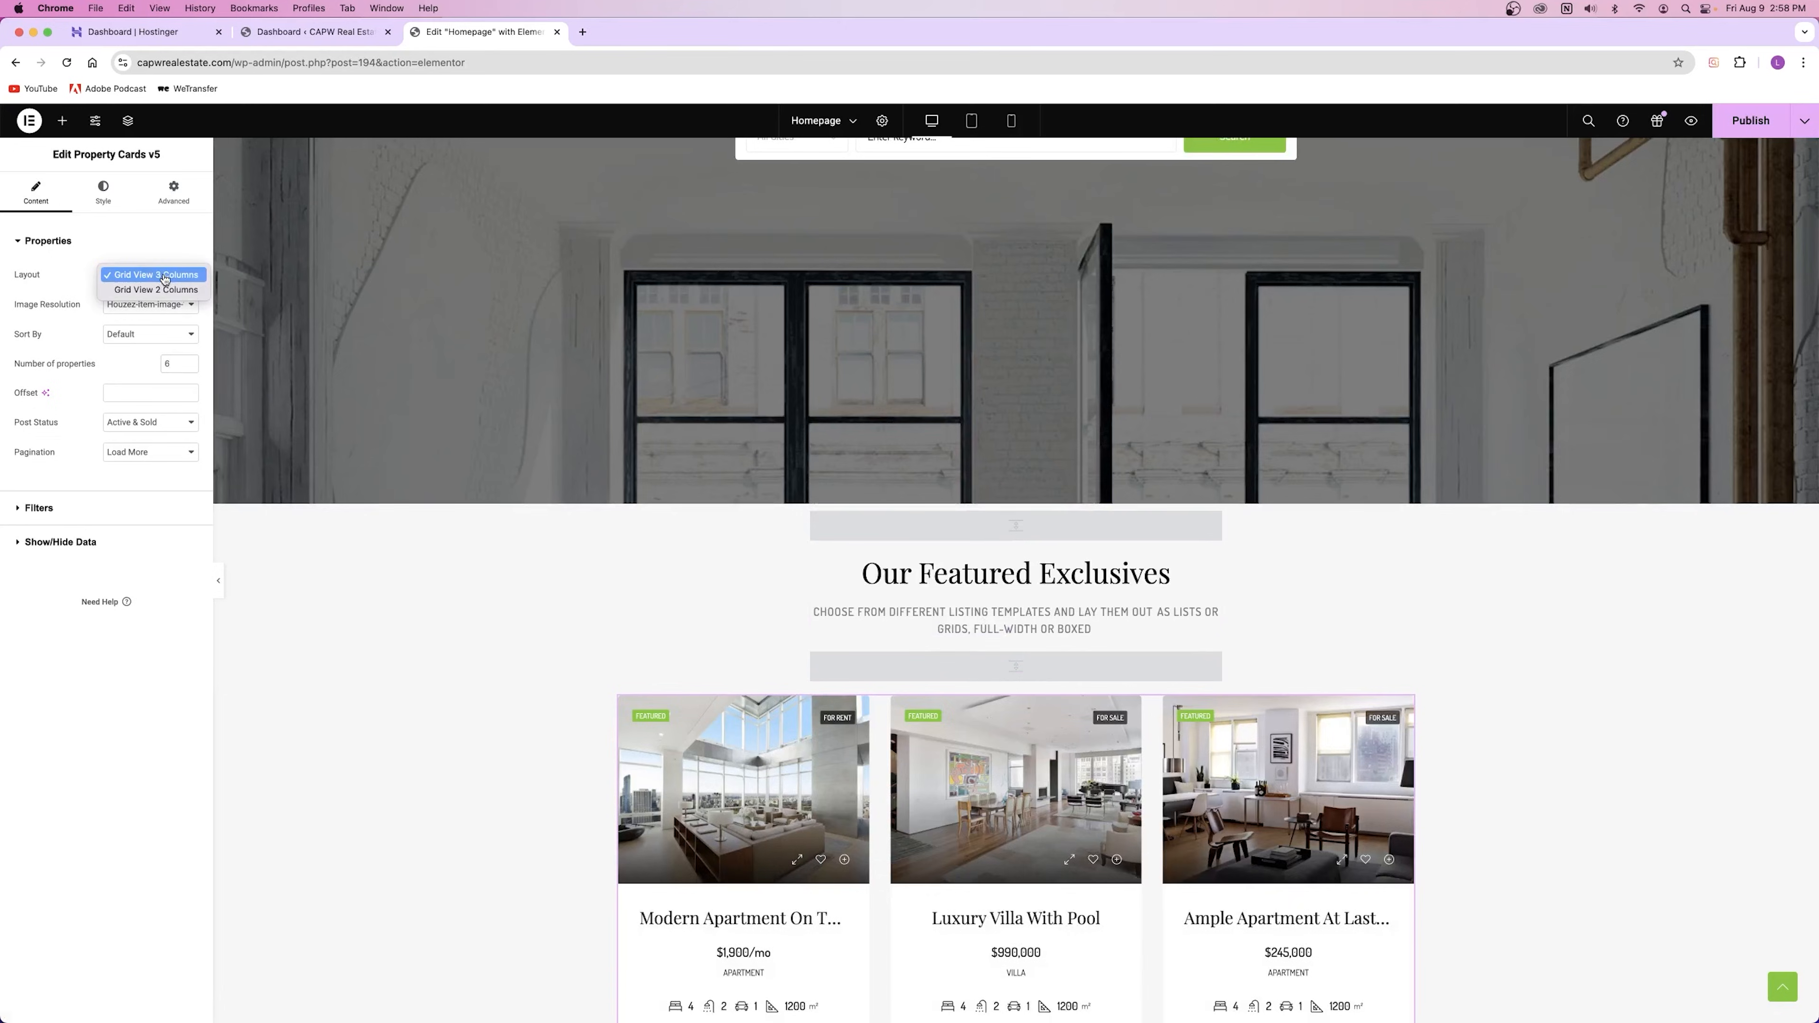
pyautogui.click(170, 288)
pyautogui.scroll(-5, 663, 500)
pyautogui.scroll(-12, 662, 499)
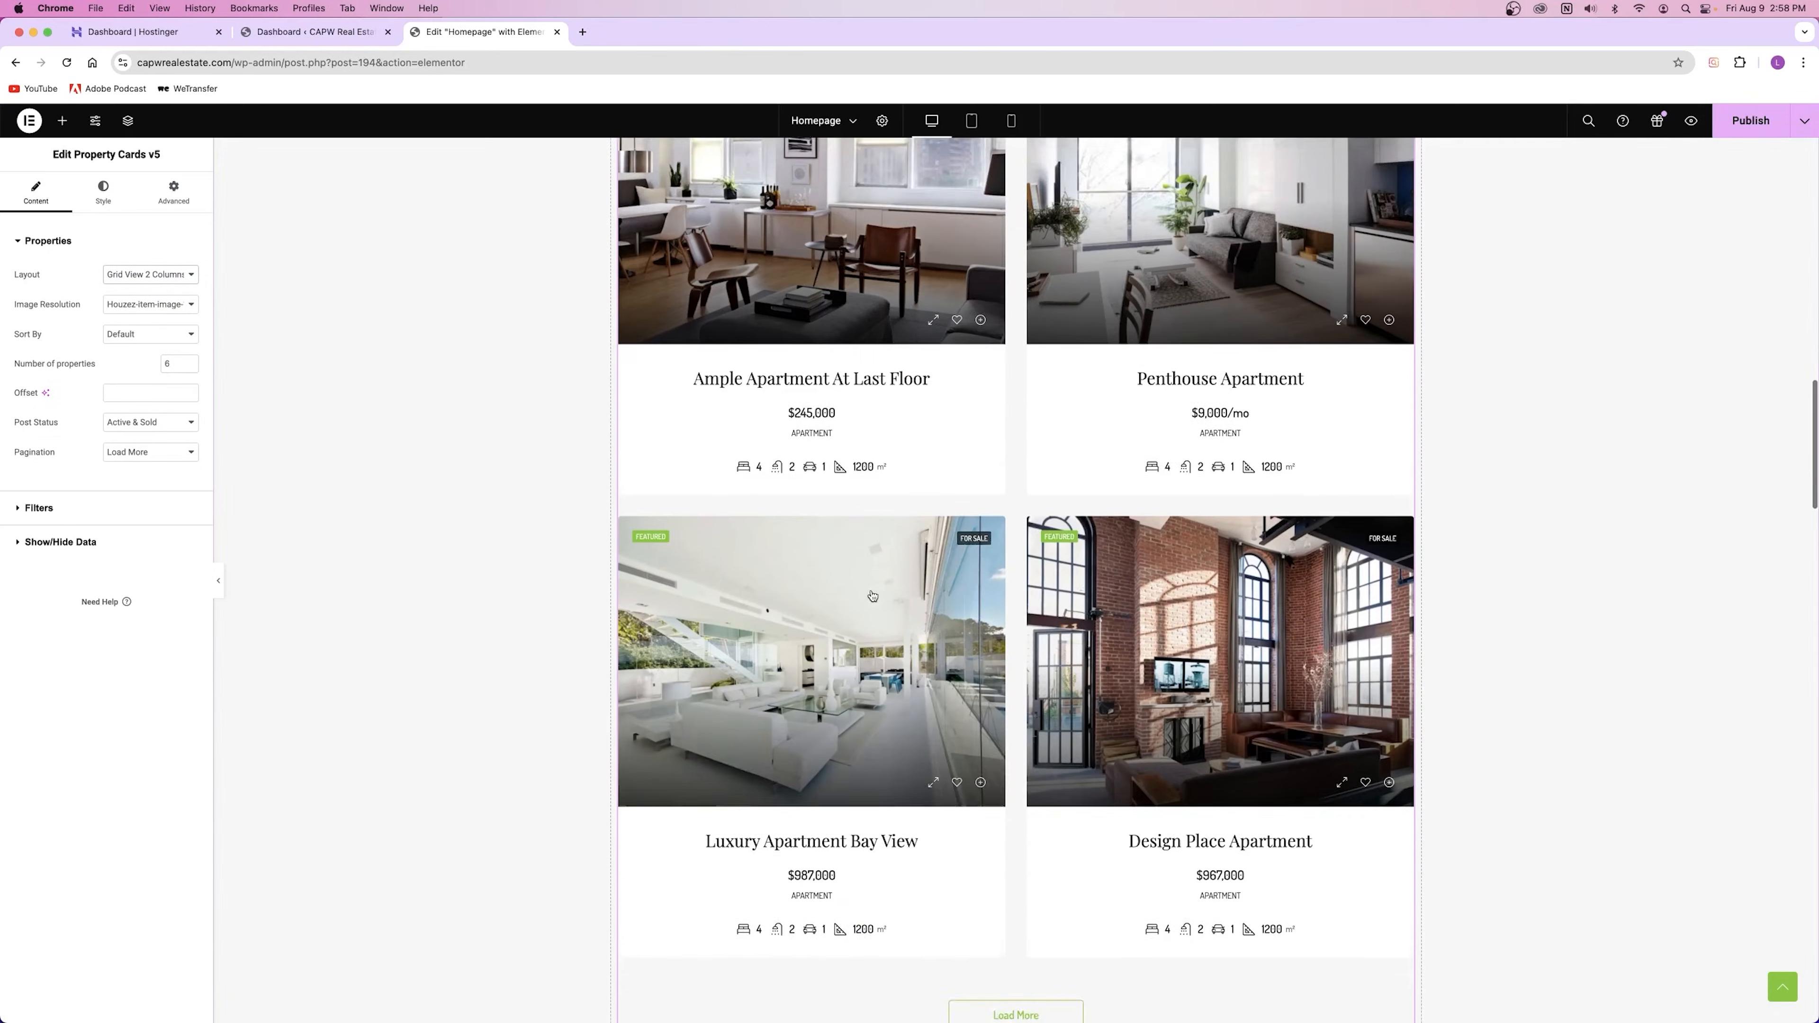
pyautogui.scroll(8, 960, 386)
pyautogui.scroll(1, 959, 386)
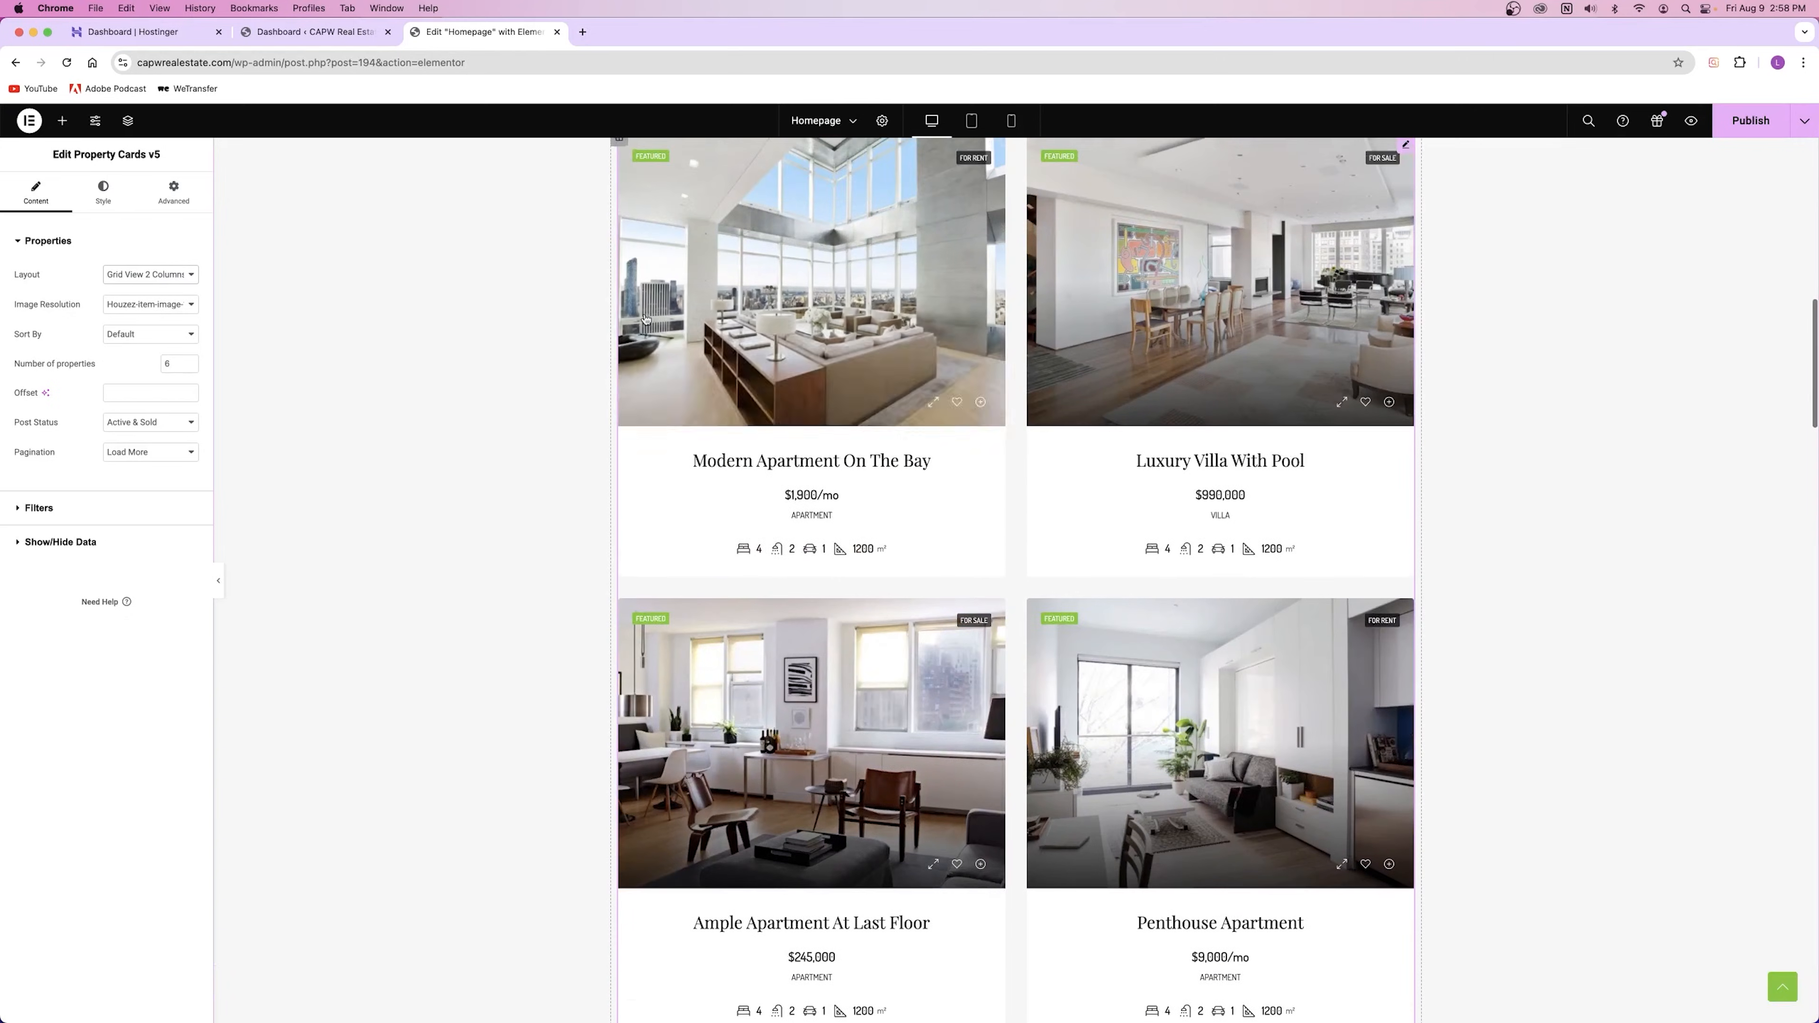
pyautogui.click(135, 273)
pyautogui.click(155, 263)
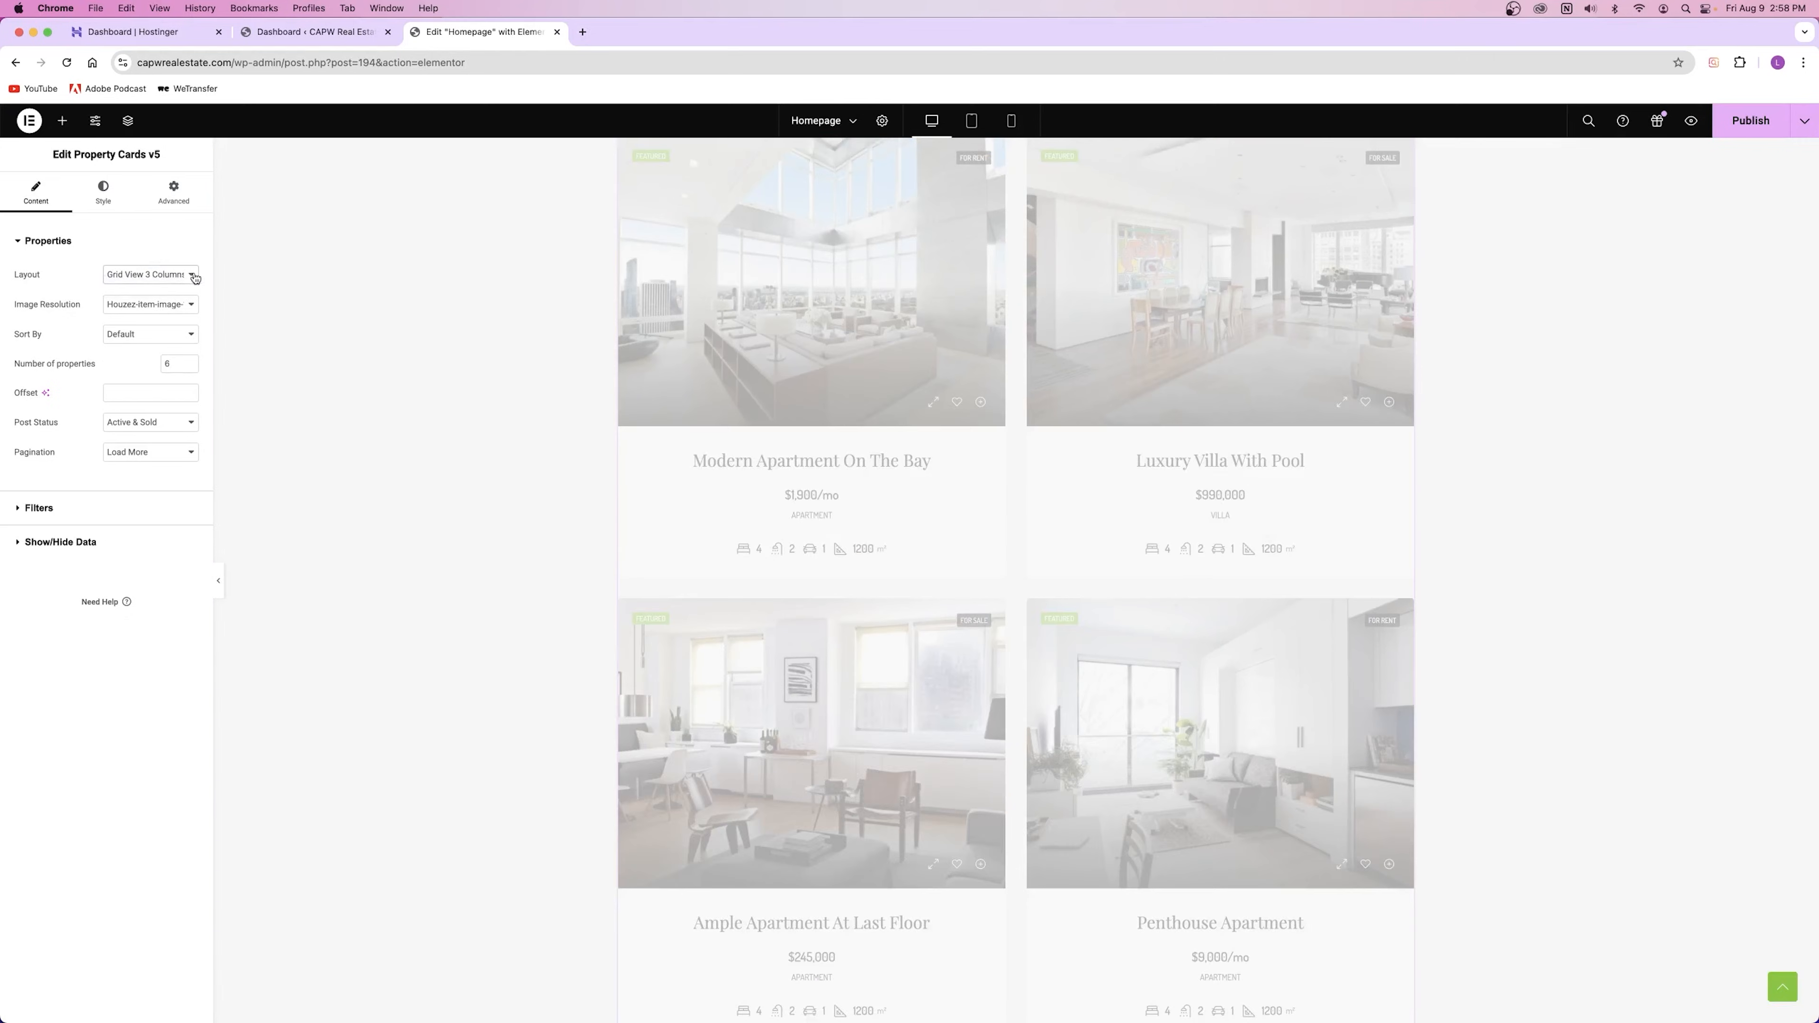
pyautogui.scroll(2, 804, 407)
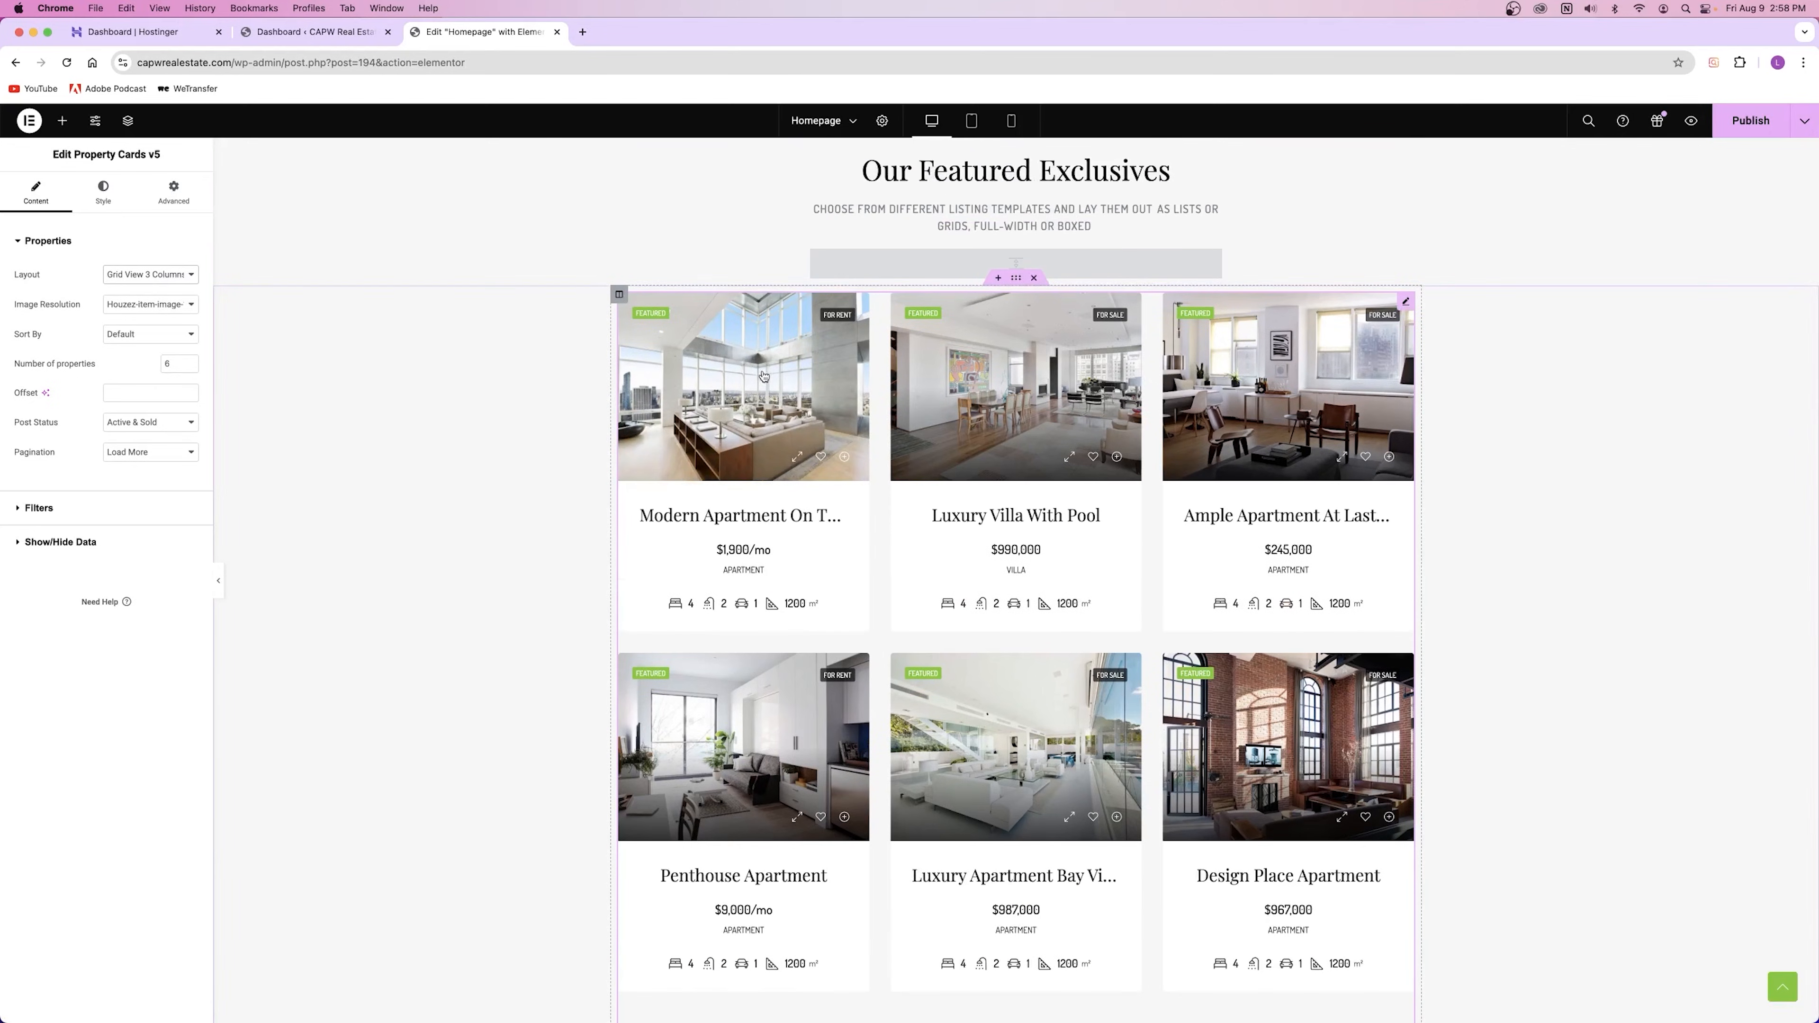
# Step: Review the Layout and Image Resolution options for the property grid, leaving both unchanged
pyautogui.click(164, 276)
pyautogui.click(681, 579)
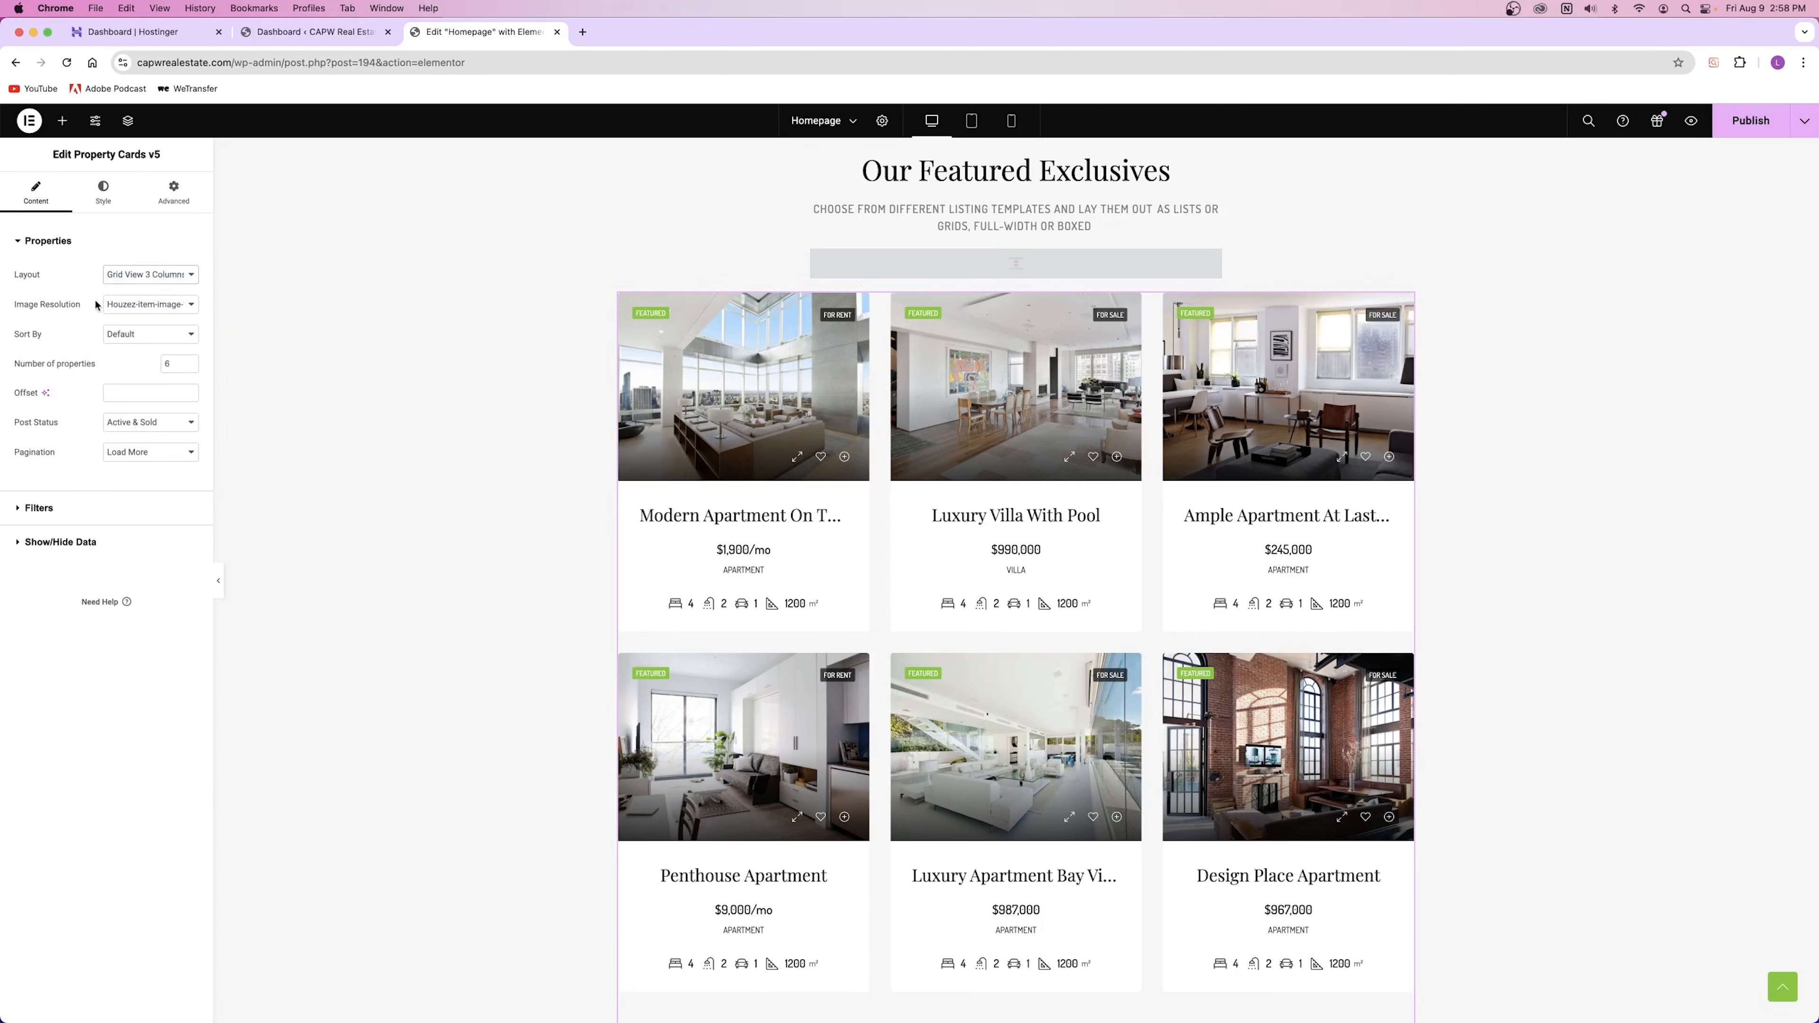
pyautogui.click(111, 305)
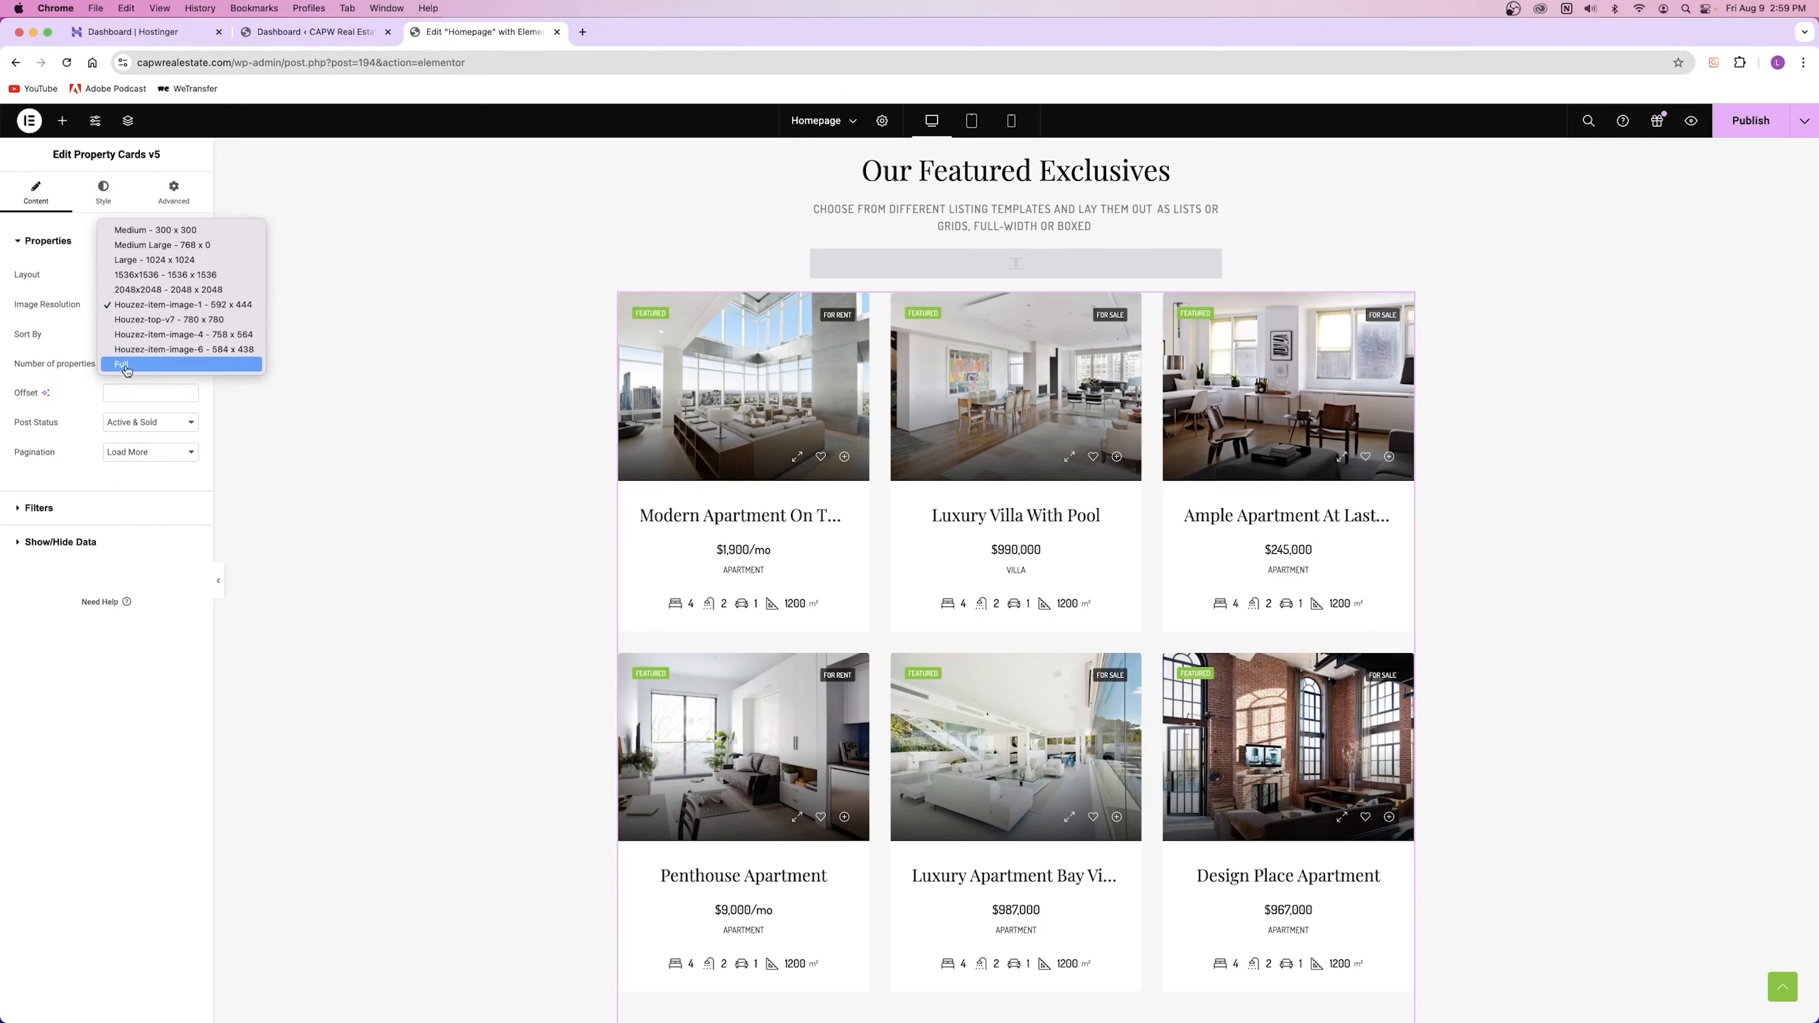
pyautogui.click(48, 321)
# Step: Try Price (High to Low) and Date New to Old sorting, restore Default, then go to the Dashboard
pyautogui.click(143, 337)
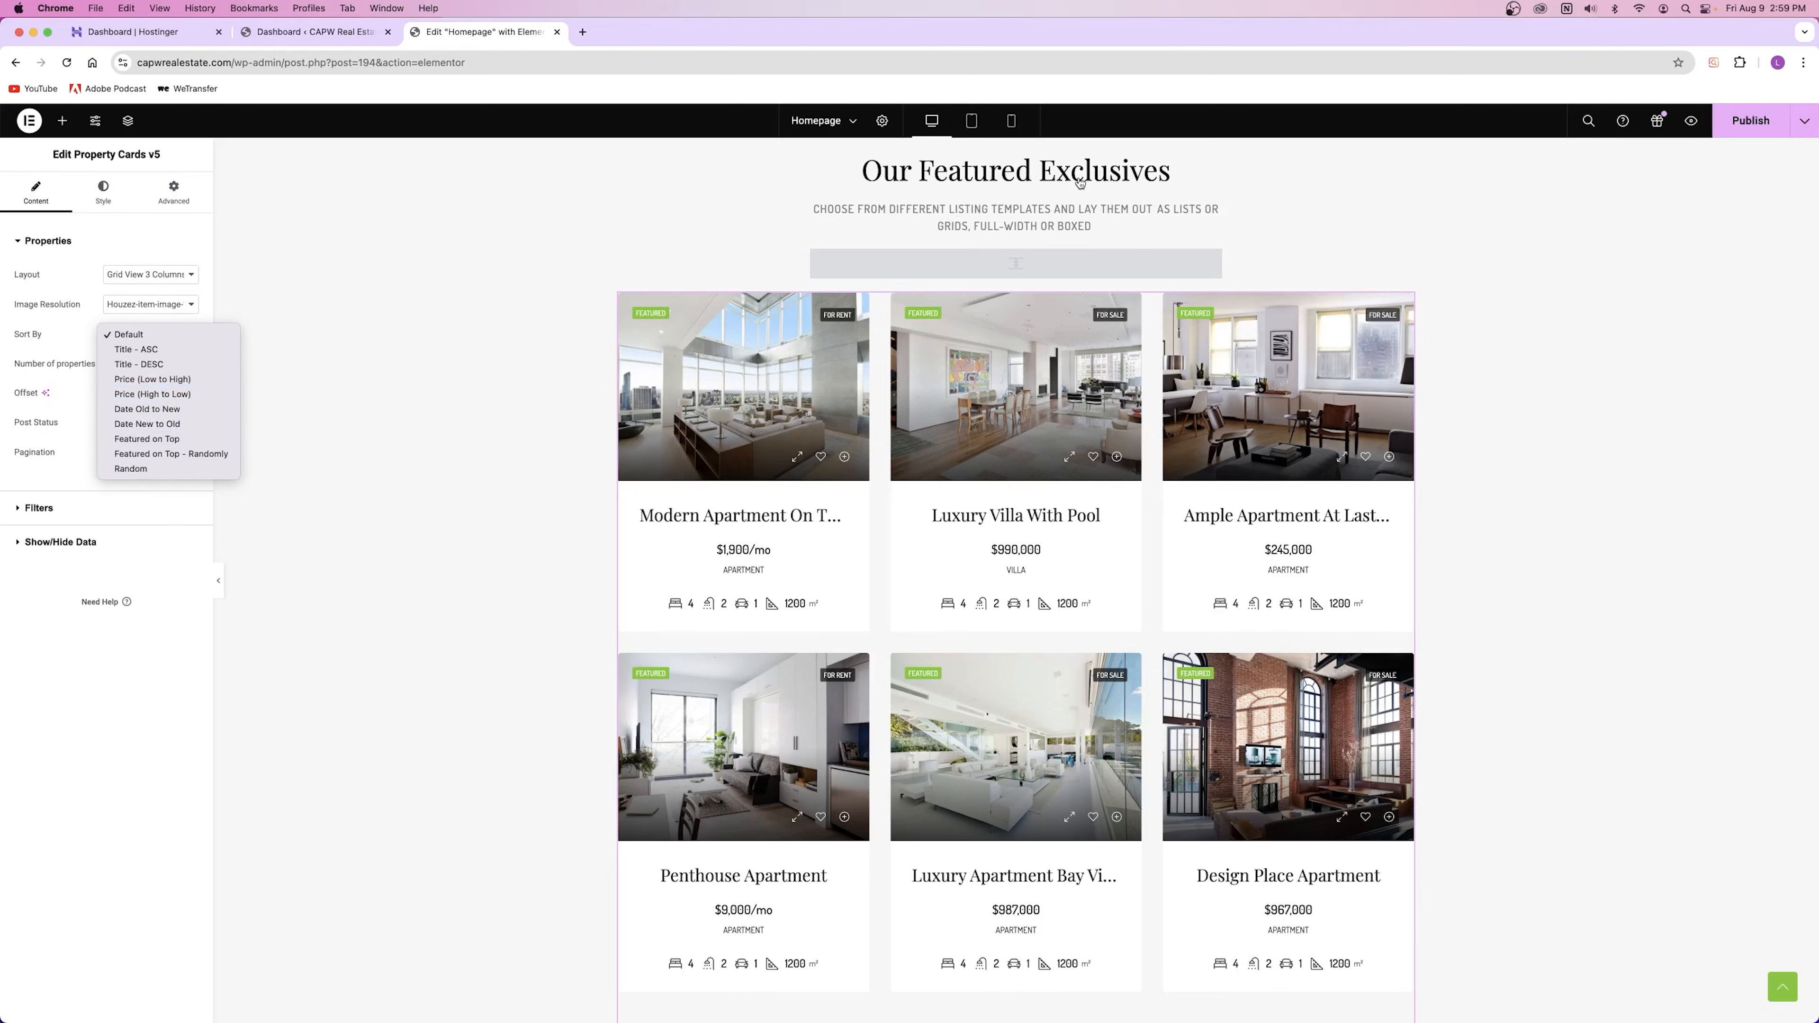
pyautogui.click(154, 394)
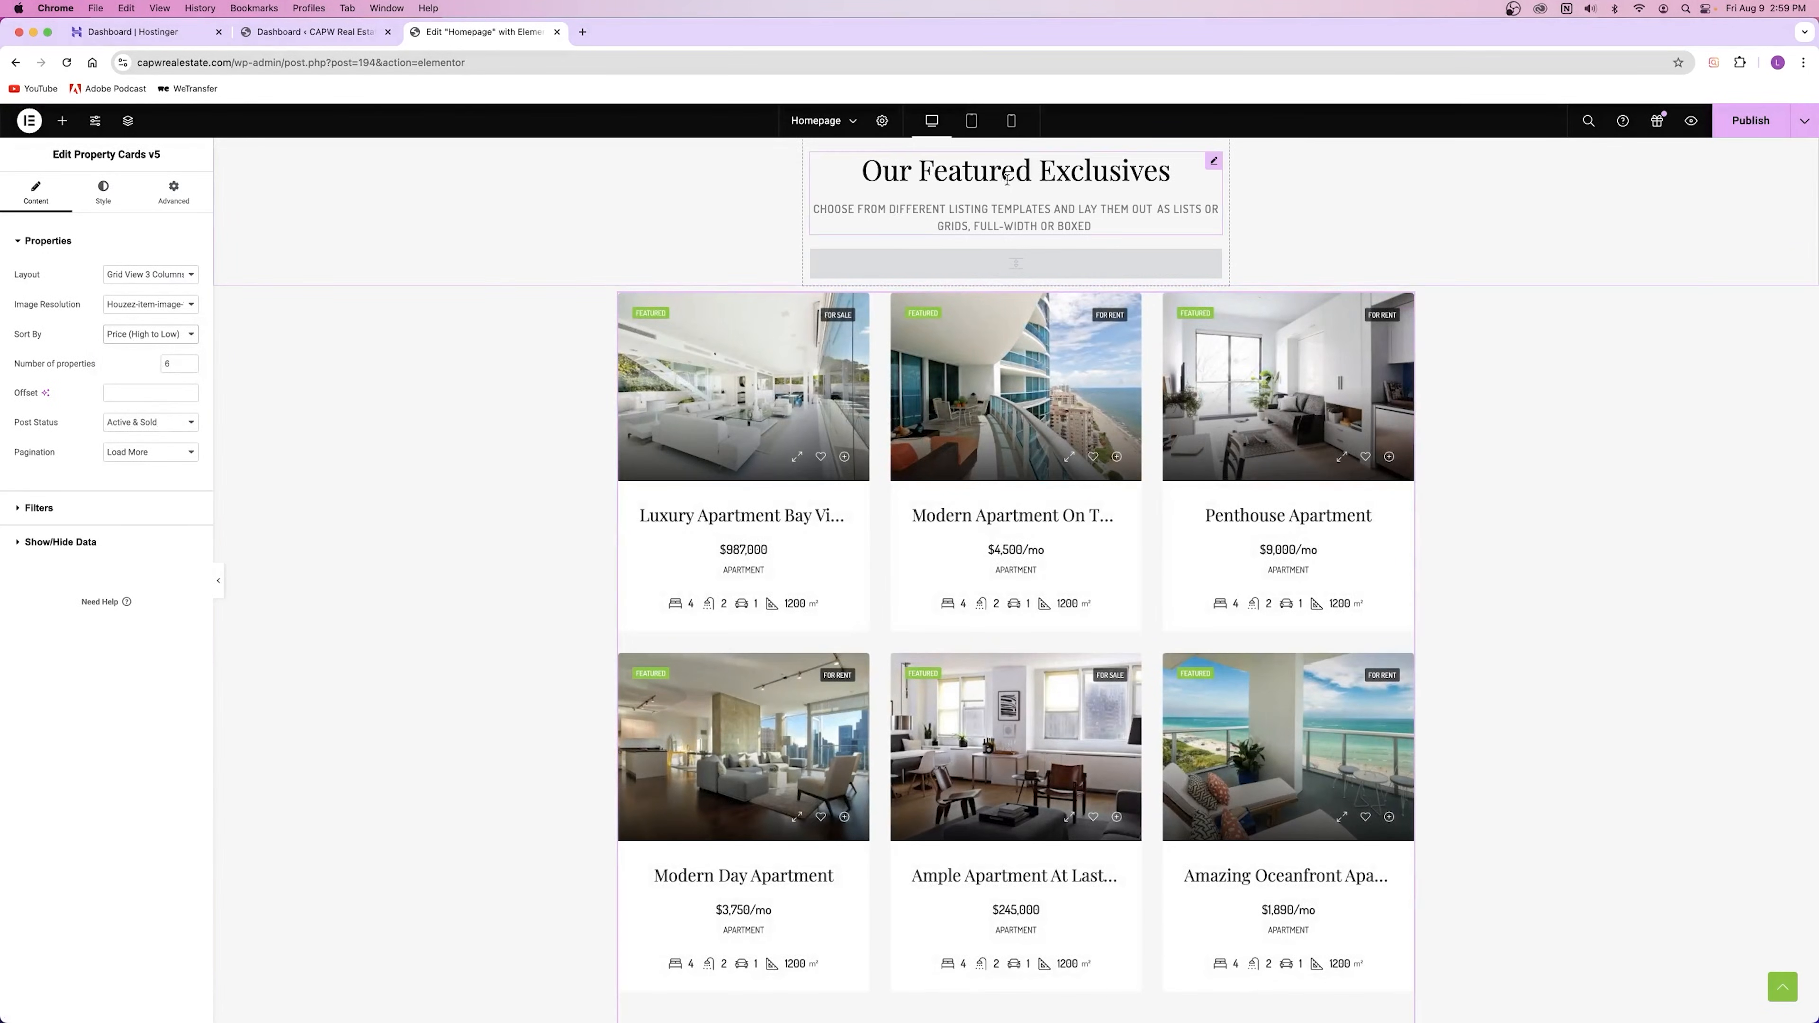
pyautogui.click(1014, 164)
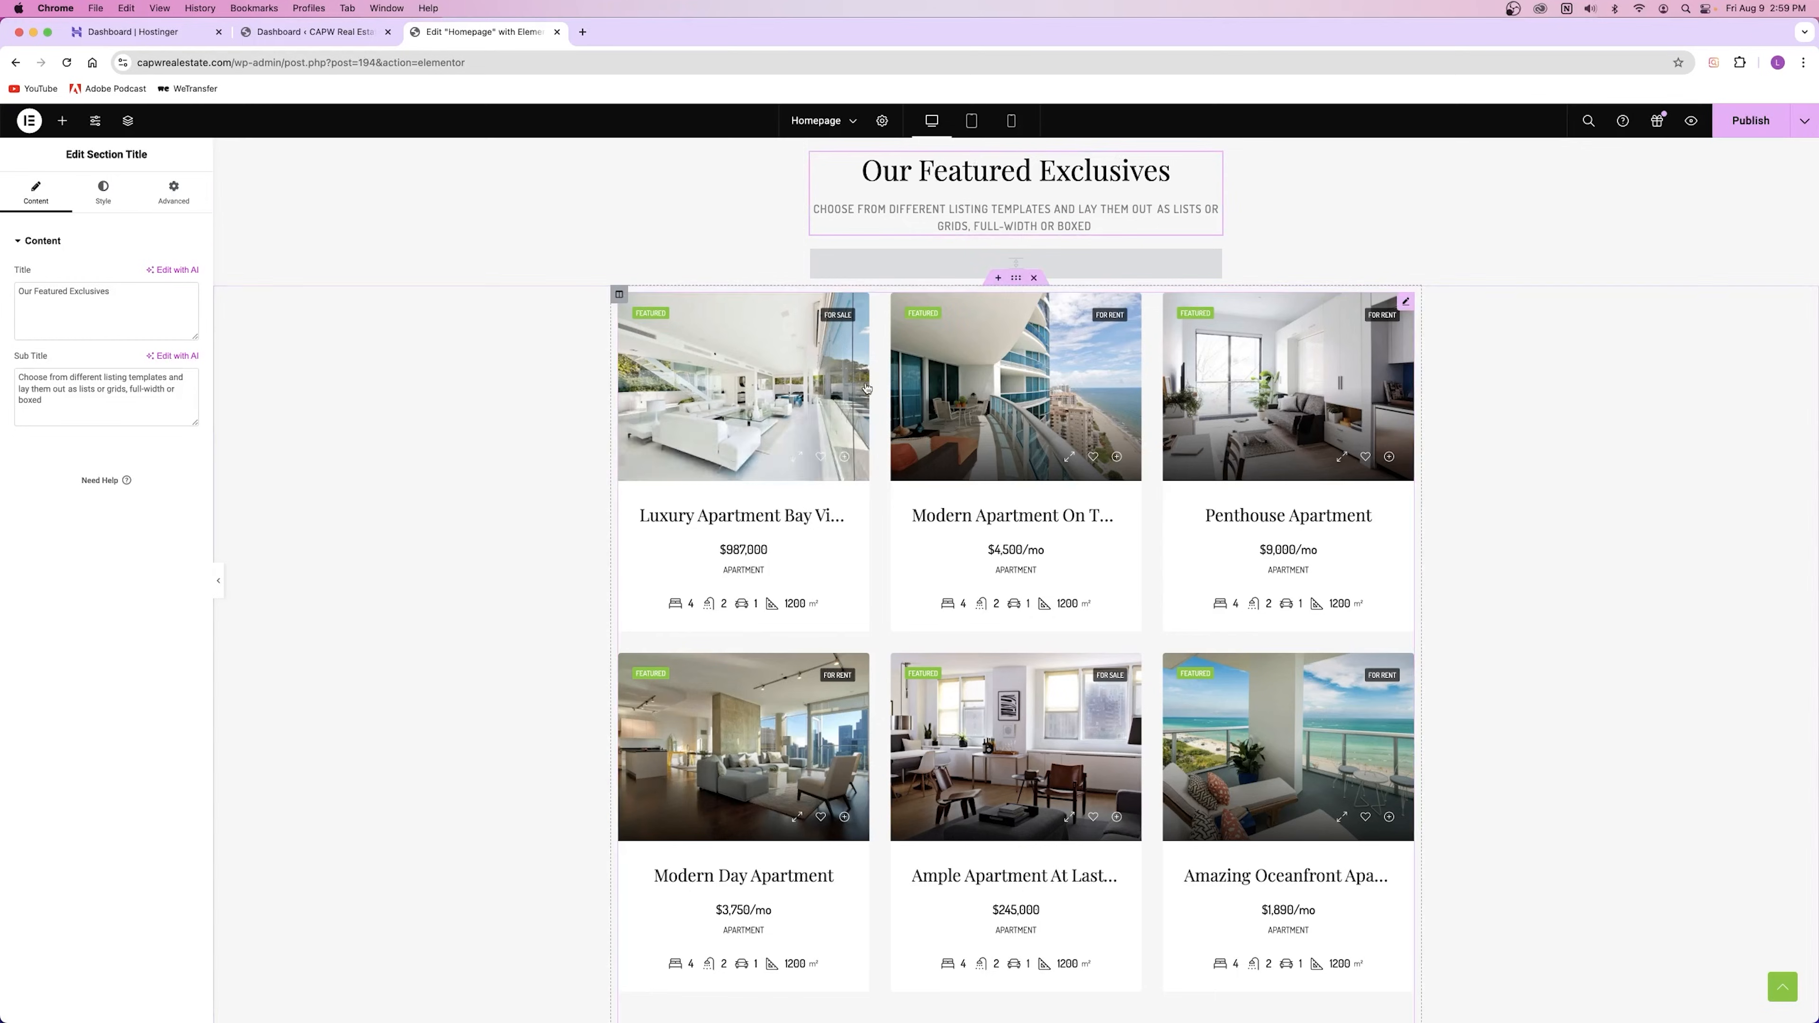
pyautogui.click(1407, 302)
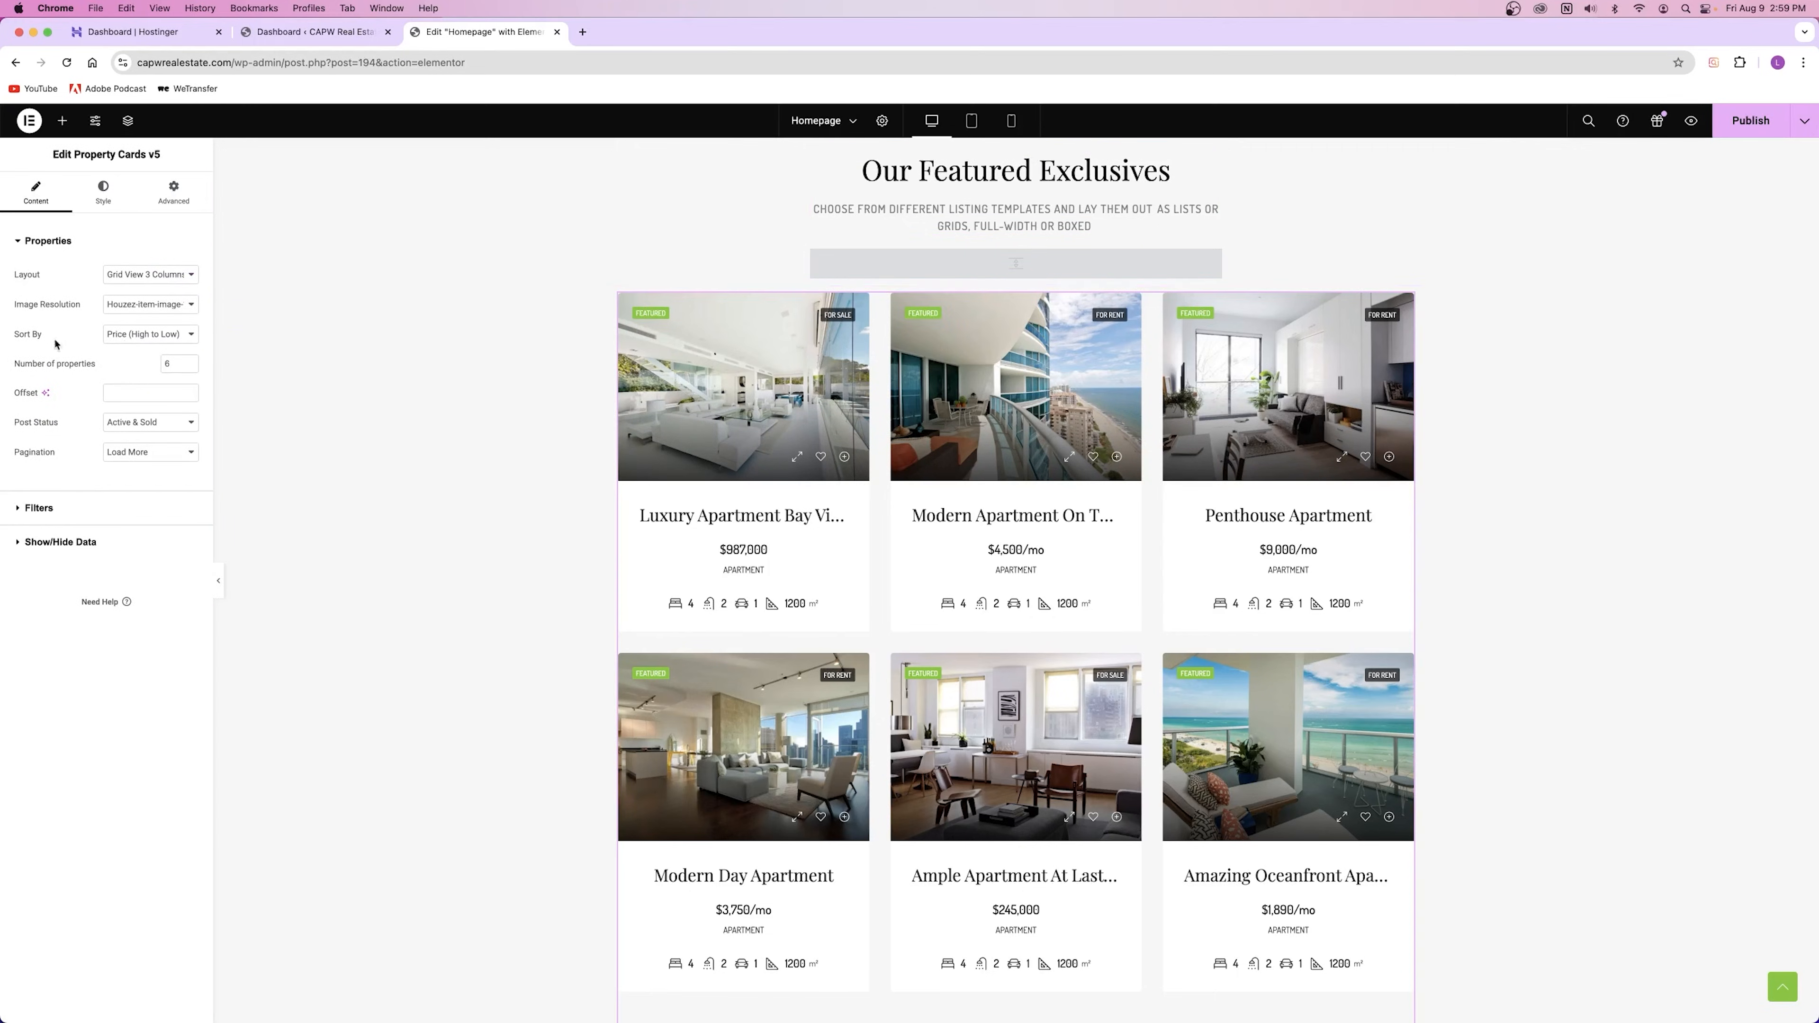
pyautogui.click(152, 336)
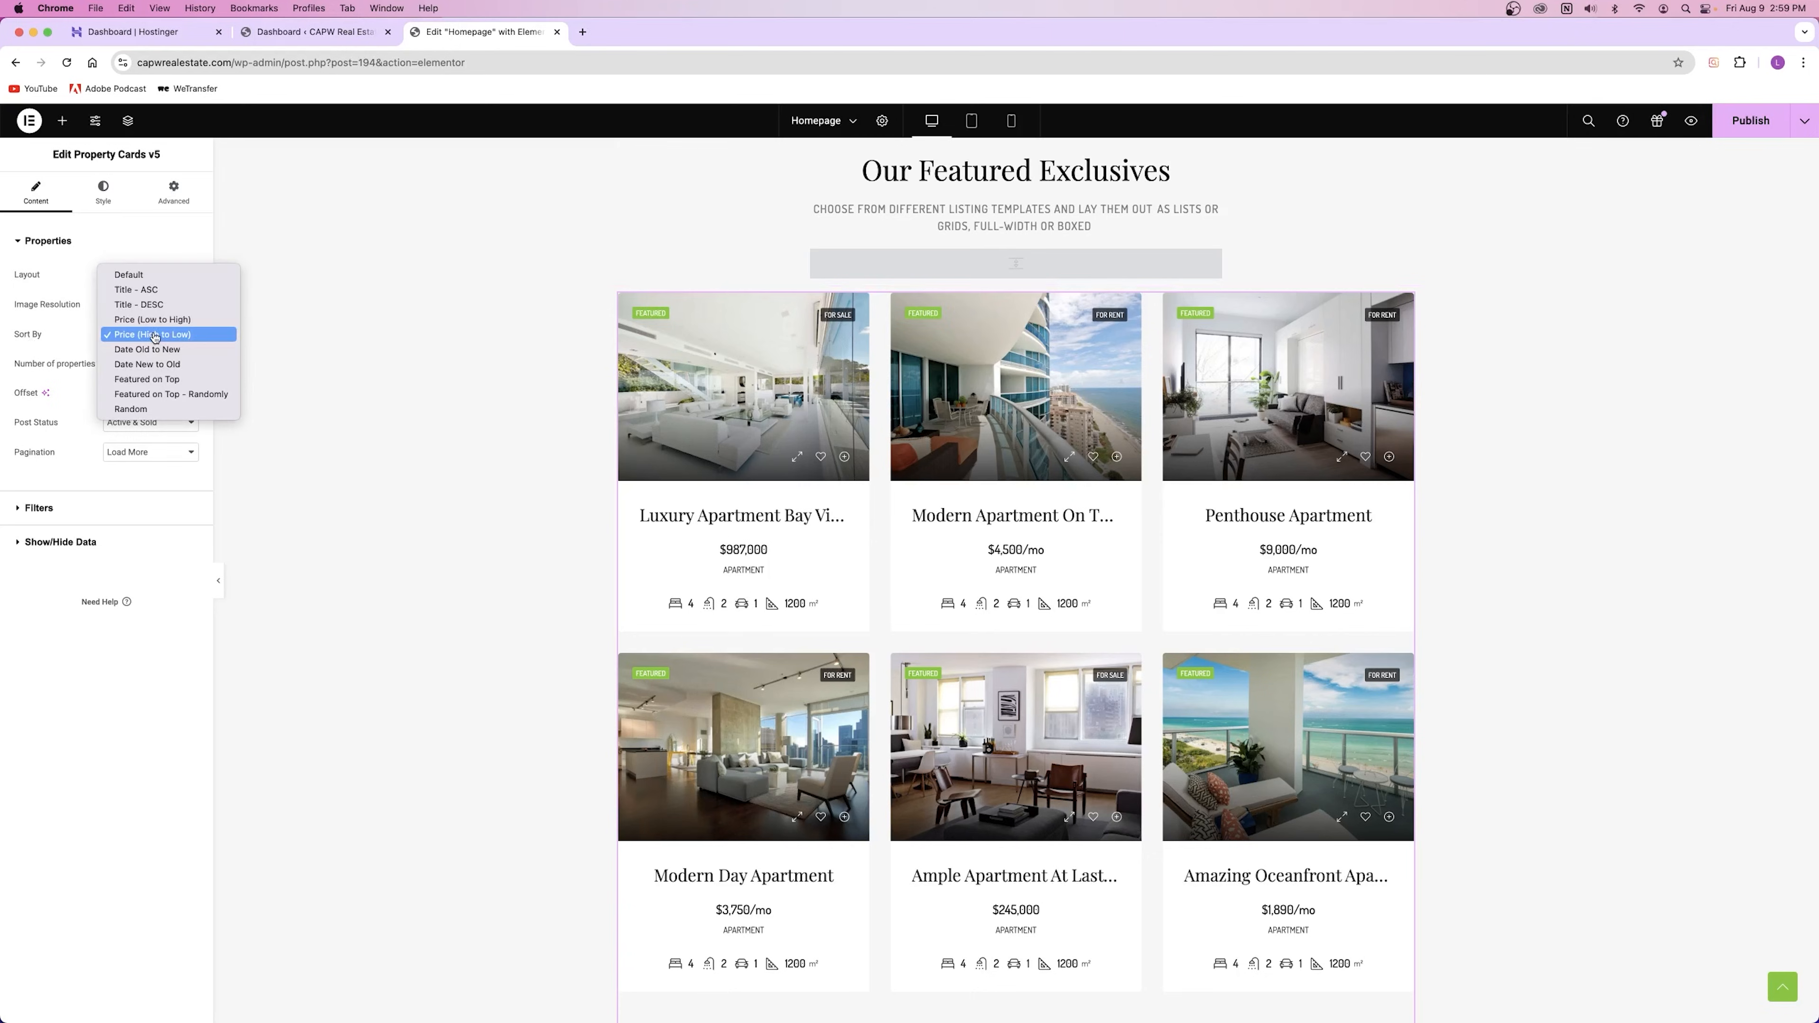
pyautogui.click(146, 365)
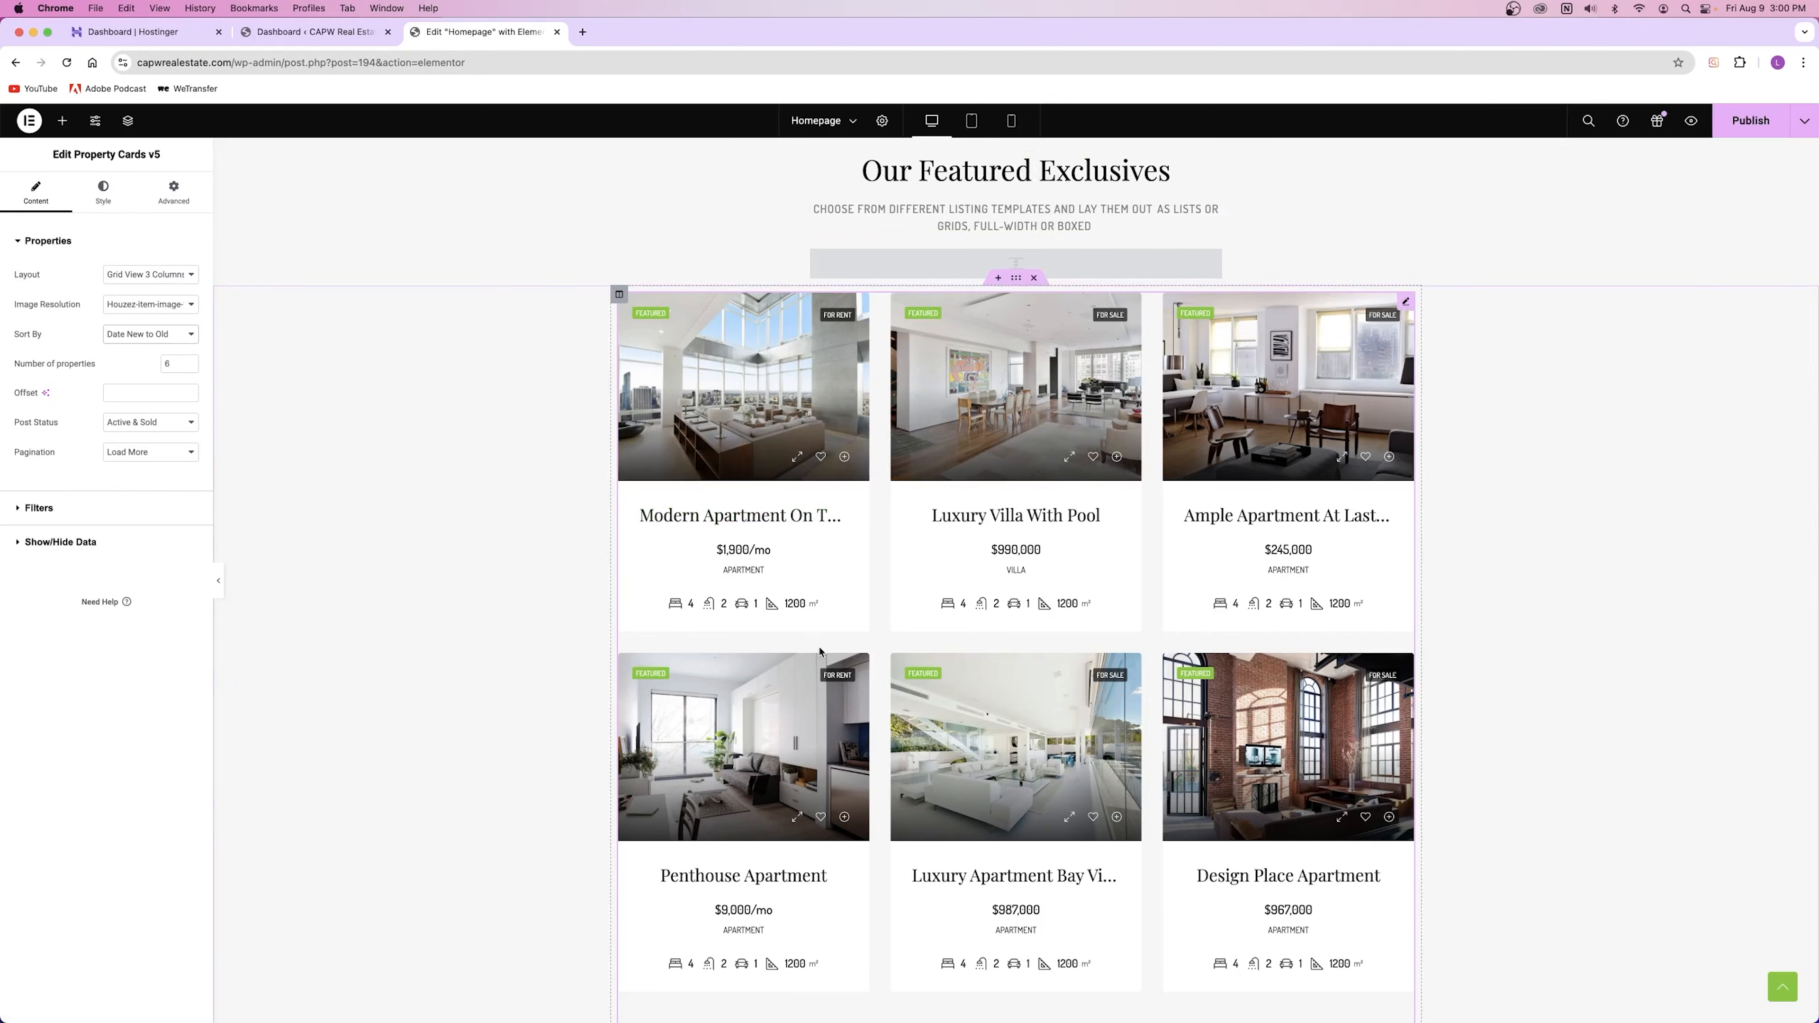
pyautogui.click(150, 334)
pyautogui.click(126, 247)
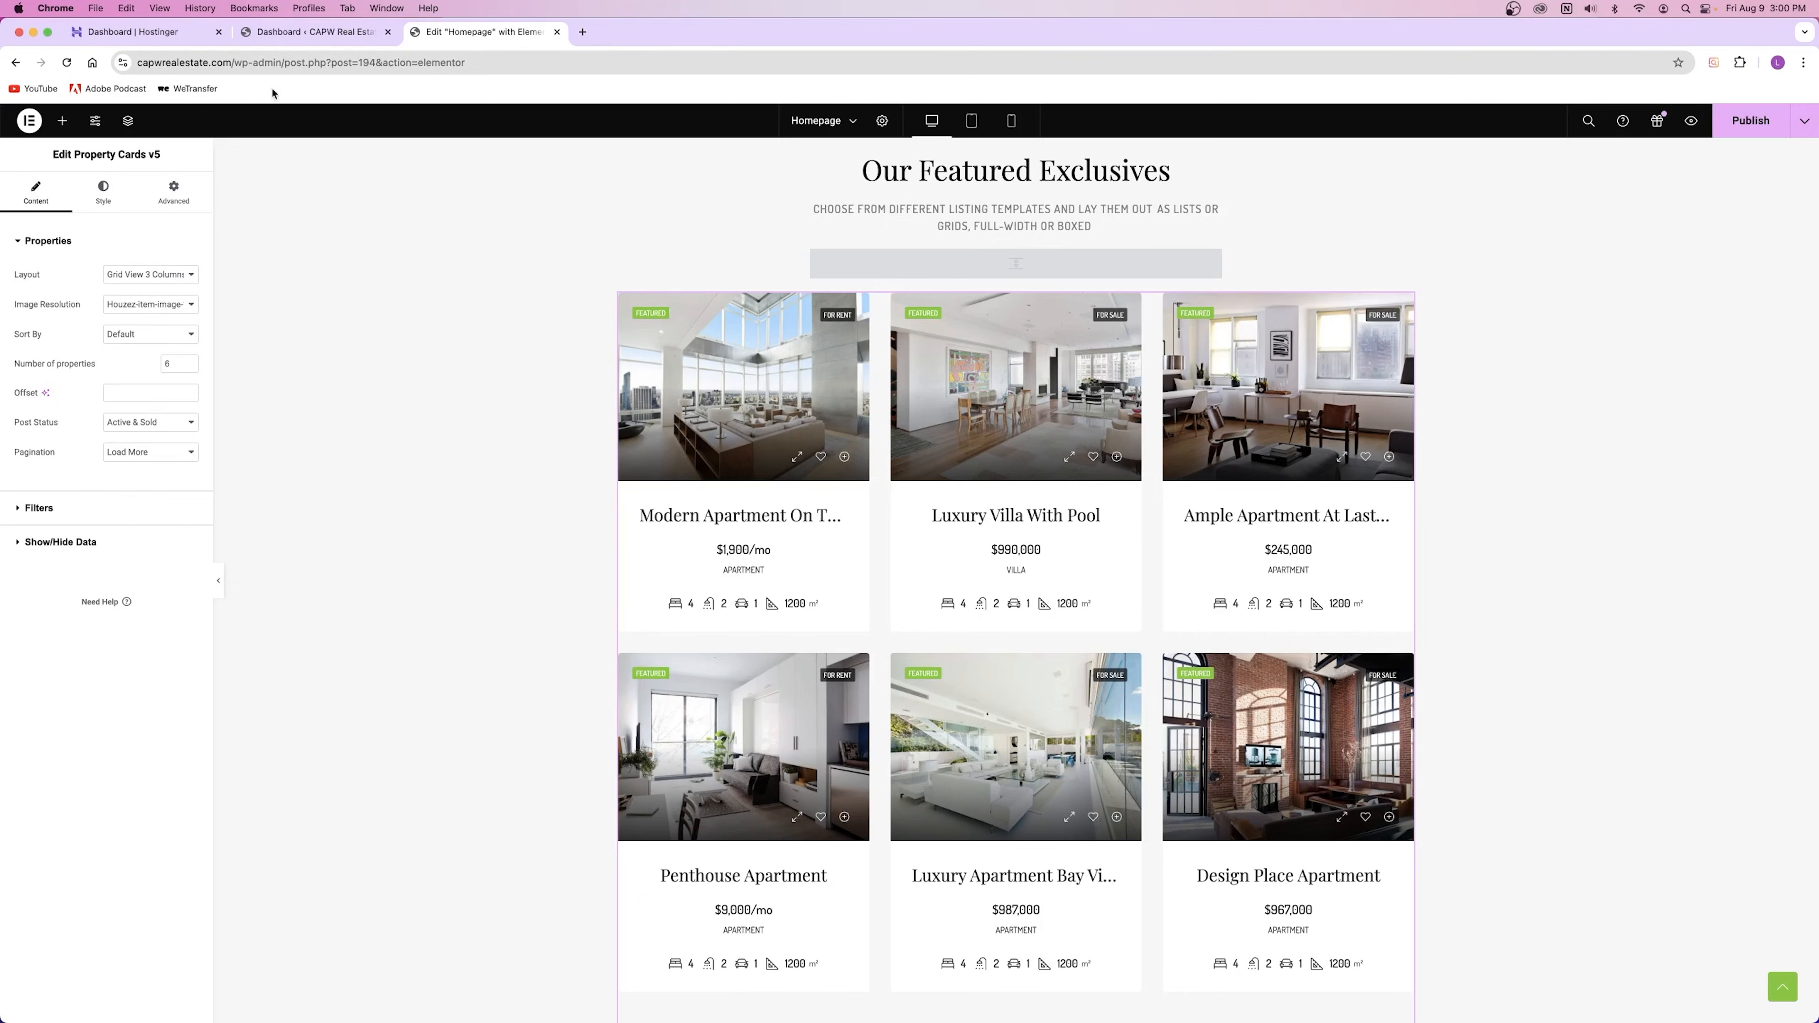
pyautogui.click(310, 32)
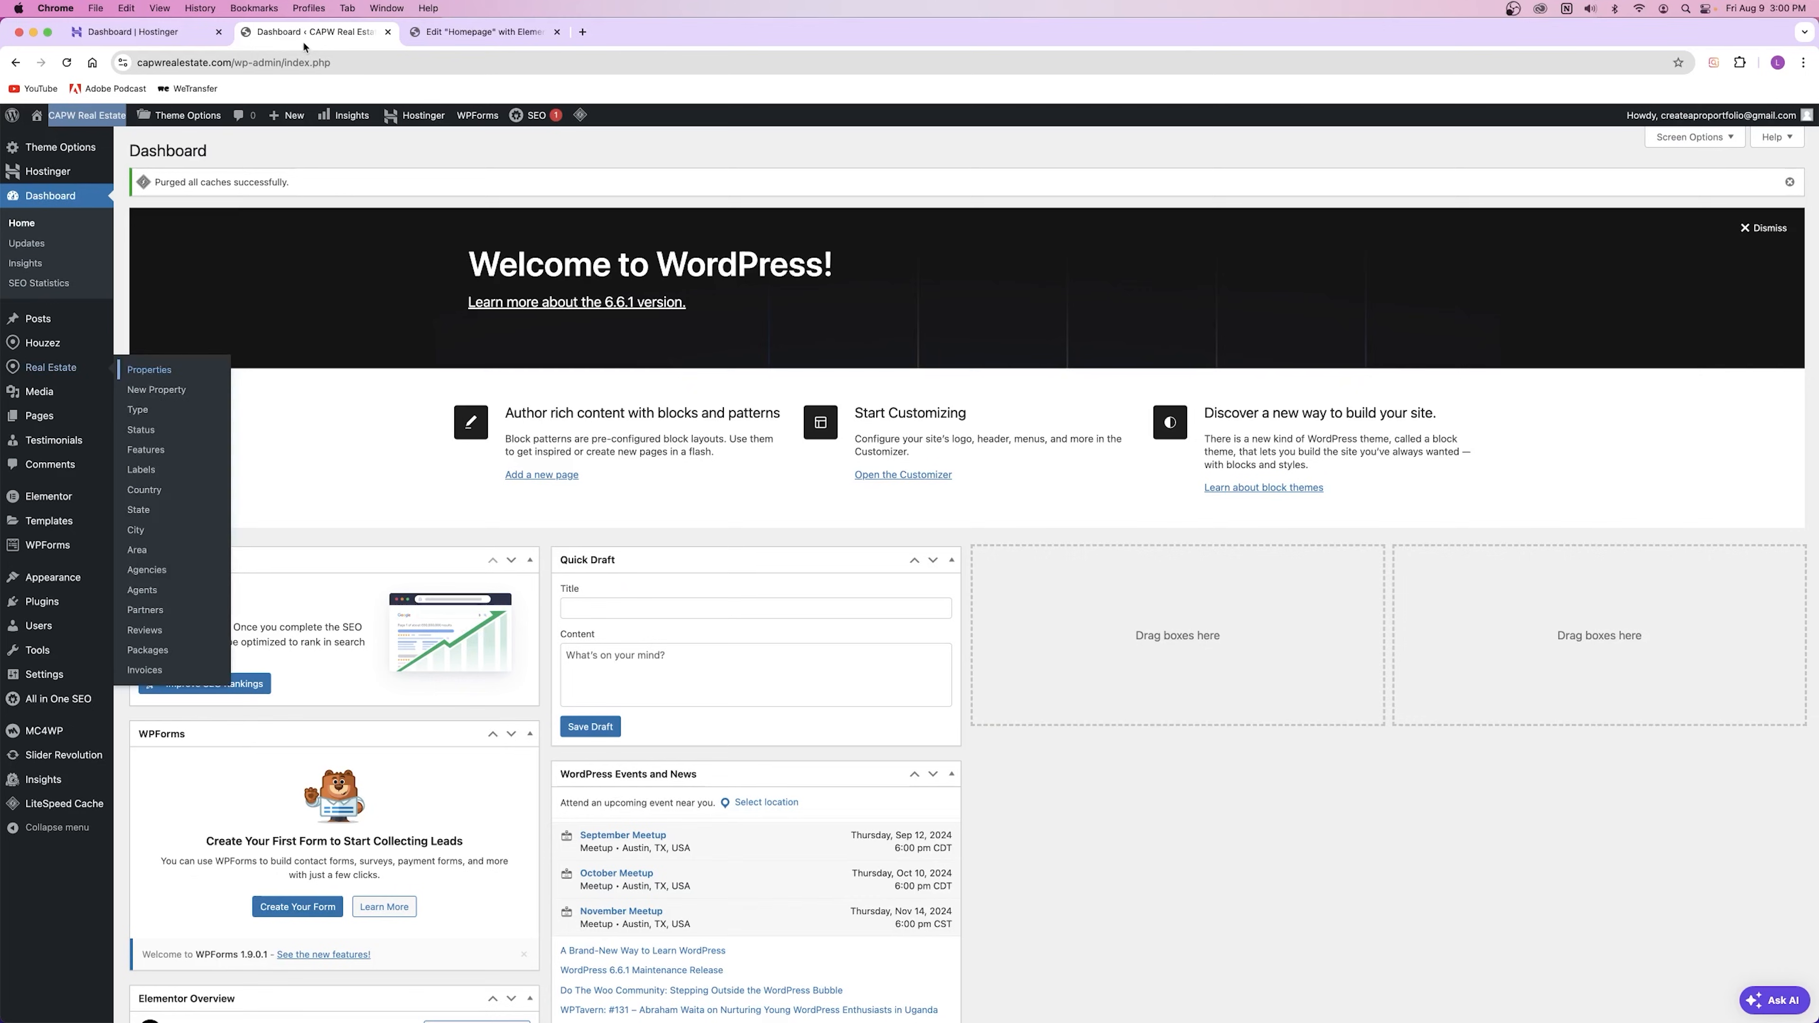
# Step: Switch back to the 'Edit Homepage with Elementor' browser tab
pyautogui.click(494, 31)
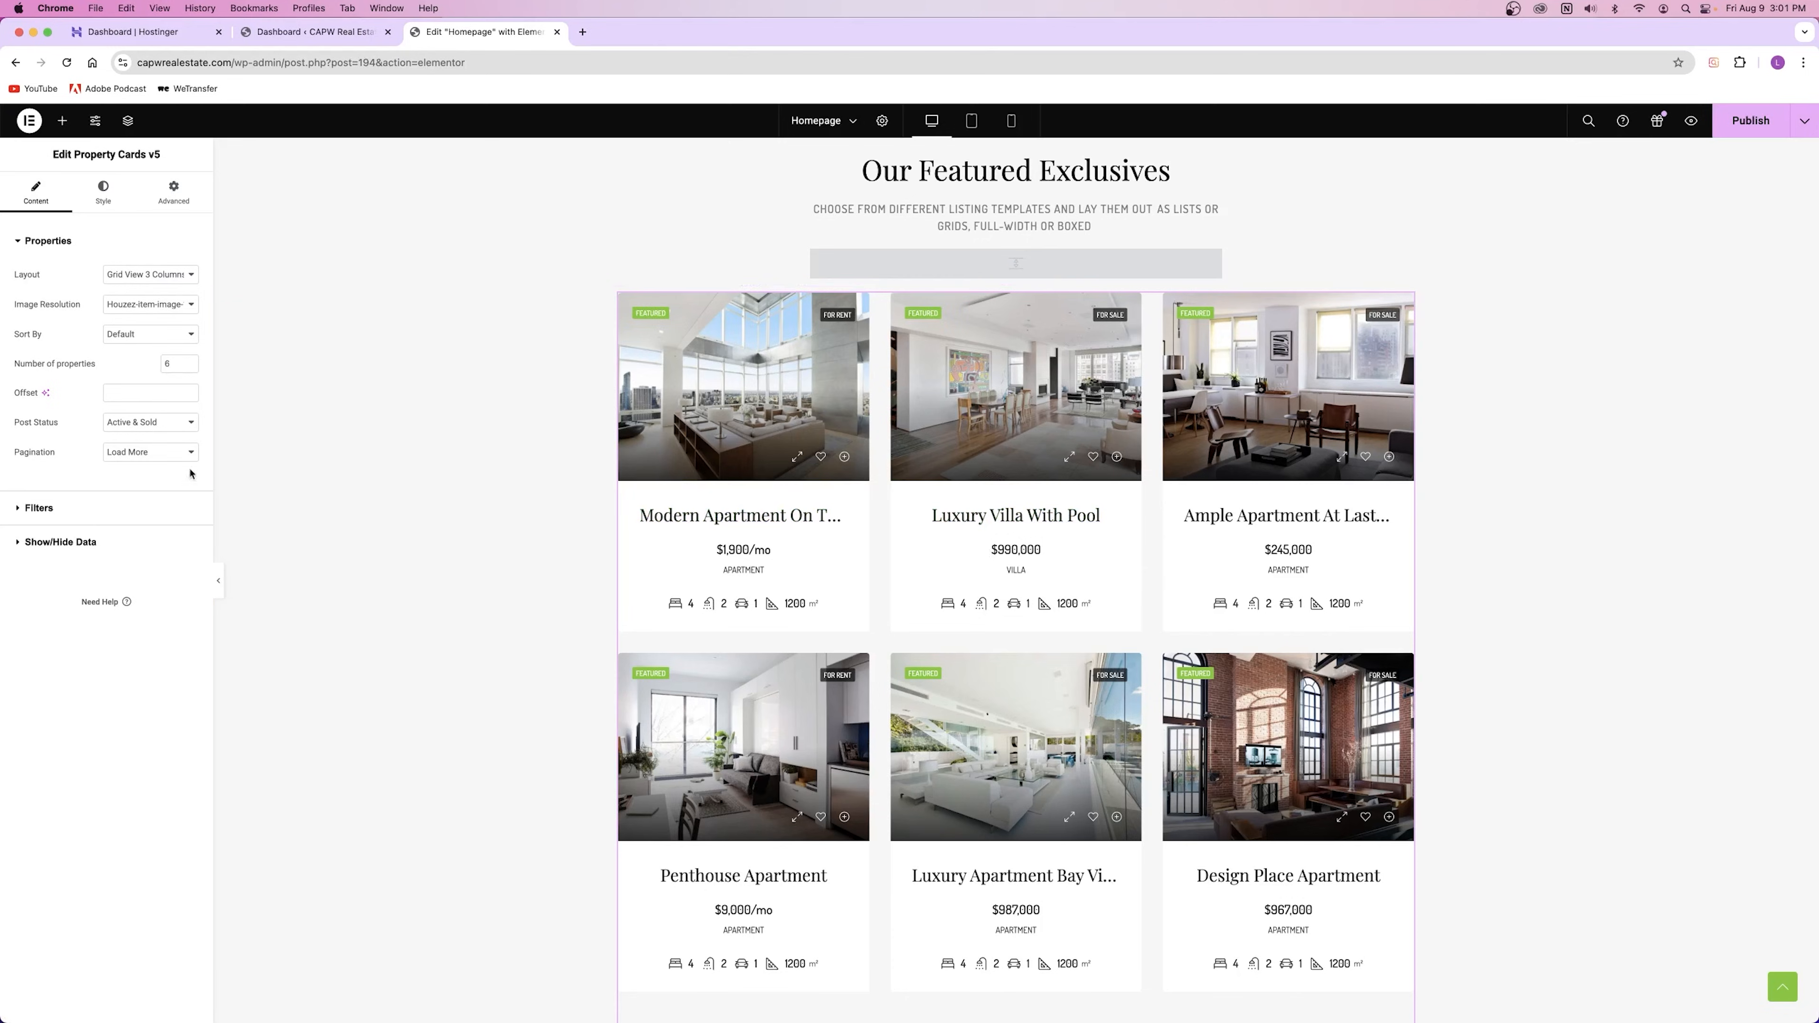
pyautogui.click(137, 394)
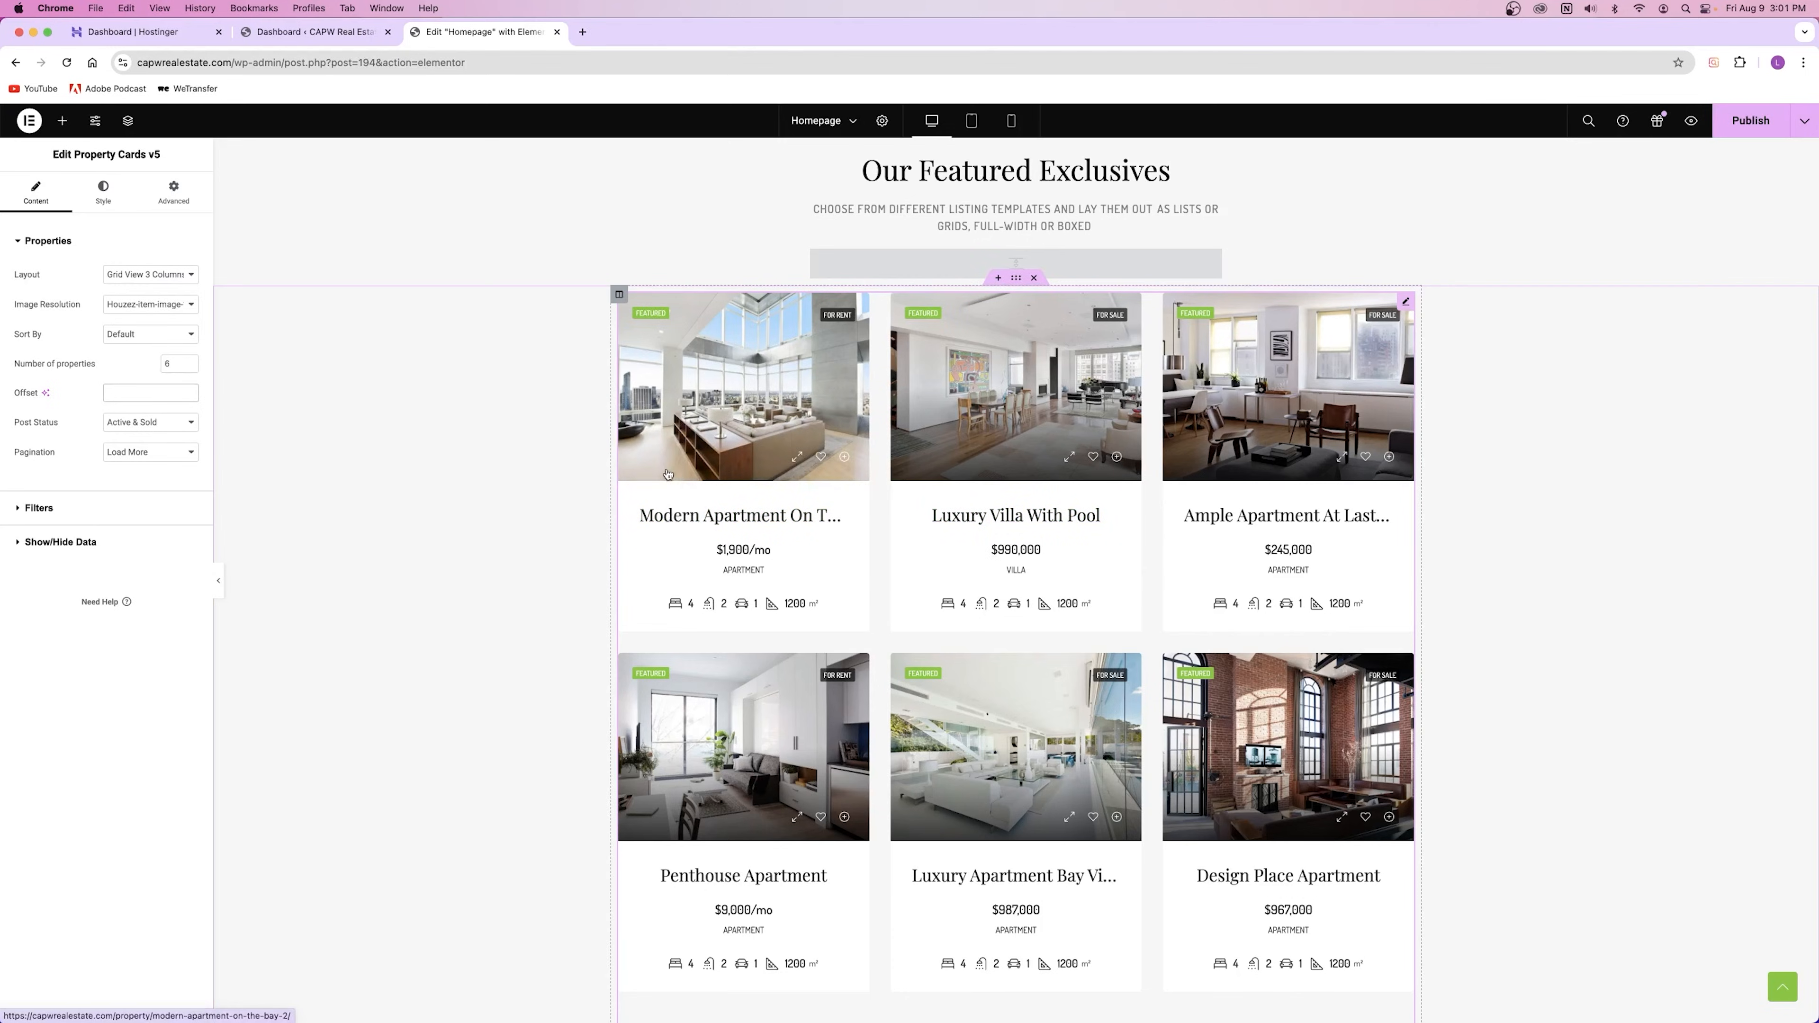
pyautogui.write('1')
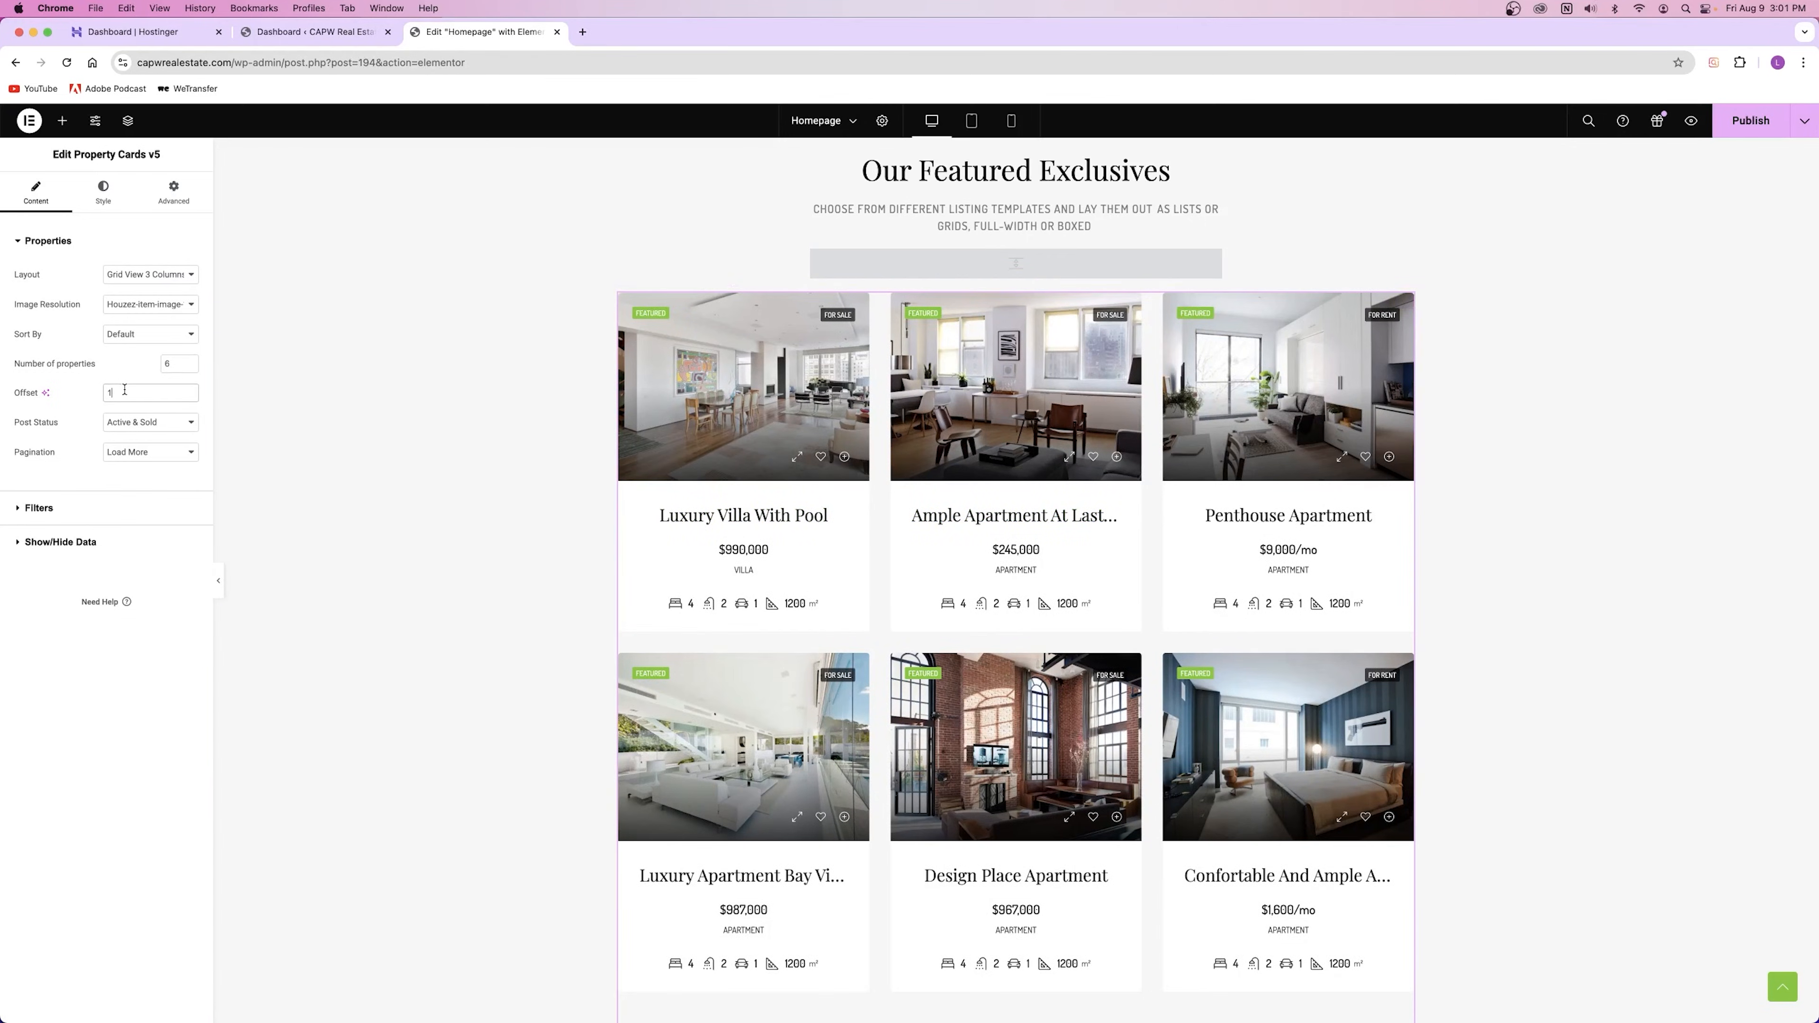
pyautogui.press('BackSpace')
pyautogui.write('2')
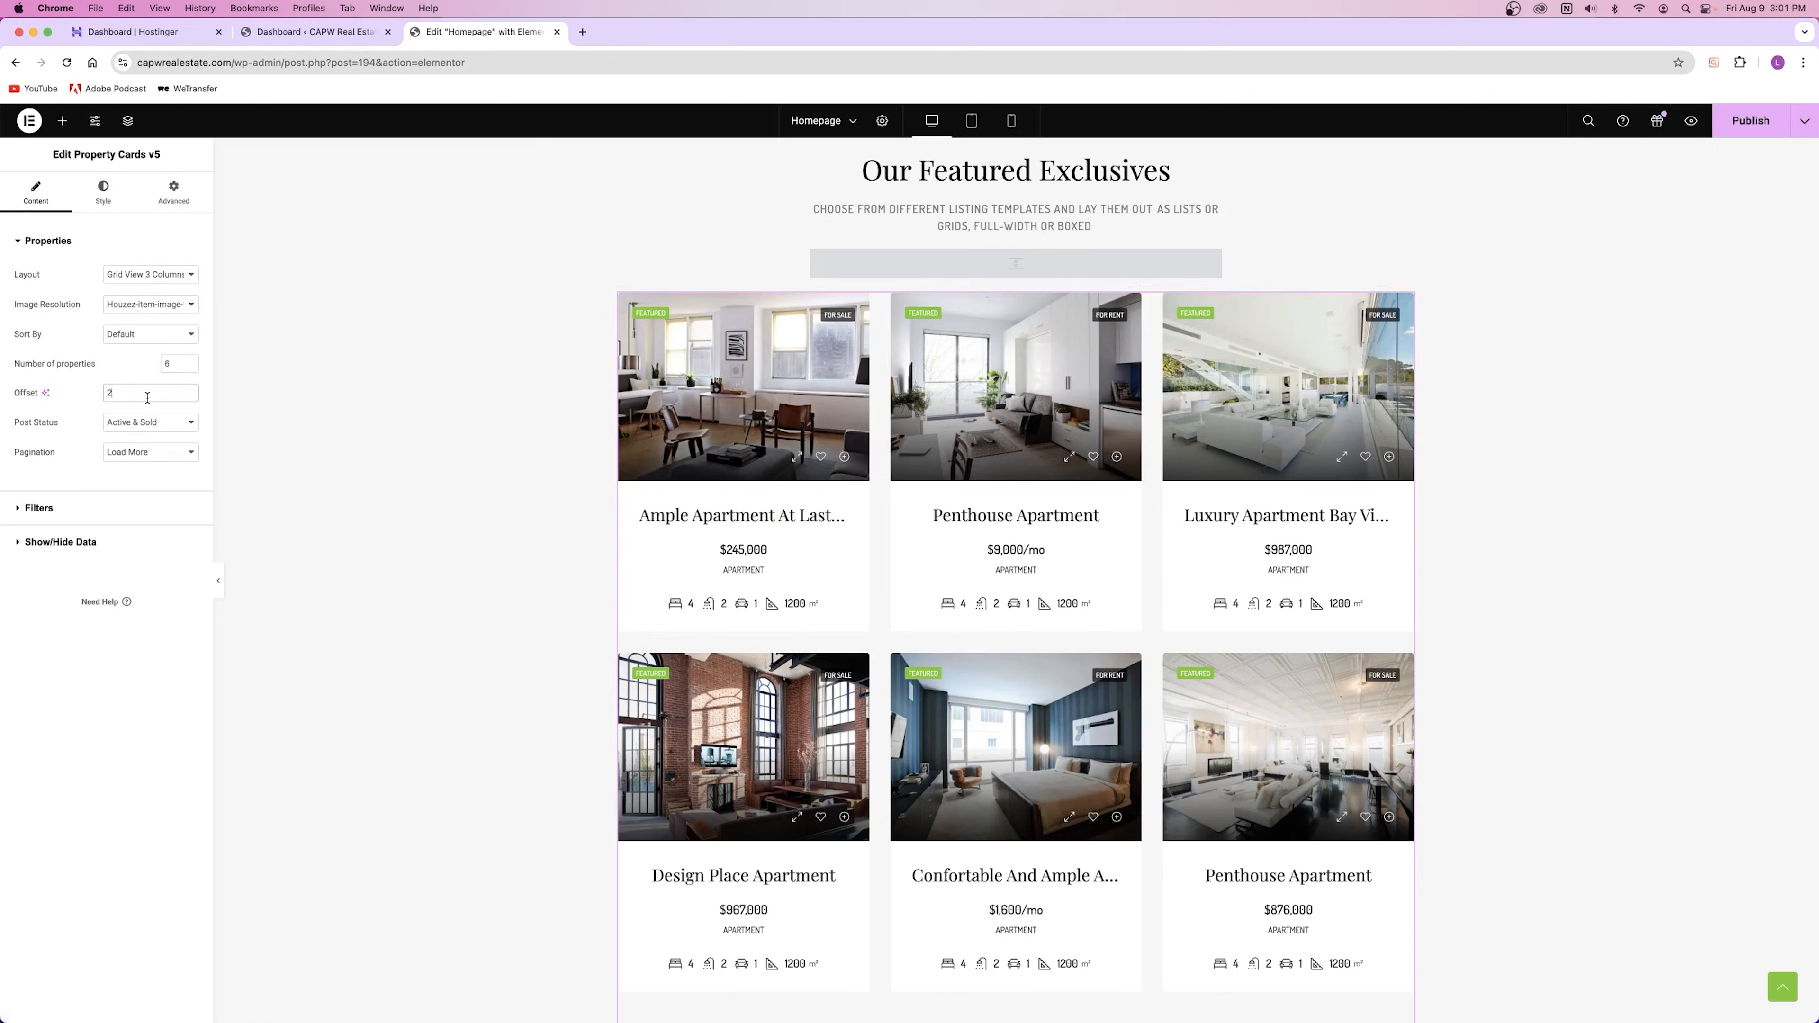
pyautogui.press('BackSpace')
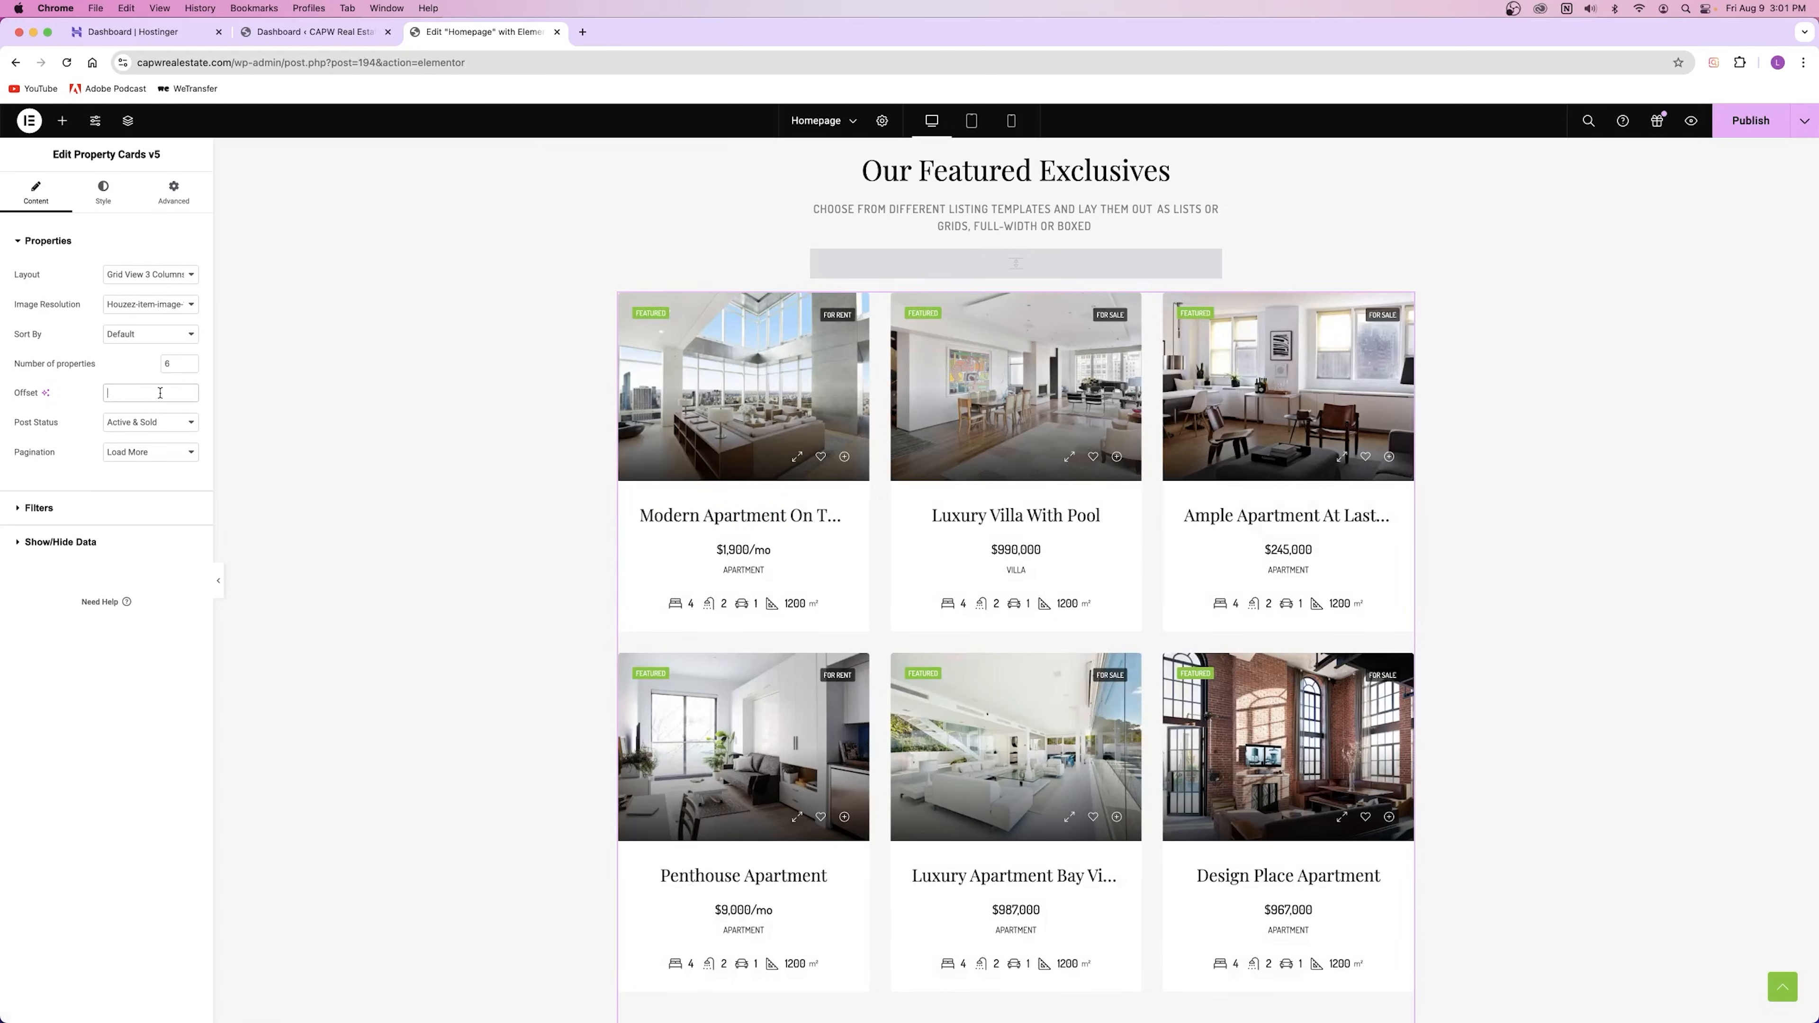
pyautogui.click(118, 340)
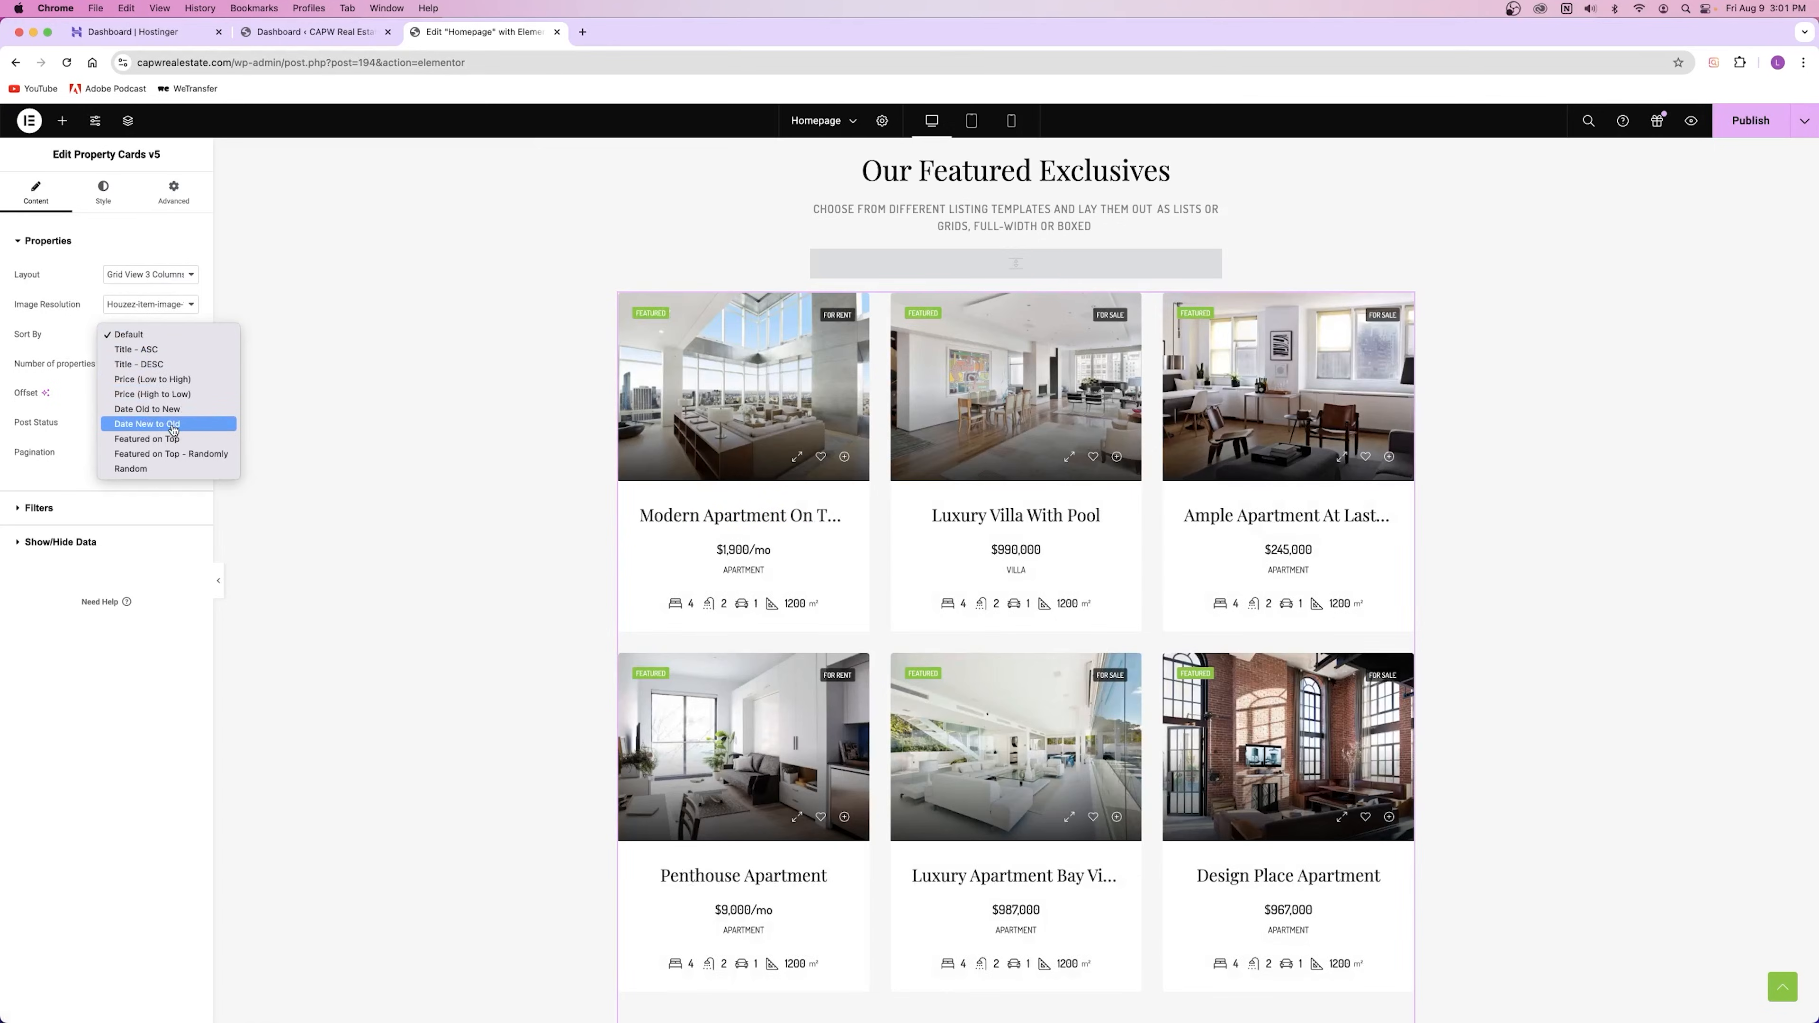
pyautogui.click(137, 394)
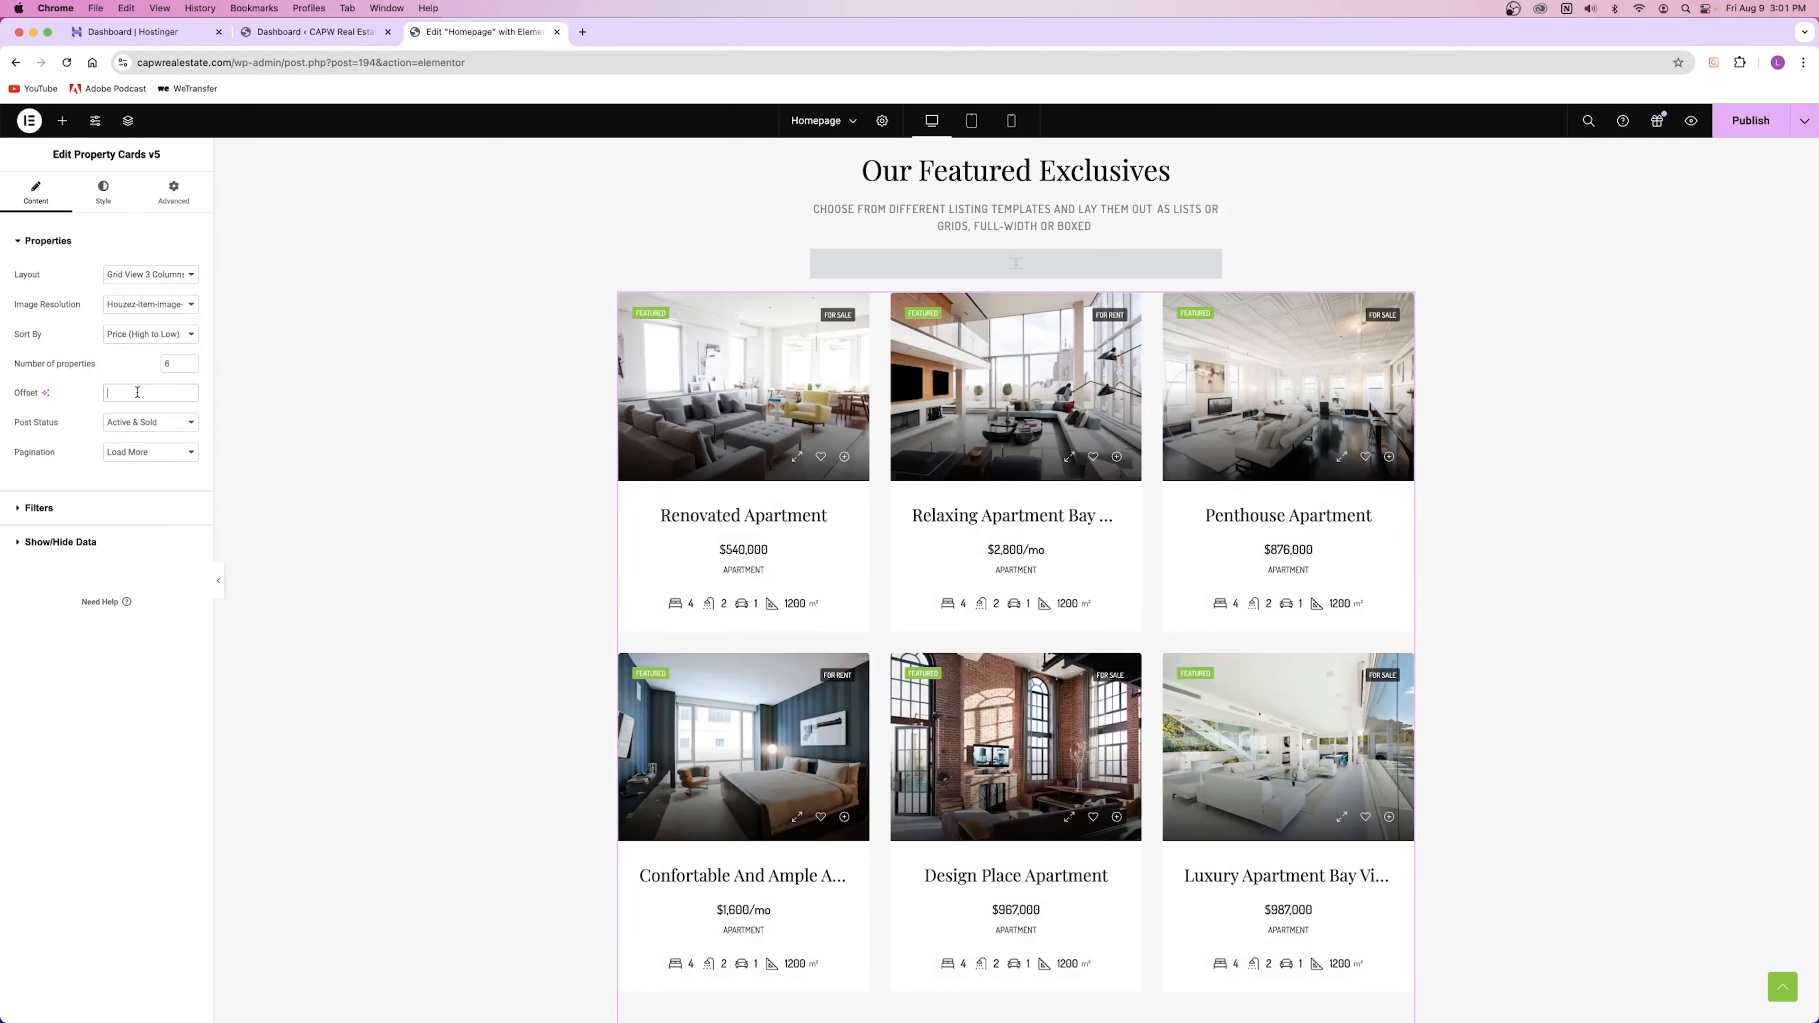
pyautogui.click(137, 391)
pyautogui.write('3')
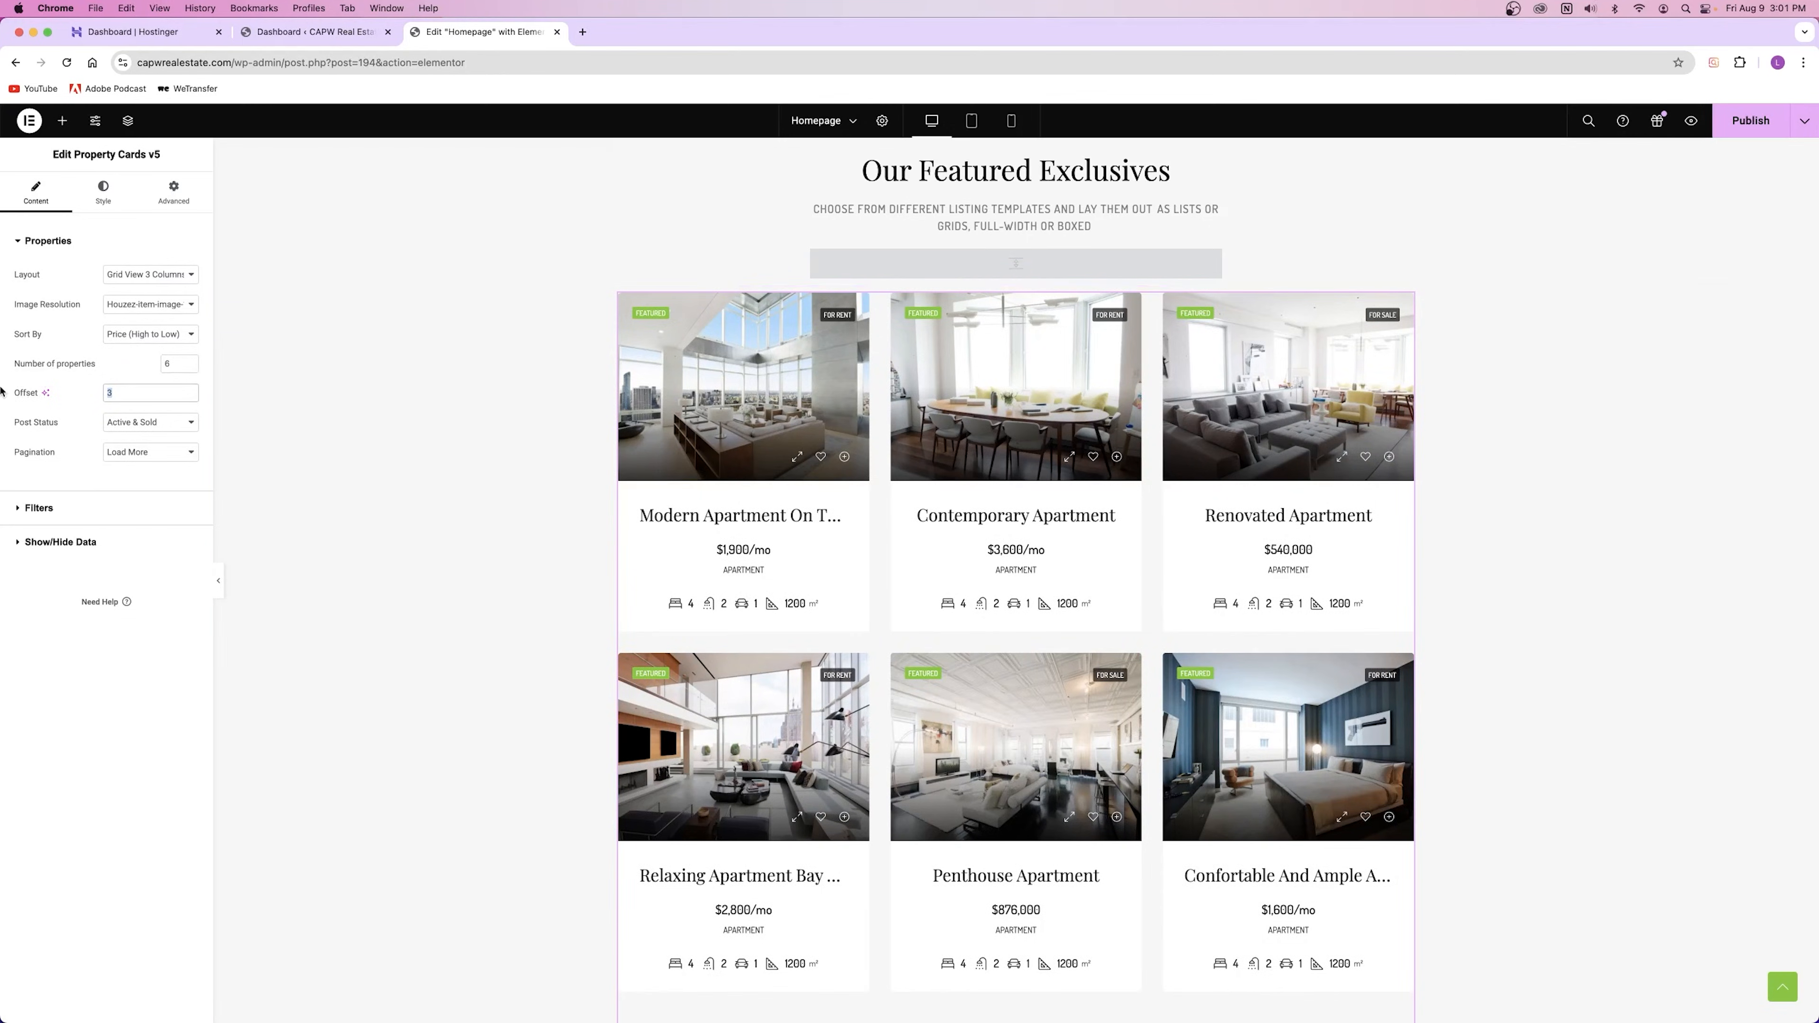
pyautogui.press('BackSpace')
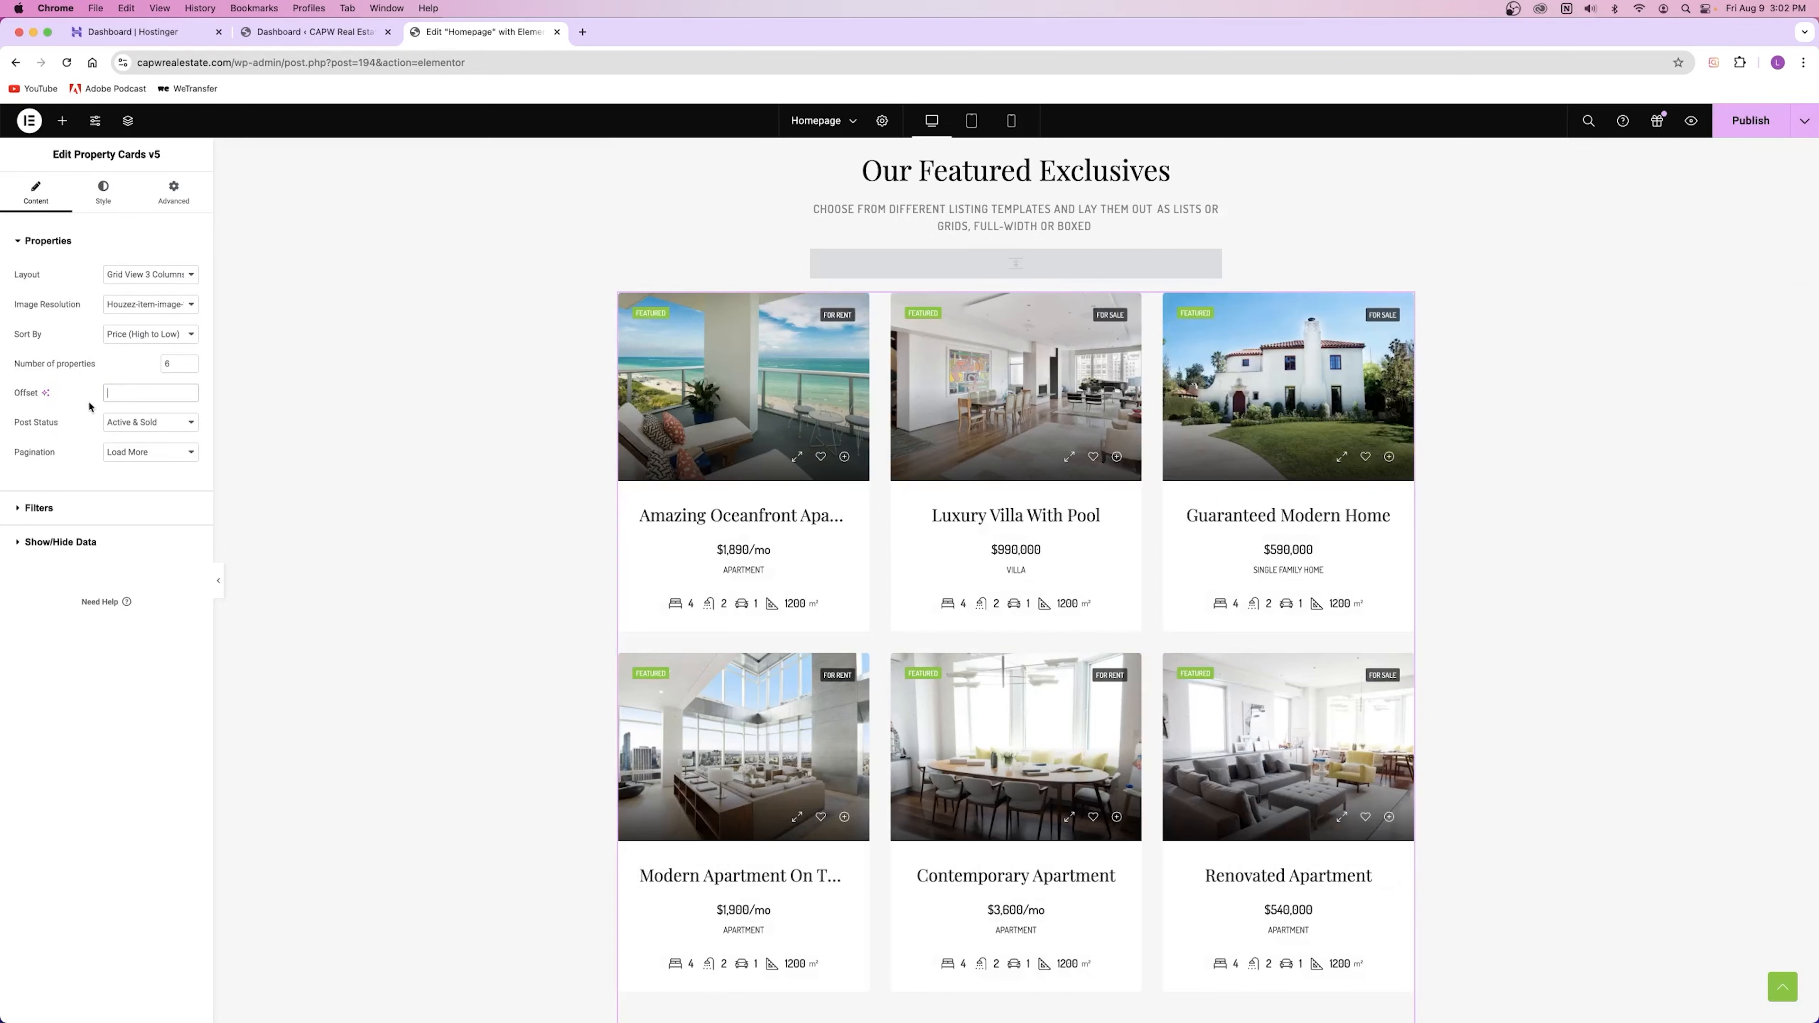
pyautogui.click(151, 336)
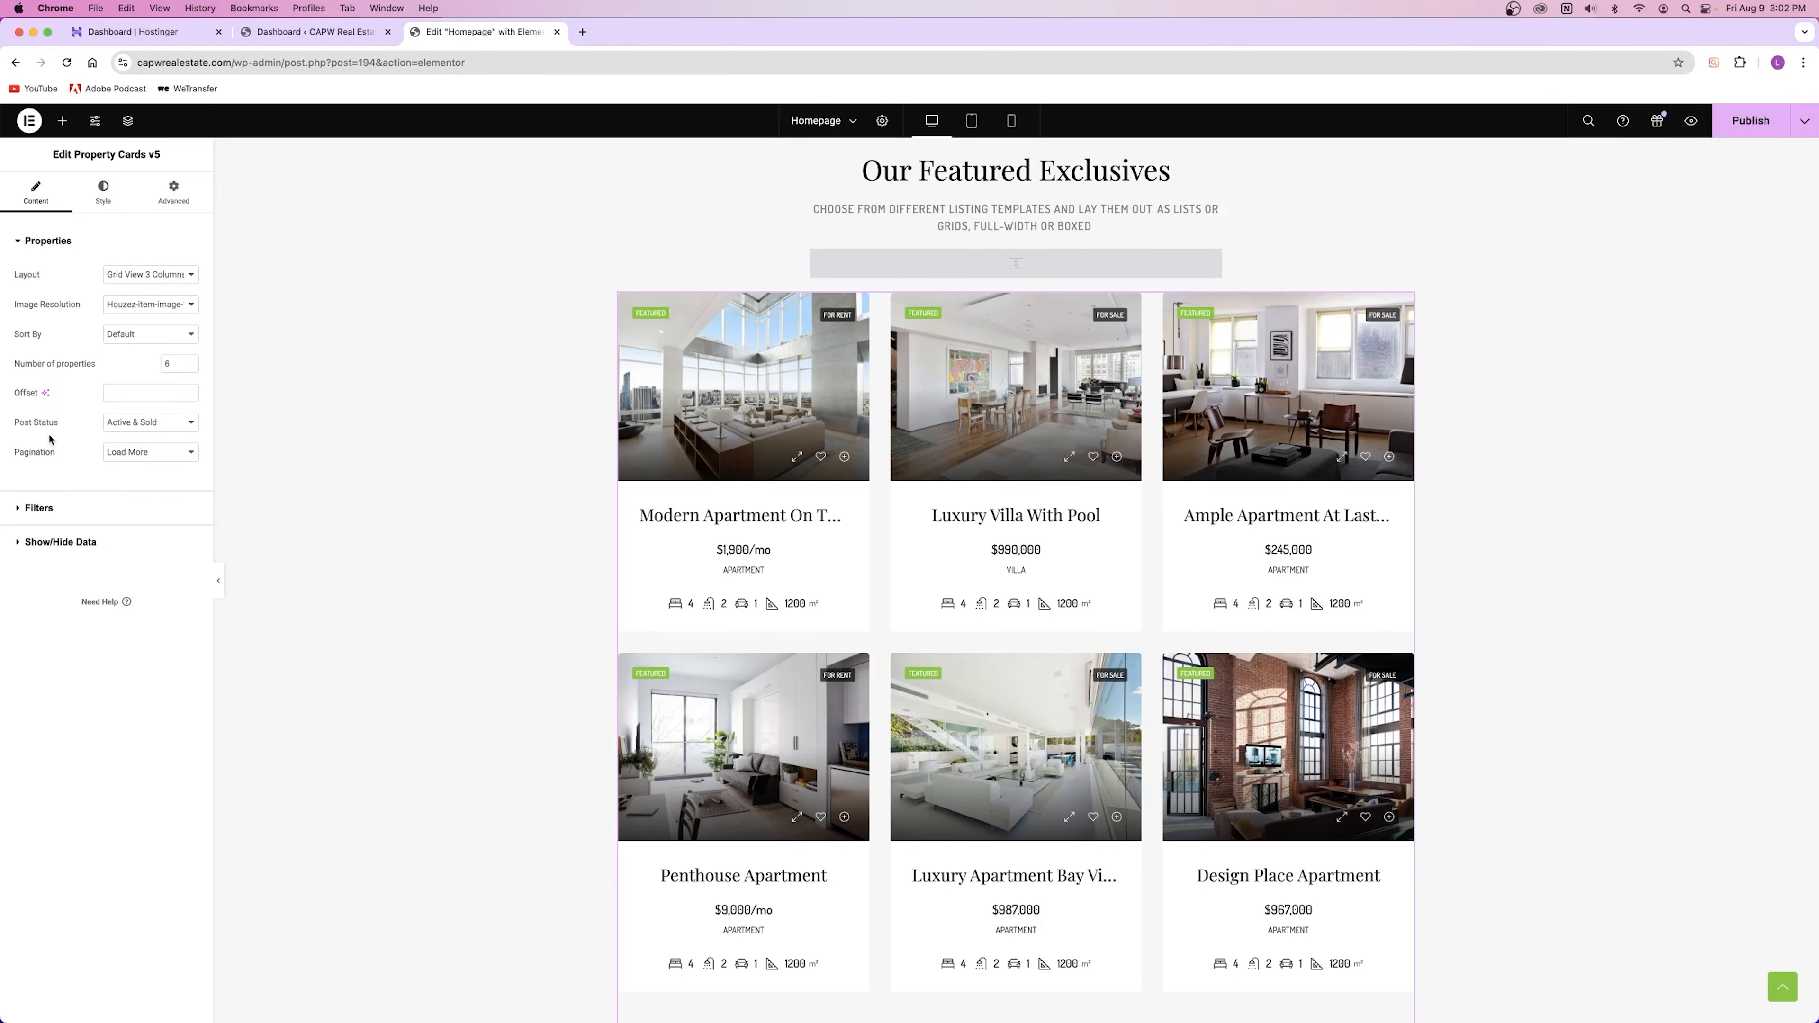
# Step: Check Post Status, try numbered pagination, then set the grid's Pagination back to Load More
pyautogui.click(129, 424)
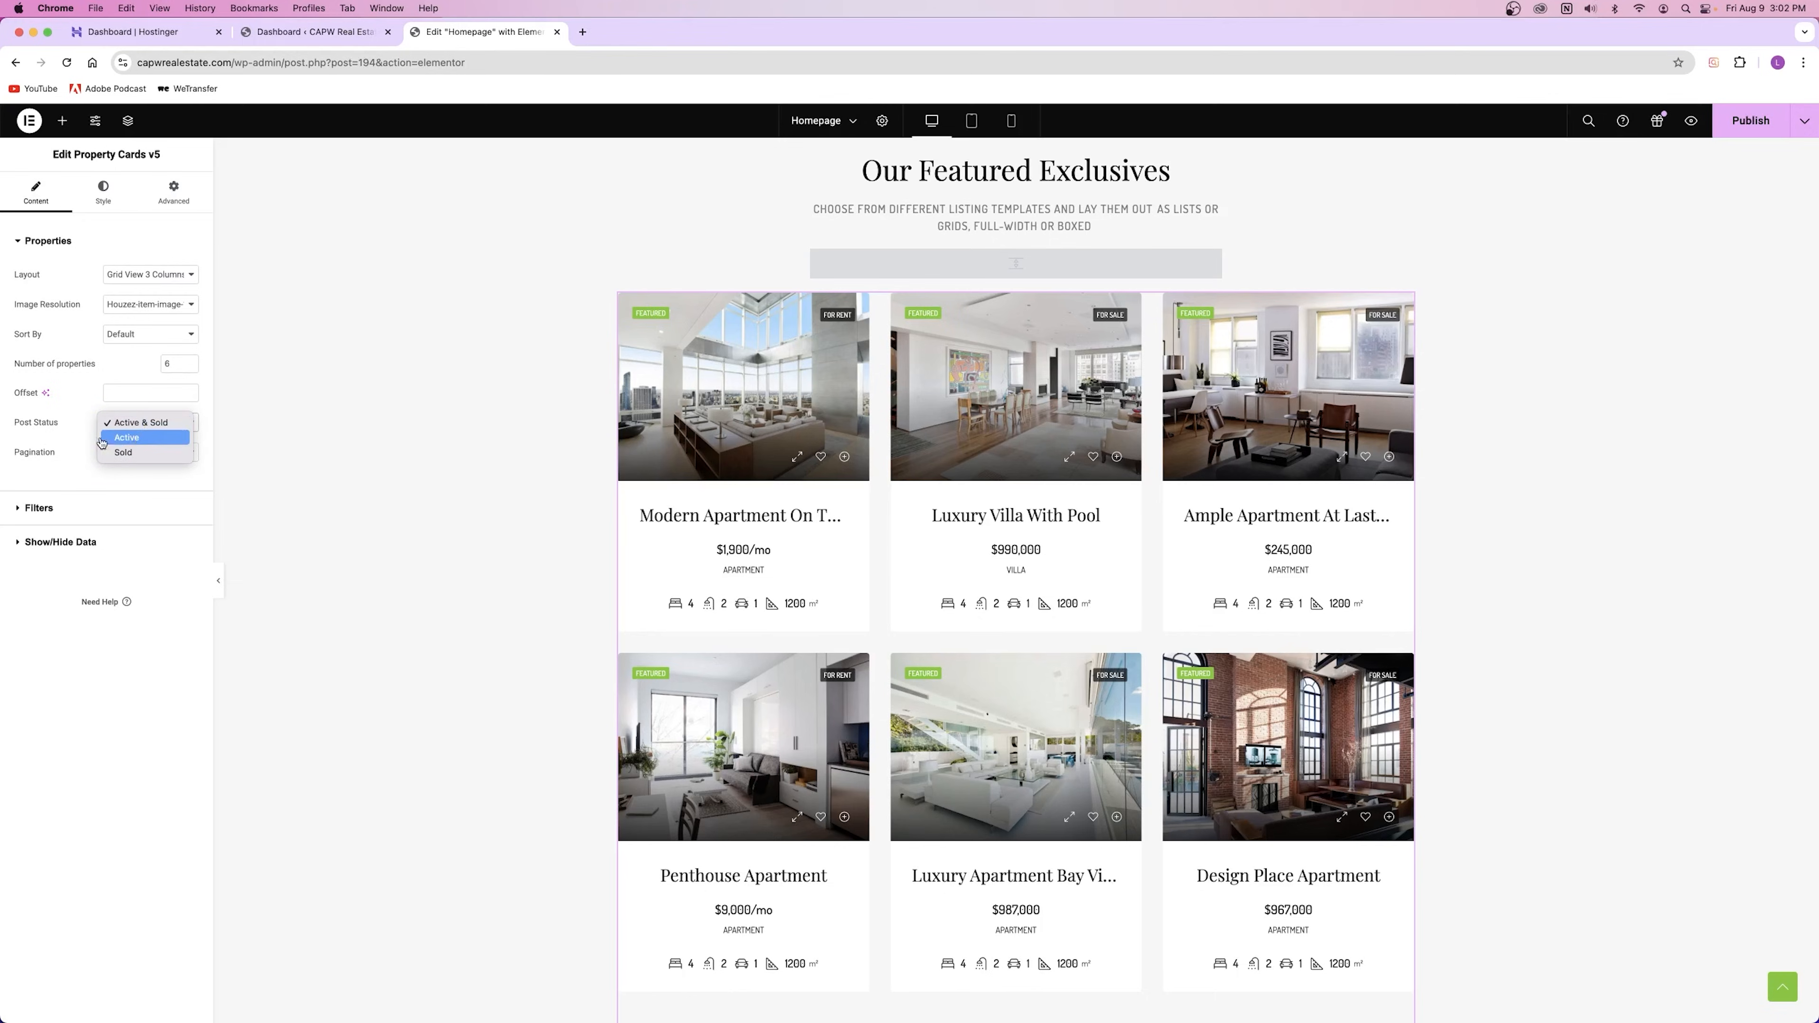
pyautogui.click(12, 465)
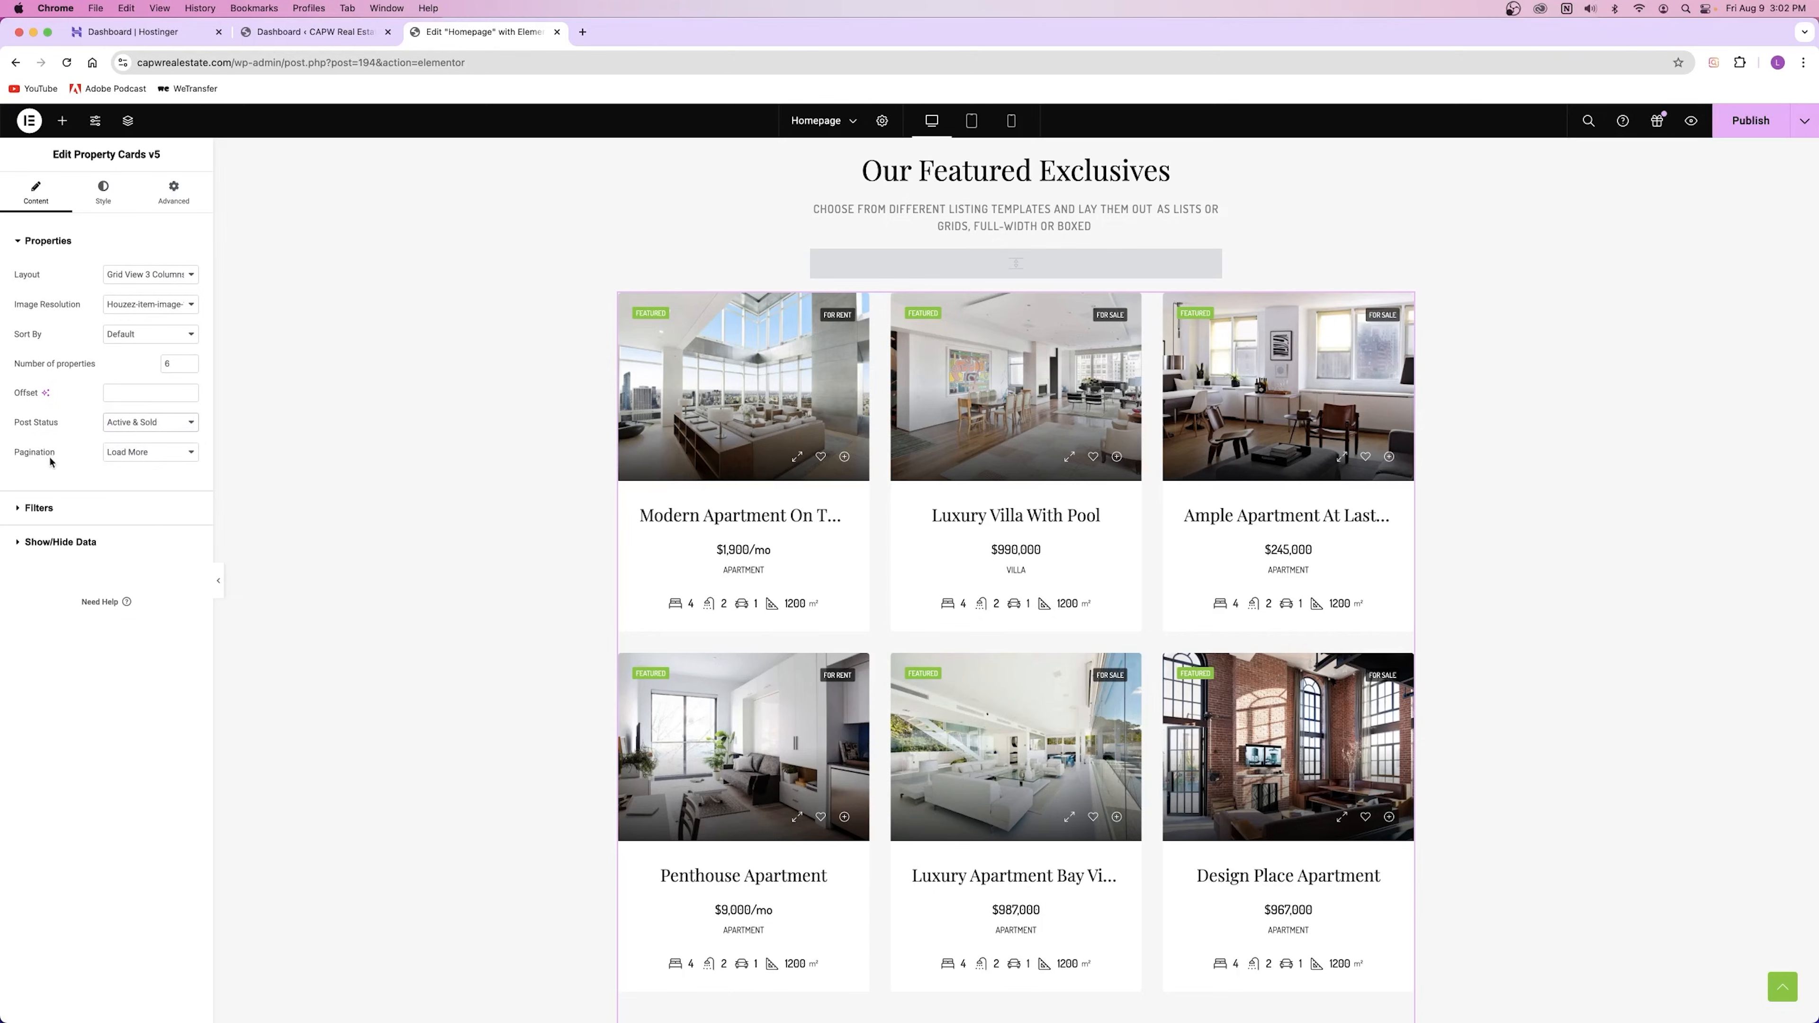
pyautogui.click(173, 452)
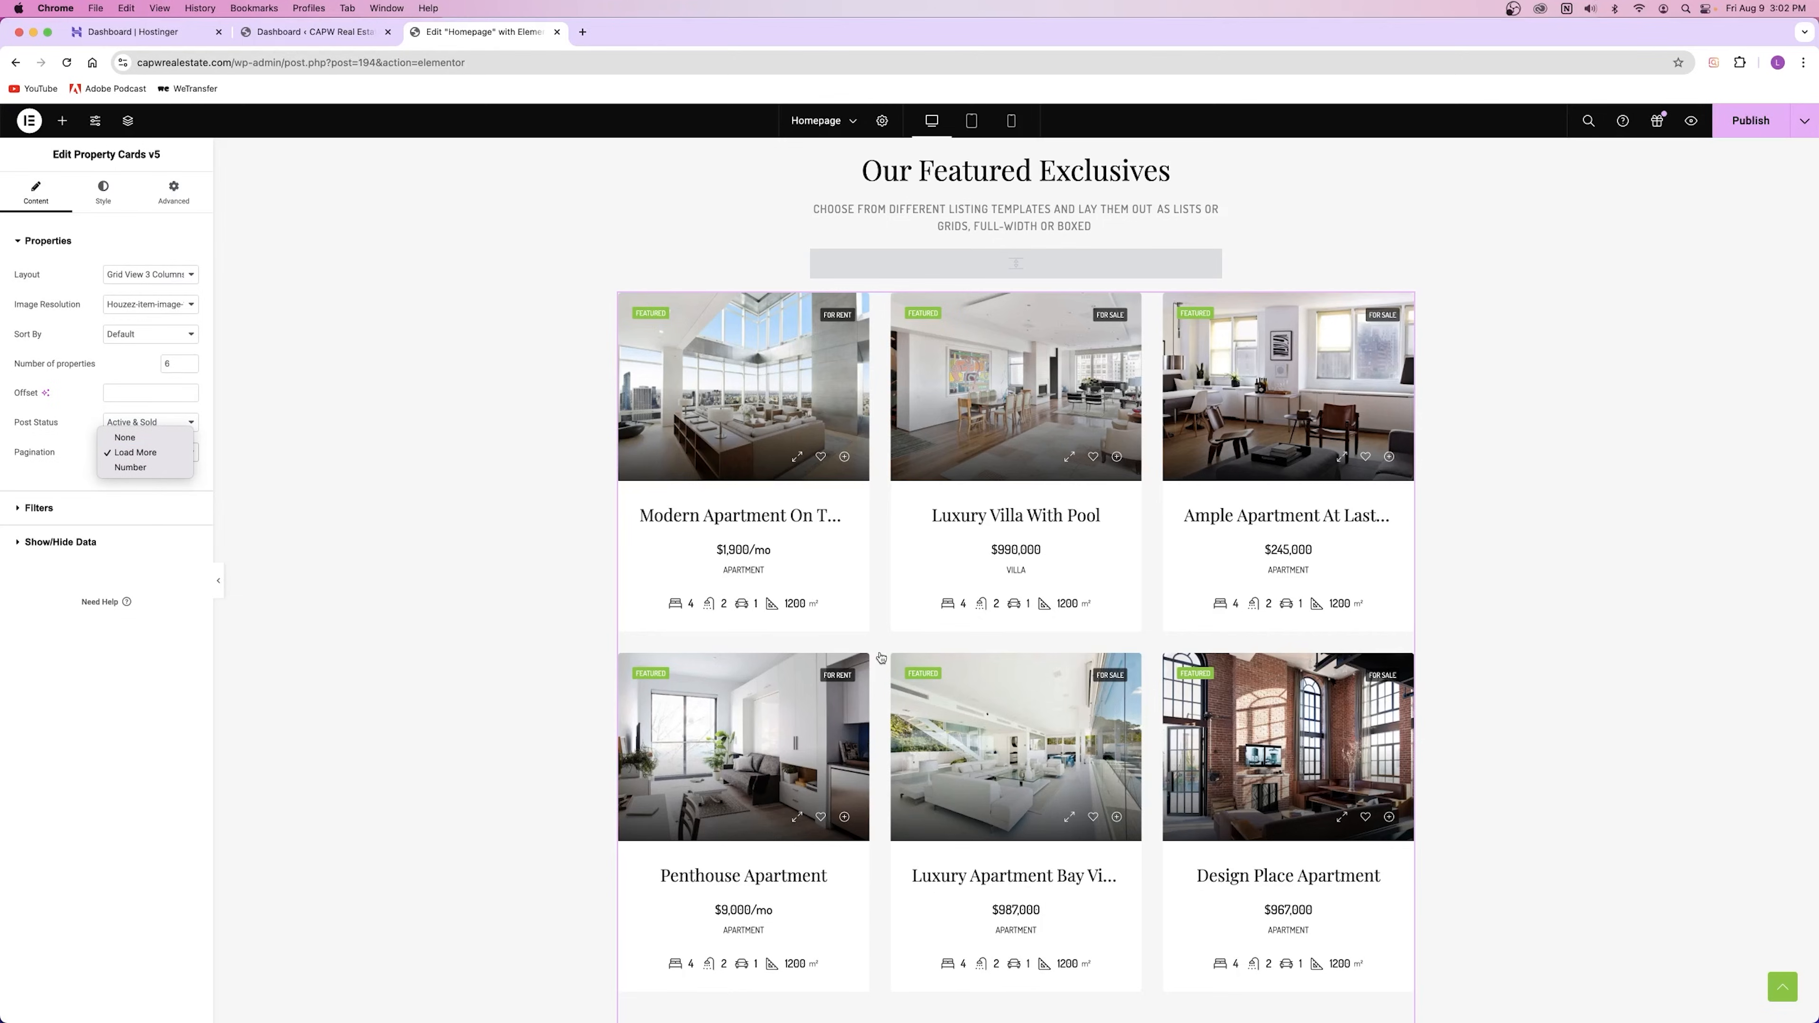
pyautogui.click(516, 601)
pyautogui.scroll(-5, 920, 637)
pyautogui.scroll(-1, 924, 634)
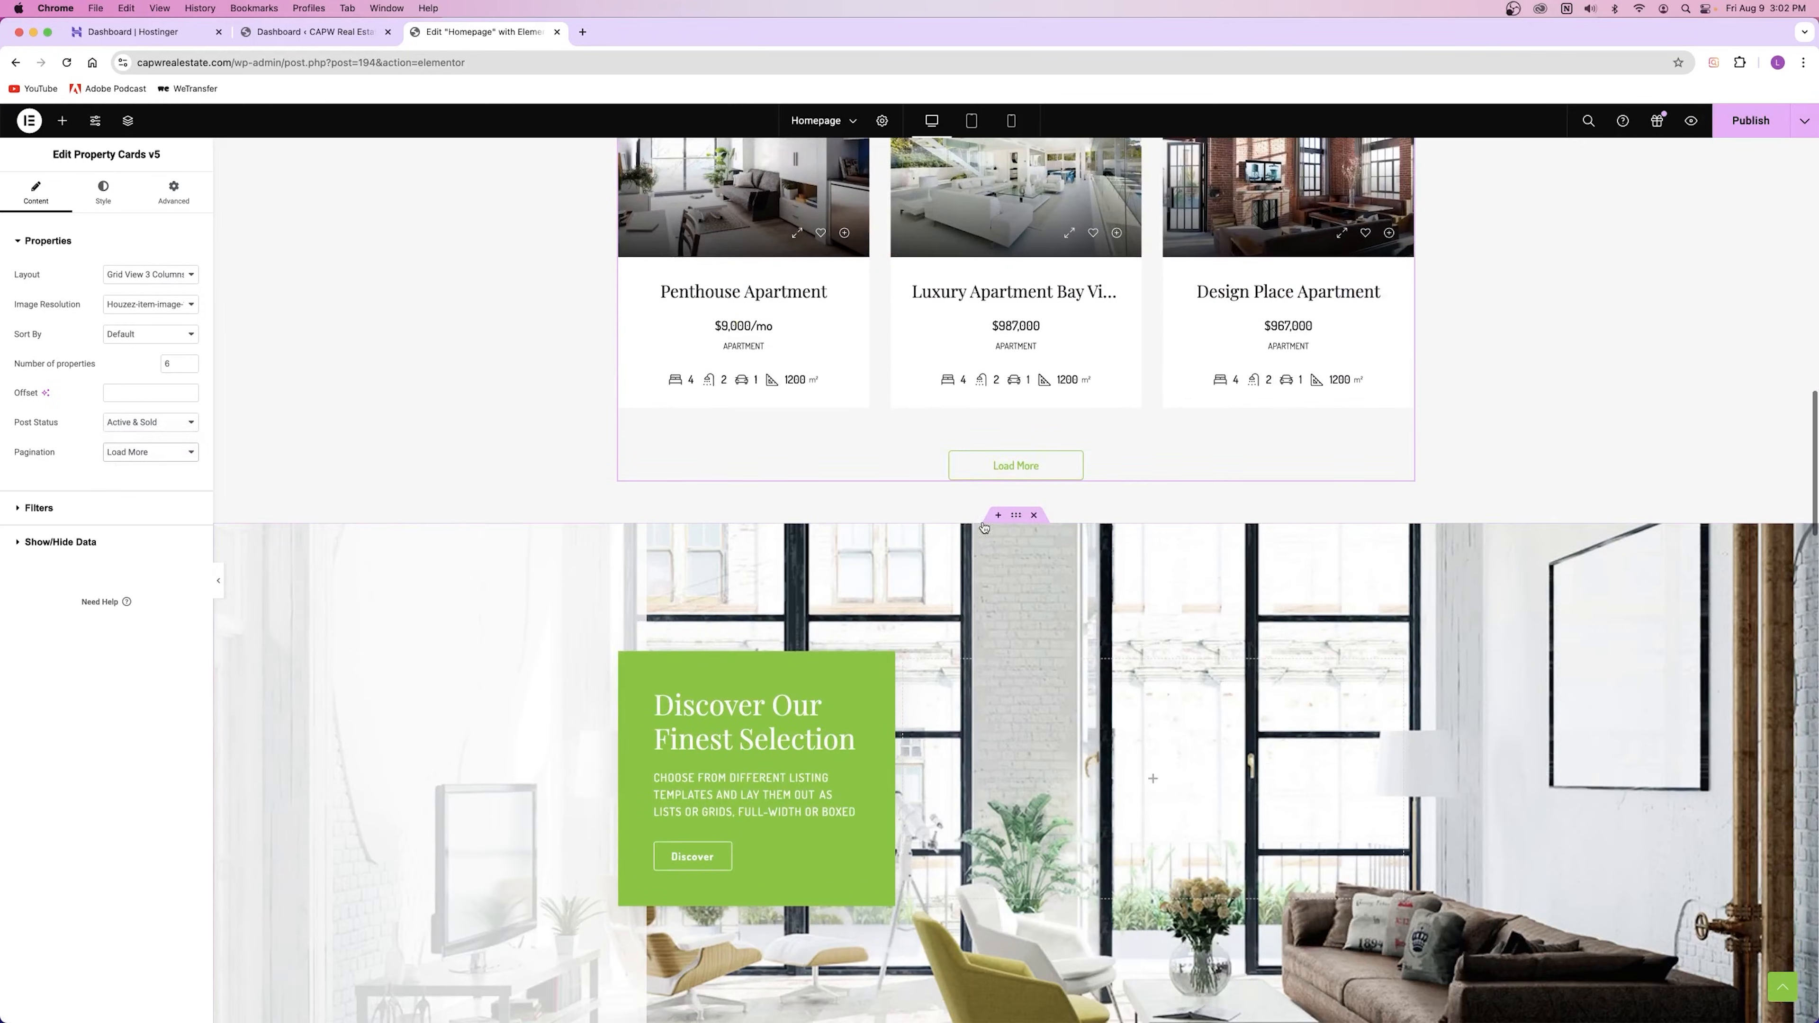
pyautogui.click(149, 451)
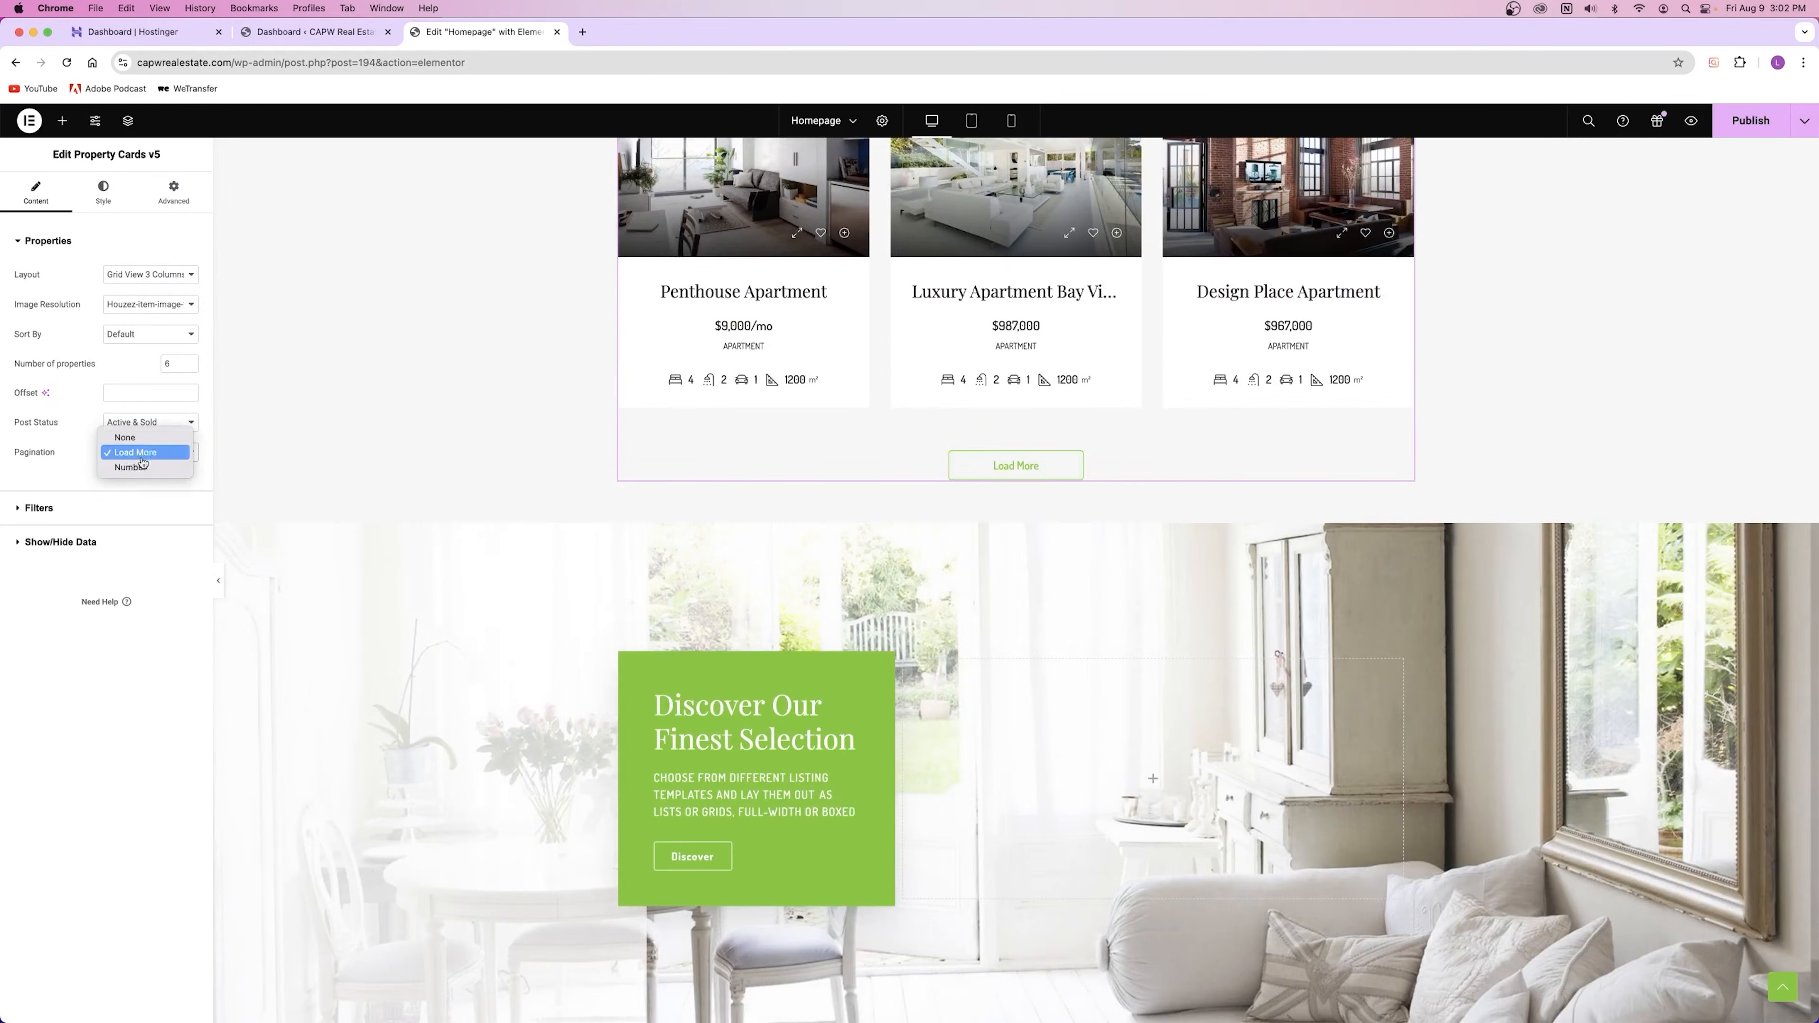
pyautogui.click(143, 466)
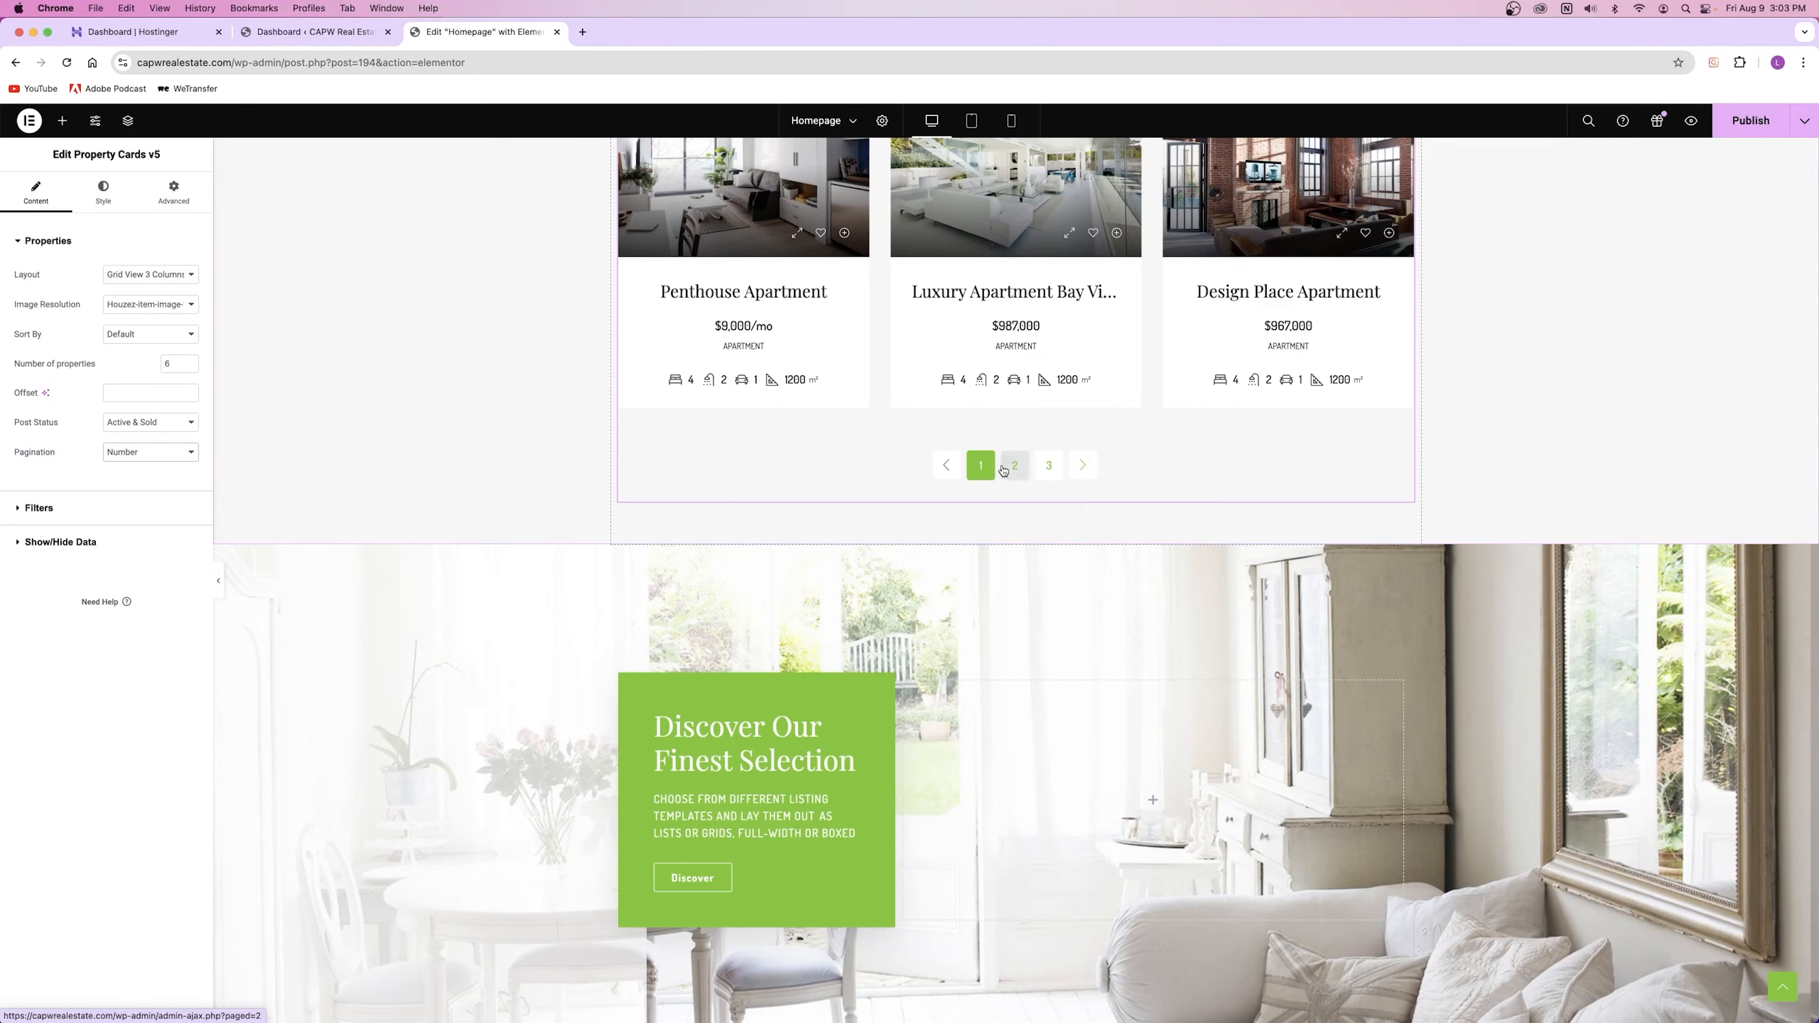
pyautogui.click(150, 456)
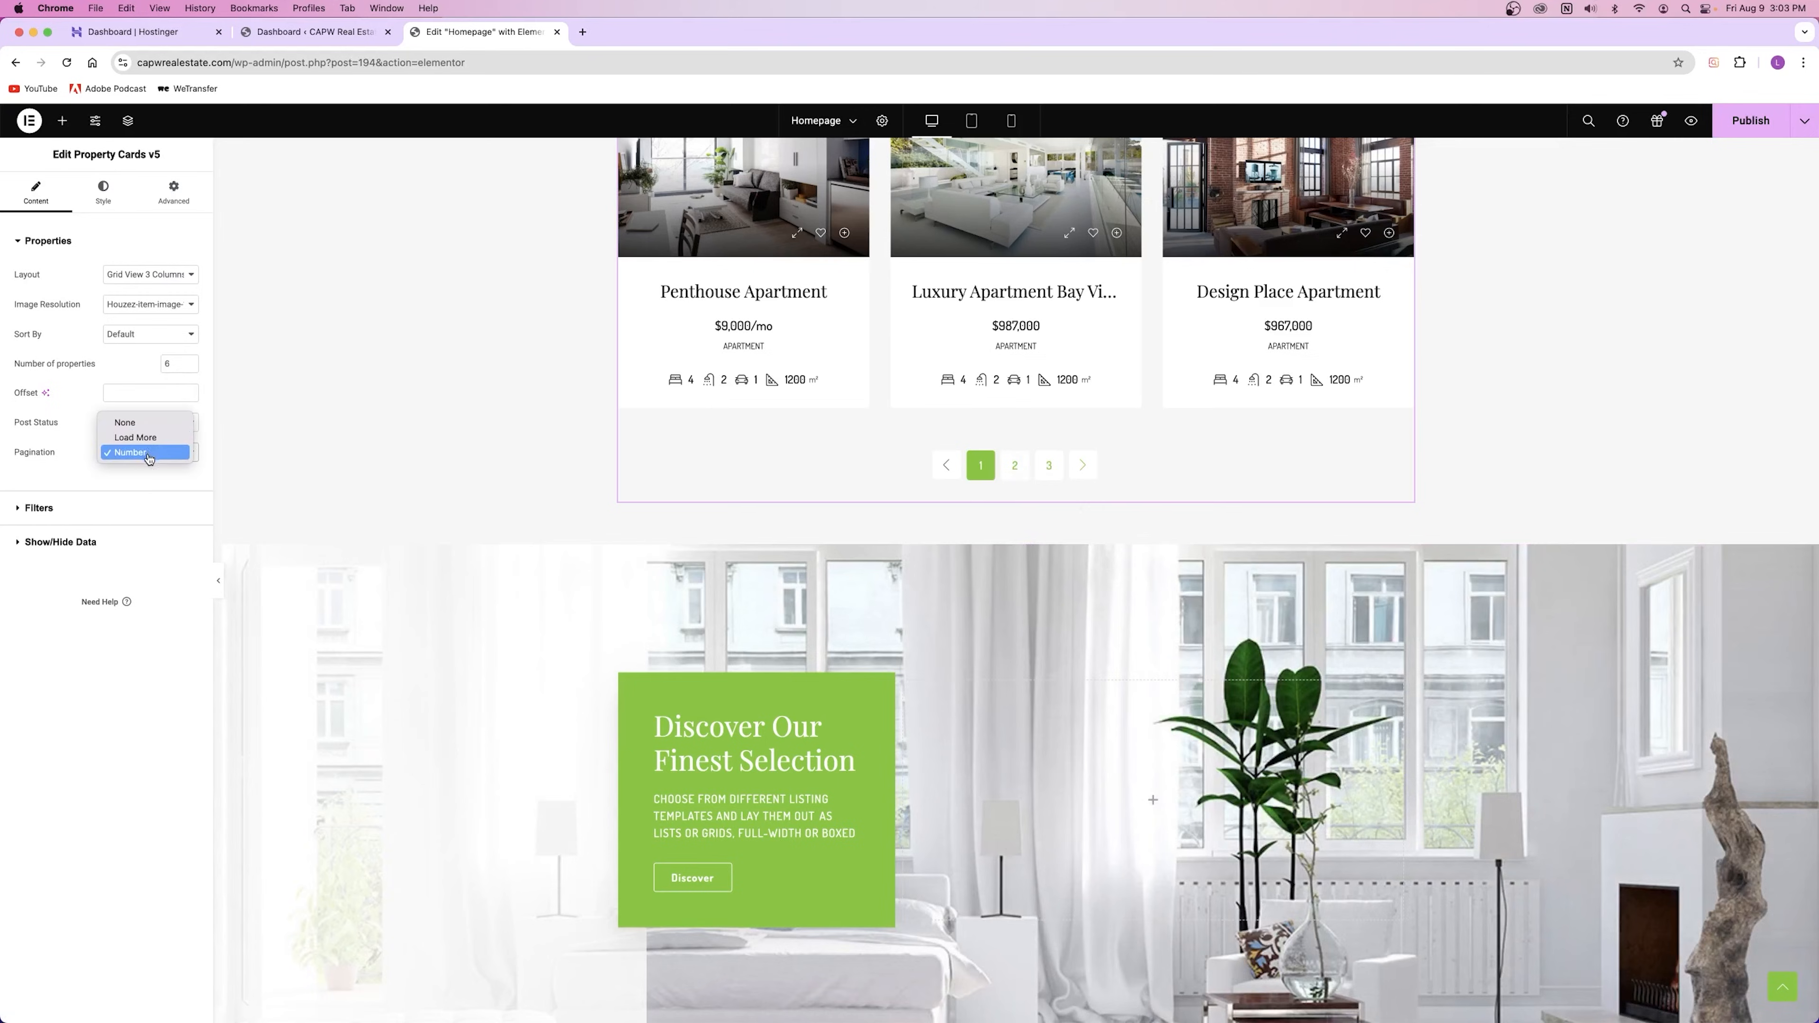
pyautogui.click(136, 438)
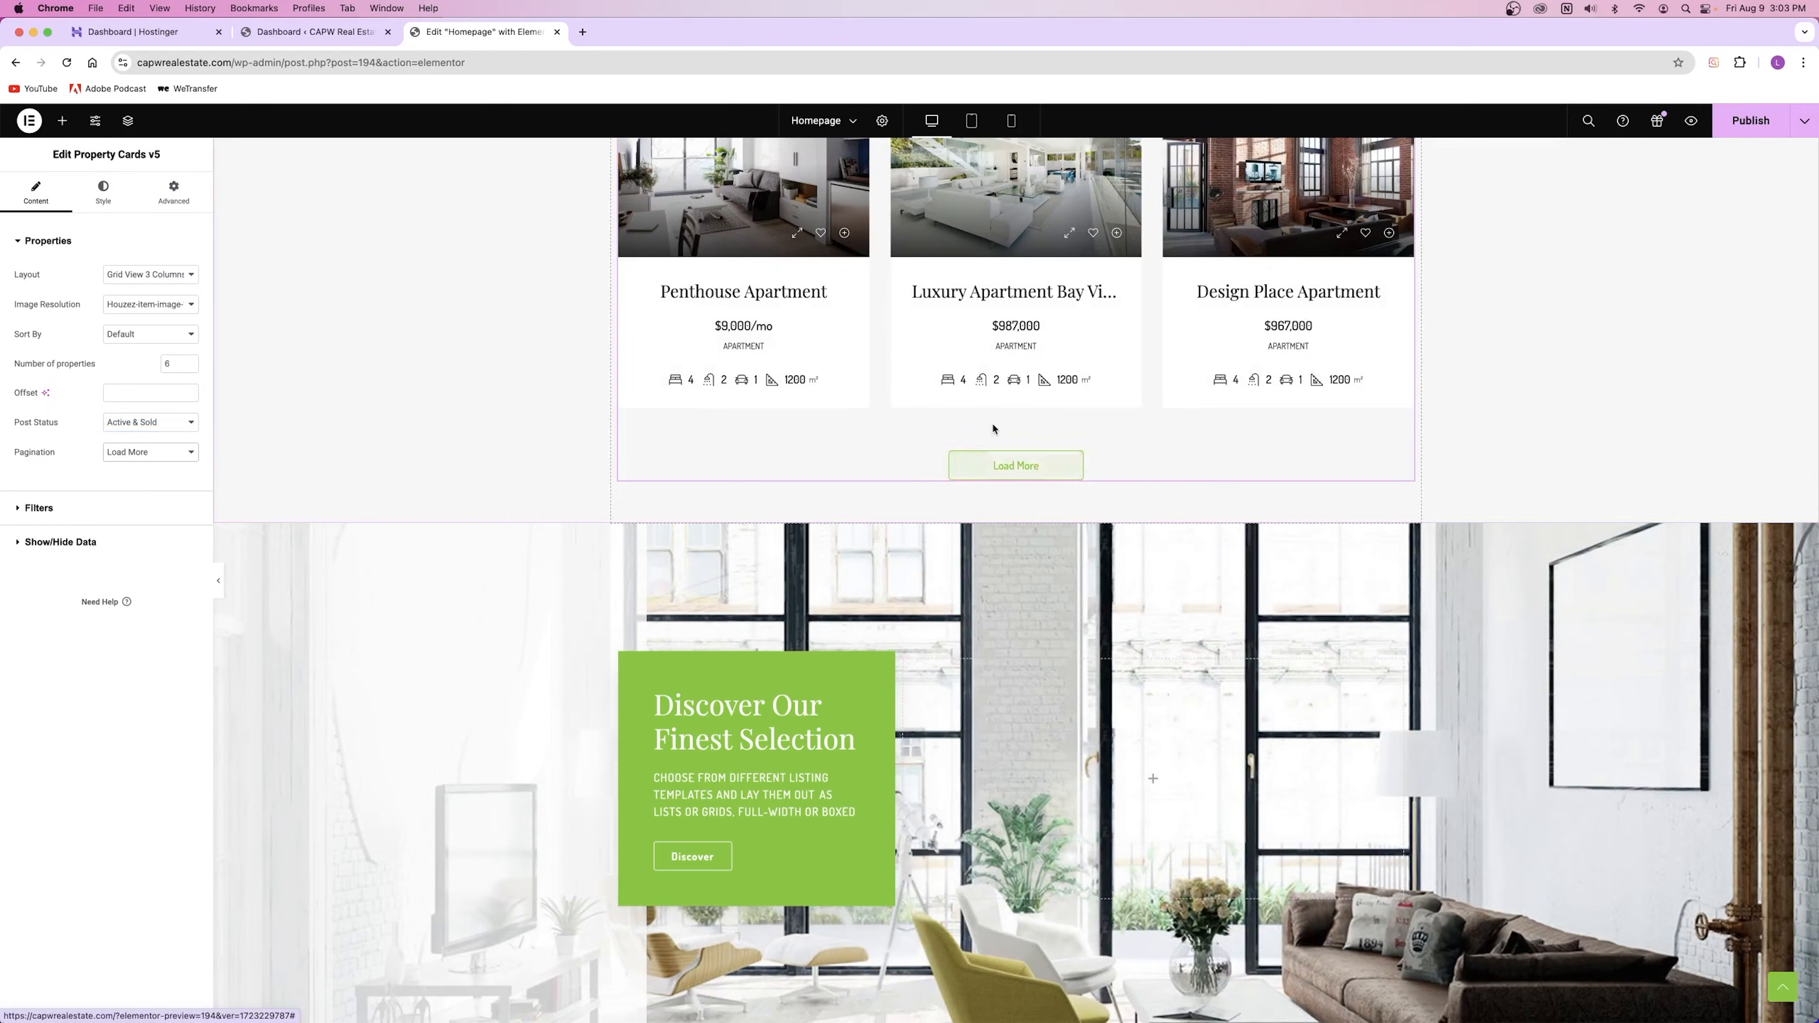
pyautogui.scroll(-20, 1022, 636)
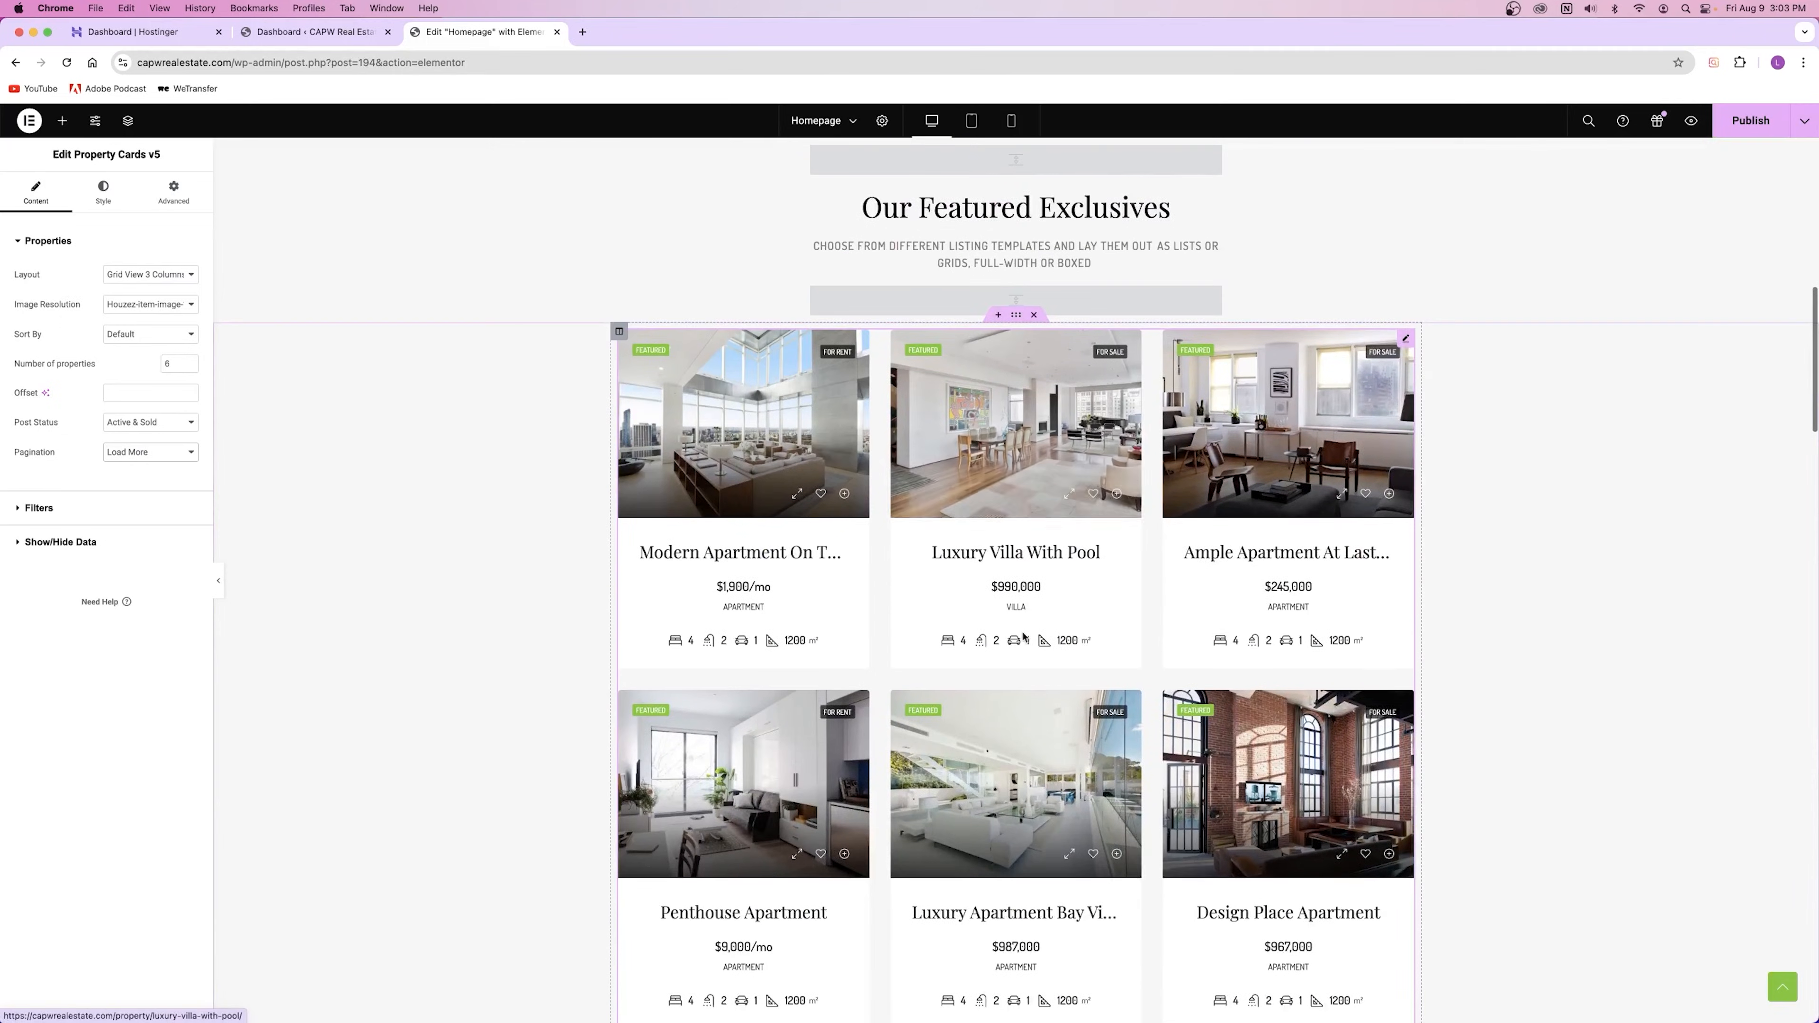
pyautogui.scroll(1, 1021, 633)
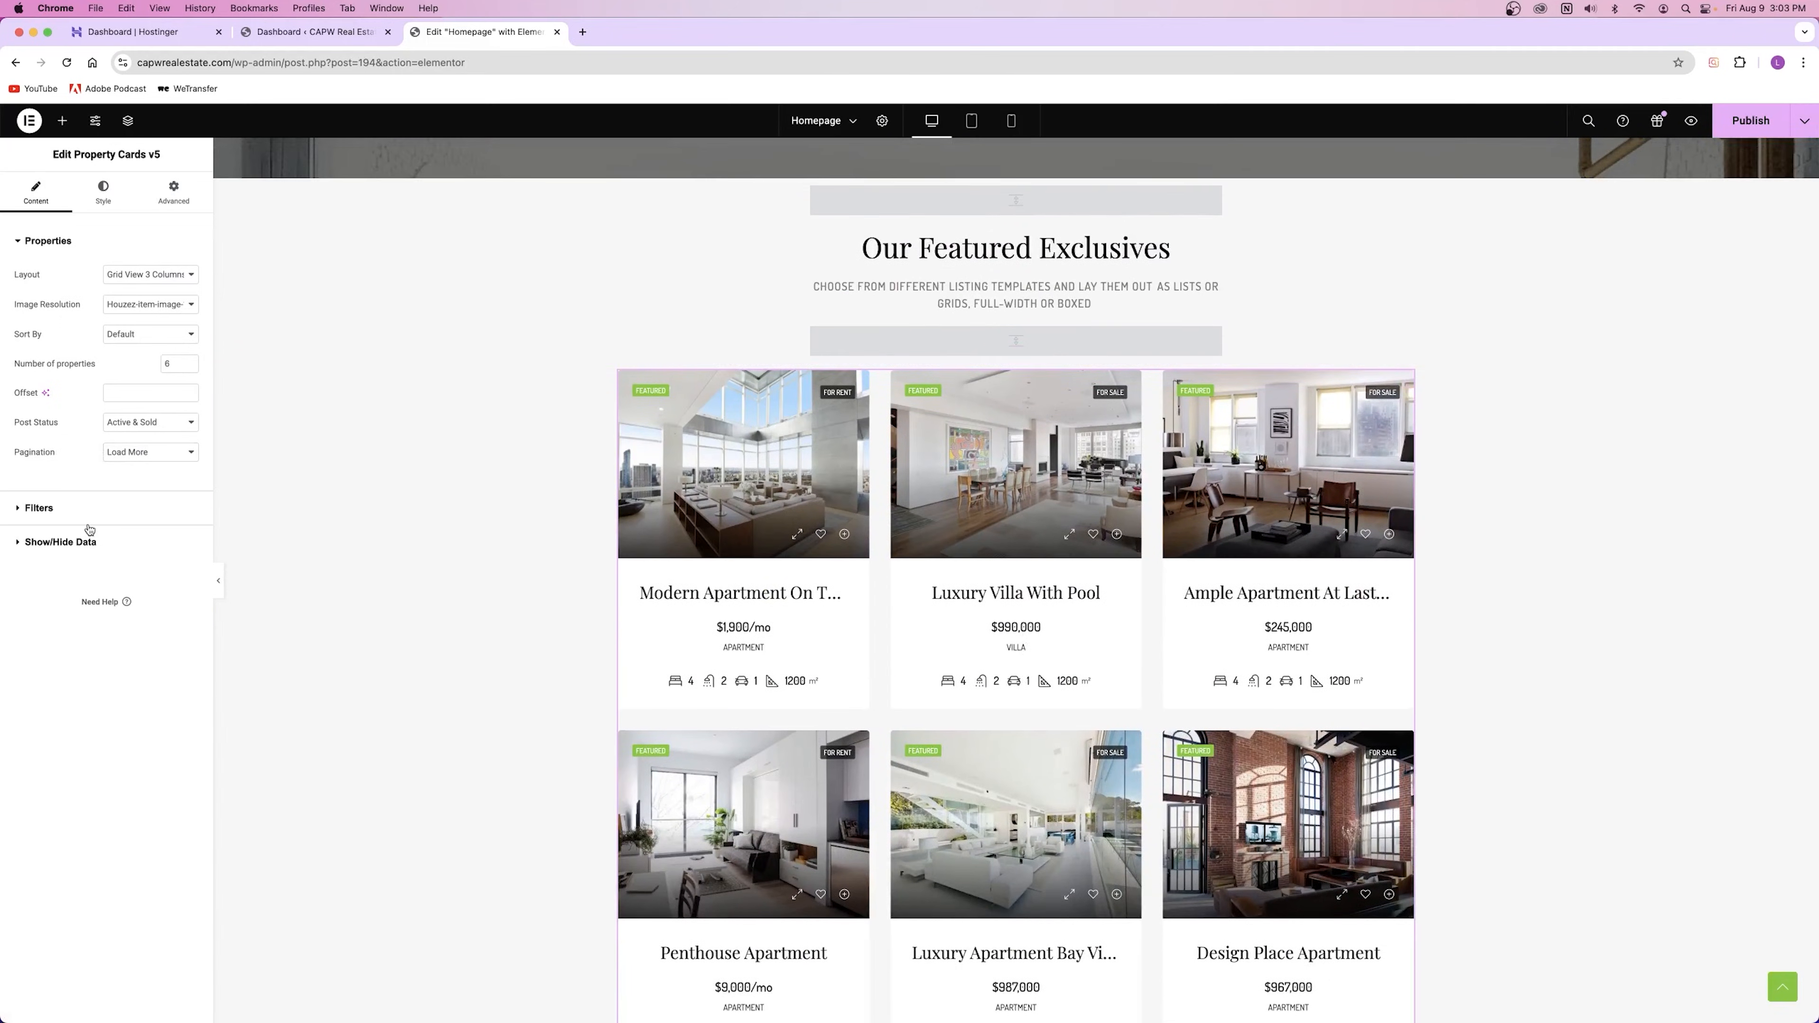
# Step: Expand Filters and browse the Type, Status, Label and Country lists without choosing anything
pyautogui.click(86, 508)
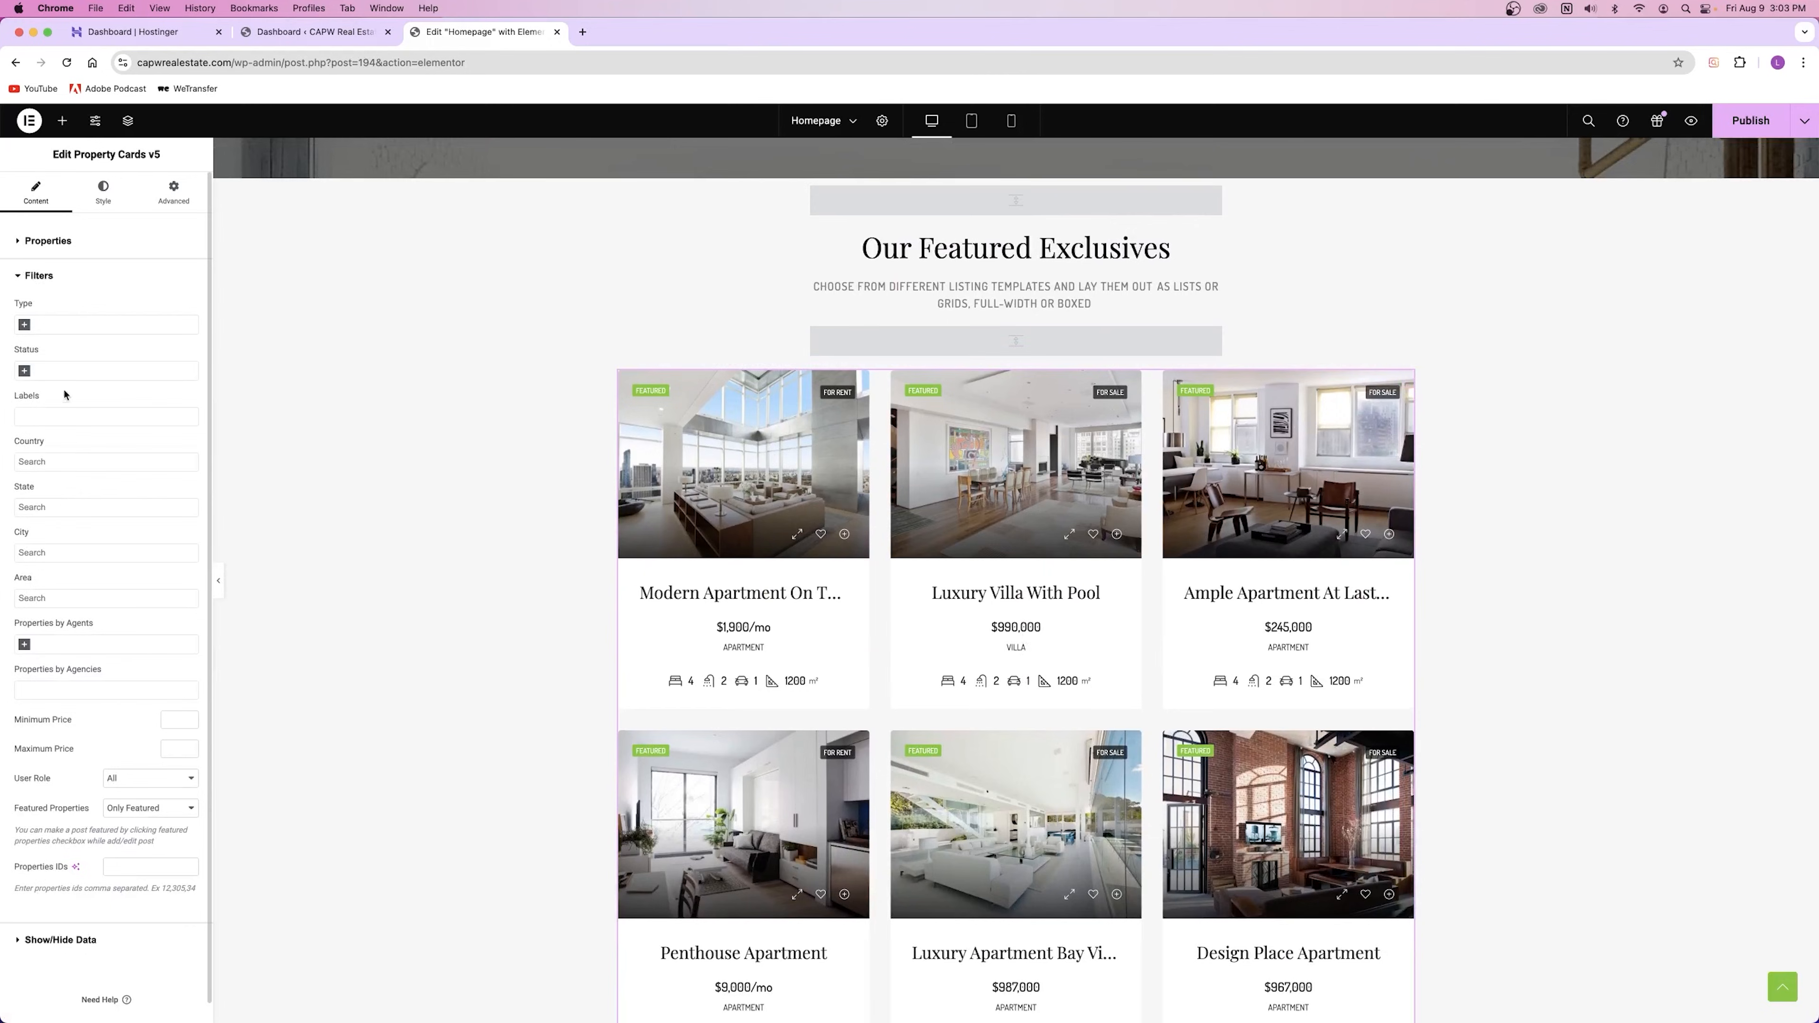
pyautogui.click(33, 325)
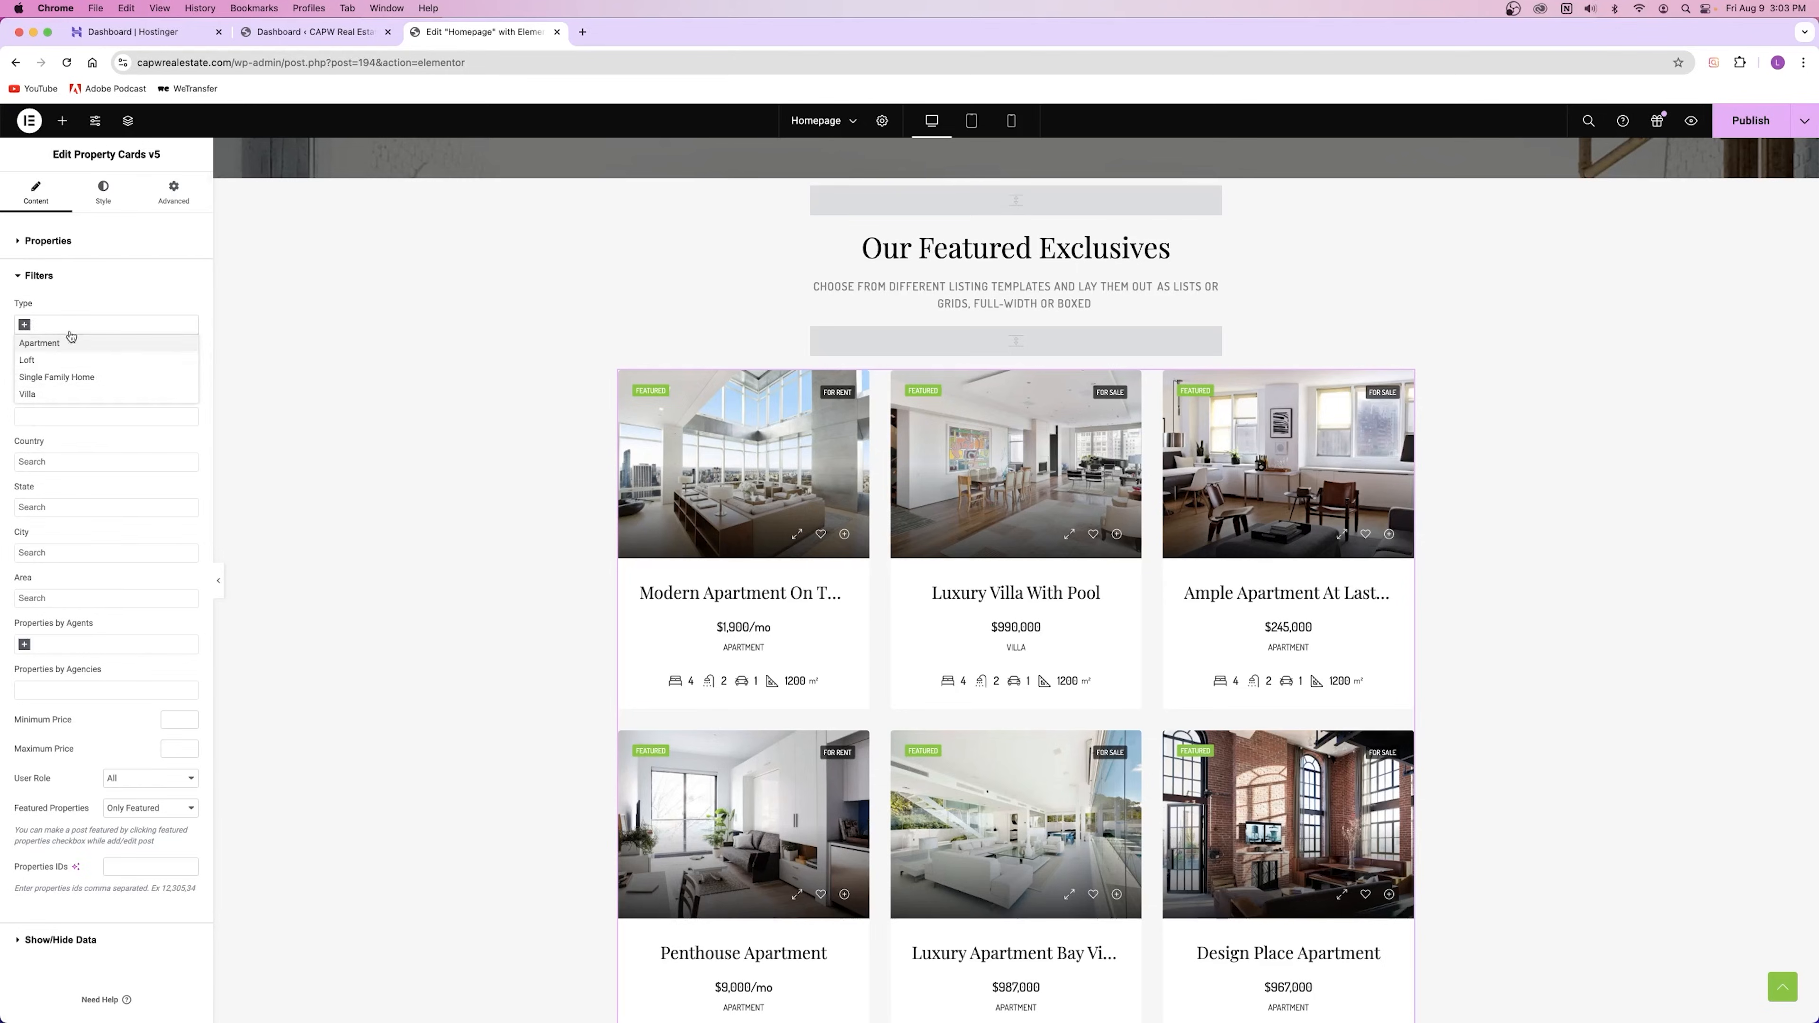
pyautogui.click(102, 308)
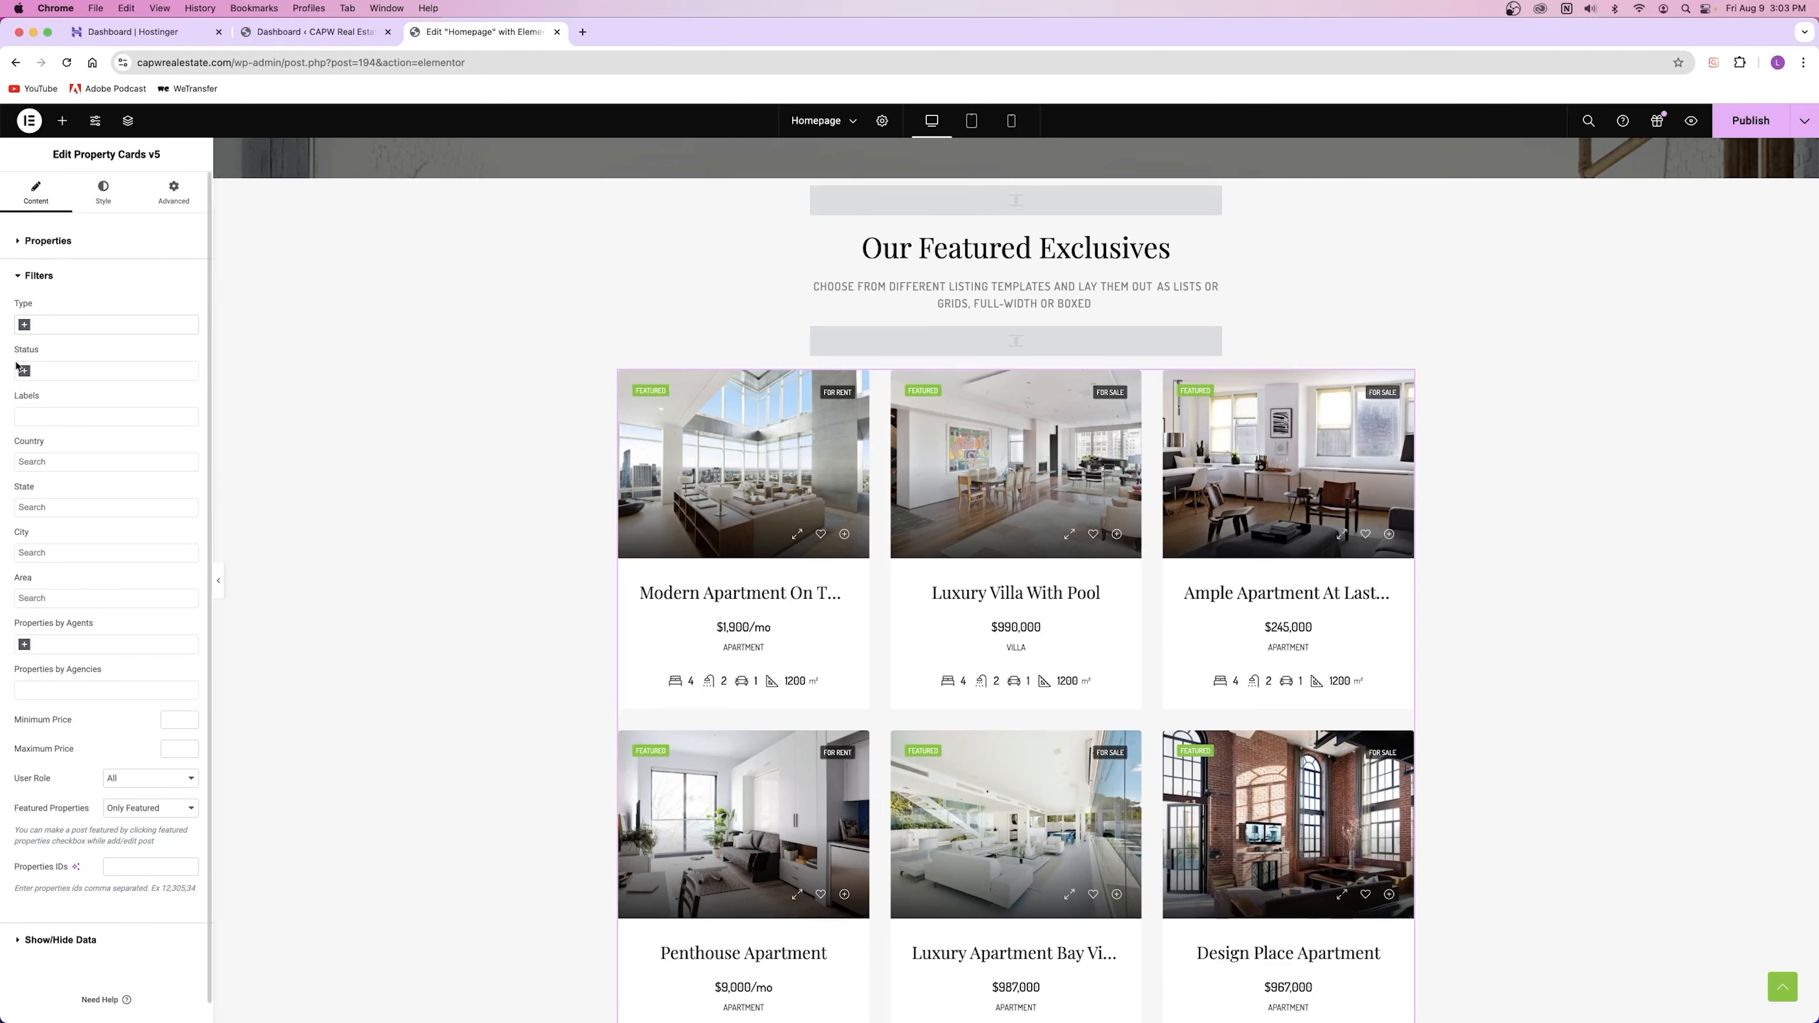
pyautogui.click(25, 372)
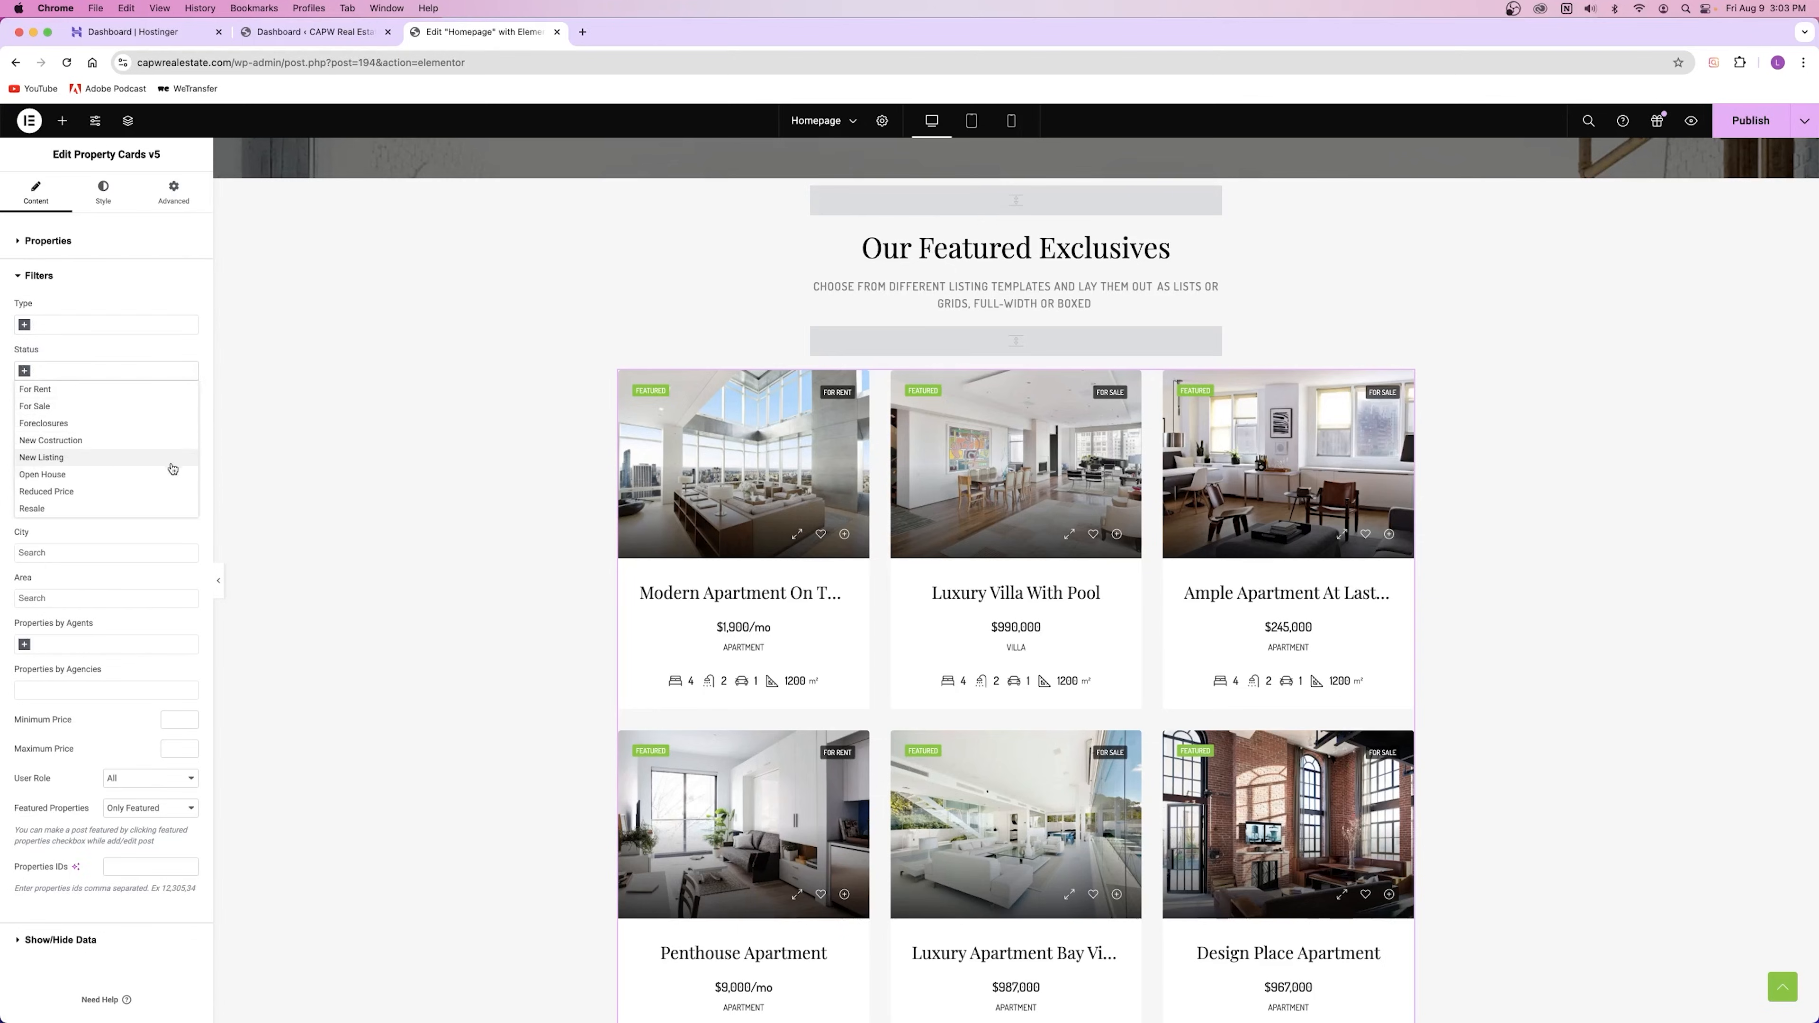
pyautogui.click(61, 364)
pyautogui.click(57, 419)
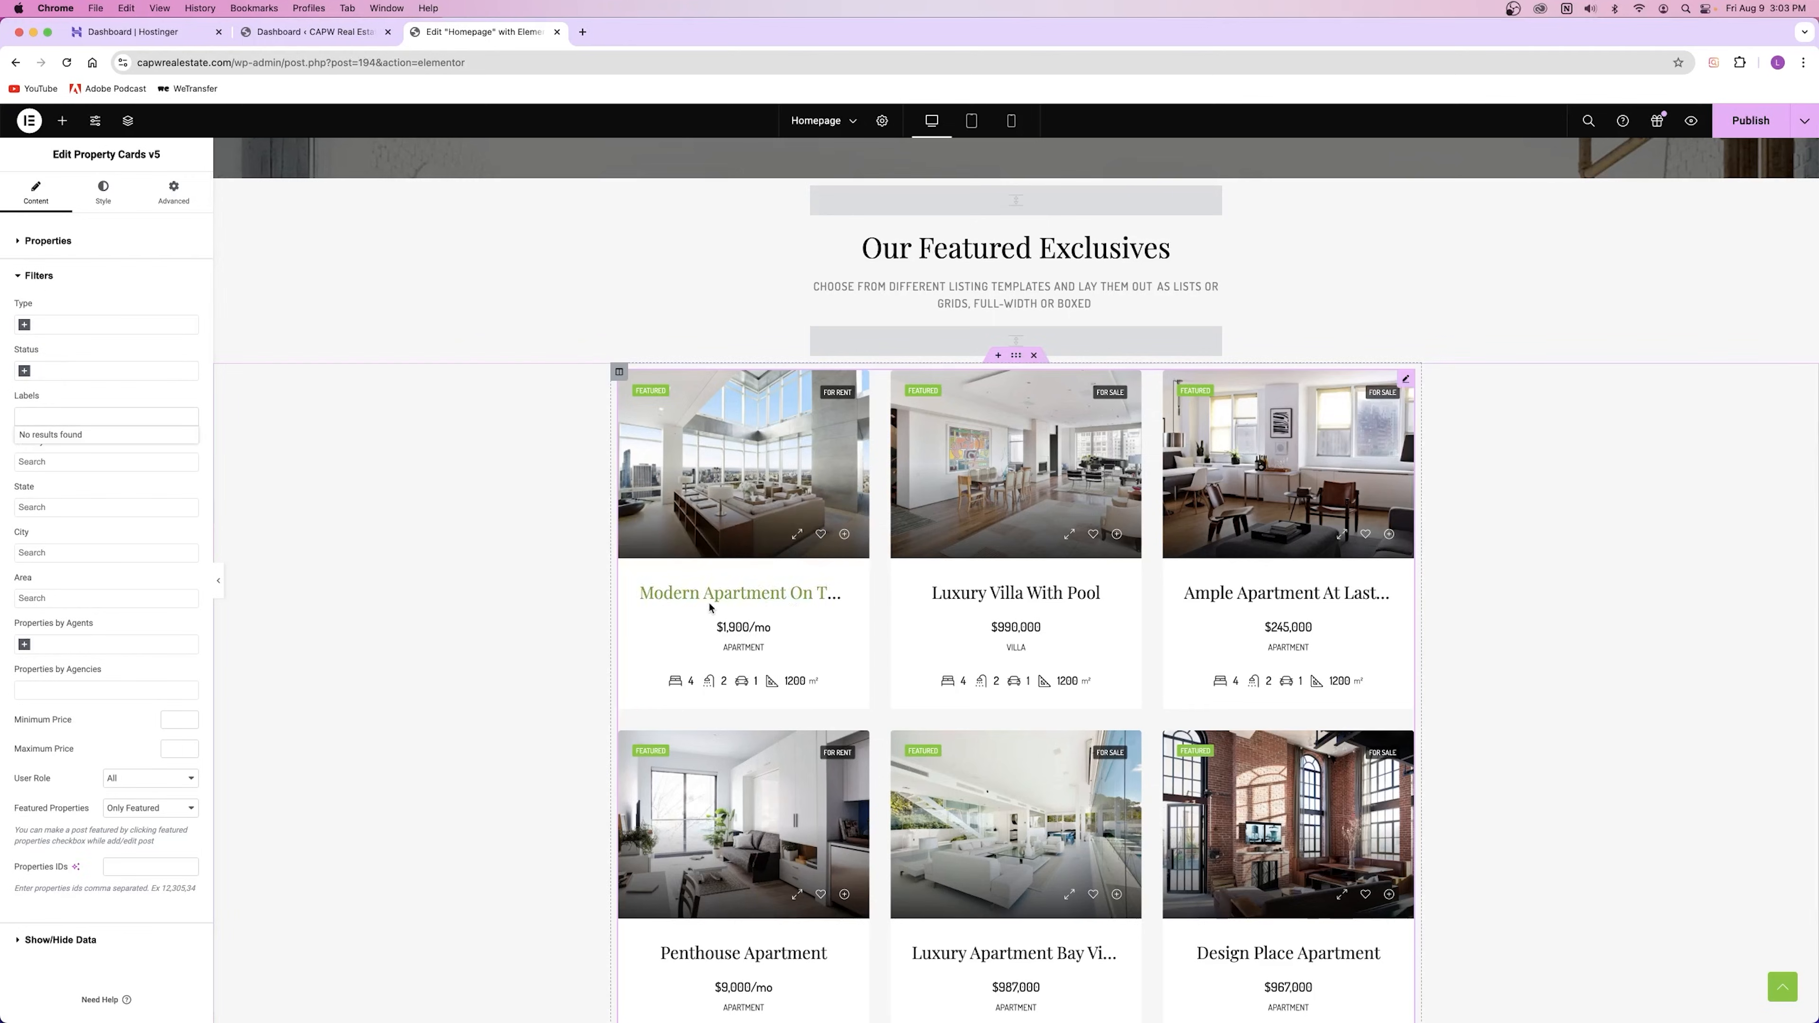
pyautogui.click(77, 398)
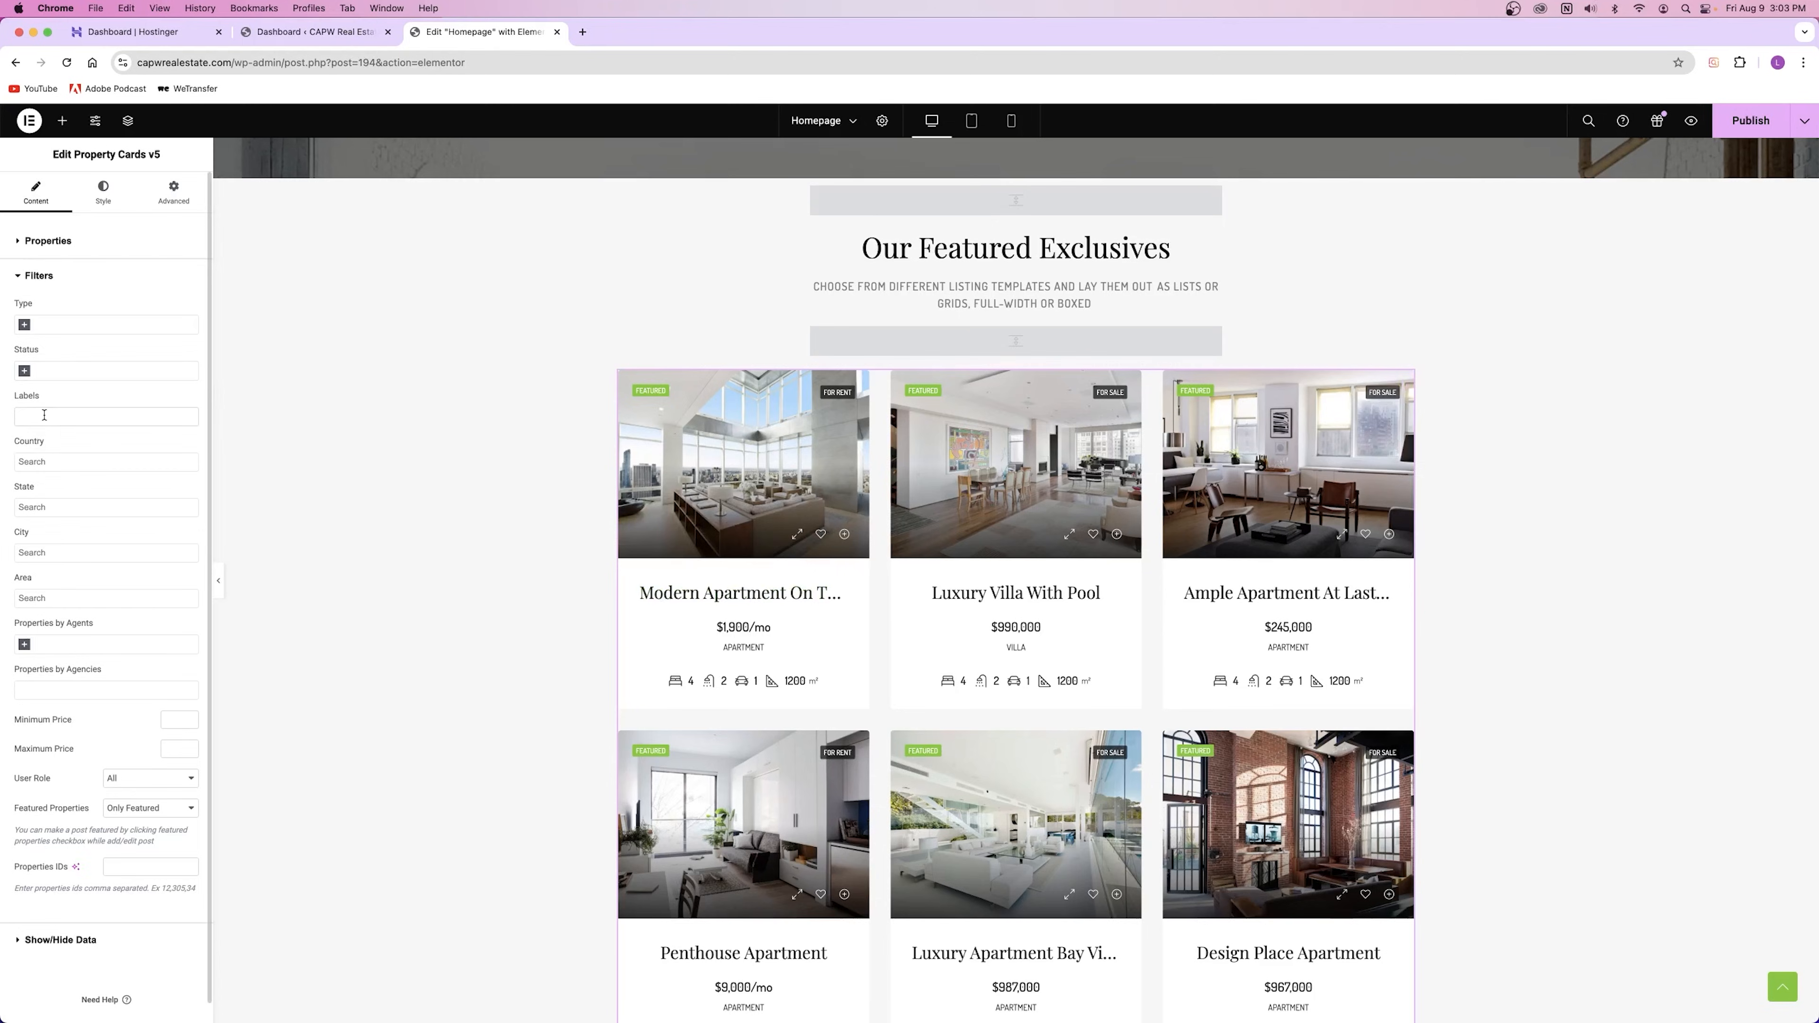
pyautogui.click(58, 465)
pyautogui.click(73, 454)
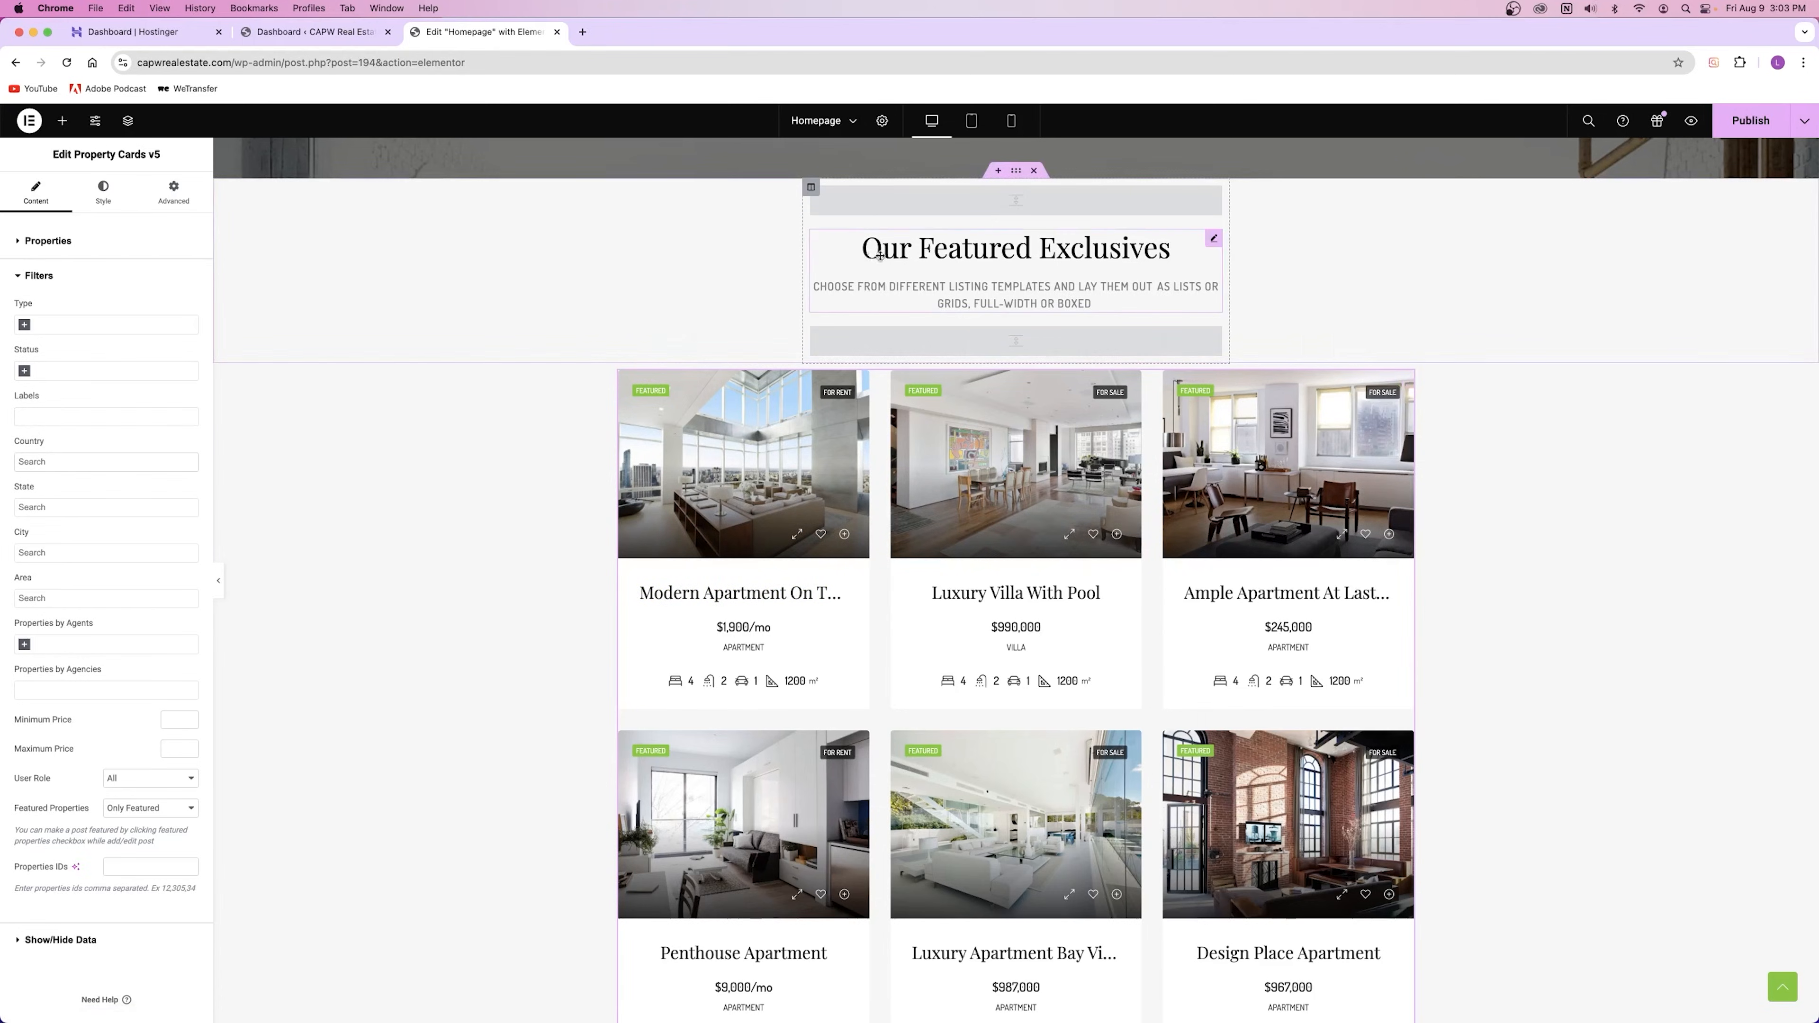
# Step: Reselect the property cards widget and try the Country and State filter searches, leaving both empty
pyautogui.click(931, 250)
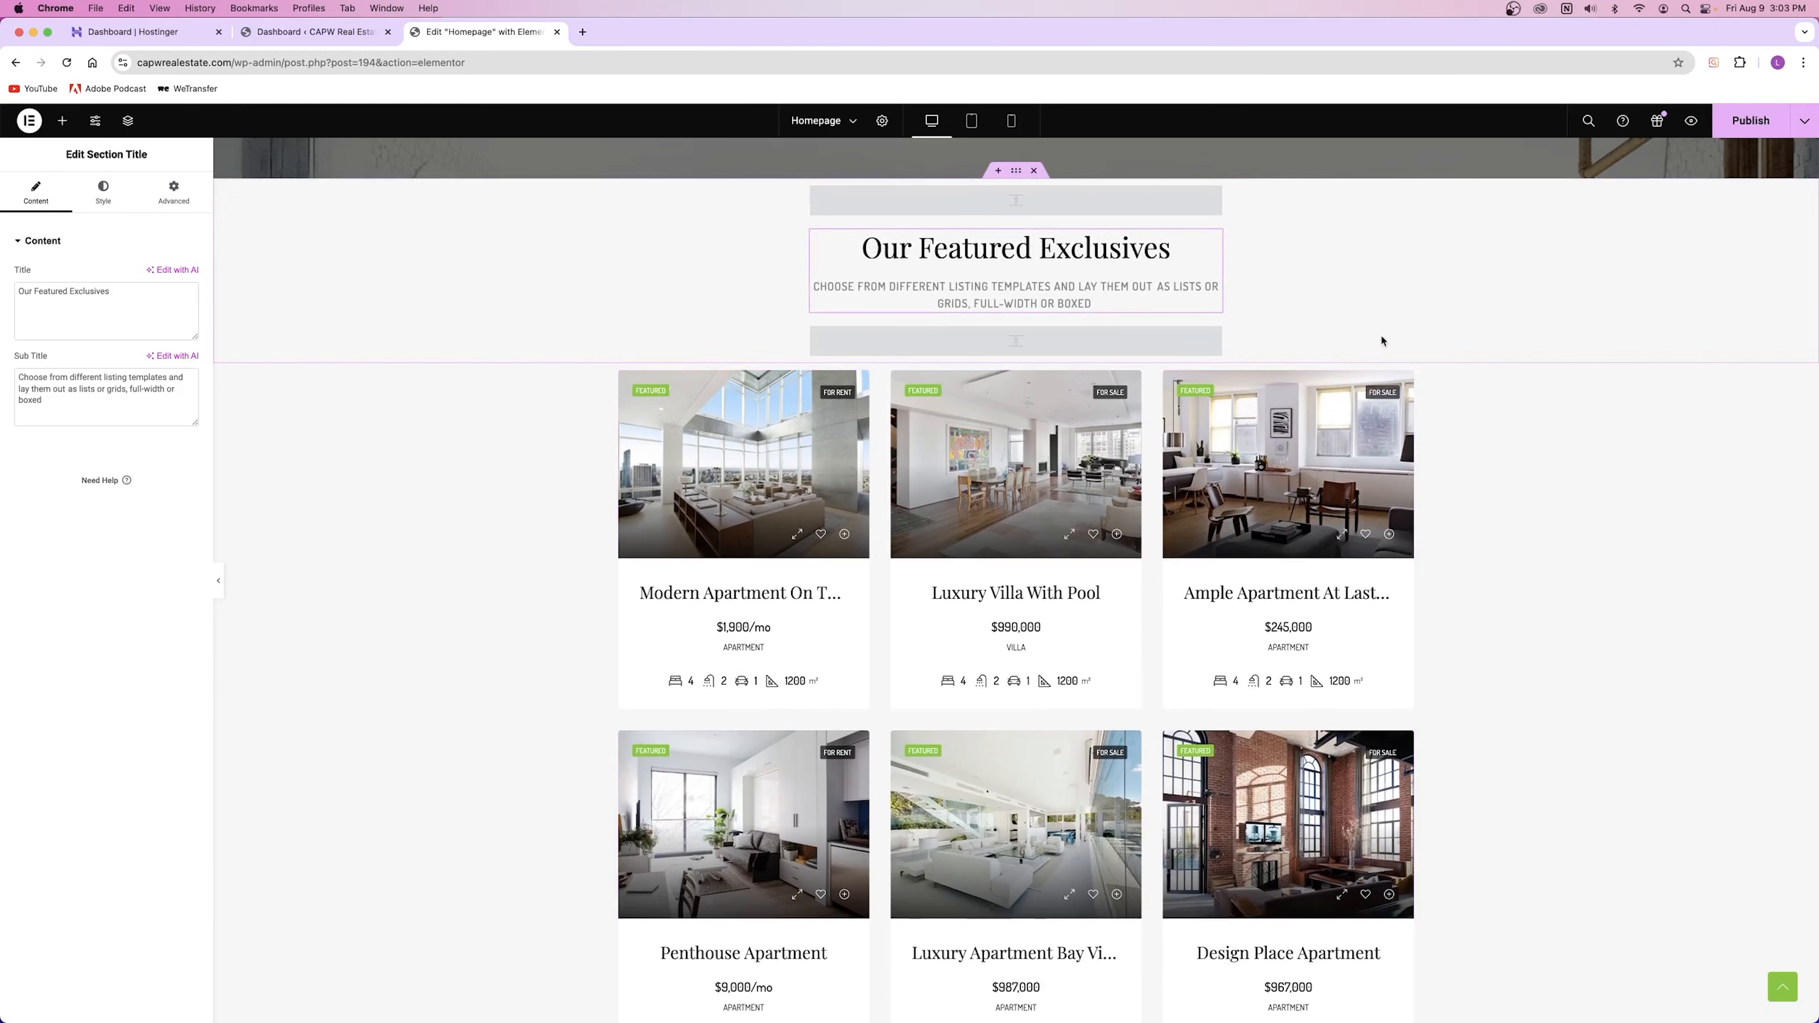
pyautogui.click(1408, 386)
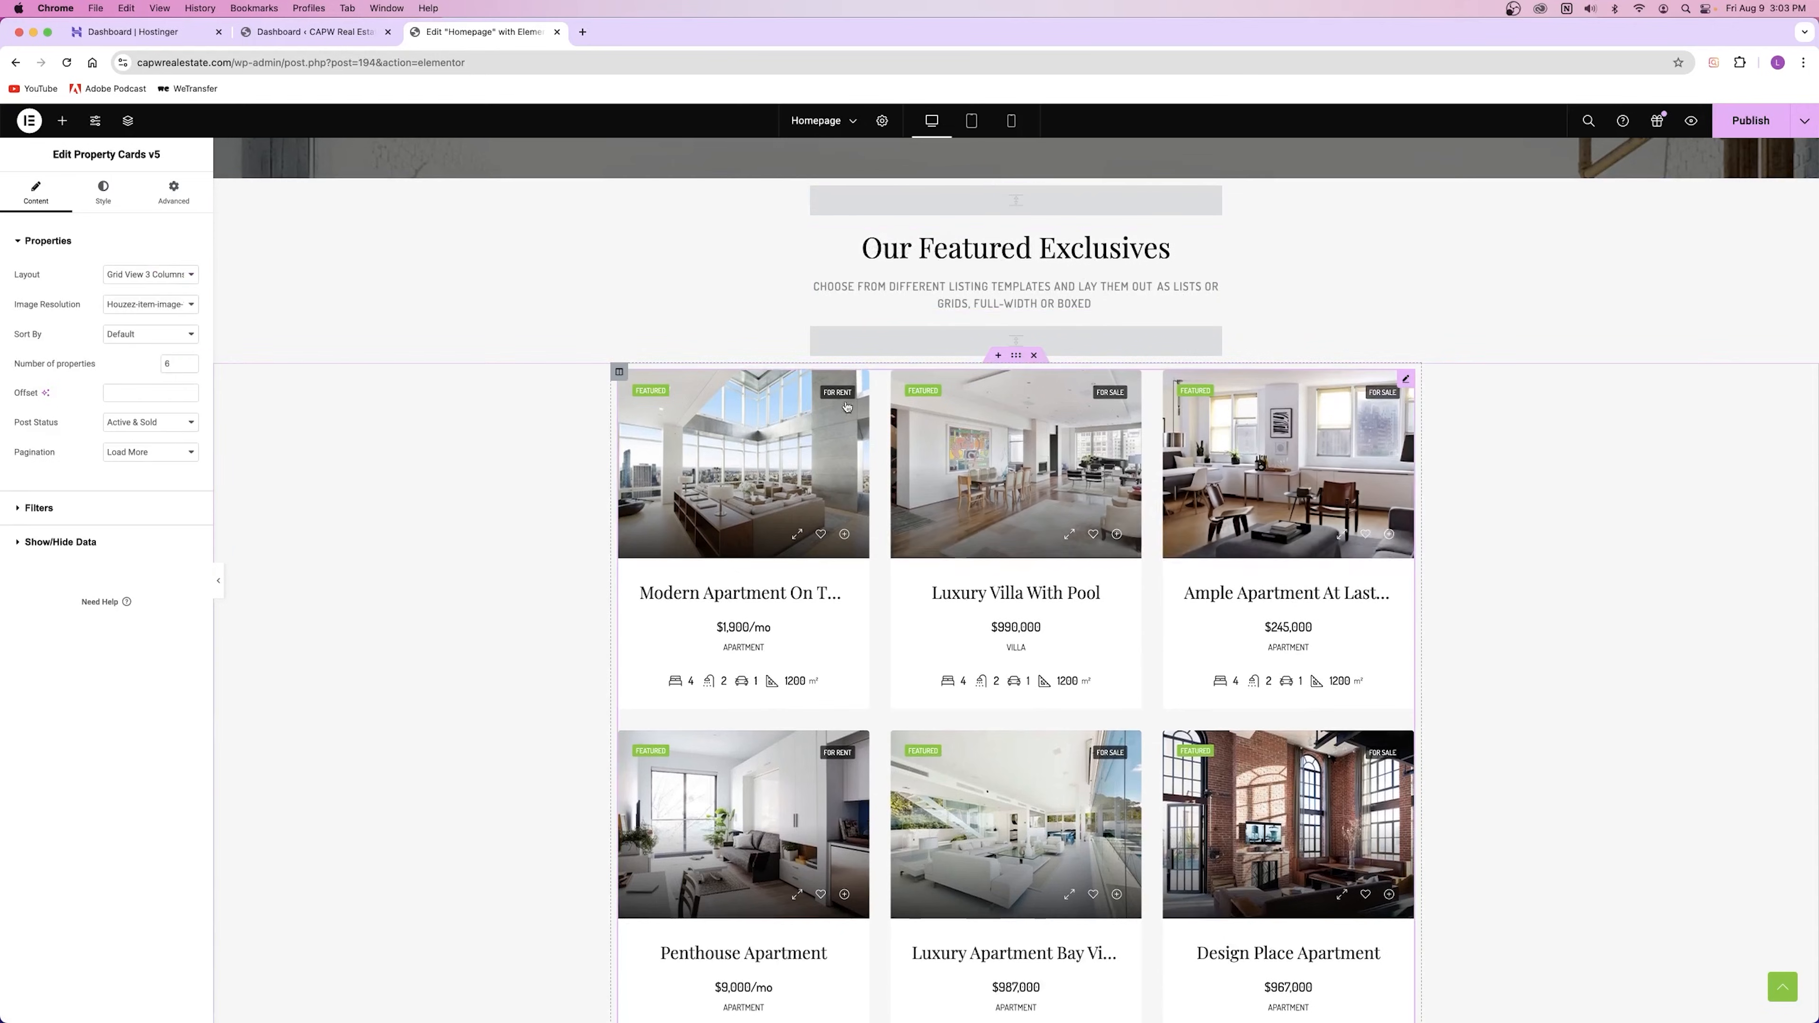
pyautogui.click(40, 509)
pyautogui.click(45, 462)
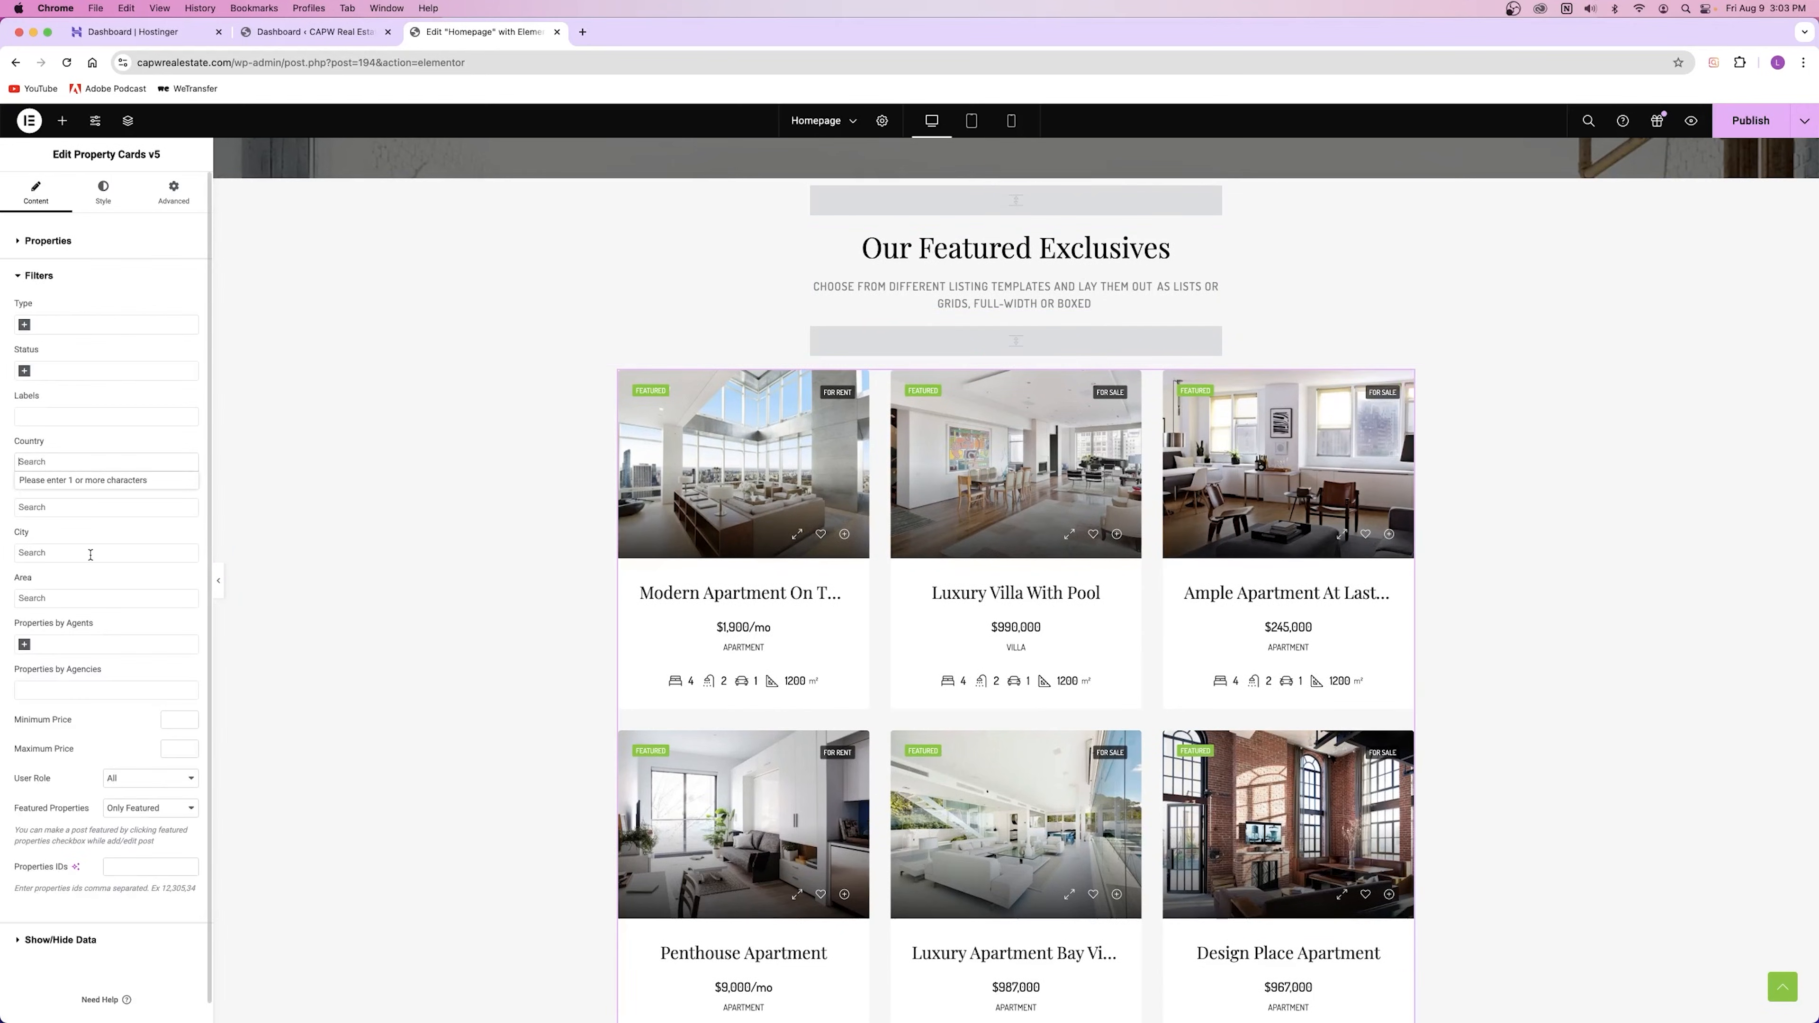
pyautogui.click(134, 437)
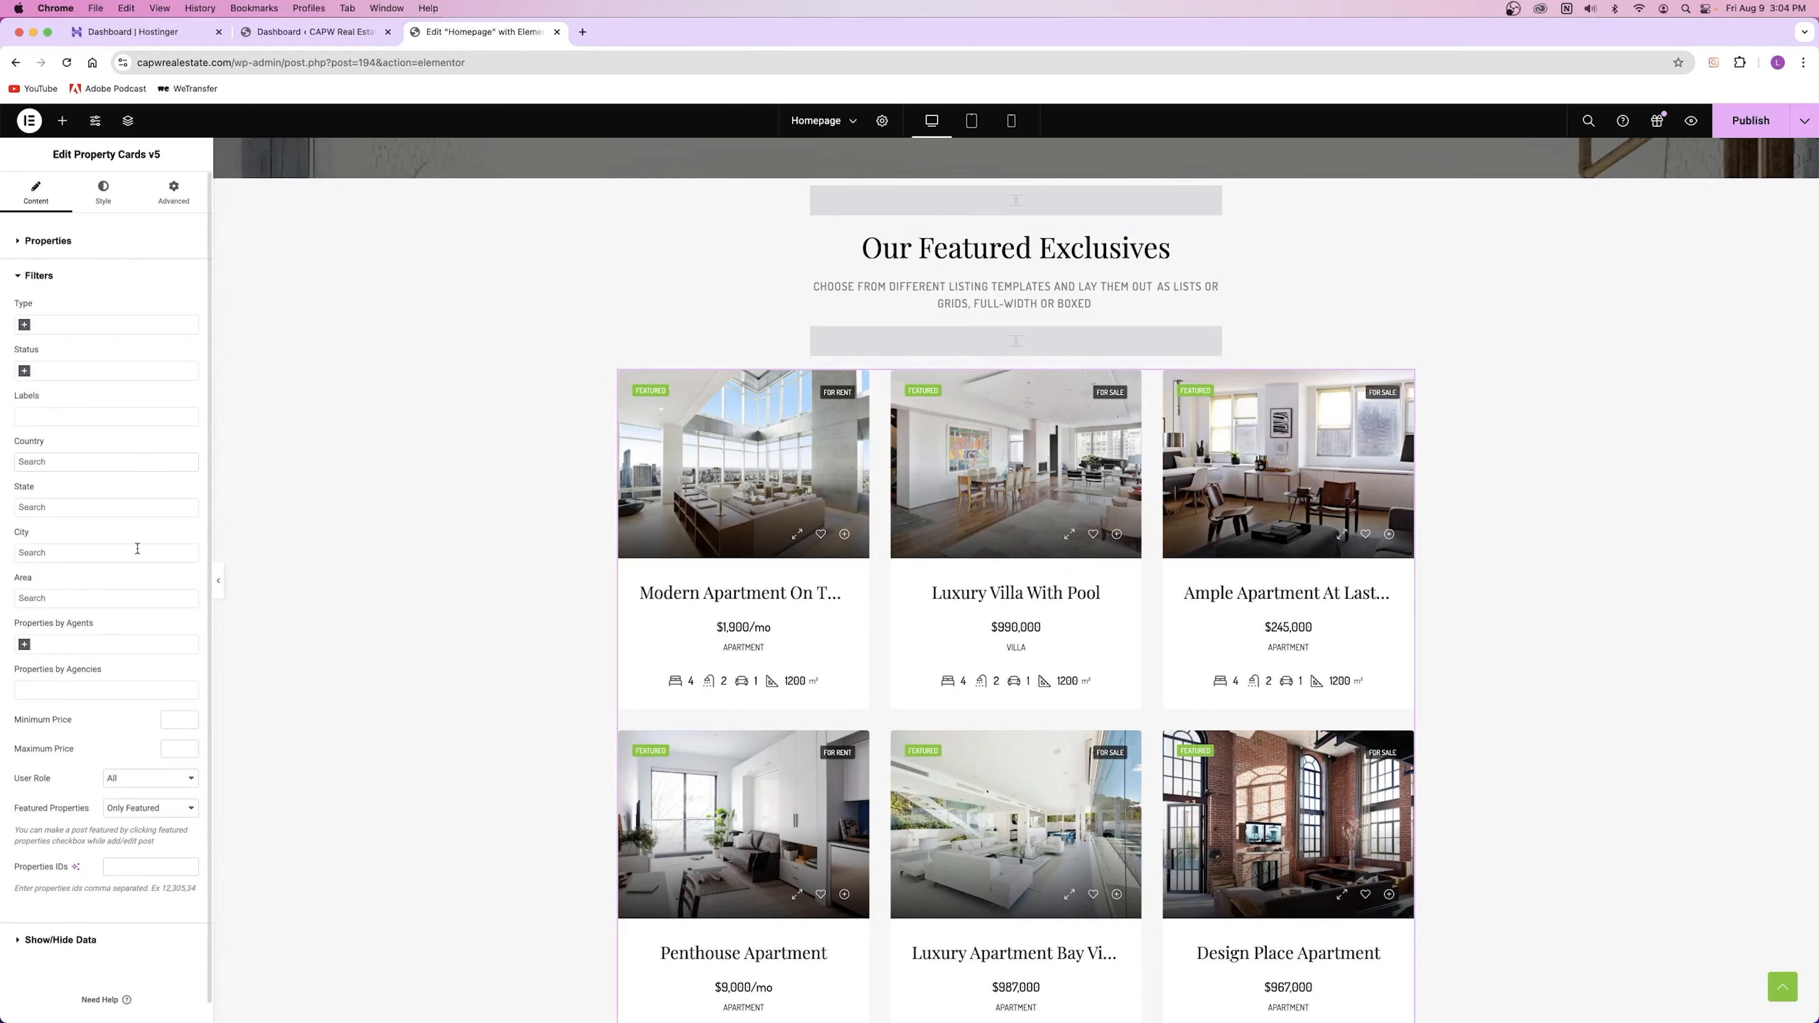
pyautogui.click(46, 508)
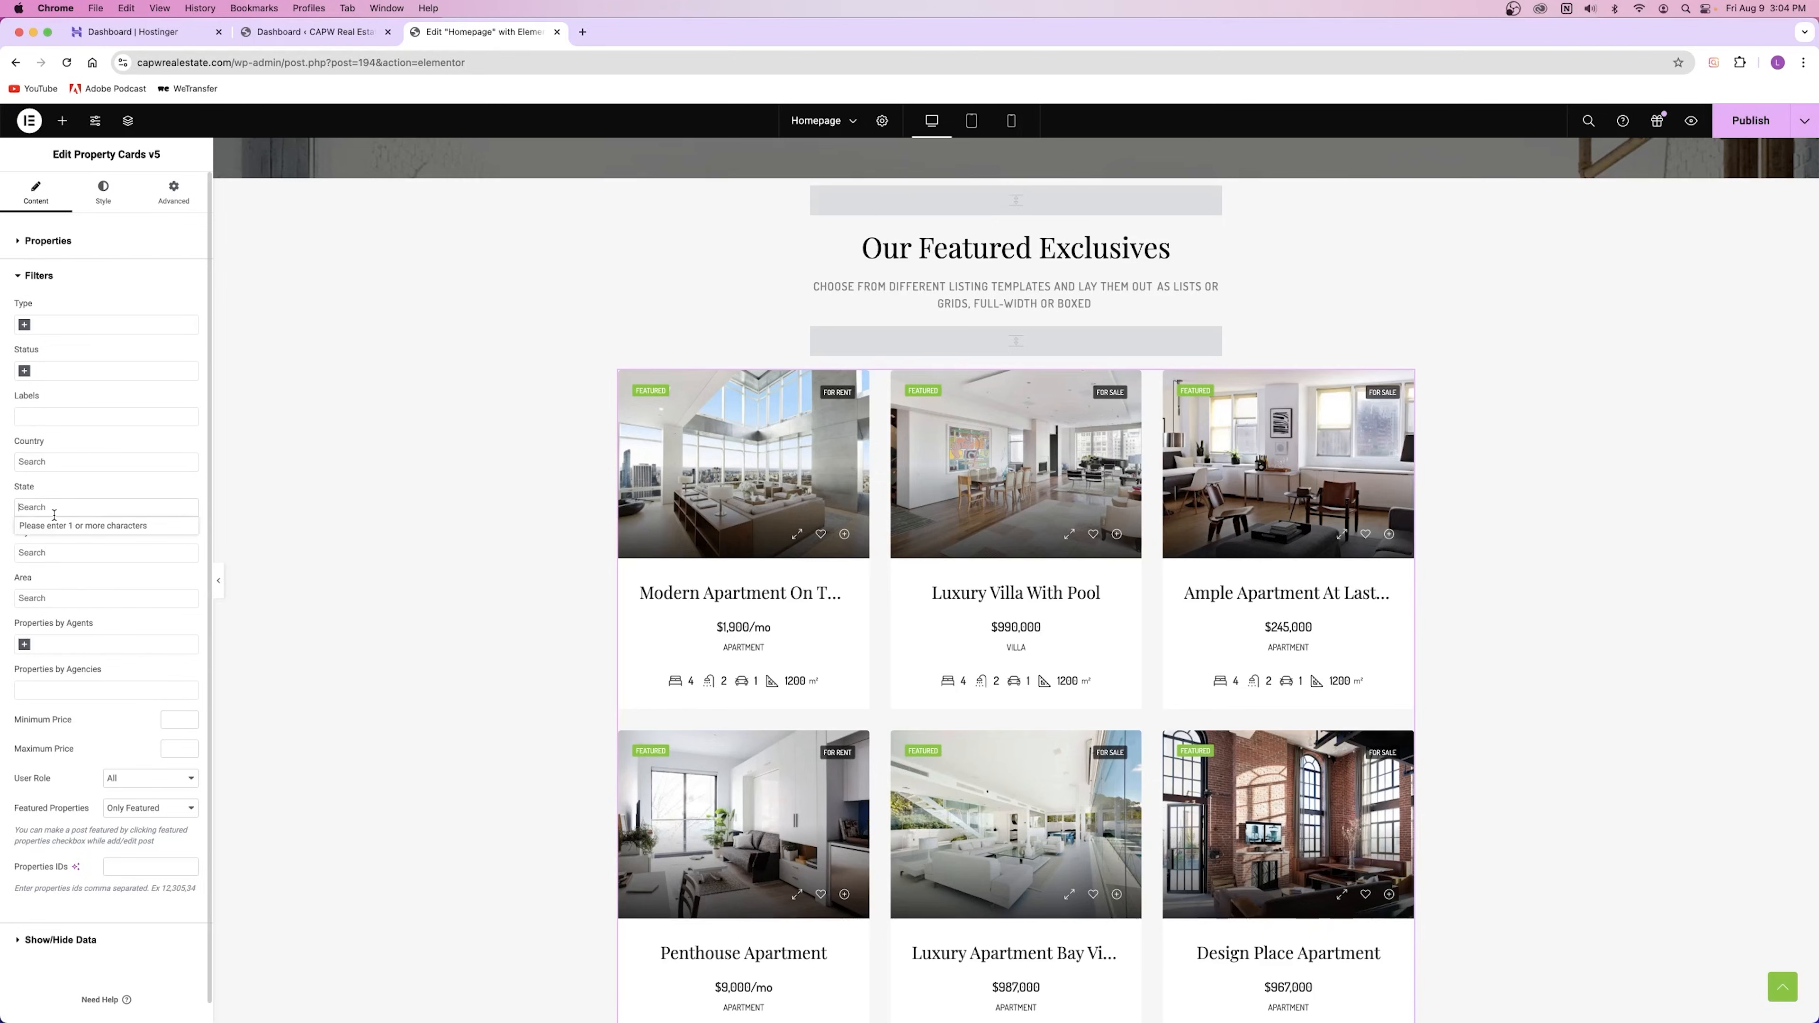
pyautogui.click(43, 493)
pyautogui.scroll(10, 846, 325)
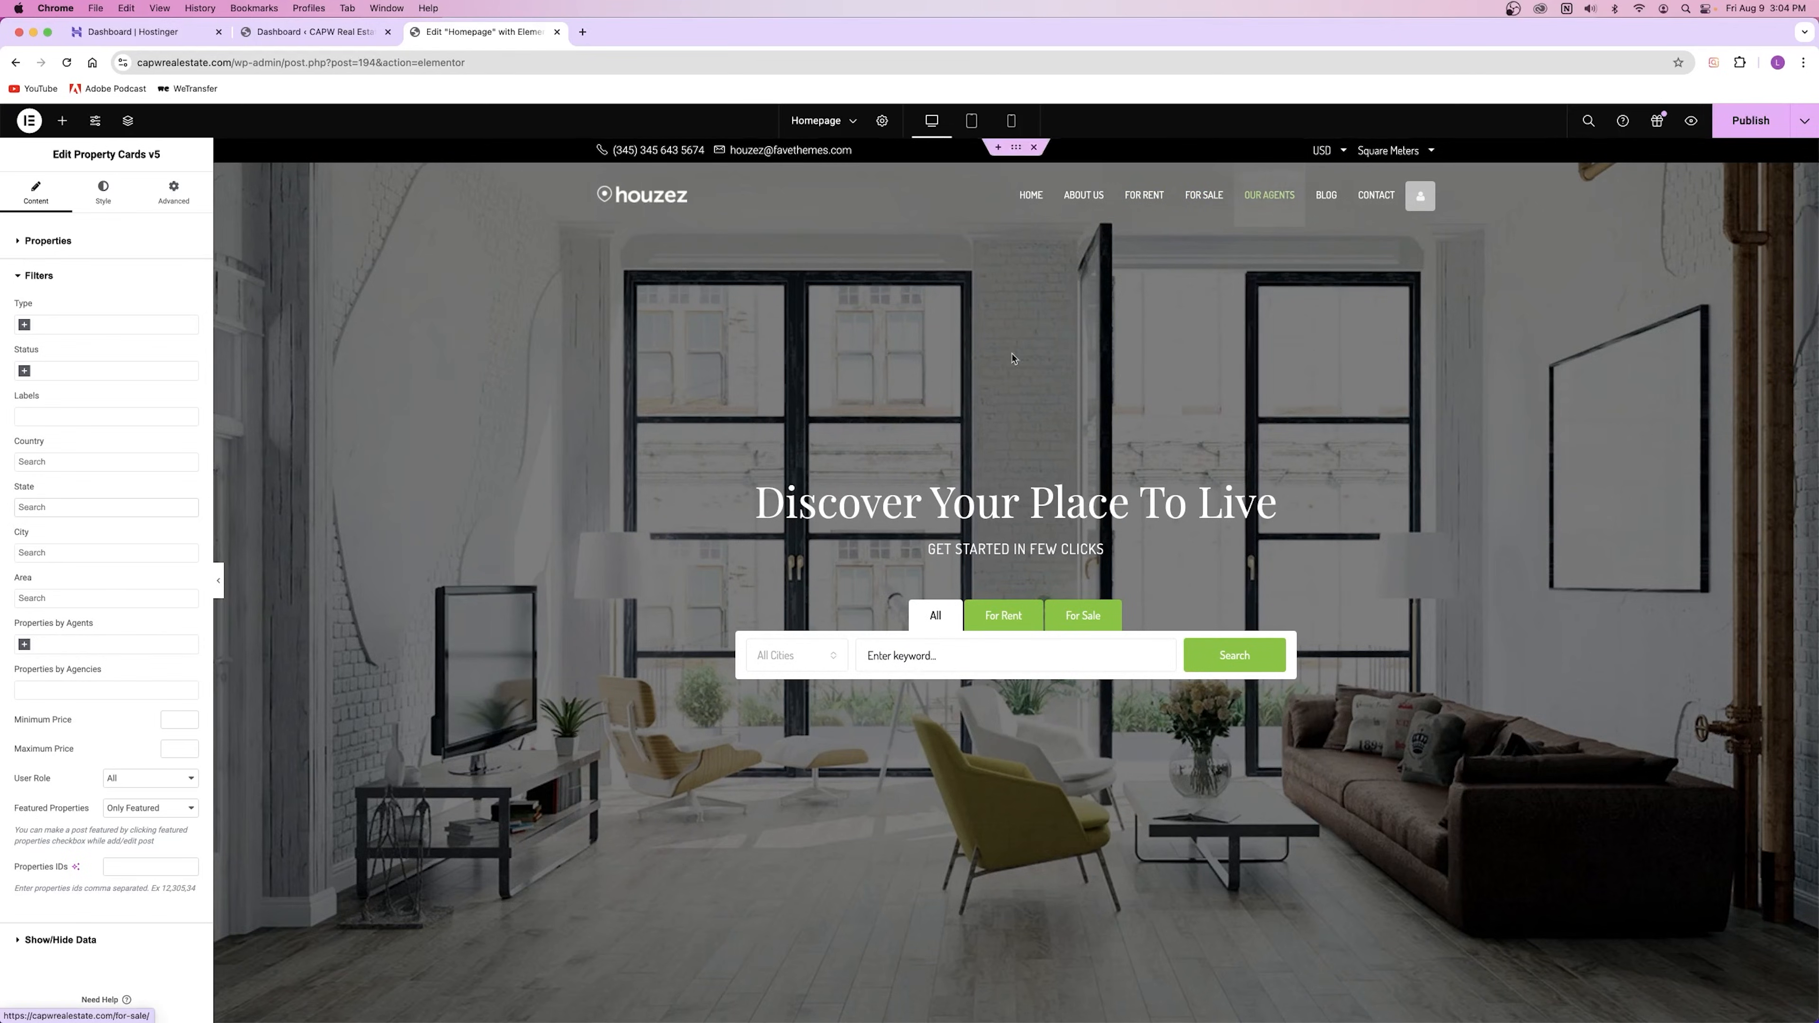
pyautogui.scroll(-10, 891, 227)
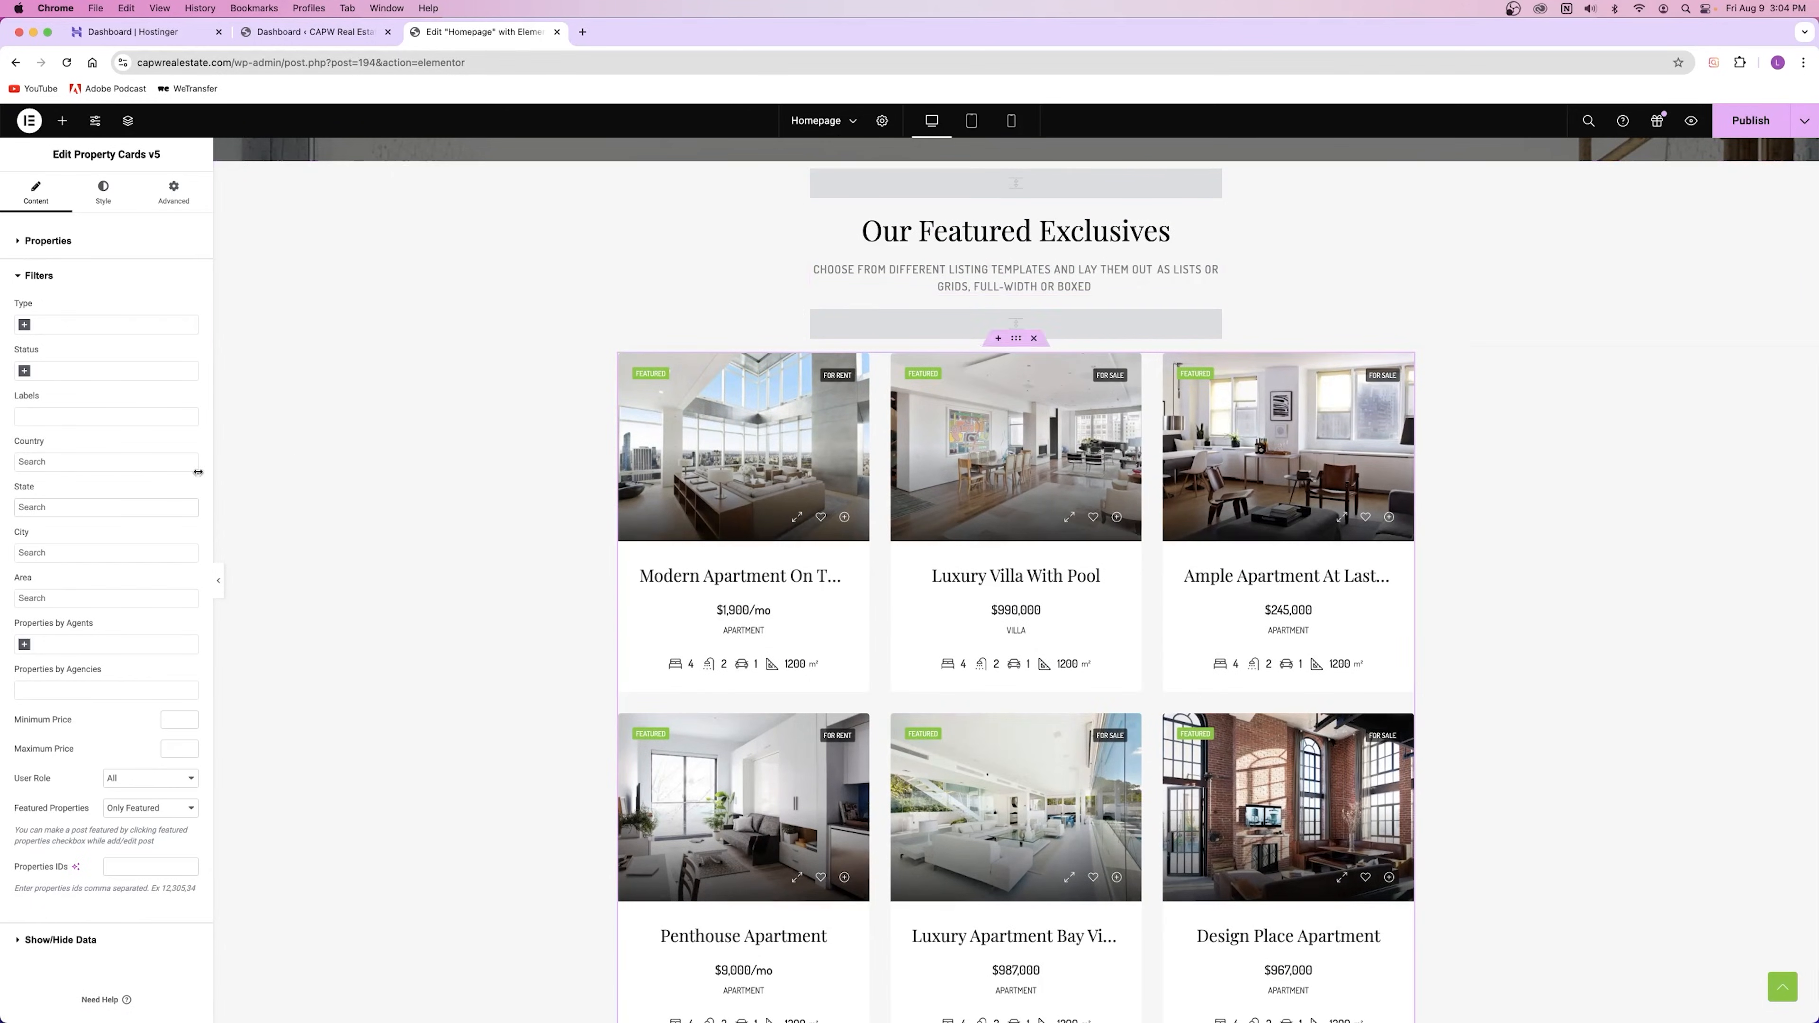
# Step: Filter the grid by one agent, then clear the Properties by Agents selection
pyautogui.click(49, 644)
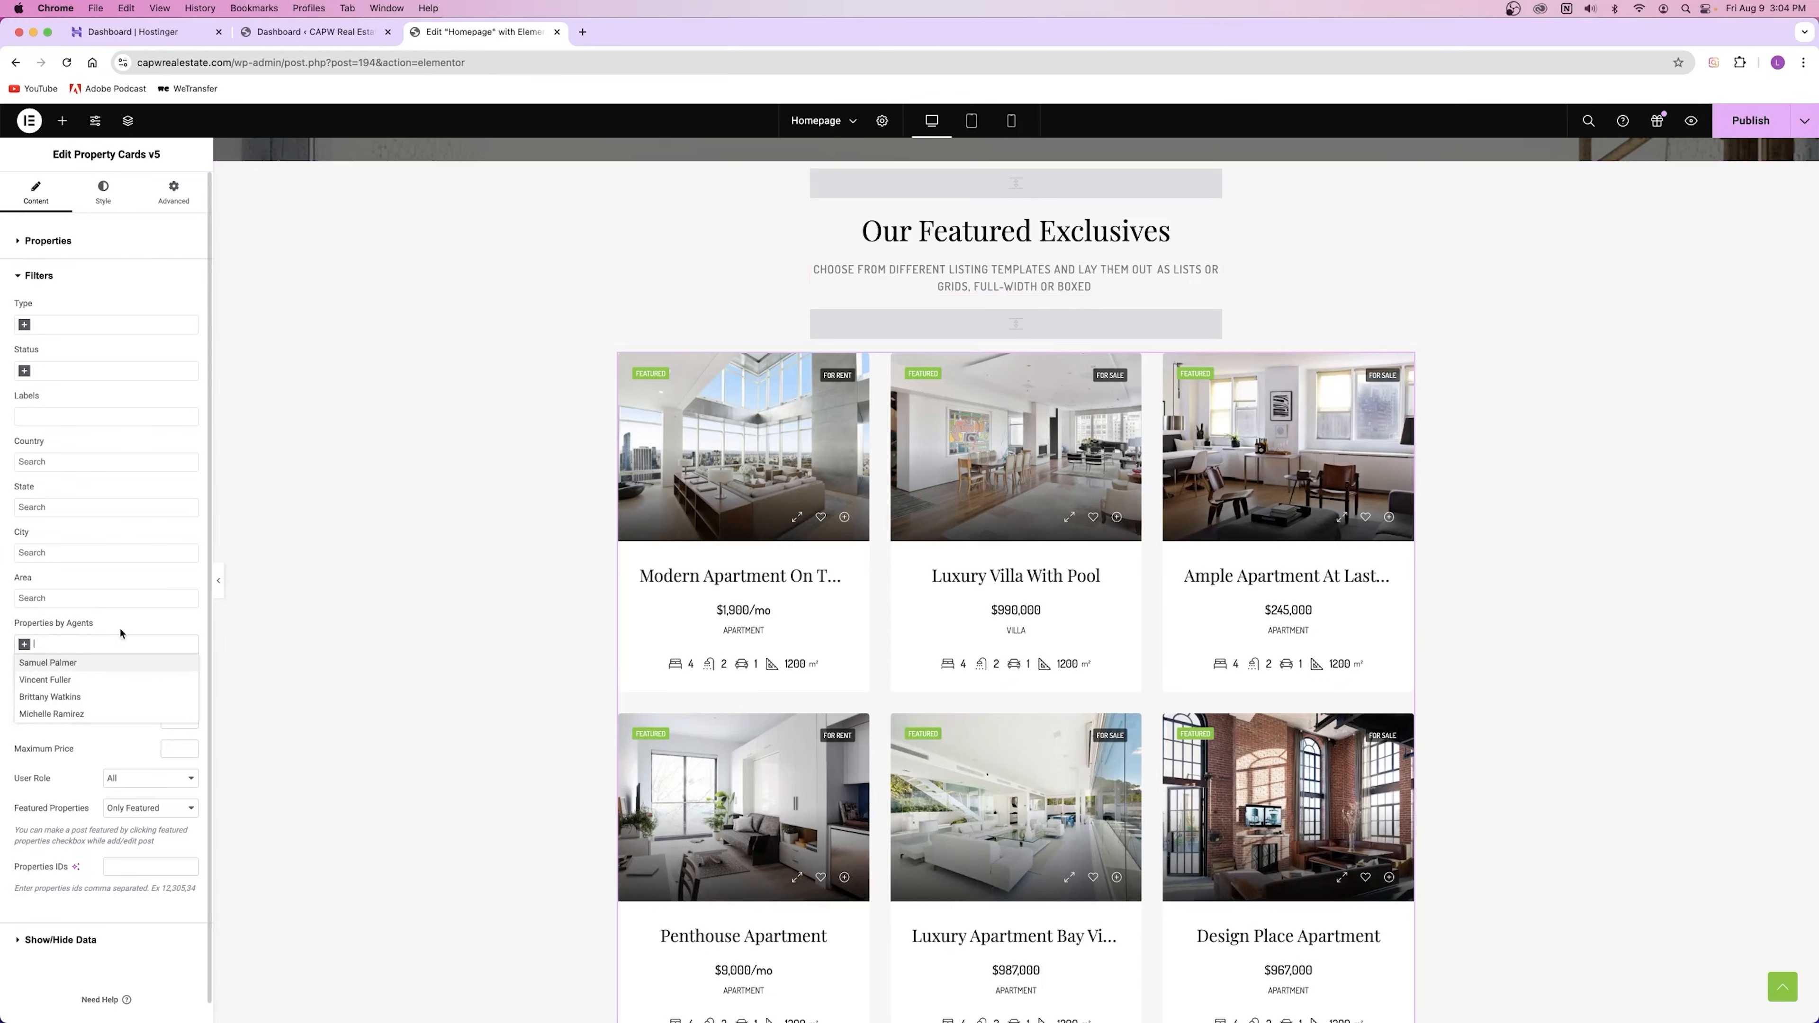
pyautogui.click(80, 663)
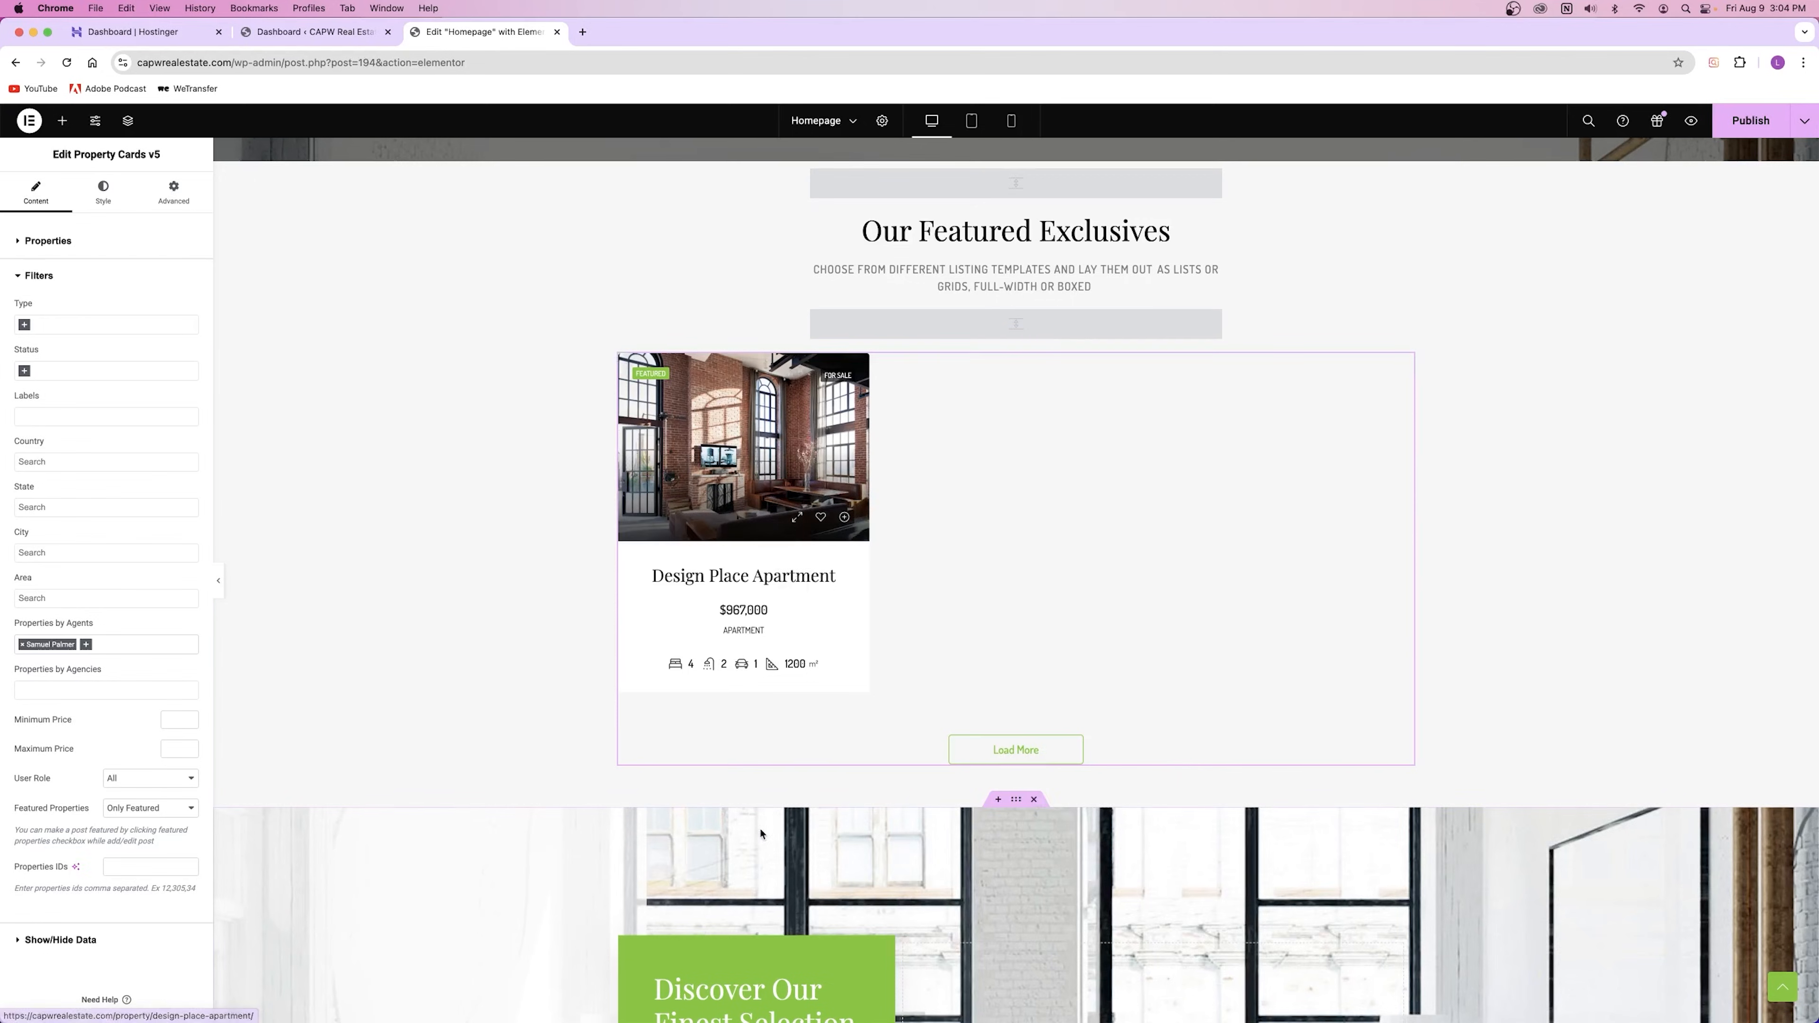
pyautogui.click(22, 645)
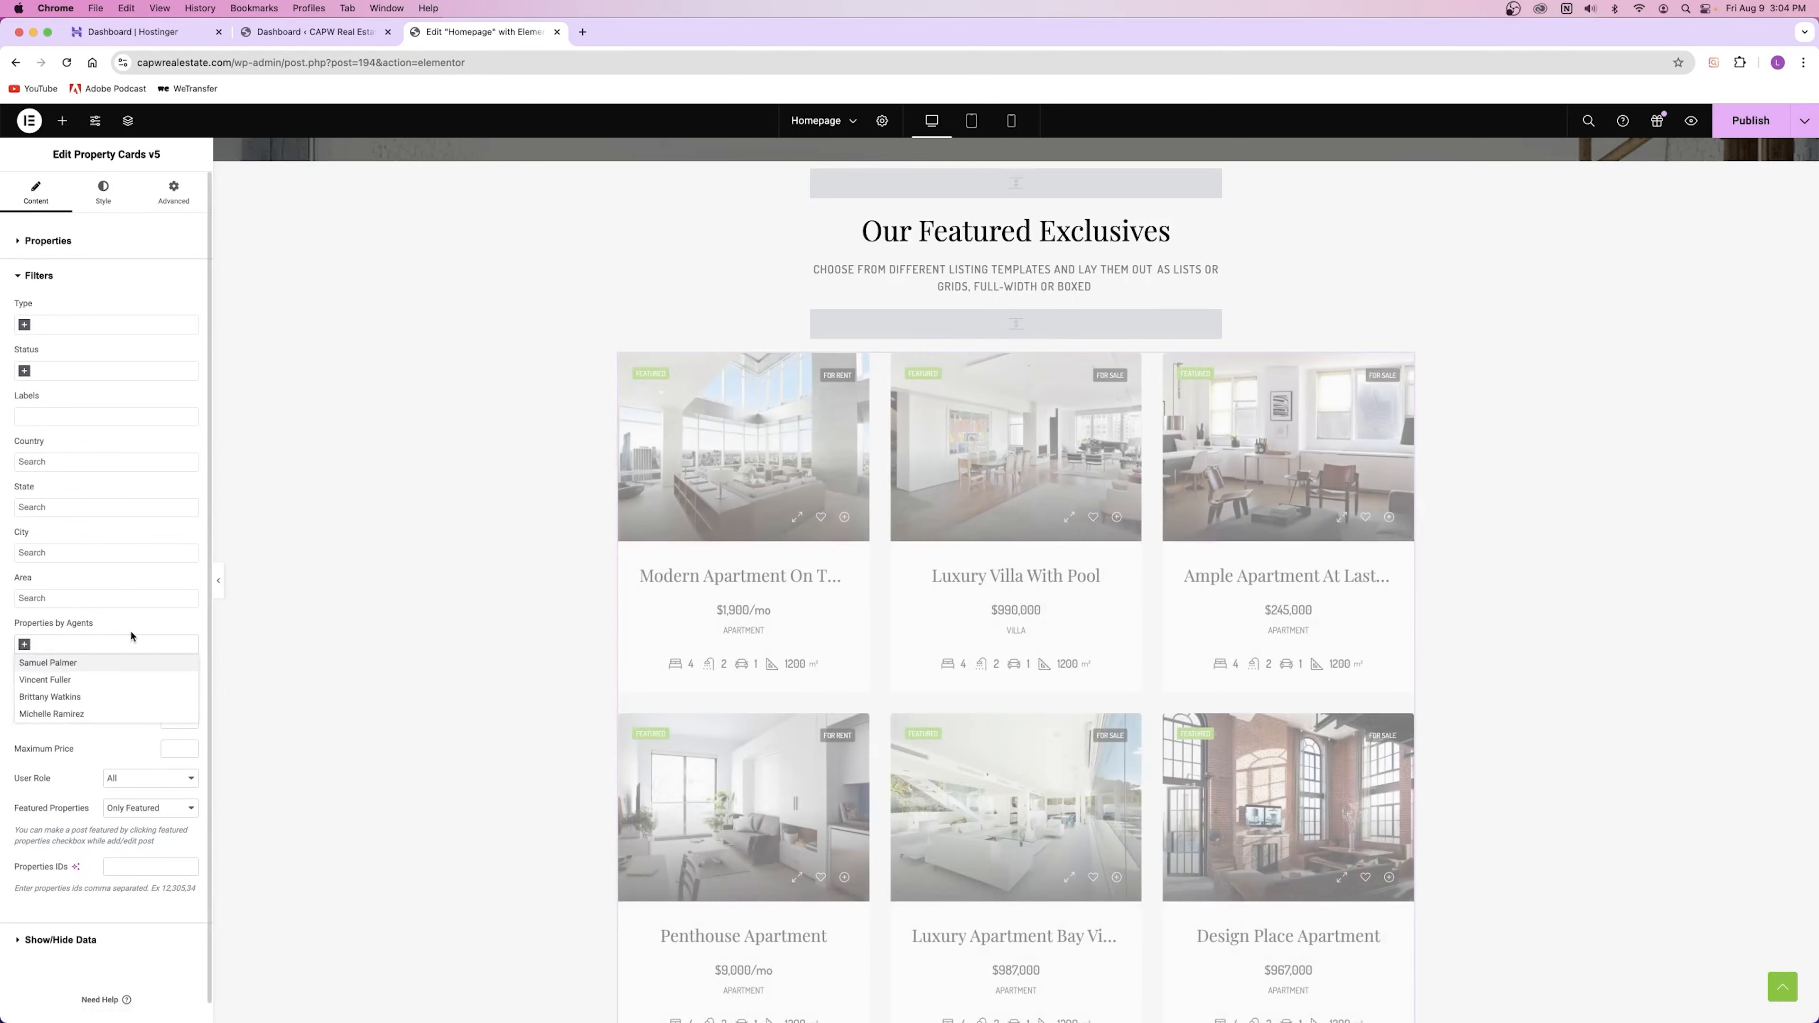
pyautogui.click(132, 632)
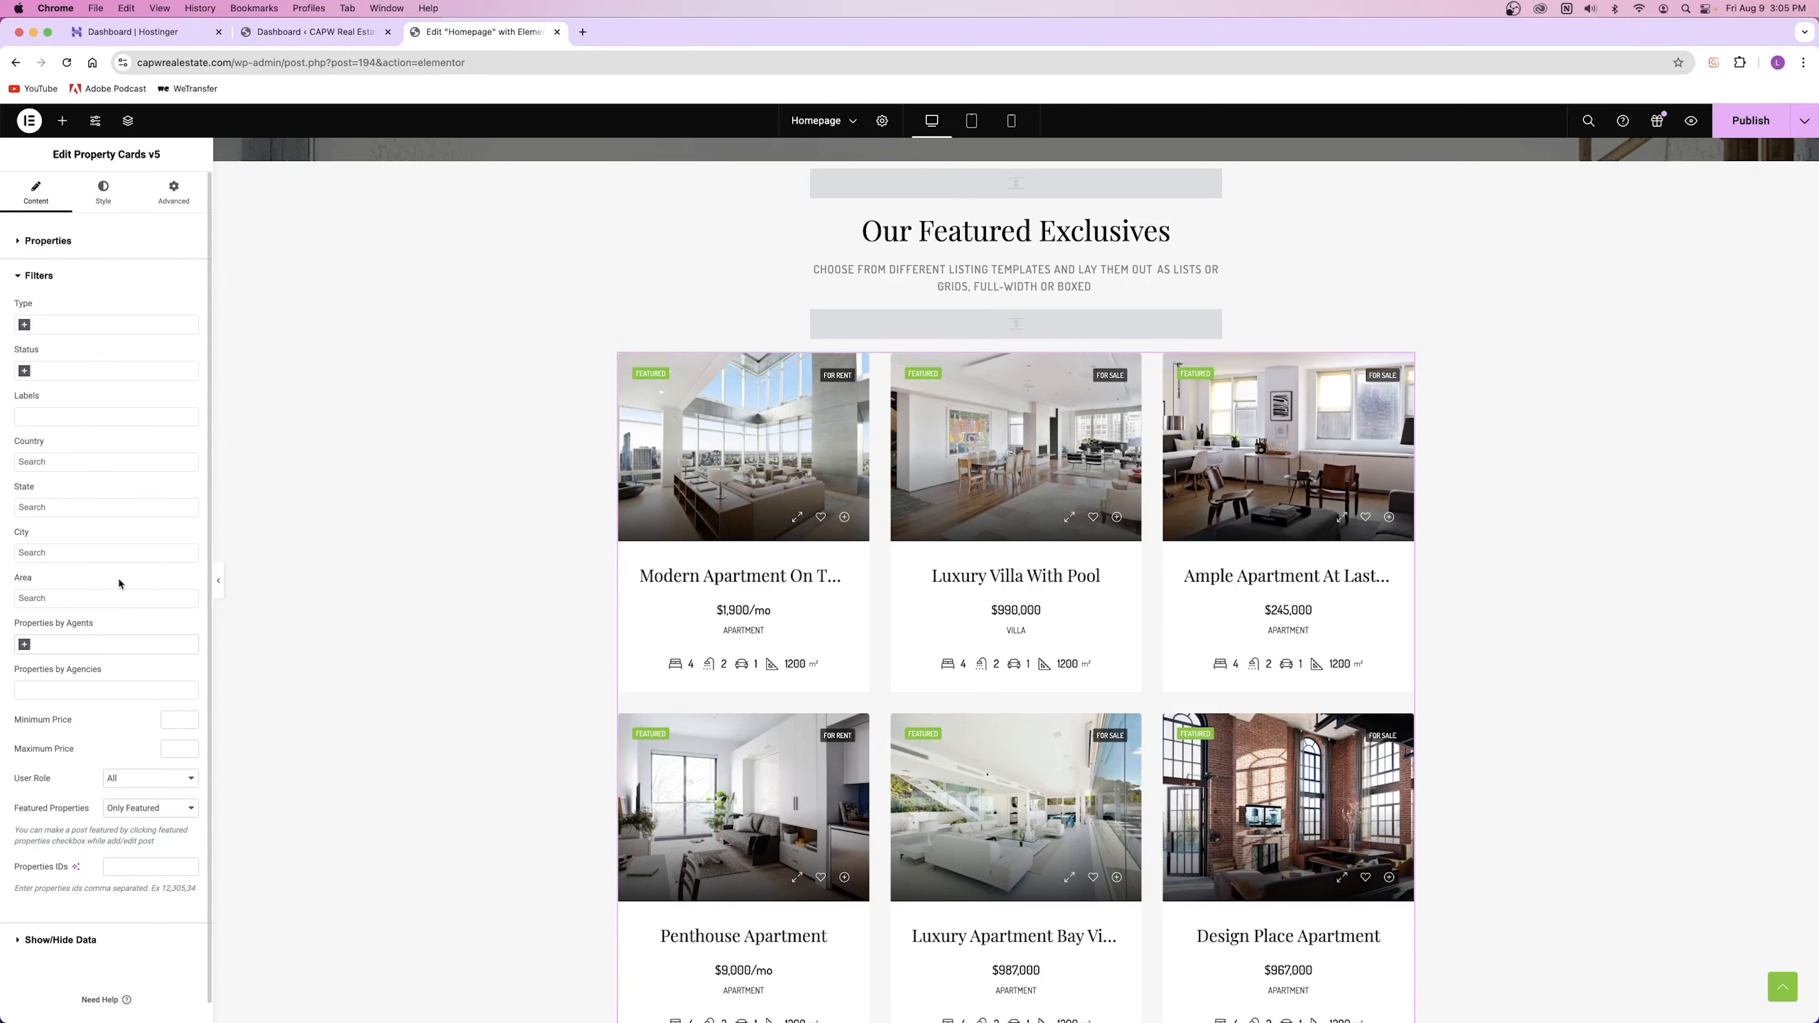
# Step: Toggle hiding of compare, favourite, preview buttons and FEATURED labels to Yes, then back to No
pyautogui.click(72, 277)
pyautogui.click(63, 306)
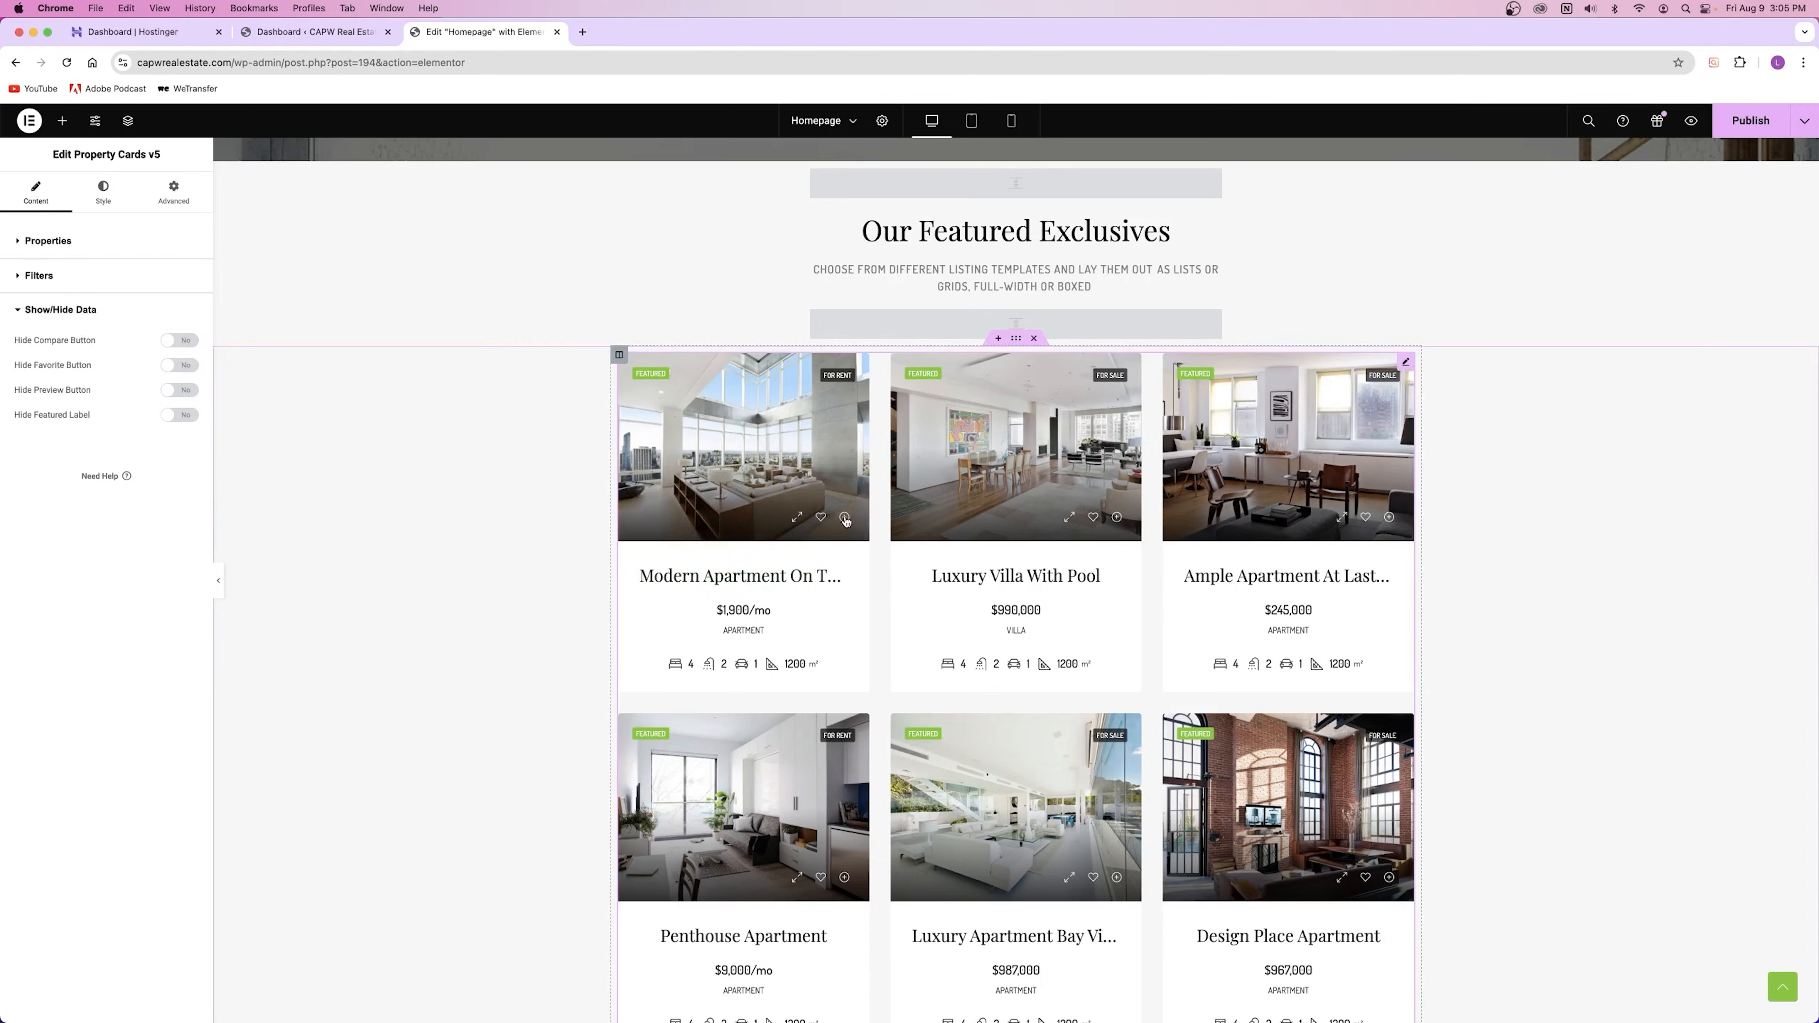
pyautogui.click(171, 346)
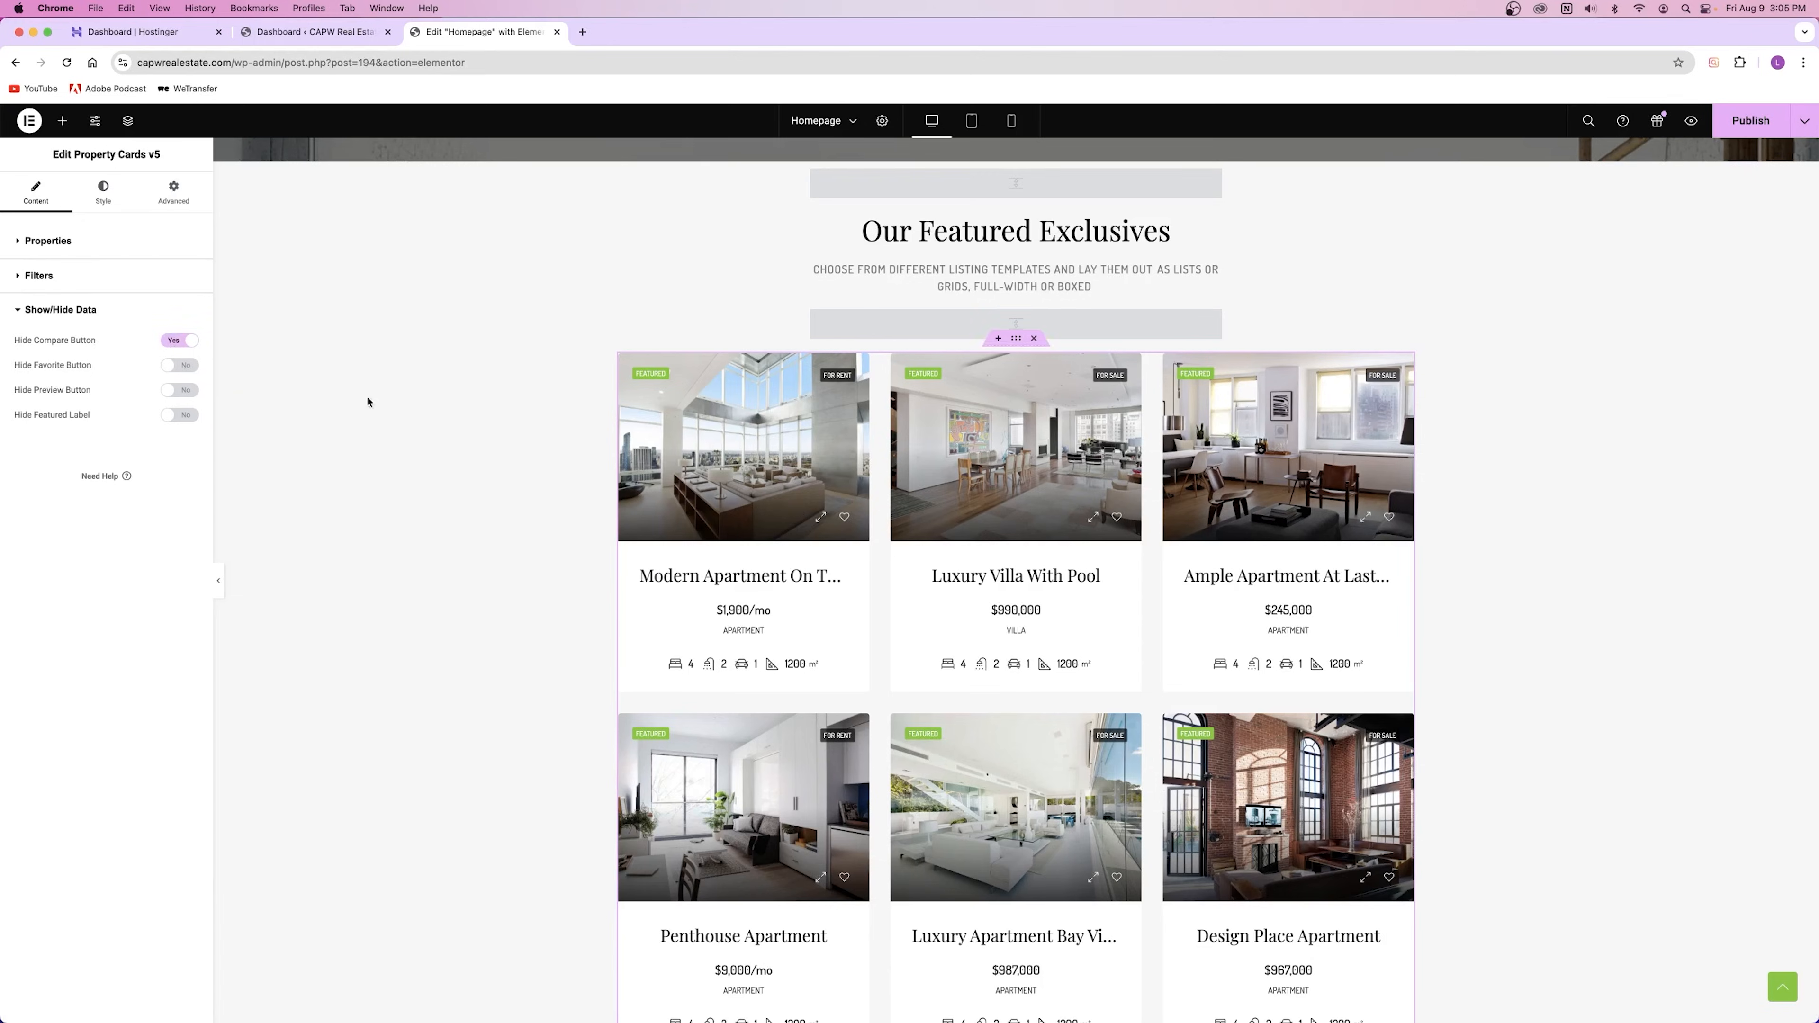
pyautogui.click(177, 347)
pyautogui.click(190, 367)
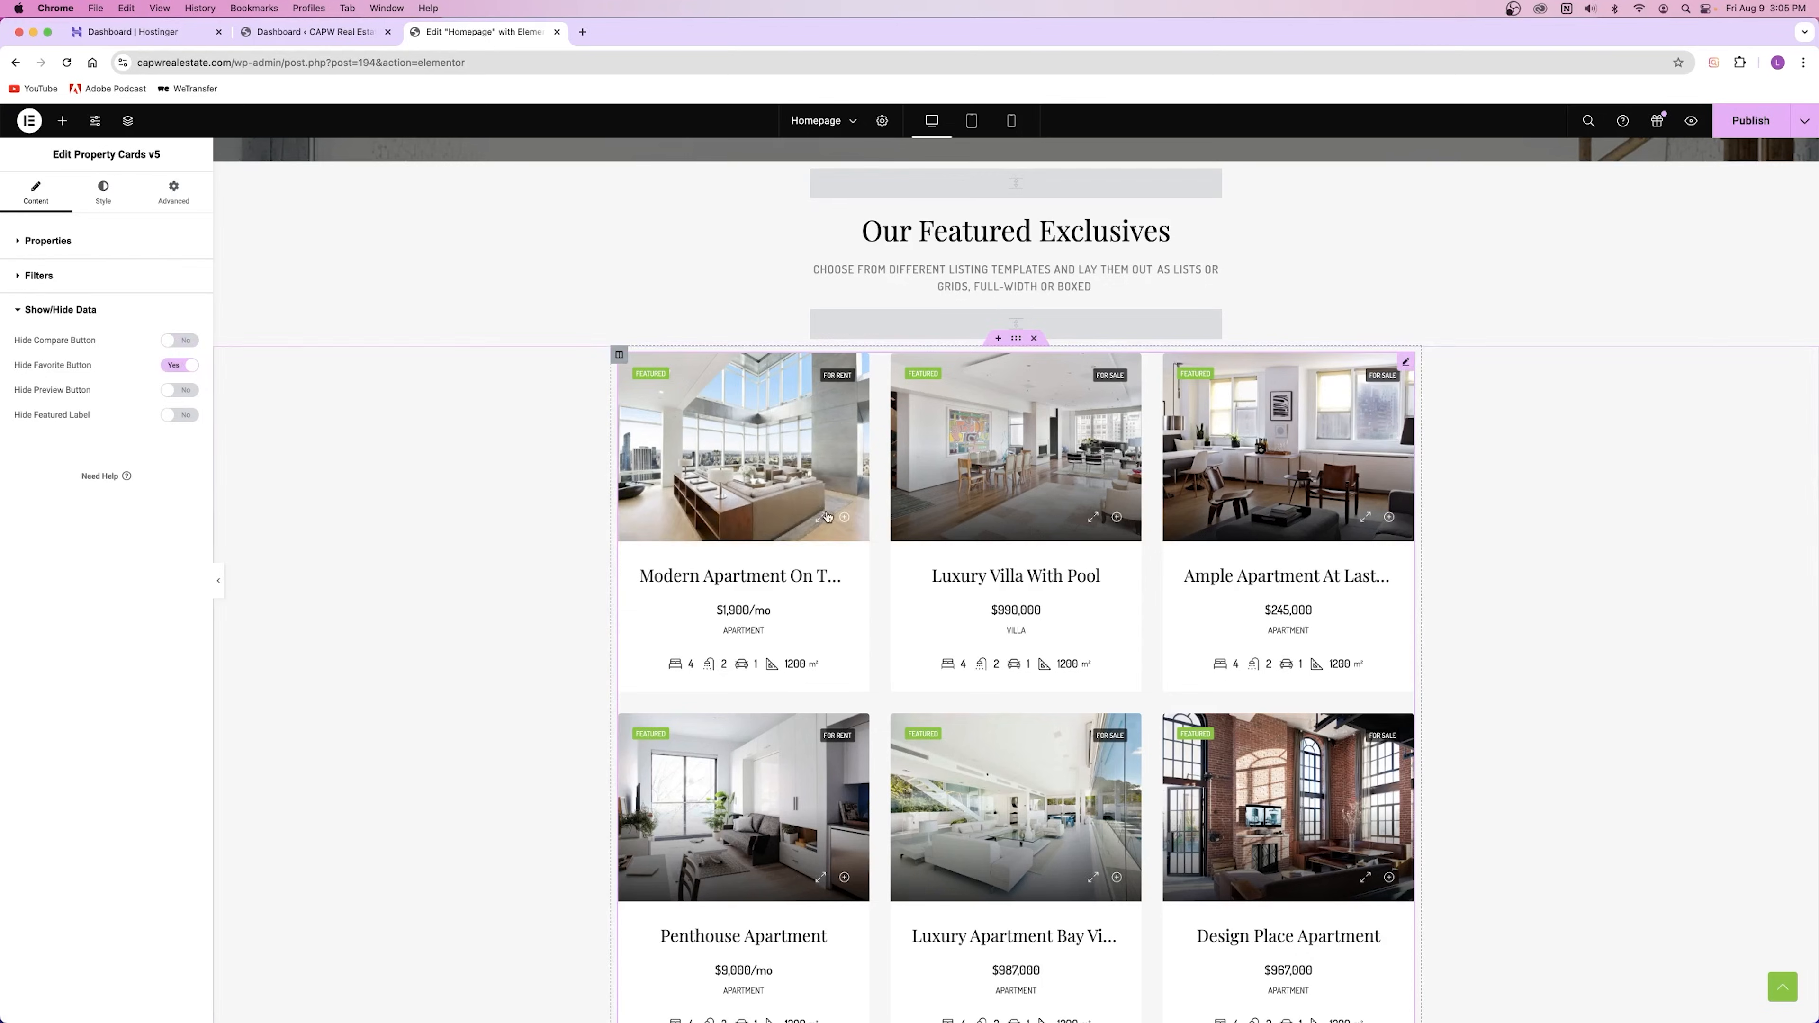
pyautogui.click(179, 371)
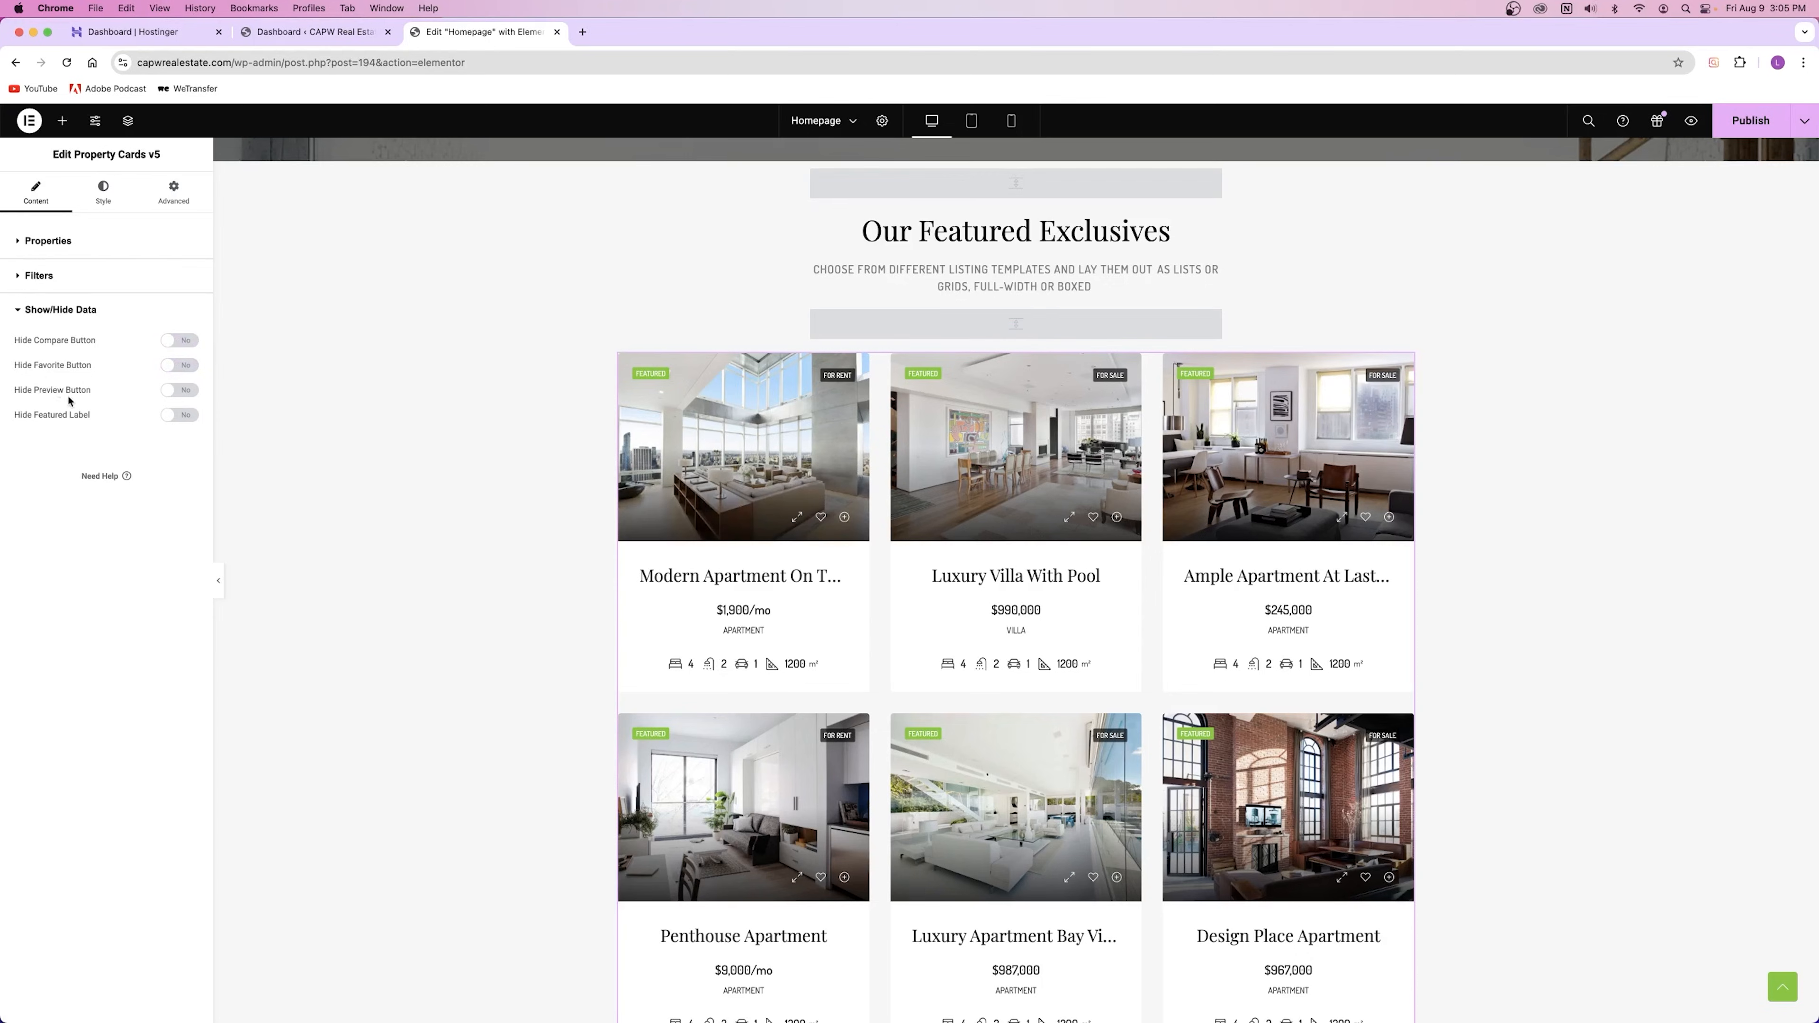
pyautogui.click(167, 393)
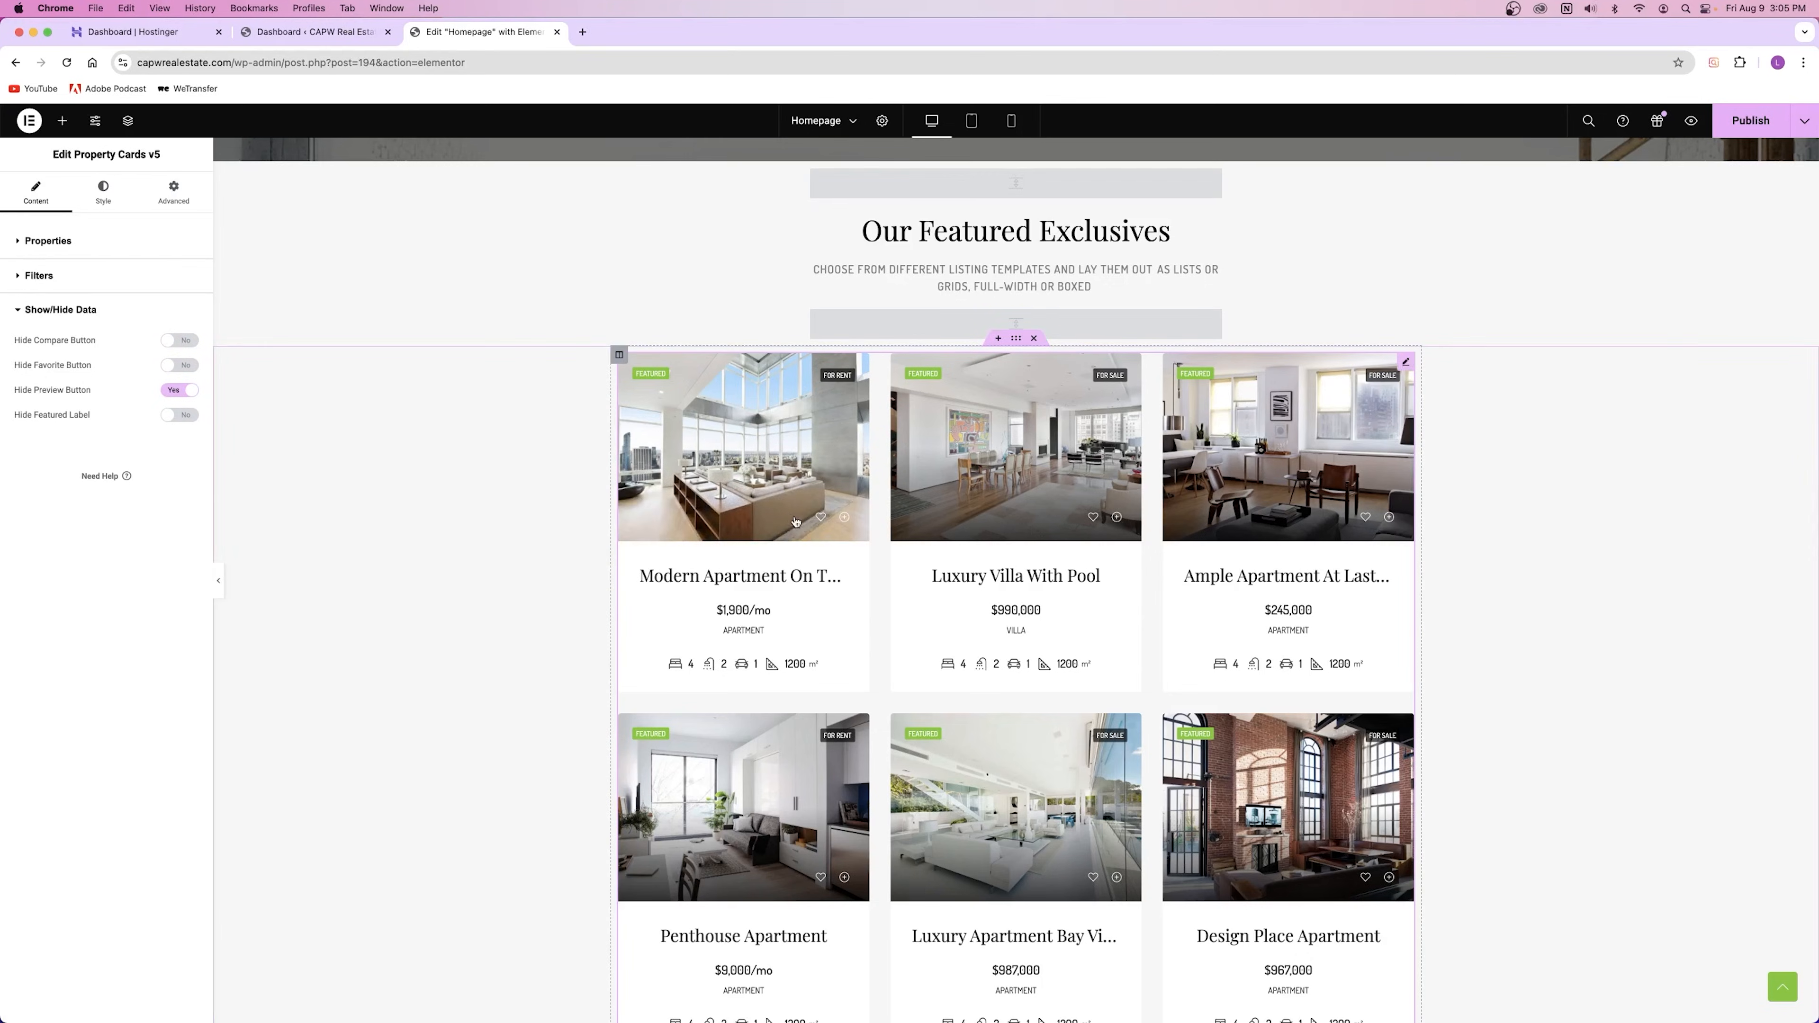
pyautogui.click(171, 393)
pyautogui.click(180, 419)
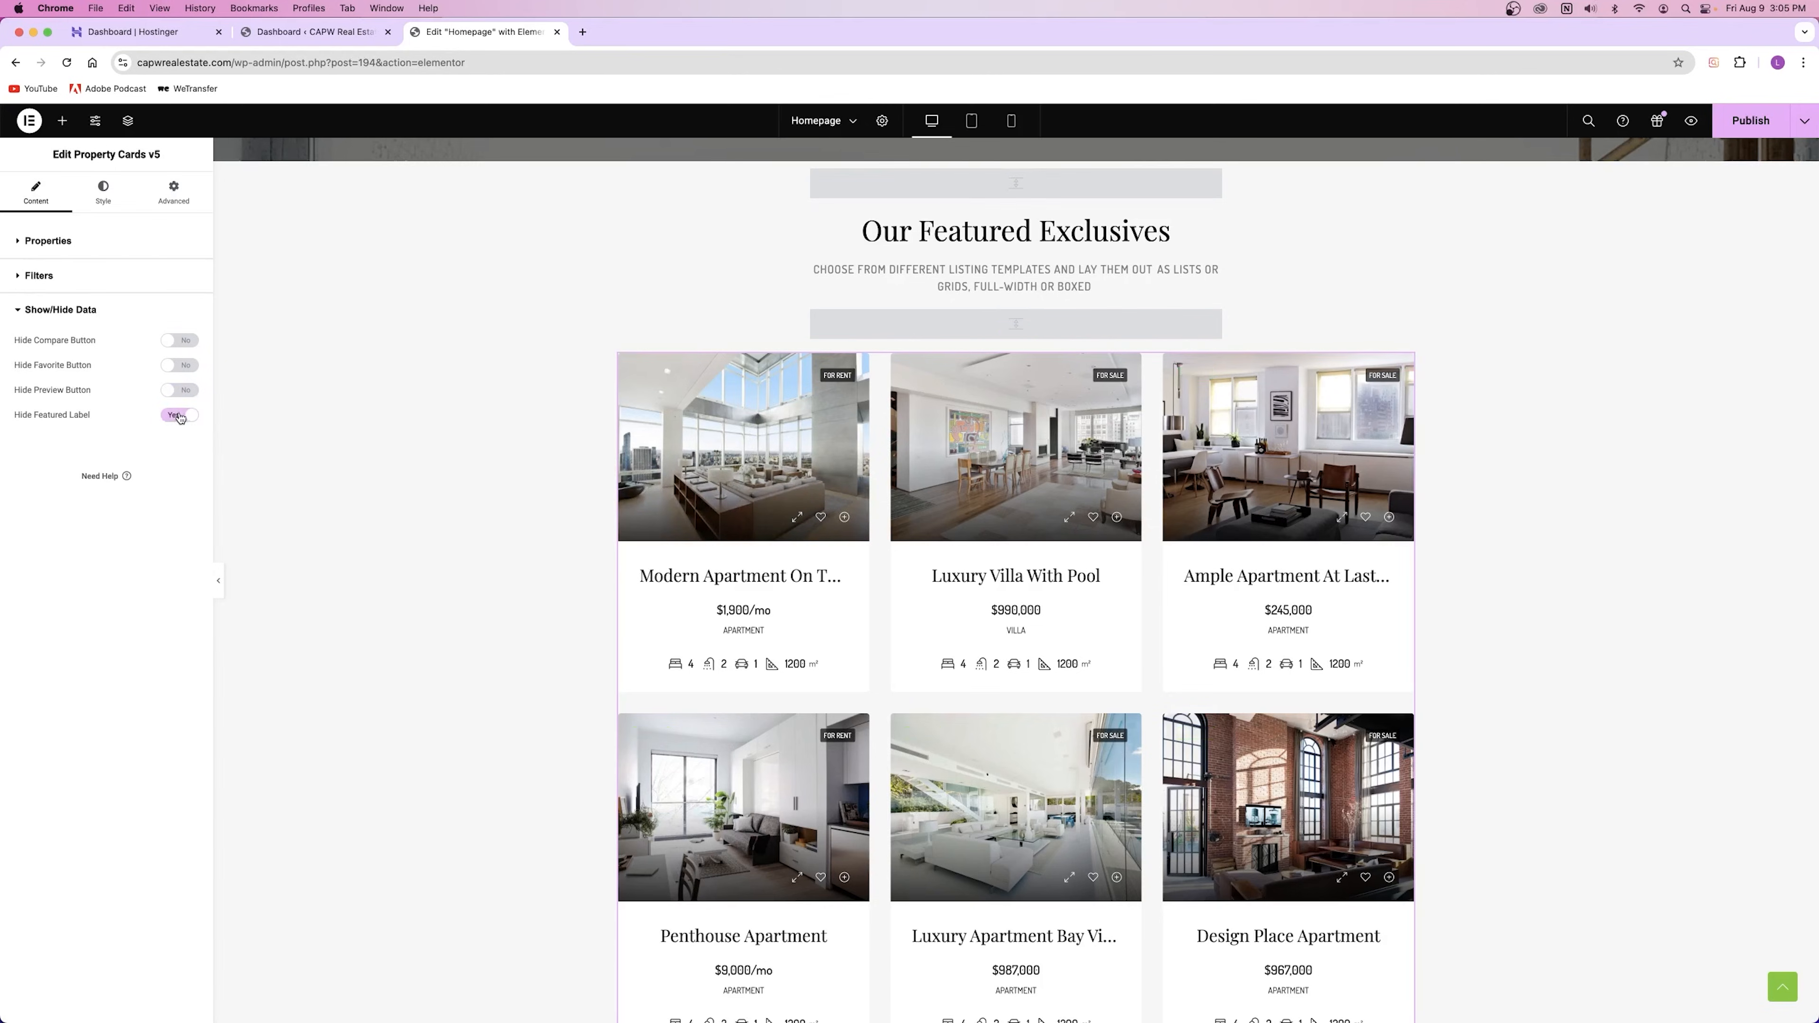
pyautogui.click(179, 415)
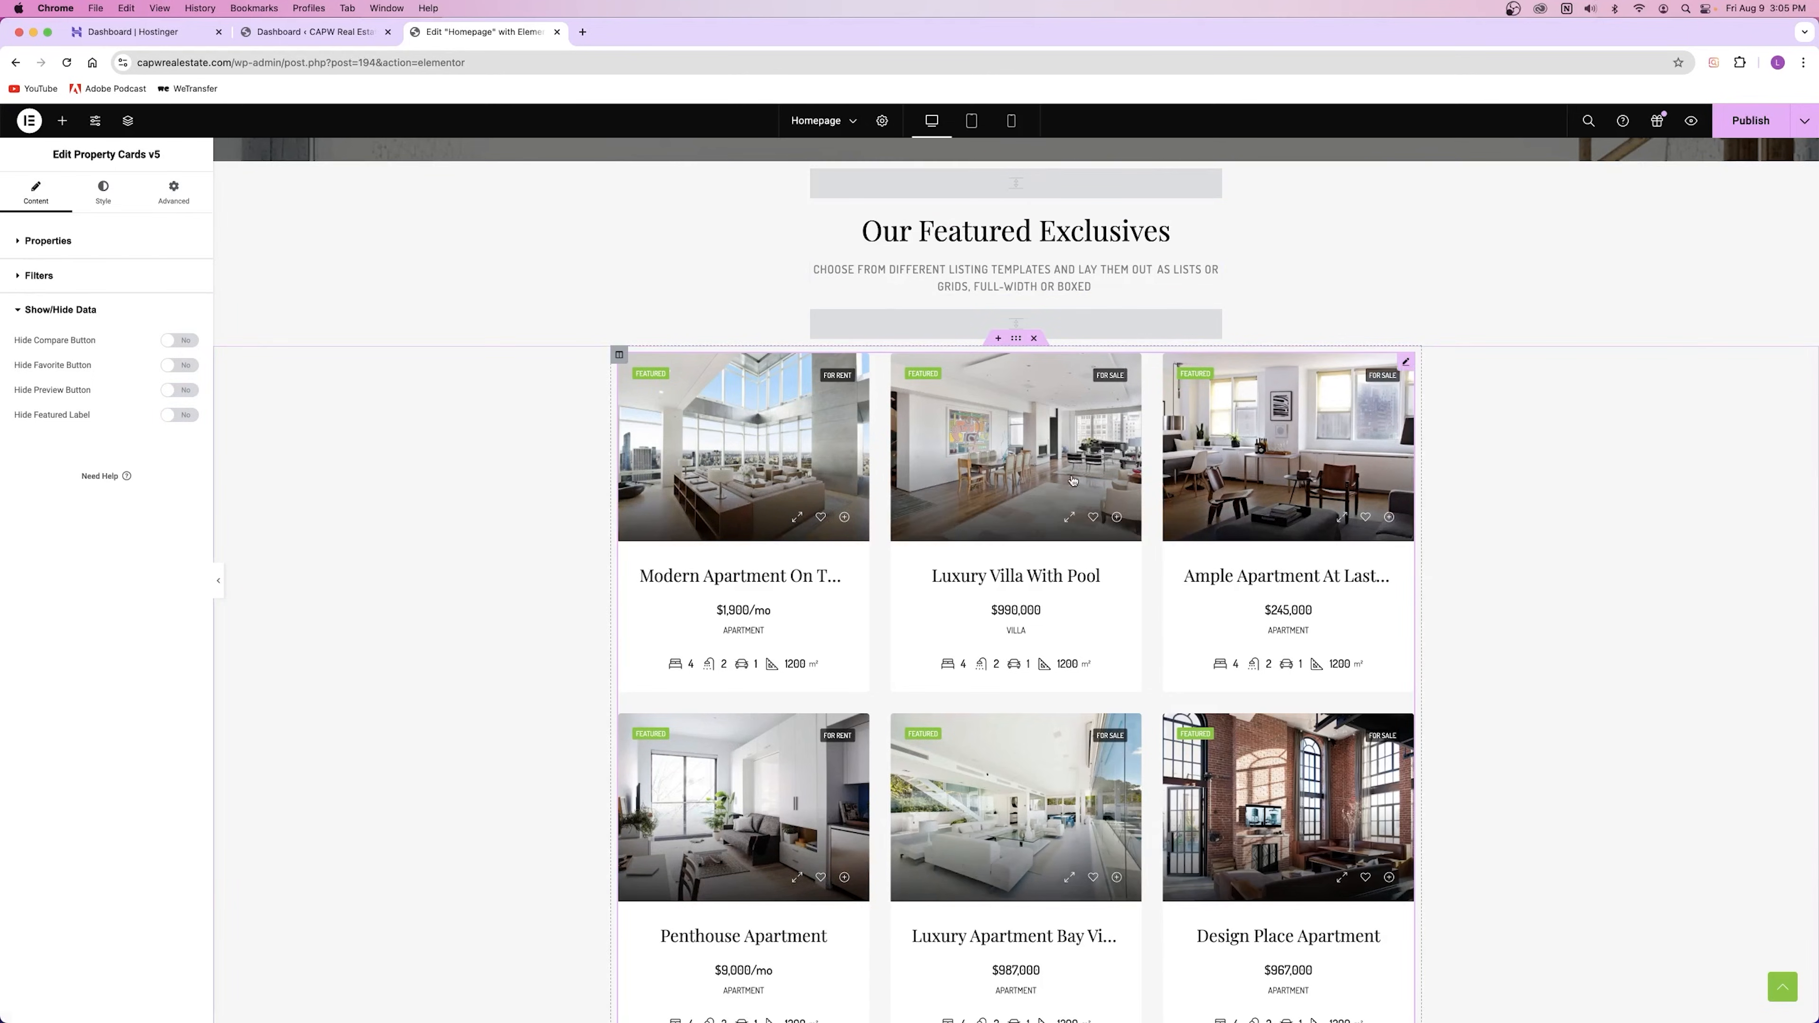
pyautogui.click(66, 244)
pyautogui.click(53, 504)
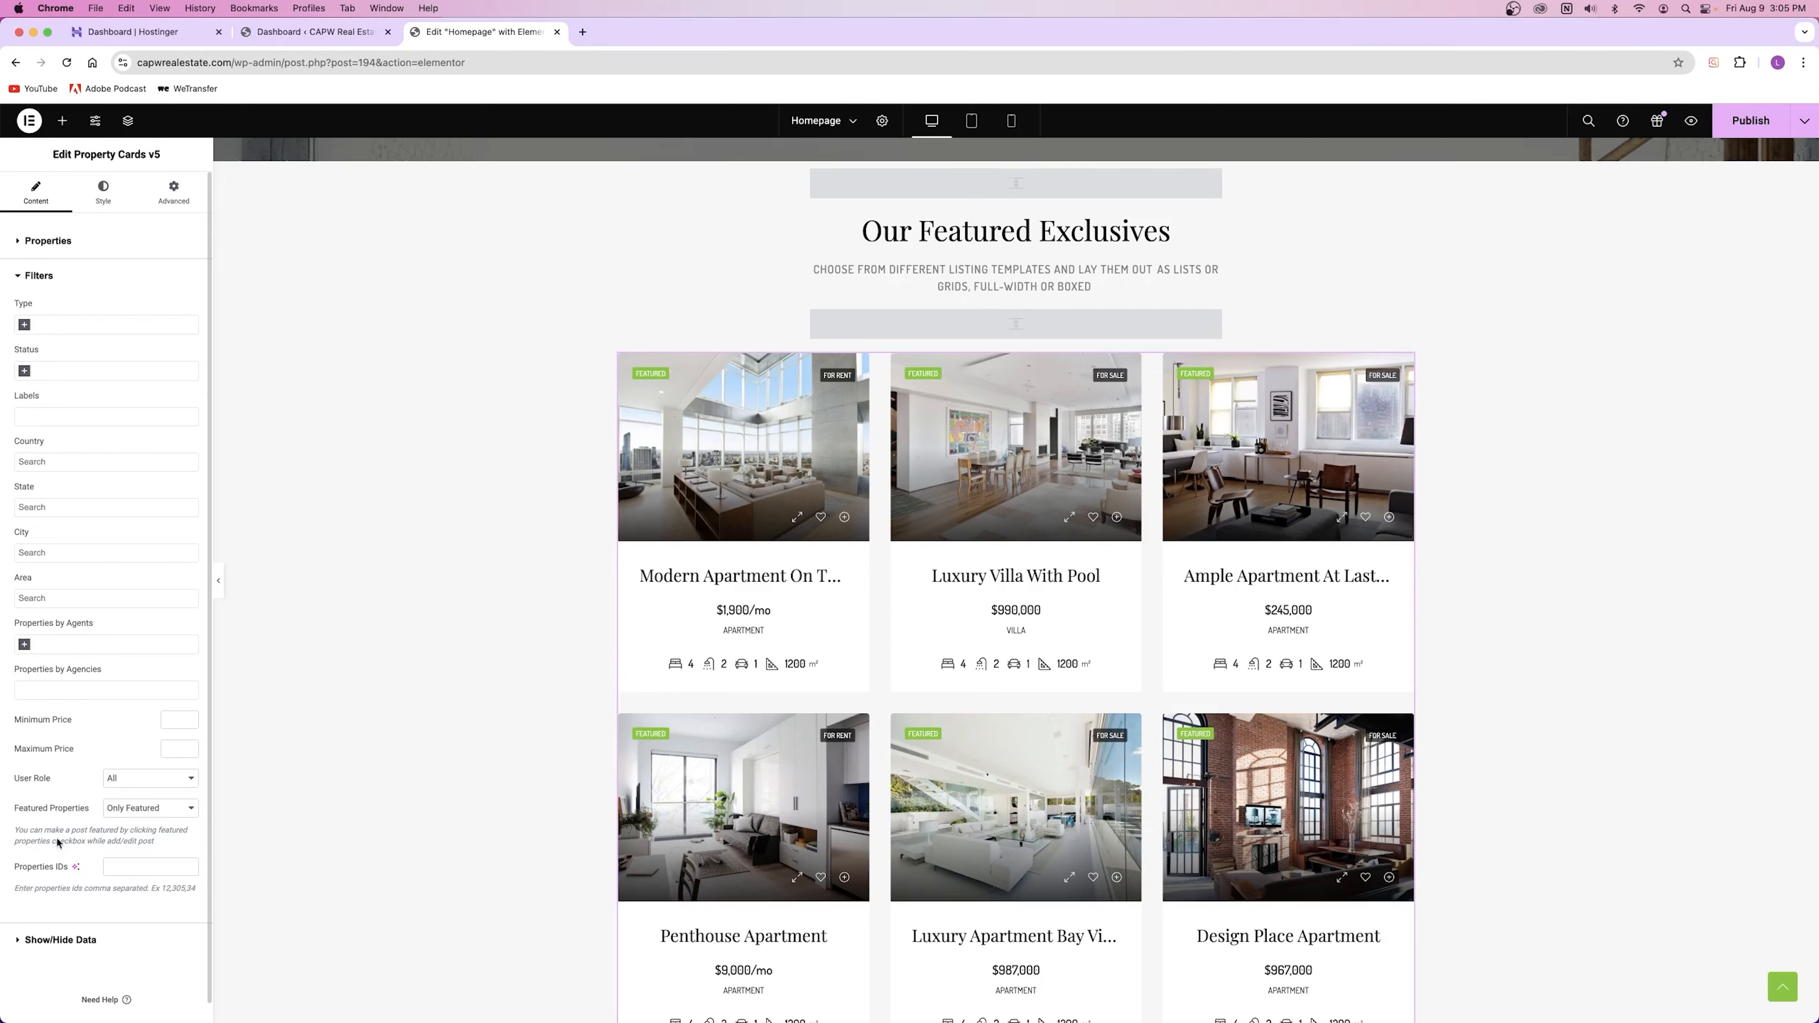
pyautogui.click(140, 810)
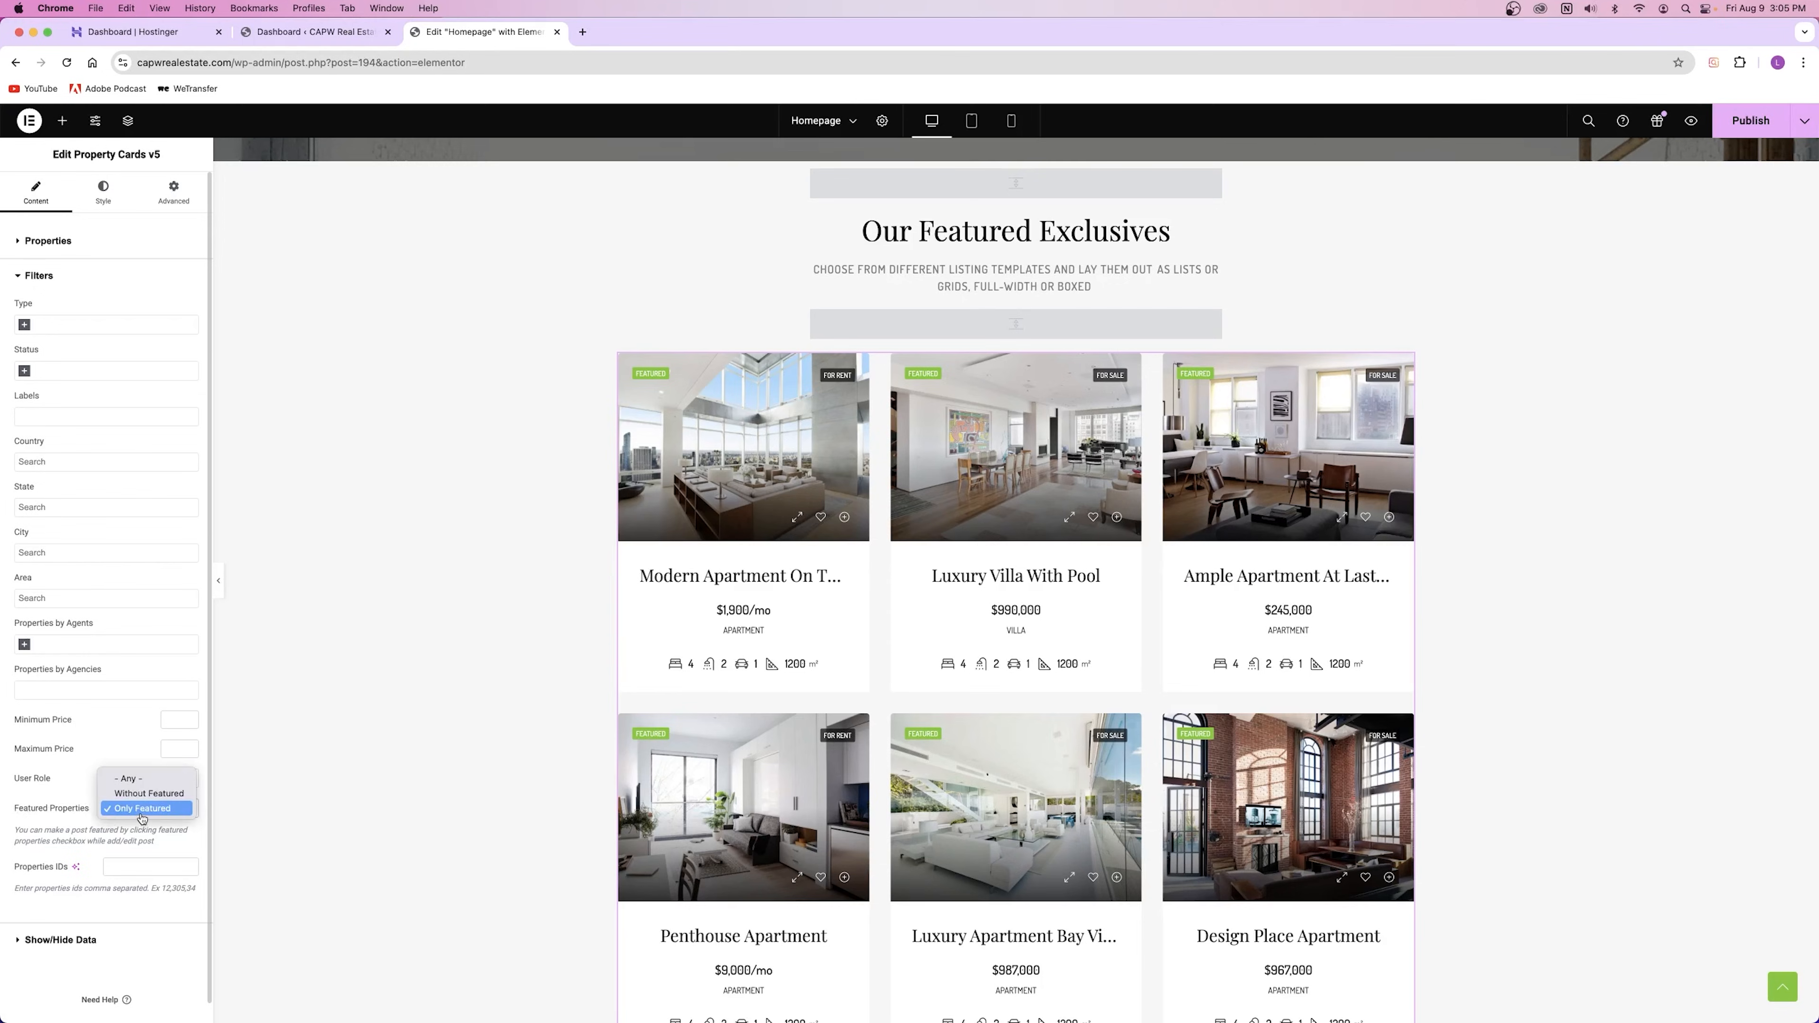
pyautogui.click(129, 778)
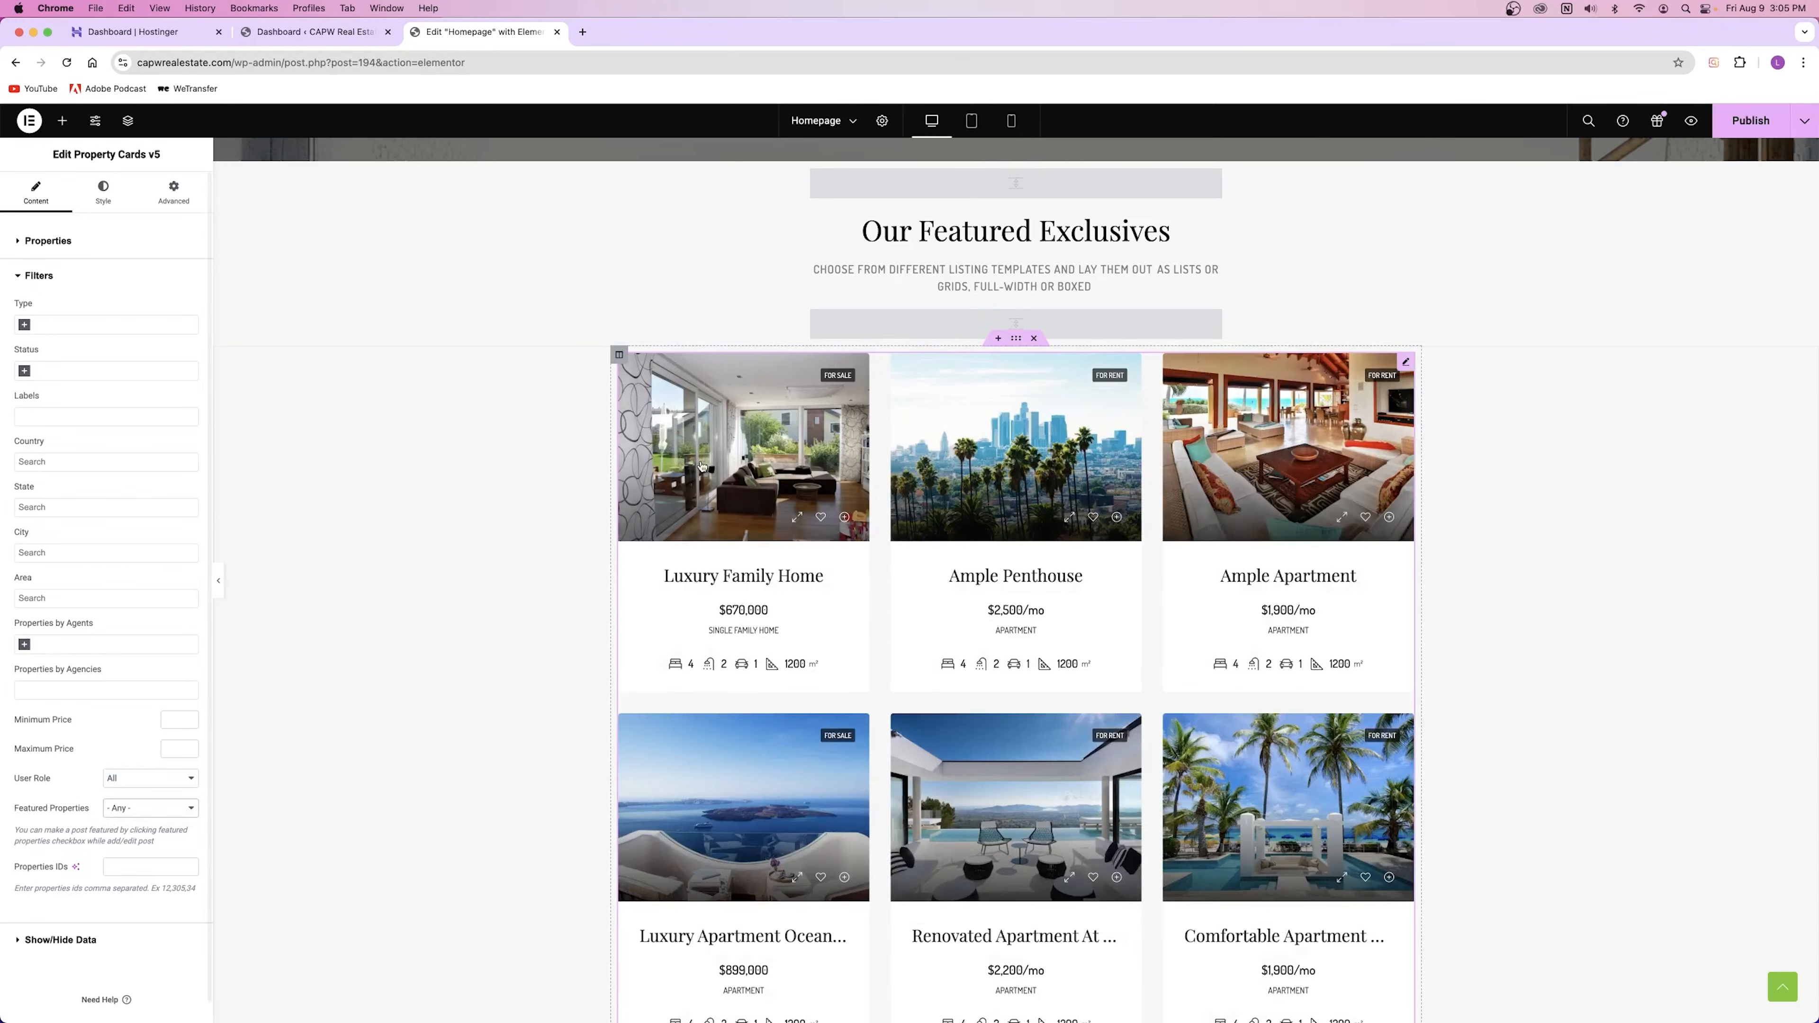
pyautogui.scroll(-4, 840, 686)
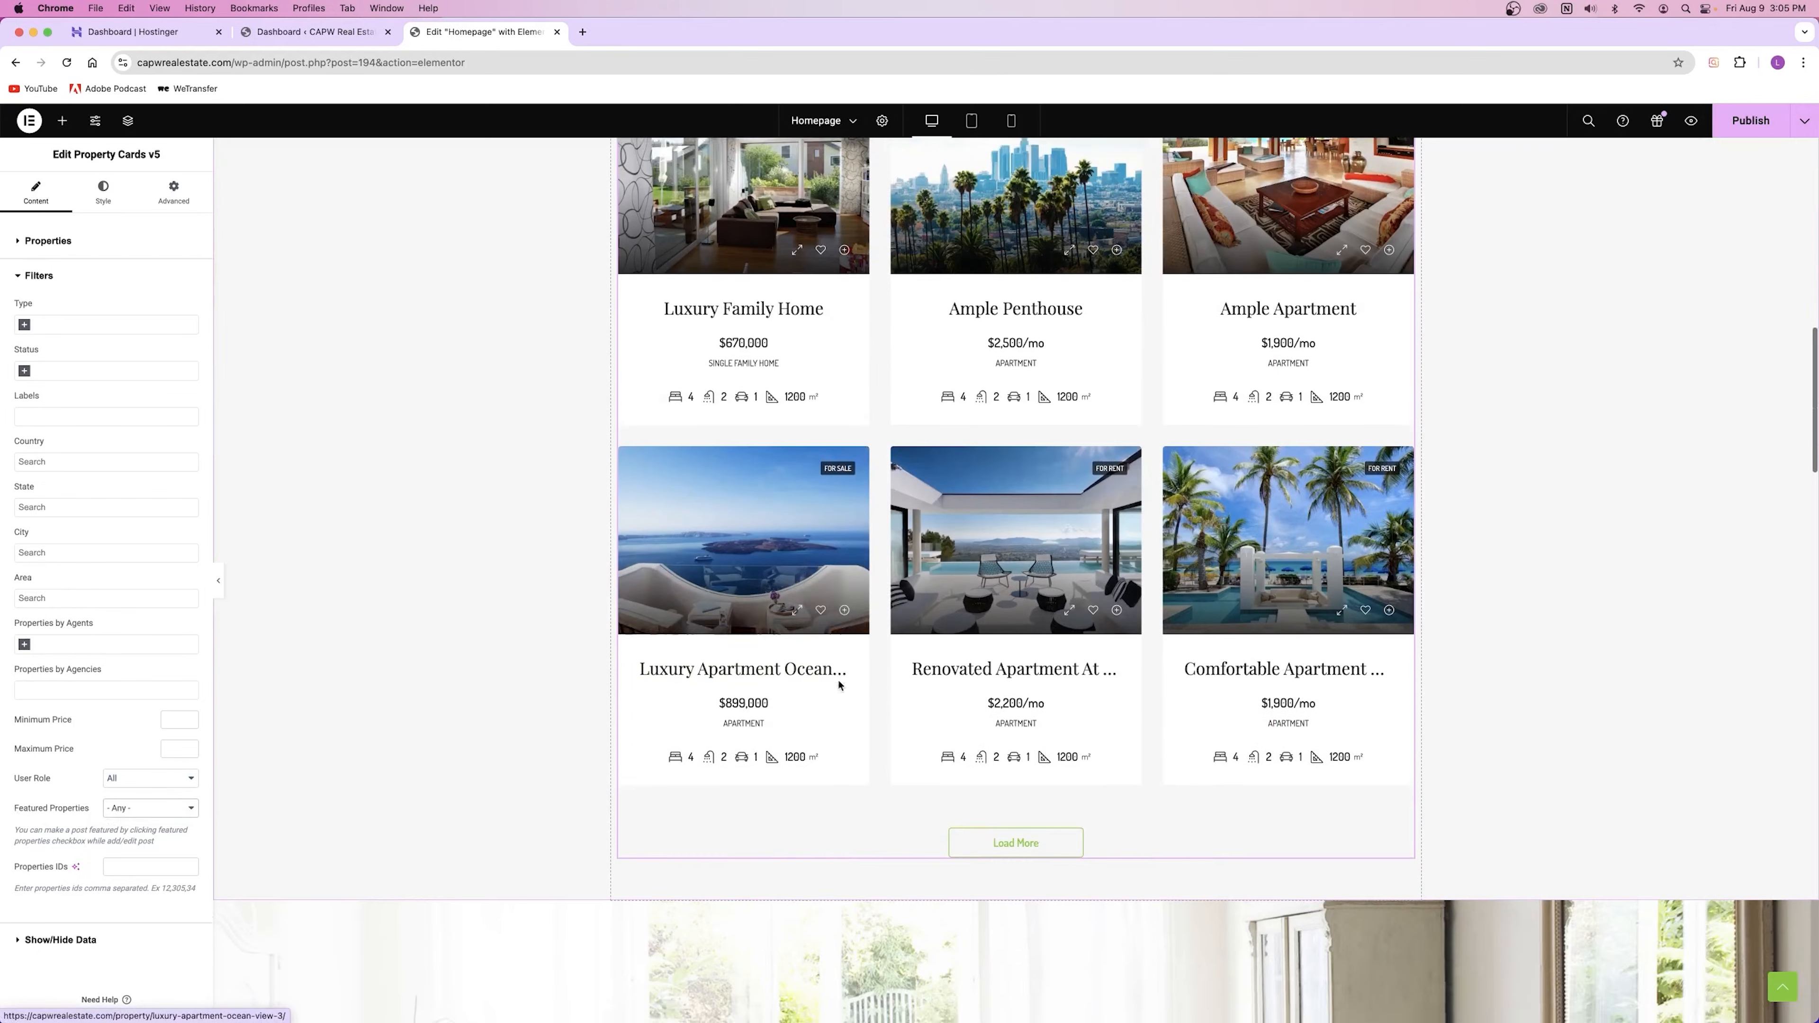
pyautogui.scroll(5, 839, 687)
pyautogui.click(147, 808)
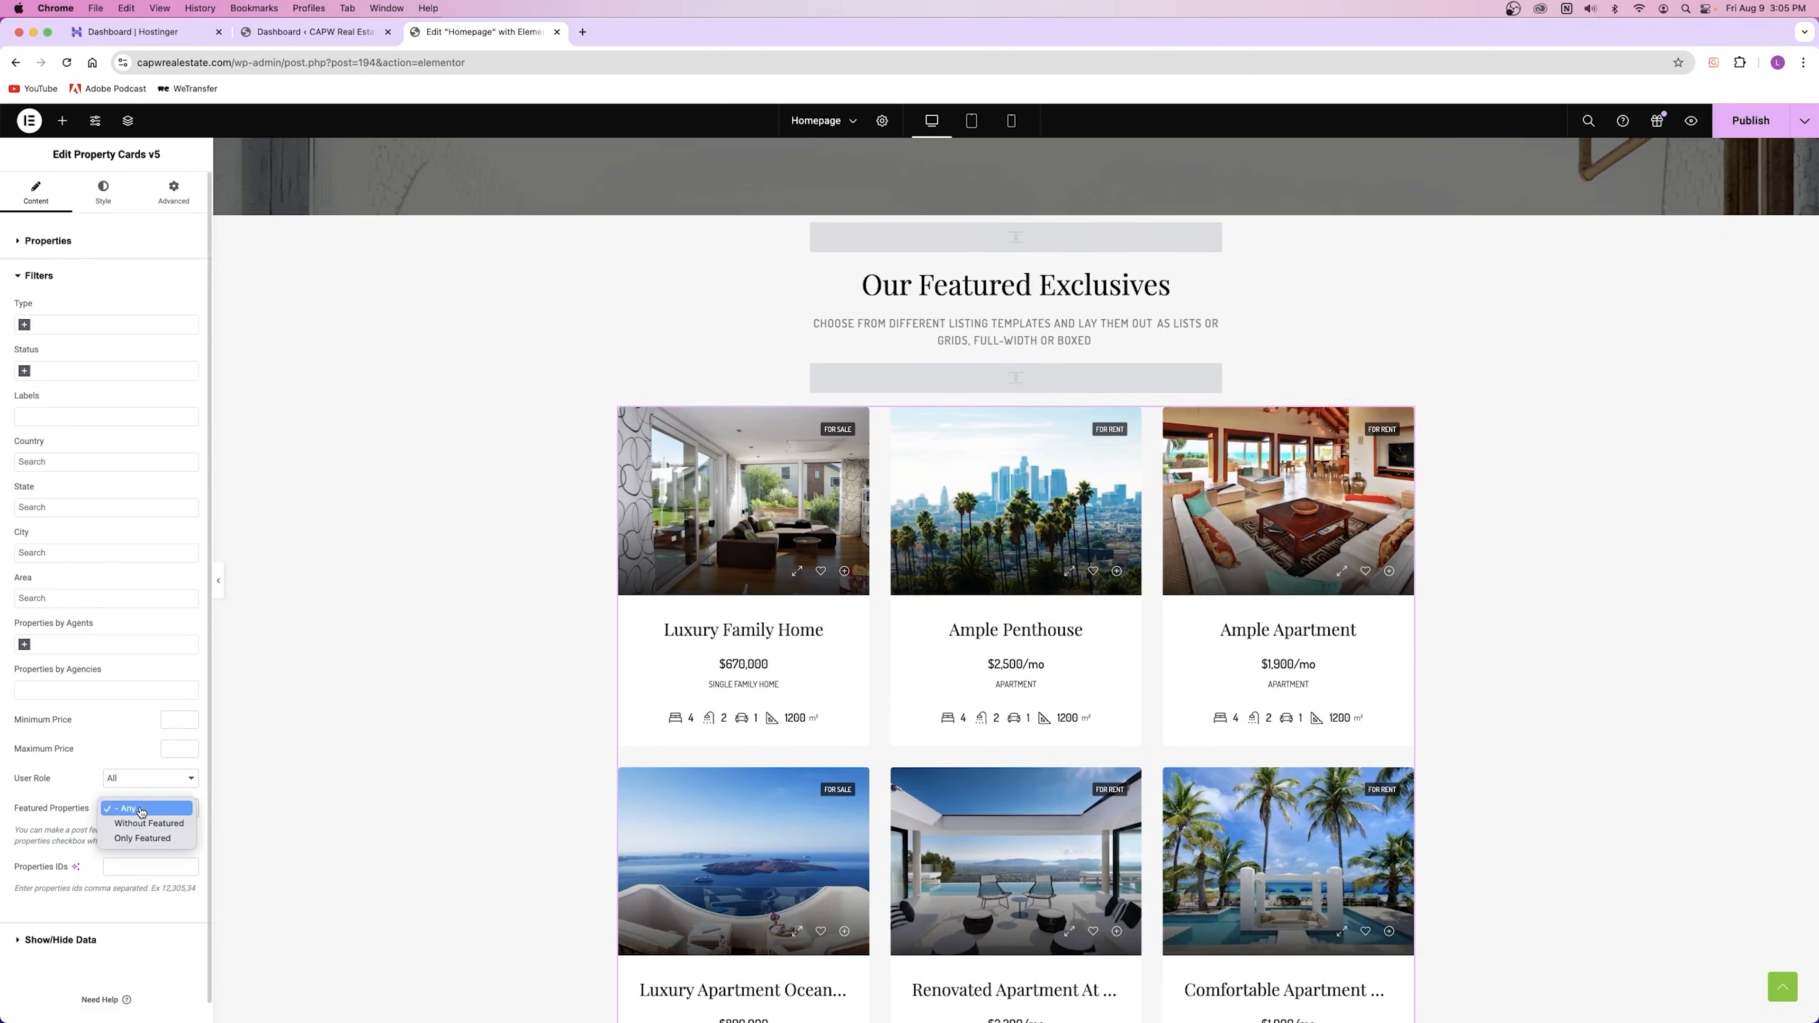
pyautogui.click(141, 839)
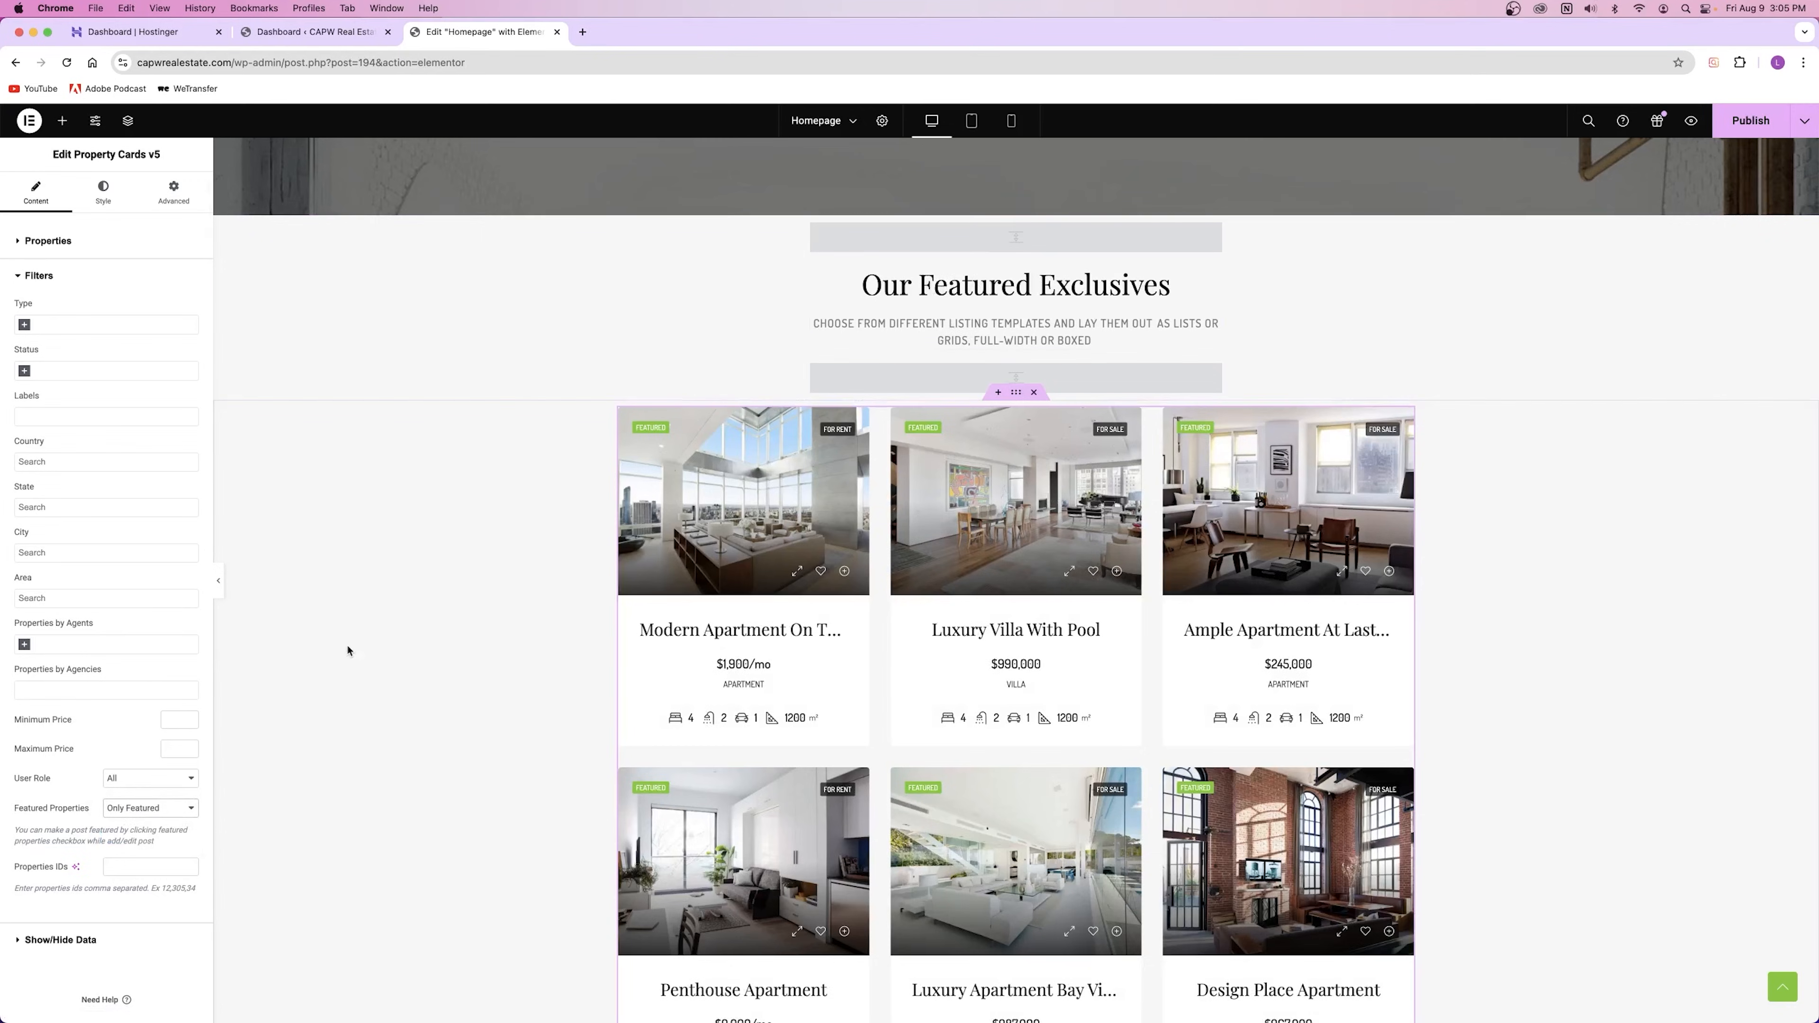
pyautogui.scroll(-4, 1146, 463)
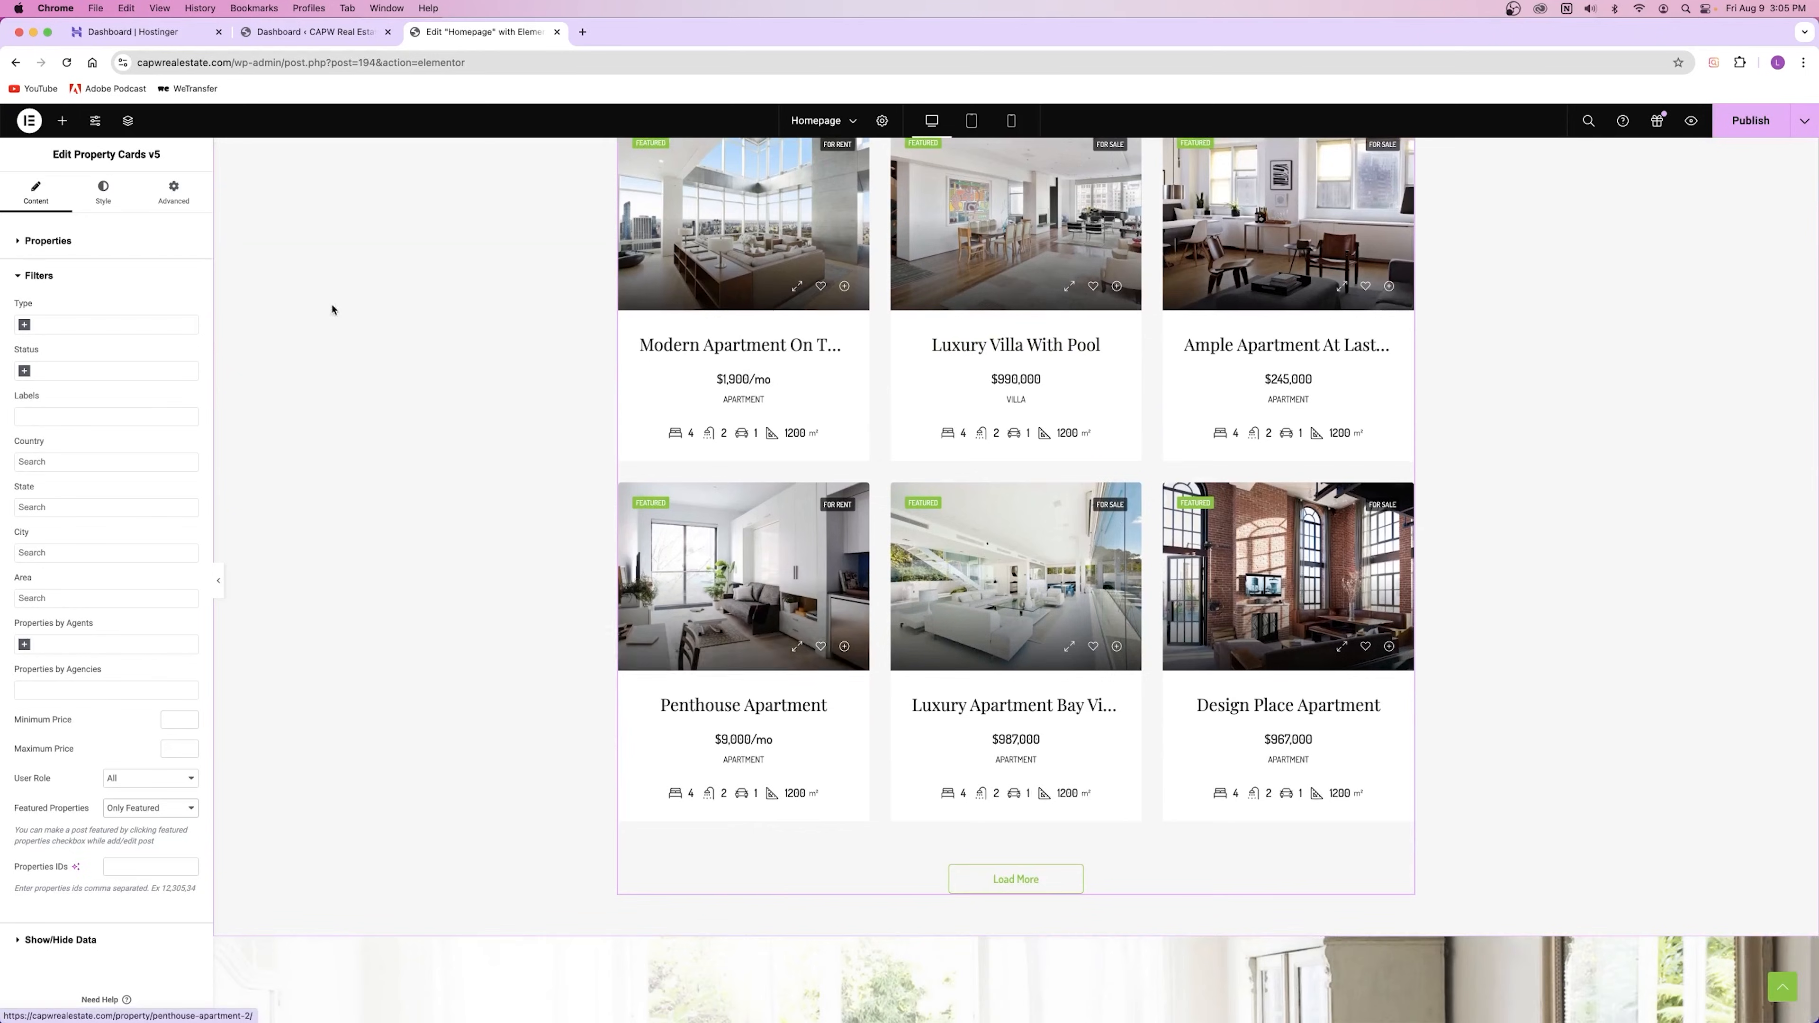
pyautogui.scroll(3, 622, 249)
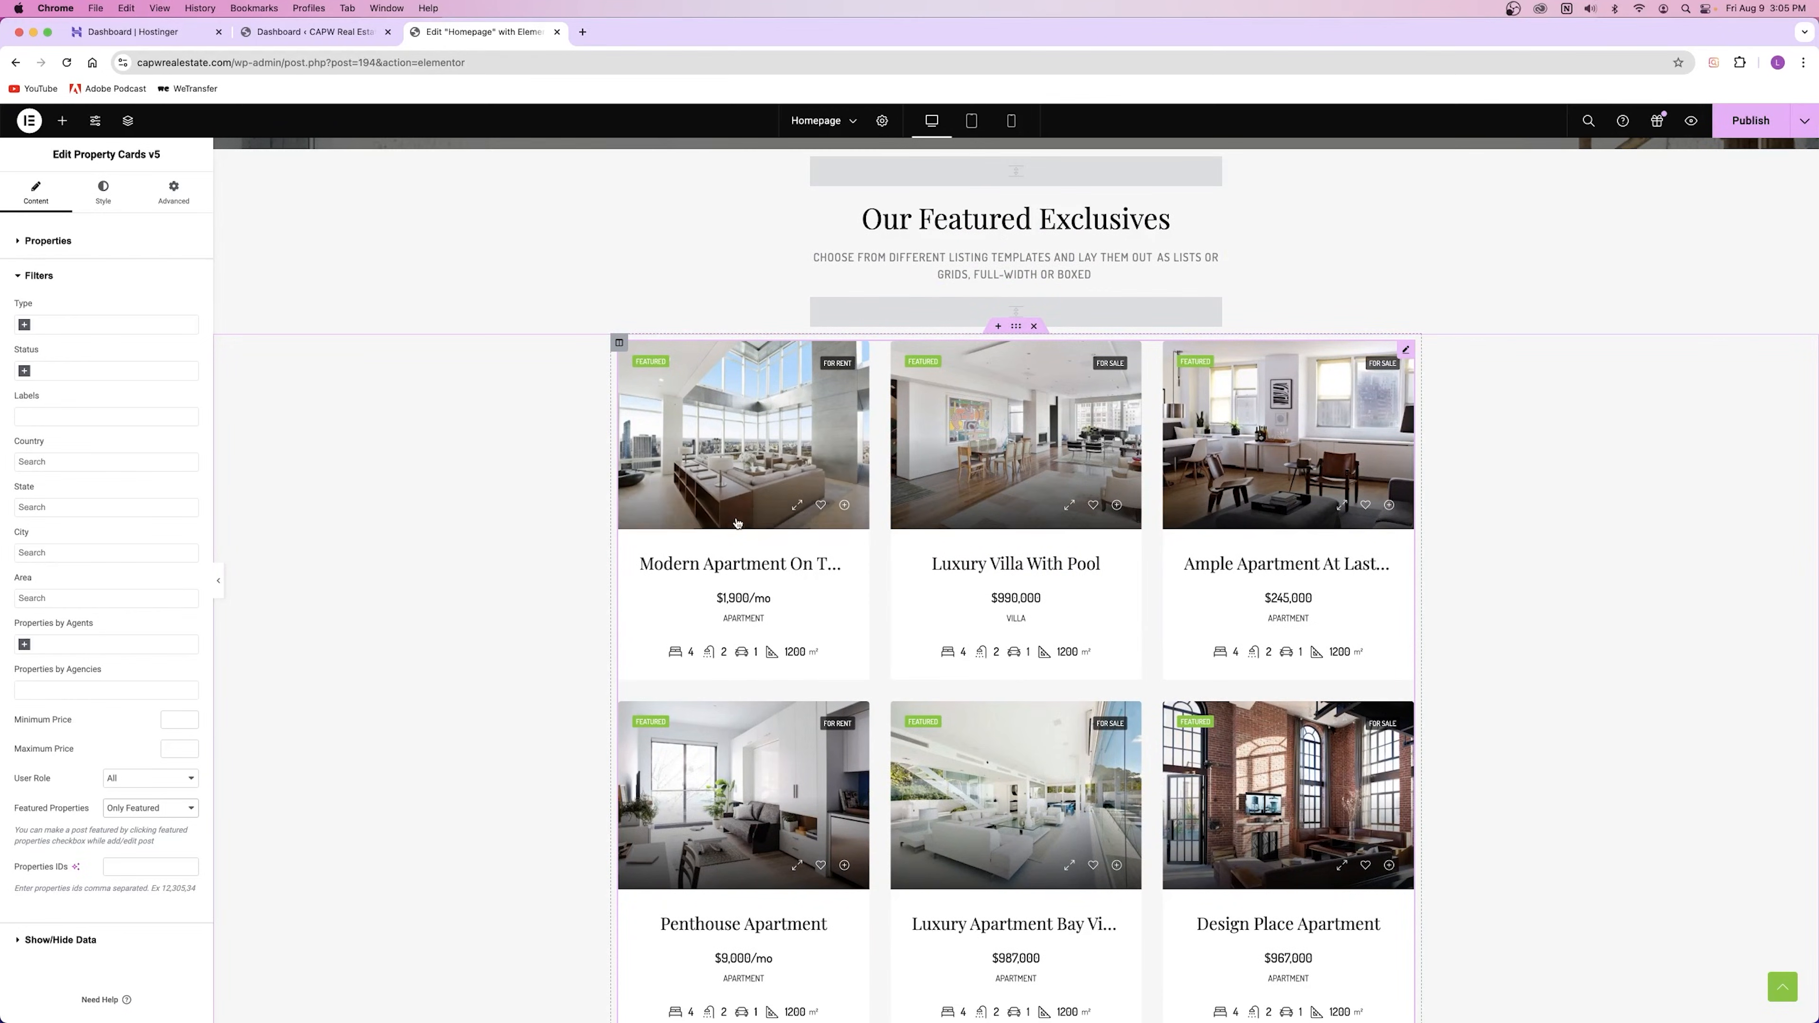
# Step: On the Property Cards Style tab, expand Spaces & Sizes, Box Shadow and Colors
pyautogui.click(103, 186)
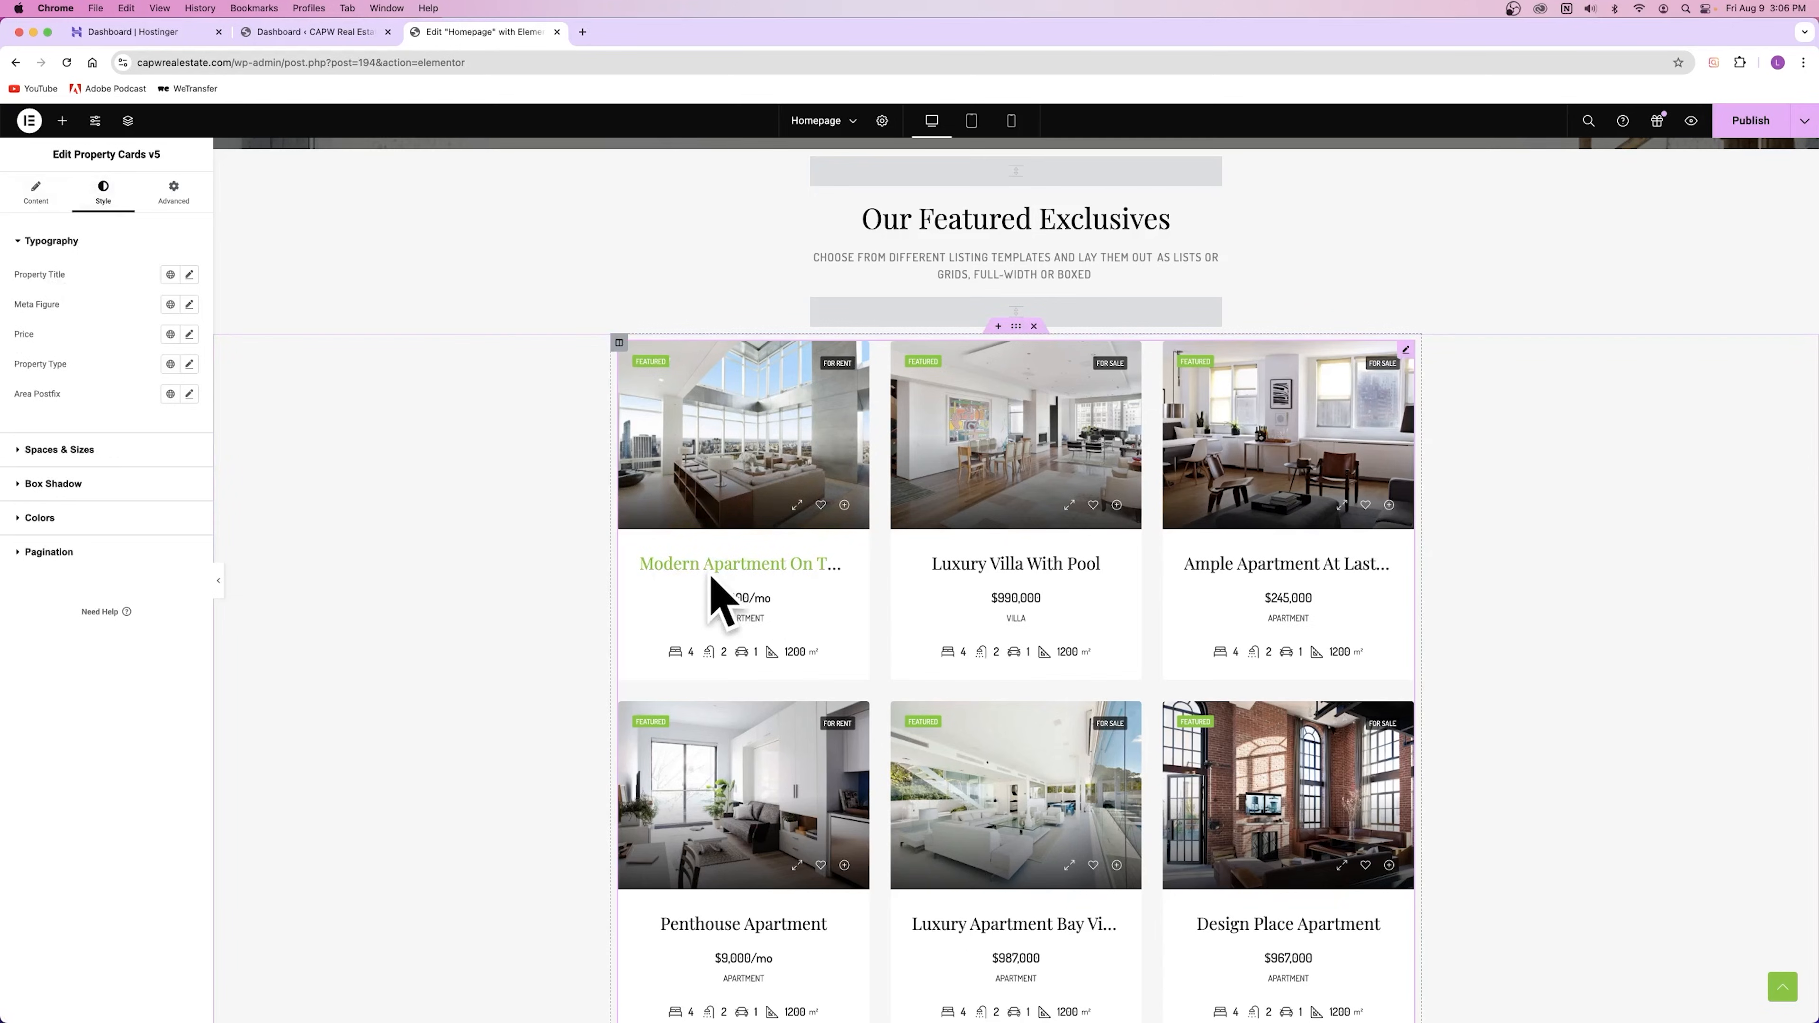
pyautogui.click(63, 449)
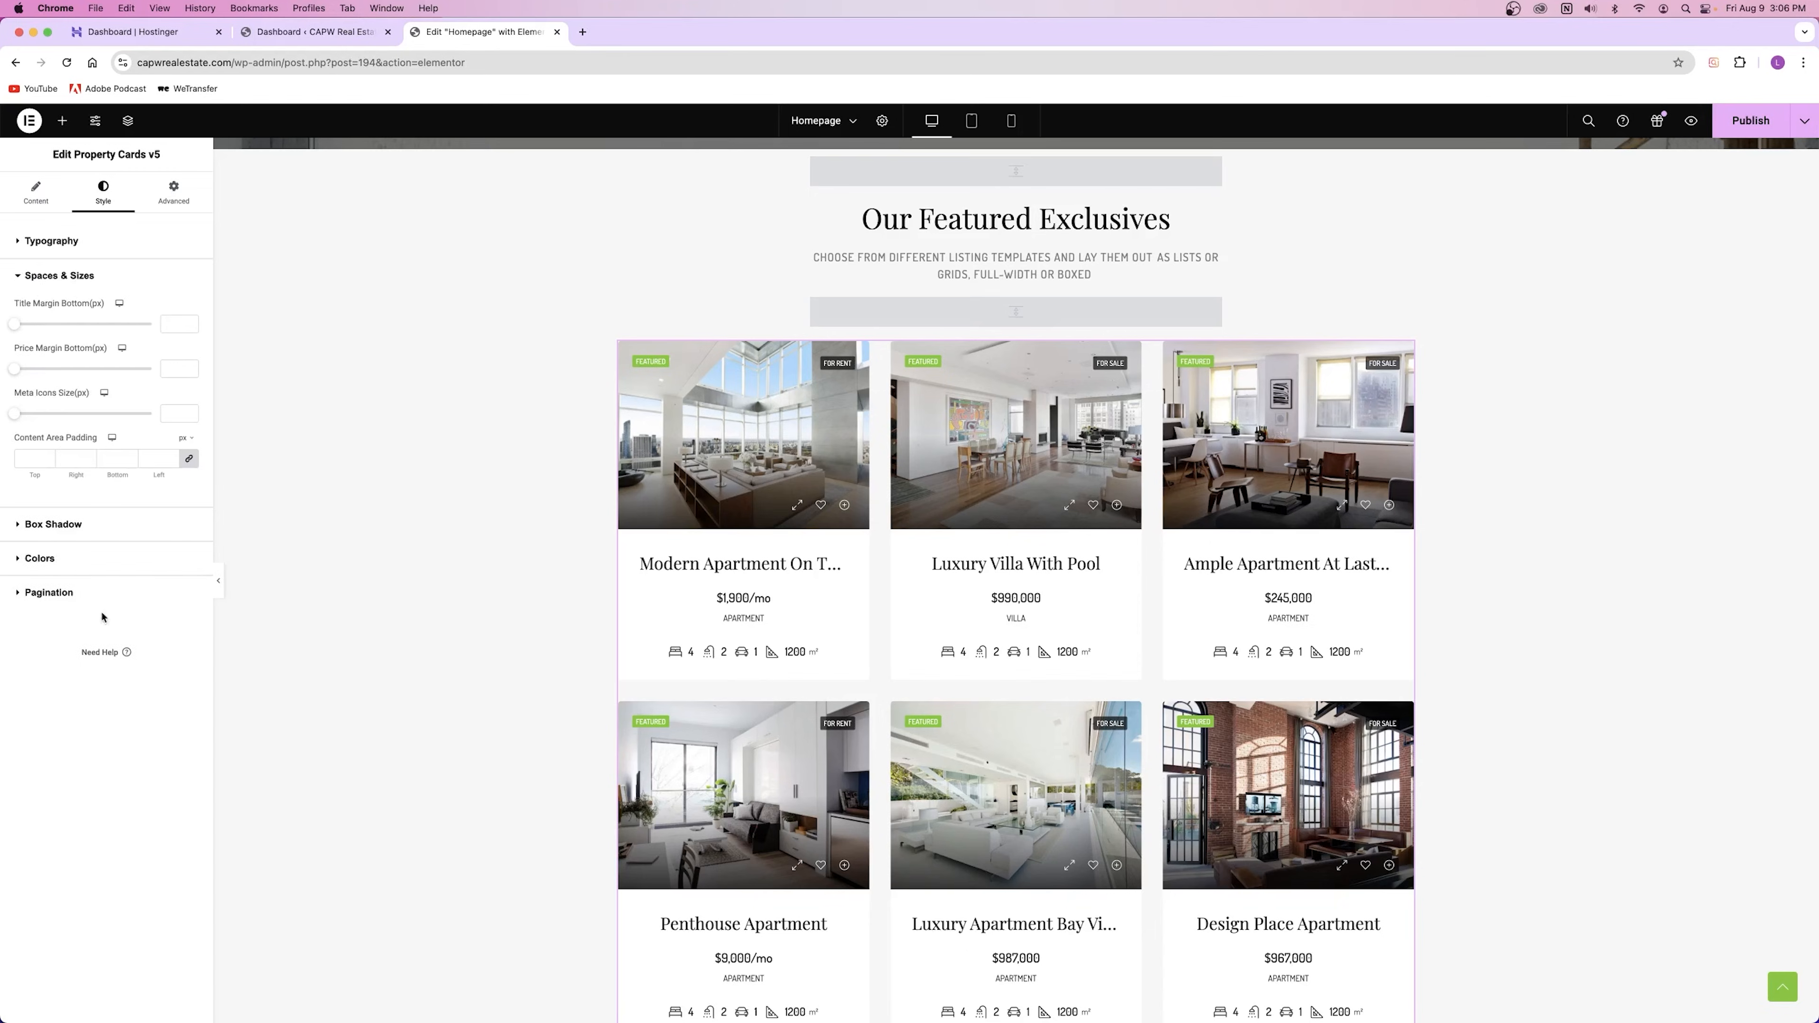
pyautogui.click(53, 524)
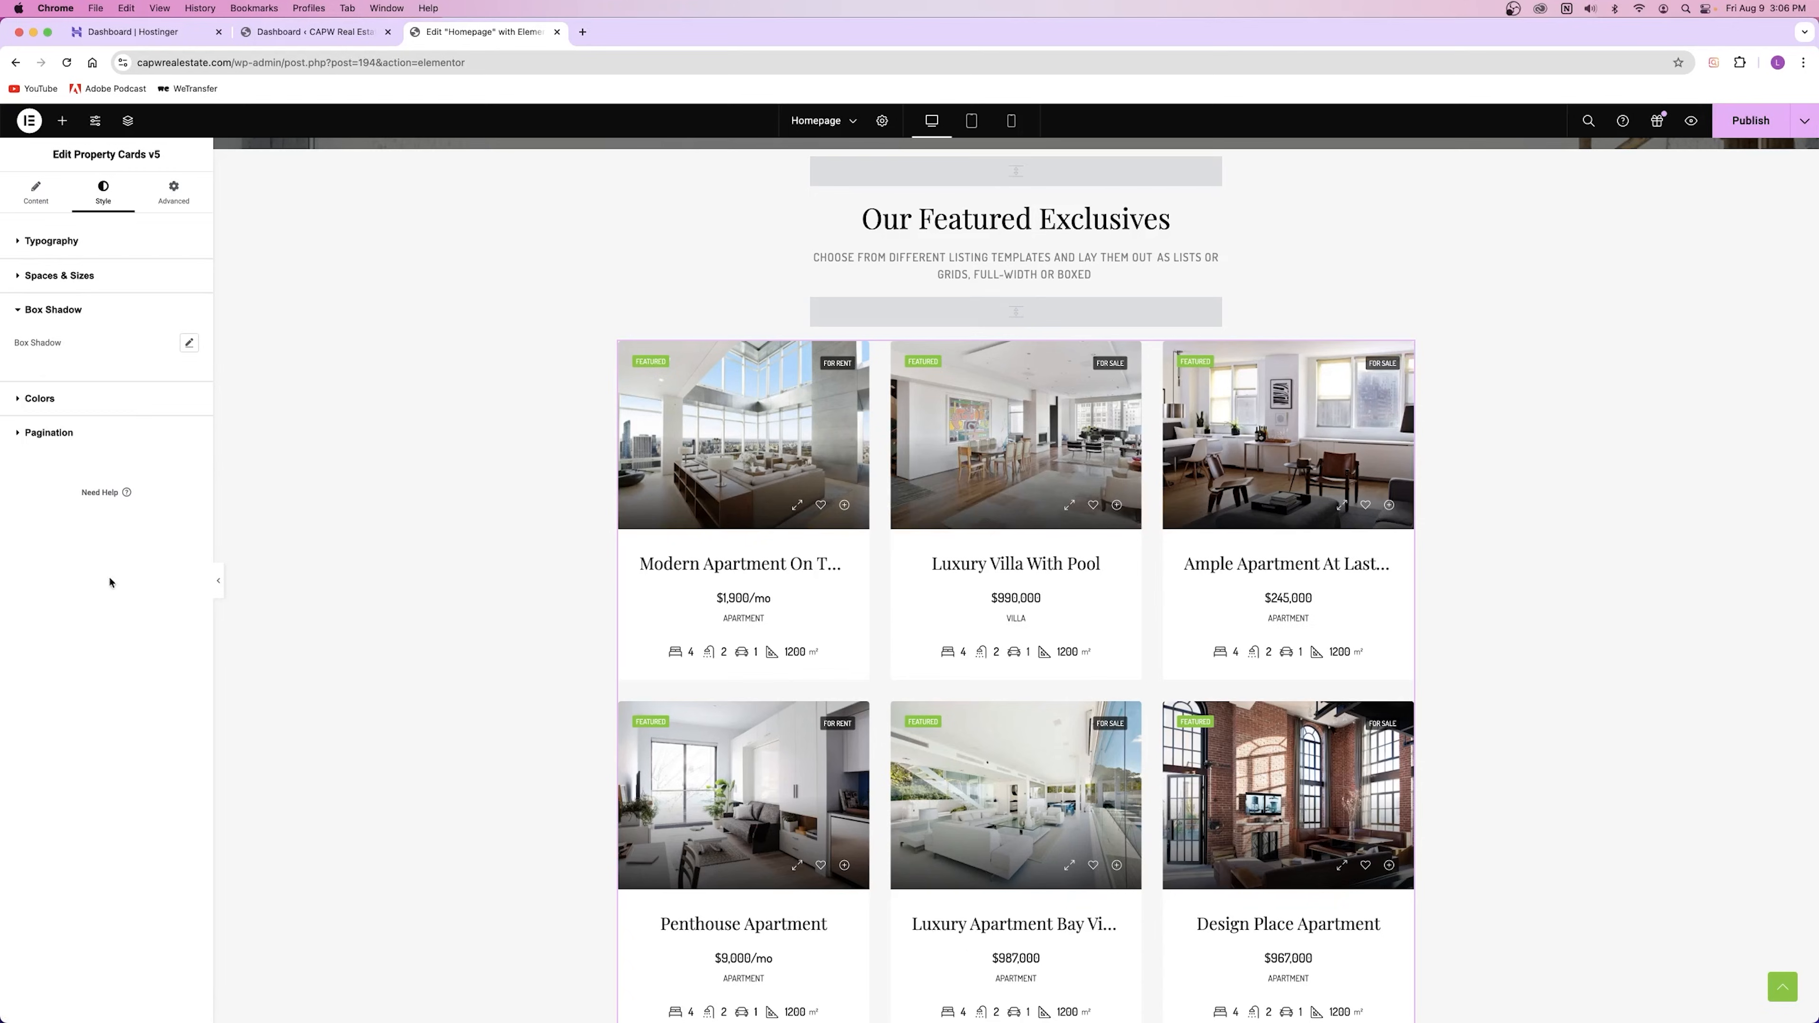
pyautogui.click(64, 399)
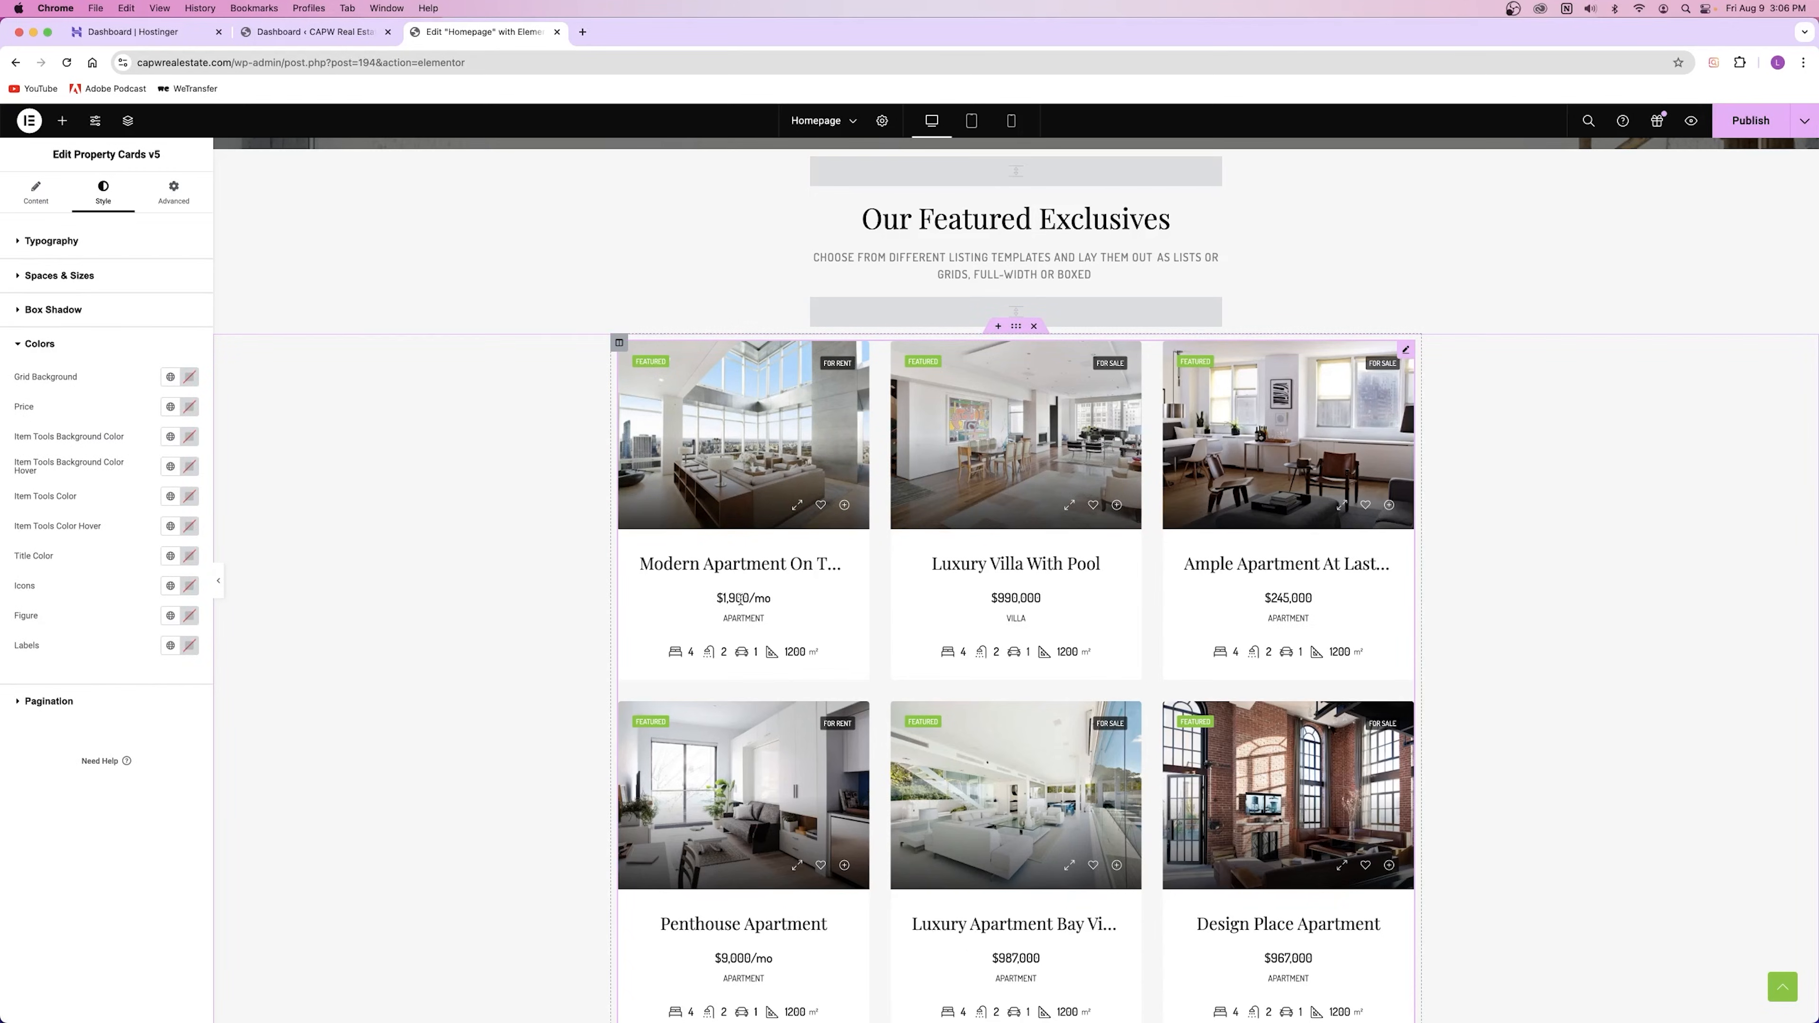
pyautogui.click(190, 408)
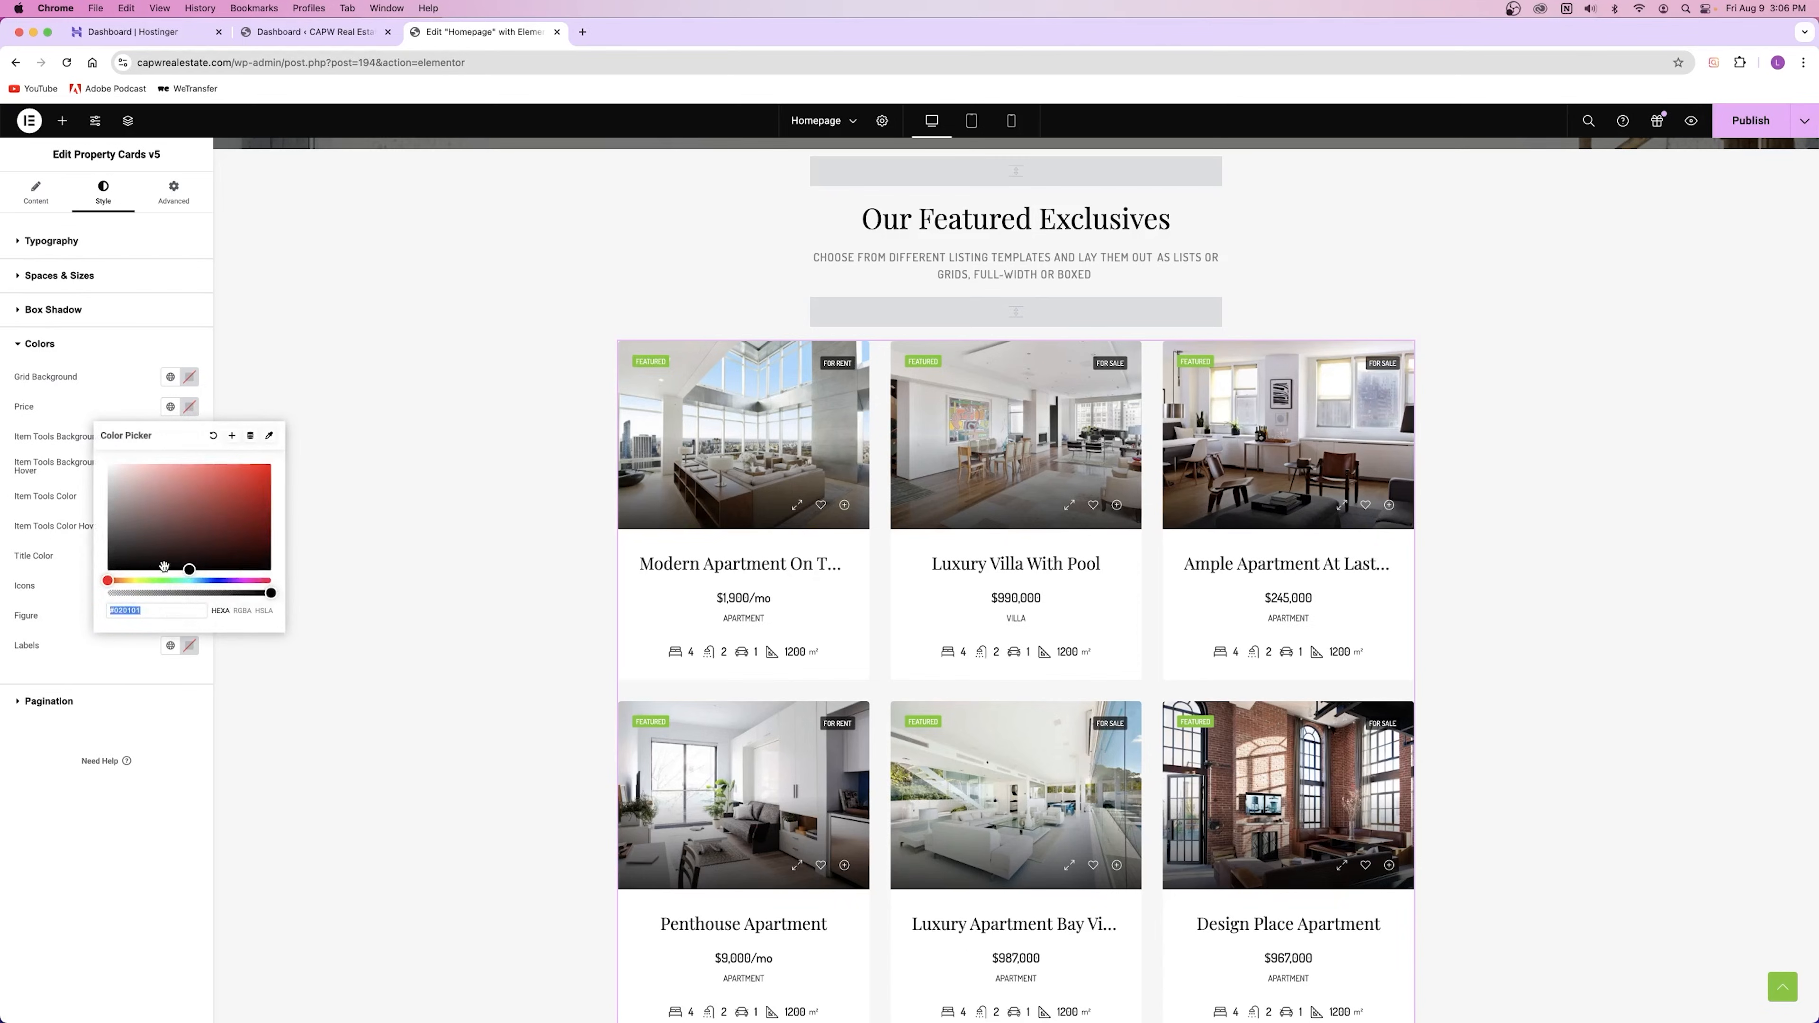
pyautogui.click(169, 581)
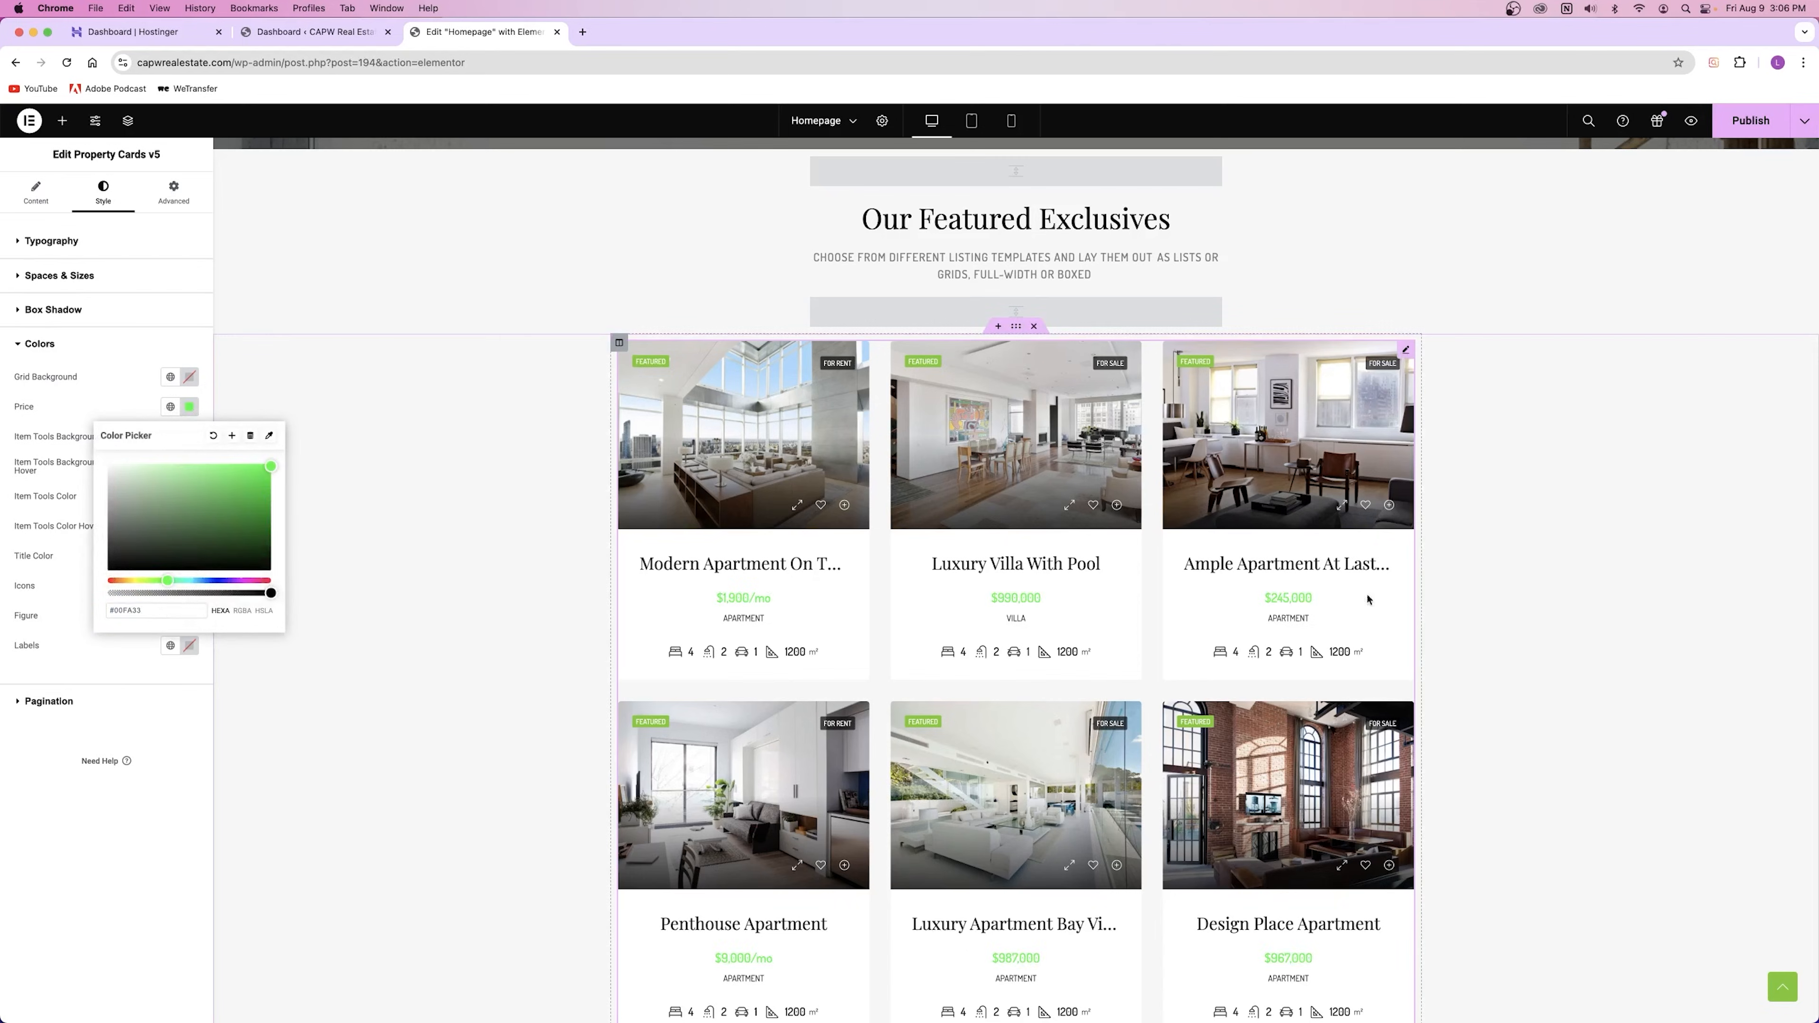
pyautogui.click(213, 435)
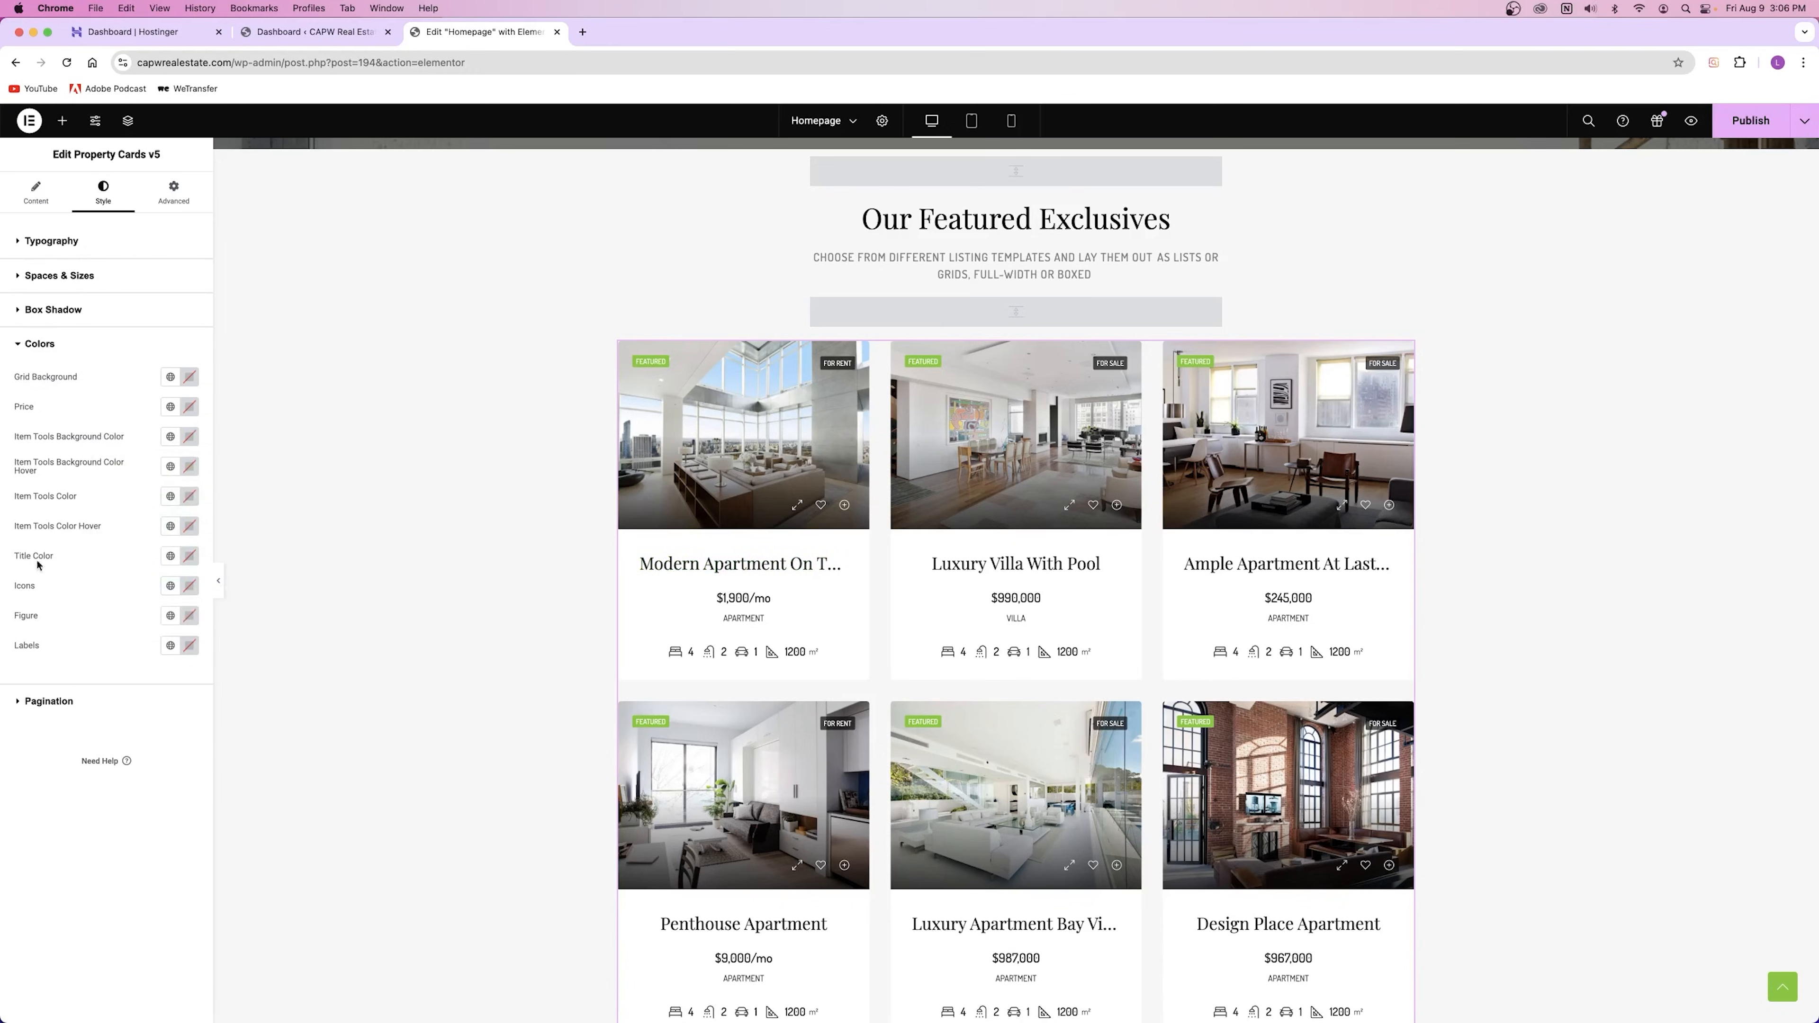
pyautogui.click(185, 559)
pyautogui.moveTo(228, 629); pyautogui.dragTo(320, 615)
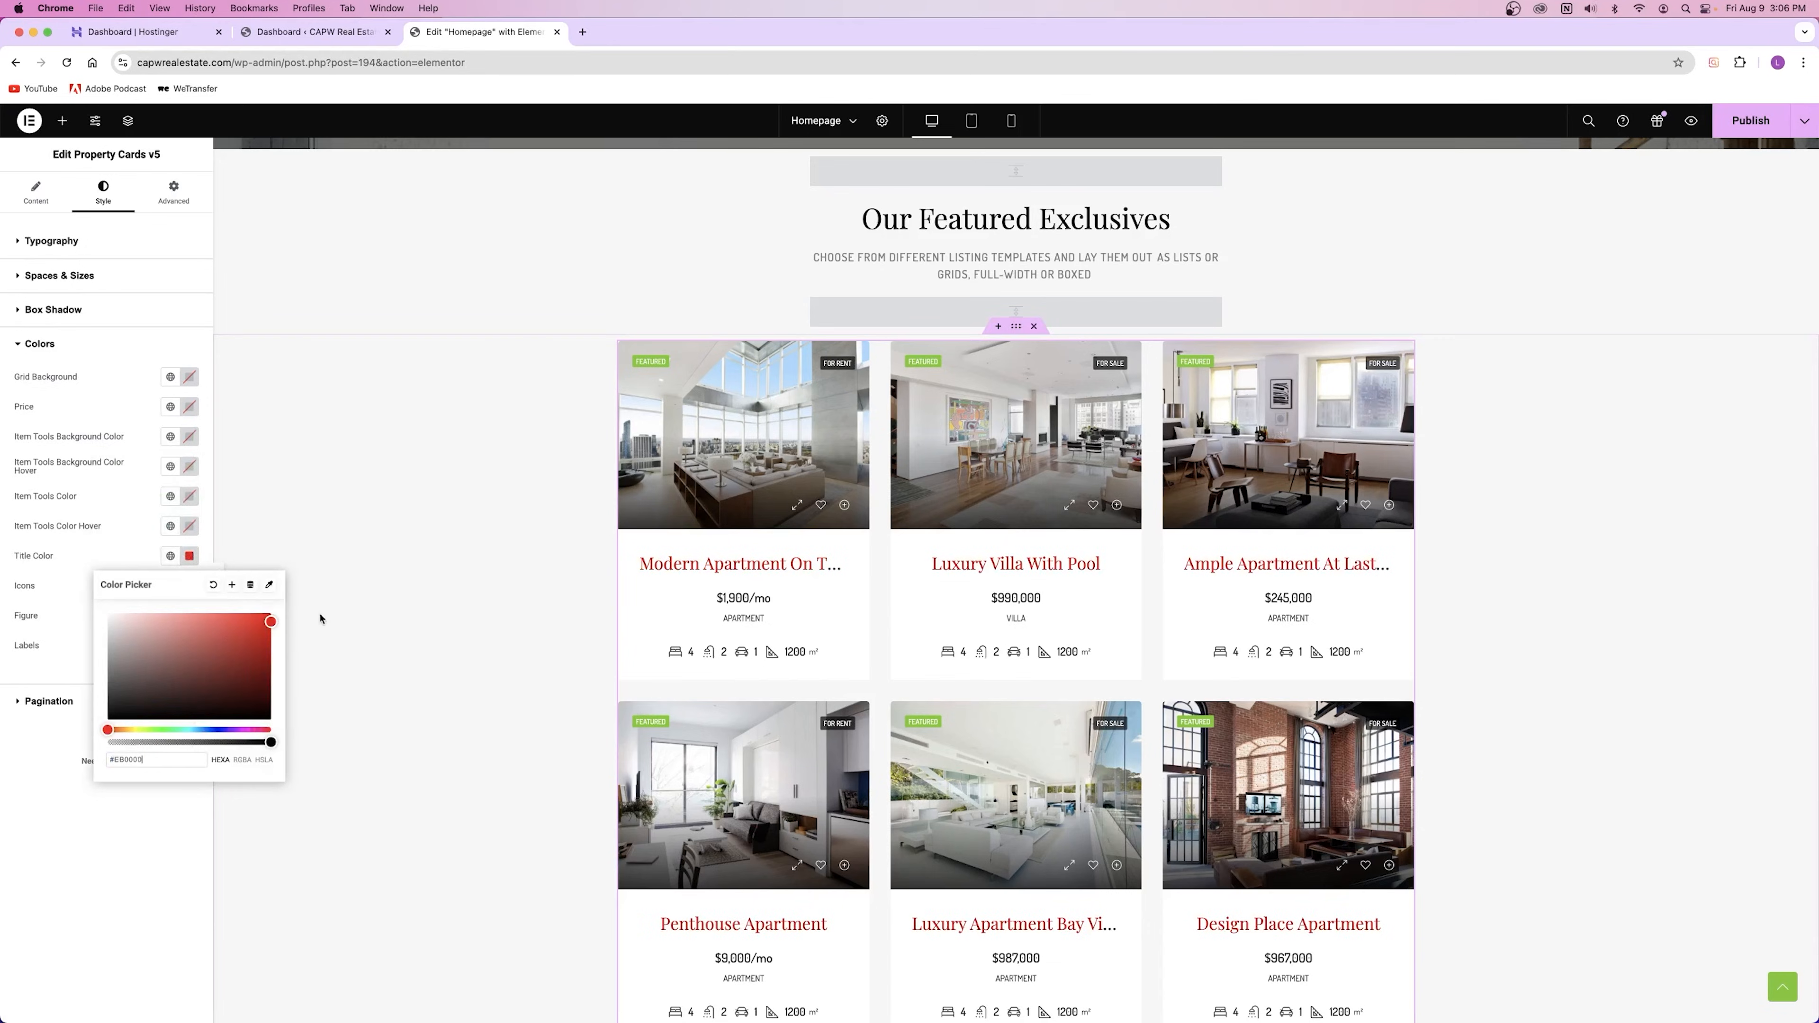
pyautogui.scroll(10, 699, 584)
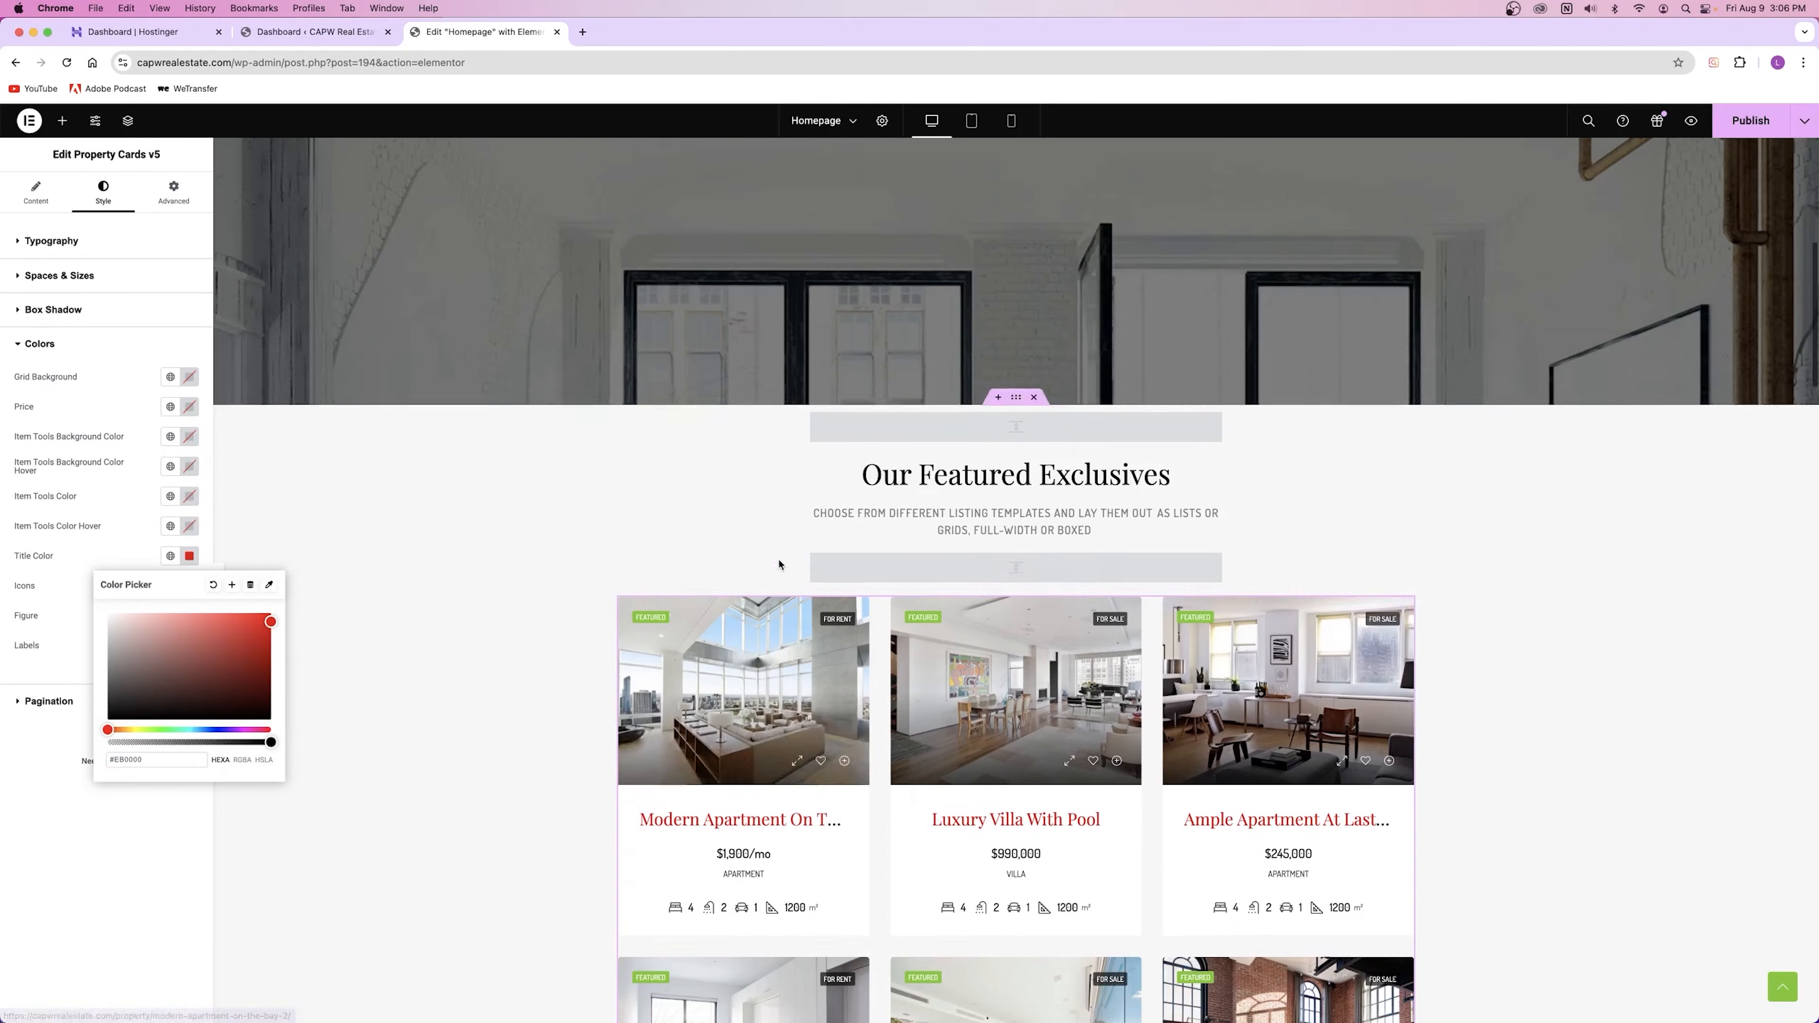
pyautogui.scroll(-10, 1220, 474)
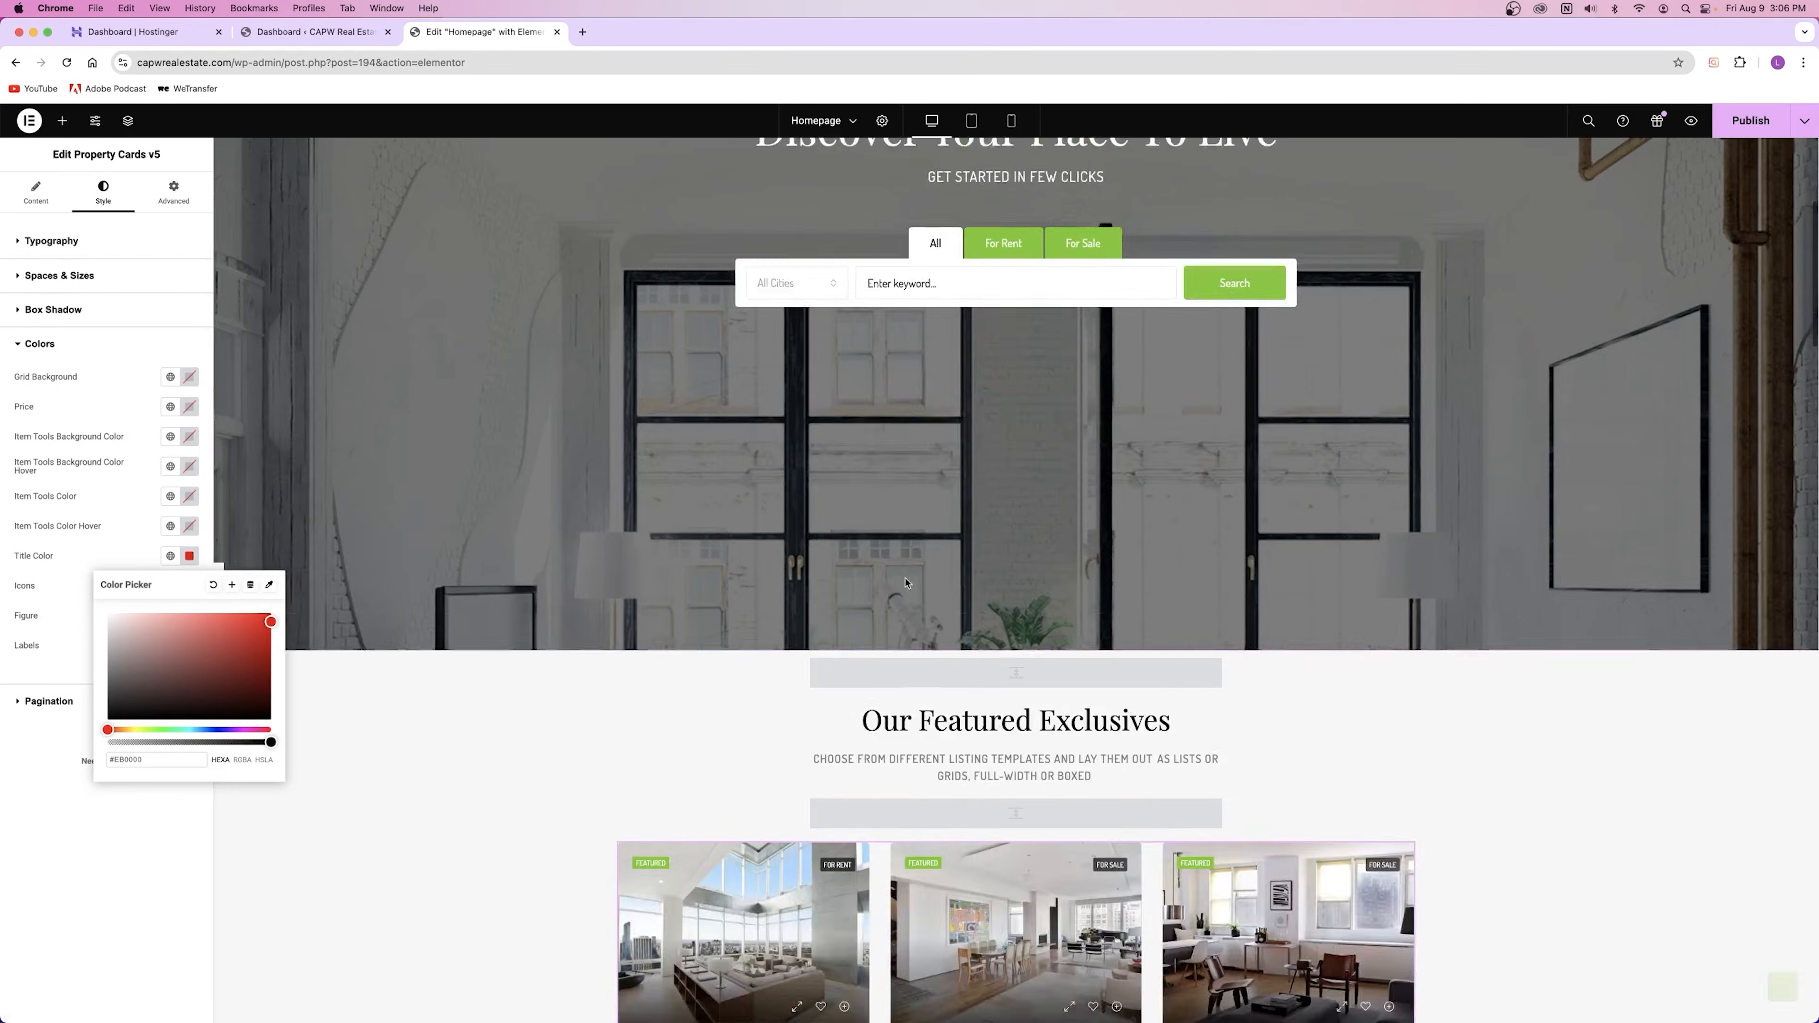
pyautogui.click(172, 692)
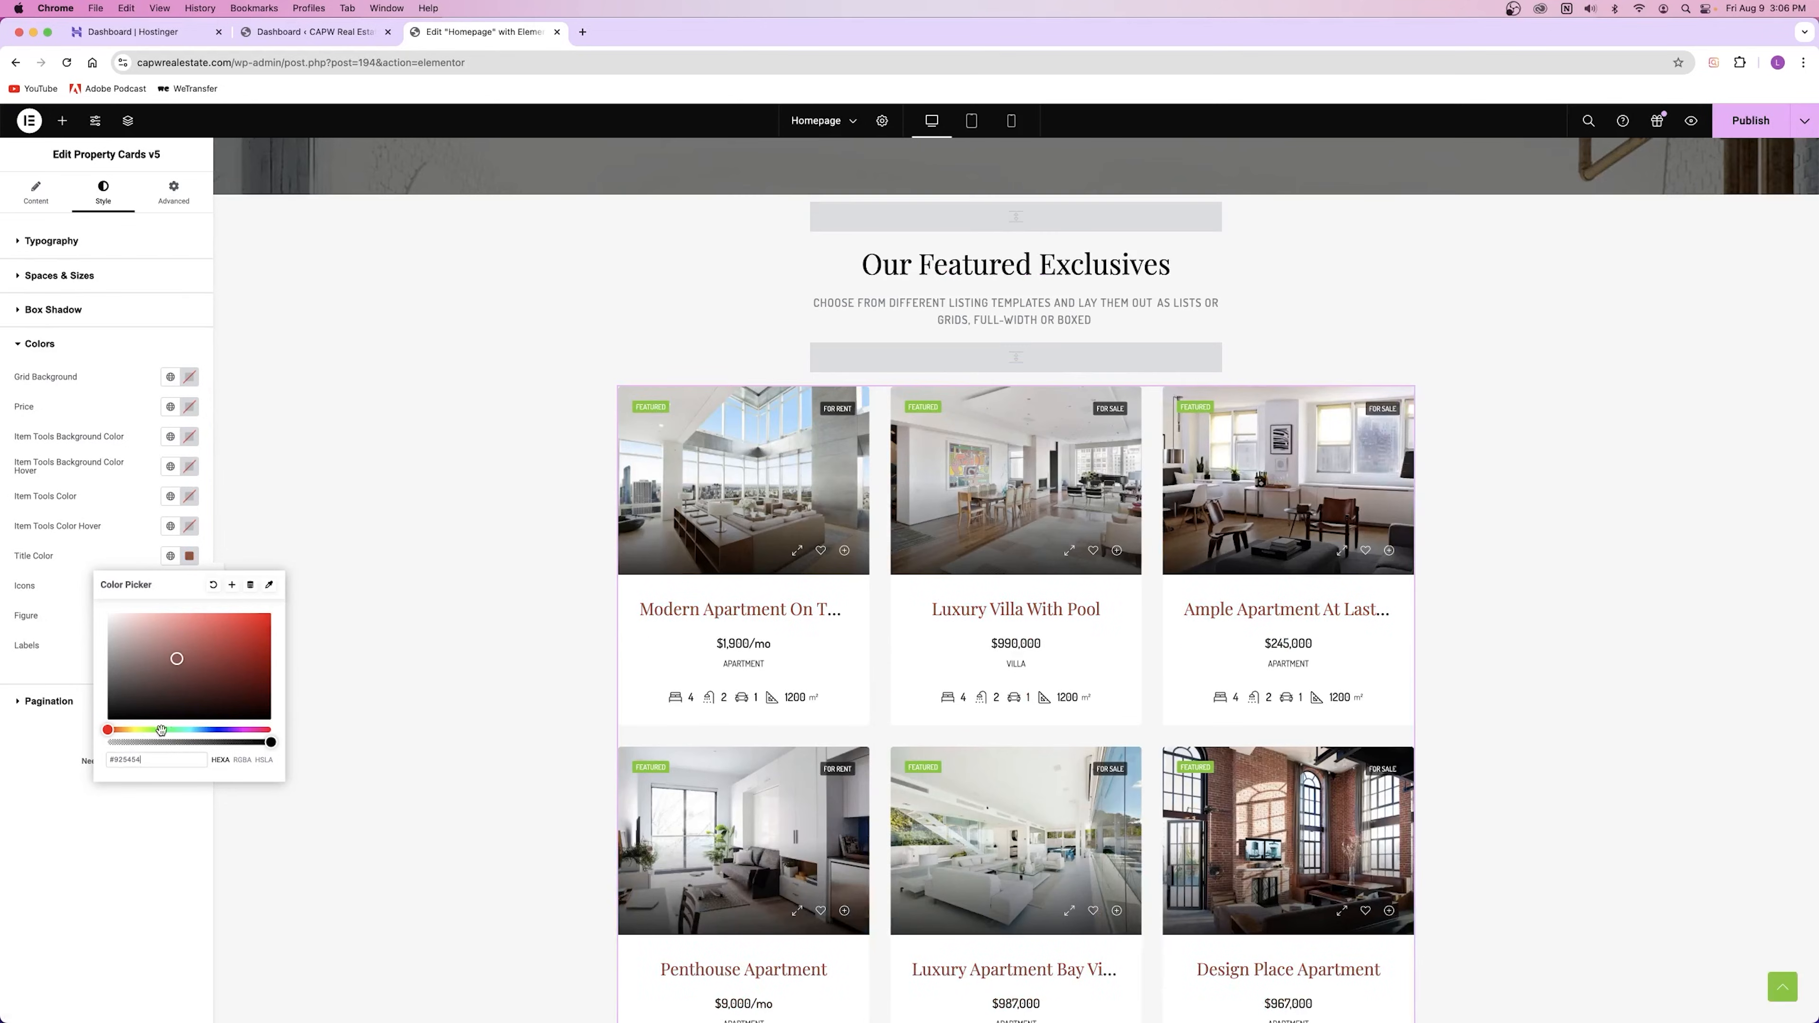
pyautogui.moveTo(157, 730); pyautogui.dragTo(168, 730)
pyautogui.moveTo(211, 647)
pyautogui.mouseDown()
pyautogui.moveTo(290, 639)
pyautogui.moveTo(250, 605)
pyautogui.moveTo(229, 614)
pyautogui.moveTo(273, 616)
pyautogui.moveTo(287, 640)
pyautogui.mouseUp()
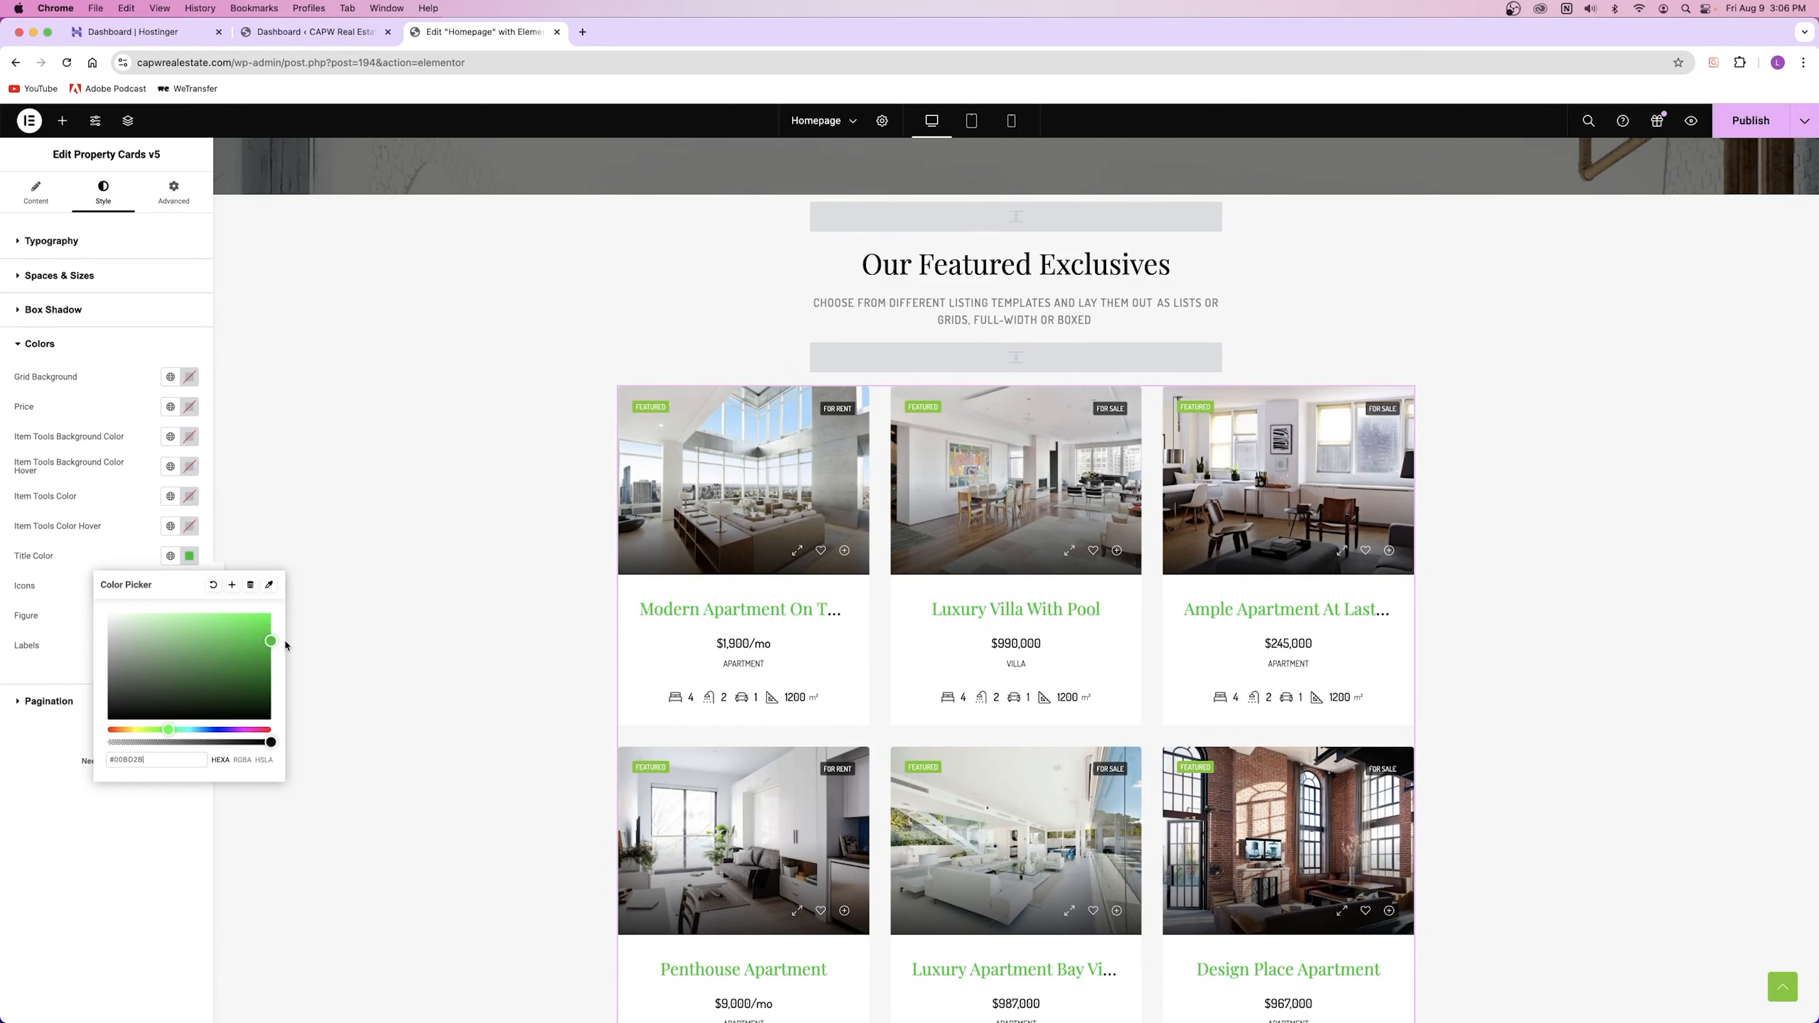
pyautogui.click(171, 555)
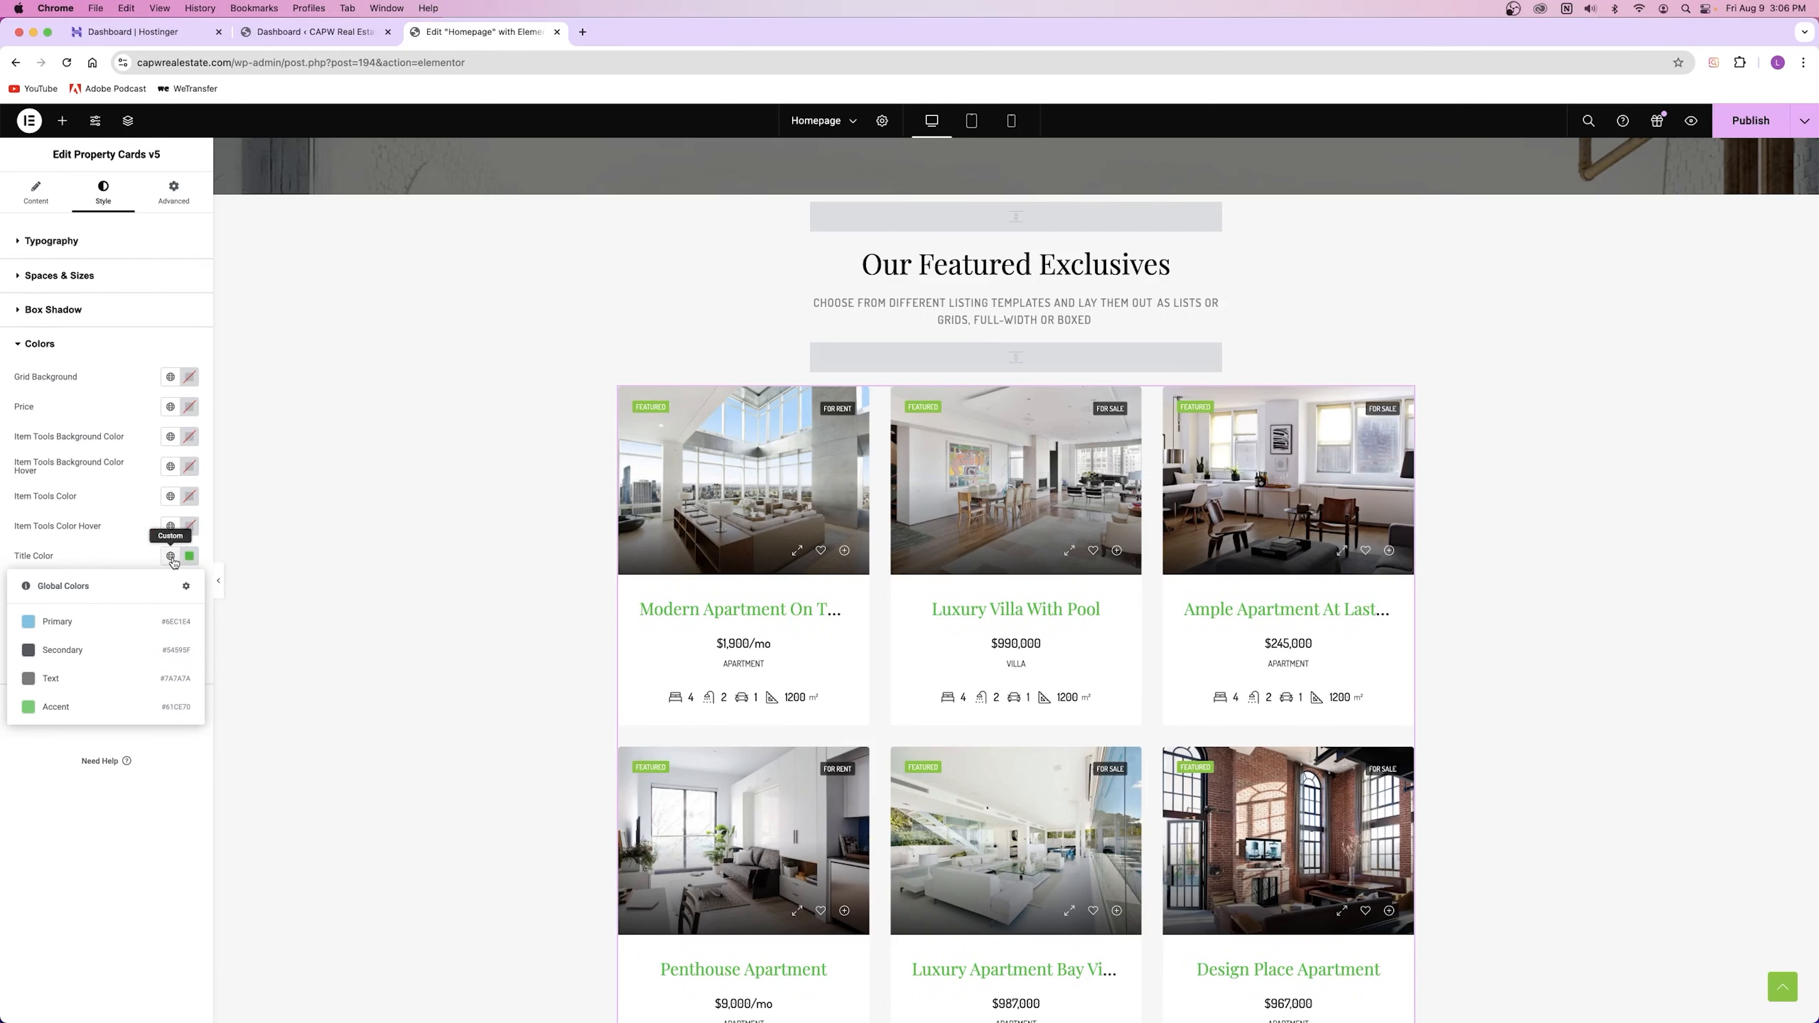
pyautogui.click(192, 561)
pyautogui.click(190, 558)
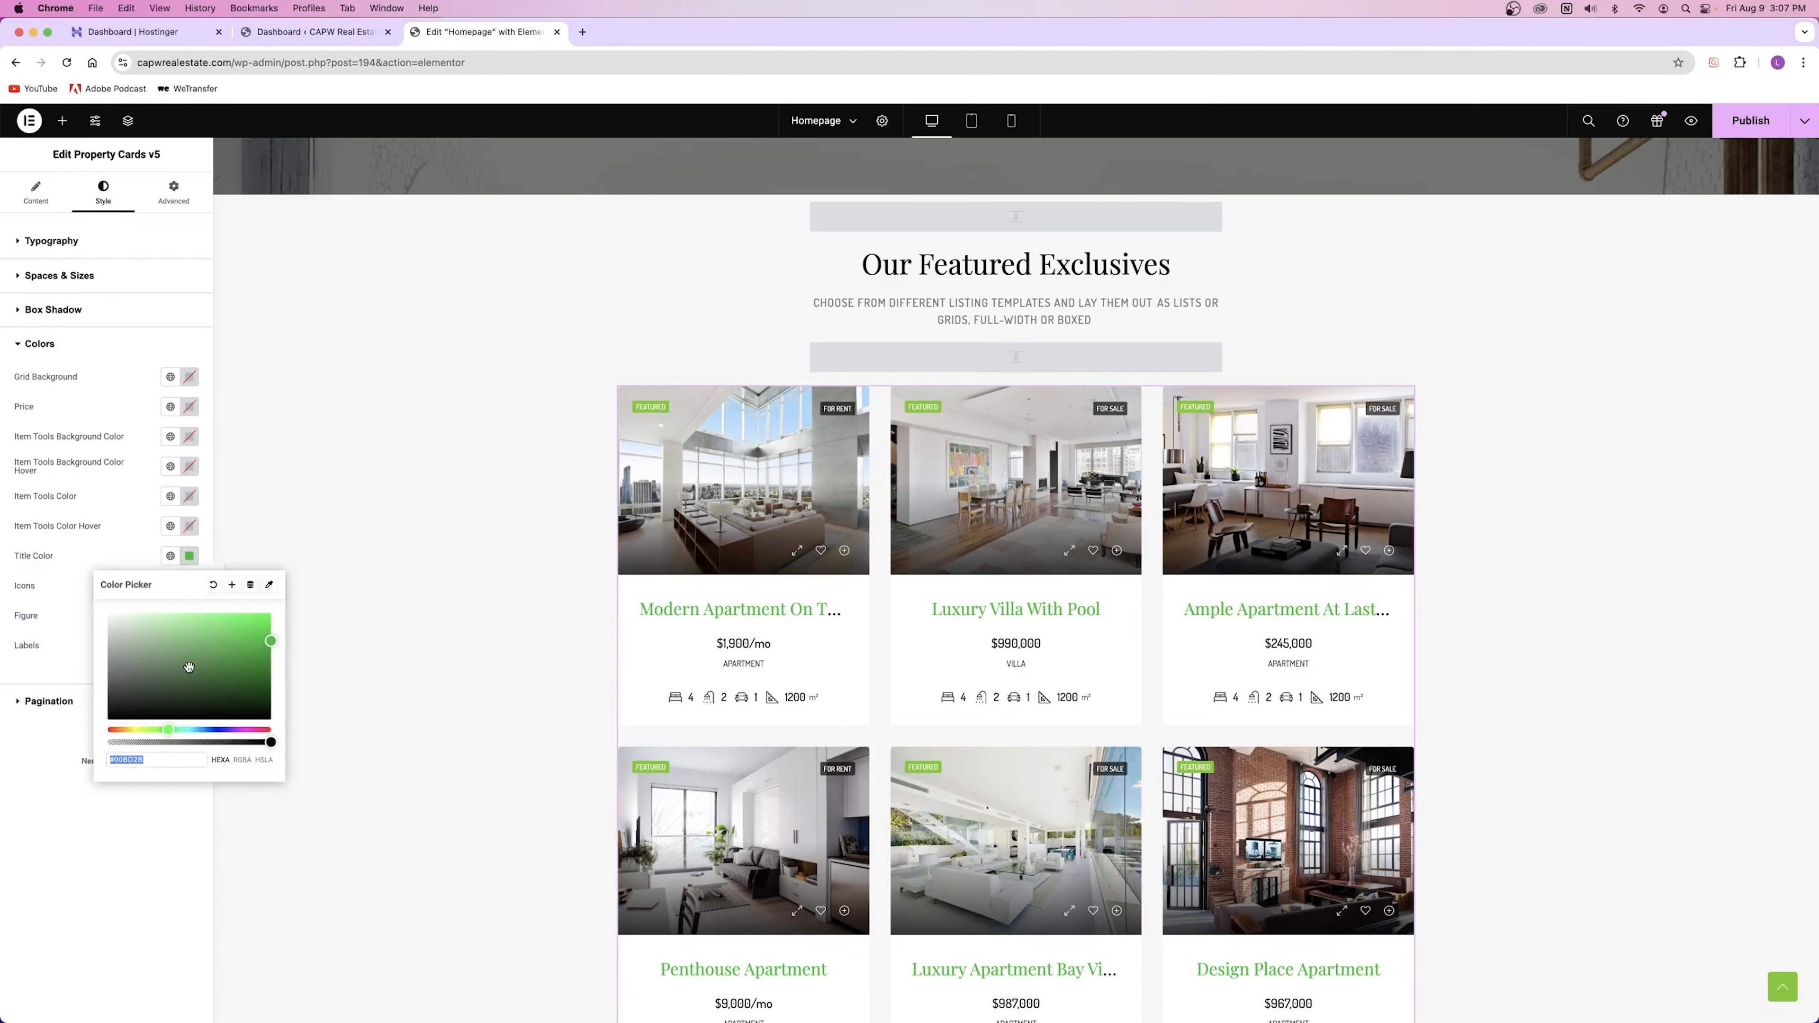
pyautogui.click(212, 584)
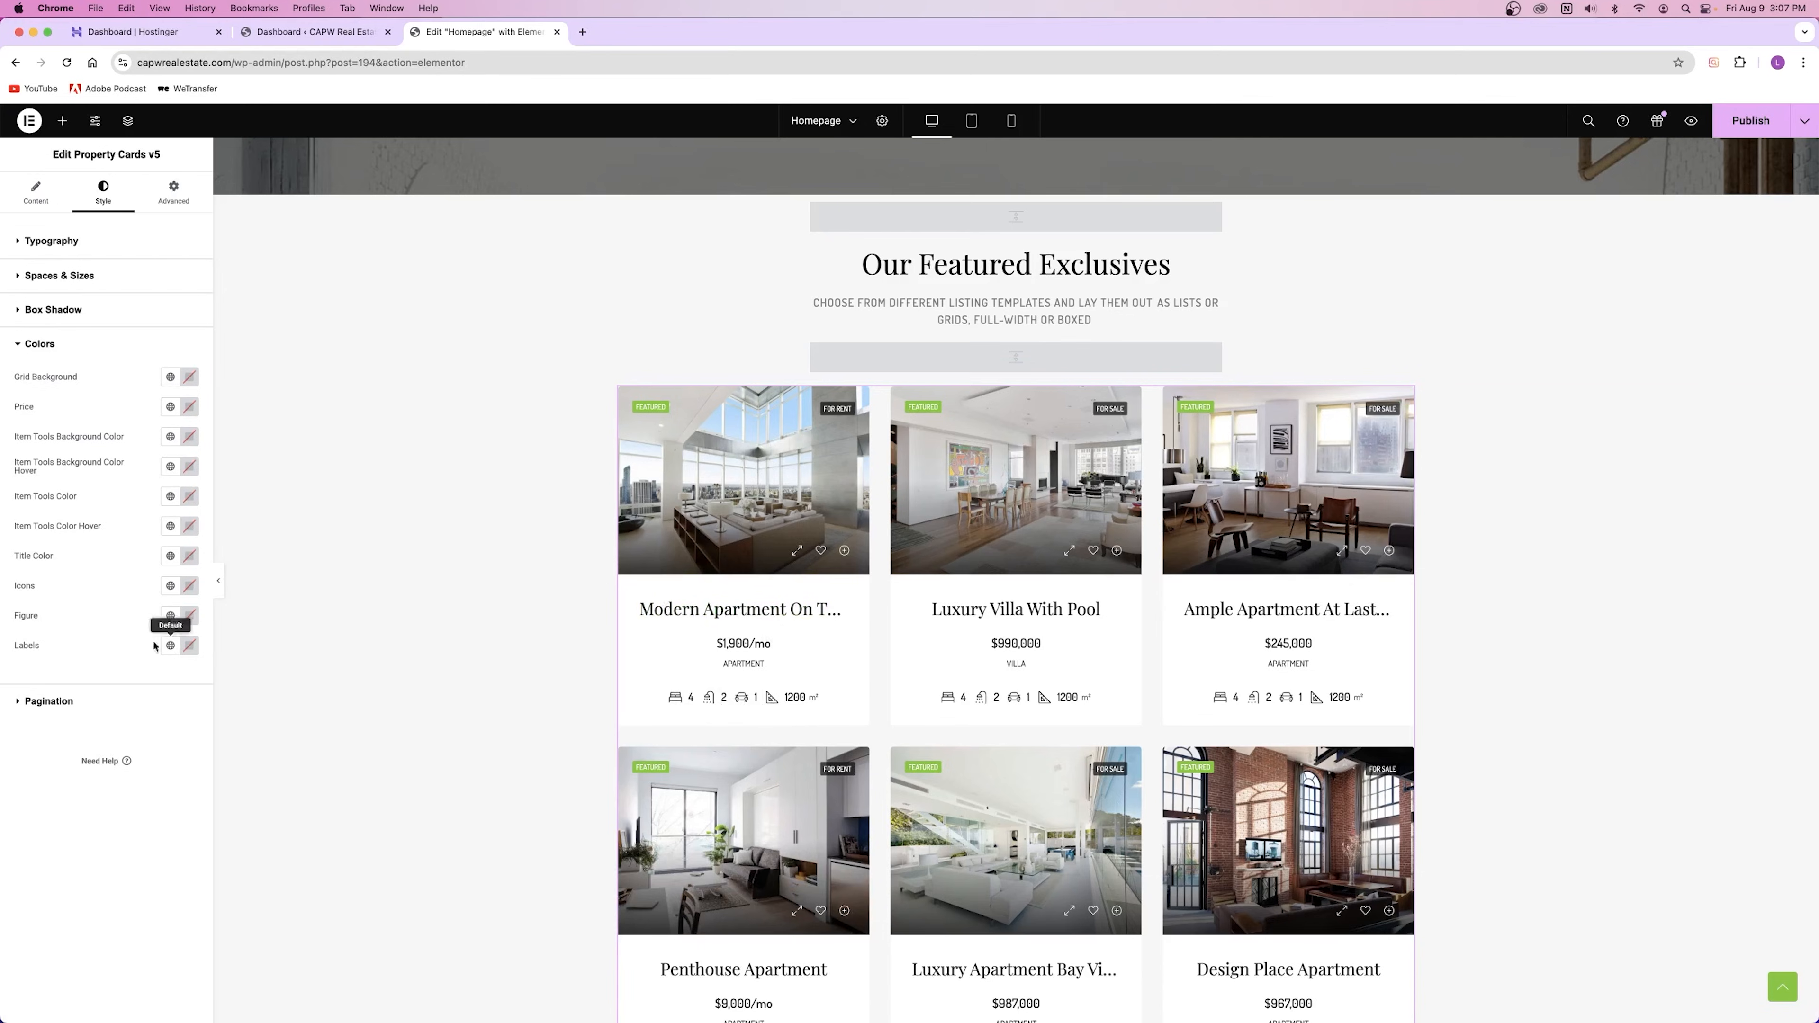
# Step: Try red for the card icons and labels, then reset both to default colours
pyautogui.click(188, 592)
pyautogui.click(253, 653)
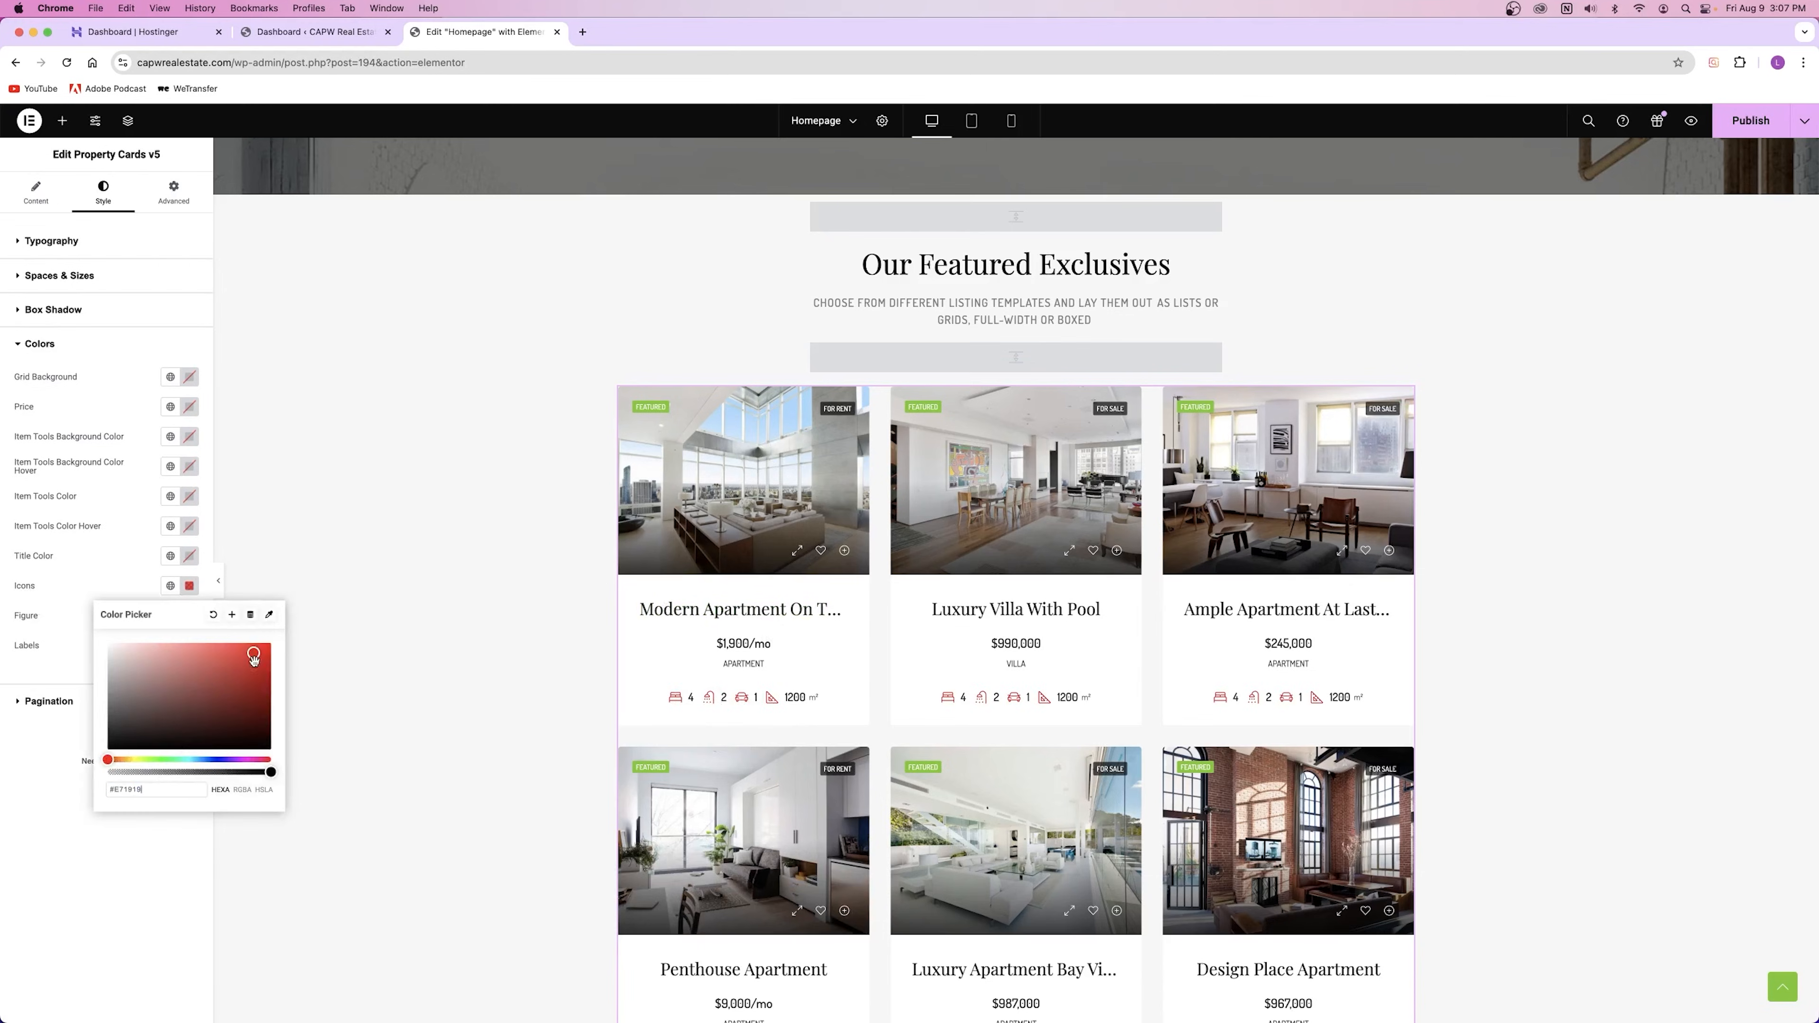
pyautogui.click(214, 615)
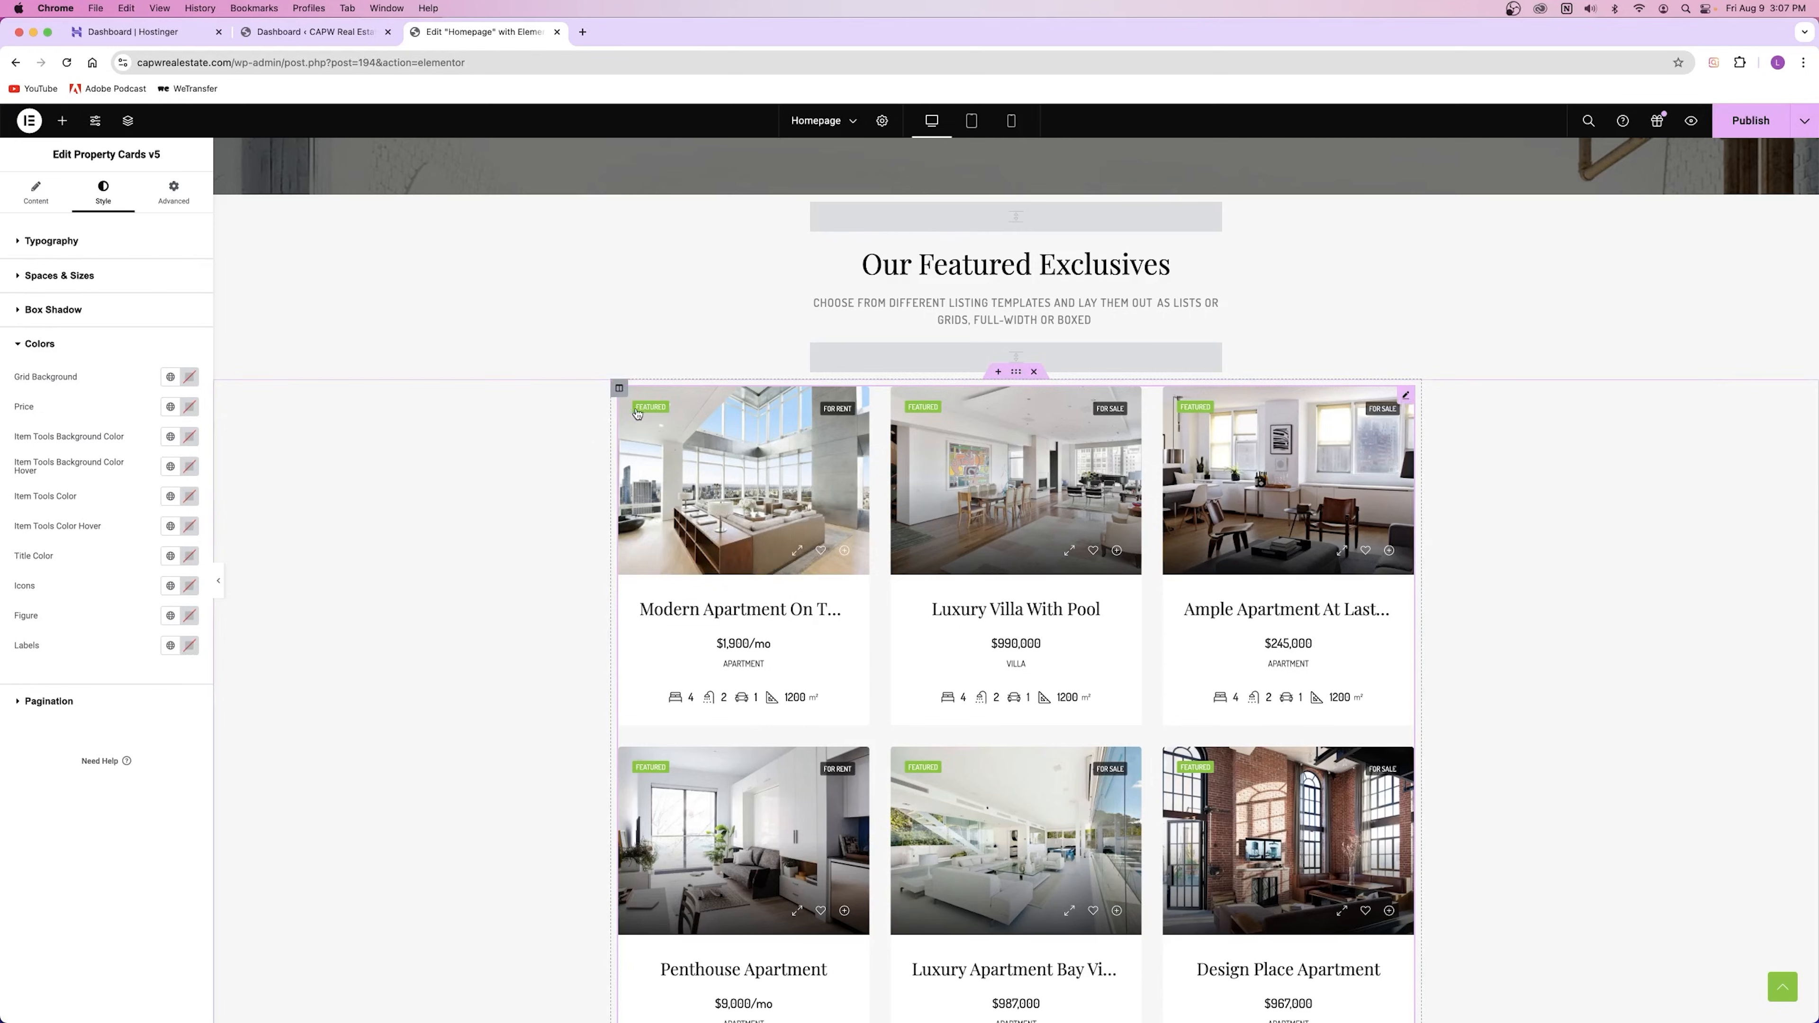
pyautogui.click(189, 645)
pyautogui.click(258, 718)
pyautogui.click(249, 704)
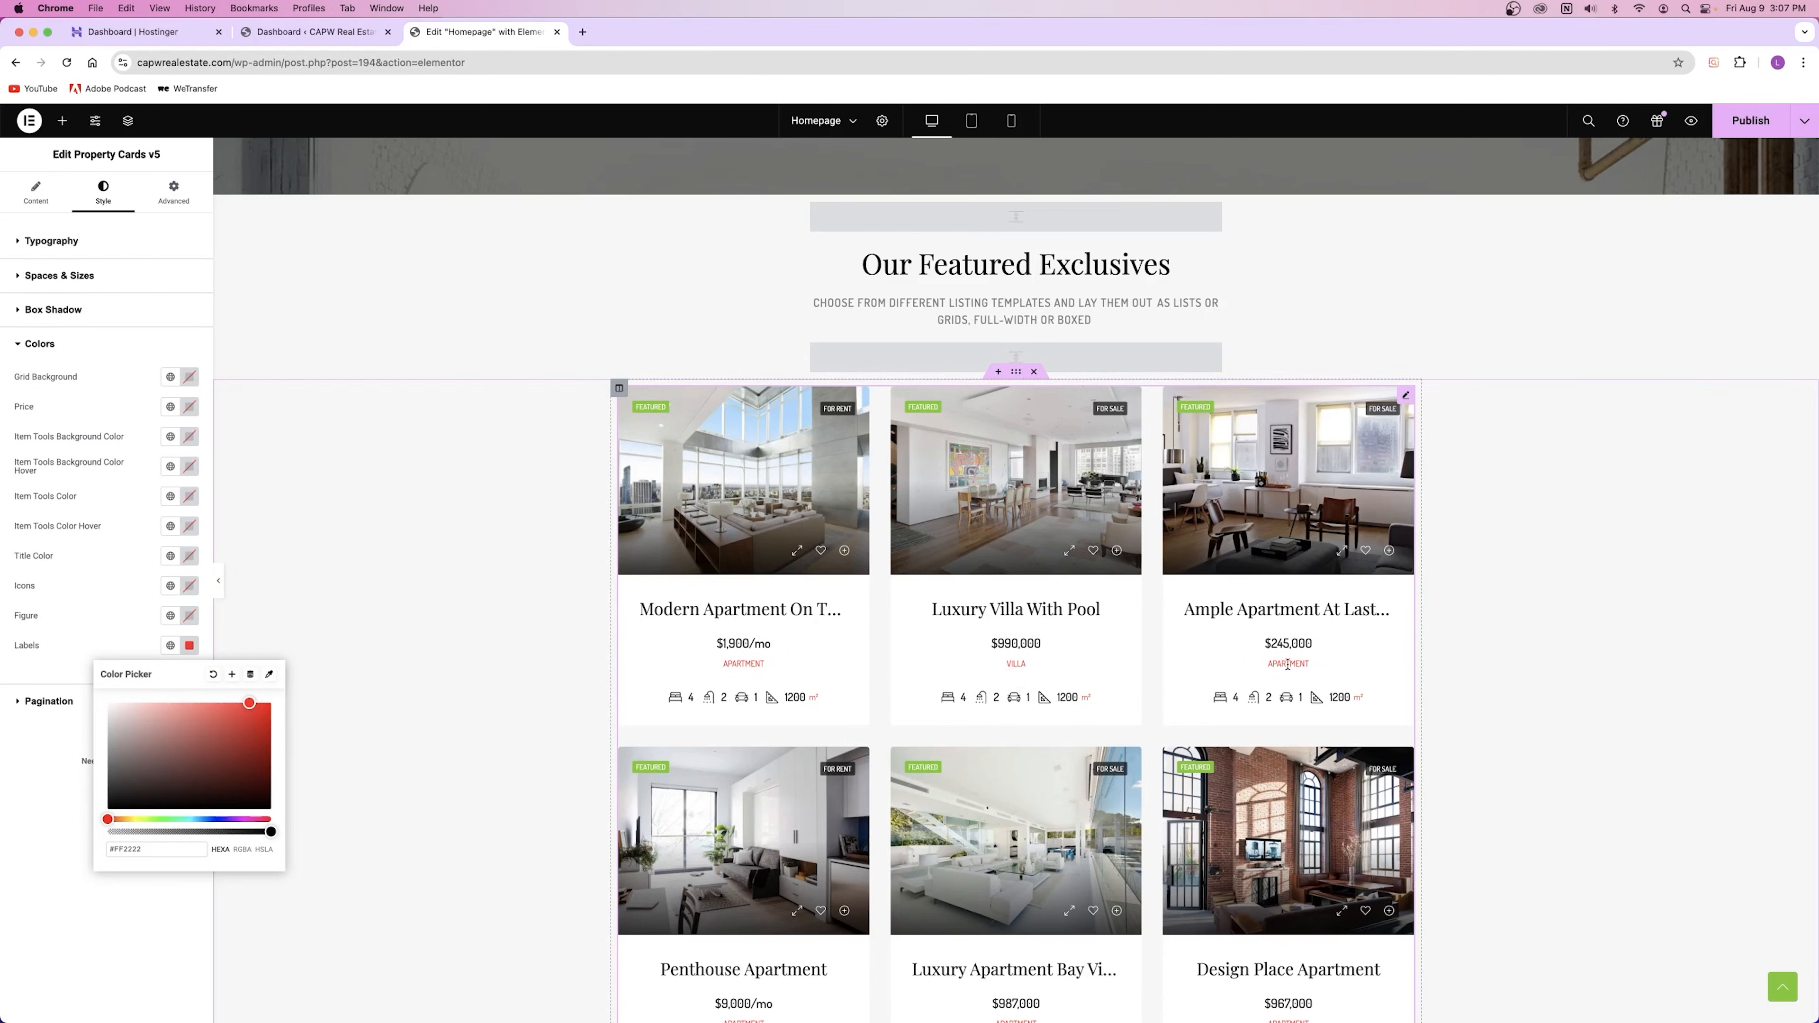
pyautogui.click(212, 674)
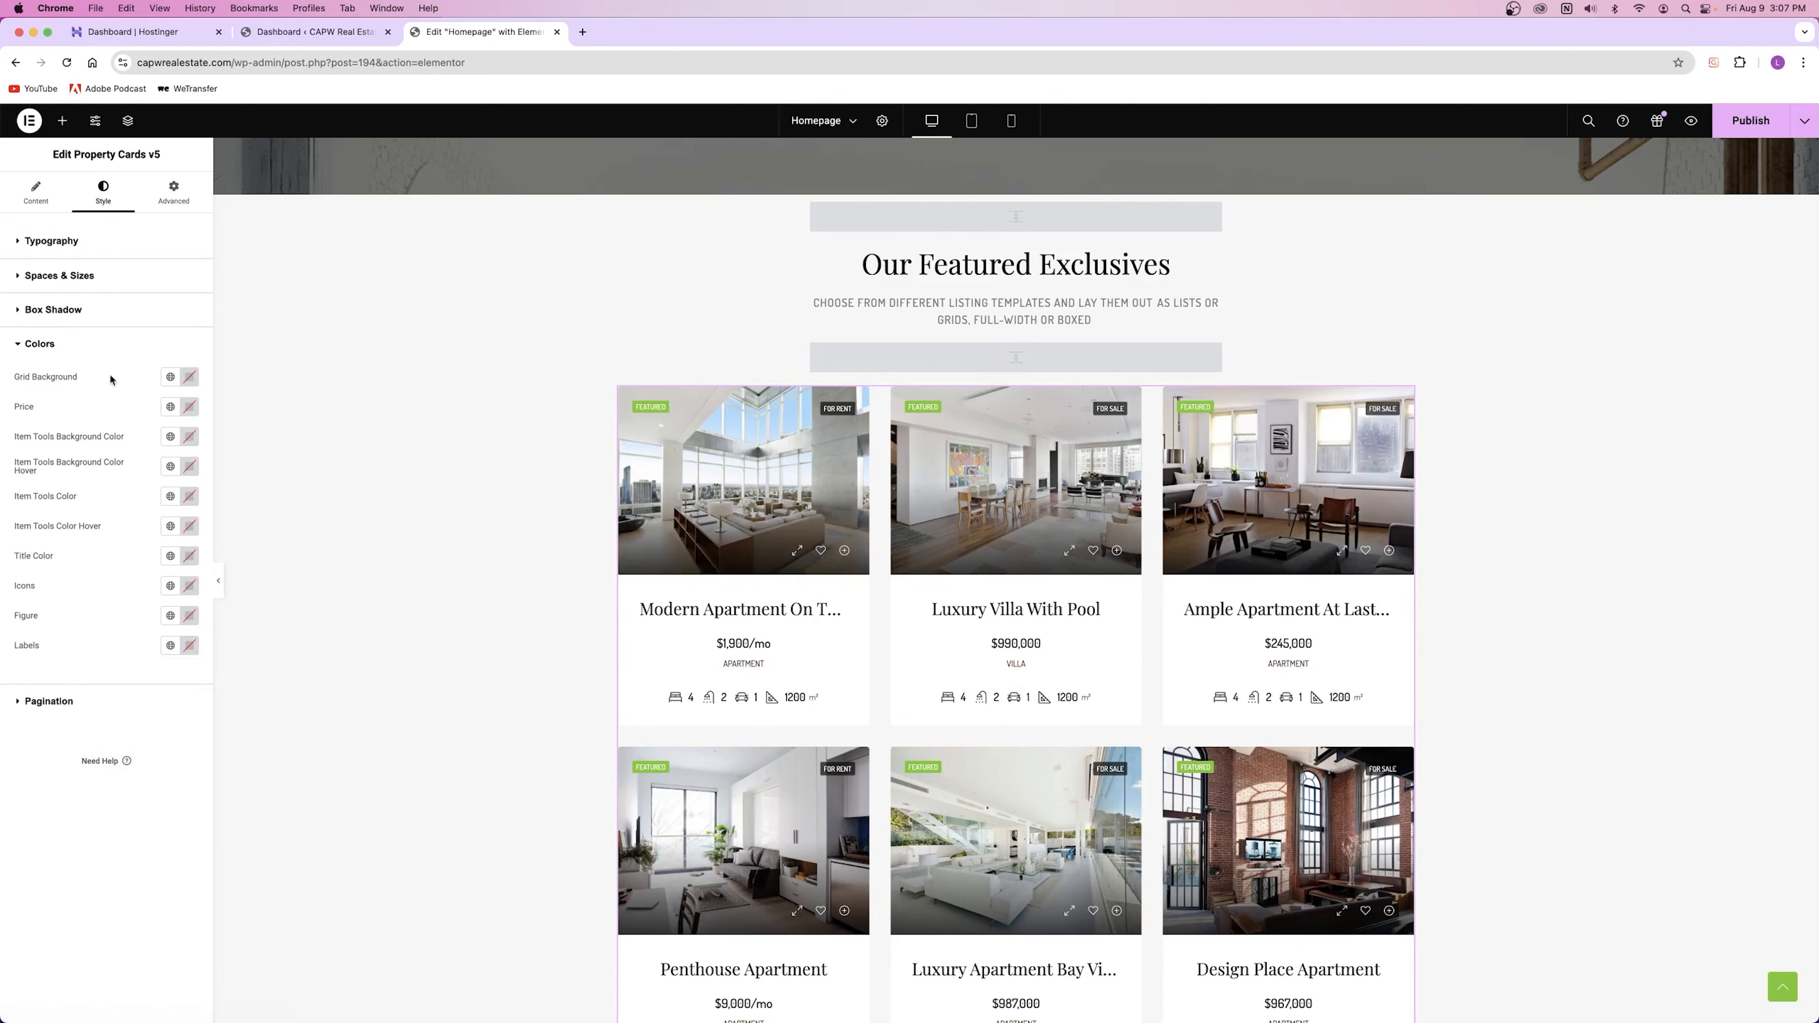
# Step: Try red shades for the Grid Background, clear it, then expand Pagination colours down to Load More
pyautogui.click(189, 377)
pyautogui.click(262, 435)
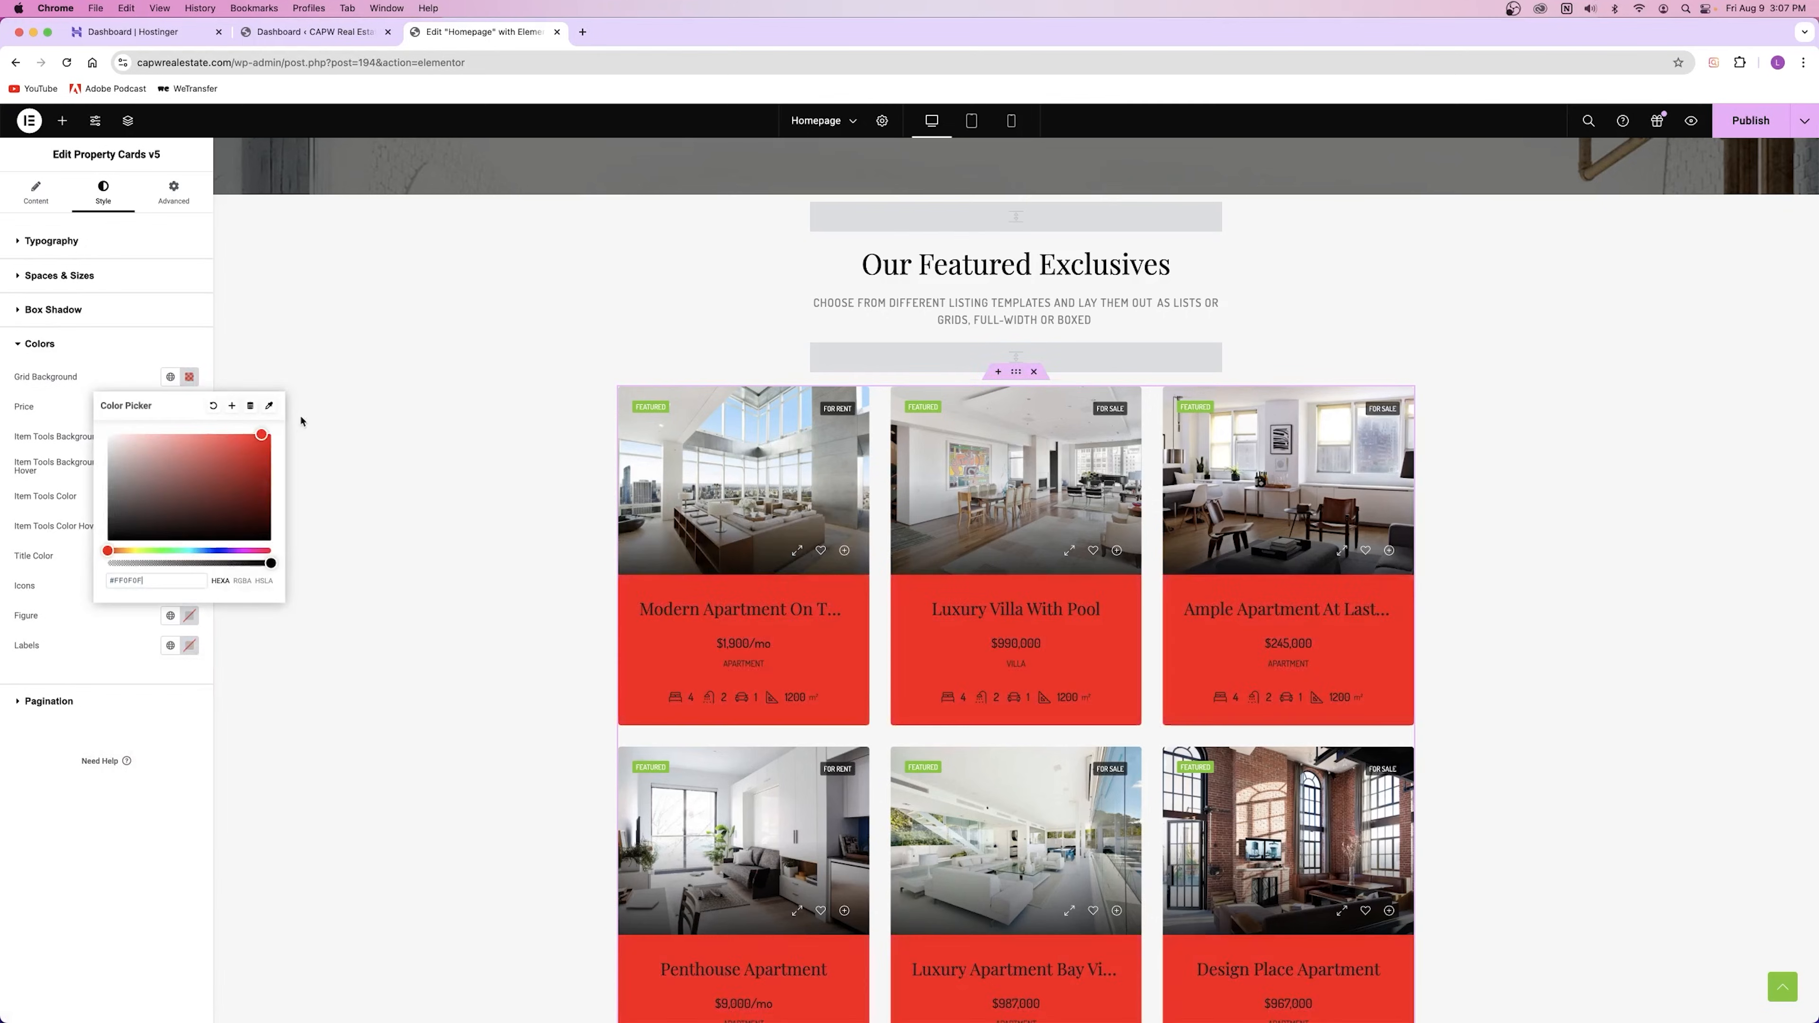
pyautogui.moveTo(241, 525); pyautogui.dragTo(212, 410)
pyautogui.click(213, 406)
pyautogui.click(66, 354)
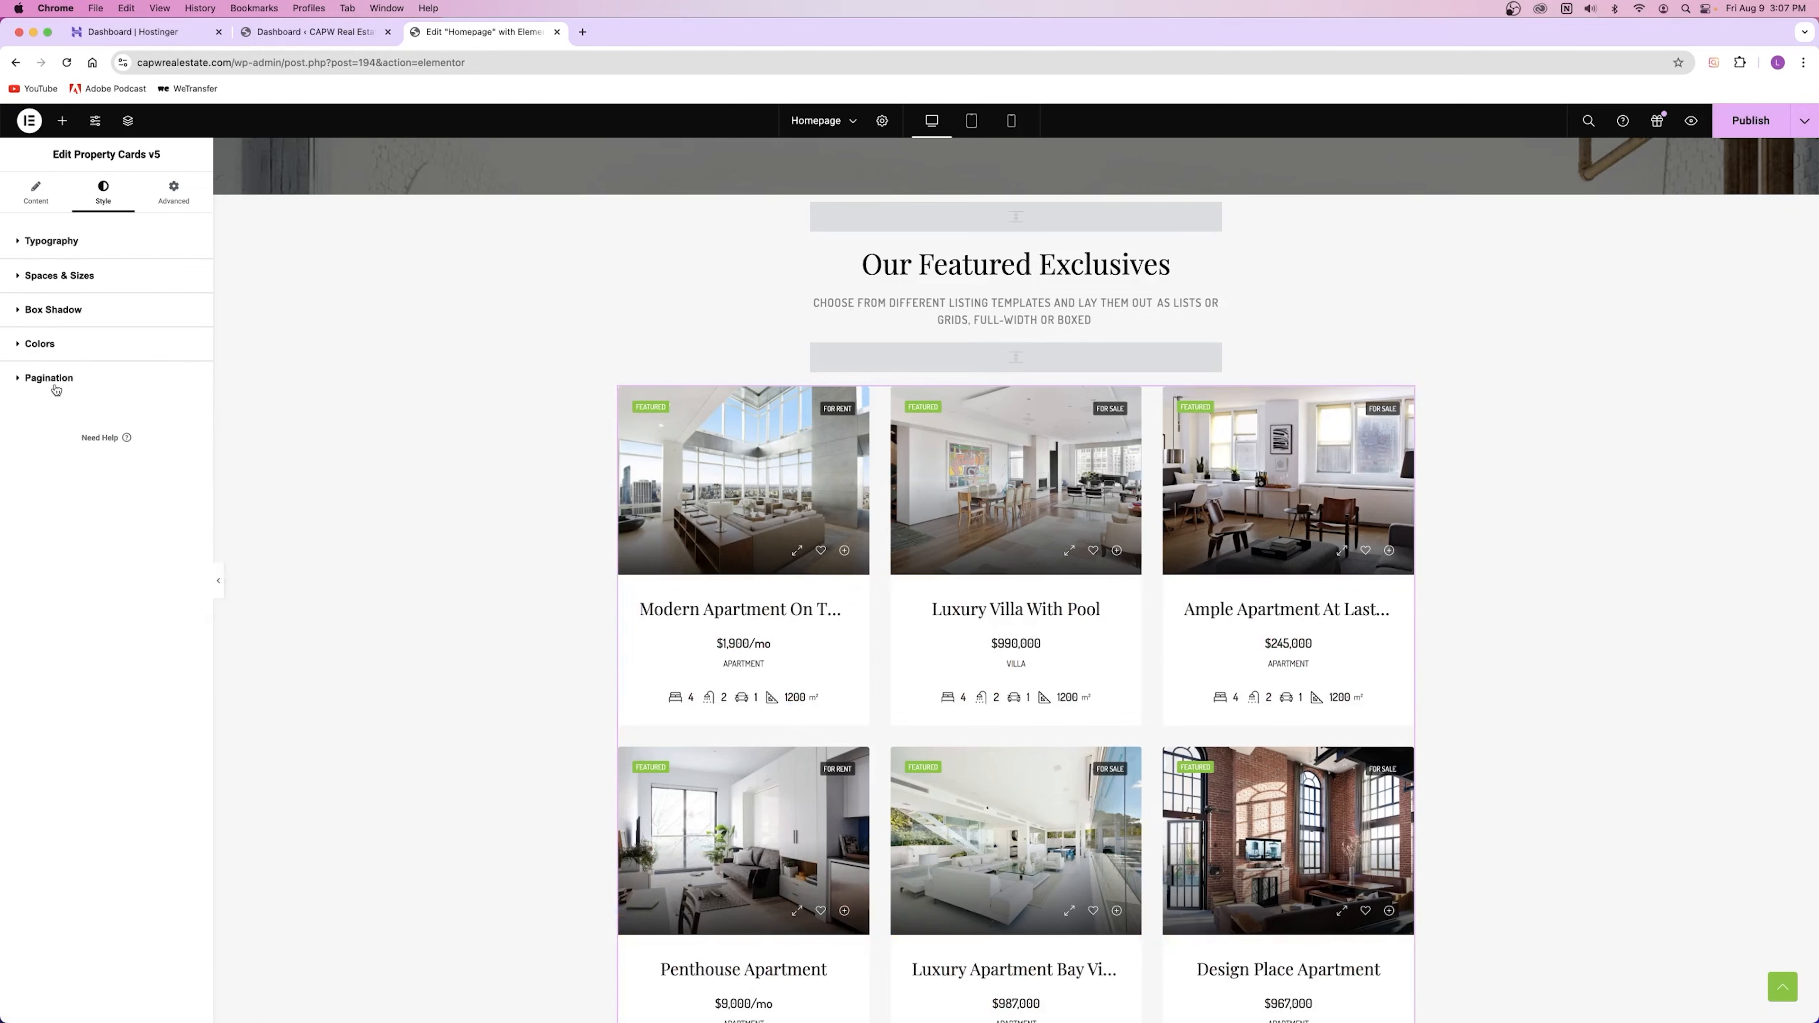
pyautogui.click(57, 379)
pyautogui.scroll(-10, 706, 602)
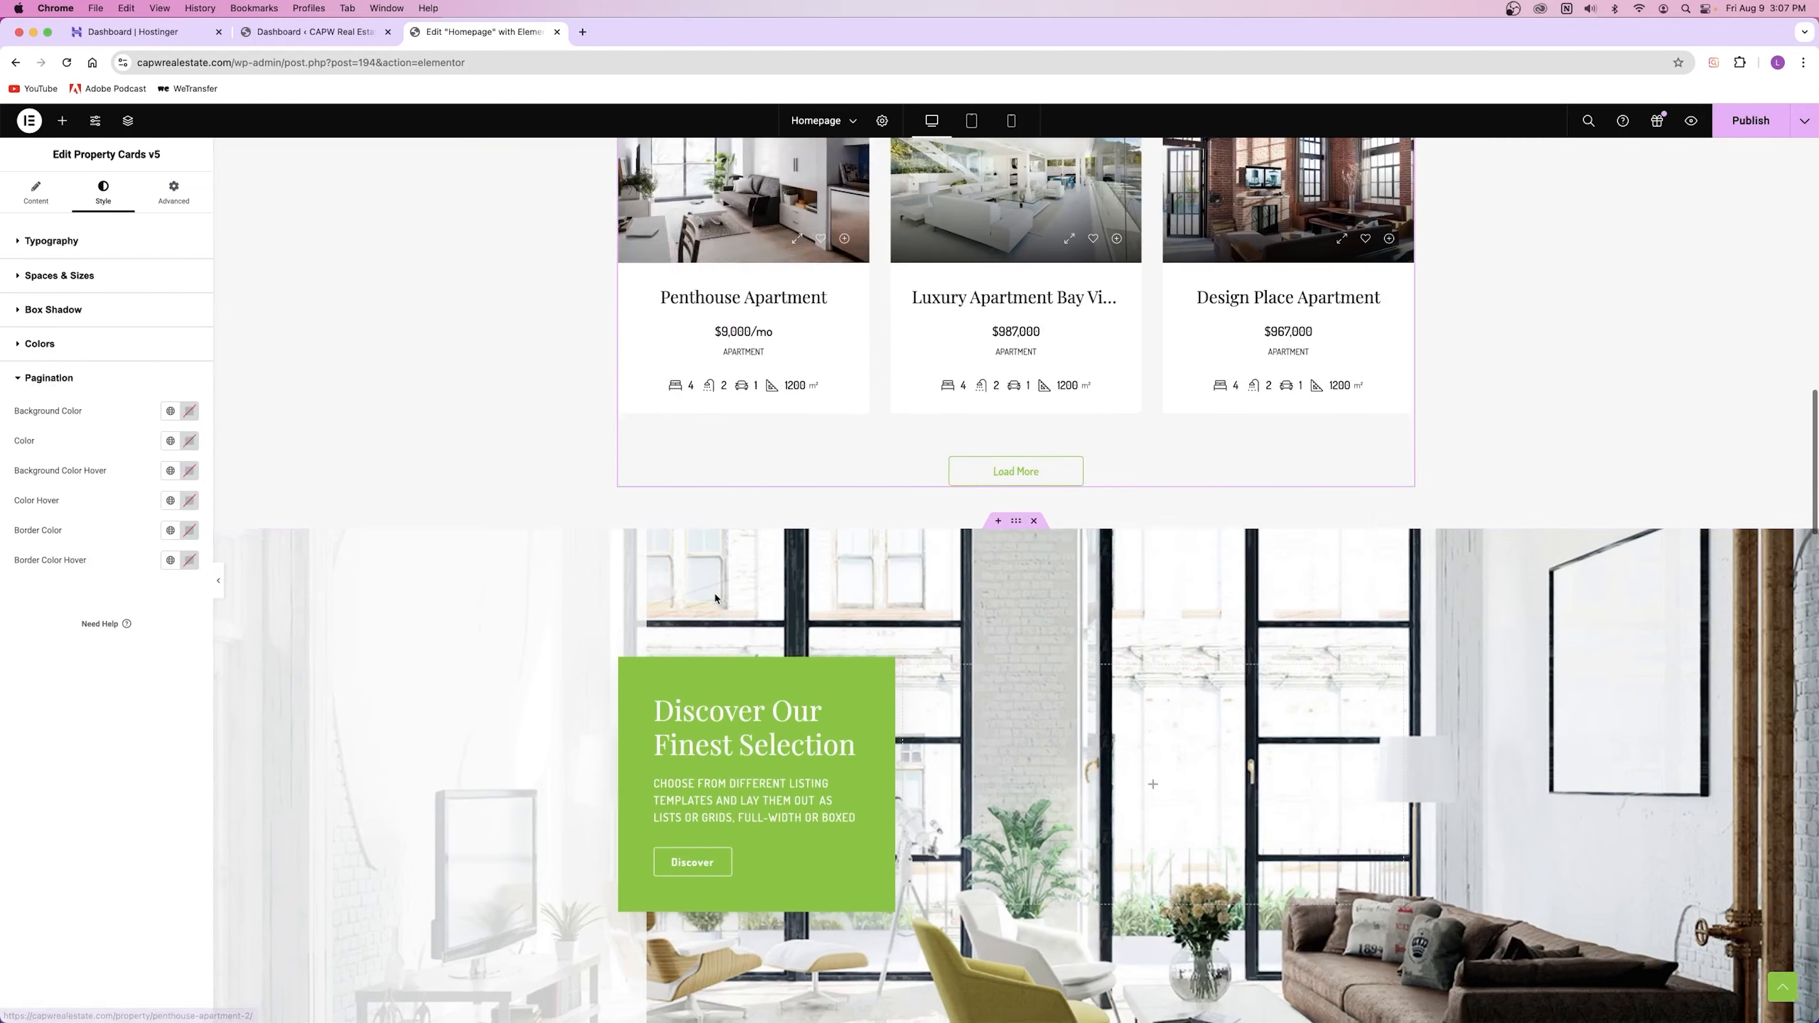
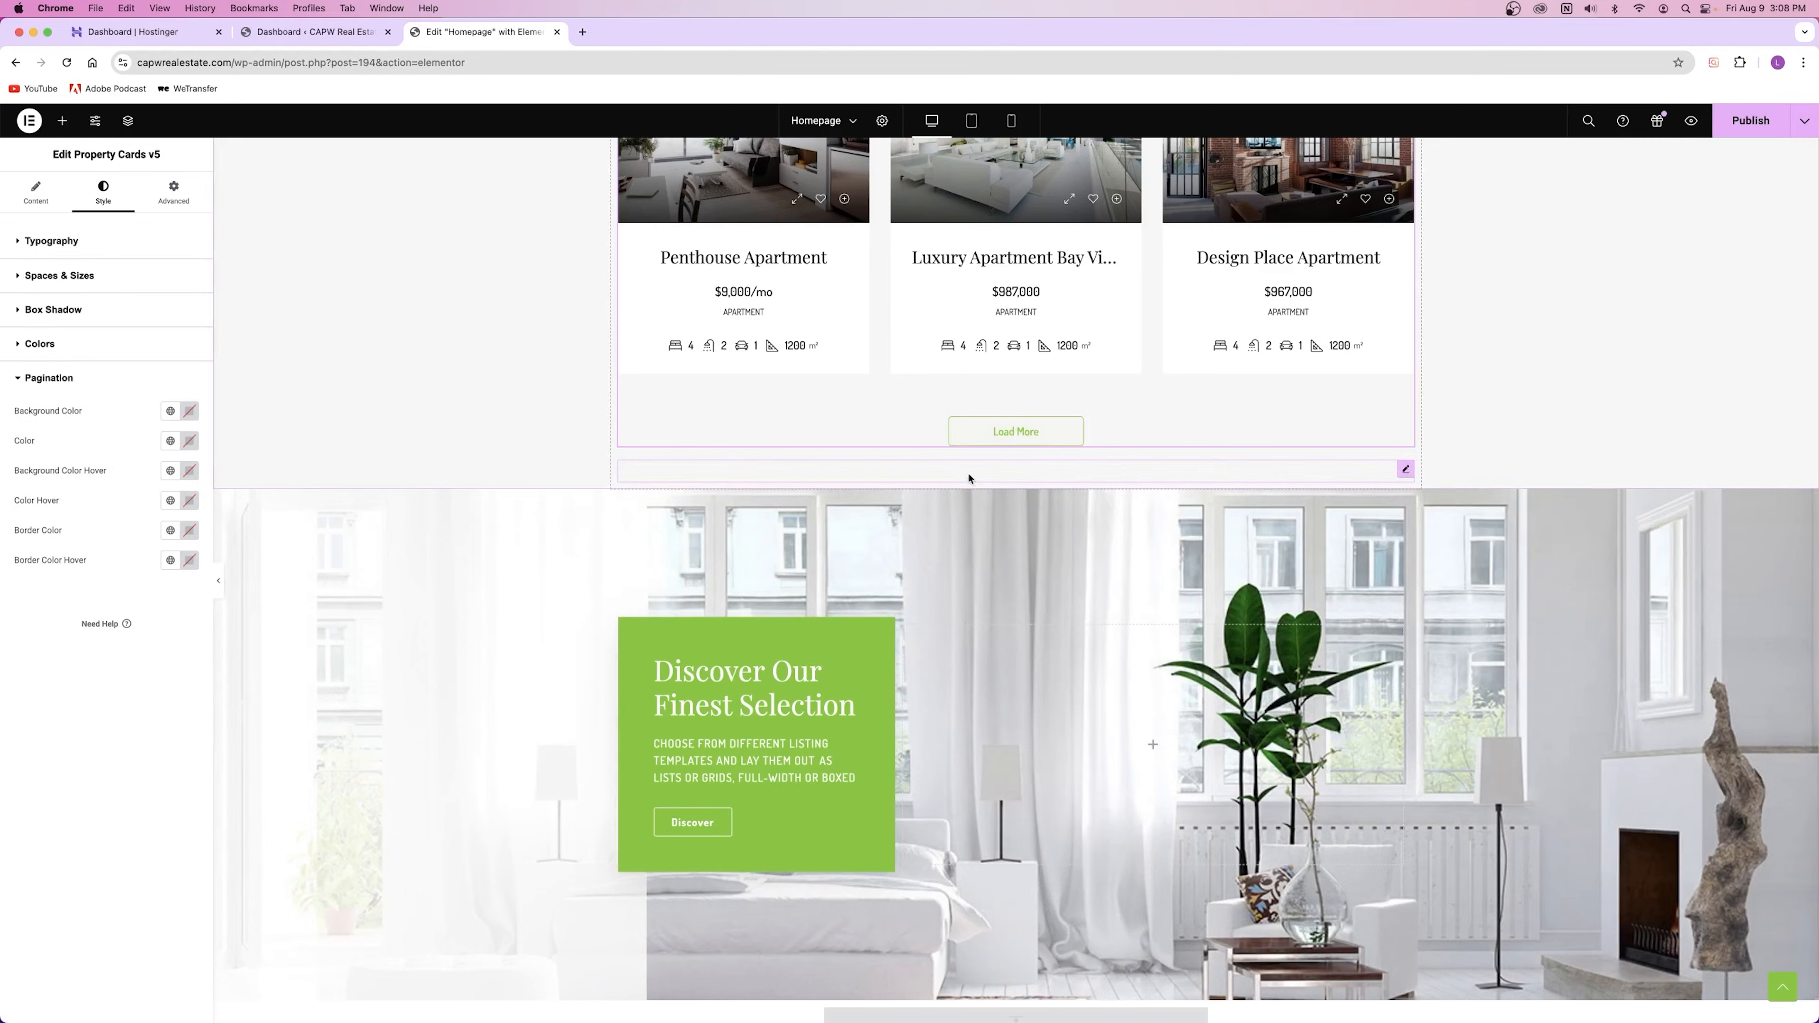
# Step: Publish the homepage with the featured property card settings, then bring up the Discover section's options
pyautogui.click(143, 378)
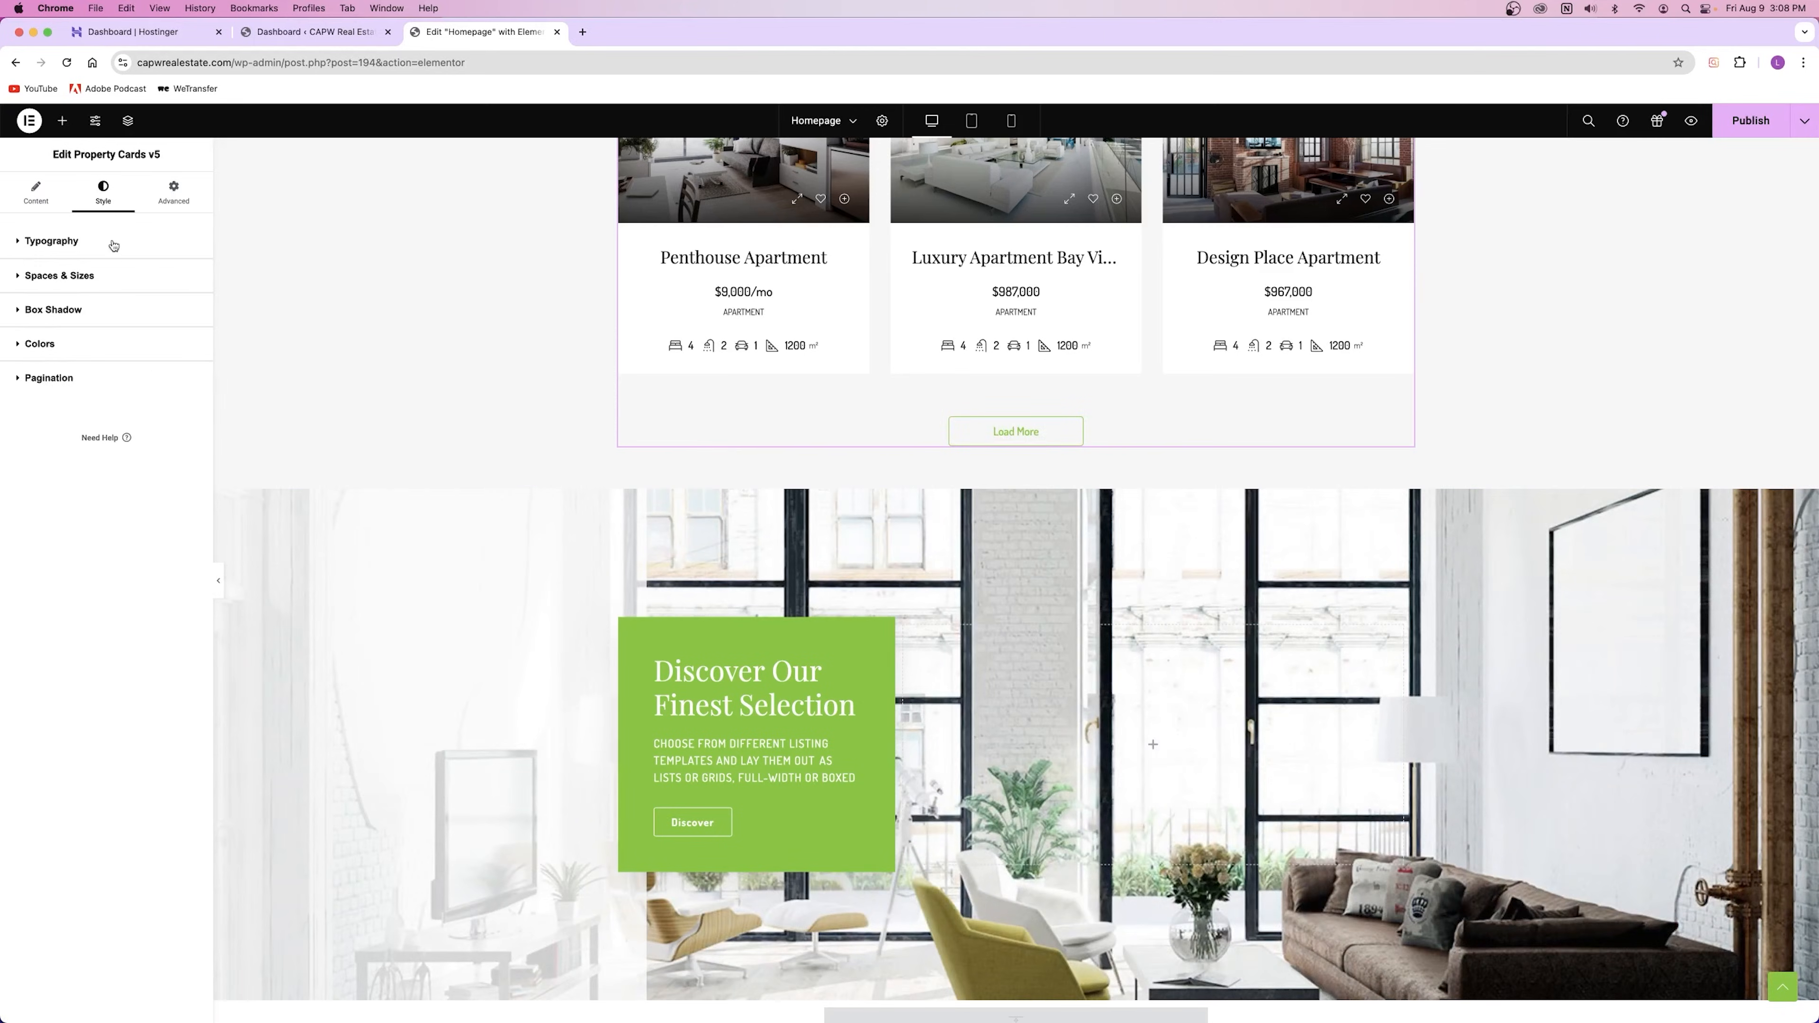
pyautogui.click(36, 192)
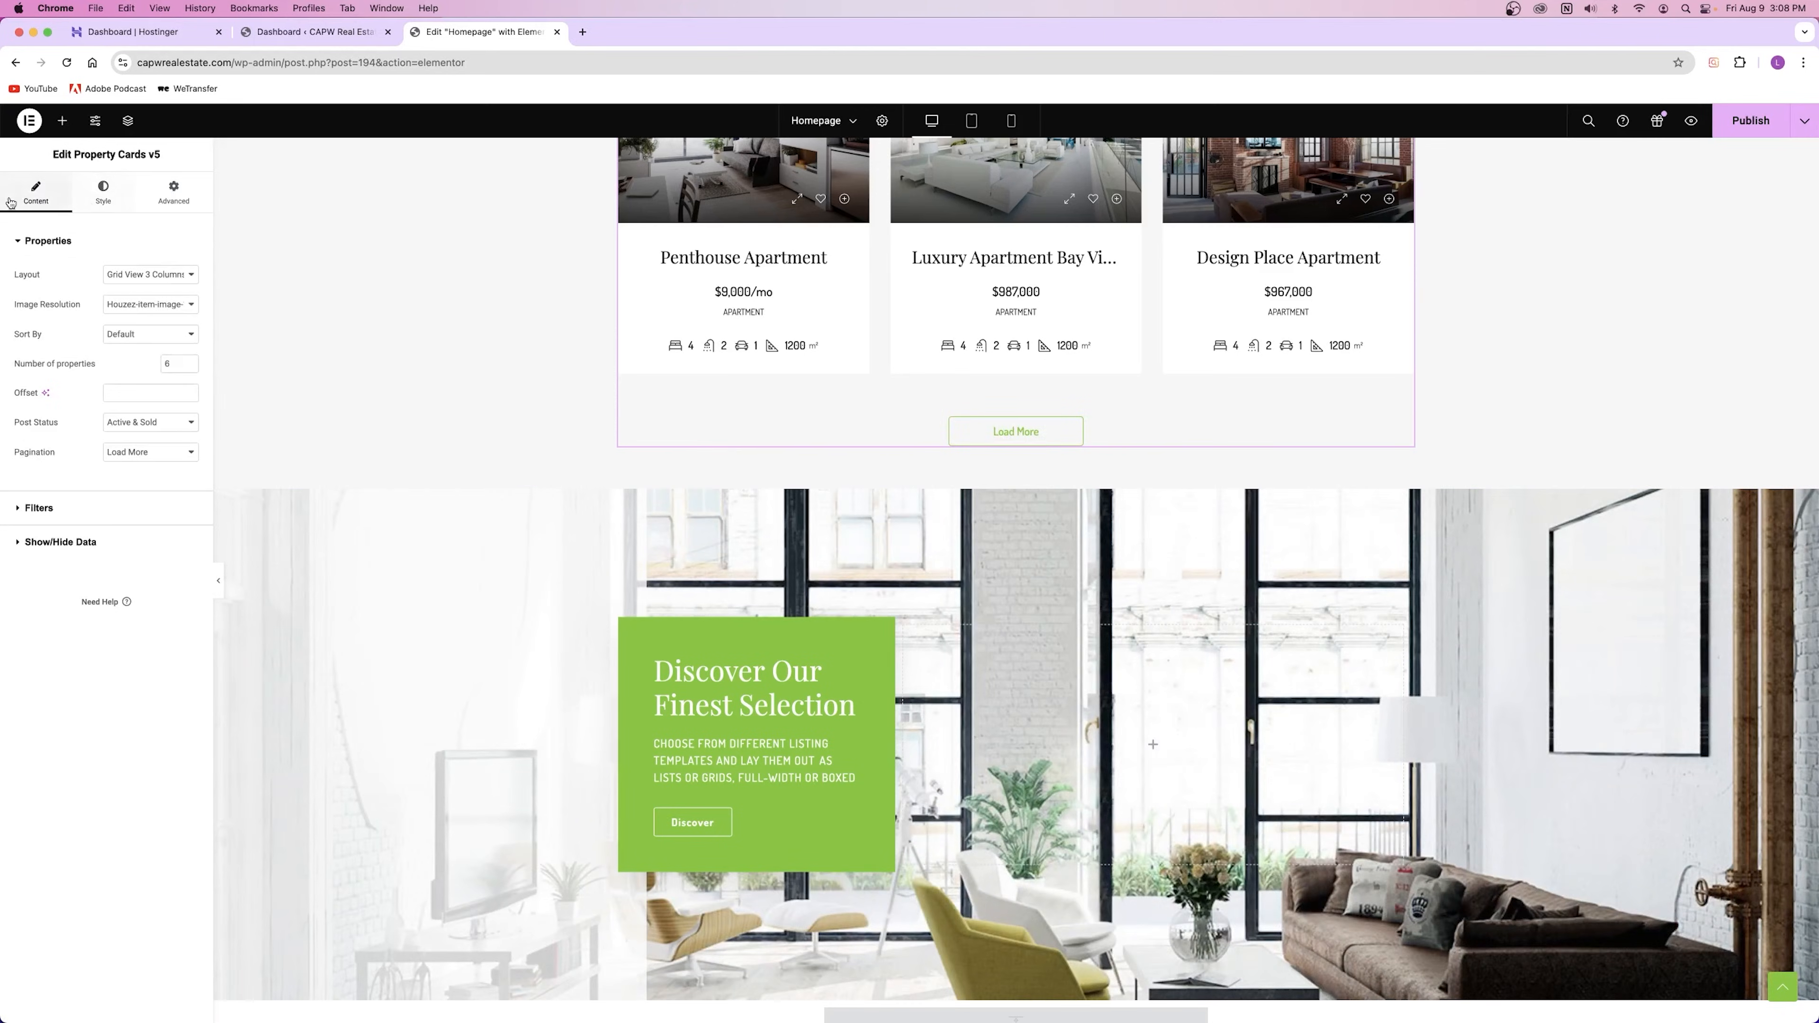
pyautogui.scroll(8, 945, 534)
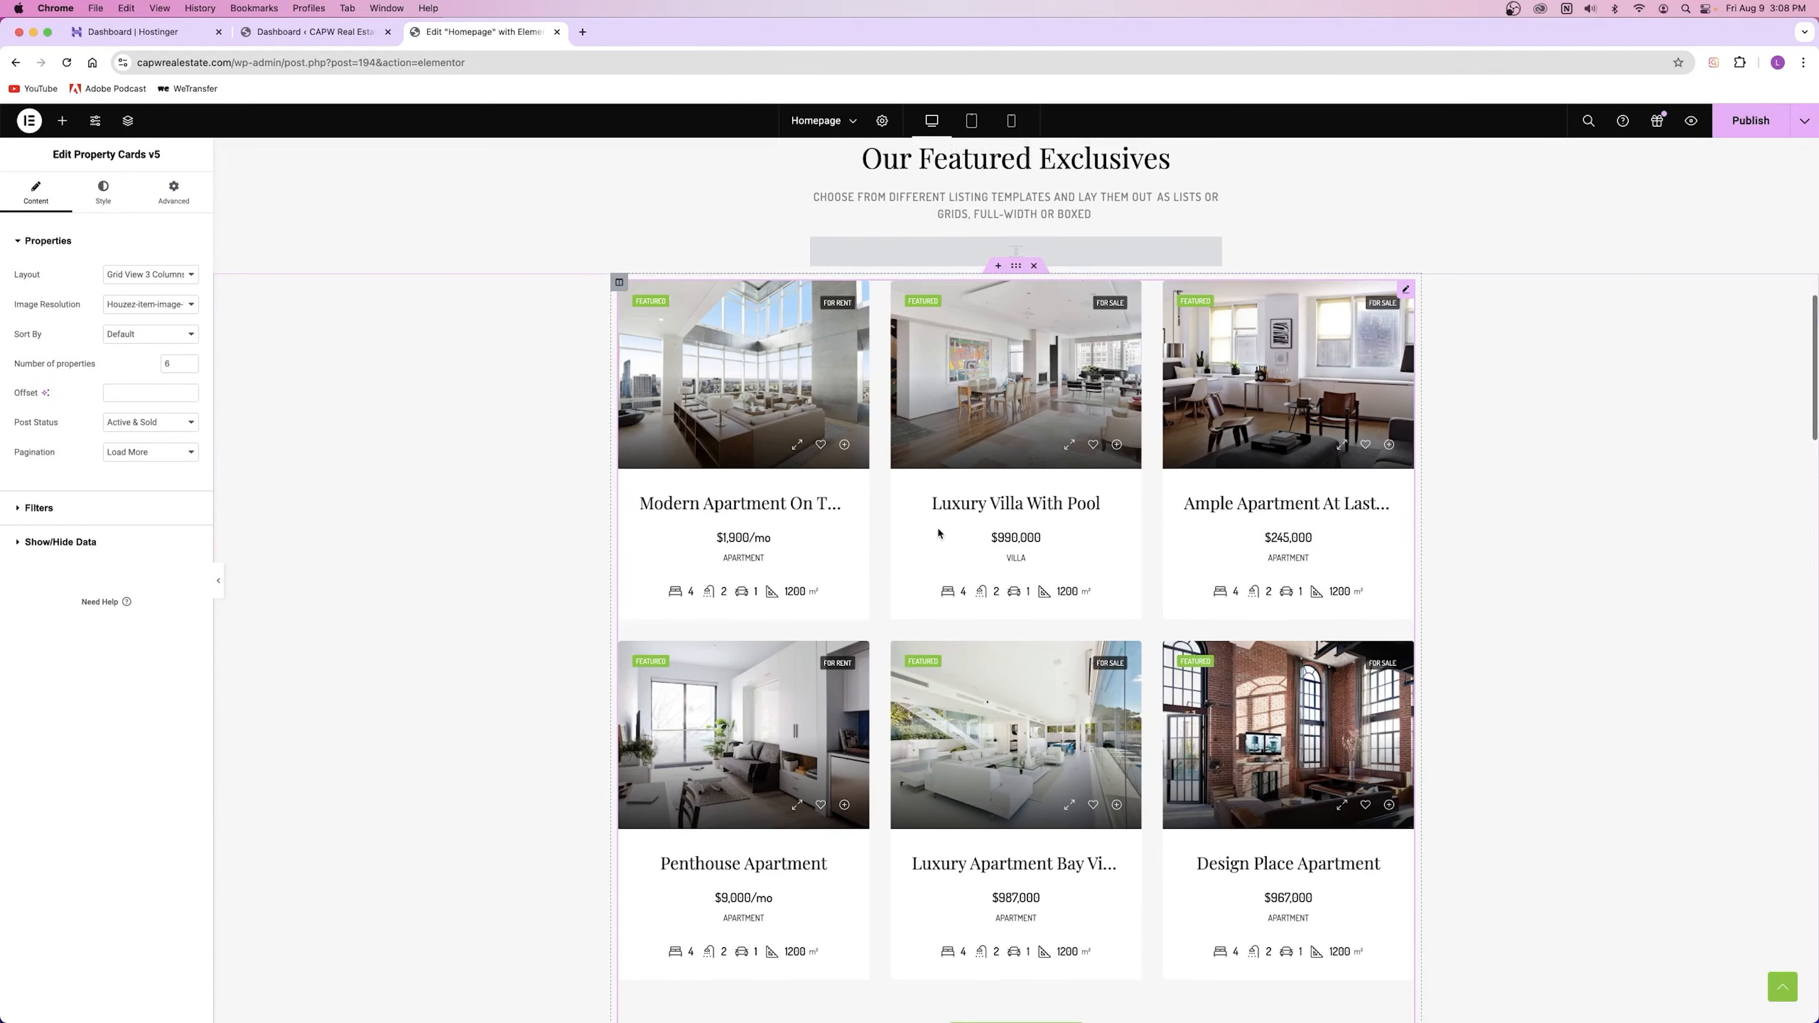
pyautogui.click(1751, 122)
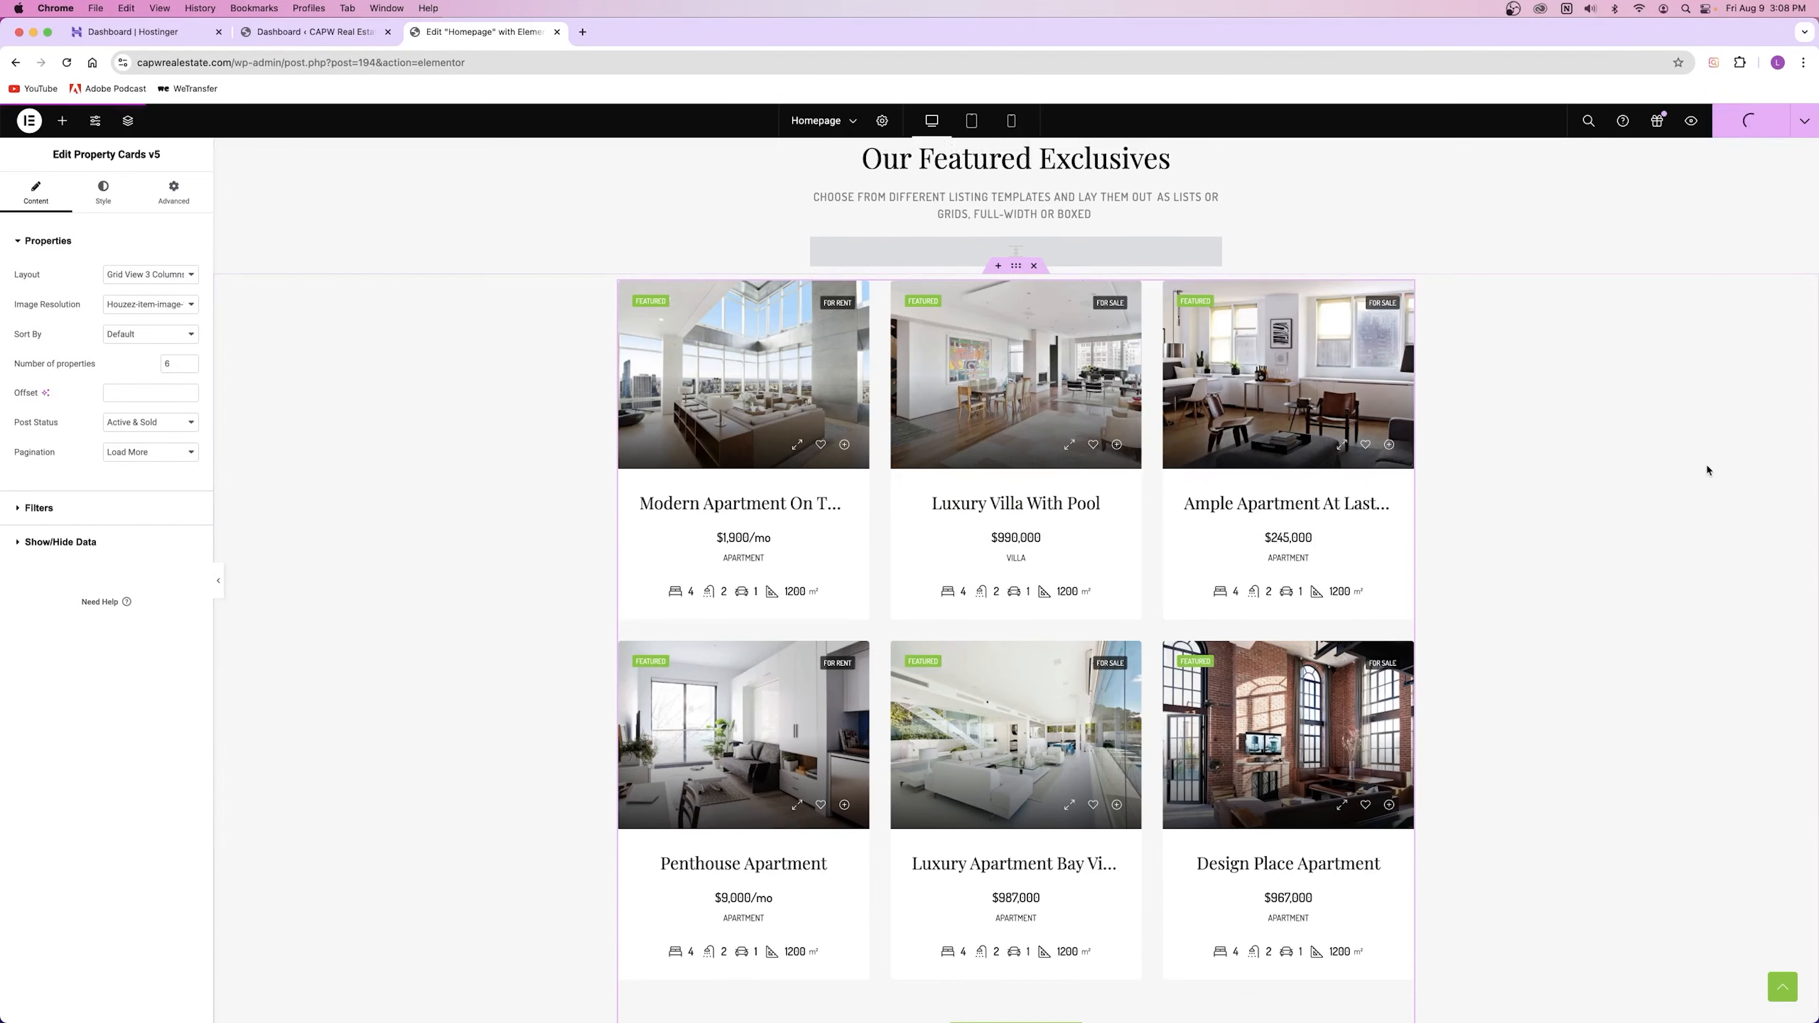
pyautogui.scroll(-10, 1707, 470)
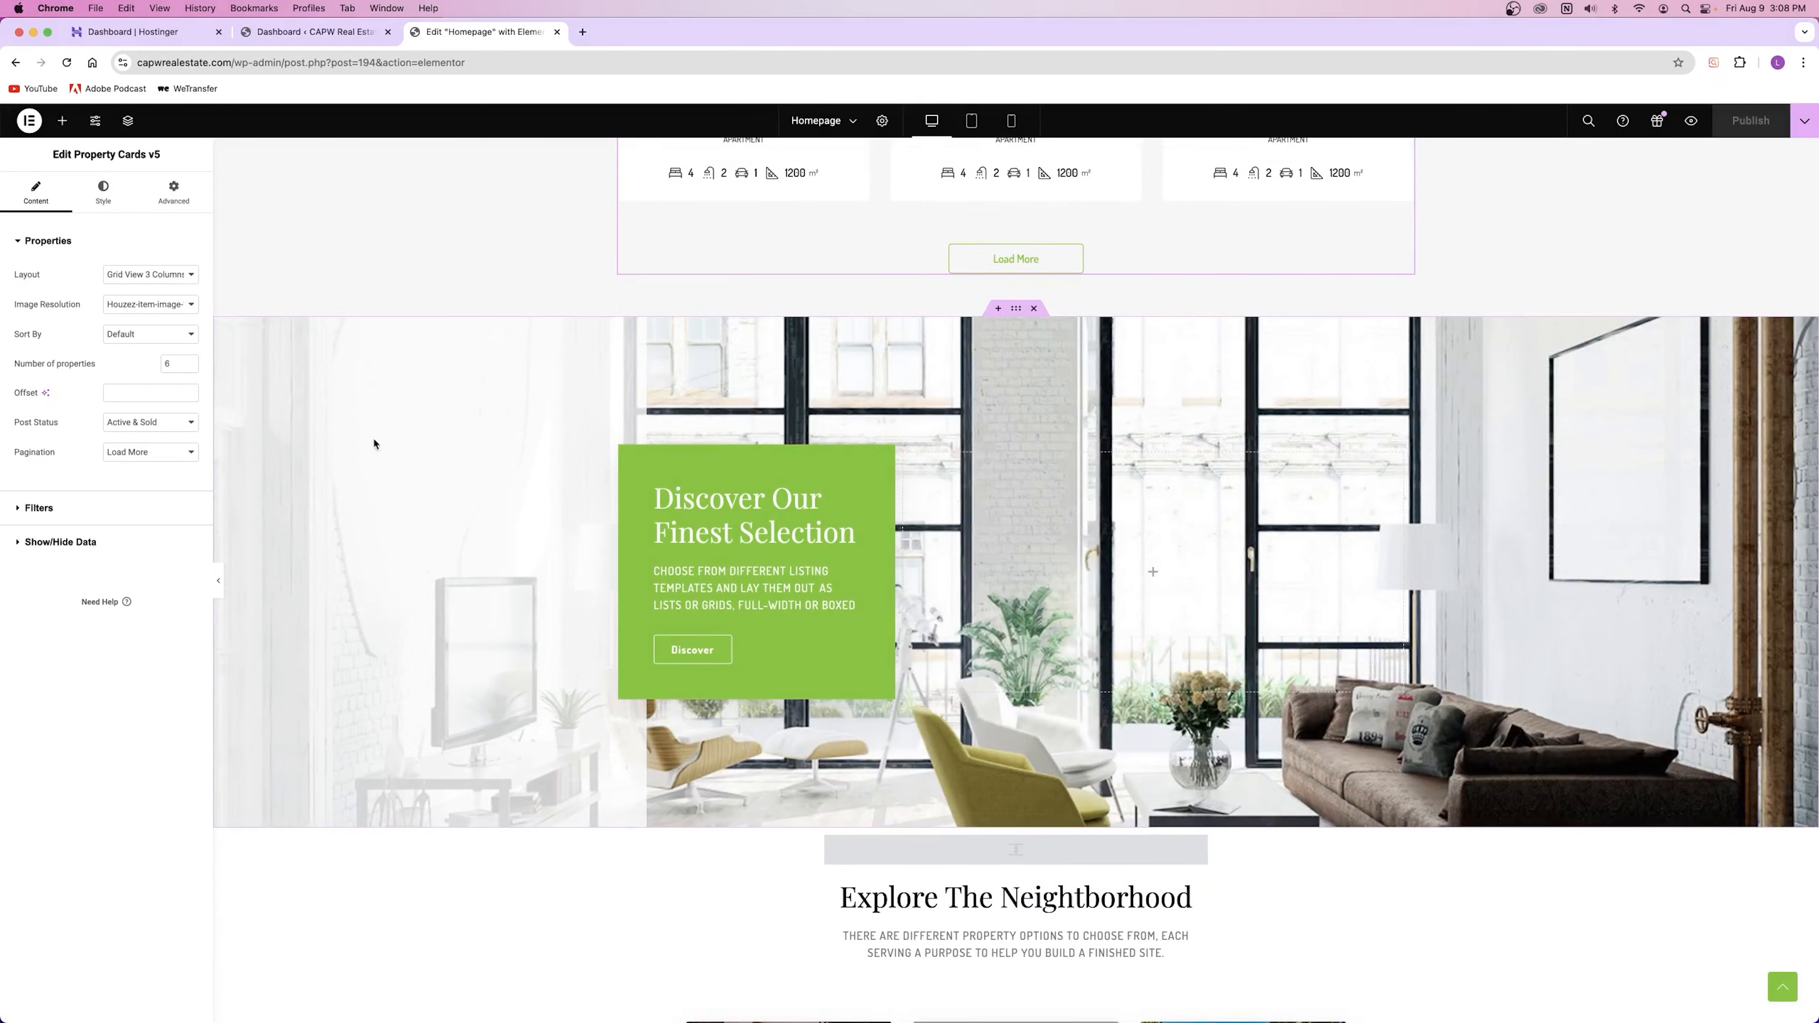
pyautogui.rightClick(417, 447)
# Step: Delete the first slideshow image, swap the remaining two, and bring up the media library
pyautogui.click(464, 465)
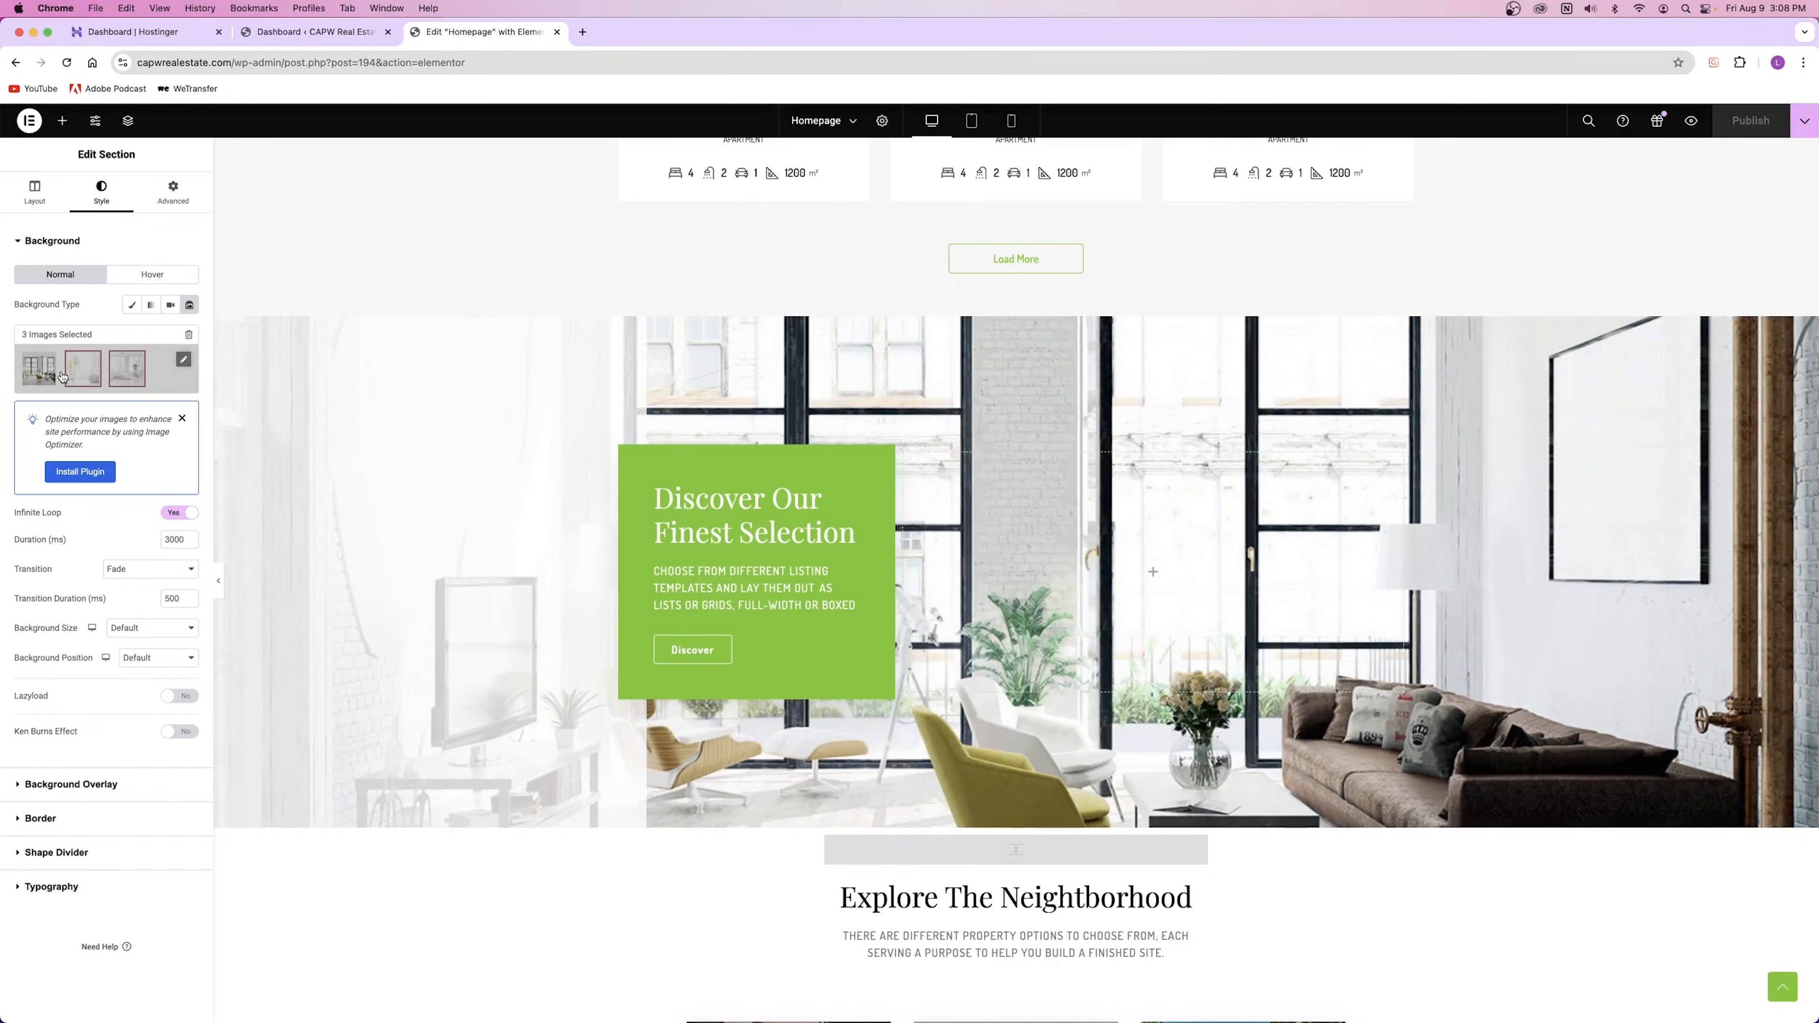
pyautogui.click(184, 363)
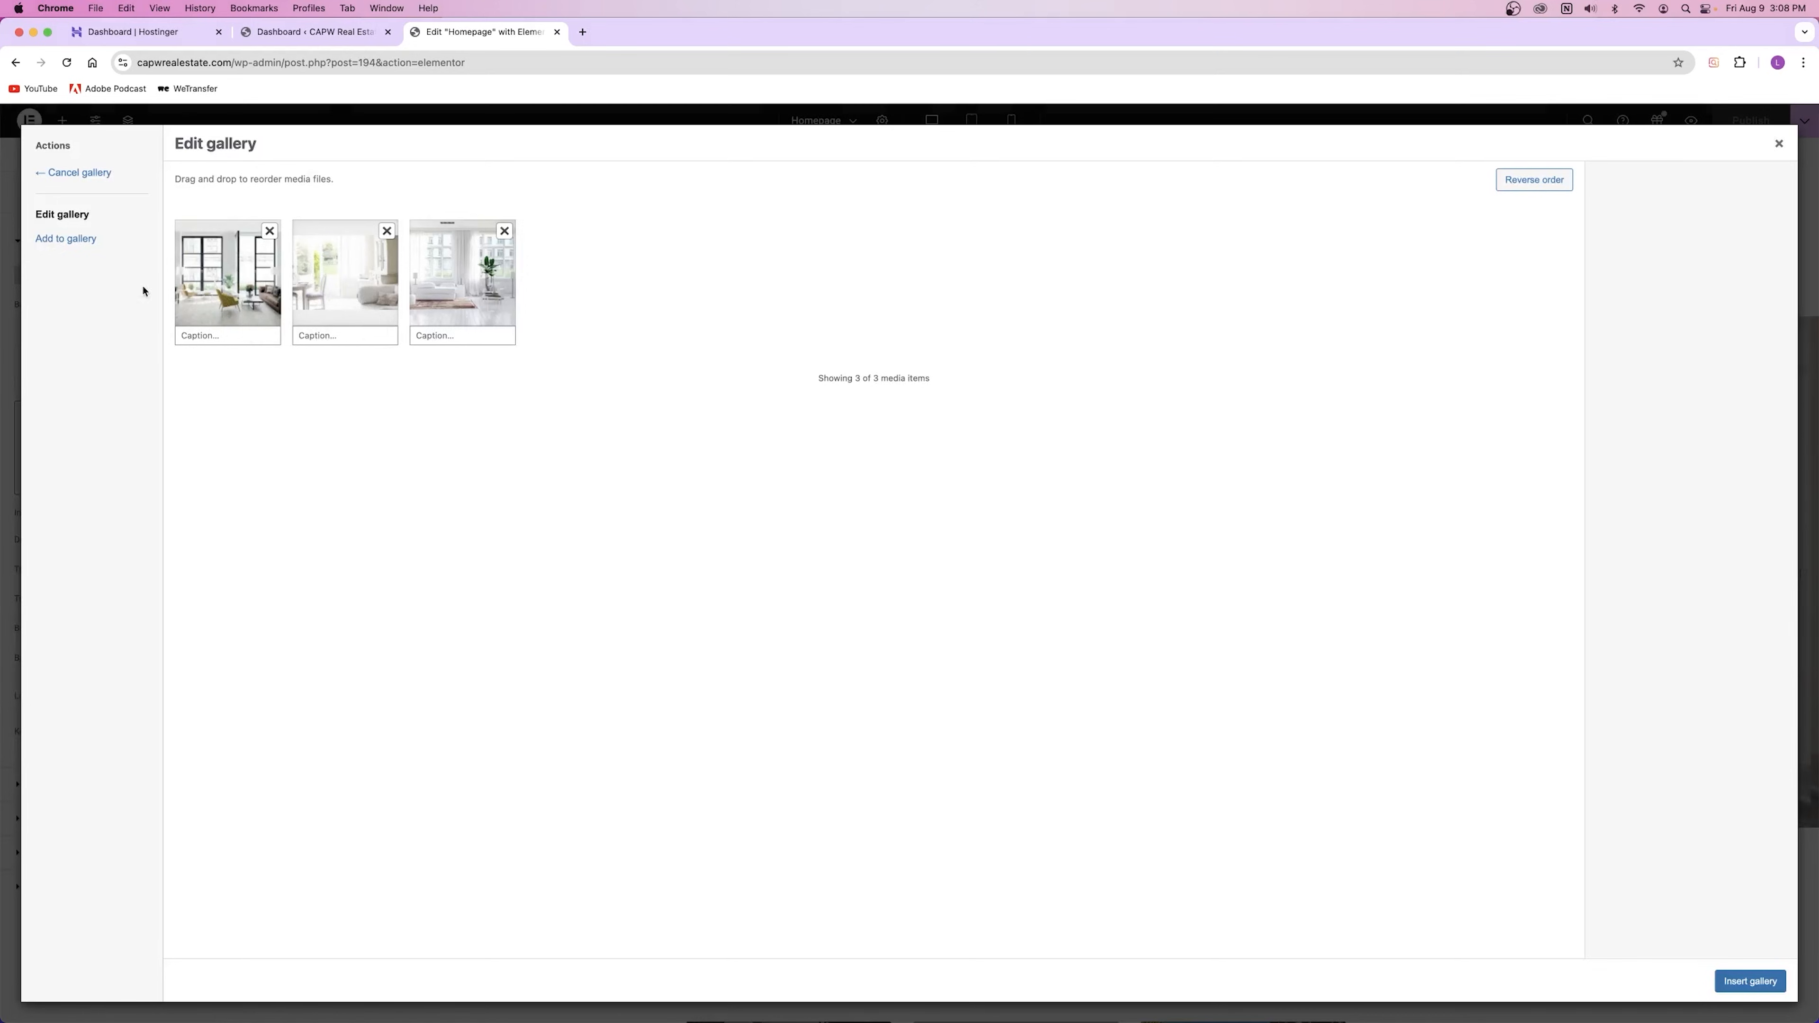
pyautogui.click(270, 232)
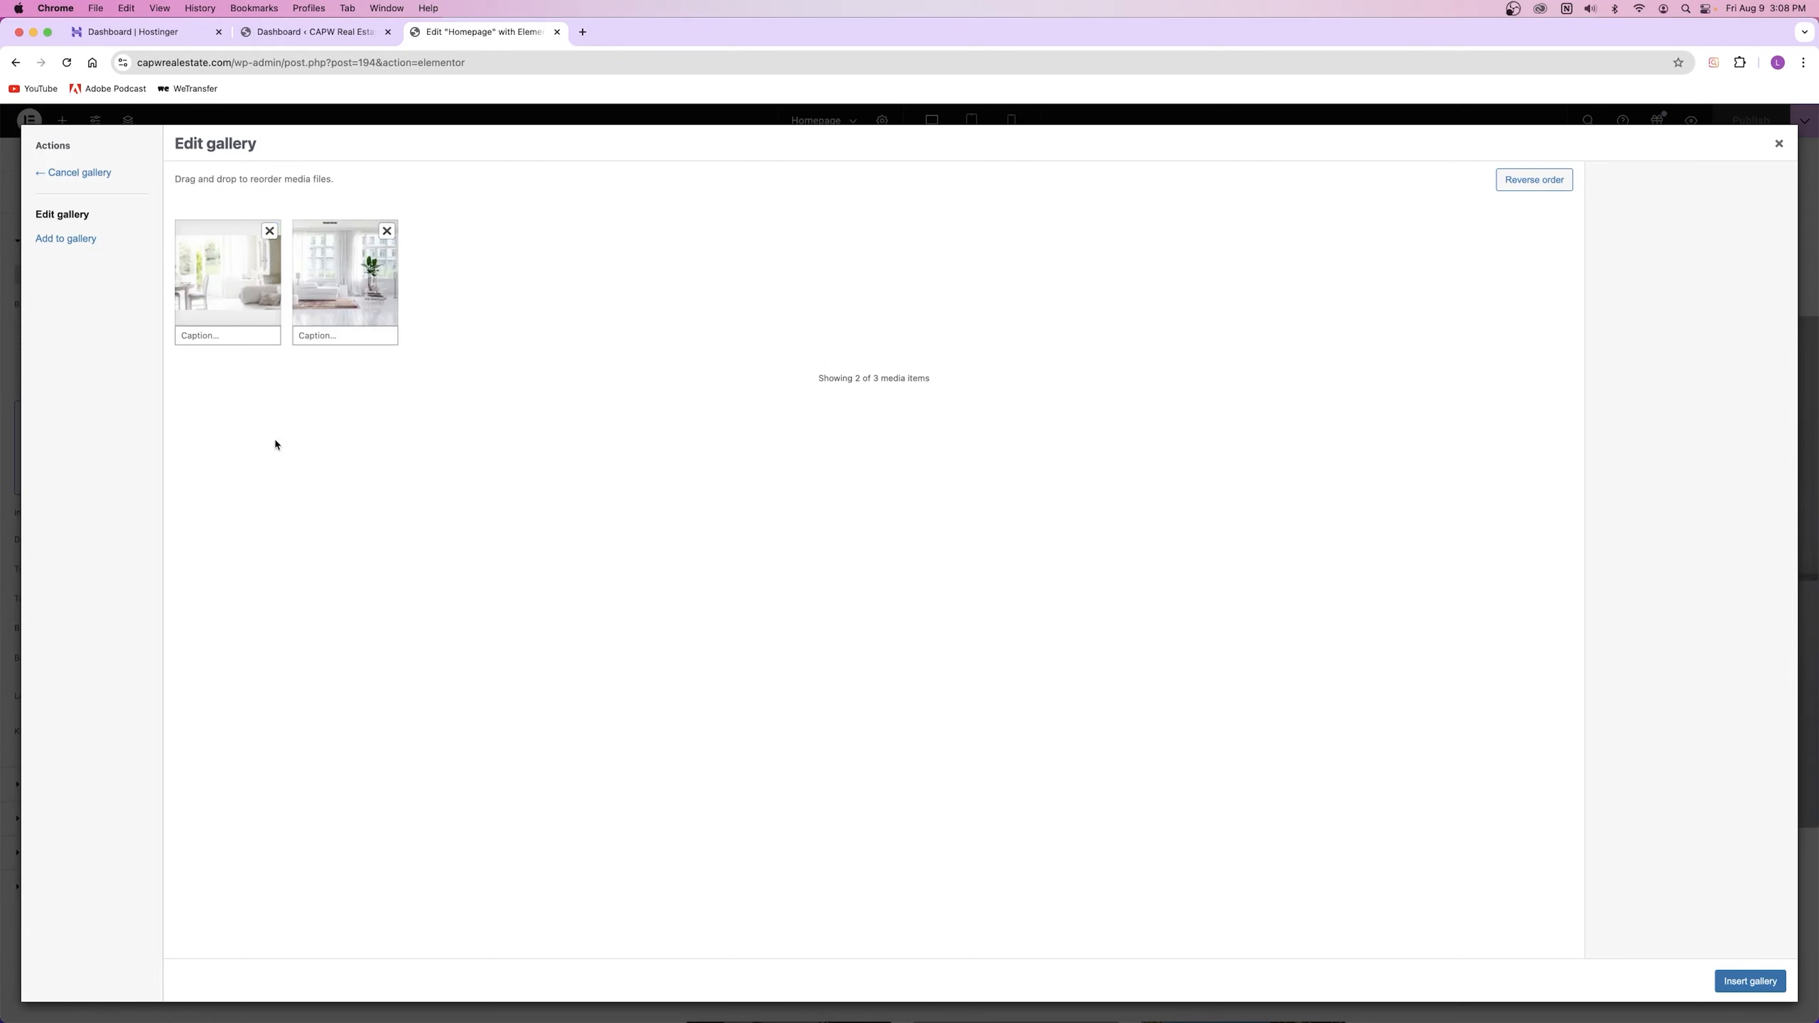
pyautogui.moveTo(338, 320); pyautogui.dragTo(229, 301)
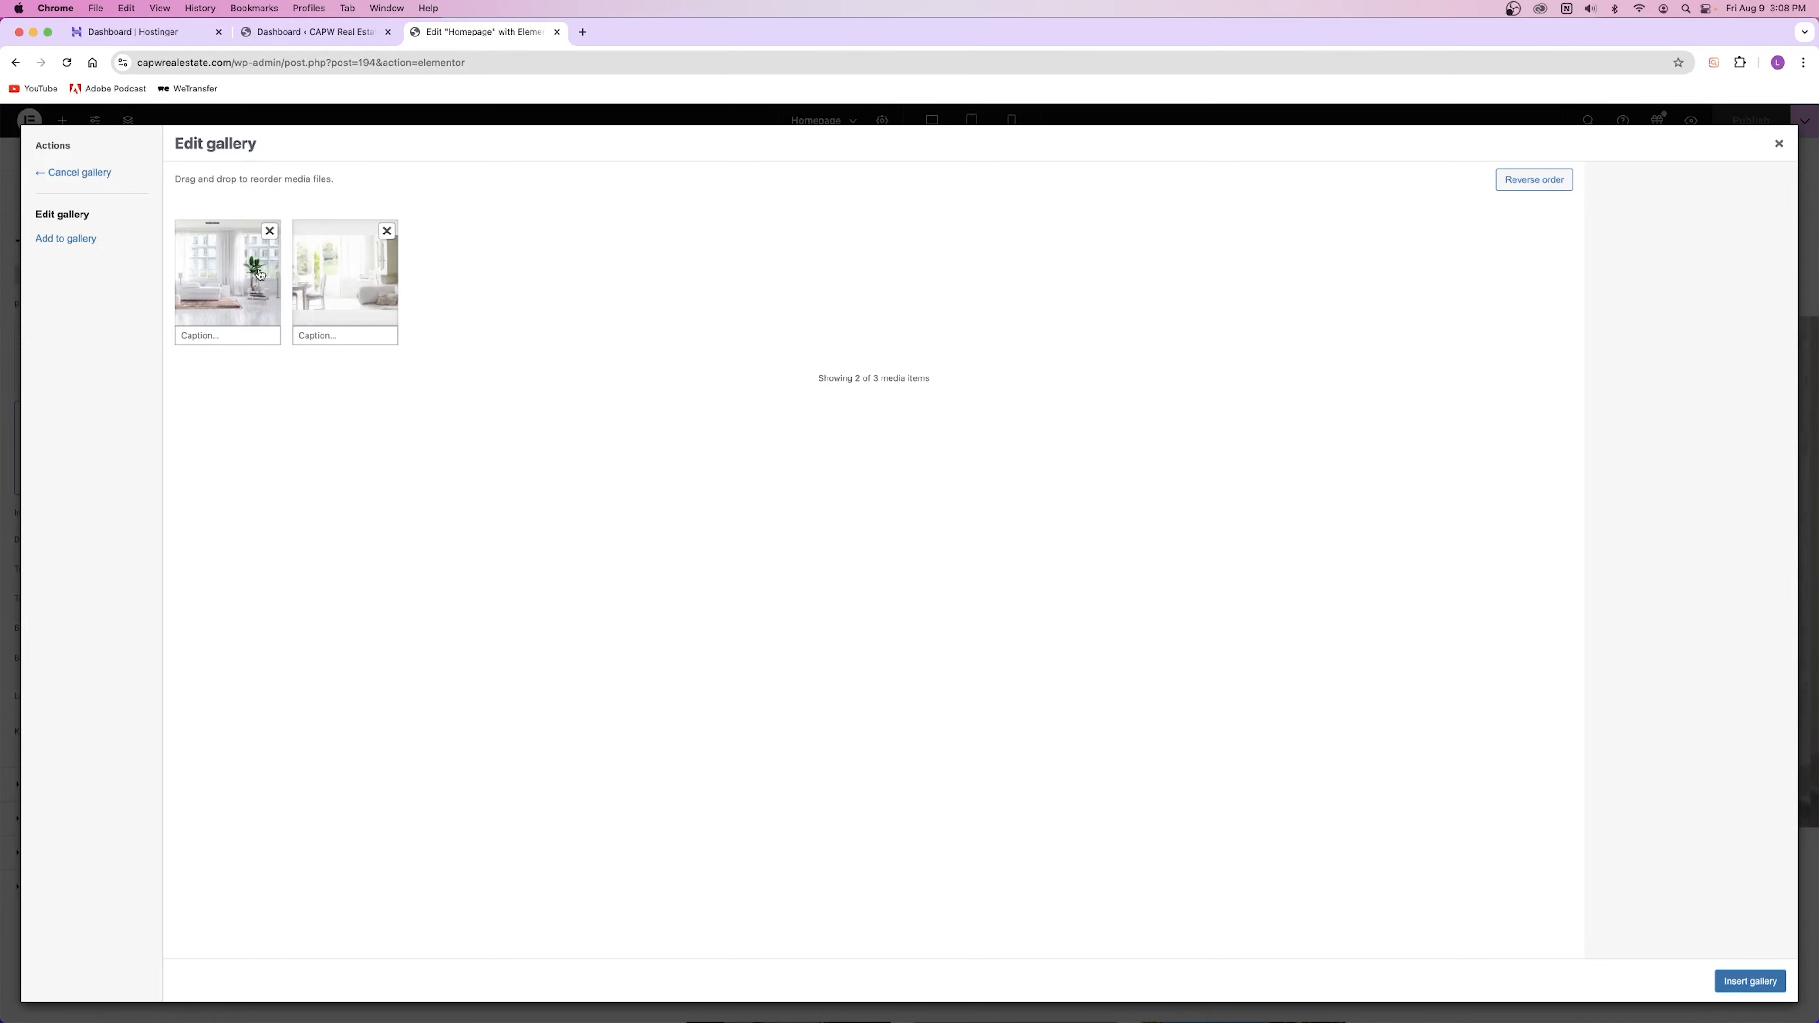
pyautogui.click(66, 240)
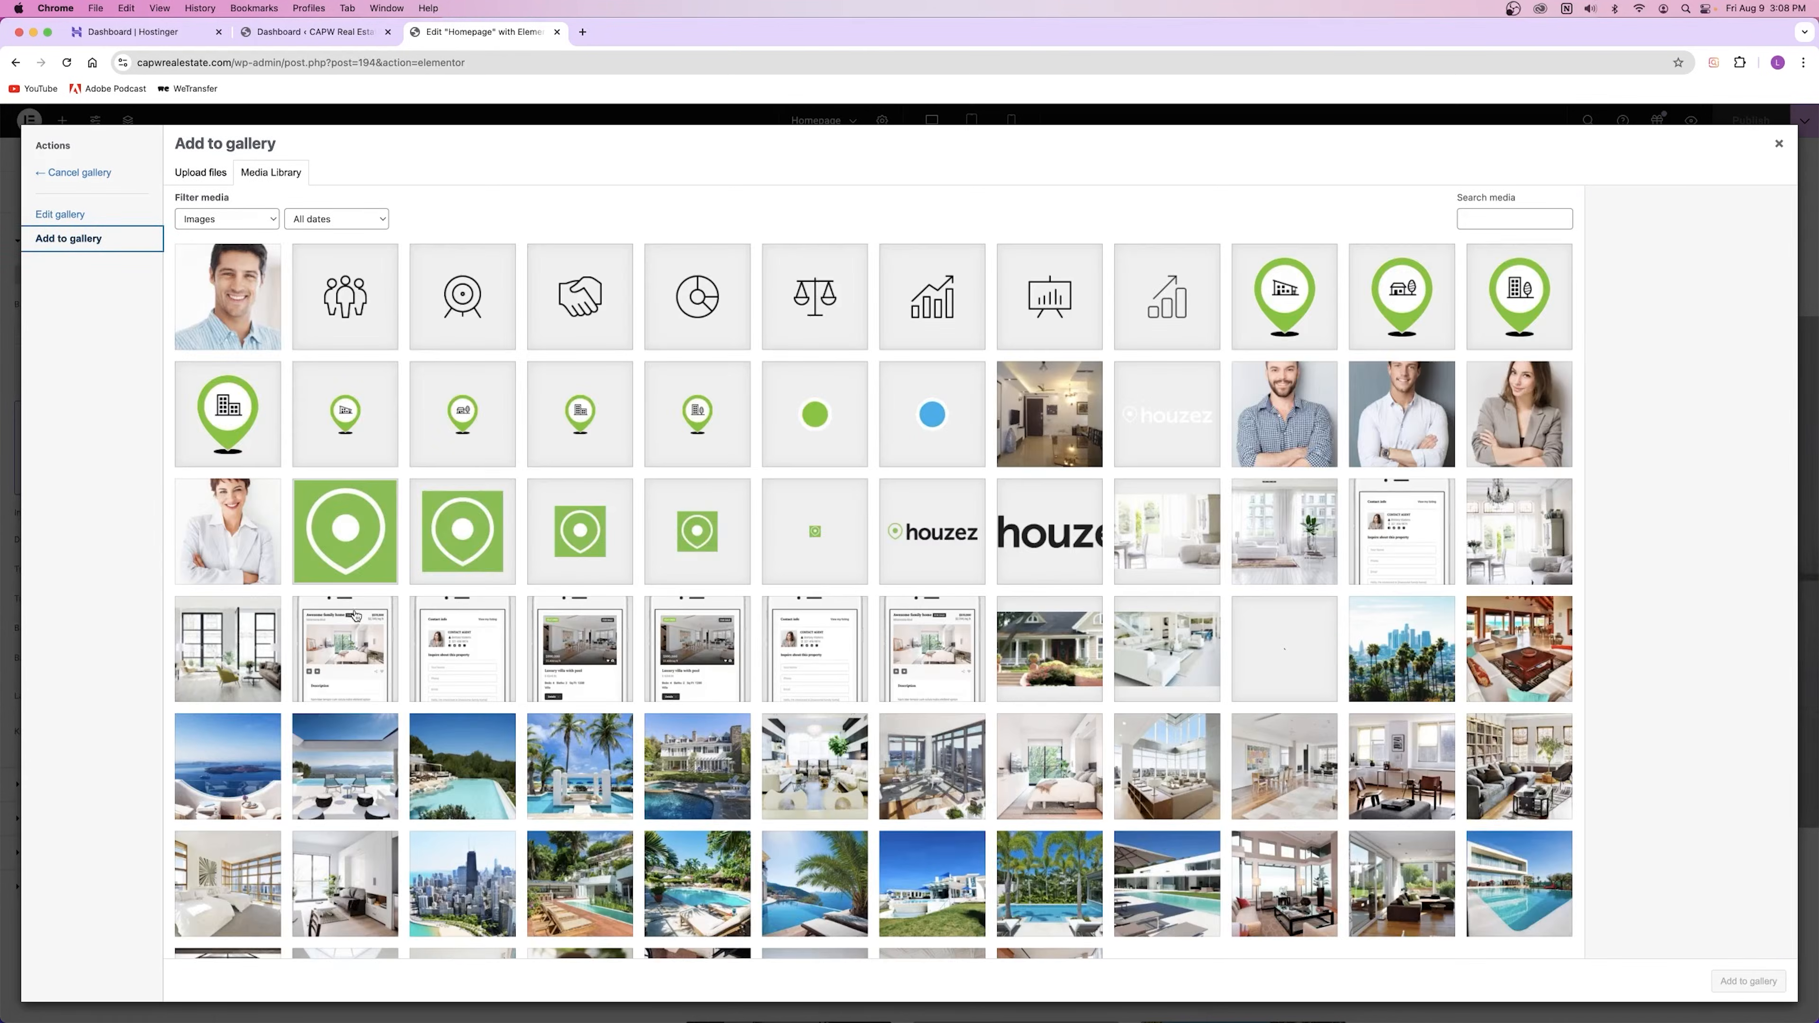
# Step: Browse the media library, trying several interior and bedroom images before deselecting them all
pyautogui.scroll(-3, 354, 616)
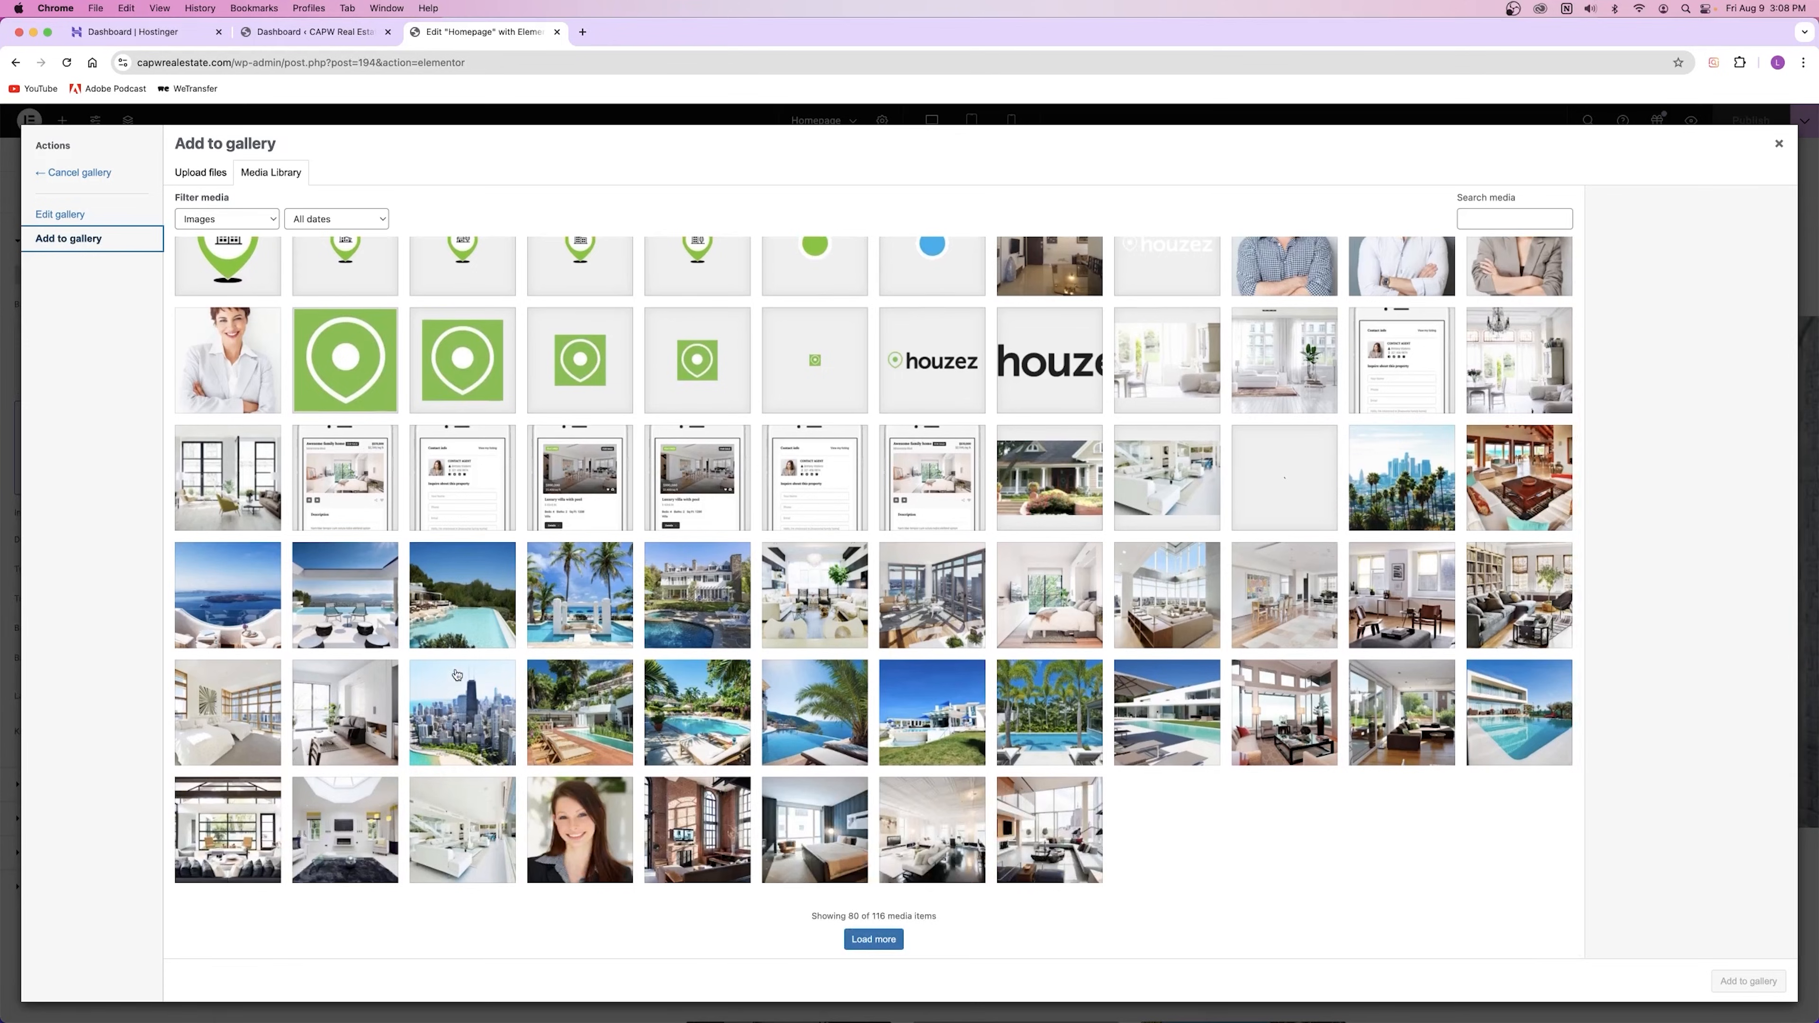
pyautogui.click(200, 173)
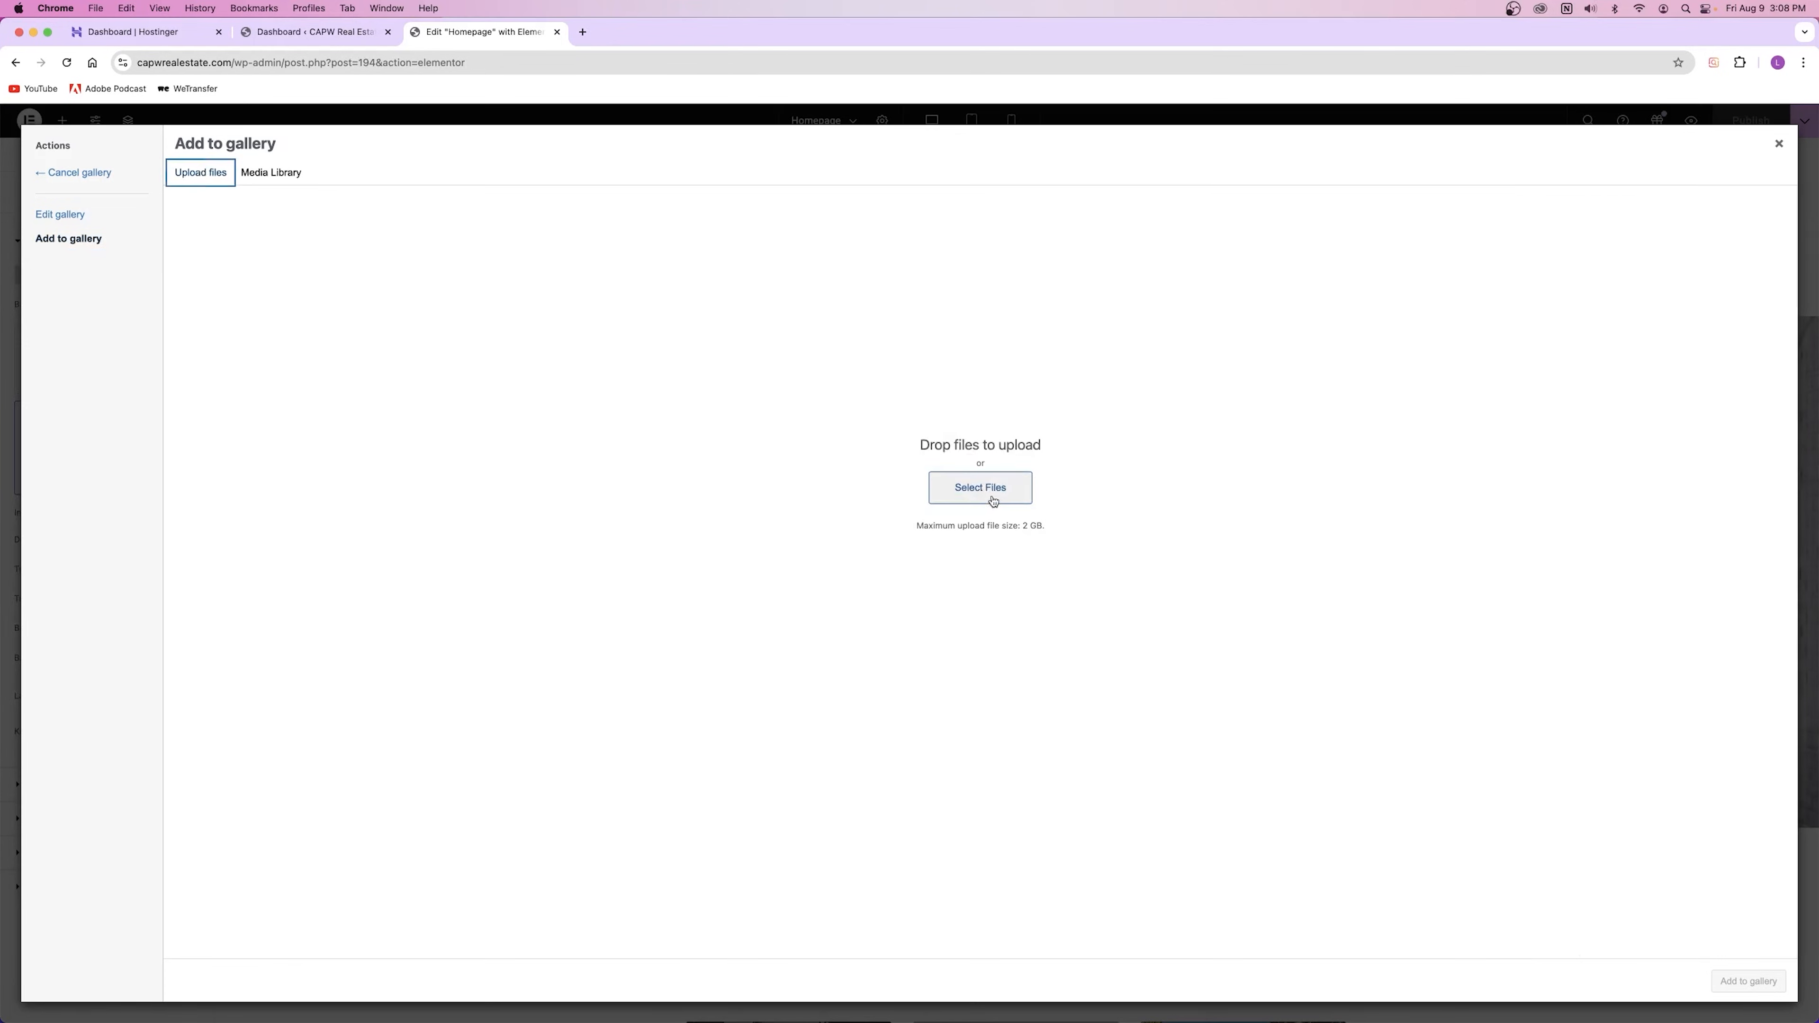
pyautogui.click(270, 173)
pyautogui.scroll(-3, 388, 518)
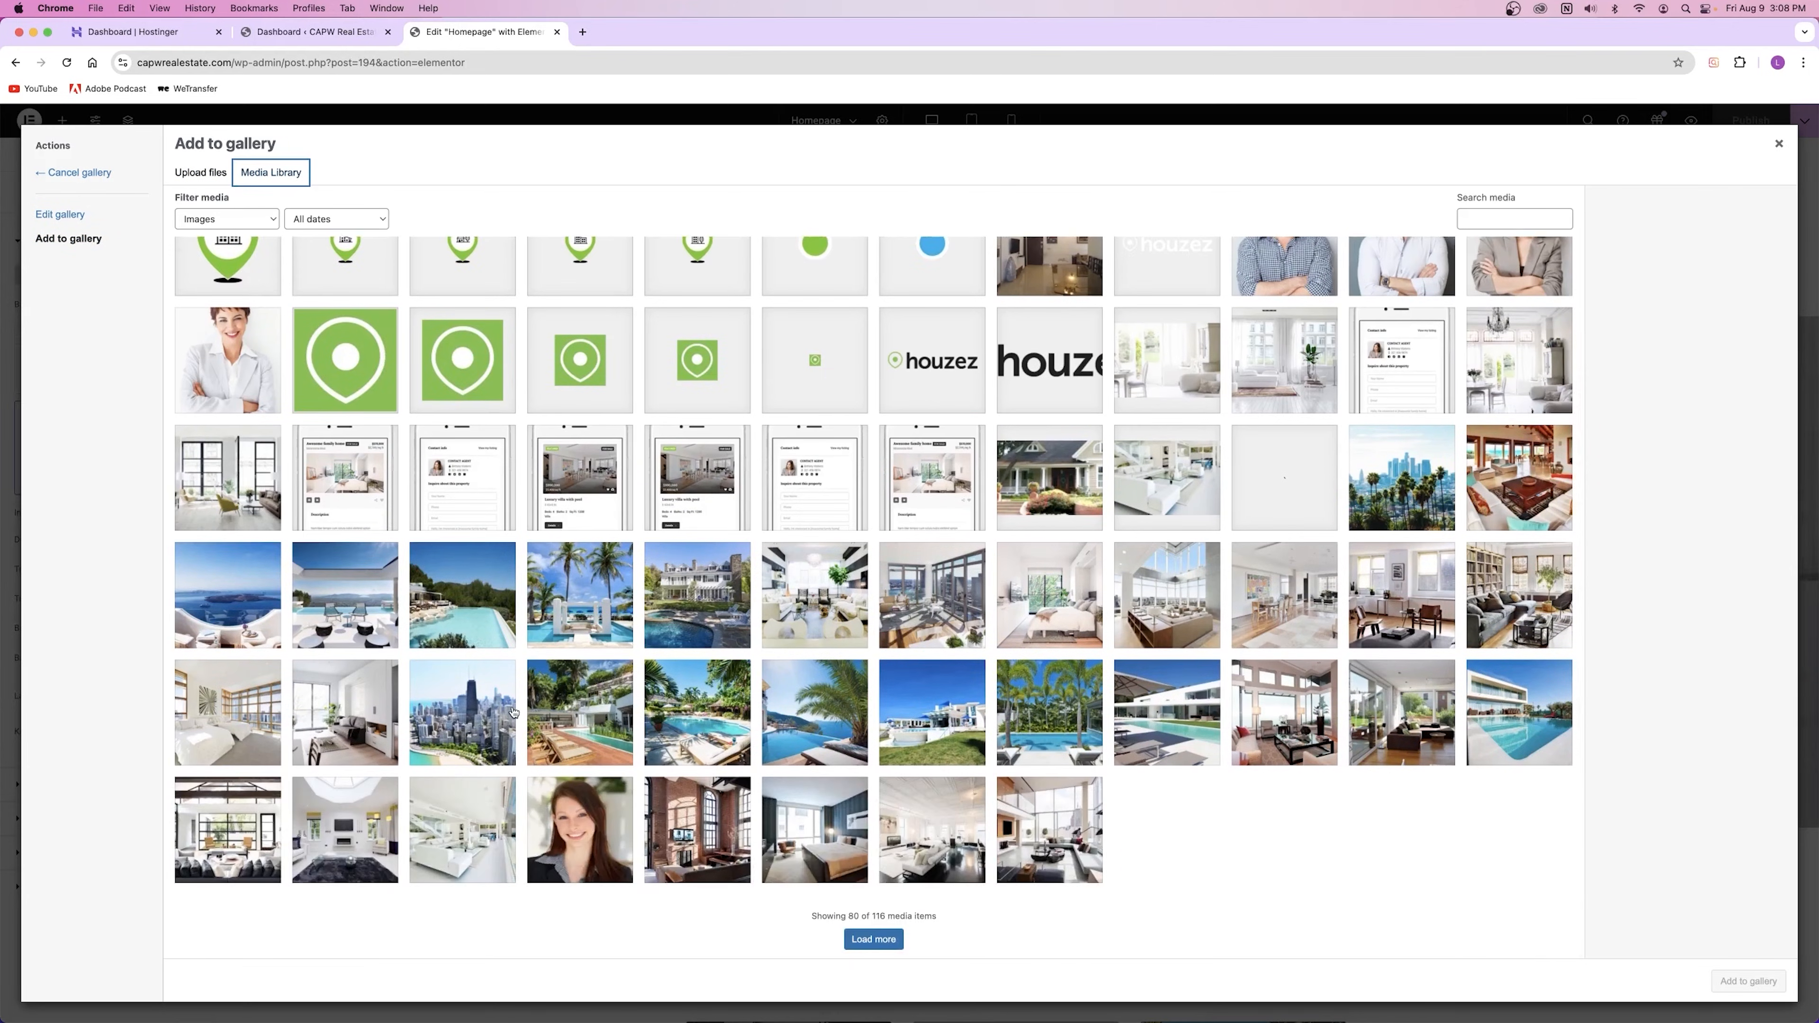
pyautogui.click(351, 721)
pyautogui.click(232, 730)
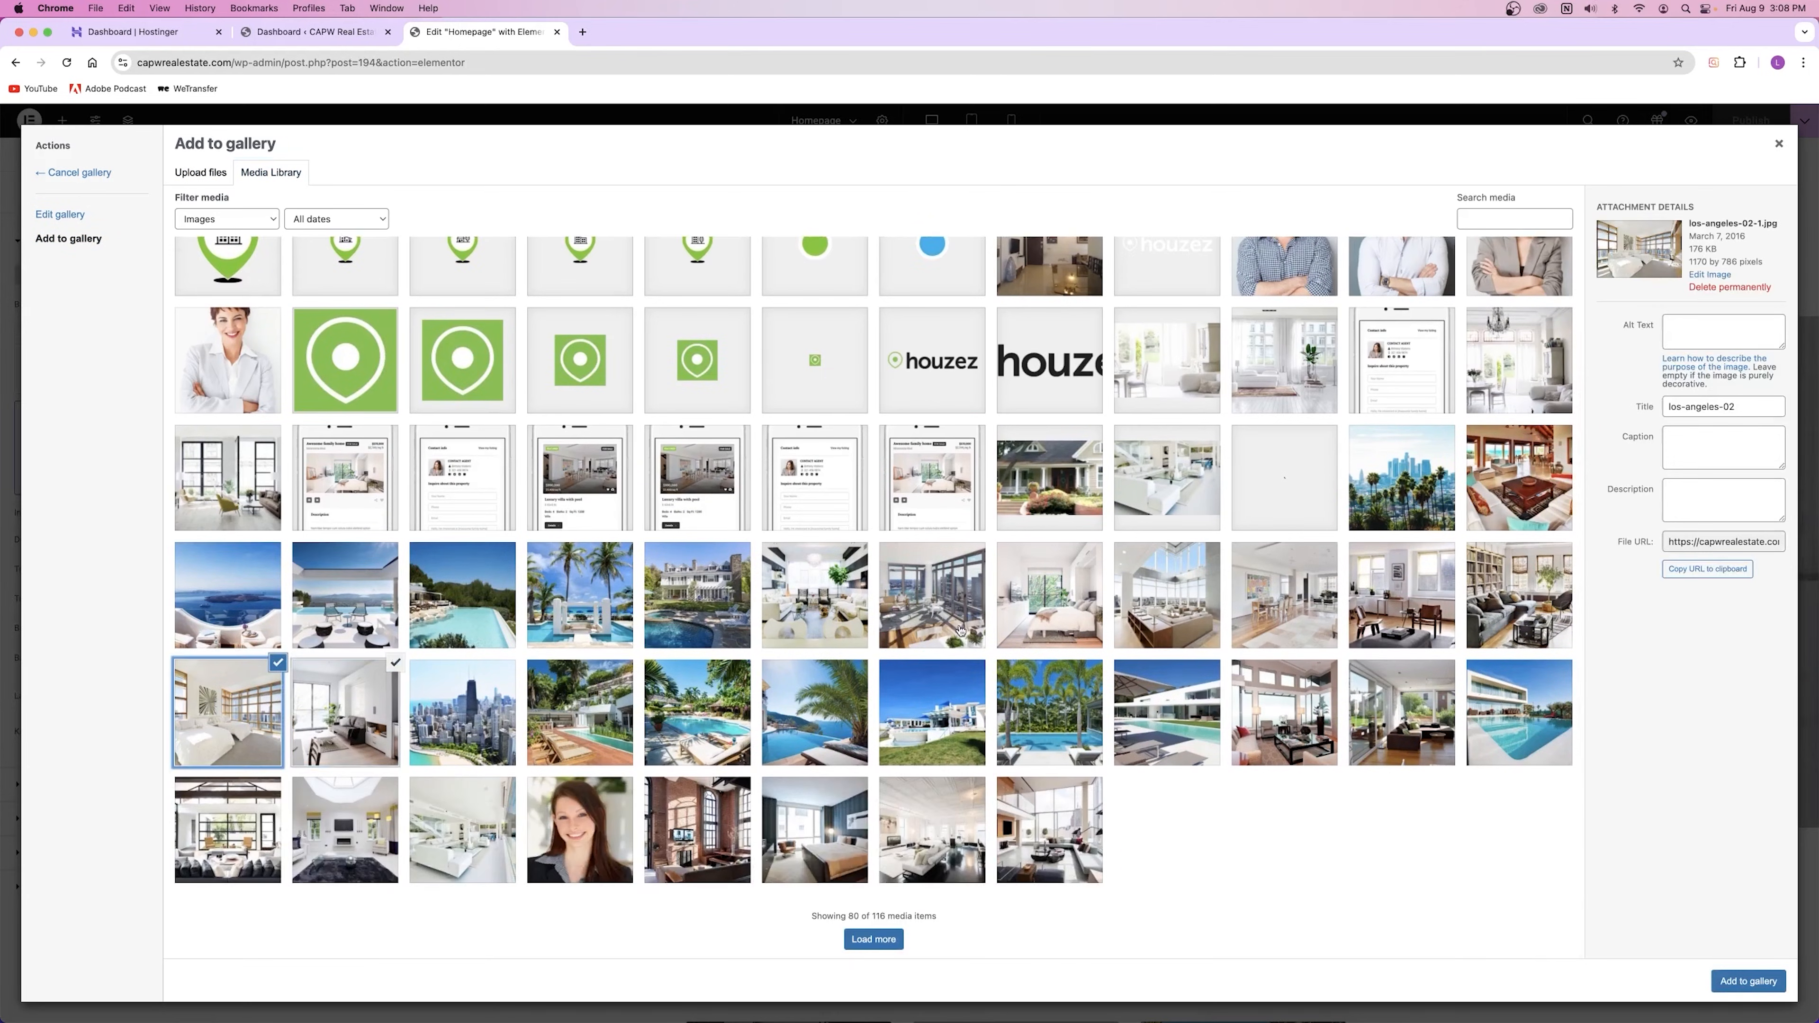
pyautogui.click(1053, 603)
pyautogui.click(1151, 645)
pyautogui.click(395, 663)
pyautogui.click(280, 662)
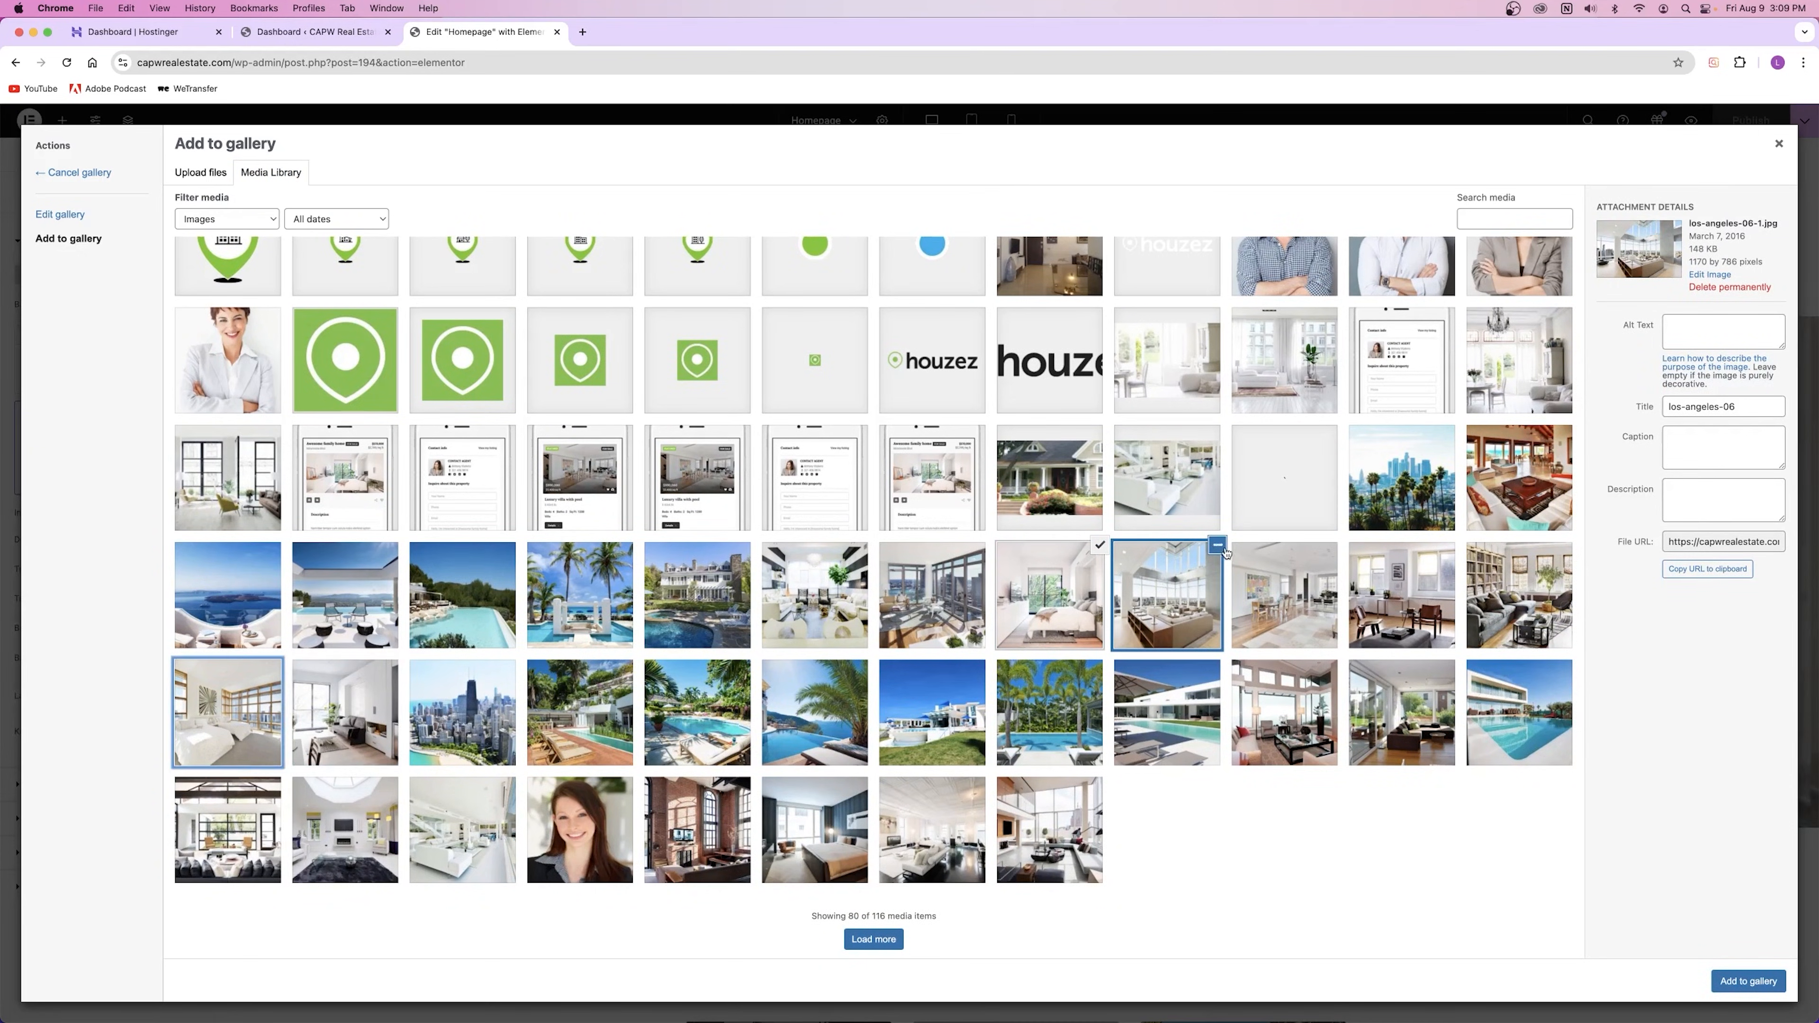
pyautogui.click(1217, 546)
pyautogui.click(1100, 548)
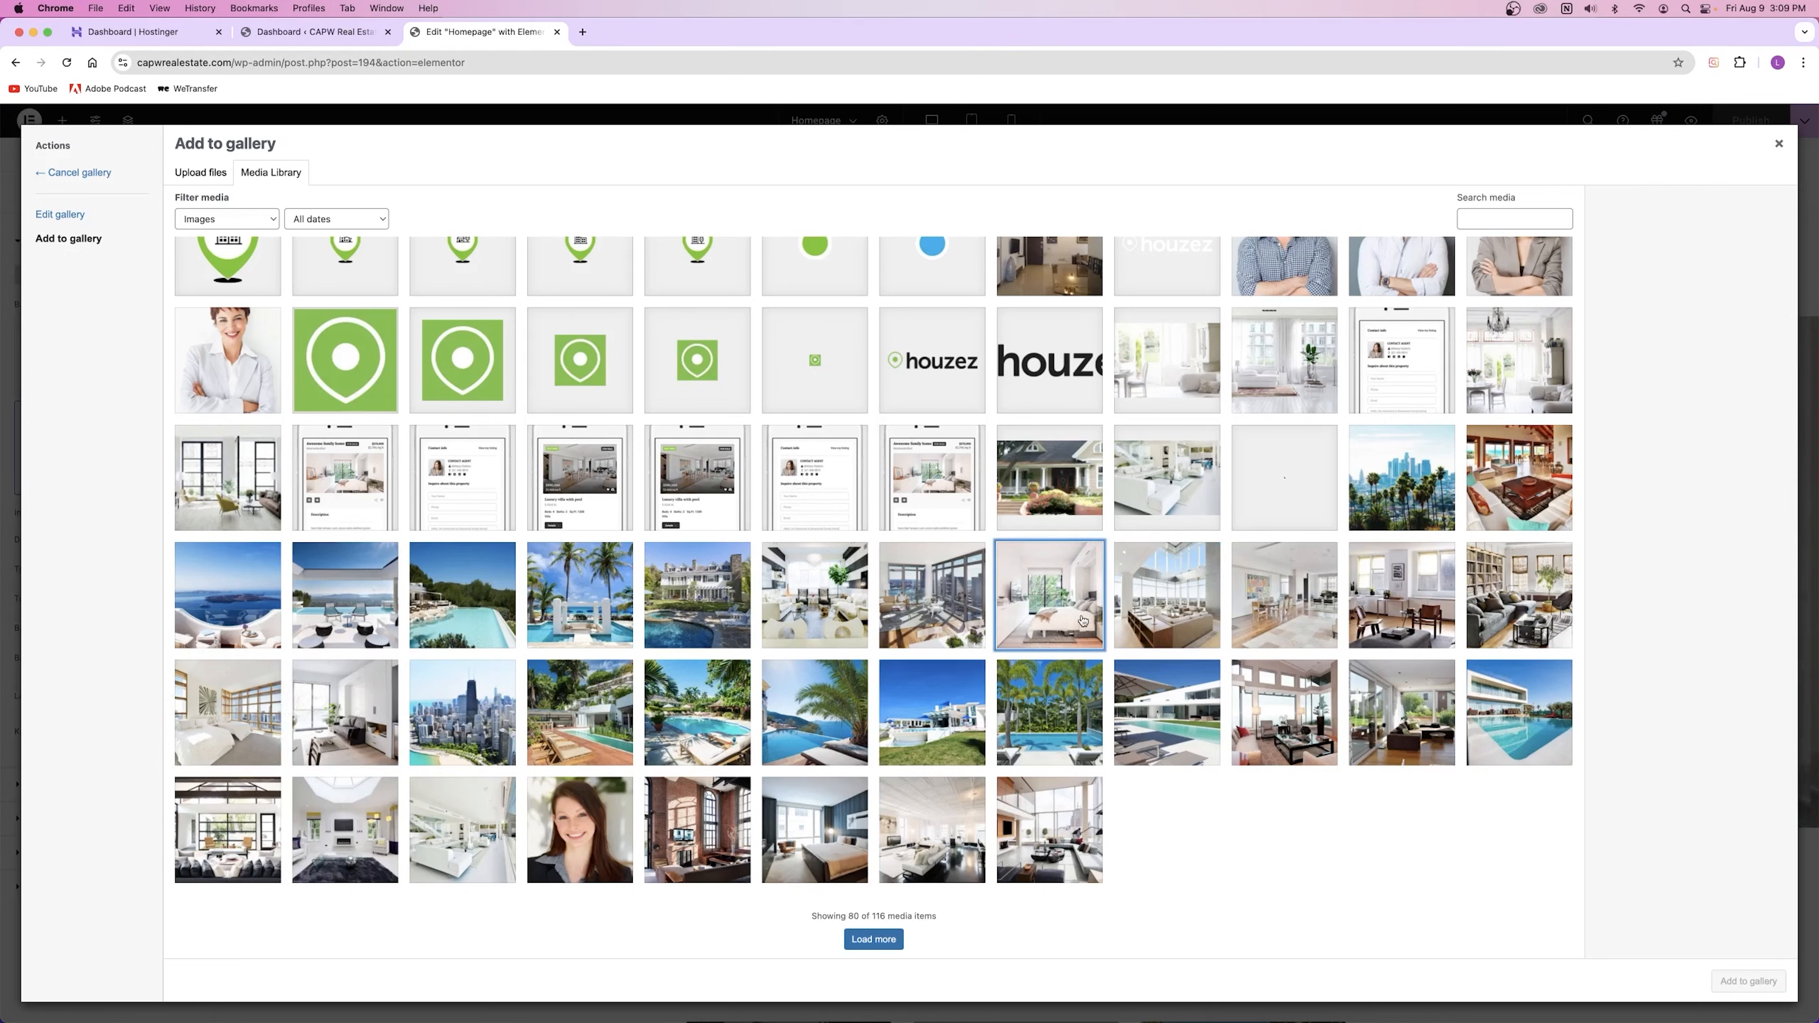
# Step: Add the Santorini, palm-and-pool and loft images to the gallery, with the loft second
pyautogui.click(206, 605)
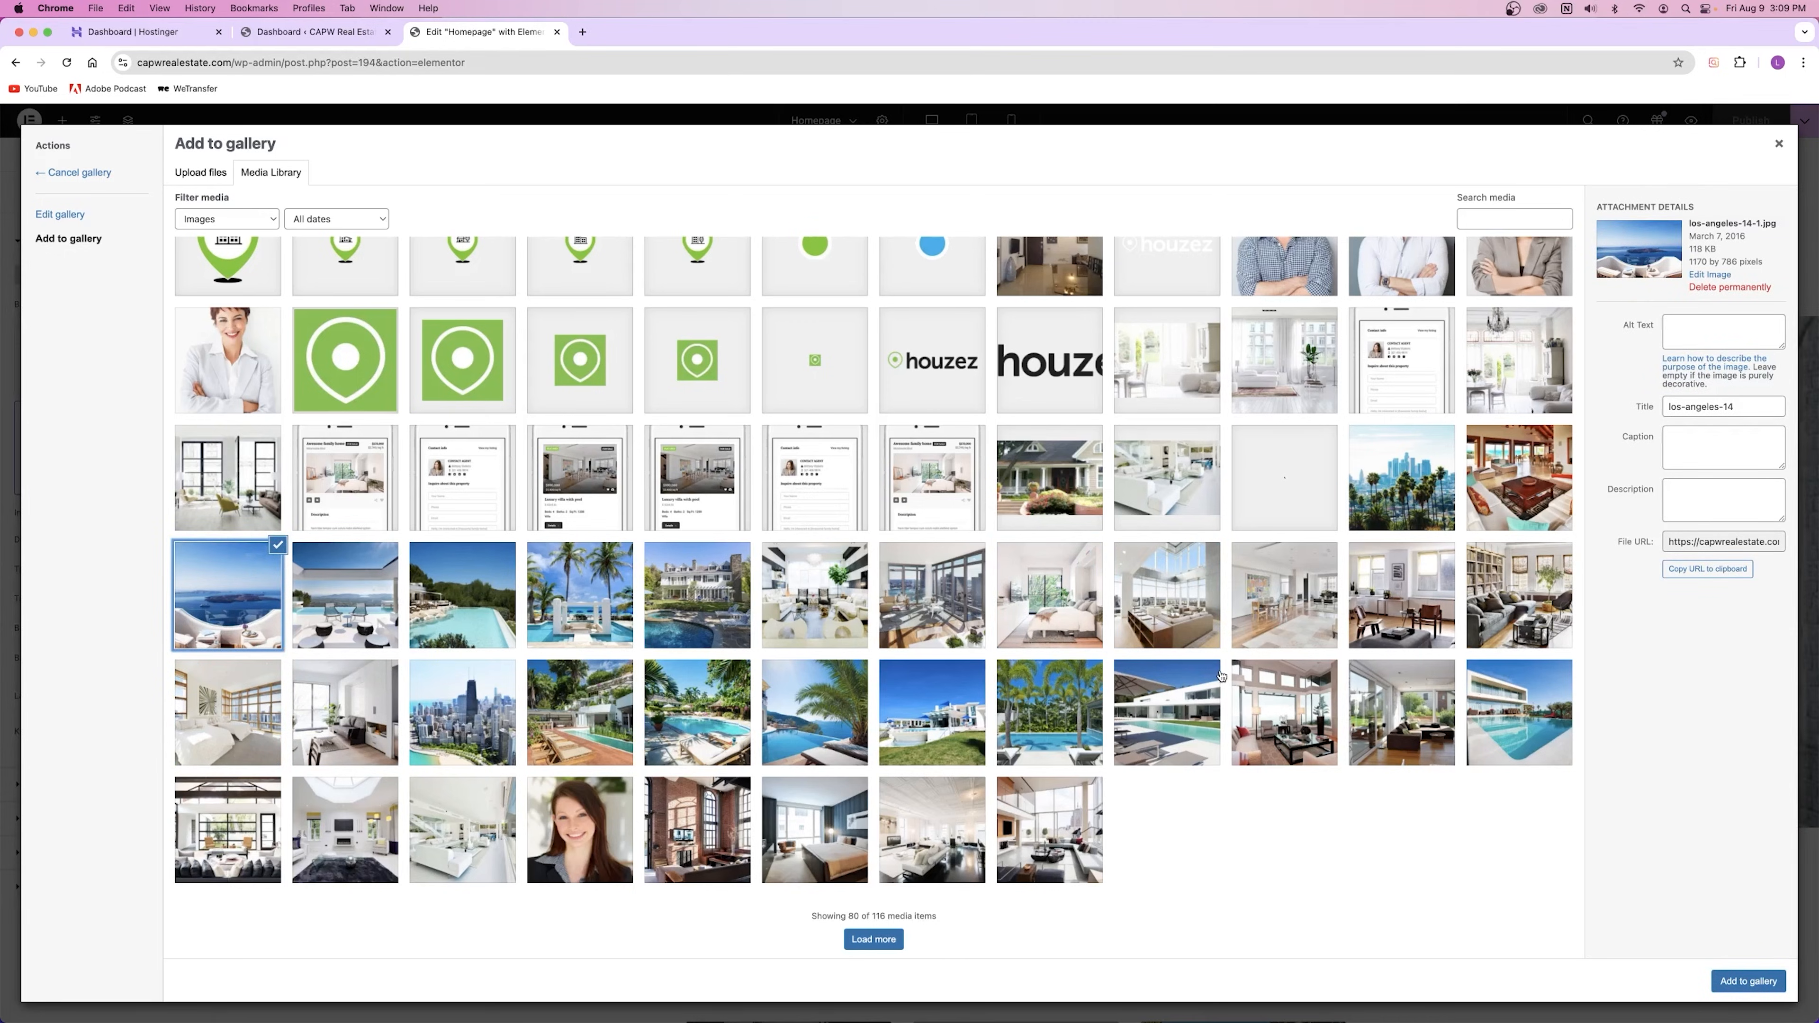
pyautogui.click(824, 715)
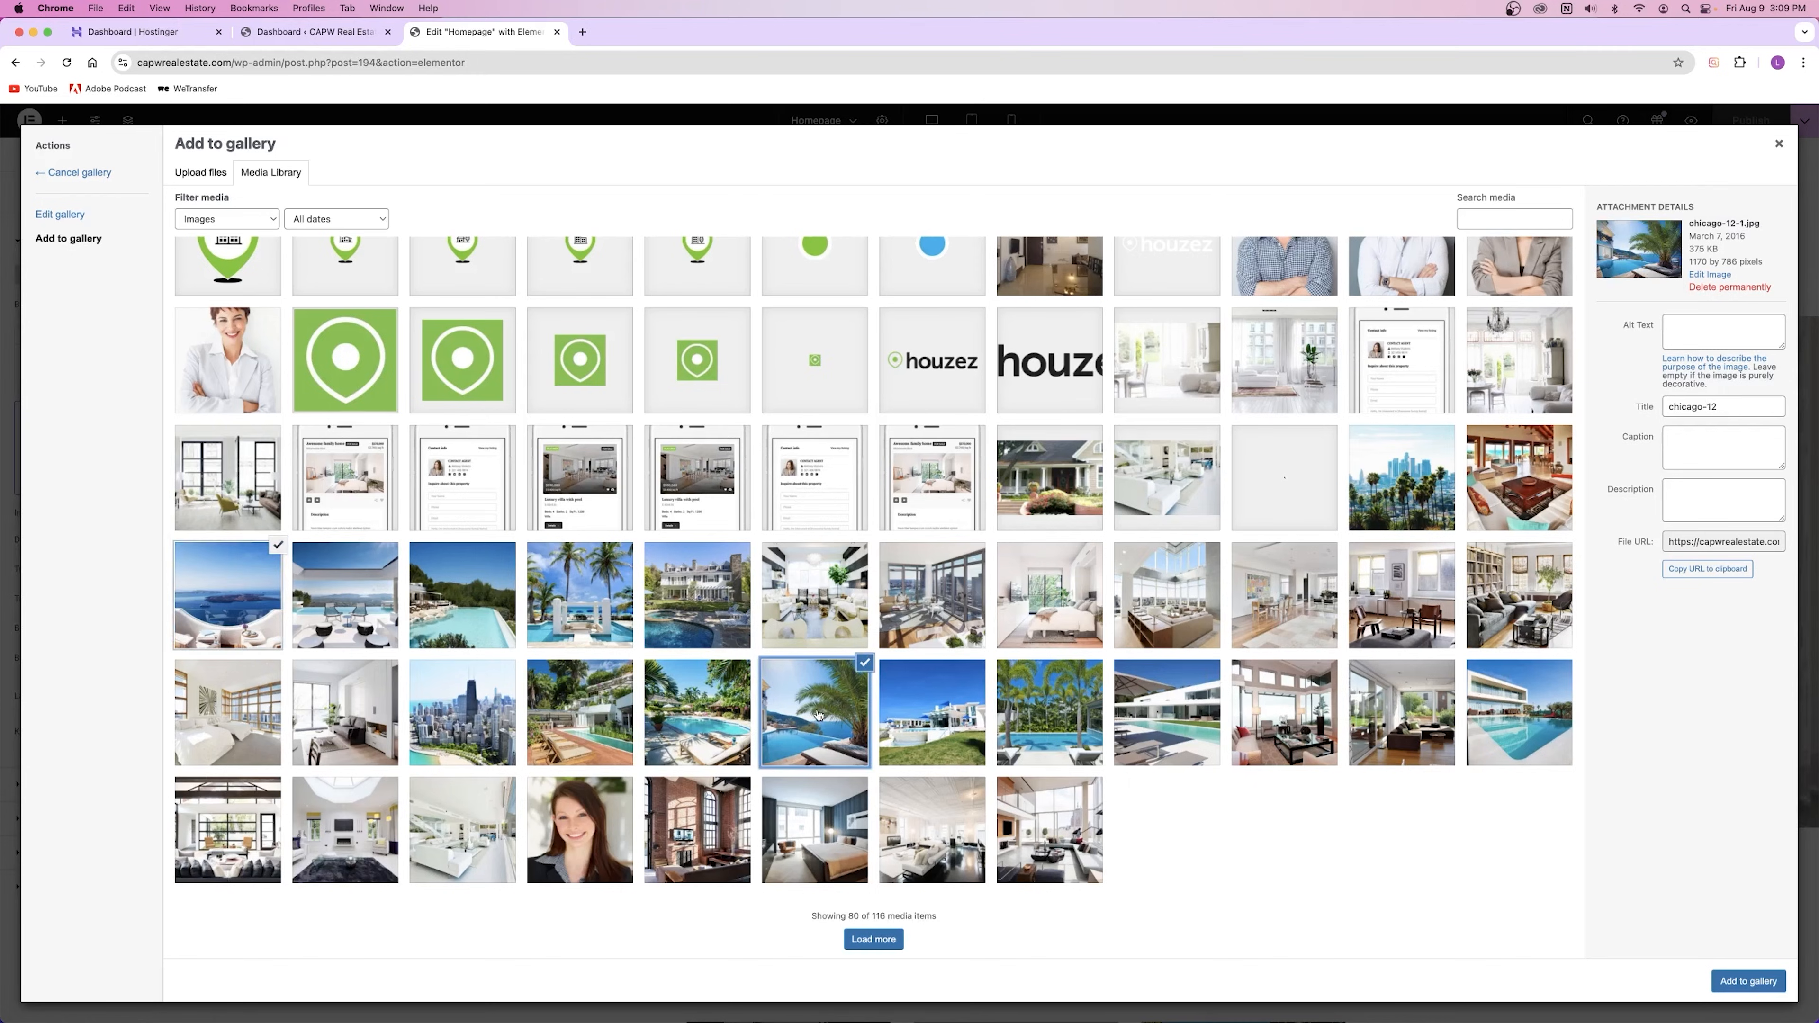
pyautogui.click(1162, 598)
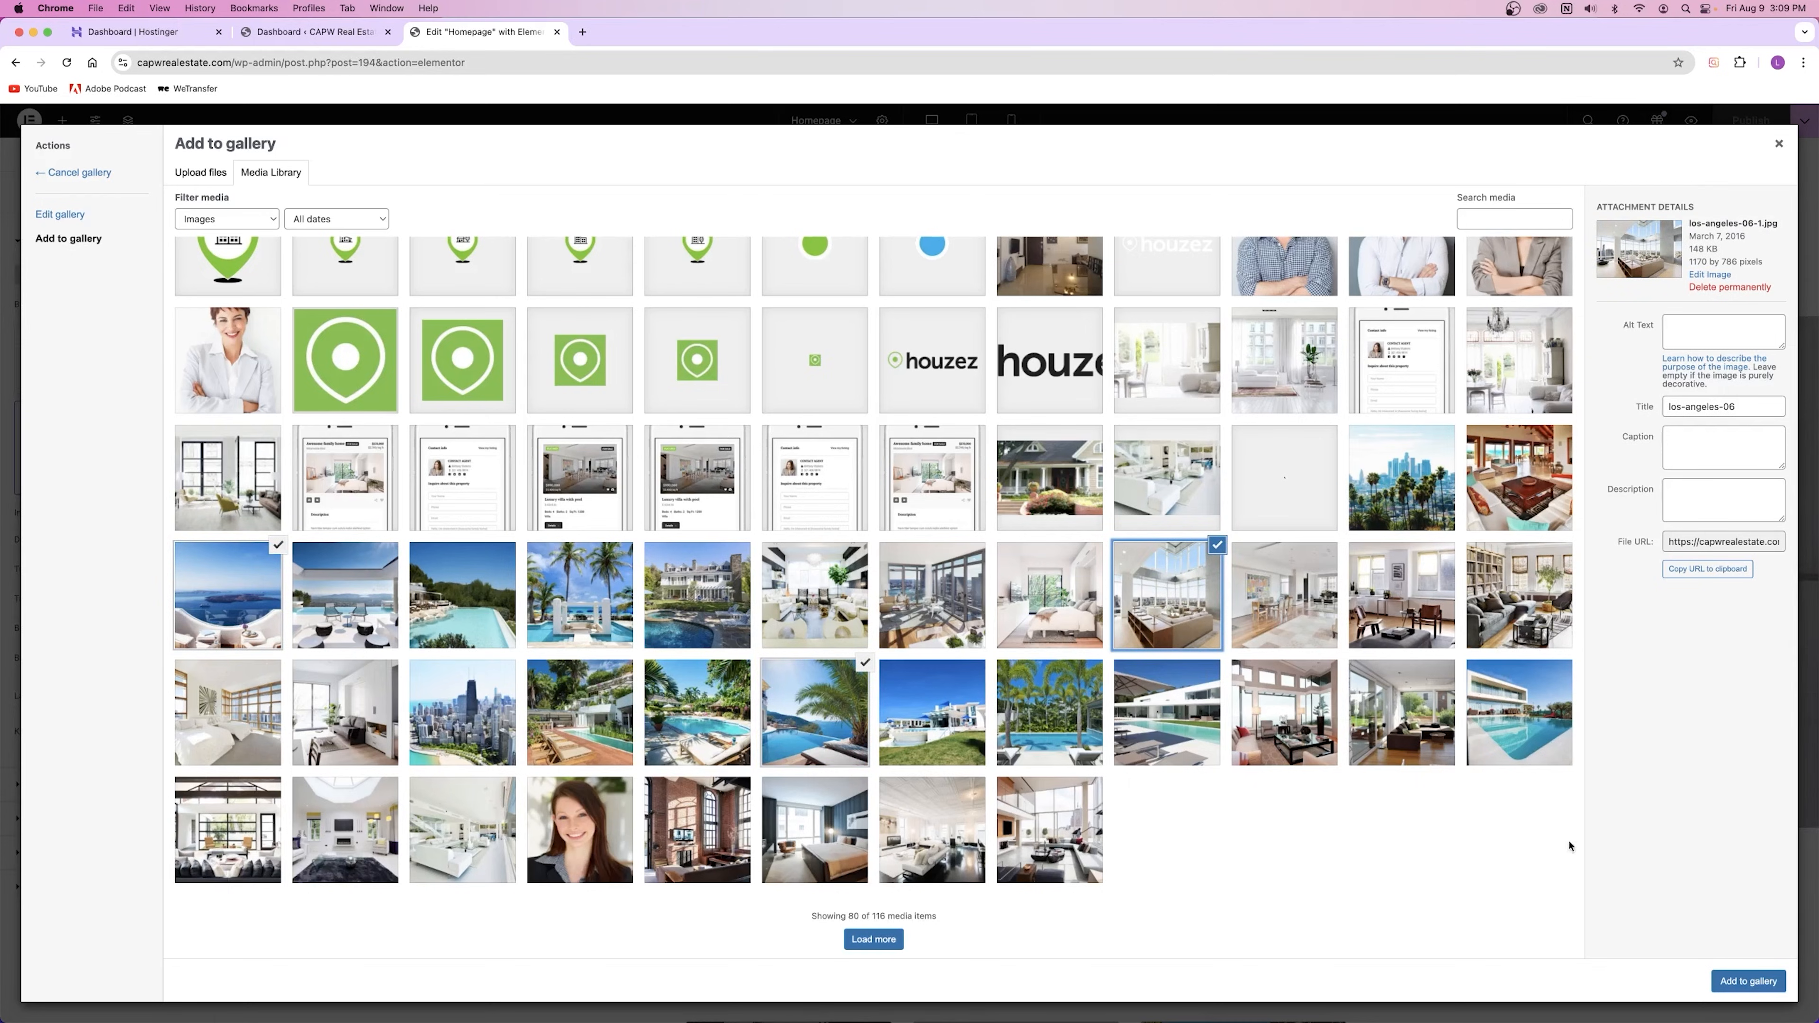
pyautogui.click(1734, 983)
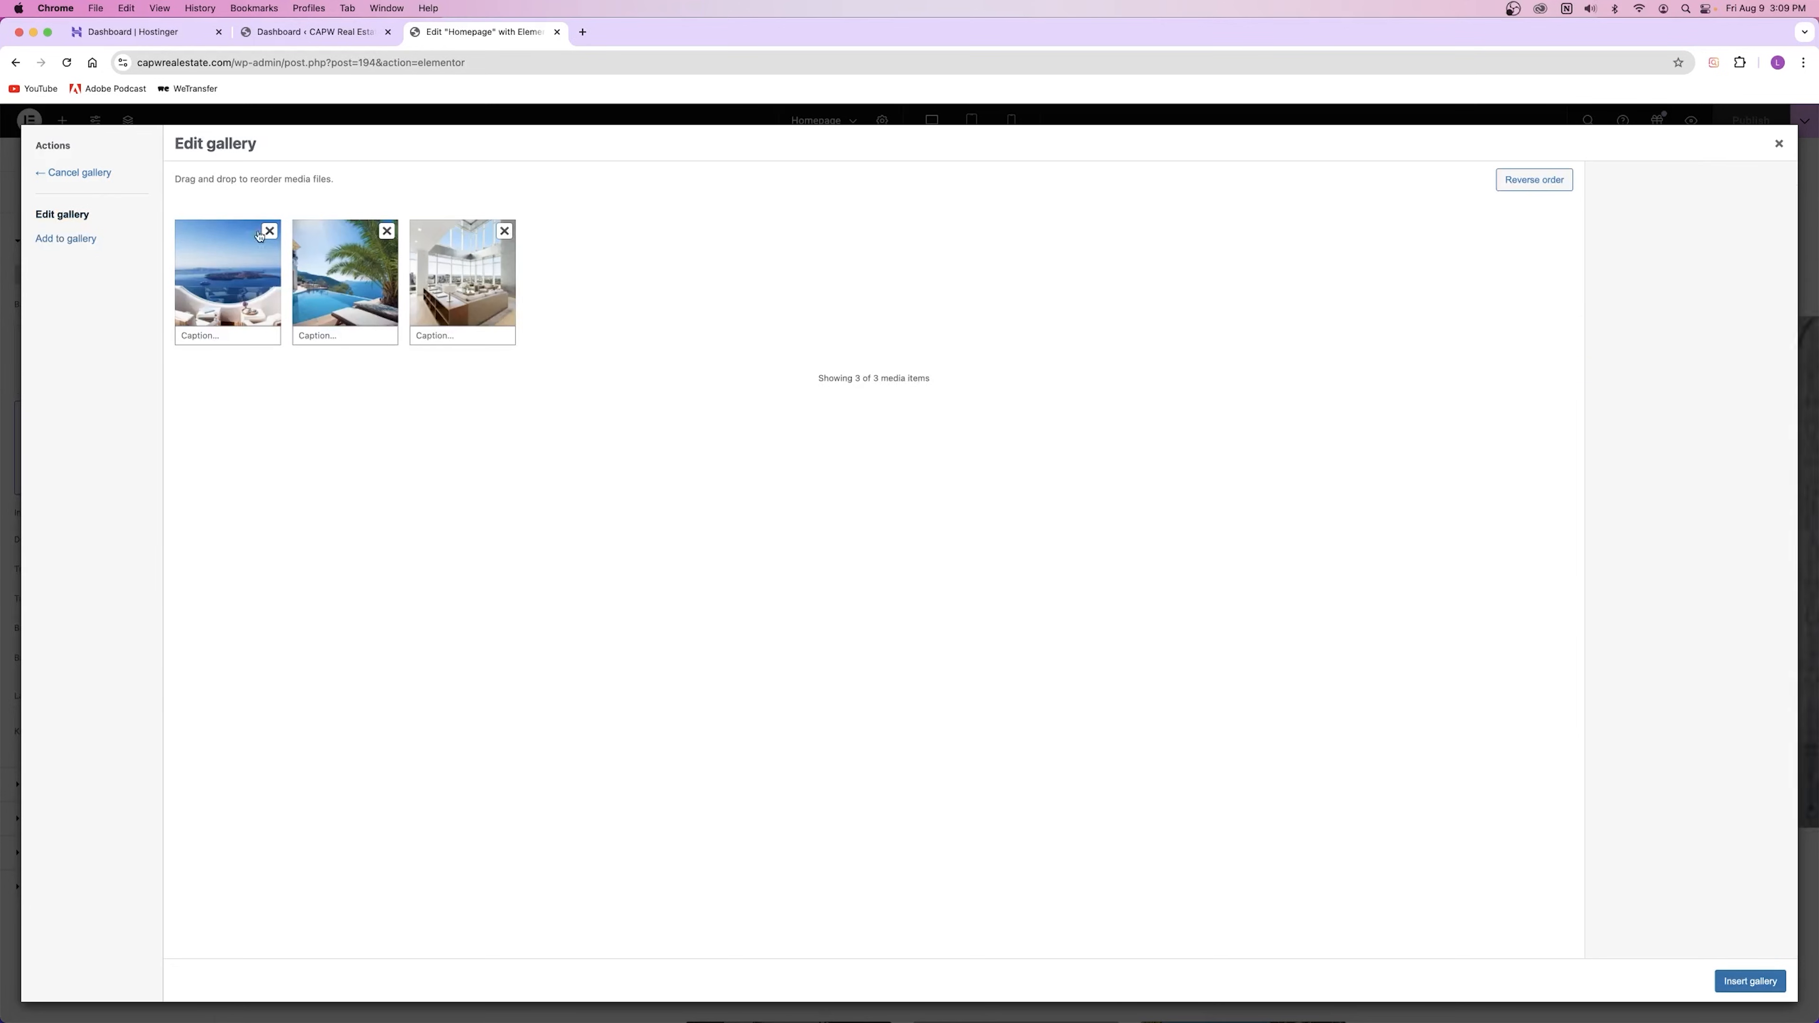
pyautogui.moveTo(443, 287); pyautogui.dragTo(337, 308)
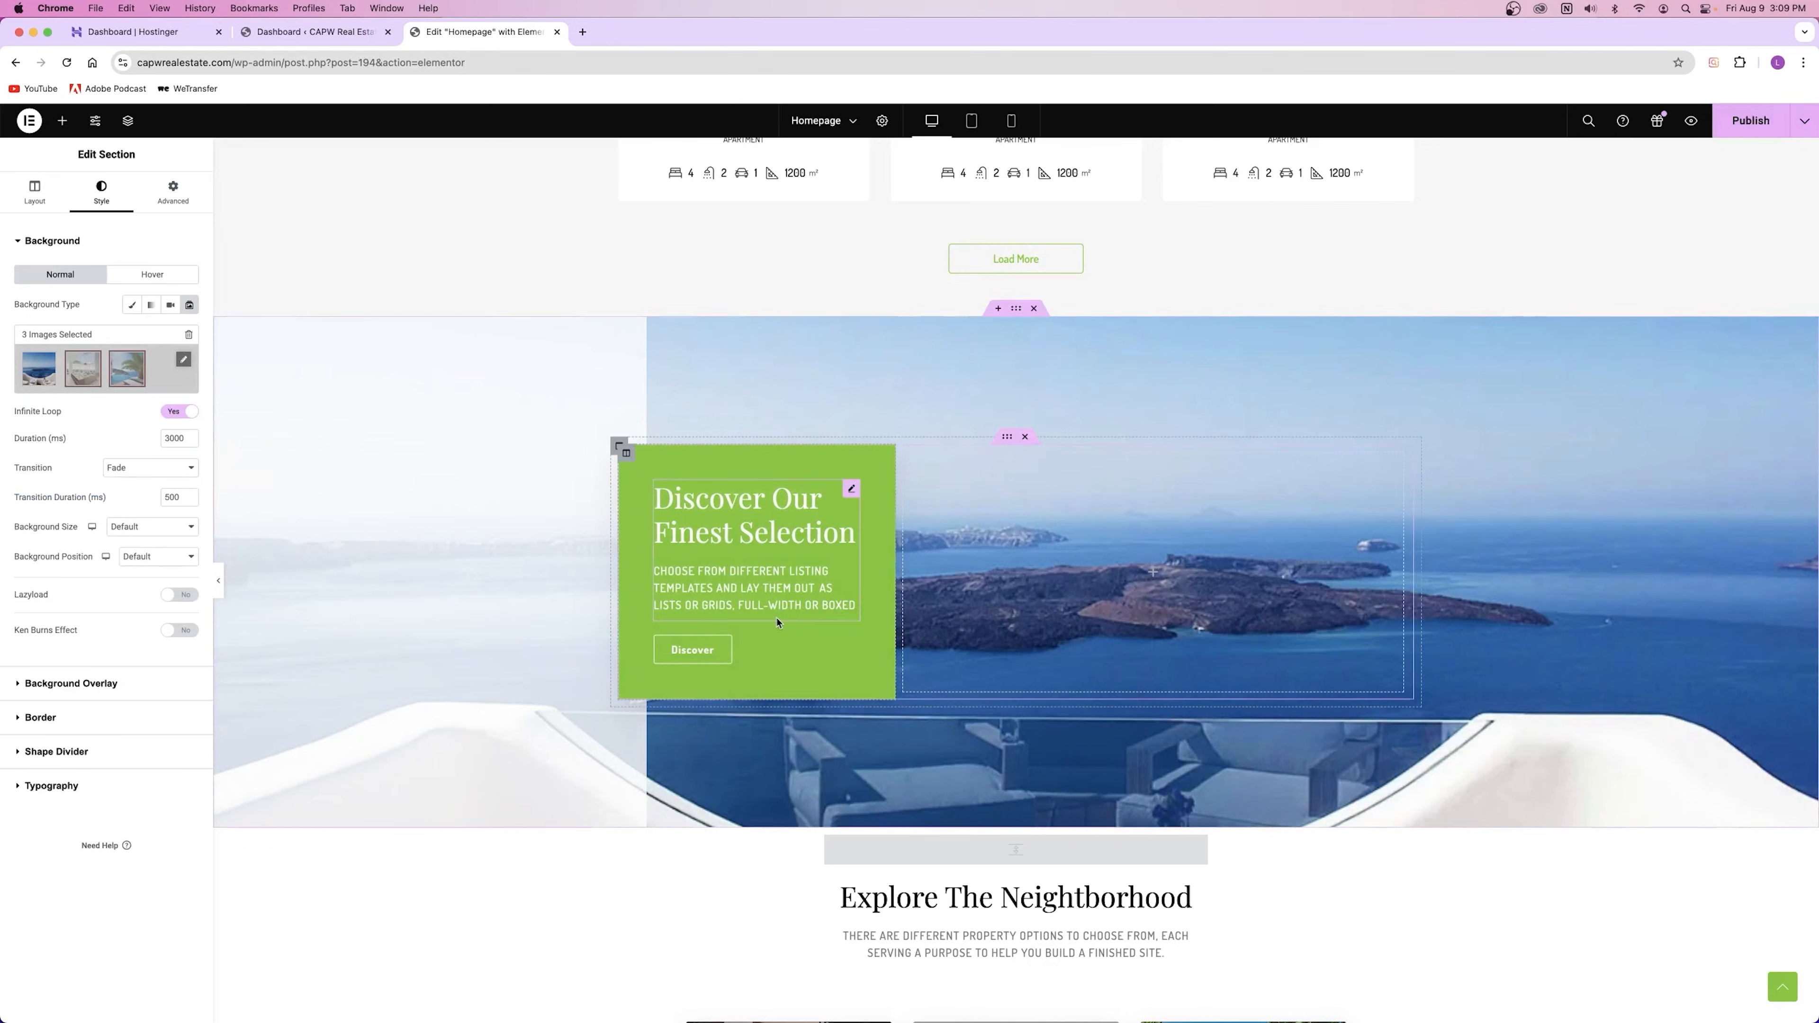
# Step: Set the slideshow's Background Size to Cover and Background Position to Center Center
pyautogui.click(150, 527)
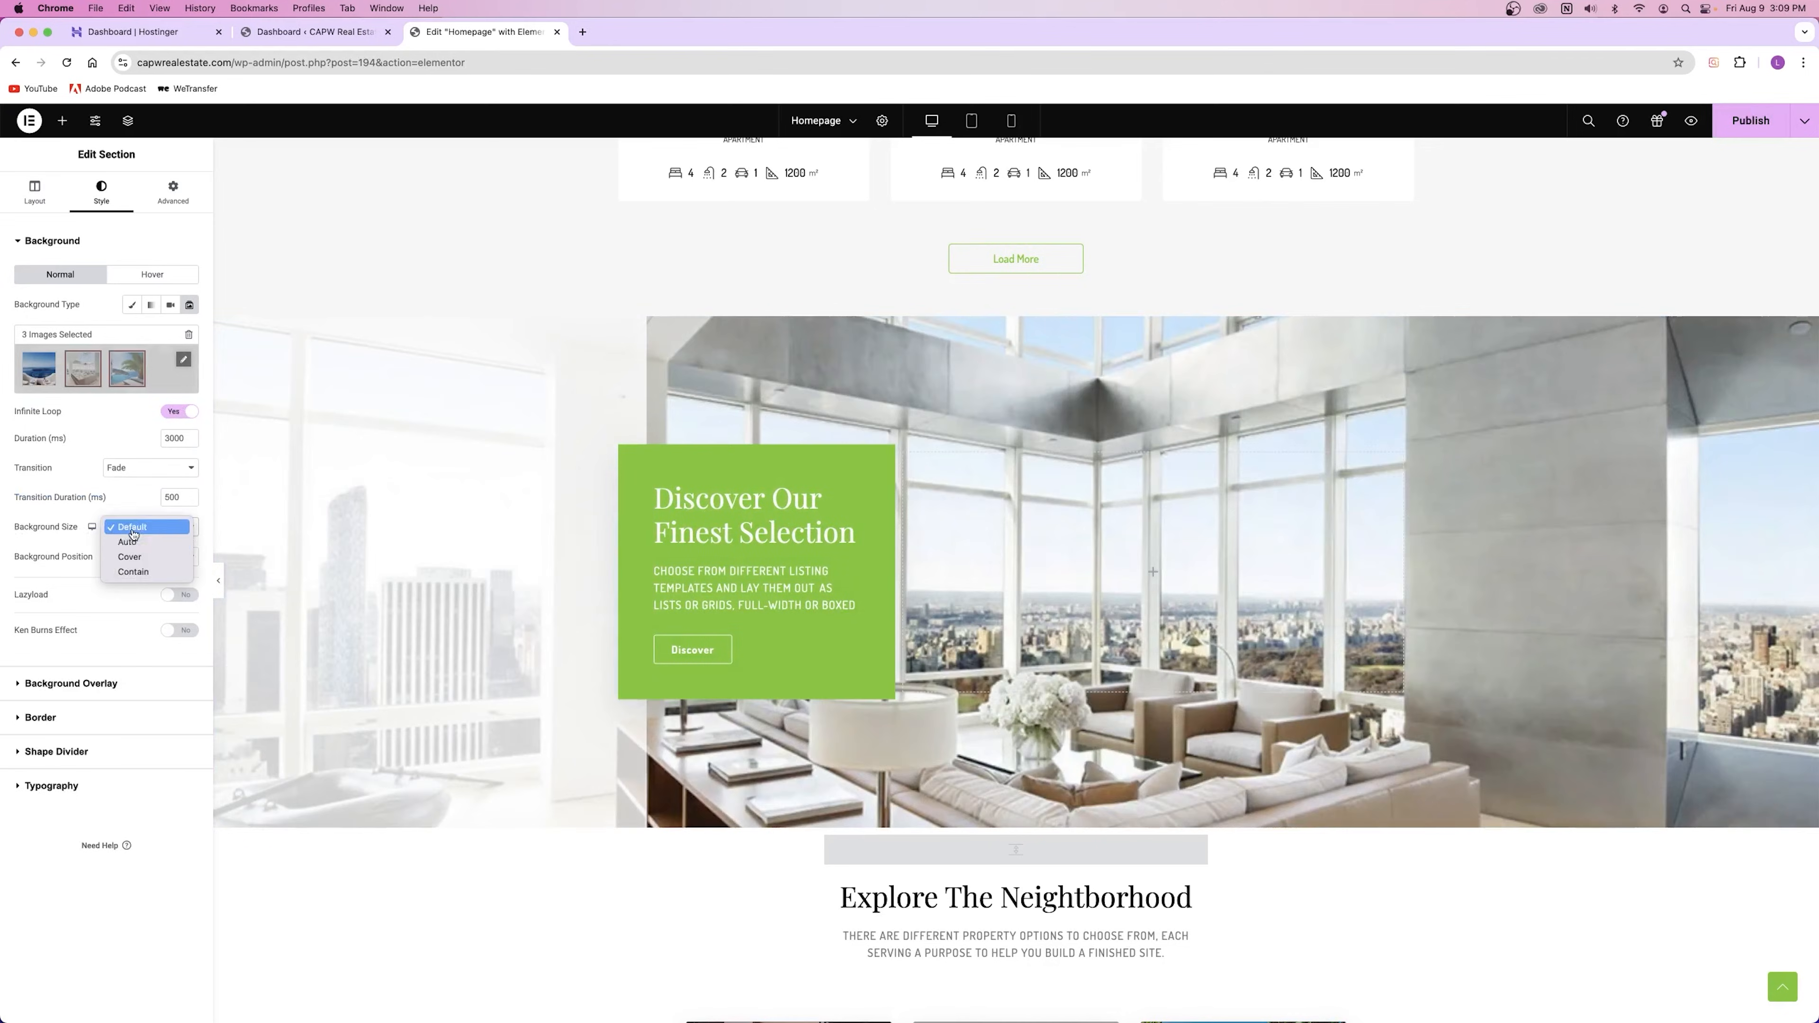
pyautogui.click(143, 556)
pyautogui.click(153, 558)
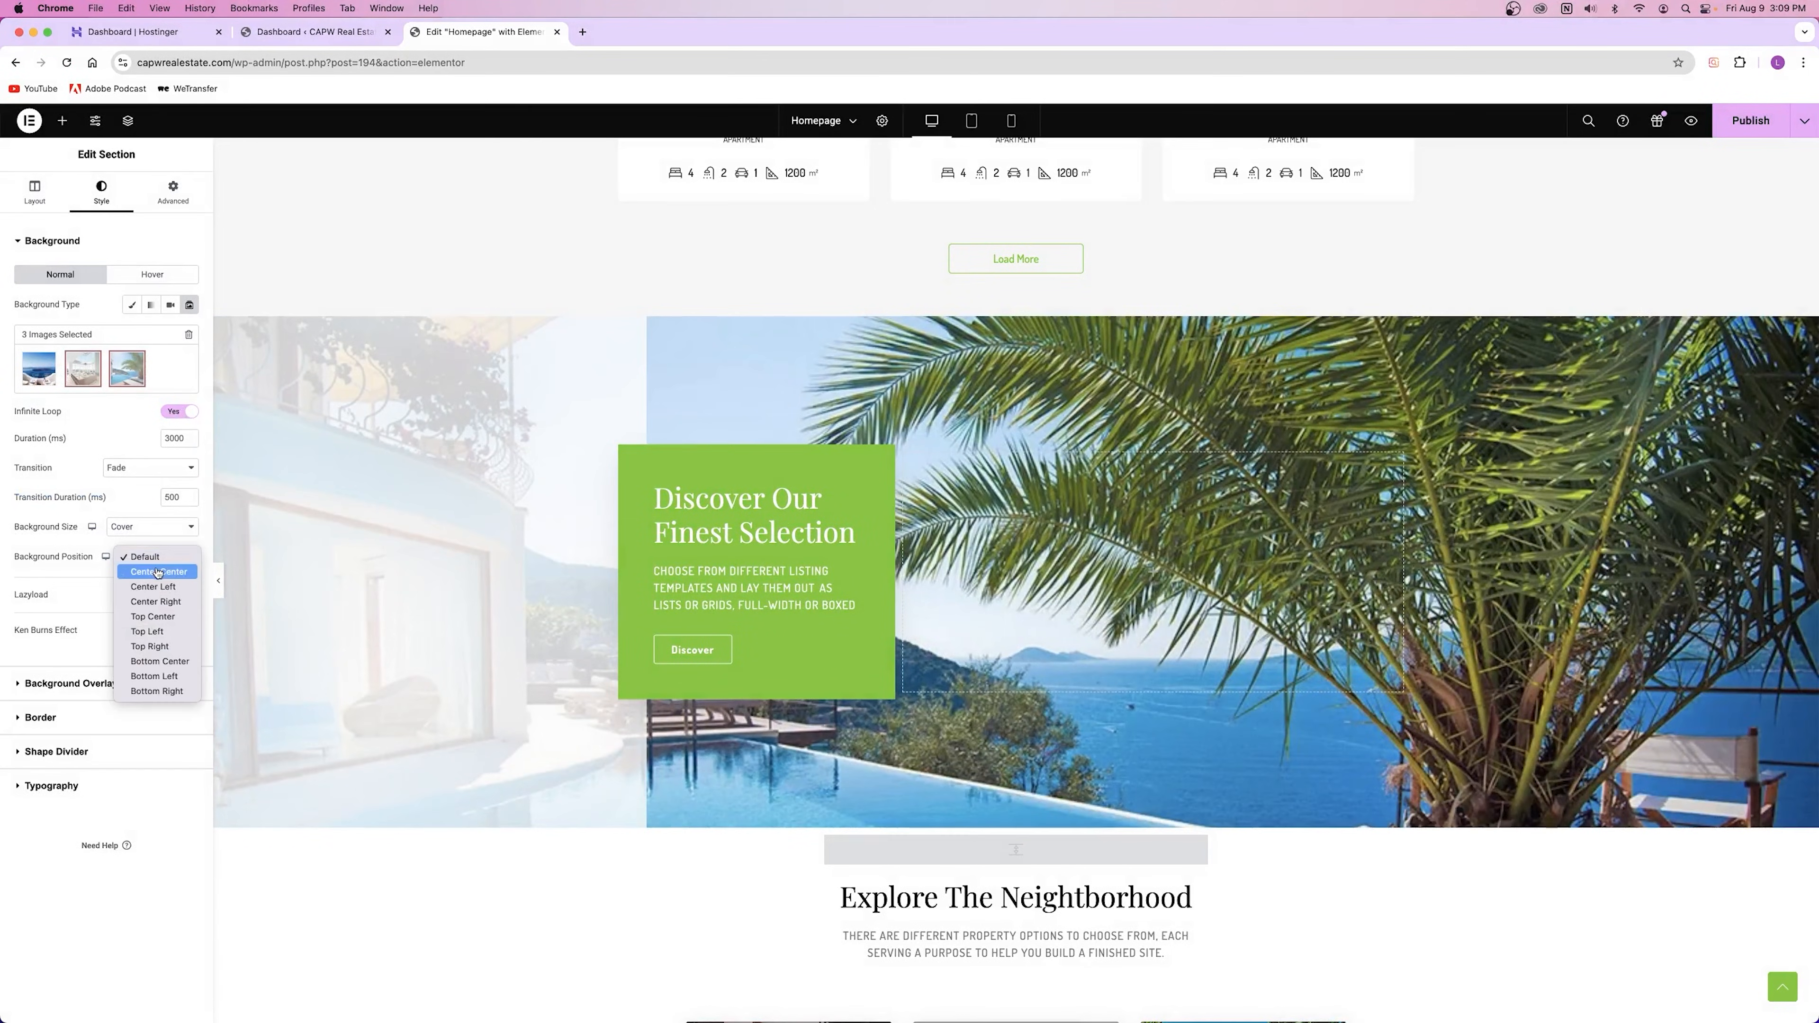
pyautogui.press('Escape')
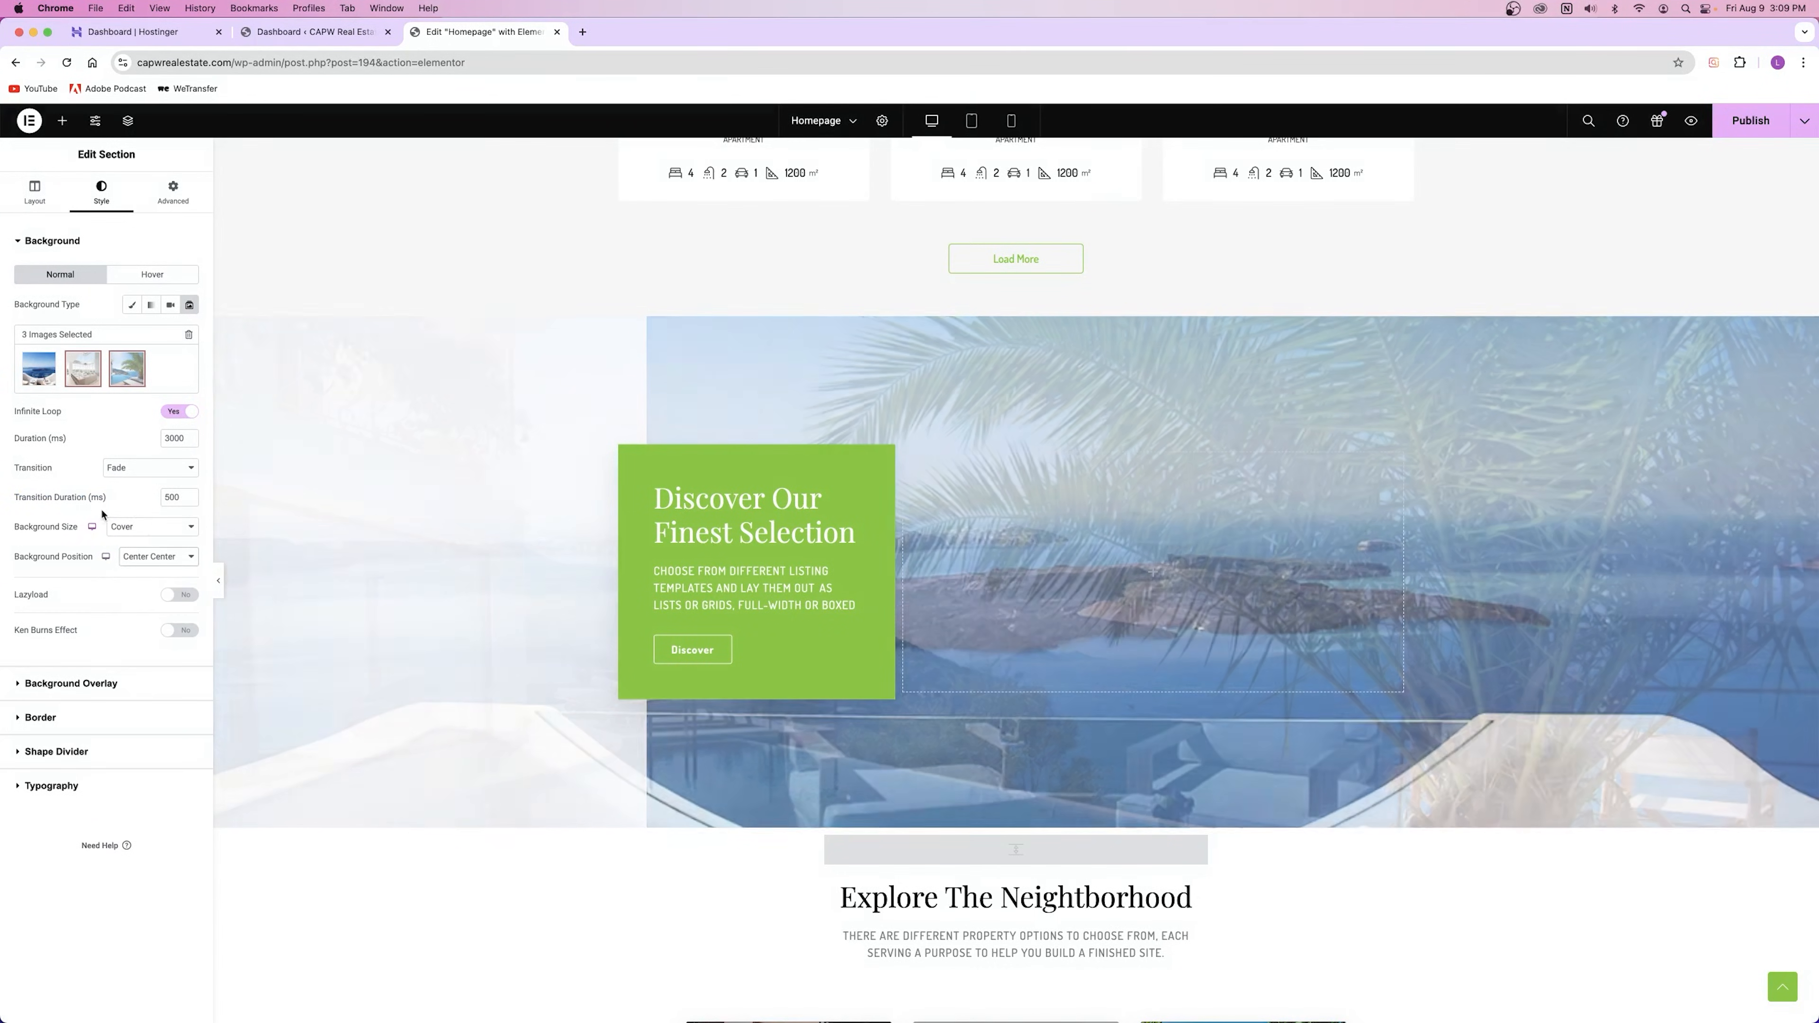
# Step: Review the loft, Santorini and palm-and-pool images in the gallery, then close it unchanged
pyautogui.moveTo(84, 369)
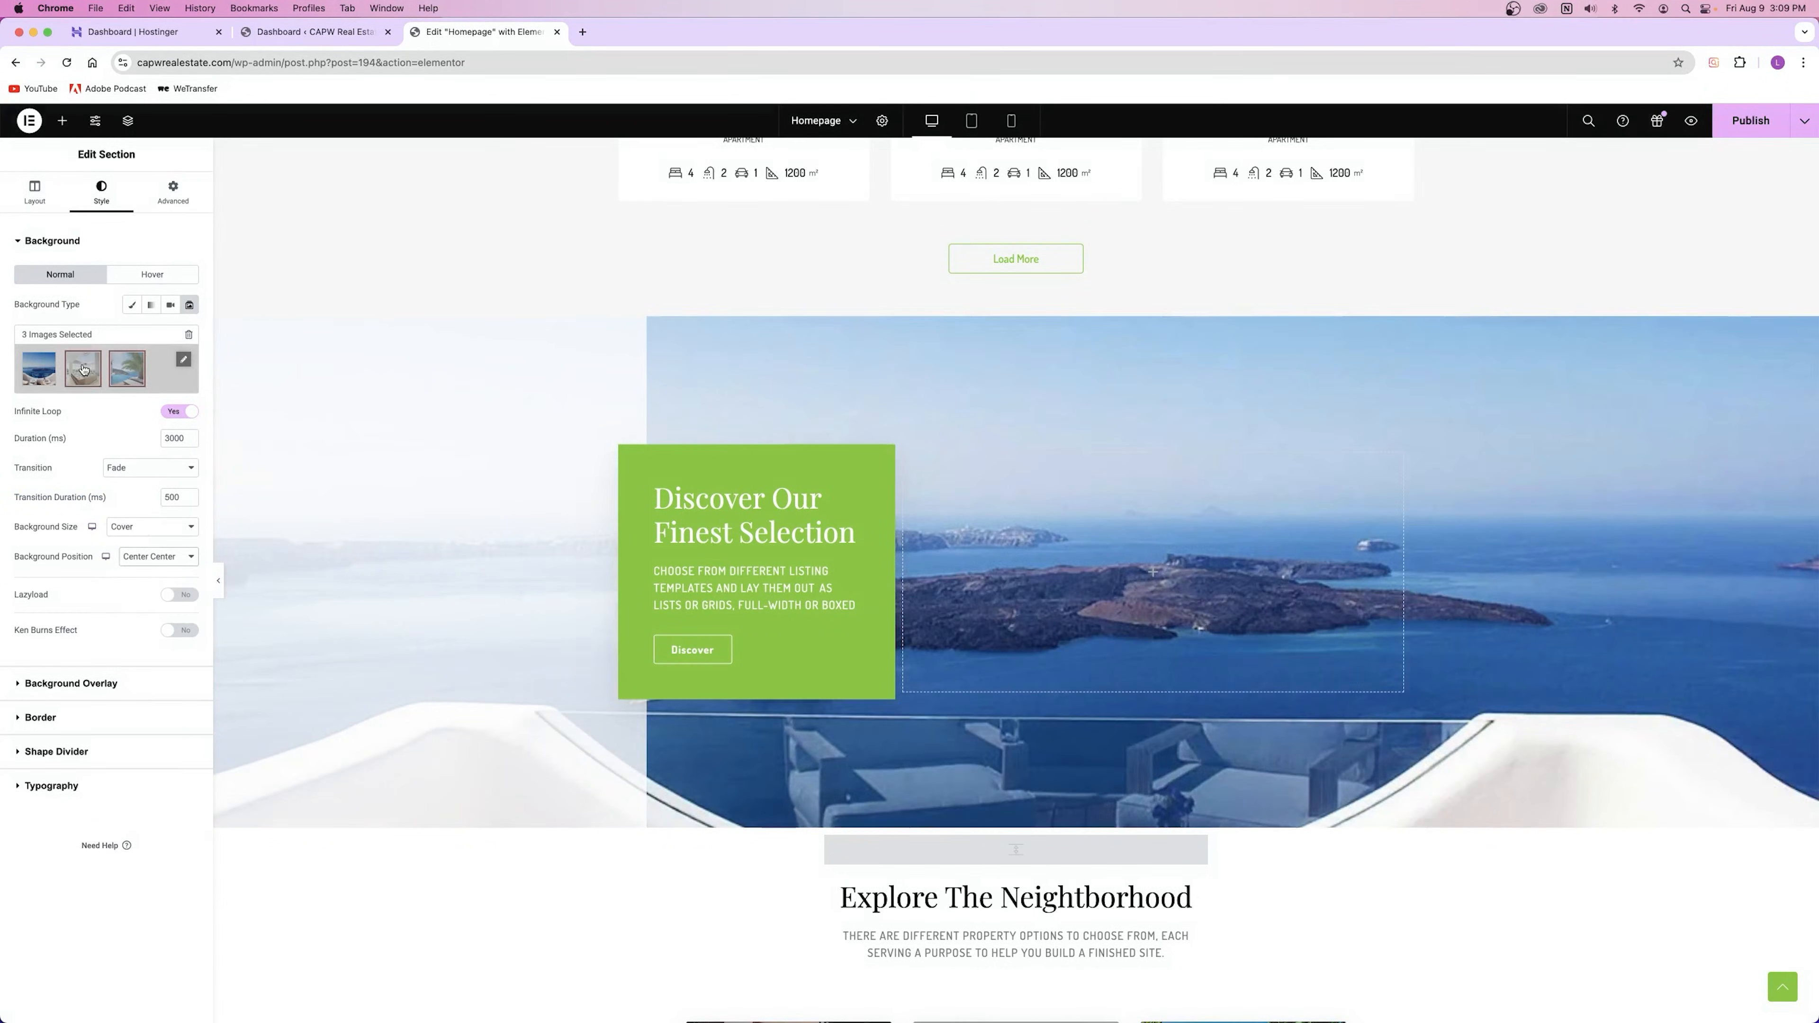
pyautogui.click(155, 376)
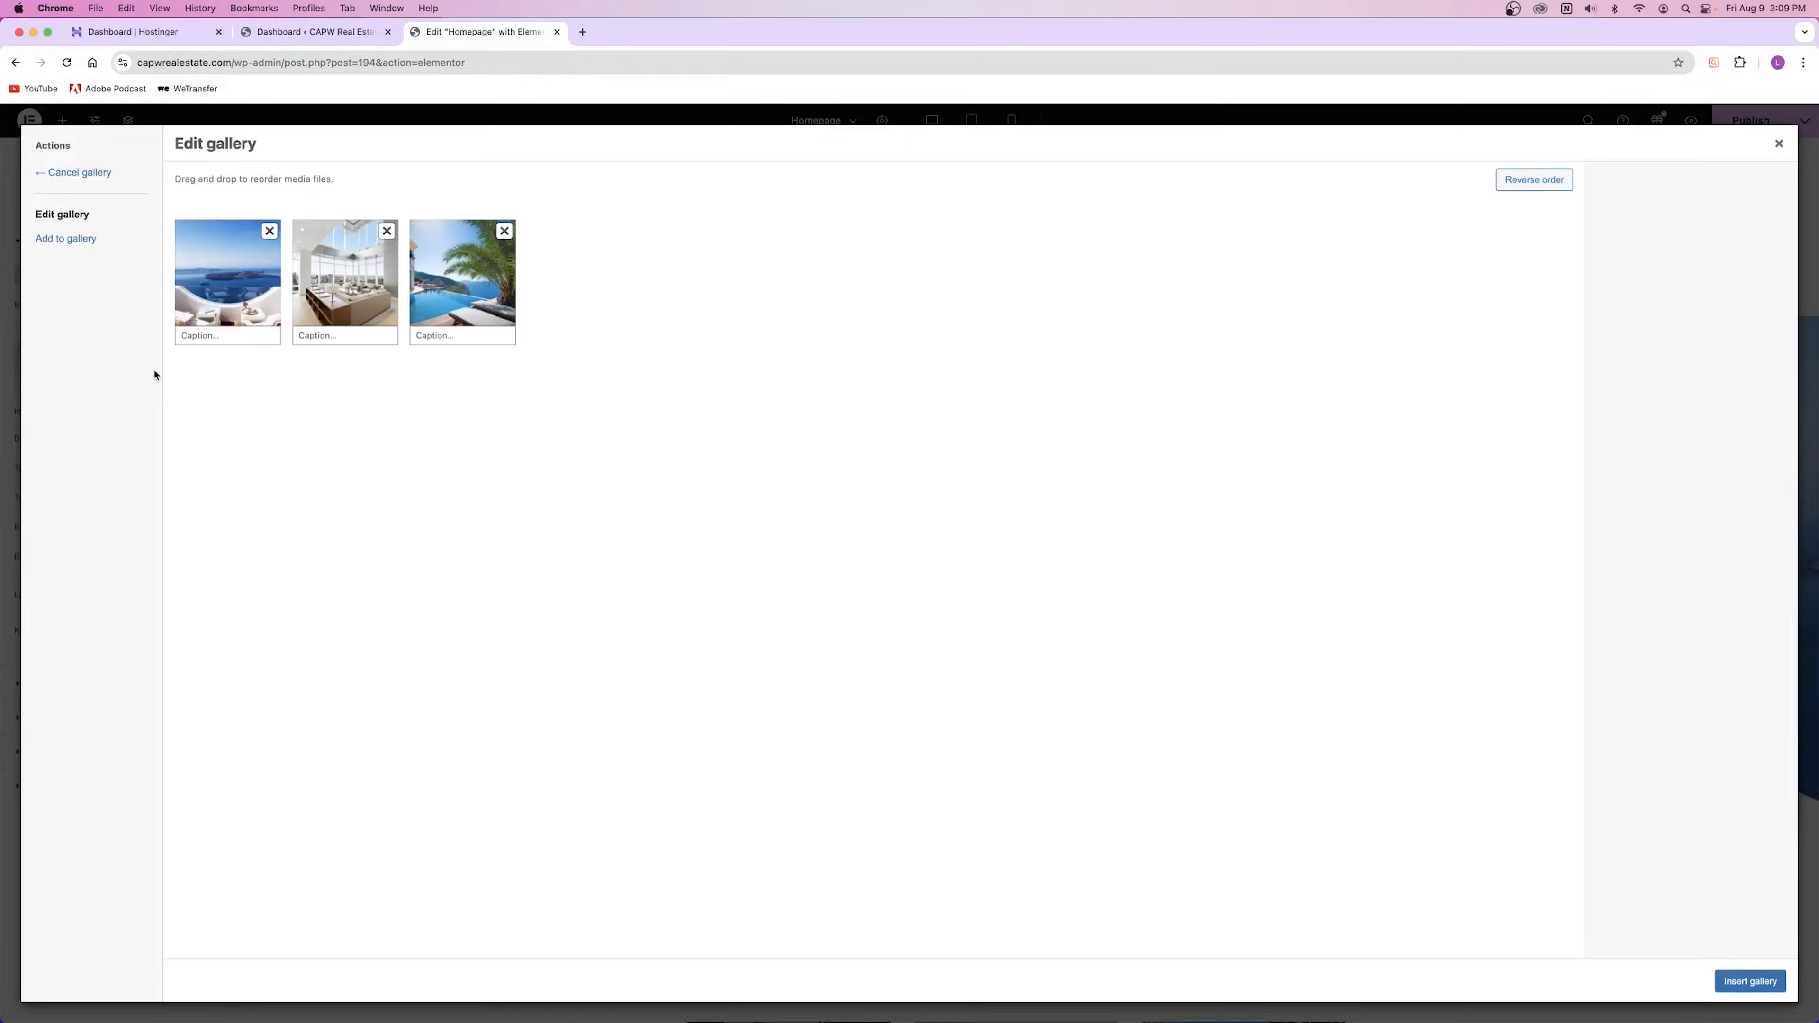
pyautogui.click(325, 311)
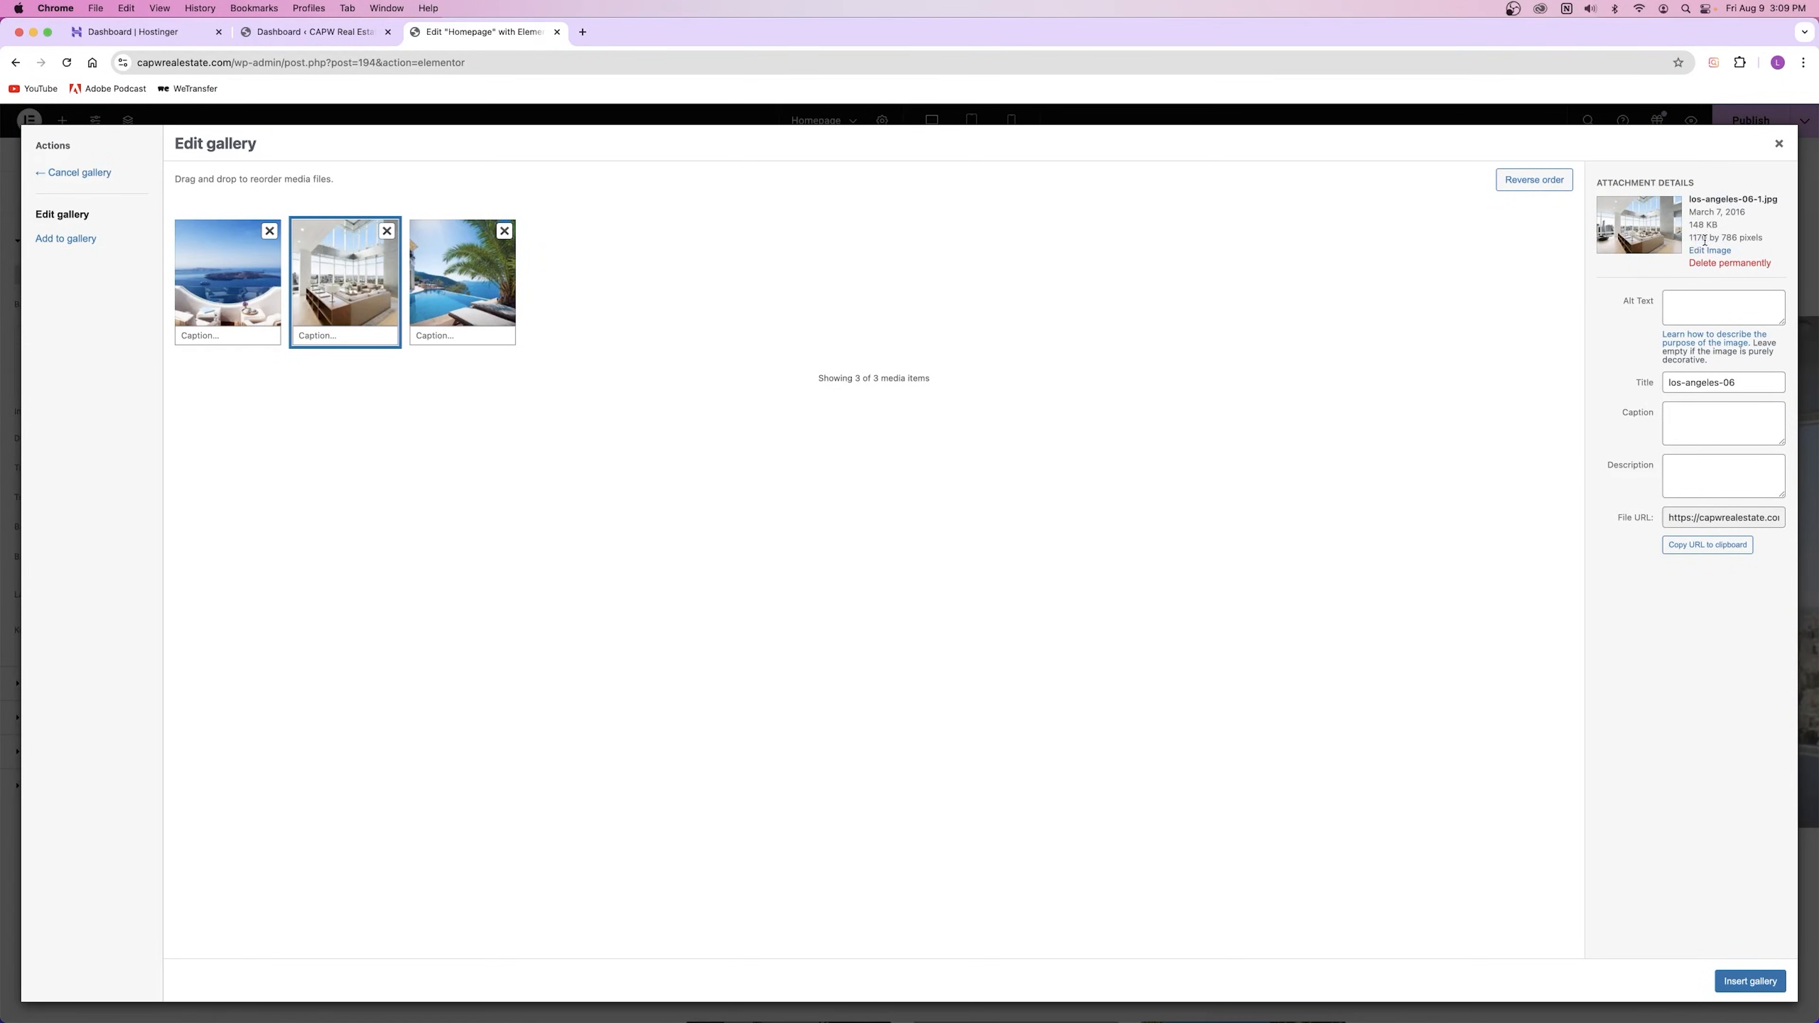
pyautogui.moveTo(1705, 240); pyautogui.dragTo(1756, 241)
pyautogui.click(251, 266)
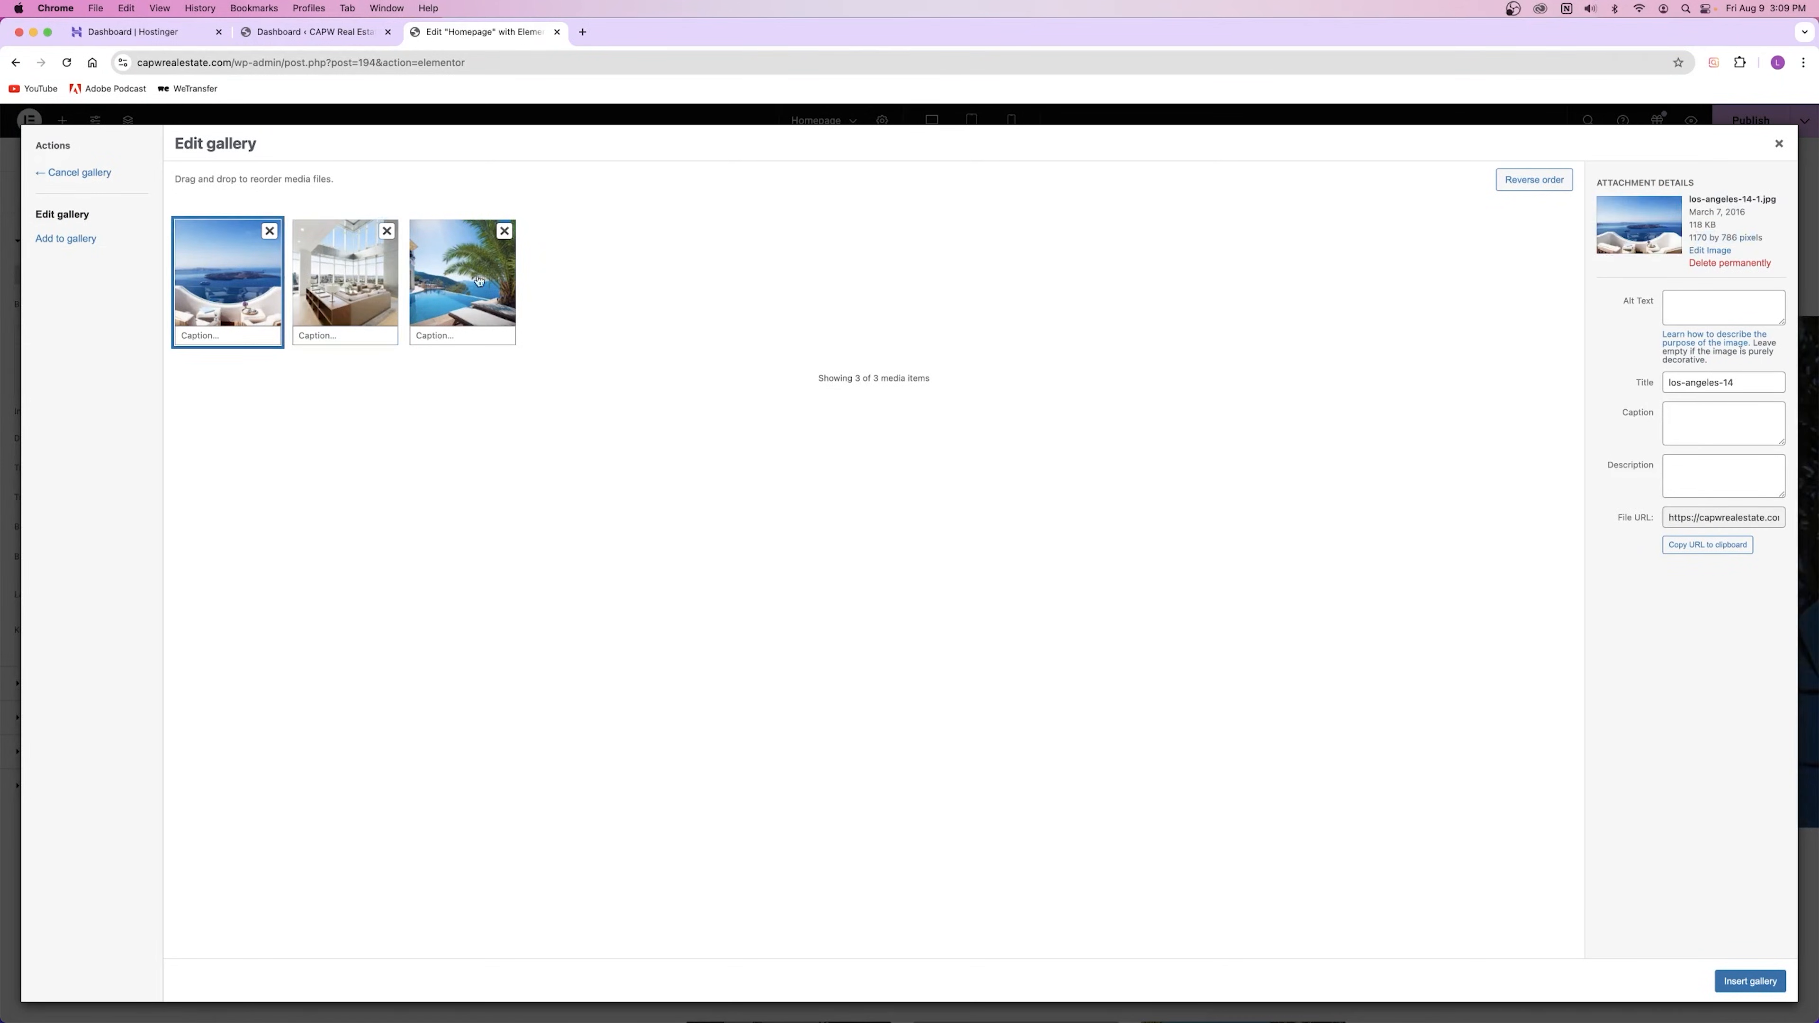
pyautogui.click(505, 289)
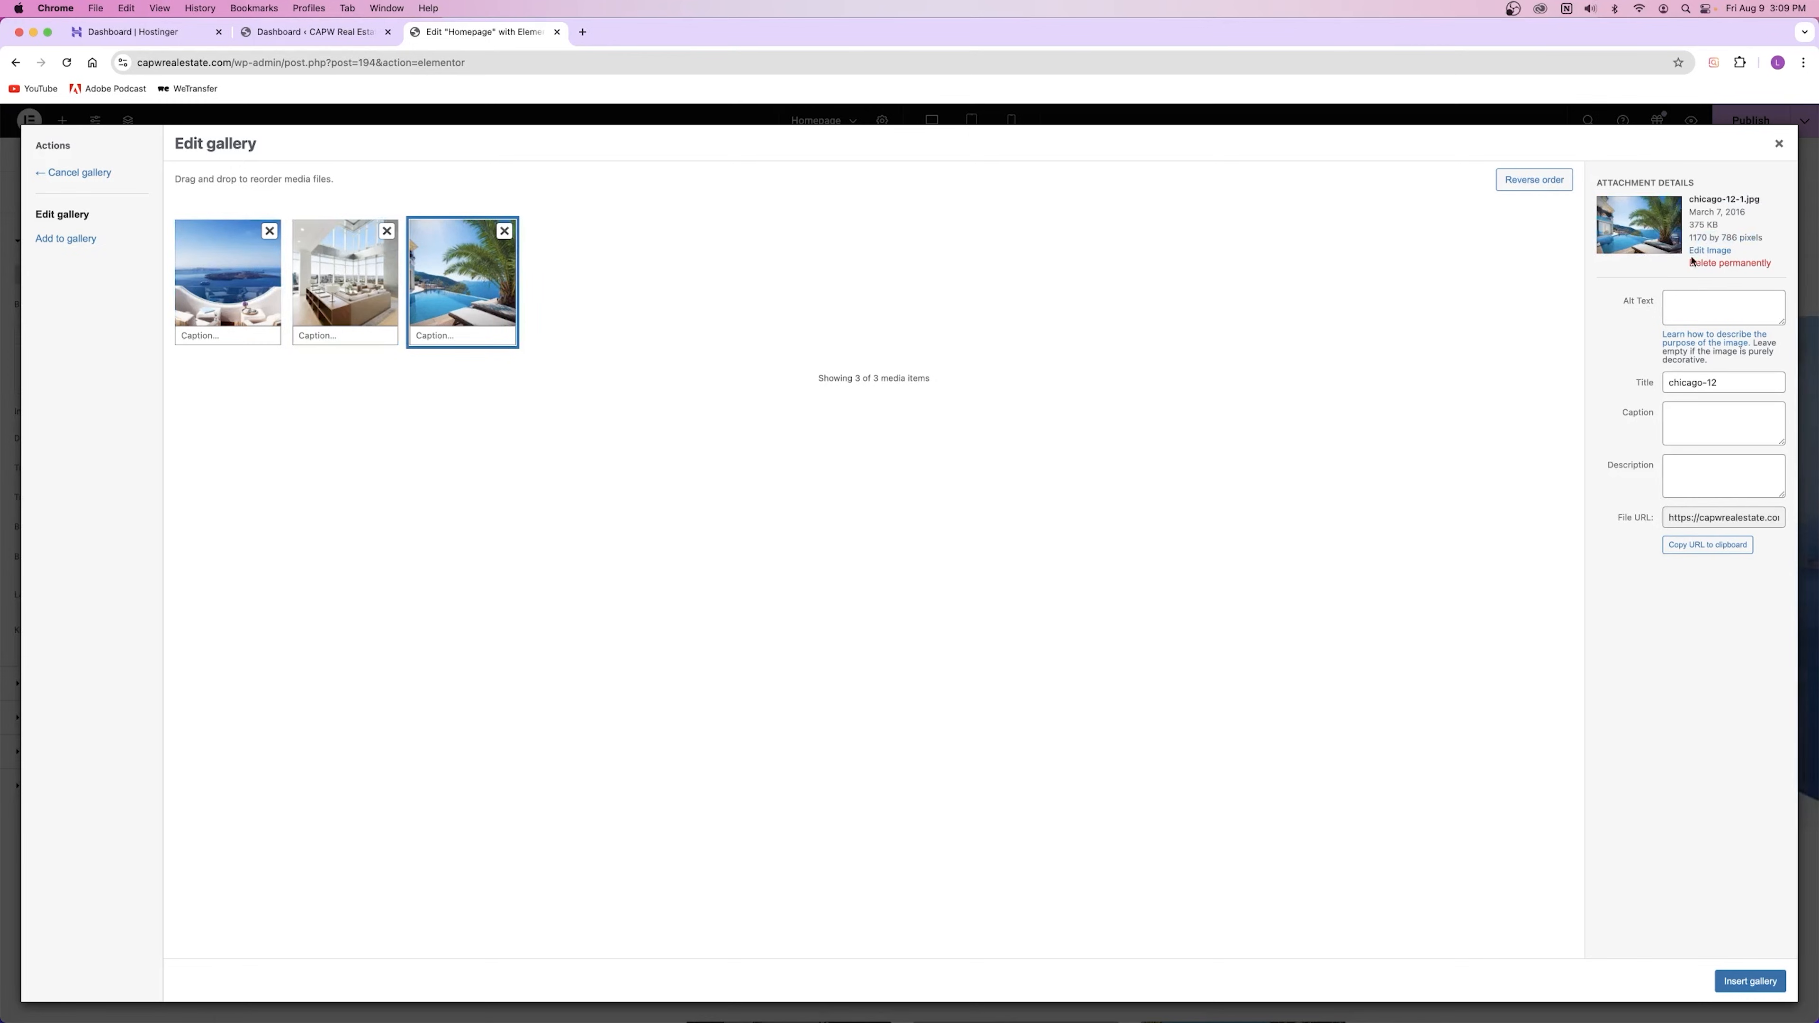
pyautogui.click(1779, 143)
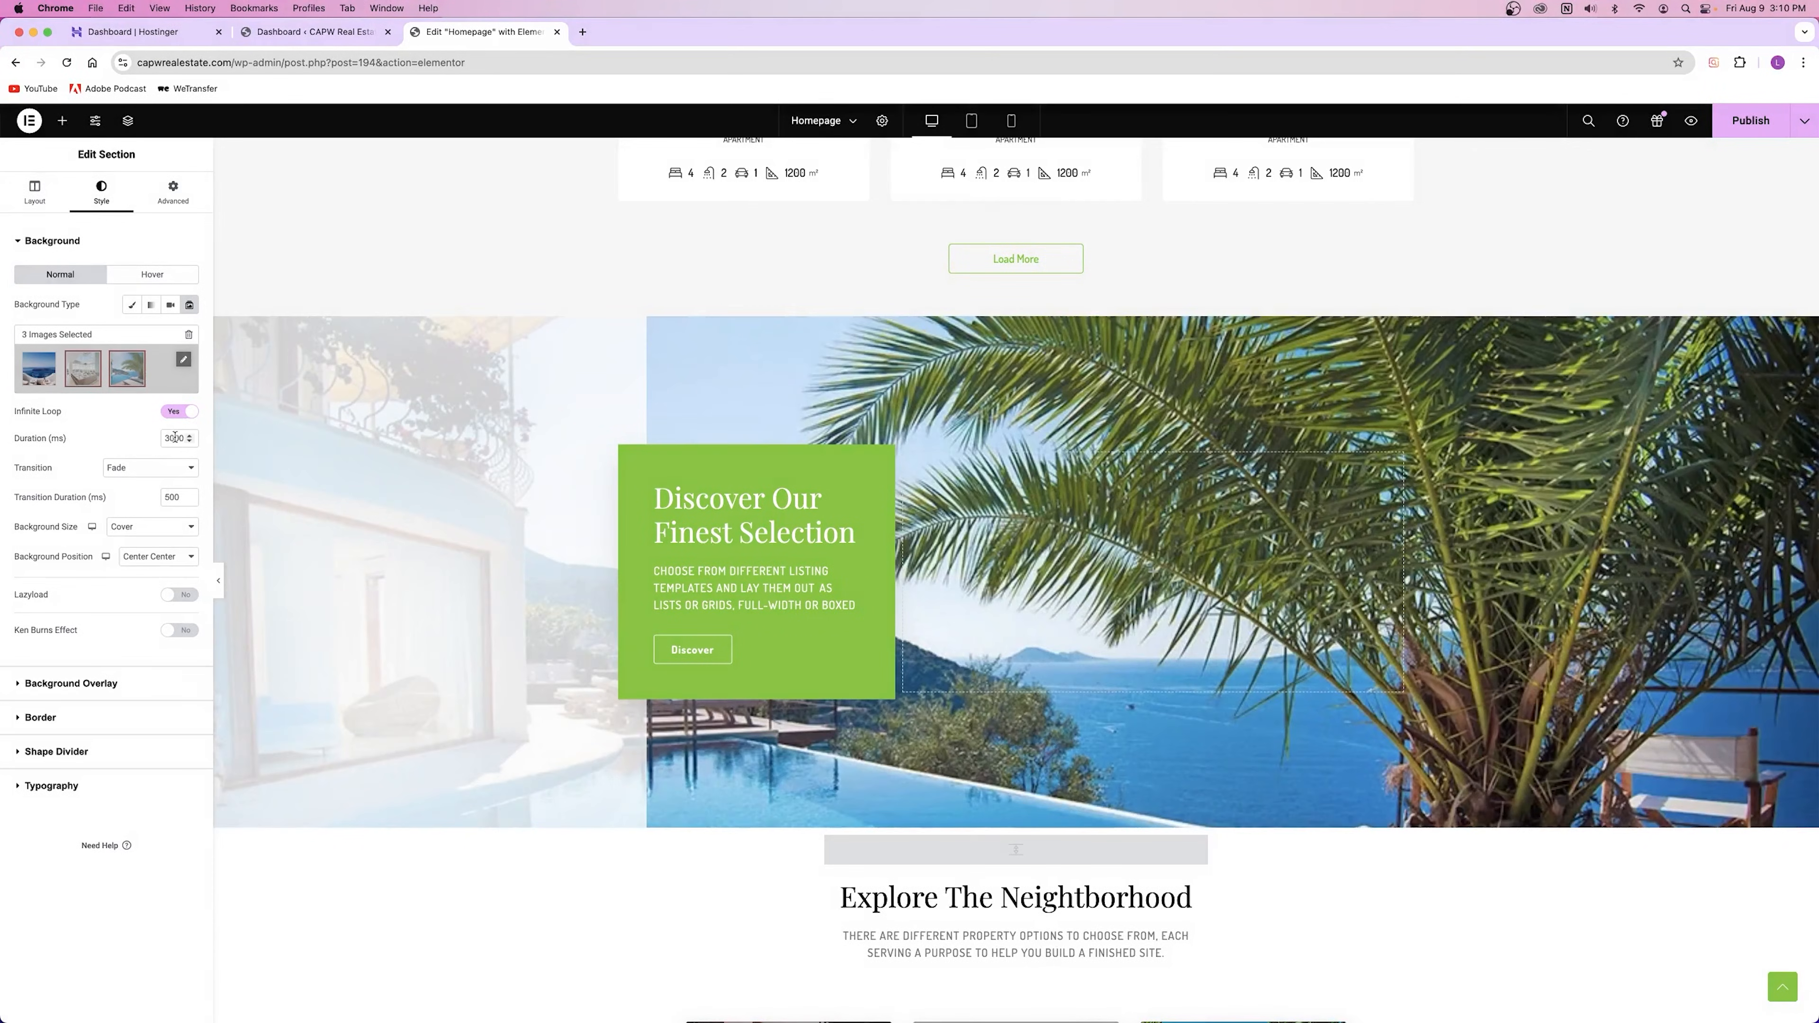
# Step: Set slide Duration to 5000 ms, Transition Duration to 1500 ms, and turn on Ken Burns zoom
pyautogui.doubleClick(175, 439)
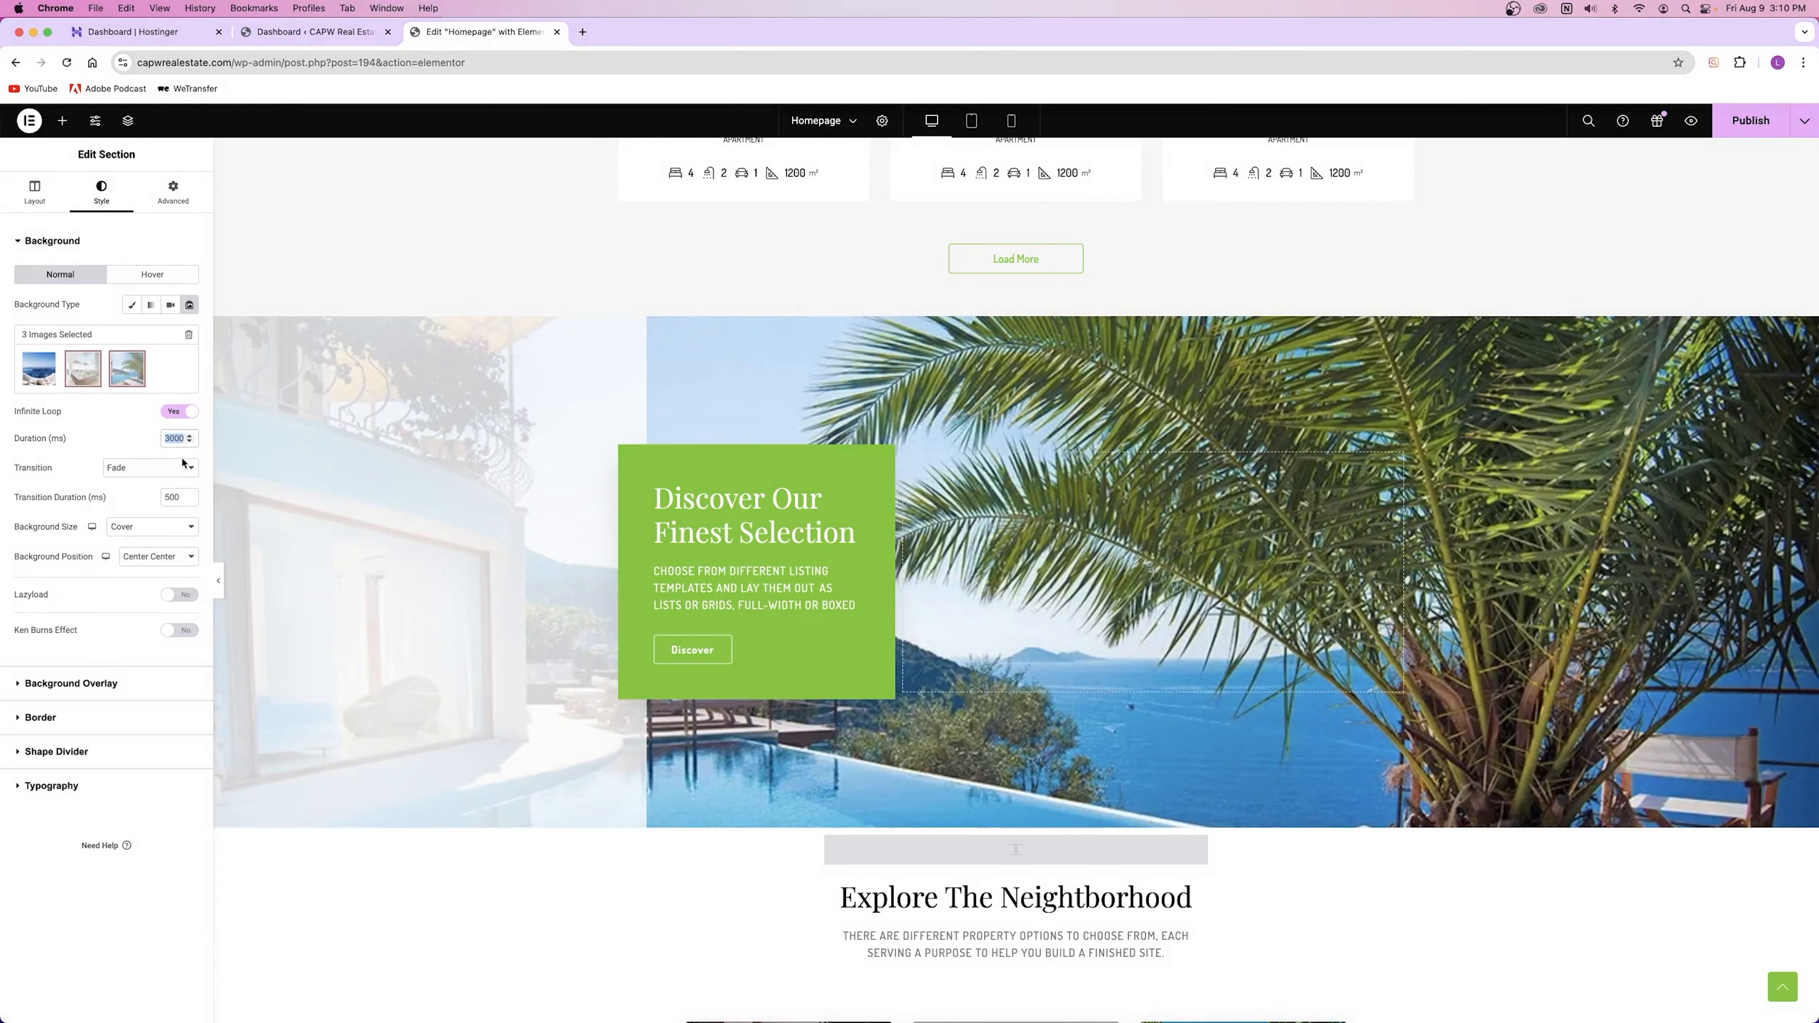
pyautogui.write('6000')
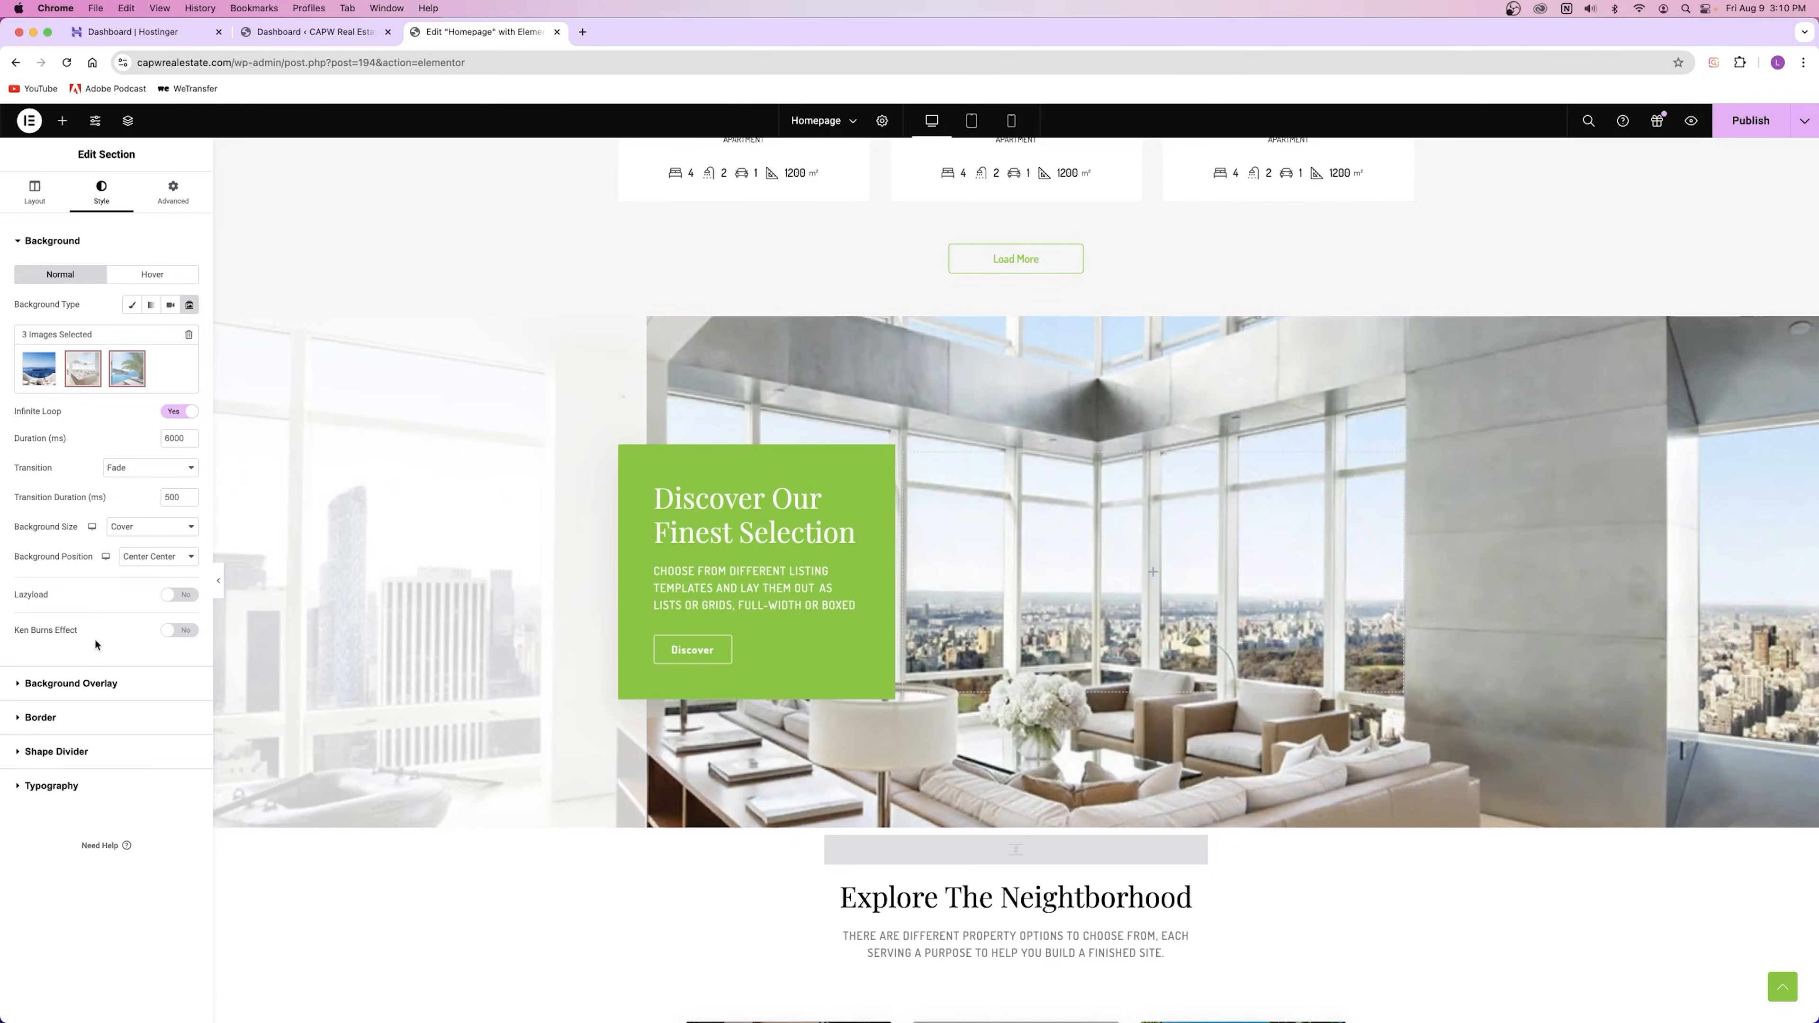
pyautogui.click(180, 631)
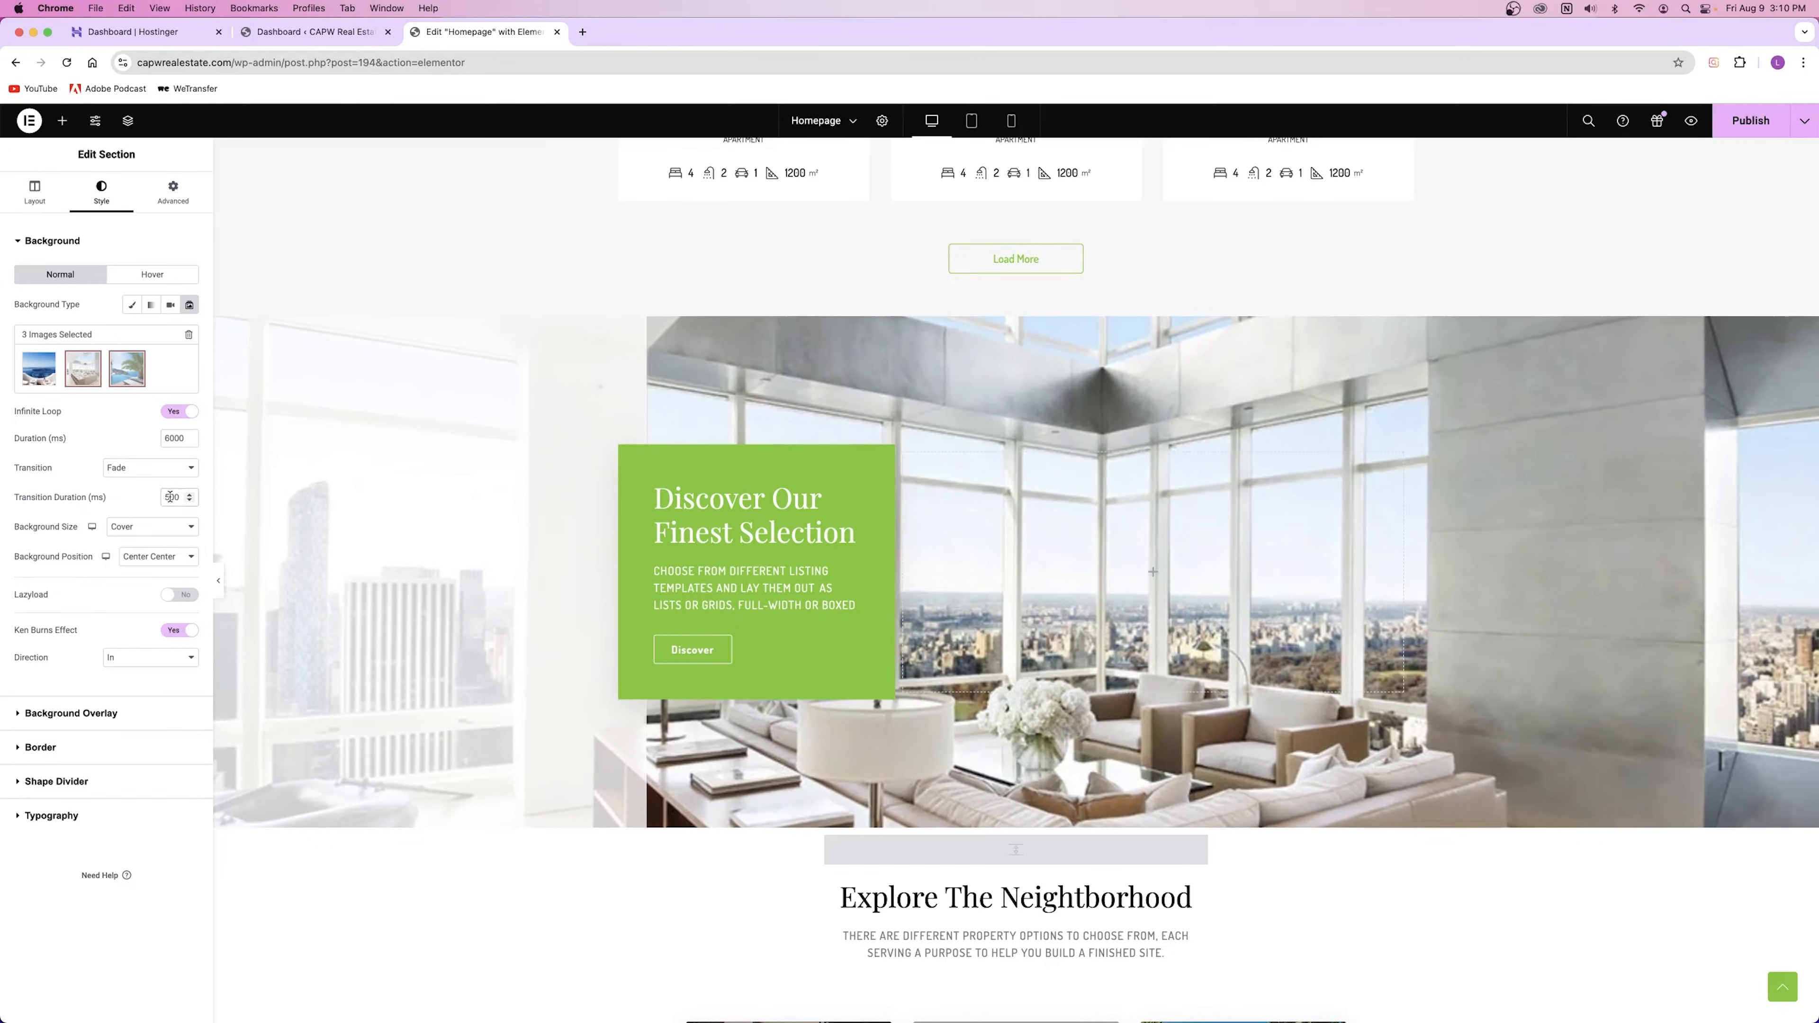
pyautogui.write('1500')
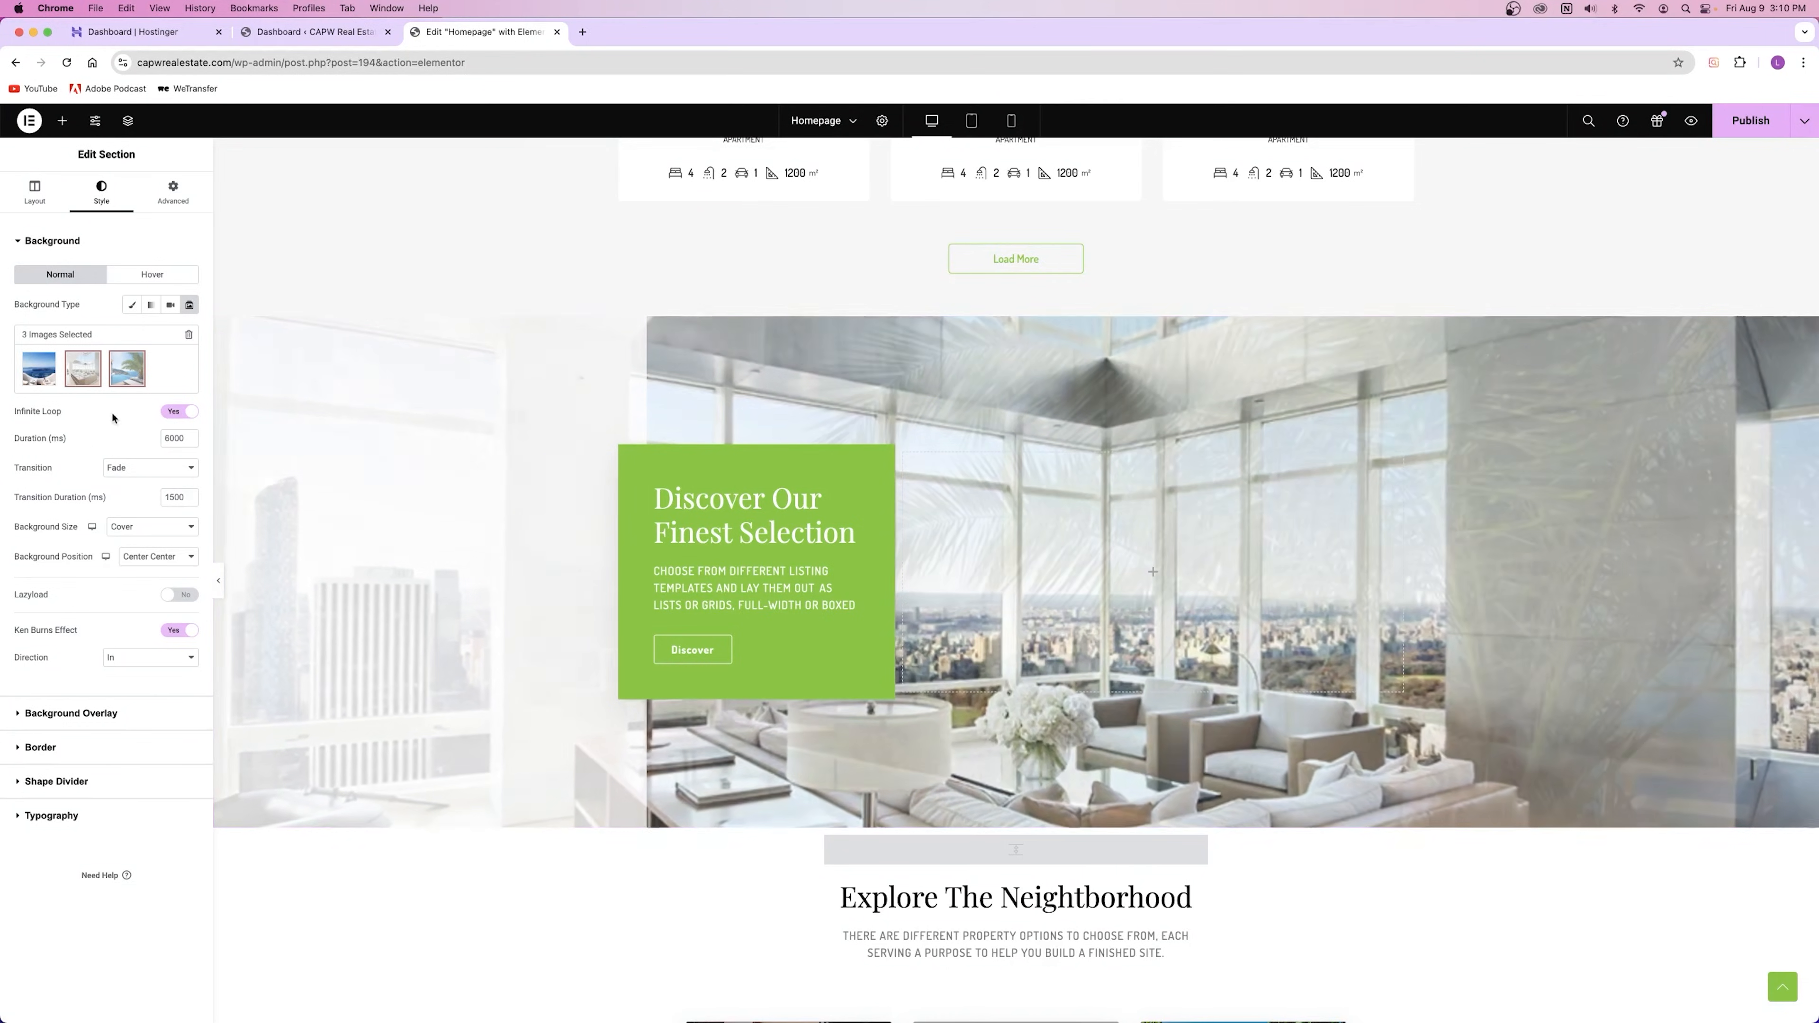
pyautogui.doubleClick(175, 439)
pyautogui.write('5000')
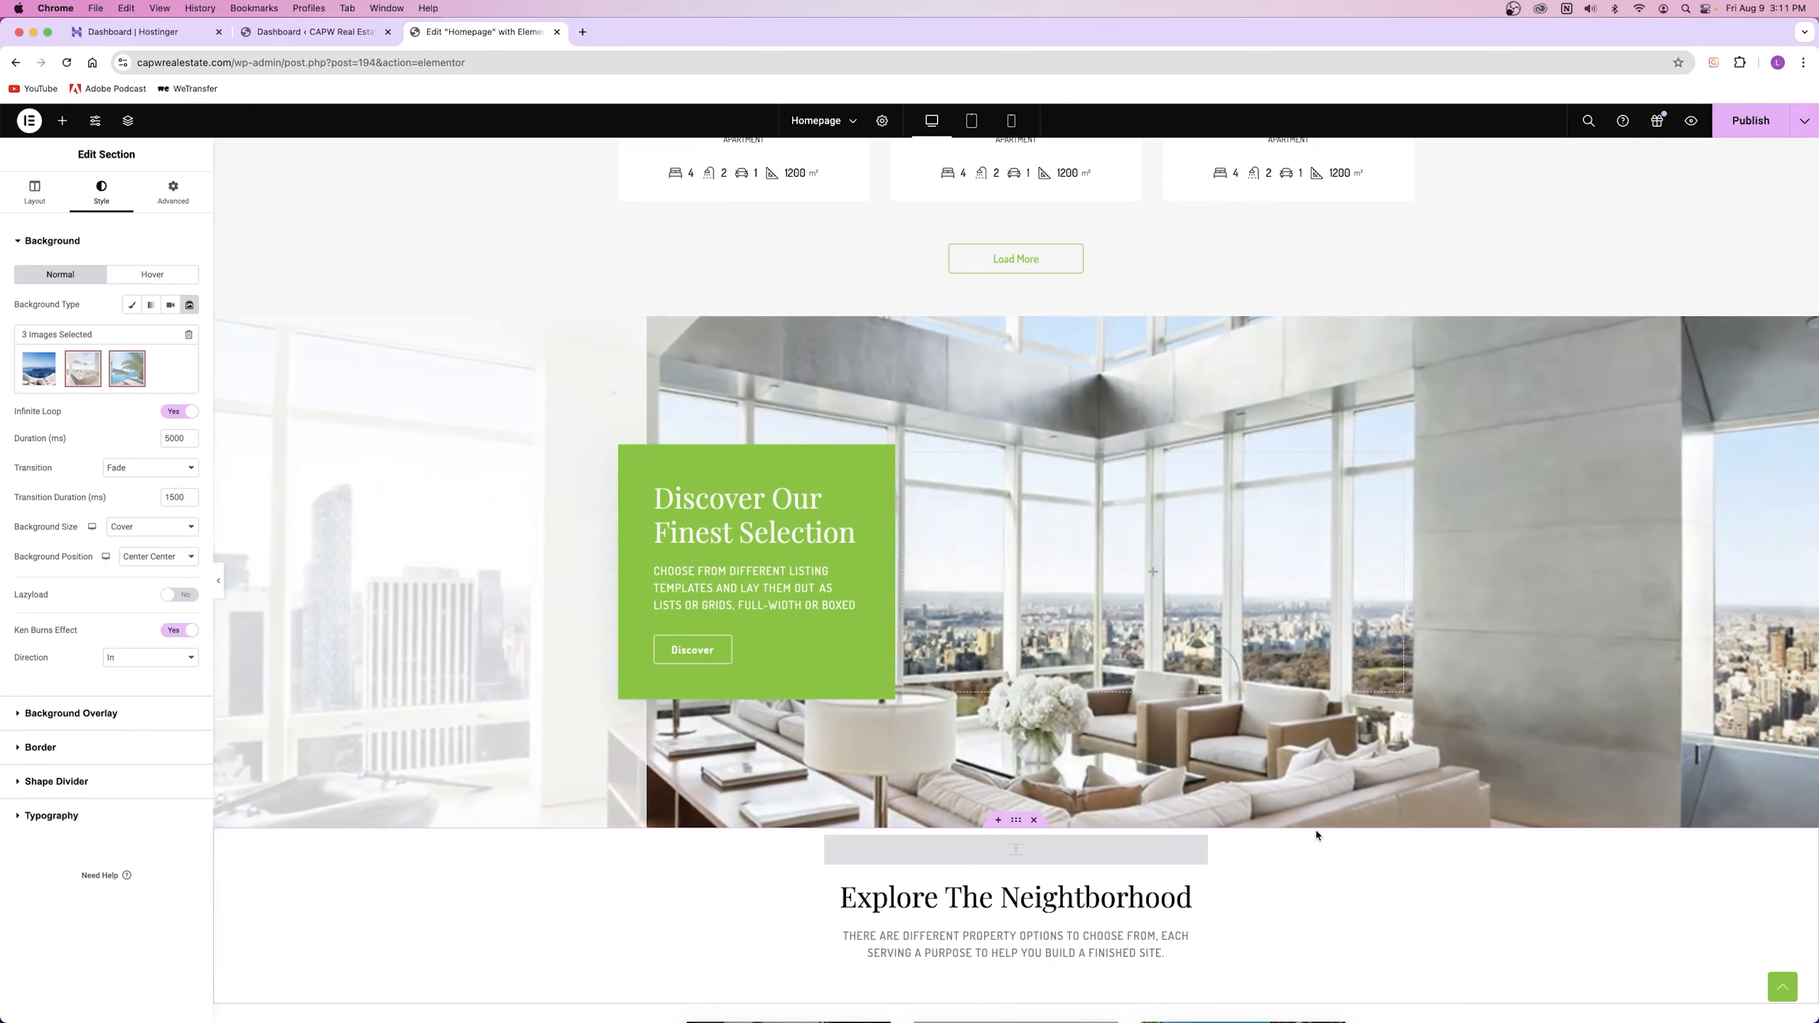
# Step: Add a Classic background overlay in fully opaque black, faded to 0.4 opacity
pyautogui.click(70, 709)
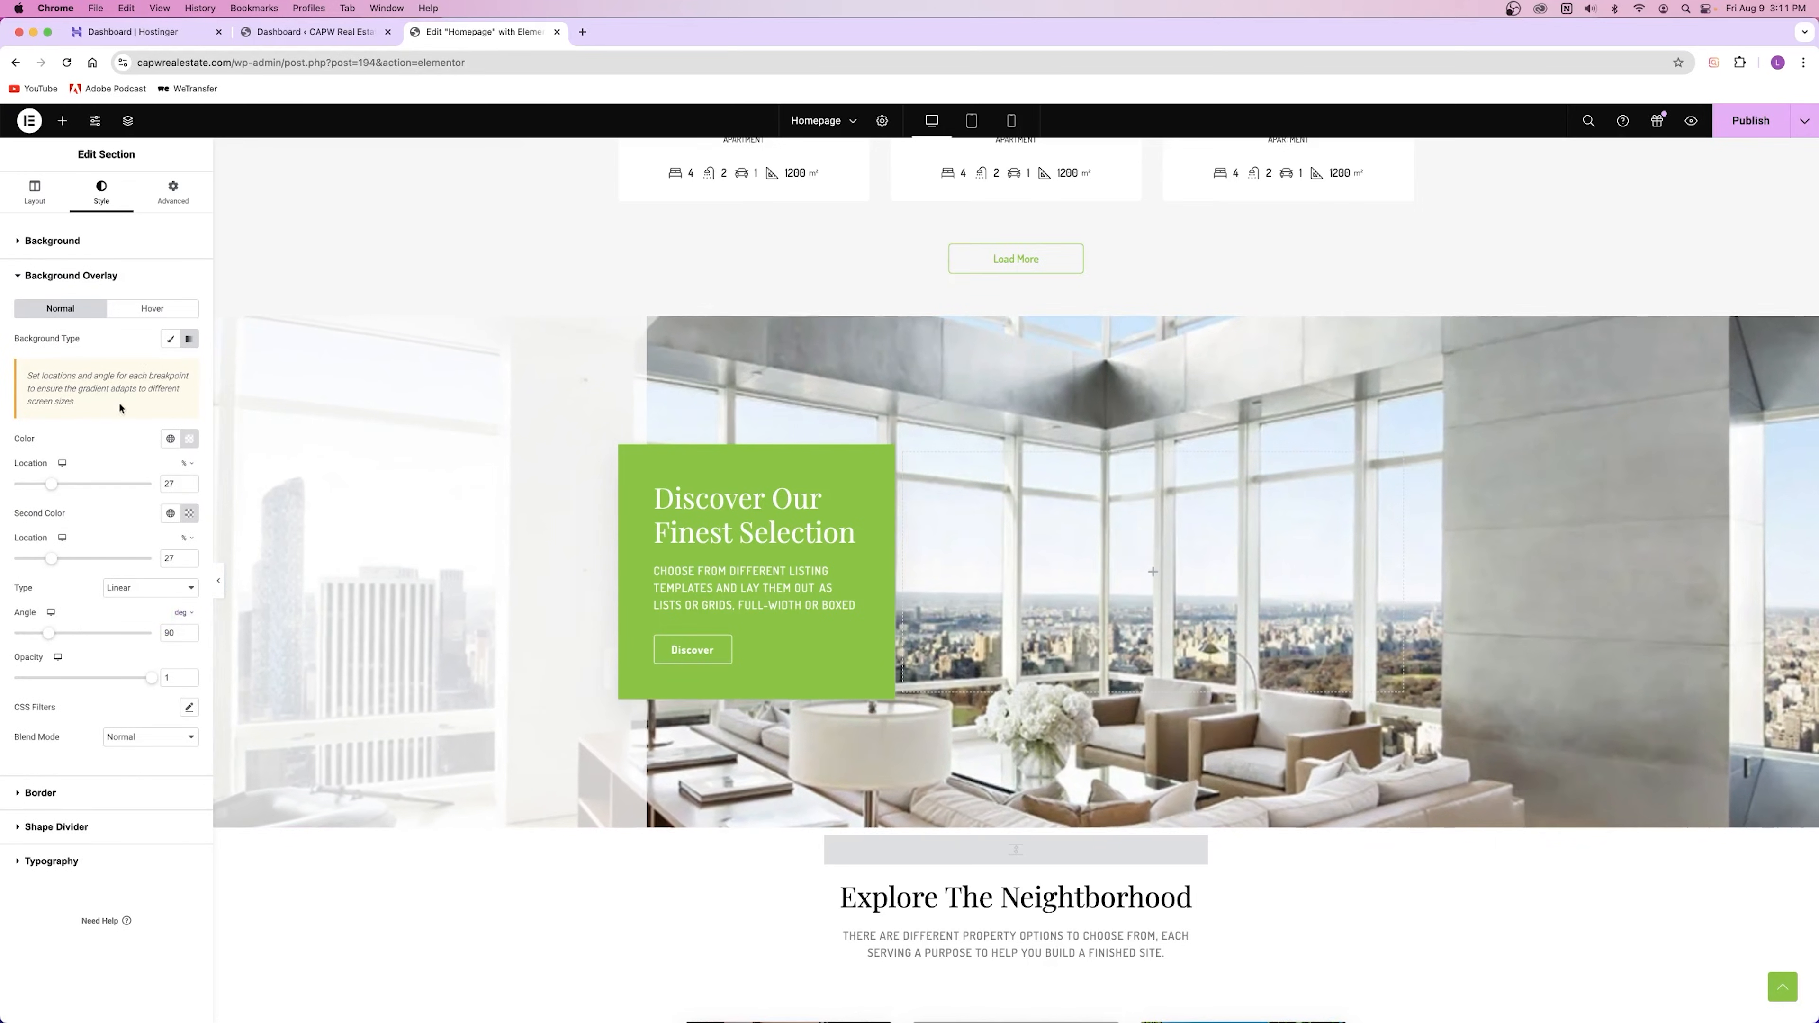
pyautogui.click(169, 340)
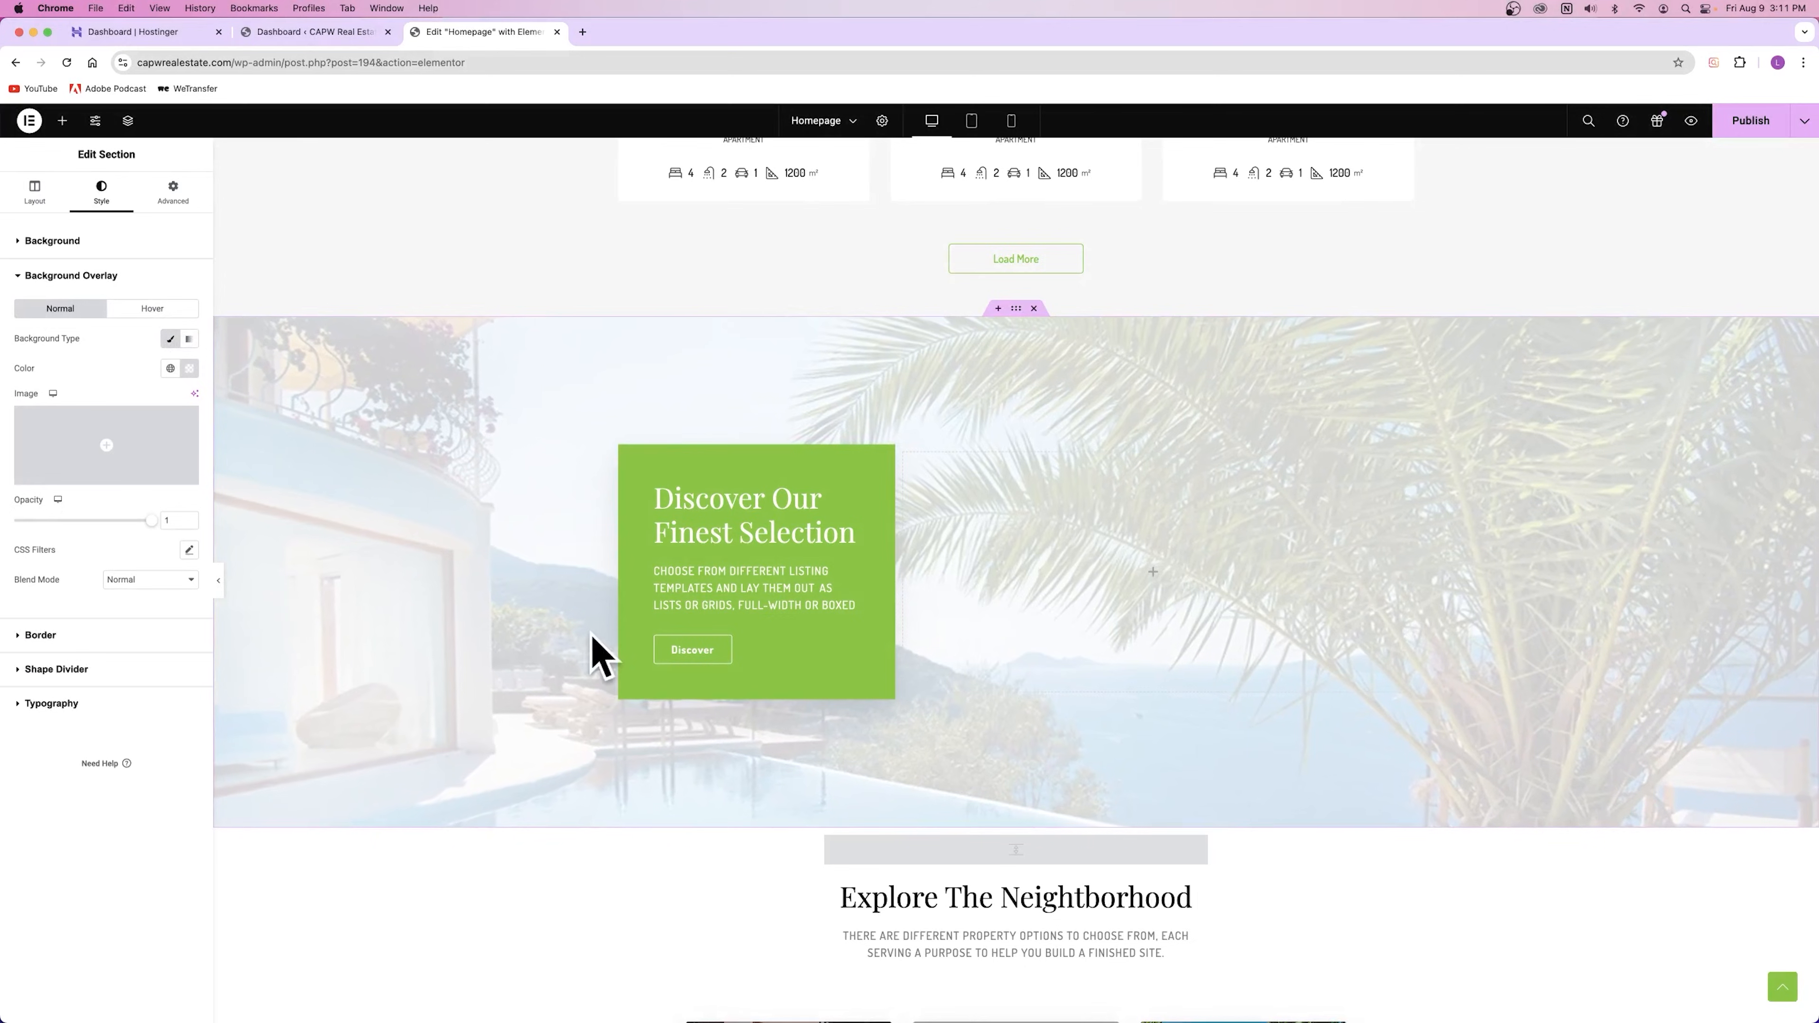
pyautogui.click(197, 346)
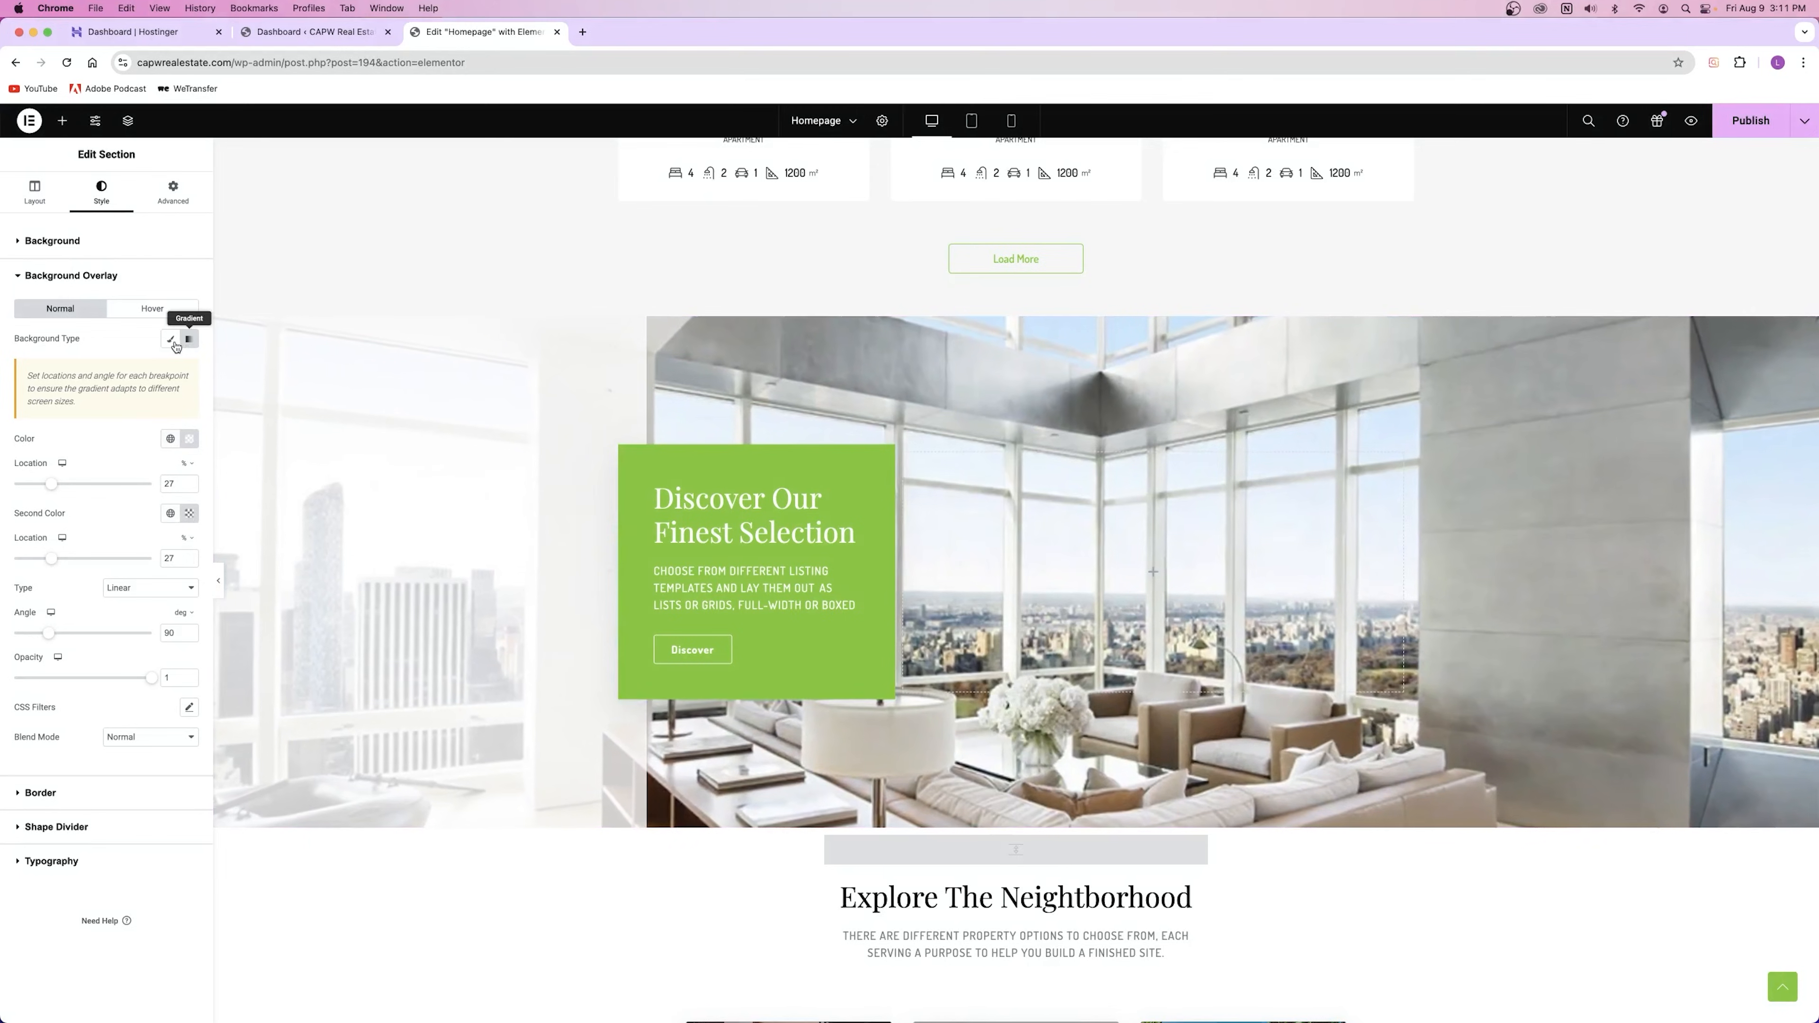
pyautogui.click(170, 339)
pyautogui.click(190, 368)
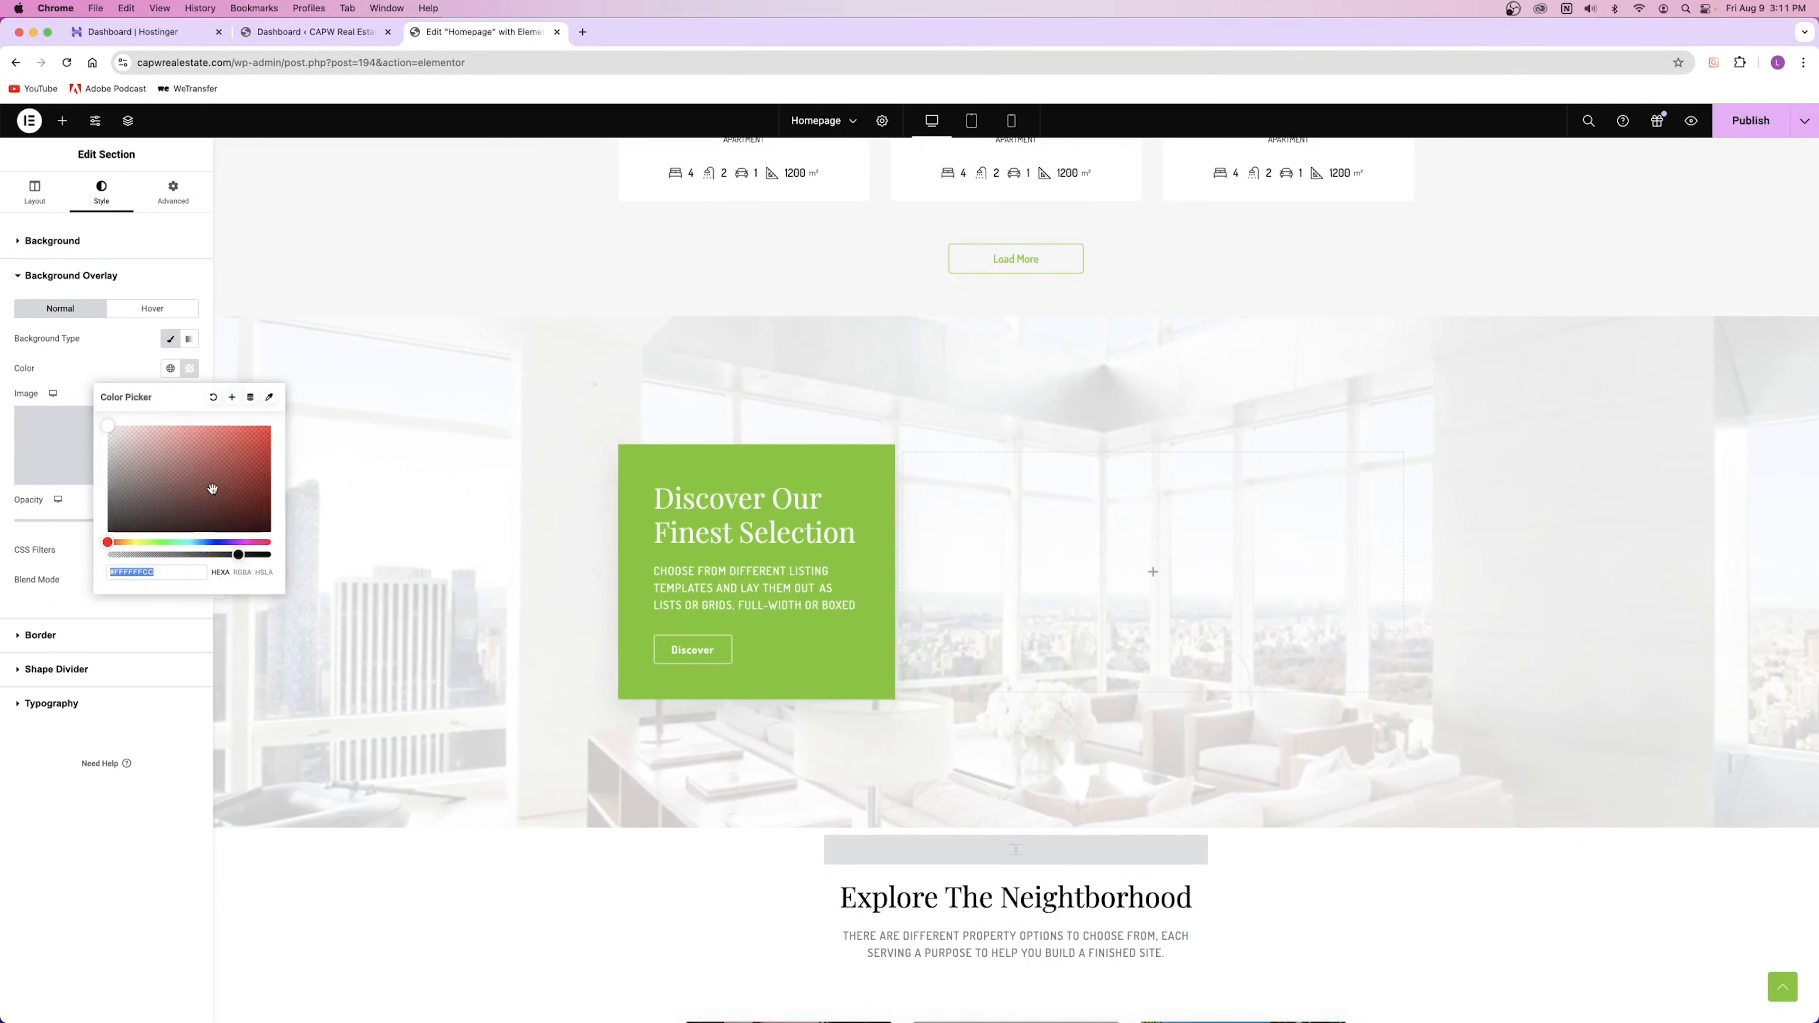
pyautogui.moveTo(166, 473); pyautogui.dragTo(77, 558)
pyautogui.moveTo(238, 555); pyautogui.dragTo(275, 555)
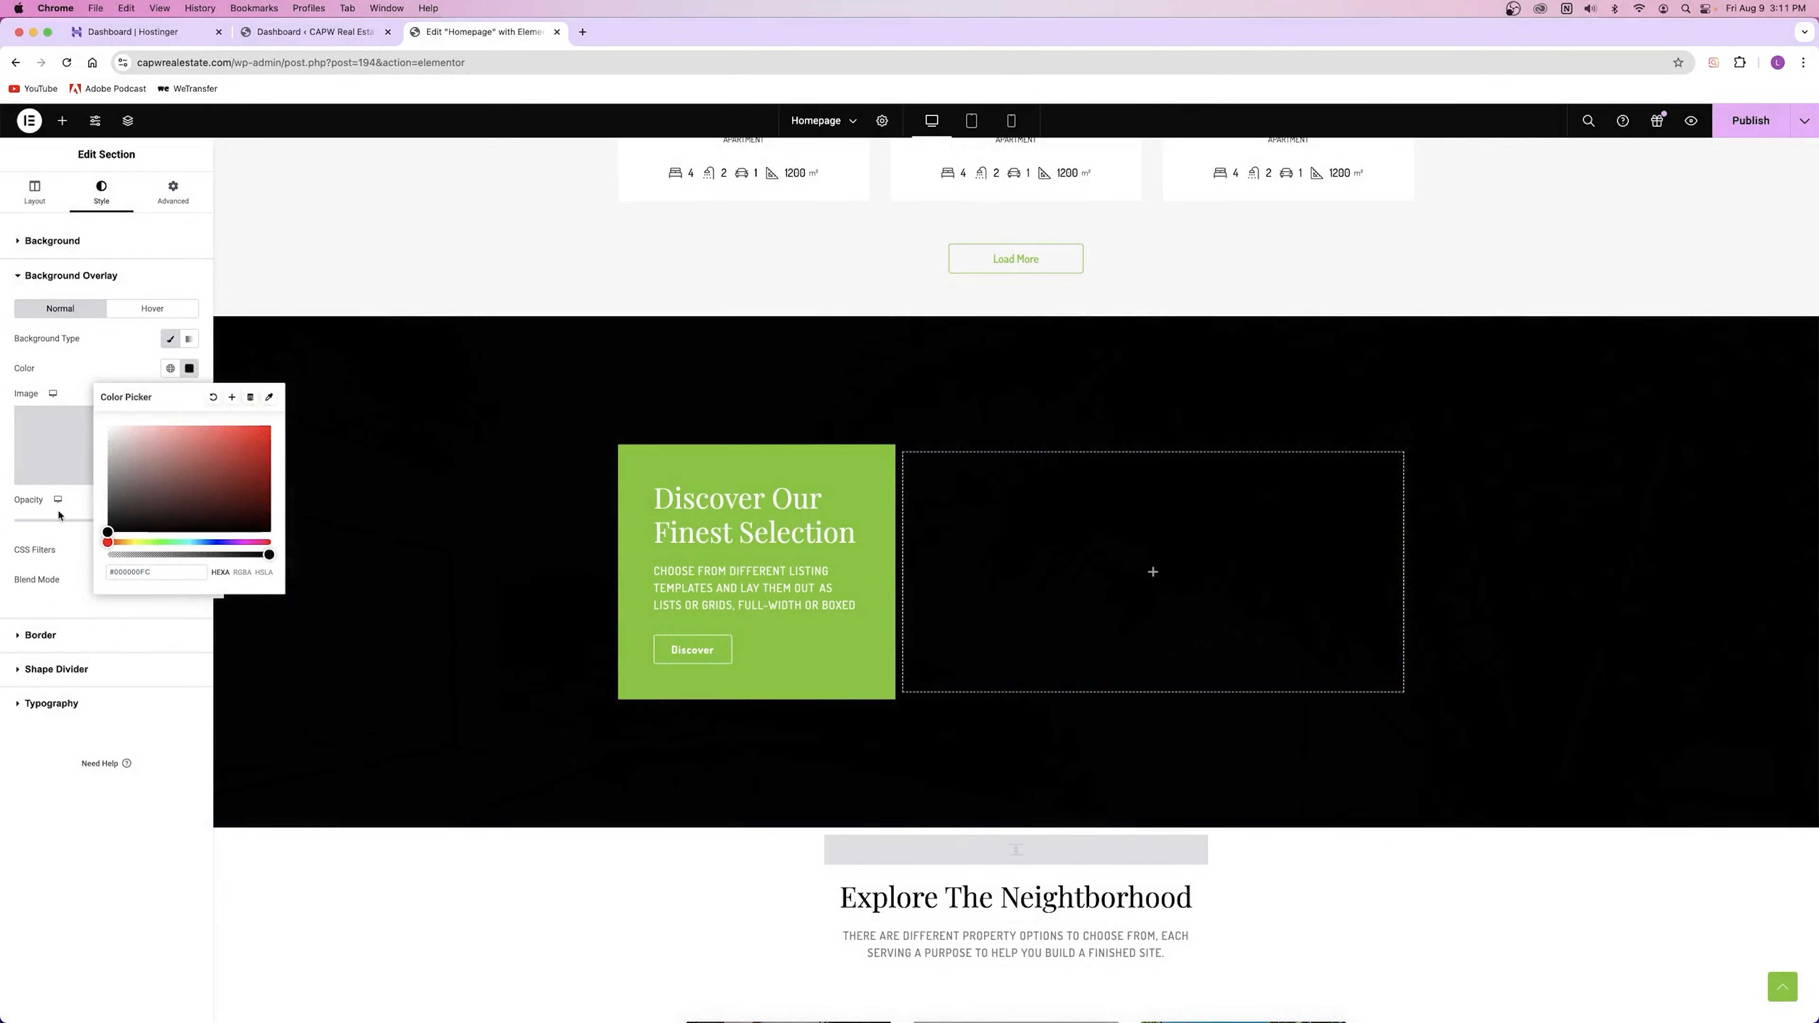
pyautogui.click(88, 529)
pyautogui.moveTo(154, 527); pyautogui.dragTo(72, 526)
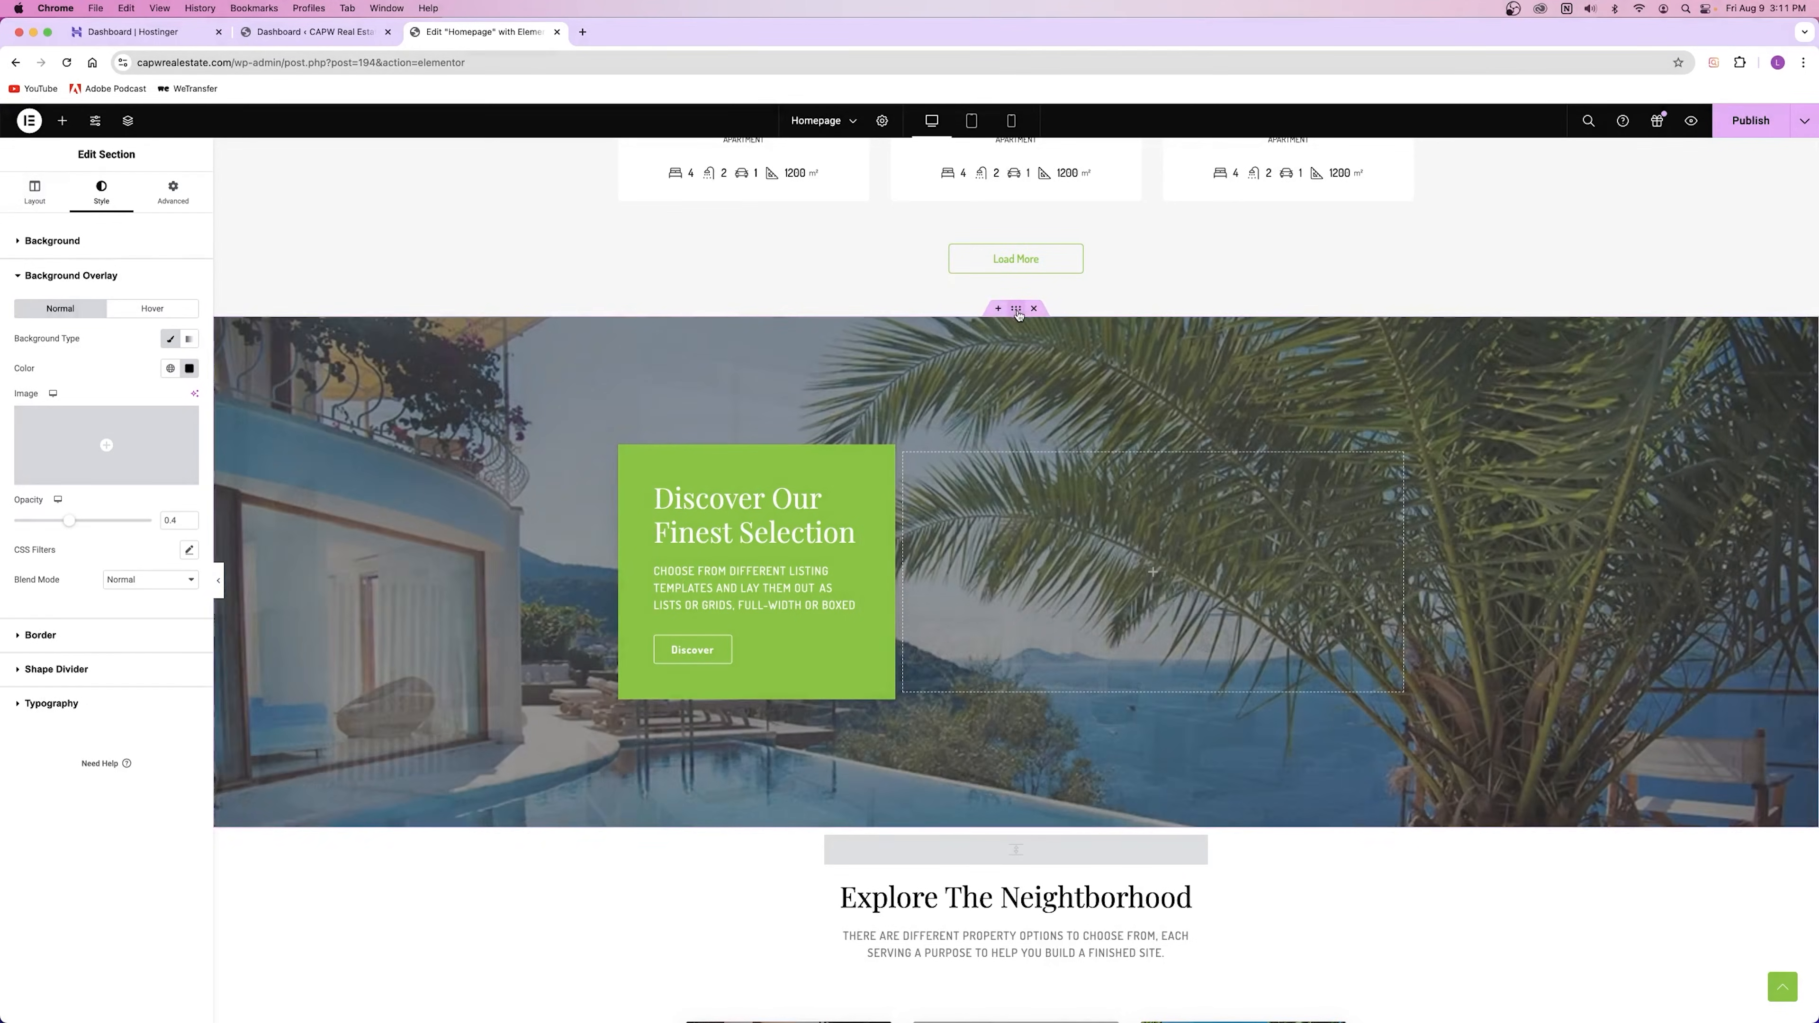
# Step: Set the Discover section's Minimum Height to 995 on the Layout tab
pyautogui.click(37, 193)
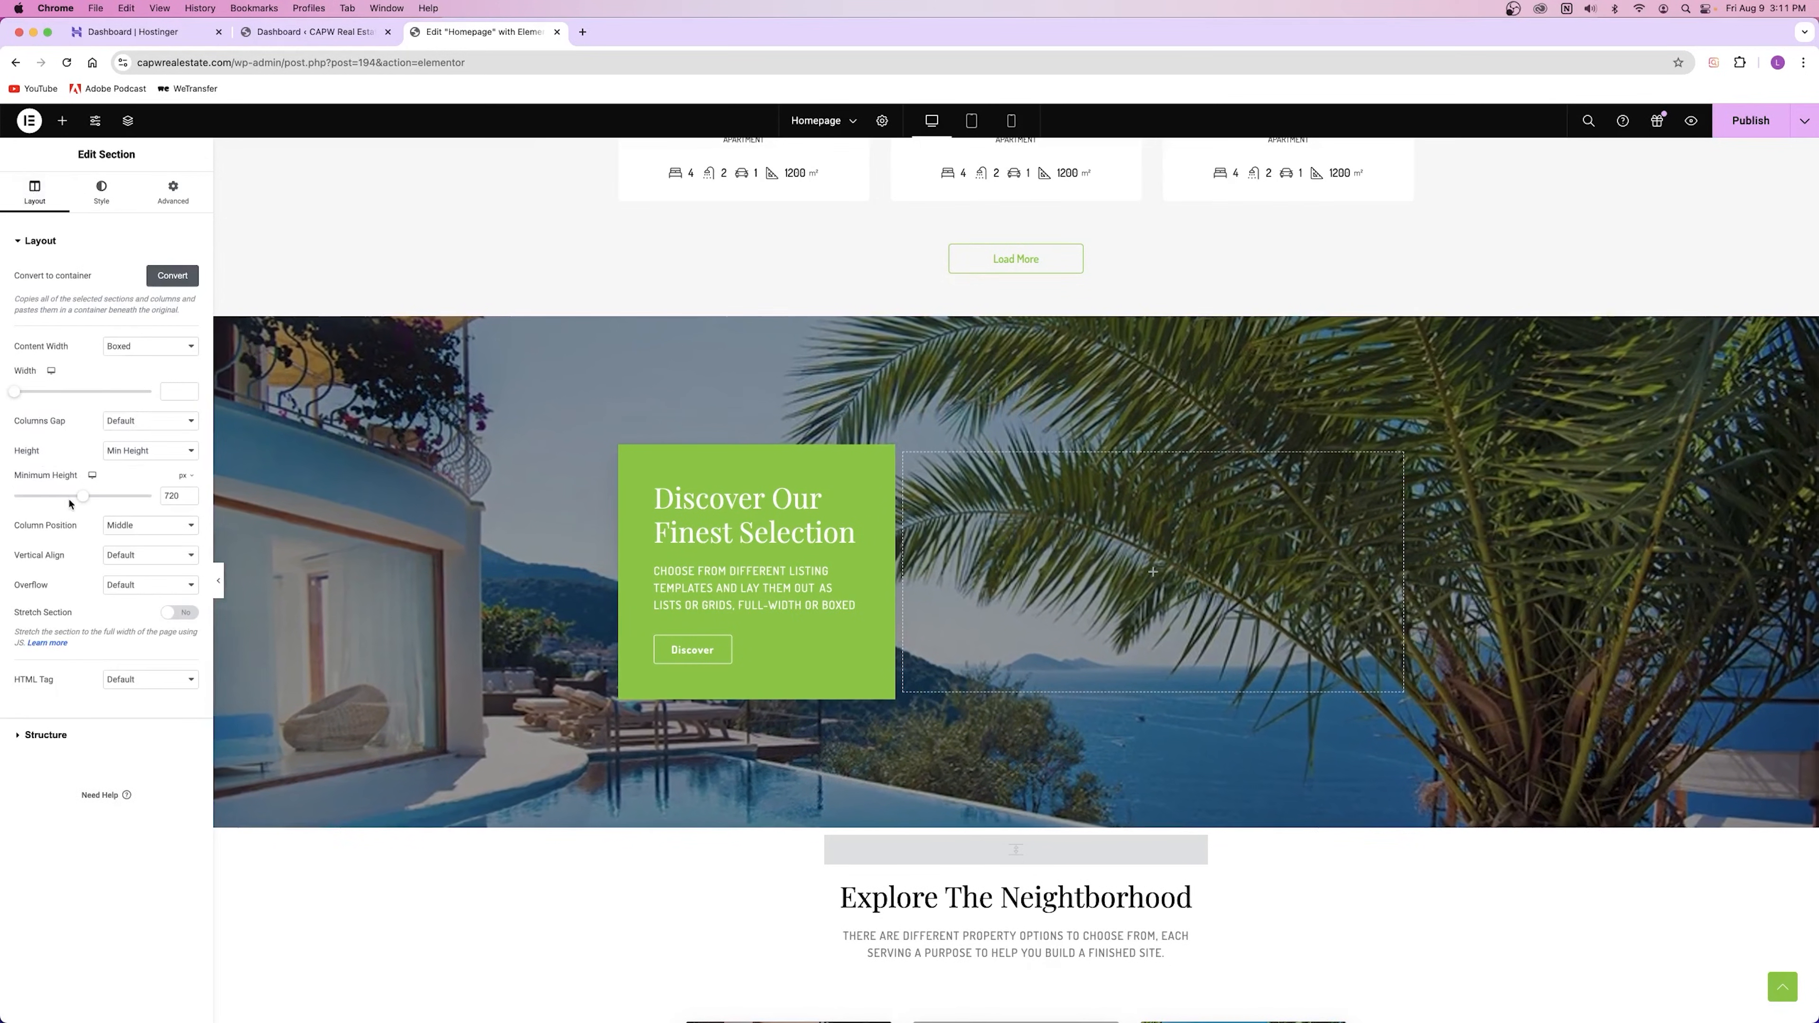
pyautogui.moveTo(82, 496); pyautogui.dragTo(100, 497)
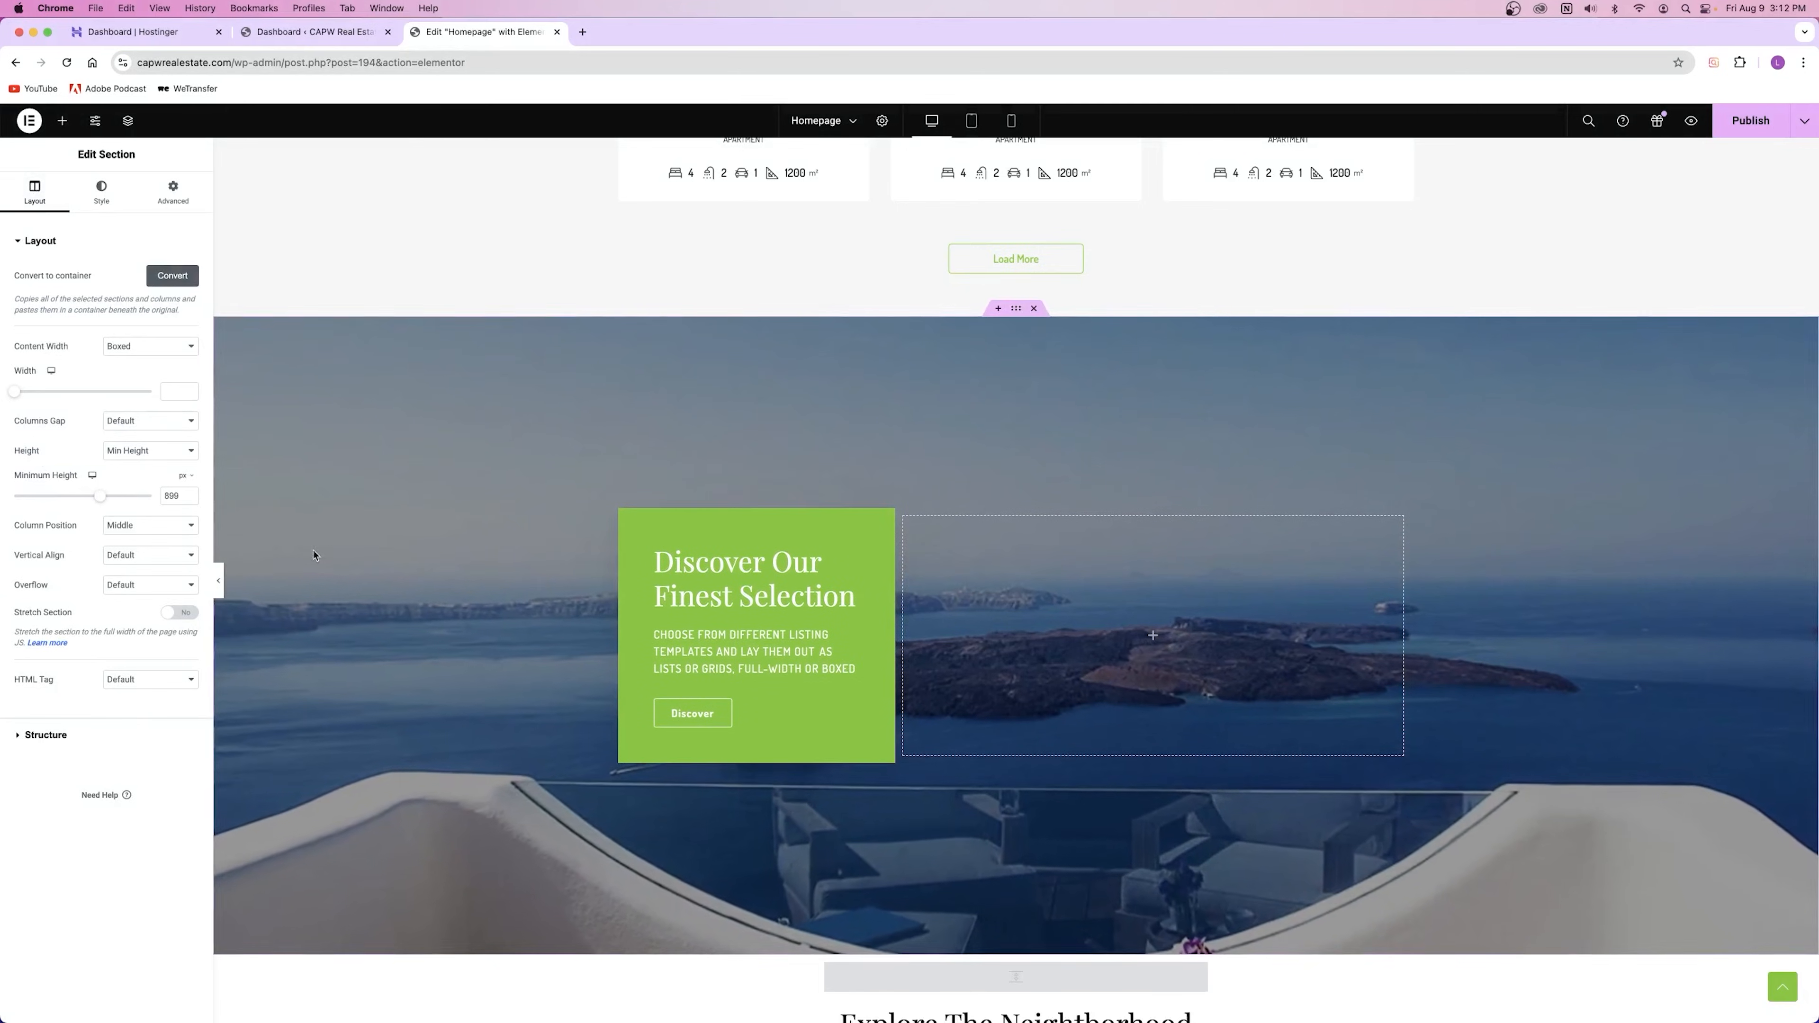
pyautogui.scroll(-3, 294, 552)
pyautogui.scroll(1, 333, 556)
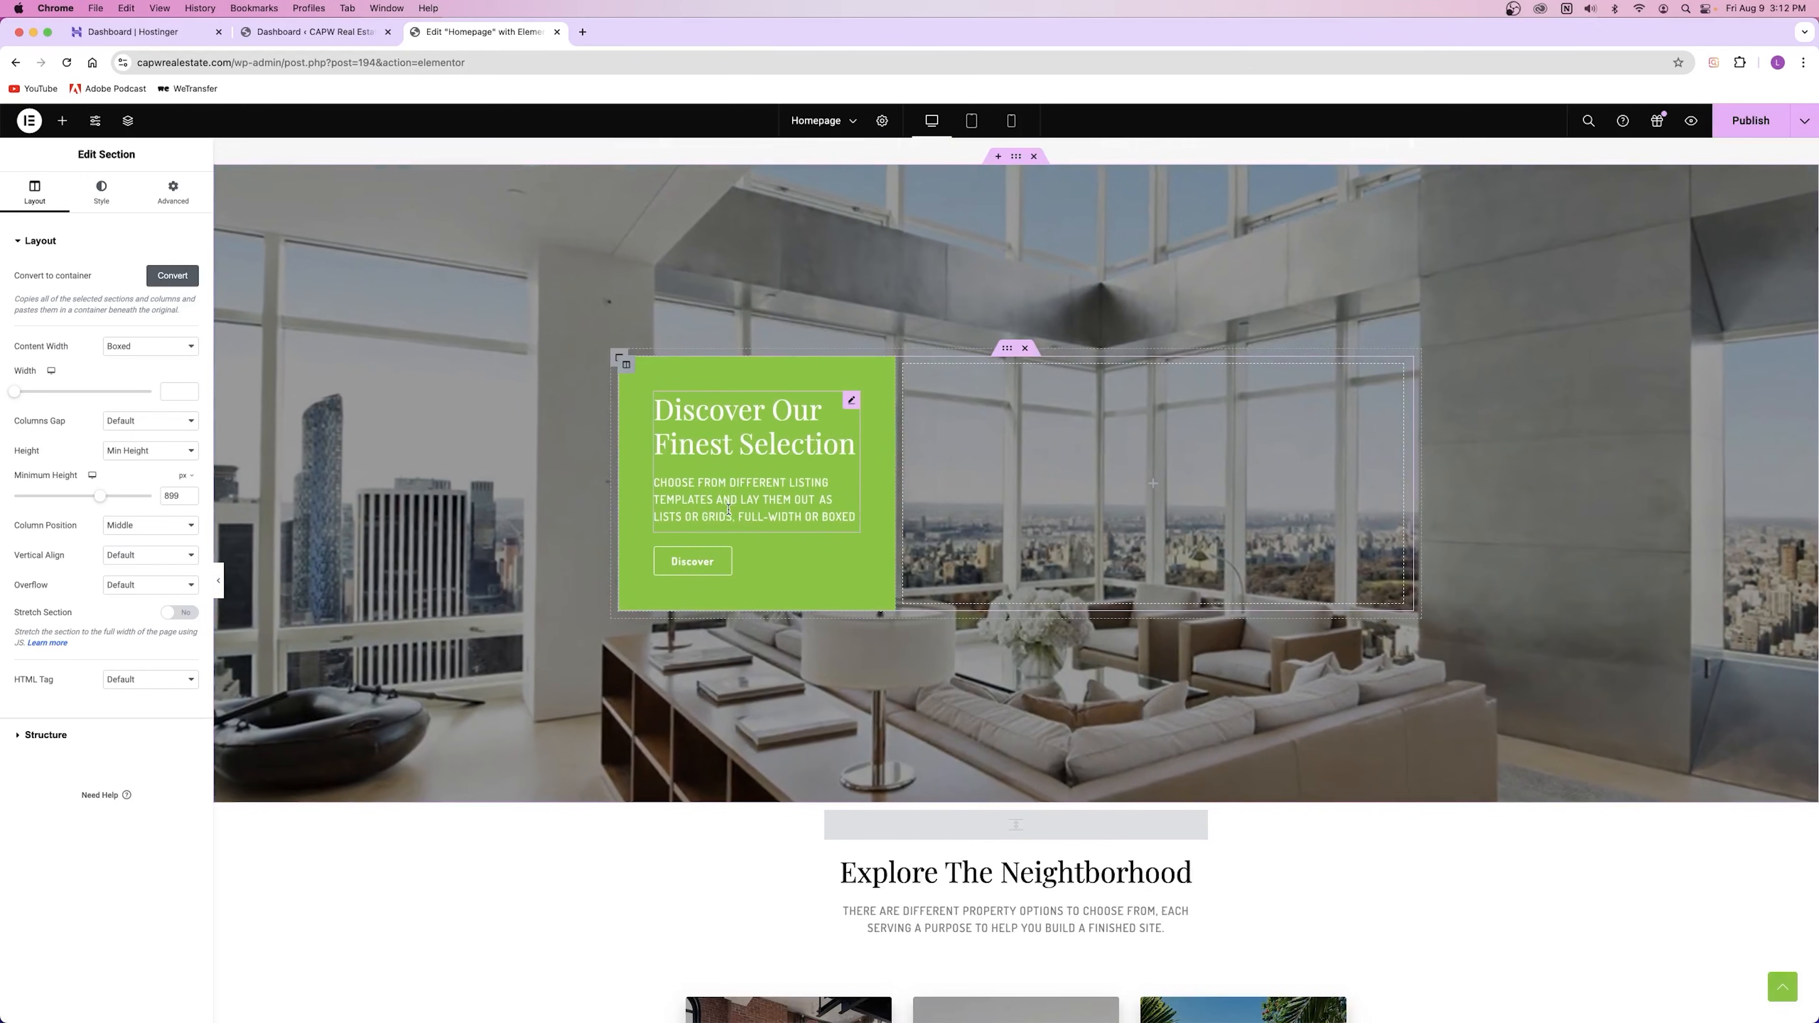
# Step: Select the green card's column and look through its Style settings
pyautogui.click(626, 368)
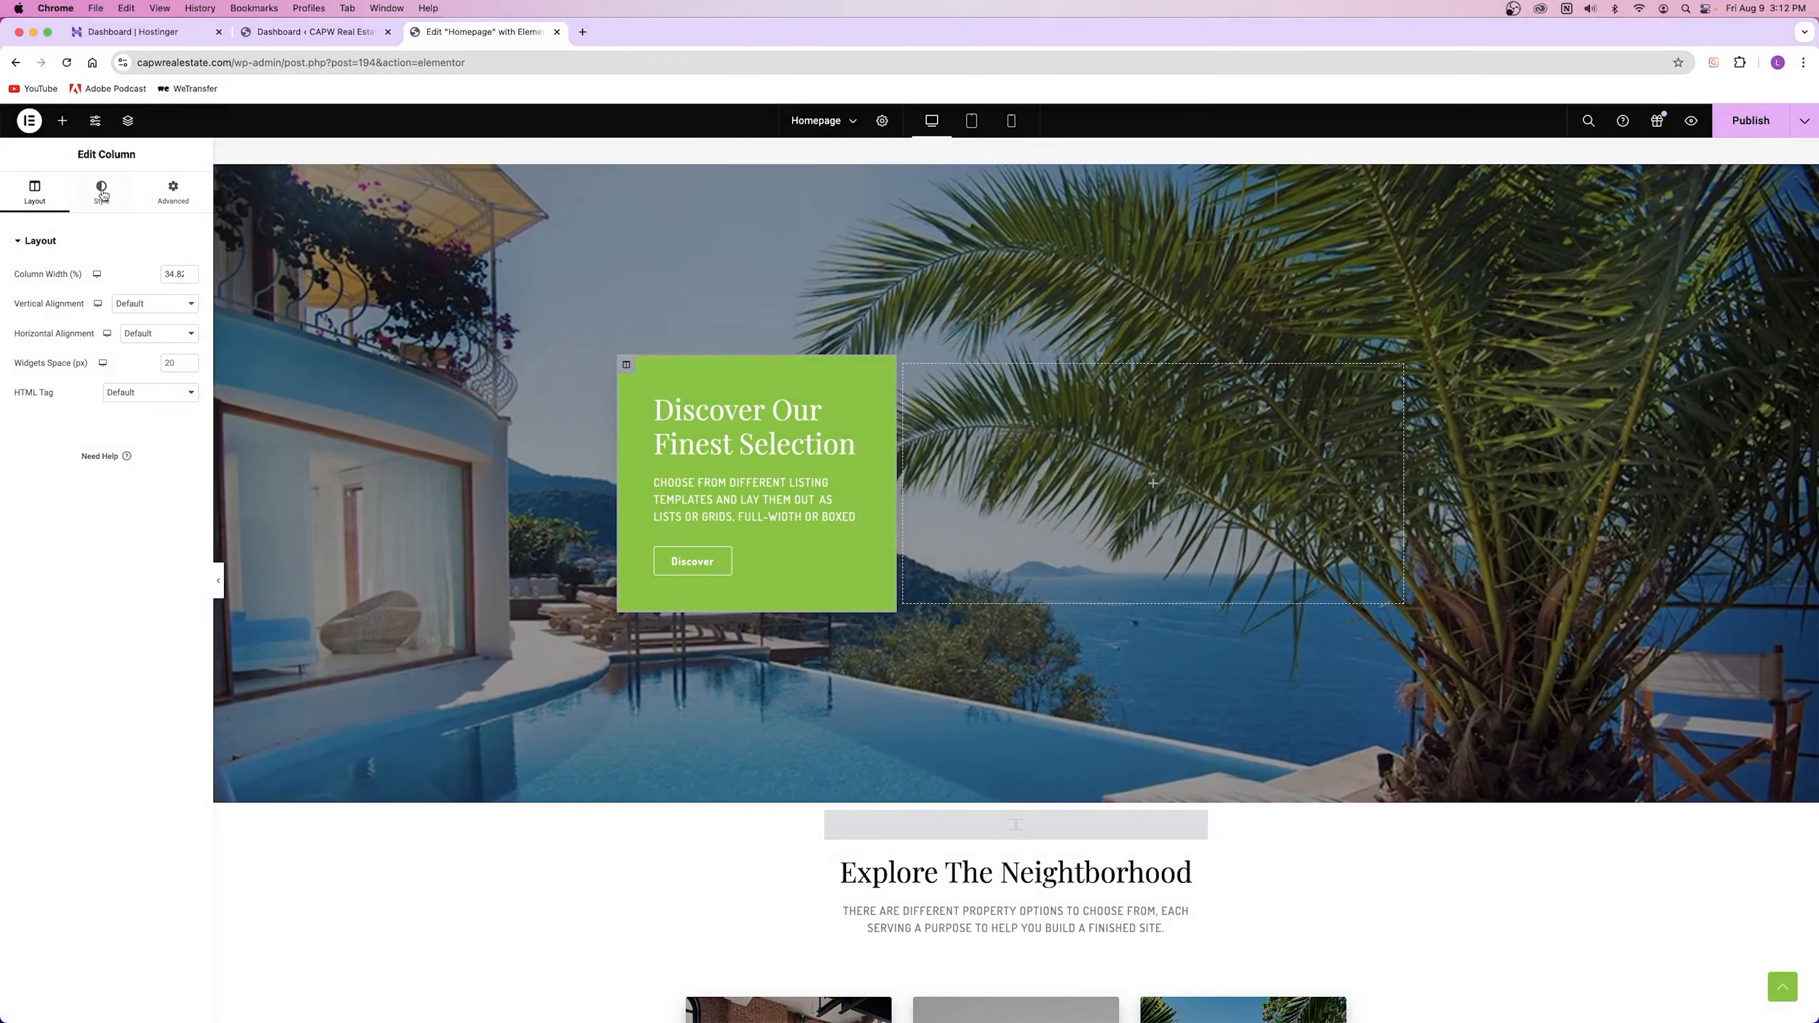
pyautogui.click(103, 196)
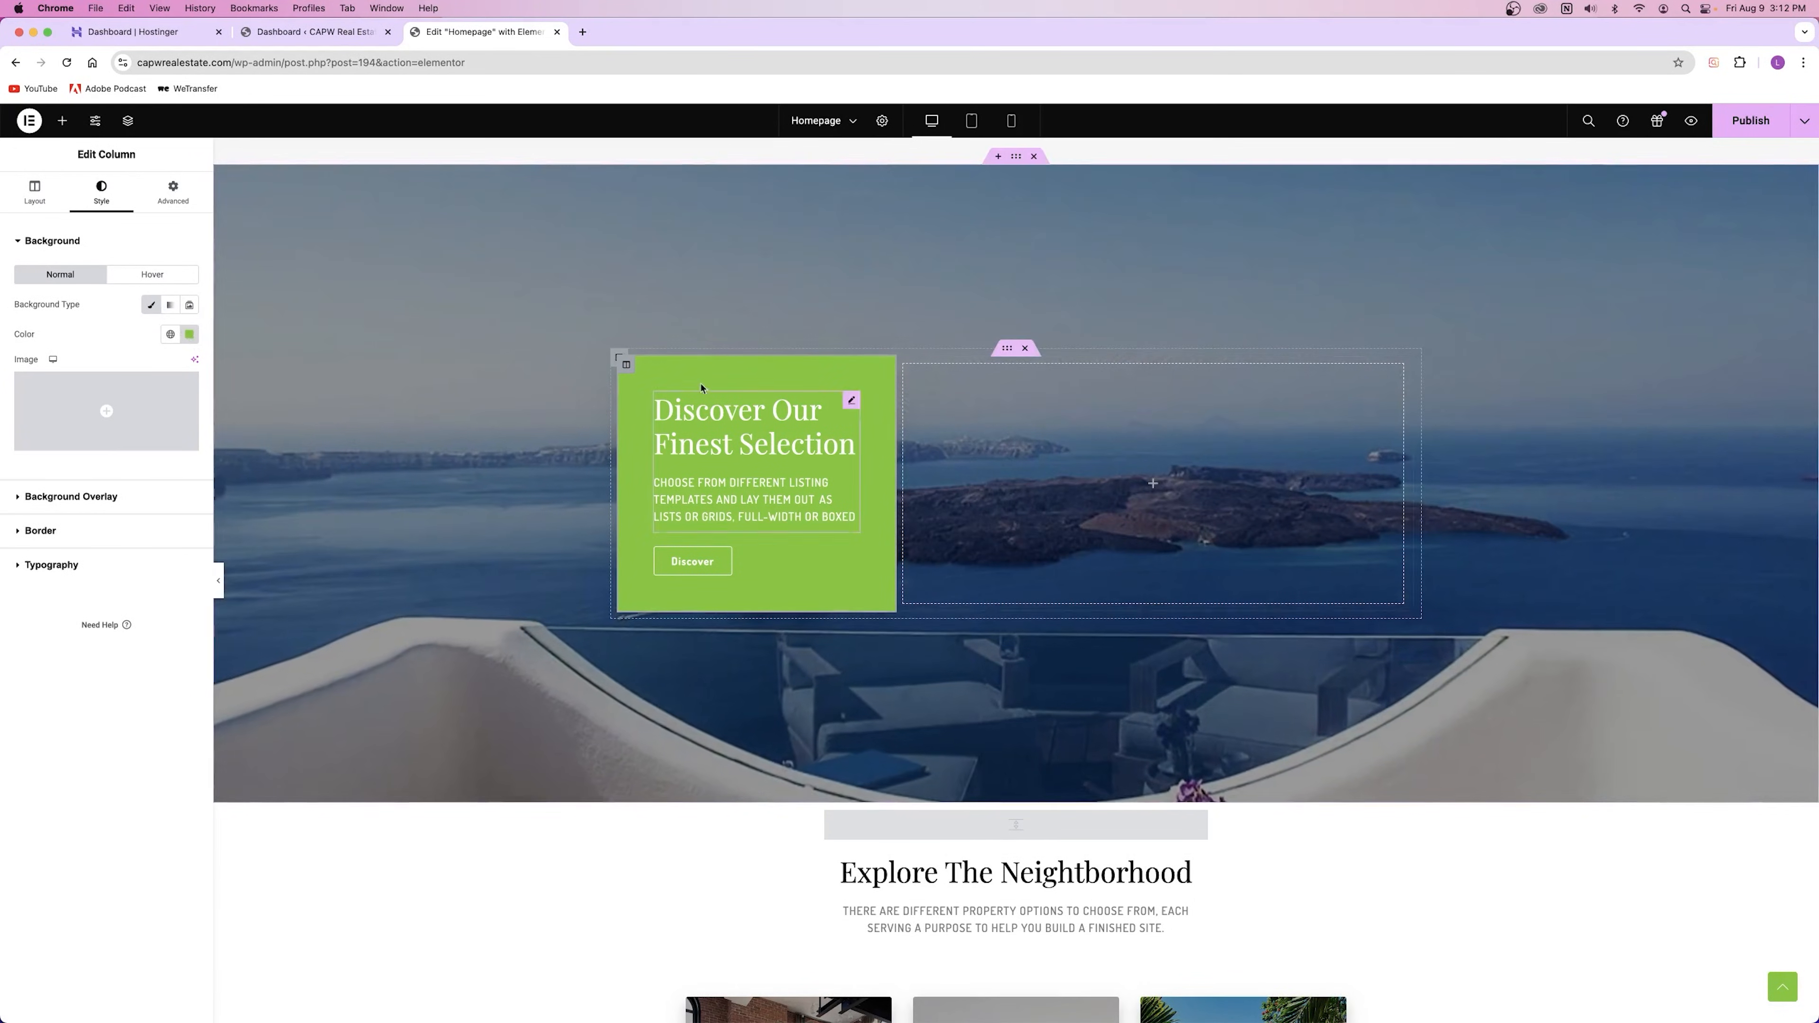
pyautogui.scroll(15, 853, 398)
pyautogui.scroll(4, 1065, 402)
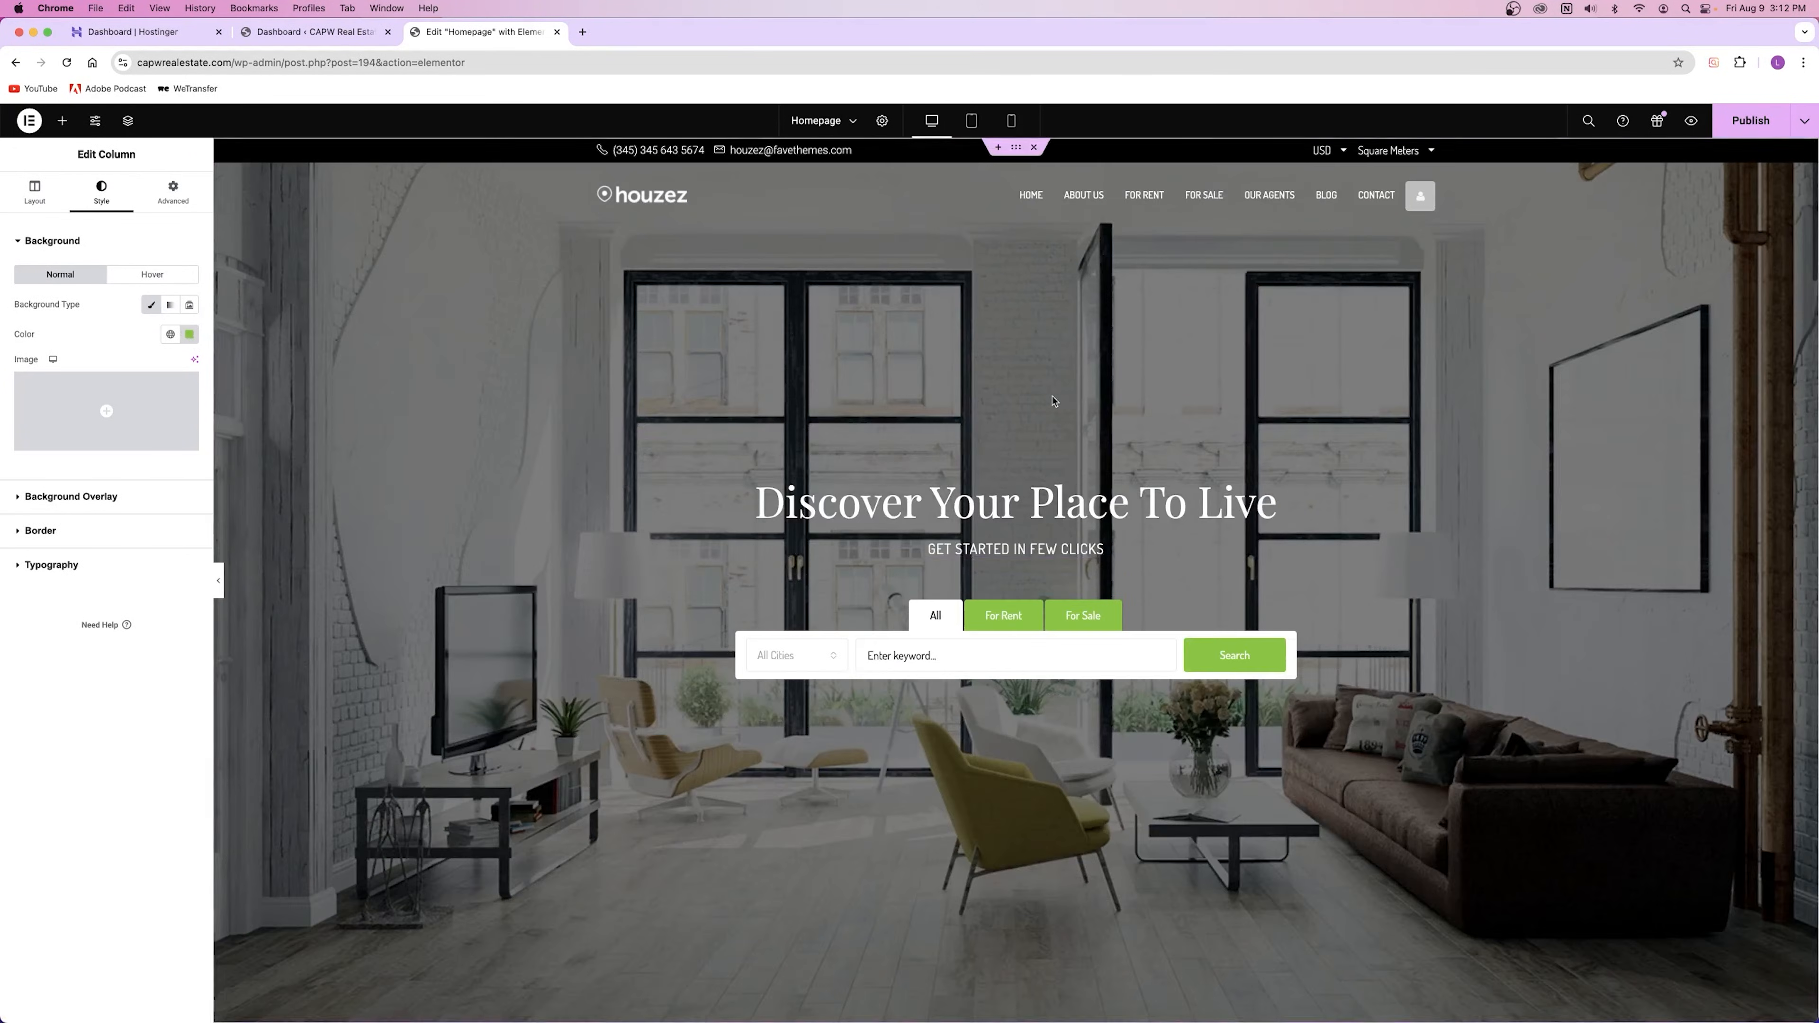
pyautogui.scroll(-12, 1045, 405)
pyautogui.scroll(-8, 1040, 406)
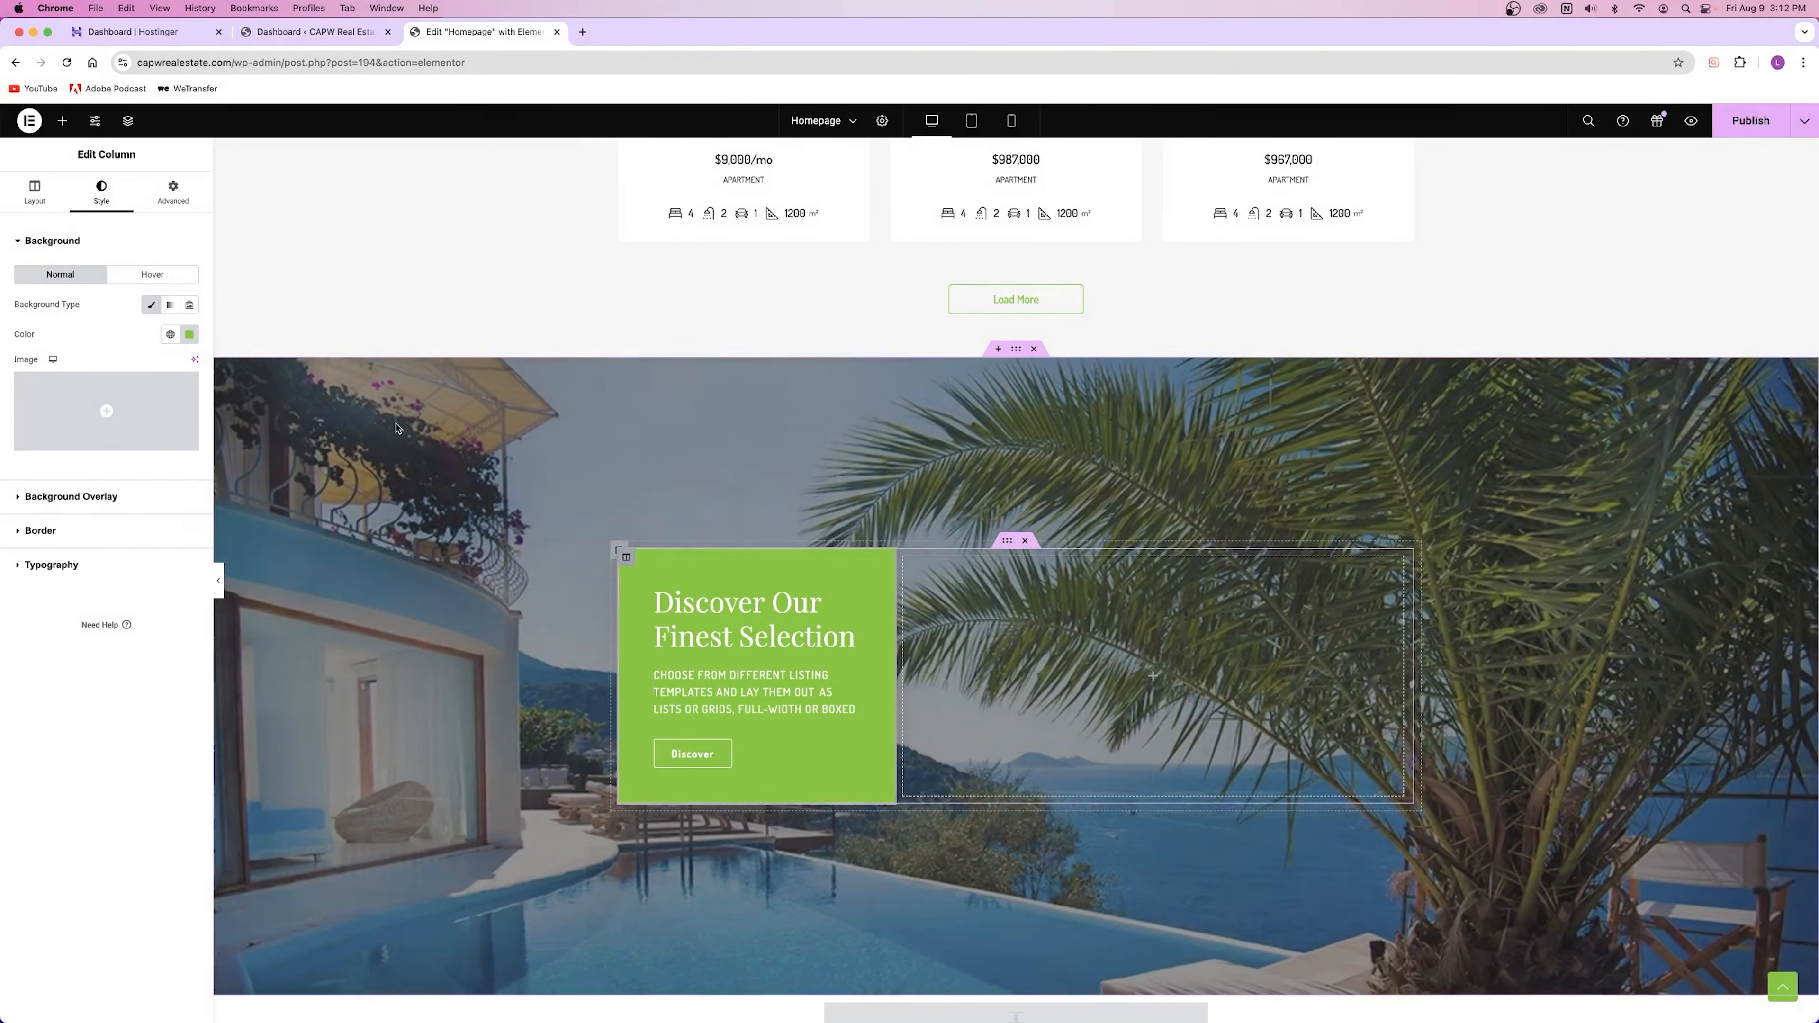
pyautogui.scroll(15, 674, 534)
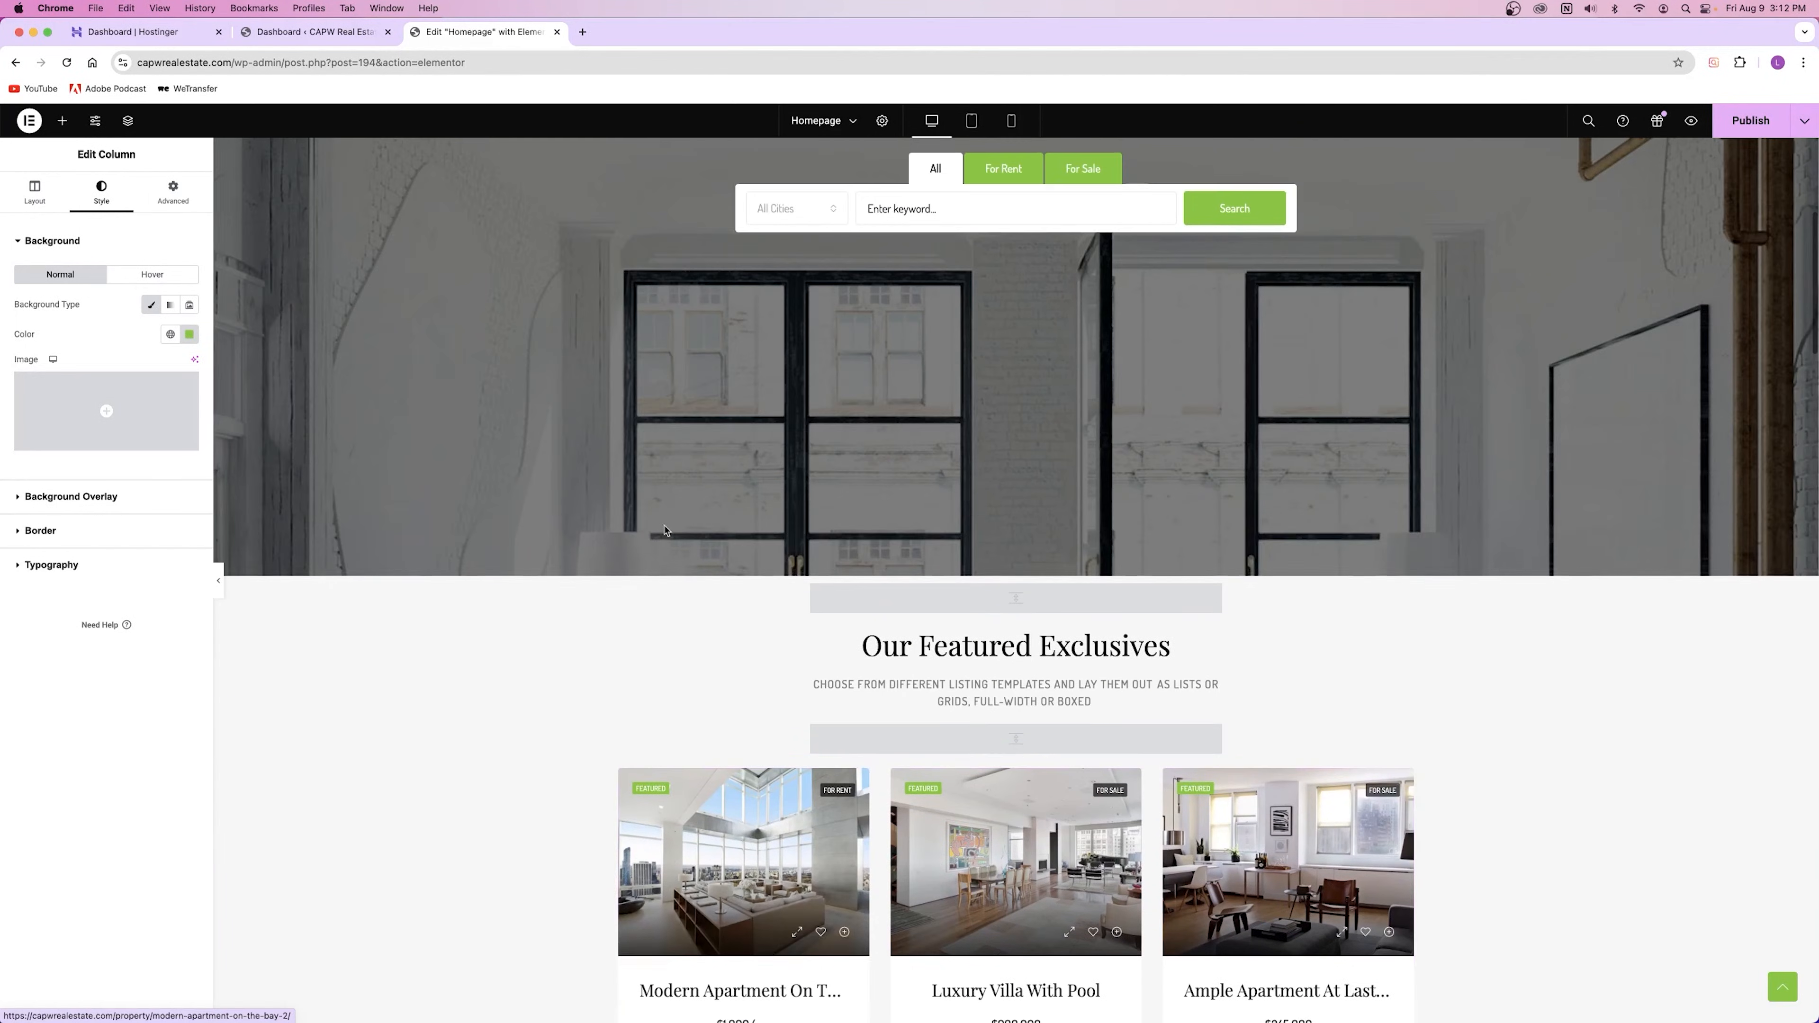
pyautogui.scroll(-15, 664, 531)
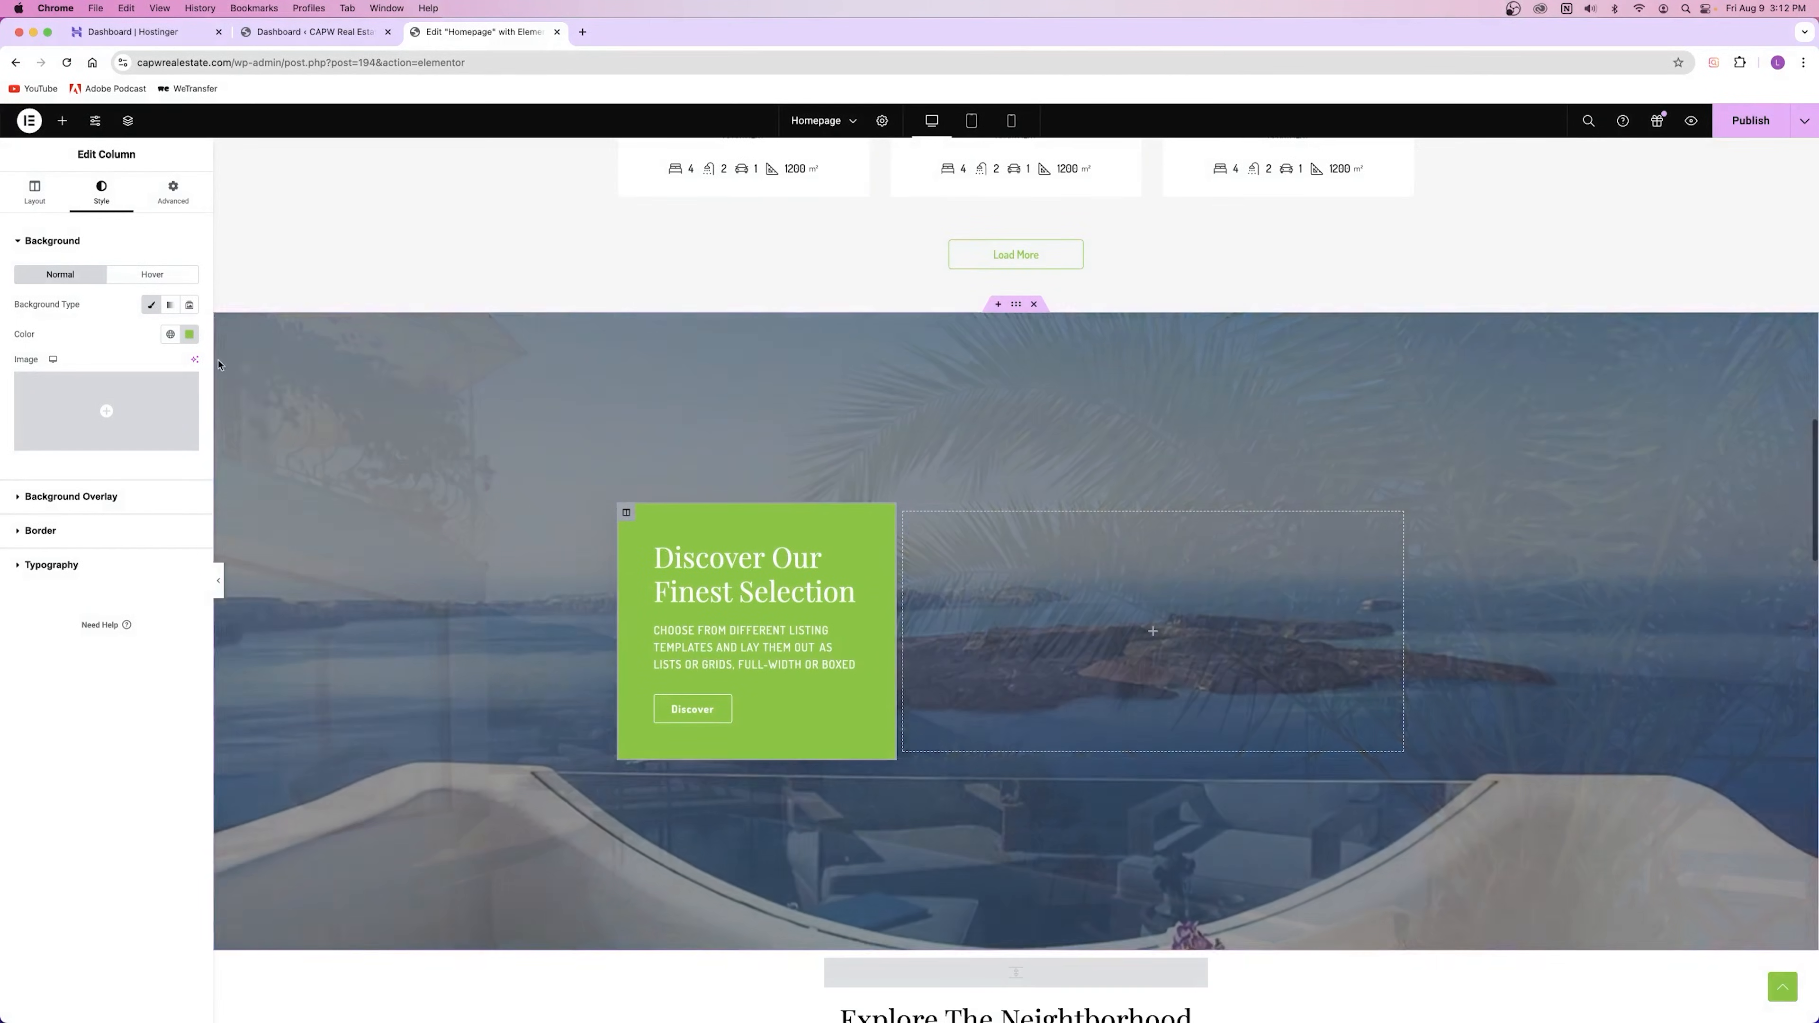
pyautogui.click(191, 334)
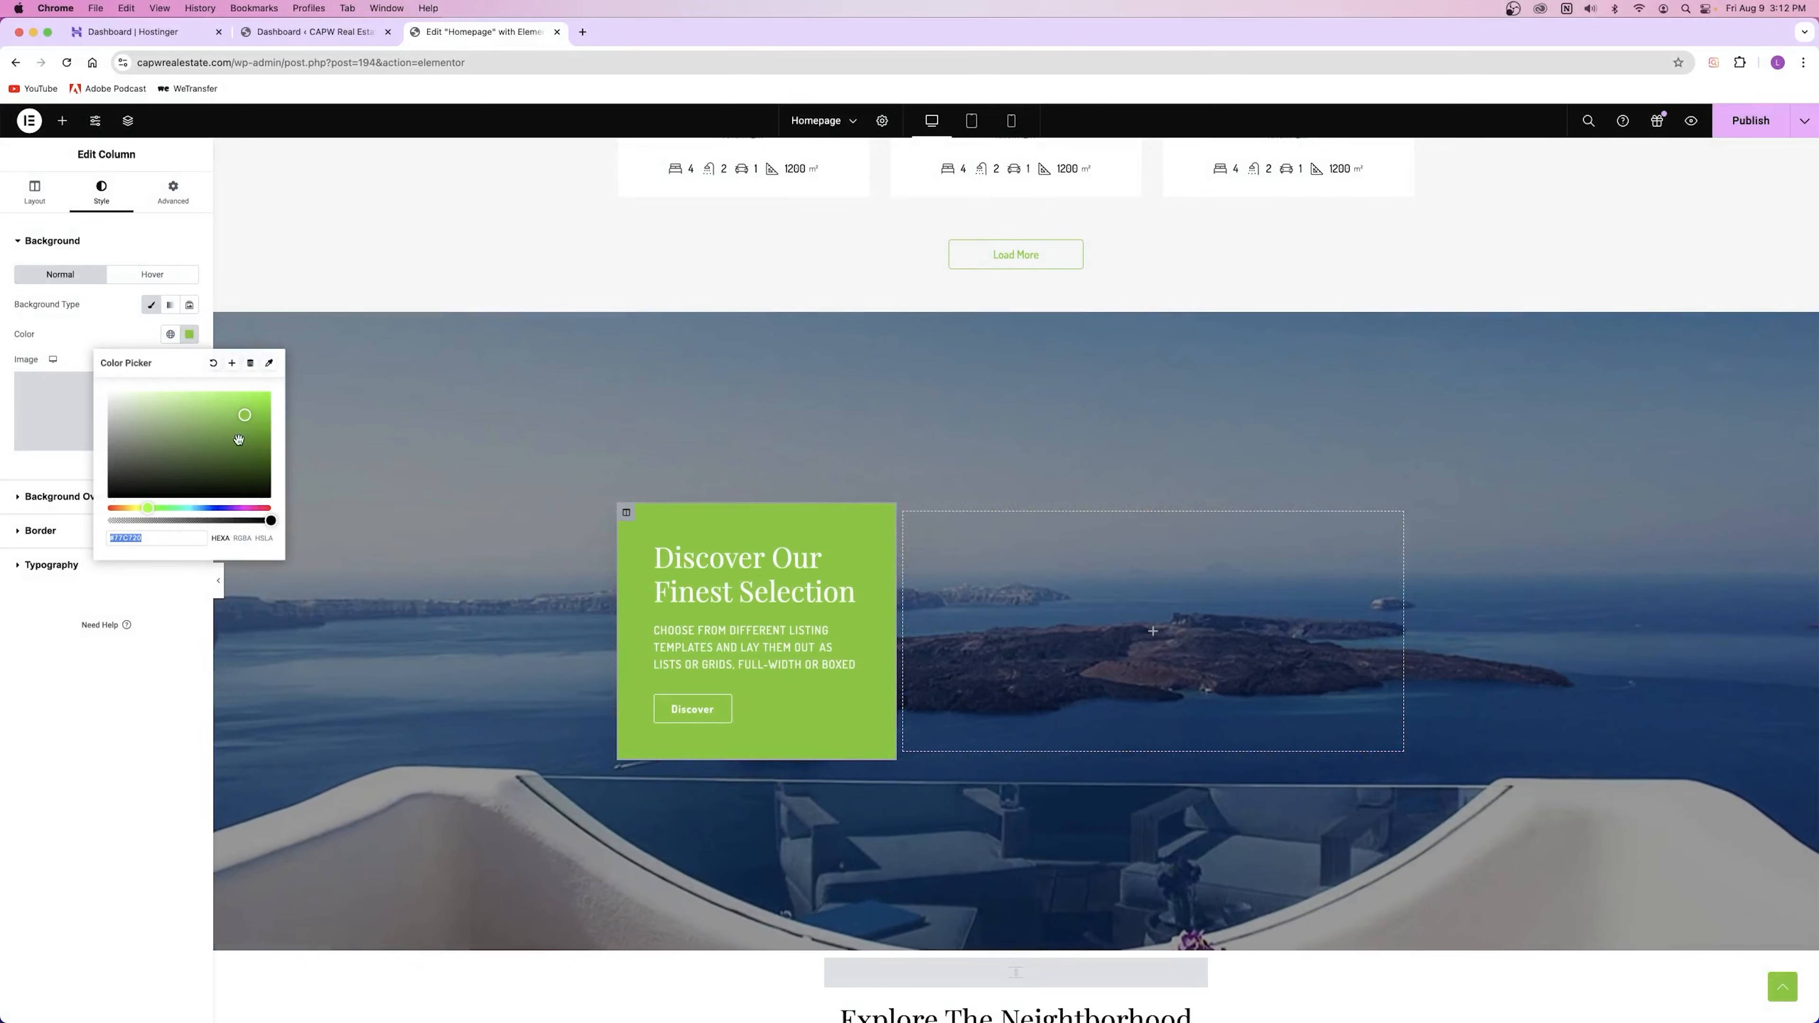
pyautogui.moveTo(143, 466); pyautogui.dragTo(207, 423)
pyautogui.moveTo(179, 507); pyautogui.dragTo(253, 507)
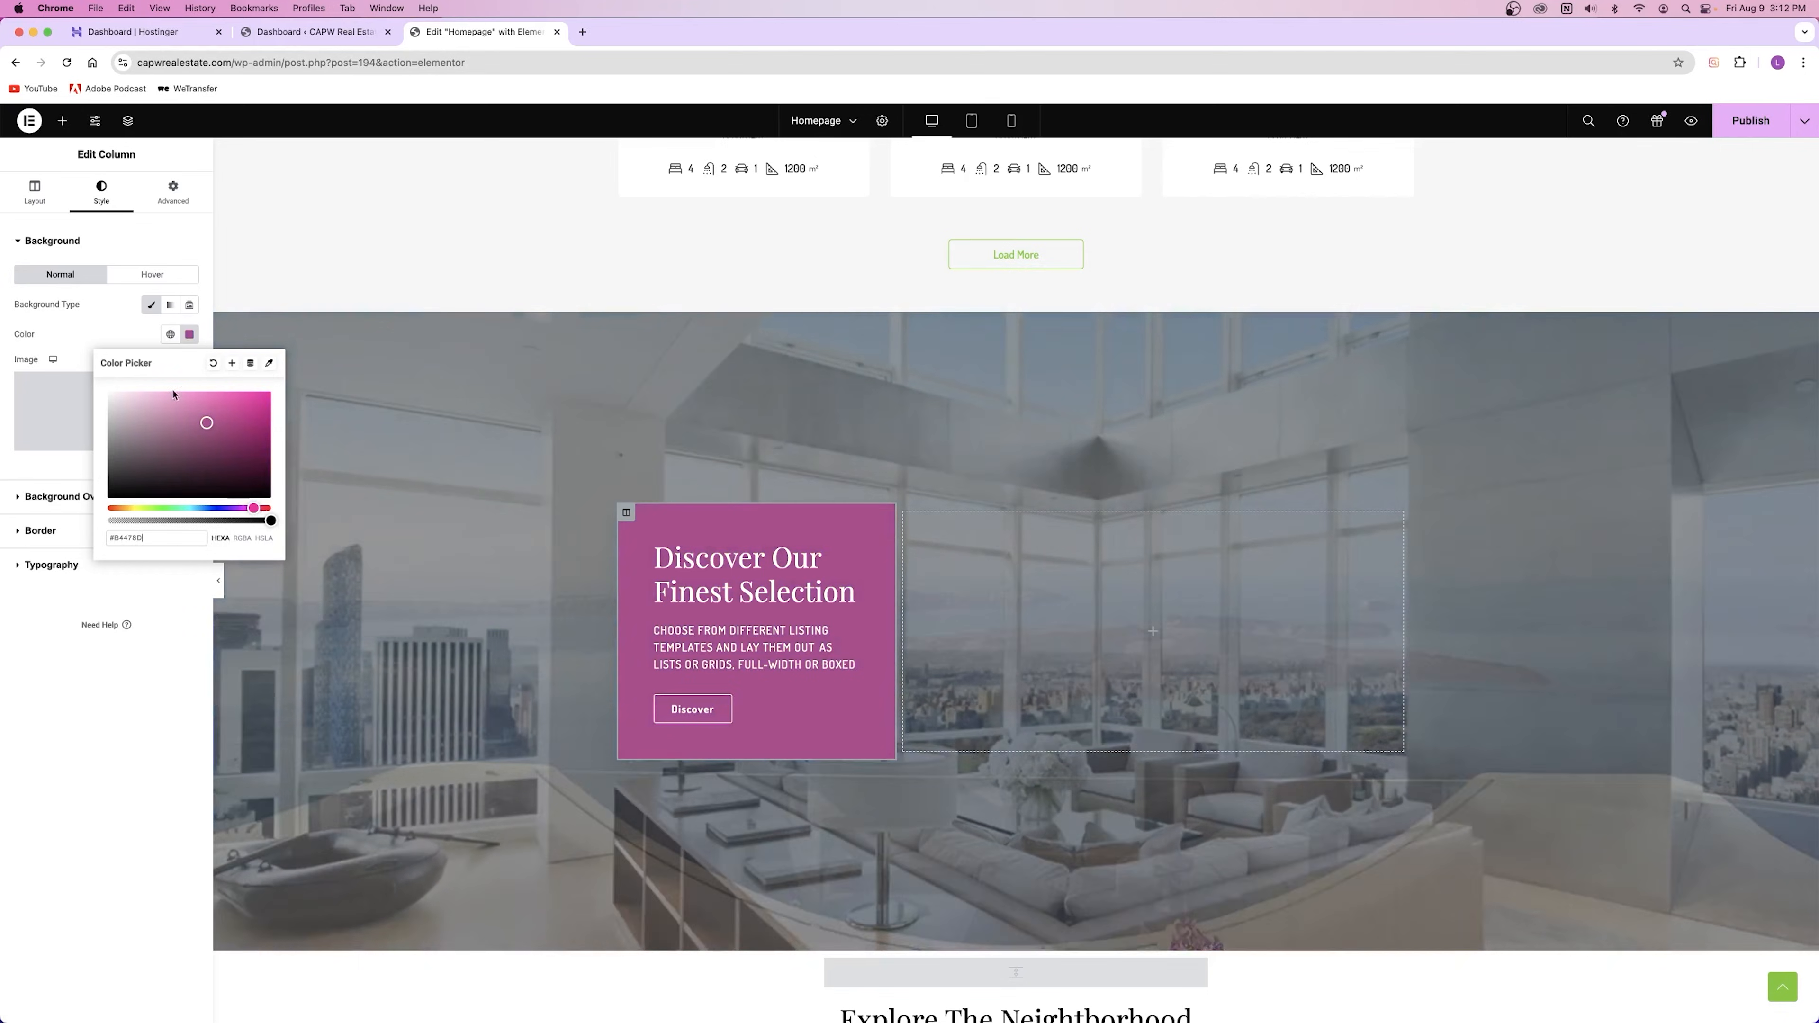
pyautogui.click(118, 342)
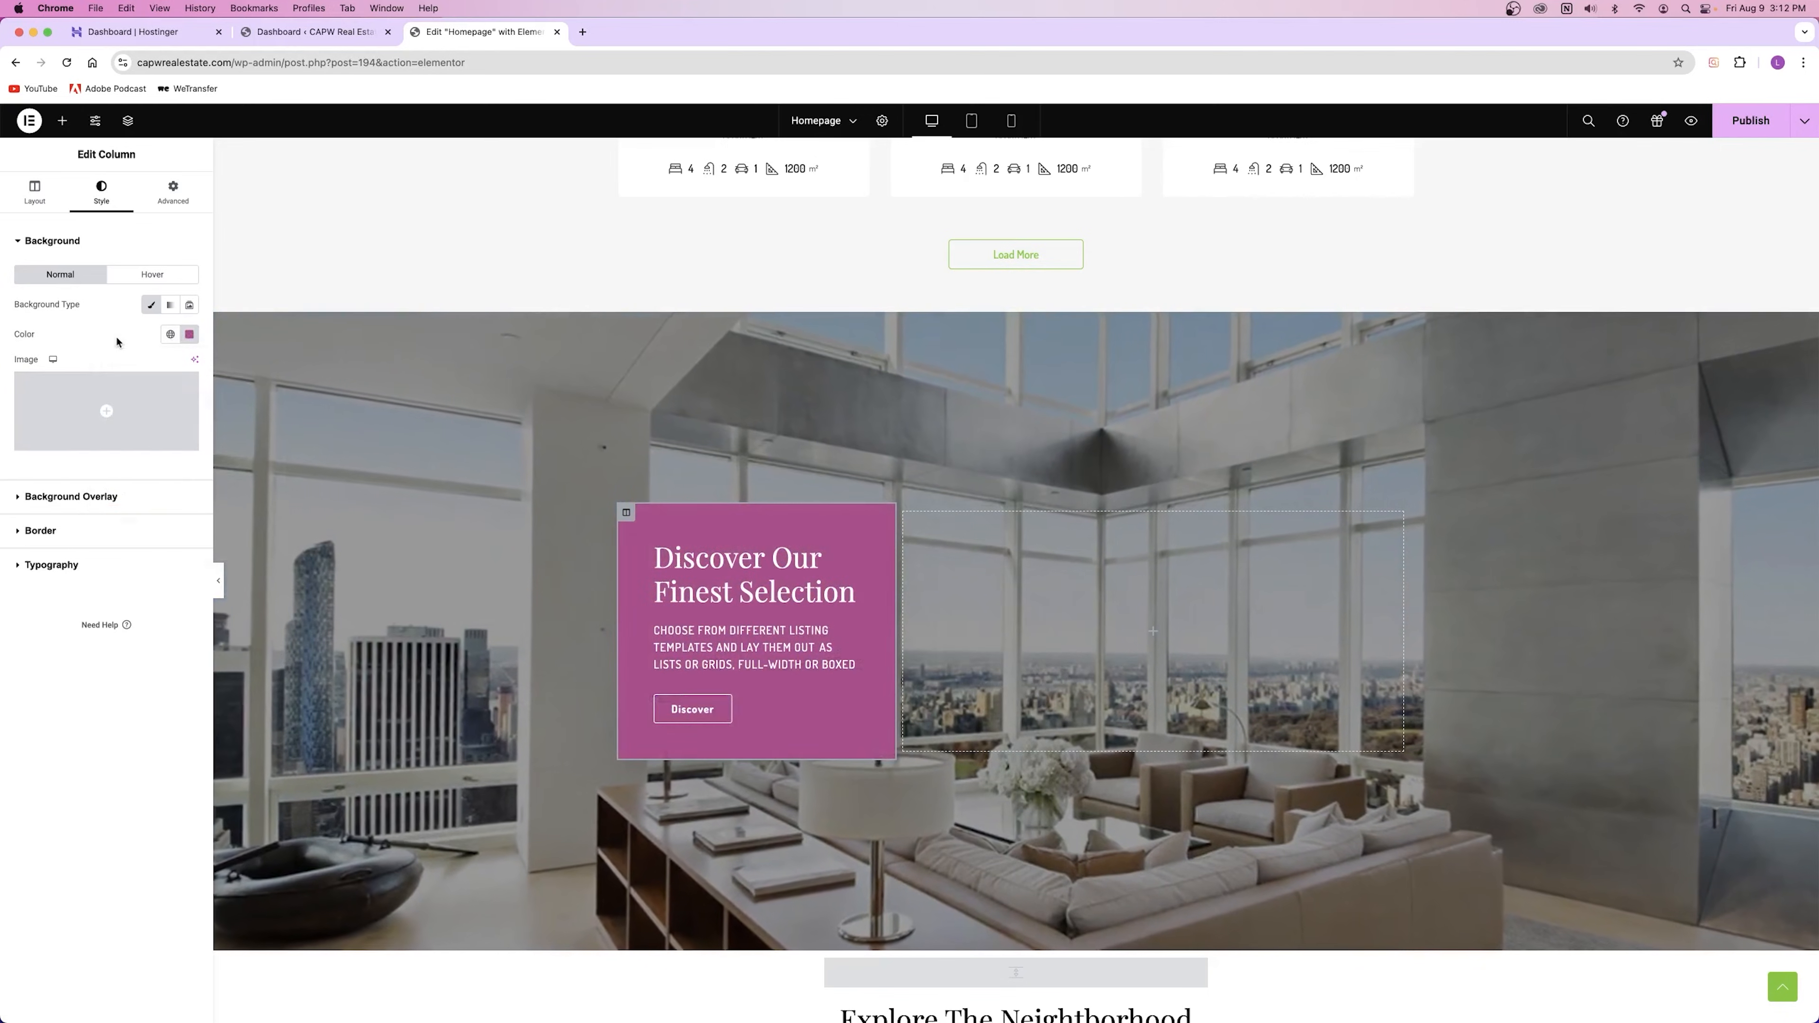
pyautogui.press('super+z')
pyautogui.press('super+z')
pyautogui.press('super+z')
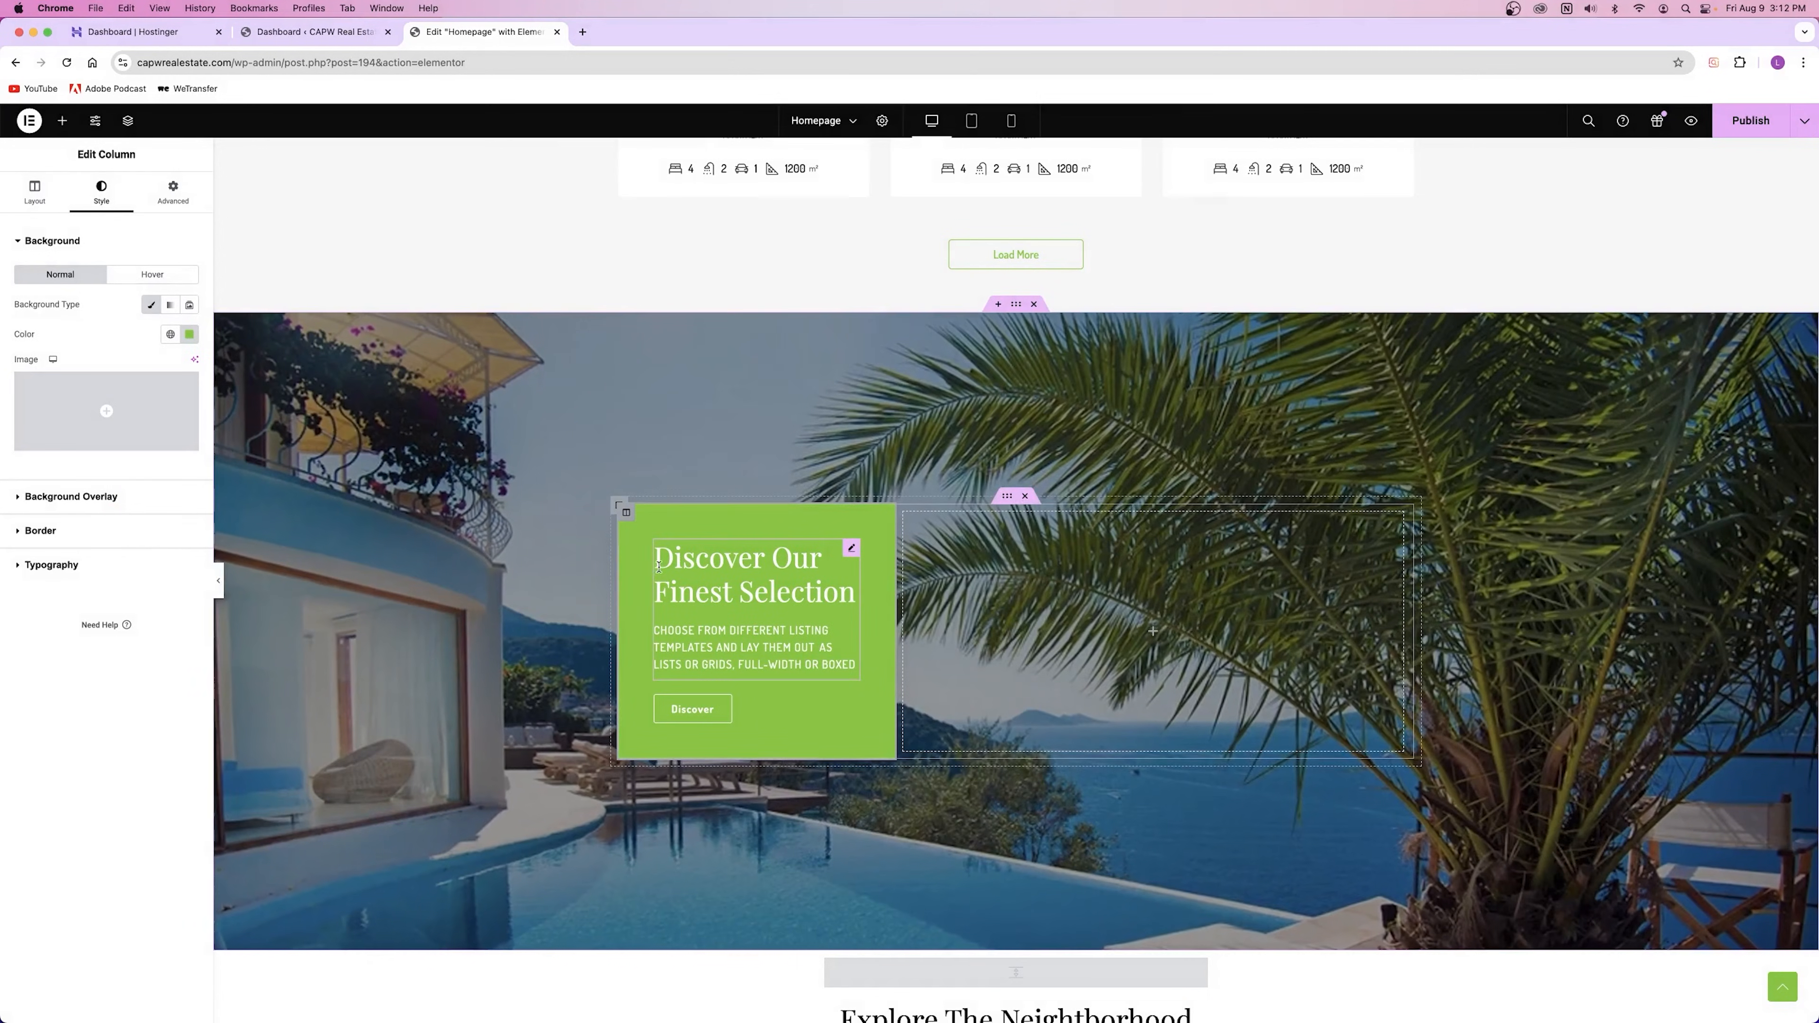
# Step: Inspect the Discover Our Finest Selection heading's Style and Content settings
pyautogui.click(682, 568)
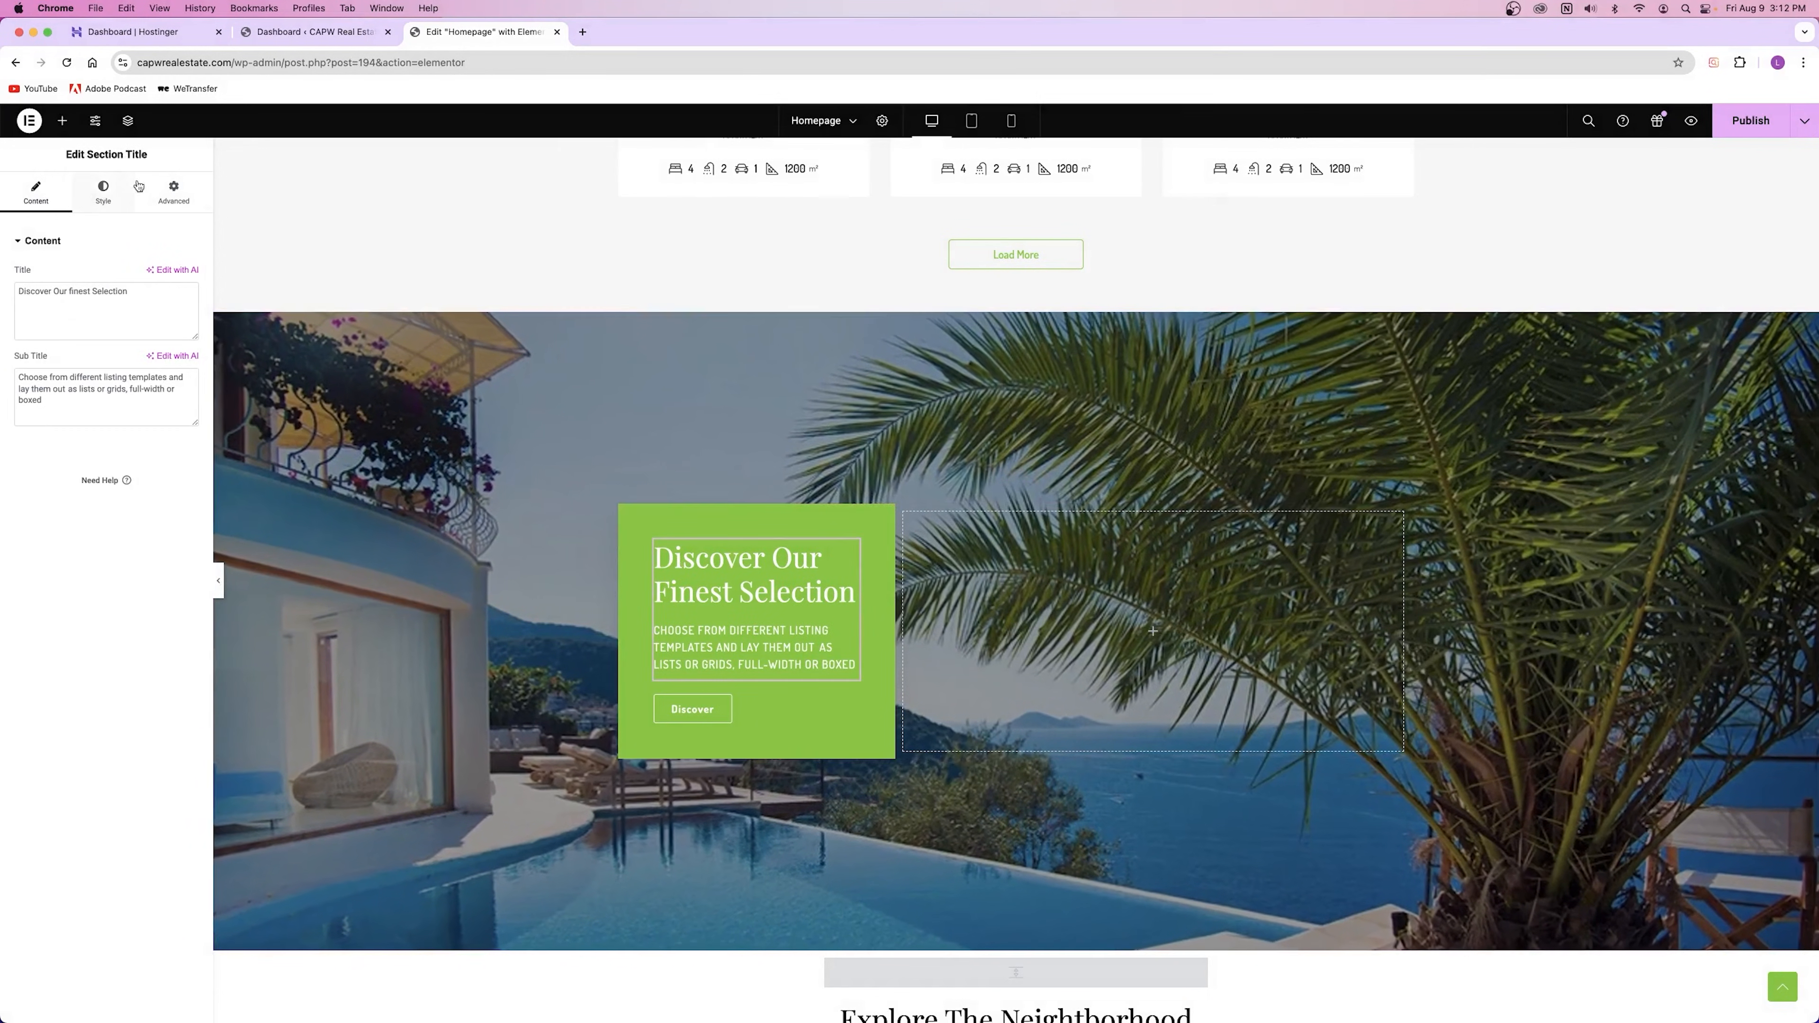
pyautogui.click(103, 192)
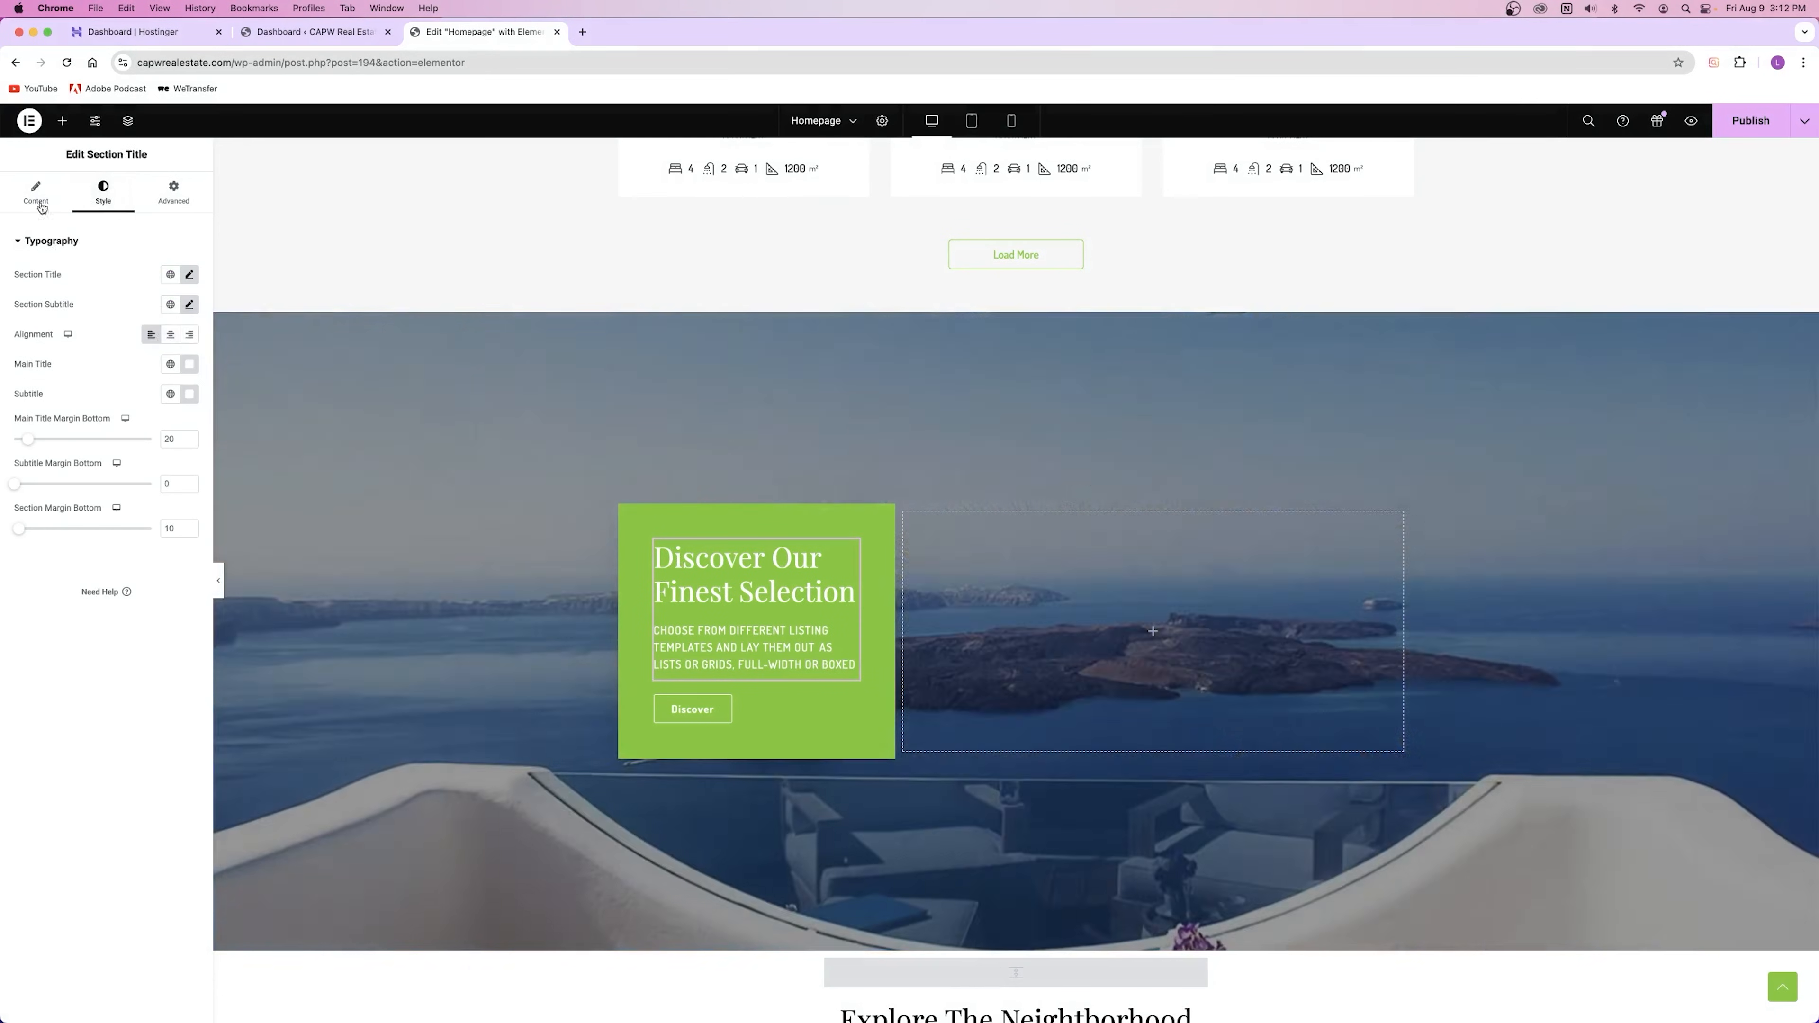
pyautogui.click(34, 194)
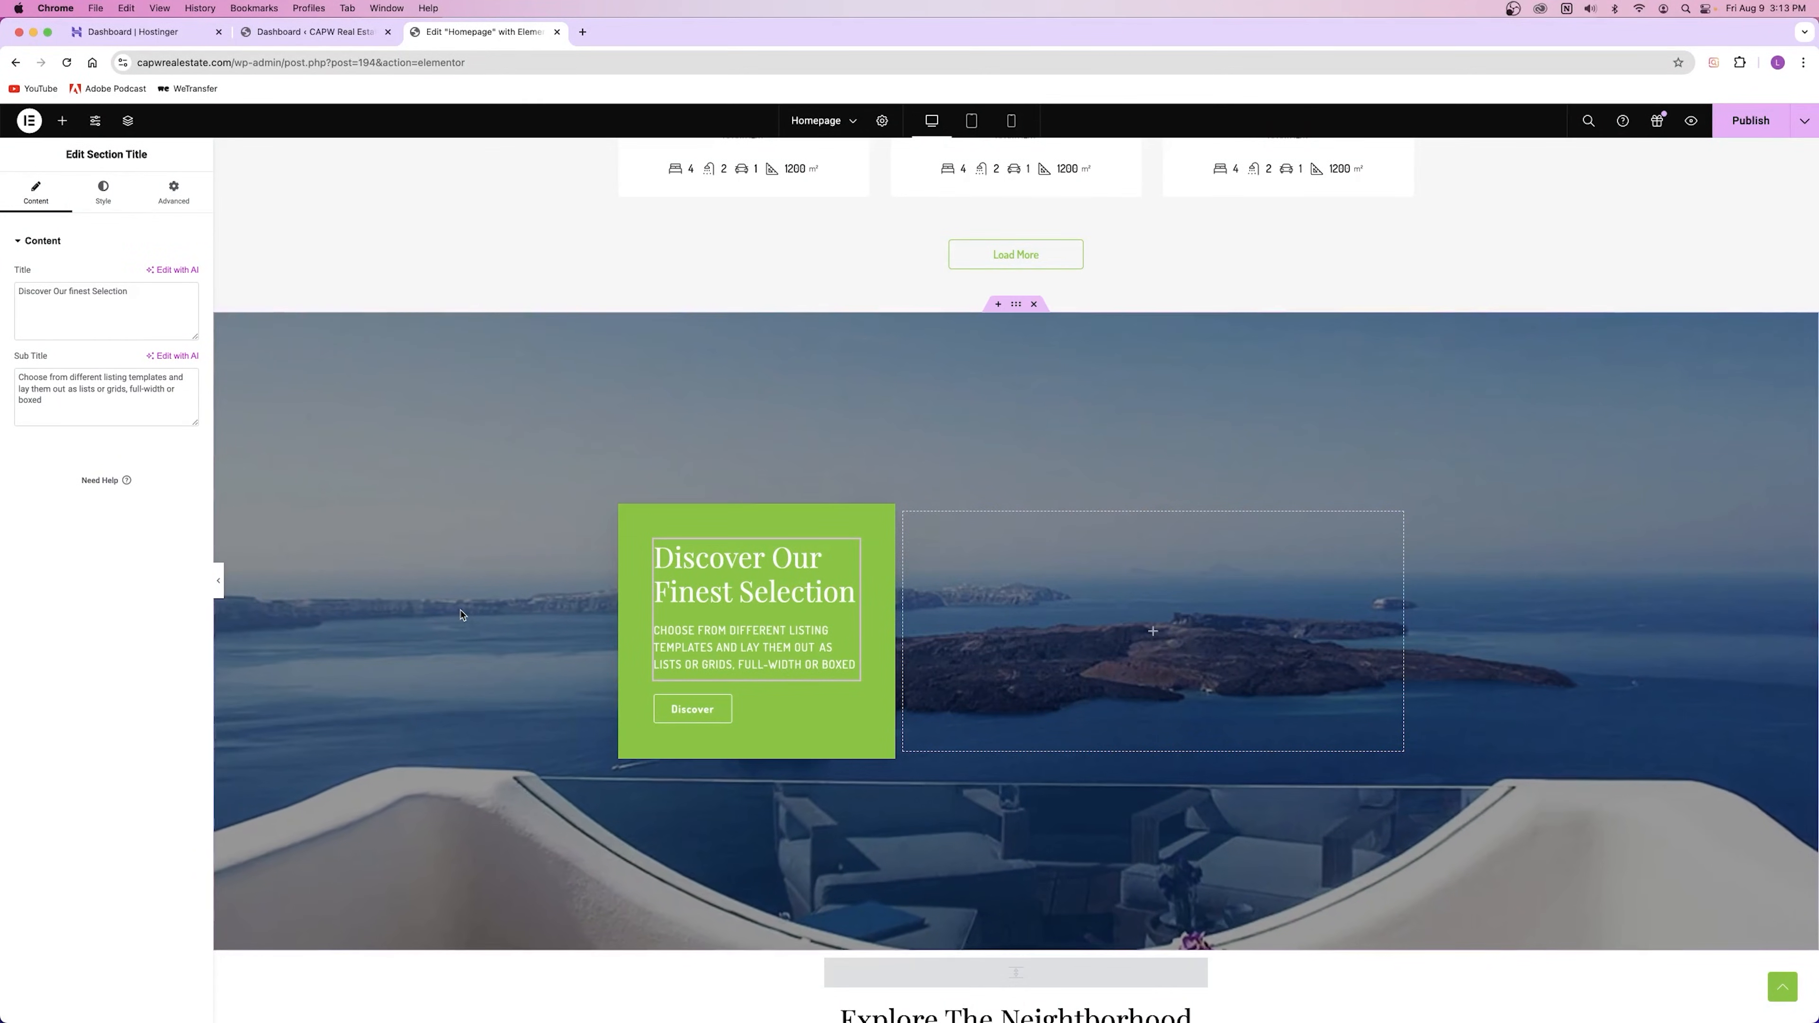
# Step: Try 'Learn More...' as the button label, then restore it to 'Discover'
pyautogui.click(758, 727)
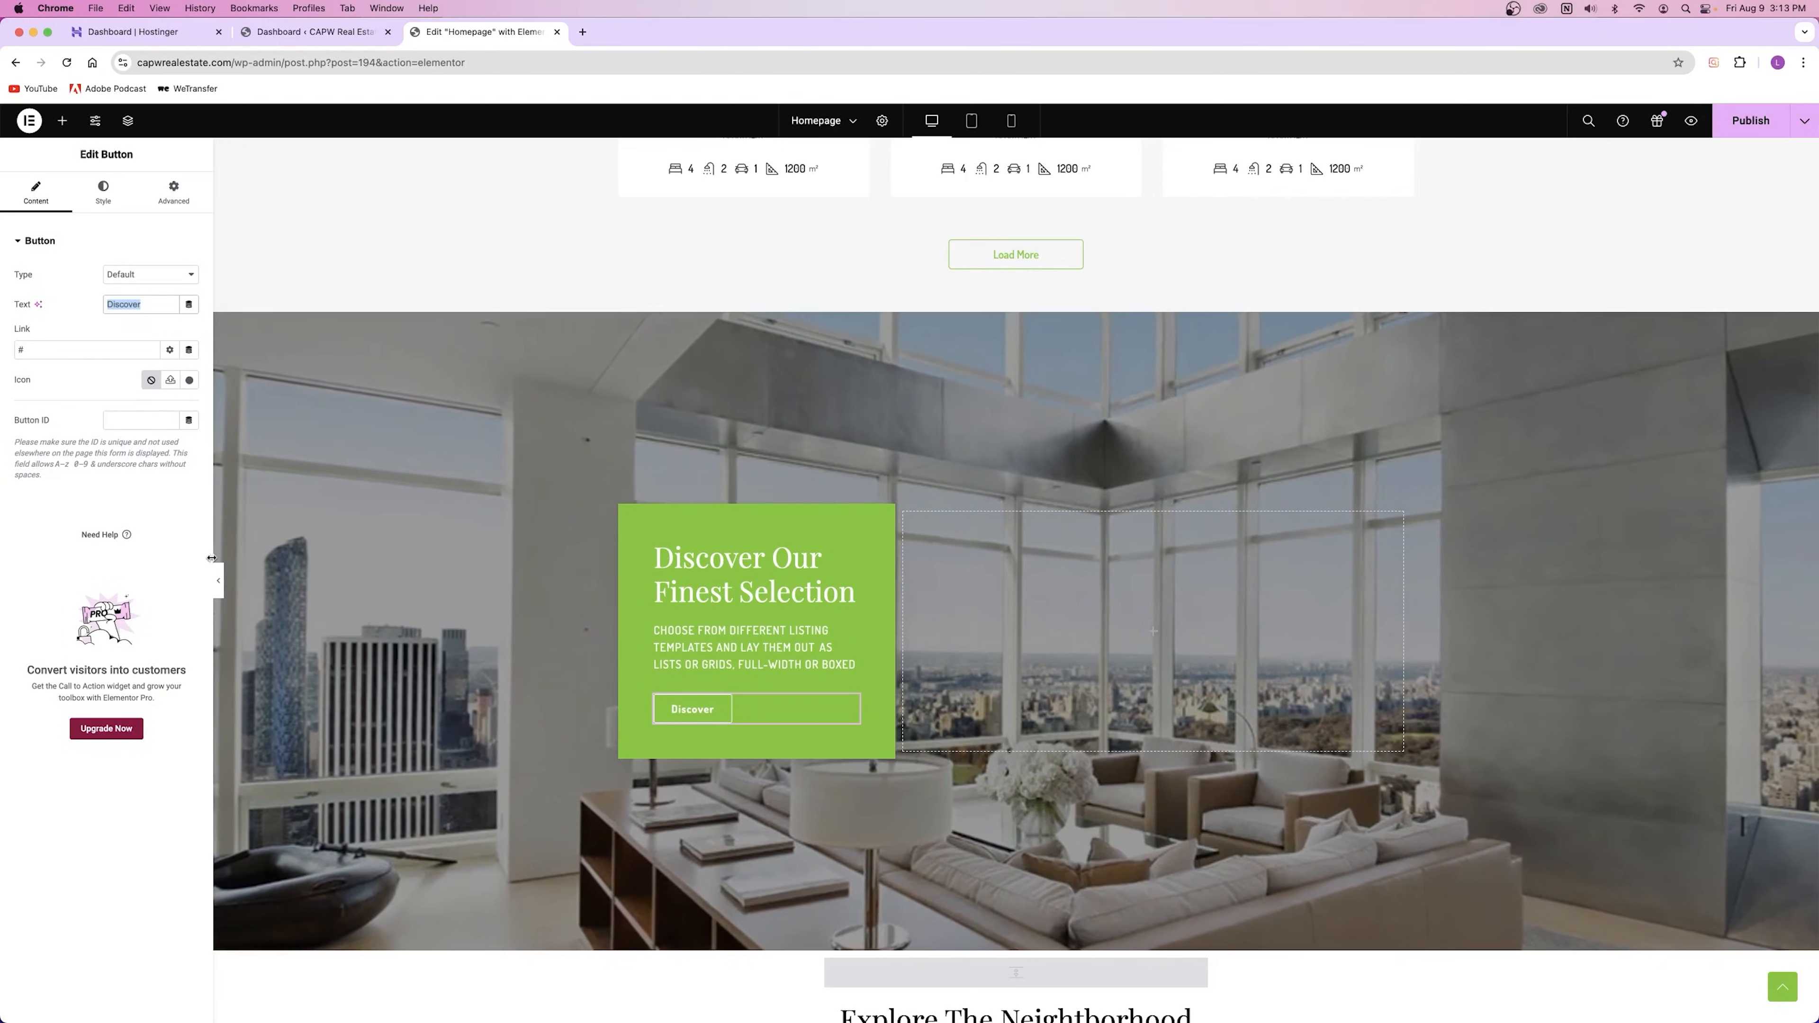
pyautogui.write('Learn More...')
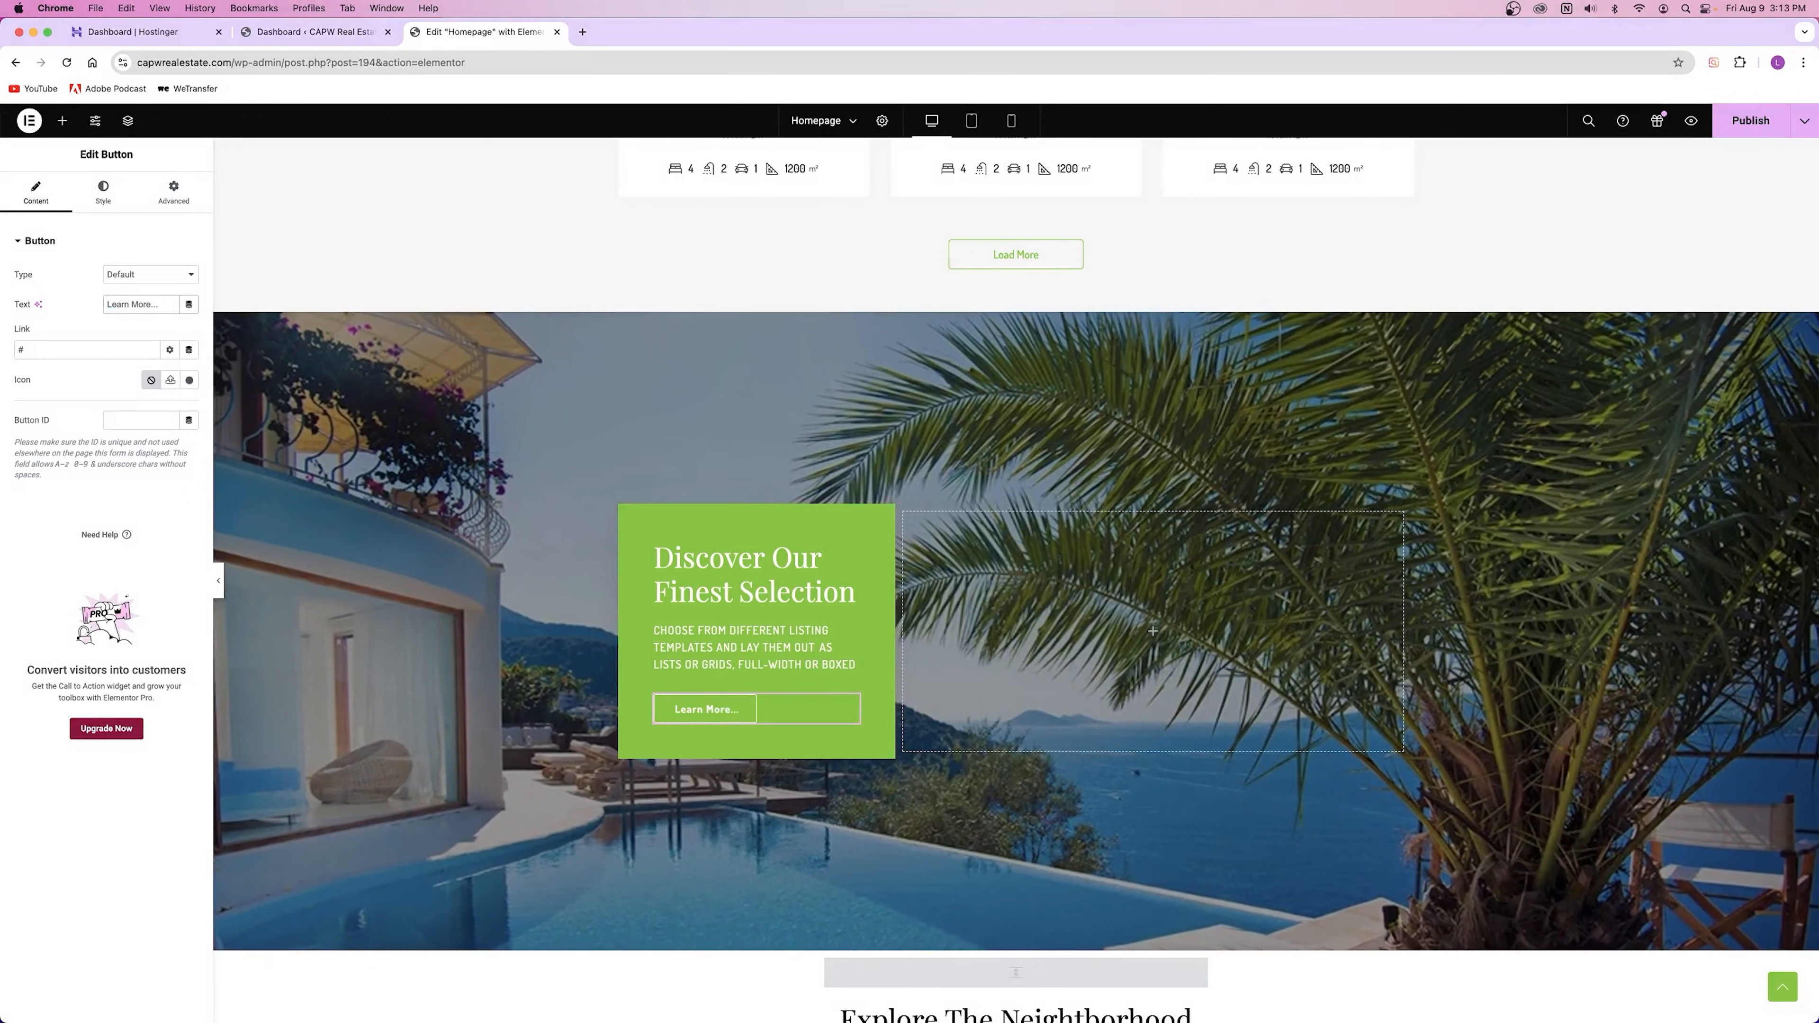
pyautogui.press('BackSpace')
pyautogui.press('BackSpace')
pyautogui.press('BackSpace')
pyautogui.press('BackSpace')
pyautogui.press('BackSpace')
pyautogui.press('BackSpace')
pyautogui.press('BackSpace')
pyautogui.press('BackSpace')
pyautogui.press('BackSpace')
pyautogui.press('BackSpace')
pyautogui.press('BackSpace')
pyautogui.press('BackSpace')
pyautogui.press('BackSpace')
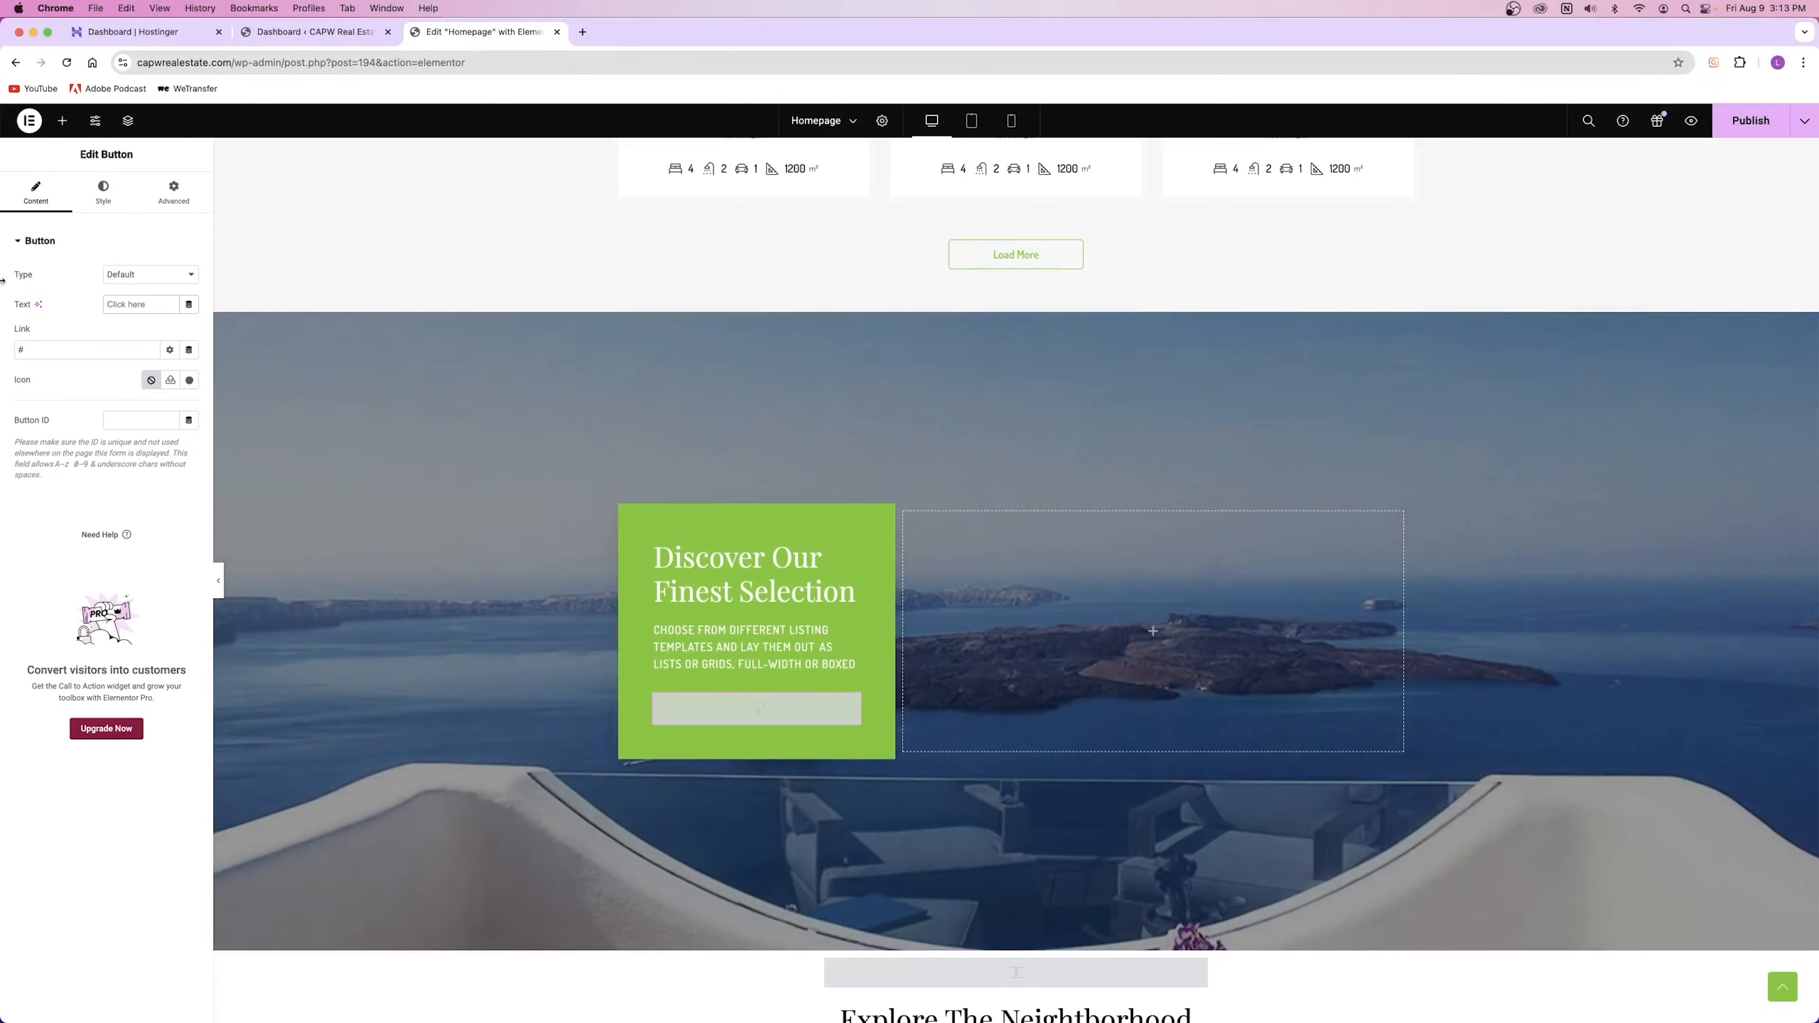
pyautogui.write('D')
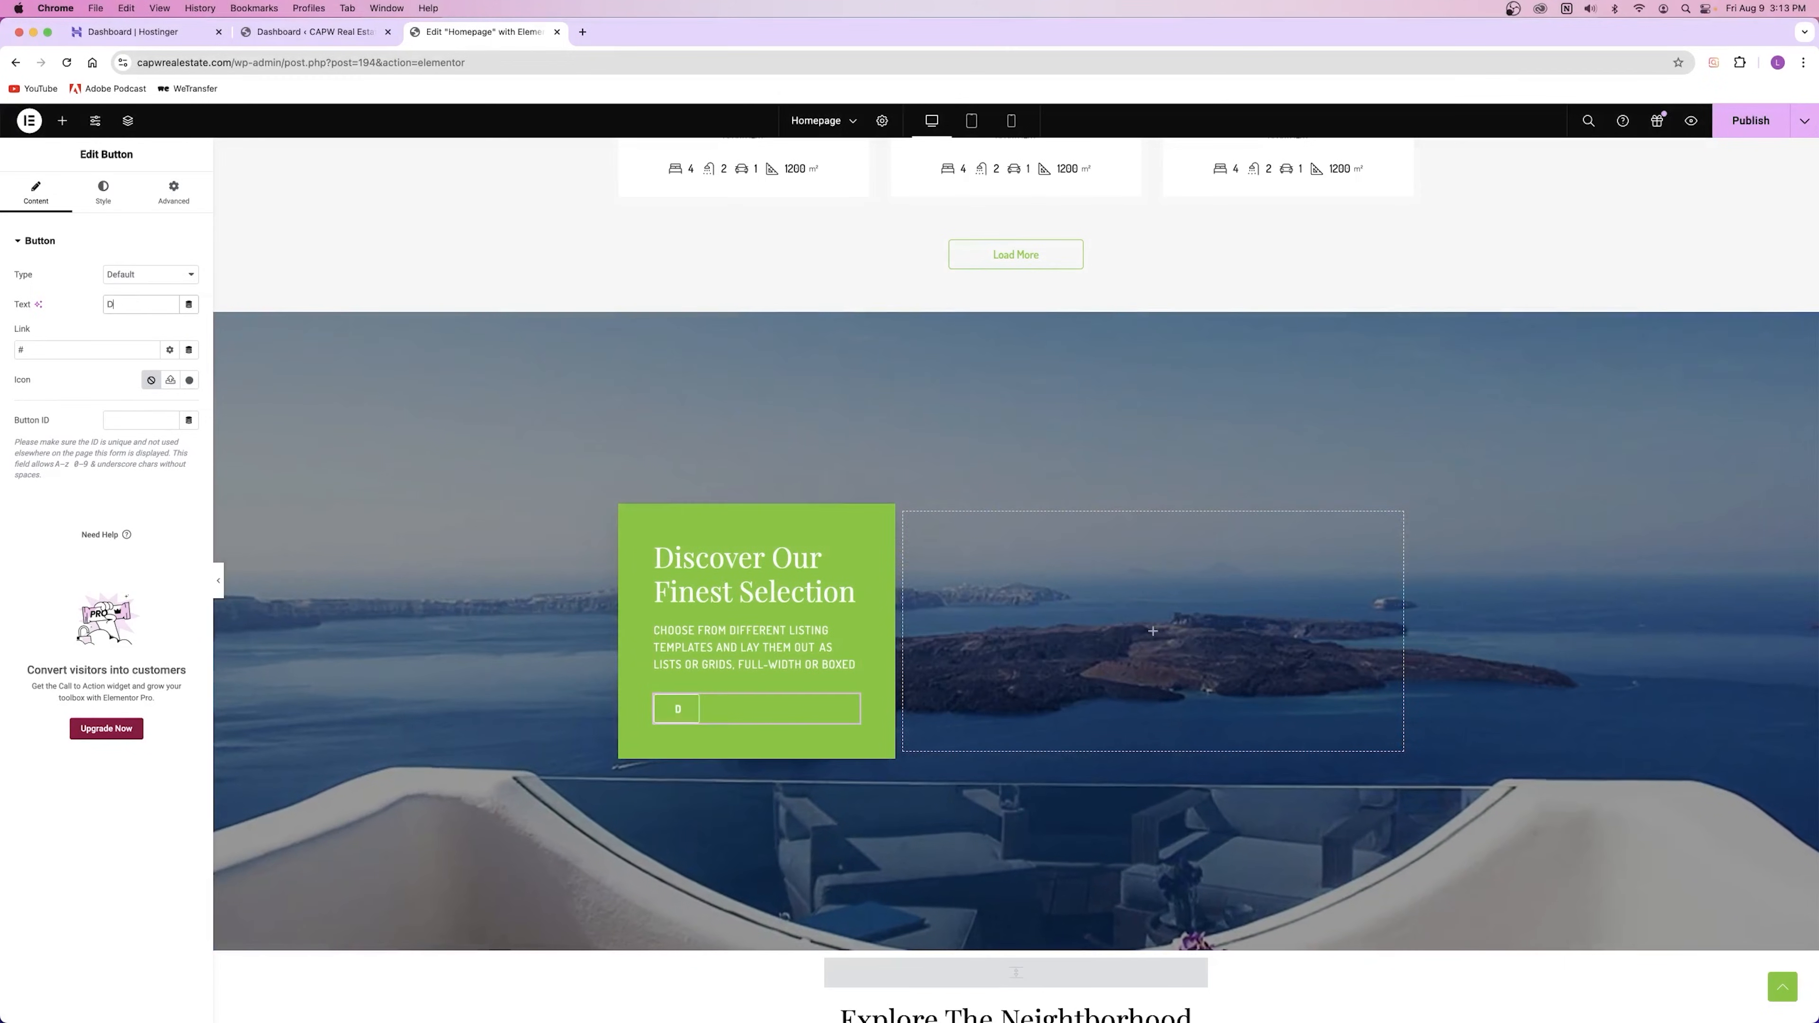
pyautogui.write('iscover')
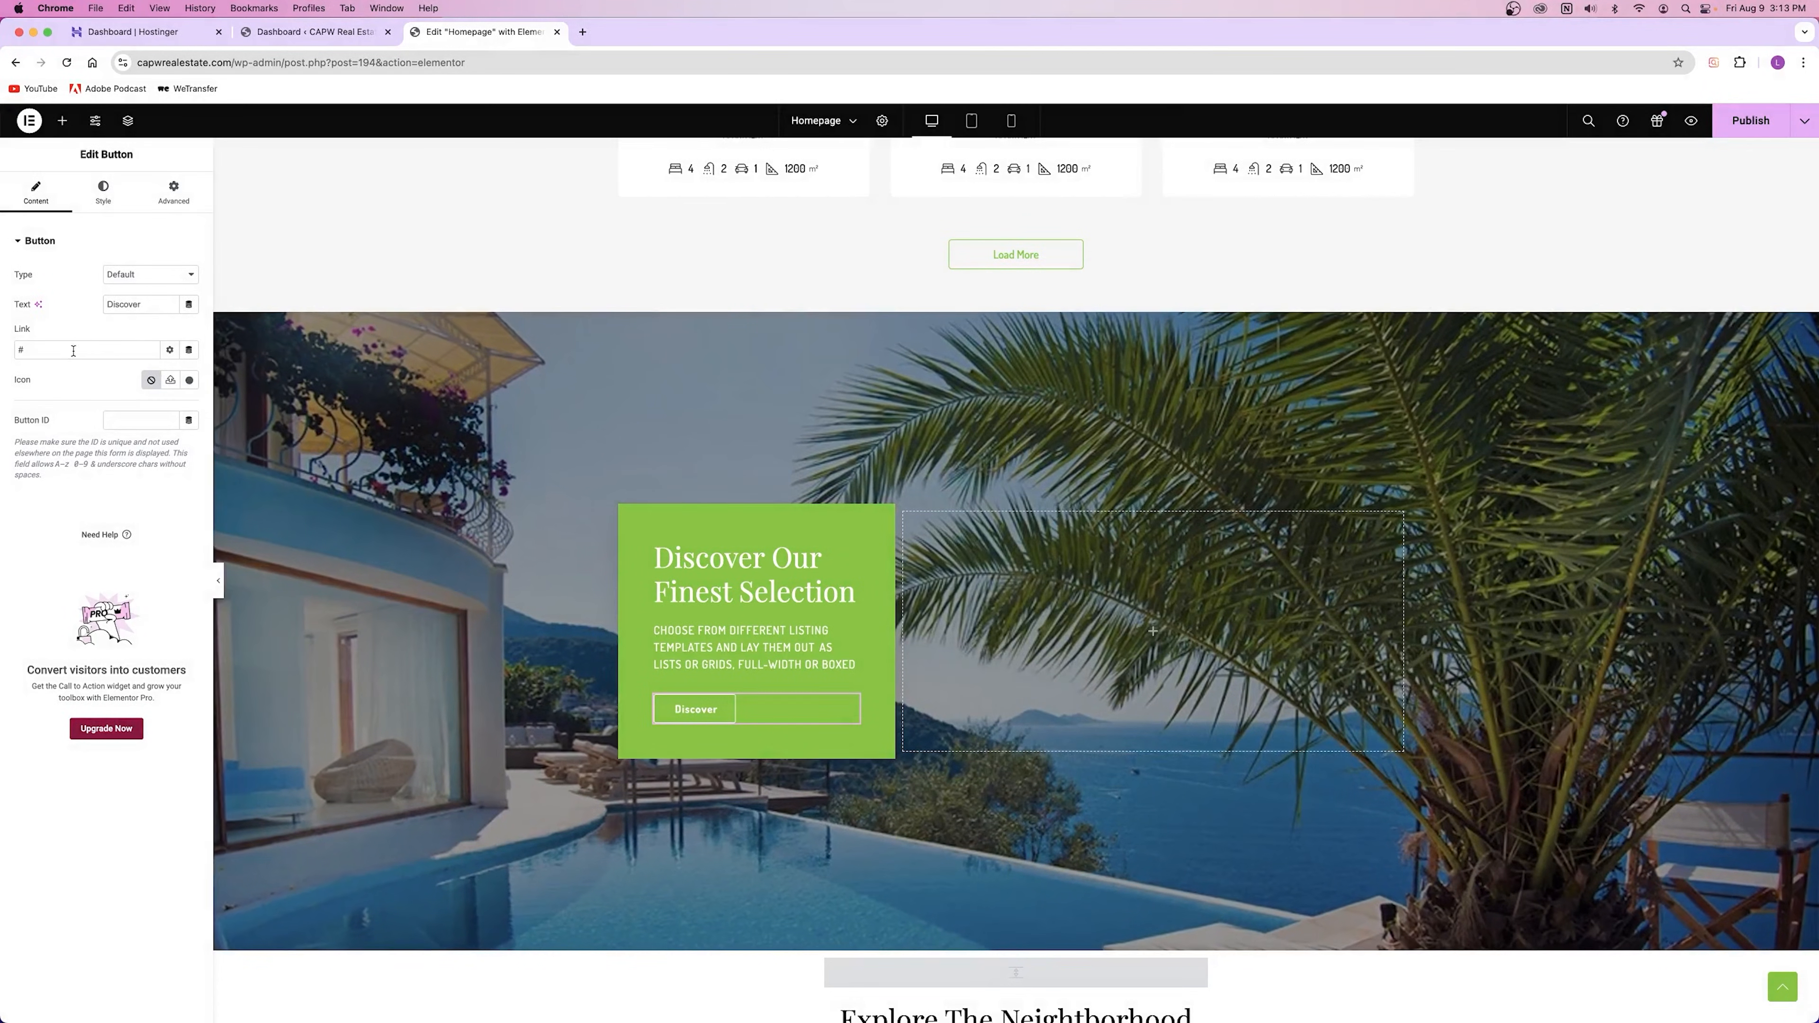
pyautogui.click(73, 350)
pyautogui.click(129, 305)
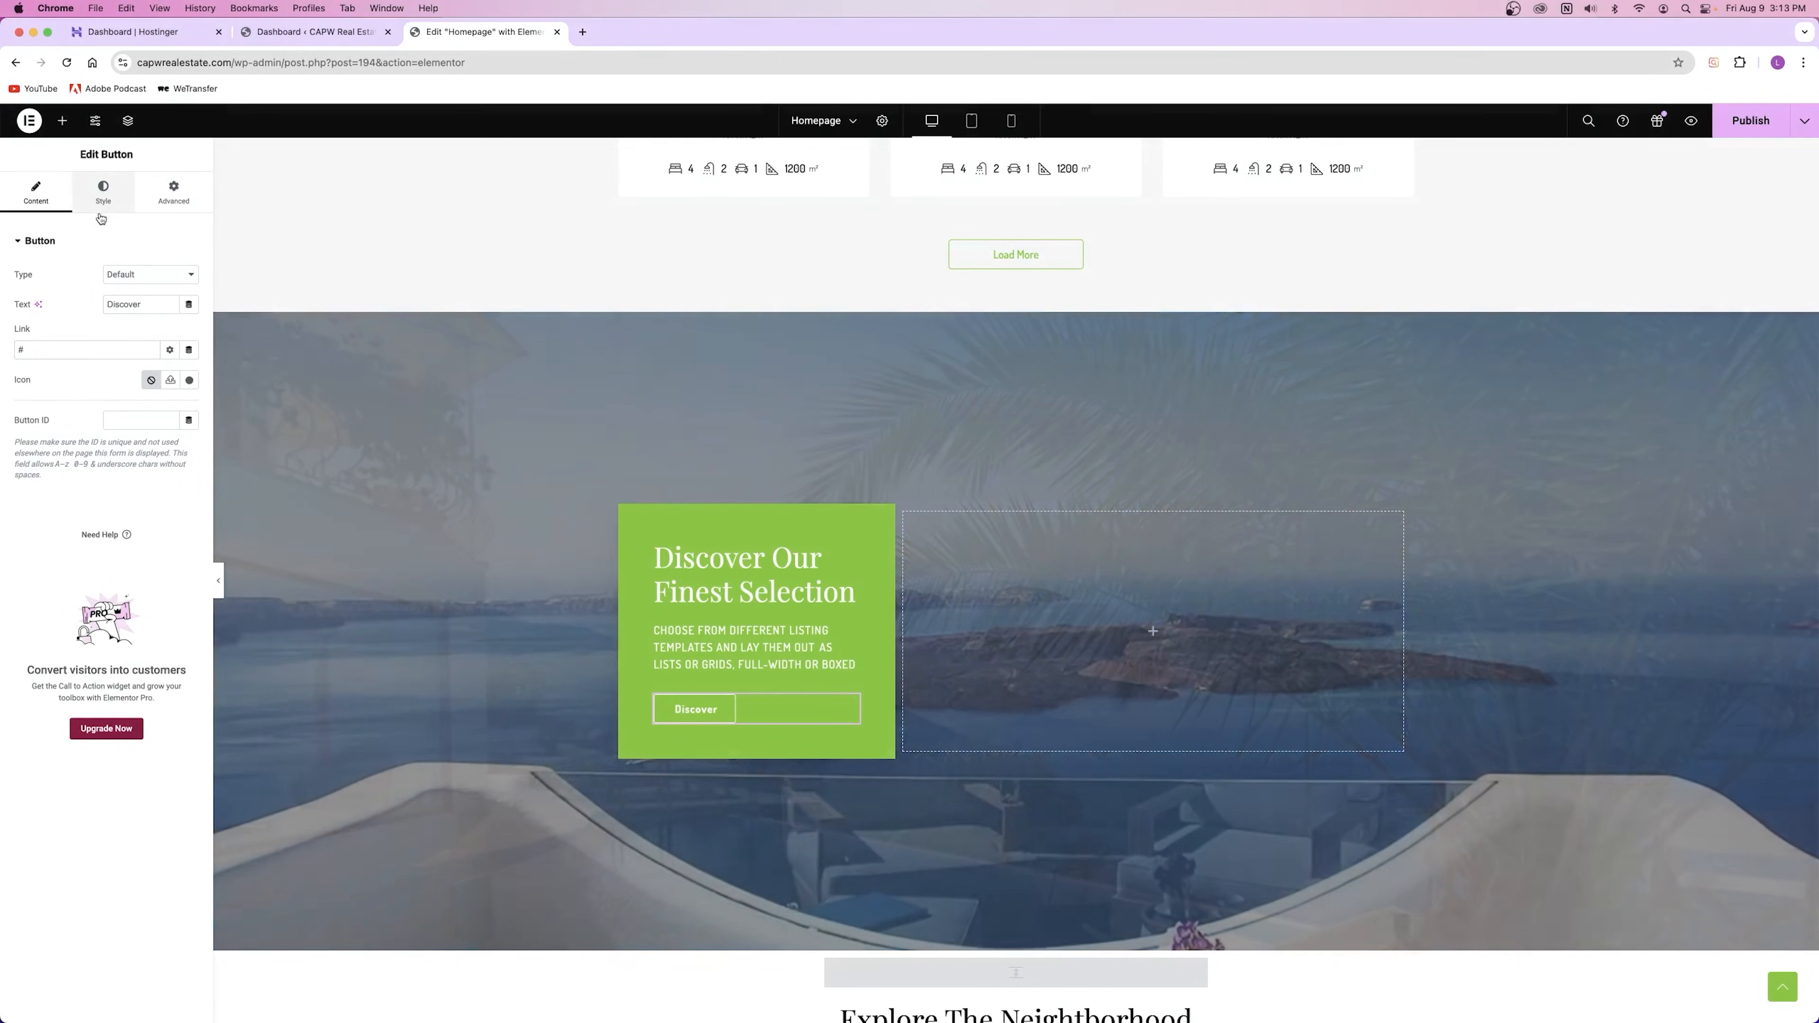
# Step: Clear the Discover button's text colour and background, leaving white text on transparent
pyautogui.click(104, 192)
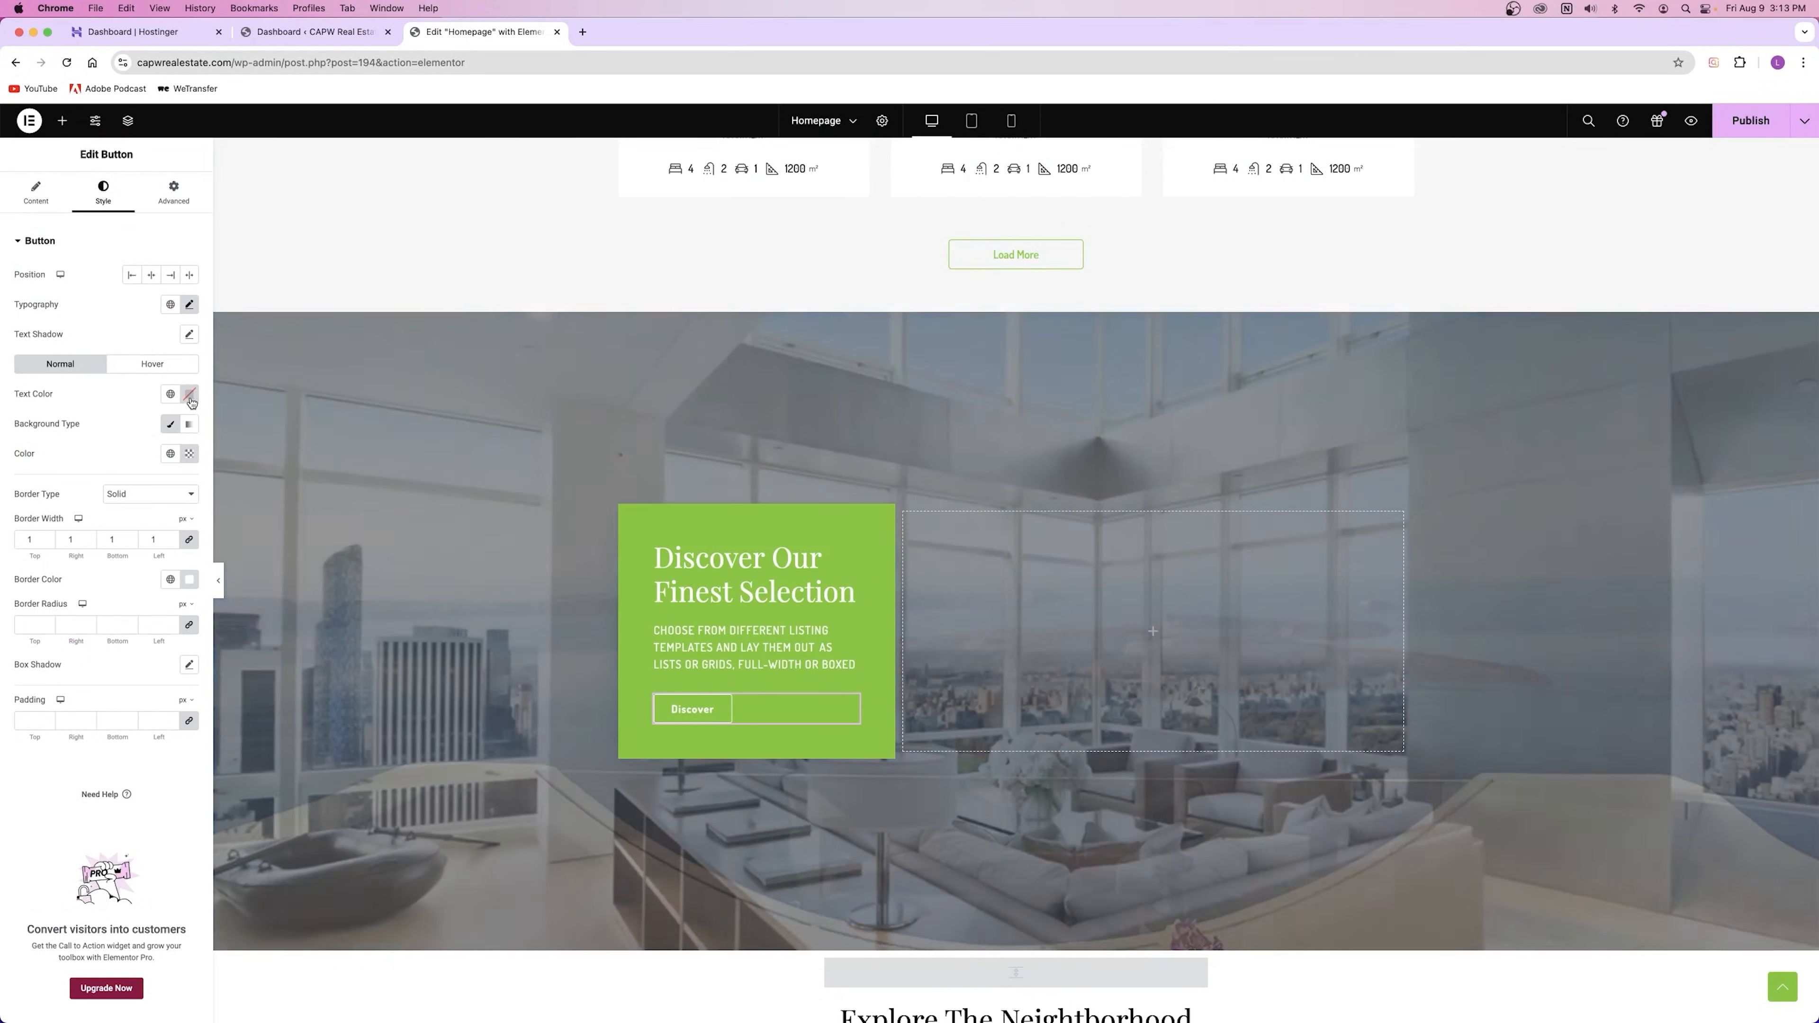
pyautogui.click(189, 394)
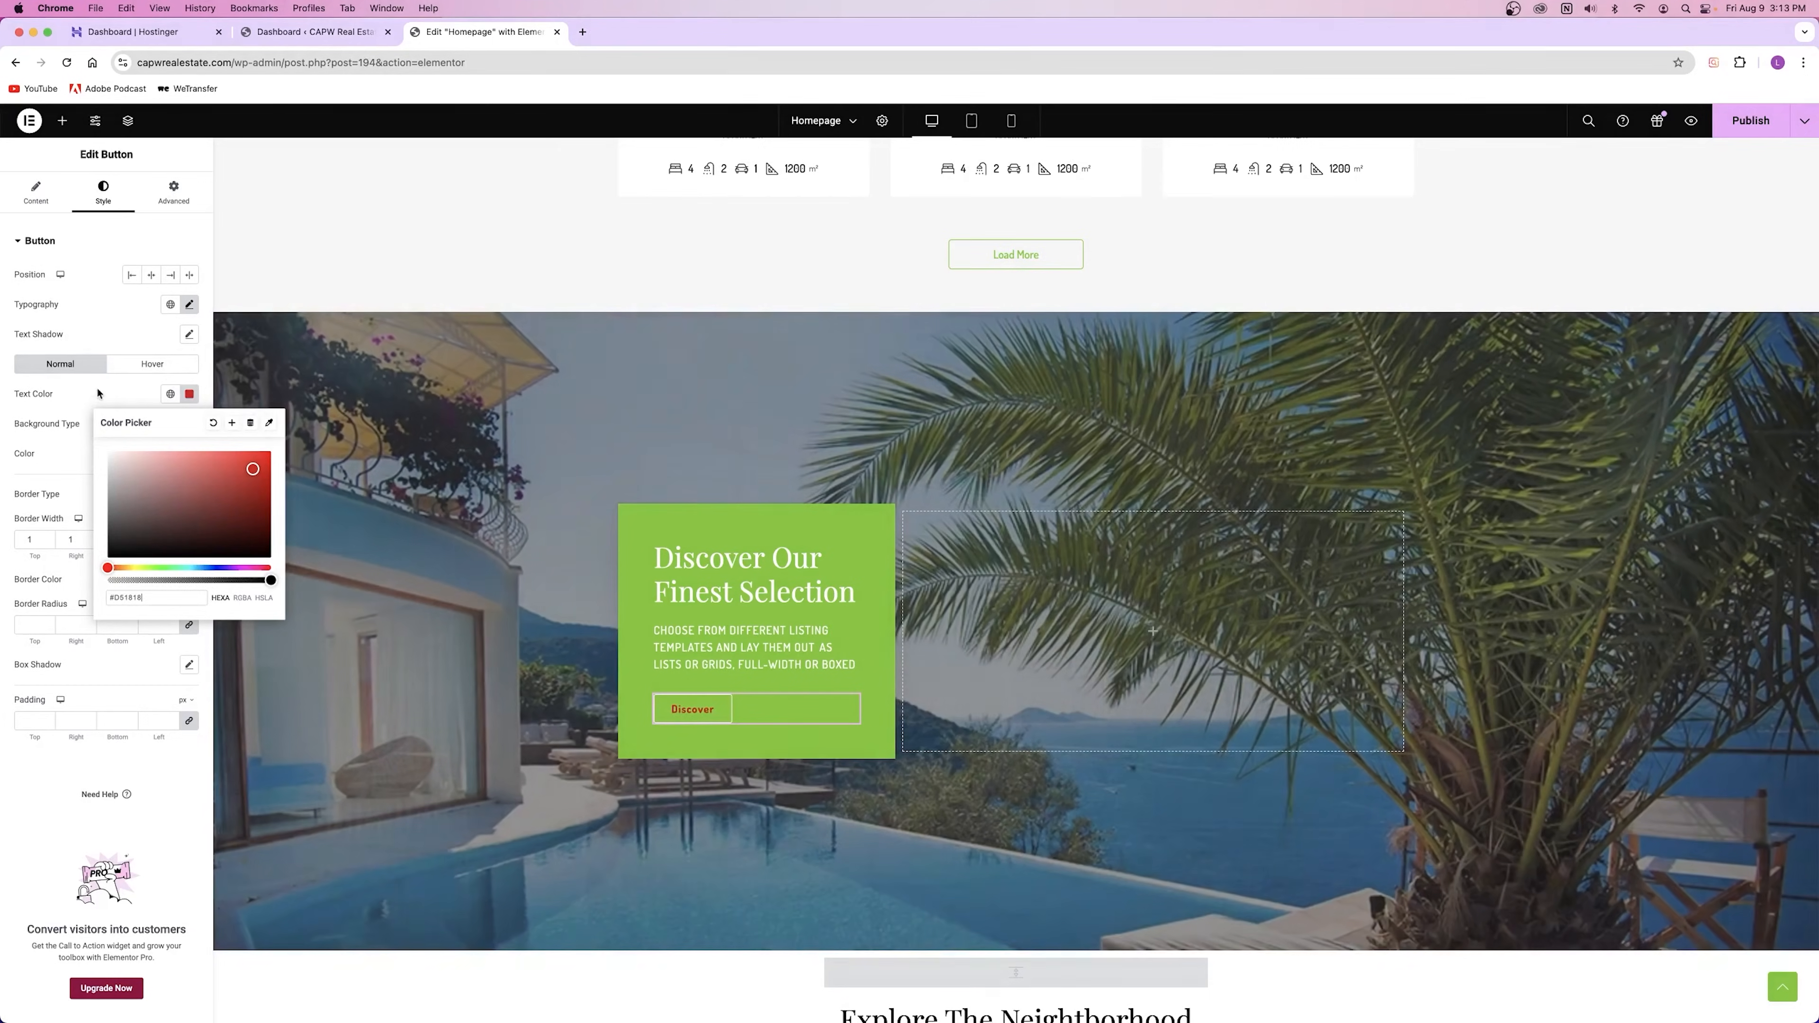
pyautogui.click(213, 423)
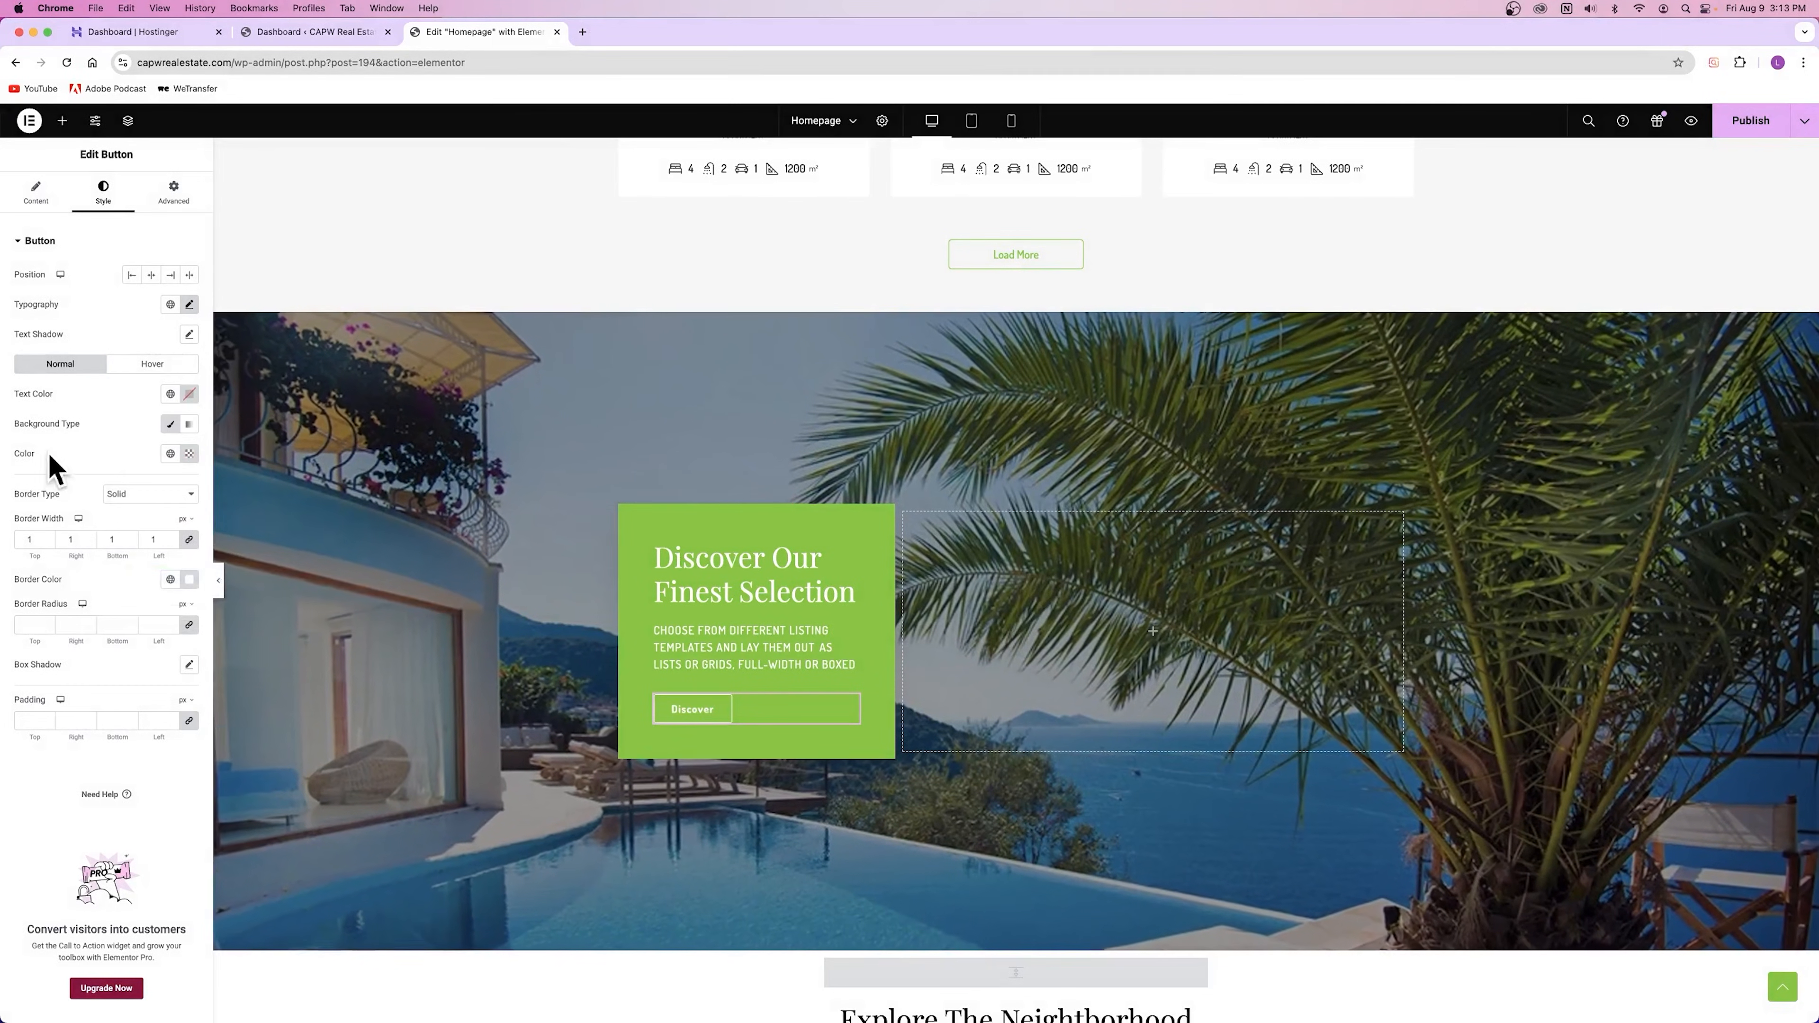
pyautogui.click(189, 453)
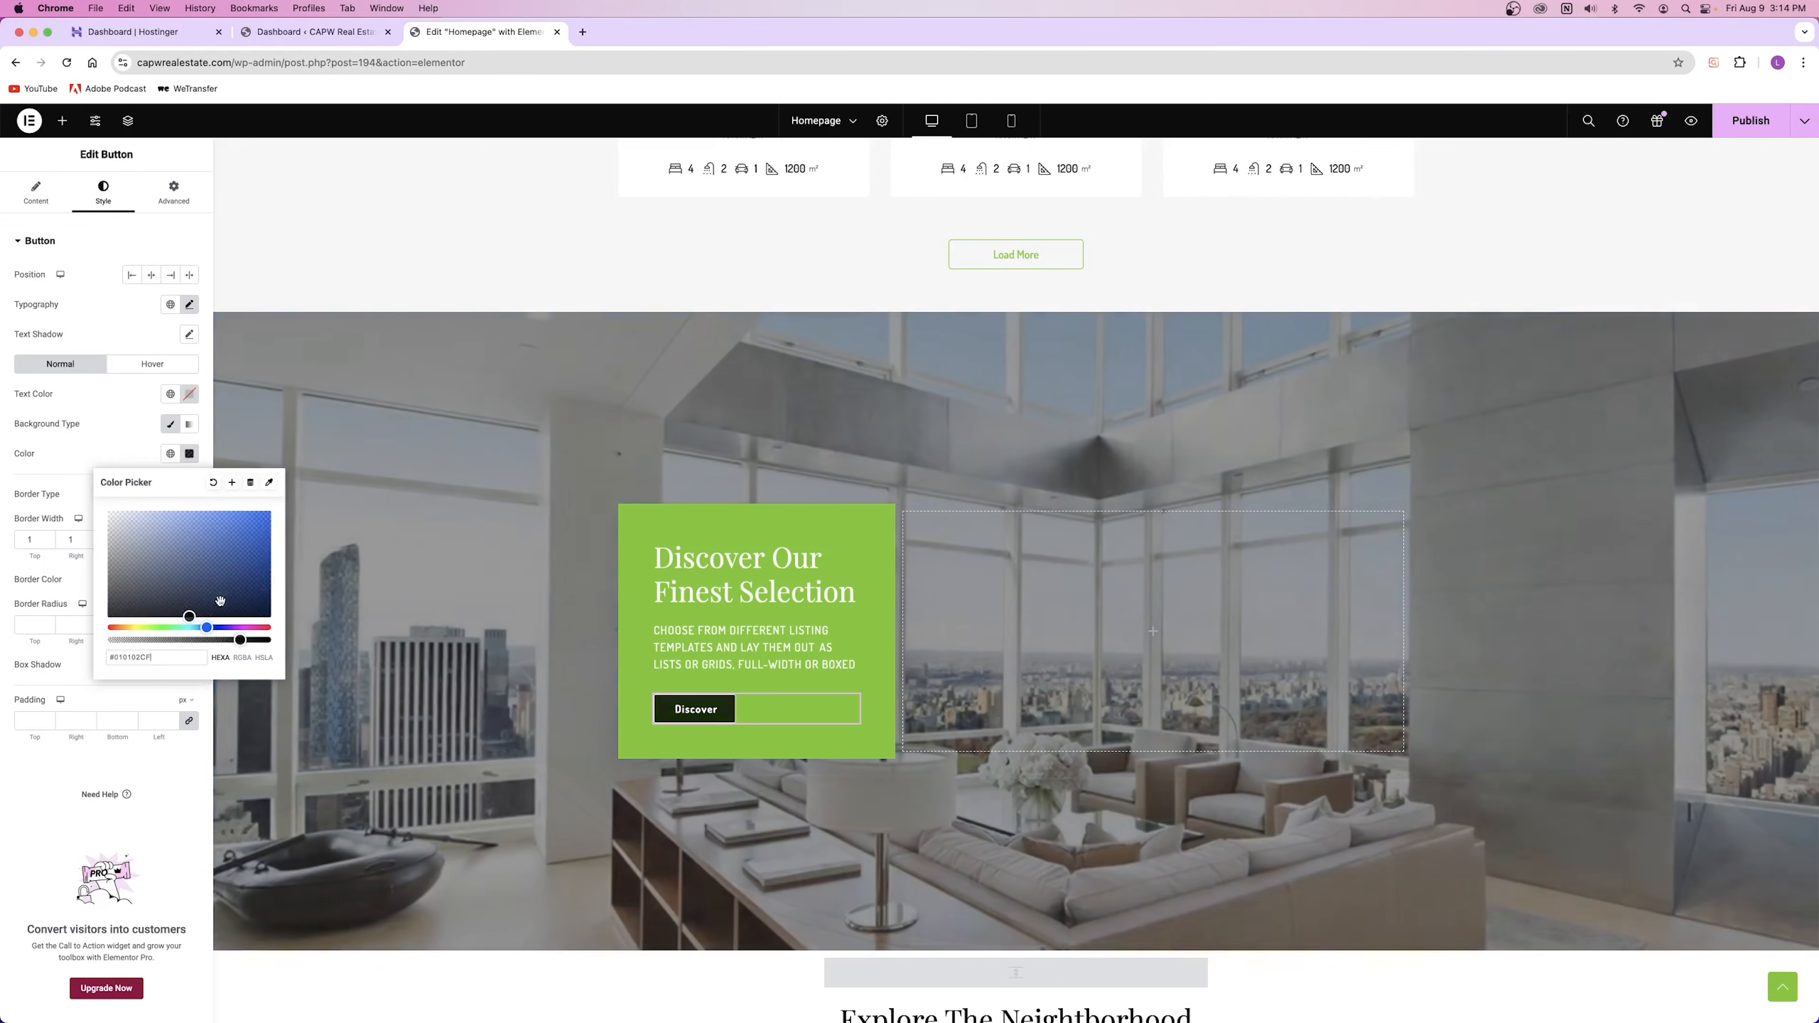
pyautogui.click(217, 537)
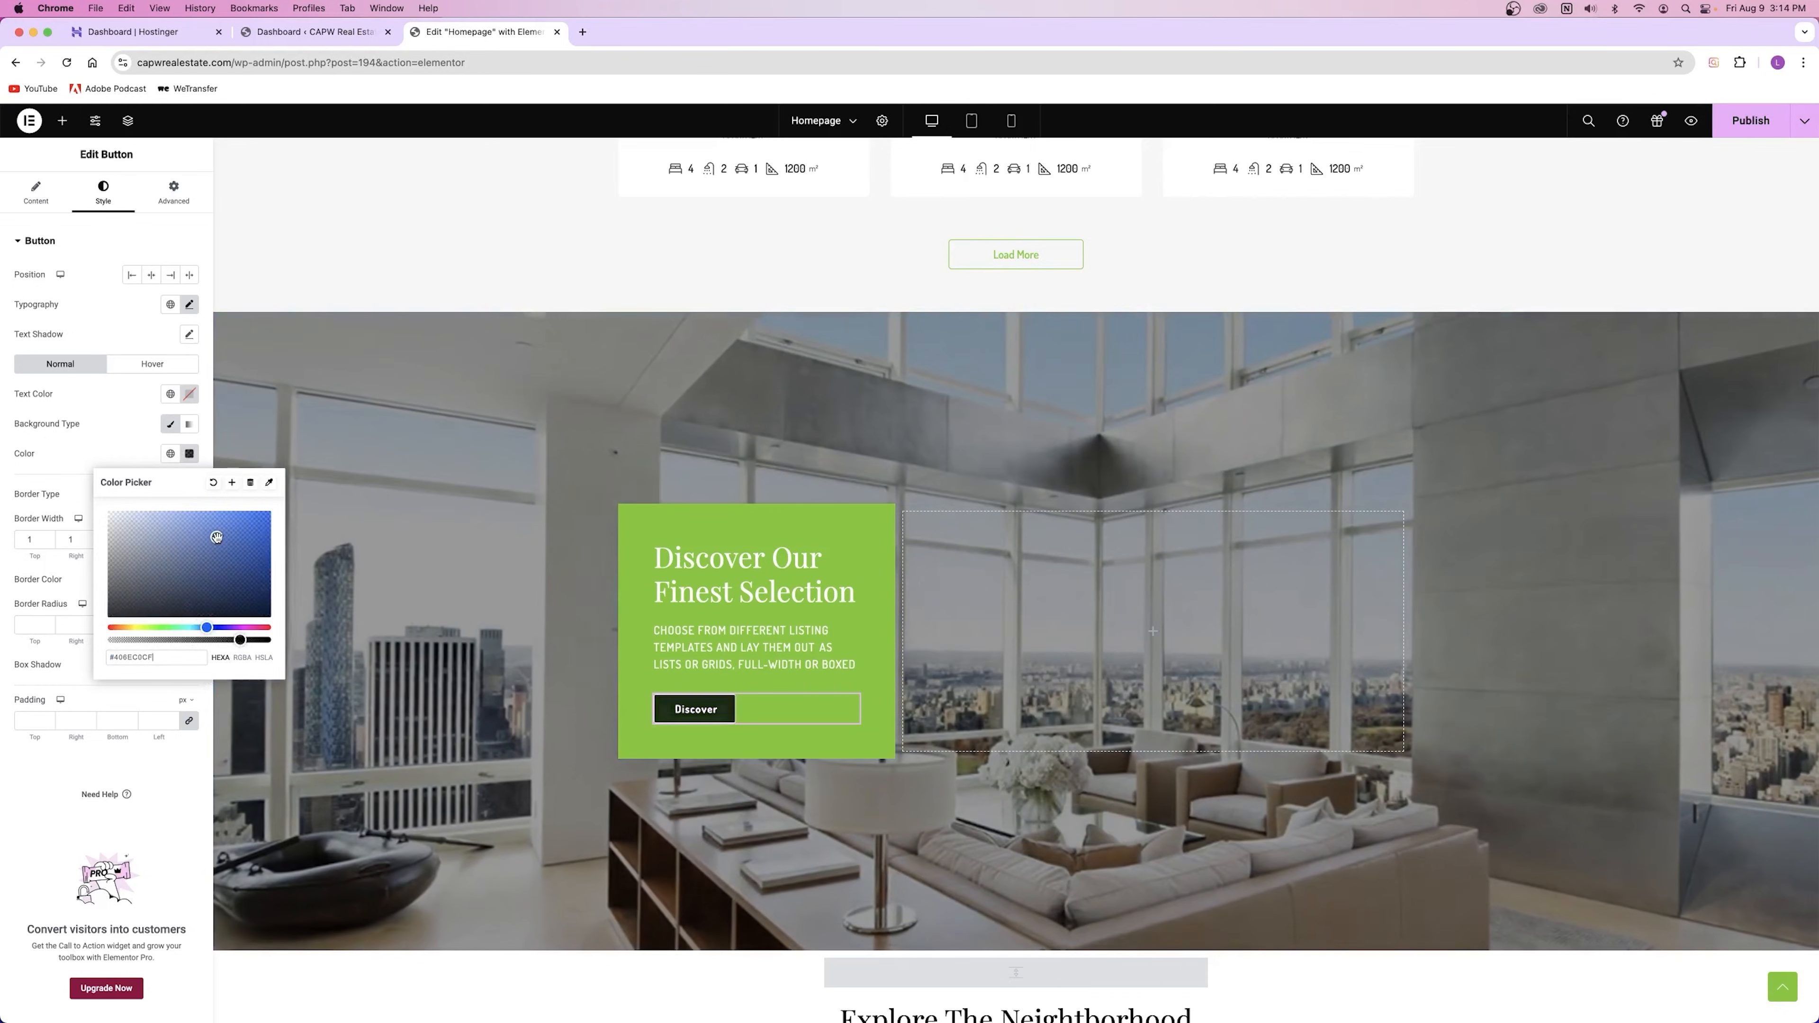
pyautogui.click(212, 482)
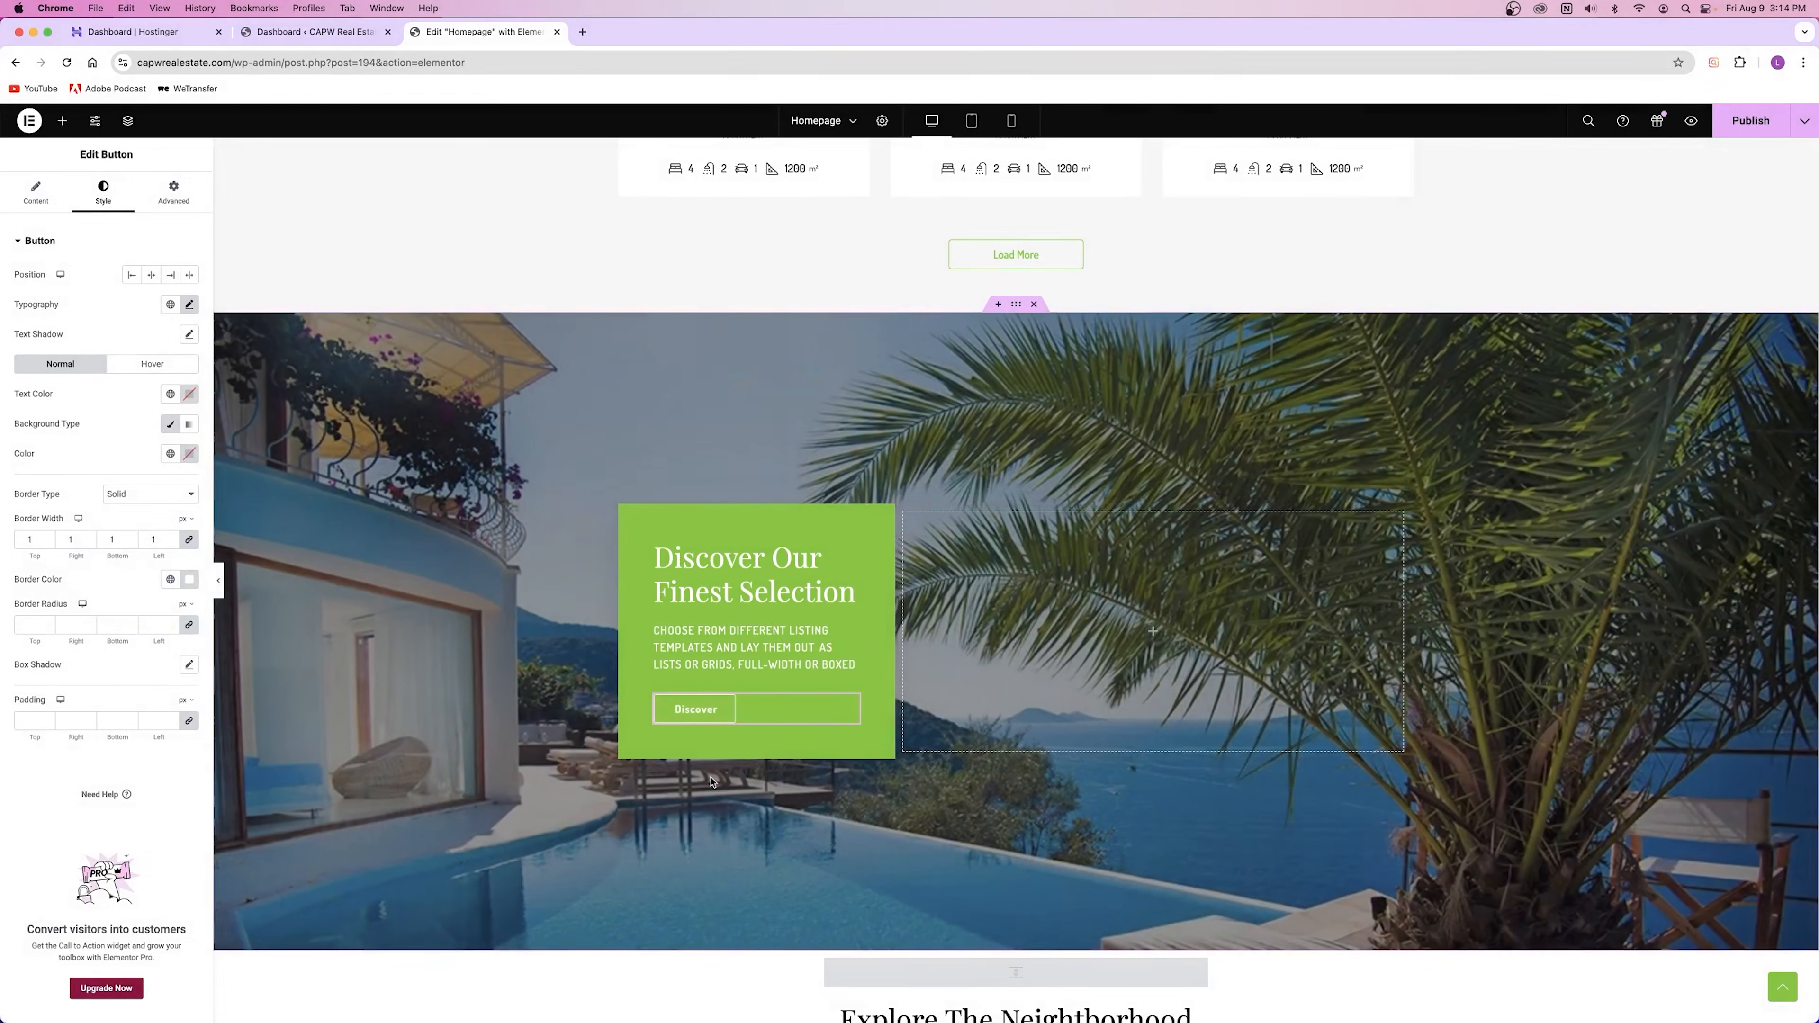
# Step: Switch between the button's Normal and Hover colour states, ending on Hover
pyautogui.click(136, 365)
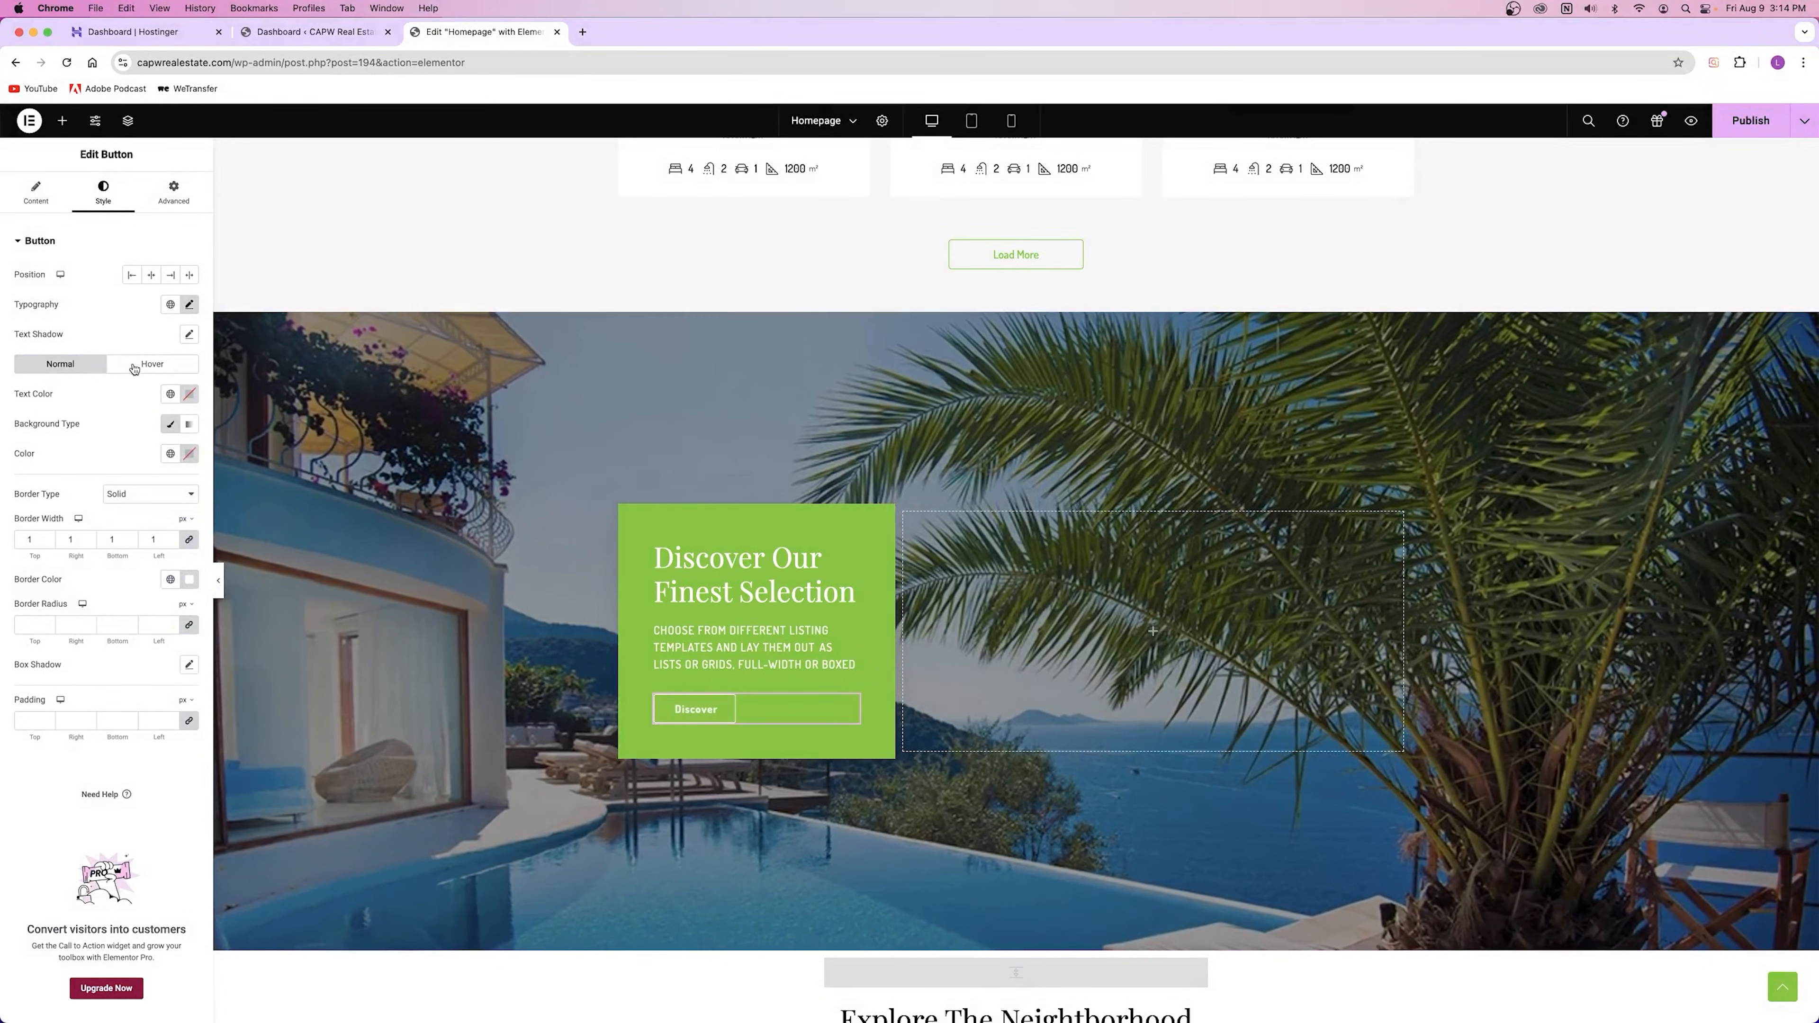
pyautogui.click(61, 364)
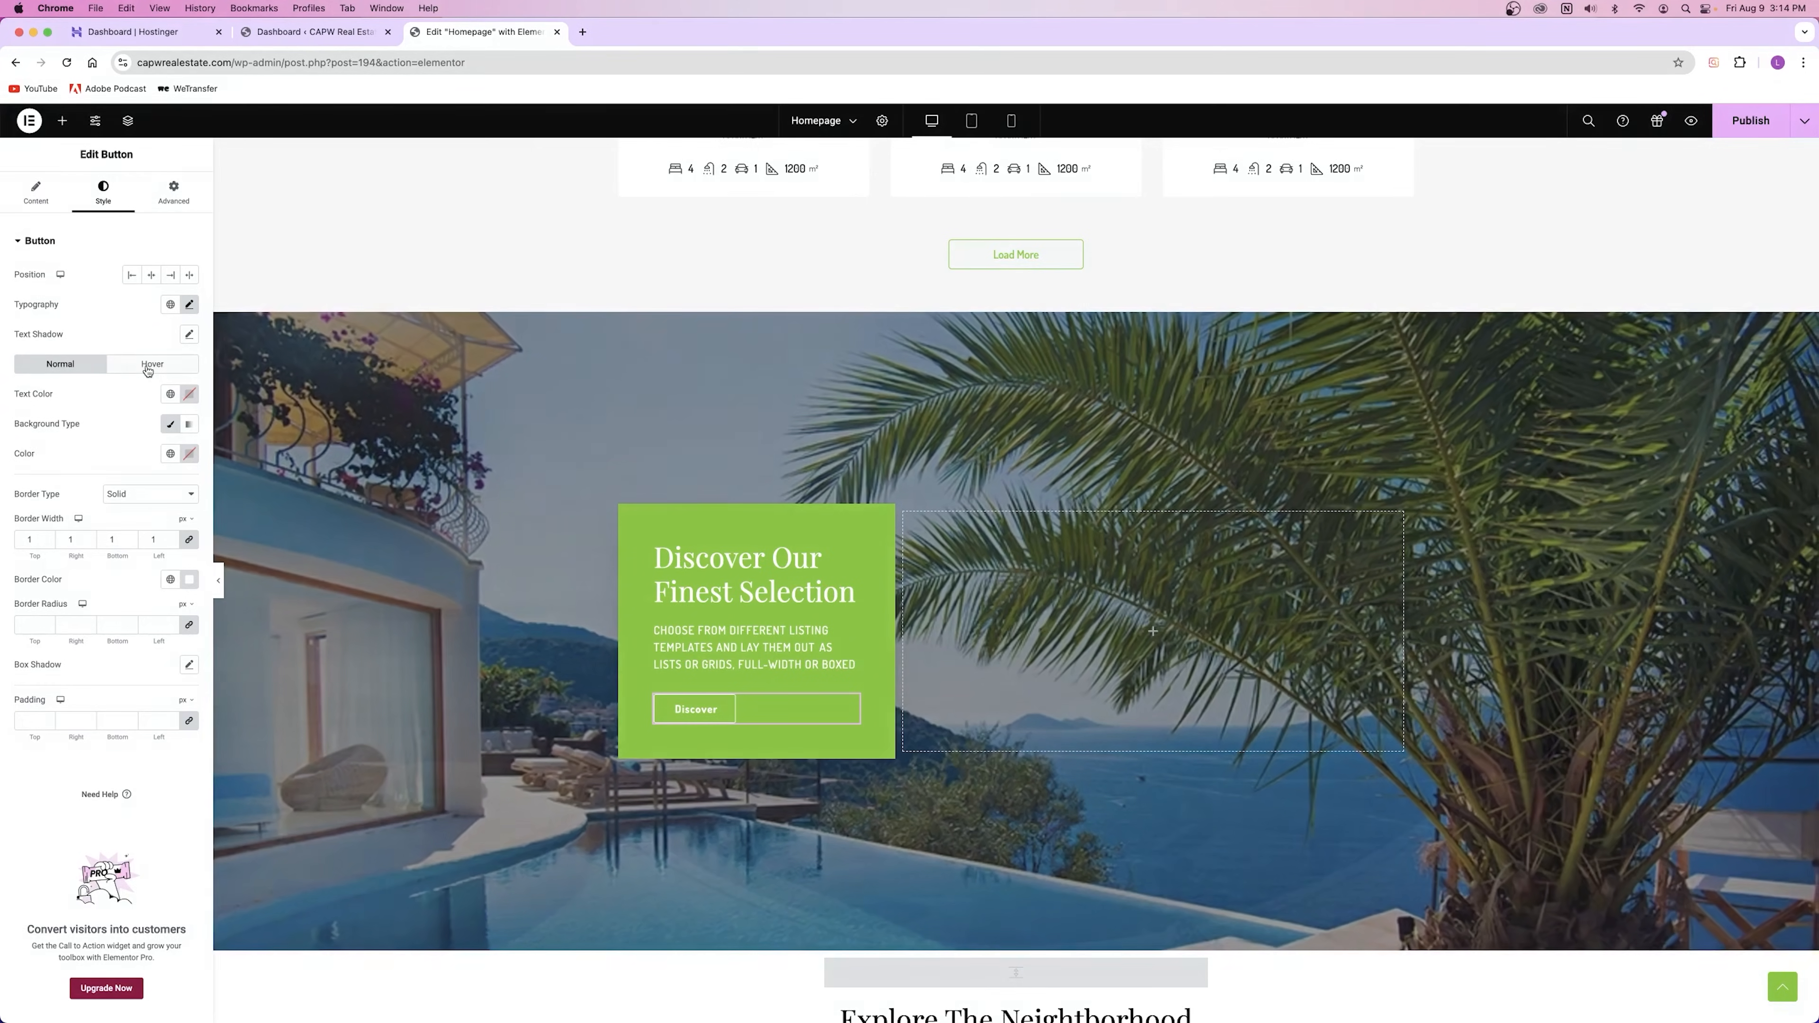
pyautogui.click(153, 364)
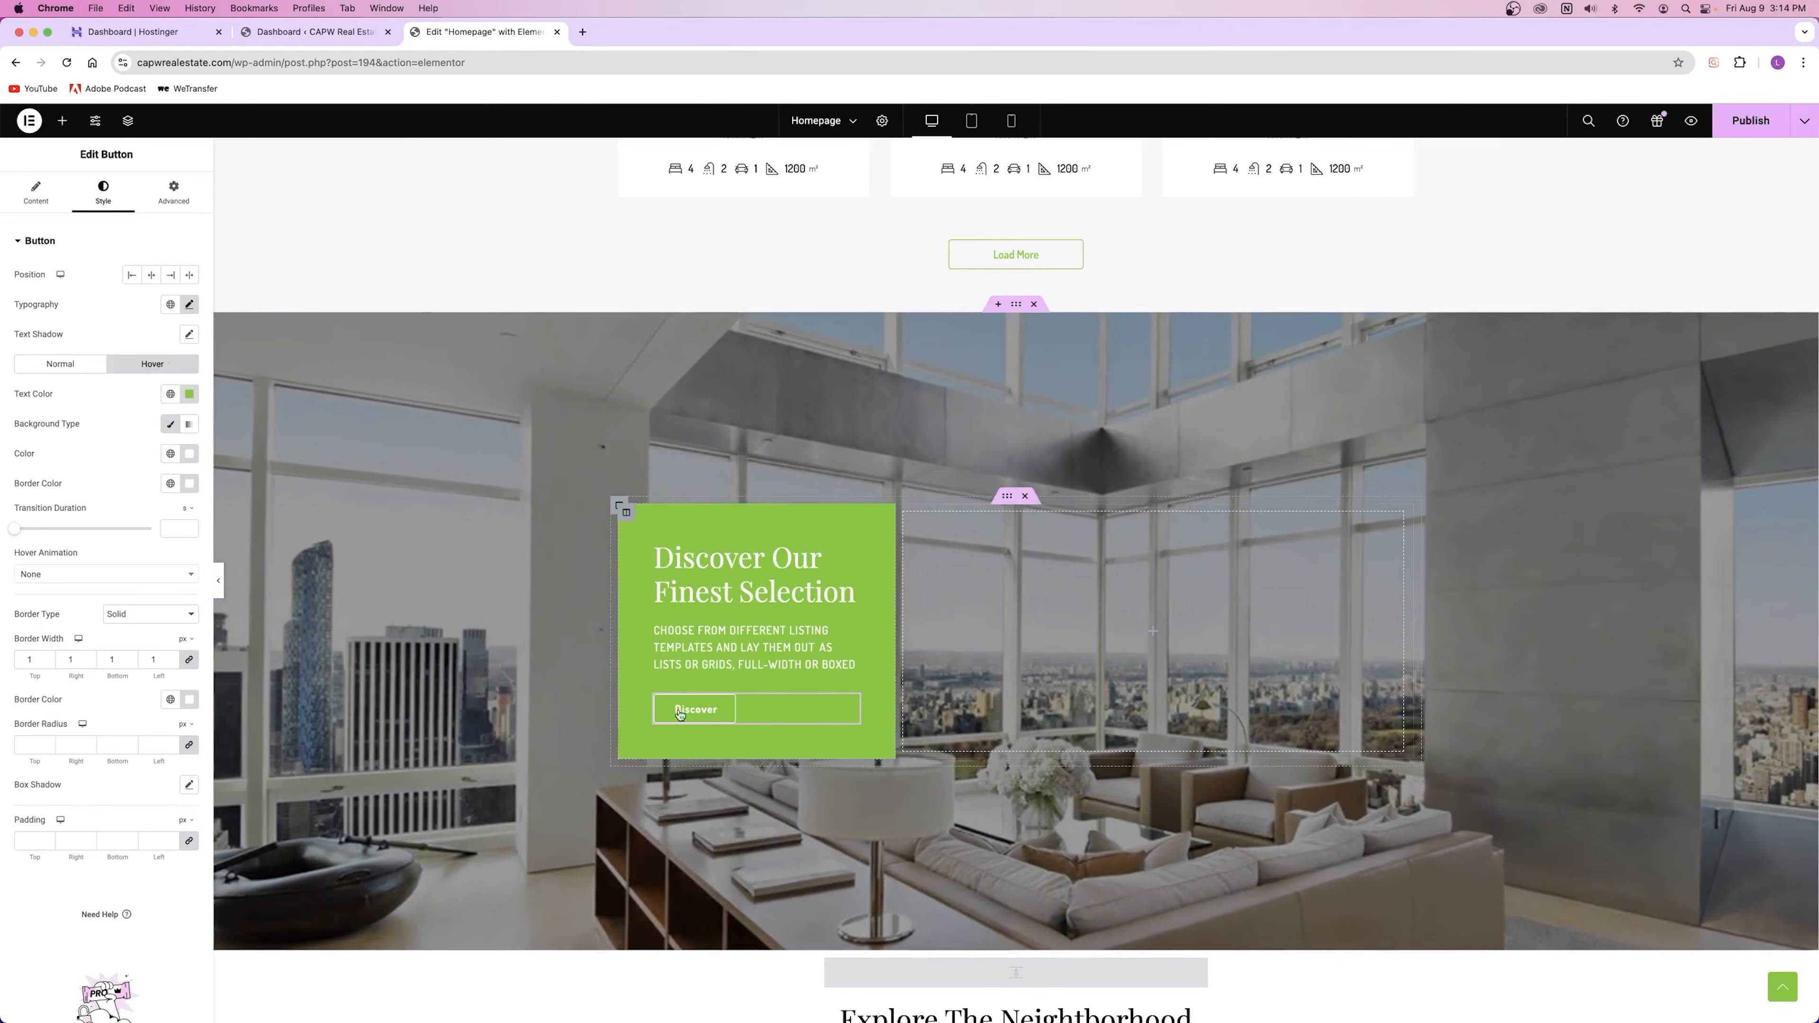
pyautogui.click(60, 364)
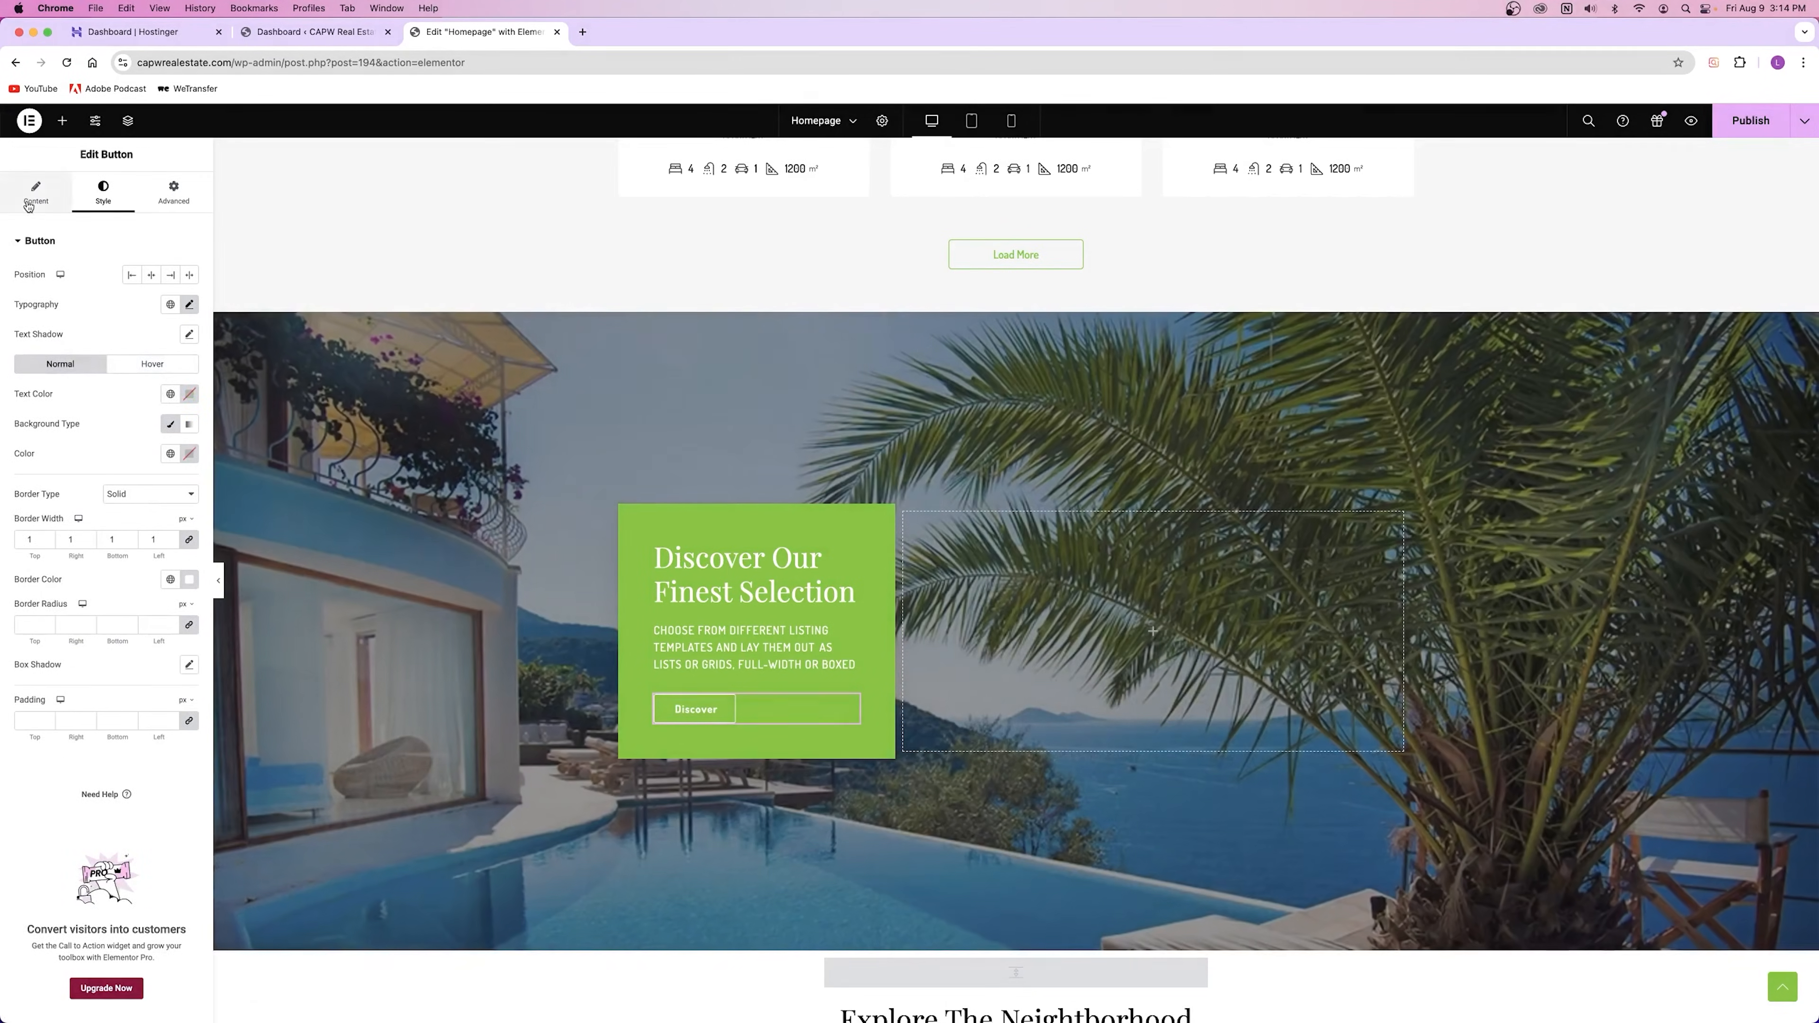
pyautogui.click(36, 192)
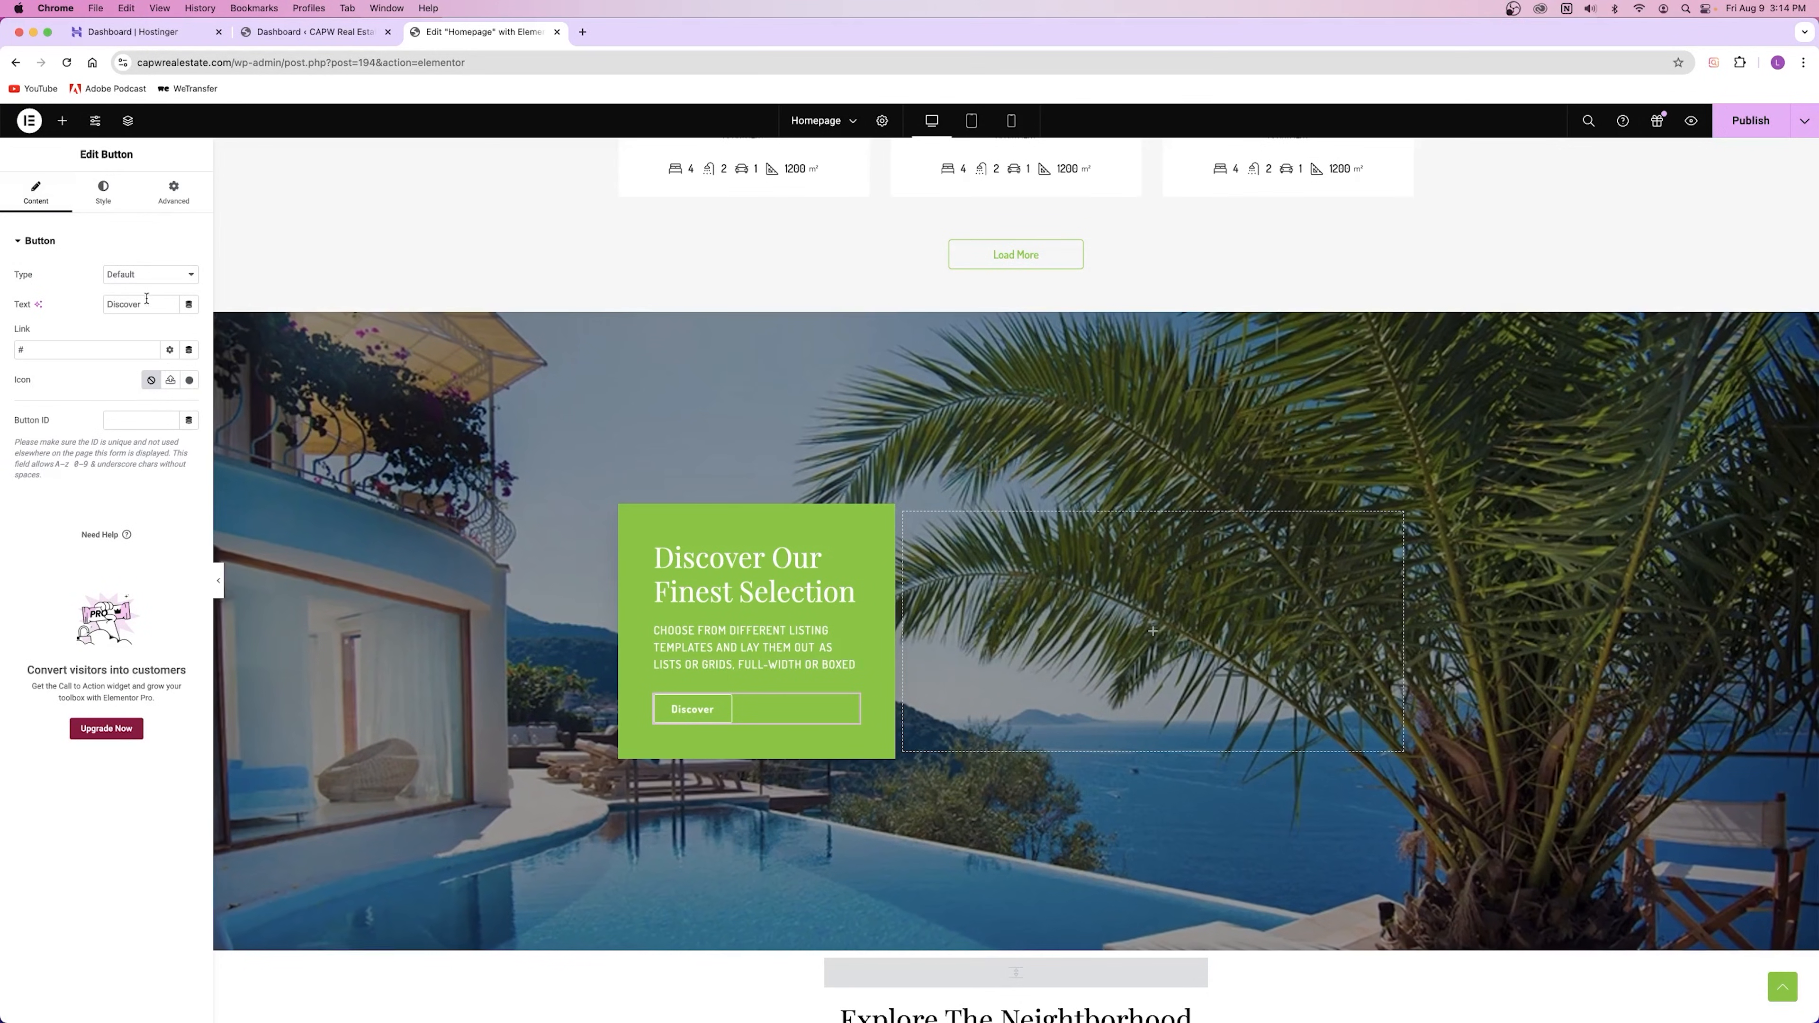
pyautogui.click(83, 349)
pyautogui.press('BackSpace')
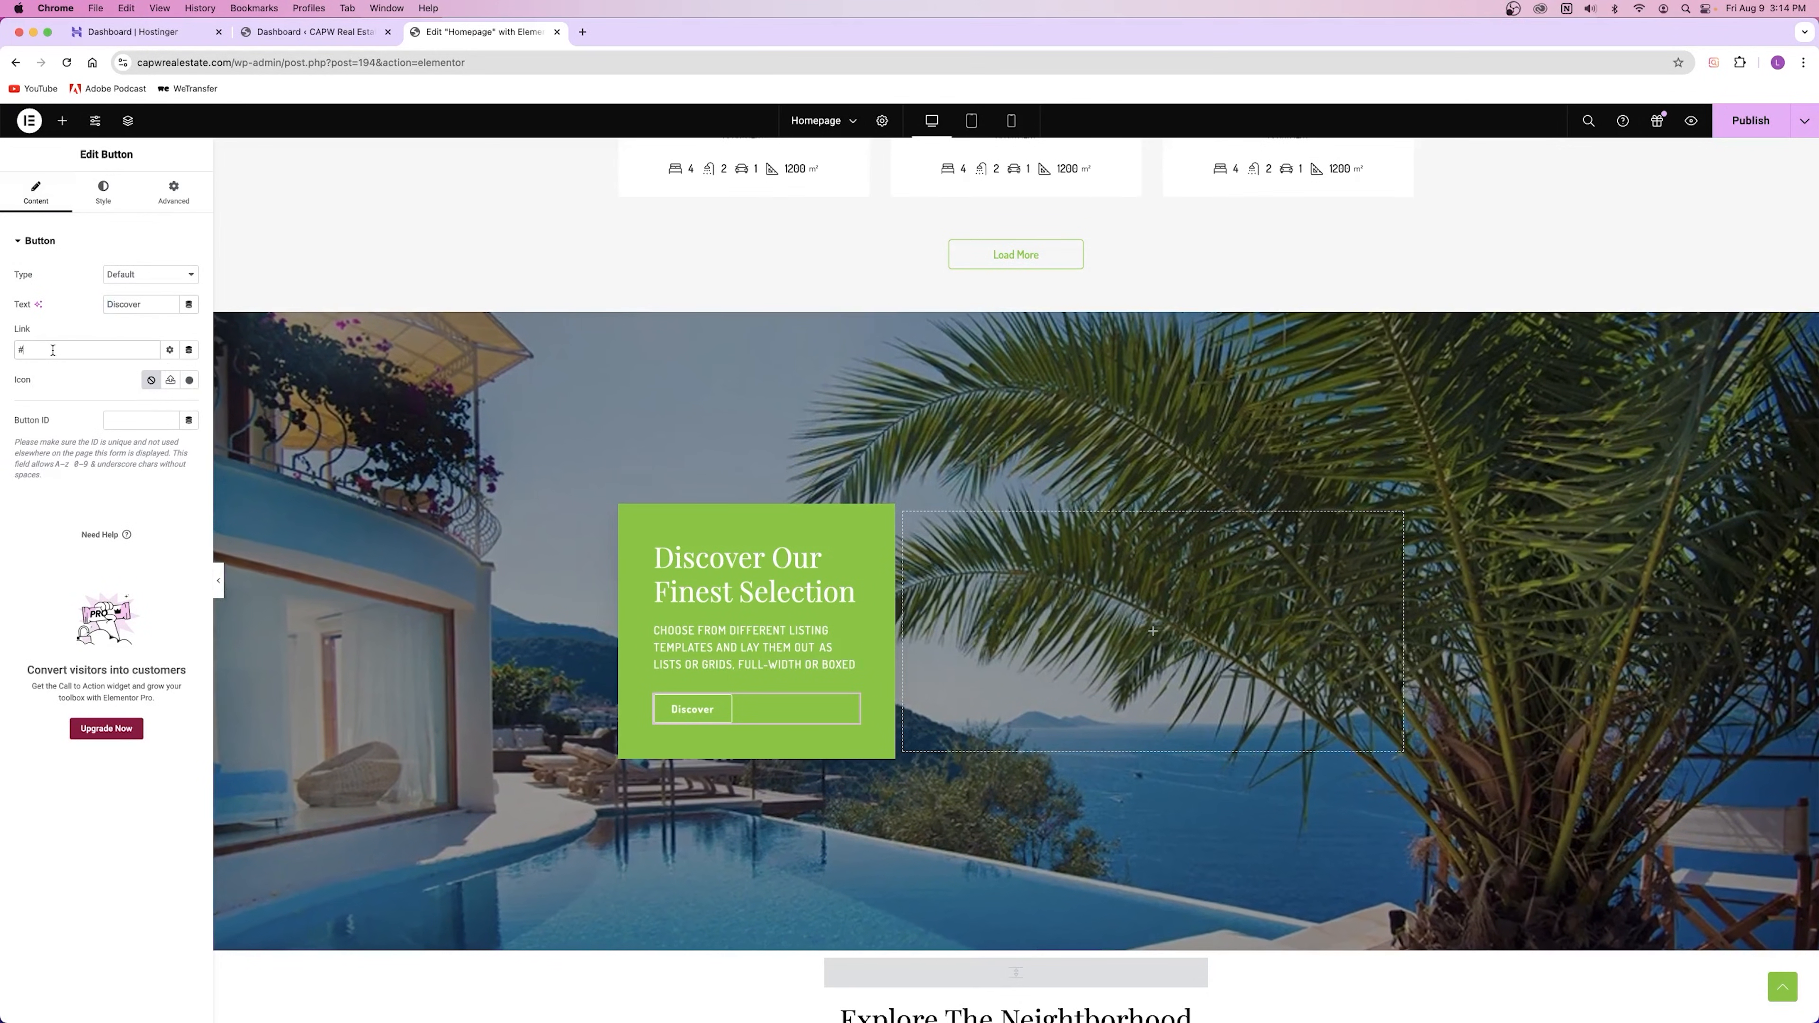
pyautogui.write('www.youtube.com')
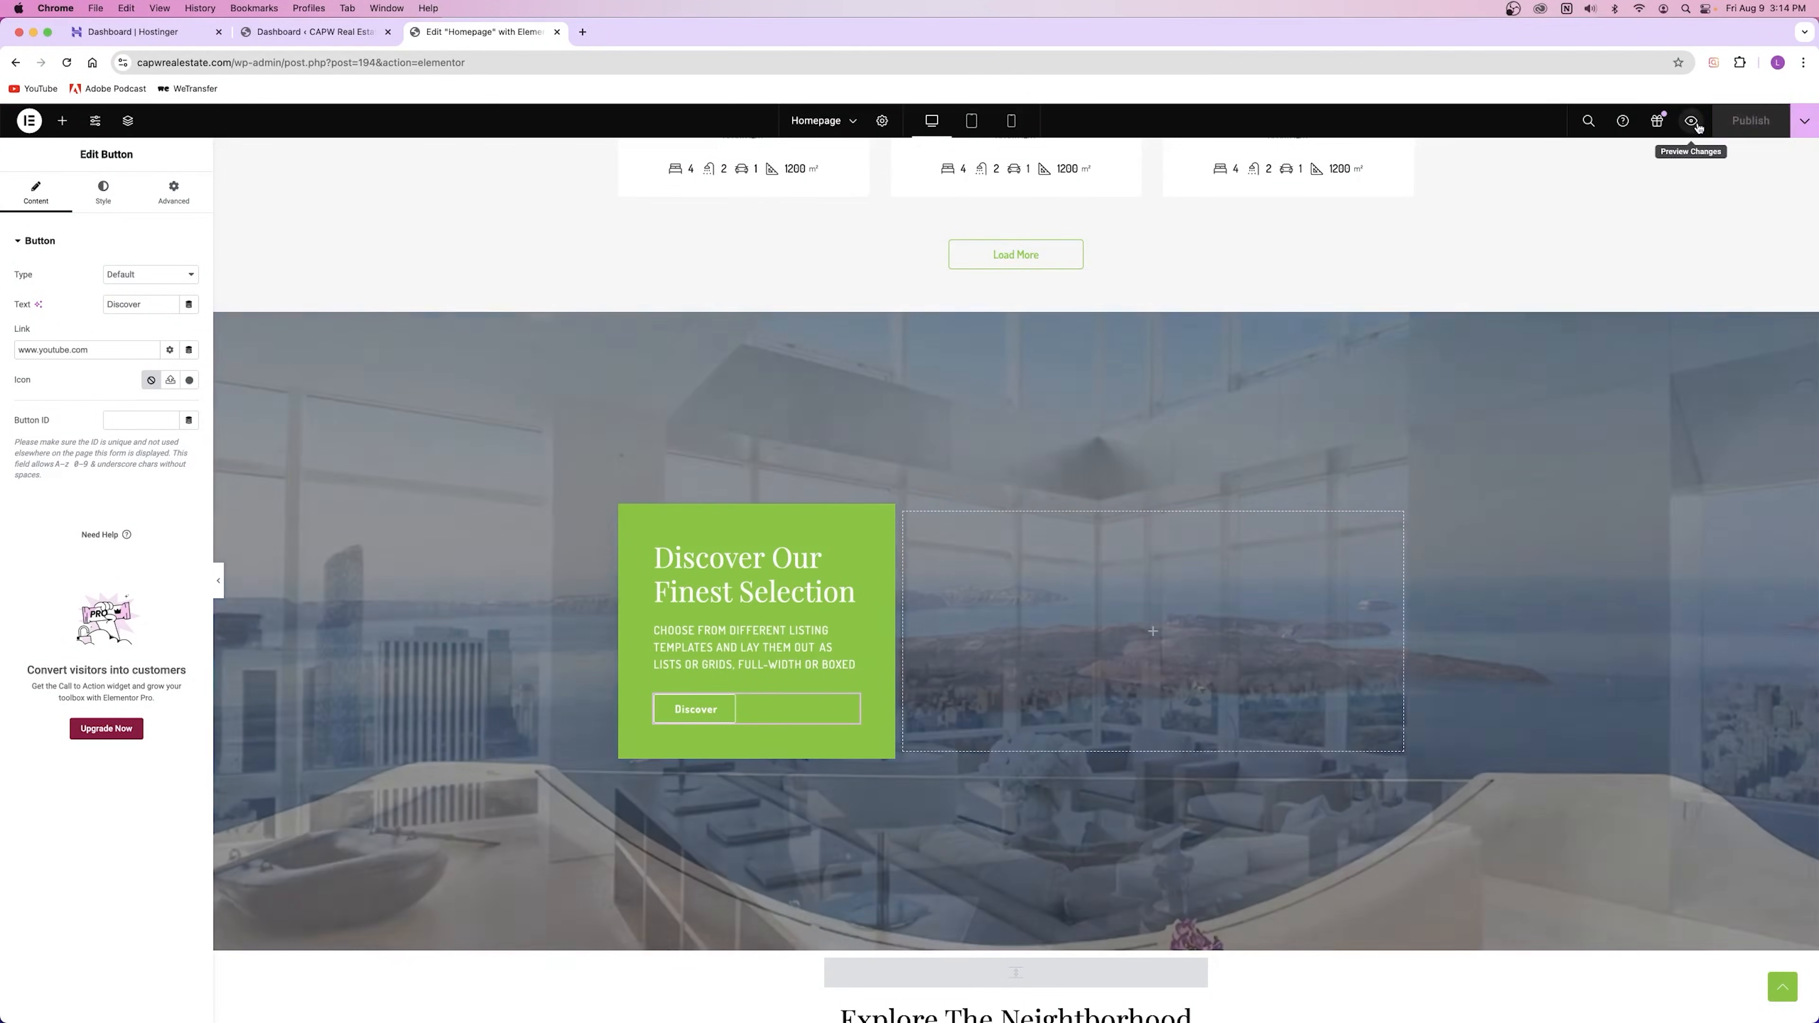
# Step: Preview the homepage, test the Discover link, then set the link back to #
pyautogui.click(1691, 120)
pyautogui.scroll(-20, 817, 473)
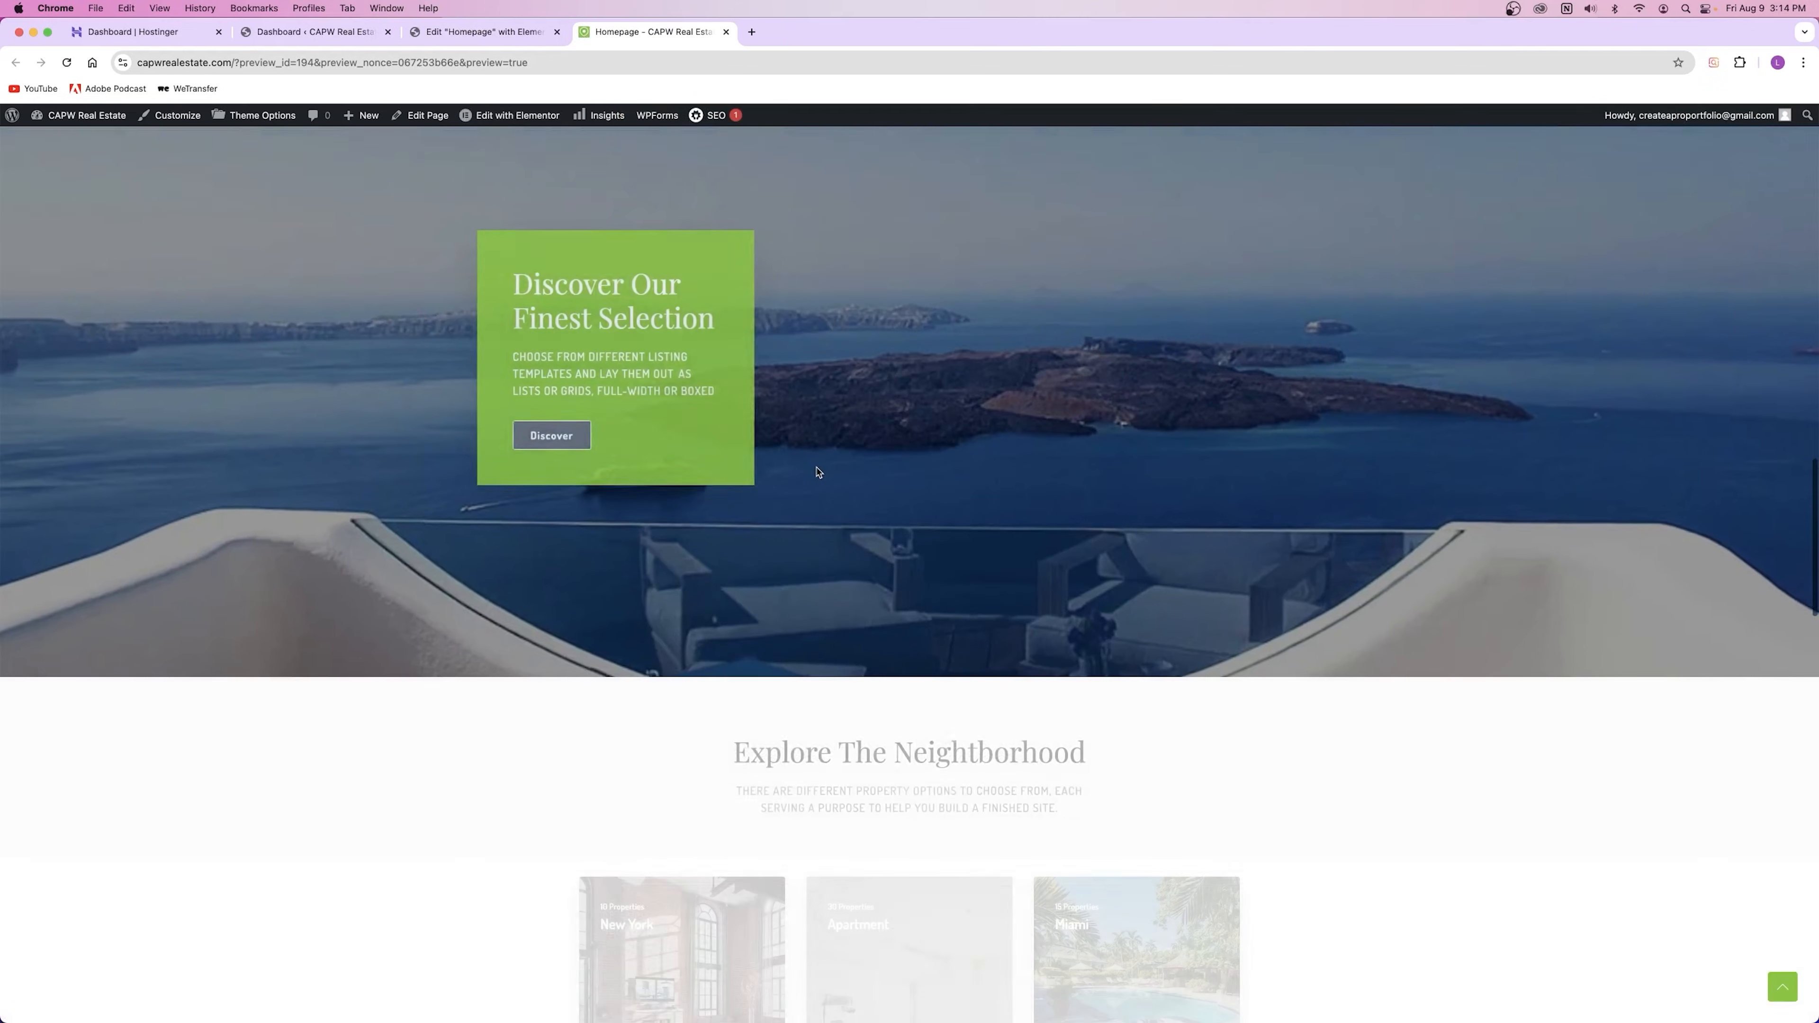
pyautogui.click(584, 457)
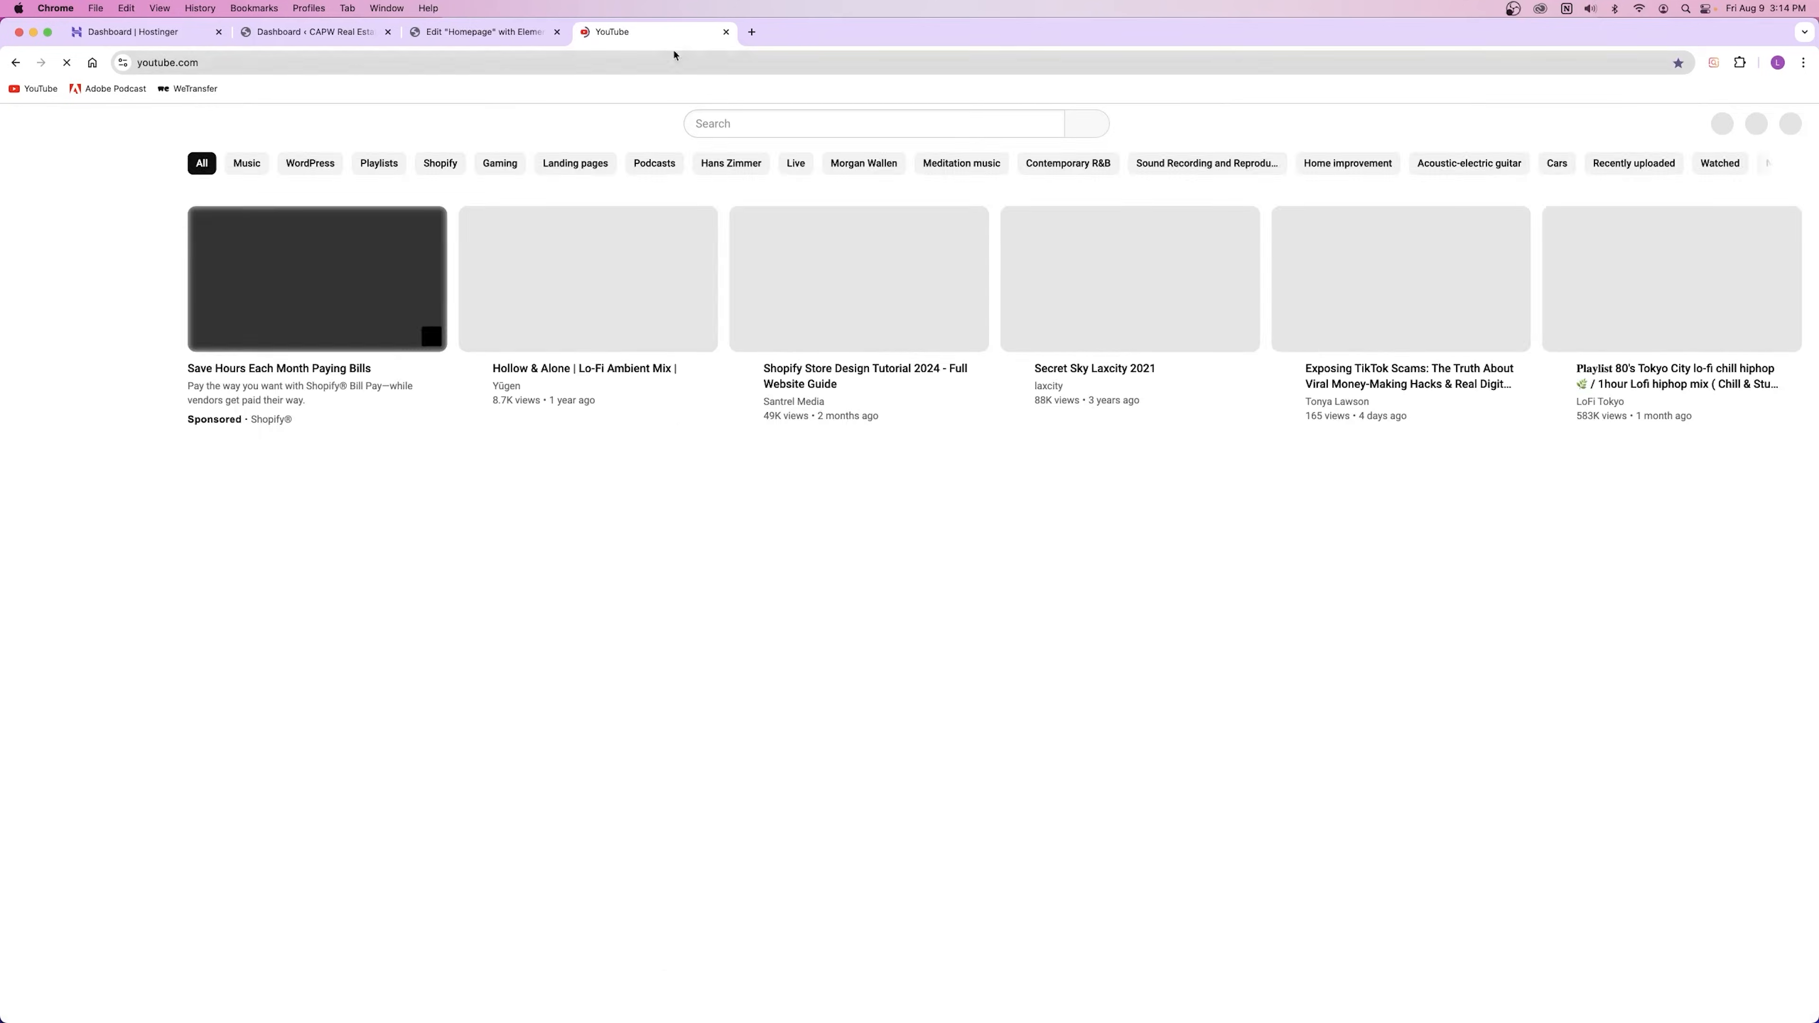
pyautogui.click(726, 32)
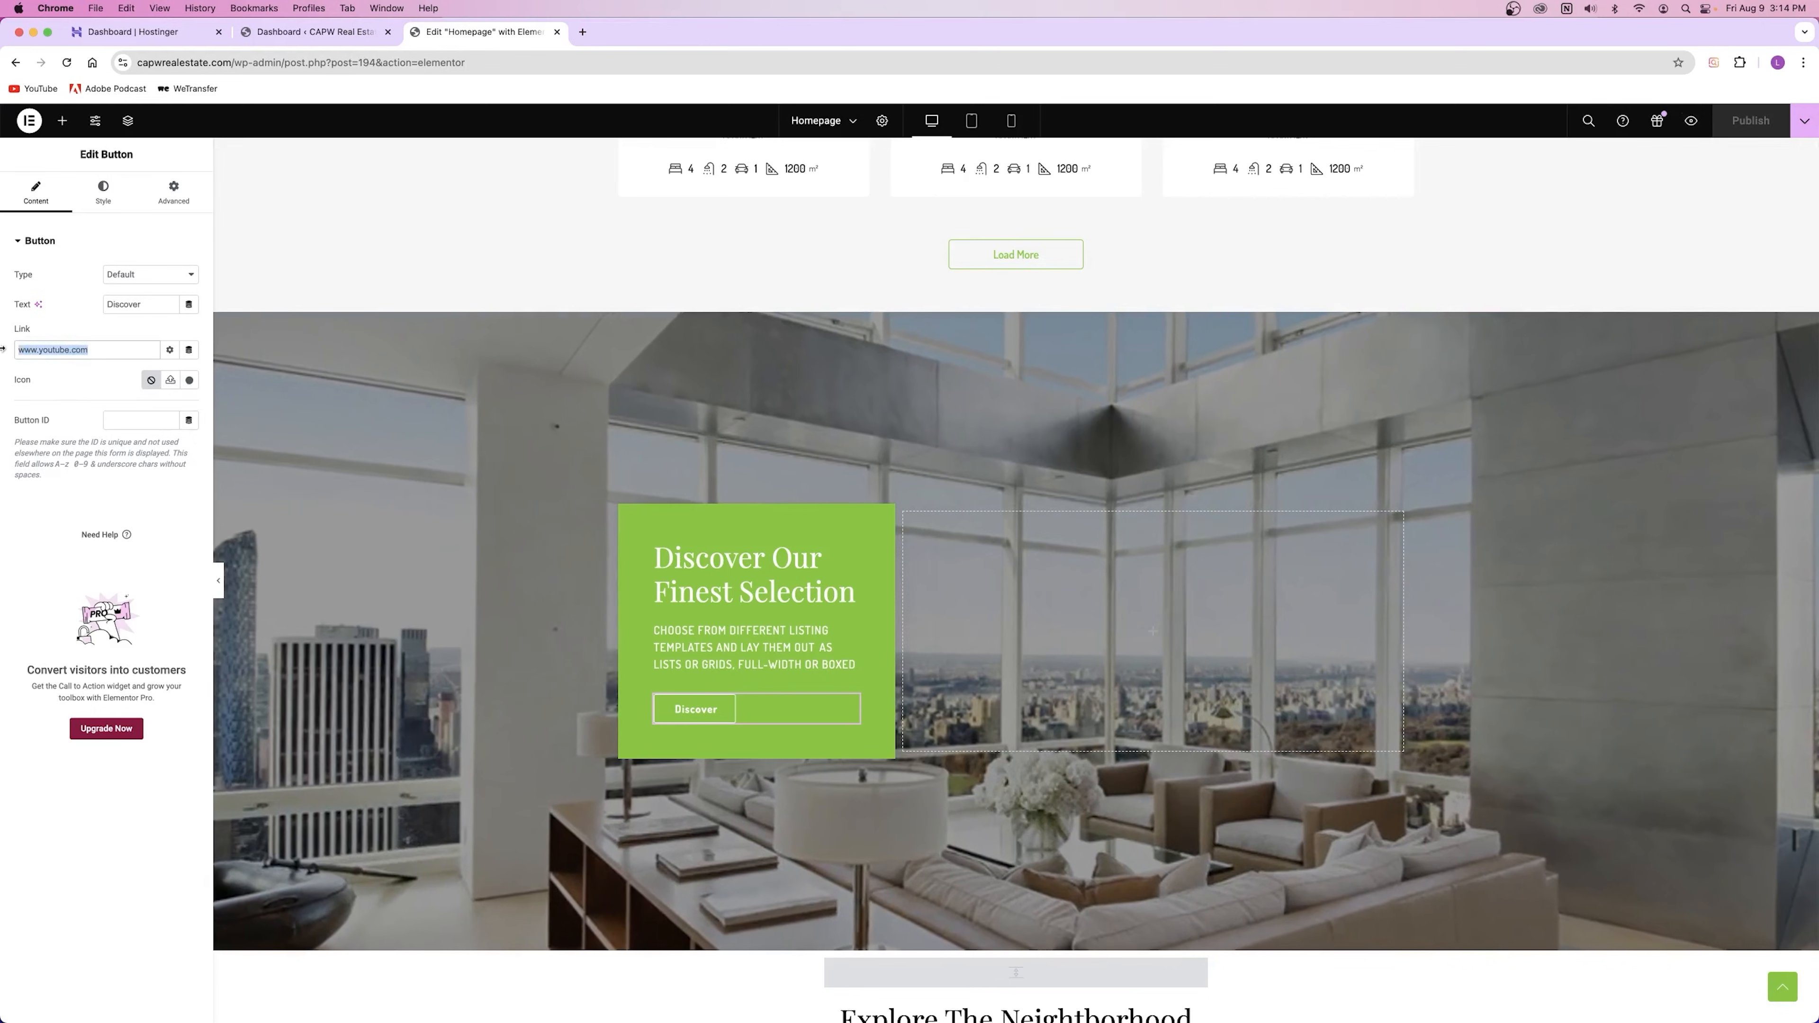
pyautogui.write('#')
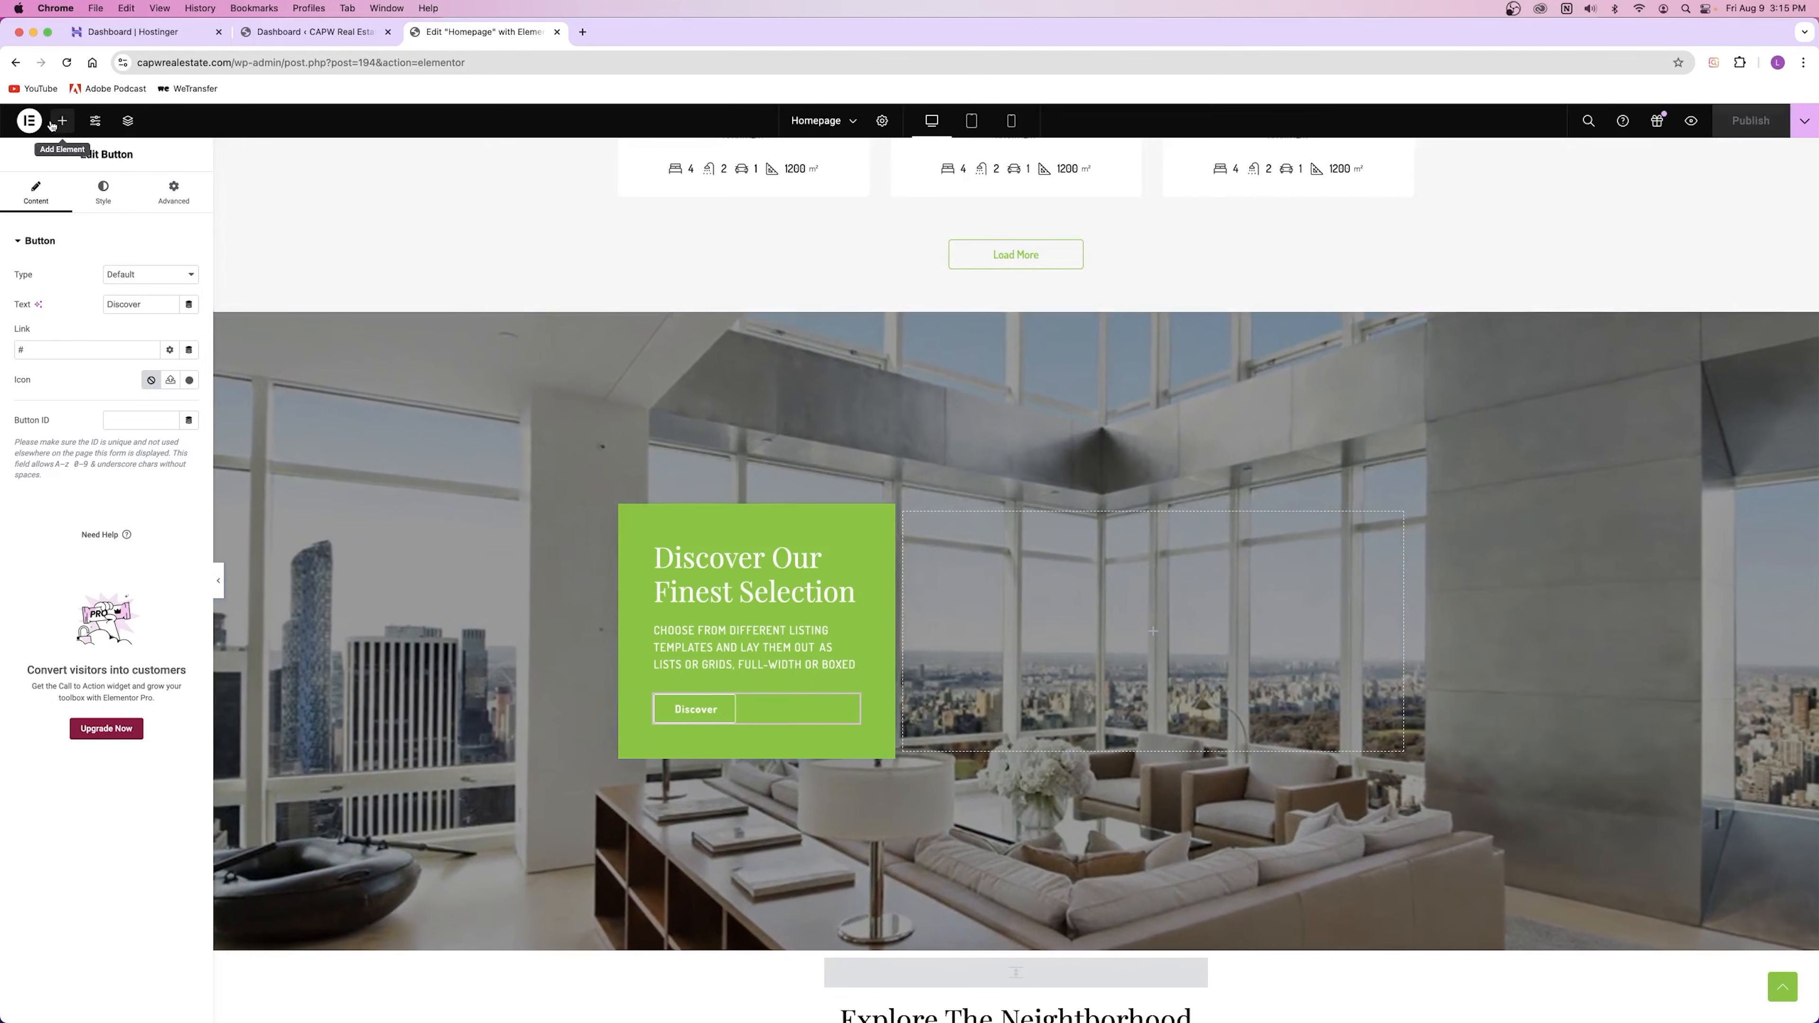
# Step: Preview the homepage and scroll through it before returning to the editor
pyautogui.click(1691, 122)
pyautogui.scroll(-15, 613, 552)
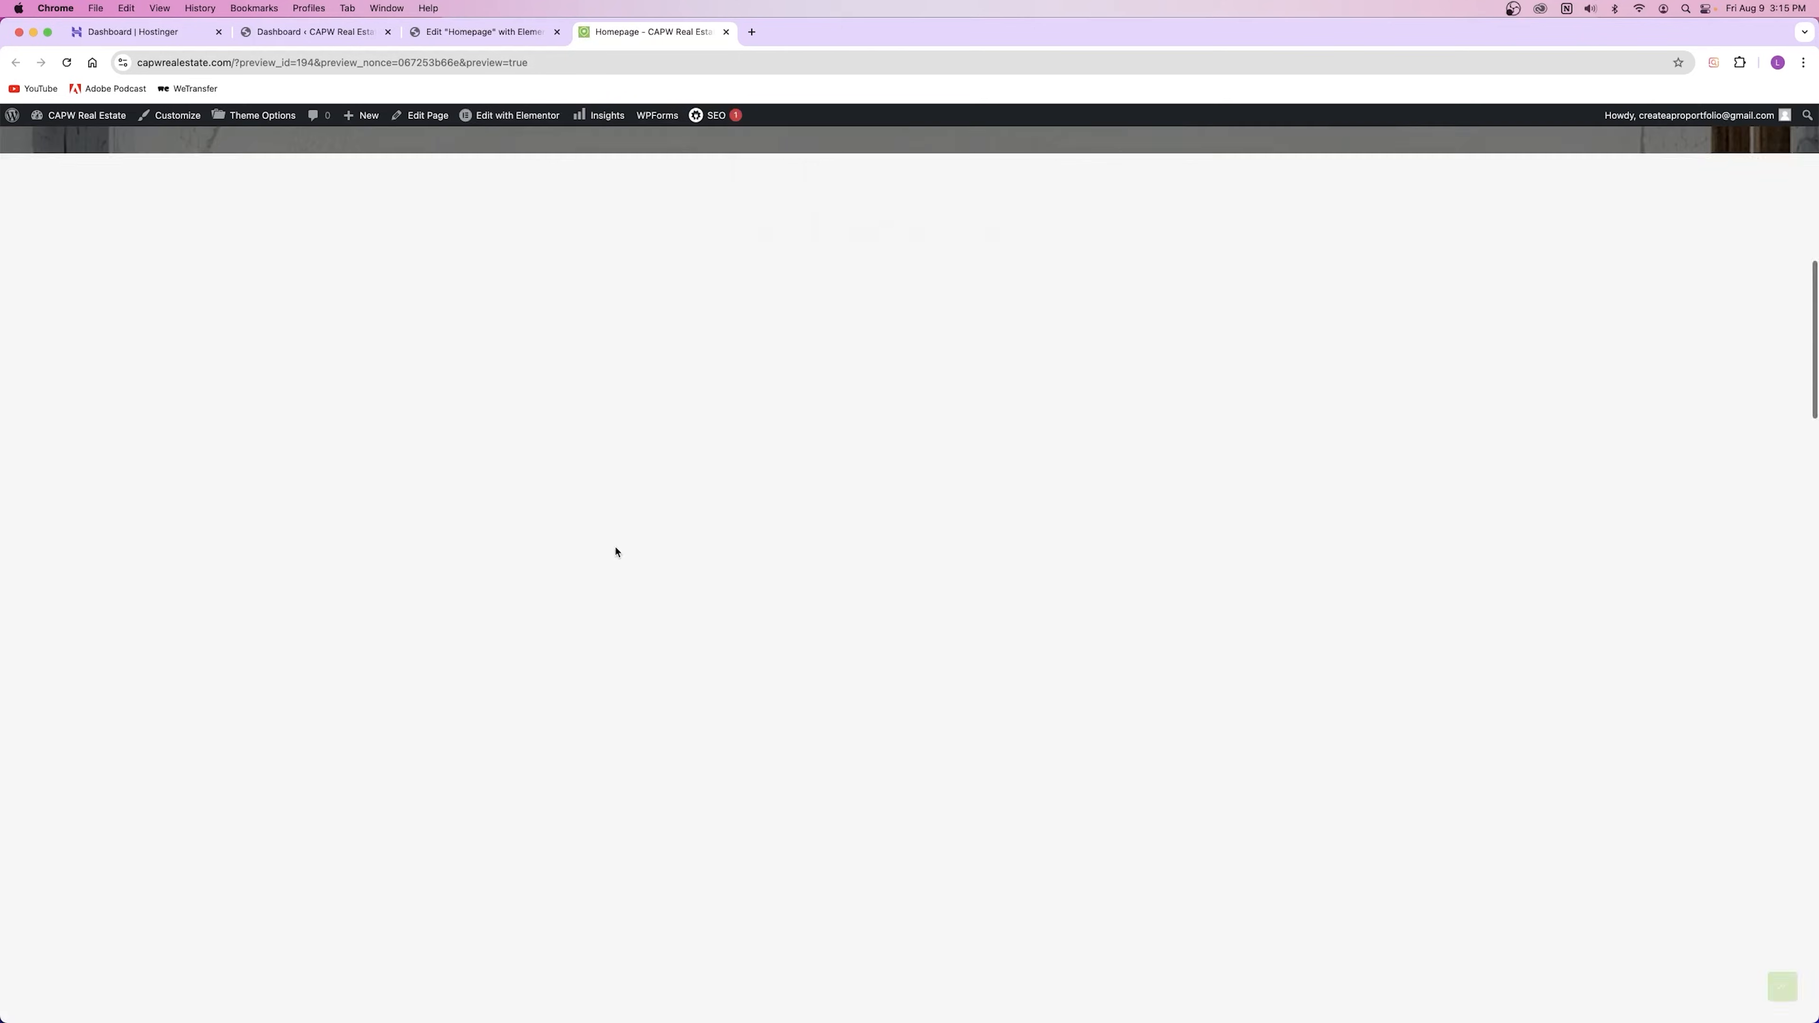
pyautogui.scroll(-1, 616, 548)
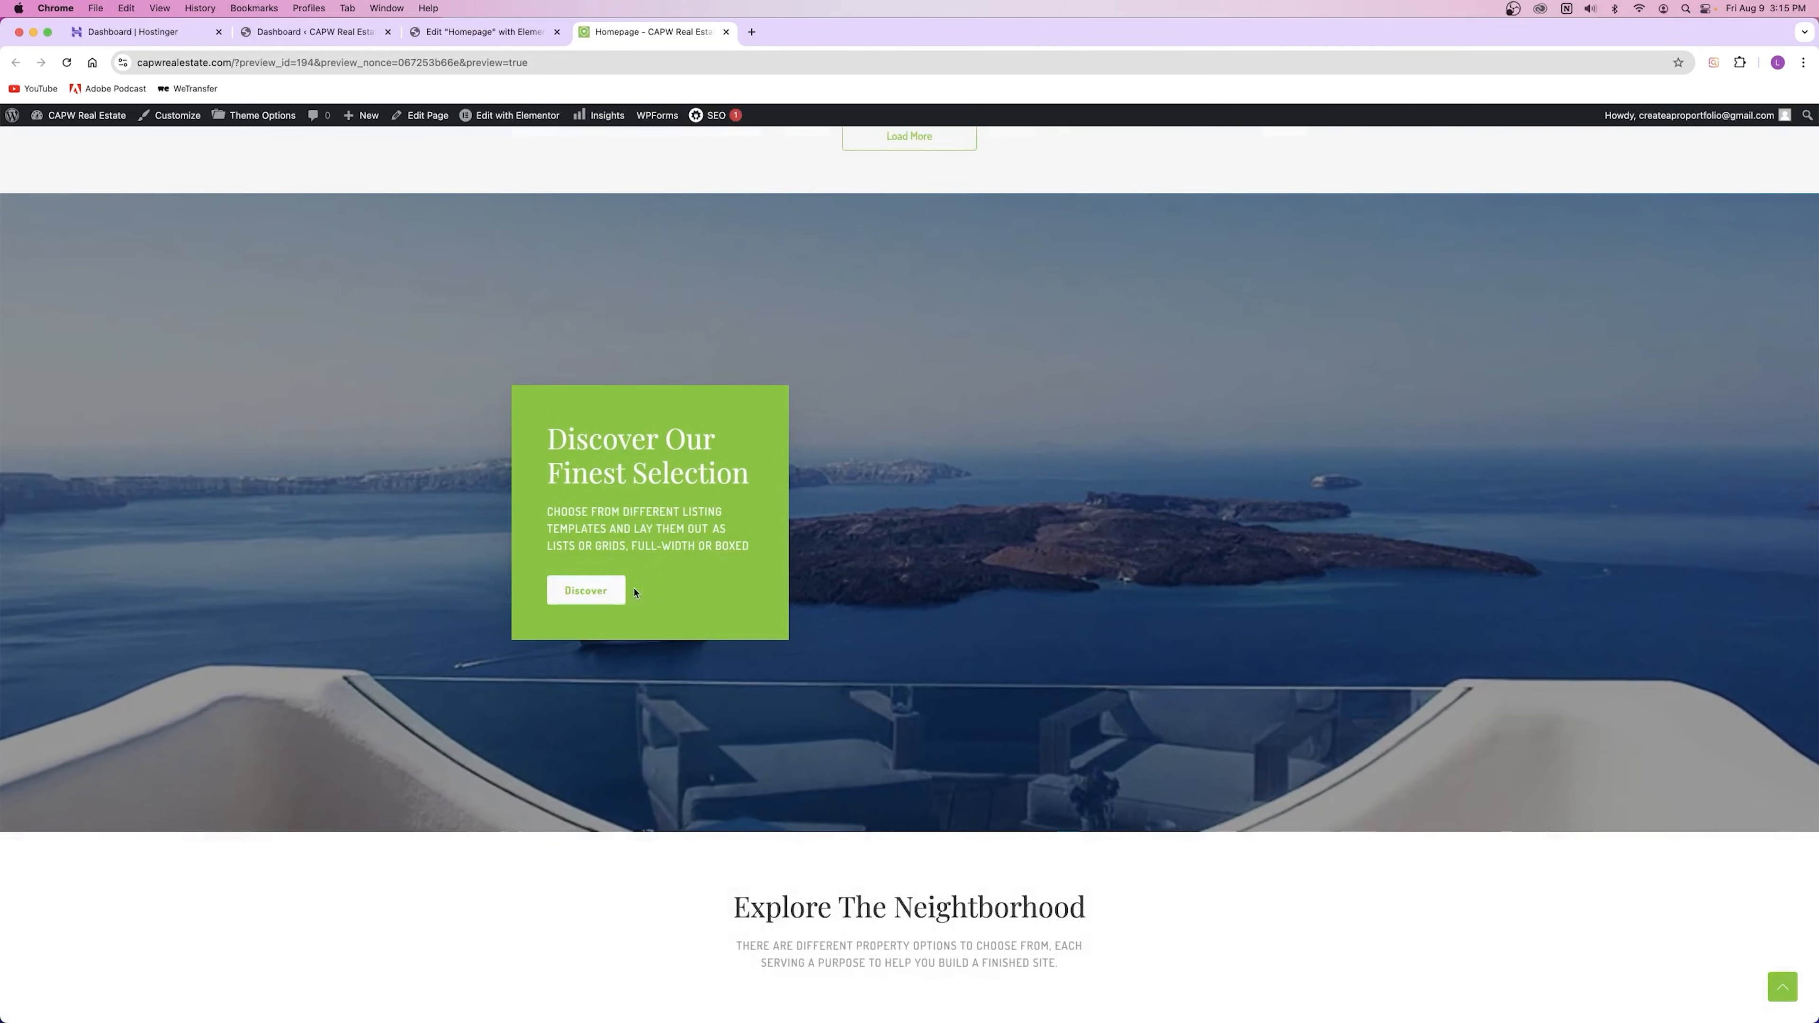
pyautogui.press('super+w')
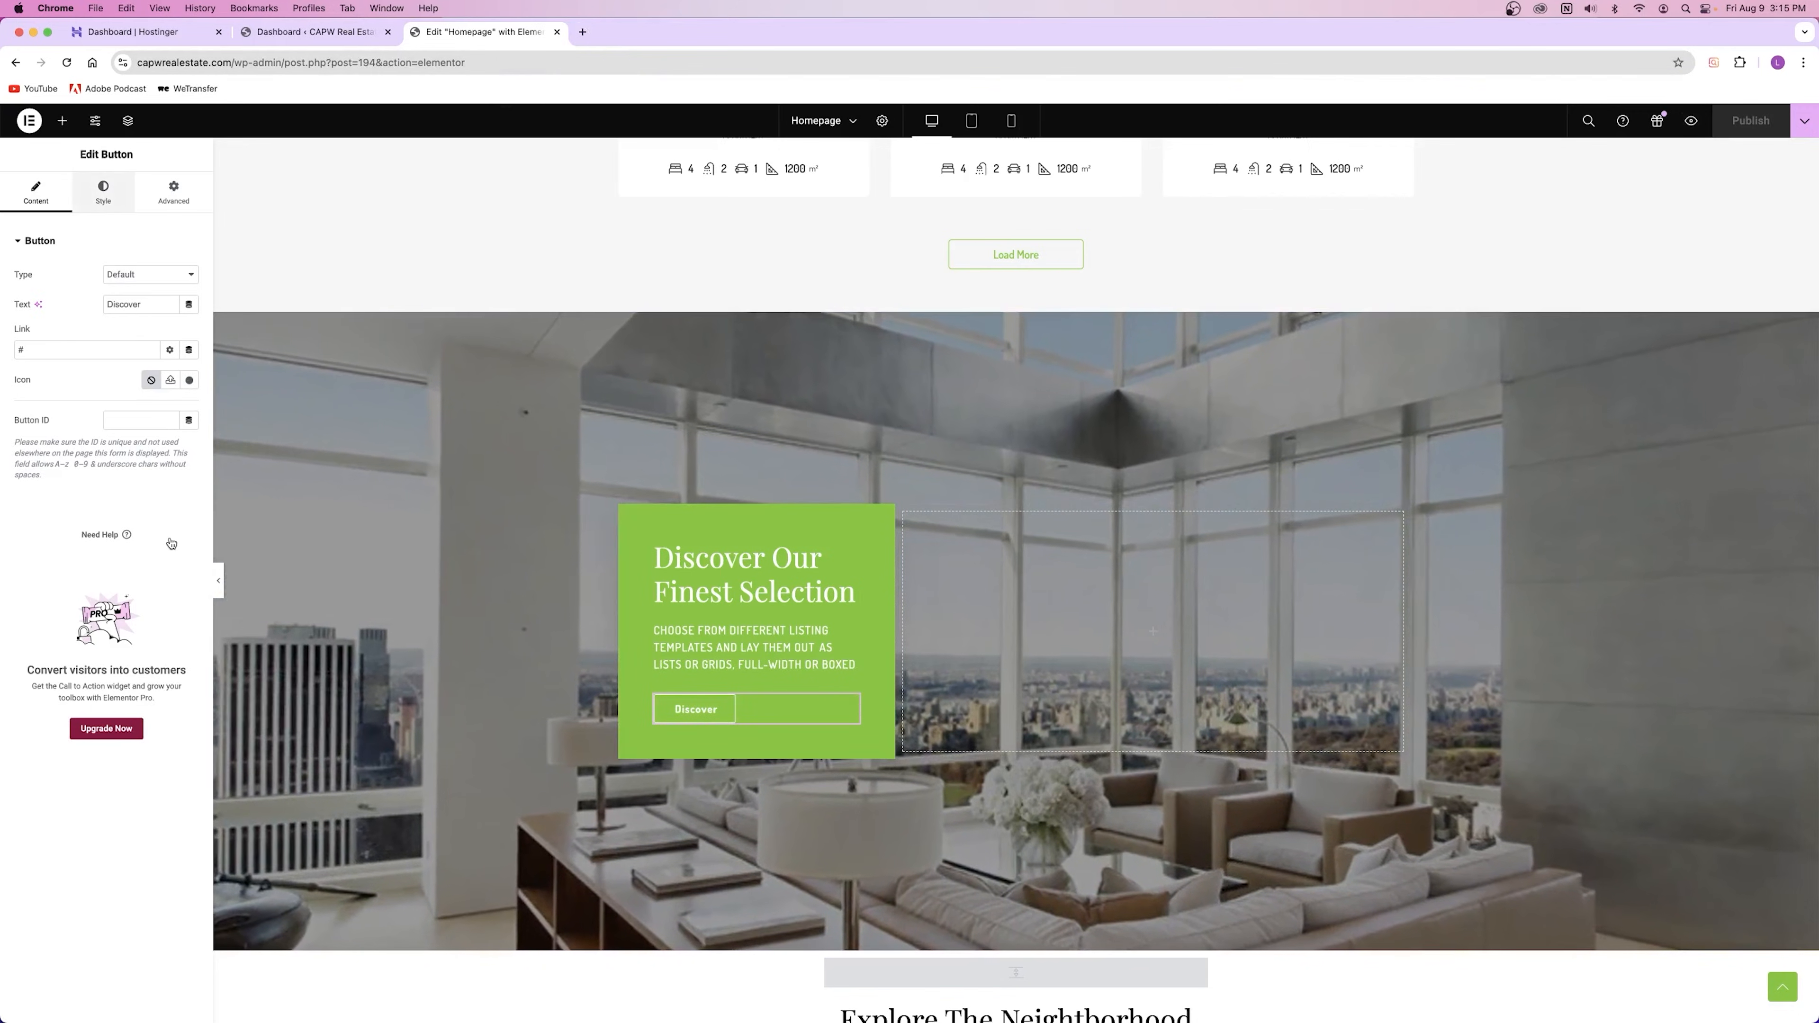
# Step: Give the Discover button a nearly transparent dark background colour, #02010121
pyautogui.click(104, 192)
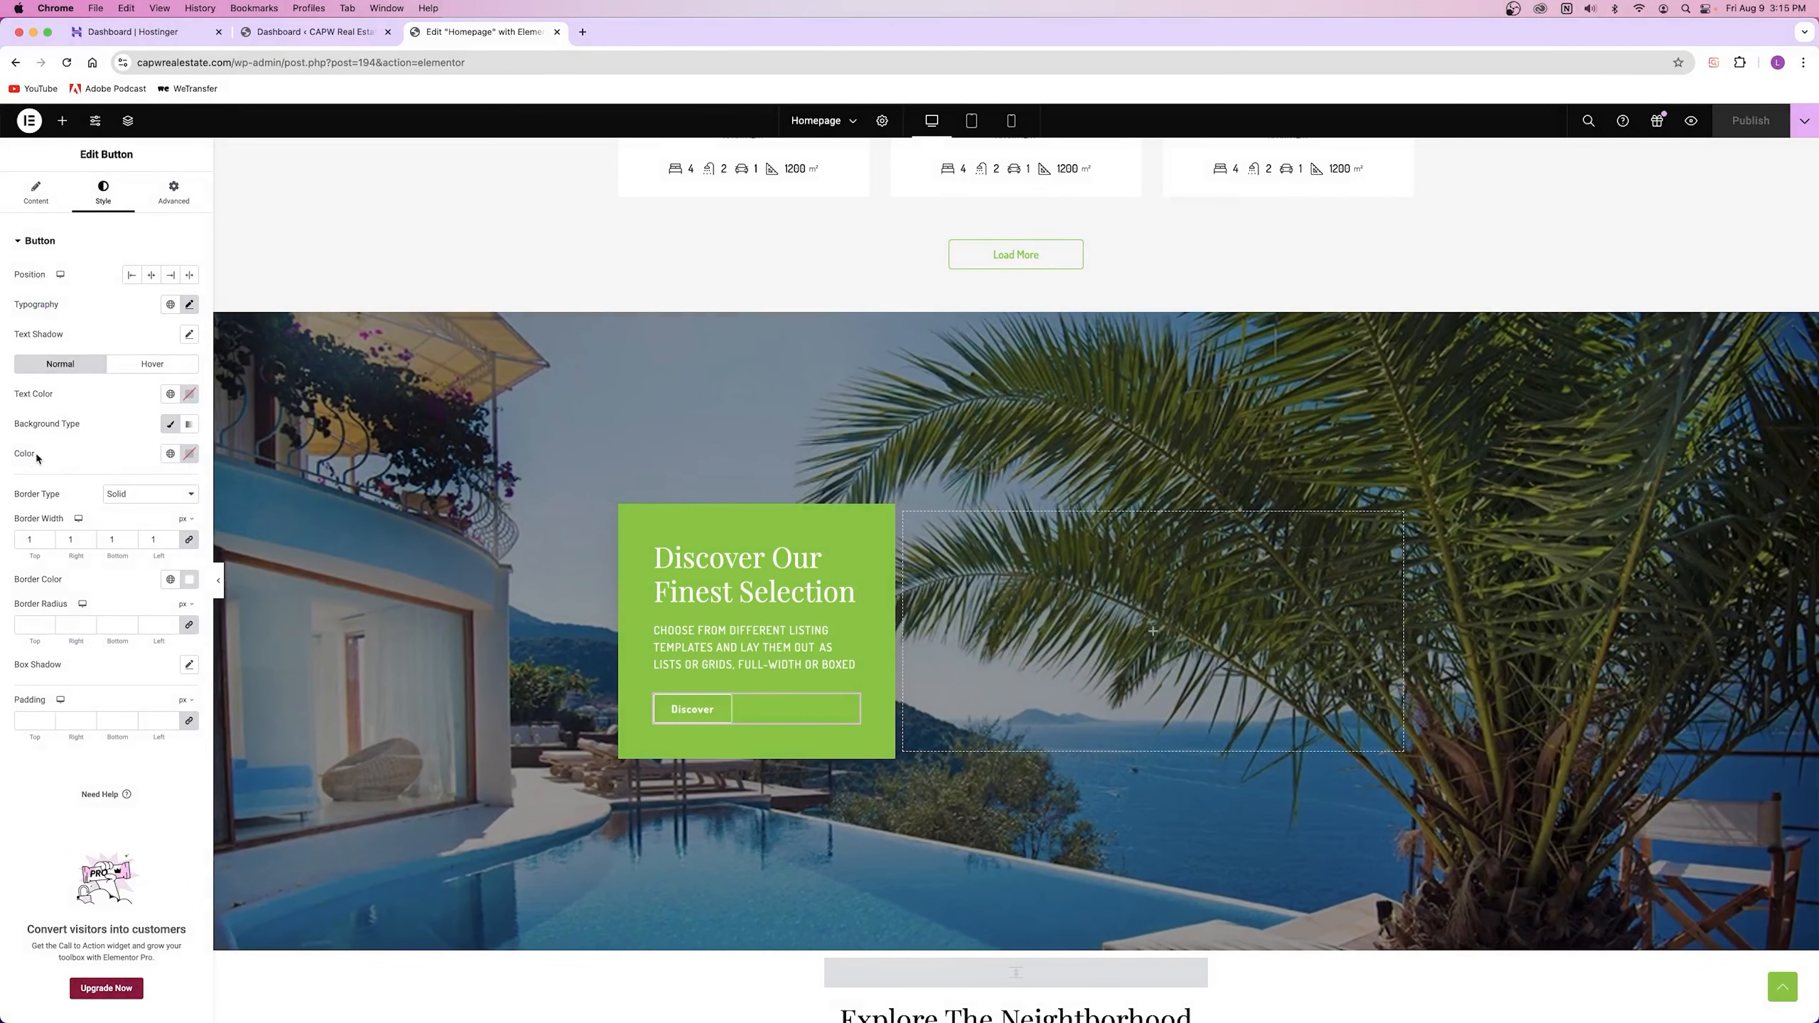
pyautogui.click(190, 454)
pyautogui.click(189, 617)
pyautogui.moveTo(189, 640); pyautogui.dragTo(99, 641)
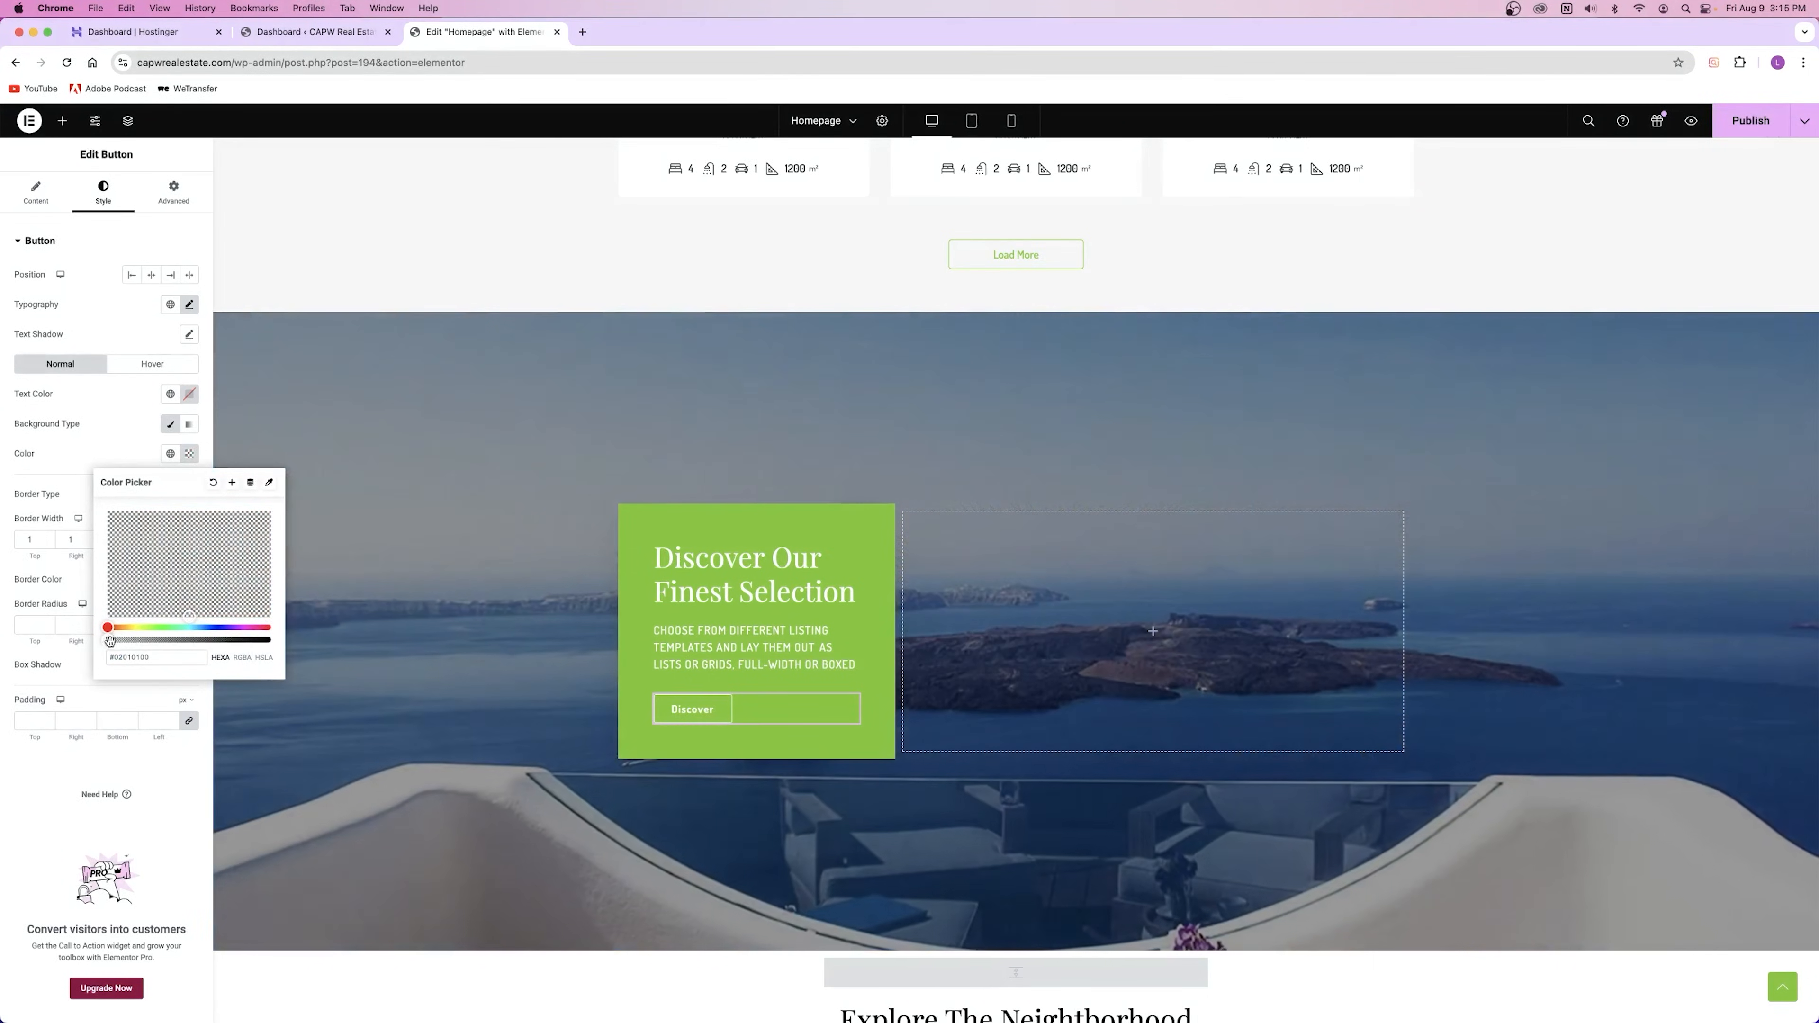
pyautogui.click(95, 508)
# Step: Publish the homepage and check the result in a preview
pyautogui.click(1762, 128)
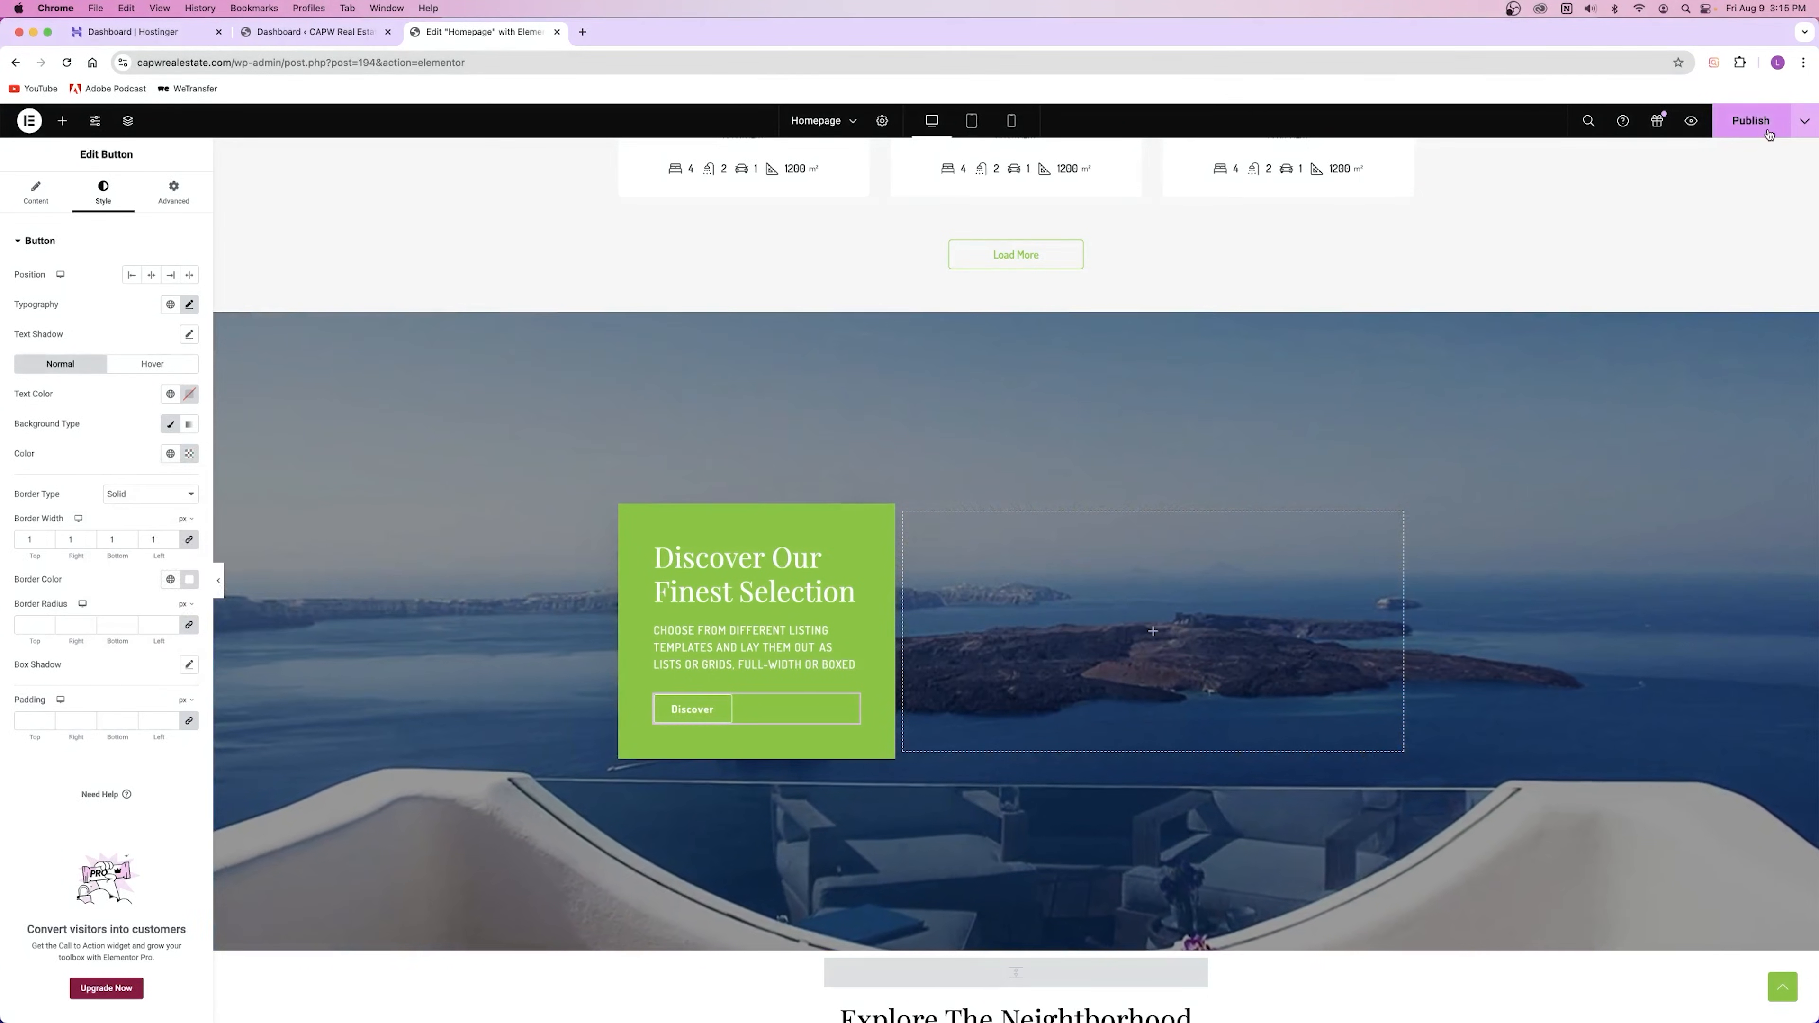
pyautogui.click(1691, 120)
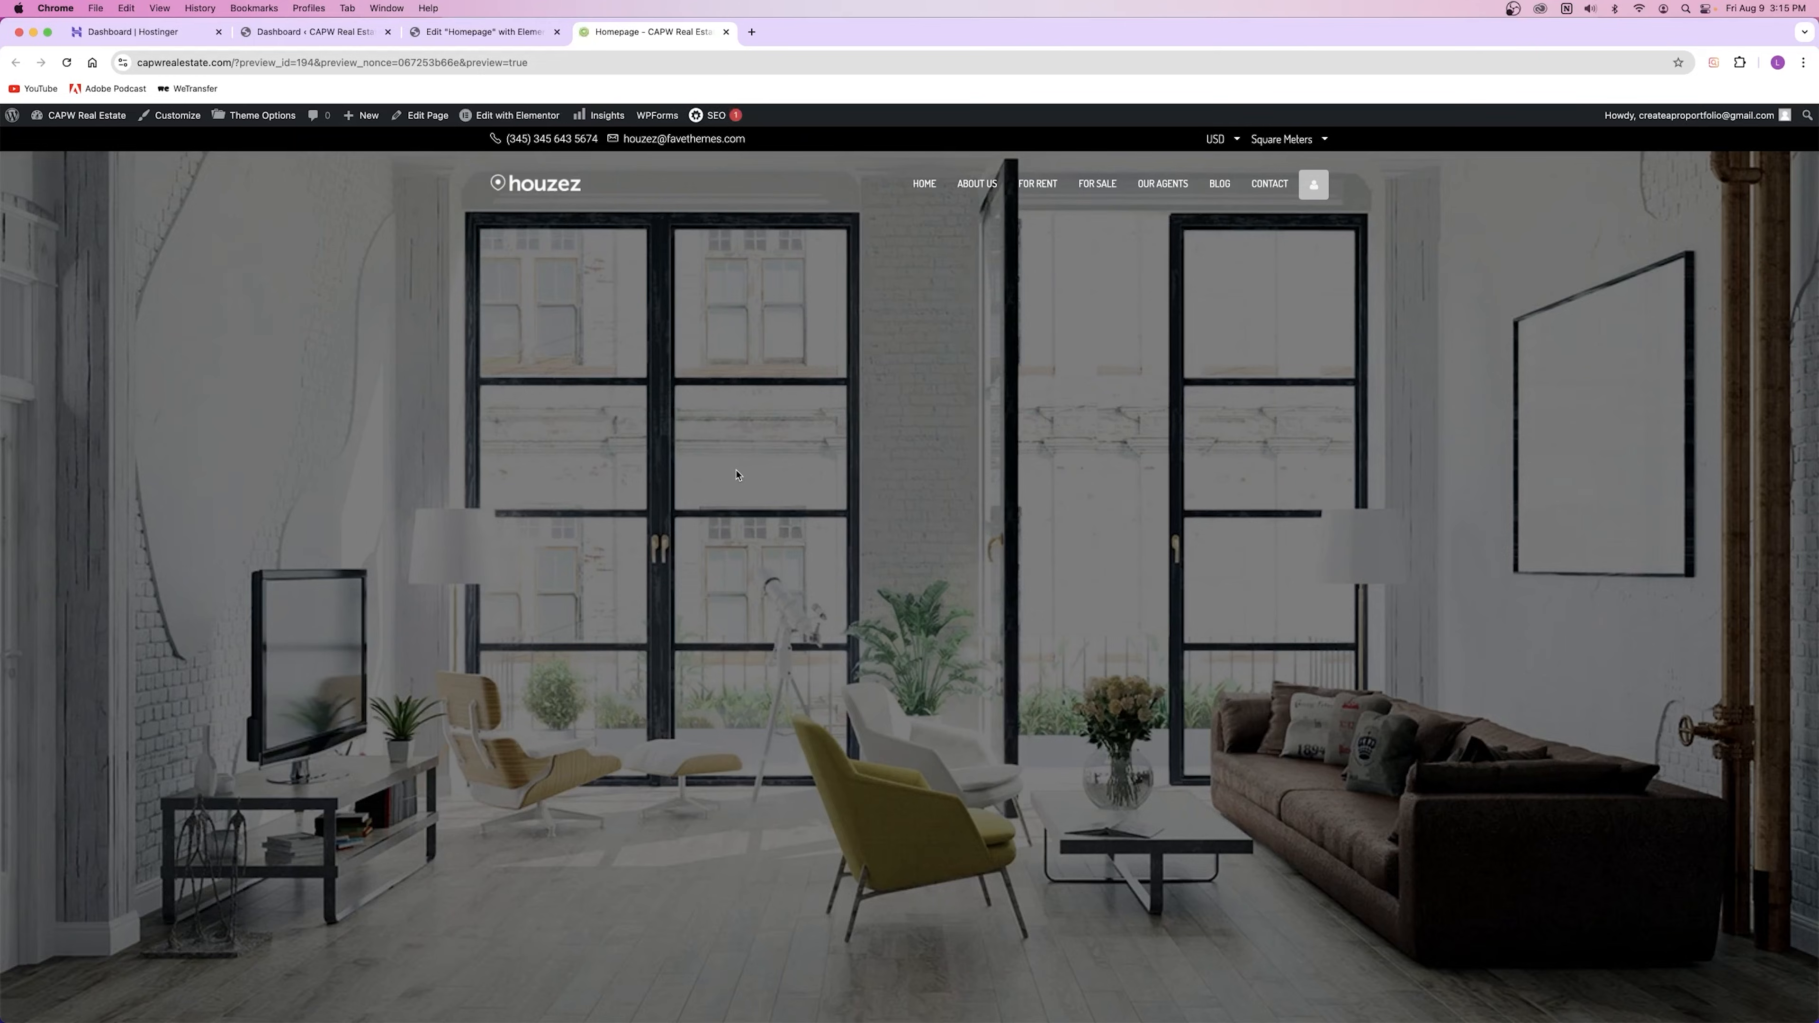
pyautogui.scroll(-15, 737, 476)
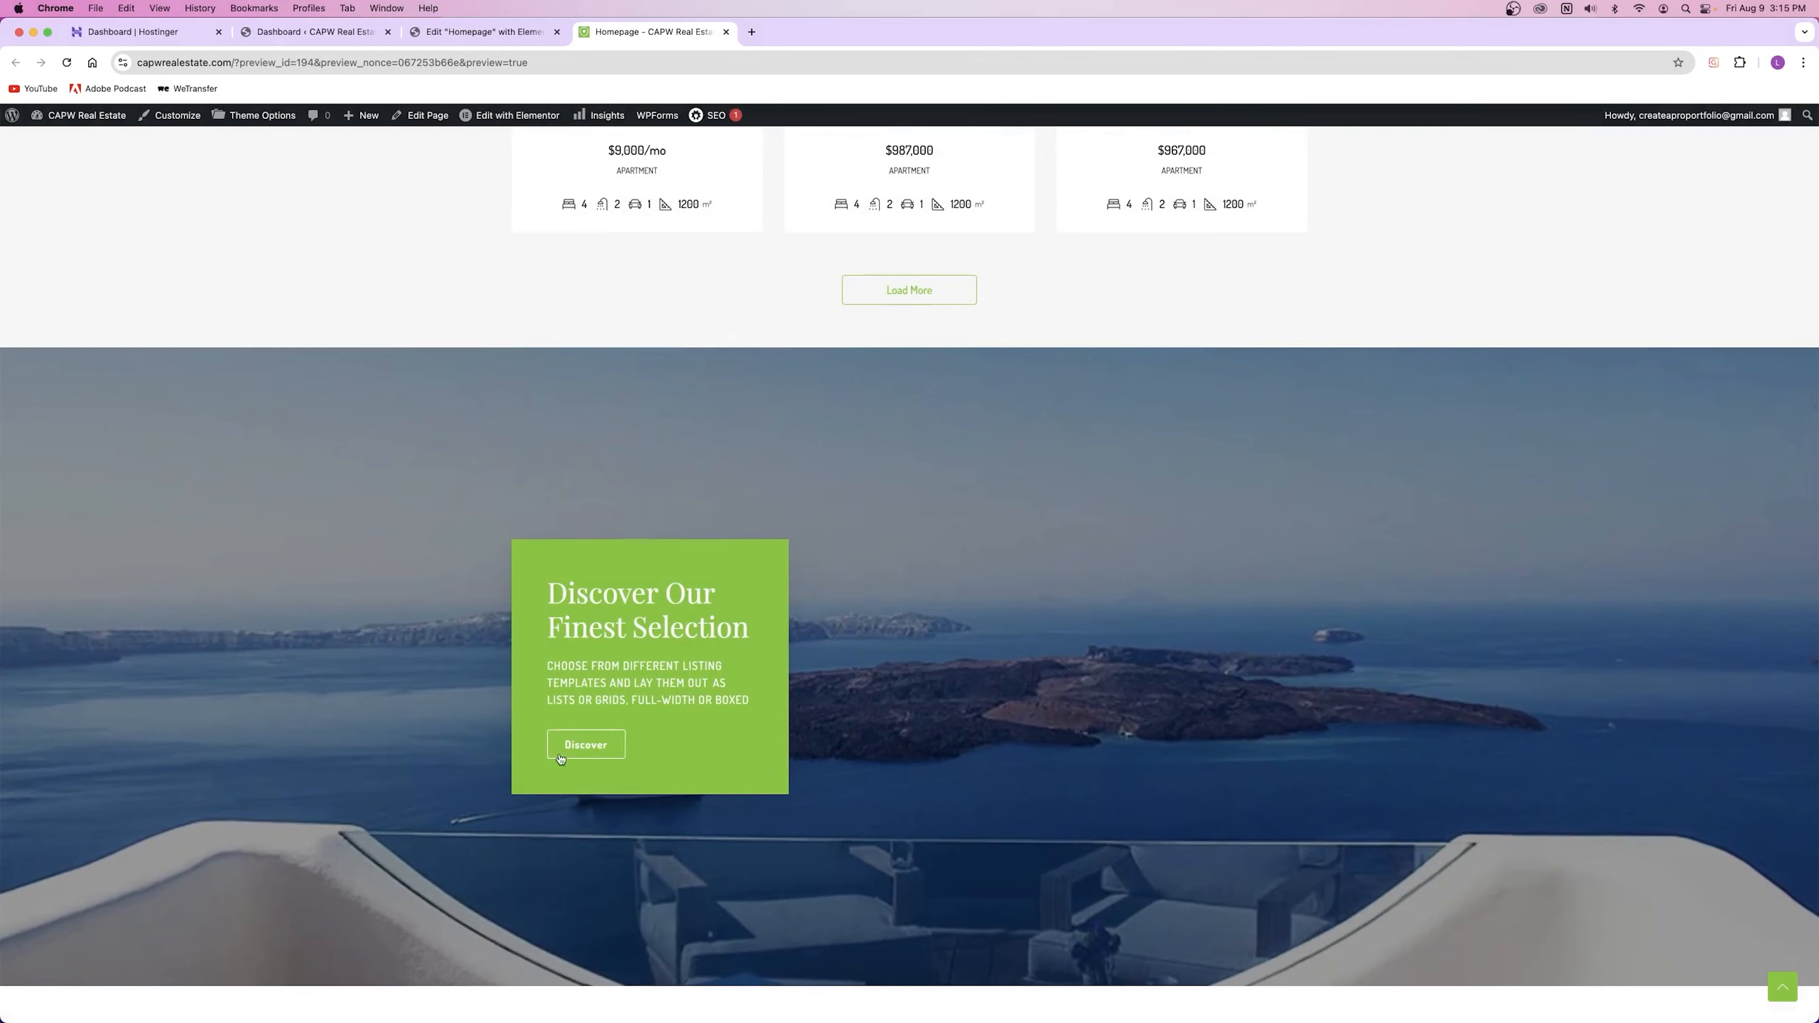
pyautogui.press('super+w')
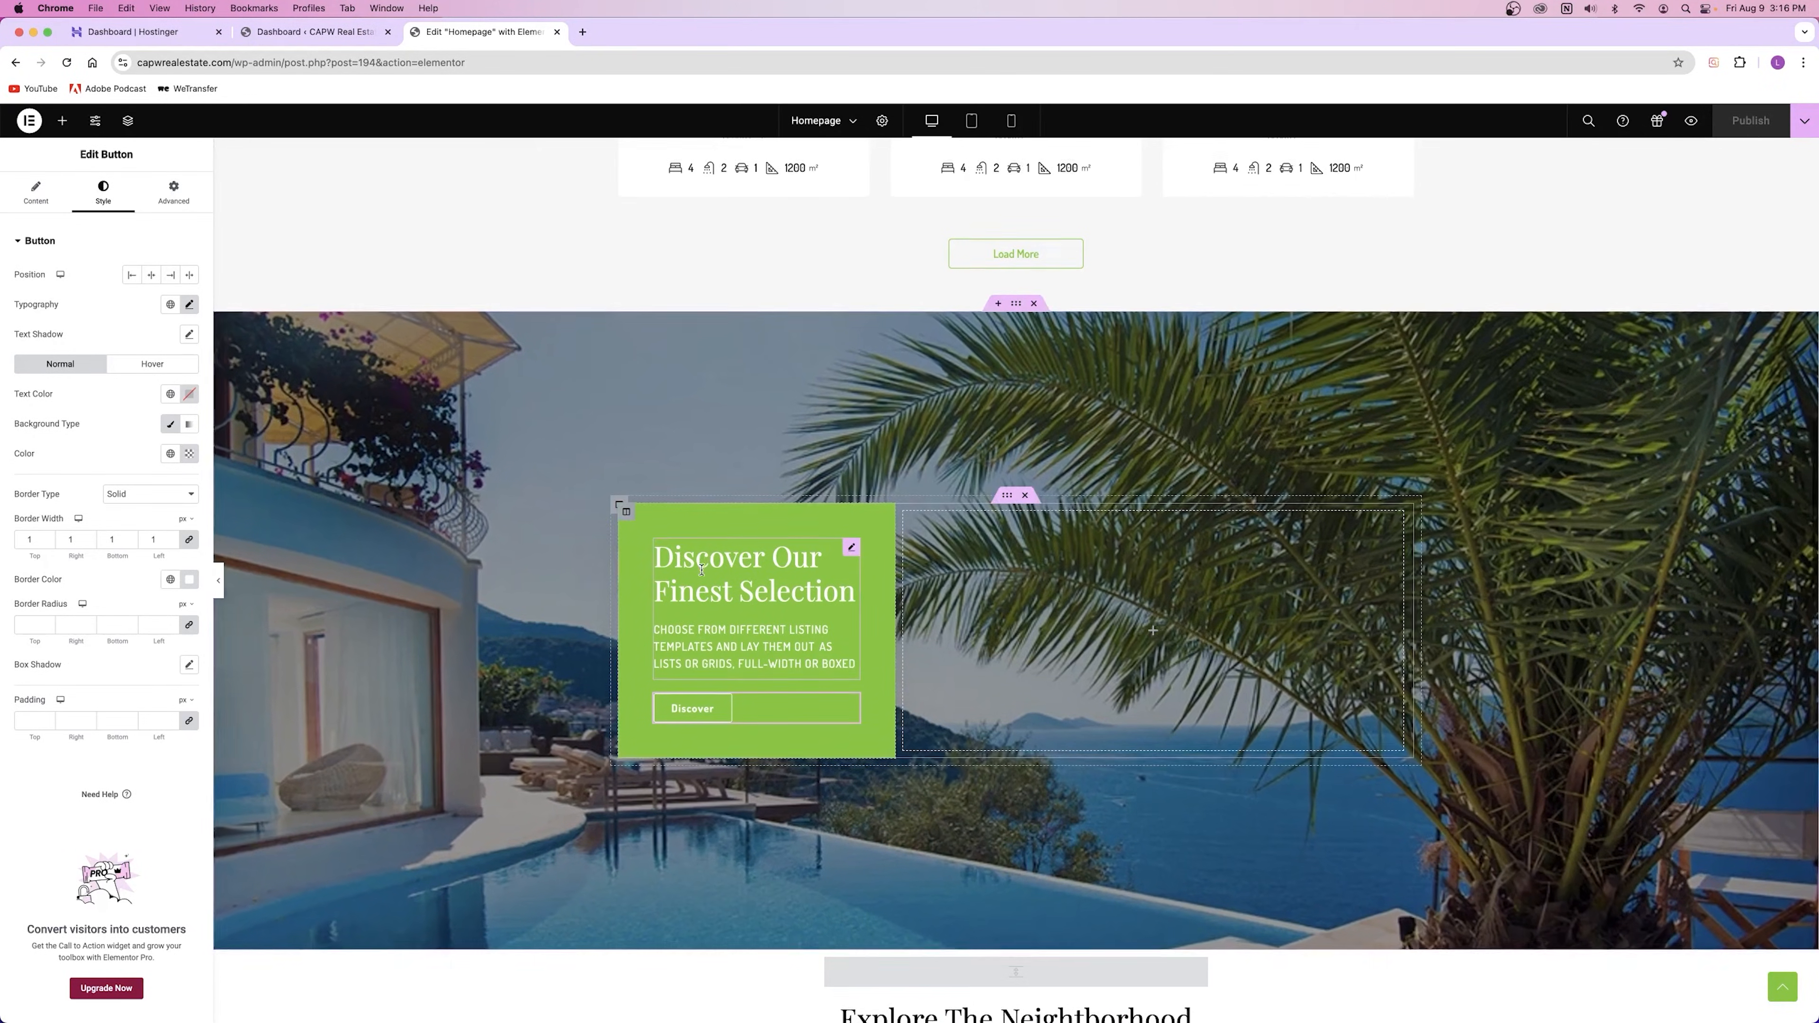
# Step: Scroll to Explore The Neighborhood, select its heading, then the property grid's left column
pyautogui.scroll(-8, 693, 608)
pyautogui.scroll(-2, 693, 608)
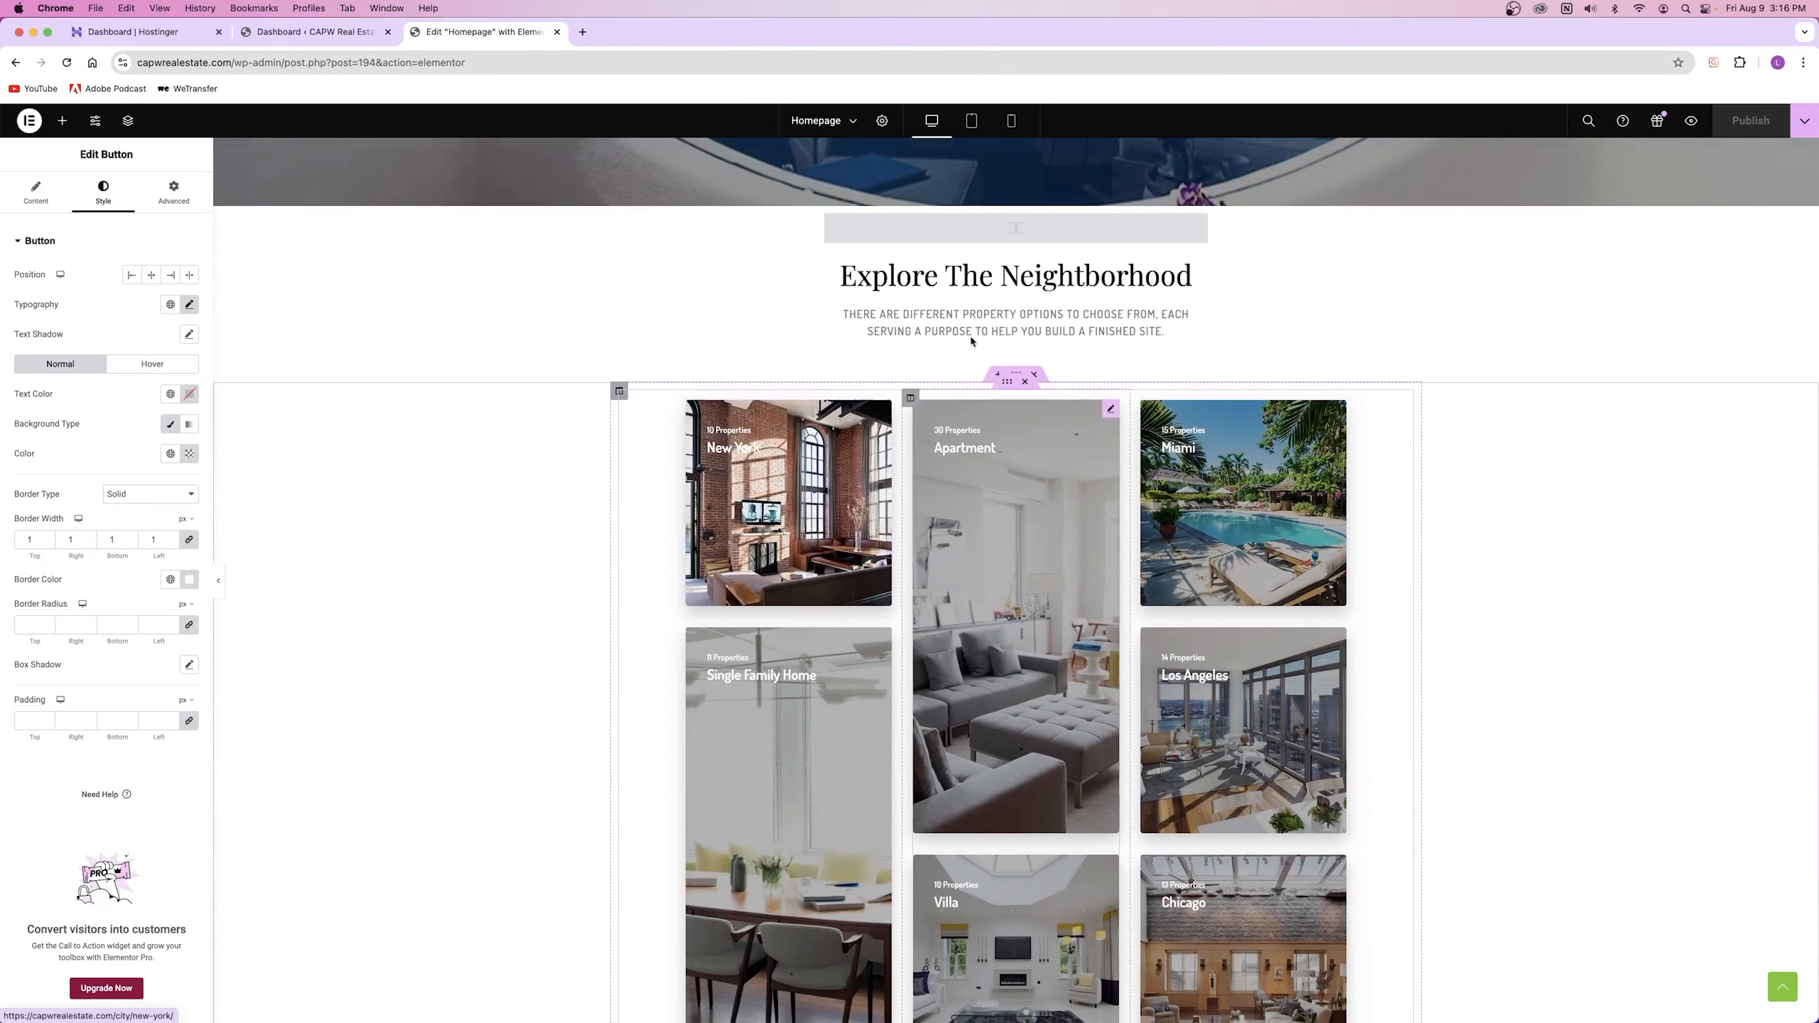
pyautogui.click(1005, 280)
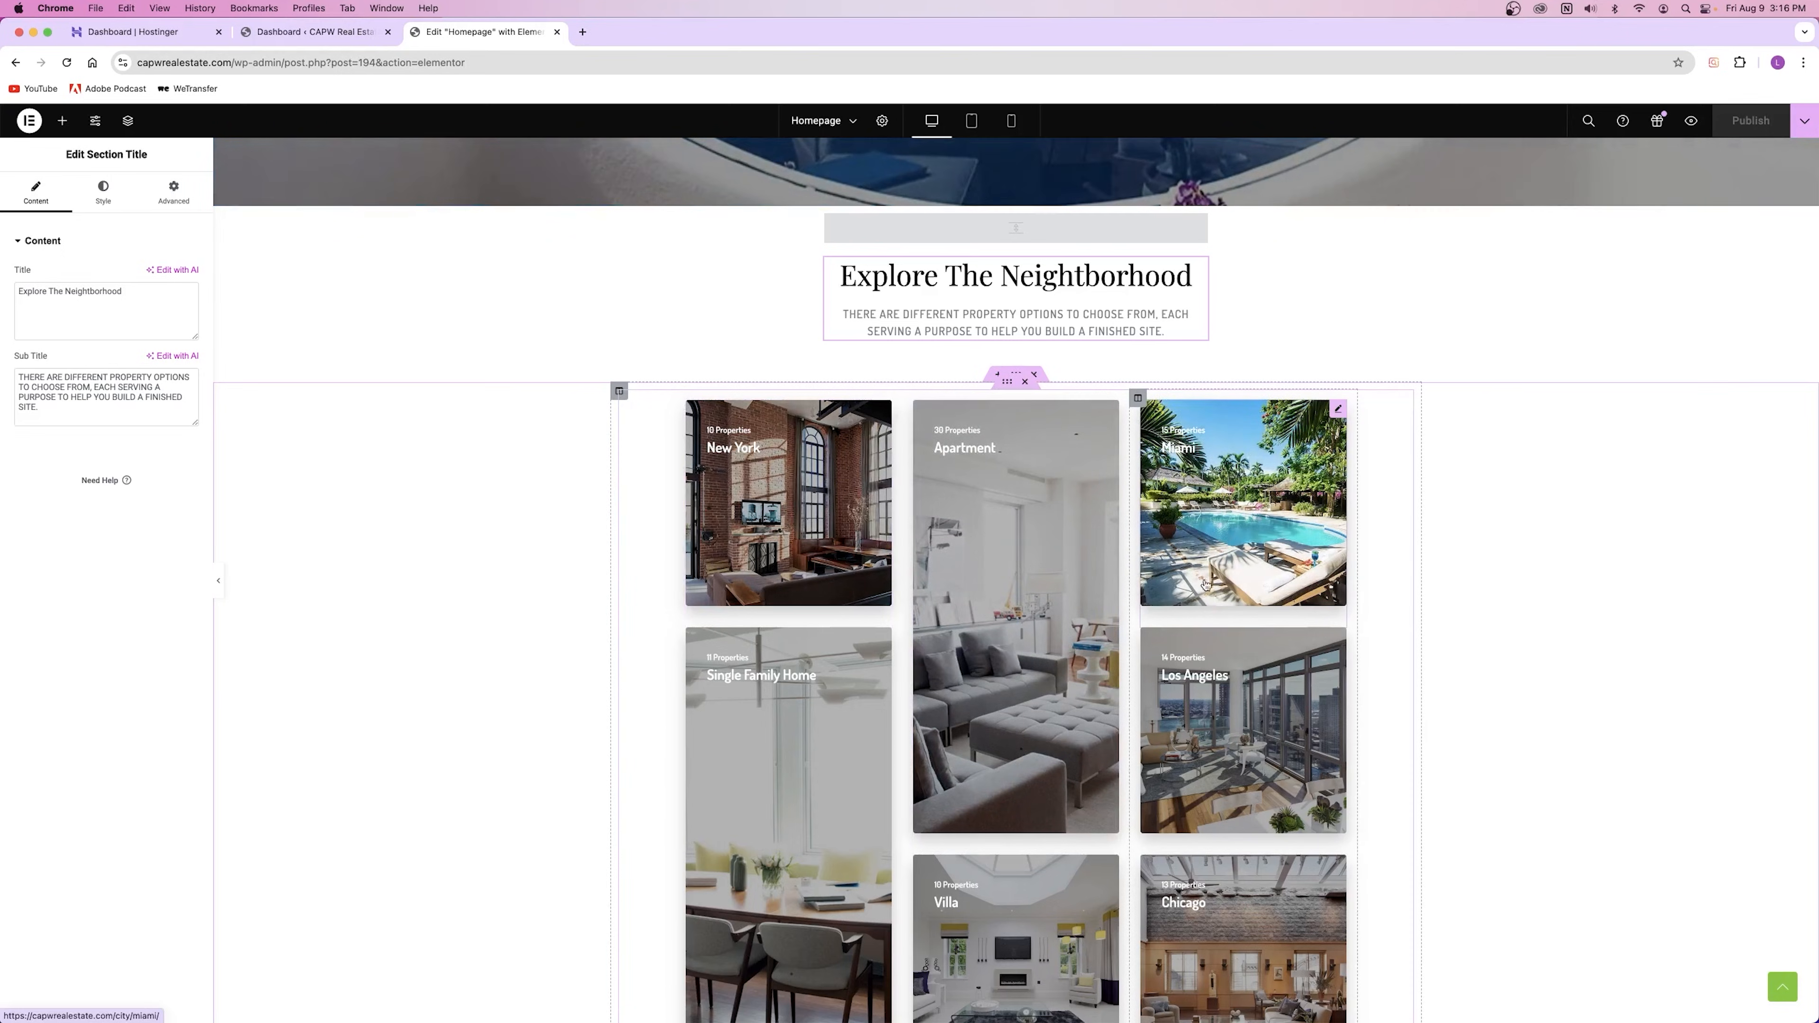
pyautogui.scroll(-5, 895, 536)
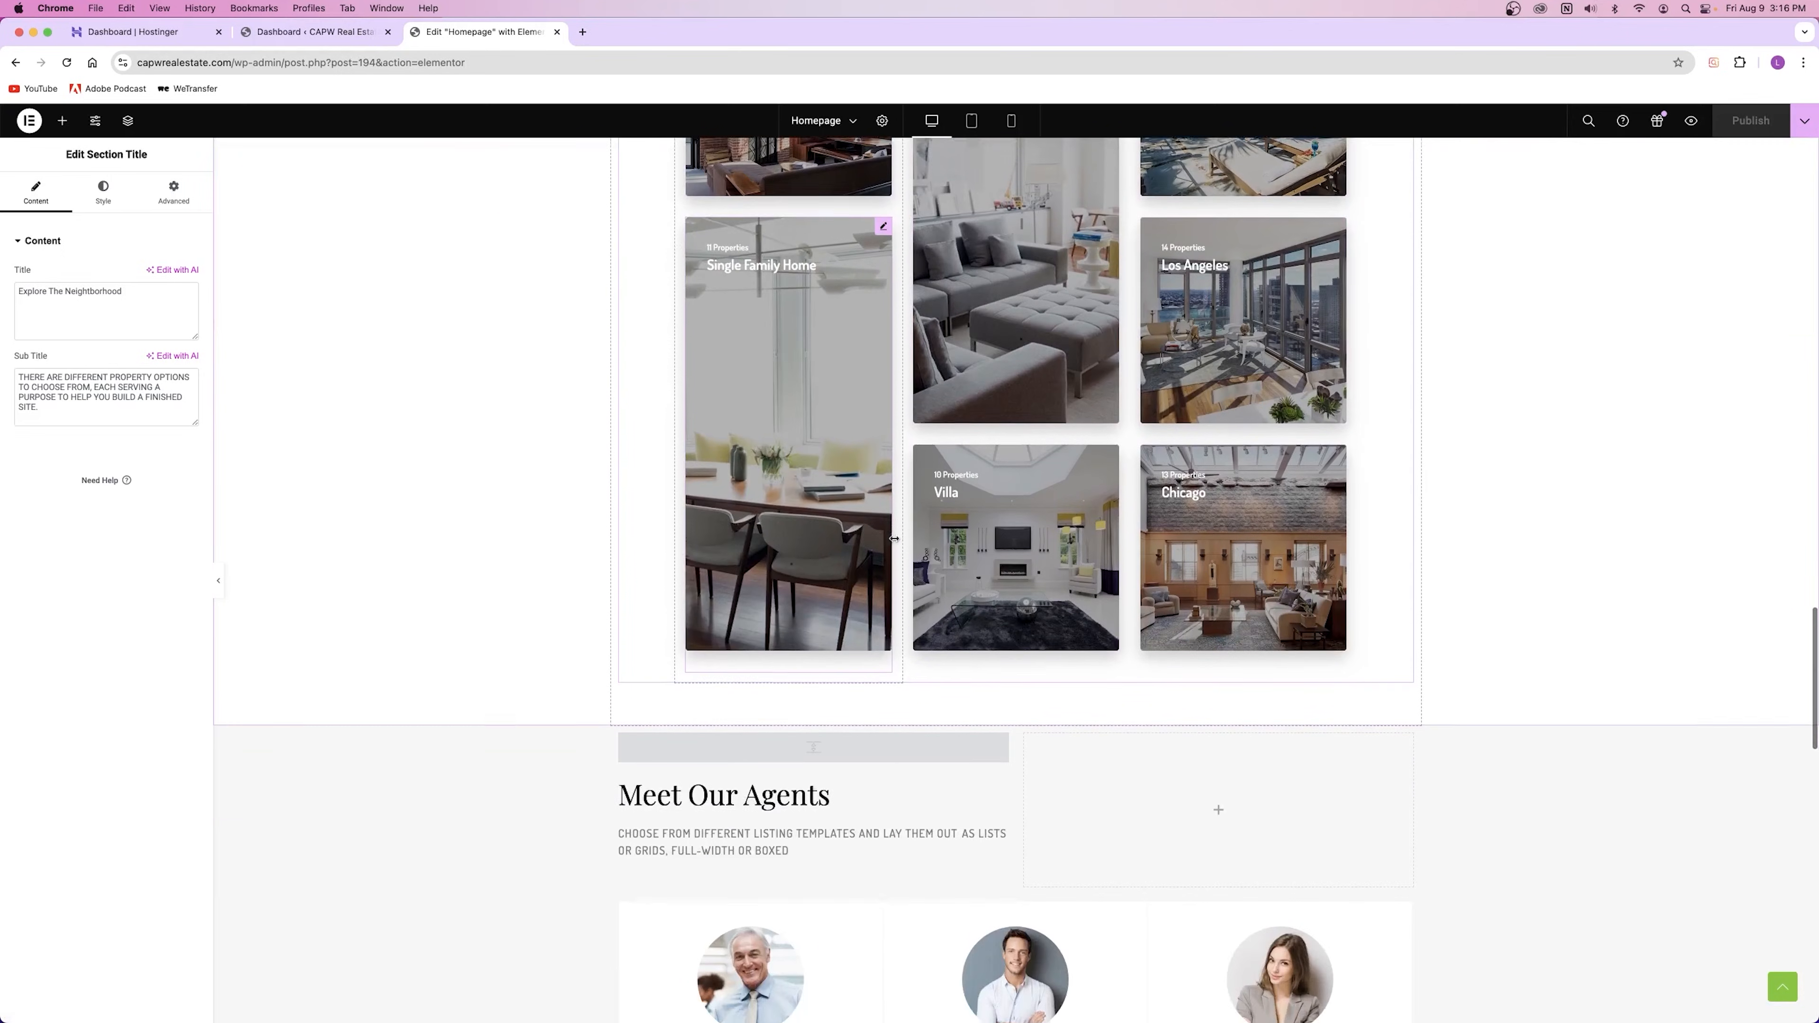
pyautogui.scroll(3, 894, 539)
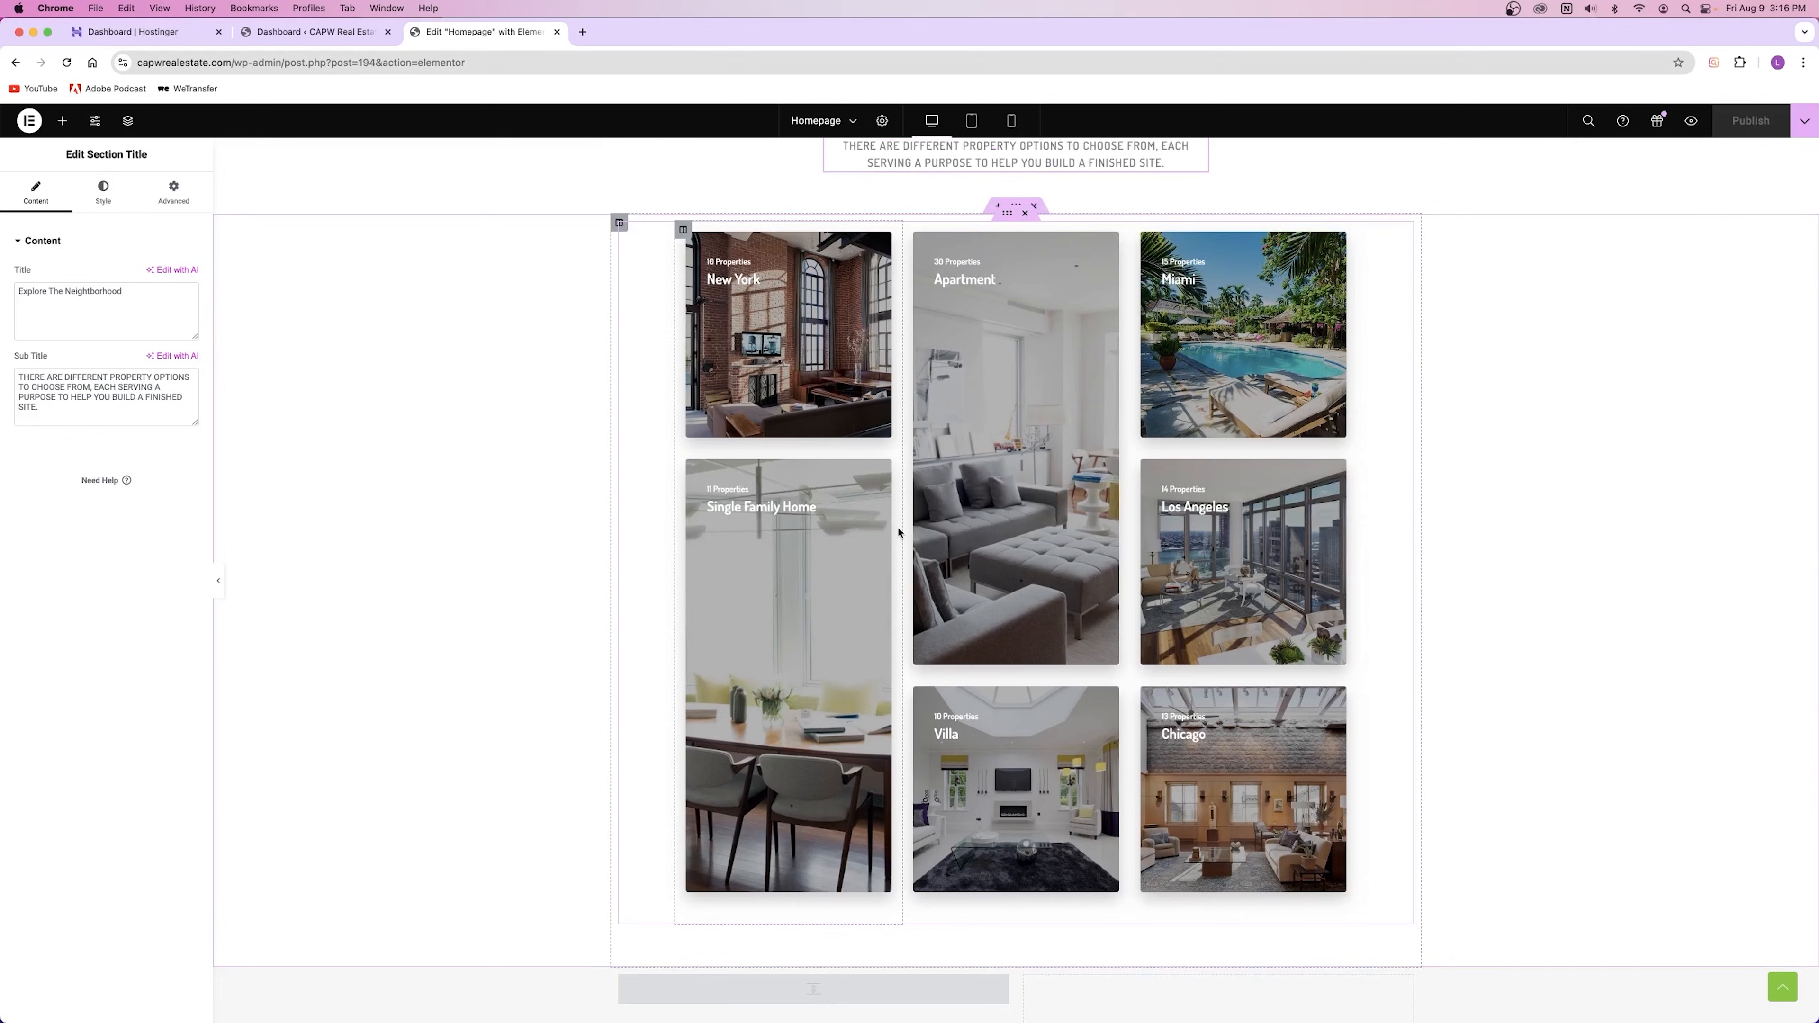
pyautogui.click(683, 230)
# Step: Inspect the left column's layout, then select the middle column's New York card settings
pyautogui.click(174, 192)
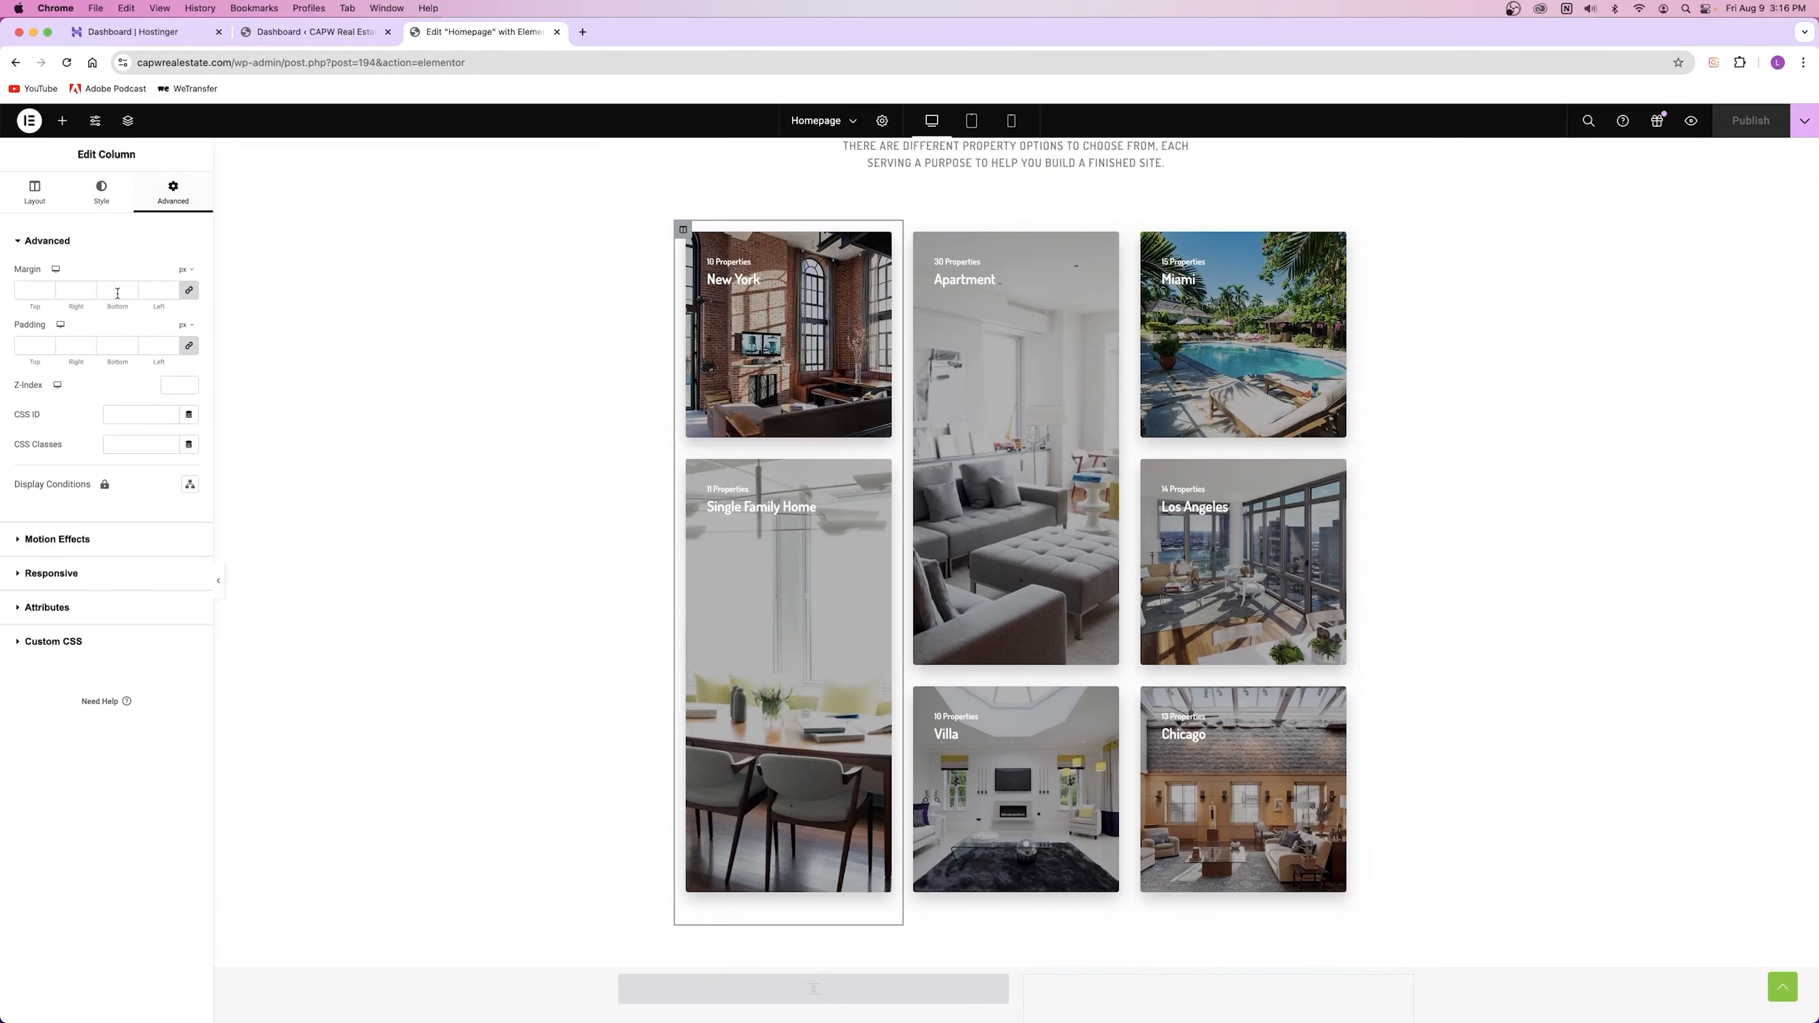
pyautogui.click(25, 192)
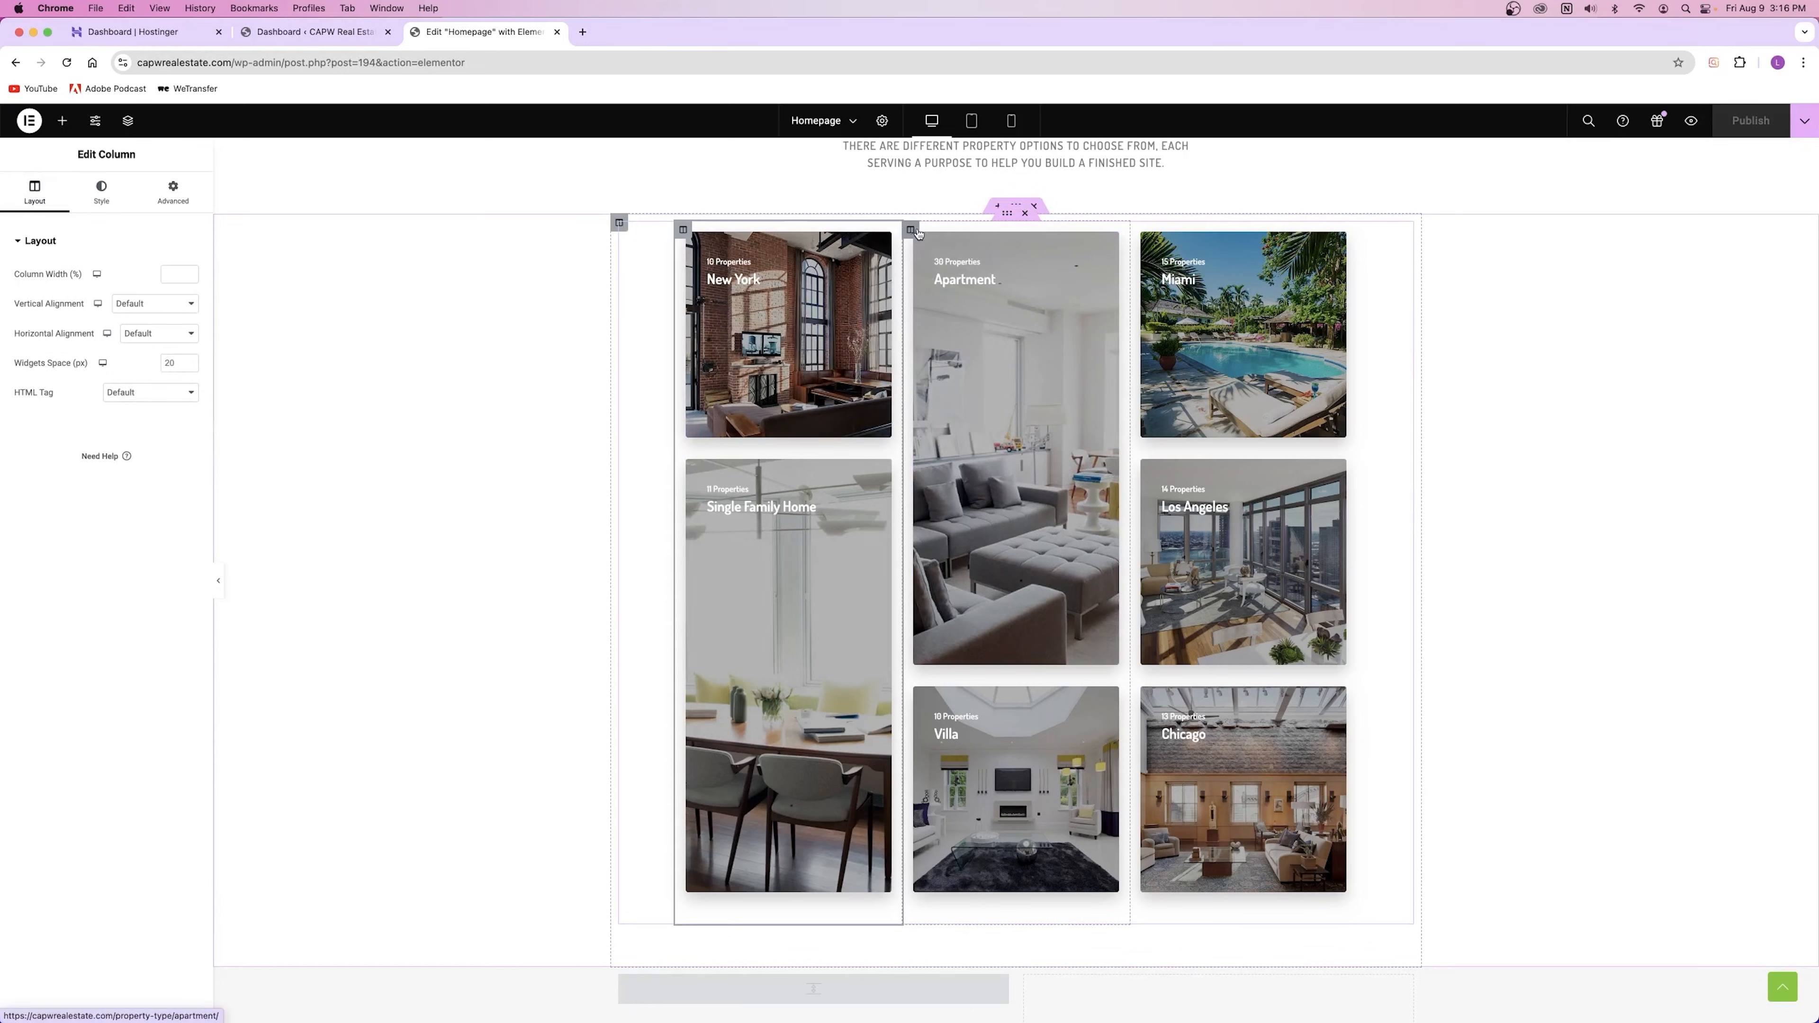
pyautogui.click(910, 230)
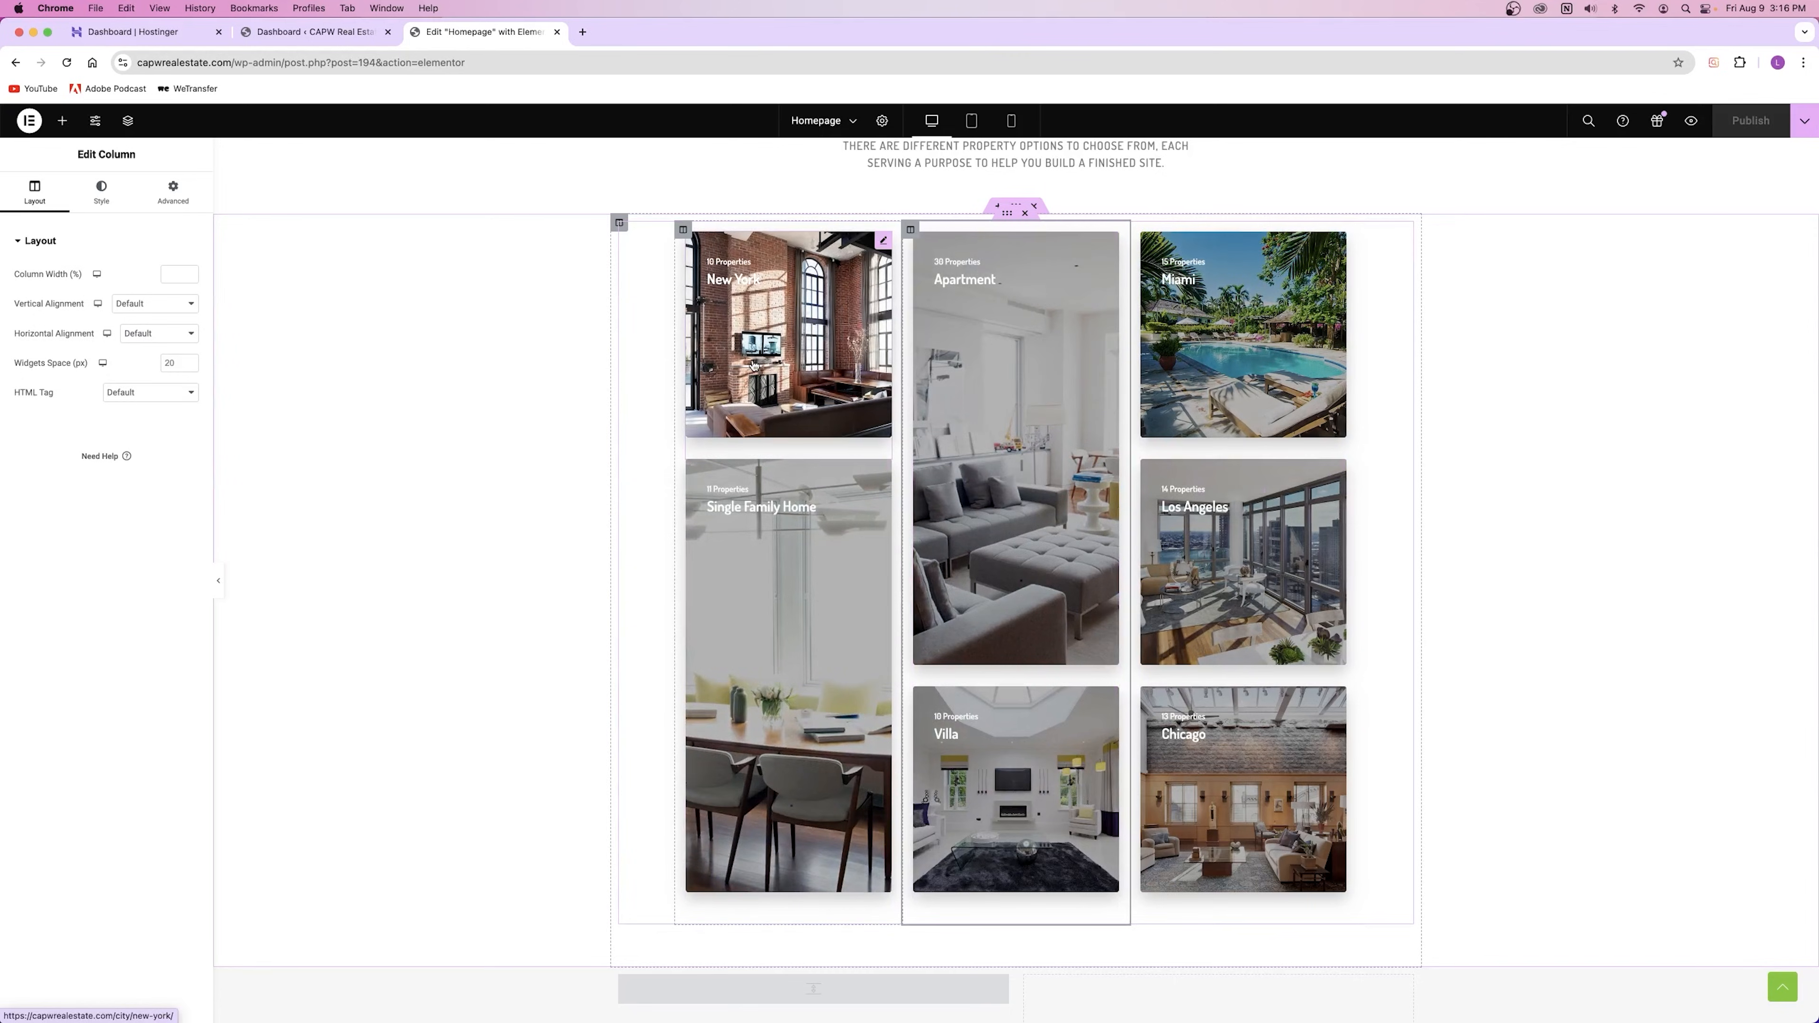
pyautogui.click(774, 341)
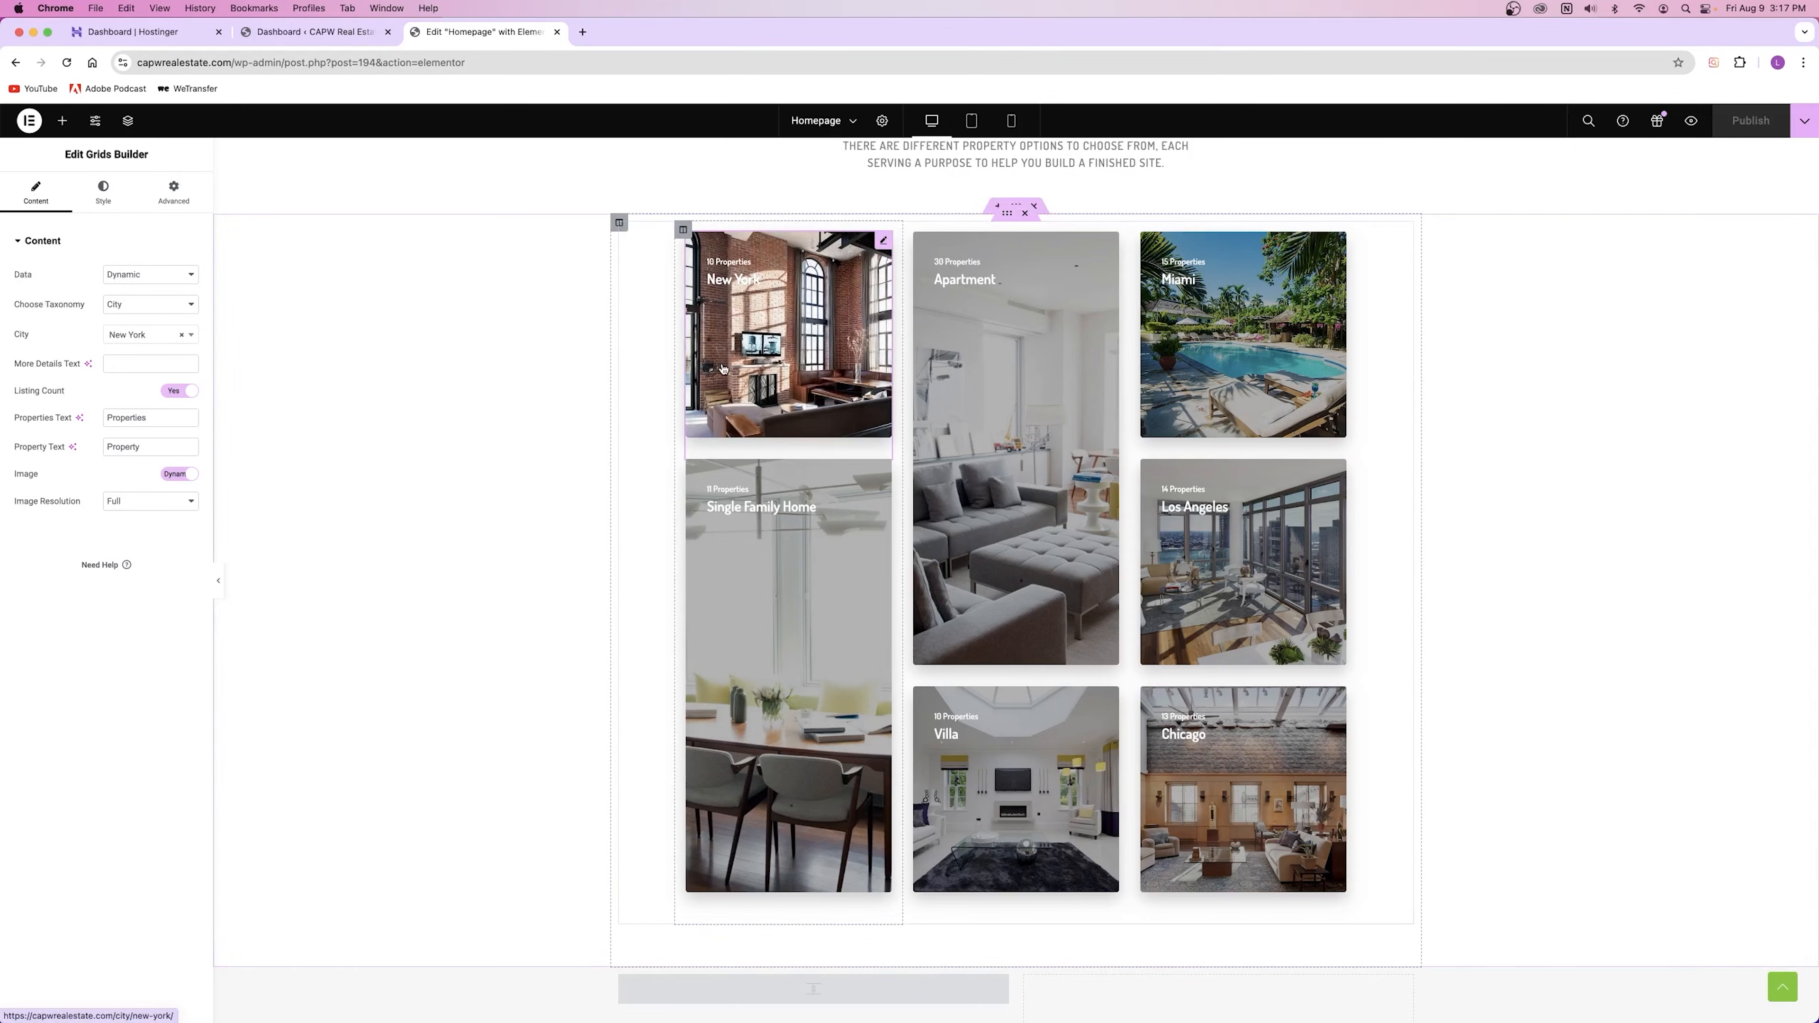
# Step: Review the New York card's taxonomy, keeping it on City with New York unchanged
pyautogui.click(140, 314)
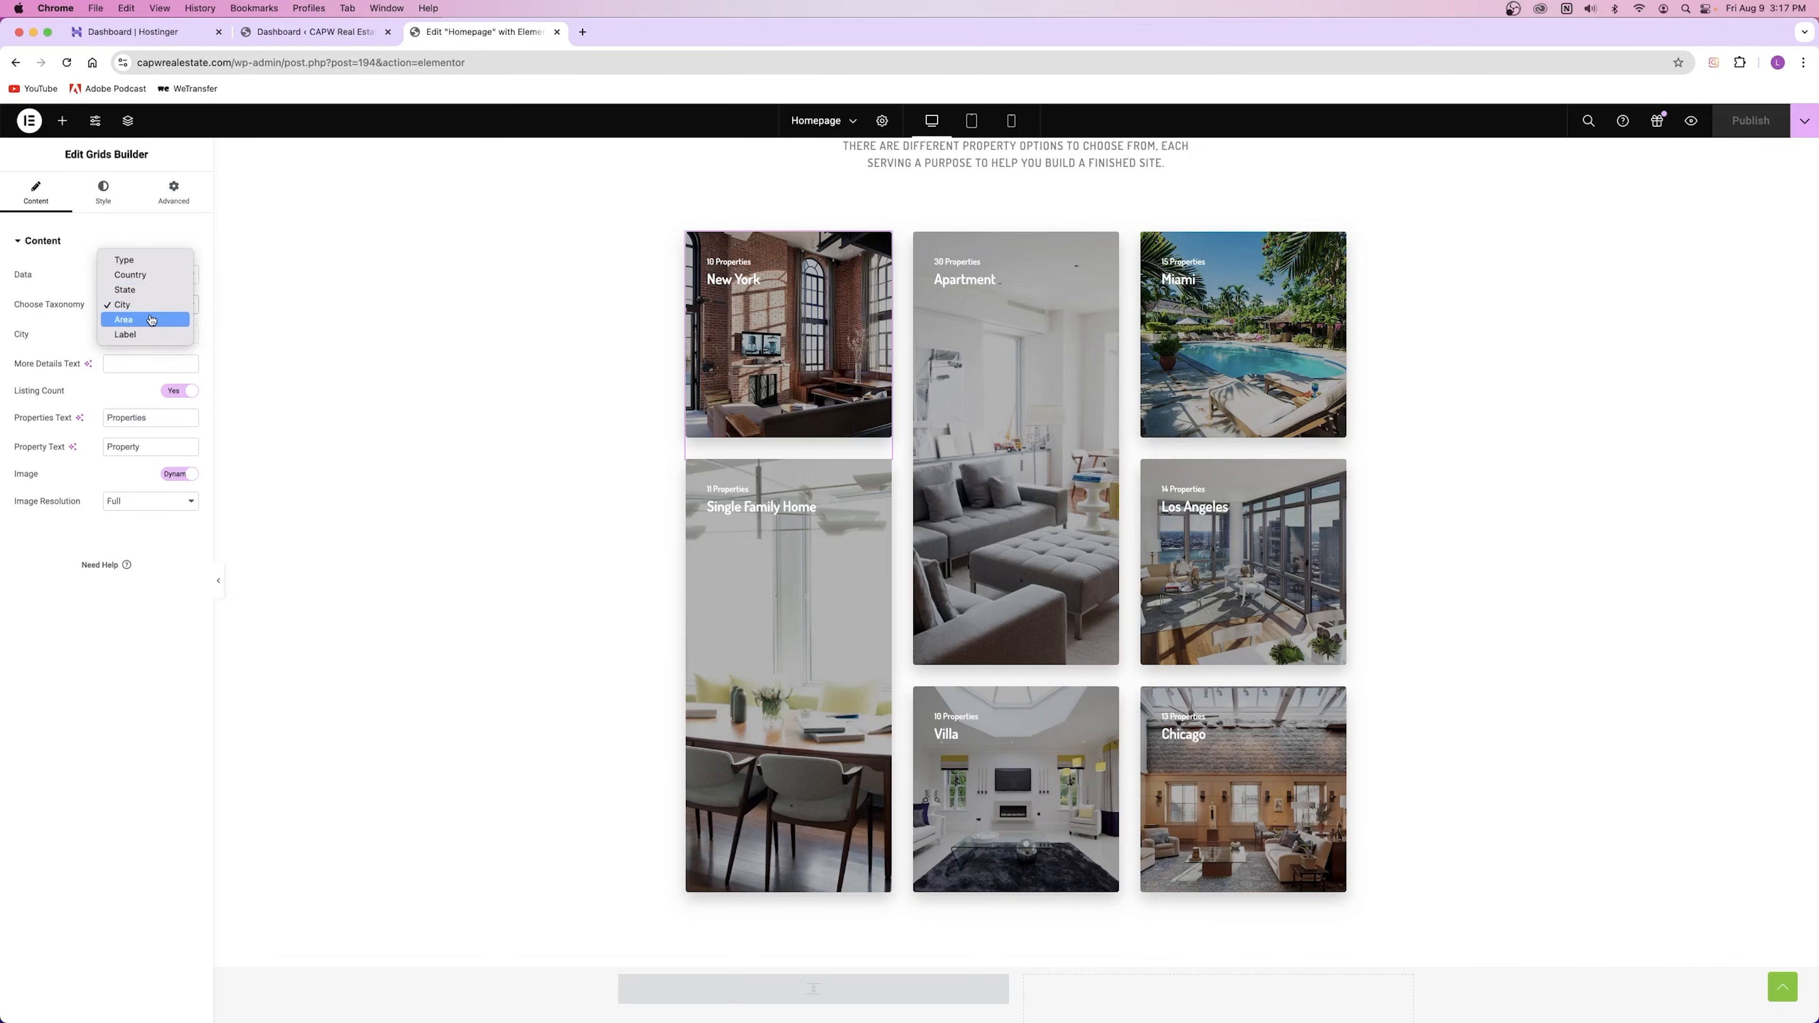
pyautogui.click(80, 290)
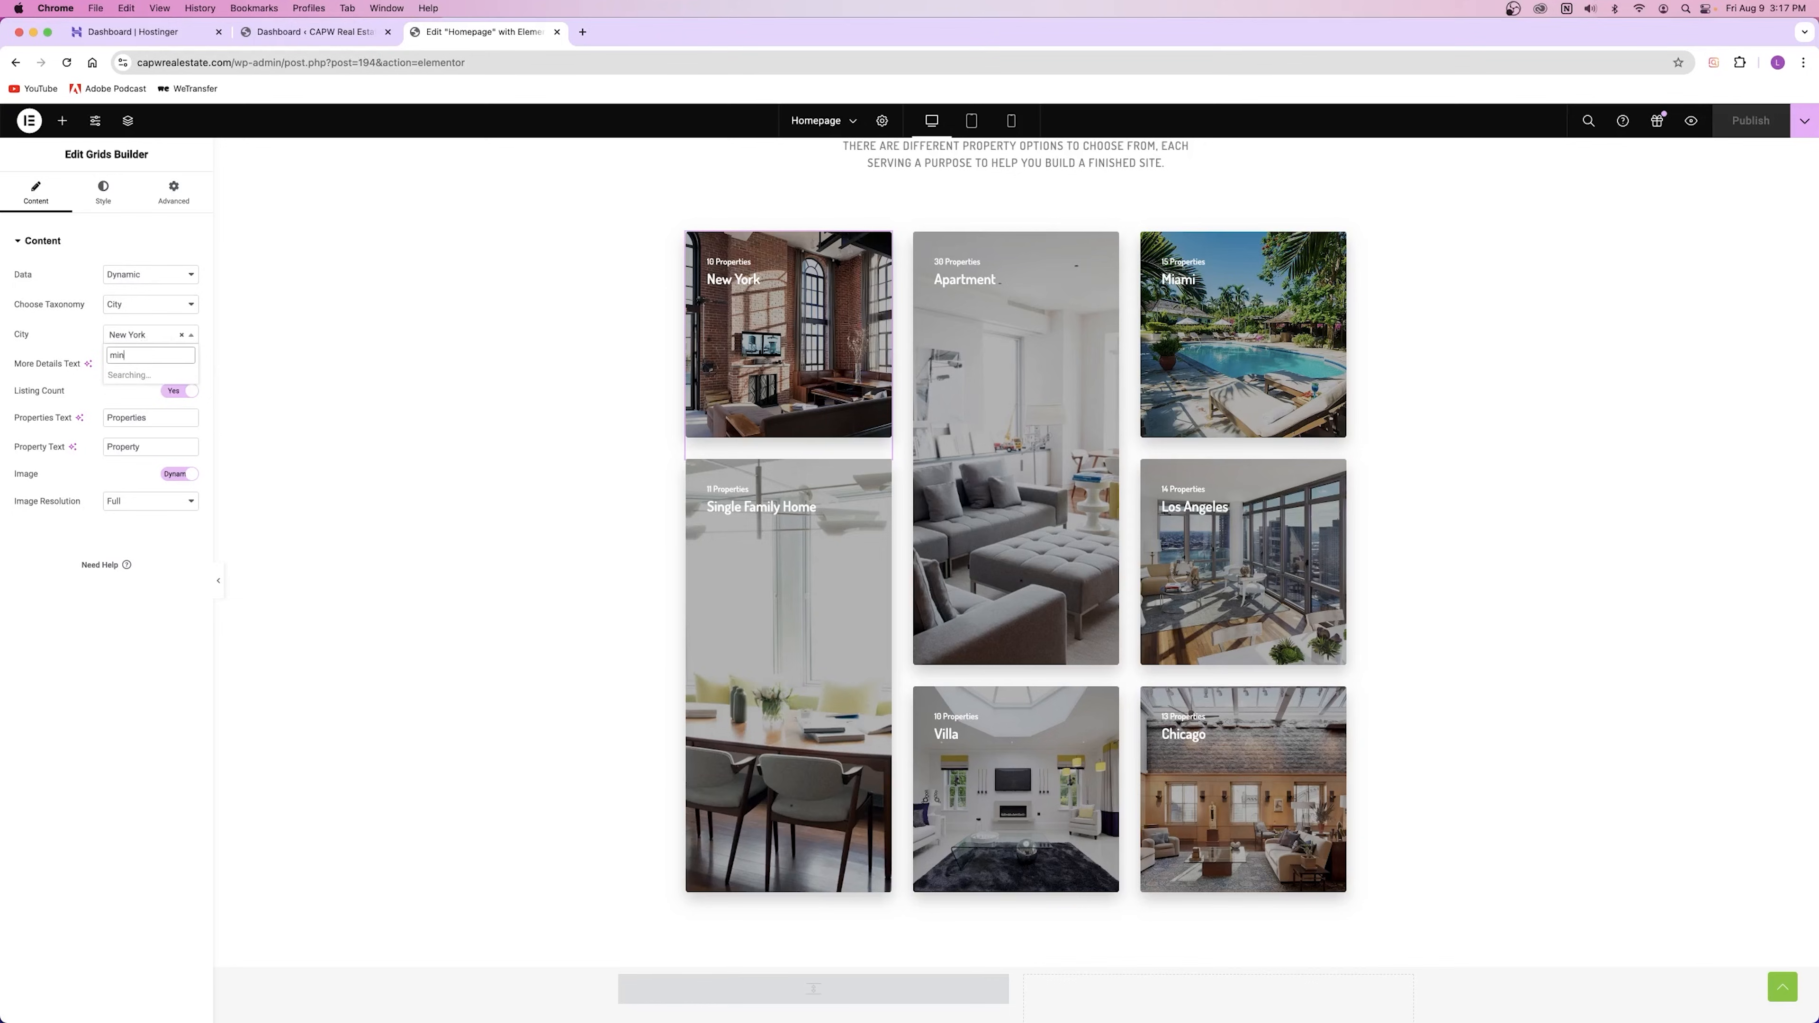
pyautogui.press('BackSpace')
pyautogui.click(57, 341)
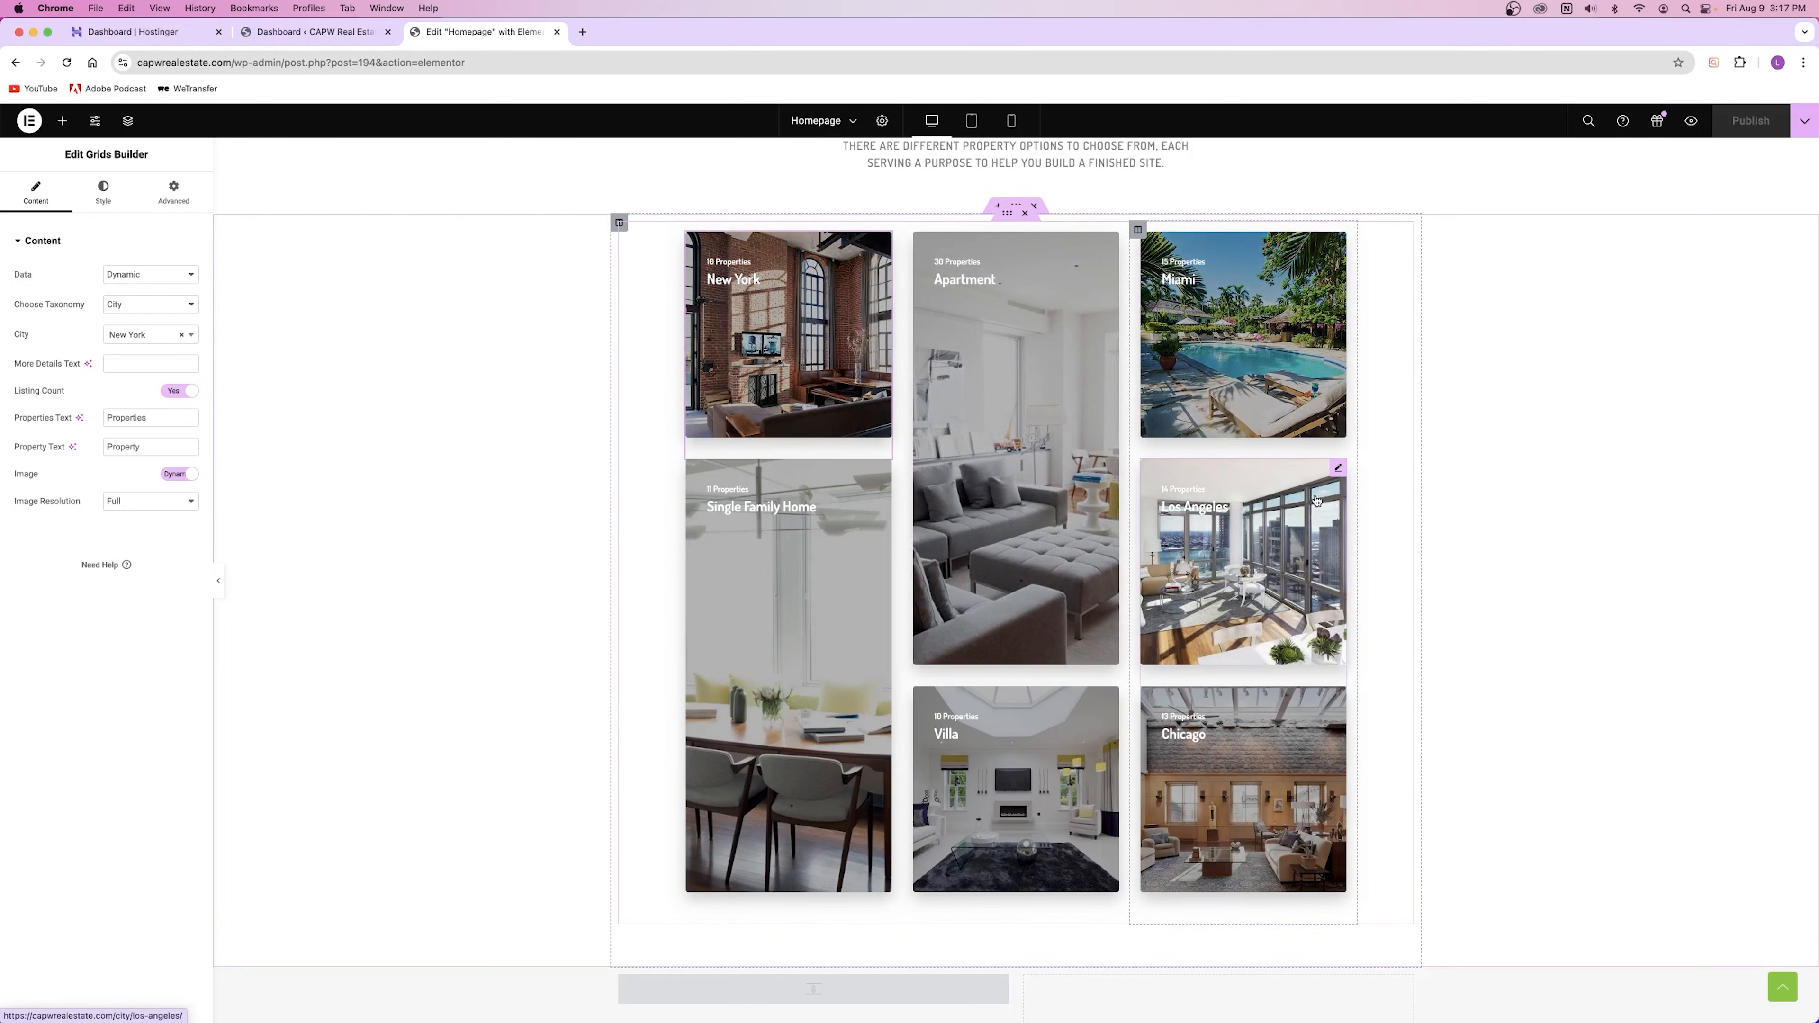
# Step: Toggle the New York card's listing count off and back on, then go to the admin dashboard
pyautogui.click(1338, 468)
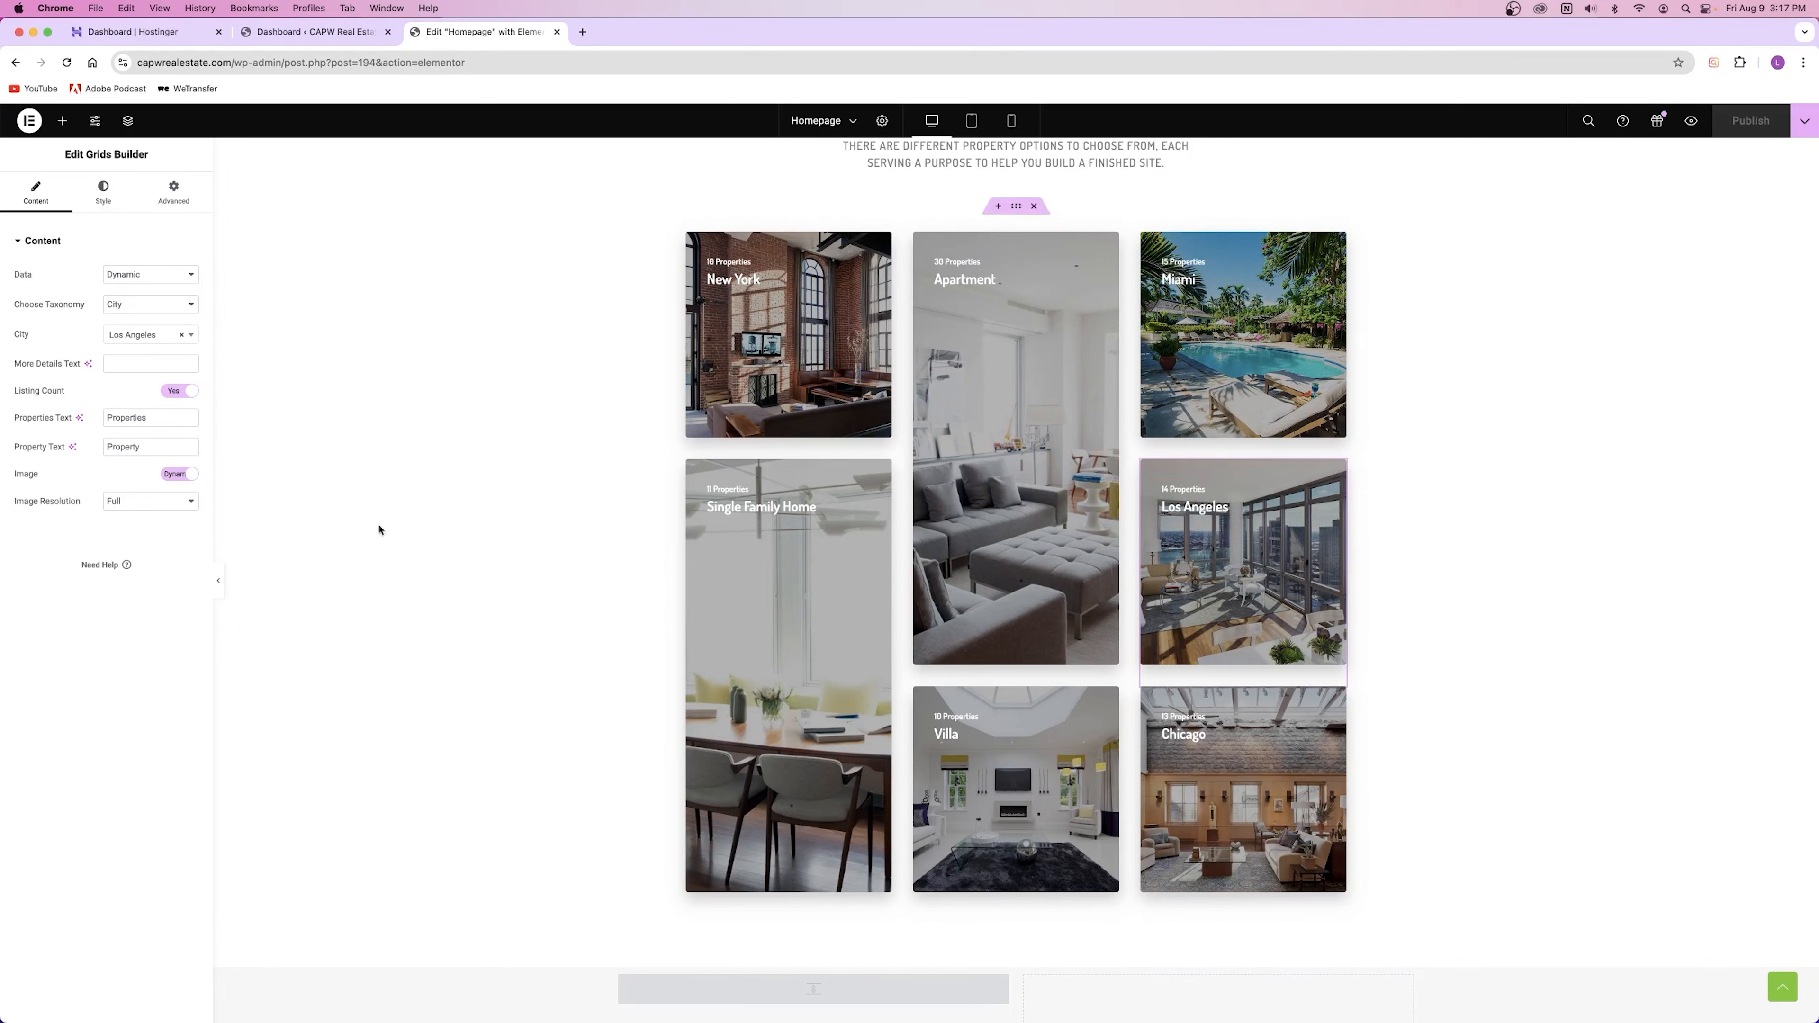
pyautogui.click(883, 241)
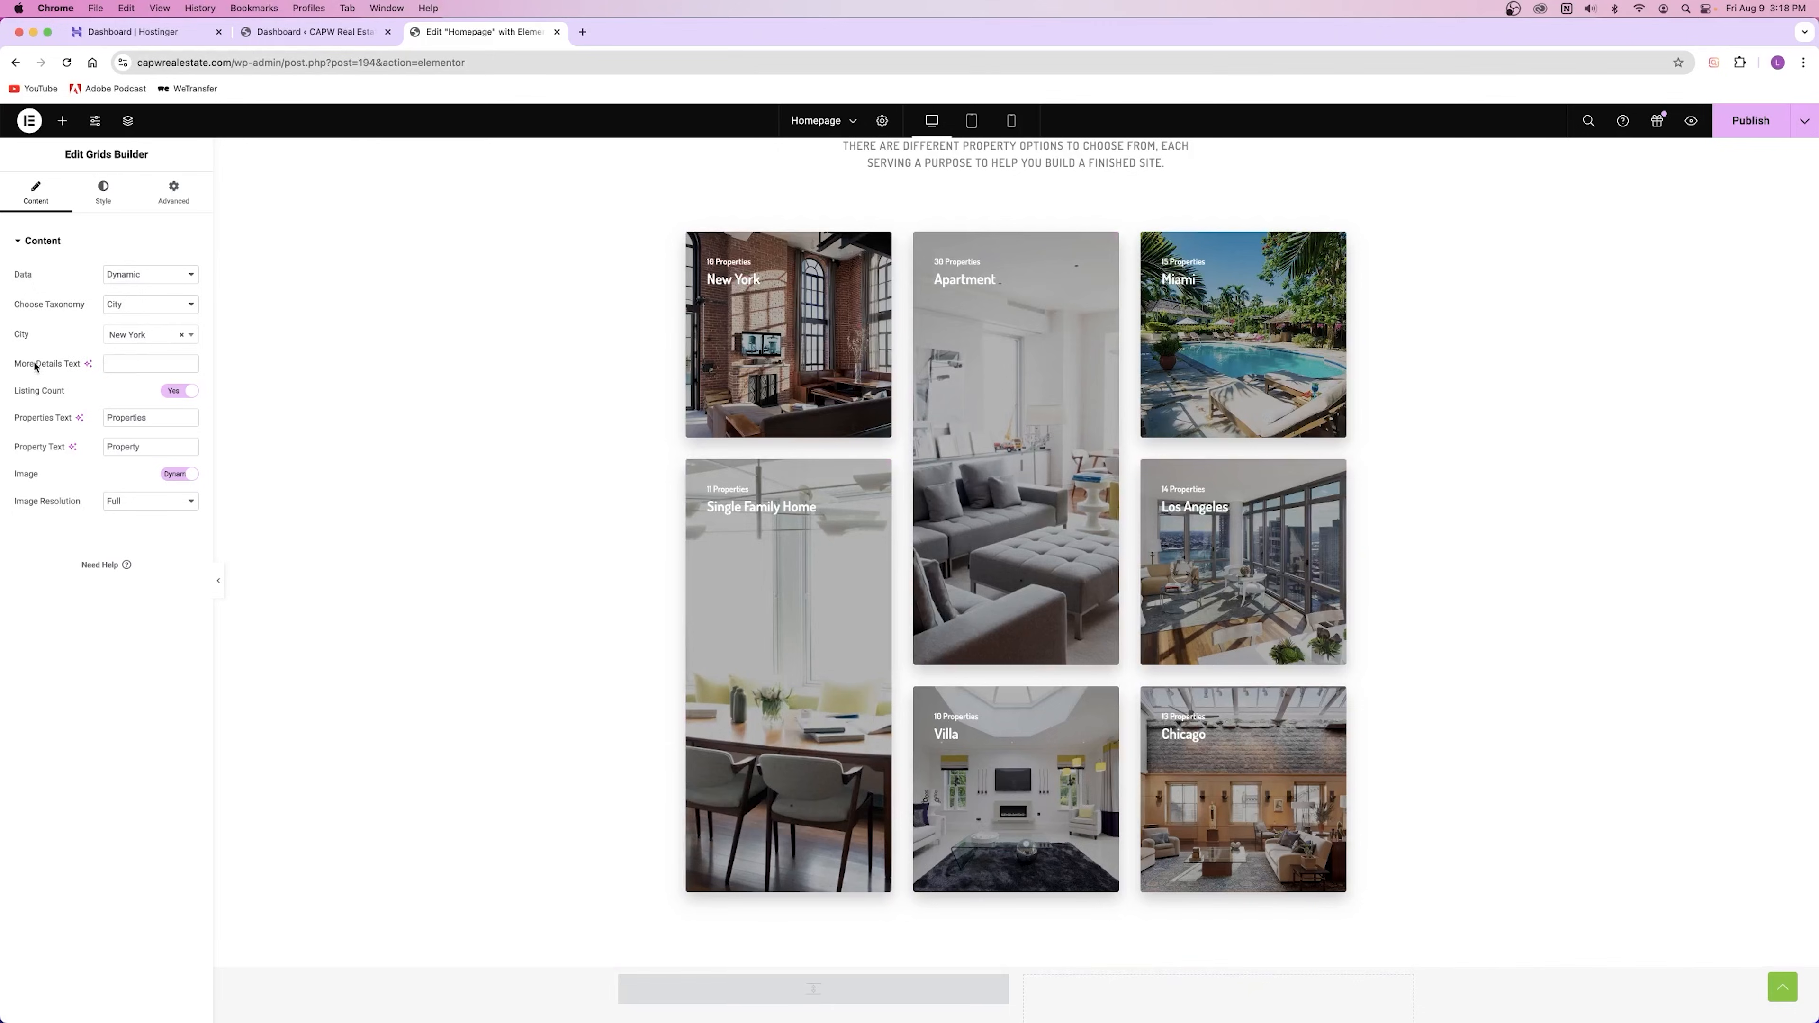
pyautogui.click(172, 393)
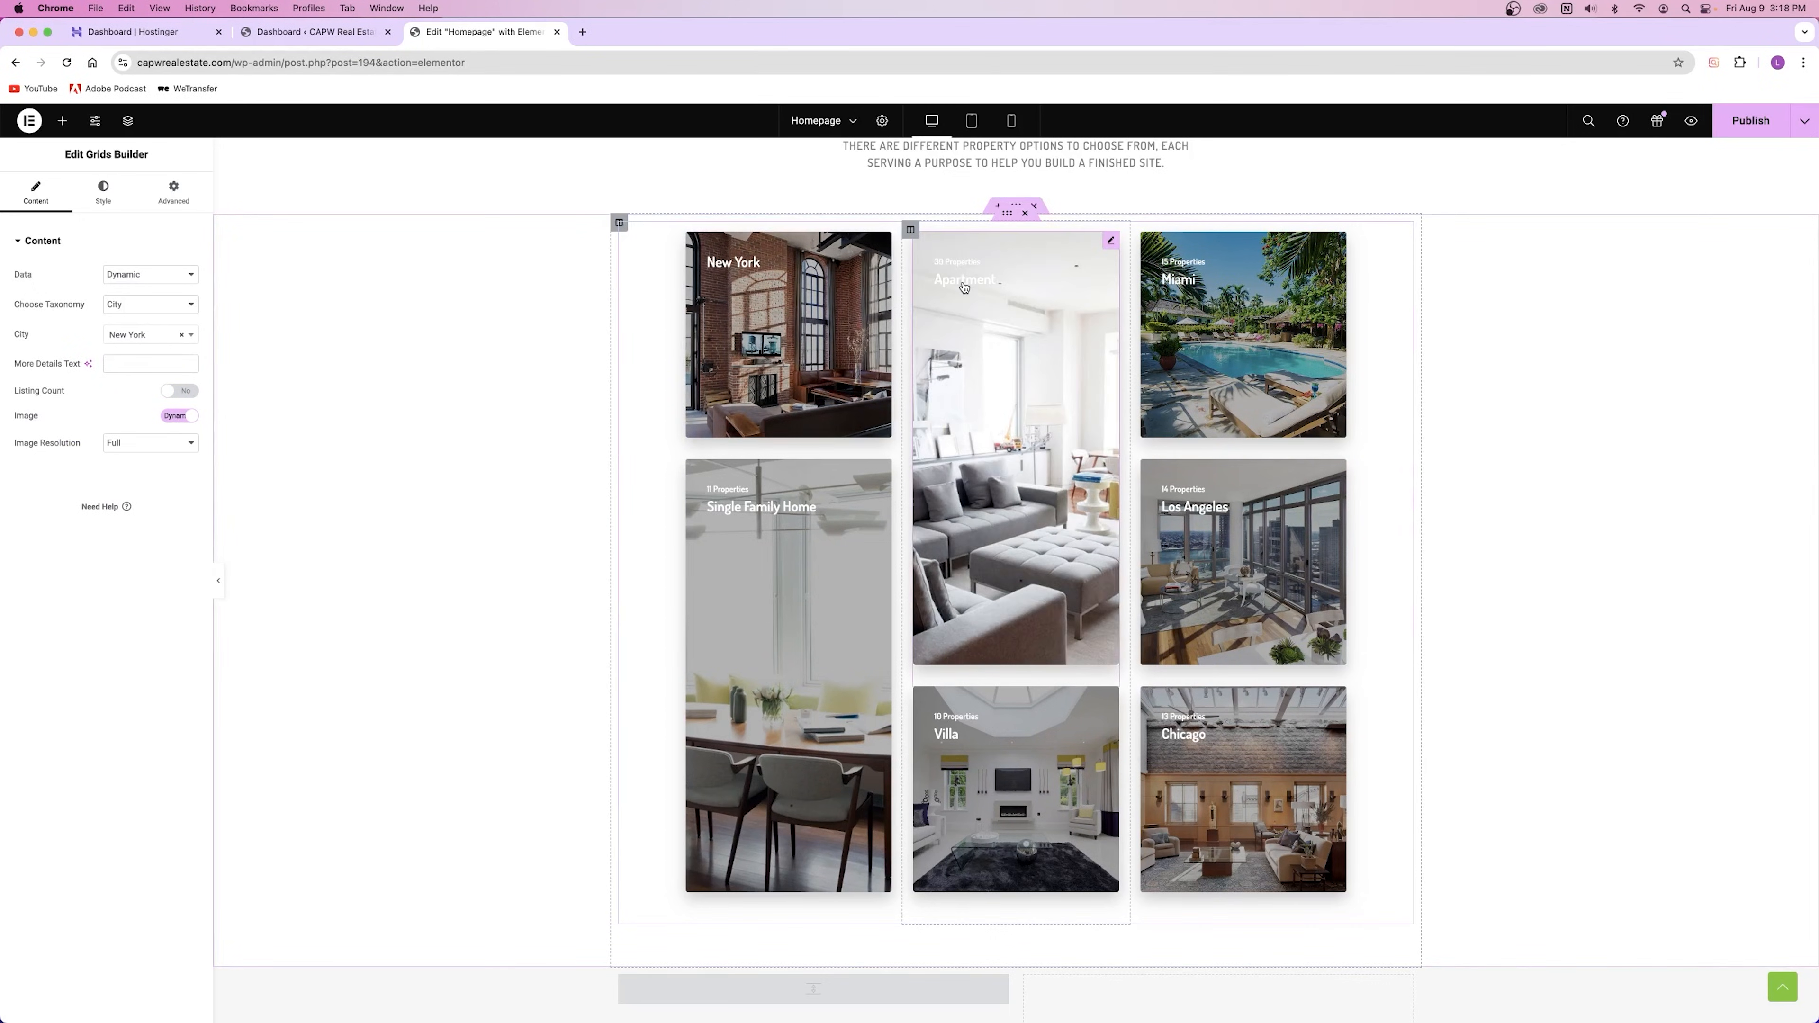
pyautogui.click(182, 389)
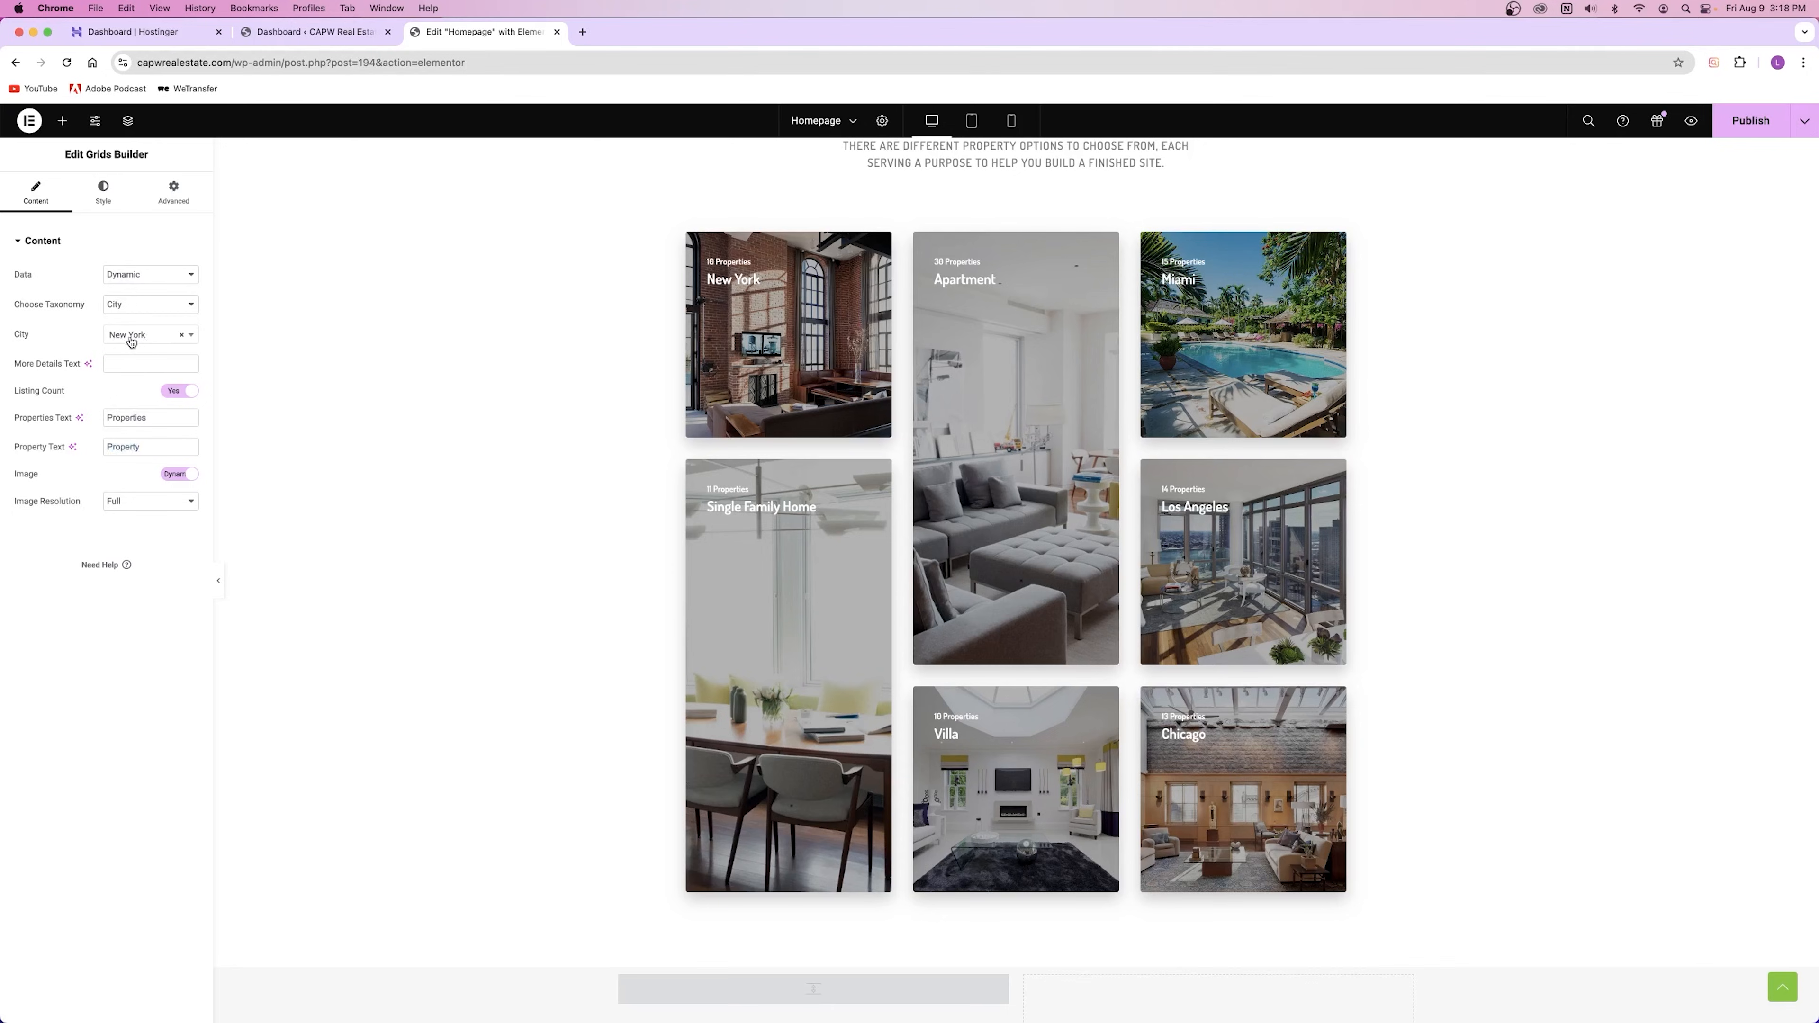
pyautogui.click(291, 29)
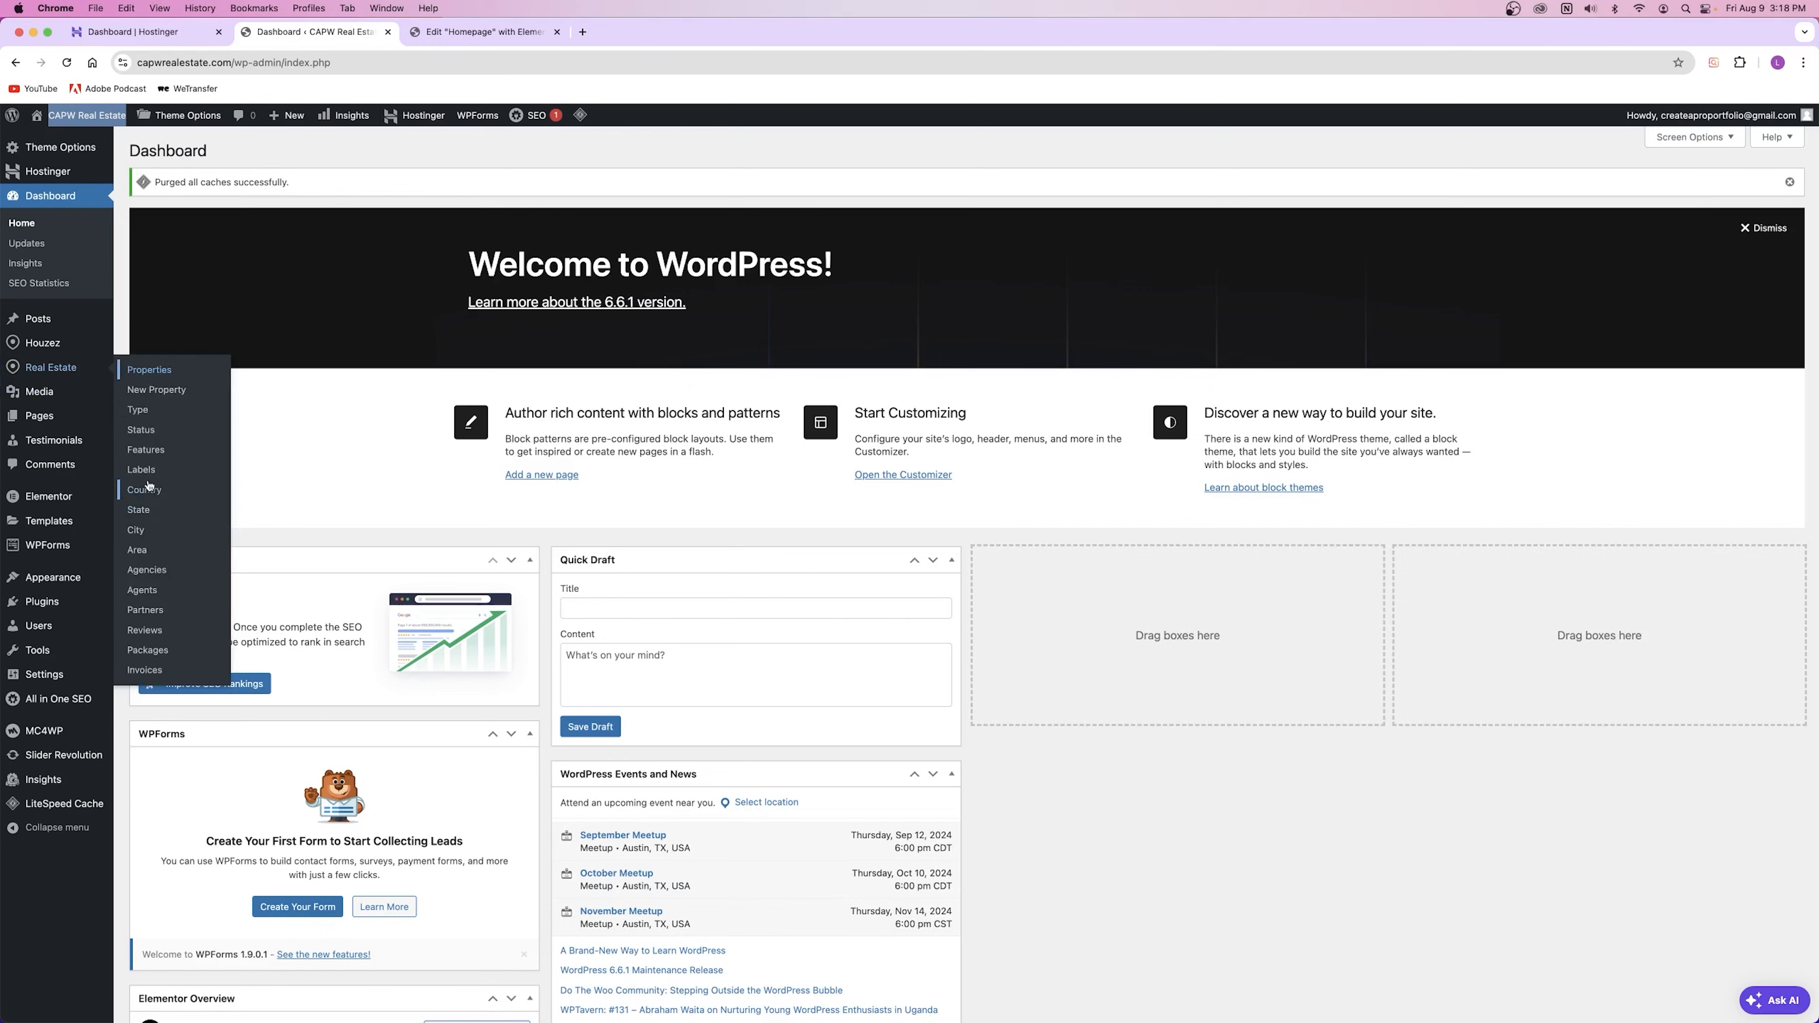
# Step: Open Real Estate > City in a new tab and go to the Properties list
pyautogui.rightClick(146, 537)
pyautogui.click(175, 539)
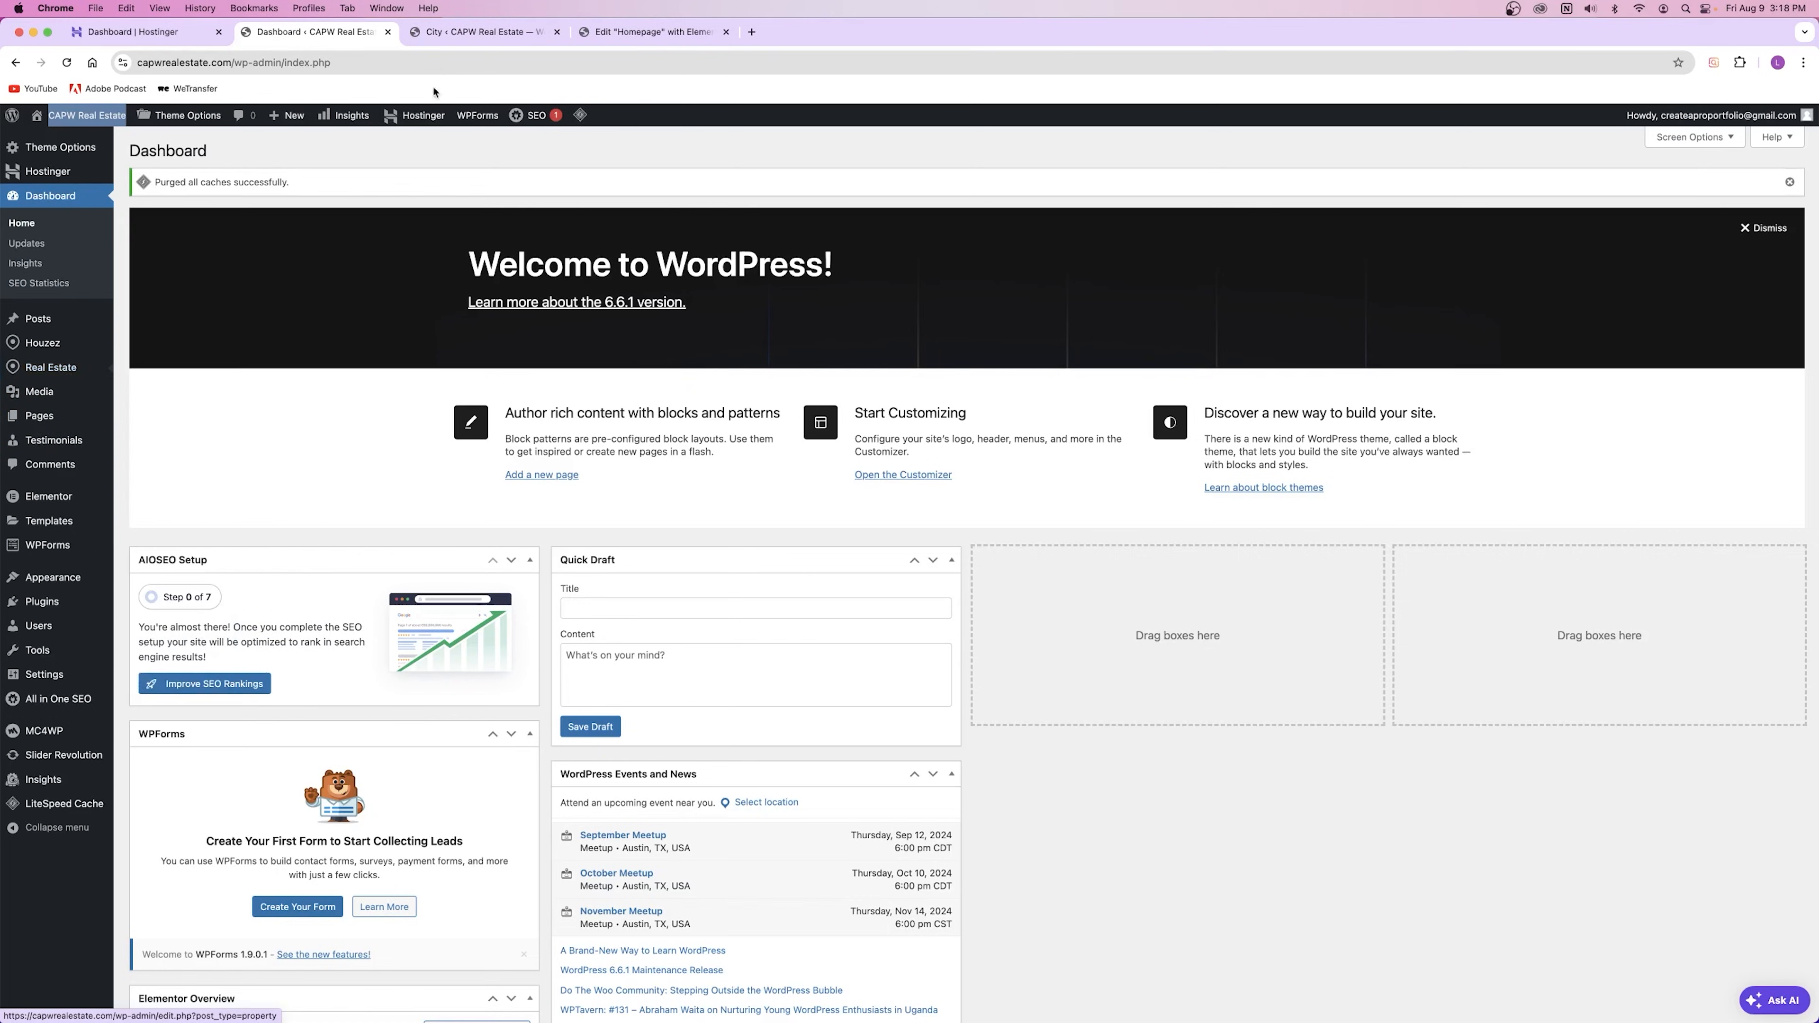
pyautogui.click(463, 37)
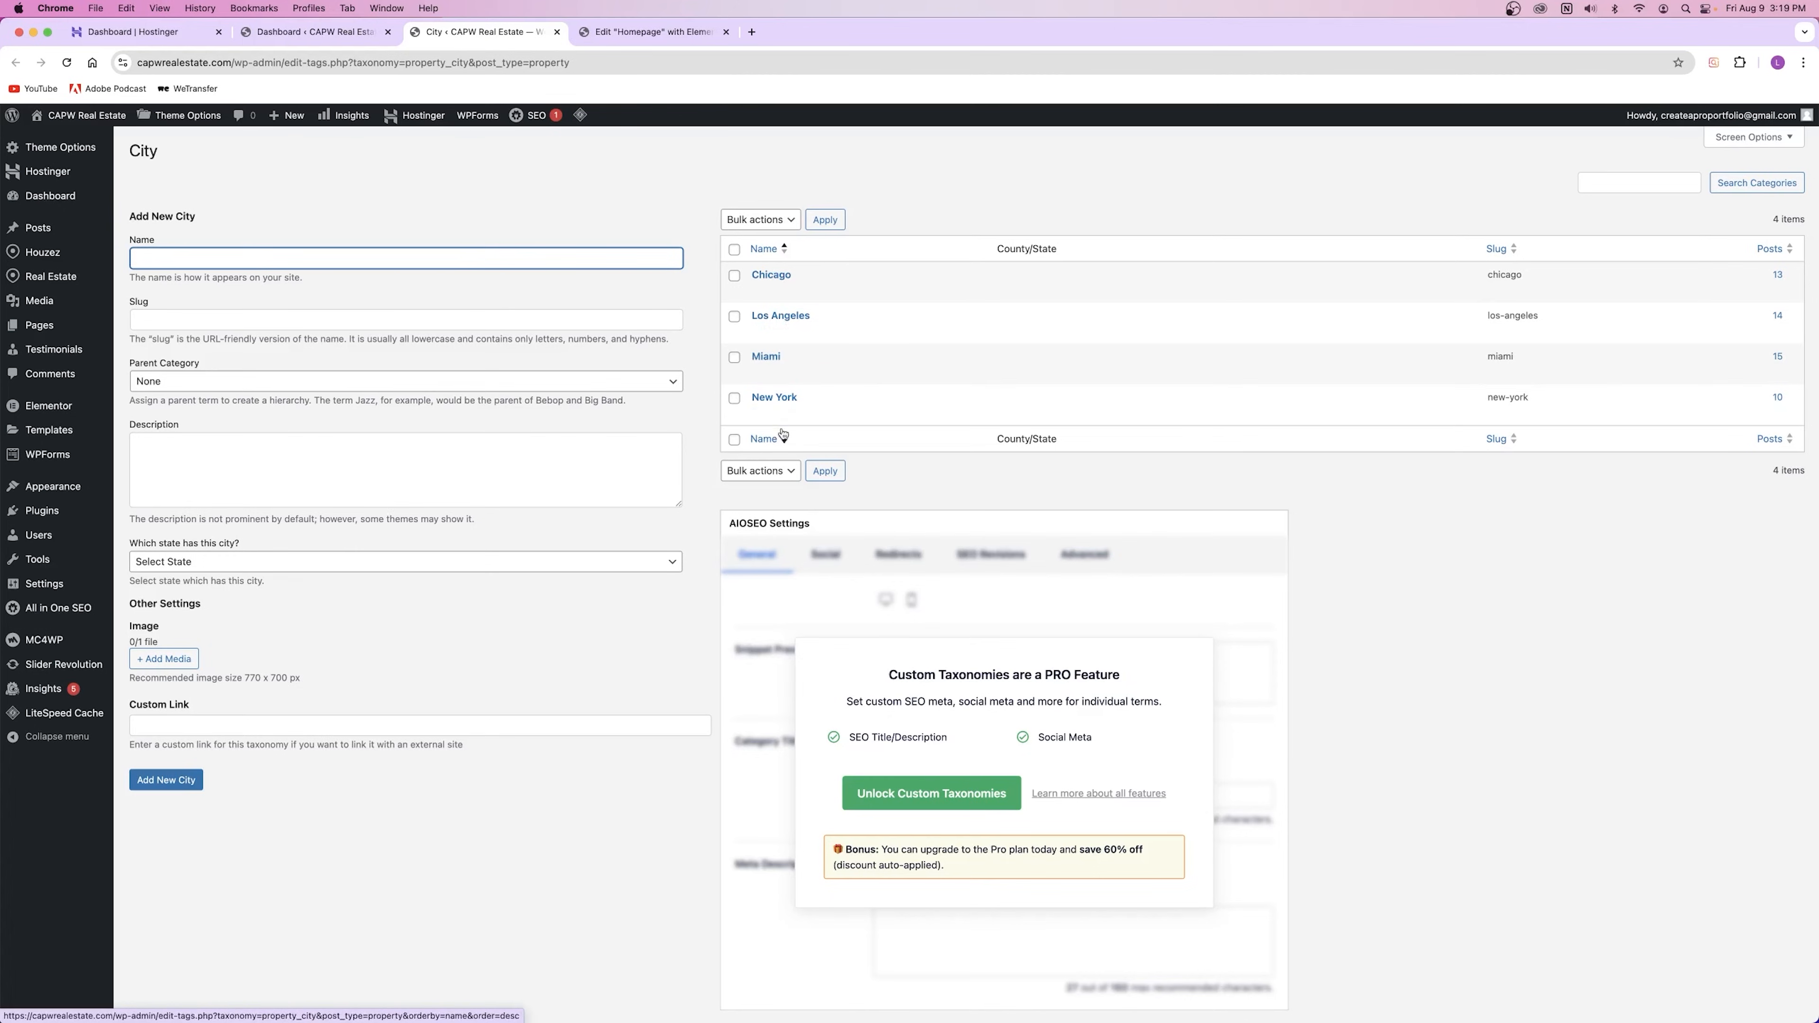
pyautogui.moveTo(54, 288)
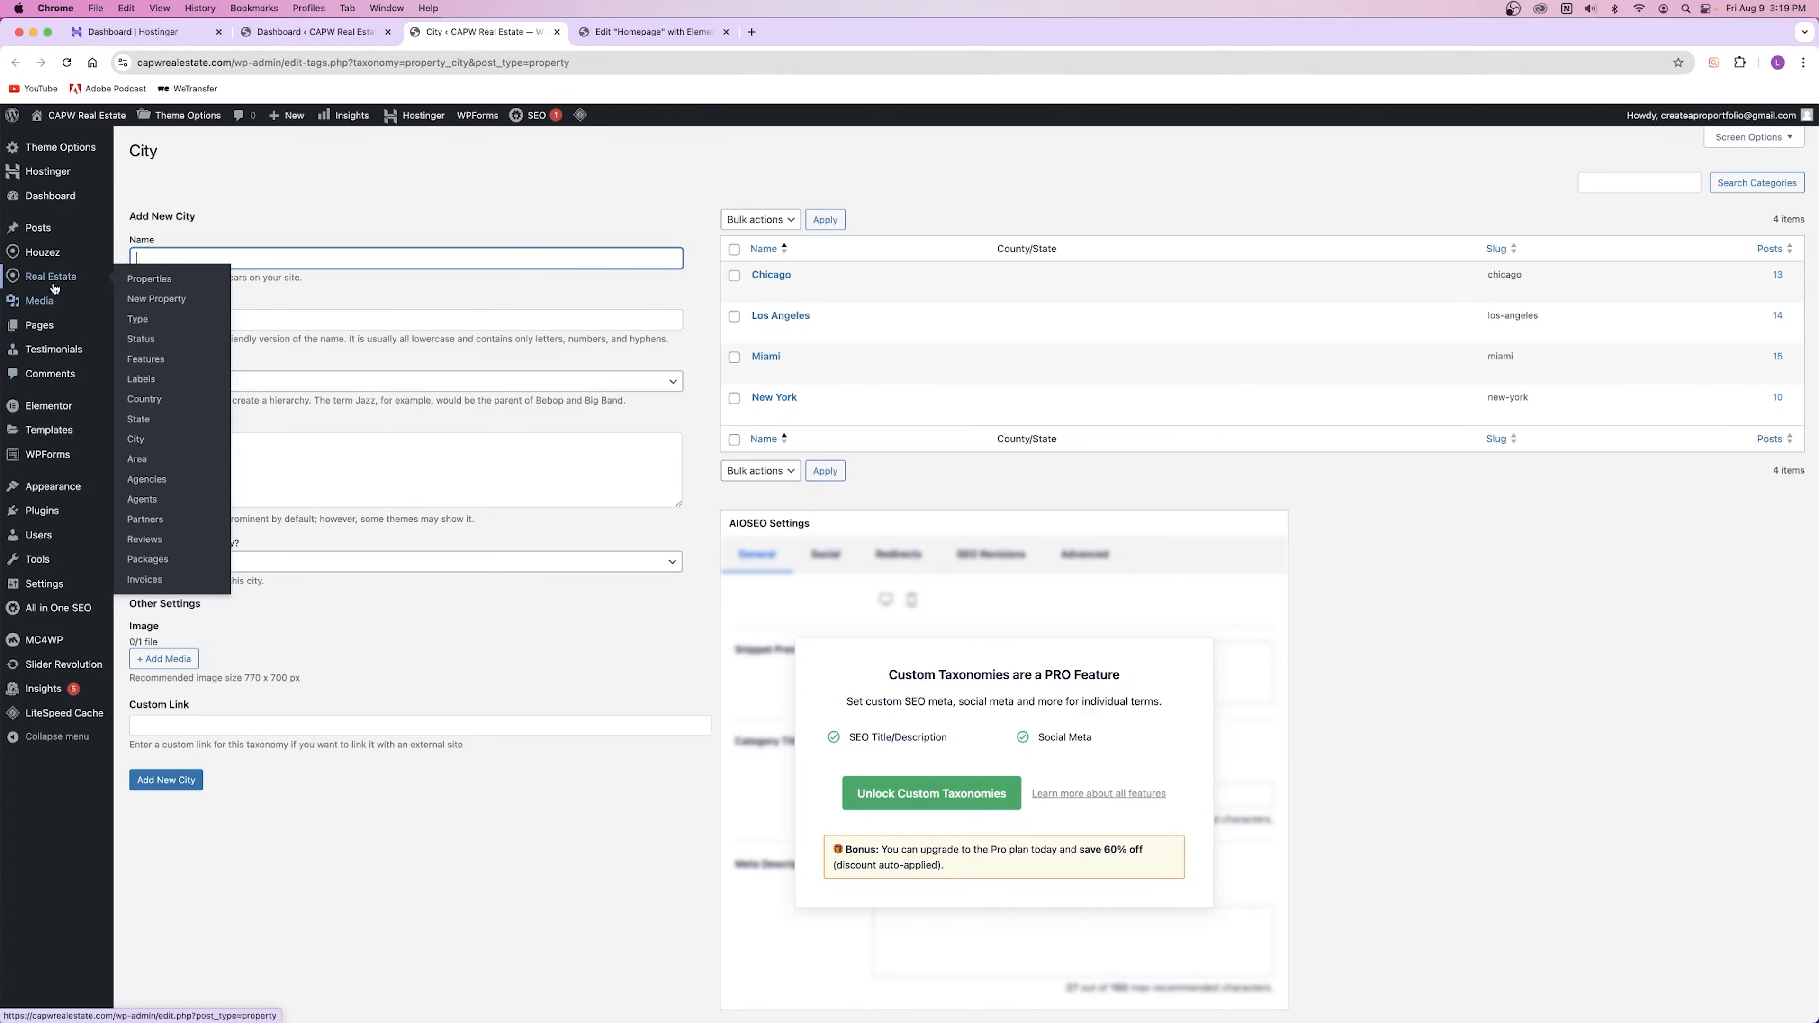
pyautogui.click(144, 284)
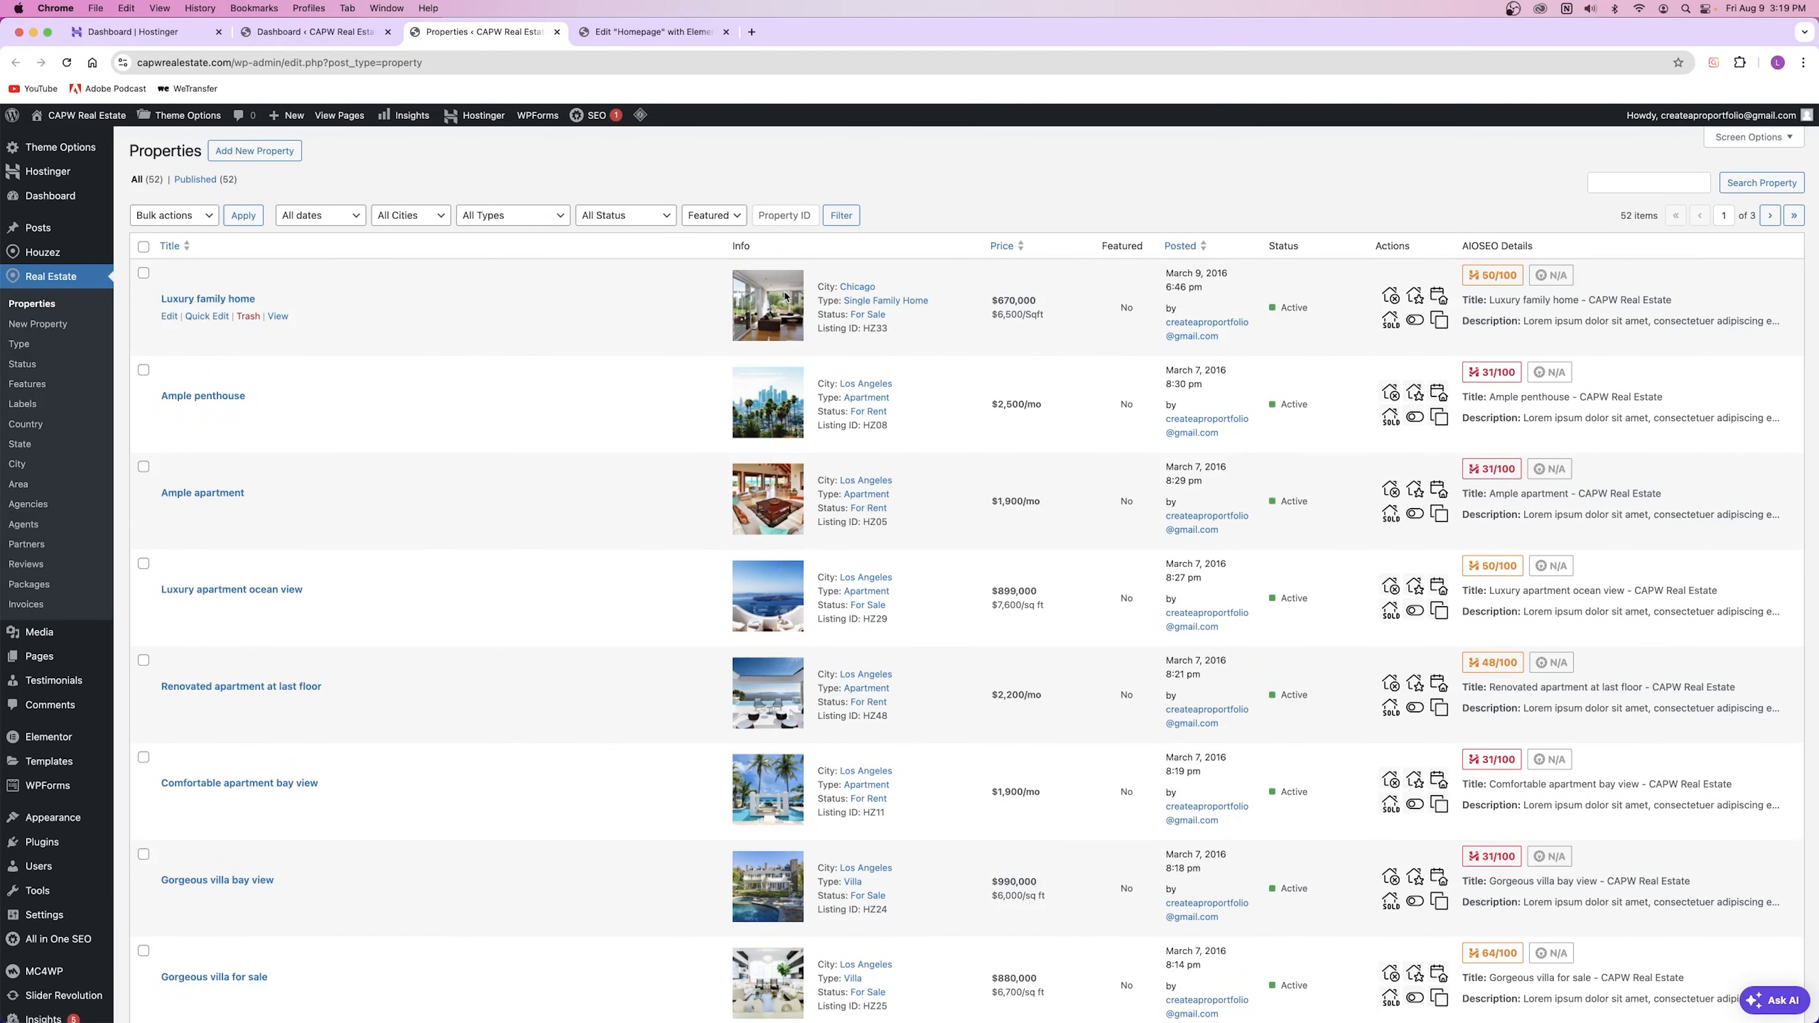
# Step: Filter properties by New York to confirm 10 listings, then return to the Homepage editor
pyautogui.click(420, 219)
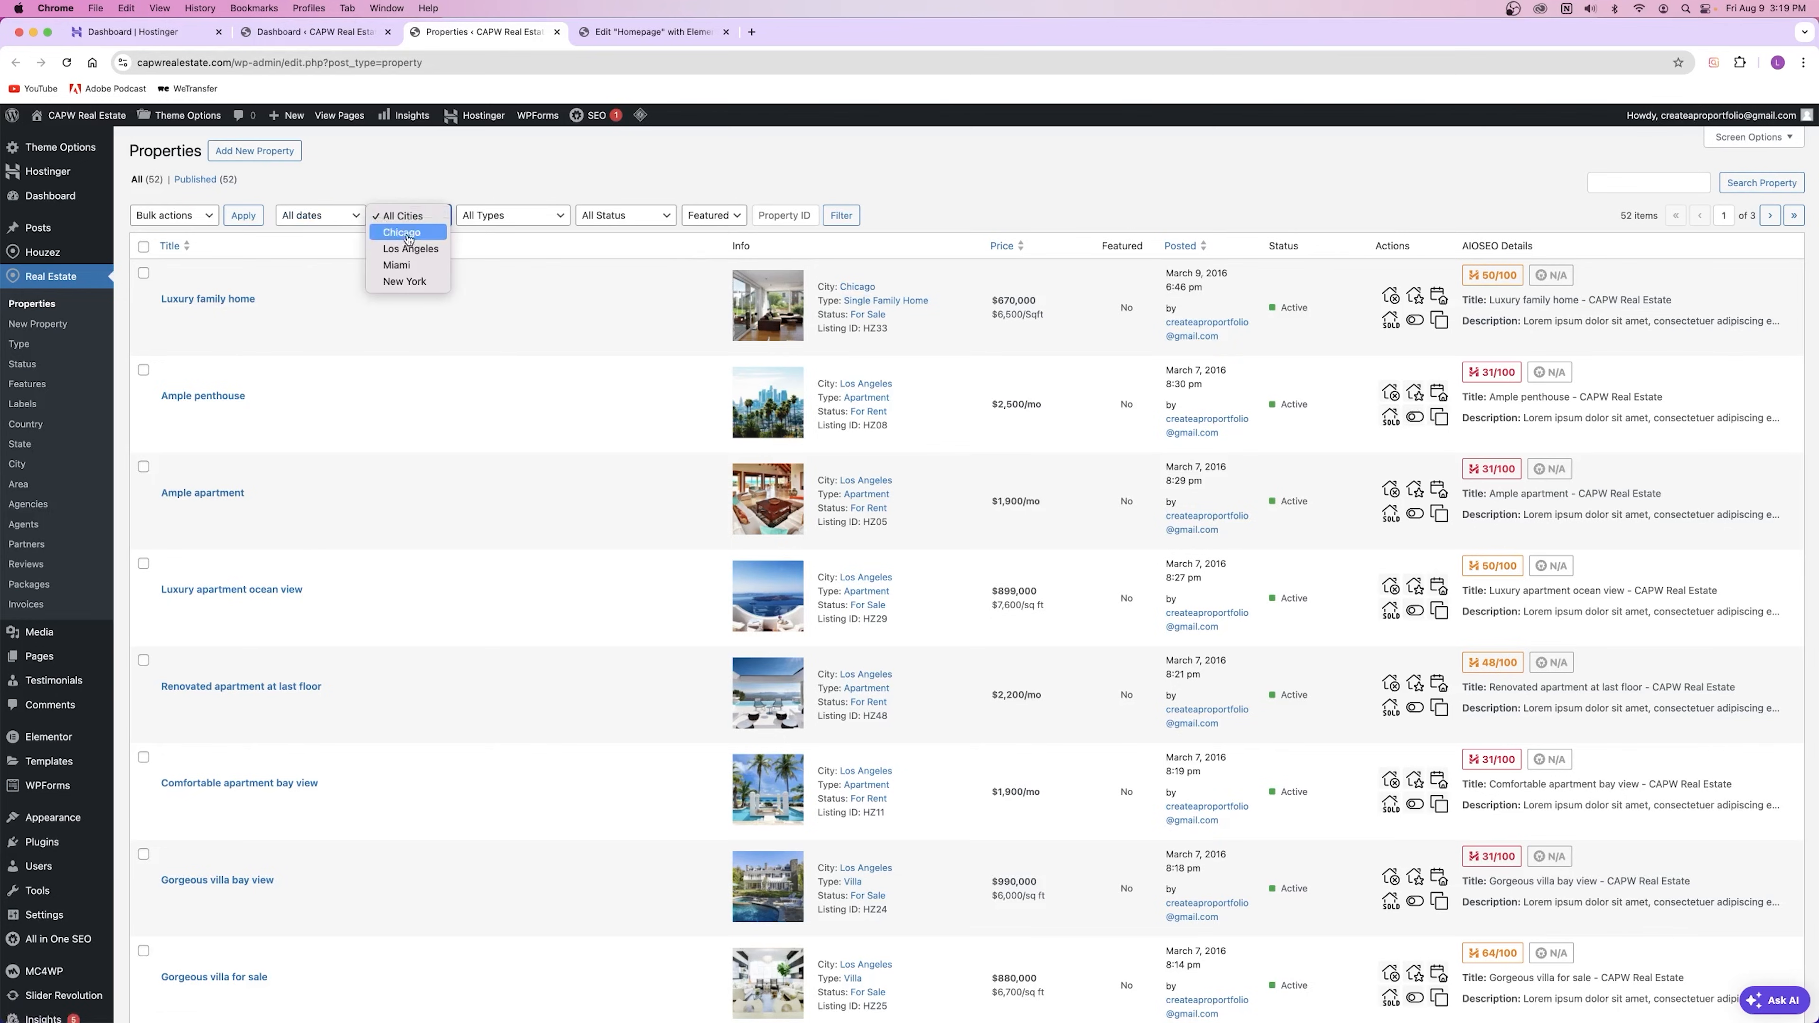
pyautogui.click(409, 283)
pyautogui.click(845, 219)
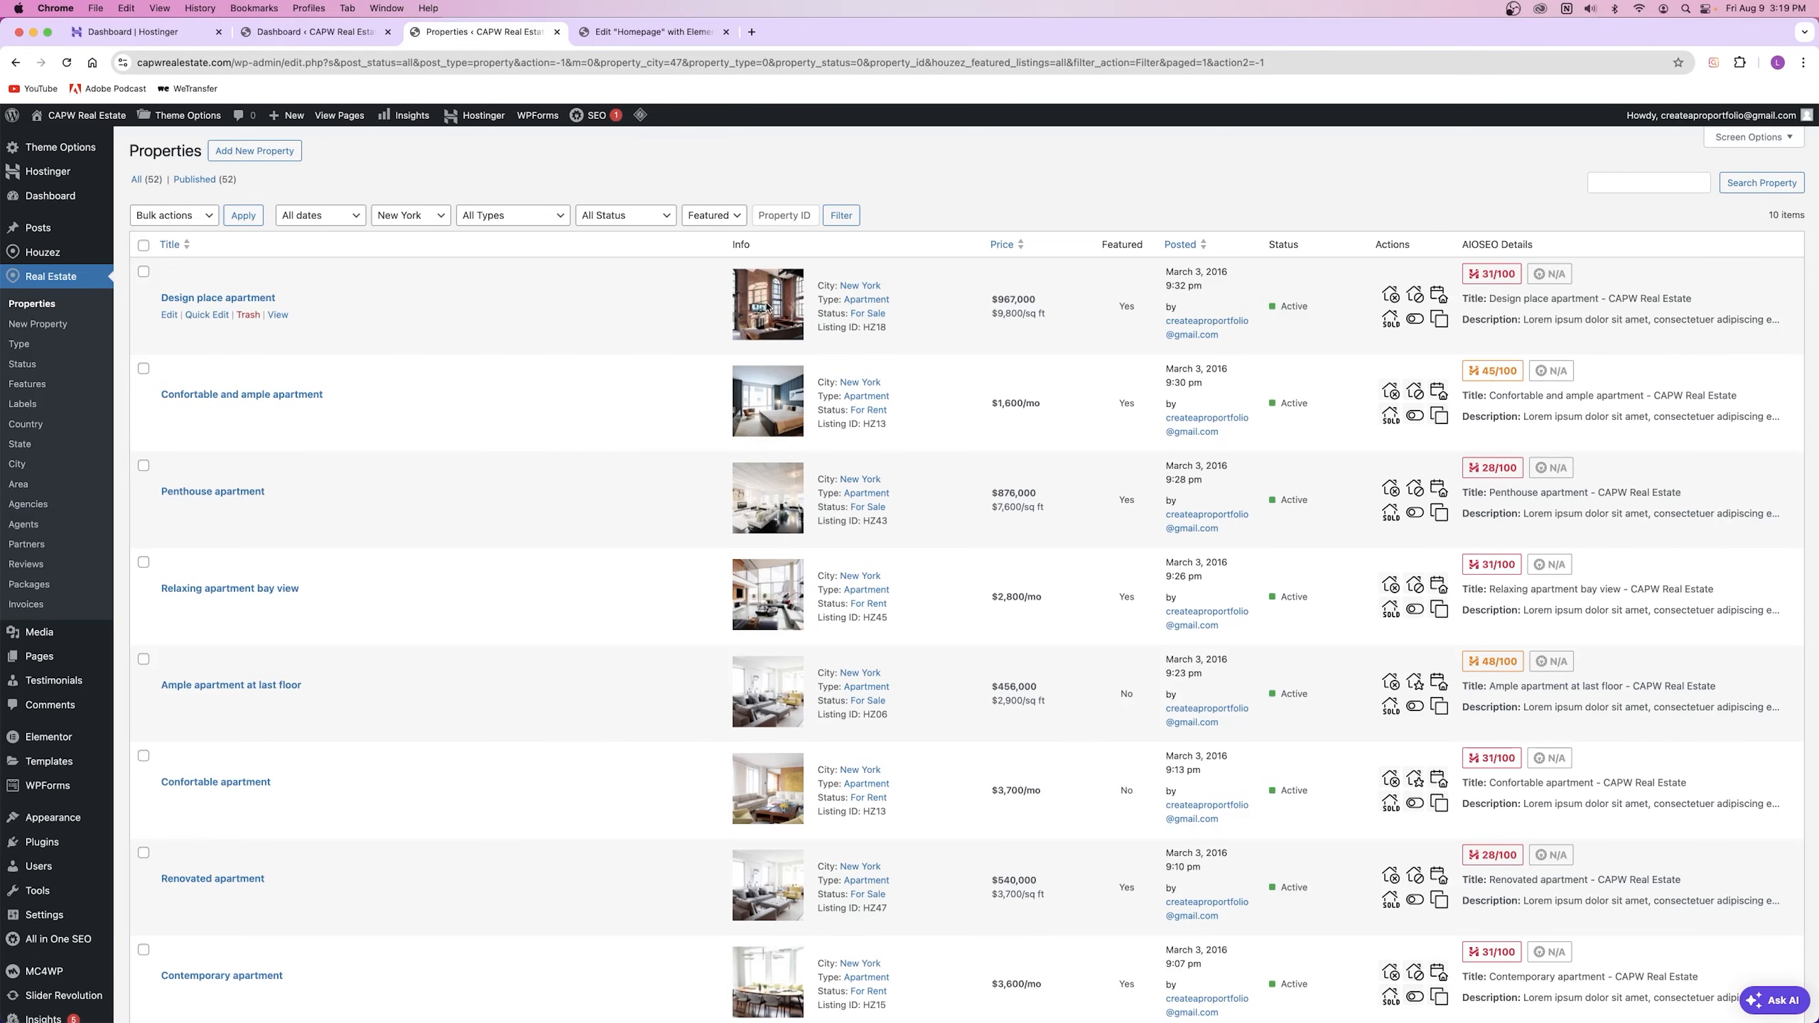
pyautogui.click(558, 31)
pyautogui.click(481, 32)
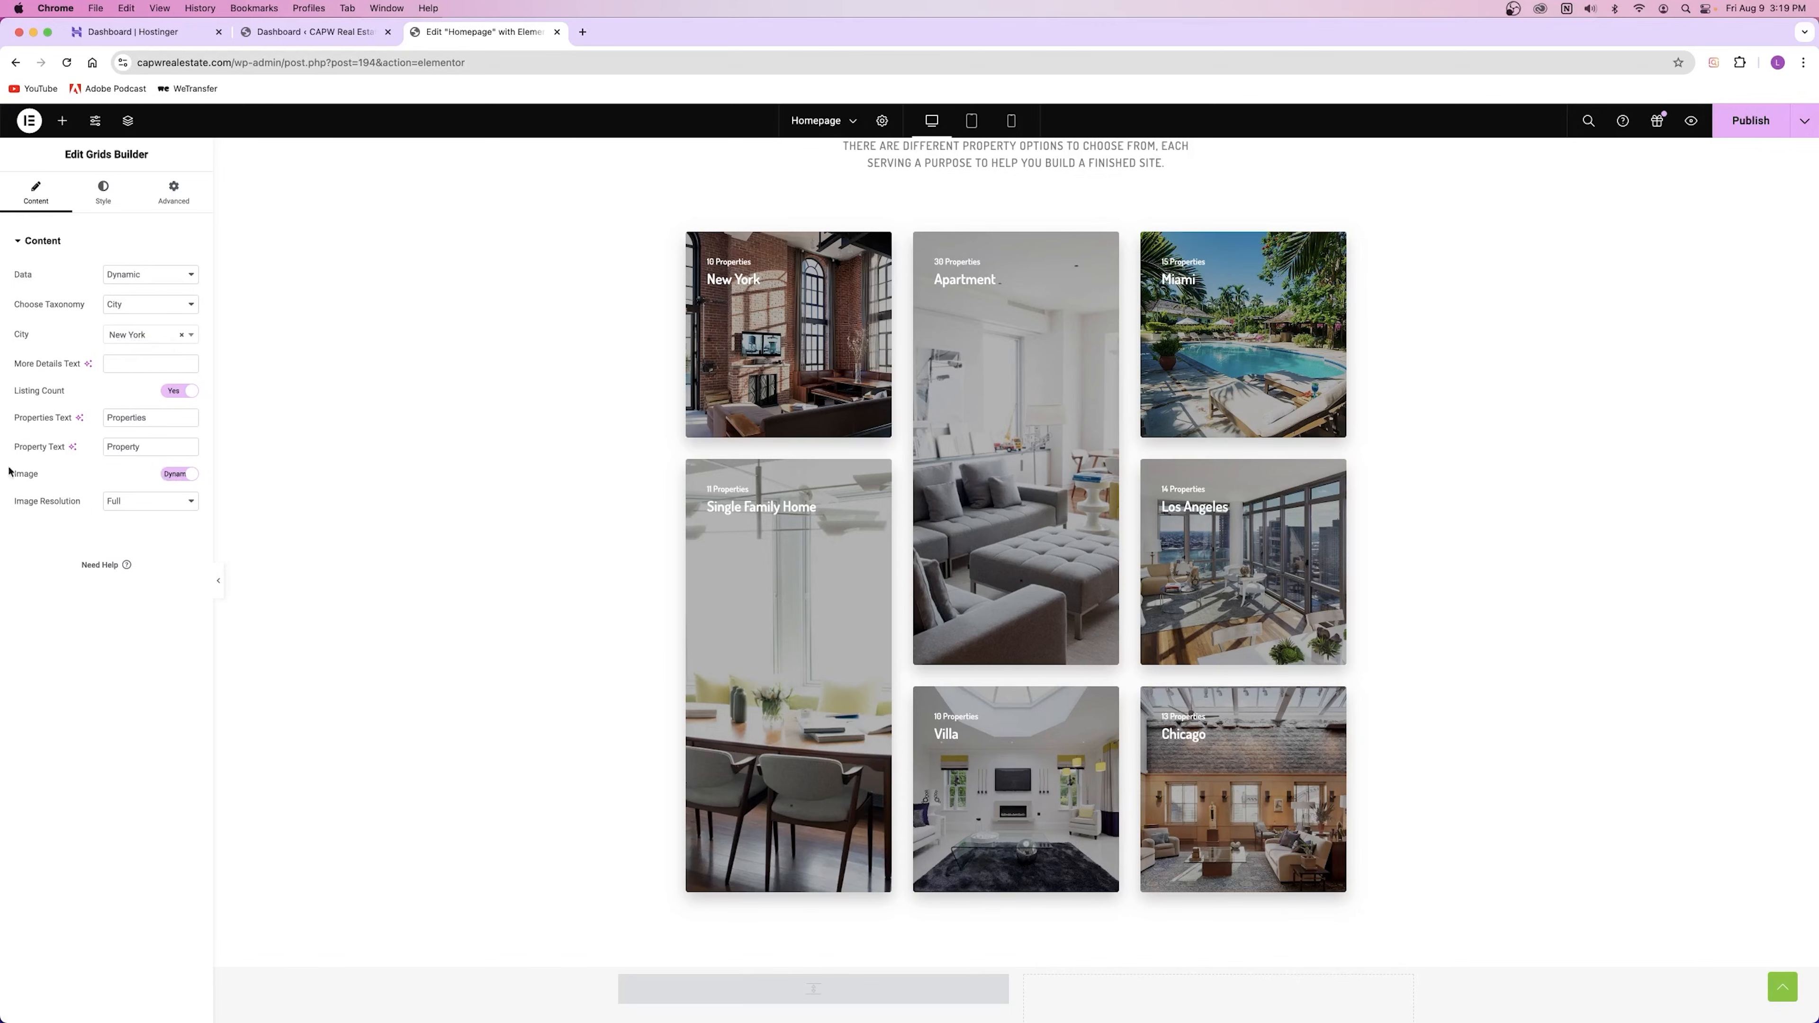
pyautogui.click(181, 476)
pyautogui.click(106, 566)
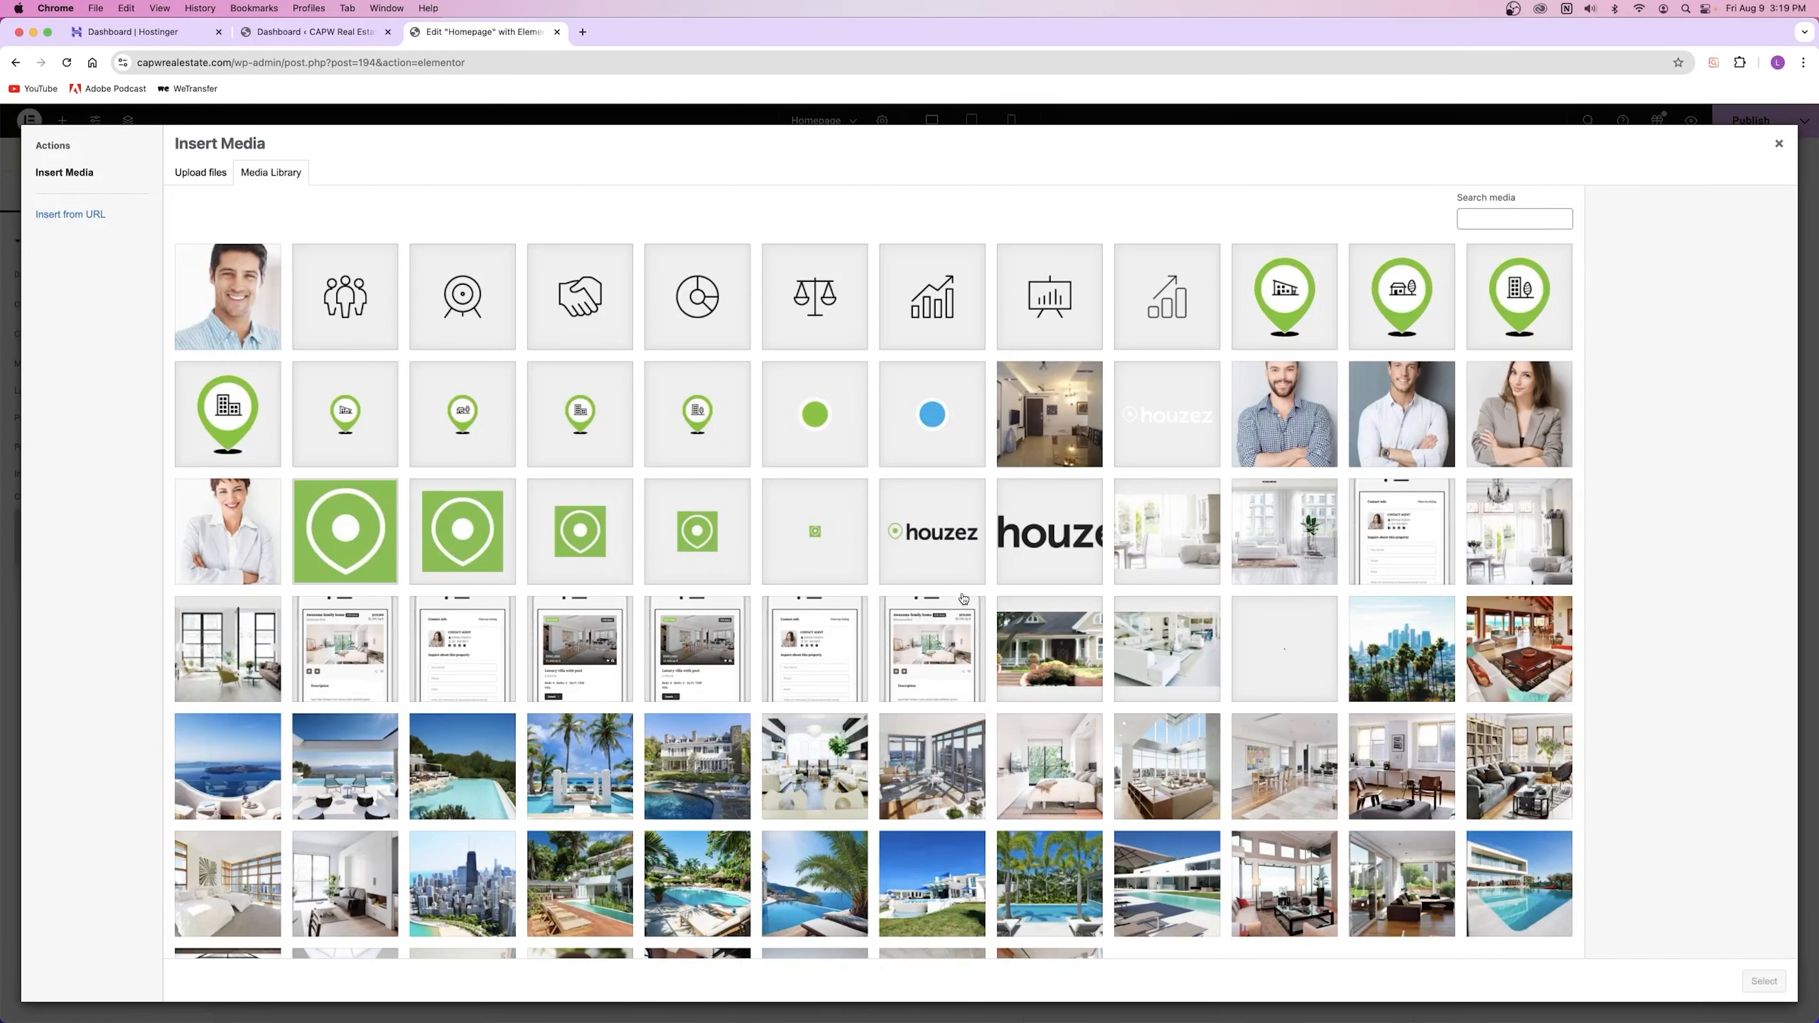
pyautogui.click(1010, 643)
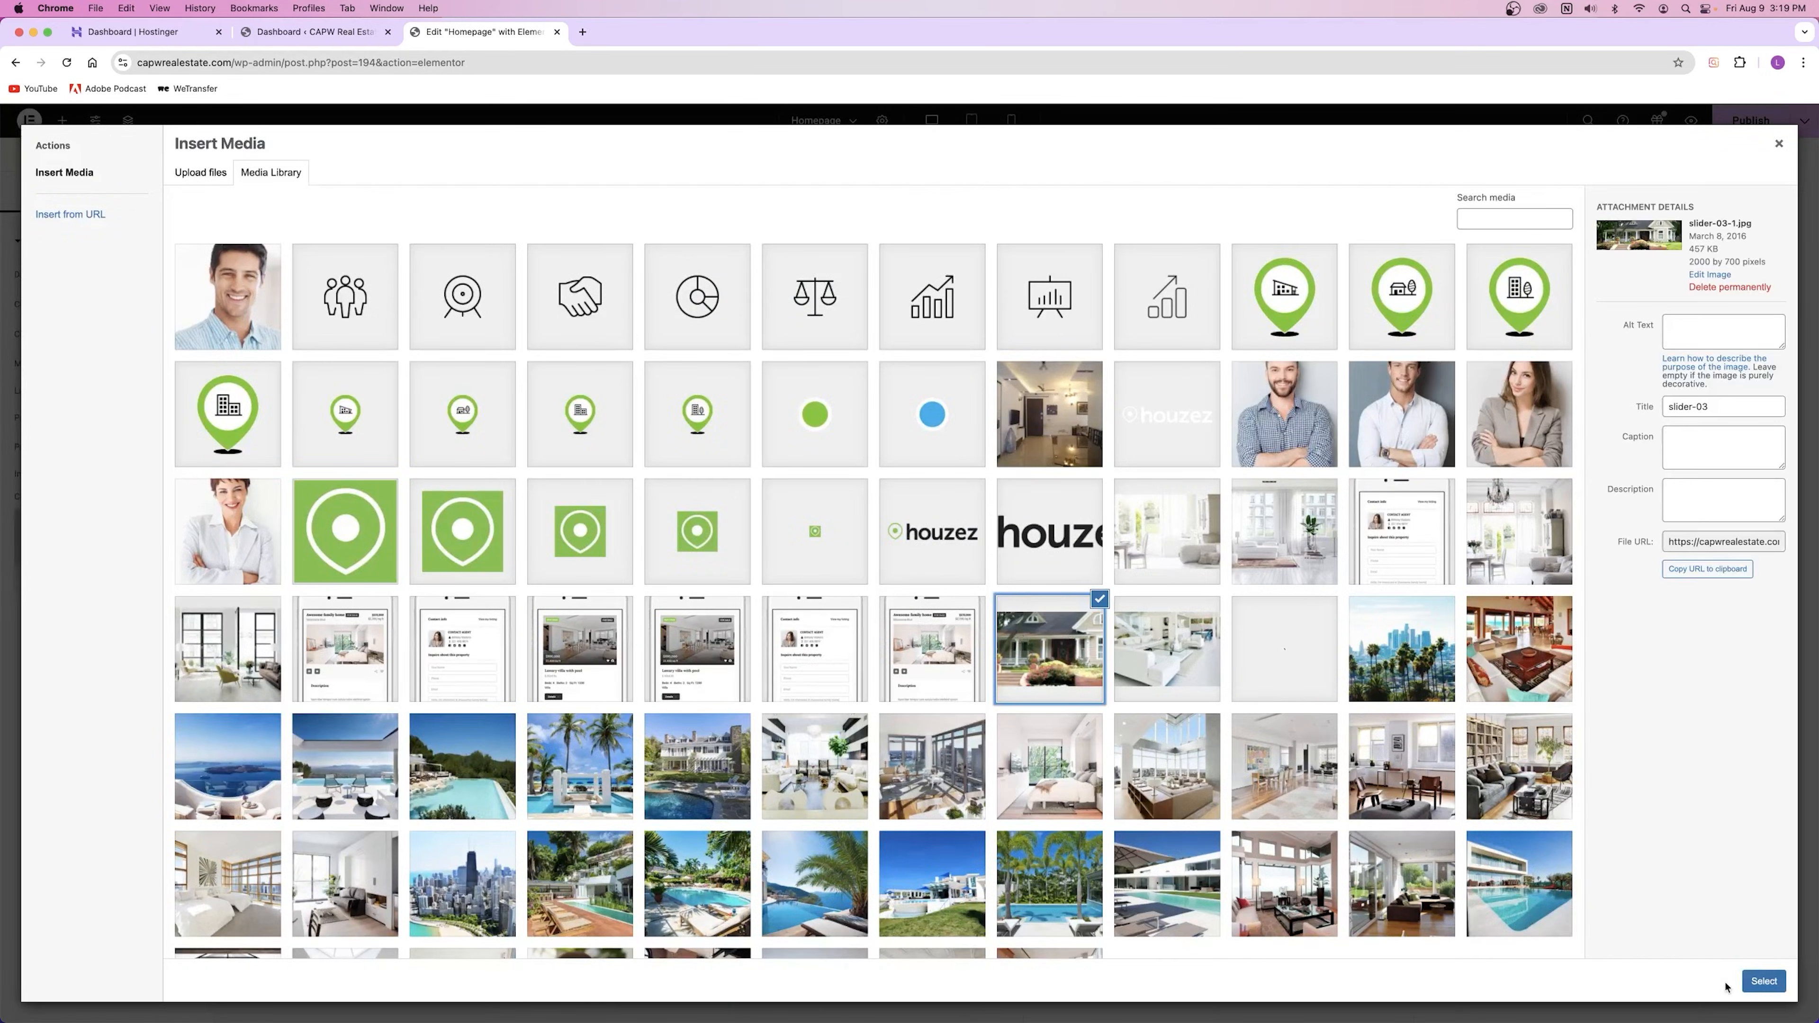
pyautogui.click(1758, 982)
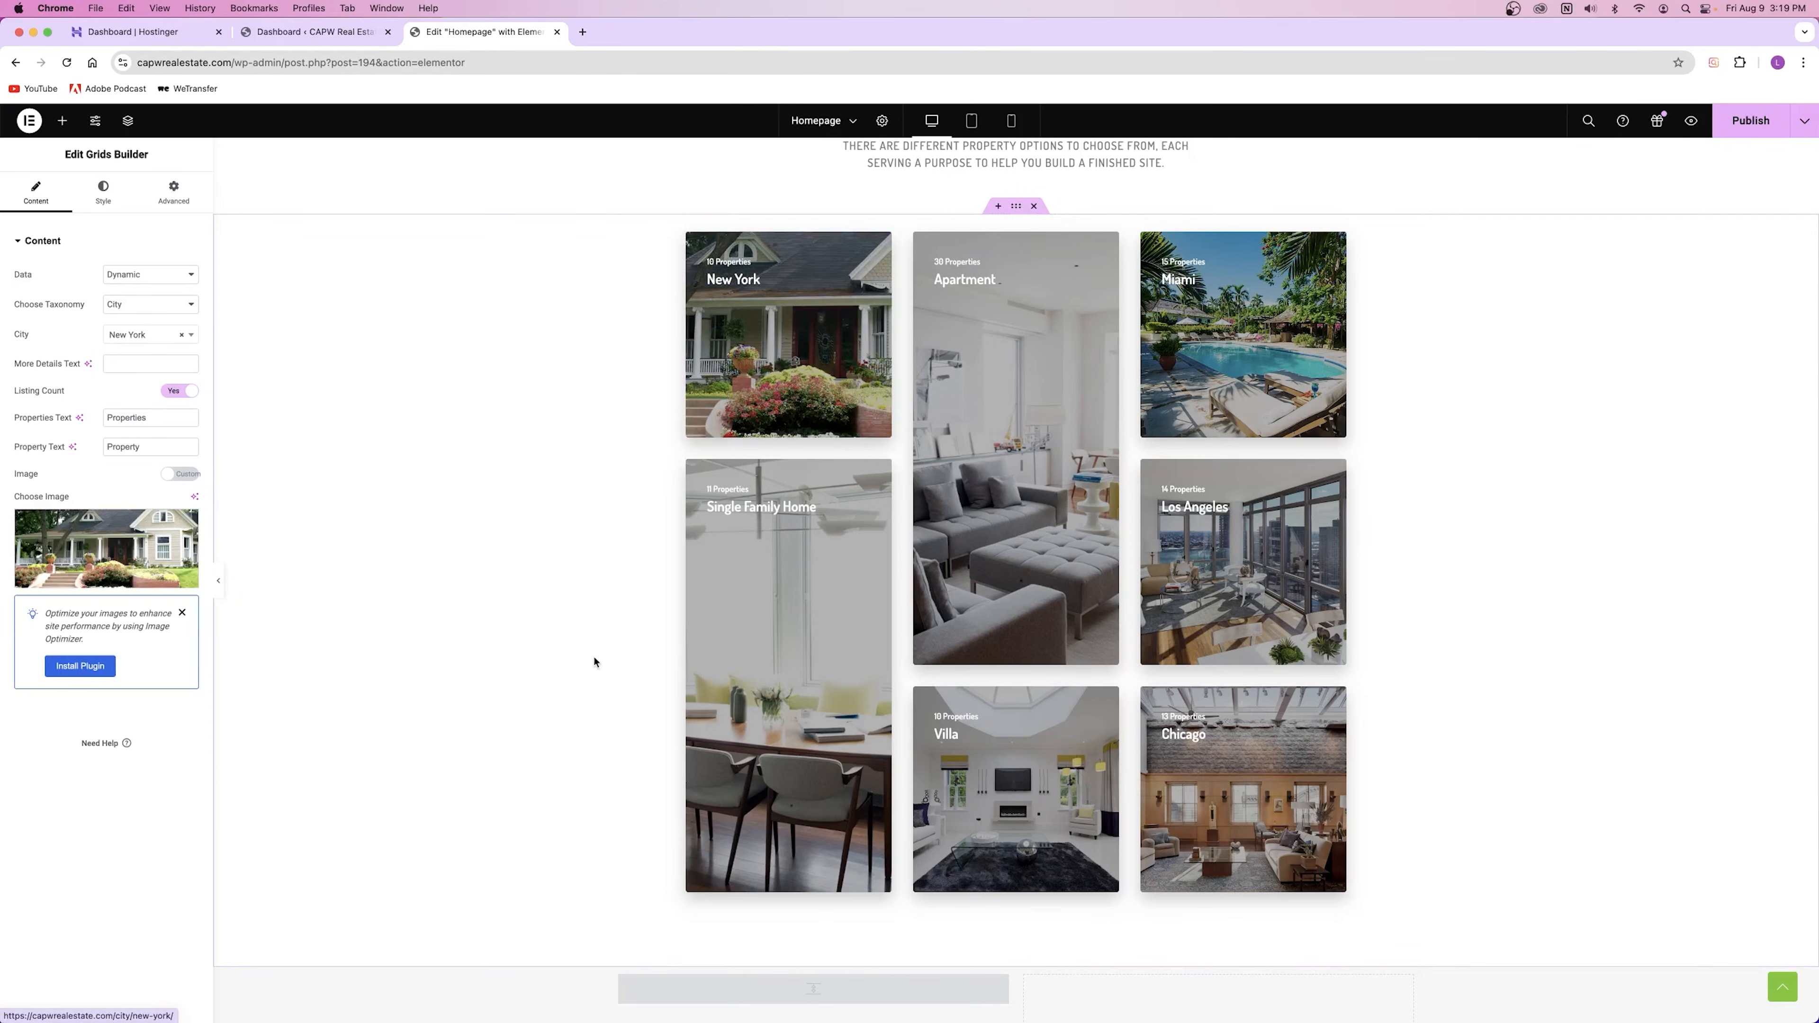
pyautogui.click(188, 532)
pyautogui.click(179, 474)
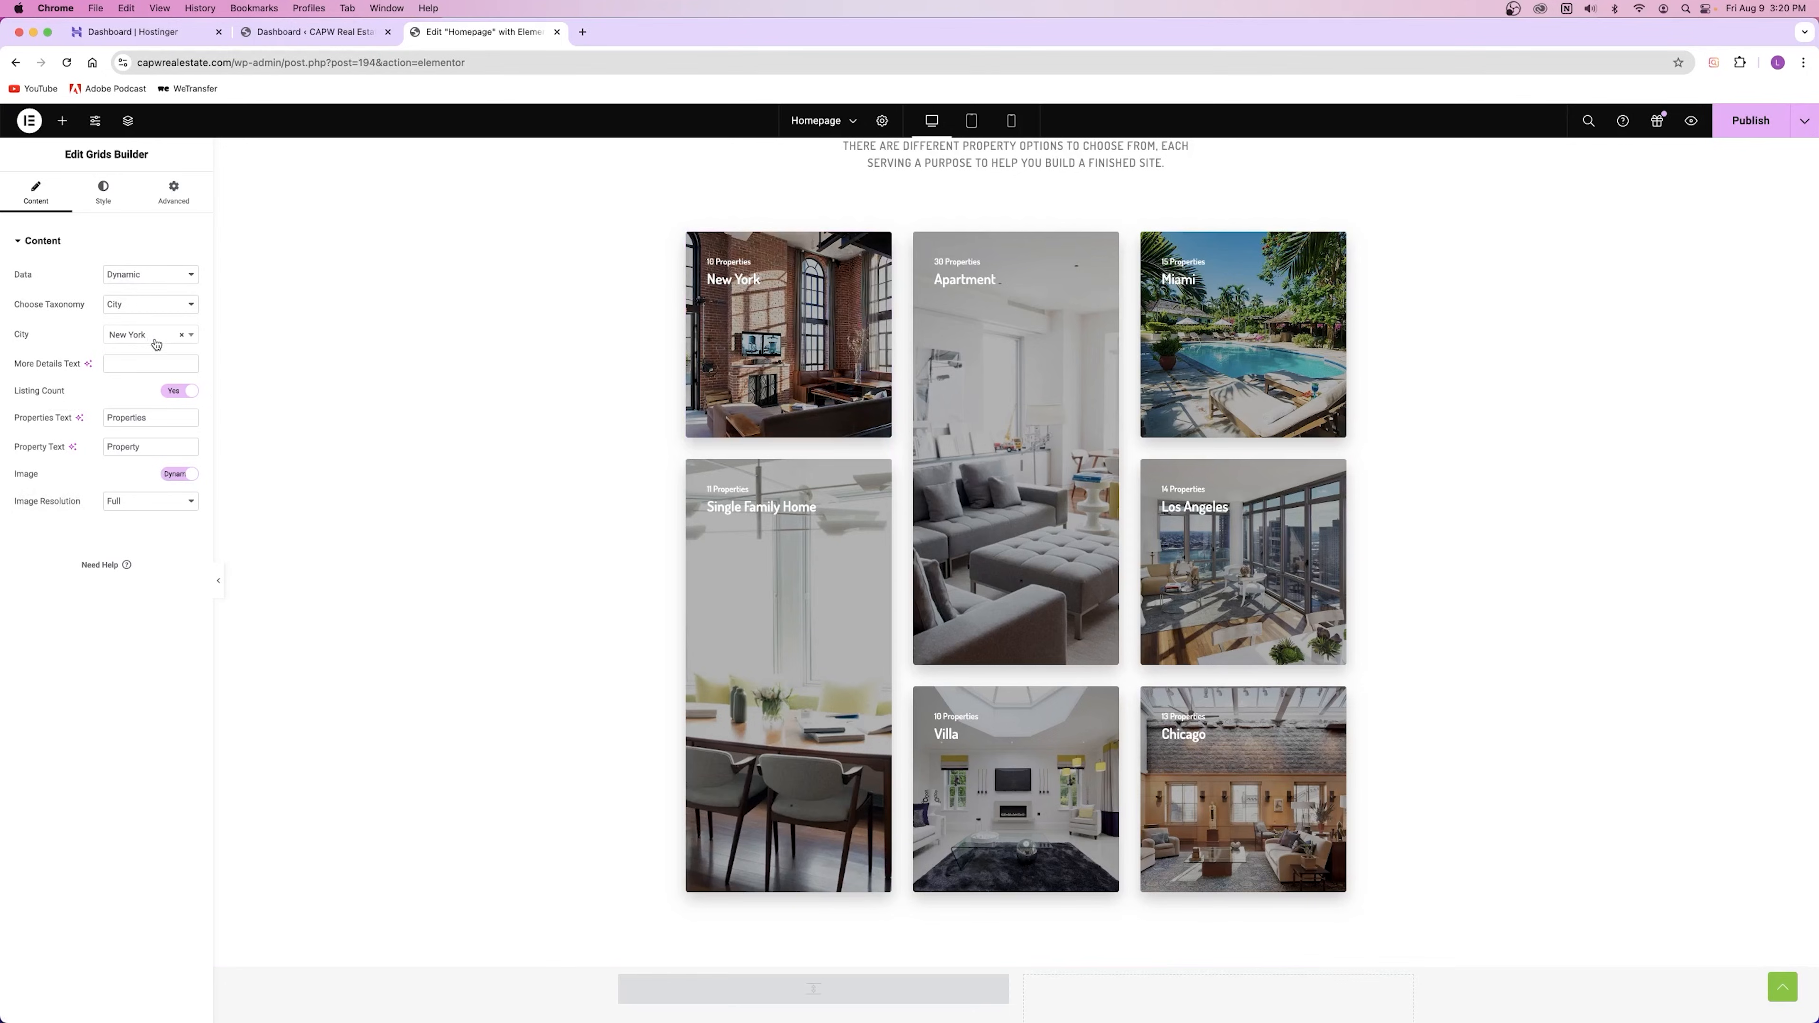
# Step: Keep the New York card's dynamic image and its Grid Type on Square after trying Portrait
pyautogui.click(178, 476)
pyautogui.click(178, 475)
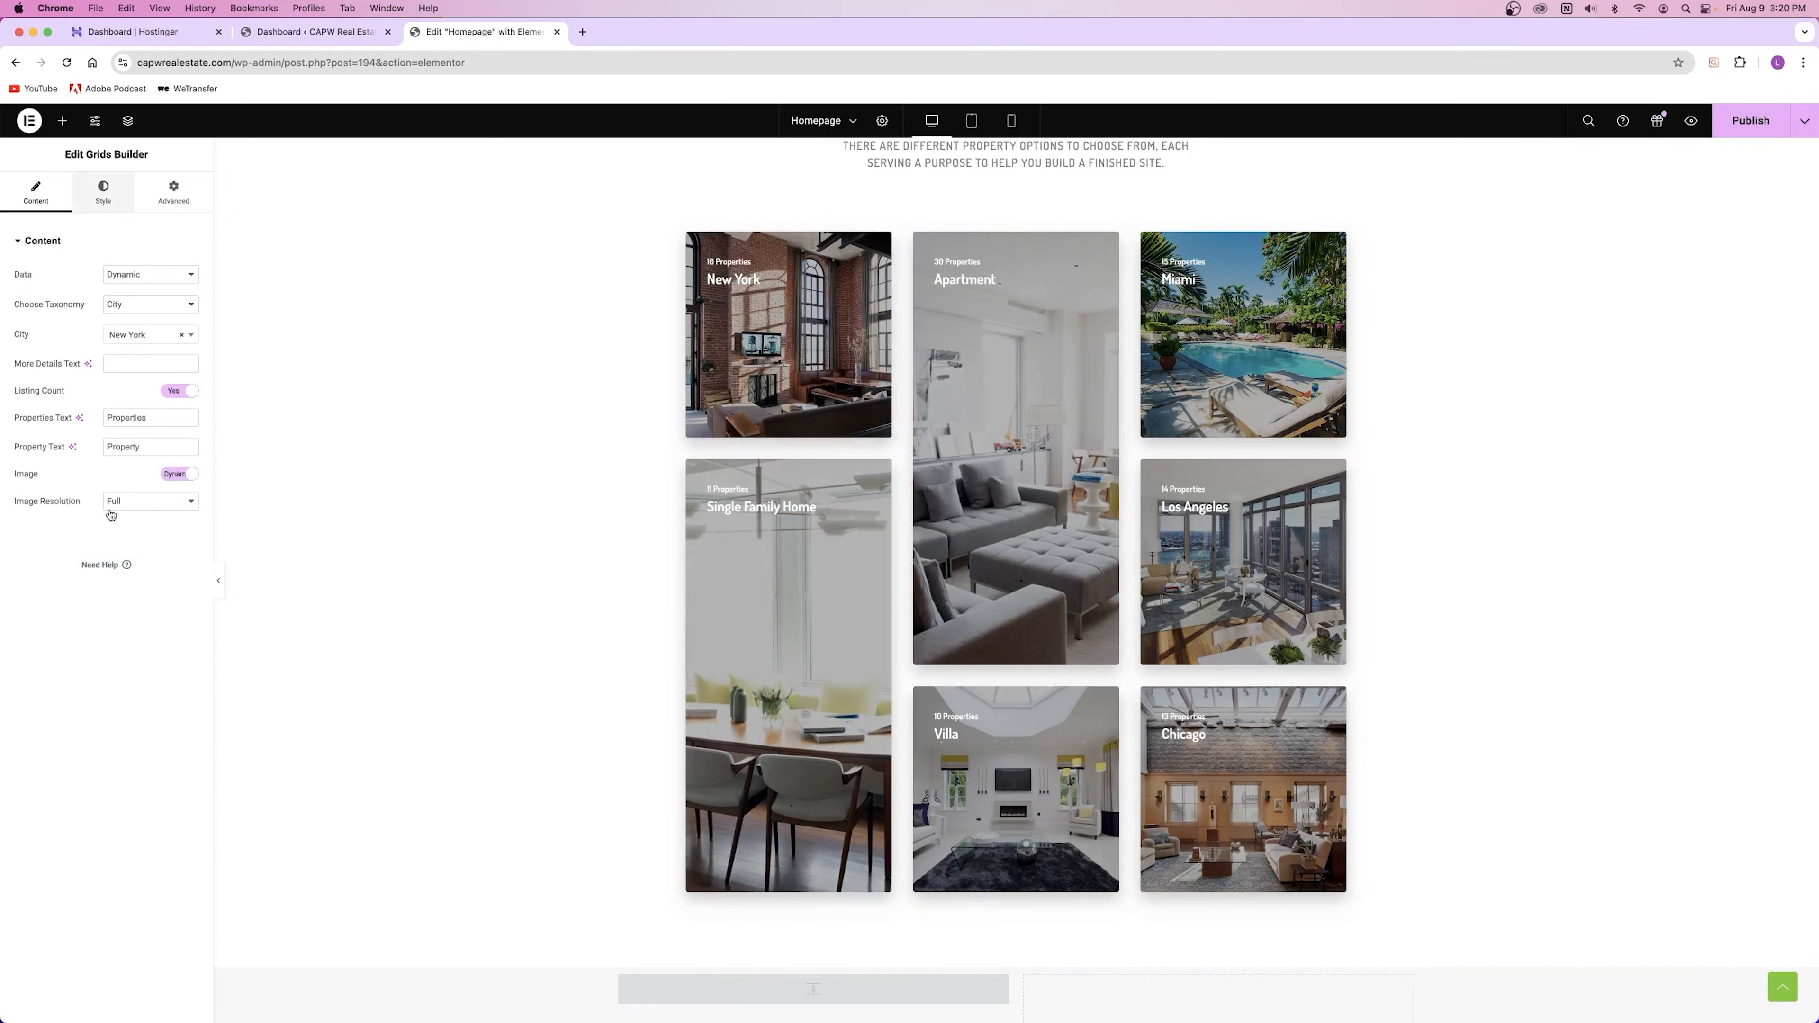
pyautogui.click(103, 192)
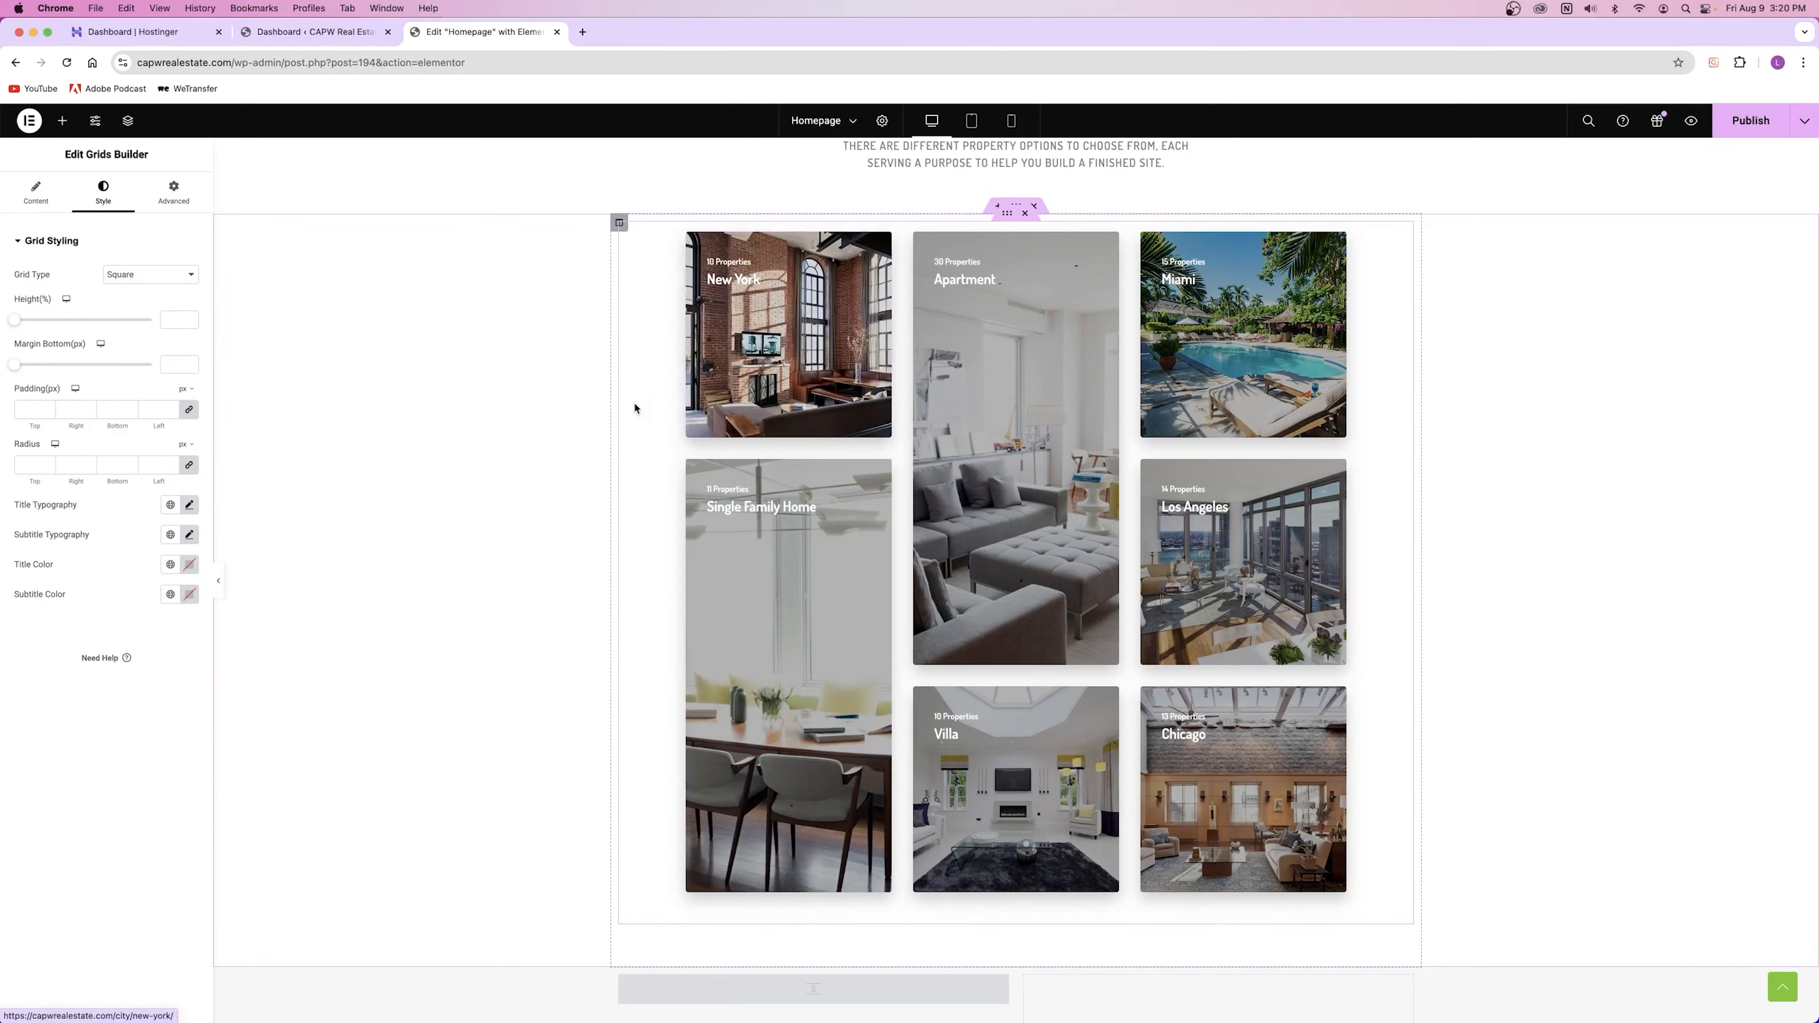
pyautogui.click(107, 277)
pyautogui.click(121, 291)
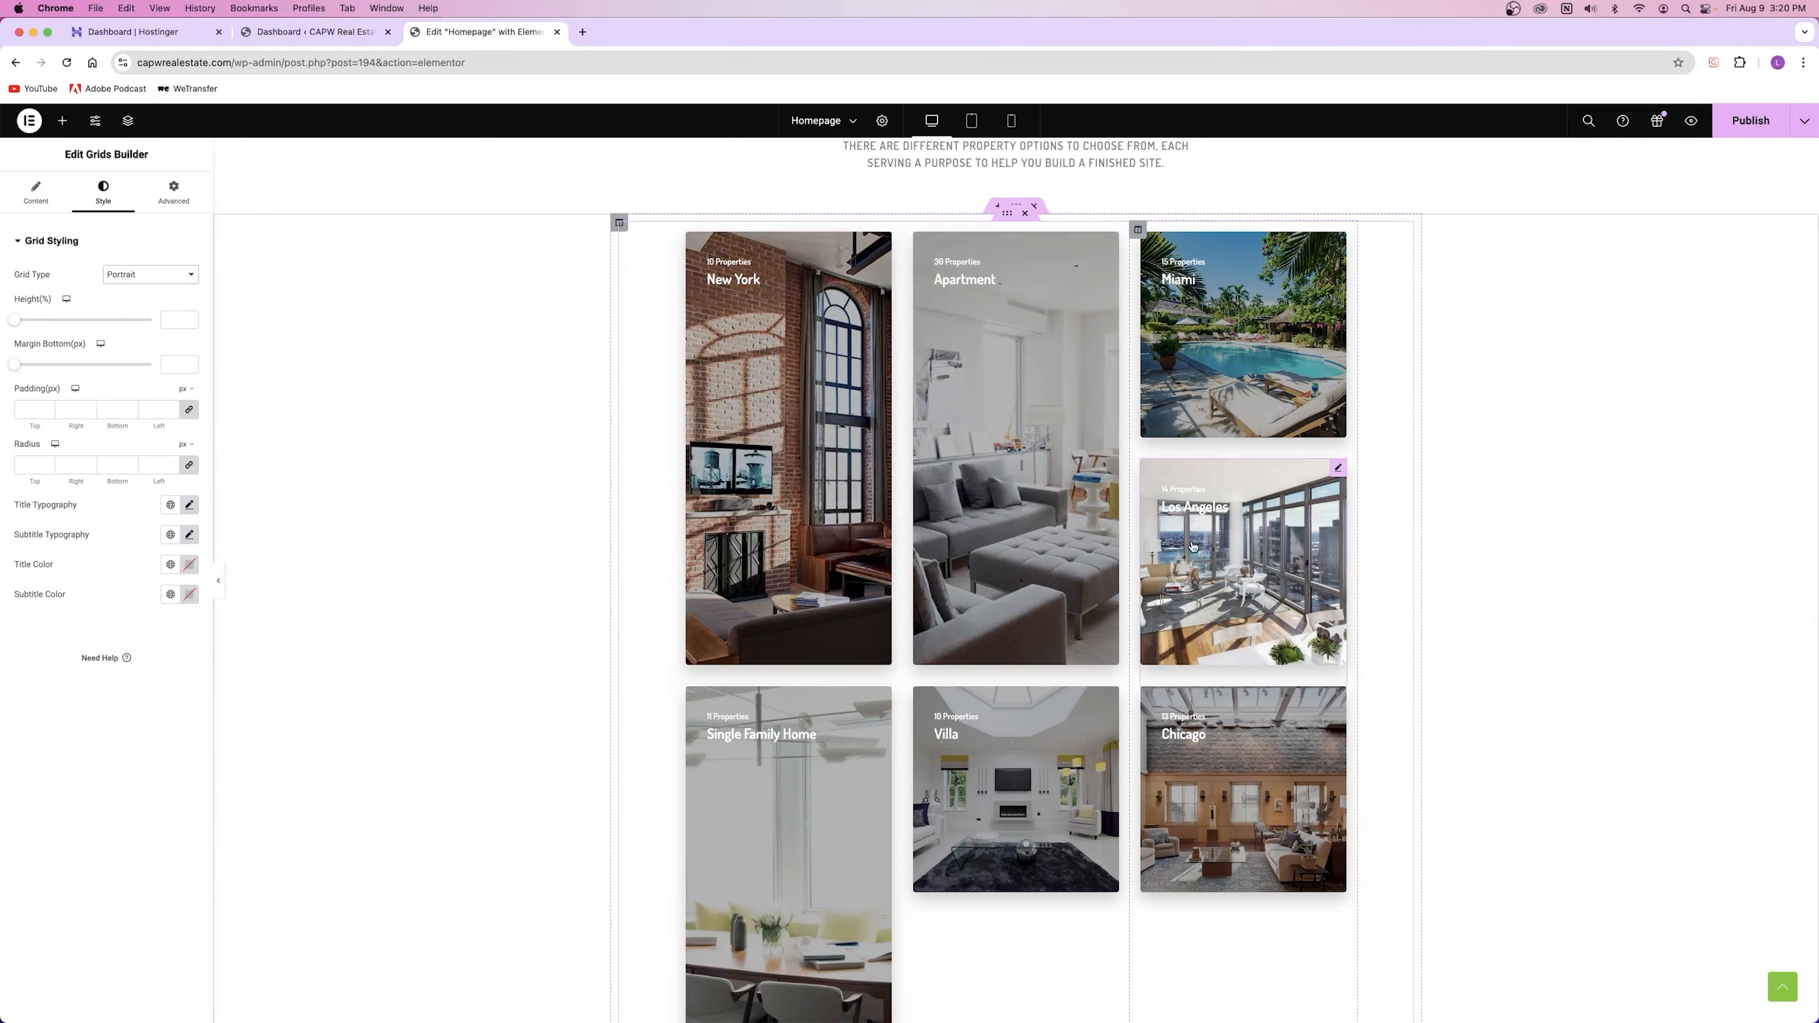
pyautogui.click(150, 275)
pyautogui.click(125, 302)
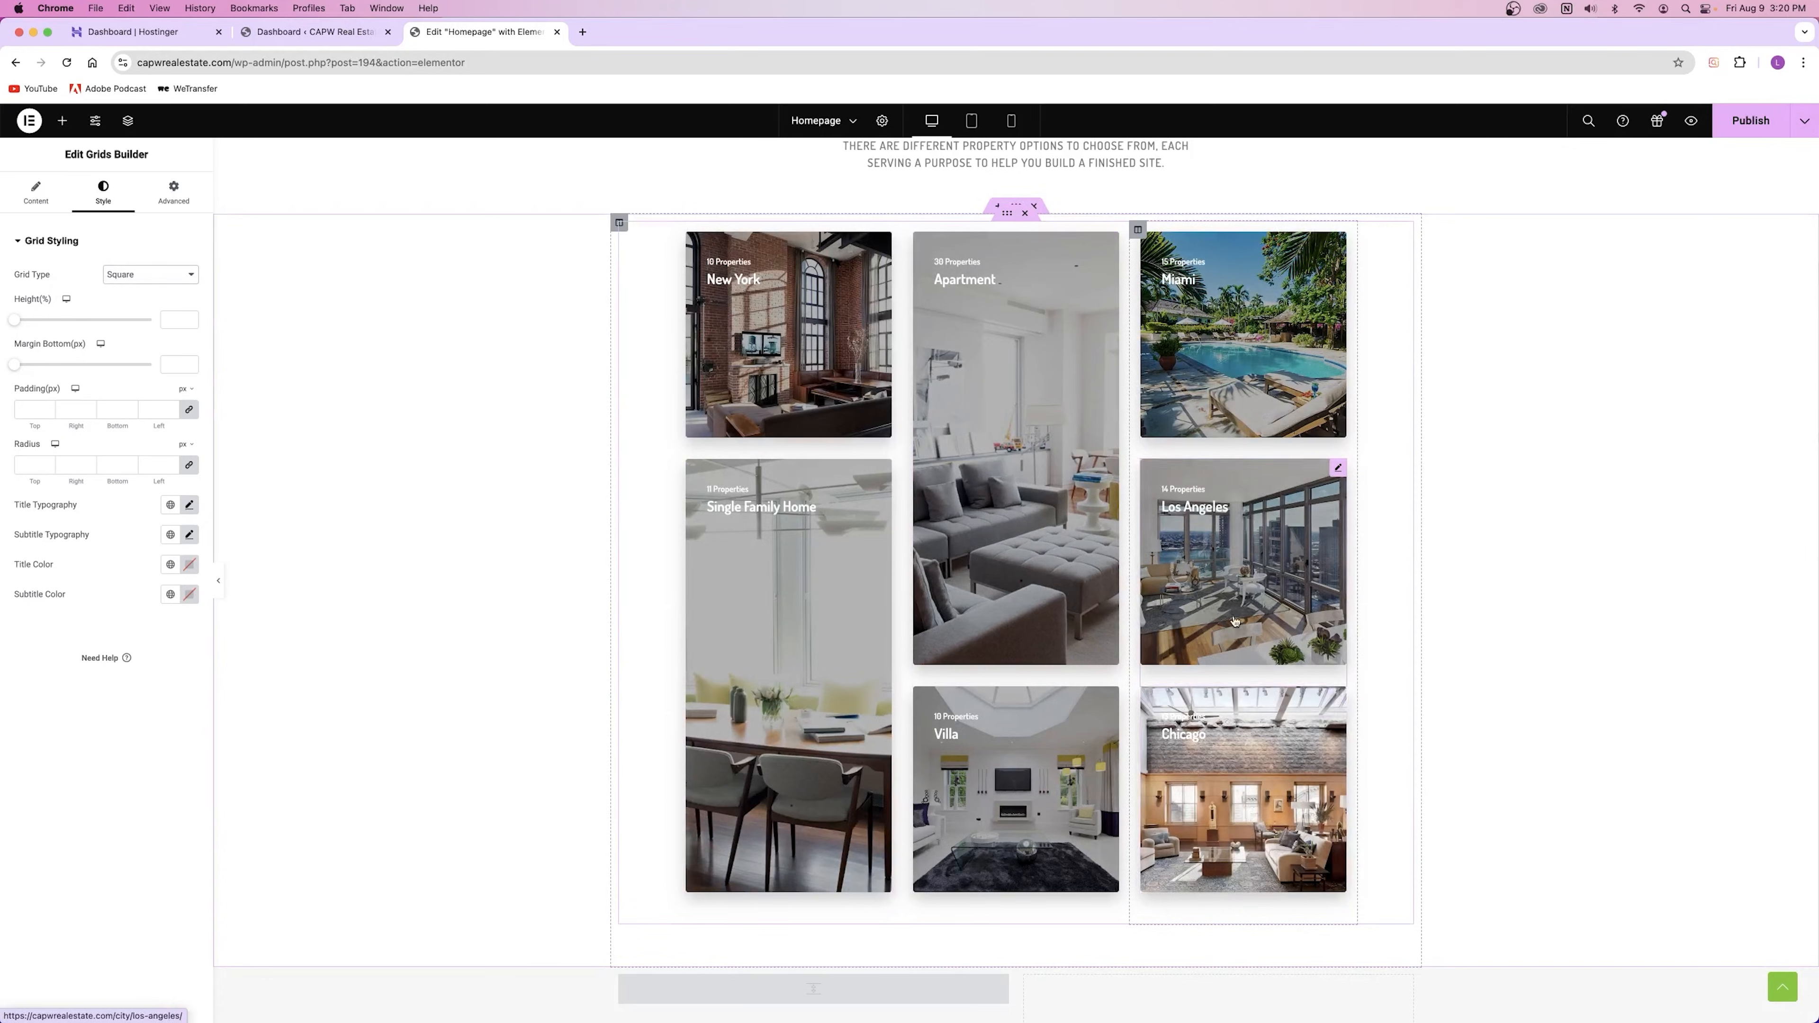
# Step: Delete the Chicago card and set the Los Angeles card's Grid Type to Portrait
pyautogui.rightClick(1336, 714)
pyautogui.click(1422, 1012)
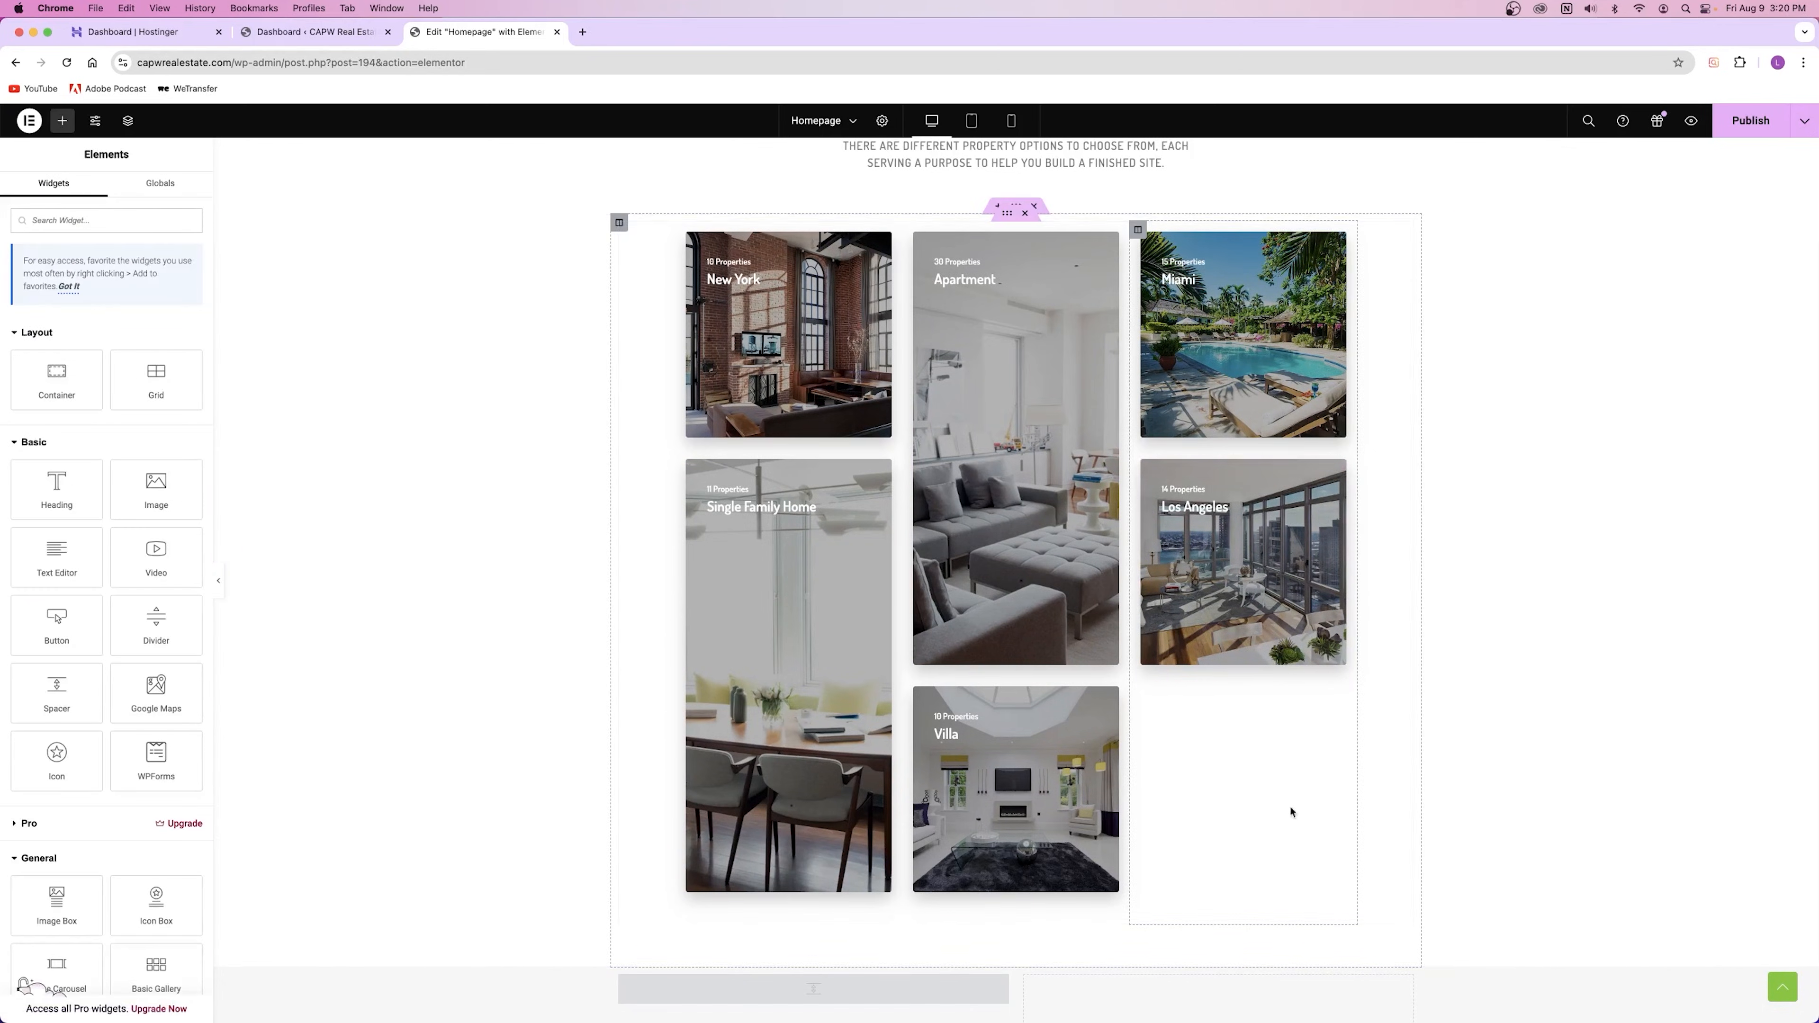
pyautogui.click(1250, 602)
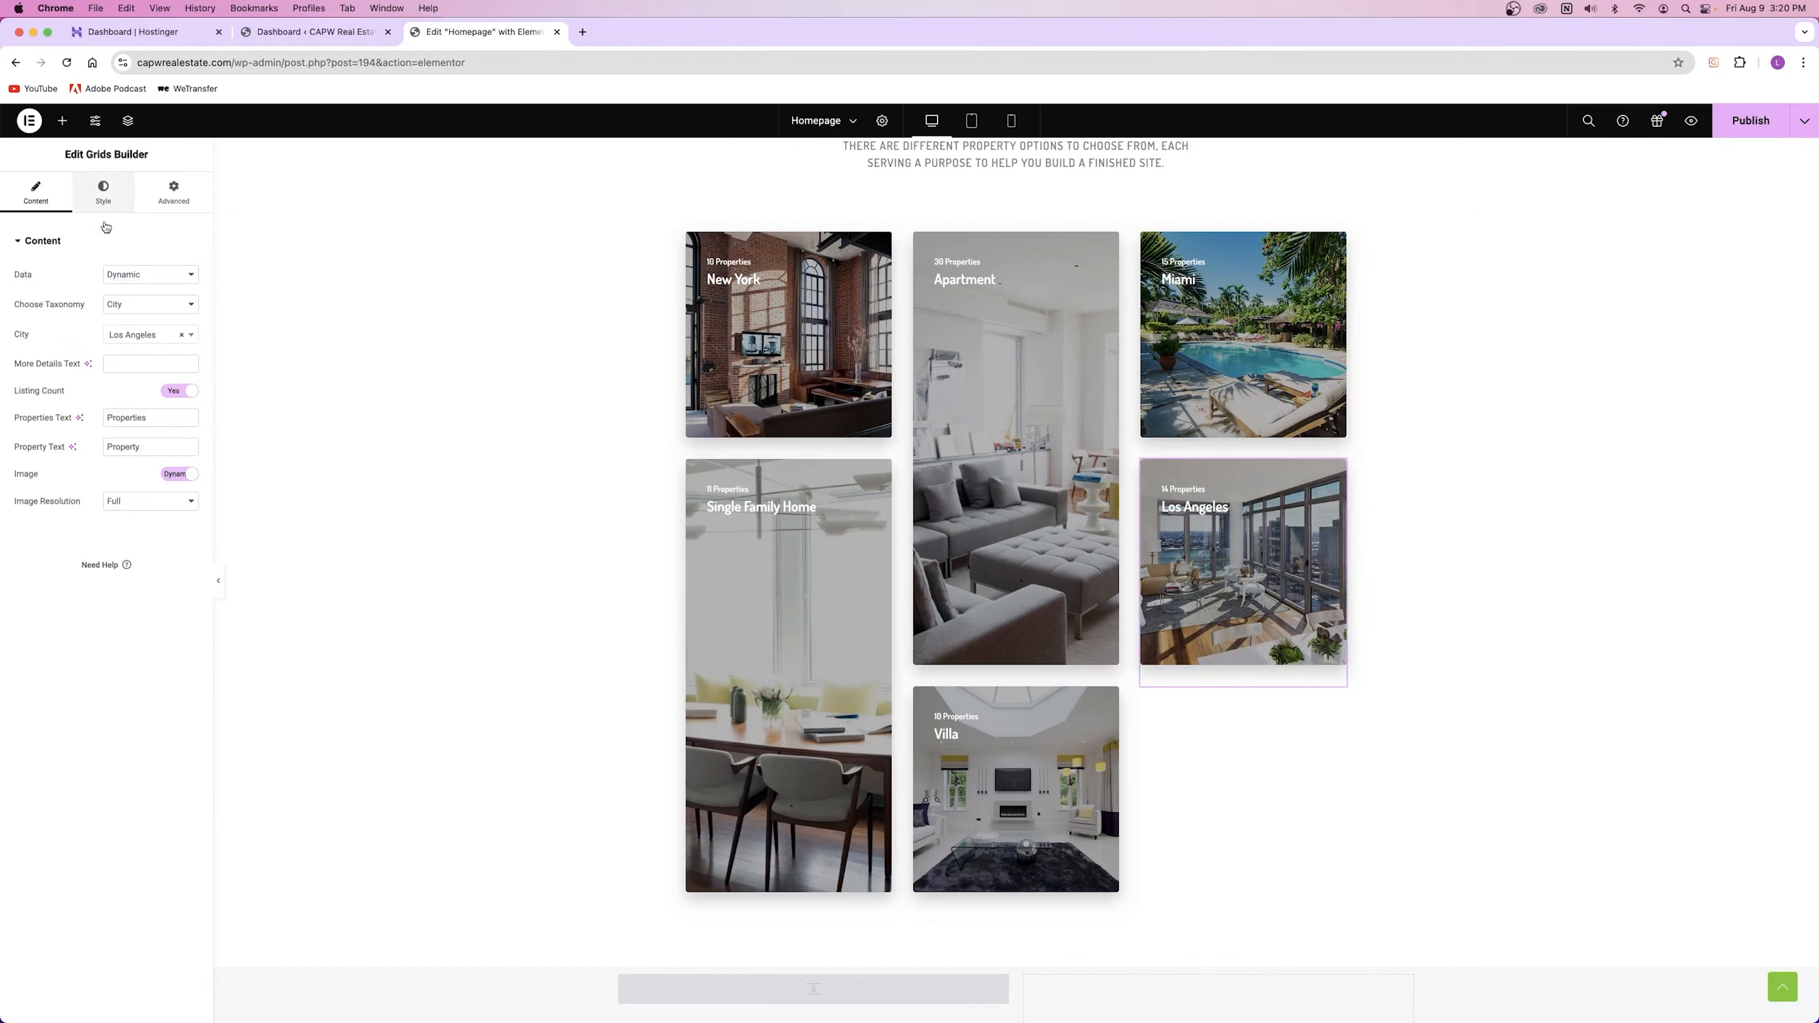
pyautogui.click(103, 192)
pyautogui.click(151, 274)
pyautogui.click(137, 291)
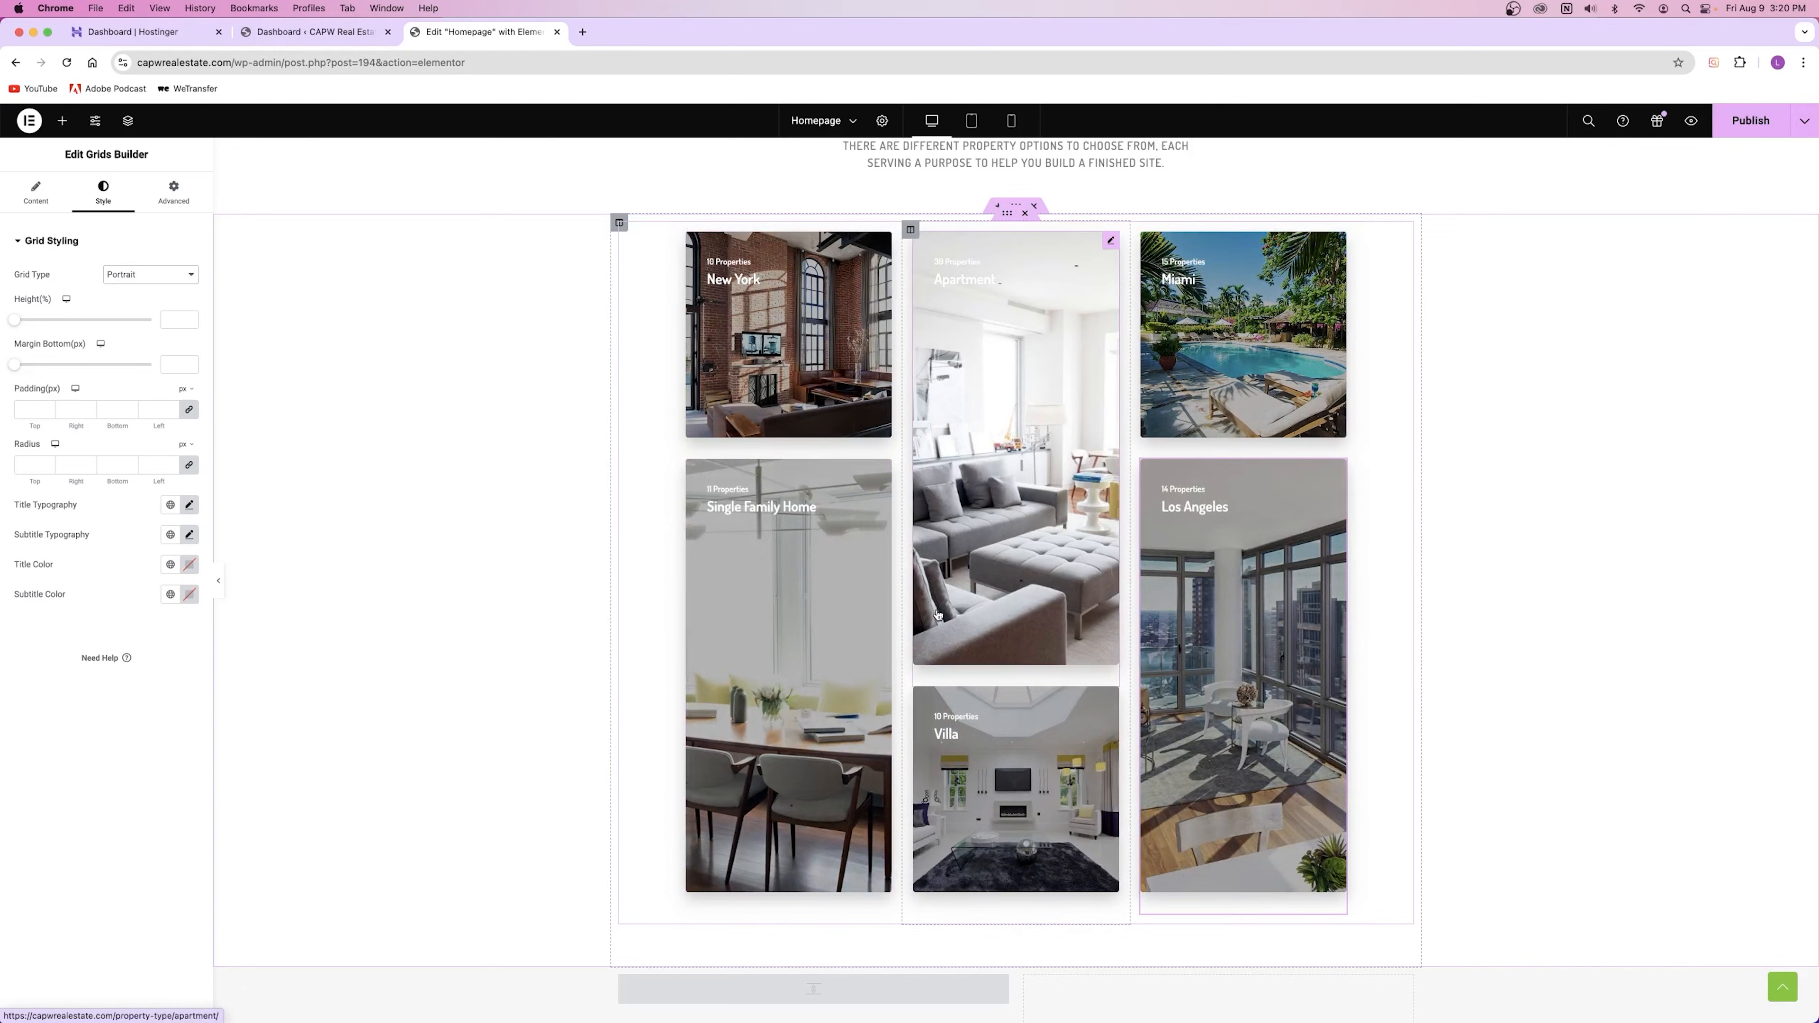
pyautogui.click(744, 341)
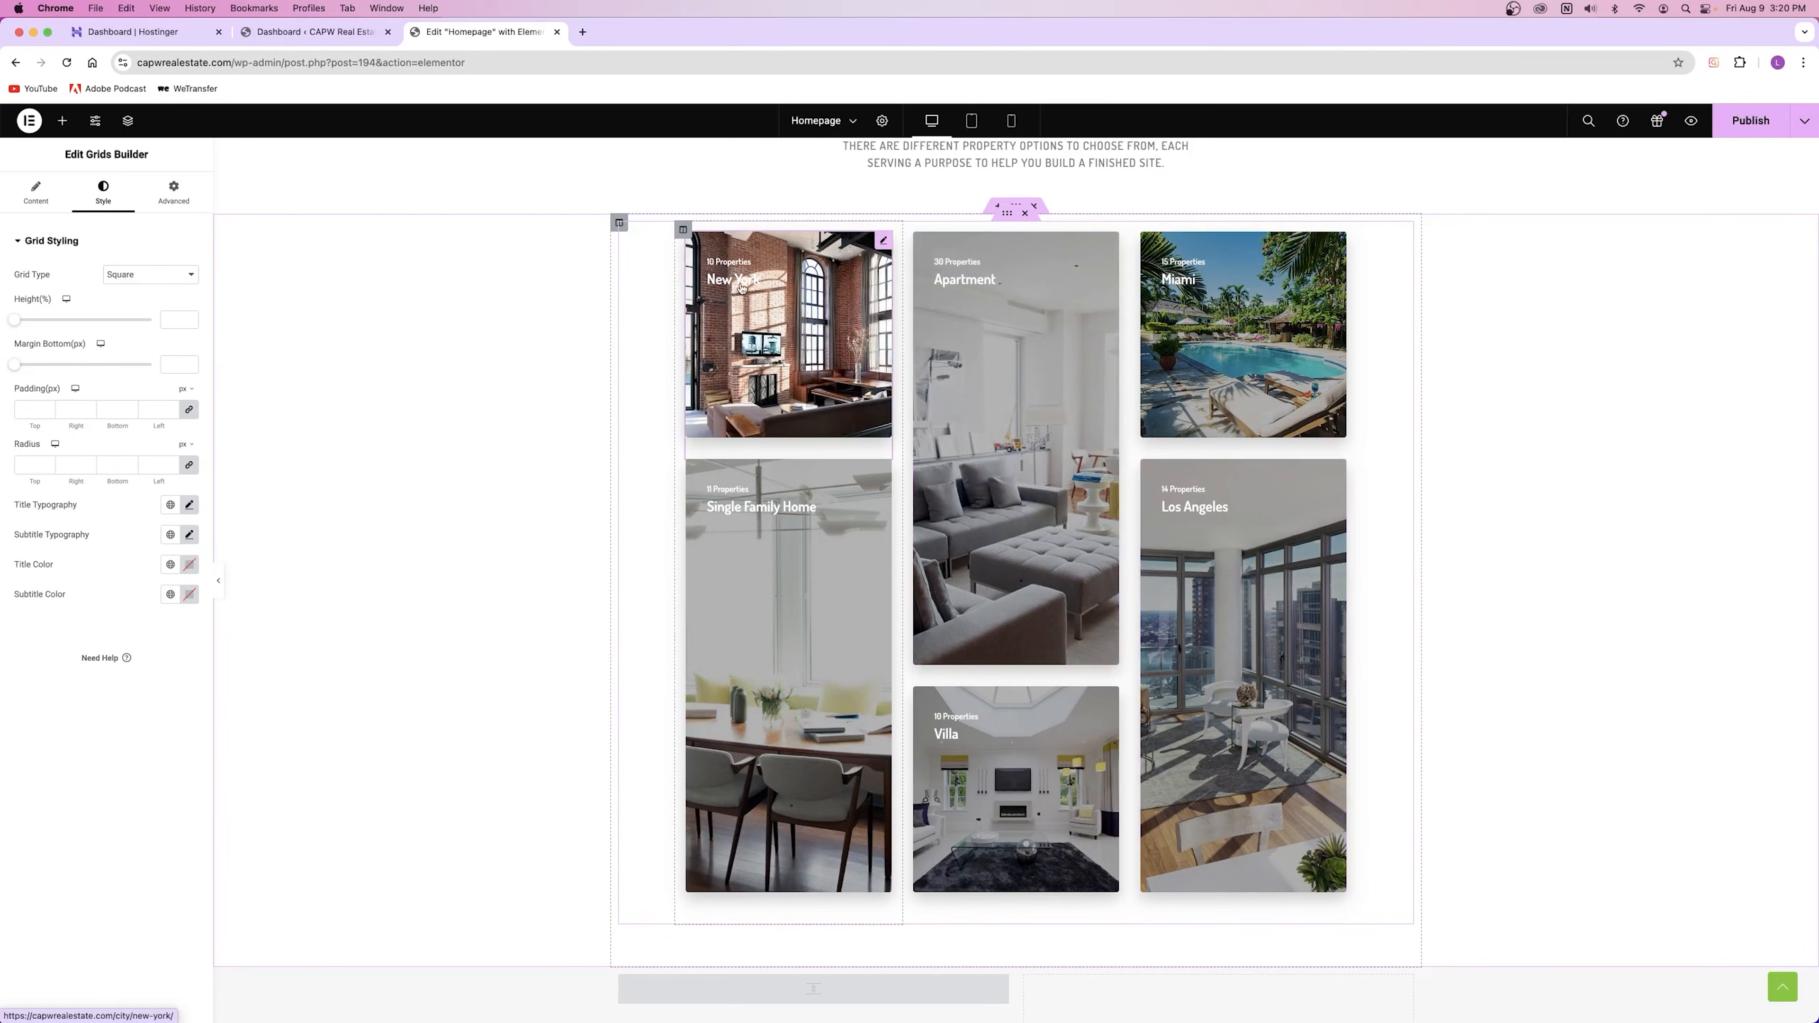
pyautogui.click(725, 288)
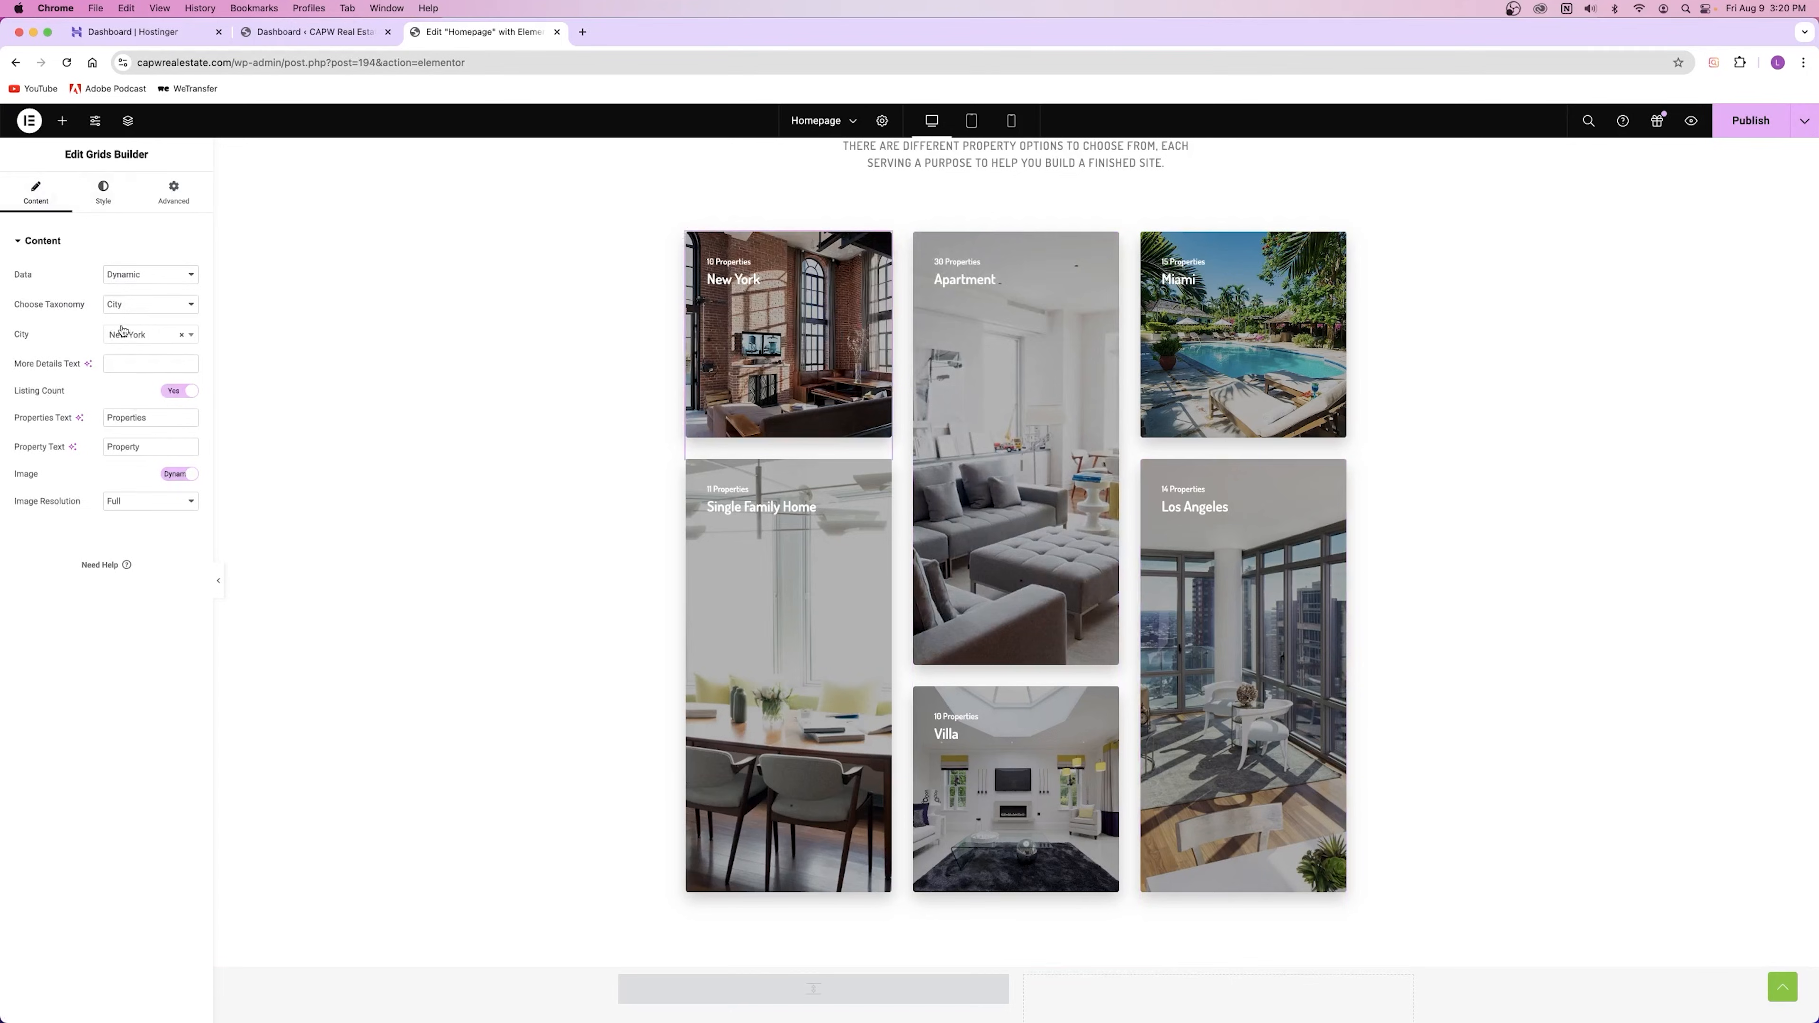
pyautogui.click(126, 337)
pyautogui.write('miM')
pyautogui.click(126, 375)
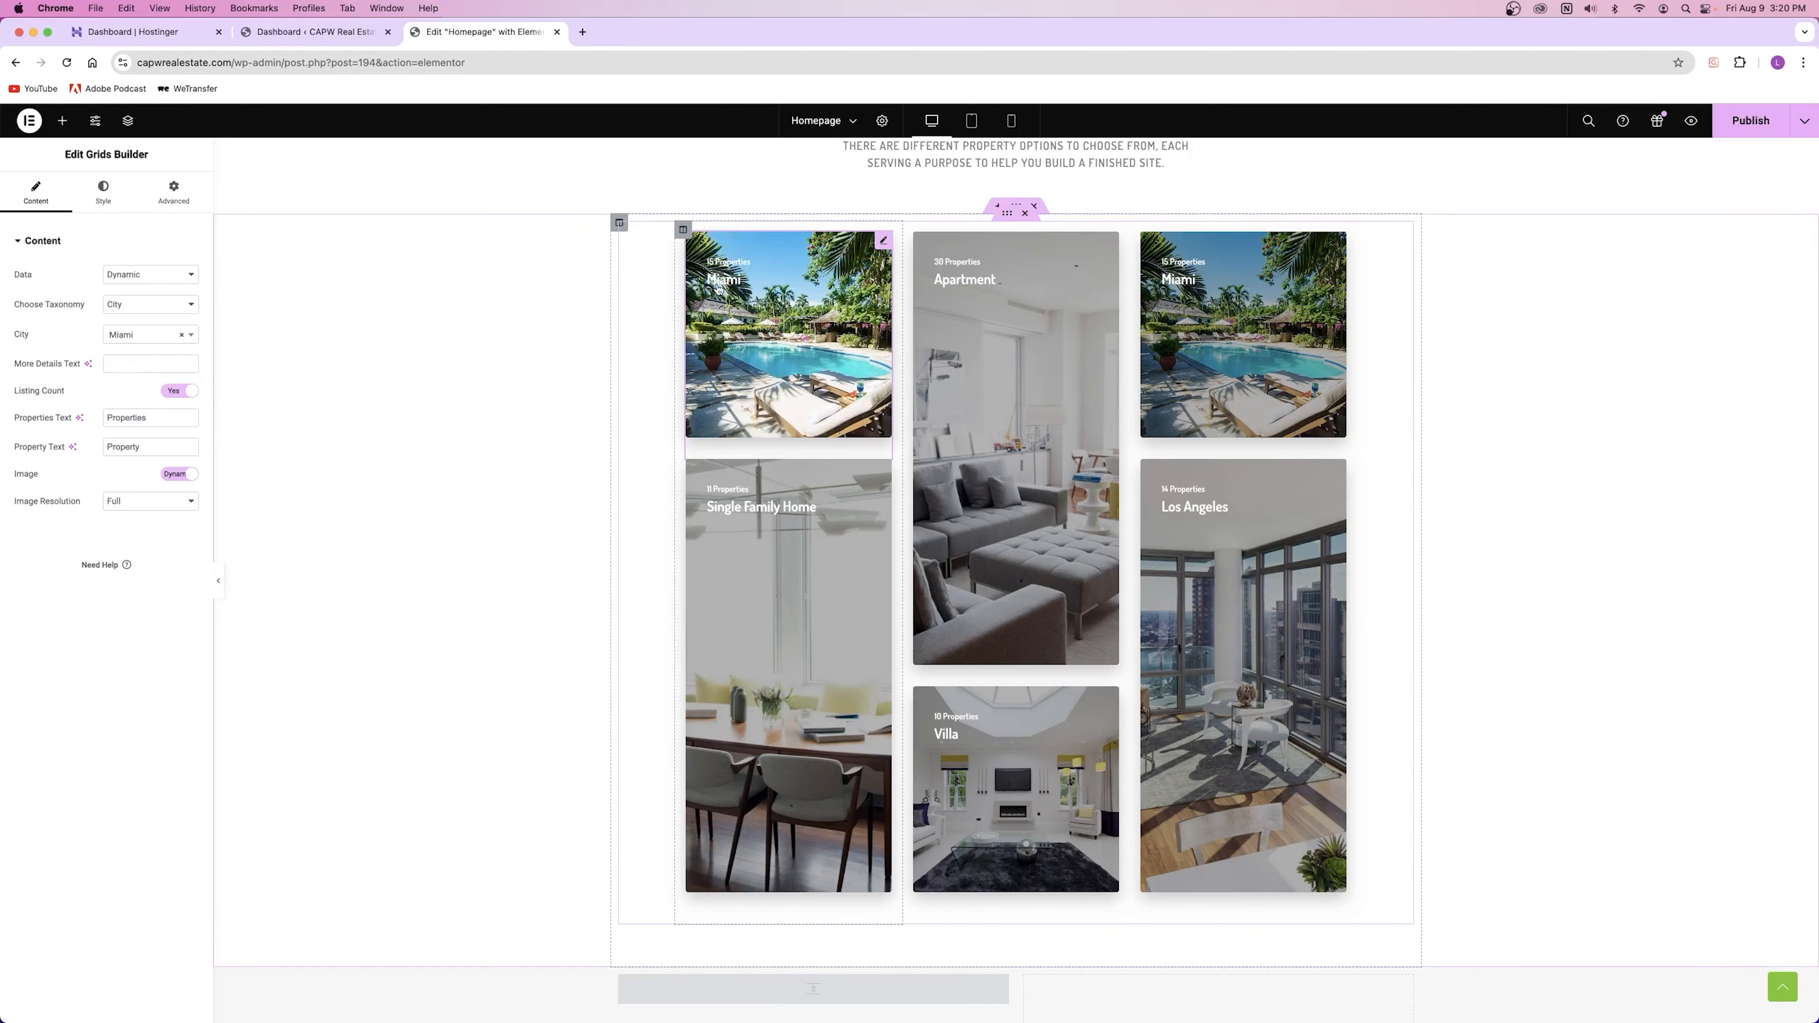
pyautogui.click(127, 337)
pyautogui.write('n')
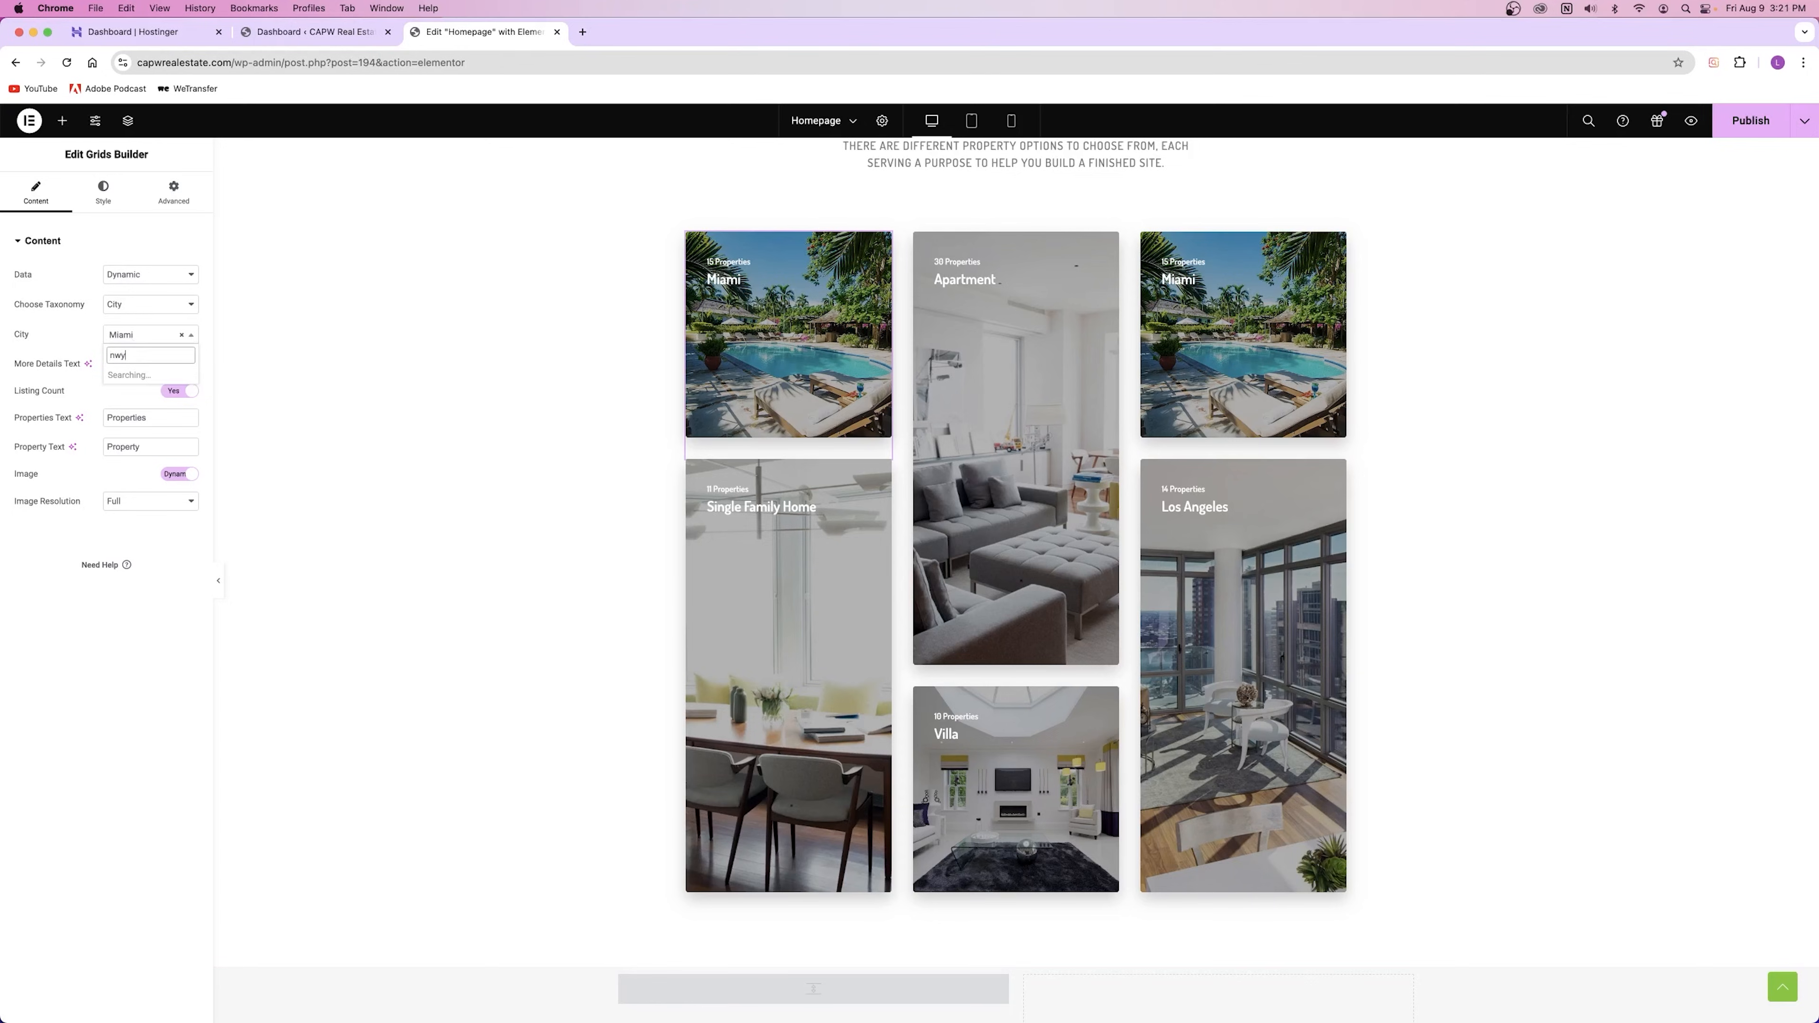
pyautogui.write('ew')
pyautogui.click(128, 375)
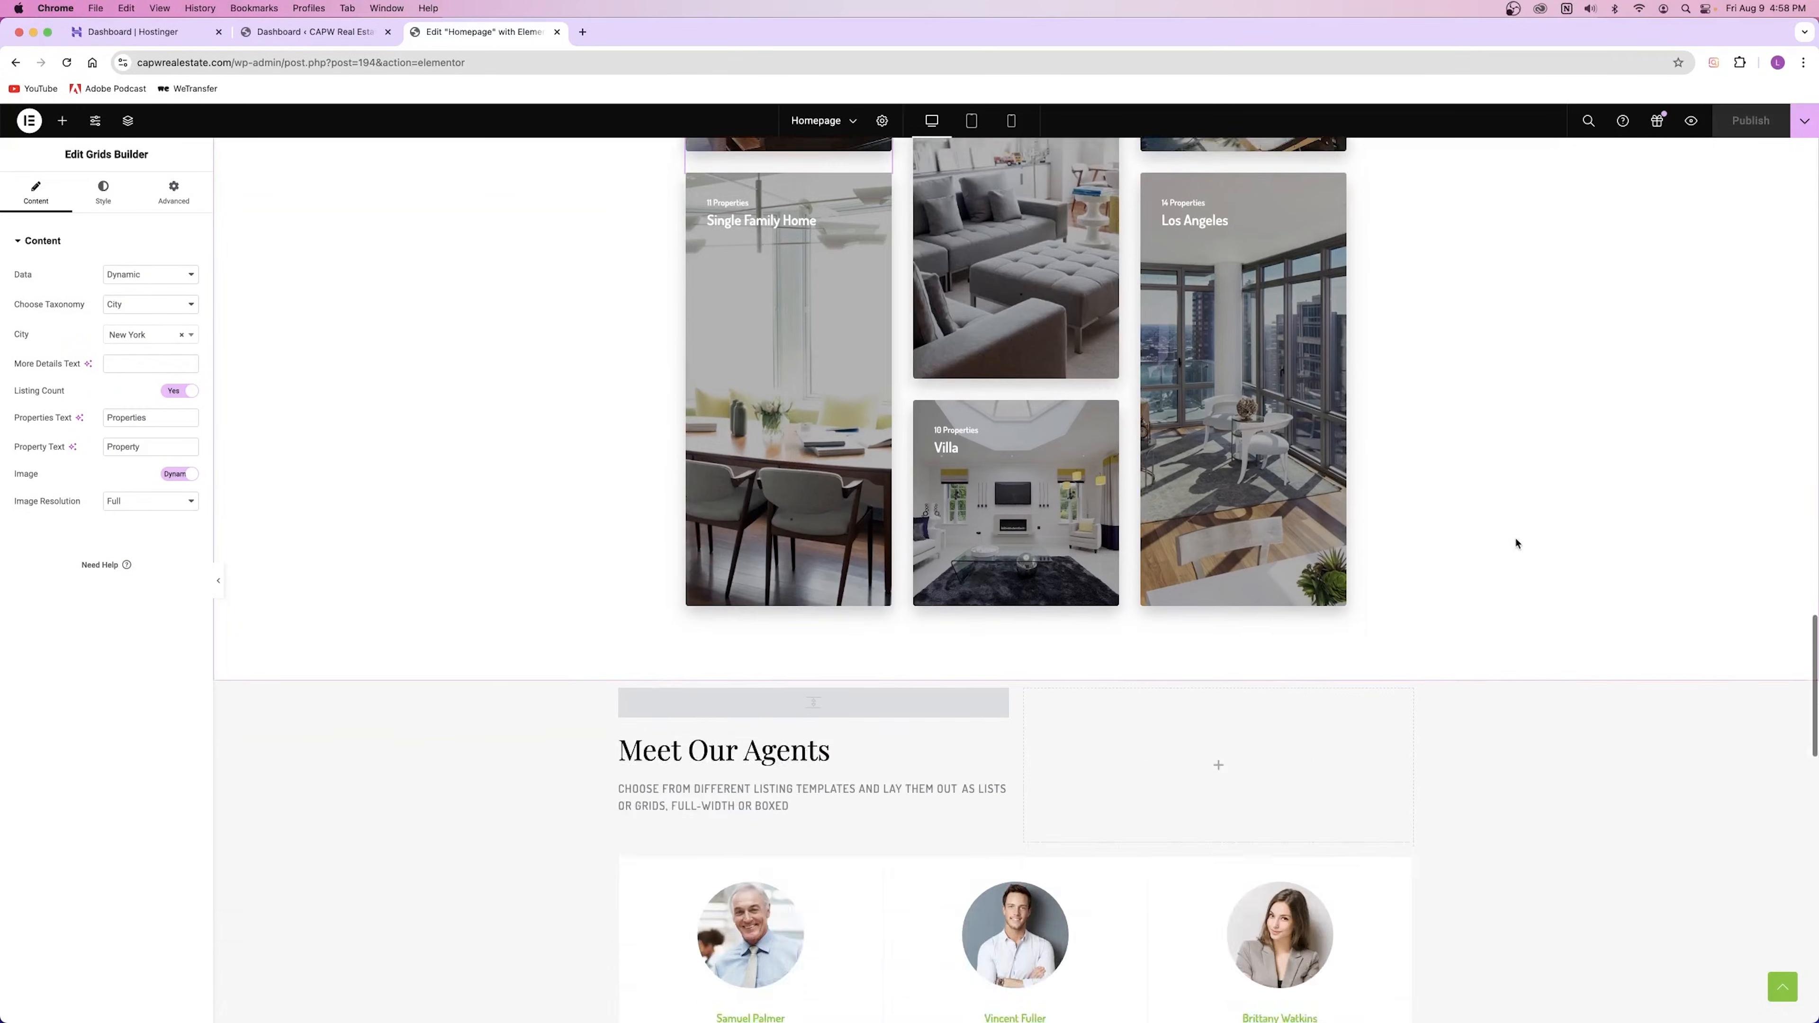
# Step: Select the Meet Our Agents title, then open the agents widget's Edit Agents panel
pyautogui.scroll(-5, 1510, 533)
pyautogui.click(710, 324)
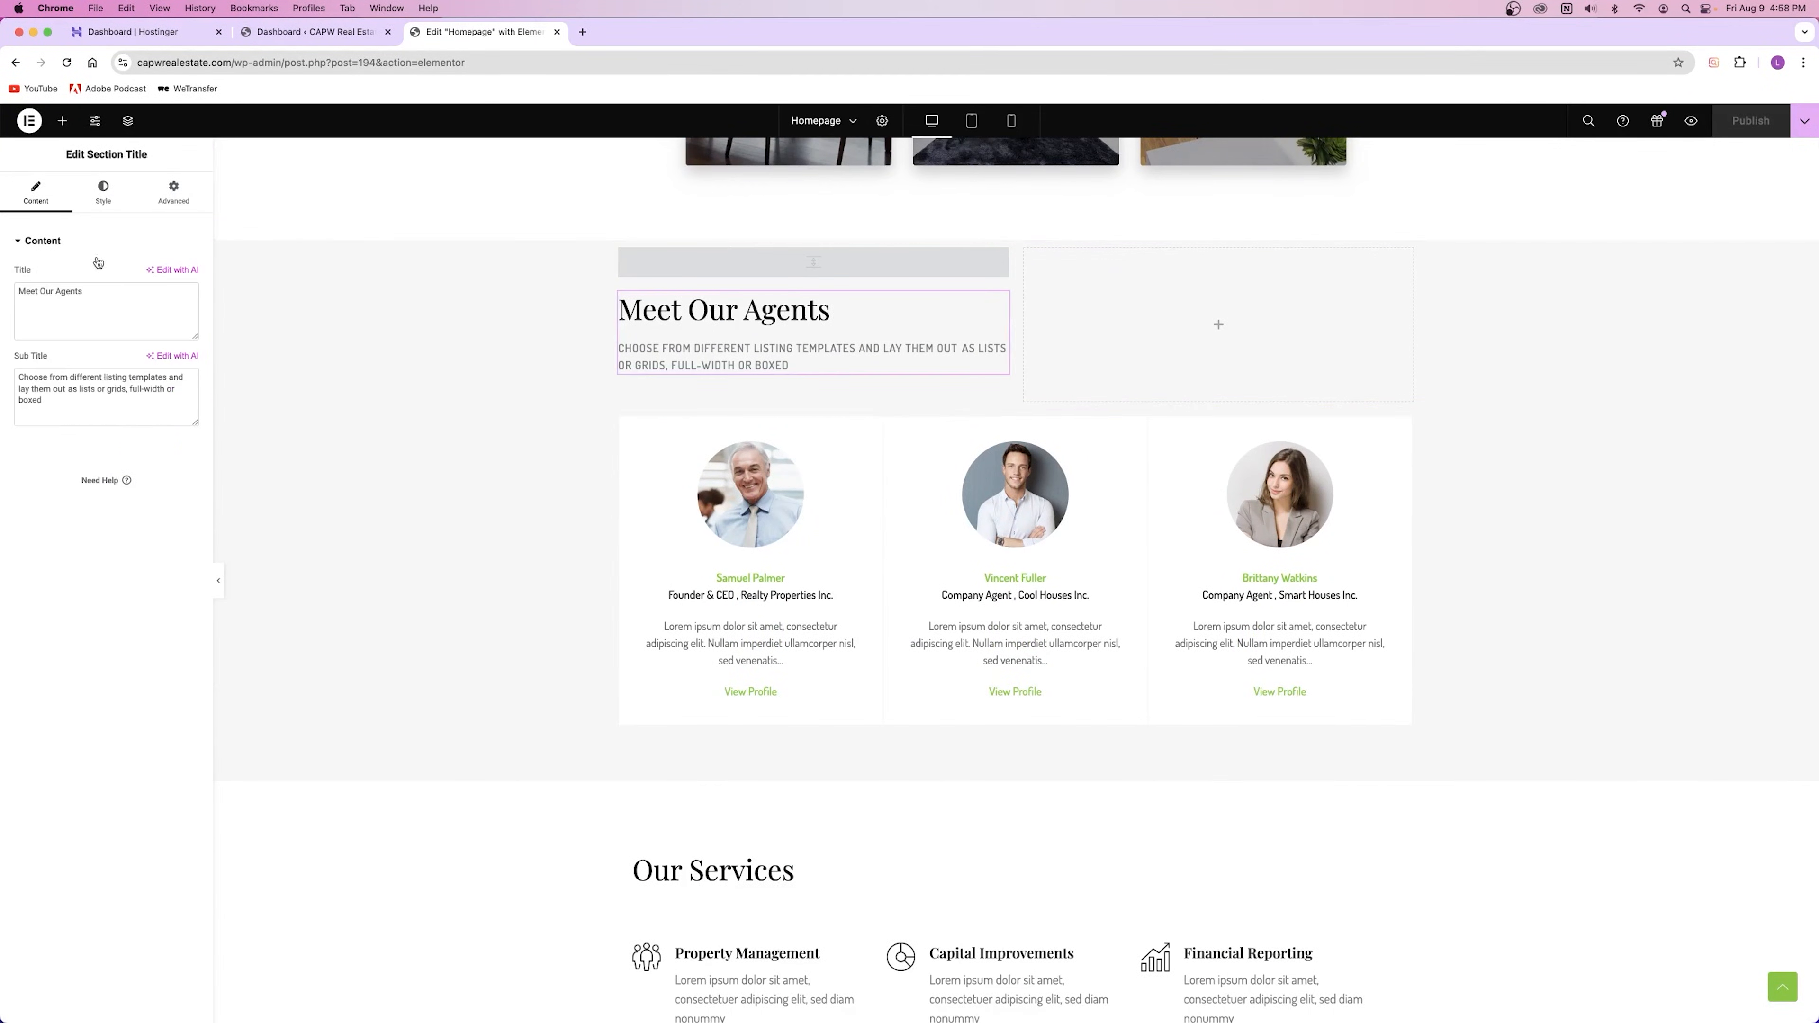
pyautogui.click(88, 298)
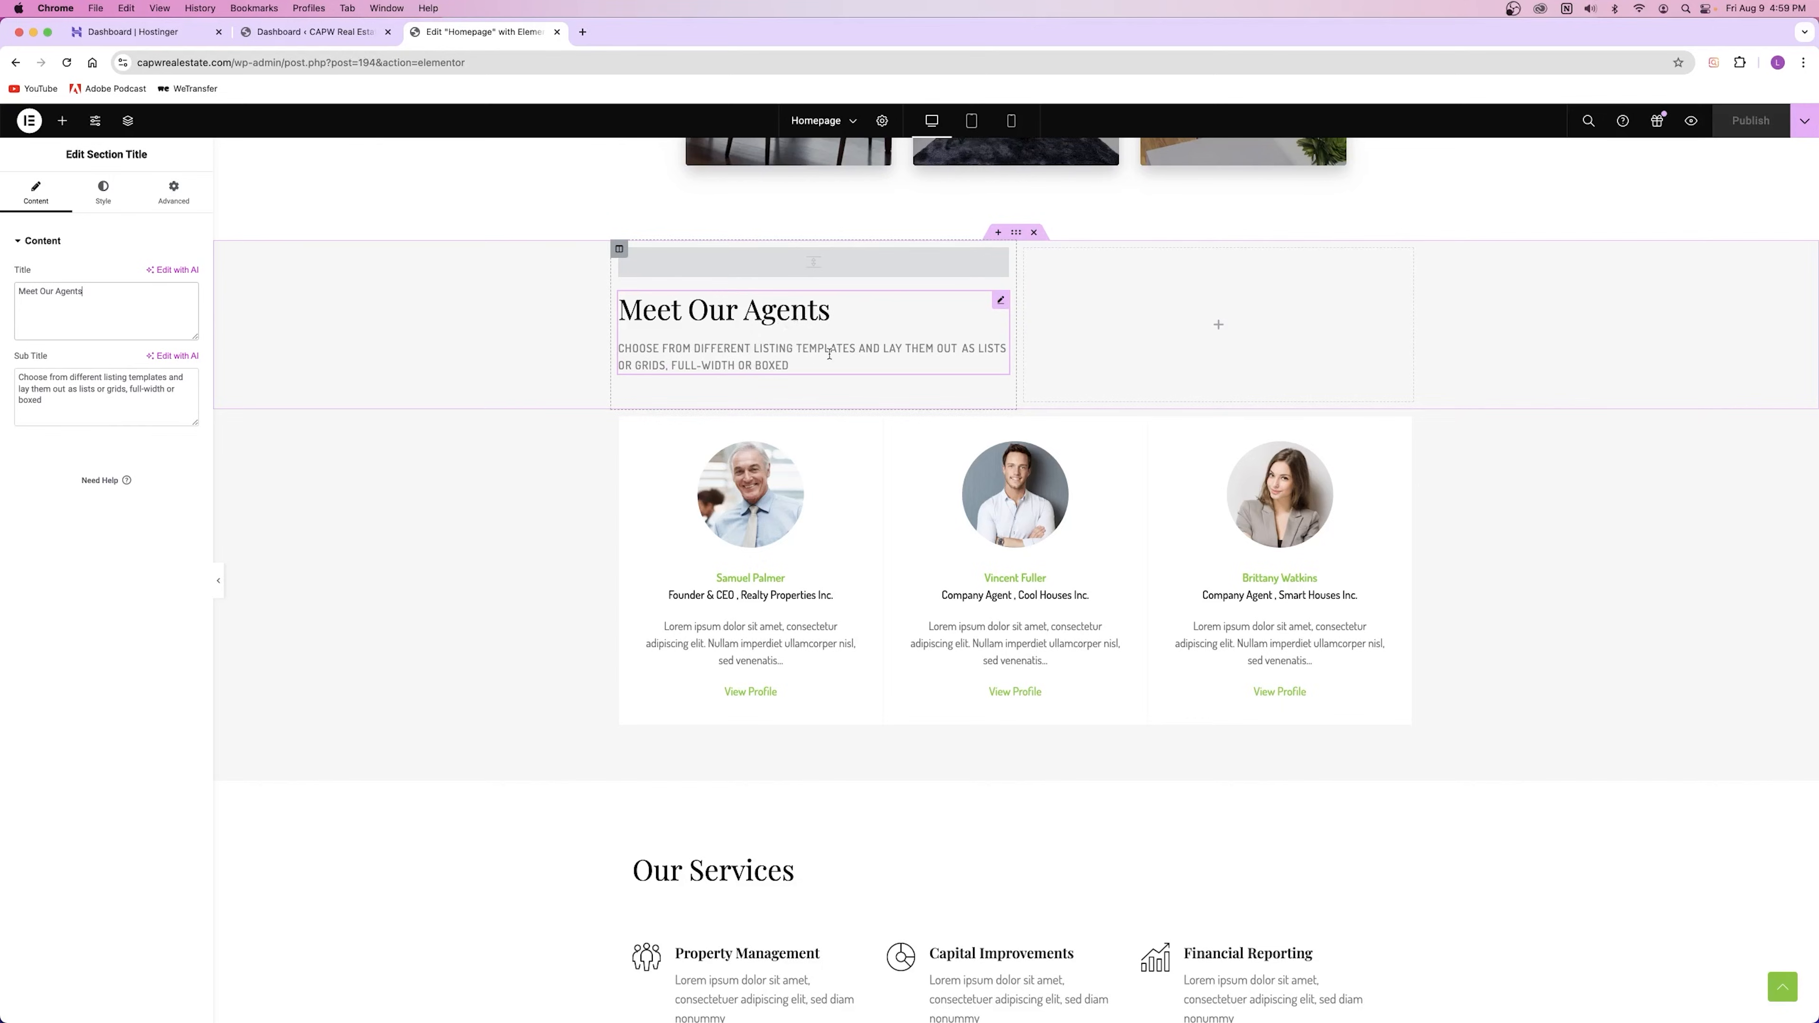
pyautogui.scroll(-2, 929, 573)
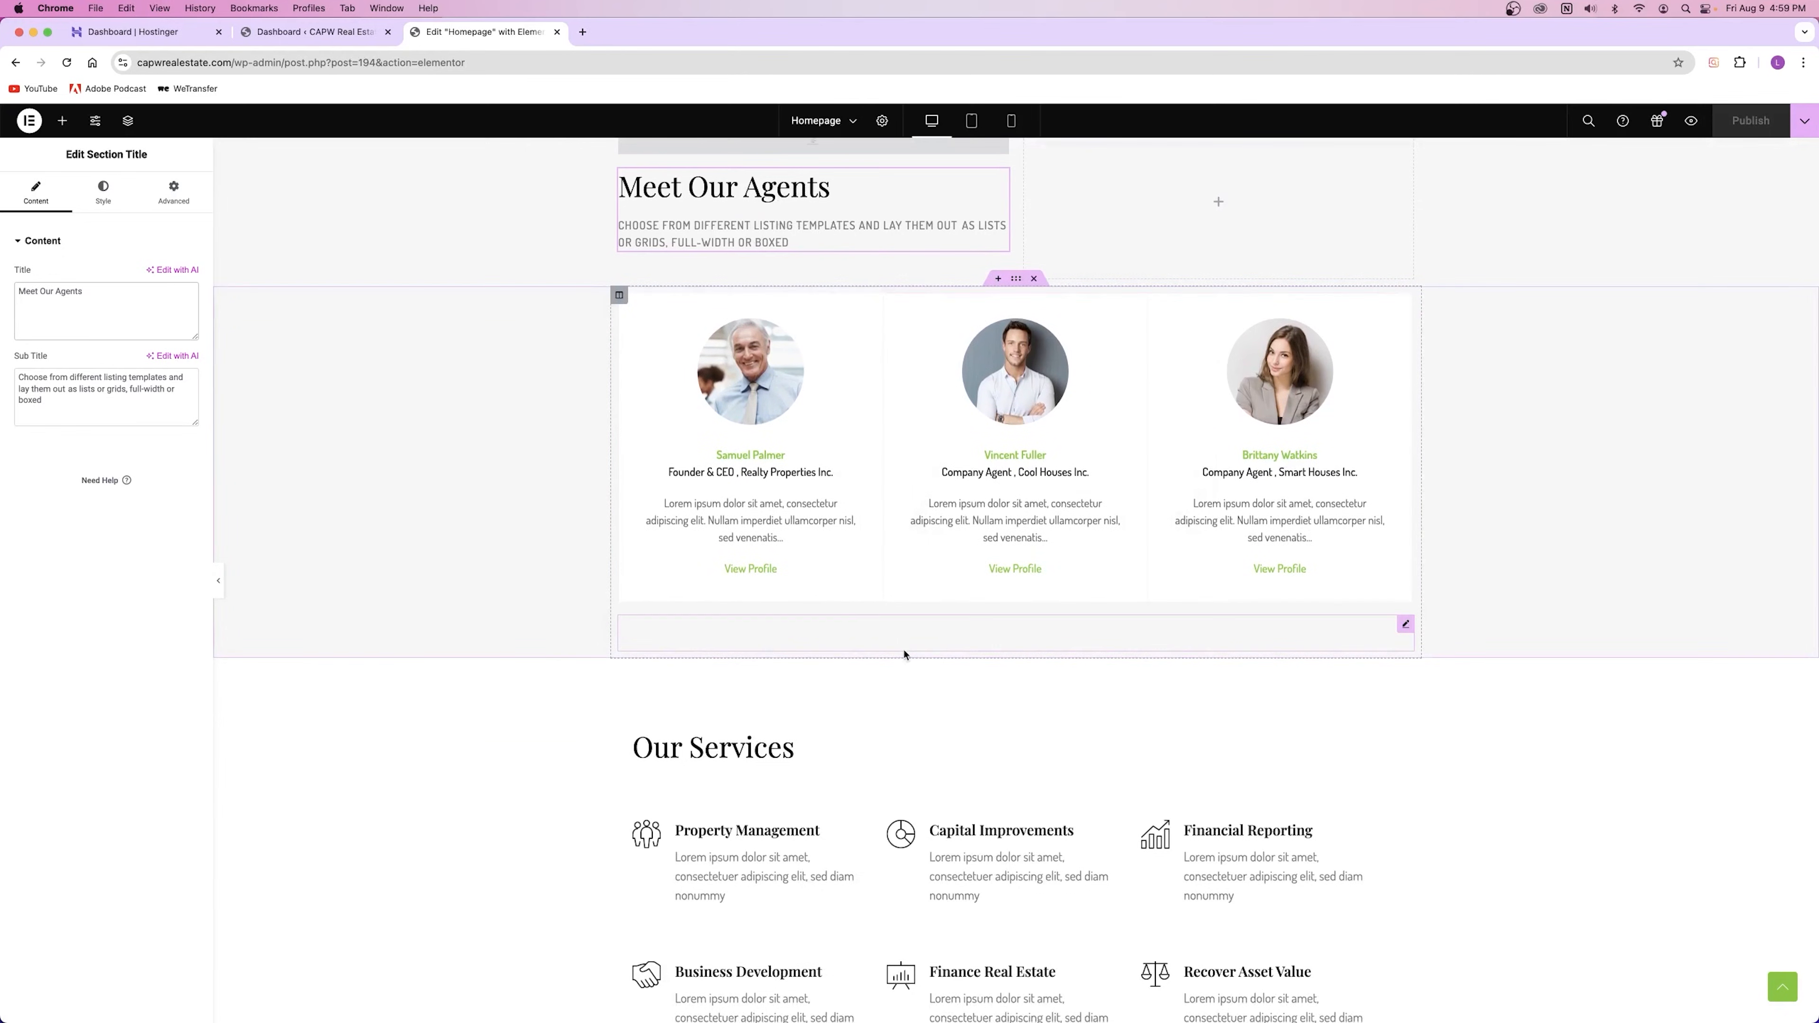
pyautogui.click(762, 380)
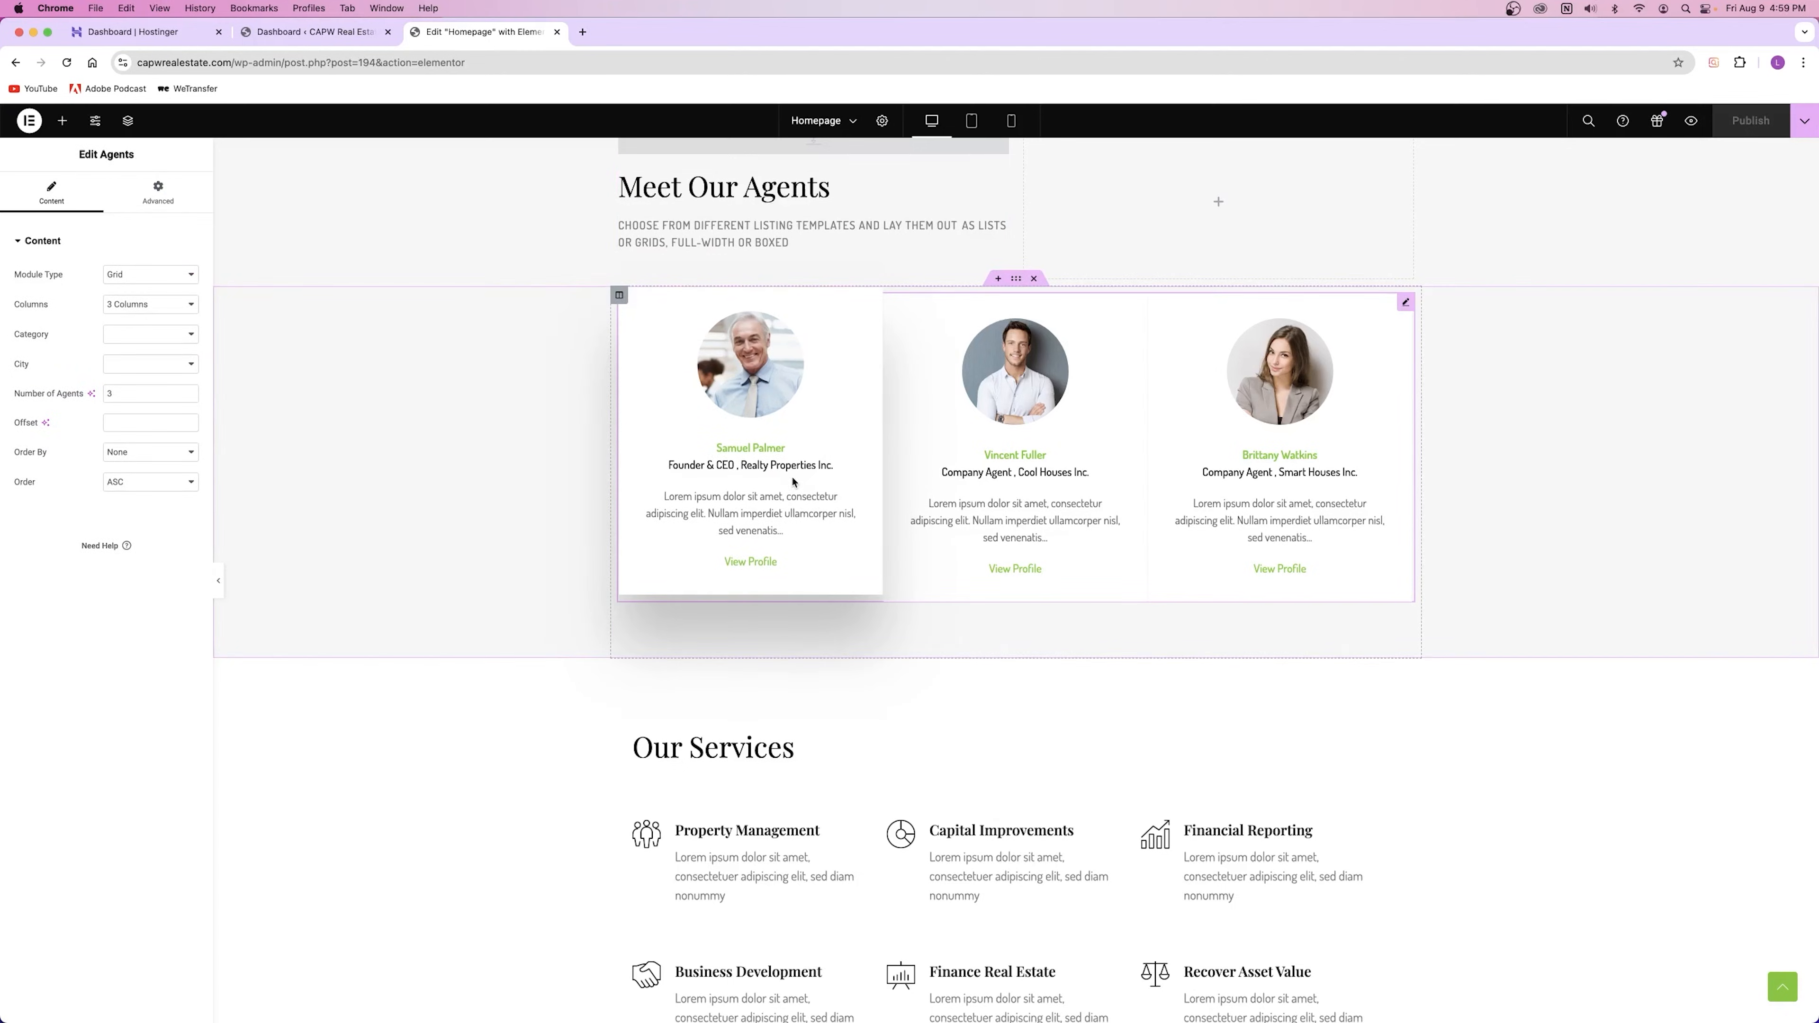
# Step: Browse the widget list, then return to the agents grid settings
pyautogui.click(62, 120)
pyautogui.scroll(-10, 104, 376)
pyautogui.scroll(-20, 104, 376)
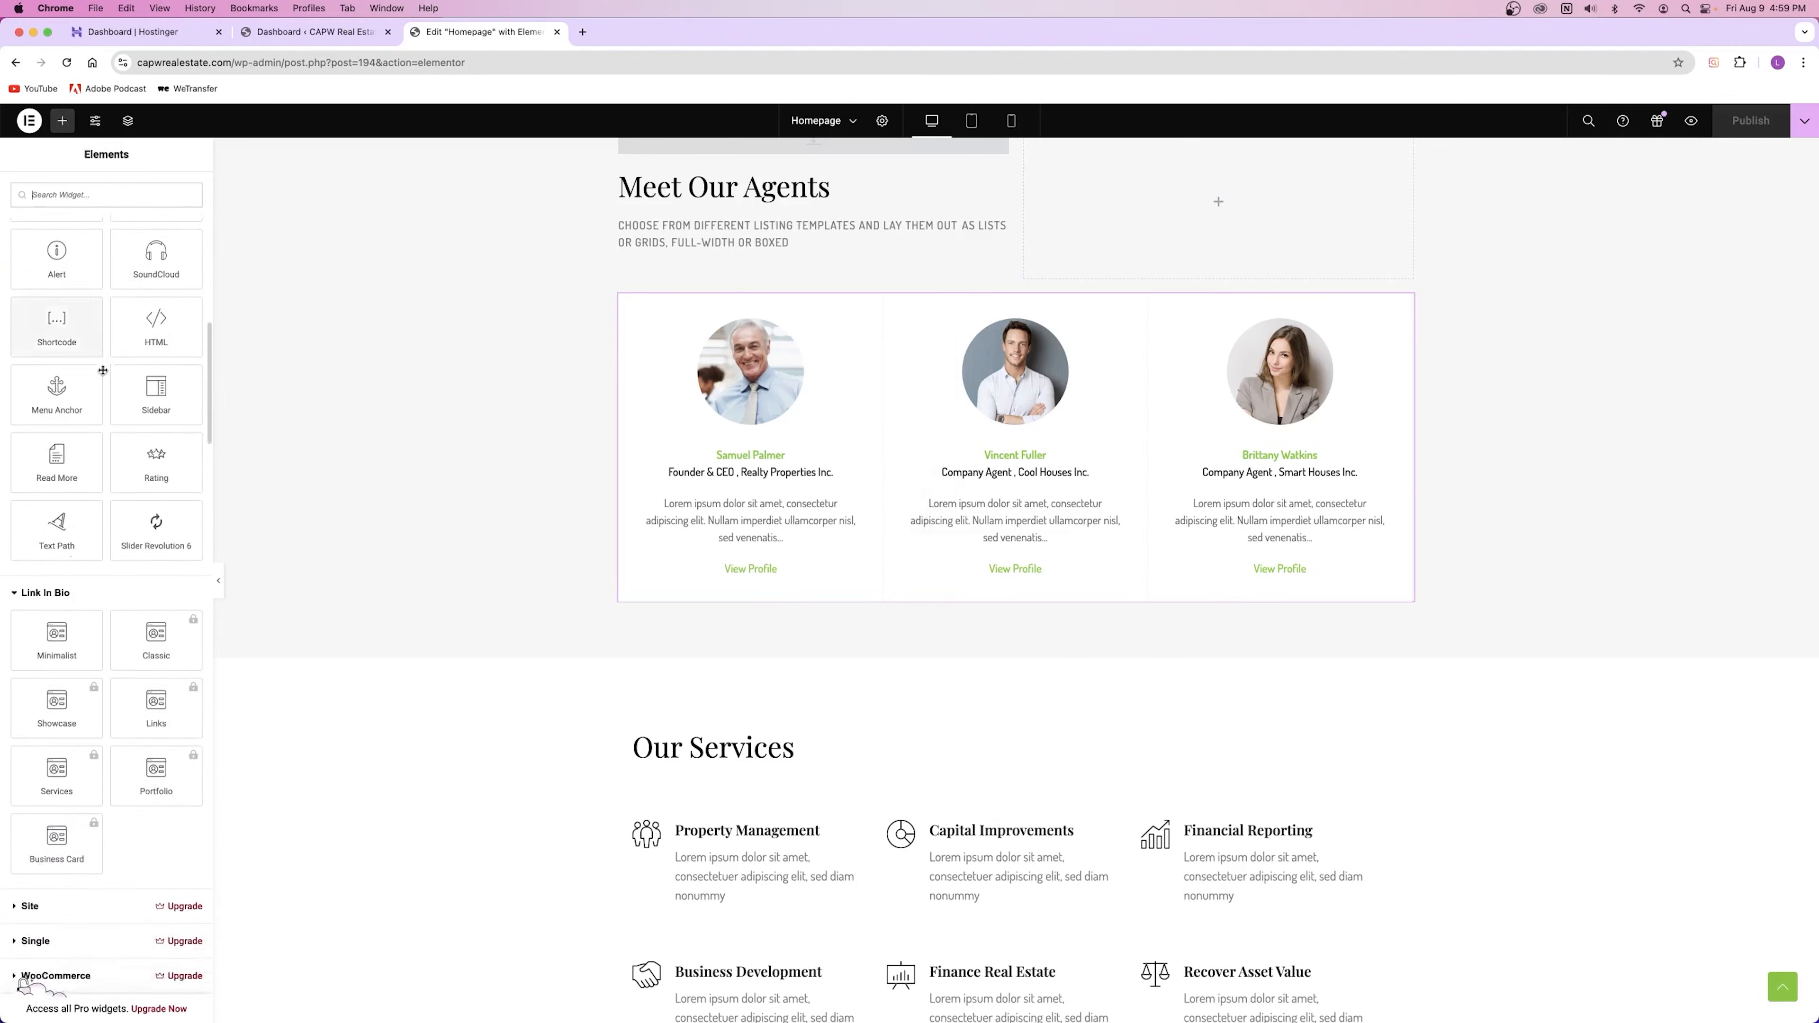
pyautogui.scroll(5, 102, 366)
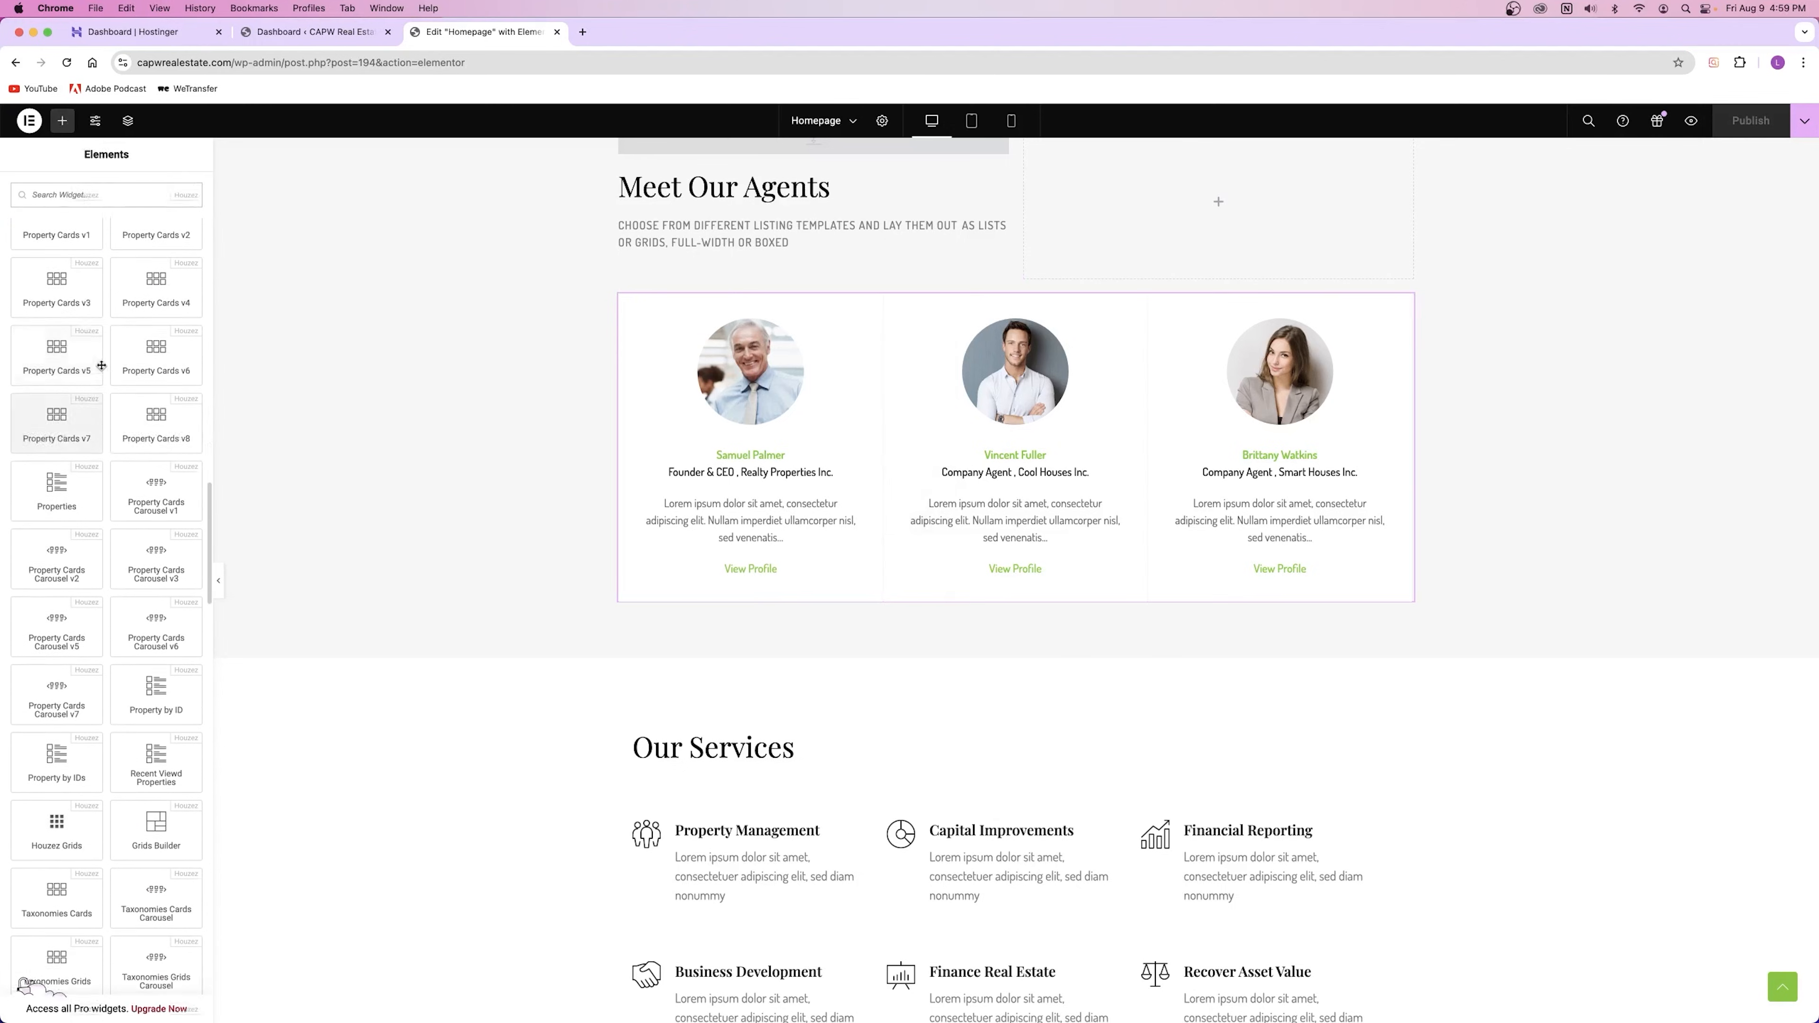
pyautogui.scroll(-1, 103, 364)
pyautogui.scroll(2, 102, 363)
pyautogui.scroll(-12, 103, 364)
pyautogui.scroll(-1, 102, 362)
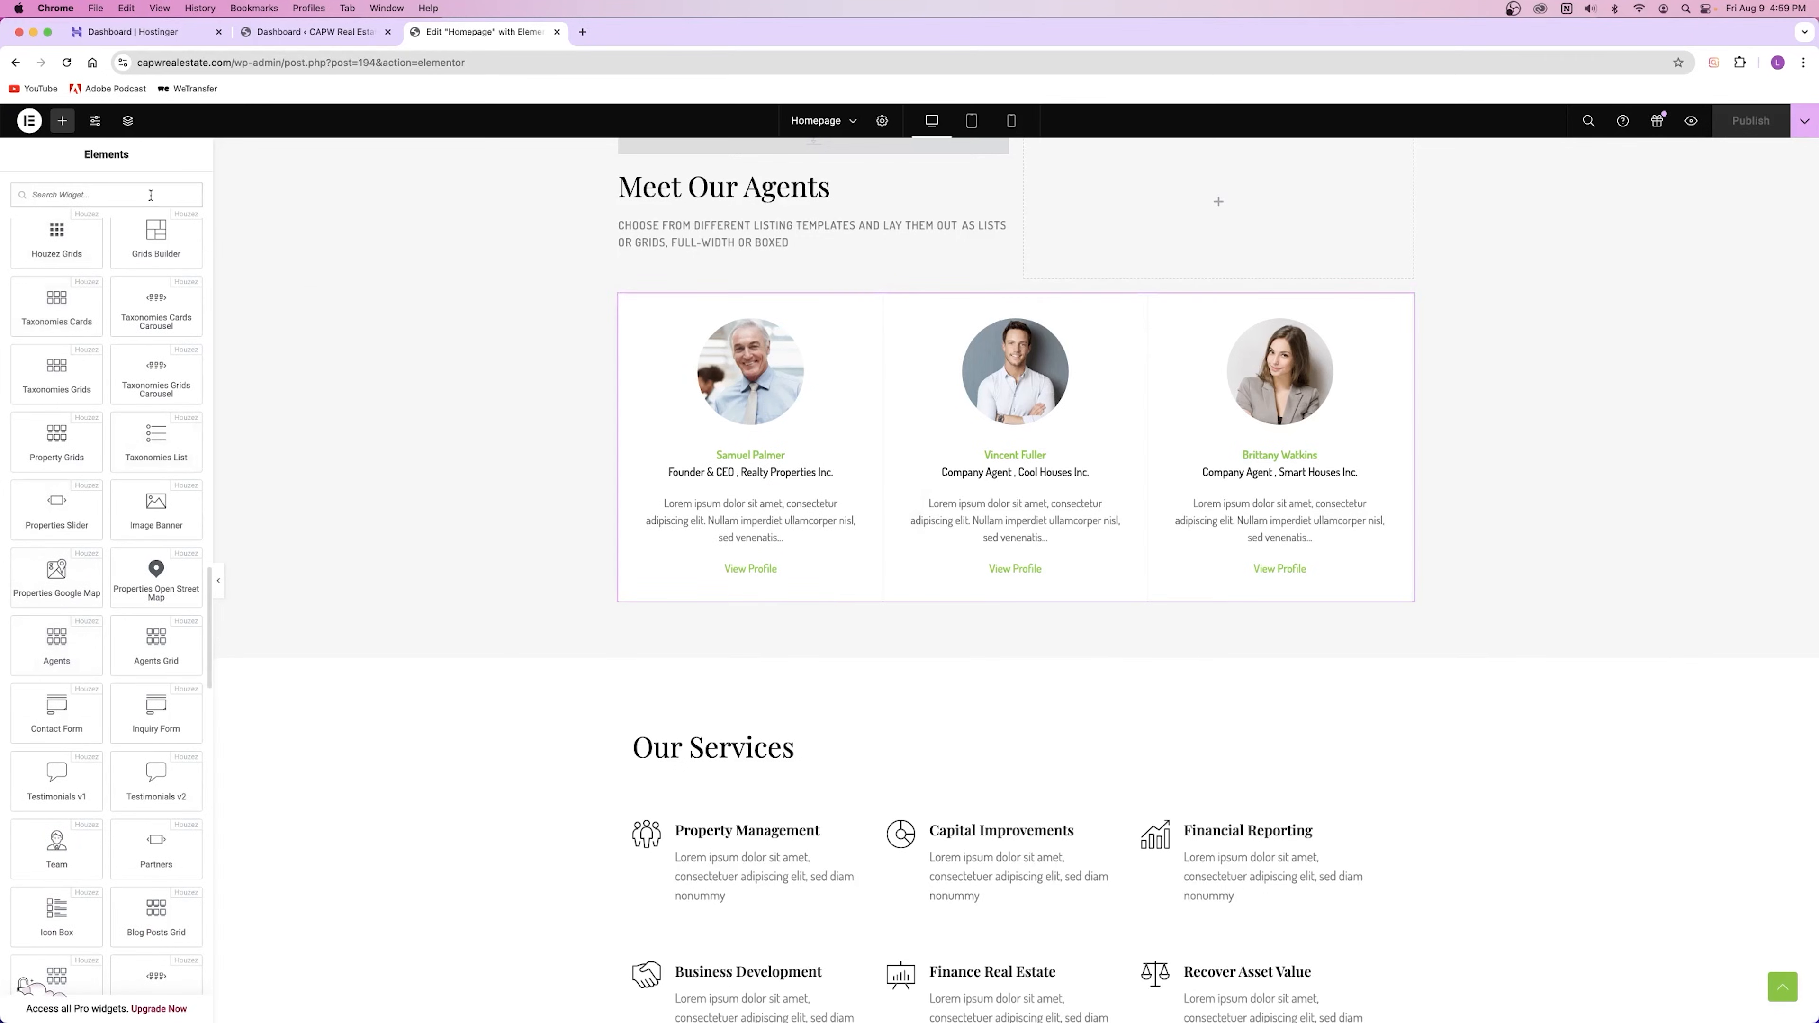
pyautogui.click(782, 376)
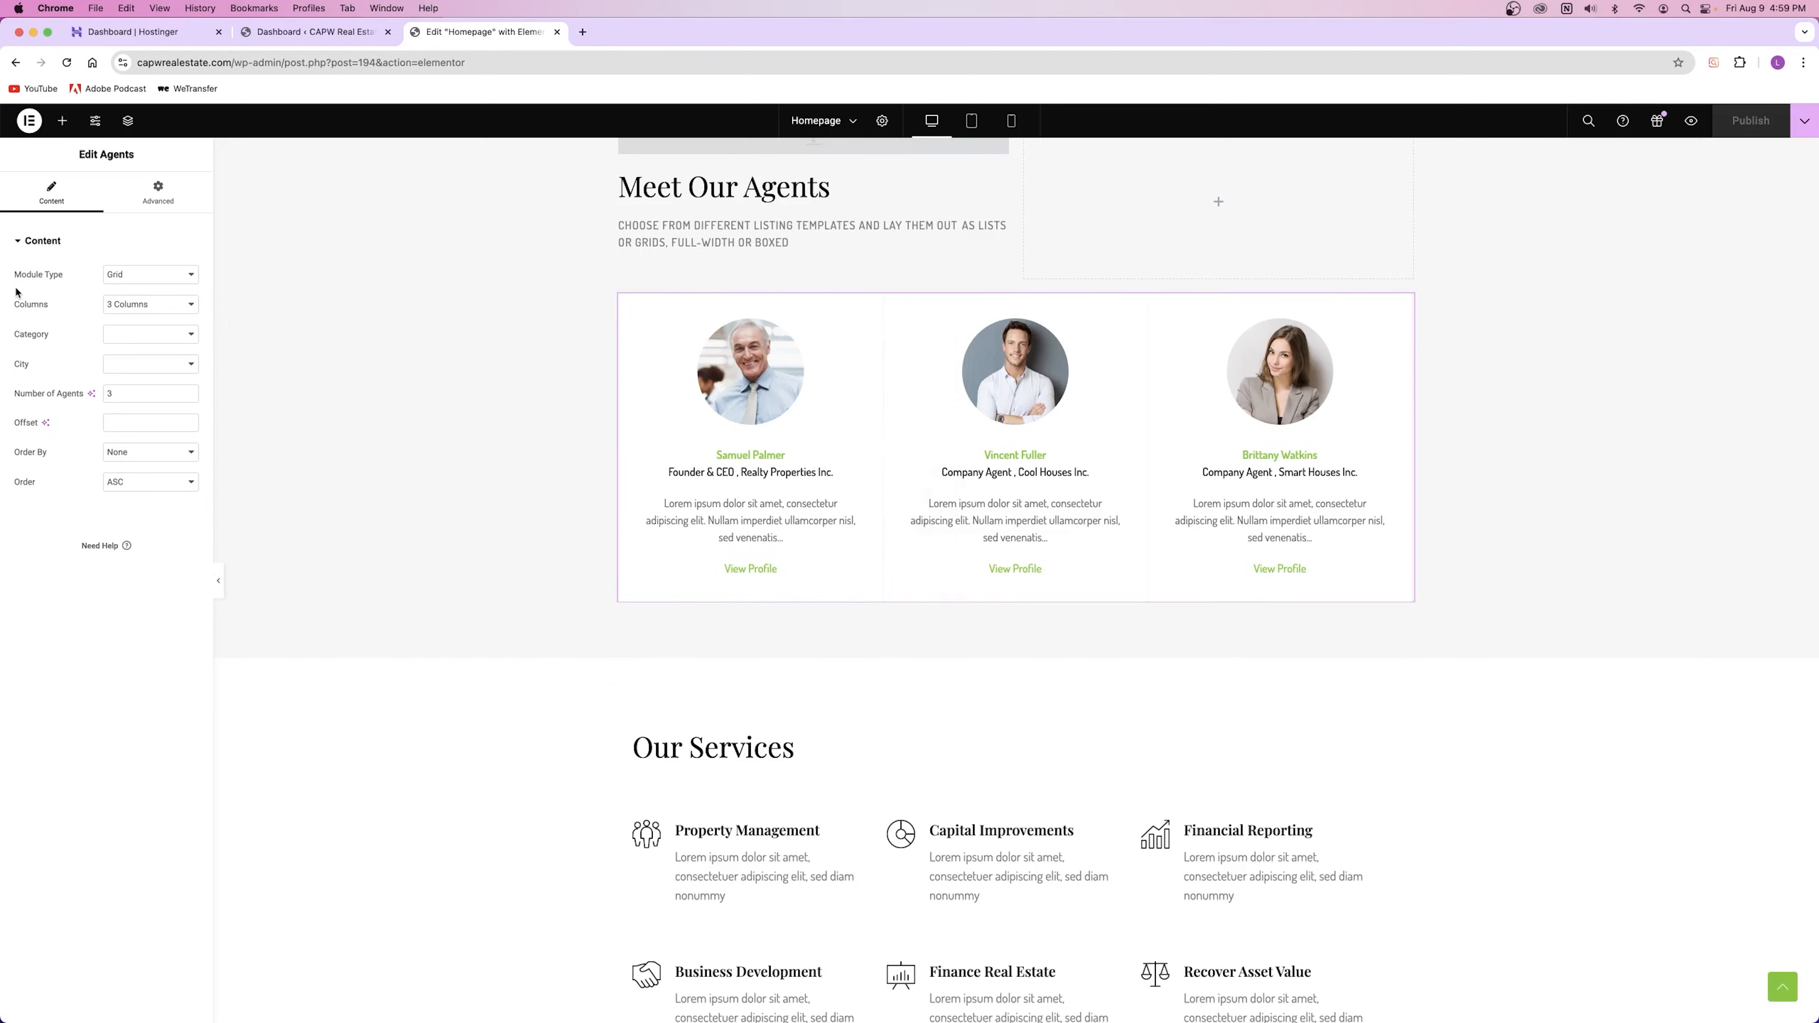
# Step: Make the agents a 3-column Carousel showing 7 agents and page through the slides
pyautogui.click(119, 277)
pyautogui.click(133, 289)
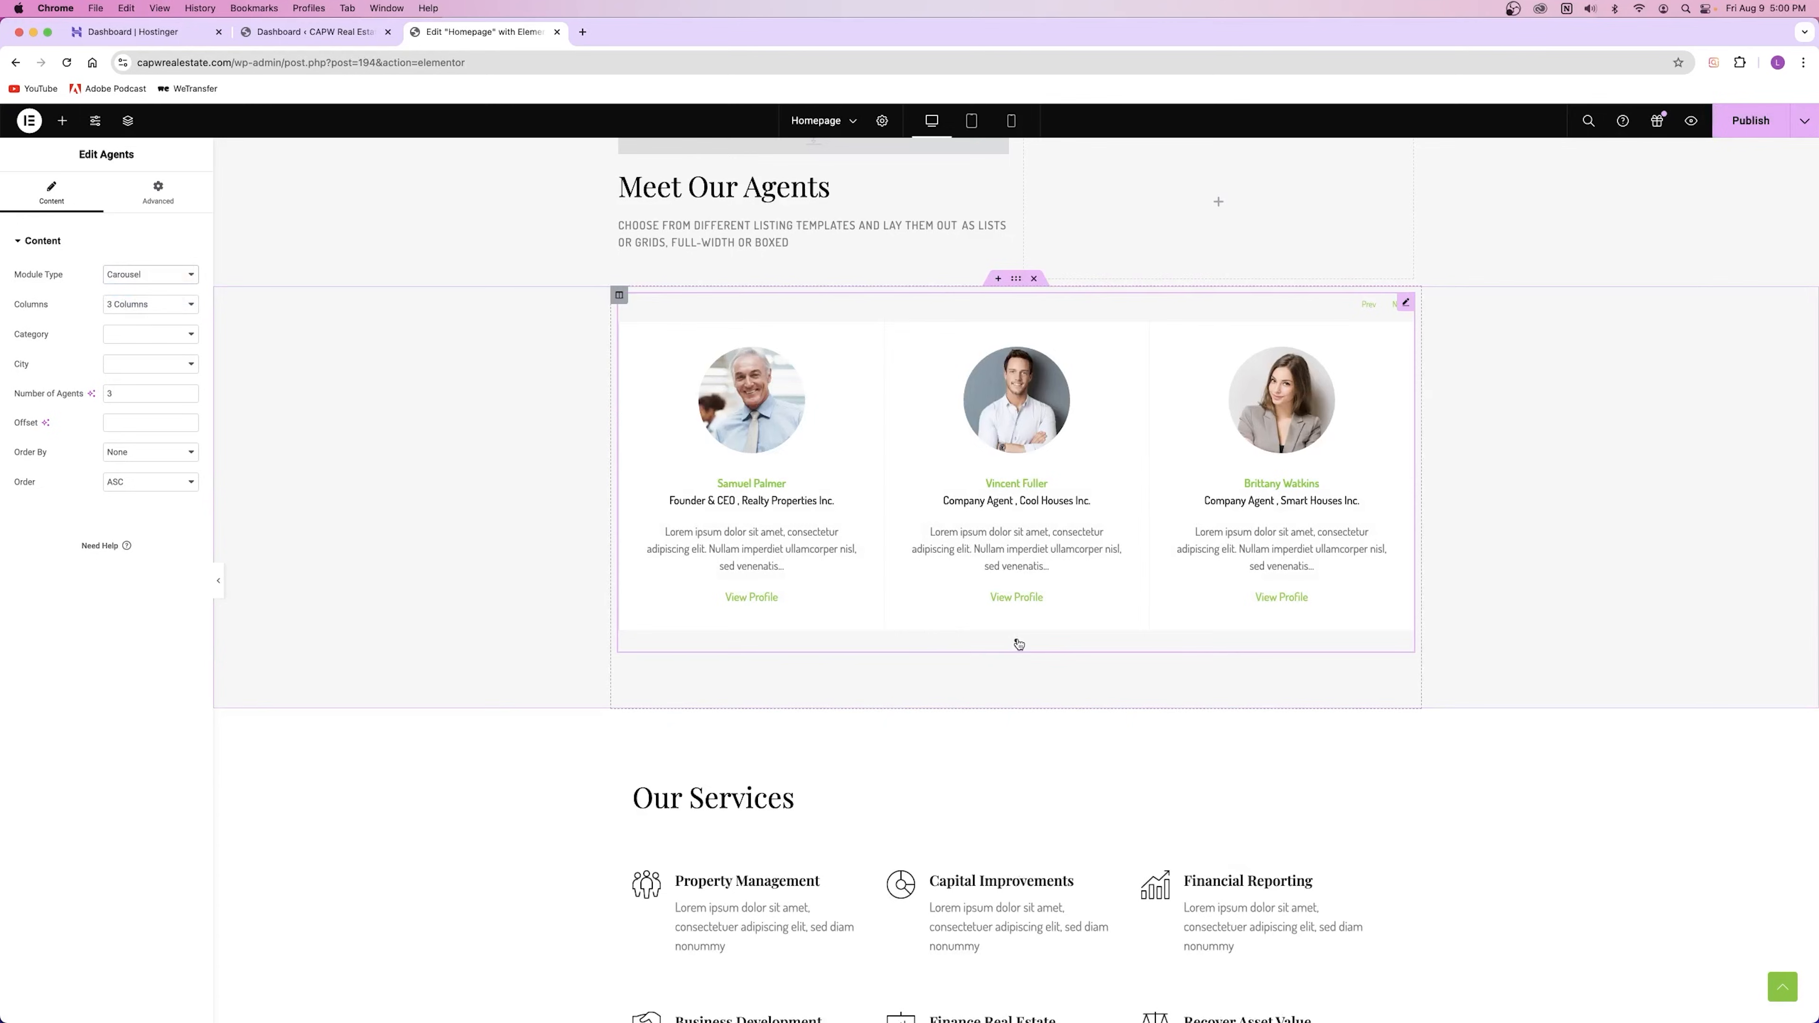
pyautogui.click(143, 304)
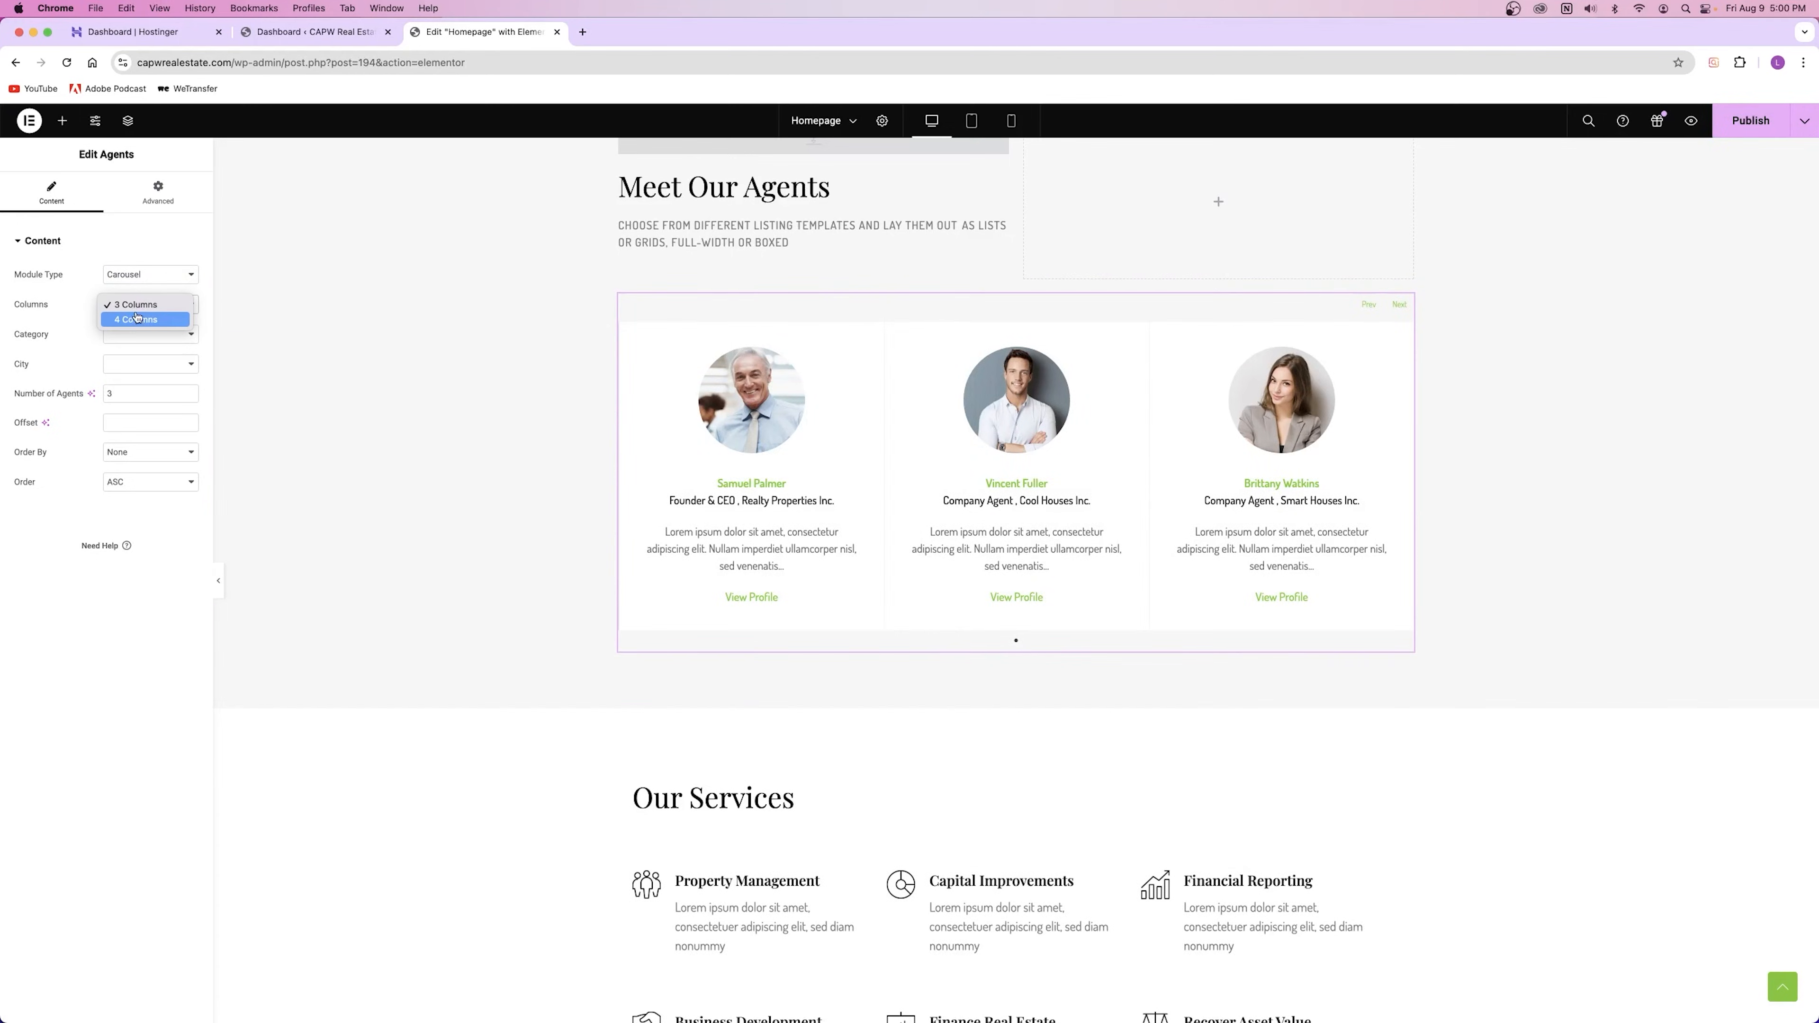
pyautogui.click(142, 305)
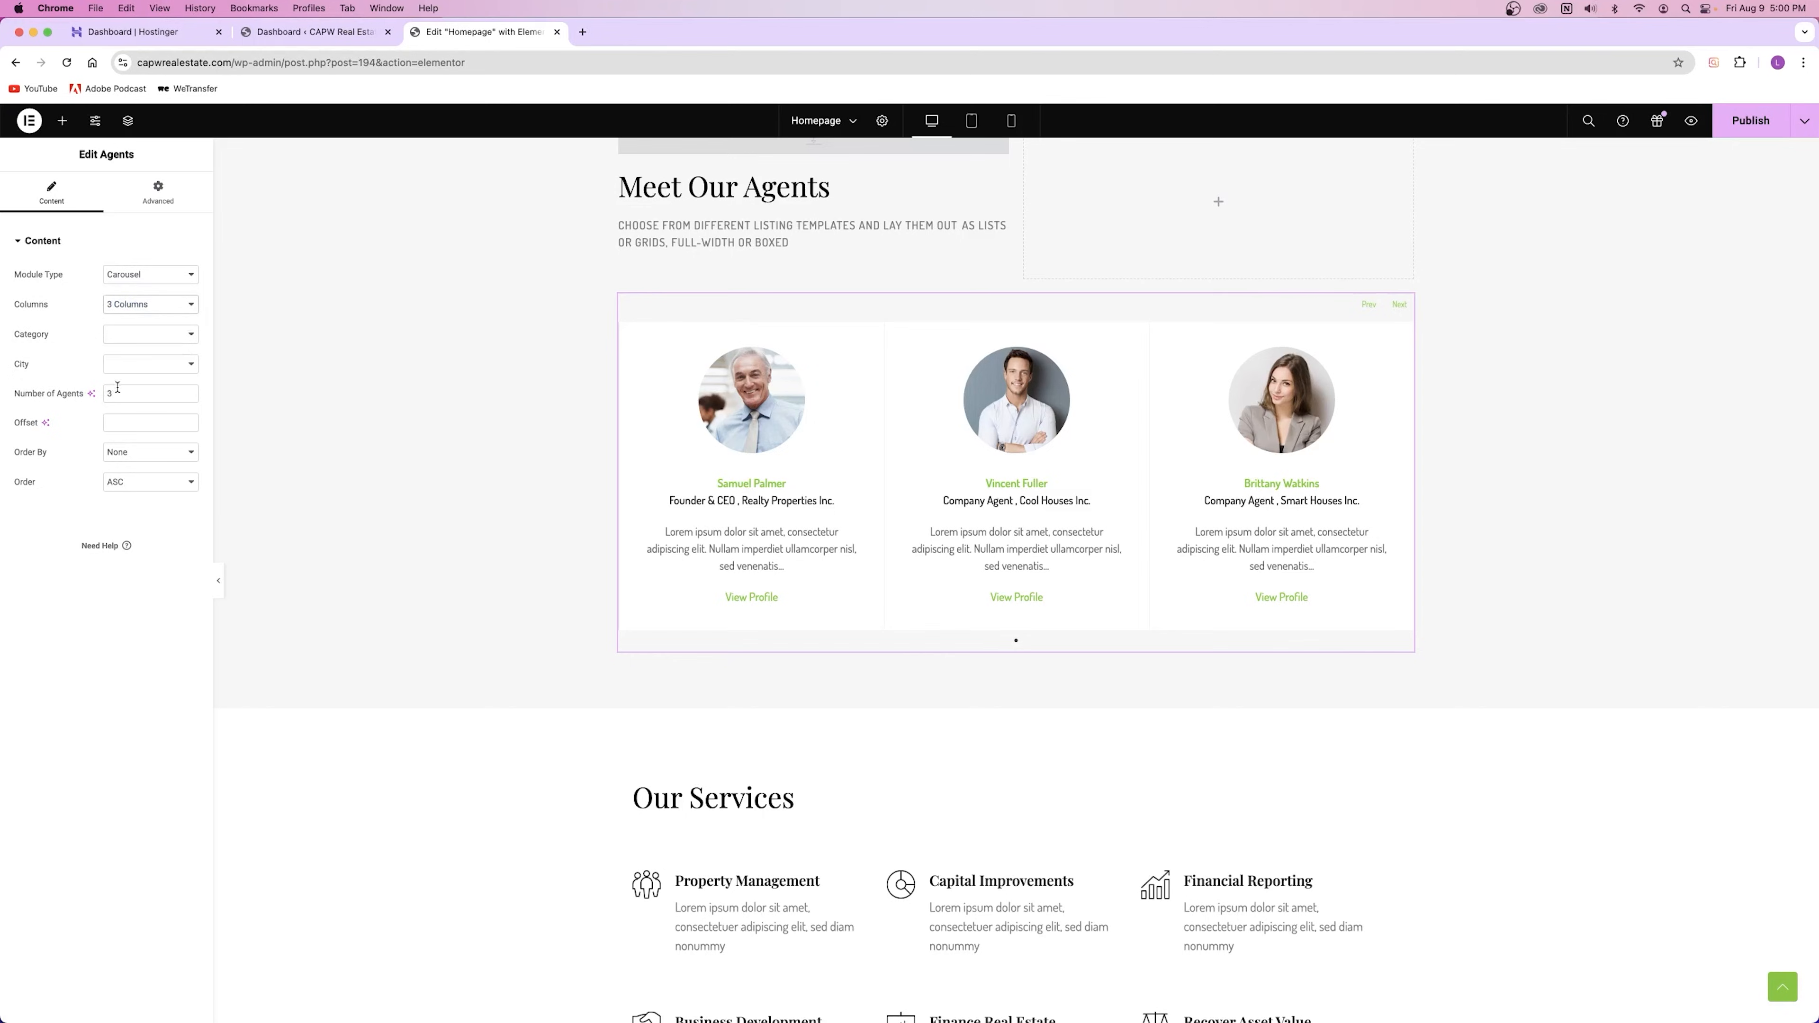
pyautogui.press('BackSpace')
pyautogui.write('7')
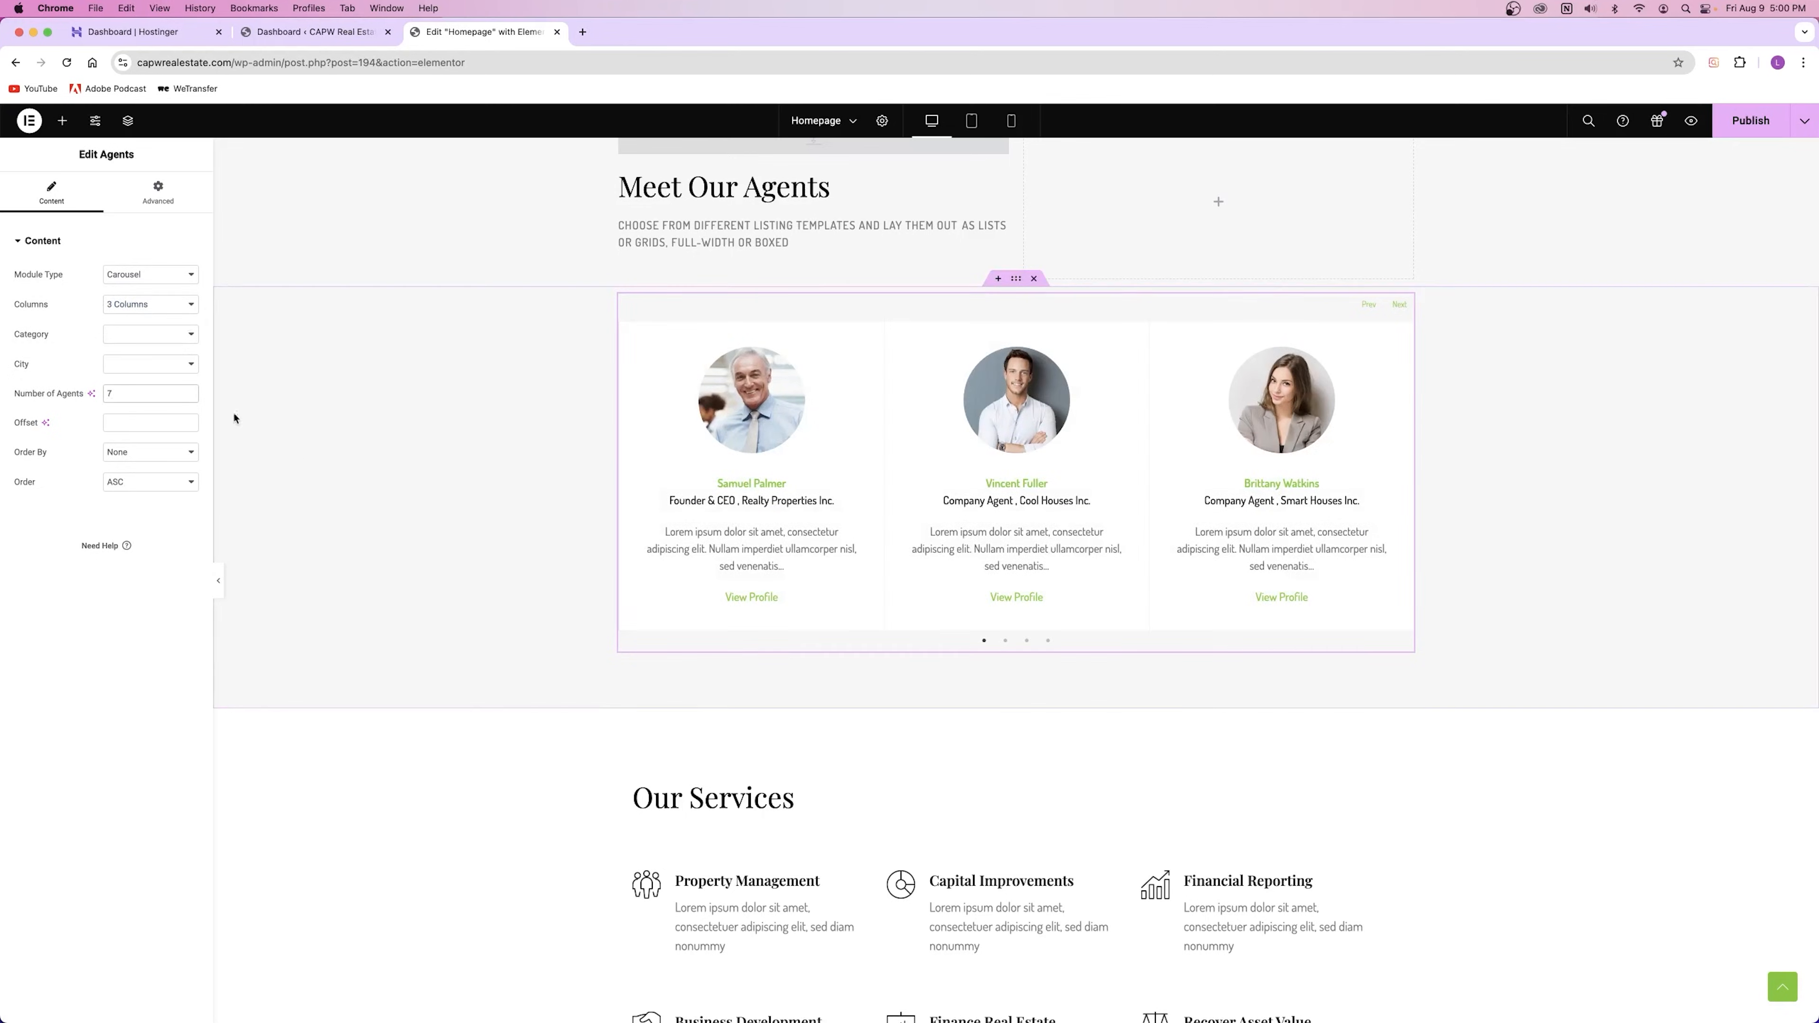
pyautogui.click(1006, 642)
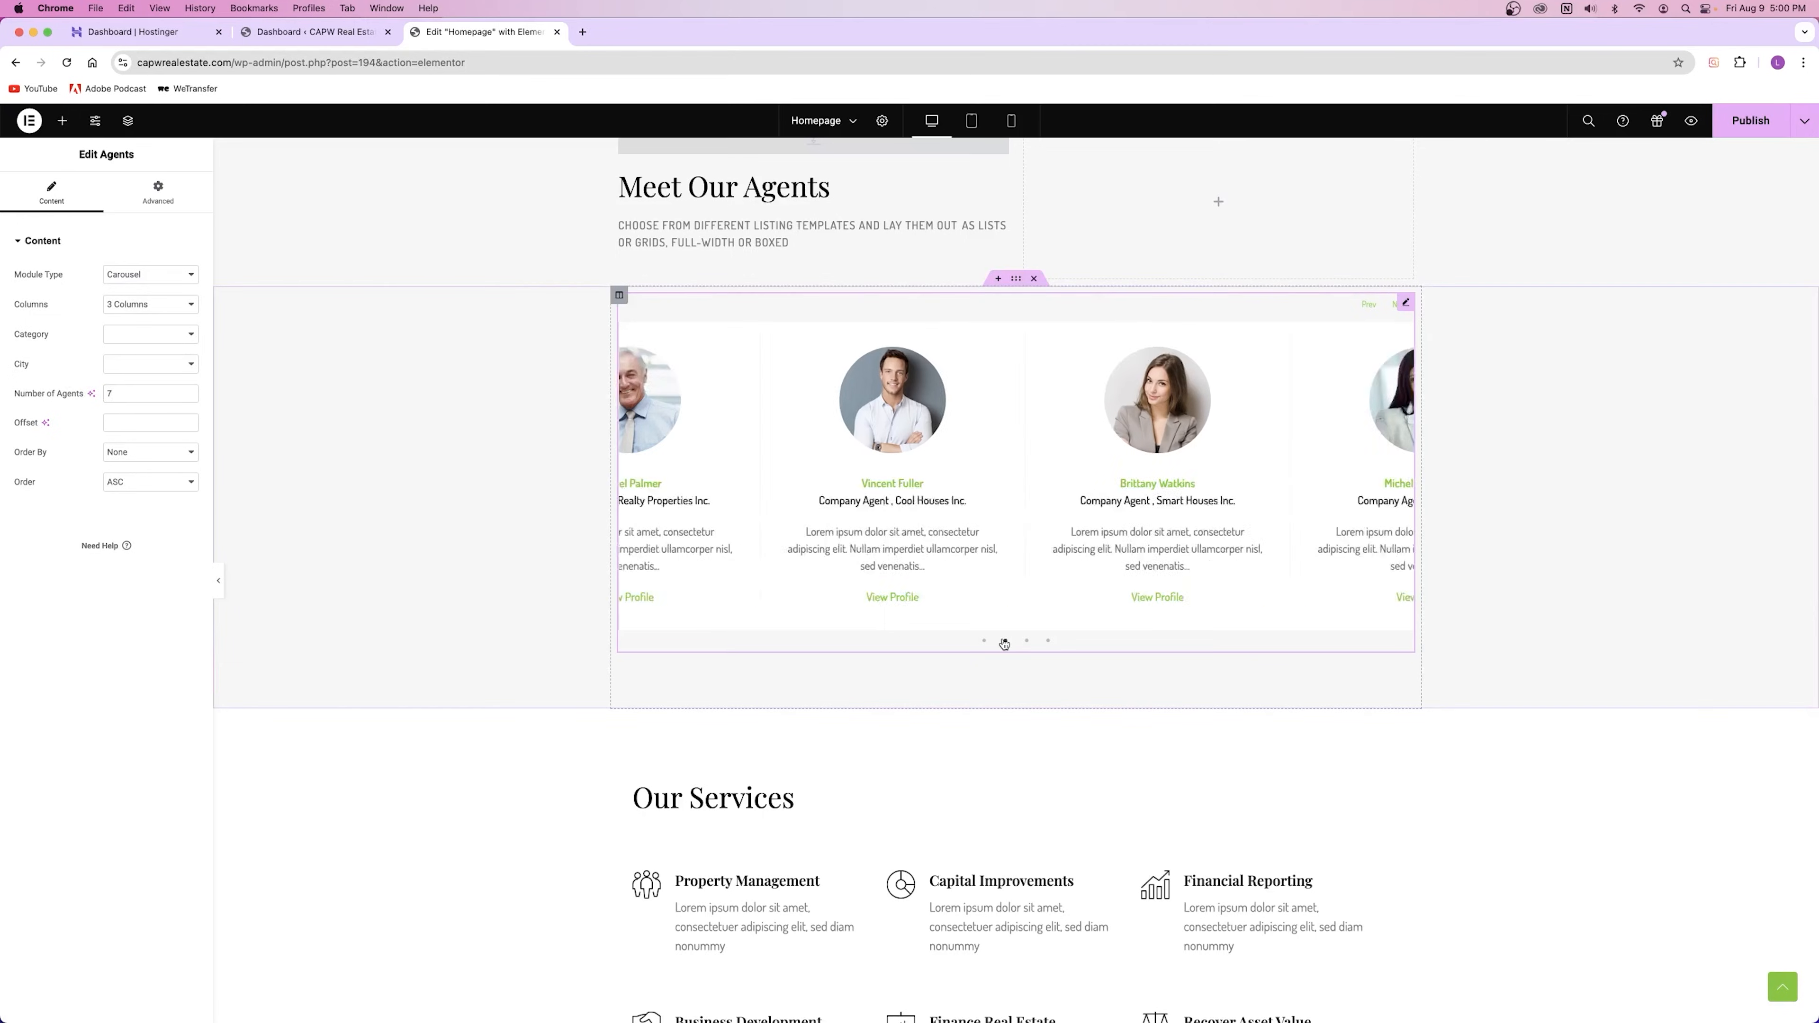
pyautogui.click(1027, 642)
pyautogui.click(1050, 642)
pyautogui.click(984, 642)
# Step: Switch the agents back to Grid and settle on 3 columns after trying 4
pyautogui.click(150, 276)
pyautogui.click(381, 406)
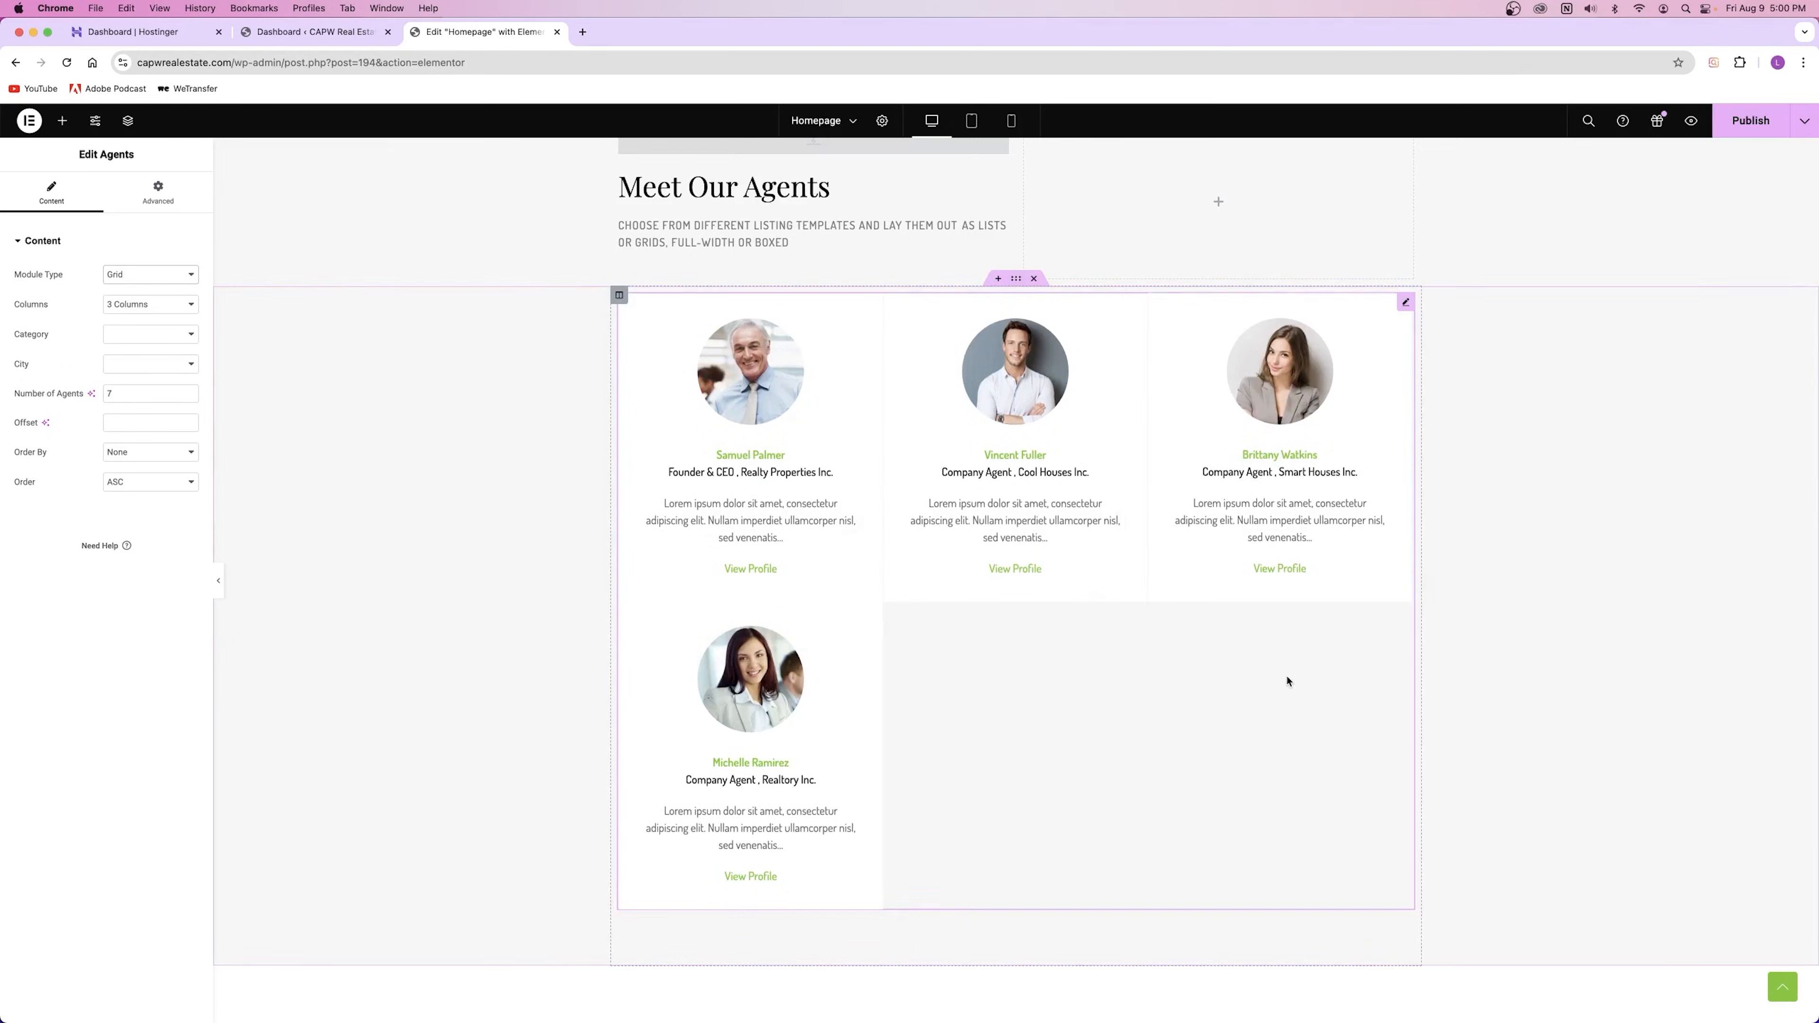
pyautogui.click(108, 308)
pyautogui.click(136, 320)
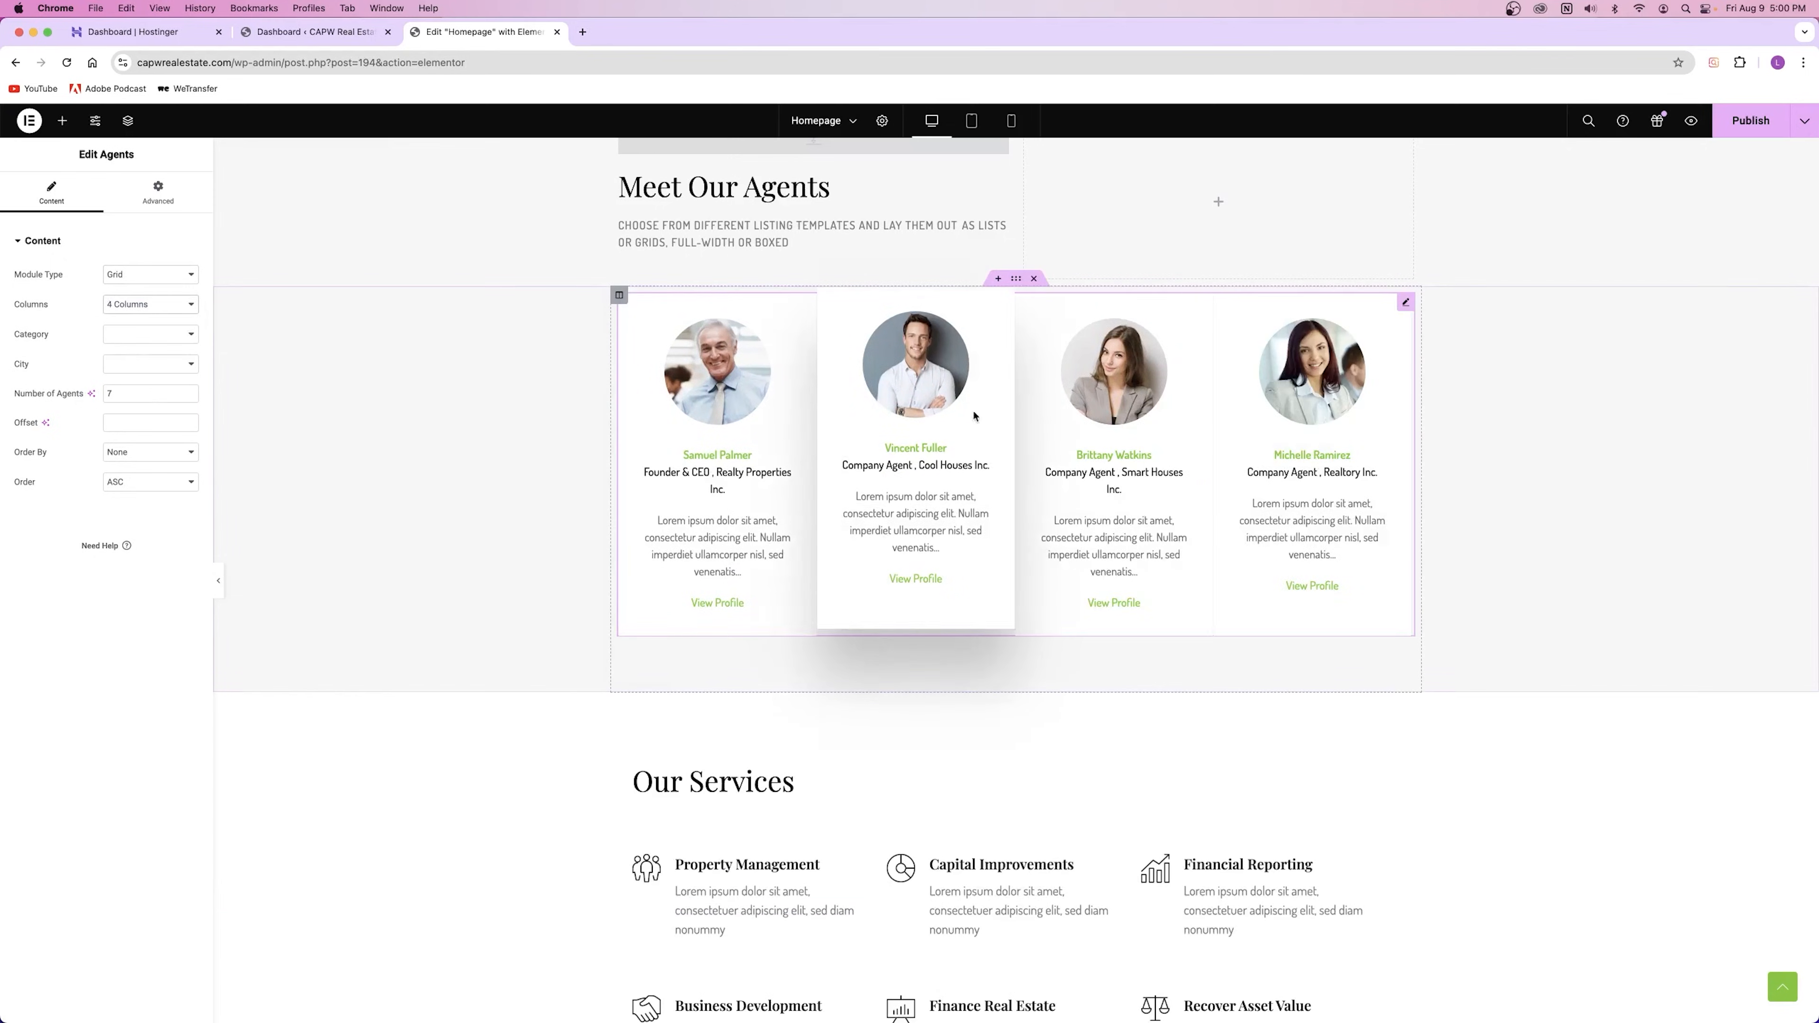
pyautogui.click(150, 303)
pyautogui.click(136, 291)
# Step: Set Number of Agents to 3, after briefly trying 5
pyautogui.scroll(15, 999, 496)
pyautogui.scroll(-3, 999, 496)
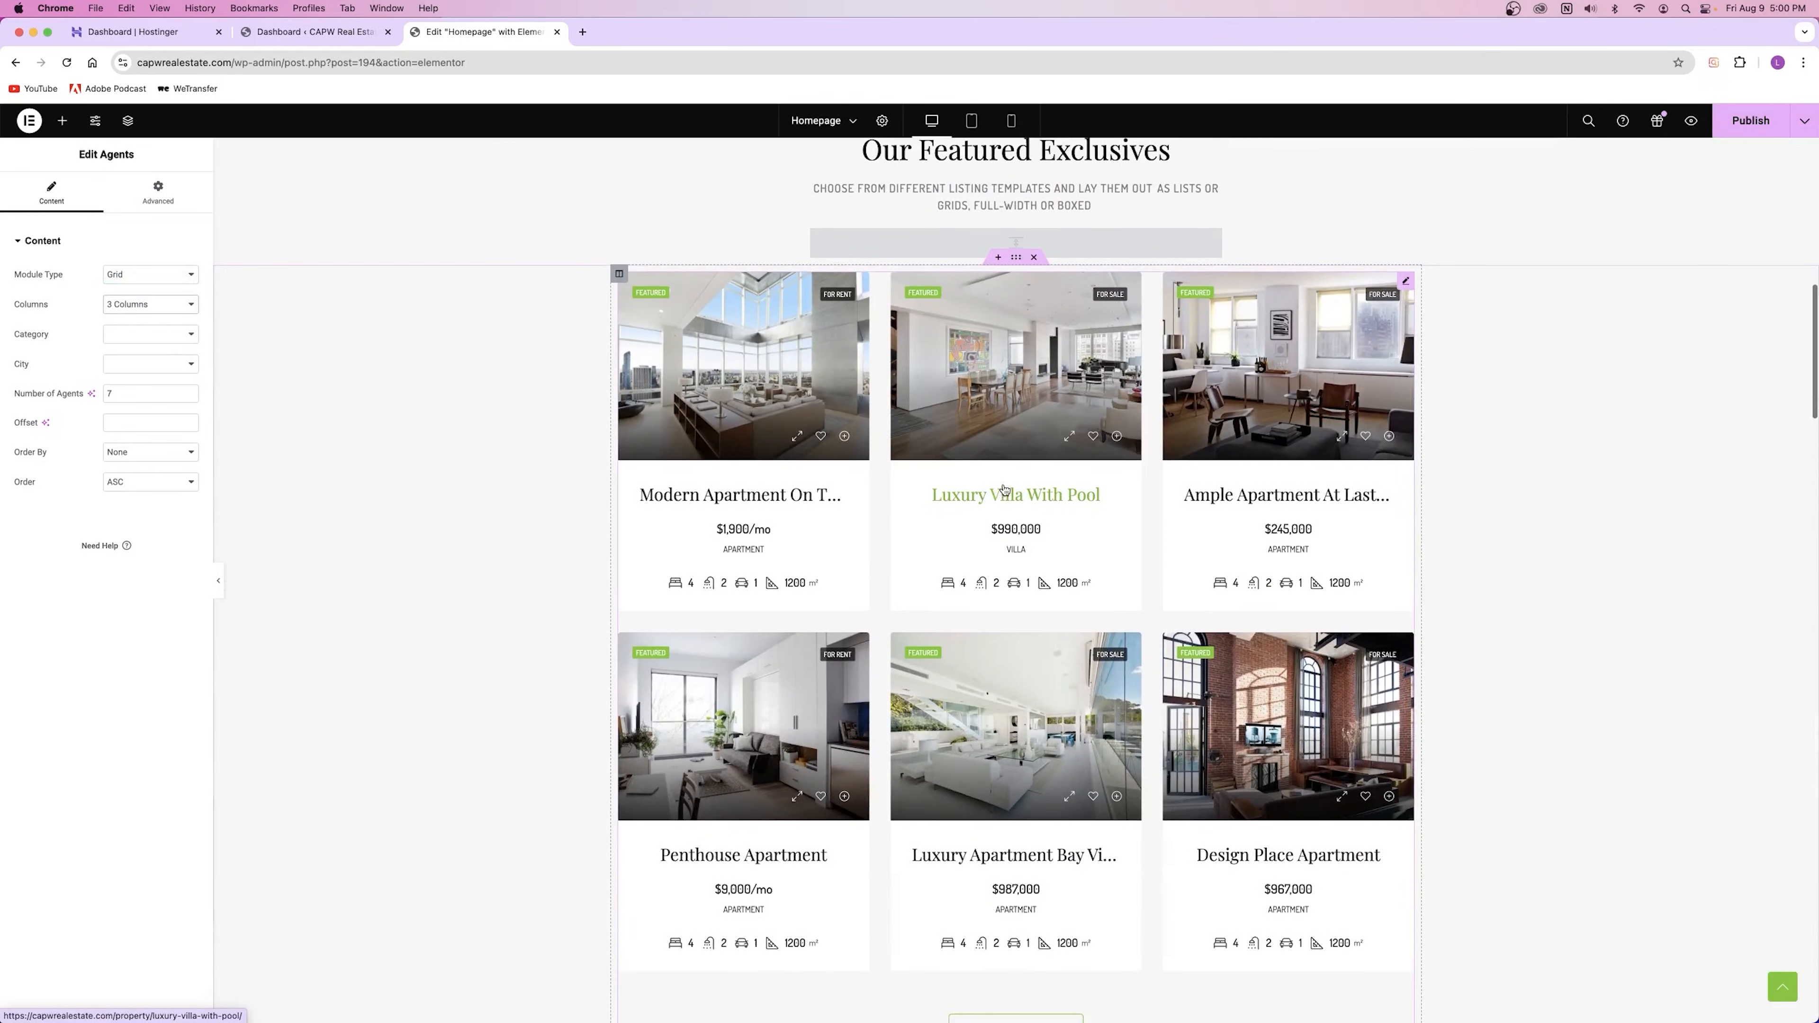
pyautogui.scroll(-20, 716, 534)
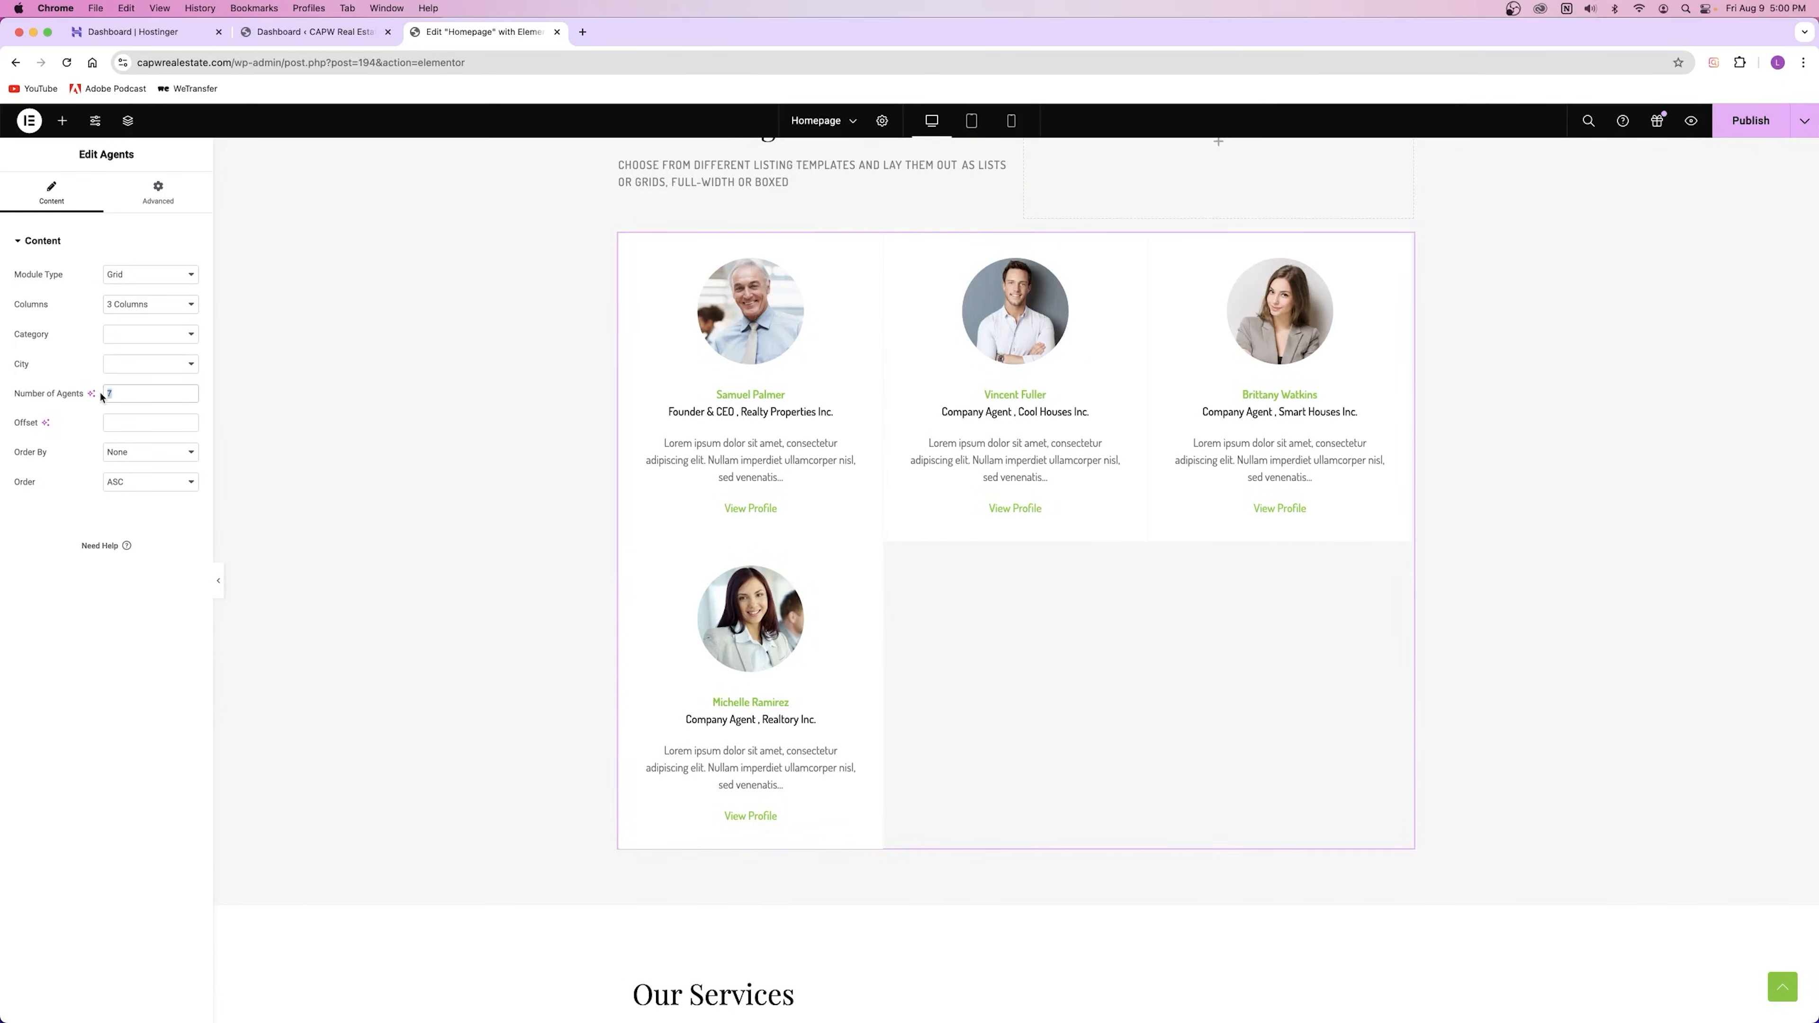
pyautogui.write('3')
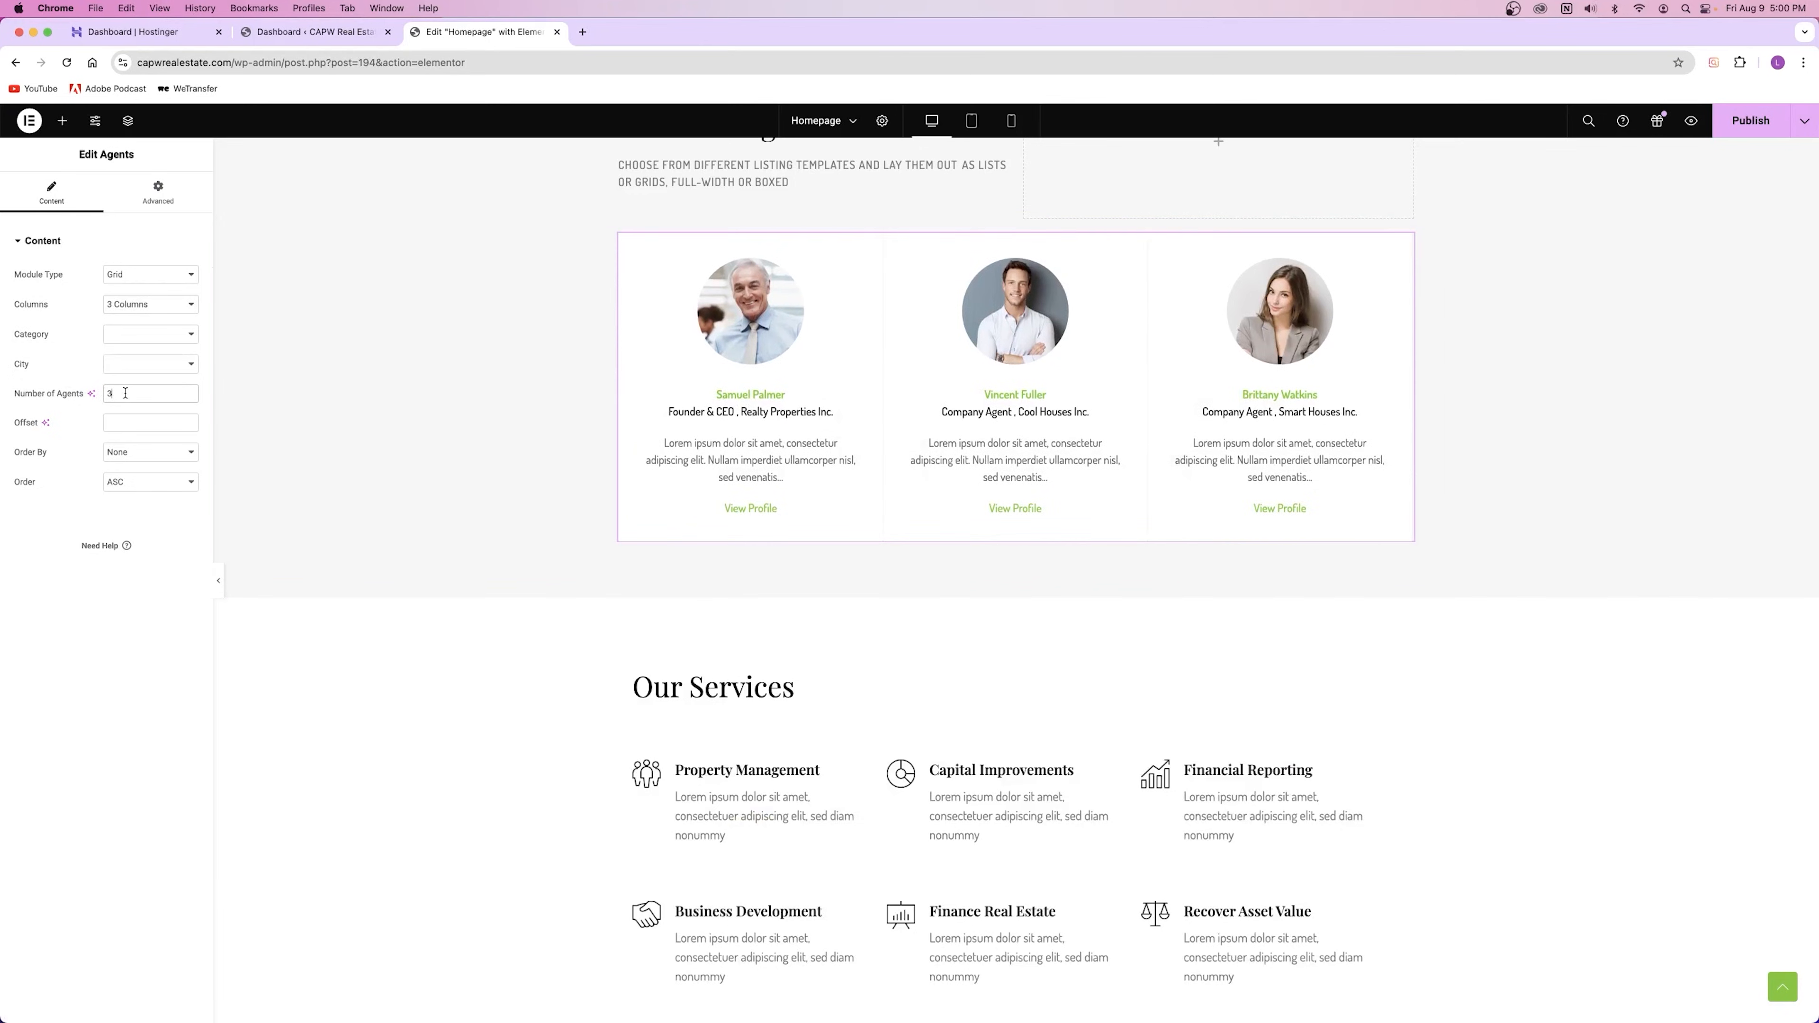
pyautogui.moveTo(125, 393); pyautogui.dragTo(59, 395)
pyautogui.write('5')
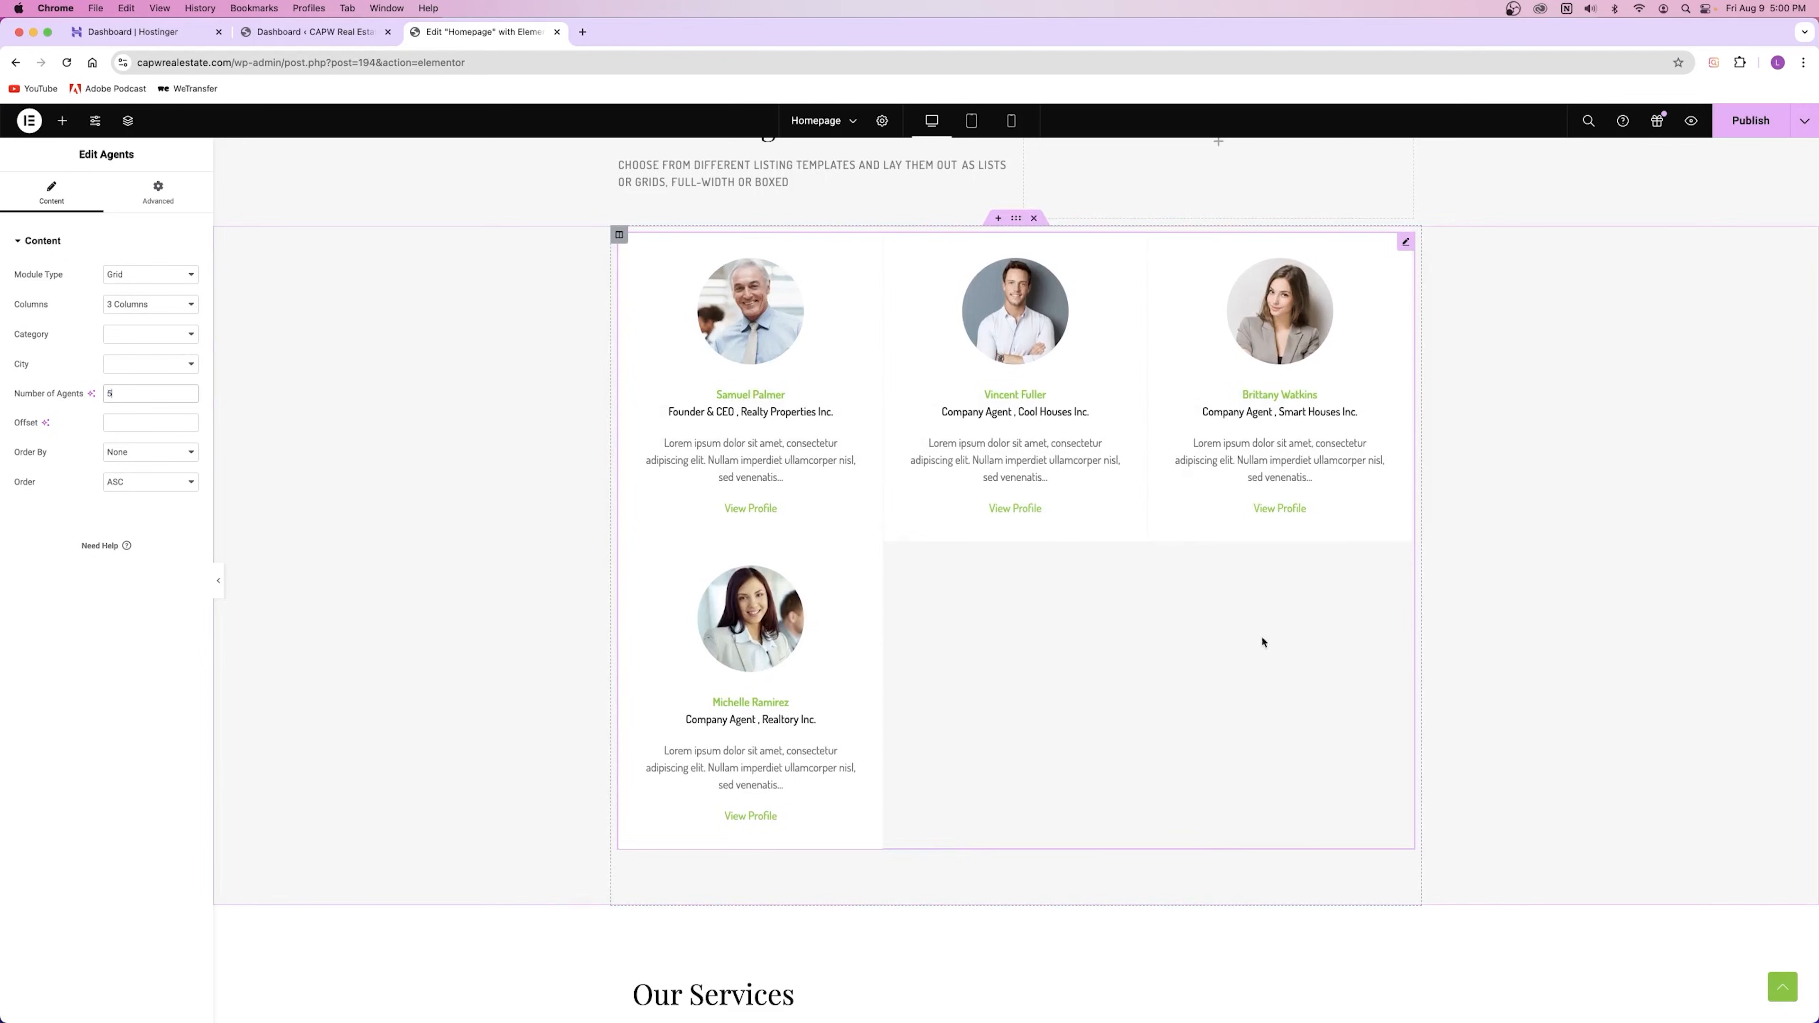
pyautogui.moveTo(122, 394); pyautogui.dragTo(55, 398)
pyautogui.write('3')
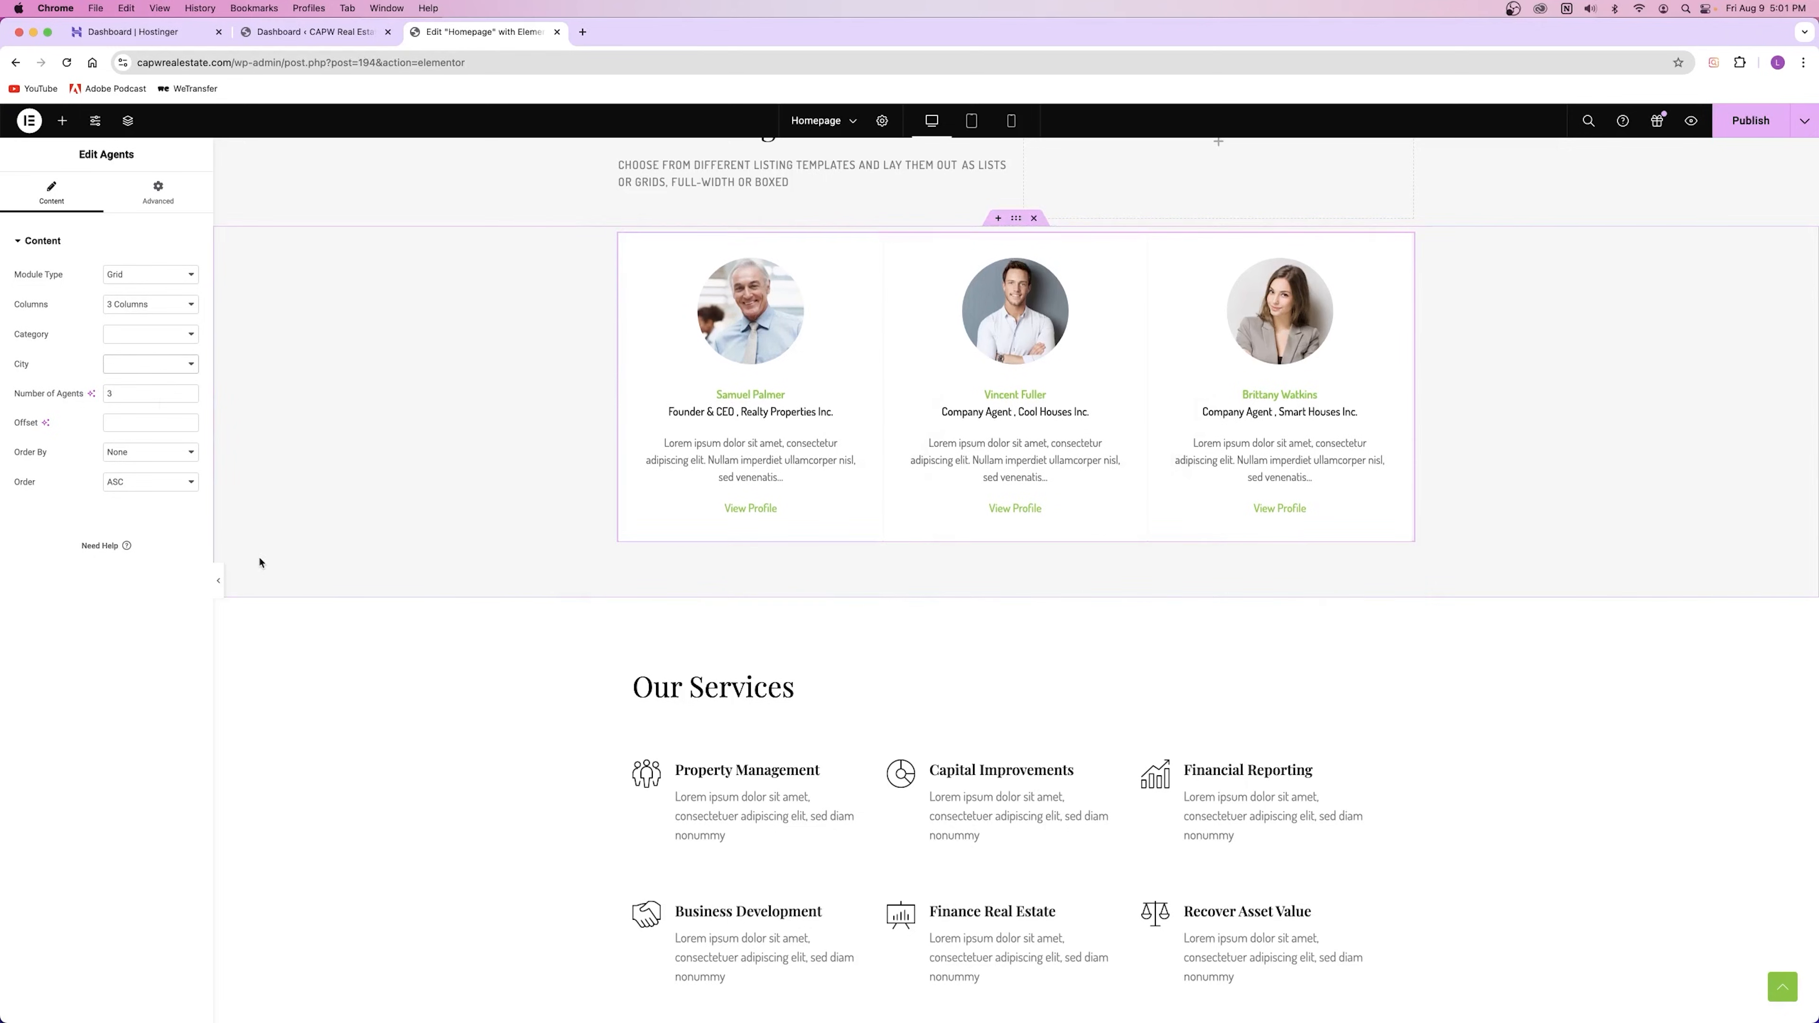
# Step: Leave the Offset empty, with Order ASC and Order By None
pyautogui.click(126, 424)
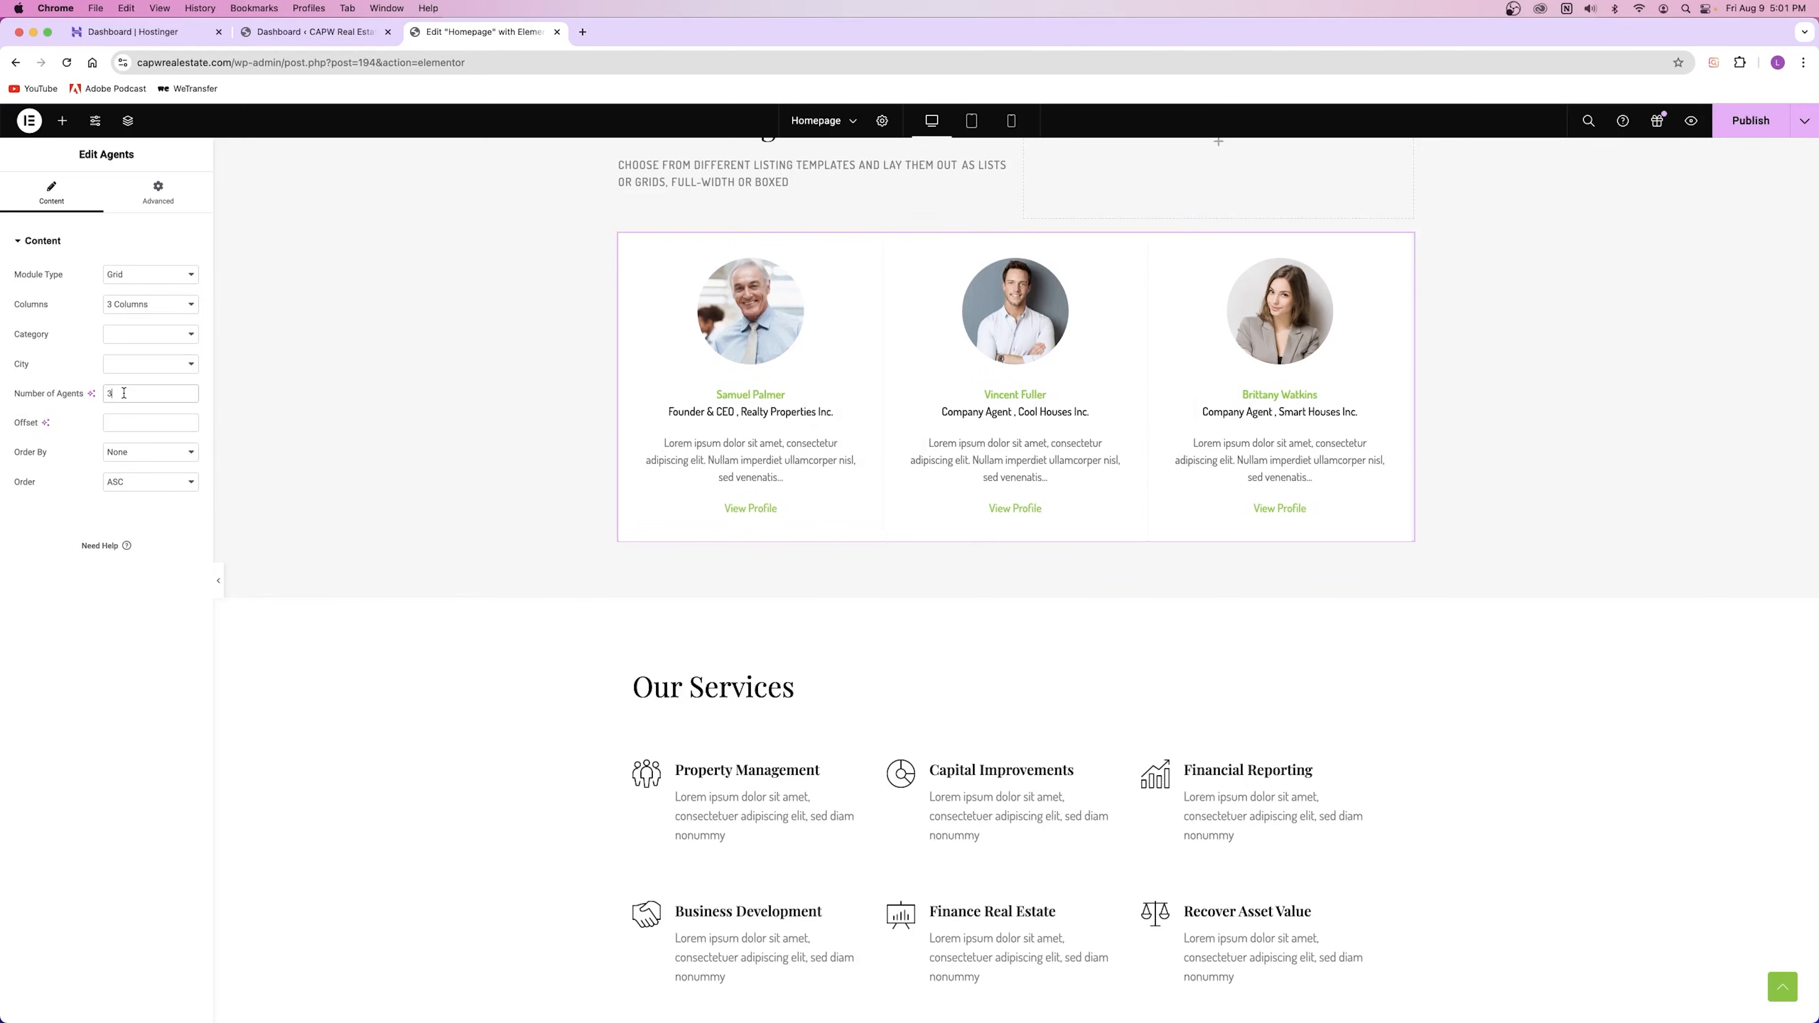
pyautogui.write('1')
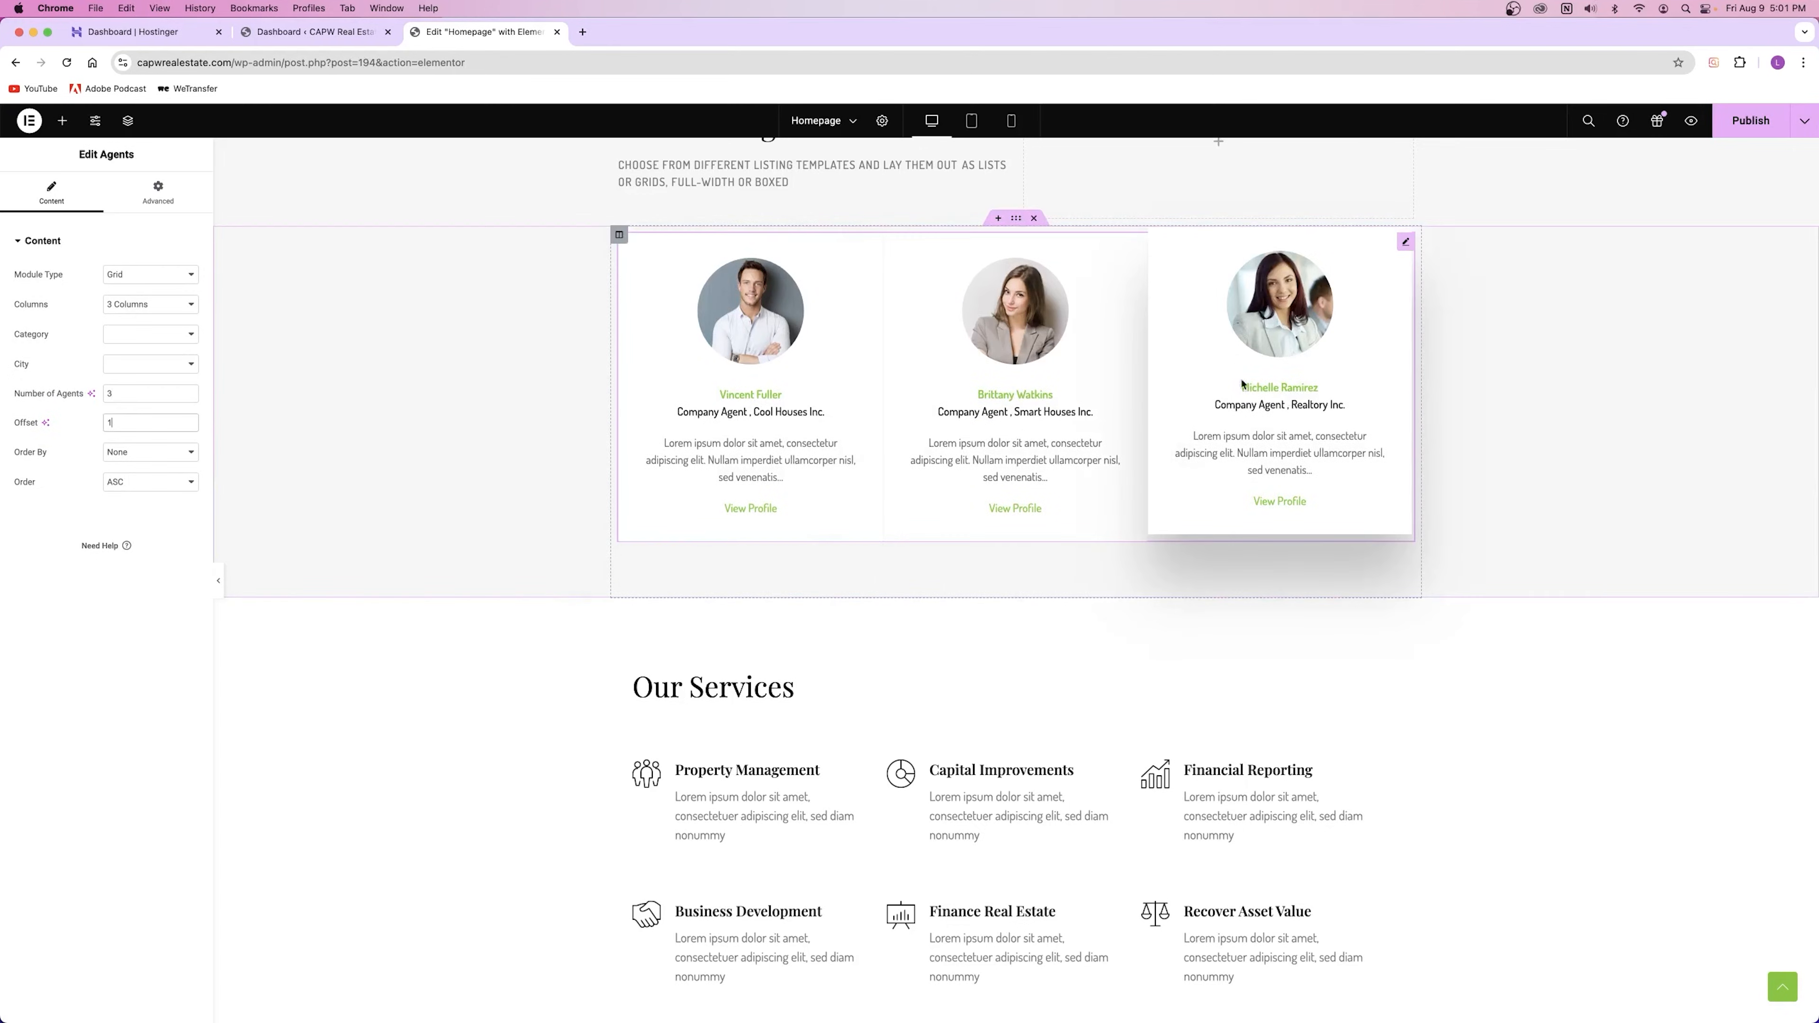
pyautogui.press('BackSpace')
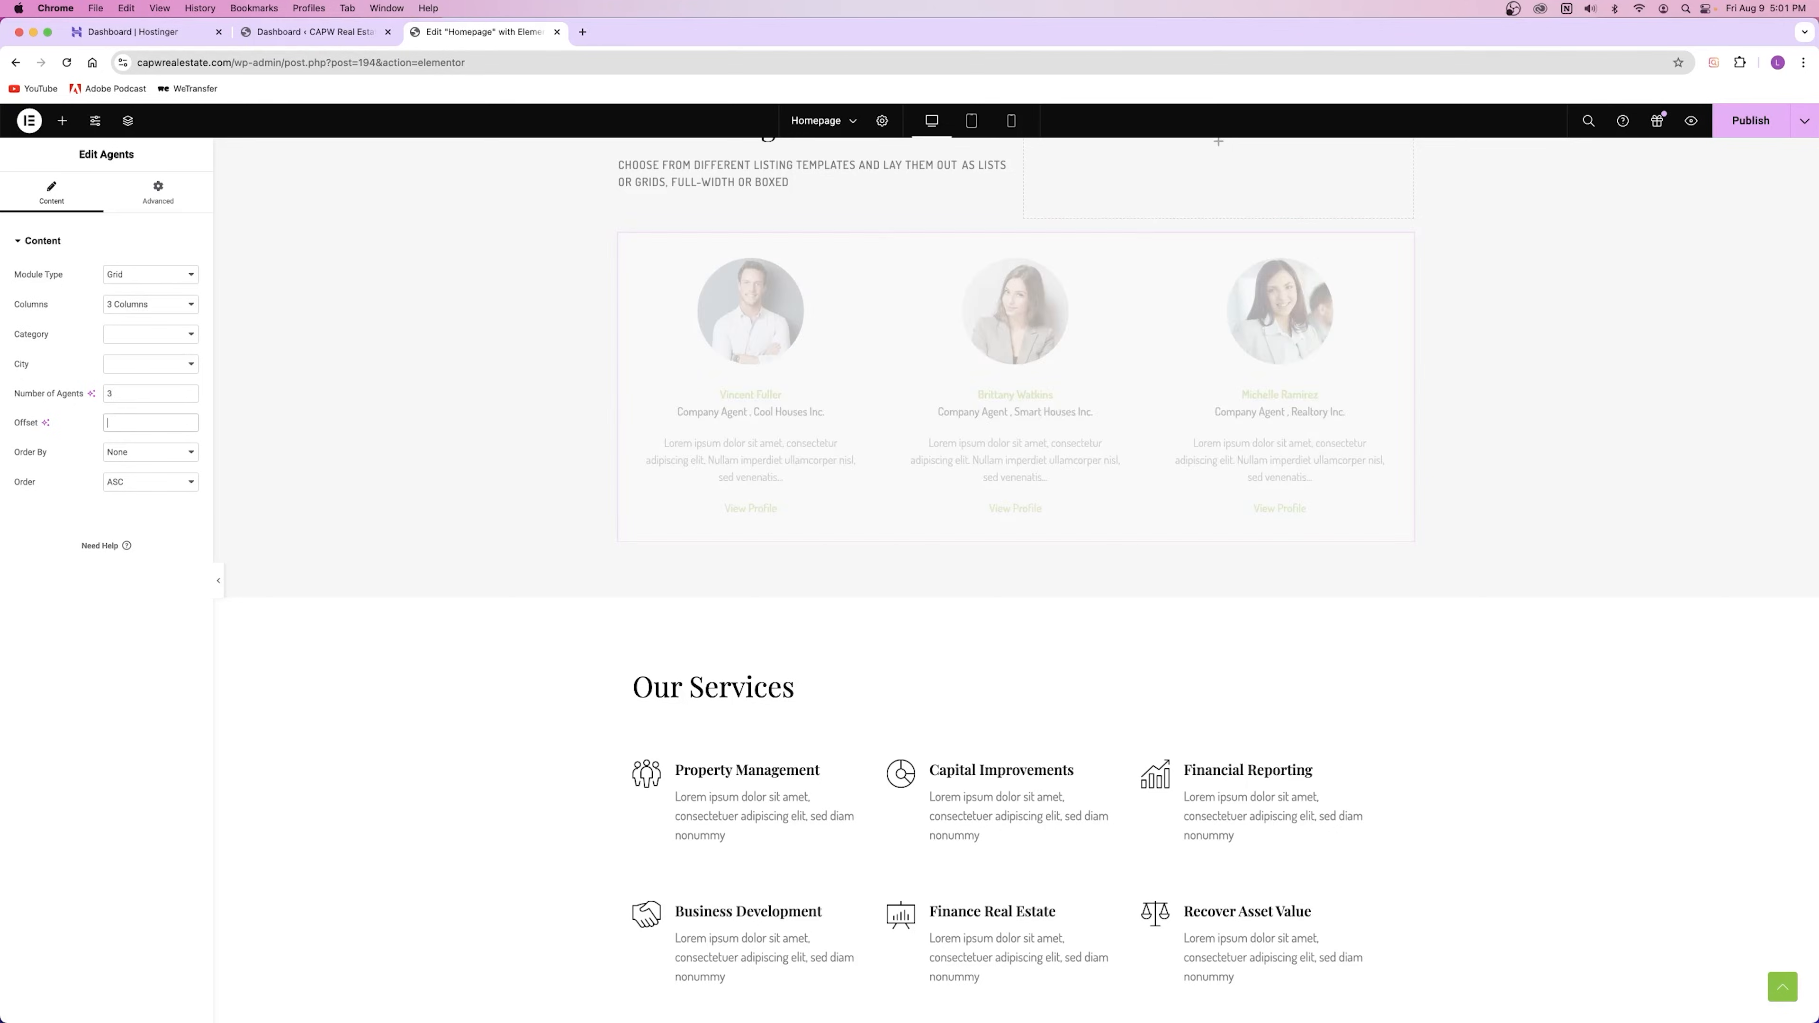
pyautogui.click(130, 489)
pyautogui.click(127, 486)
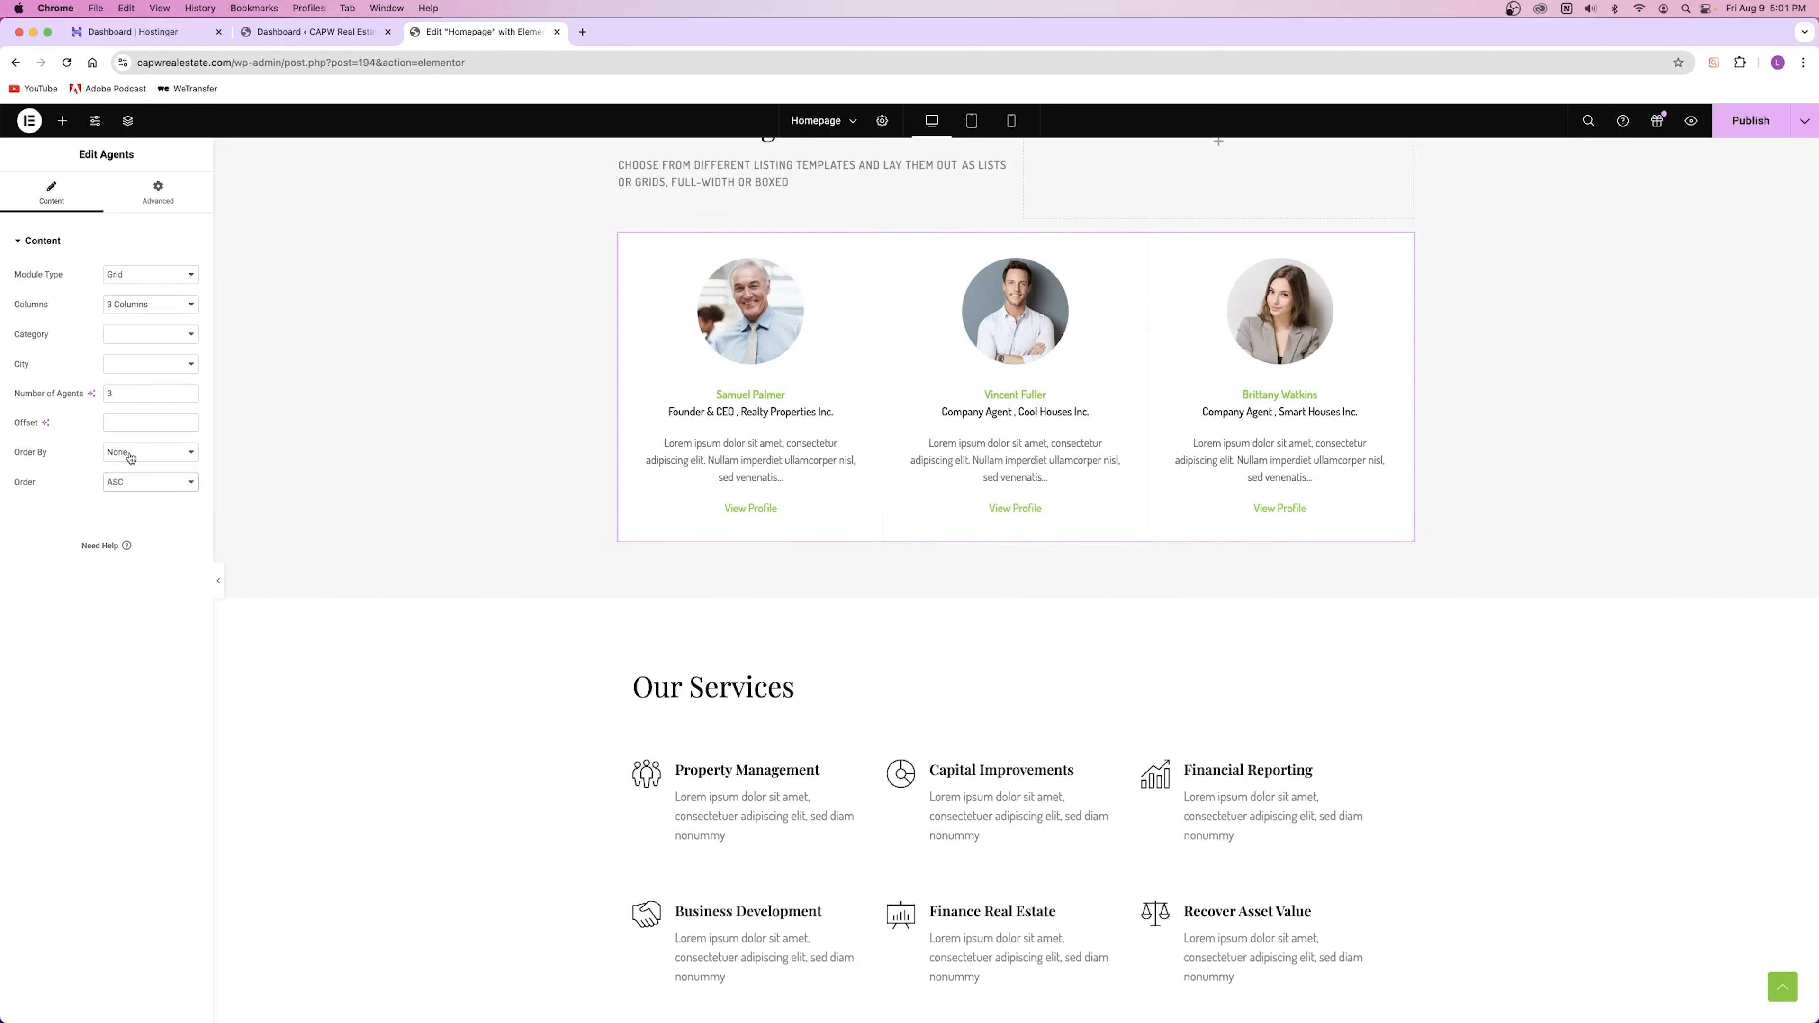
pyautogui.click(130, 456)
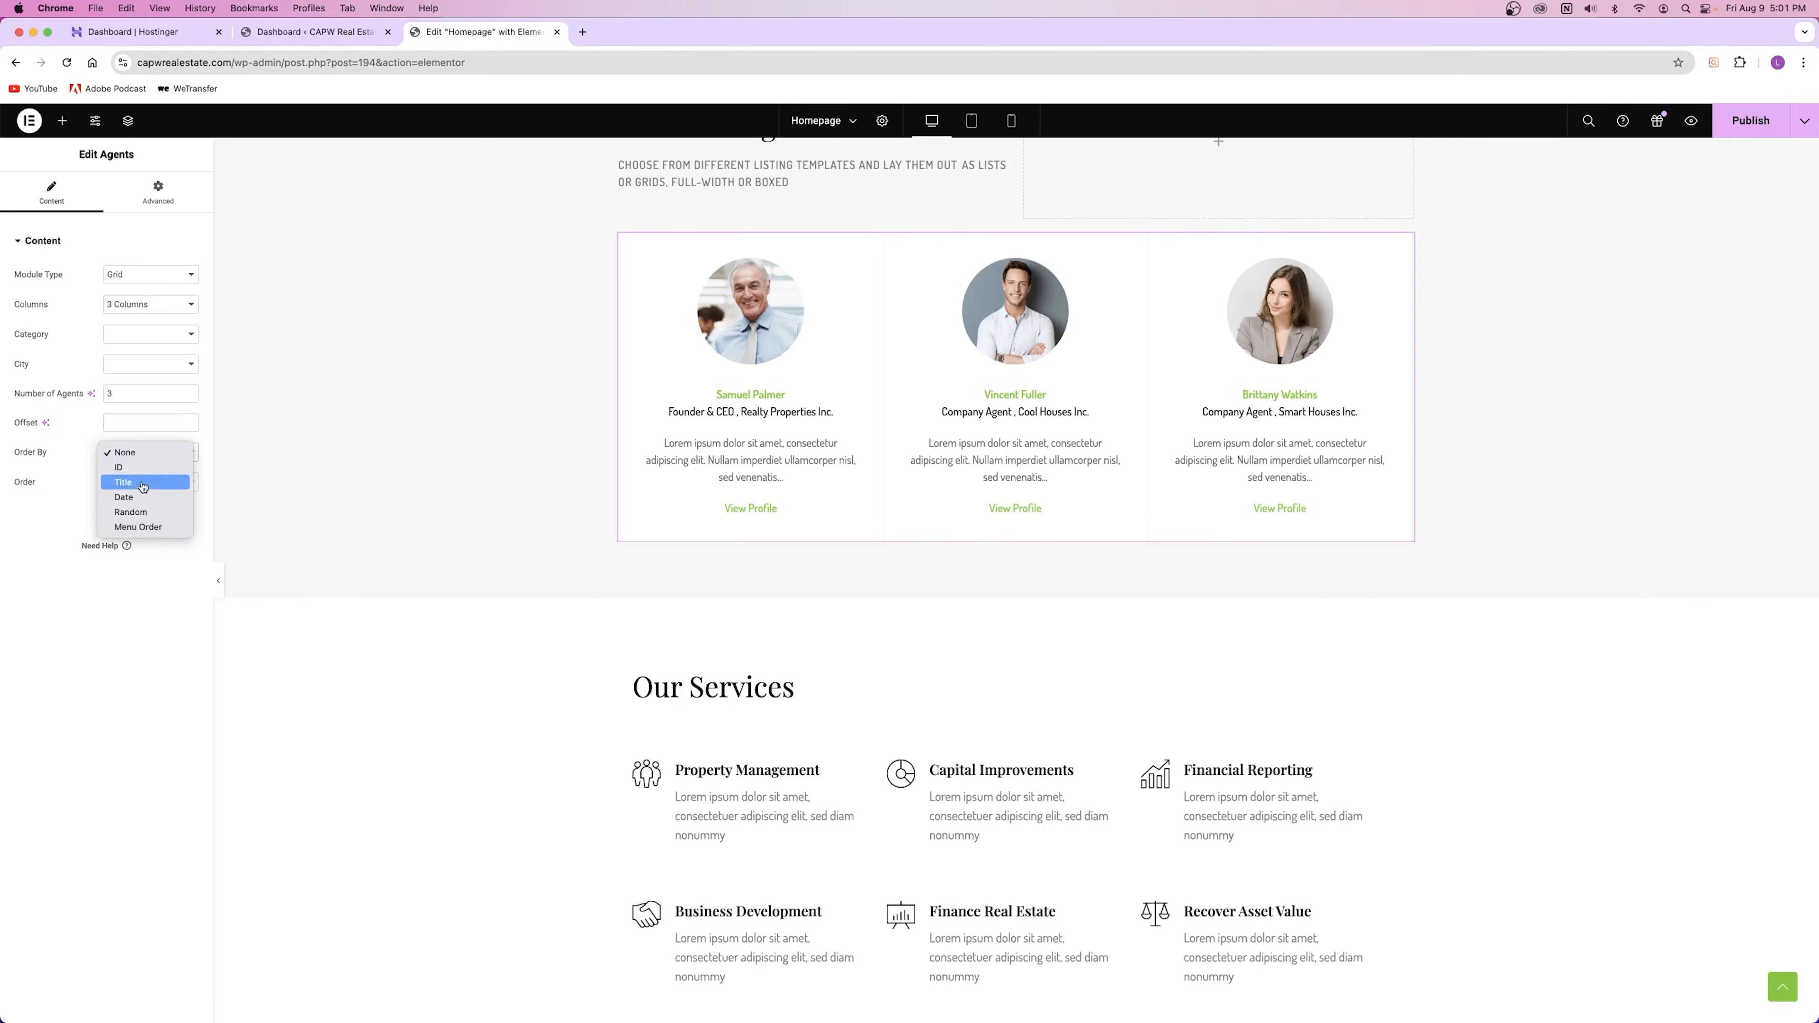
pyautogui.click(125, 452)
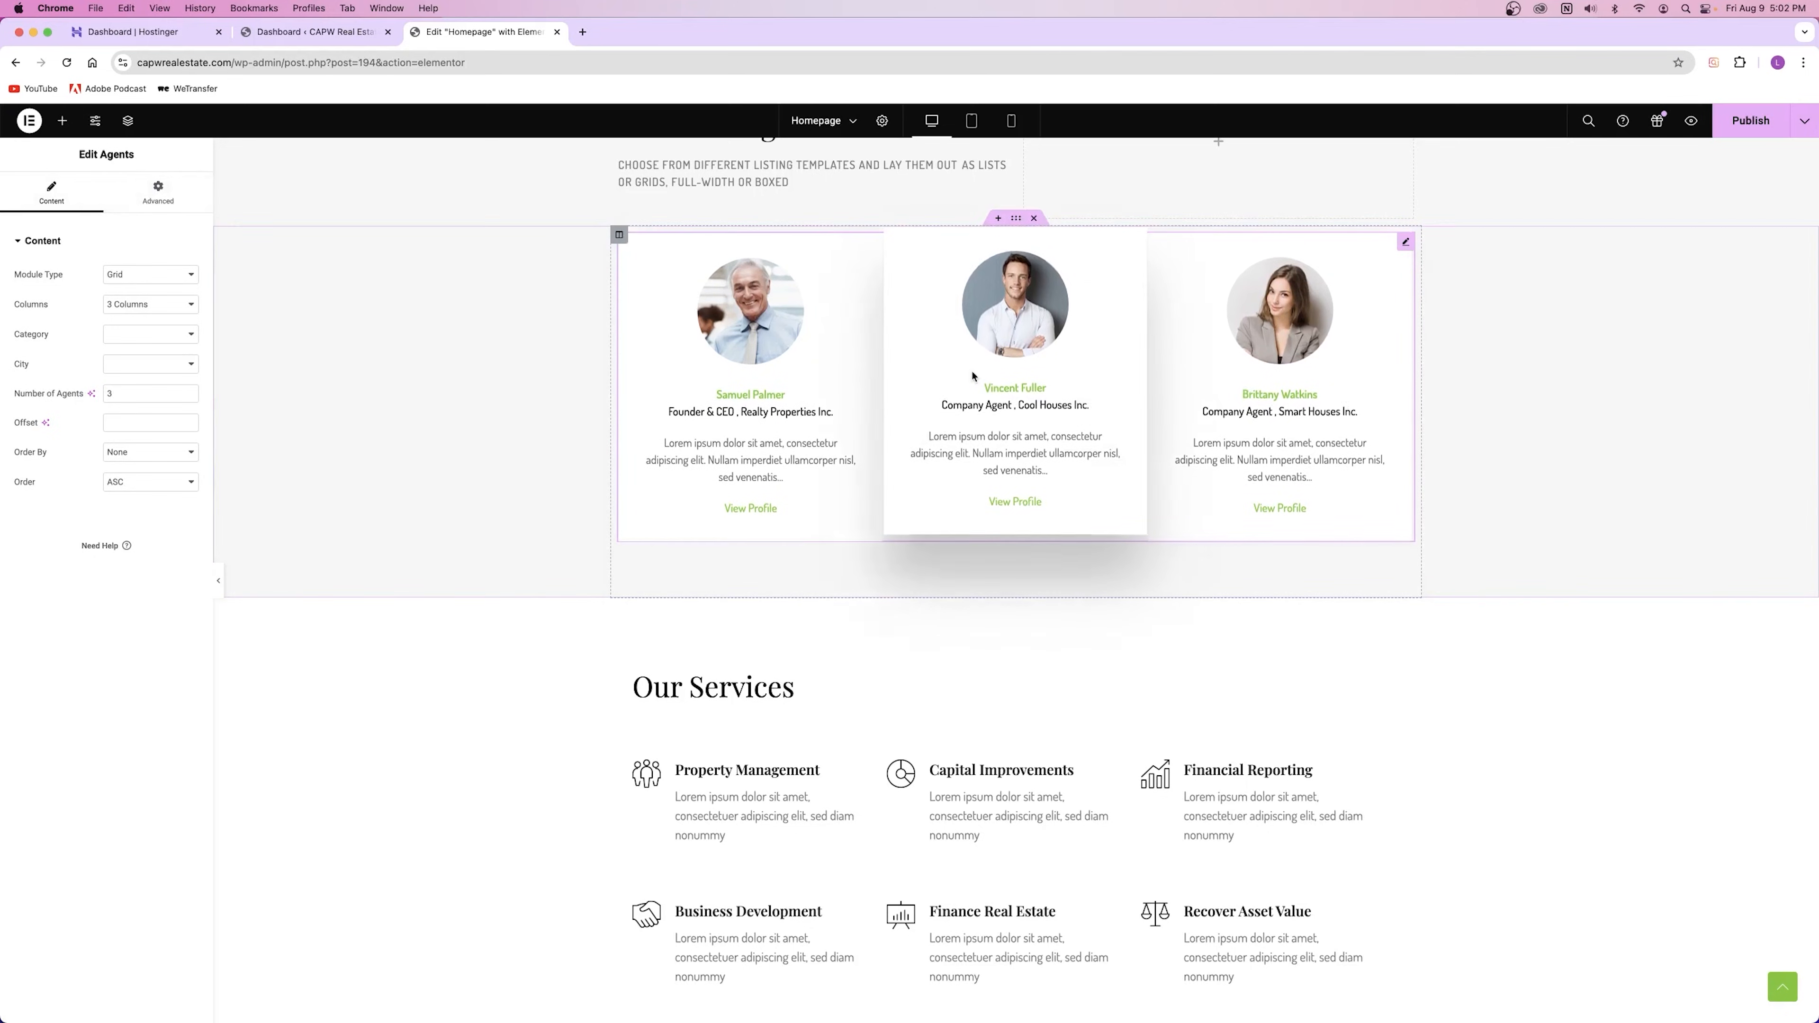
pyautogui.click(158, 192)
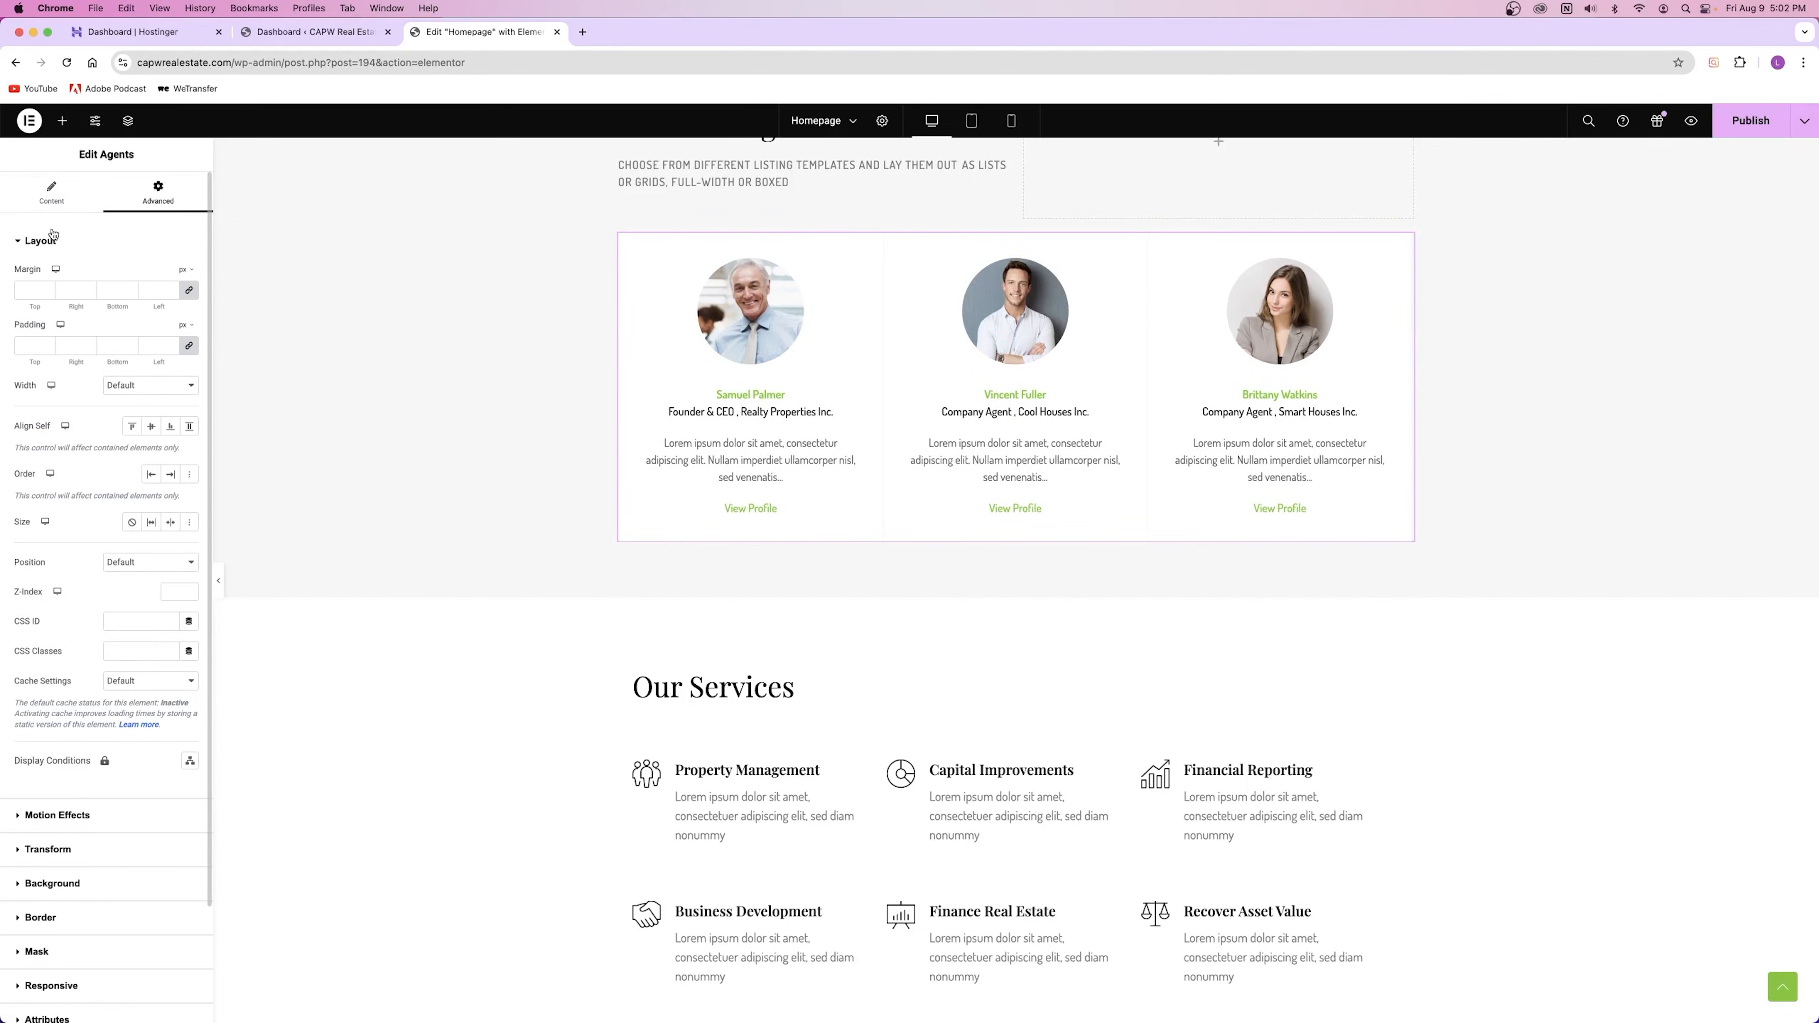
pyautogui.click(46, 191)
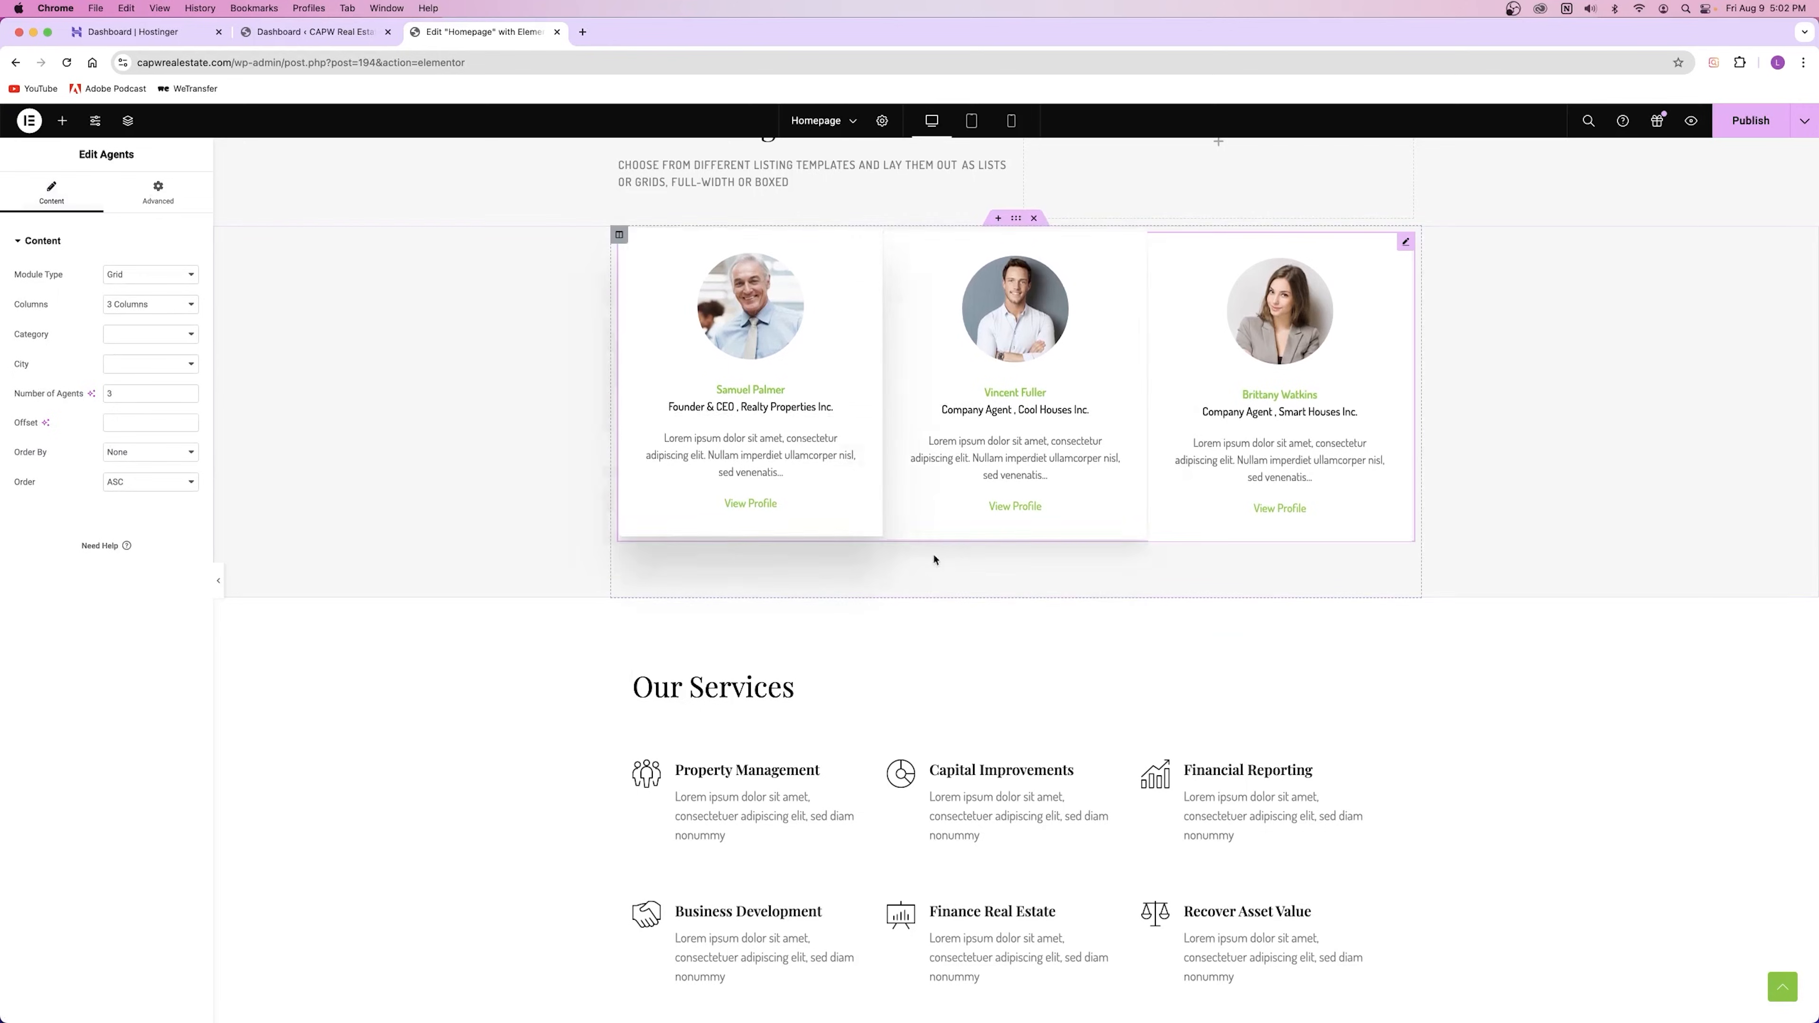
pyautogui.scroll(3, 842, 413)
pyautogui.scroll(-10, 841, 411)
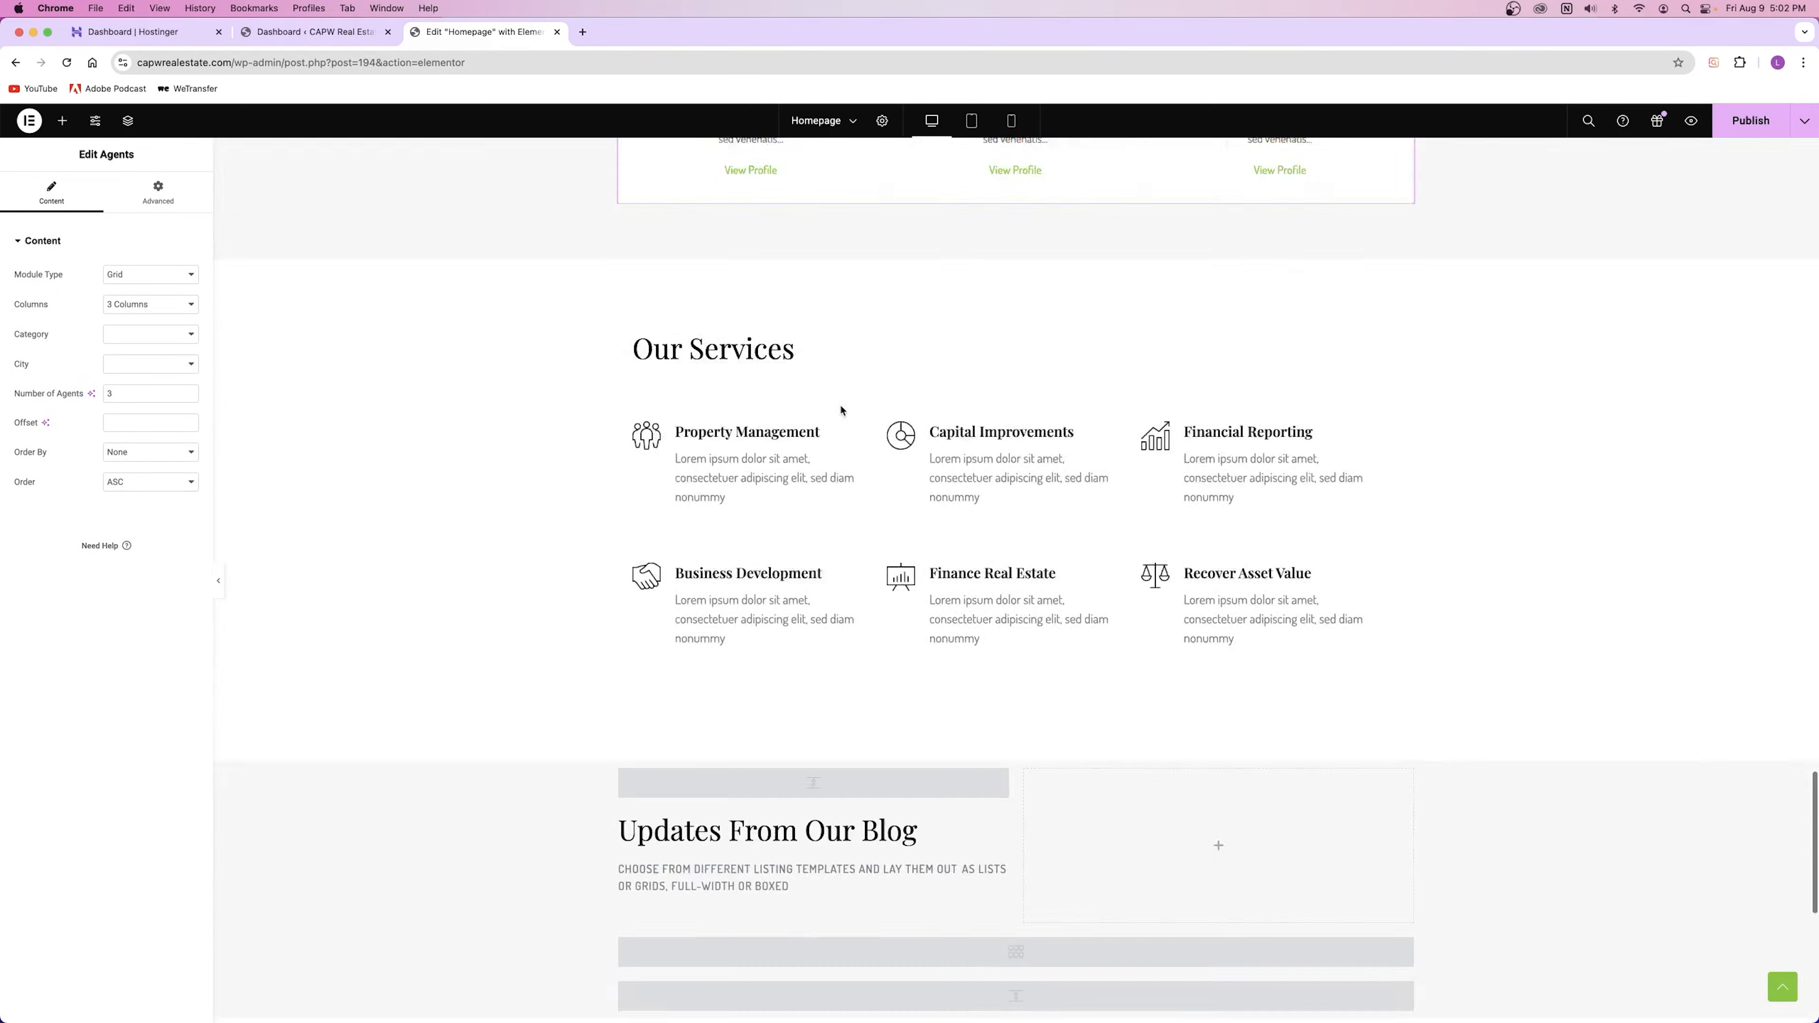
pyautogui.scroll(3, 841, 410)
pyautogui.click(841, 406)
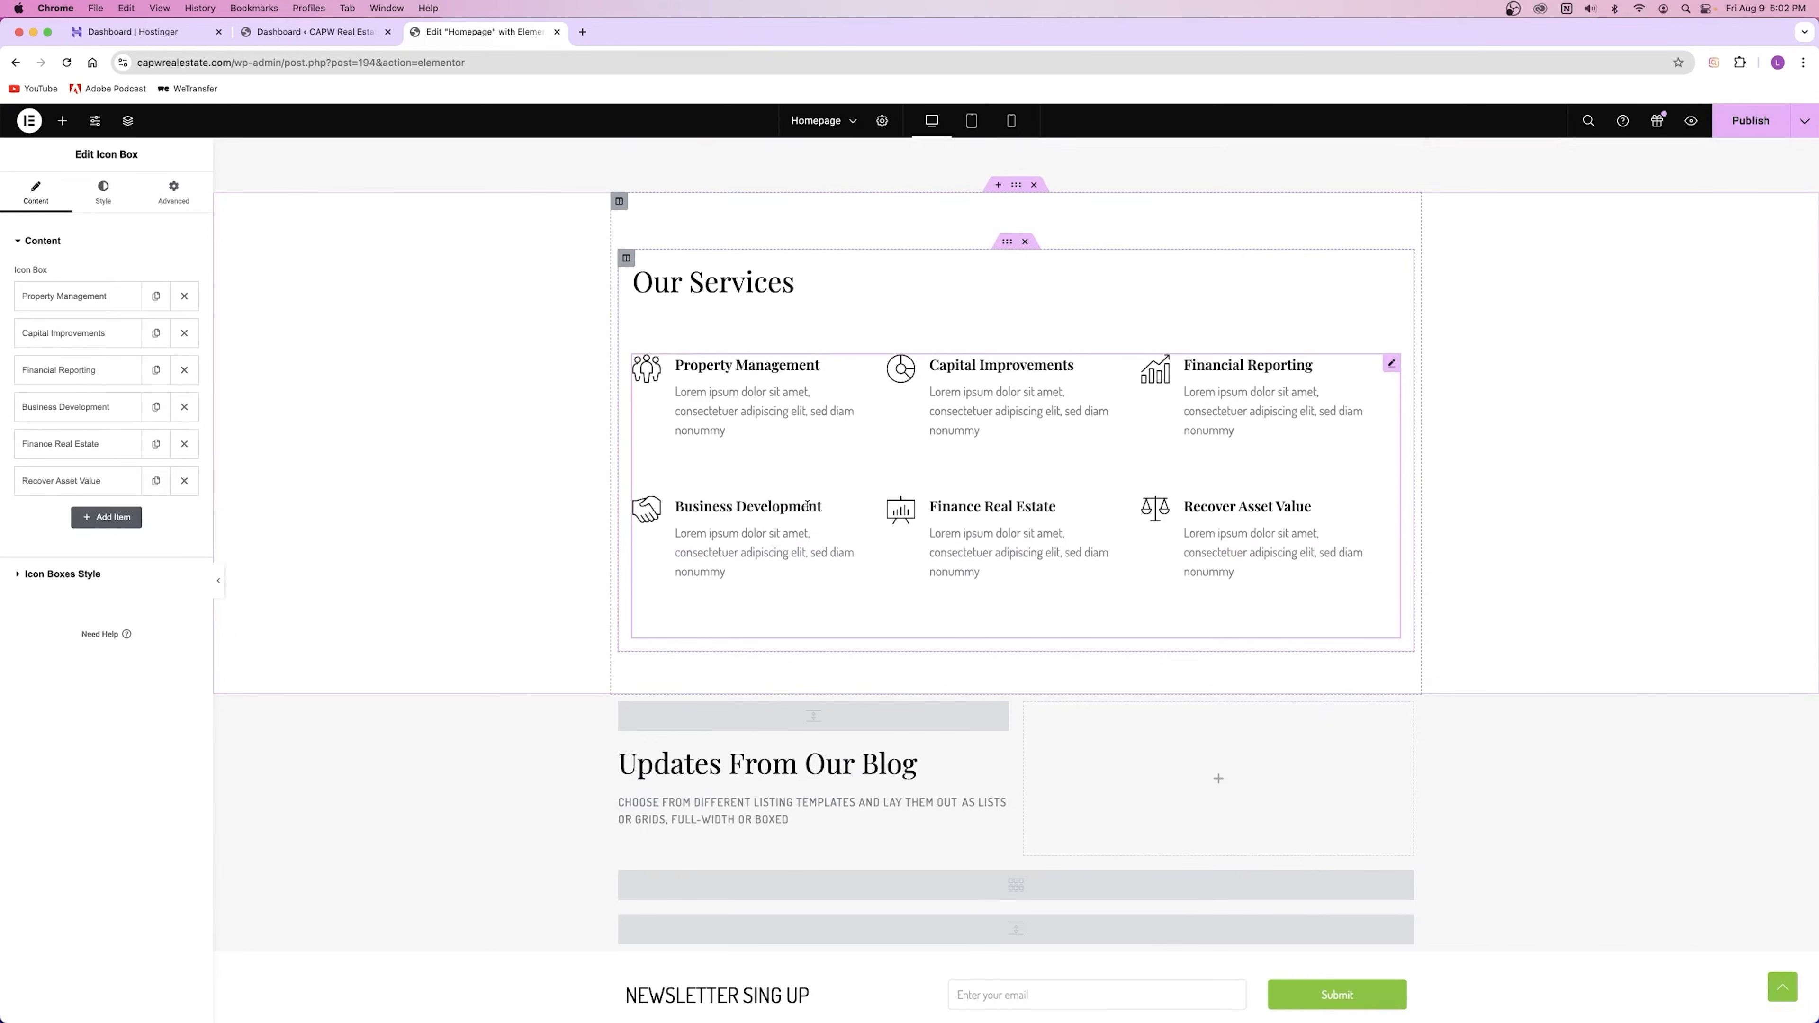
pyautogui.click(776, 292)
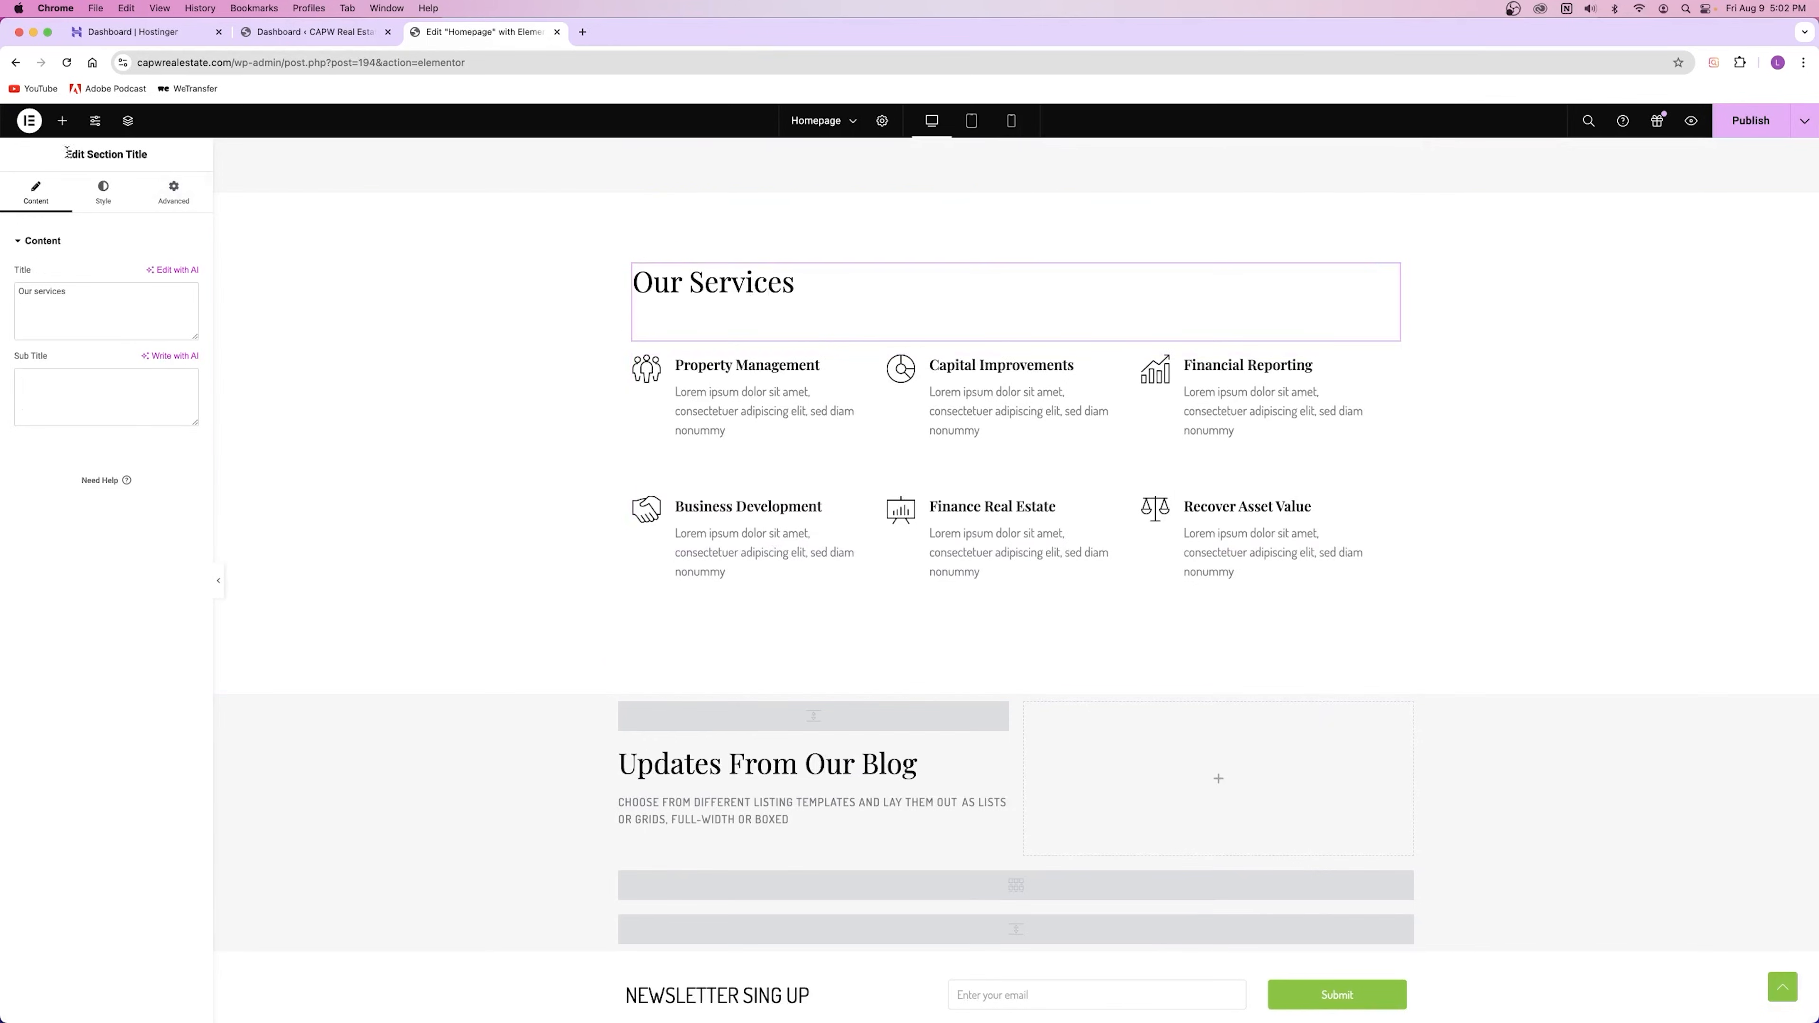
pyautogui.click(903, 478)
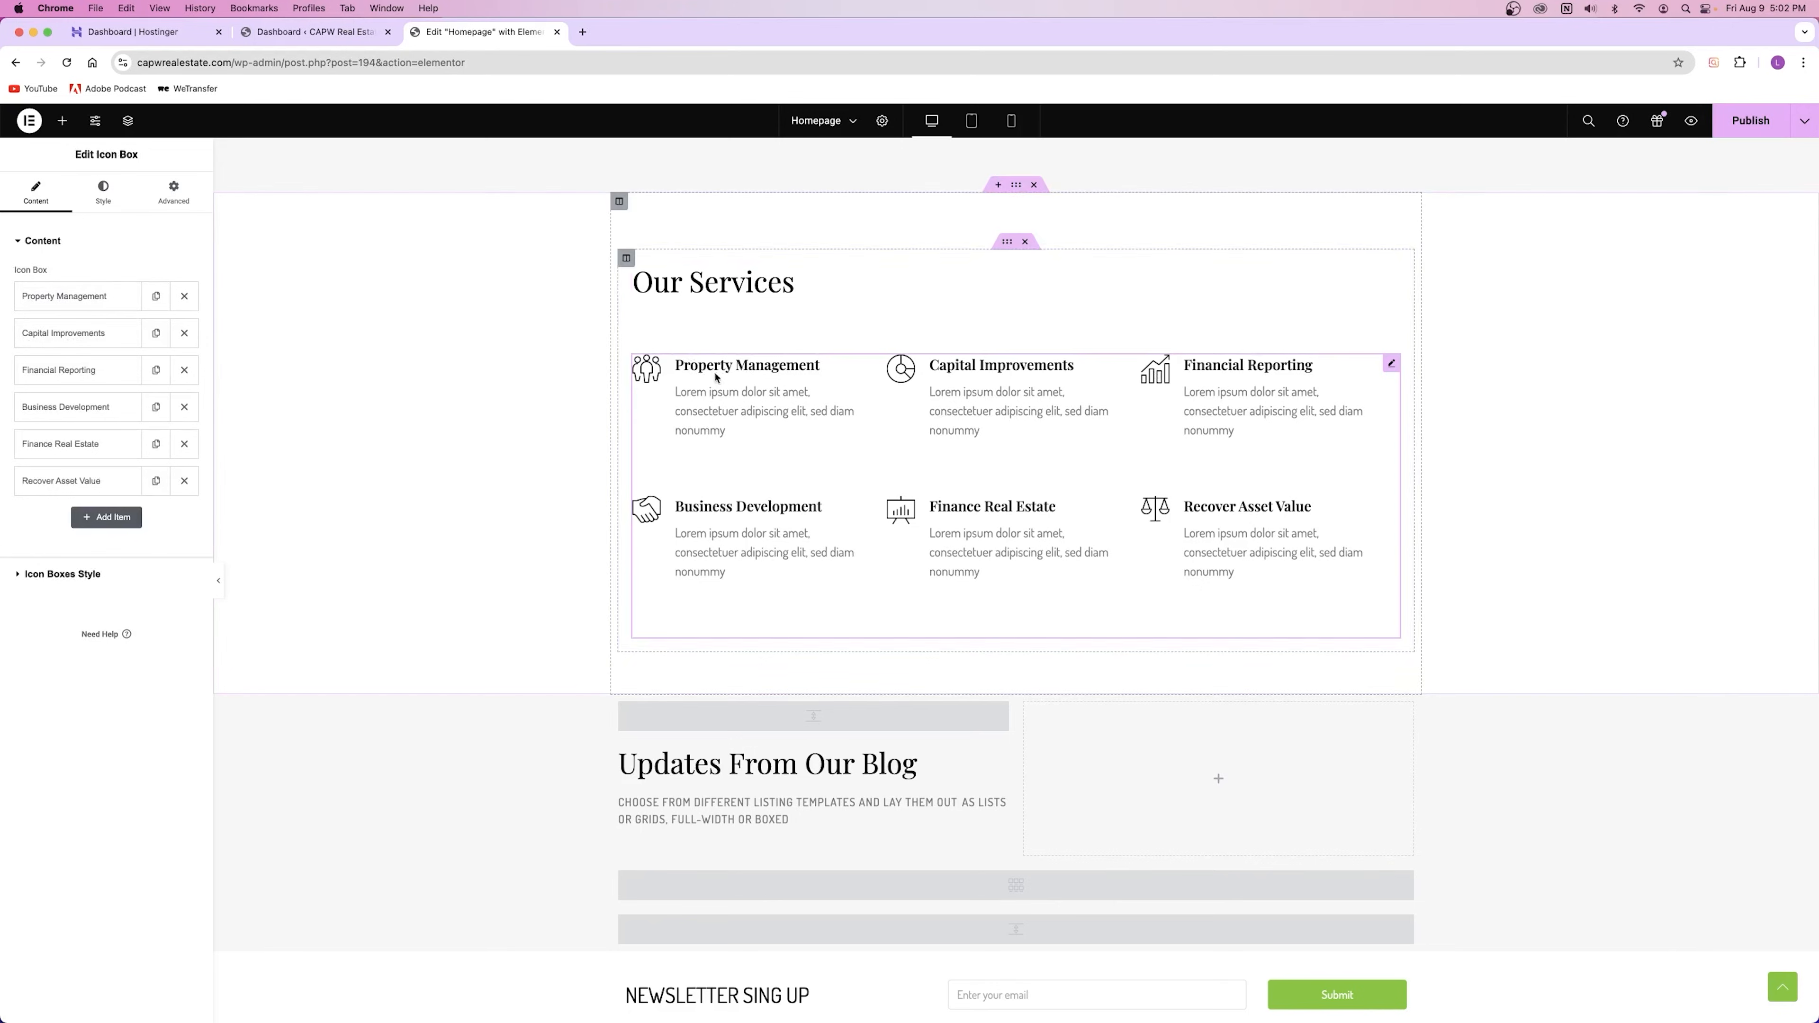
pyautogui.click(64, 301)
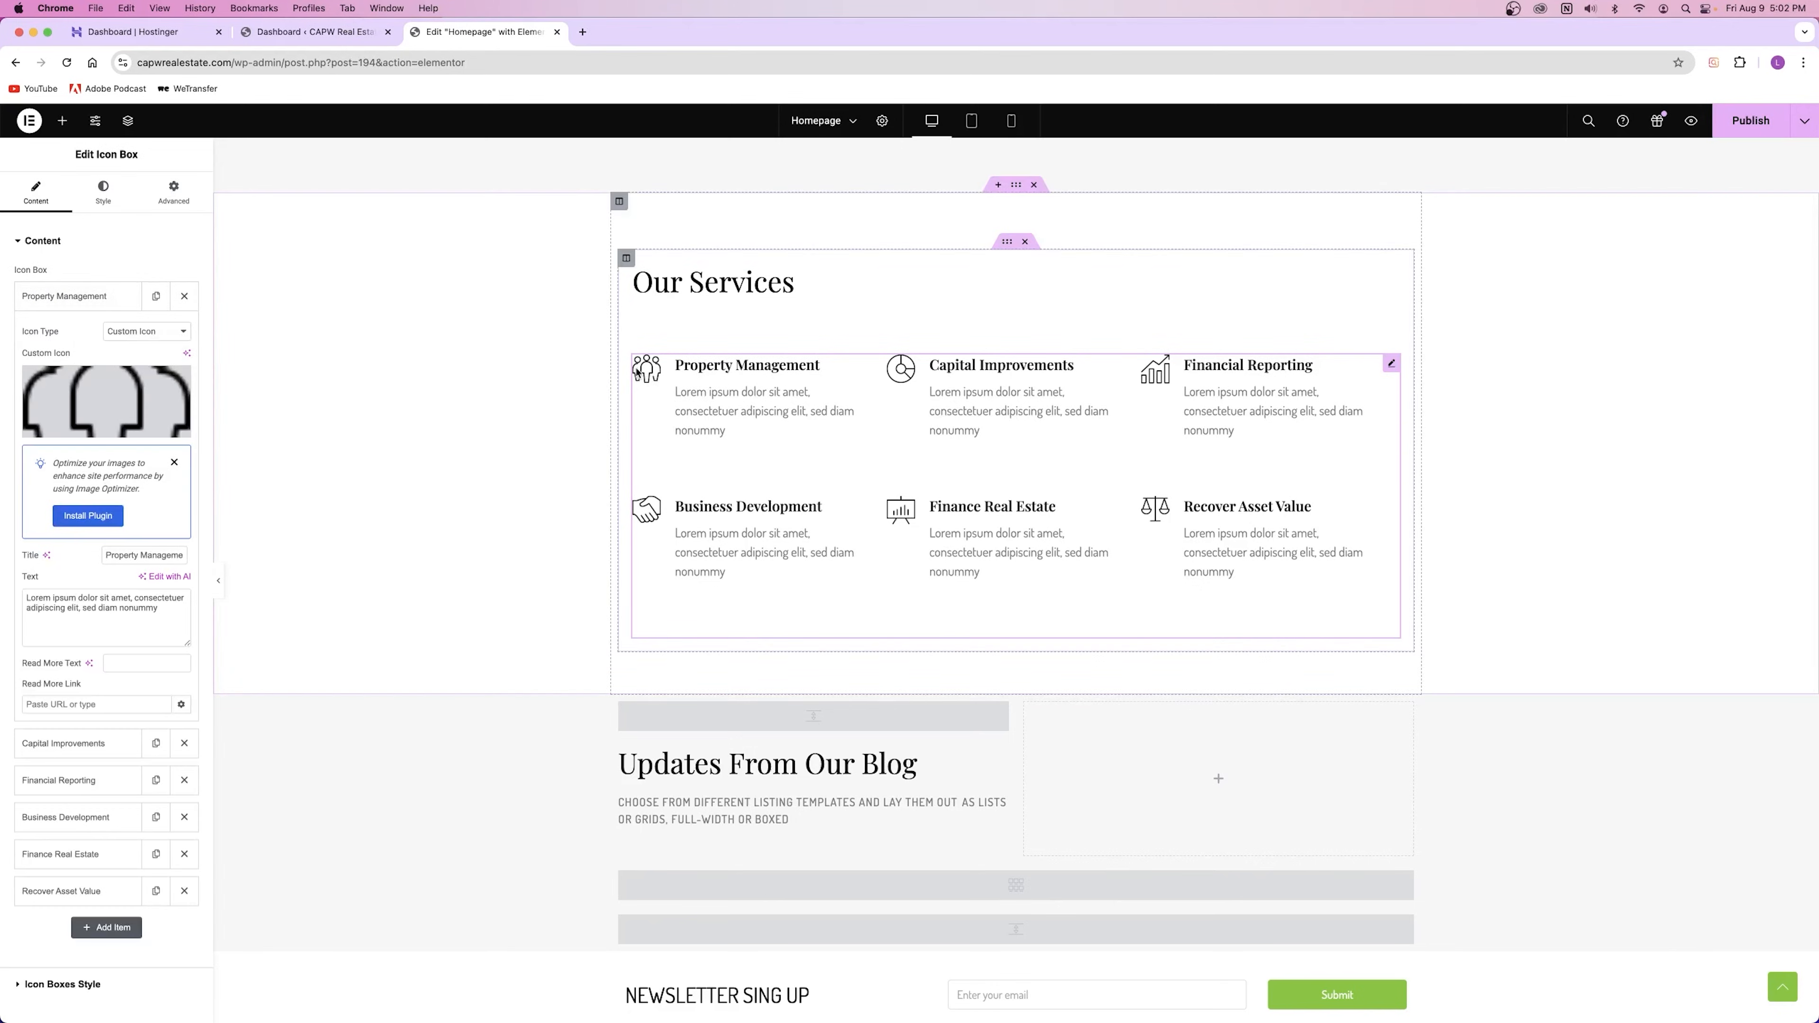
pyautogui.click(135, 398)
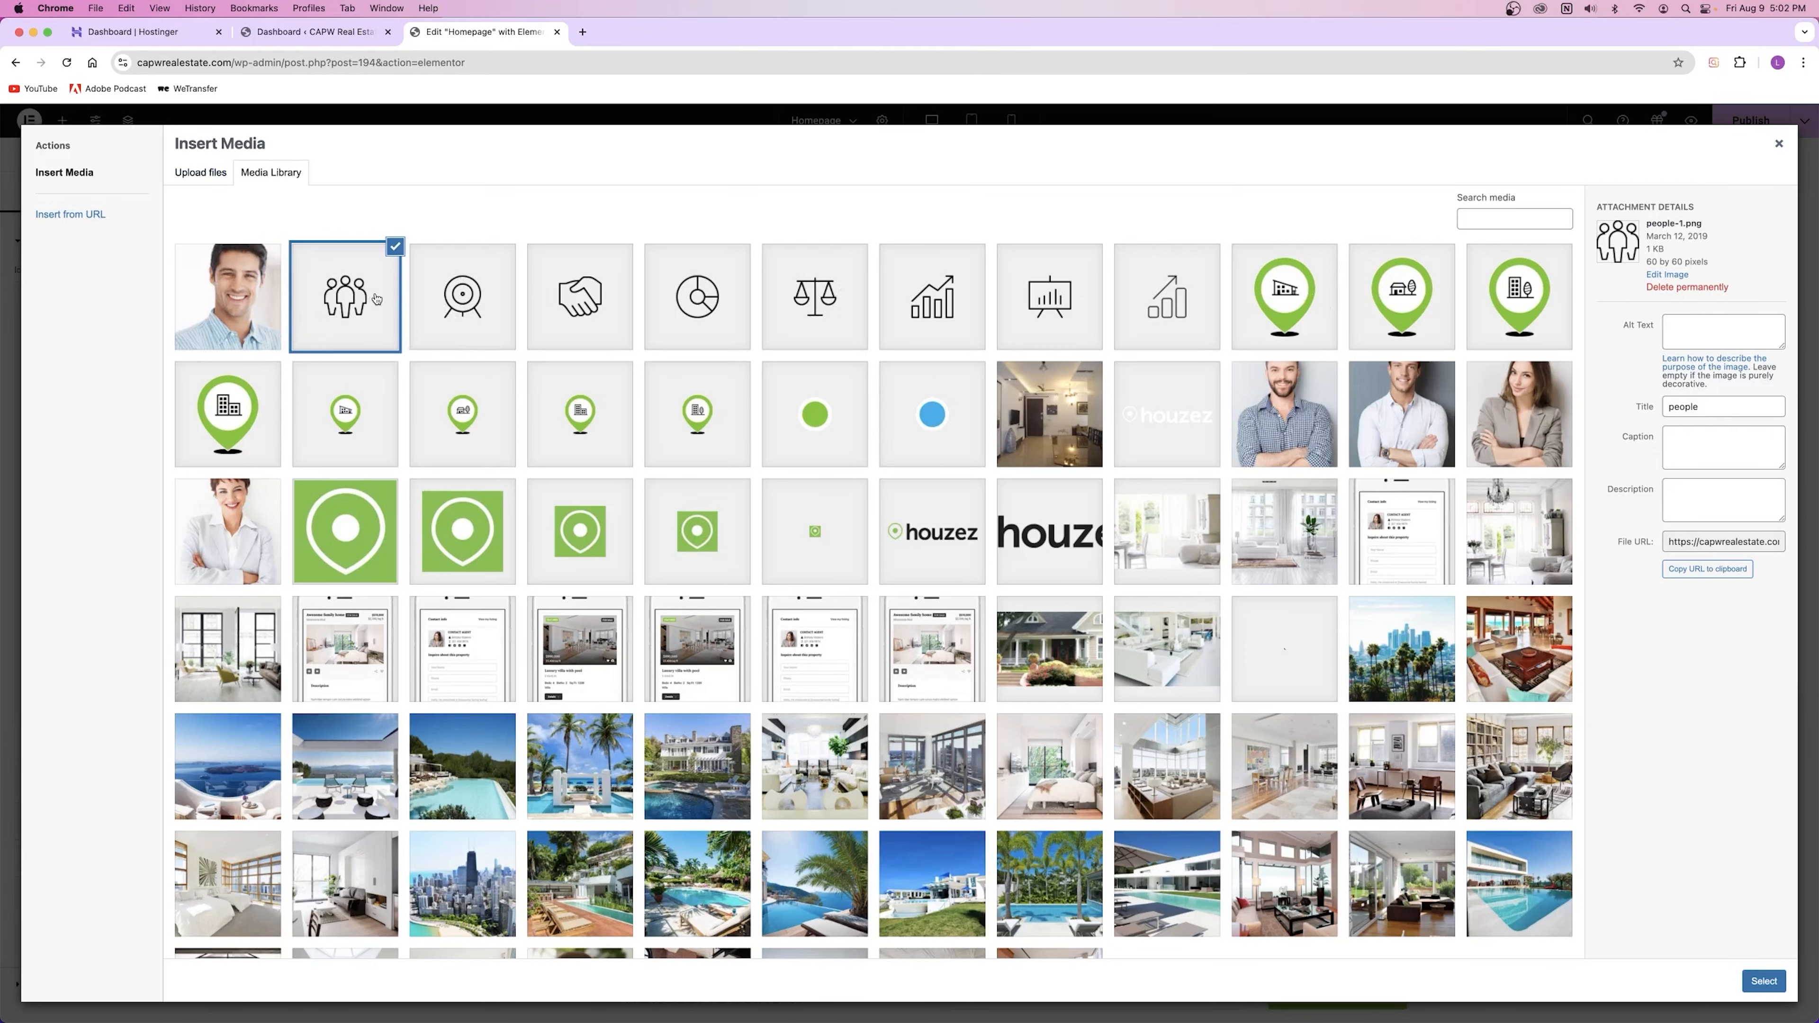
pyautogui.click(196, 171)
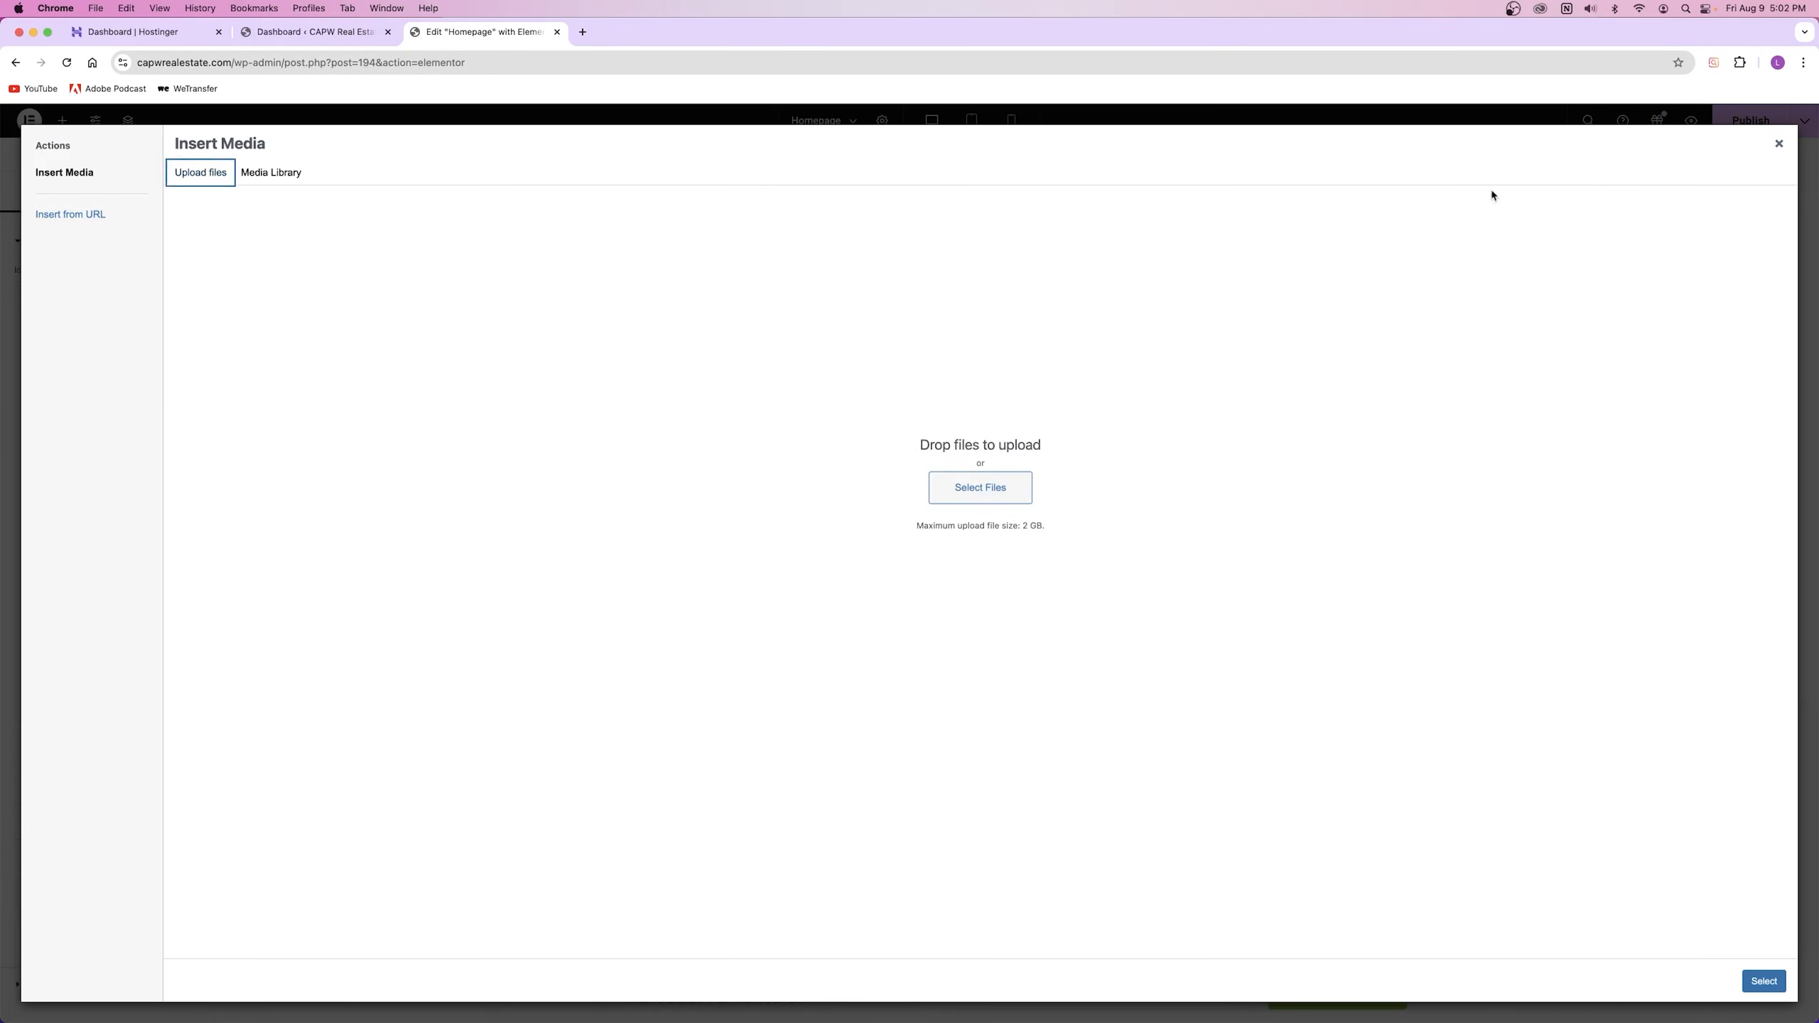
pyautogui.click(1779, 144)
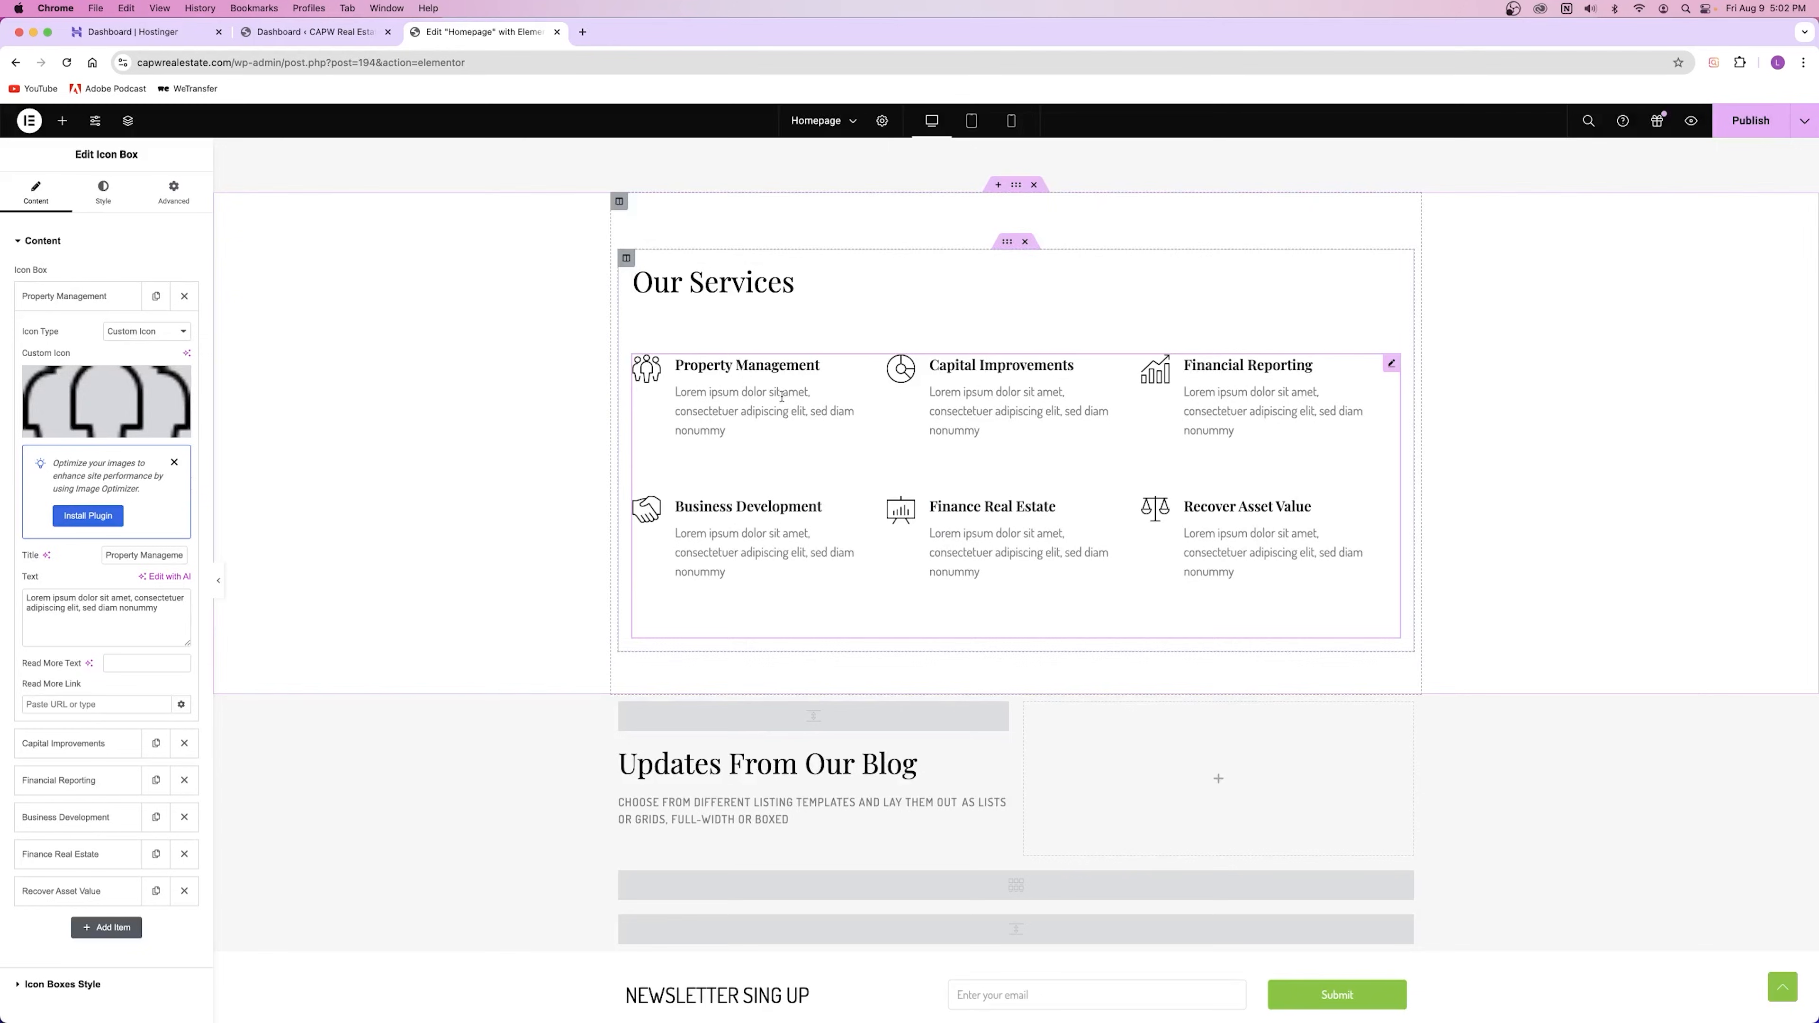
pyautogui.moveTo(88, 395)
pyautogui.click(155, 332)
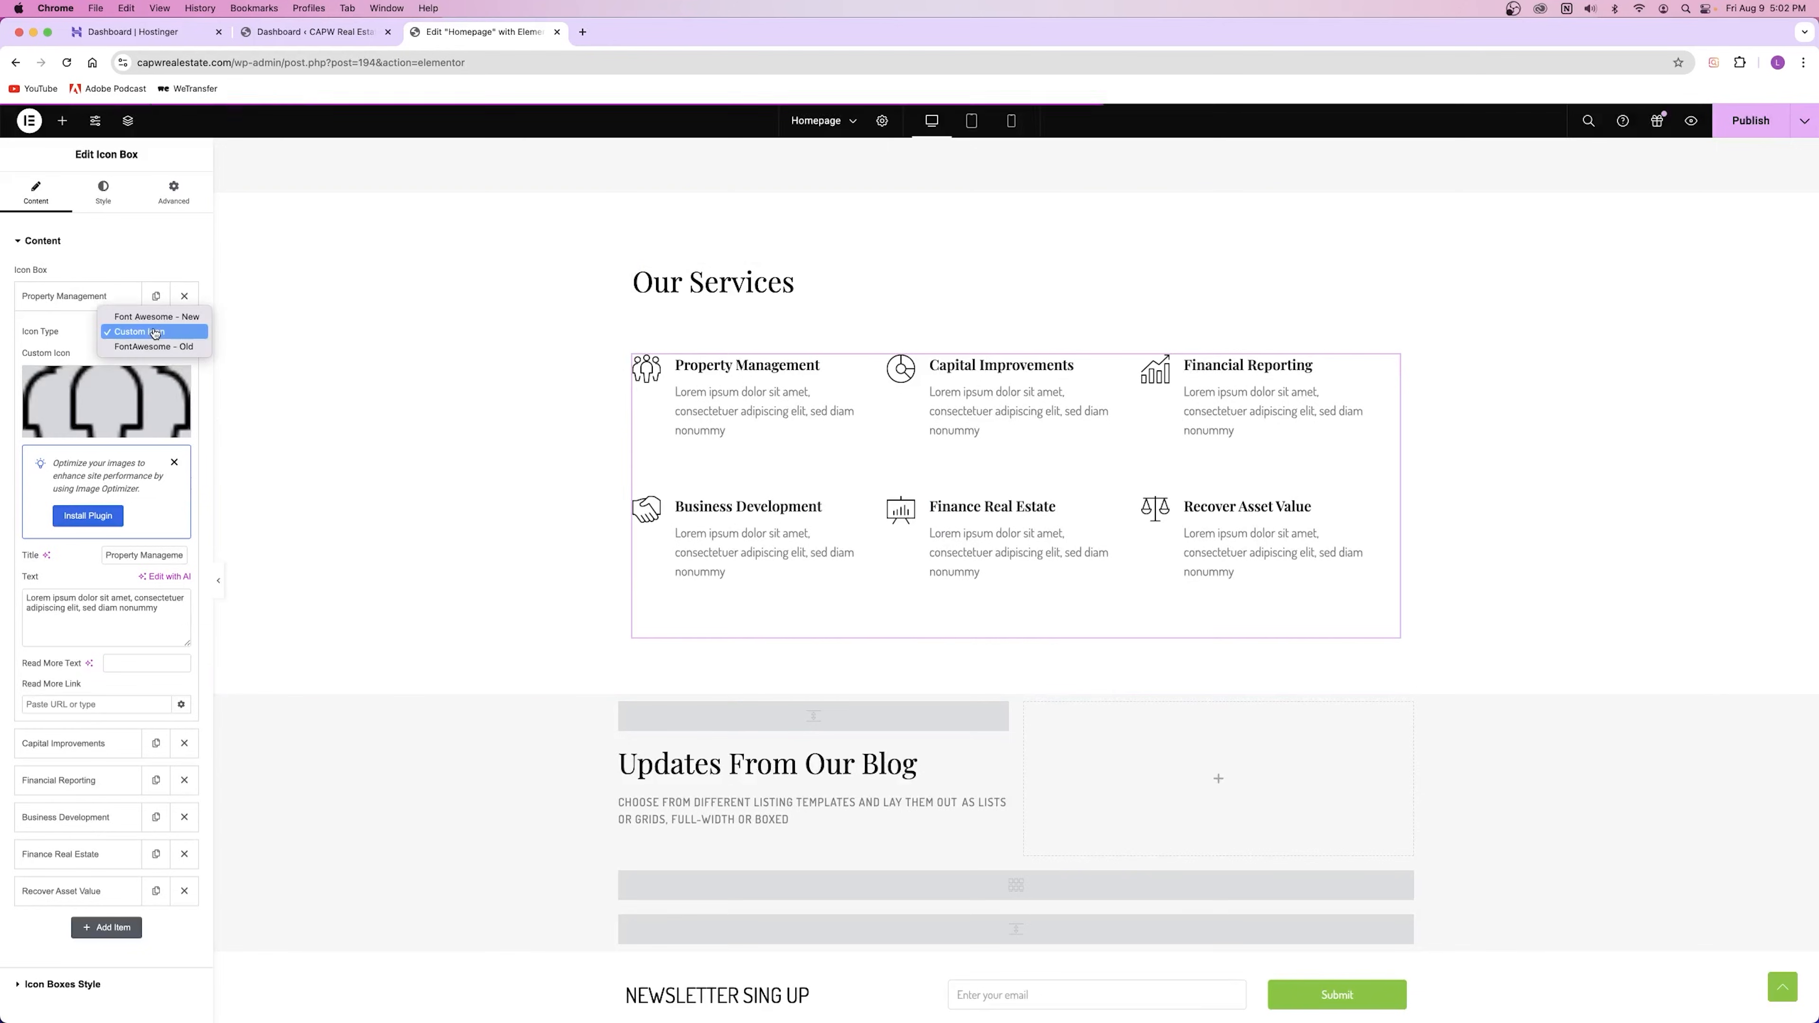
pyautogui.click(150, 317)
pyautogui.click(106, 400)
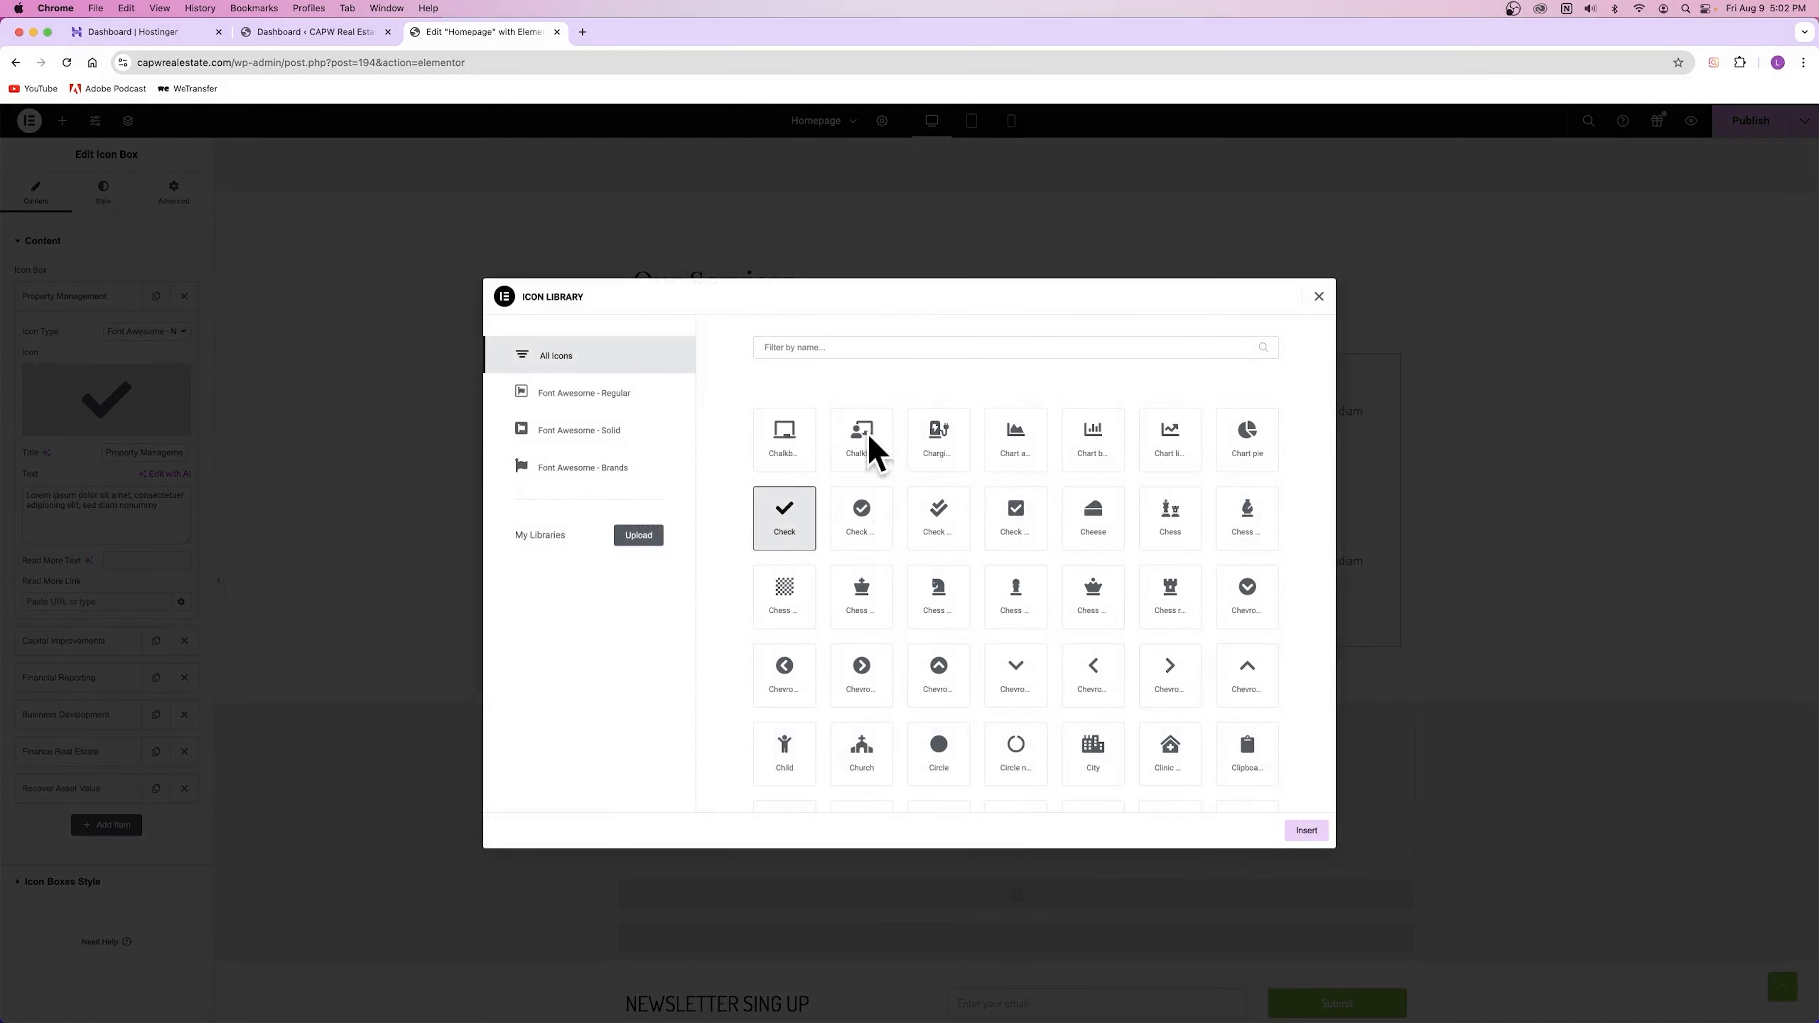
pyautogui.scroll(10, 898, 500)
pyautogui.scroll(10, 898, 503)
pyautogui.click(1319, 297)
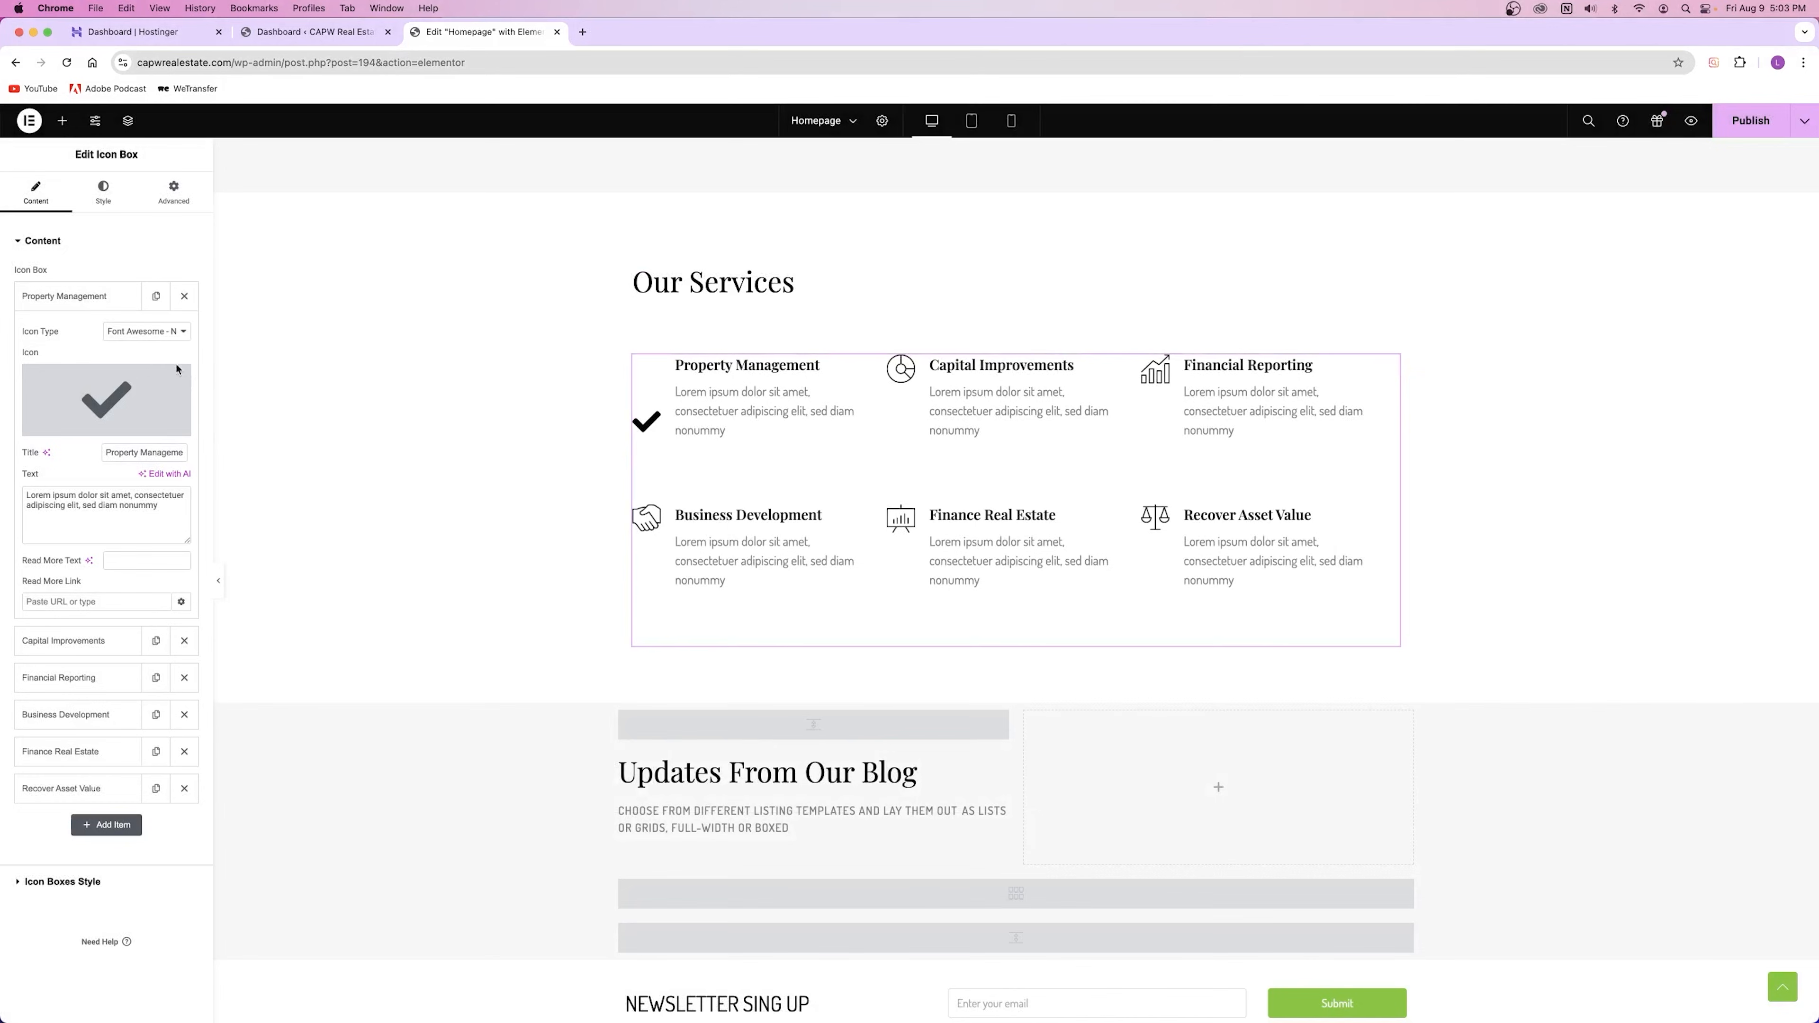
pyautogui.click(159, 333)
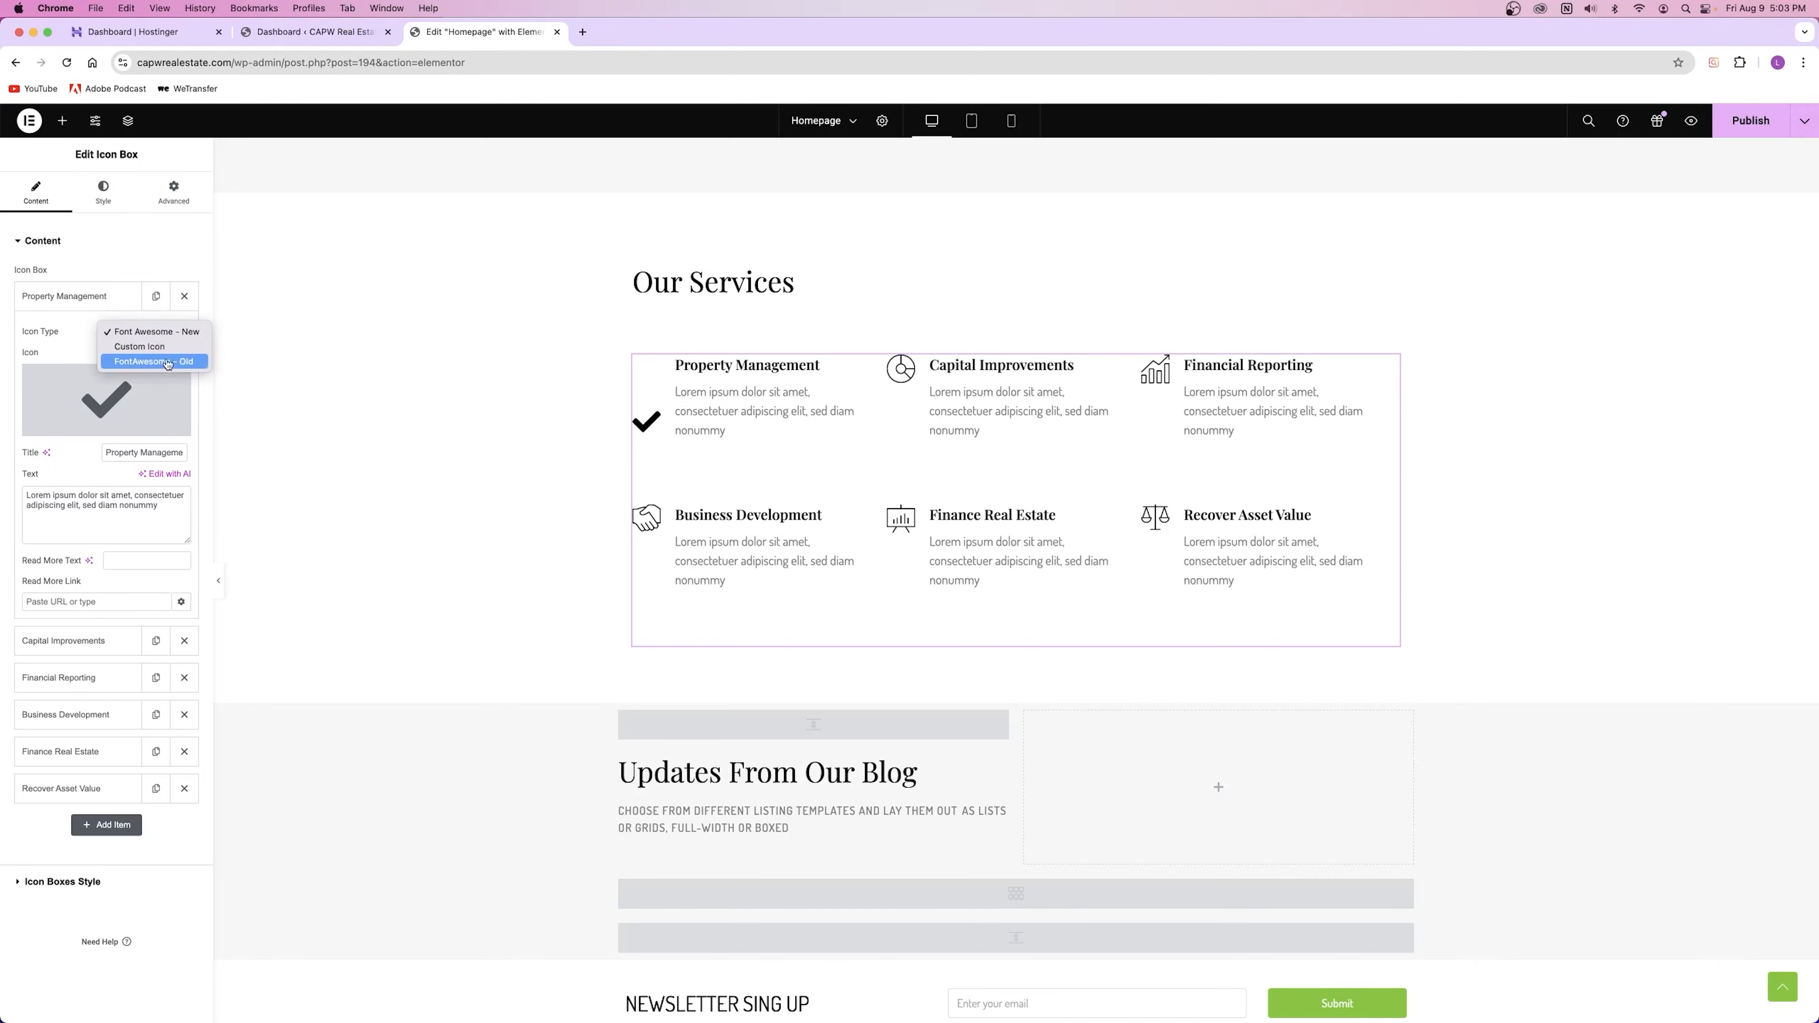
pyautogui.click(172, 334)
pyautogui.click(123, 395)
pyautogui.scroll(-1, 1068, 473)
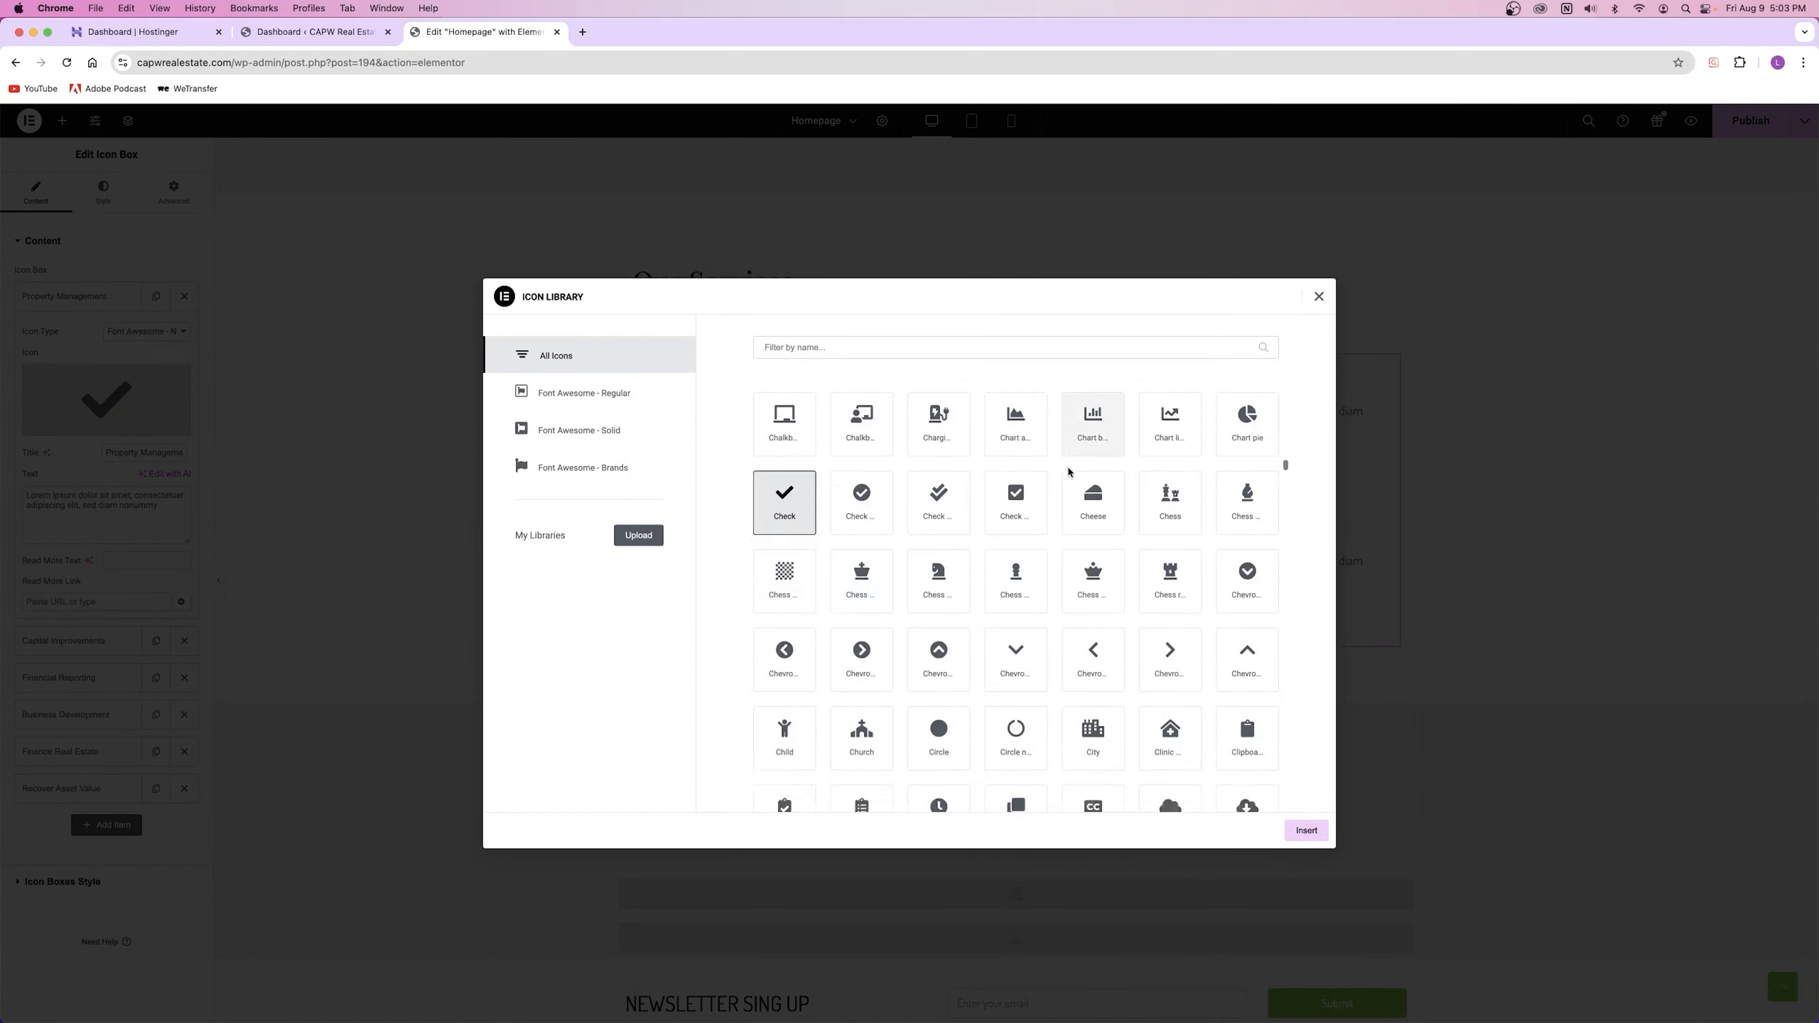
pyautogui.scroll(-20, 1068, 473)
pyautogui.scroll(-20, 1007, 495)
pyautogui.scroll(-1, 999, 487)
pyautogui.click(1318, 296)
pyautogui.click(168, 335)
pyautogui.click(143, 349)
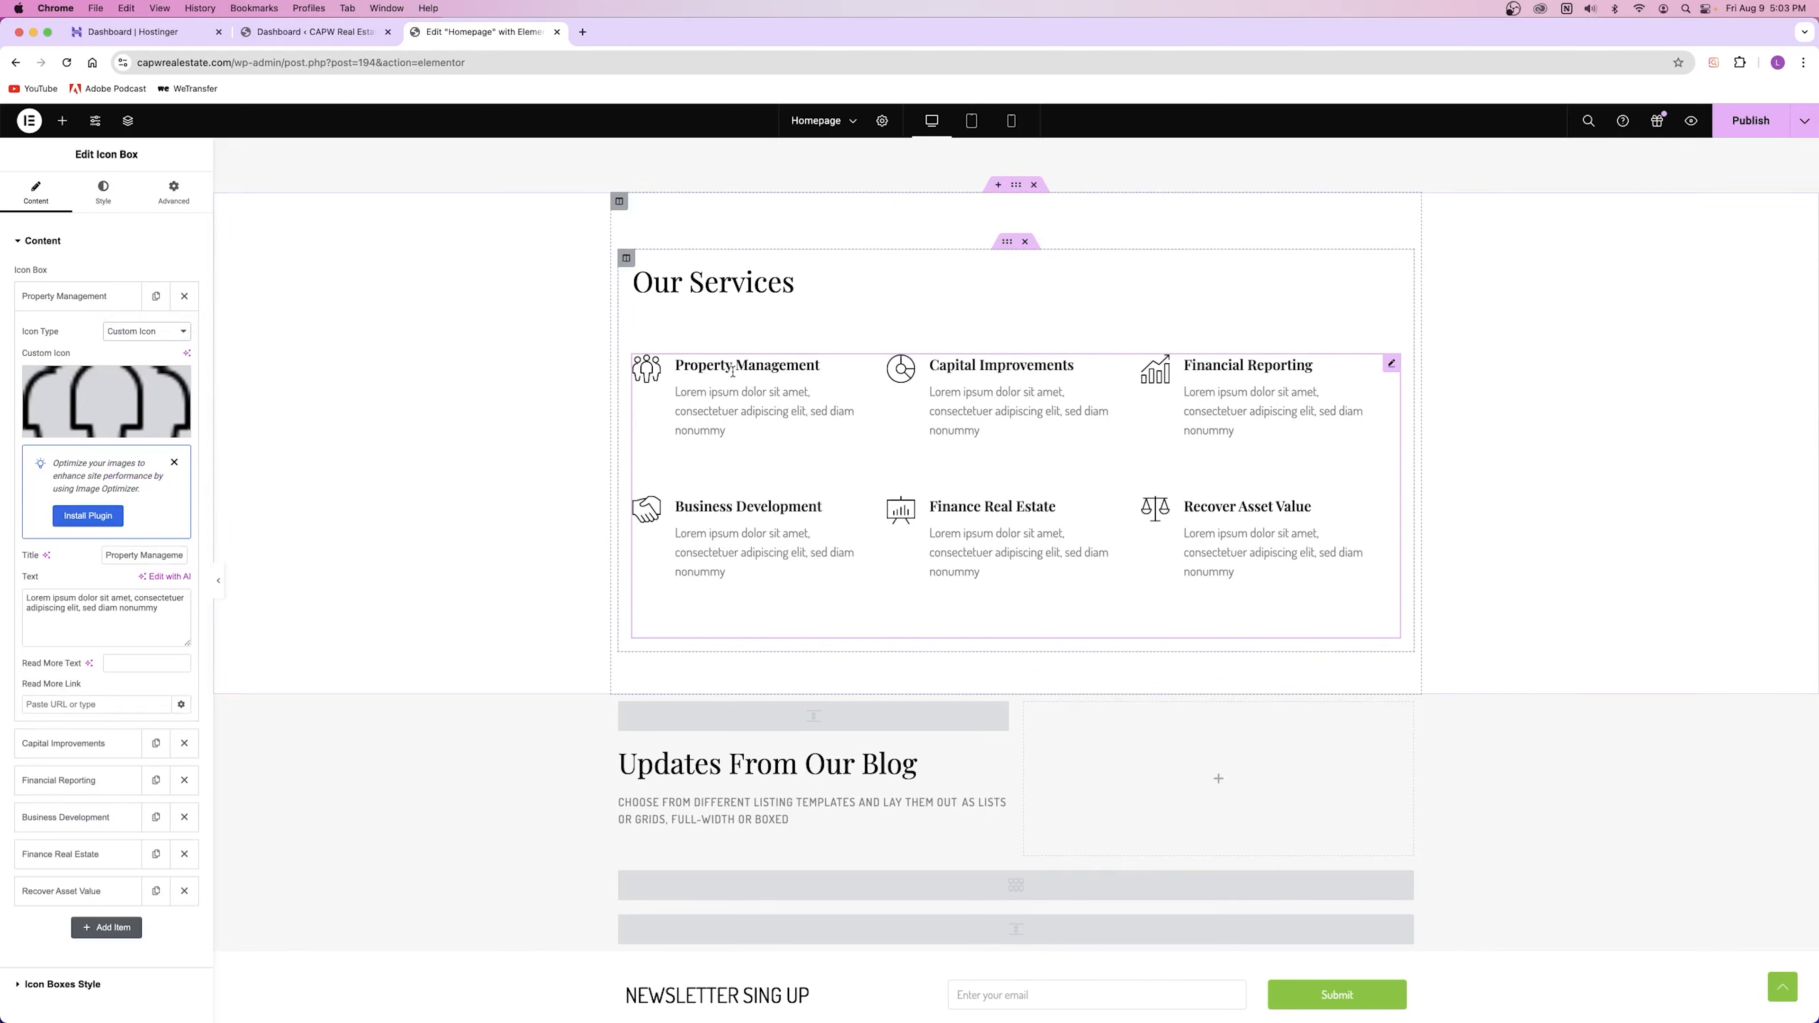
pyautogui.moveTo(108, 556); pyautogui.dragTo(264, 621)
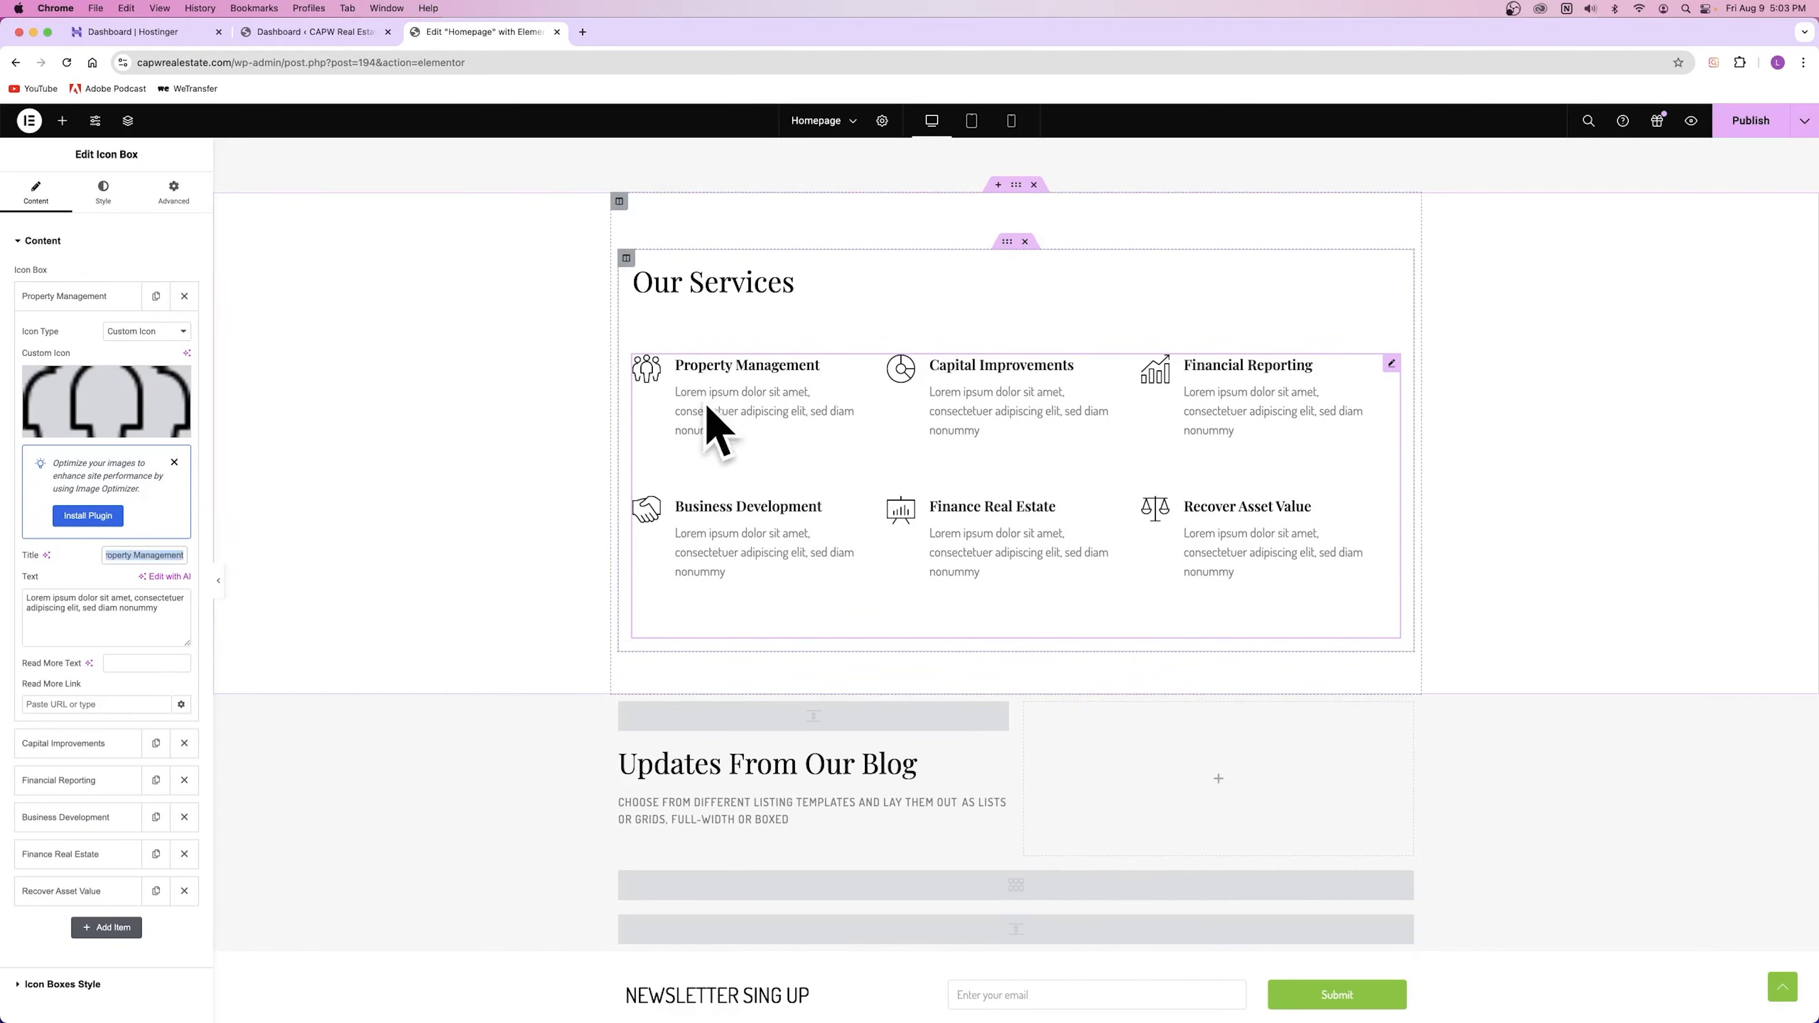
pyautogui.click(48, 597)
pyautogui.doubleClick(48, 597)
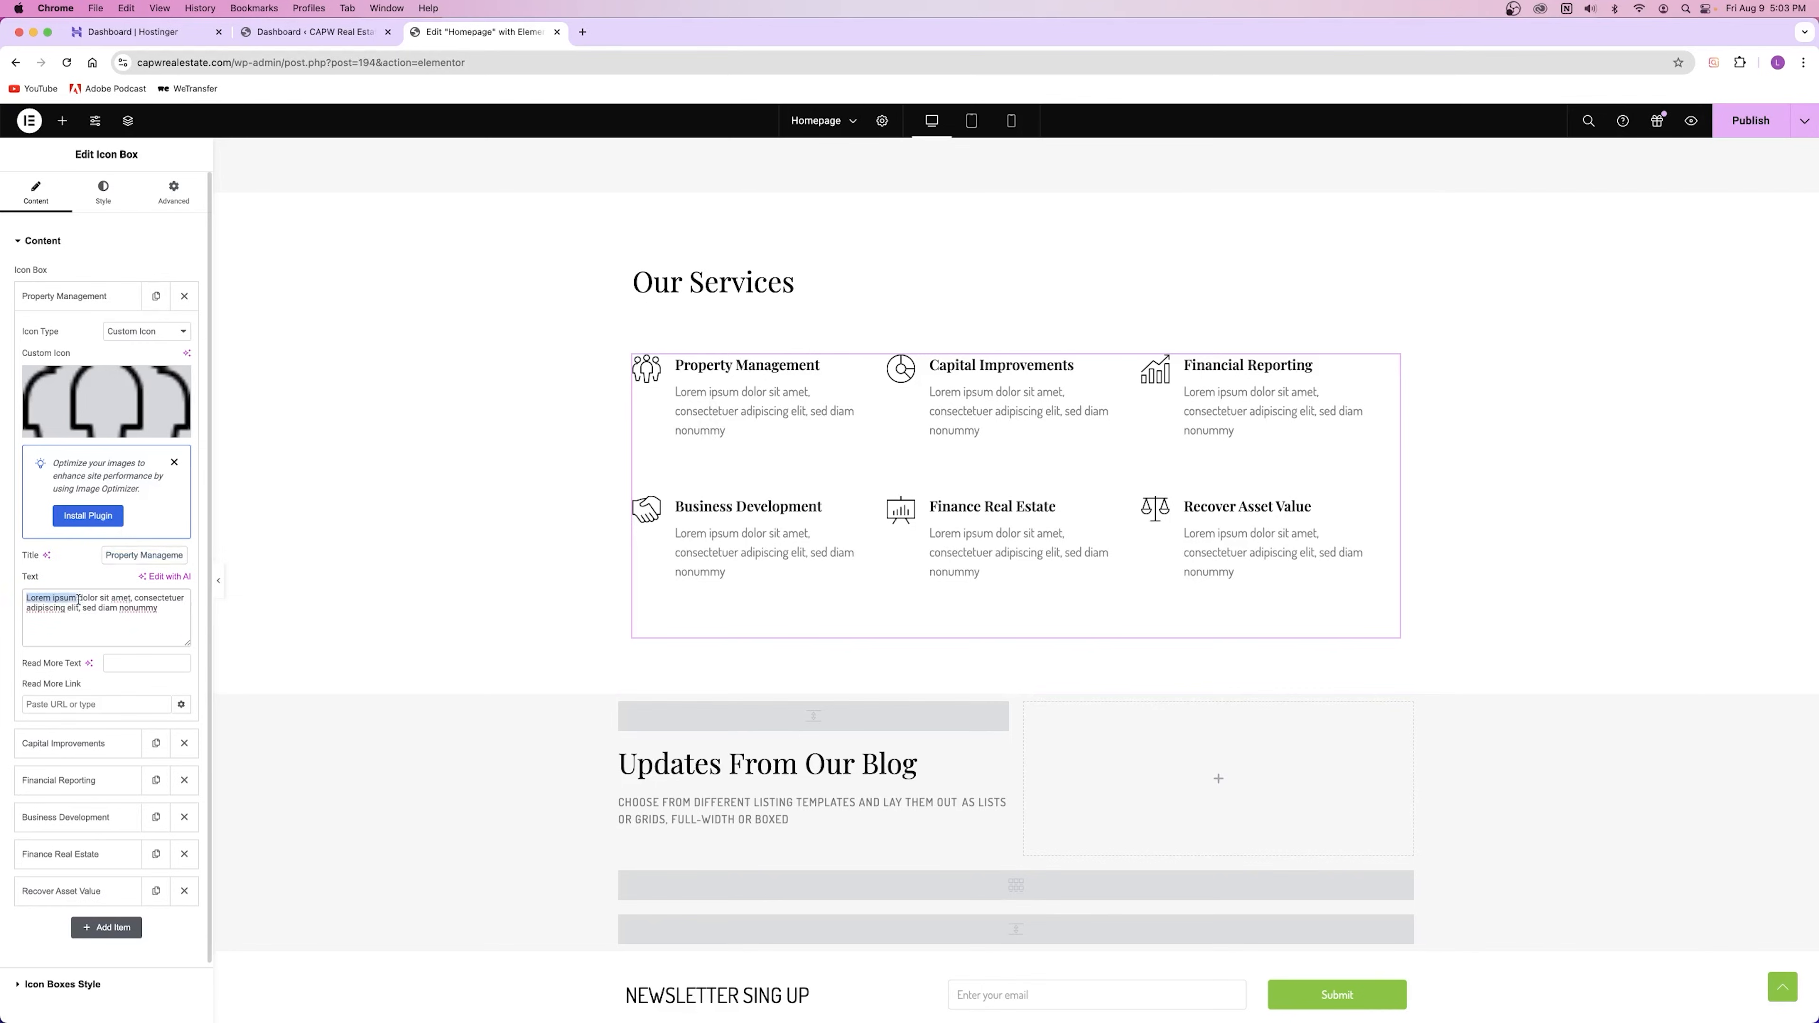
pyautogui.moveTo(48, 597); pyautogui.dragTo(192, 714)
pyautogui.click(157, 615)
pyautogui.click(115, 666)
pyautogui.write('Read More')
pyautogui.write('#')
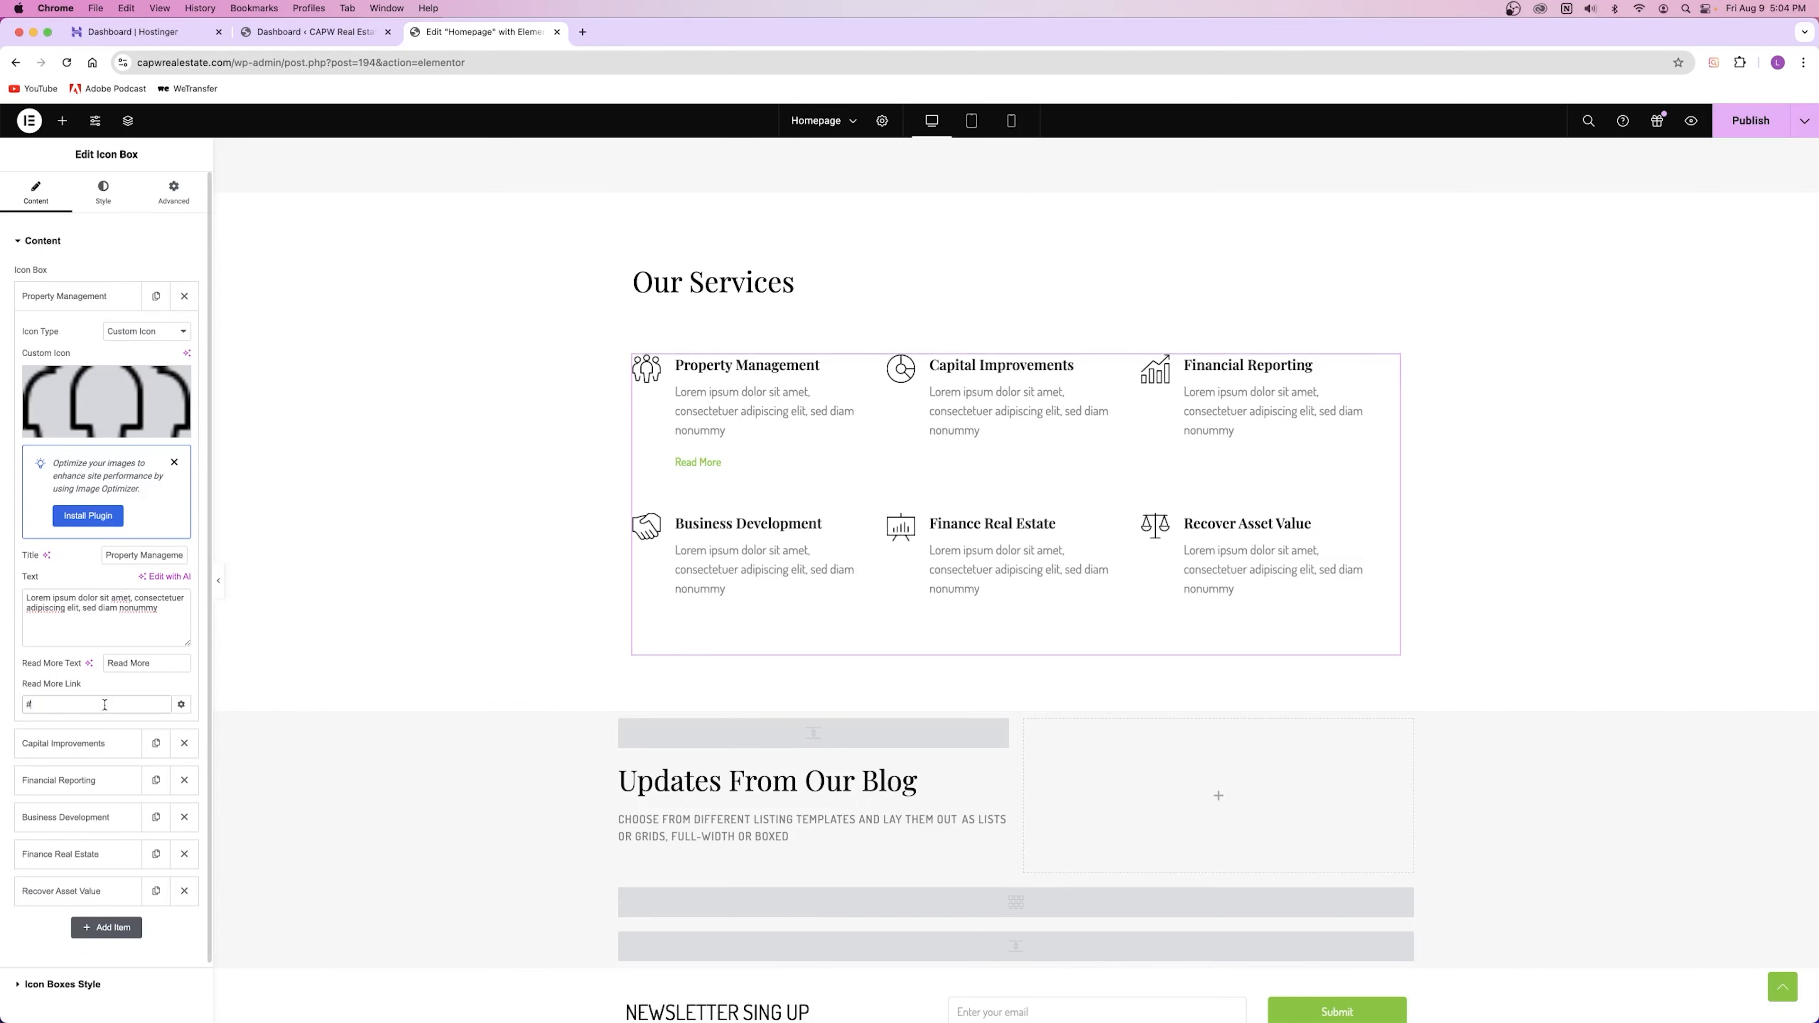
pyautogui.press('BackSpace')
pyautogui.press('super+a')
pyautogui.press('BackSpace')
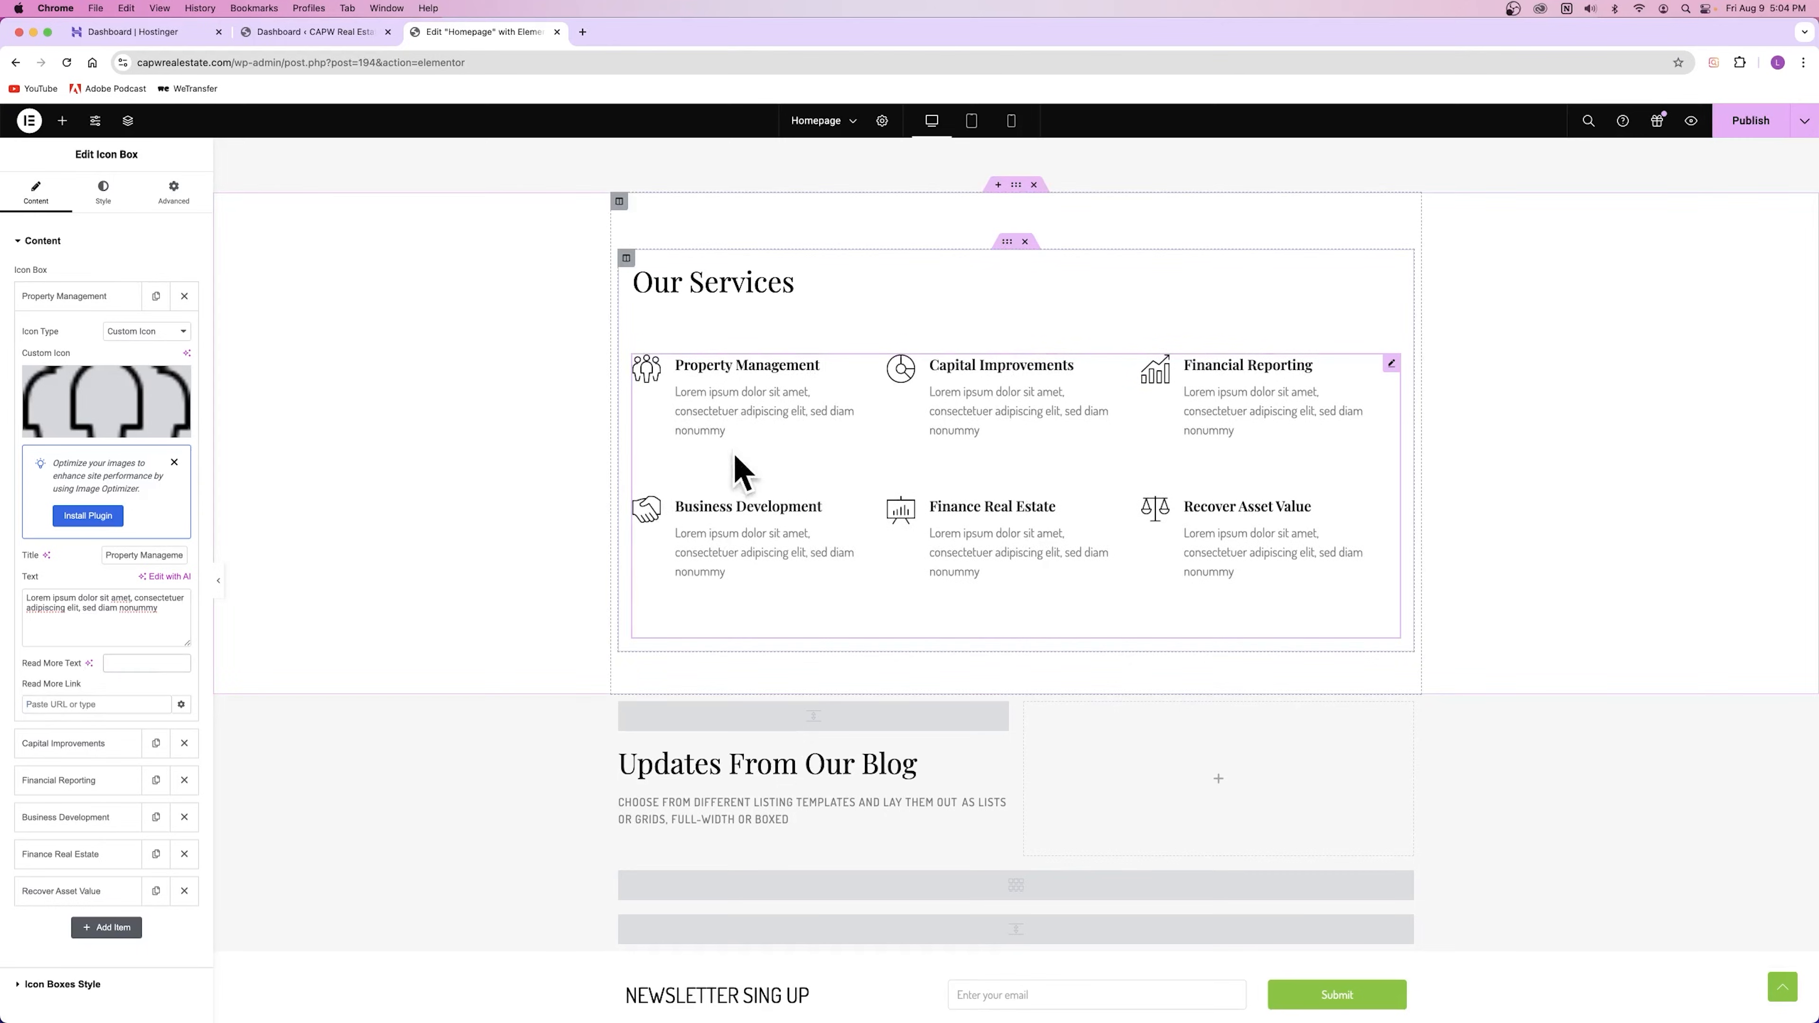
pyautogui.click(81, 297)
pyautogui.click(69, 334)
pyautogui.click(68, 334)
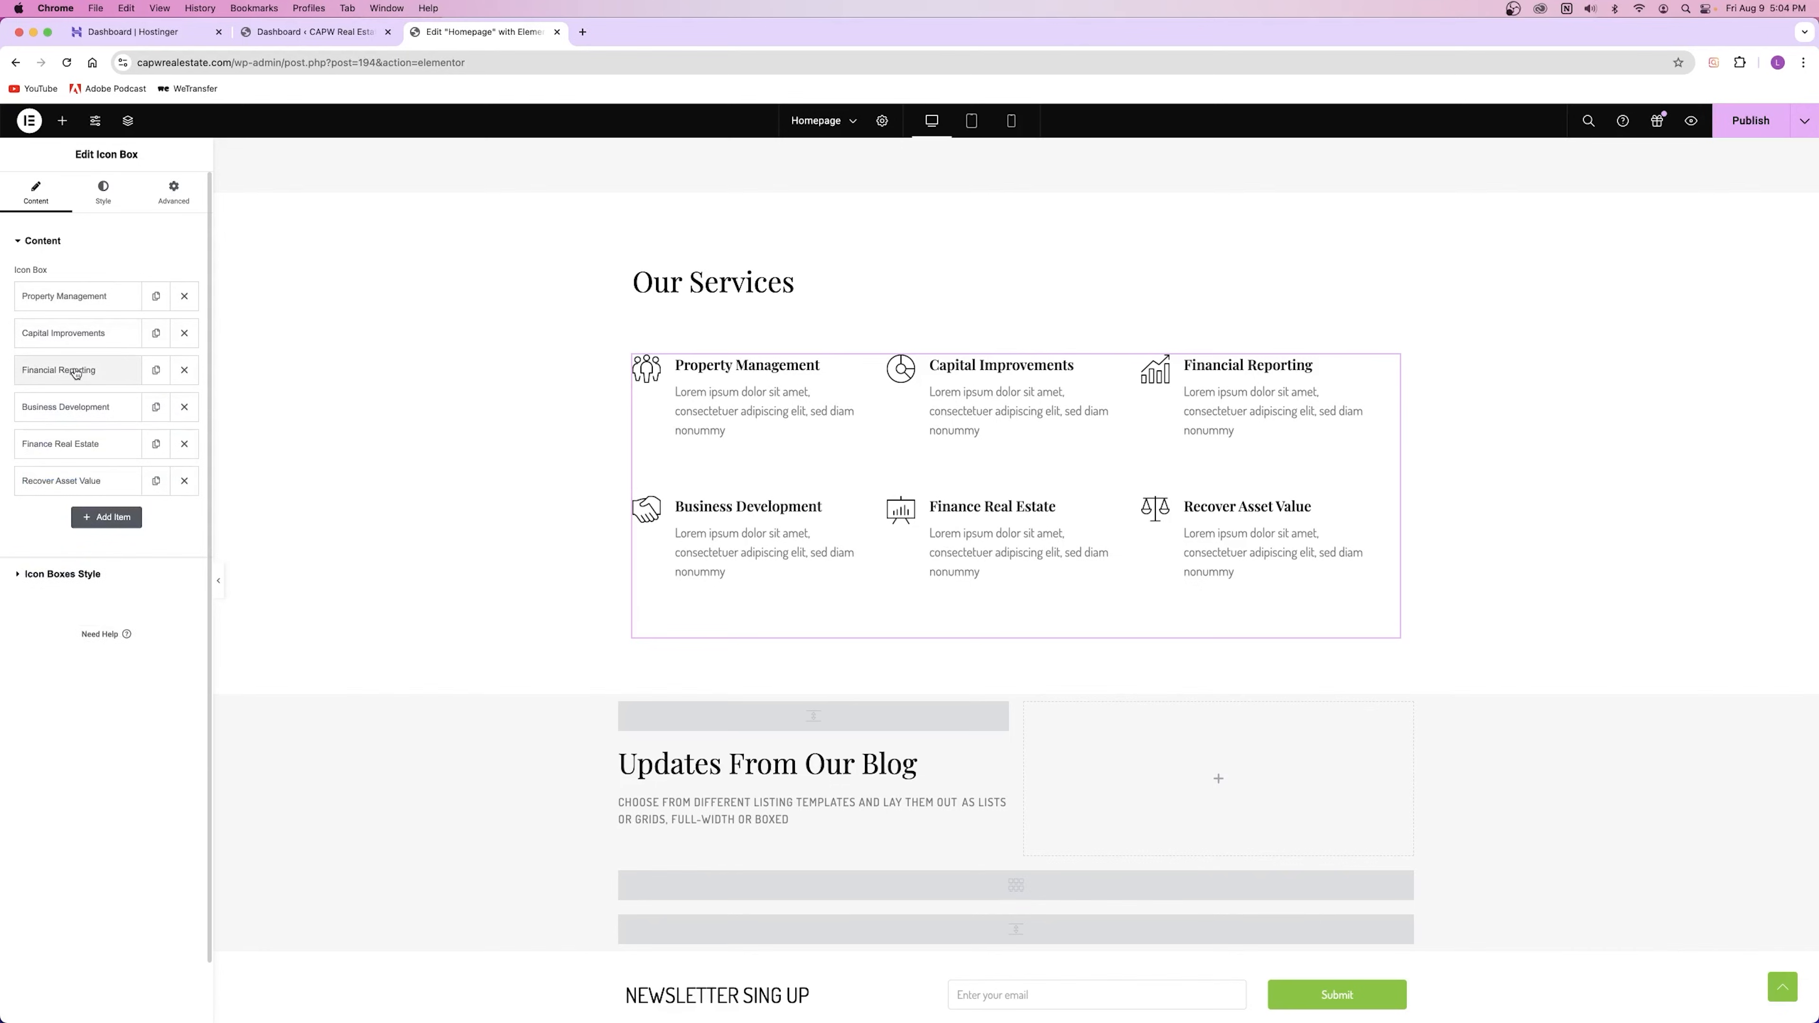
pyautogui.click(75, 372)
pyautogui.click(76, 371)
pyautogui.click(79, 407)
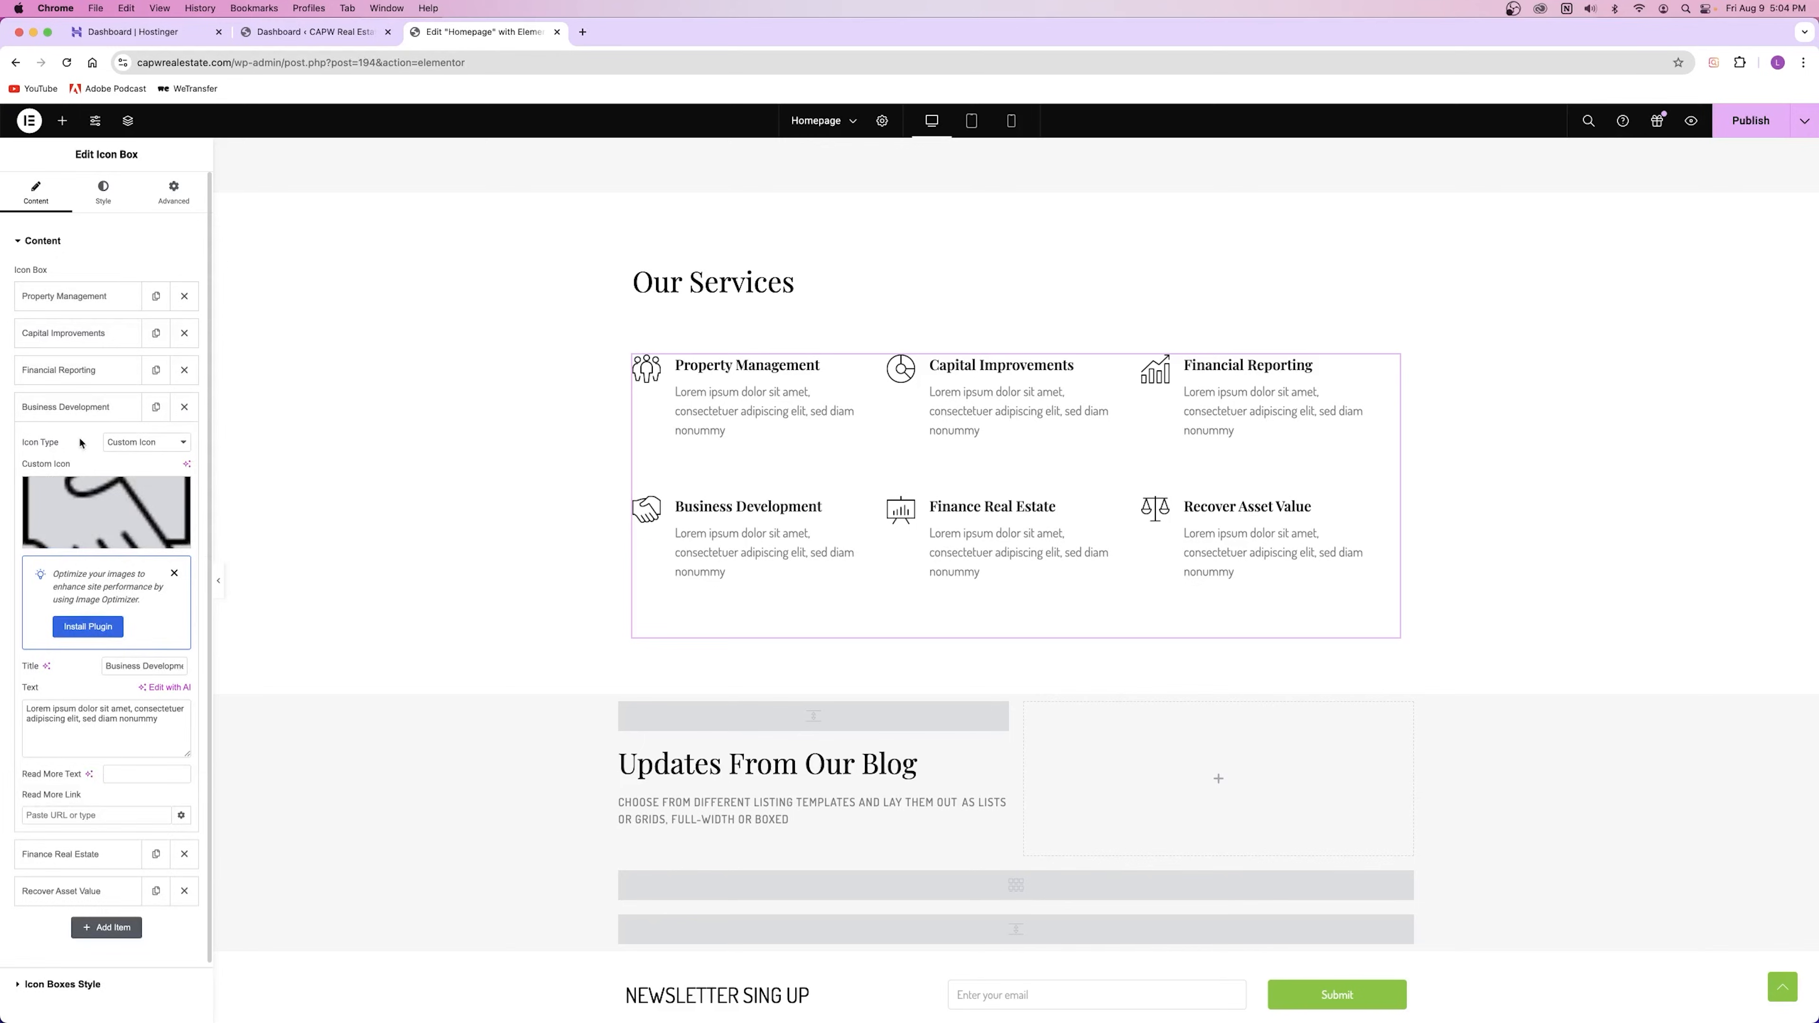
pyautogui.click(75, 407)
pyautogui.moveTo(75, 296)
pyautogui.mouseDown()
pyautogui.moveTo(73, 447)
pyautogui.moveTo(73, 299)
pyautogui.moveTo(73, 321)
pyautogui.mouseUp()
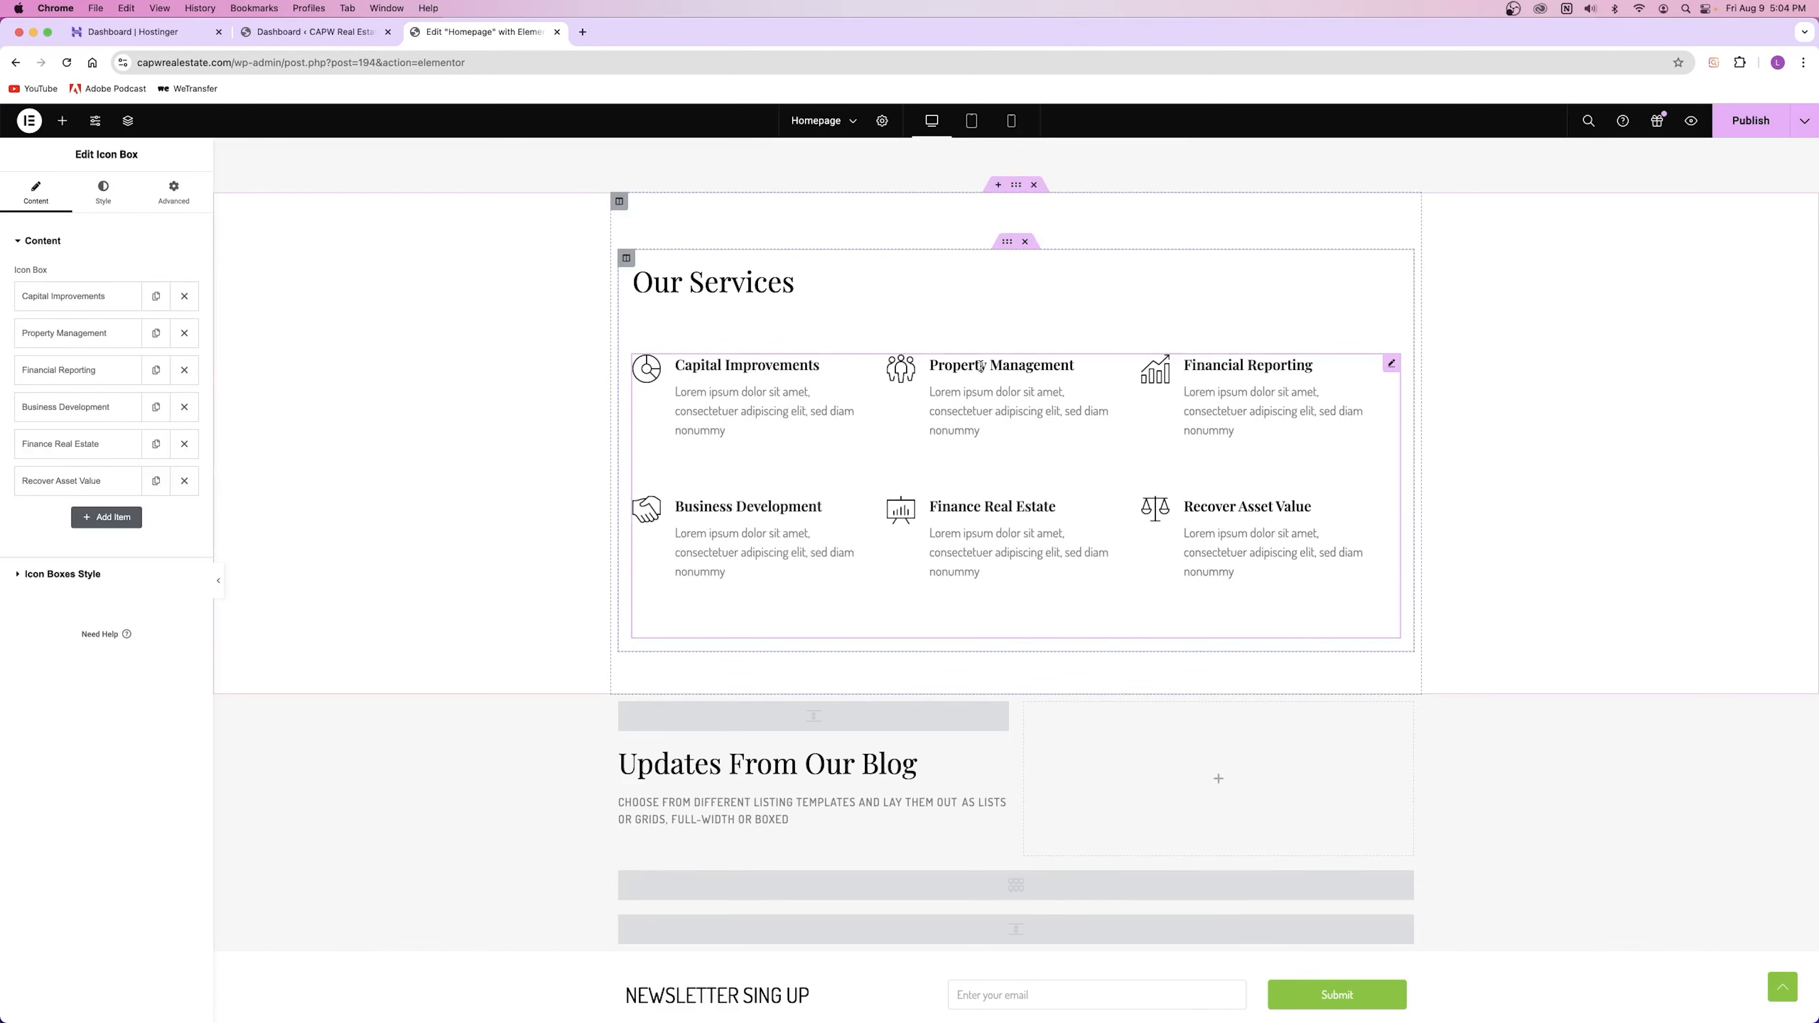
pyautogui.moveTo(72, 333); pyautogui.dragTo(71, 298)
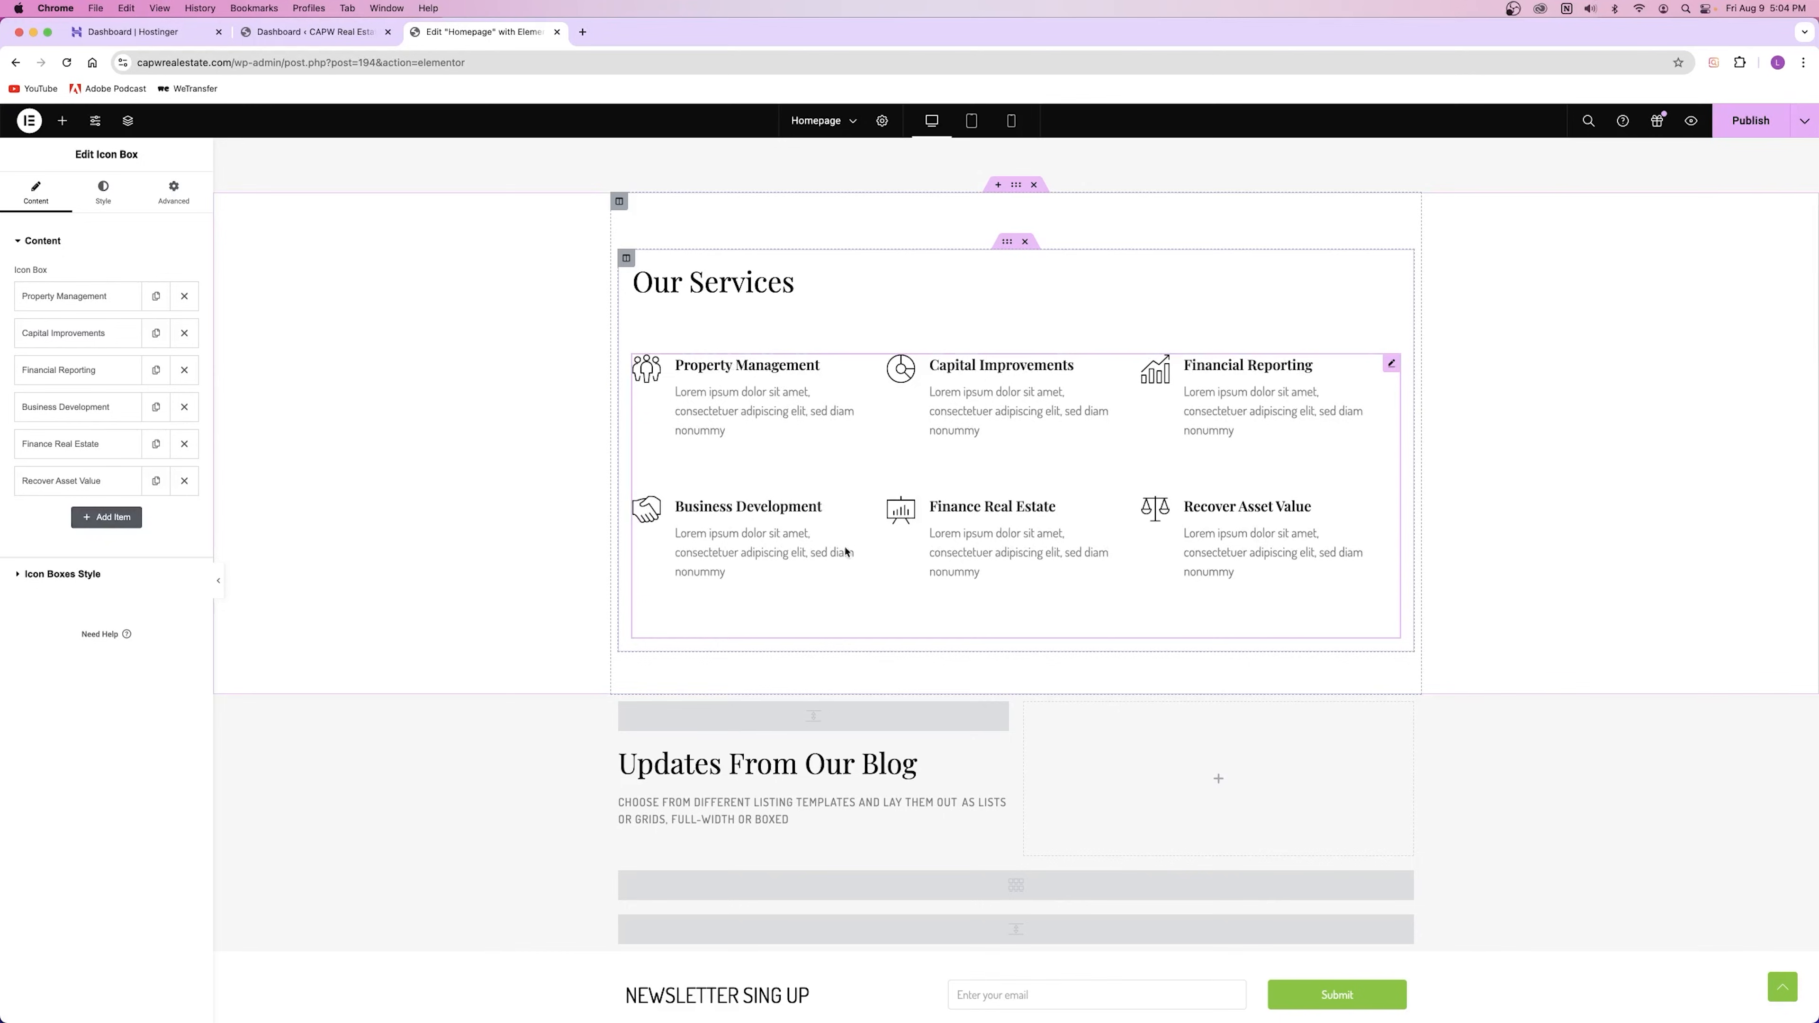
pyautogui.click(108, 518)
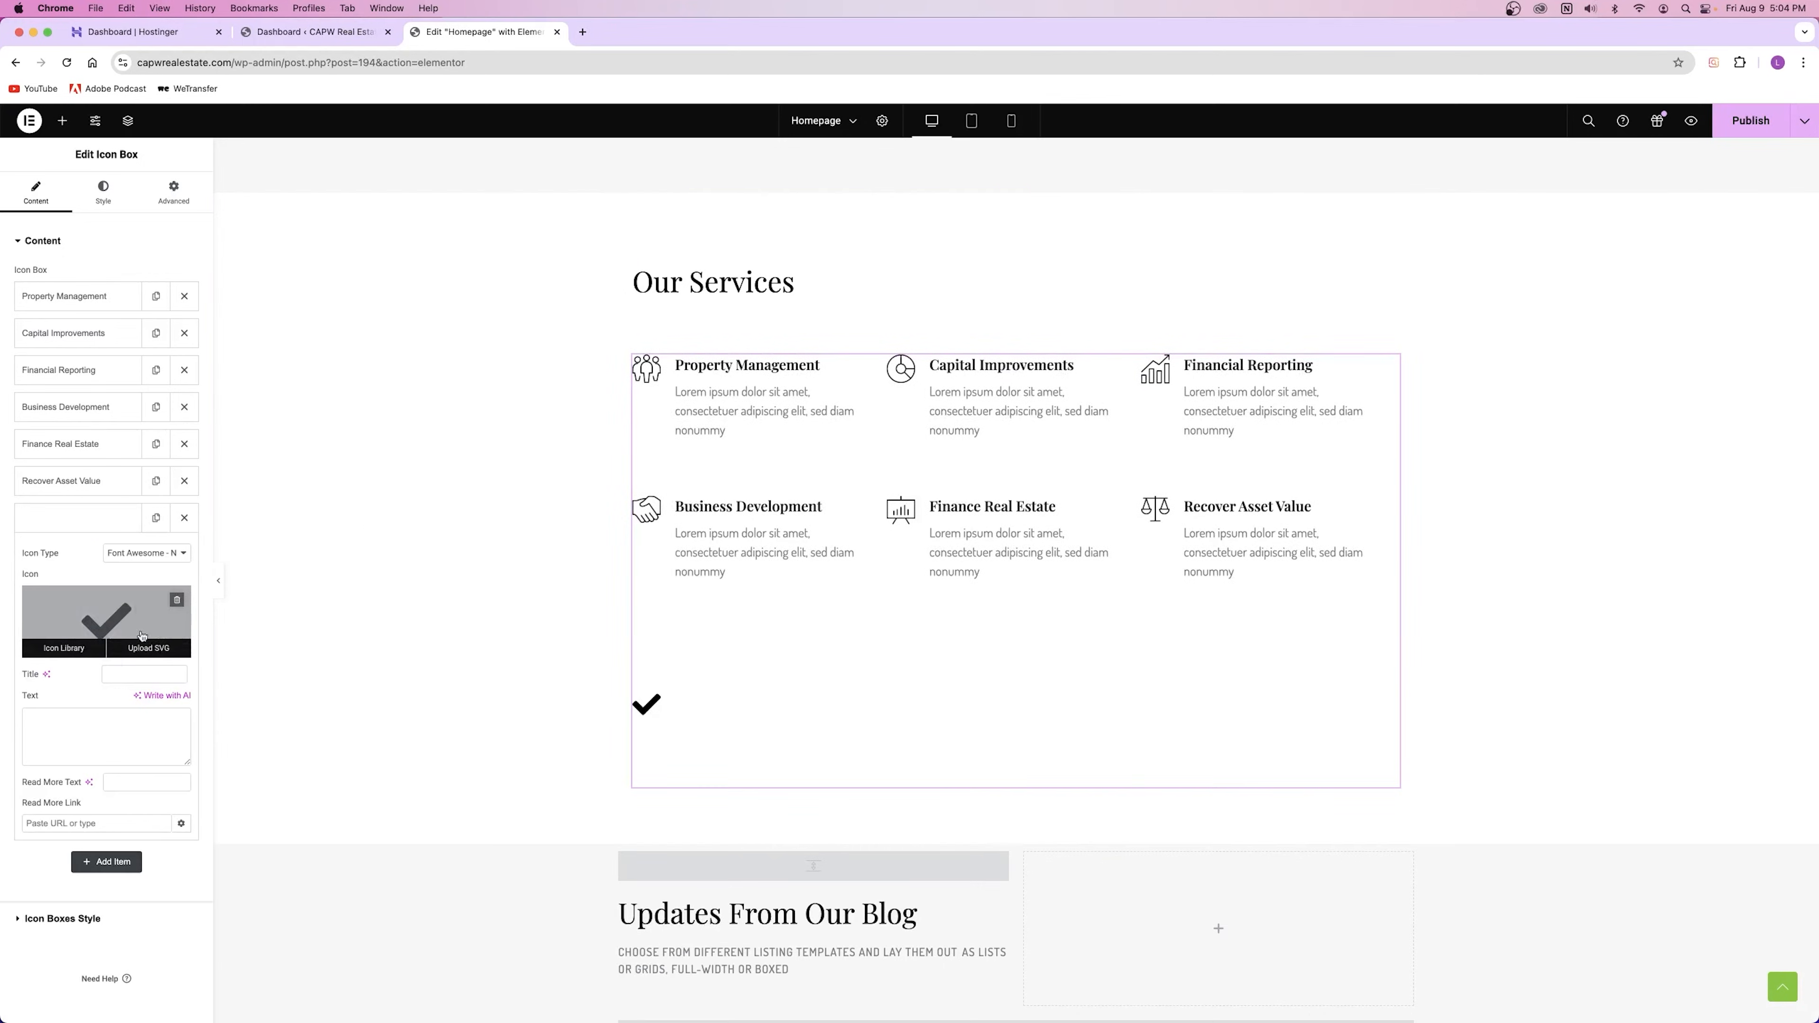
pyautogui.click(185, 519)
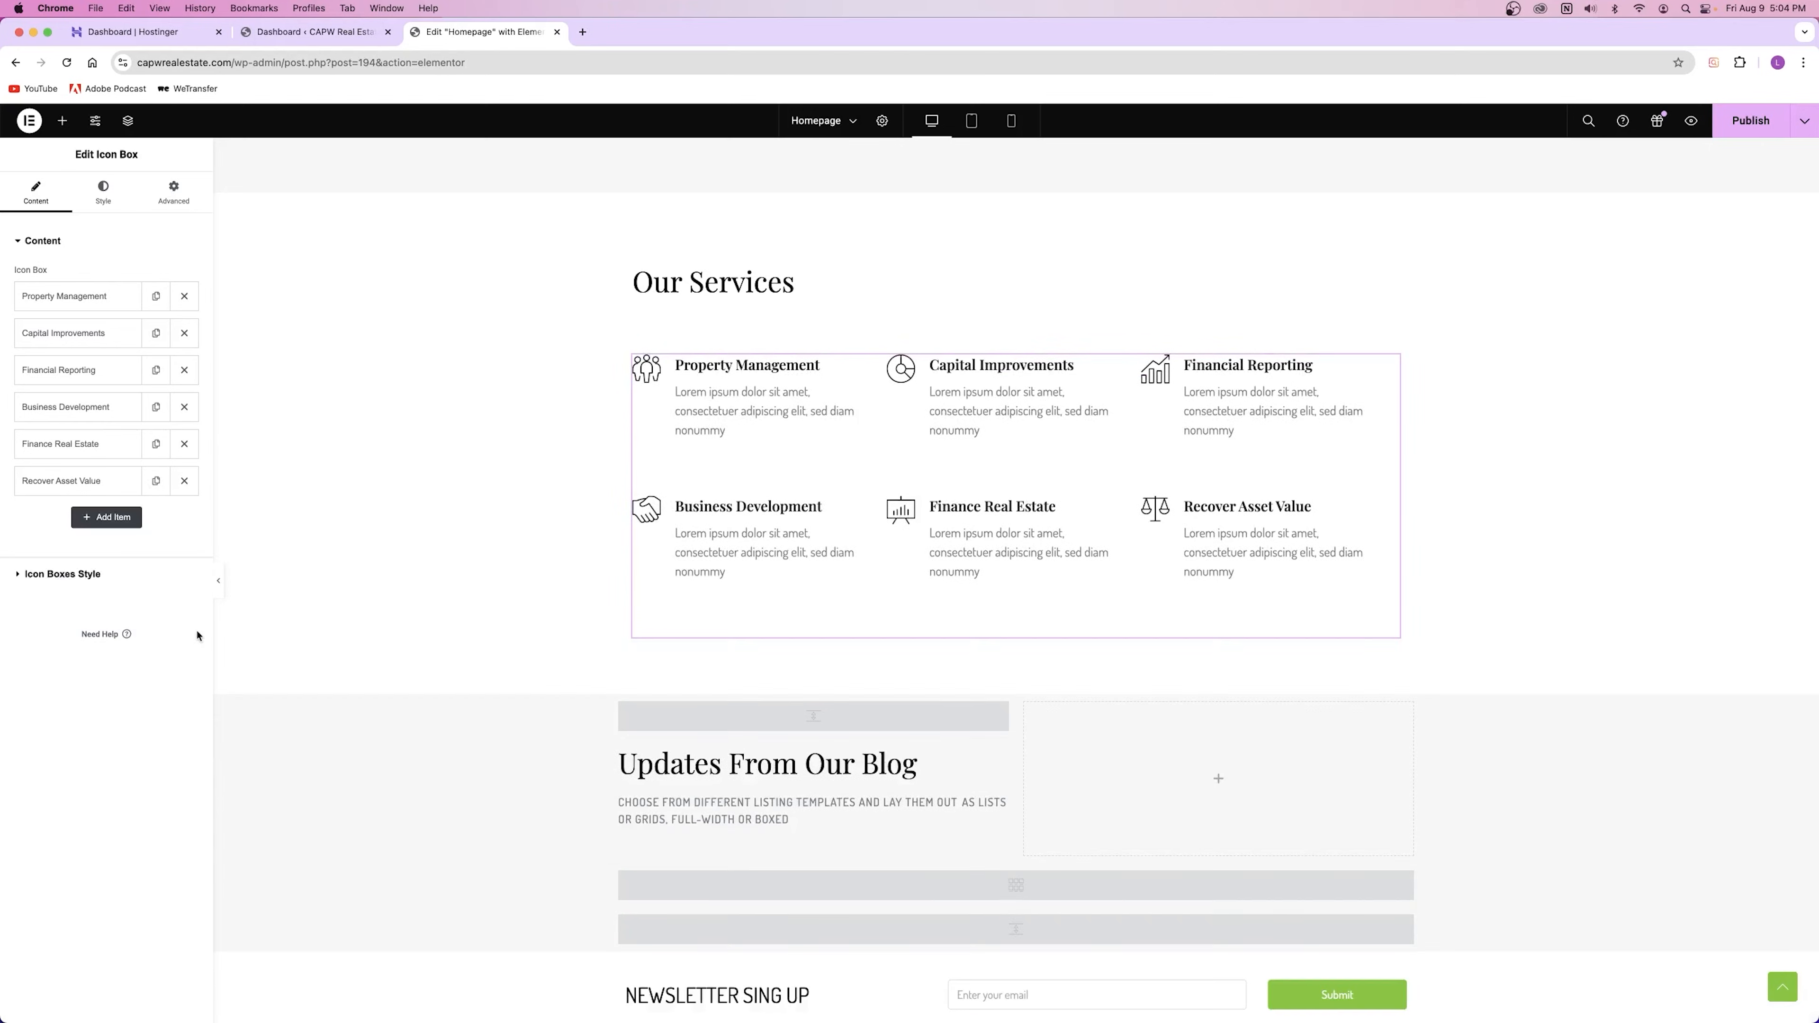
pyautogui.click(155, 484)
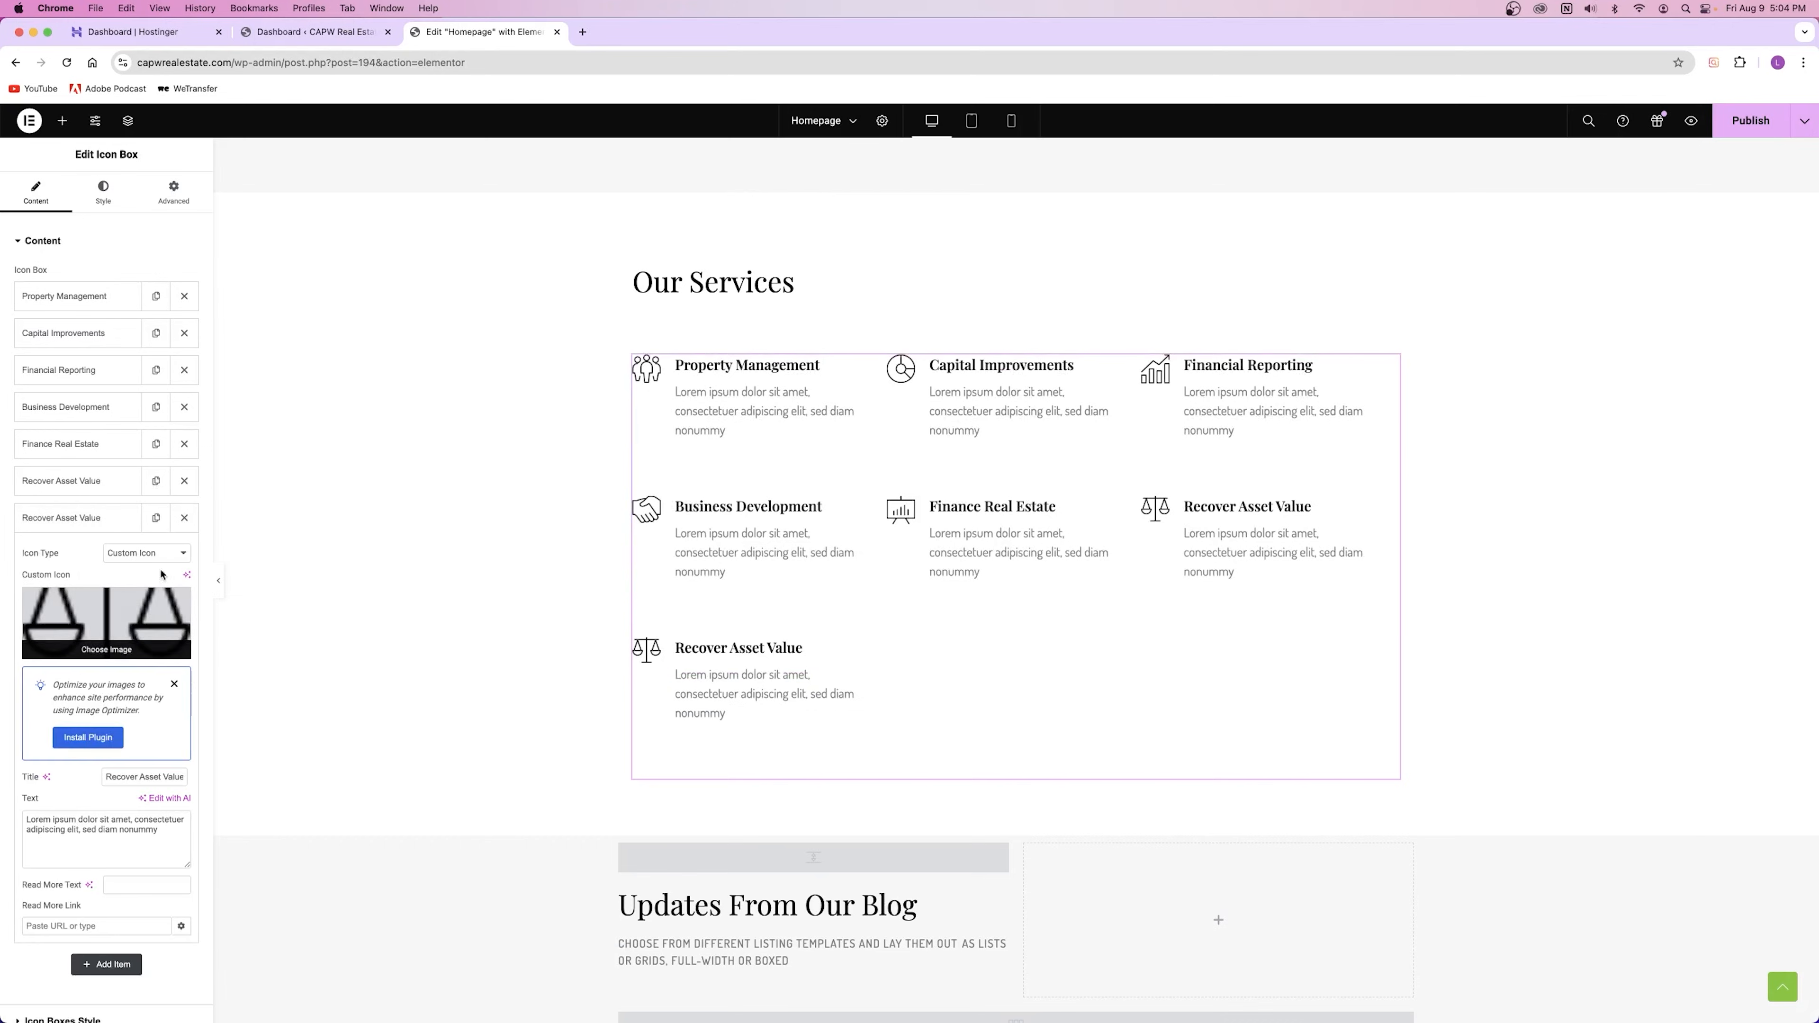
pyautogui.click(185, 518)
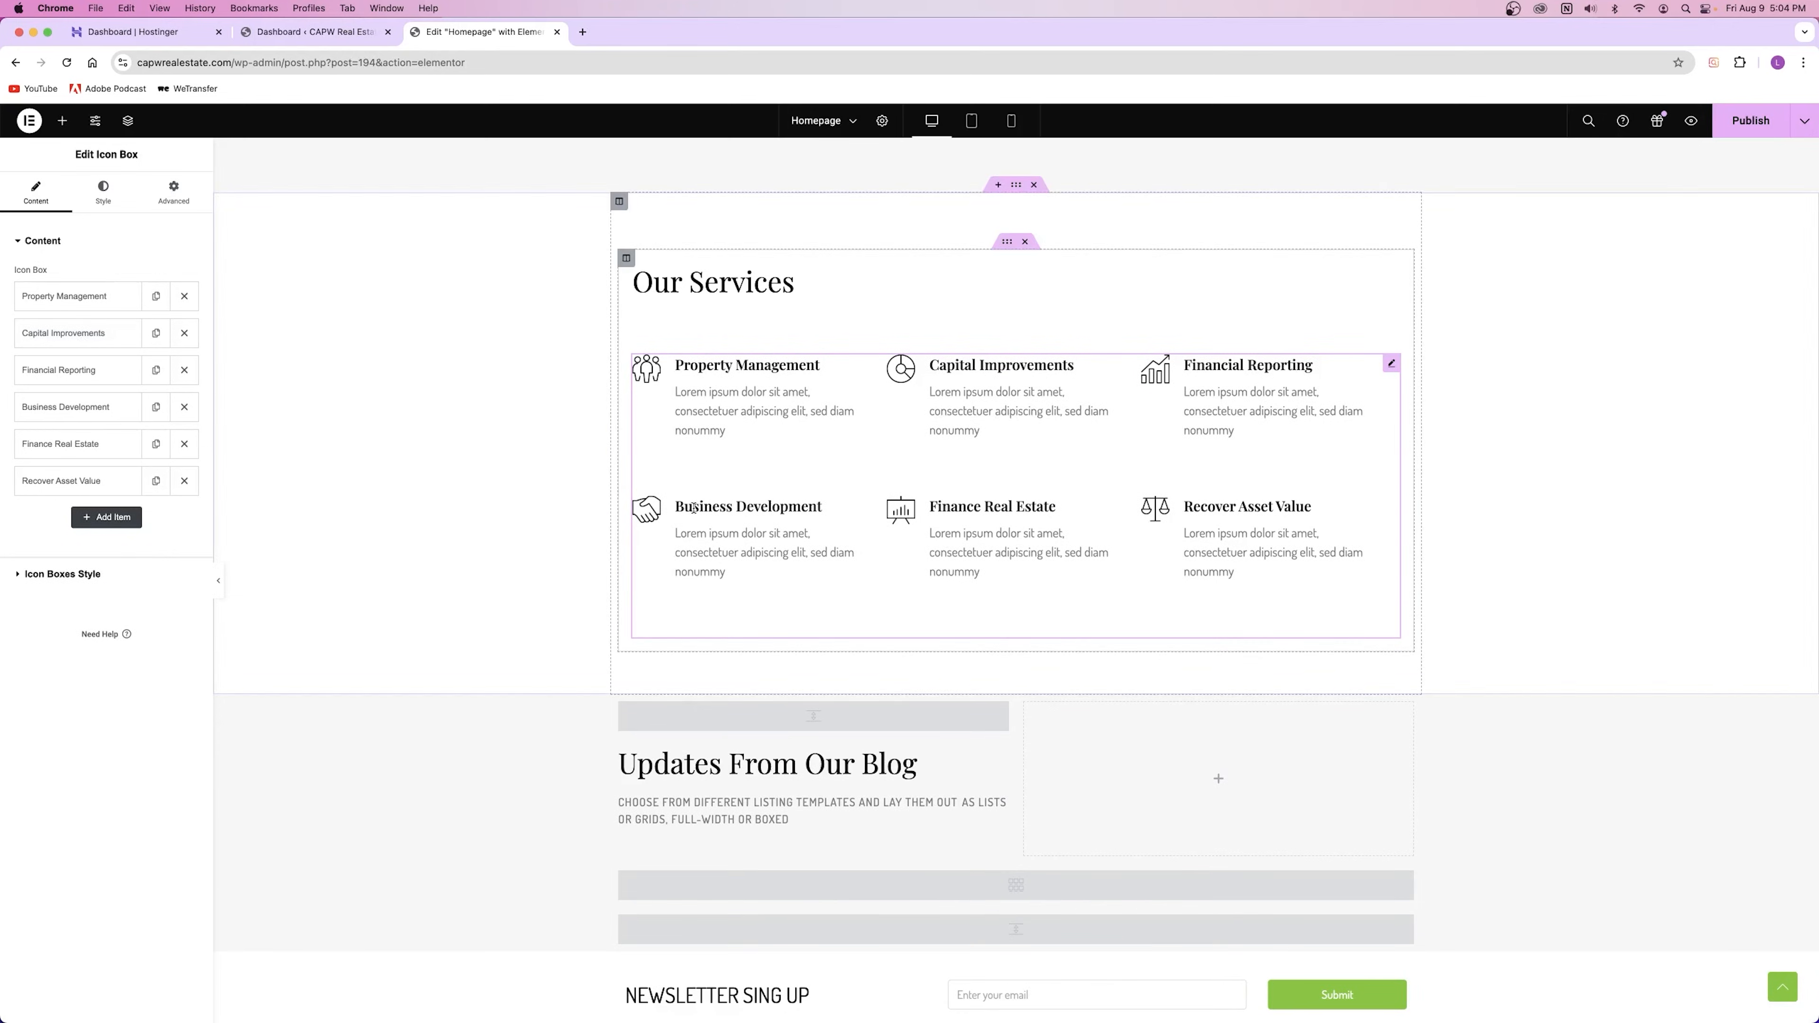
pyautogui.click(103, 192)
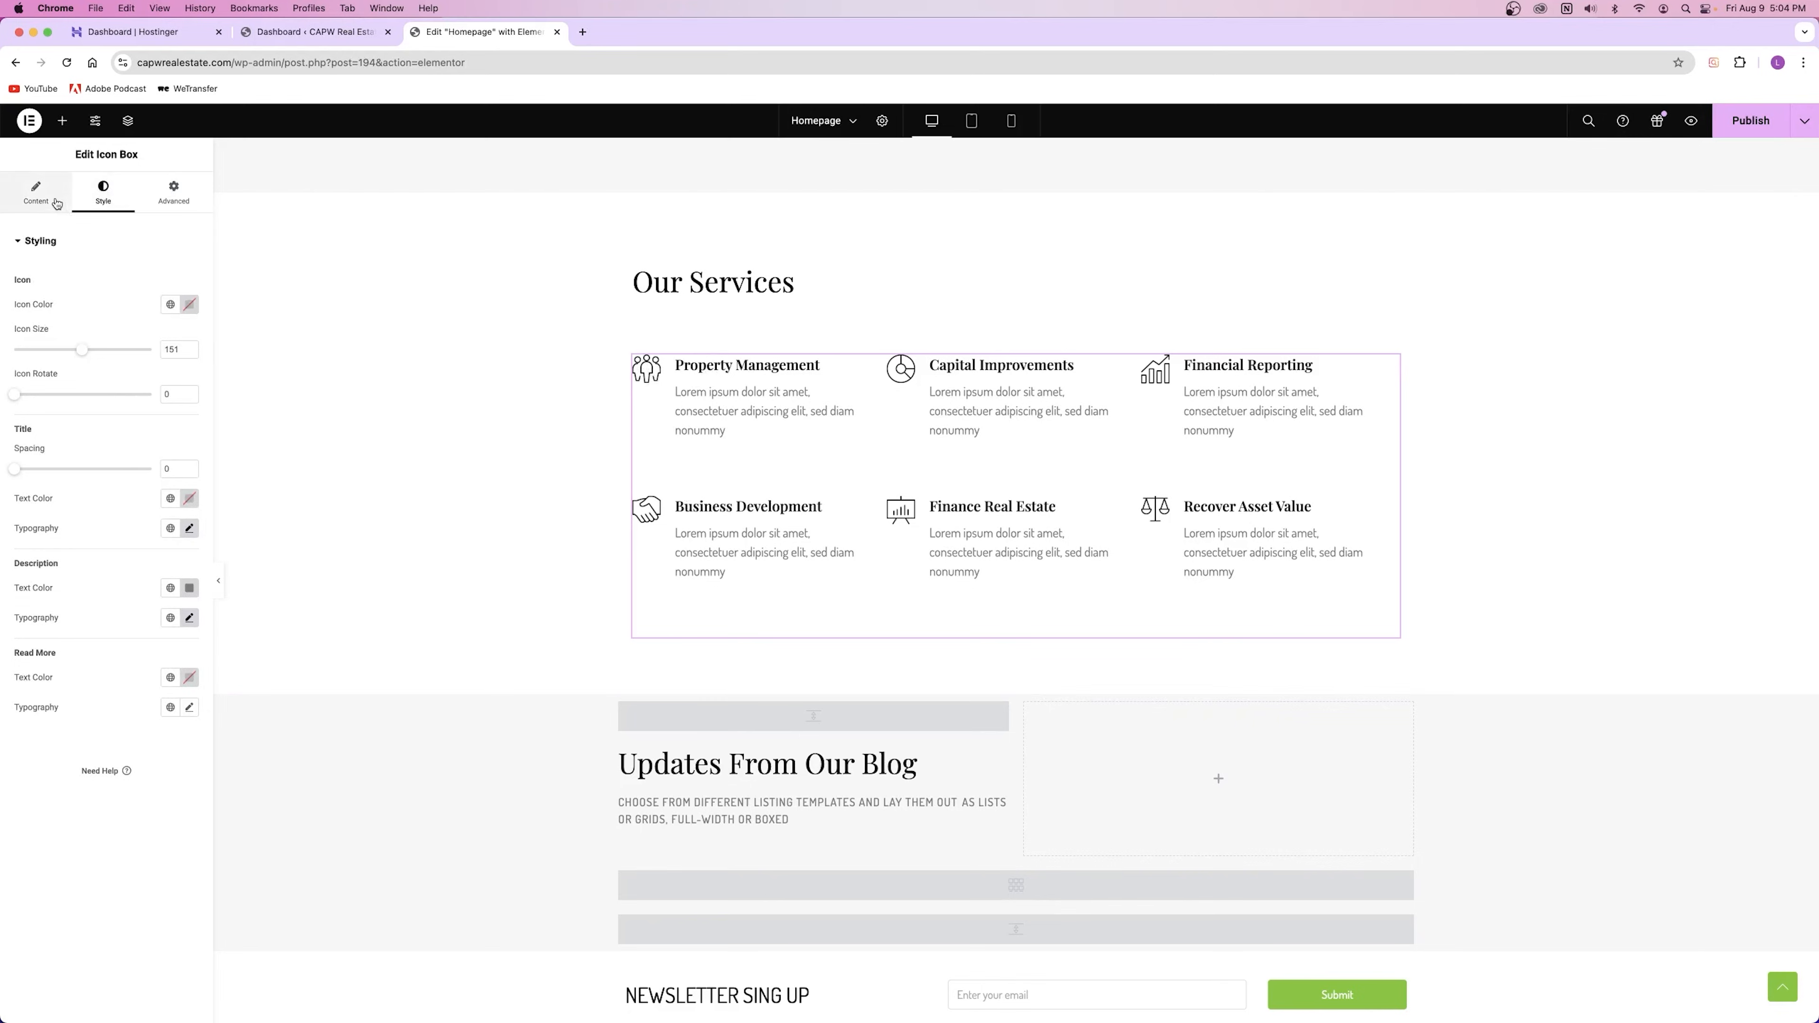
pyautogui.click(36, 192)
pyautogui.scroll(-5, 1121, 504)
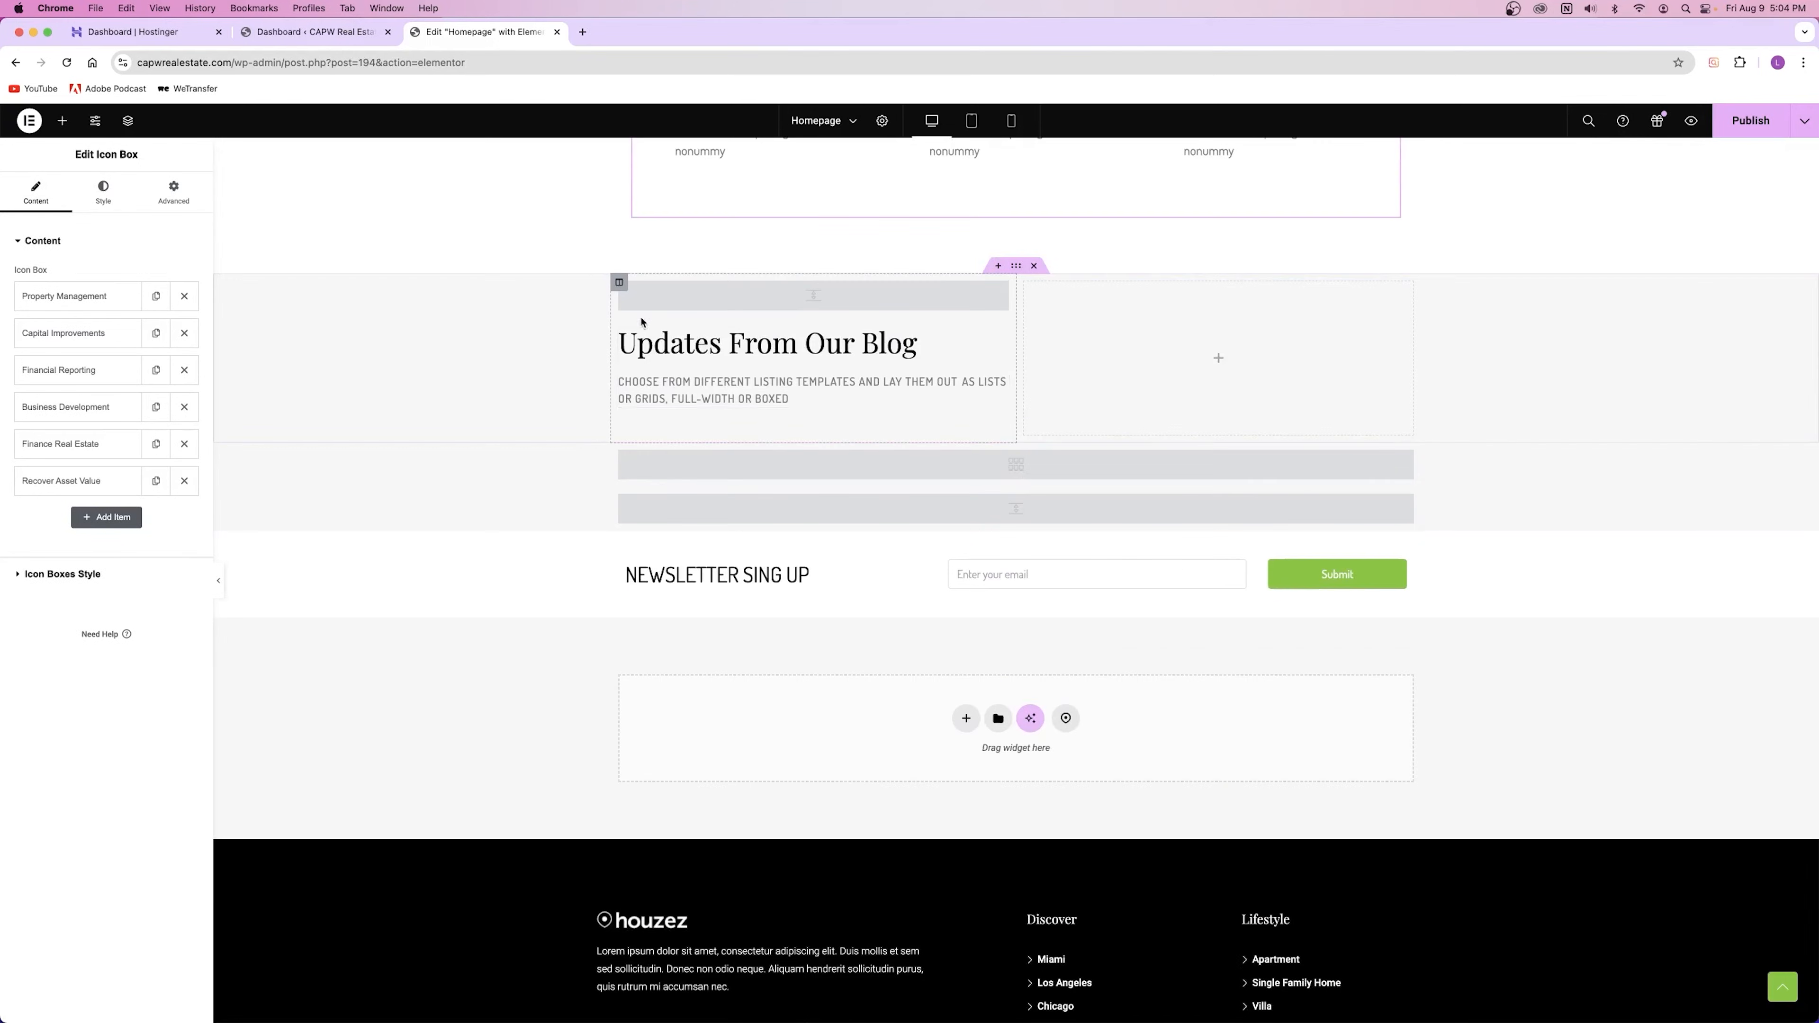
# Step: Select the blog posts grid and review its Image Resolution, Grid Version and Category options unchanged
pyautogui.click(1002, 463)
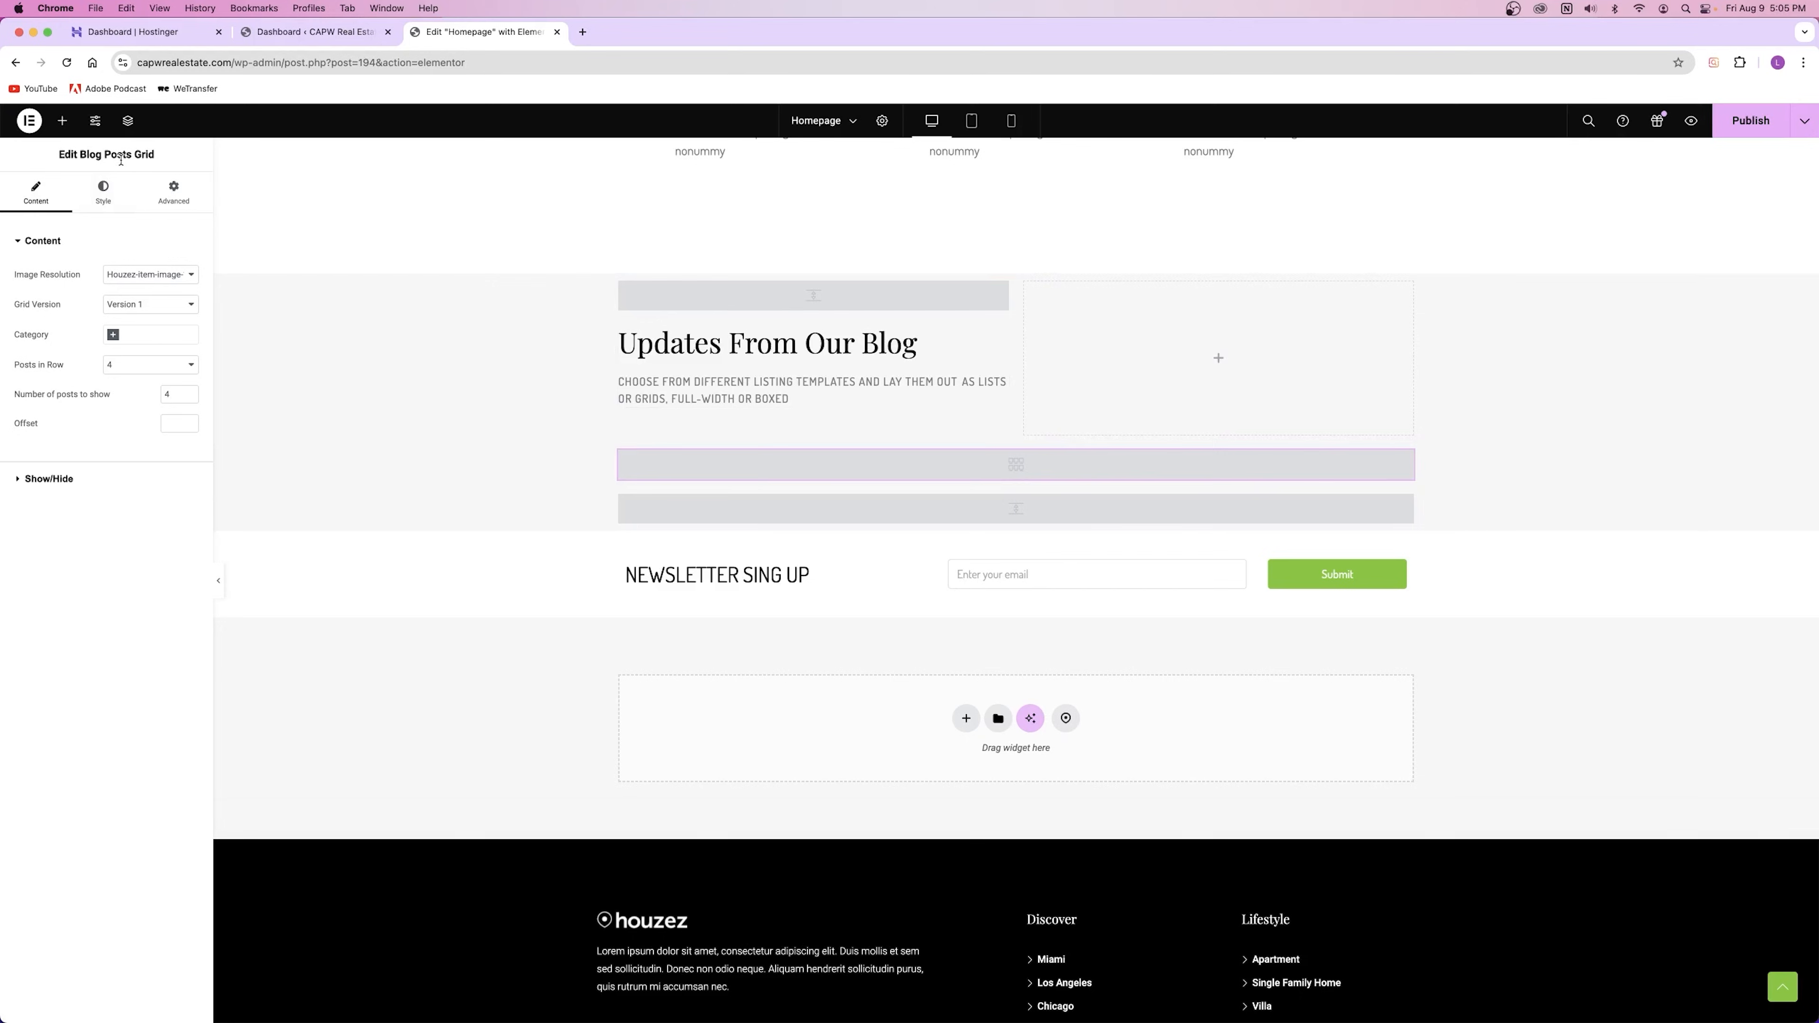
pyautogui.click(170, 278)
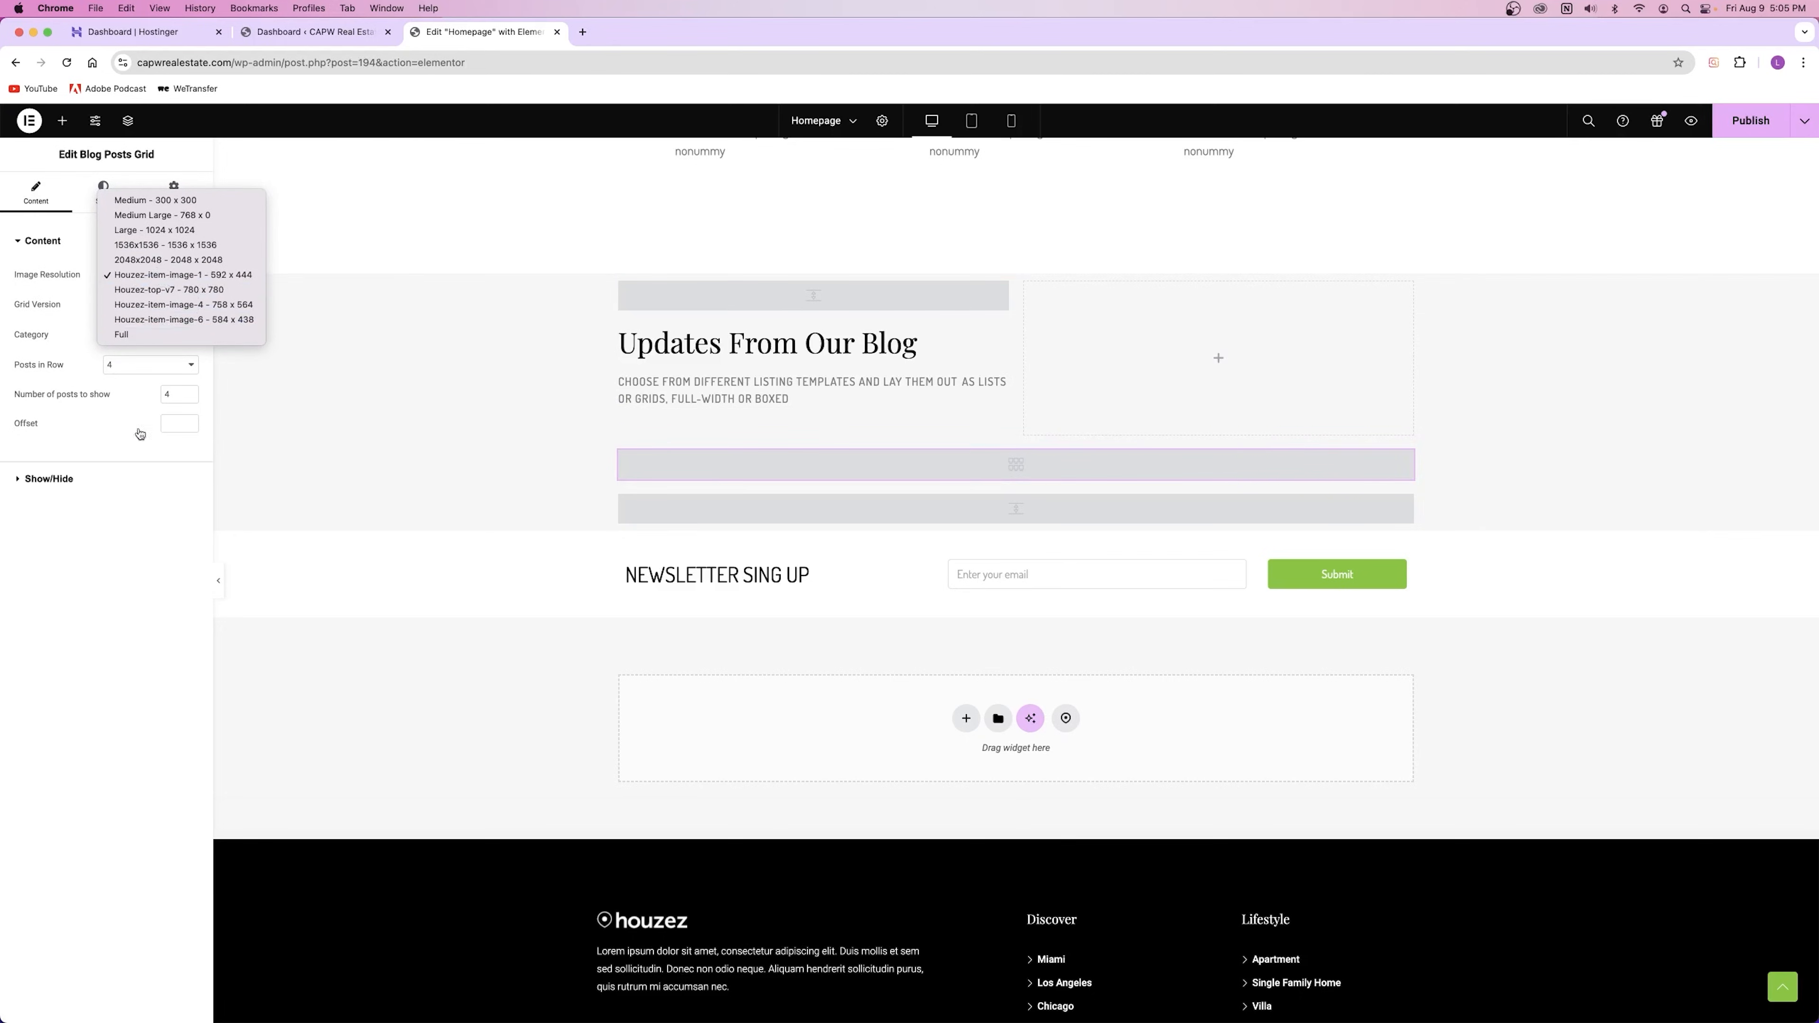
pyautogui.click(116, 520)
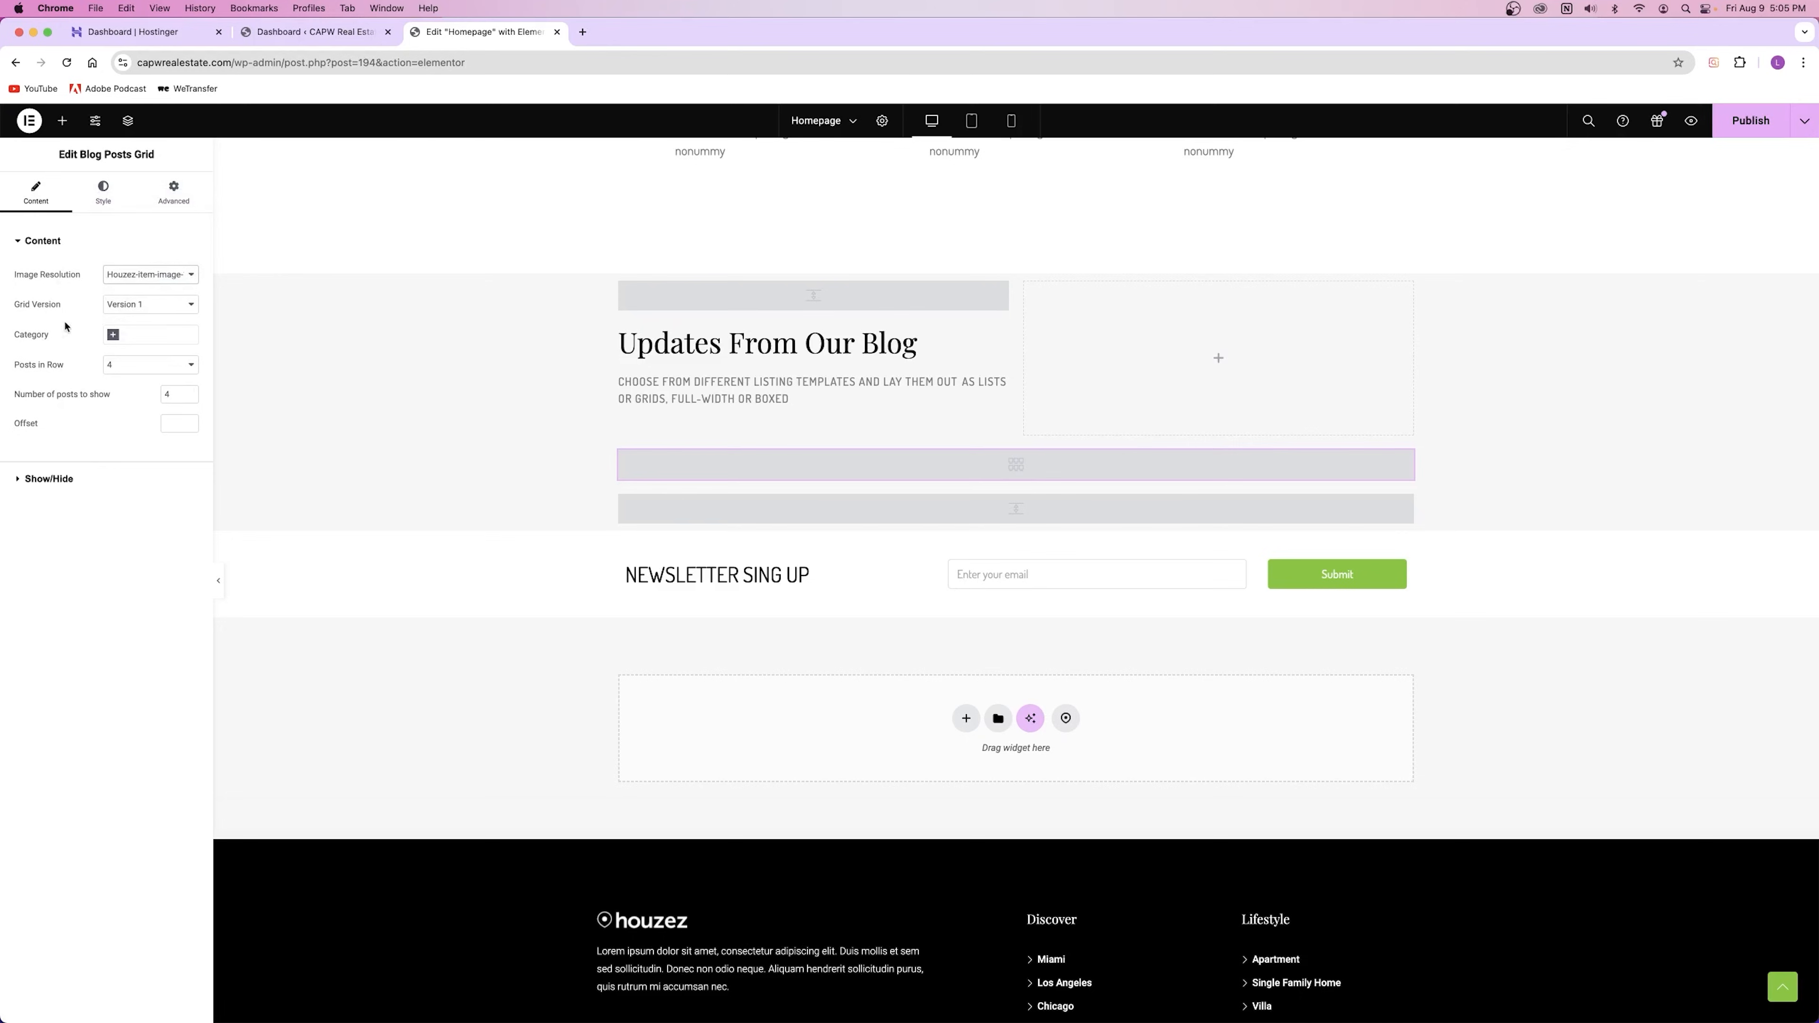
pyautogui.click(123, 305)
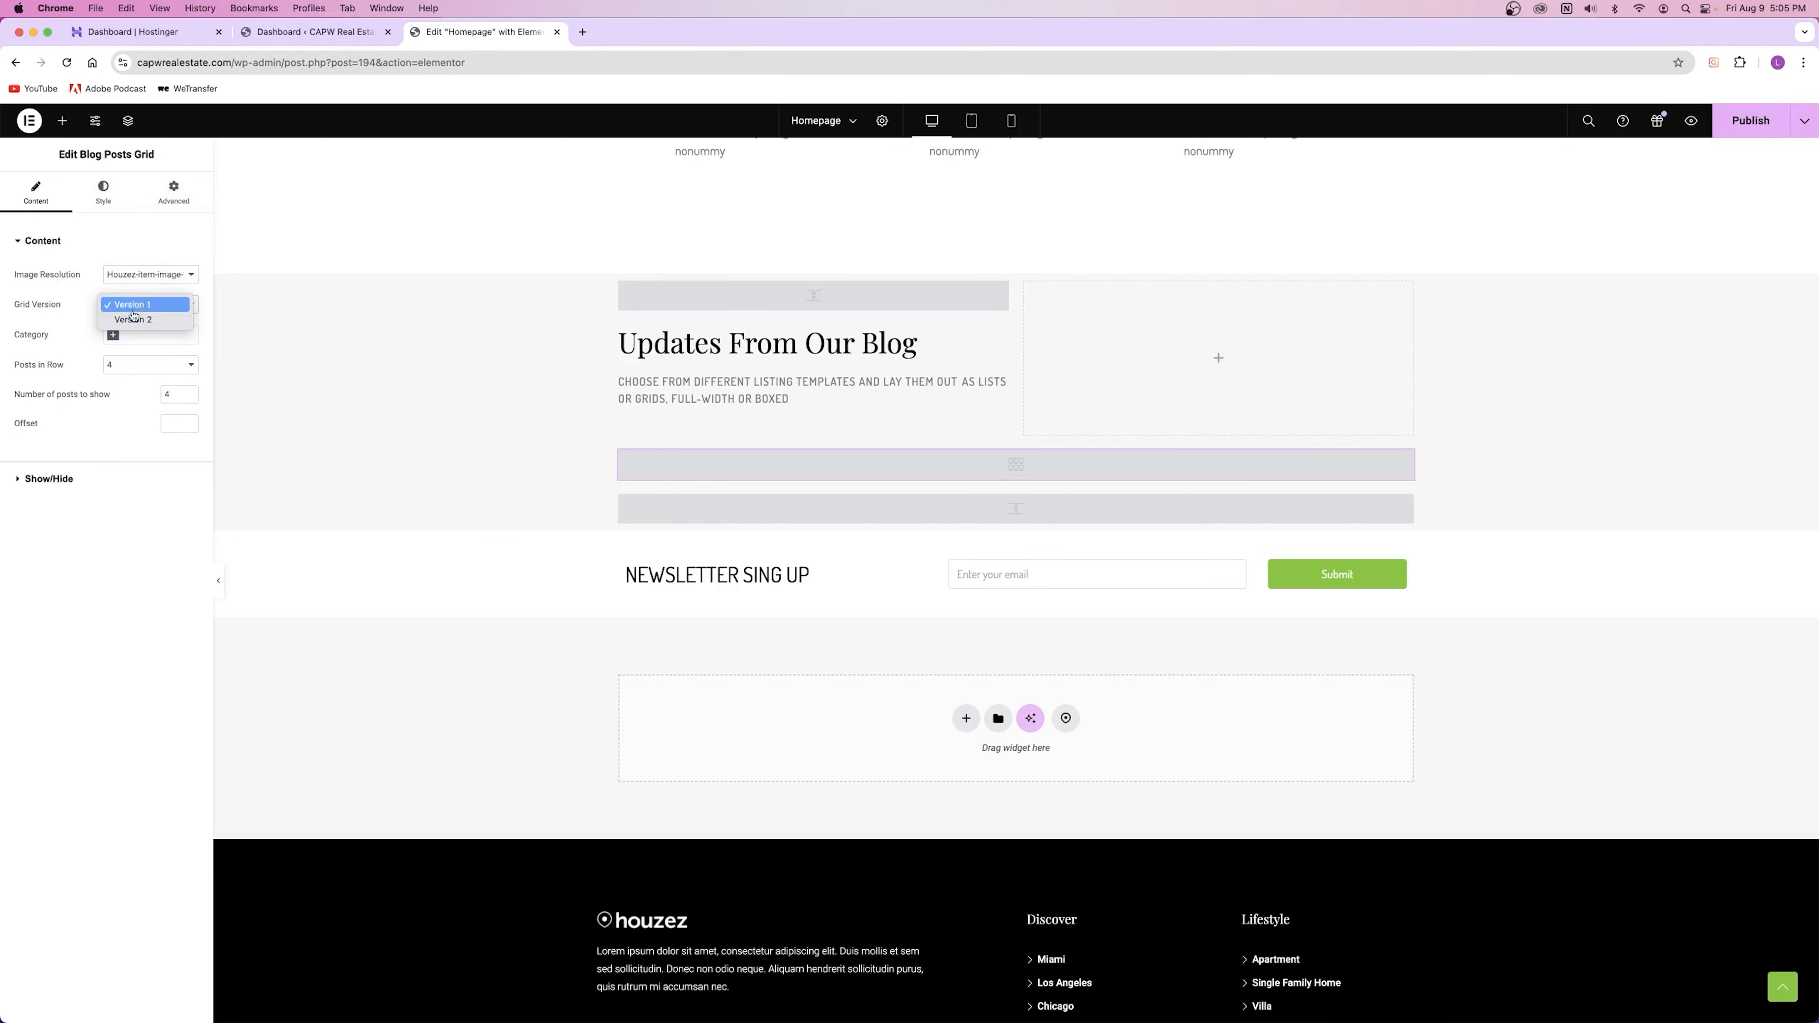
pyautogui.click(84, 308)
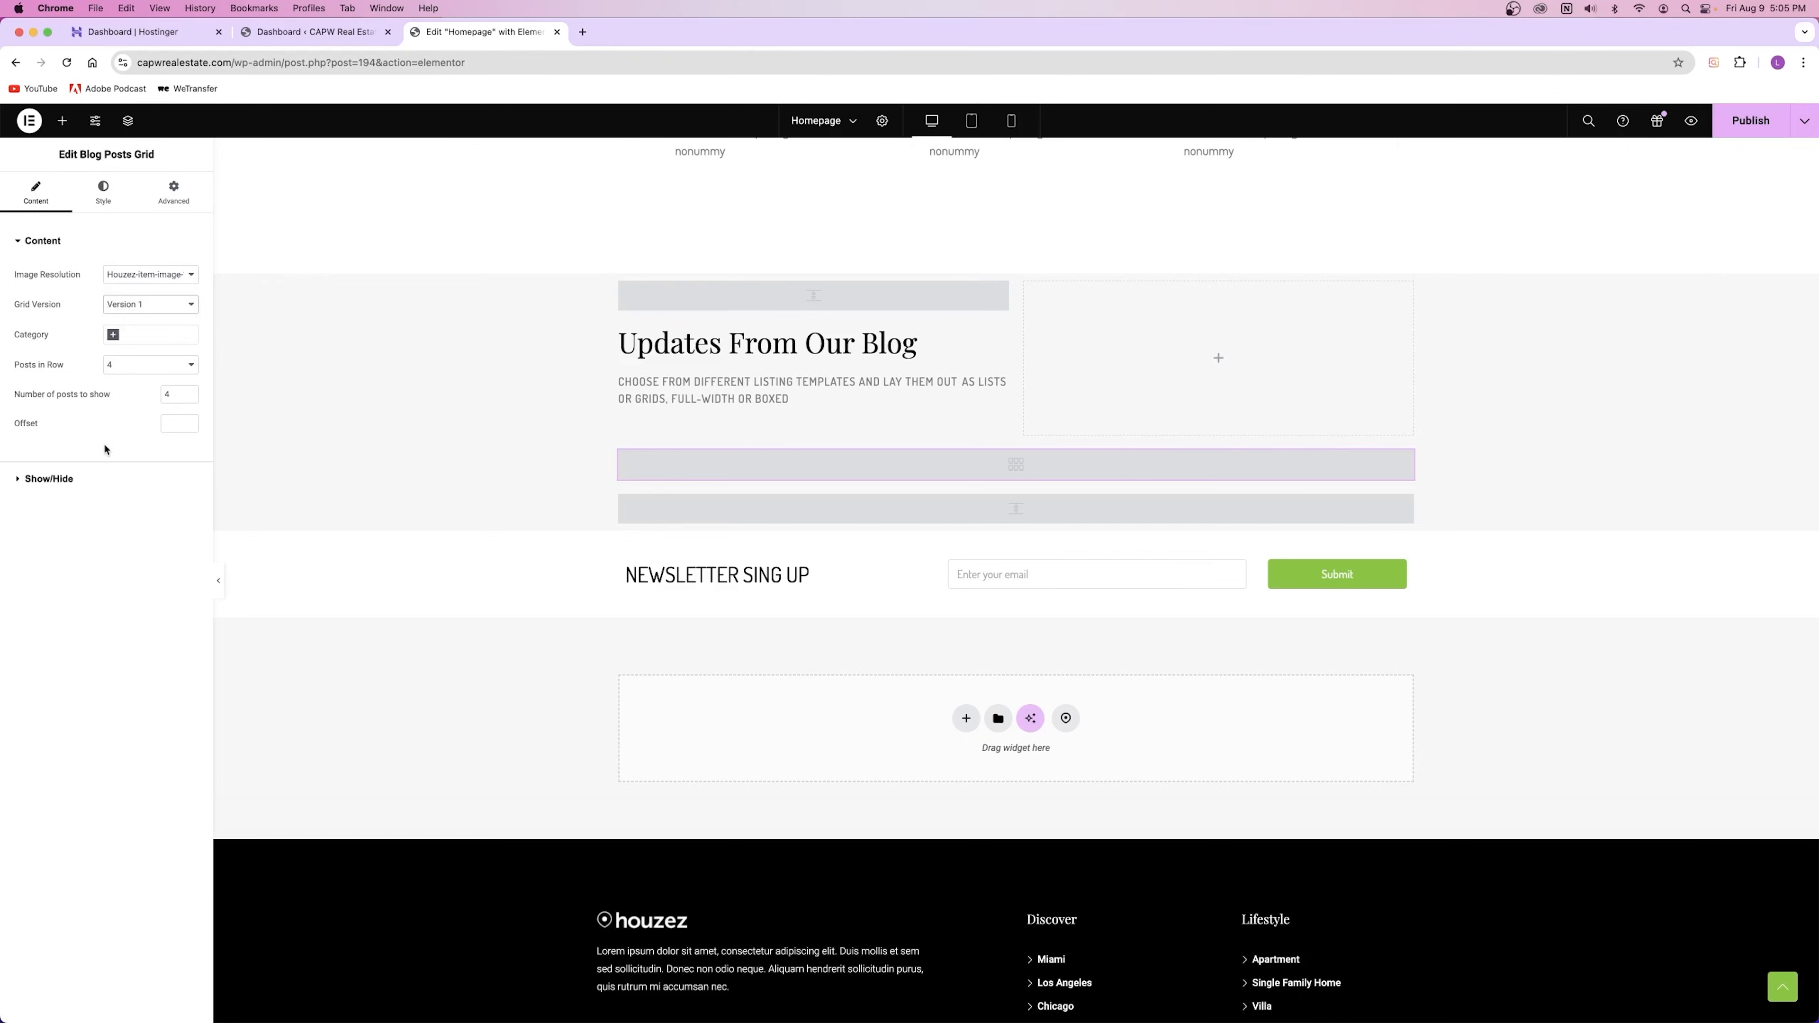
pyautogui.click(113, 336)
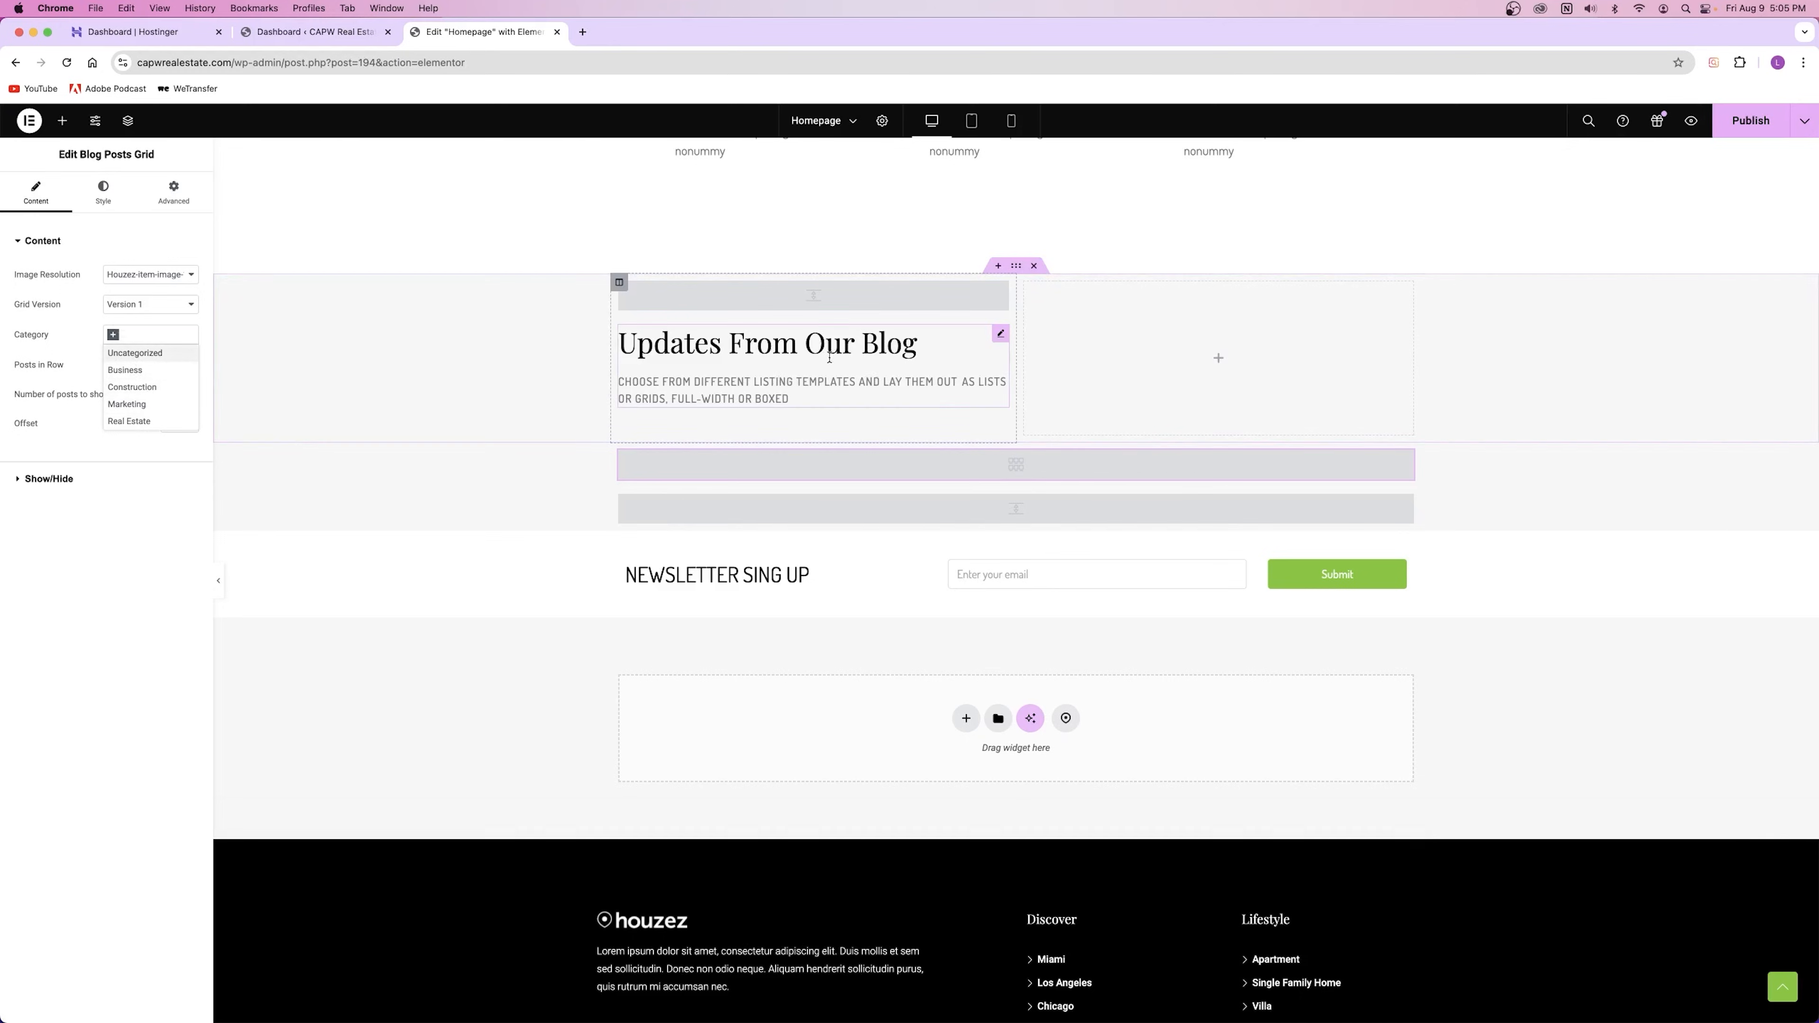
pyautogui.click(66, 355)
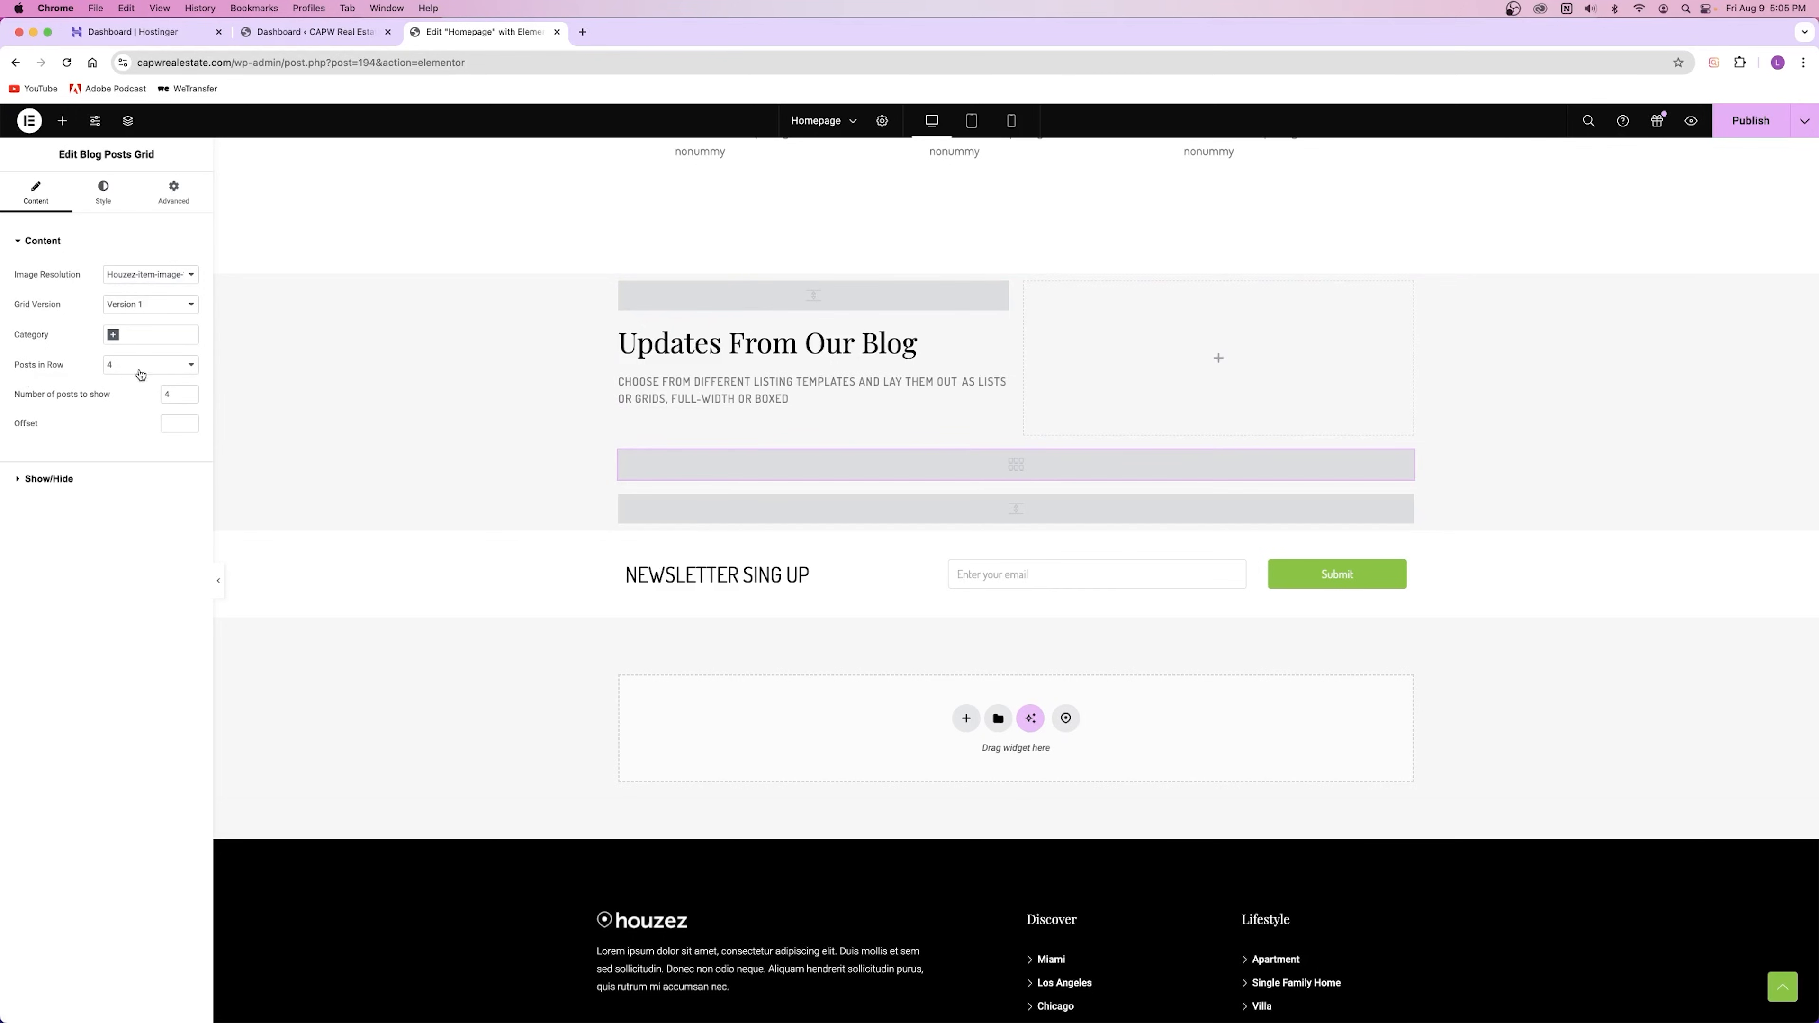
pyautogui.scroll(10, 705, 476)
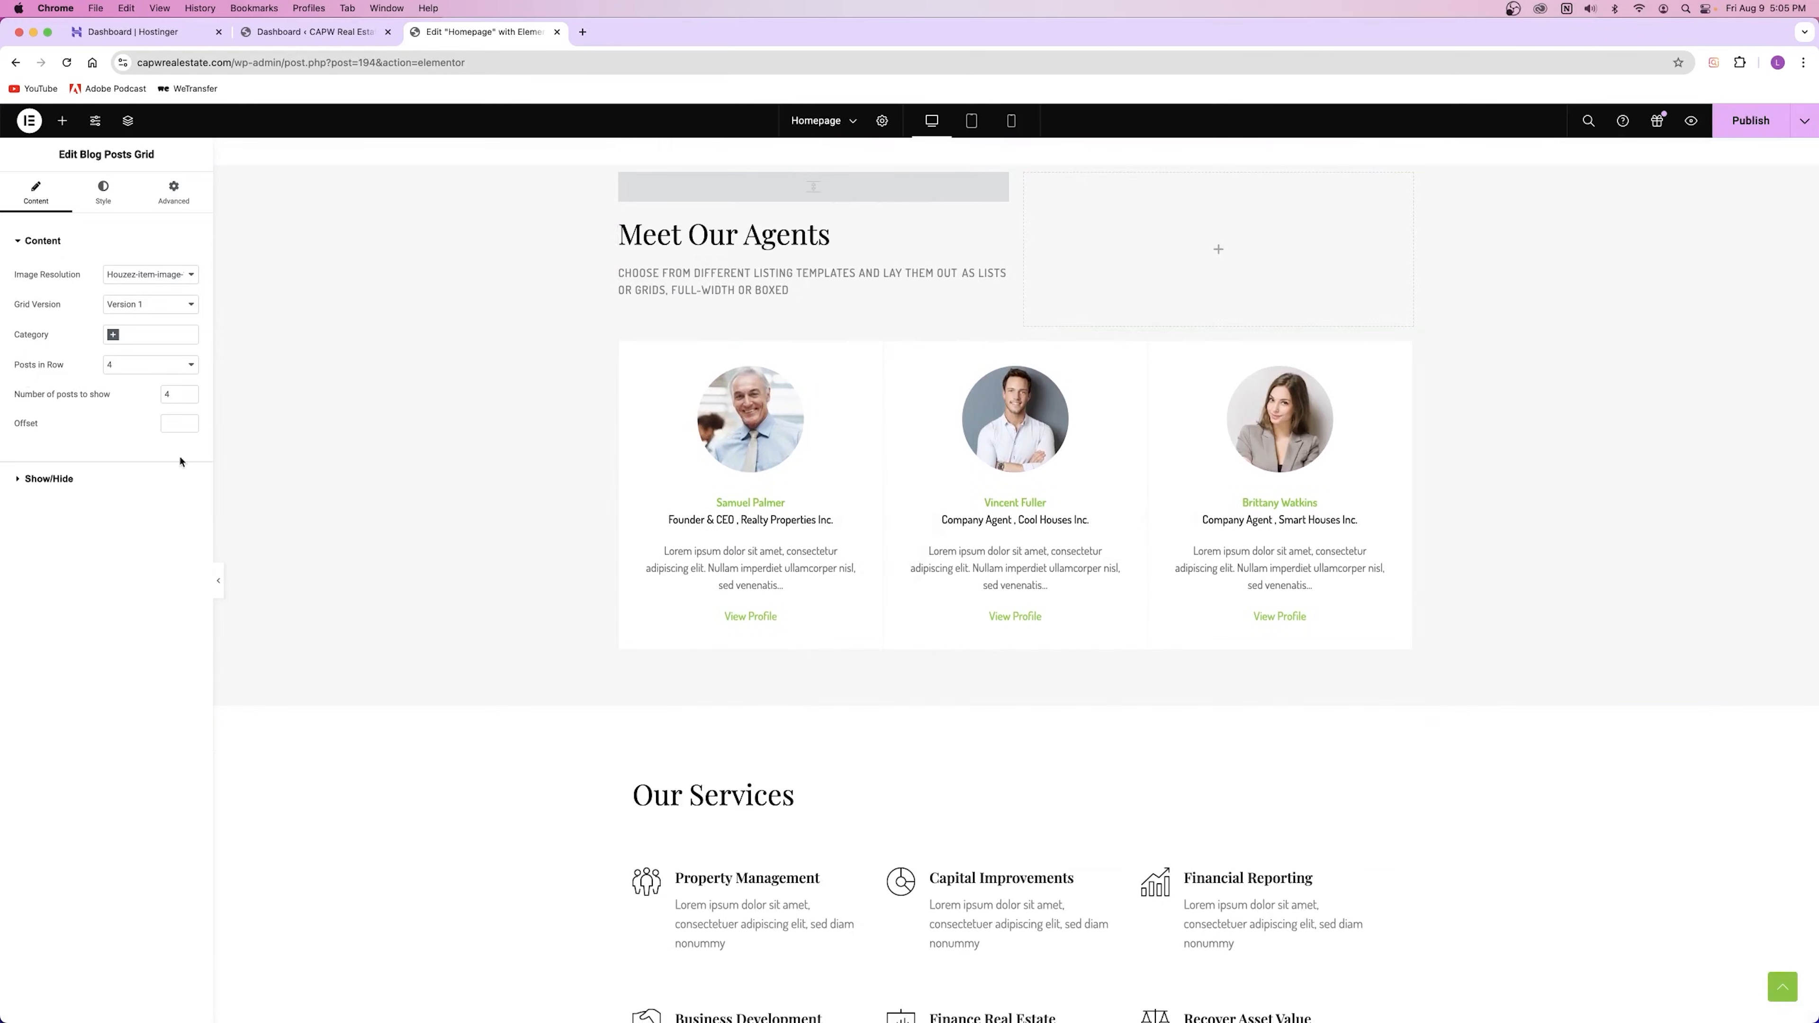
pyautogui.scroll(-15, 632, 591)
pyautogui.scroll(2, 634, 592)
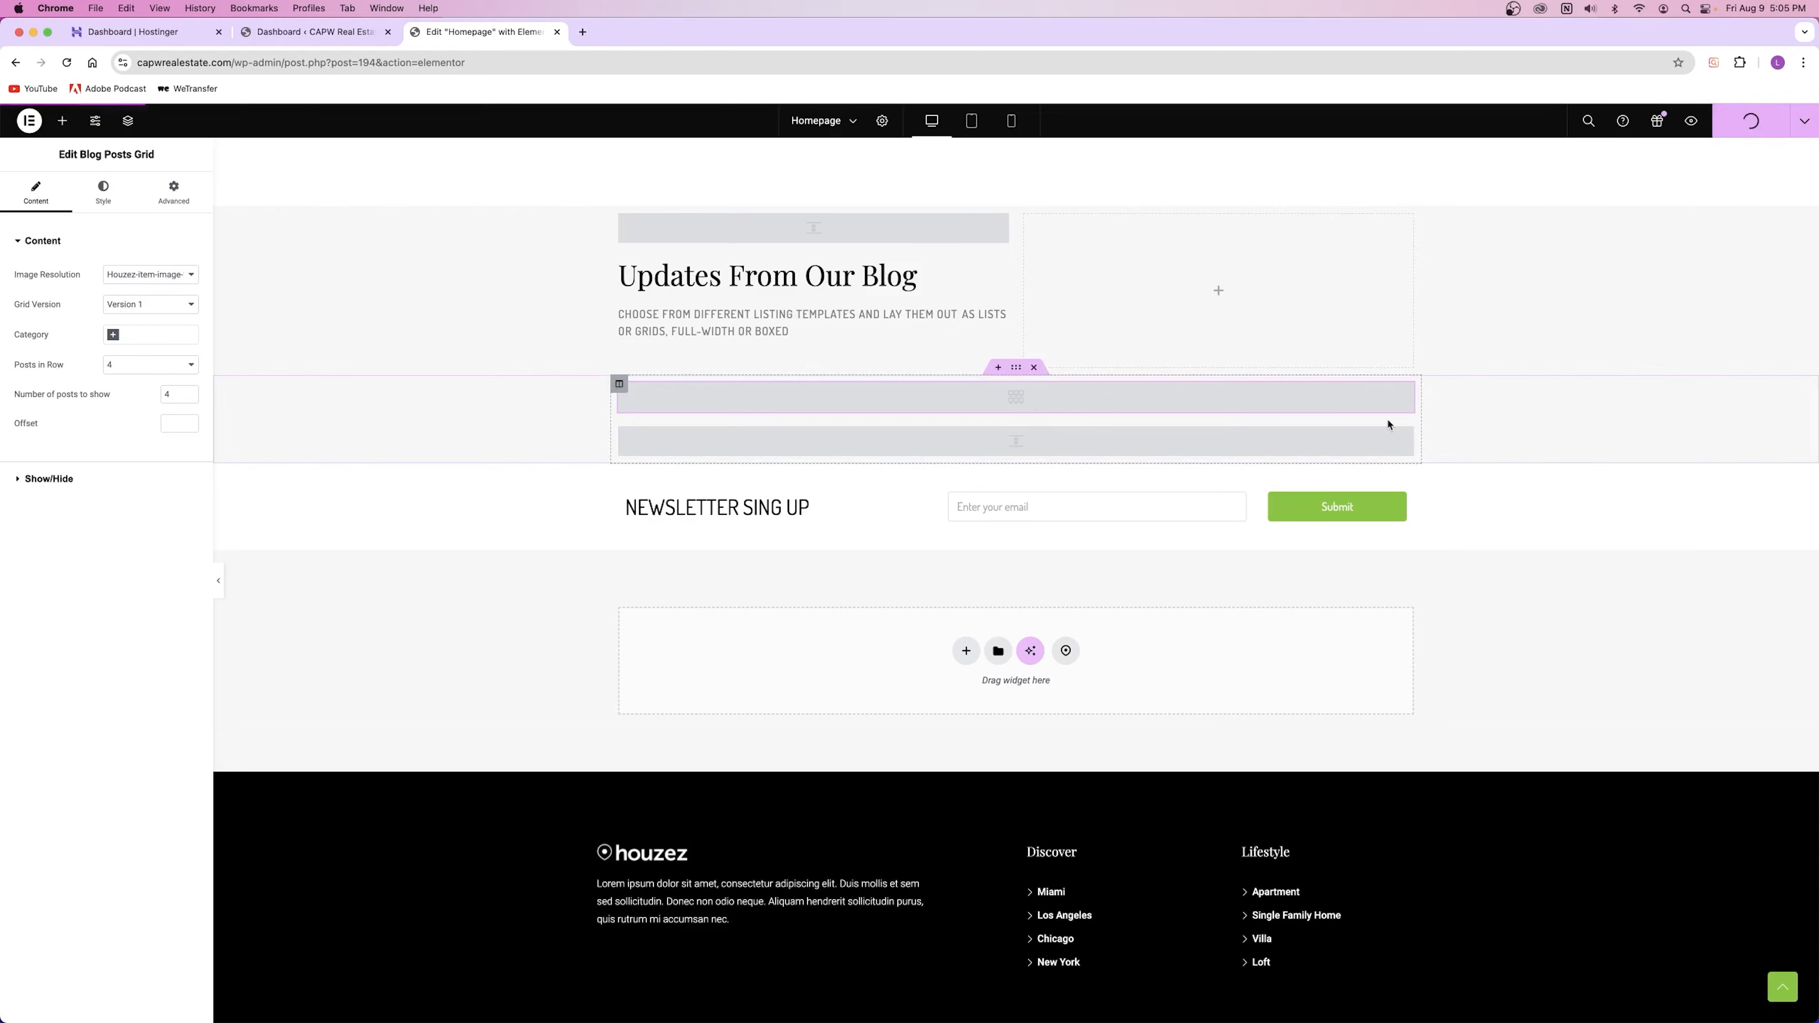
# Step: Preview the homepage, scroll to the Updates From Our Blog section, then return to the editor
pyautogui.click(1691, 121)
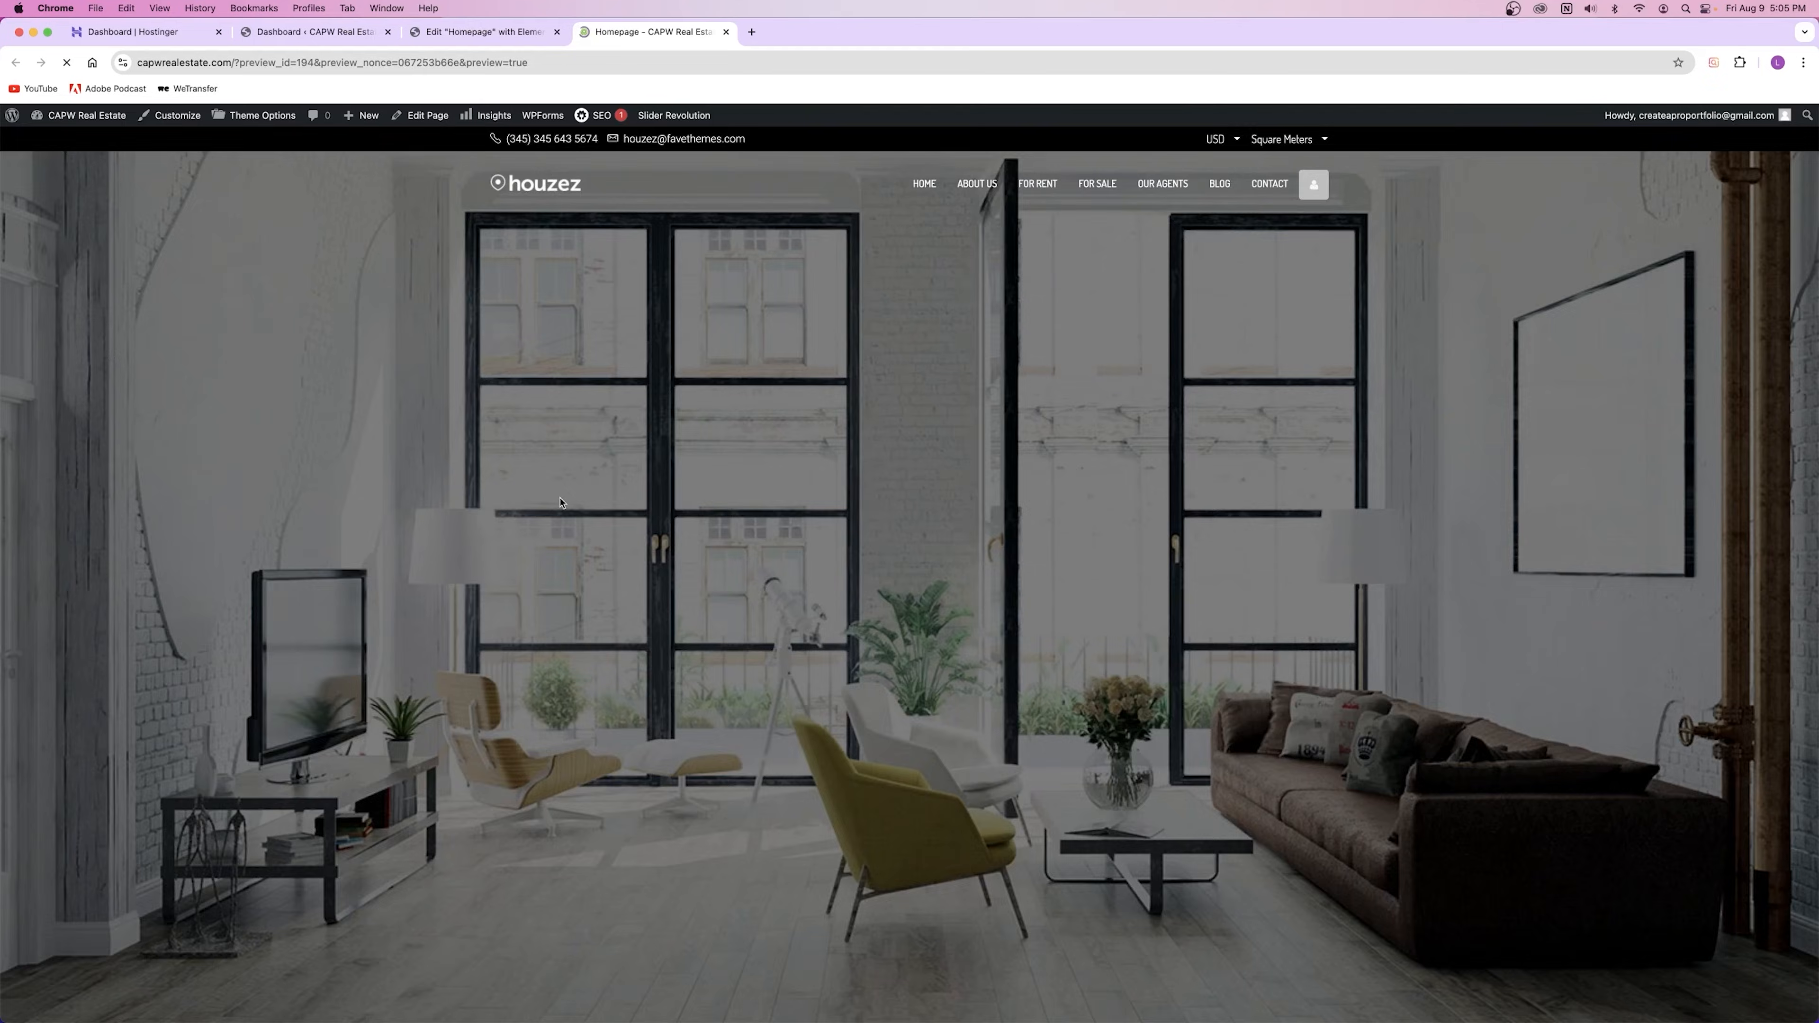
pyautogui.scroll(-20, 564, 496)
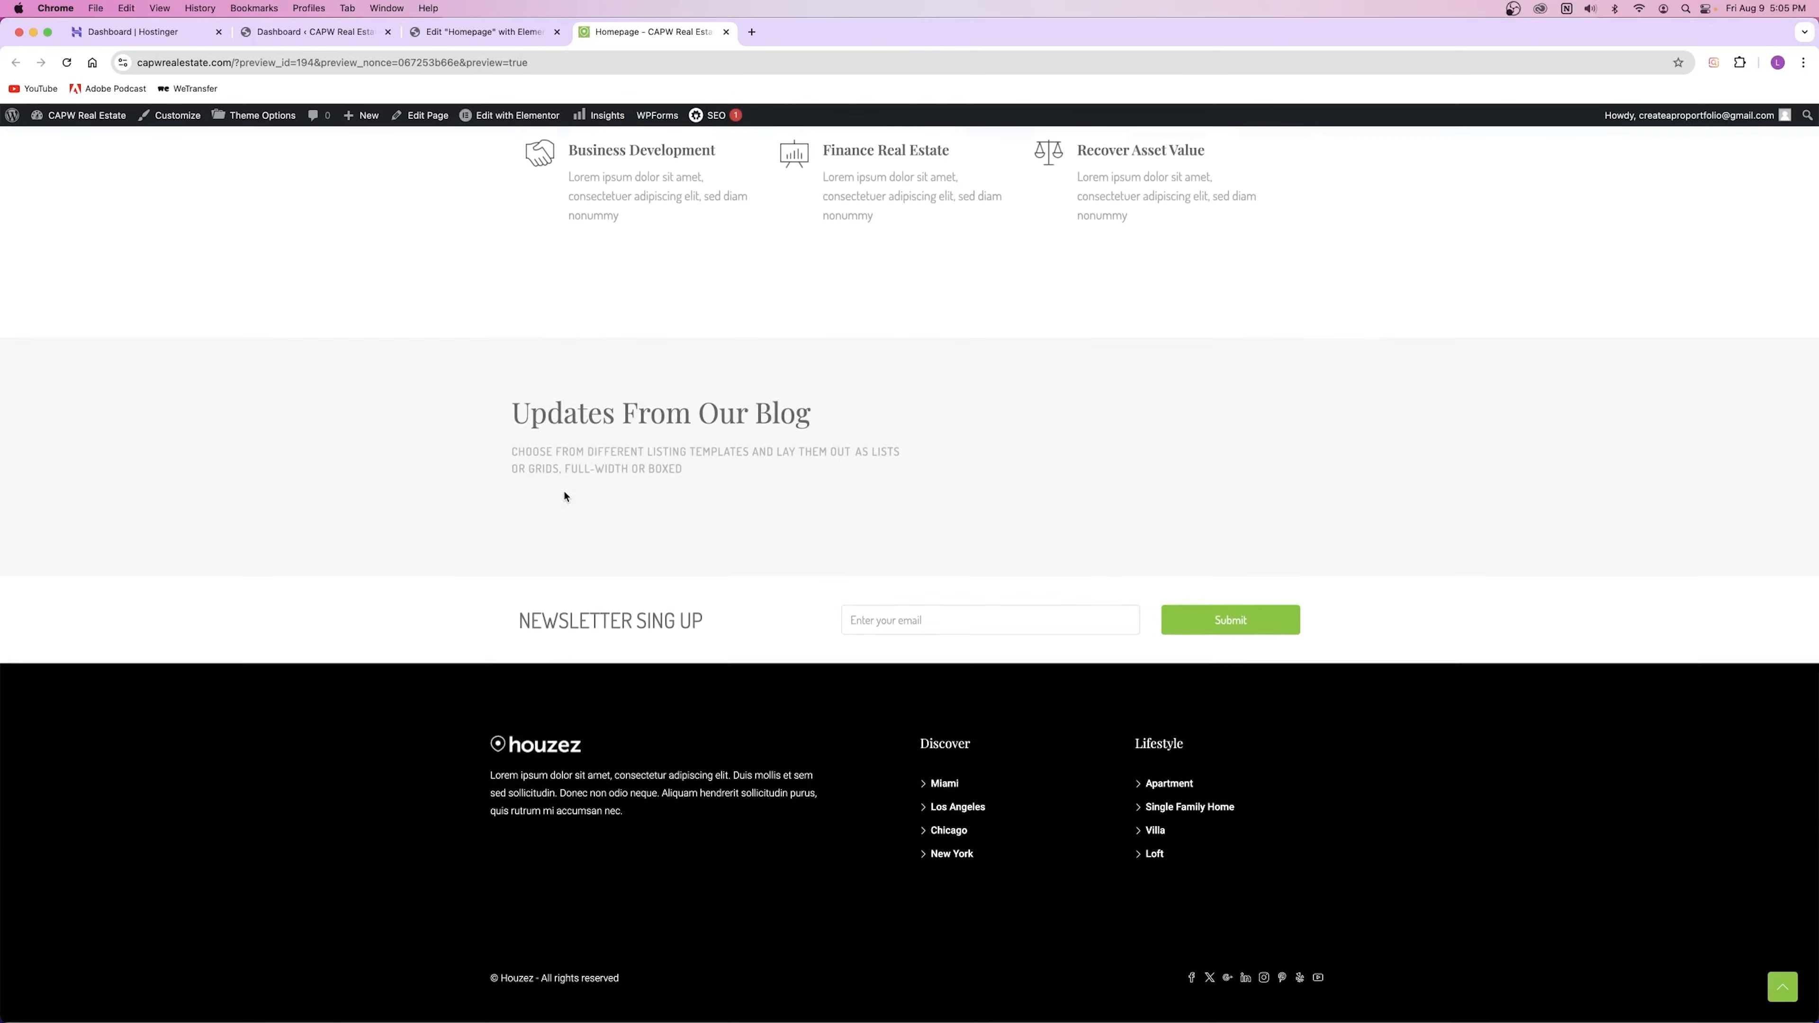
pyautogui.scroll(-3, 591, 500)
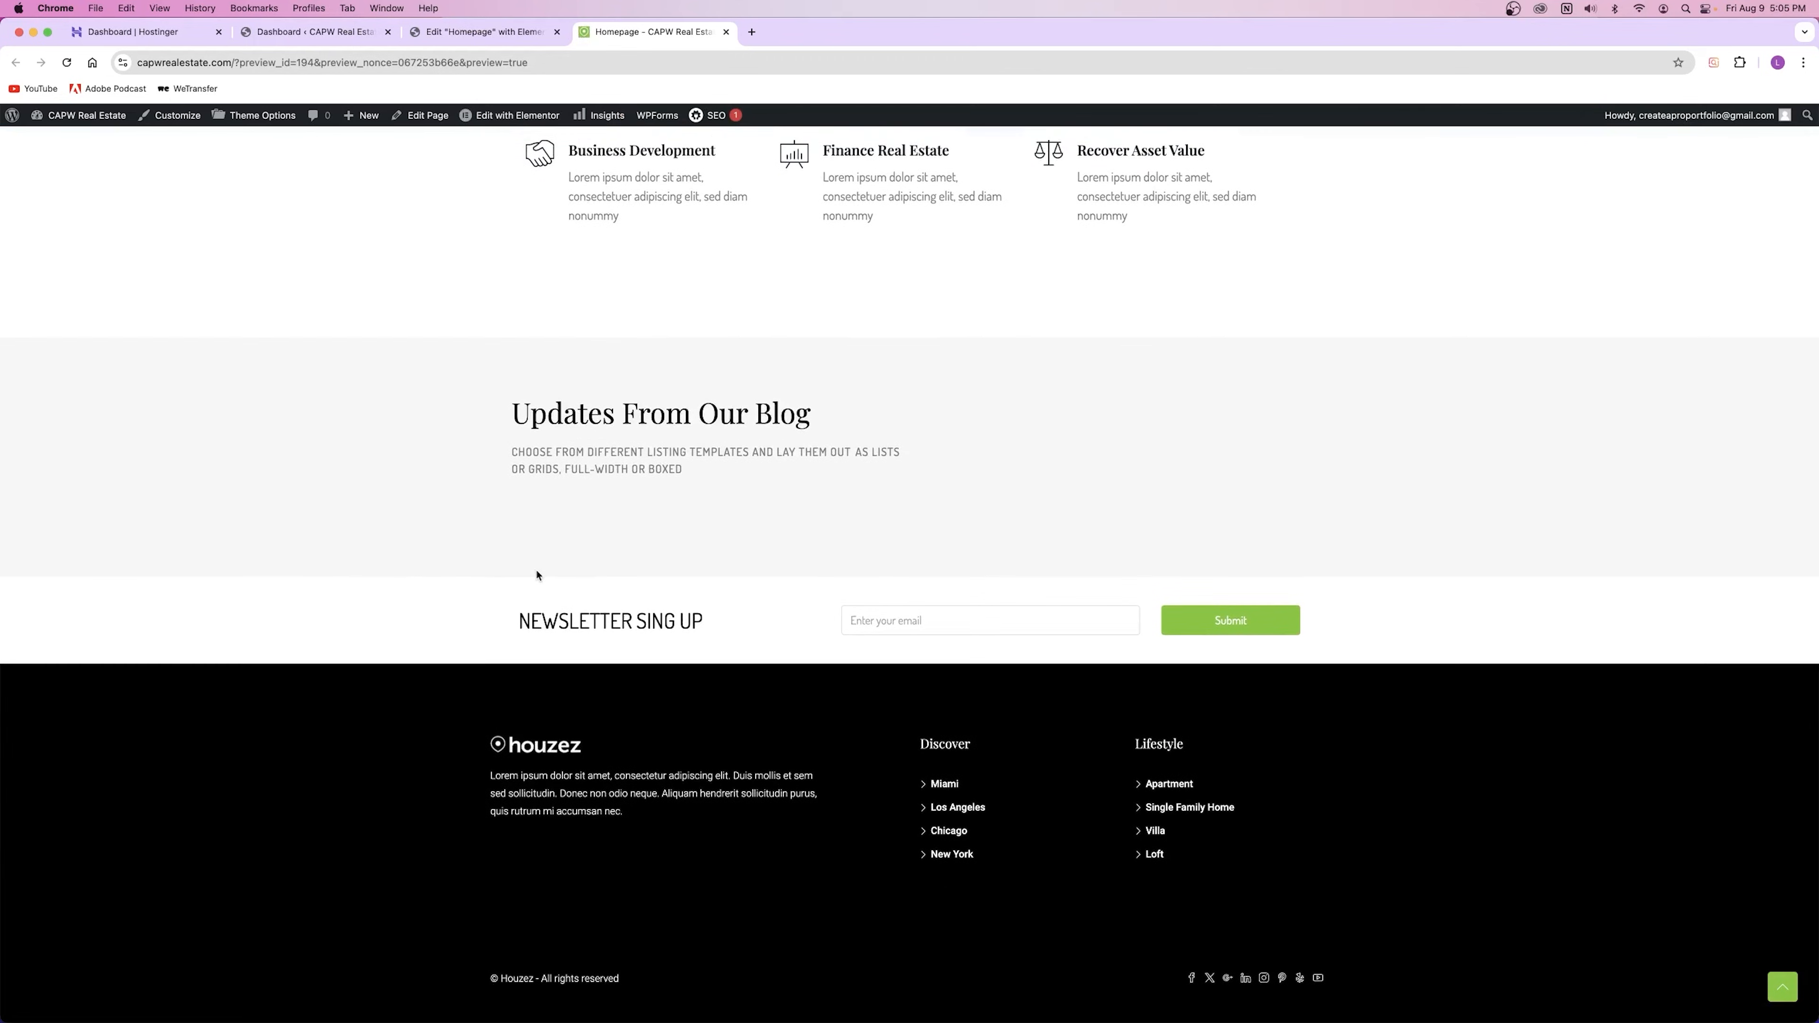
pyautogui.click(469, 28)
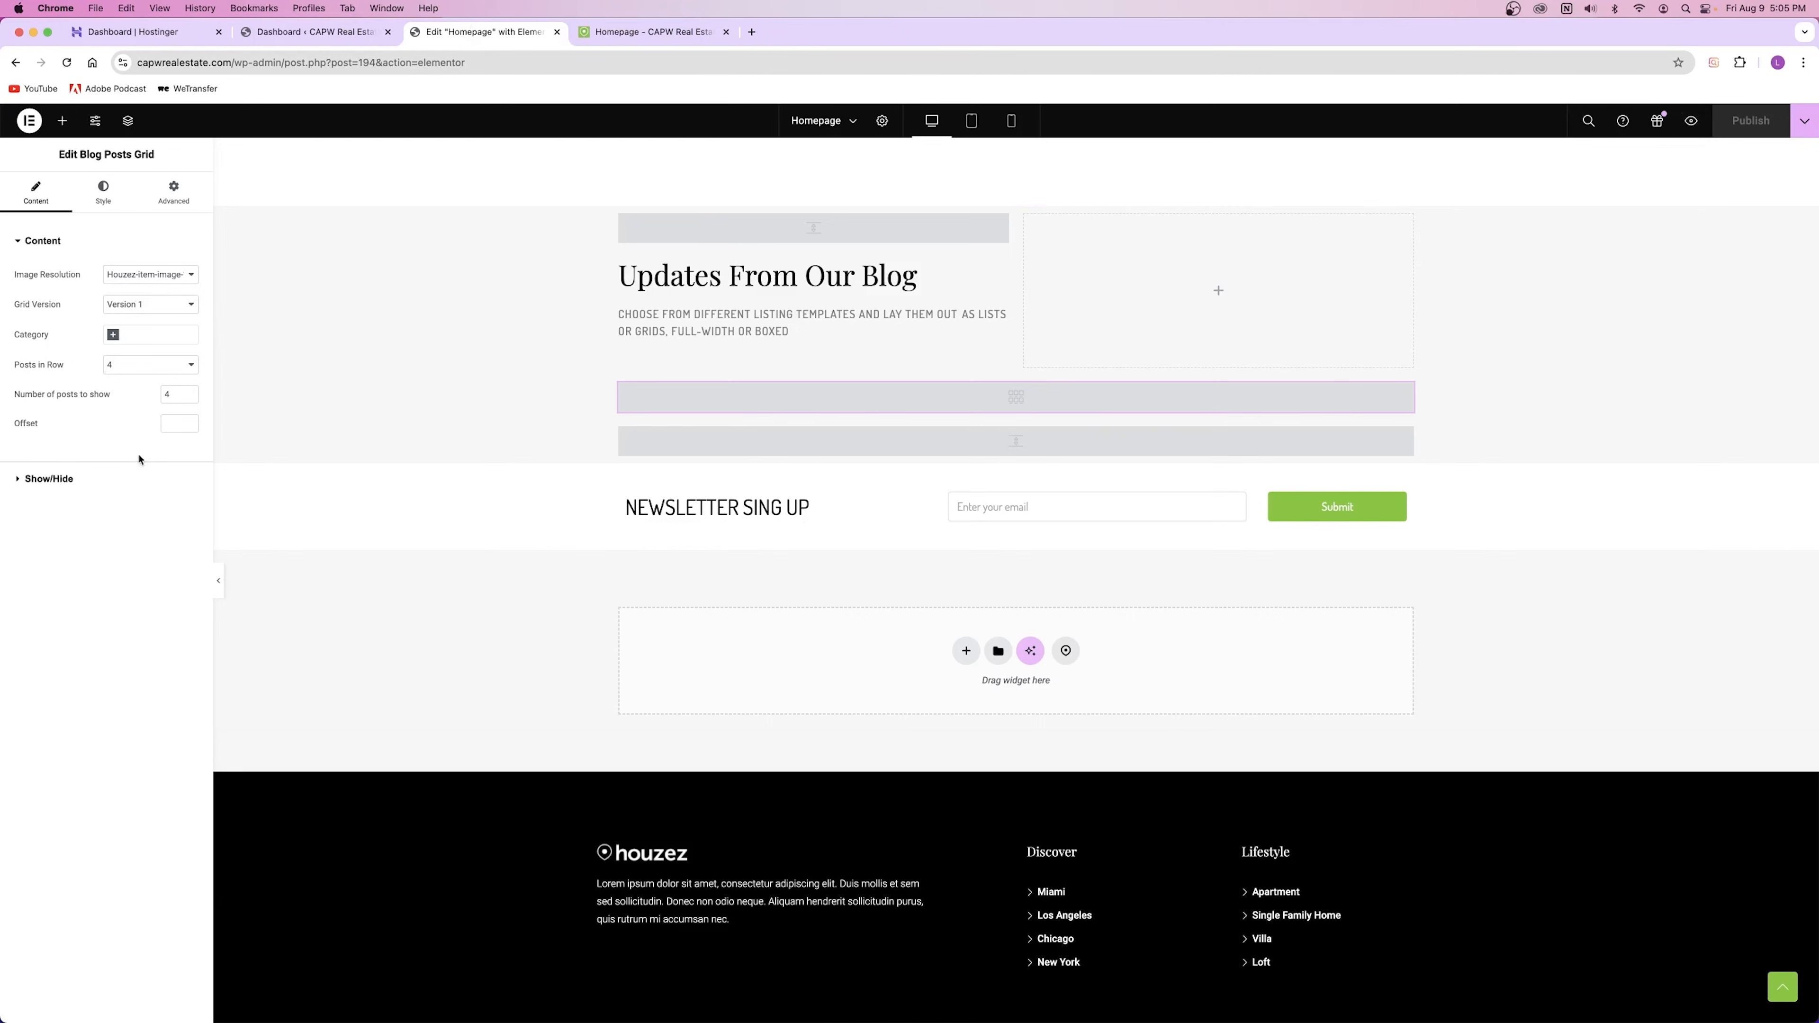
# Step: Set the blog grid's Category filter to Construction
pyautogui.click(73, 482)
pyautogui.click(73, 280)
pyautogui.click(43, 241)
pyautogui.click(67, 63)
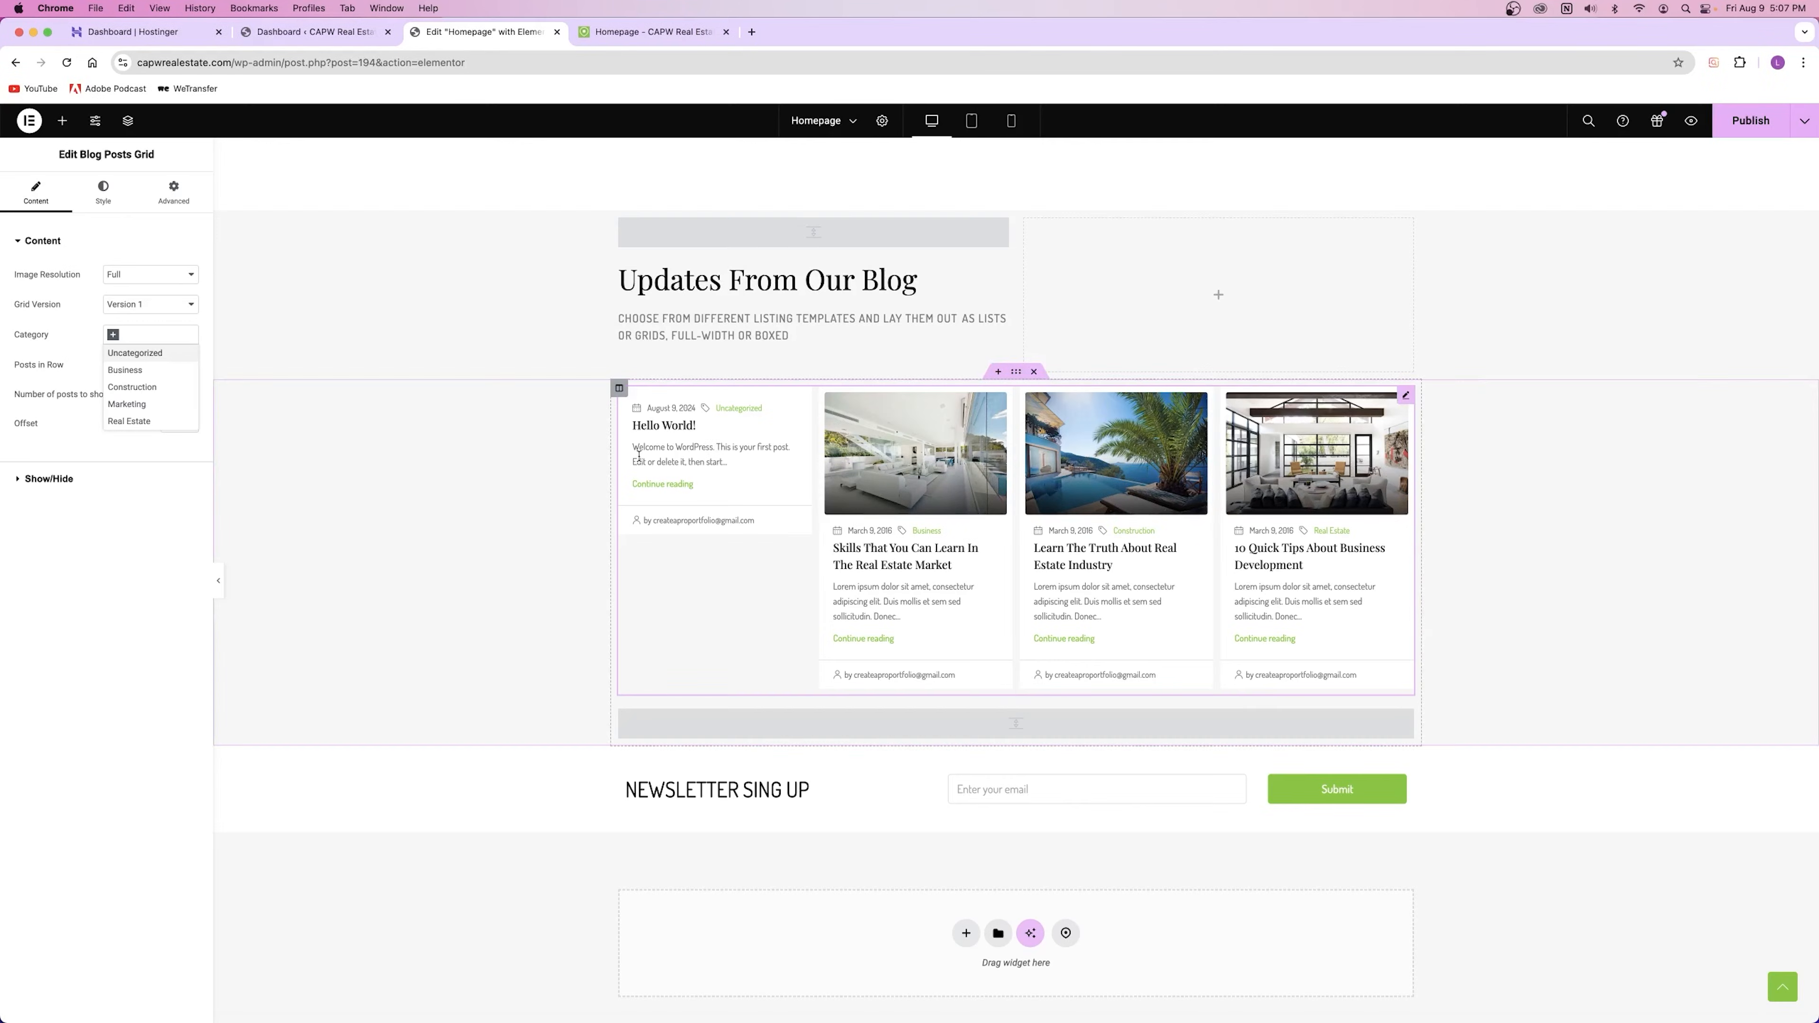
pyautogui.click(133, 387)
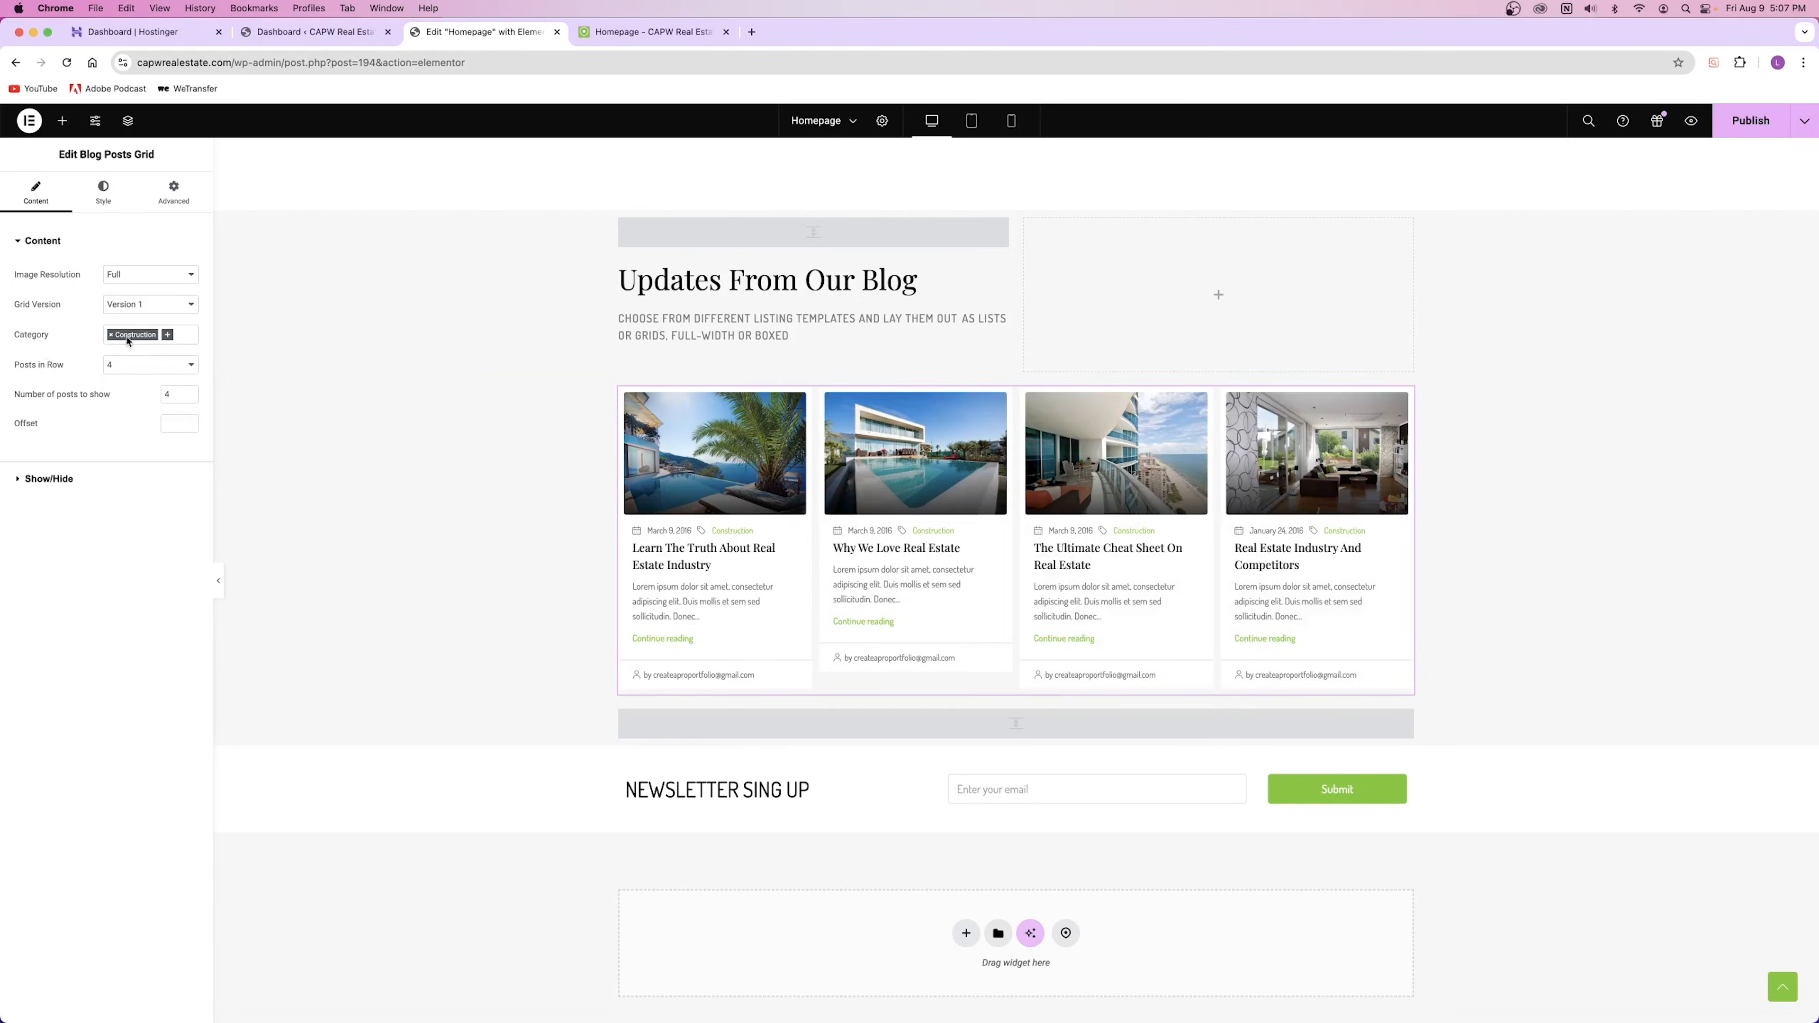
pyautogui.click(111, 334)
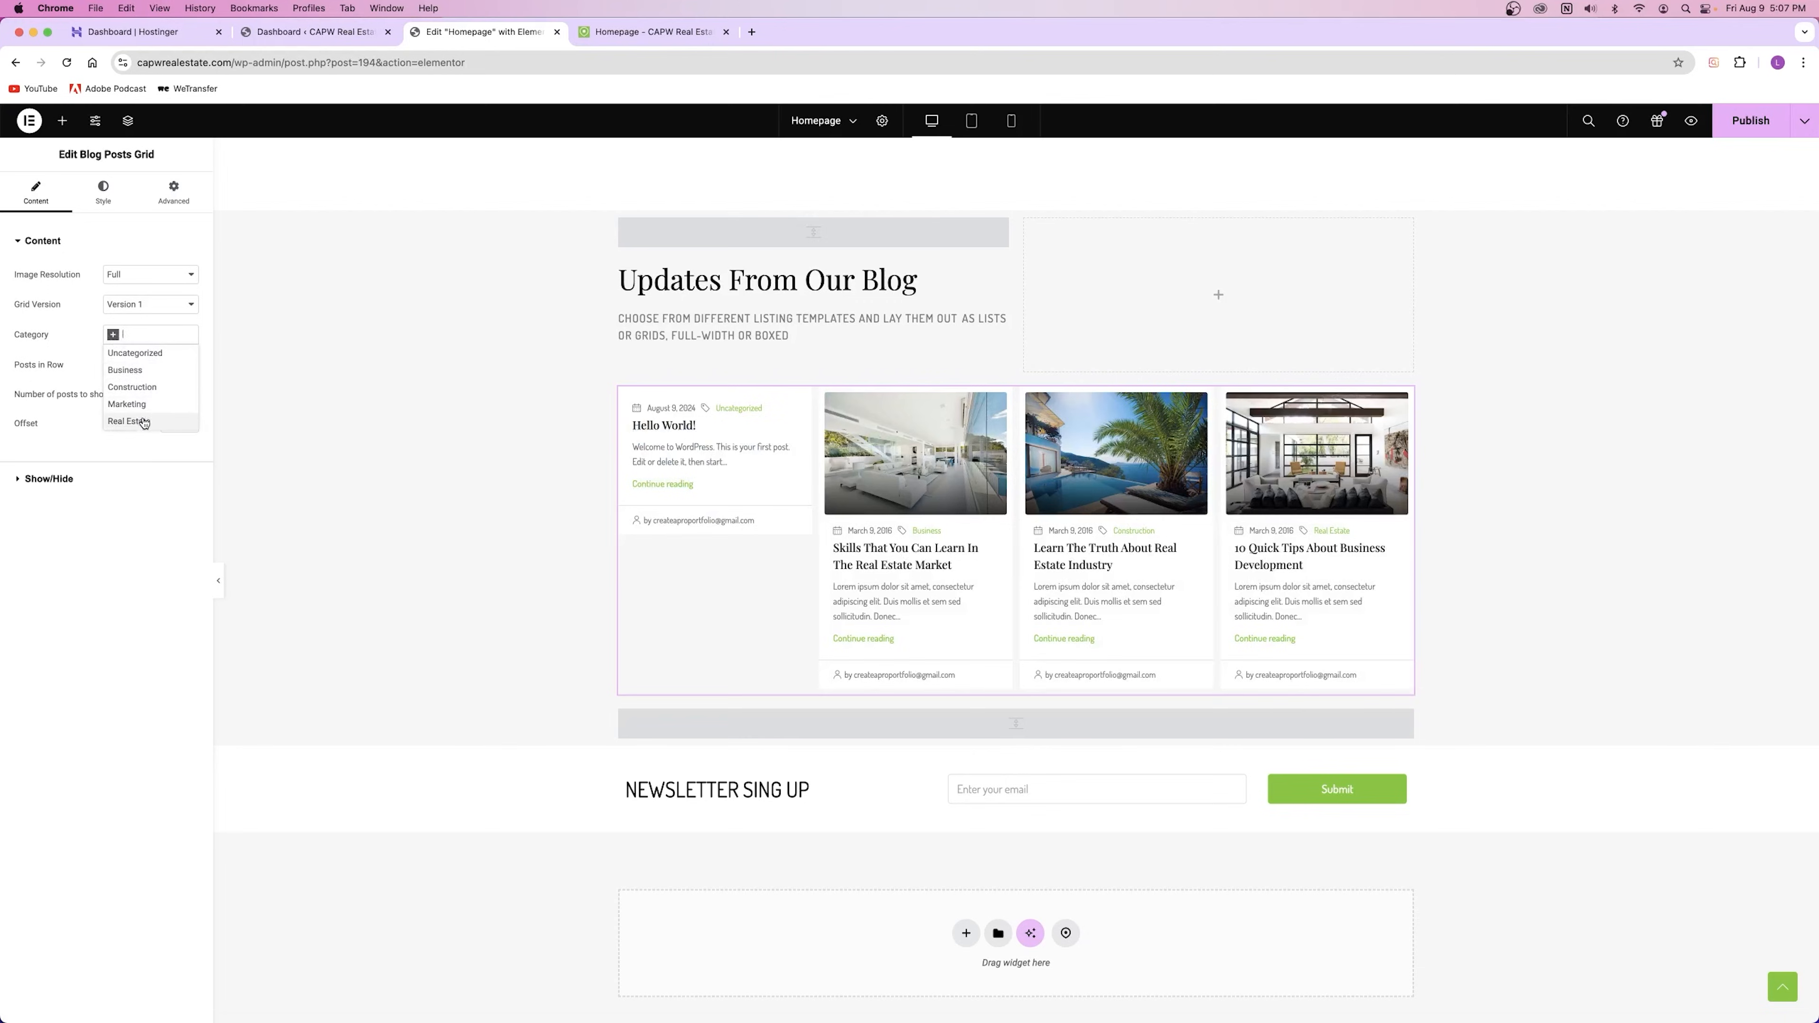
pyautogui.click(133, 387)
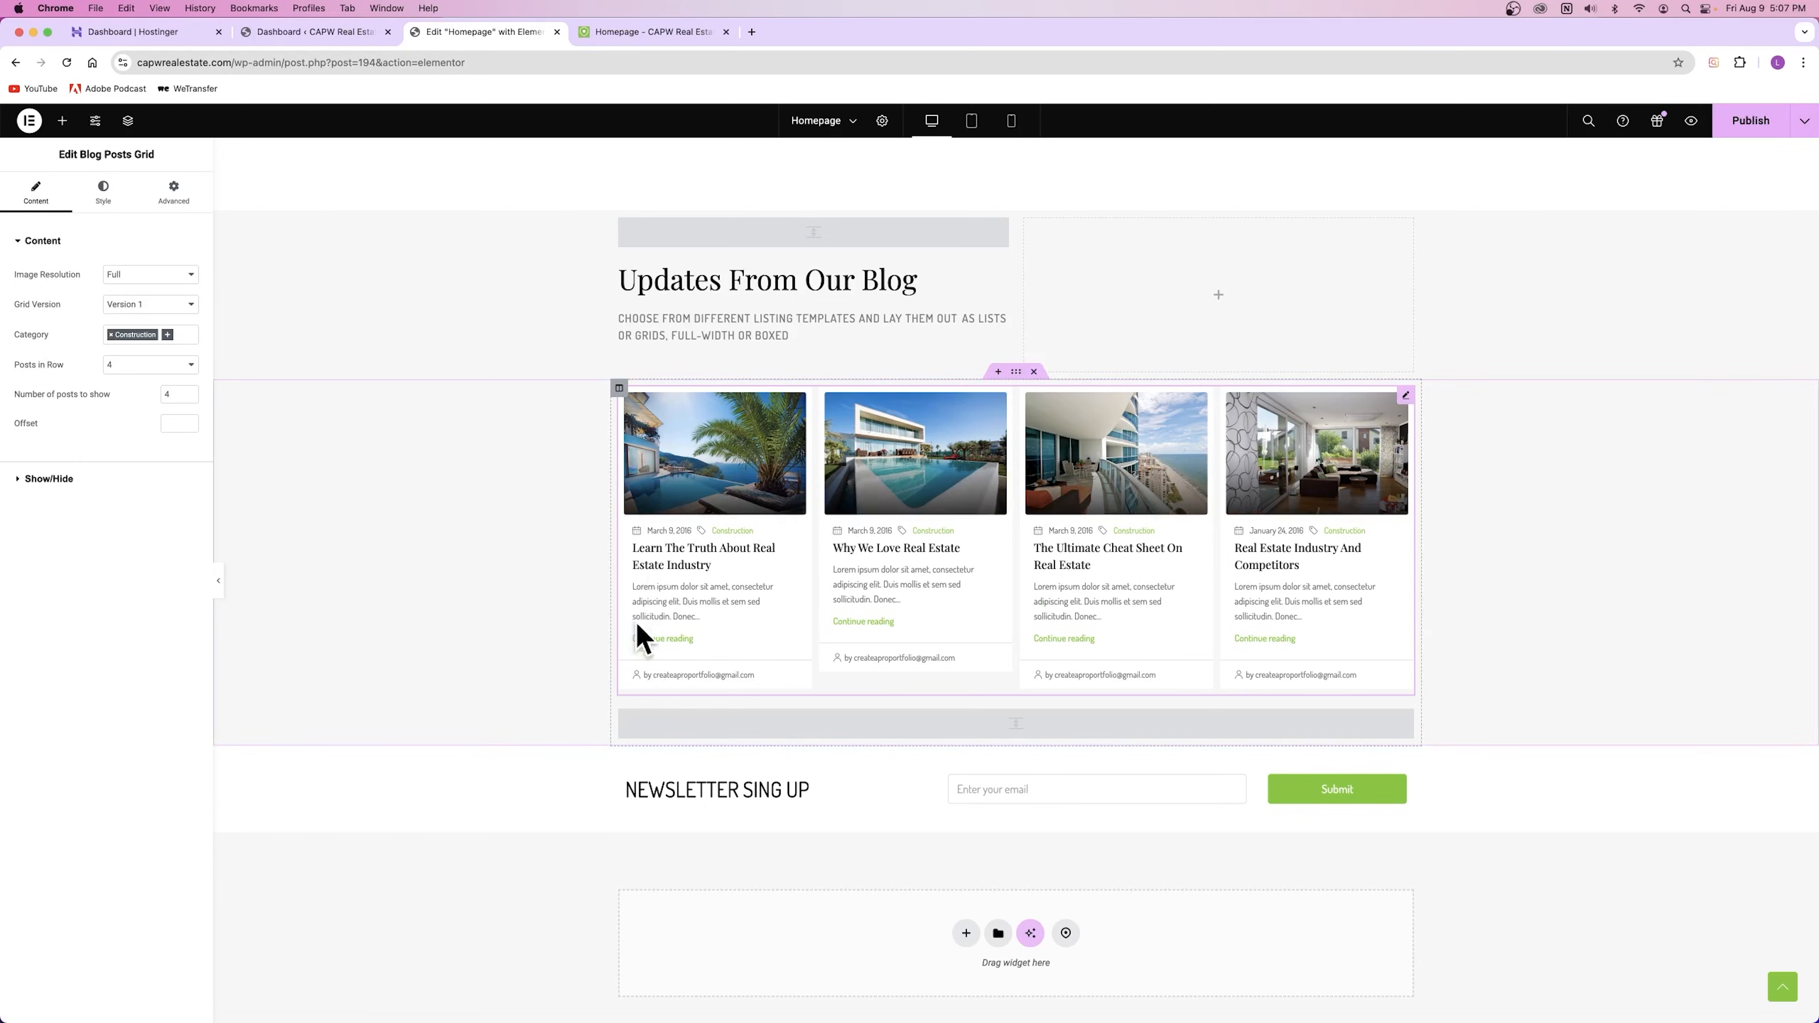
# Step: Try the Version 2 grid layout, then revert the blog grid to Version 1
pyautogui.click(164, 305)
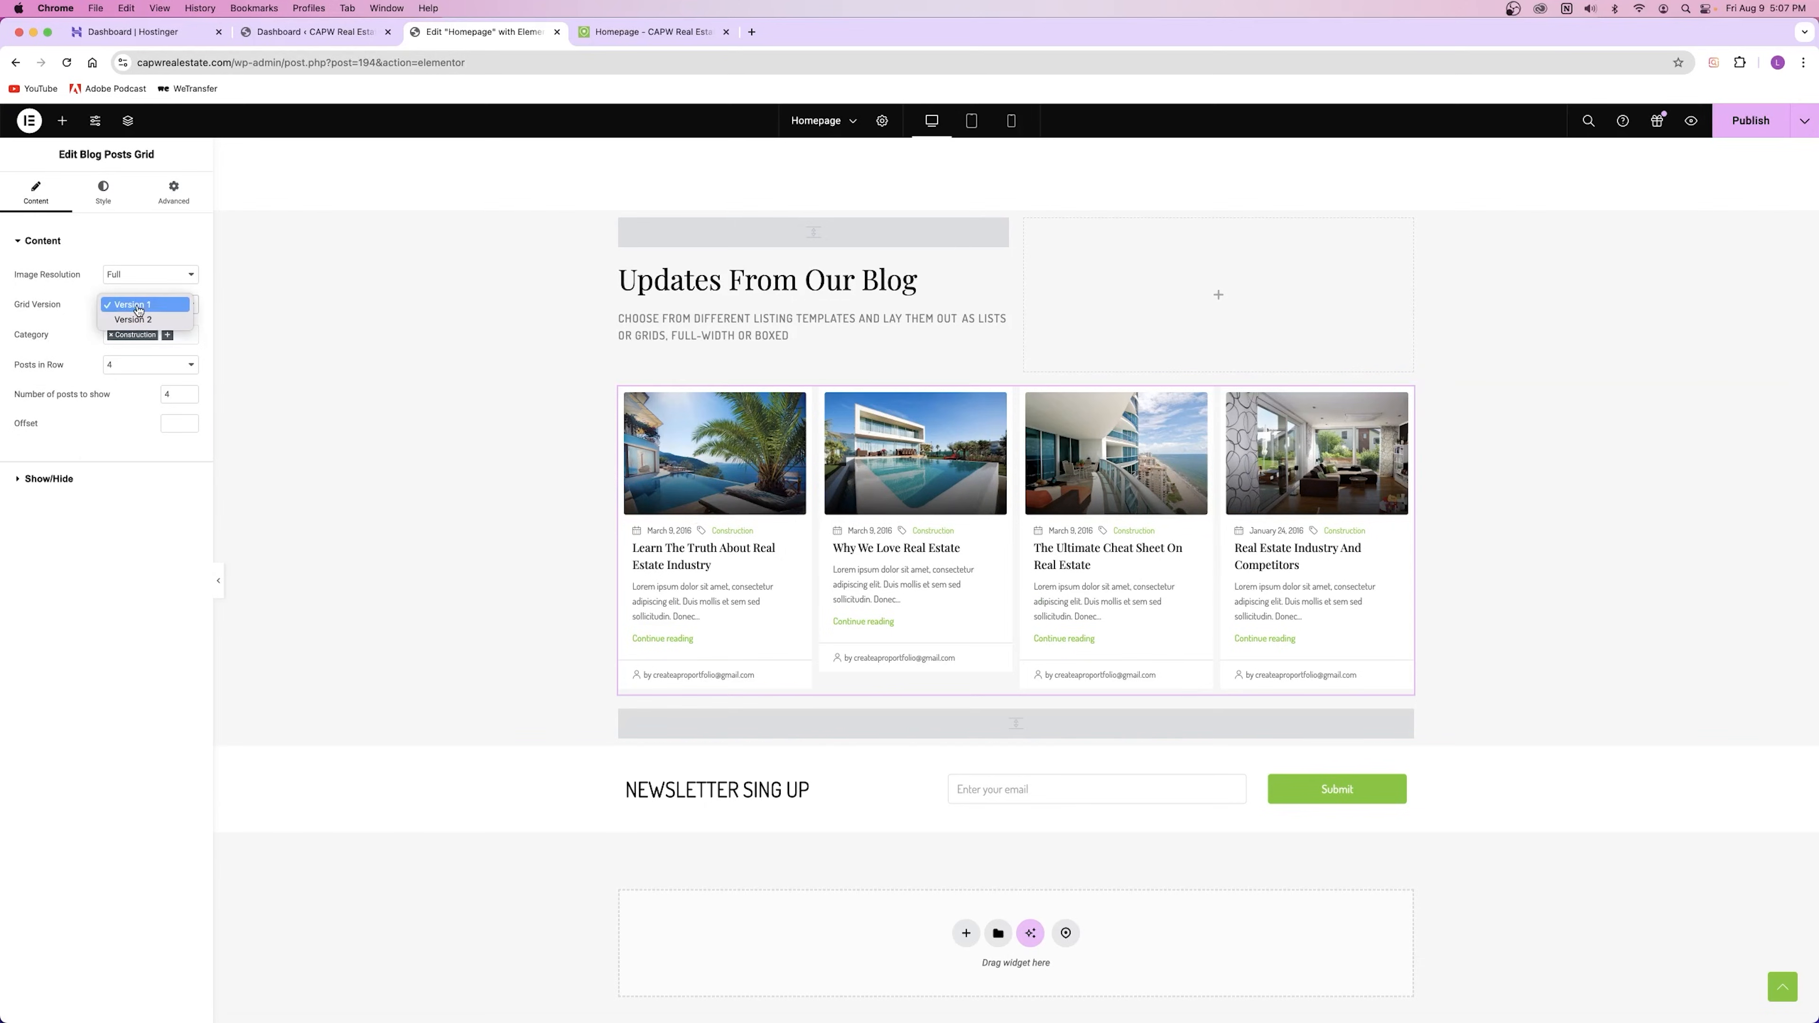
pyautogui.click(143, 319)
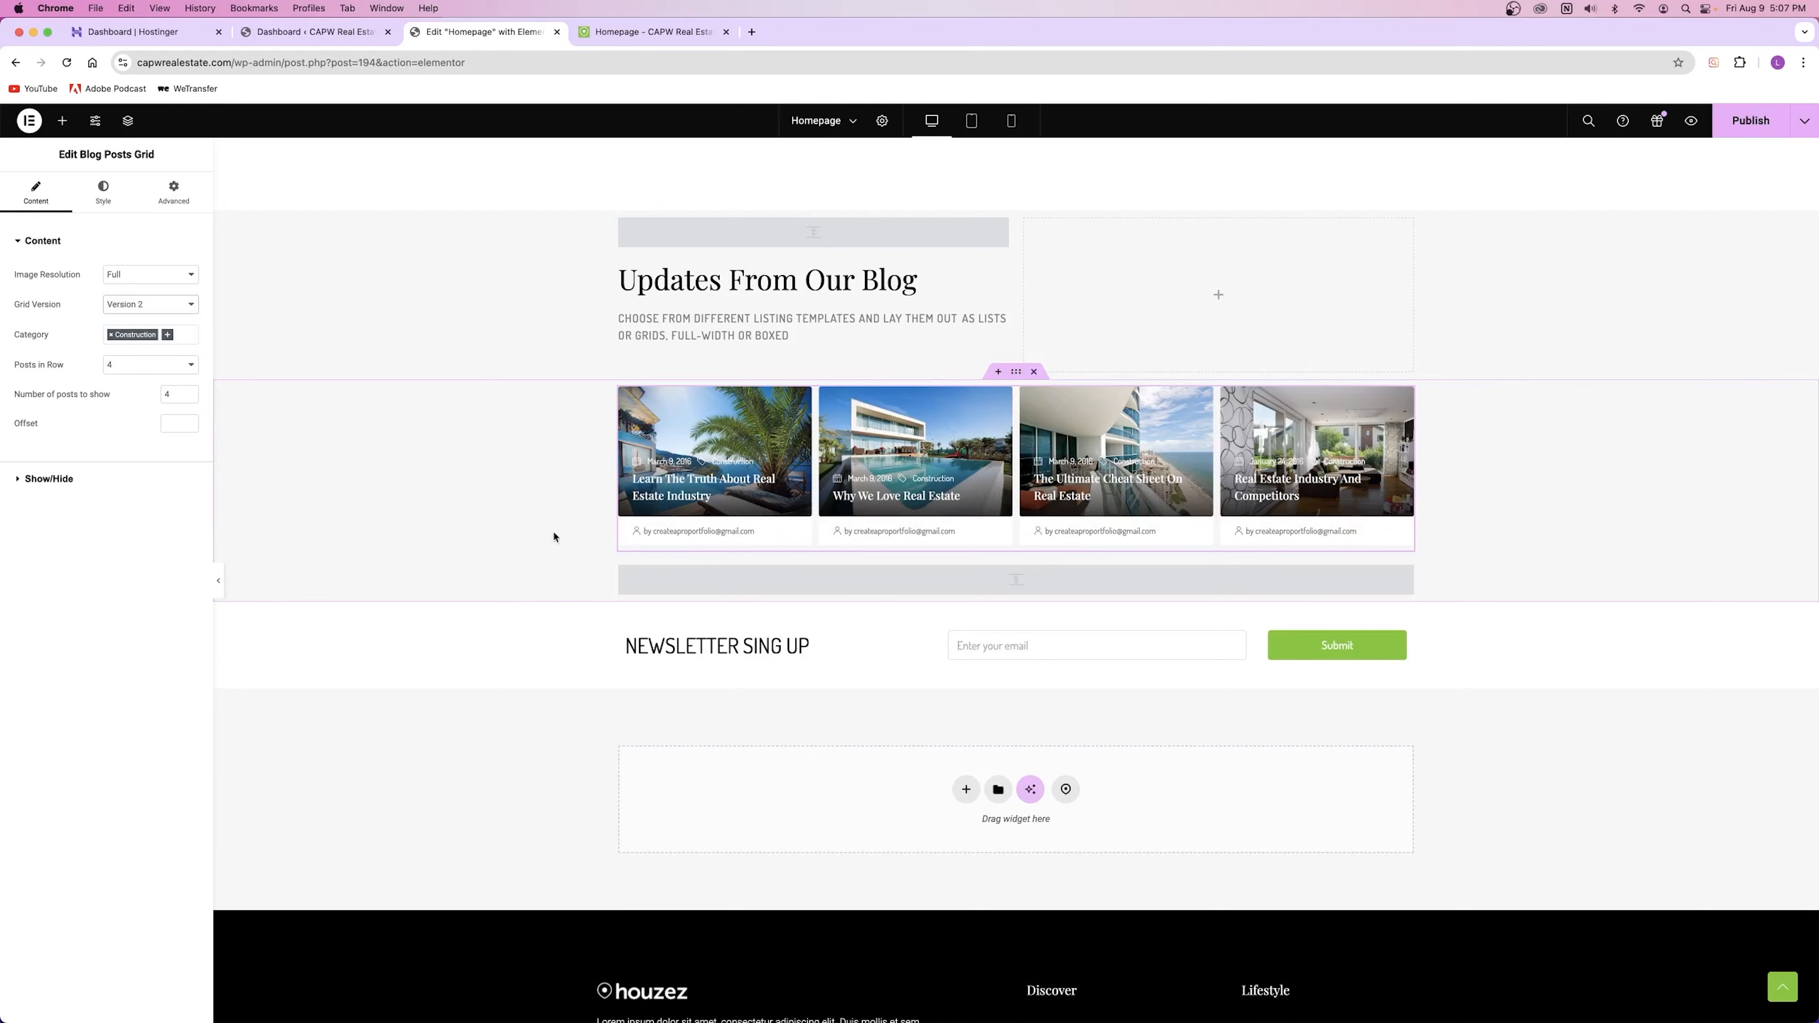
pyautogui.click(131, 310)
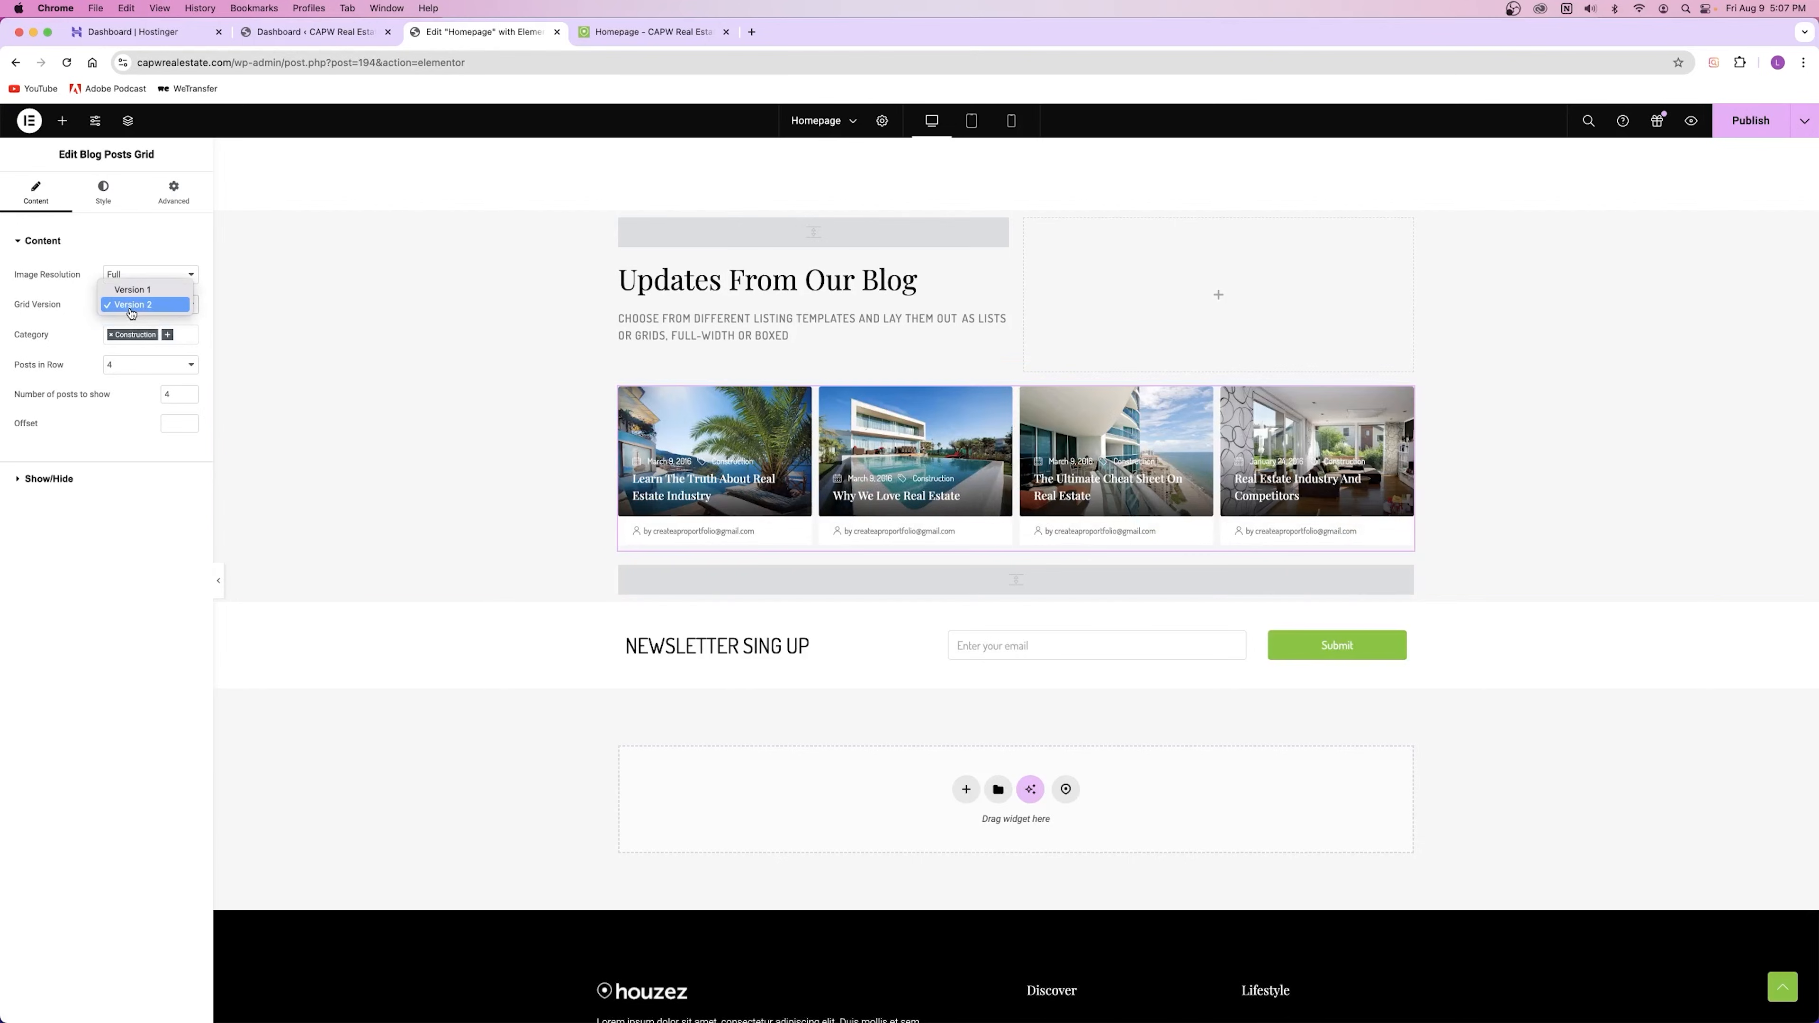
pyautogui.click(481, 448)
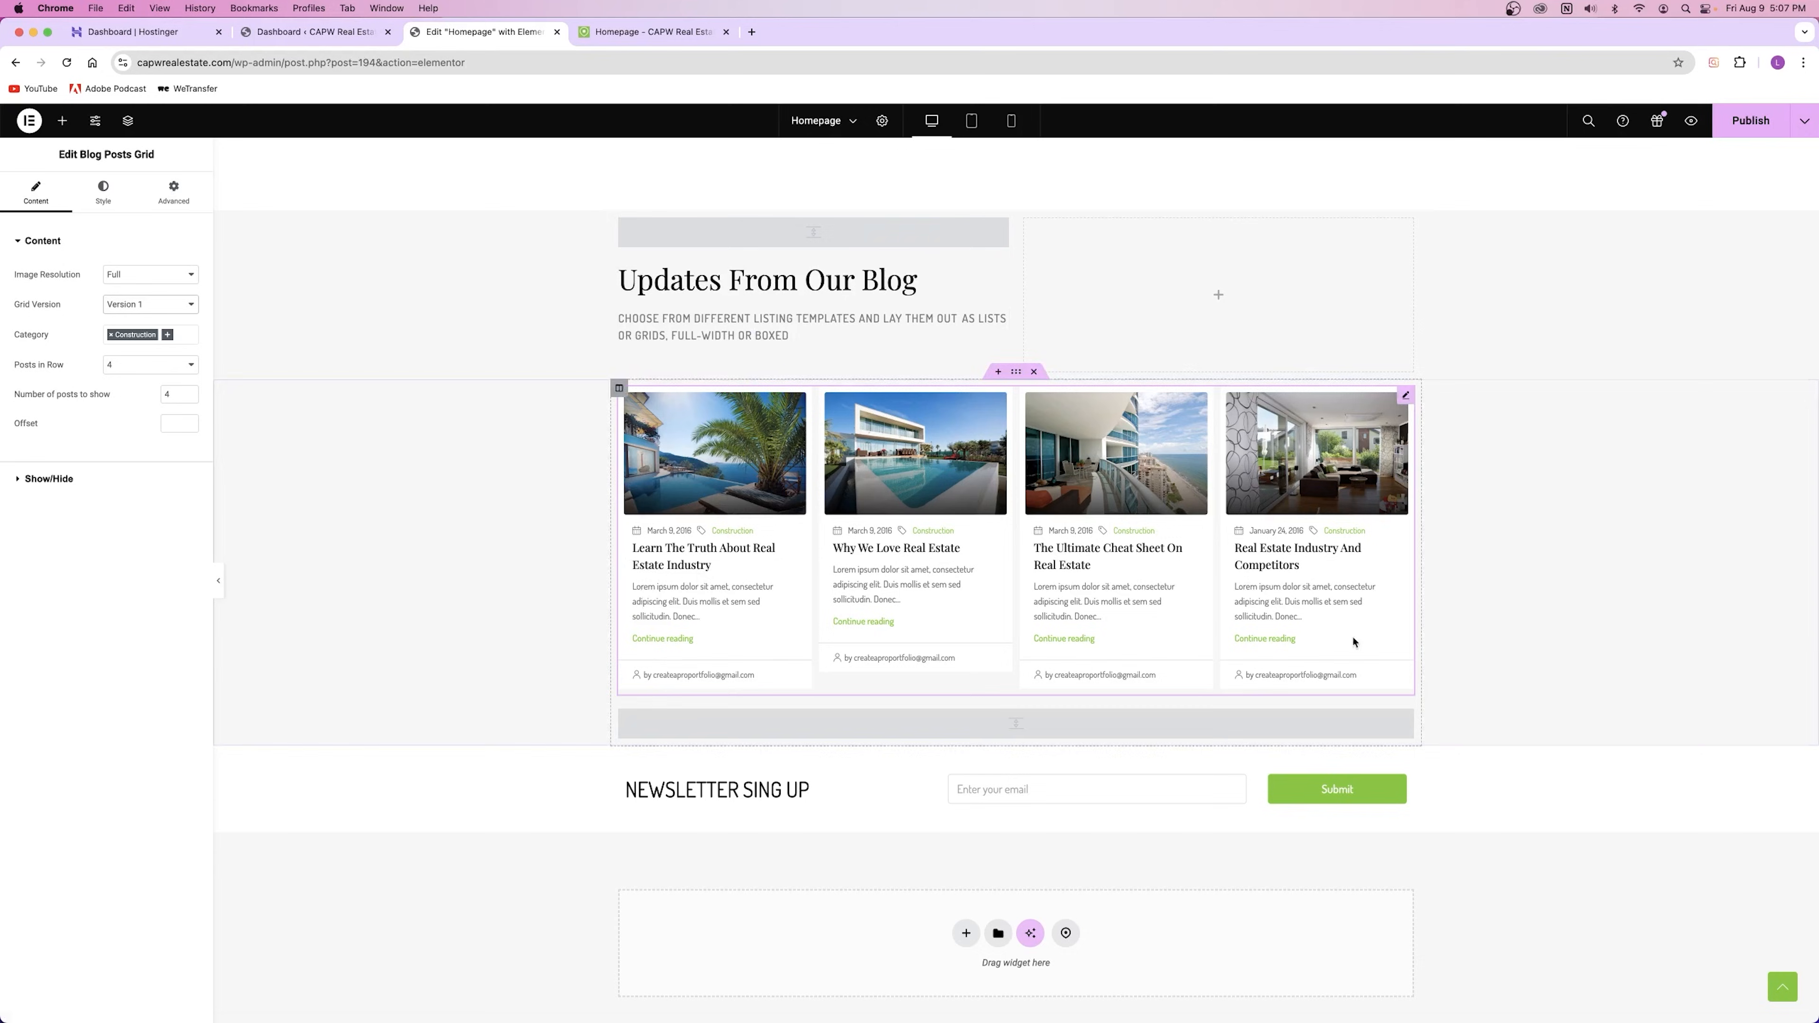
# Step: Leave the spacer below the blog grid at 0 and publish the homepage
pyautogui.click(1110, 729)
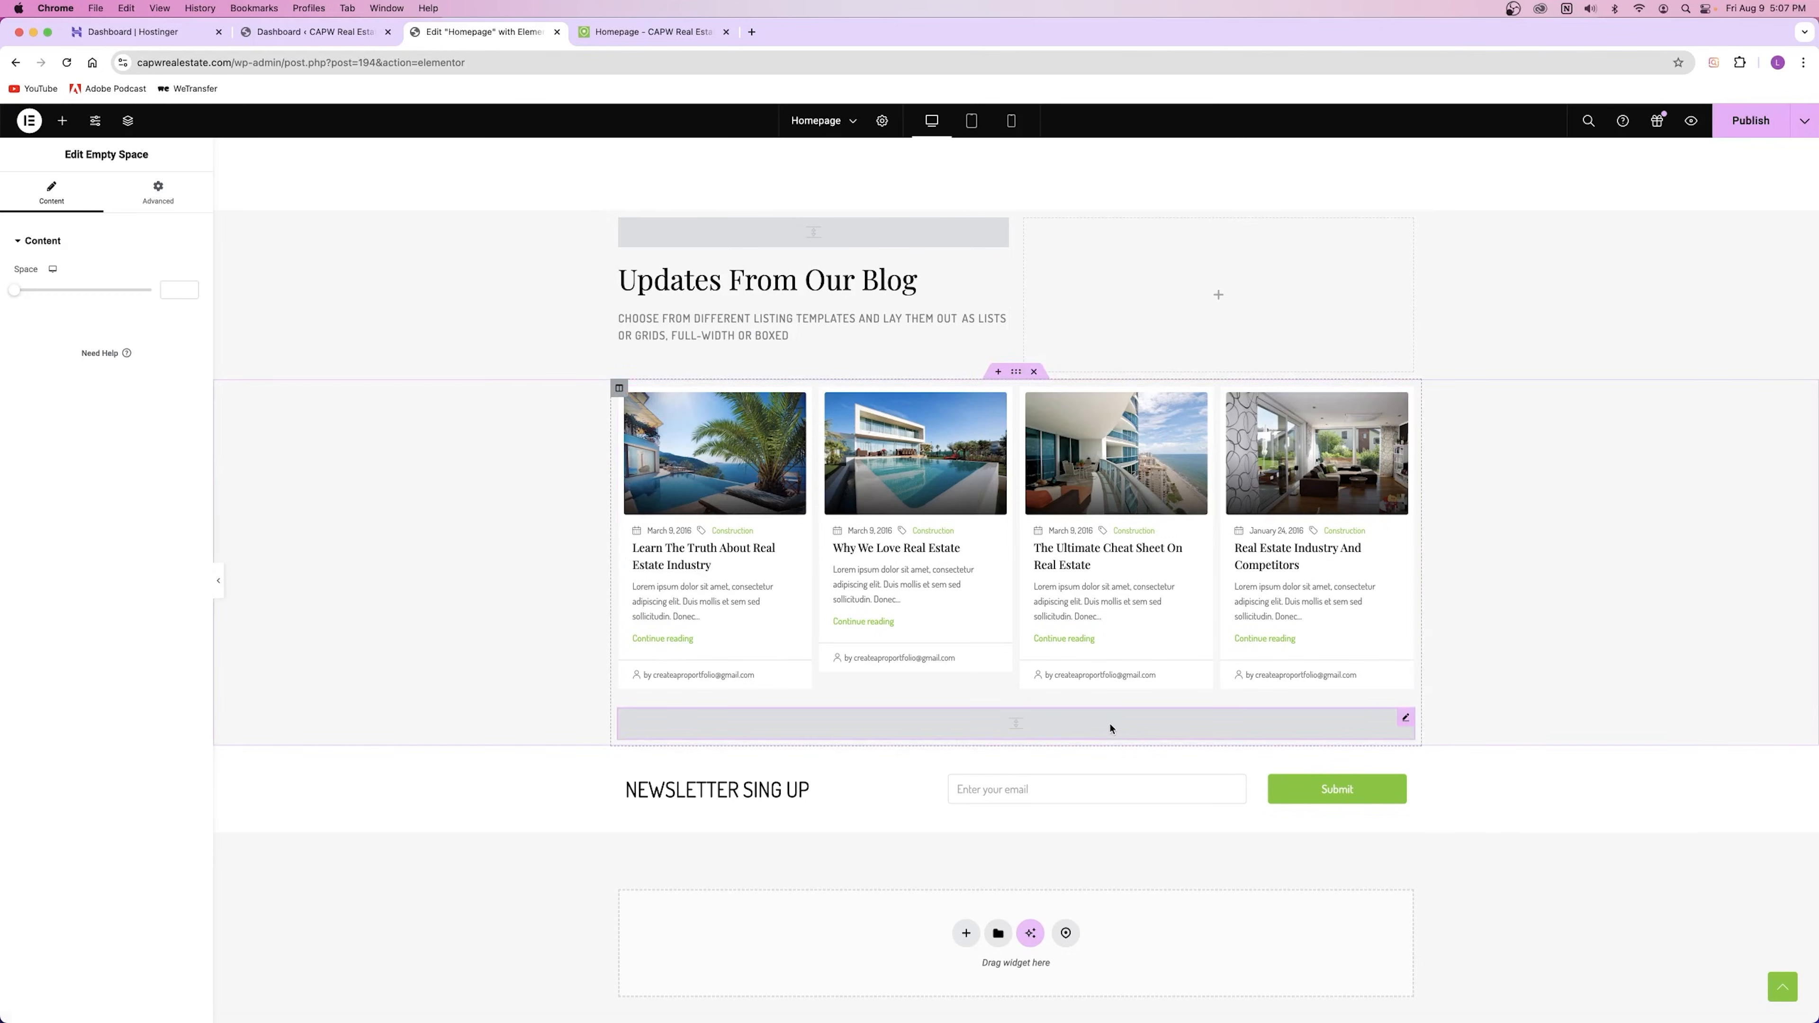
pyautogui.moveTo(14, 290)
pyautogui.mouseDown()
pyautogui.moveTo(39, 290)
pyautogui.moveTo(14, 291)
pyautogui.mouseUp()
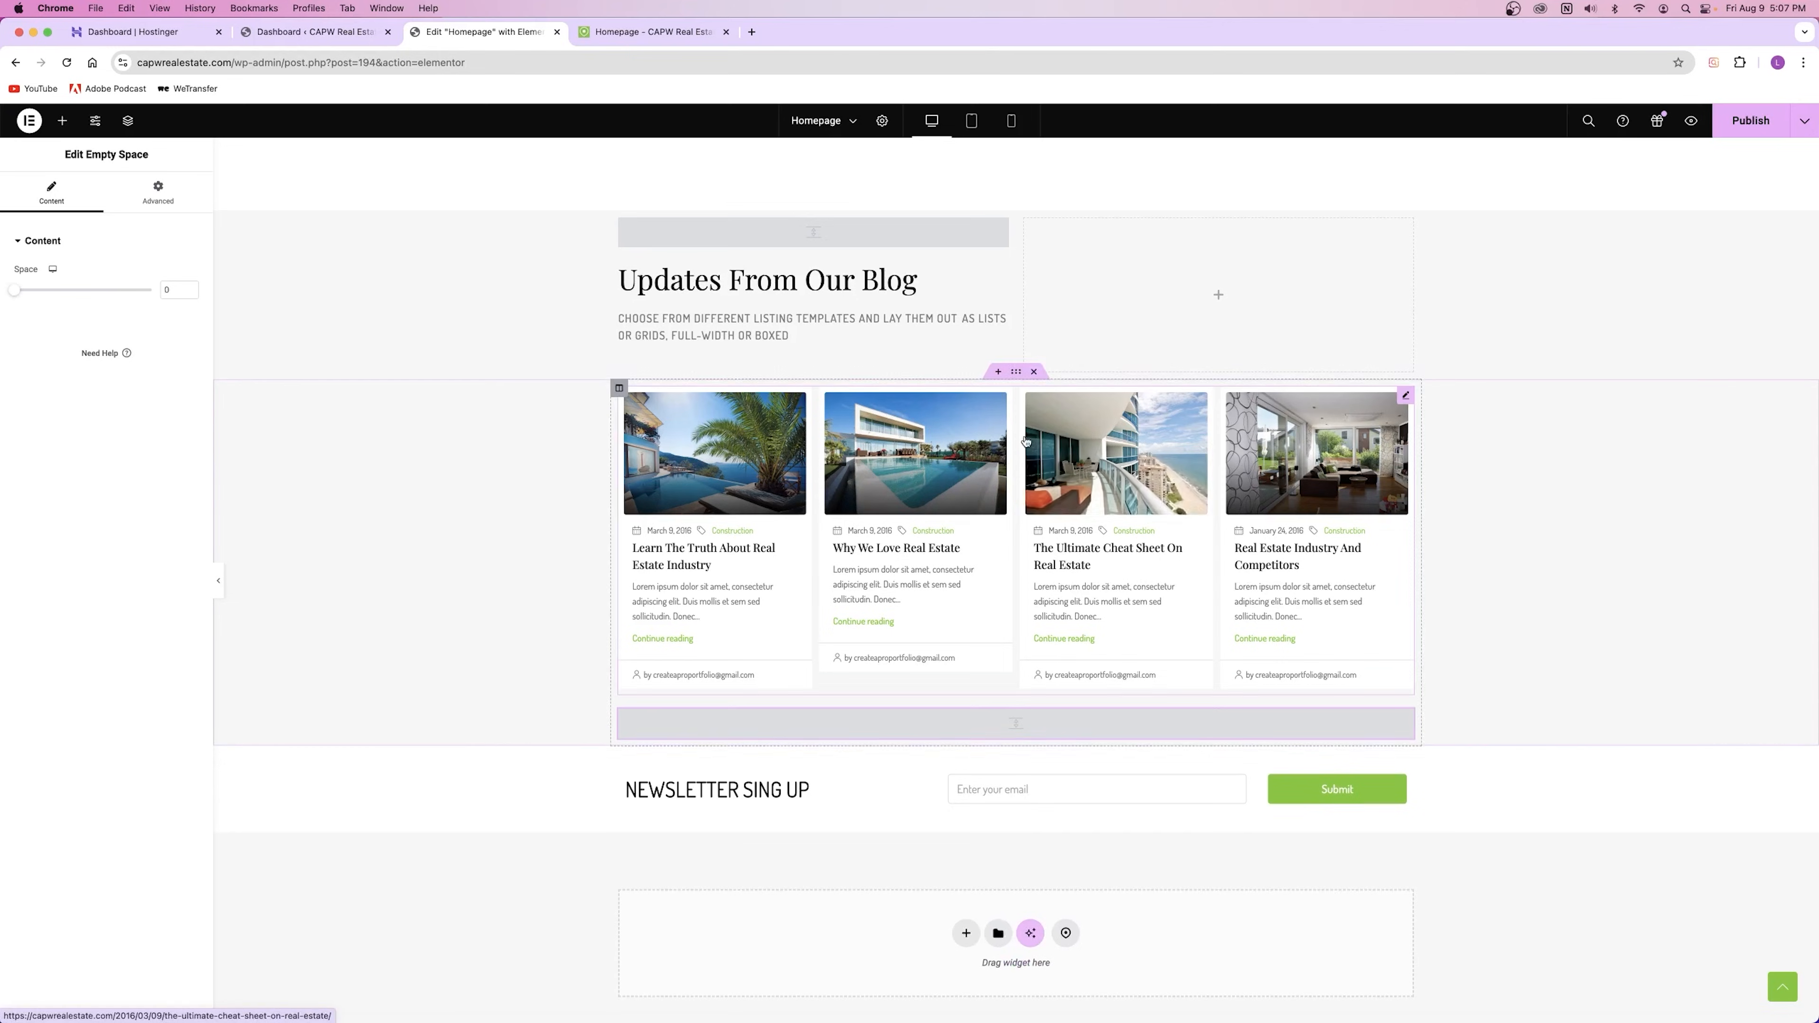
pyautogui.scroll(20, 1075, 458)
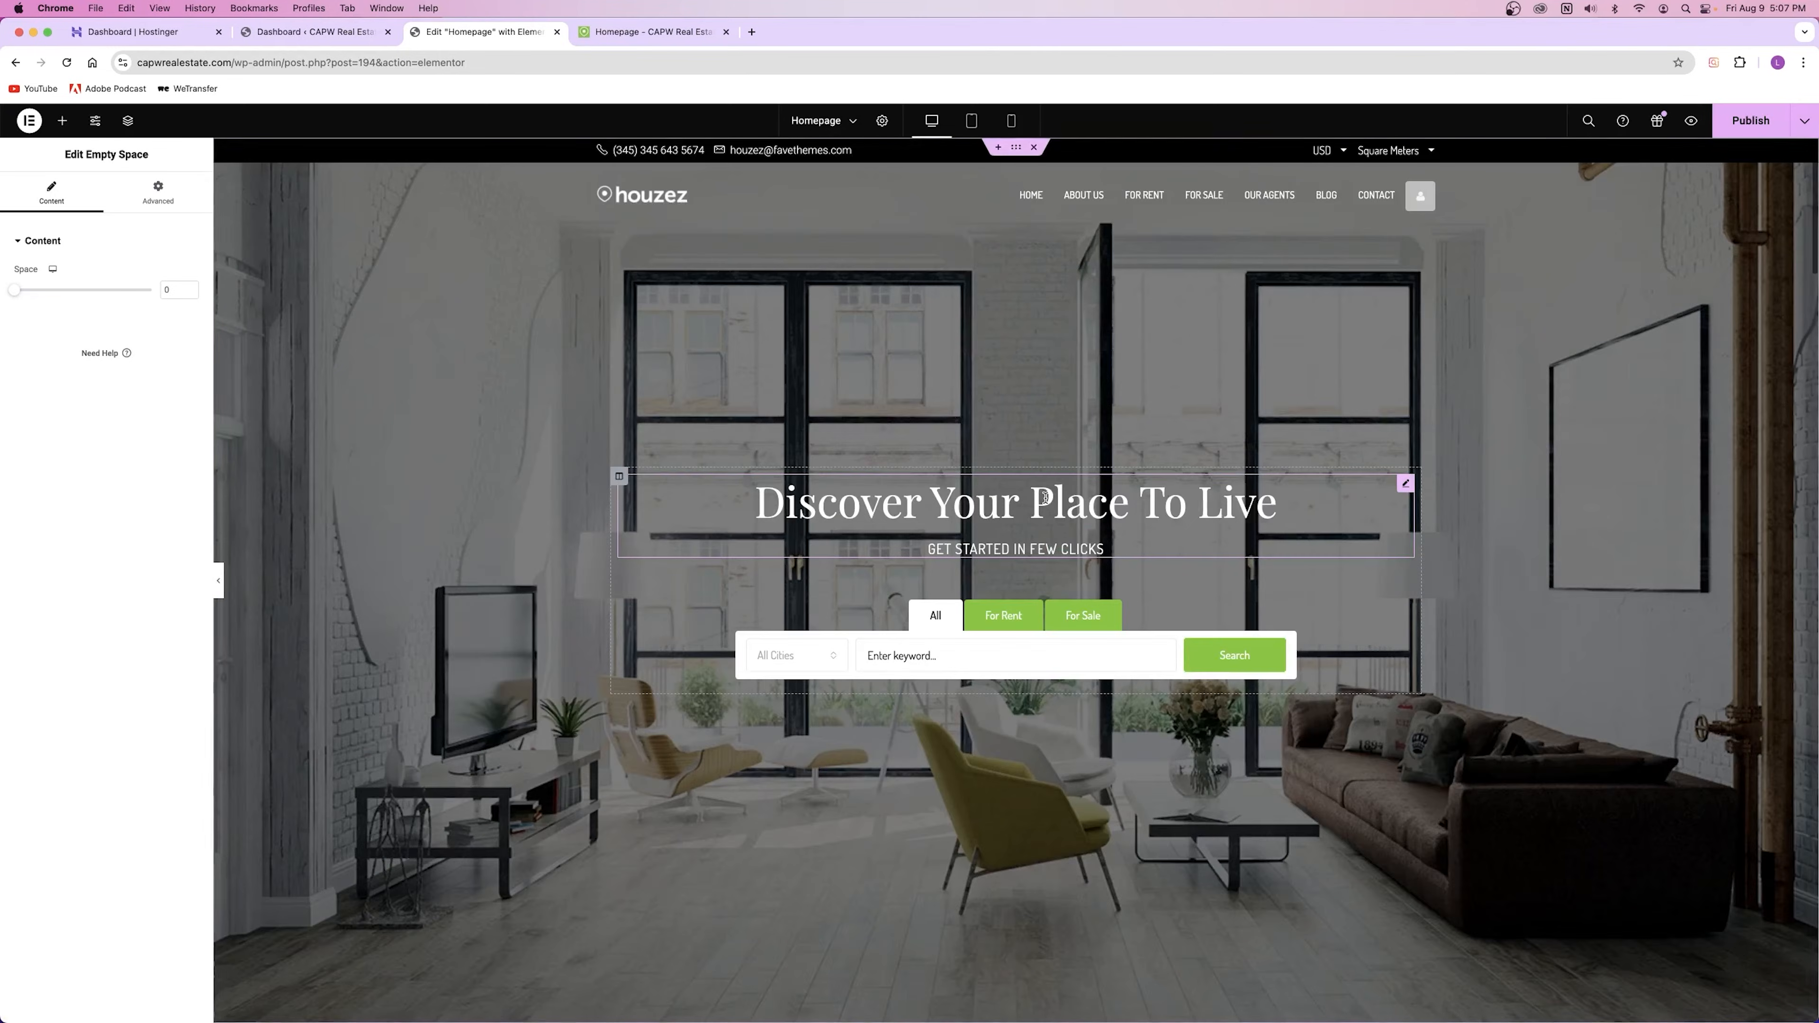
pyautogui.click(1085, 203)
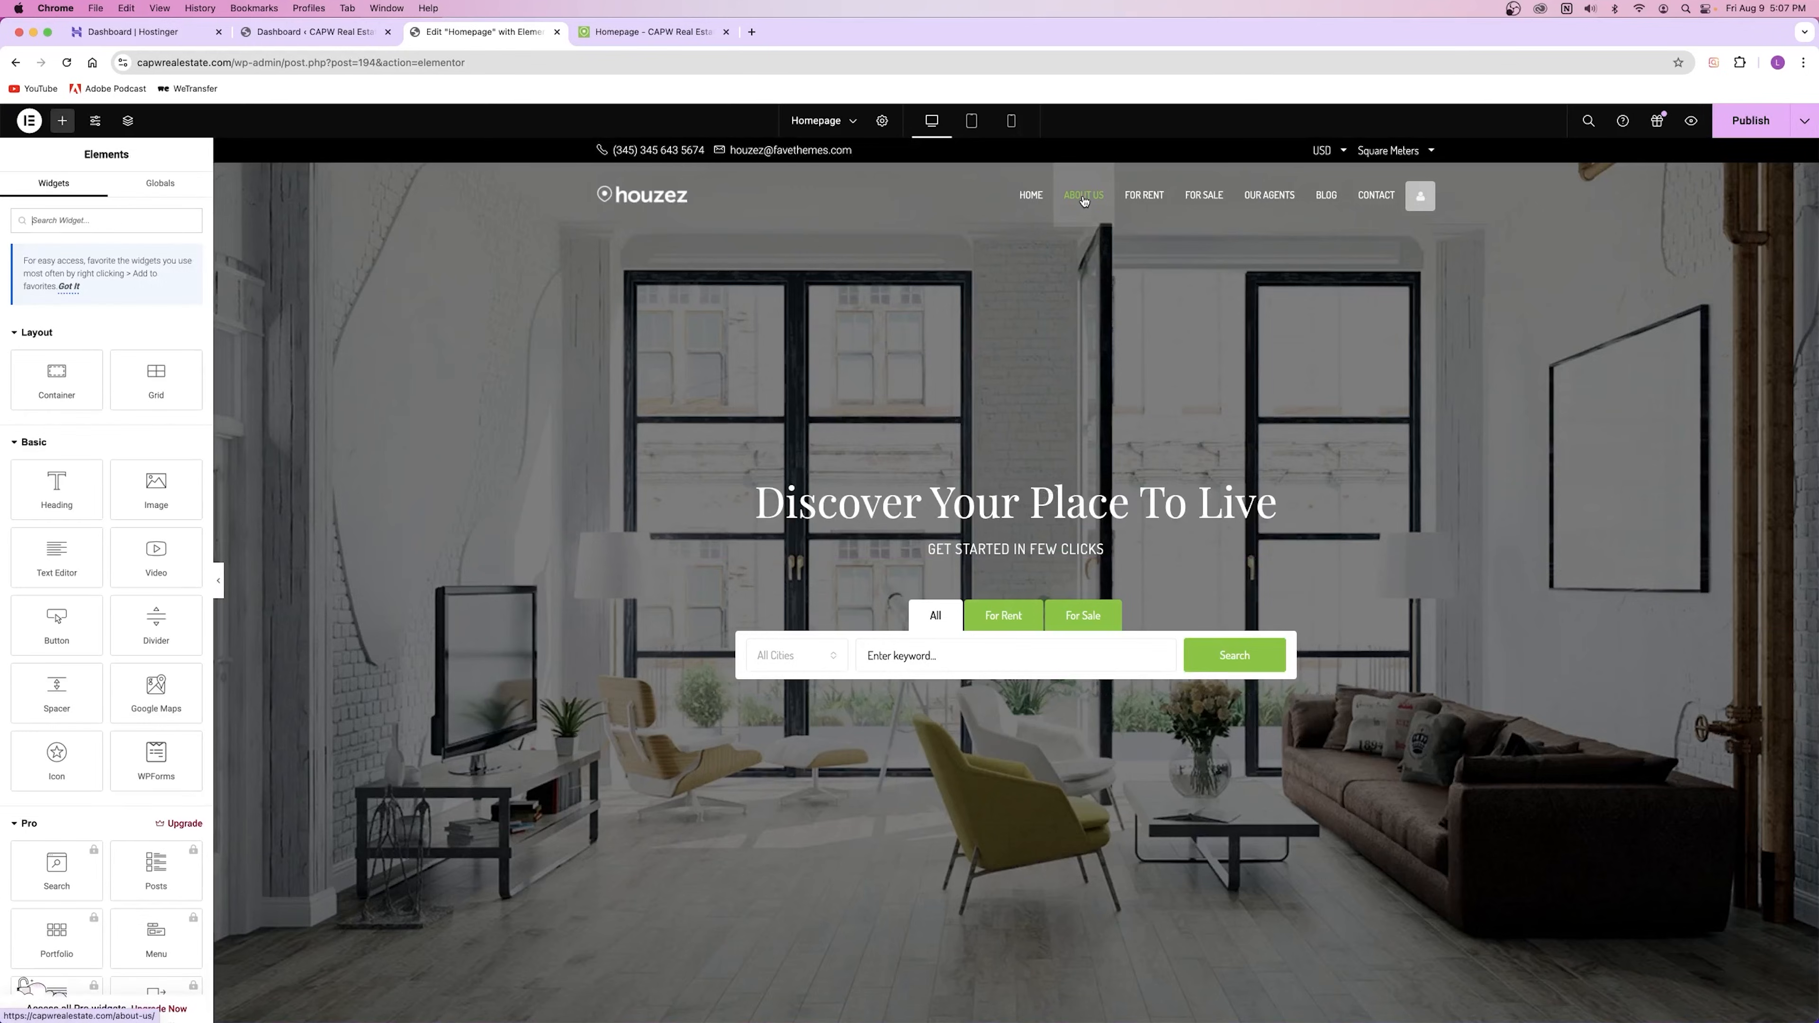
pyautogui.click(1734, 129)
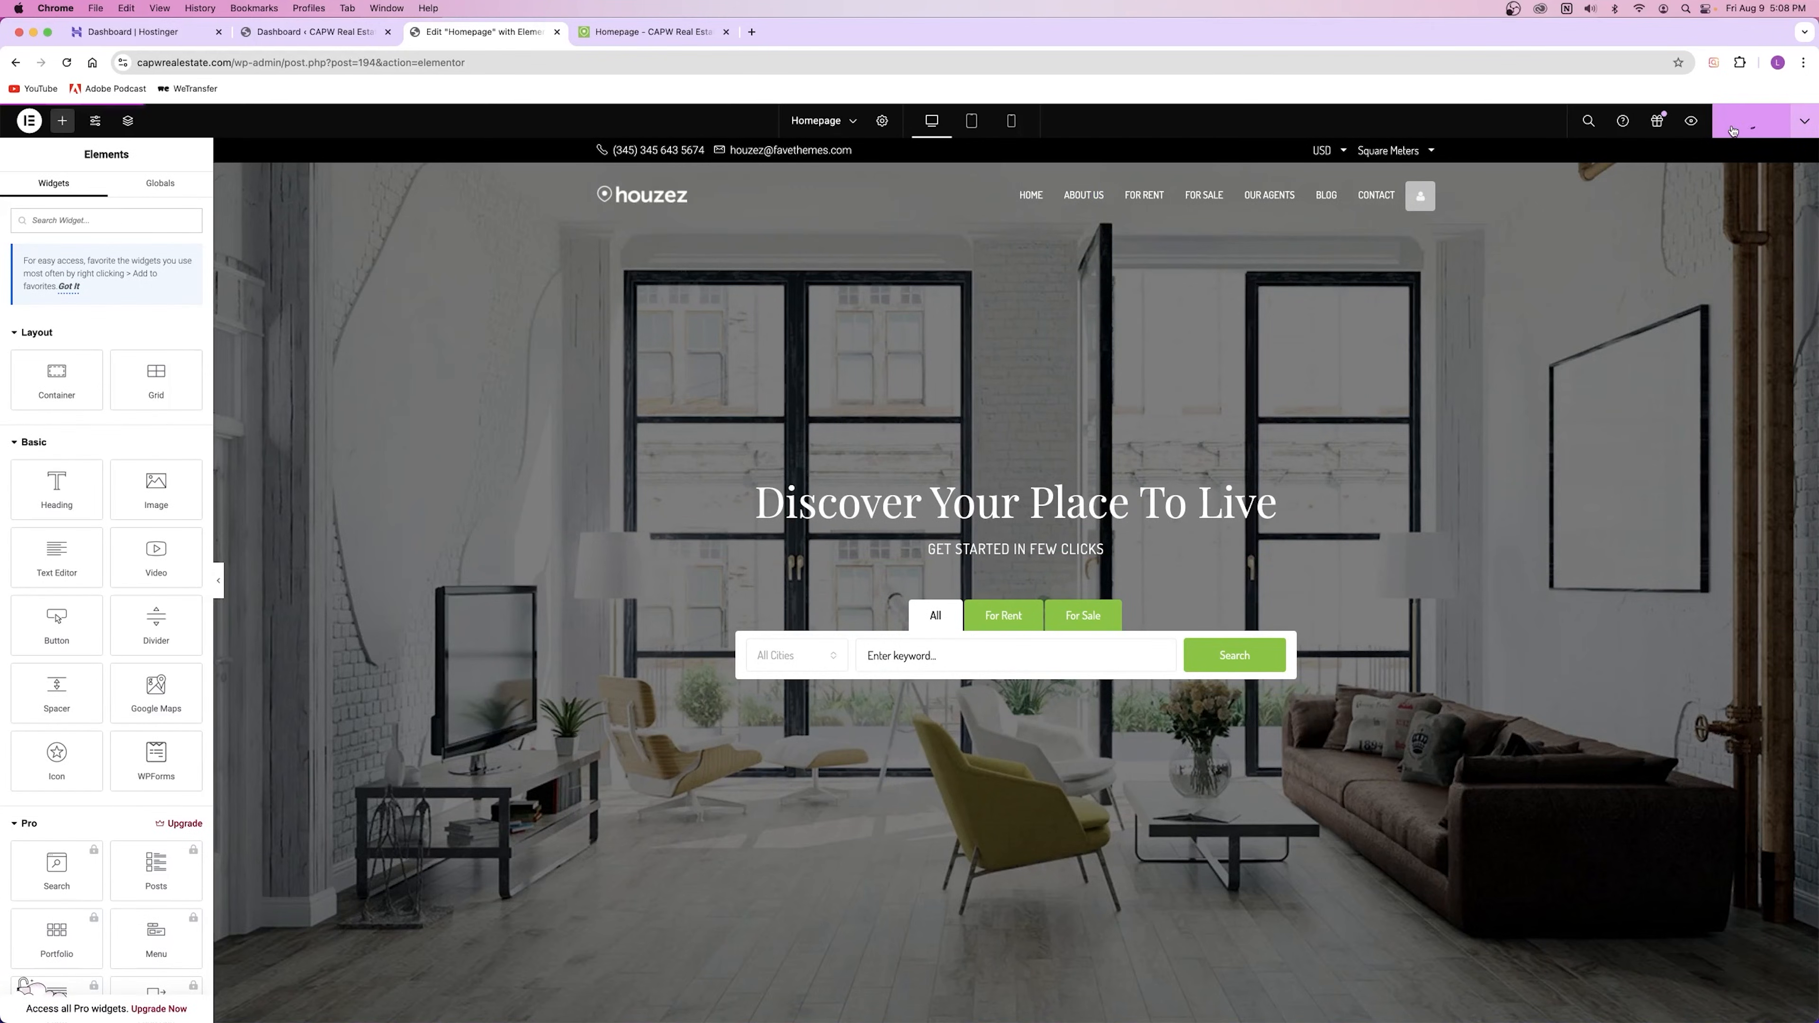
# Step: Open and close the Elementor list of other pages to edit
pyautogui.click(854, 121)
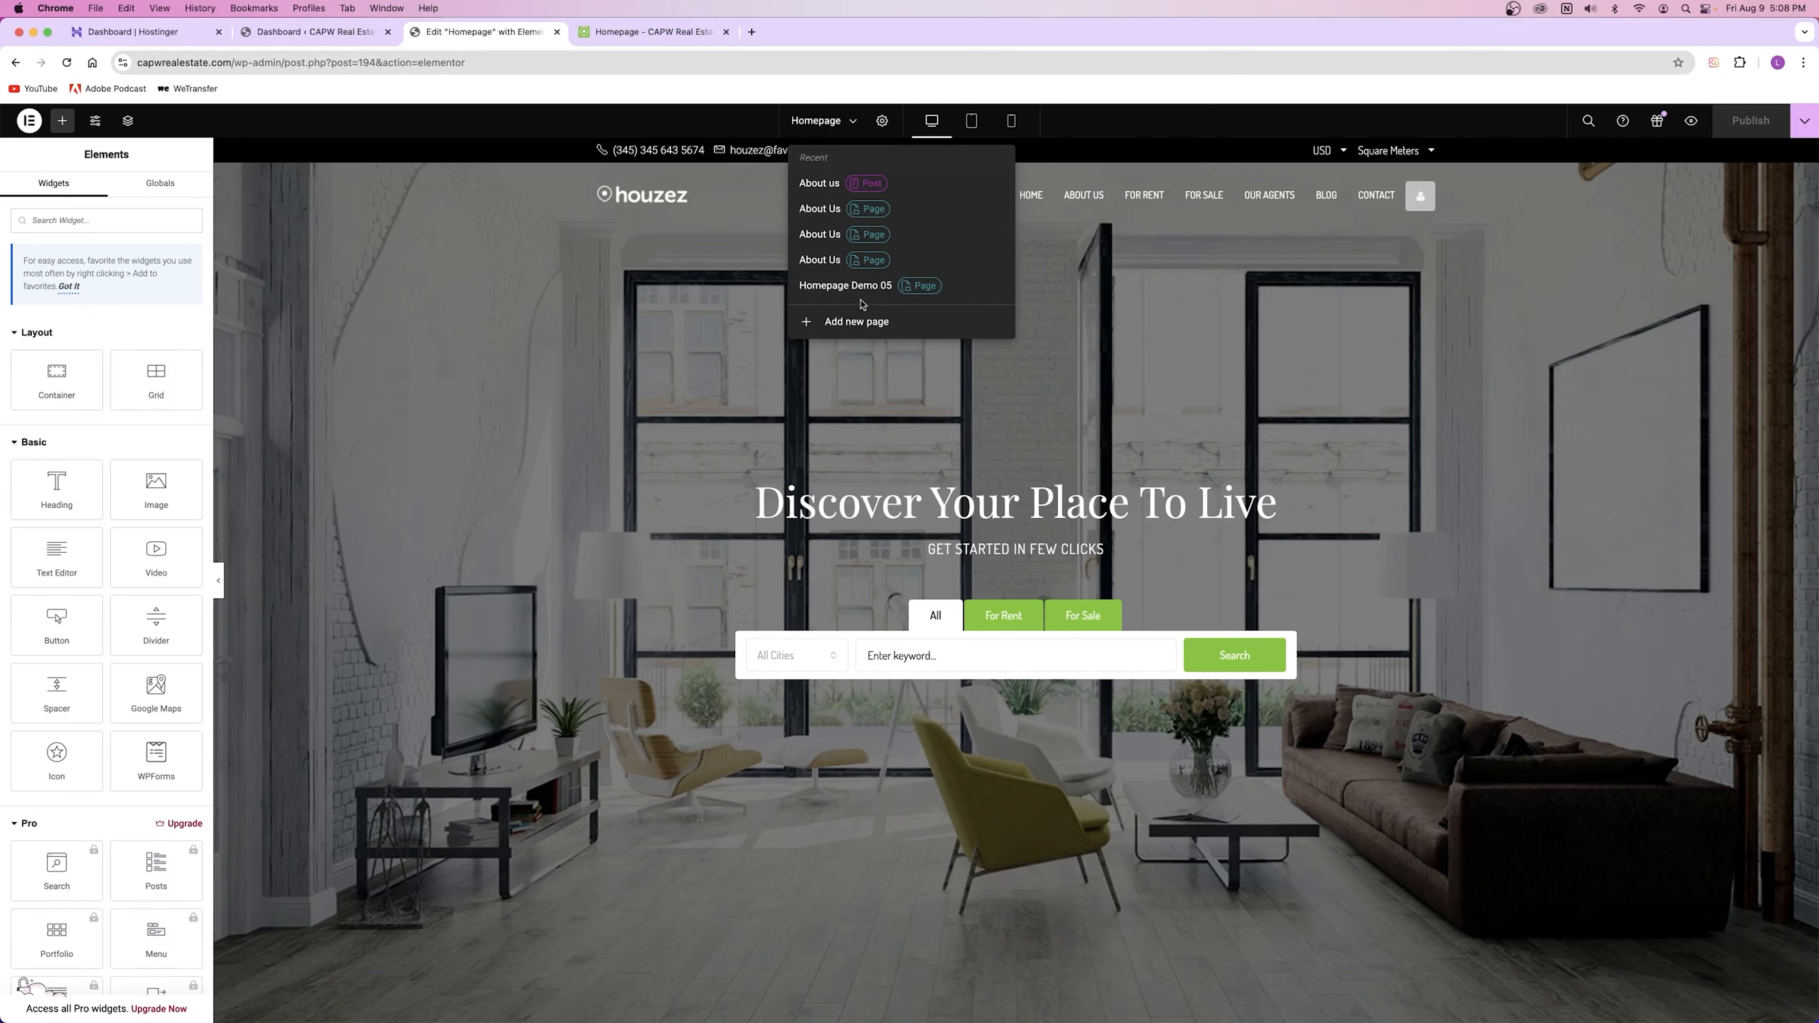
pyautogui.click(839, 128)
pyautogui.click(843, 131)
pyautogui.click(842, 130)
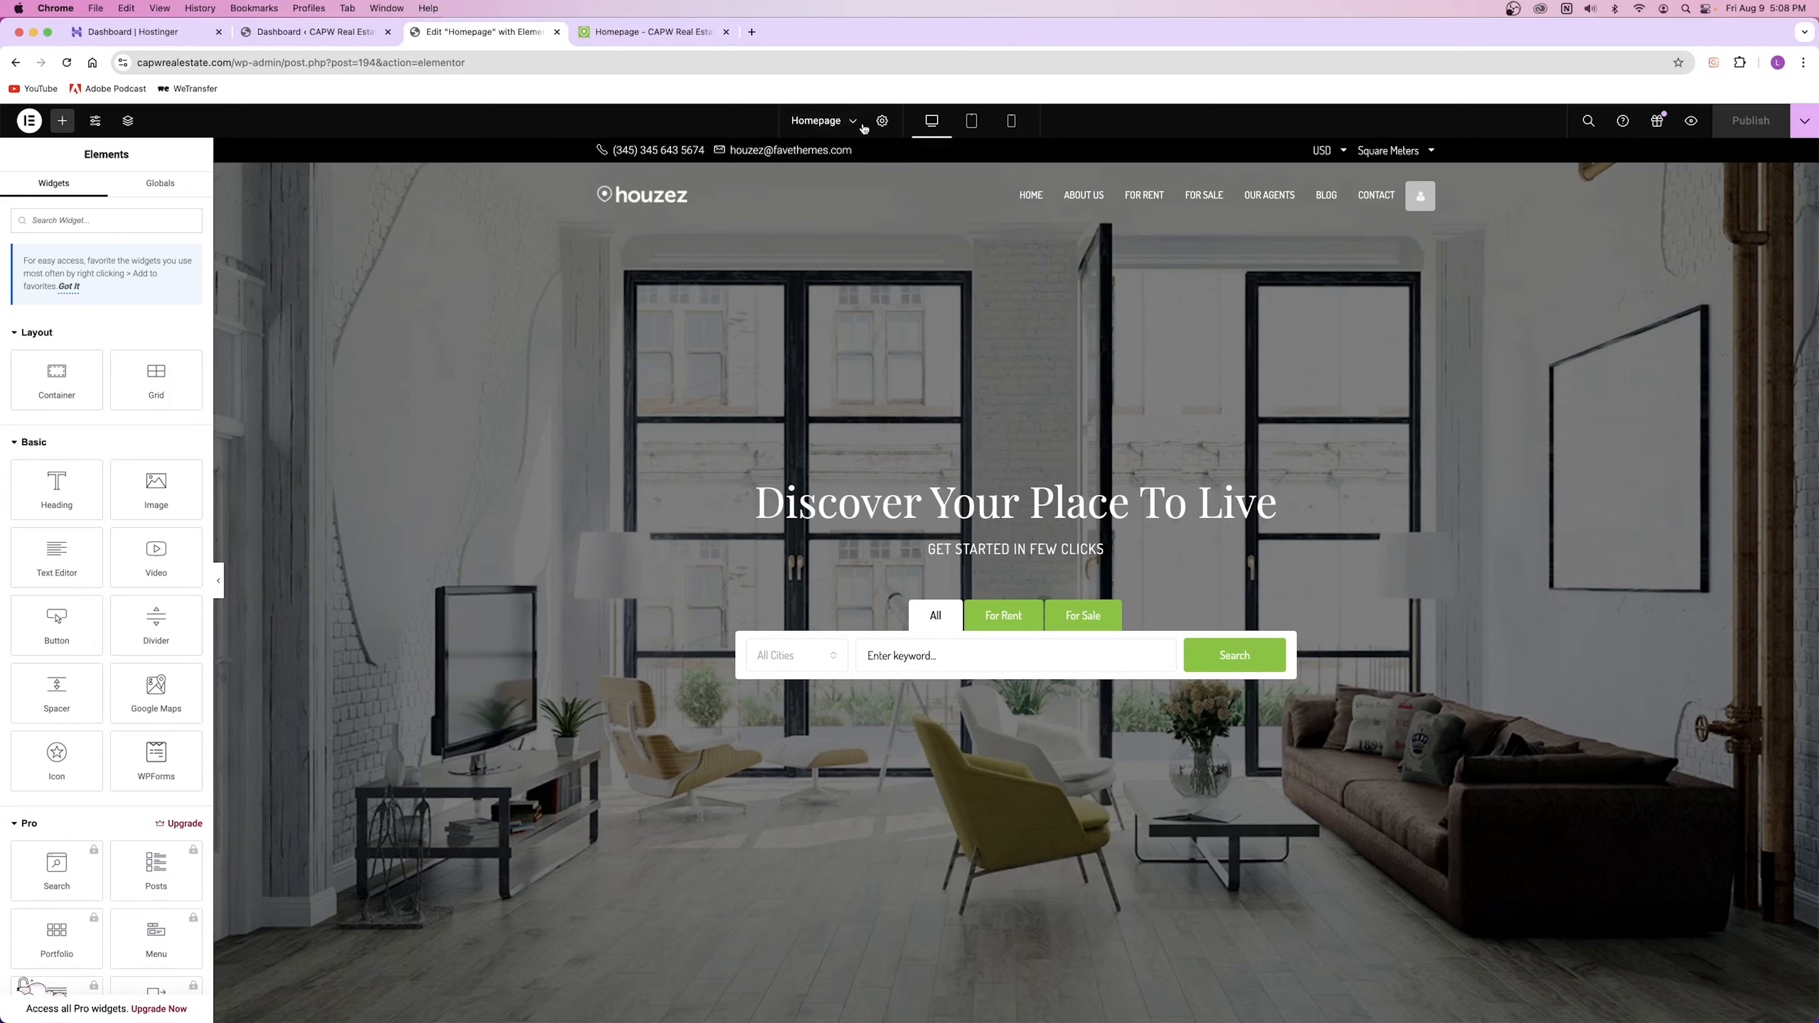
pyautogui.click(839, 123)
pyautogui.click(839, 123)
# Step: Close the editor tab and open the live site in a new tab from the admin bar
pyautogui.click(557, 32)
pyautogui.click(315, 32)
pyautogui.rightClick(77, 114)
pyautogui.click(106, 120)
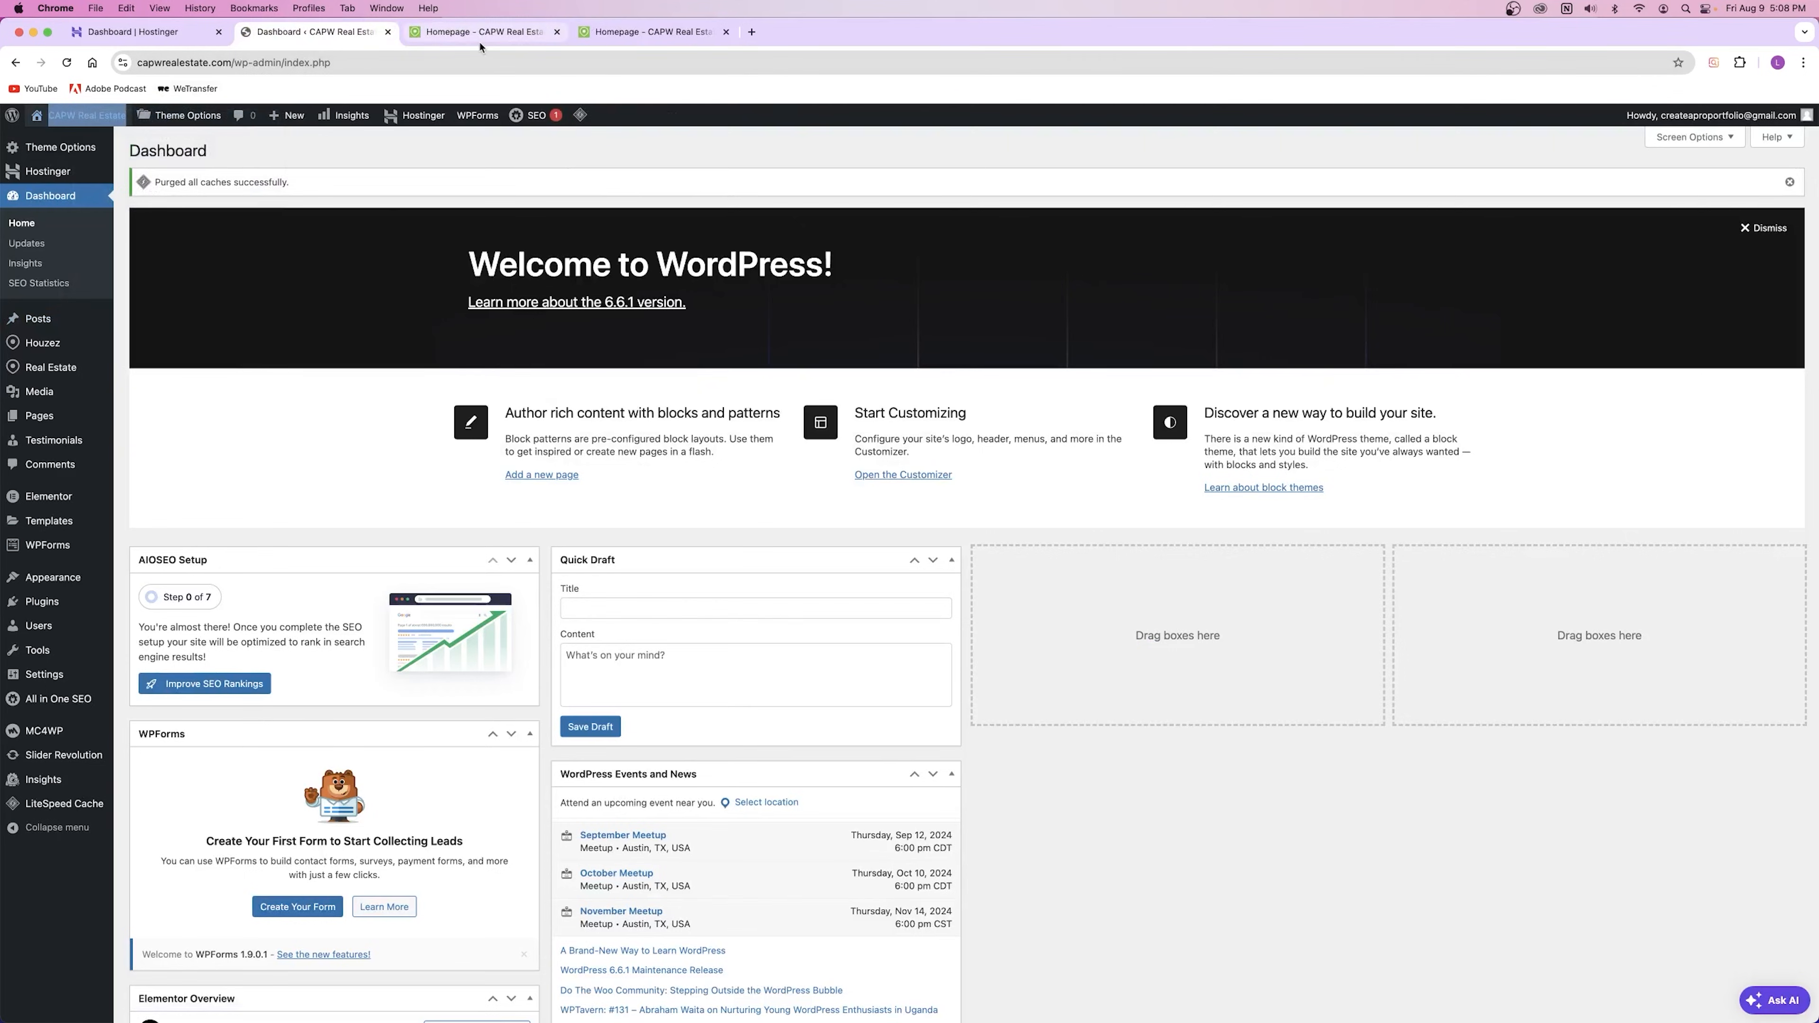
# Step: Go to the About Us page on the live site and open it with Edit with Elementor
pyautogui.click(490, 35)
pyautogui.click(726, 32)
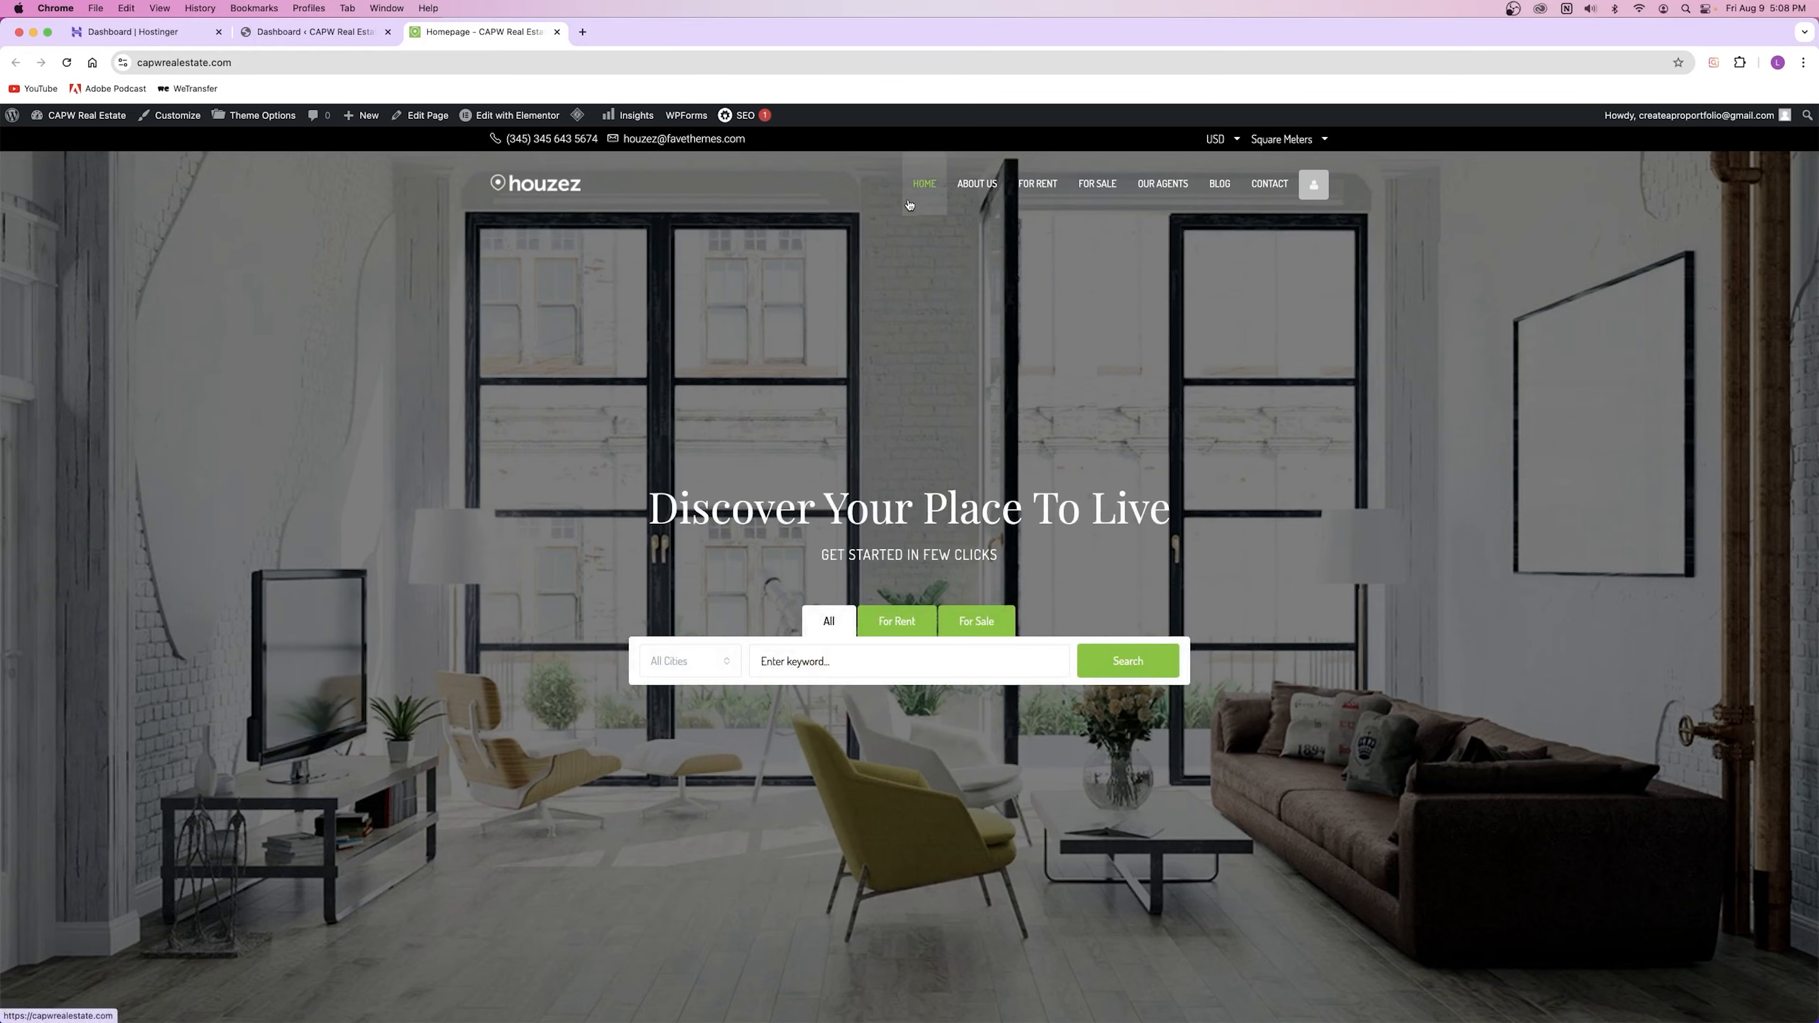
pyautogui.click(977, 183)
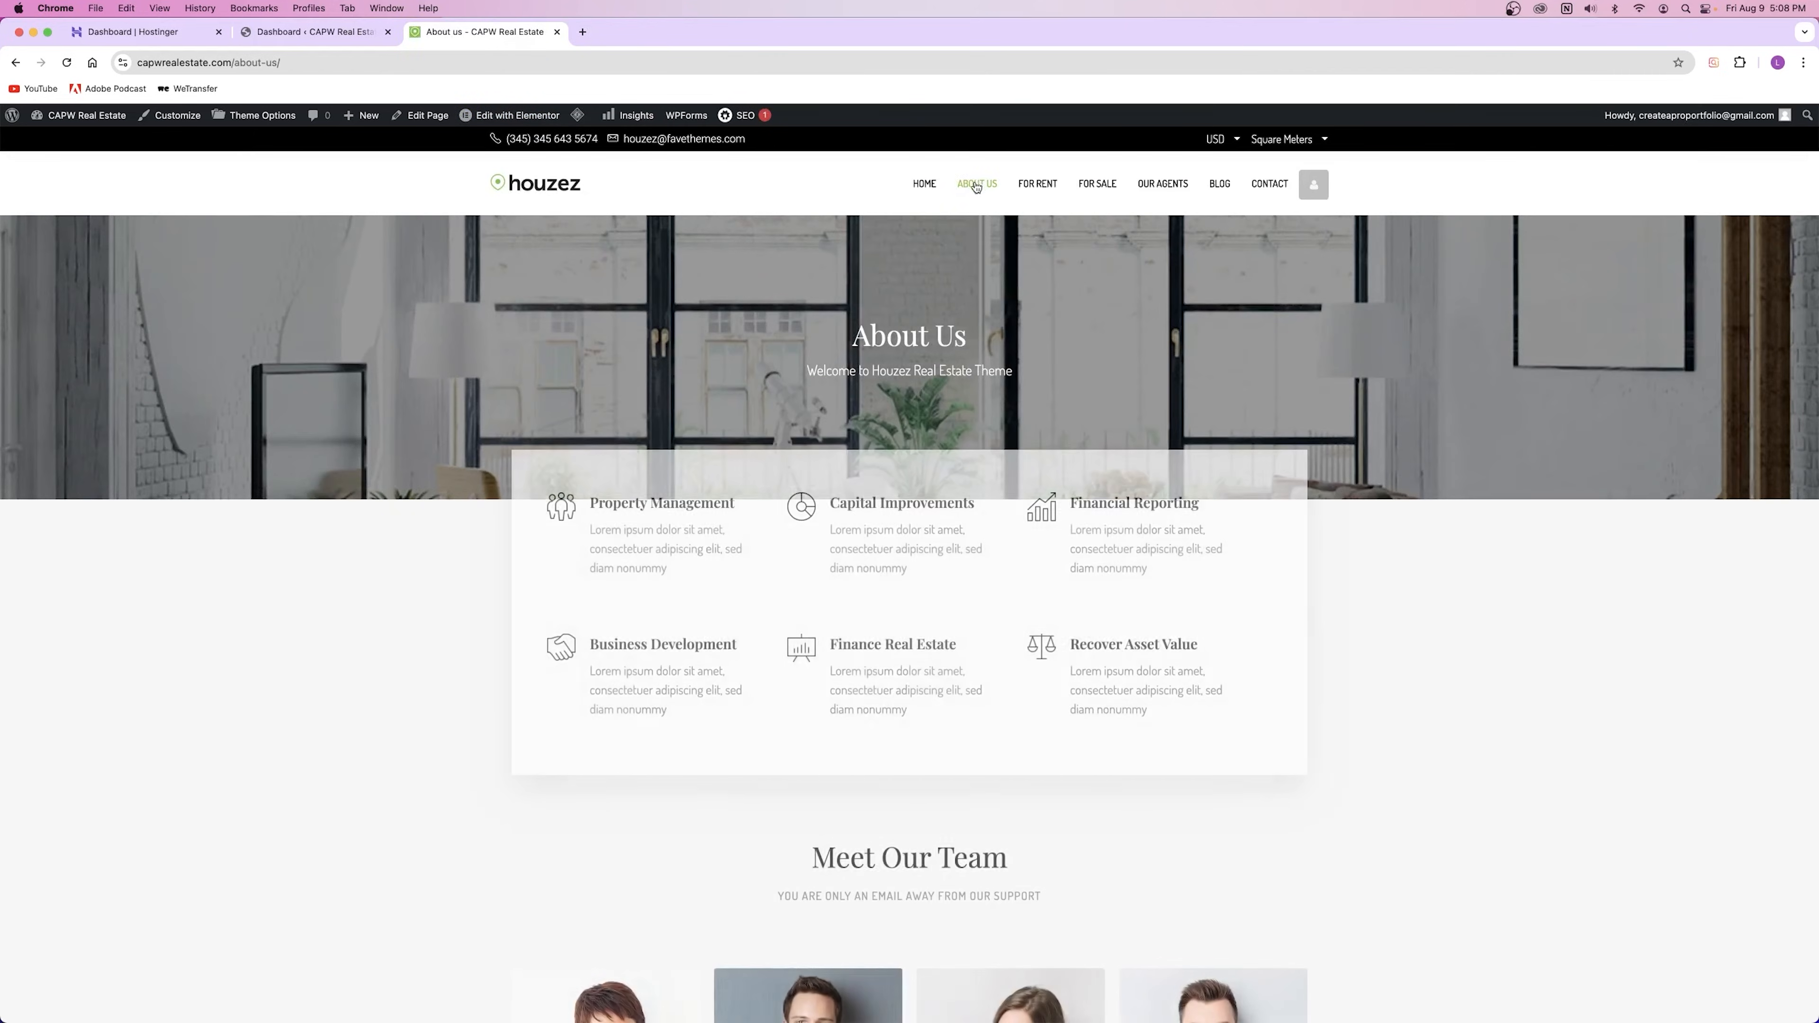
pyautogui.moveTo(498, 117)
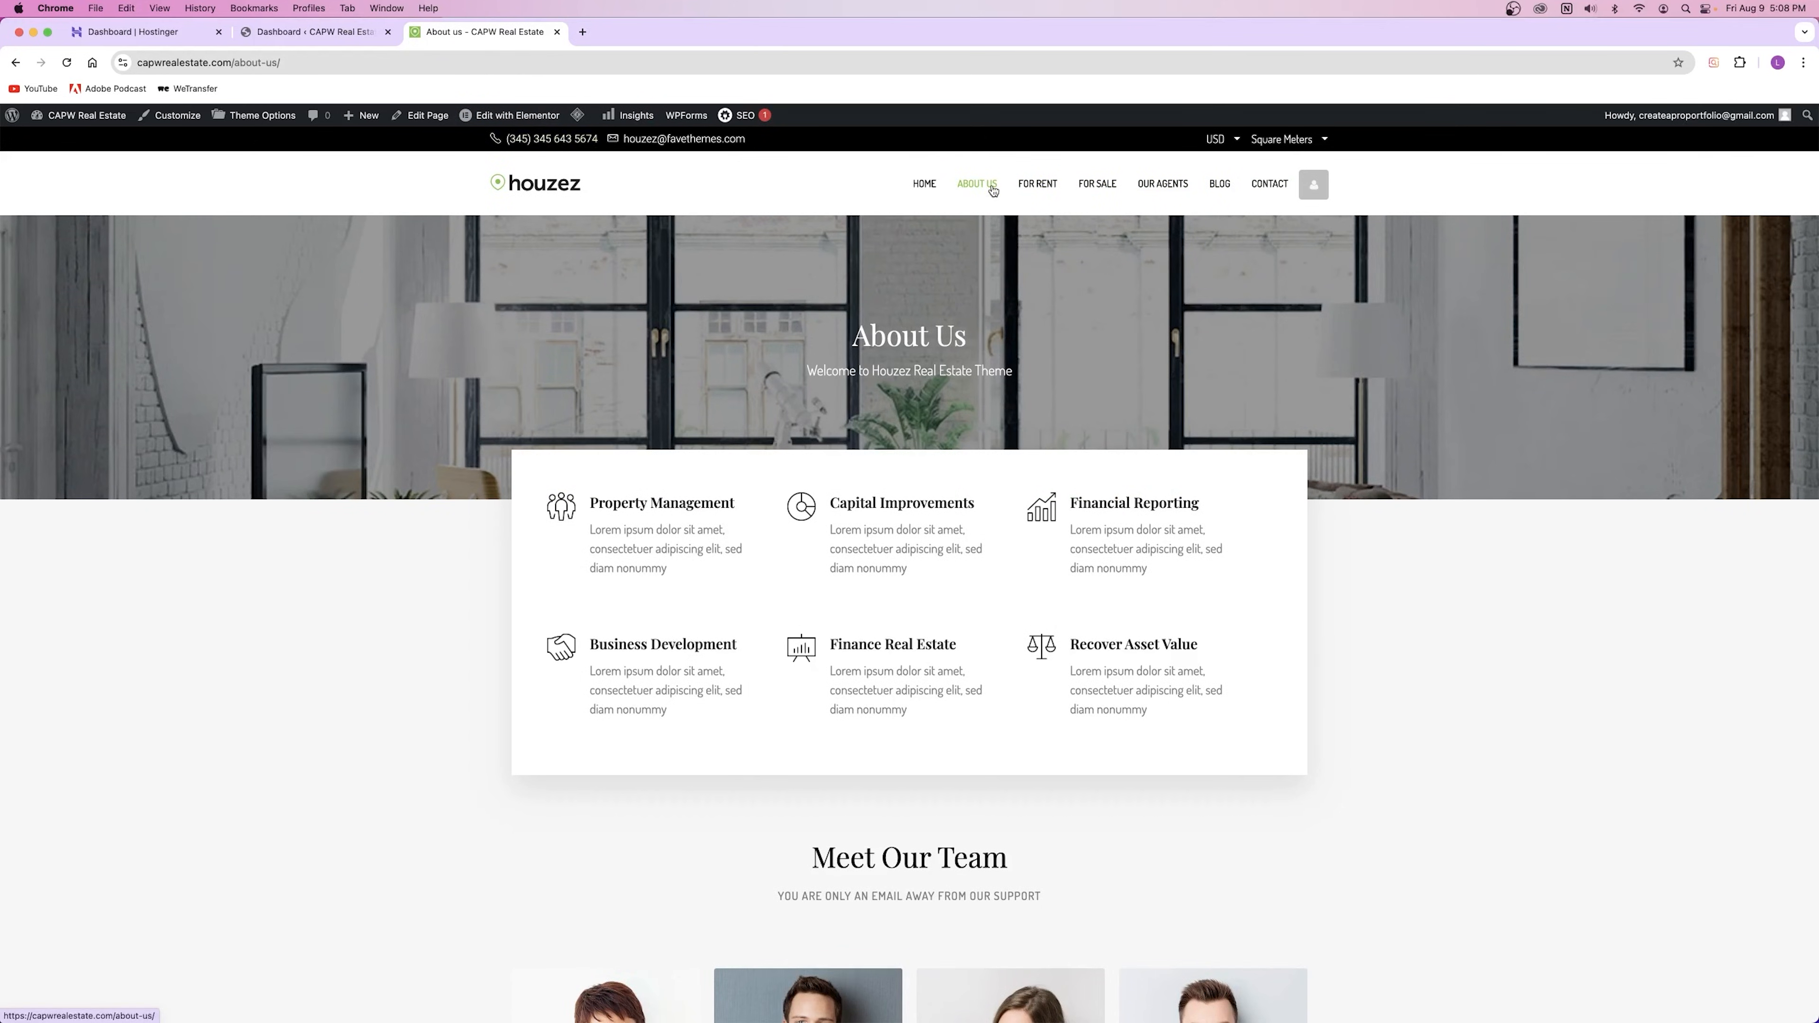
pyautogui.click(516, 114)
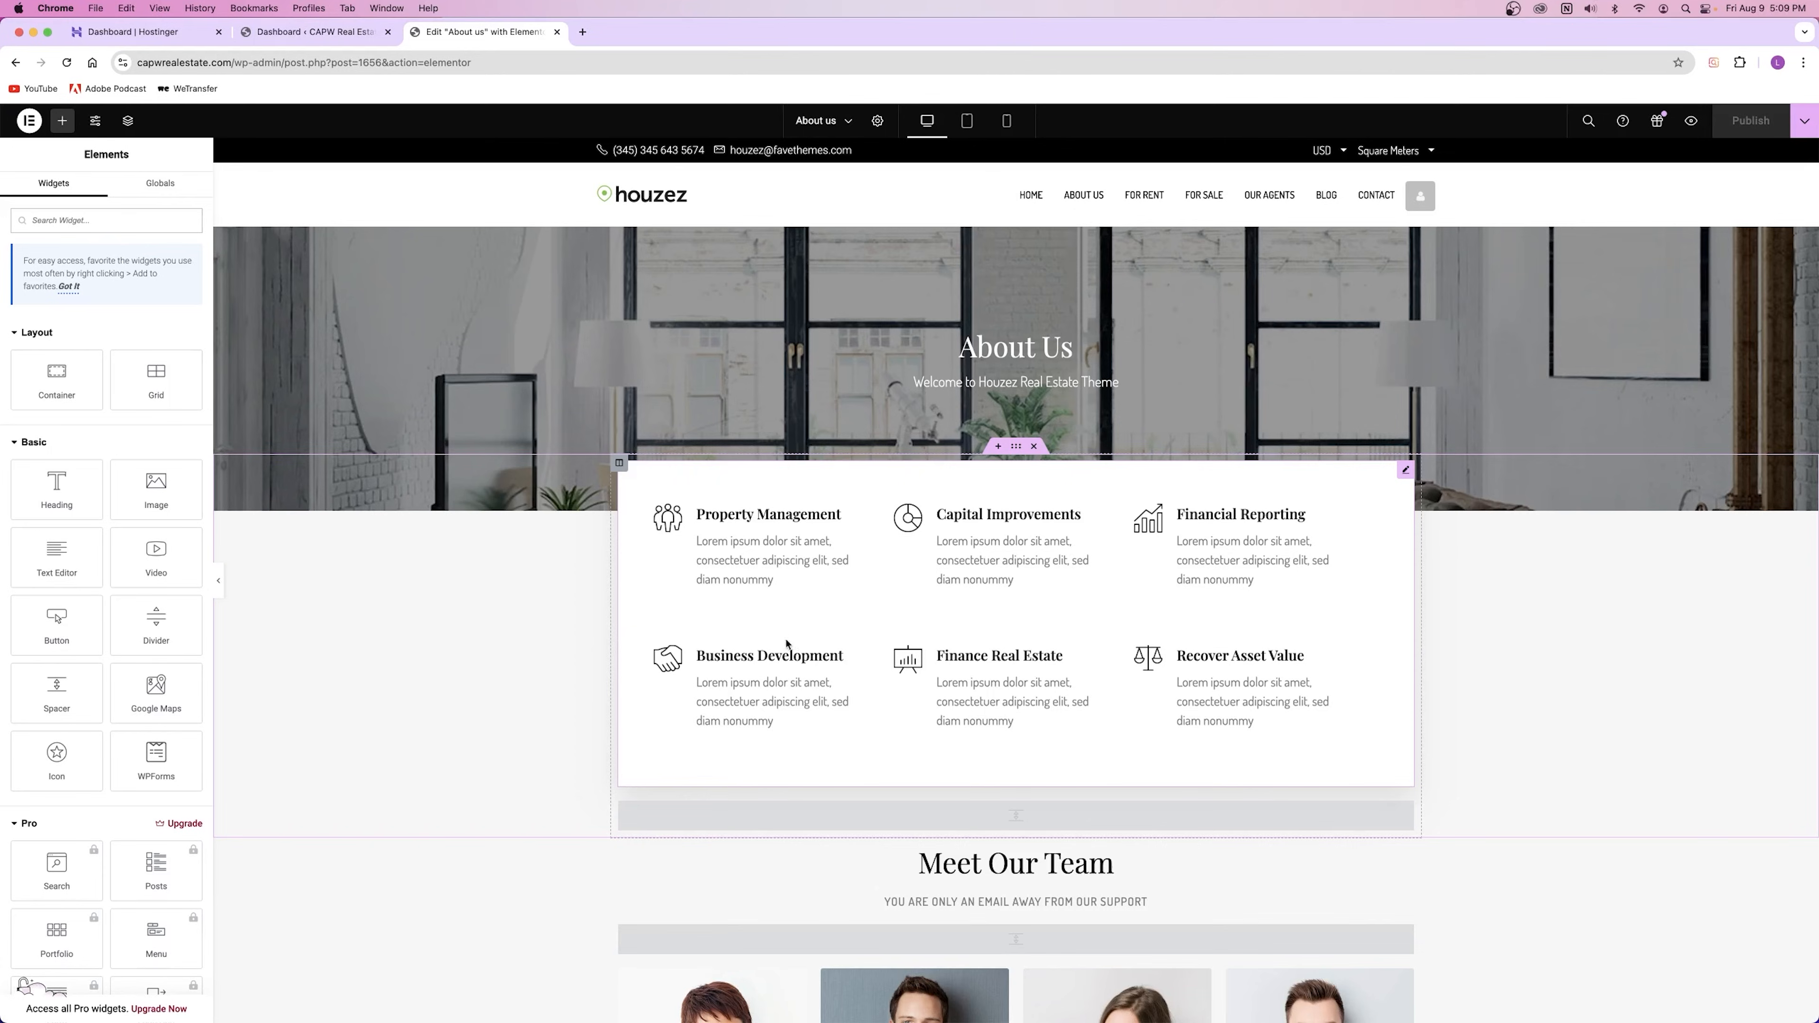
# Step: Scroll to Meet Our Team and select the first team member card
pyautogui.click(669, 526)
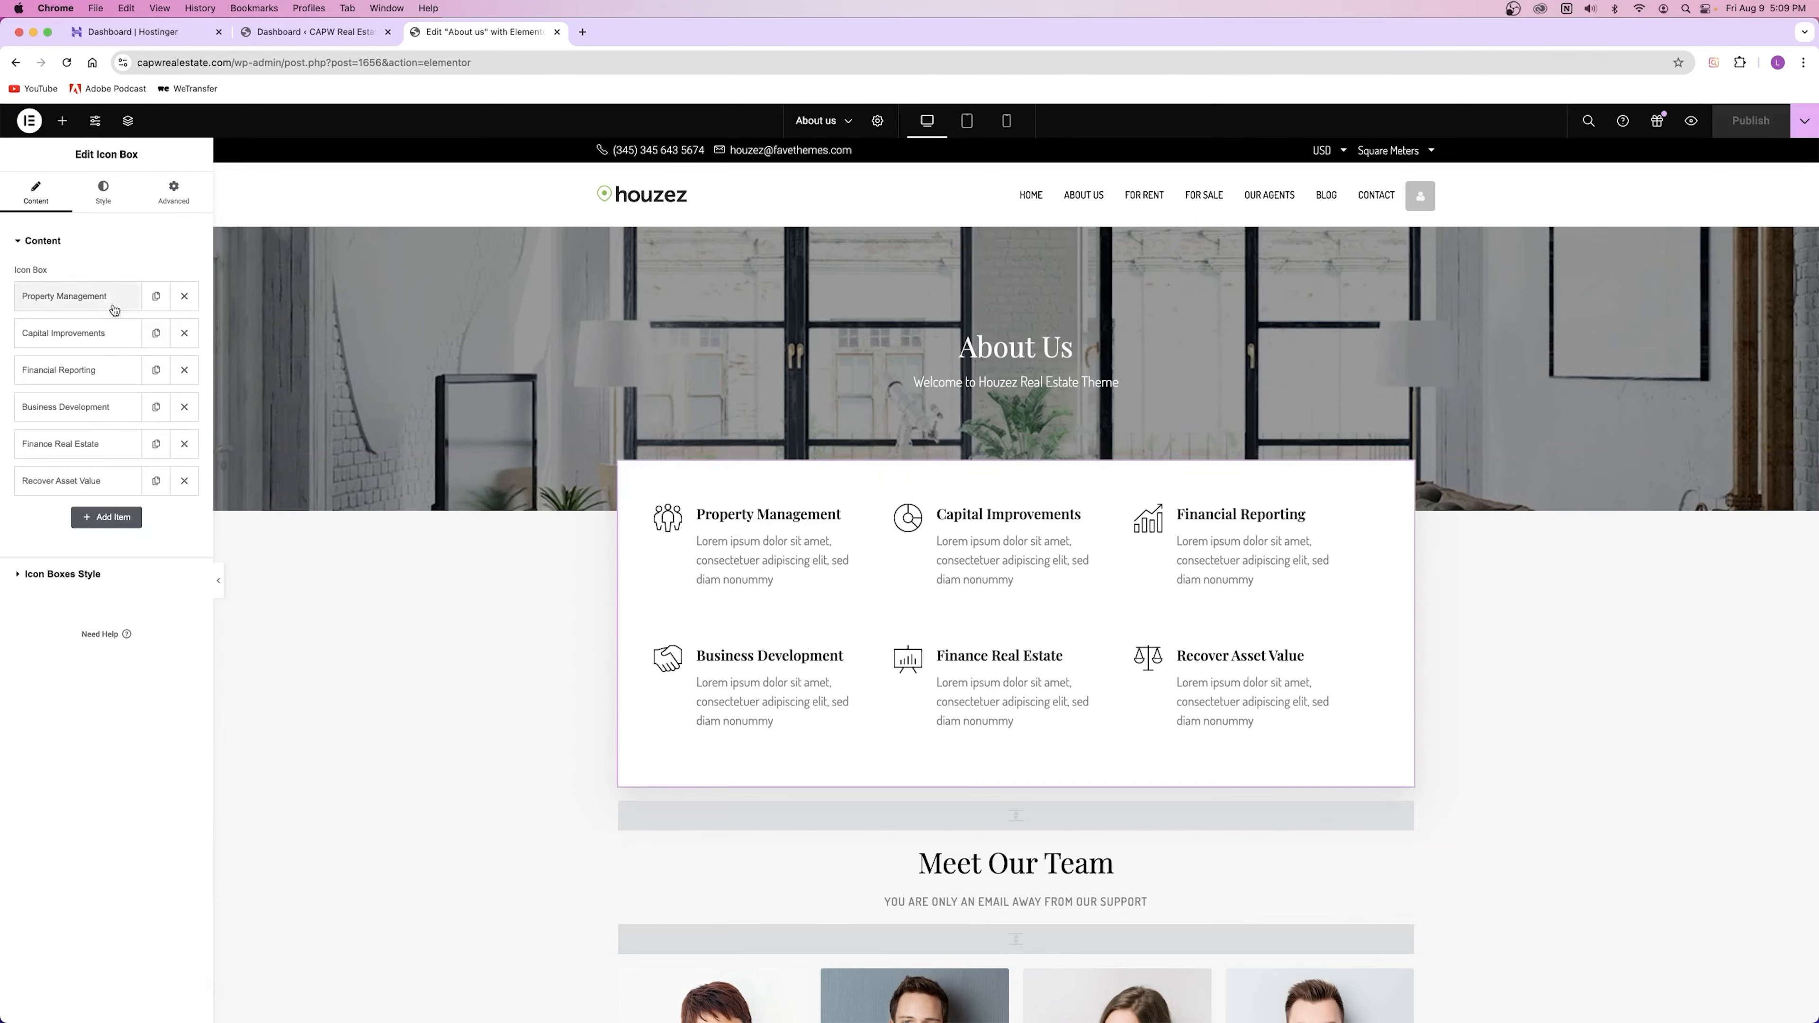
pyautogui.scroll(-4, 682, 552)
pyautogui.scroll(-4, 682, 552)
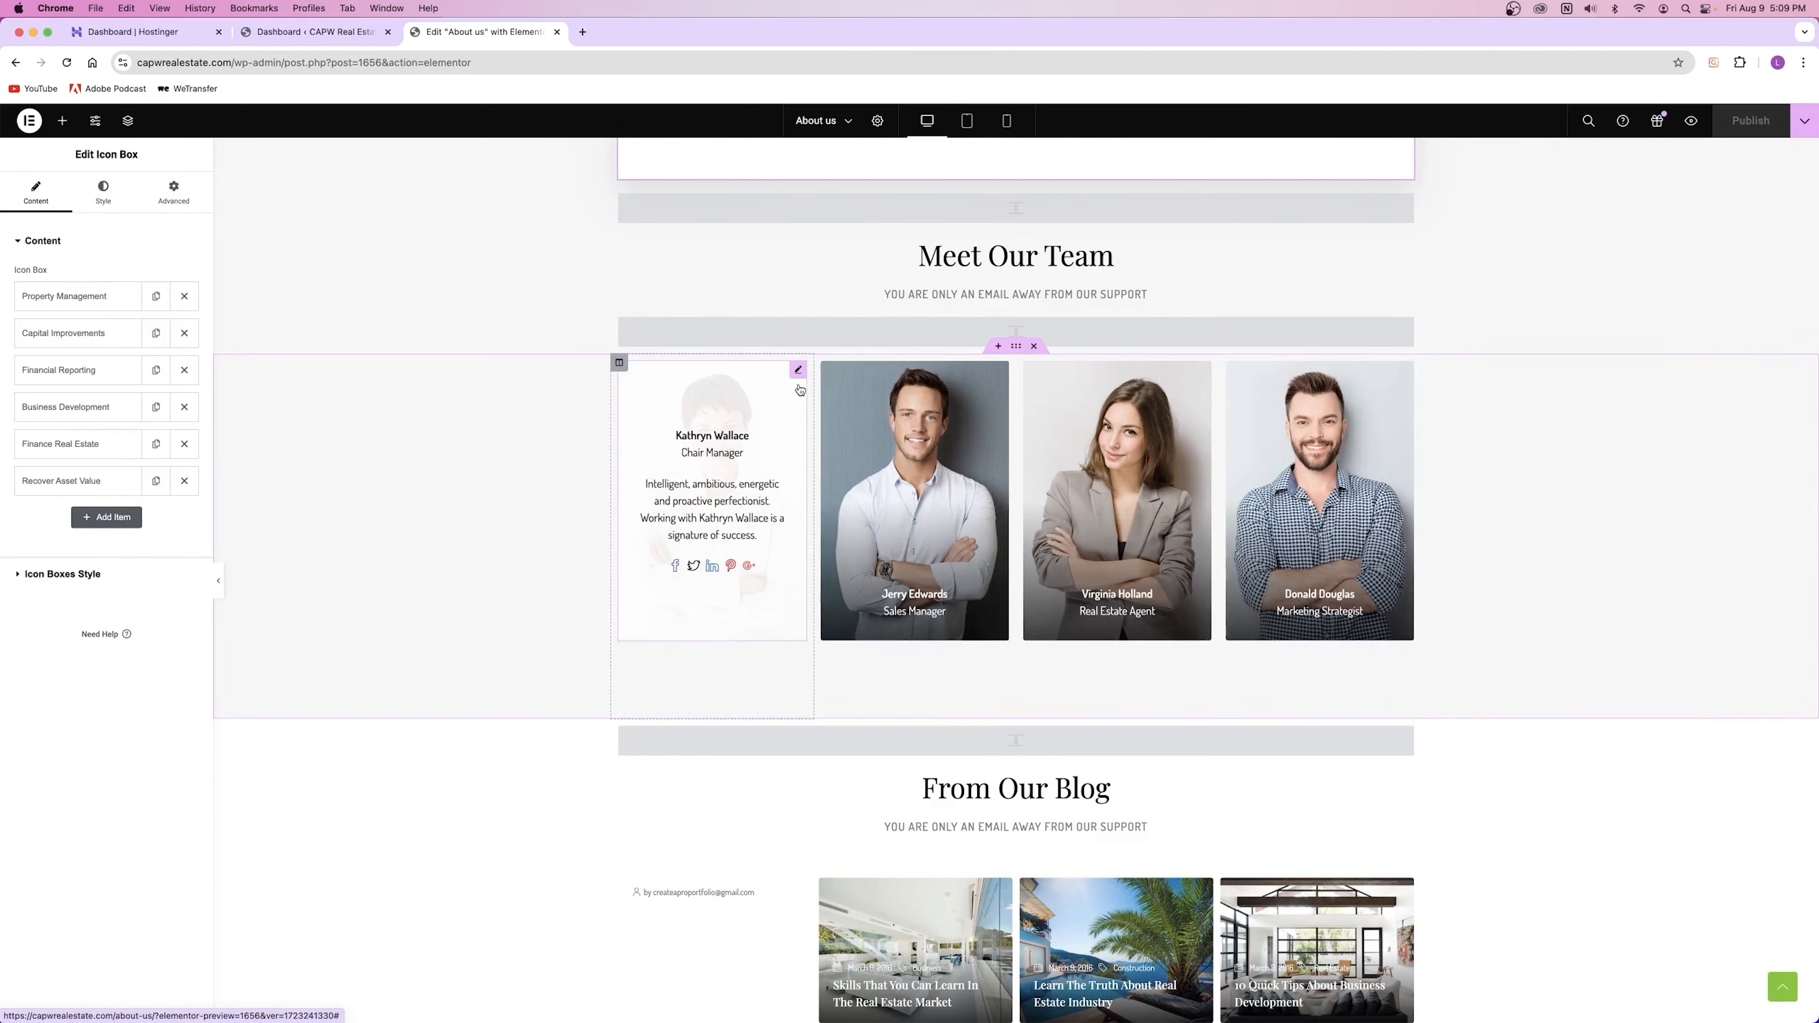
pyautogui.click(799, 372)
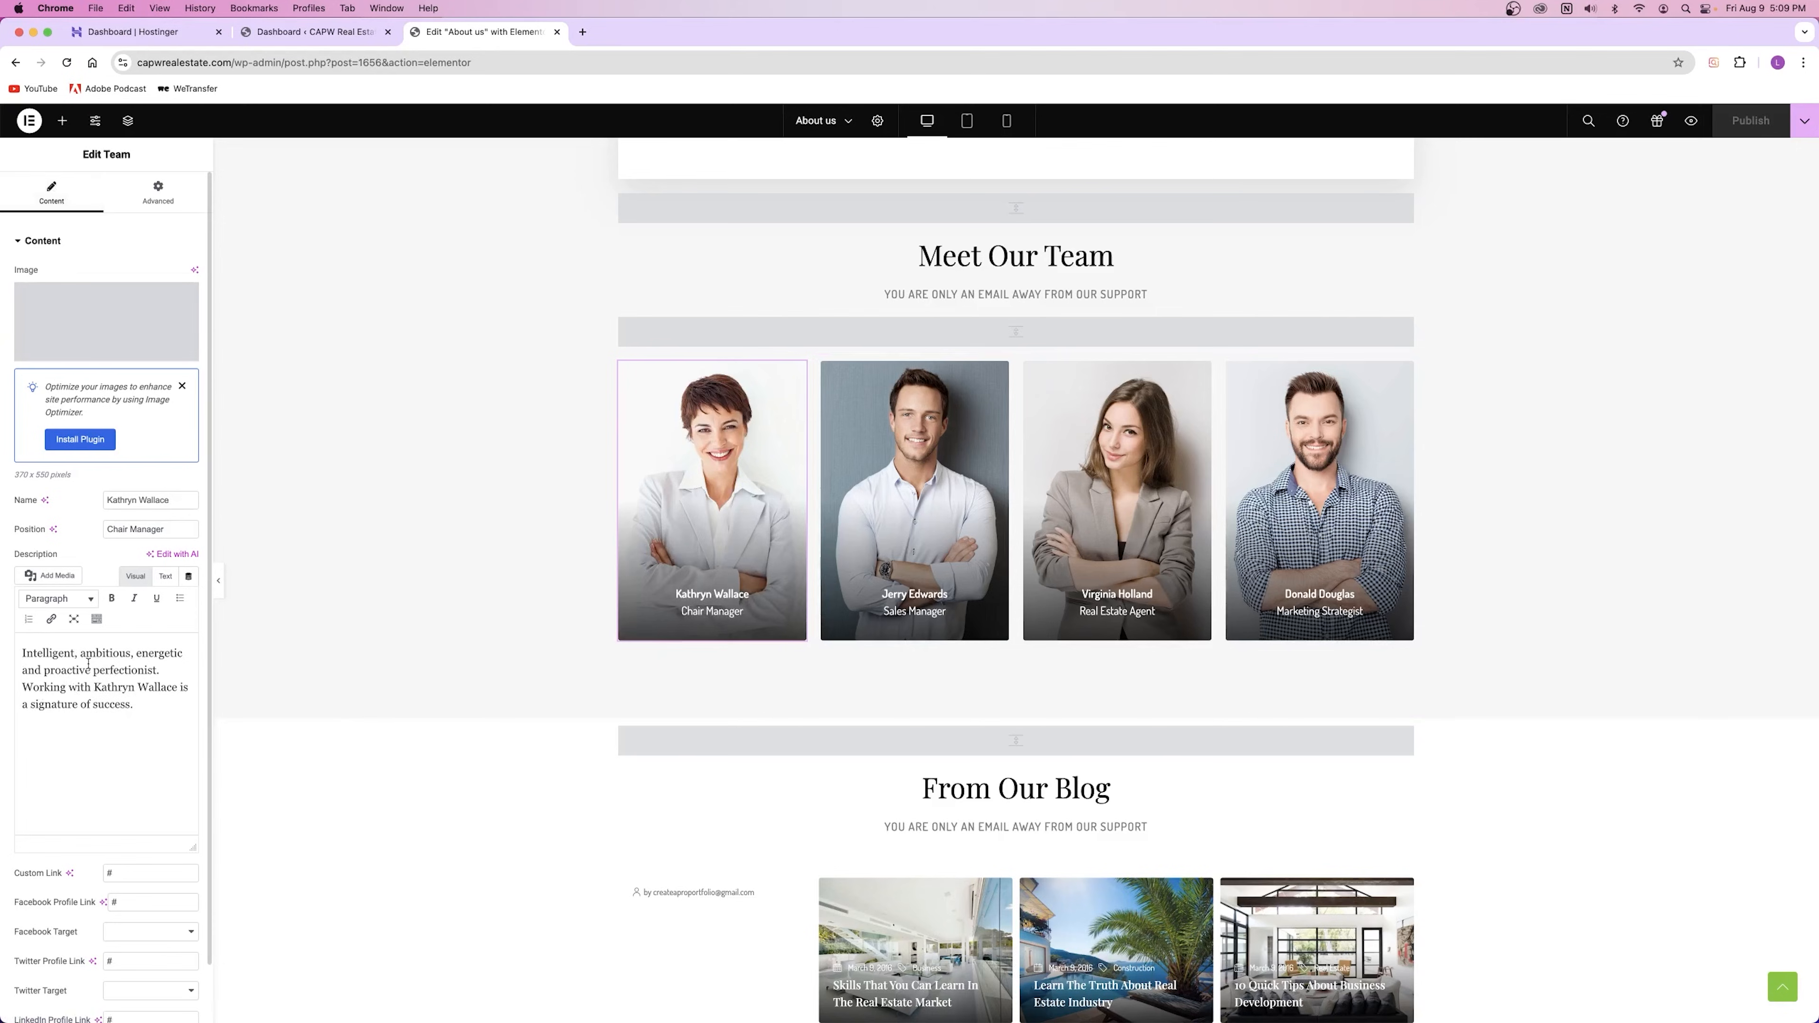
# Step: Open the Media Library from the member's image and browse replacement photos
pyautogui.moveTo(71, 336)
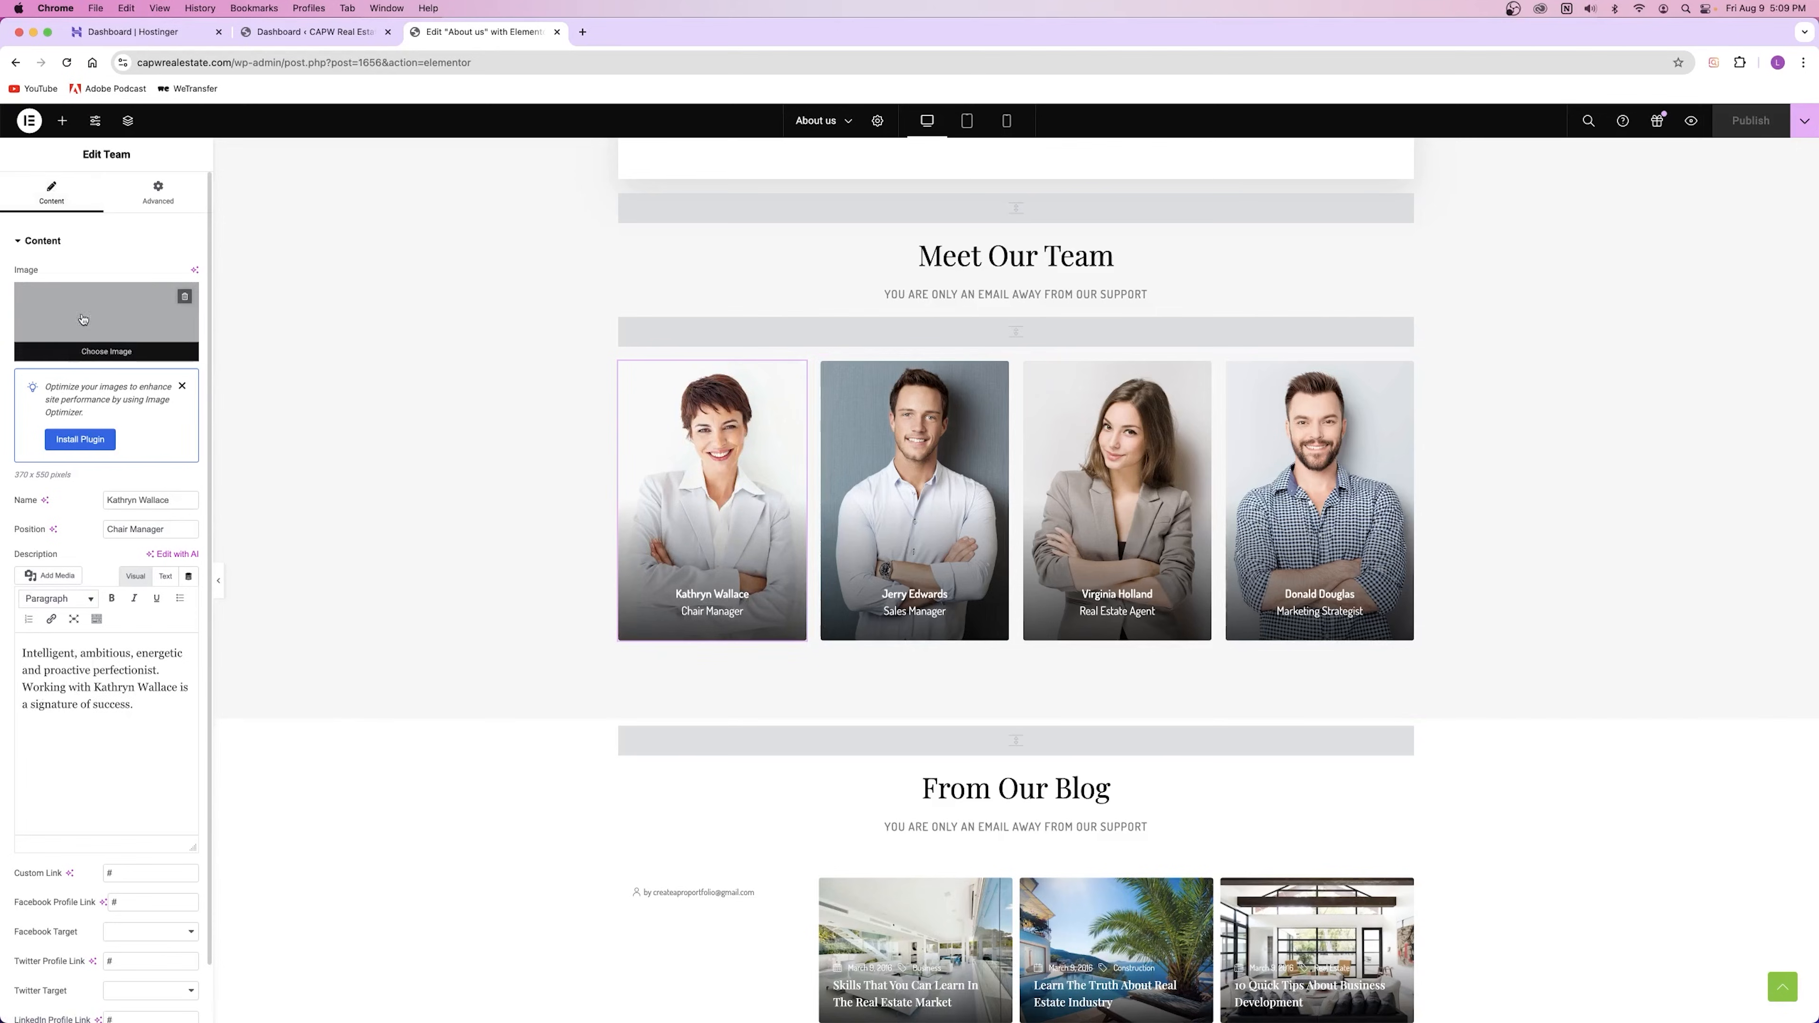
pyautogui.click(104, 326)
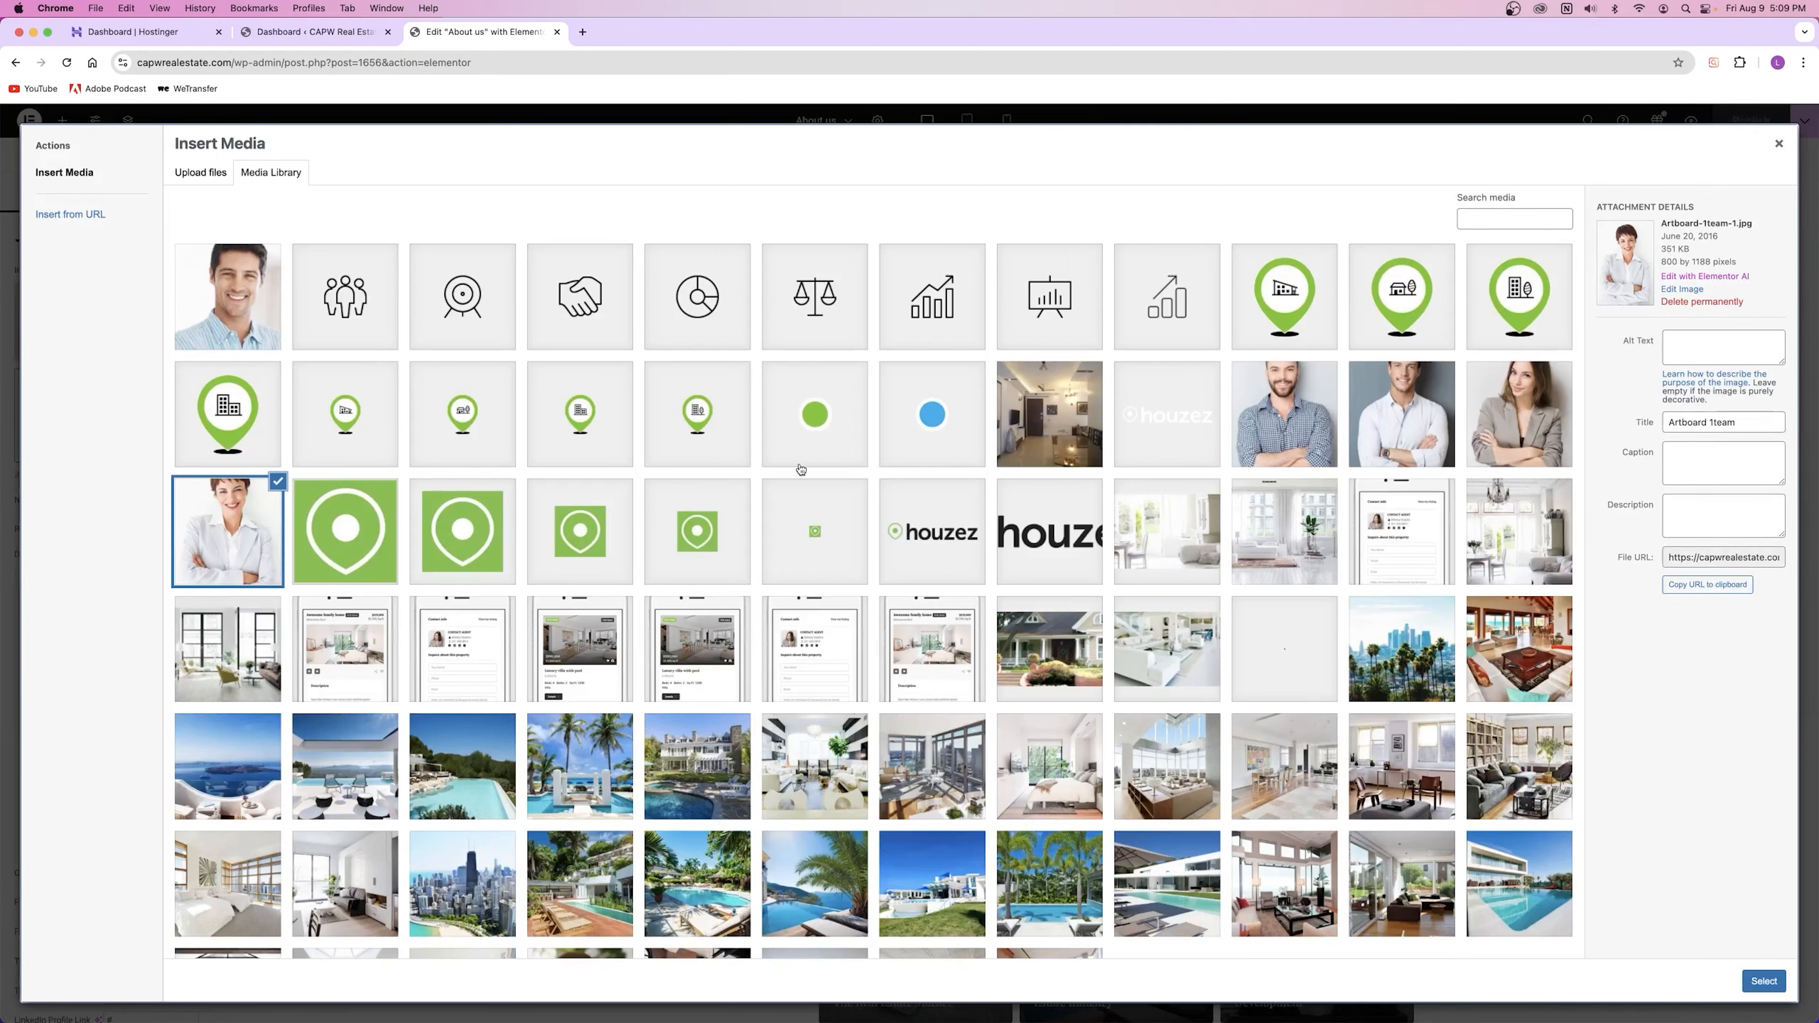
pyautogui.click(1286, 401)
pyautogui.click(1402, 408)
pyautogui.click(1512, 414)
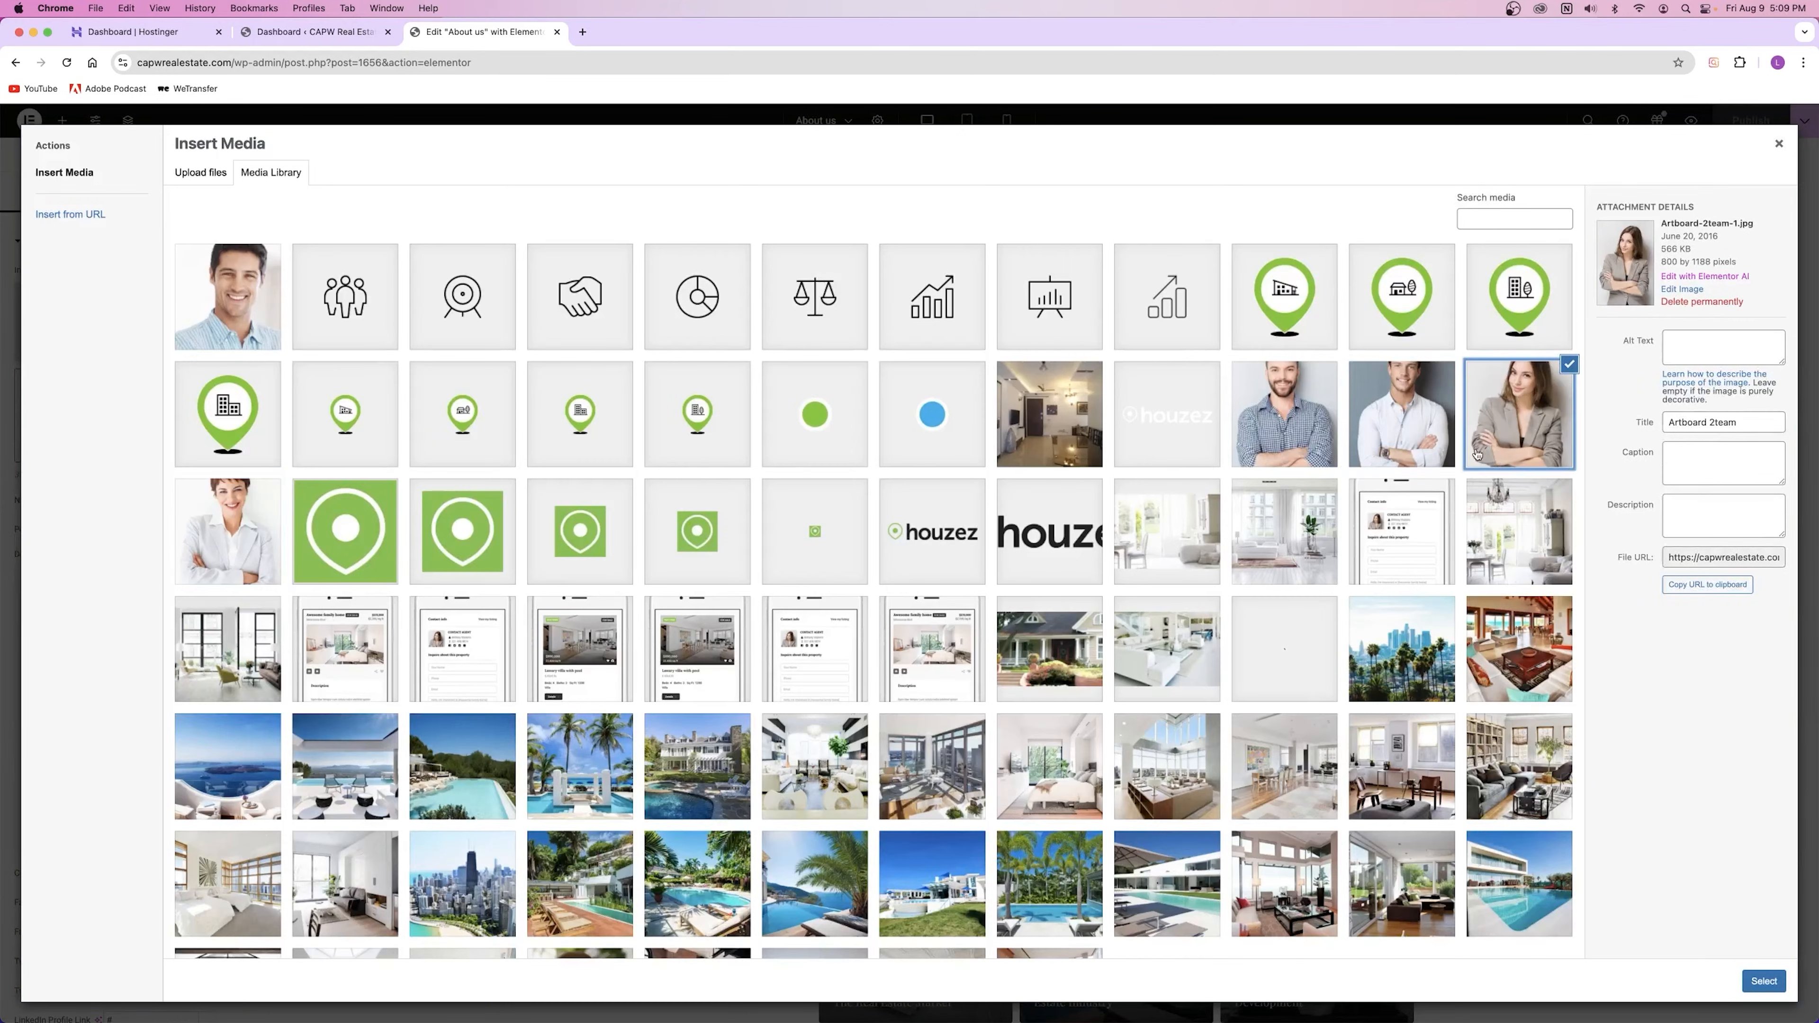
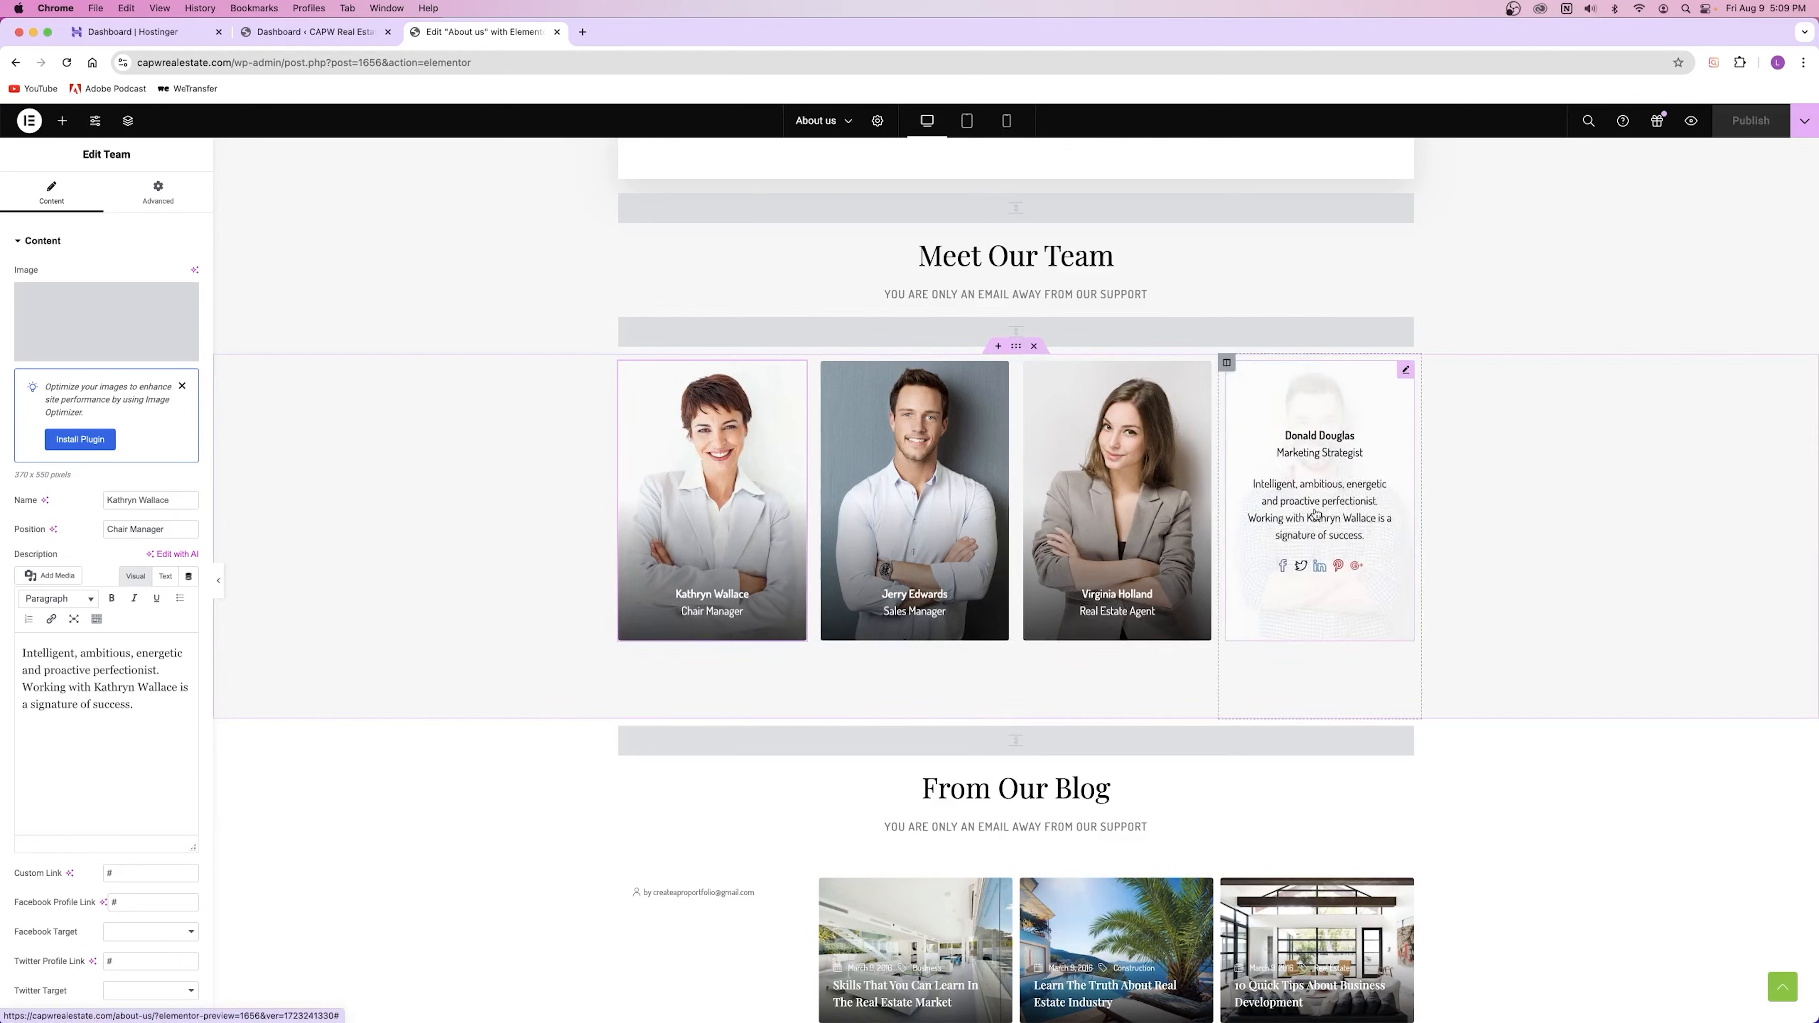
# Step: Set the Blog Posts Grid to show Construction posts in the Version 1 layout
pyautogui.scroll(-6, 1186, 638)
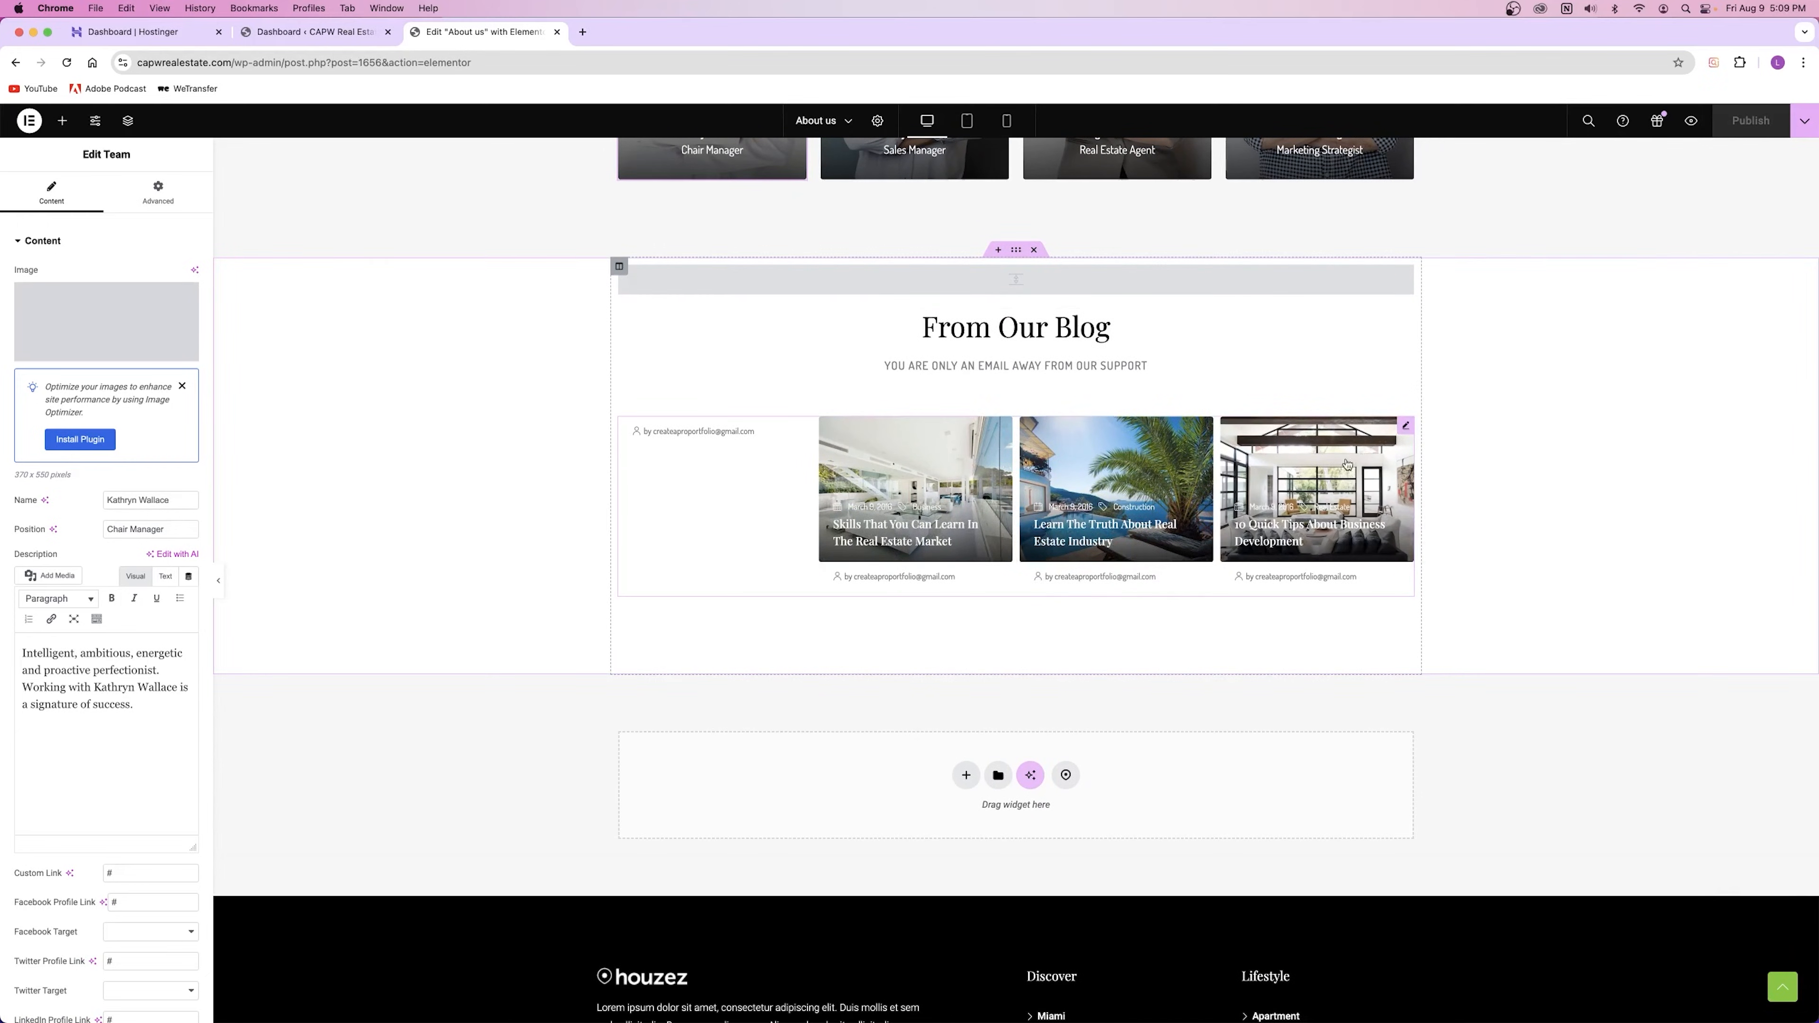
pyautogui.click(1406, 426)
pyautogui.click(117, 338)
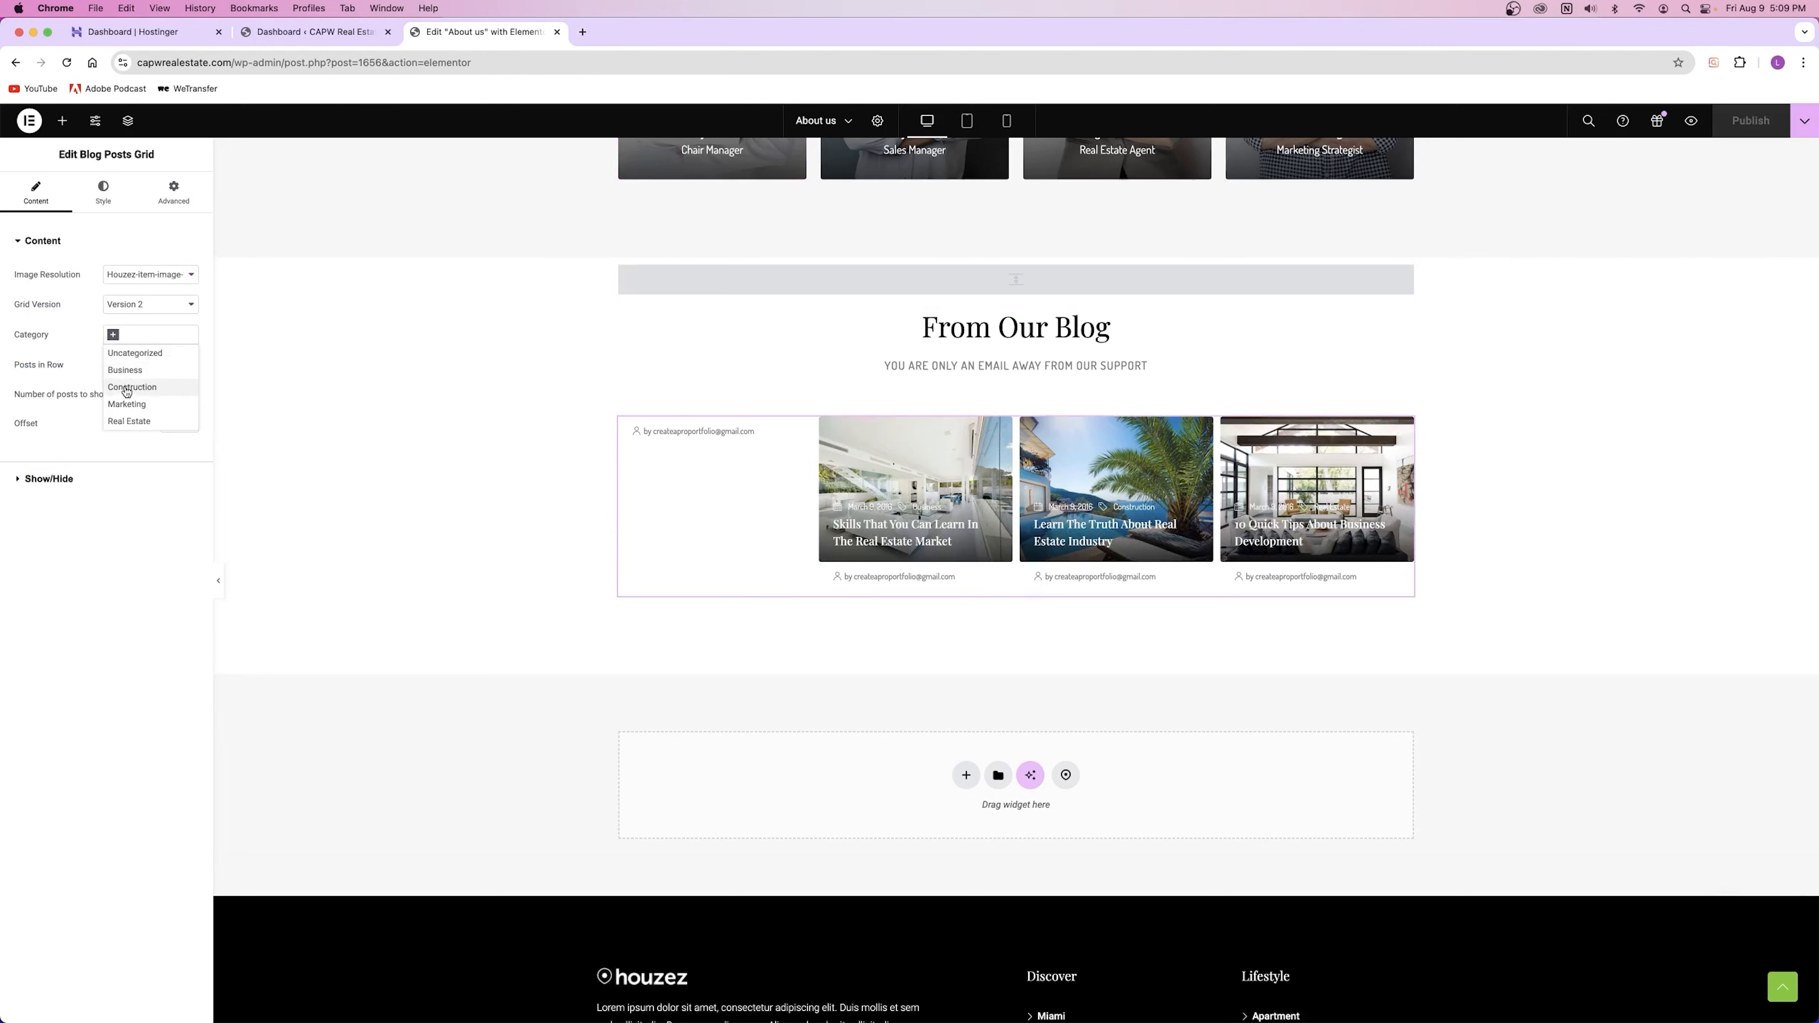
pyautogui.click(133, 388)
pyautogui.click(107, 307)
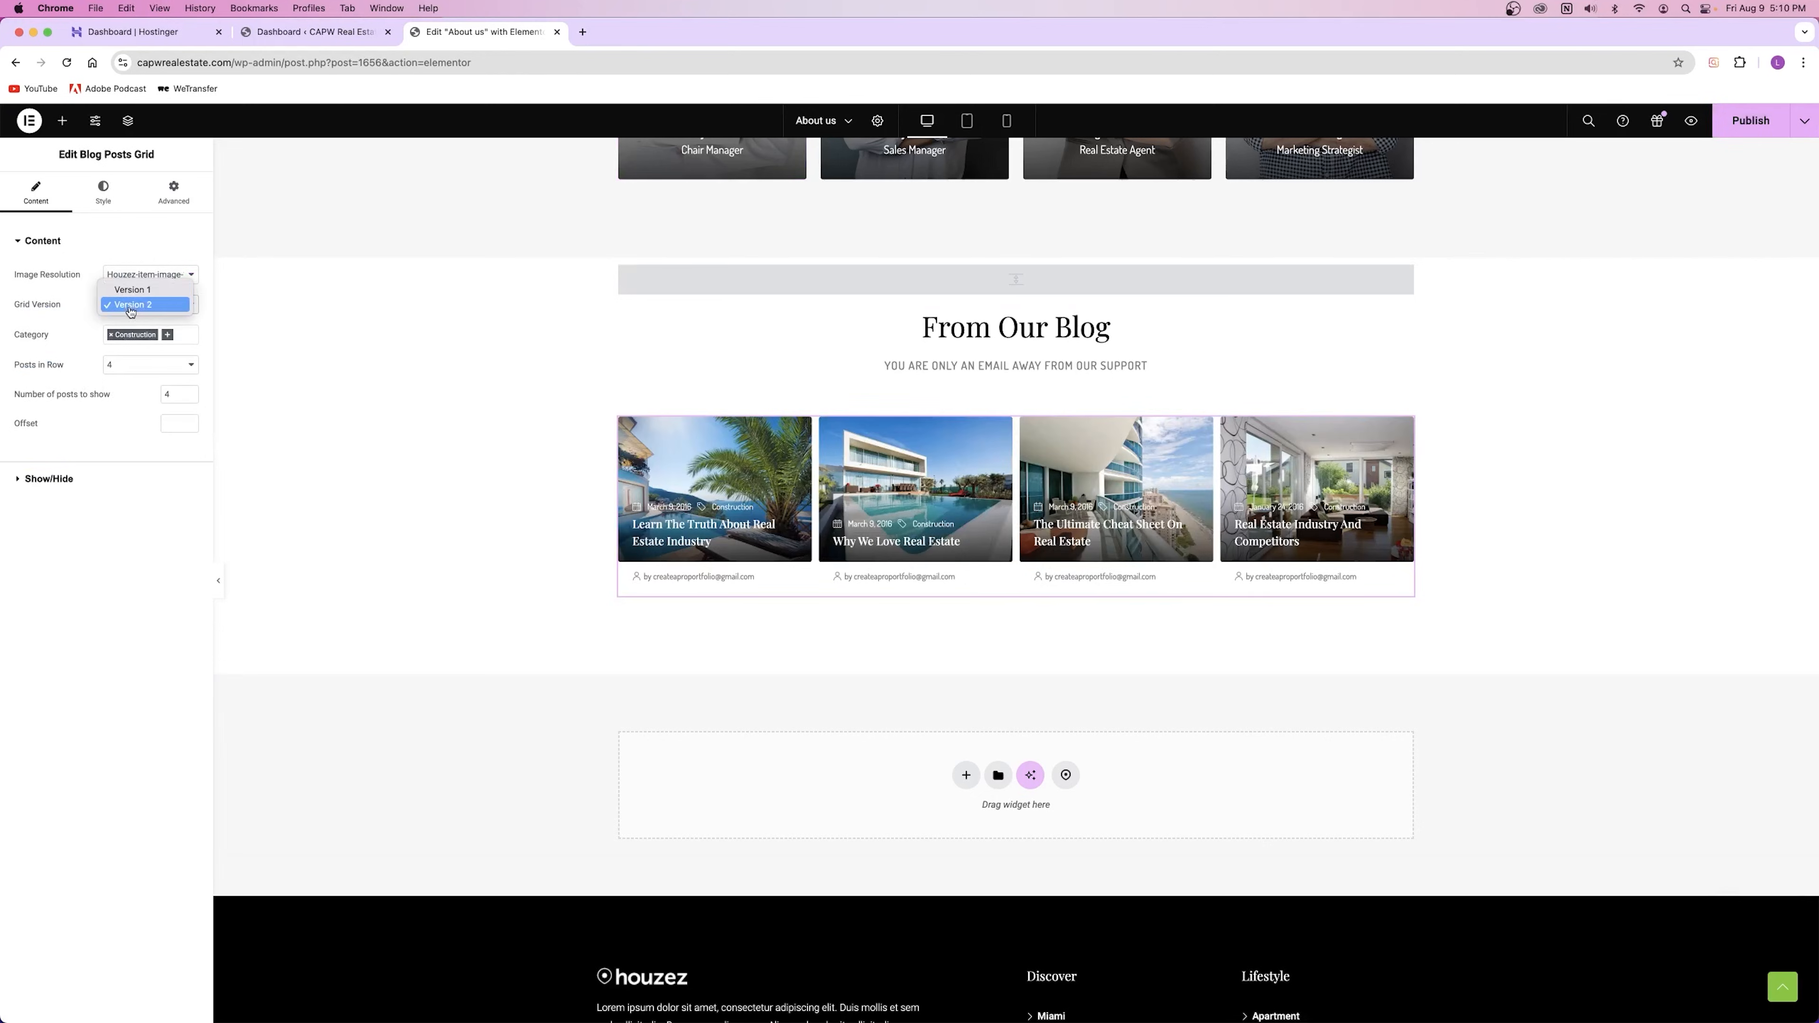
pyautogui.click(129, 290)
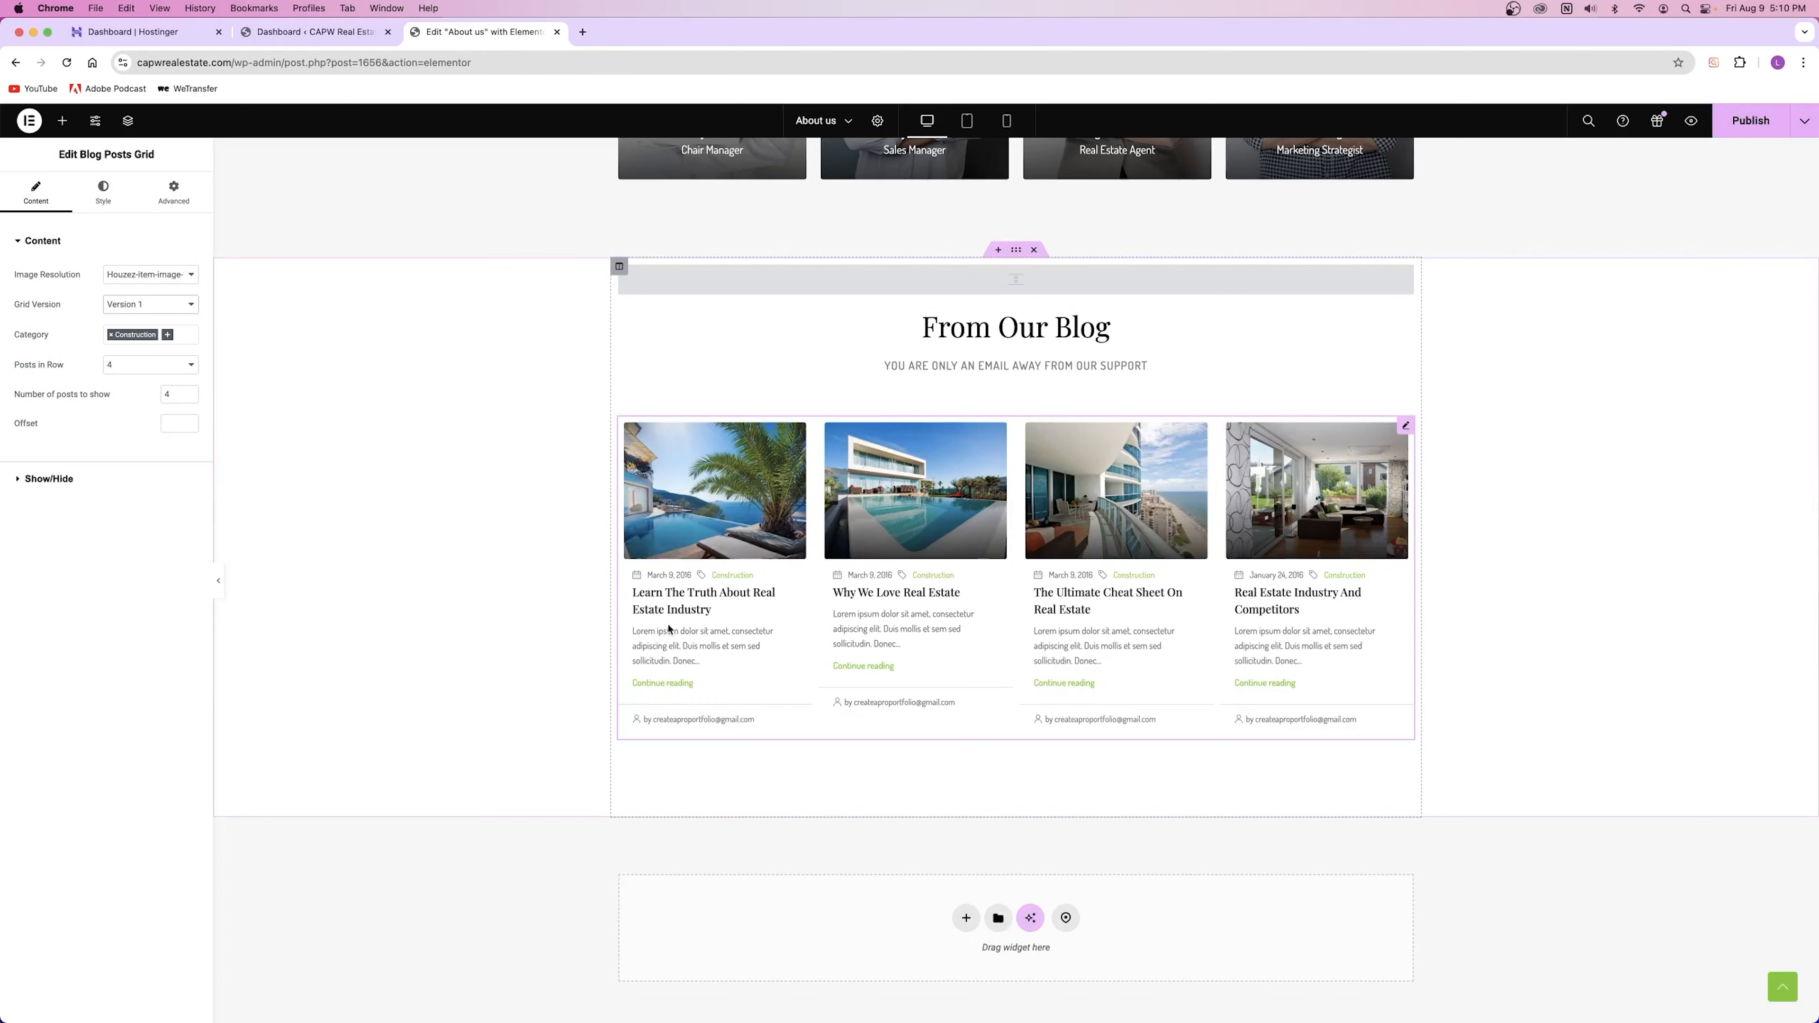
# Step: Review the updated grid and publish the About Us page
pyautogui.scroll(15, 949, 661)
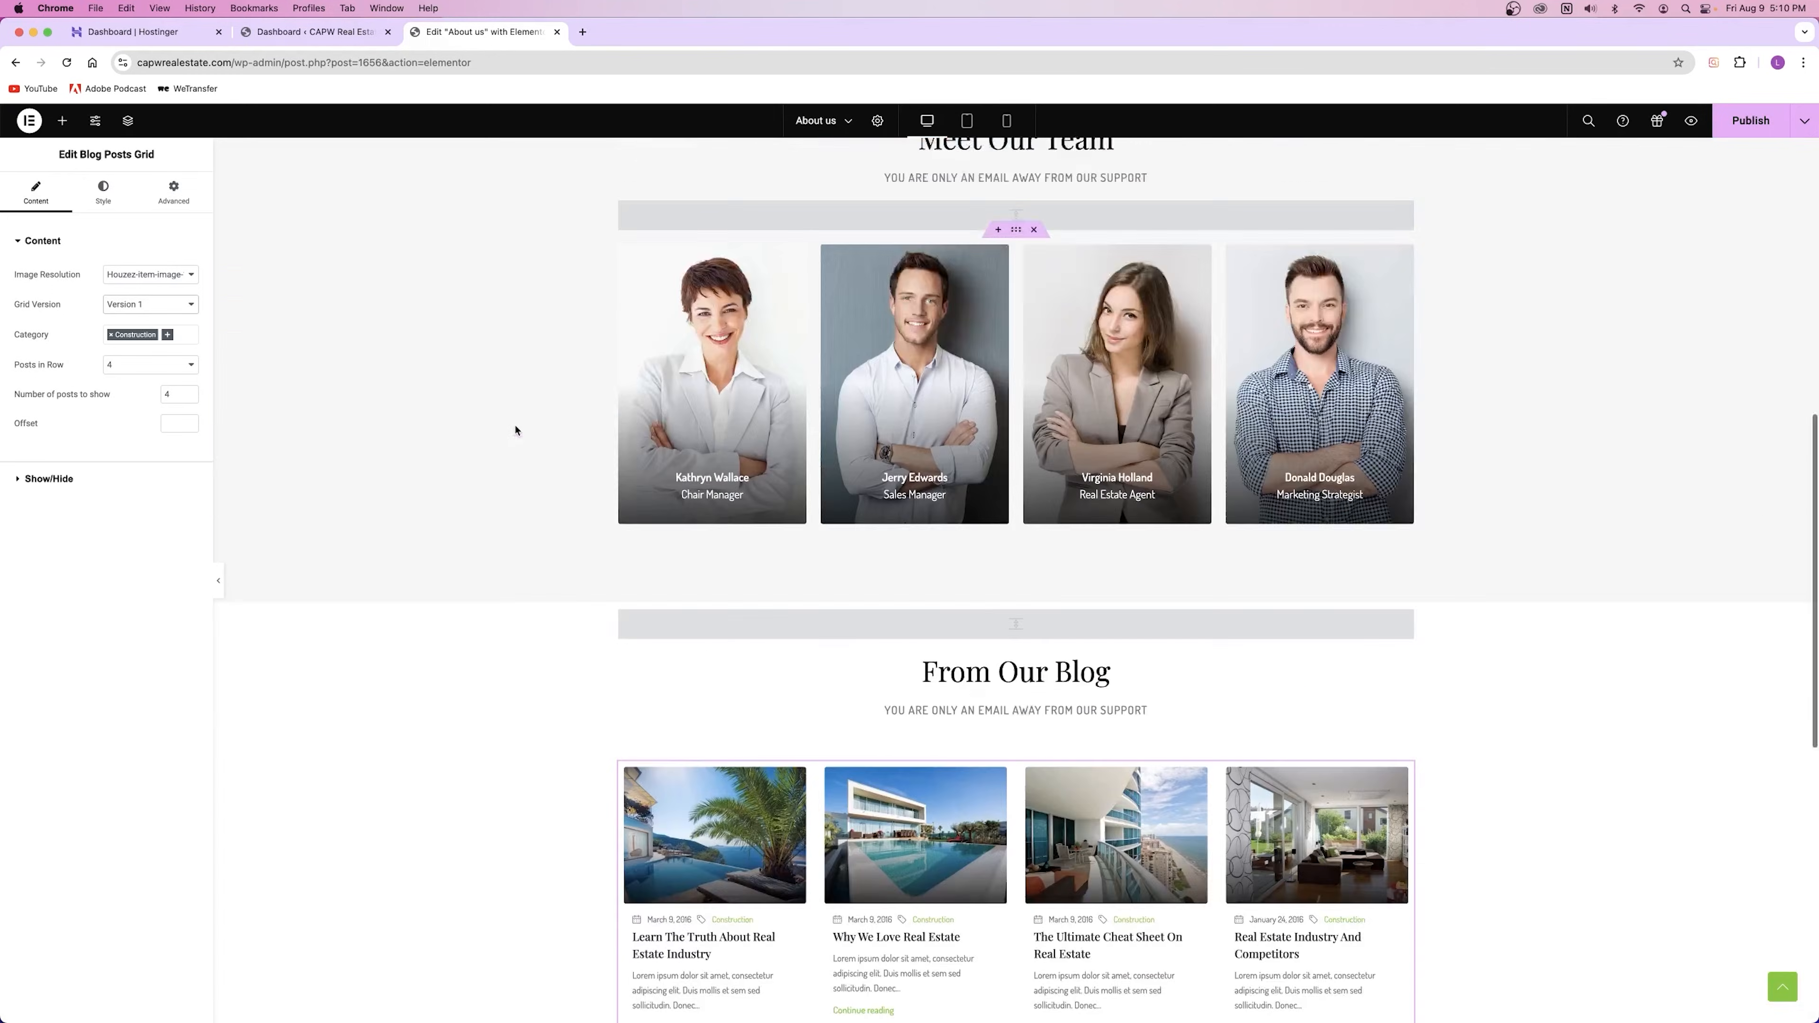
pyautogui.scroll(-10, 930, 485)
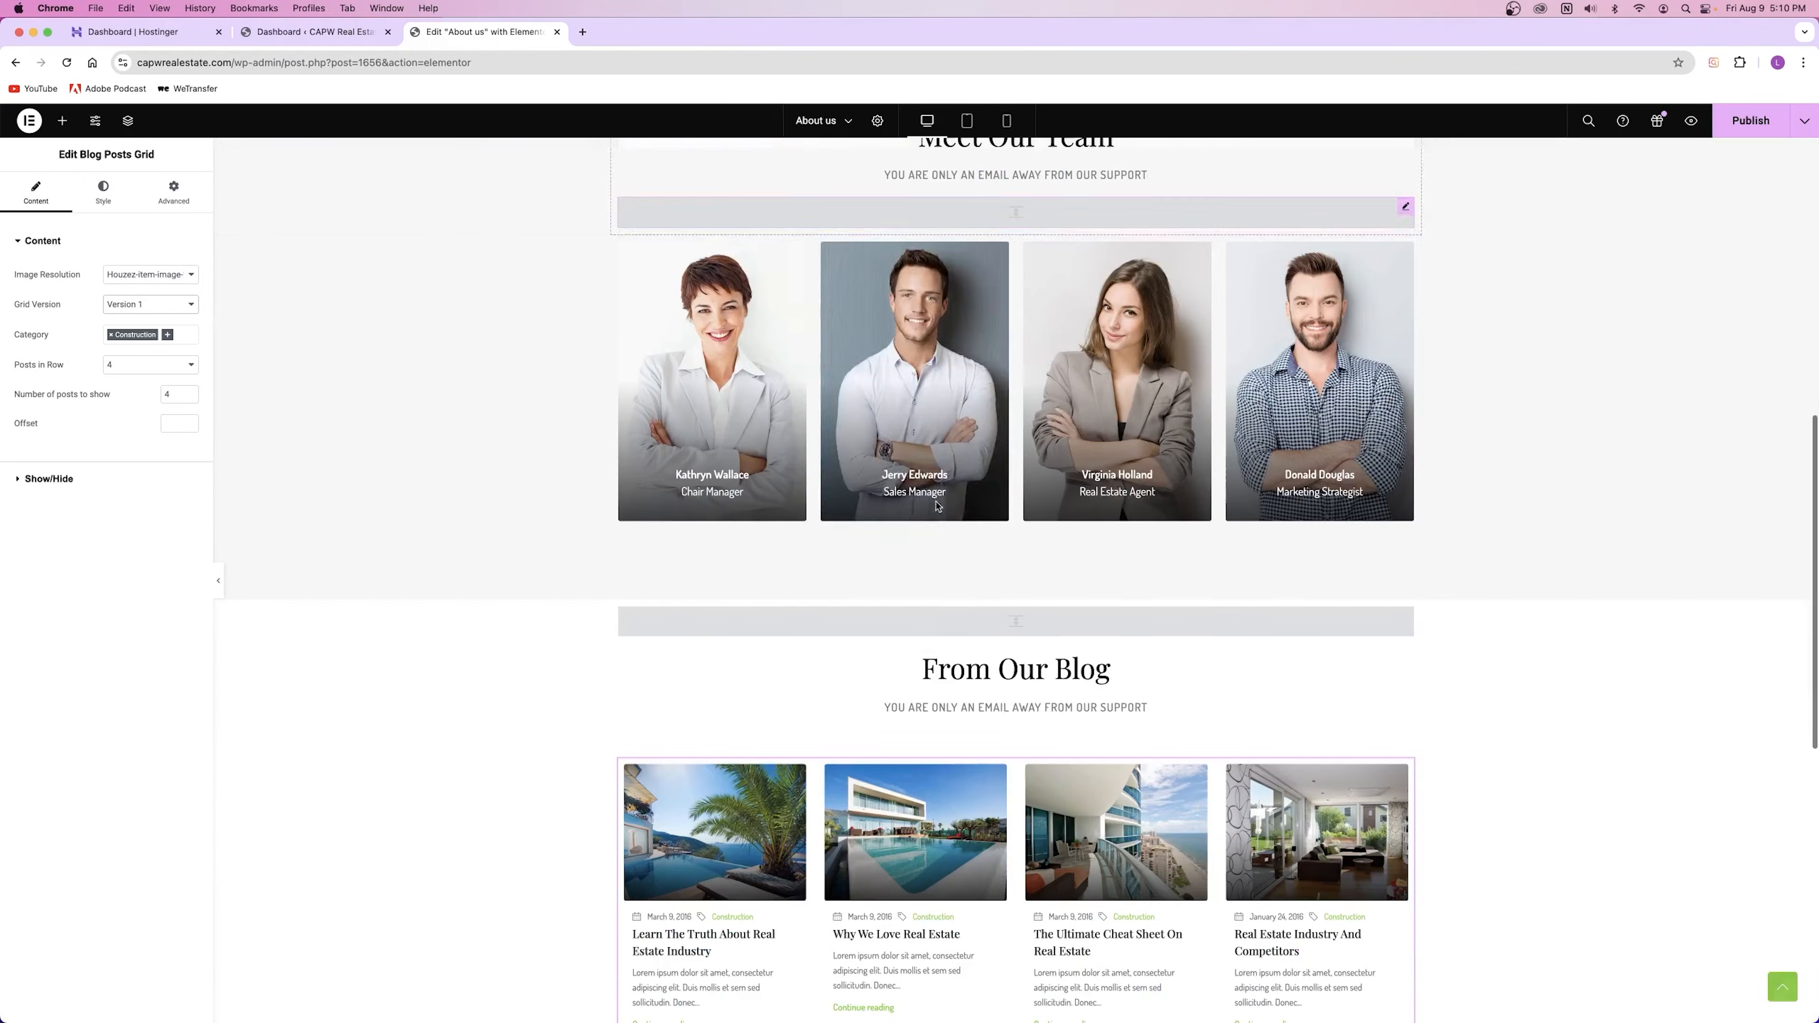
pyautogui.scroll(-10, 935, 505)
pyautogui.scroll(9, 935, 505)
pyautogui.scroll(-3, 935, 505)
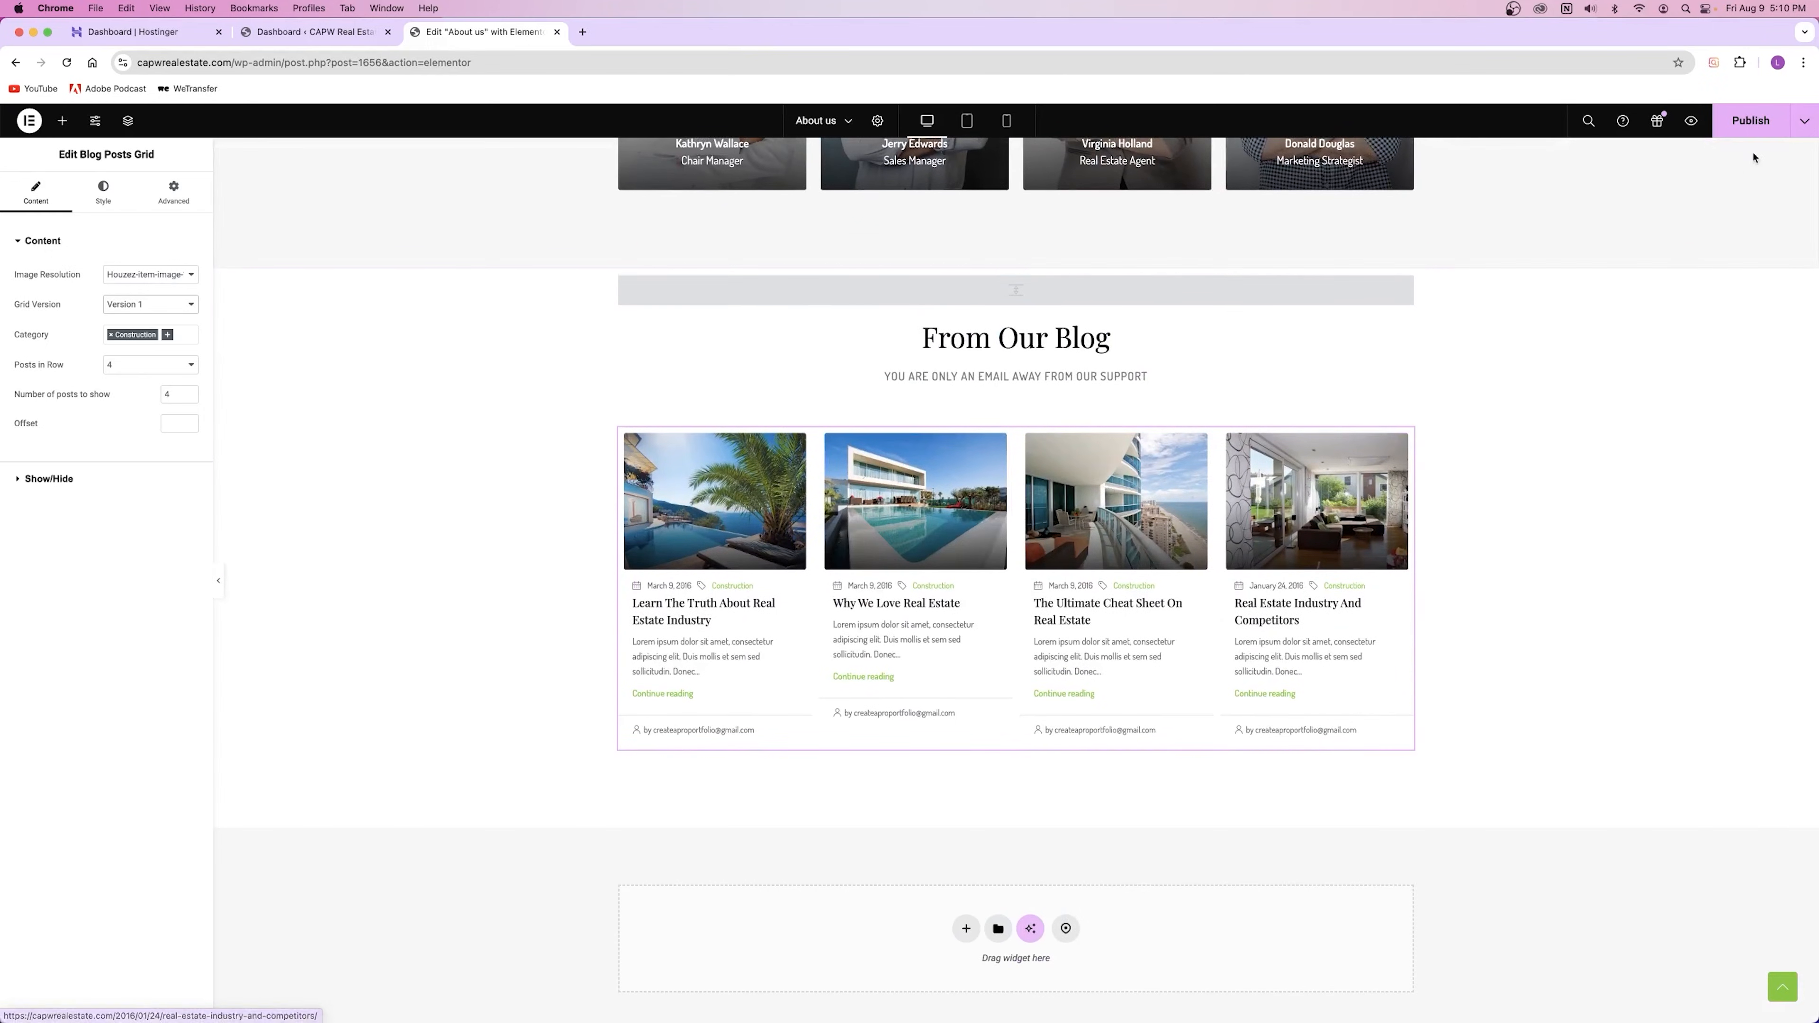
pyautogui.click(1753, 124)
pyautogui.scroll(14, 1633, 380)
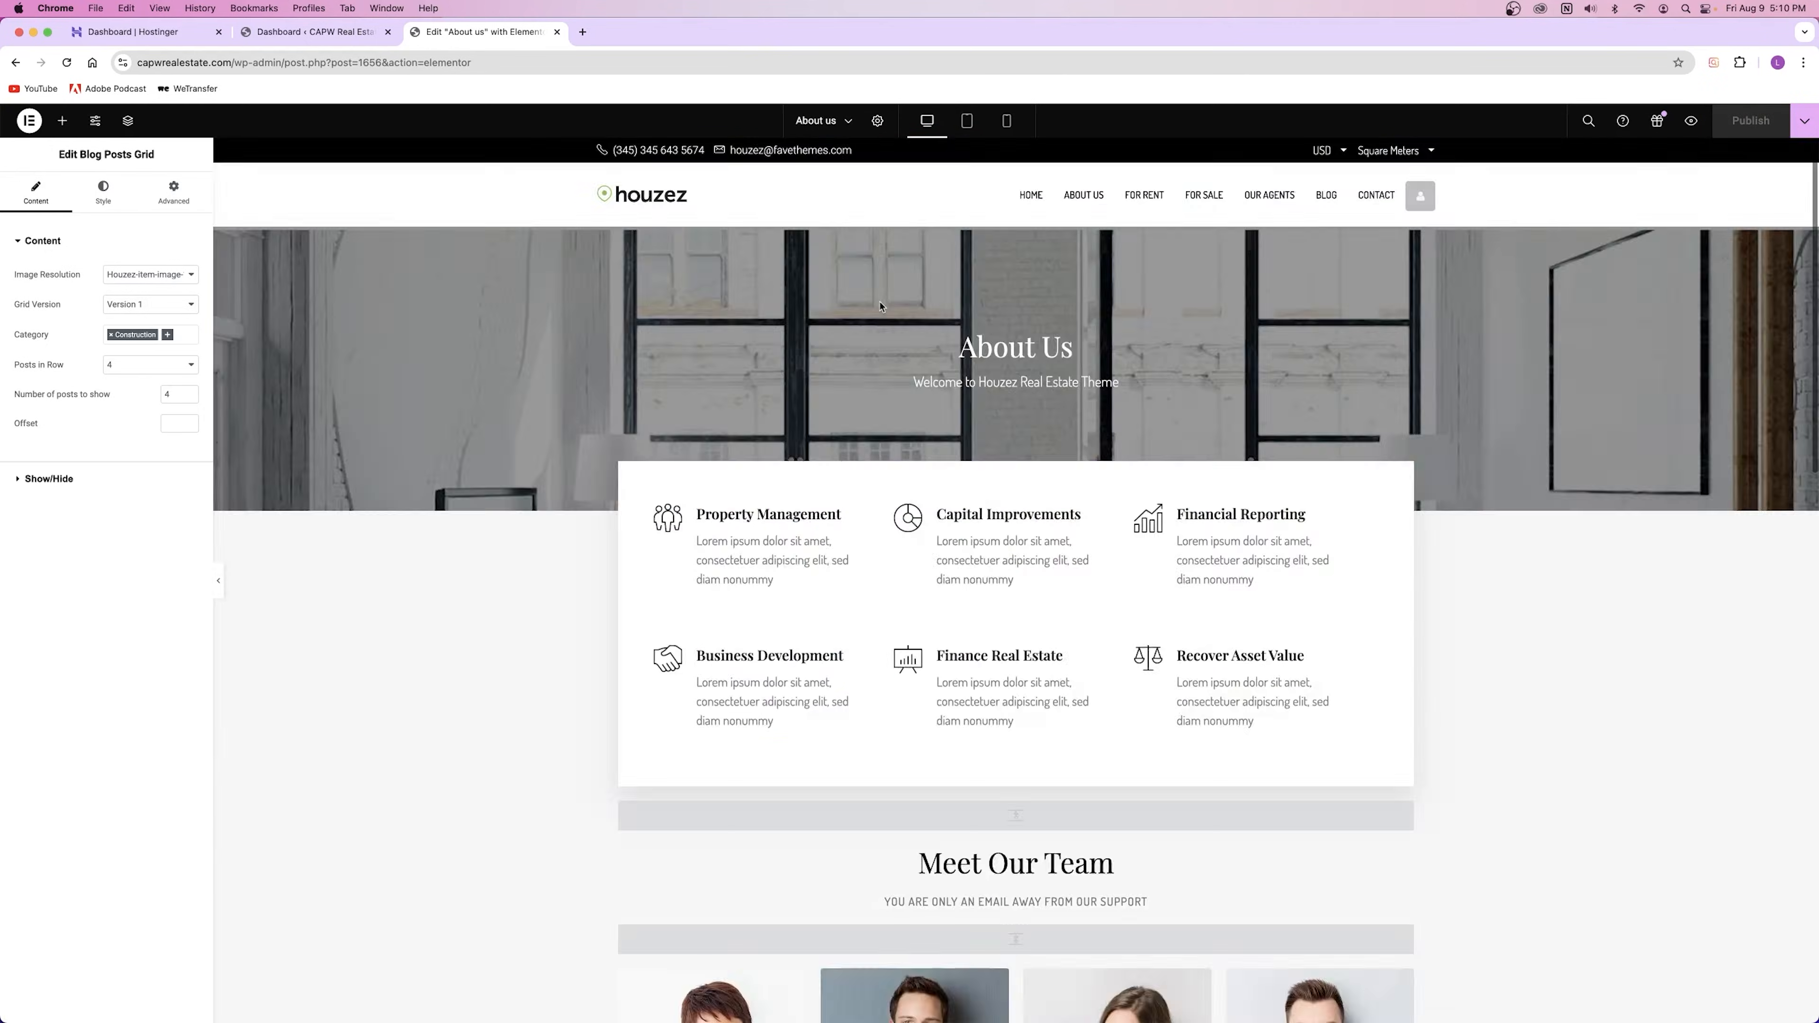
# Step: Close the About Us editor and open the Contact page in Elementor from the homepage menu
pyautogui.click(557, 31)
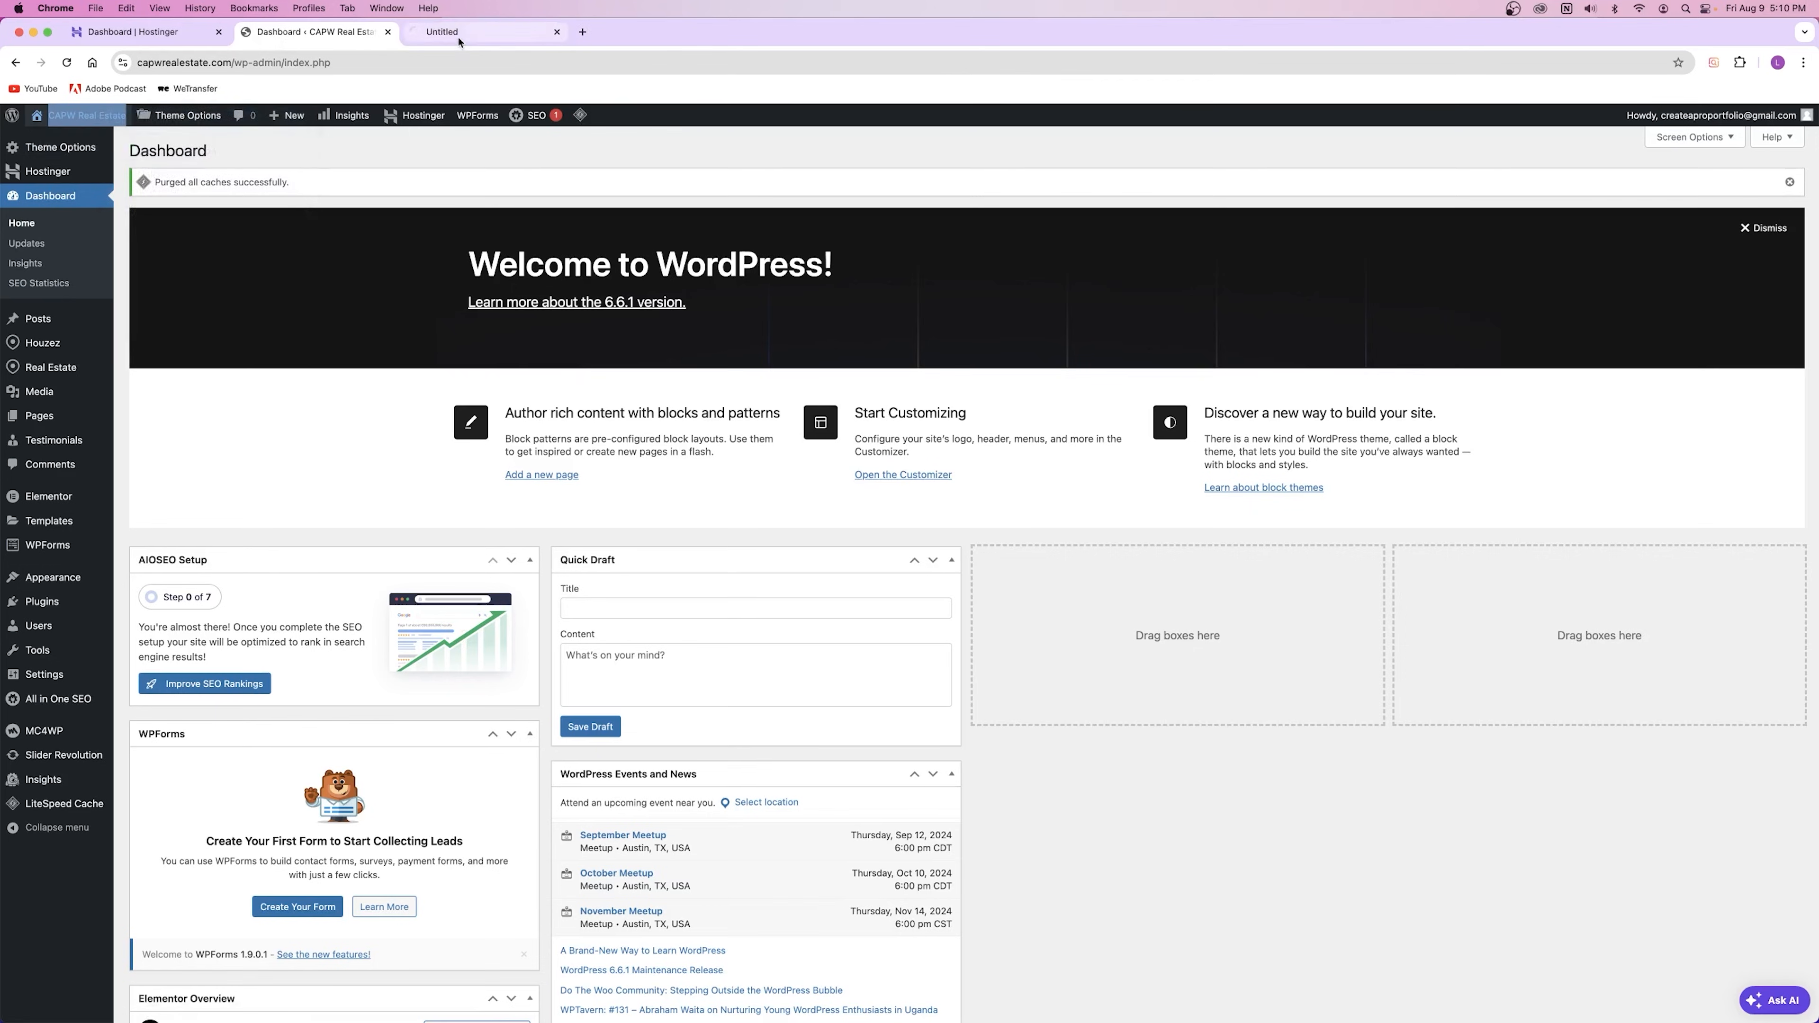
pyautogui.click(459, 37)
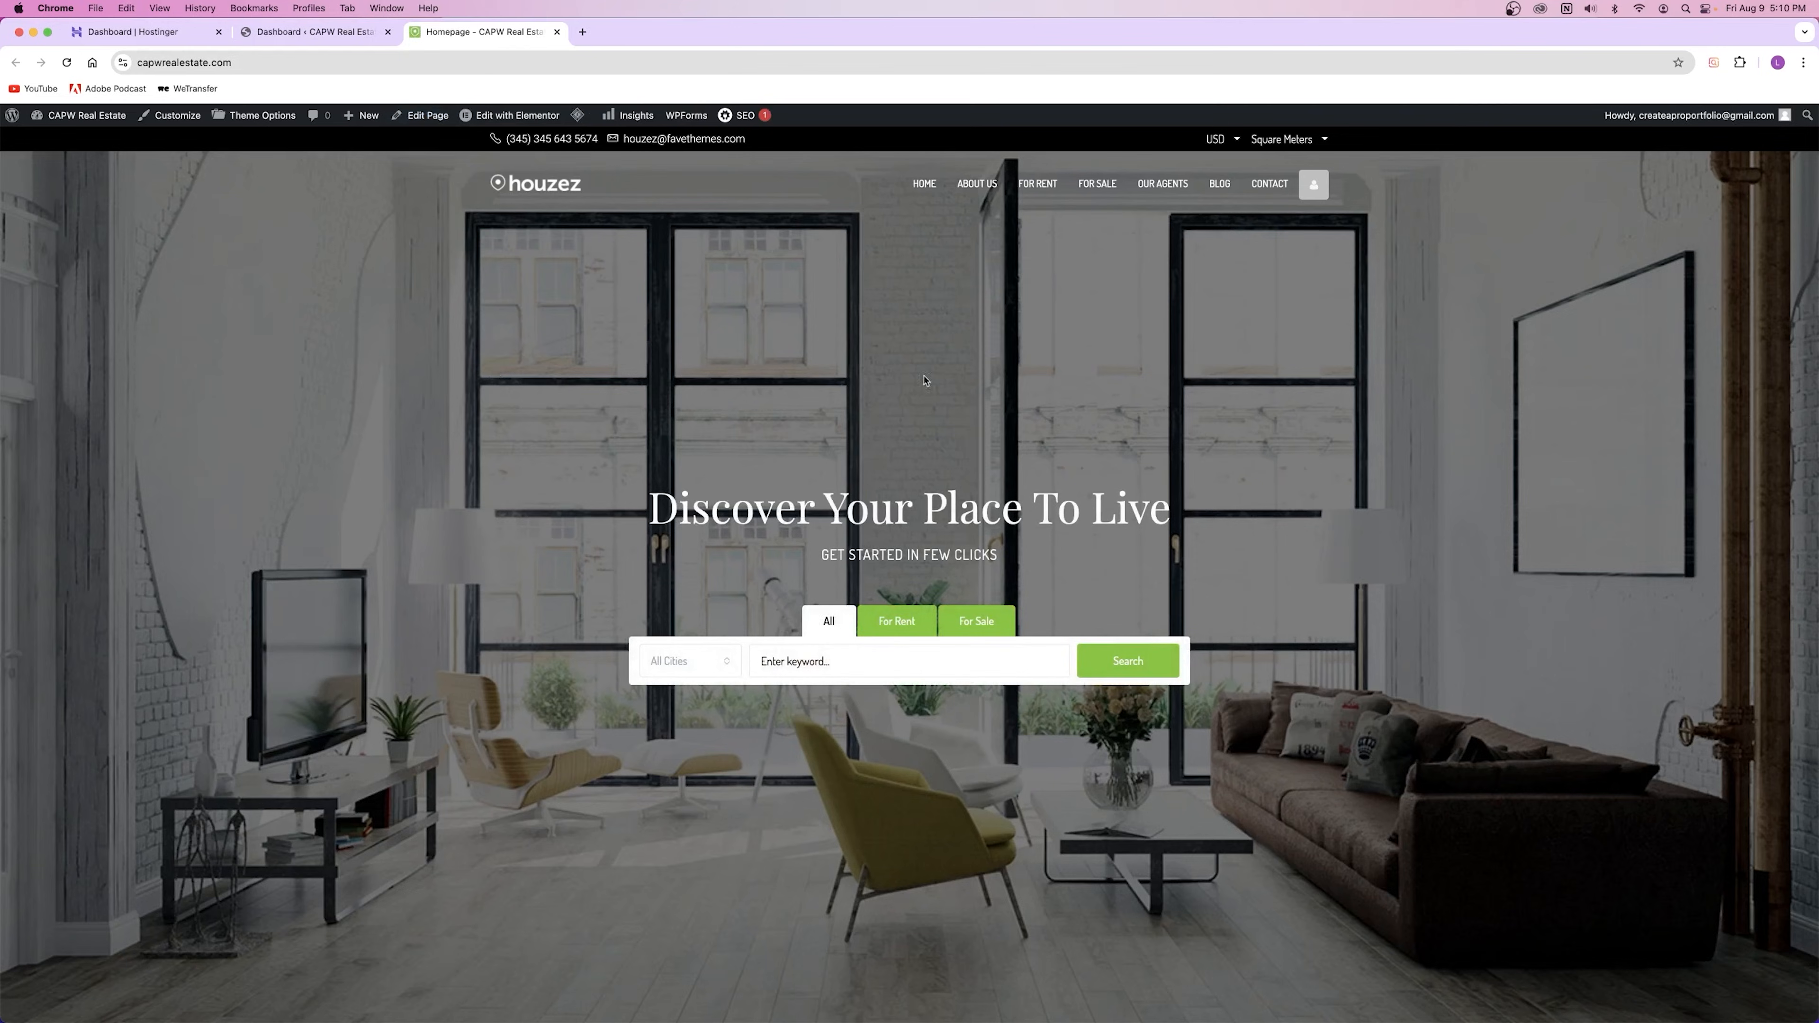
pyautogui.click(1268, 185)
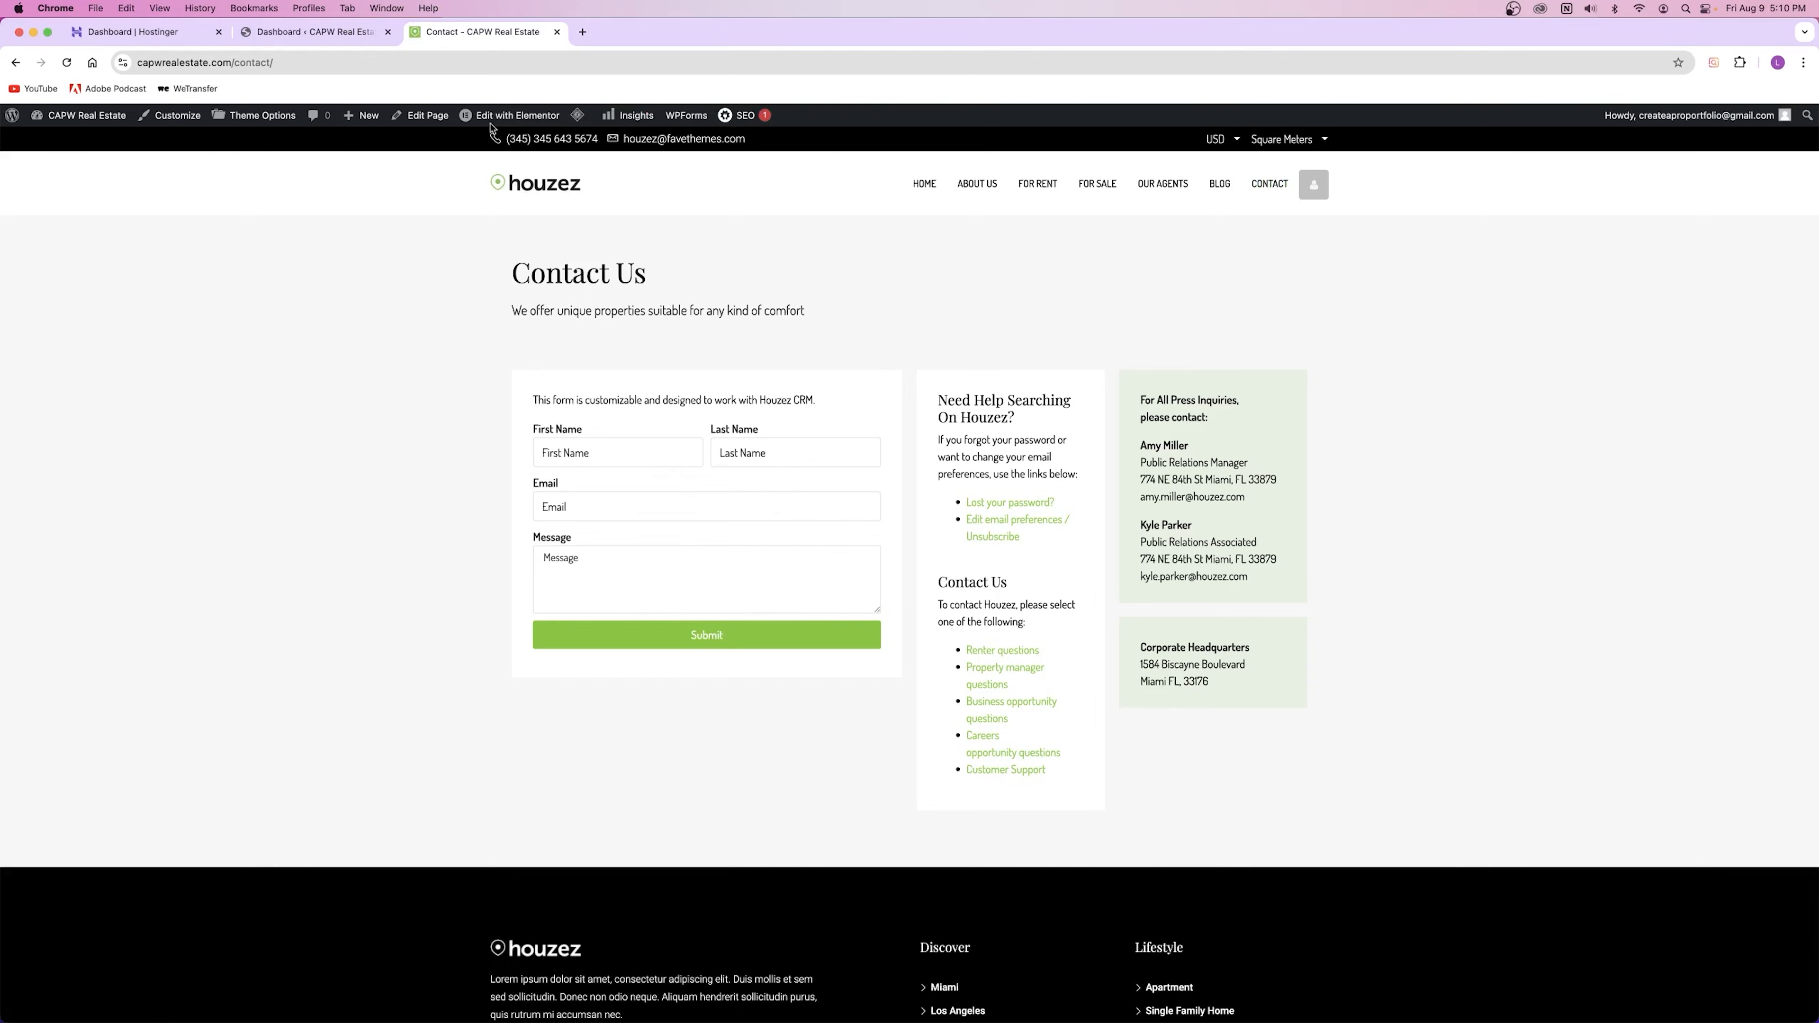
pyautogui.click(506, 117)
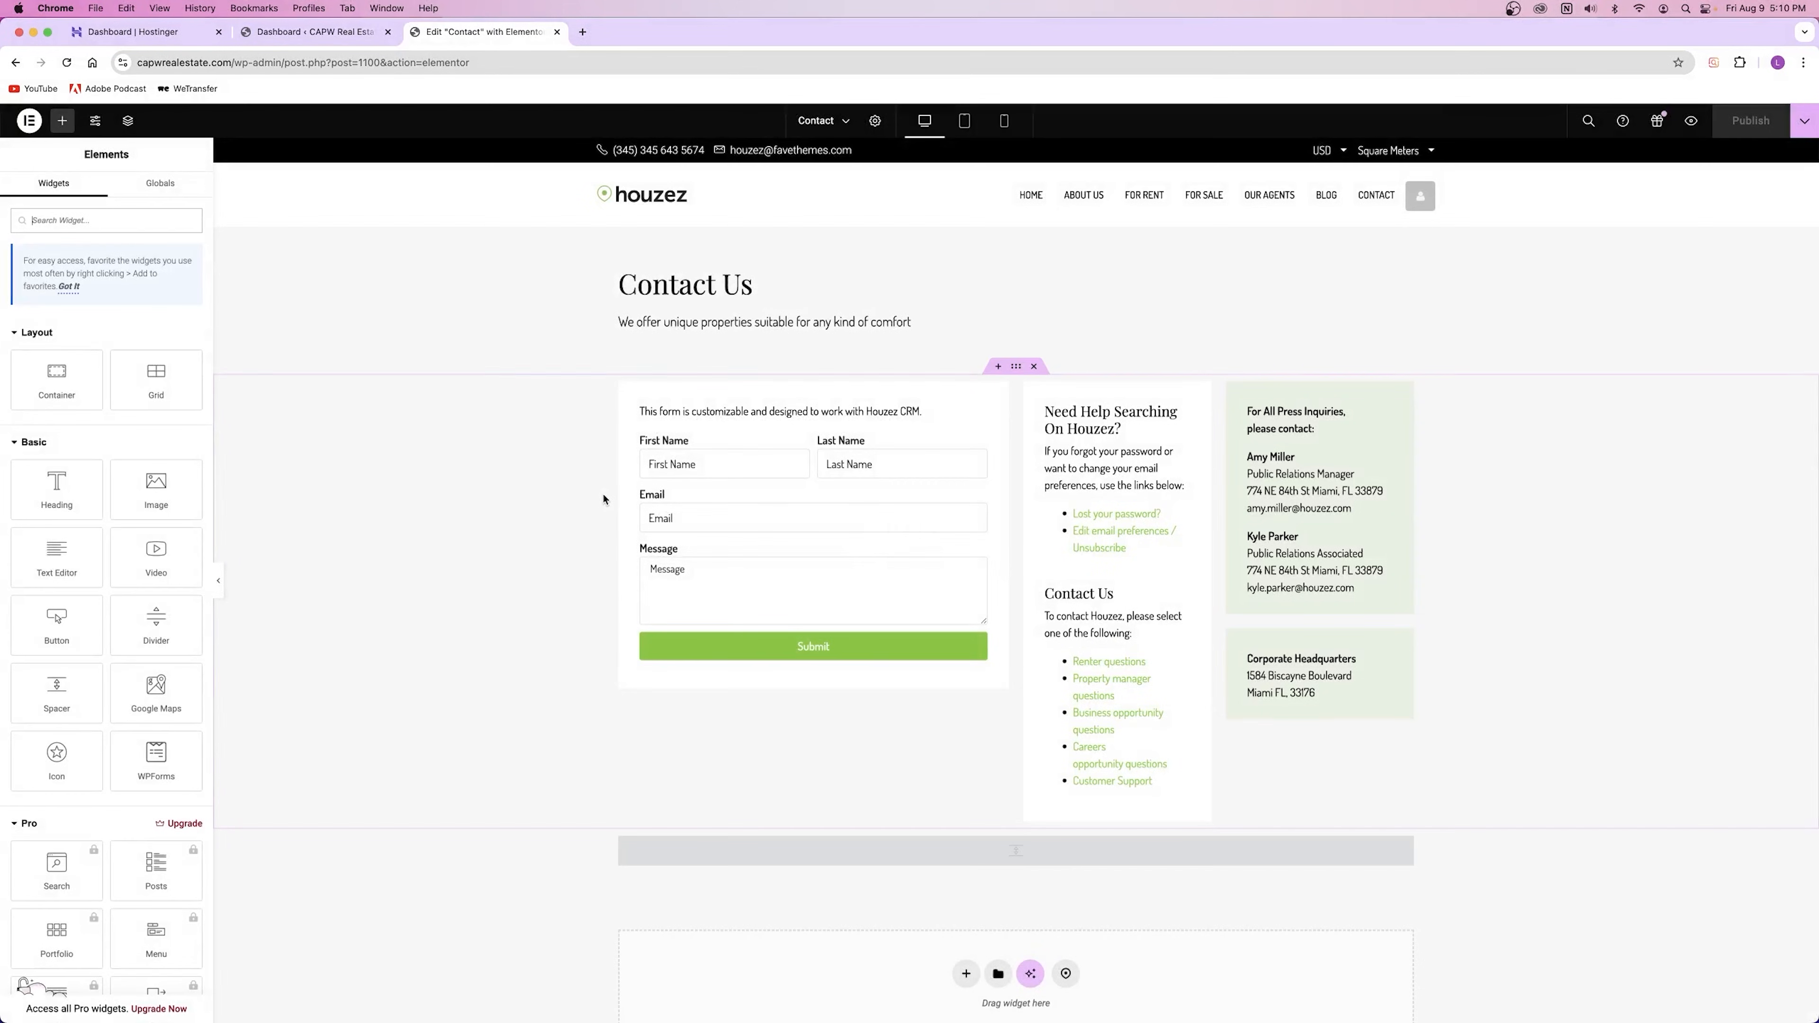
# Step: Select the Contact Us heading, subtitle and form intro text widgets in turn
pyautogui.click(759, 282)
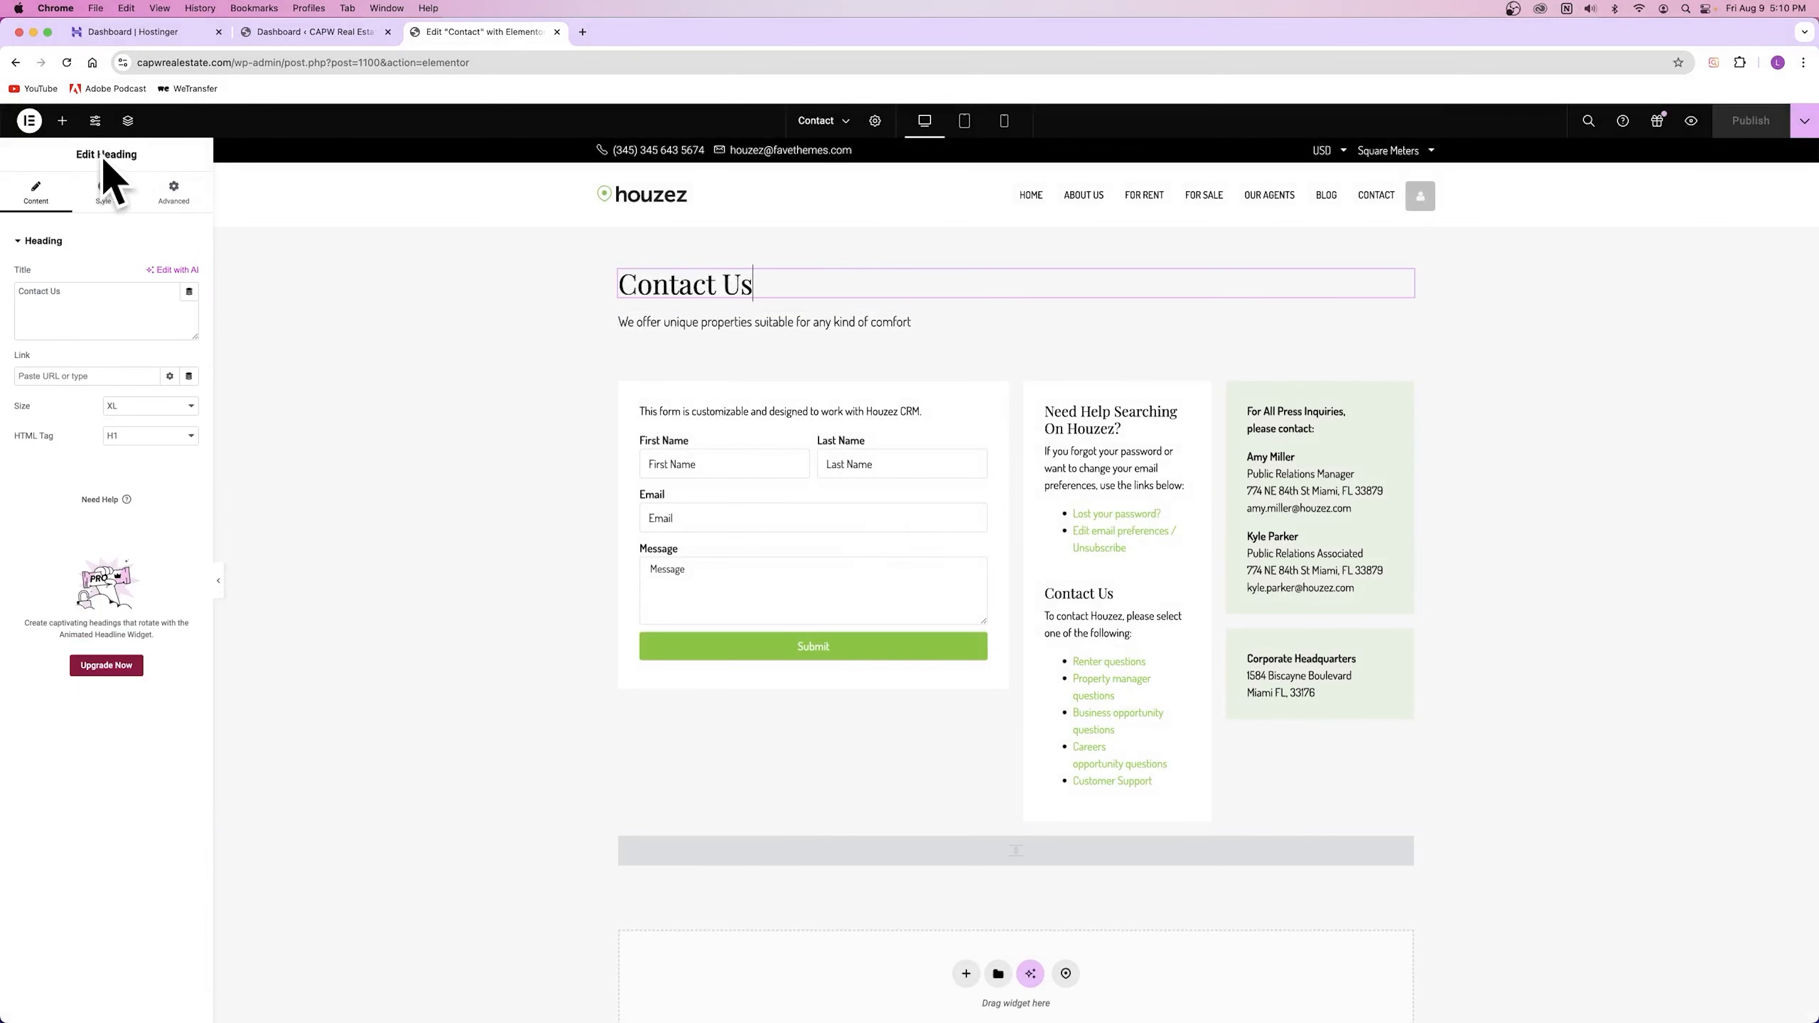
pyautogui.write('asdfasdf')
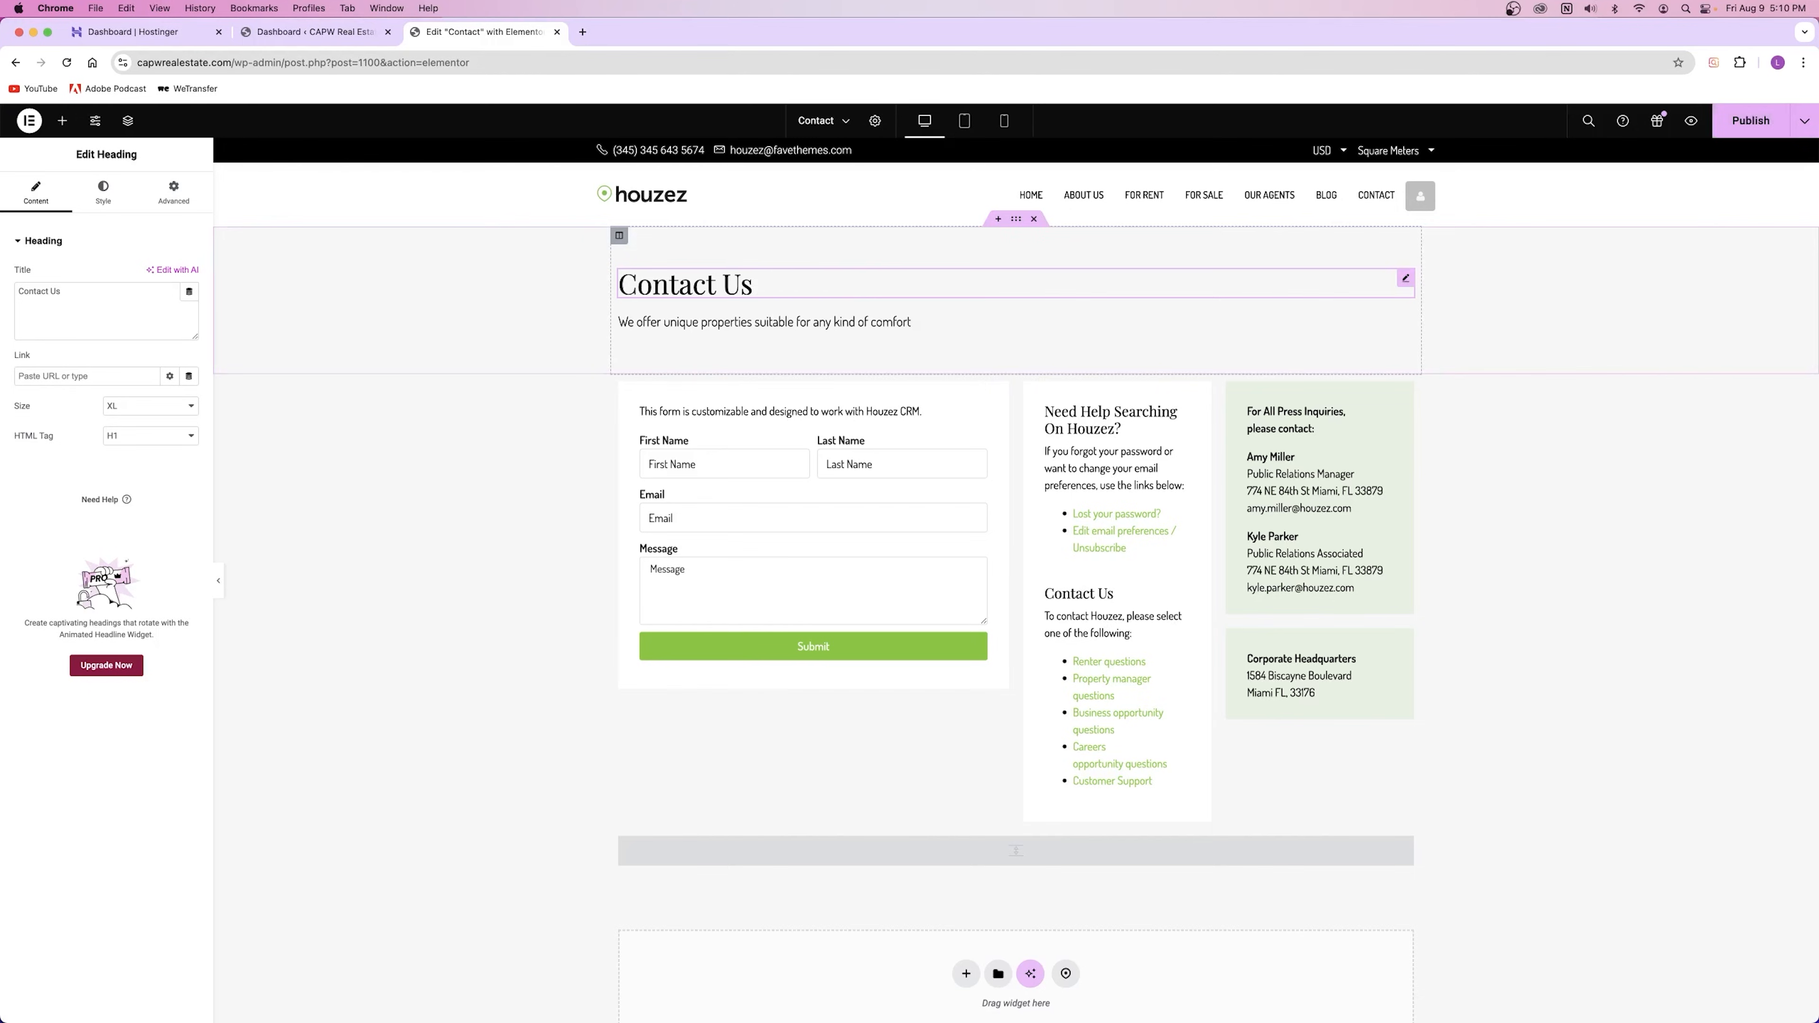
pyautogui.click(785, 321)
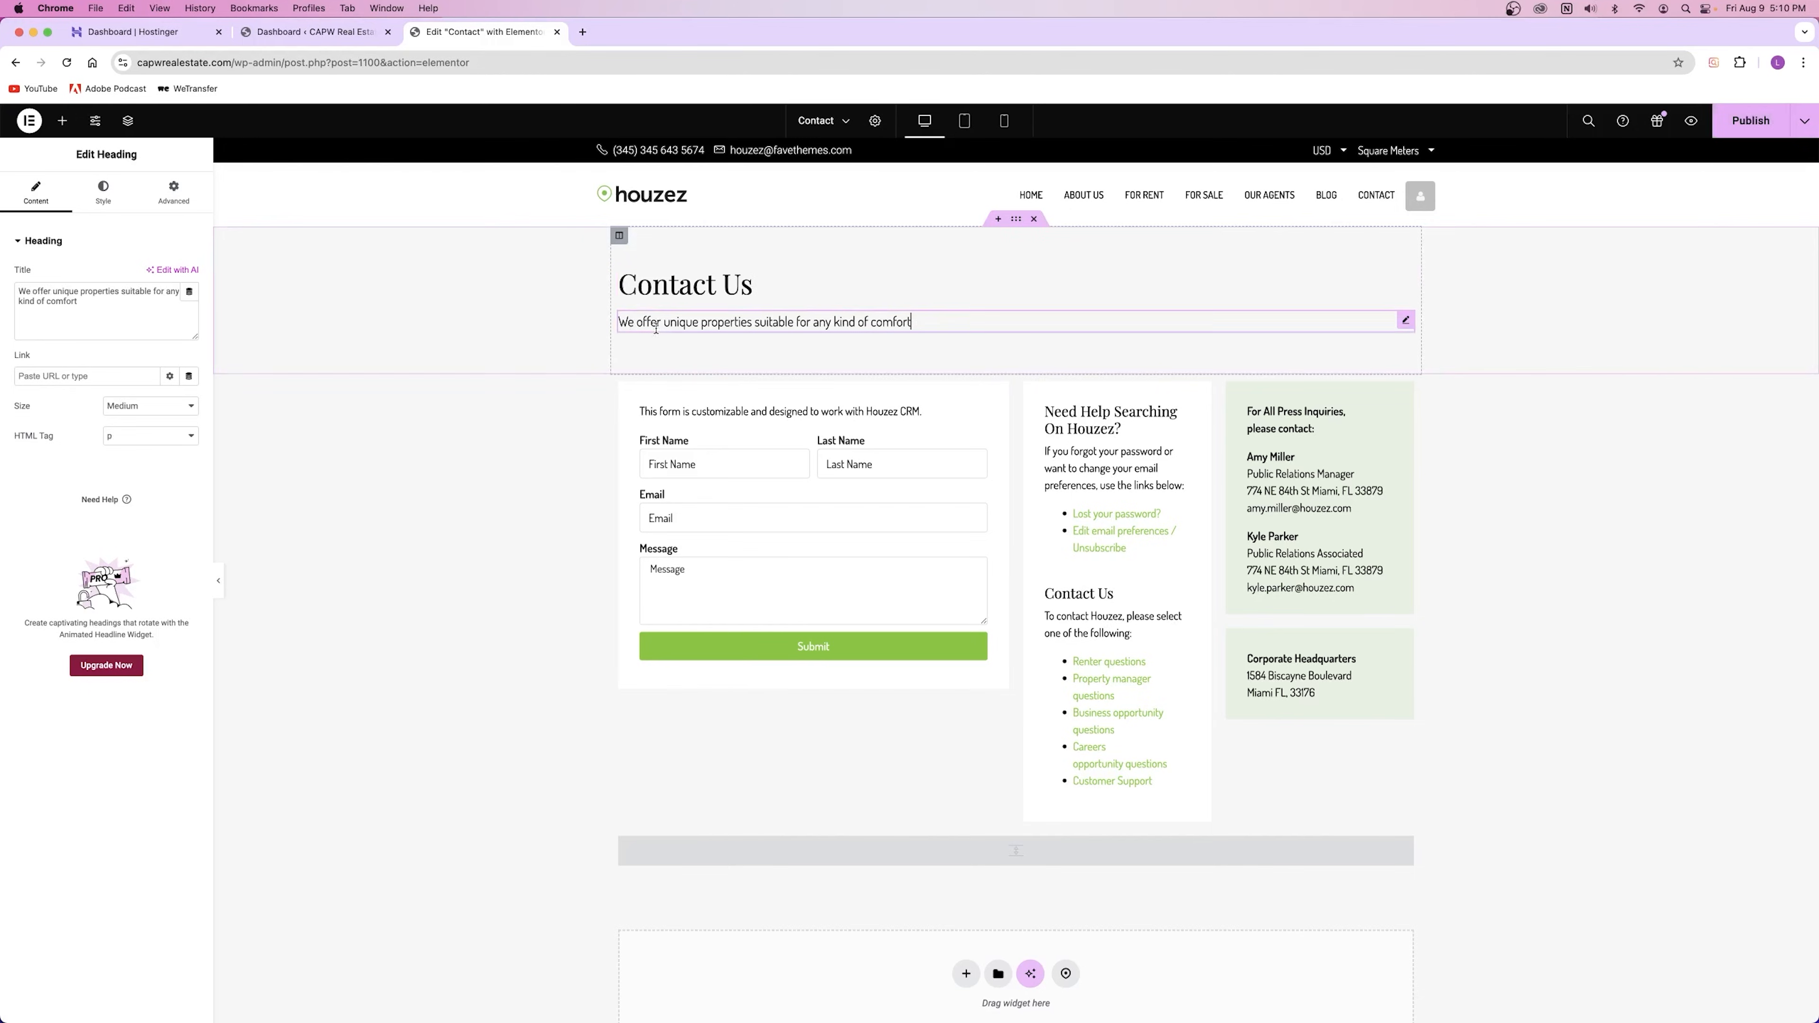
pyautogui.click(806, 408)
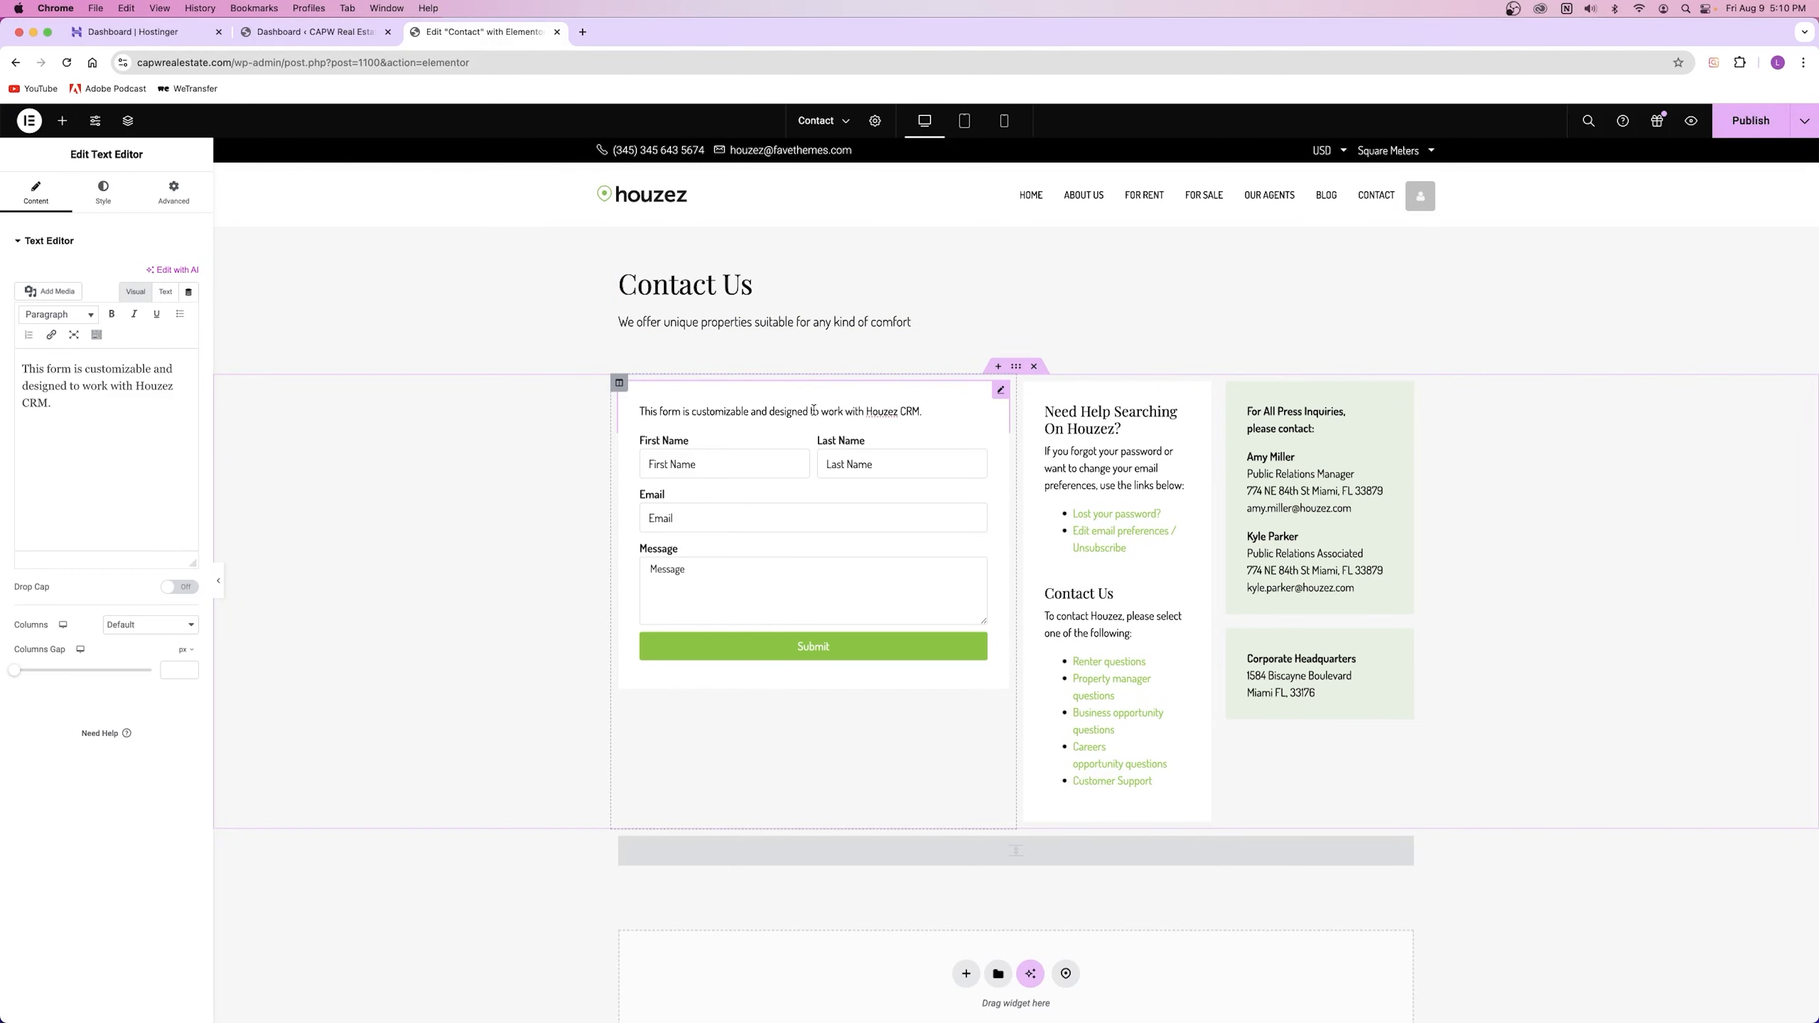
pyautogui.click(1002, 394)
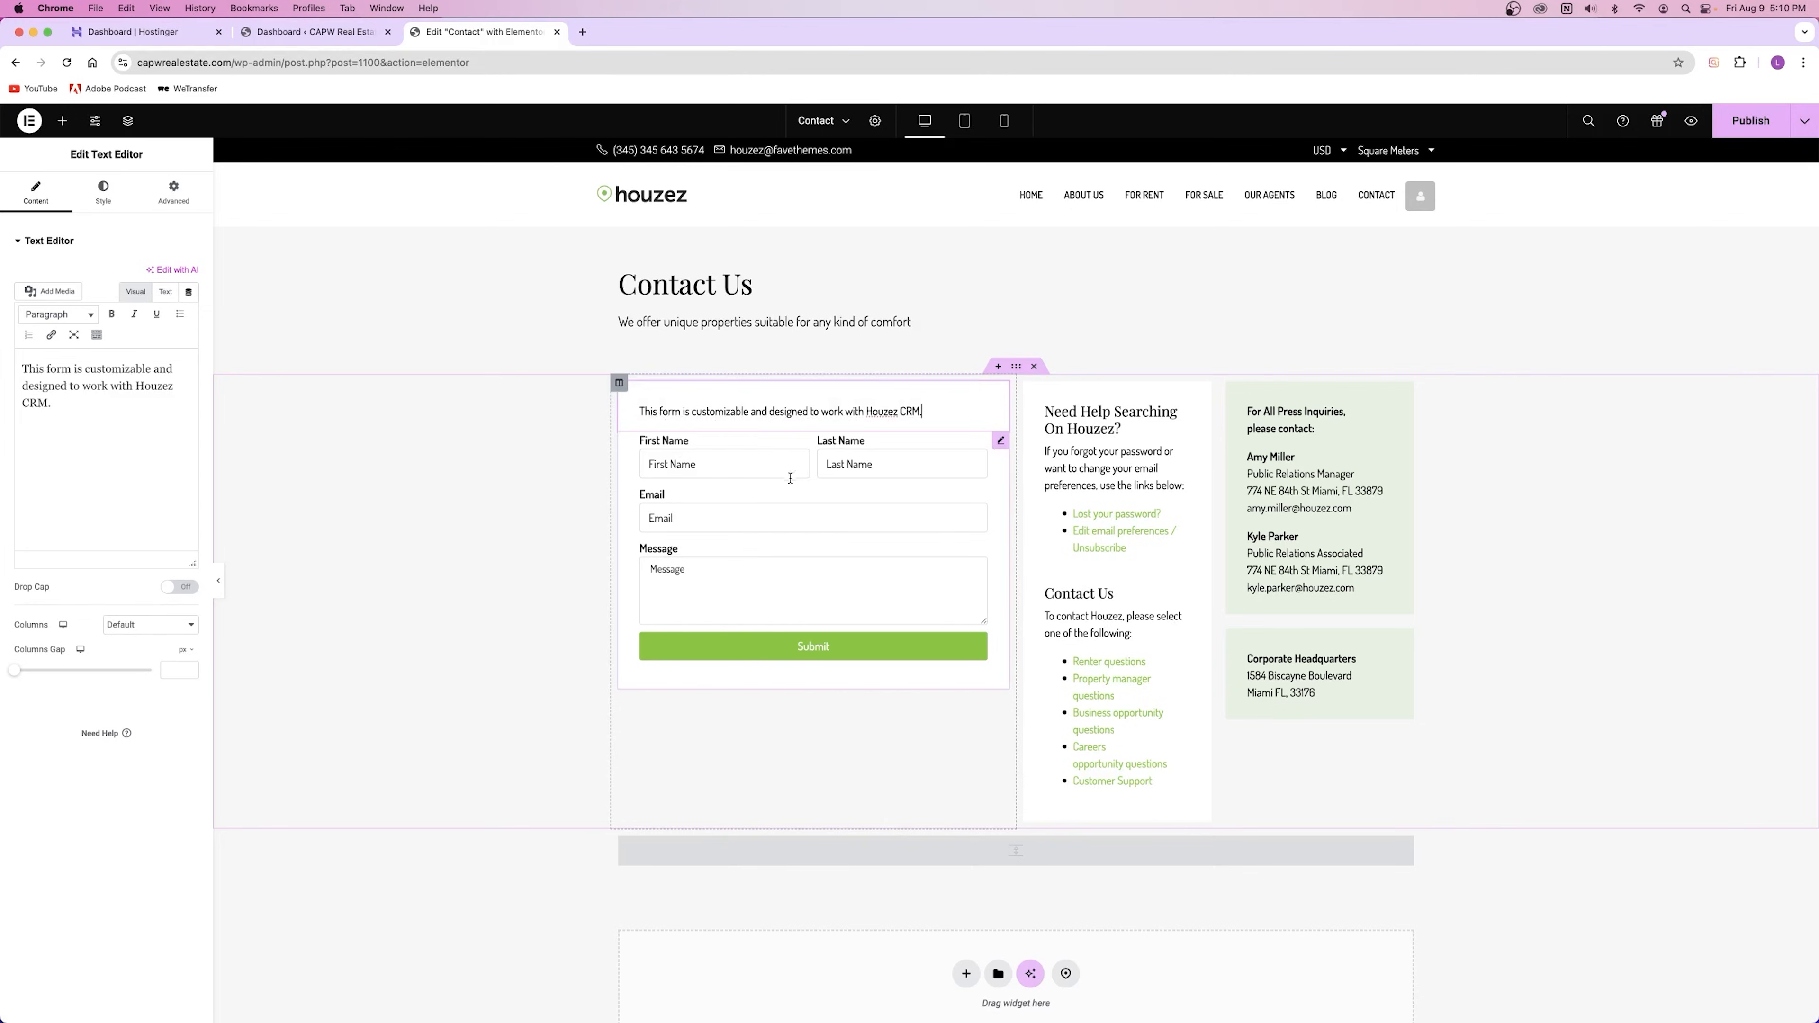
# Step: Select the contact form widget to bring up its settings
pyautogui.click(820, 499)
pyautogui.click(869, 411)
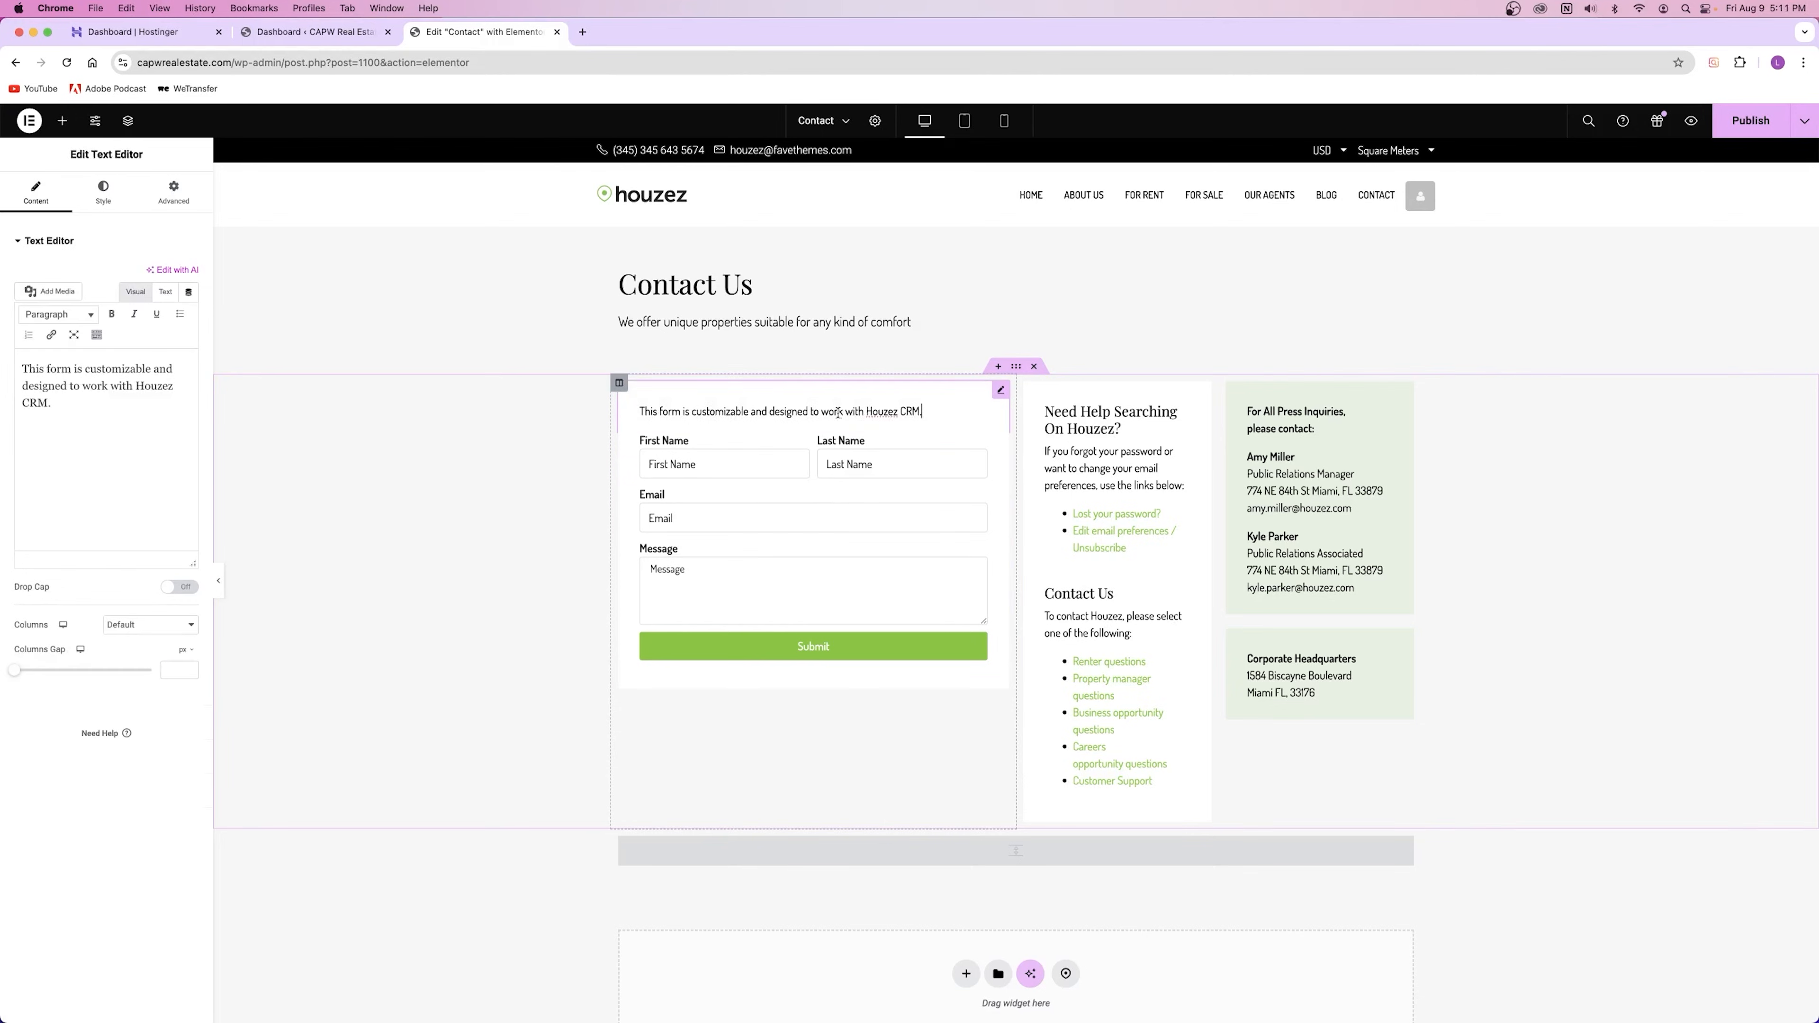
pyautogui.moveTo(910, 413); pyautogui.dragTo(638, 412)
pyautogui.click(973, 416)
pyautogui.click(792, 471)
pyautogui.click(870, 494)
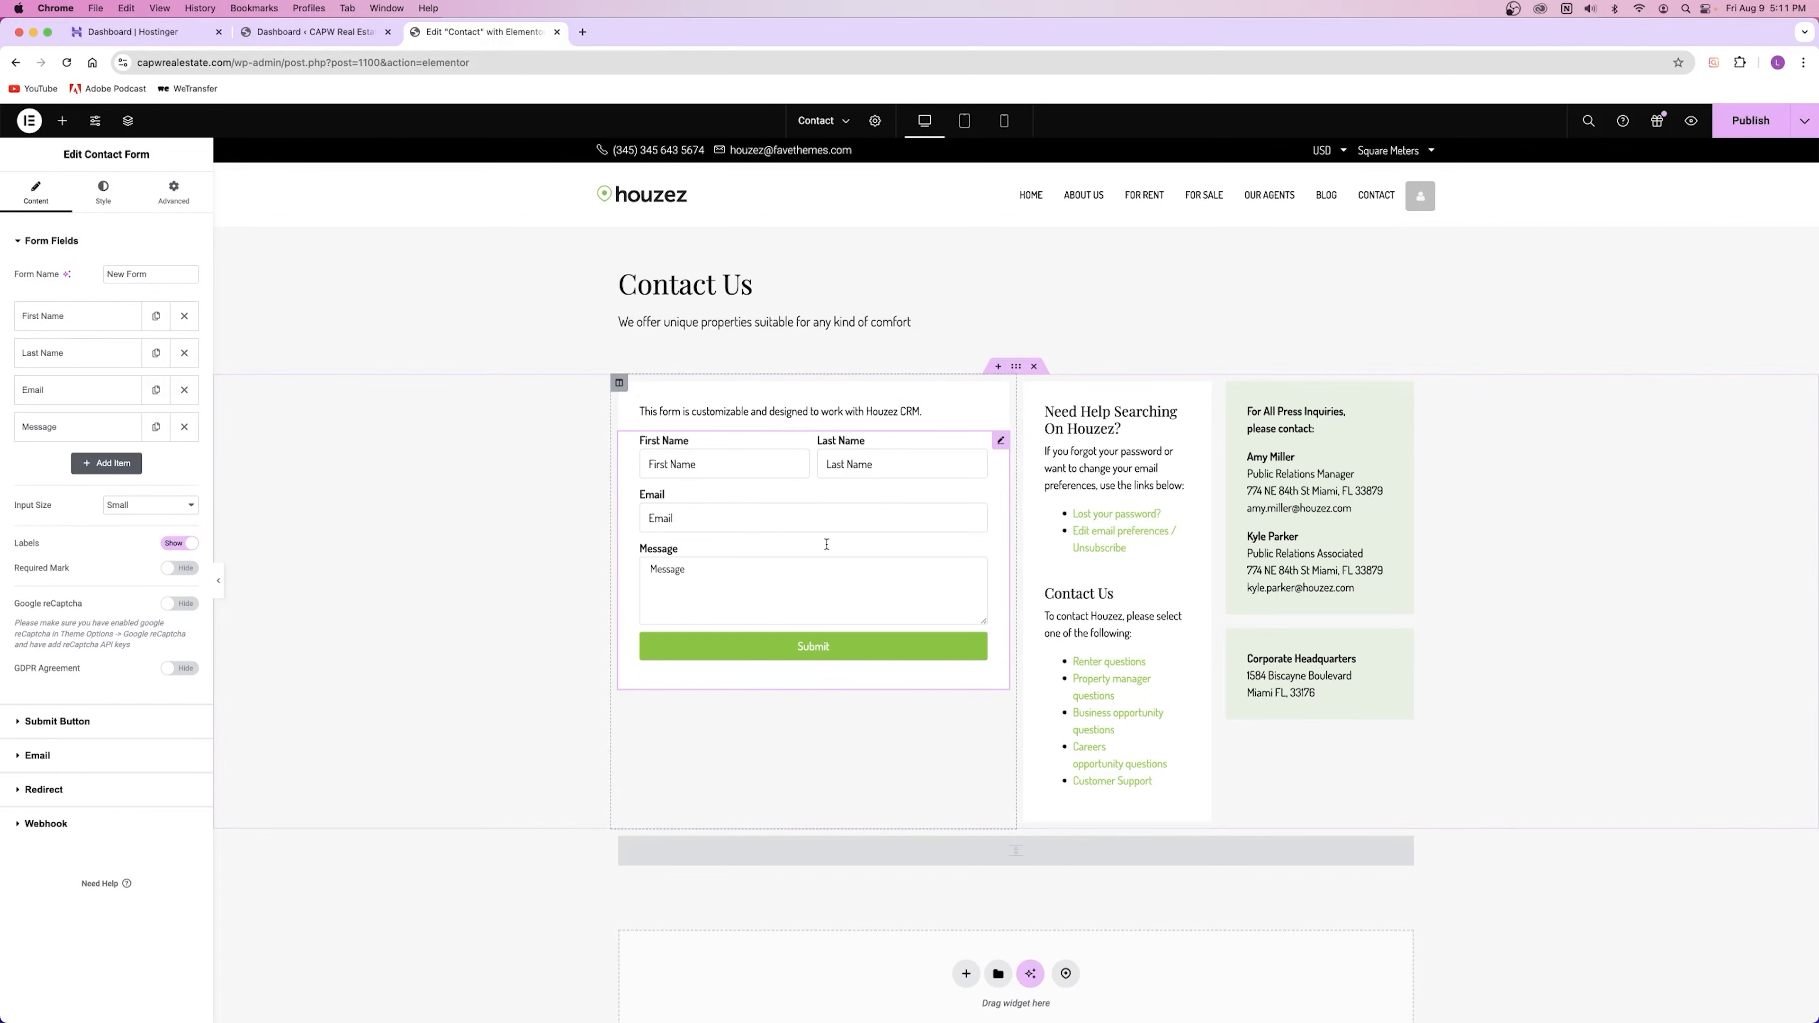
# Step: Switch between browser tabs and return to the Contact page editor
pyautogui.click(300, 32)
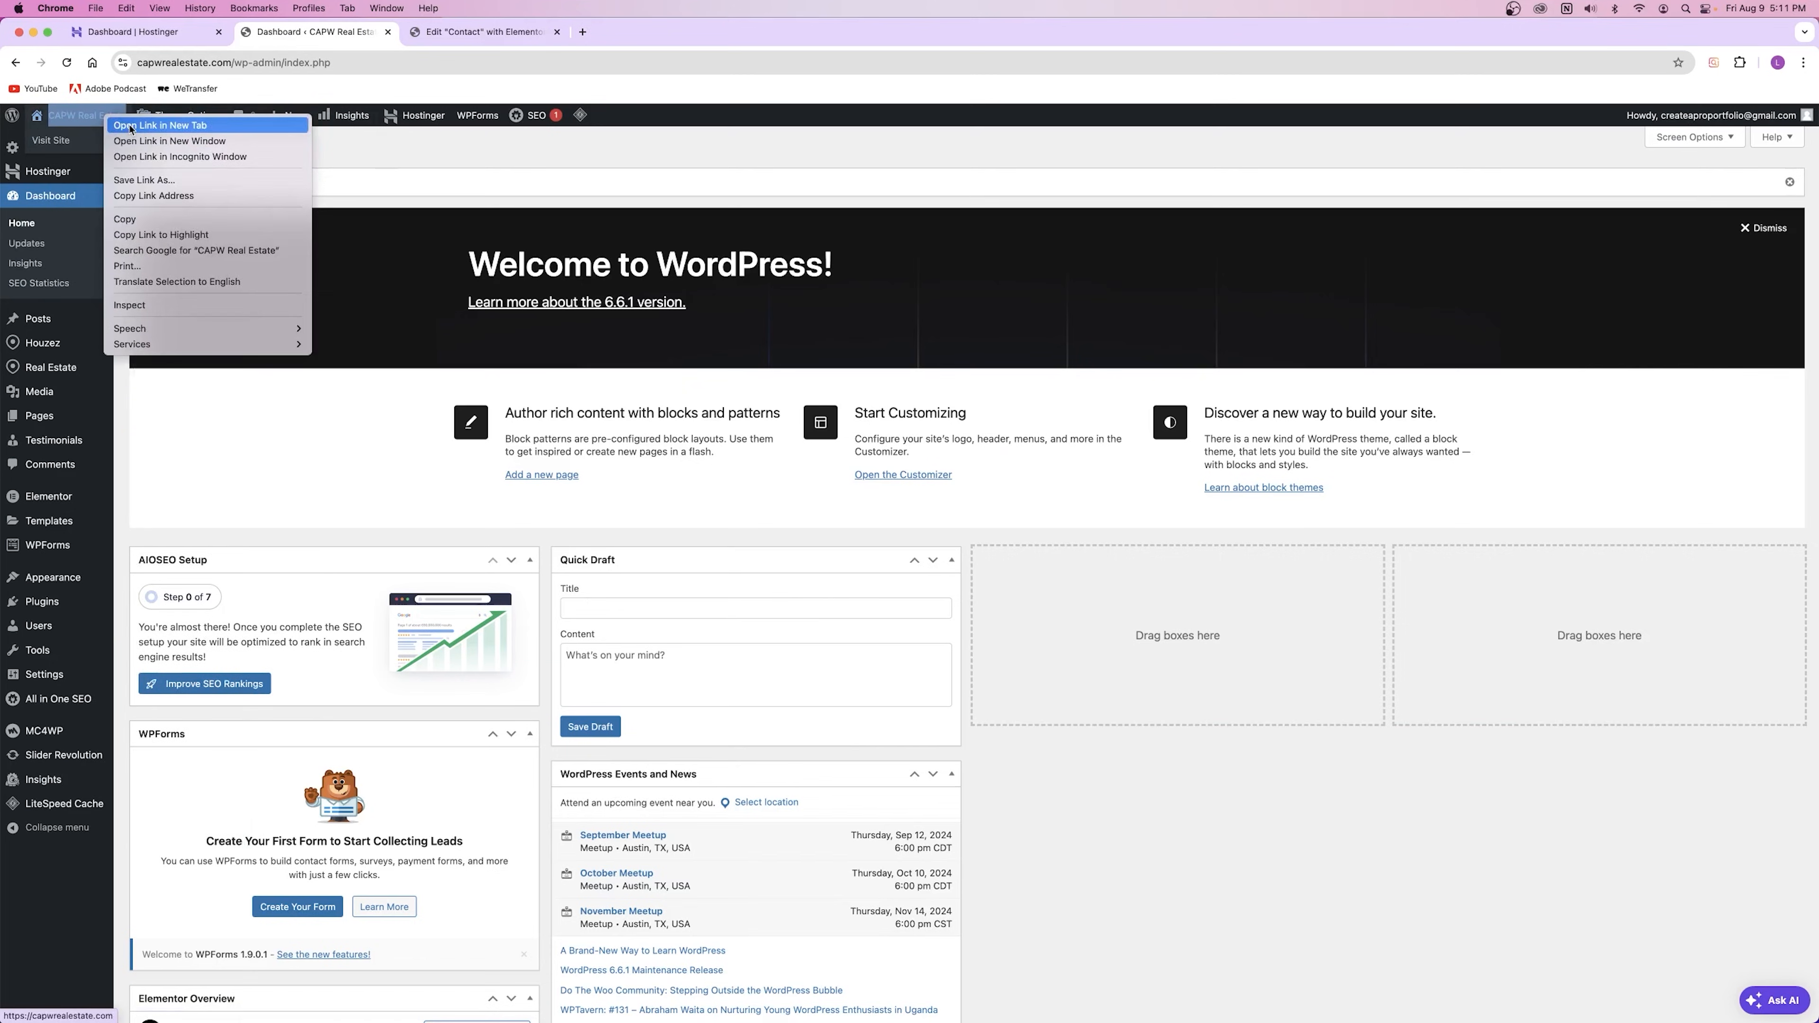
pyautogui.click(633, 35)
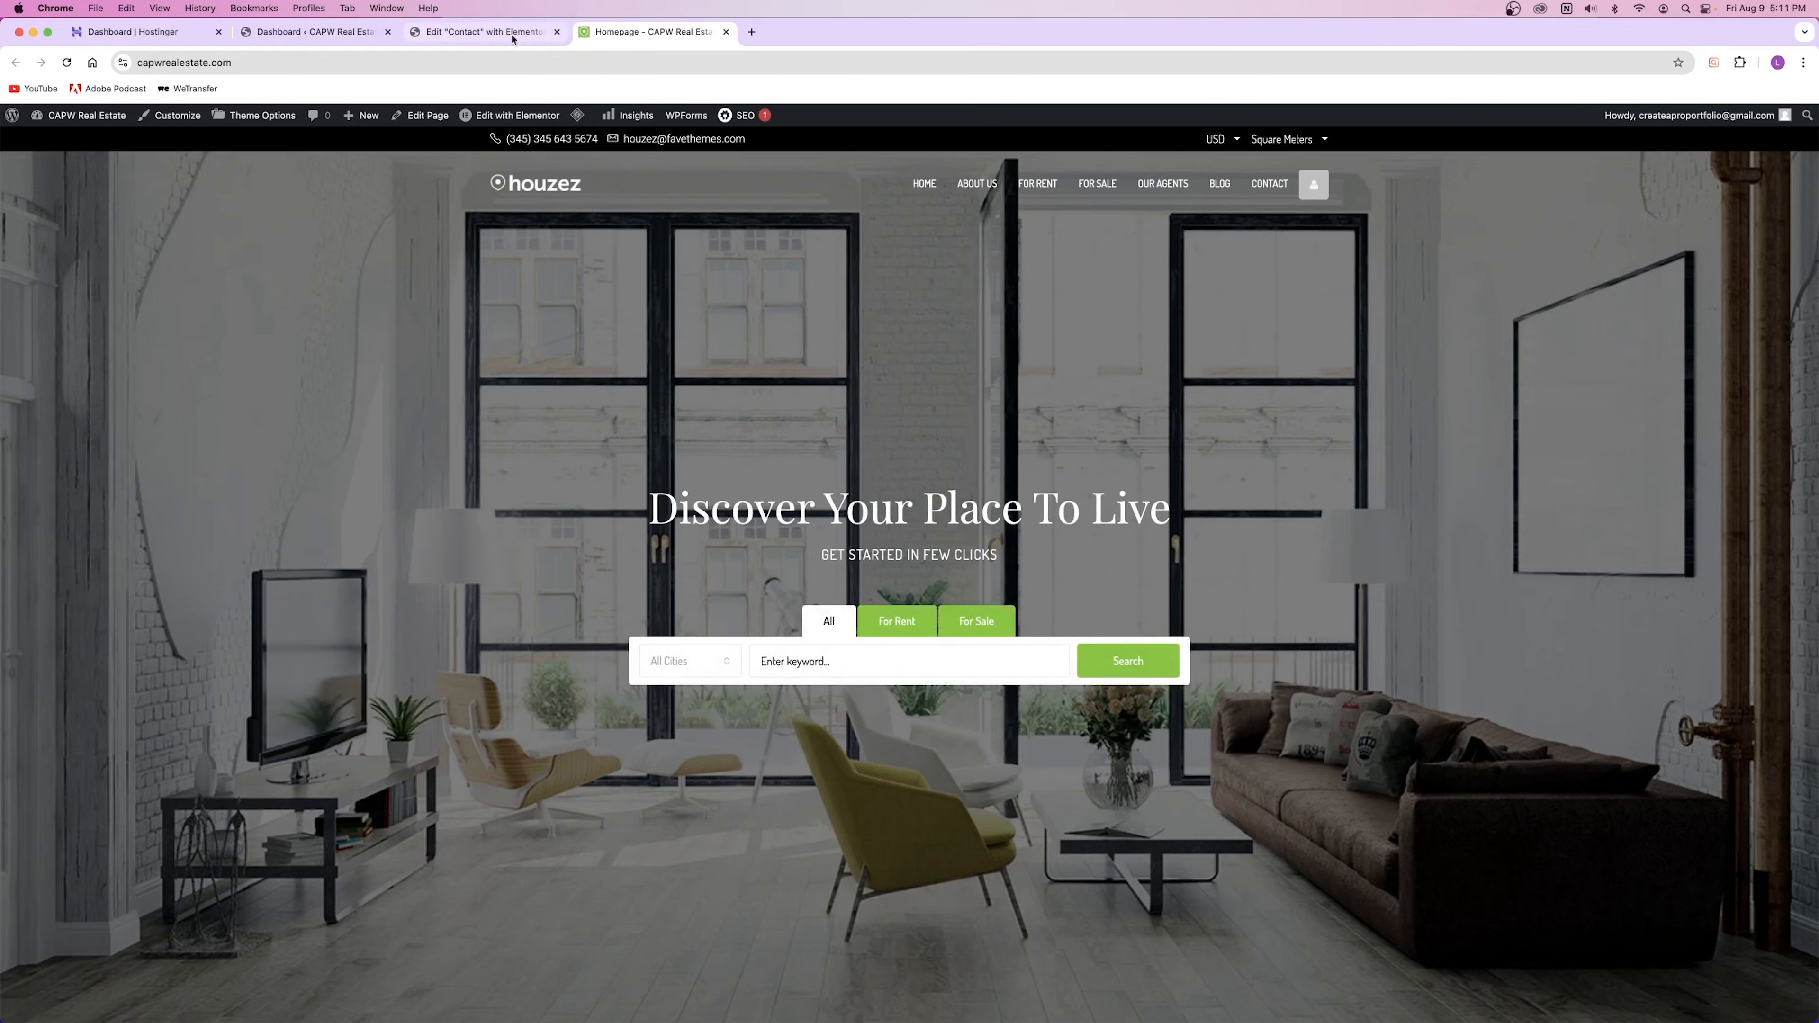
pyautogui.click(495, 33)
pyautogui.click(726, 31)
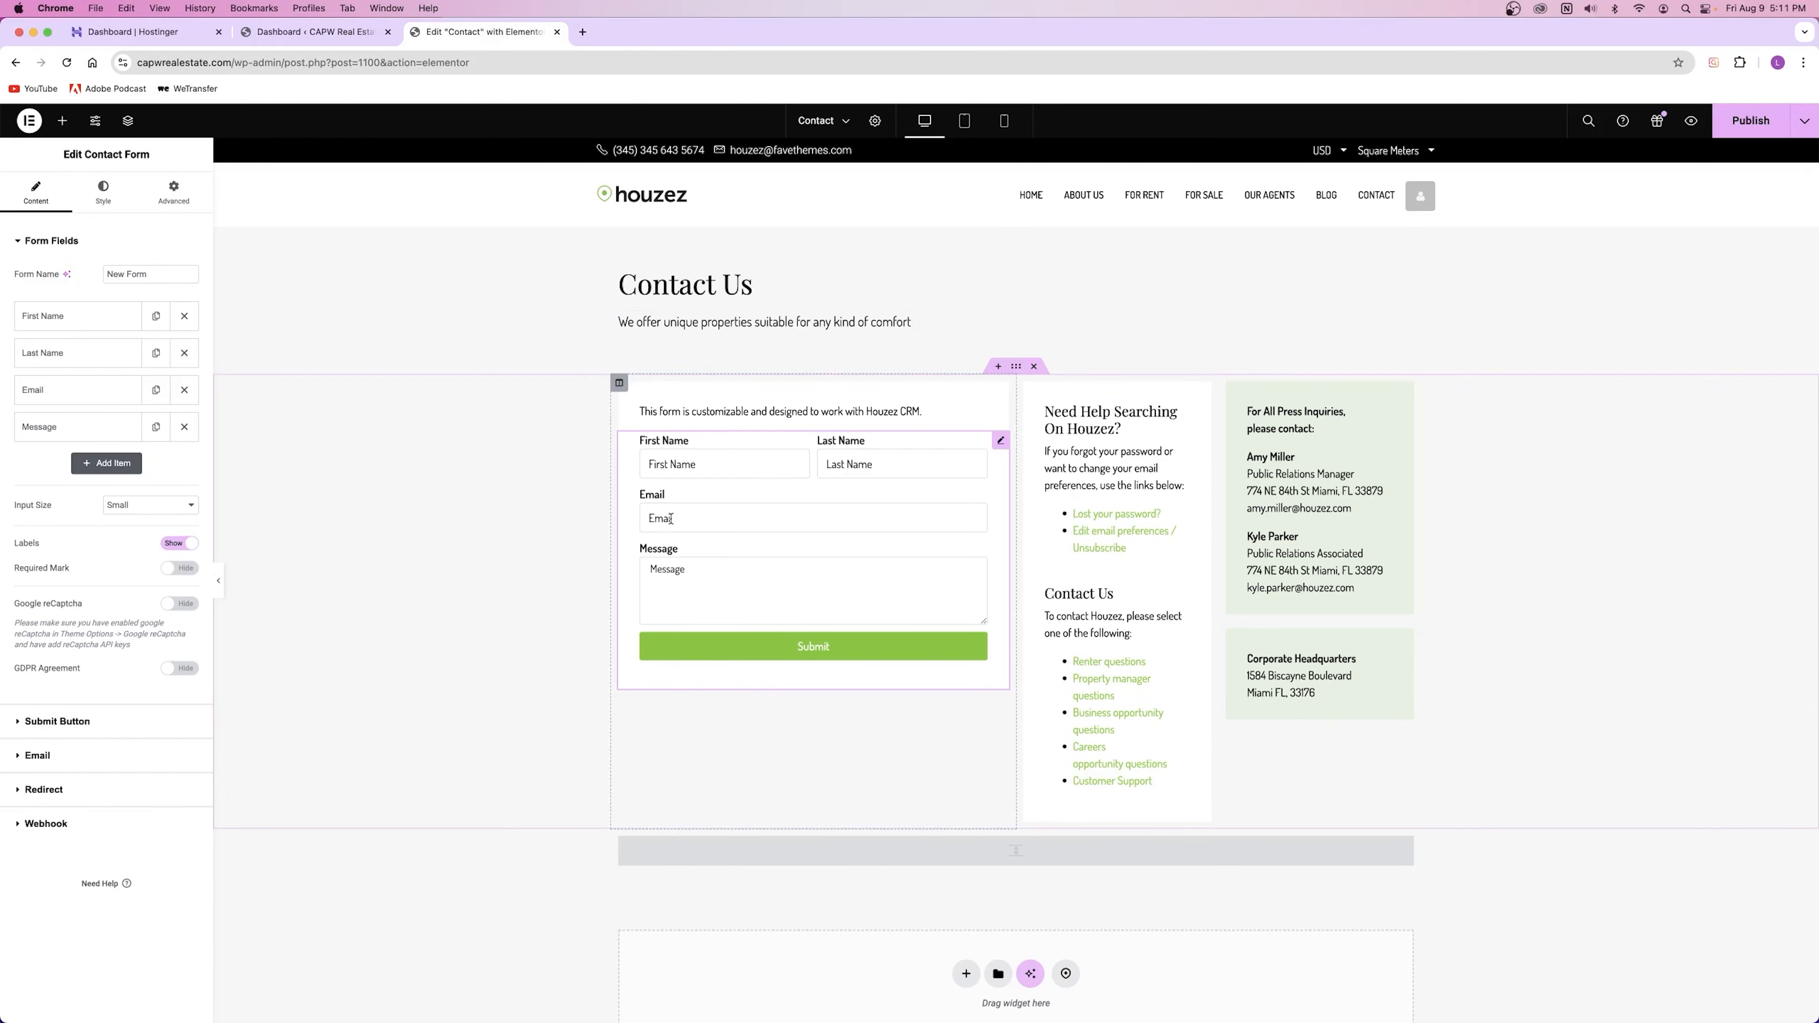
# Step: Expand First Name, try Required with message 'Required', and leave it optional
pyautogui.click(77, 321)
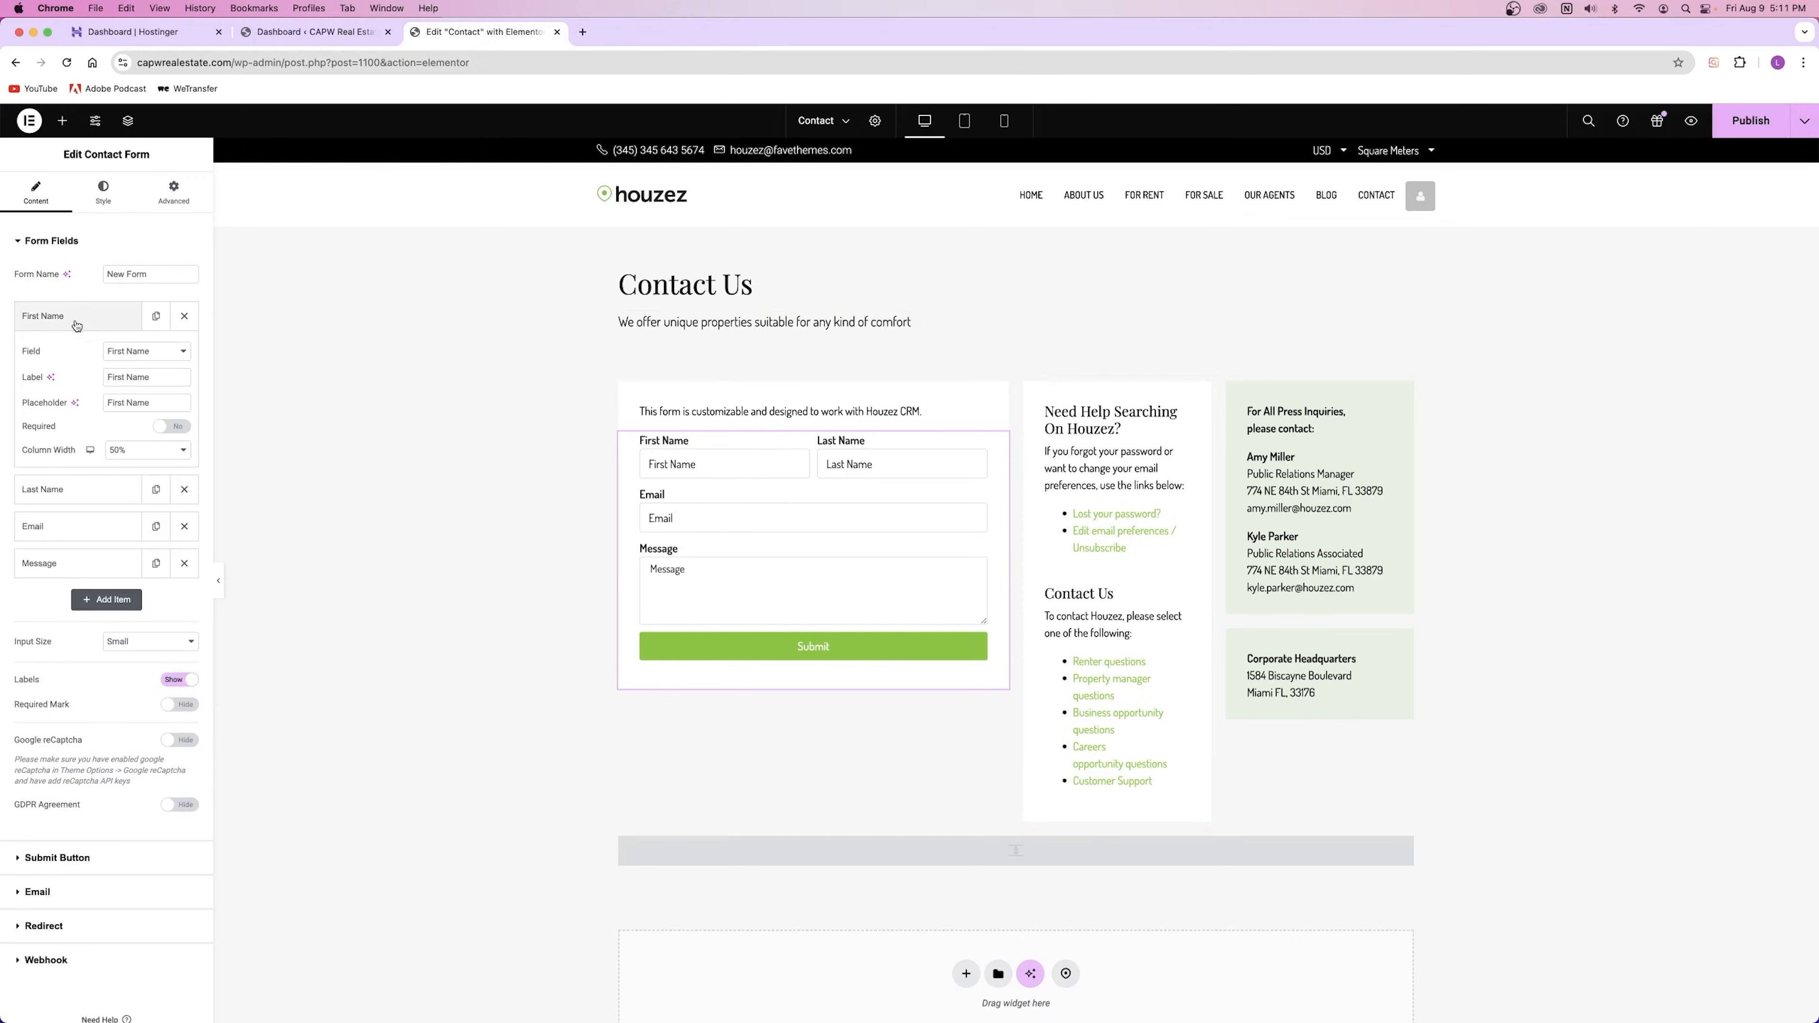
pyautogui.click(77, 321)
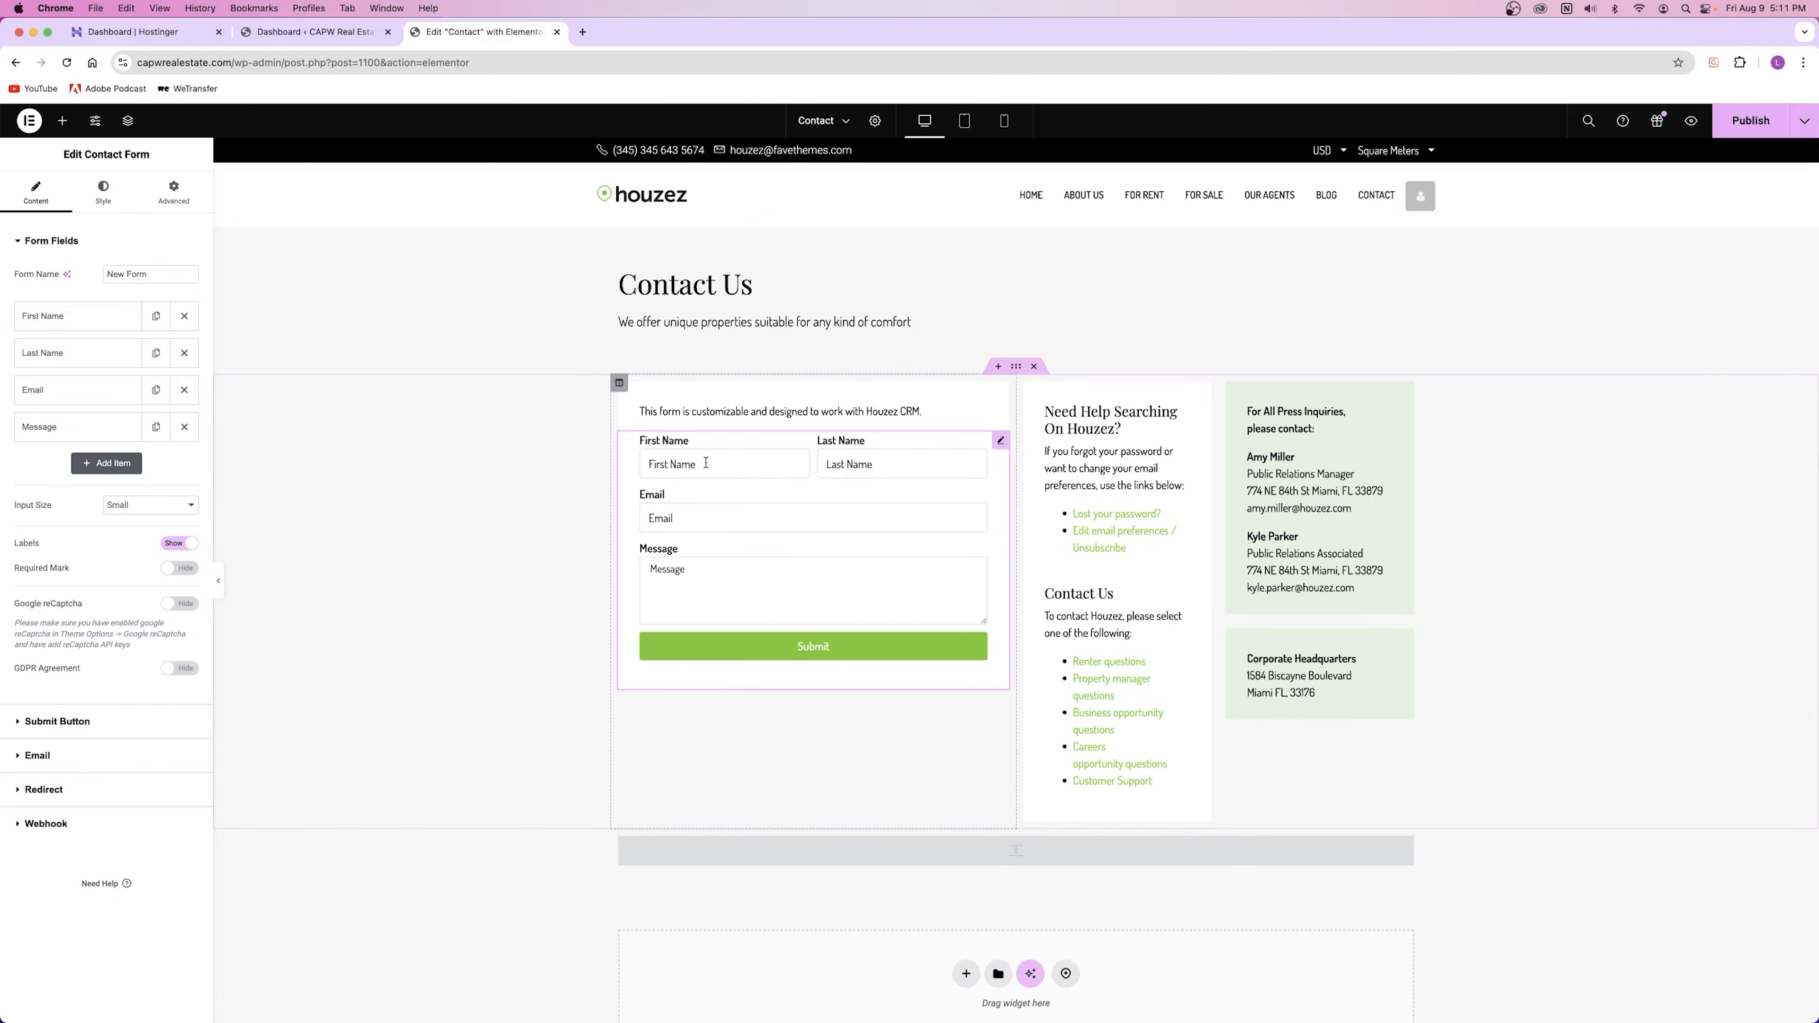
pyautogui.click(61, 321)
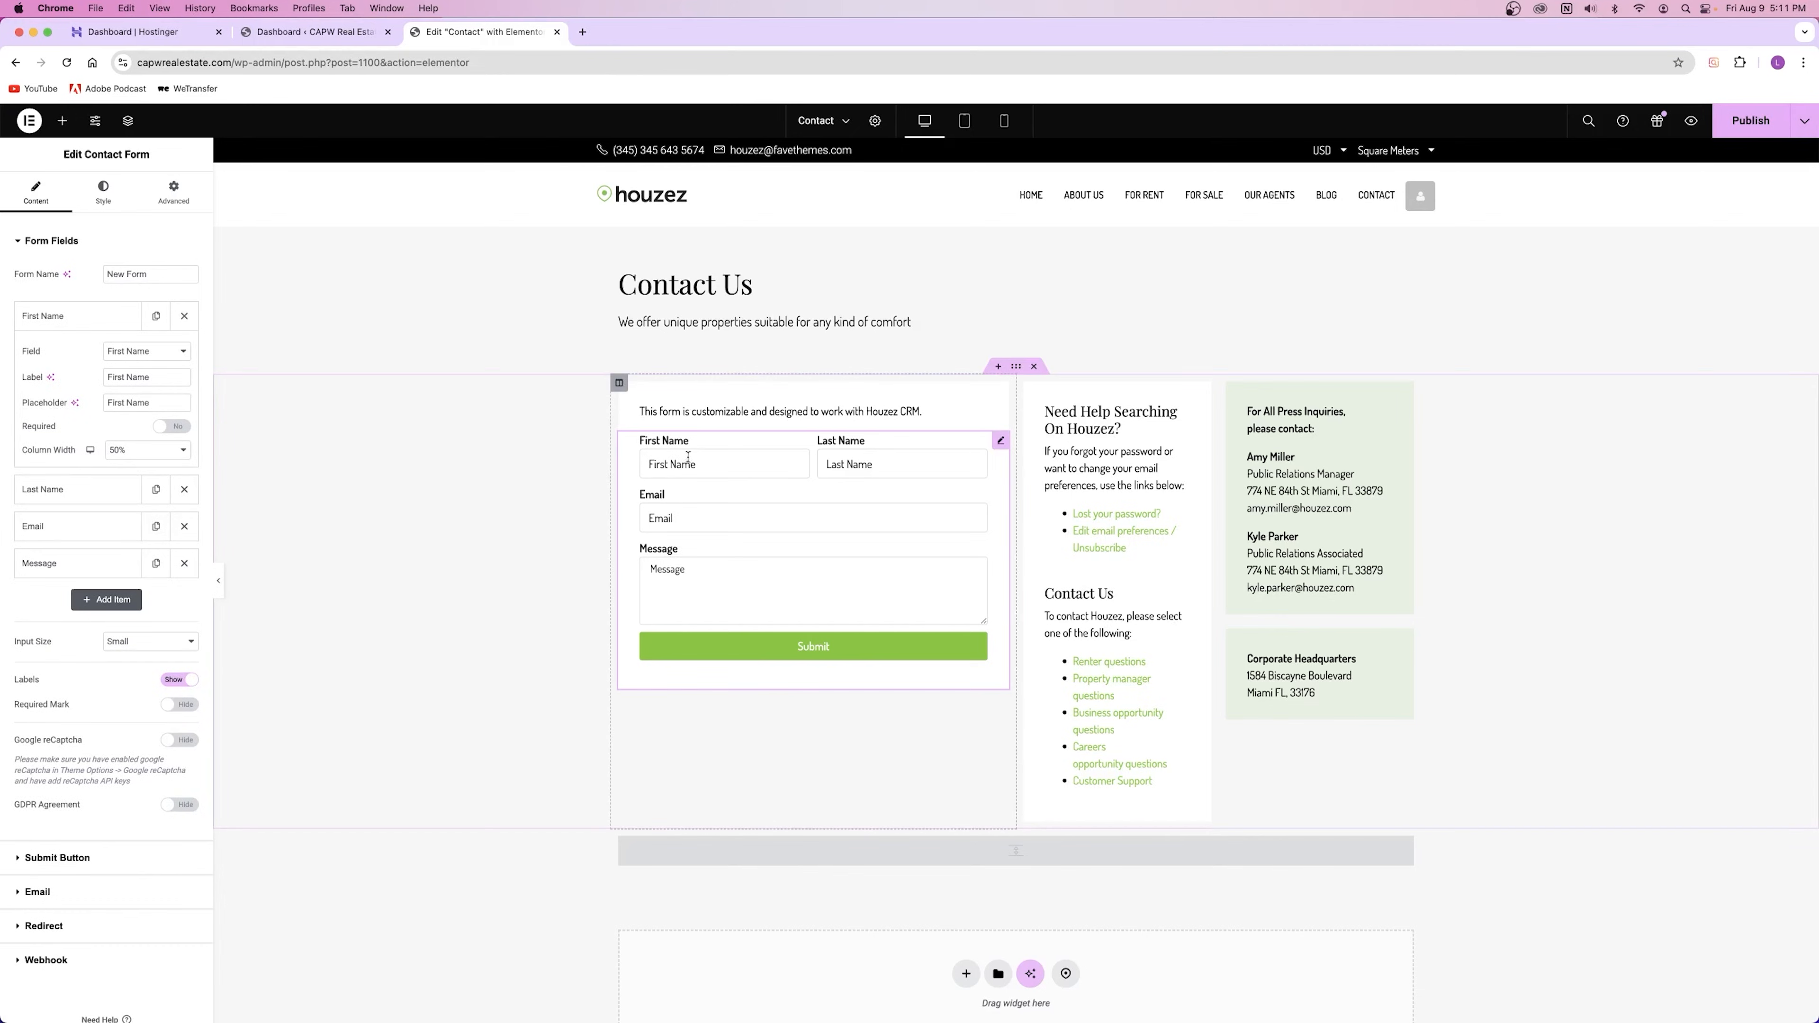
pyautogui.click(666, 462)
pyautogui.write('asdfasf')
pyautogui.click(179, 428)
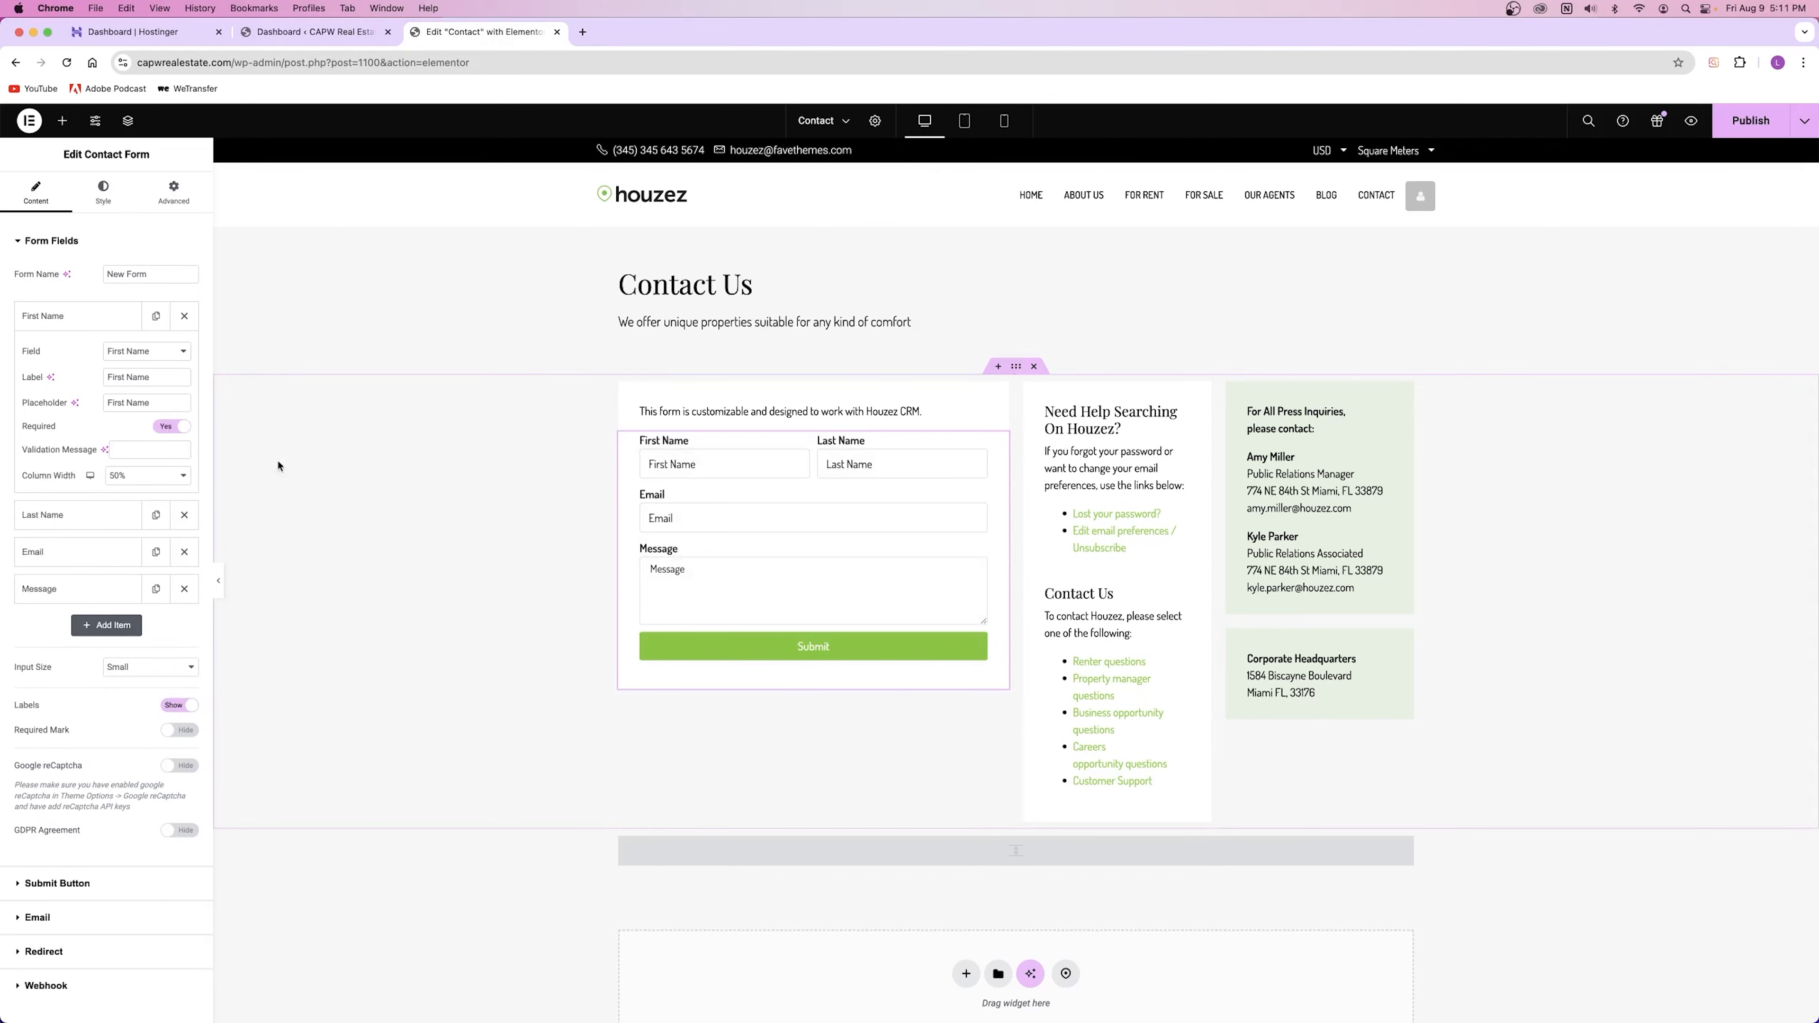
pyautogui.click(172, 426)
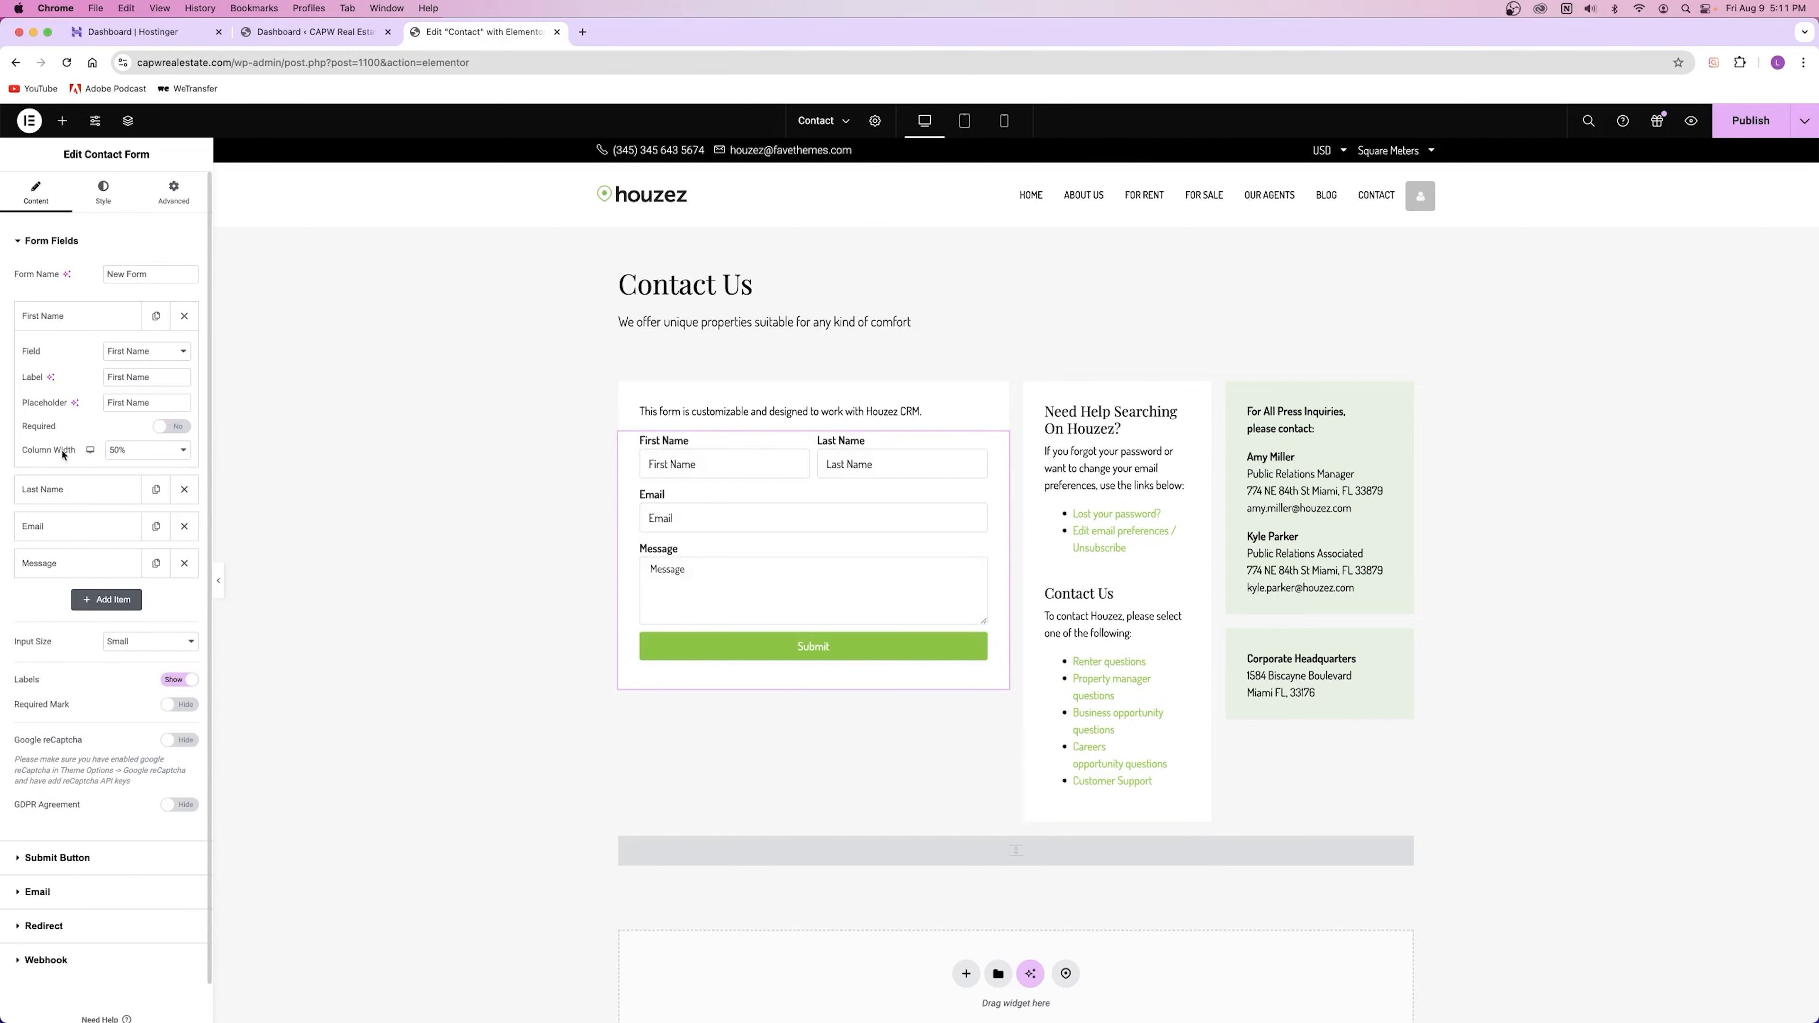
pyautogui.click(174, 429)
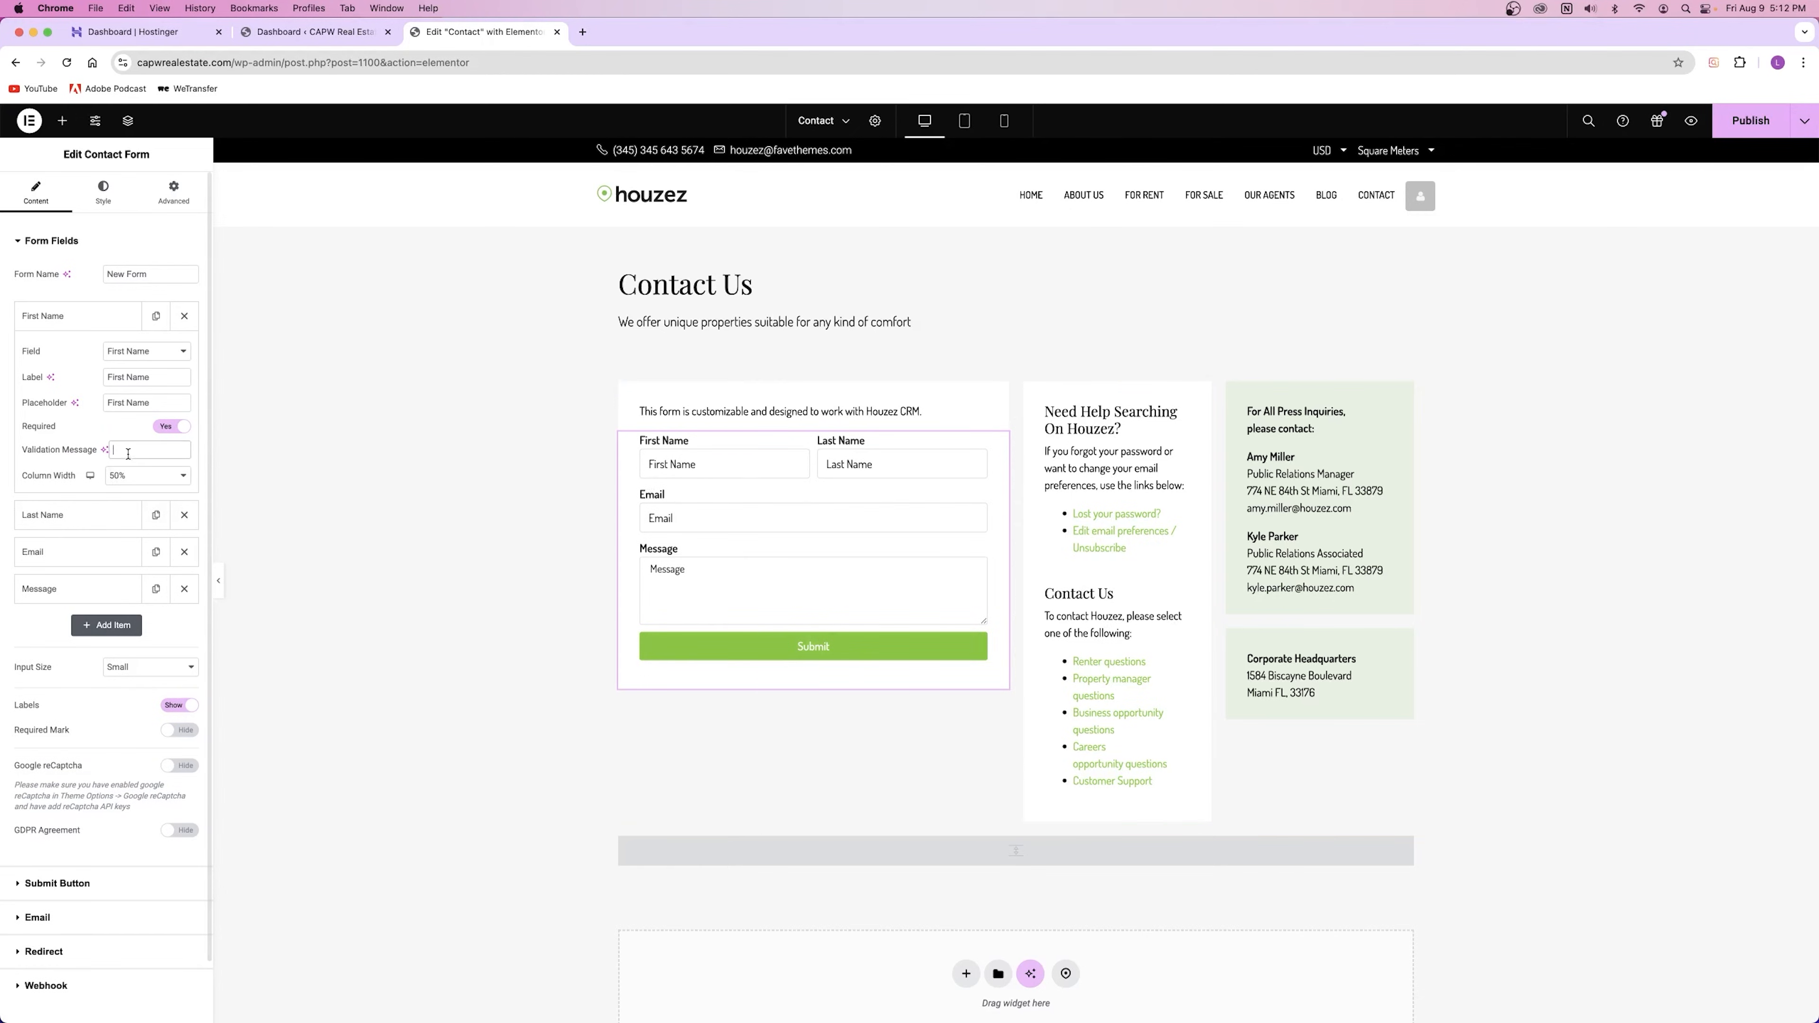
pyautogui.write('Required')
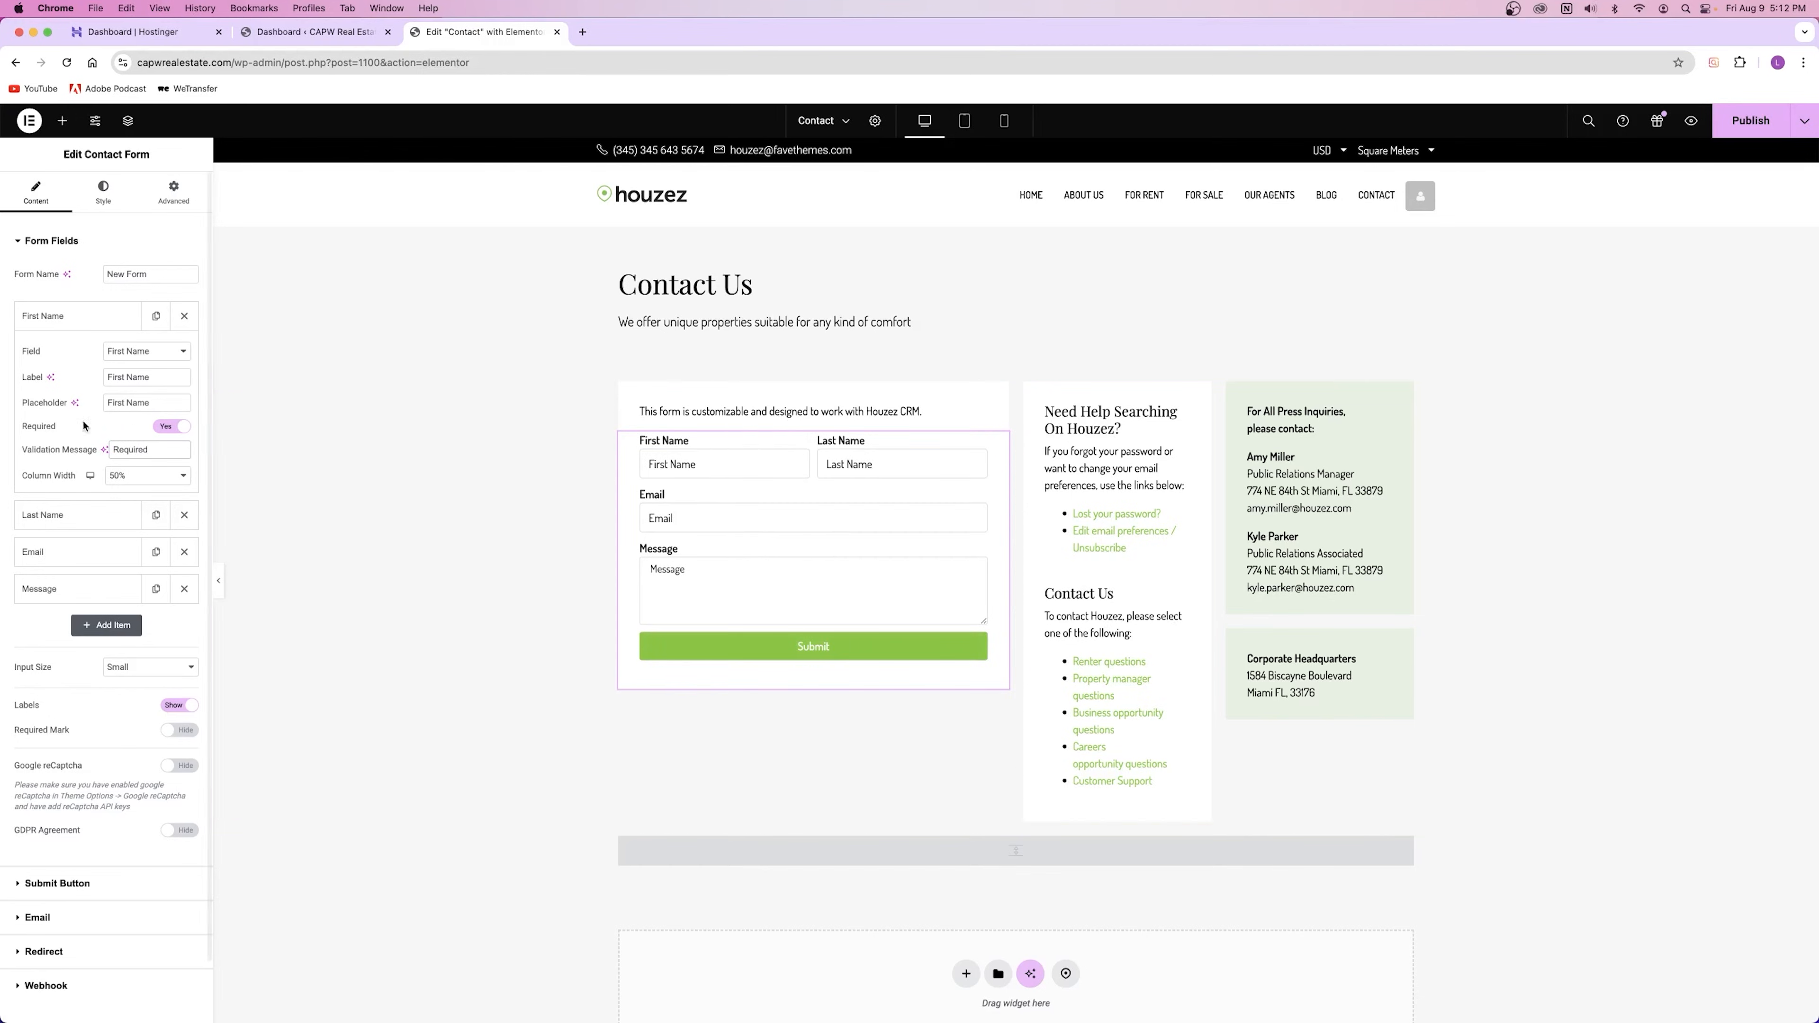
pyautogui.click(172, 427)
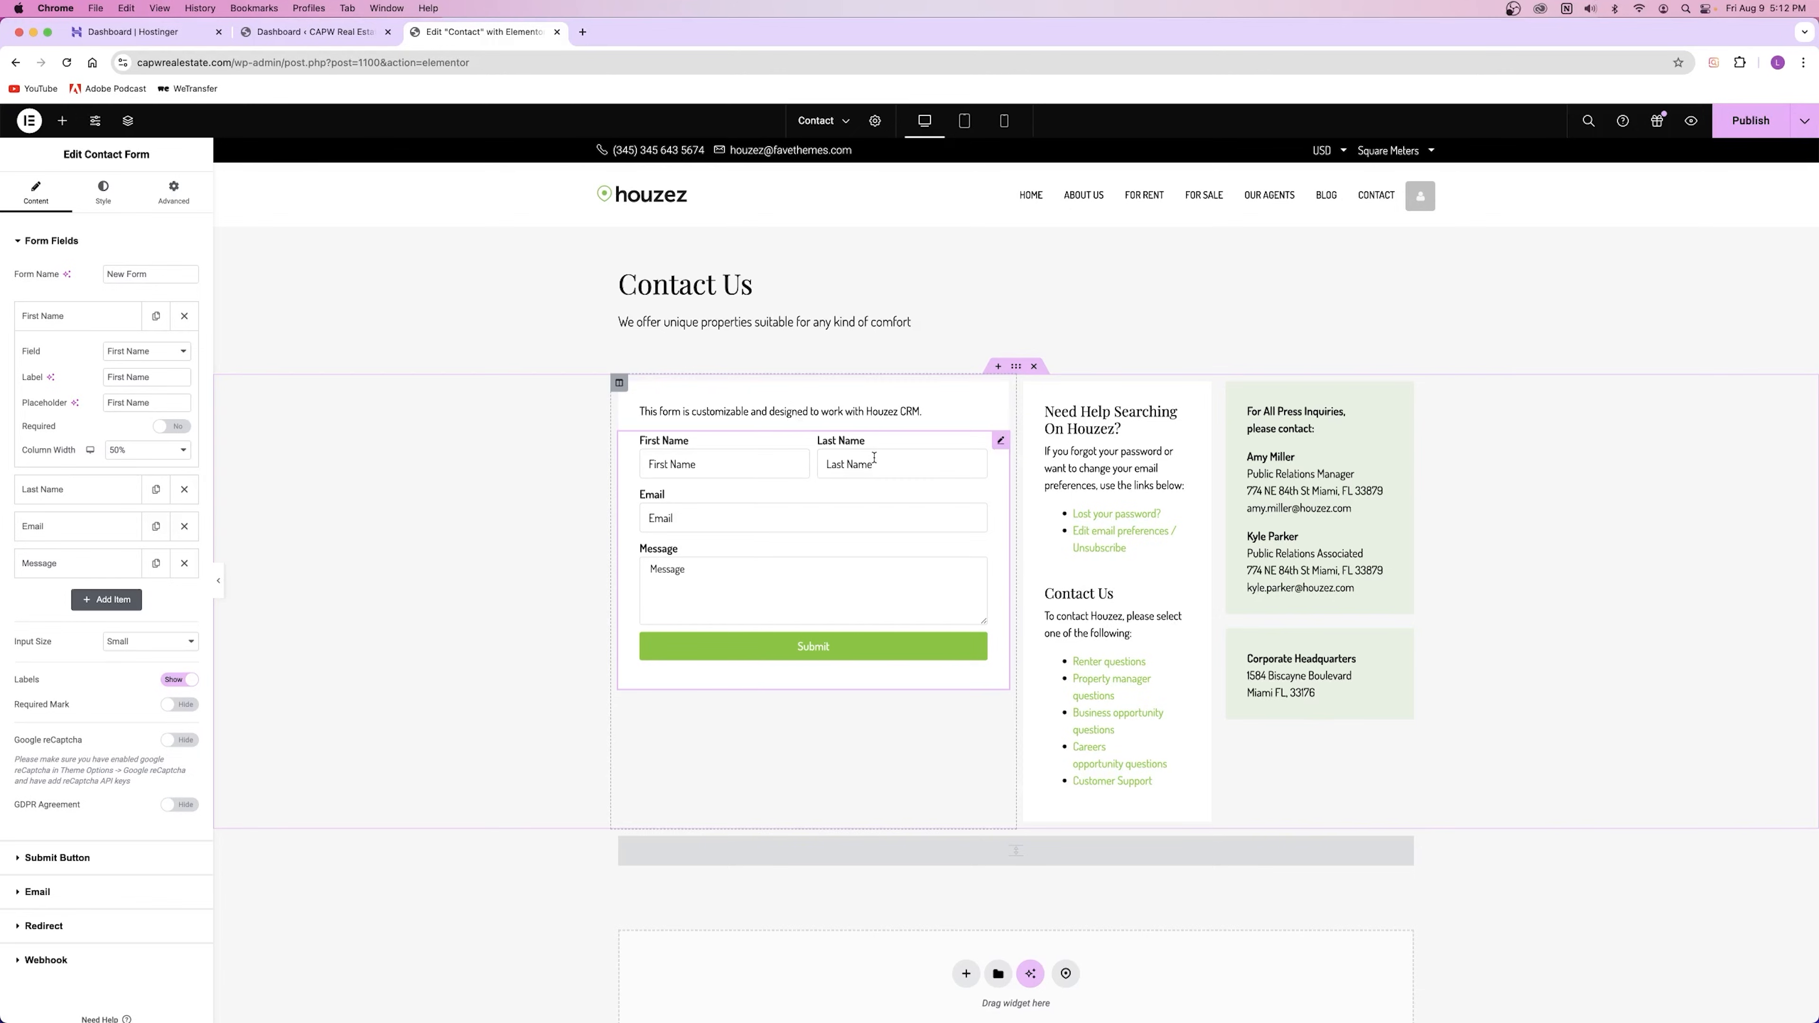
# Step: Try First Name at full, 50% and 40% width, and Last Name at 40%
pyautogui.click(148, 453)
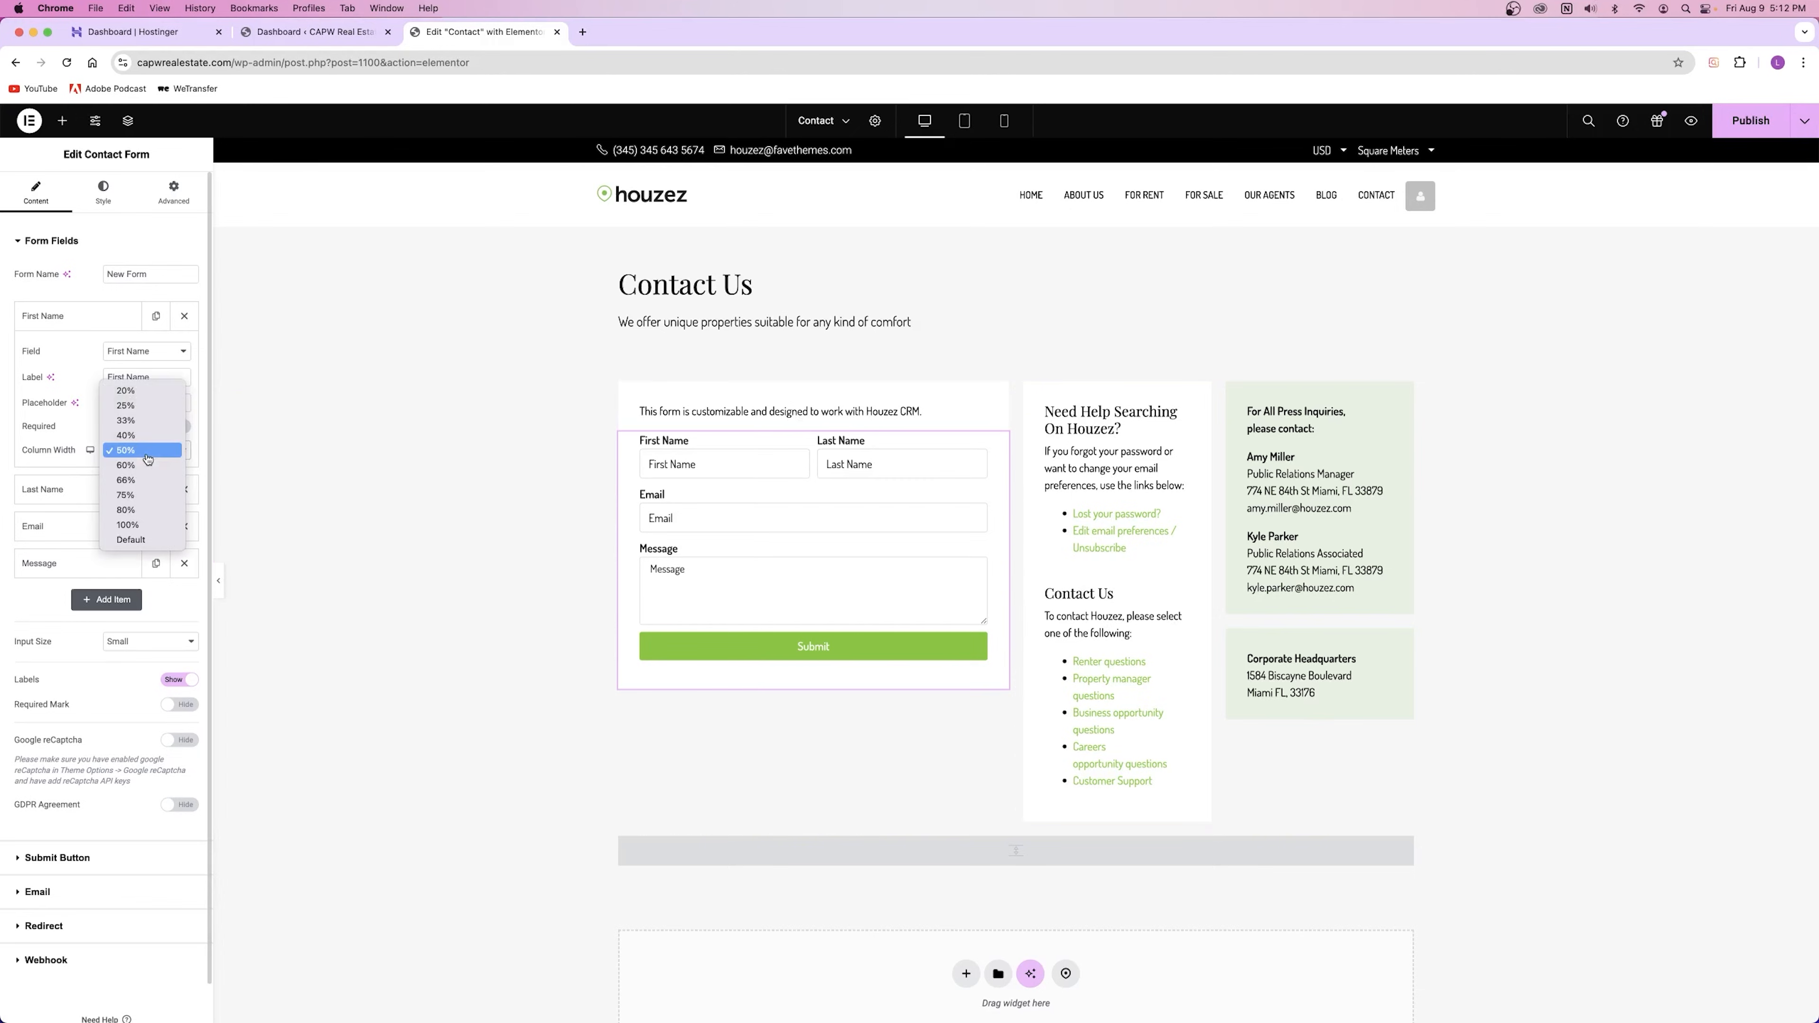
pyautogui.click(153, 530)
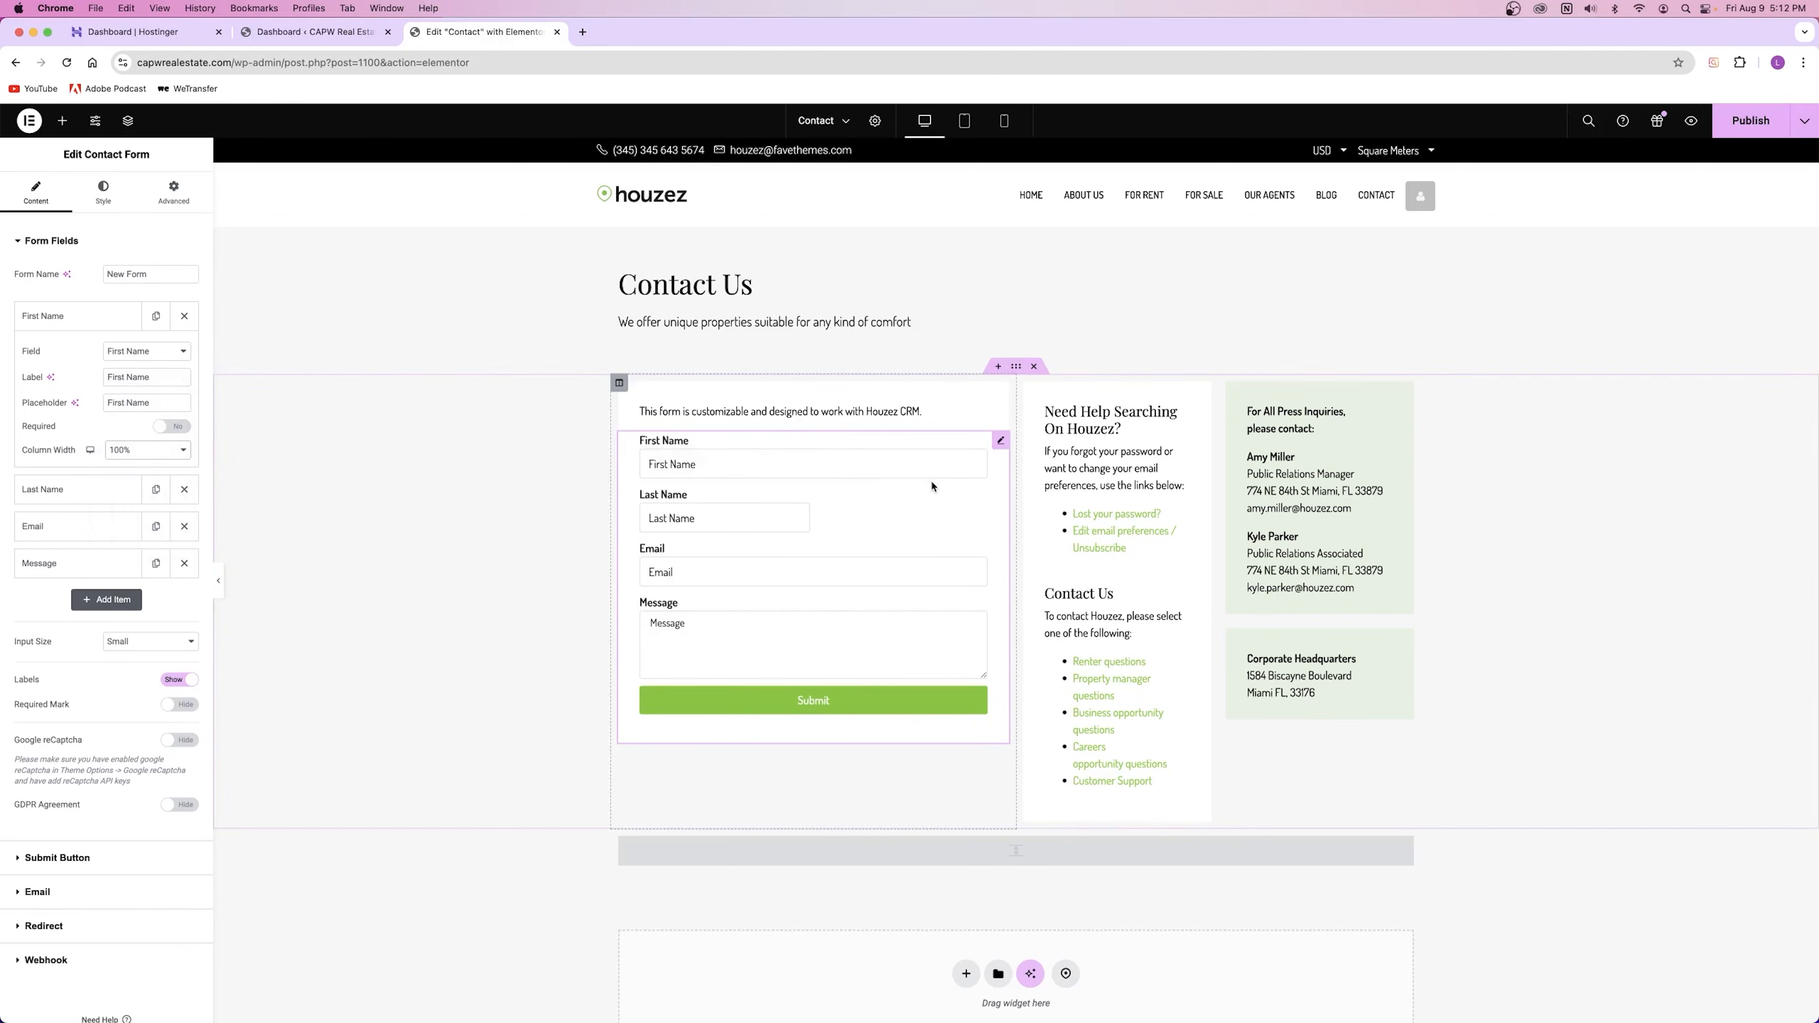
pyautogui.click(147, 450)
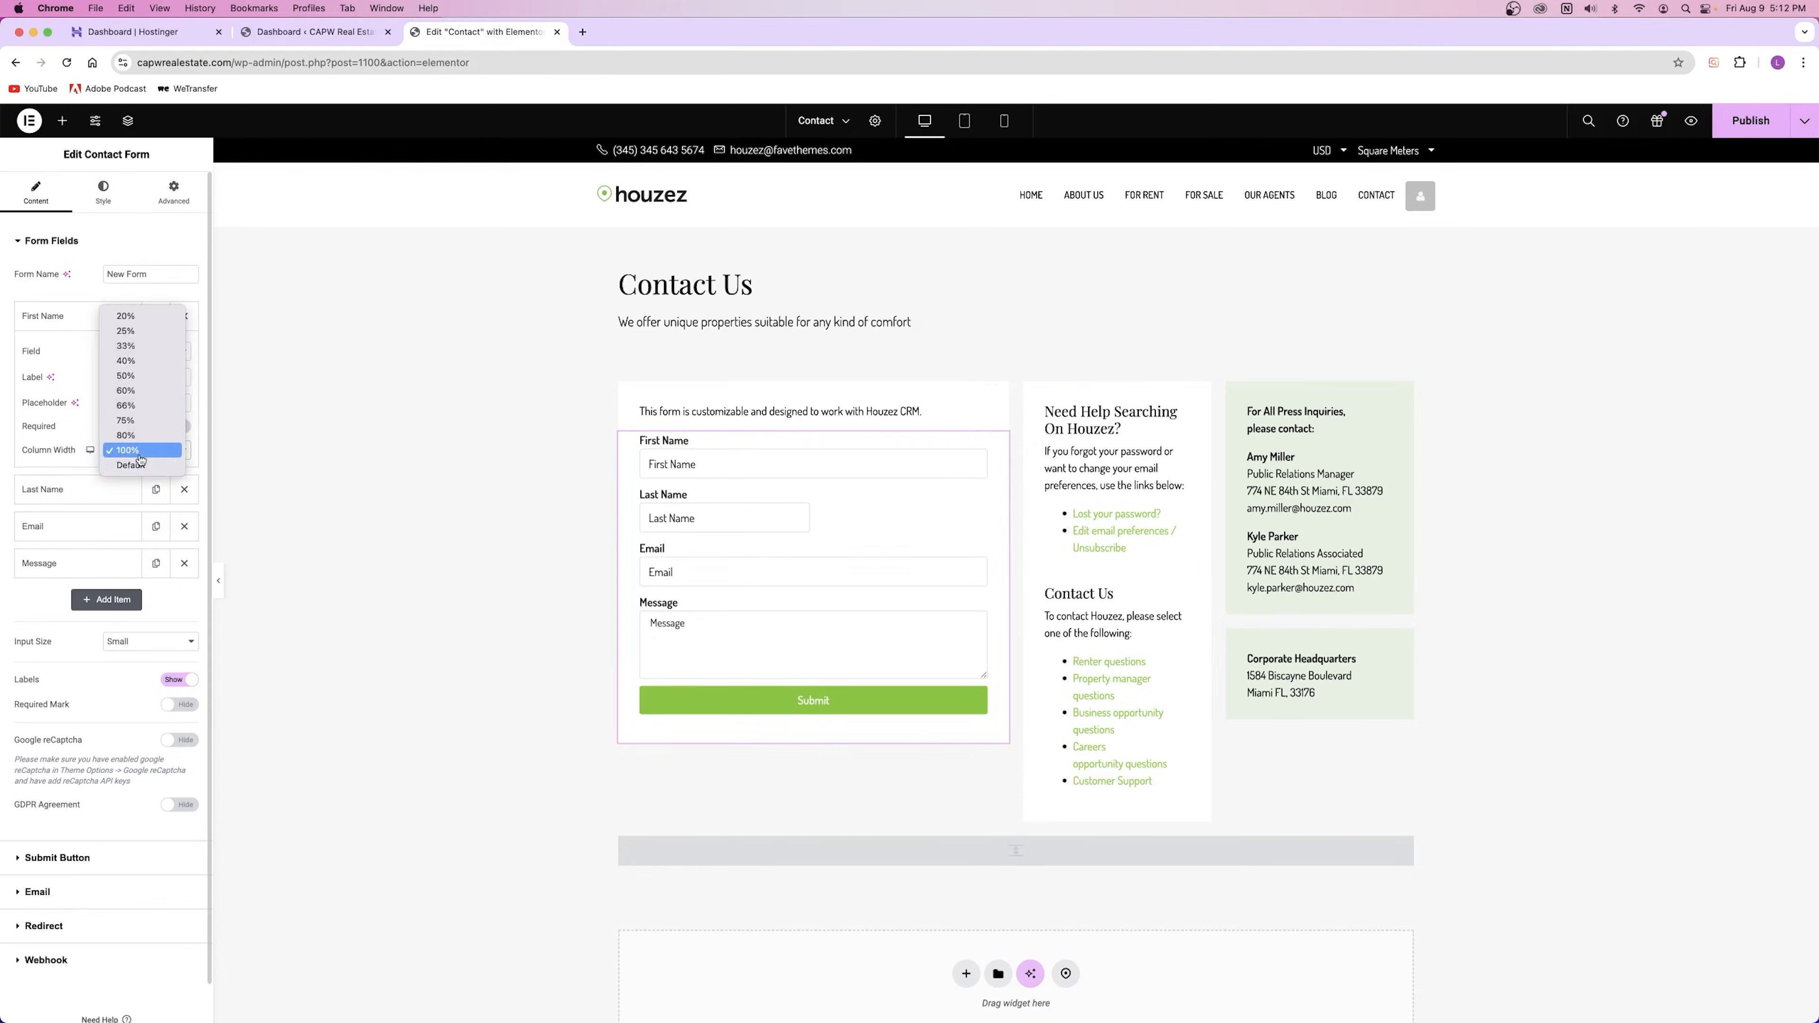
pyautogui.click(136, 378)
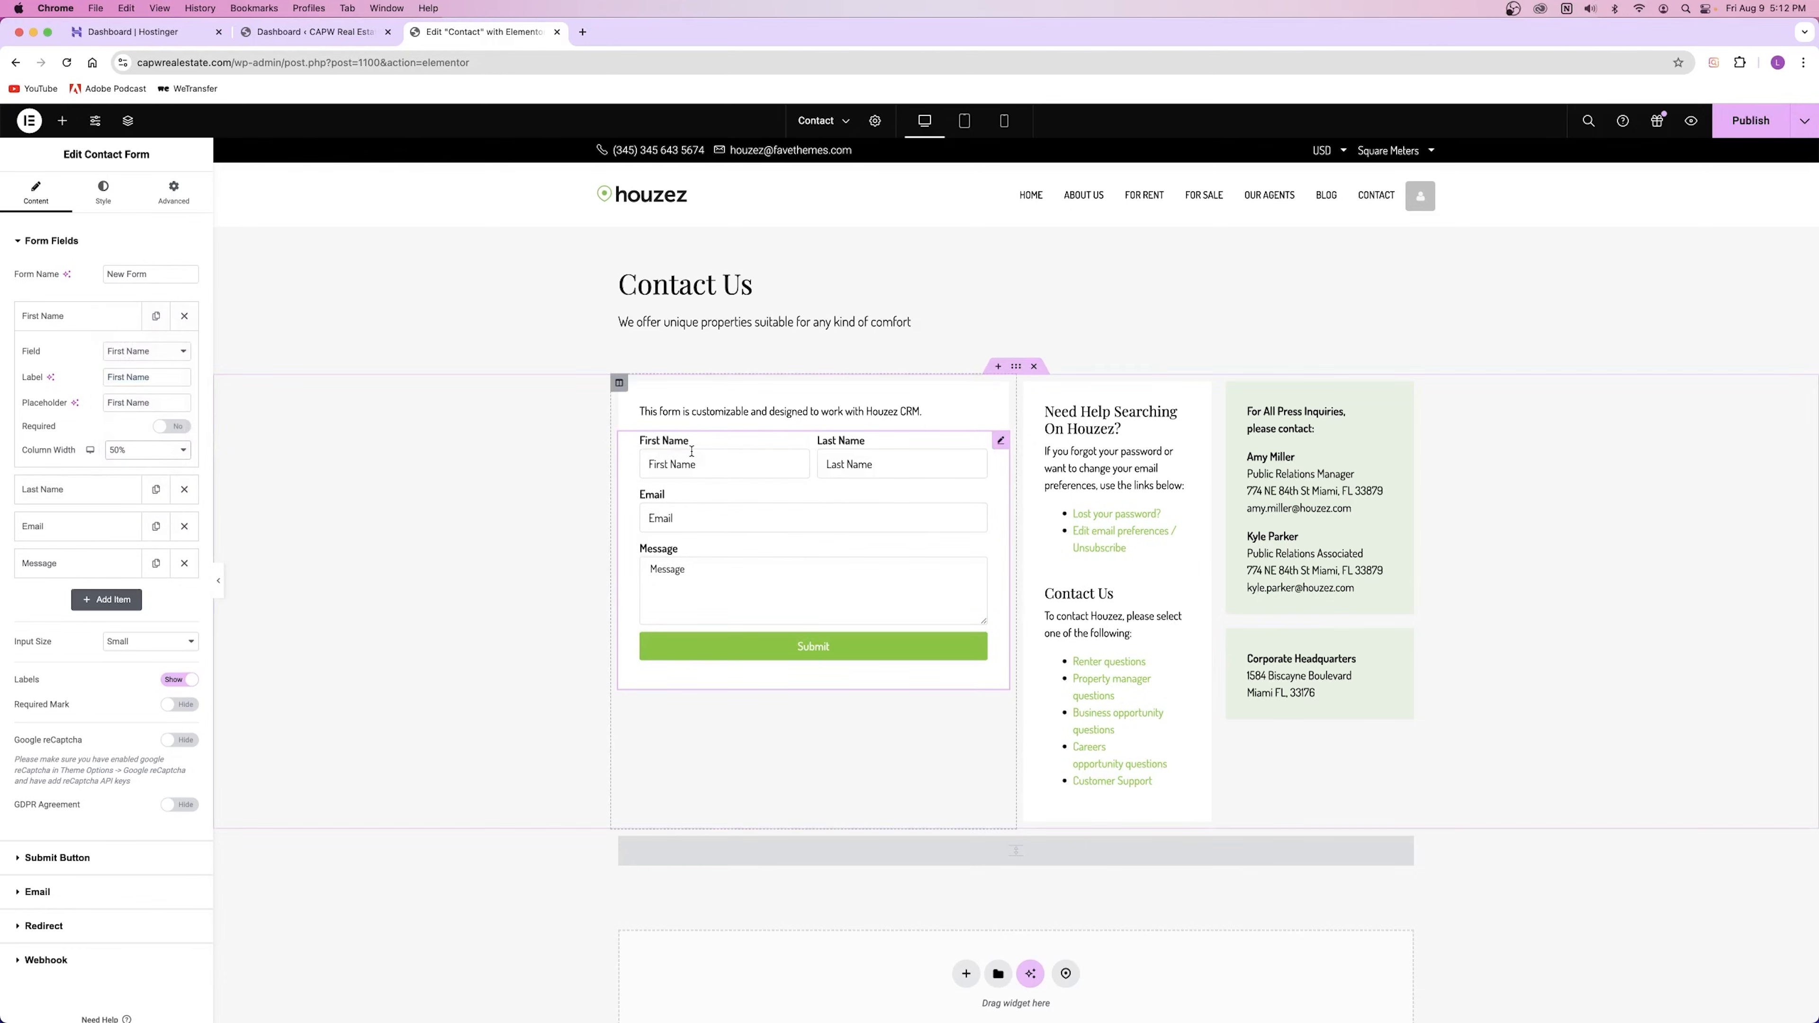
pyautogui.click(147, 450)
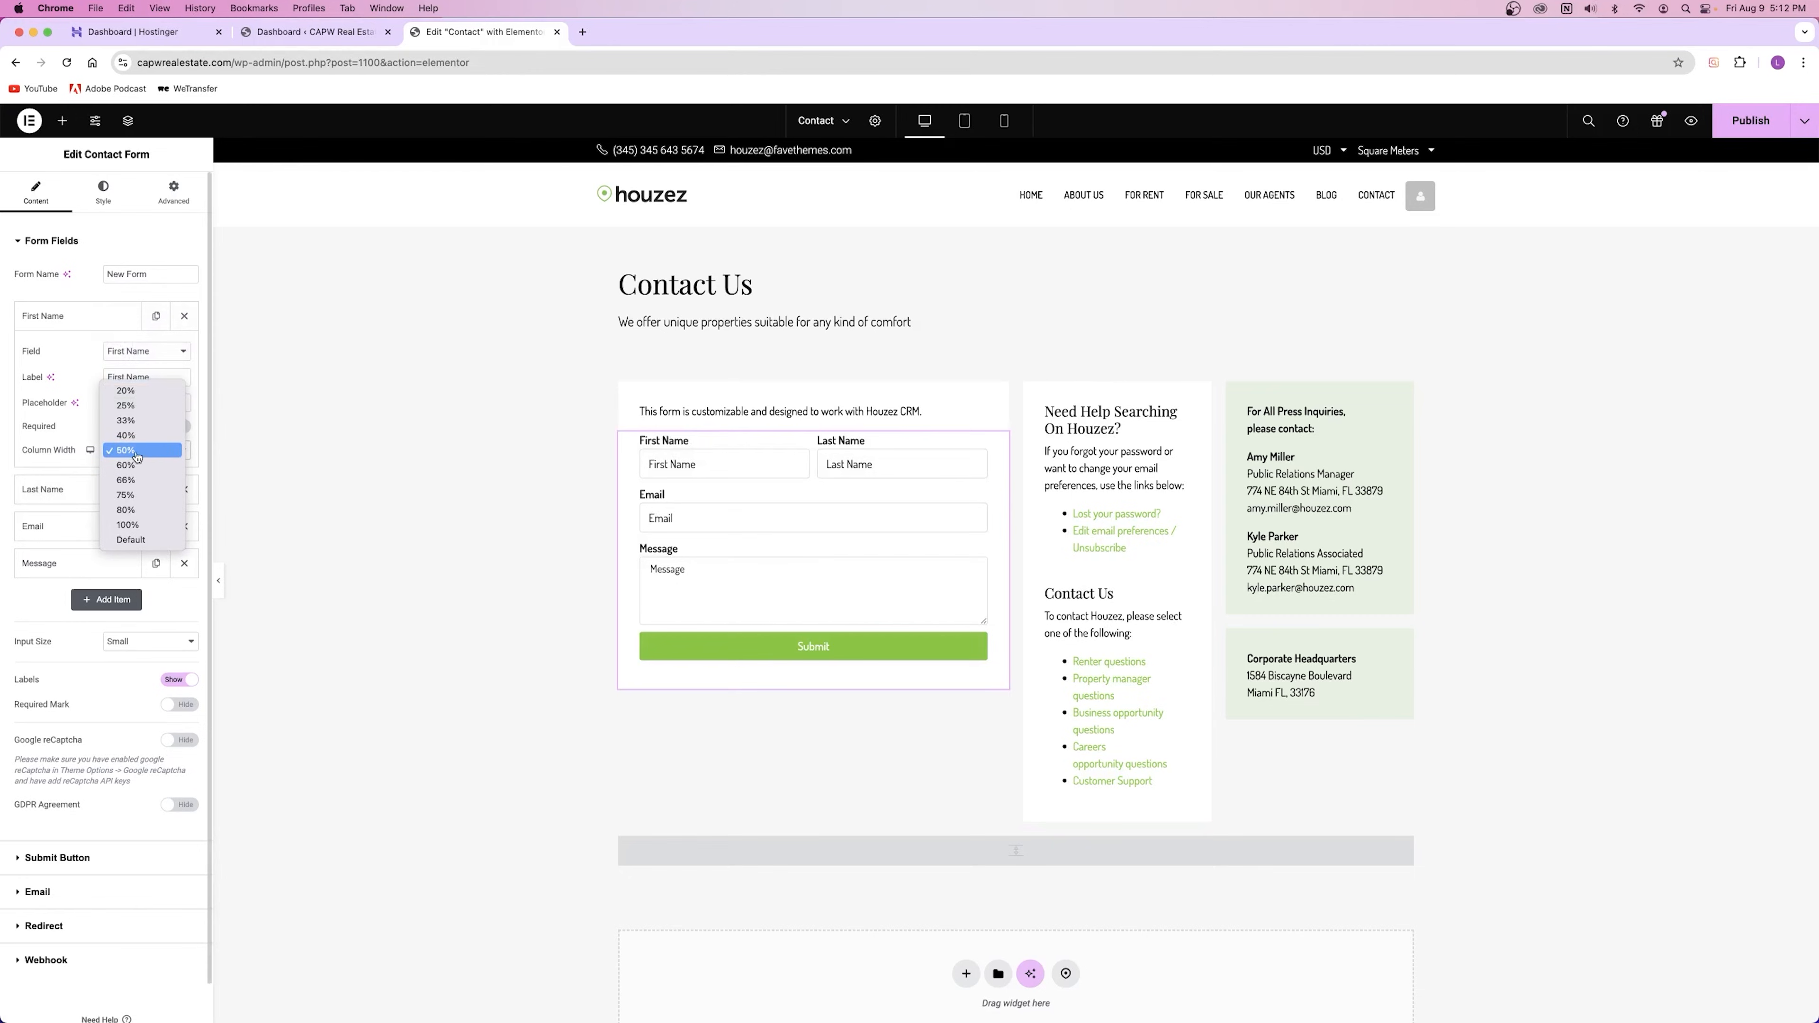
pyautogui.click(141, 436)
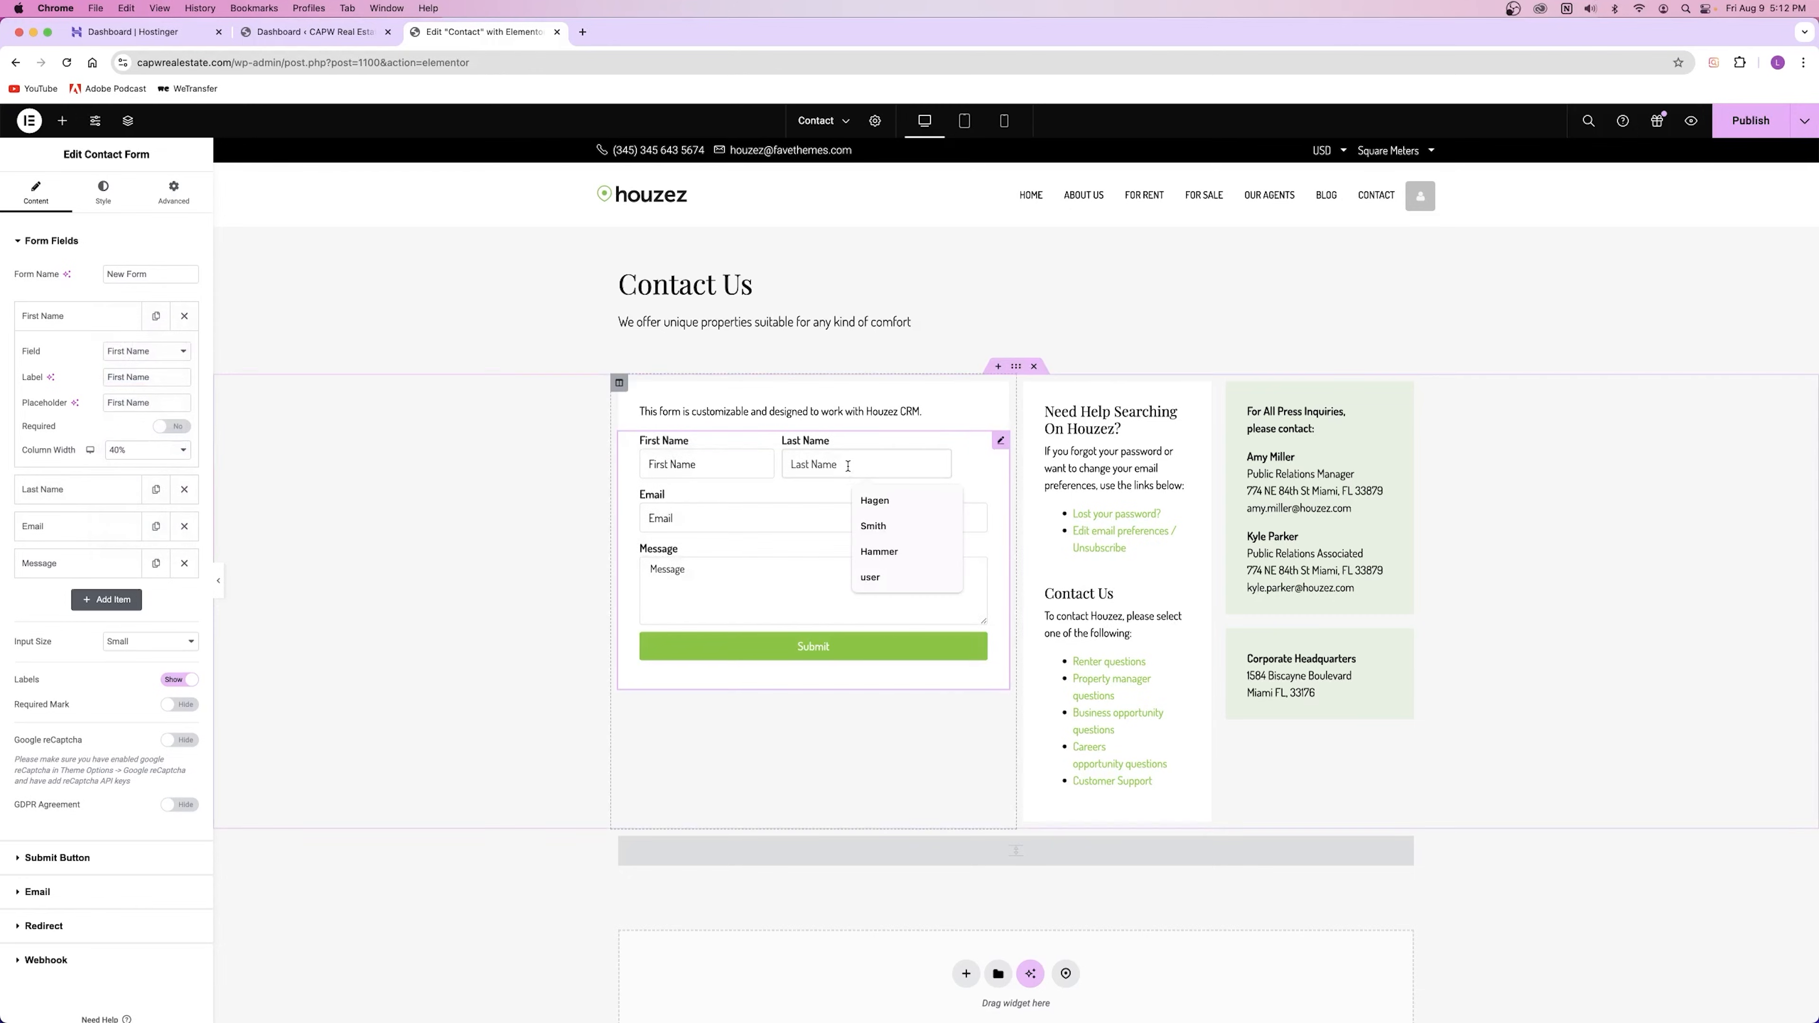
pyautogui.click(68, 321)
pyautogui.click(63, 361)
pyautogui.click(155, 487)
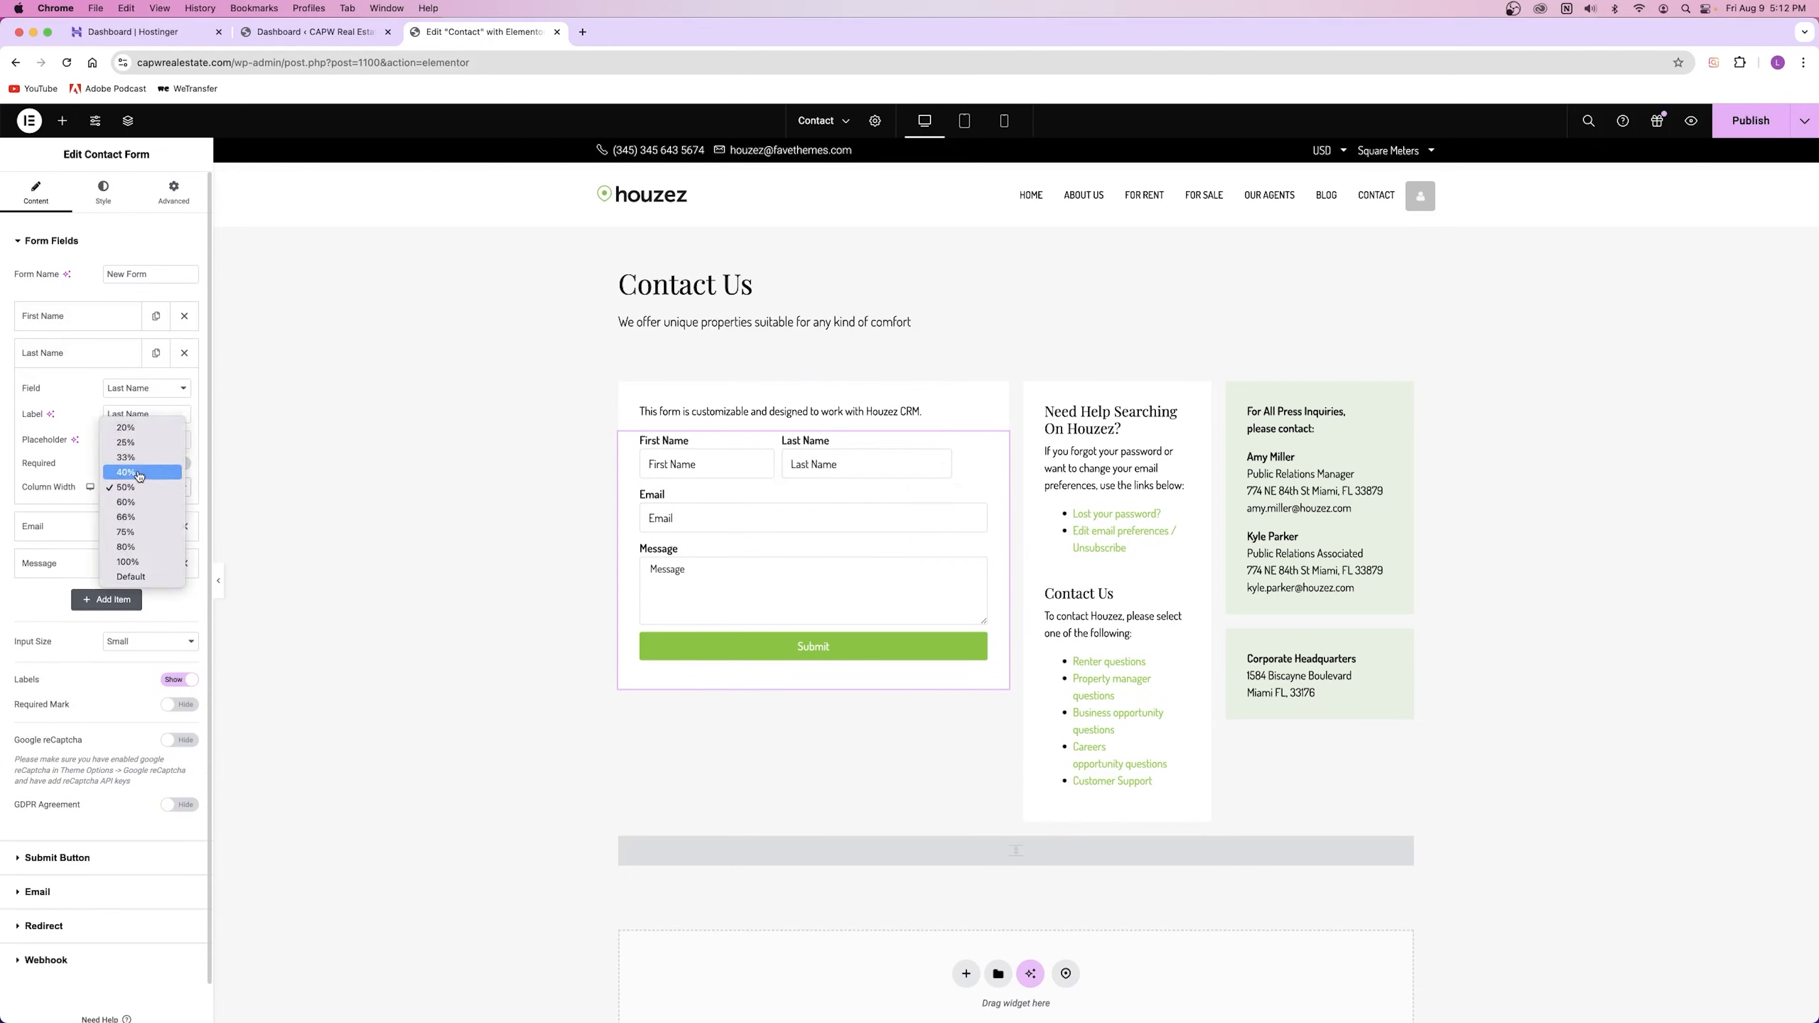
pyautogui.click(141, 472)
pyautogui.click(90, 359)
# Step: Add a 20%-wide 'Middle Initial' field with placeholder 'MI' in second position
pyautogui.click(116, 465)
pyautogui.moveTo(77, 470); pyautogui.dragTo(79, 356)
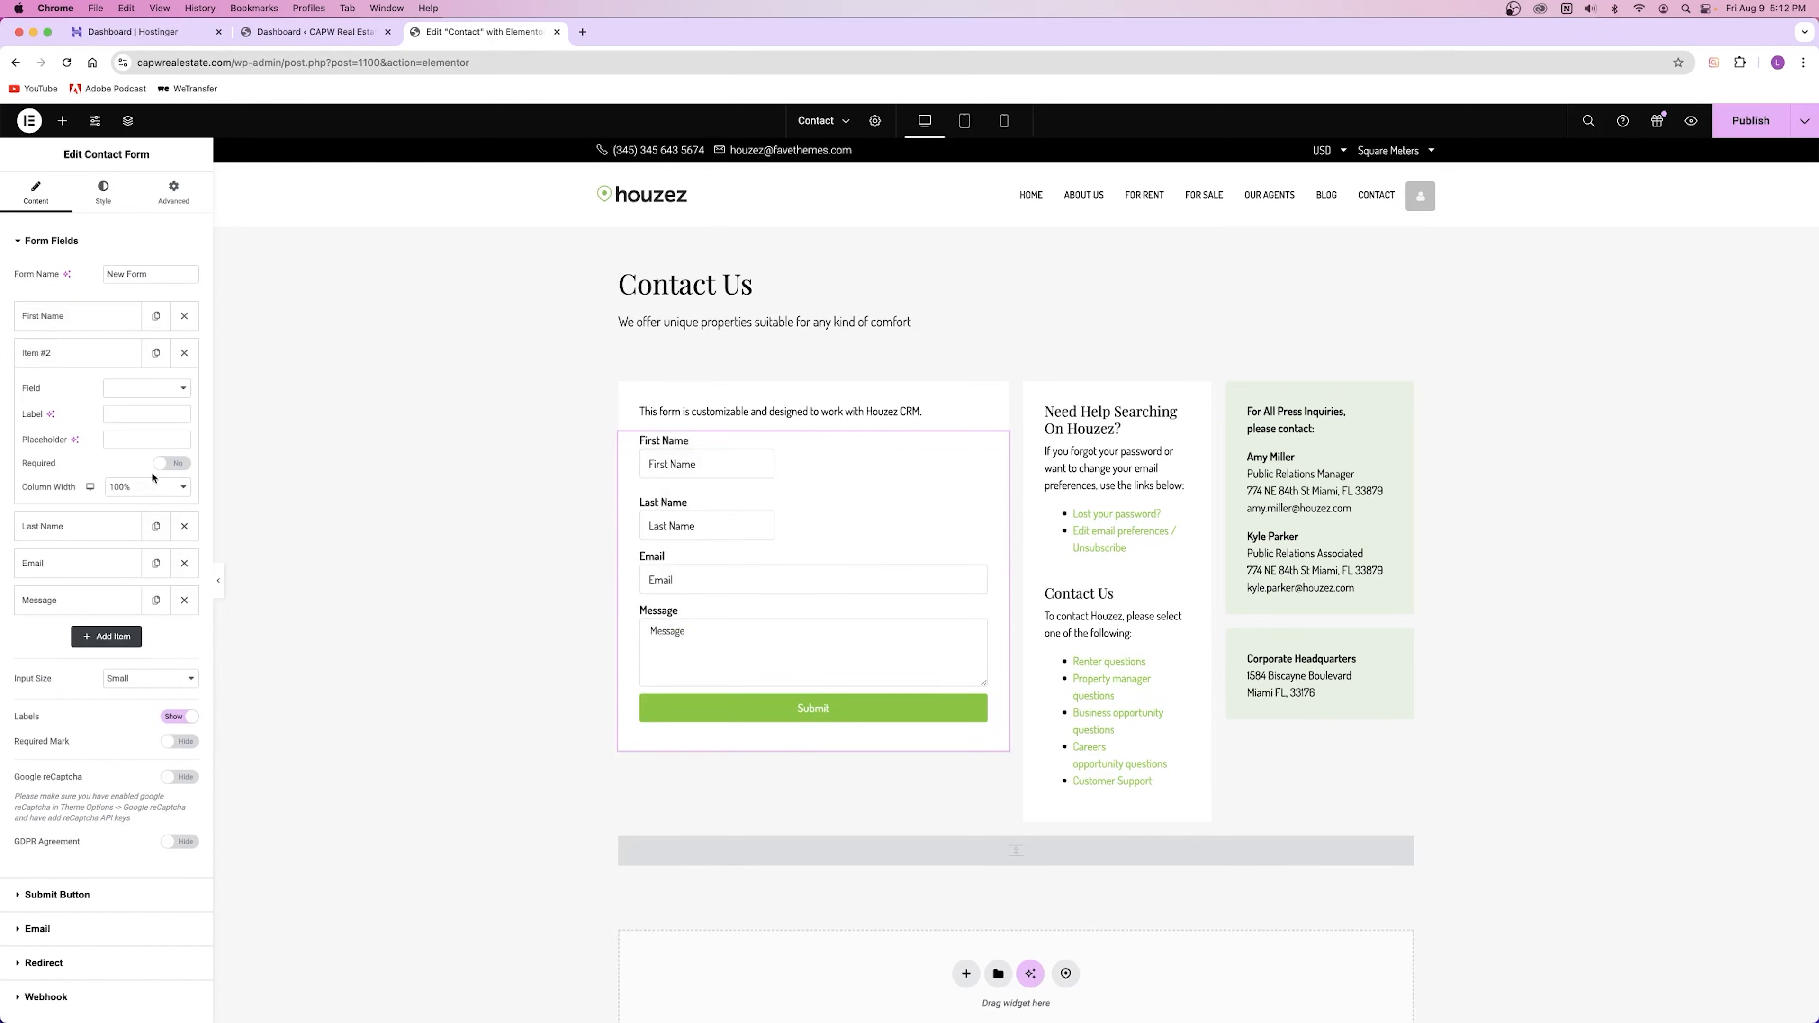
pyautogui.click(149, 487)
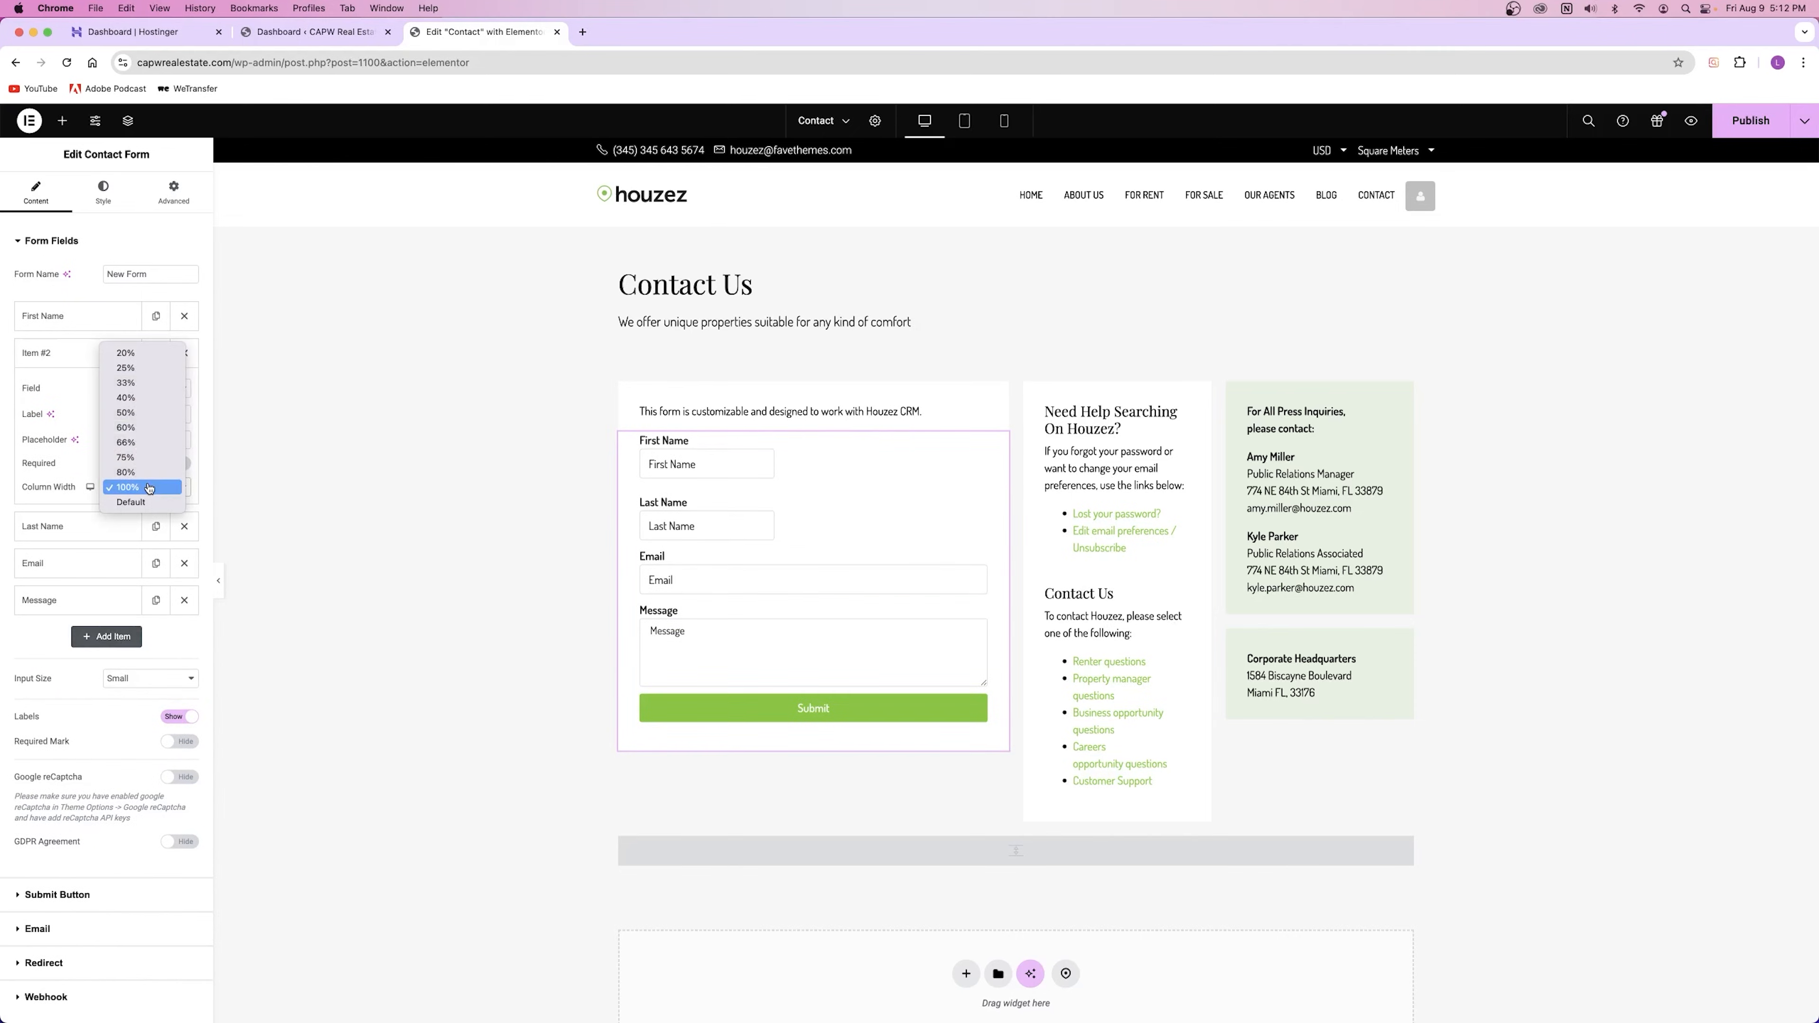
pyautogui.click(147, 353)
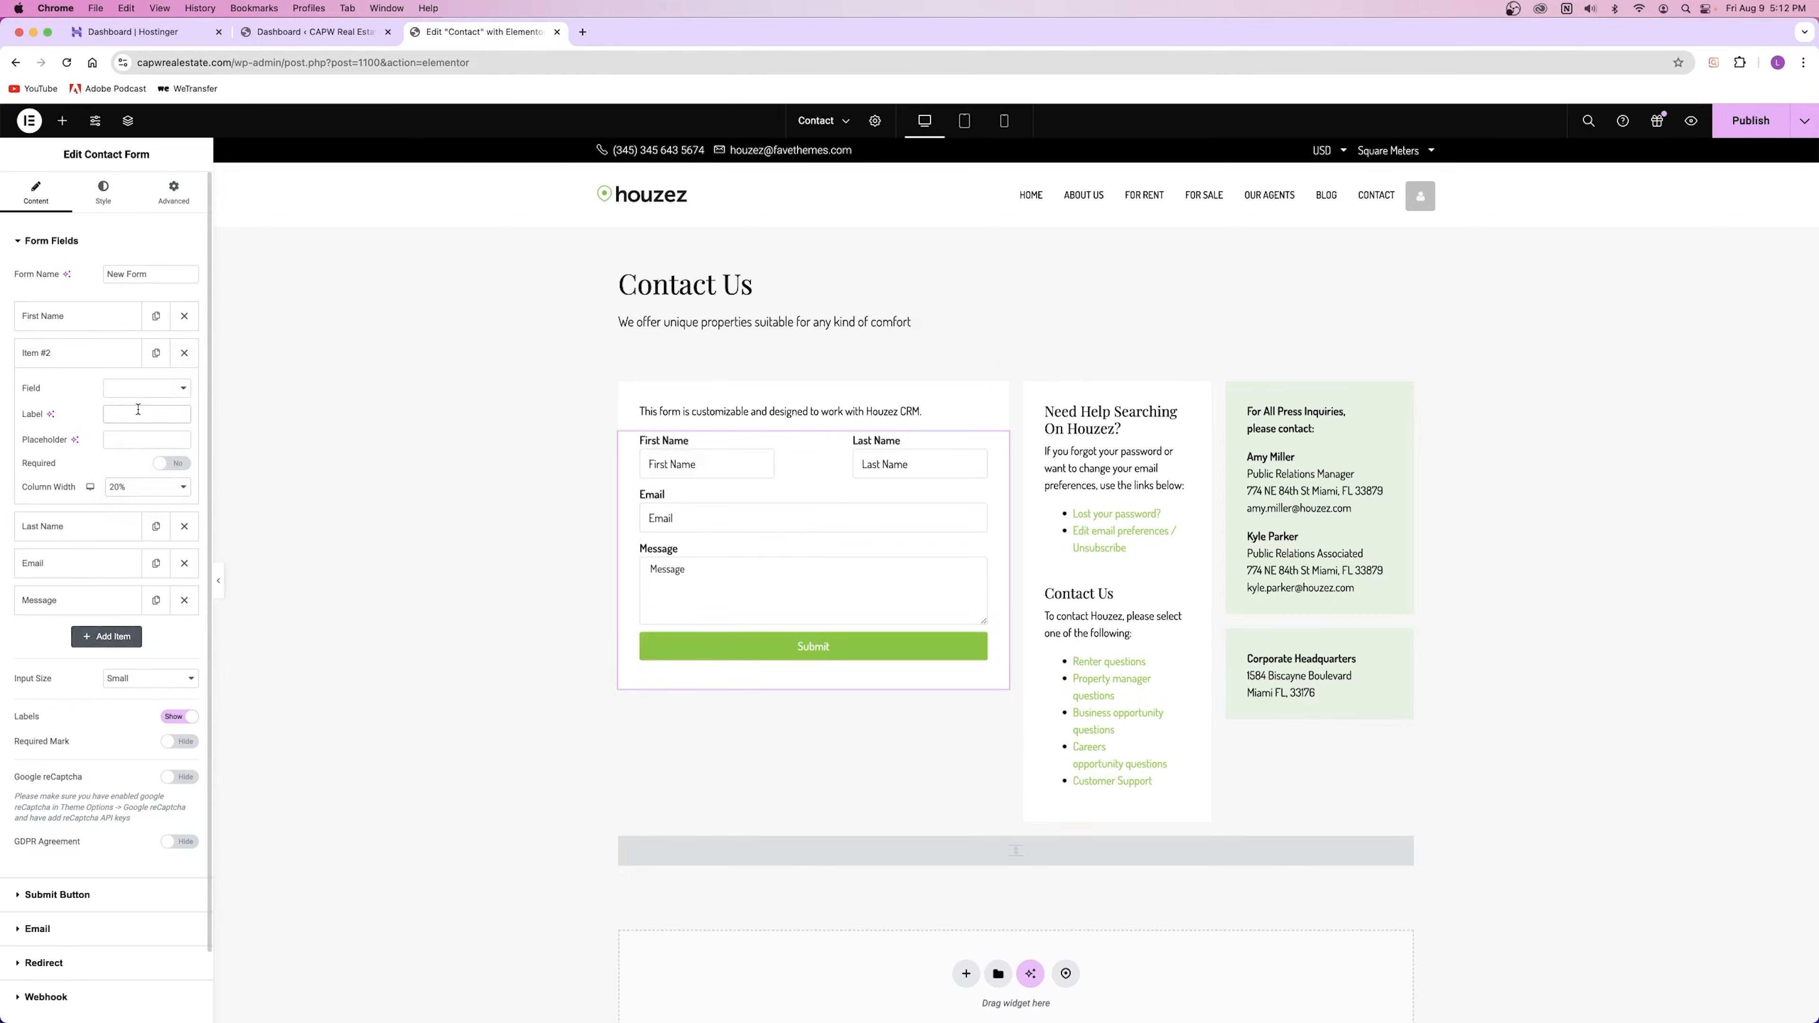
pyautogui.write('Middle Initial')
pyautogui.click(138, 437)
pyautogui.write('MI')
pyautogui.click(71, 353)
# Step: Set First Name and Last Name to 33% width, keeping Middle Initial at 20%
pyautogui.click(72, 316)
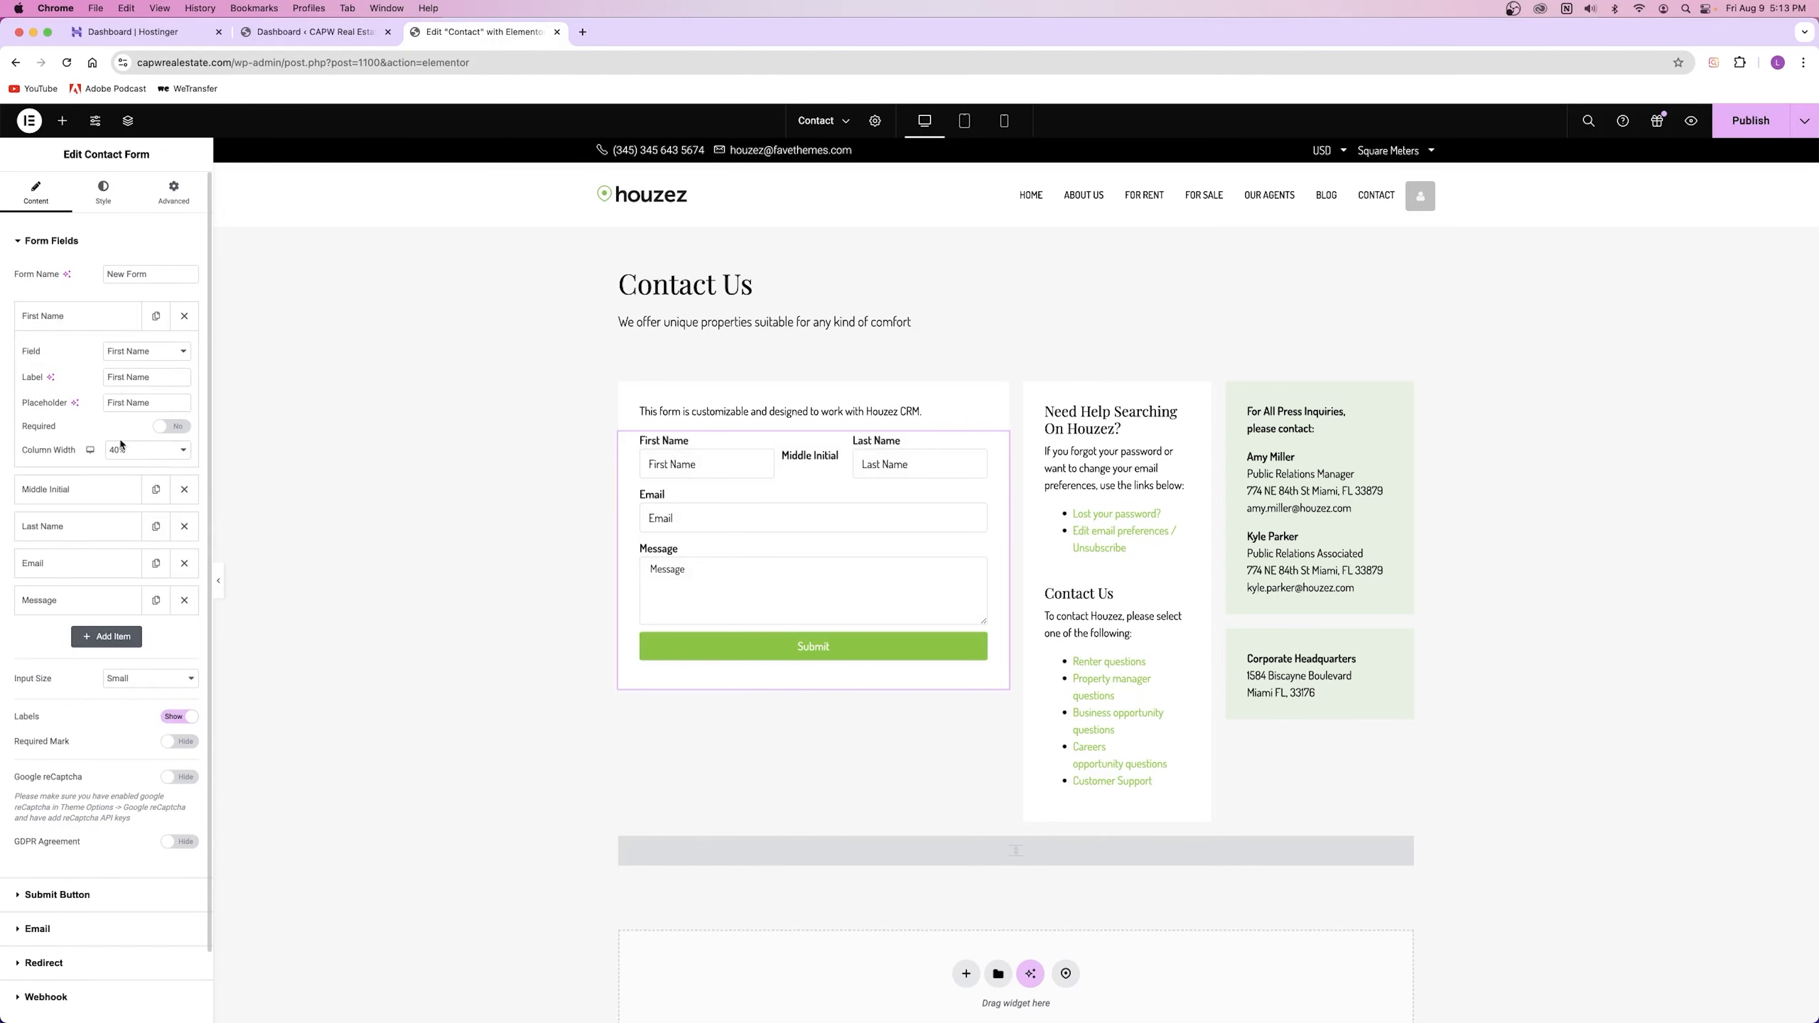
pyautogui.click(125, 452)
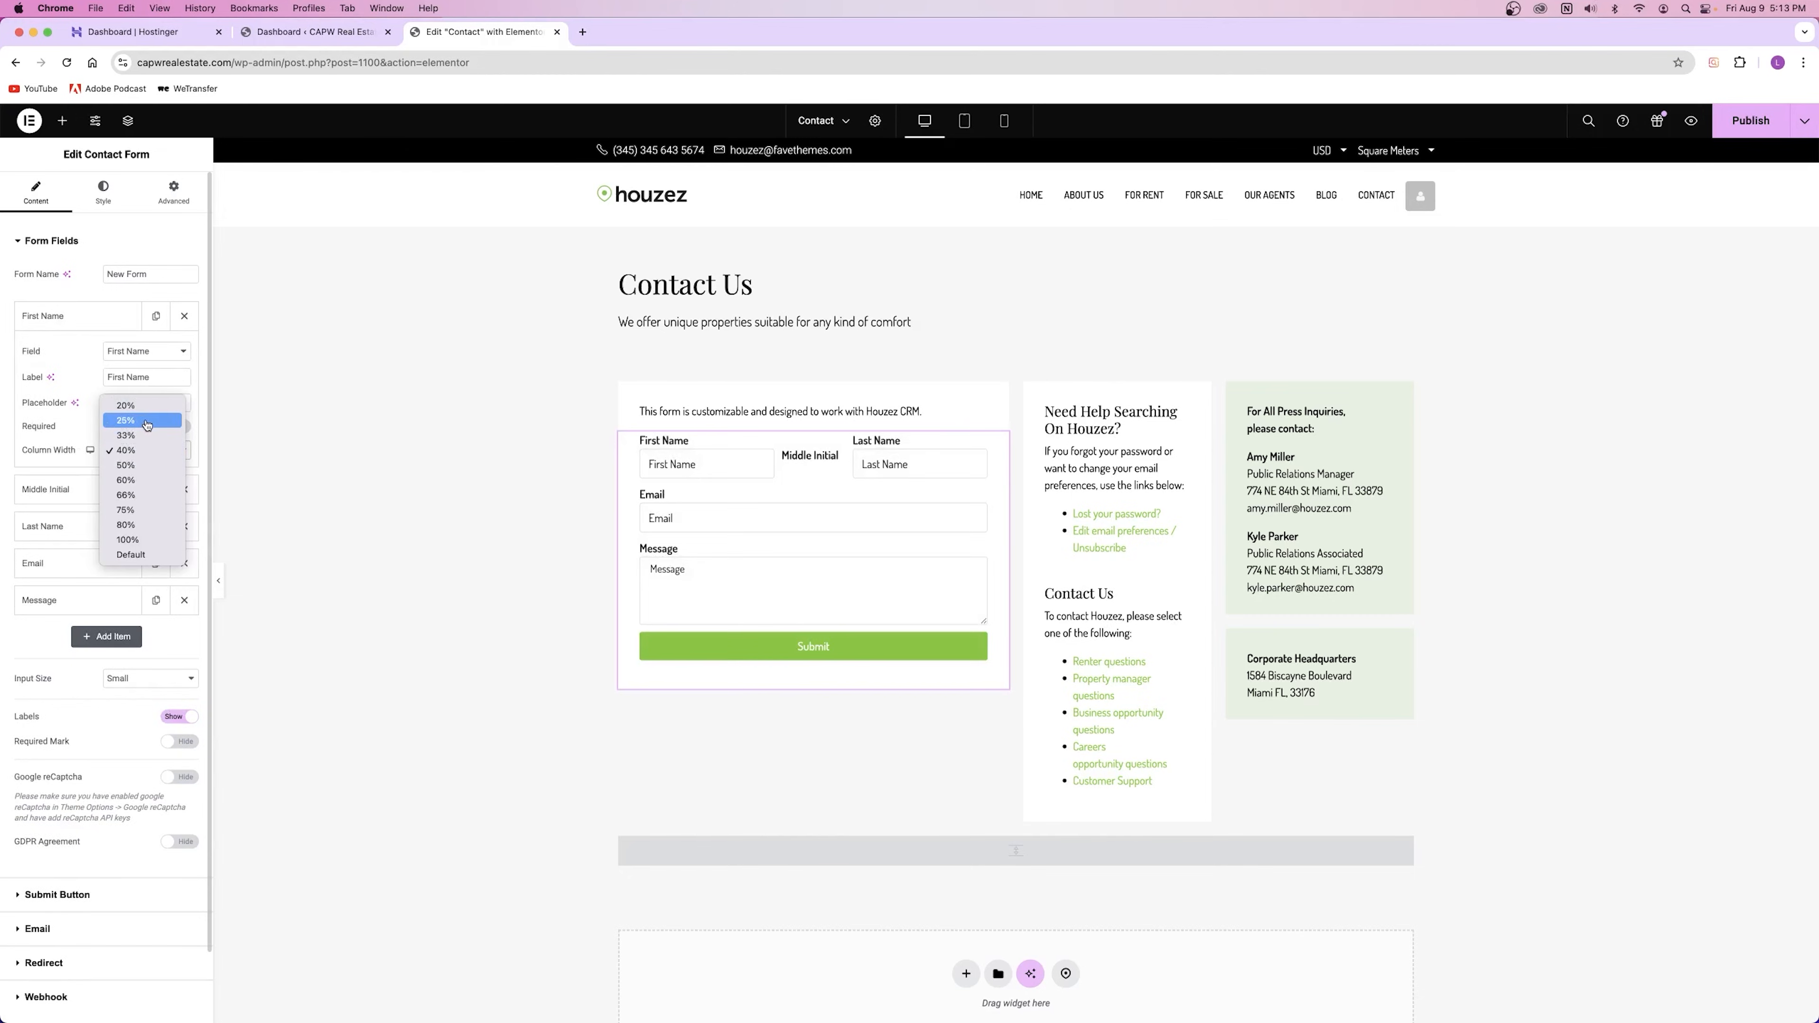
pyautogui.click(147, 423)
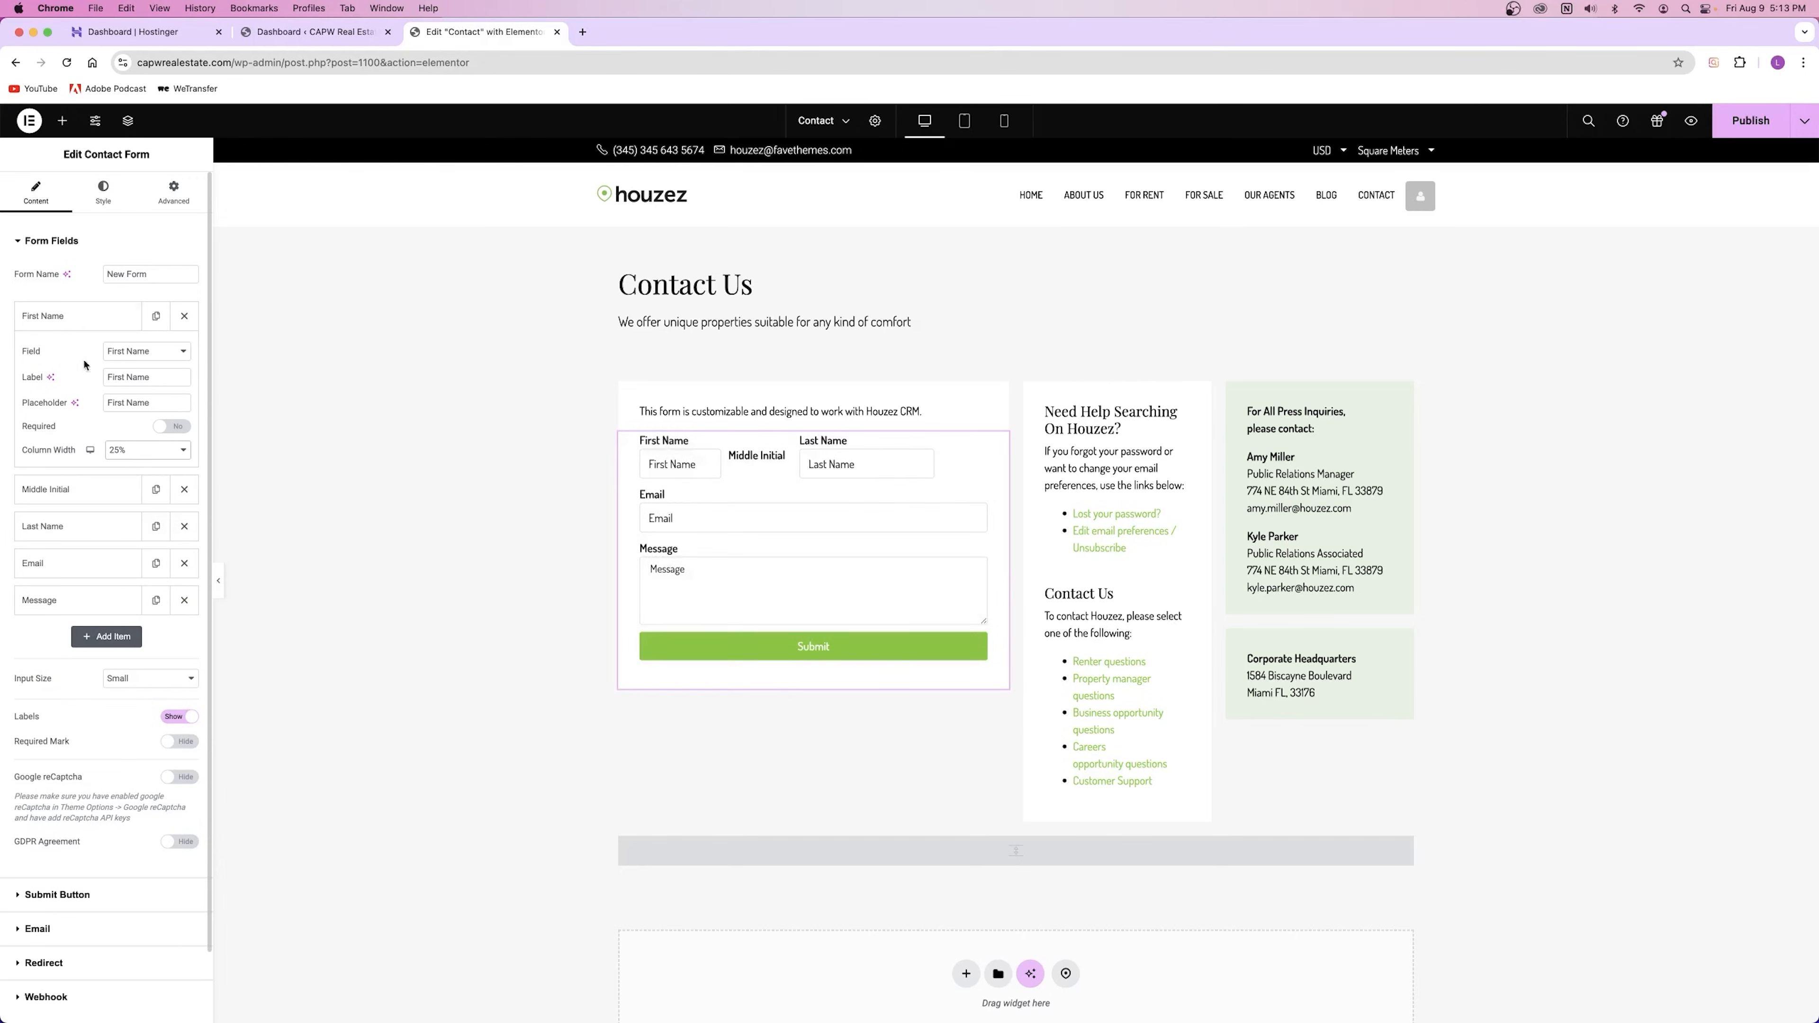
pyautogui.click(134, 450)
pyautogui.click(124, 467)
pyautogui.click(111, 525)
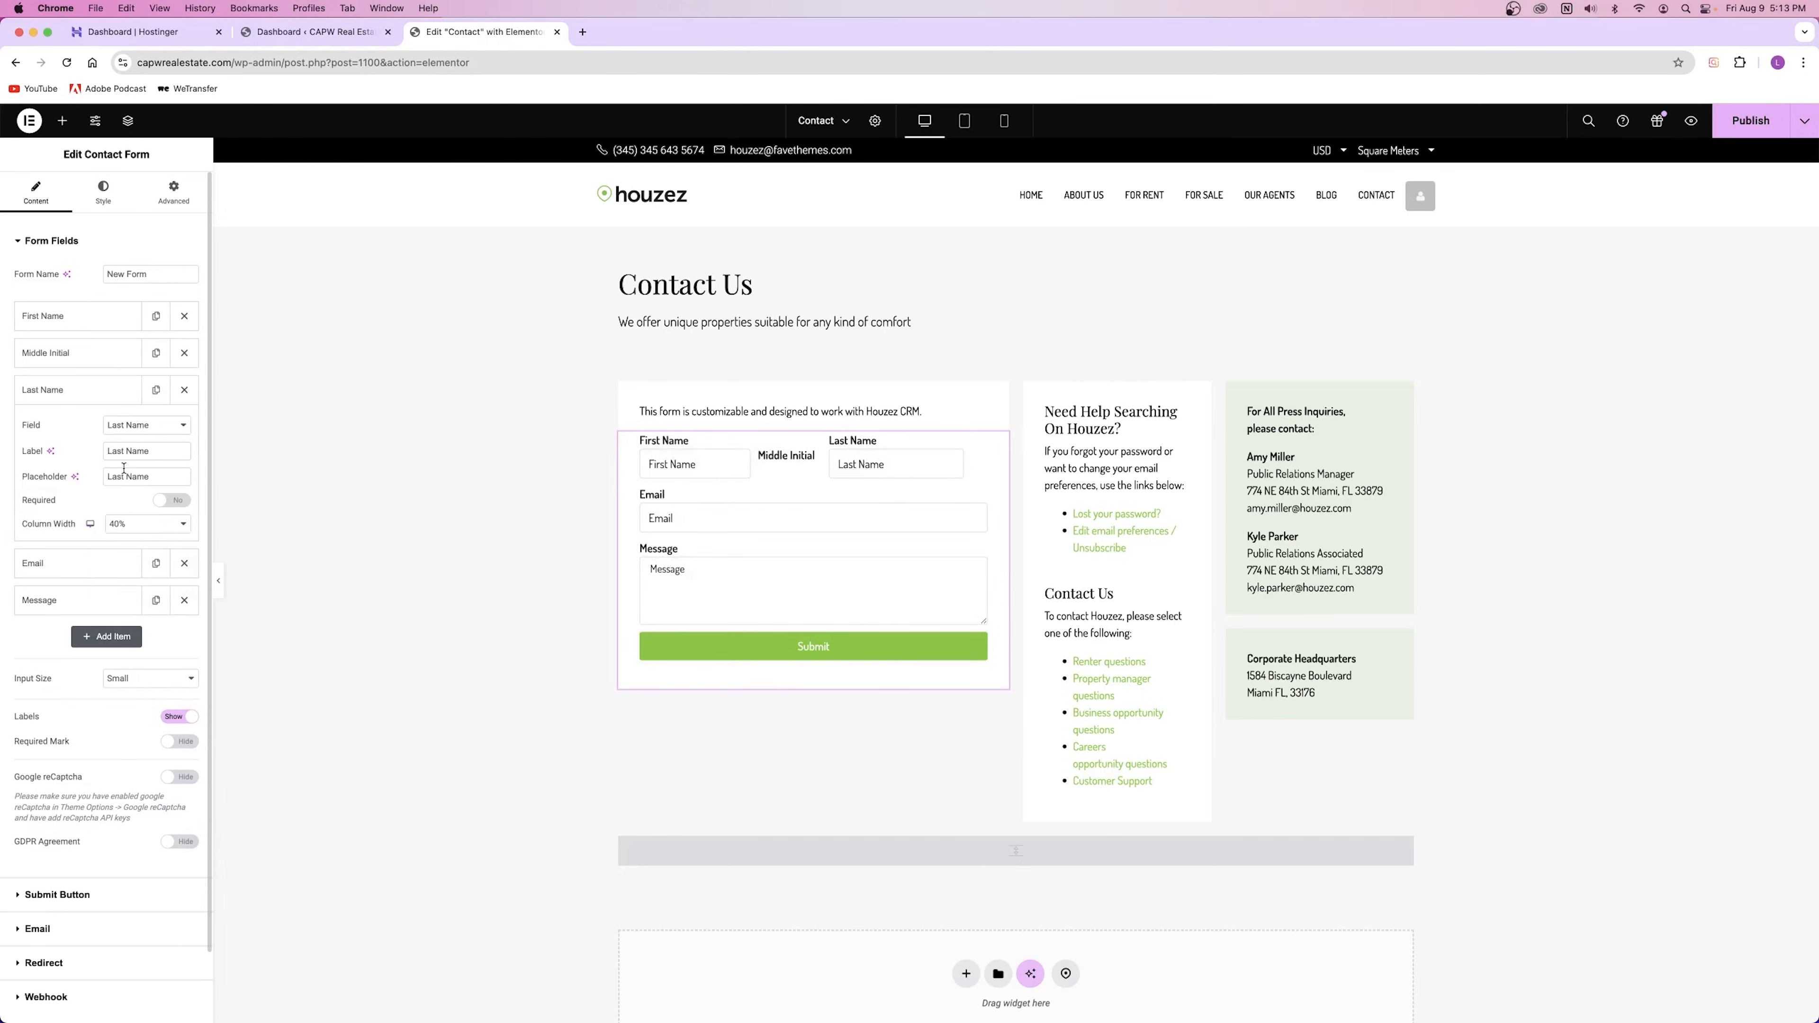
pyautogui.click(119, 534)
pyautogui.click(135, 510)
pyautogui.click(79, 352)
pyautogui.click(118, 488)
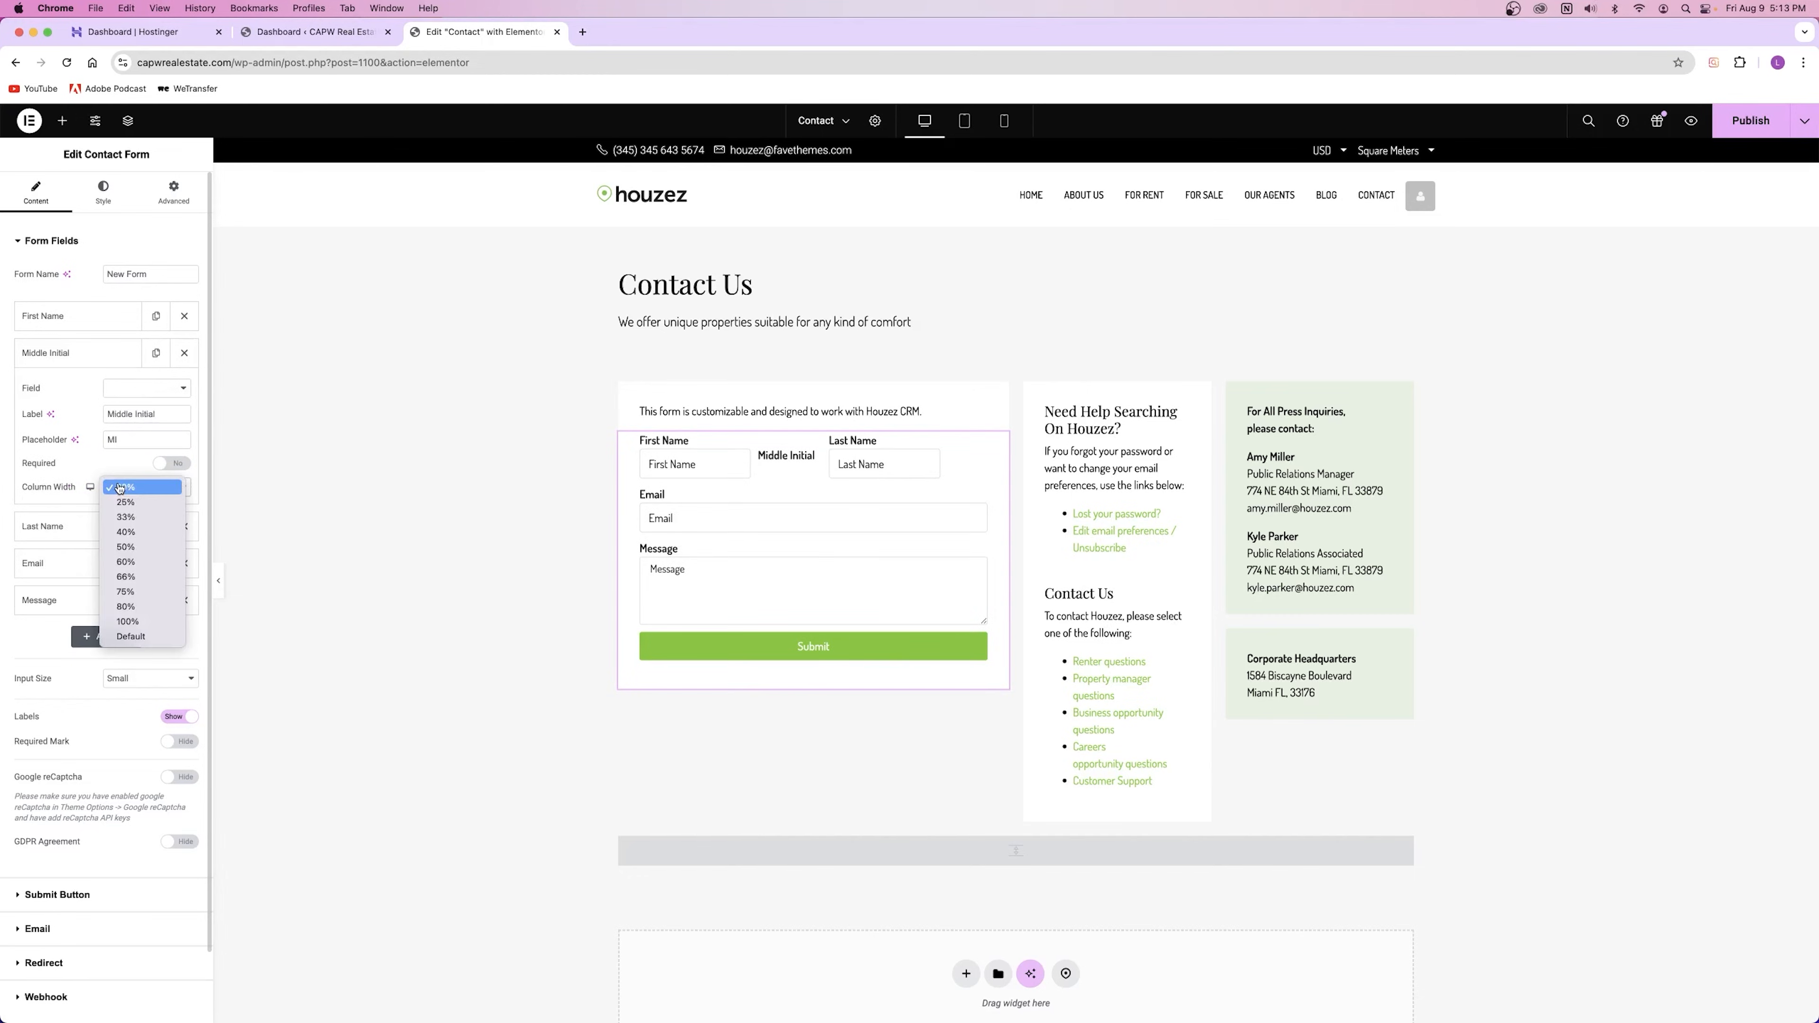
pyautogui.click(126, 488)
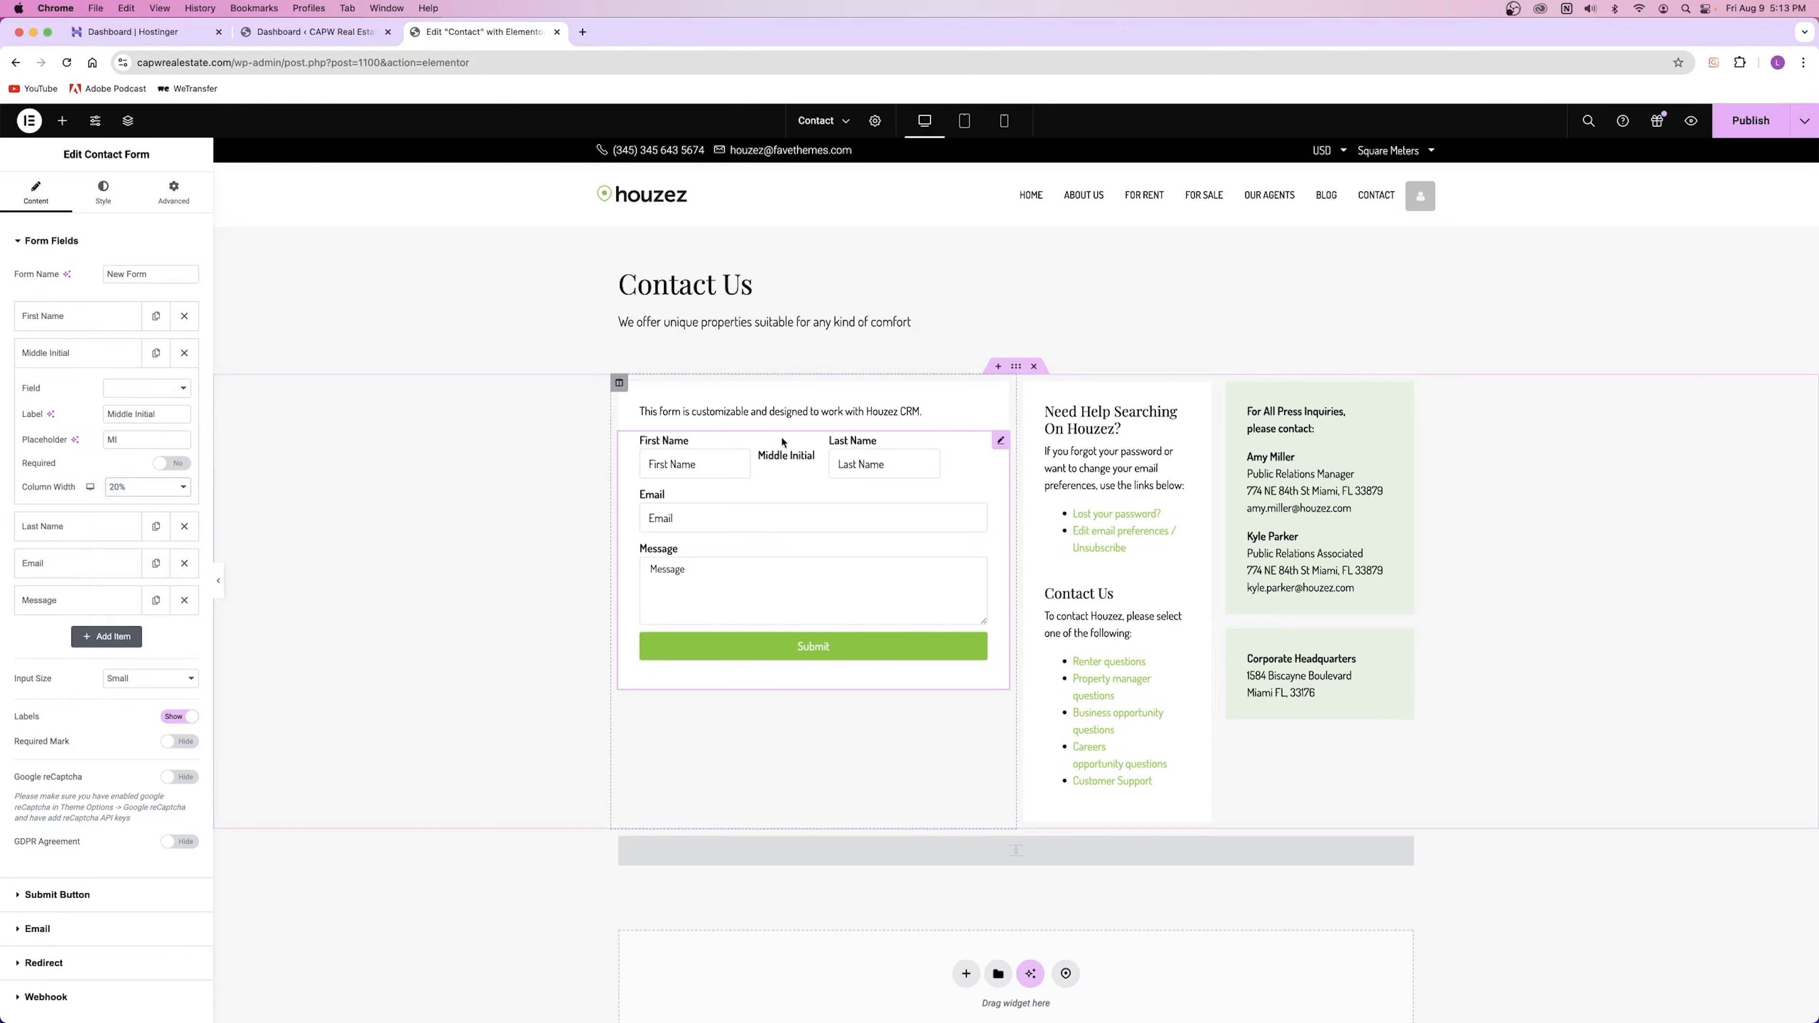
# Step: Delete the Middle Initial field and set First Name and Last Name to 50% width
pyautogui.click(184, 353)
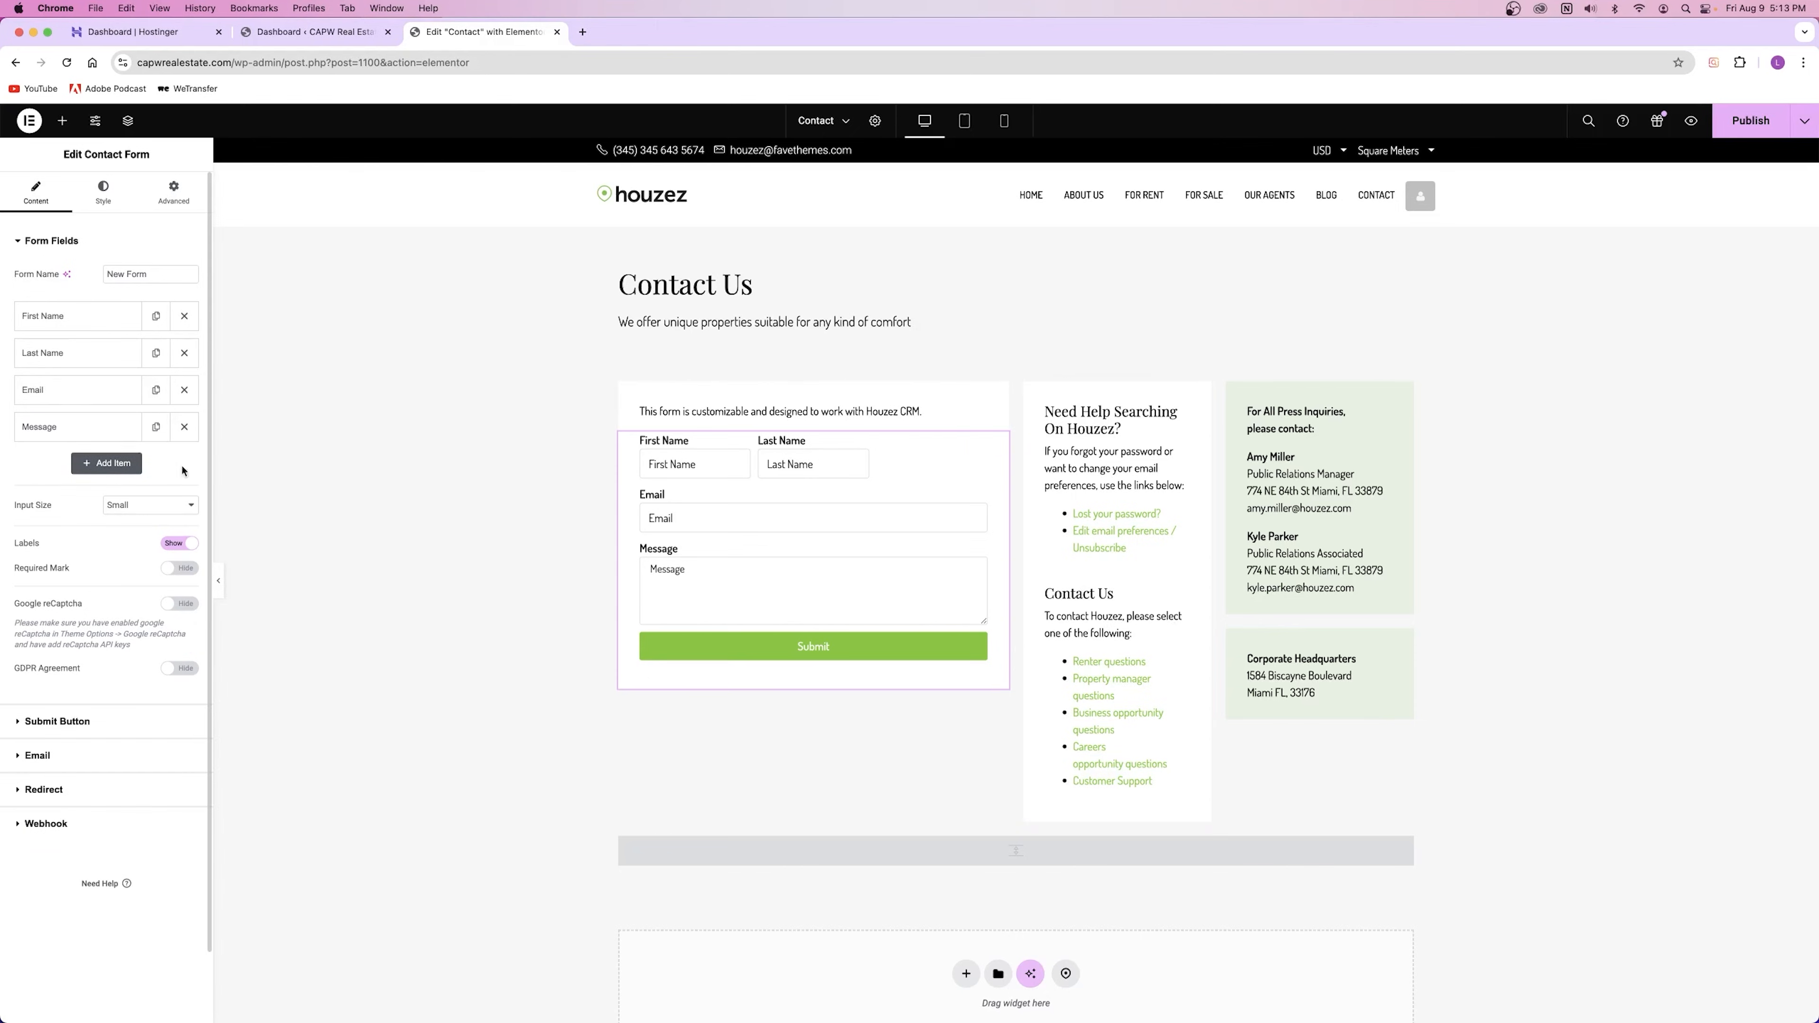
pyautogui.click(78, 316)
pyautogui.click(144, 450)
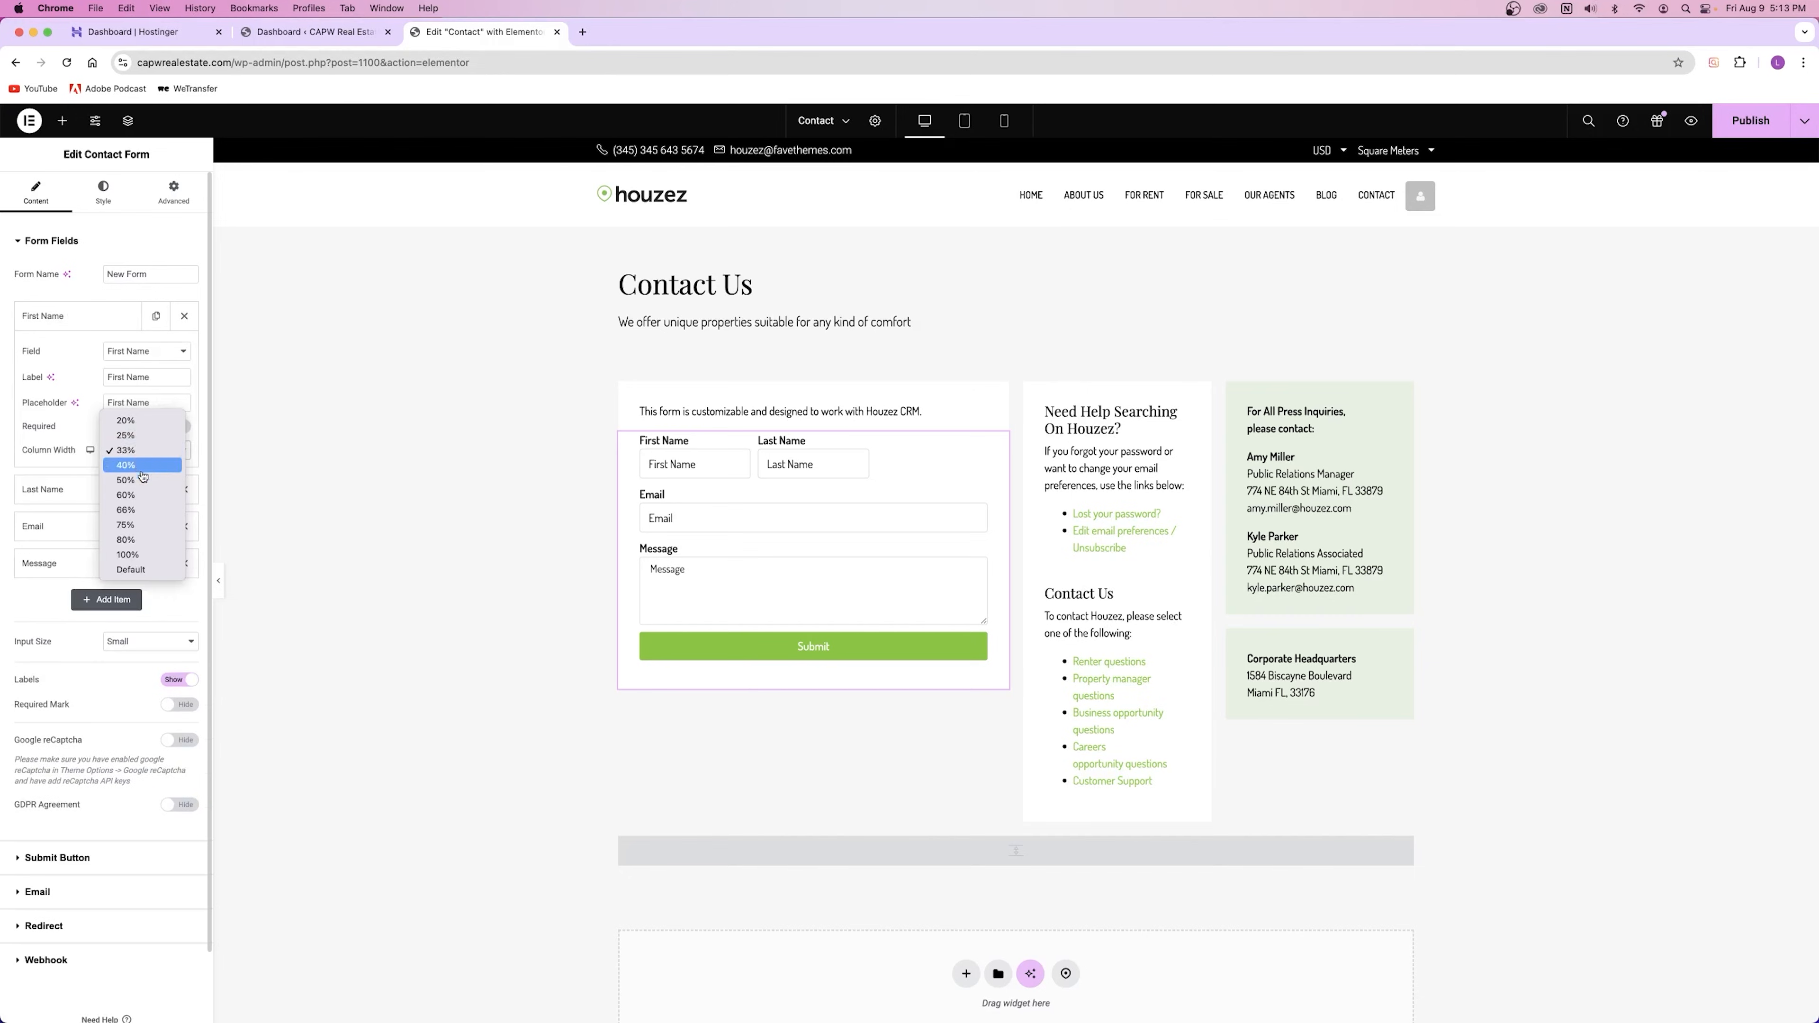
pyautogui.click(126, 465)
pyautogui.click(58, 489)
pyautogui.click(144, 493)
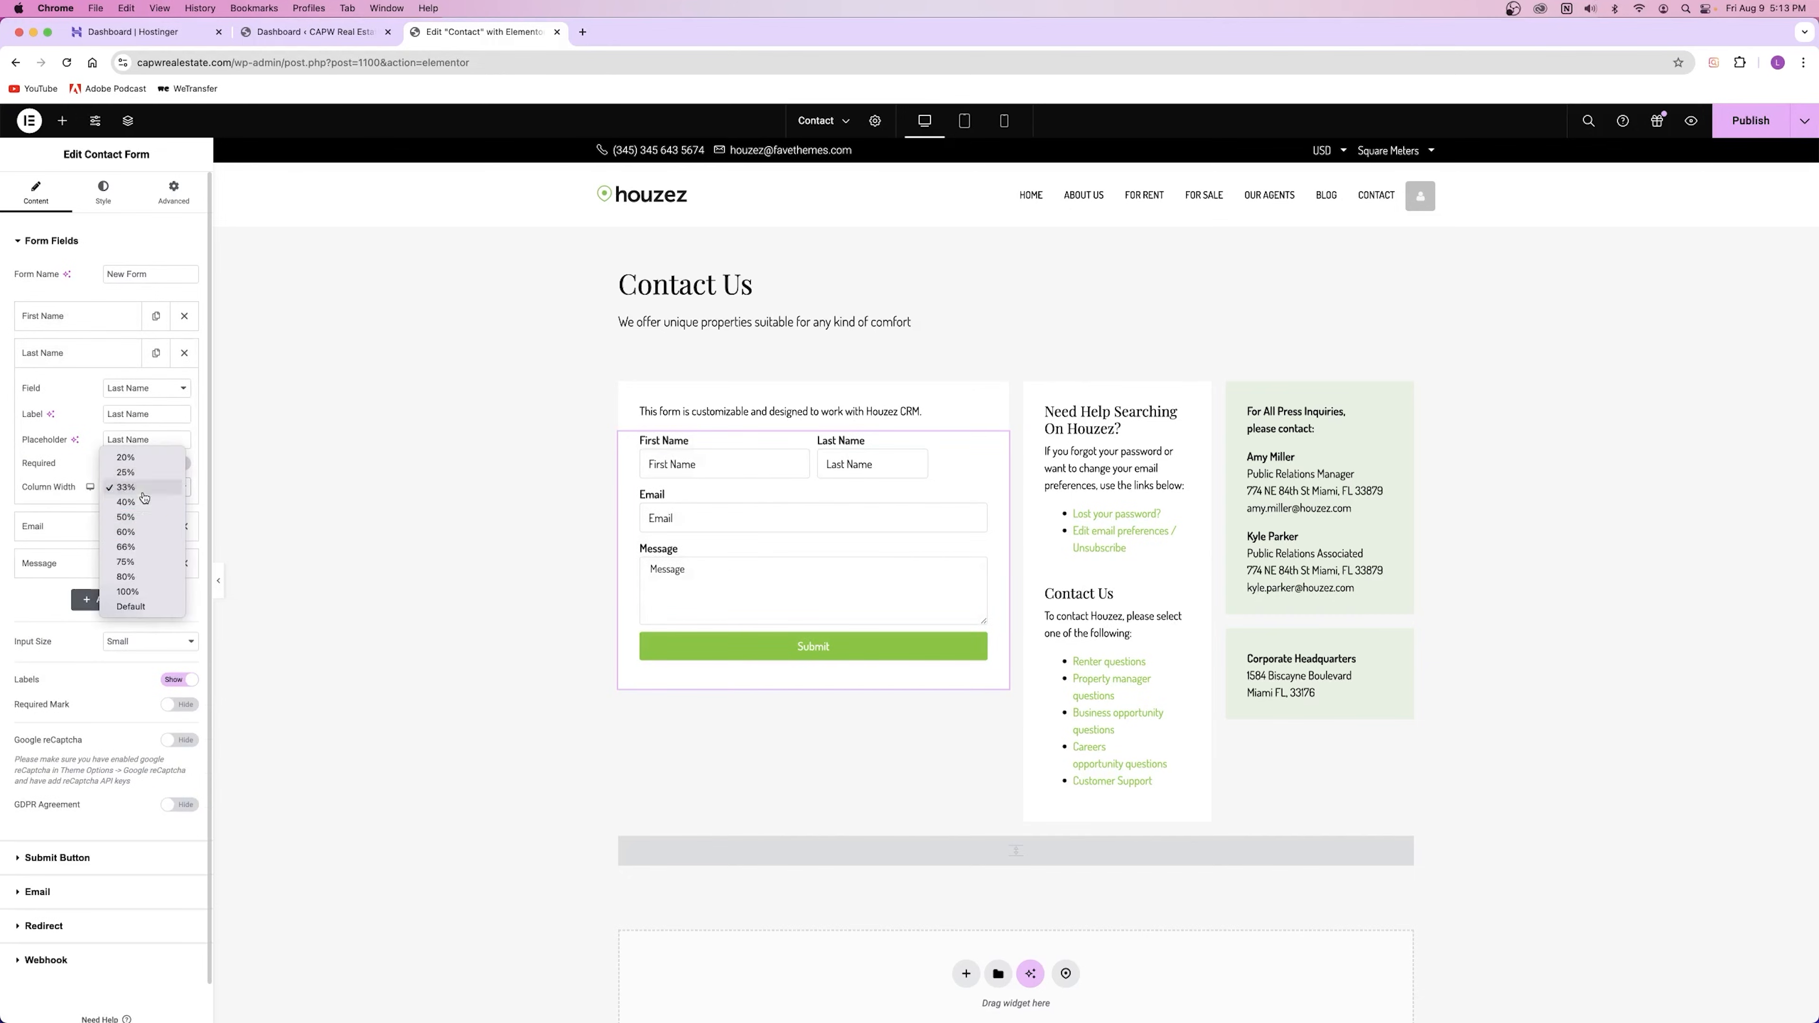
pyautogui.click(126, 517)
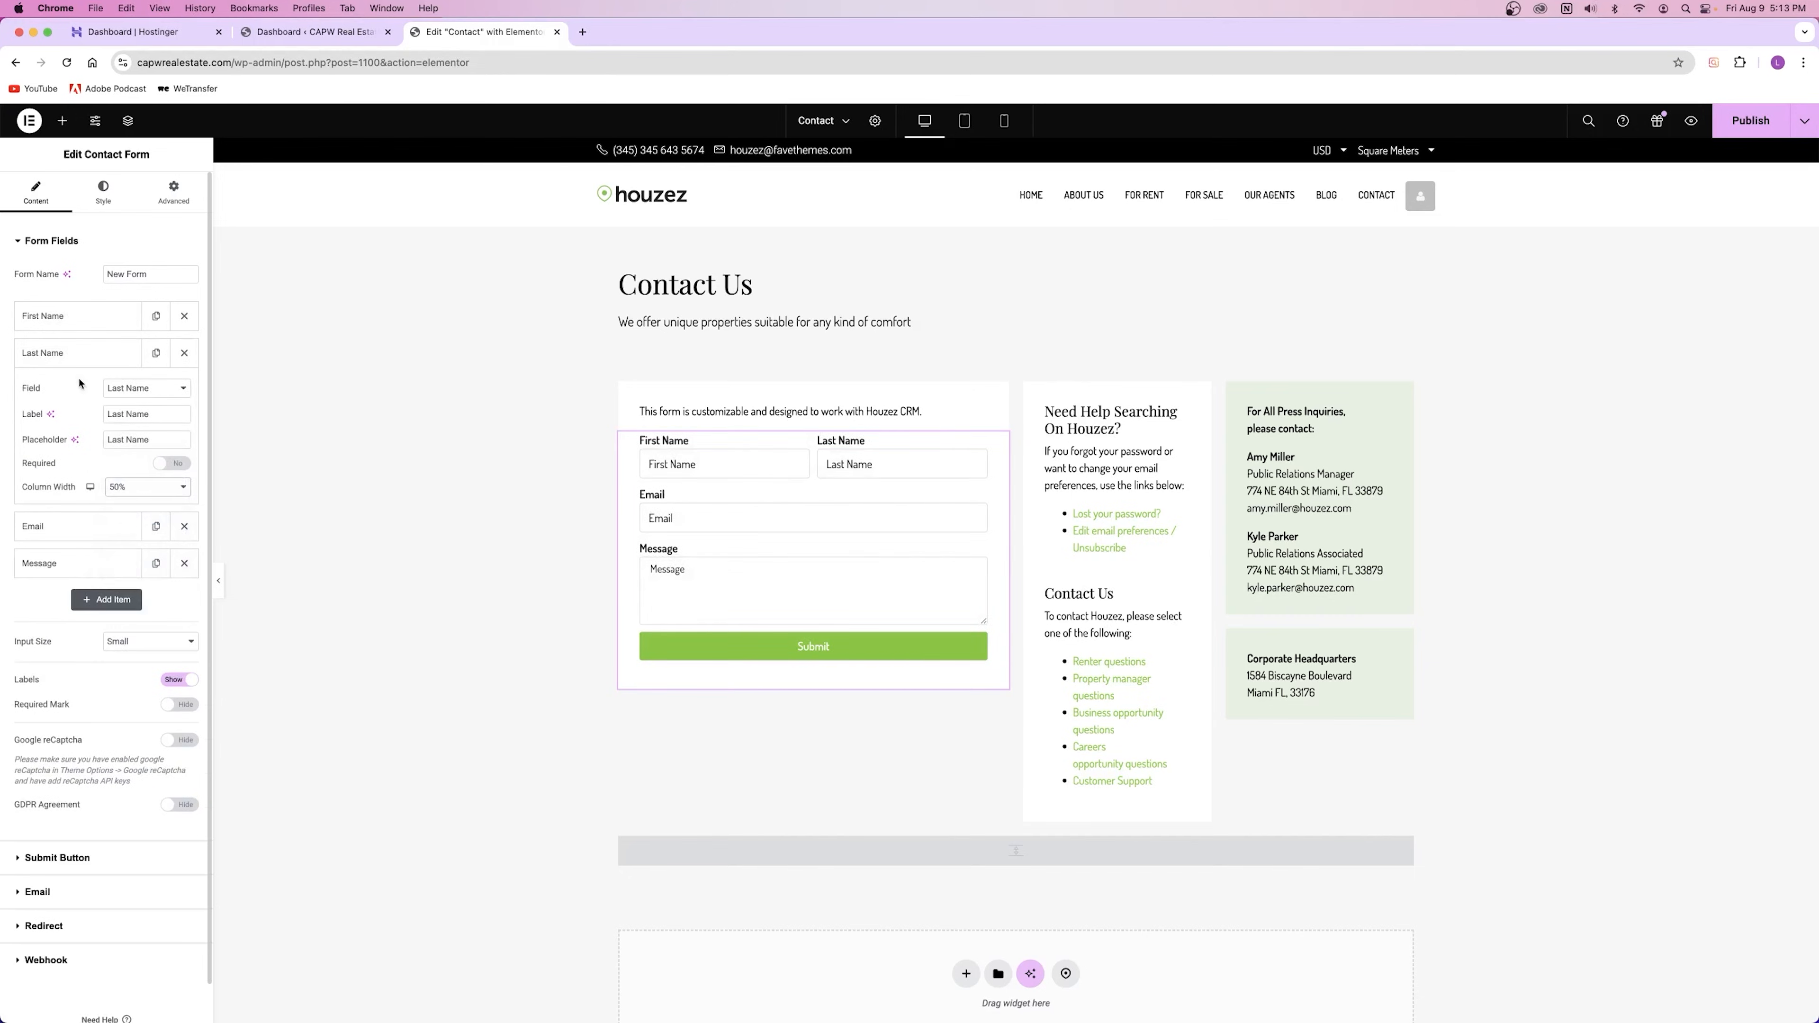
pyautogui.click(78, 354)
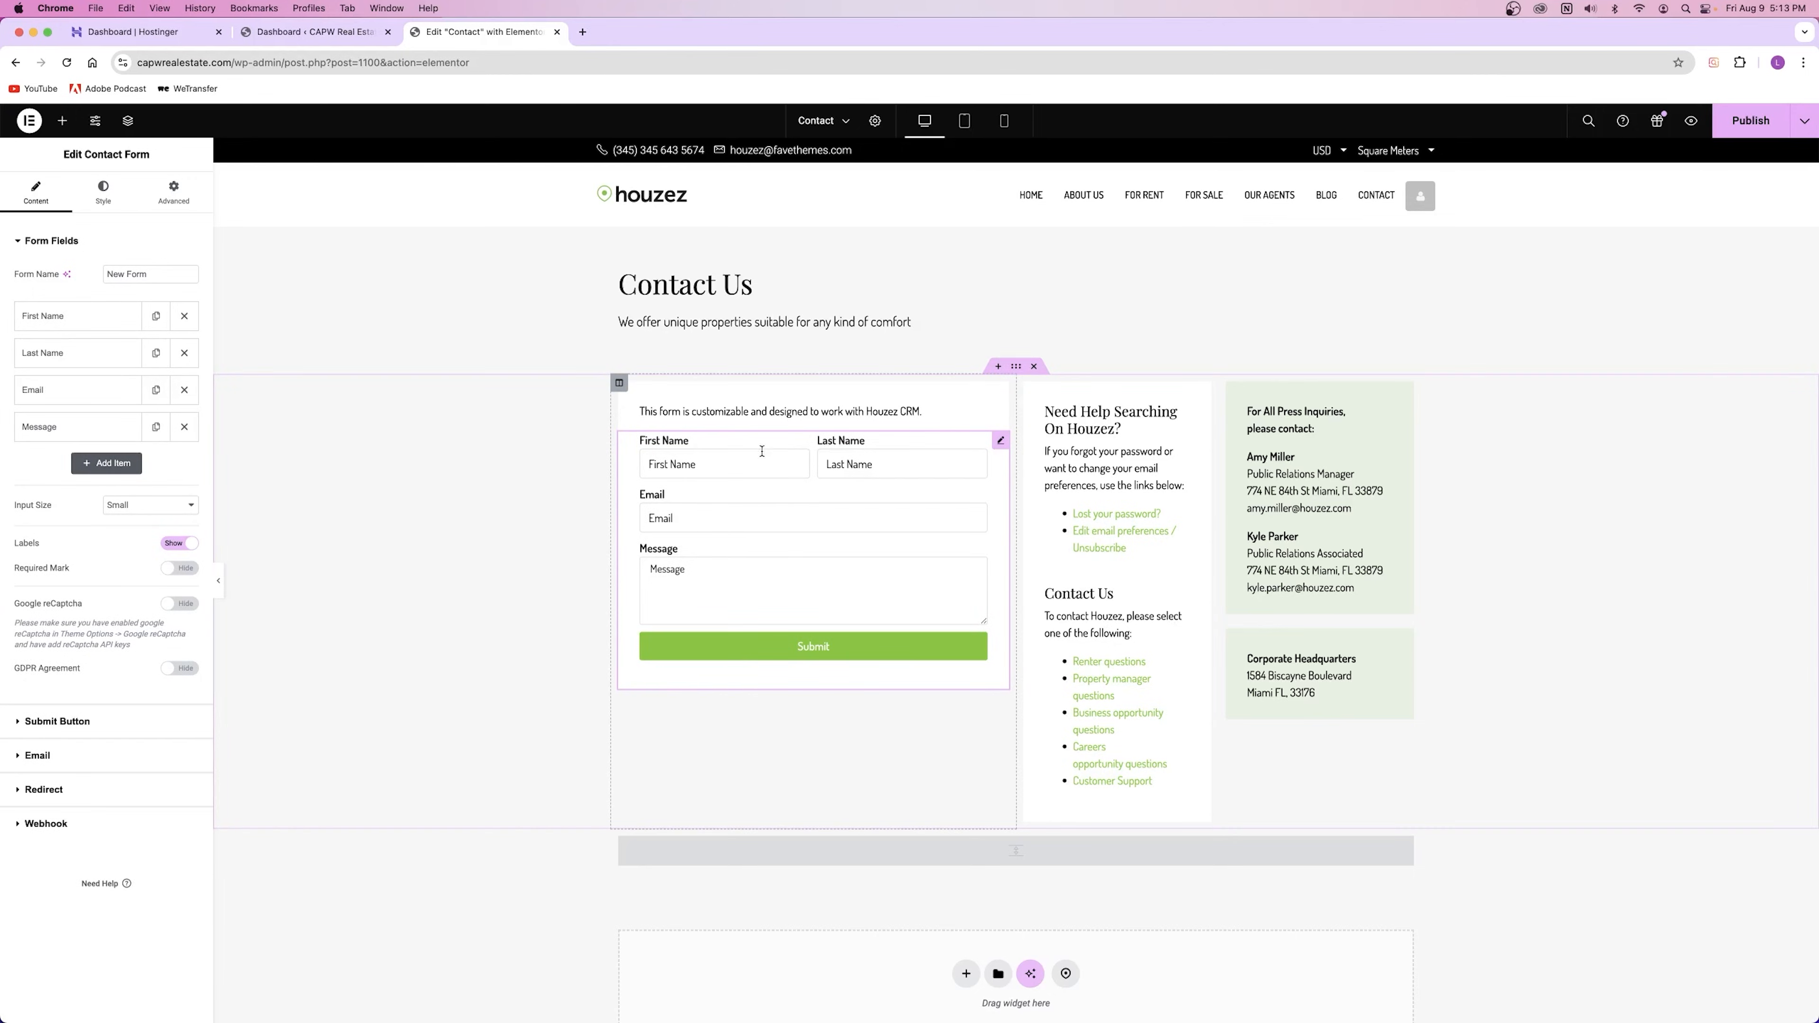
# Step: Add a Mobile field and move it to third place, below Last Name
pyautogui.click(106, 463)
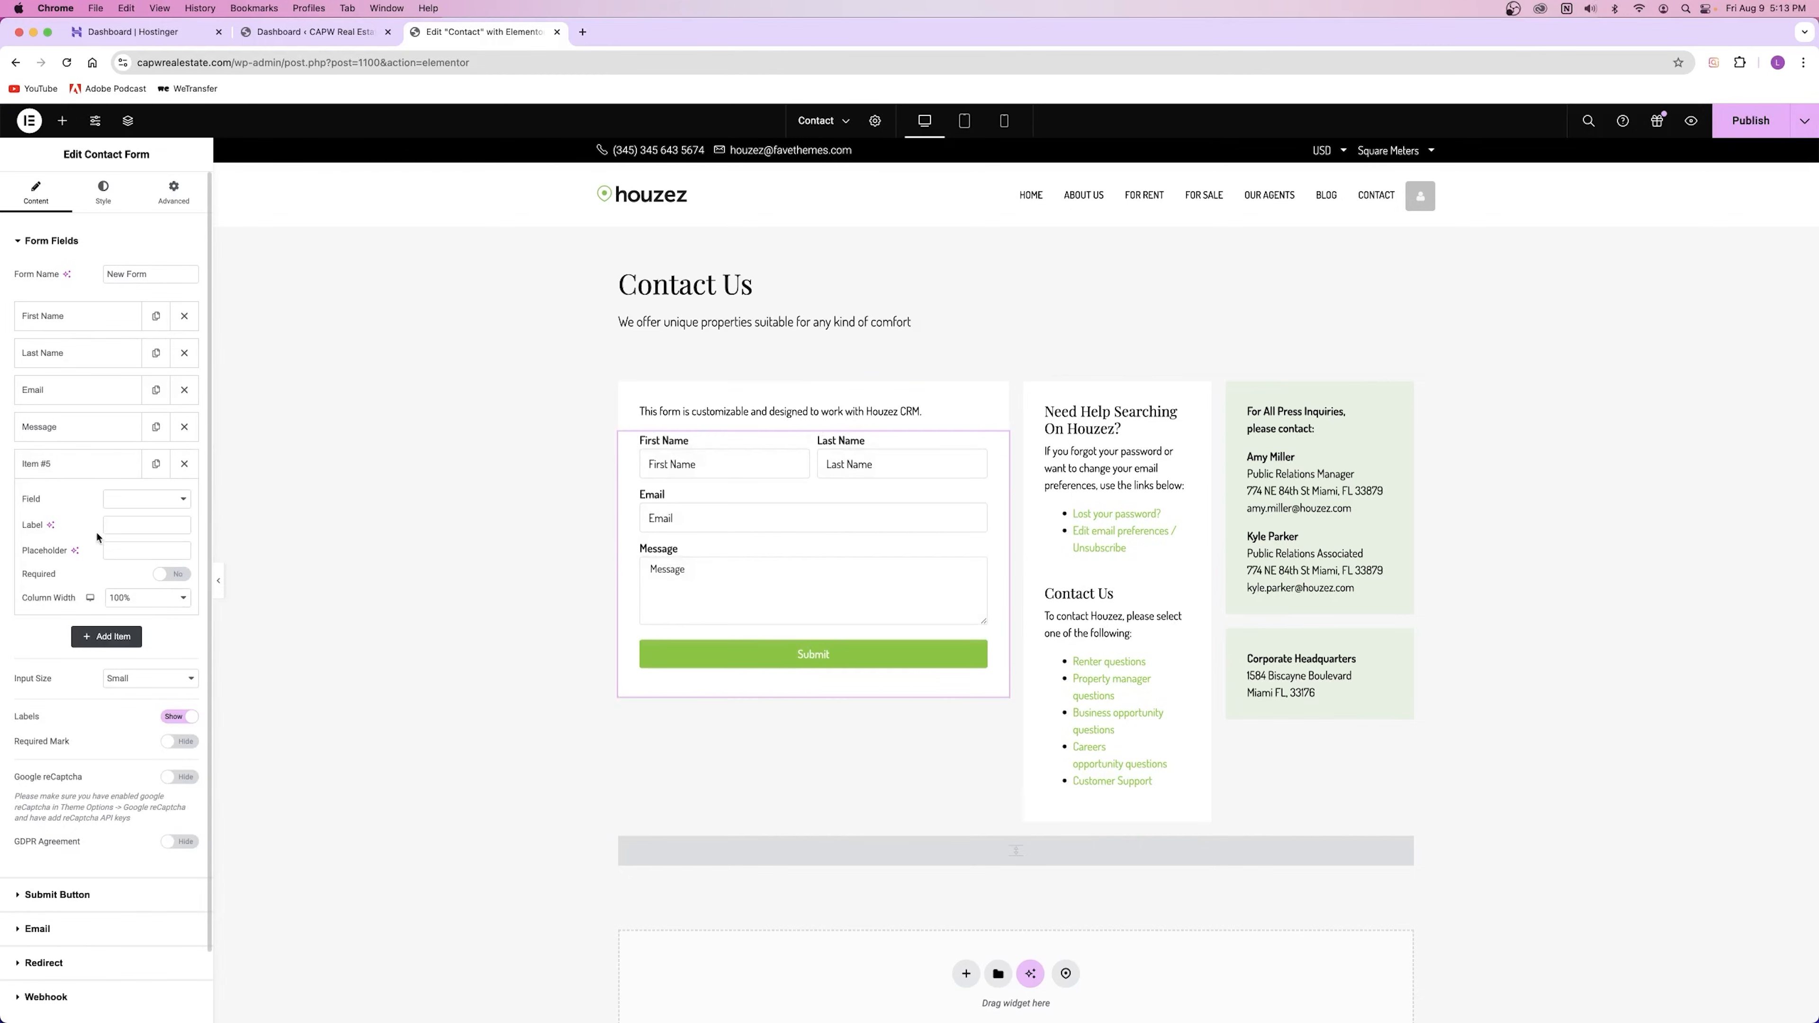
pyautogui.click(147, 499)
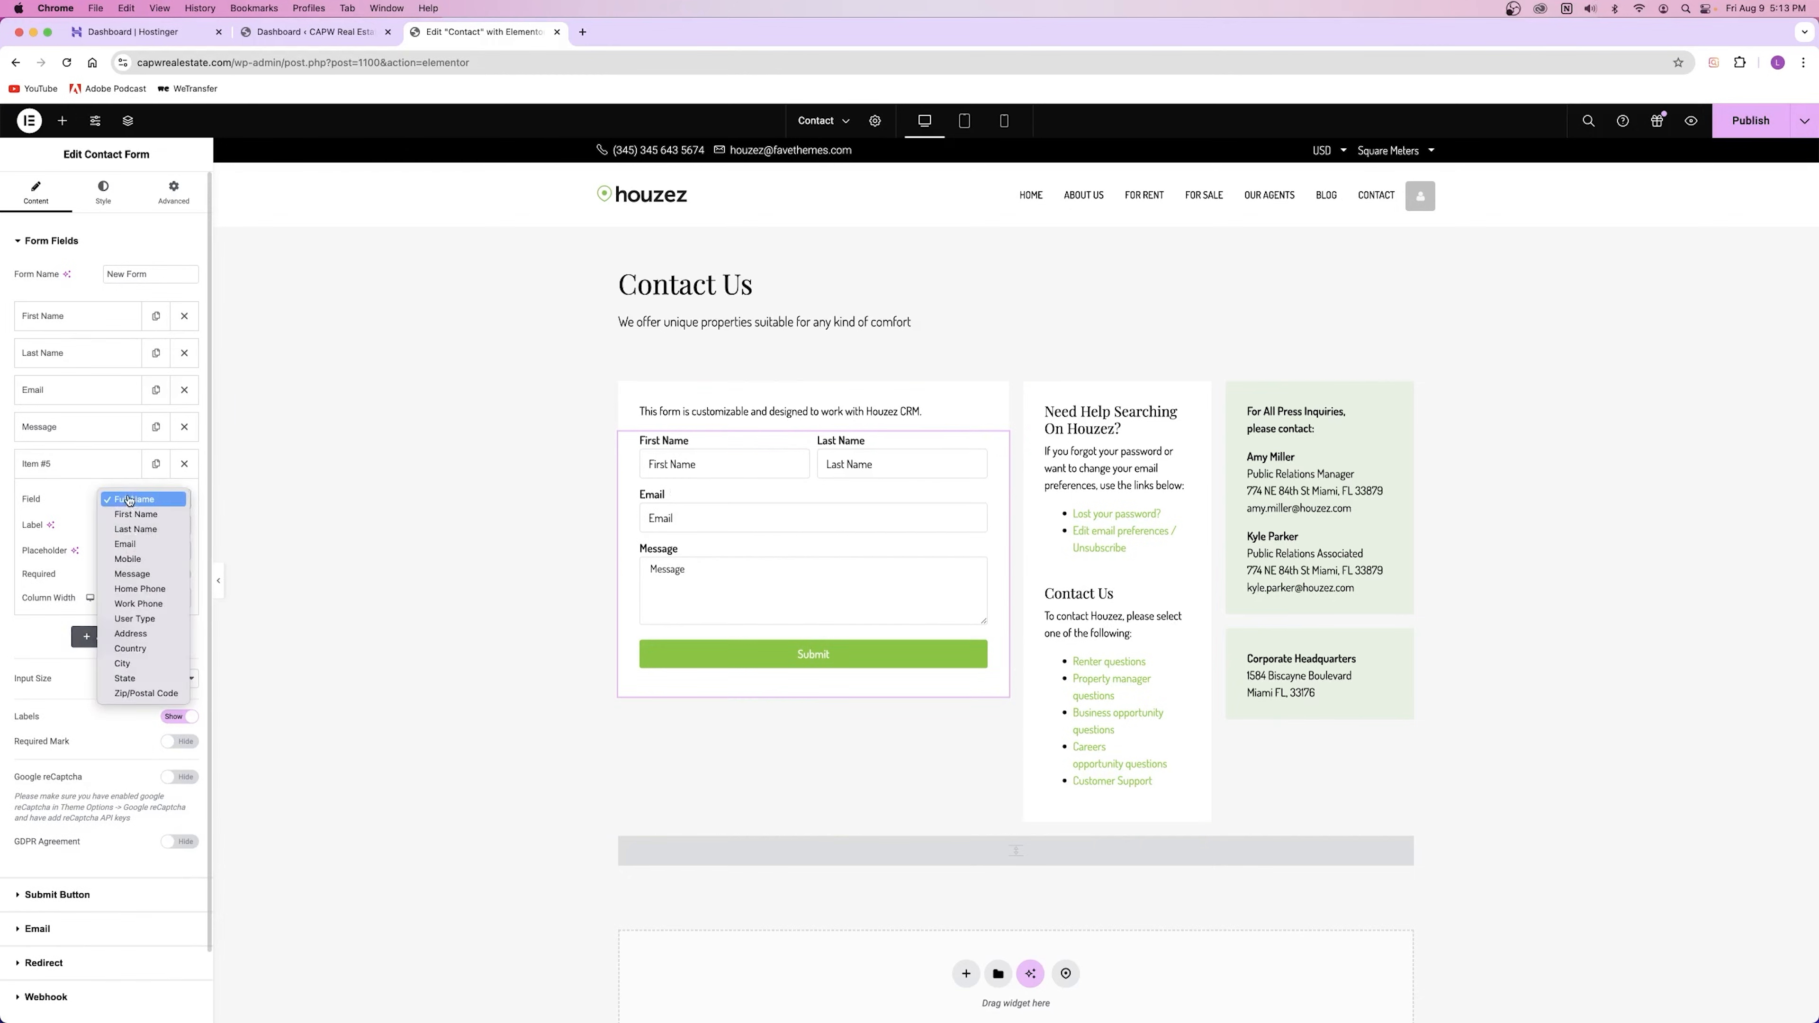
pyautogui.click(143, 559)
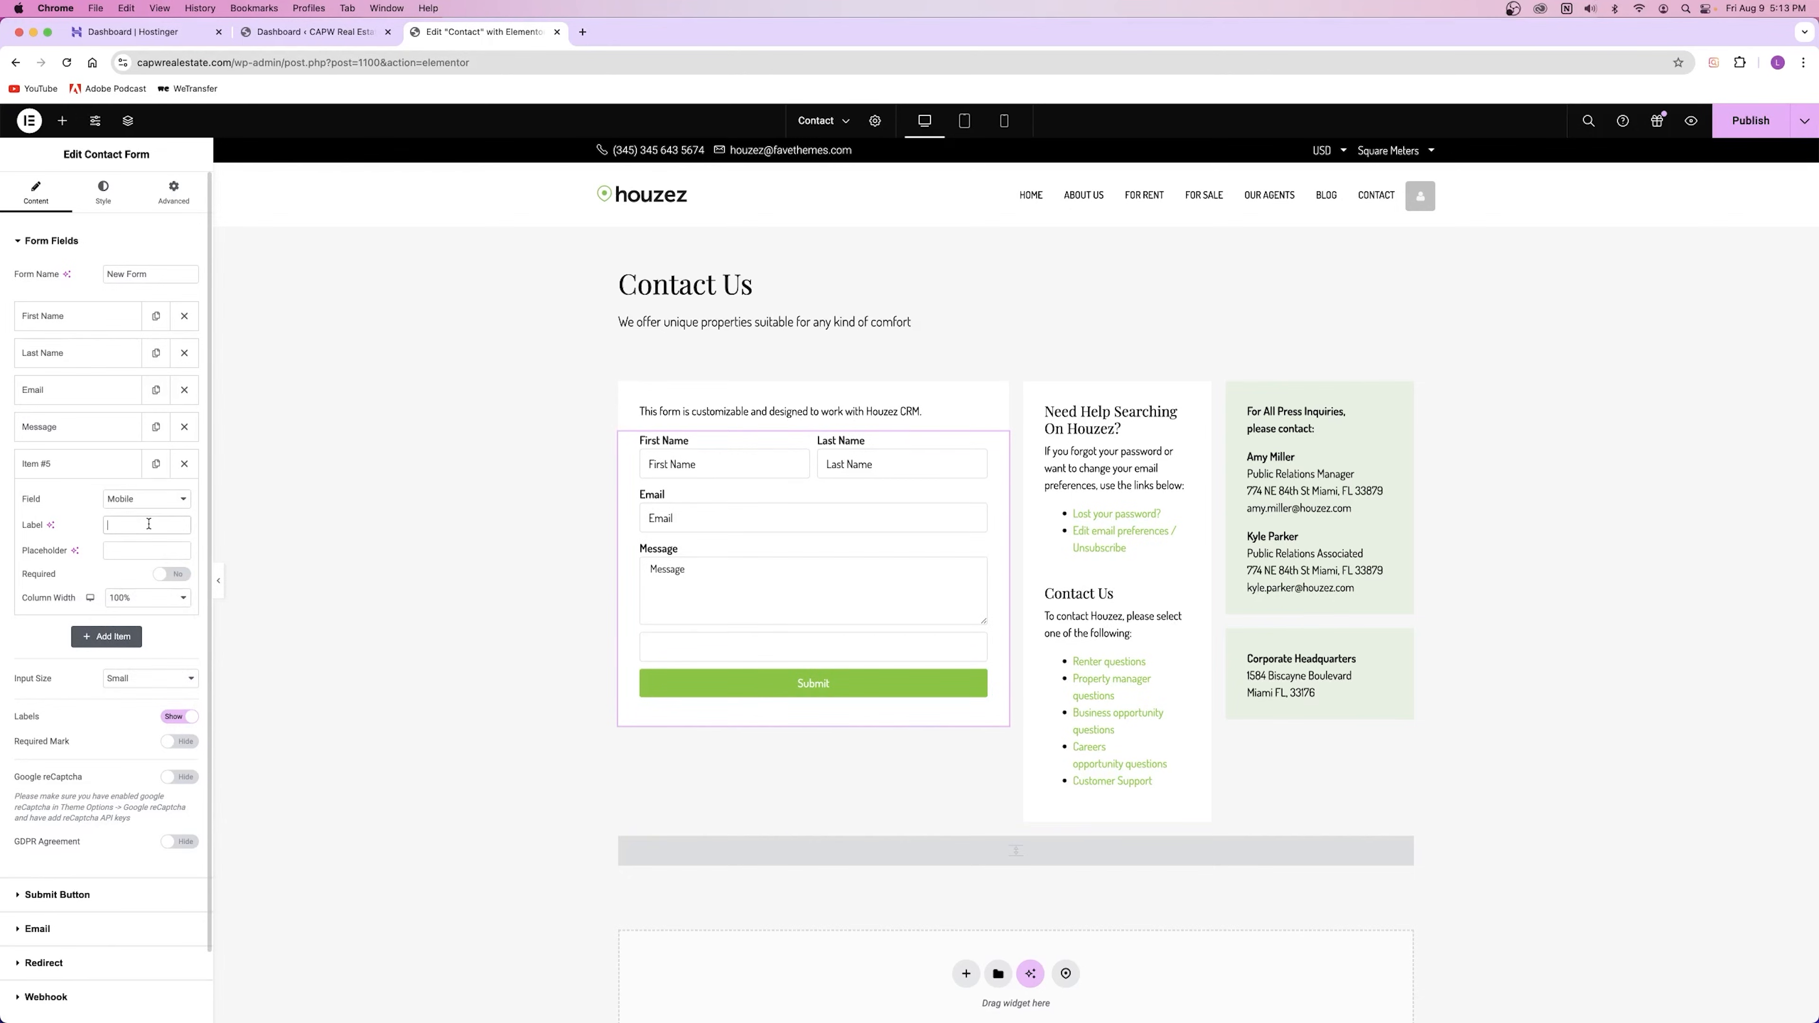
pyautogui.click(80, 466)
pyautogui.moveTo(79, 466); pyautogui.dragTo(80, 388)
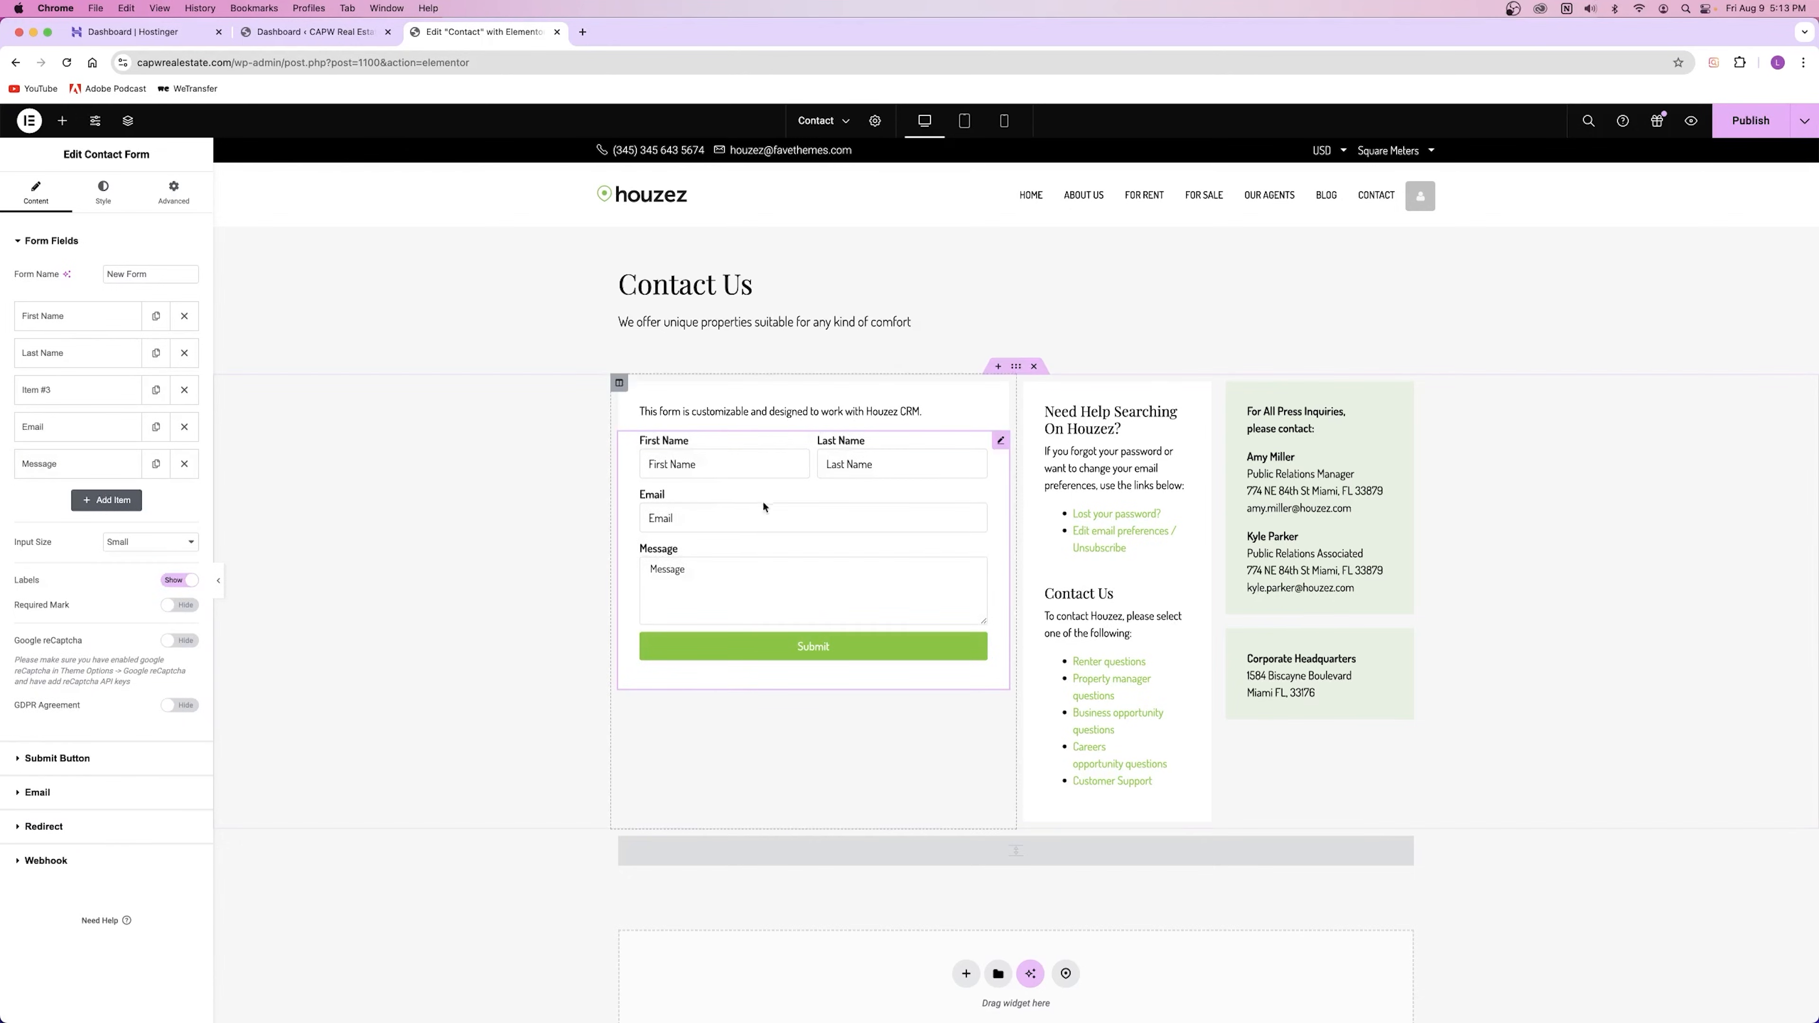
pyautogui.click(72, 390)
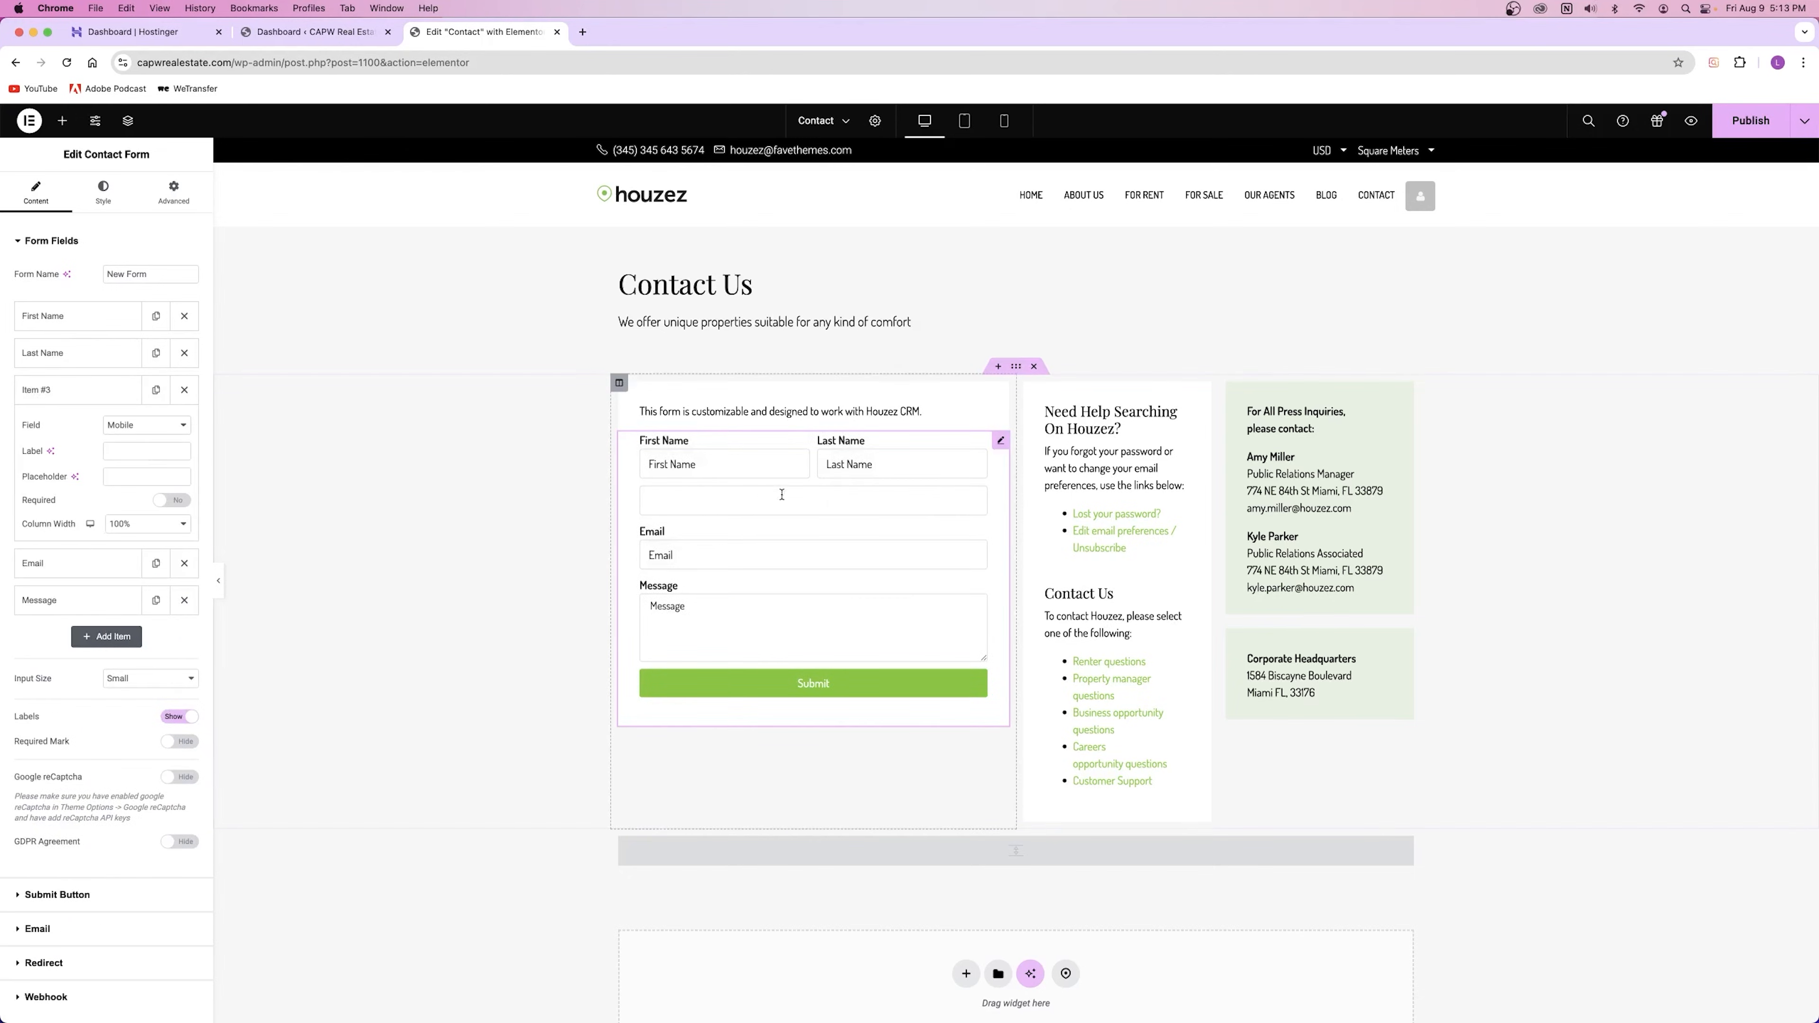
# Step: Label the new field 'Phone Number' and give it a sample phone-number placeholder
pyautogui.click(143, 452)
pyautogui.write('Phone Number')
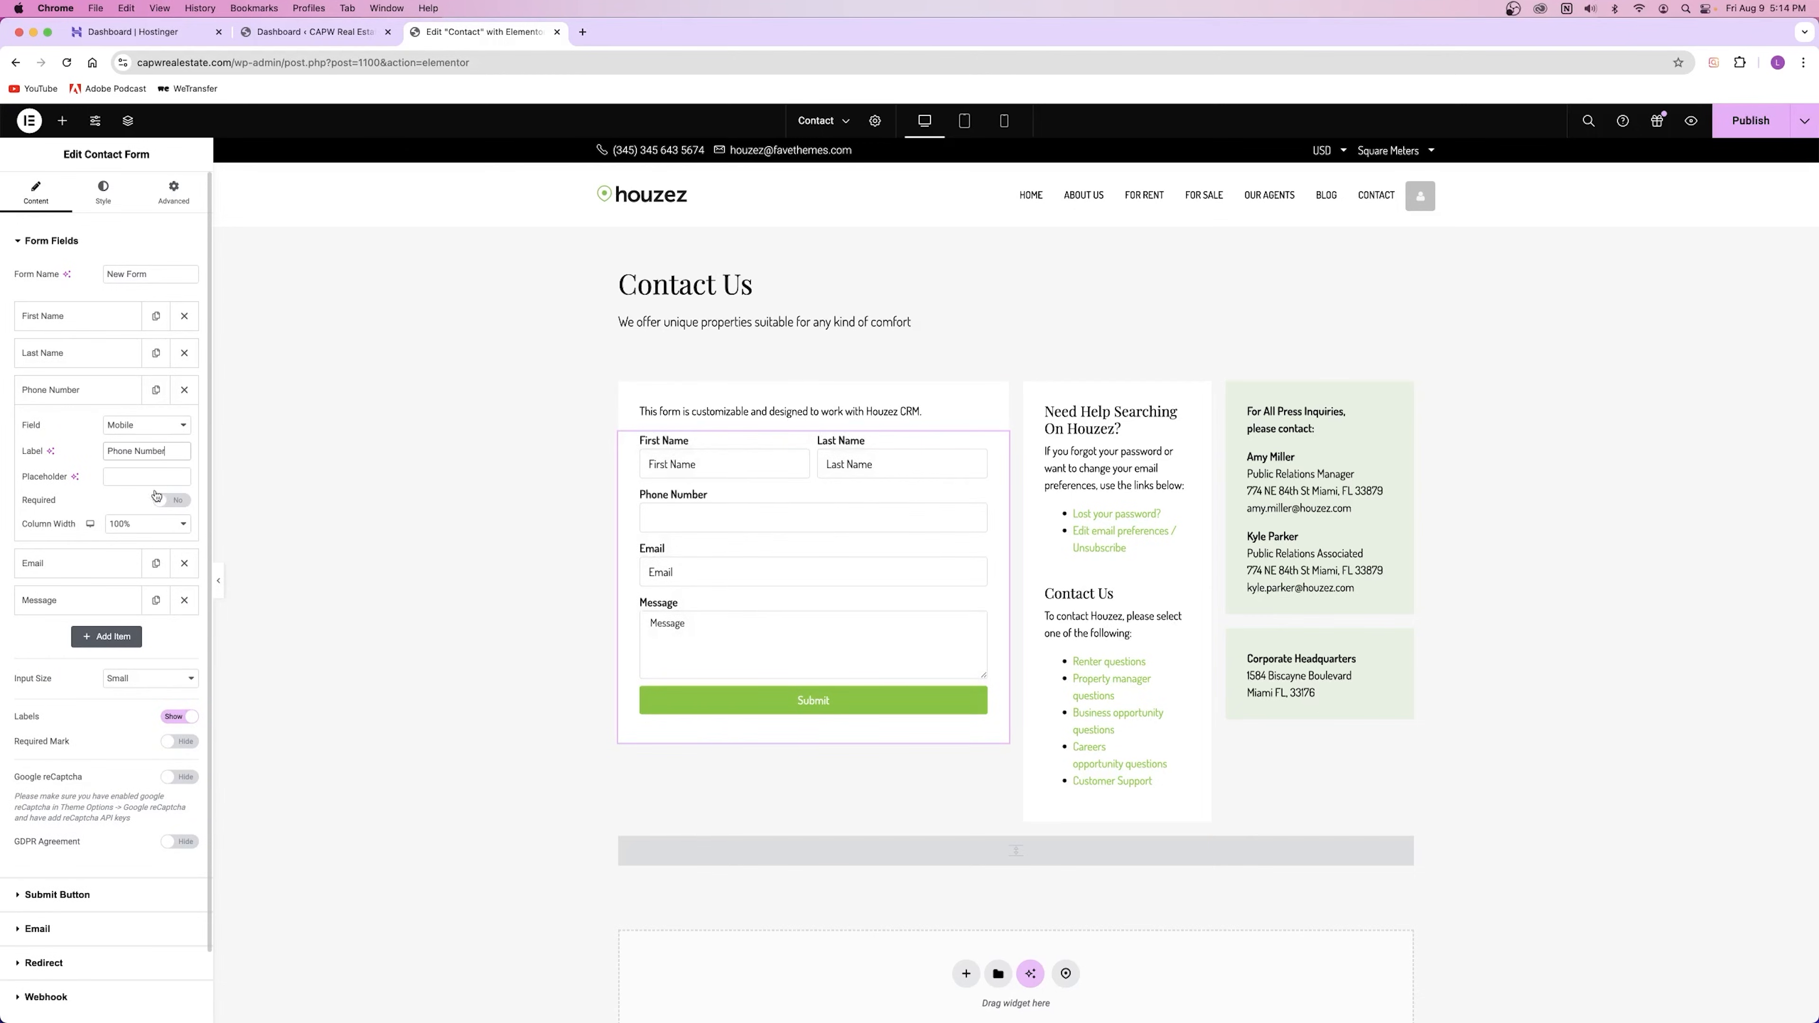
pyautogui.click(132, 476)
pyautogui.write('Phone Number')
pyautogui.press('BackSpace')
pyautogui.press('BackSpace')
pyautogui.press('BackSpace')
pyautogui.press('BackSpace')
pyautogui.press('BackSpace')
pyautogui.press('BackSpace')
pyautogui.write('512 555 5555')
pyautogui.click(711, 459)
# Step: Set the First Name field's placeholder to 'First Name', replacing the sample name
pyautogui.click(77, 319)
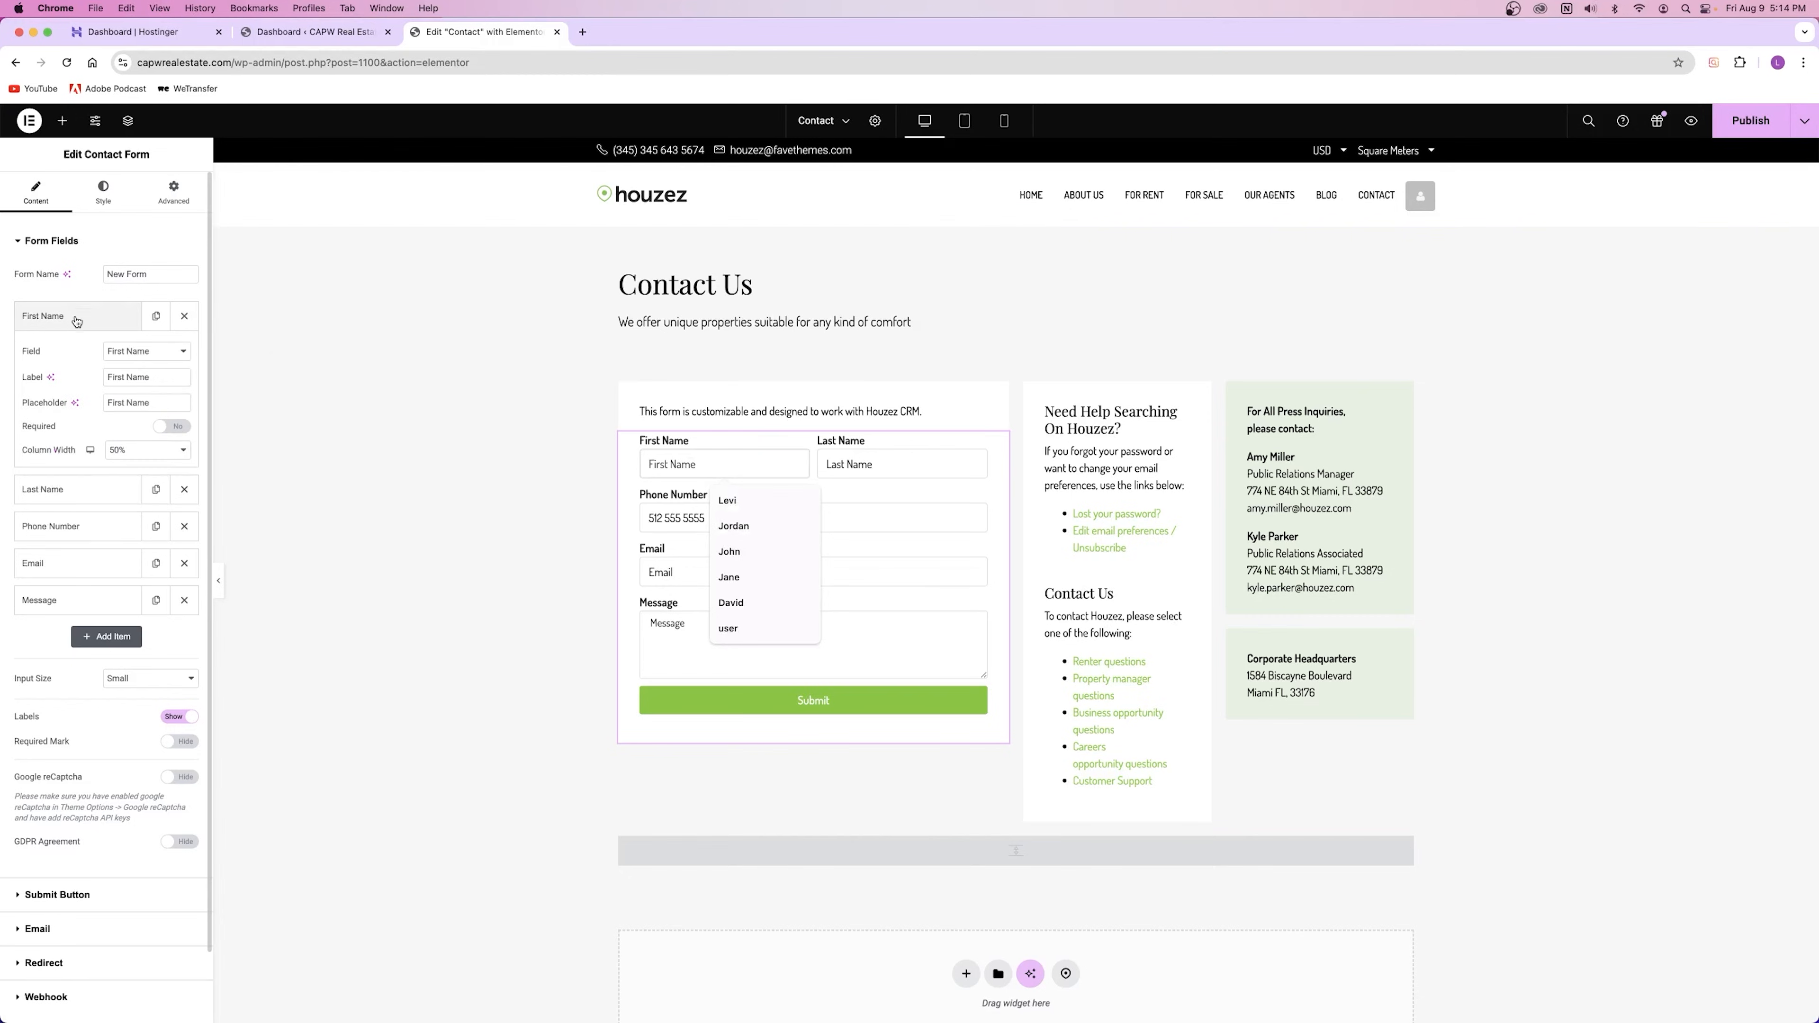
pyautogui.moveTo(154, 377); pyautogui.dragTo(42, 378)
pyautogui.write('John')
pyautogui.write('First Name')
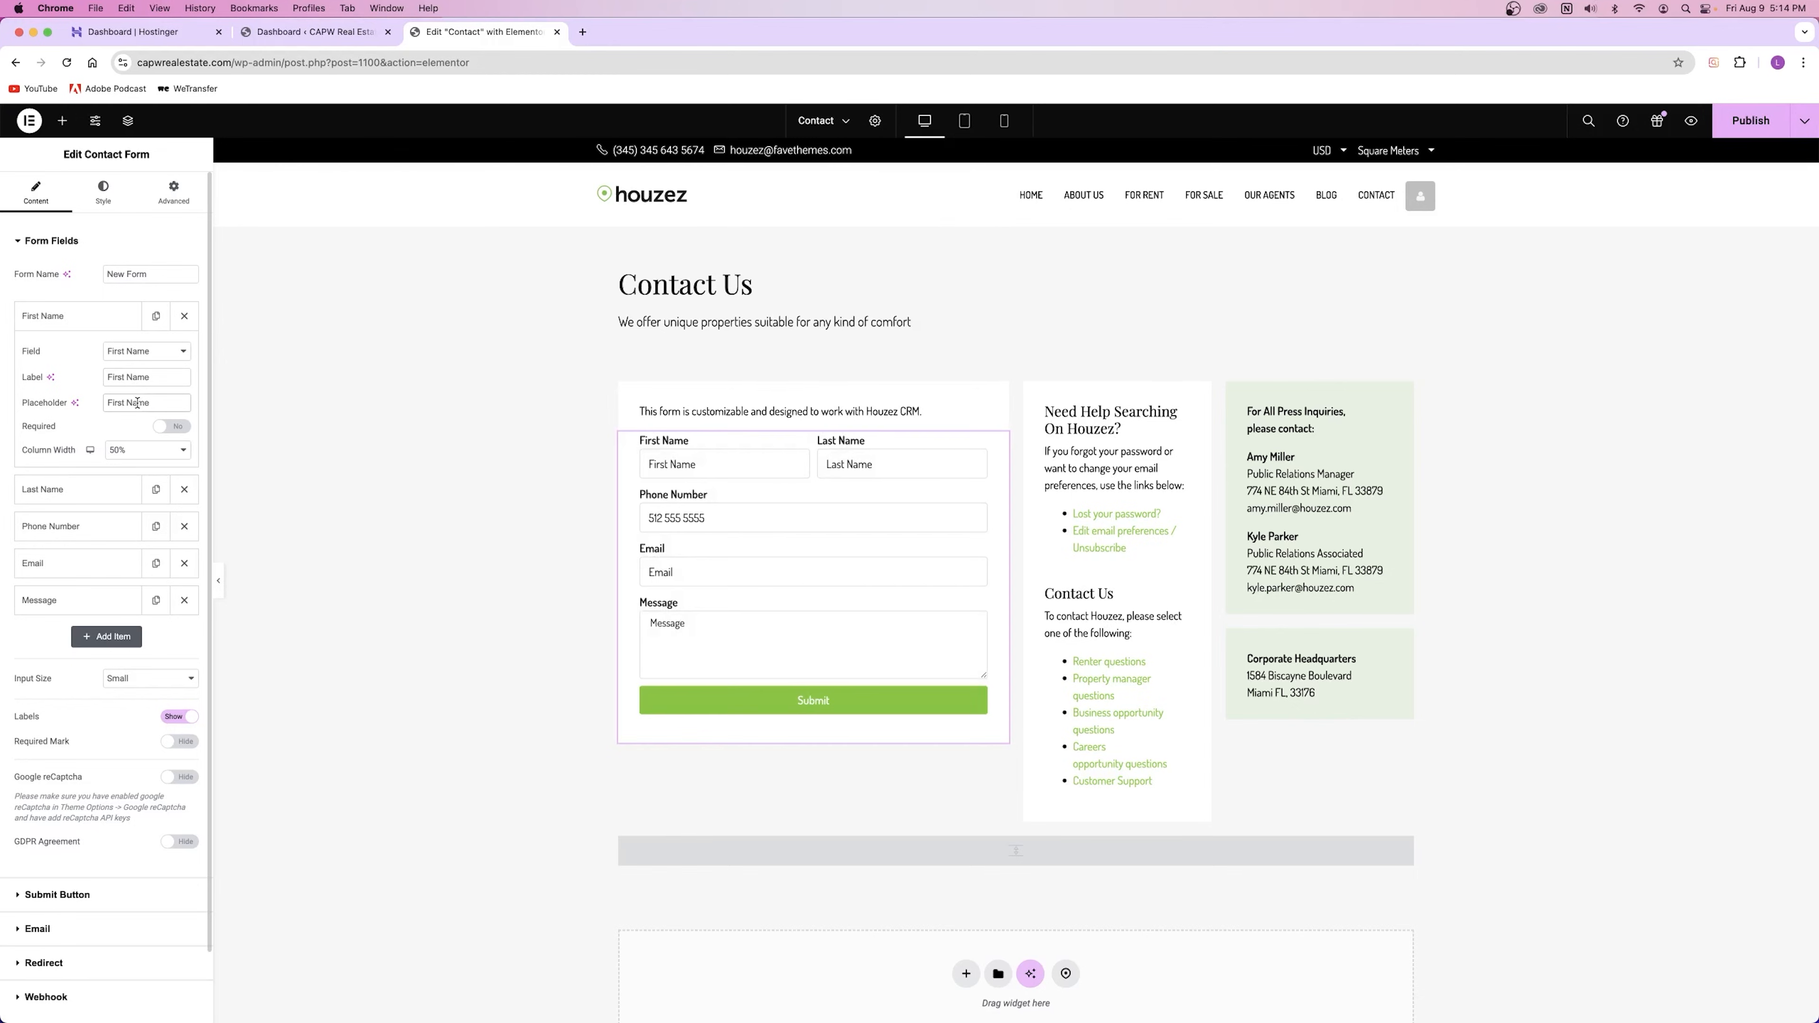
pyautogui.tripleClick(137, 402)
pyautogui.write('John')
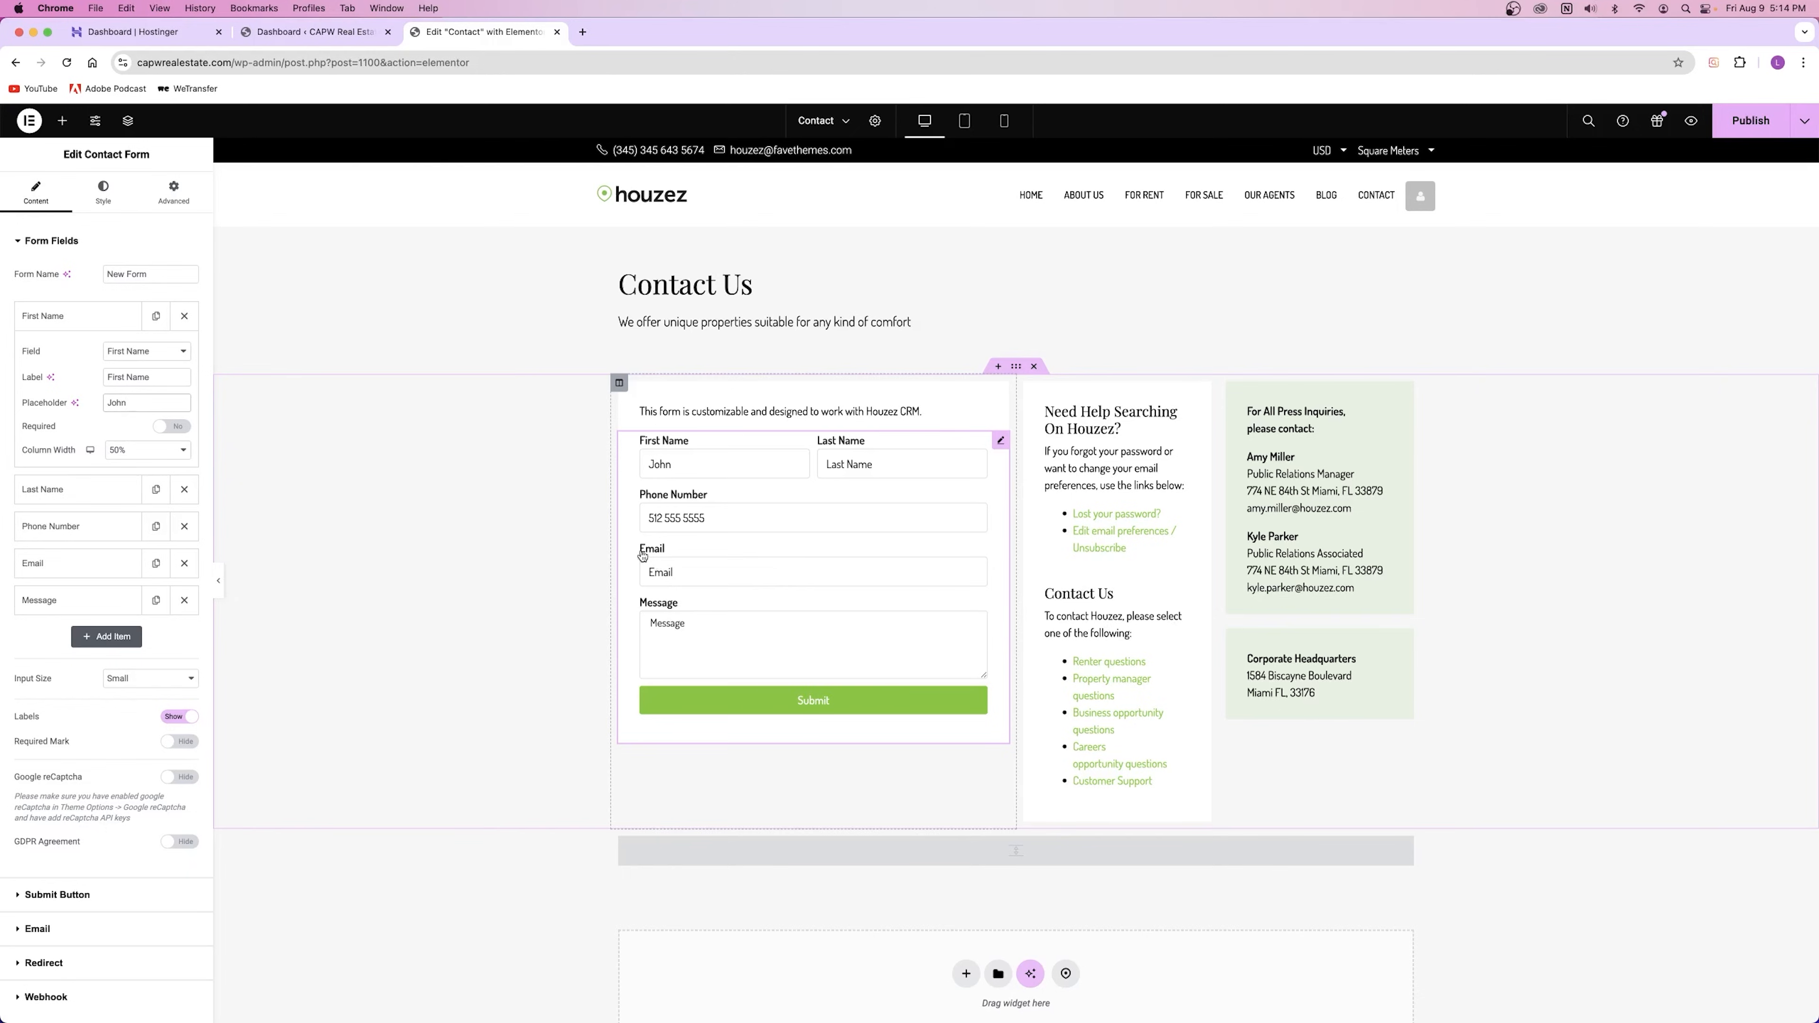
pyautogui.doubleClick(116, 402)
pyautogui.write('First Name')
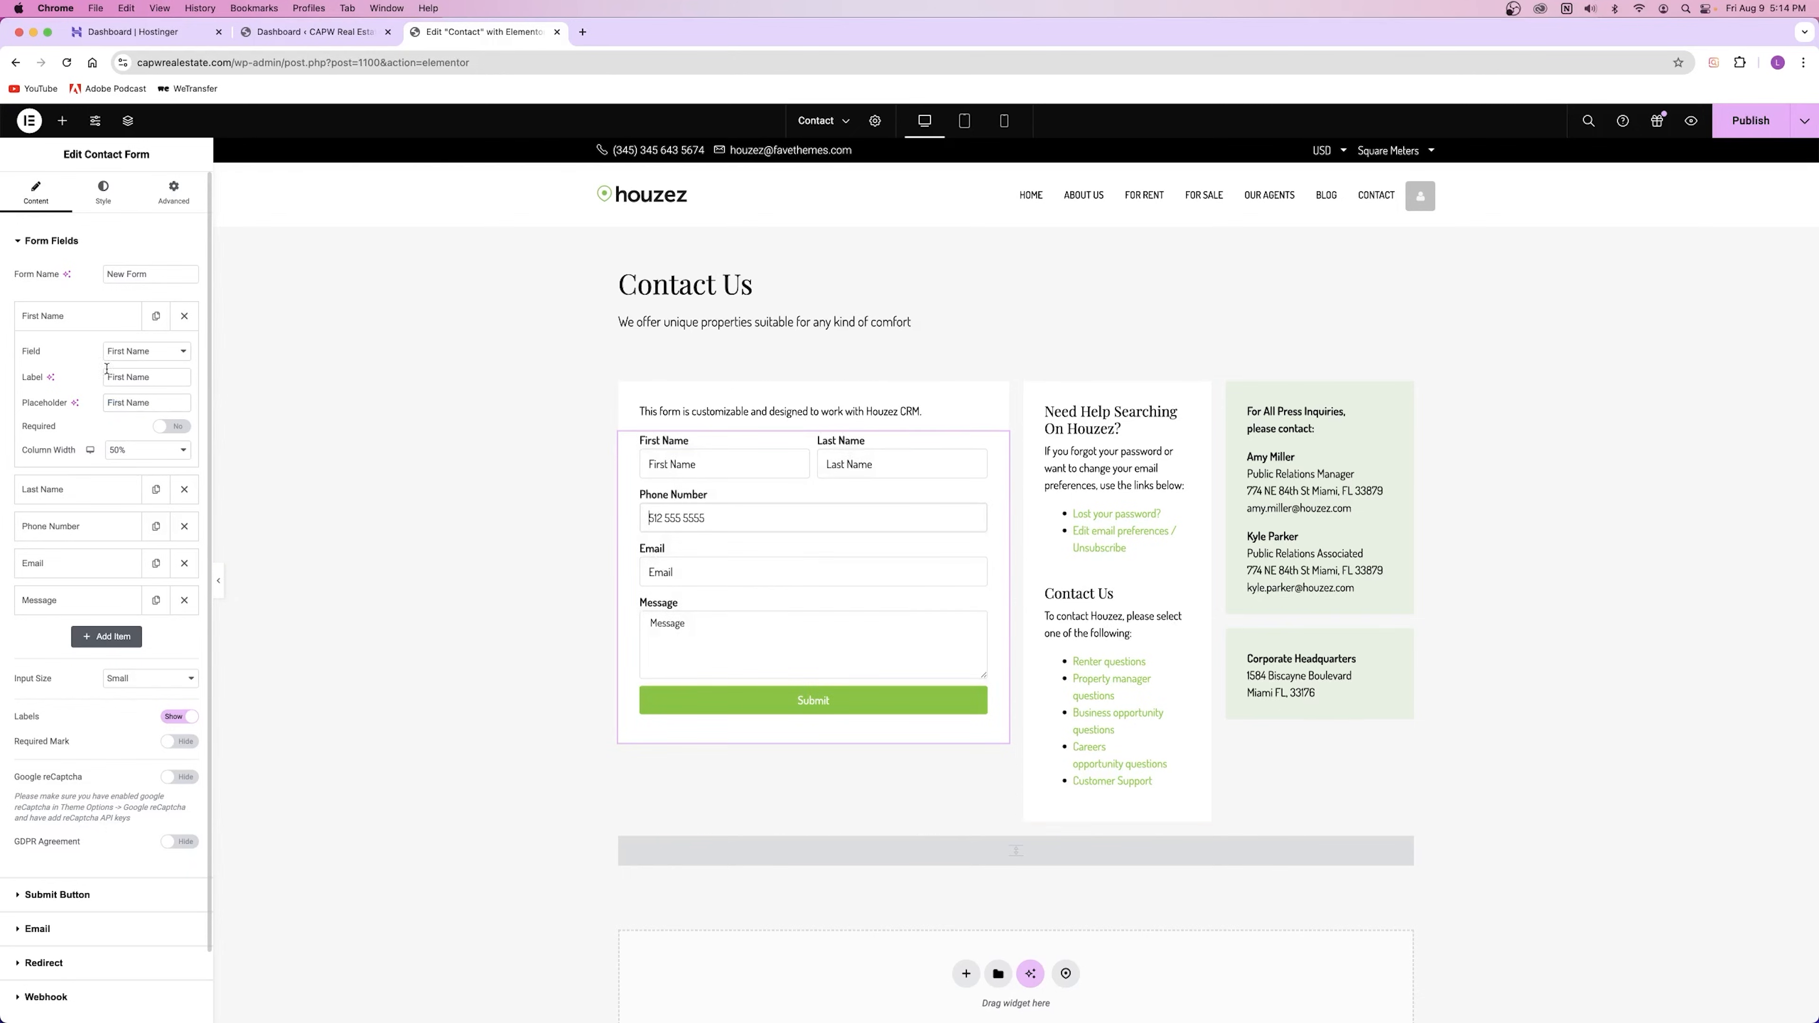
pyautogui.click(81, 319)
# Step: Copy the 'Phone Number' label into the Phone Number field's placeholder
pyautogui.click(93, 390)
pyautogui.tripleClick(123, 453)
pyautogui.press('super+c')
pyautogui.tripleClick(136, 477)
pyautogui.press('super+v')
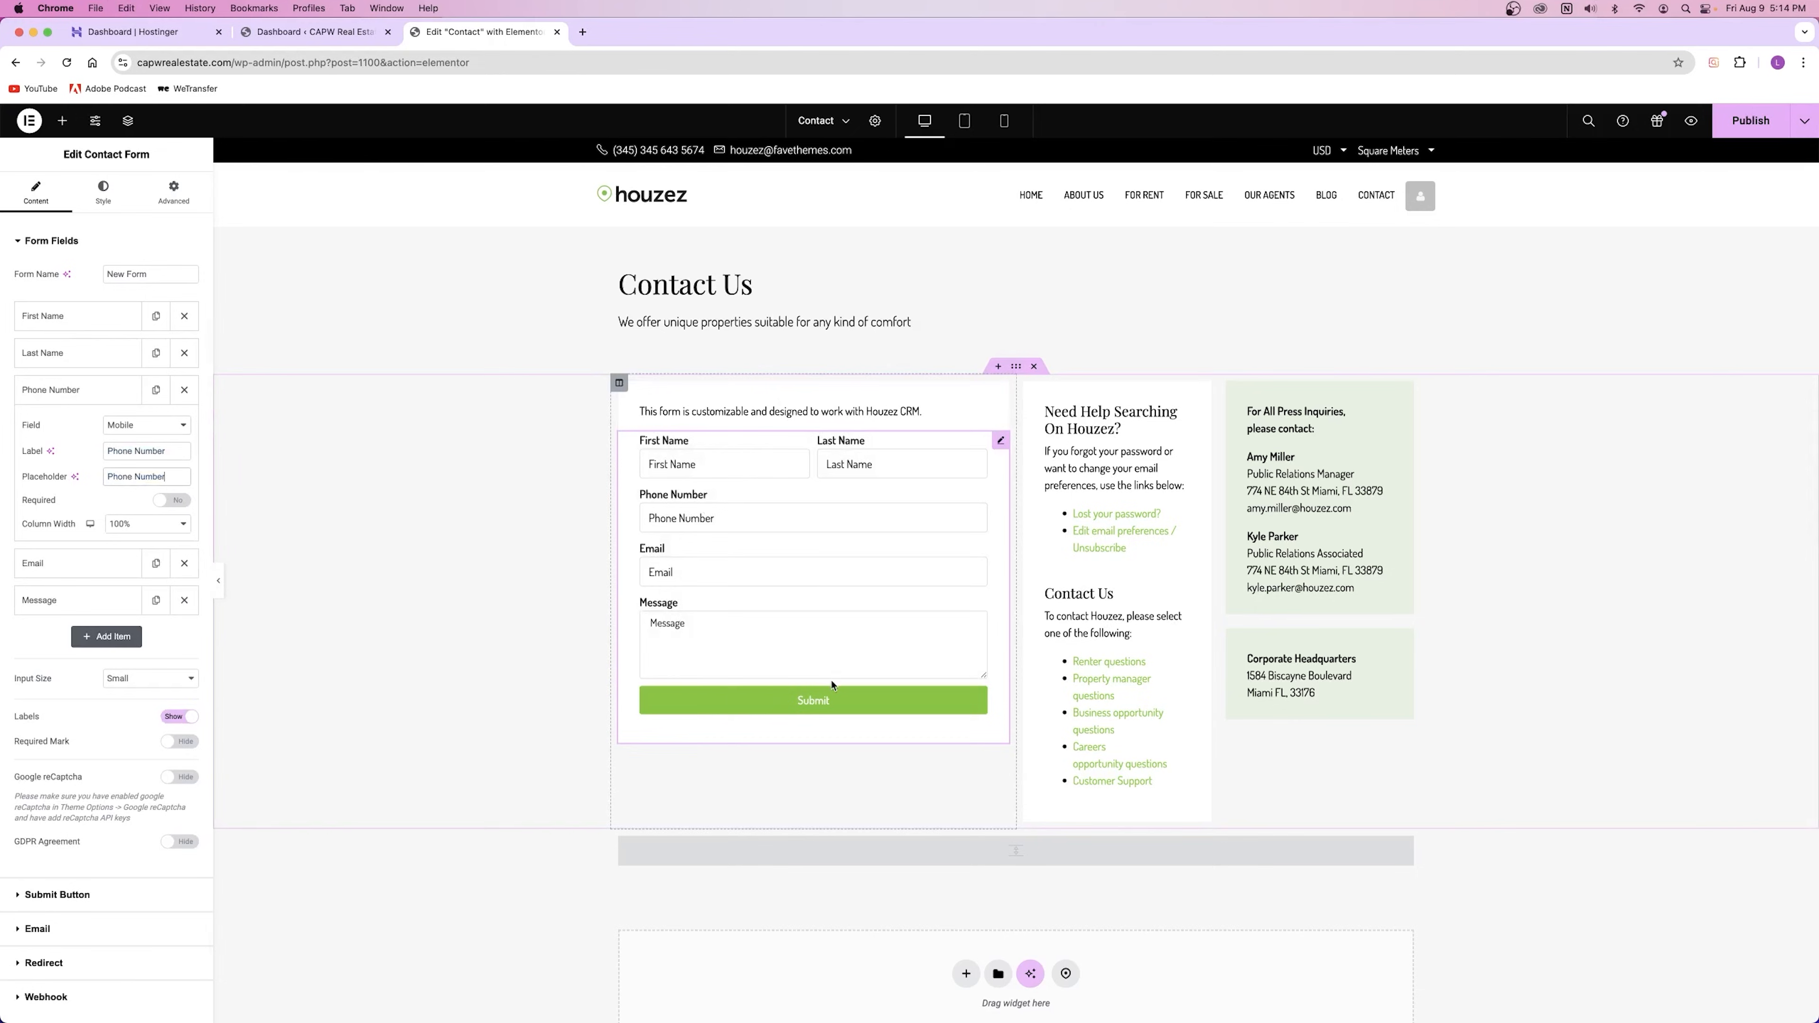
pyautogui.click(50, 390)
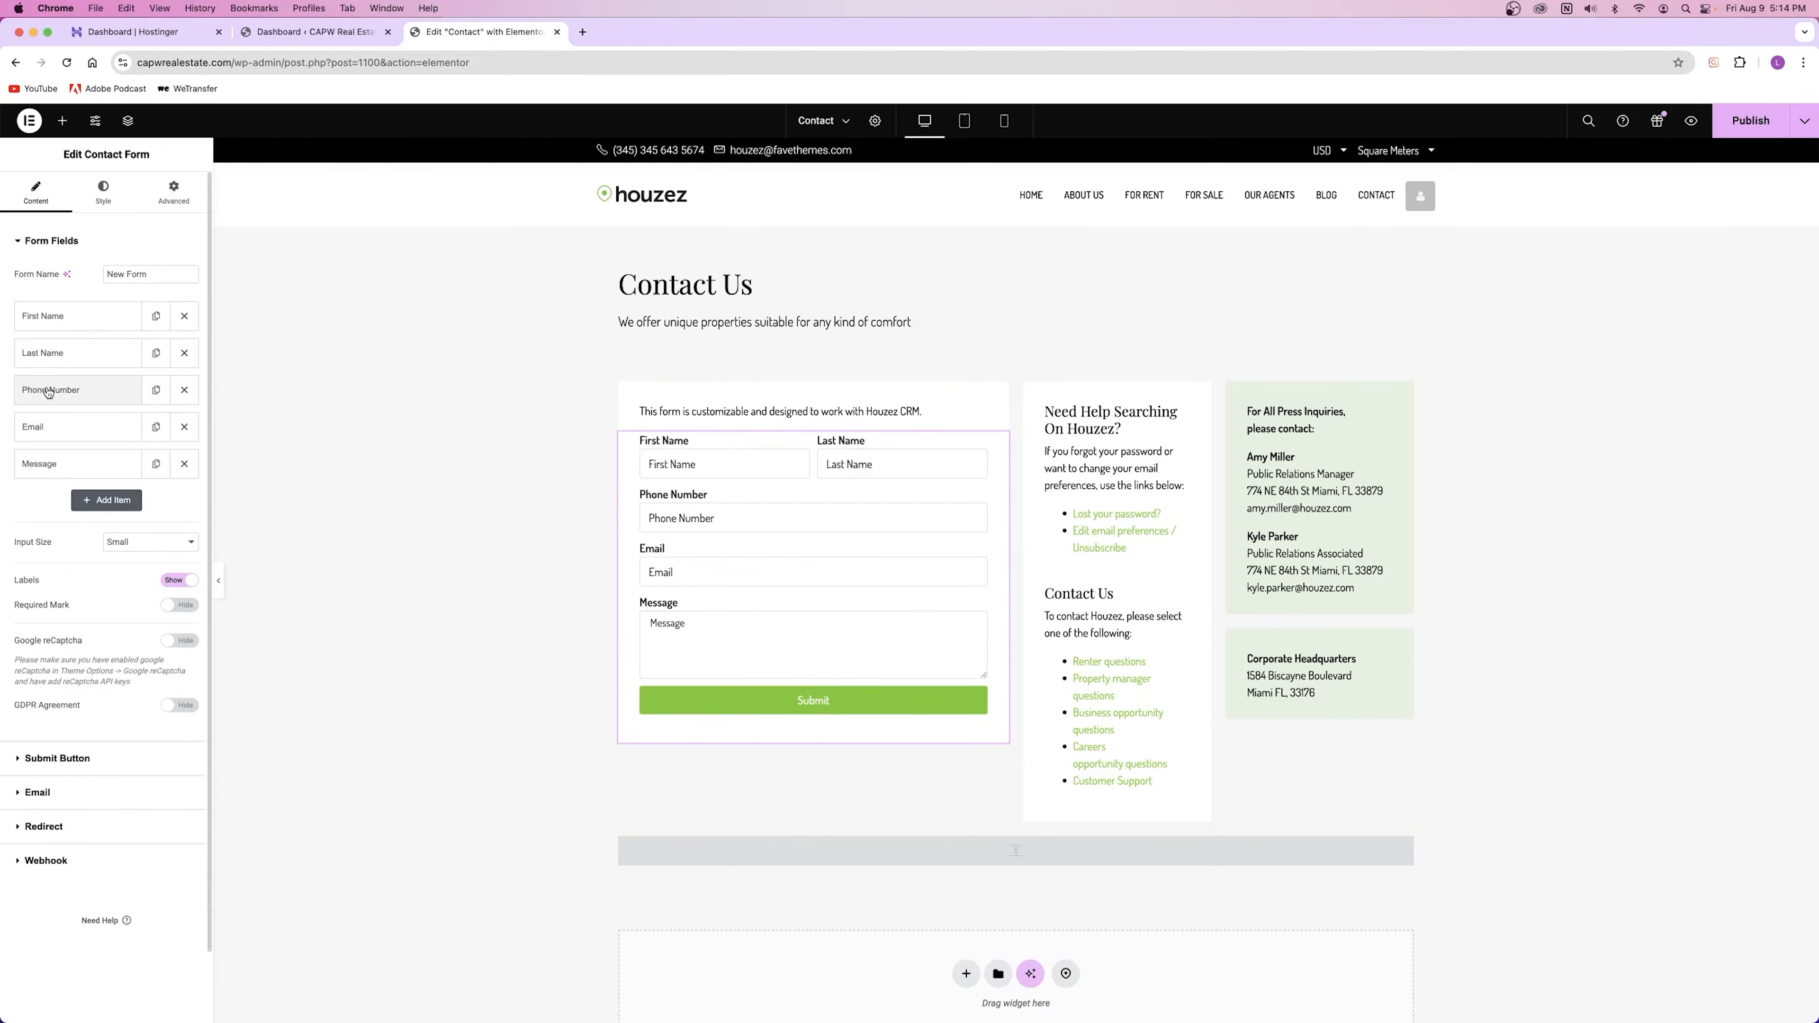
# Step: Remove the extra sixth field and duplicate the Message field
pyautogui.click(102, 500)
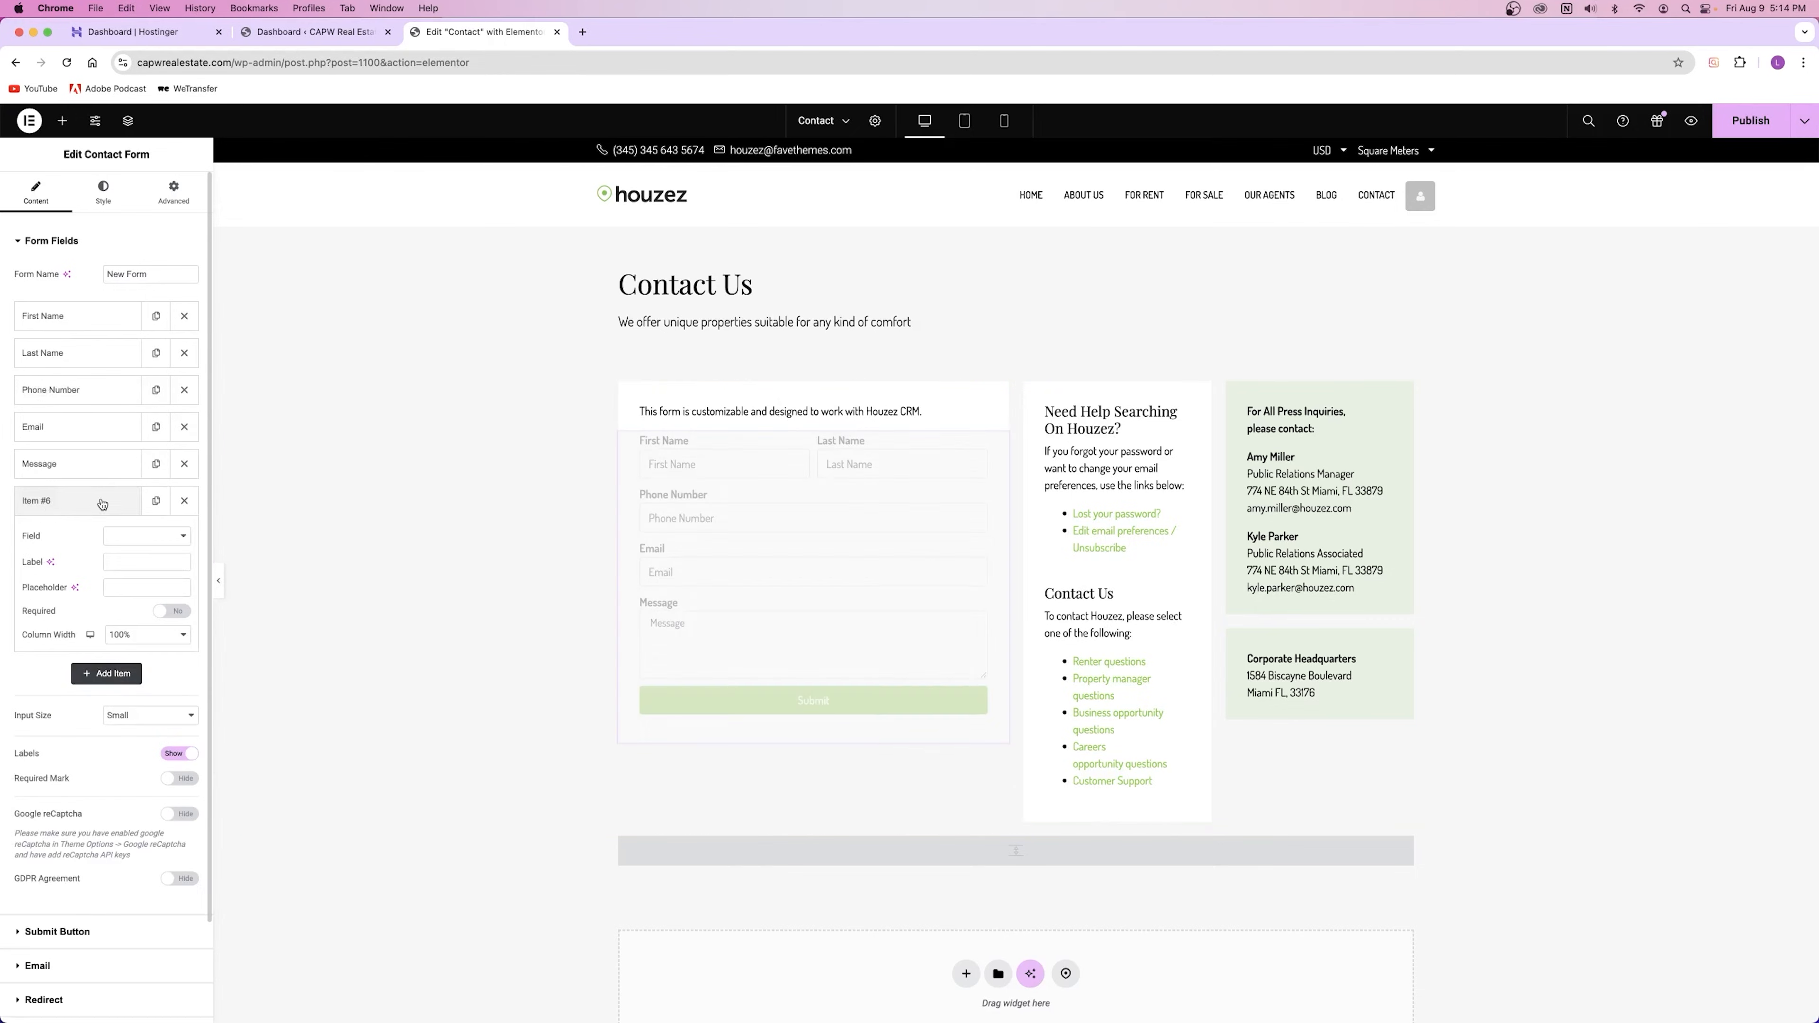
pyautogui.click(136, 536)
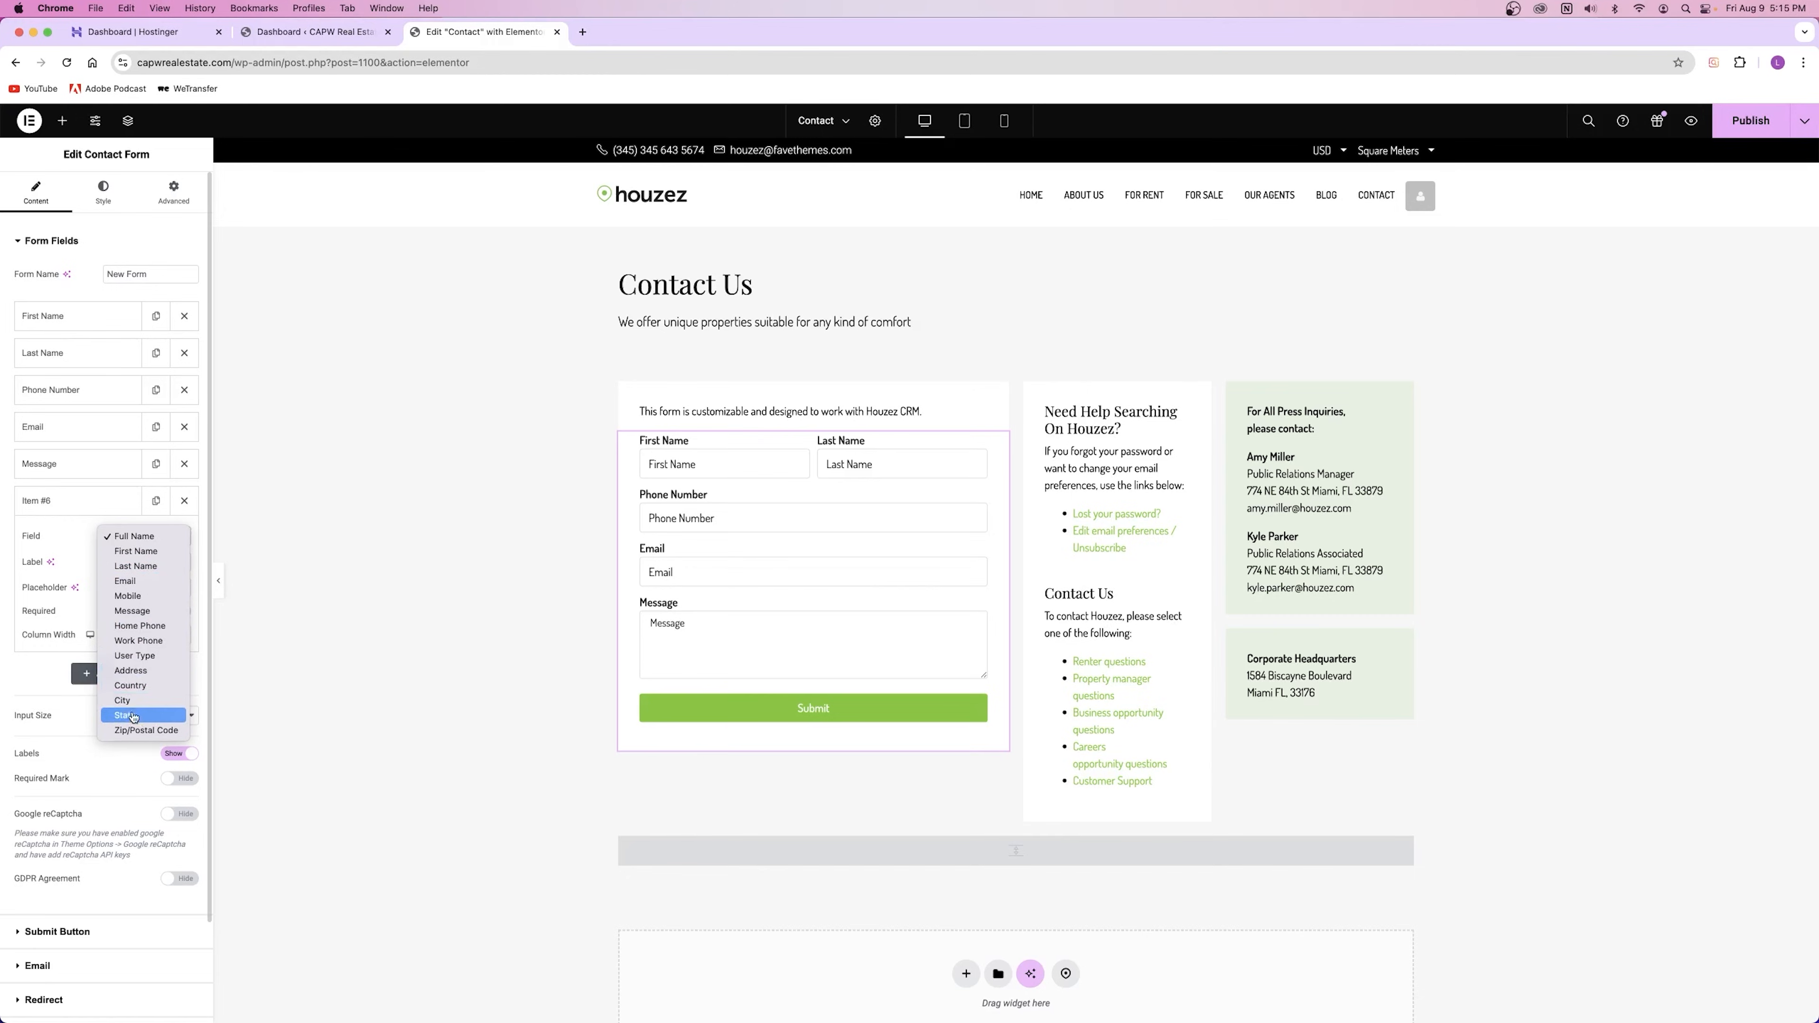
pyautogui.click(136, 536)
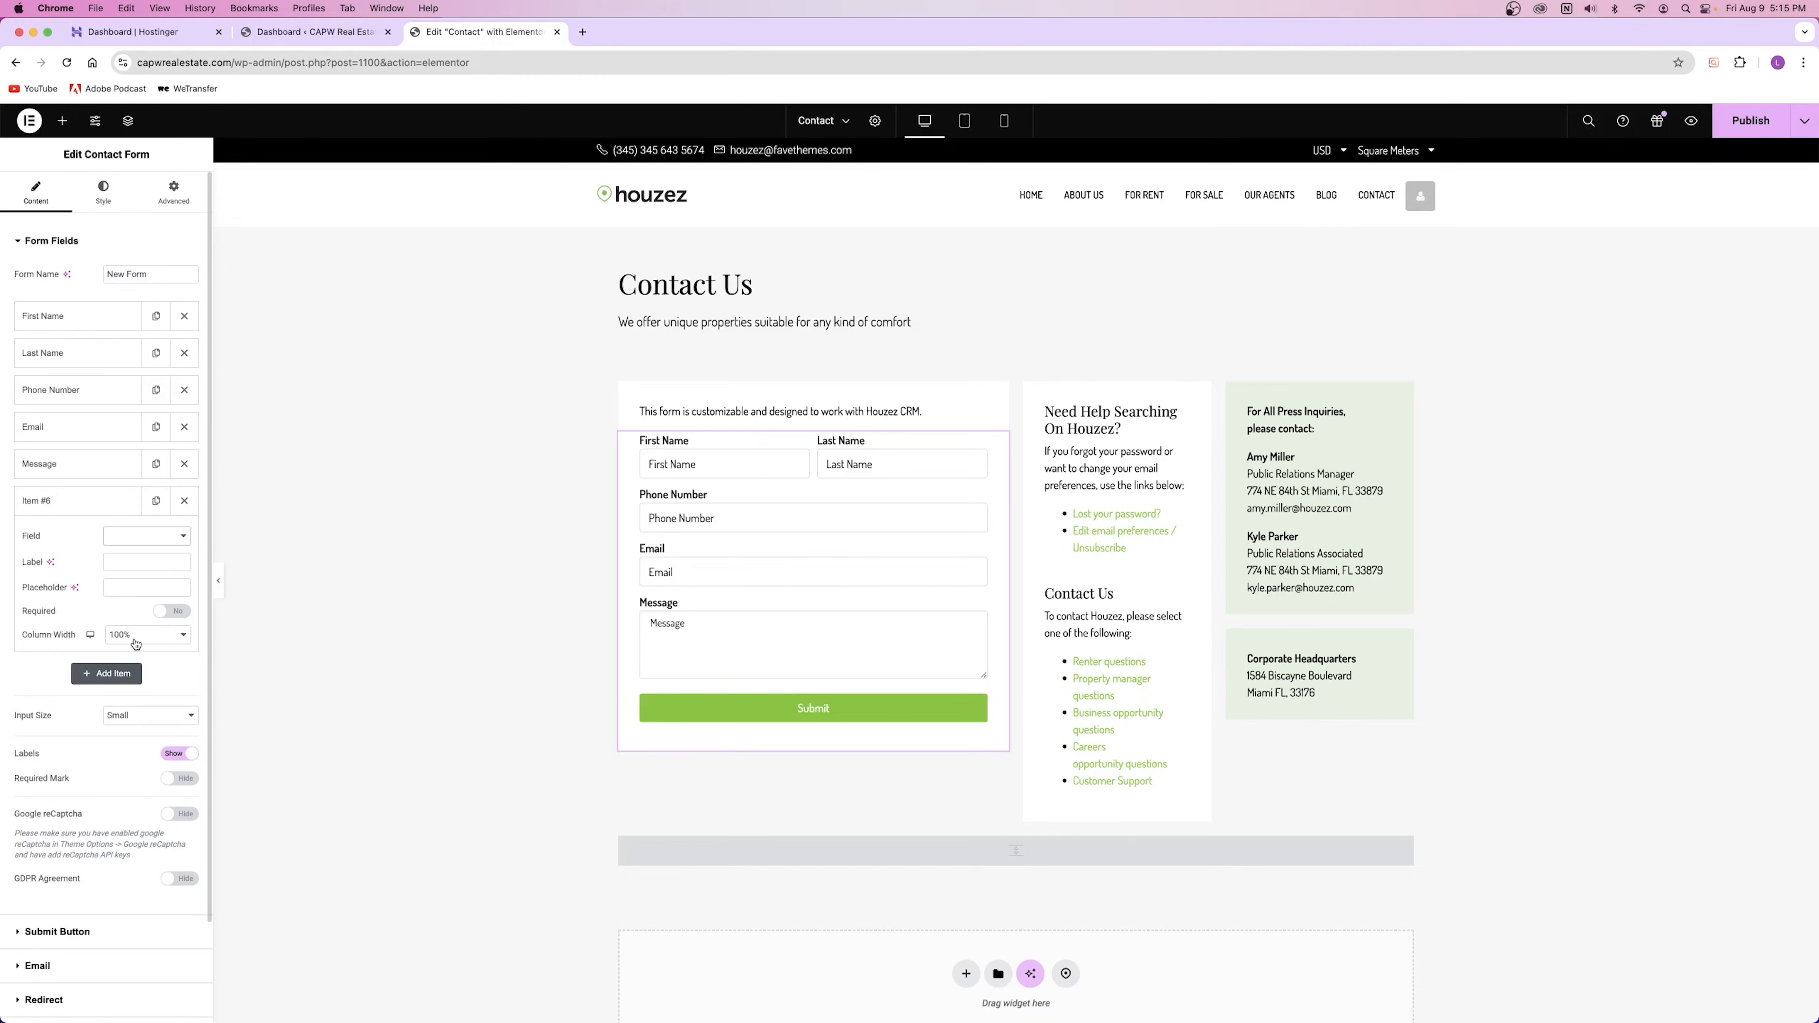
pyautogui.click(184, 500)
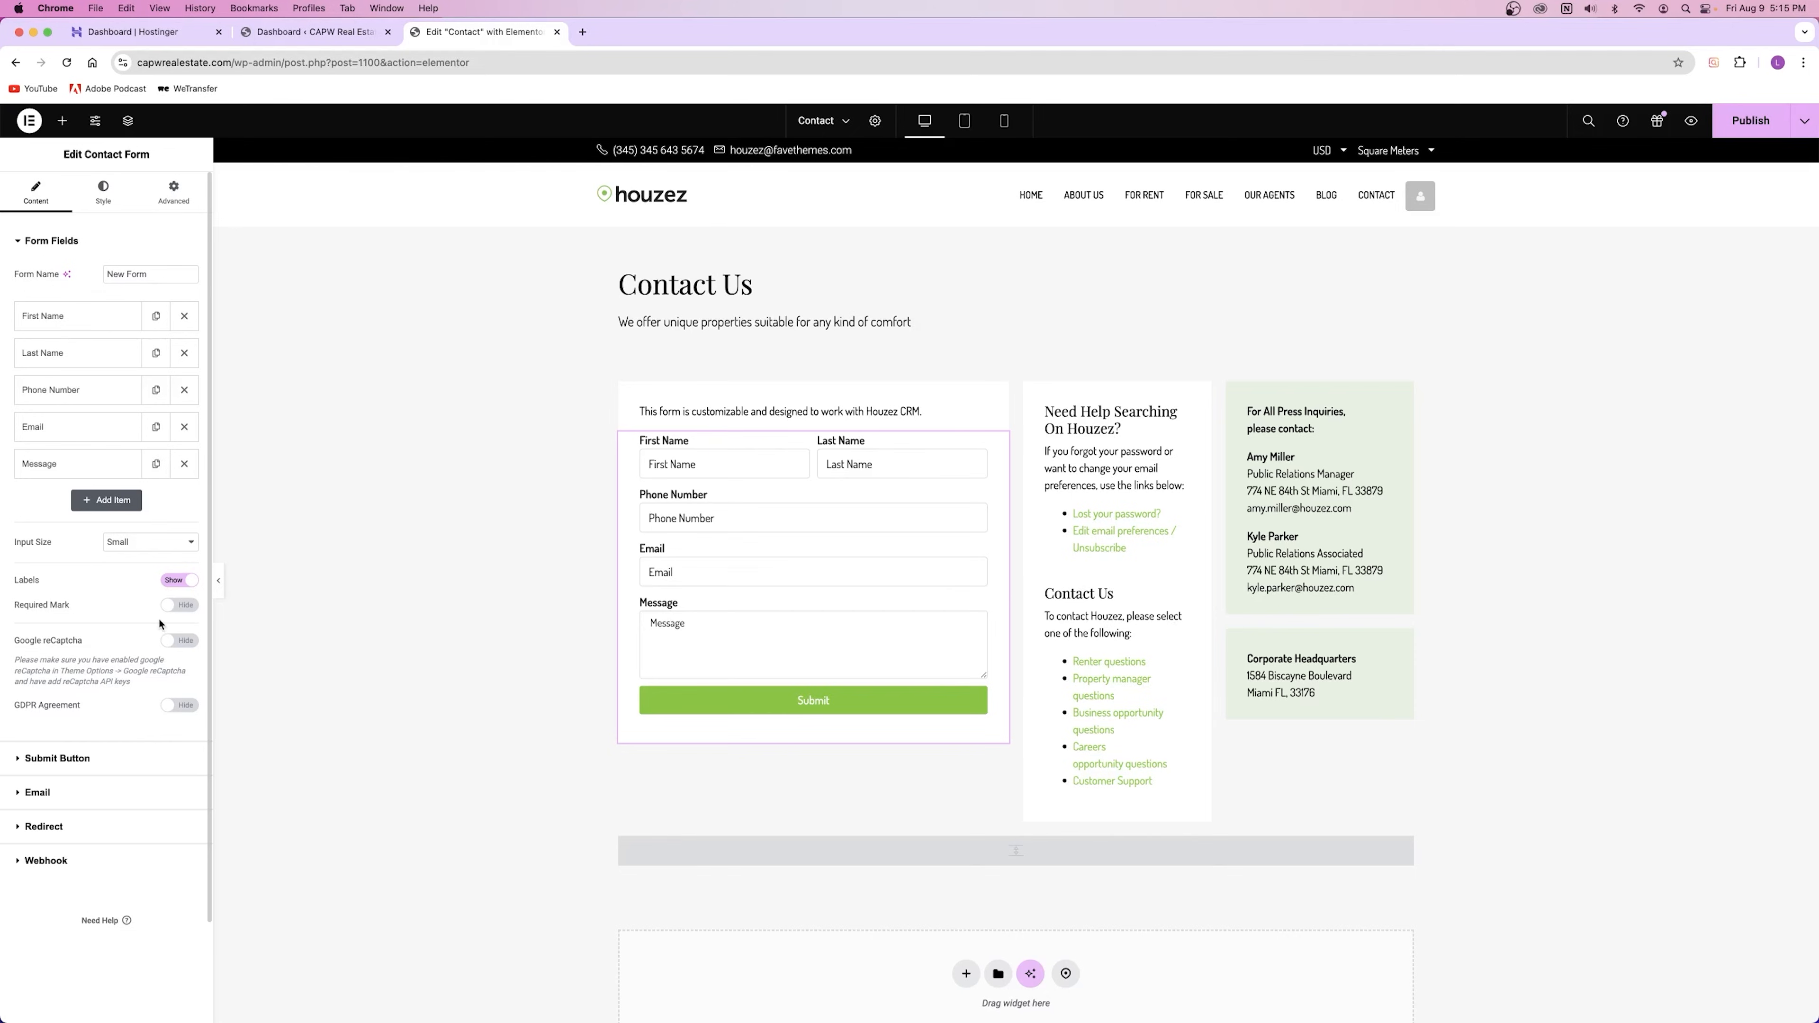
pyautogui.click(155, 464)
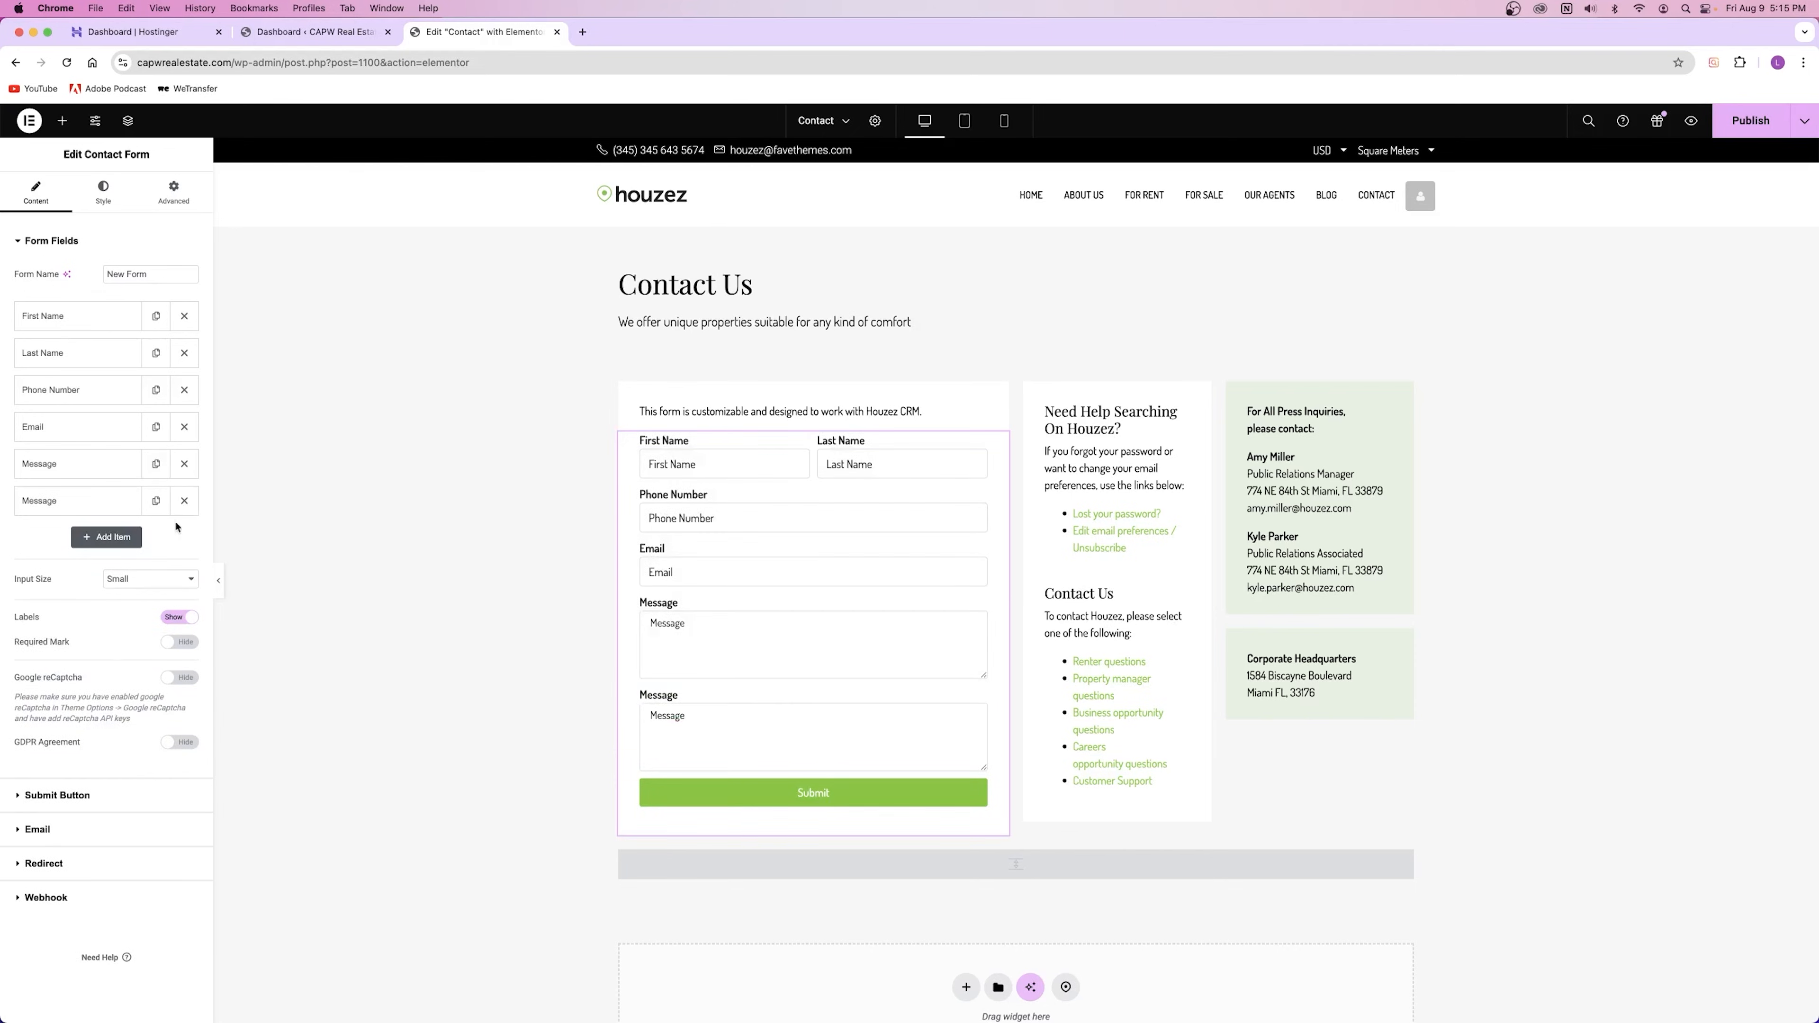
# Step: Delete the duplicate Message field and try Google reCaptcha, leaving it off
pyautogui.click(184, 500)
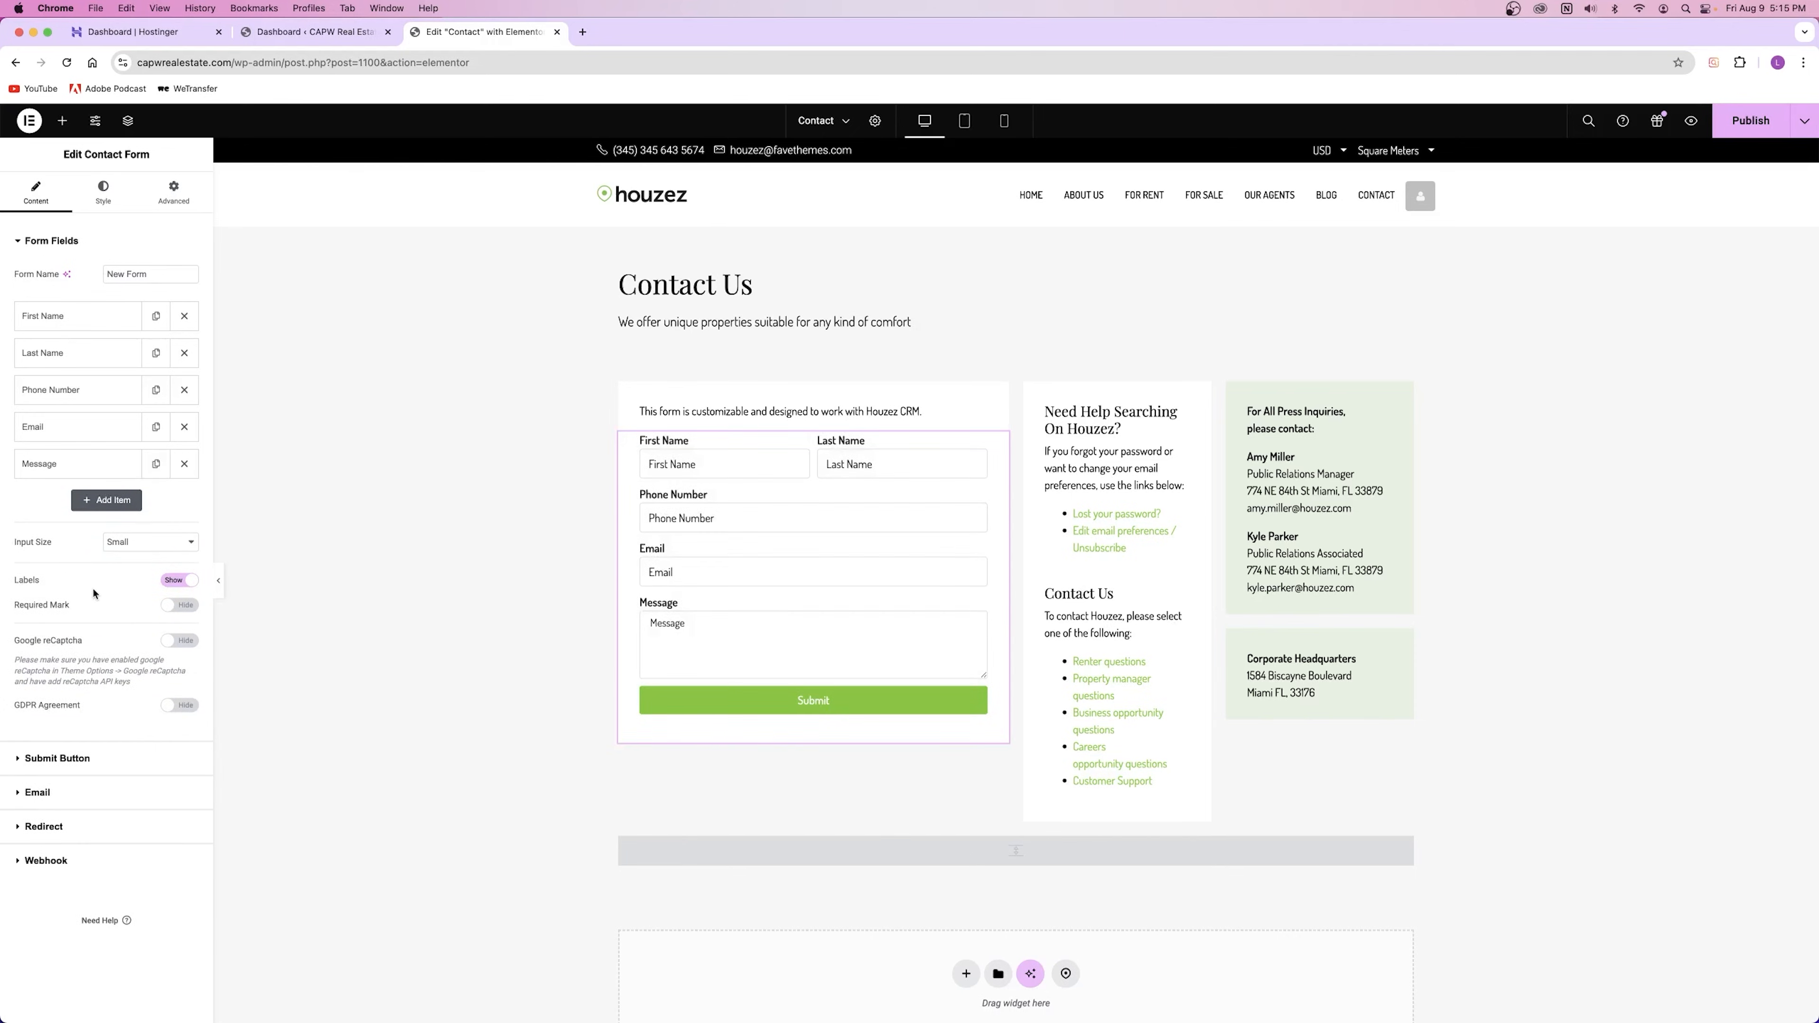
pyautogui.click(179, 640)
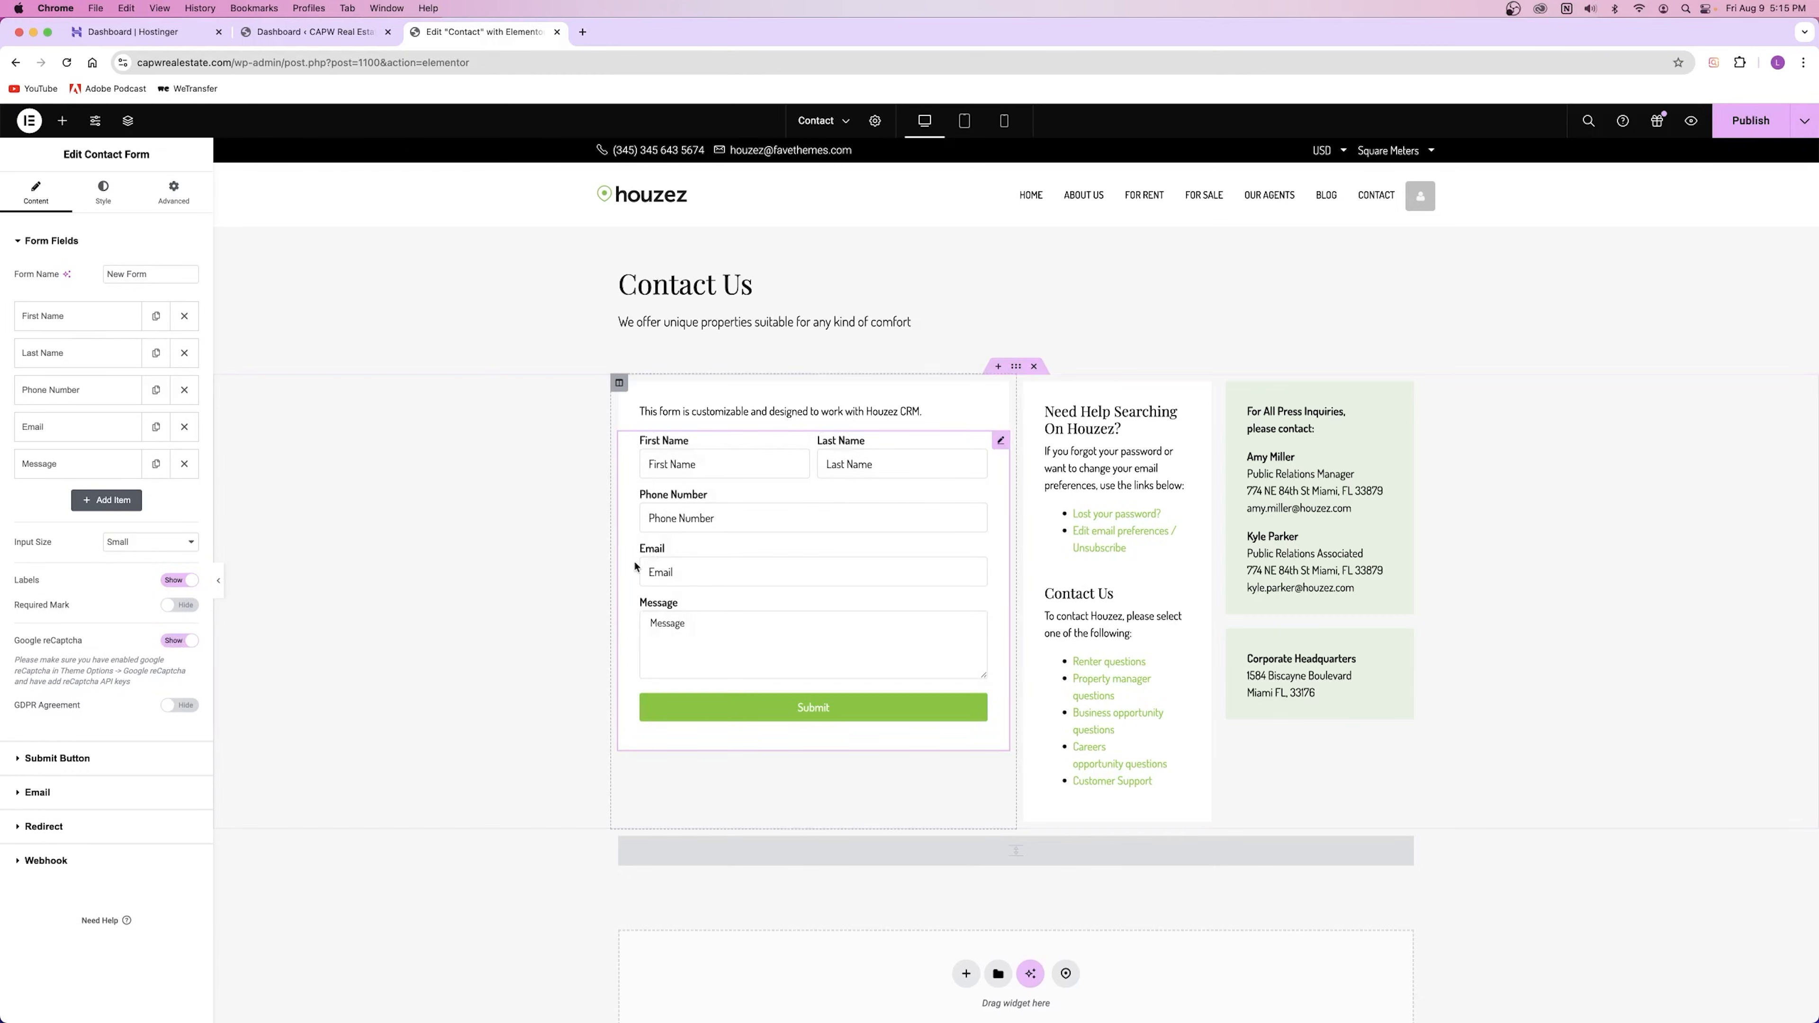
pyautogui.click(180, 641)
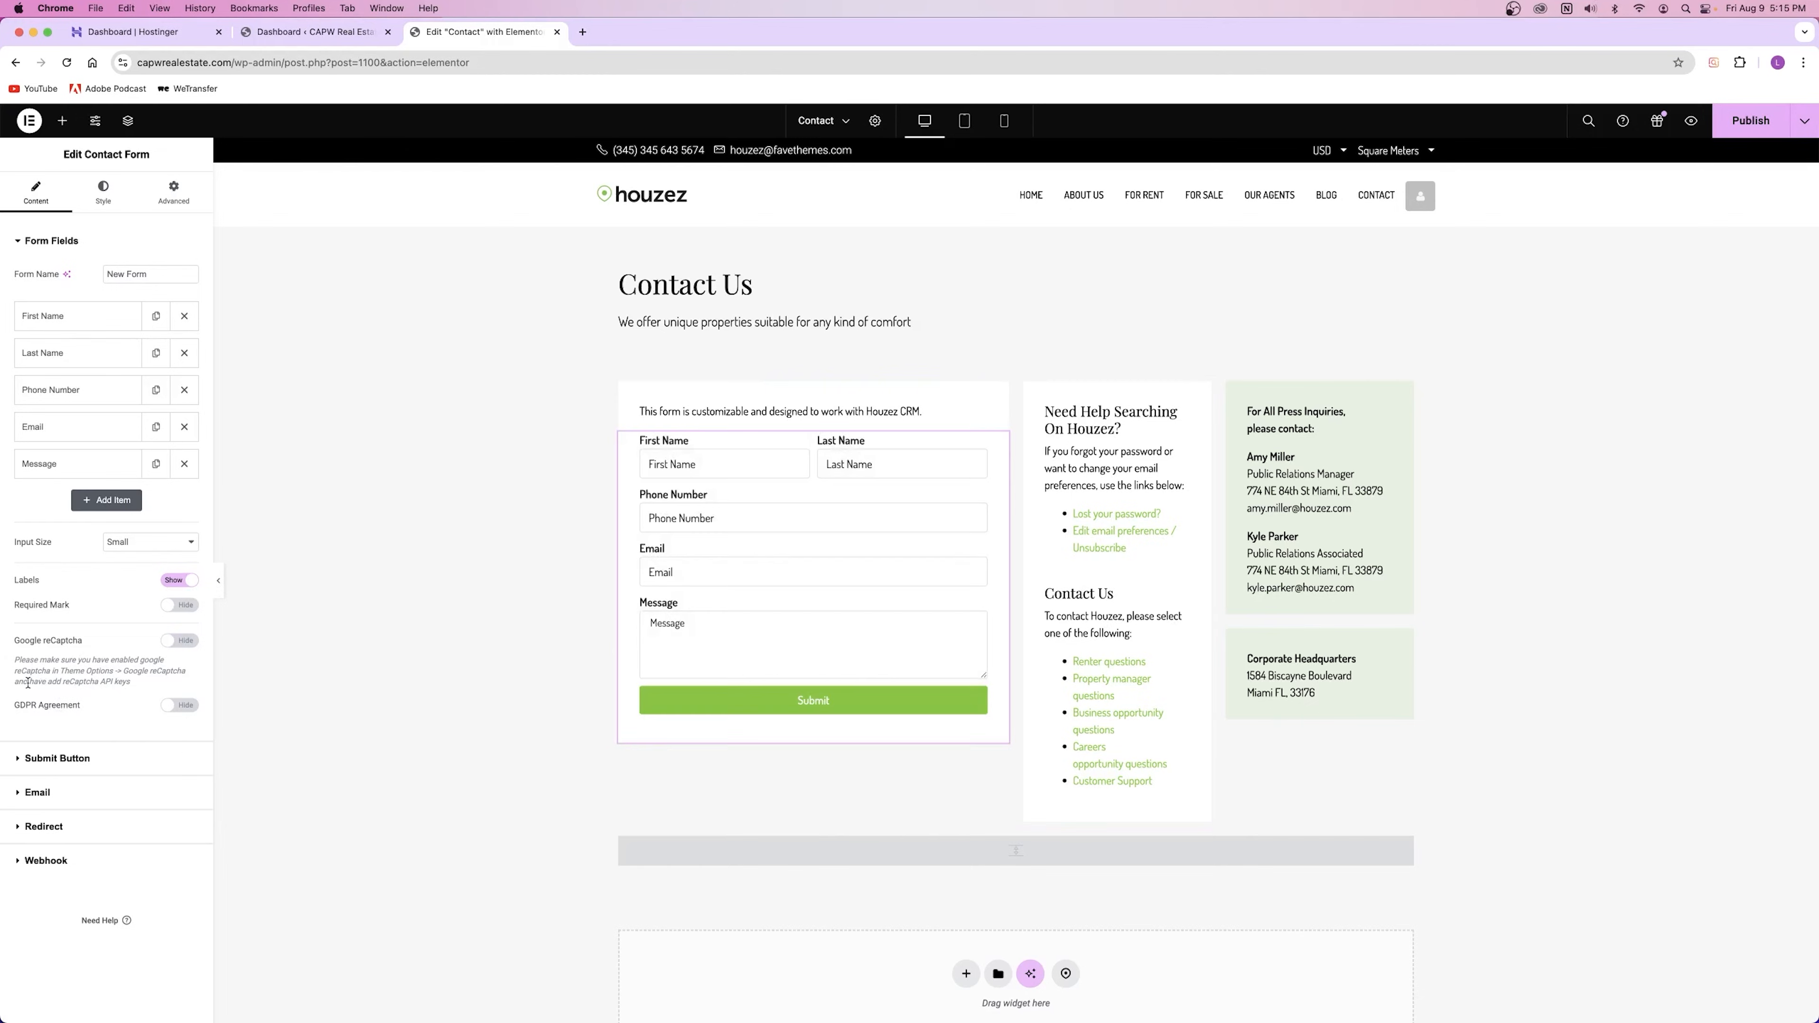
pyautogui.moveTo(123, 672); pyautogui.dragTo(201, 674)
pyautogui.moveTo(65, 683); pyautogui.dragTo(134, 687)
pyautogui.click(134, 685)
pyautogui.moveTo(101, 681); pyautogui.dragTo(34, 643)
pyautogui.click(90, 661)
pyautogui.click(177, 642)
pyautogui.click(173, 645)
# Step: Make the Email field required and show the required-field asterisk
pyautogui.click(50, 317)
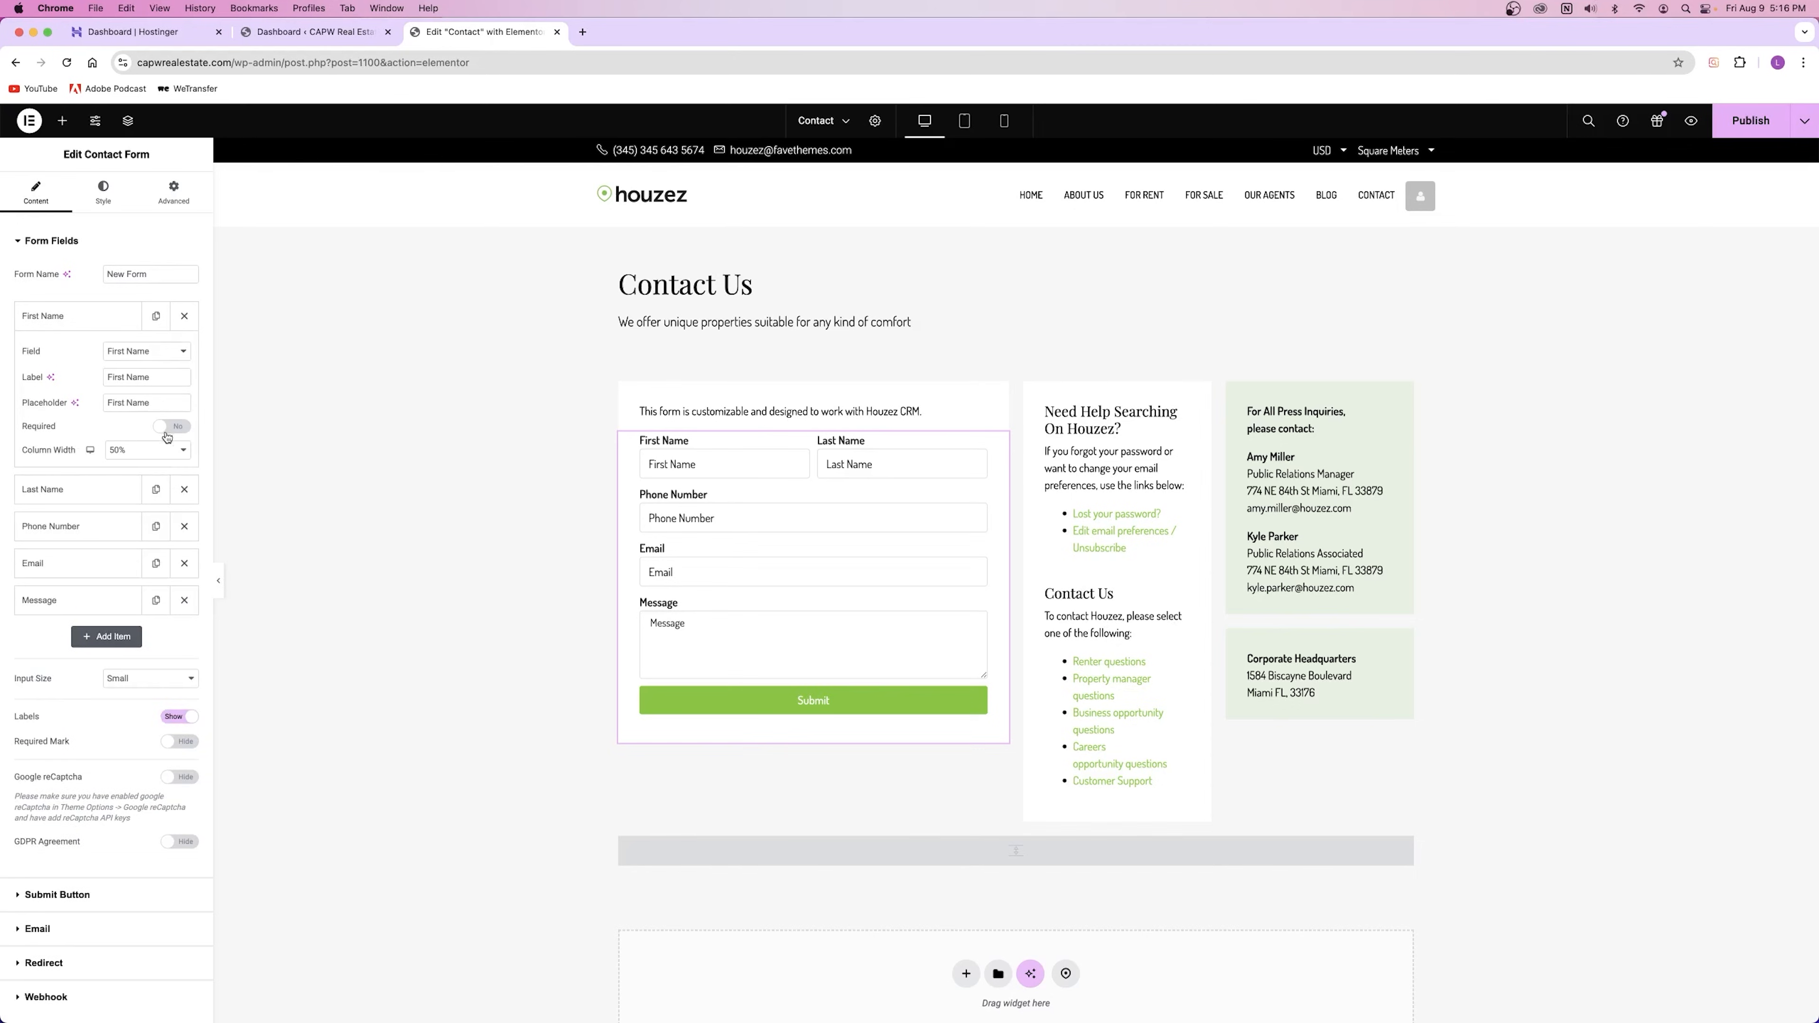
pyautogui.click(64, 563)
pyautogui.click(180, 537)
pyautogui.click(59, 427)
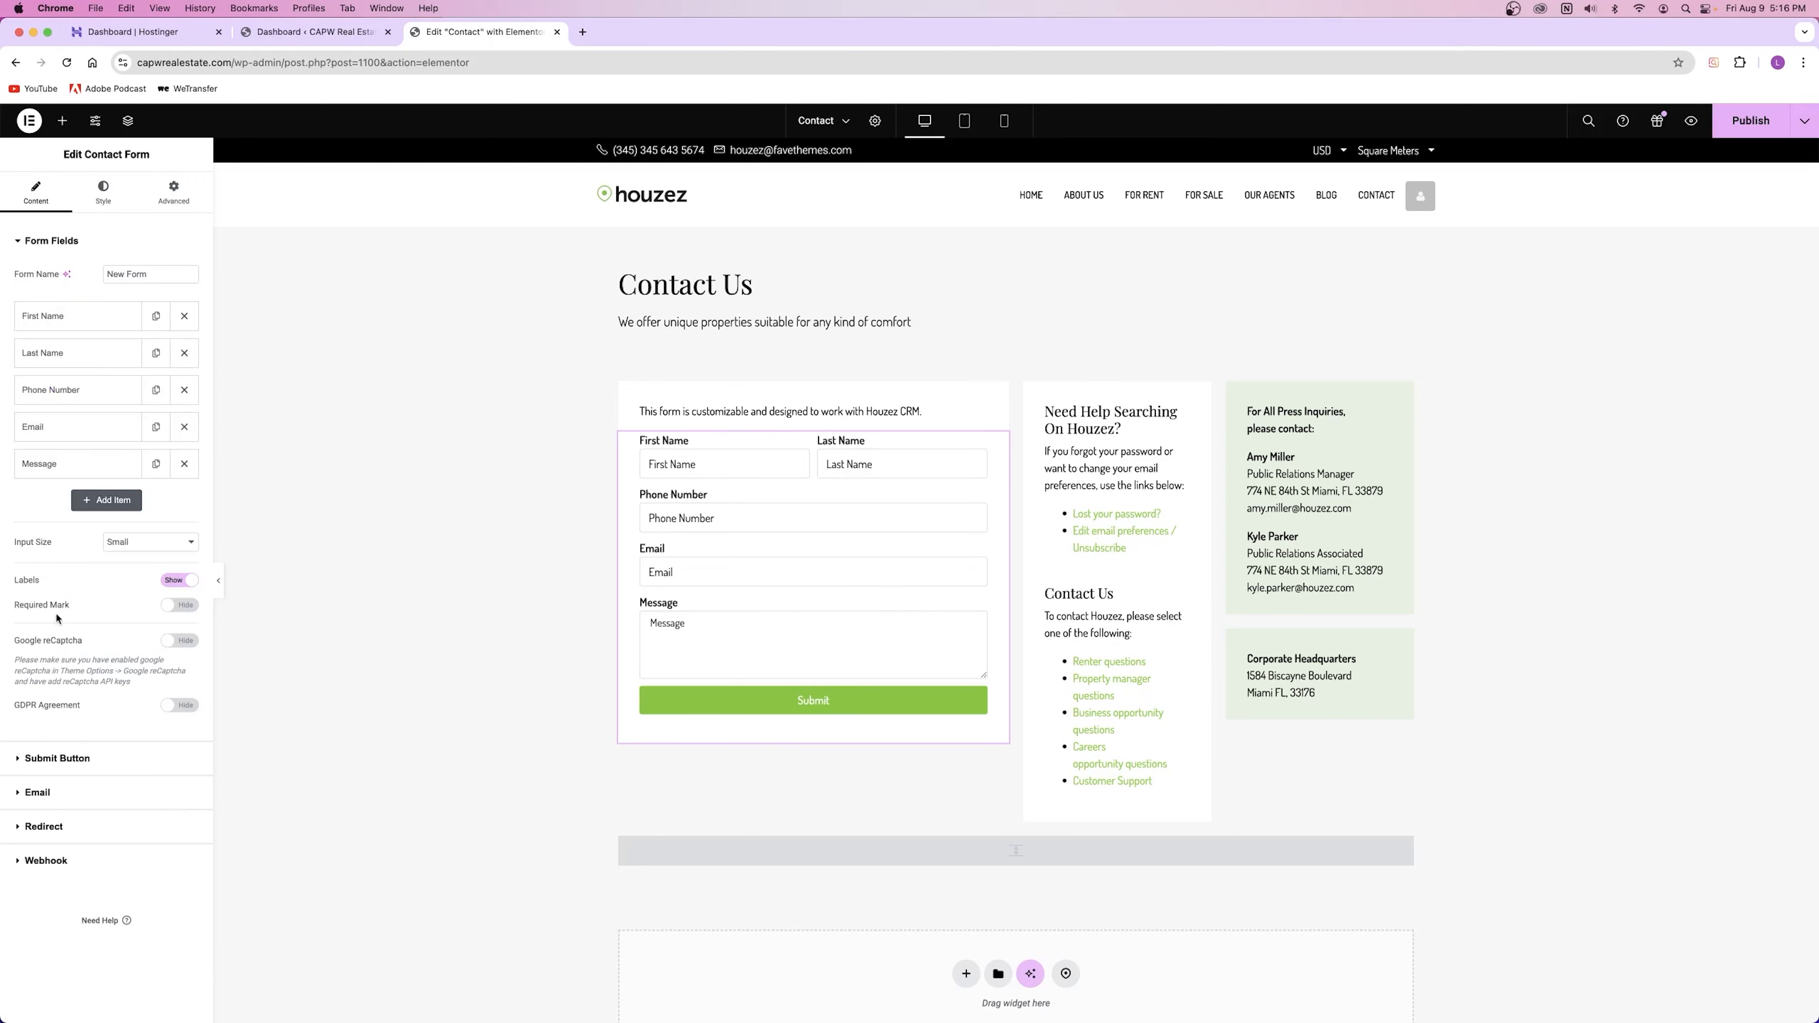
pyautogui.click(179, 605)
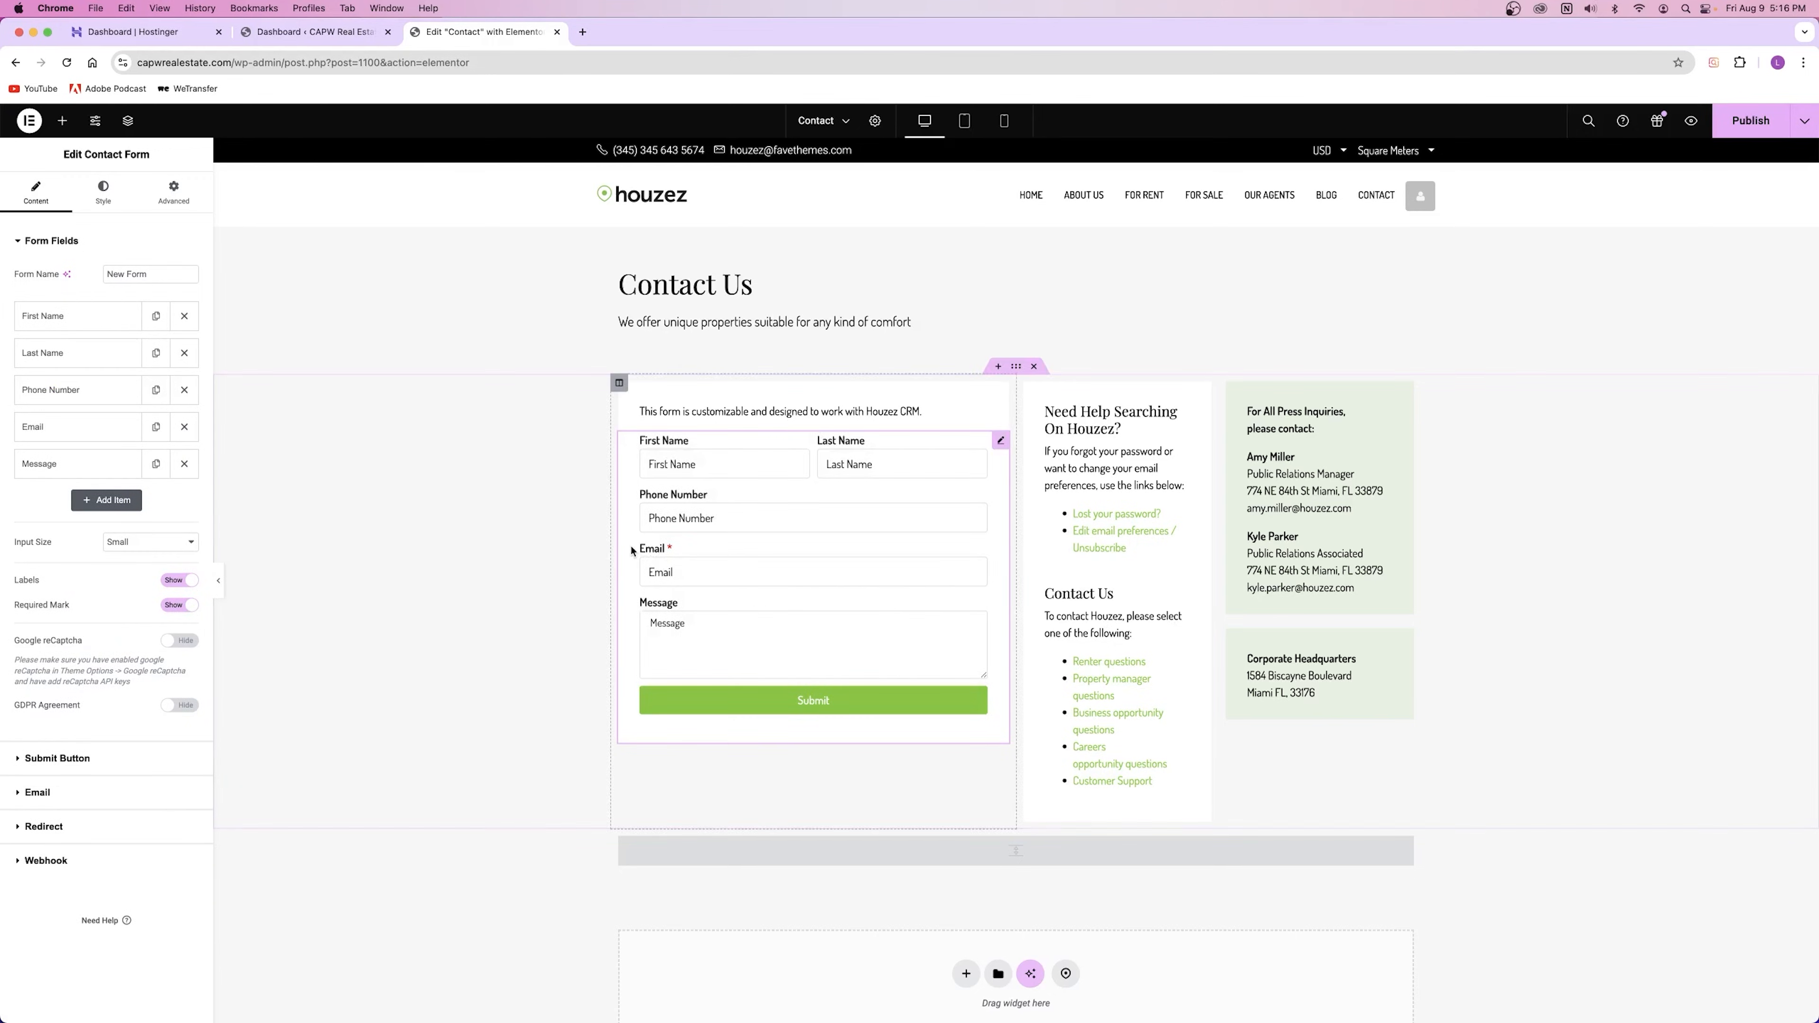
pyautogui.click(56, 241)
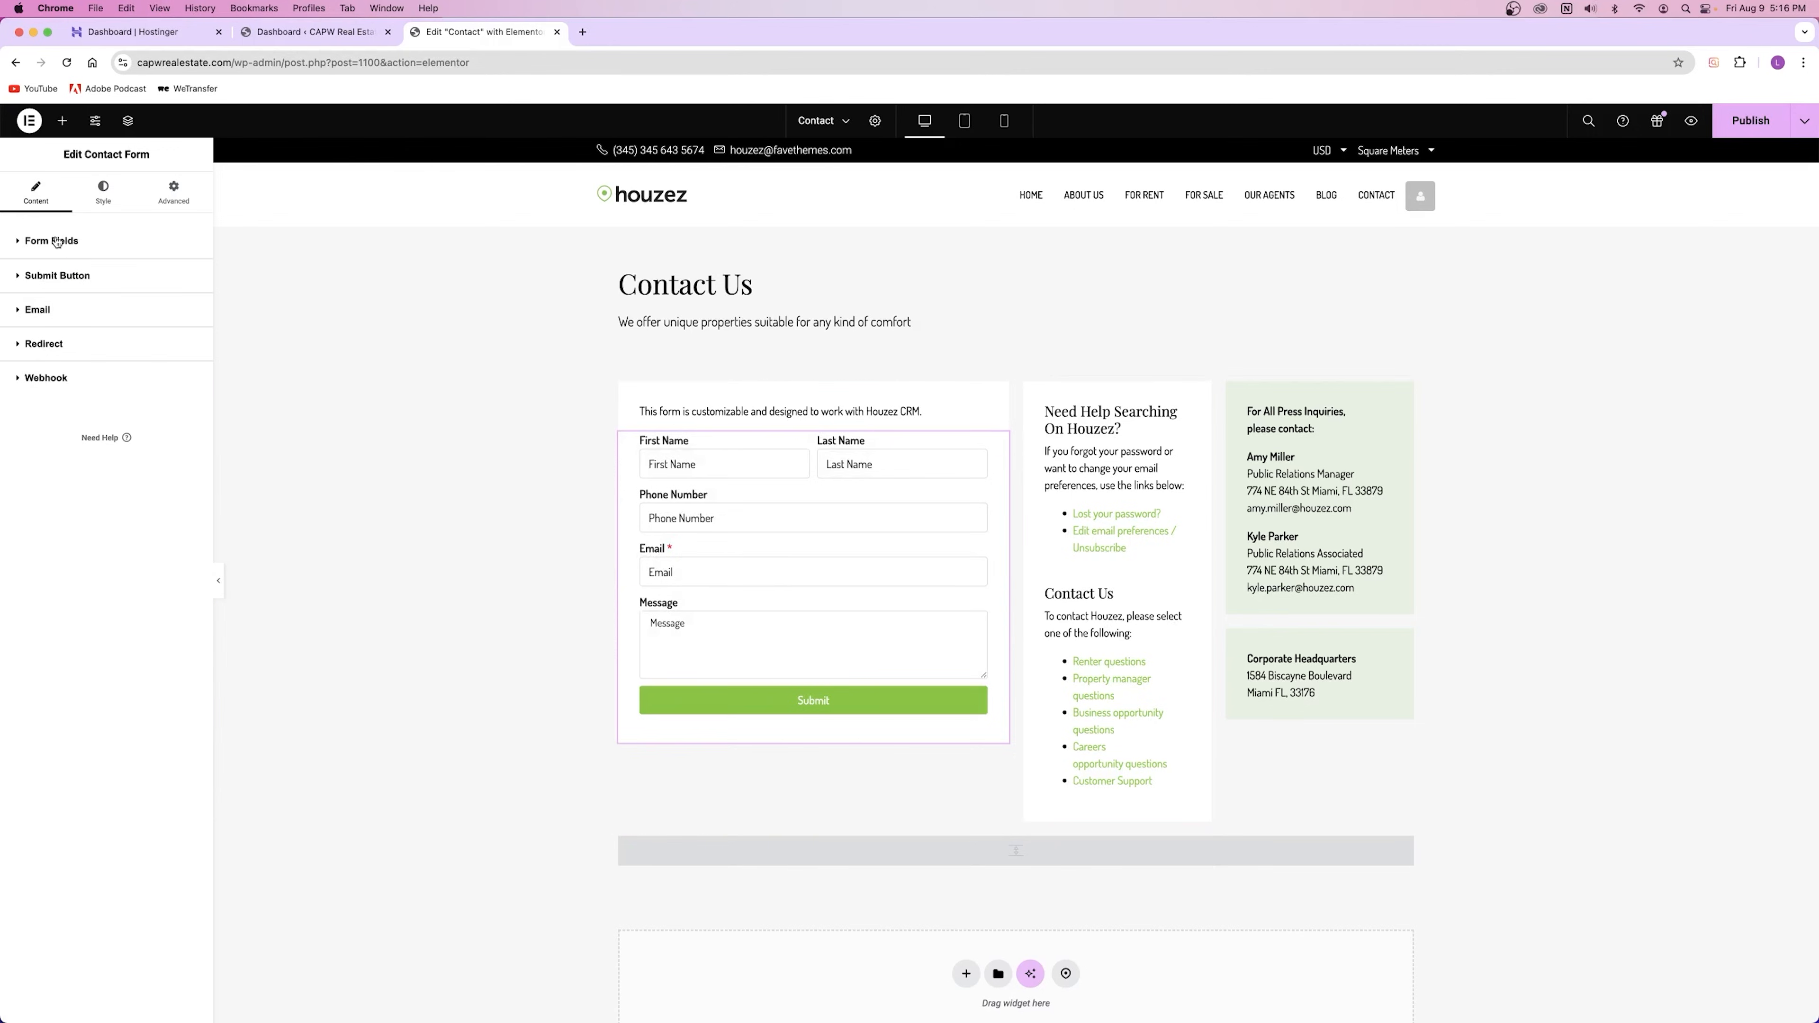
# Step: Try a Large Submit button size, then set it back to Small
pyautogui.click(56, 279)
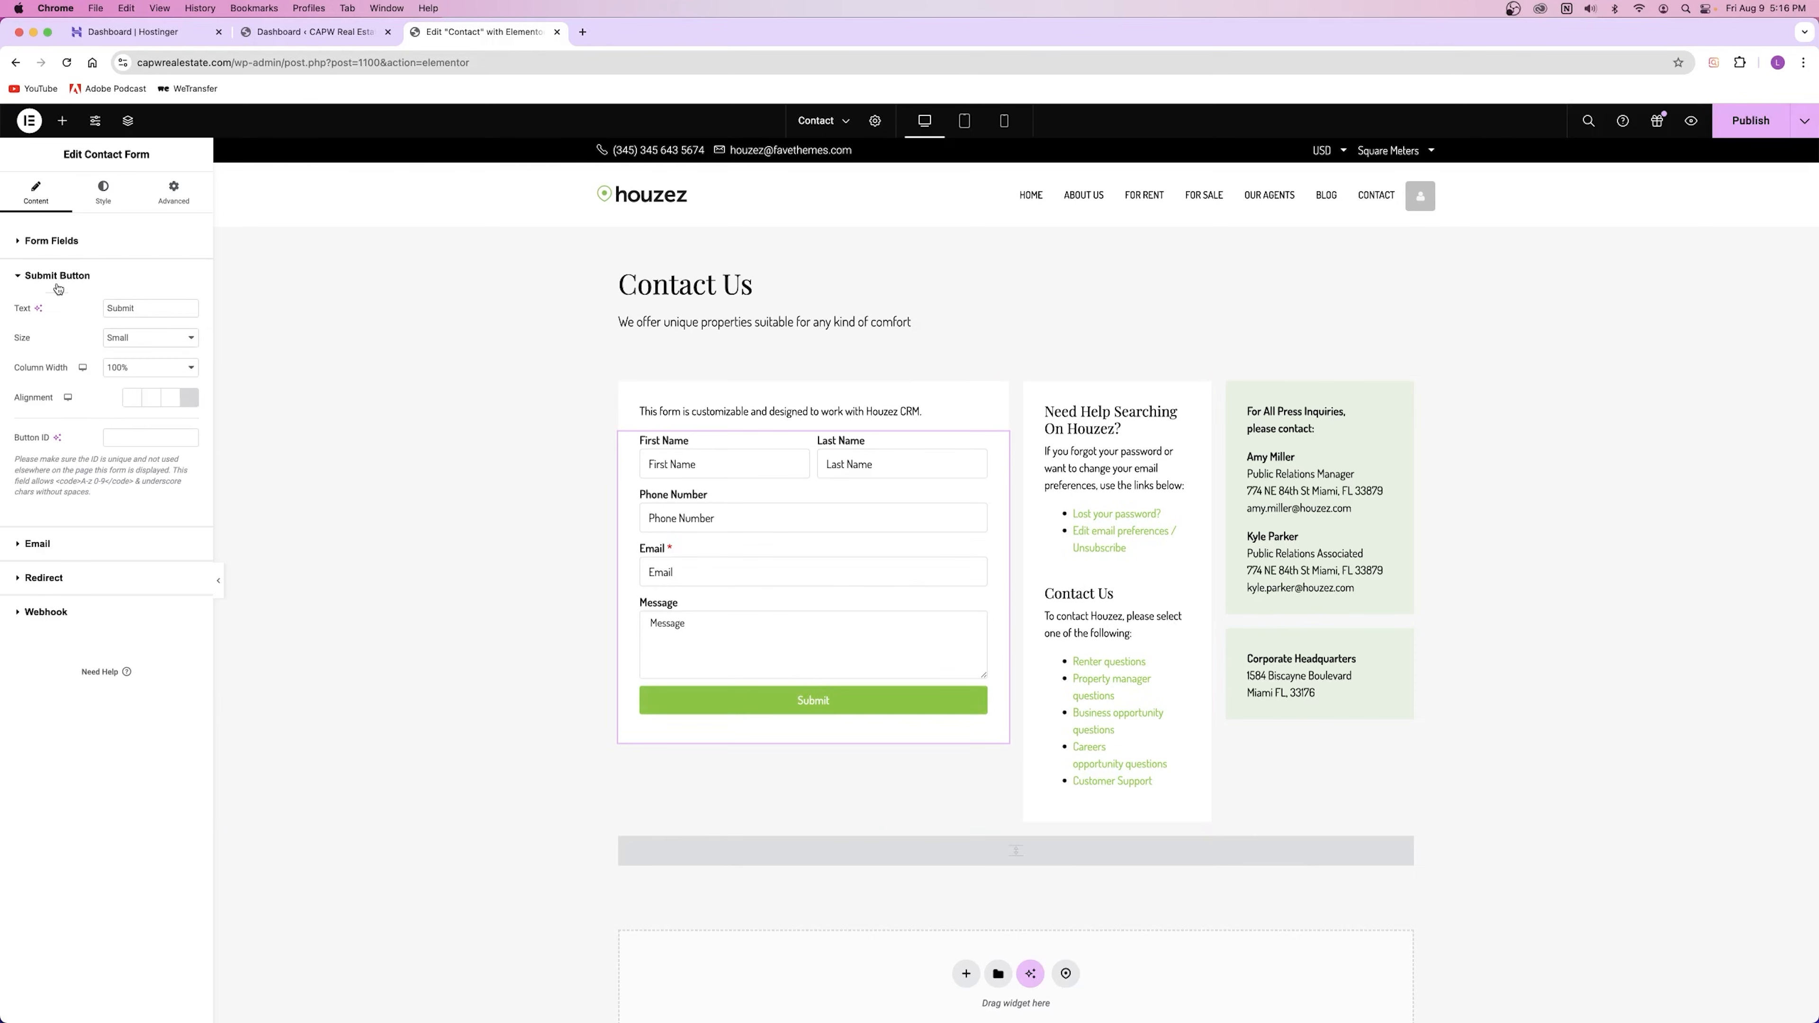
pyautogui.doubleClick(146, 309)
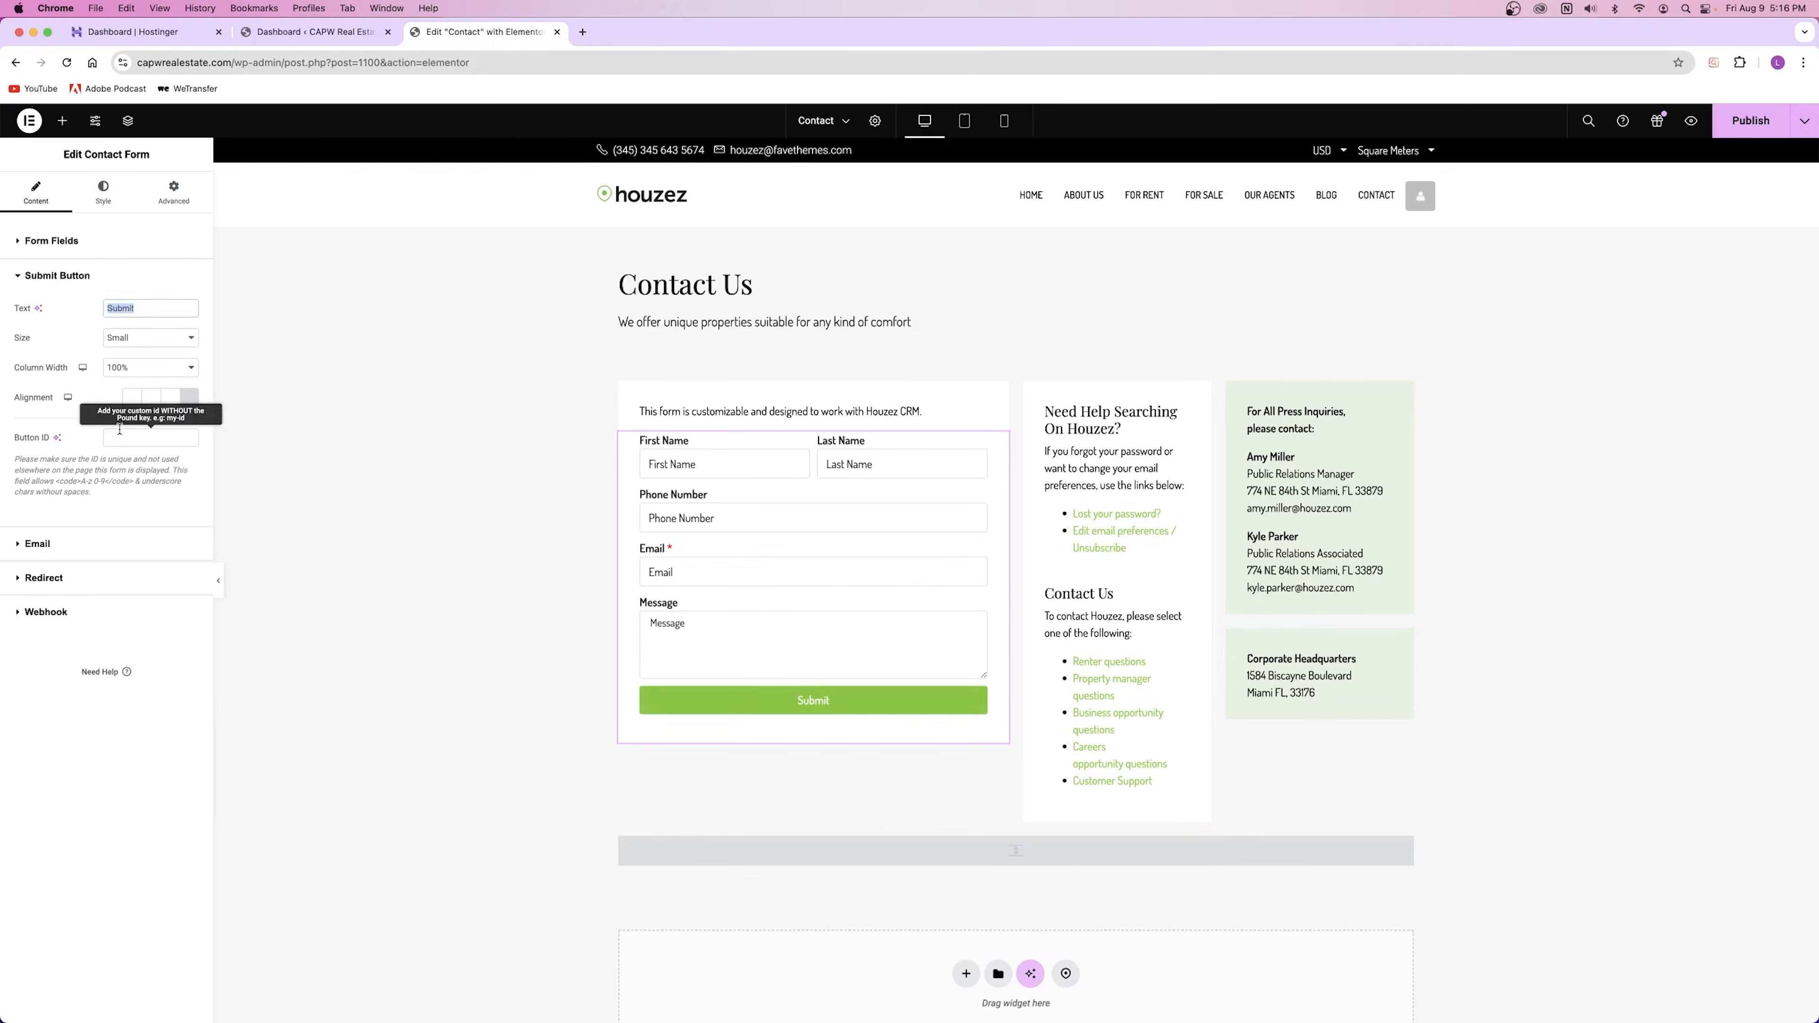
pyautogui.click(116, 339)
pyautogui.click(142, 368)
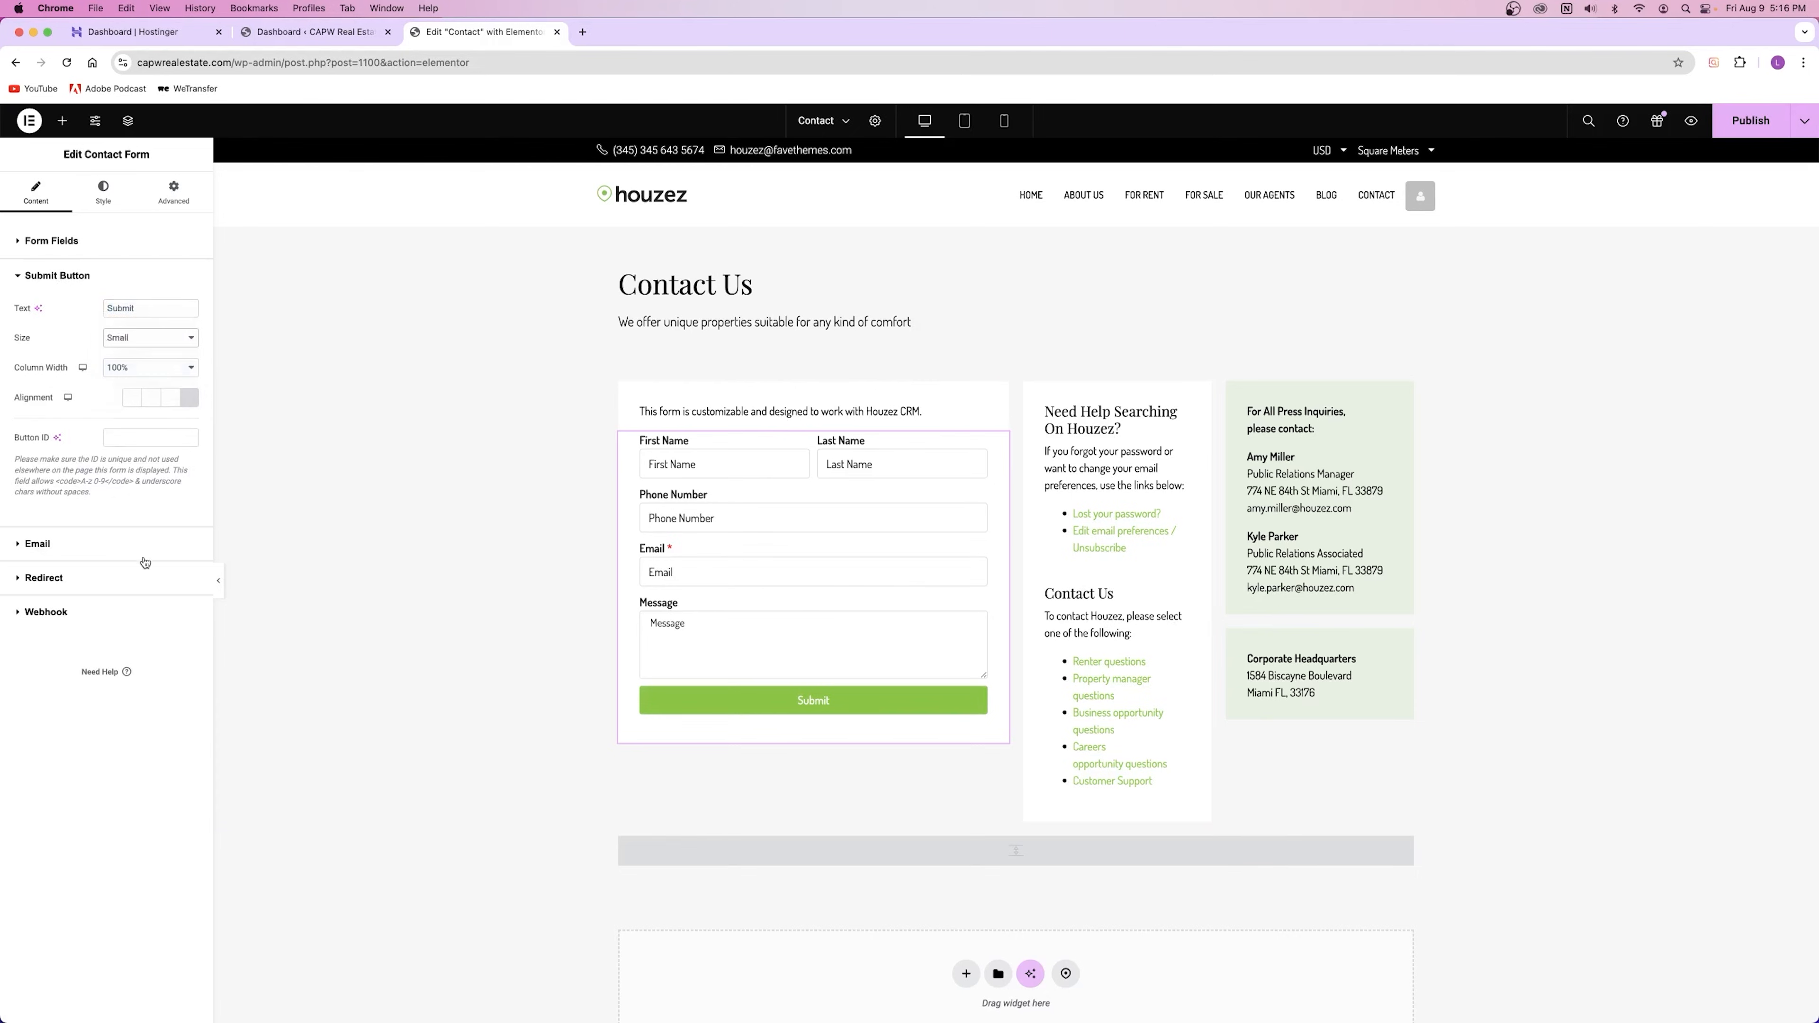
pyautogui.click(136, 338)
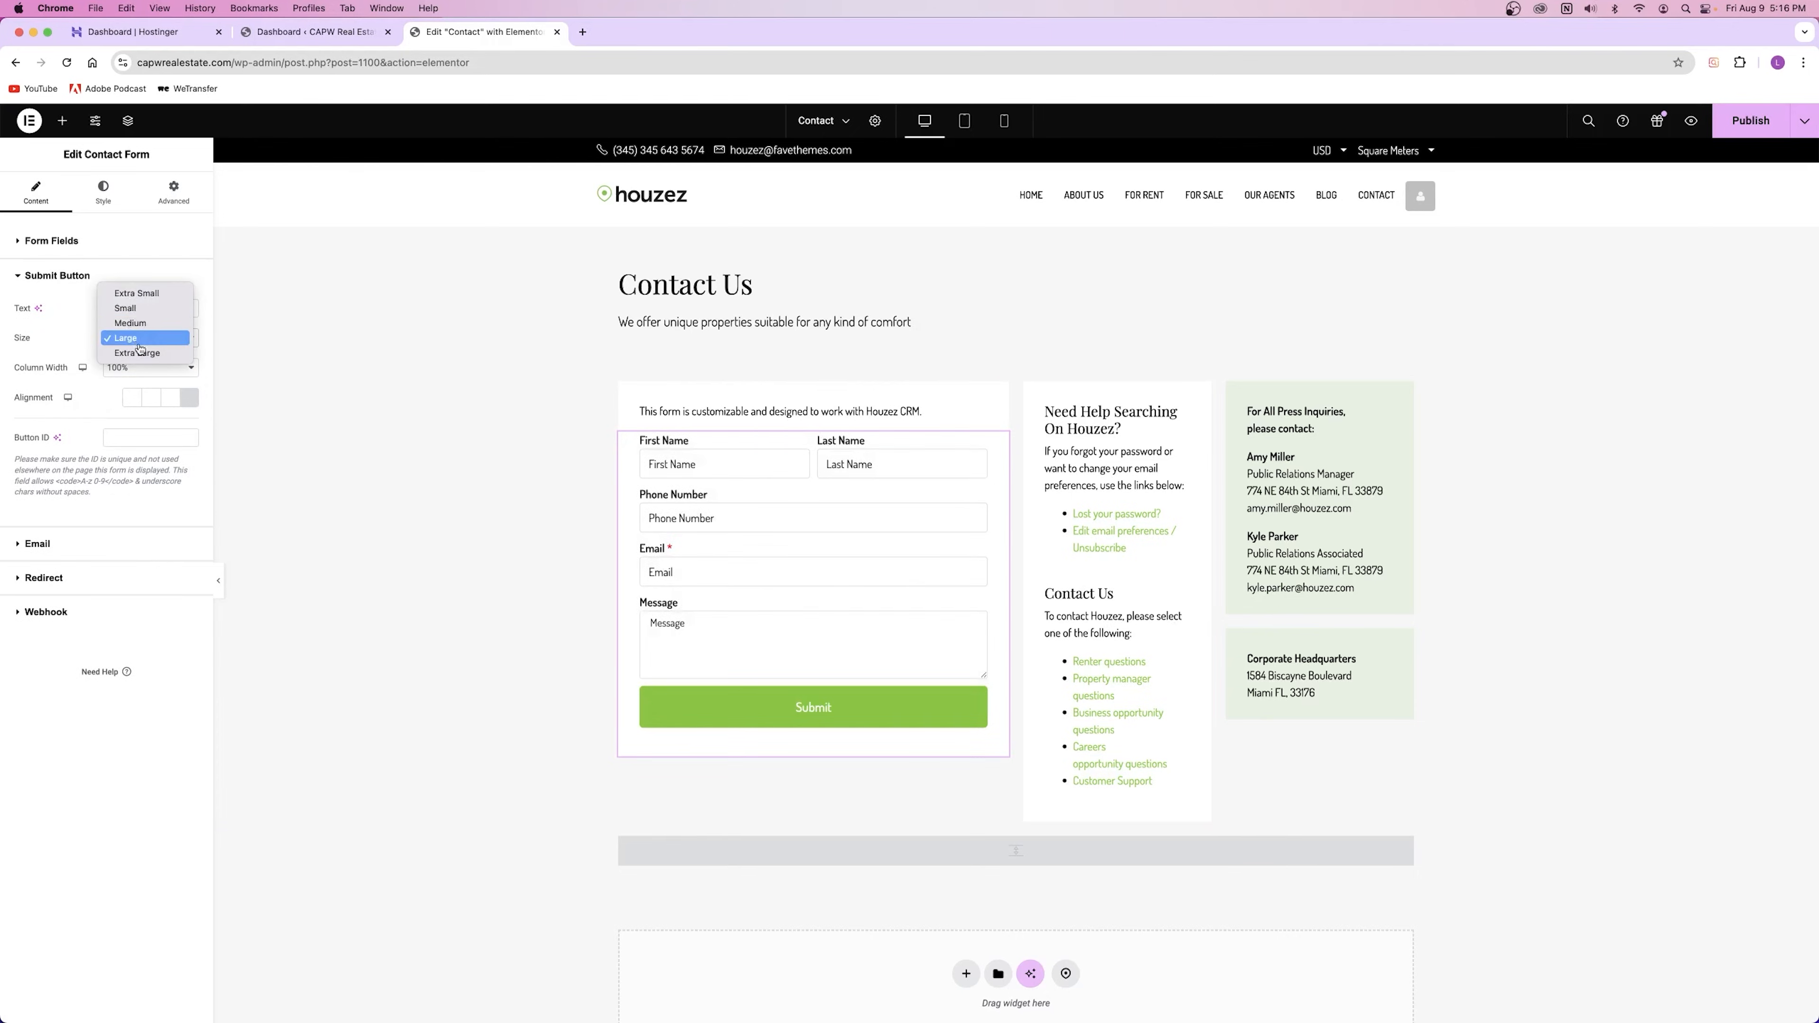
pyautogui.click(129, 309)
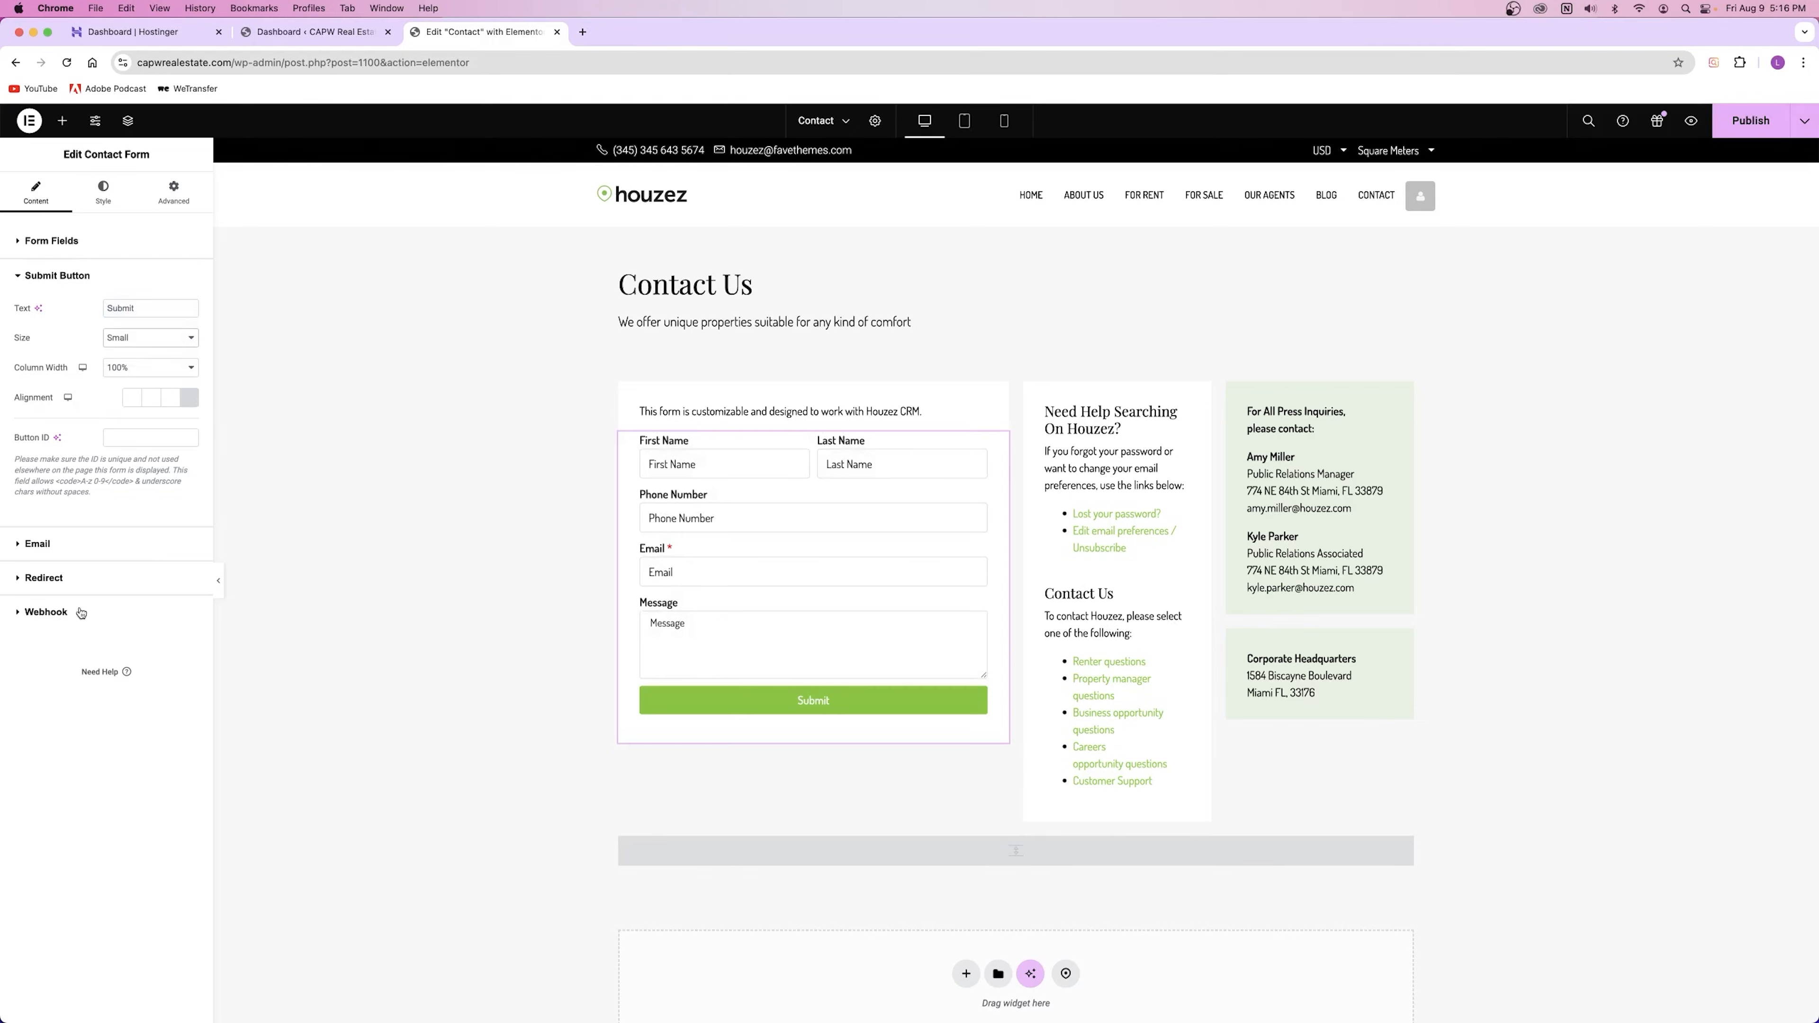
# Step: Try 33% width for the Submit button, restore 100%, and expand the Email settings
pyautogui.click(123, 368)
pyautogui.click(123, 263)
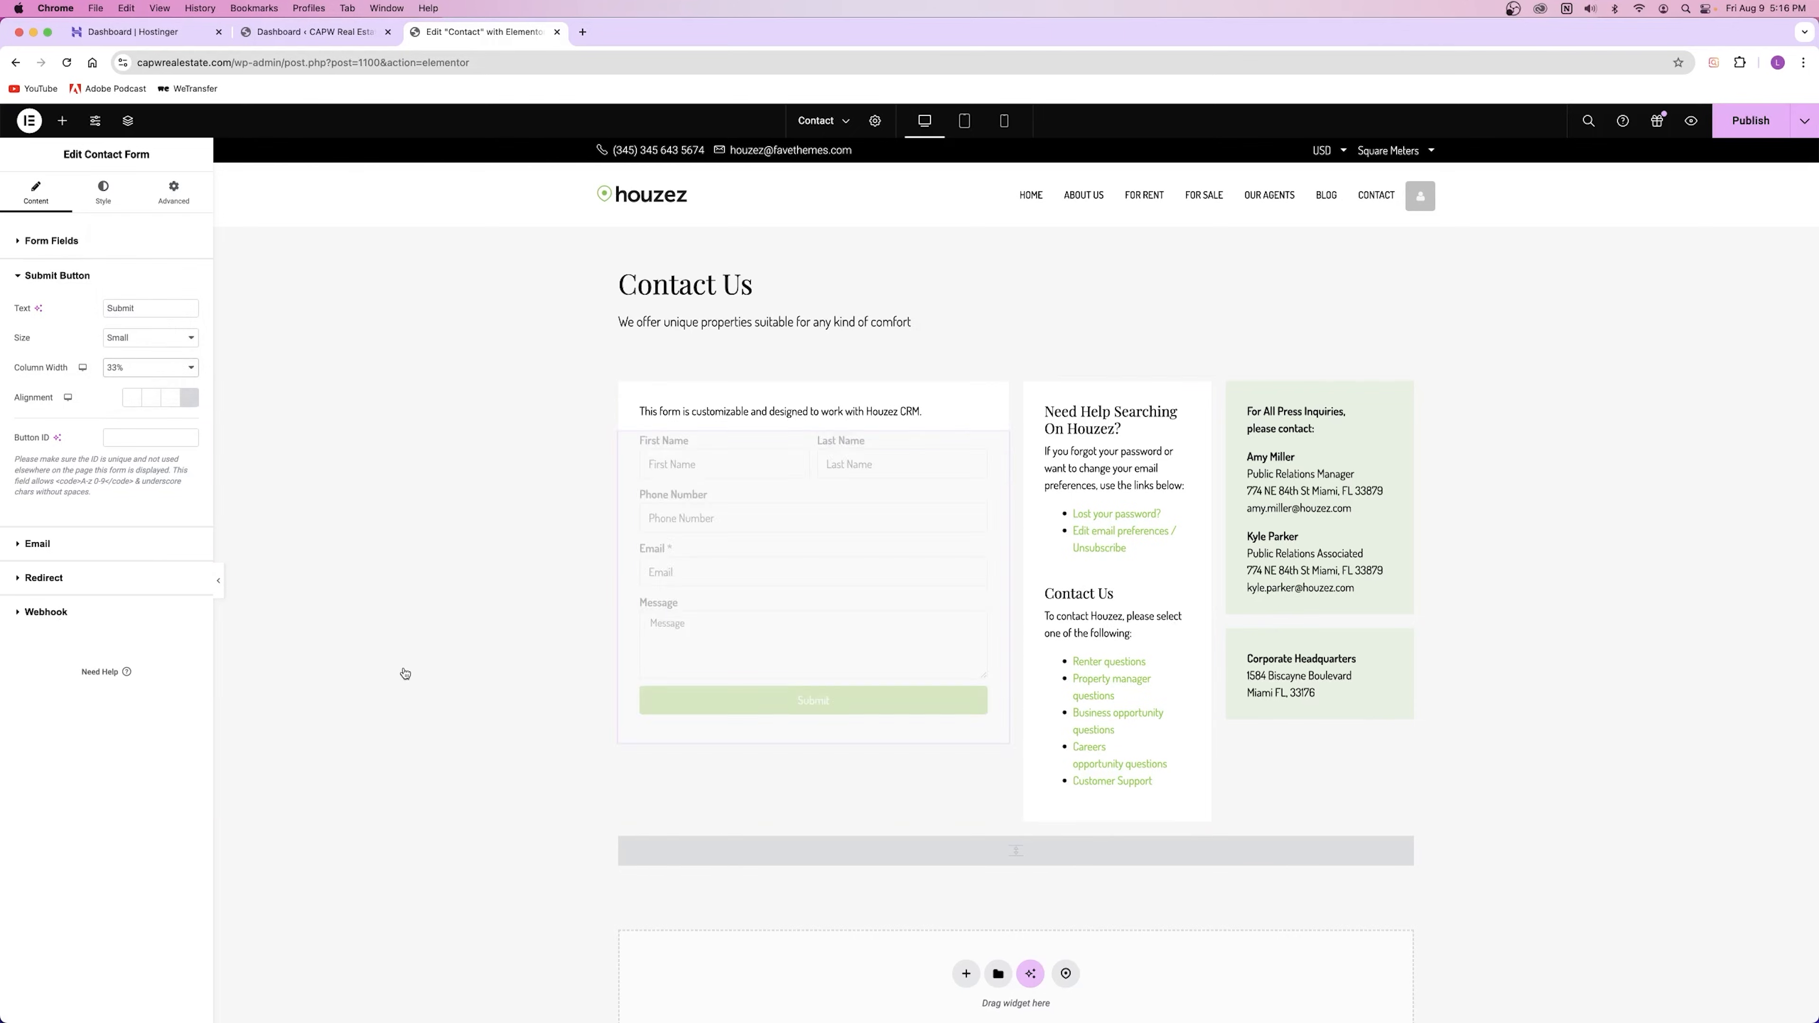
pyautogui.click(150, 367)
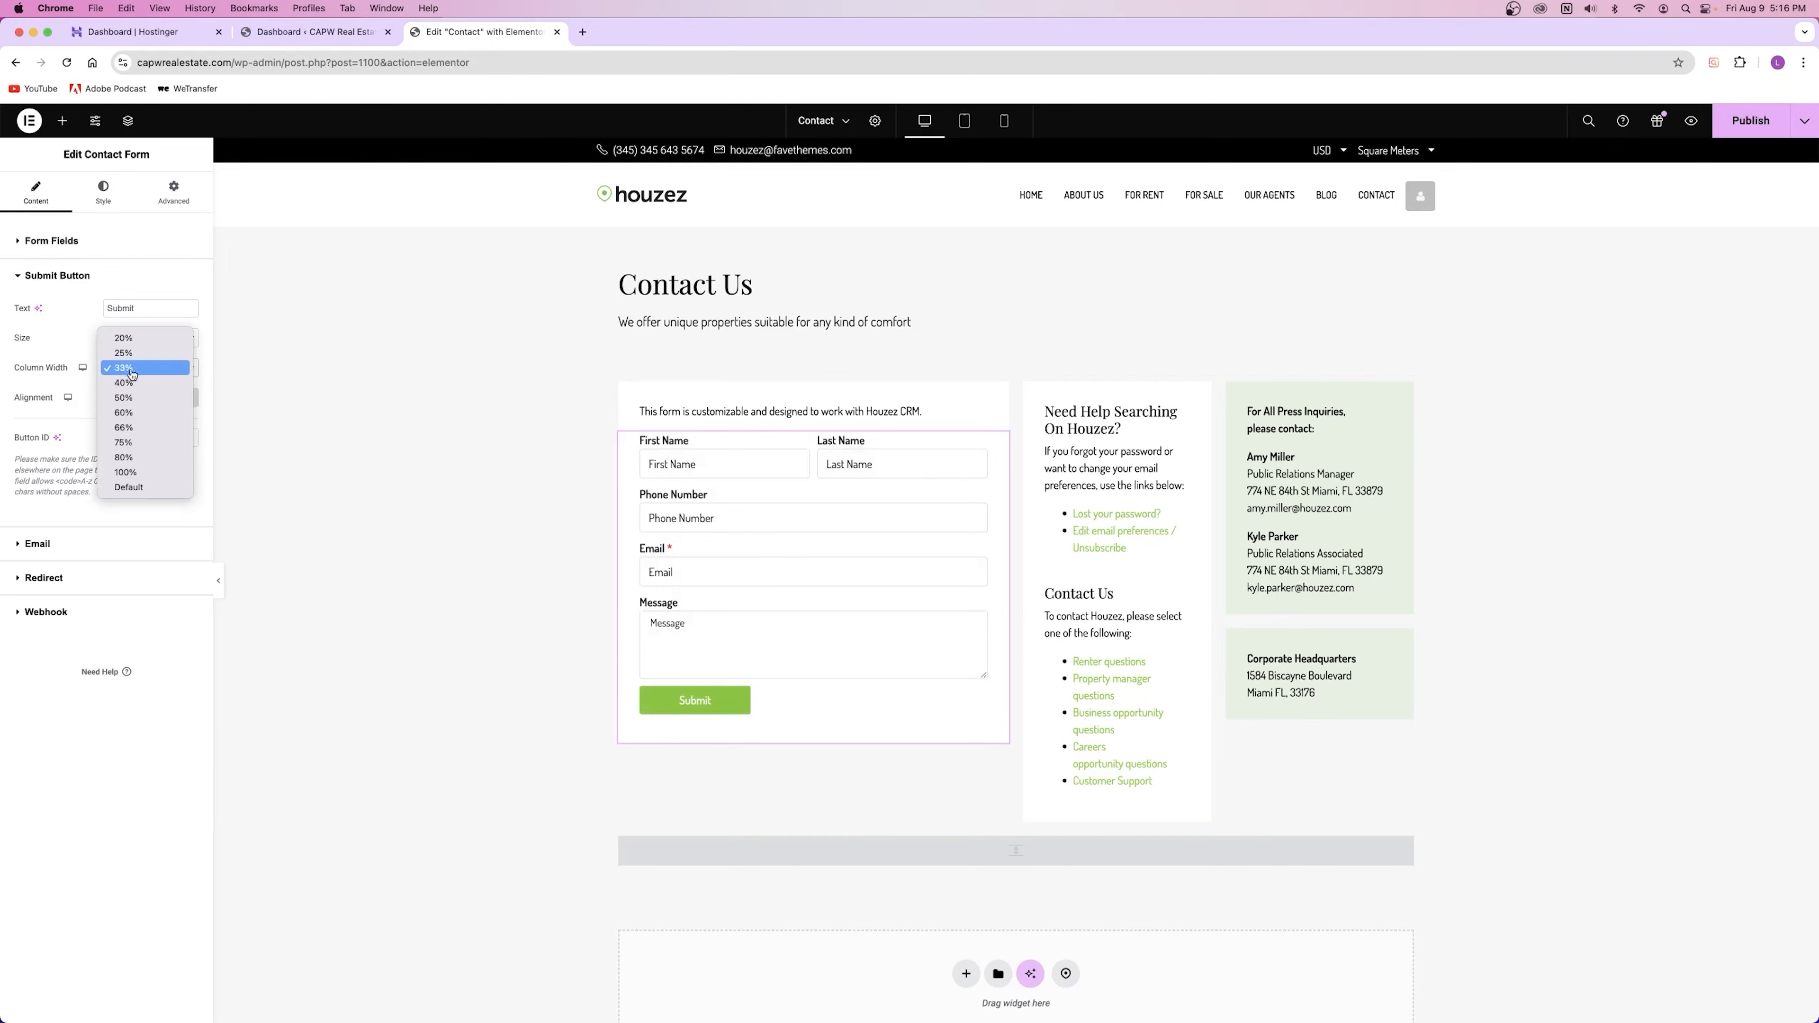
pyautogui.click(146, 464)
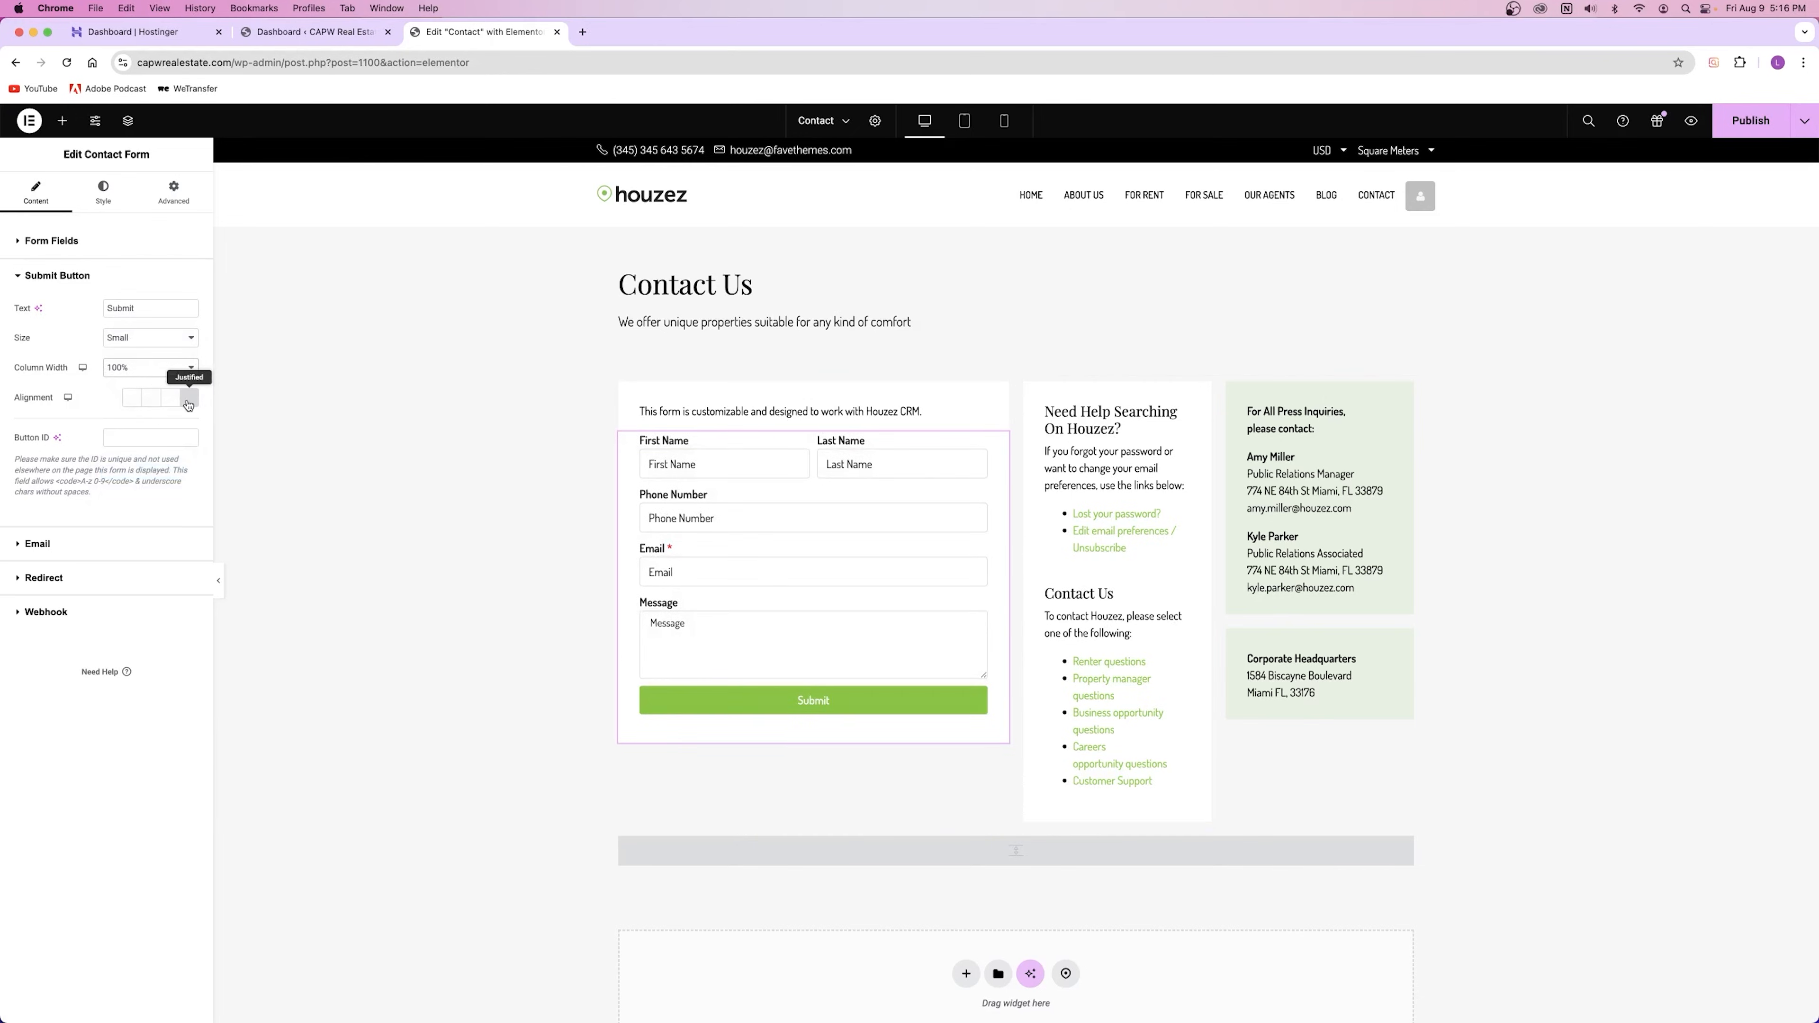
pyautogui.click(65, 542)
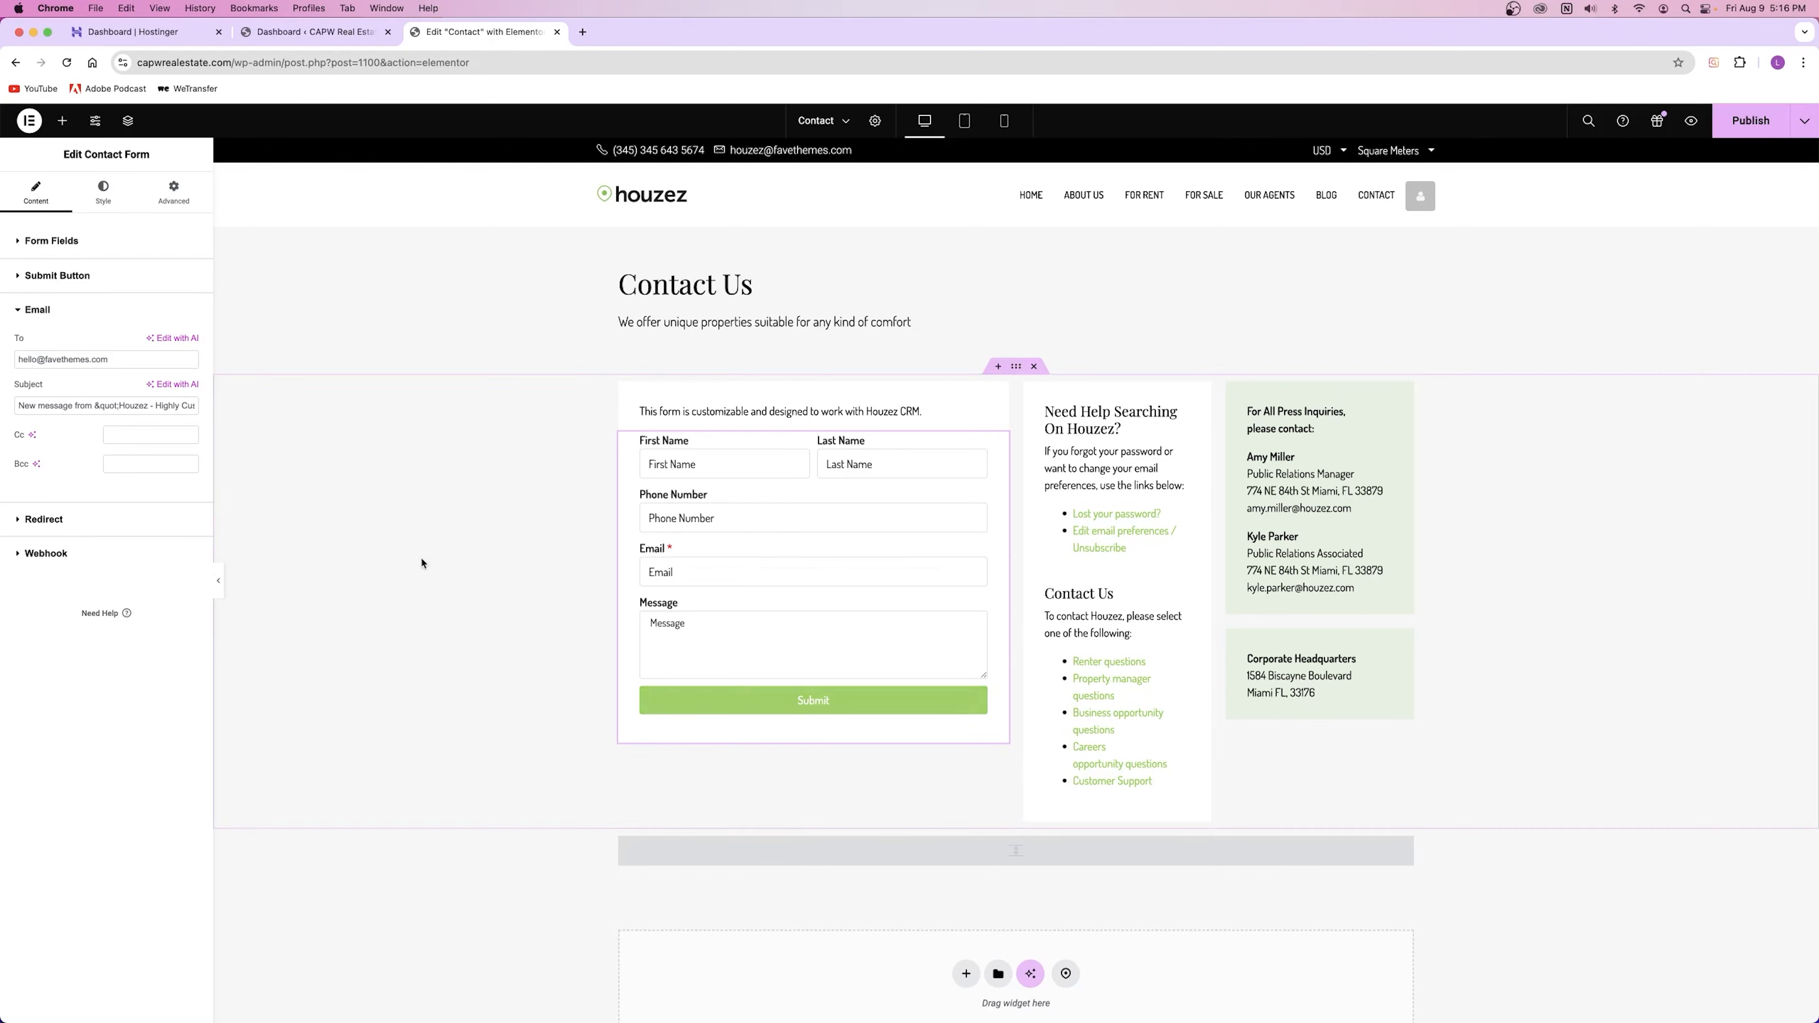
# Step: Paste the new recipient e-mail into To and change the subject ending to 'CAPW Real Estate'
pyautogui.moveTo(115, 360); pyautogui.dragTo(3, 360)
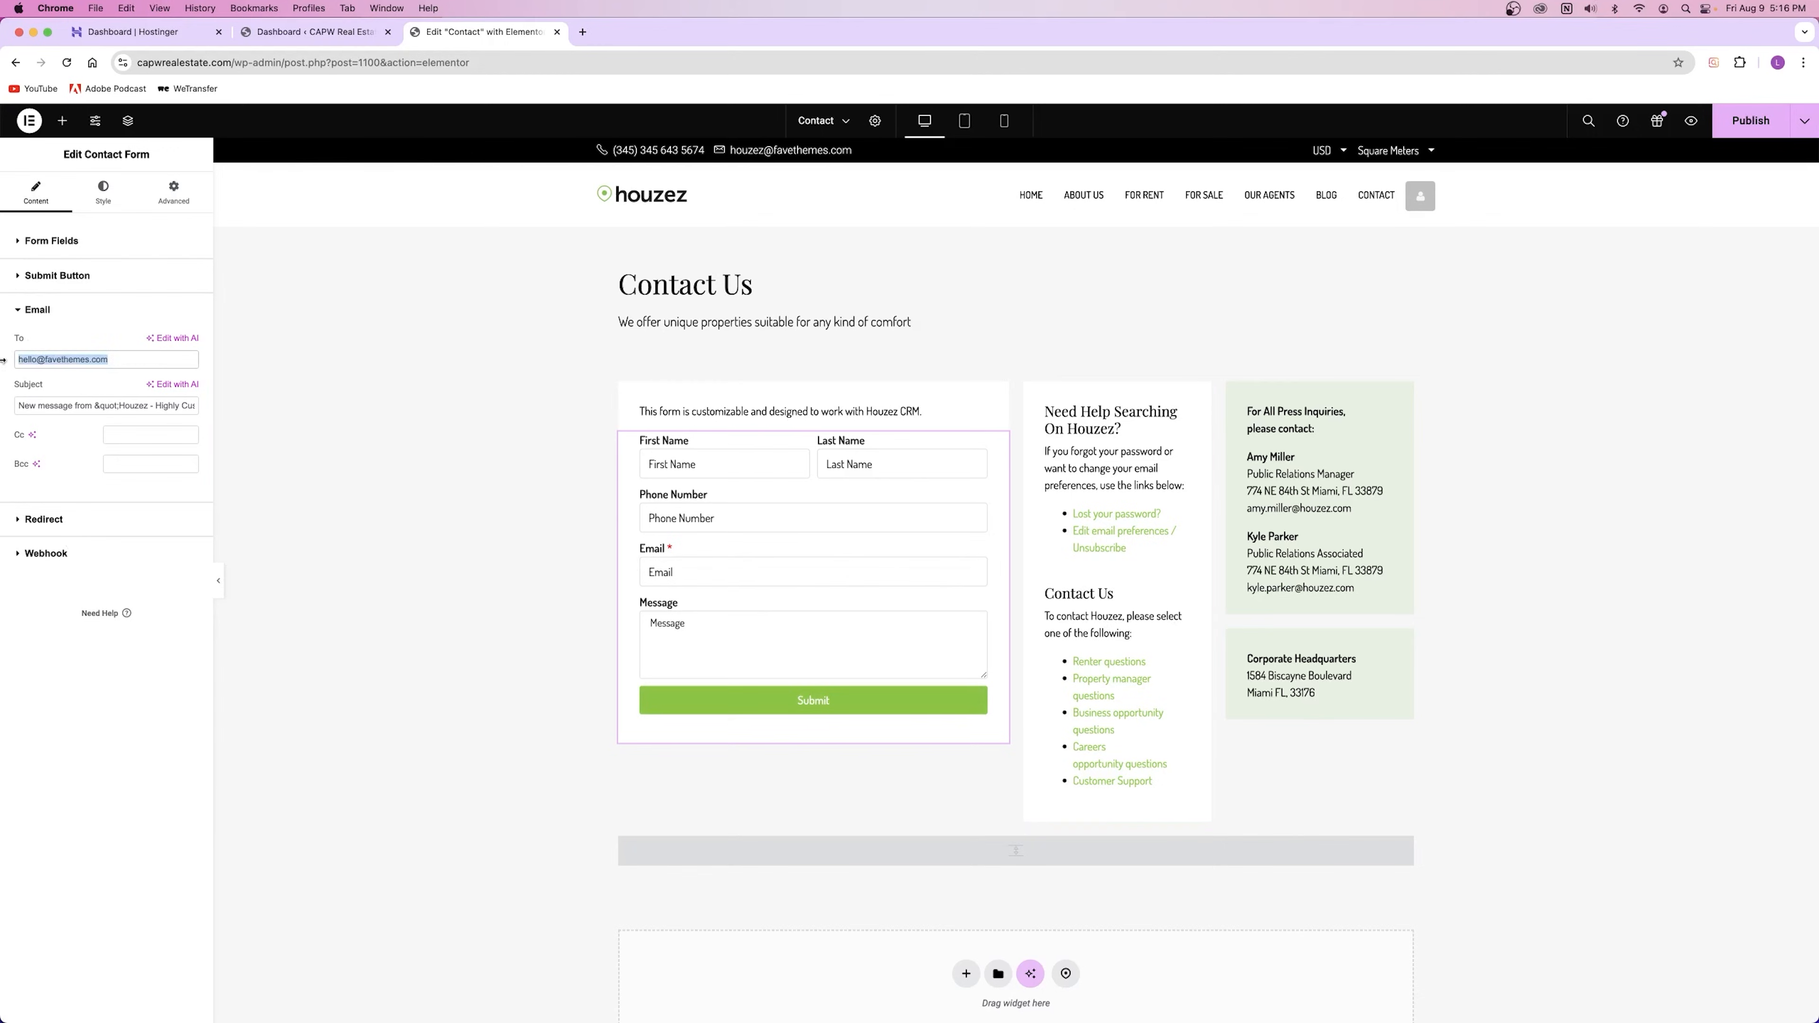
pyautogui.press('super+v')
pyautogui.moveTo(96, 404); pyautogui.dragTo(250, 414)
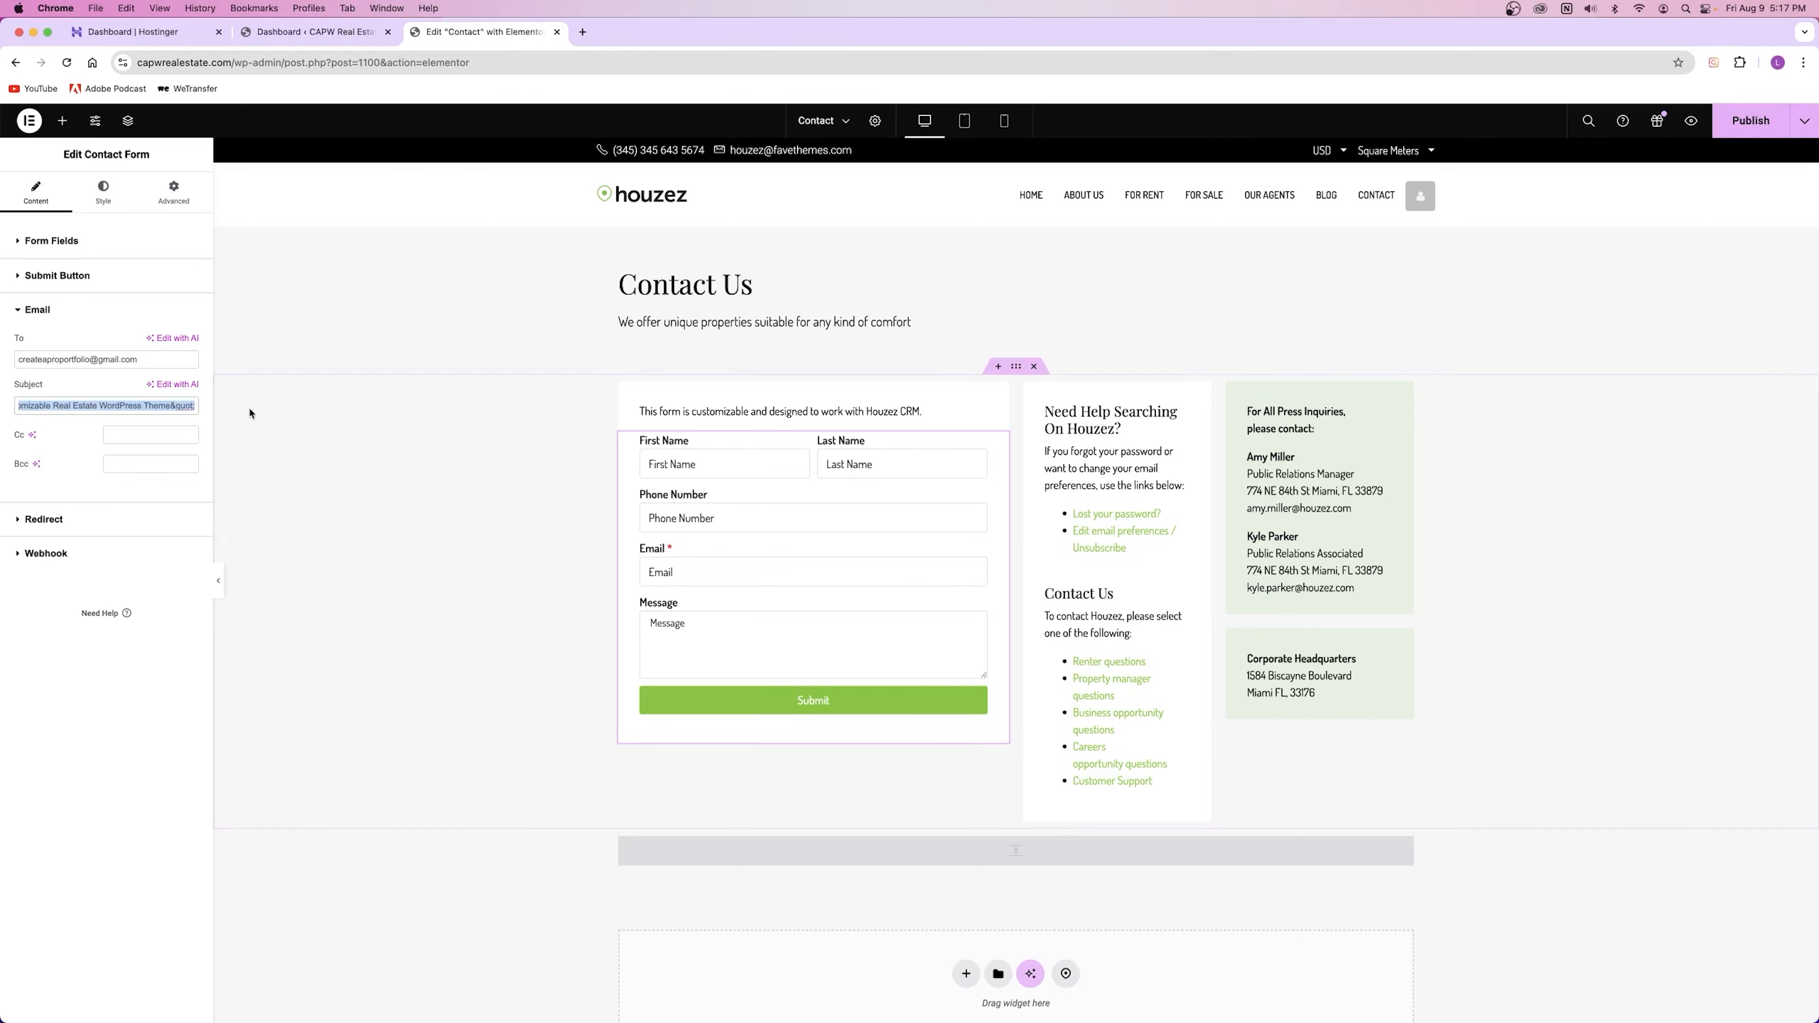
pyautogui.press('BackSpace')
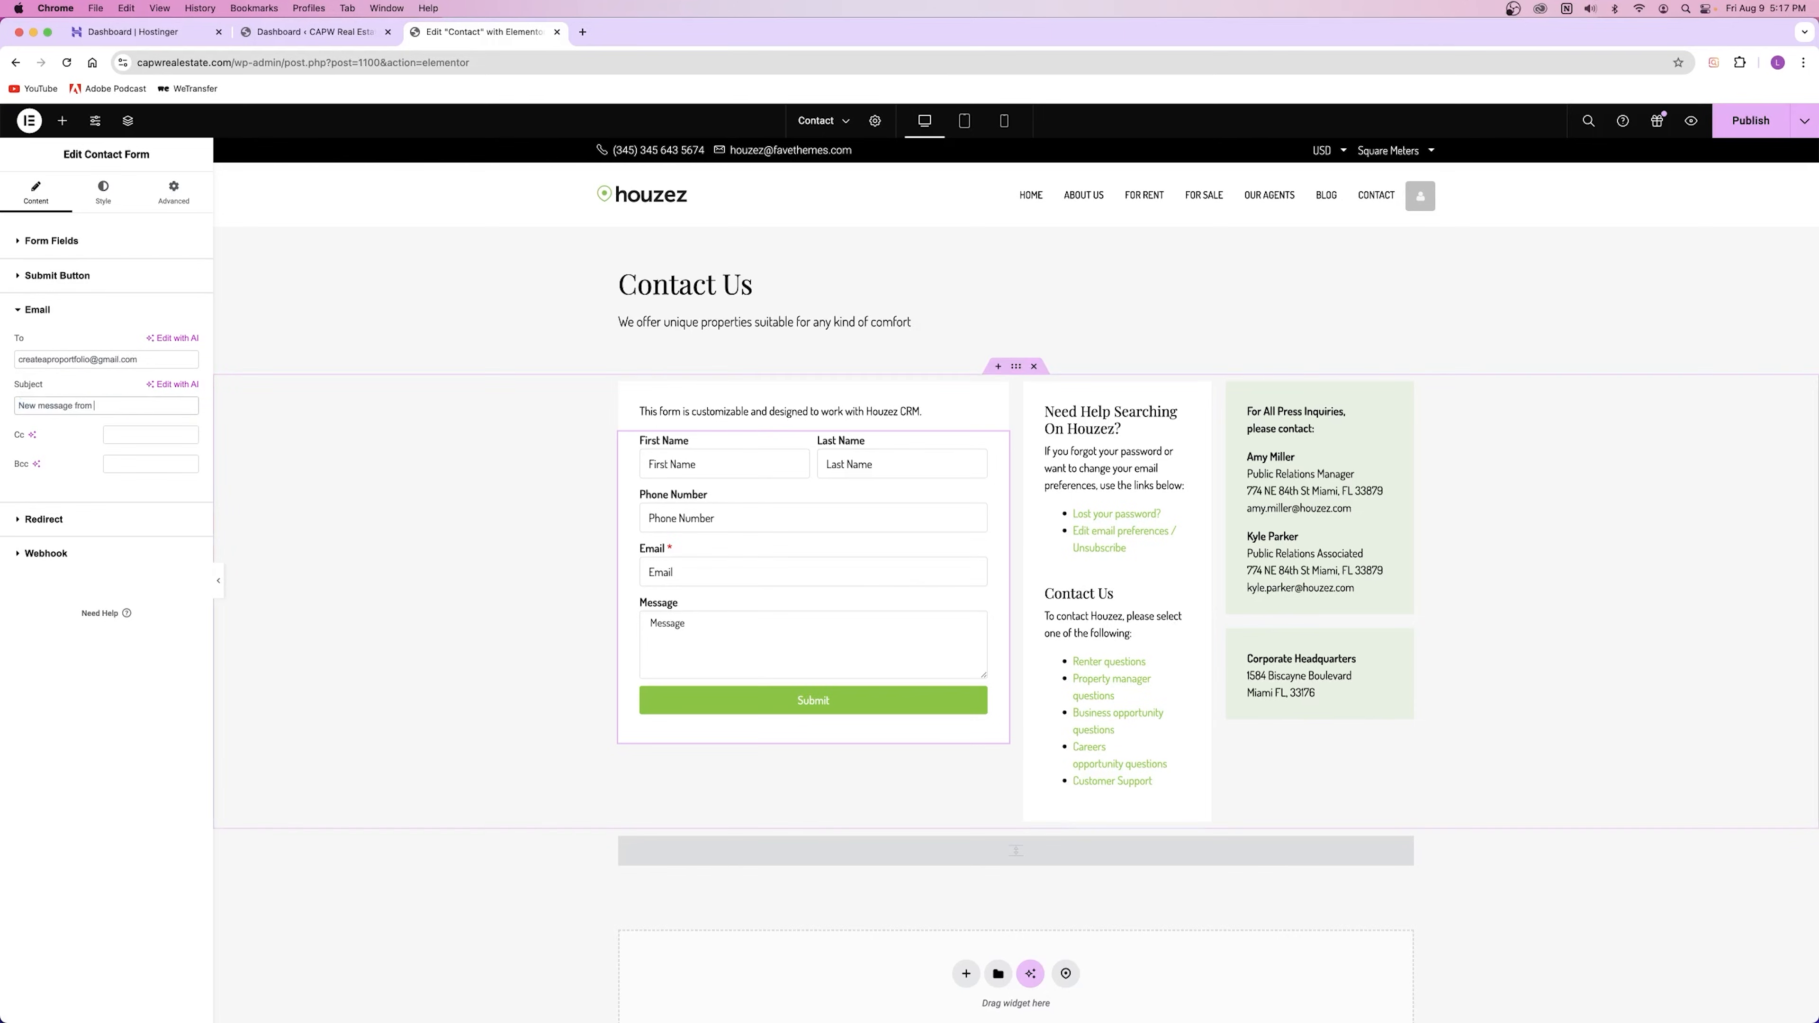
pyautogui.write('CAPW Real Estate')
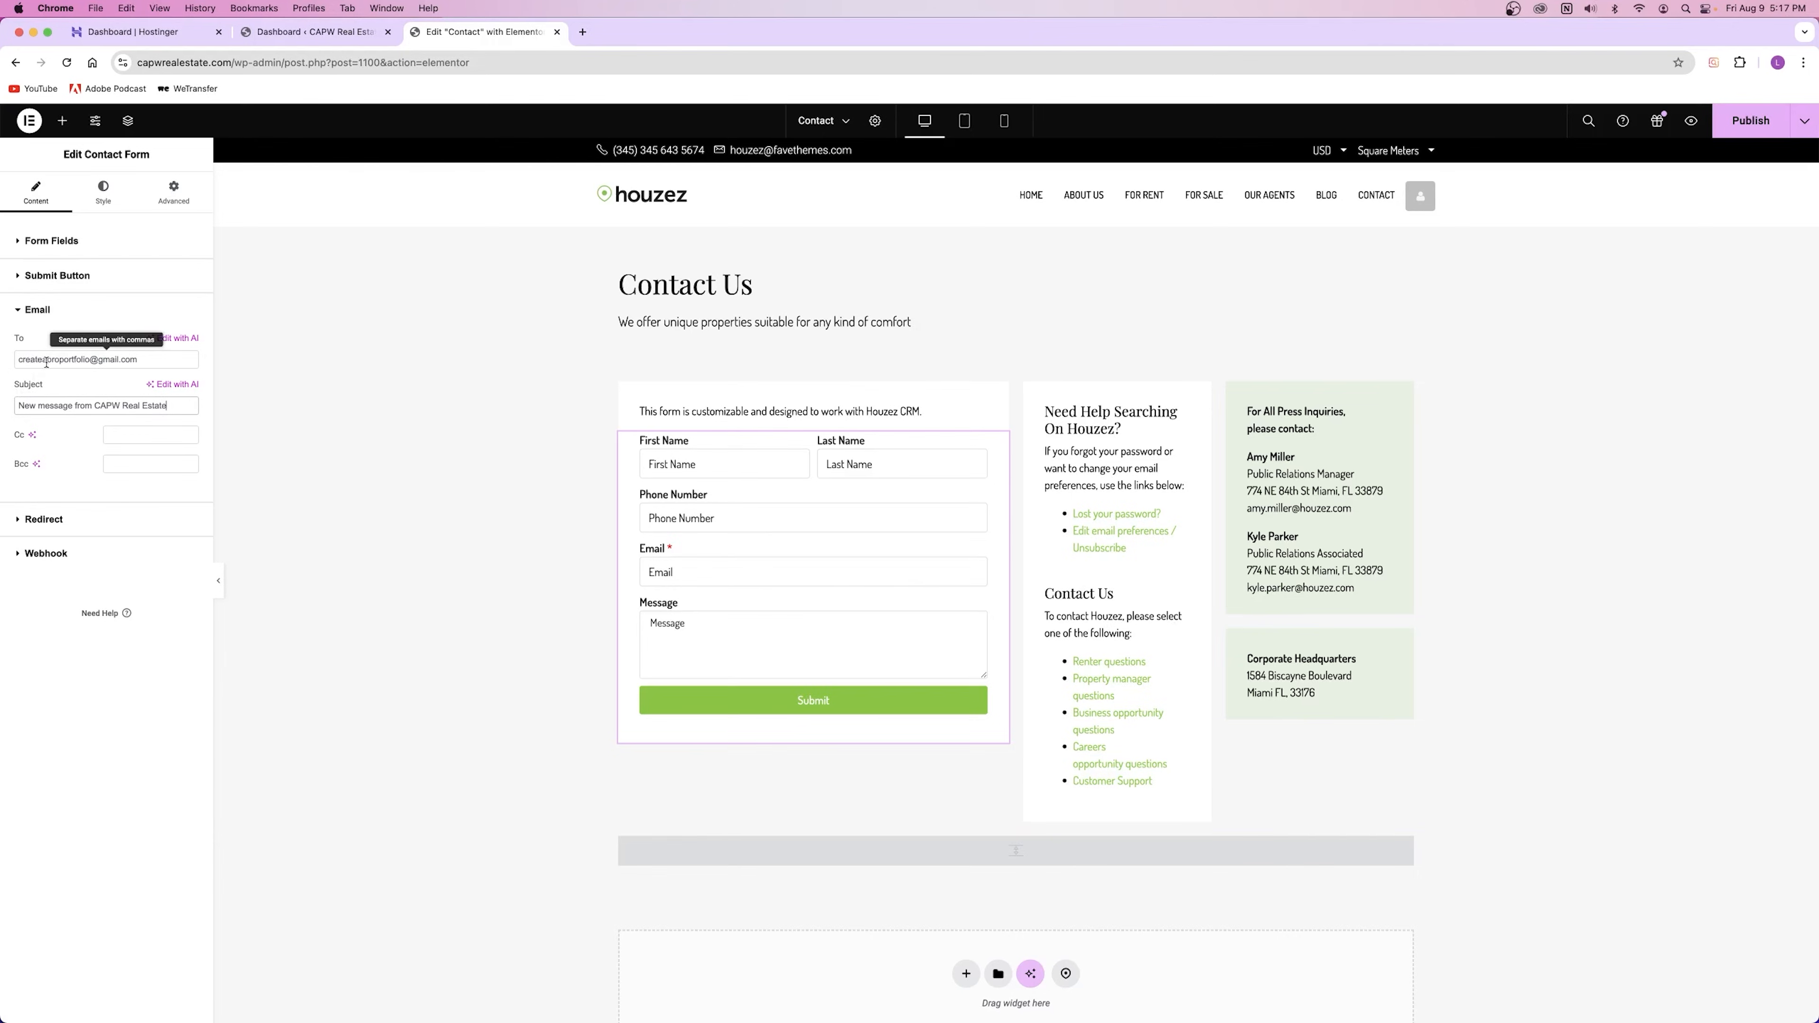
pyautogui.moveTo(15, 406); pyautogui.dragTo(169, 405)
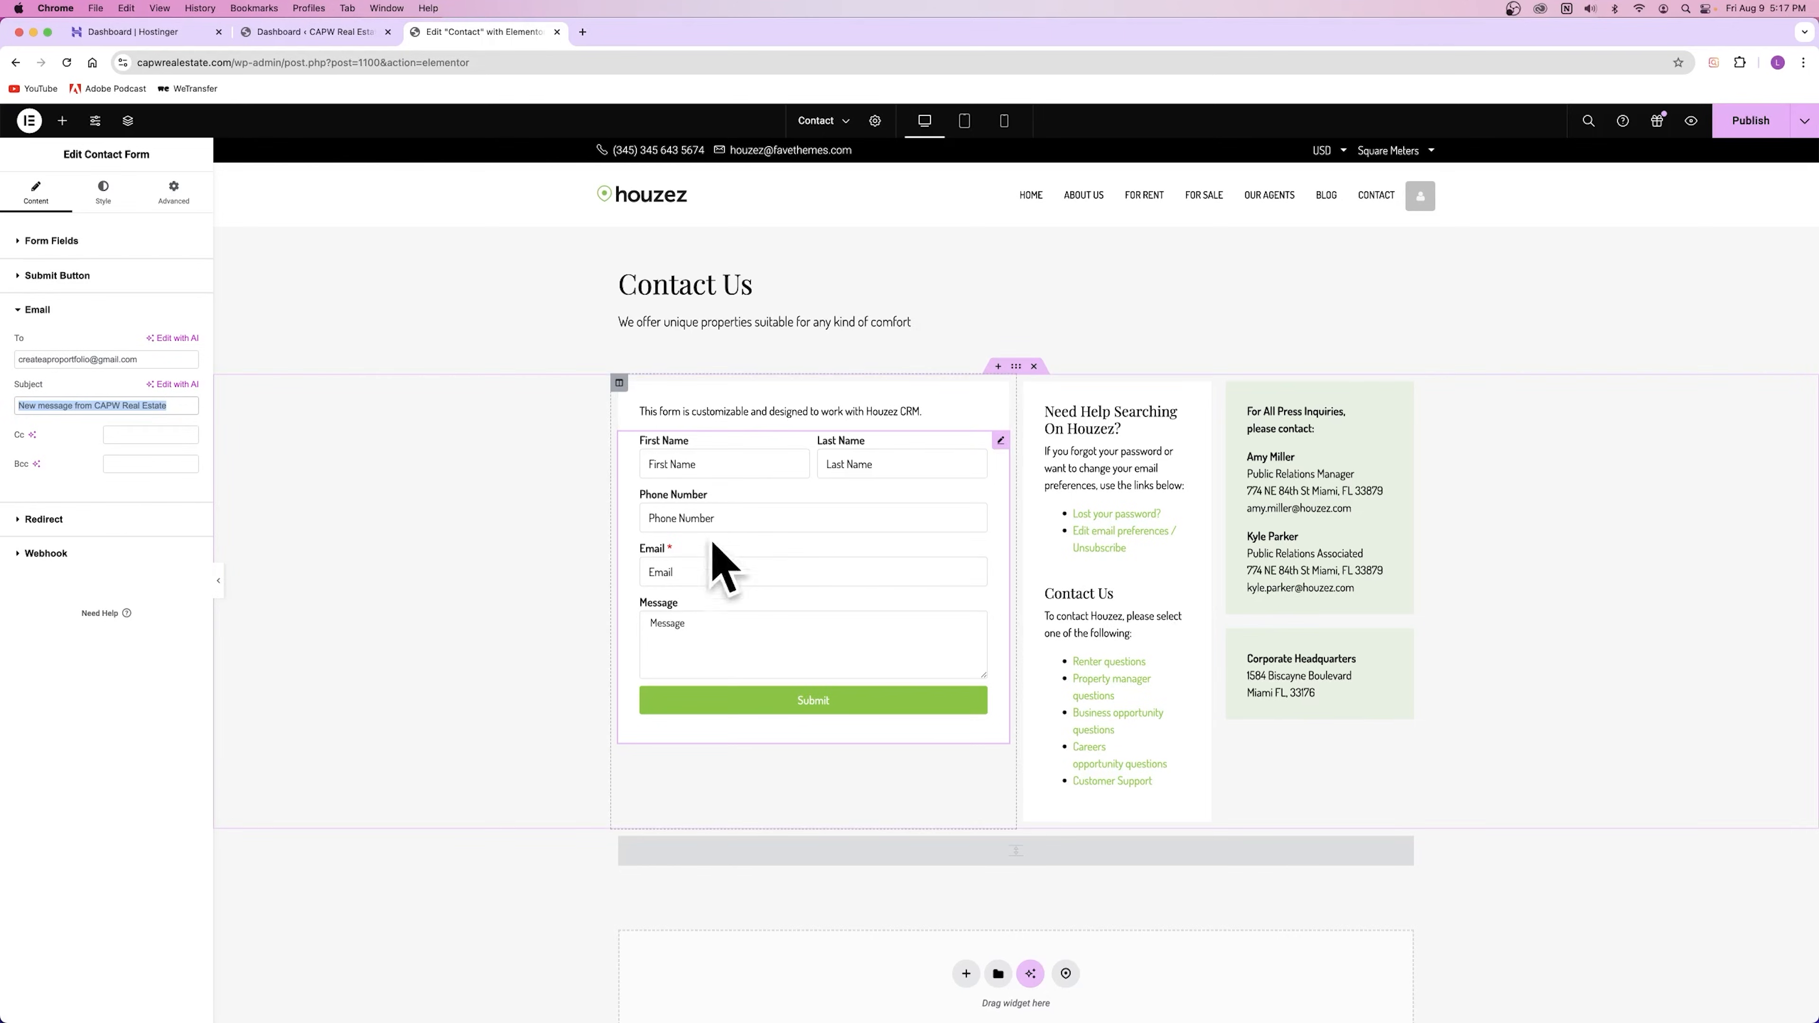
# Step: Check the Bcc, recipient and subject fields, then look at the Redirect and Webhook settings
pyautogui.click(150, 464)
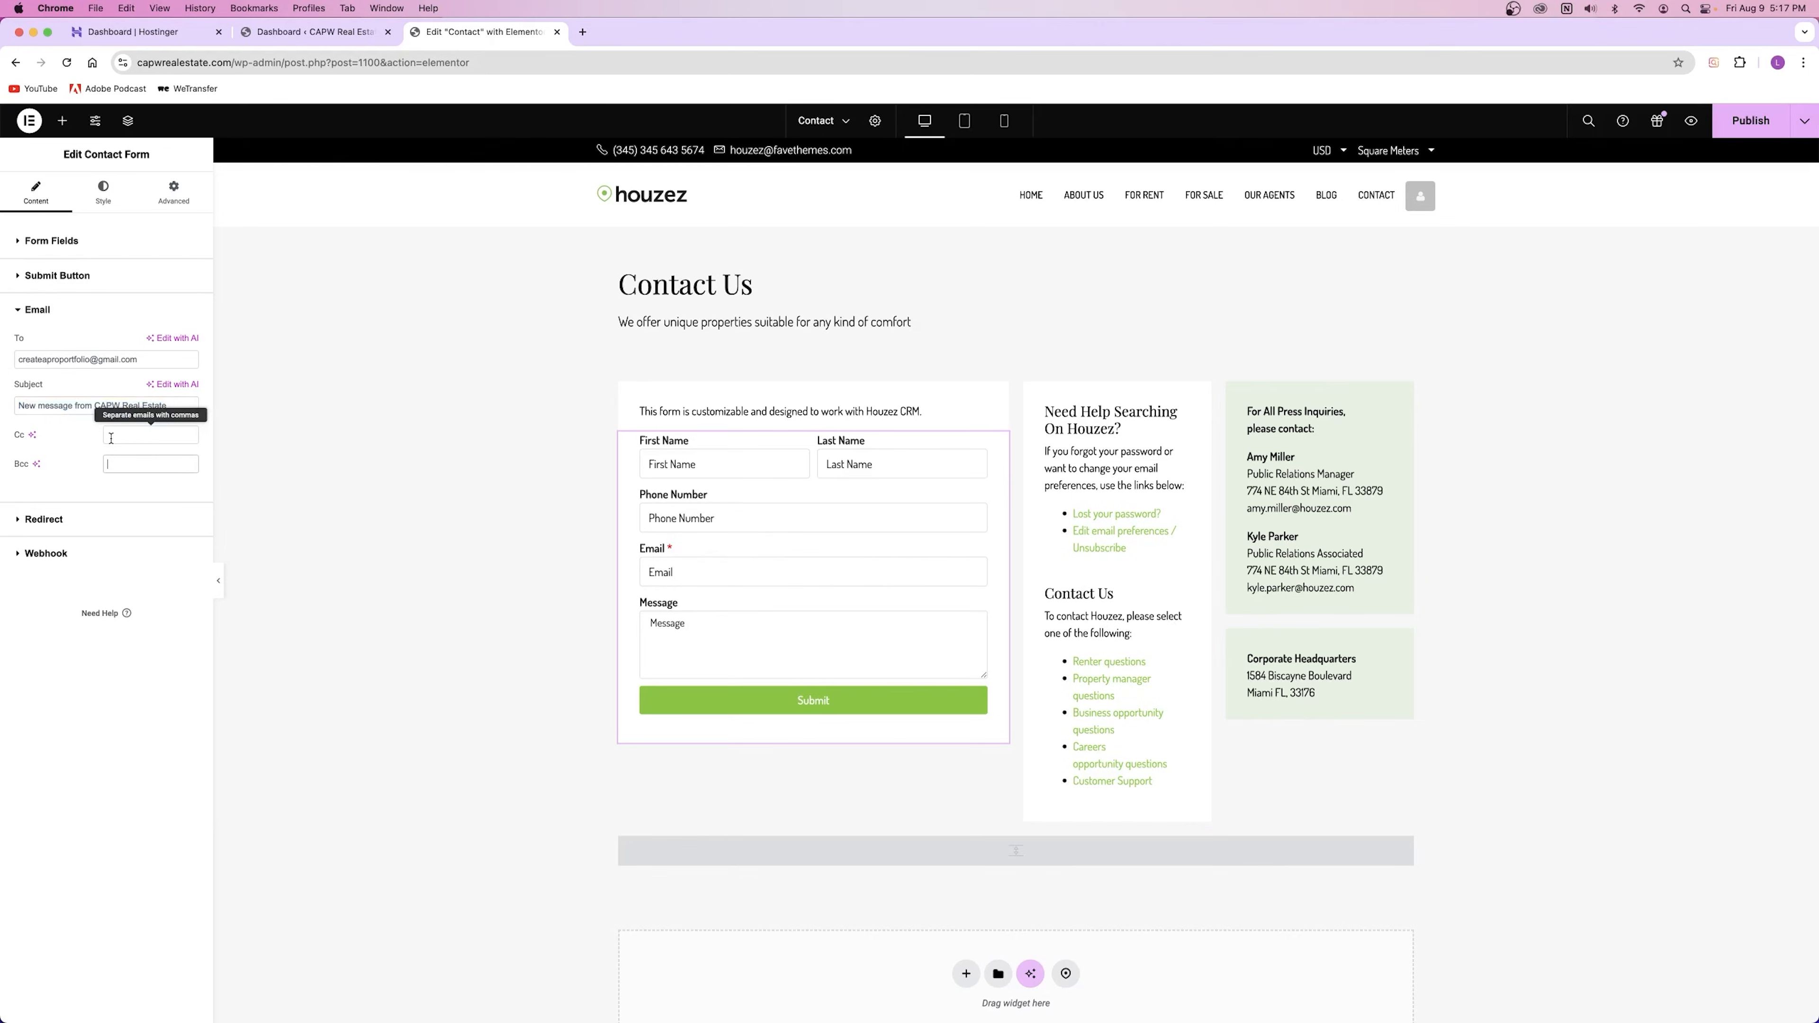
pyautogui.moveTo(147, 360); pyautogui.dragTo(2, 365)
pyautogui.moveTo(192, 412); pyautogui.dragTo(48, 479)
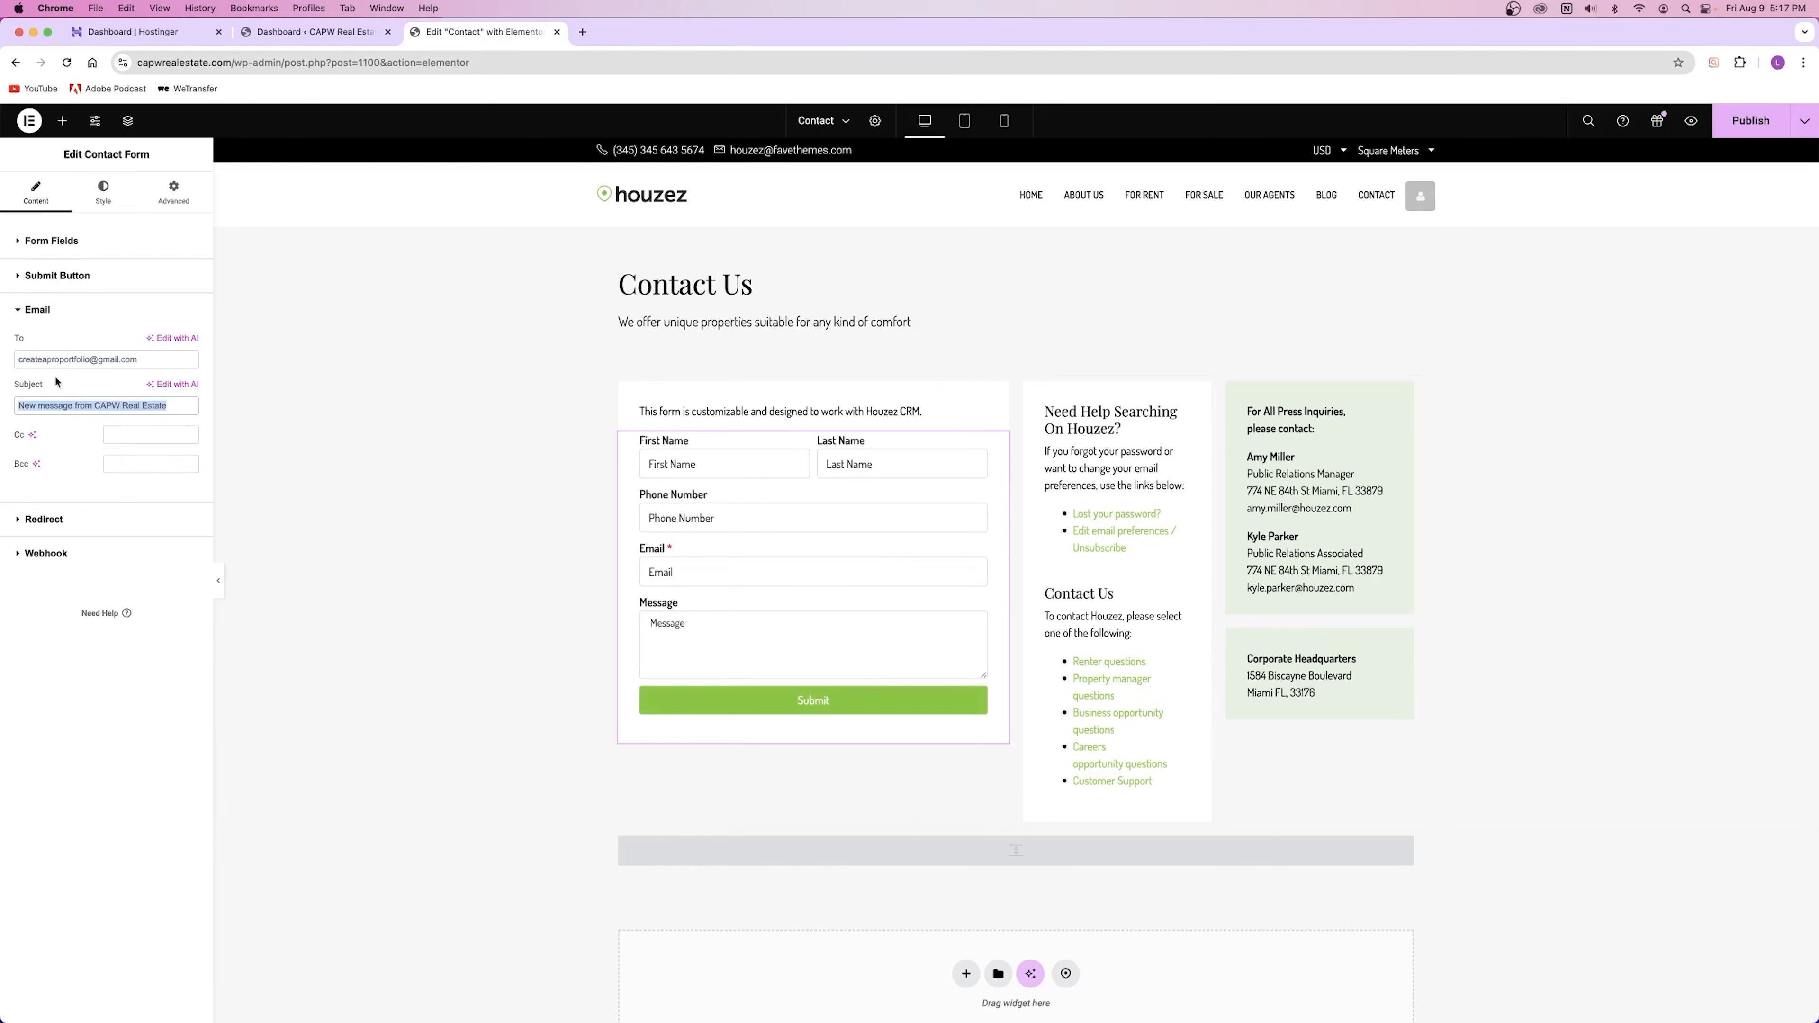
pyautogui.click(102, 519)
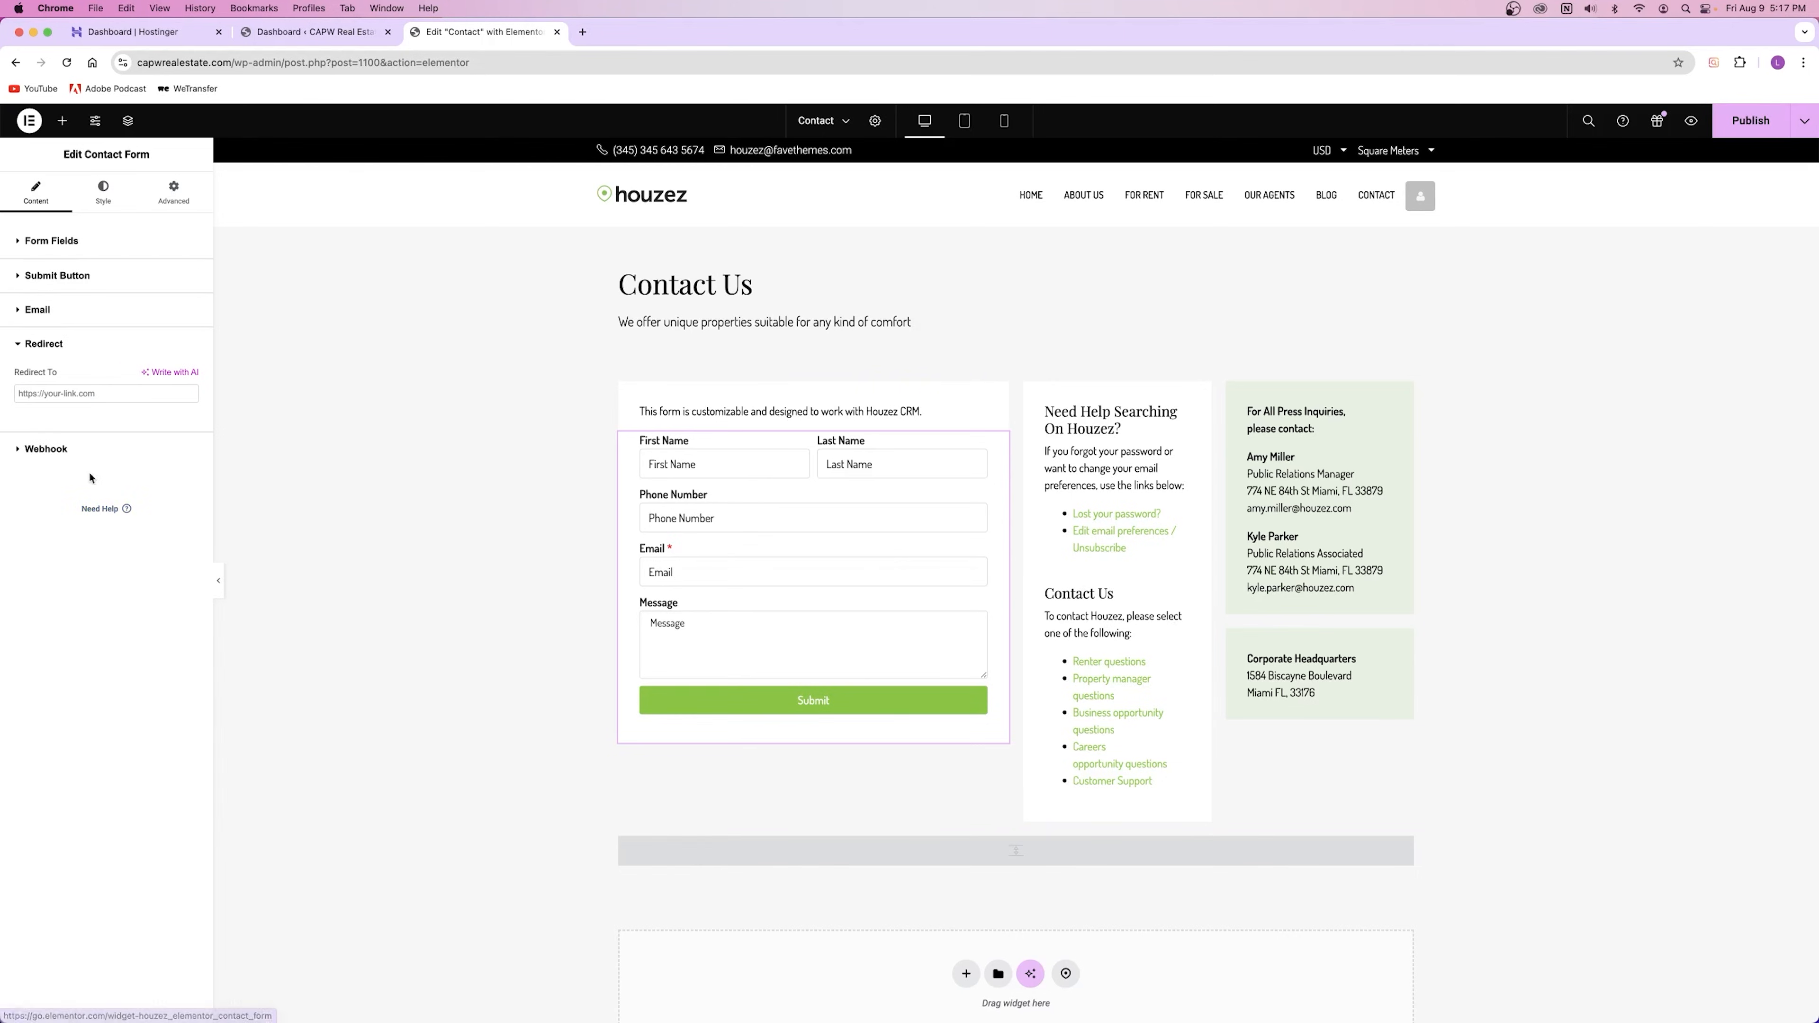
pyautogui.click(76, 462)
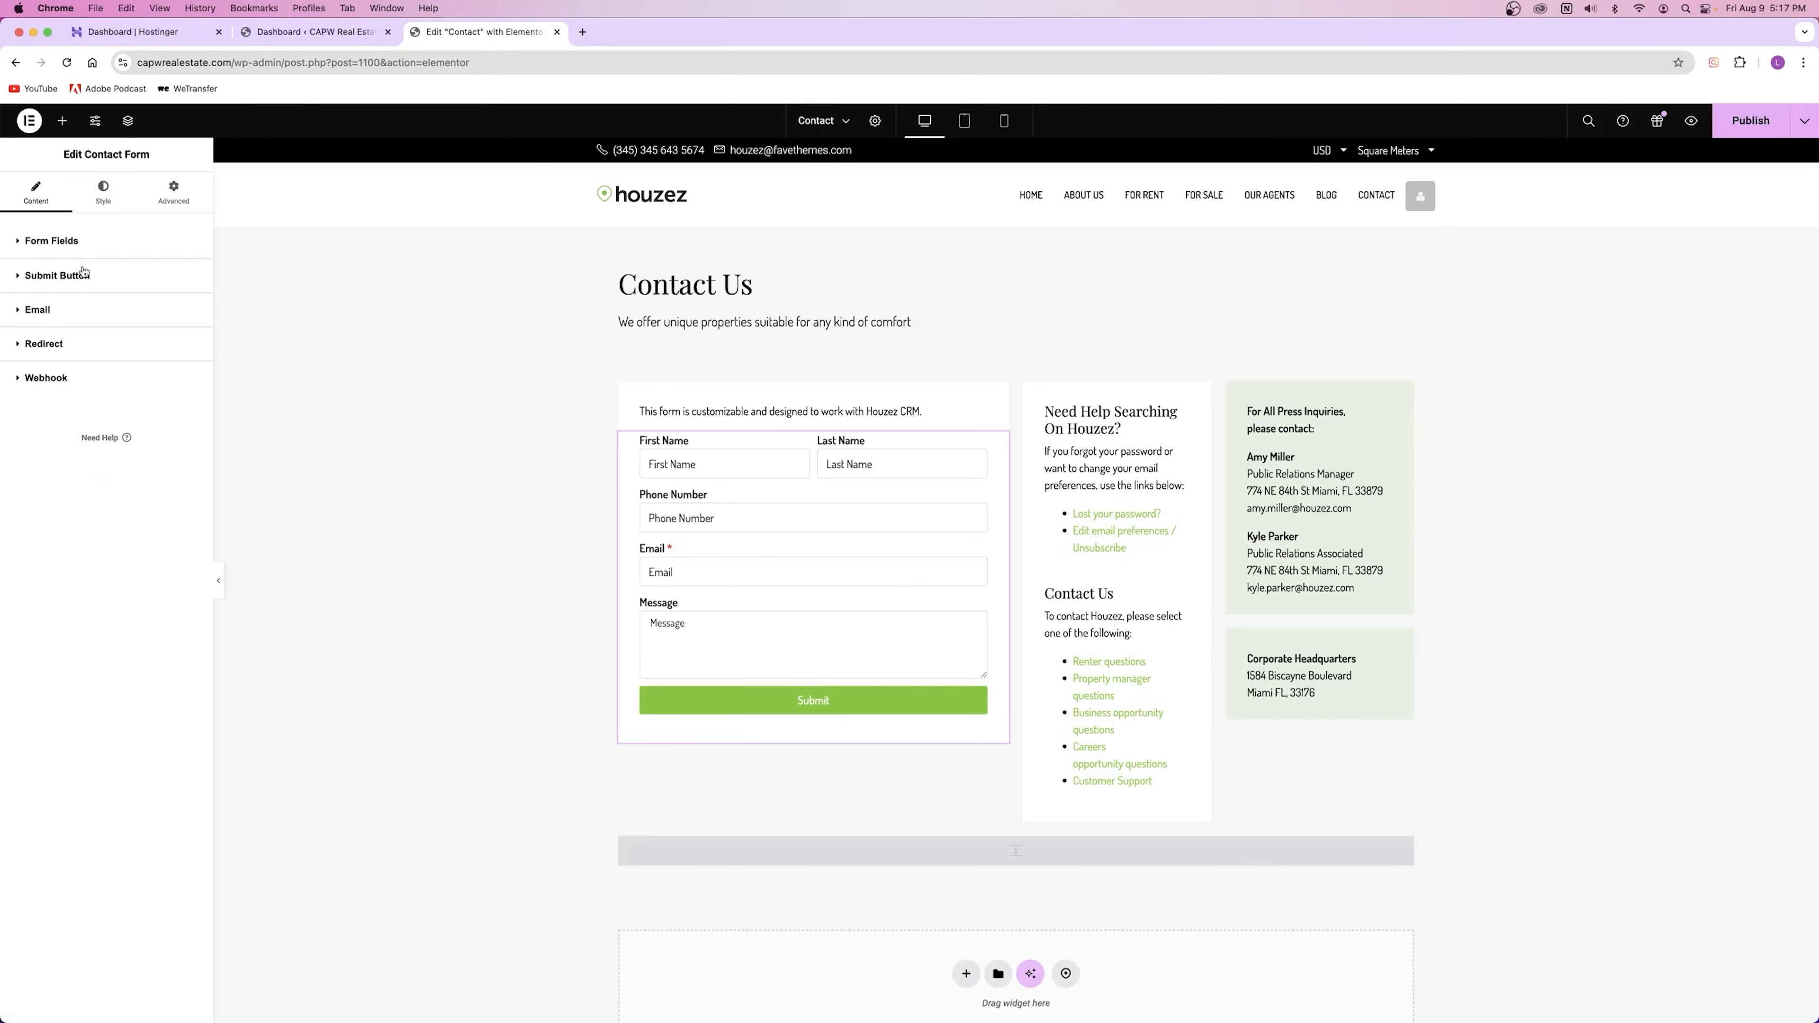
# Step: Reopen Form Fields, then switch the Edit Contact Form panel to its Style settings
pyautogui.click(52, 241)
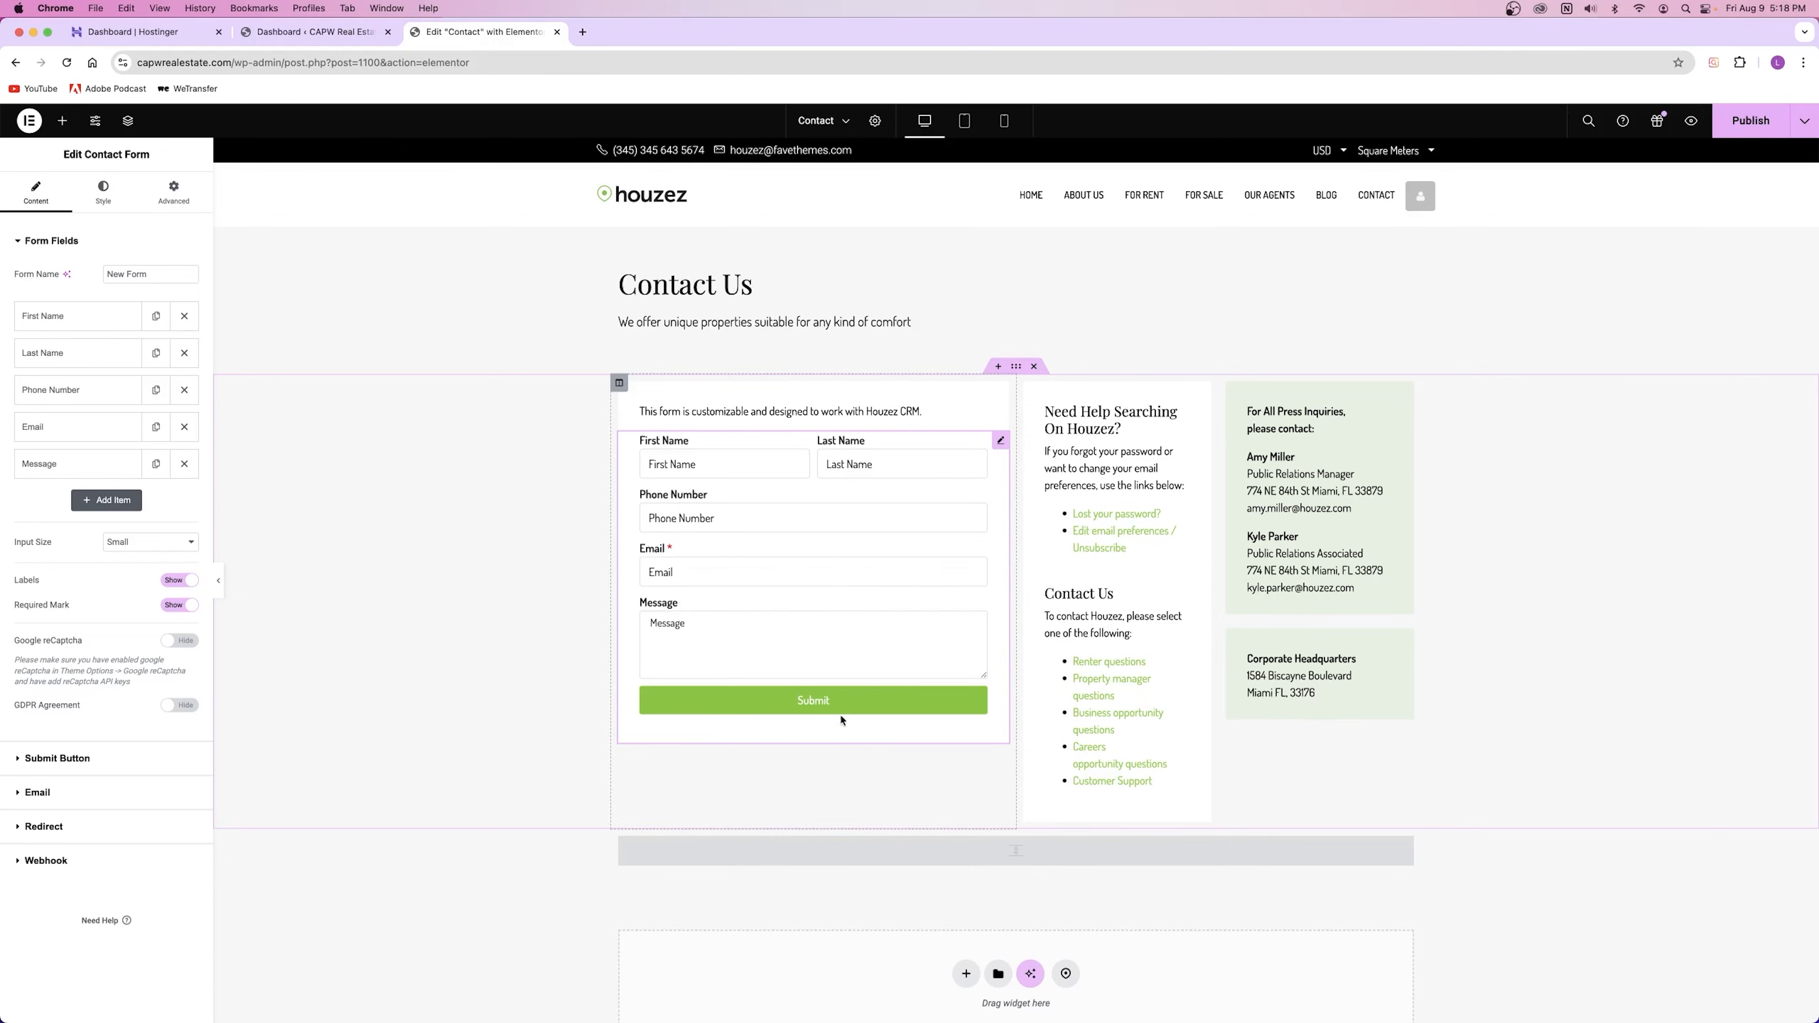
pyautogui.click(103, 192)
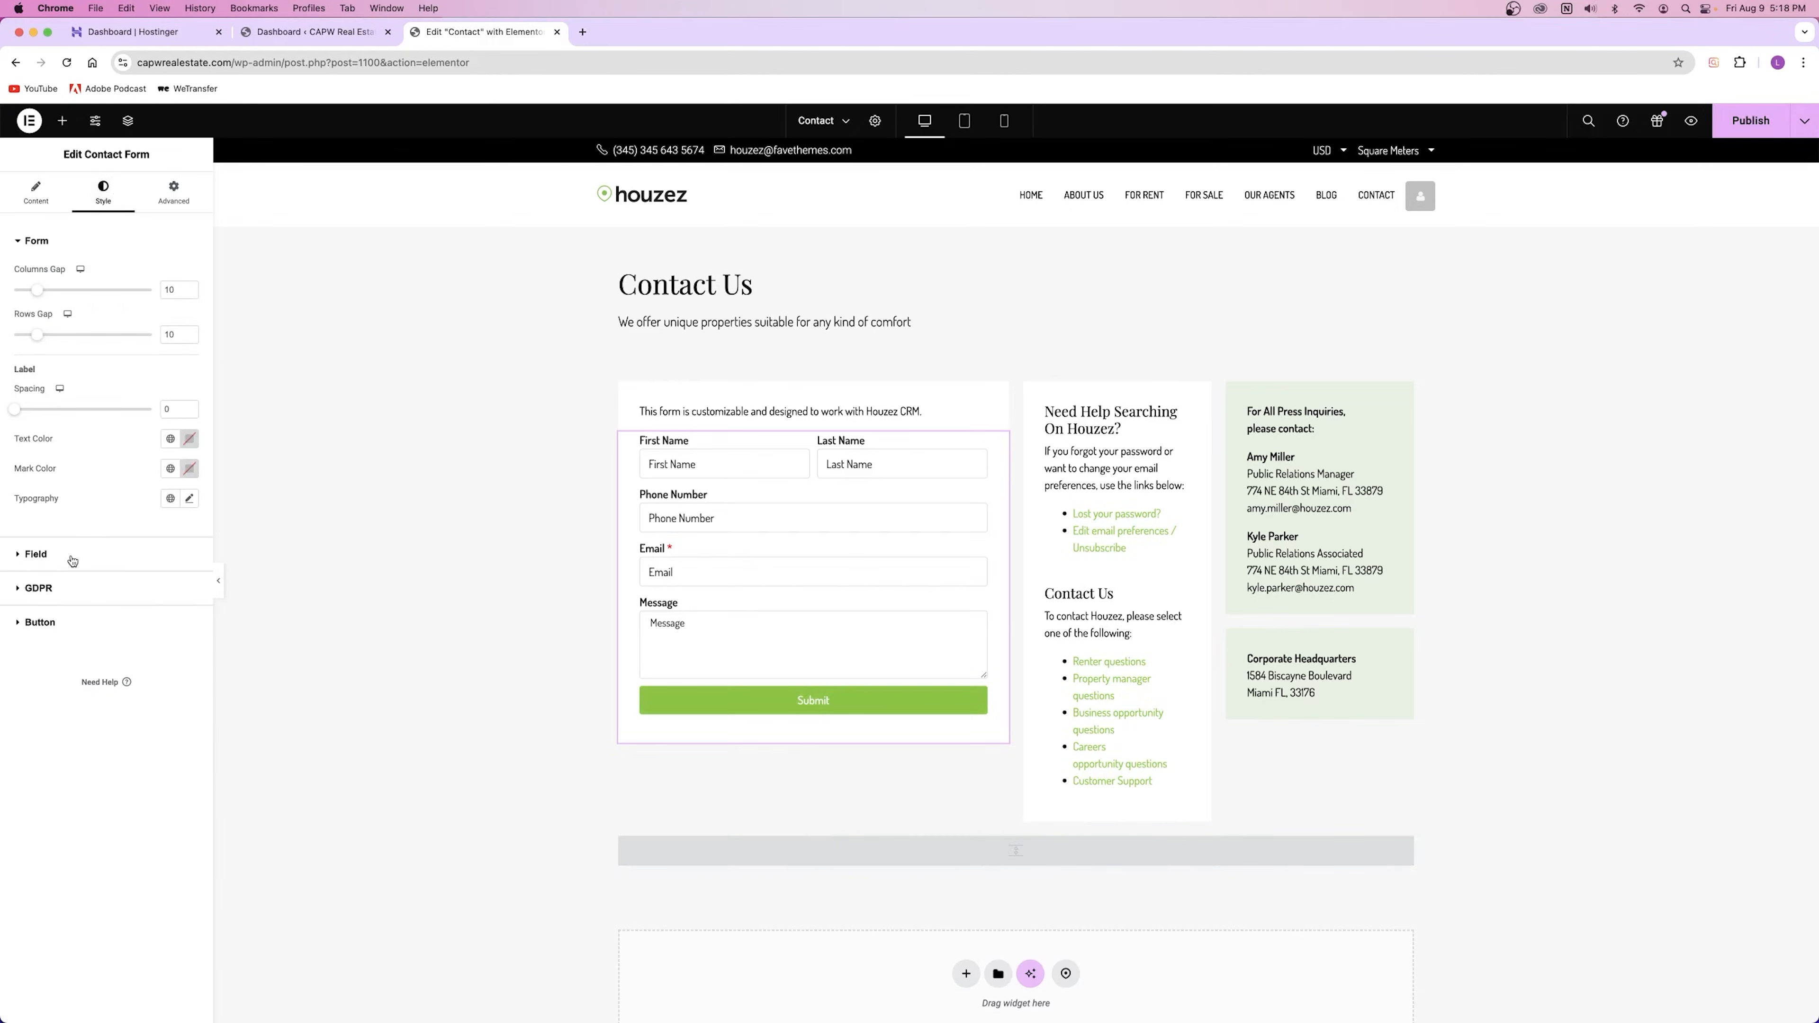
# Step: Expand the Field, Form and Button style sections, then return to the Content field list
pyautogui.click(64, 562)
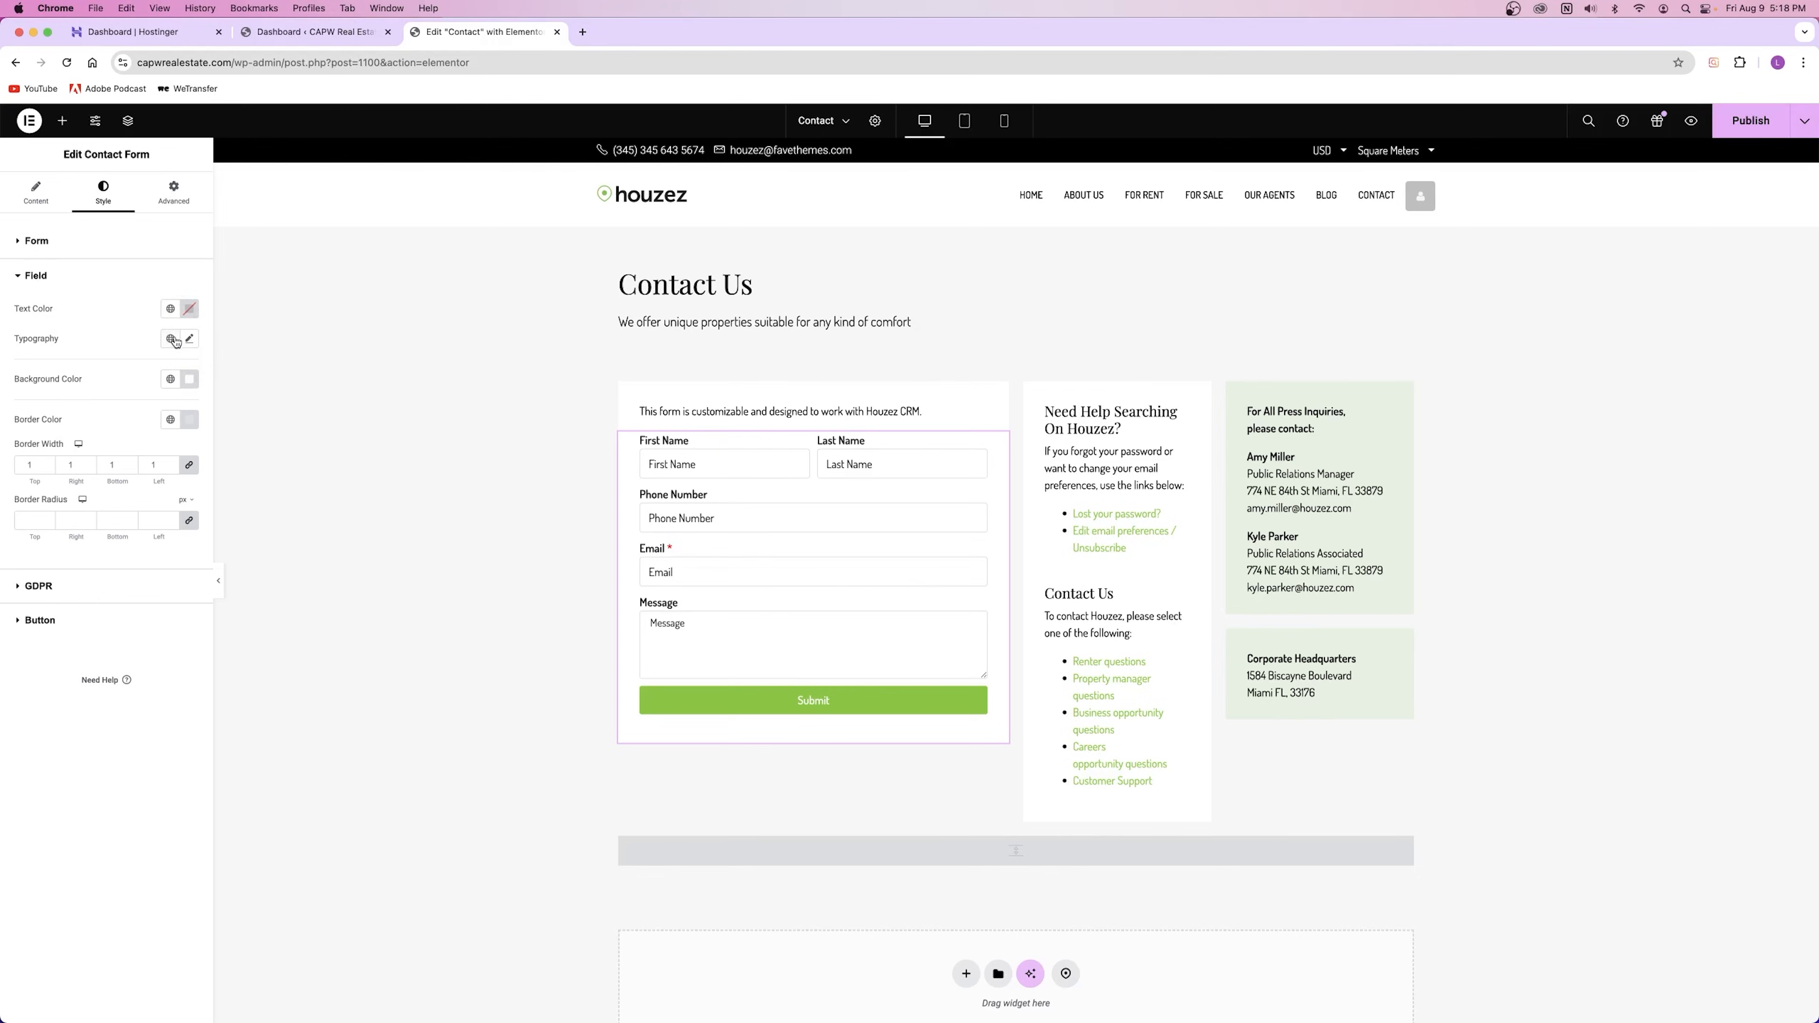
pyautogui.click(54, 246)
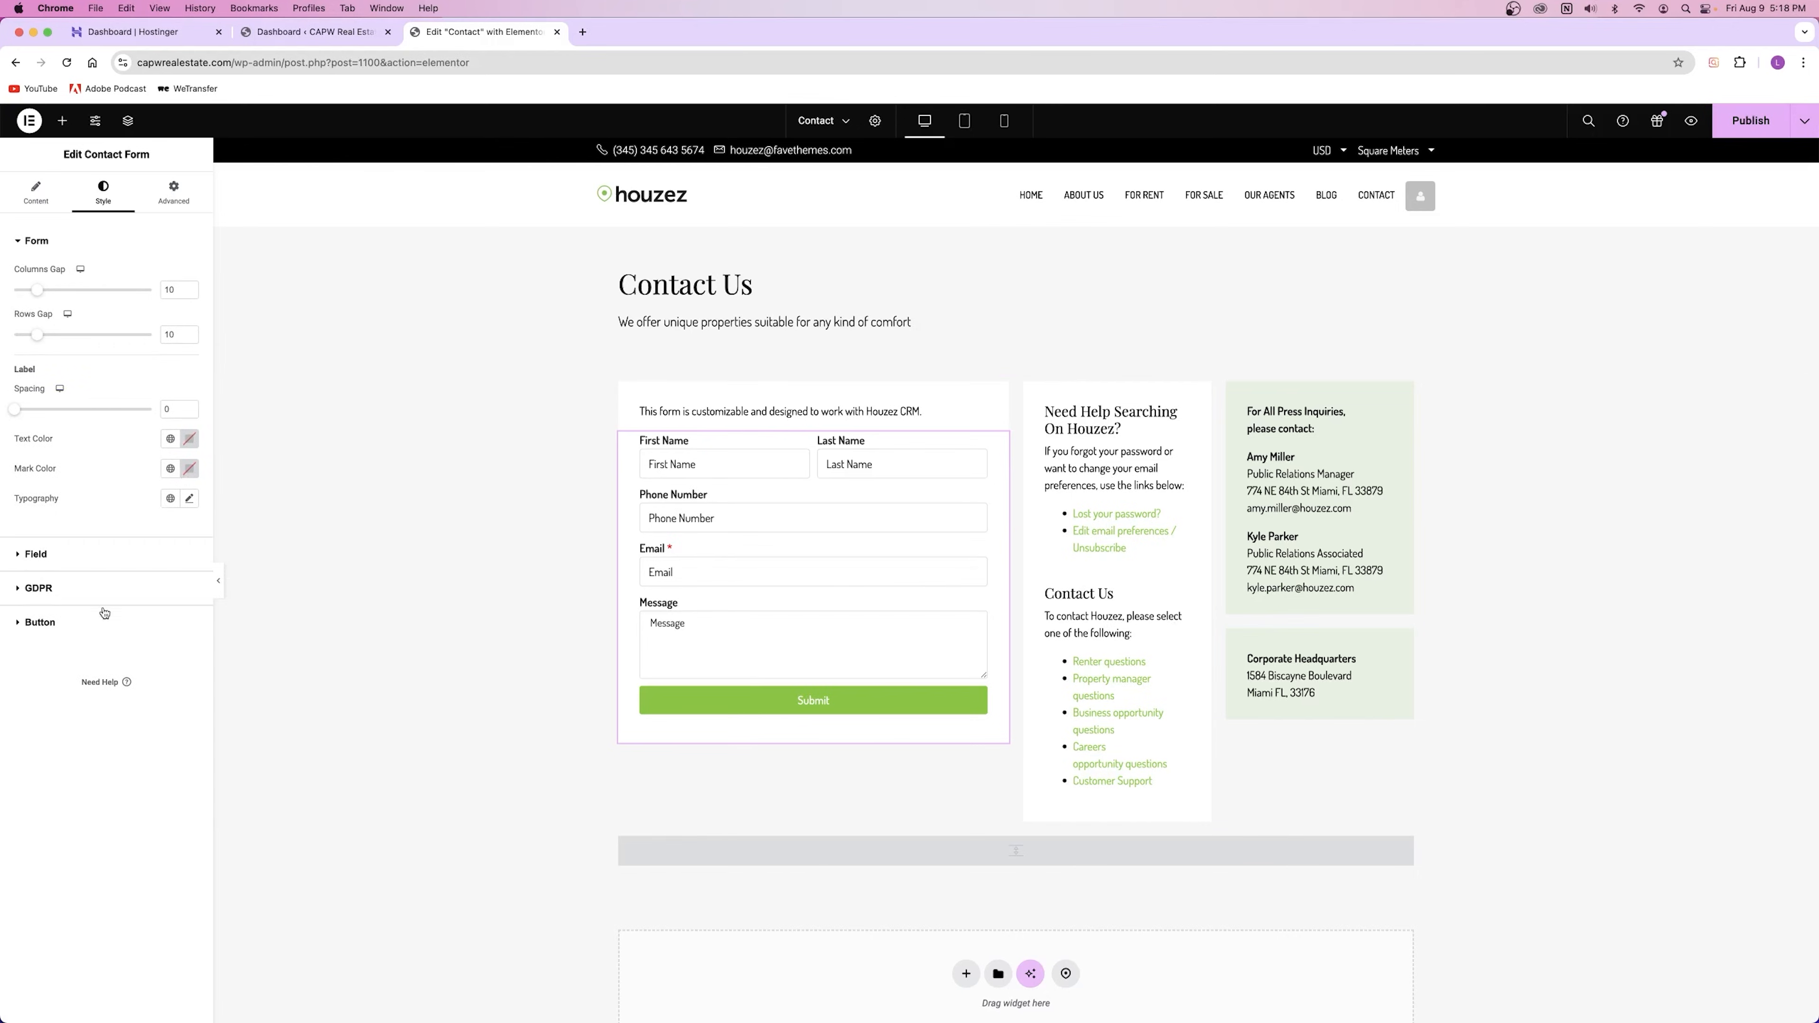
pyautogui.click(65, 621)
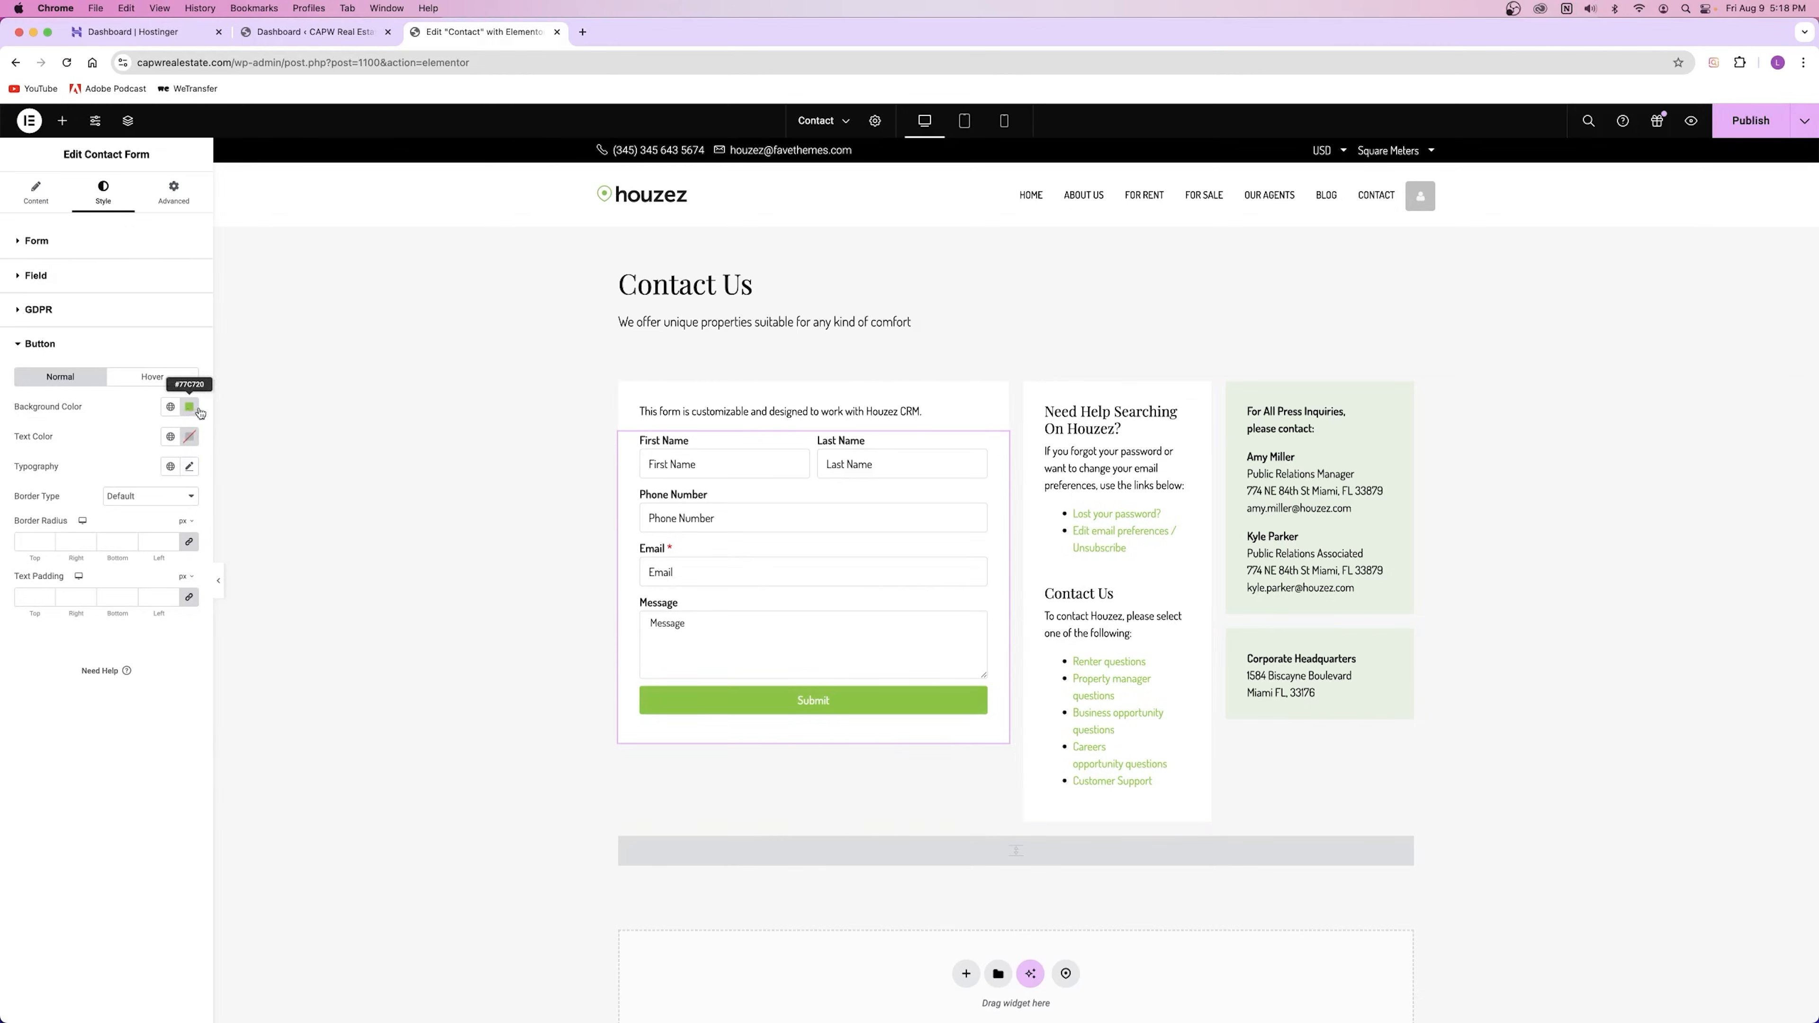
pyautogui.click(857, 555)
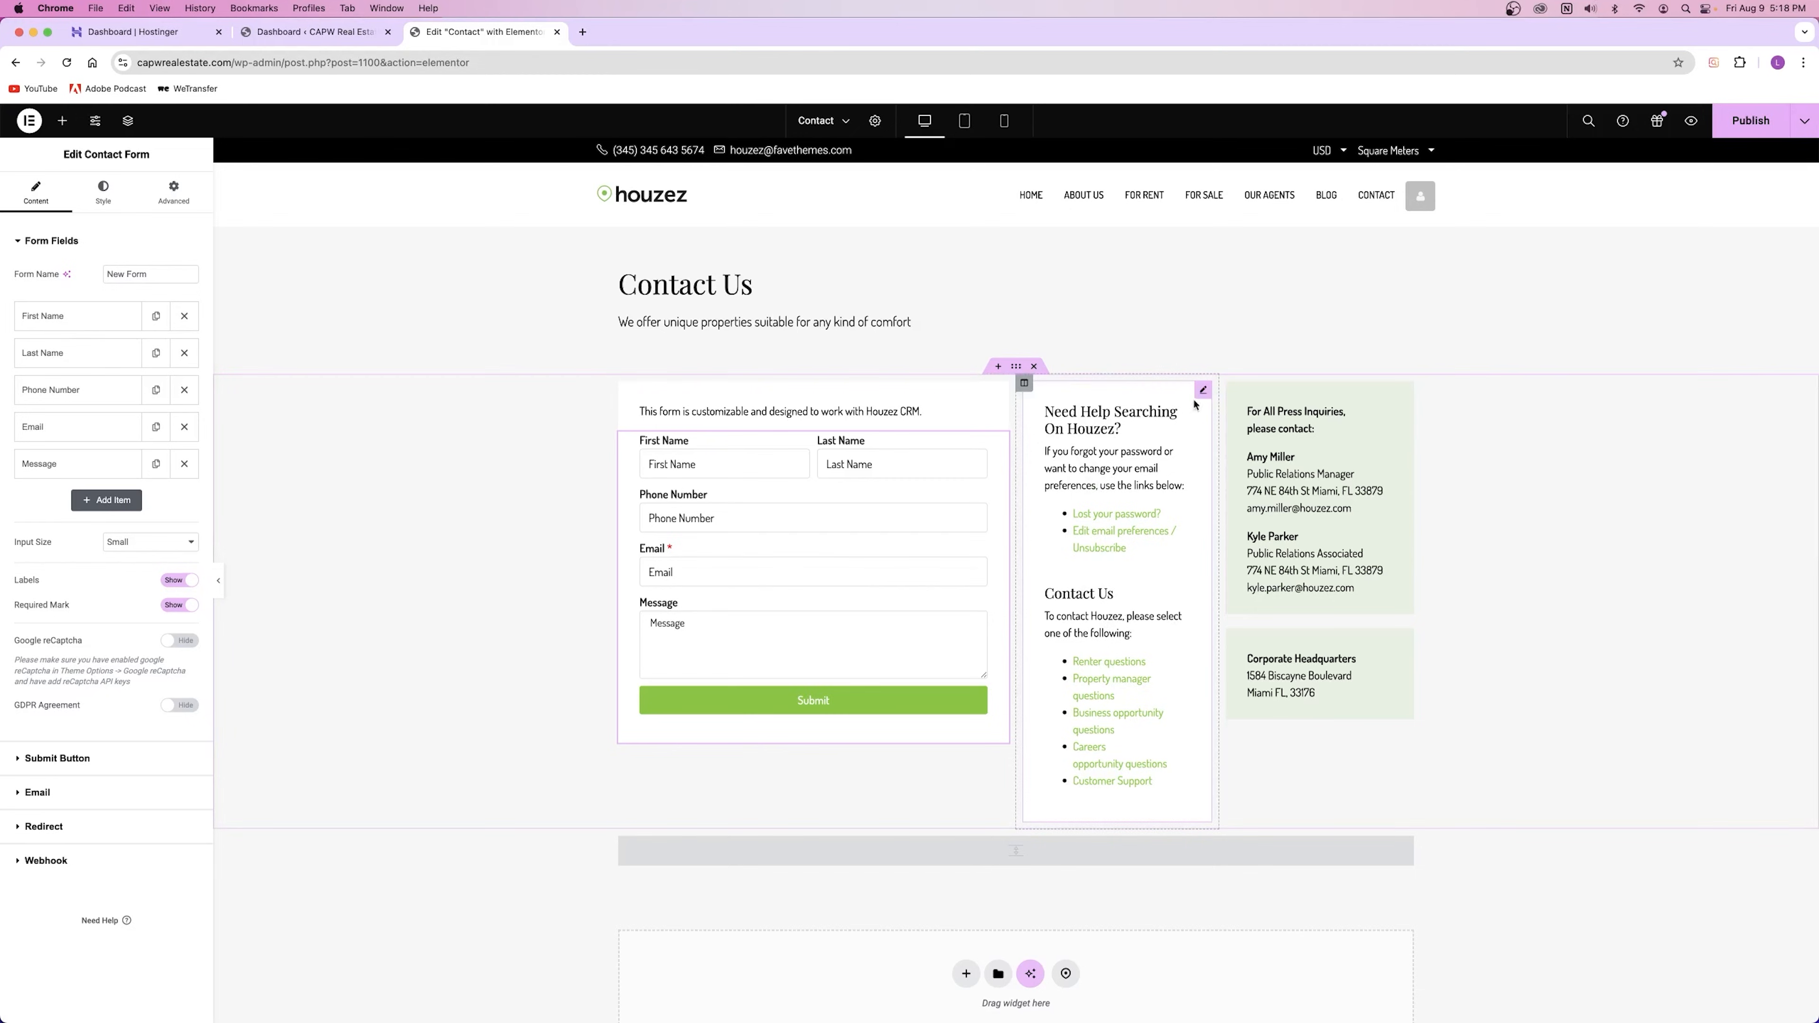
# Step: Remove the stray 'asdfasdf' characters from the Need Help paragraph
pyautogui.click(1206, 391)
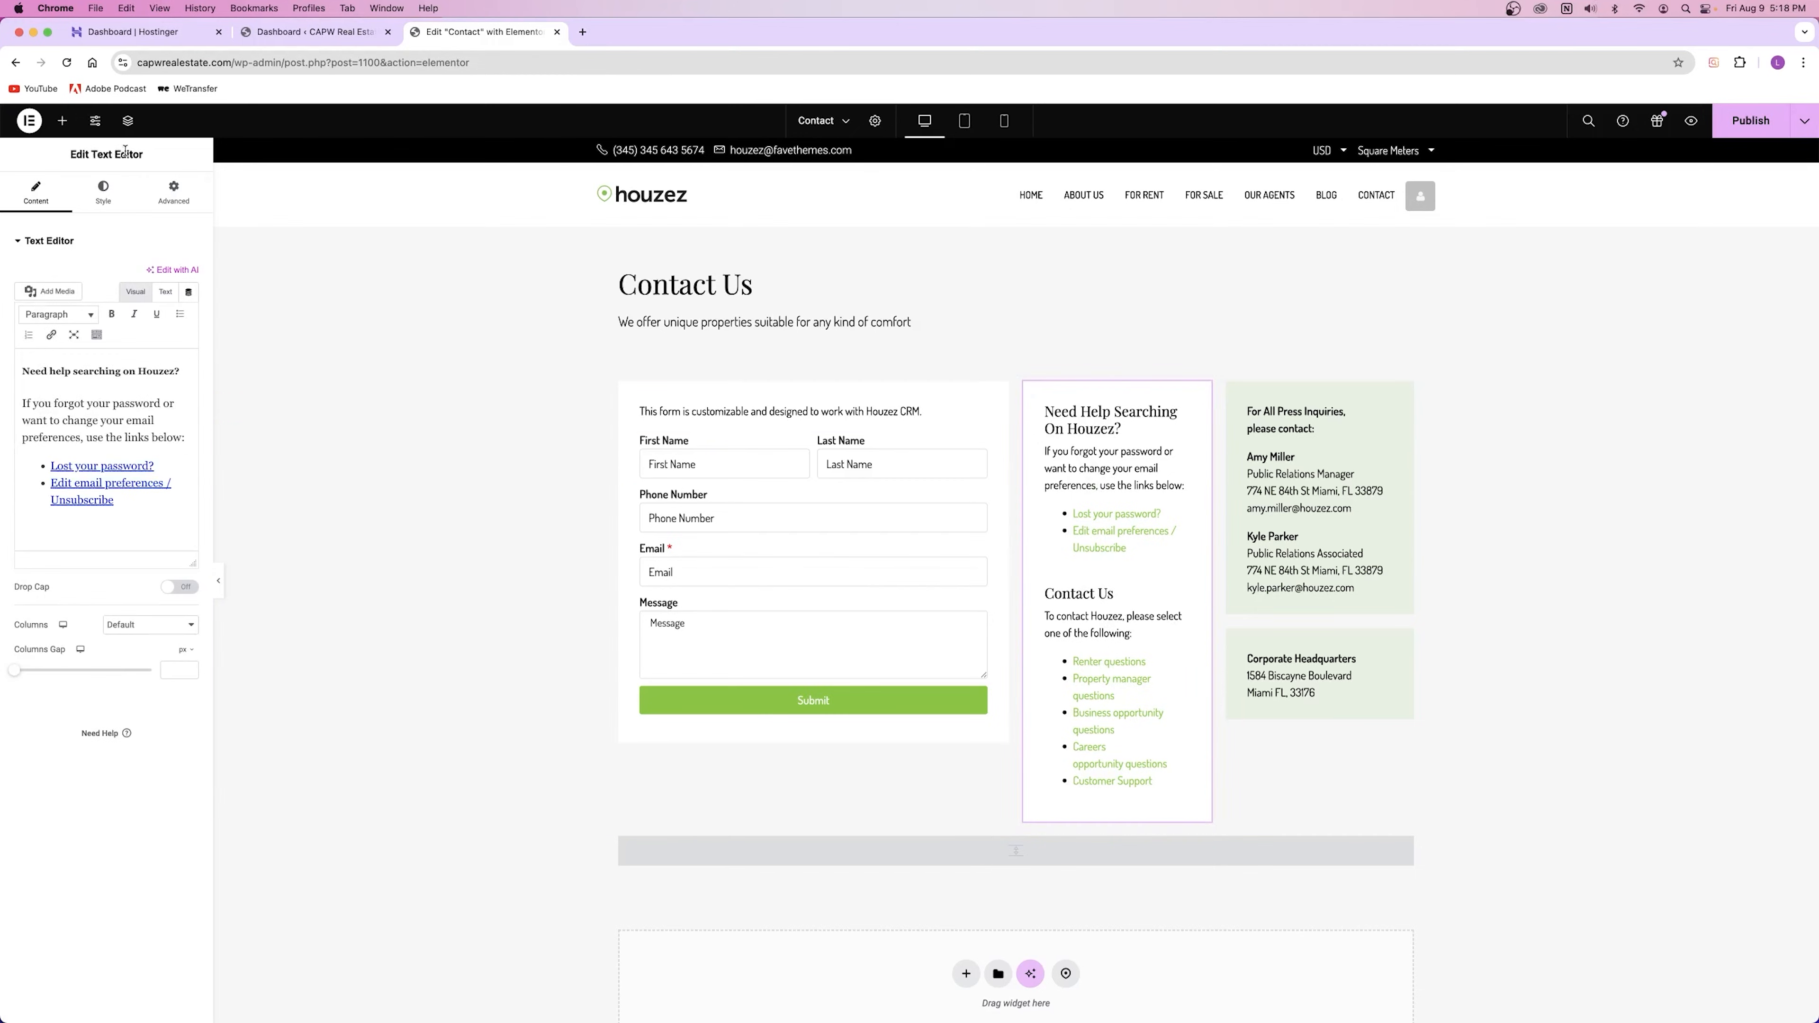
pyautogui.click(171, 446)
pyautogui.write('asdfasdf')
pyautogui.press('BackSpace')
pyautogui.press('BackSpace')
pyautogui.press('BackSpace')
pyautogui.press('BackSpace')
pyautogui.press('BackSpace')
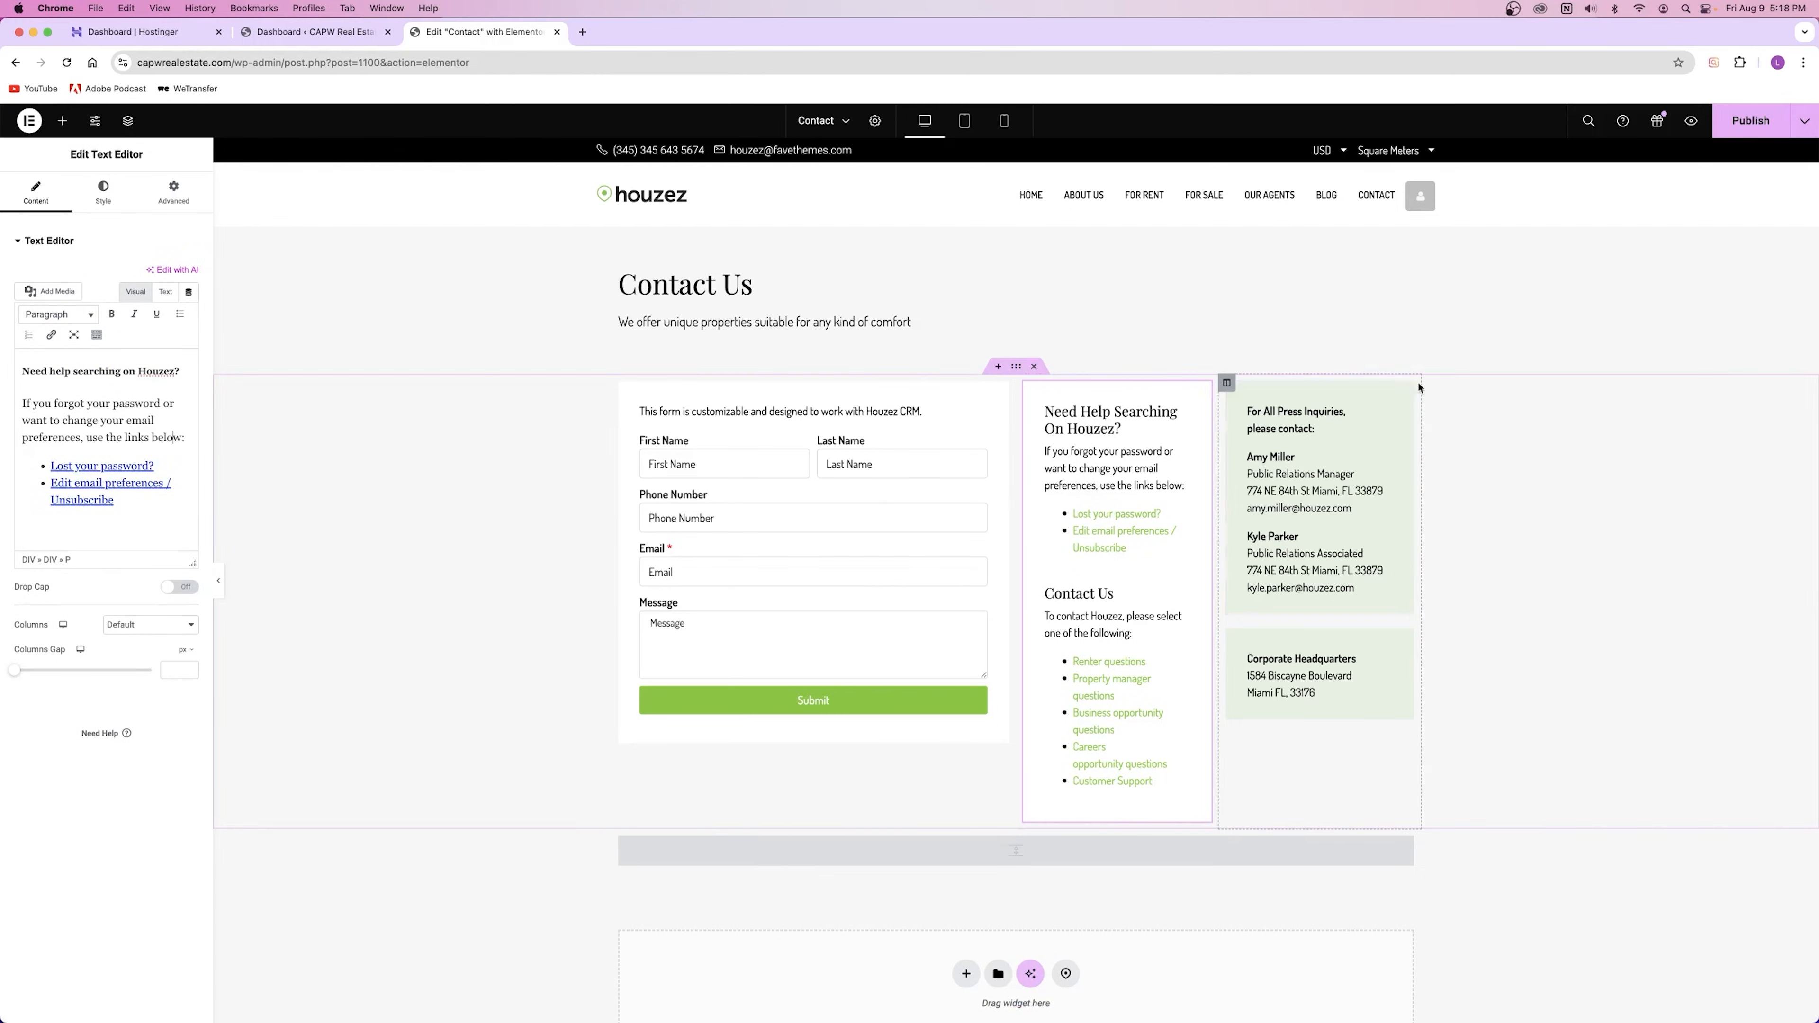
# Step: Review the Press Inquiries text, then publish the Contact page and close its editor tab
pyautogui.click(1405, 393)
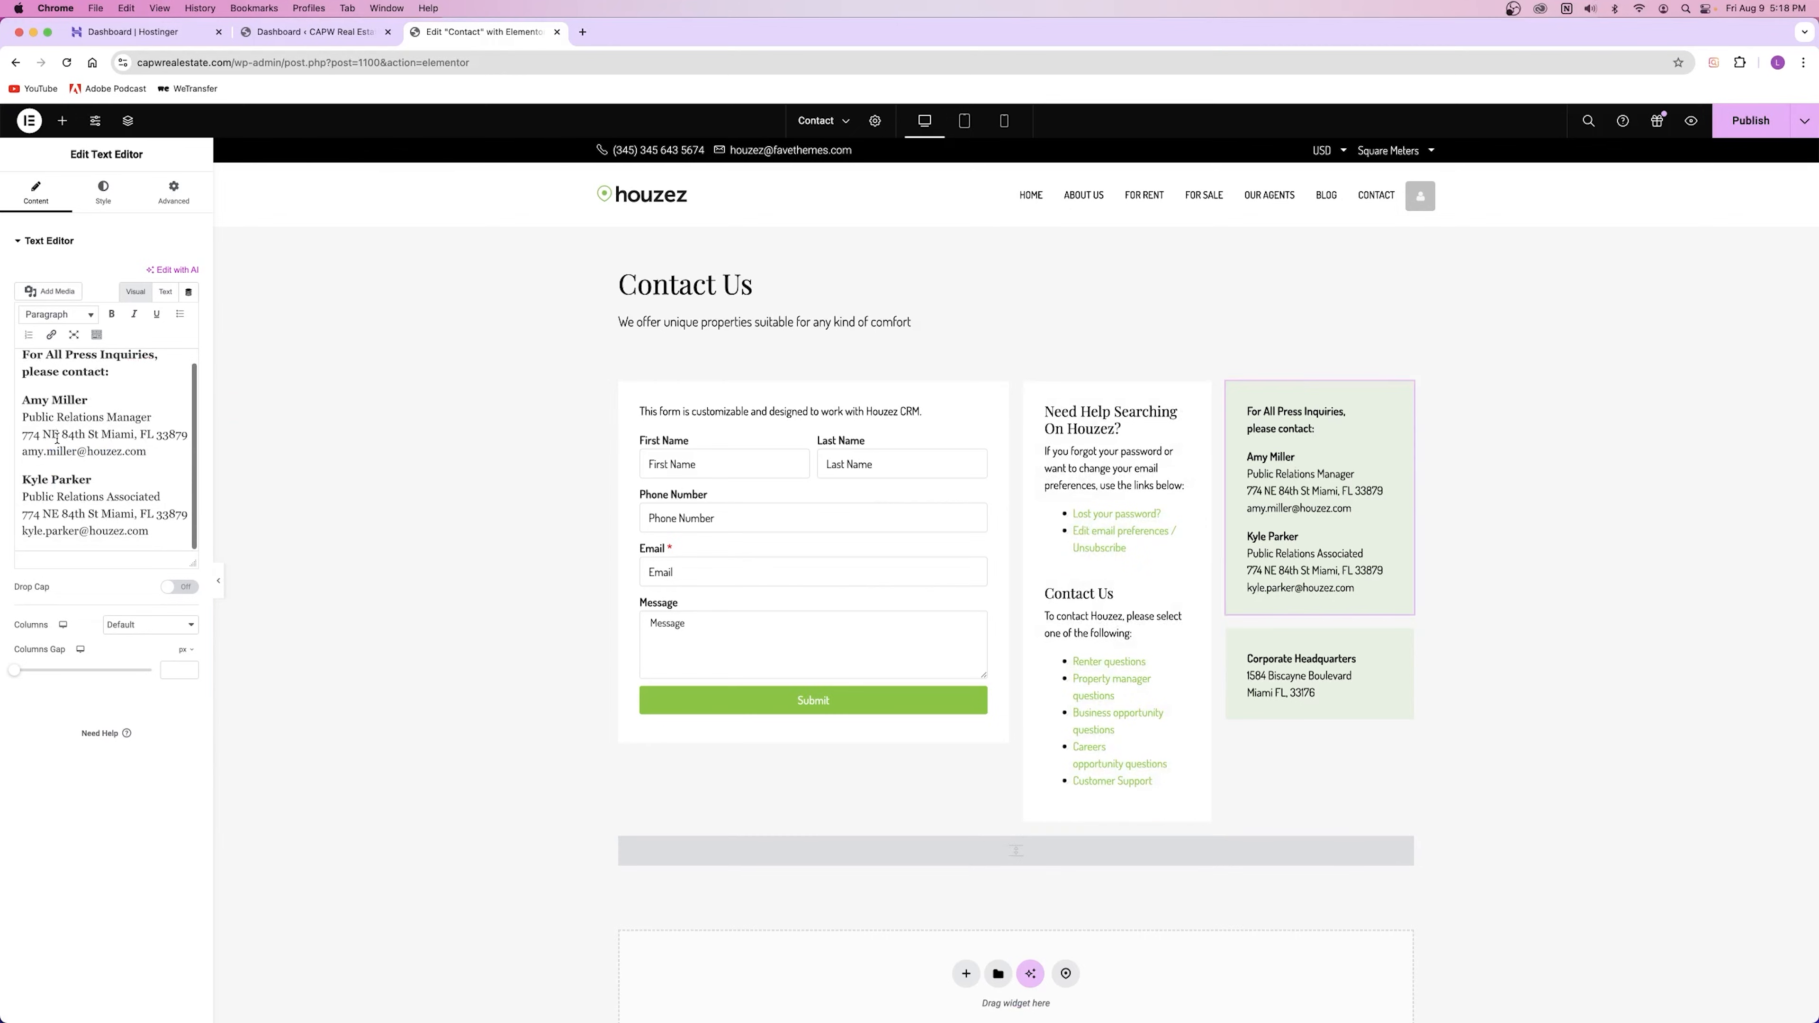
pyautogui.moveTo(147, 466); pyautogui.dragTo(2, 425)
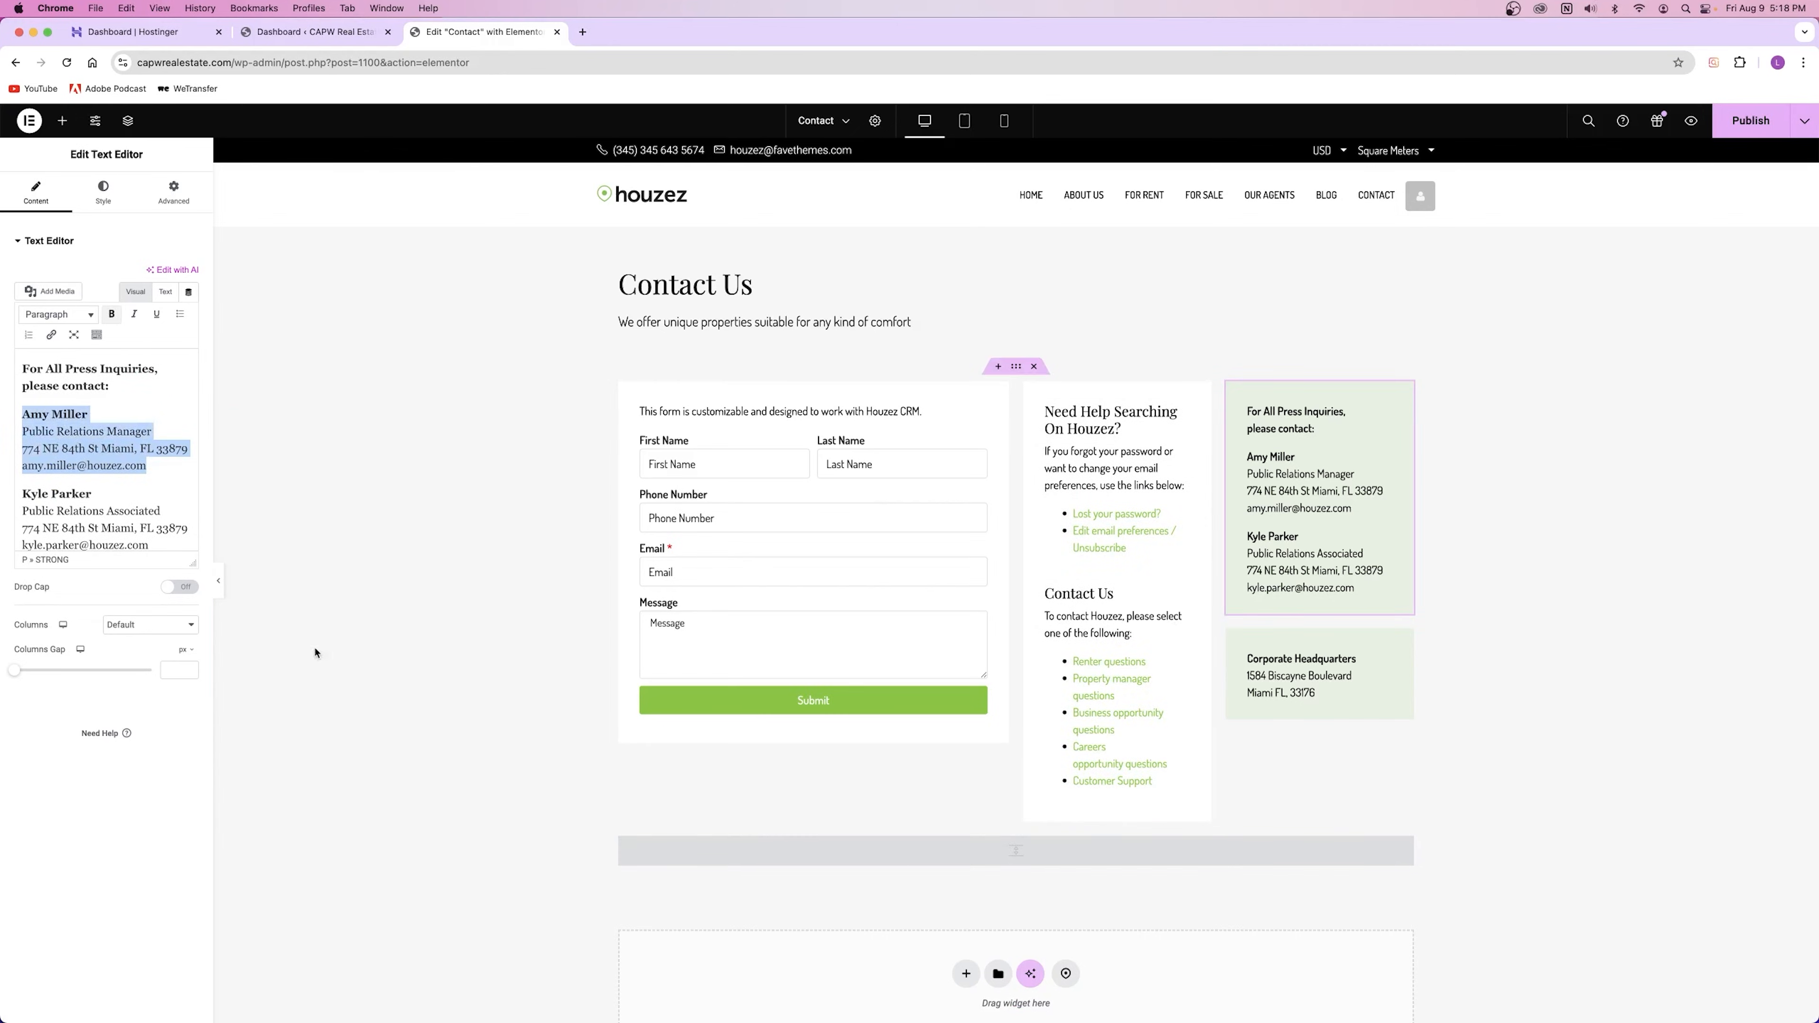
pyautogui.click(101, 450)
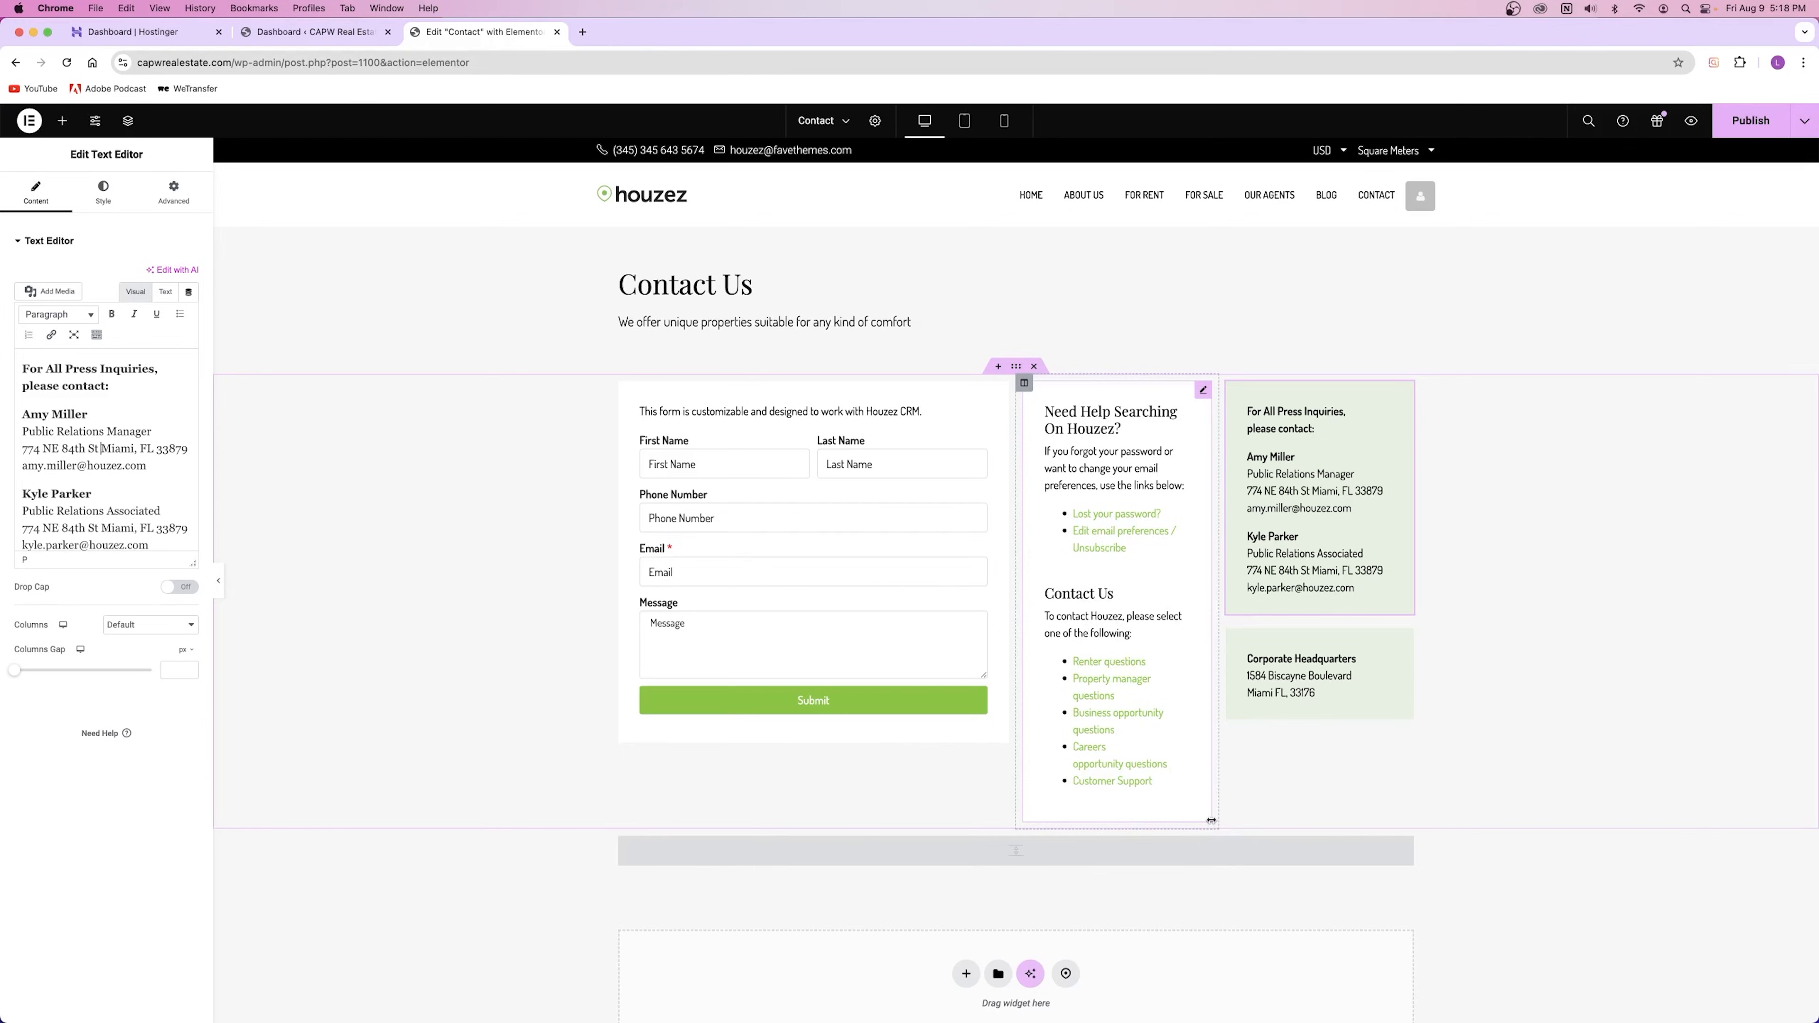
pyautogui.click(1734, 129)
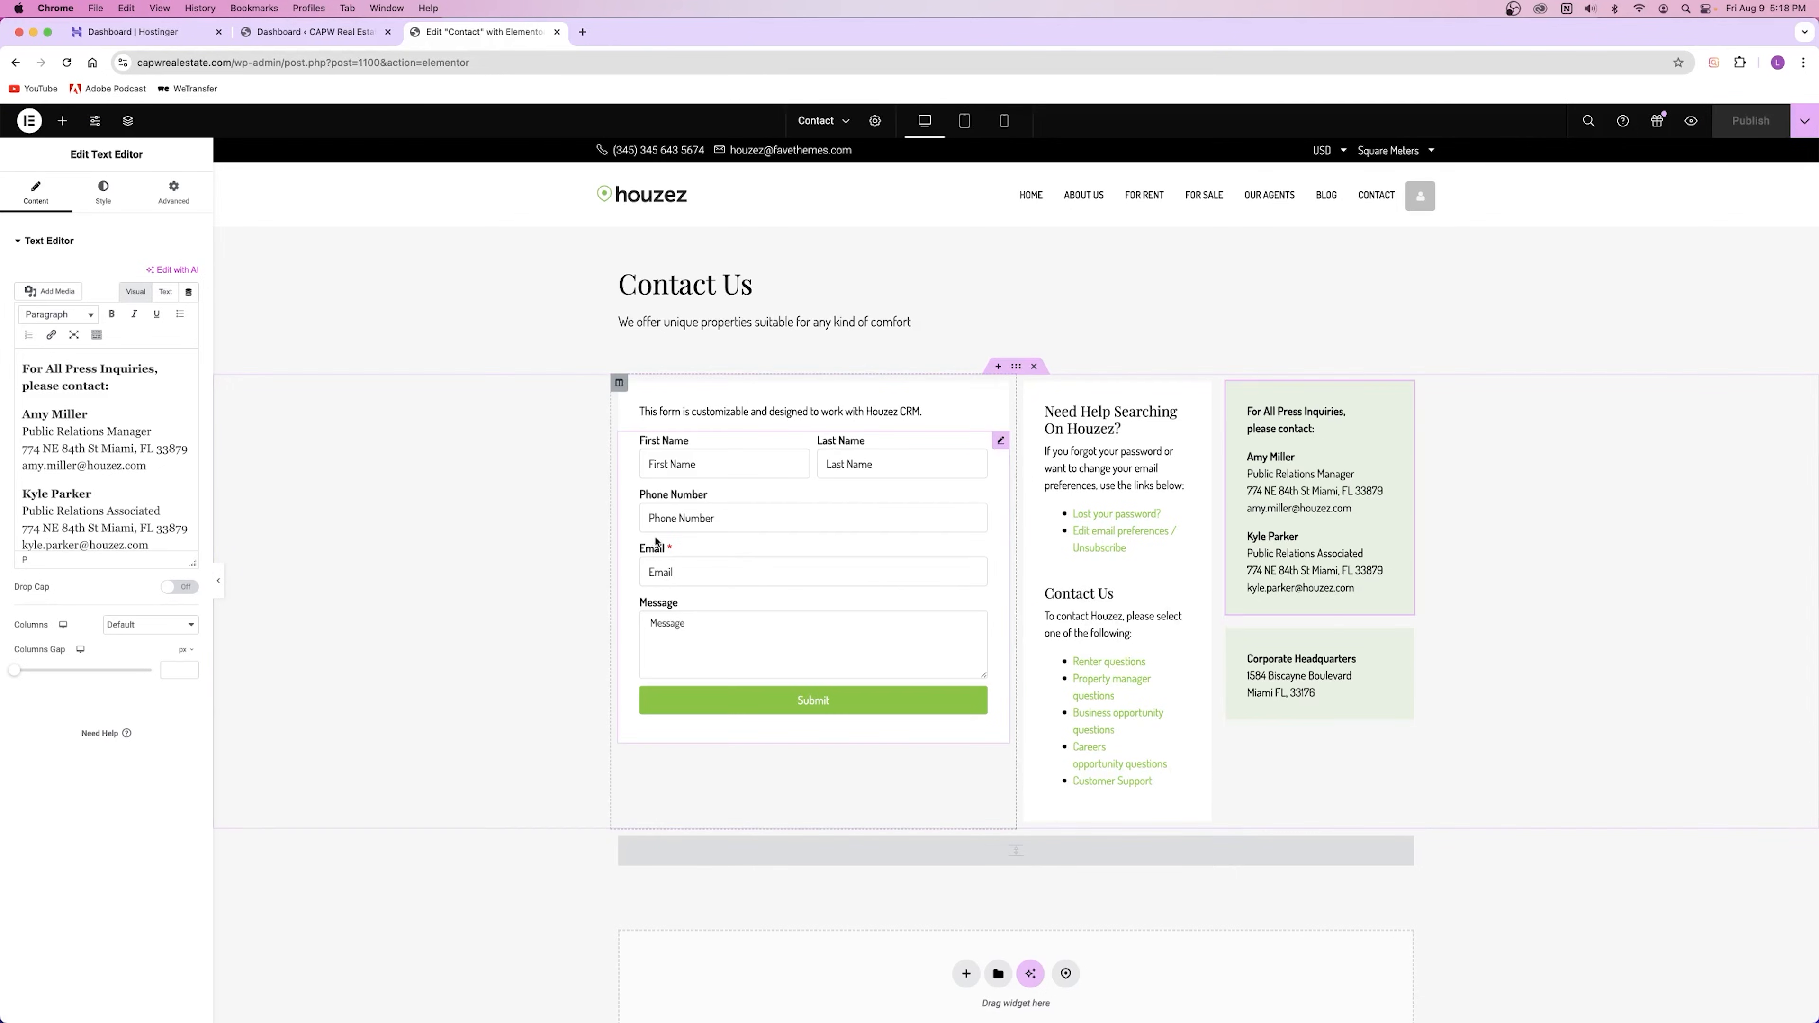
pyautogui.click(557, 31)
# Step: Open the homepage in a new tab, launch Elementor and select the hero search form
pyautogui.click(101, 120)
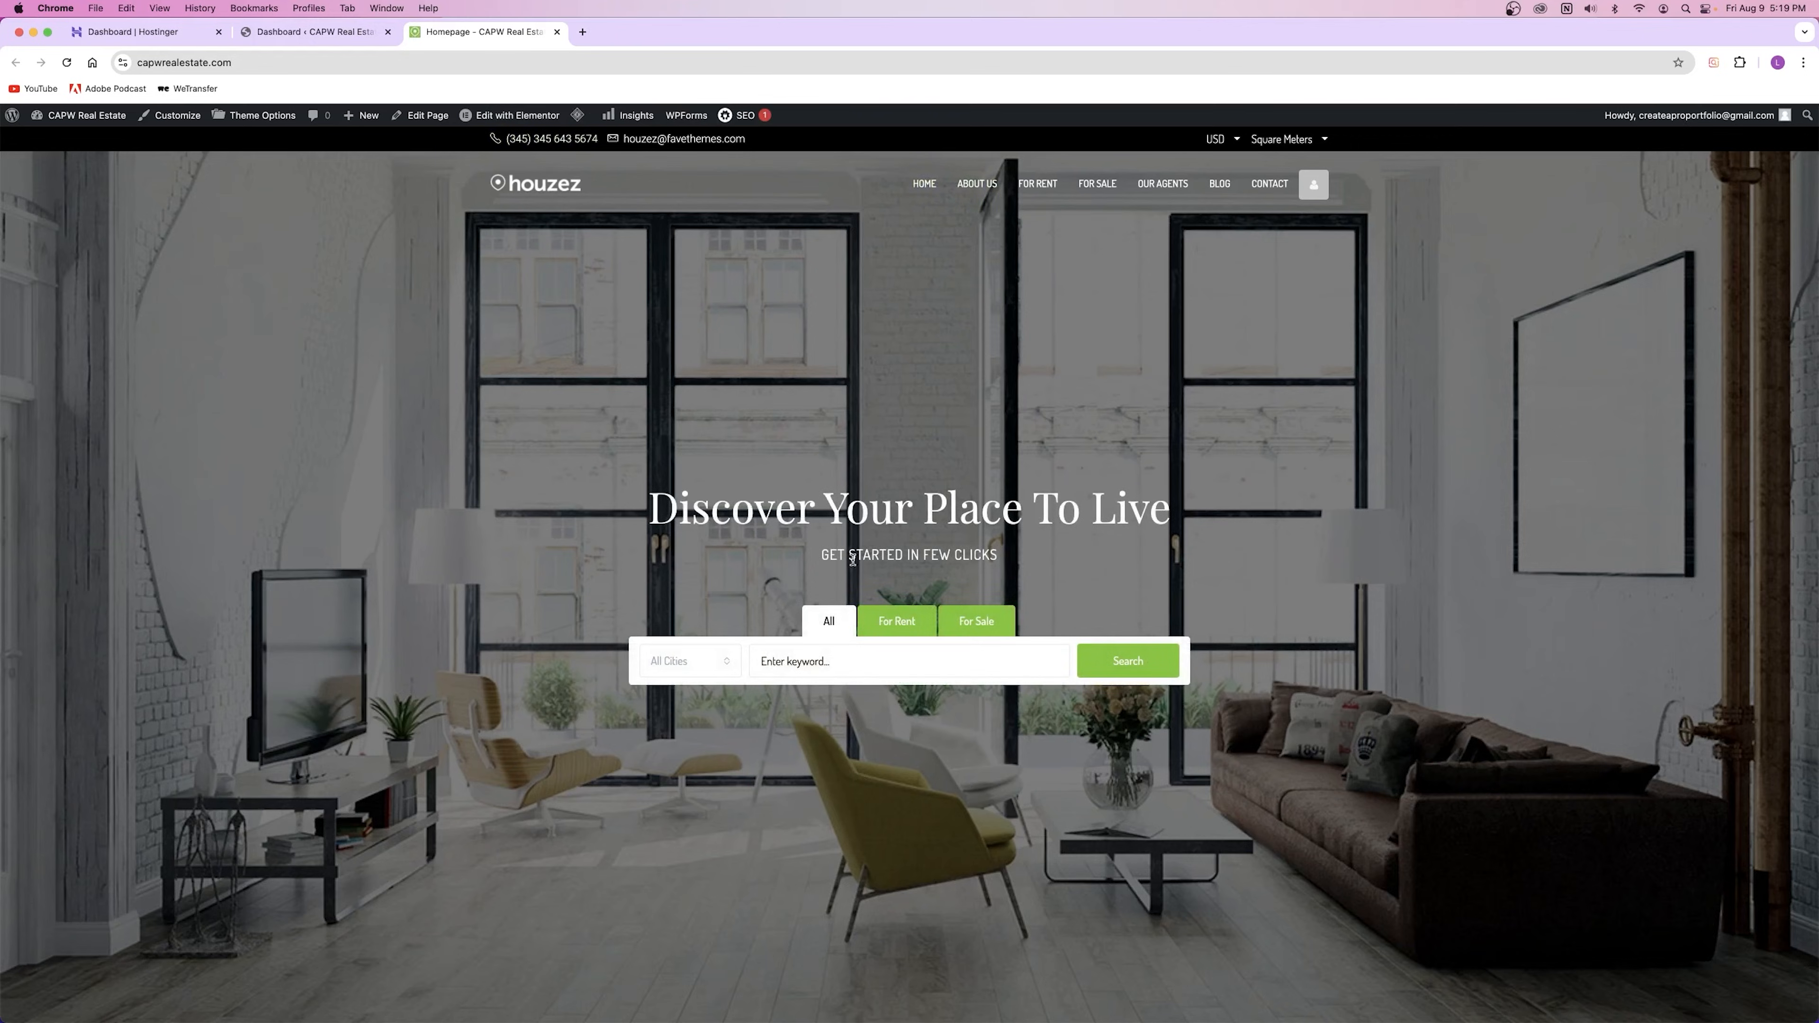
pyautogui.click(512, 115)
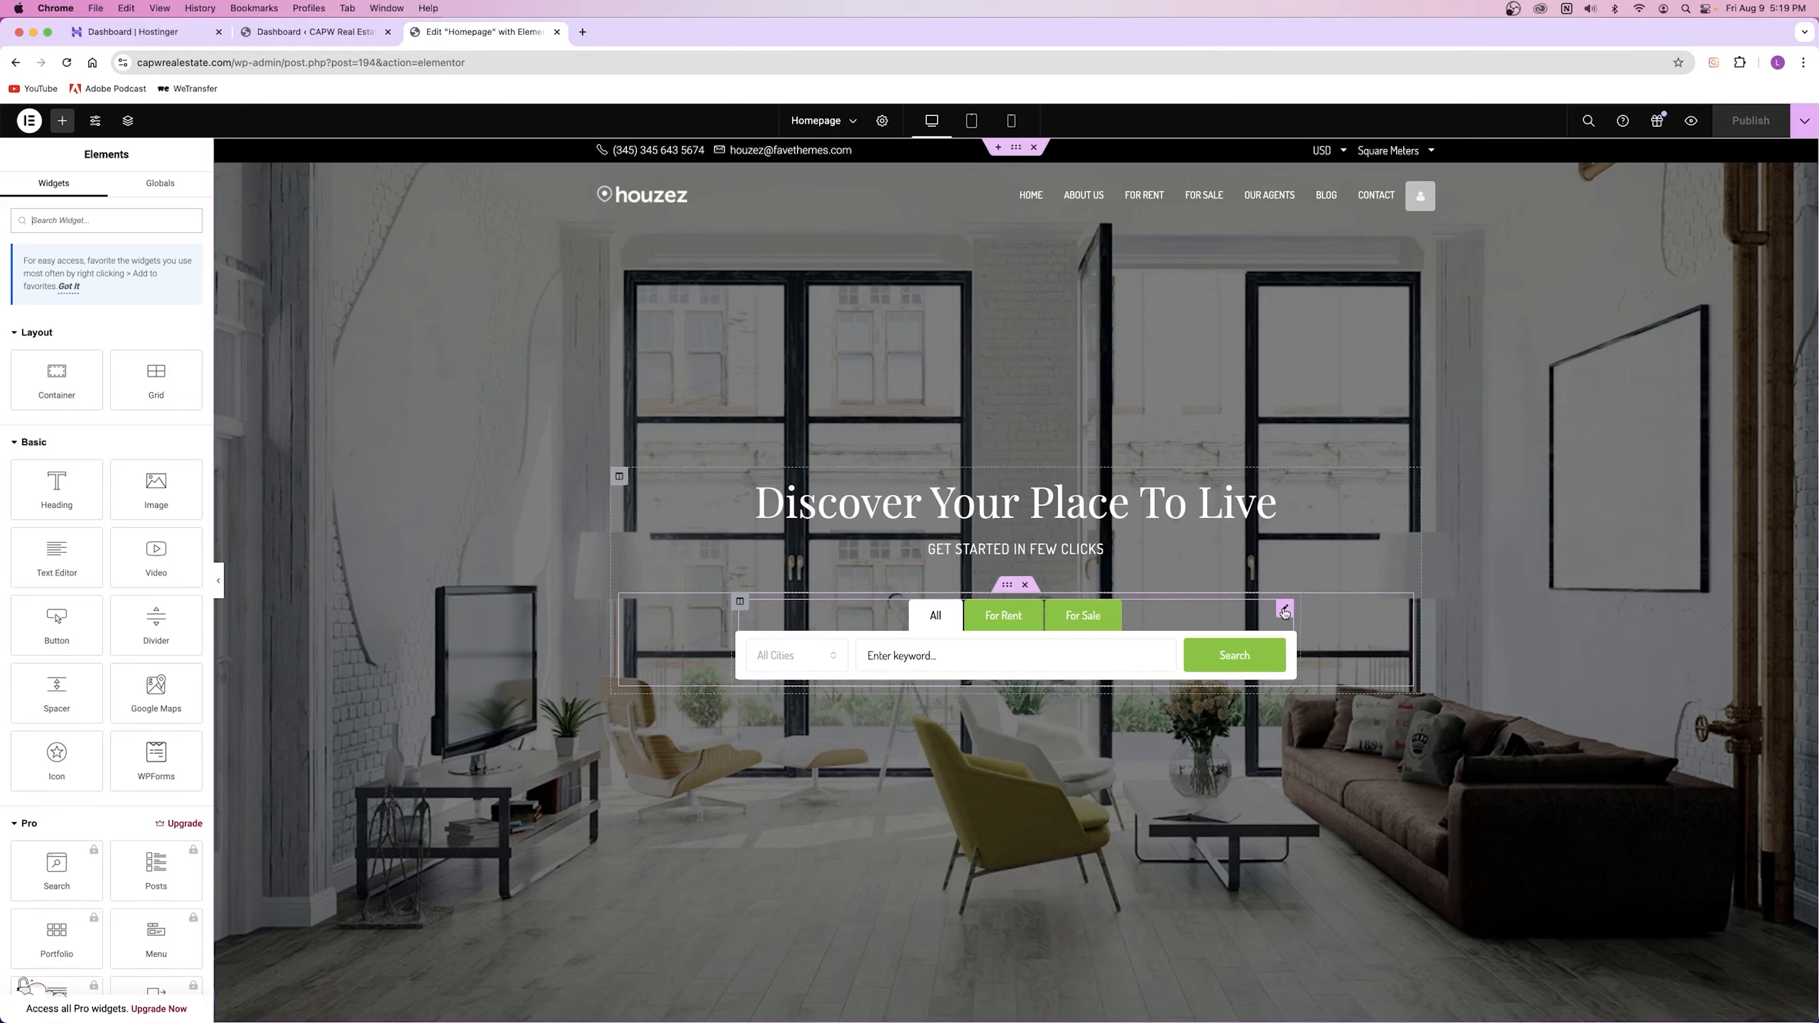
pyautogui.click(1284, 612)
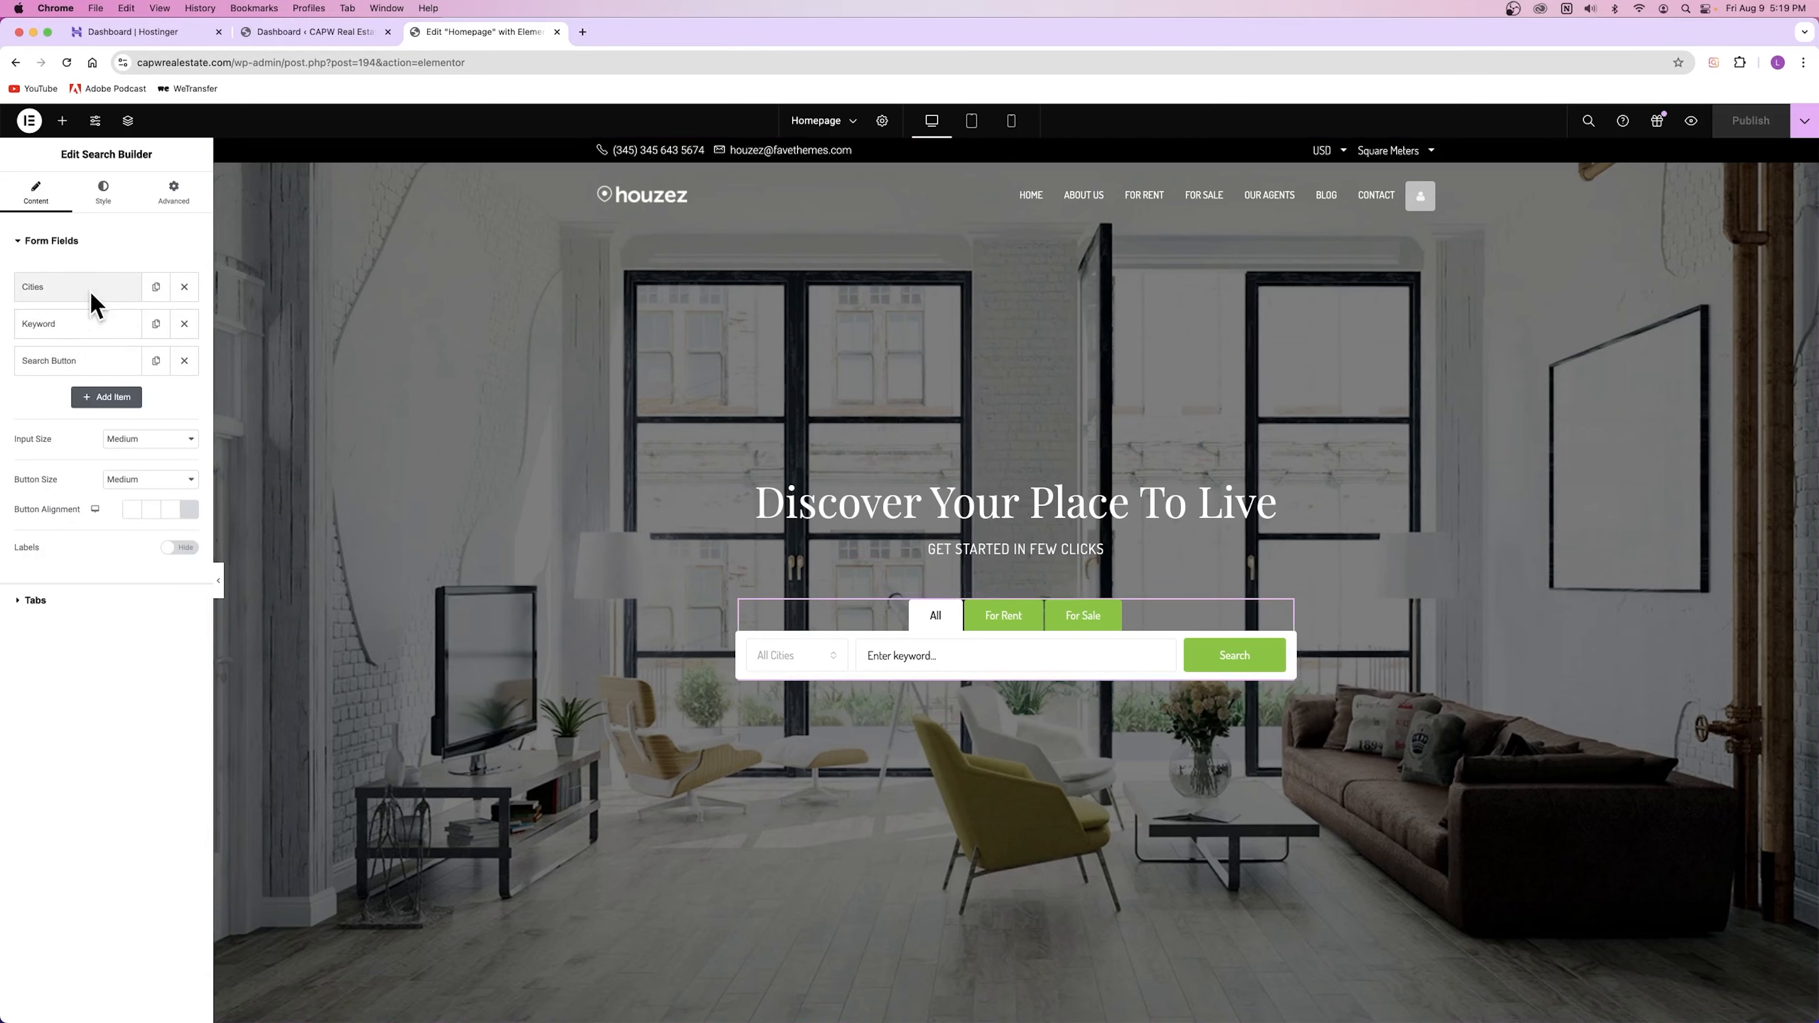
pyautogui.click(75, 325)
pyautogui.click(76, 326)
pyautogui.click(77, 365)
pyautogui.click(76, 365)
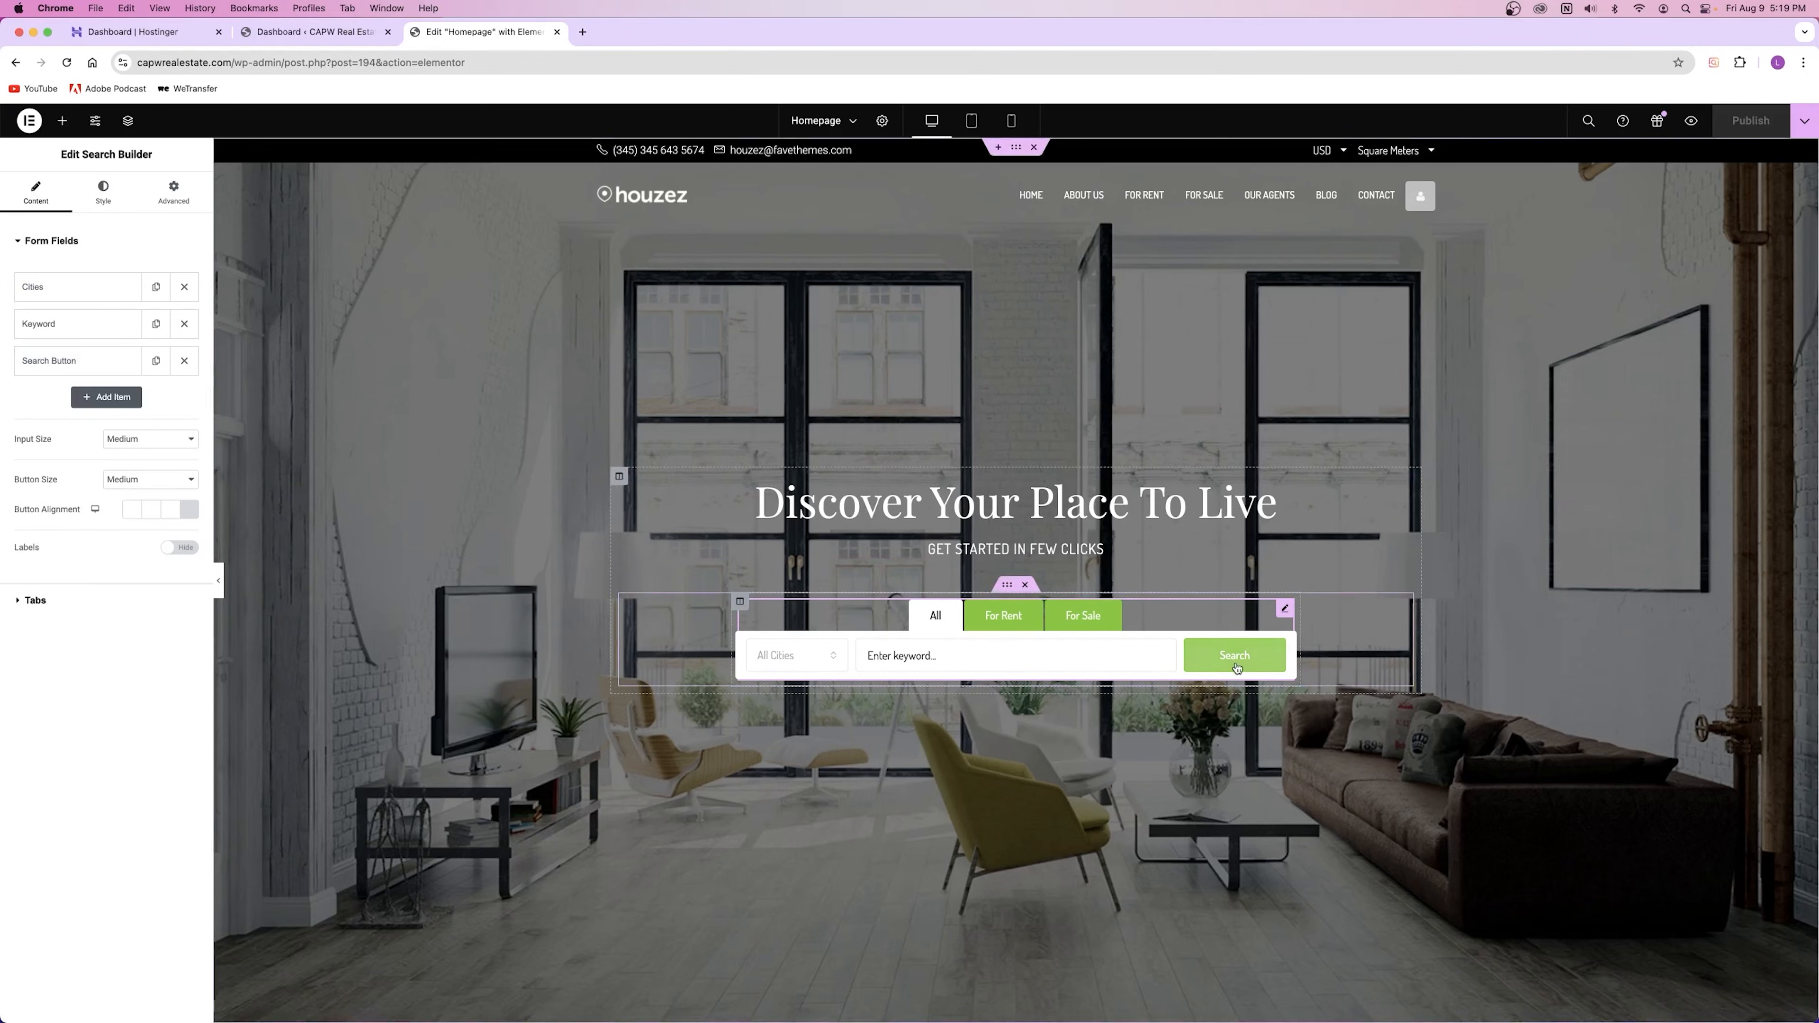
pyautogui.click(185, 361)
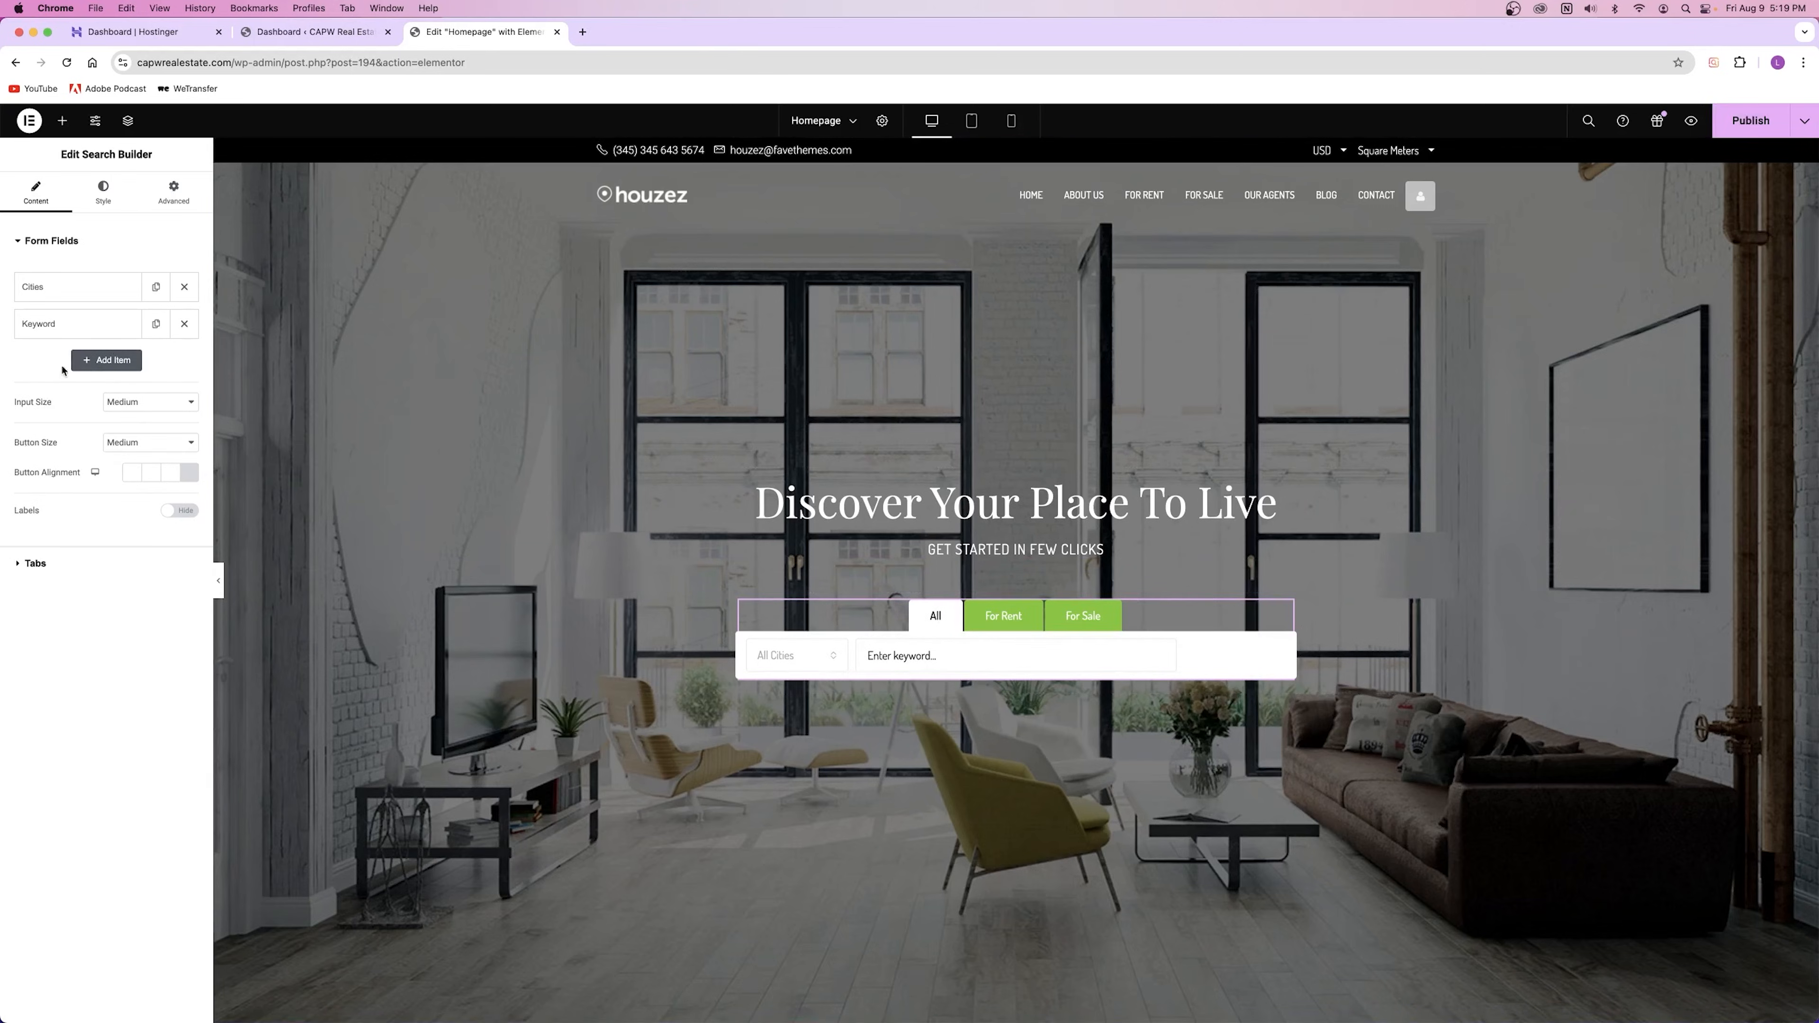
pyautogui.click(82, 362)
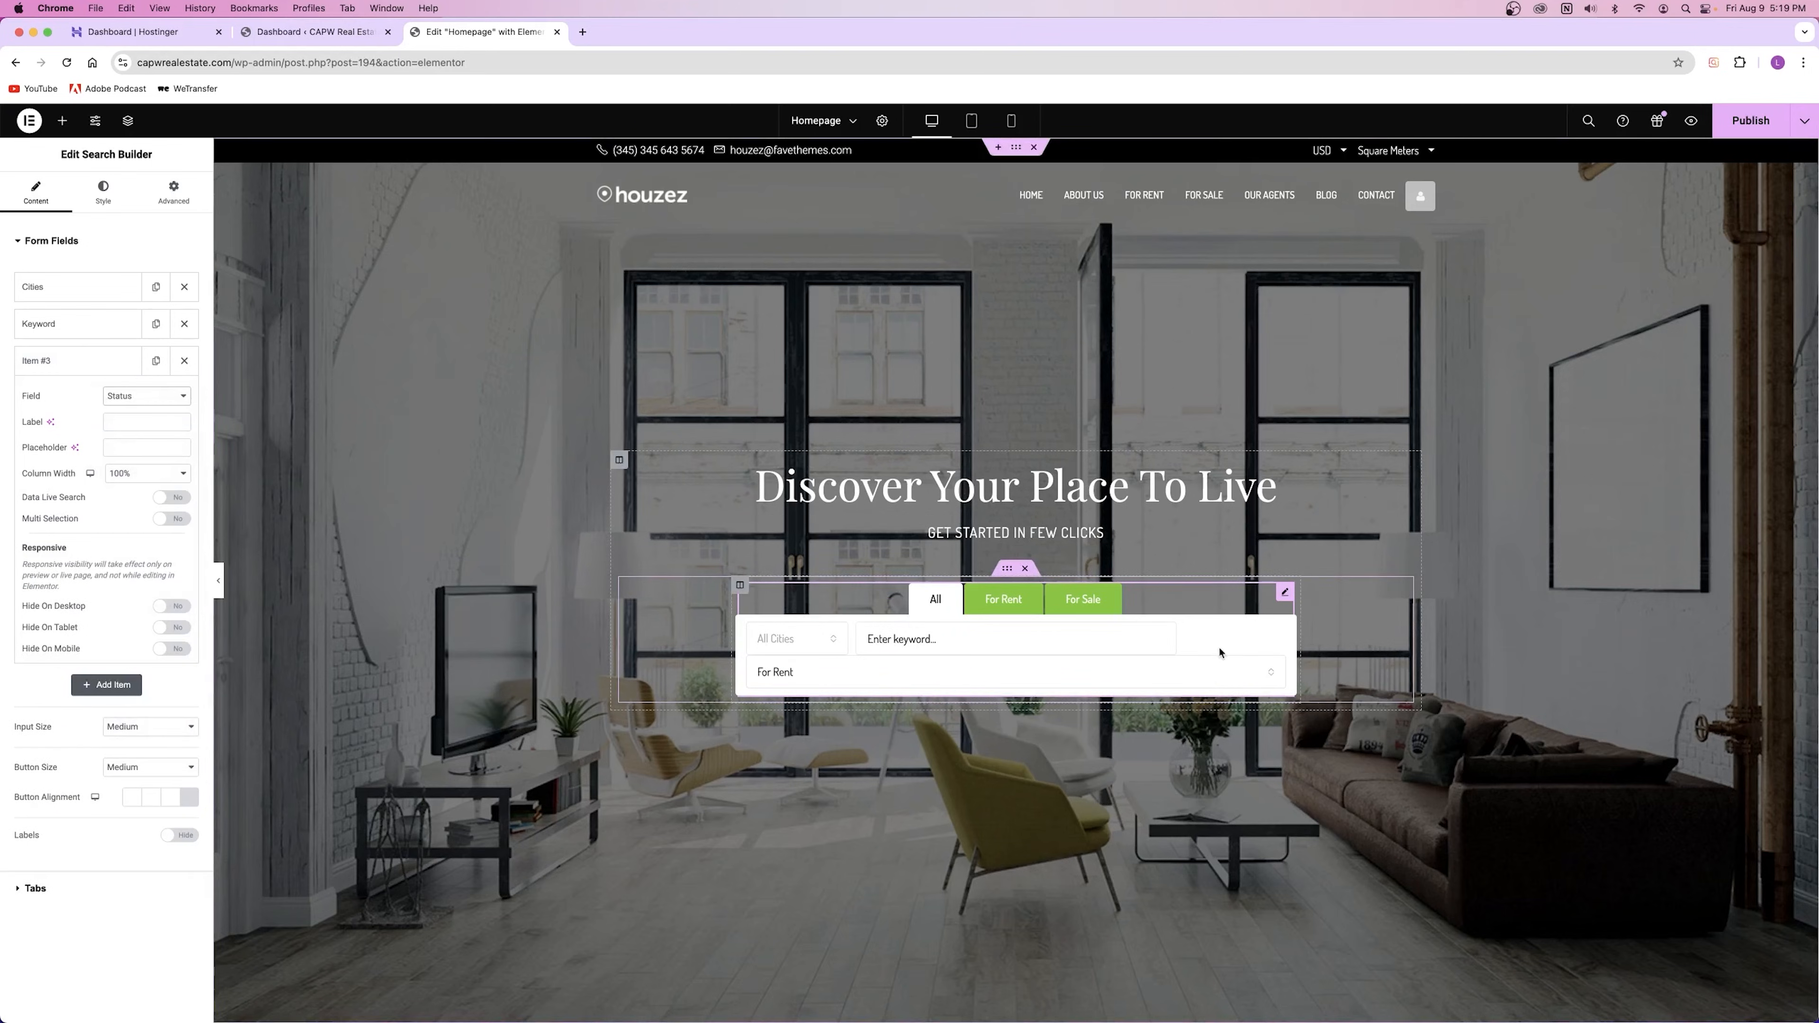
pyautogui.click(152, 473)
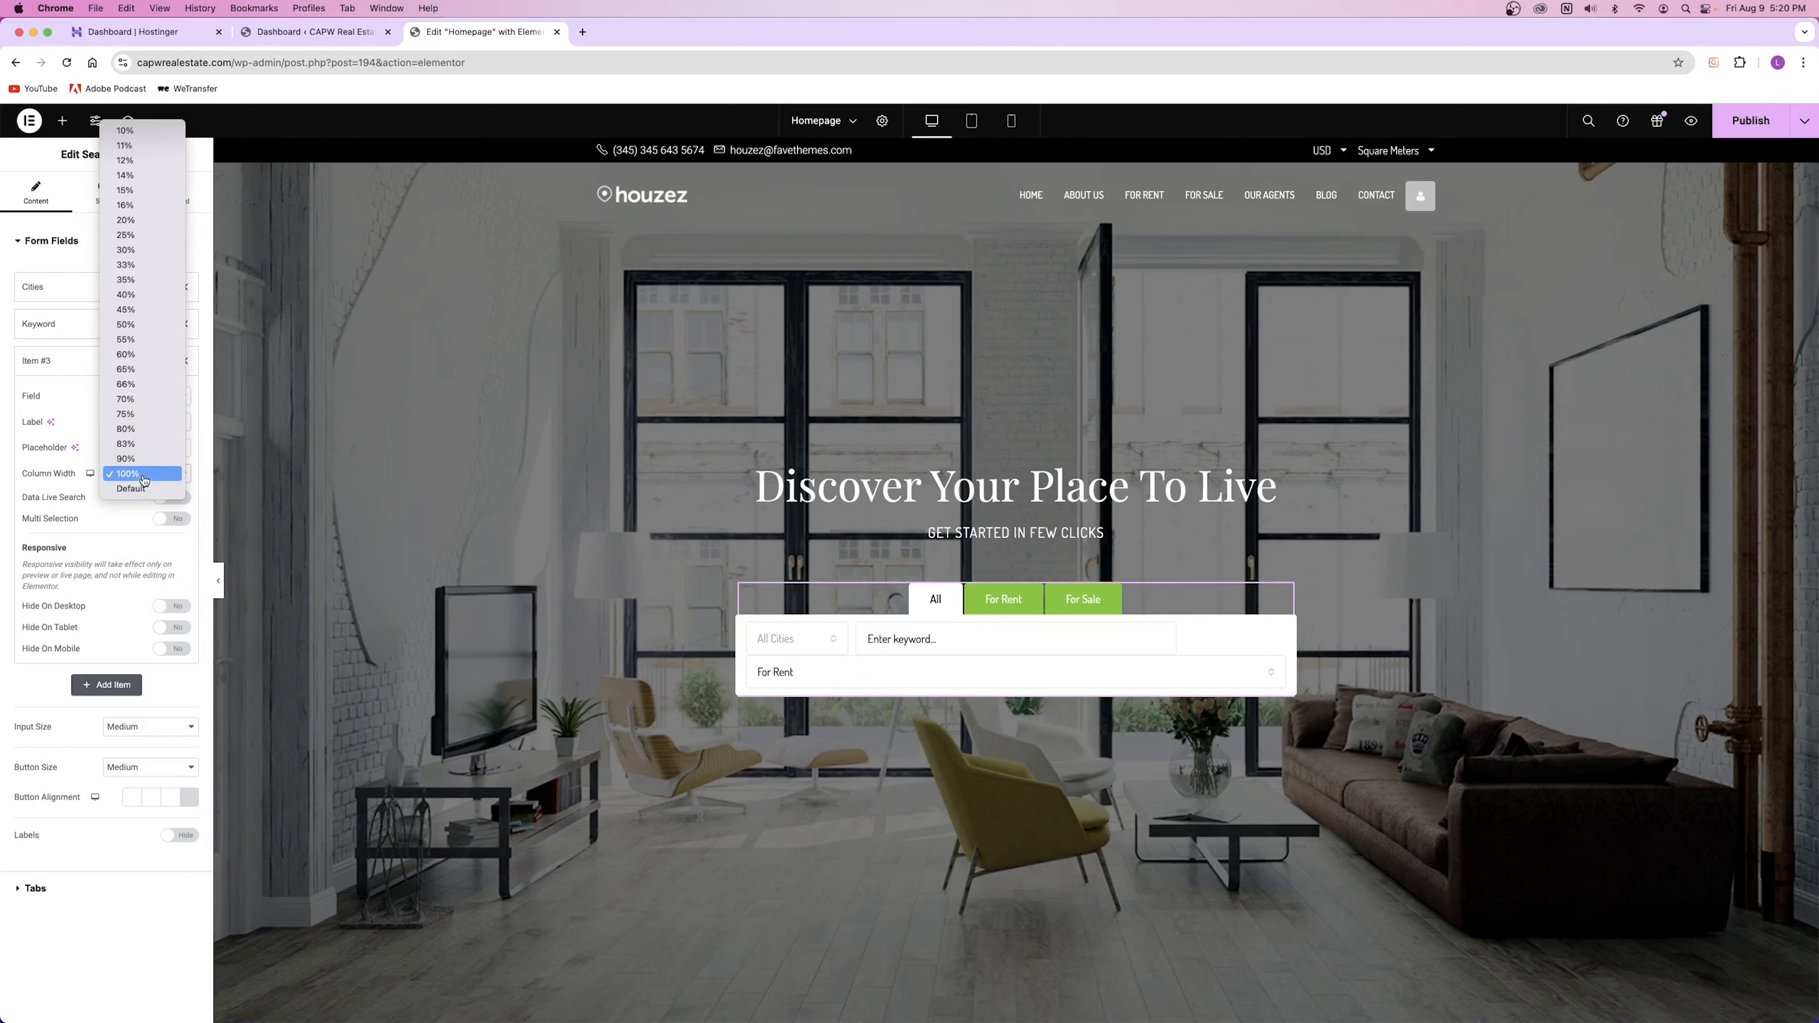
pyautogui.click(123, 130)
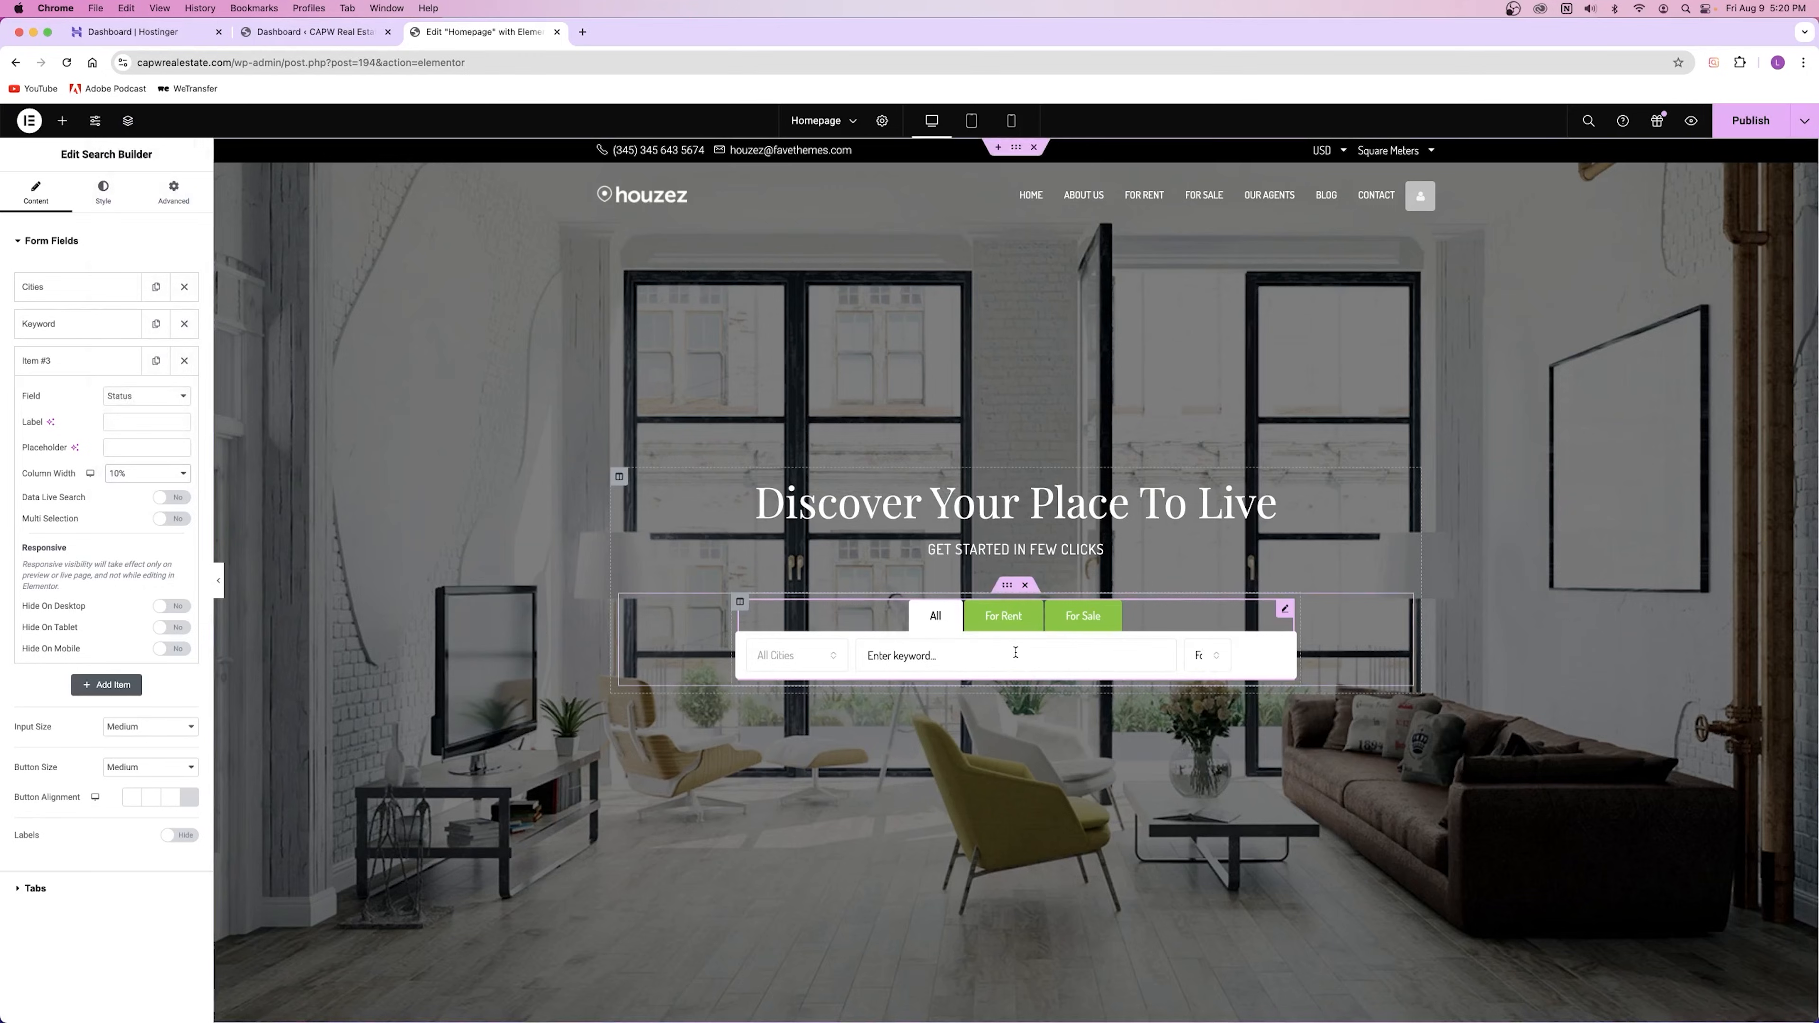
pyautogui.click(184, 361)
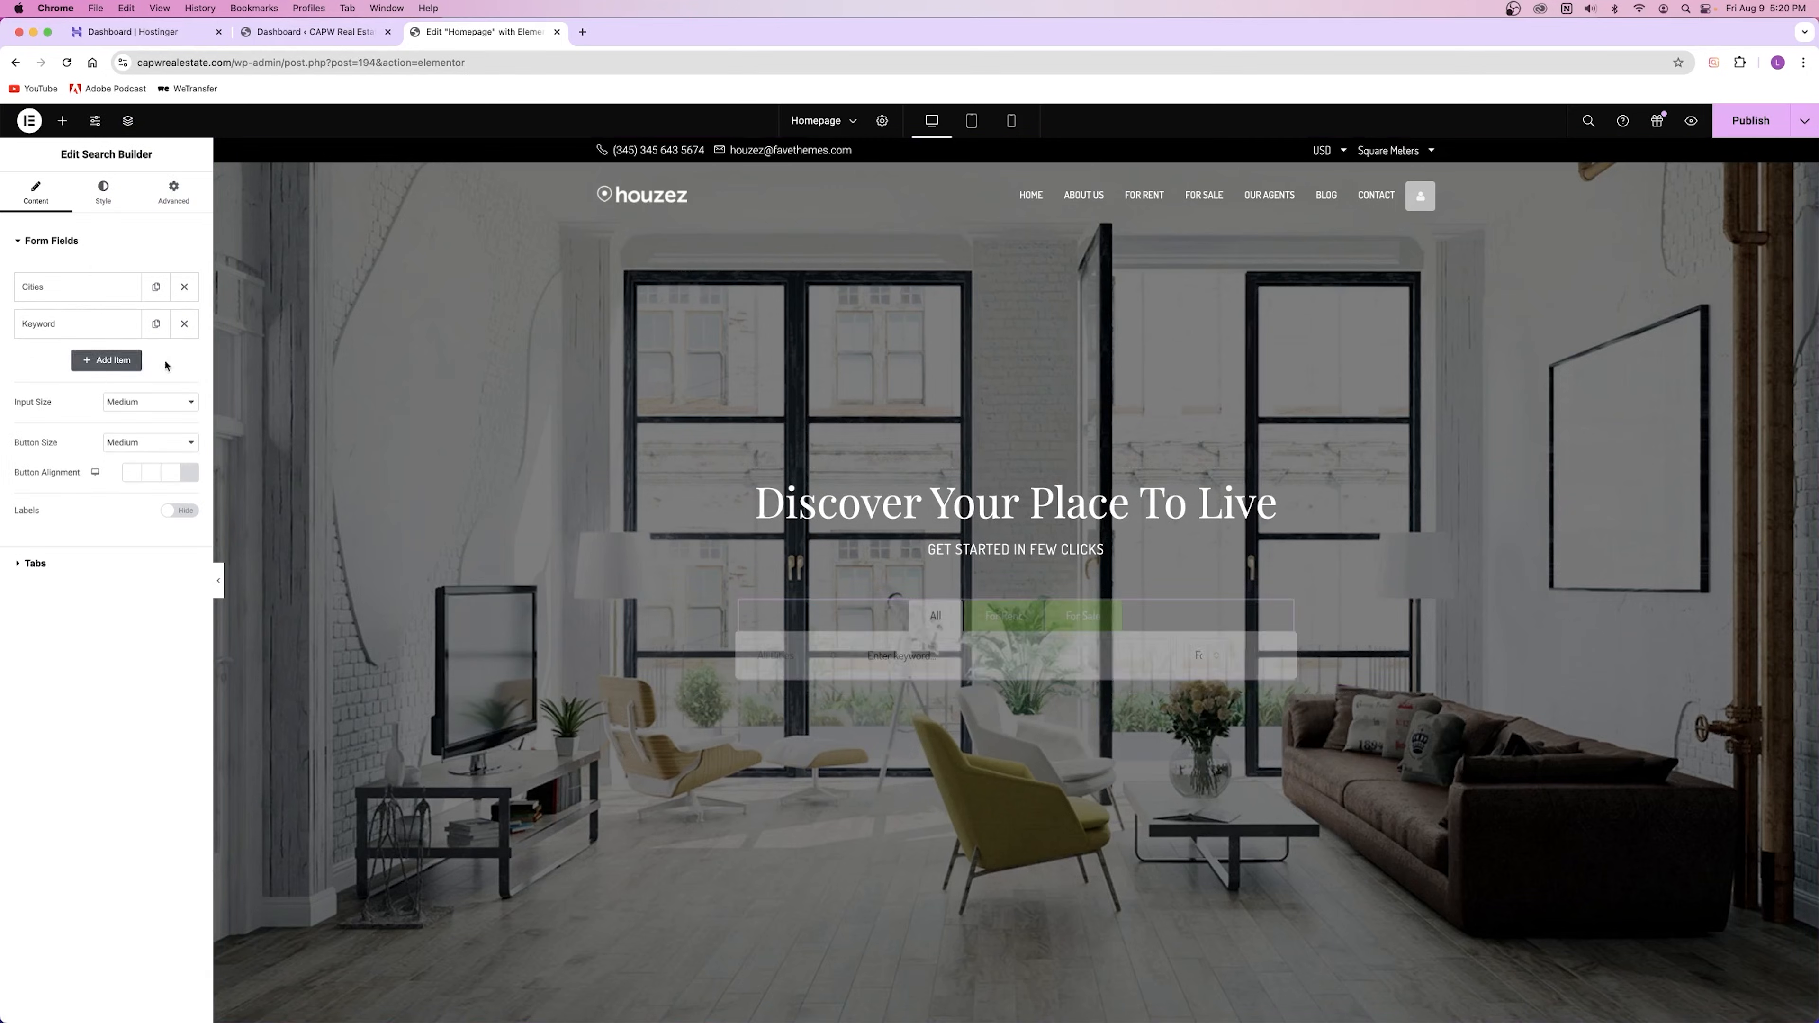
pyautogui.click(108, 365)
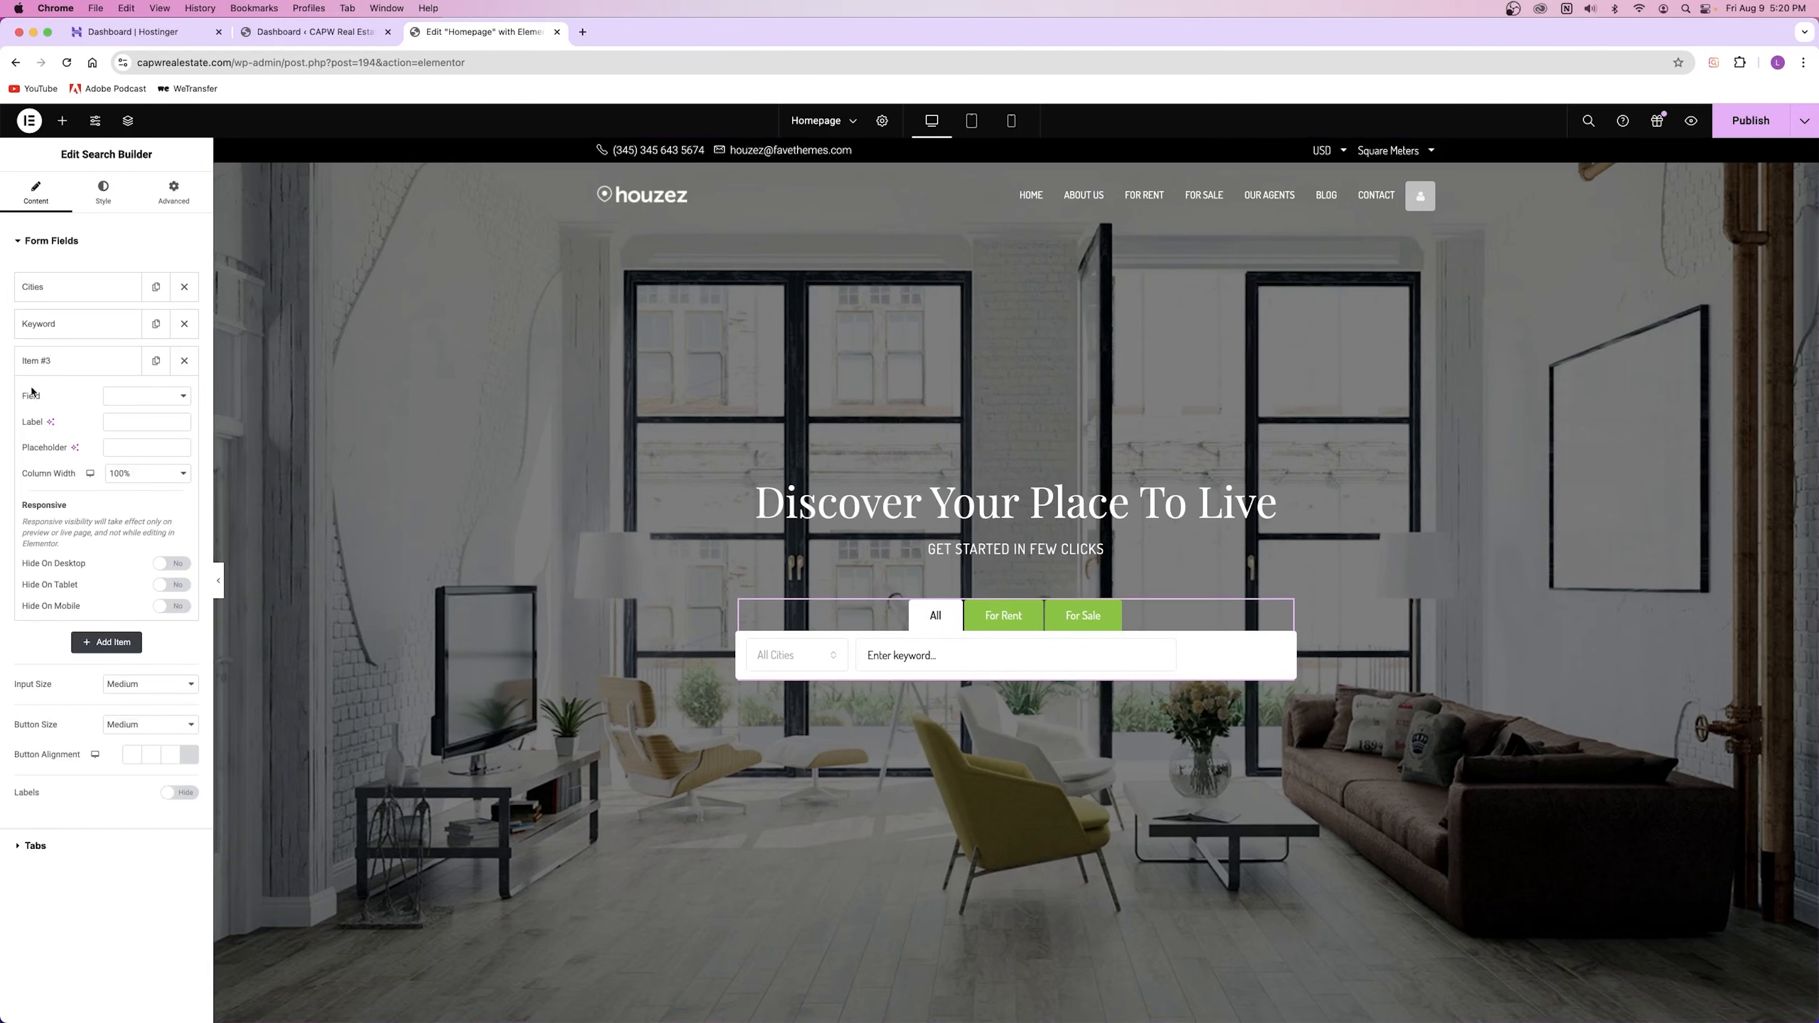
pyautogui.click(146, 395)
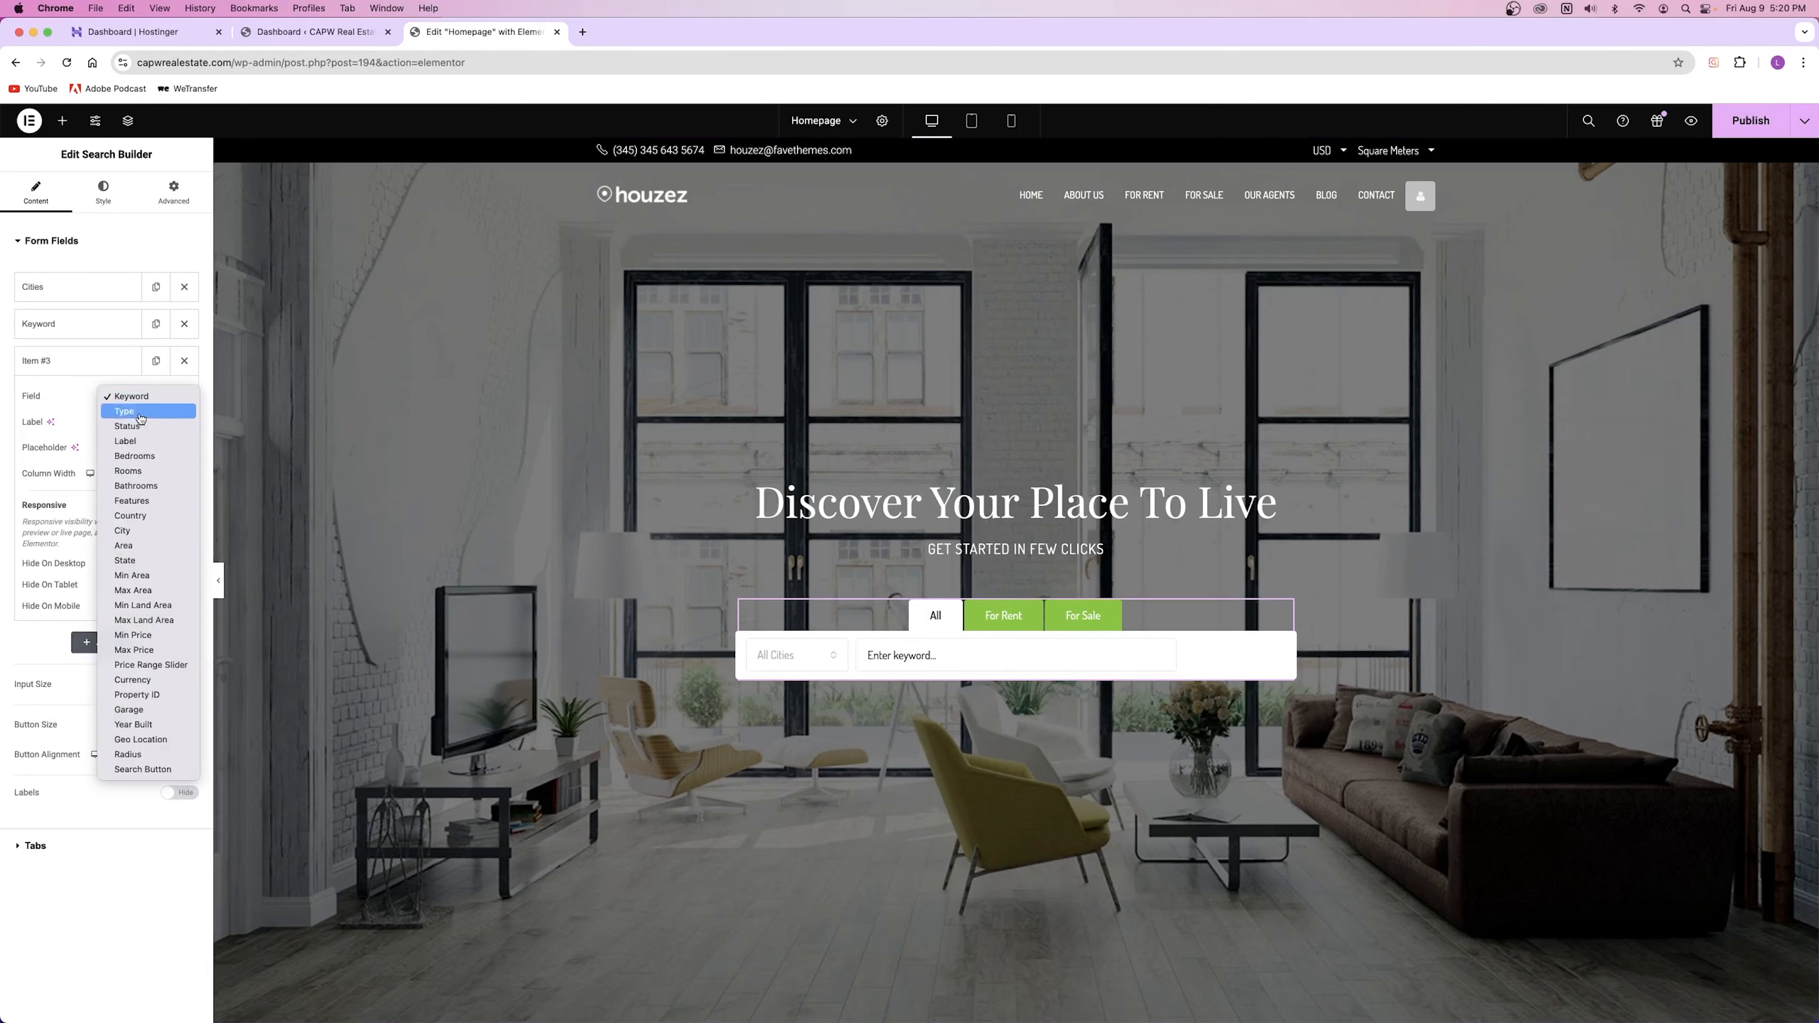
pyautogui.click(102, 449)
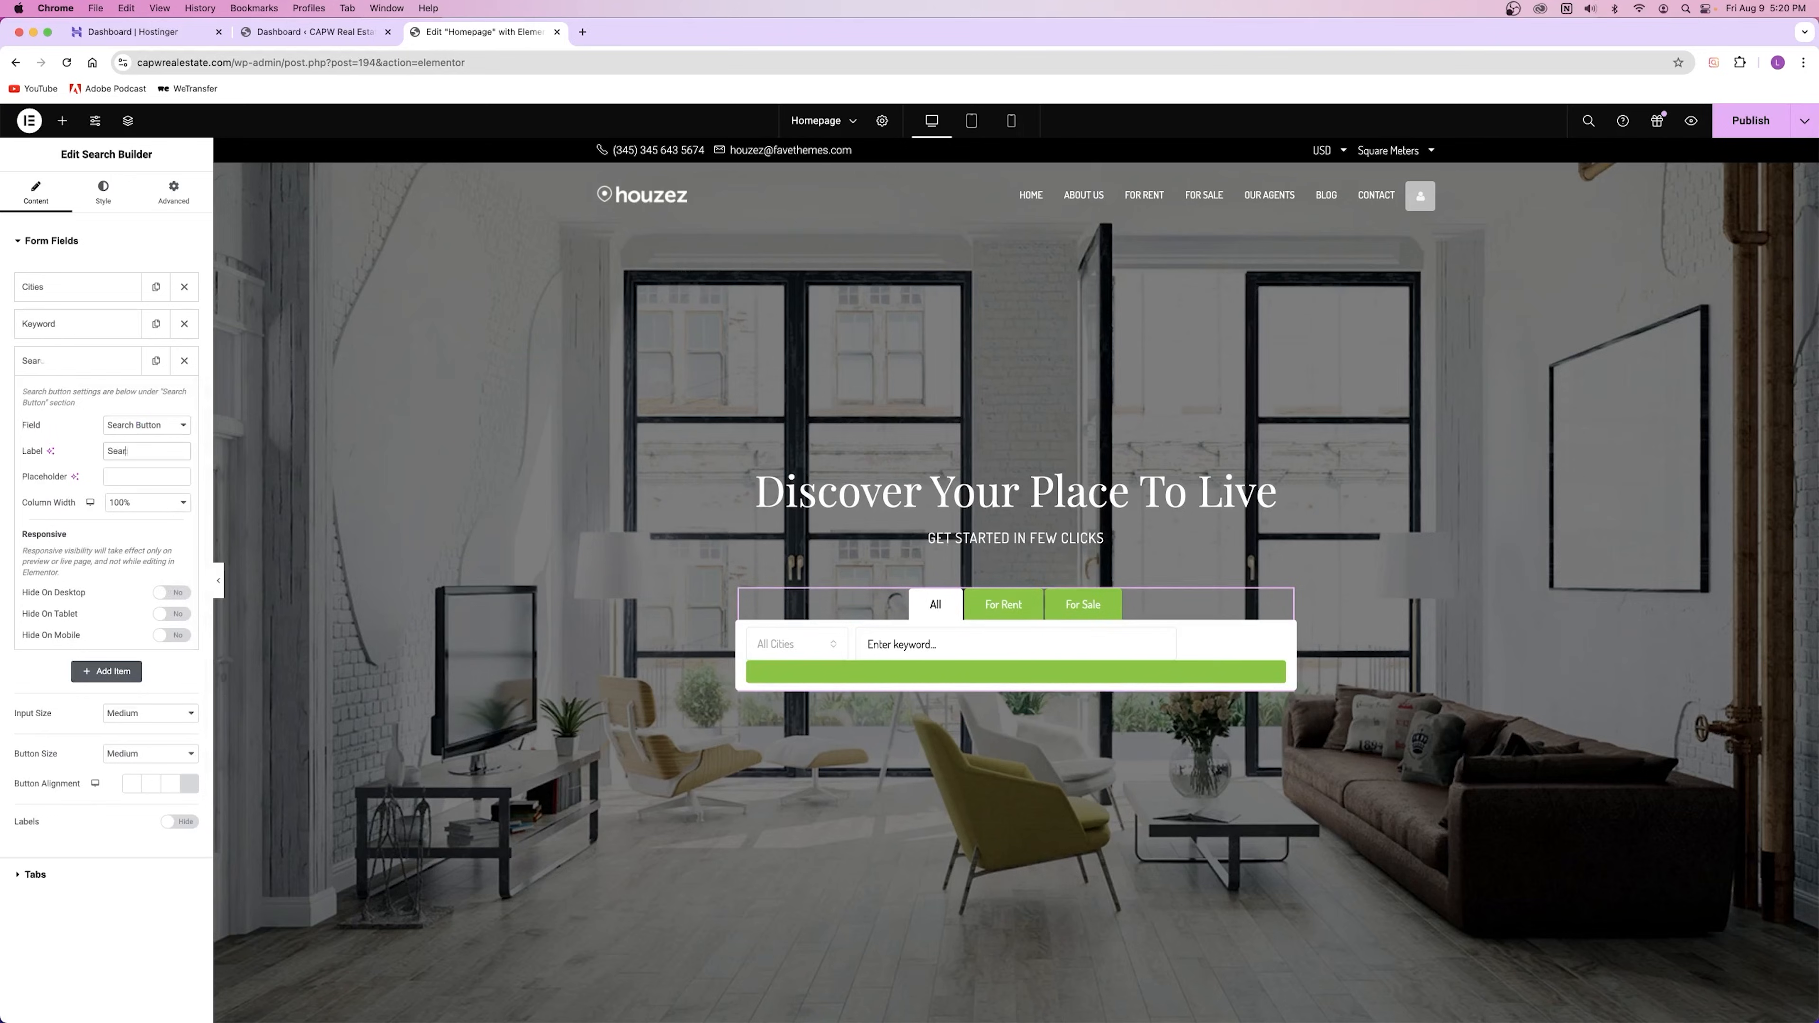
pyautogui.click(122, 516)
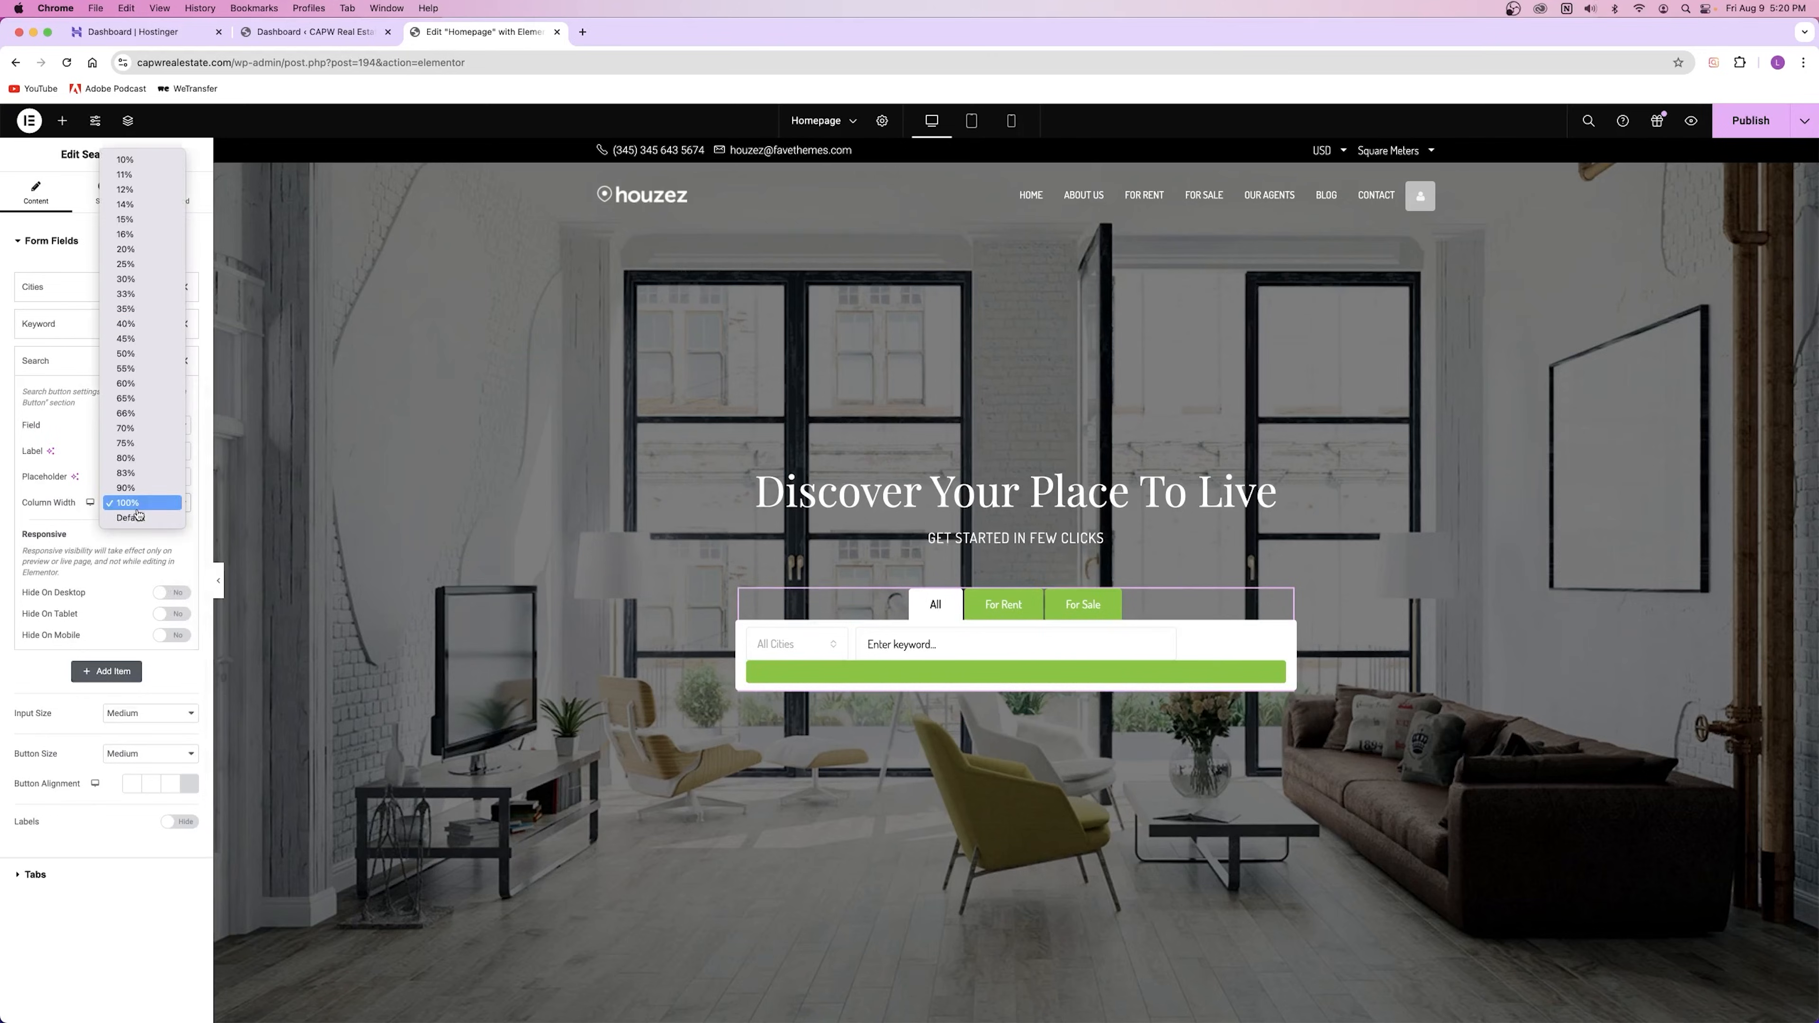
pyautogui.click(140, 226)
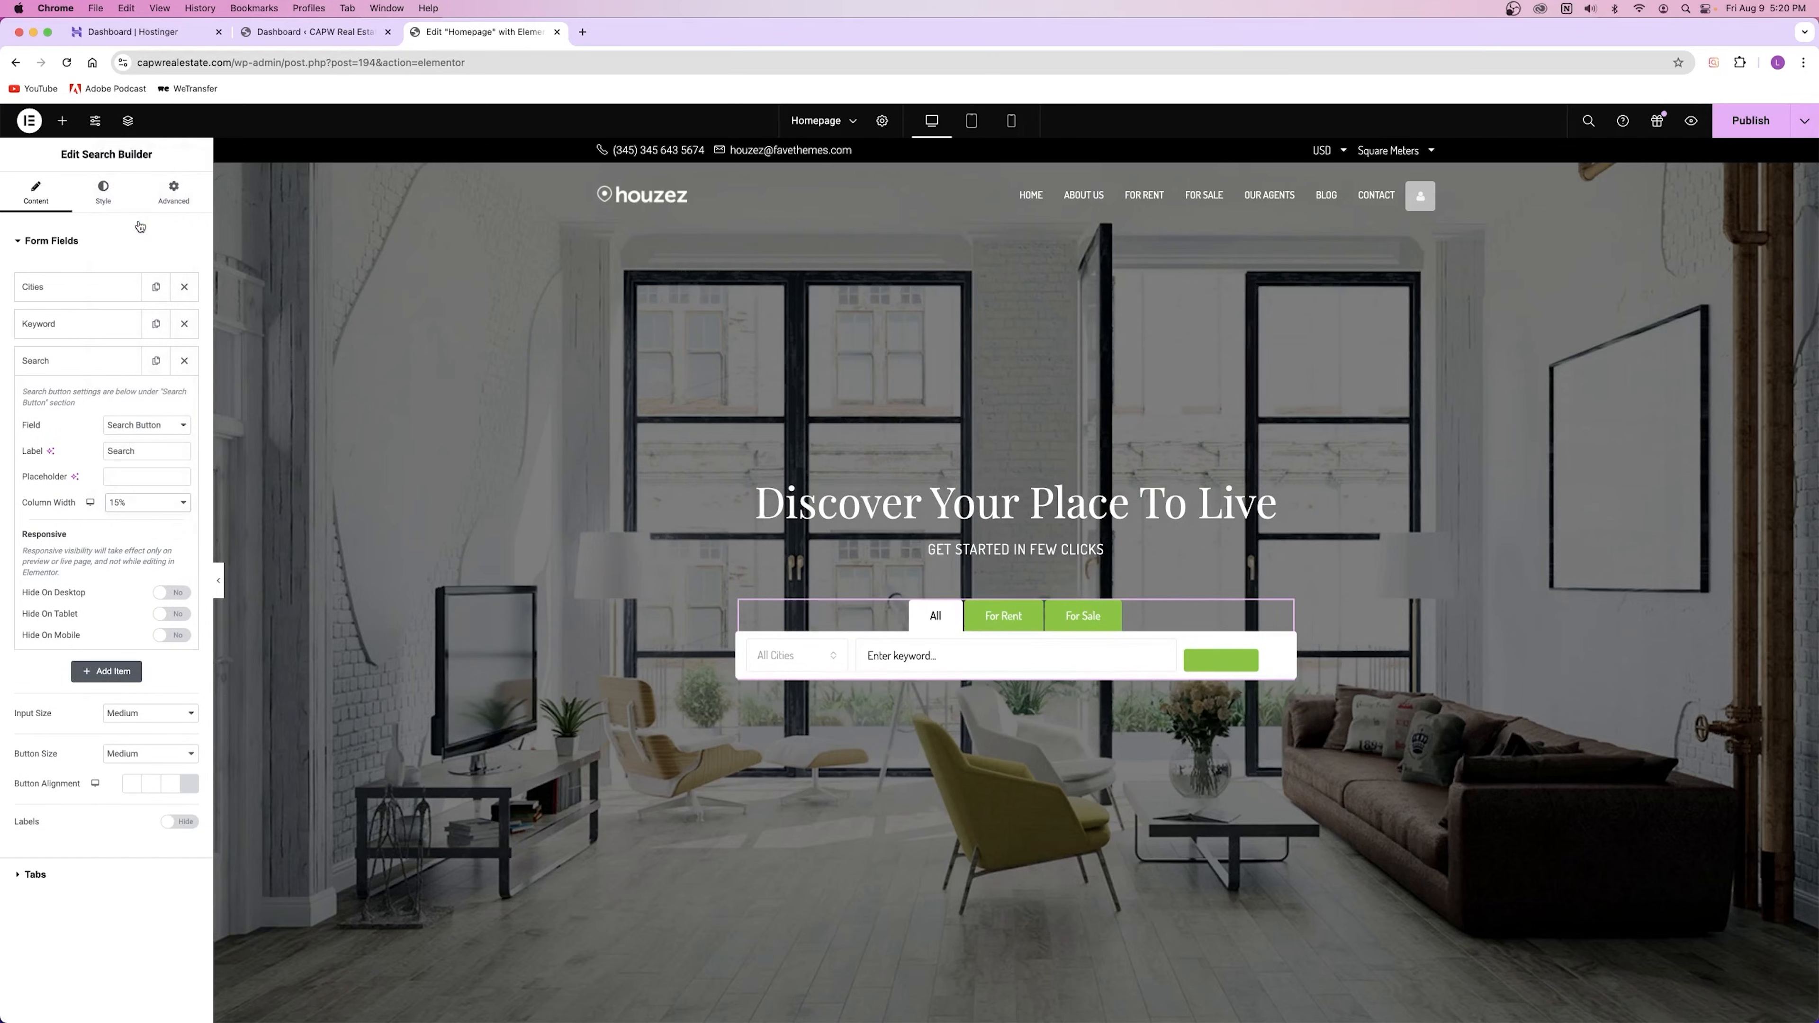
pyautogui.click(147, 502)
pyautogui.click(135, 529)
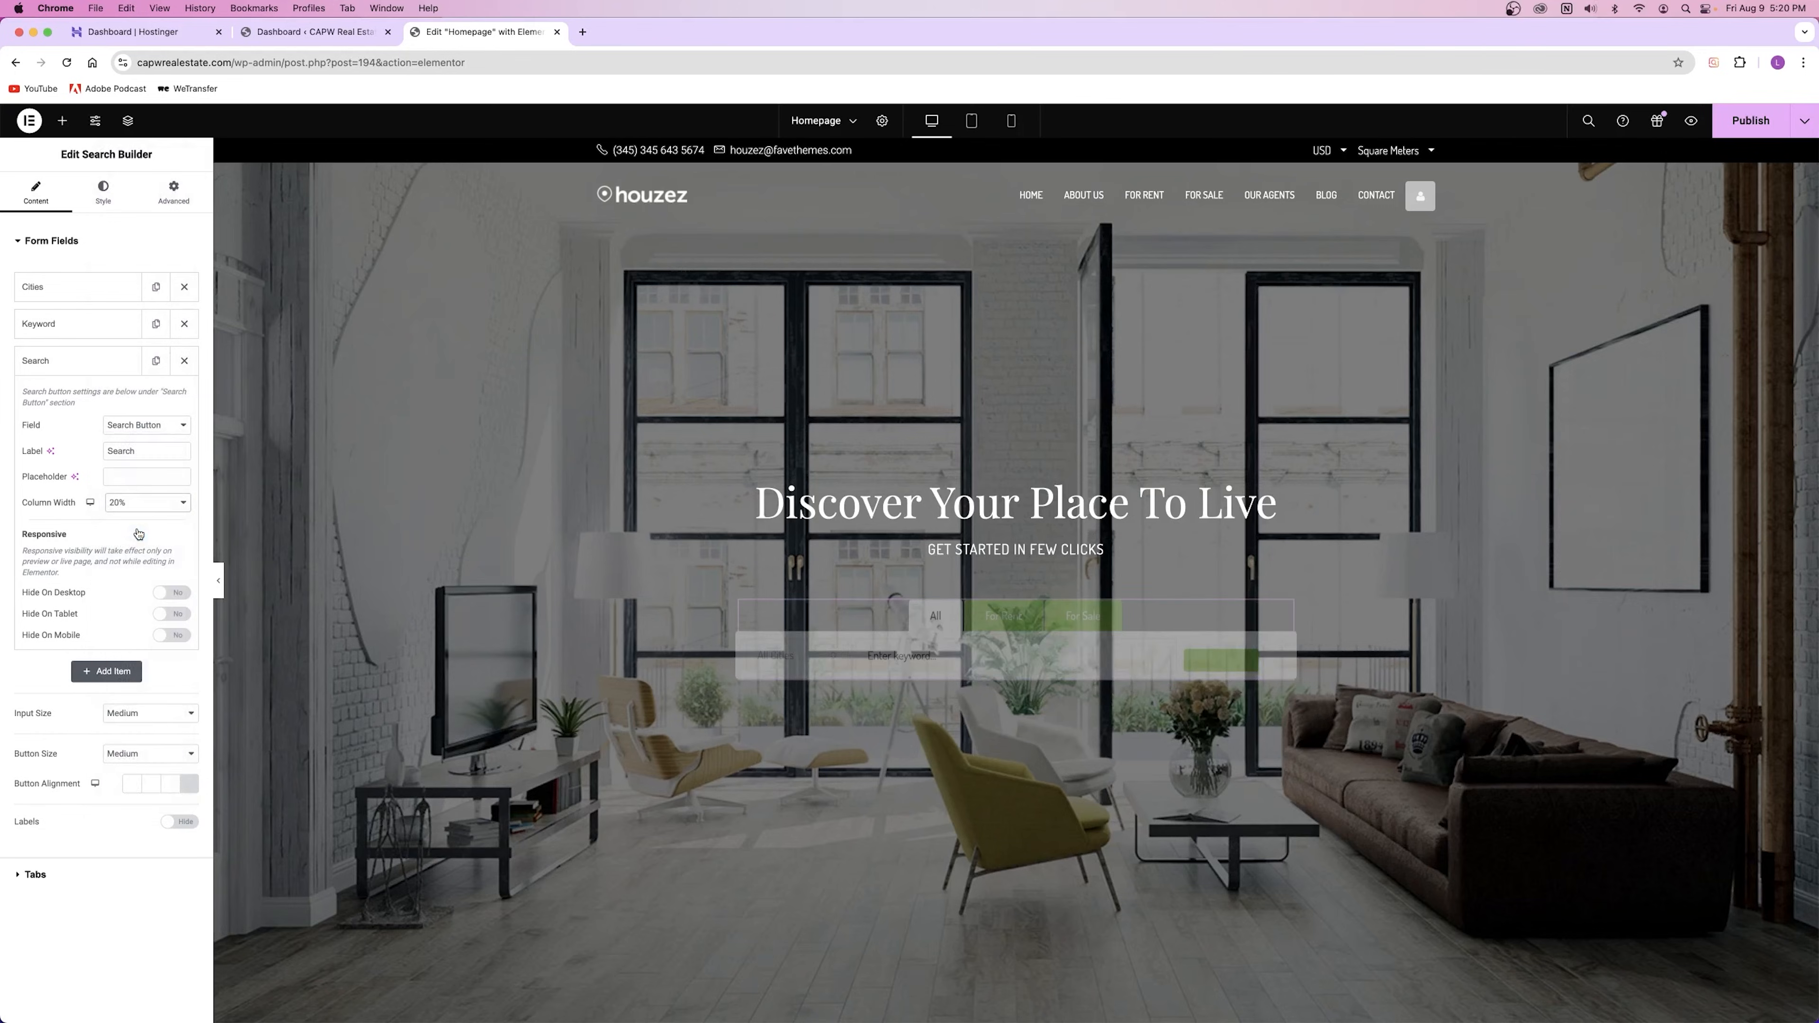
pyautogui.press('super+z')
pyautogui.press('super+z')
pyautogui.press('super+z')
pyautogui.press('super+z')
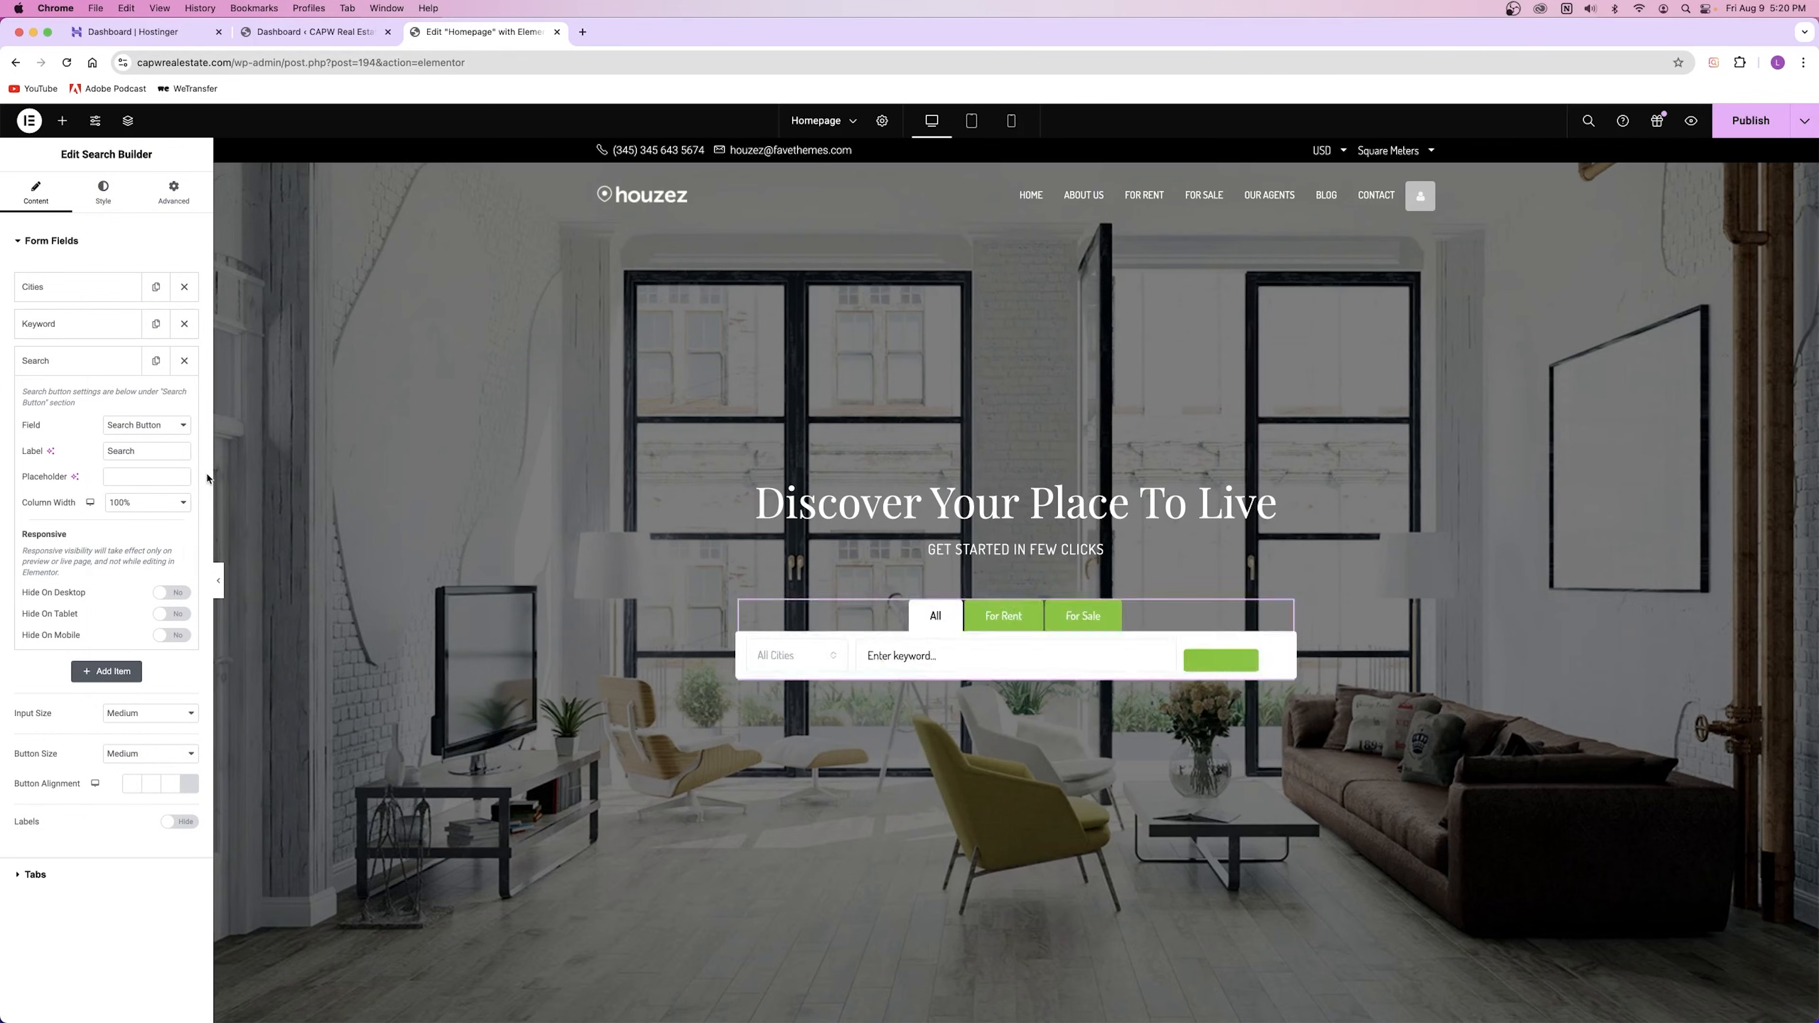
pyautogui.press('super+z')
pyautogui.press('super+z')
pyautogui.press('super+z')
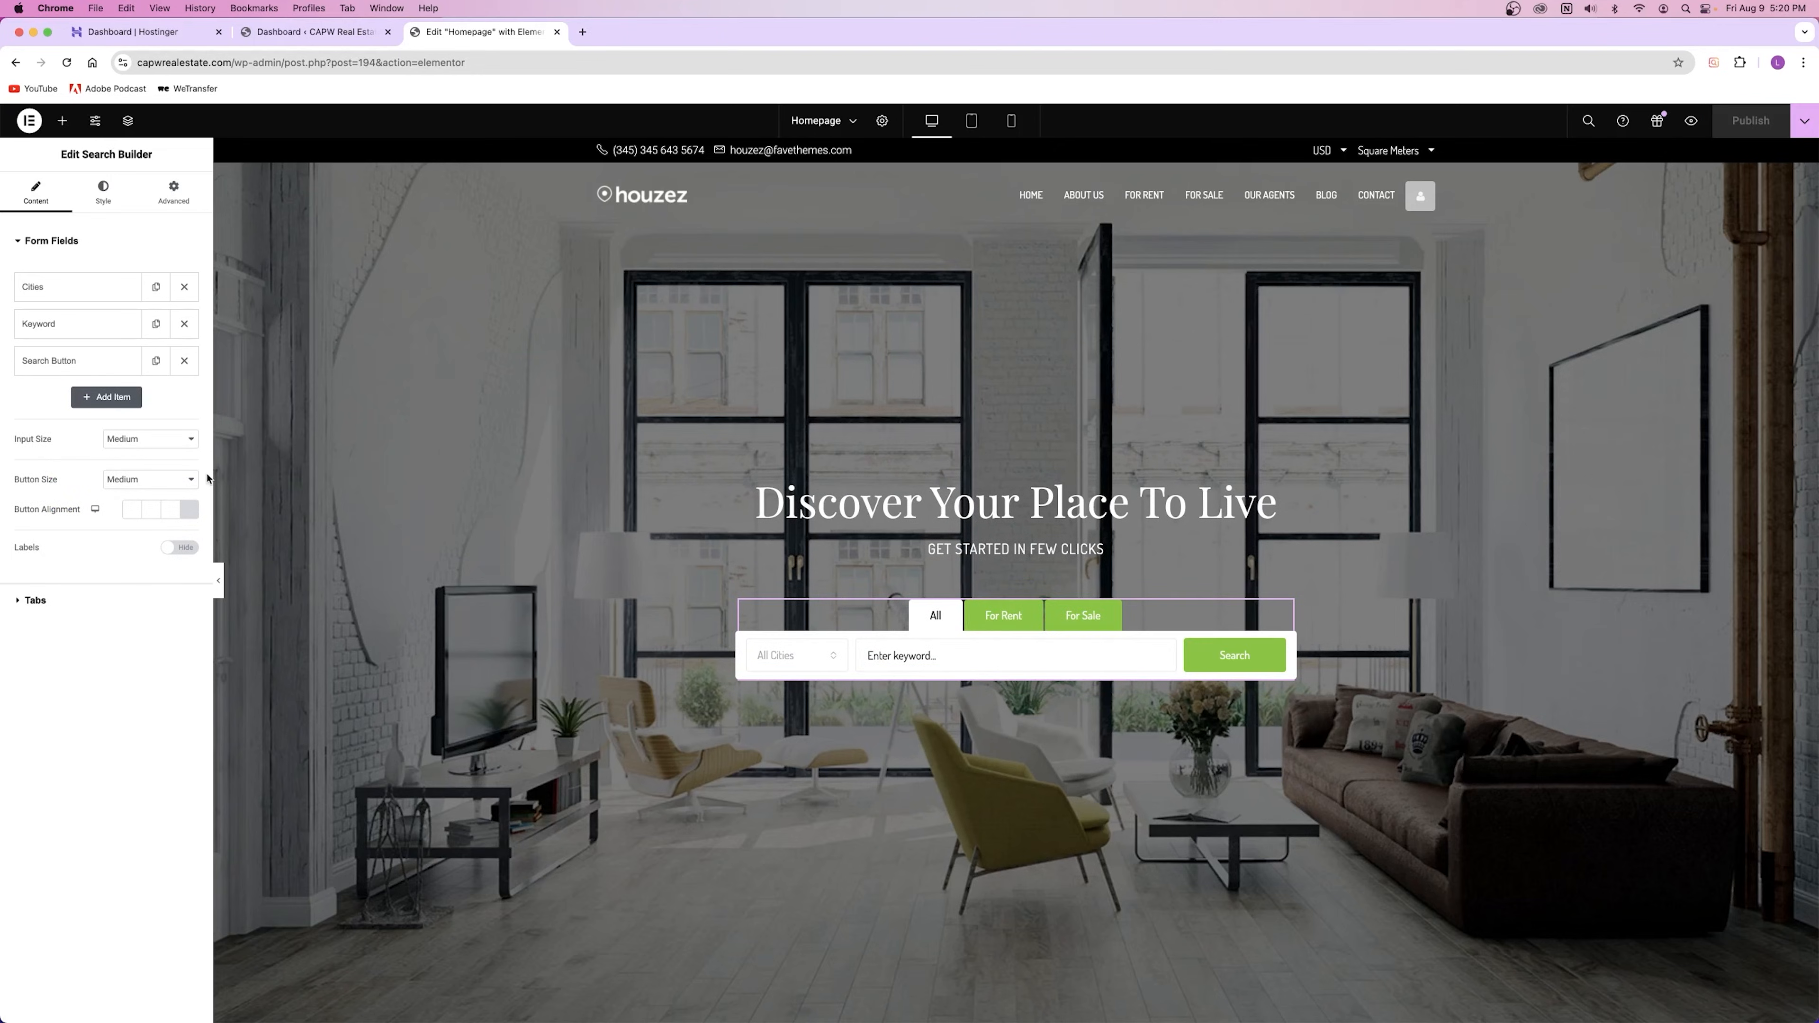
pyautogui.click(107, 361)
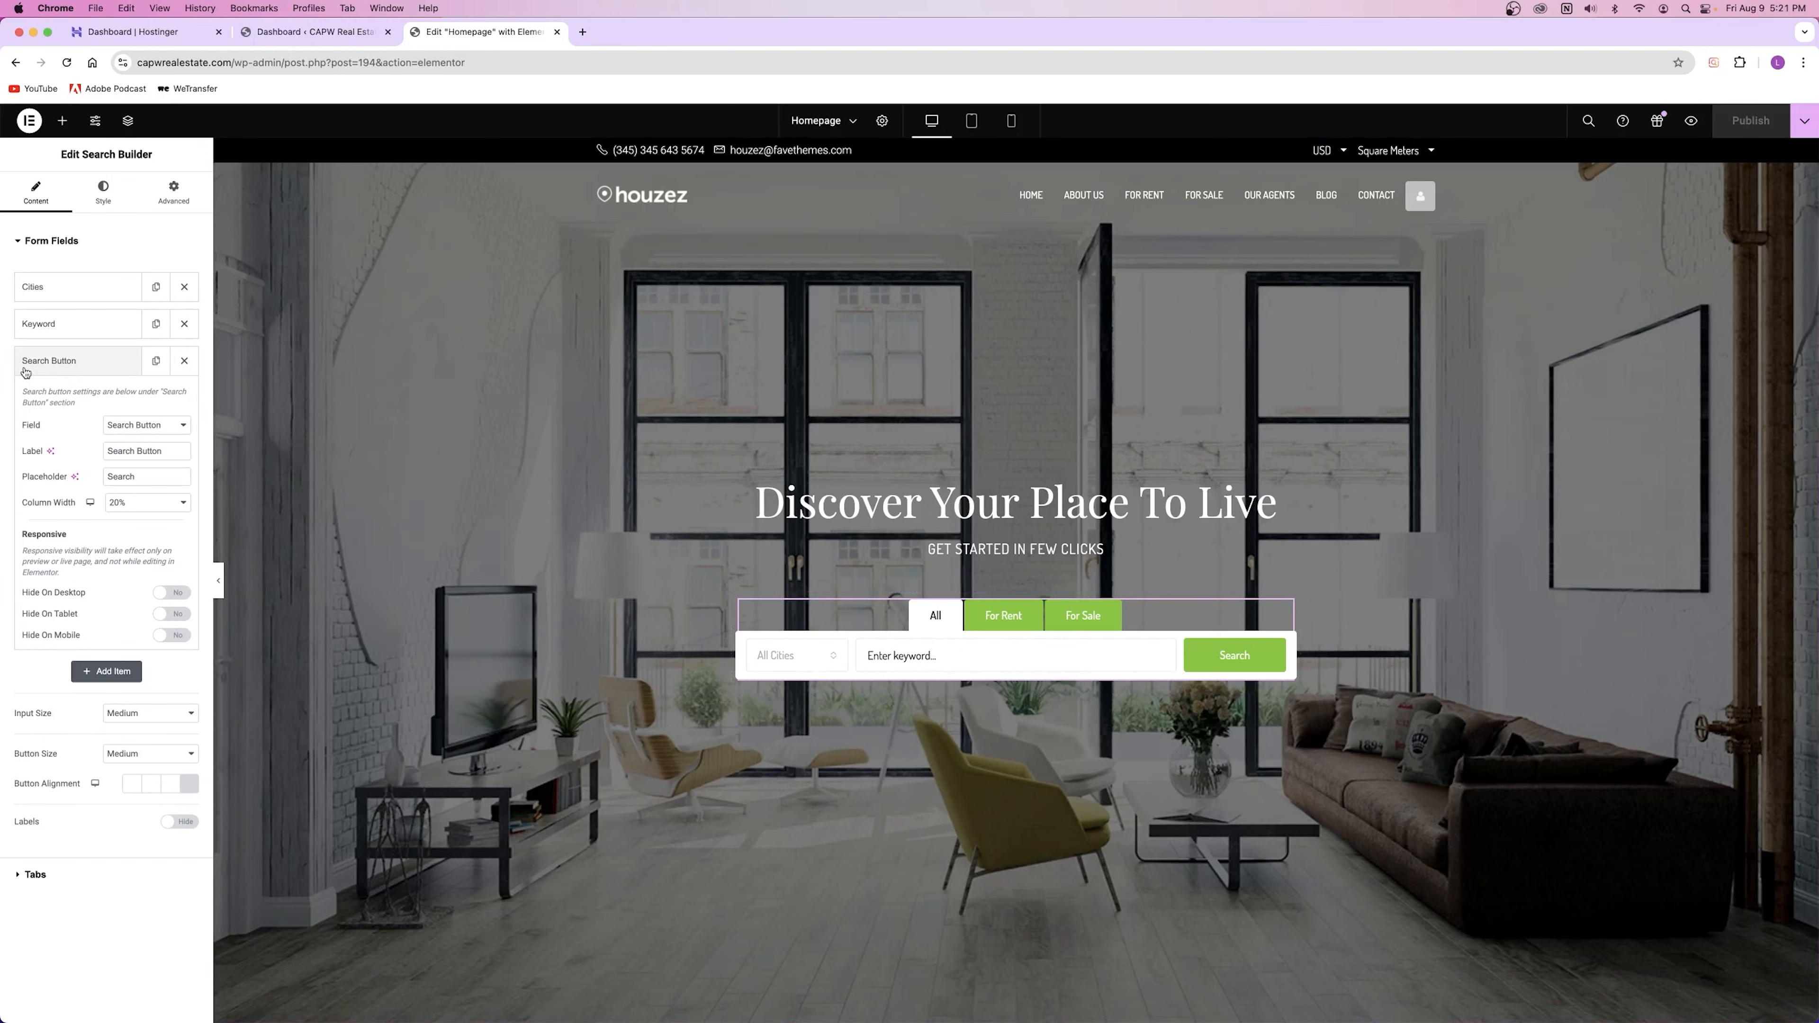
pyautogui.click(107, 294)
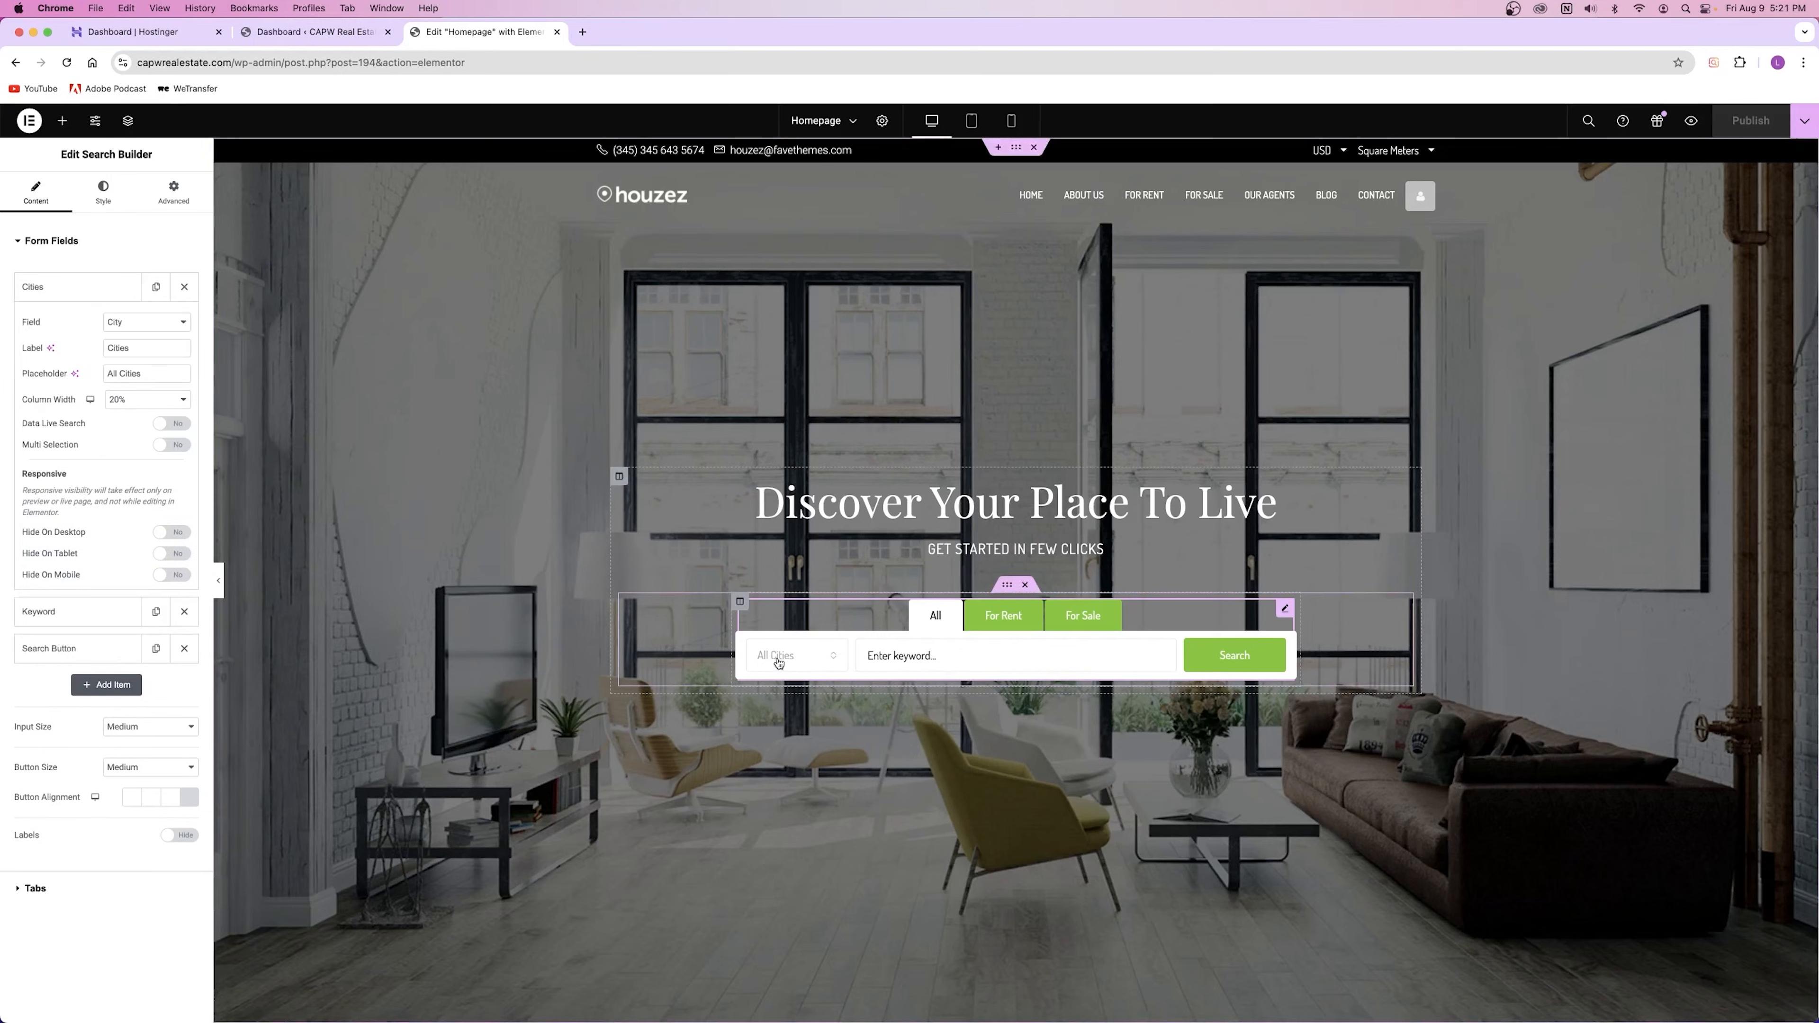
pyautogui.click(798, 661)
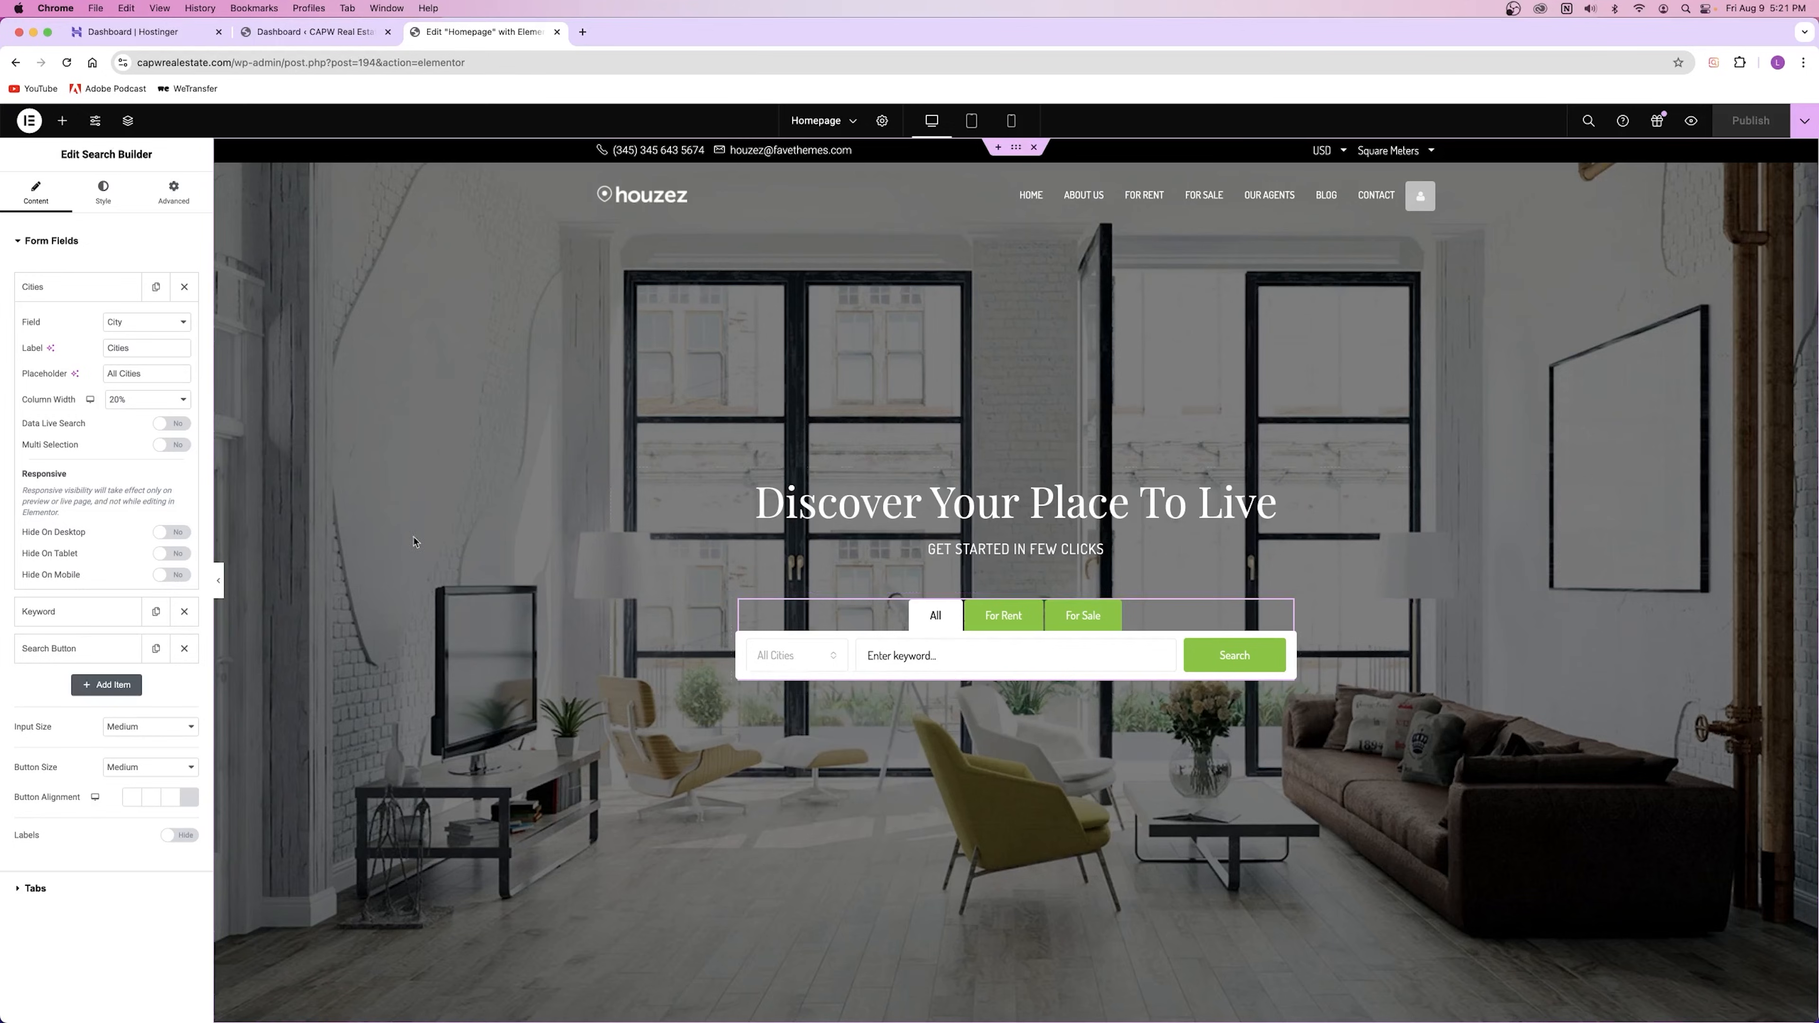
# Step: Try Min Price, then Max Price as the first field, with 'Max Price' label and placeholder
pyautogui.click(133, 328)
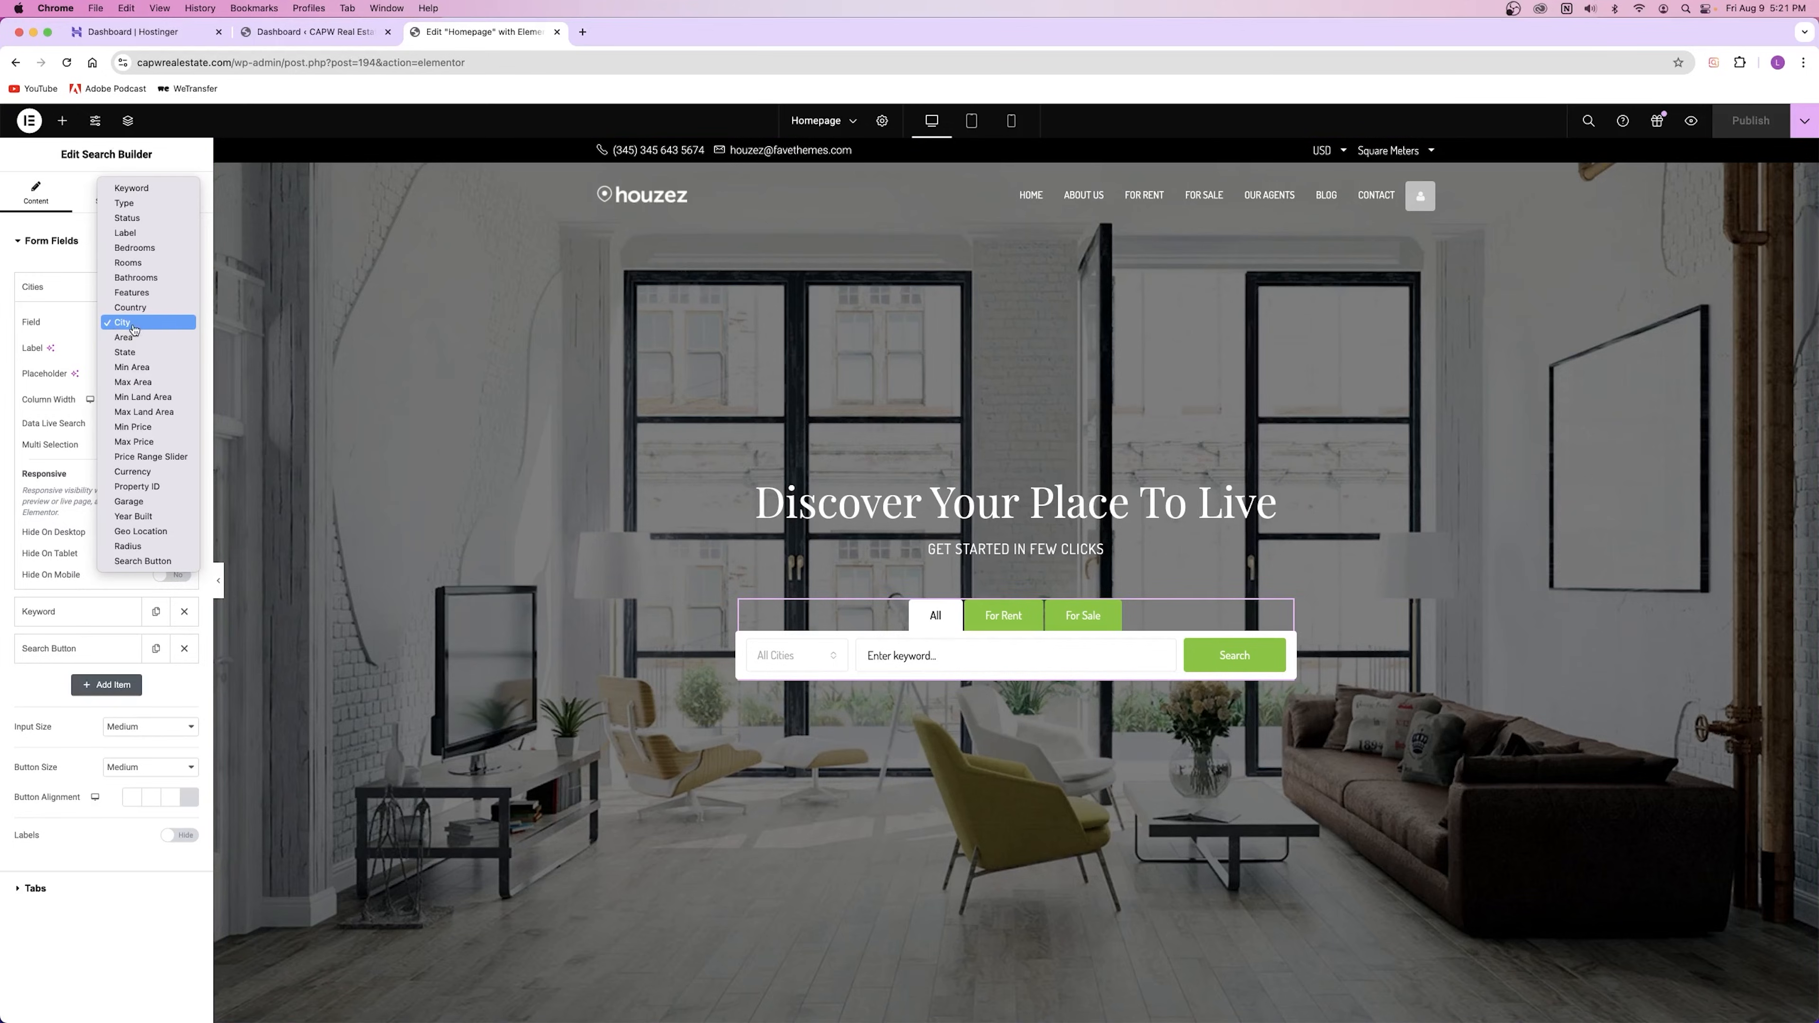
pyautogui.click(159, 433)
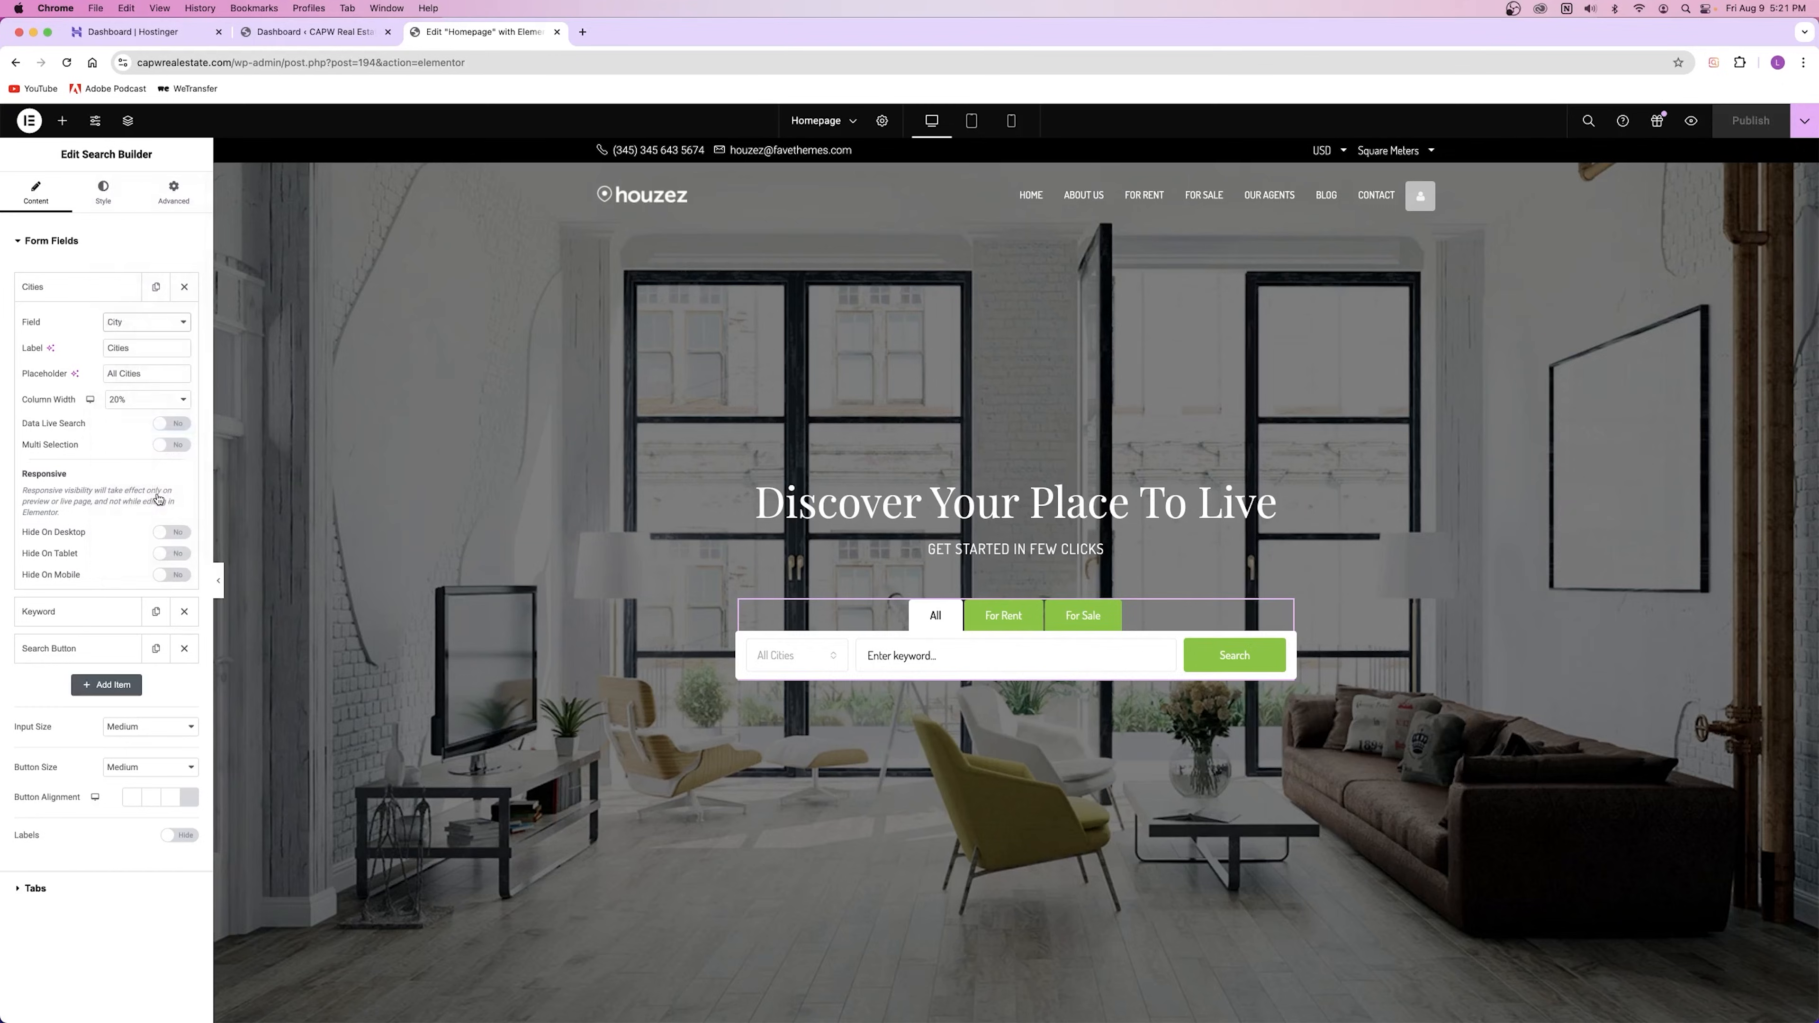
pyautogui.click(146, 329)
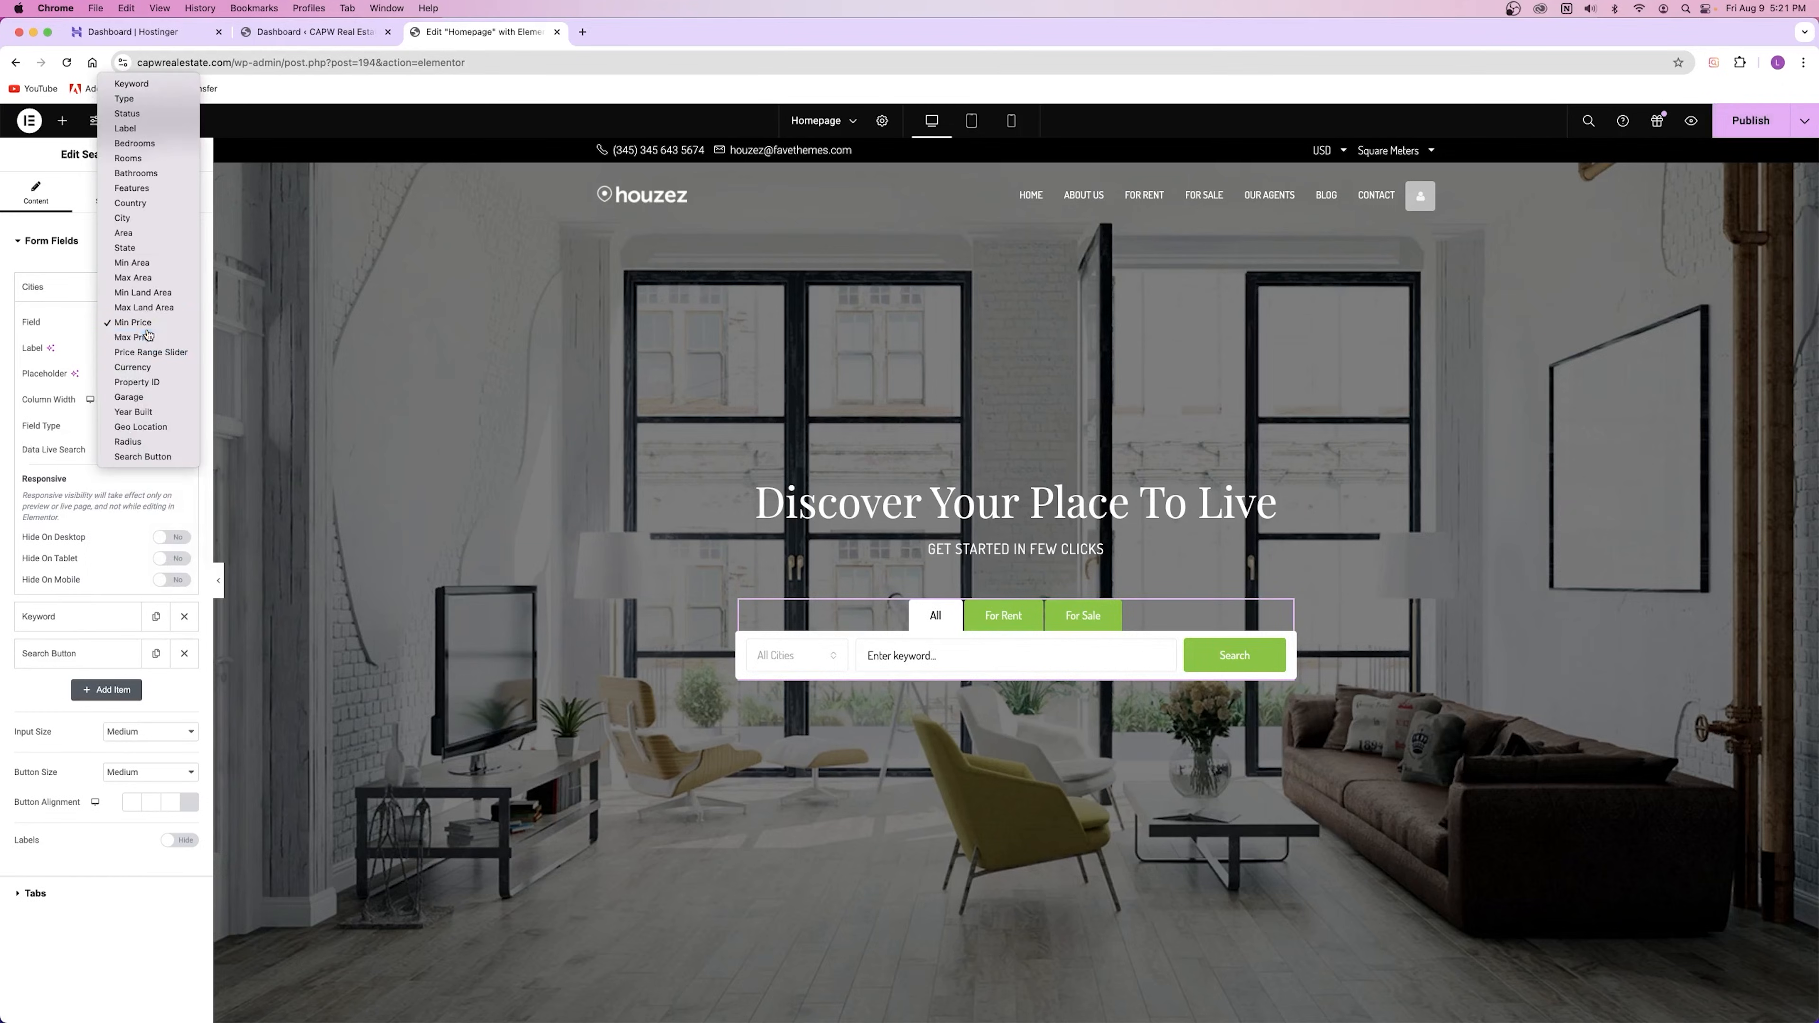
pyautogui.click(136, 336)
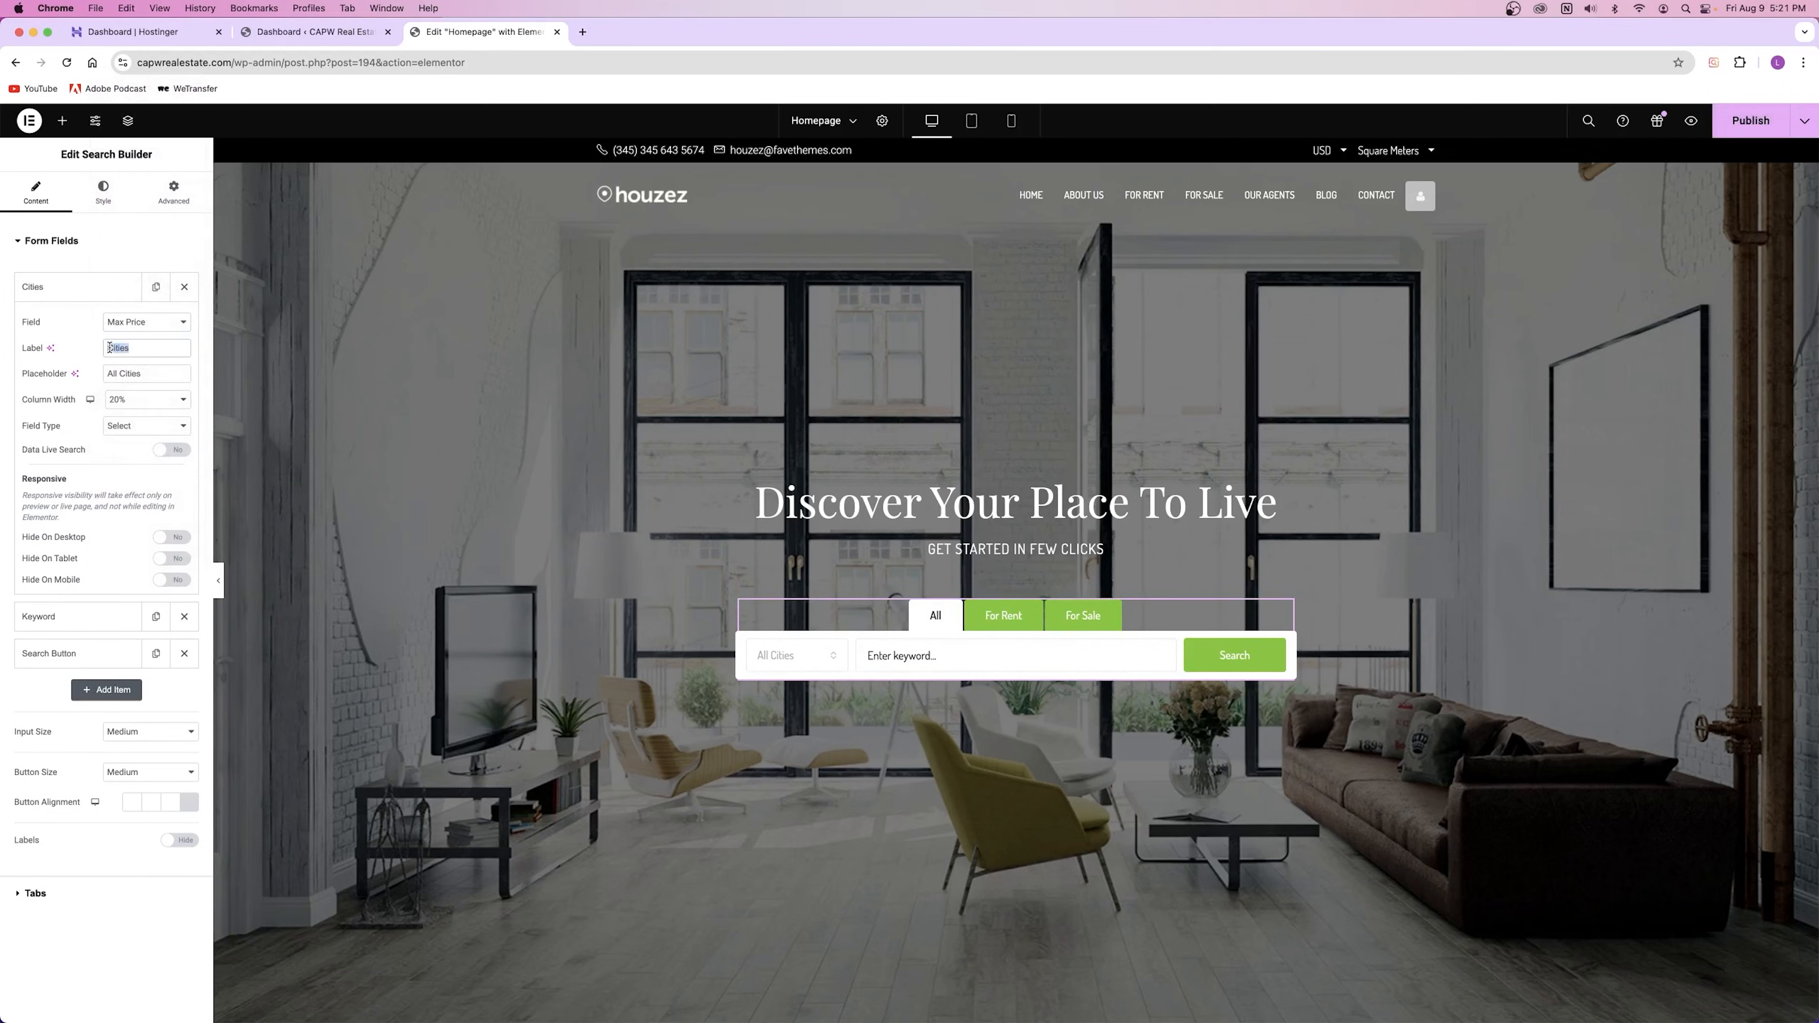
pyautogui.write('Max Price')
pyautogui.moveTo(176, 375)
pyautogui.mouseDown()
pyautogui.moveTo(81, 380)
pyautogui.moveTo(127, 347)
pyautogui.moveTo(106, 348)
pyautogui.moveTo(140, 368)
pyautogui.mouseUp()
pyautogui.write('Max Price')
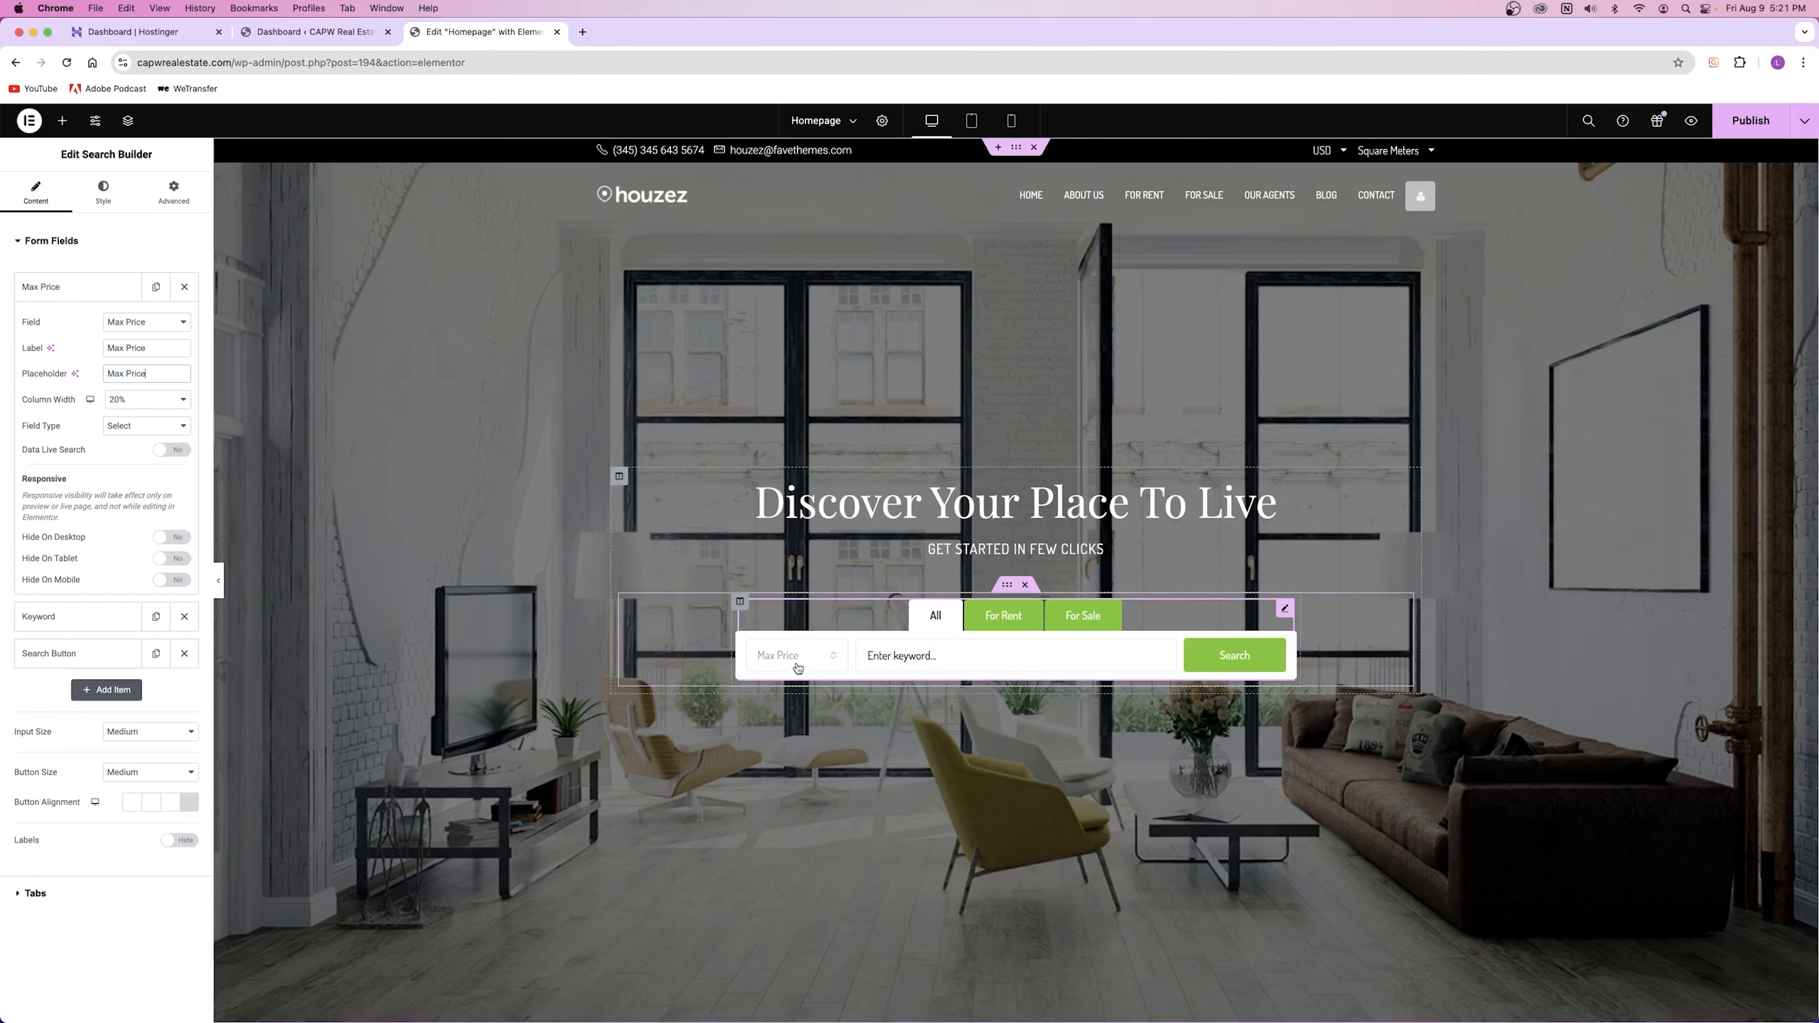
pyautogui.click(750, 647)
pyautogui.scroll(-5, 795, 560)
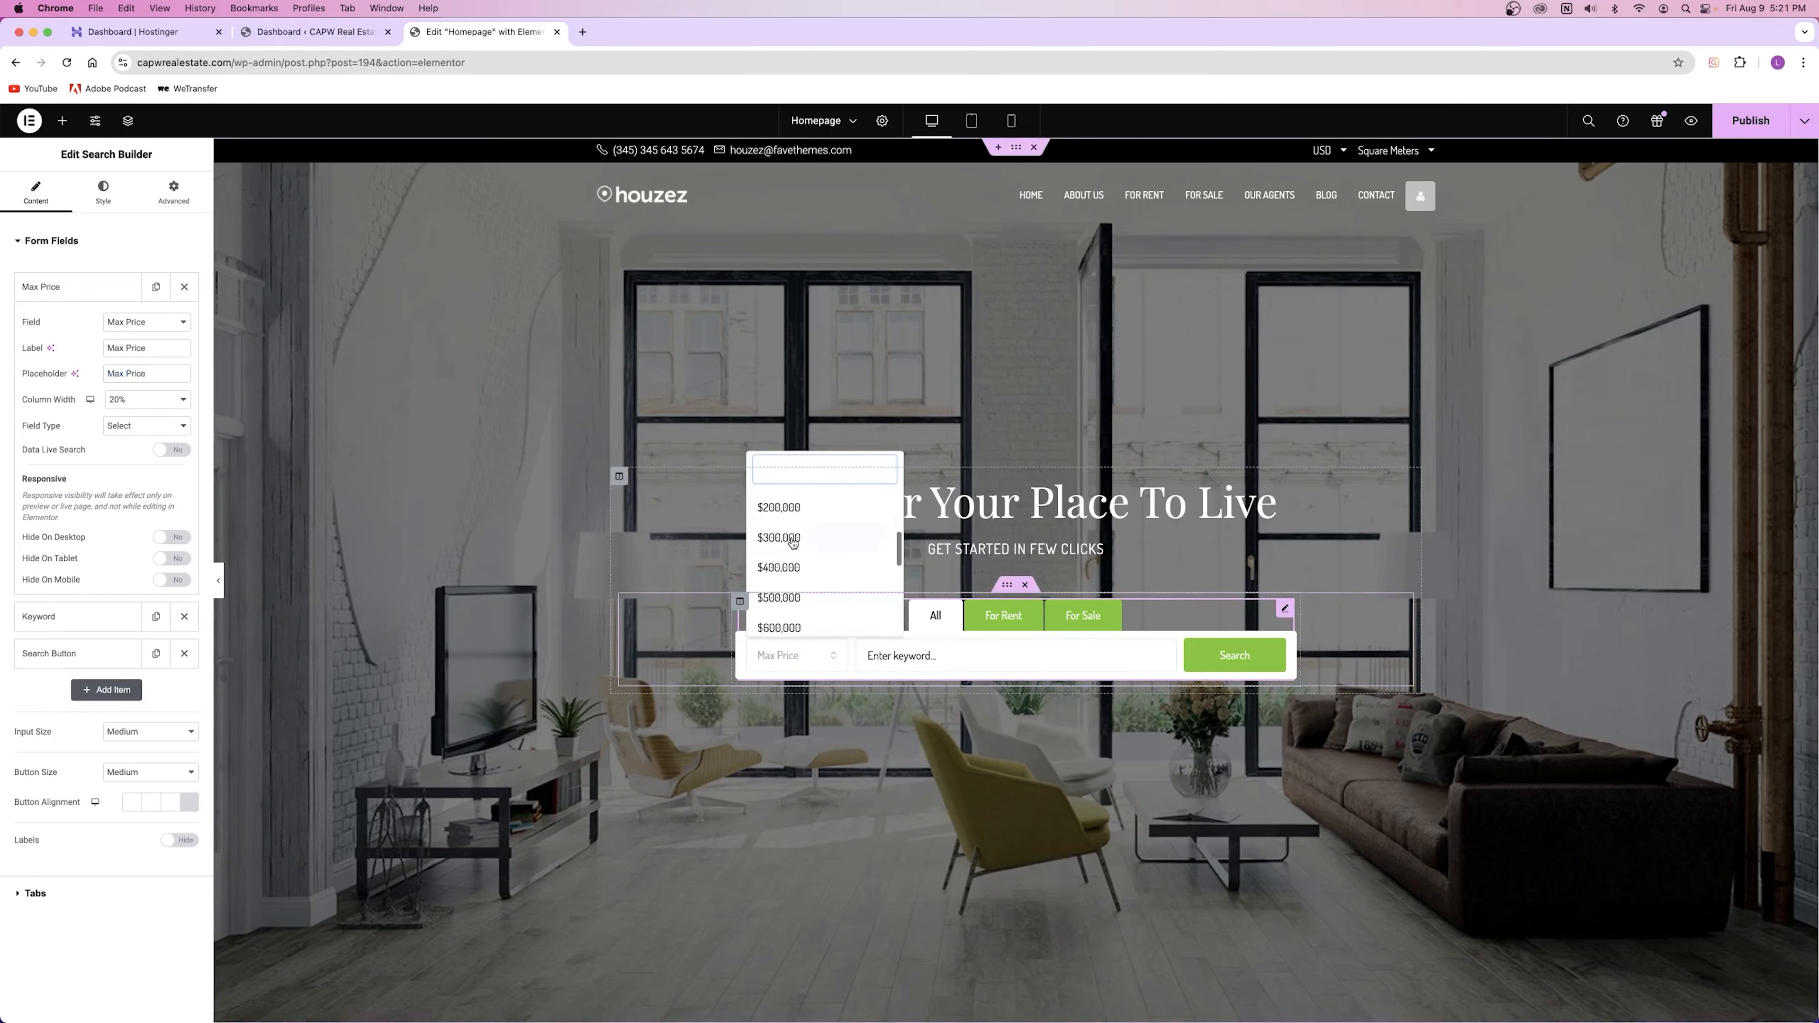
pyautogui.scroll(5, 793, 542)
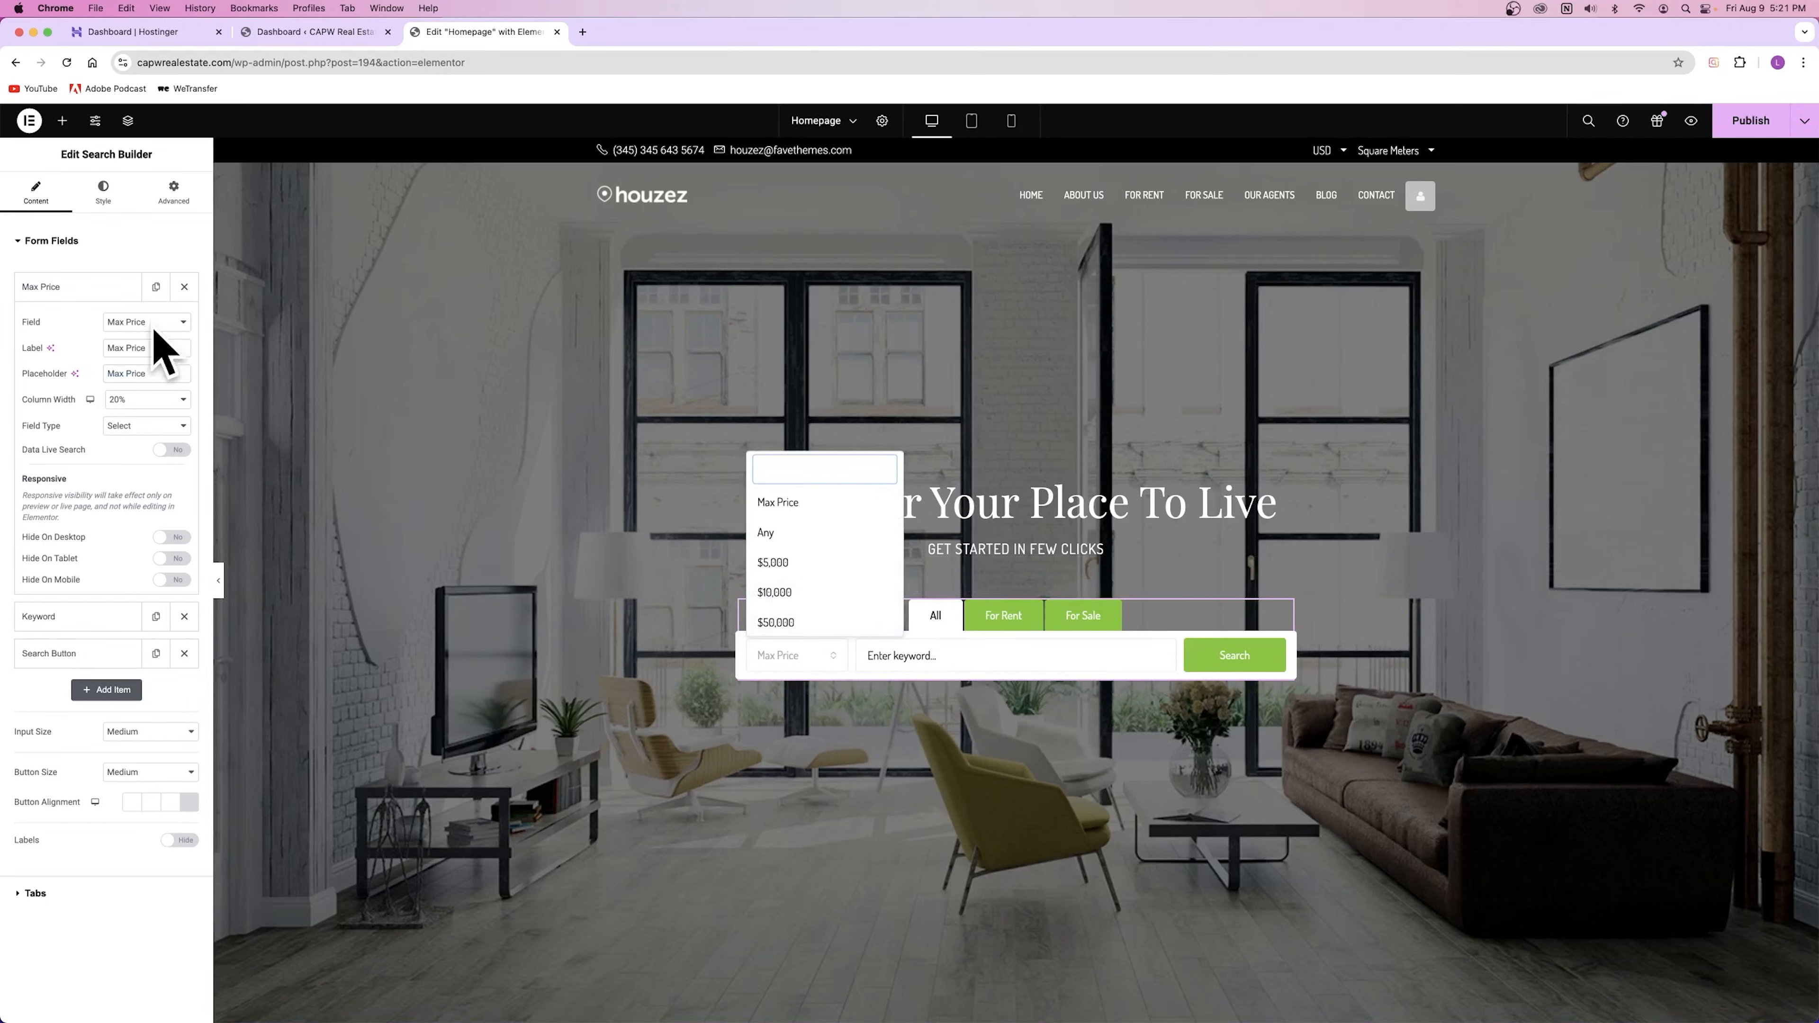
# Step: Try Max Land Area and Currency field types, testing input in the preview field
pyautogui.click(128, 327)
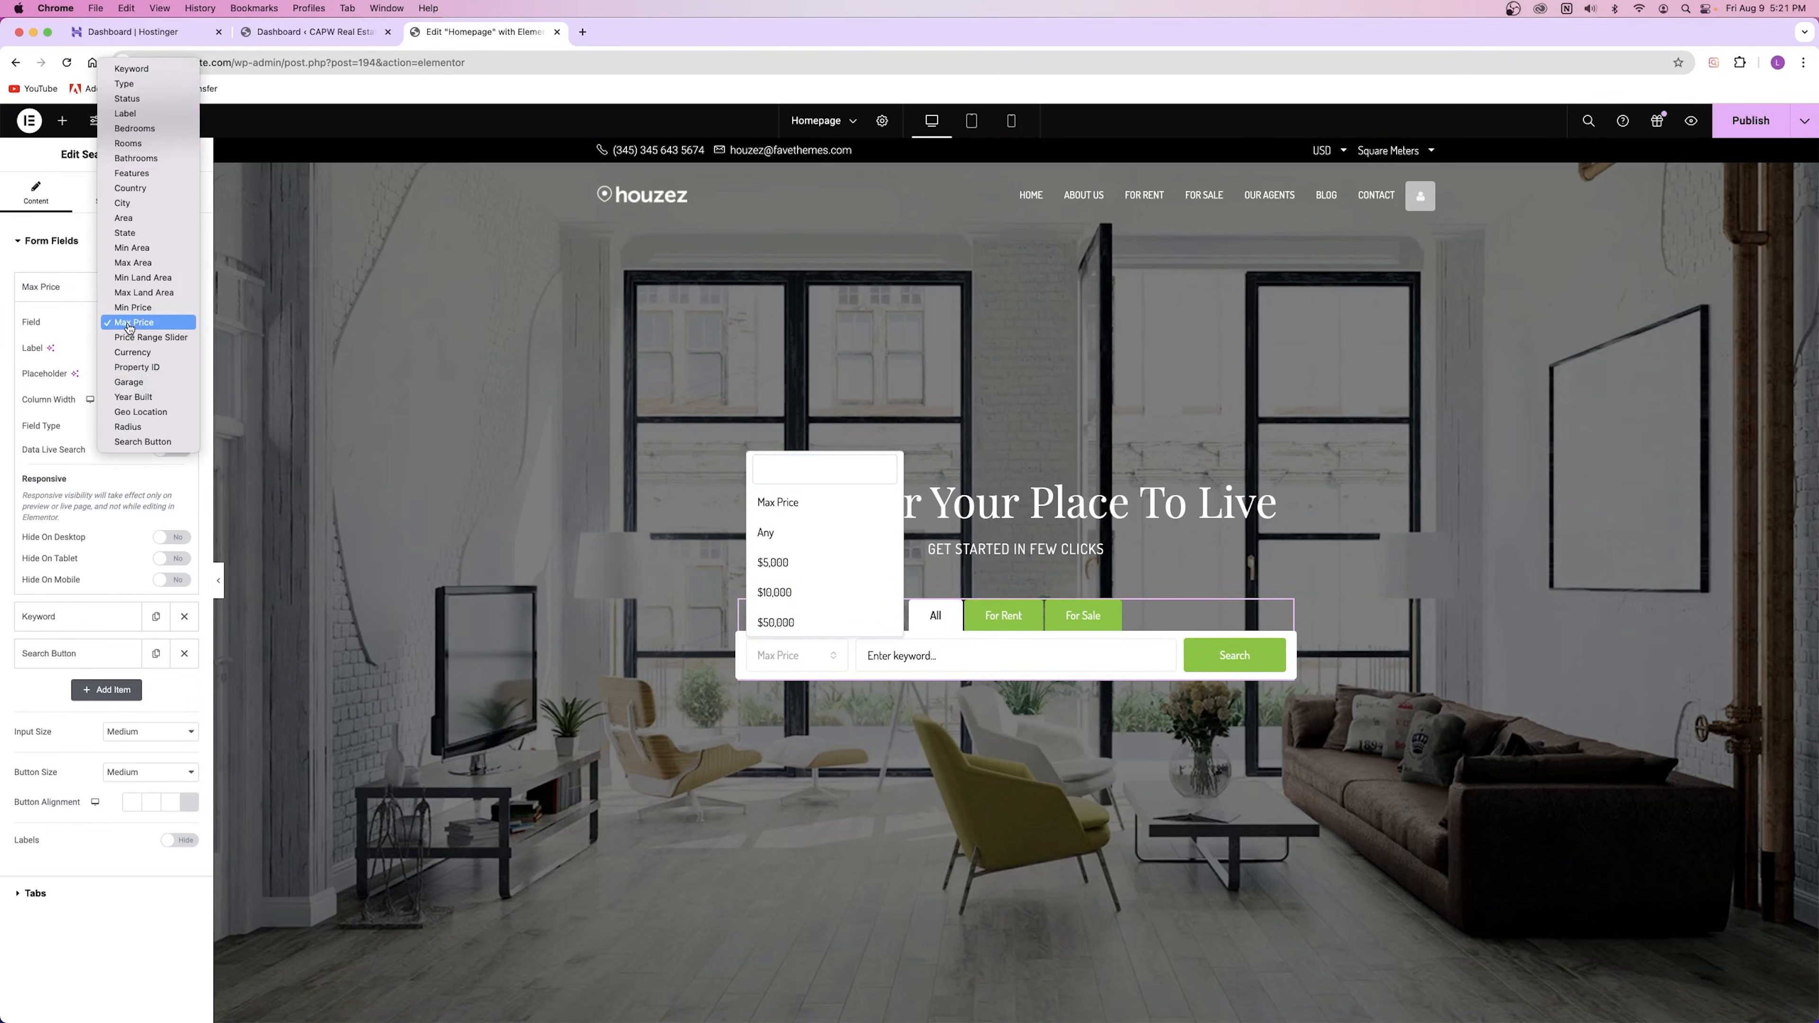
pyautogui.click(143, 292)
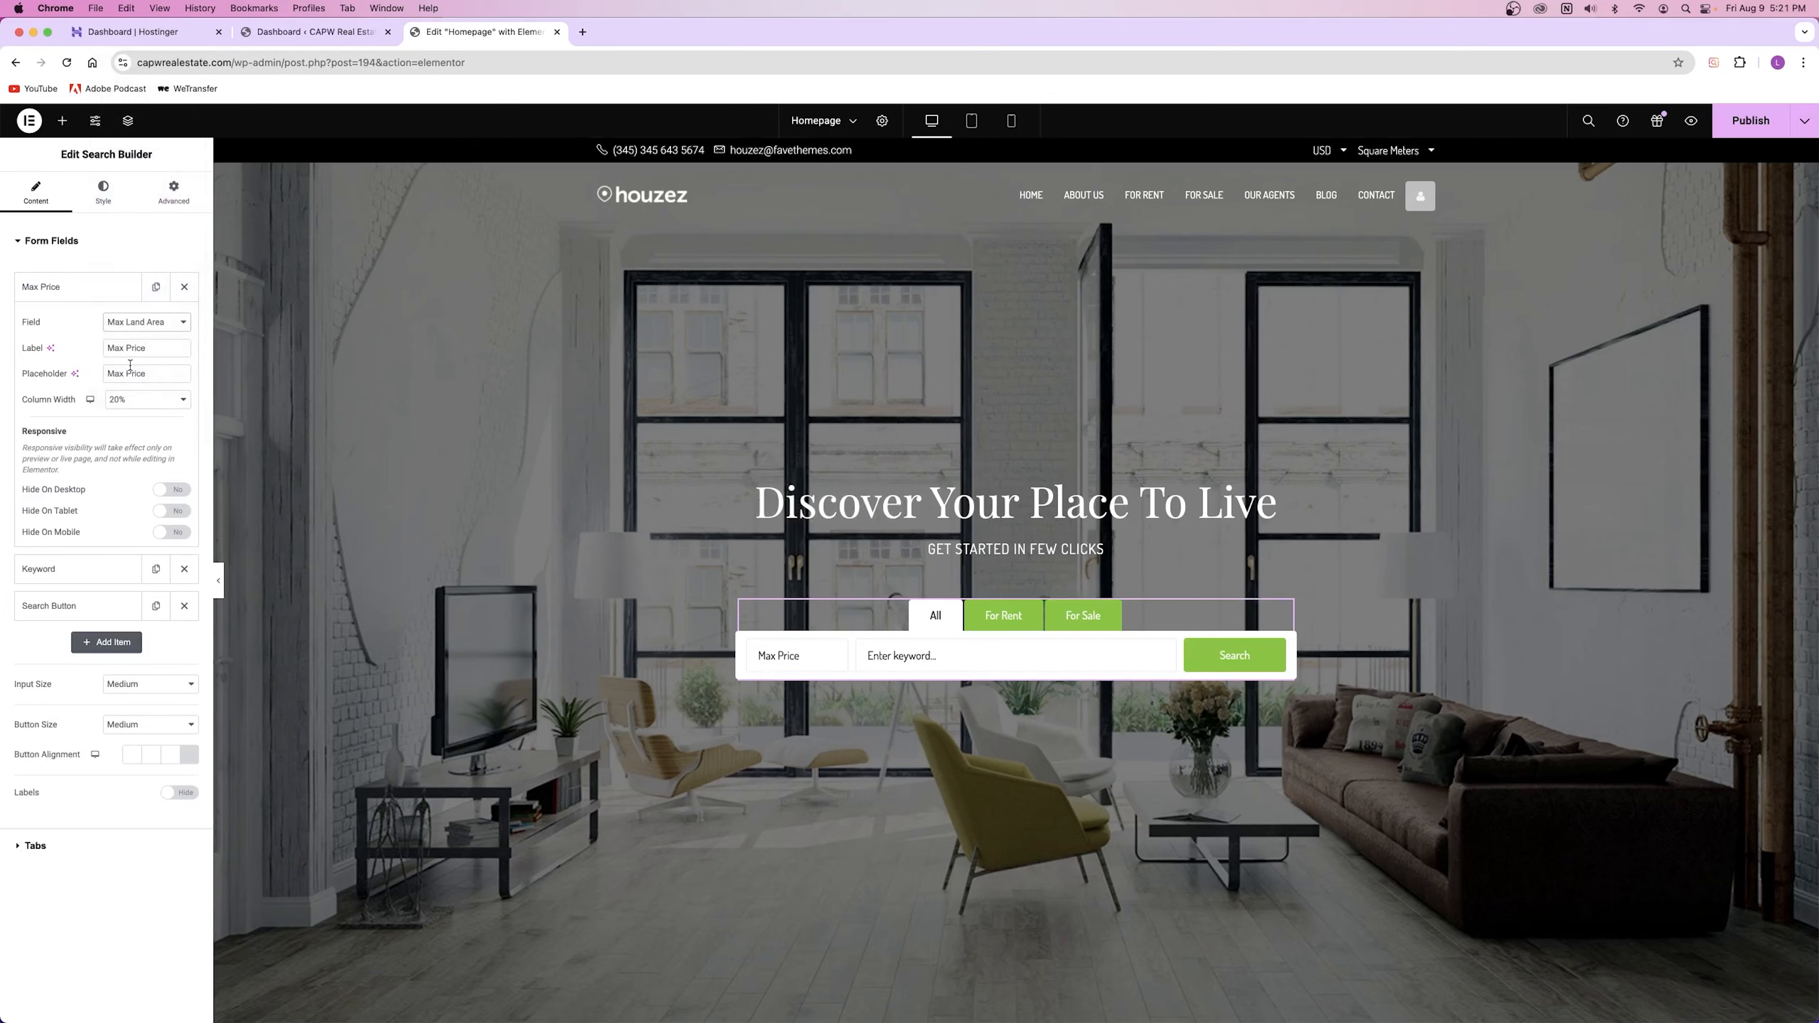
pyautogui.tripleClick(123, 347)
pyautogui.moveTo(157, 373); pyautogui.dragTo(70, 374)
pyautogui.click(795, 664)
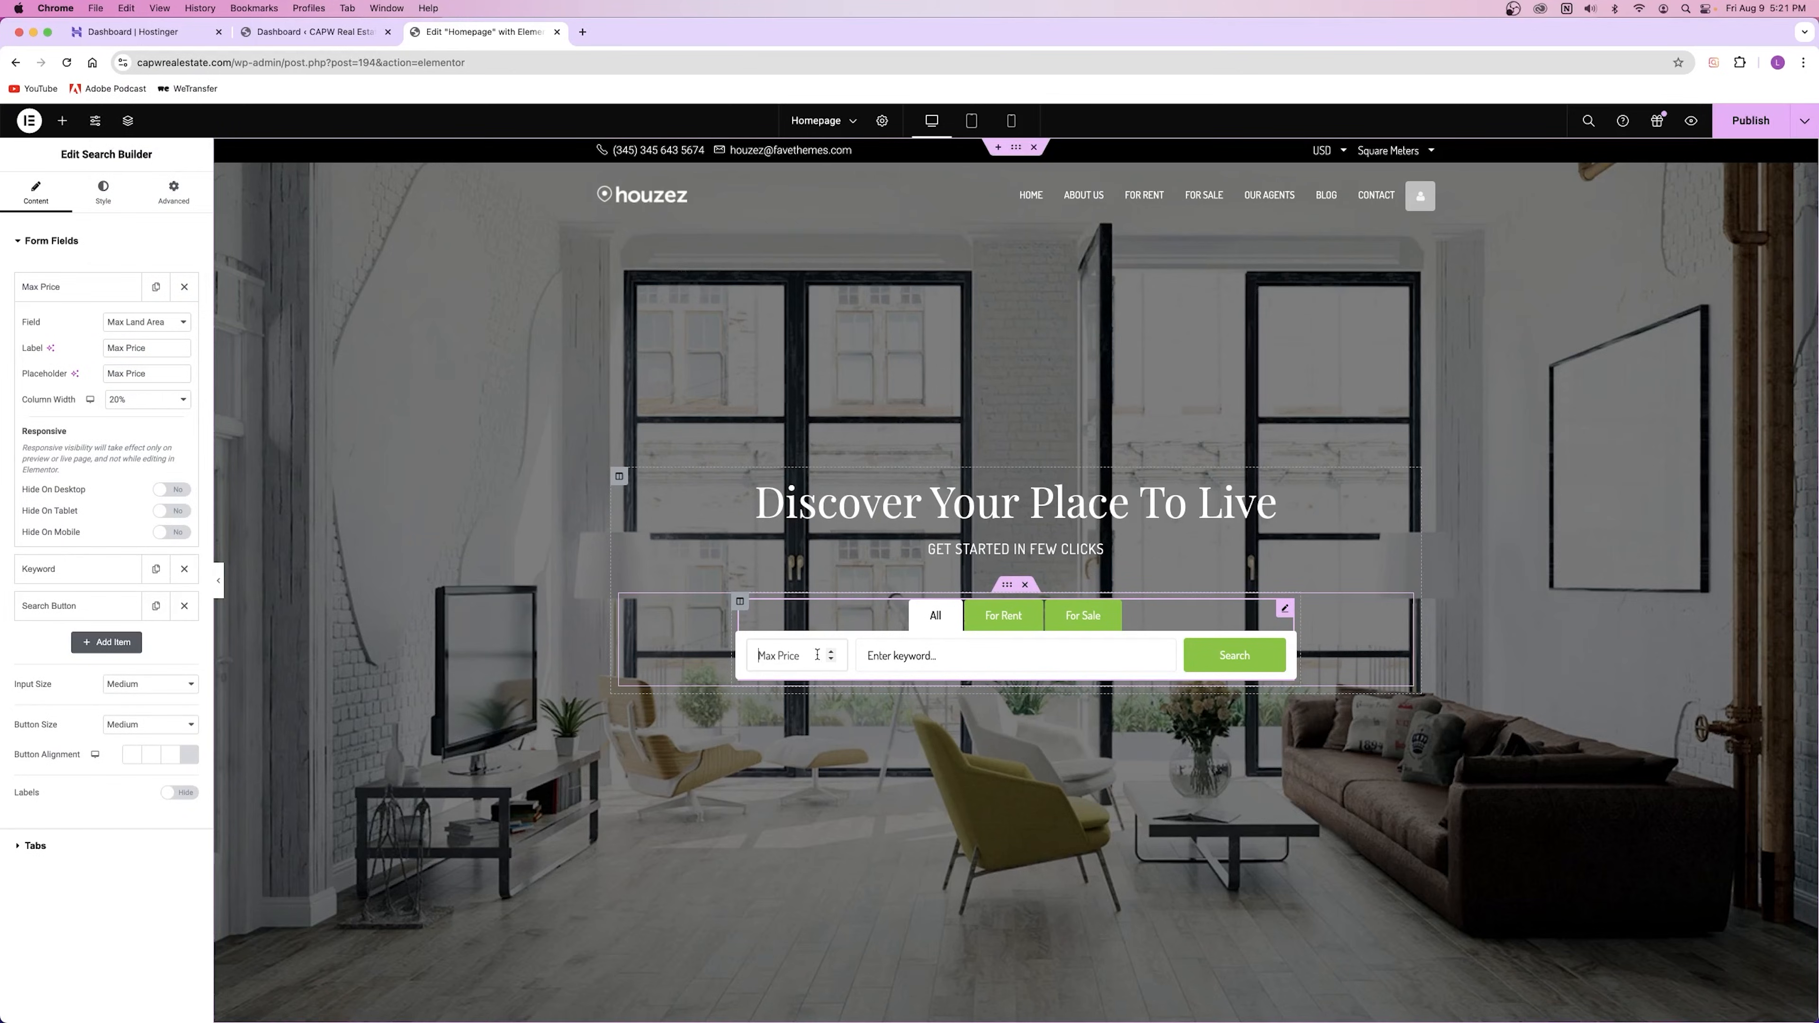
pyautogui.write('e')
pyautogui.press('super+a')
pyautogui.press('BackSpace')
pyautogui.write('3')
pyautogui.click(147, 322)
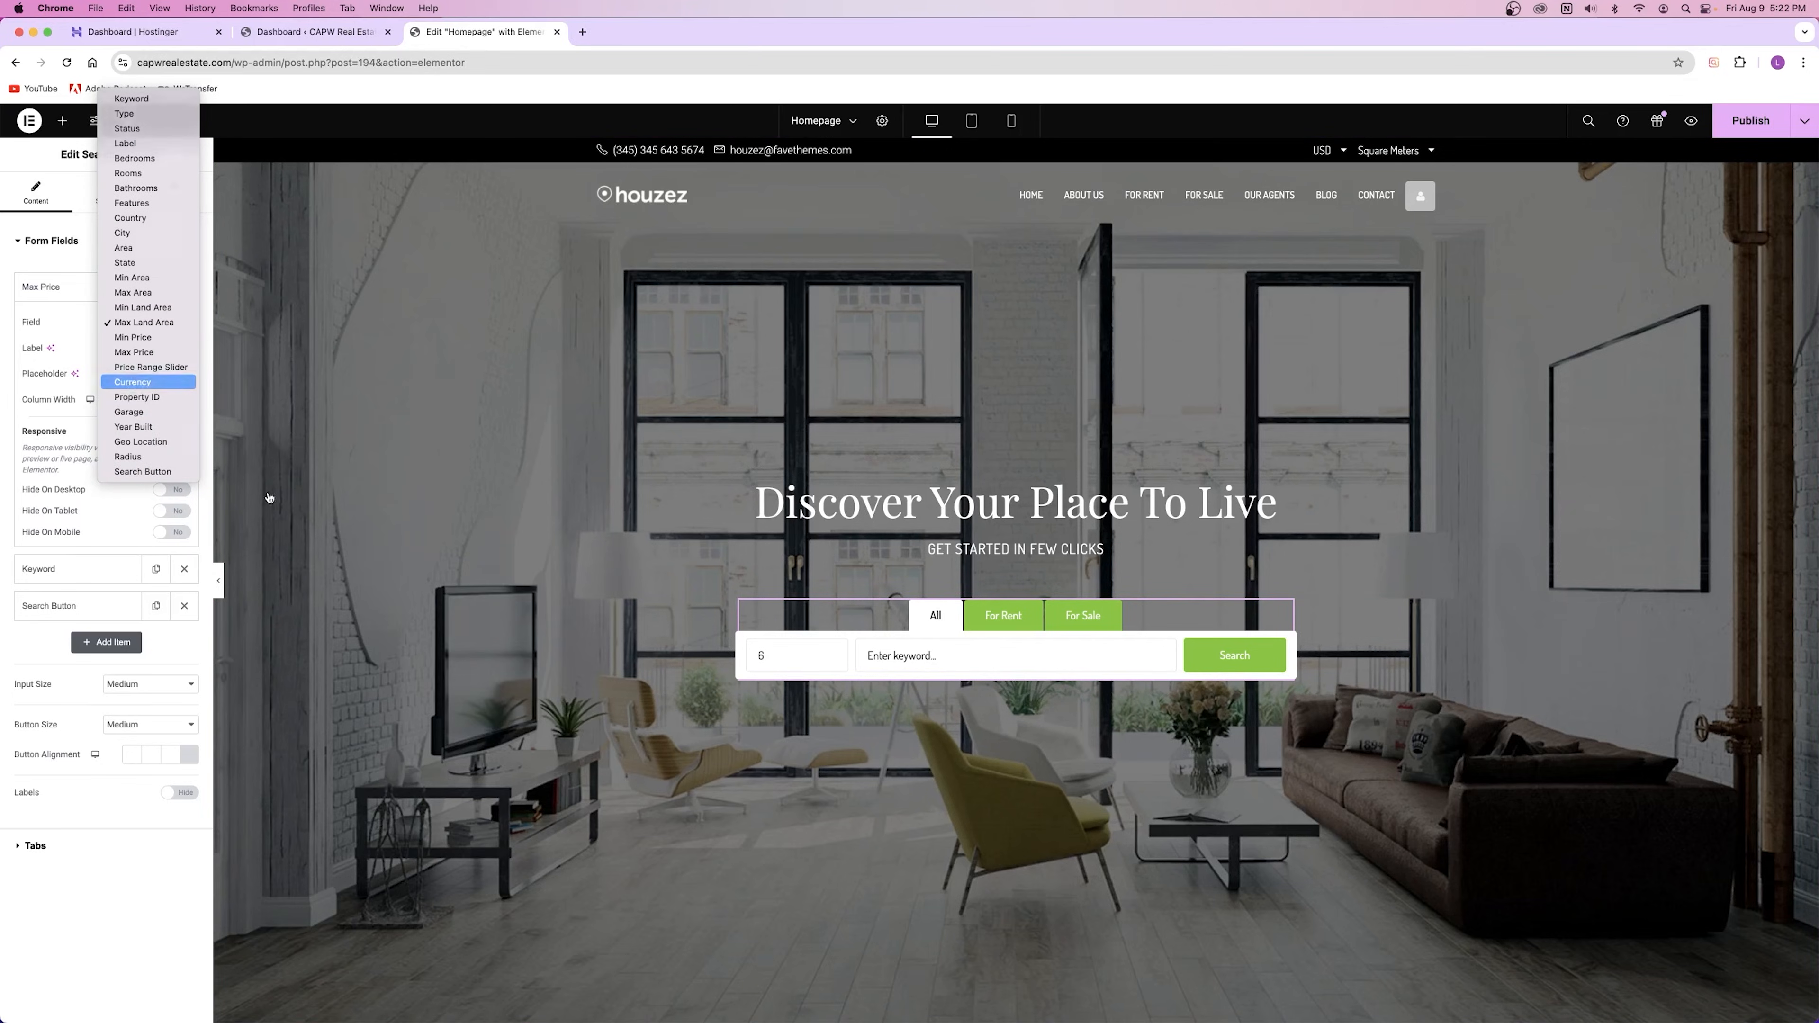
pyautogui.click(150, 382)
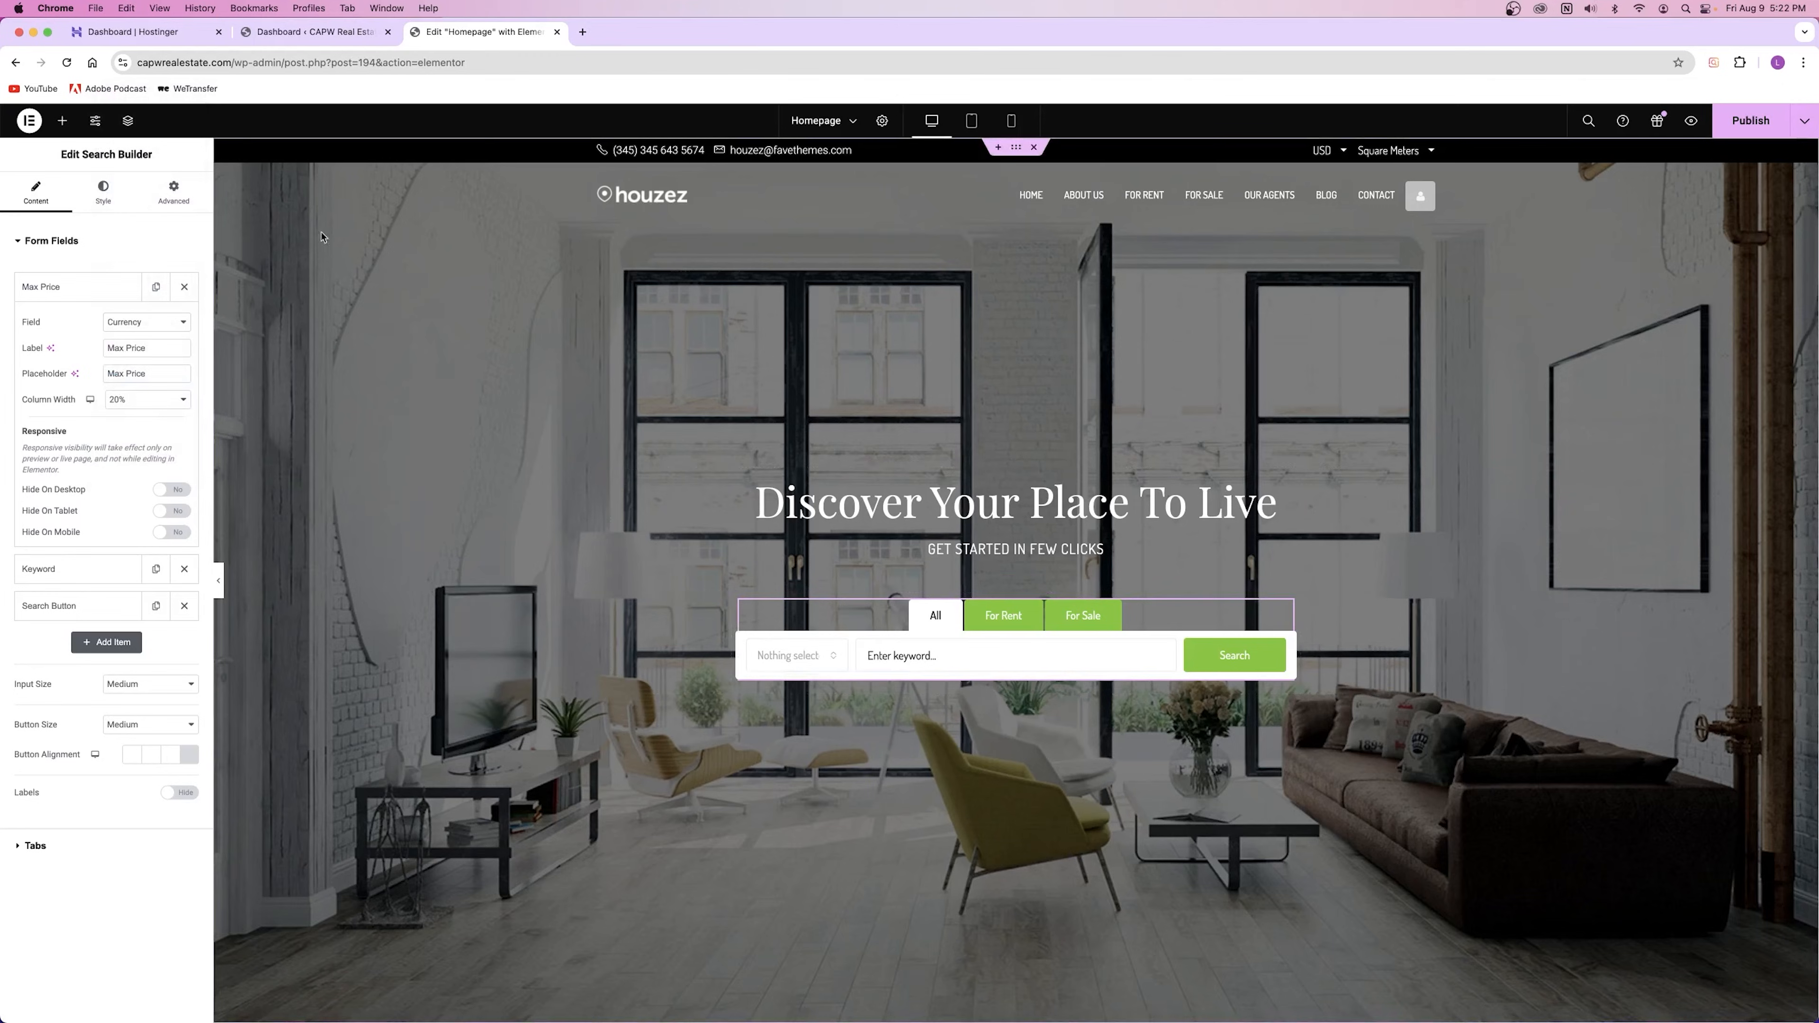
# Step: Make the first field a City dropdown with placeholder 'All Cities' and label 'City'
pyautogui.click(146, 322)
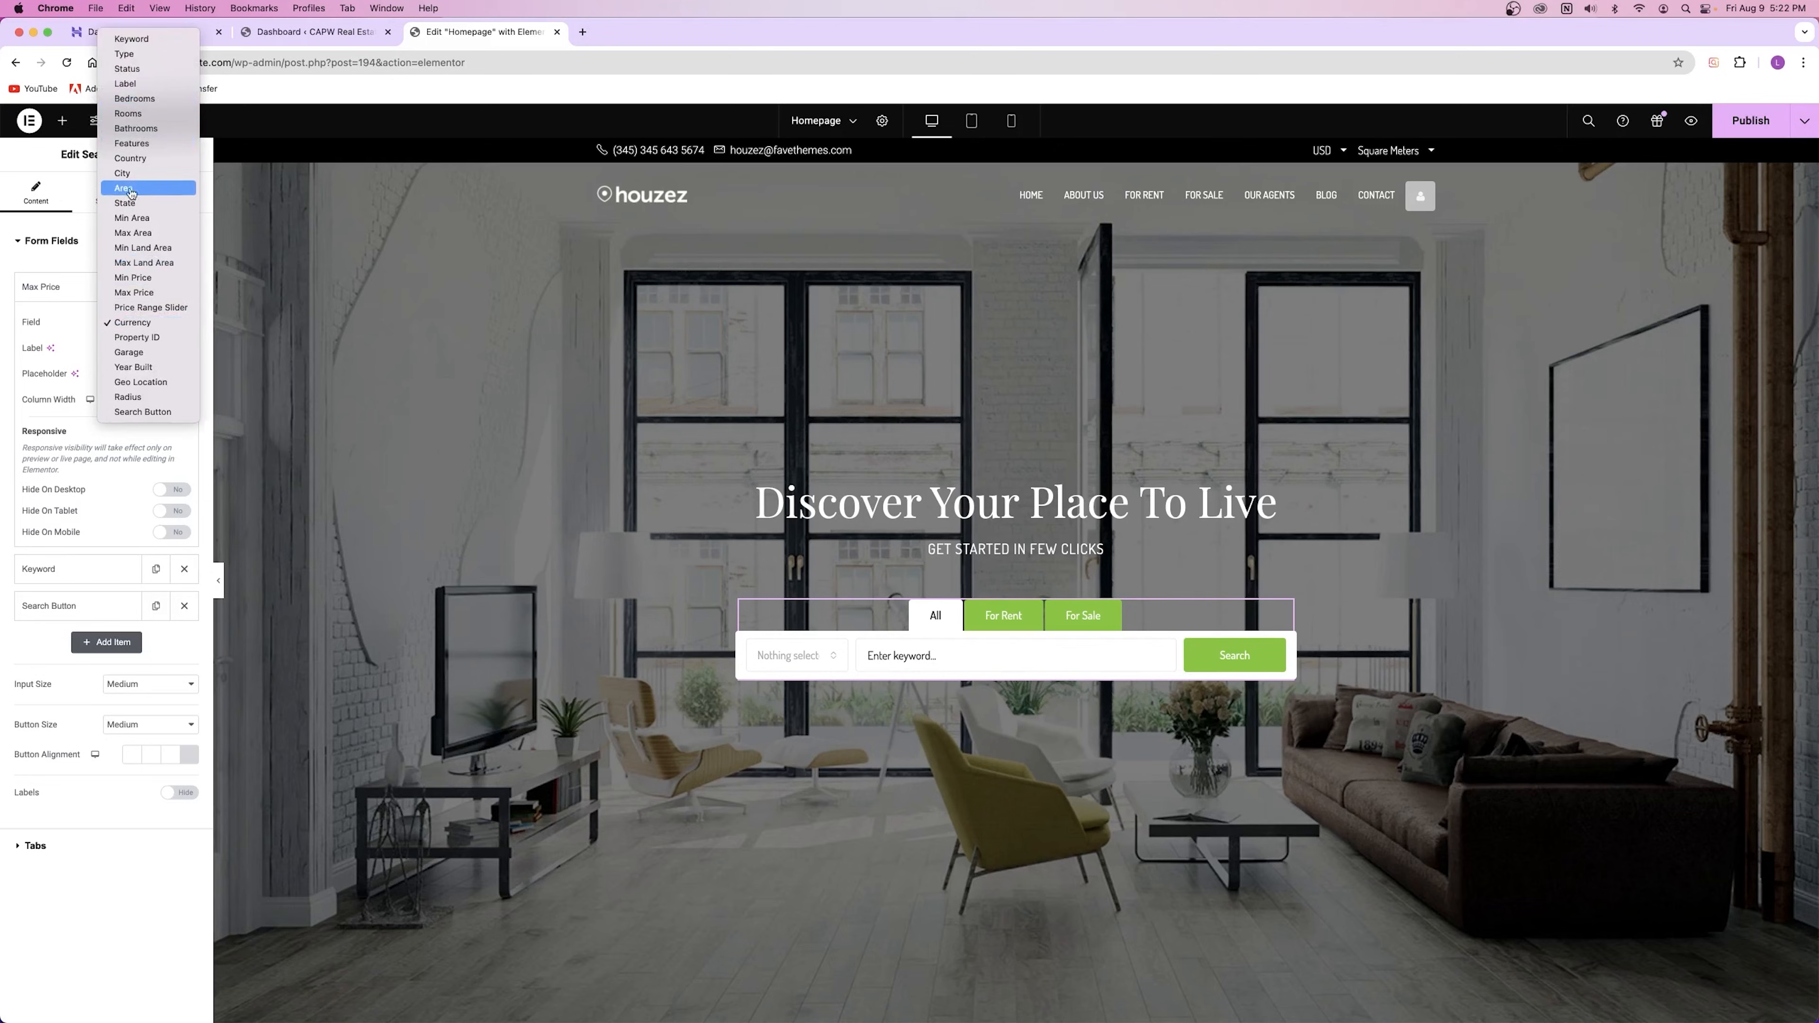
pyautogui.click(125, 173)
pyautogui.moveTo(139, 344); pyautogui.dragTo(48, 342)
pyautogui.write('All Cities')
pyautogui.tripleClick(134, 374)
pyautogui.write('All Cities')
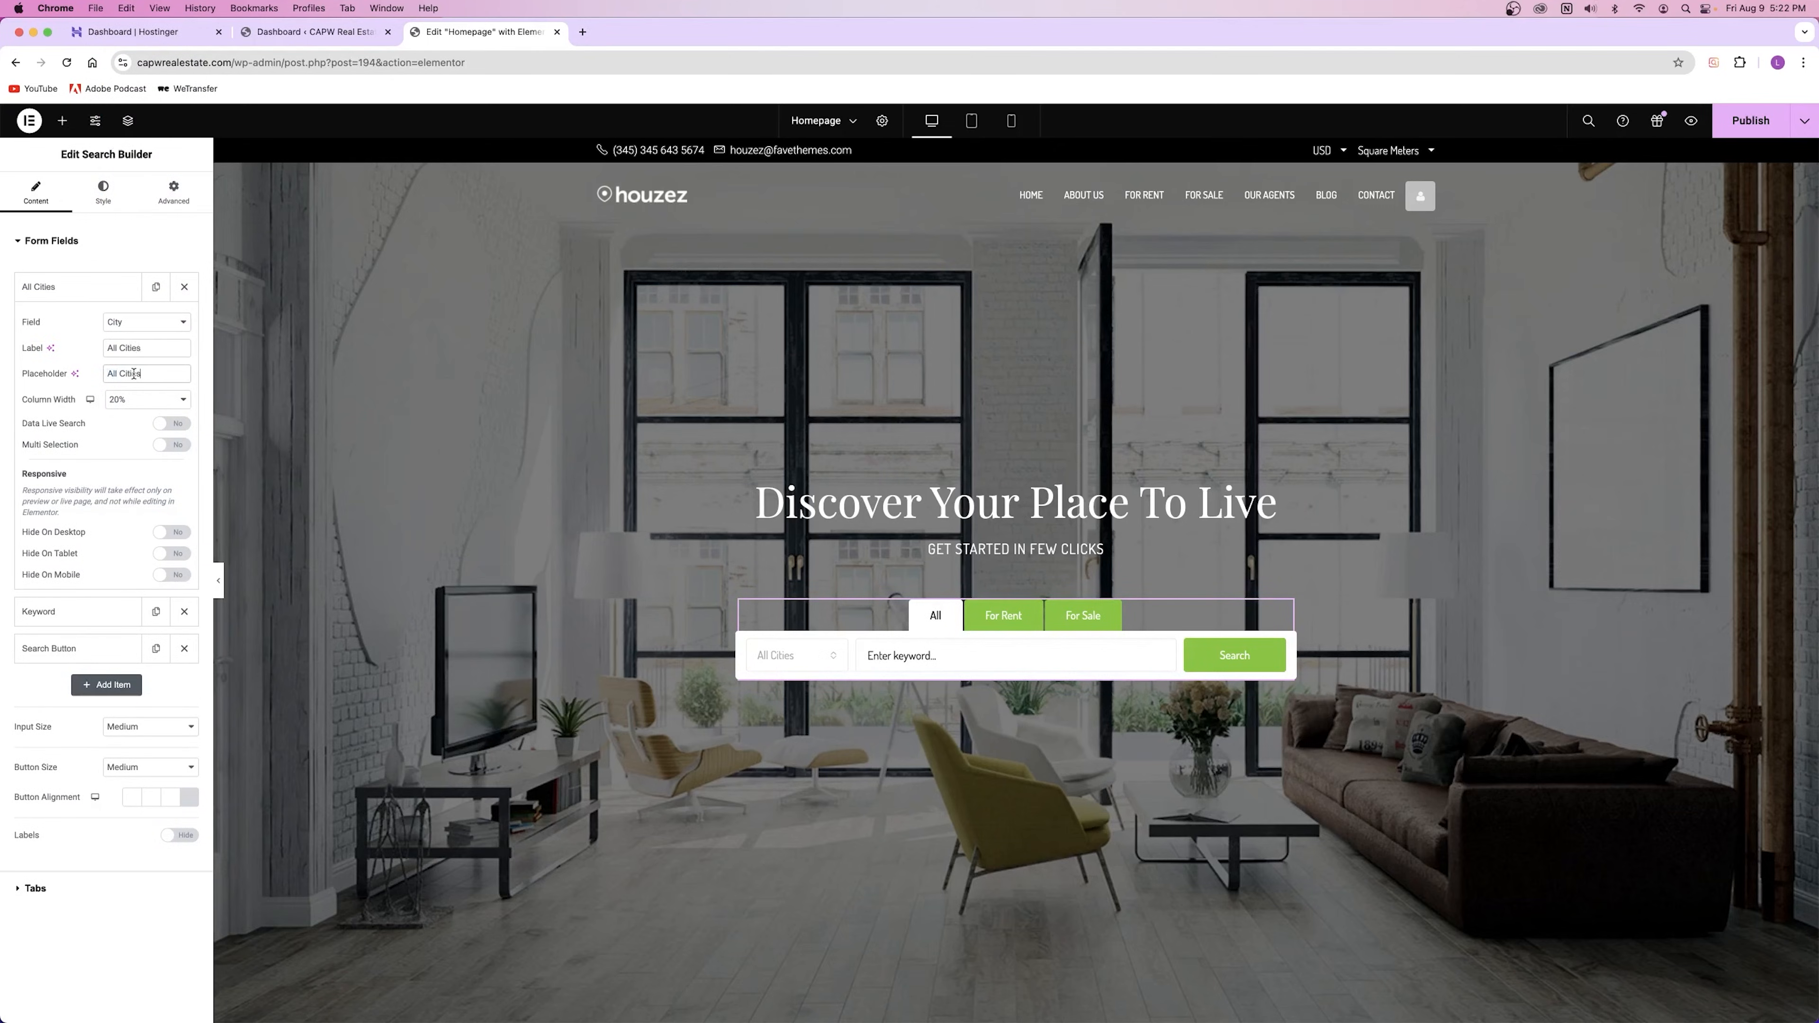
pyautogui.click(795, 662)
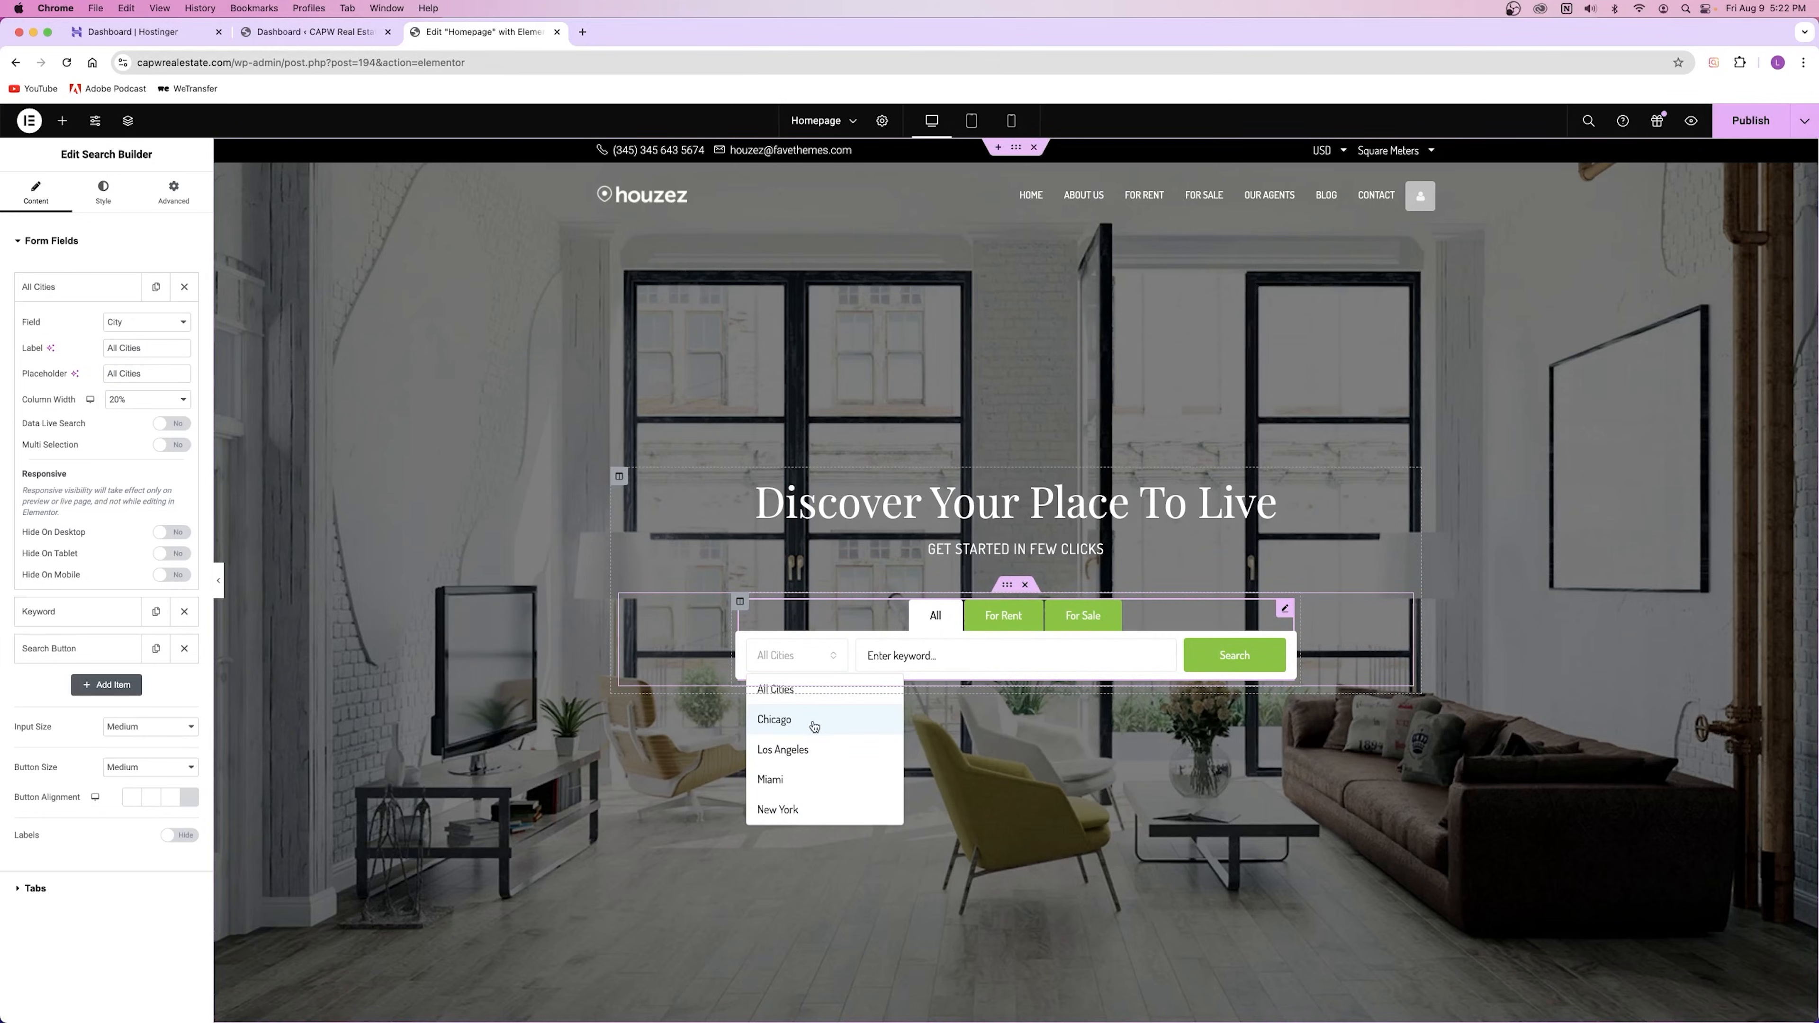
pyautogui.click(813, 663)
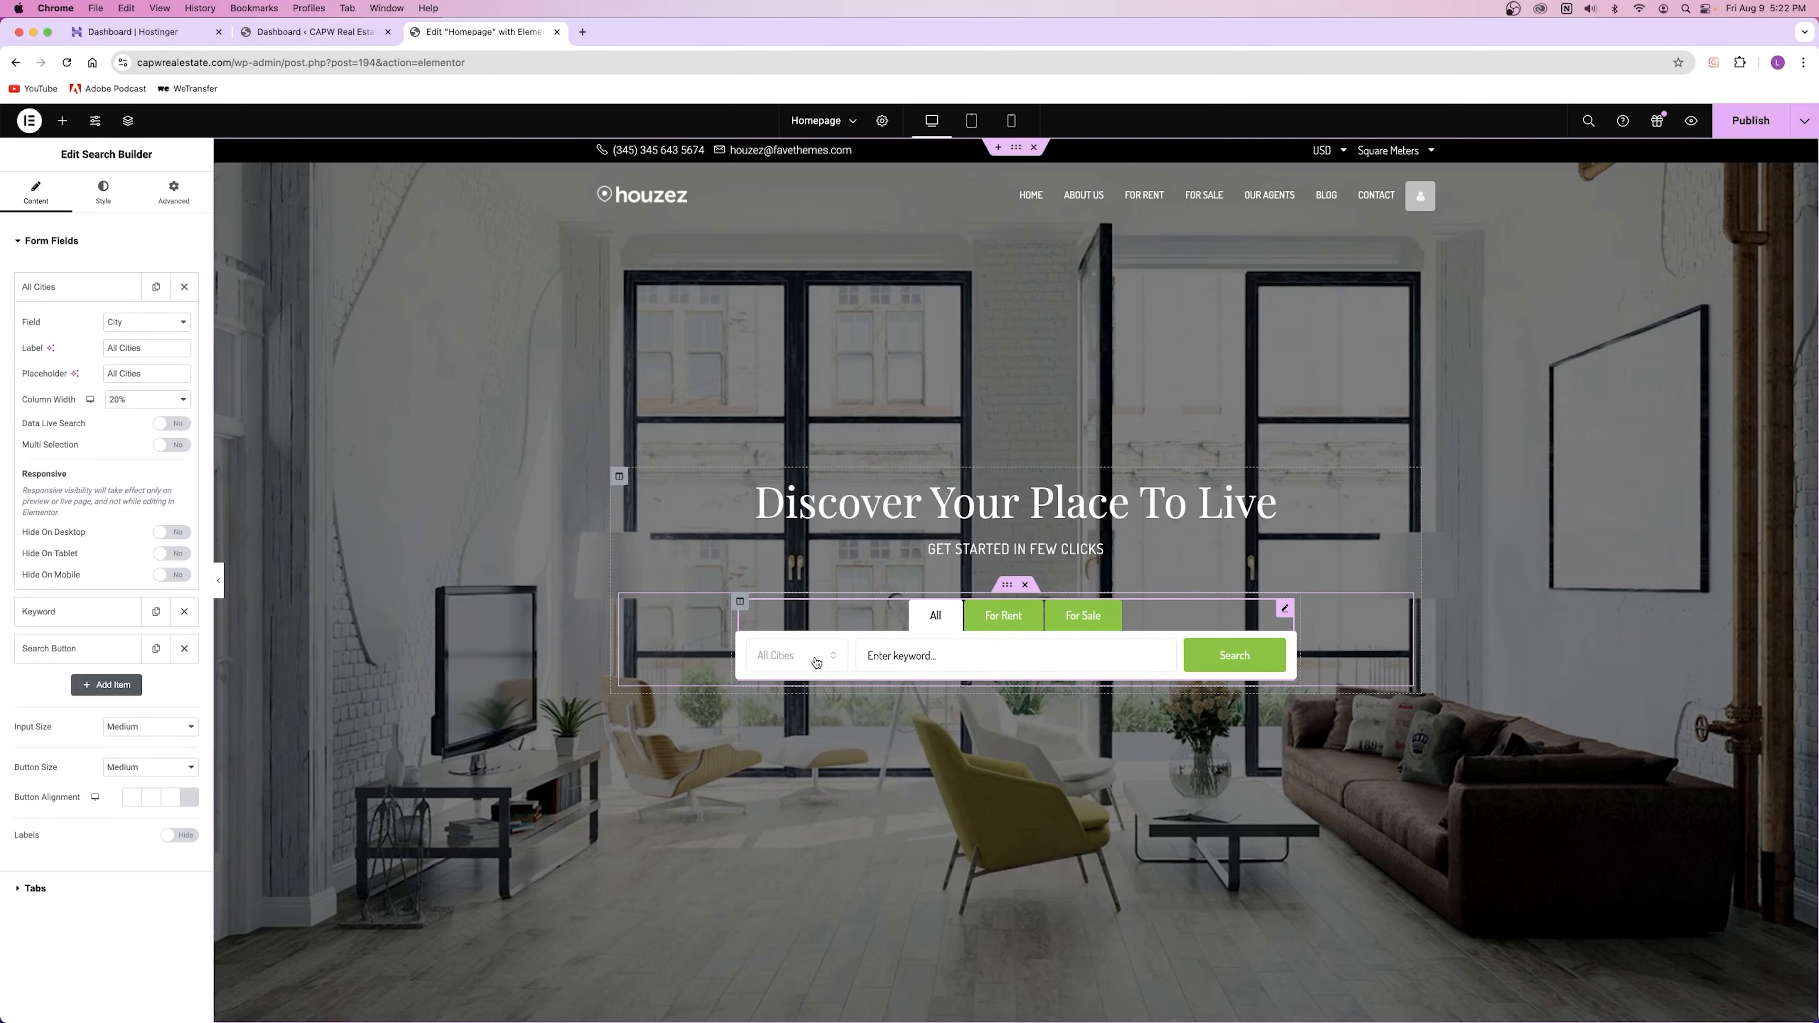
pyautogui.click(104, 296)
pyautogui.click(104, 297)
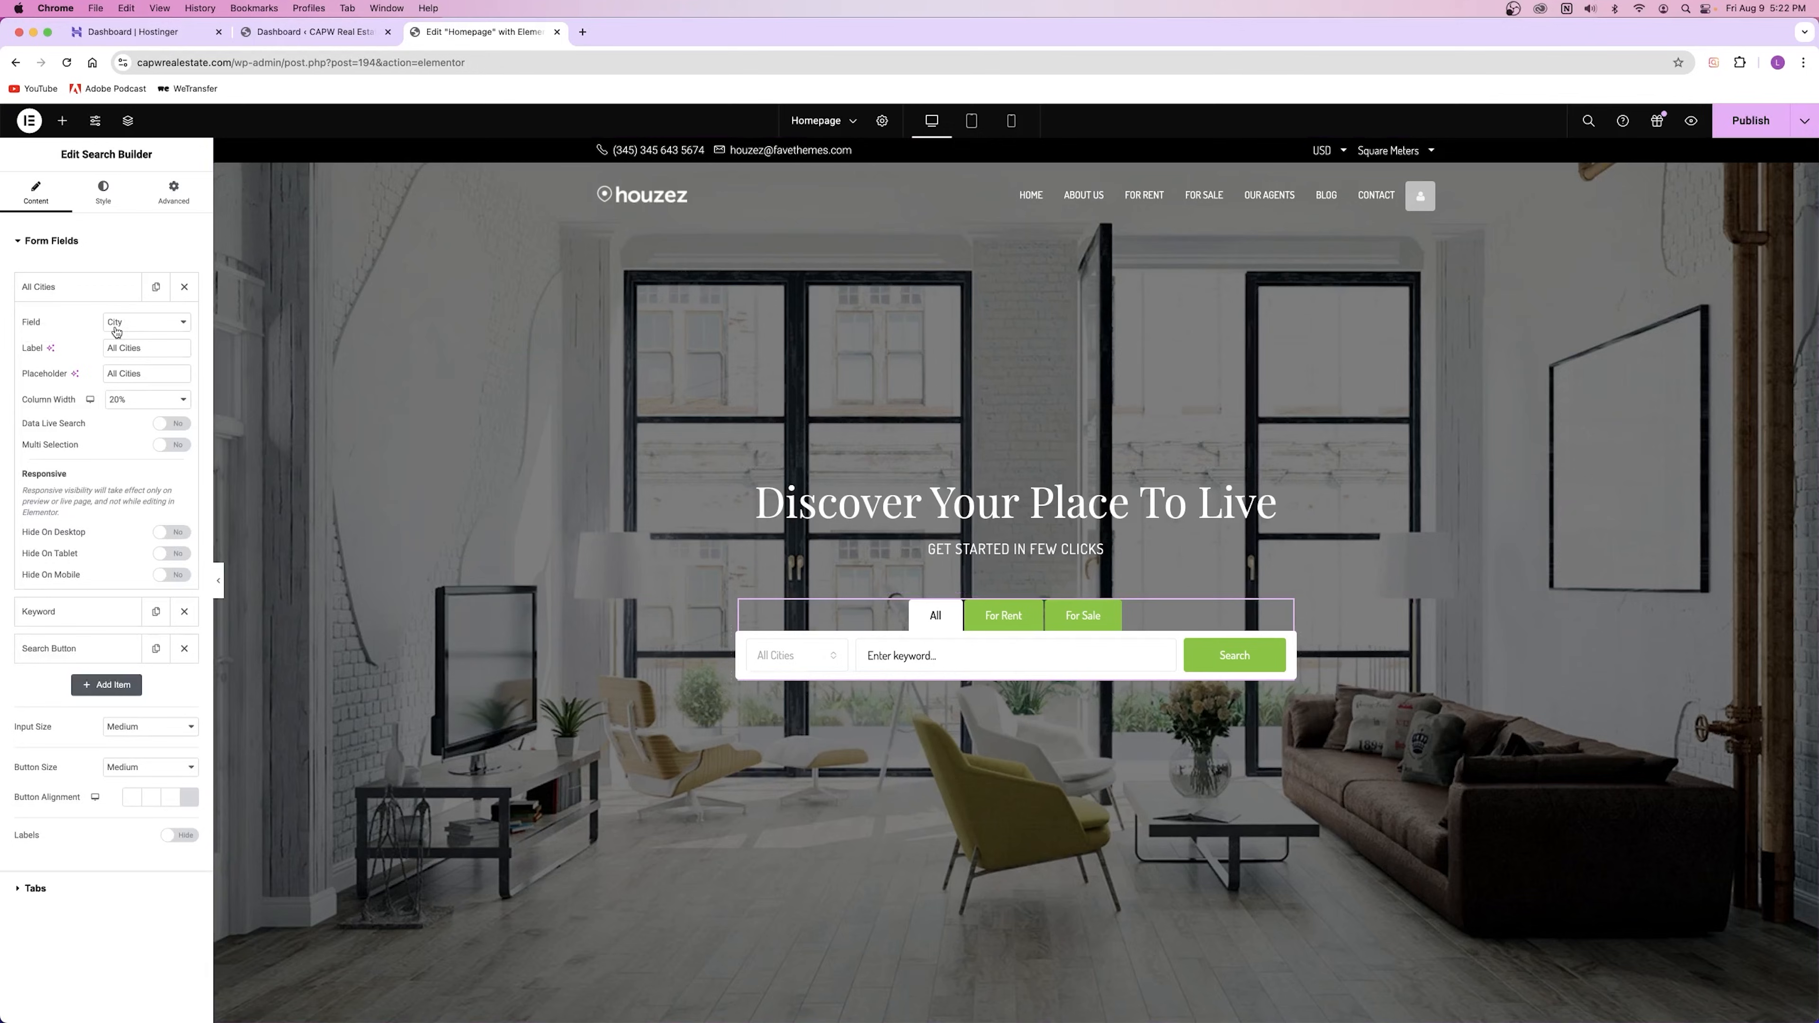
pyautogui.tripleClick(120, 348)
pyautogui.write('City')
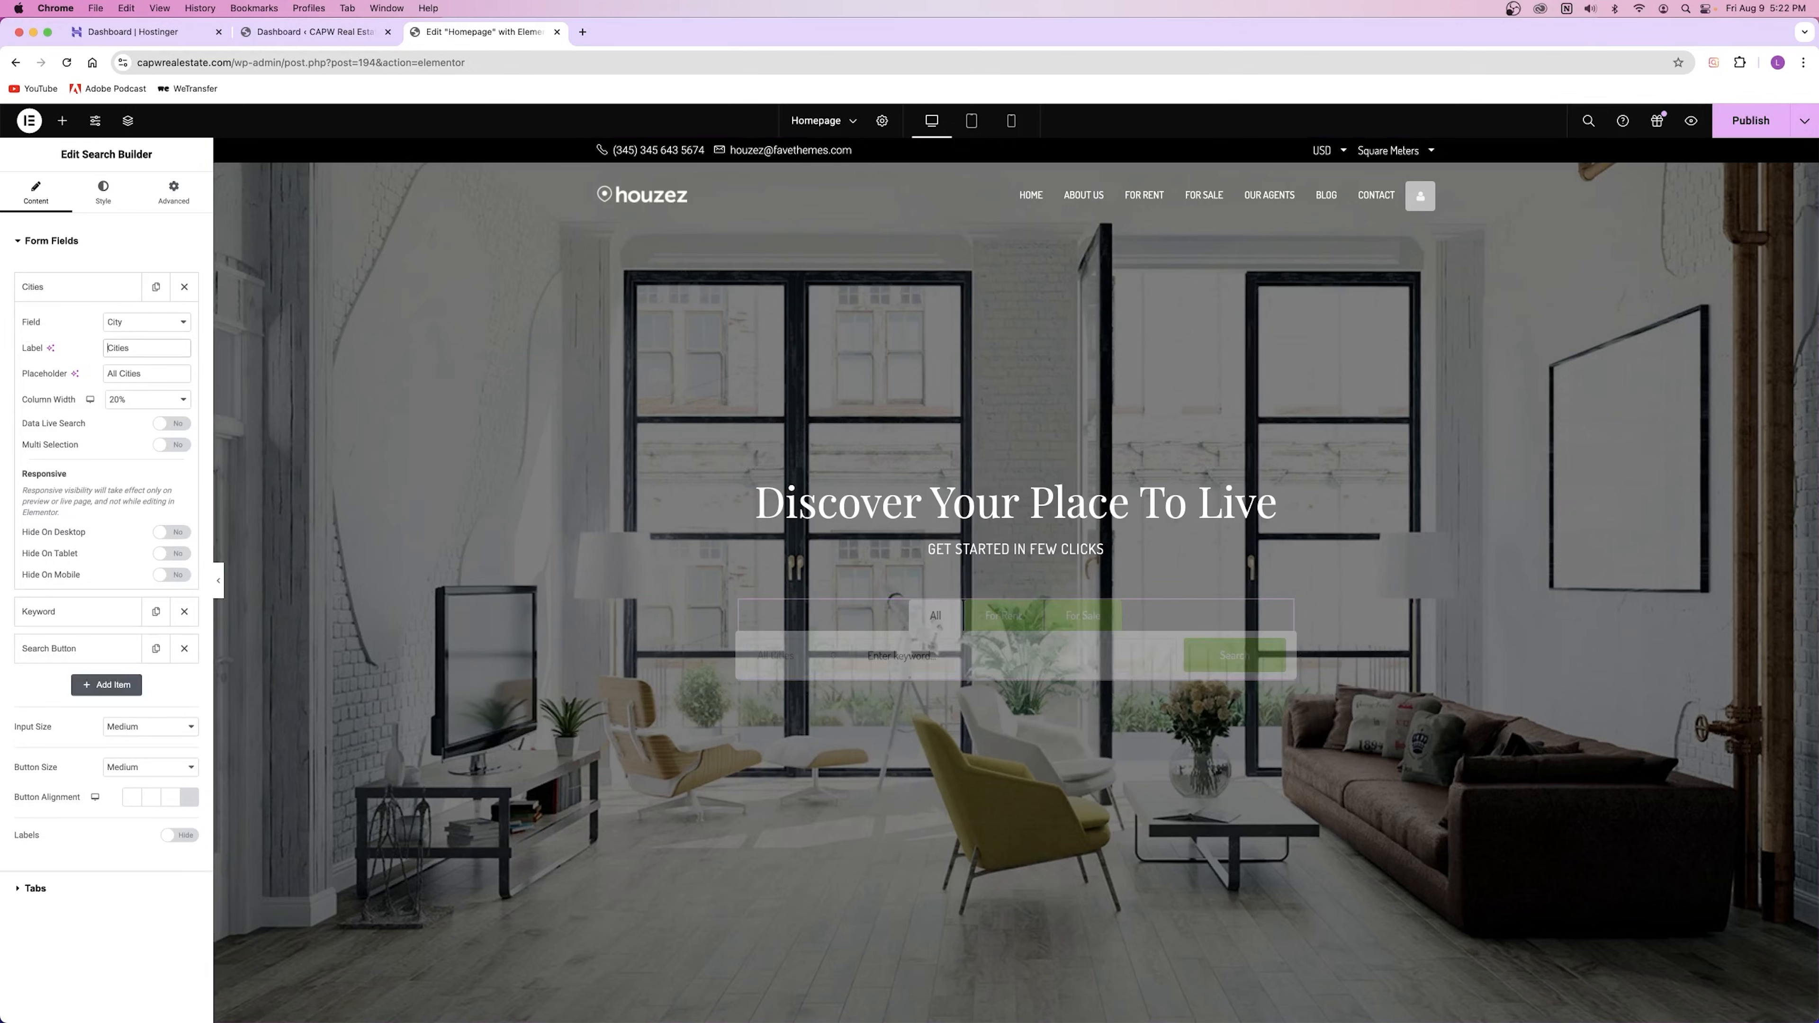
pyautogui.click(66, 292)
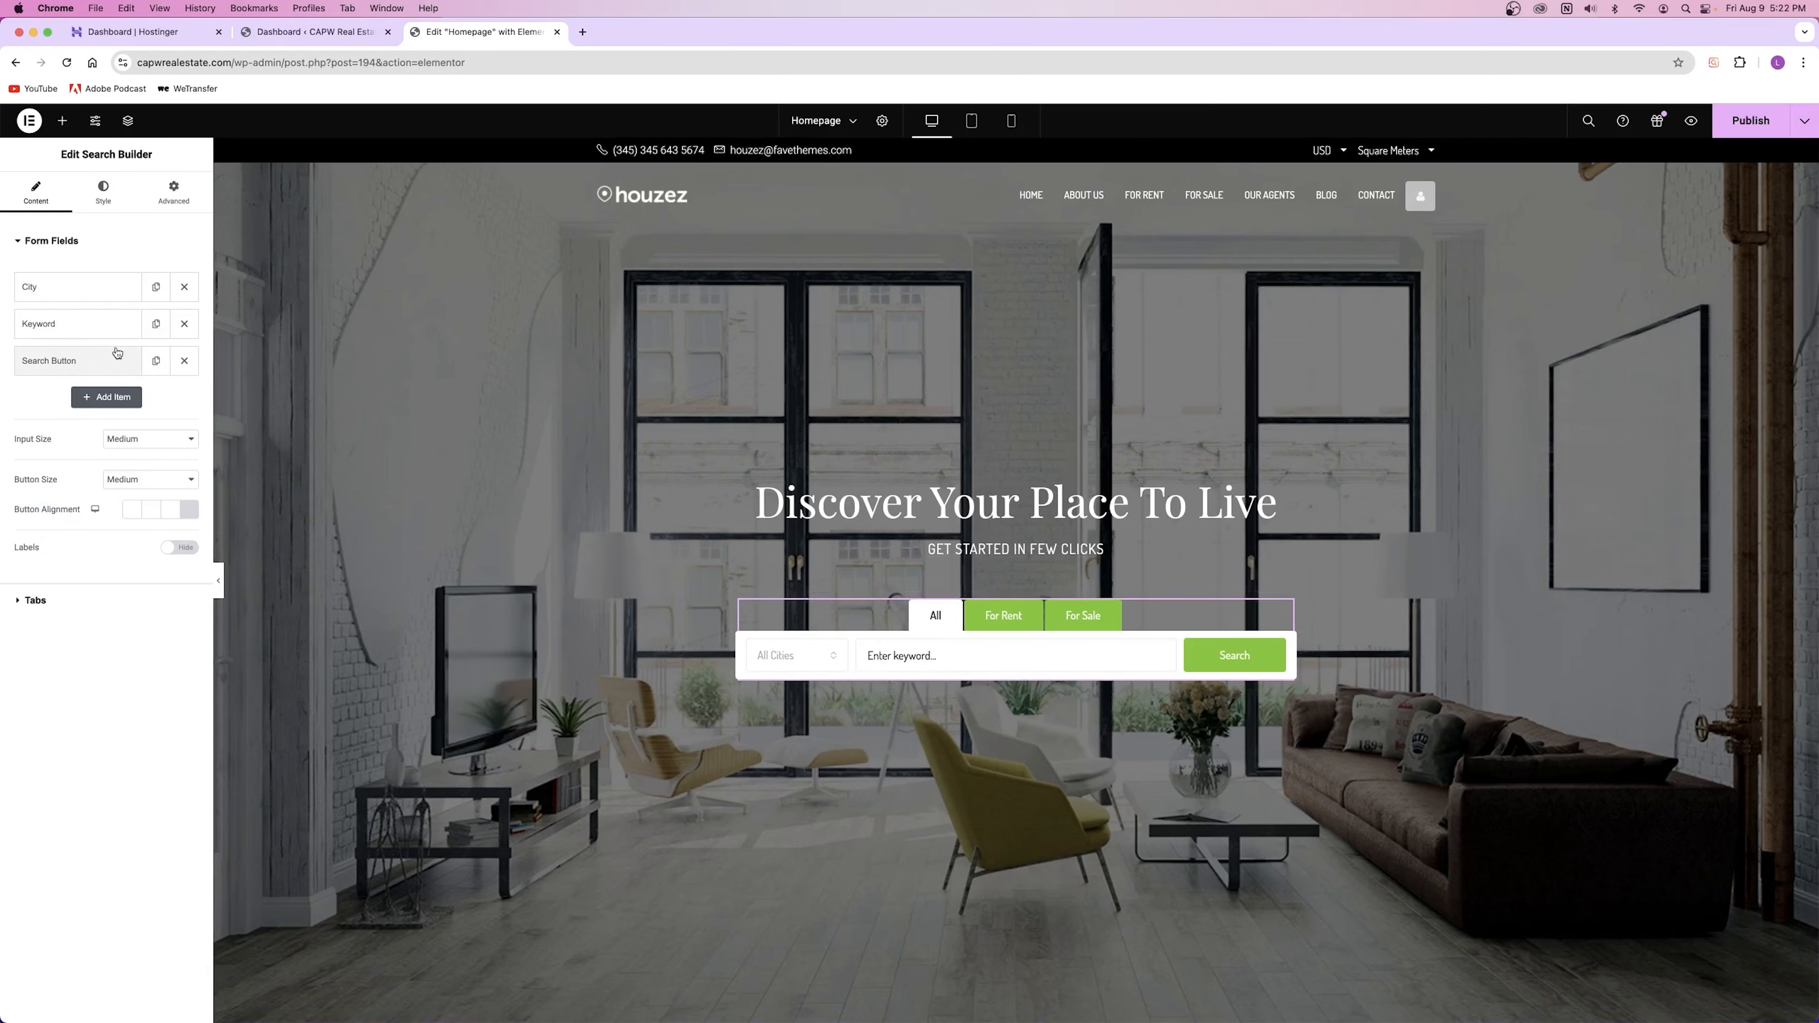
pyautogui.click(107, 397)
pyautogui.click(61, 396)
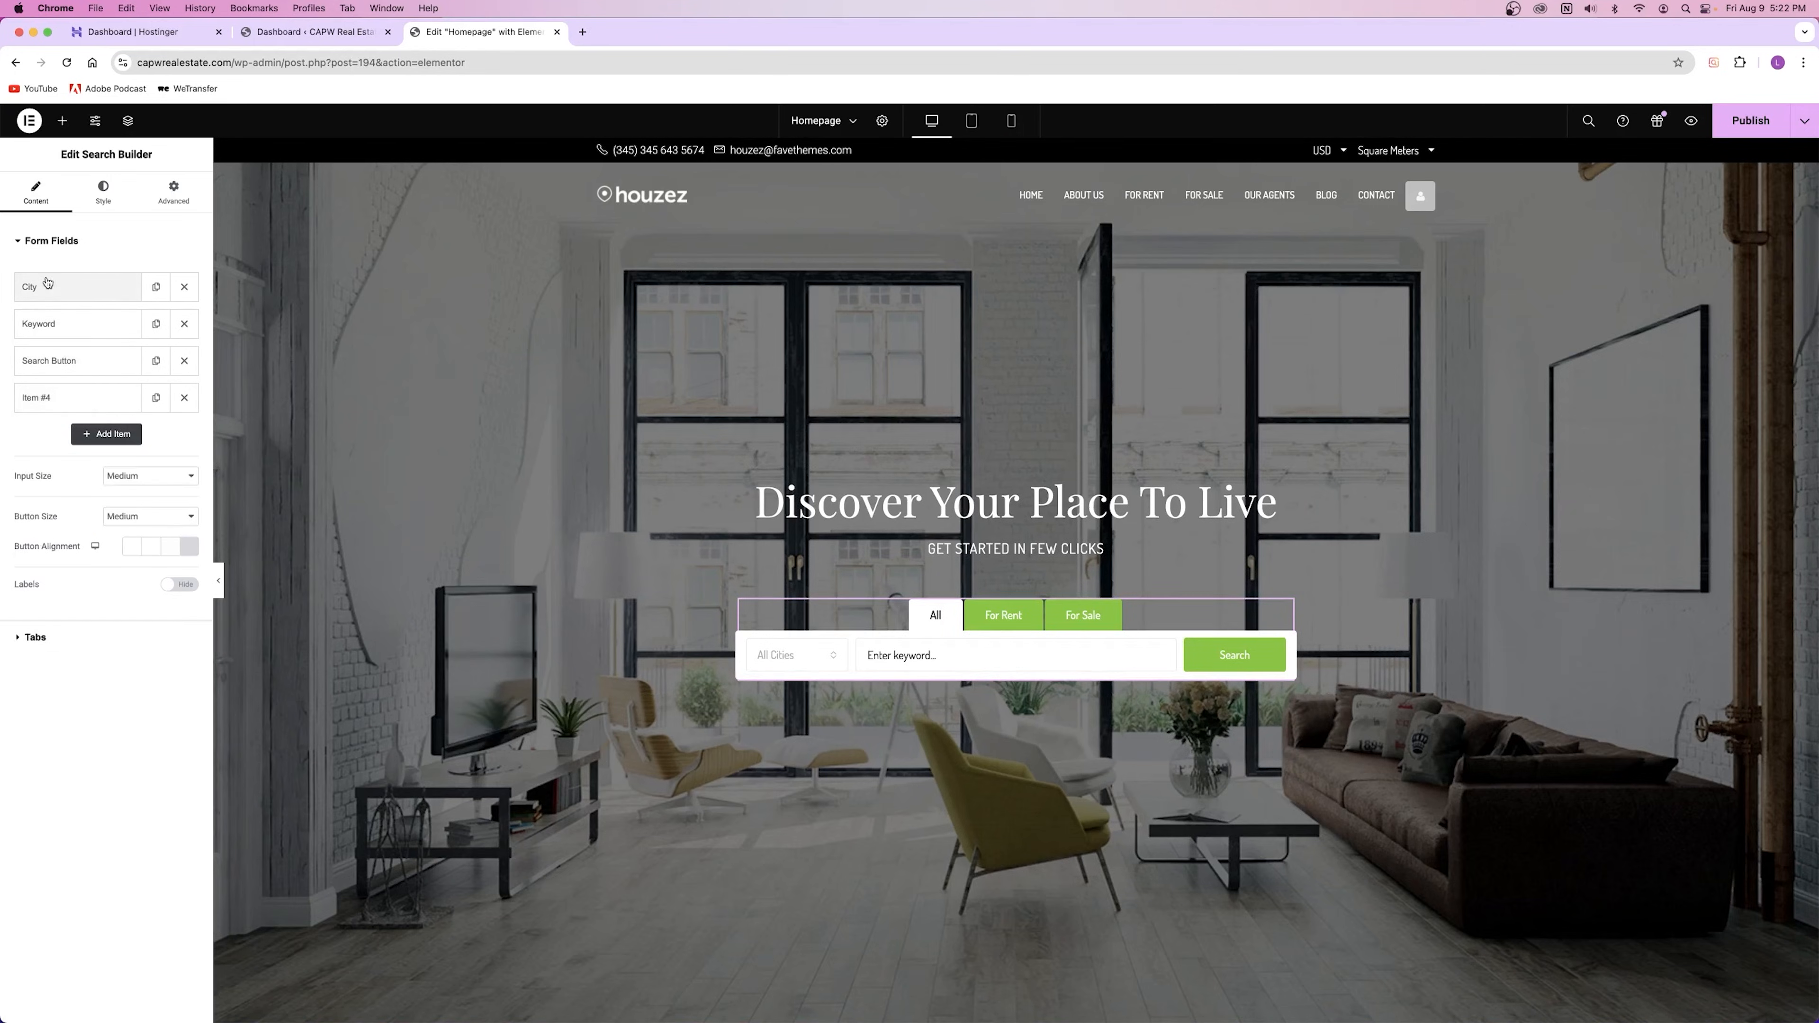
pyautogui.click(66, 400)
pyautogui.click(133, 434)
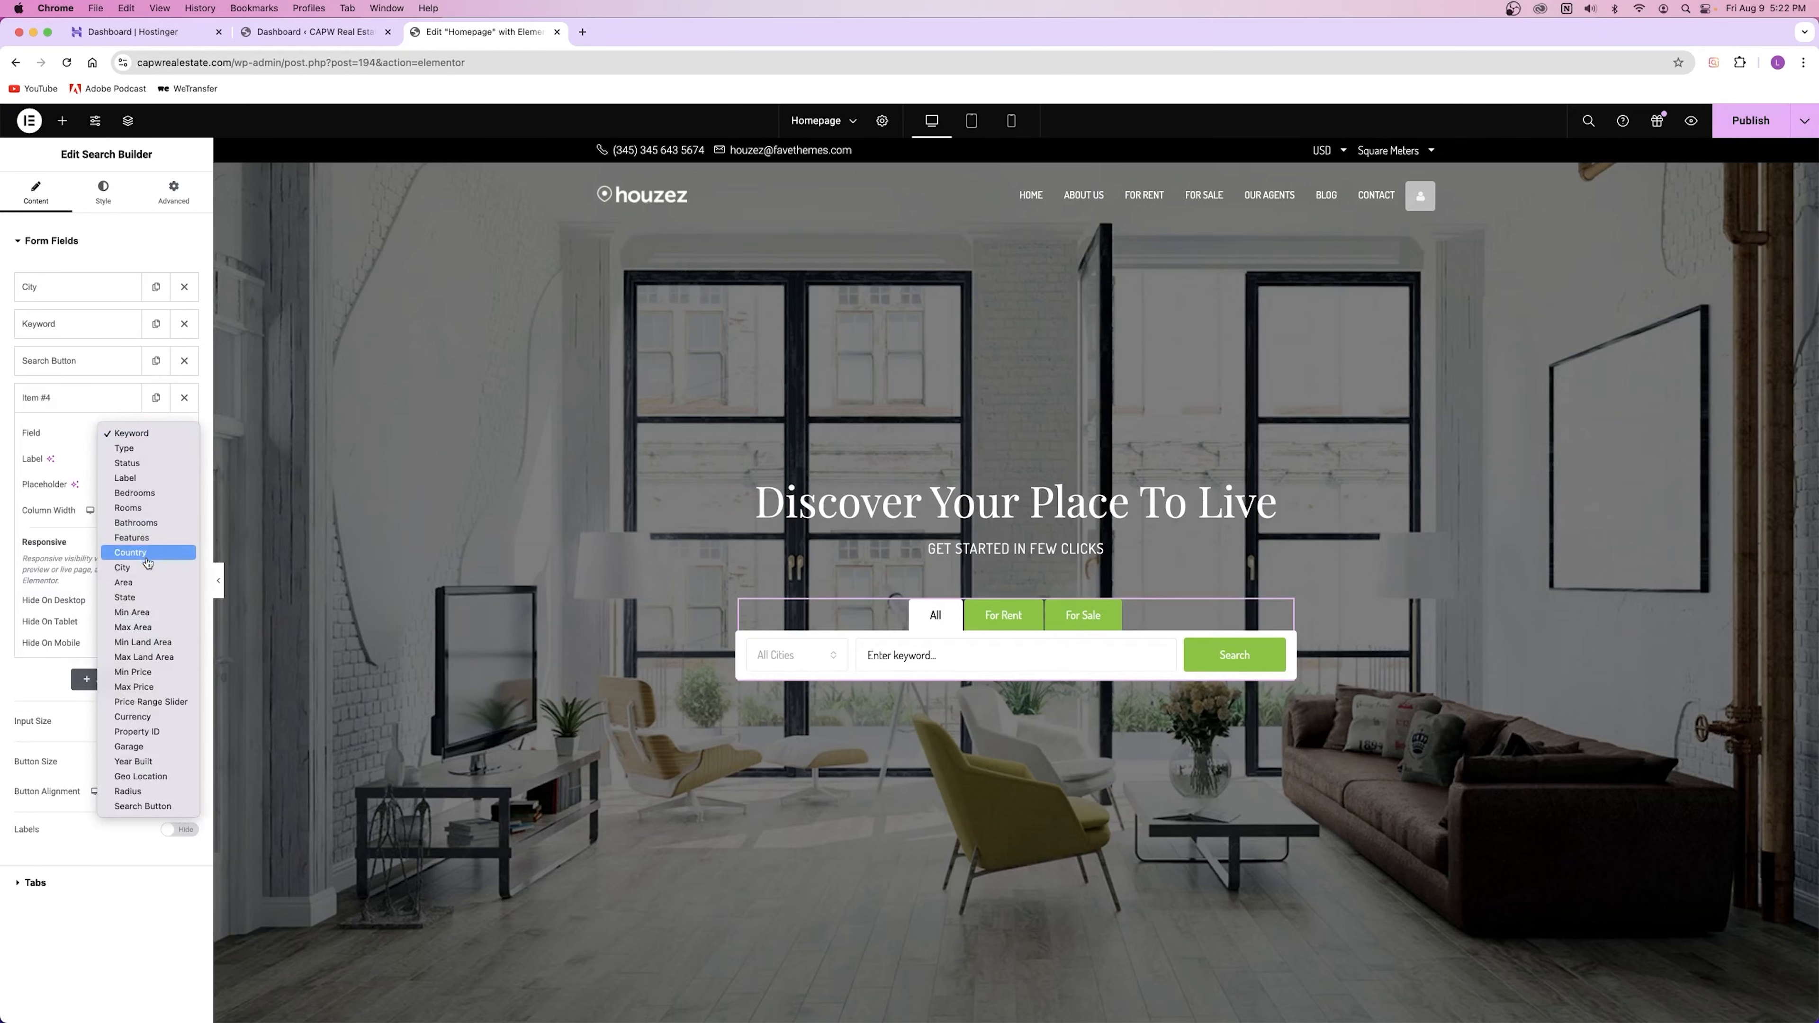
pyautogui.click(176, 689)
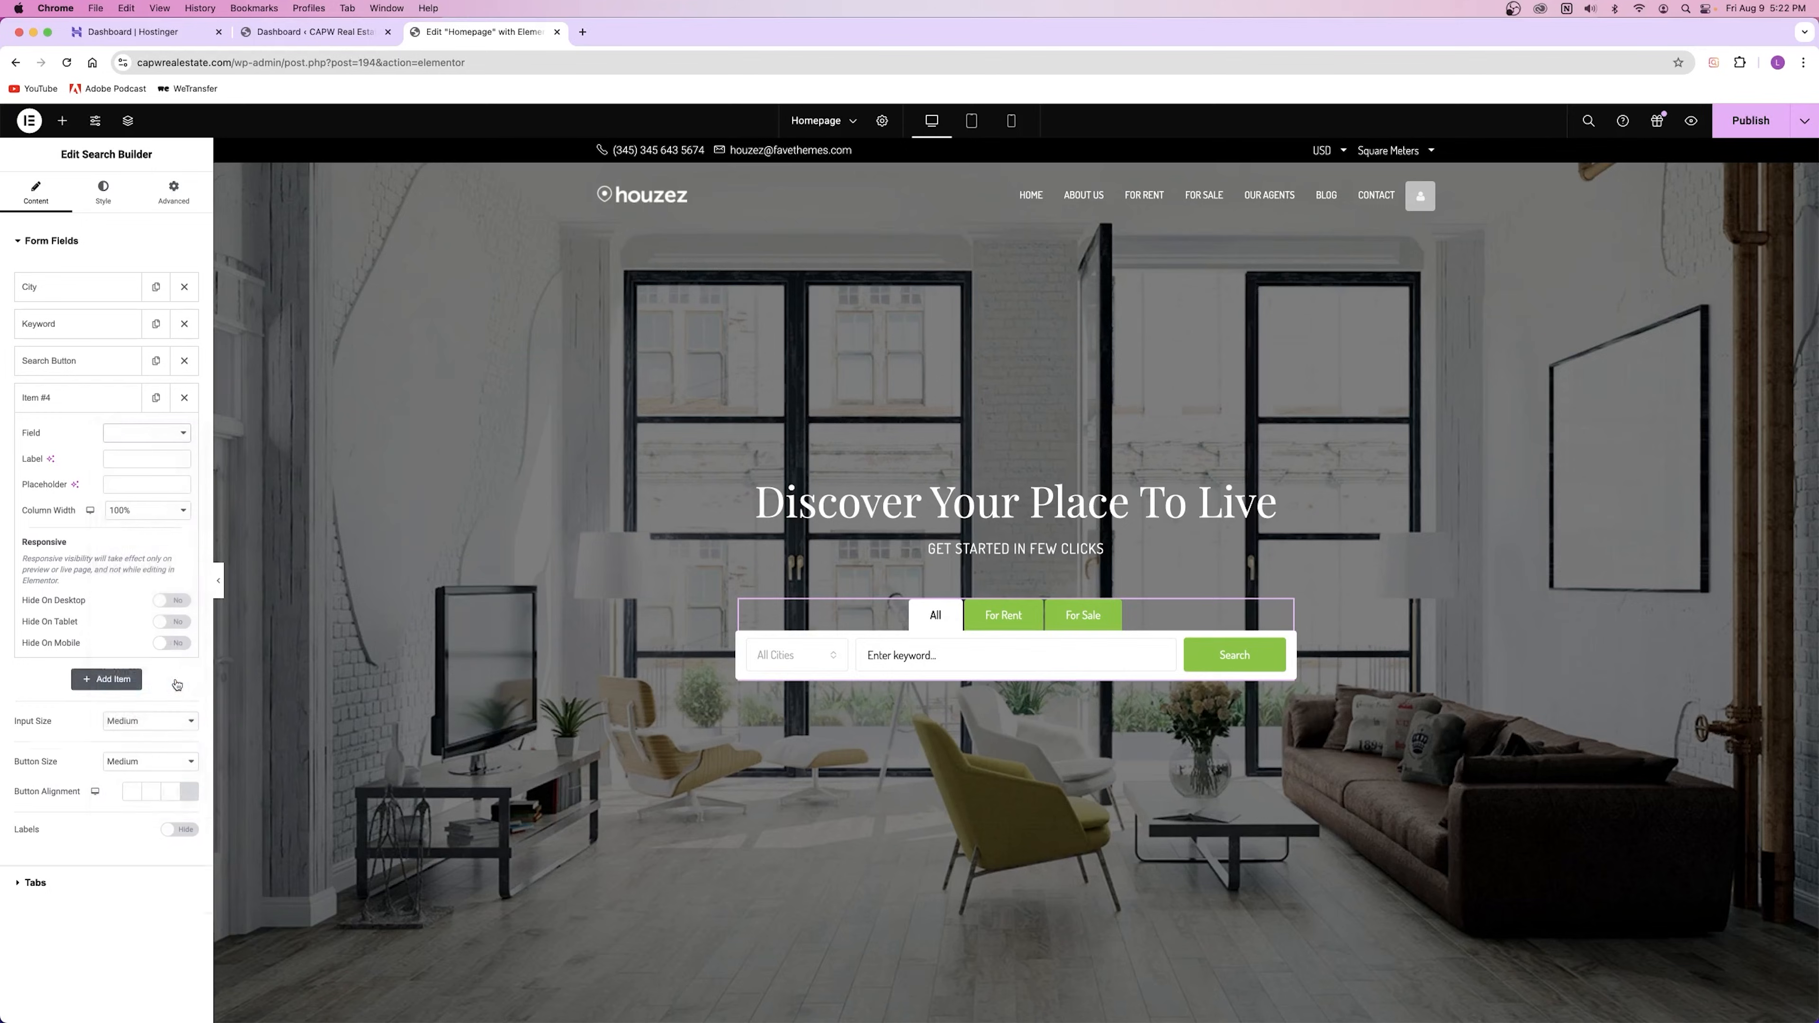
pyautogui.click(158, 515)
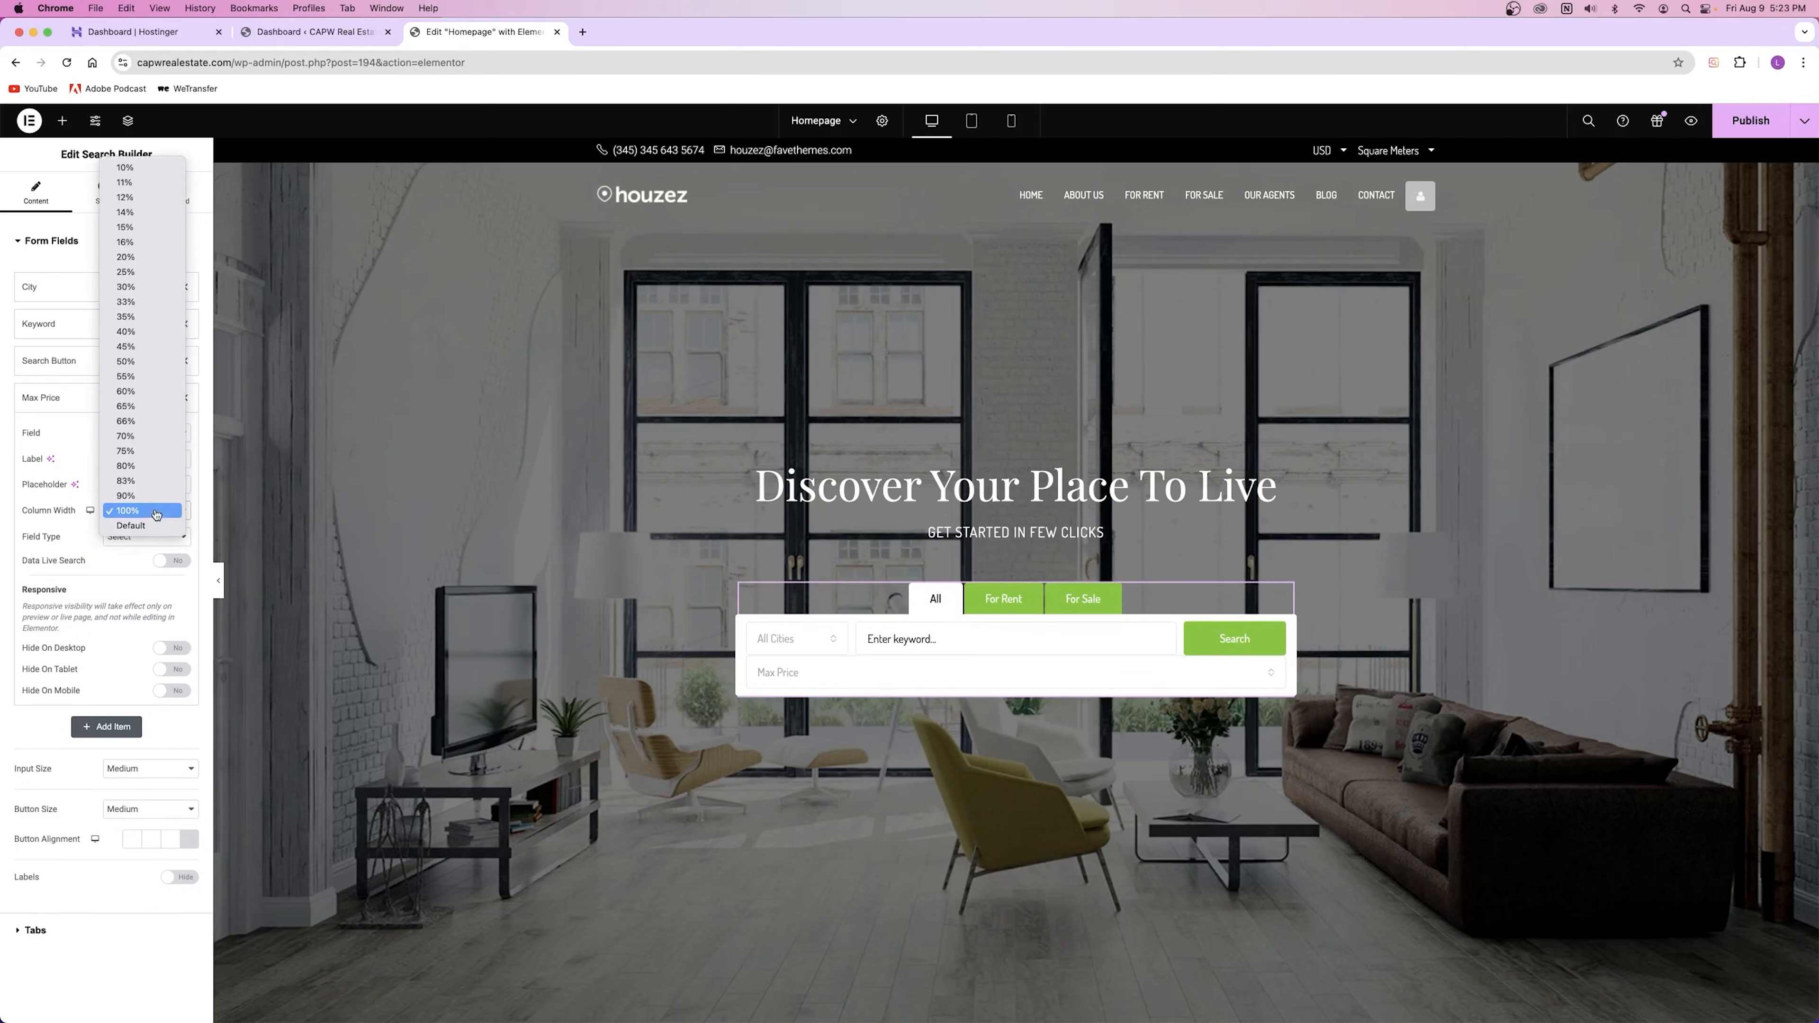
pyautogui.click(138, 258)
pyautogui.moveTo(77, 400); pyautogui.dragTo(77, 324)
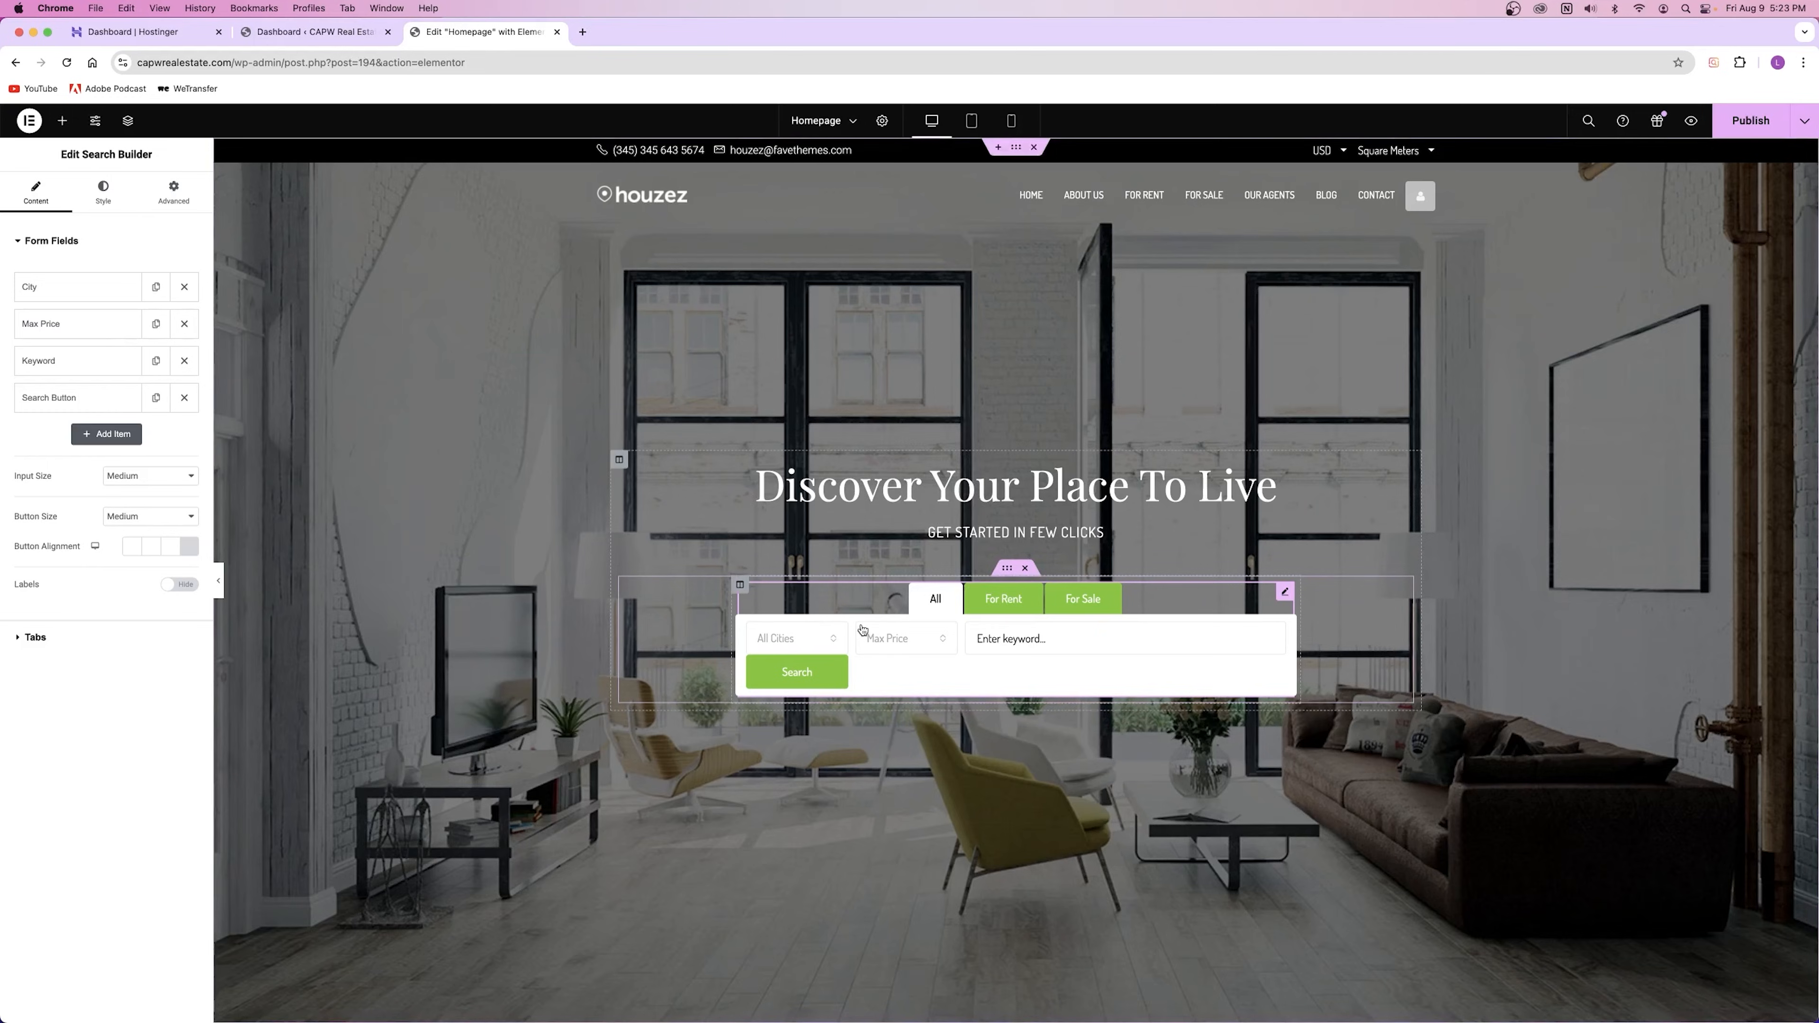
pyautogui.click(891, 639)
pyautogui.click(904, 608)
pyautogui.click(761, 639)
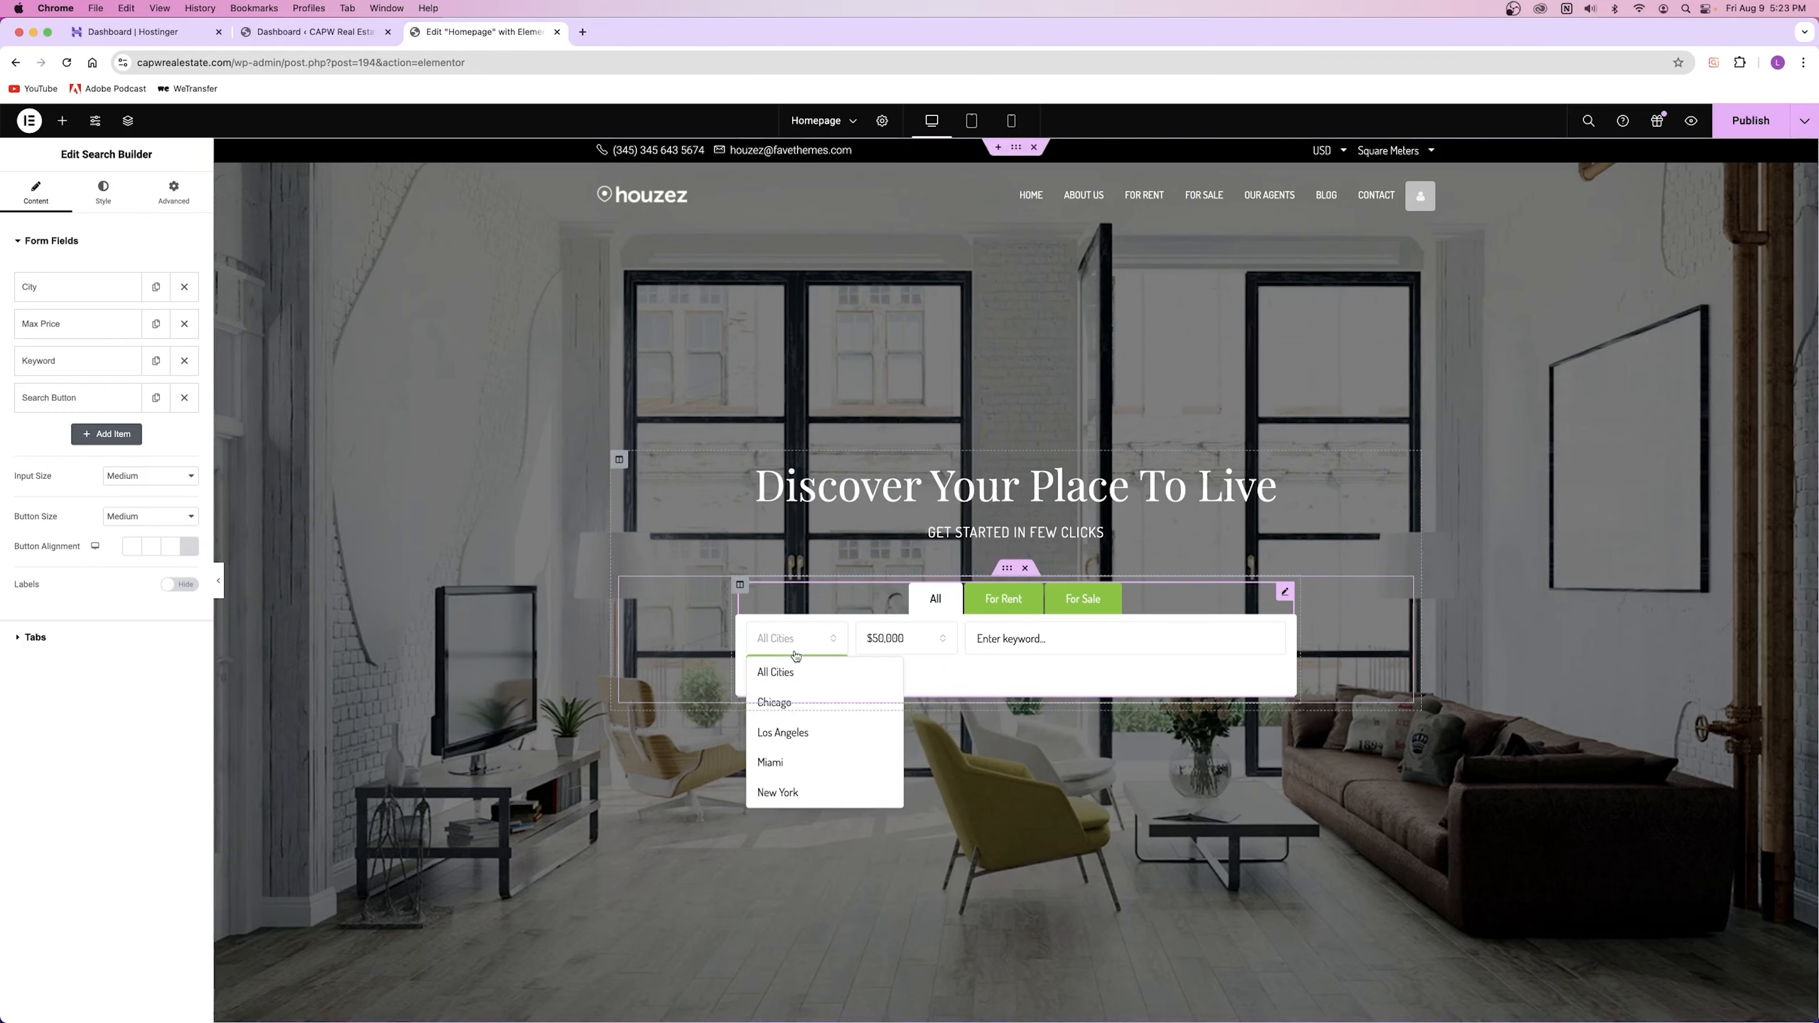
pyautogui.click(790, 786)
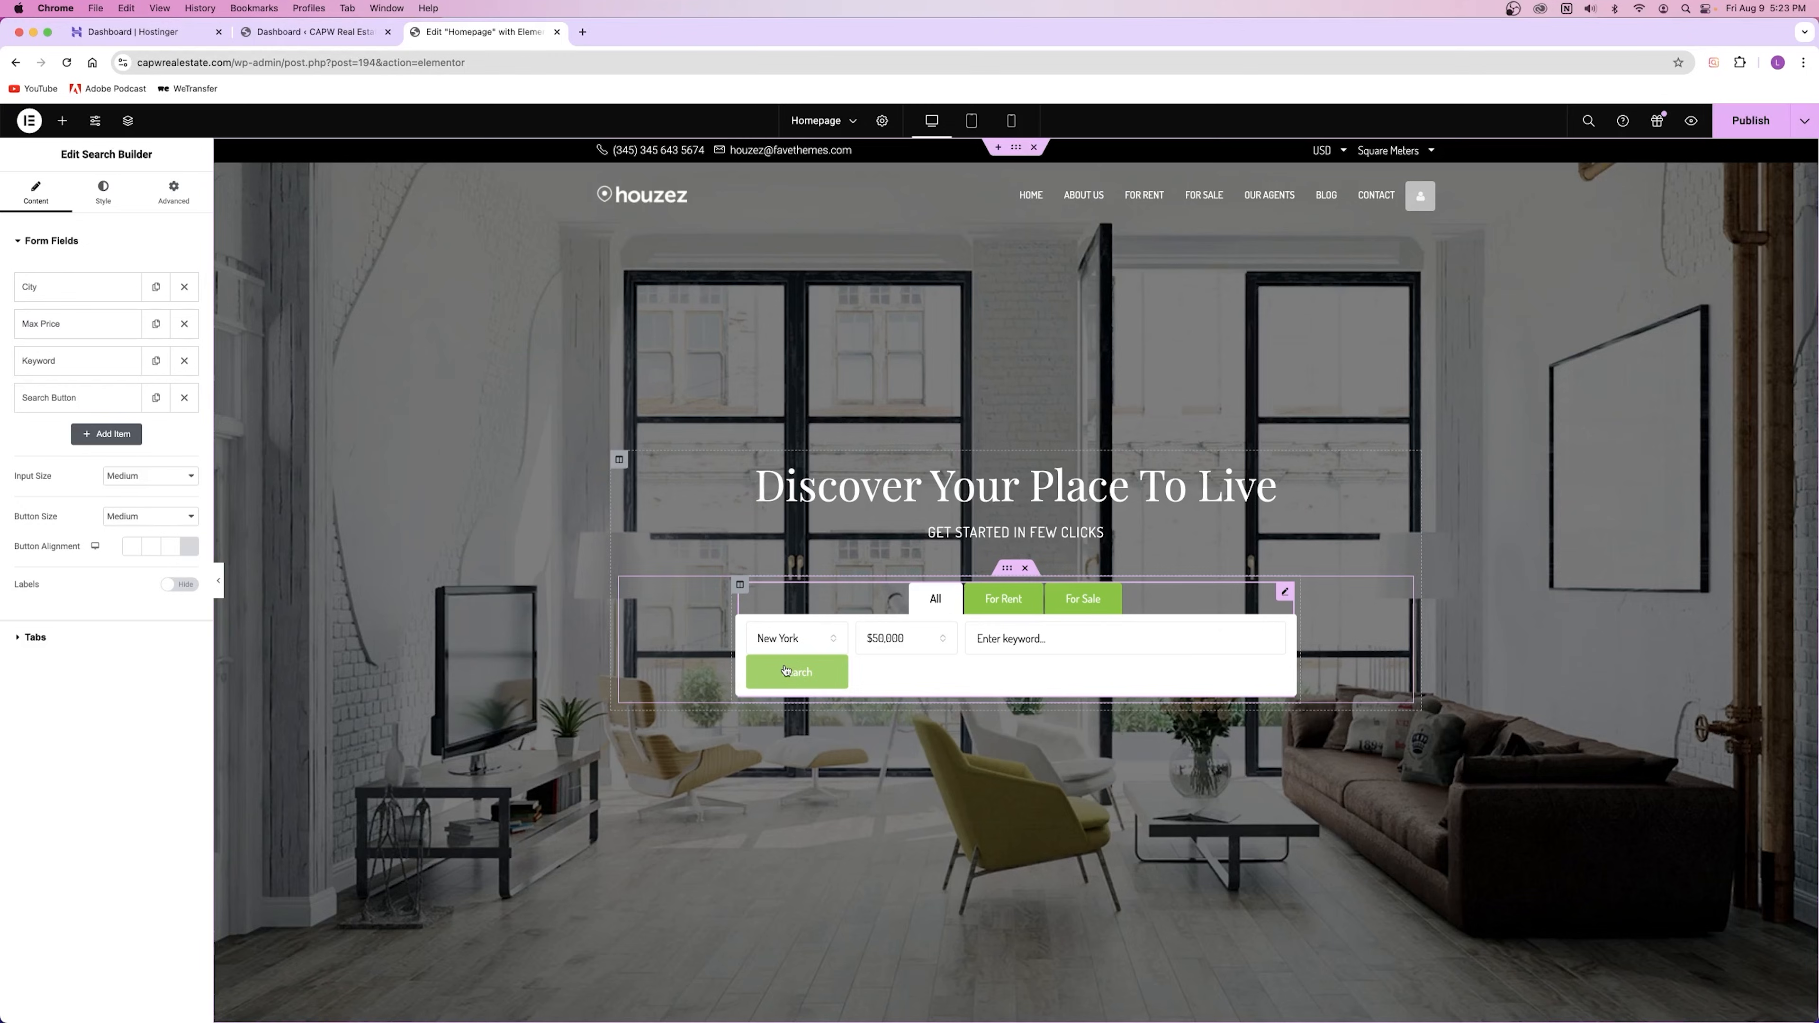
pyautogui.click(185, 323)
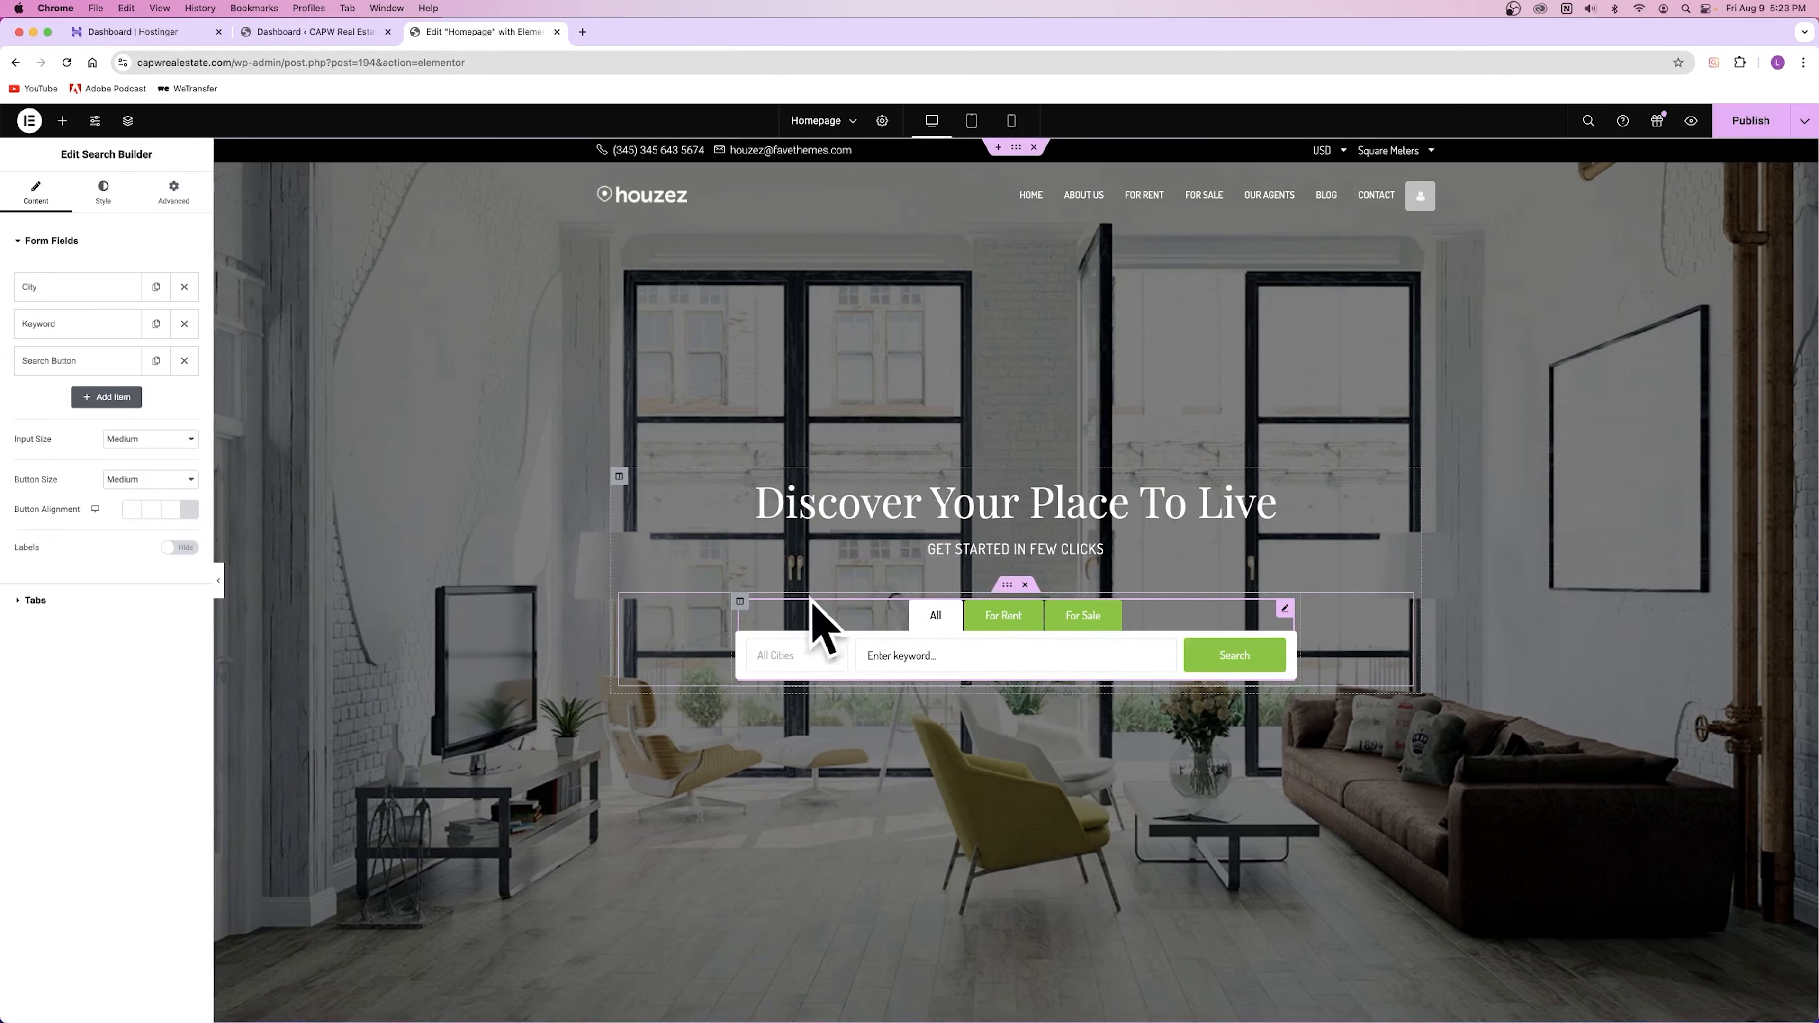
# Step: Set the hero section's Content Width to Boxed and clear its width value
pyautogui.rightClick(736, 607)
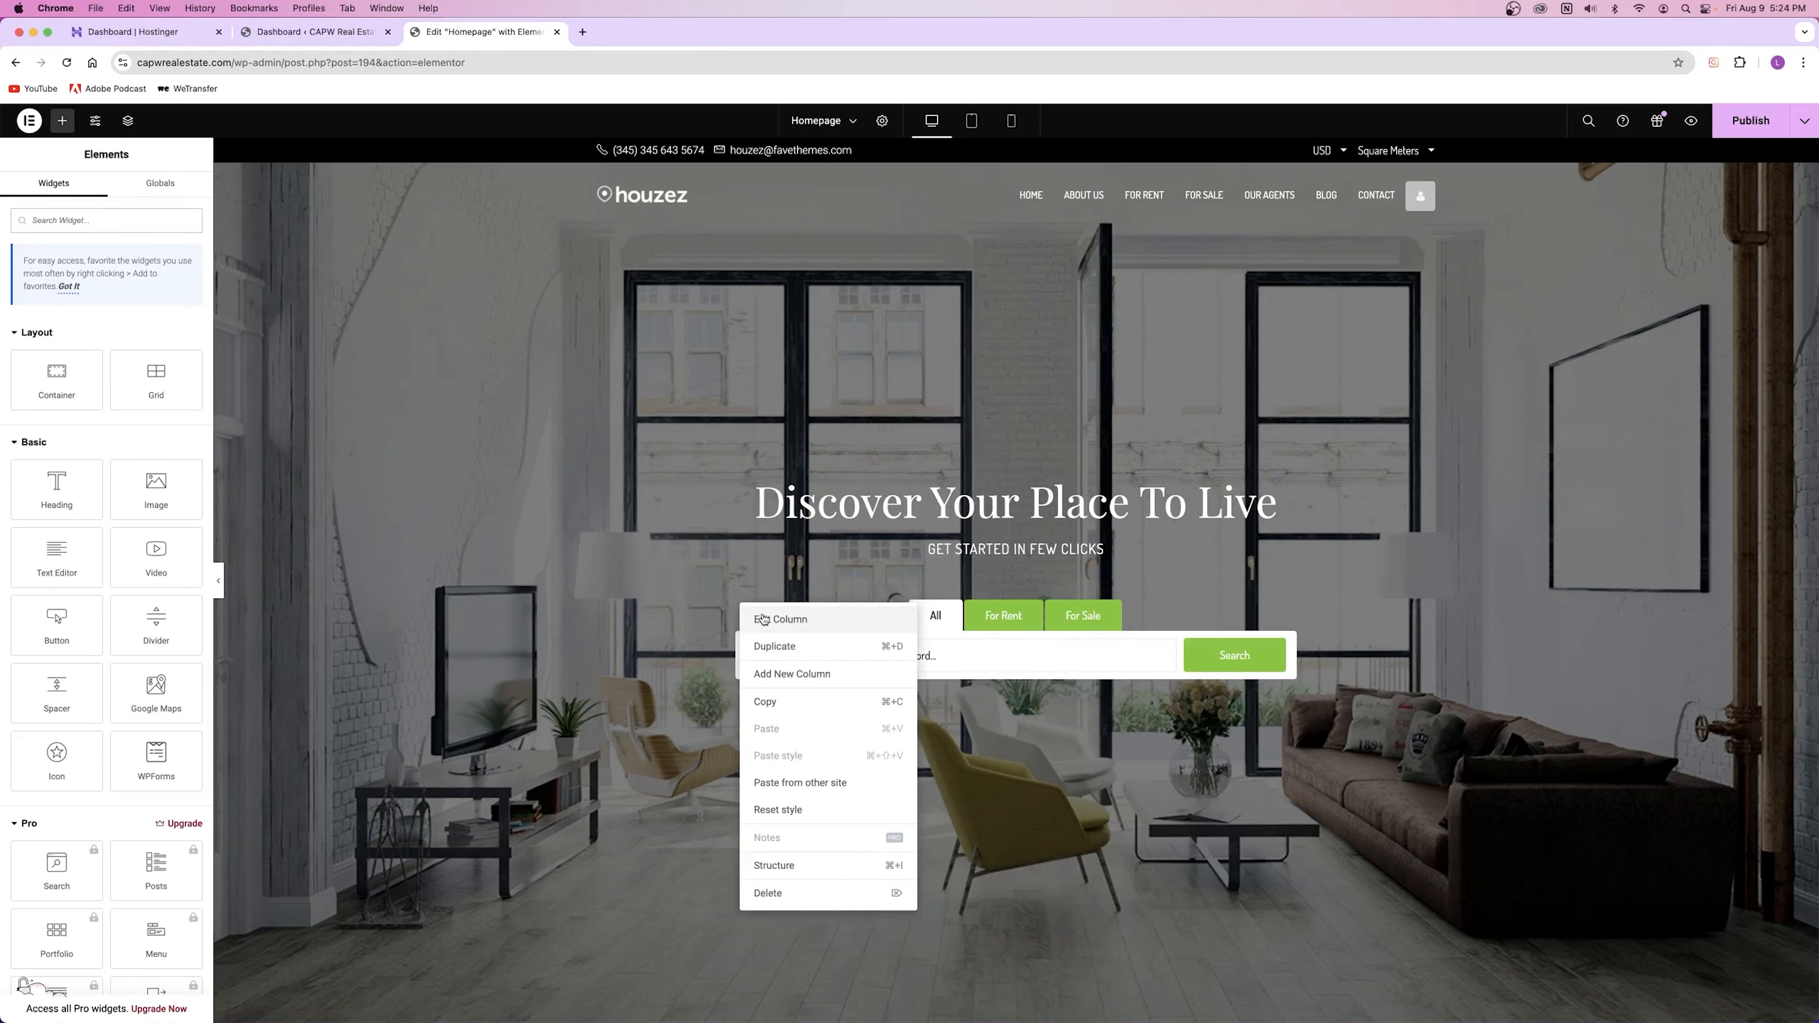
pyautogui.click(749, 619)
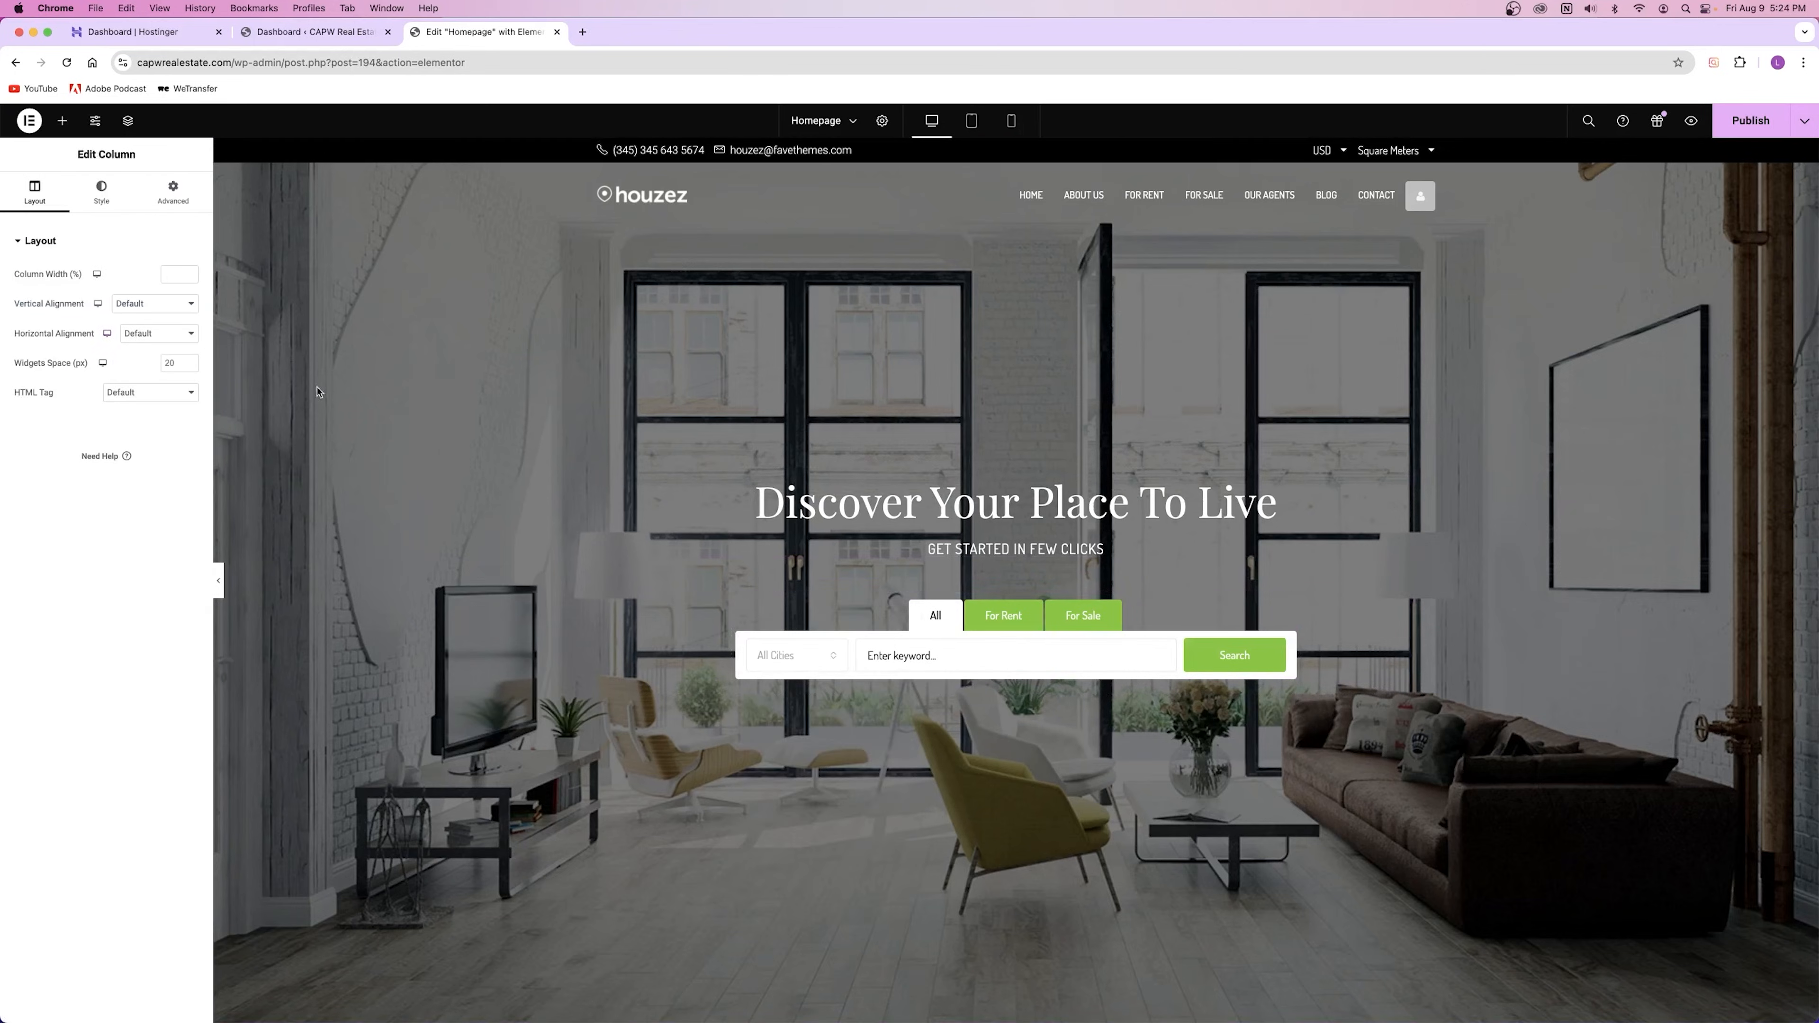
pyautogui.rightClick(414, 494)
pyautogui.click(429, 501)
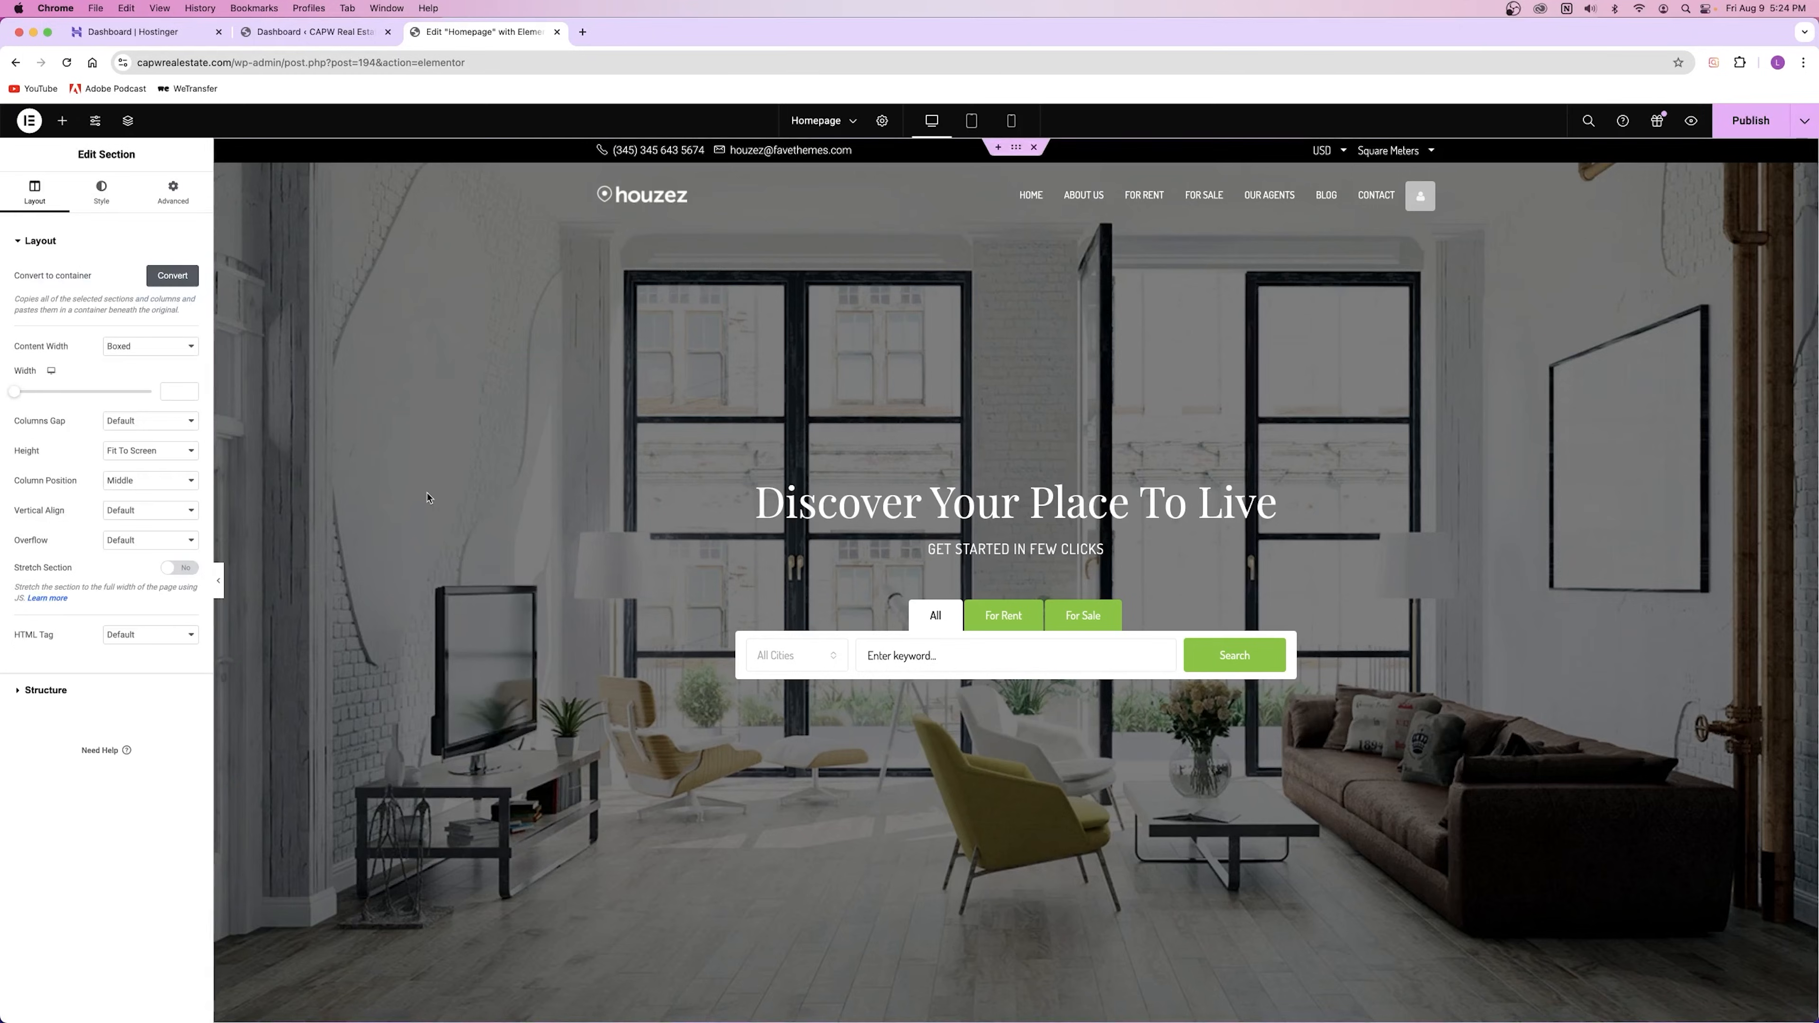
pyautogui.moveTo(17, 394); pyautogui.dragTo(111, 391)
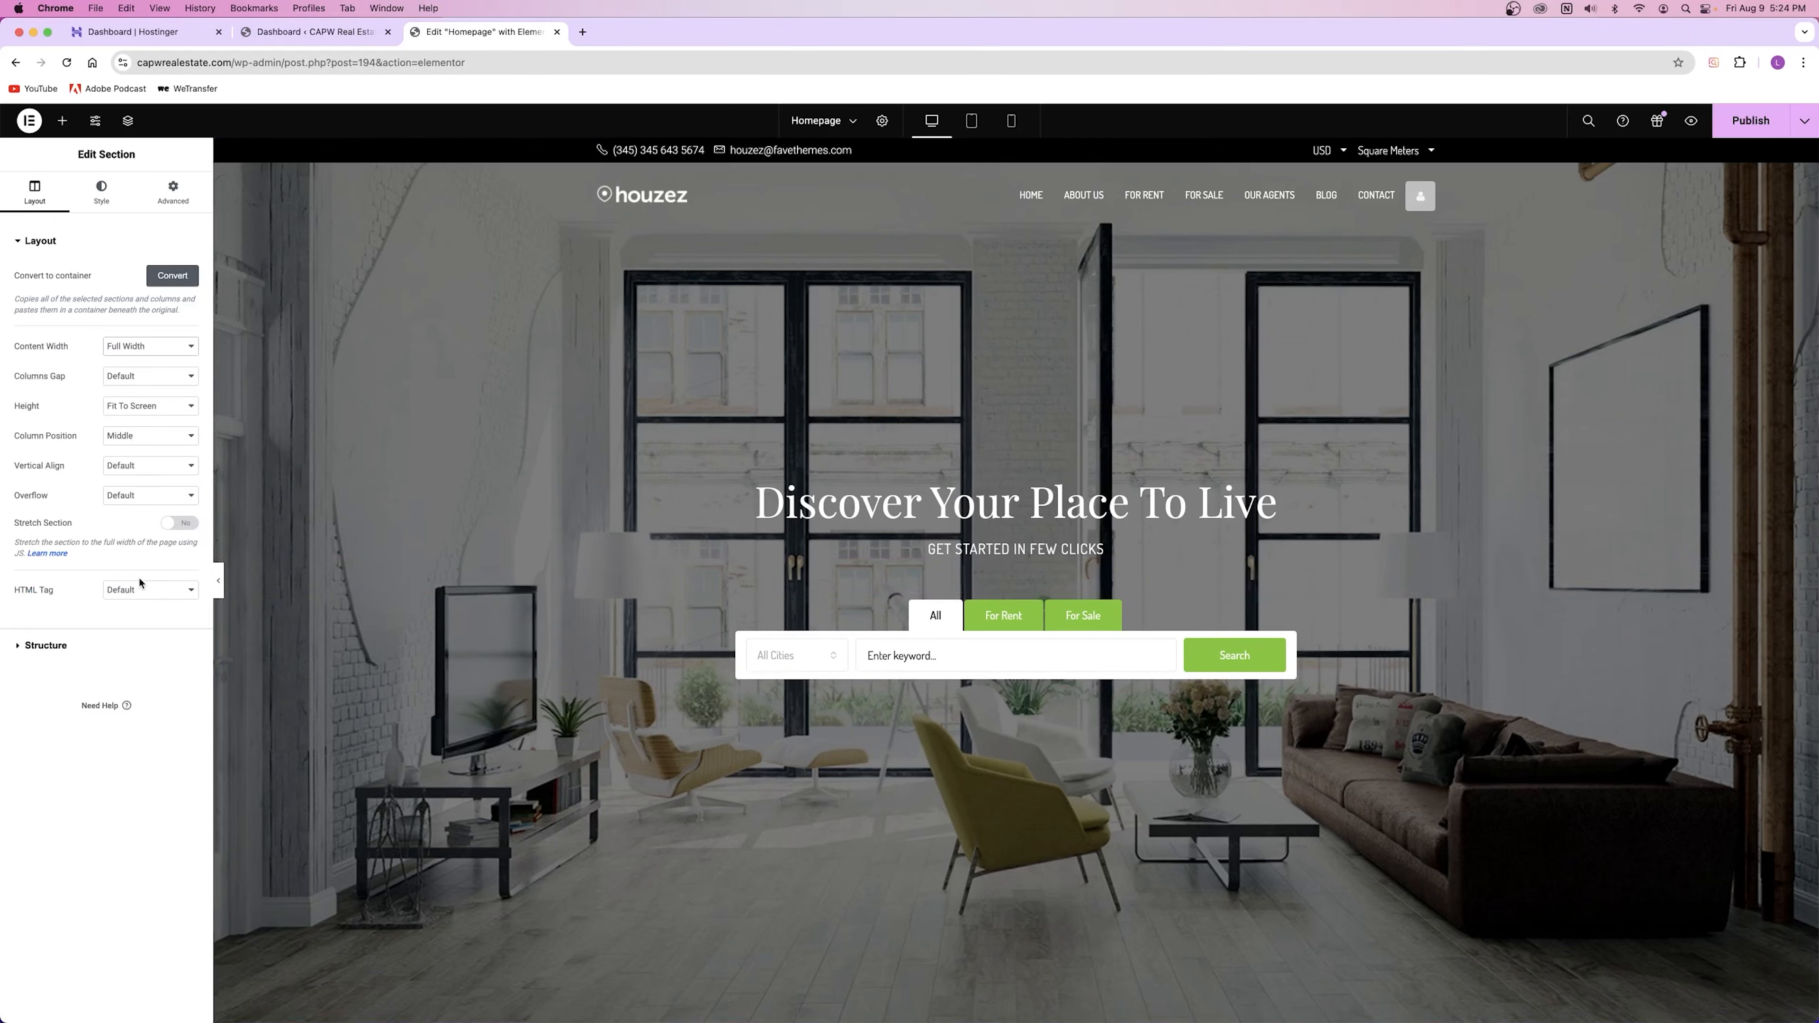
pyautogui.click(137, 350)
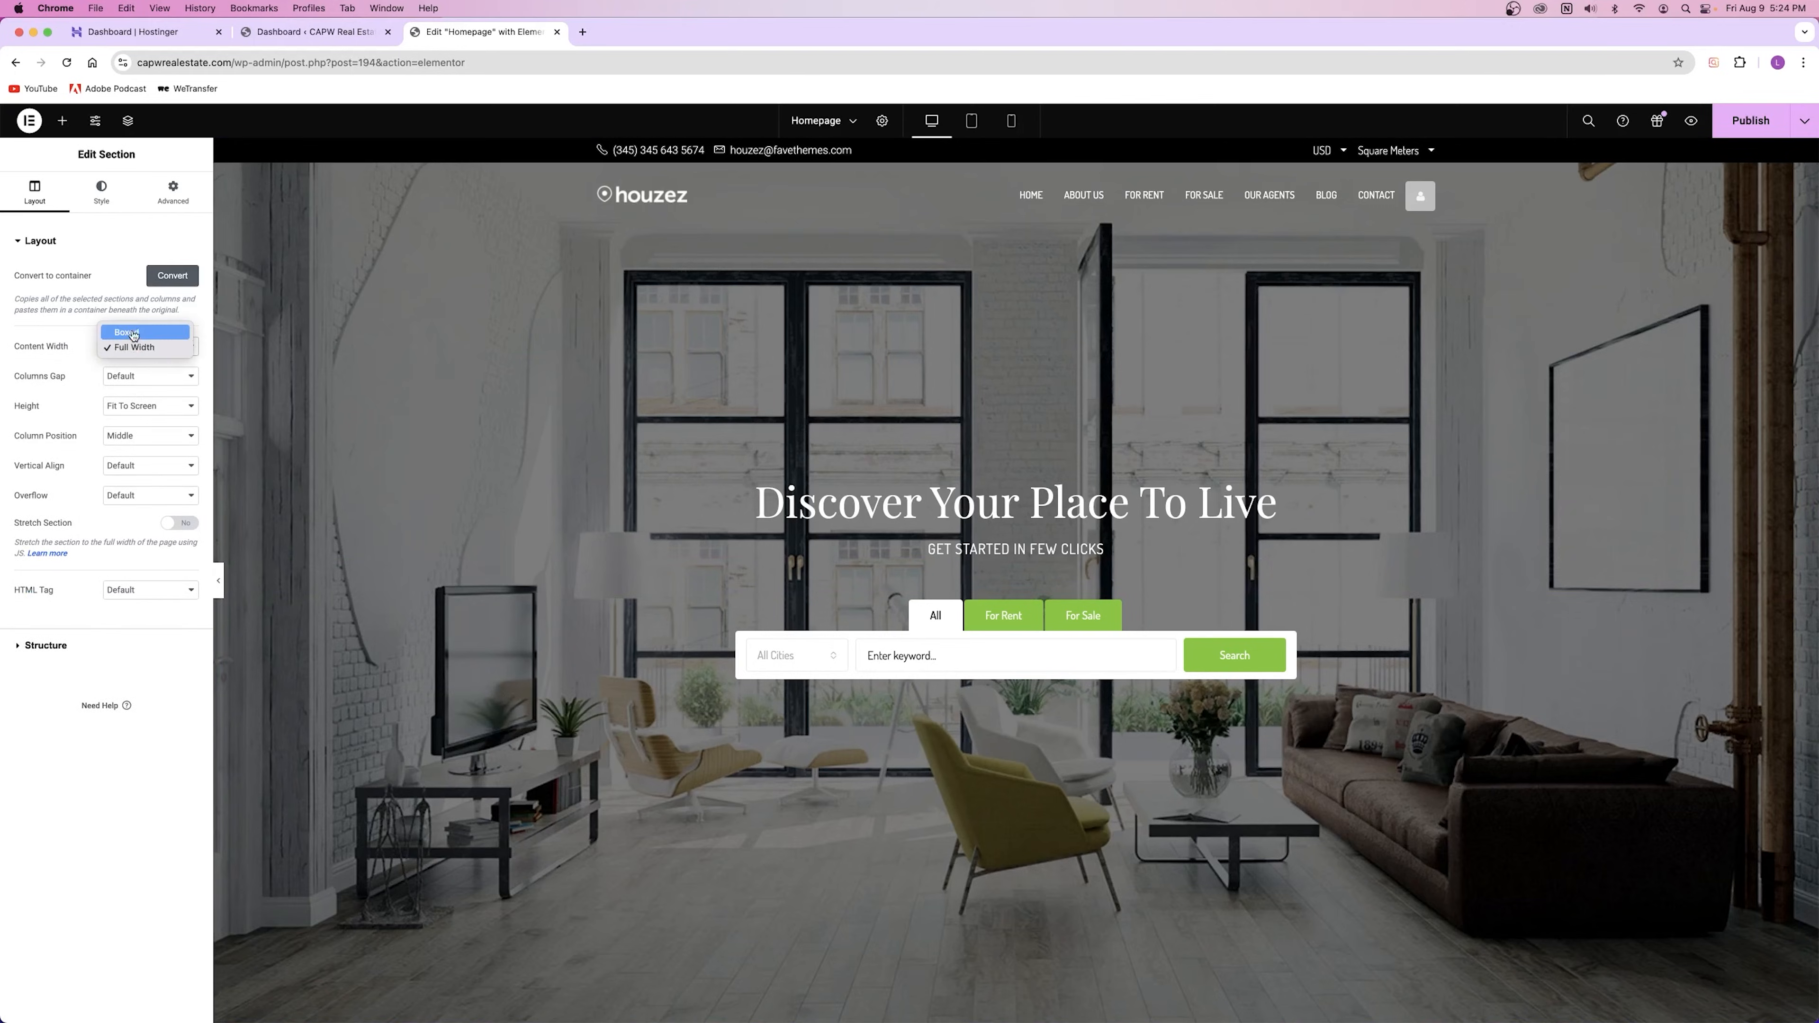
pyautogui.click(134, 334)
pyautogui.doubleClick(172, 392)
pyautogui.press('BackSpace')
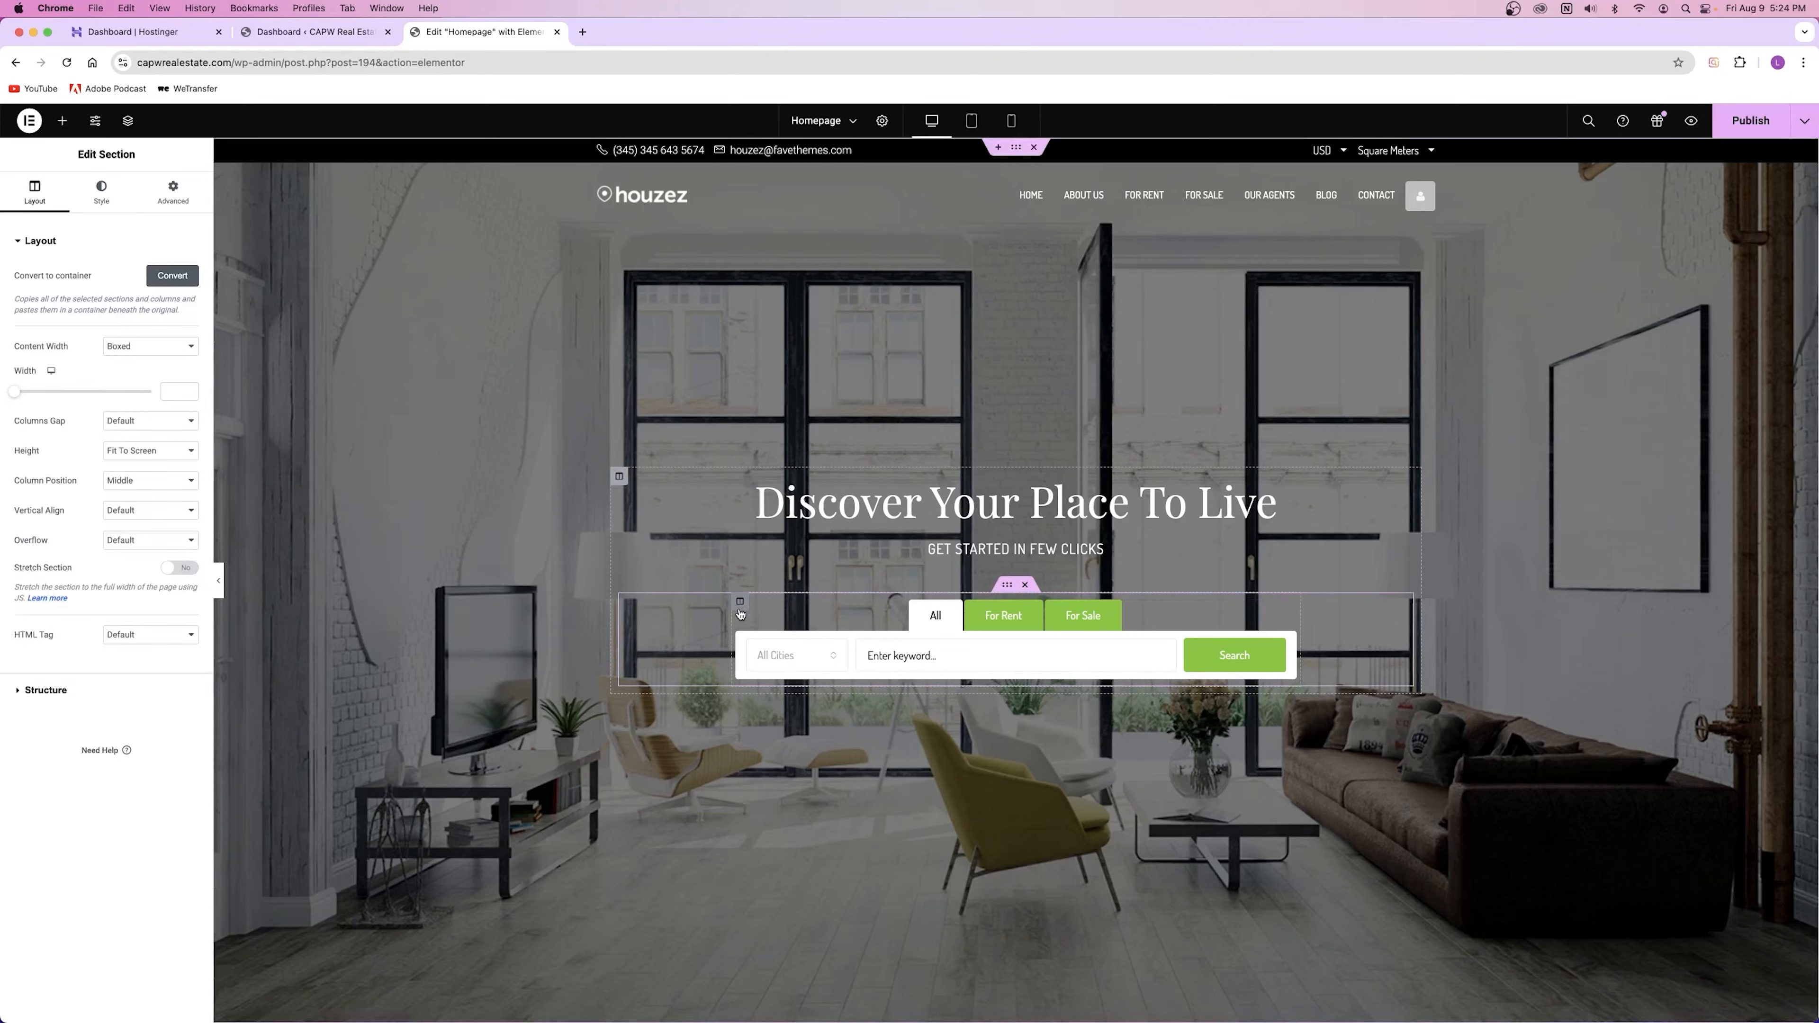
# Step: Widen the search form's inner section to 1249
pyautogui.click(740, 602)
pyautogui.click(1005, 587)
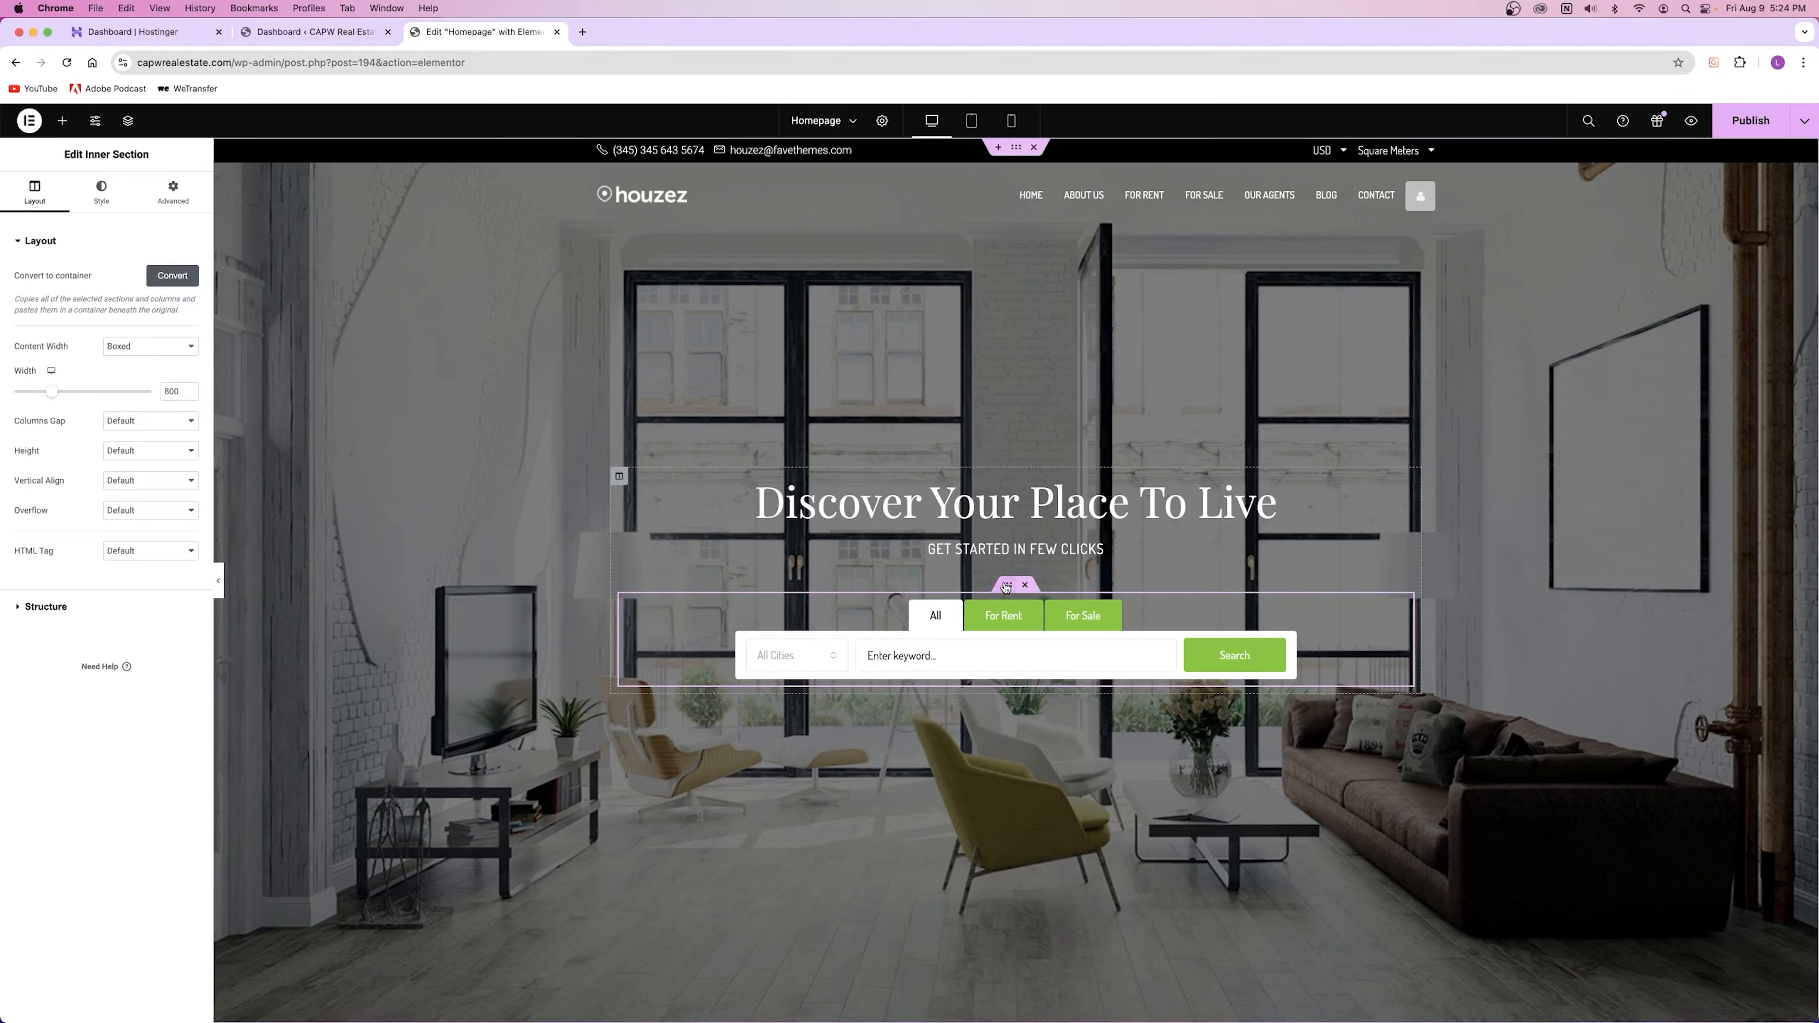
pyautogui.moveTo(56, 398); pyautogui.dragTo(110, 391)
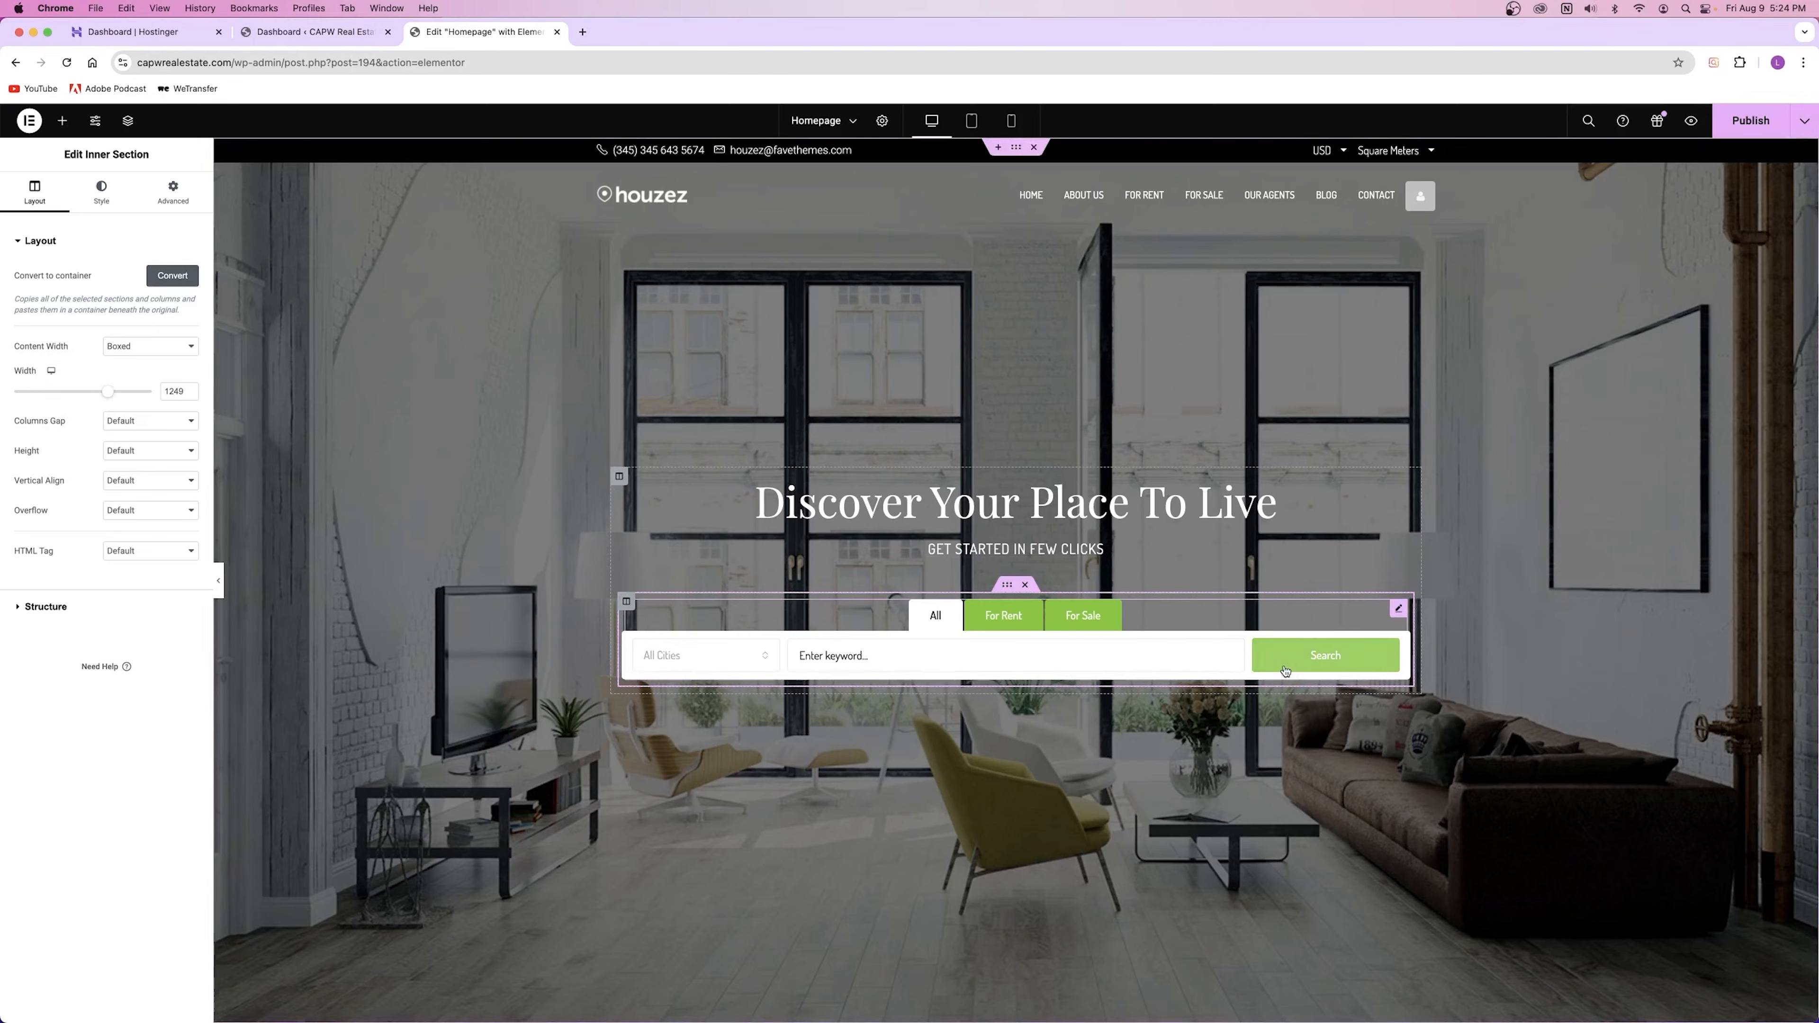
pyautogui.click(768, 662)
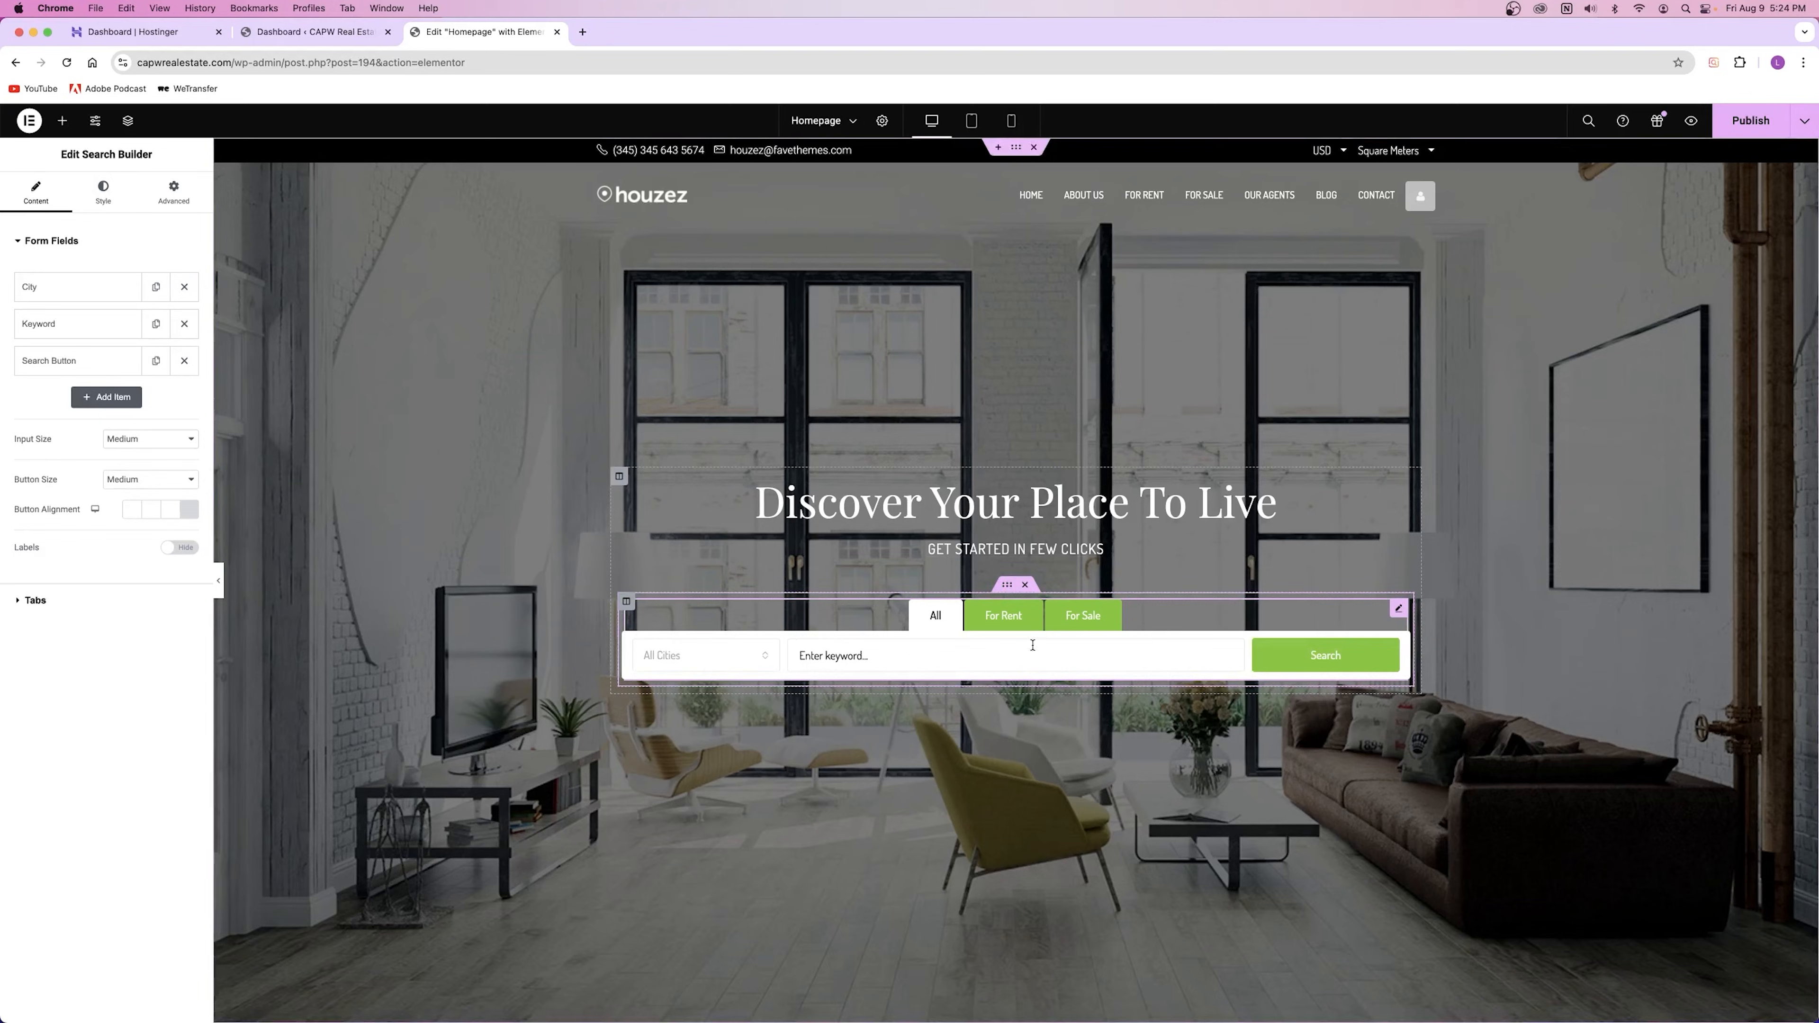
# Step: Add a second 20%-width field set to Max Price, preview it, then delete it
pyautogui.click(133, 398)
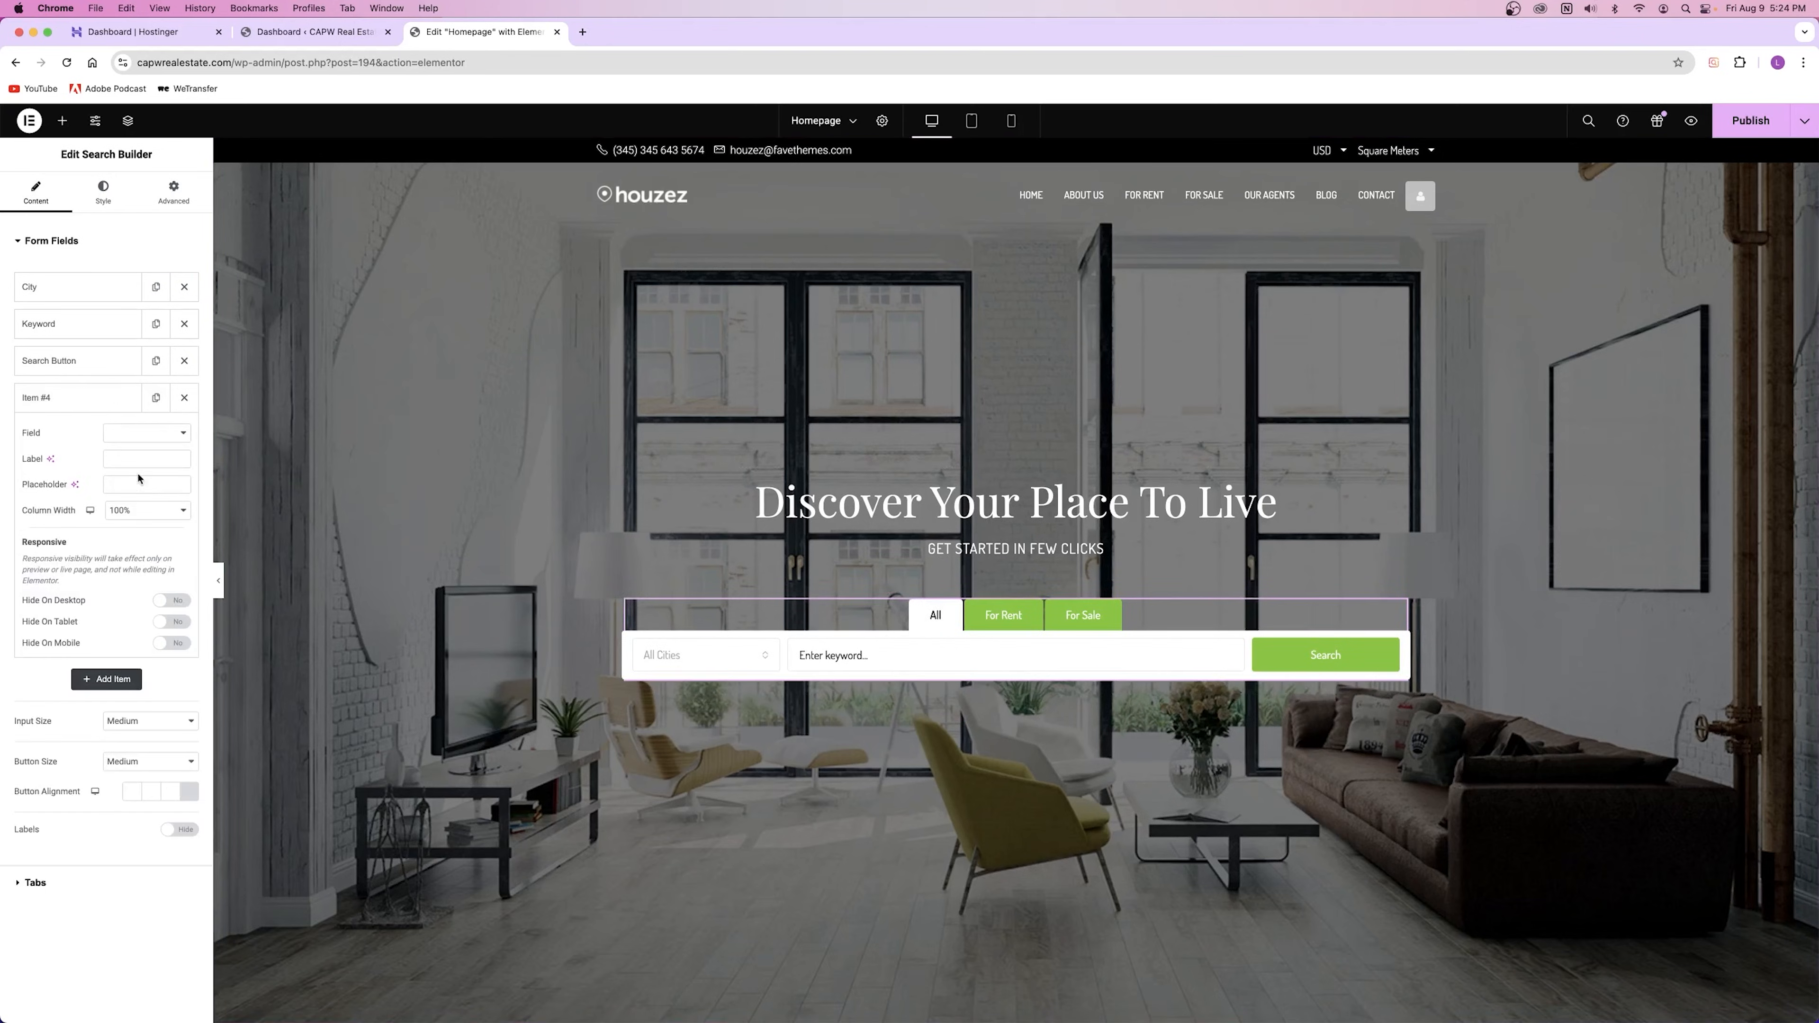
pyautogui.click(149, 510)
pyautogui.click(149, 257)
pyautogui.moveTo(91, 401); pyautogui.dragTo(94, 333)
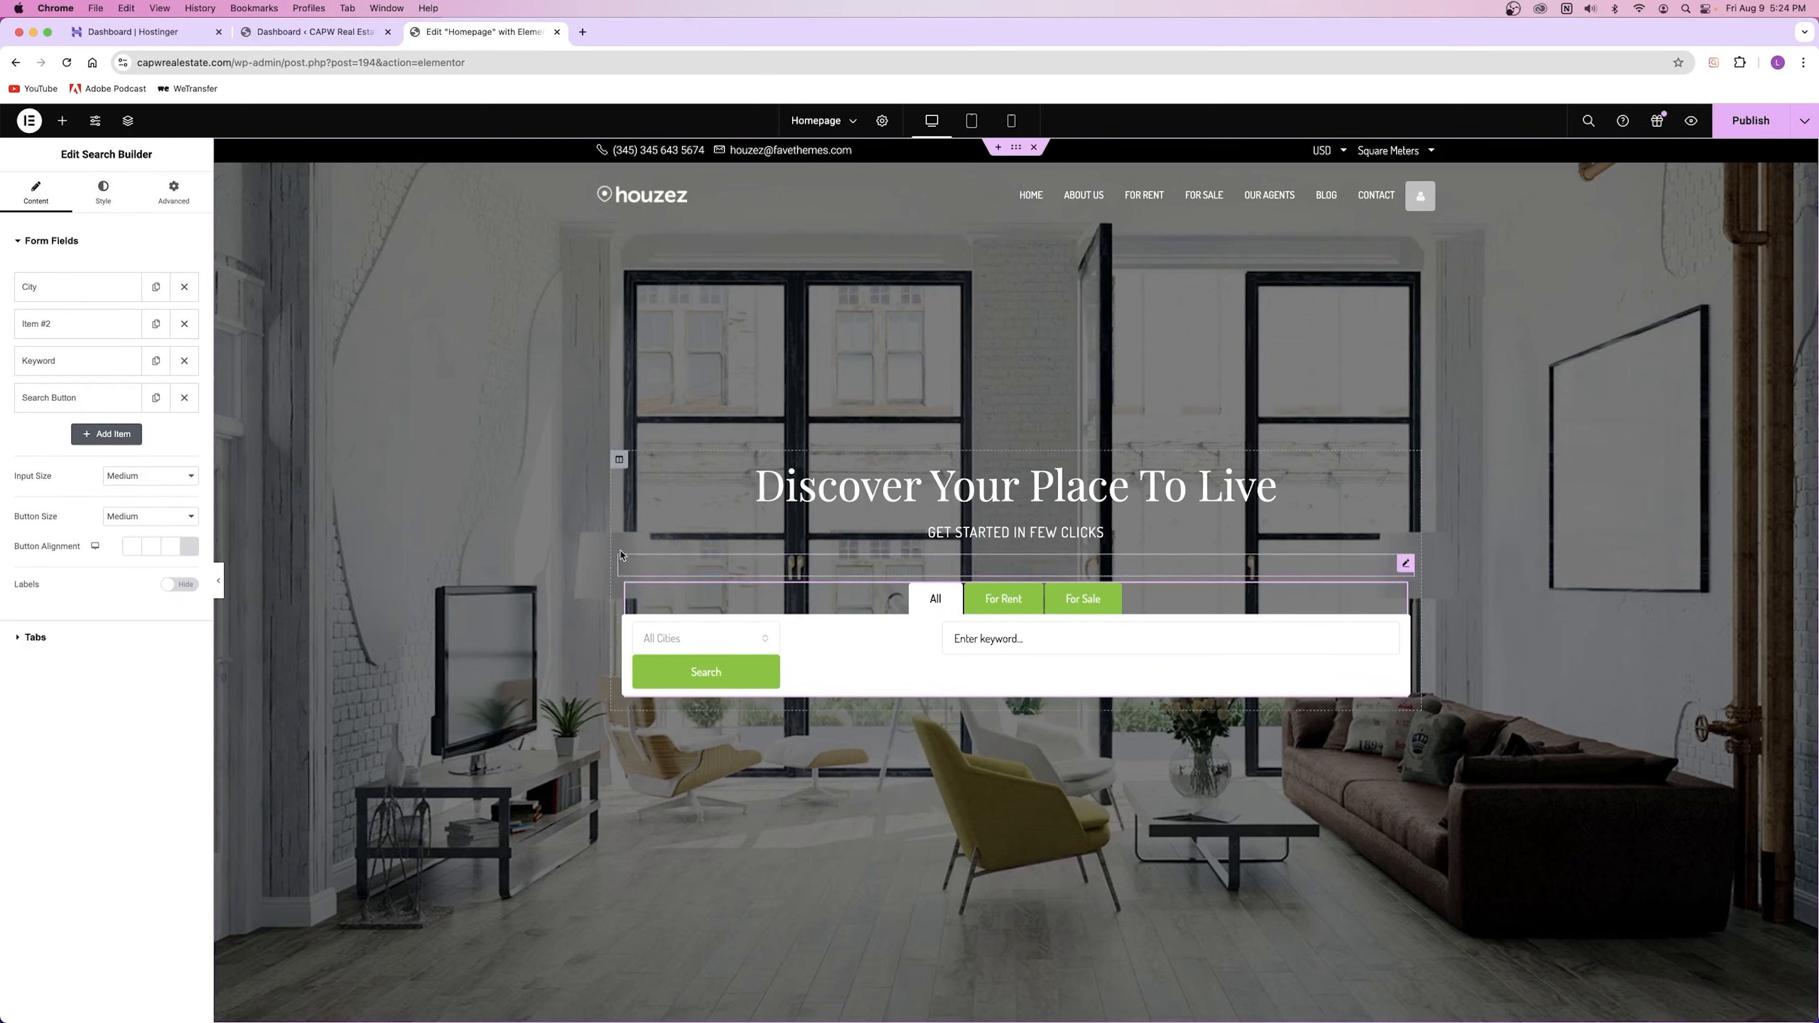
pyautogui.click(133, 331)
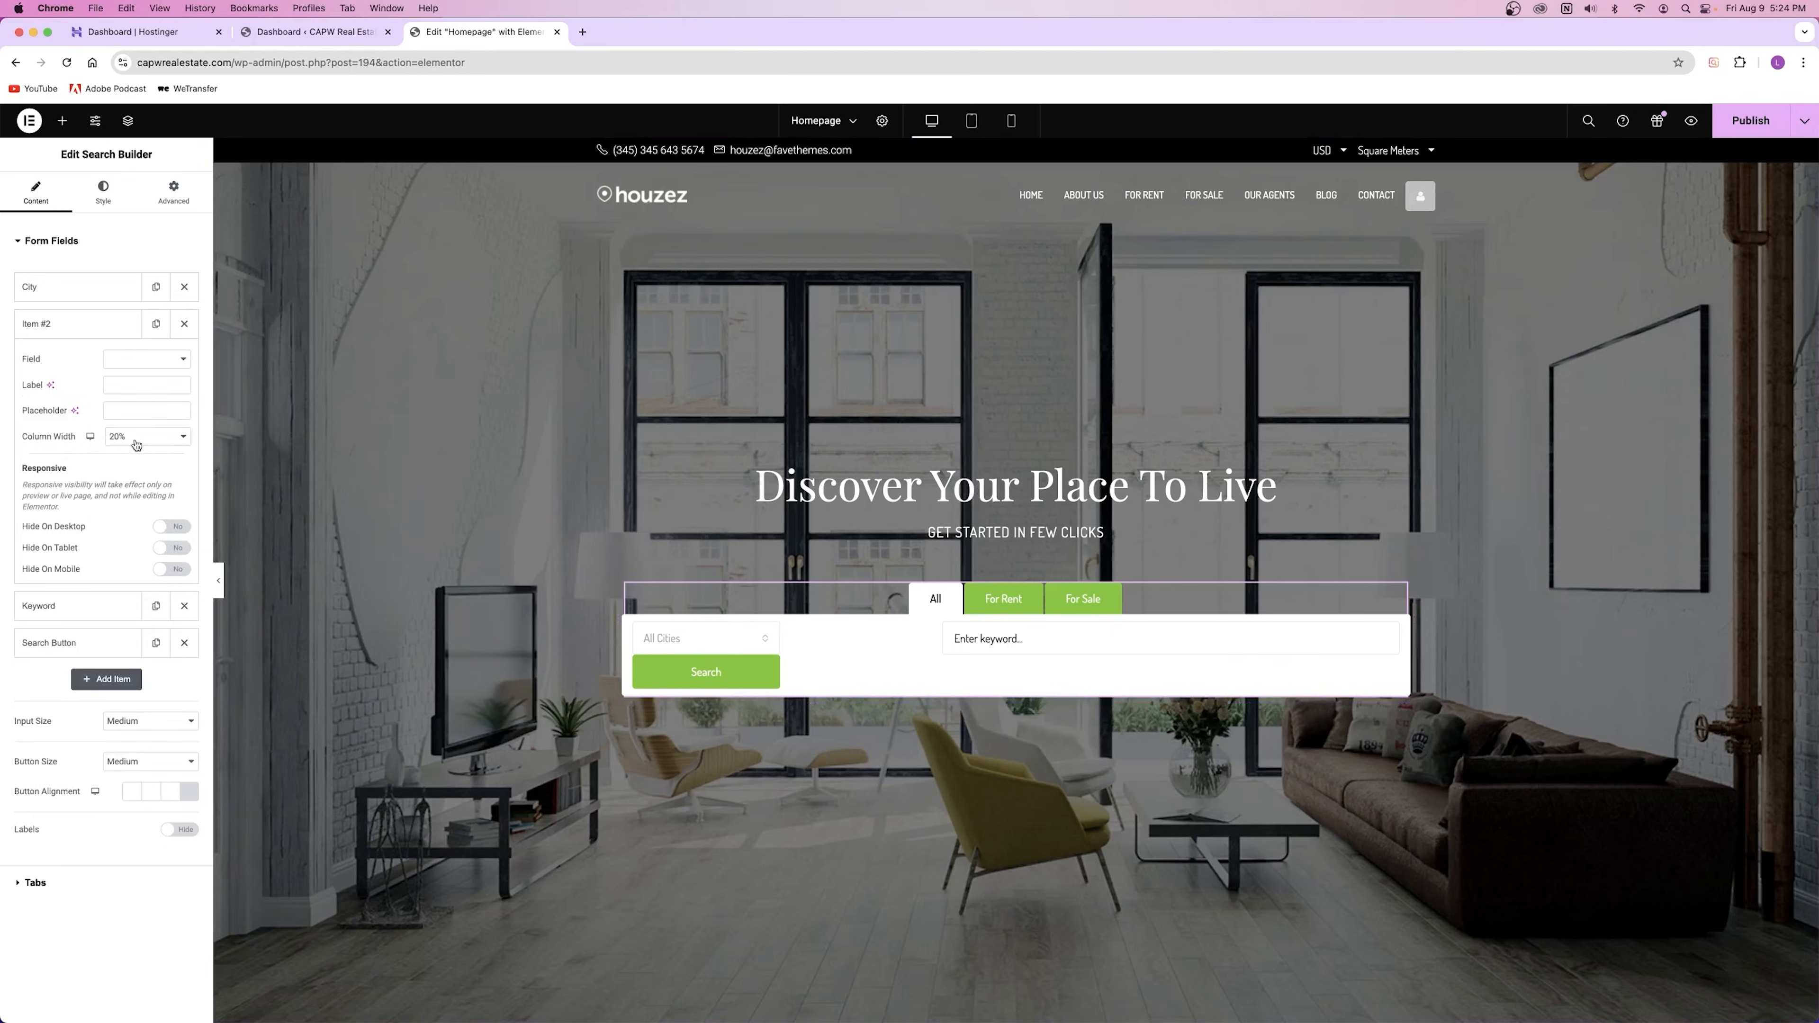
pyautogui.click(136, 445)
pyautogui.click(133, 342)
pyautogui.click(147, 358)
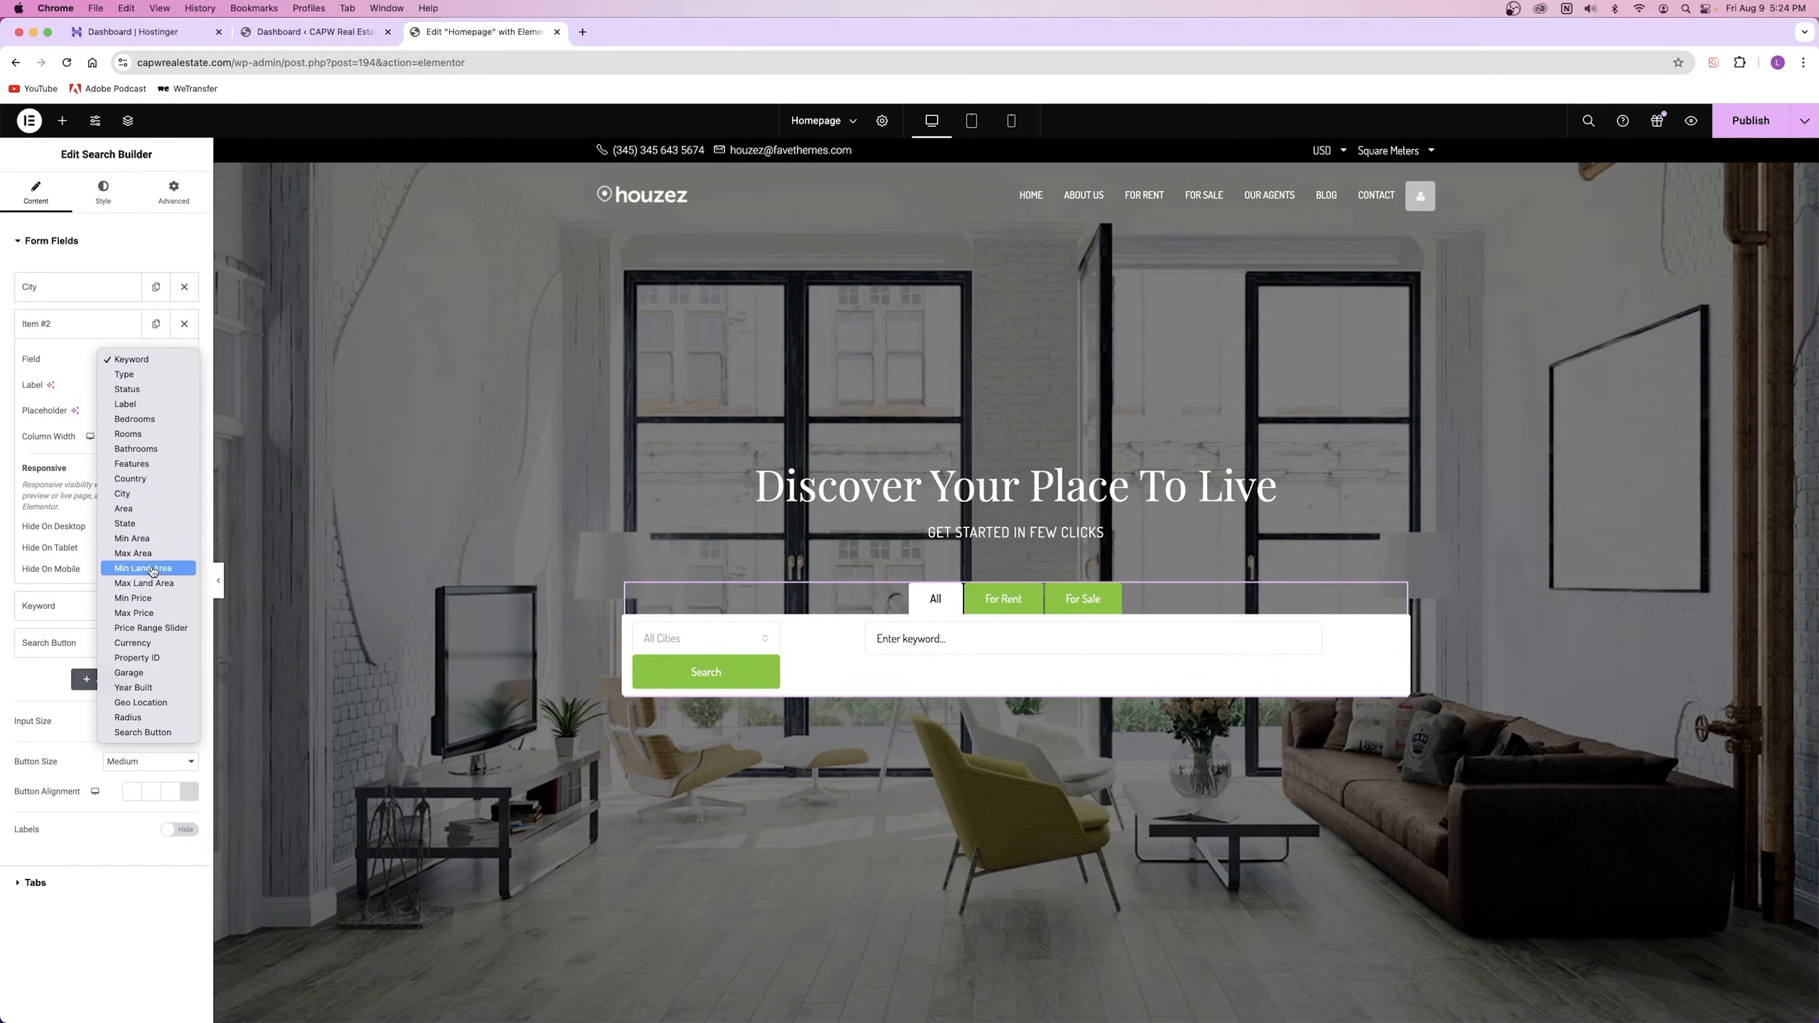
pyautogui.click(143, 613)
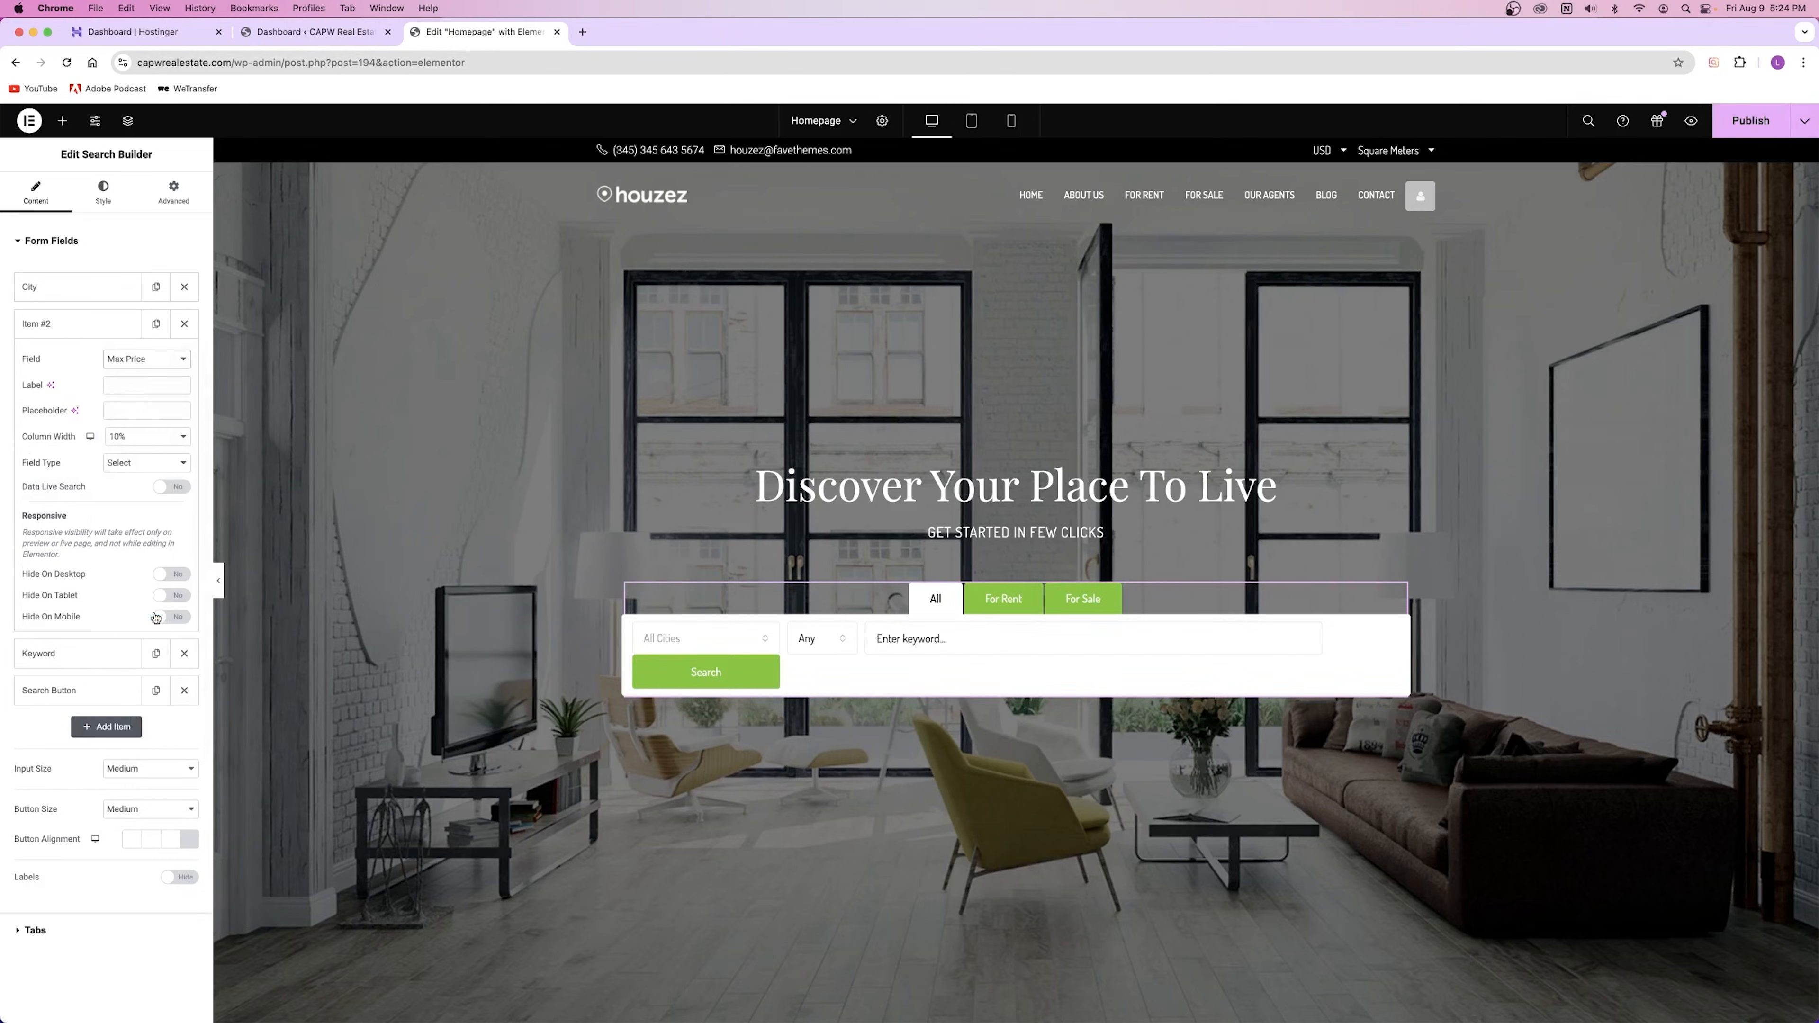
pyautogui.click(702, 638)
pyautogui.click(833, 651)
pyautogui.click(833, 650)
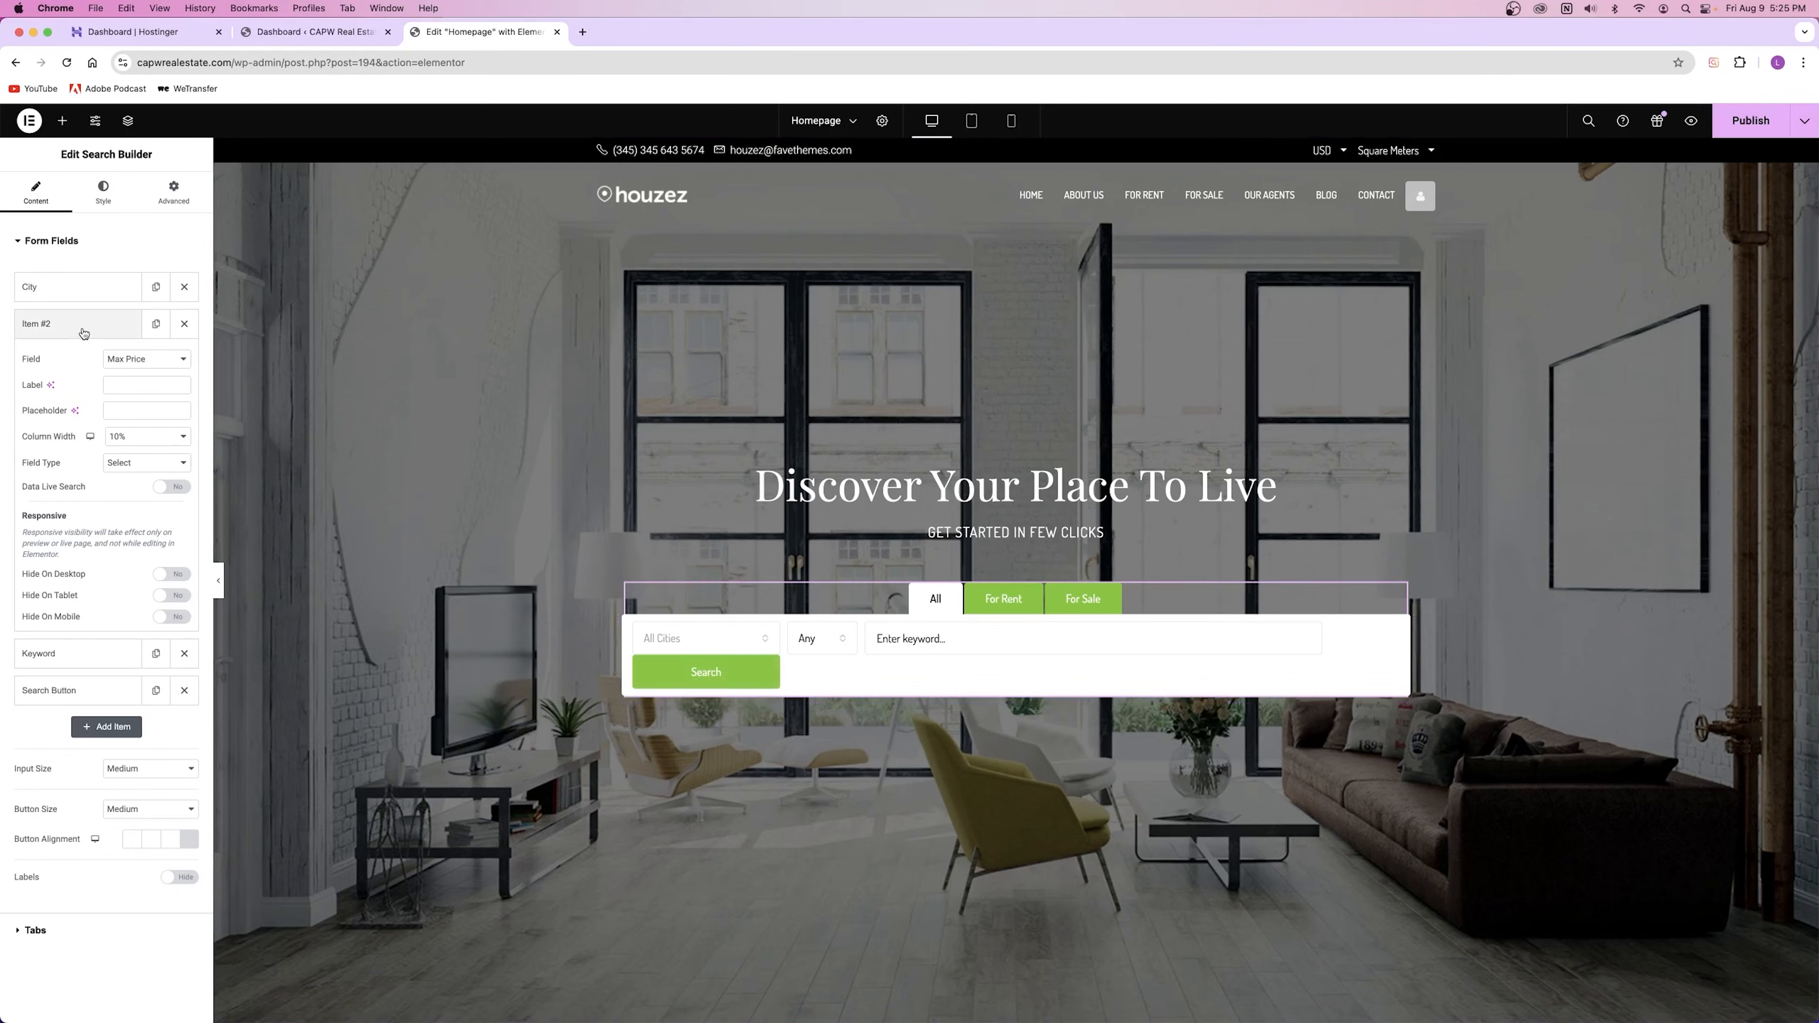
pyautogui.click(184, 323)
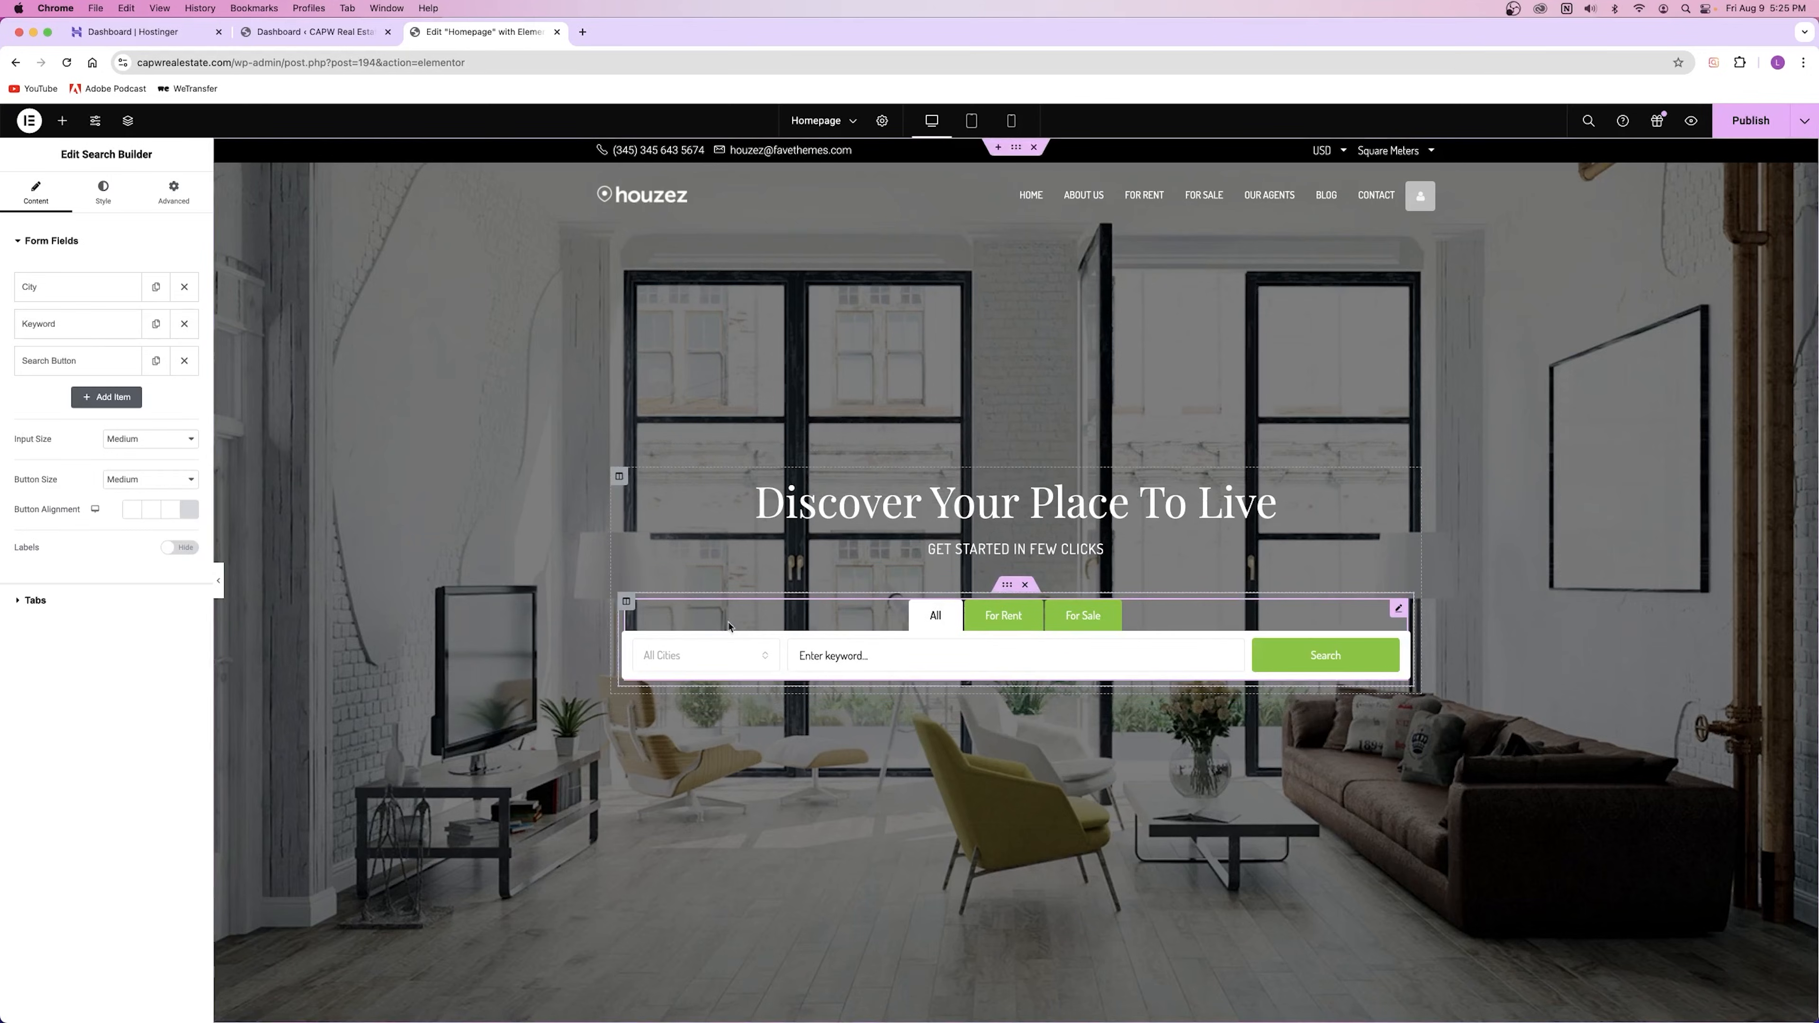
# Step: Narrow the search form's inner section from 1249 to 930 and reselect the search form
pyautogui.click(751, 566)
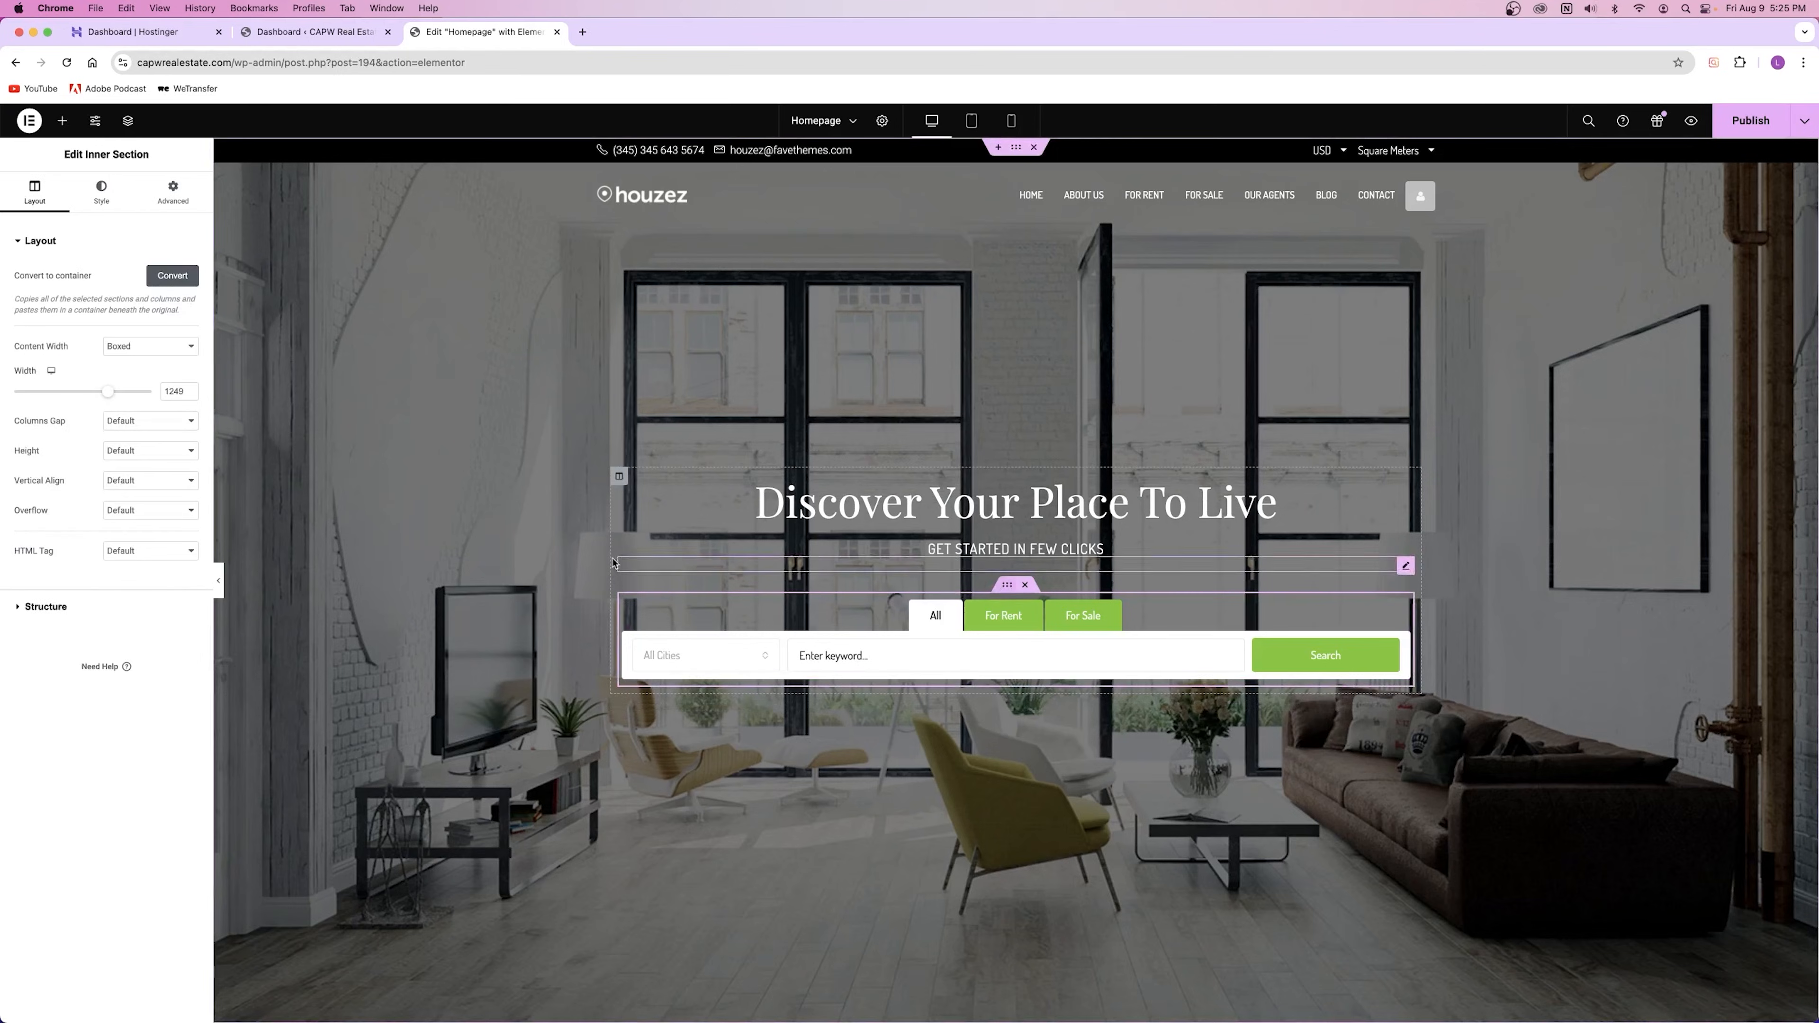
pyautogui.moveTo(109, 391); pyautogui.dragTo(68, 391)
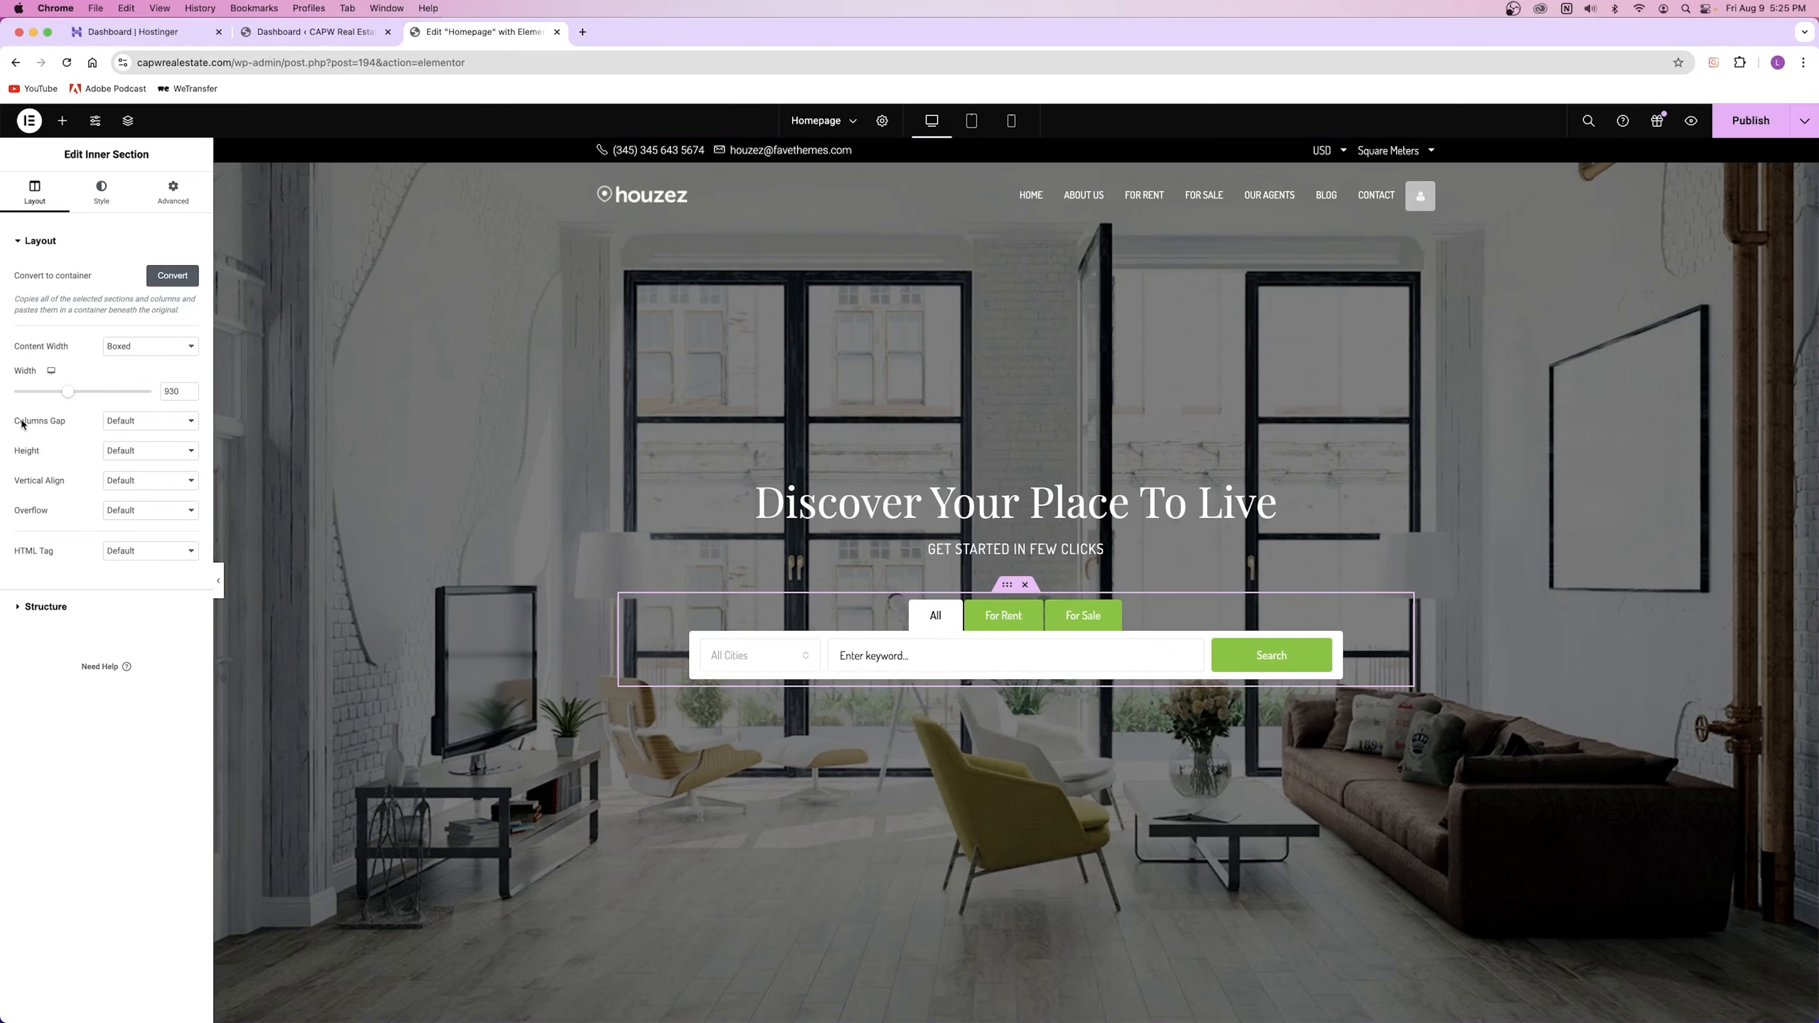
pyautogui.click(1331, 610)
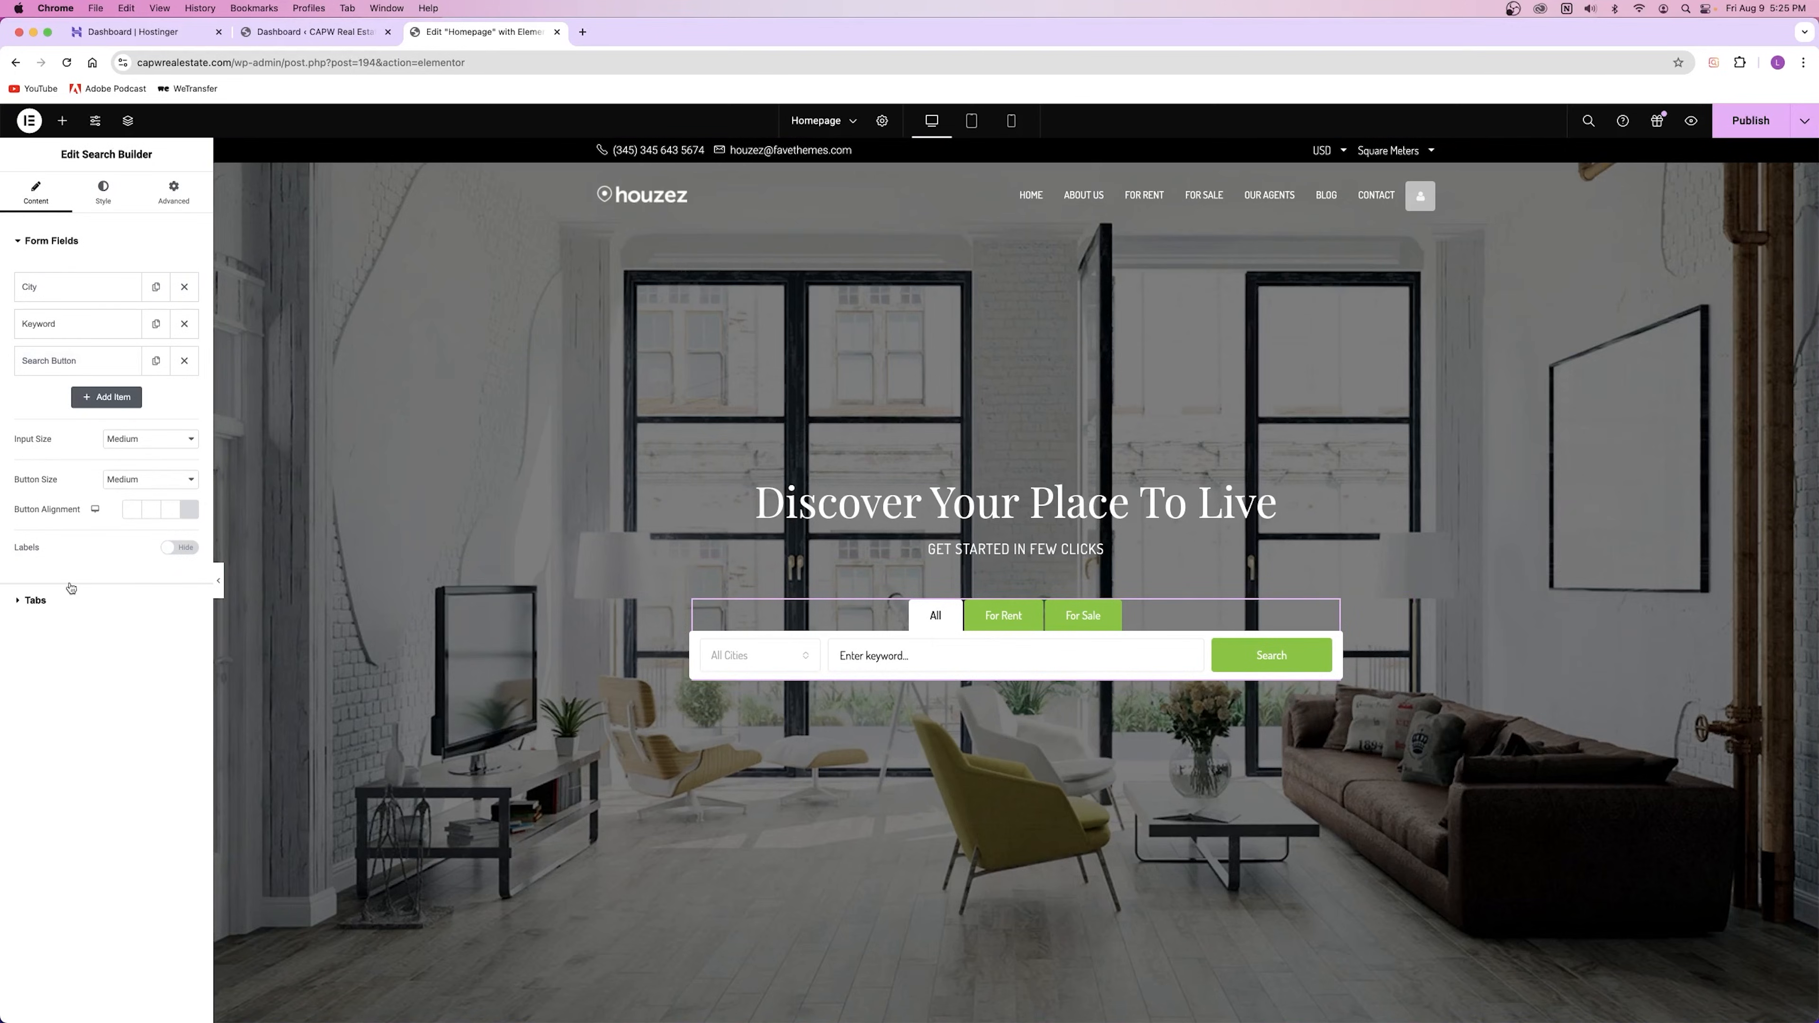
# Step: Try City tabs for Miami and New York, previewing each tab in the form
pyautogui.click(68, 599)
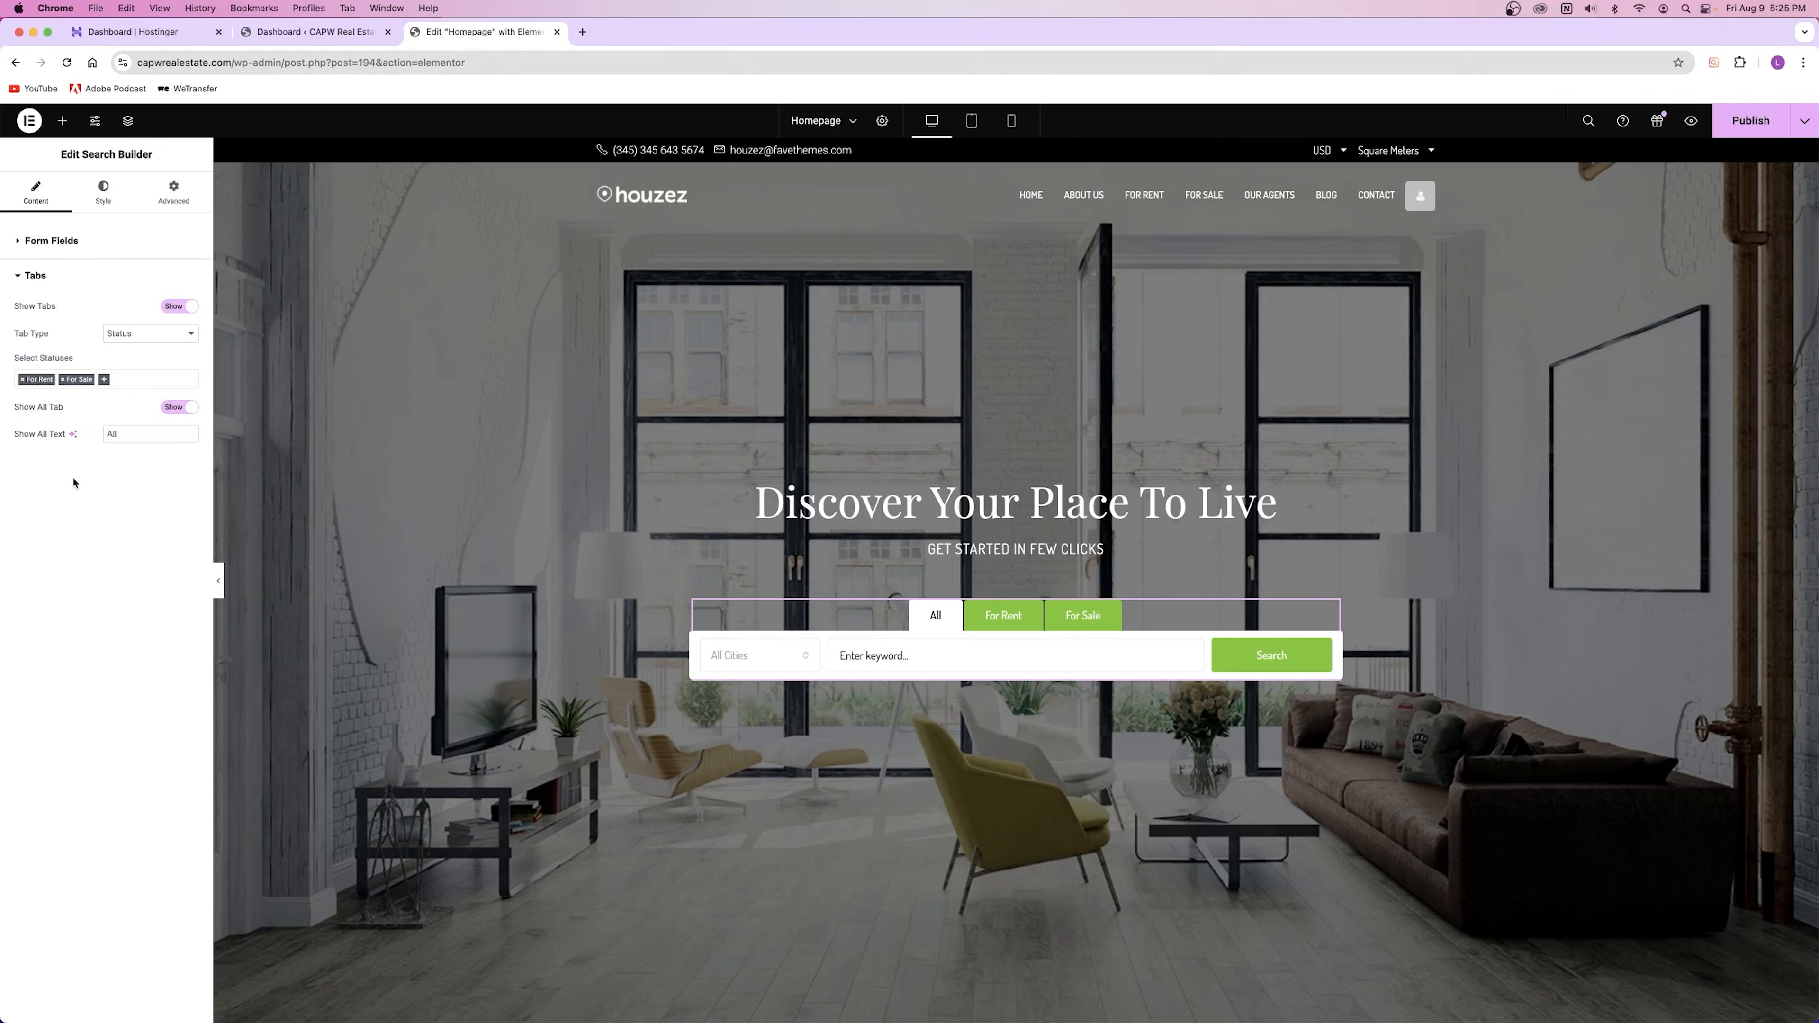
pyautogui.click(139, 341)
pyautogui.click(136, 364)
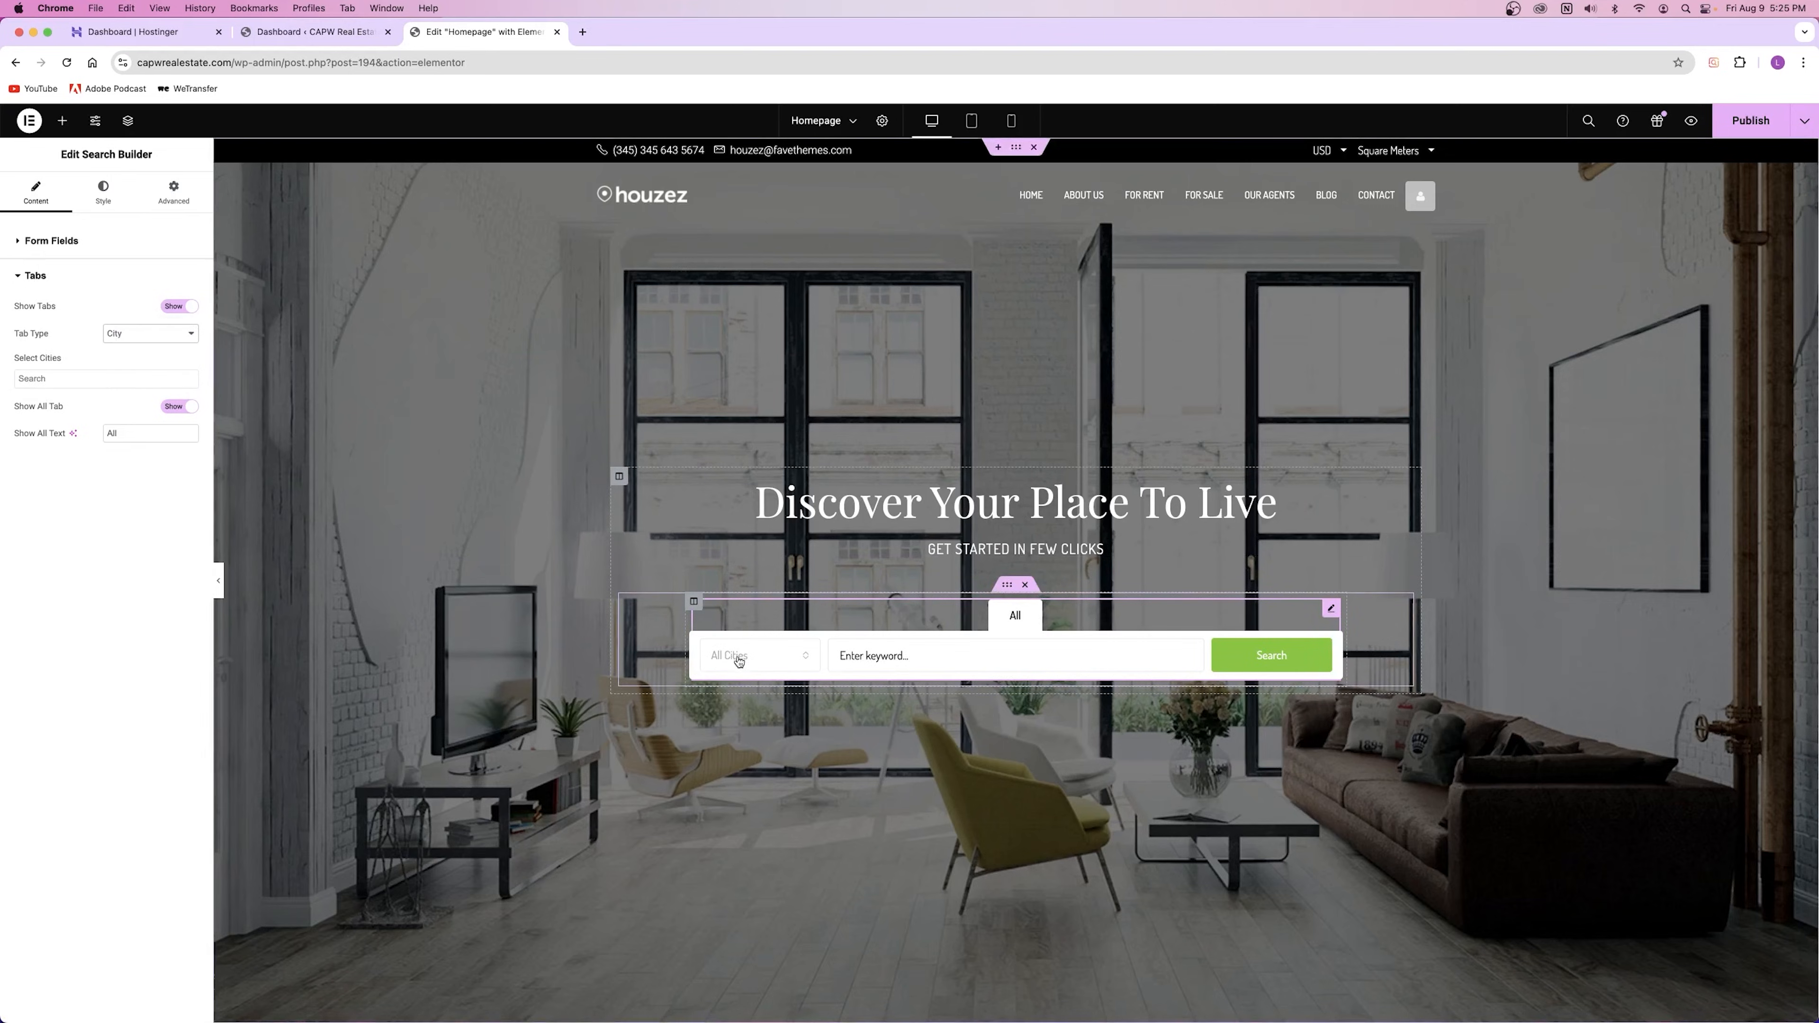
pyautogui.click(41, 378)
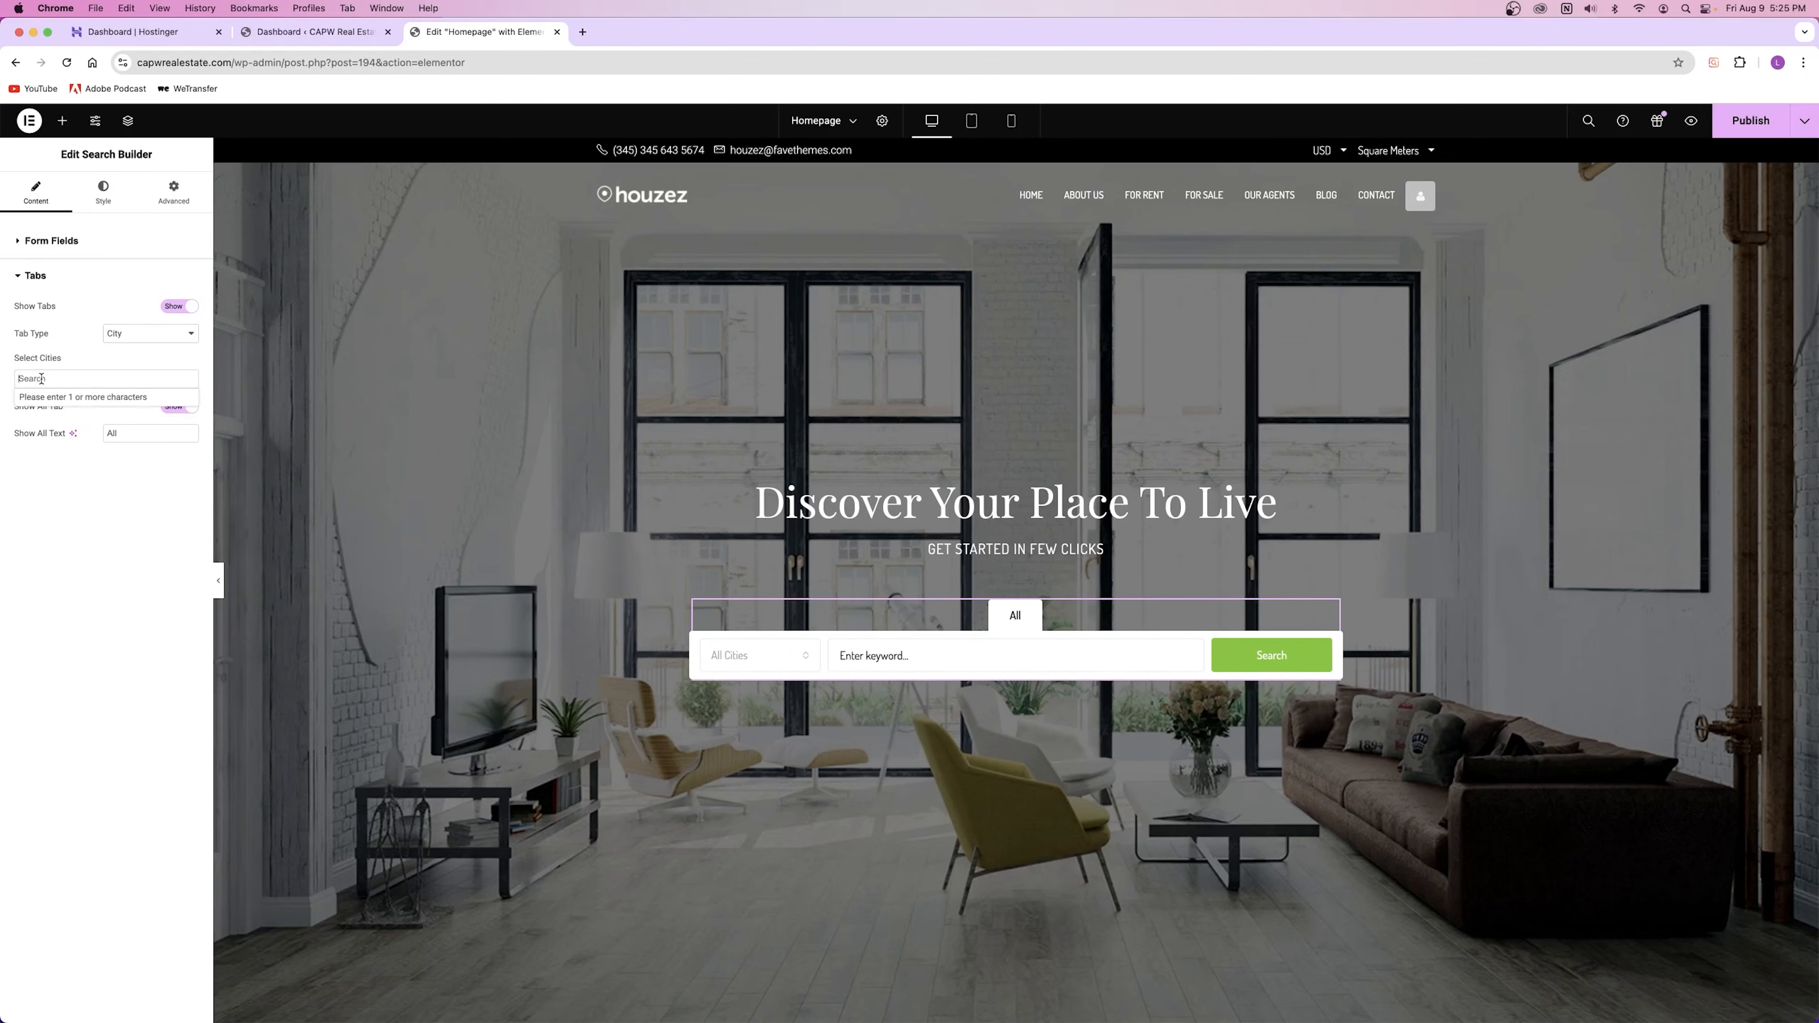
pyautogui.write('mi')
pyautogui.click(63, 398)
pyautogui.click(70, 379)
pyautogui.write('ne')
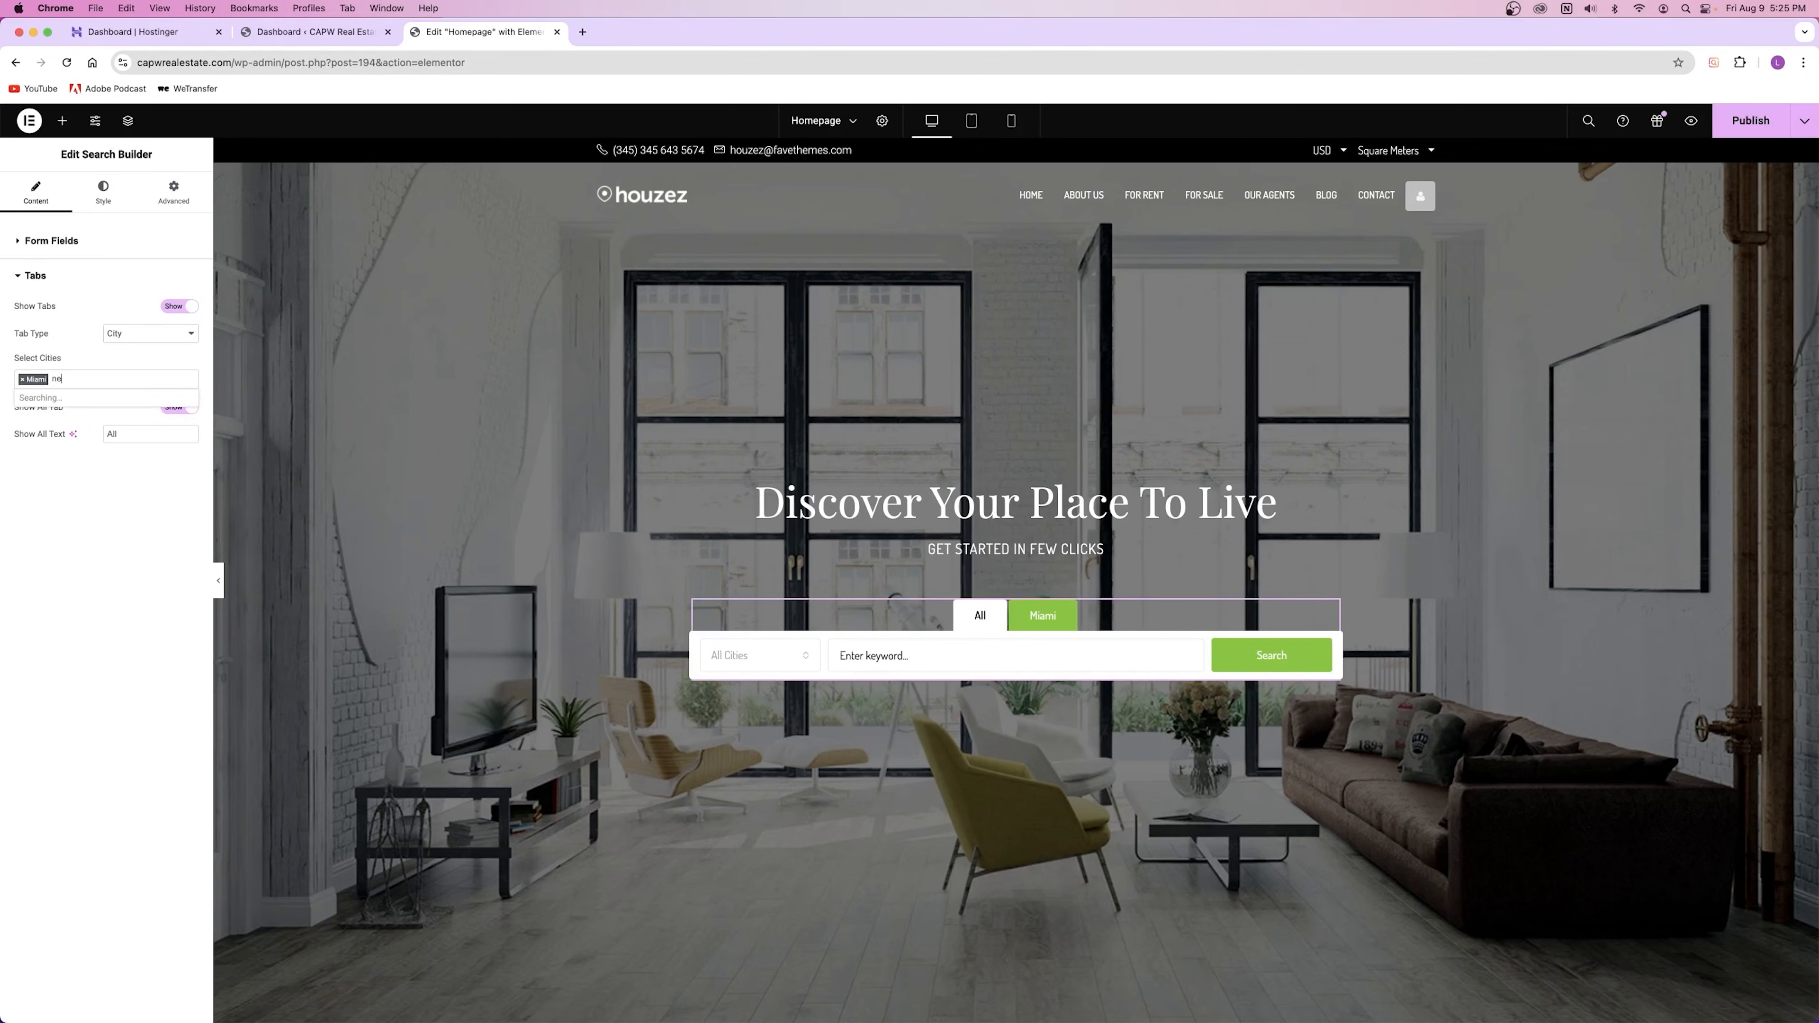
pyautogui.click(63, 398)
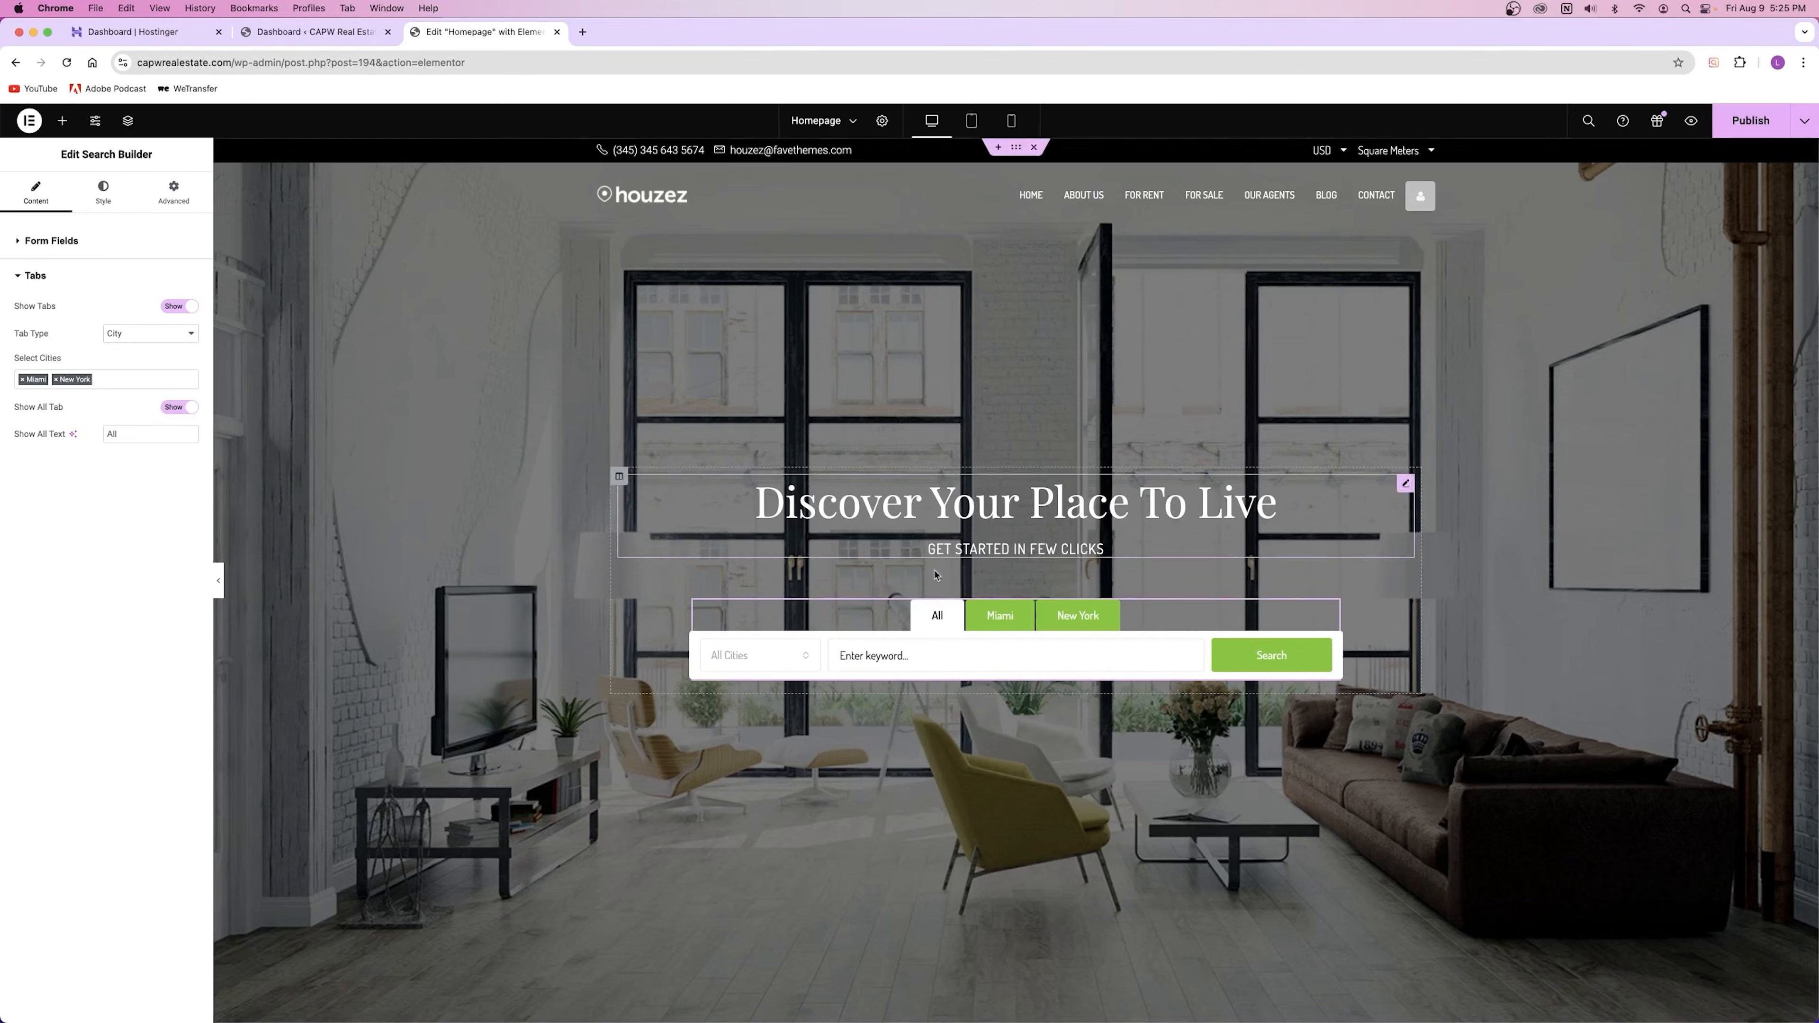
pyautogui.click(1024, 617)
pyautogui.click(1076, 618)
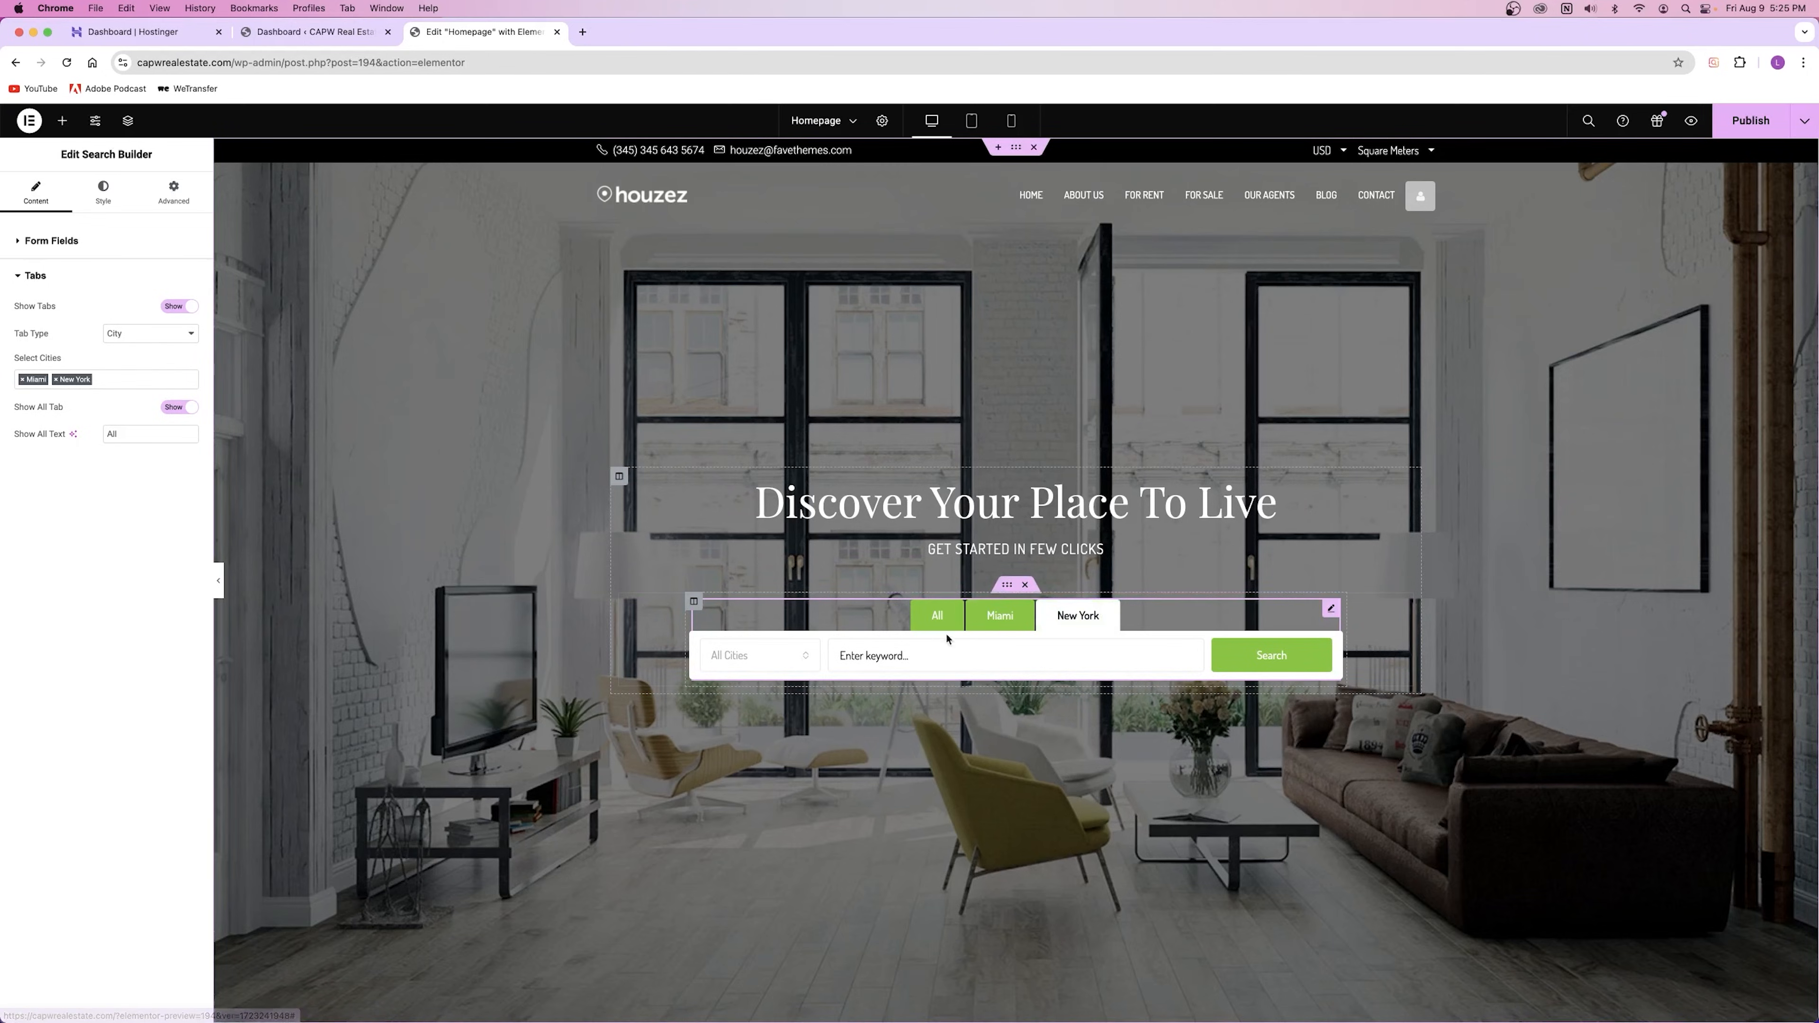
pyautogui.click(764, 672)
pyautogui.click(775, 681)
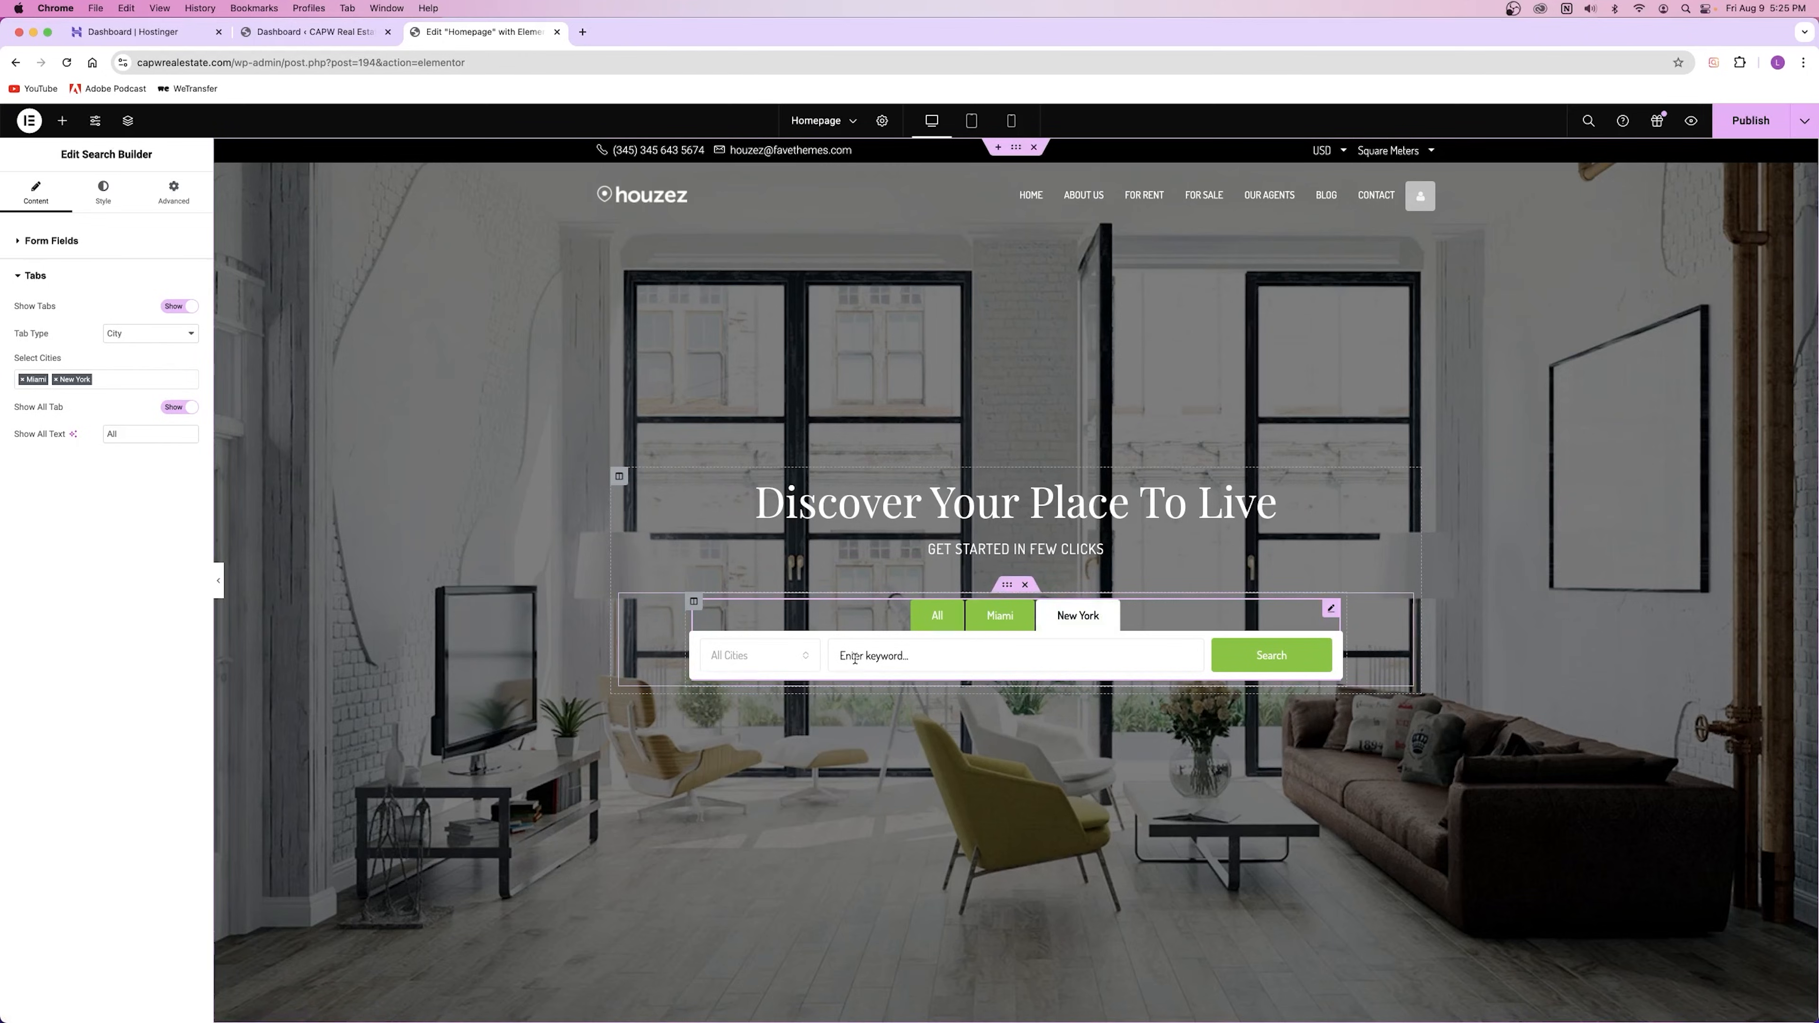
pyautogui.click(944, 635)
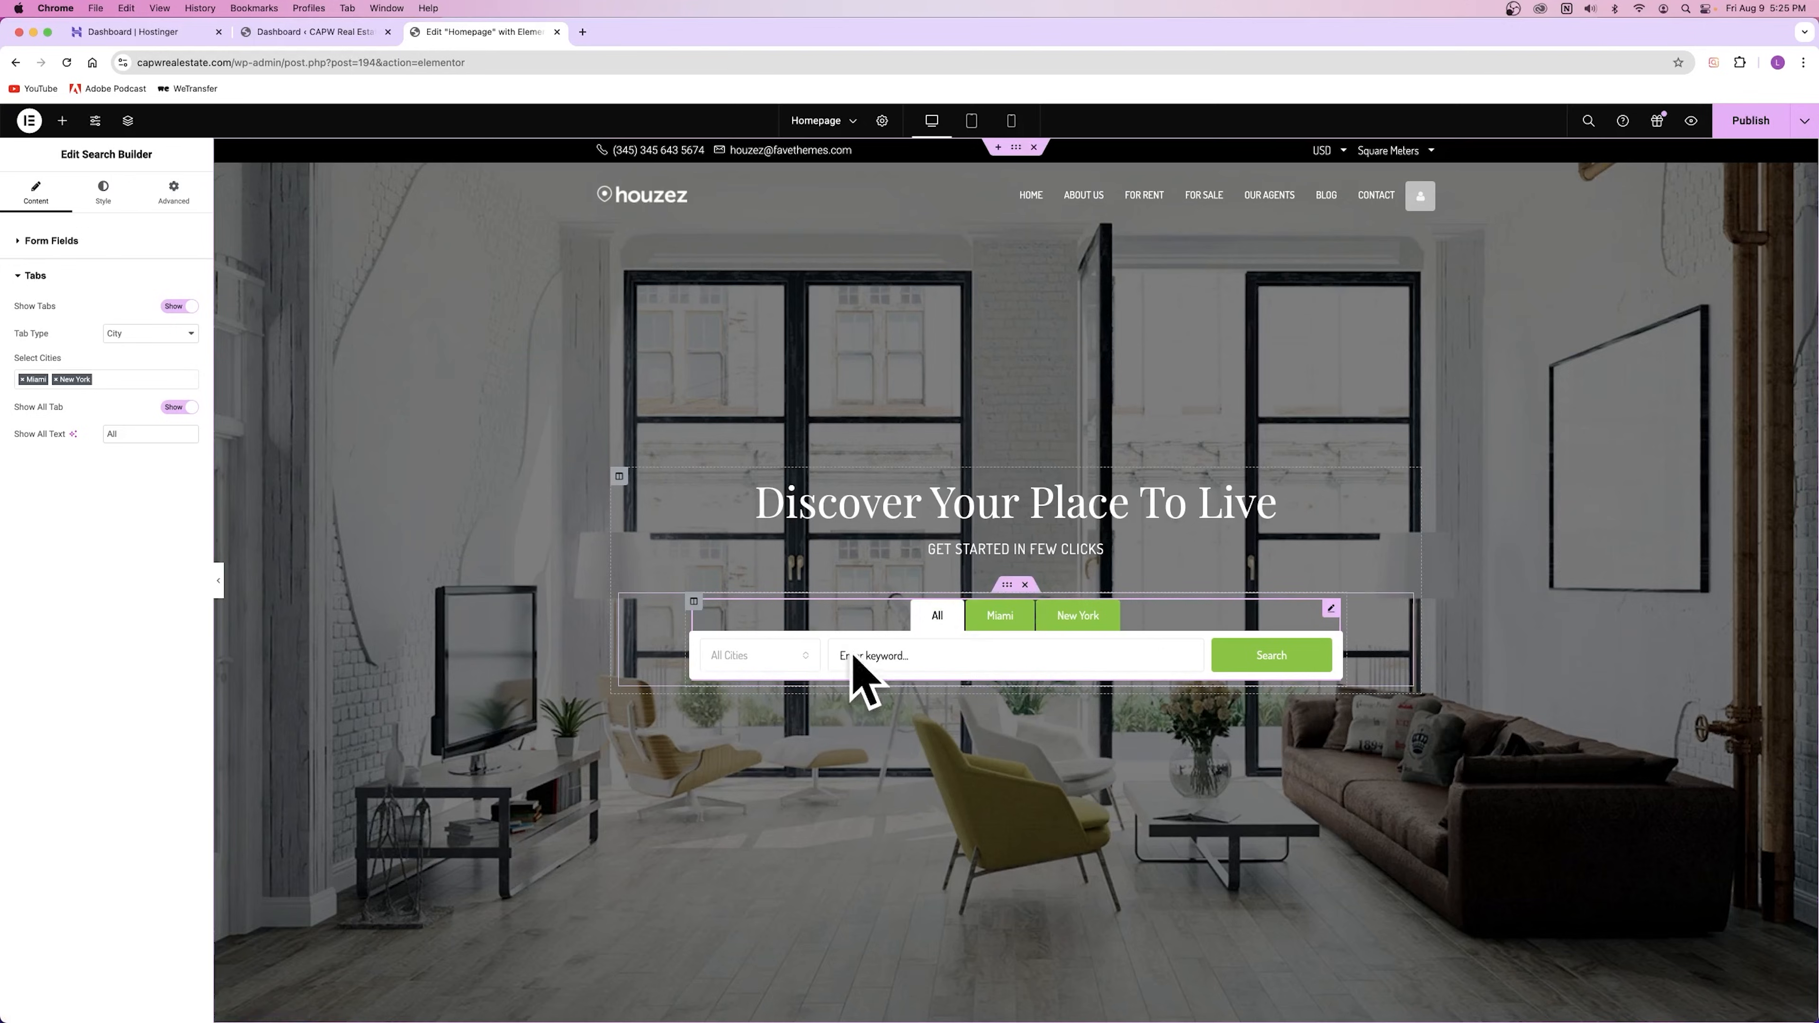
# Step: Try property Type tabs with Apartment and Single Family Home
pyautogui.click(140, 333)
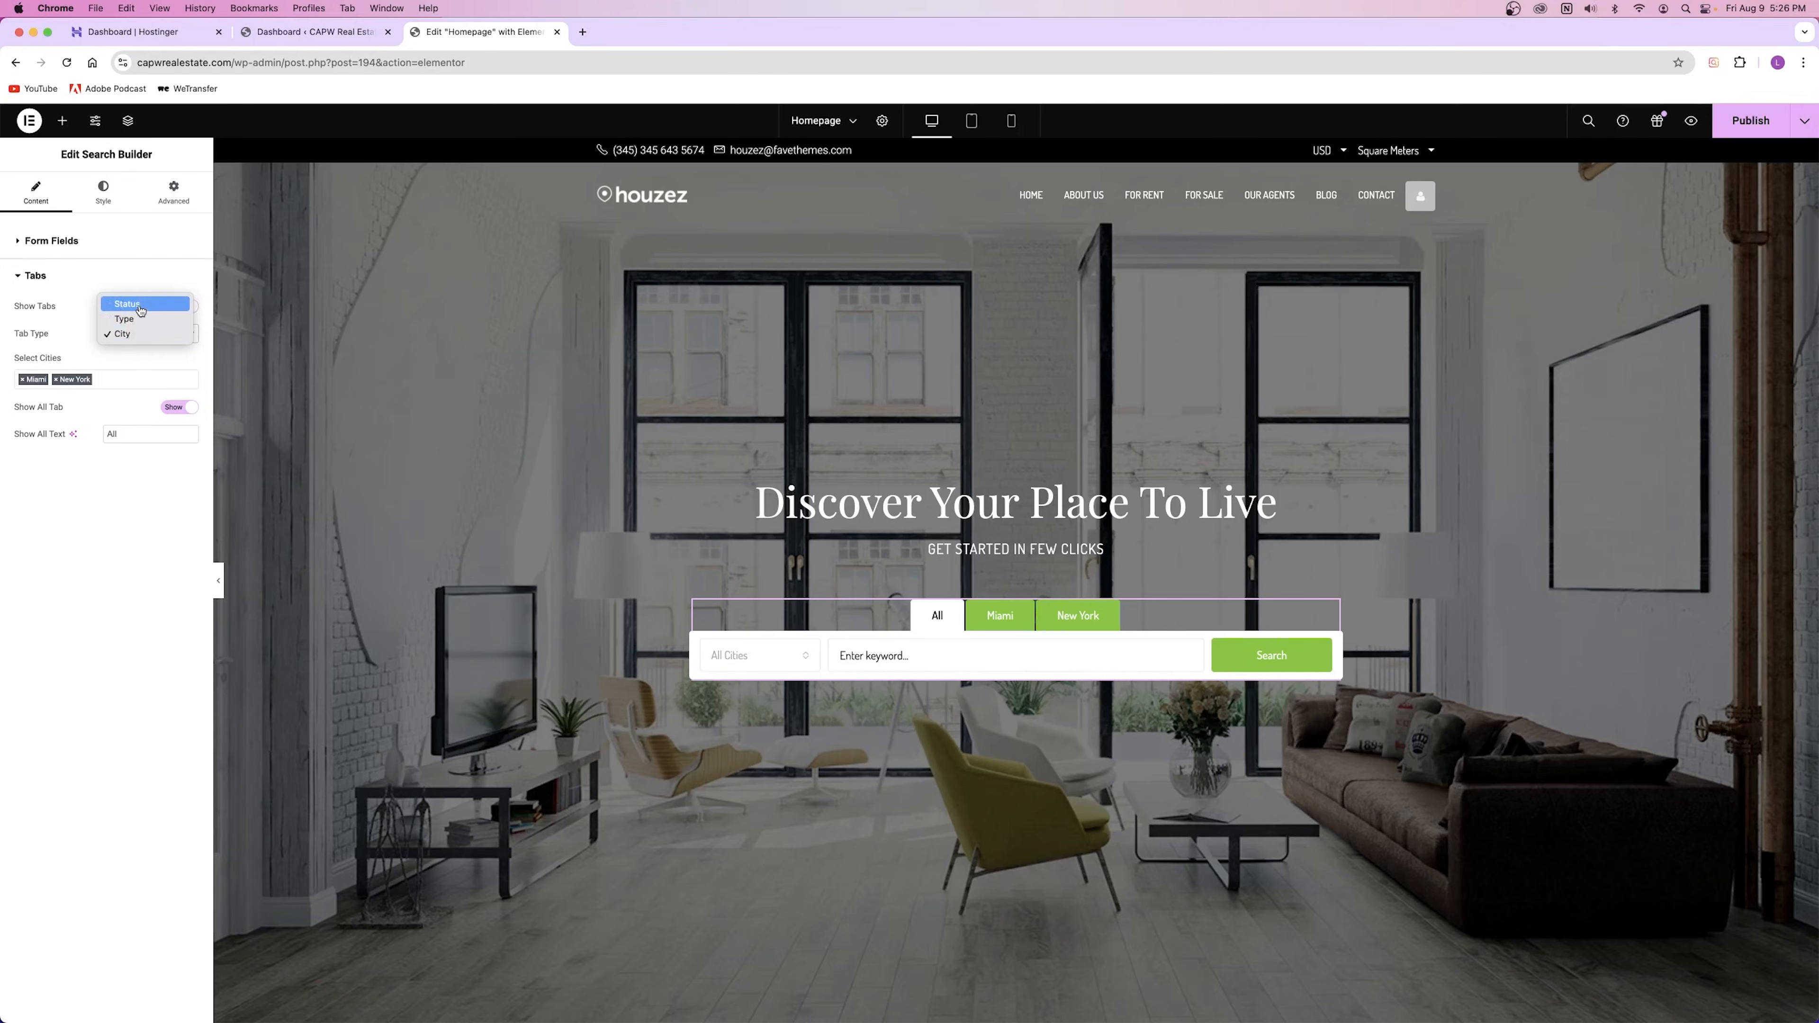
pyautogui.click(133, 322)
pyautogui.click(25, 380)
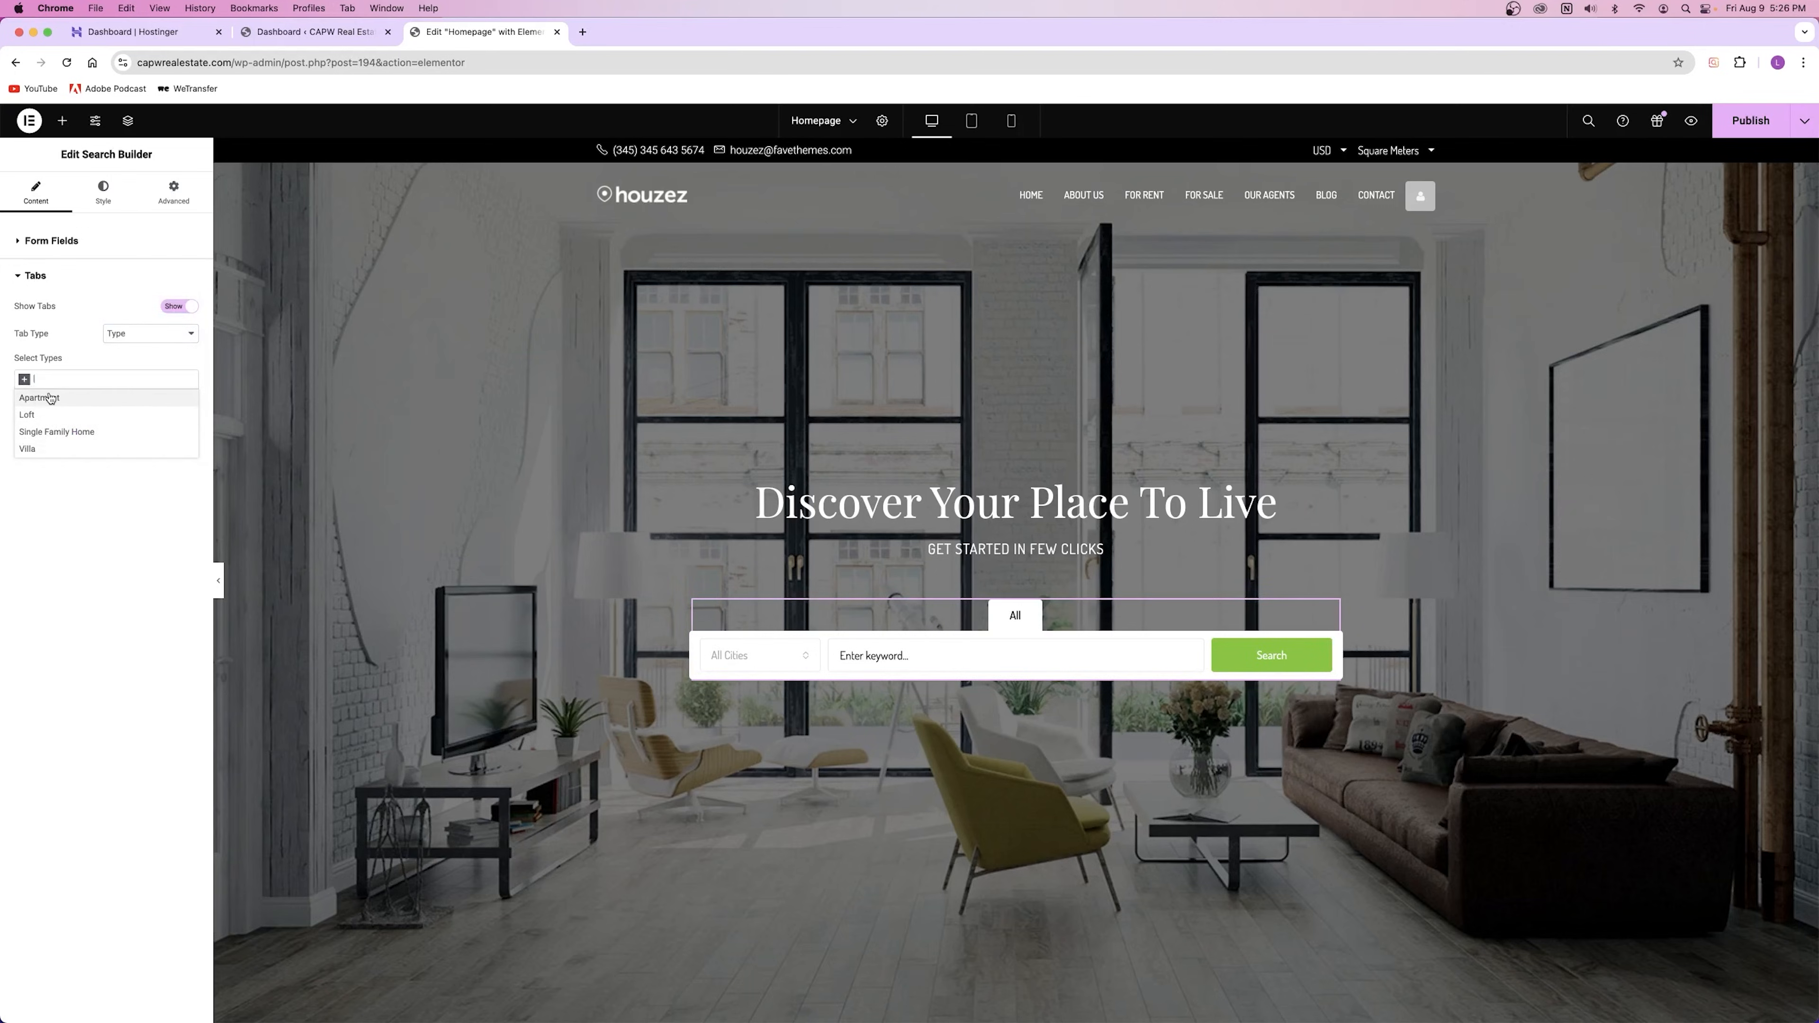
pyautogui.click(39, 397)
pyautogui.click(71, 379)
pyautogui.click(83, 435)
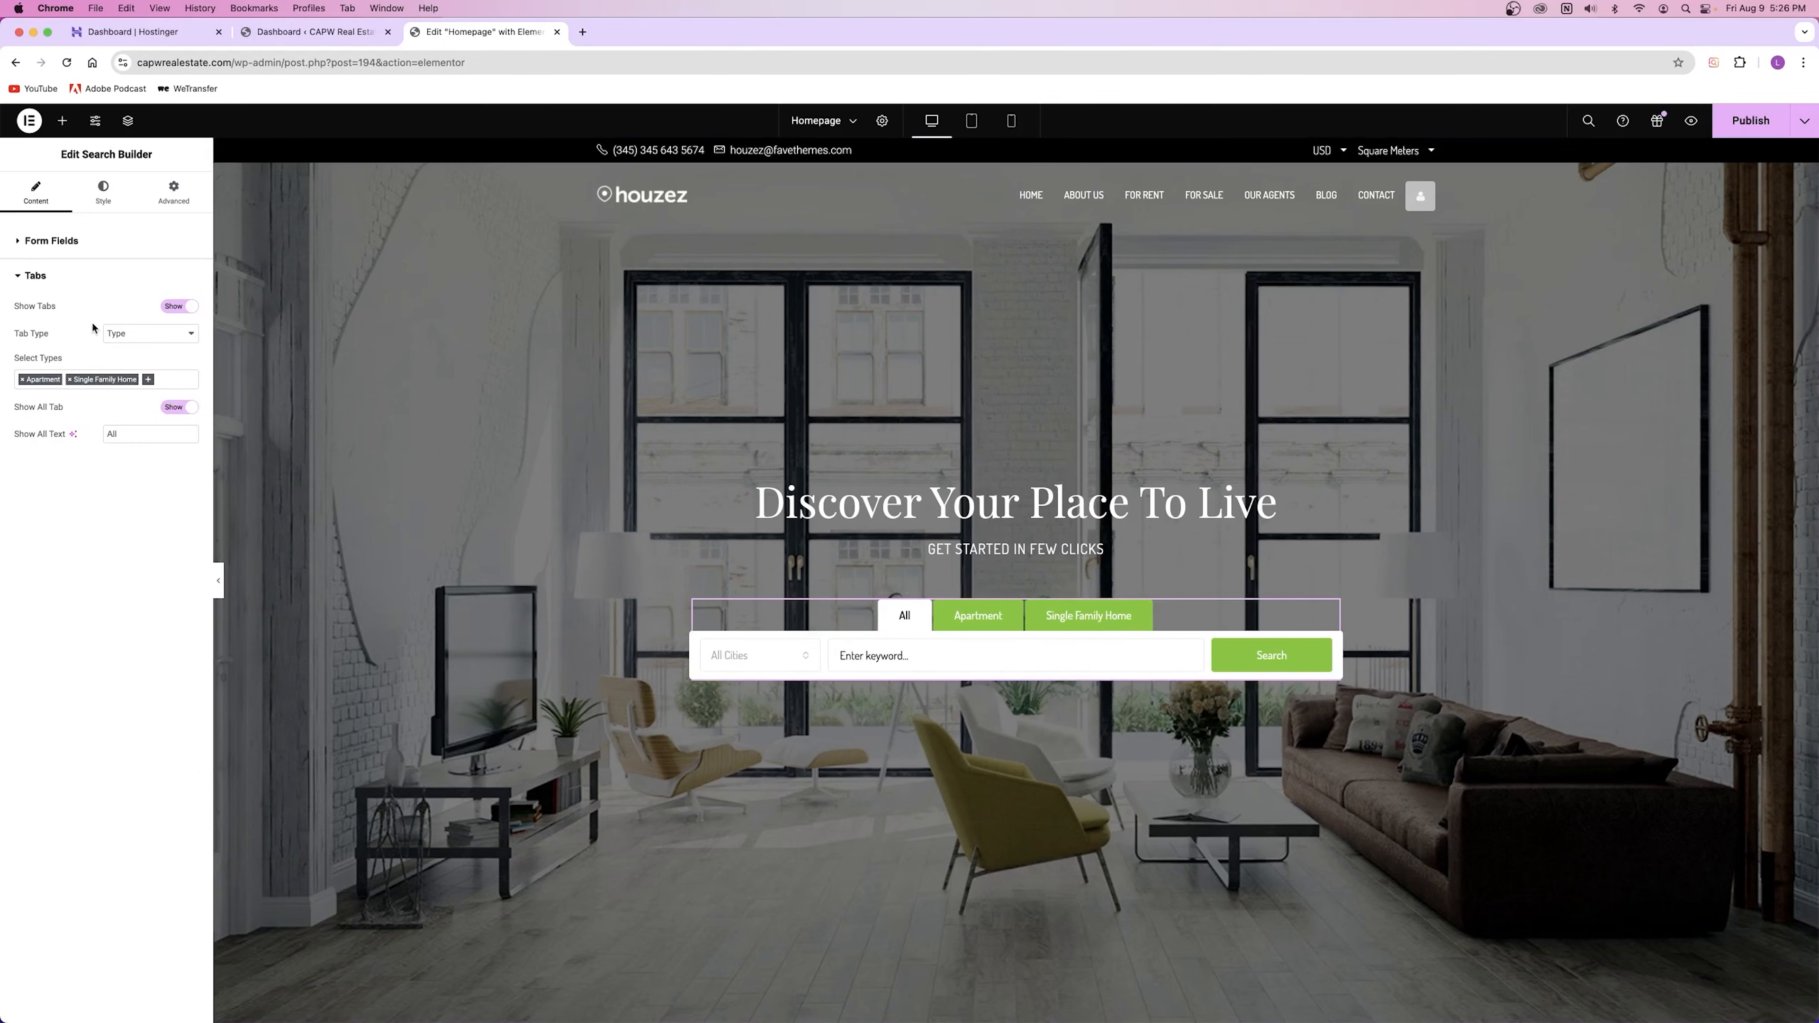
# Step: Set Tab Type back to Status, keeping the All tab shown
pyautogui.click(147, 333)
pyautogui.click(133, 326)
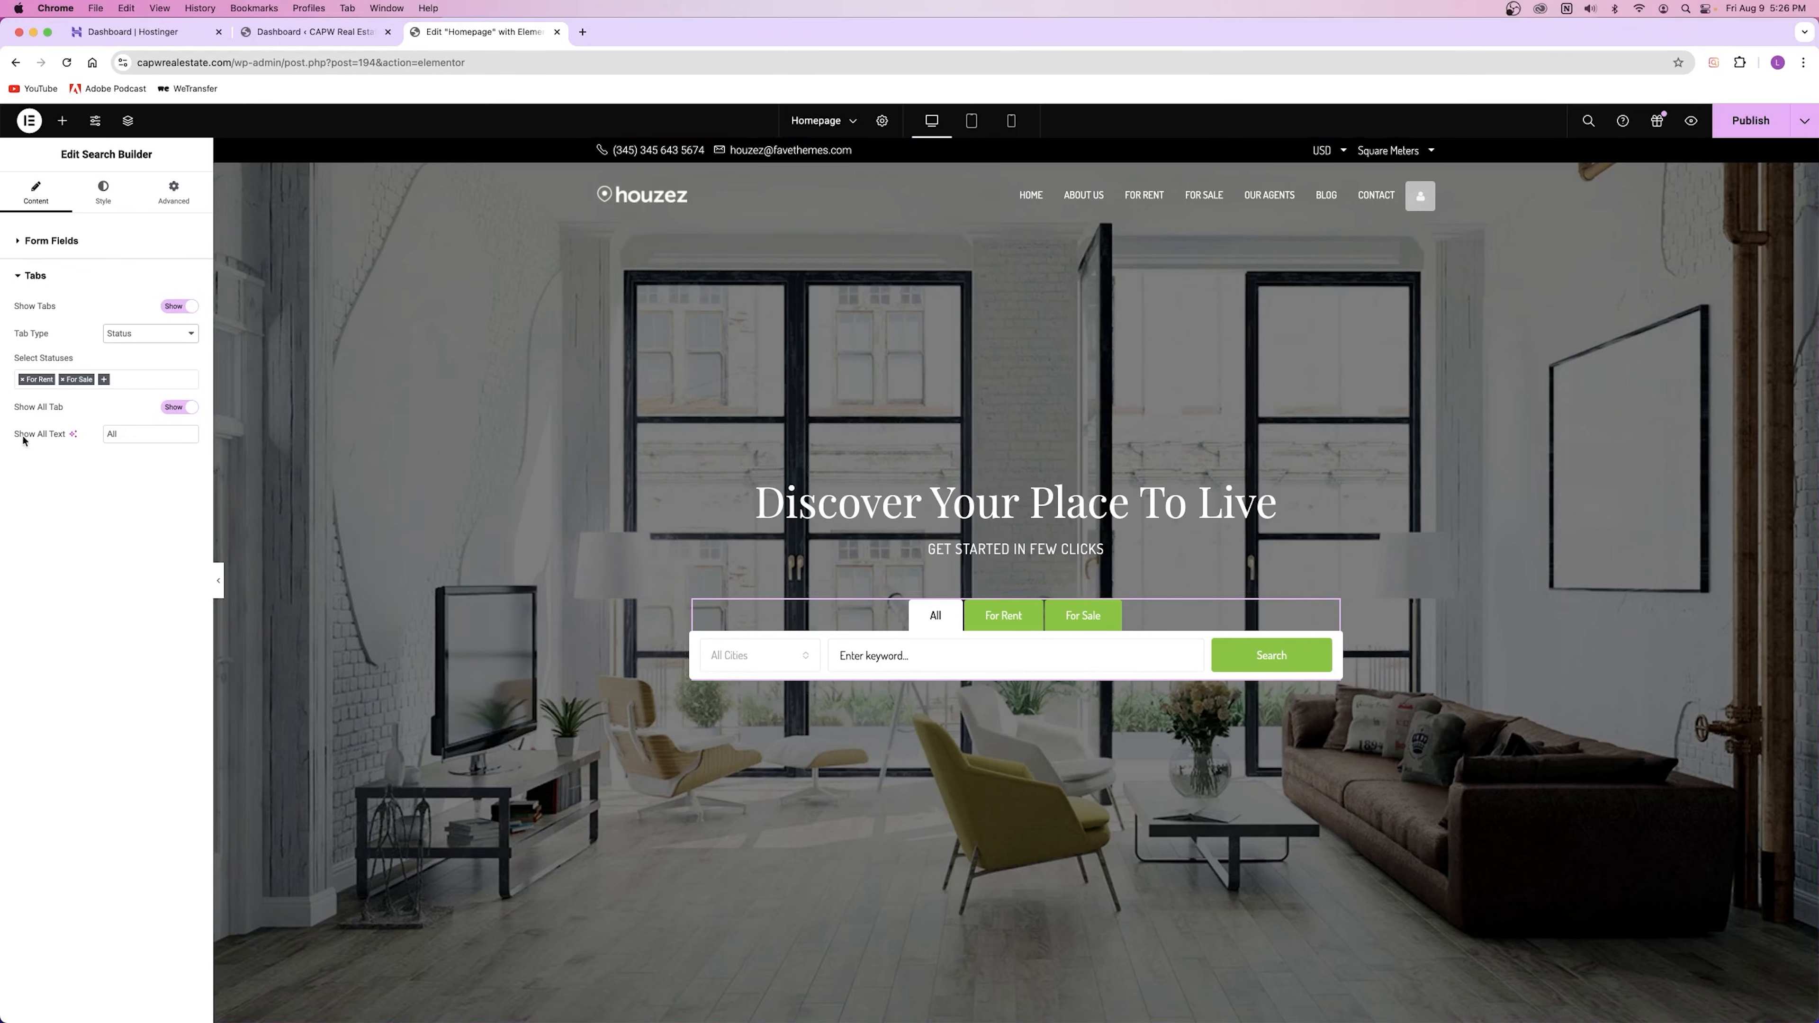
pyautogui.doubleClick(114, 435)
pyautogui.click(179, 407)
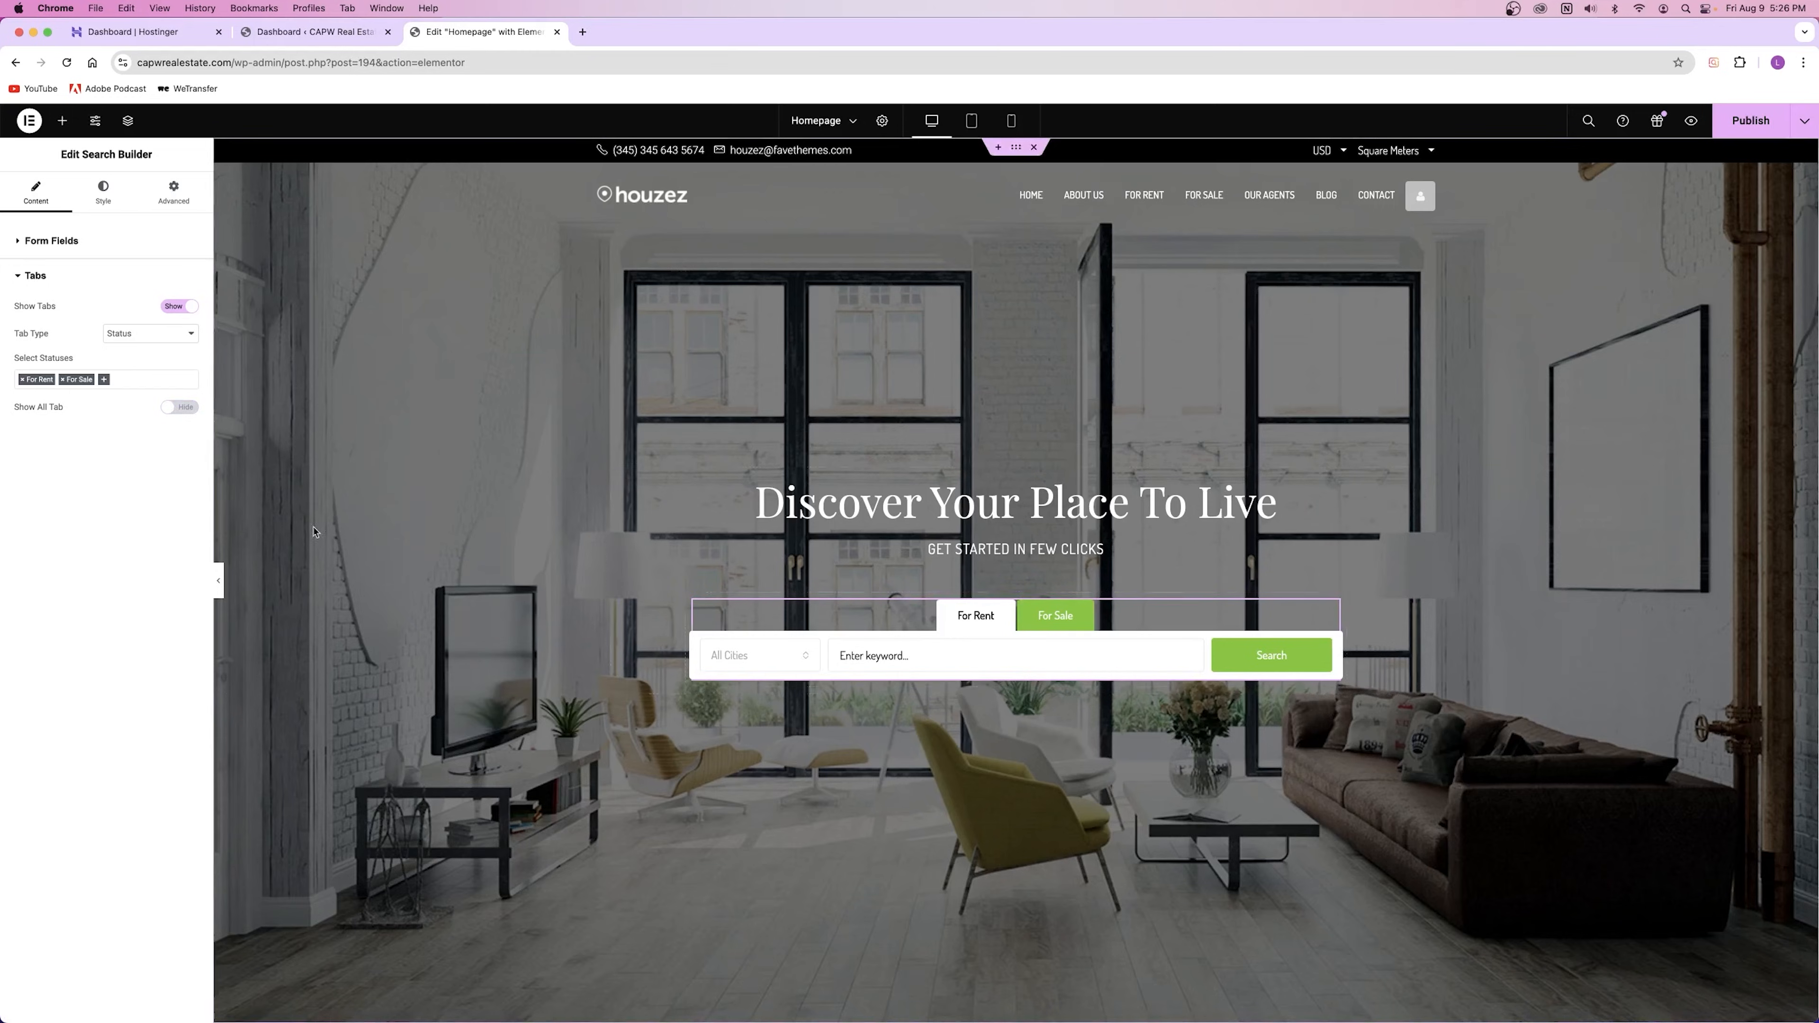
pyautogui.click(180, 407)
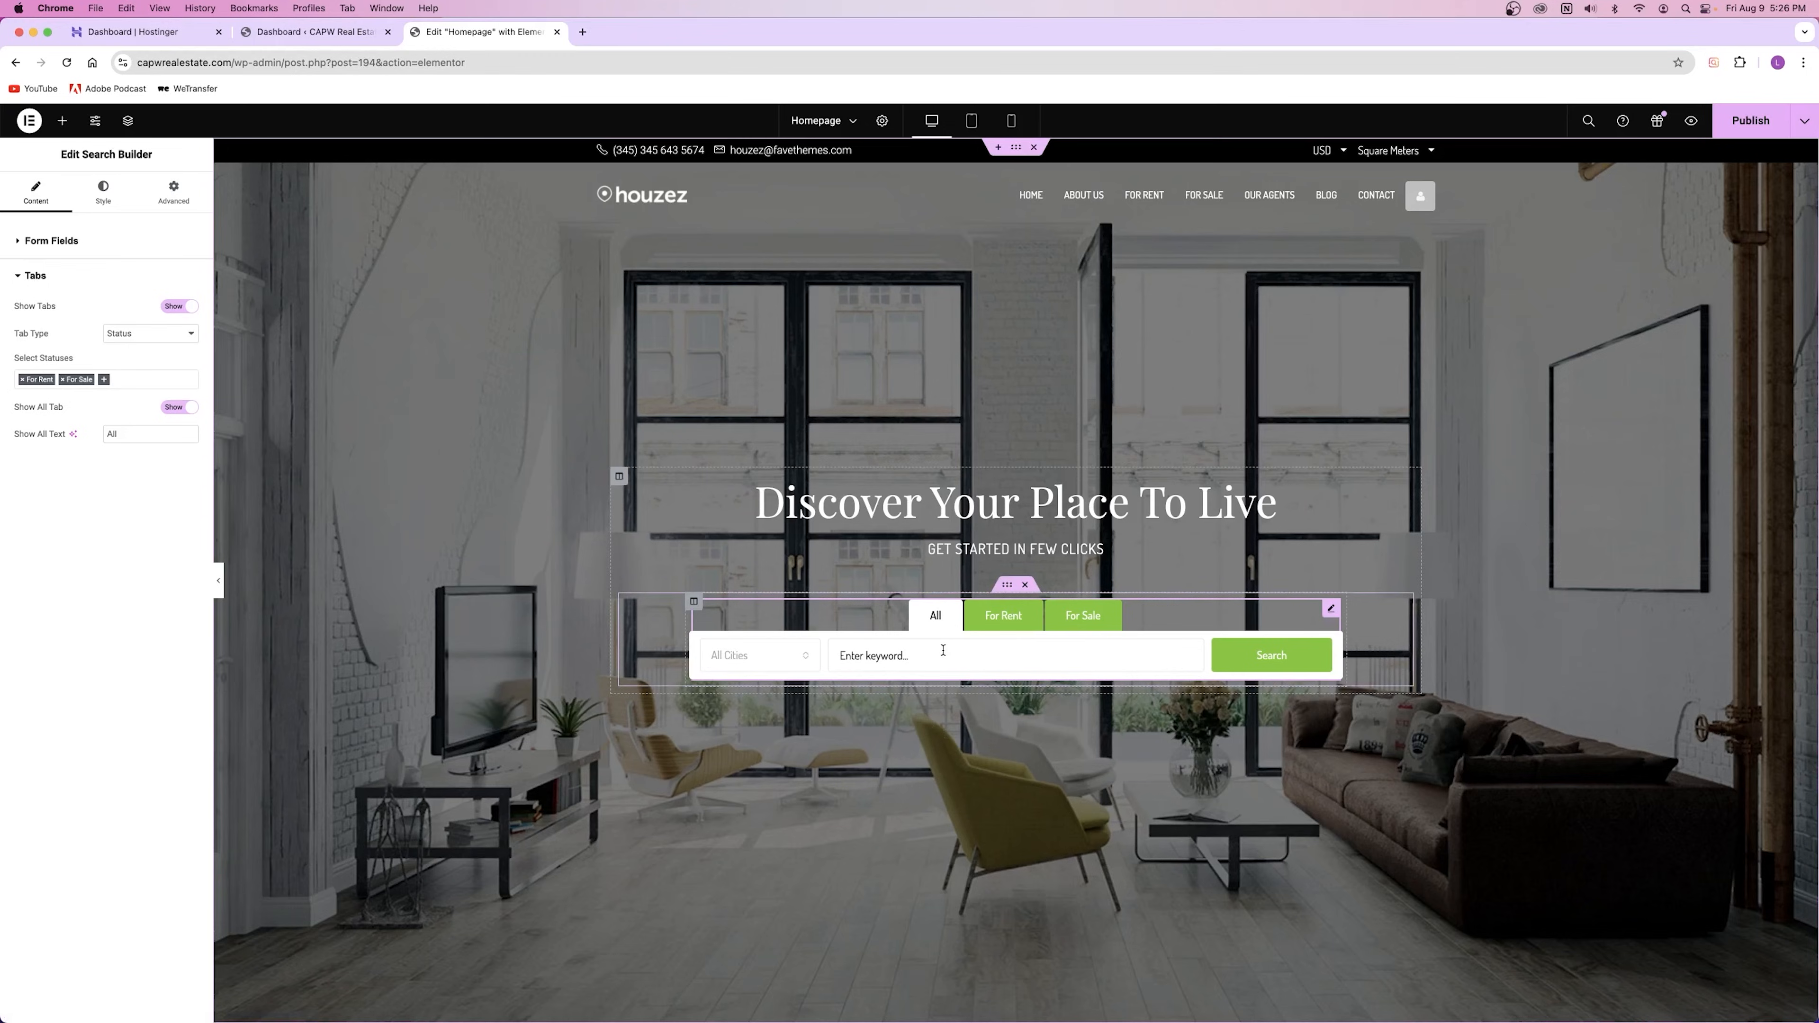
# Step: Browse the search form's Fields, Form, Tabs and Button style sections, then return to Content
pyautogui.click(103, 192)
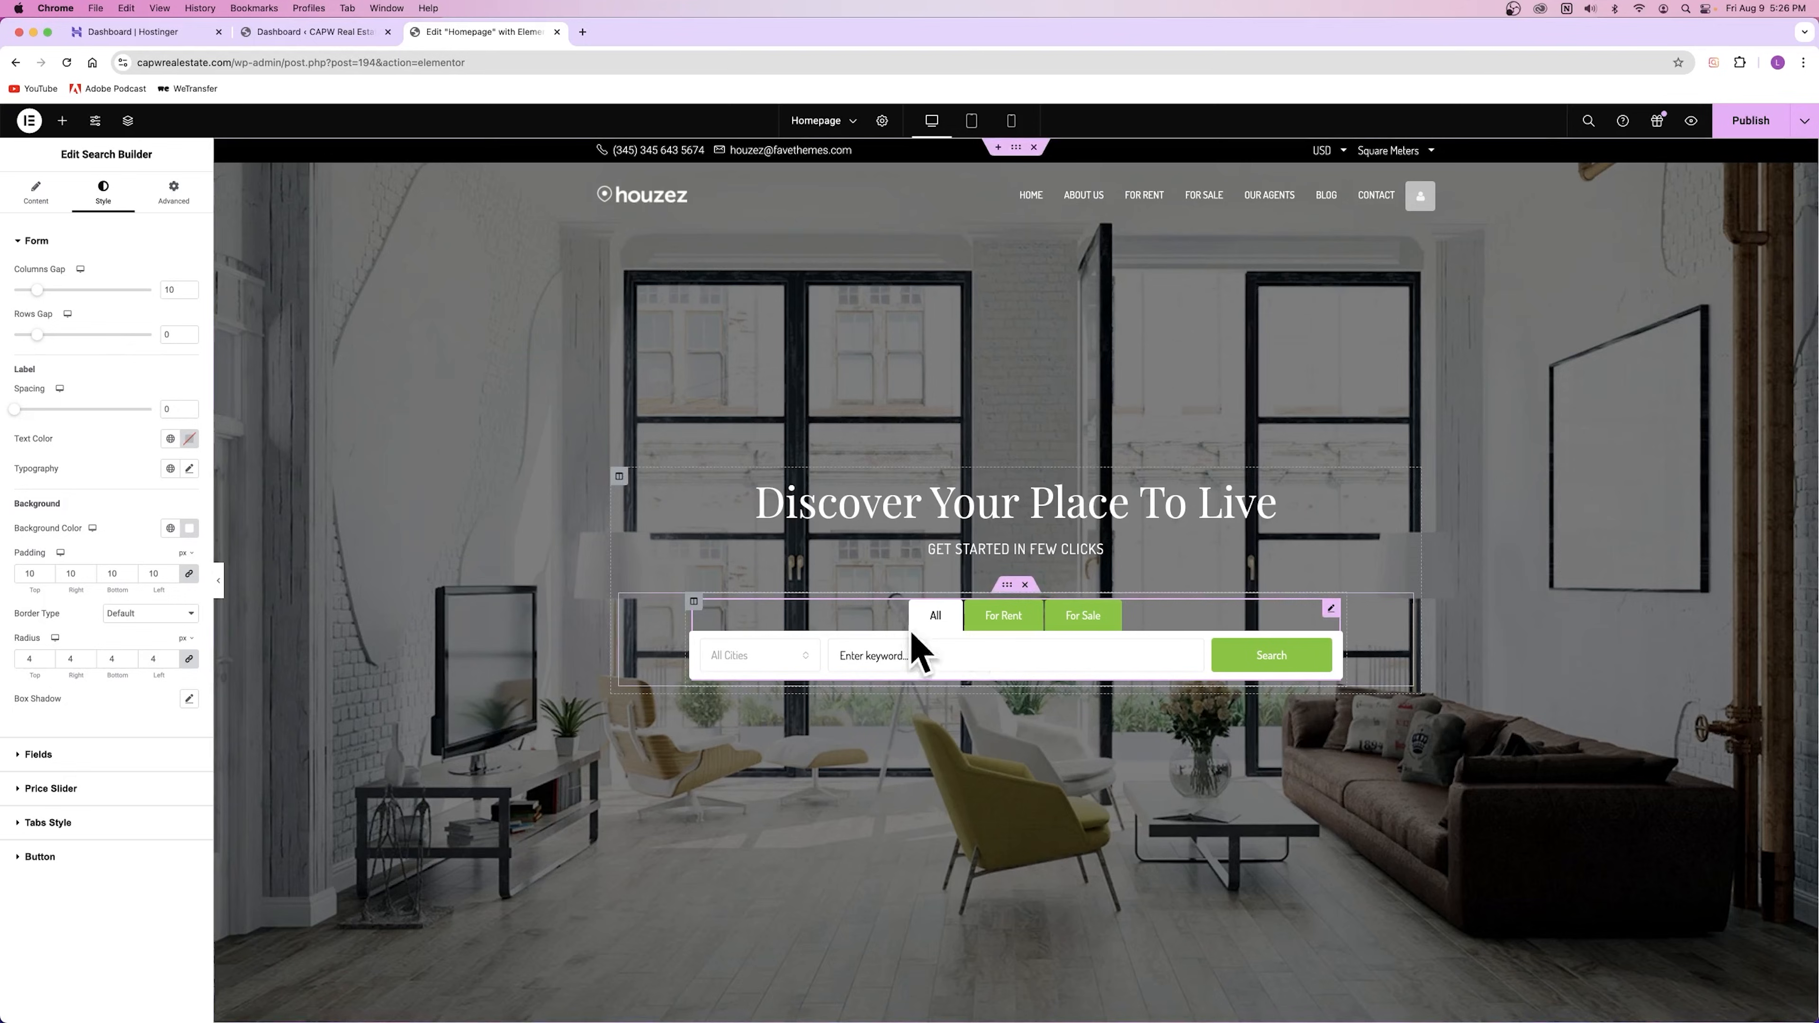
pyautogui.click(71, 755)
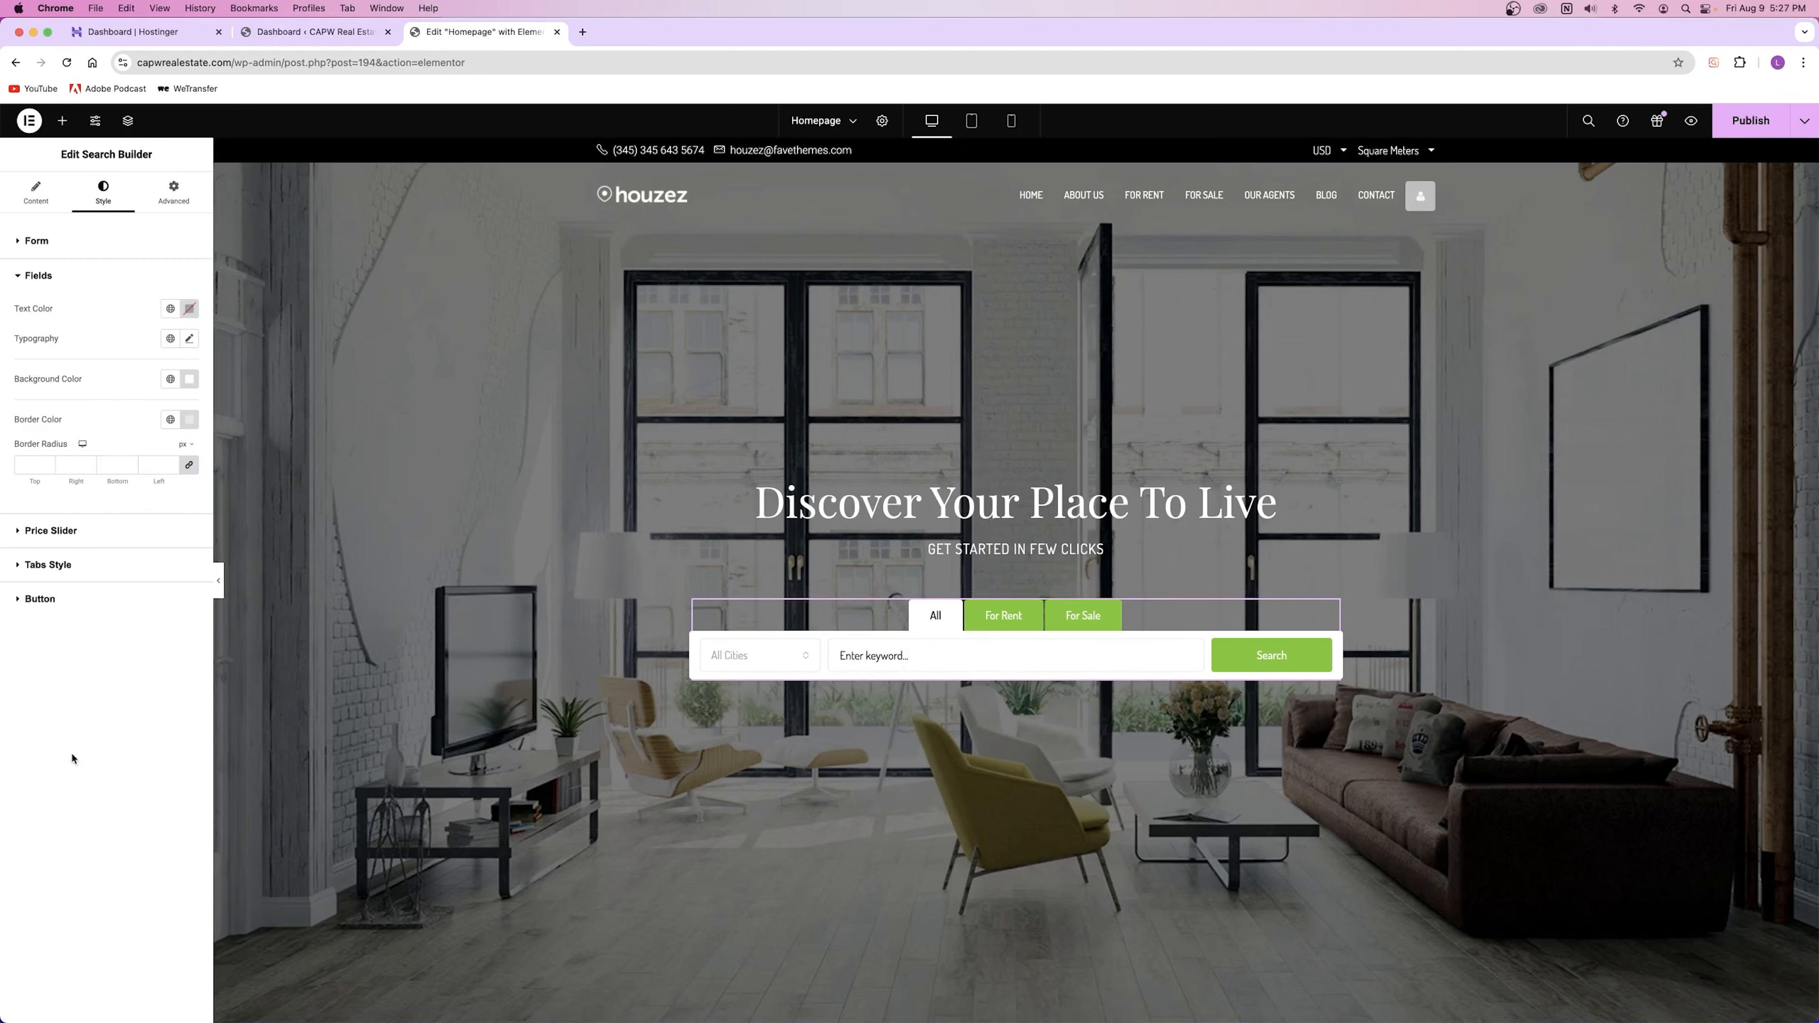
pyautogui.click(72, 252)
pyautogui.click(72, 251)
pyautogui.click(71, 356)
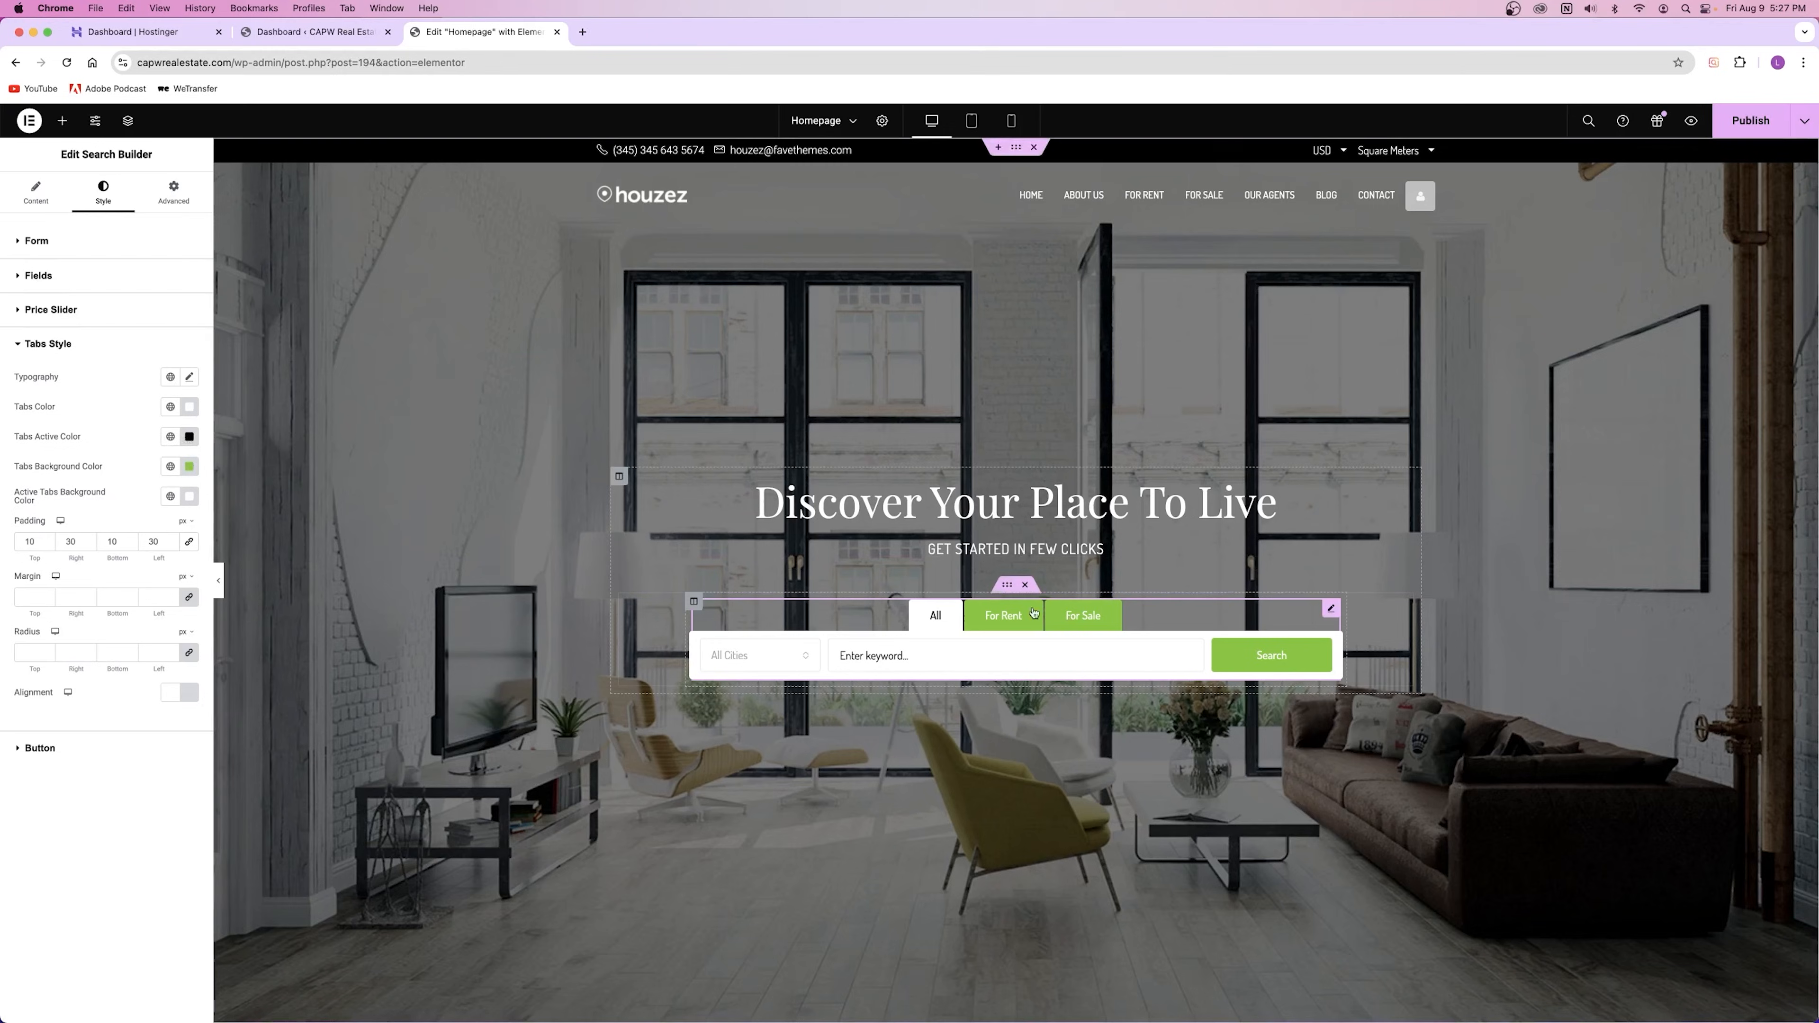
pyautogui.click(64, 345)
pyautogui.click(63, 387)
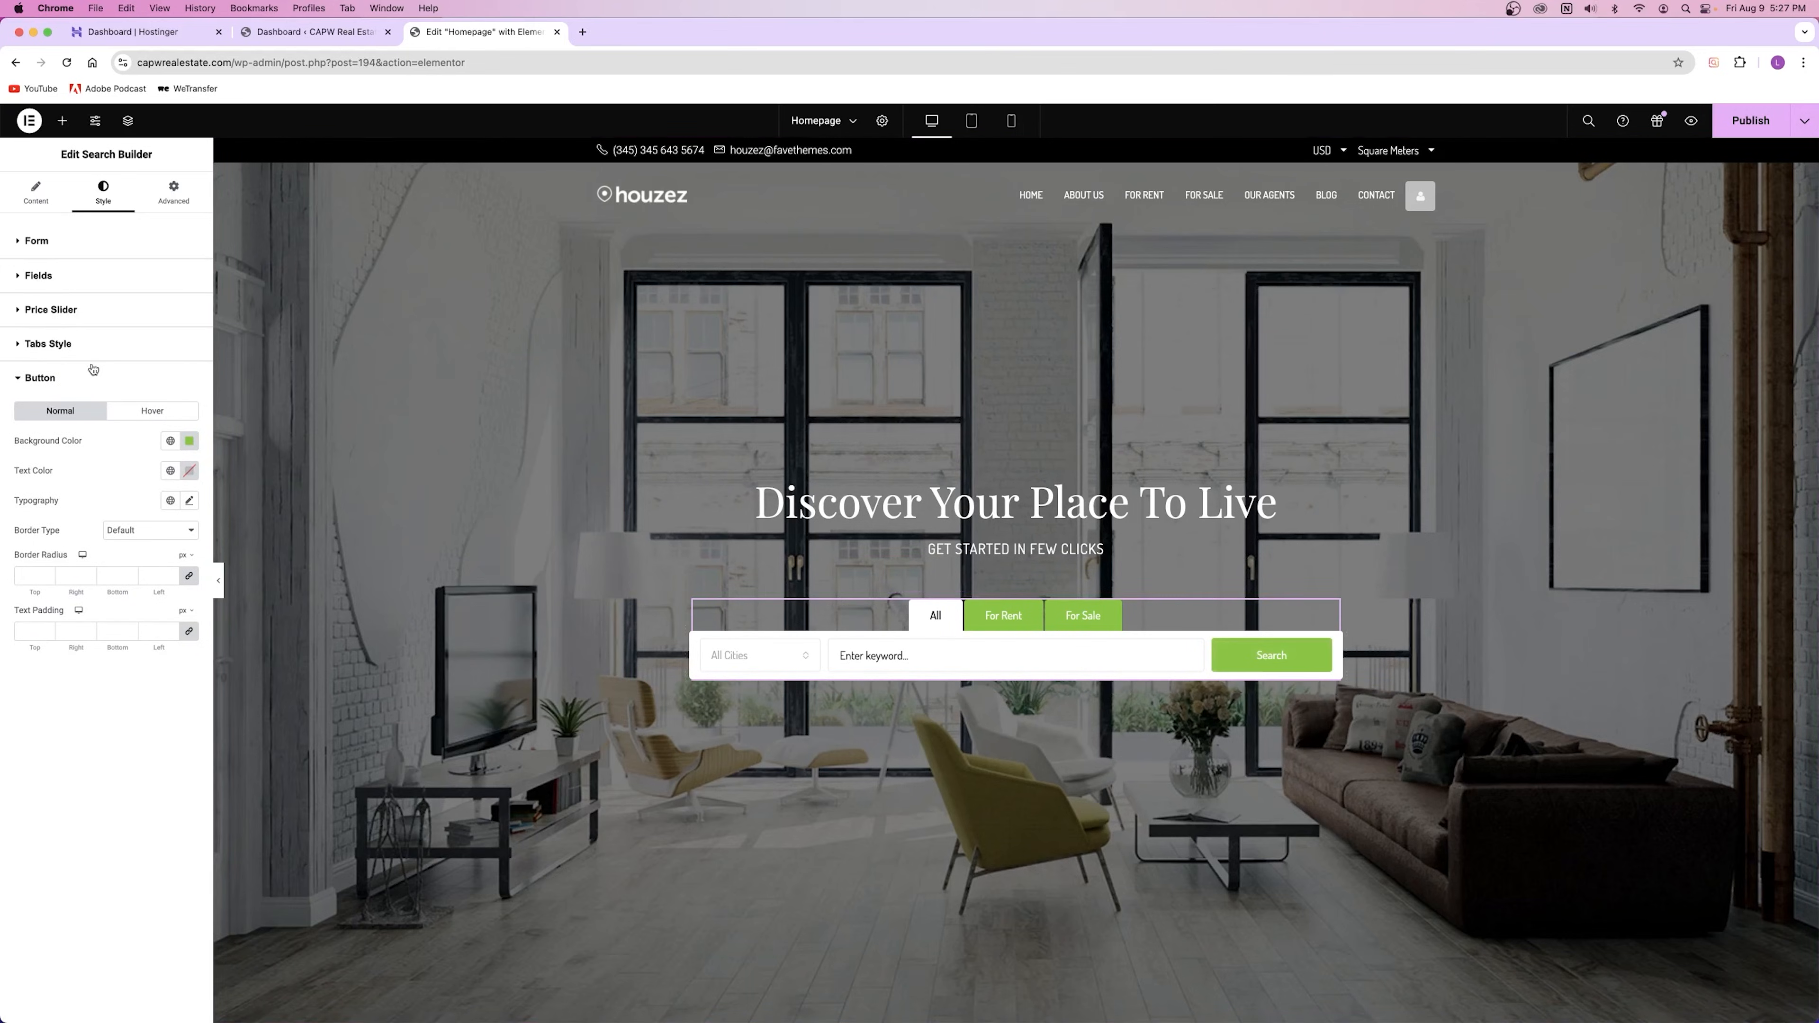
pyautogui.click(36, 193)
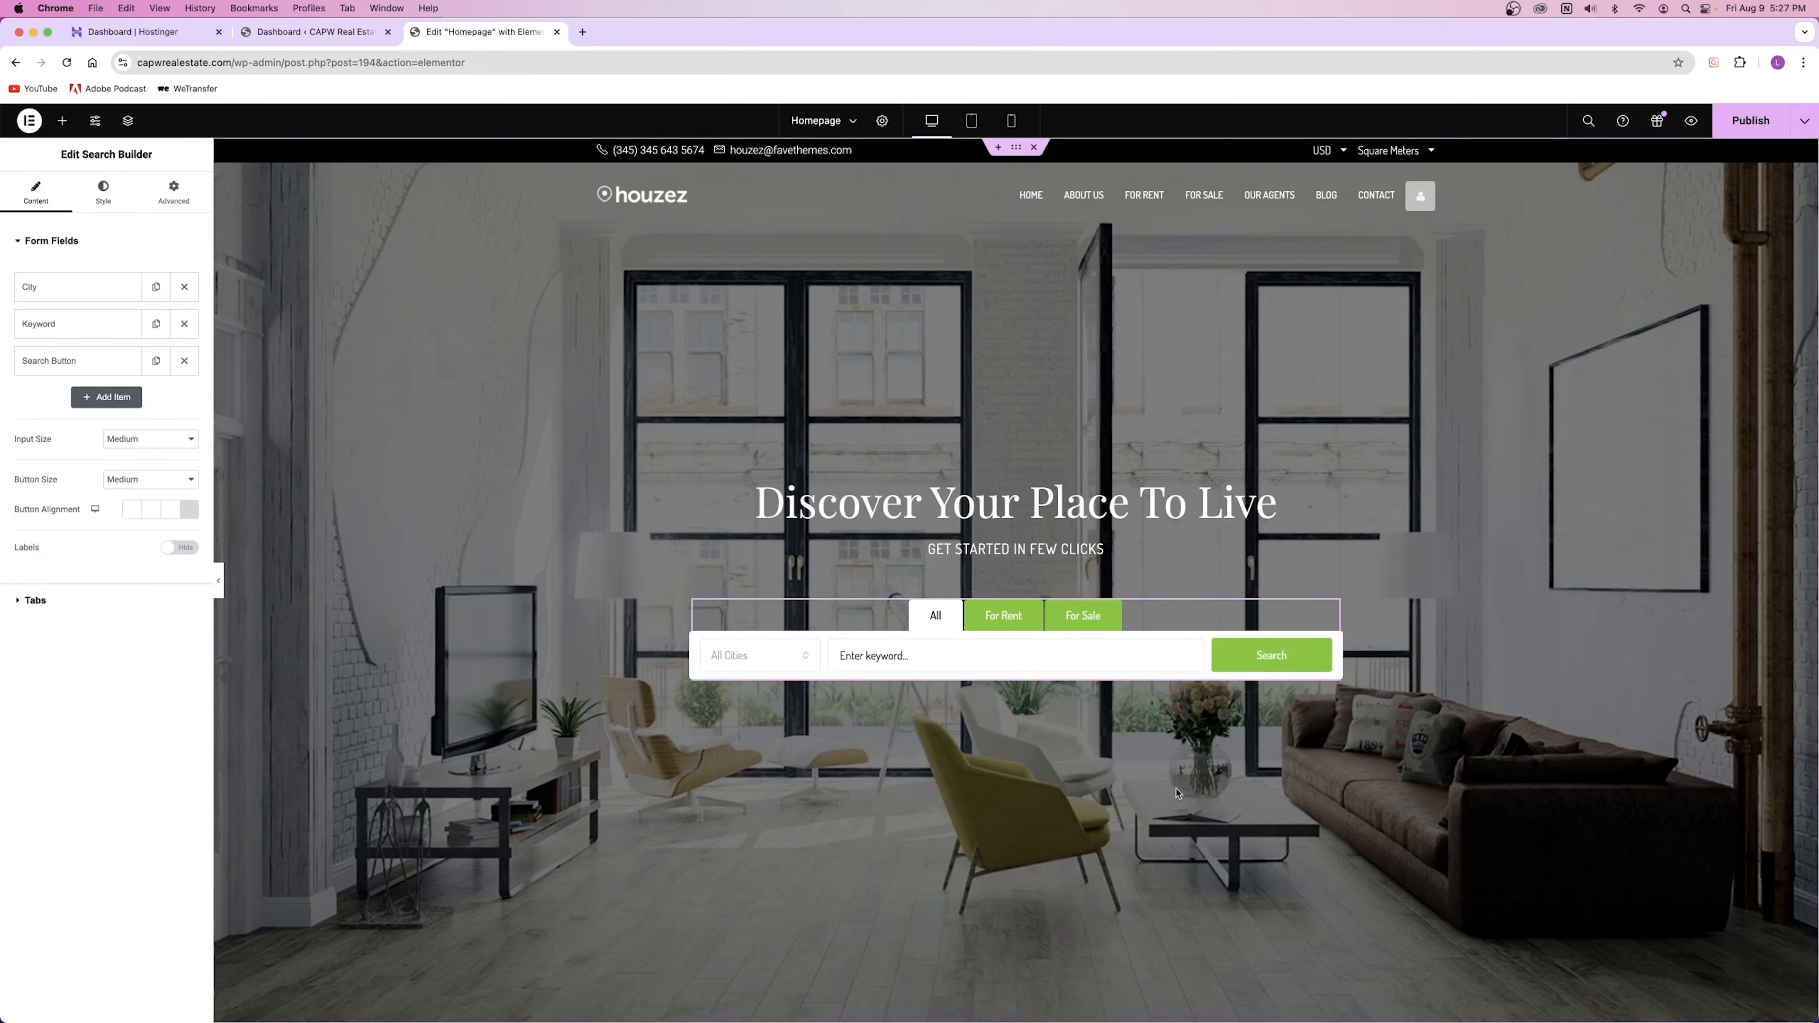
# Step: Publish the homepage with the updated hero search form
pyautogui.click(1731, 130)
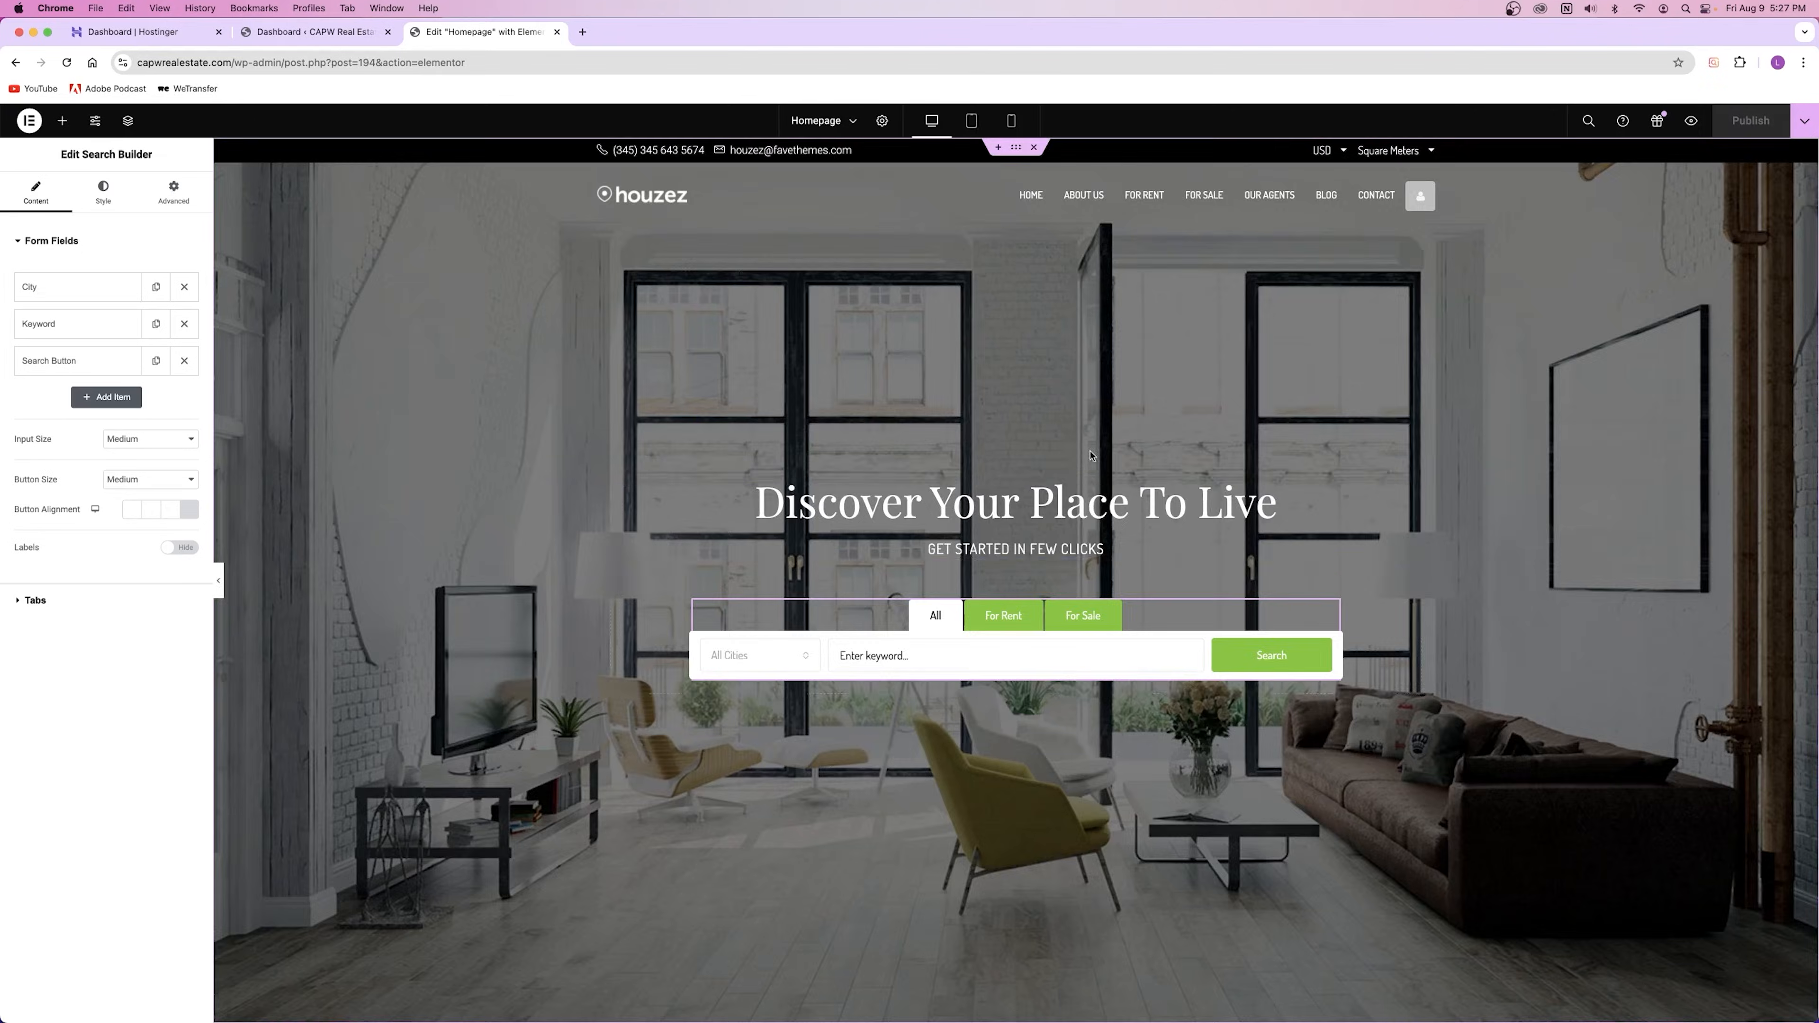
pyautogui.scroll(-10, 1075, 445)
pyautogui.scroll(10, 1003, 415)
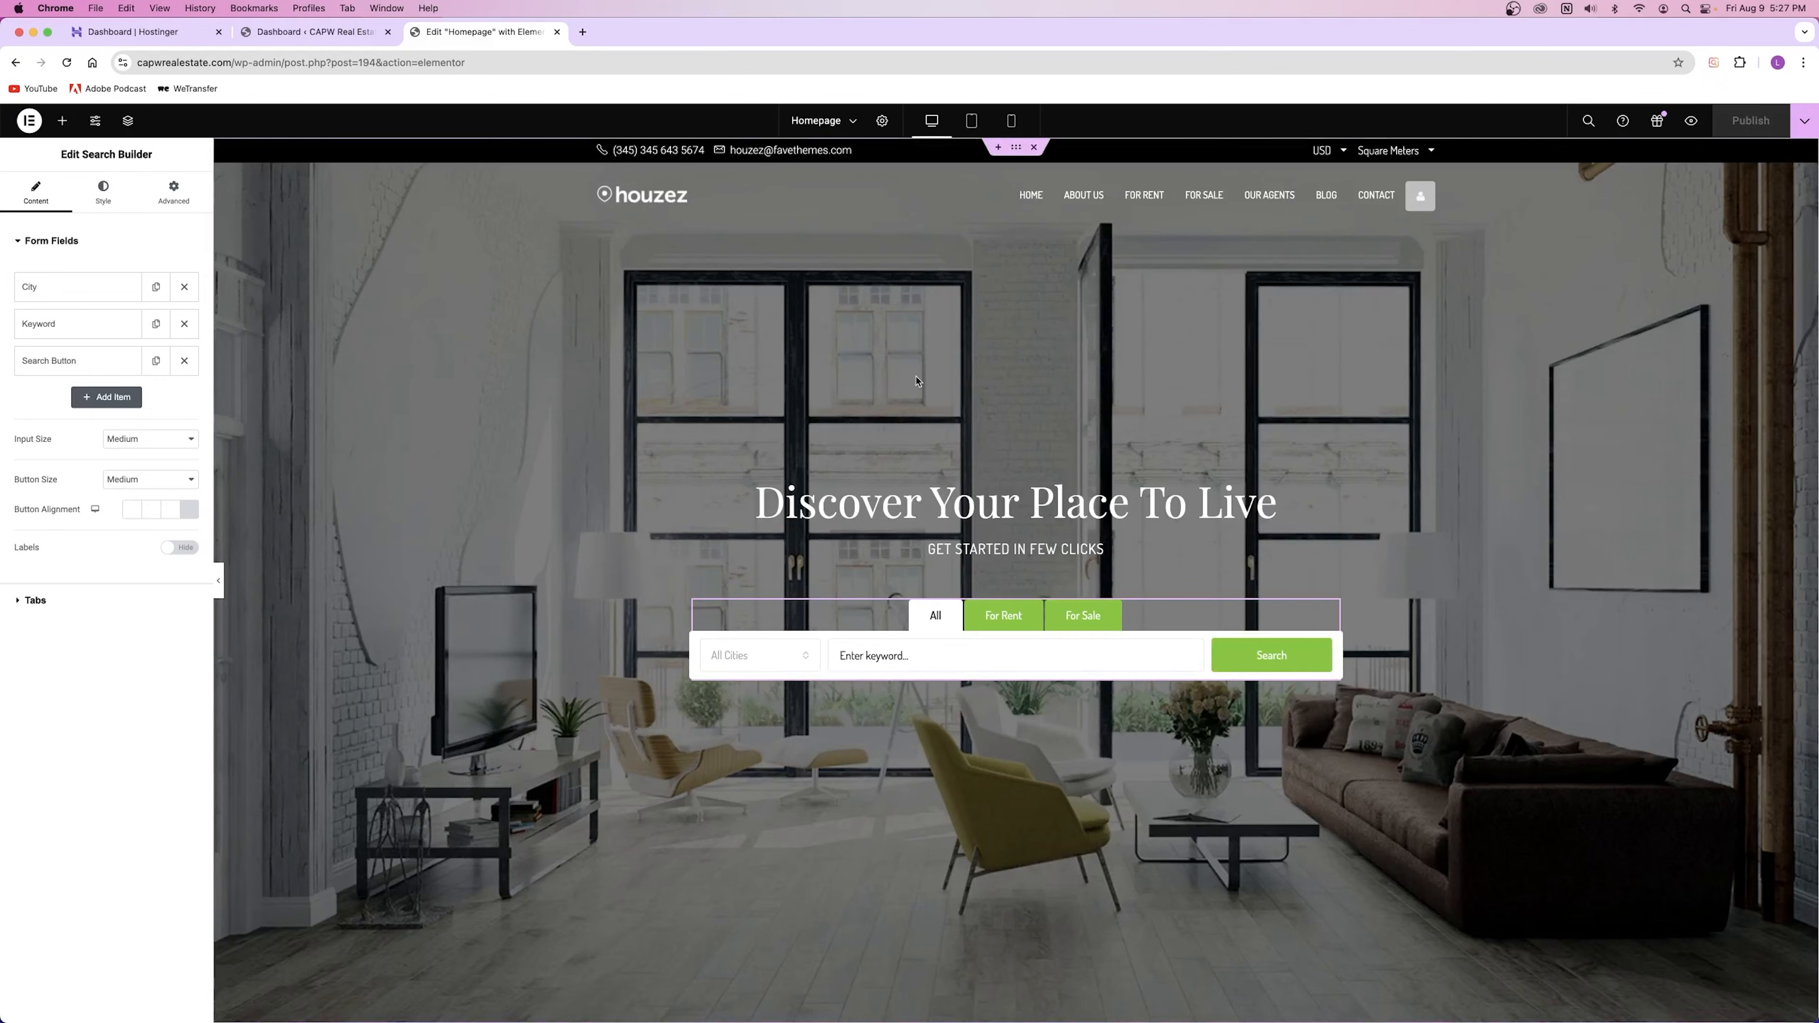
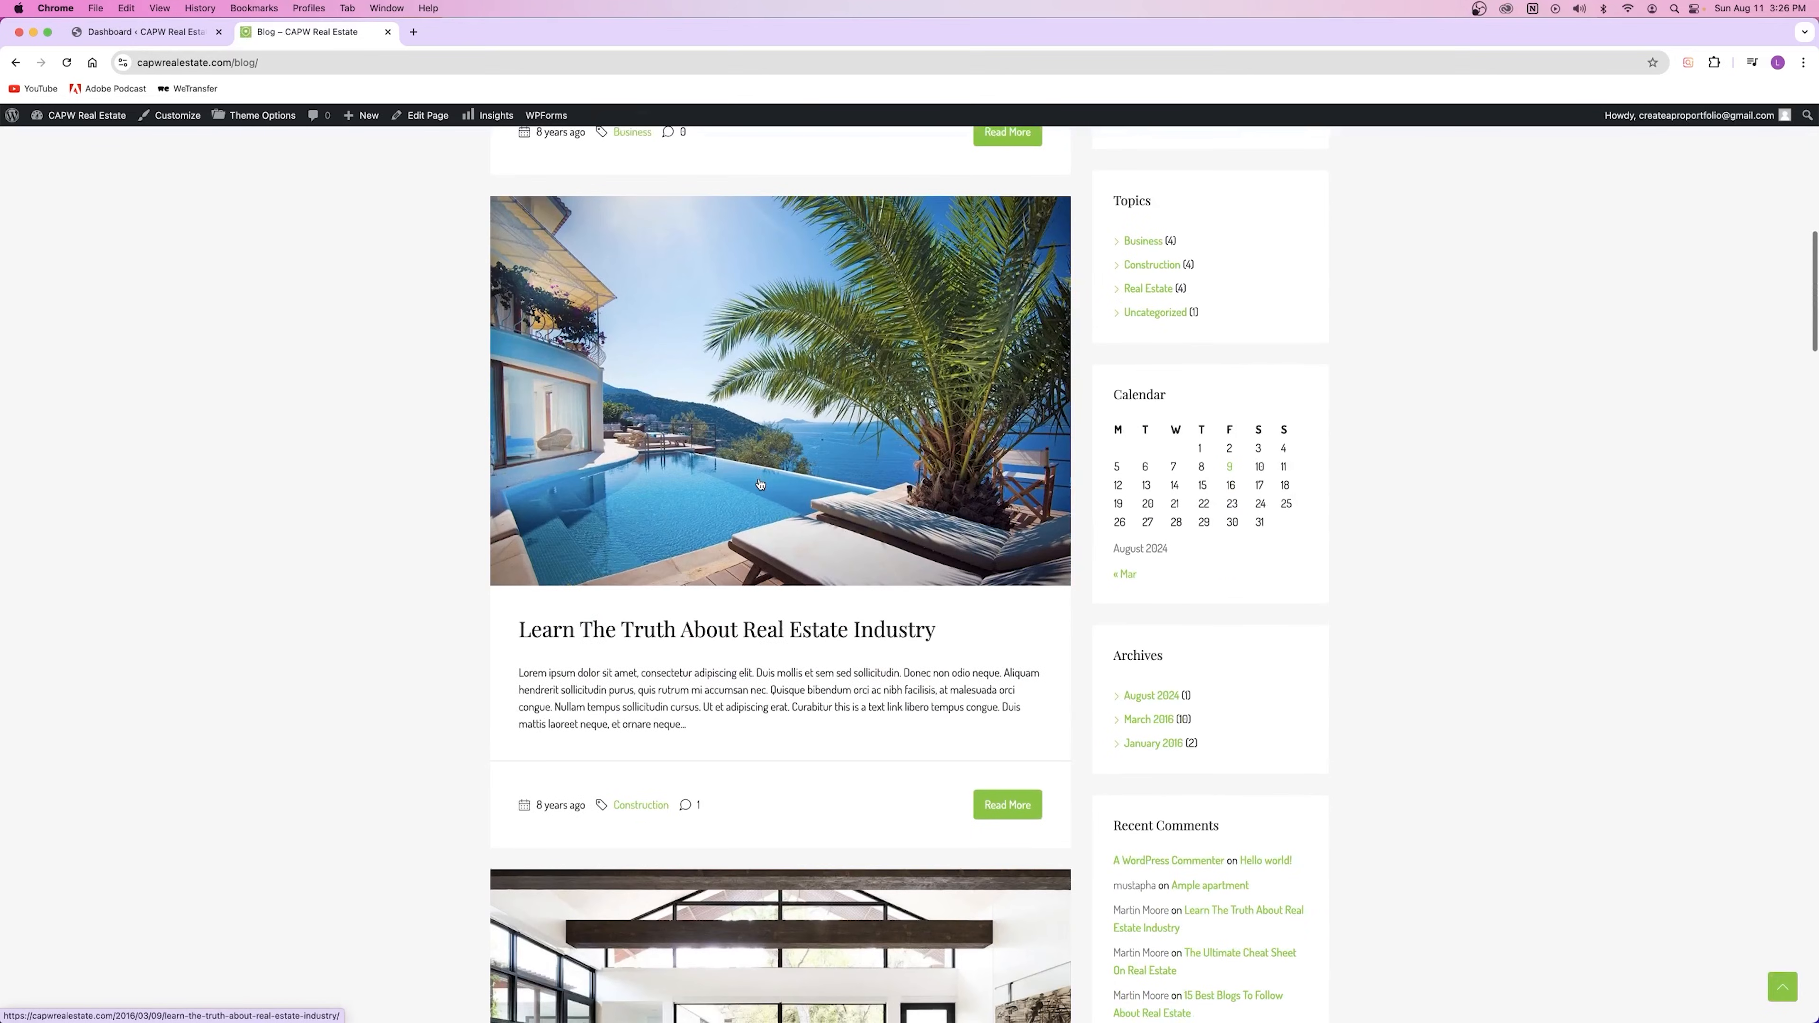
# Step: Scroll up the Blog page and open the 'Skills That You Can Learn In The Real Estate Market' post
pyautogui.scroll(10, 745, 760)
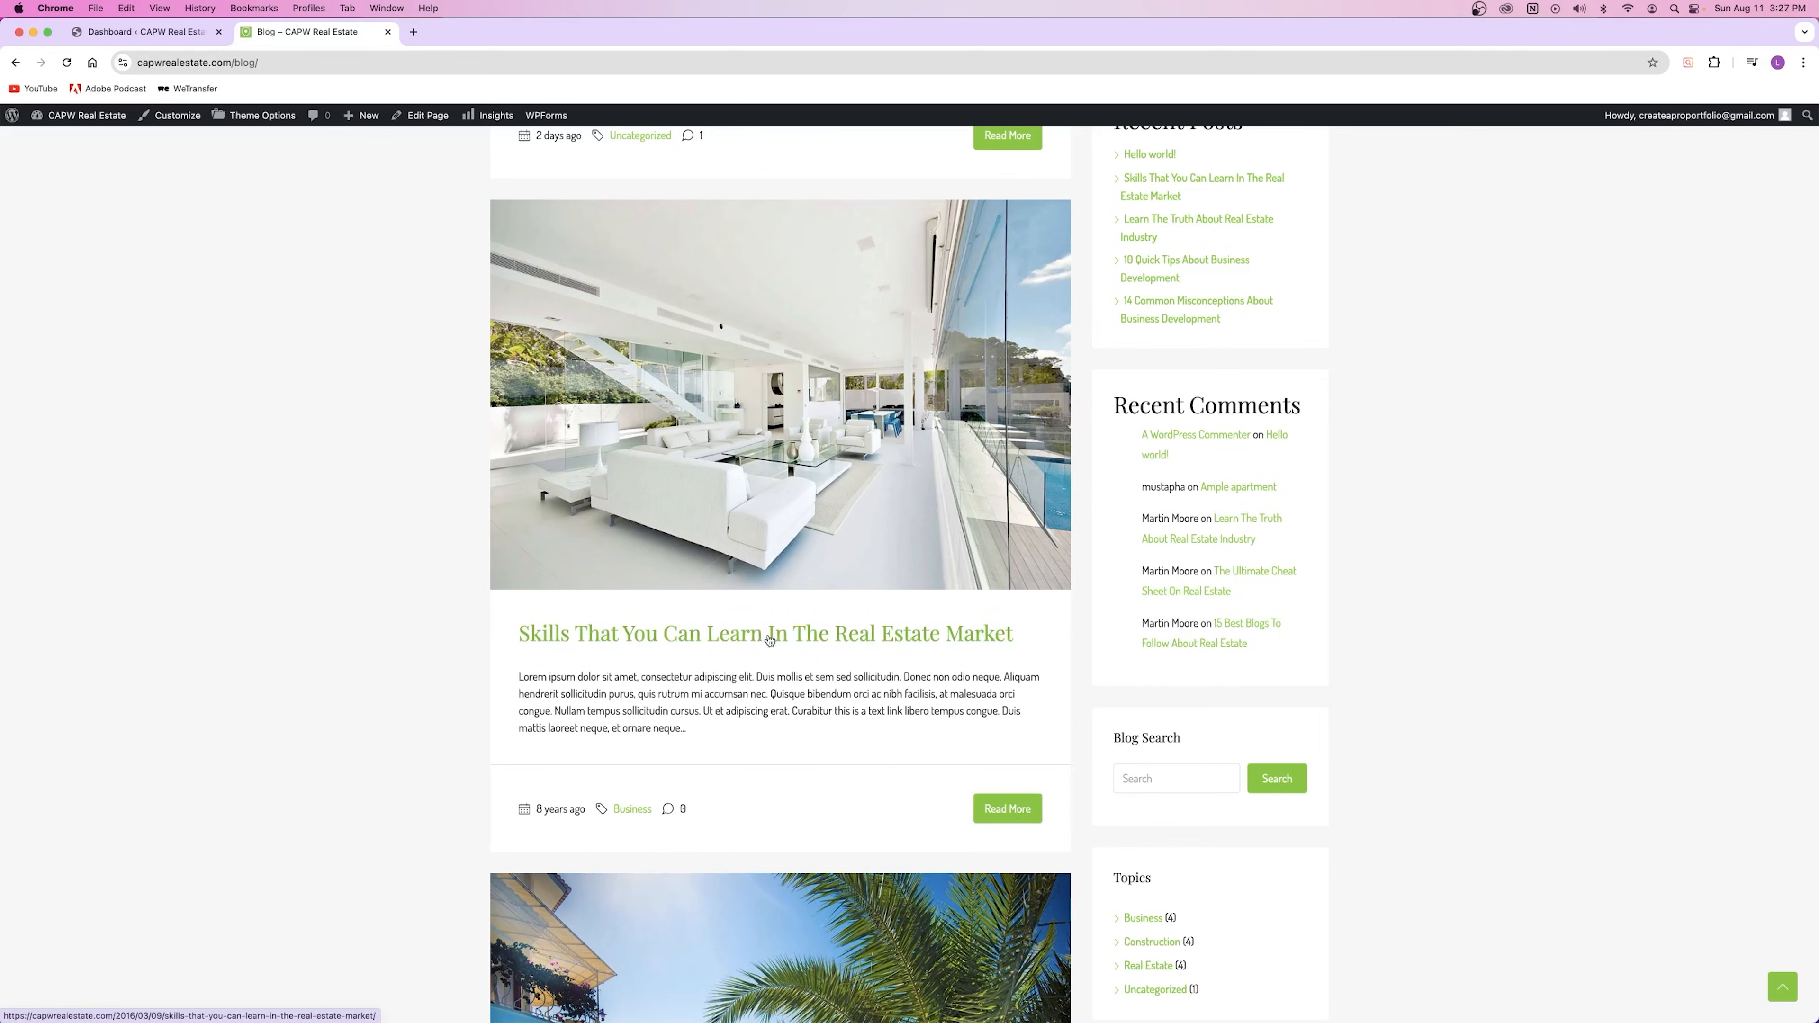
pyautogui.click(750, 643)
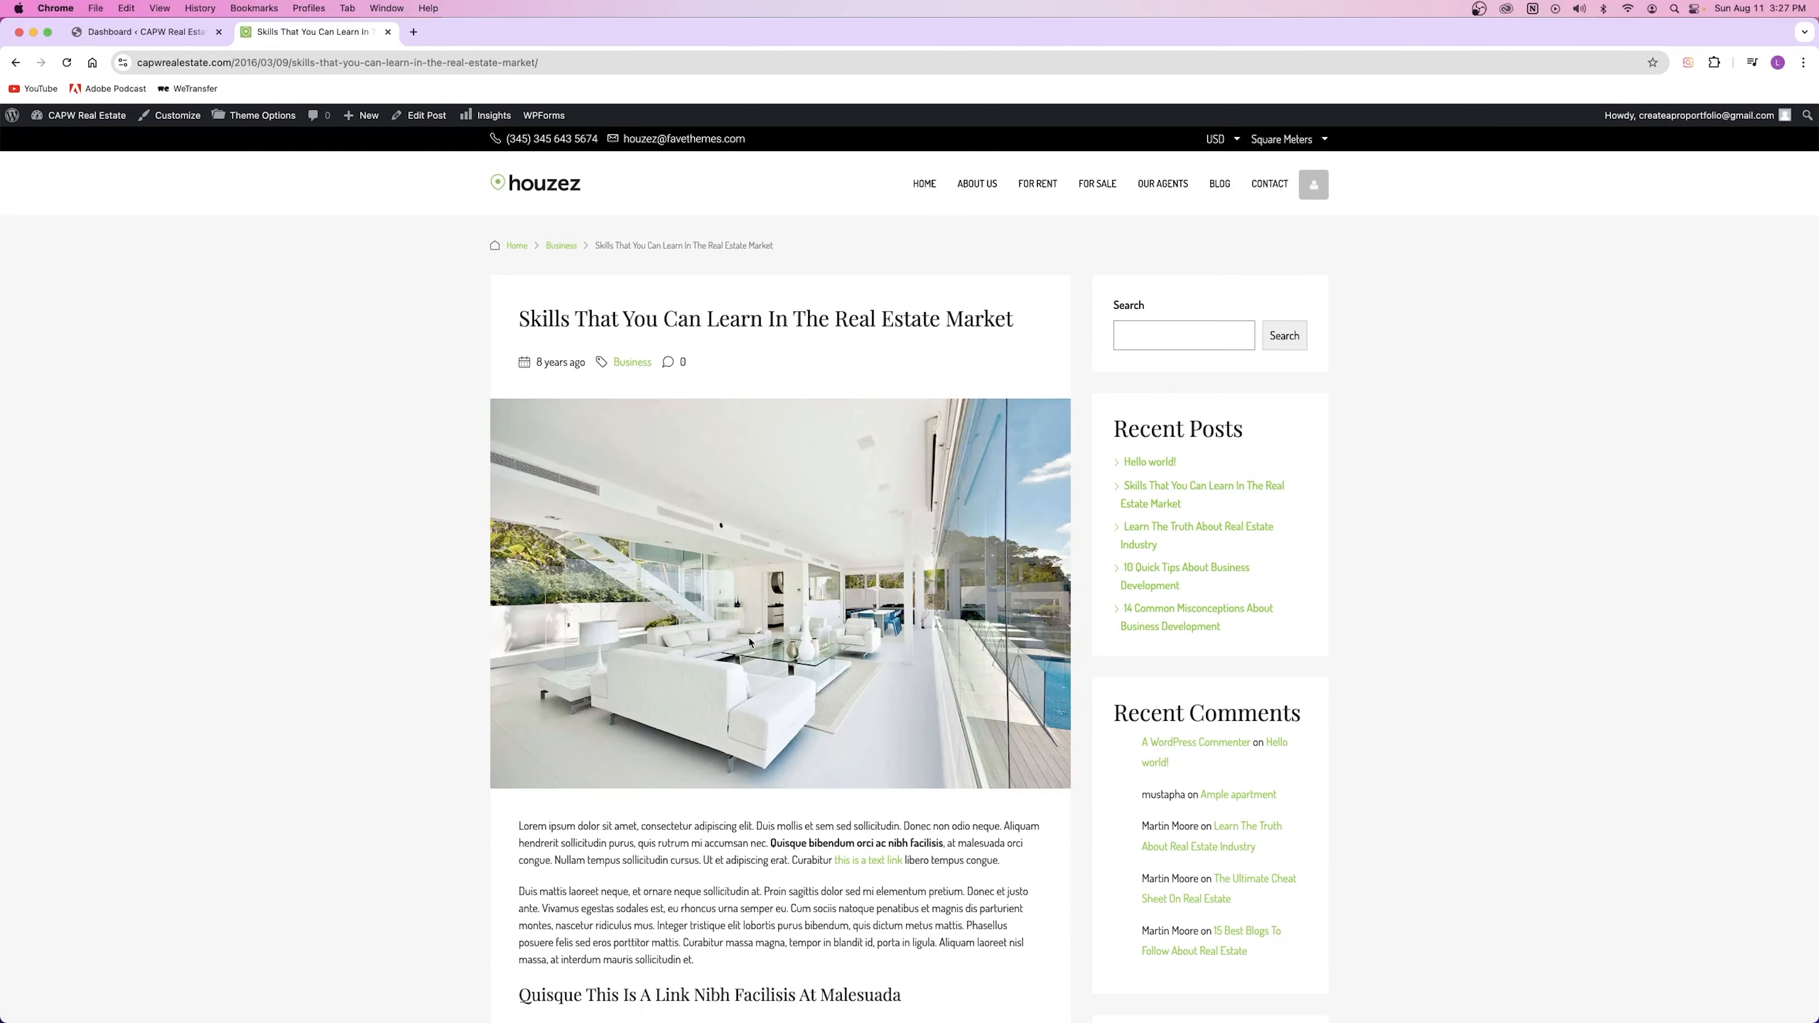
pyautogui.scroll(-15, 749, 643)
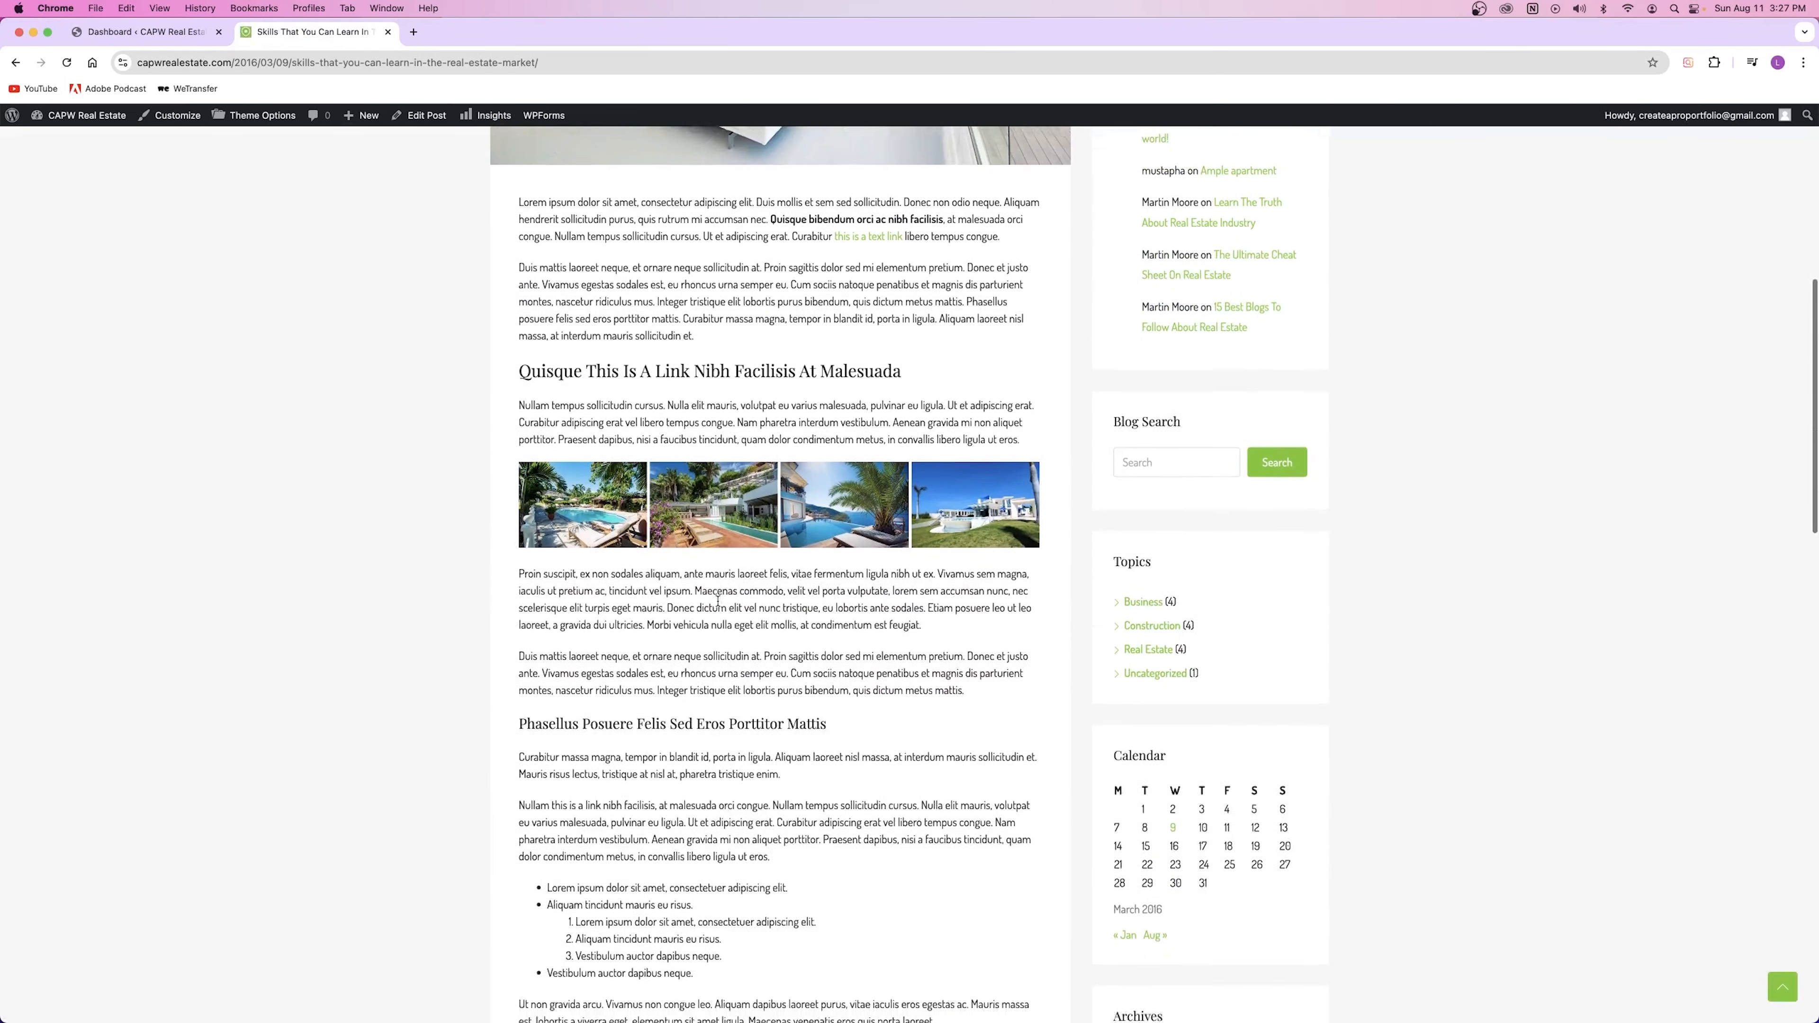
pyautogui.scroll(-5, 718, 605)
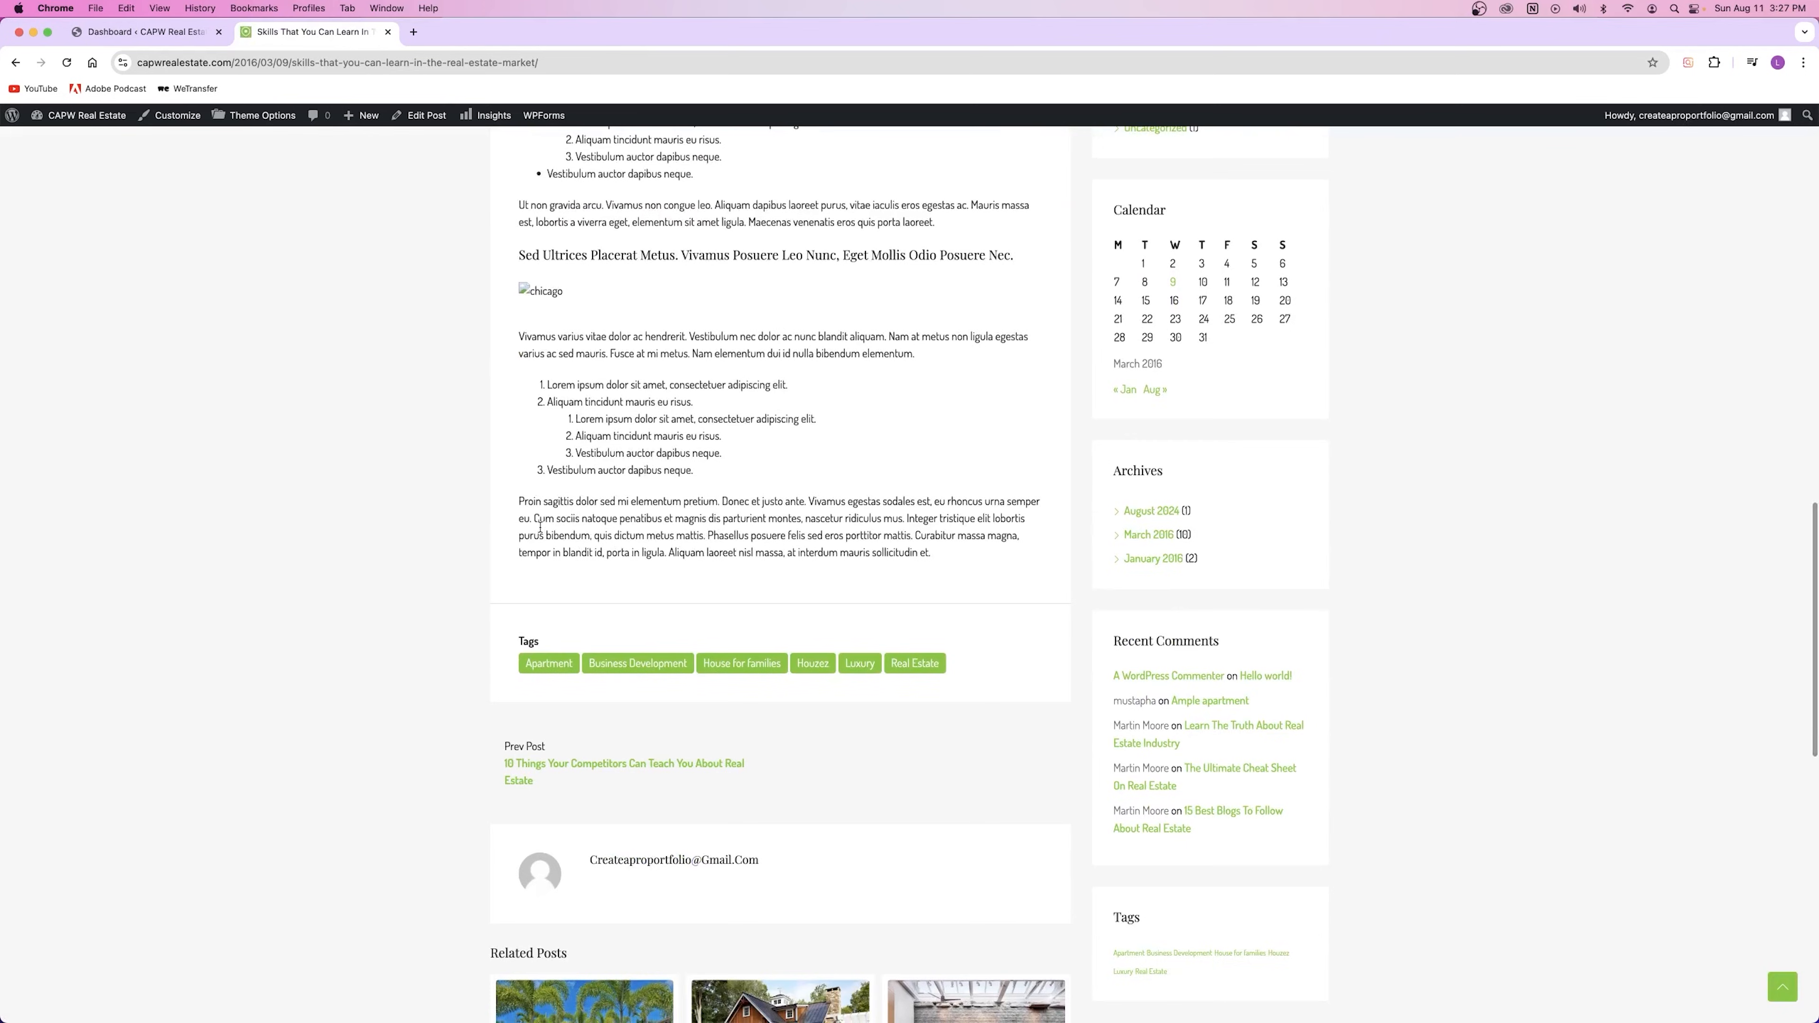
pyautogui.moveTo(521, 500); pyautogui.dragTo(972, 536)
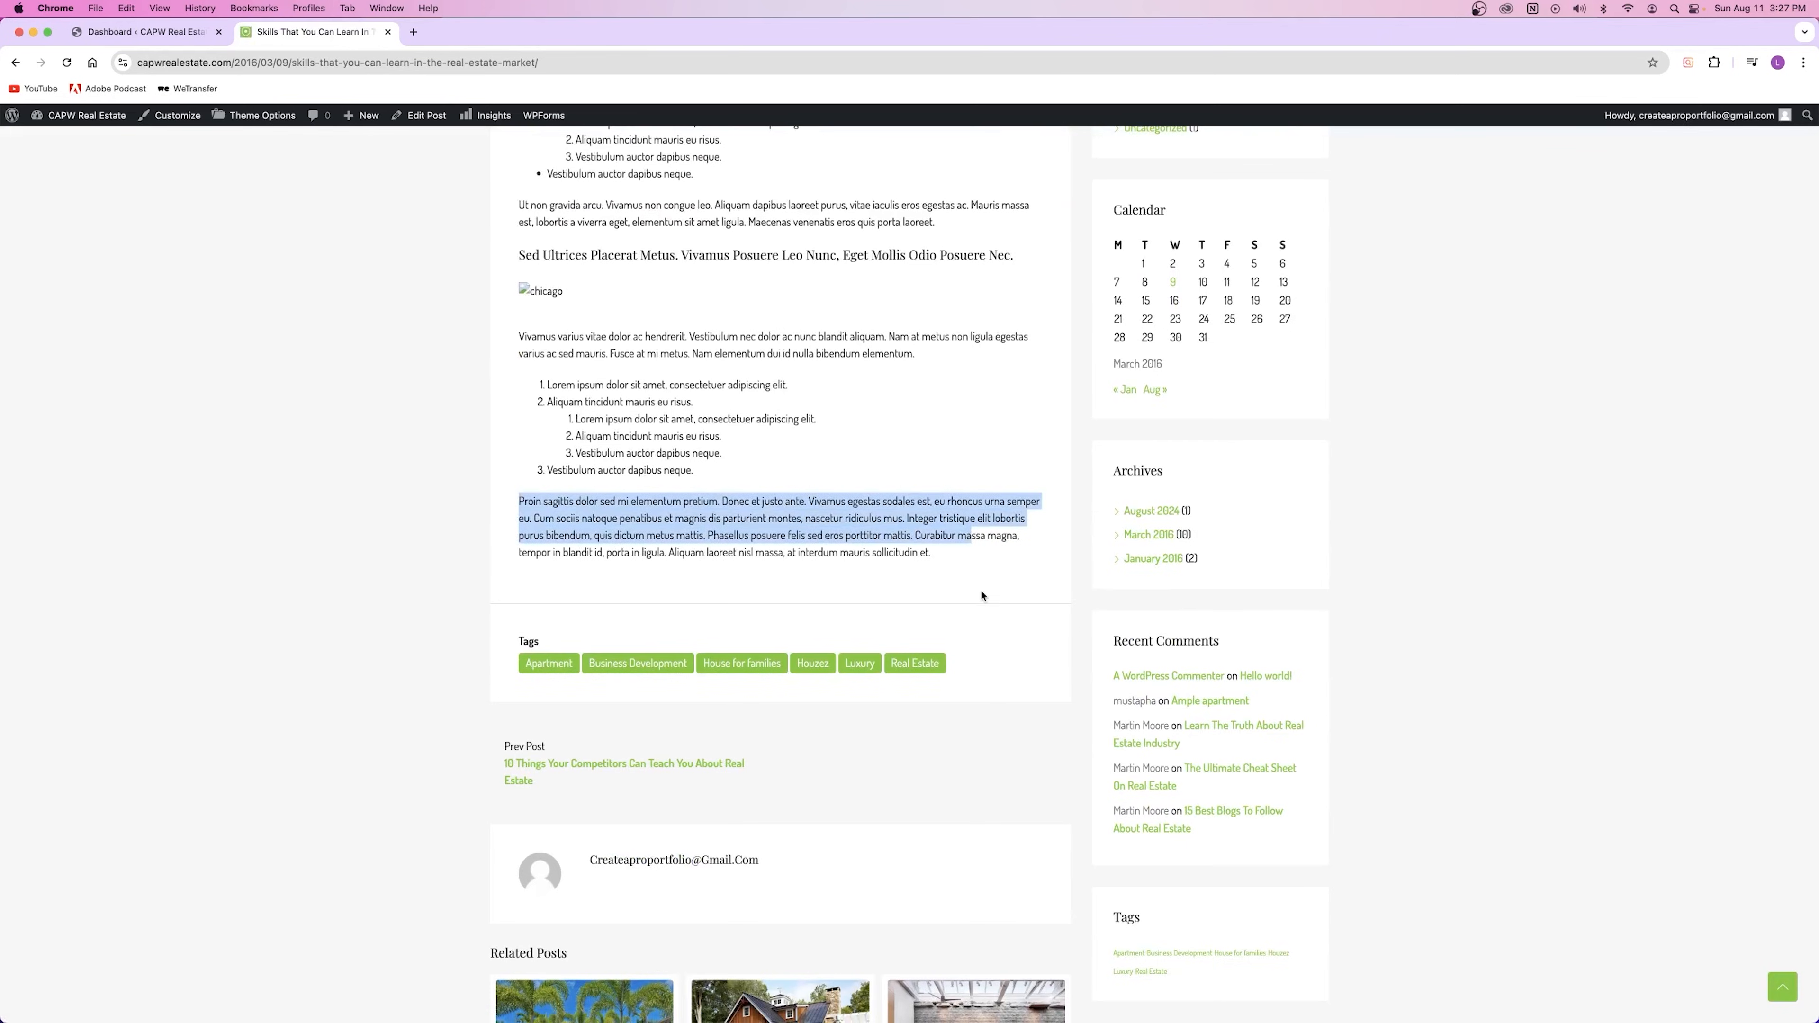
pyautogui.click(956, 586)
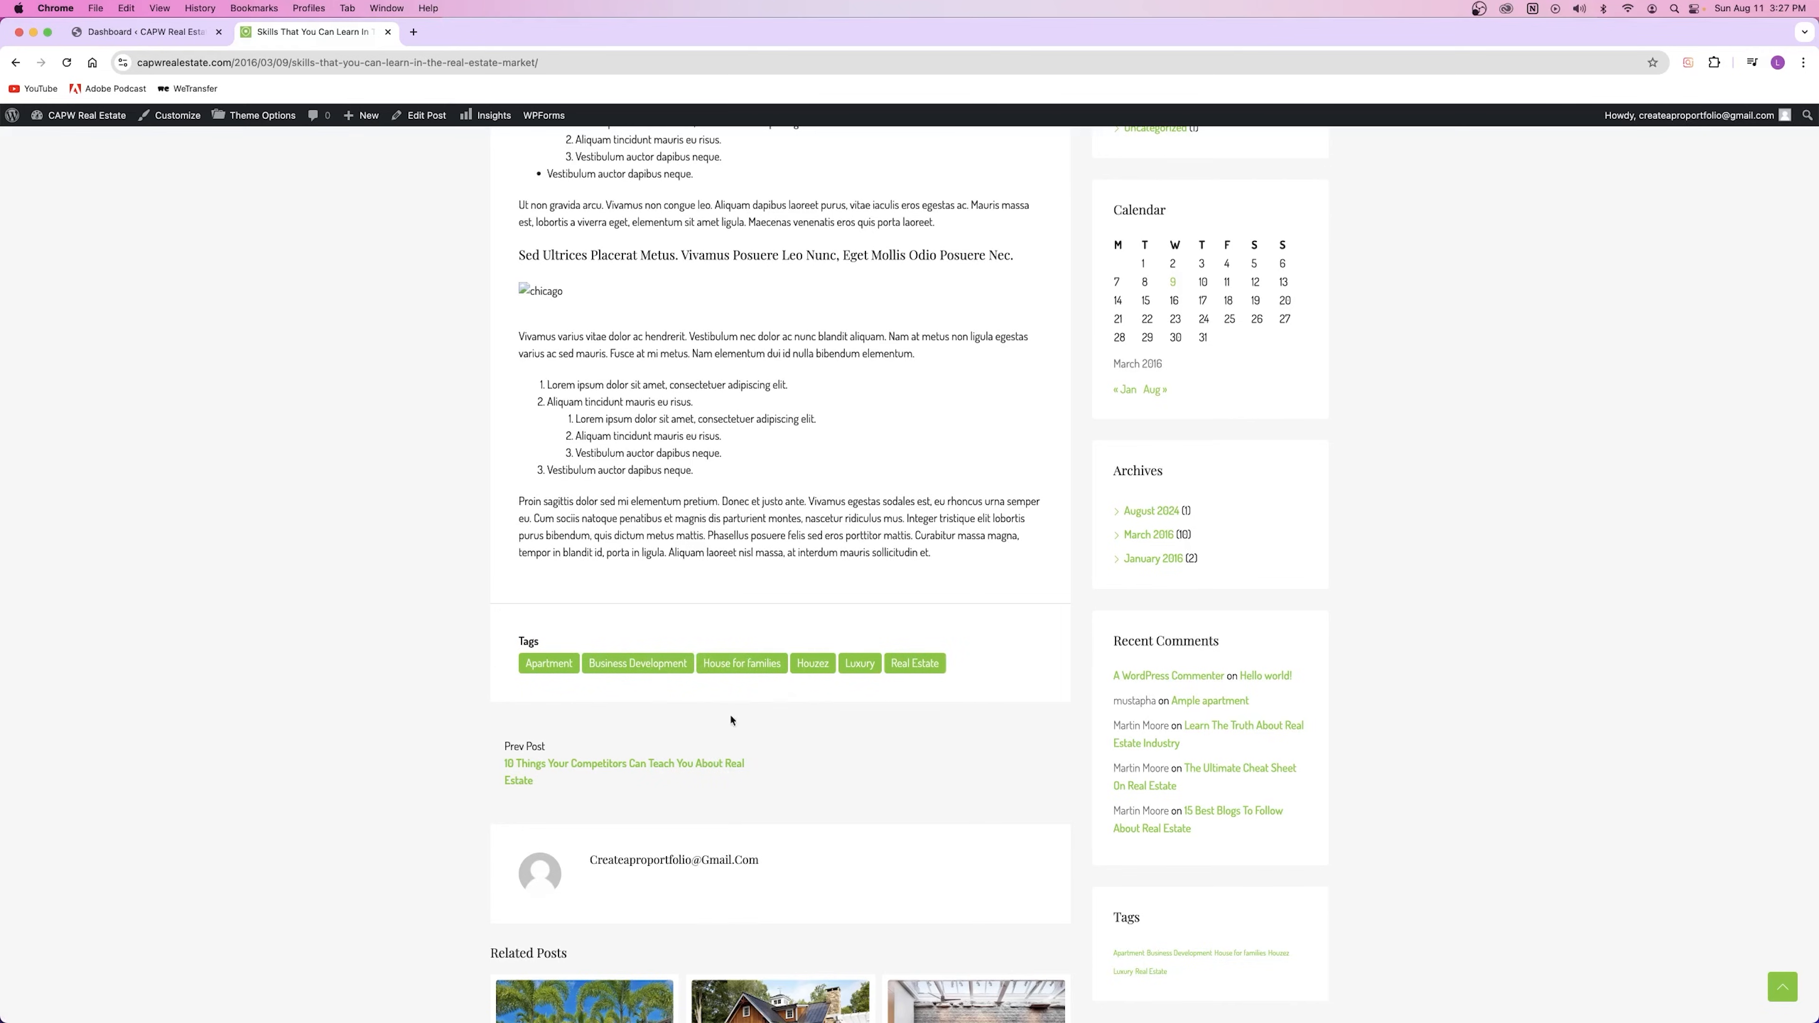
pyautogui.scroll(20, 812, 723)
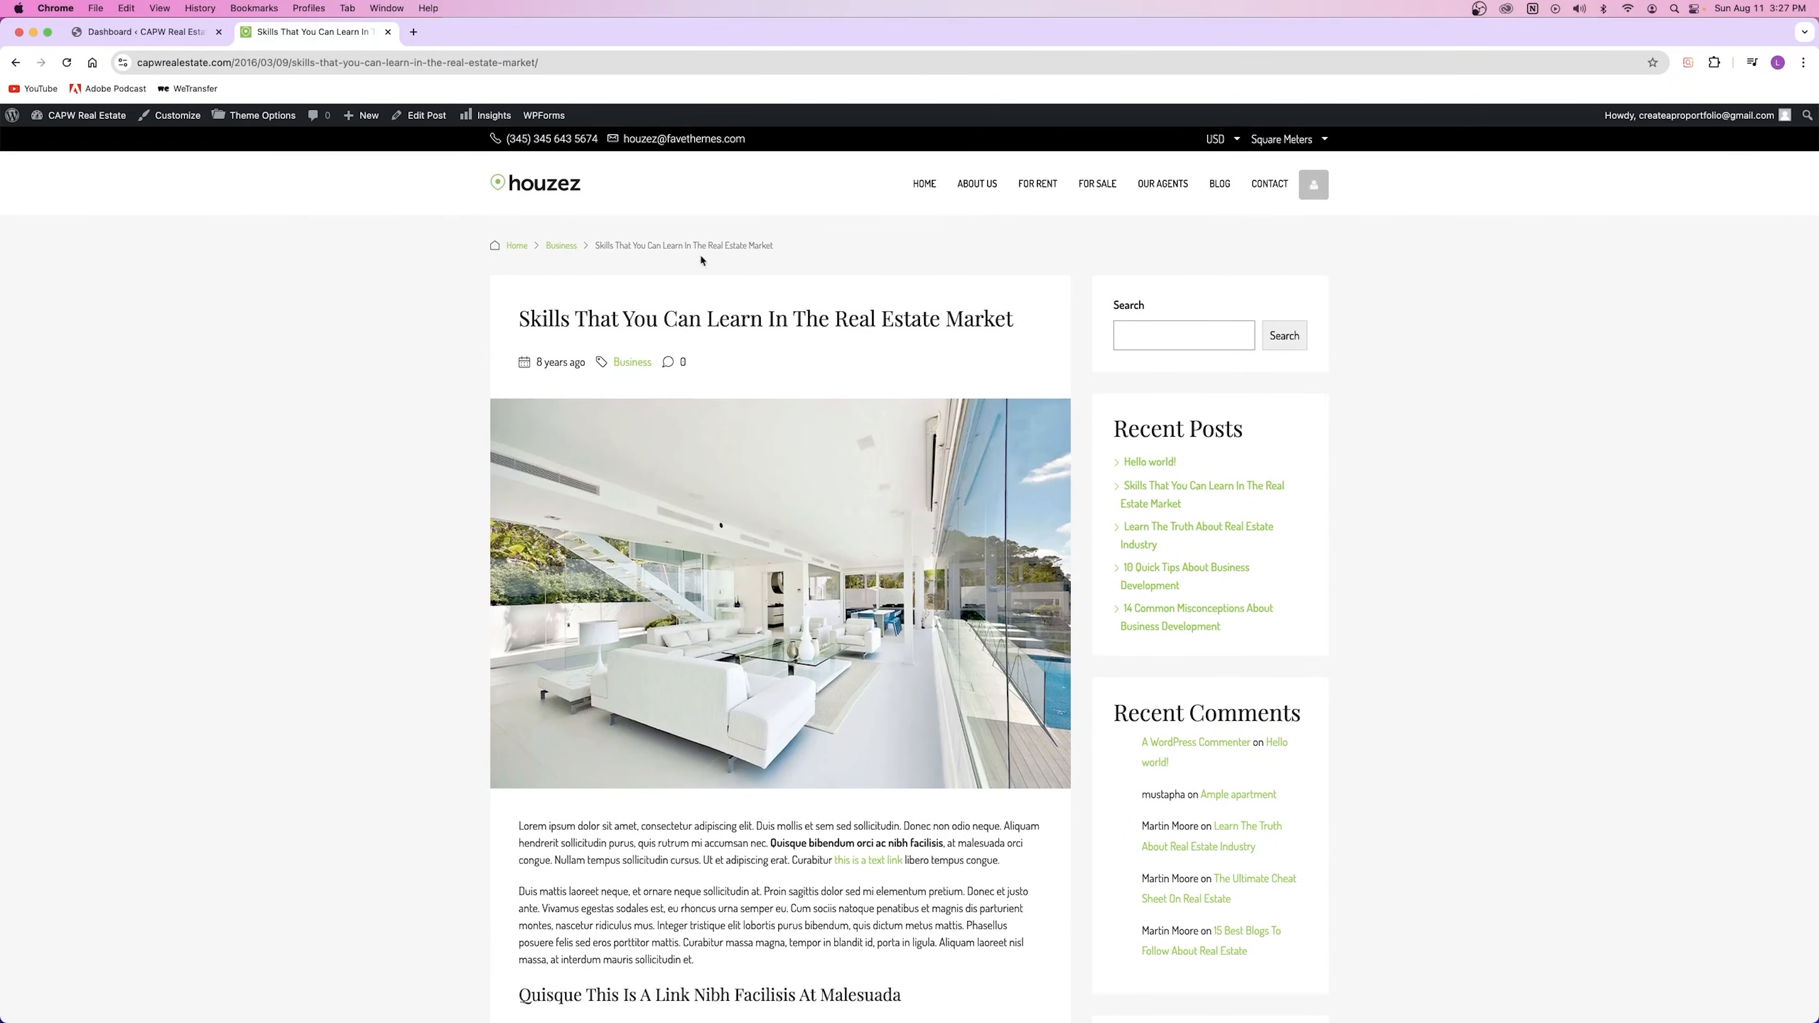
pyautogui.scroll(-20, 629, 333)
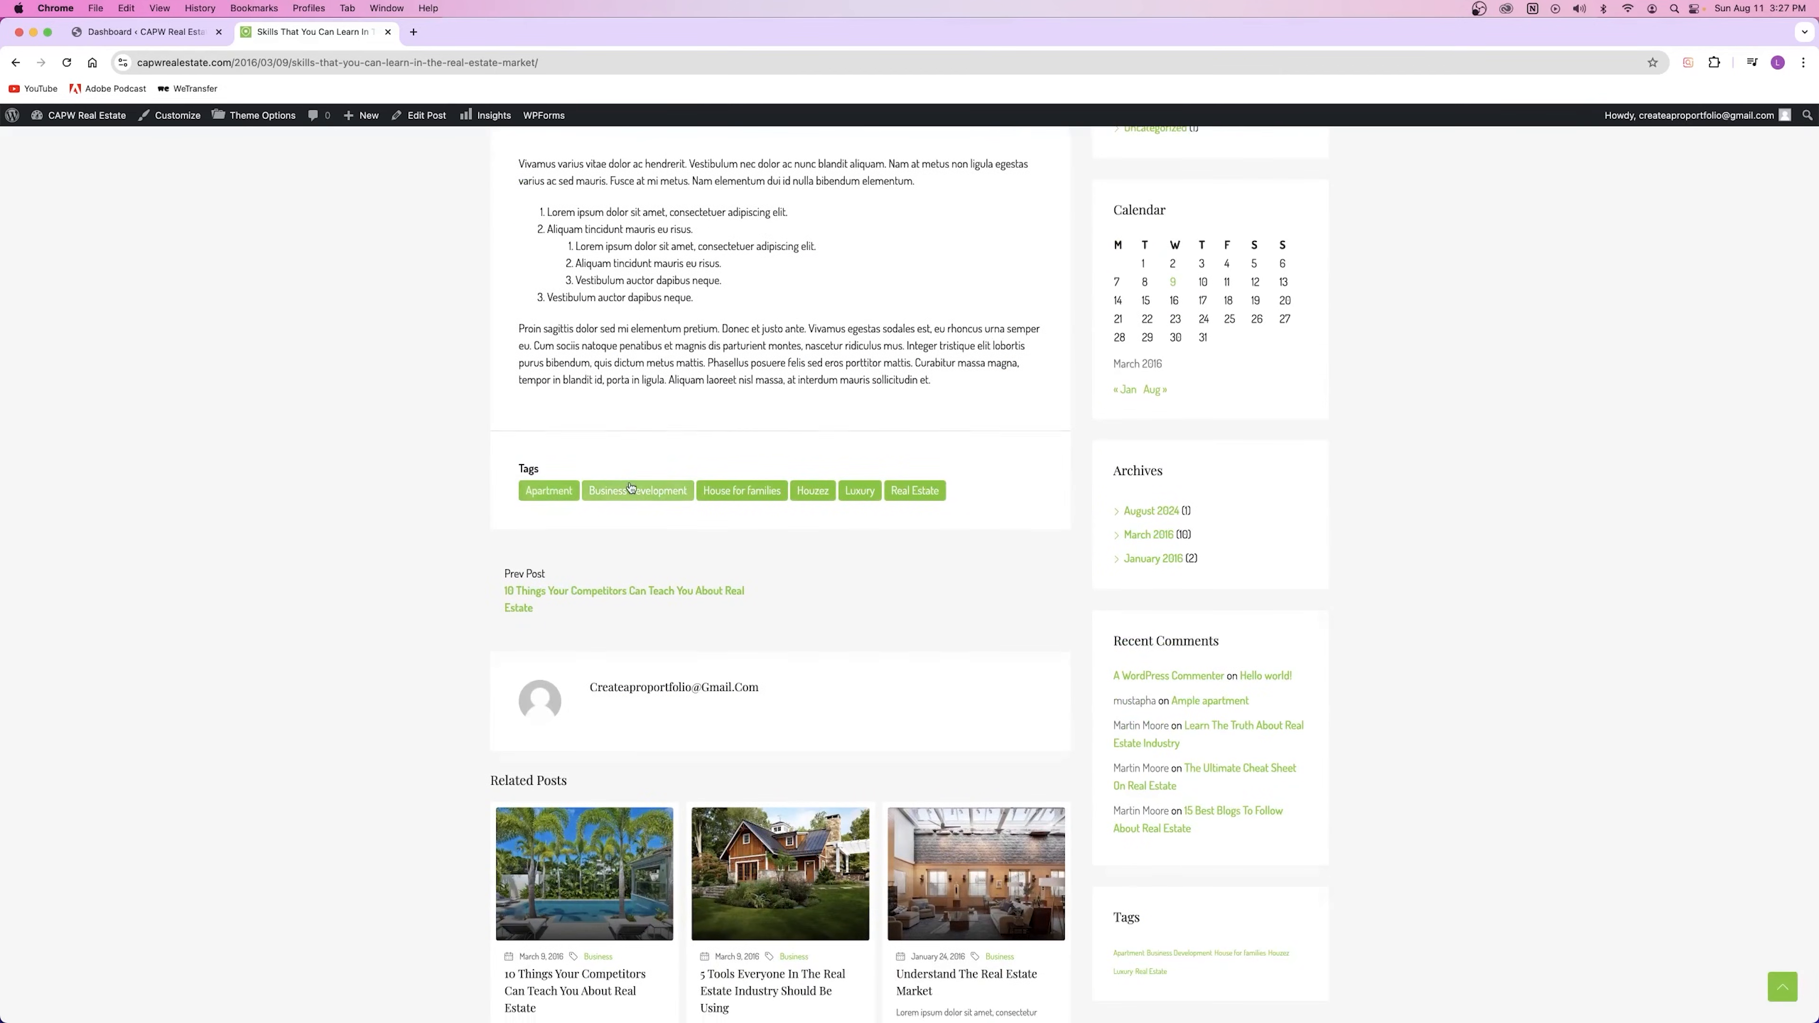
pyautogui.scroll(20, 645, 373)
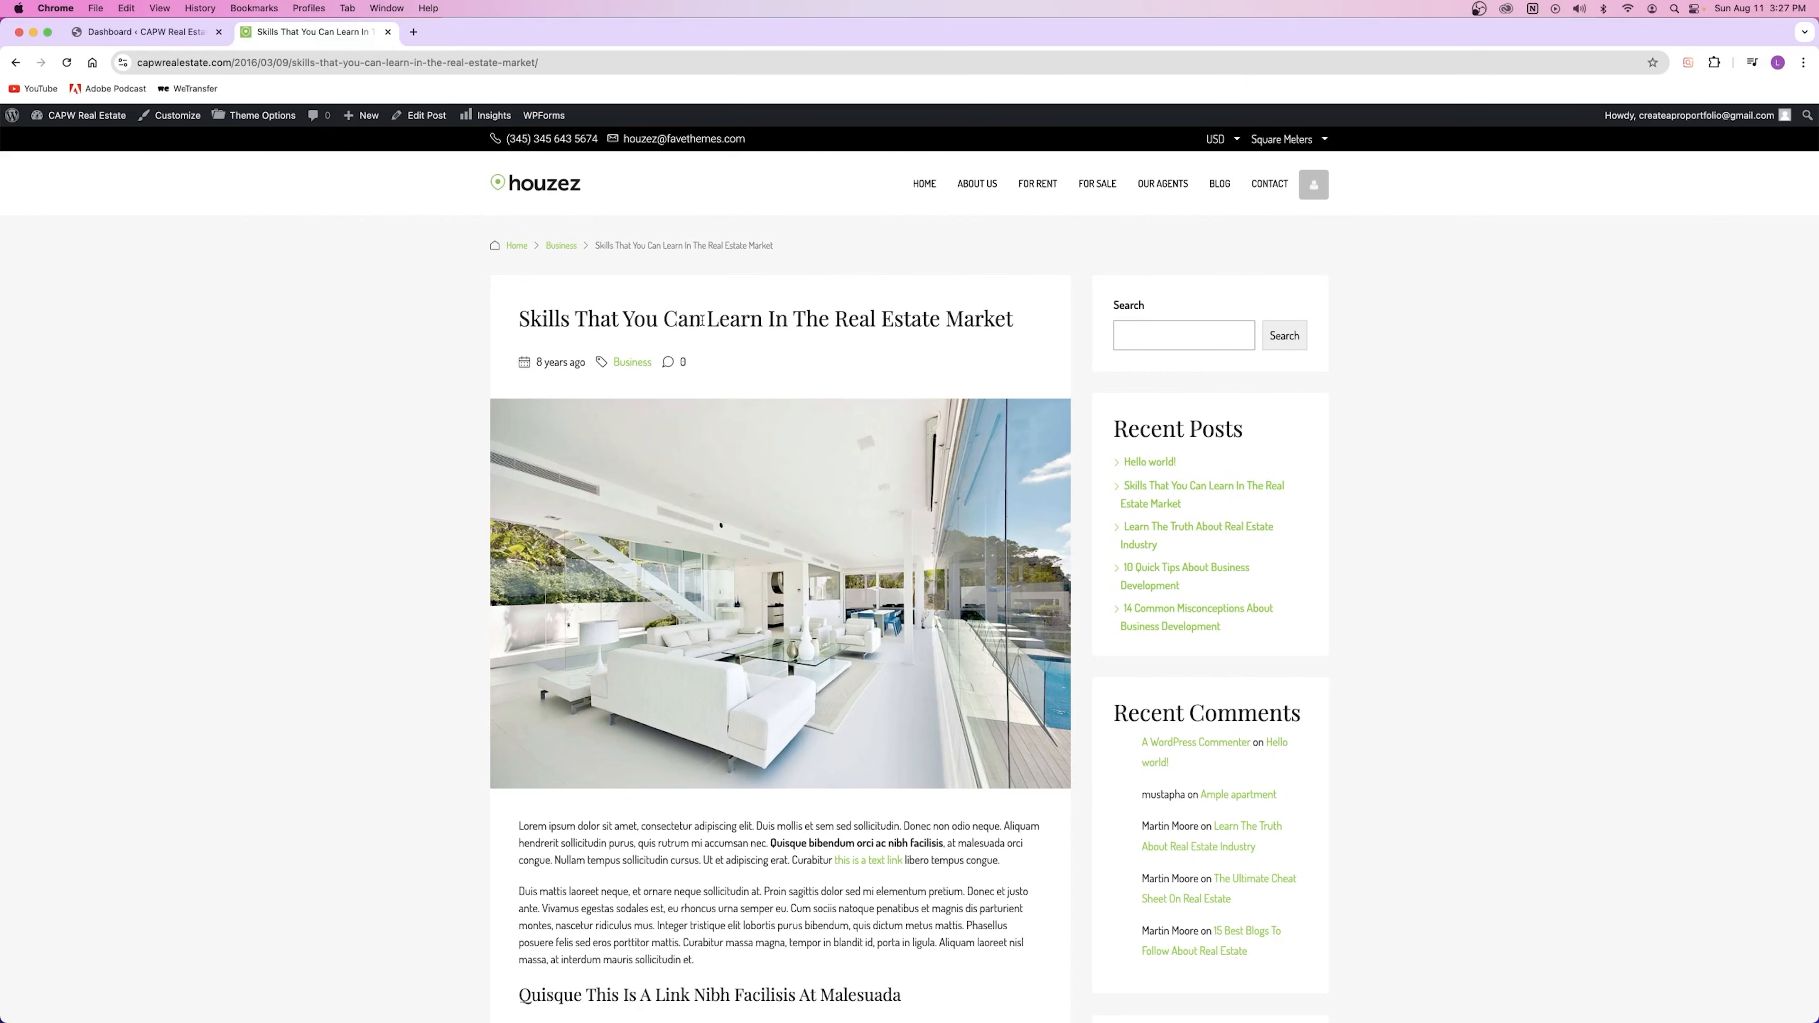
pyautogui.scroll(-12, 705, 318)
pyautogui.scroll(6, 706, 318)
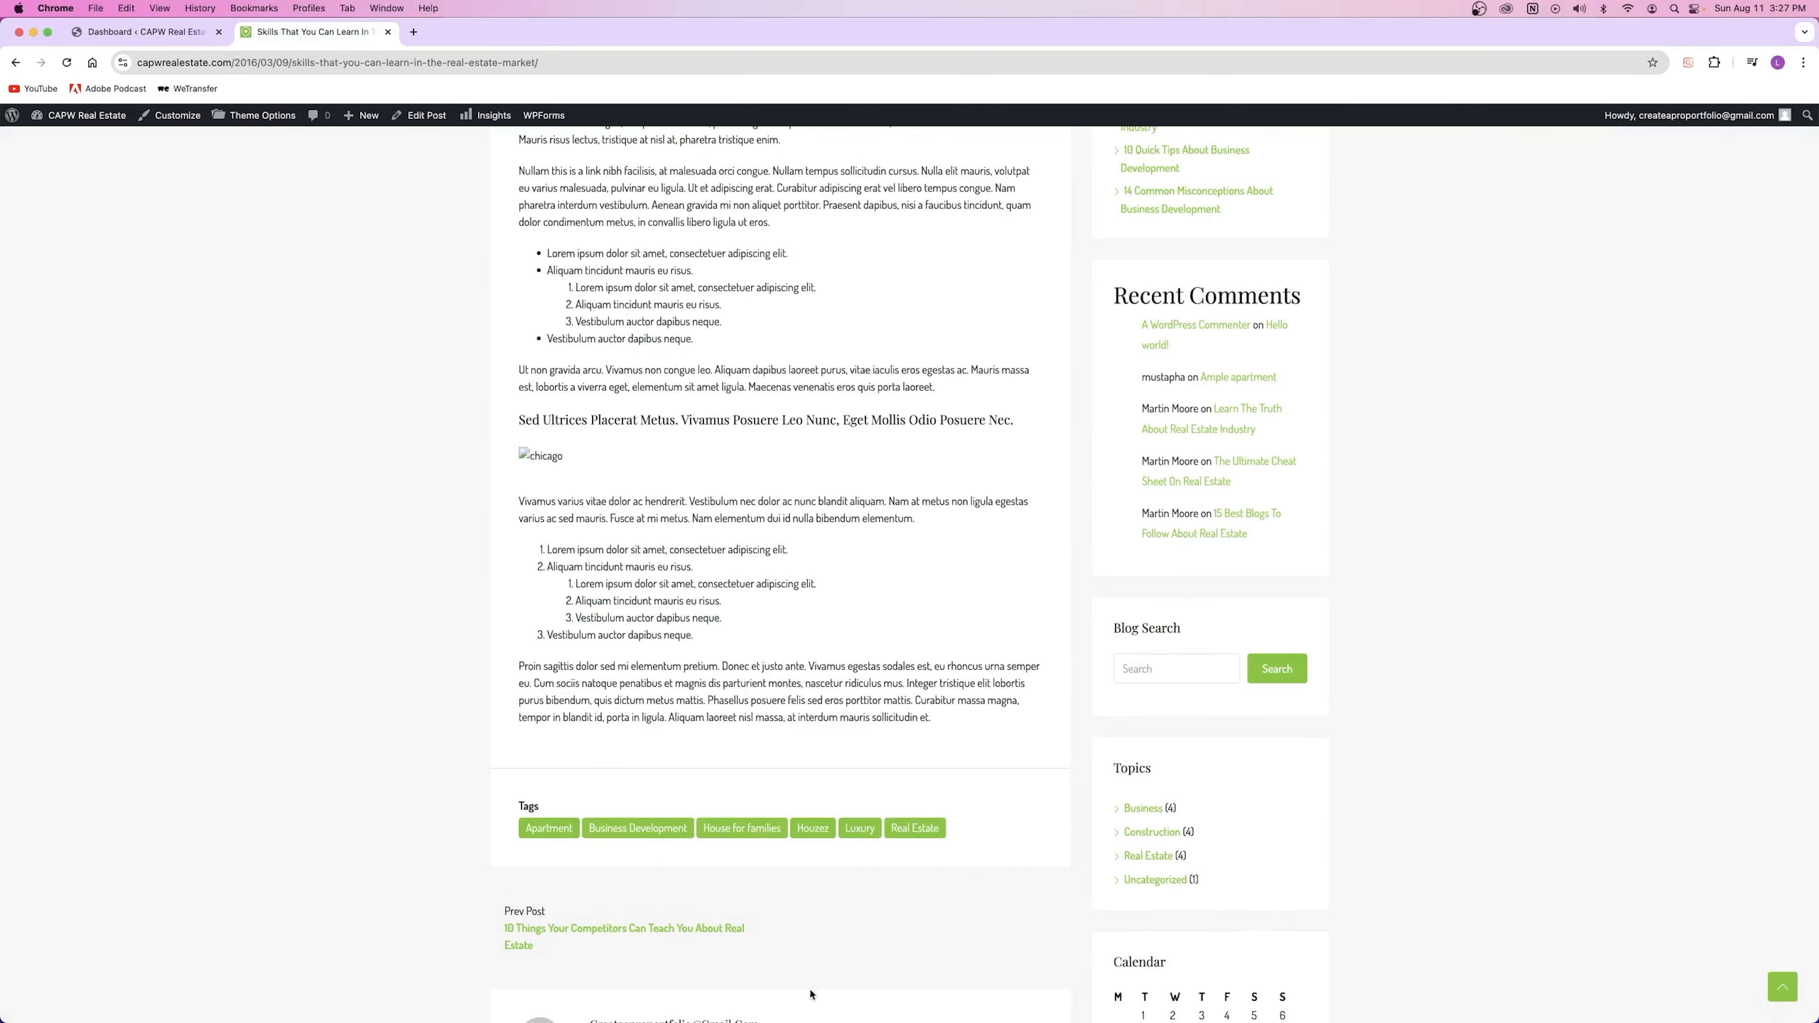
pyautogui.scroll(15, 678, 747)
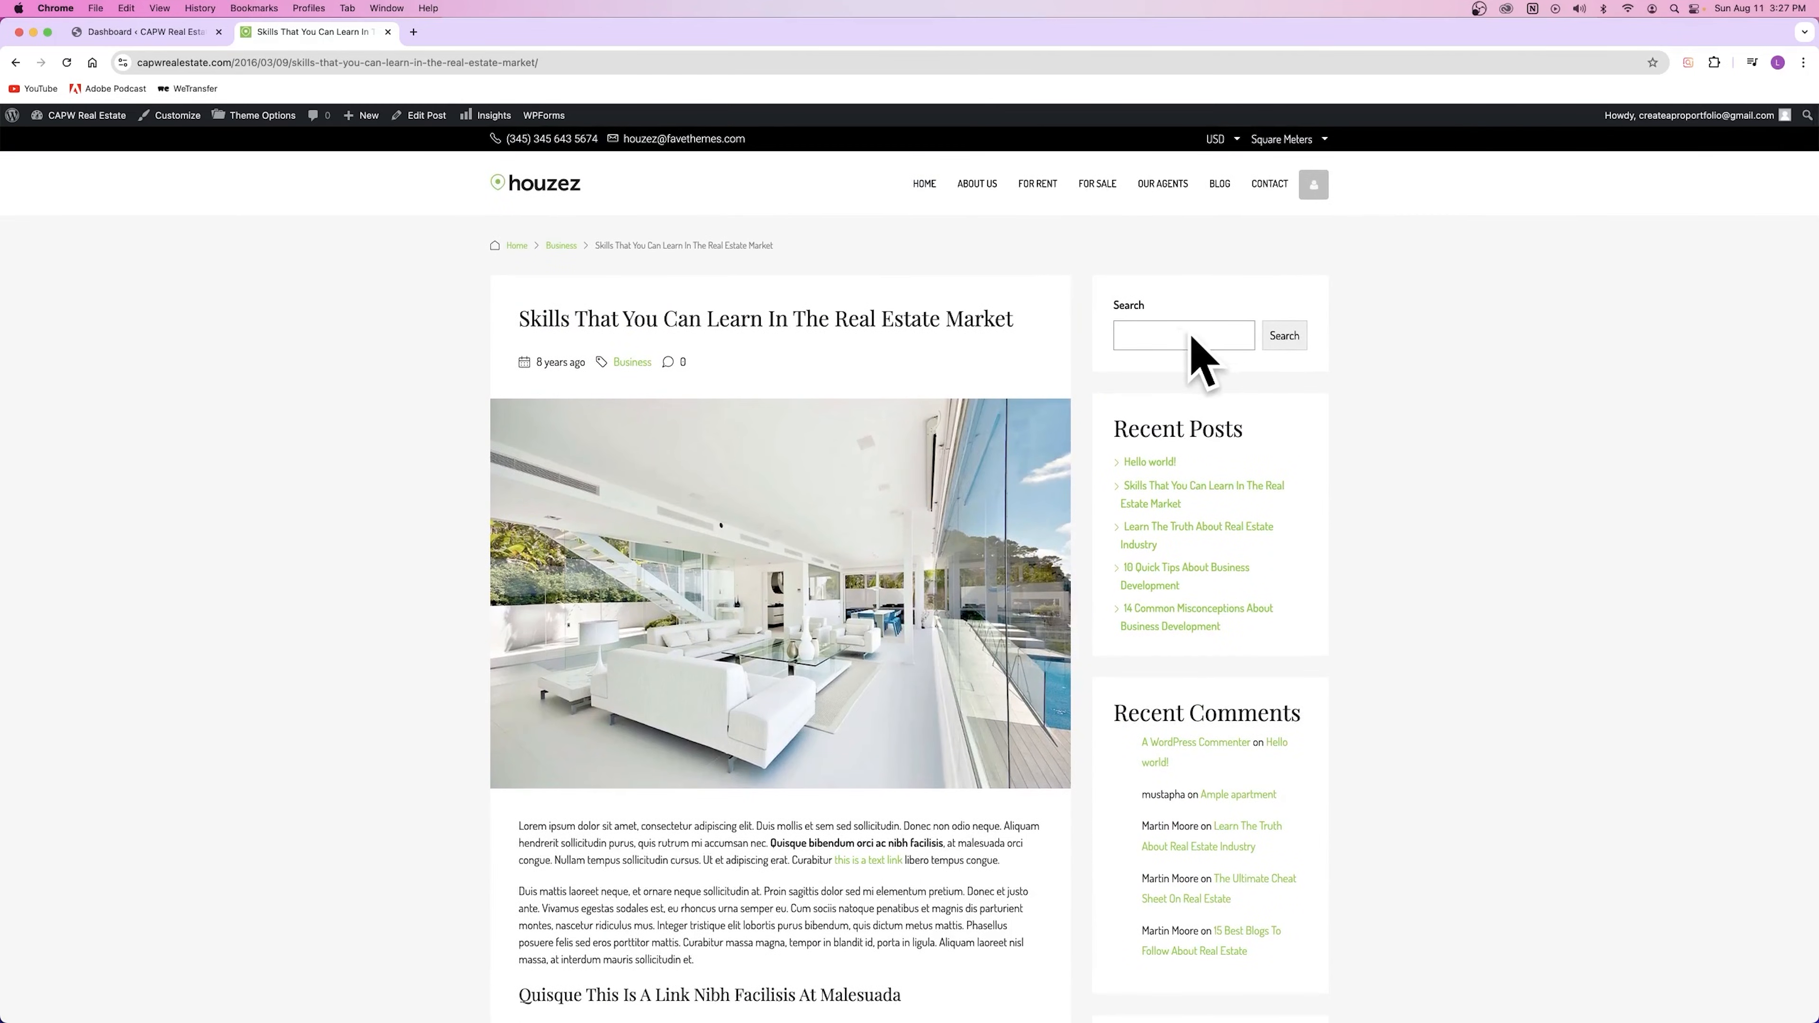
pyautogui.scroll(-2, 812, 587)
pyautogui.scroll(-20, 812, 588)
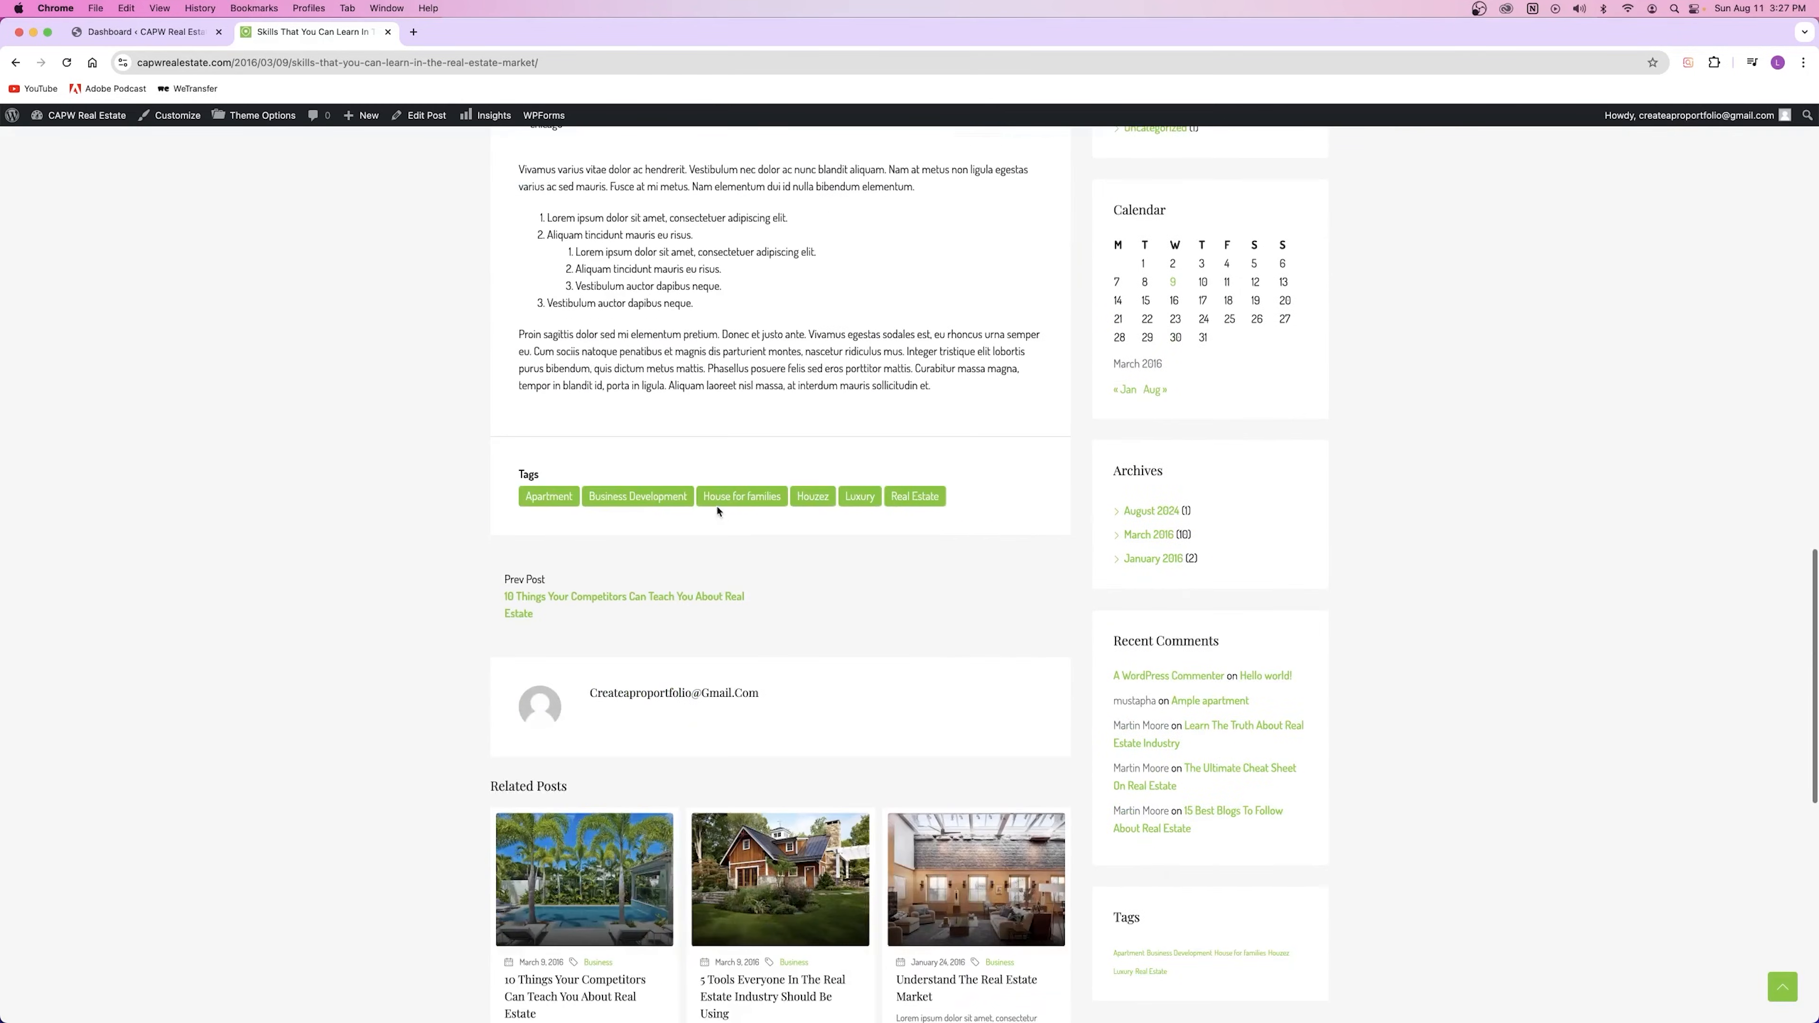
pyautogui.scroll(20, 669, 502)
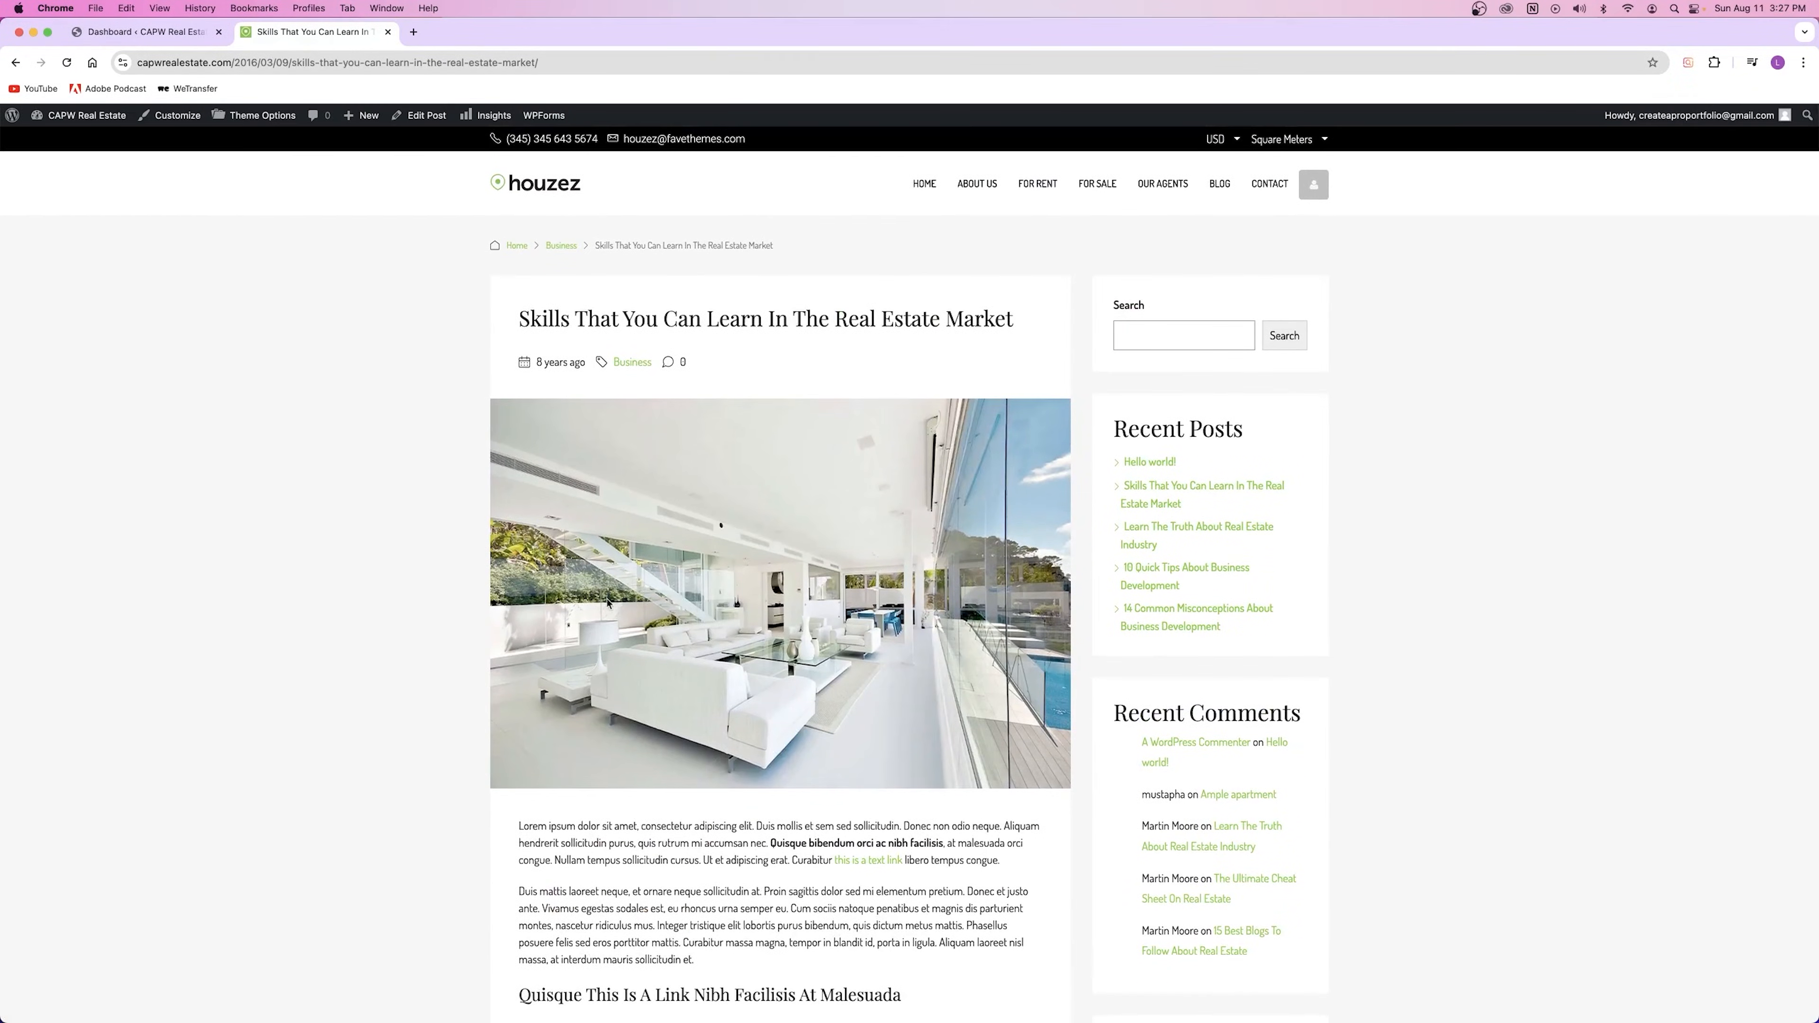
pyautogui.scroll(-15, 608, 603)
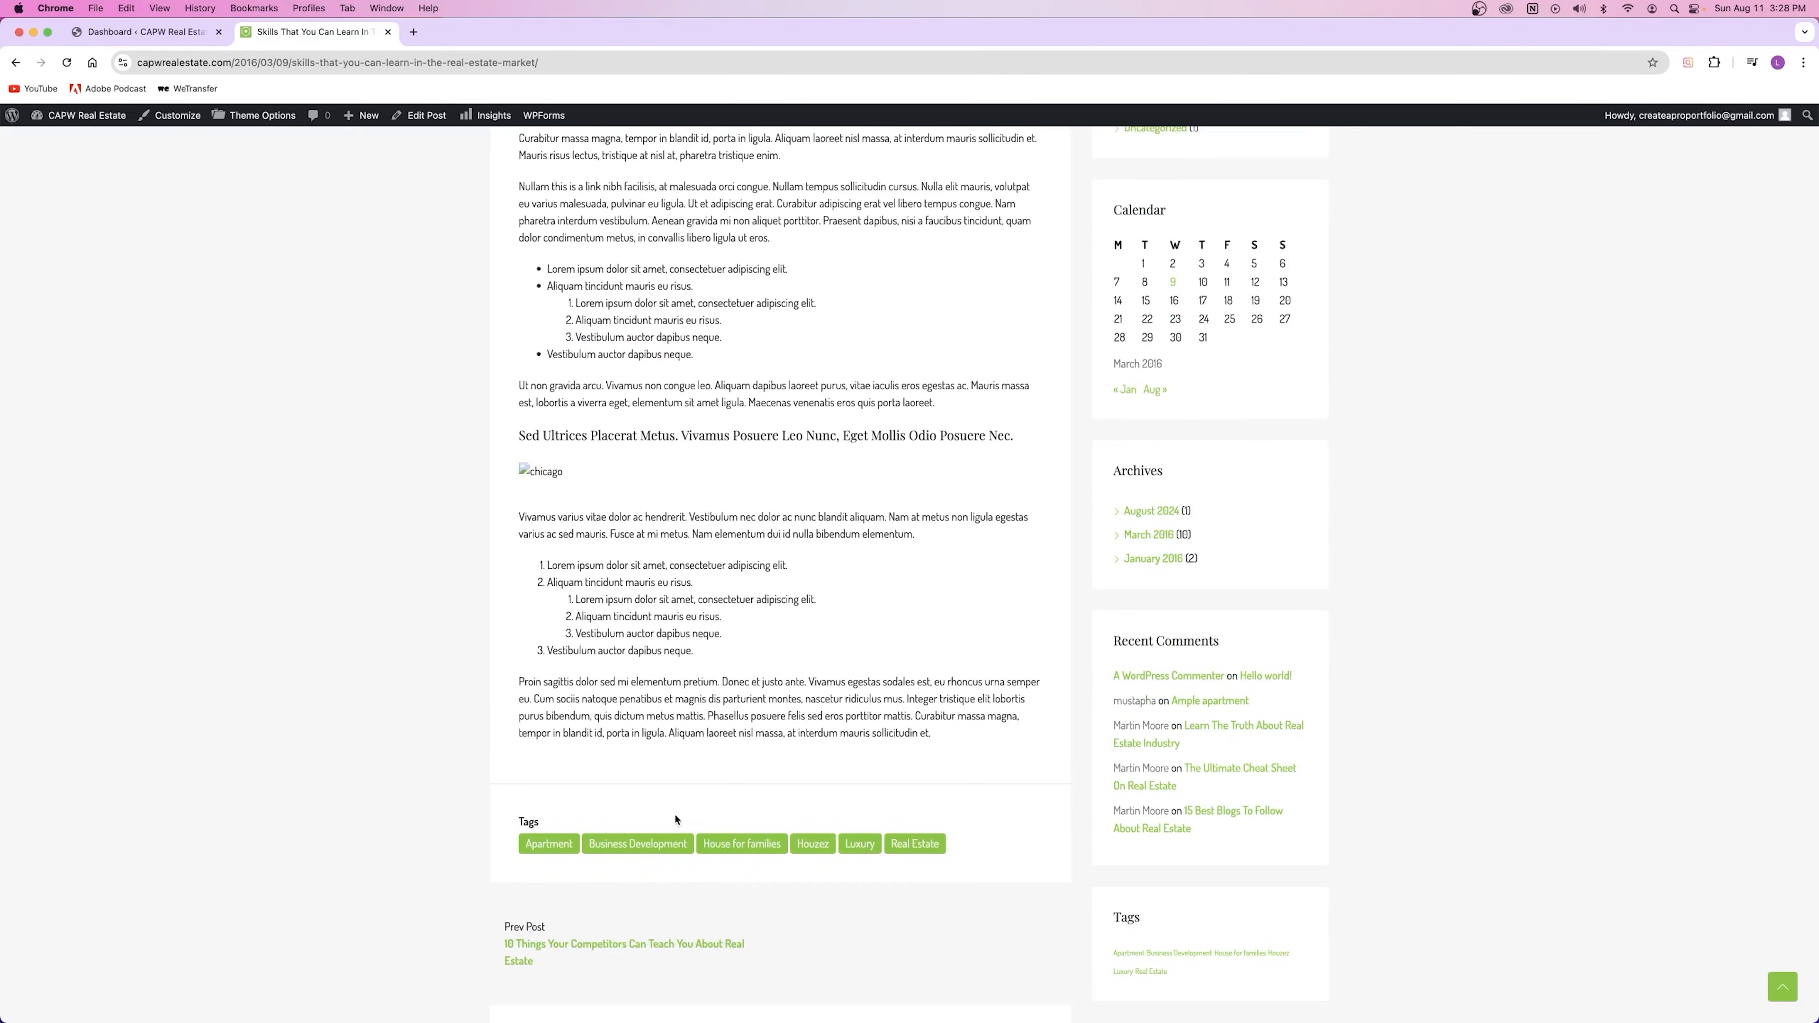
pyautogui.scroll(15, 681, 817)
pyautogui.scroll(-3, 762, 780)
pyautogui.scroll(3, 762, 780)
pyautogui.scroll(-10, 821, 593)
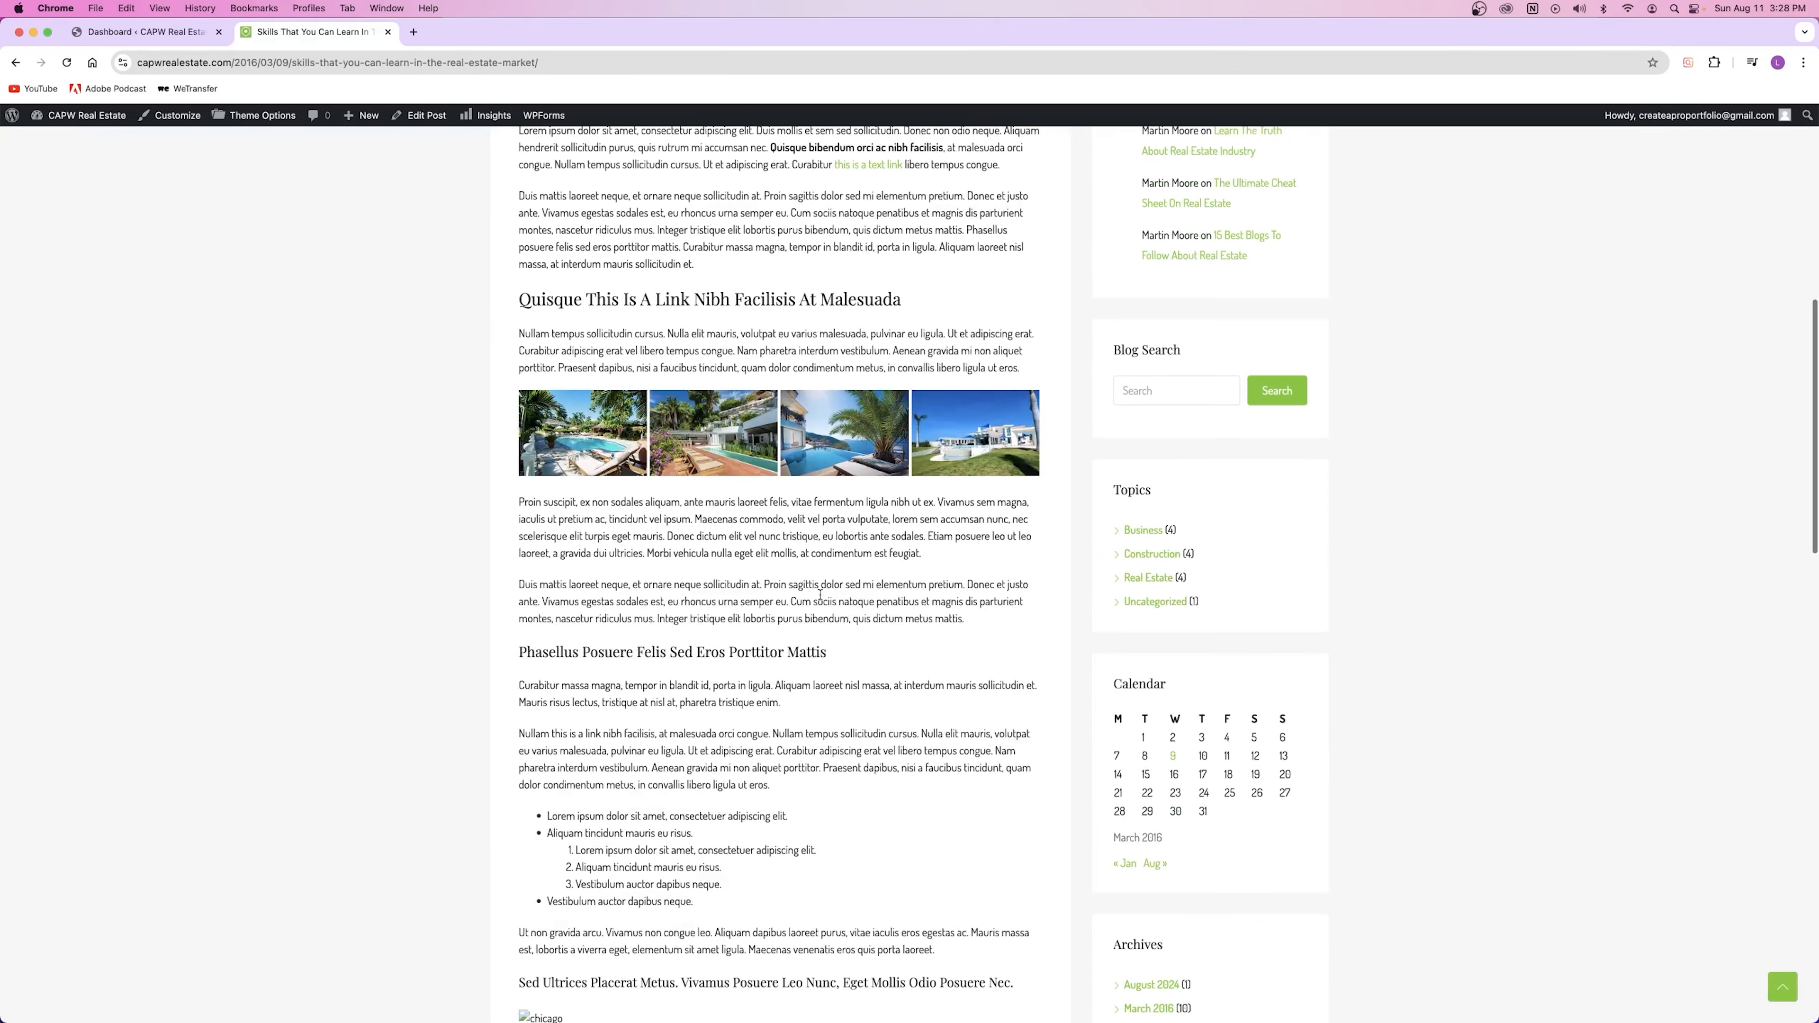
pyautogui.scroll(10, 820, 593)
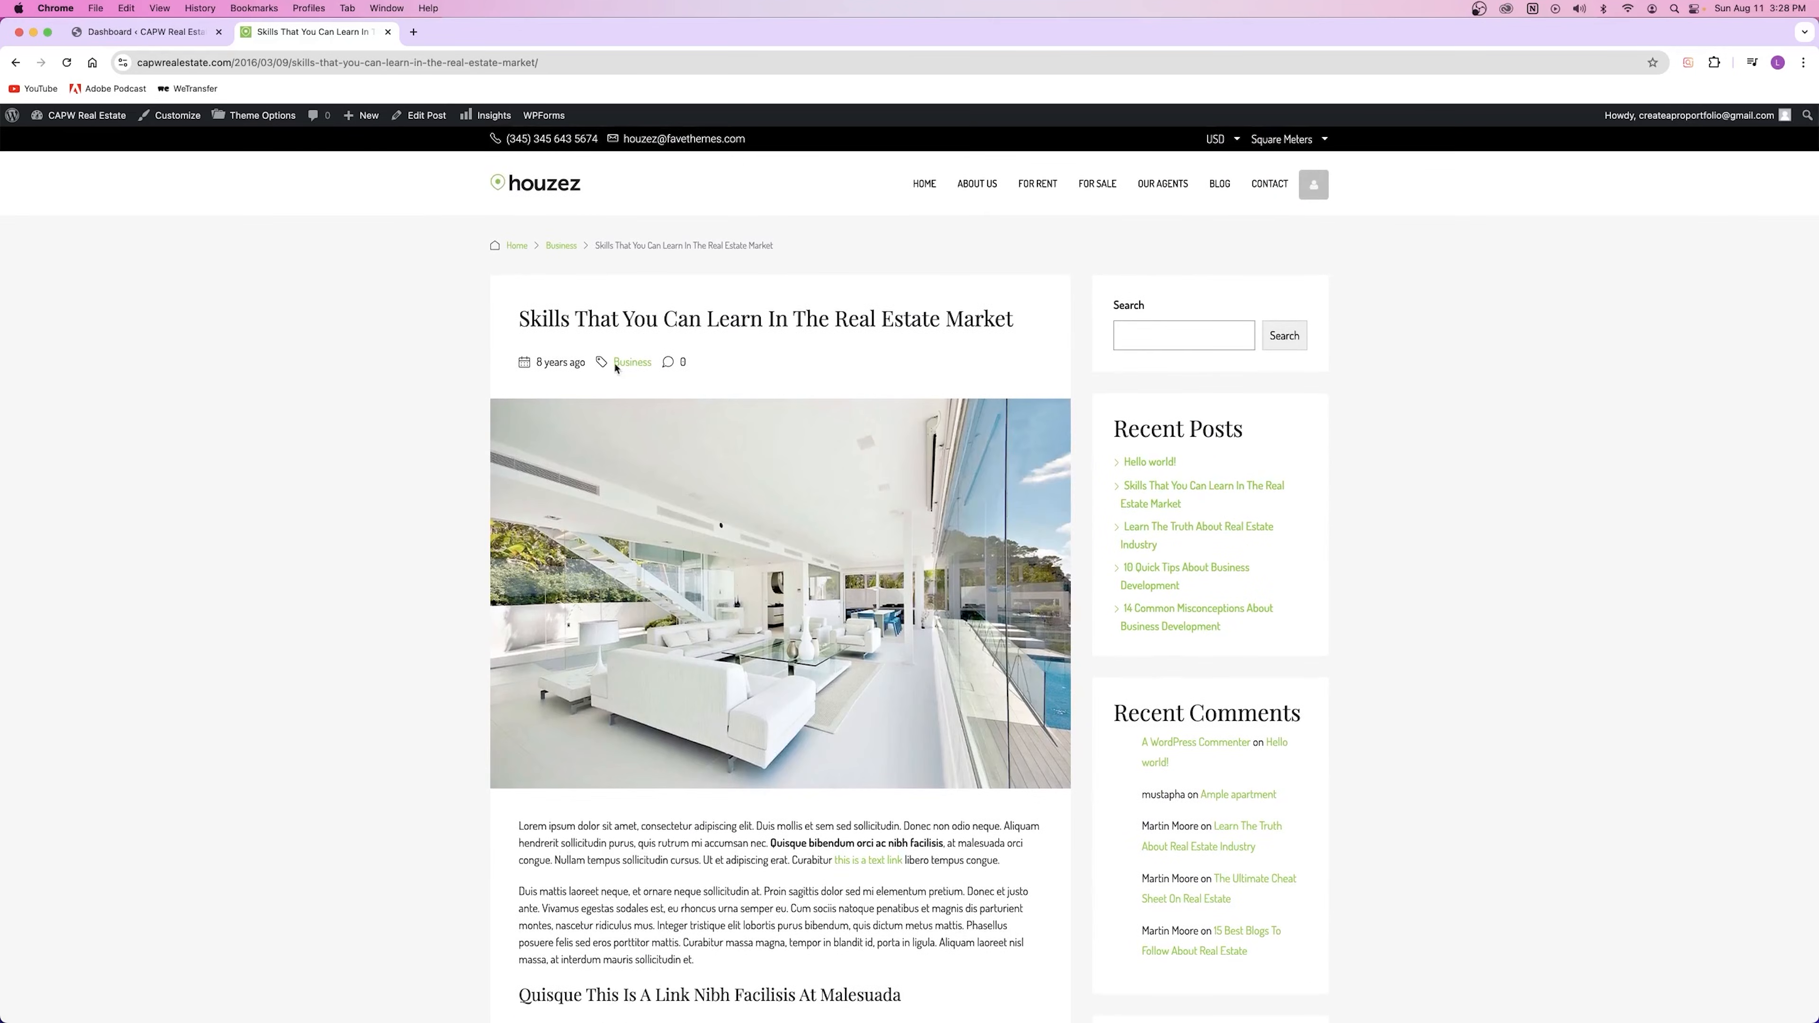
# Step: Return to the blog listing via the header's BLOG link and skim the Hello World! and Skills posts
pyautogui.click(1220, 184)
pyautogui.scroll(-5, 840, 488)
pyautogui.scroll(5, 1234, 422)
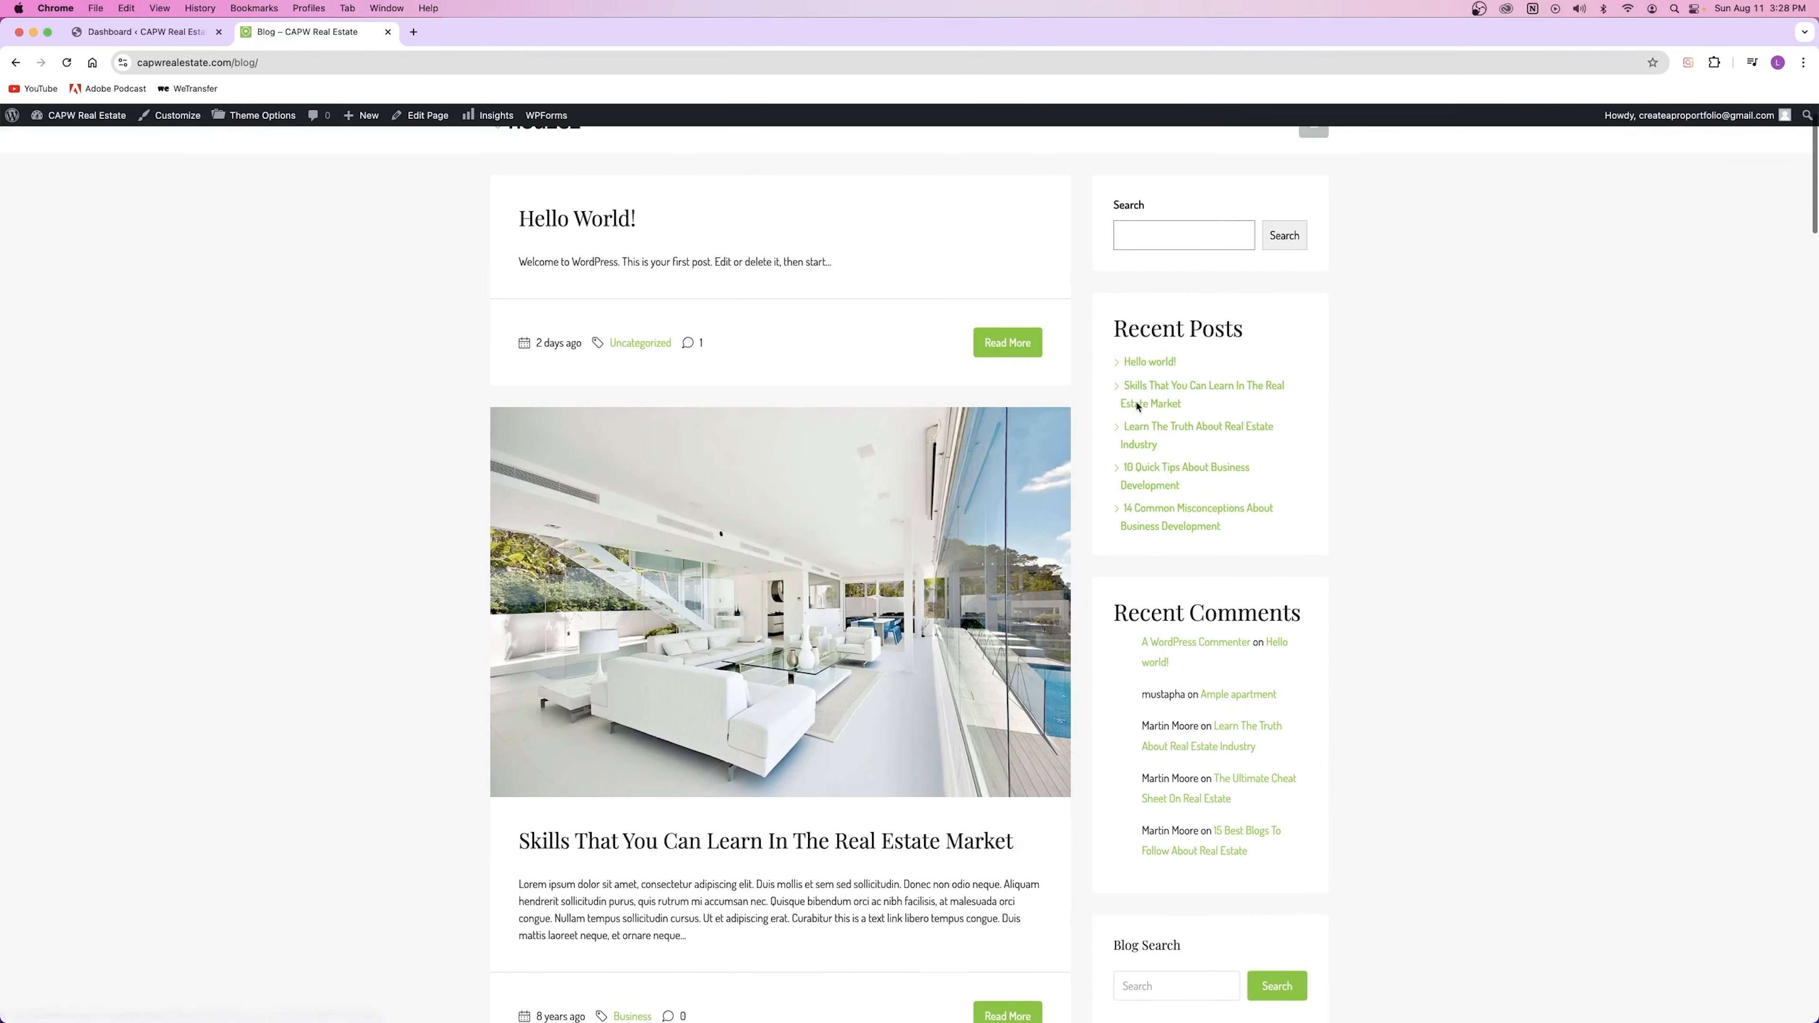
pyautogui.scroll(-15, 1231, 576)
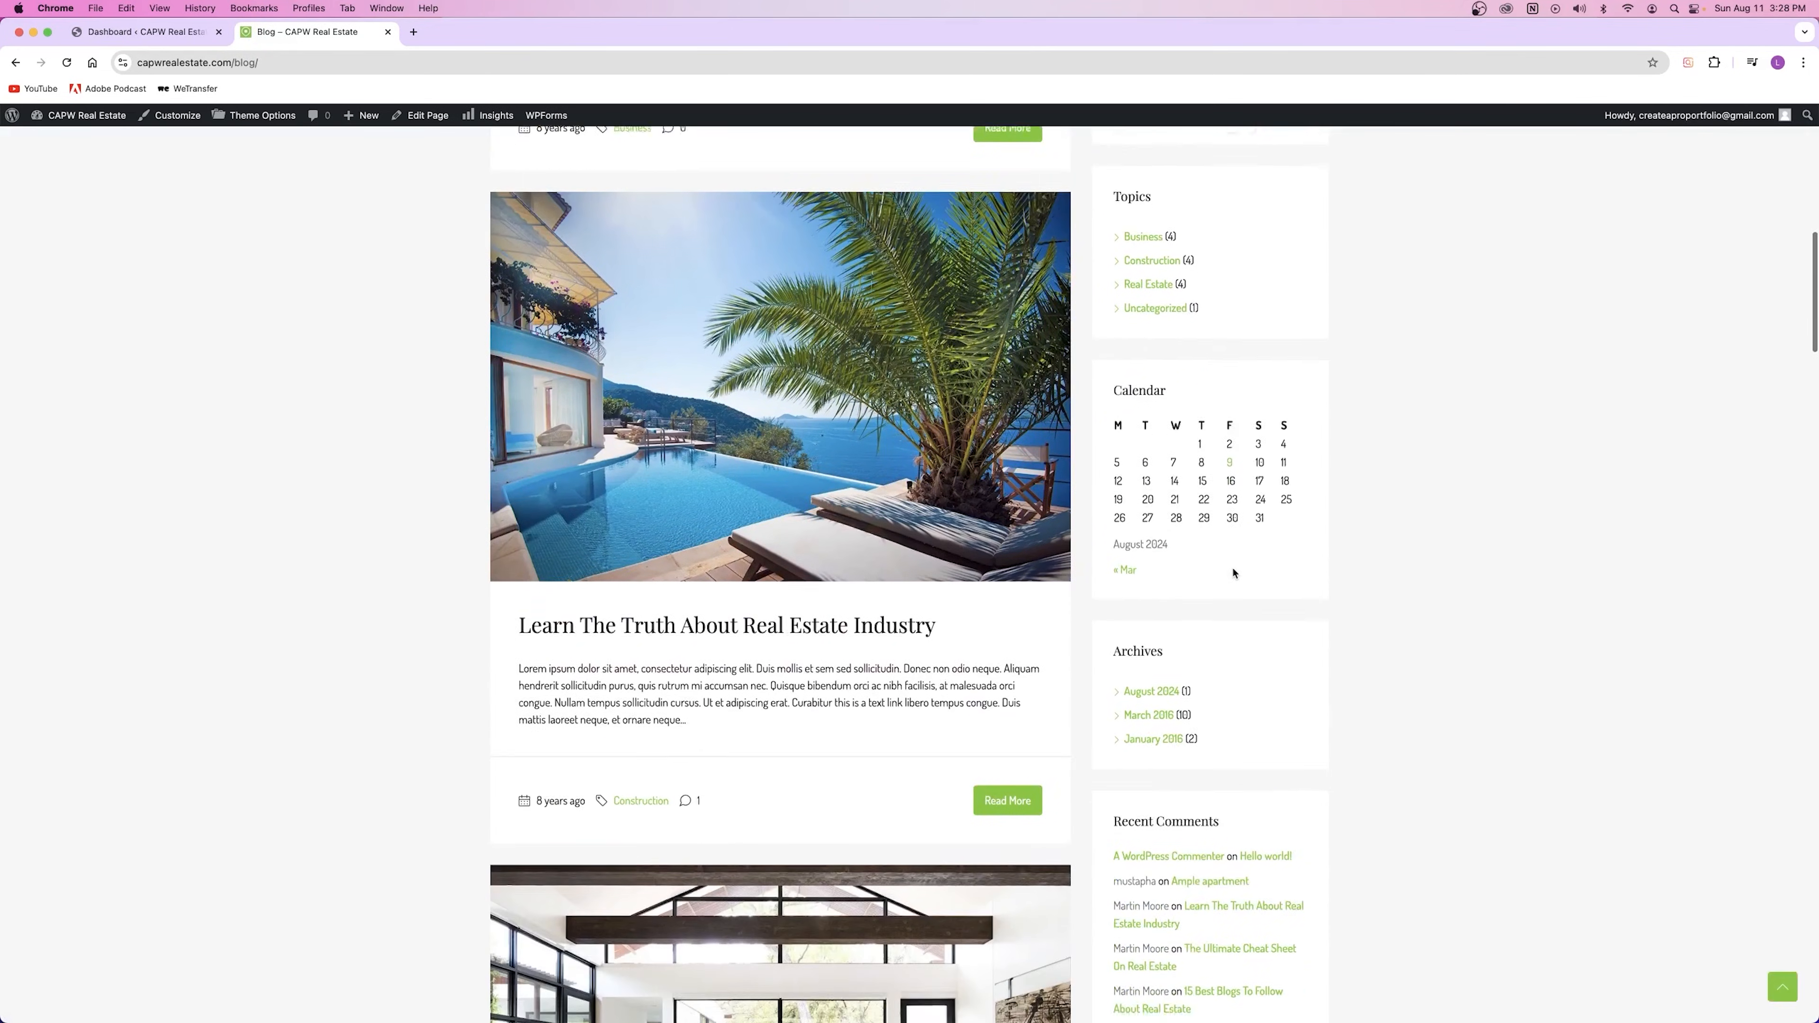
pyautogui.scroll(-8, 1234, 576)
pyautogui.scroll(20, 931, 584)
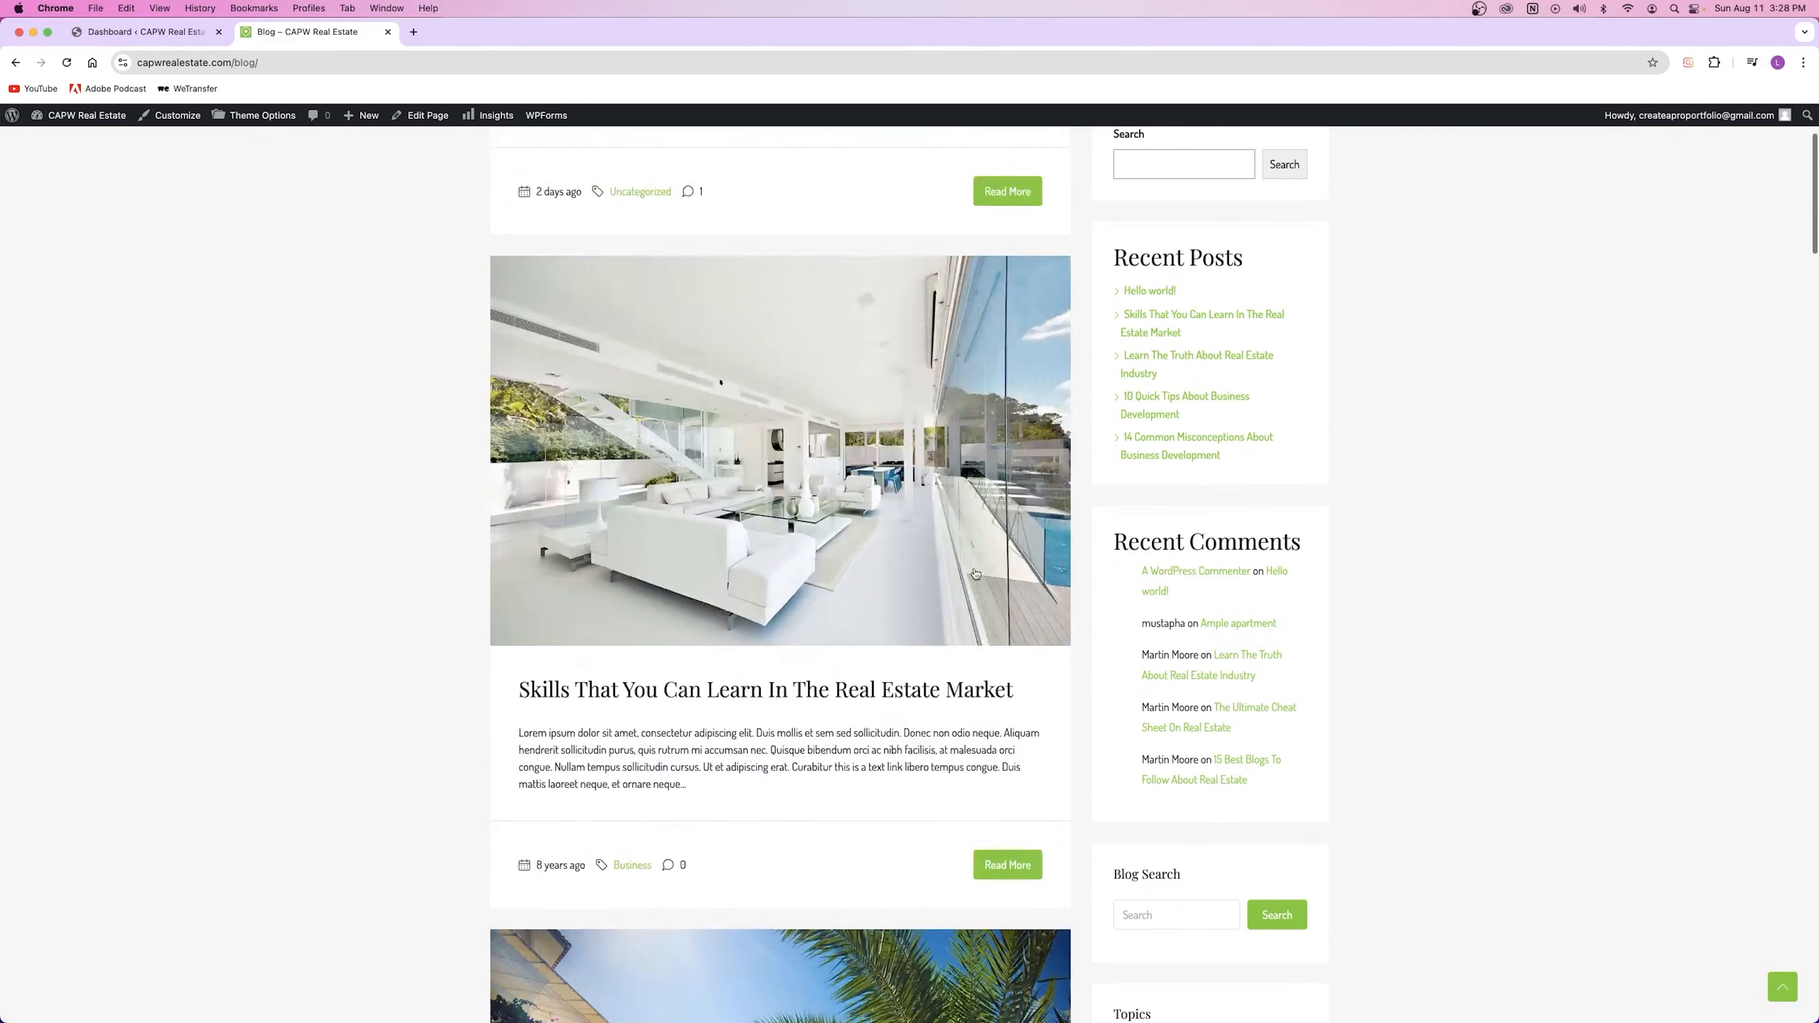
pyautogui.scroll(-5, 694, 638)
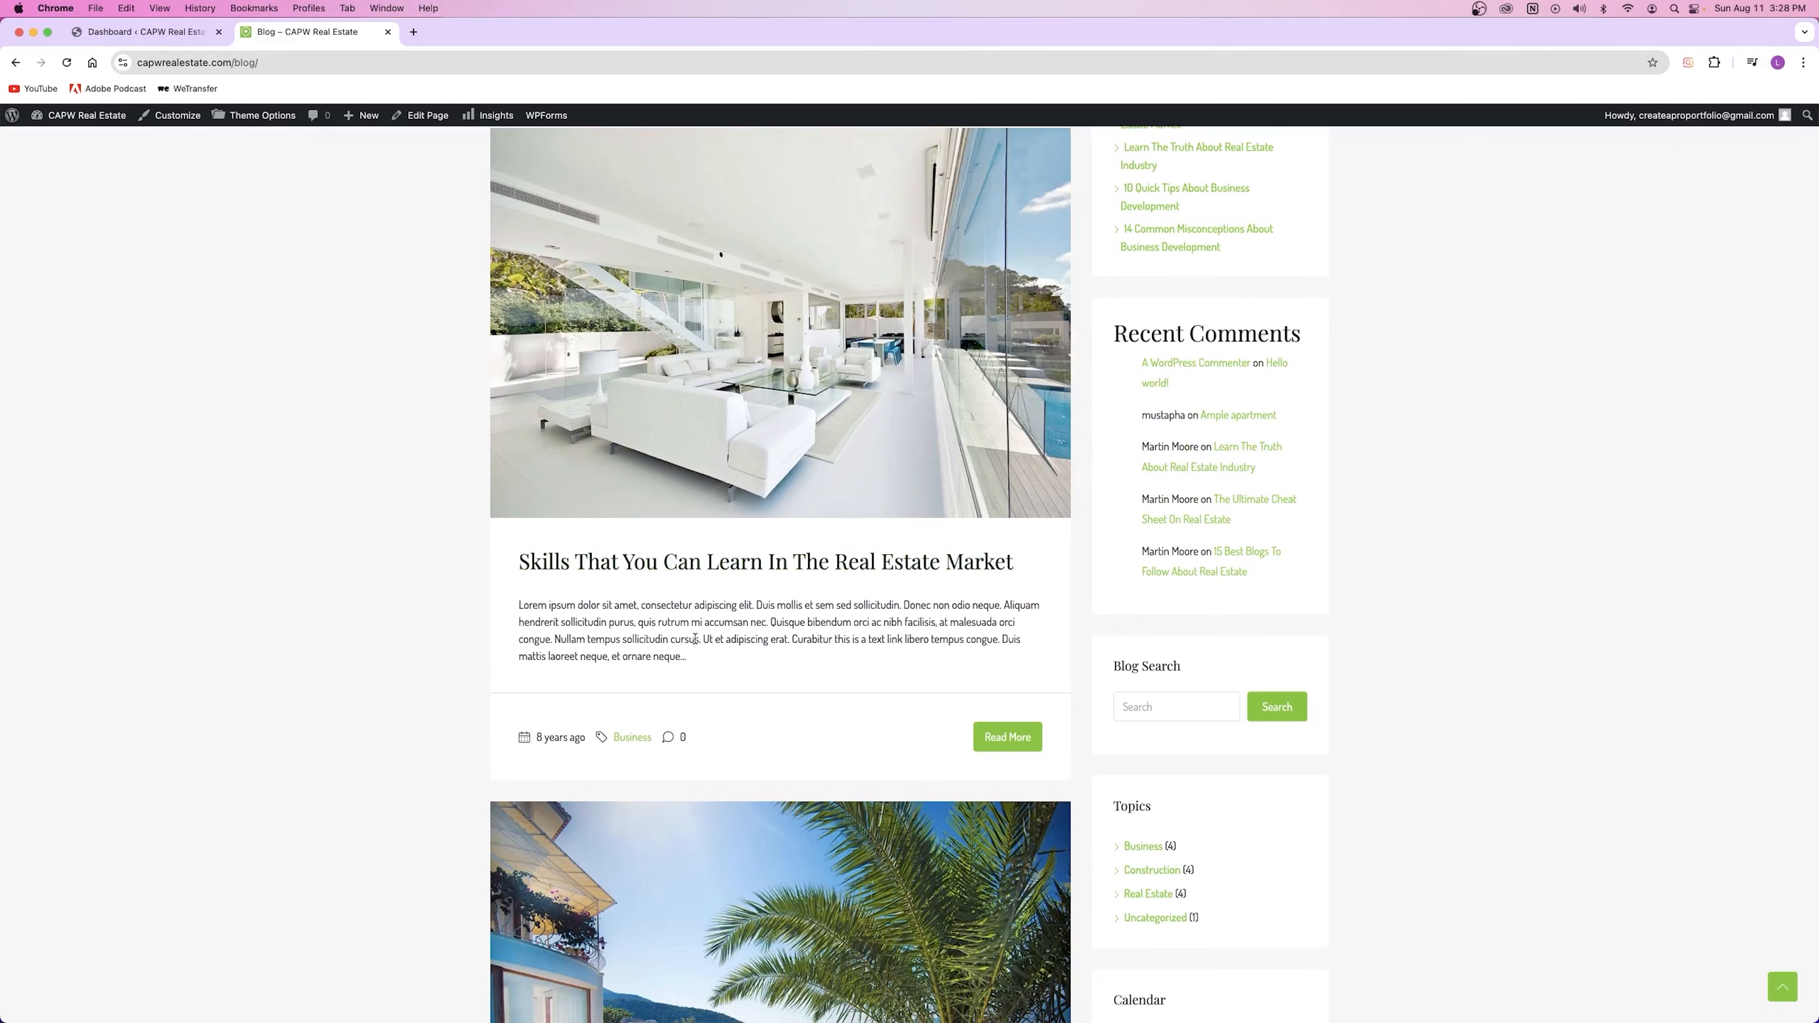
pyautogui.scroll(3, 694, 638)
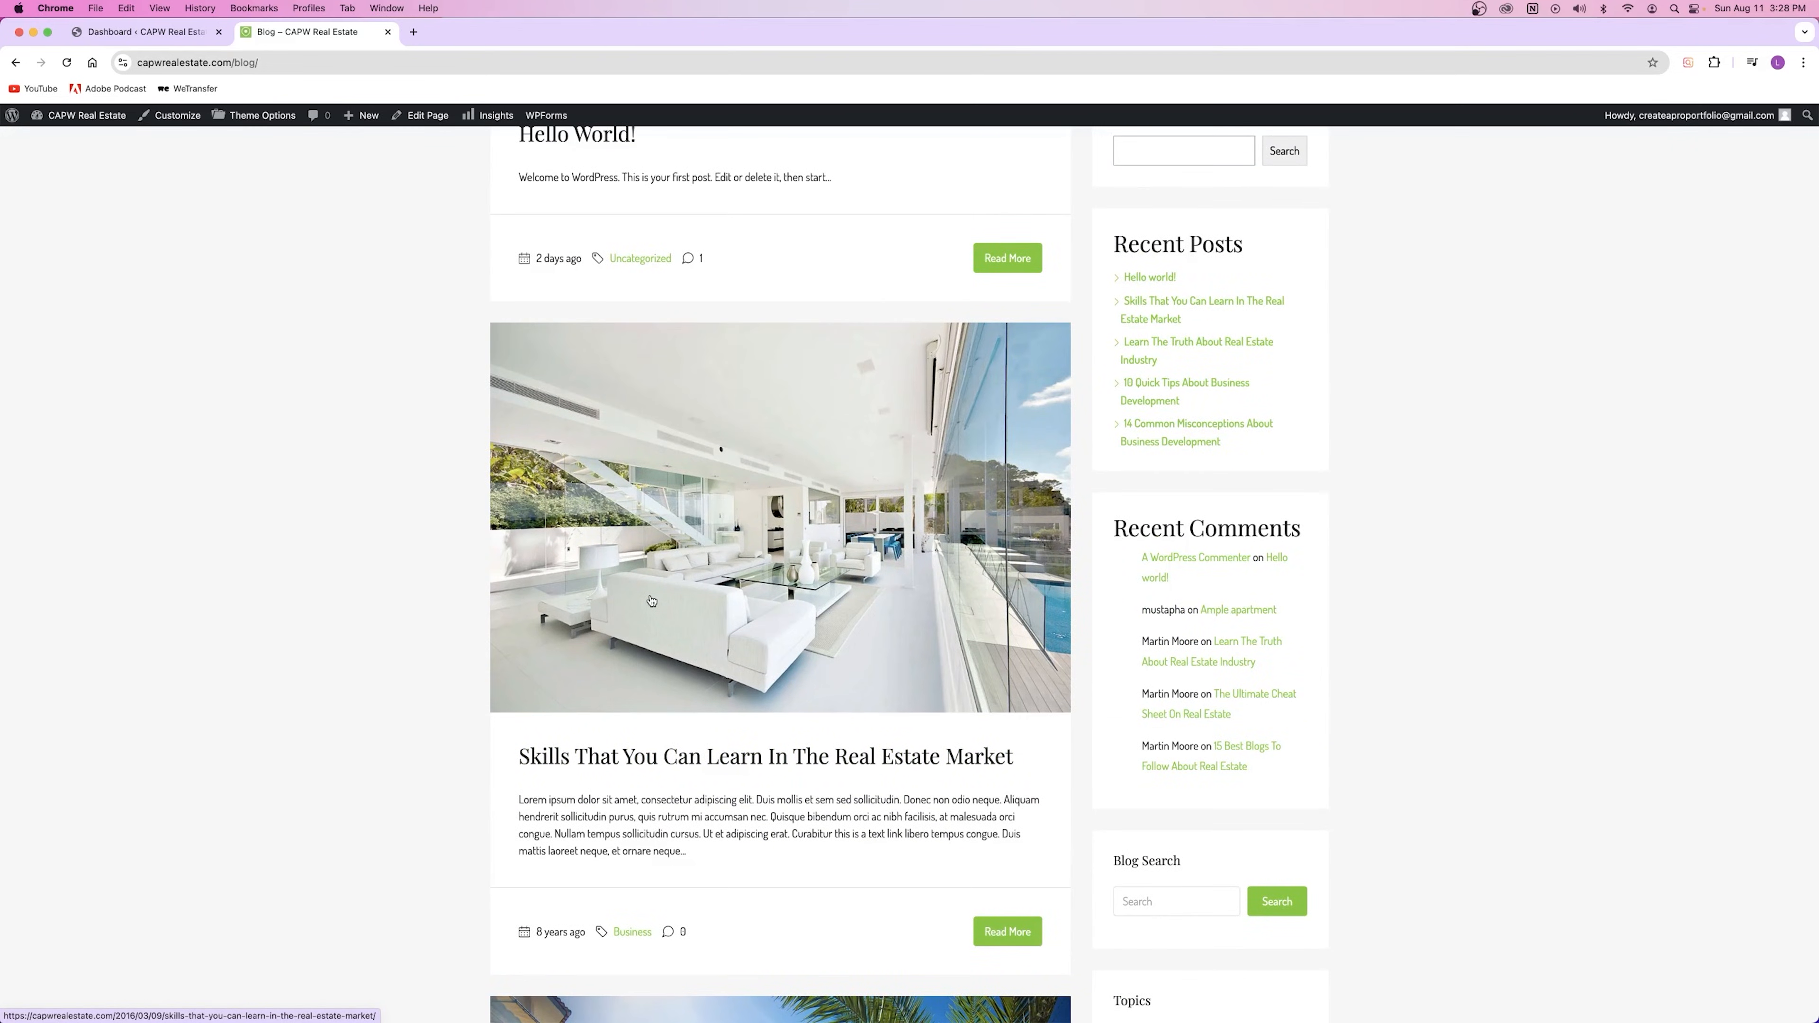
pyautogui.scroll(-20, 655, 599)
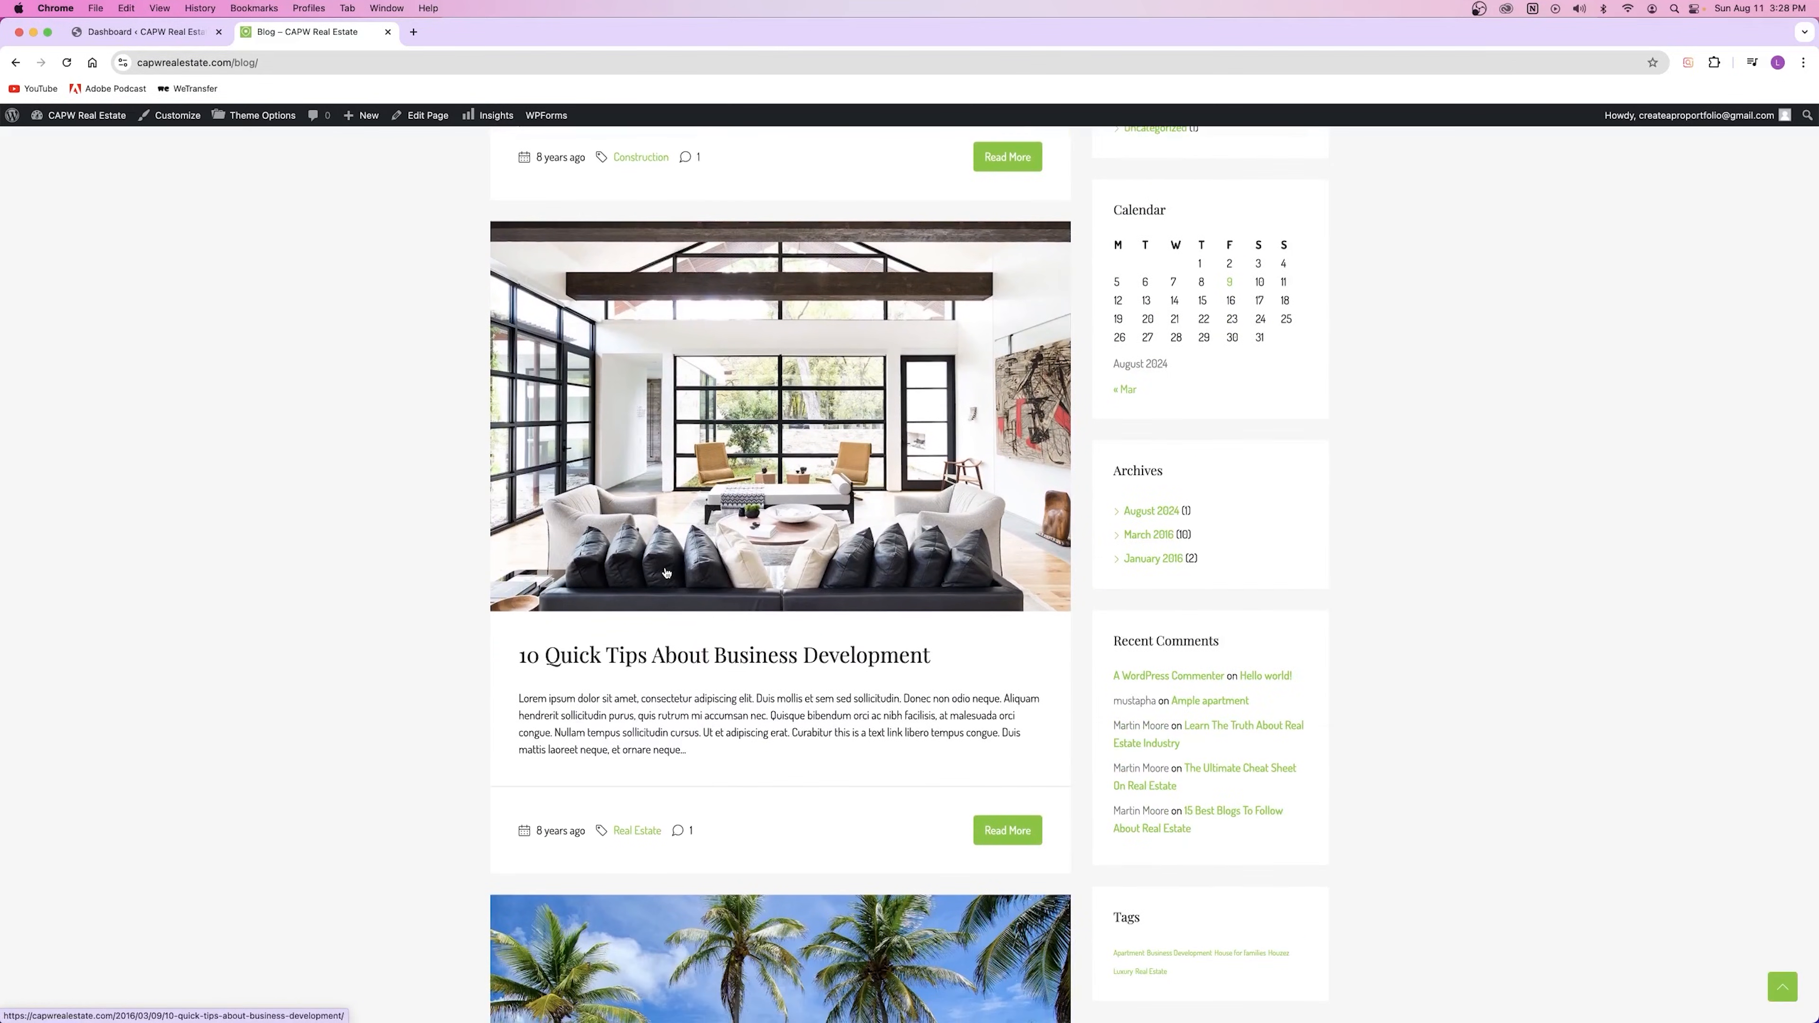
pyautogui.scroll(-2, 666, 573)
pyautogui.moveTo(519, 546); pyautogui.dragTo(743, 690)
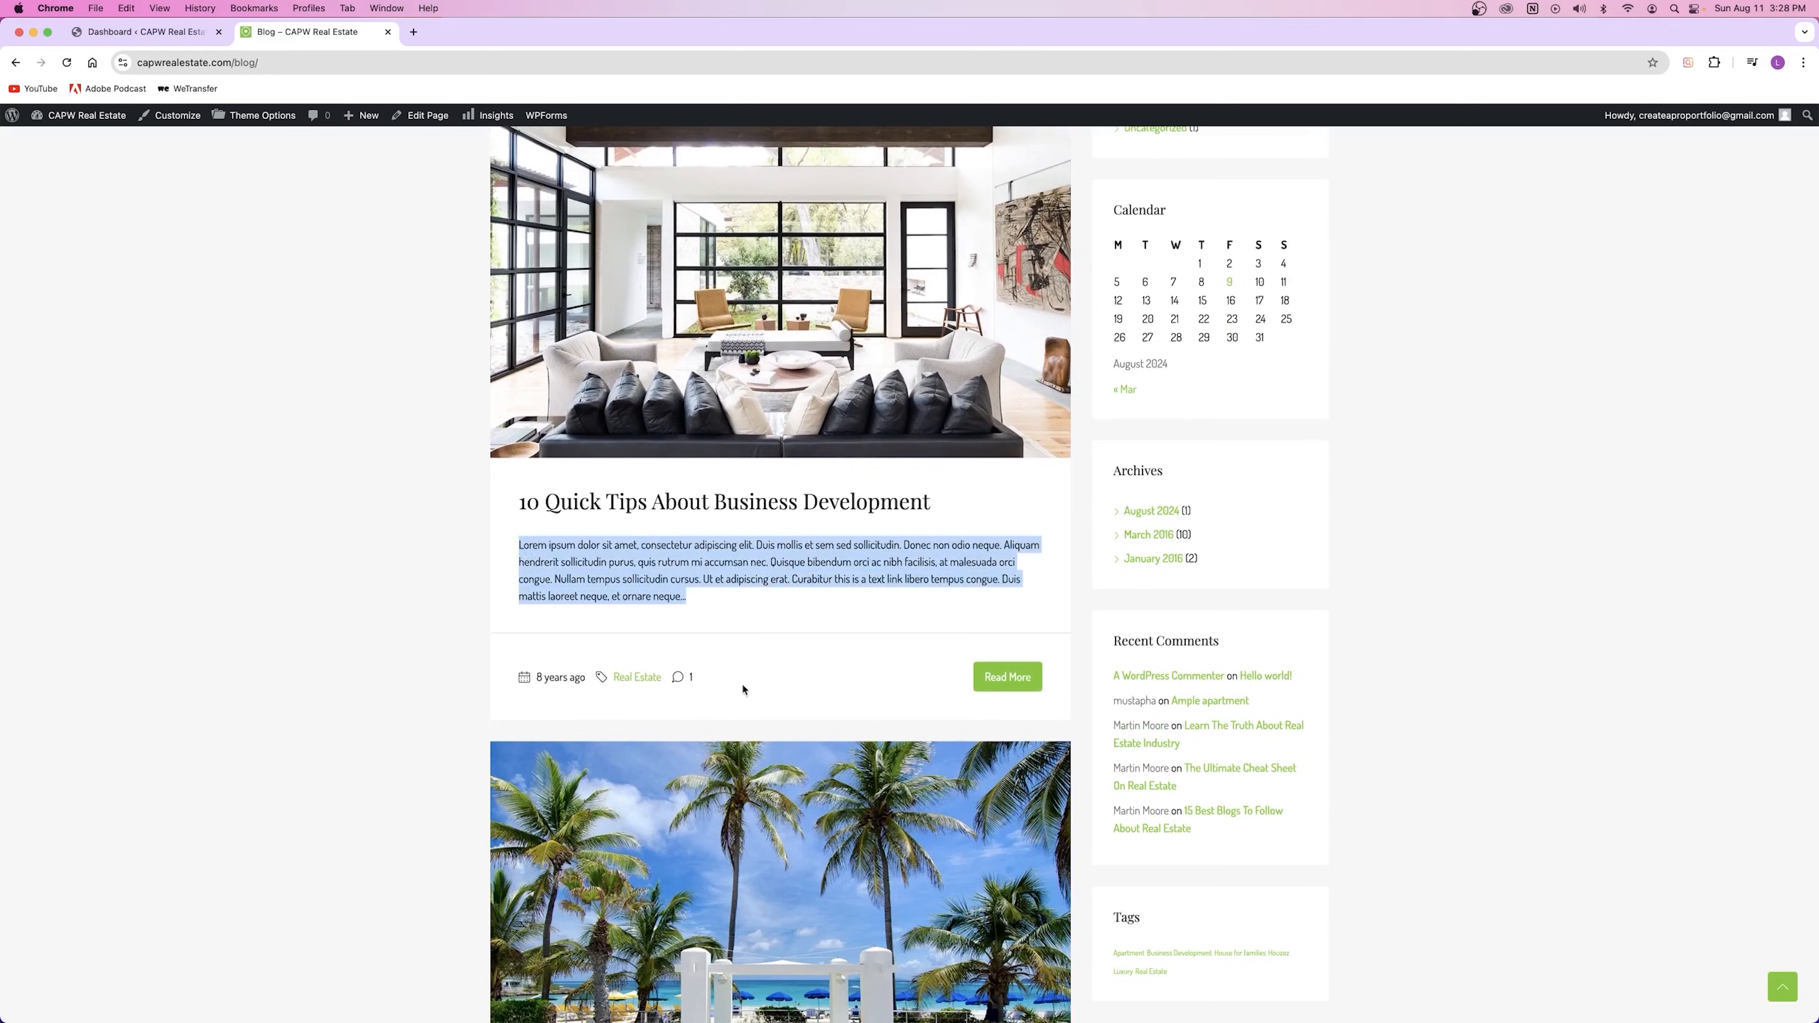
pyautogui.click(713, 579)
pyautogui.scroll(-10, 725, 605)
pyautogui.scroll(20, 725, 605)
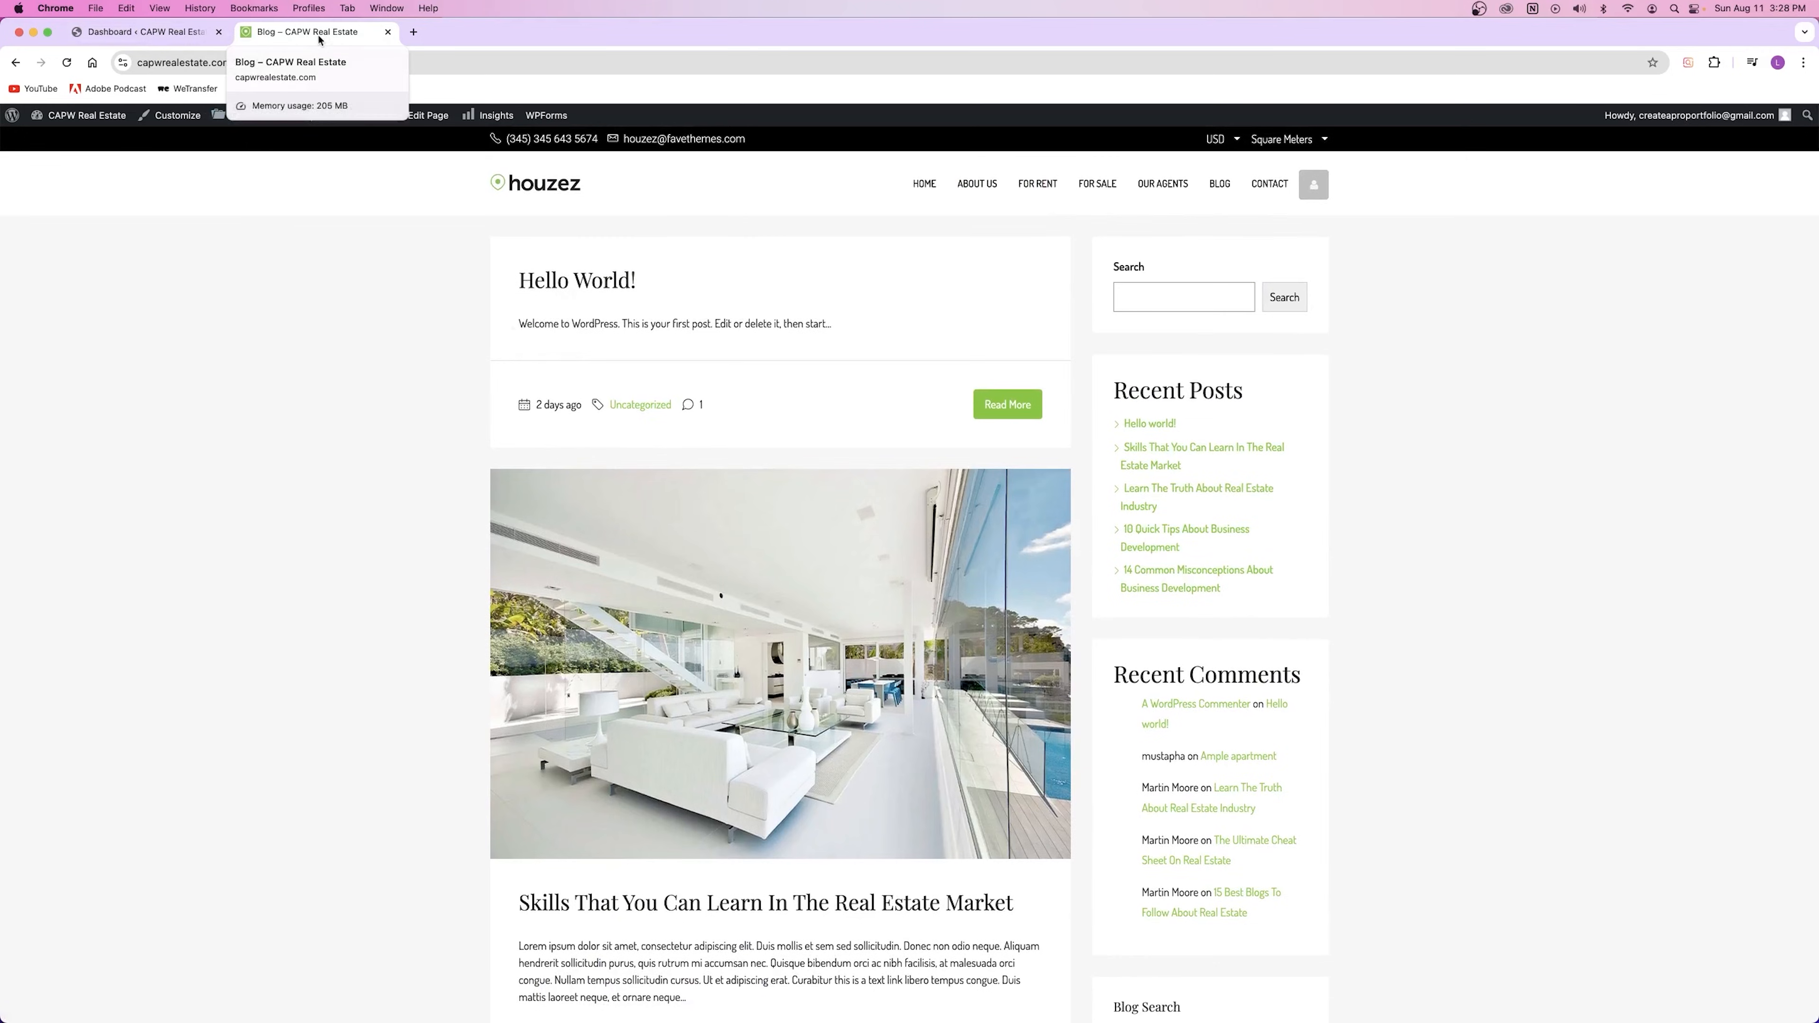
# Step: From the Dashboard, open Posts > All Posts in a new tab and switch to it
pyautogui.click(158, 32)
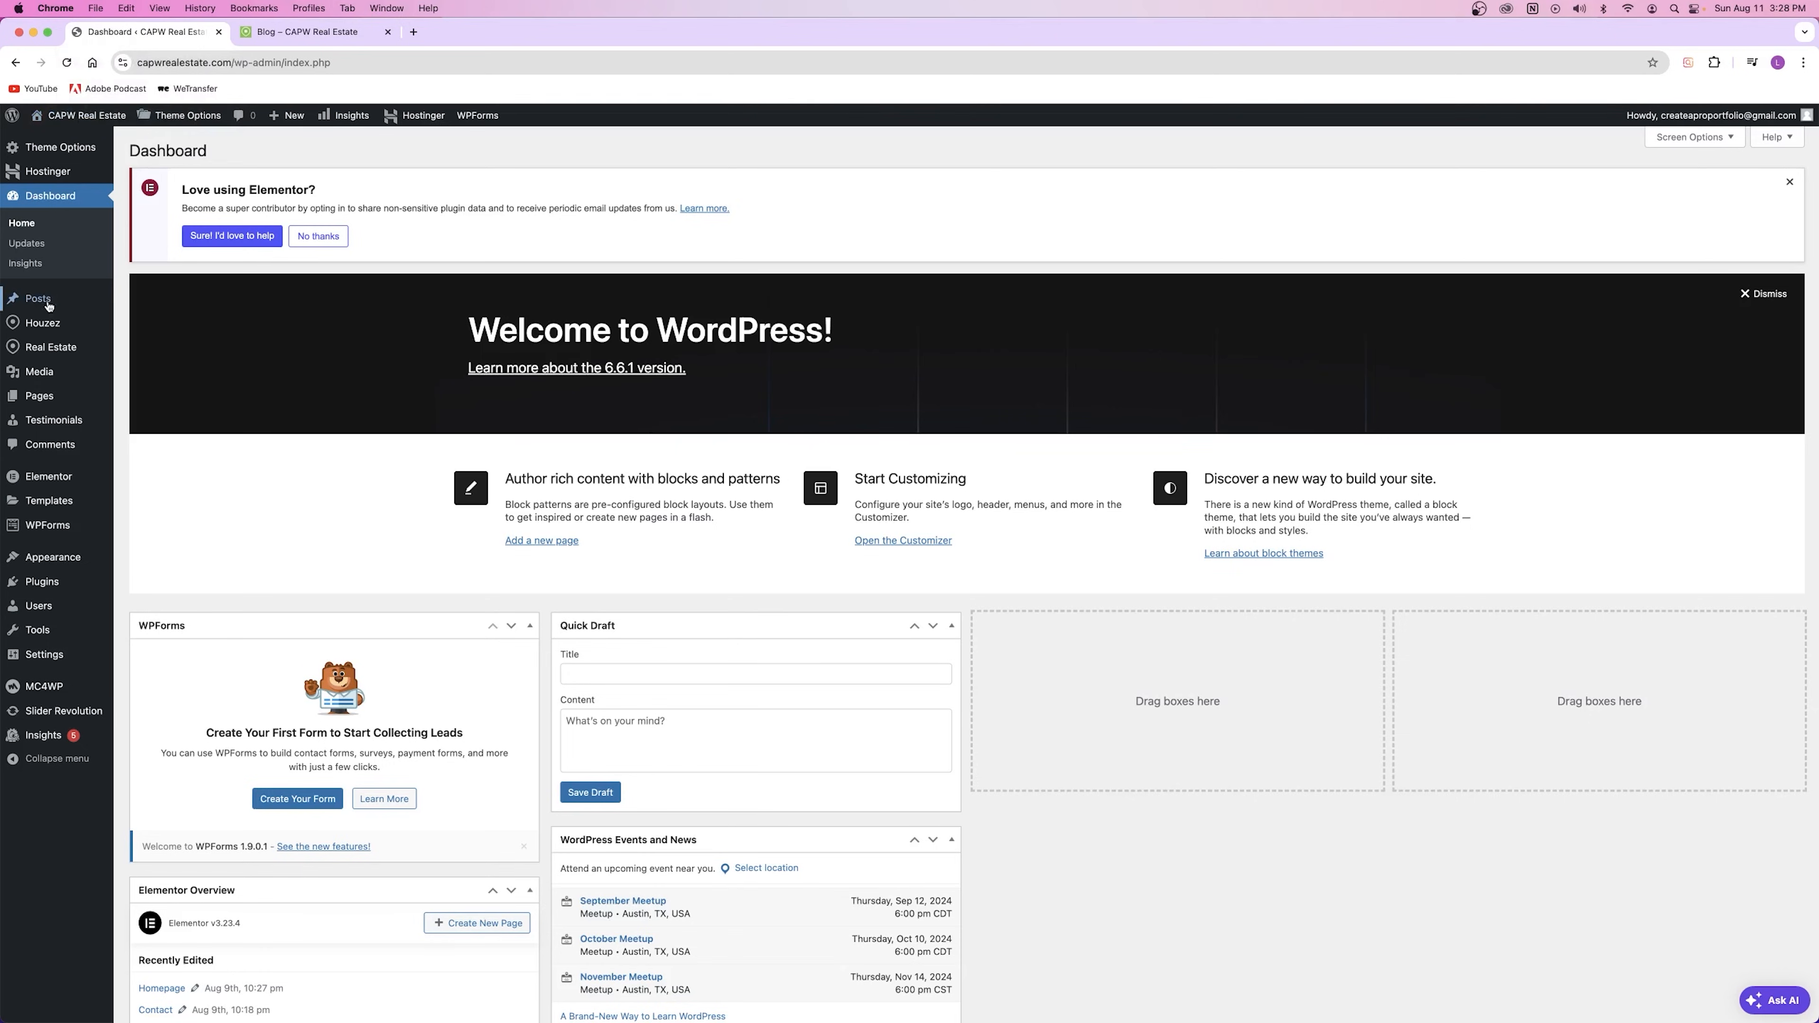
pyautogui.moveTo(34, 303)
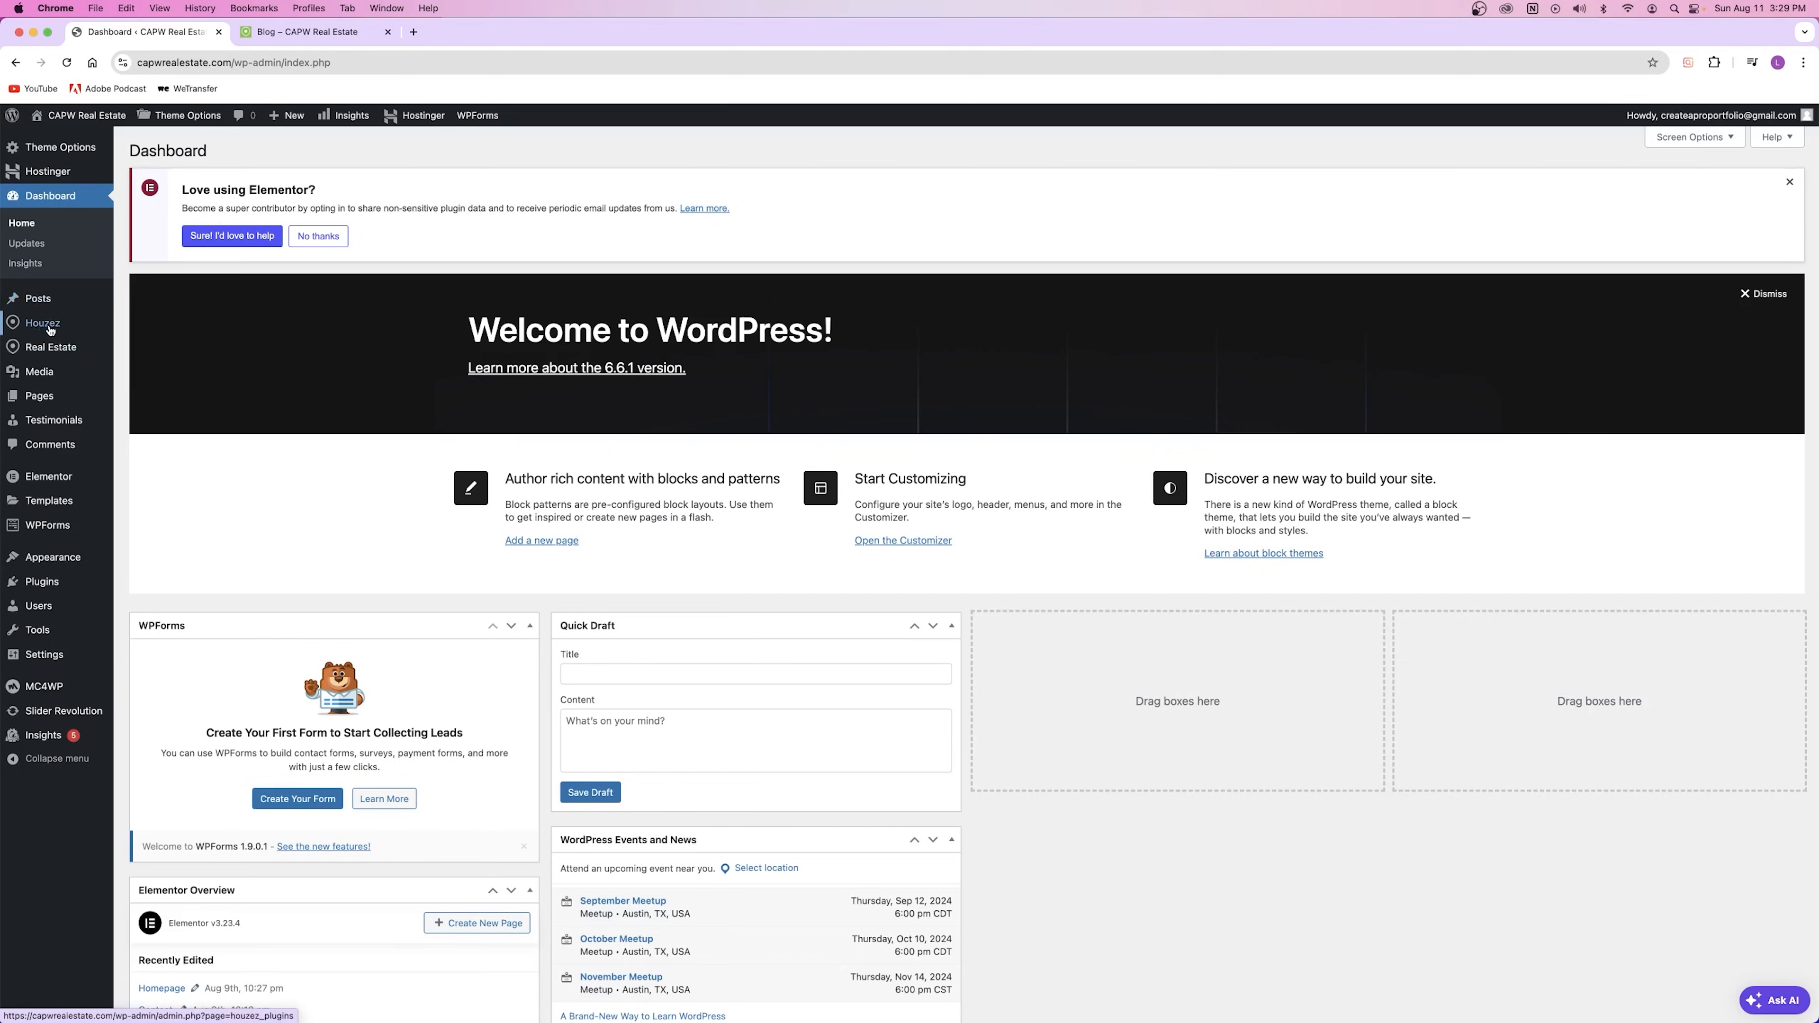
pyautogui.moveTo(45, 335)
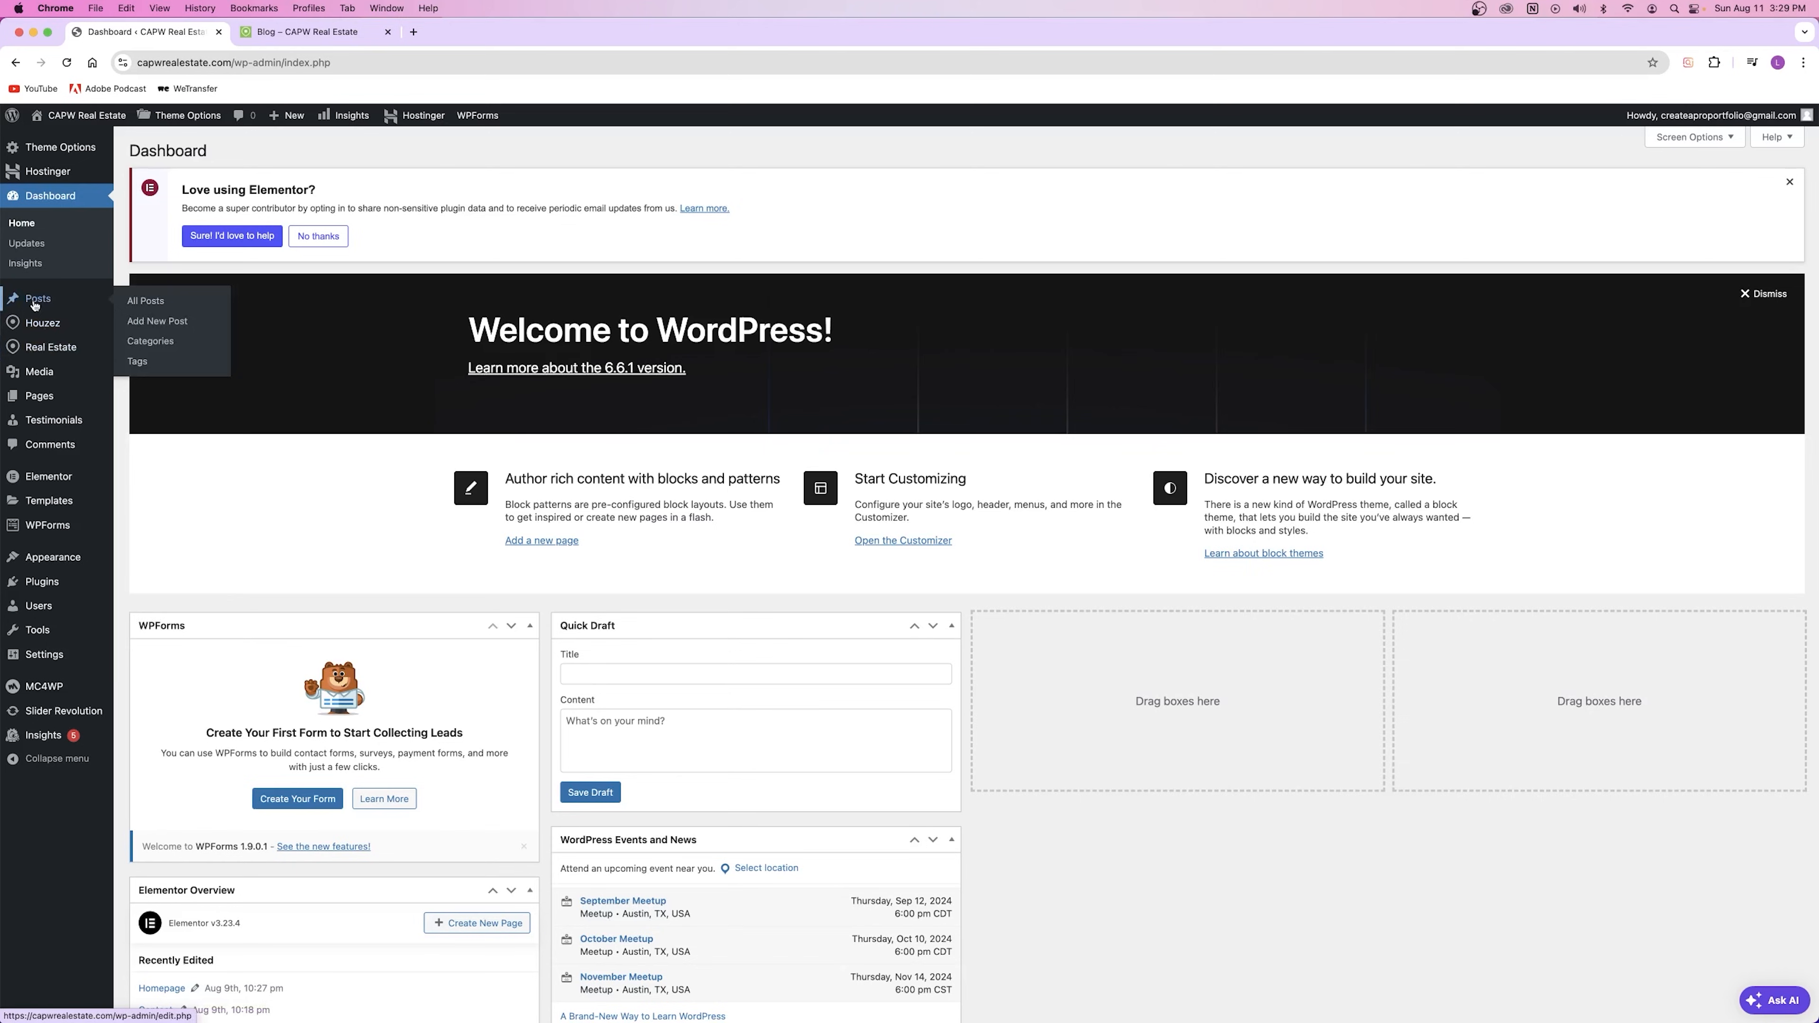
pyautogui.keyDown('super'); pyautogui.click(152, 304); pyautogui.keyUp('super')
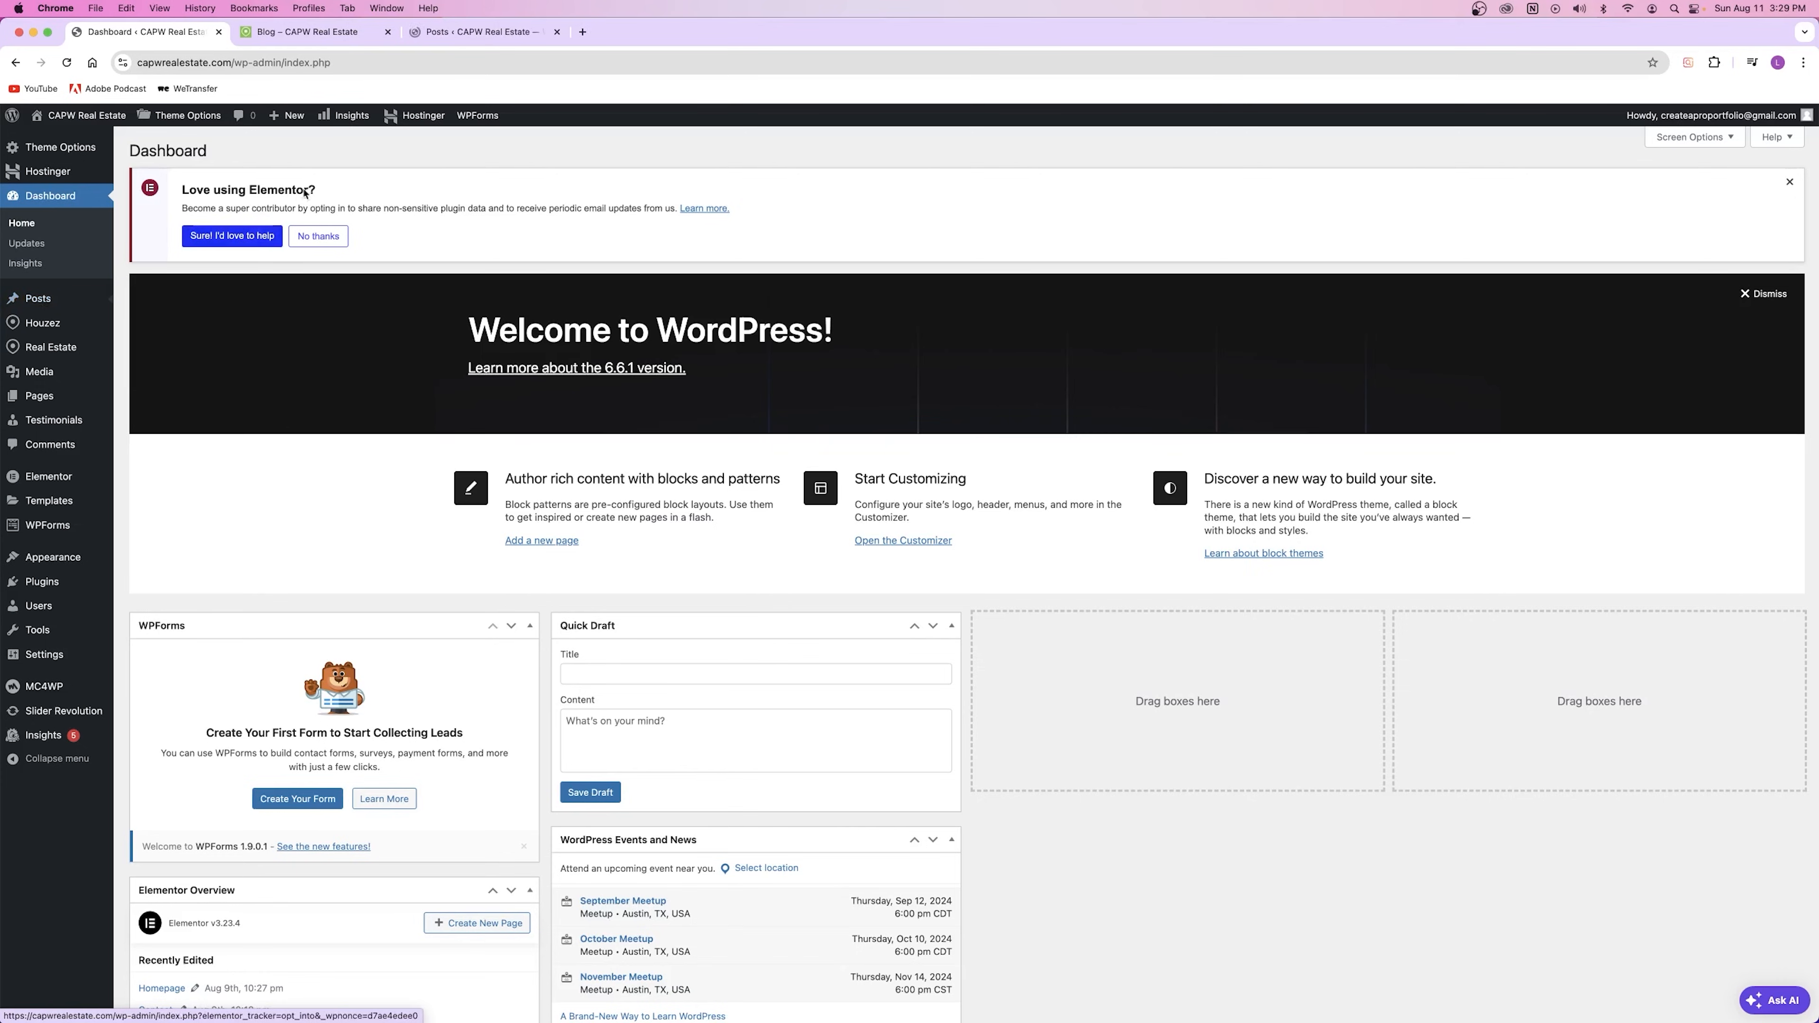
pyautogui.moveTo(347, 33); pyautogui.dragTo(504, 33)
pyautogui.click(293, 35)
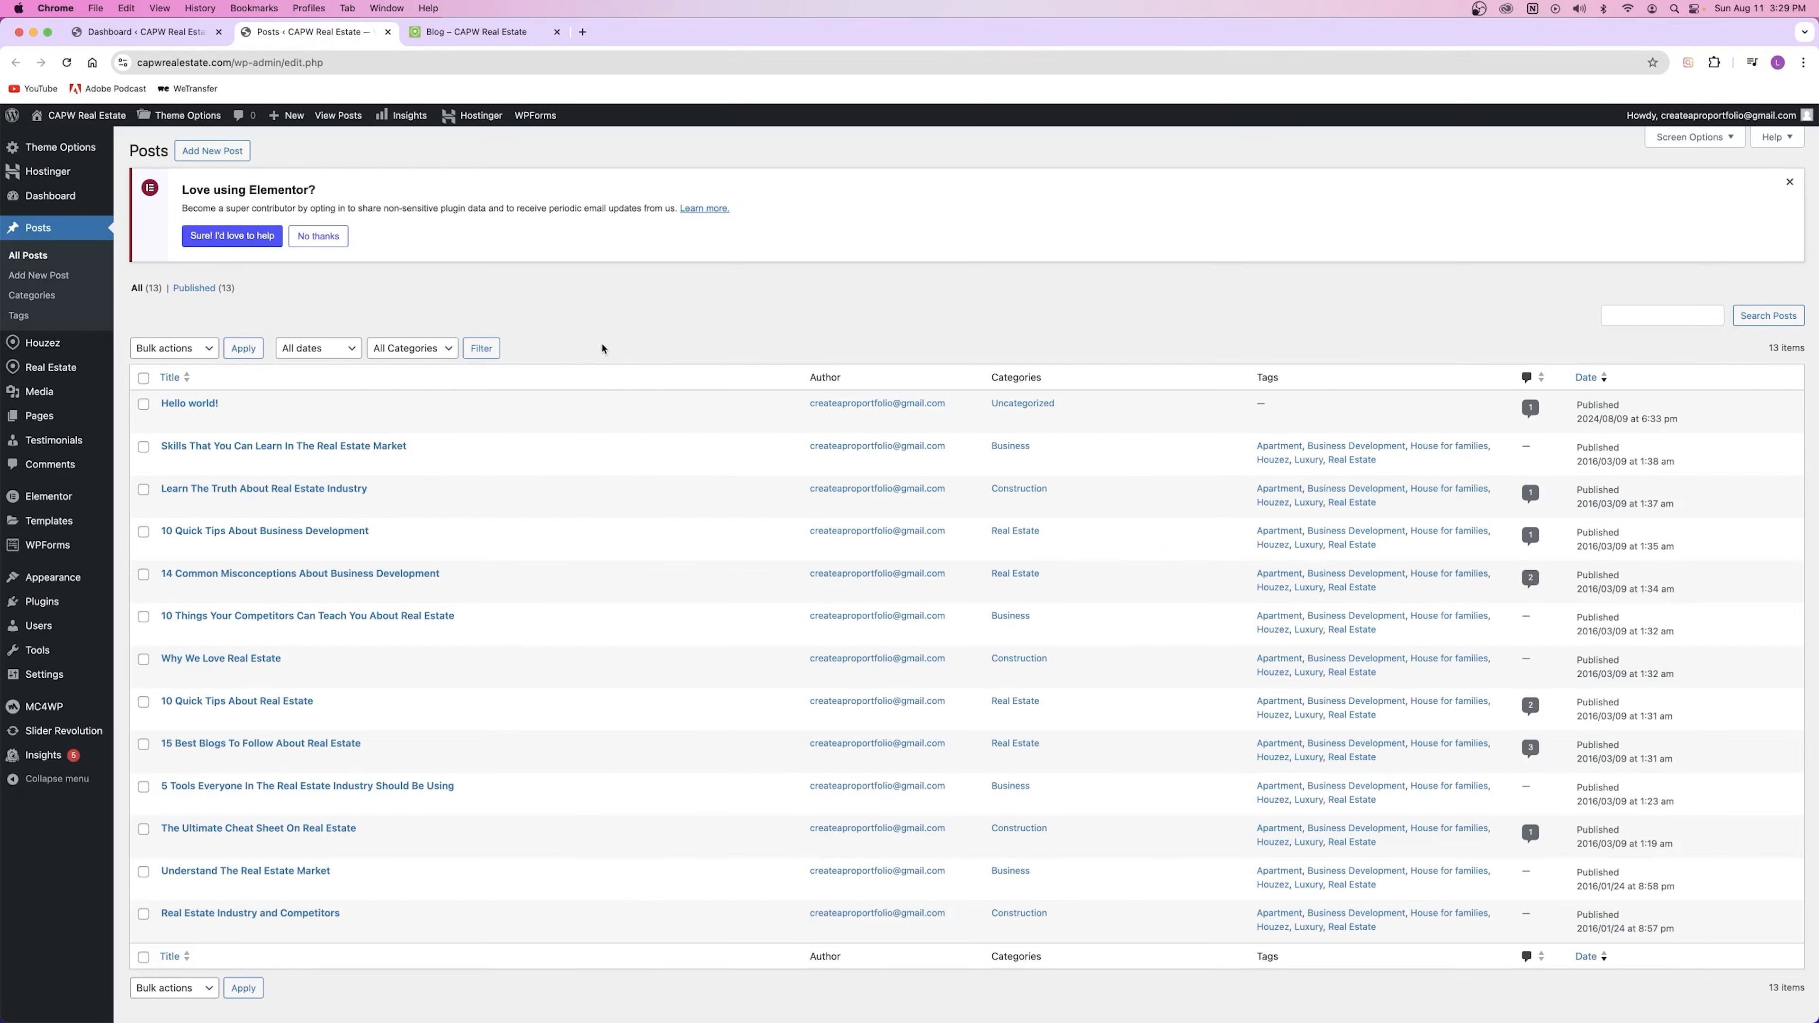
# Step: Open the live Hello world! and Skills posts in new tabs from the posts list
pyautogui.scroll(-2, 276, 381)
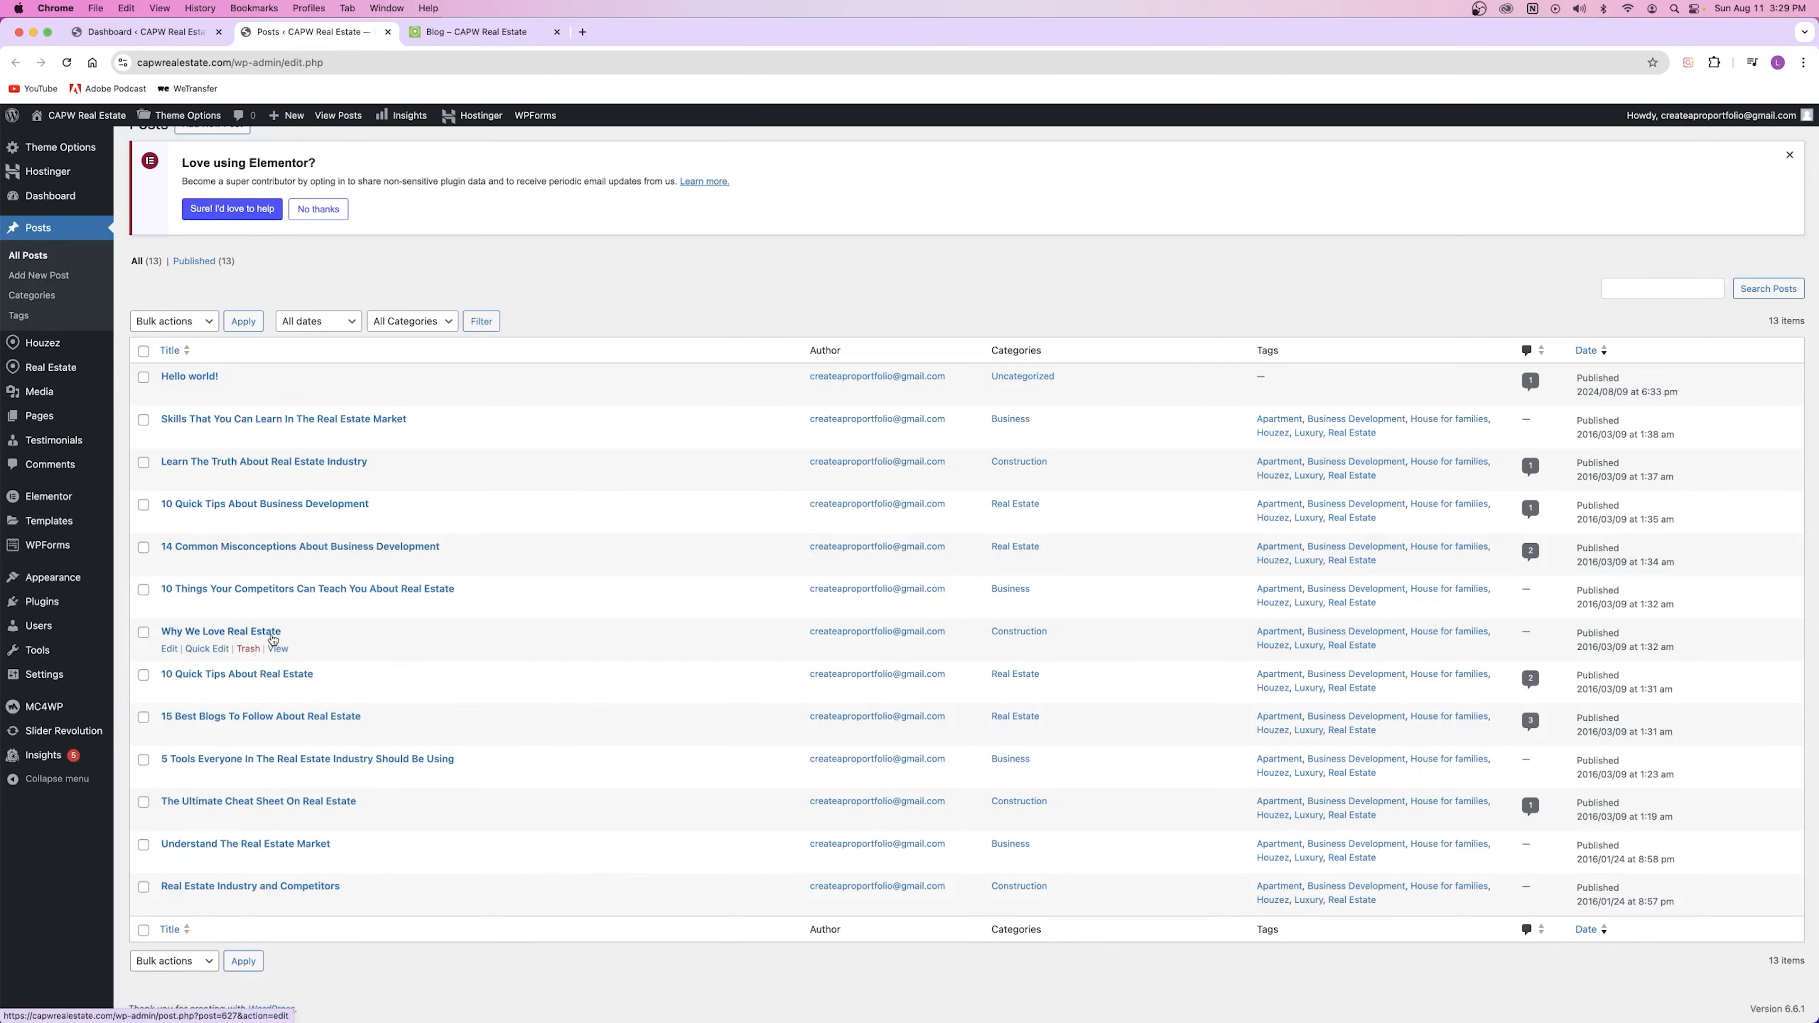
pyautogui.click(1644, 288)
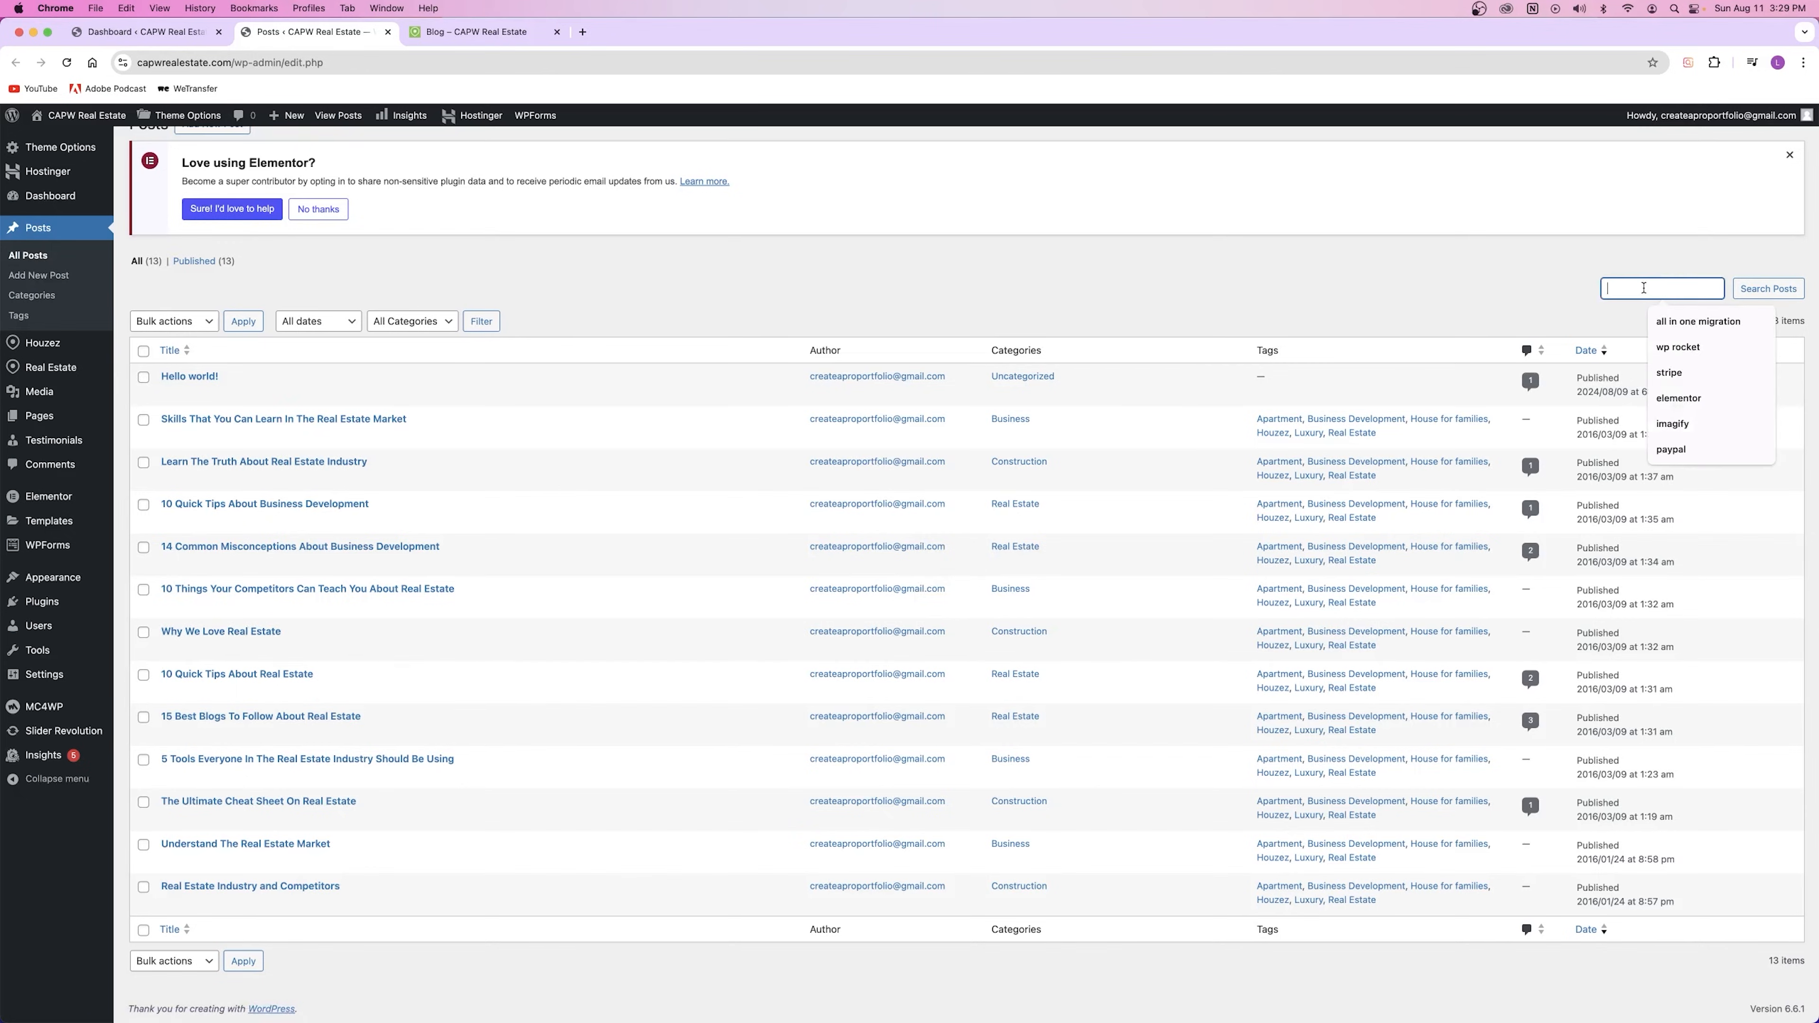
pyautogui.click(736, 386)
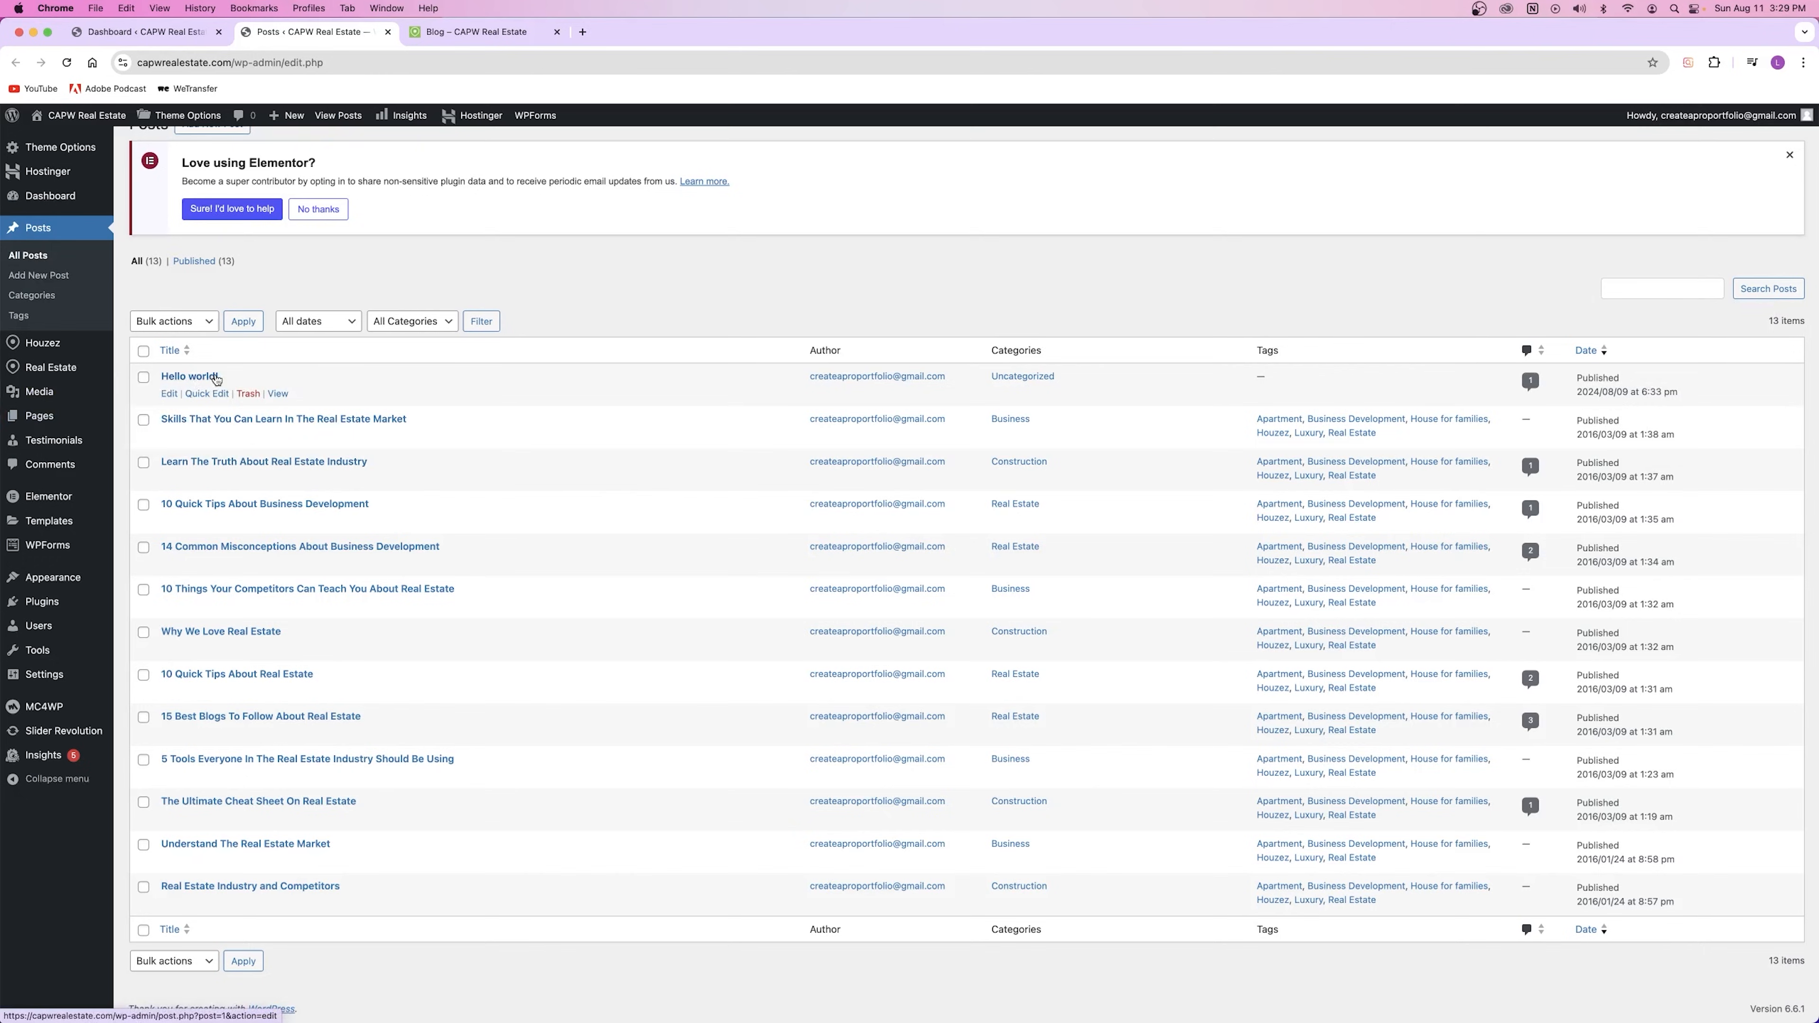
pyautogui.rightClick(278, 436)
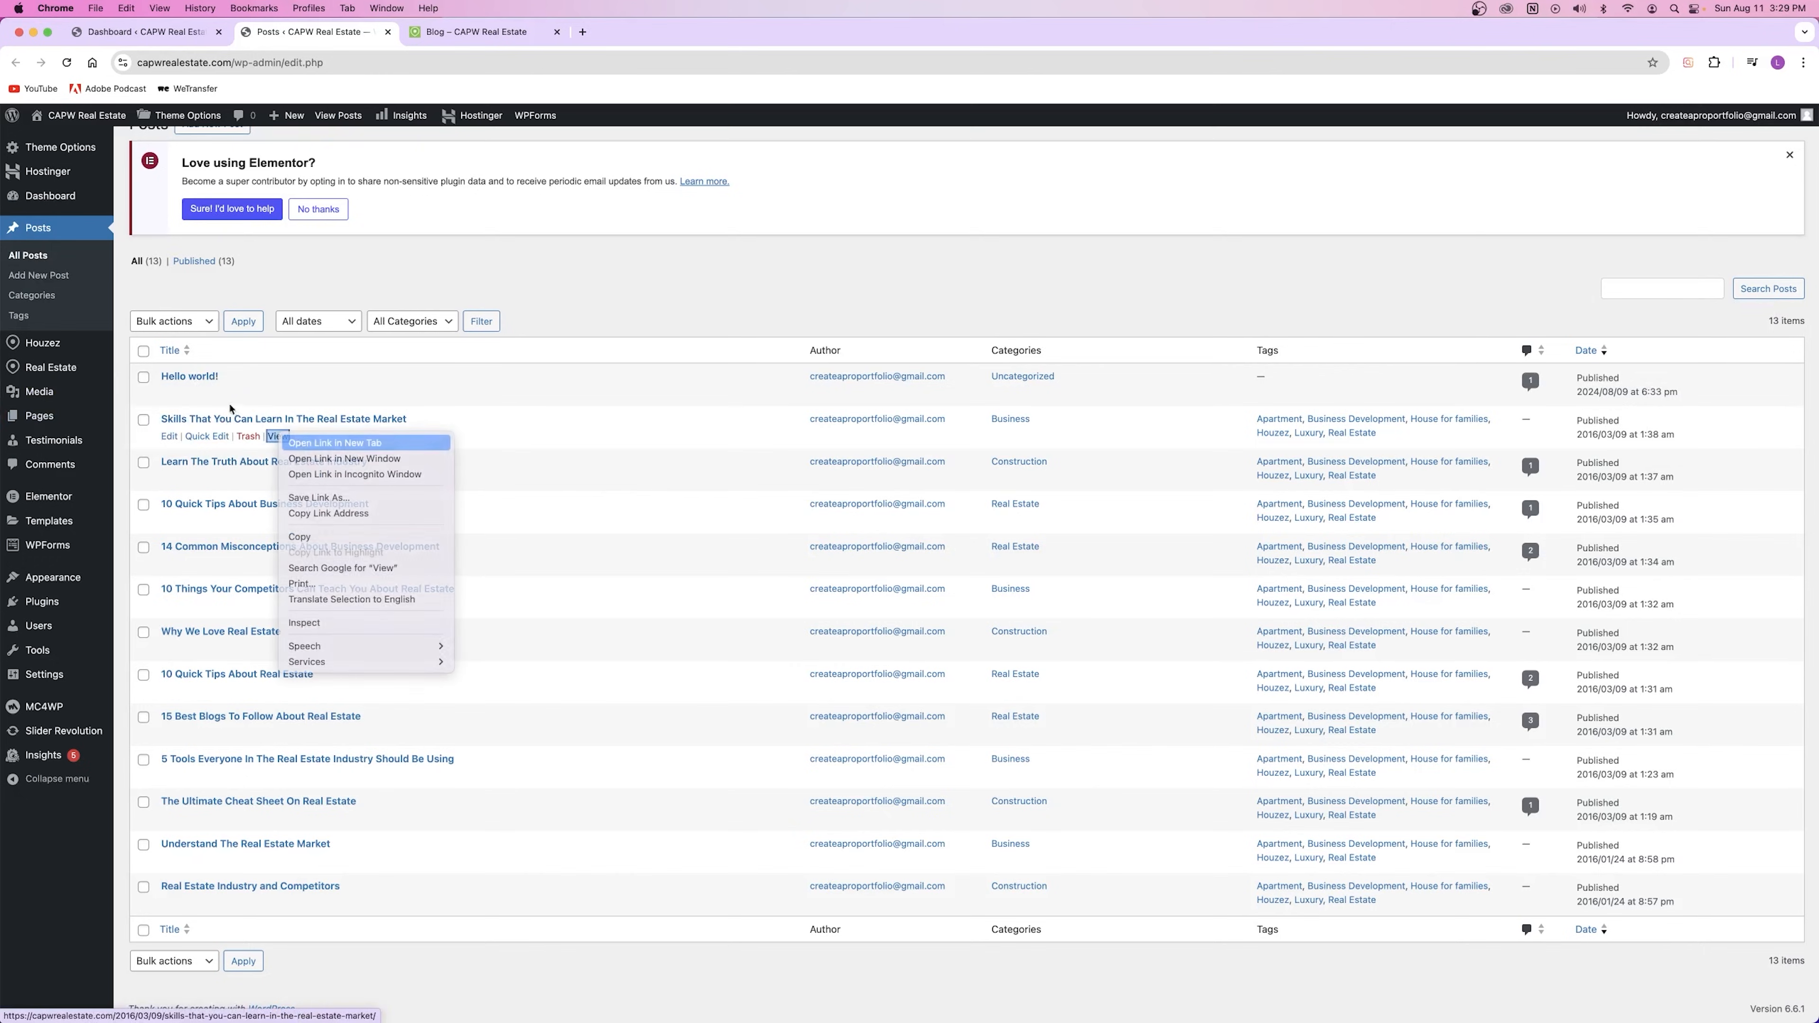
pyautogui.rightClick(277, 393)
pyautogui.click(308, 401)
pyautogui.click(638, 35)
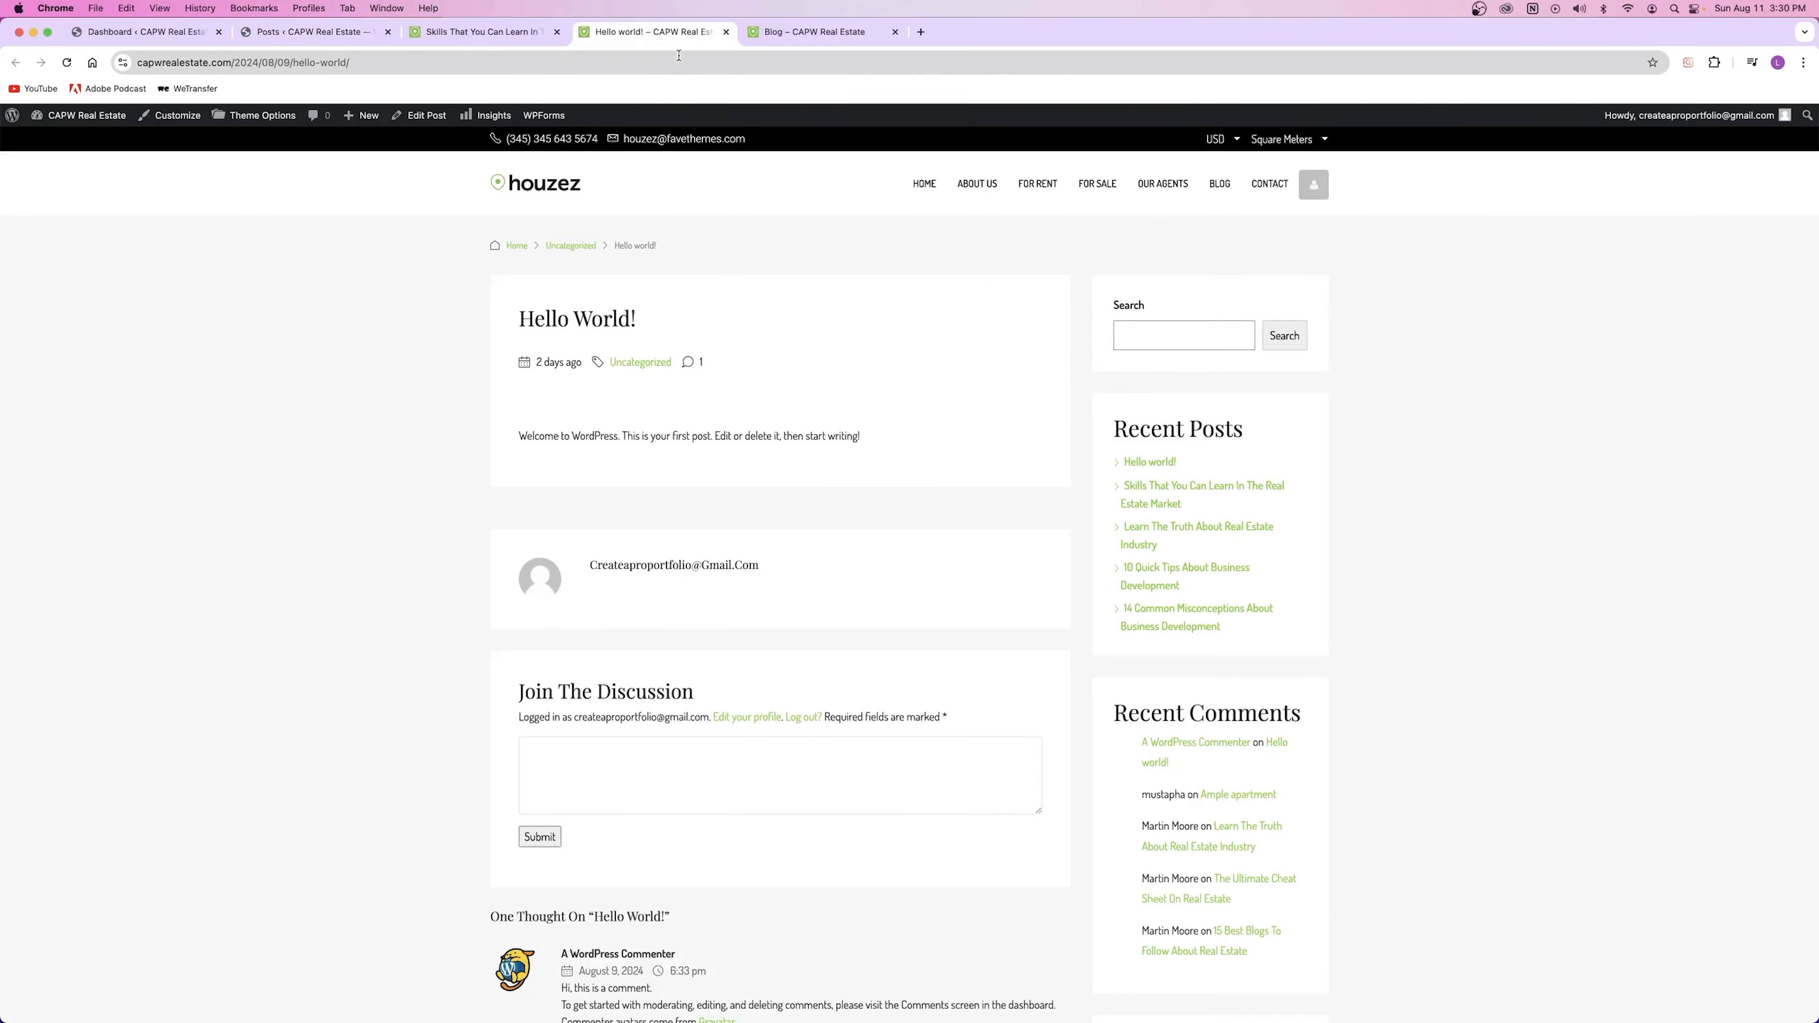
# Step: Look over the live Skills and Hello world! pages, then close both tabs
pyautogui.click(480, 34)
pyautogui.scroll(-10, 721, 422)
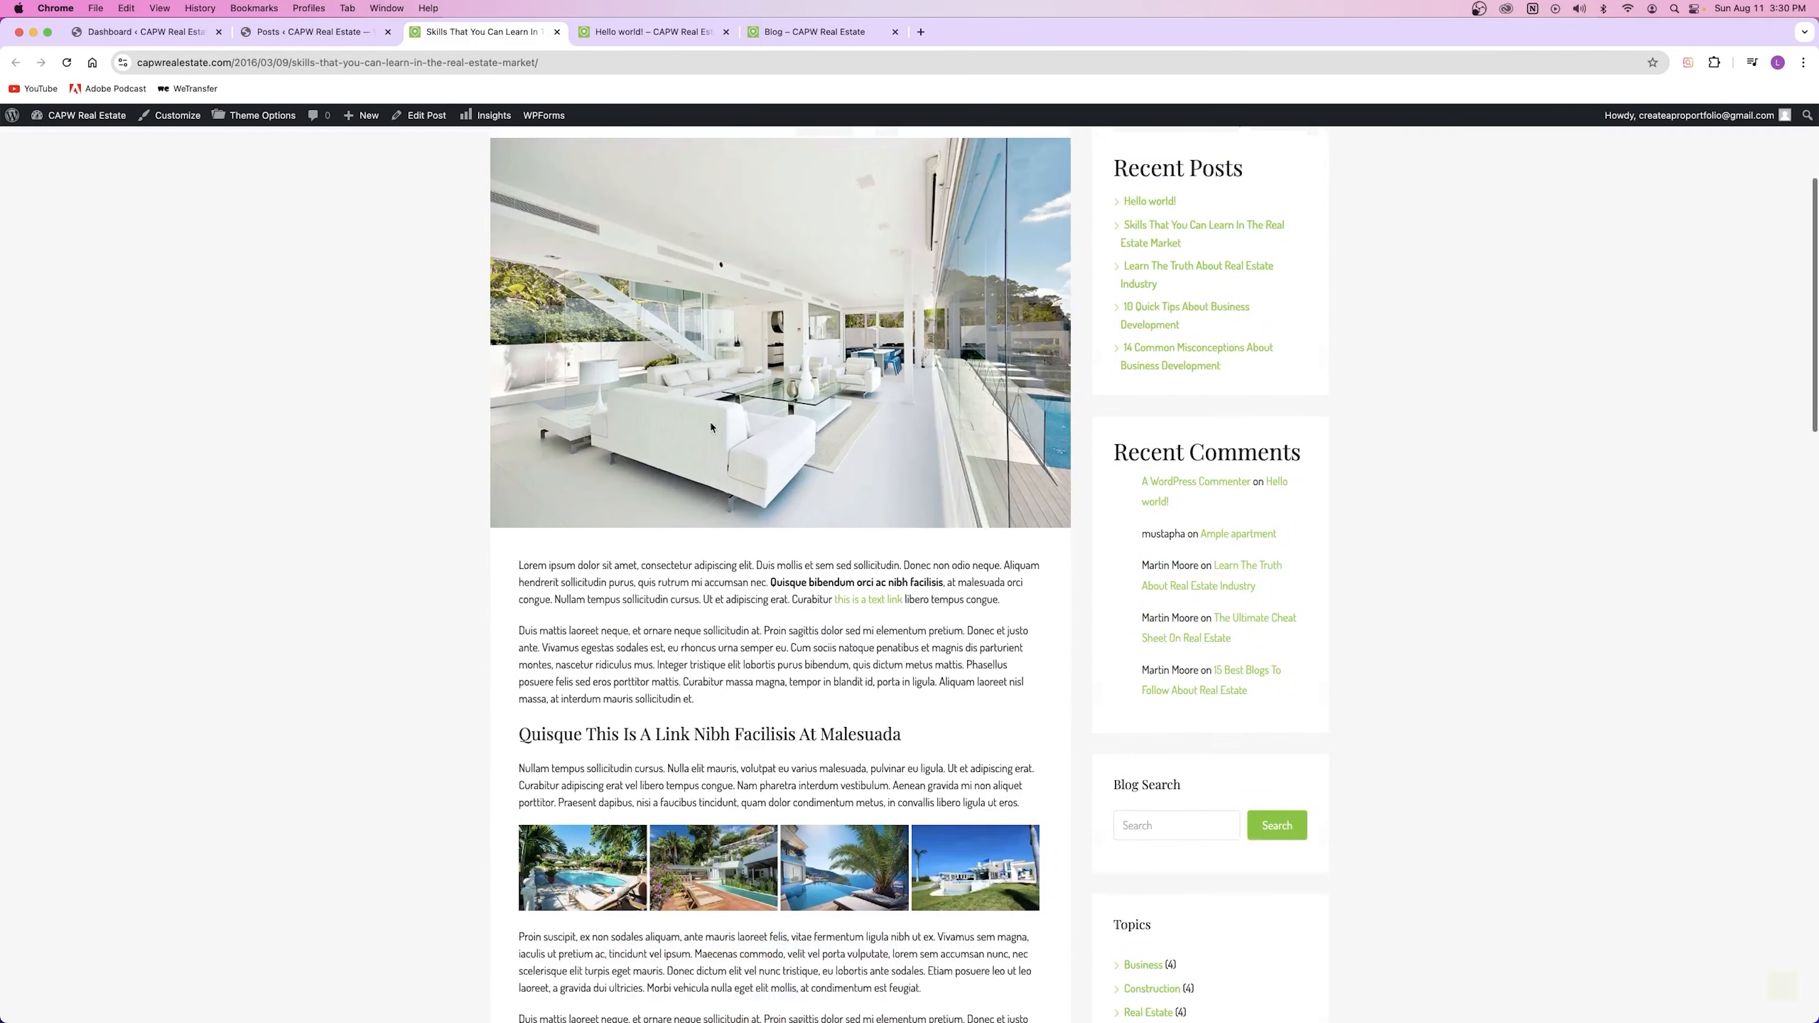
pyautogui.scroll(5, 698, 387)
pyautogui.scroll(10, 698, 387)
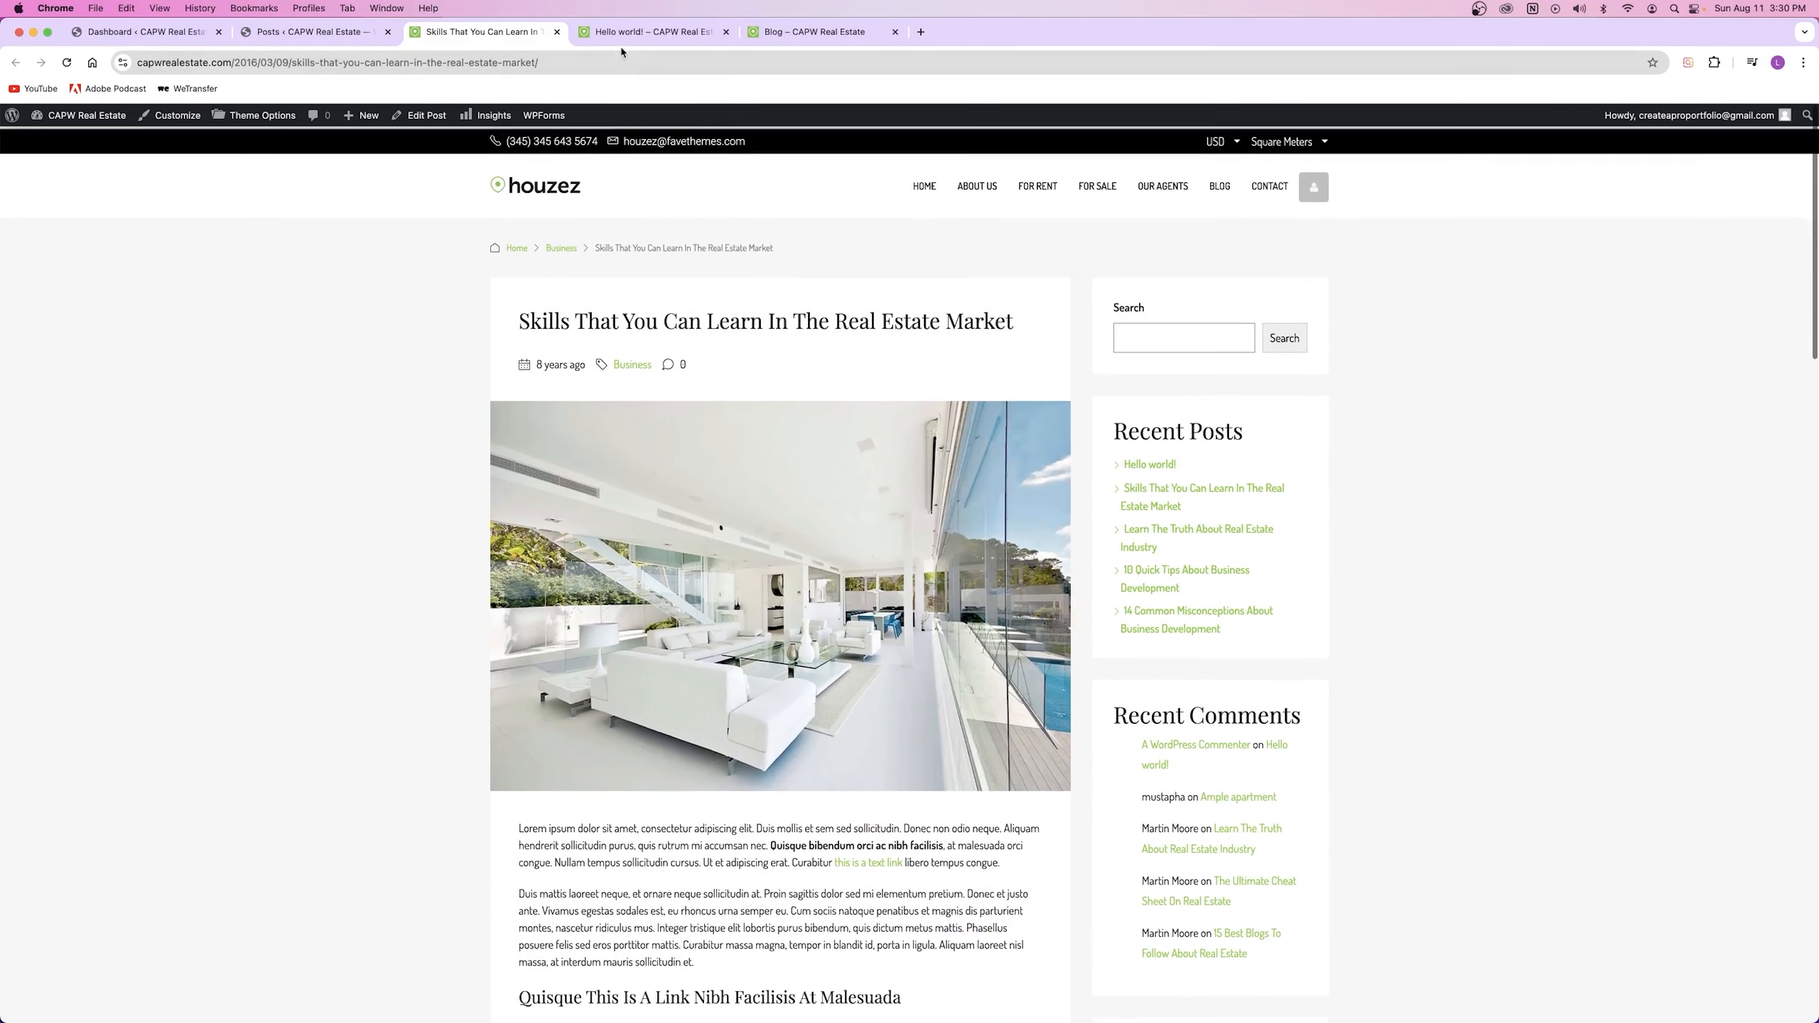
pyautogui.click(621, 40)
pyautogui.moveTo(522, 441); pyautogui.dragTo(863, 439)
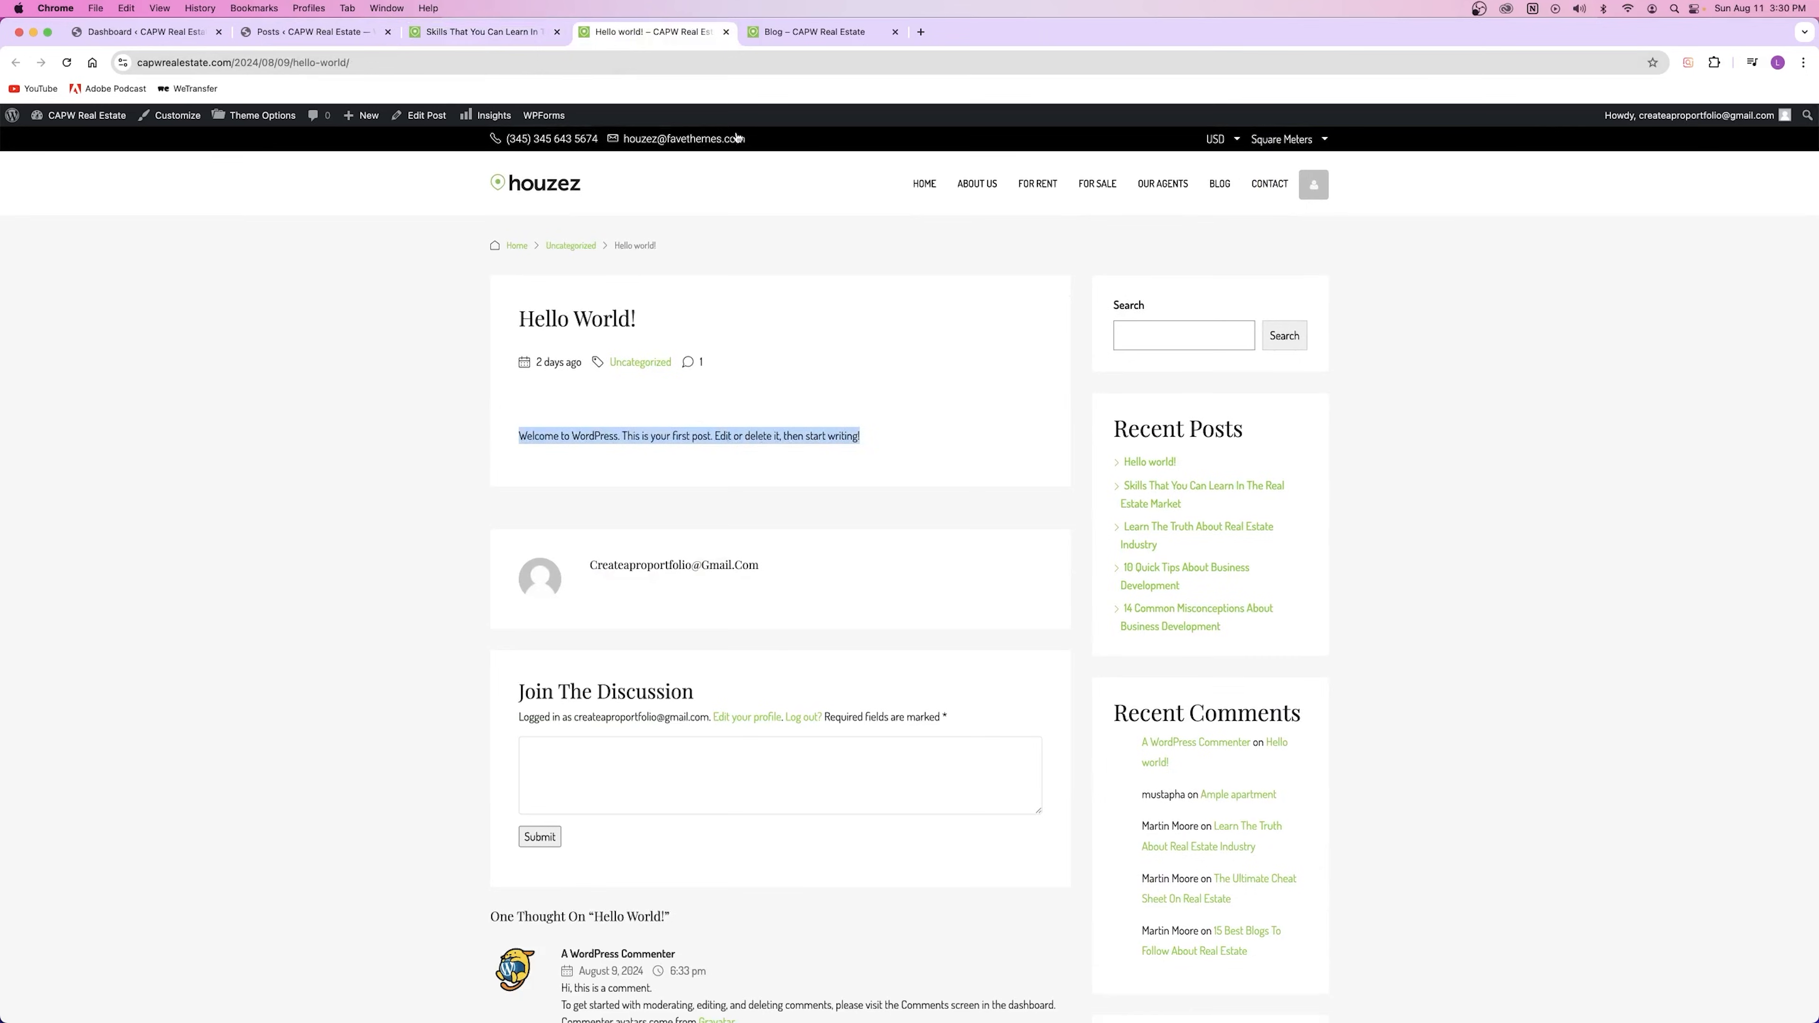
pyautogui.click(726, 32)
pyautogui.click(557, 32)
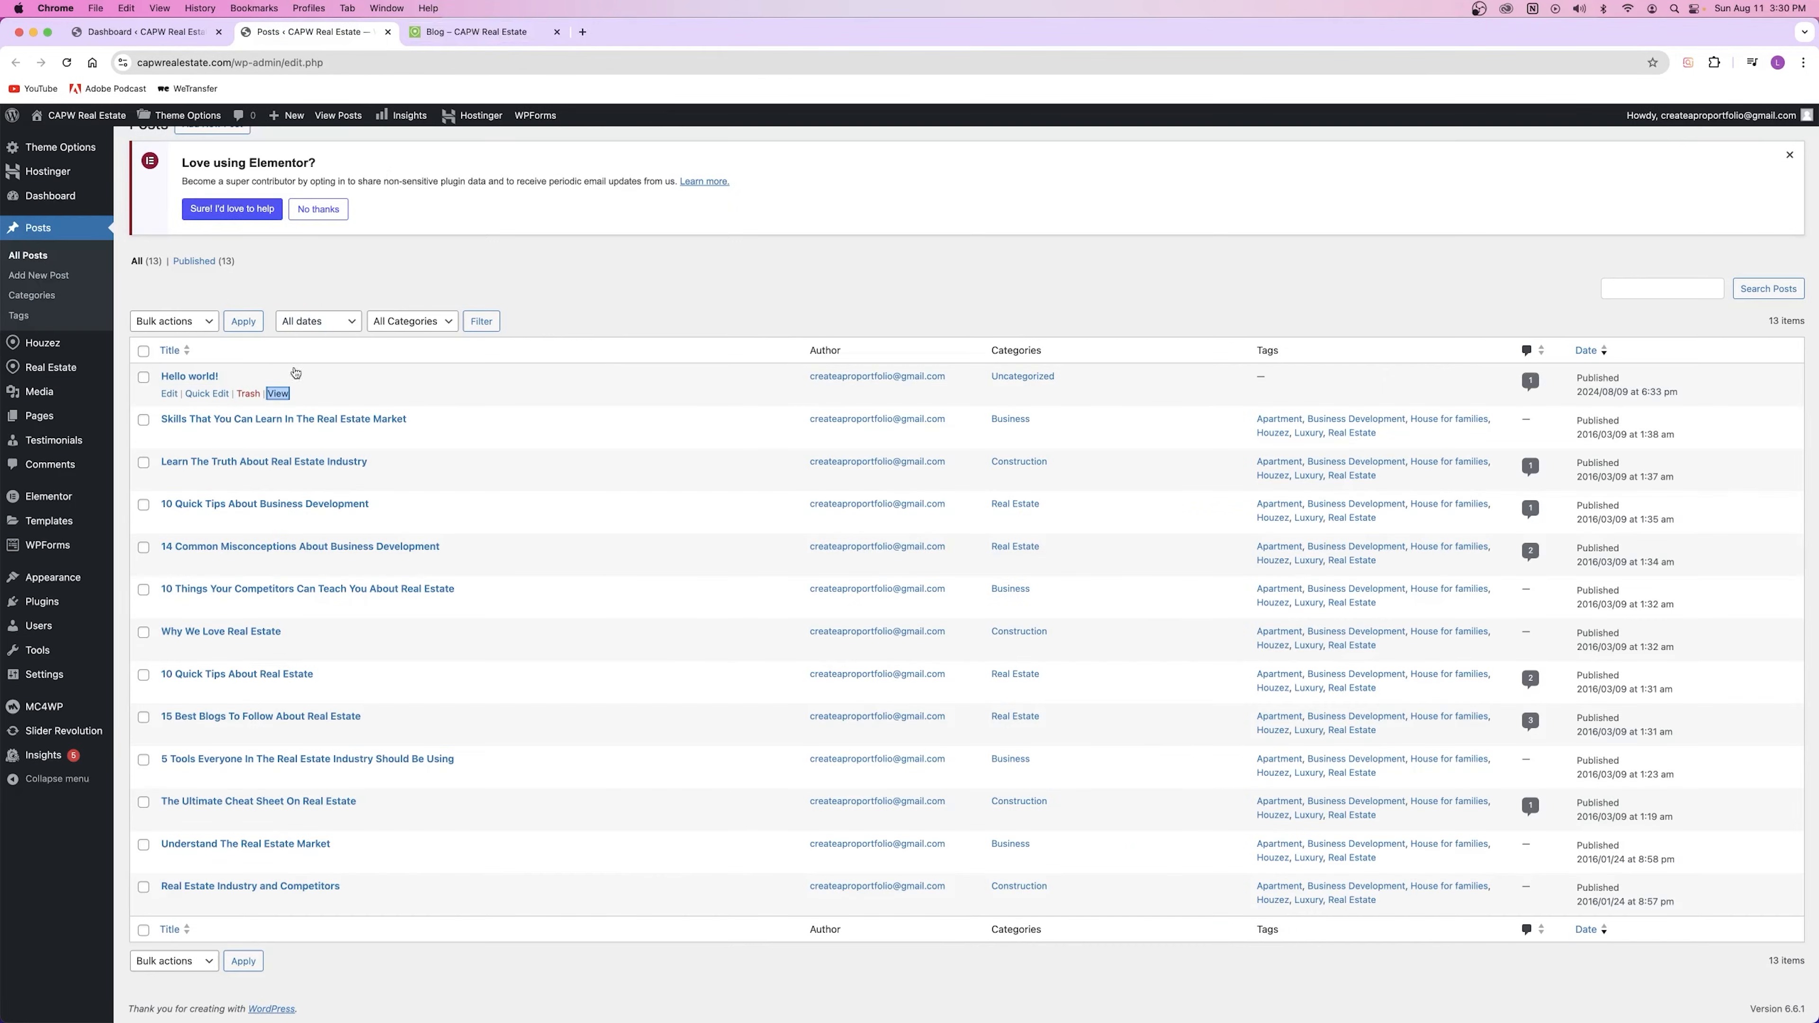
# Step: Mark Hello world!, Skills, Learn The Truth and 10 Quick Tips posts while checking bulk actions
pyautogui.click(253, 384)
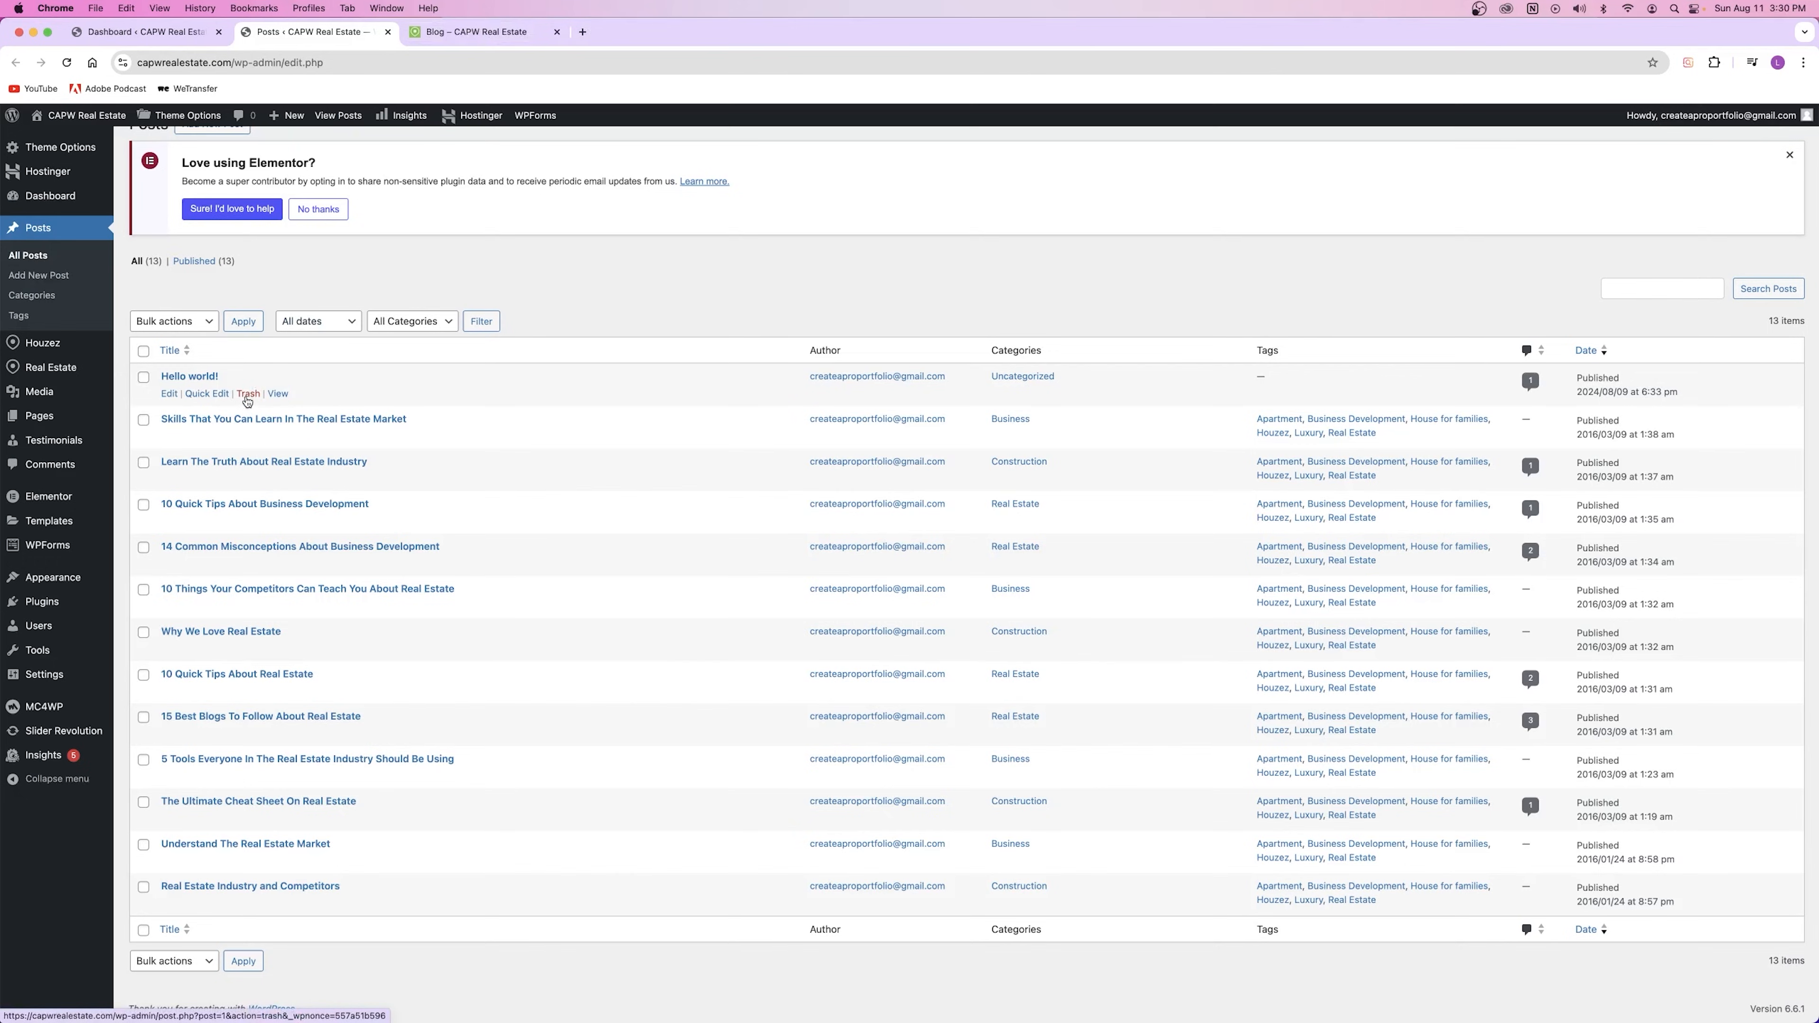
pyautogui.click(143, 377)
pyautogui.click(171, 326)
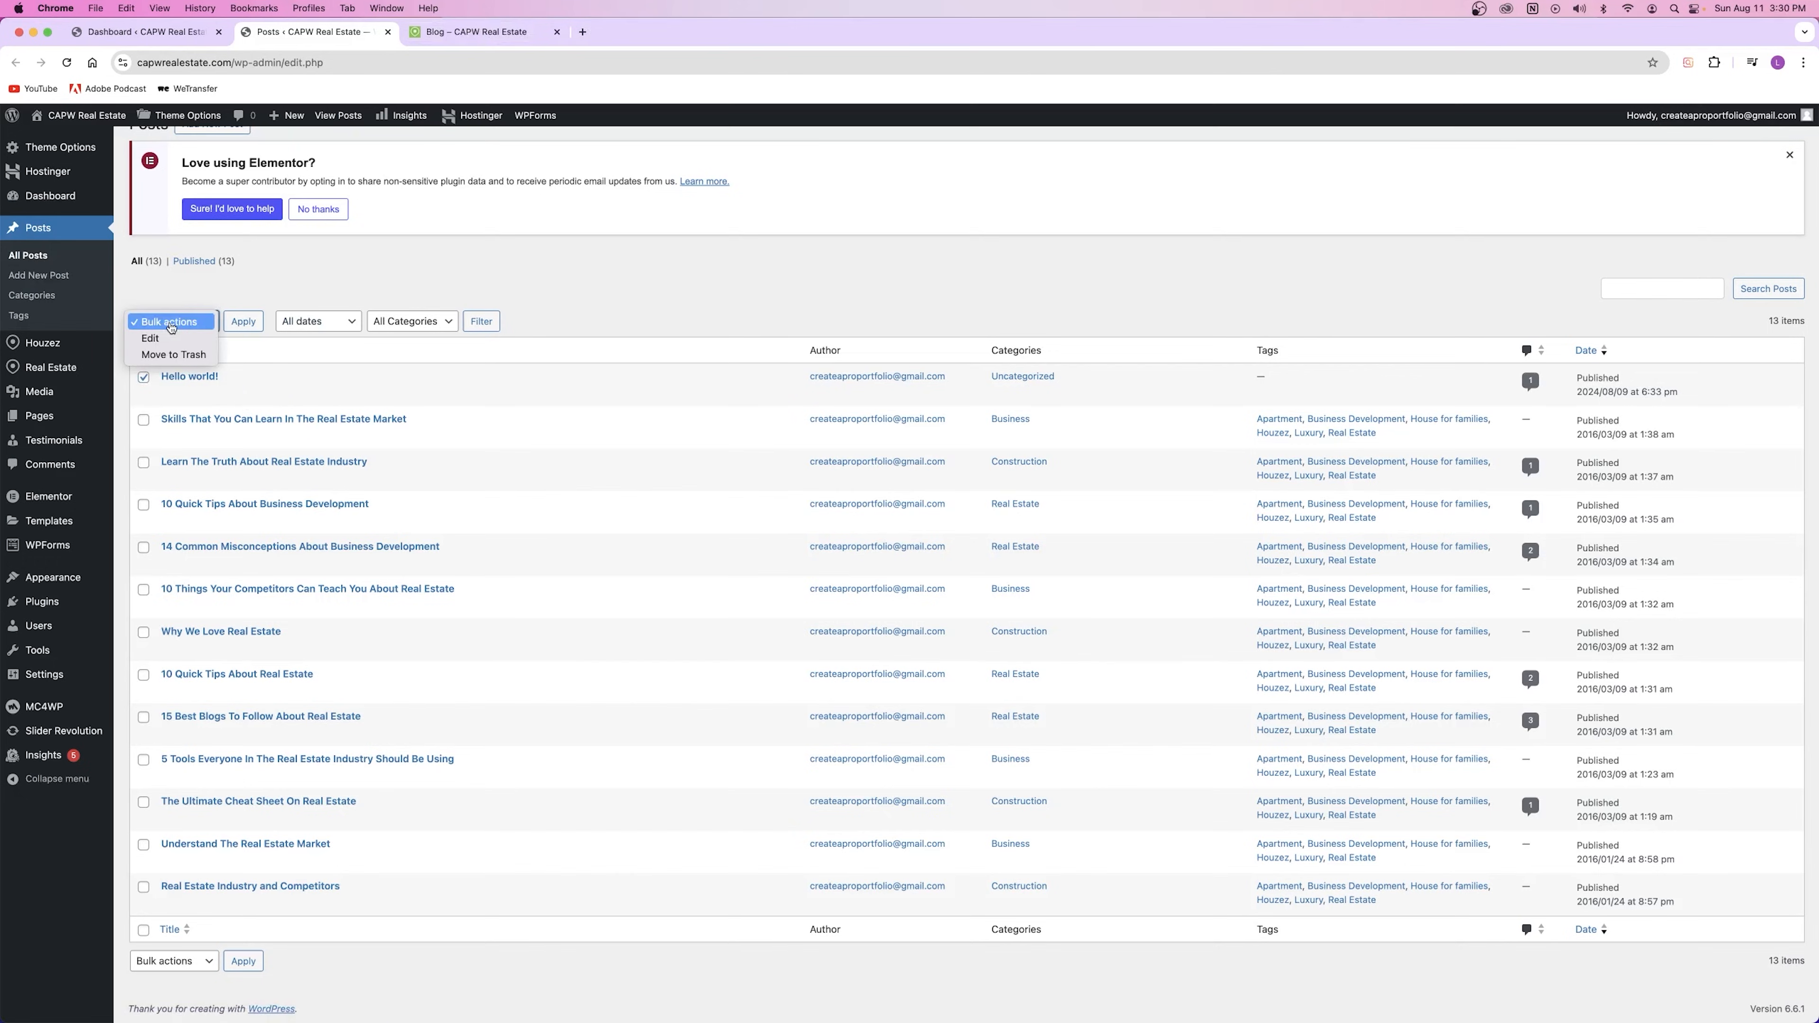
pyautogui.click(147, 391)
pyautogui.click(143, 419)
pyautogui.click(143, 462)
pyautogui.click(143, 505)
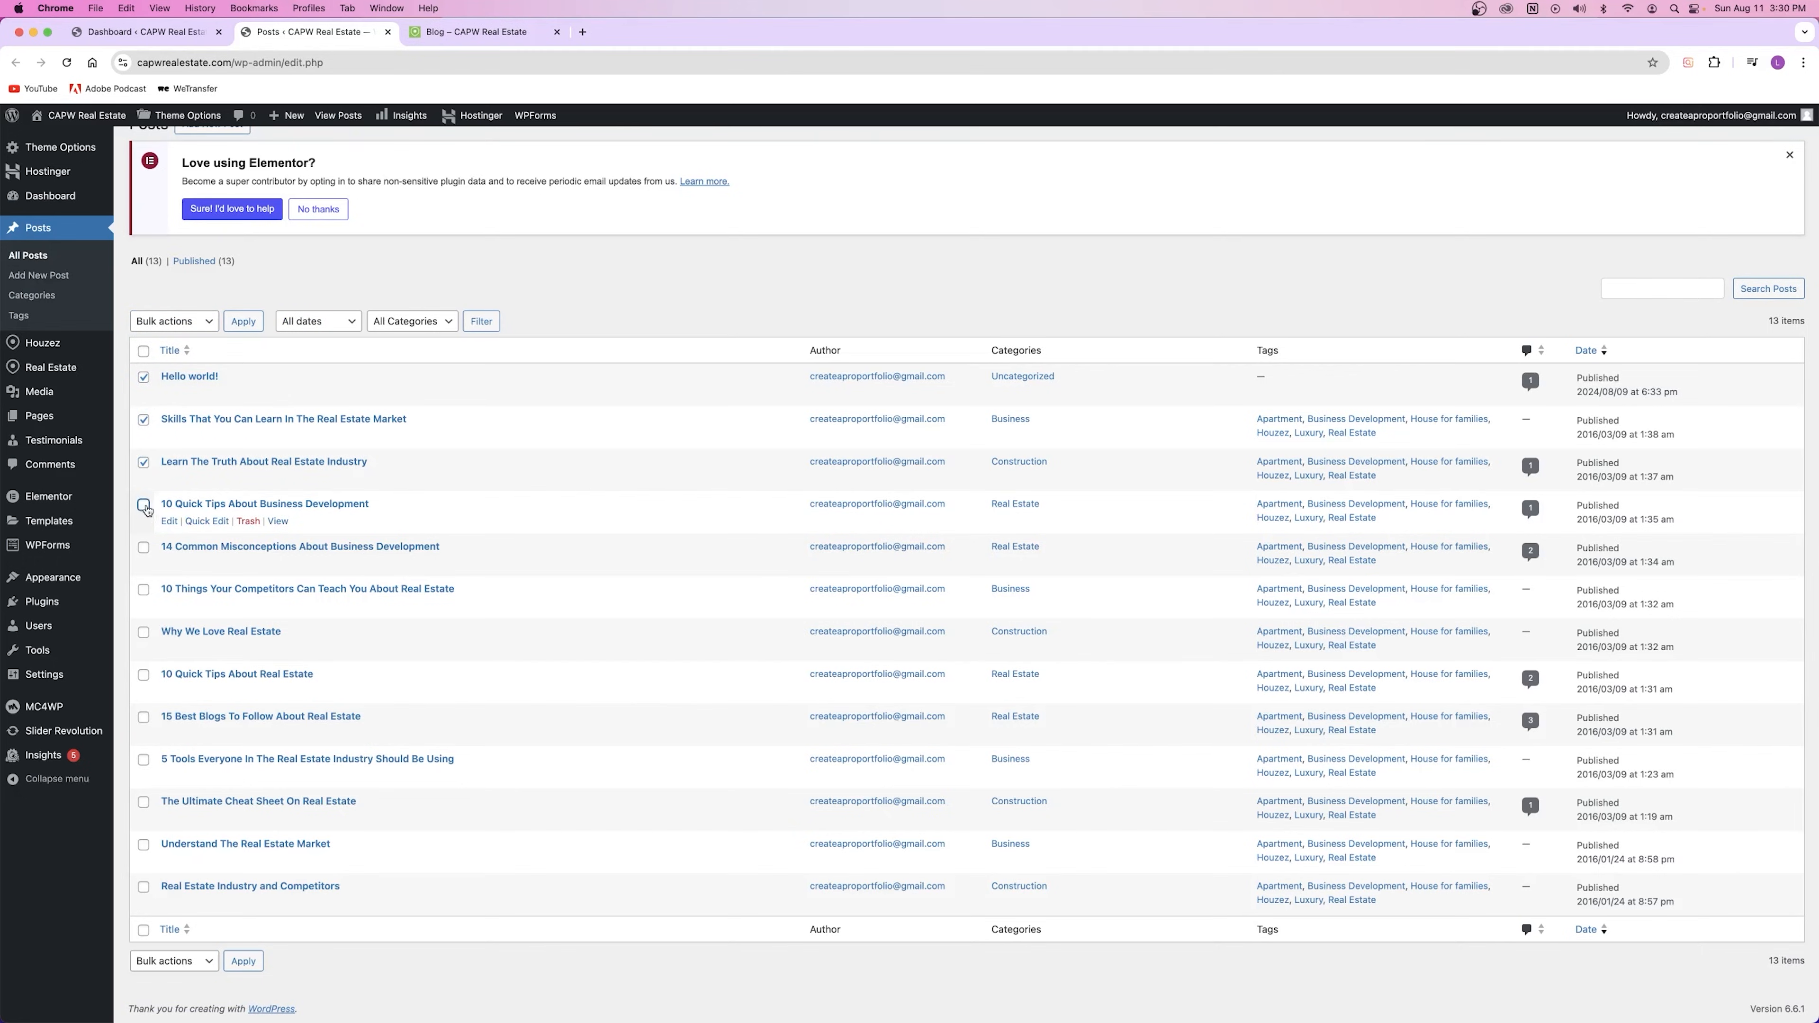
# Step: Narrow the selection to Hello world! and move it to the trash with Bulk actions
pyautogui.click(176, 326)
pyautogui.click(179, 328)
pyautogui.click(143, 351)
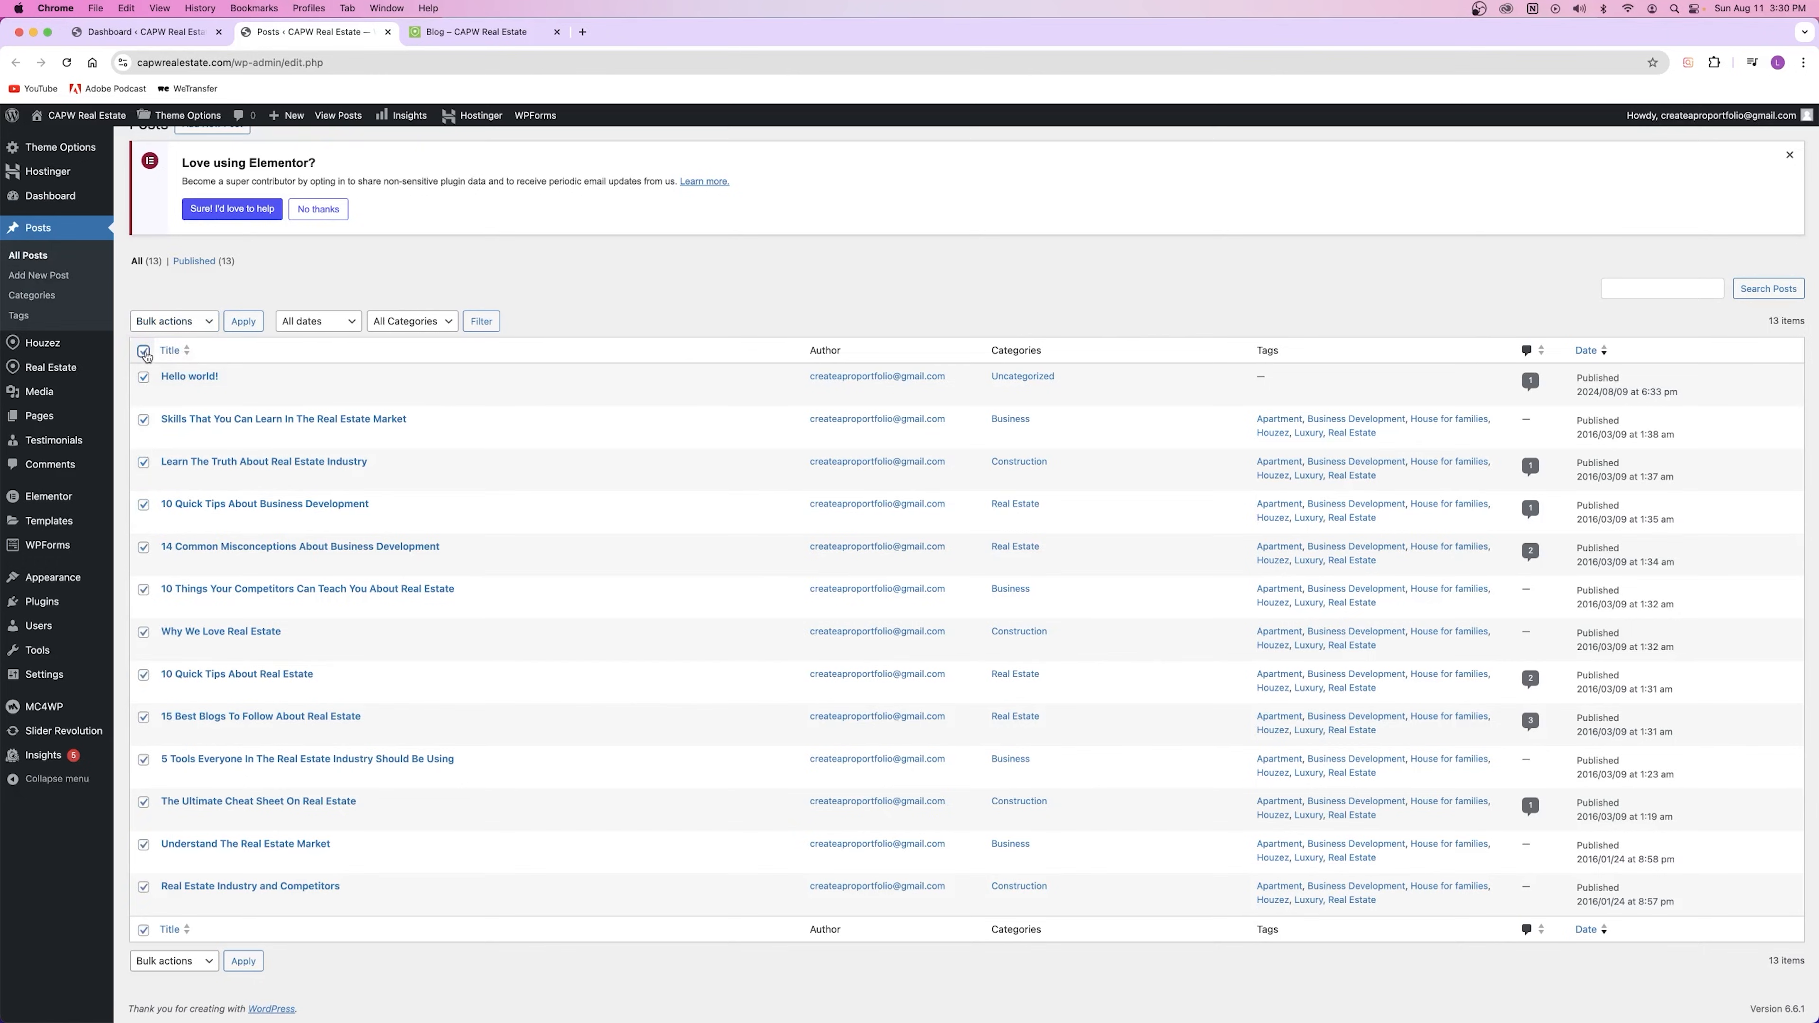
pyautogui.click(143, 377)
pyautogui.click(172, 321)
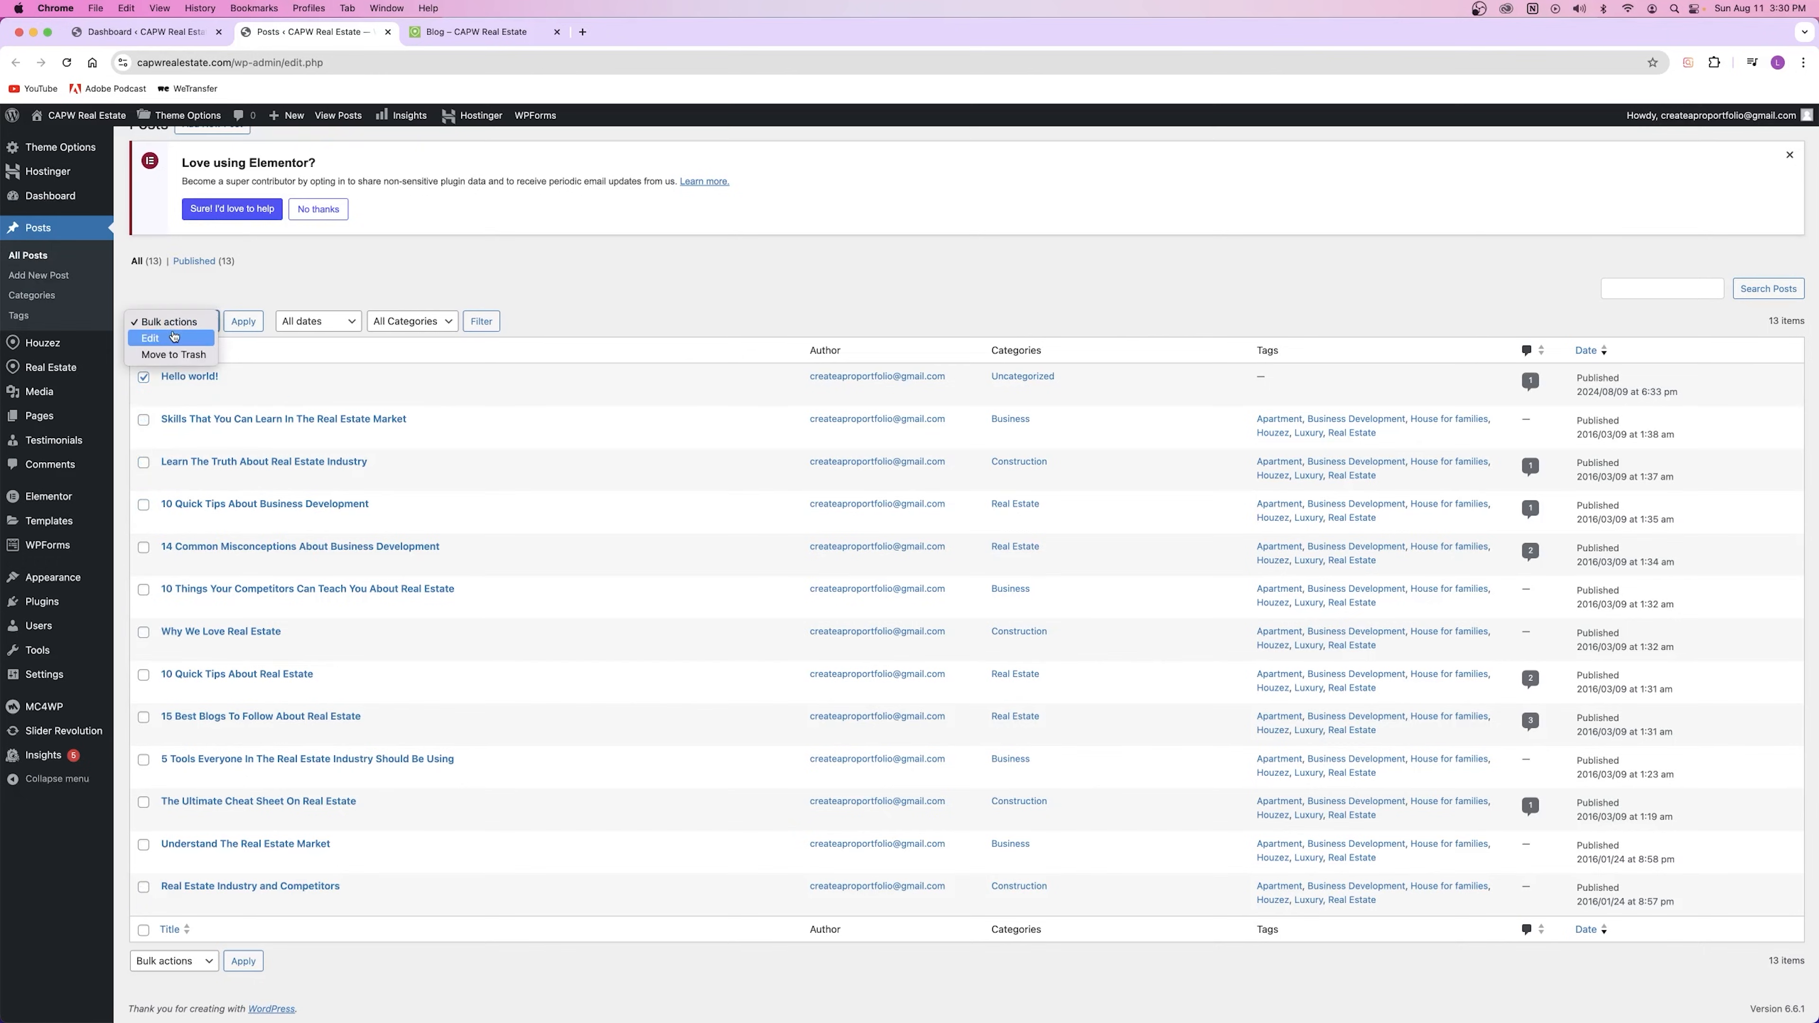
pyautogui.click(174, 355)
pyautogui.click(243, 322)
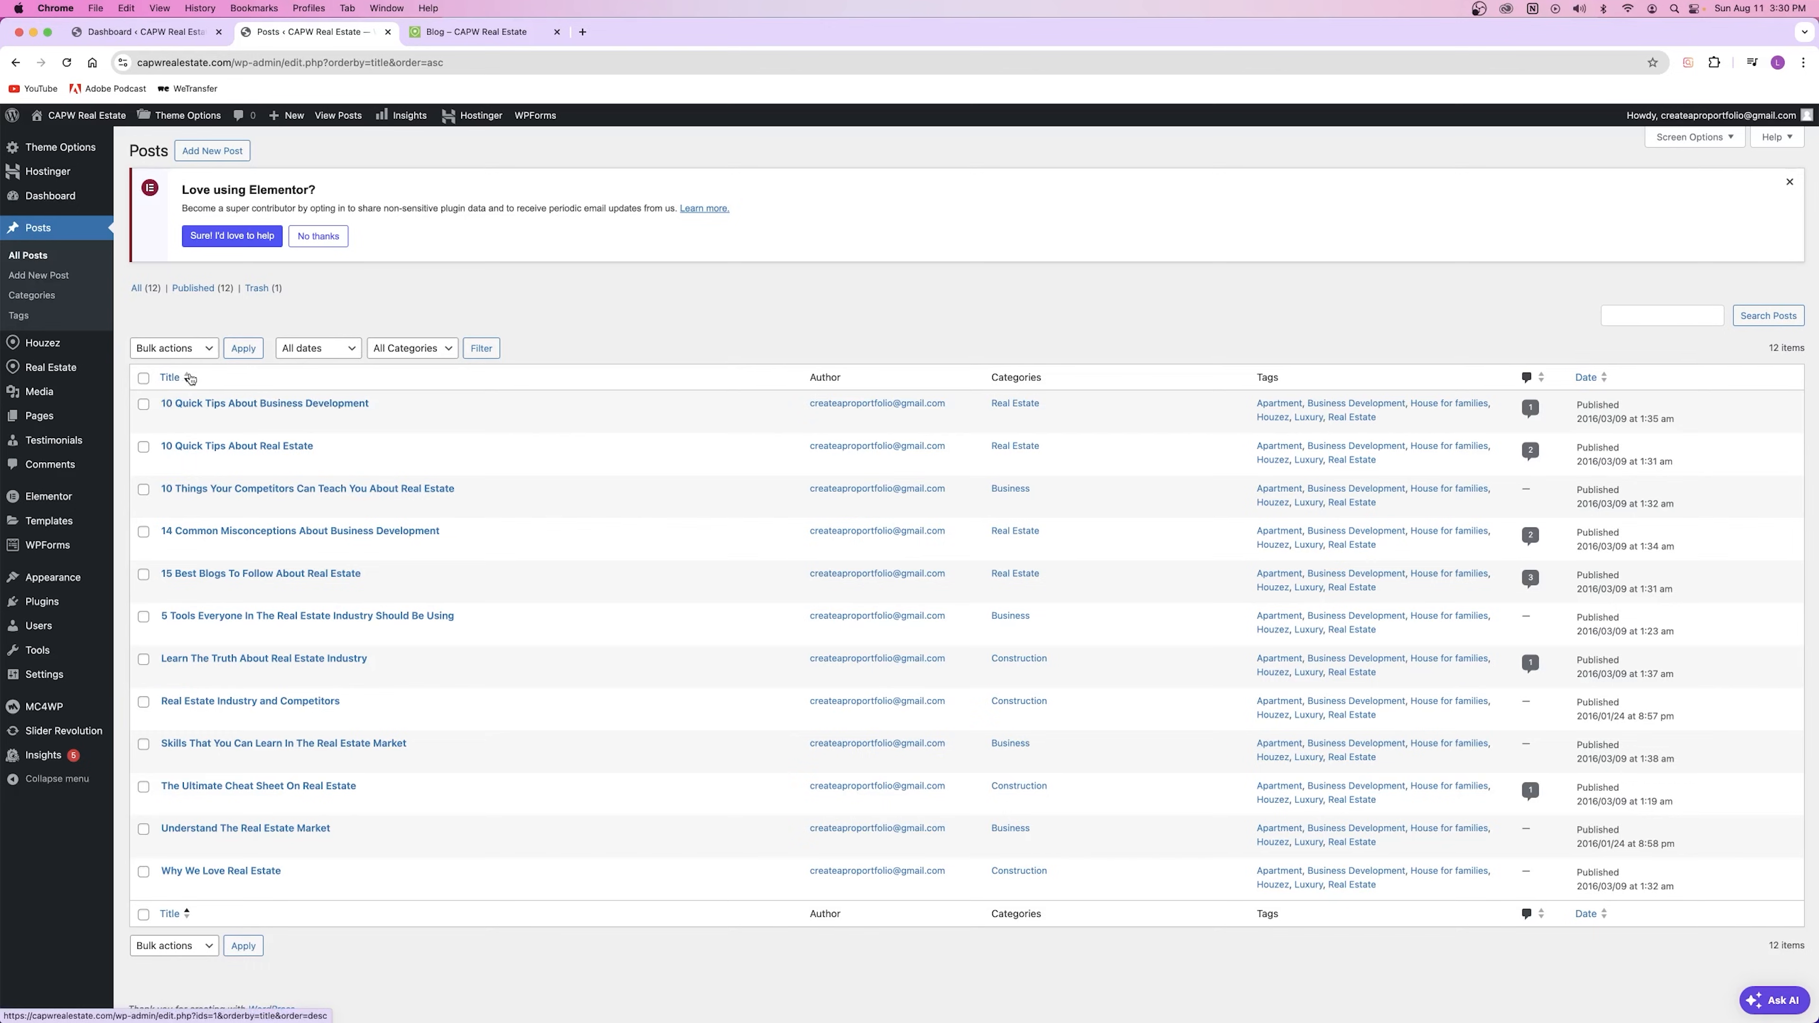
# Step: Sort the remaining posts by title ascending and start a new post
pyautogui.click(195, 385)
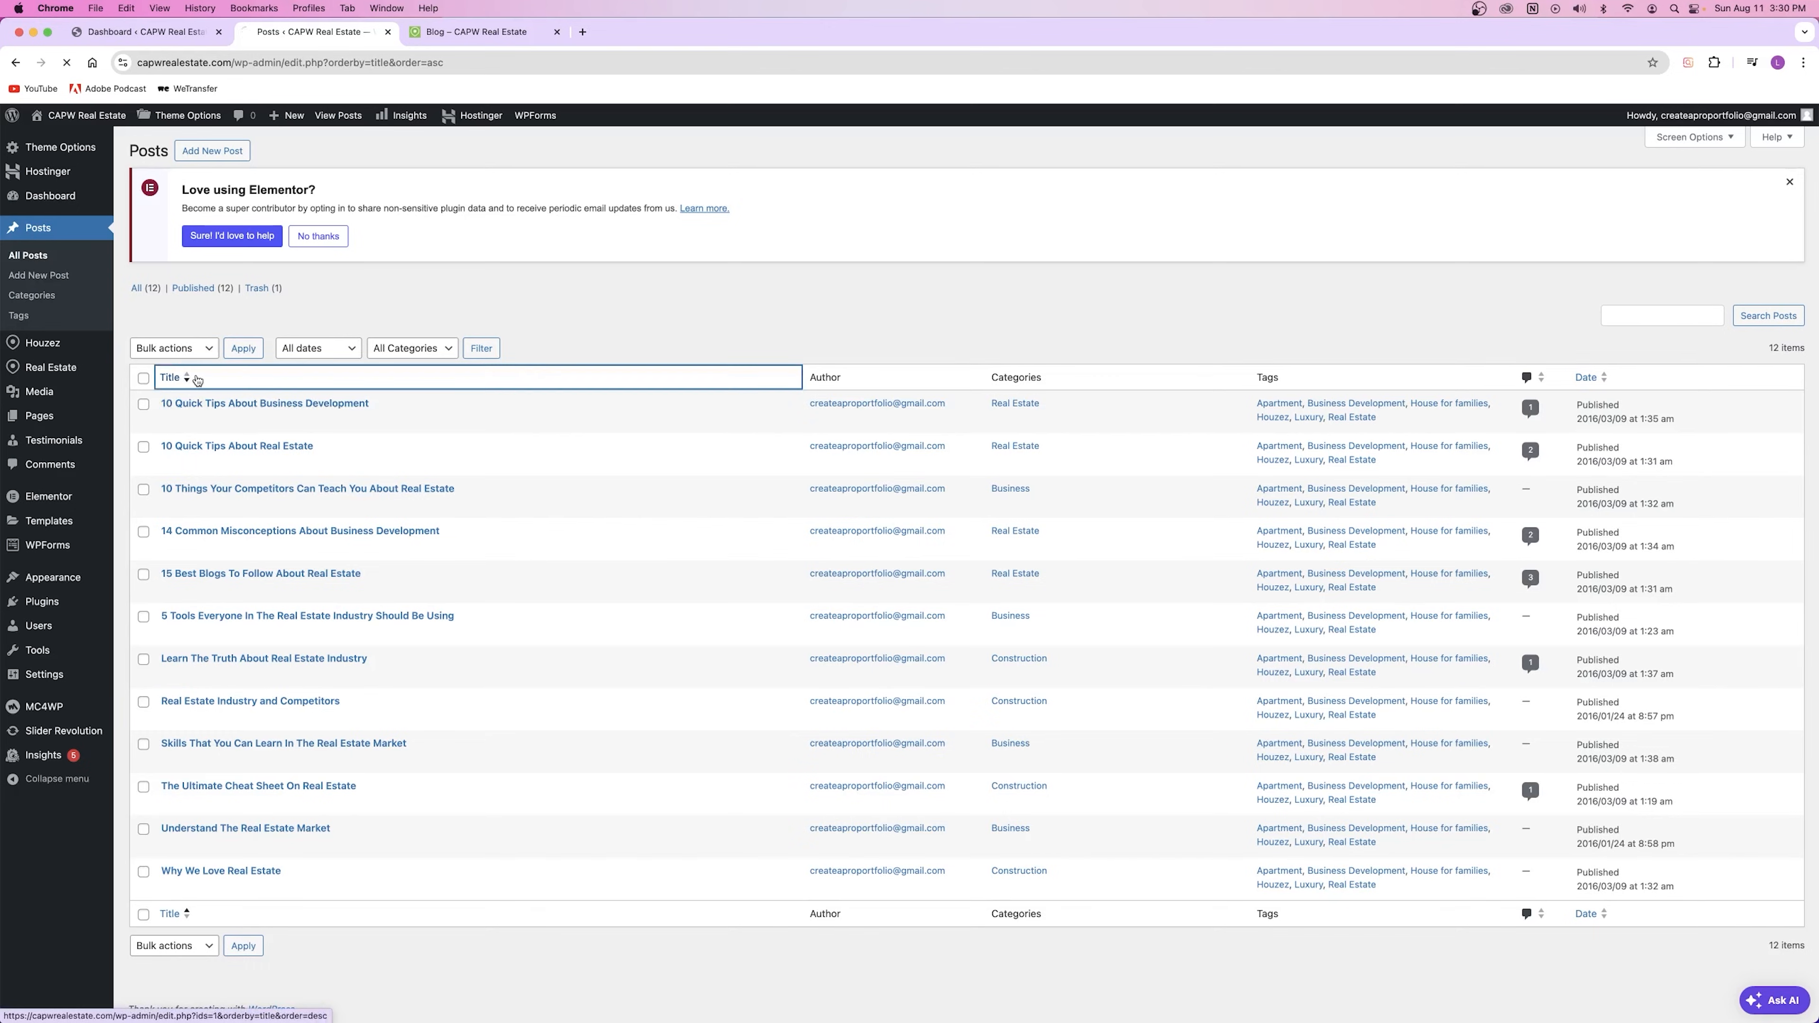
pyautogui.click(205, 380)
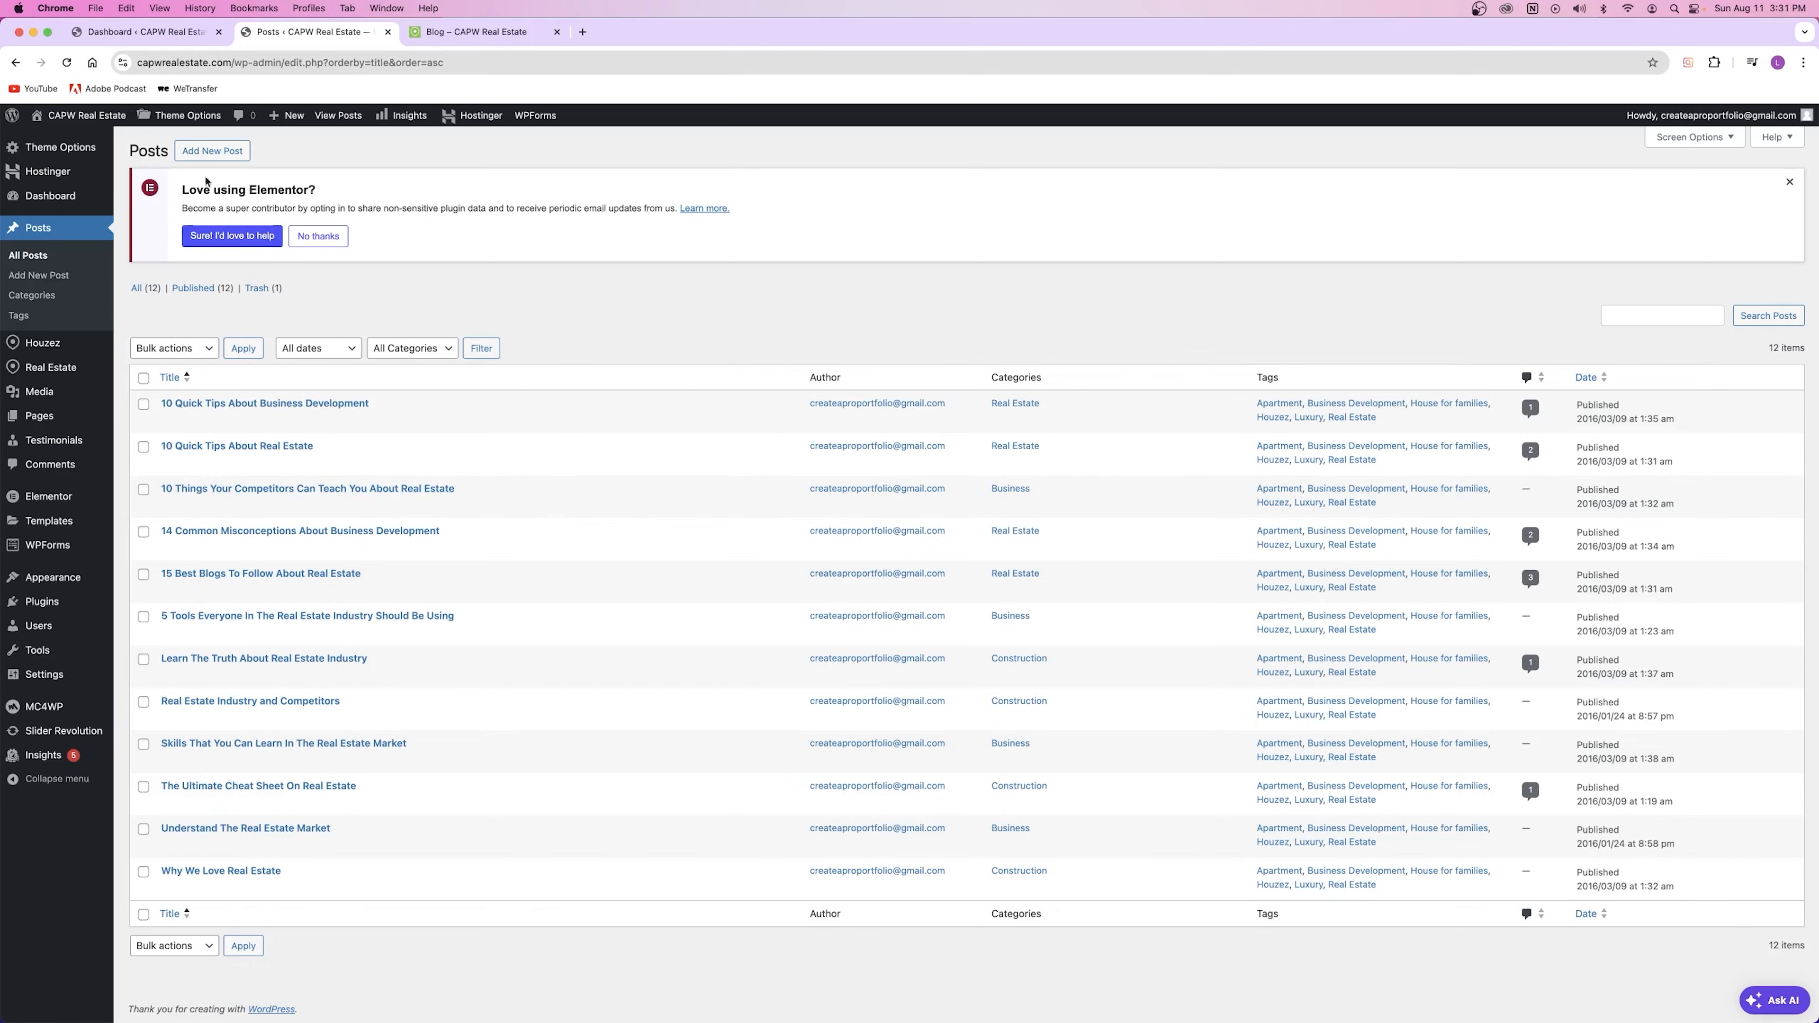
pyautogui.click(204, 151)
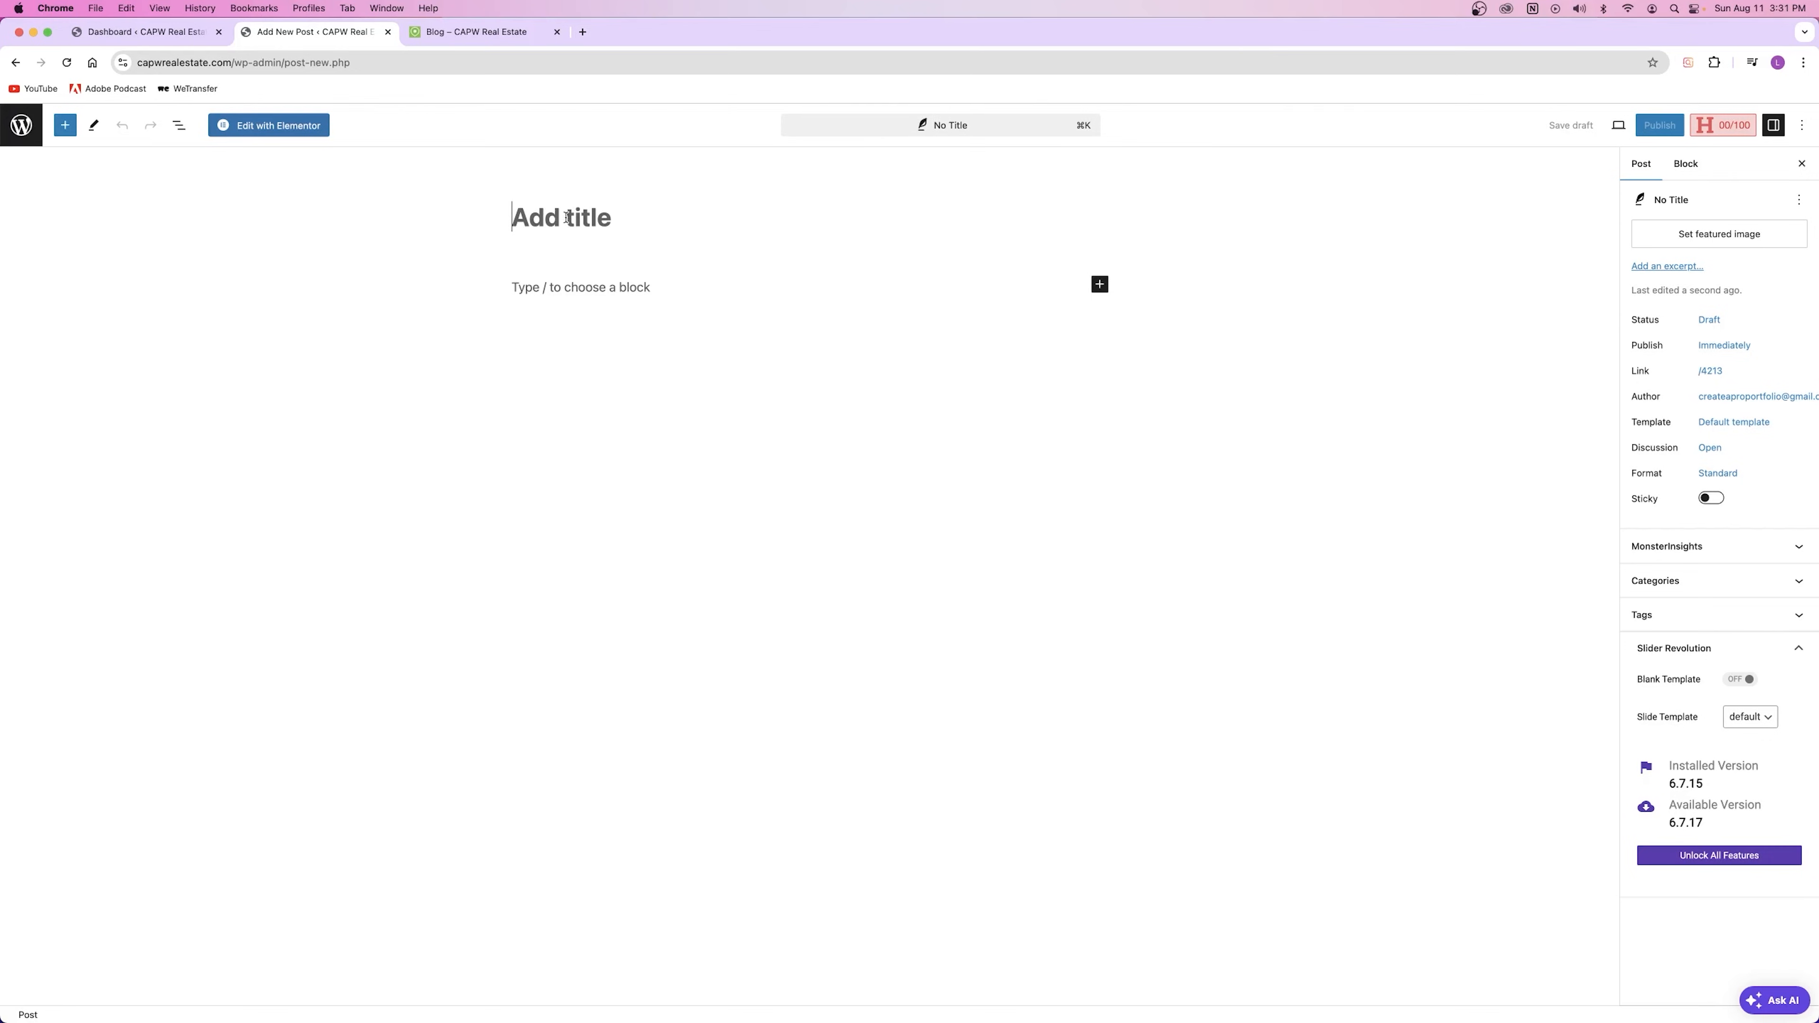
# Step: Reload the live blog to confirm Hello World! is gone, then return to the new post's title
pyautogui.click(549, 227)
pyautogui.click(477, 32)
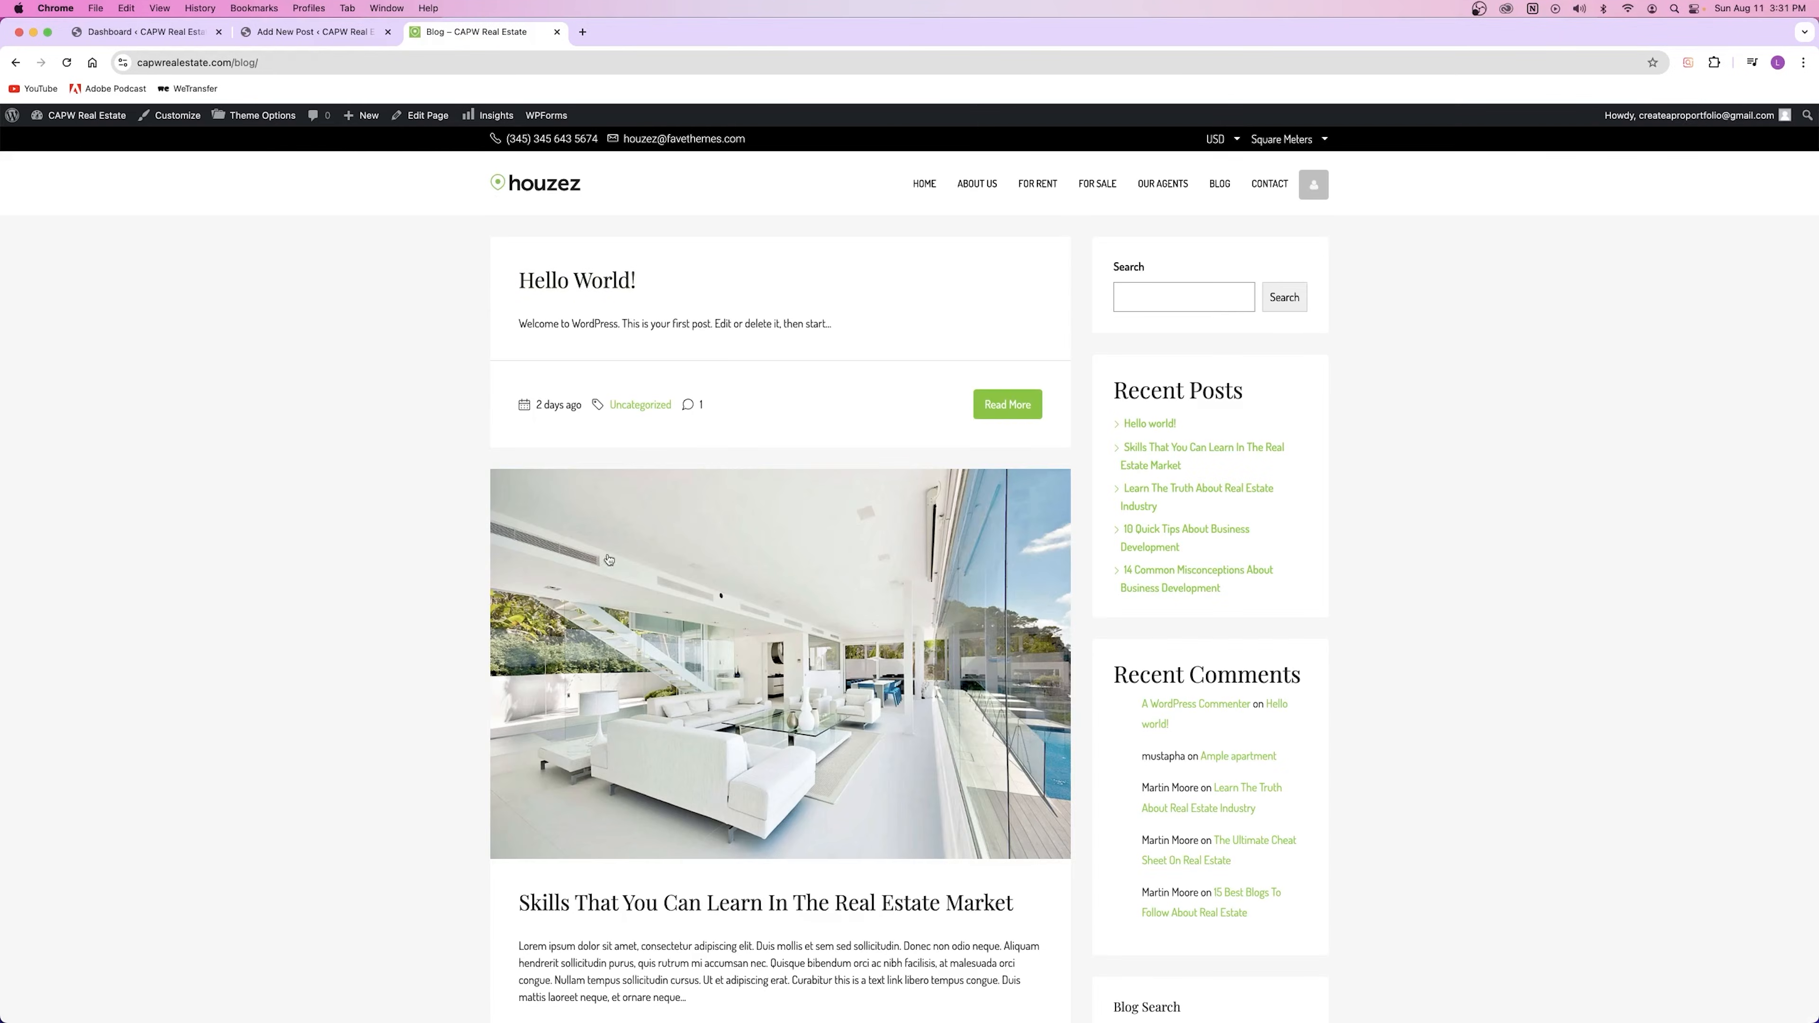
pyautogui.click(67, 62)
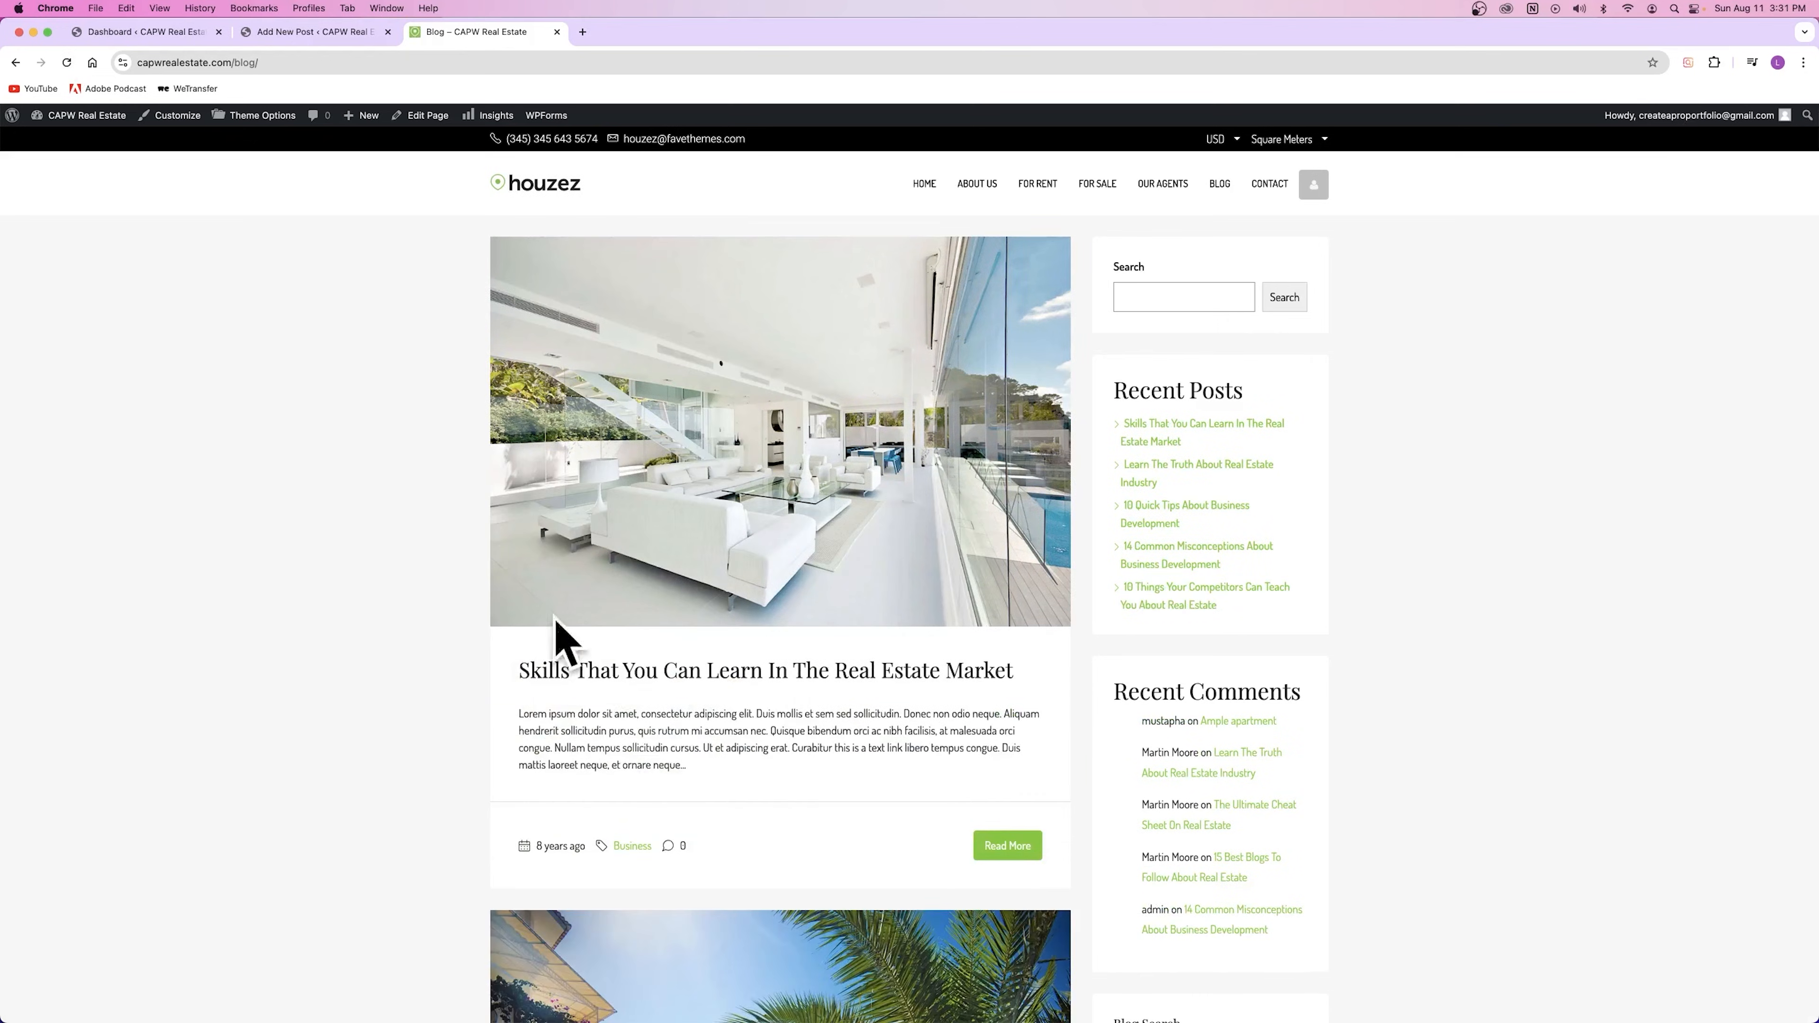
pyautogui.scroll(-2, 593, 642)
pyautogui.moveTo(513, 599); pyautogui.dragTo(1048, 598)
pyautogui.click(498, 686)
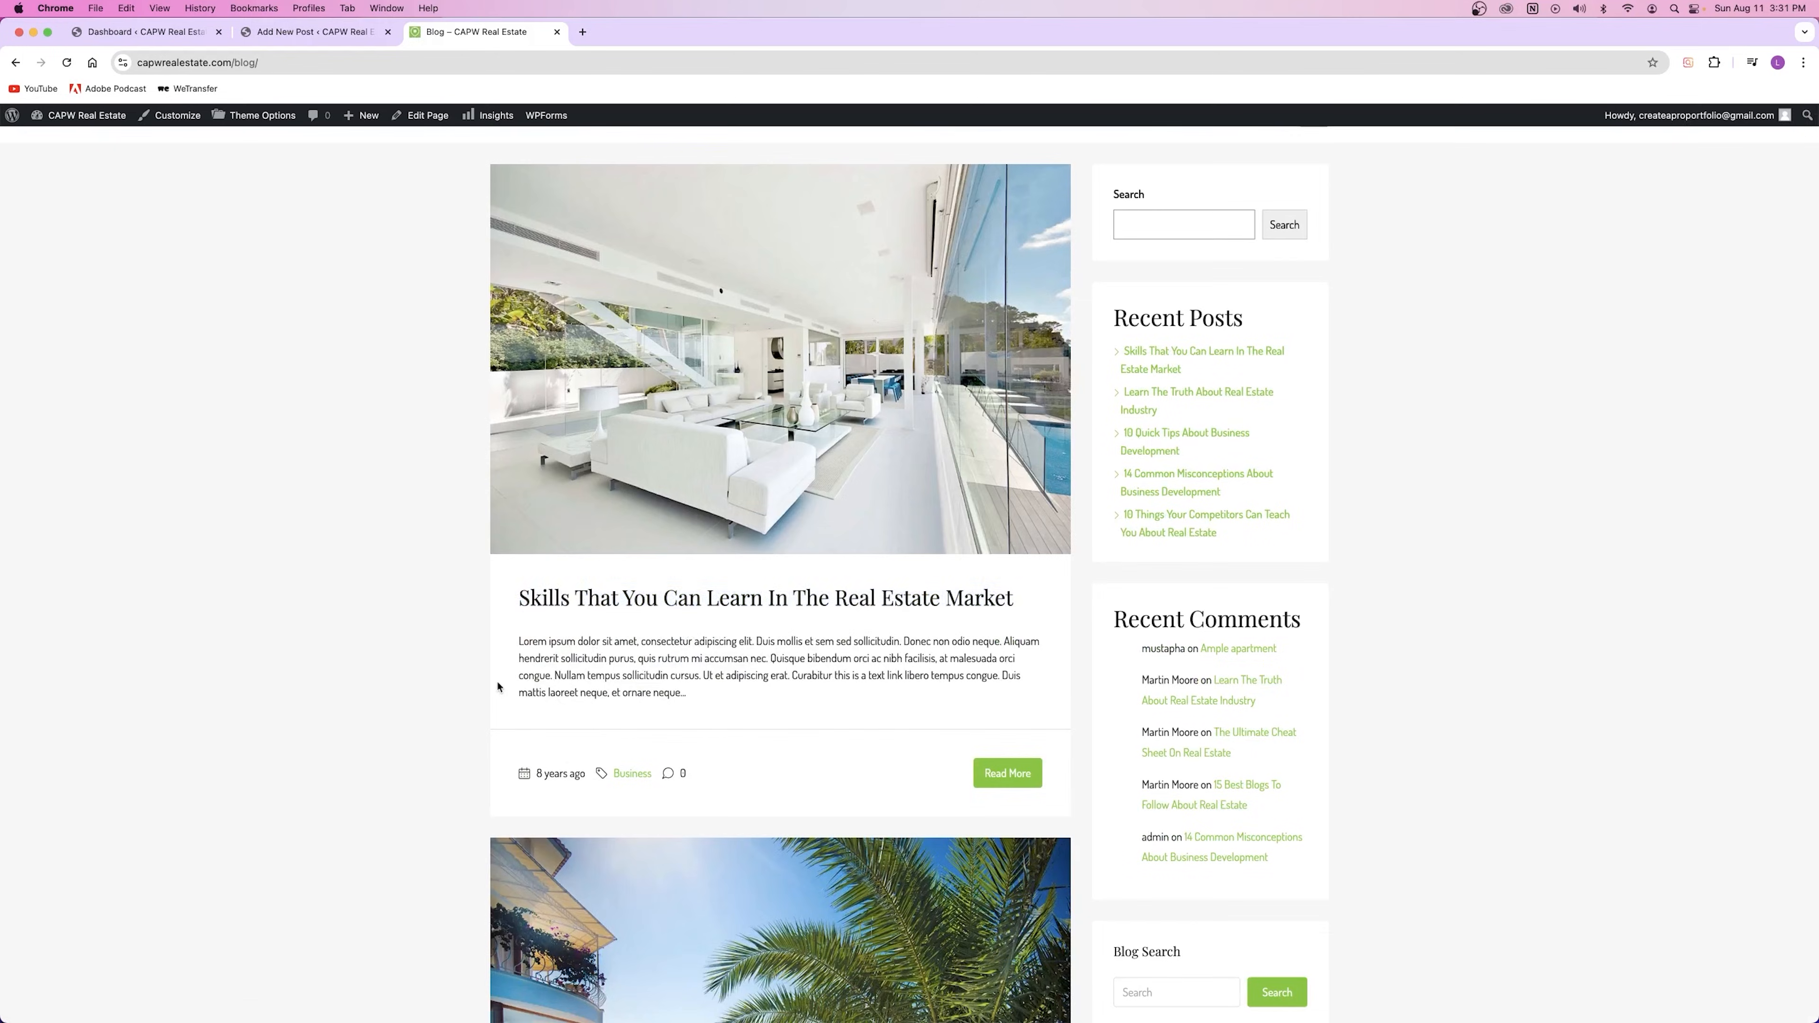
pyautogui.click(322, 32)
pyautogui.click(639, 210)
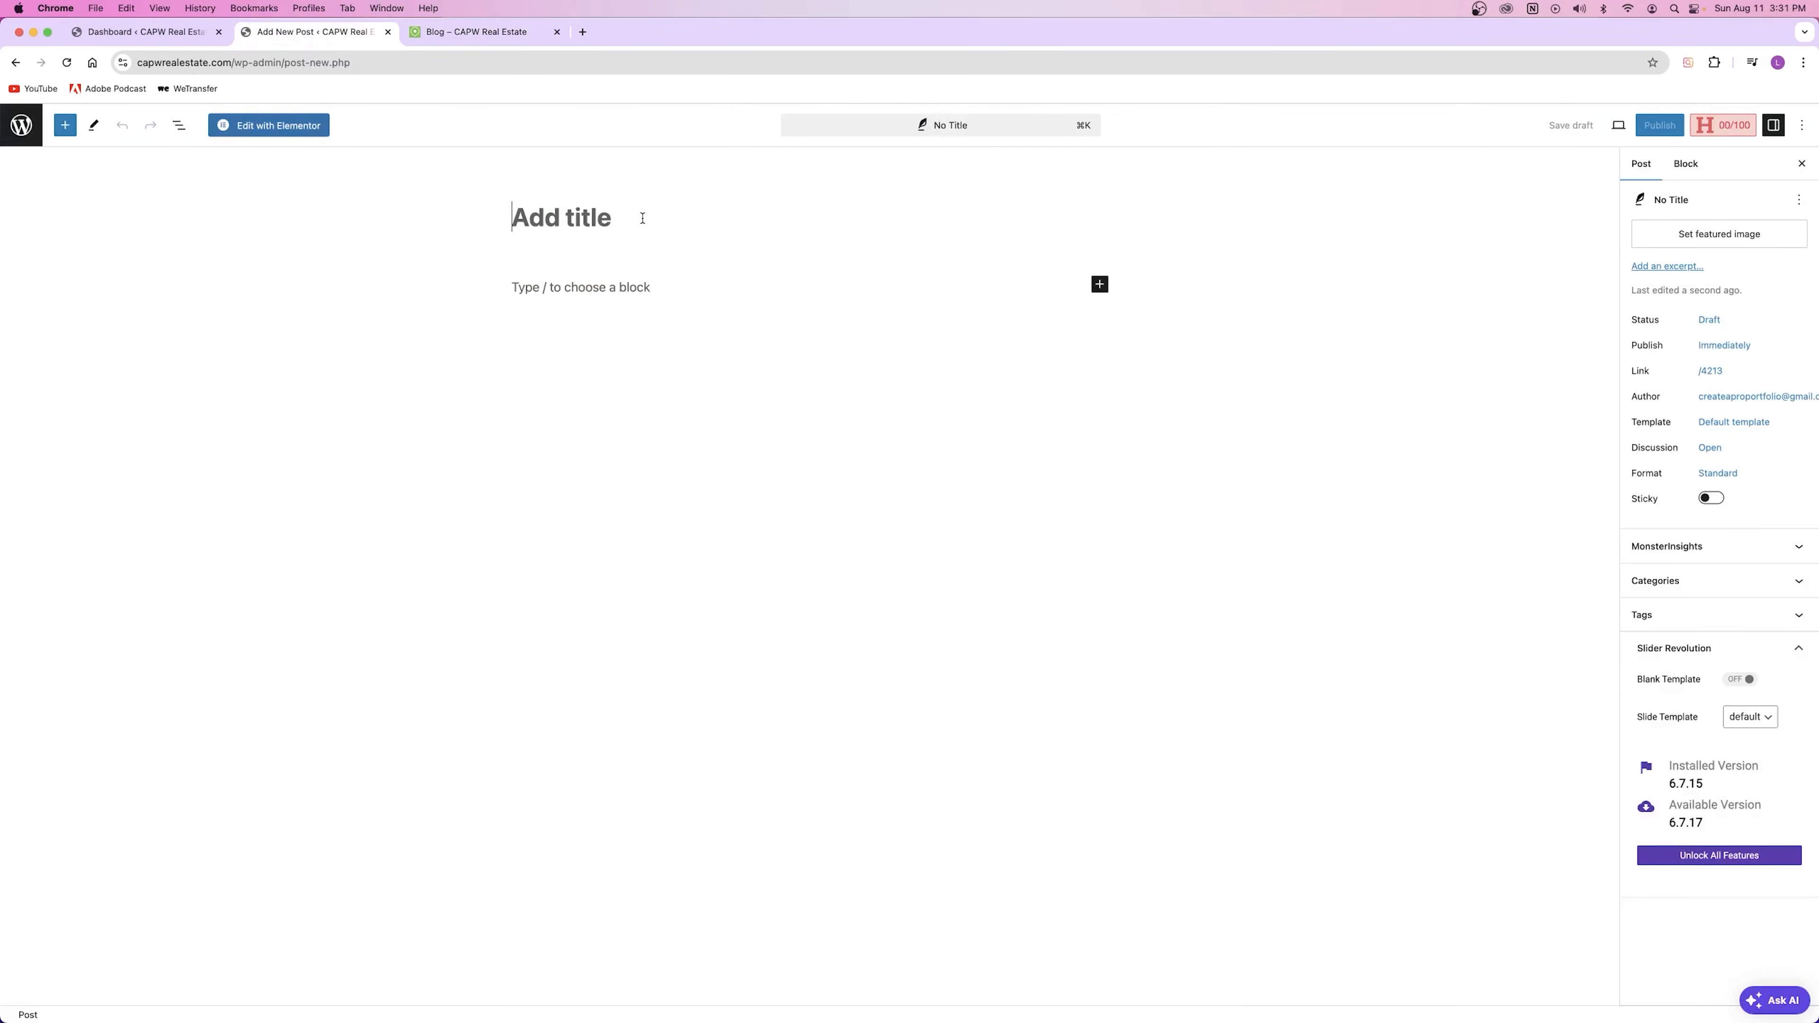
# Step: Title the post '5 Ways To Get a Deal On Your Next House Purchase' and remove the test paragraphs
pyautogui.write('5 Ways To Get a Deal On Your Next House Purchase')
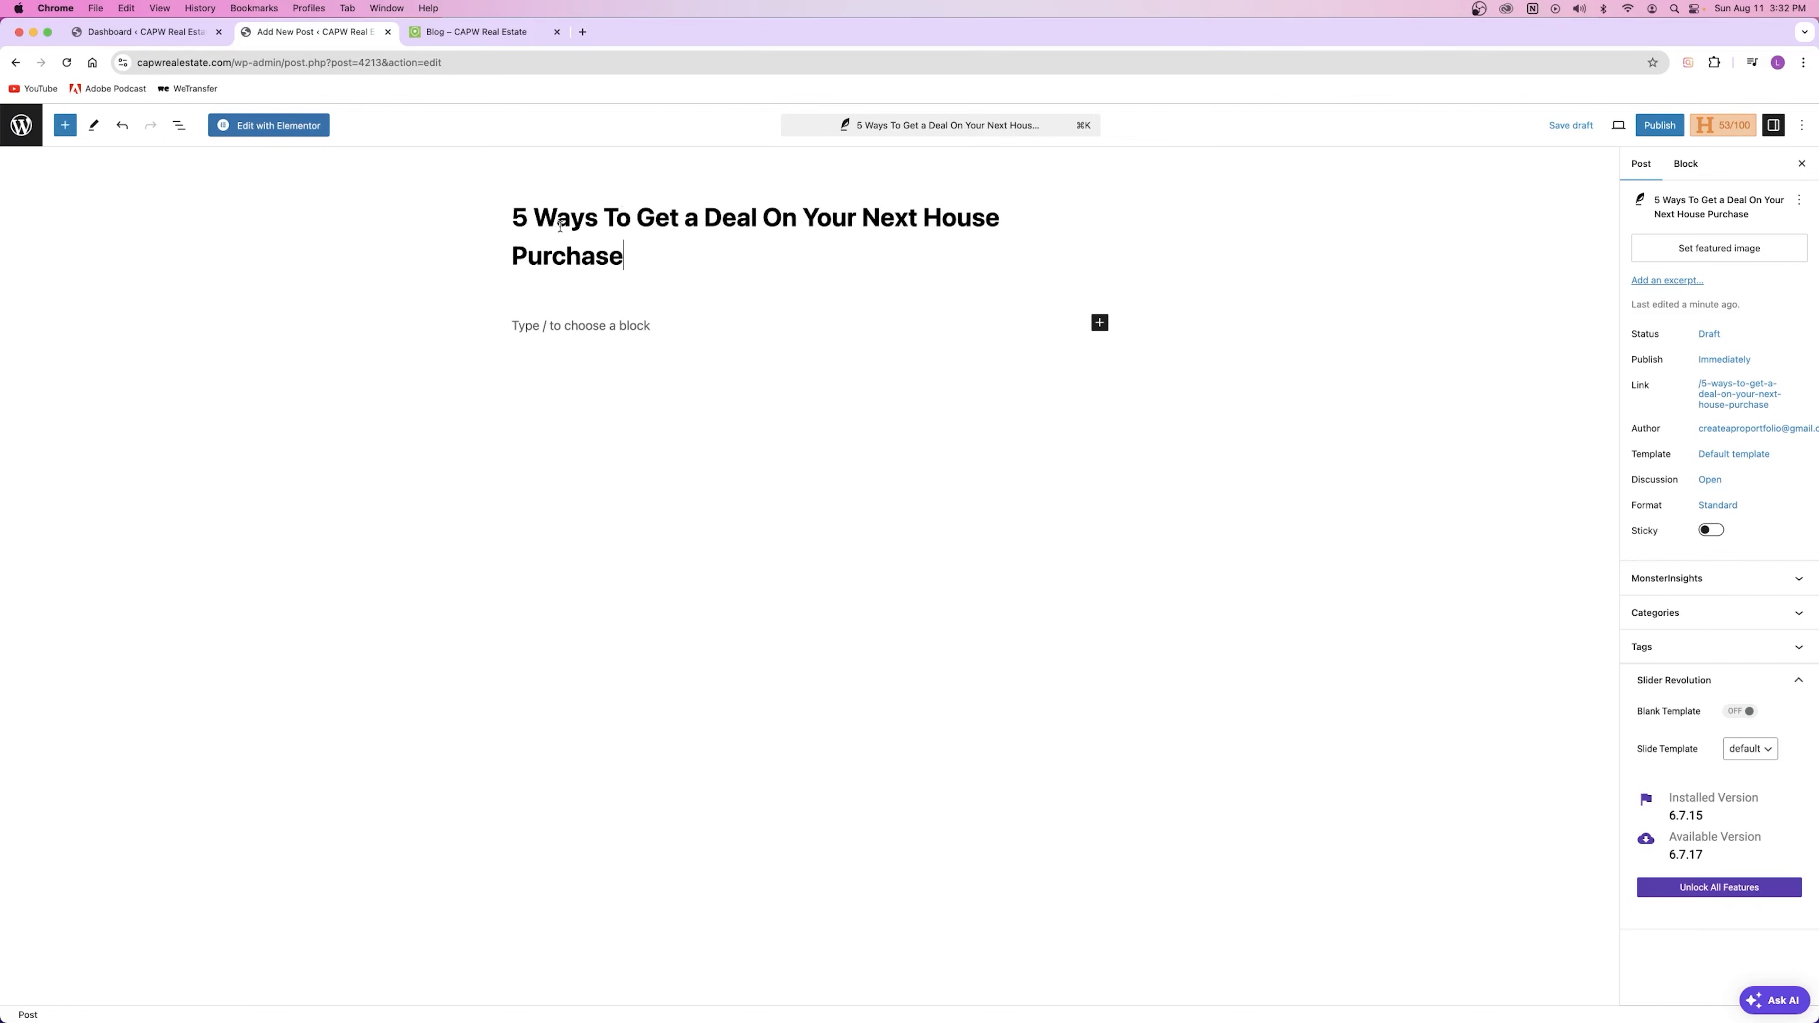
pyautogui.click(584, 333)
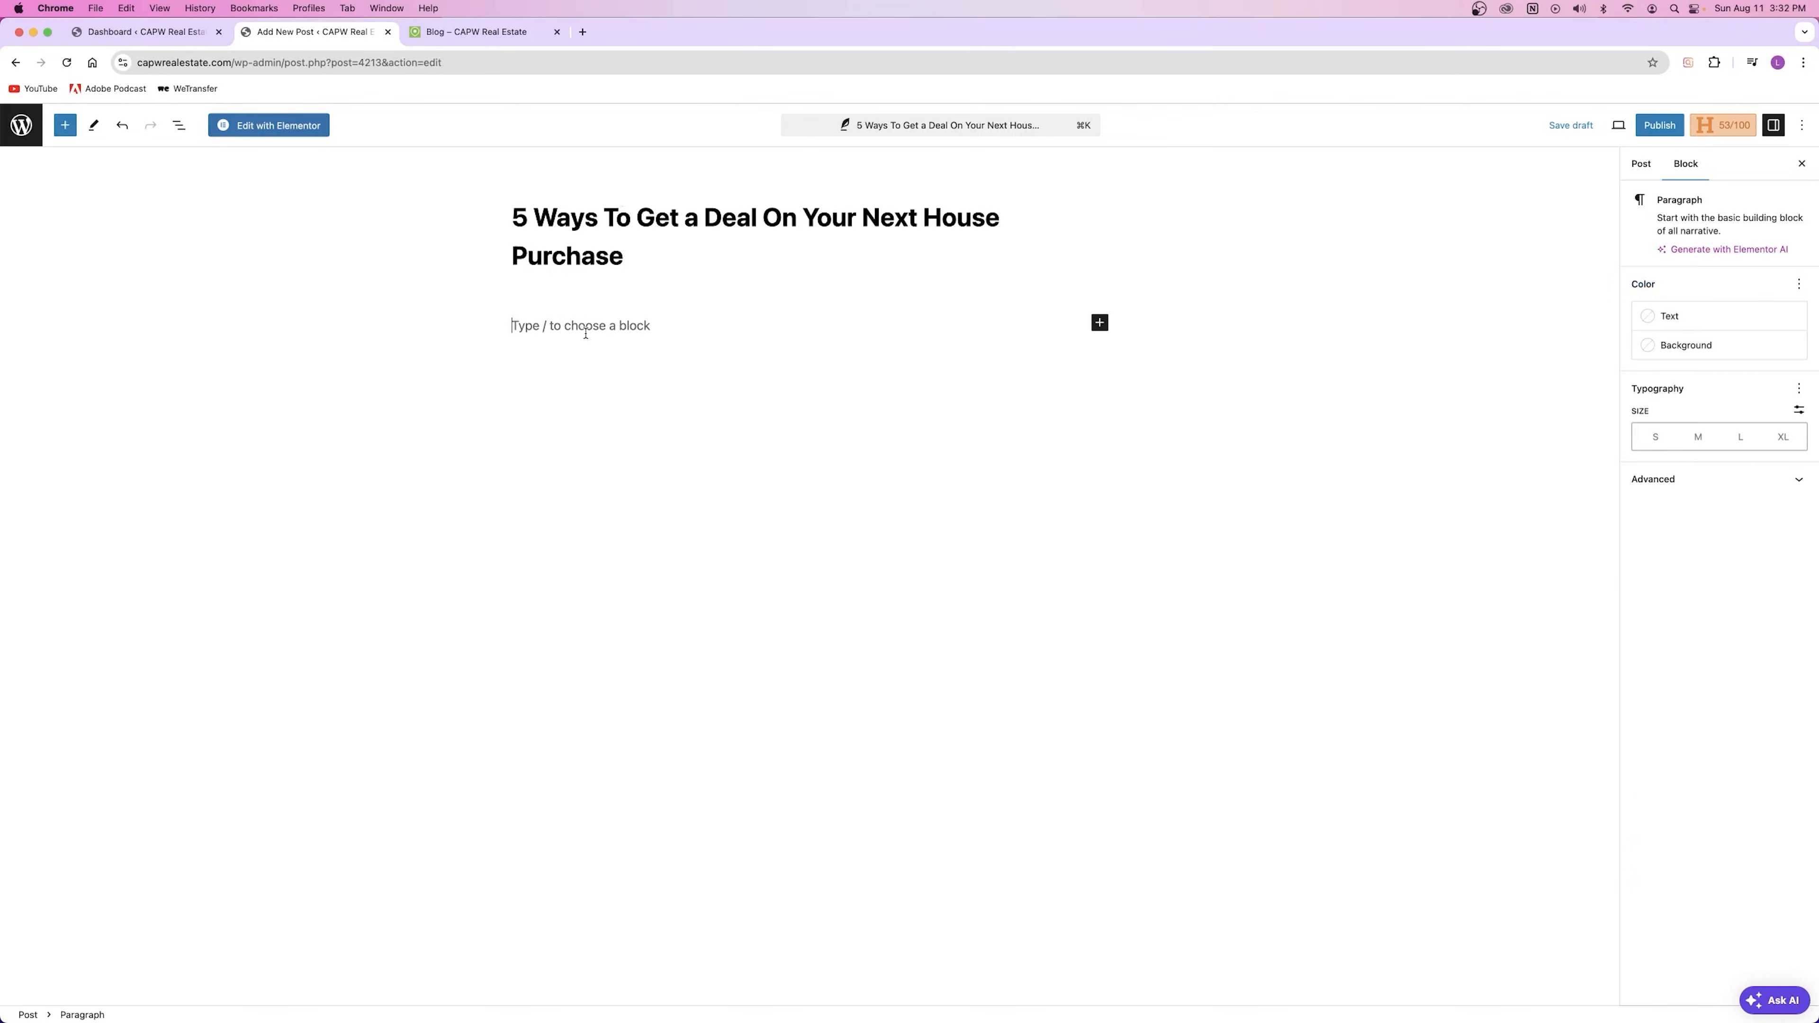
pyautogui.write(';alsdkjf;alksdjf;laksdjf')
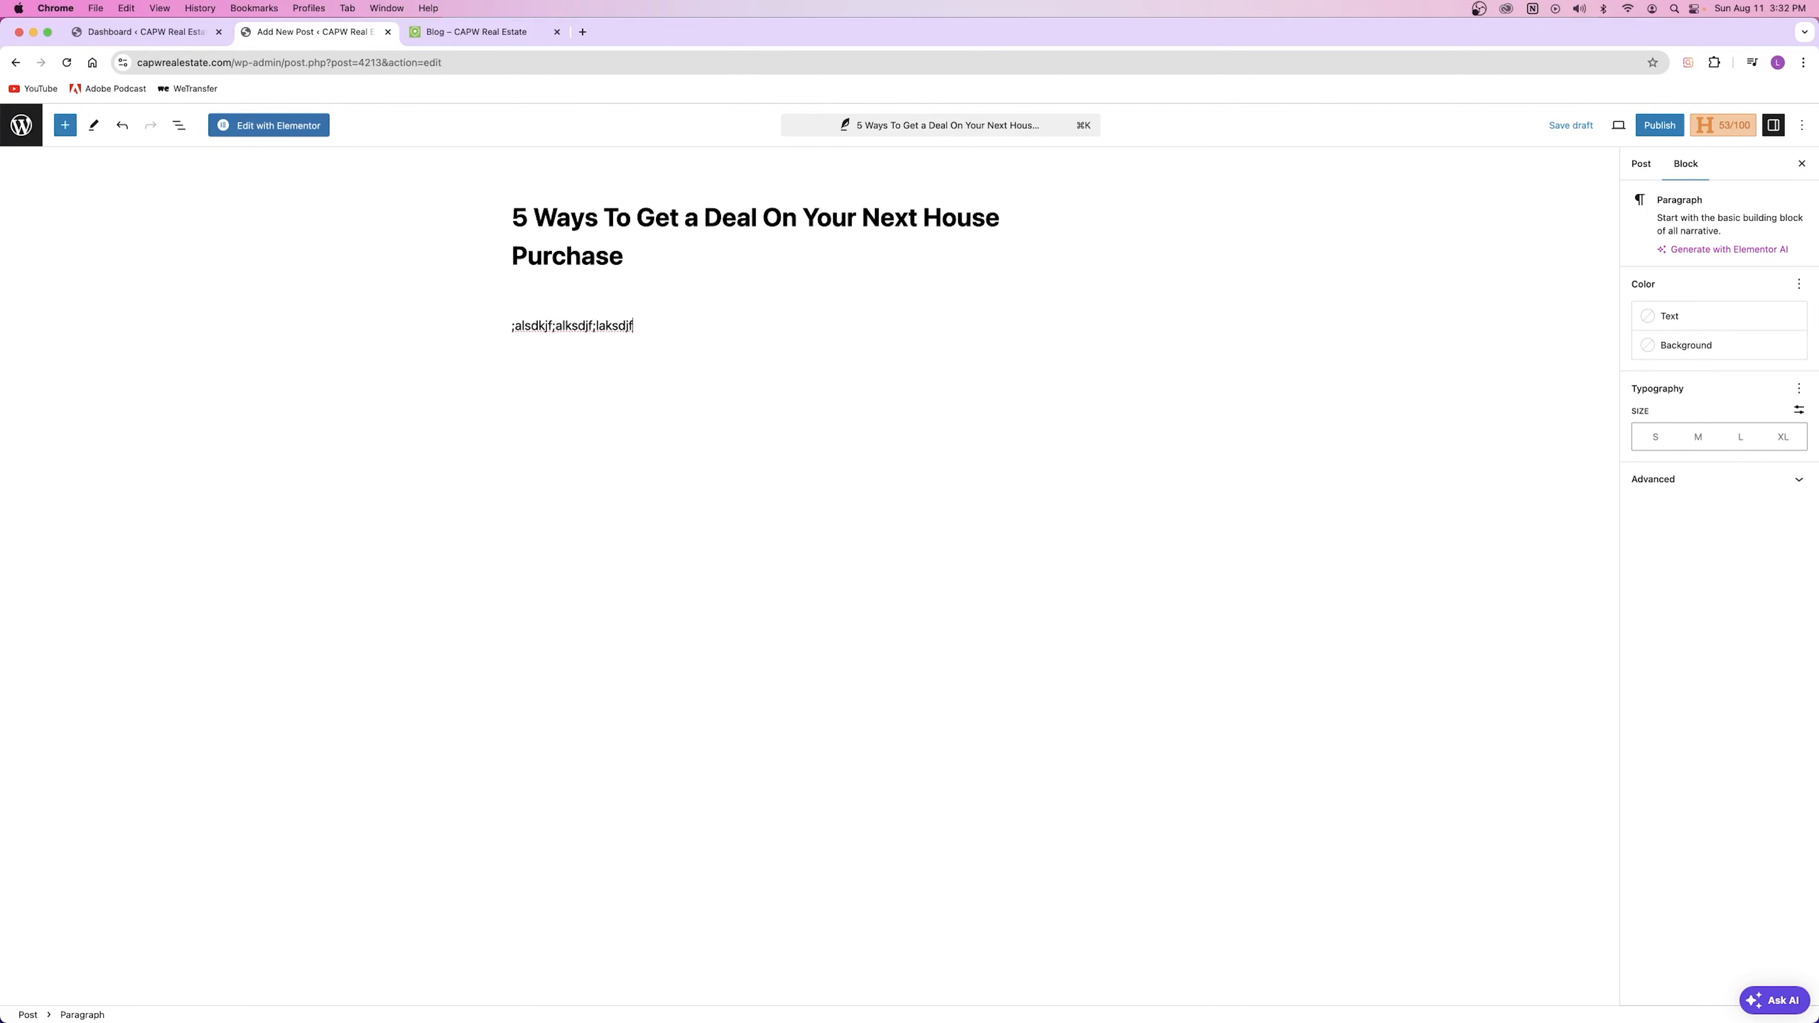
pyautogui.write('fasfasdfa')
pyautogui.press('Return')
pyautogui.write('asdfasdfasf')
pyautogui.press('Return')
pyautogui.write('asdfasdf')
pyautogui.press('Return')
pyautogui.press('Return')
pyautogui.press('super+BackSpace')
pyautogui.press('super+BackSpace')
pyautogui.press('super+BackSpace')
pyautogui.press('super+BackSpace')
pyautogui.press('super+BackSpace')
pyautogui.press('super+BackSpace')
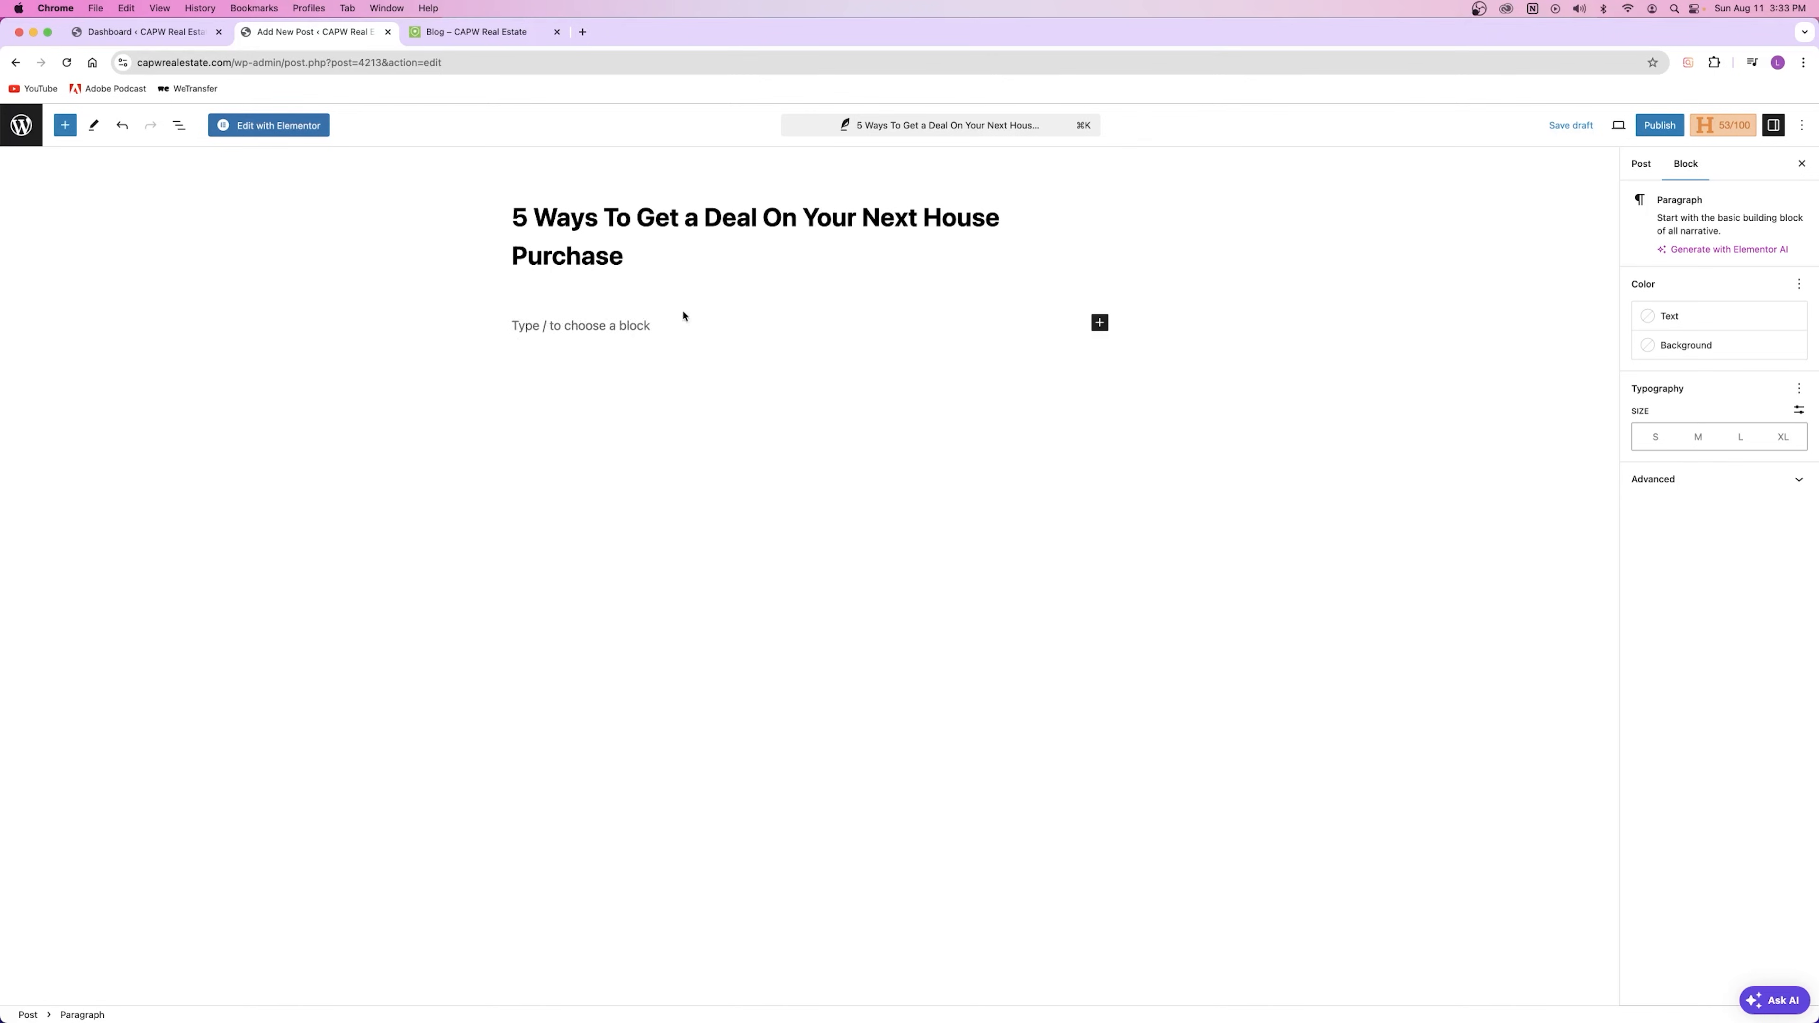
pyautogui.click(1100, 323)
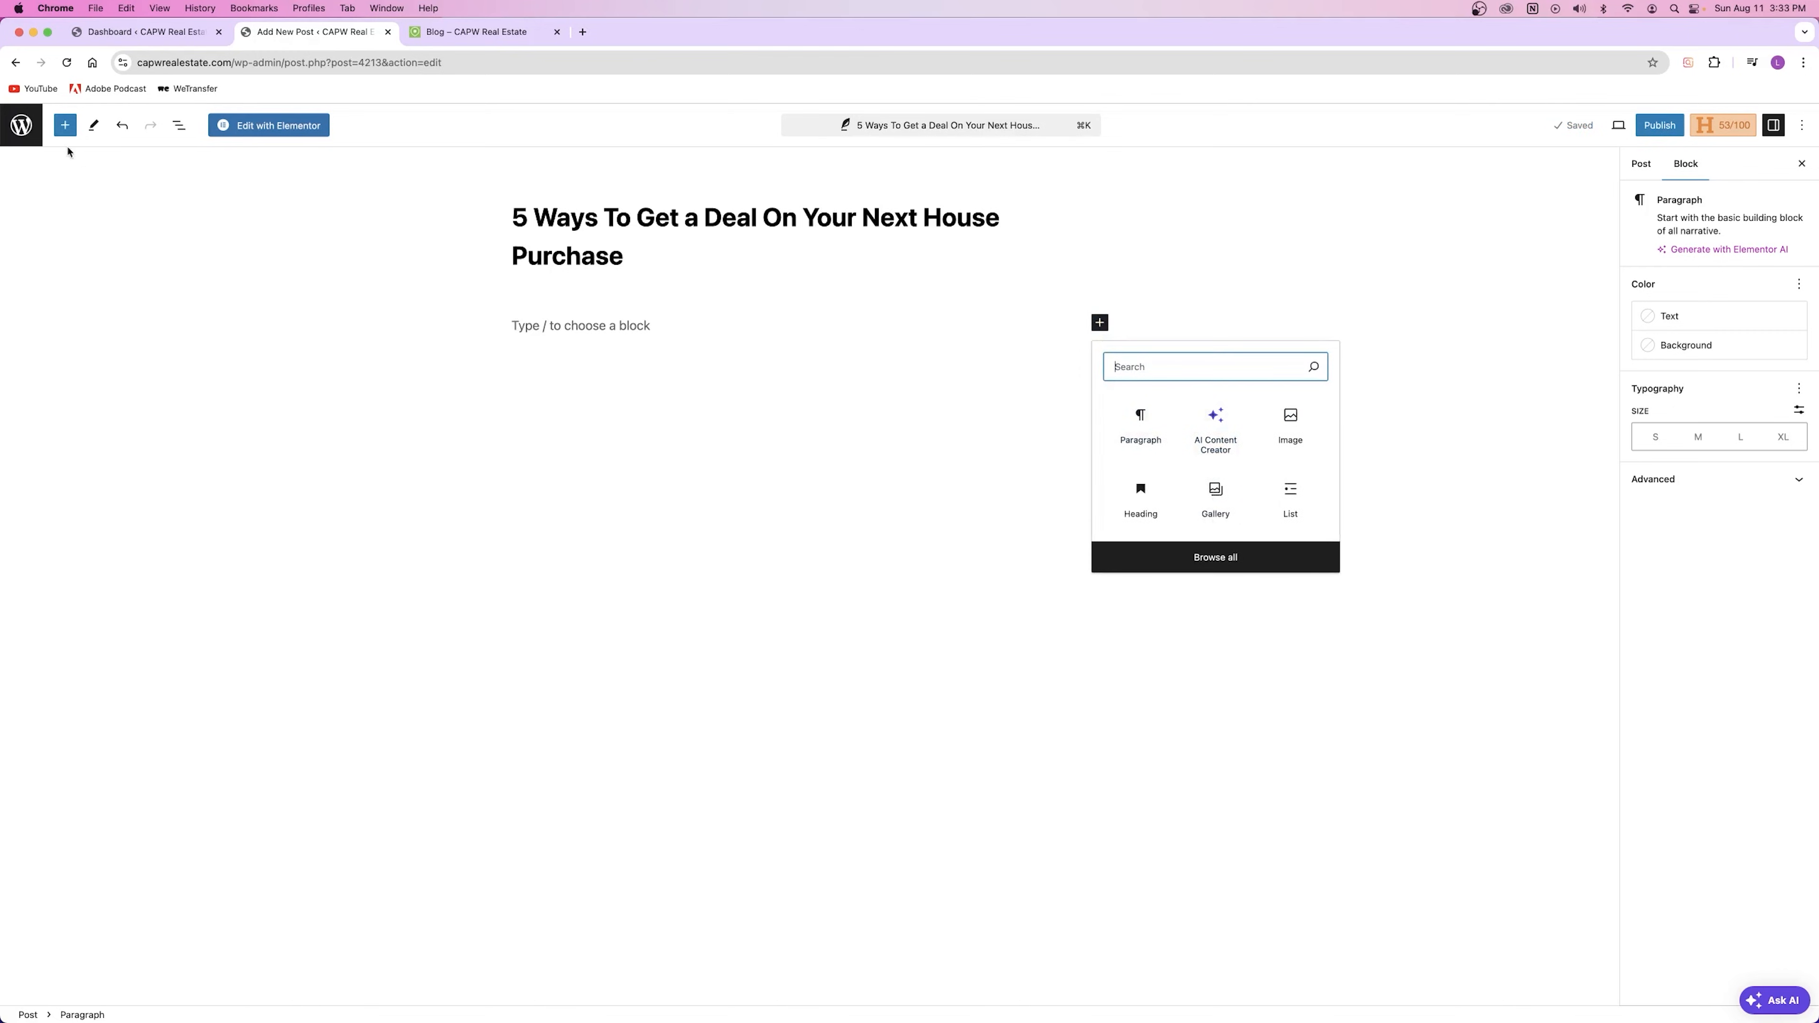
# Step: Browse the block library and quick inserter, then return to the empty paragraph
pyautogui.click(64, 125)
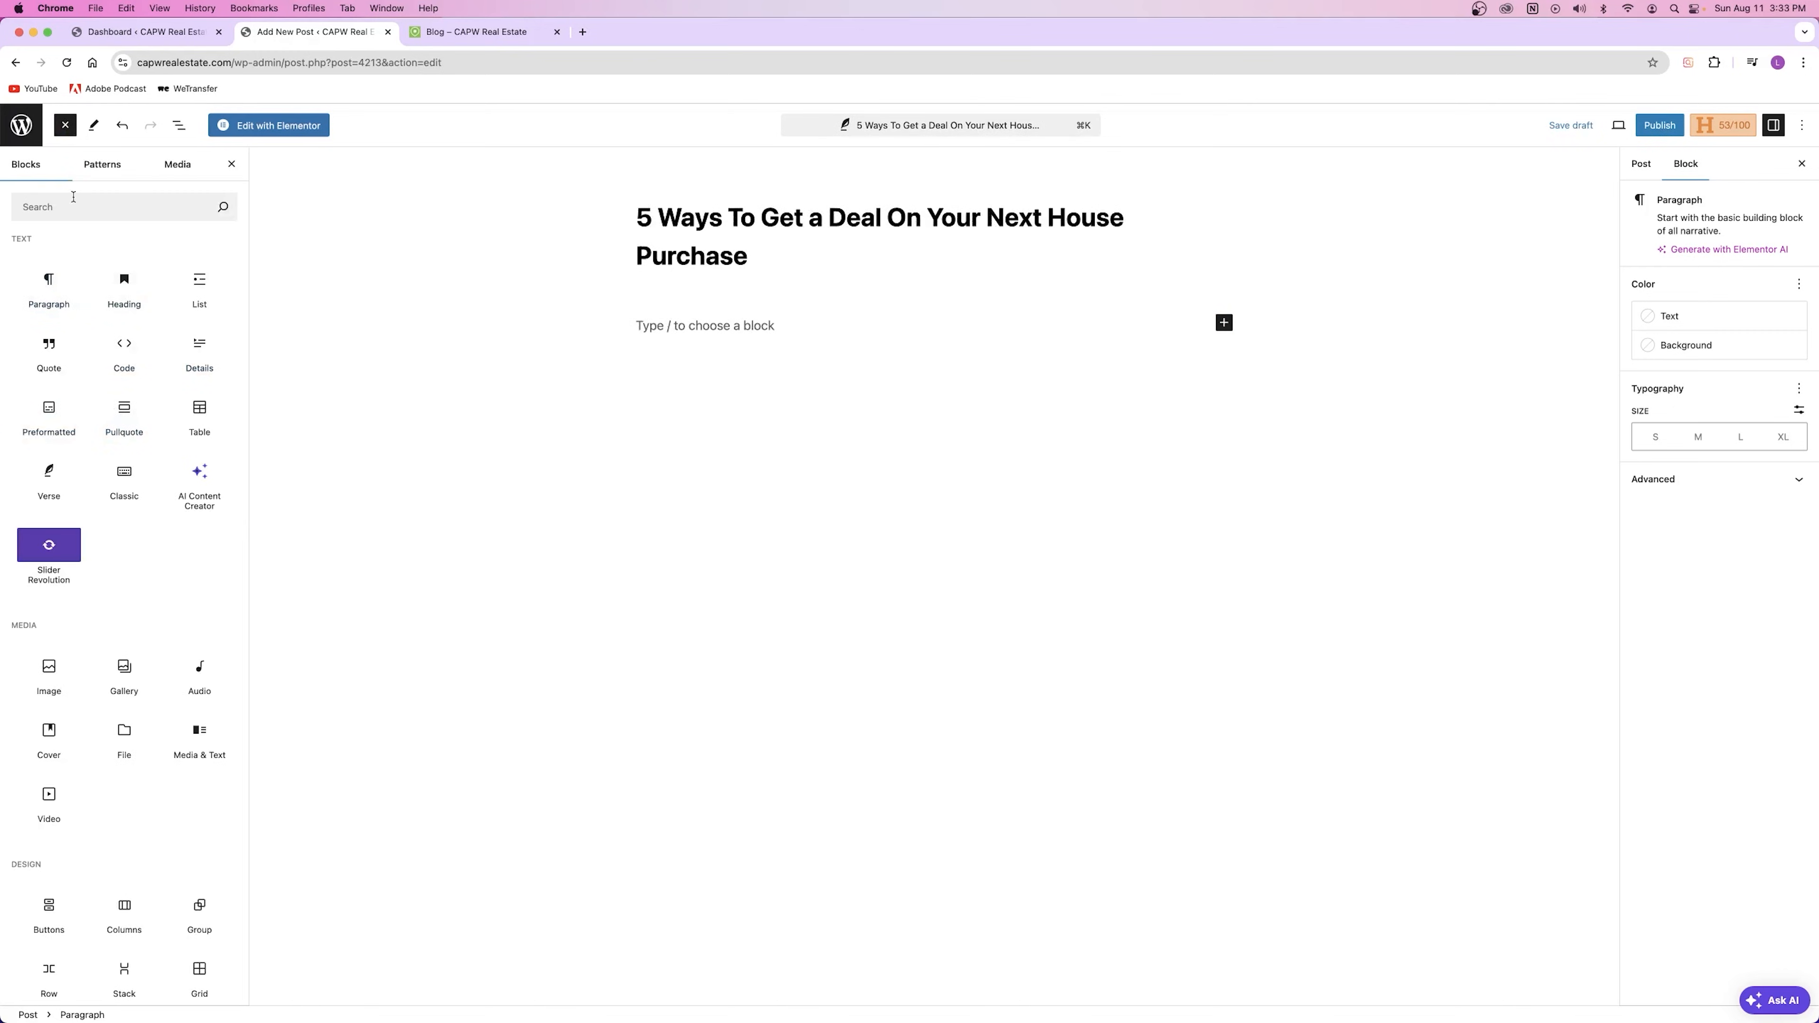
pyautogui.click(65, 126)
pyautogui.click(602, 326)
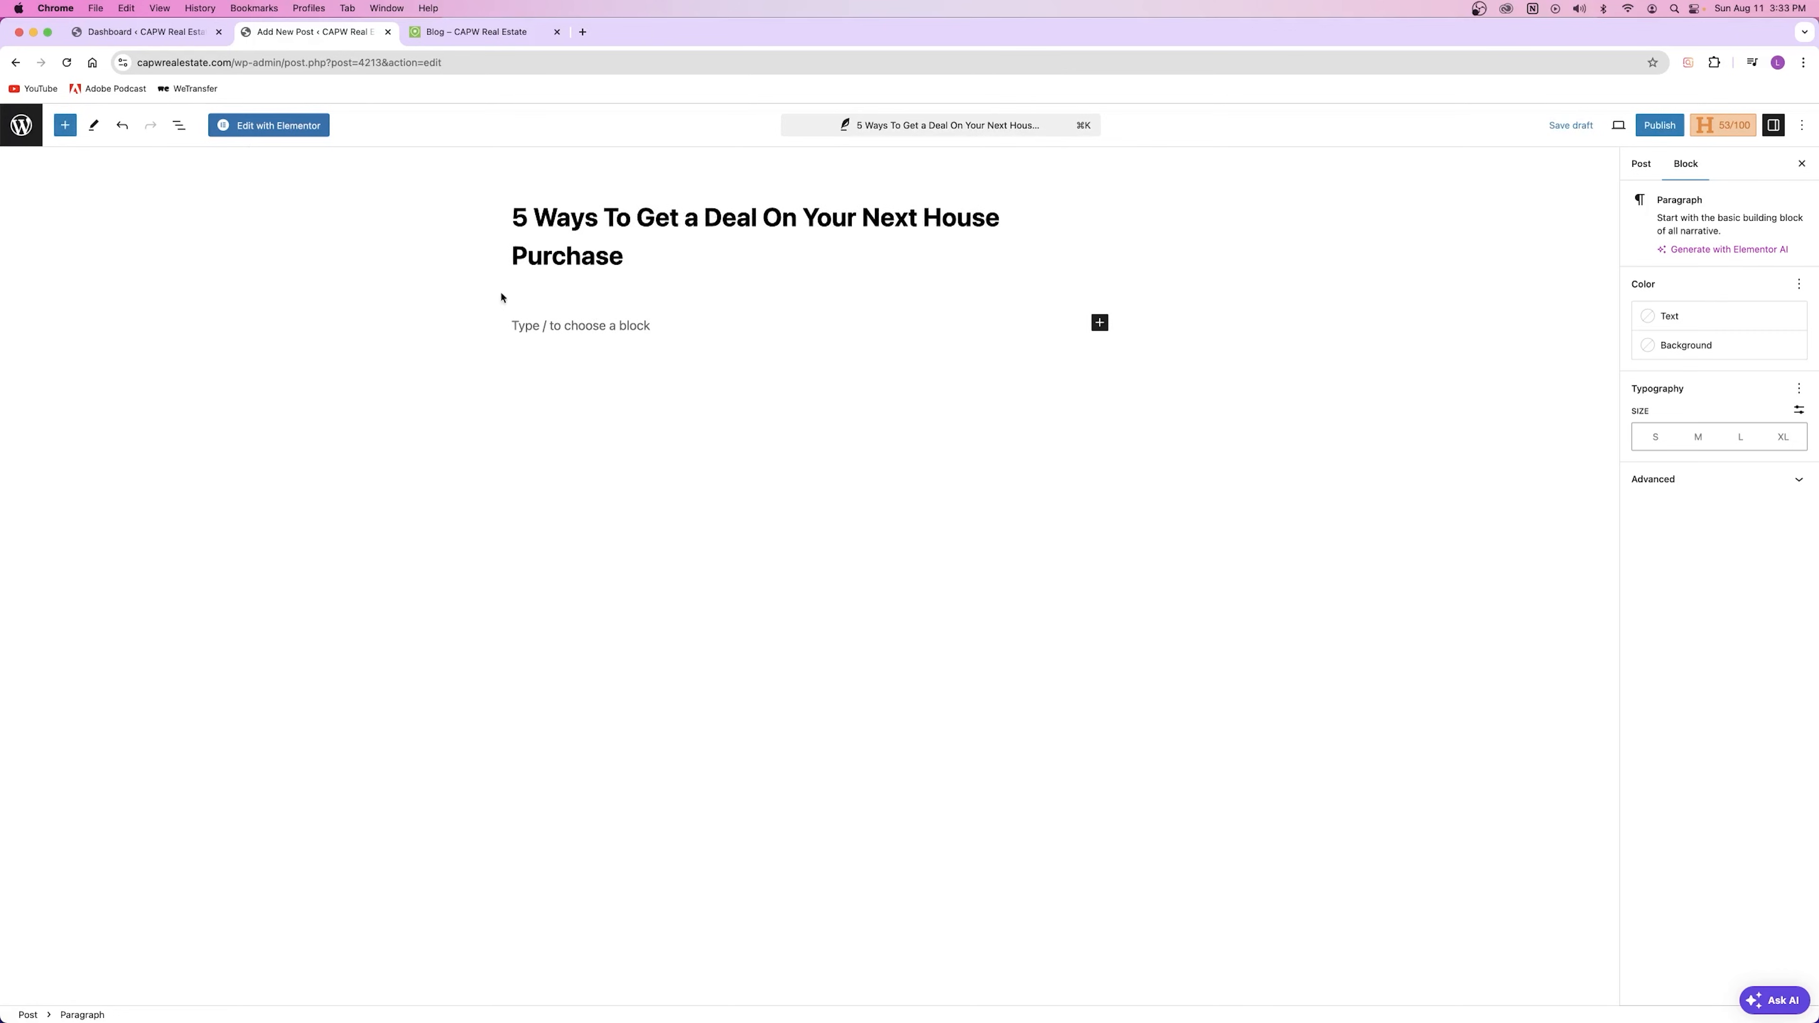
pyautogui.click(65, 125)
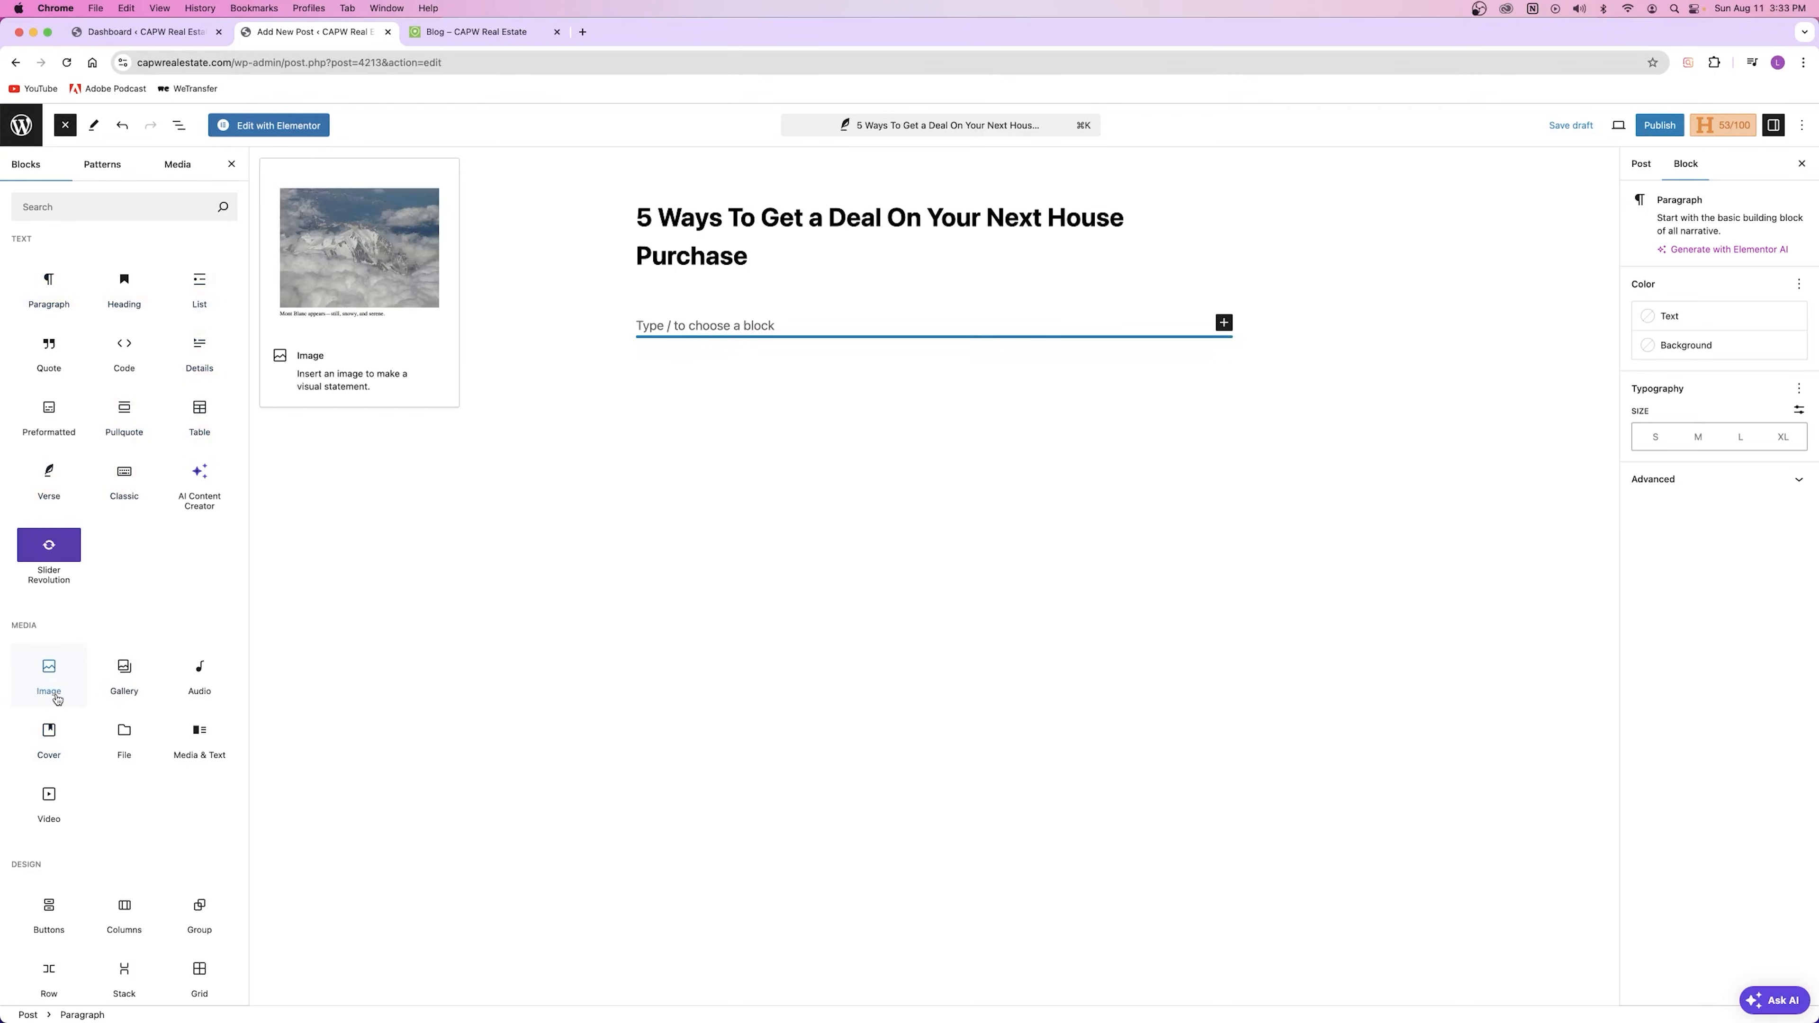
pyautogui.press('Escape')
pyautogui.click(1100, 322)
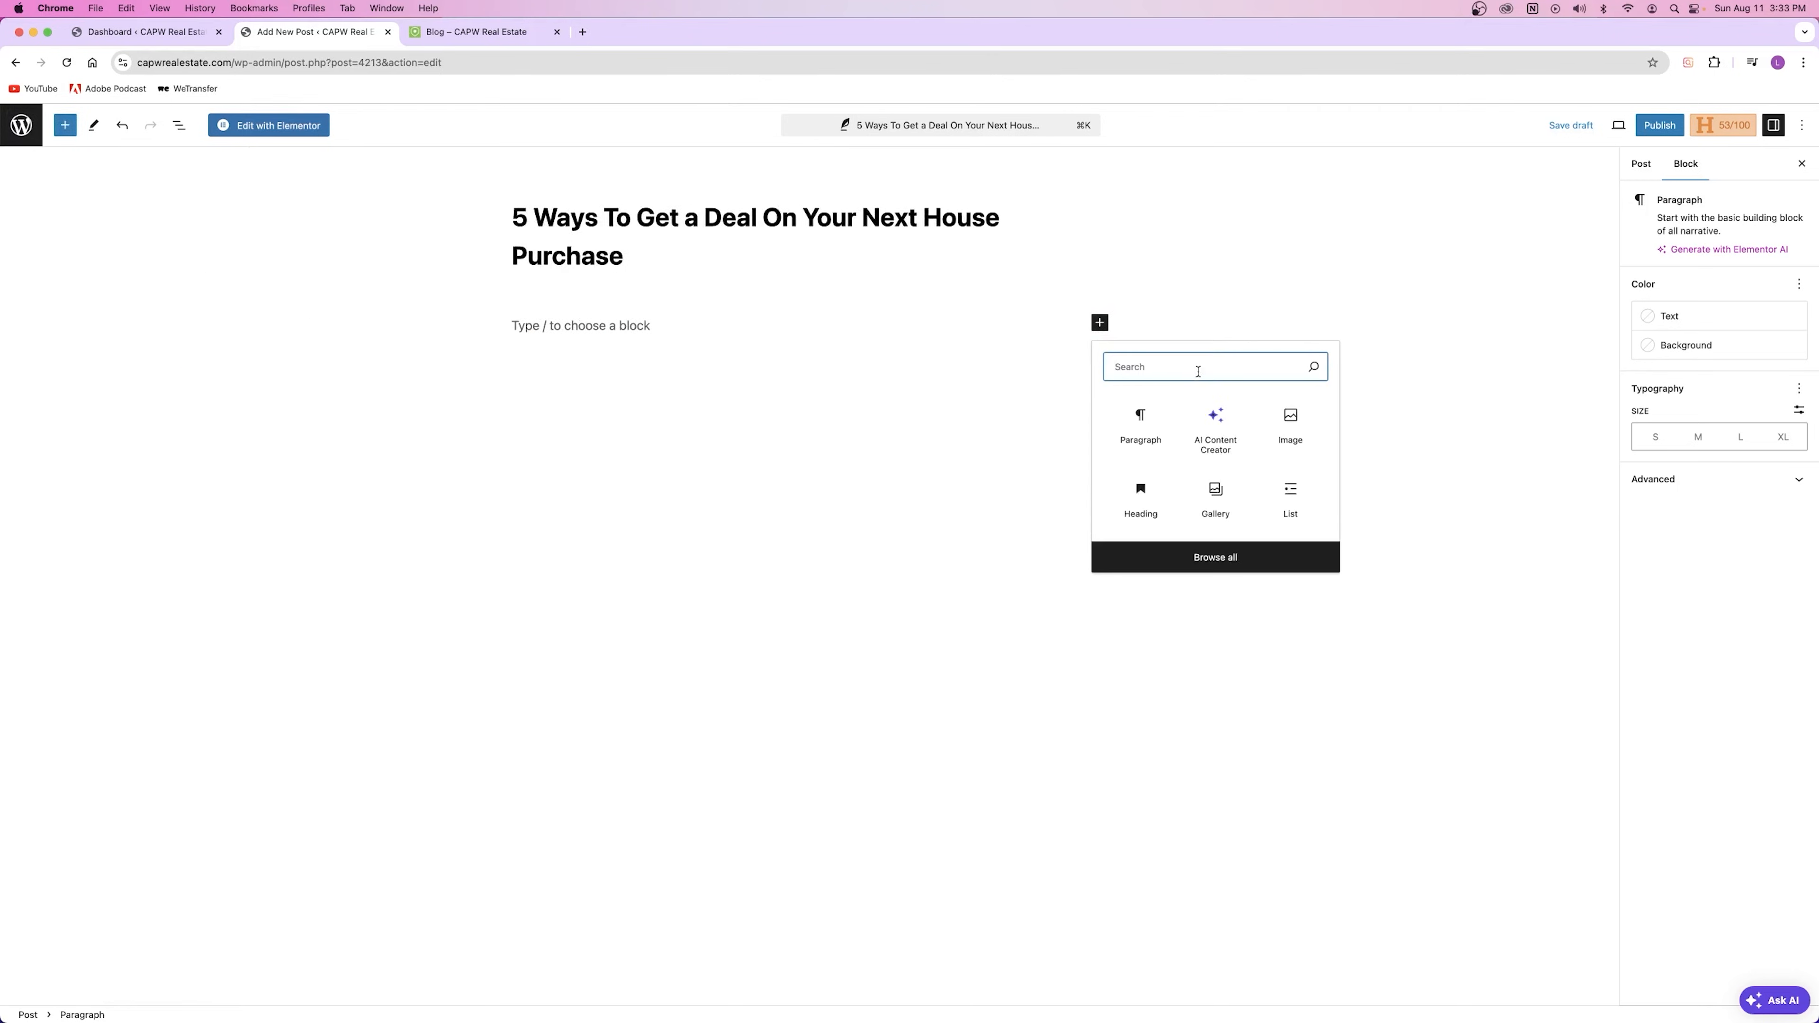
pyautogui.click(625, 324)
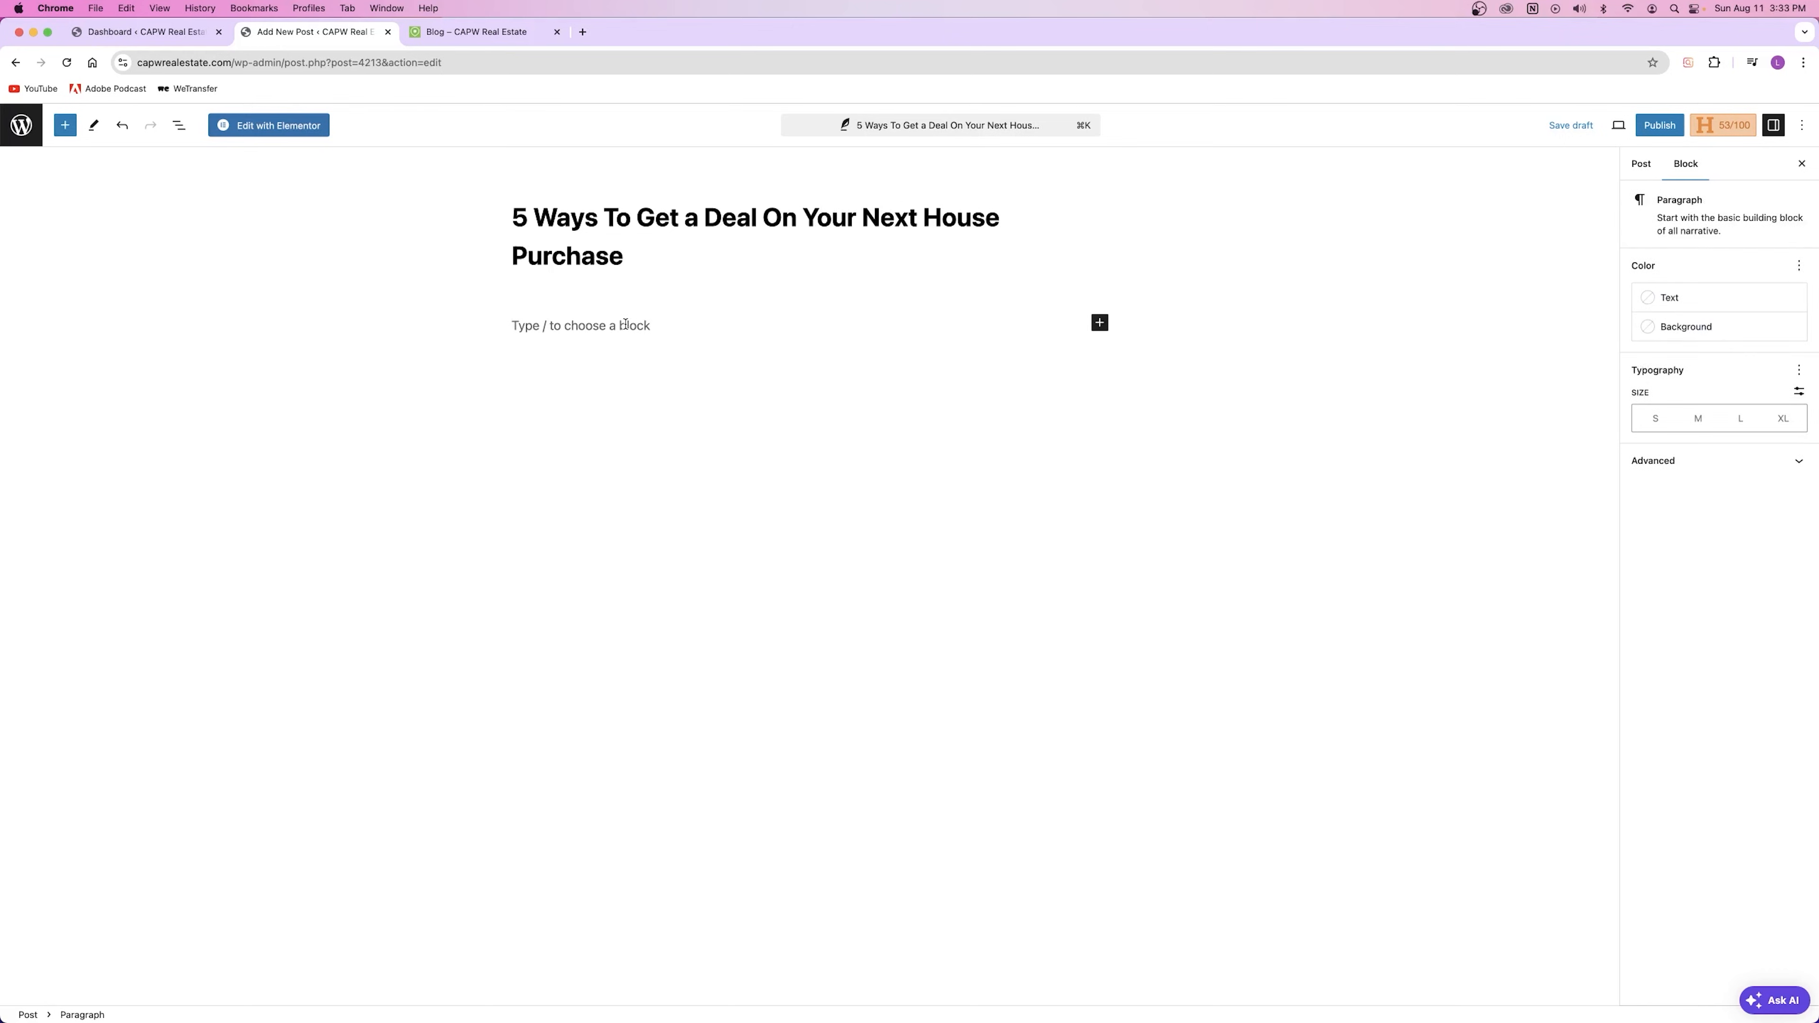
# Step: Insert an Image block via /image using the palm-tree pool photo from the Media Library
pyautogui.write('/i')
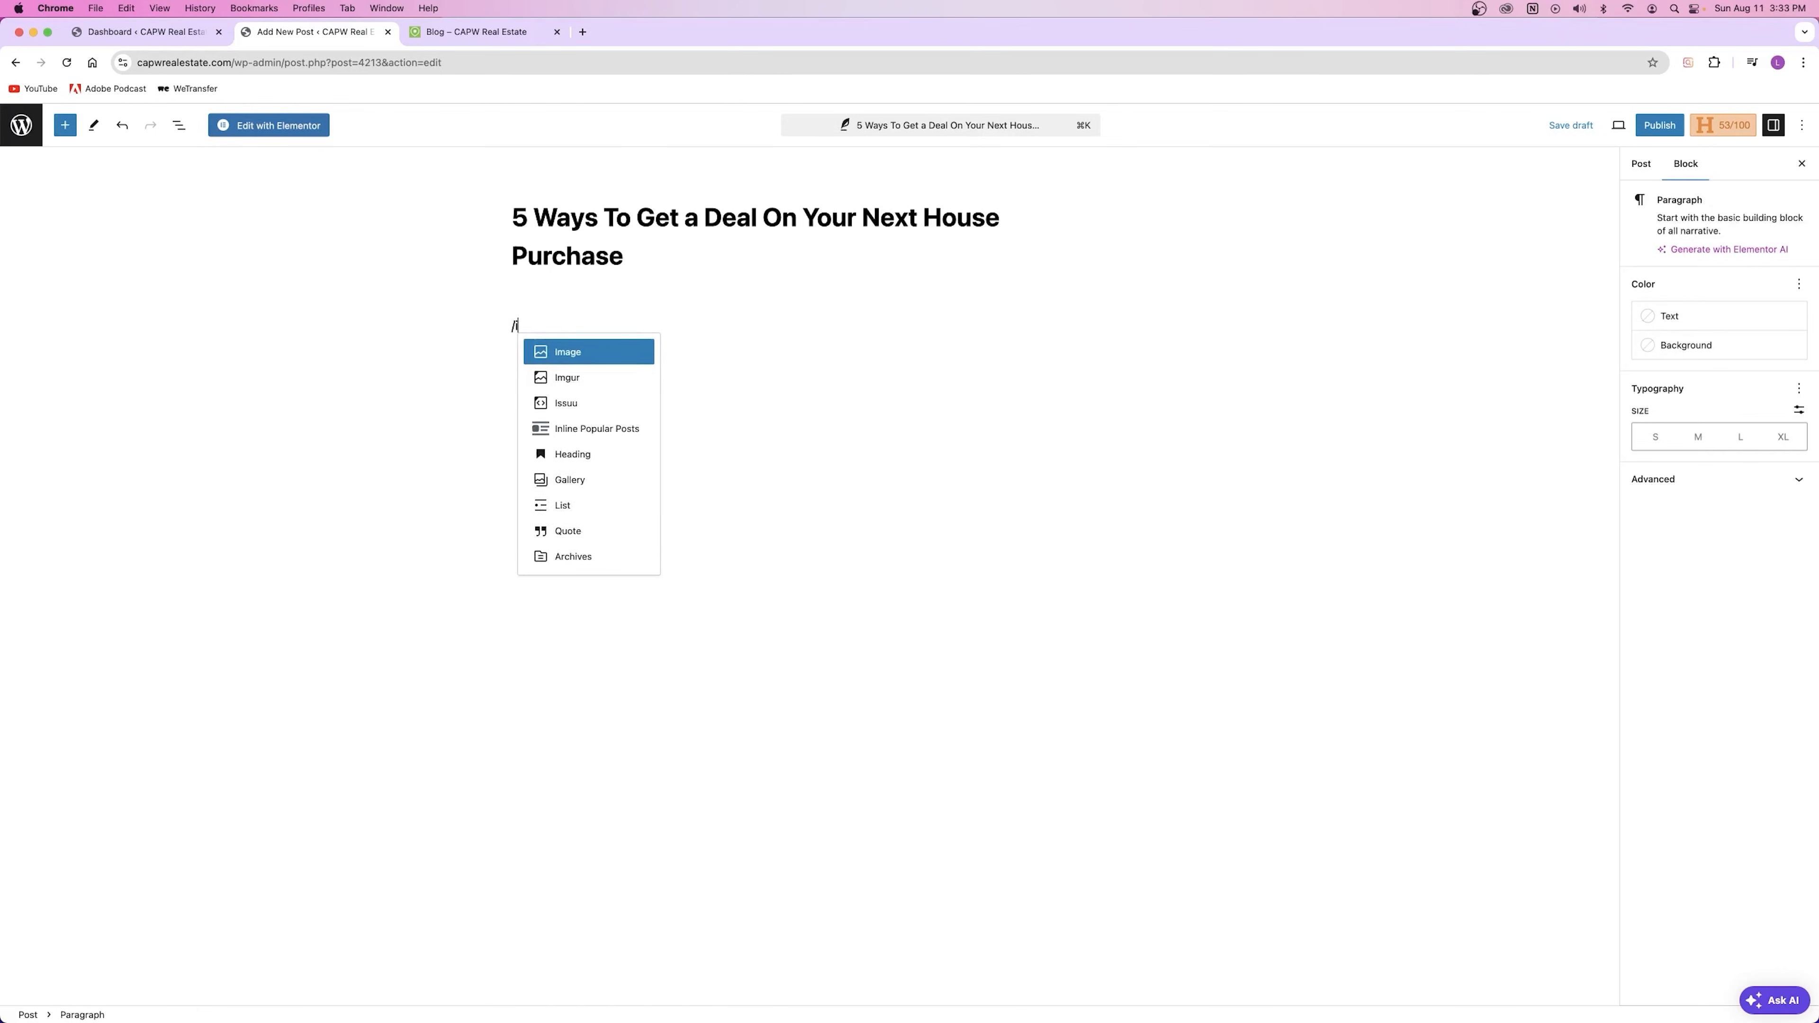
pyautogui.write('mag')
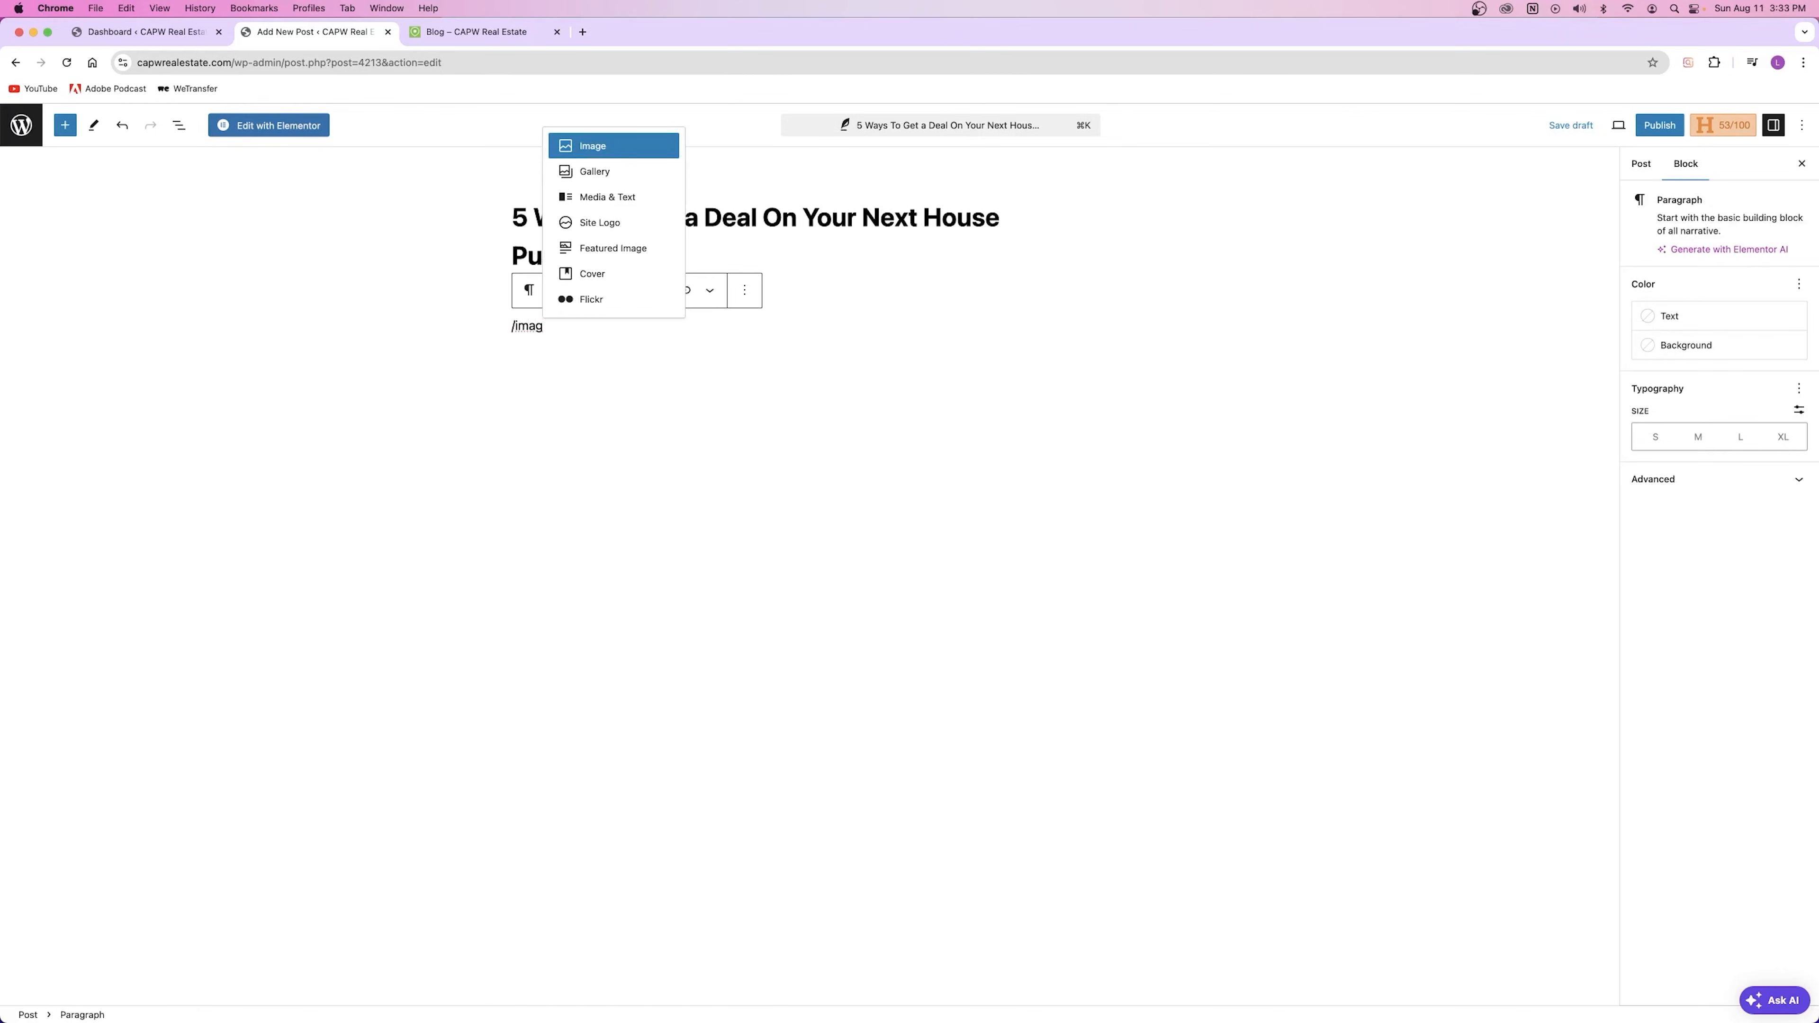
pyautogui.press('Tab')
pyautogui.click(600, 149)
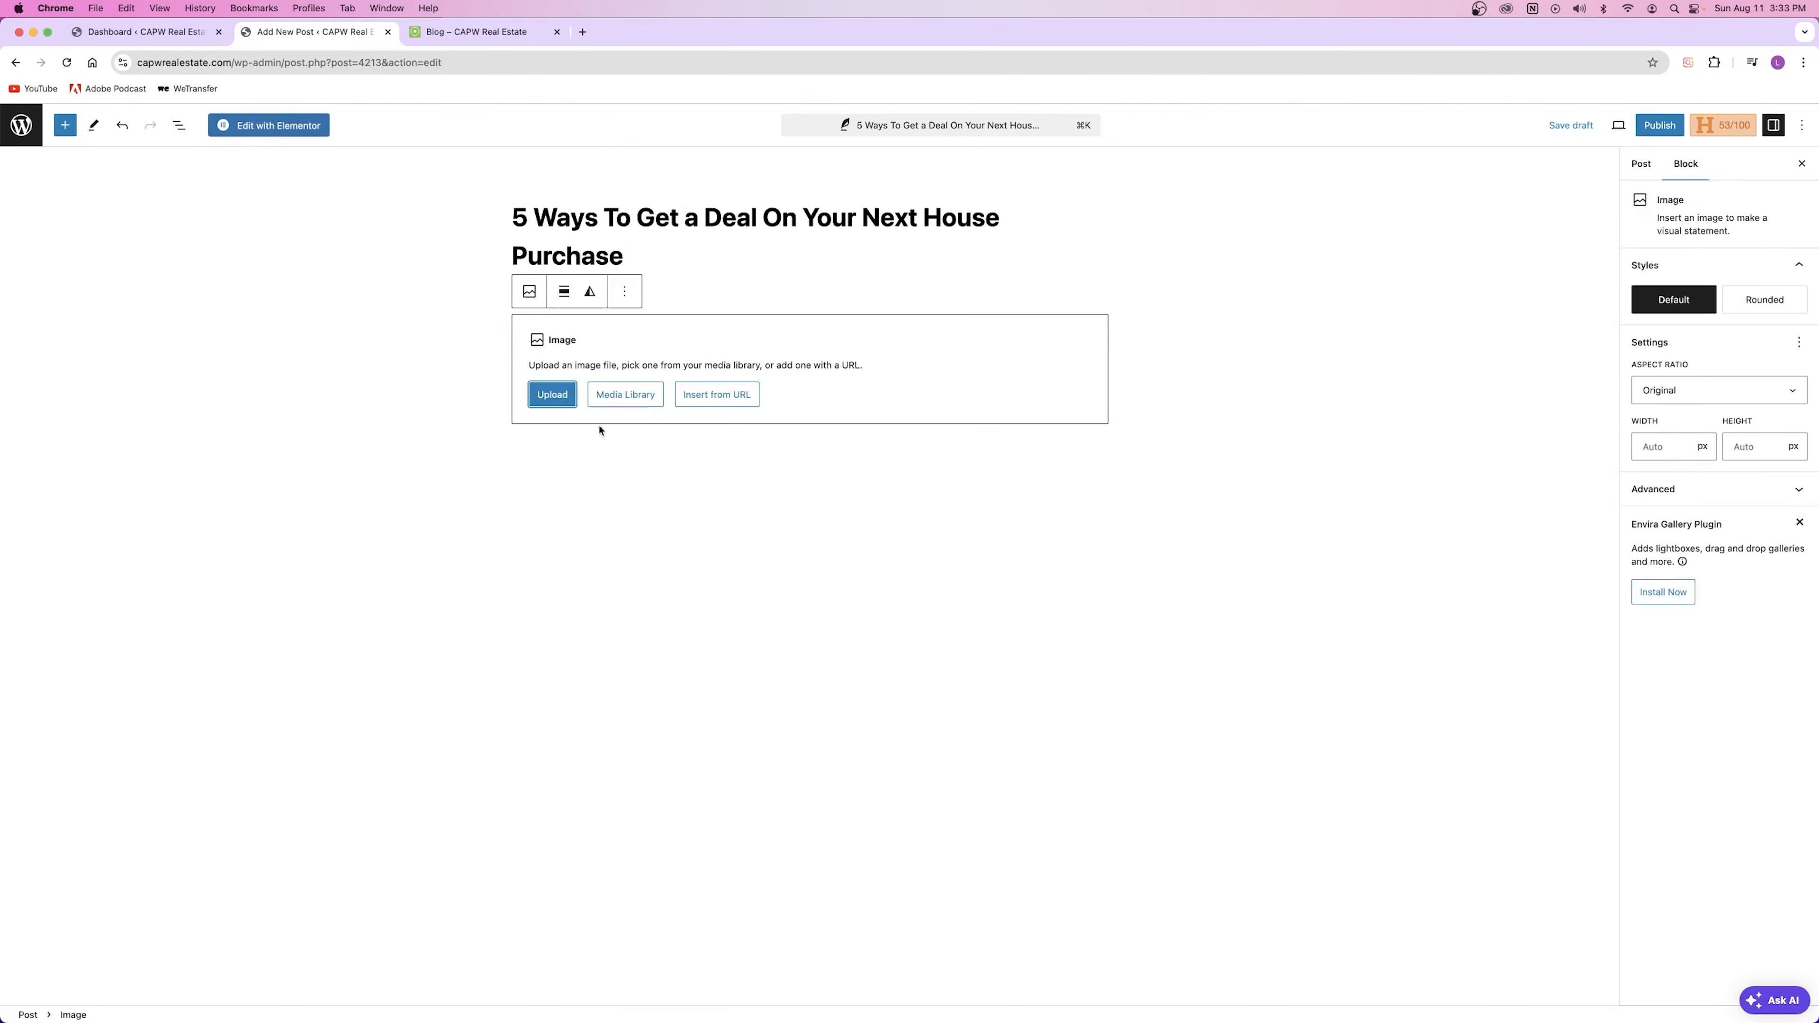
pyautogui.click(625, 400)
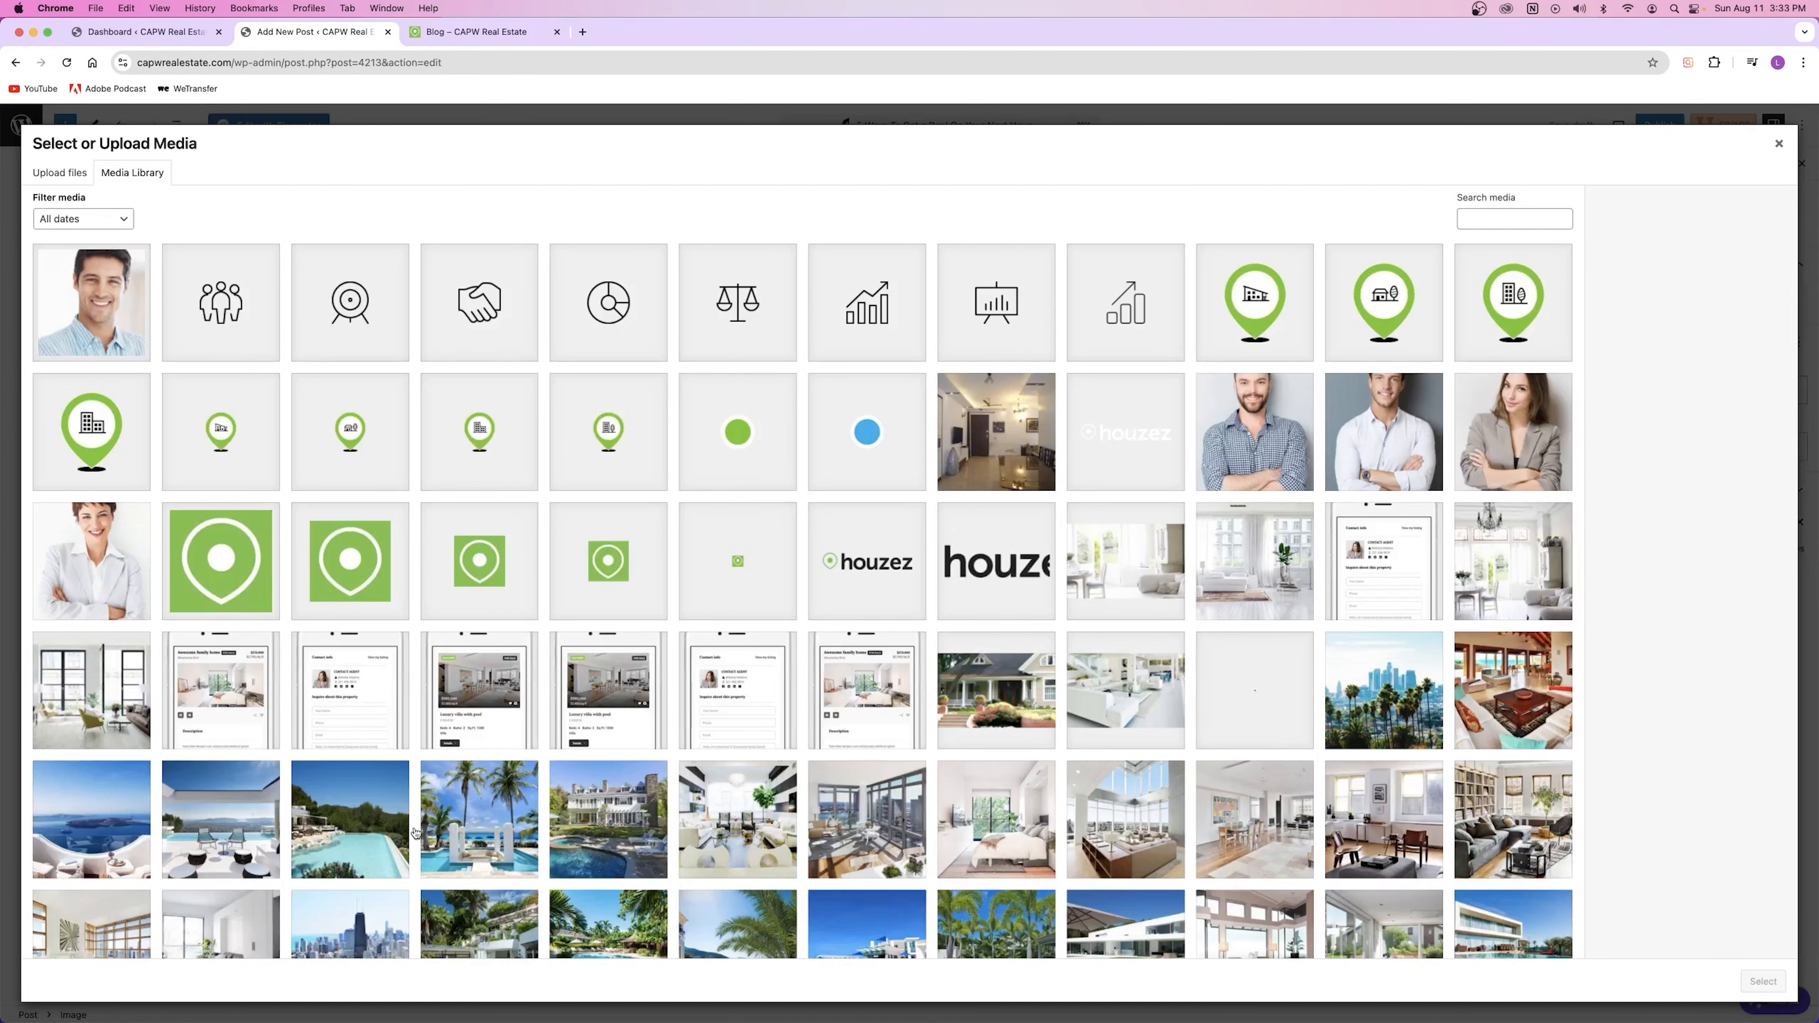
pyautogui.click(466, 826)
pyautogui.click(1764, 980)
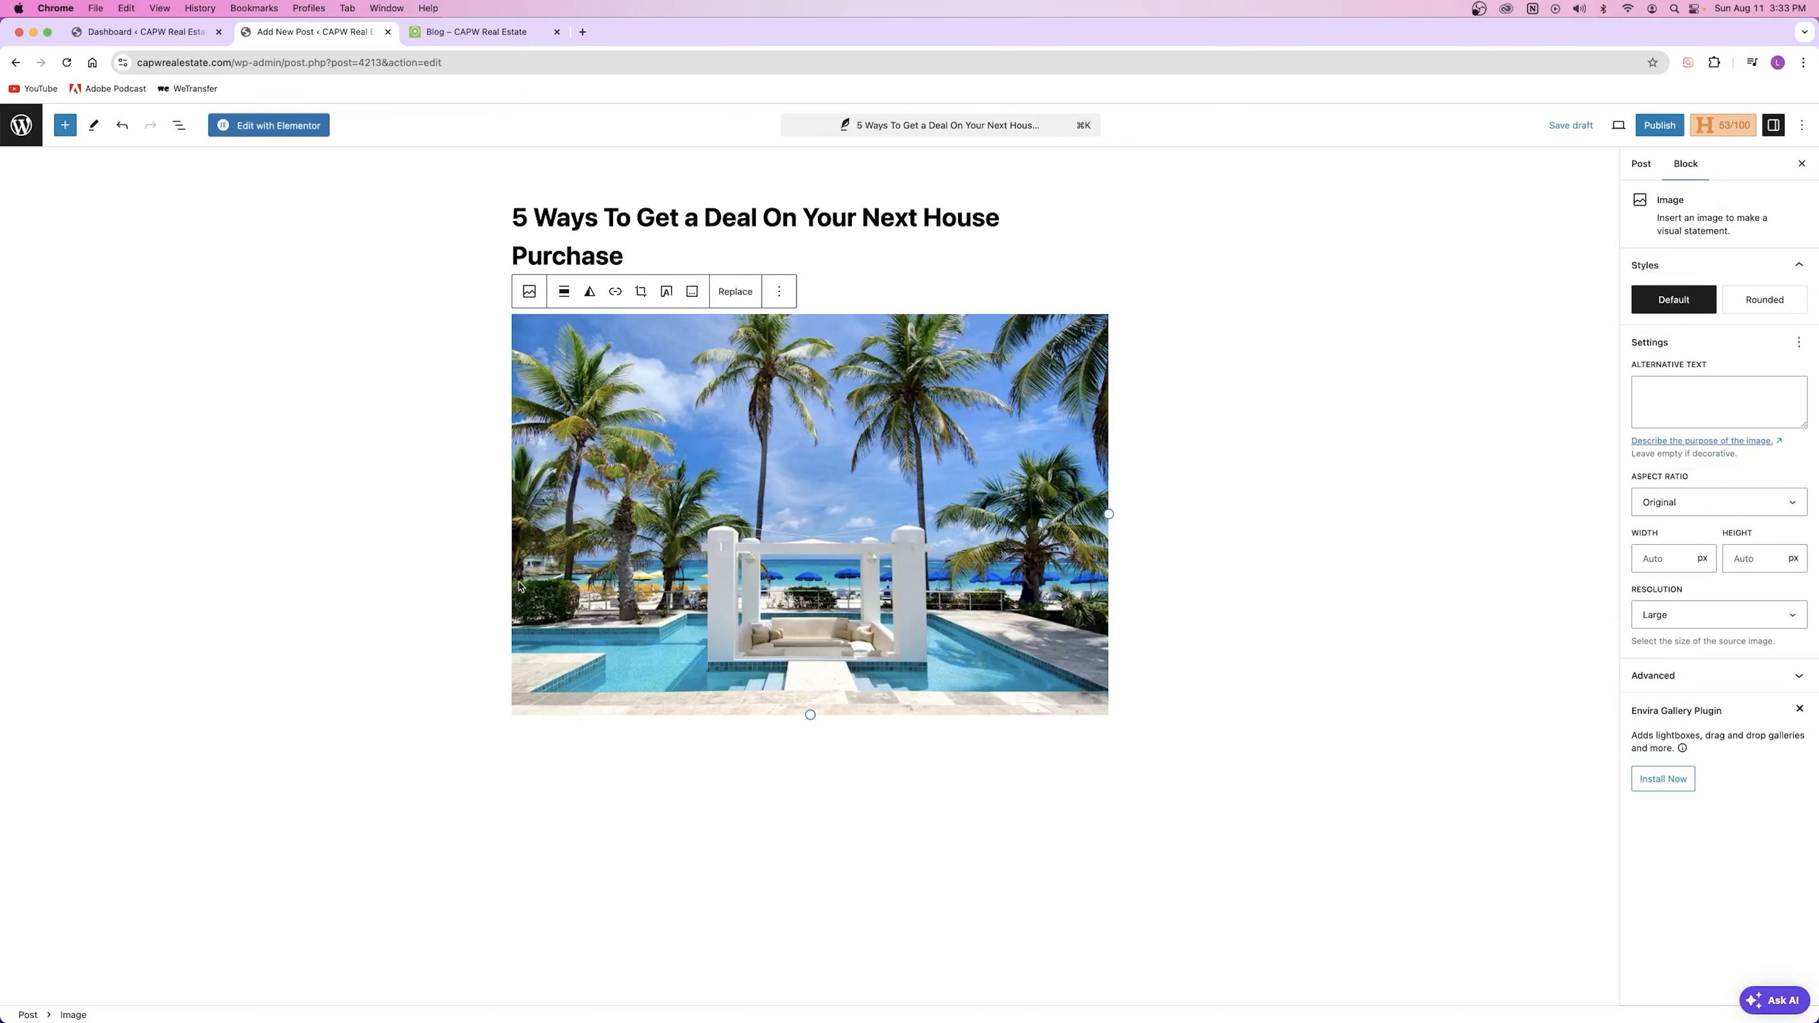
pyautogui.click(783, 826)
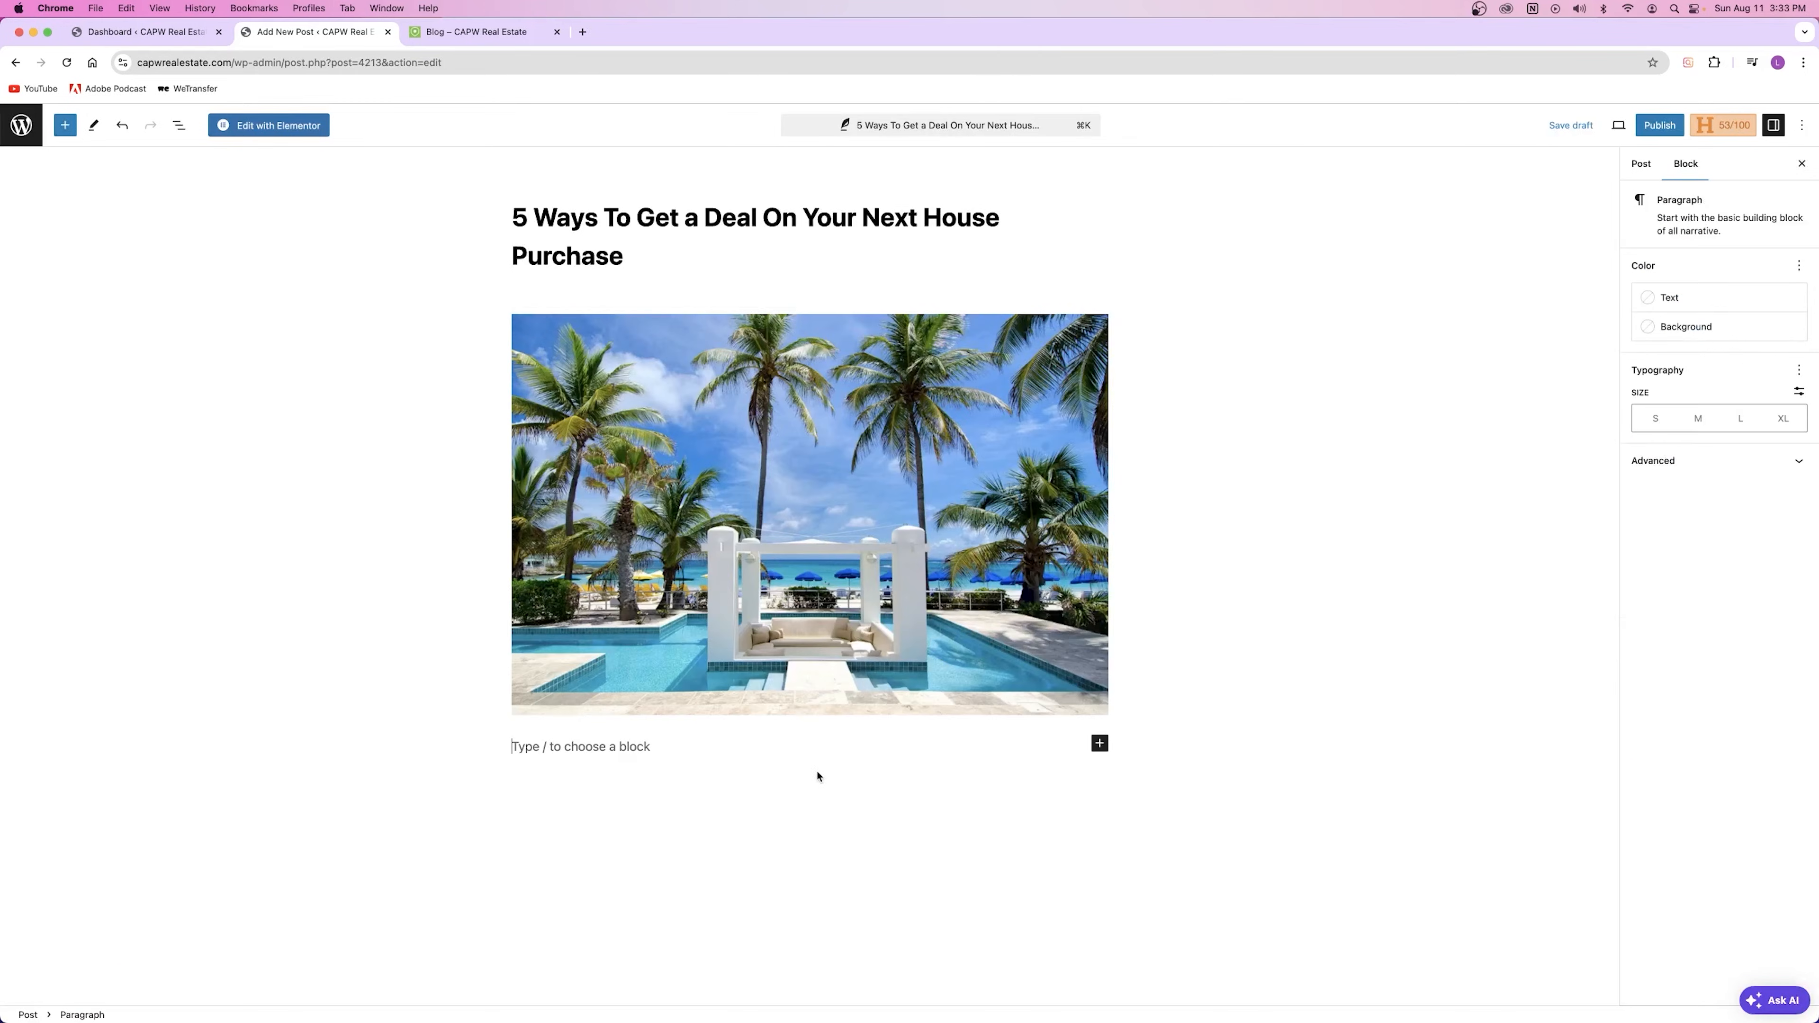
# Step: Add a filler paragraph, then a Quote block via /qu with its text erased
pyautogui.write('al;skdjflaskjdfl;askjdf;alksjdf;laksjdf;laksjdf;laskdjf')
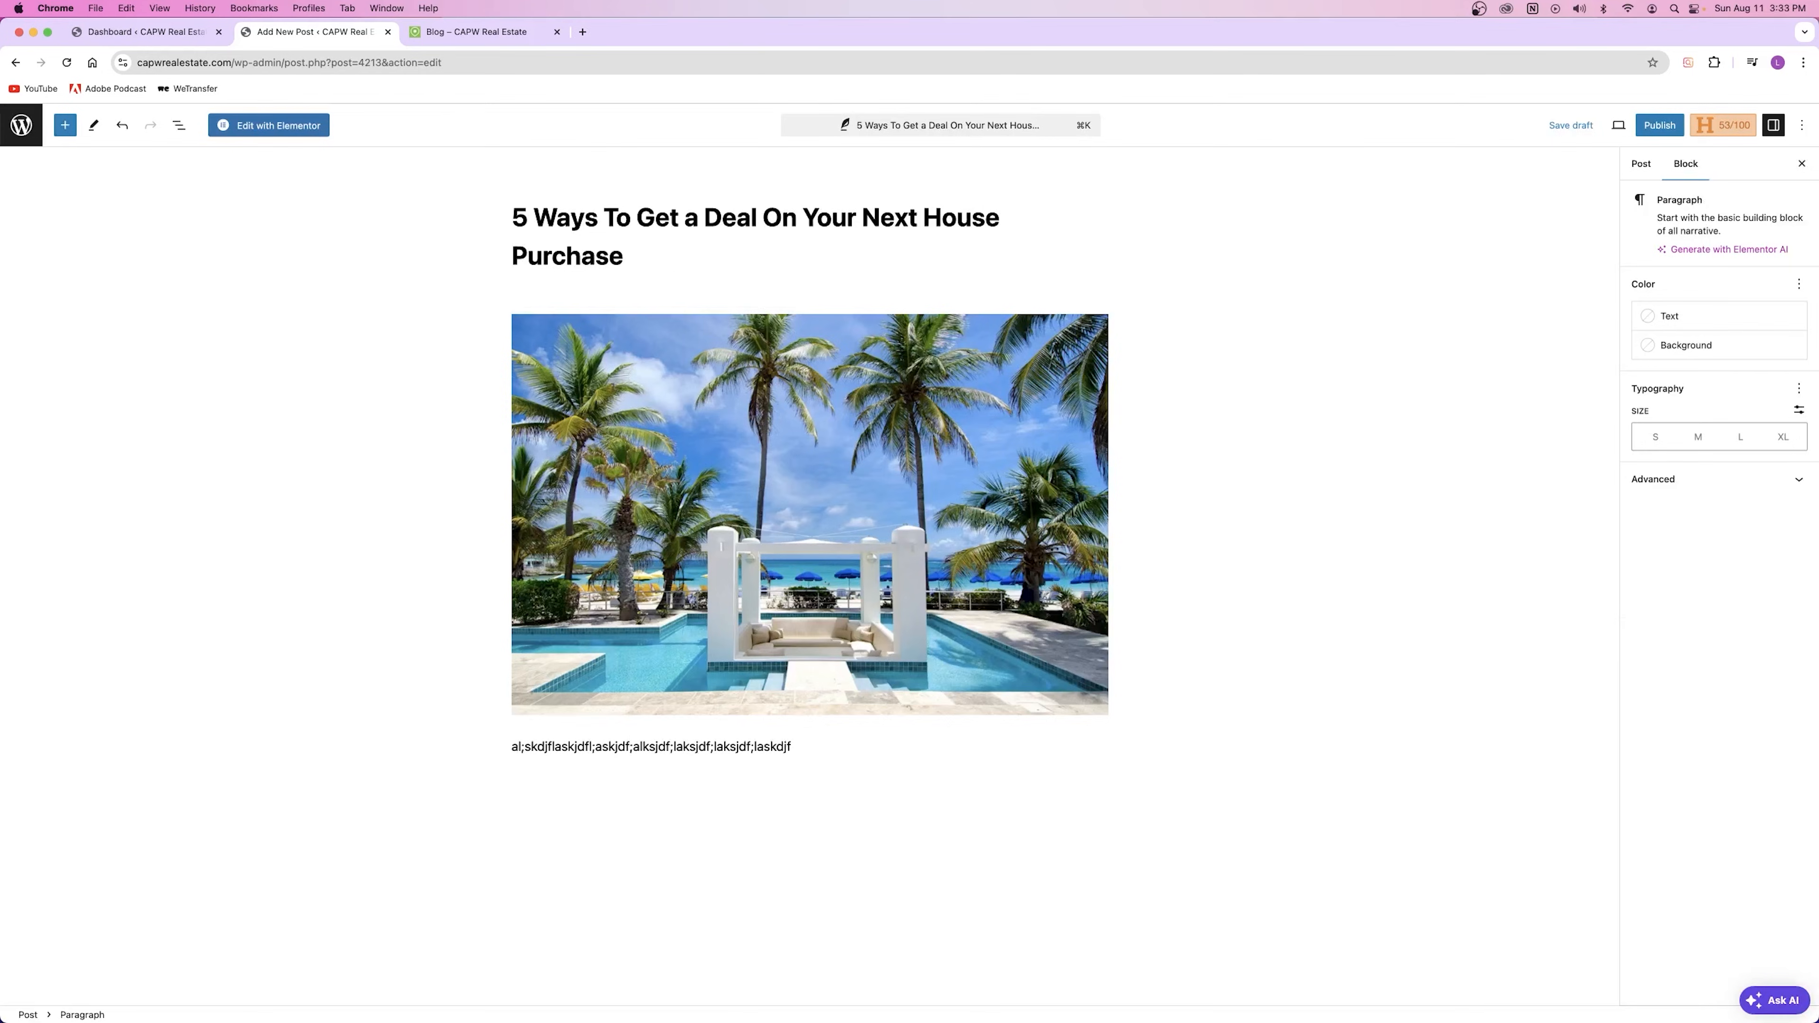
pyautogui.press('Return')
pyautogui.write('/')
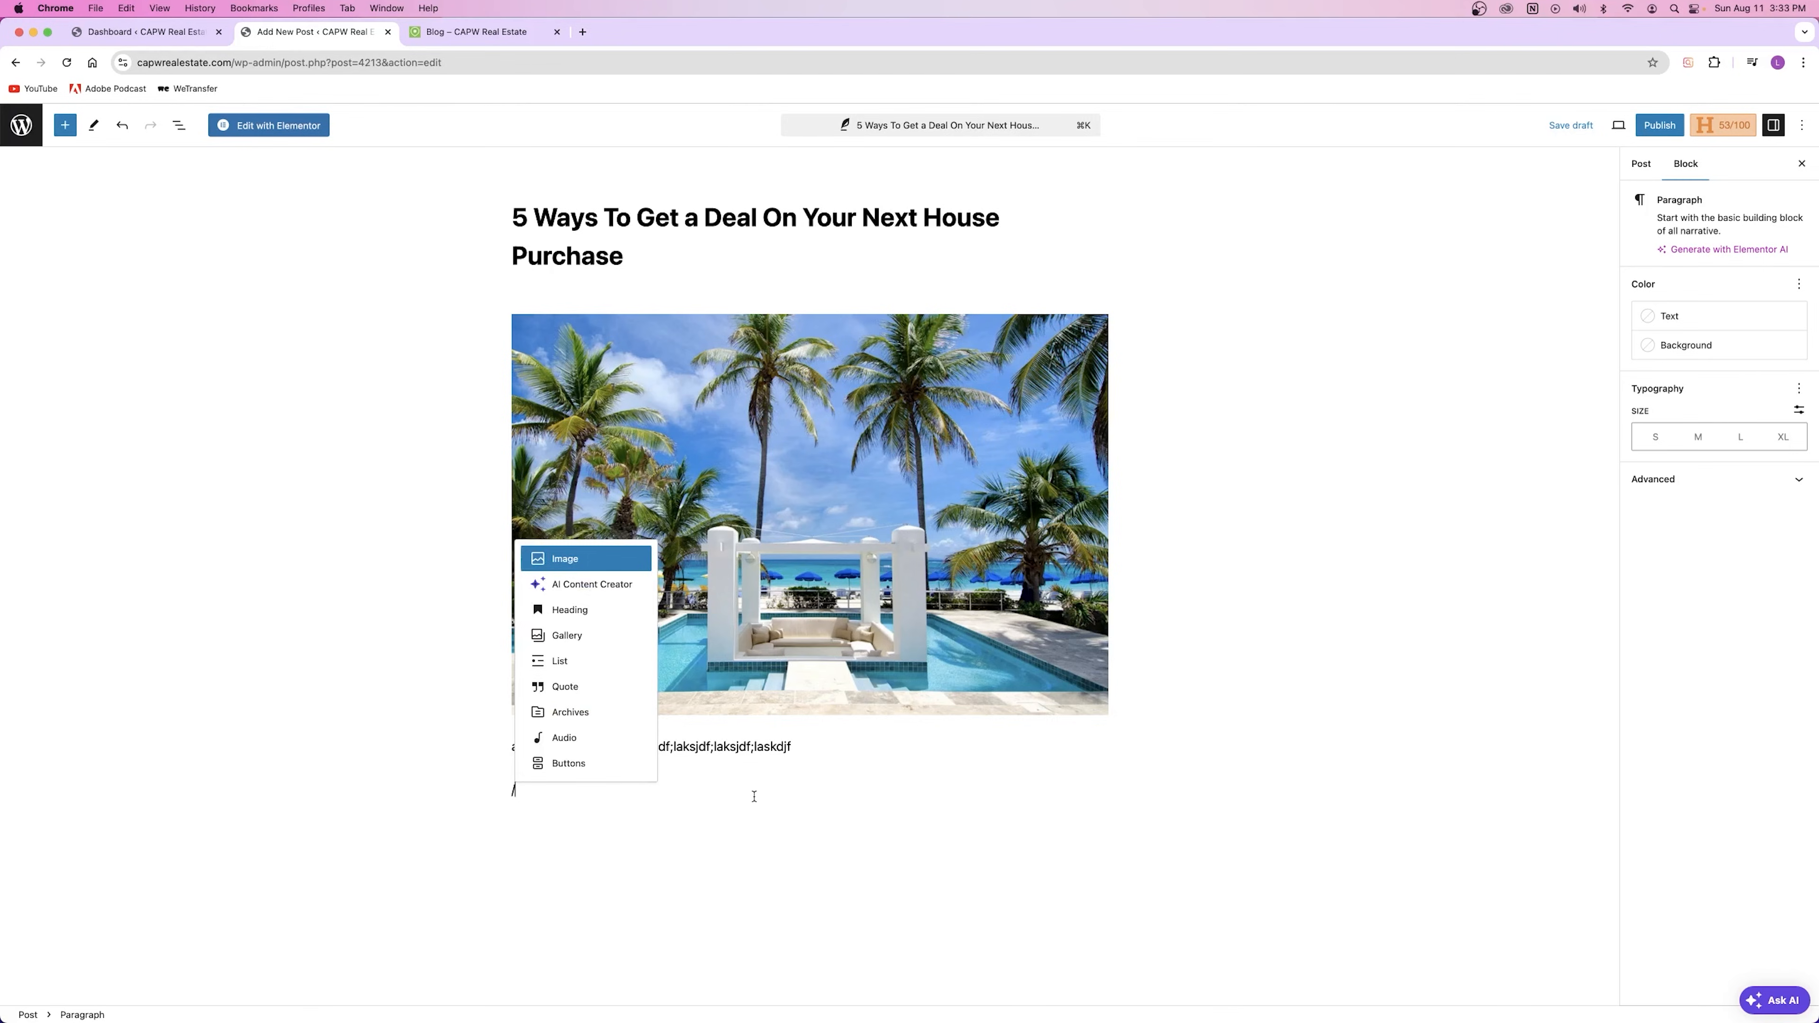
pyautogui.write('qu')
pyautogui.click(572, 613)
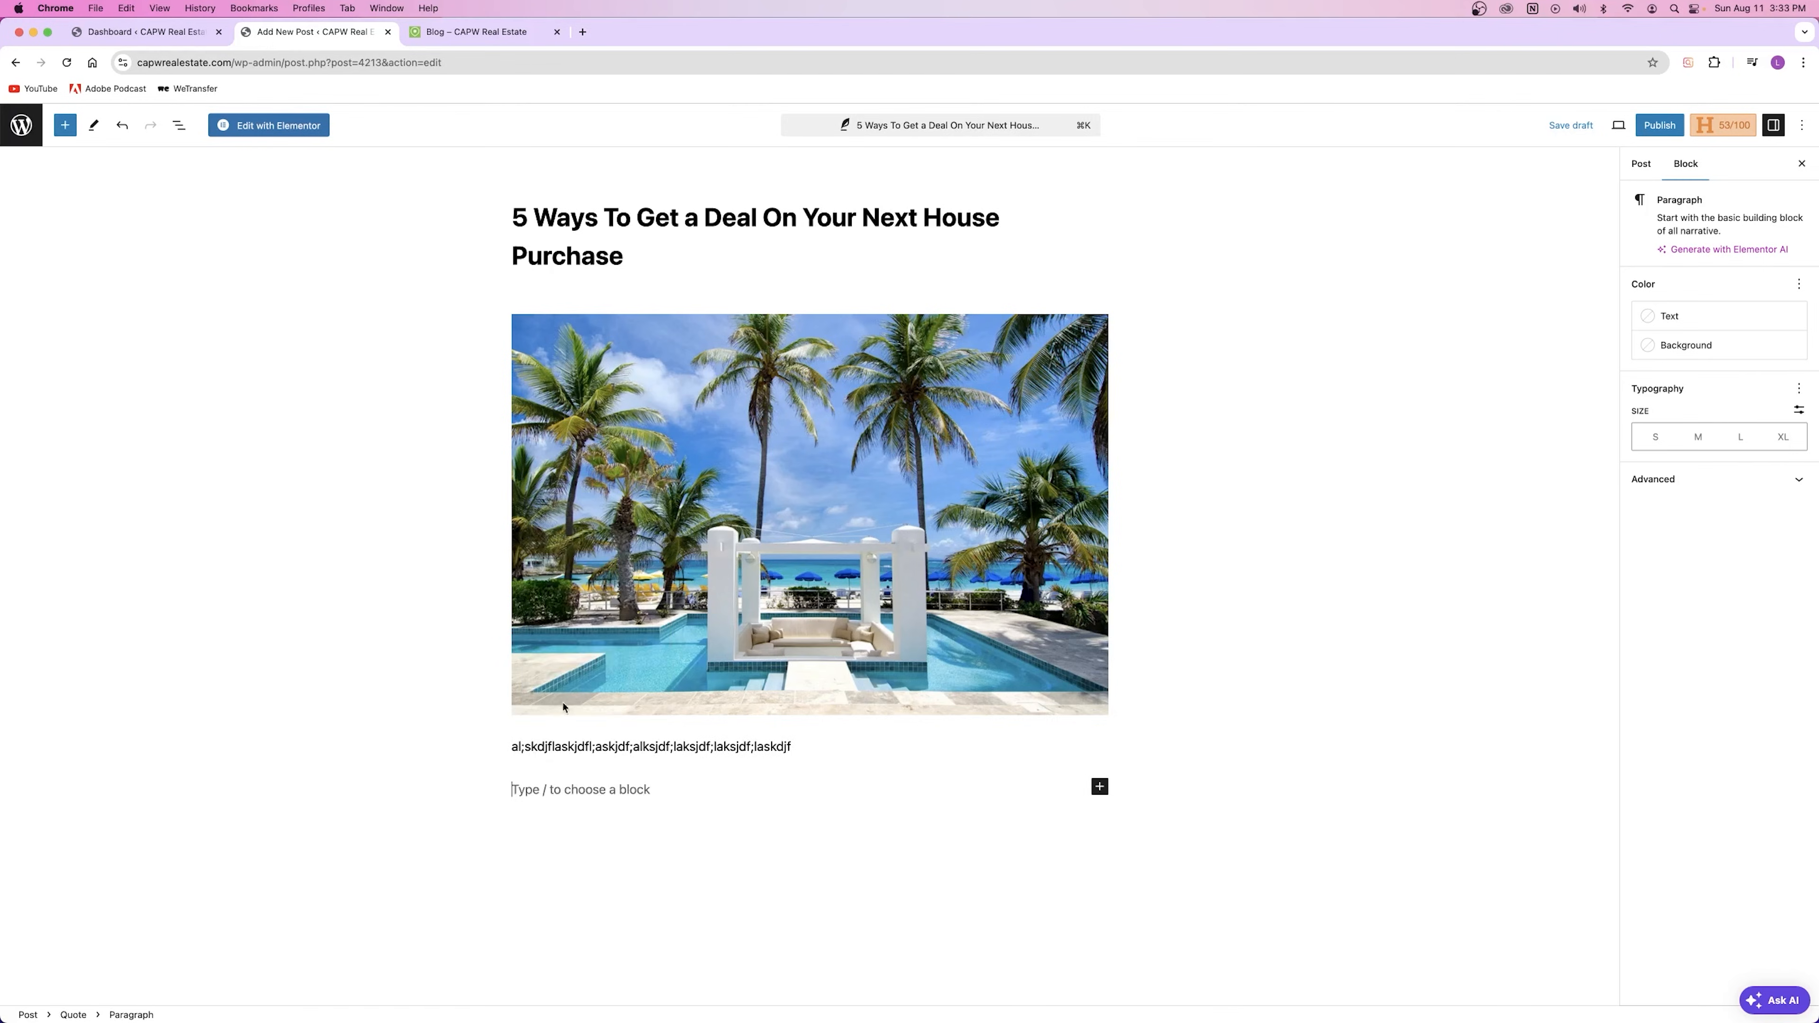
pyautogui.write('sadfasdf')
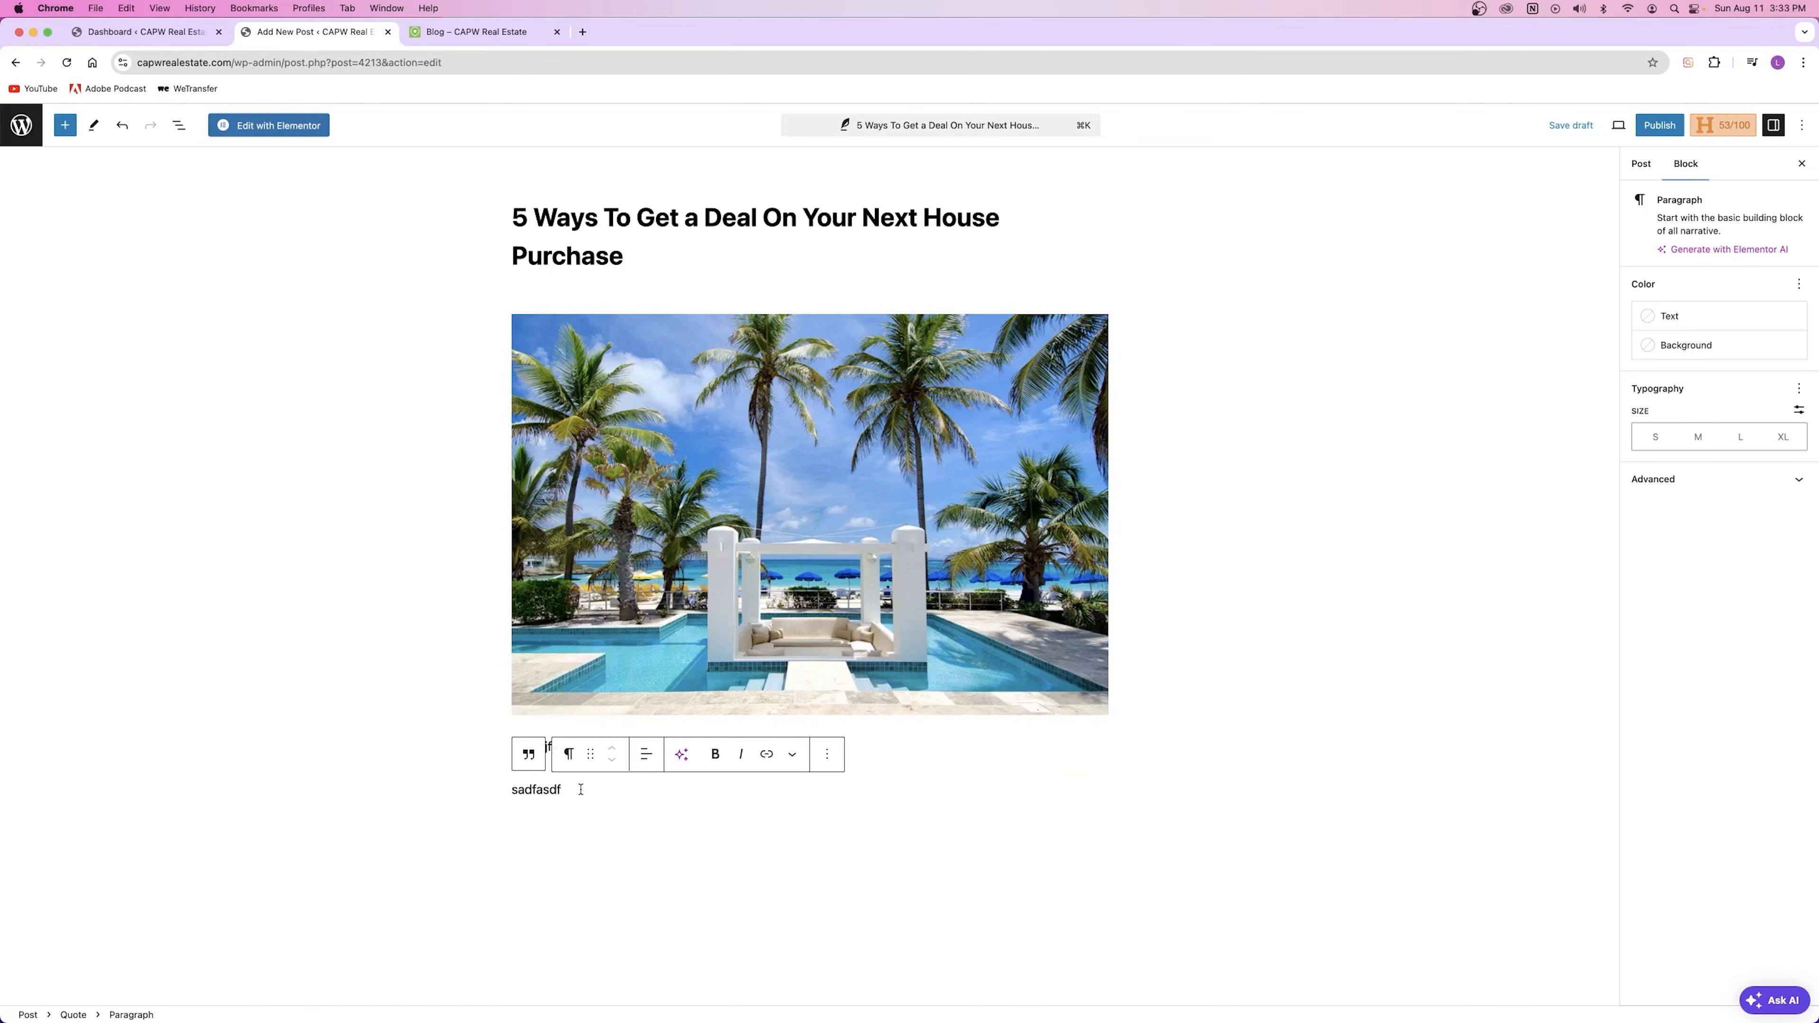
pyautogui.press('BackSpace')
pyautogui.press('BackSpace')
pyautogui.press('BackSpace')
pyautogui.press('BackSpace')
pyautogui.press('BackSpace')
pyautogui.press('BackSpace')
pyautogui.press('BackSpace')
pyautogui.press('BackSpace')
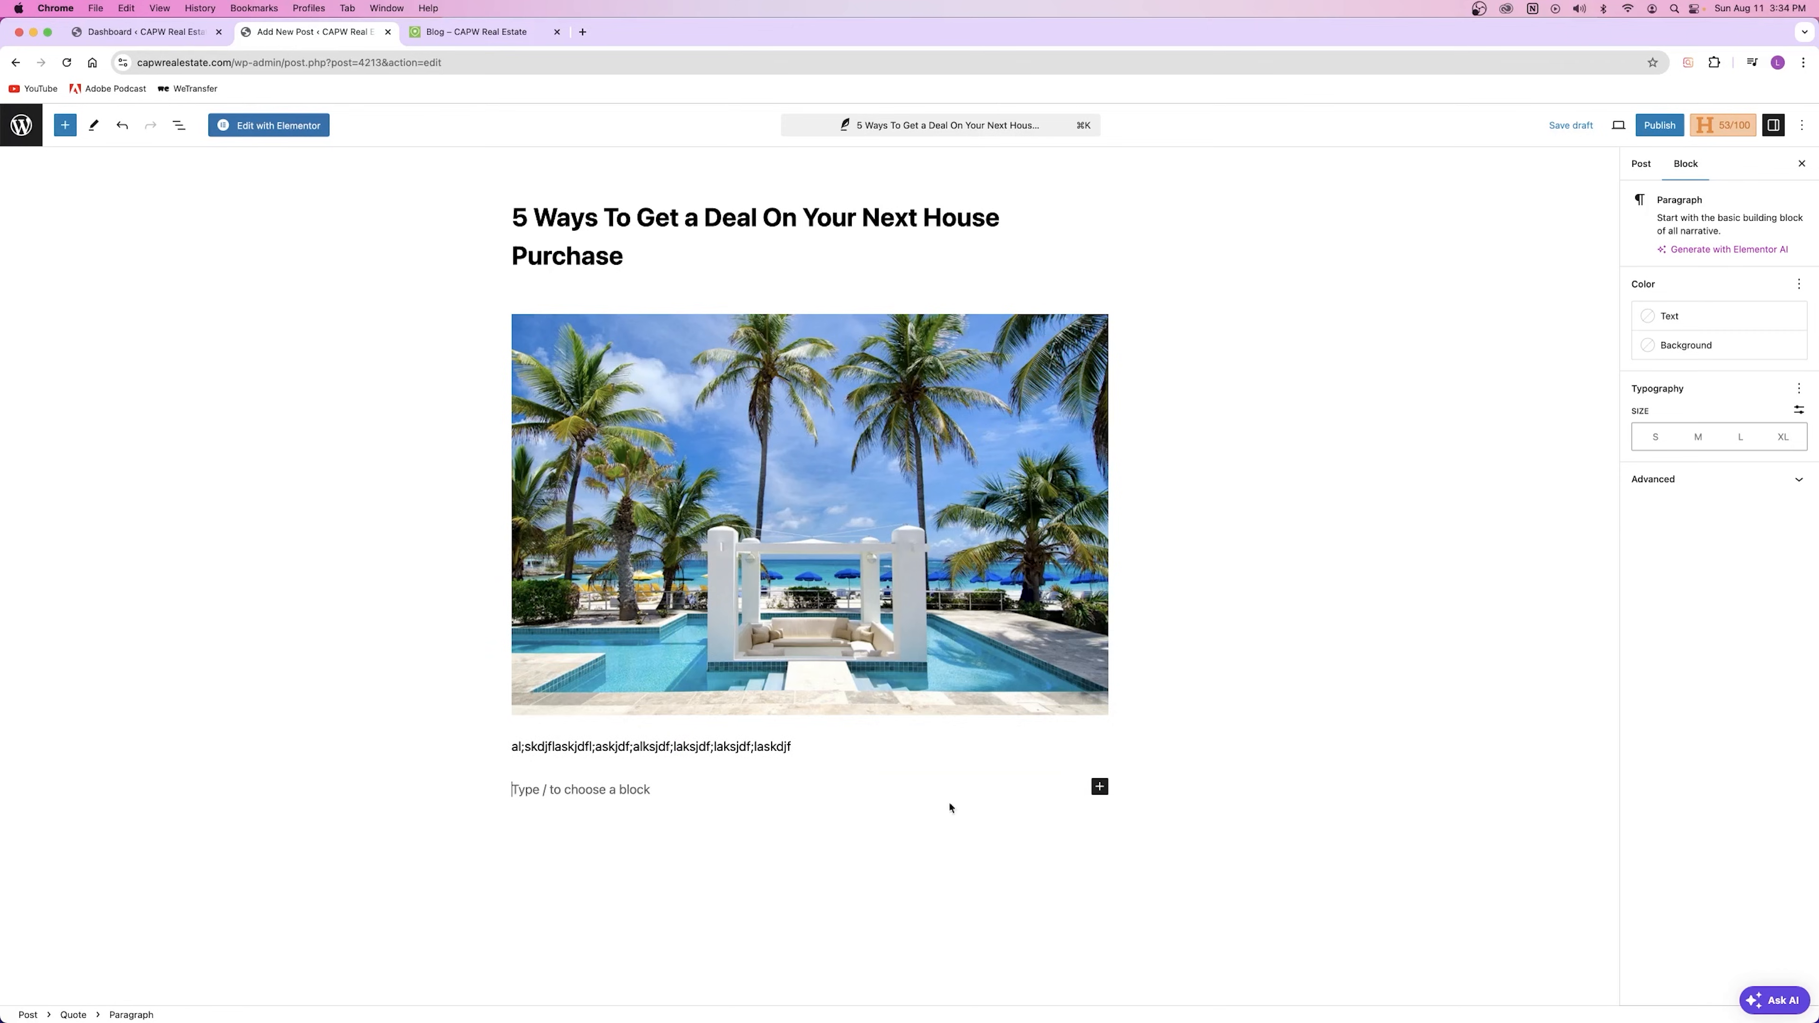
# Step: Add a filler heading and two filler paragraphs, then drag a Heading block to the end
pyautogui.click(1099, 787)
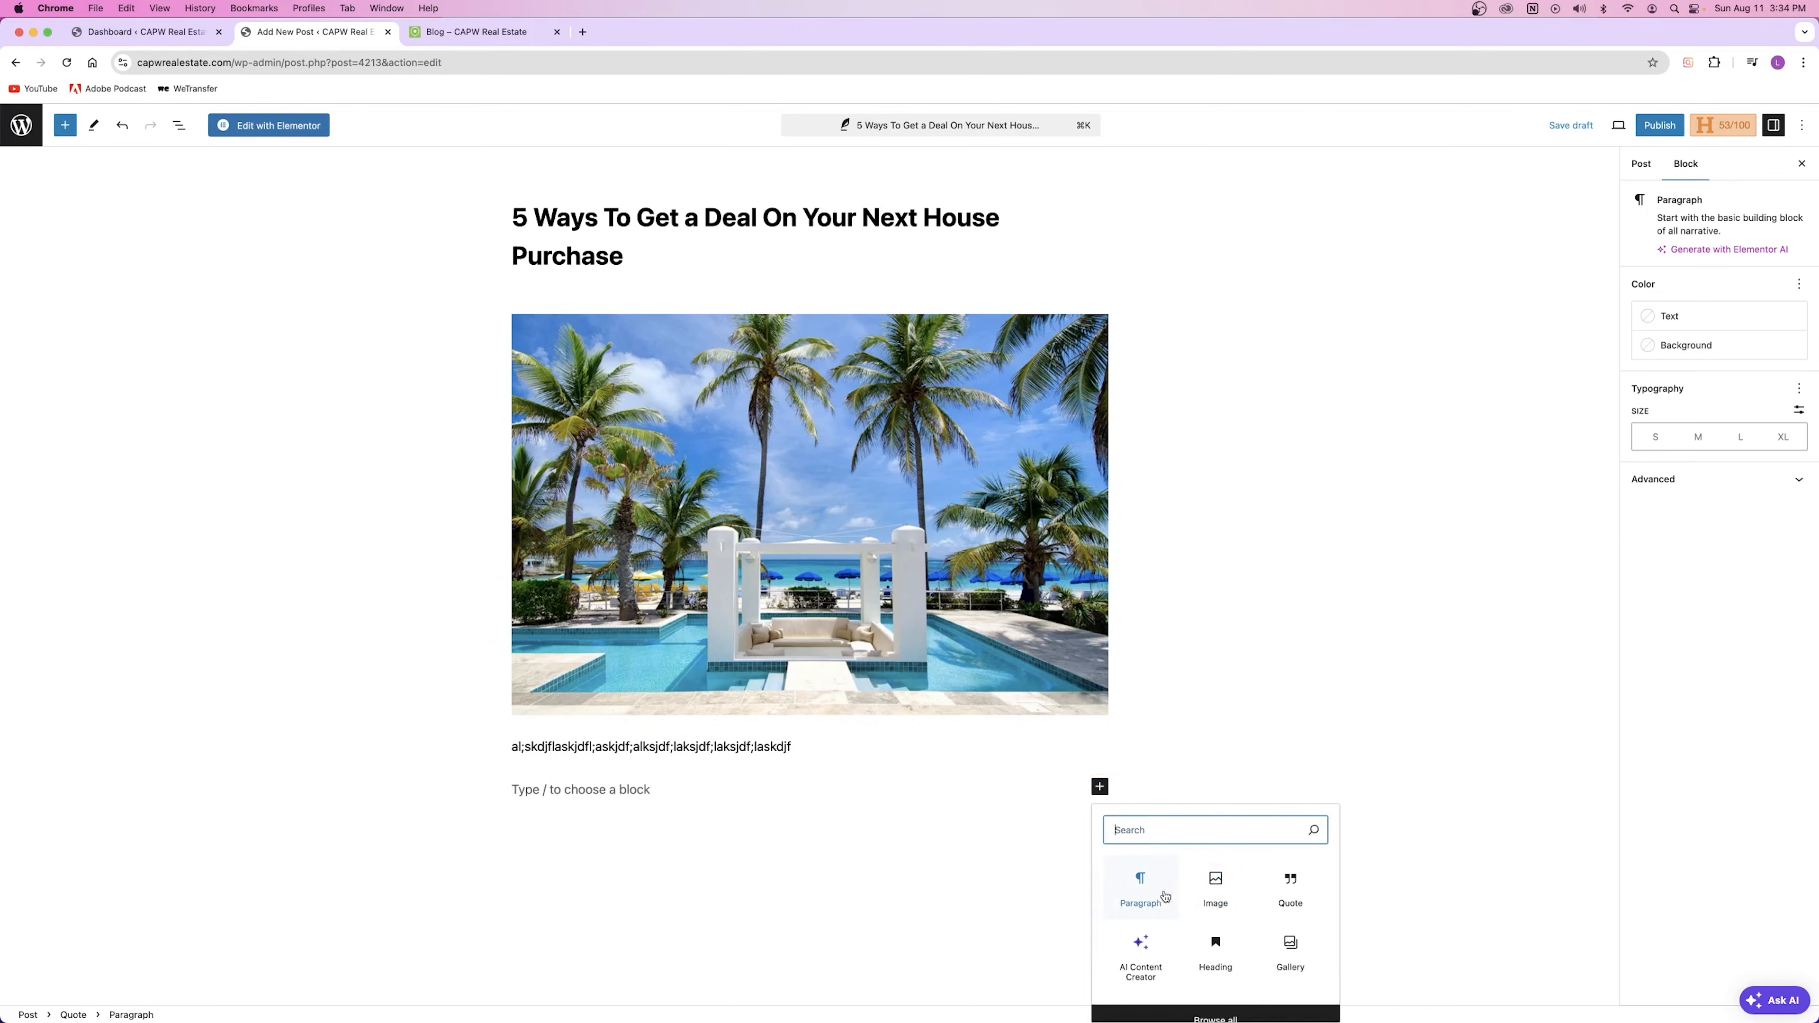
pyautogui.click(1216, 948)
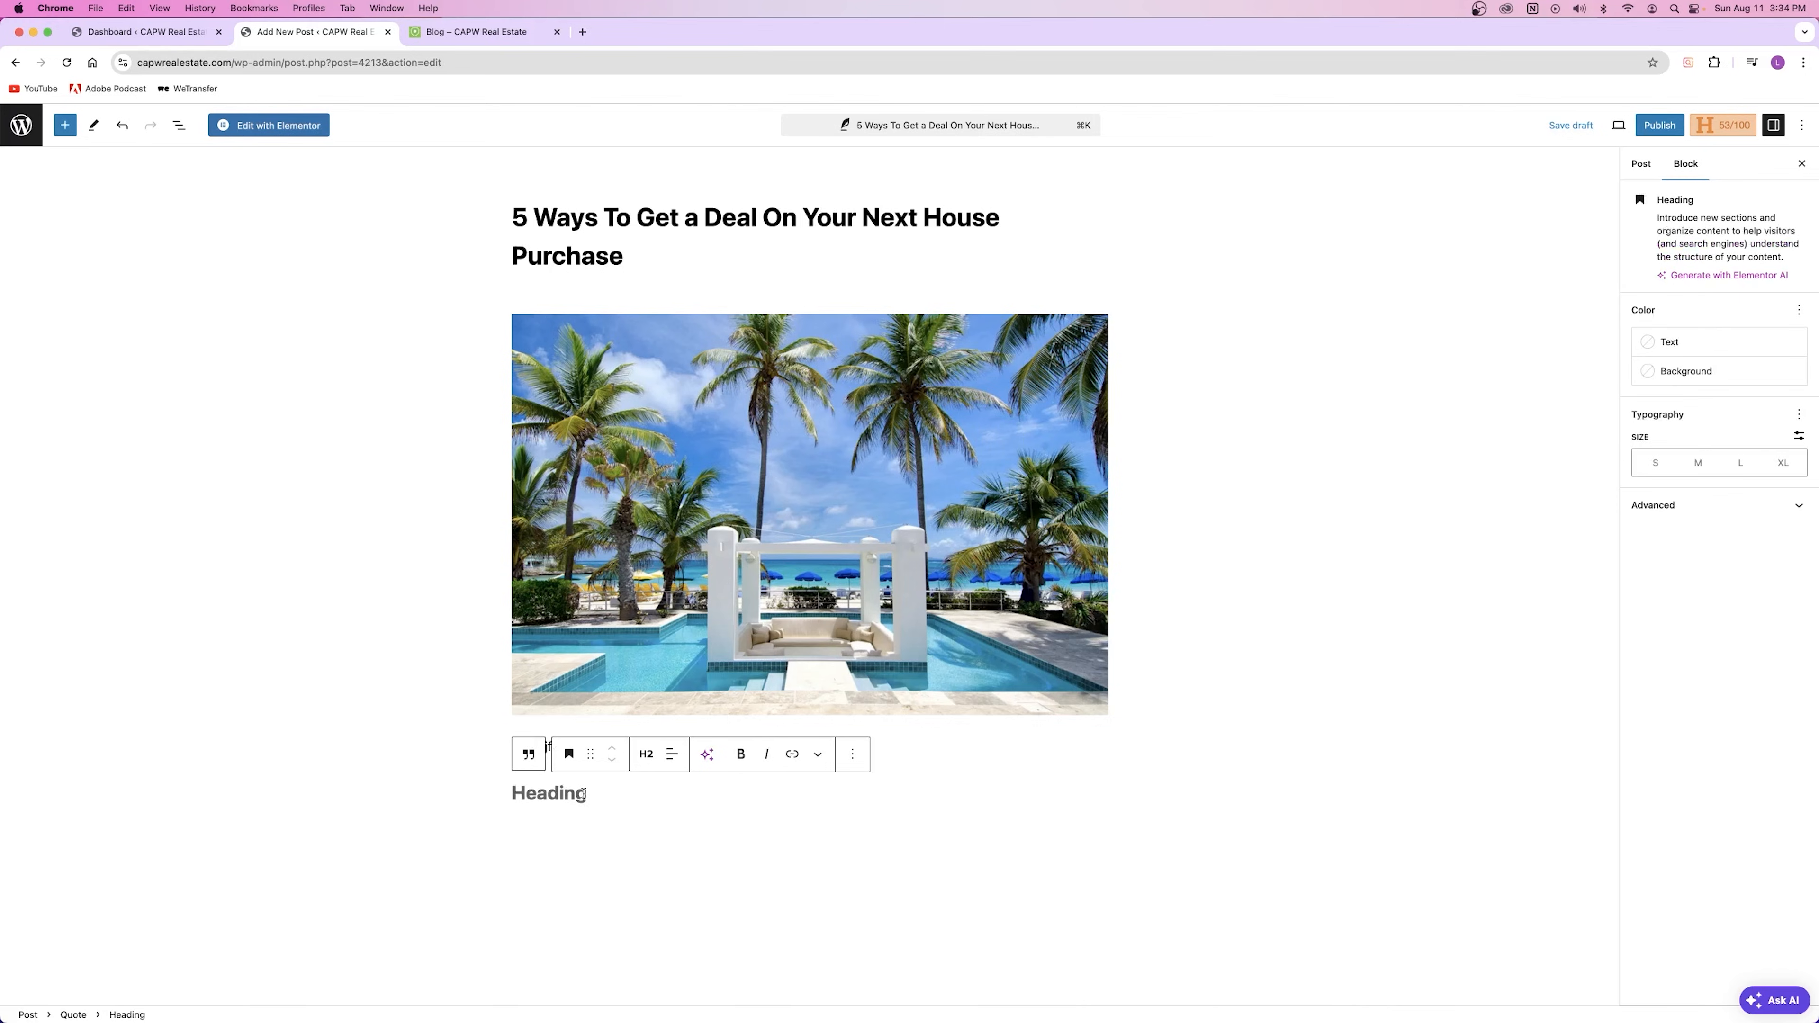
pyautogui.write('asldkfj;alskdjf;alskdjf')
pyautogui.press('Return')
pyautogui.write('asdkjfhaskldfjalksdjhfkajshdfklas')
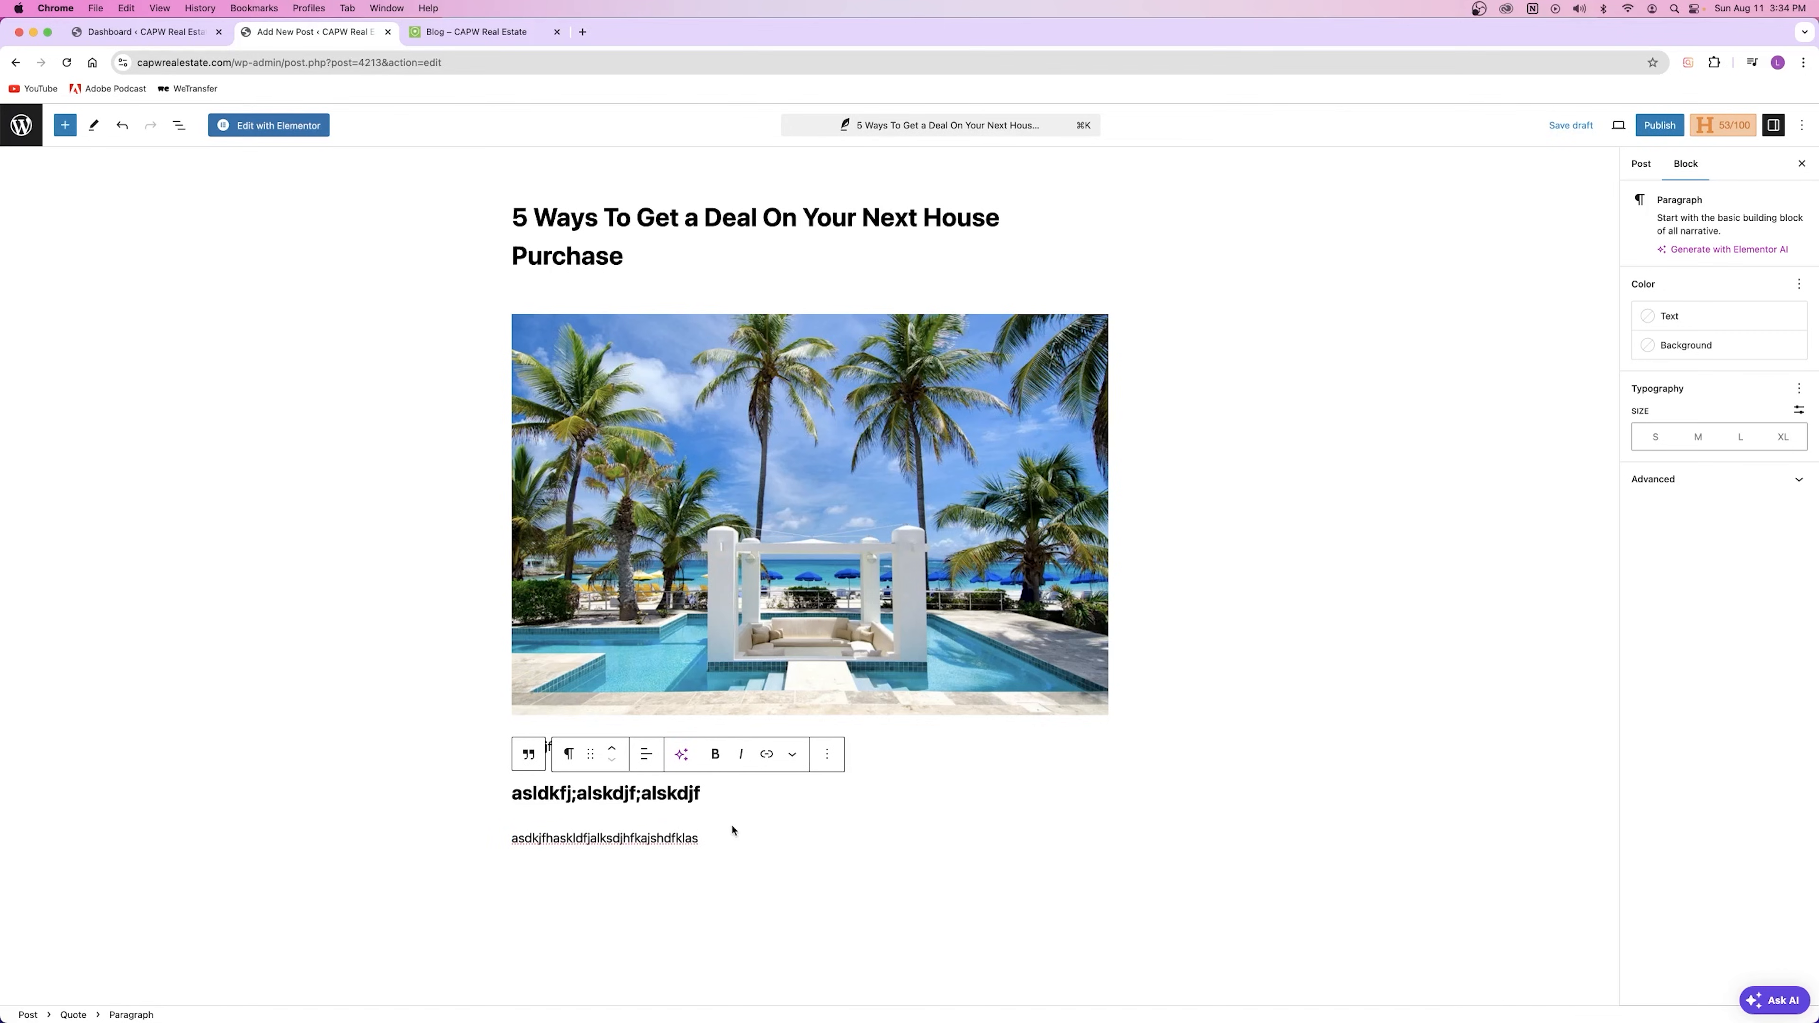
pyautogui.press('Return')
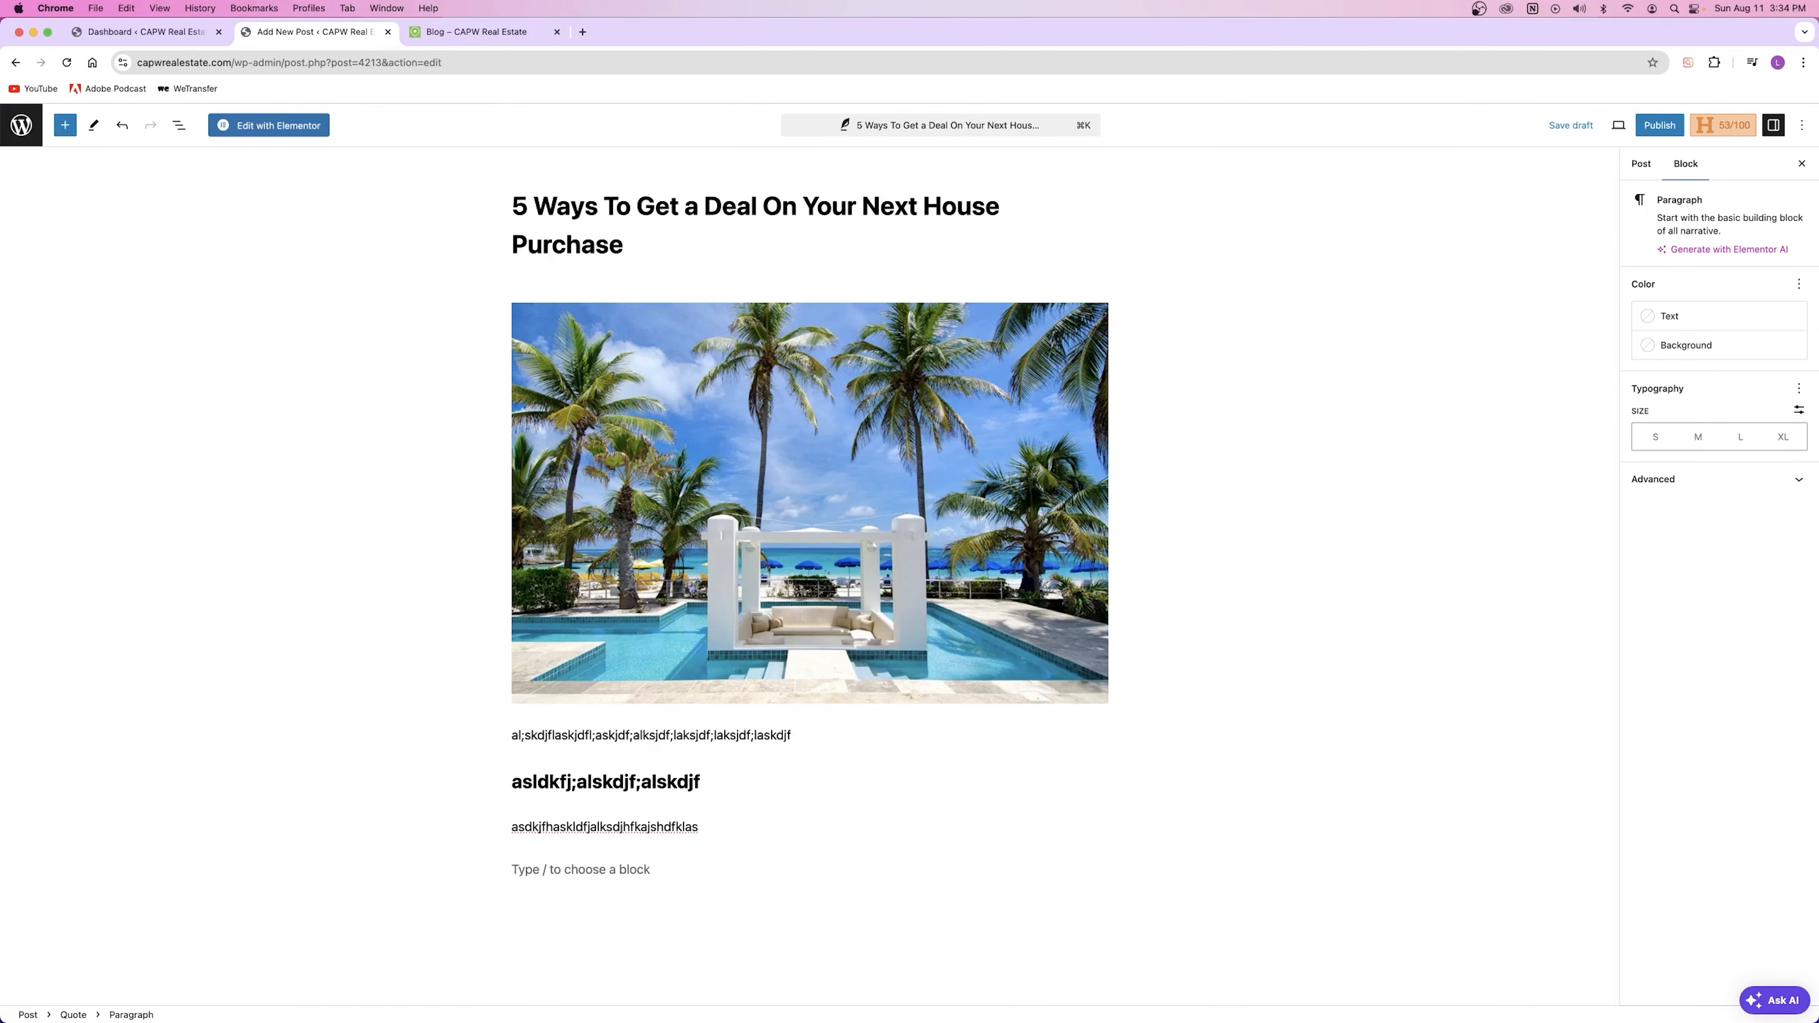
pyautogui.write('asdfasdf')
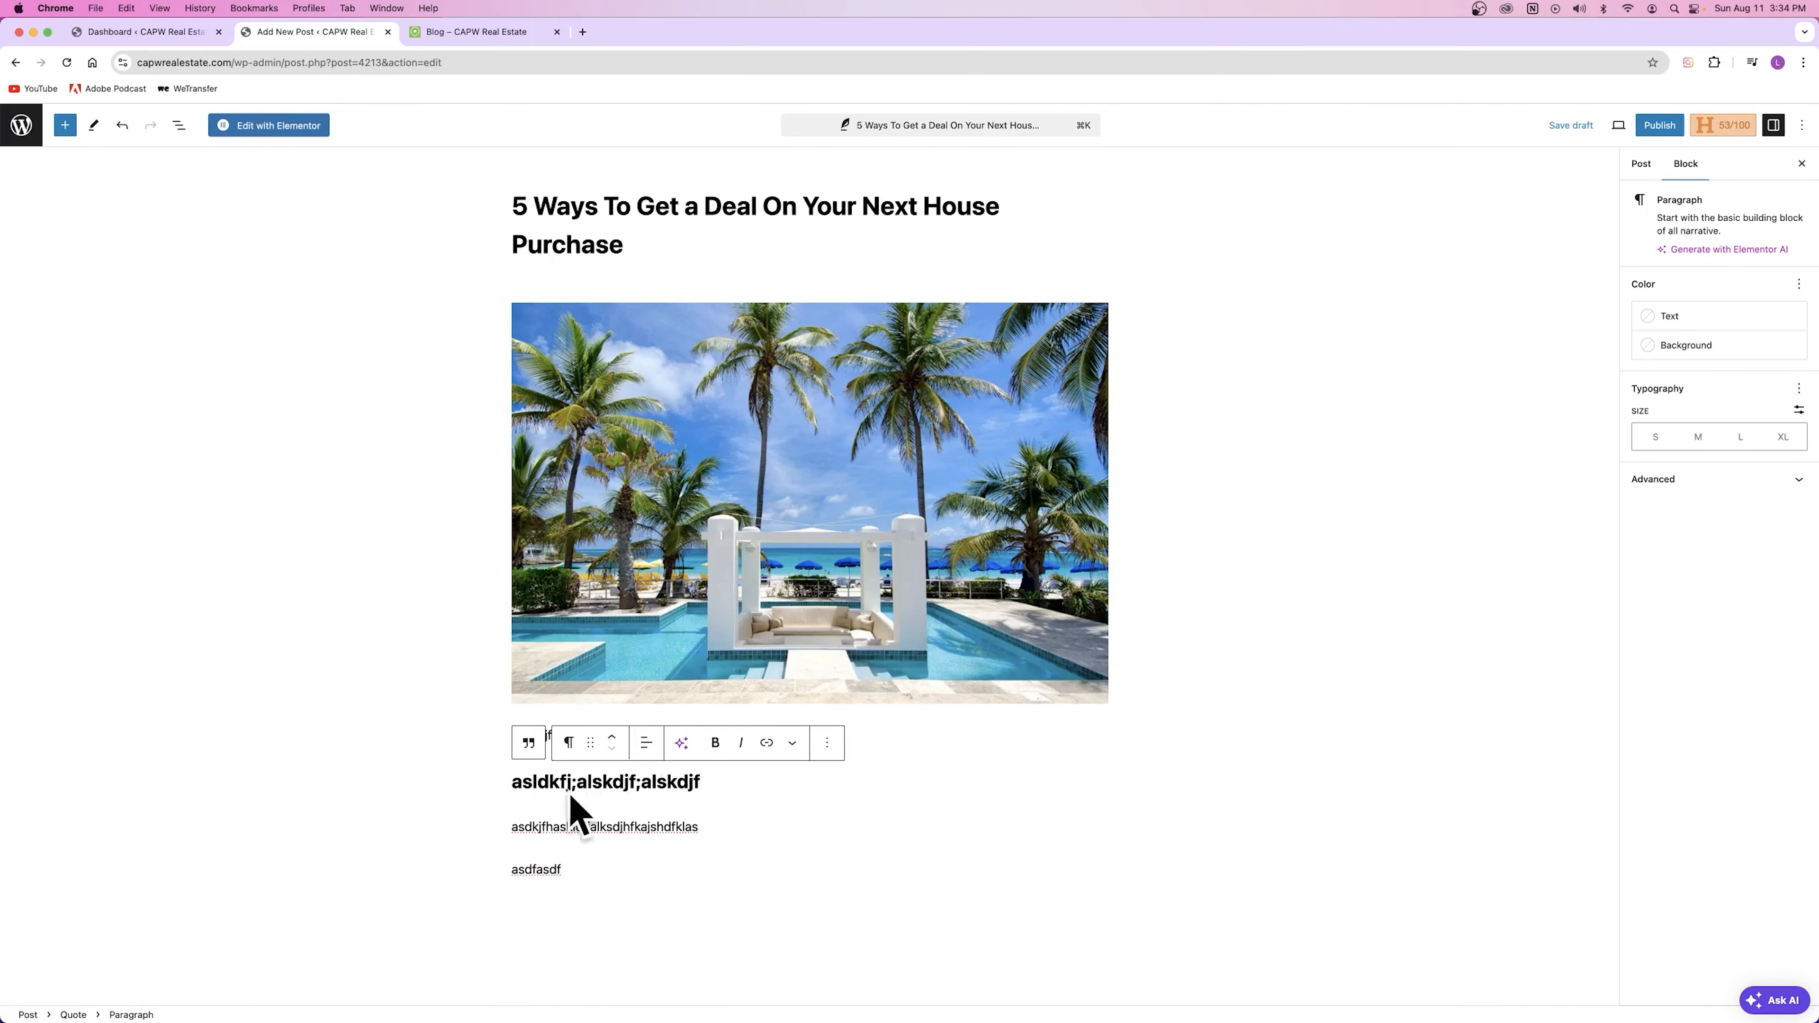
pyautogui.press('Return')
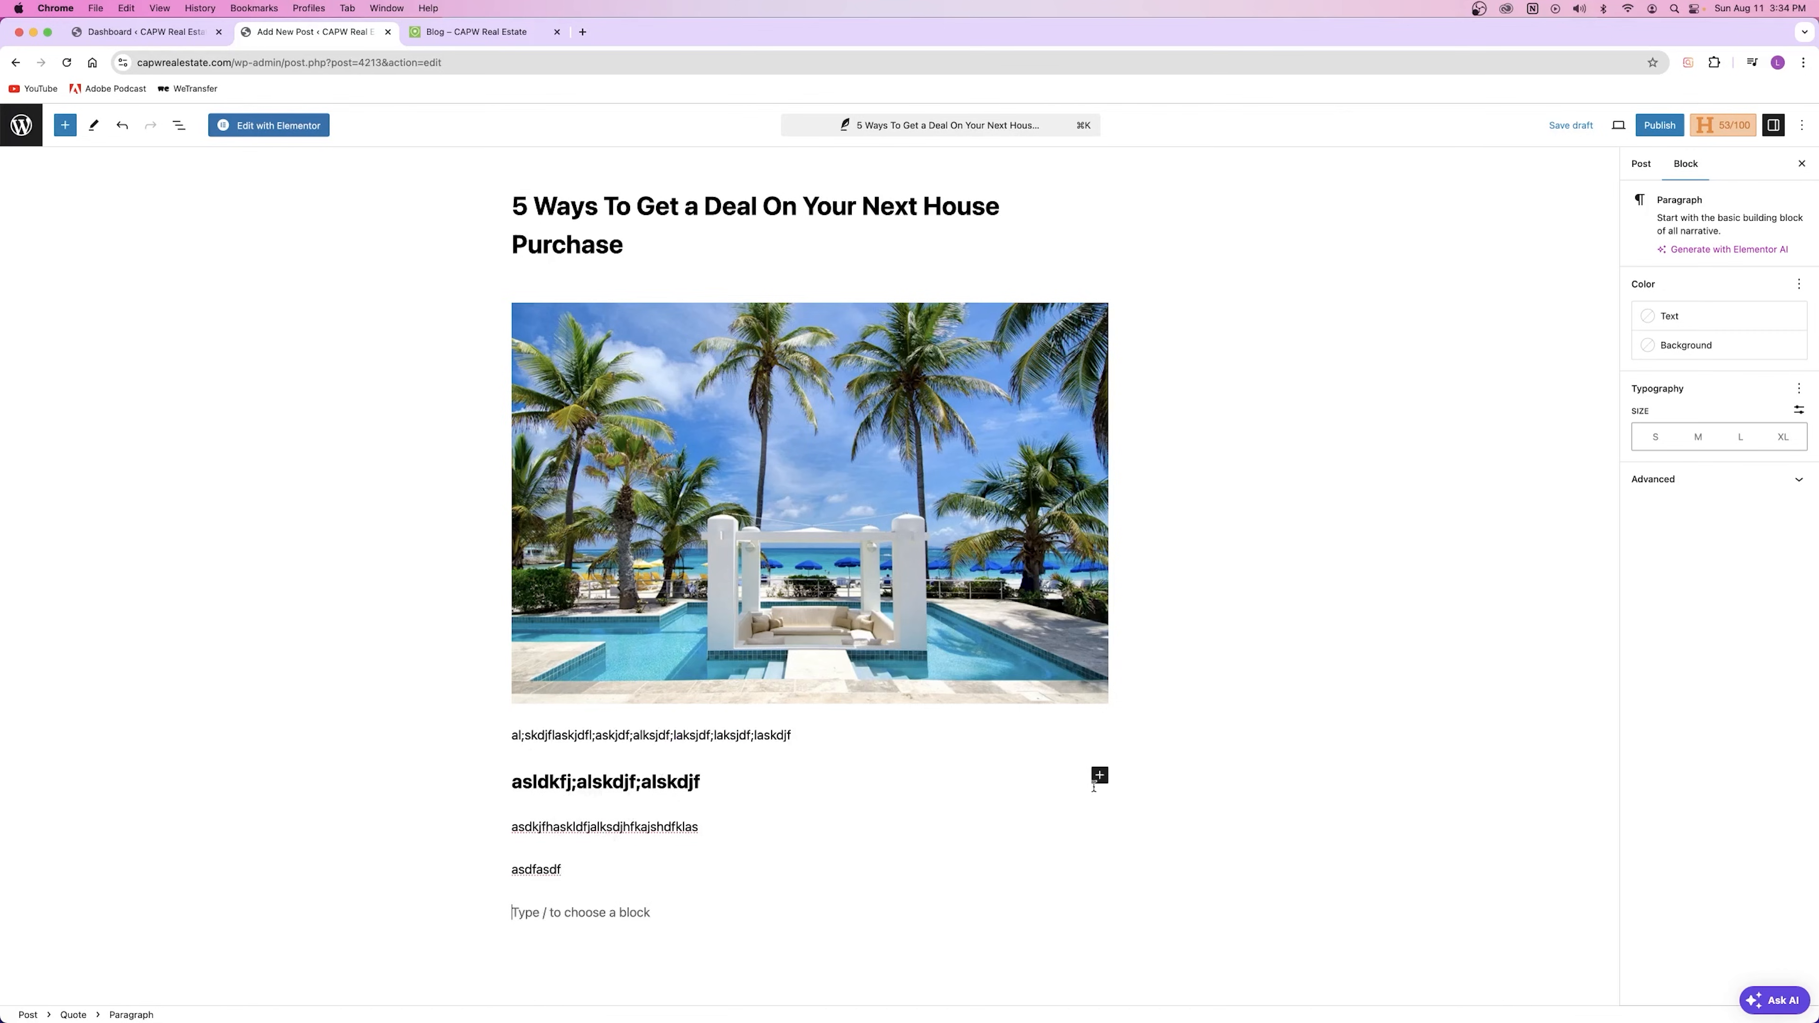
pyautogui.click(64, 124)
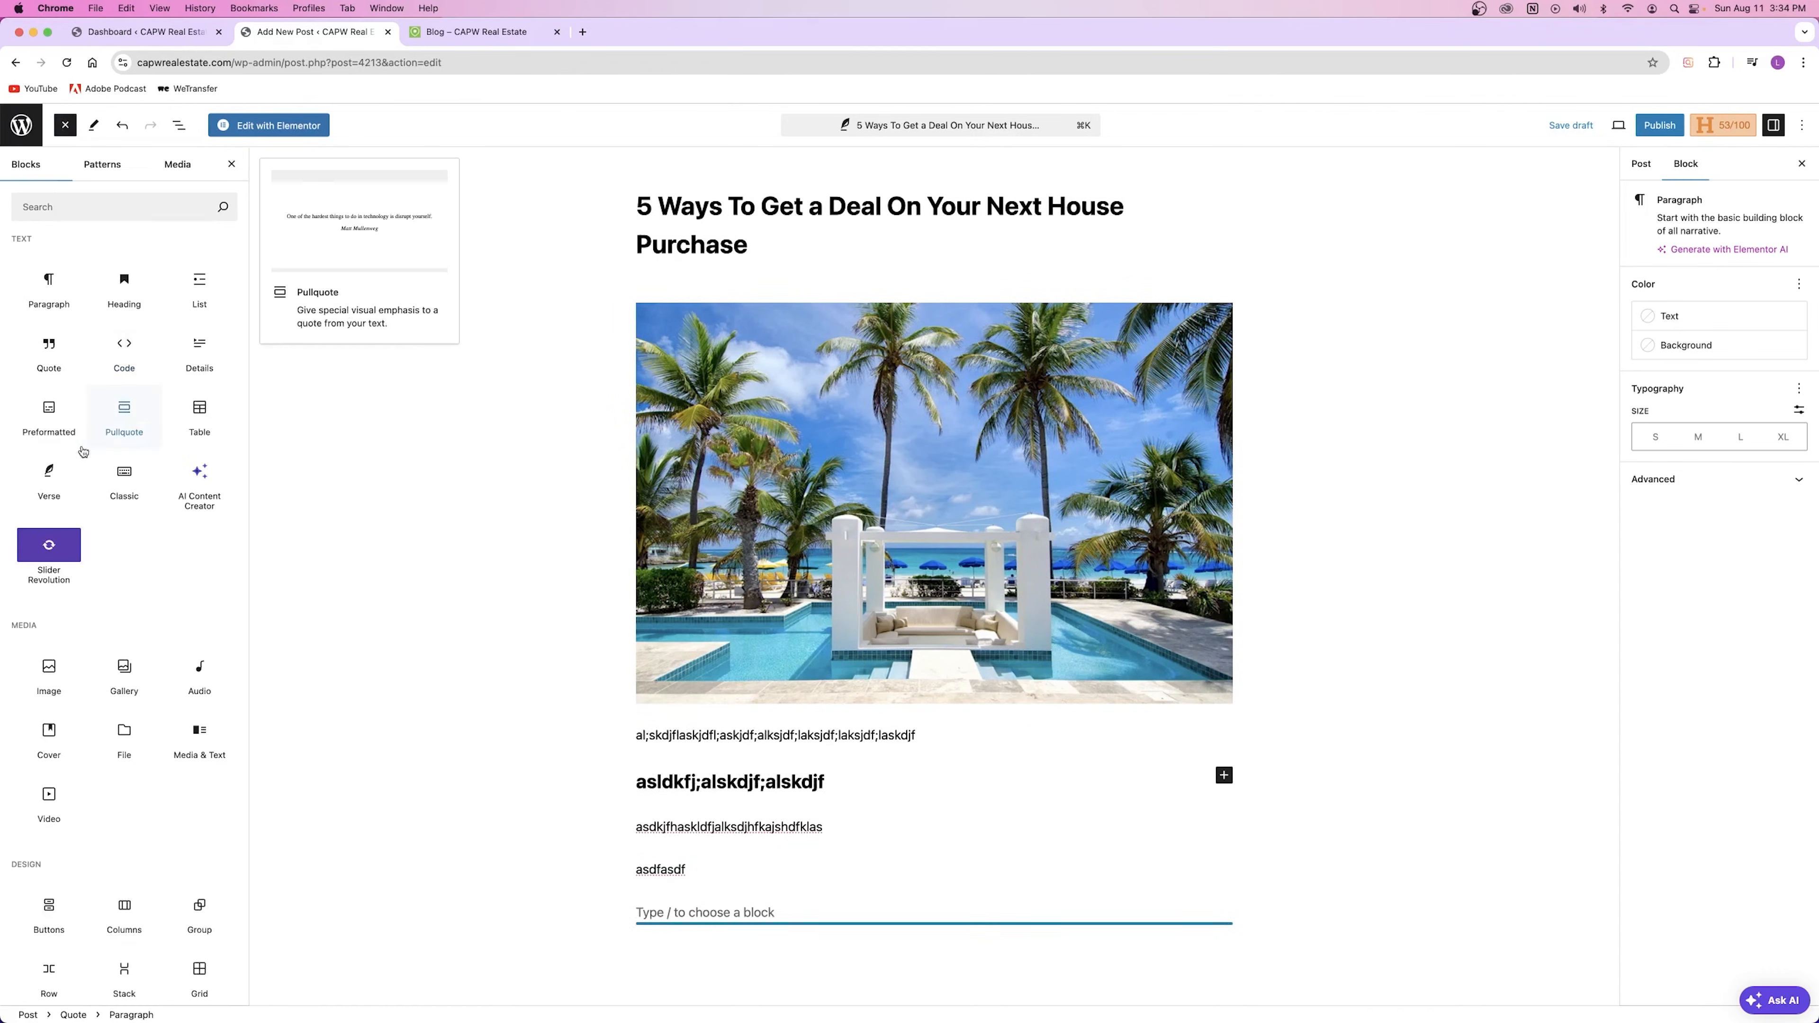
pyautogui.moveTo(130, 299); pyautogui.dragTo(702, 914)
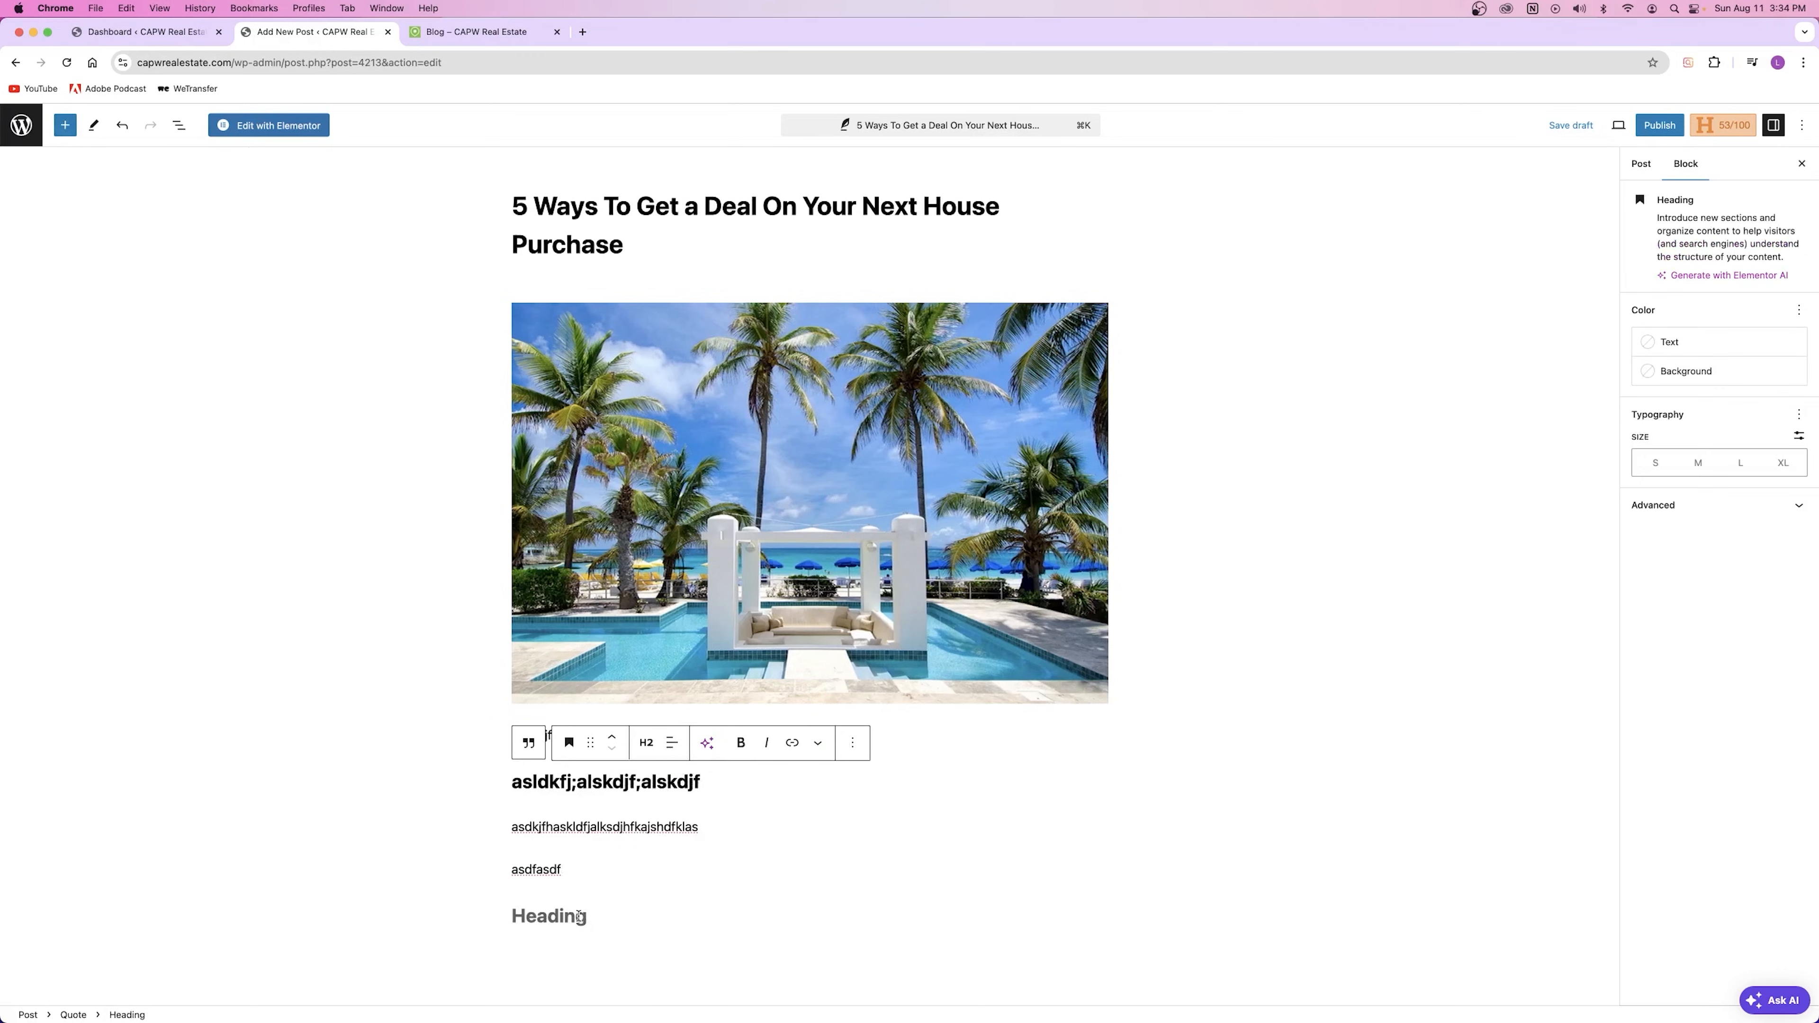
# Step: Type 'asdfasdfasdf' into the last heading, then open the Skills post from the blog in a new tab
pyautogui.write('asdfasdfasdf')
pyautogui.press('Return')
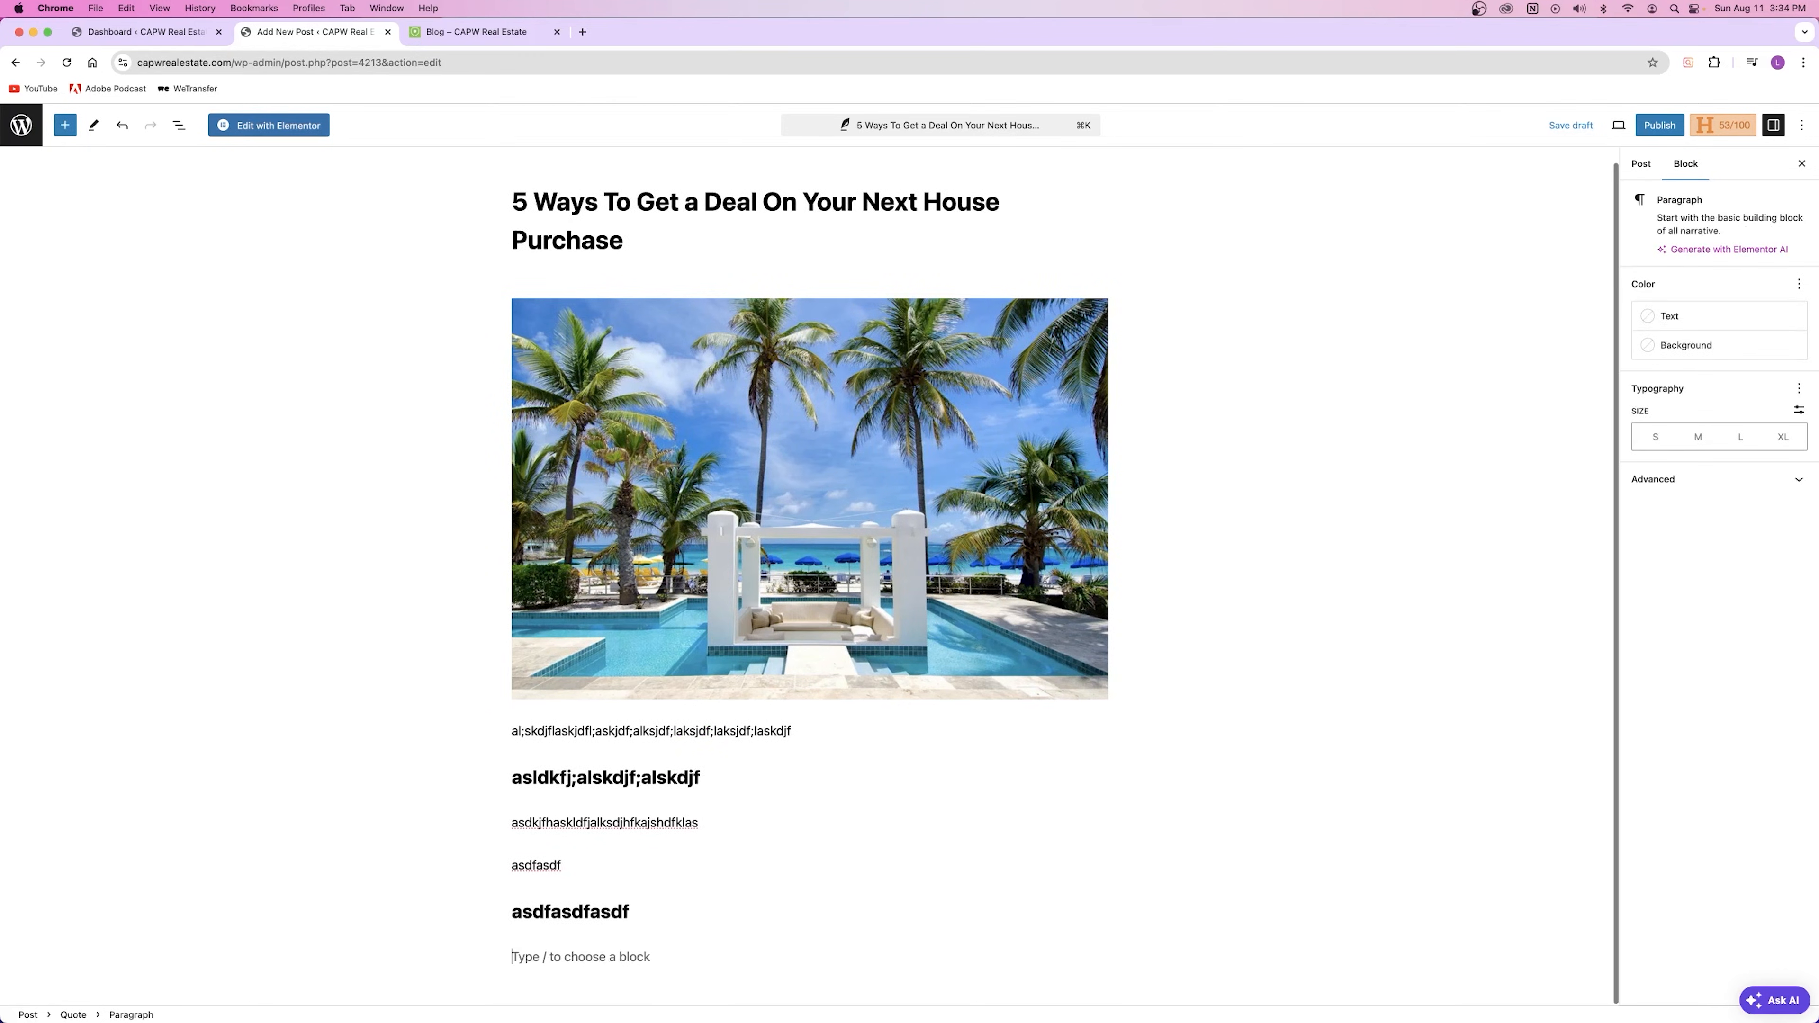
pyautogui.hotkey('ctrl', 'Tab')
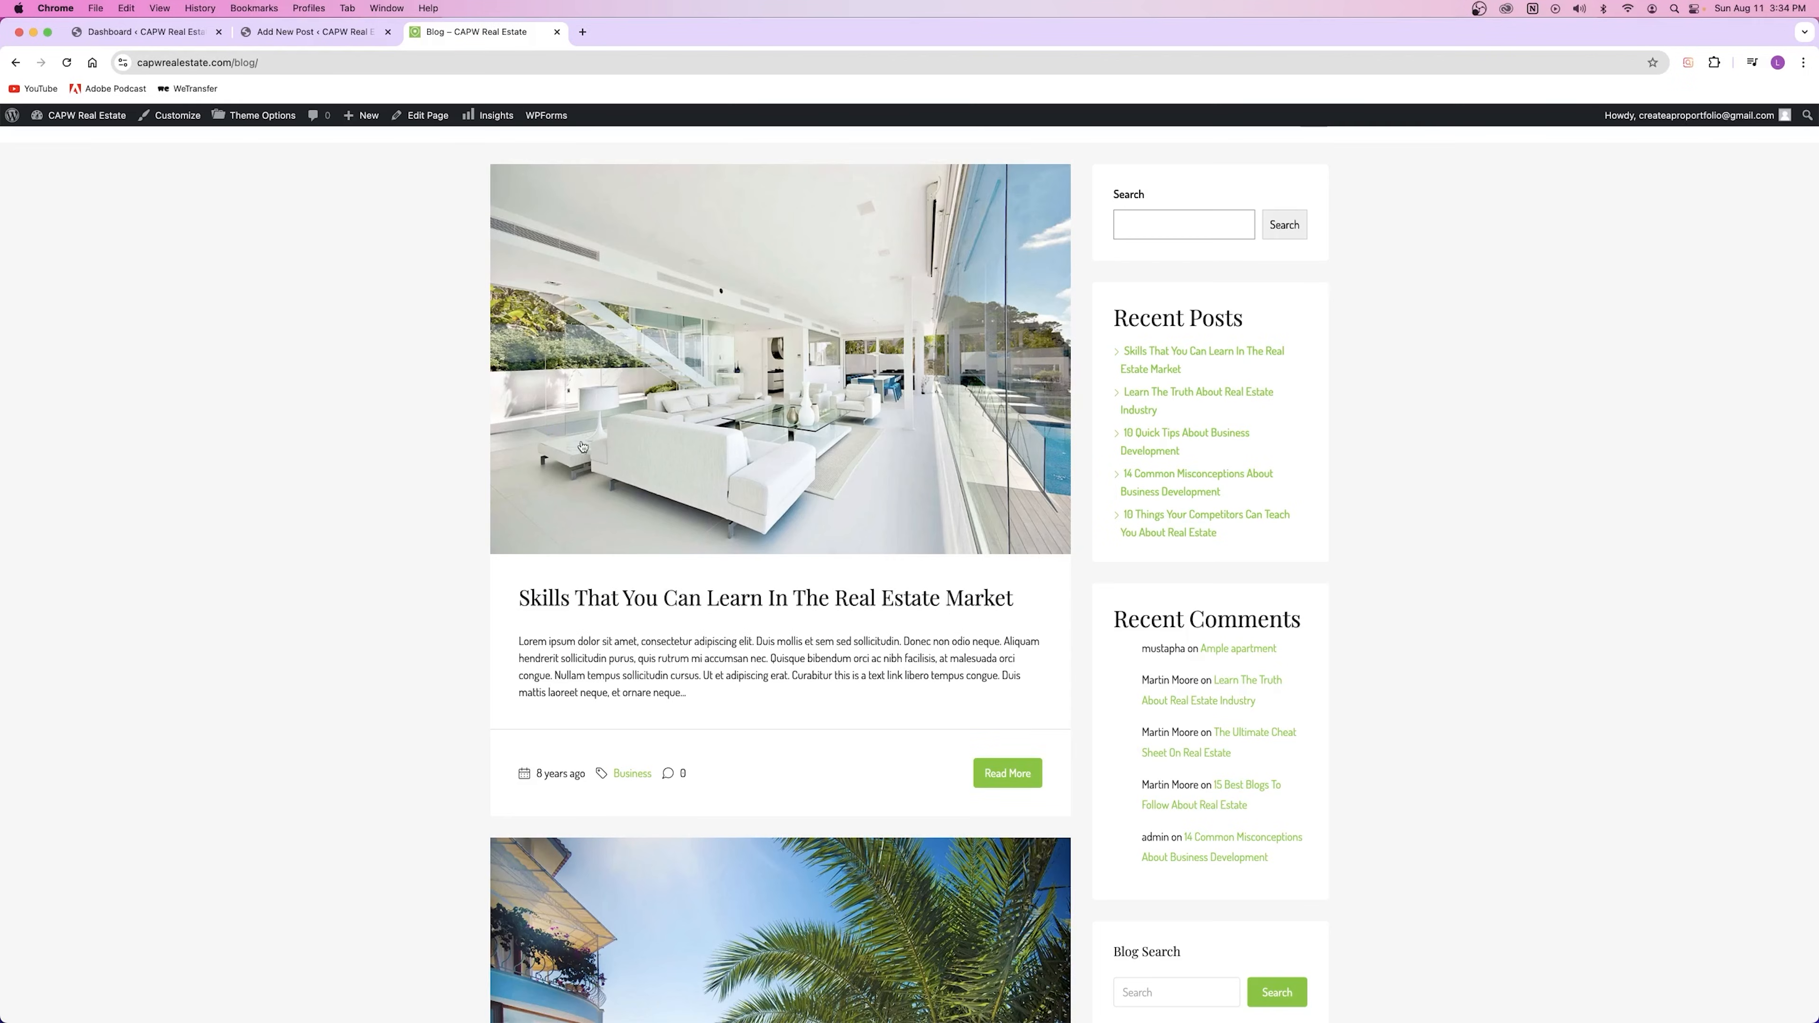
pyautogui.rightClick(742, 599)
pyautogui.click(777, 608)
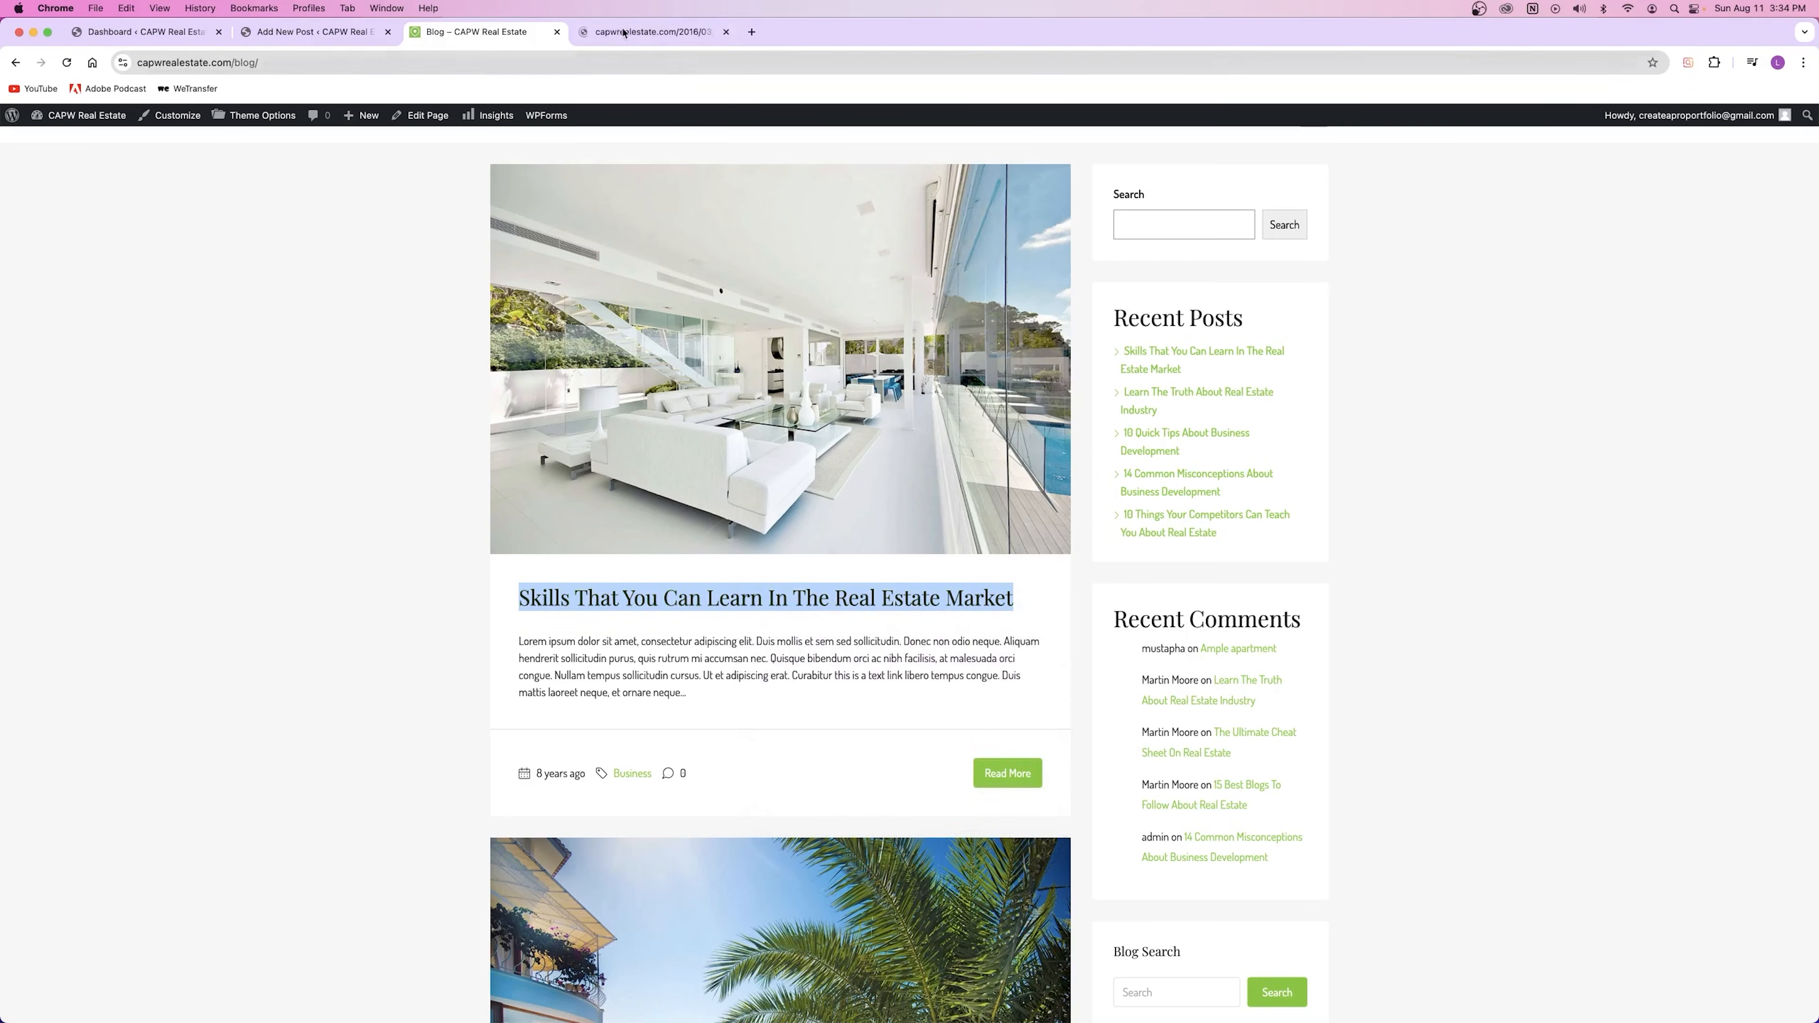
pyautogui.click(655, 32)
# Step: Skim and select the Skills post's text, close it, and return to the draft editor
pyautogui.scroll(-8, 593, 430)
pyautogui.scroll(2, 592, 431)
pyautogui.moveTo(521, 292); pyautogui.dragTo(935, 744)
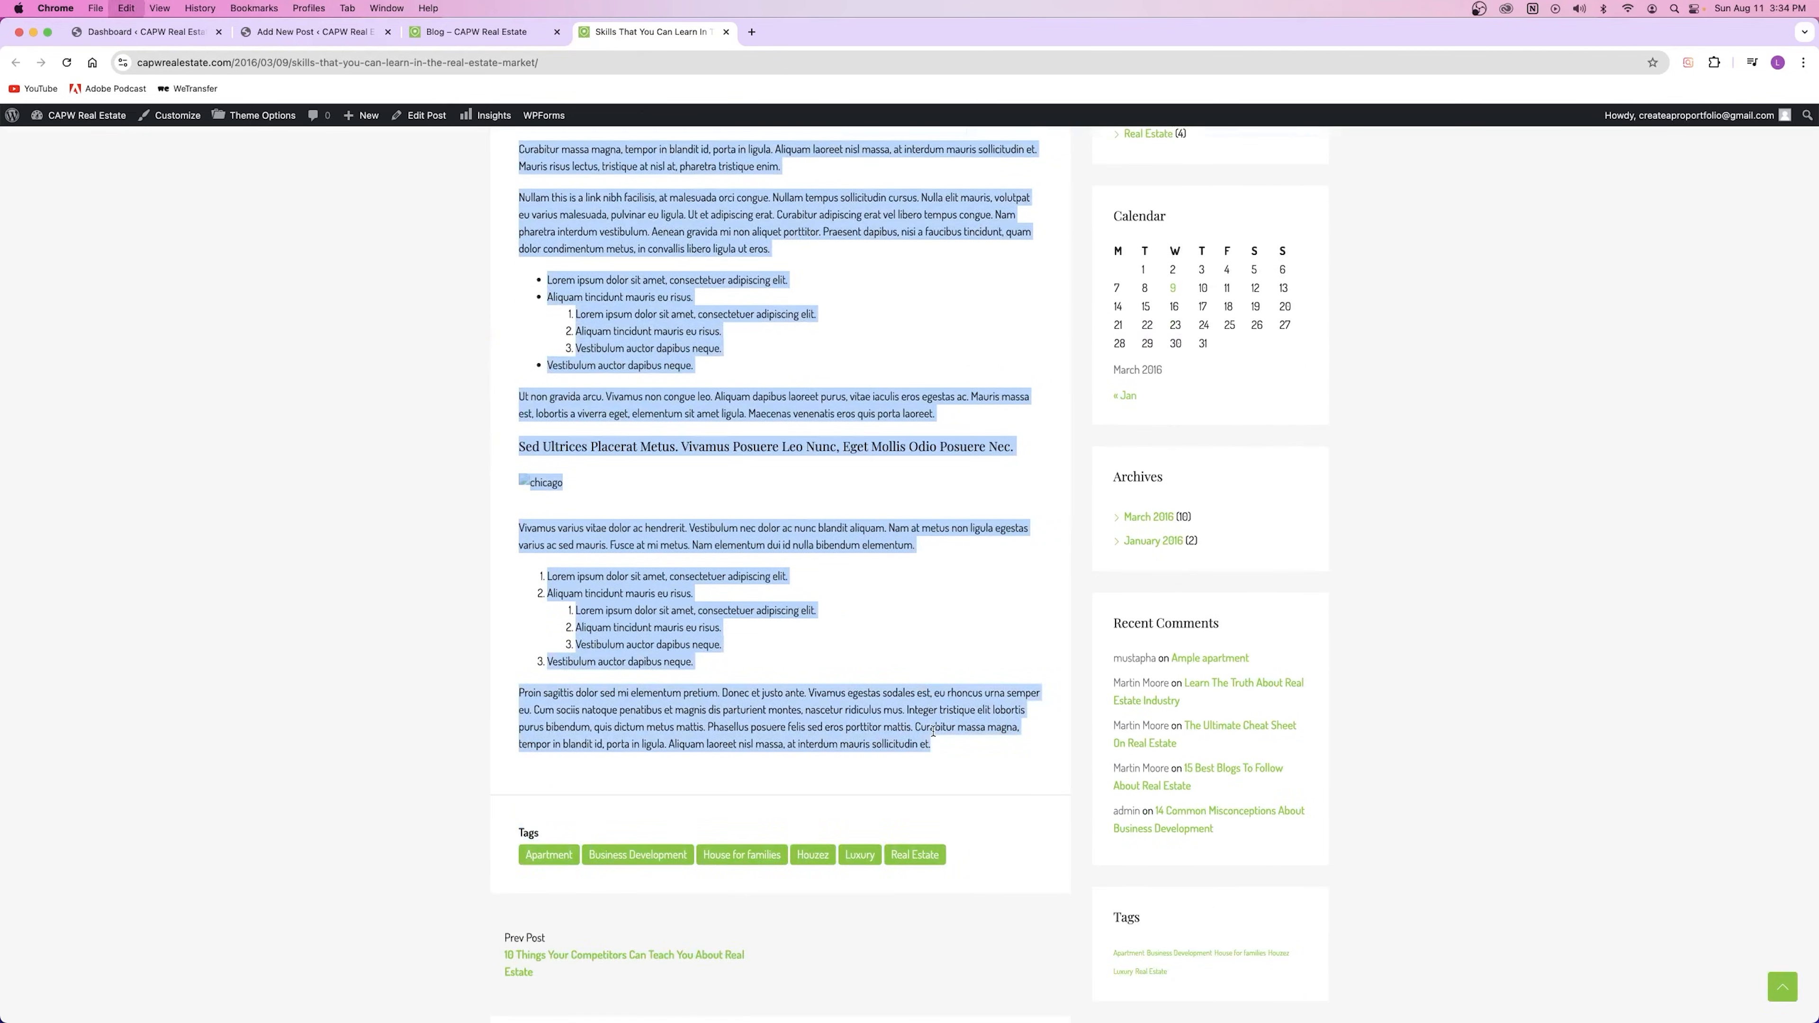
pyautogui.moveTo(831, 561); pyautogui.dragTo(796, 529)
pyautogui.scroll(20, 751, 507)
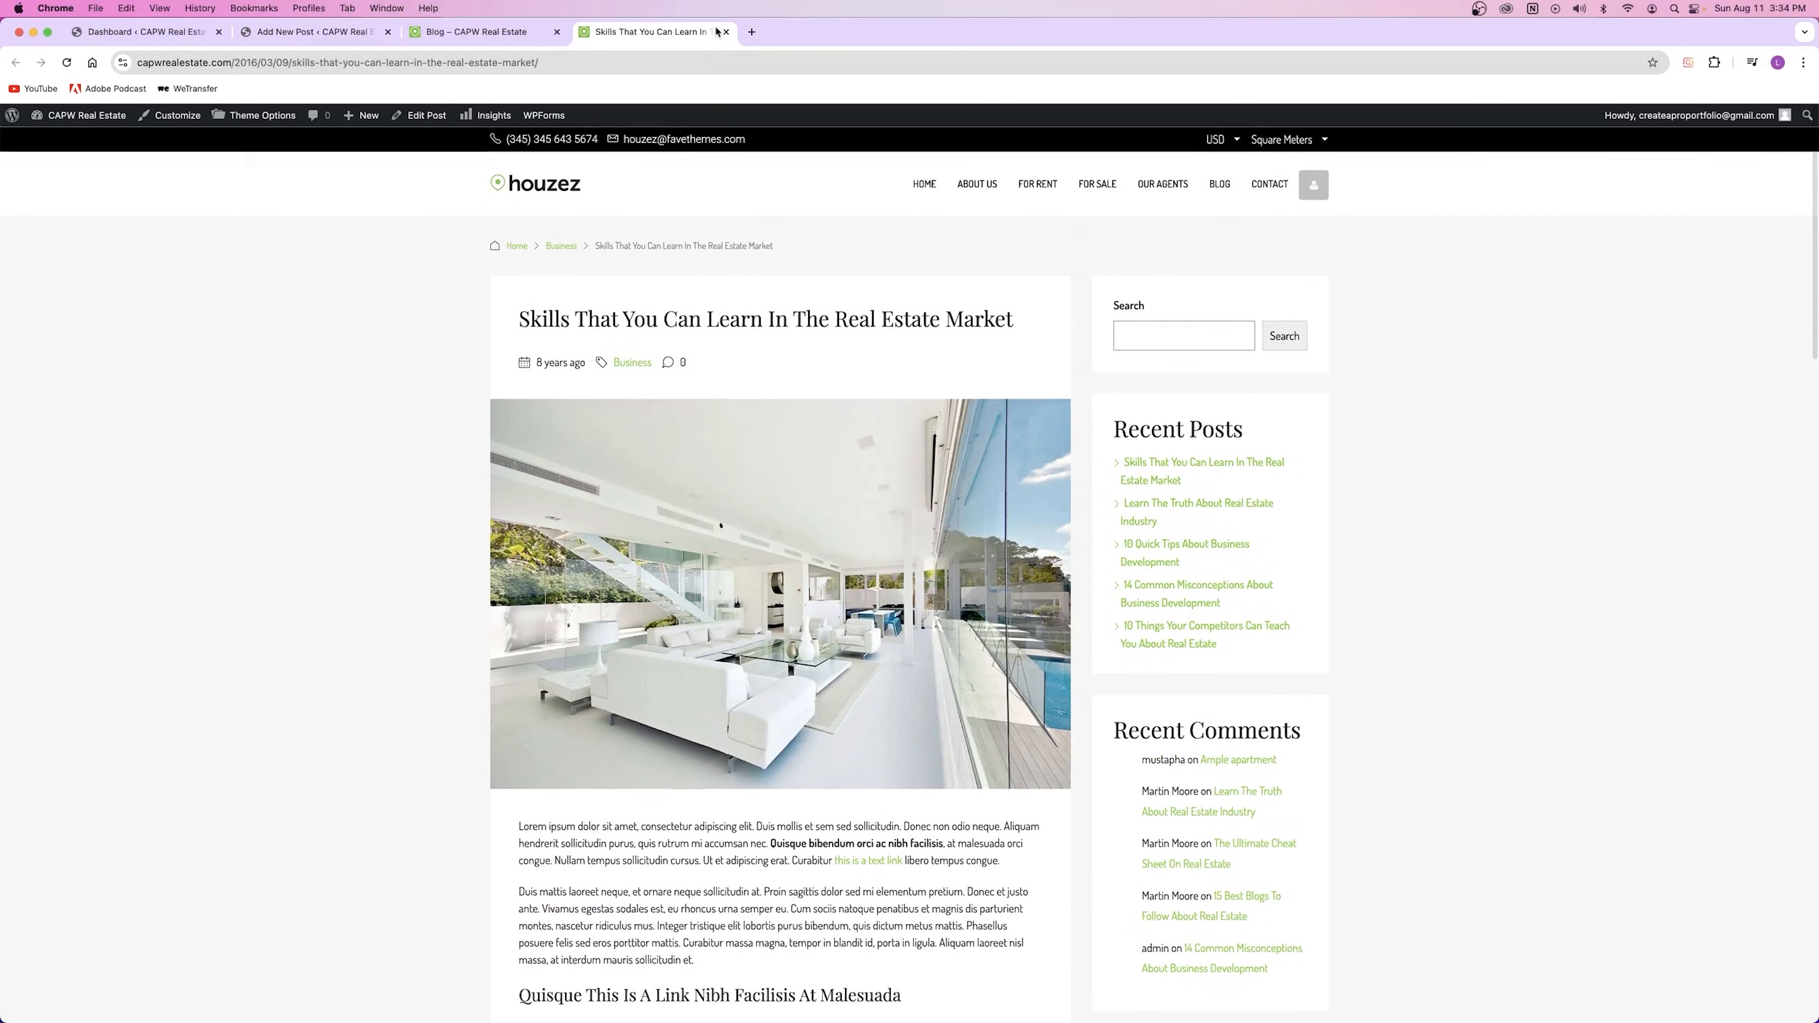
pyautogui.click(726, 32)
pyautogui.click(334, 33)
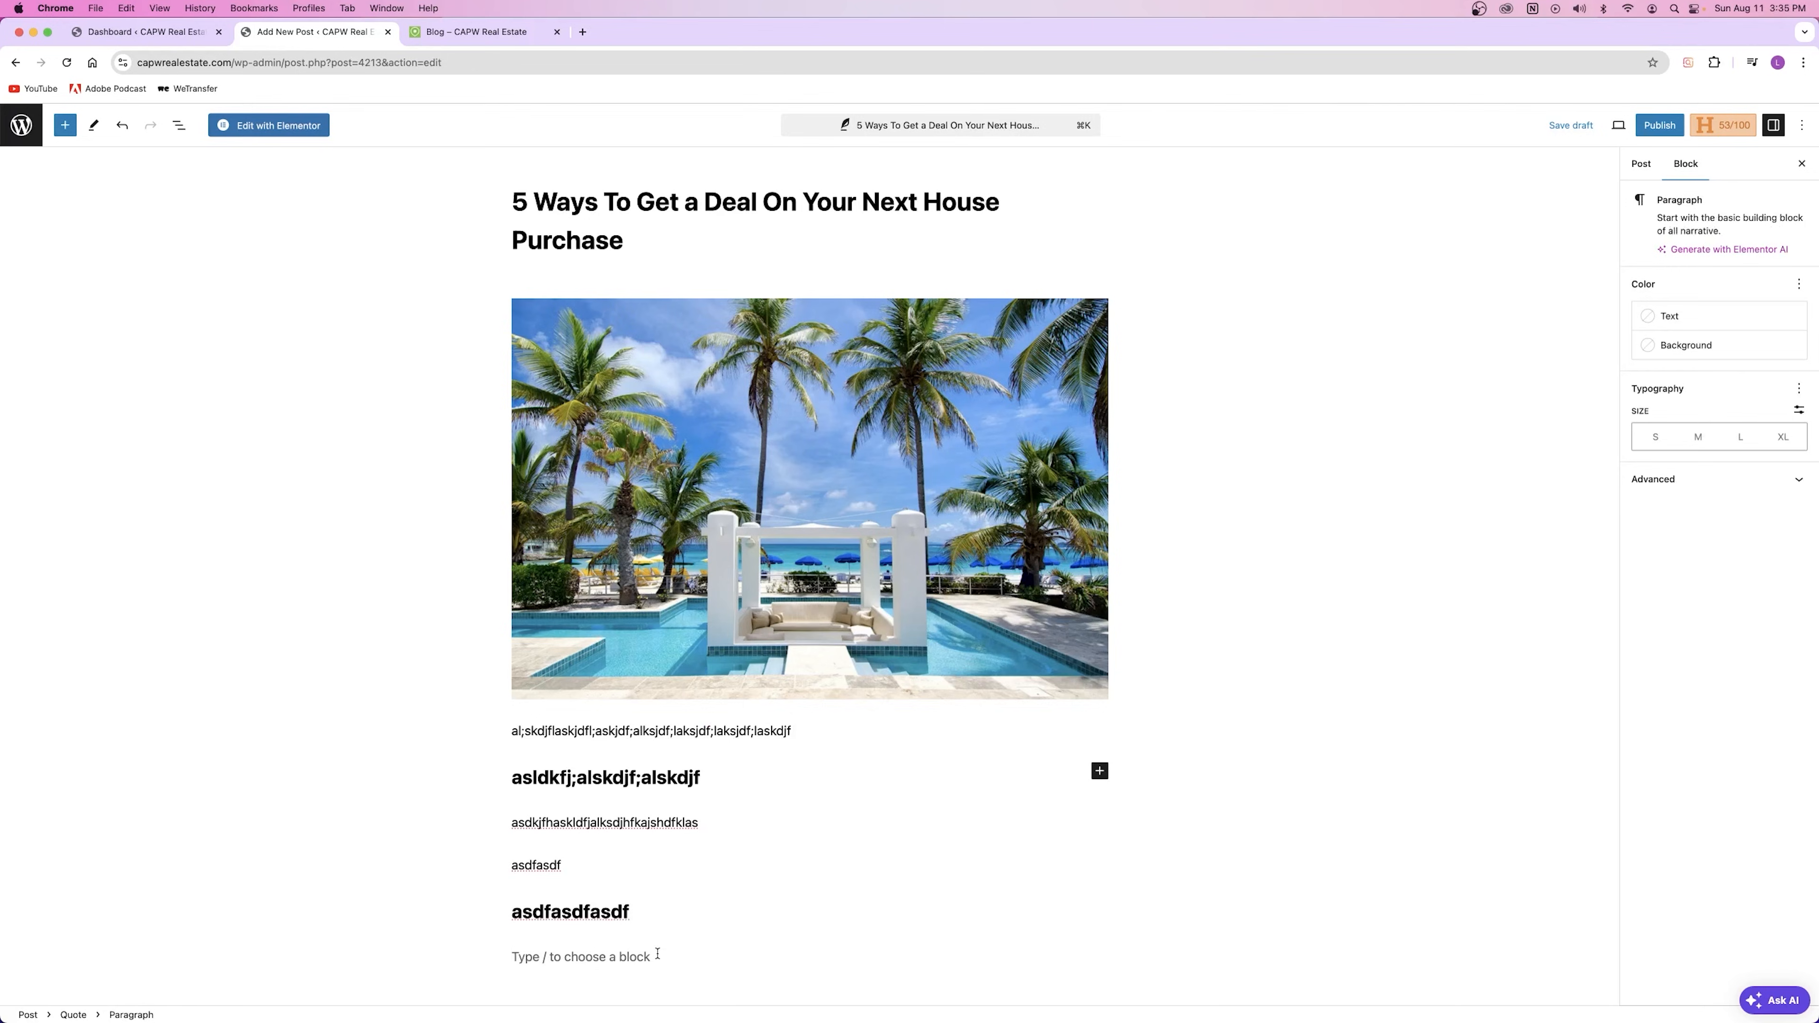
pyautogui.press('super+z')
pyautogui.press('super+z')
pyautogui.press('super+z')
pyautogui.press('super+z')
pyautogui.press('super+z')
pyautogui.press('super+z')
pyautogui.press('super+z')
pyautogui.press('super+z')
pyautogui.press('super+z')
pyautogui.press('super+z')
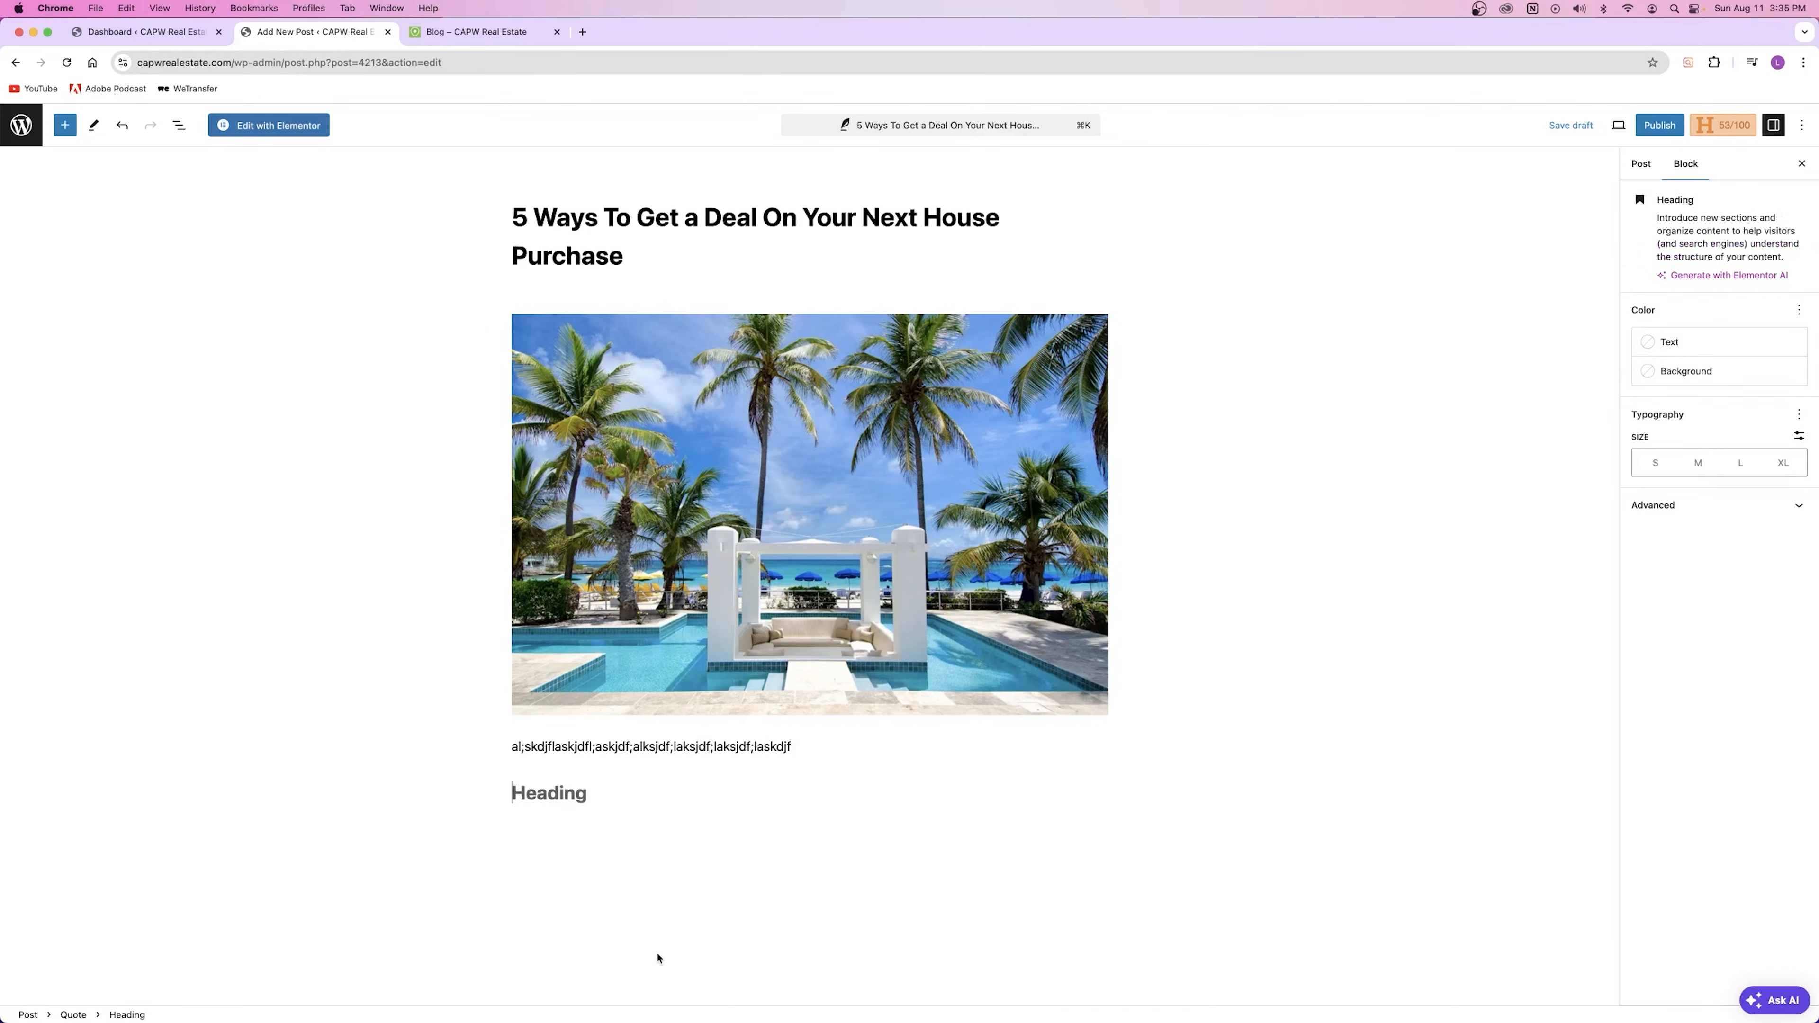
pyautogui.press('super+z')
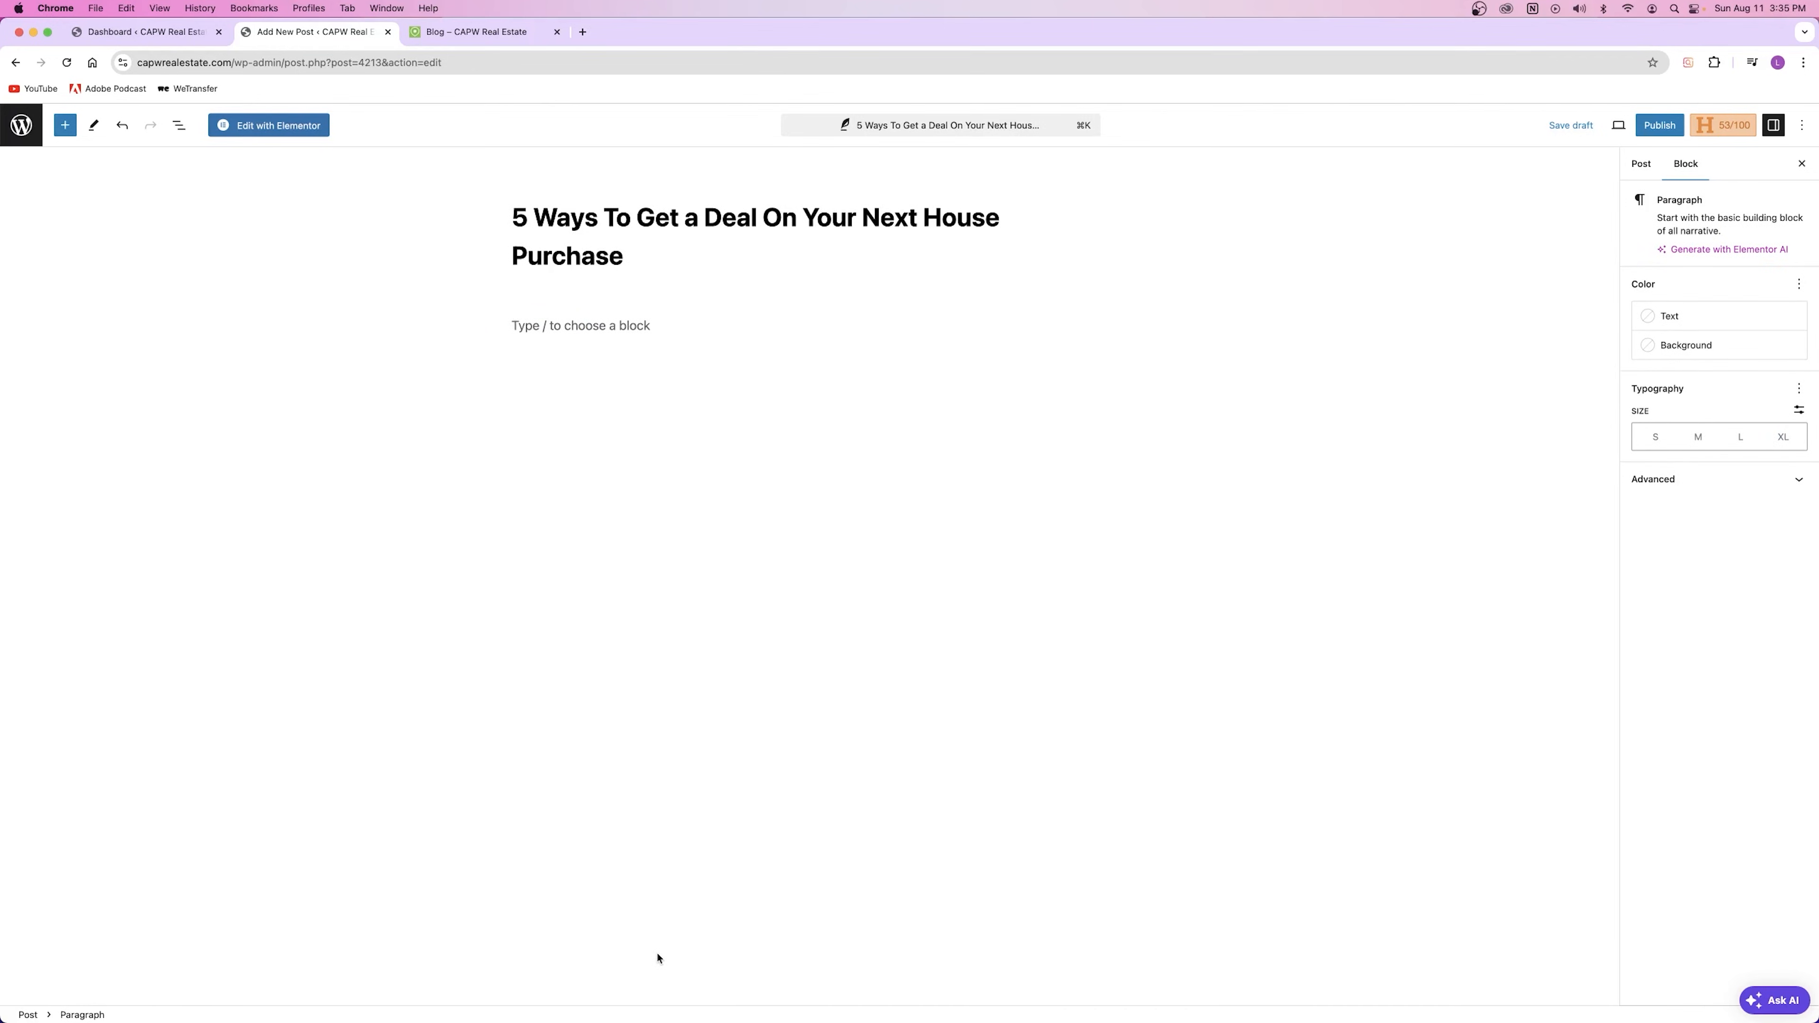
pyautogui.press('super+v')
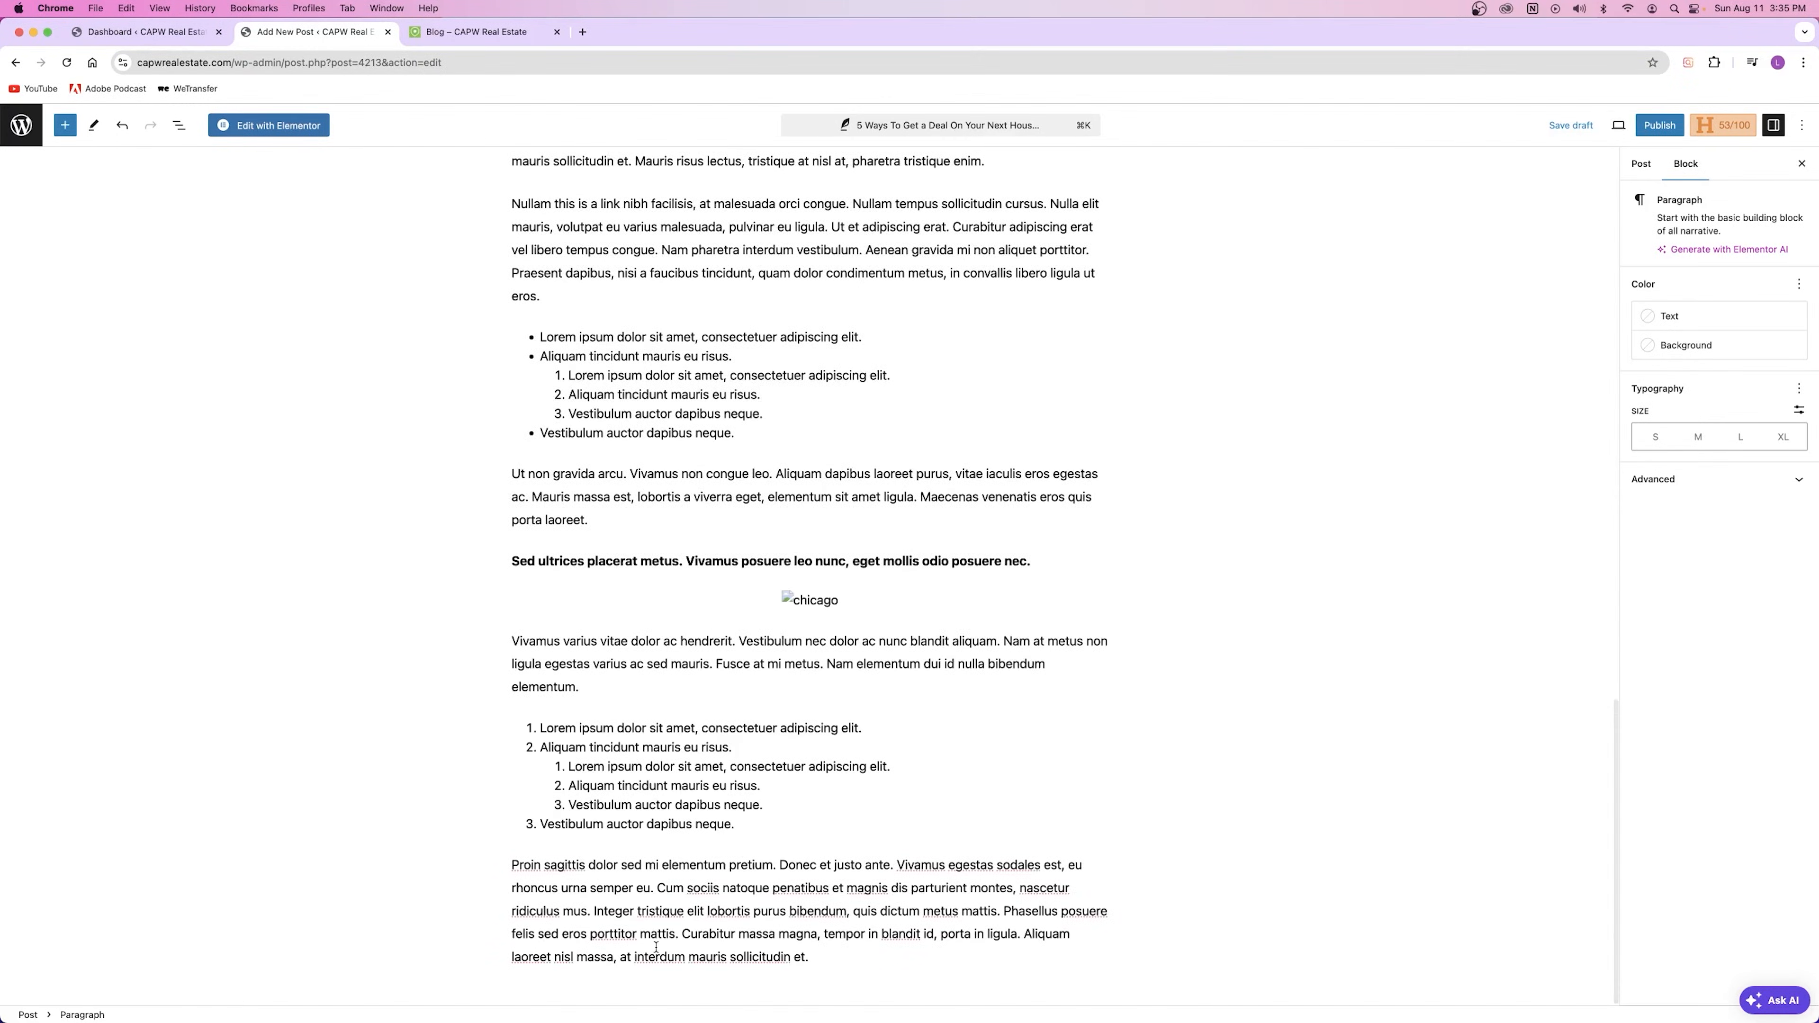
pyautogui.scroll(6, 664, 704)
pyautogui.scroll(10, 665, 704)
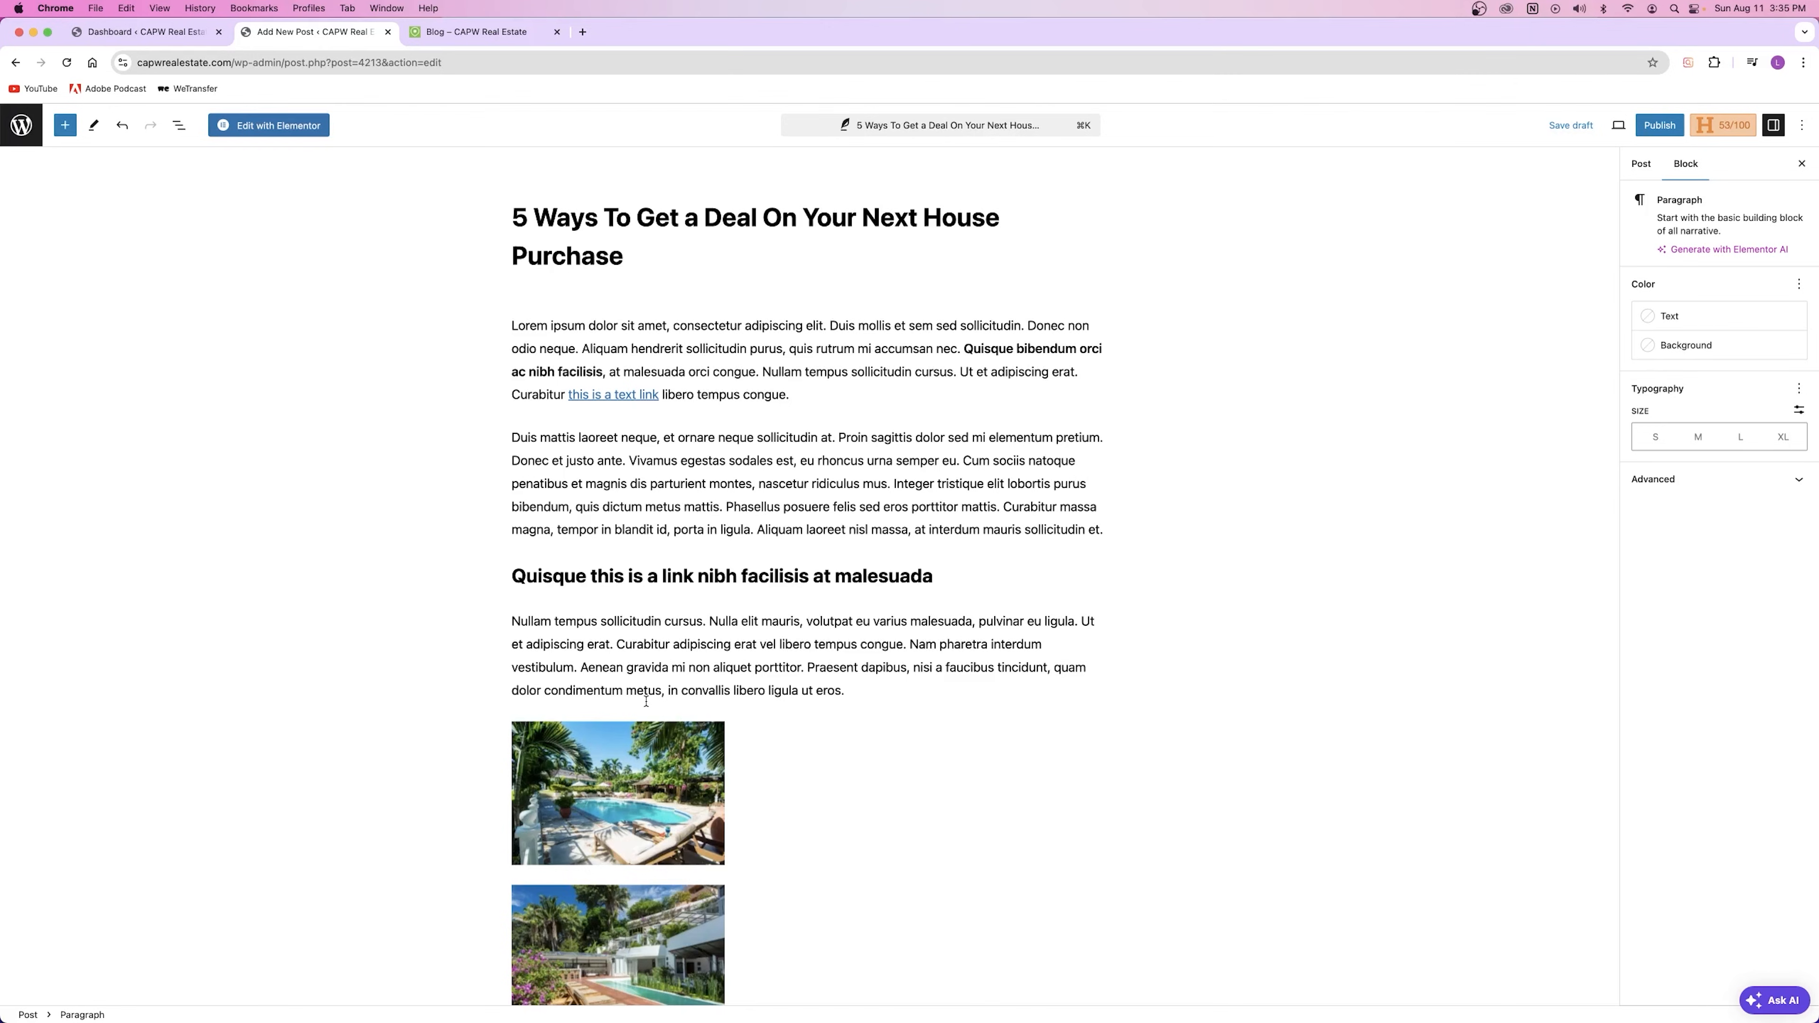
pyautogui.scroll(-3, 642, 696)
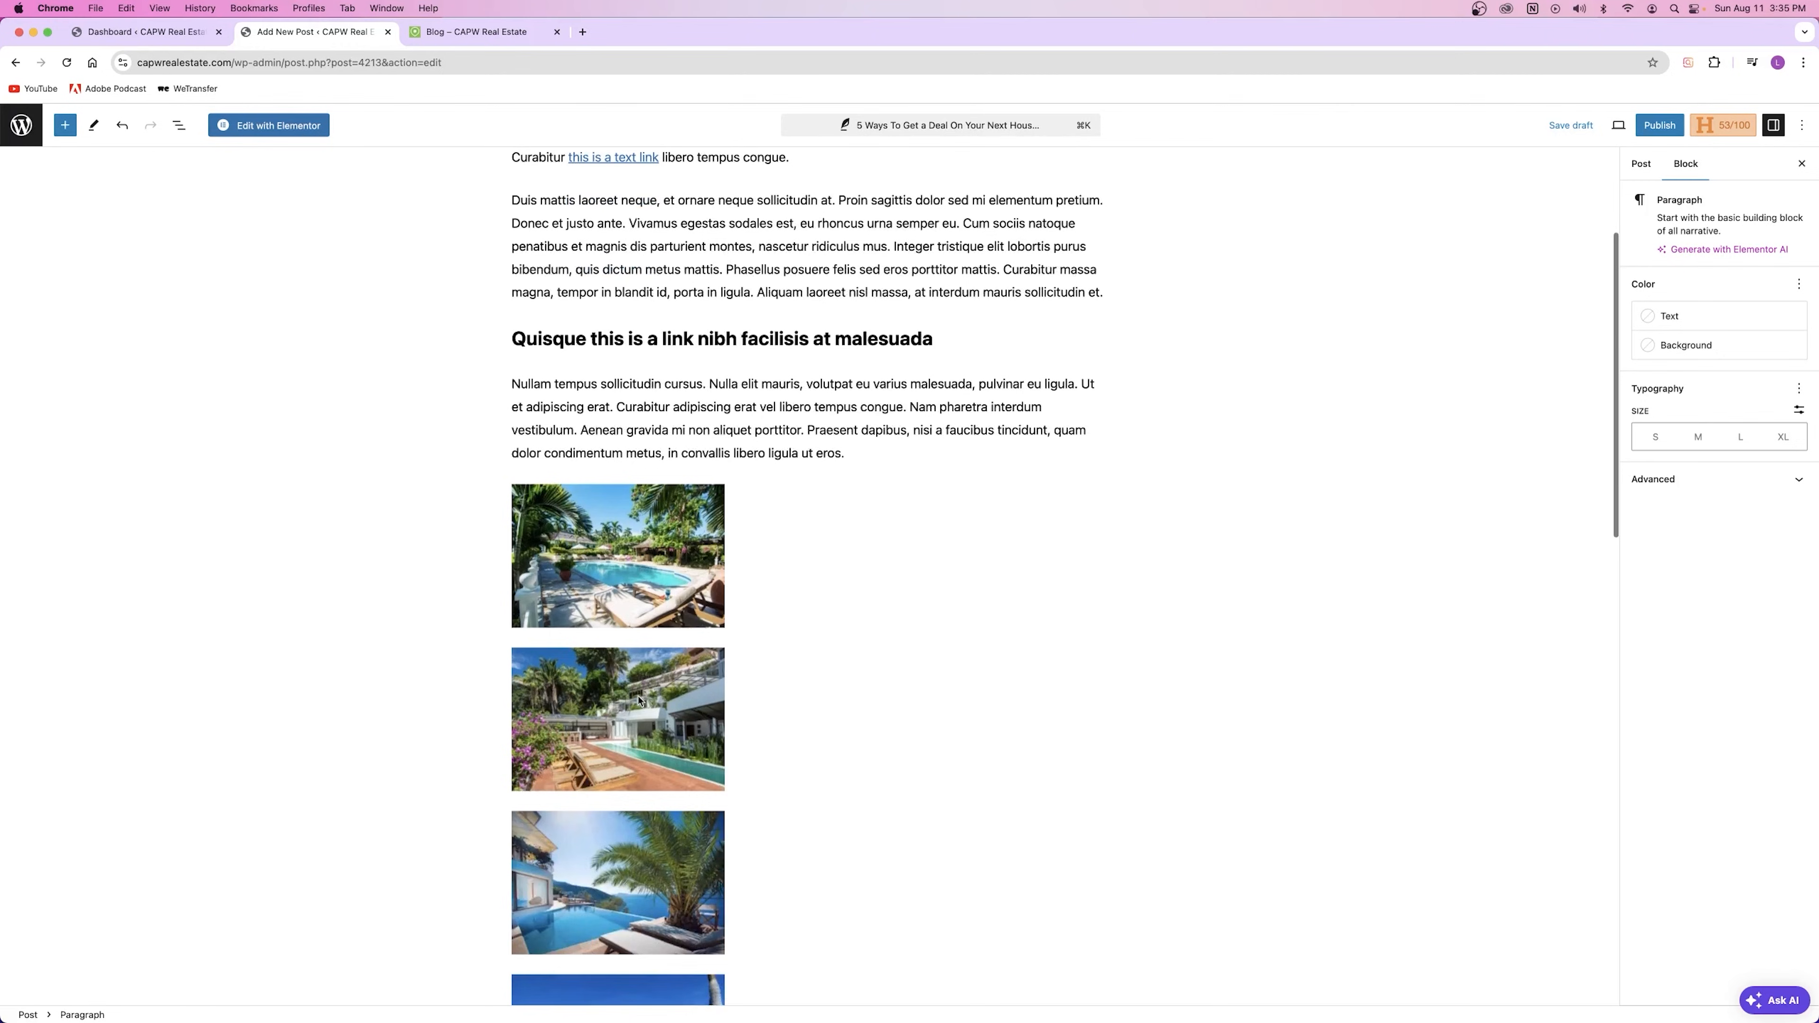
pyautogui.click(642, 698)
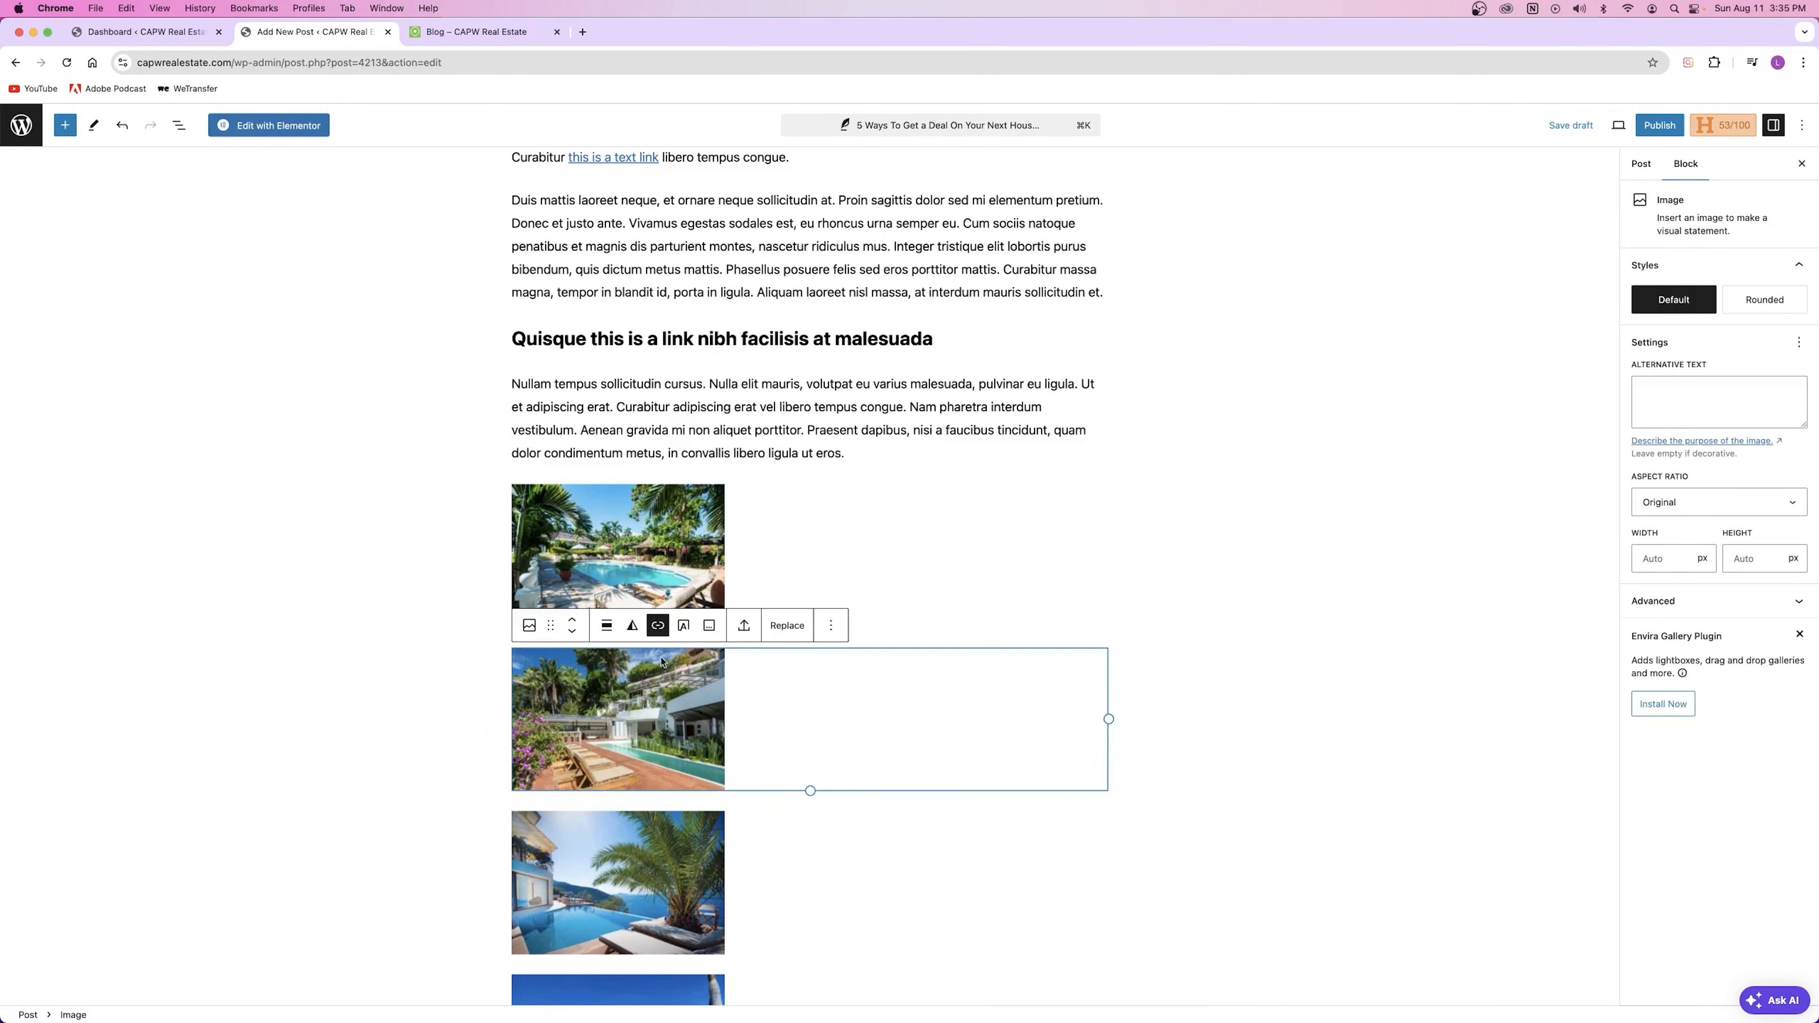
pyautogui.click(752, 499)
pyautogui.click(752, 407)
pyautogui.scroll(3, 751, 403)
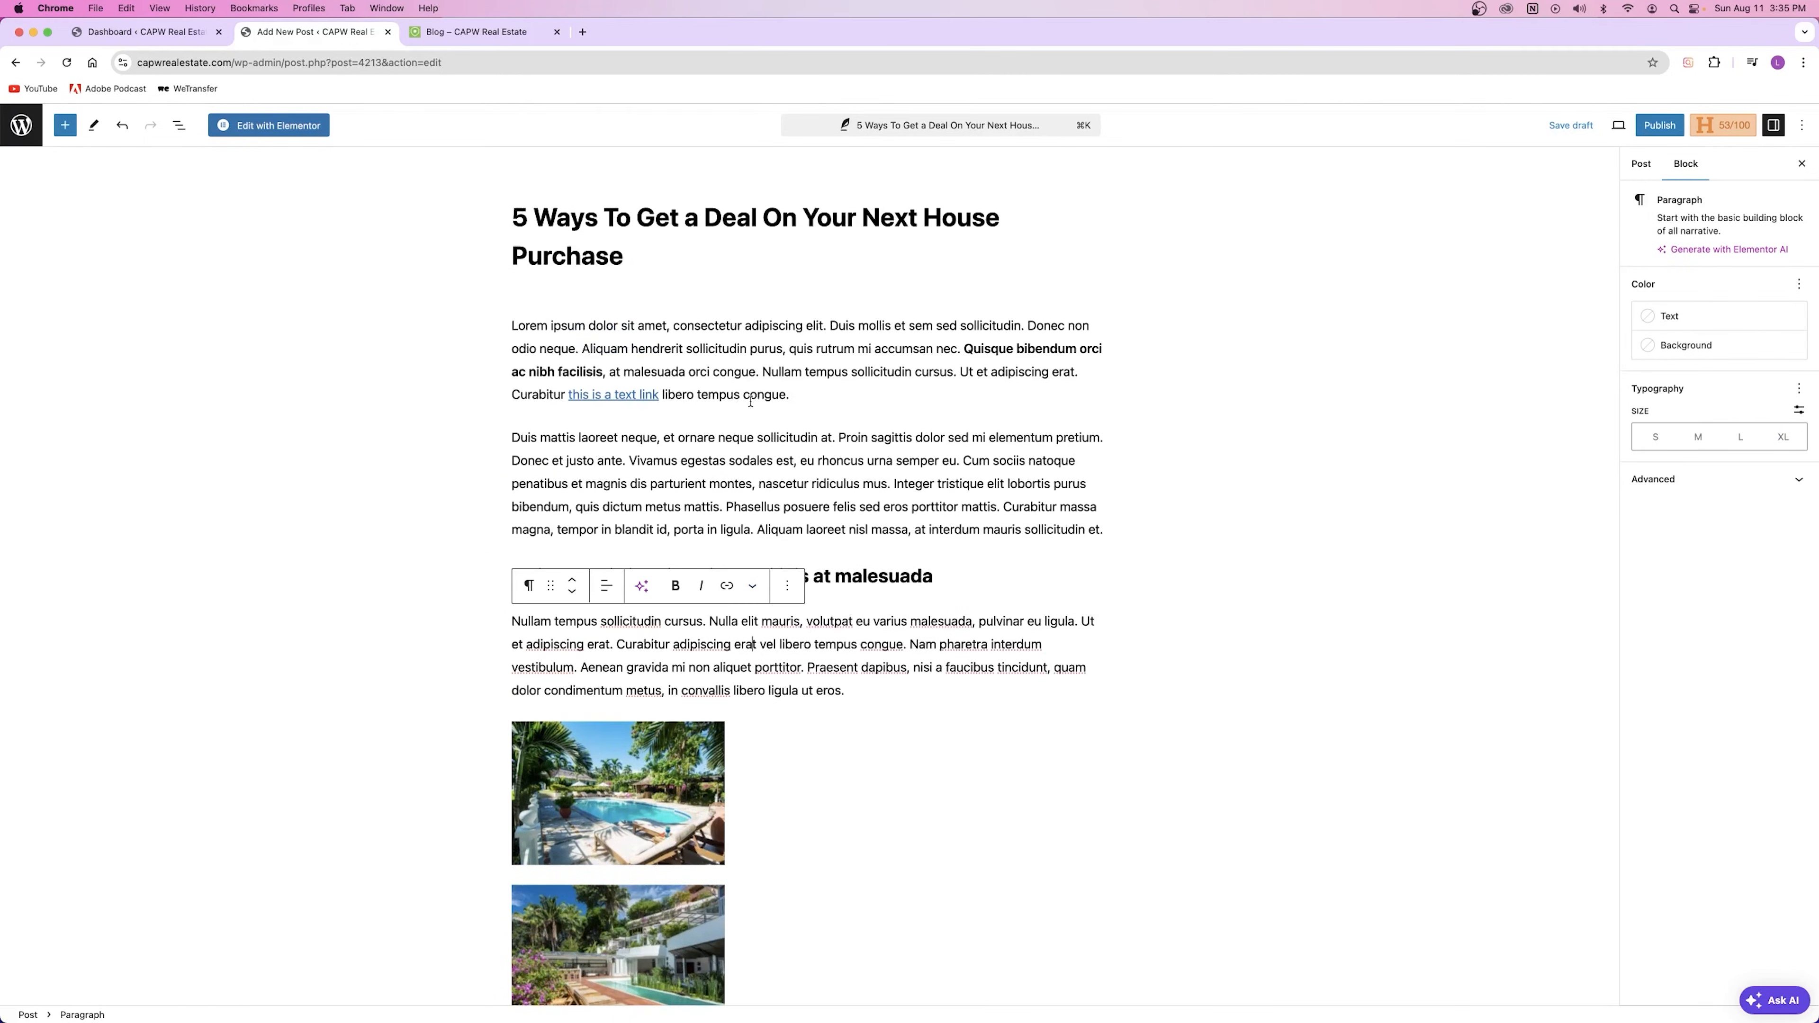
# Step: Search Google for 'how to ride a skateboard' in a new tab and open wikiHow's How to Skateboard
pyautogui.click(582, 32)
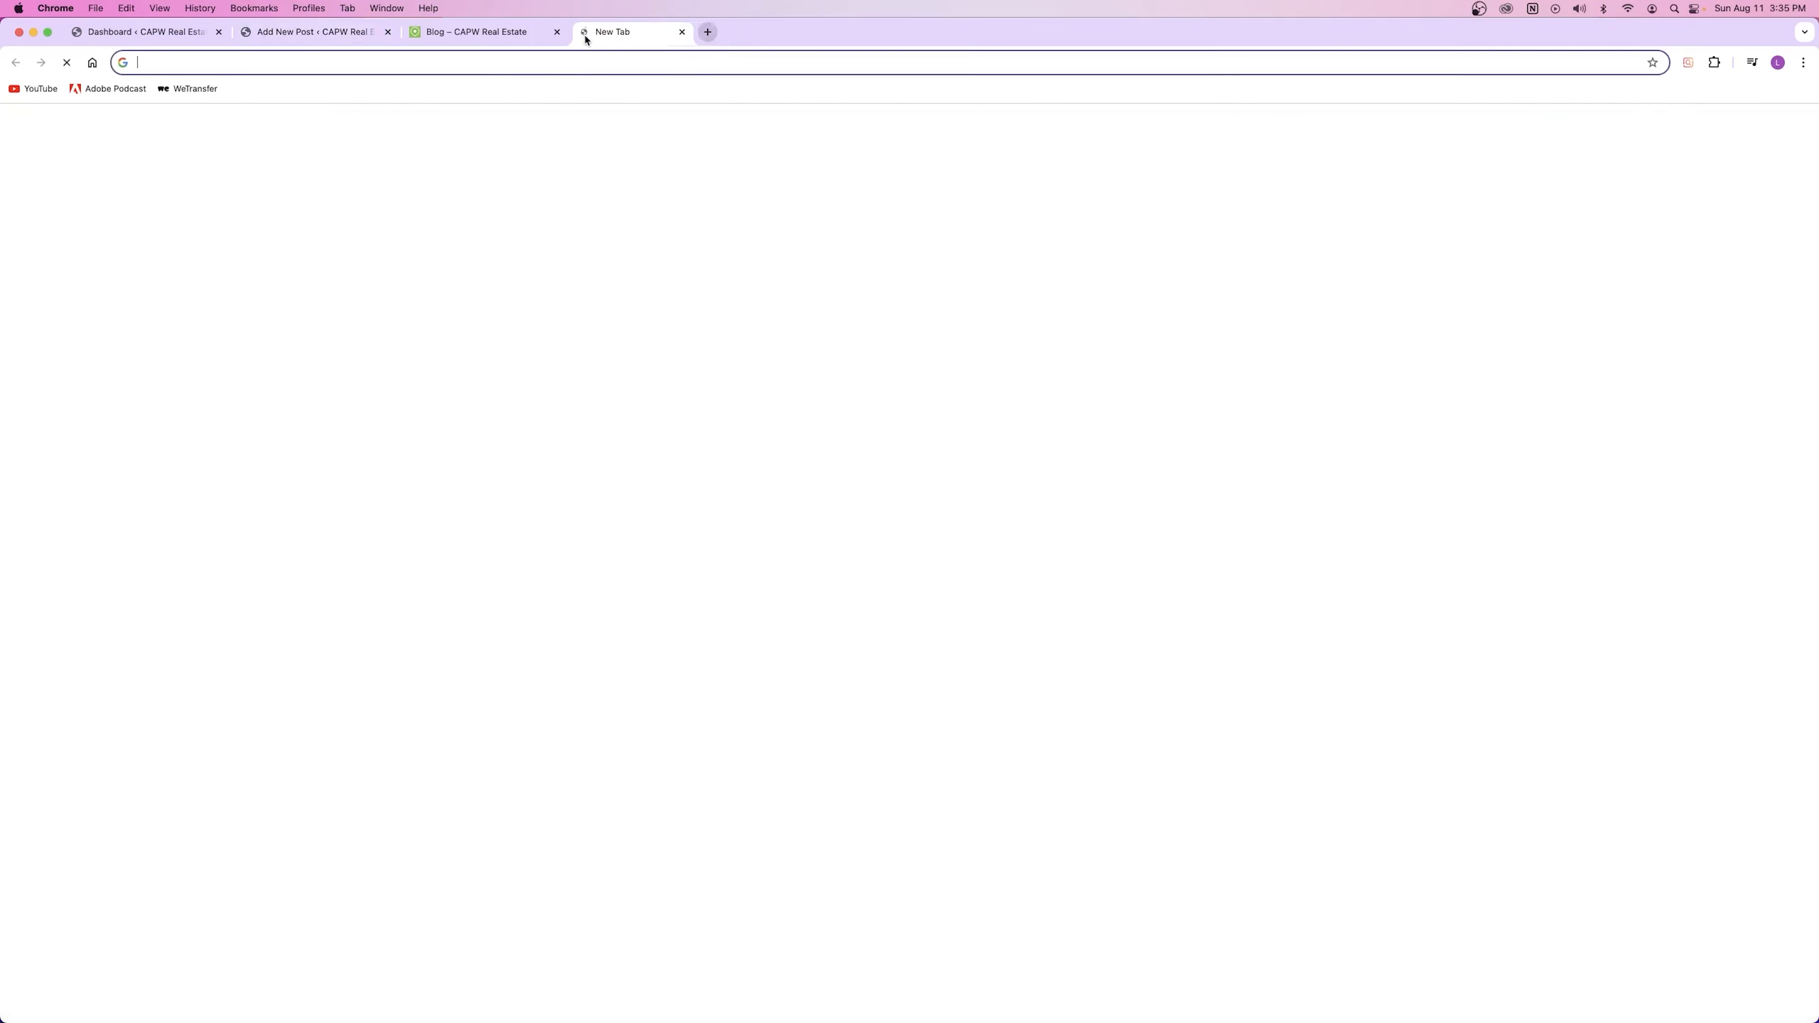
pyautogui.click(574, 63)
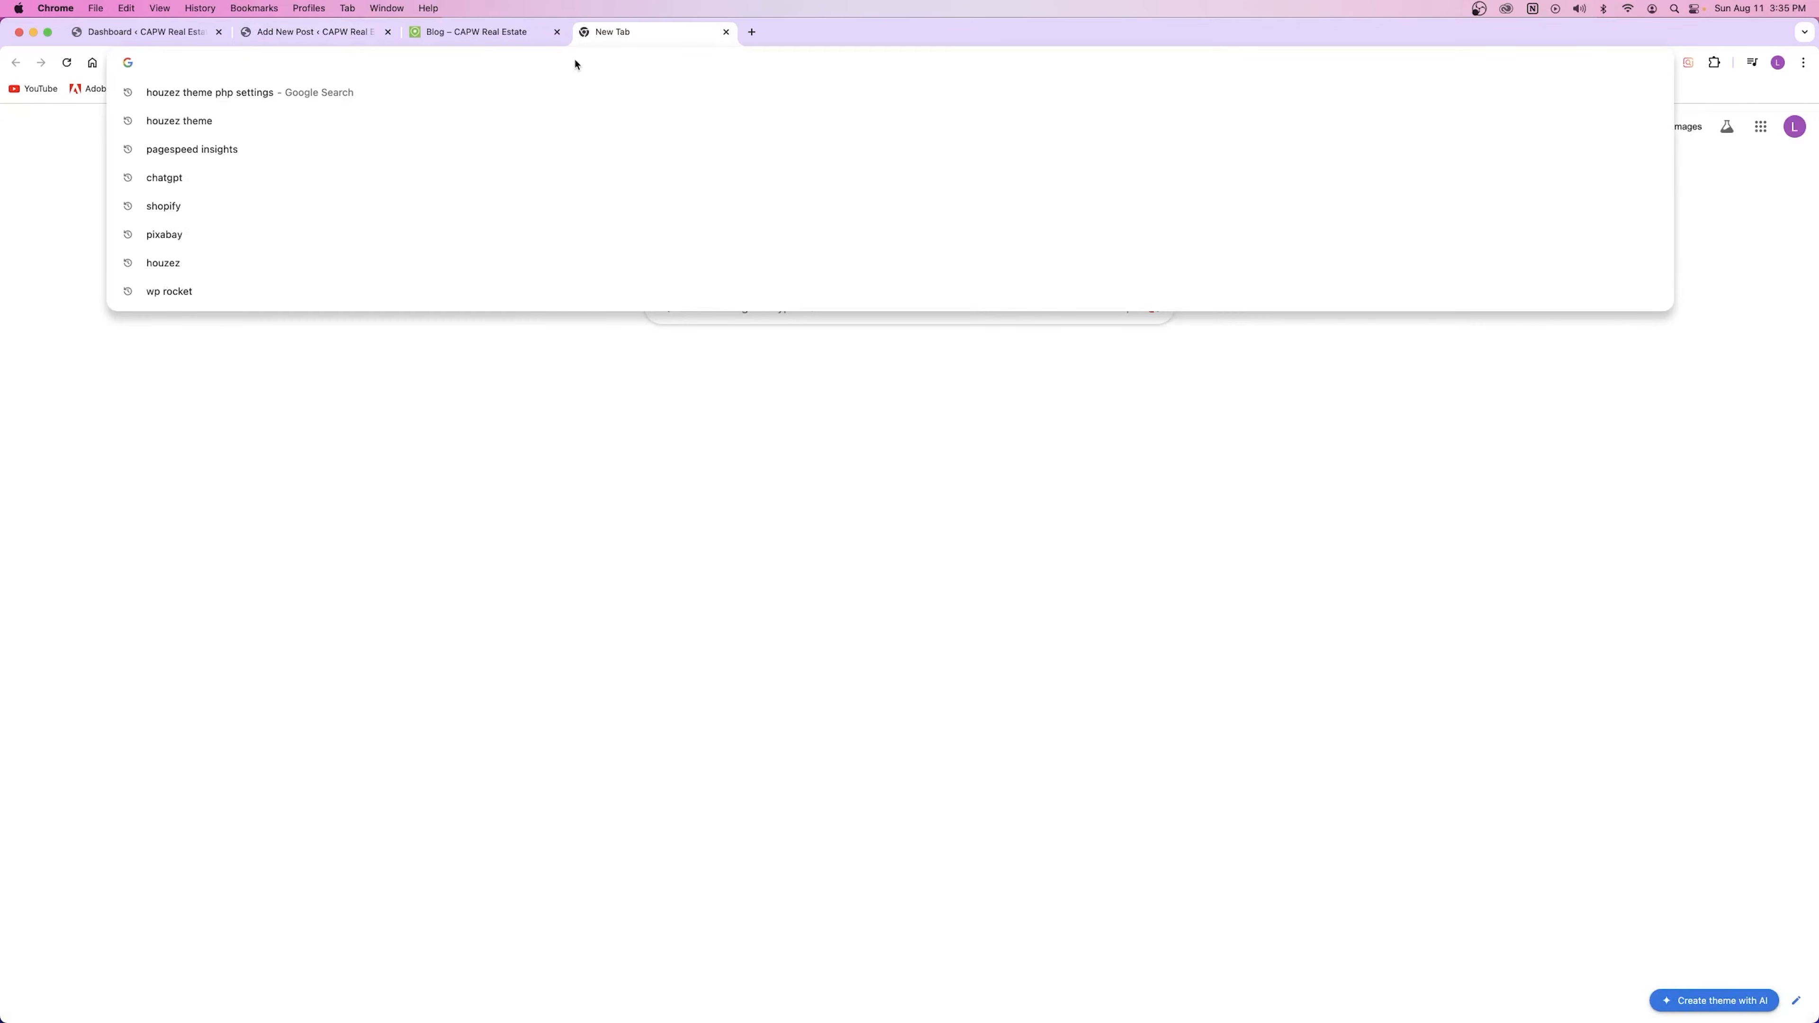
pyautogui.write('how to ride a skateboard')
pyautogui.press('Return')
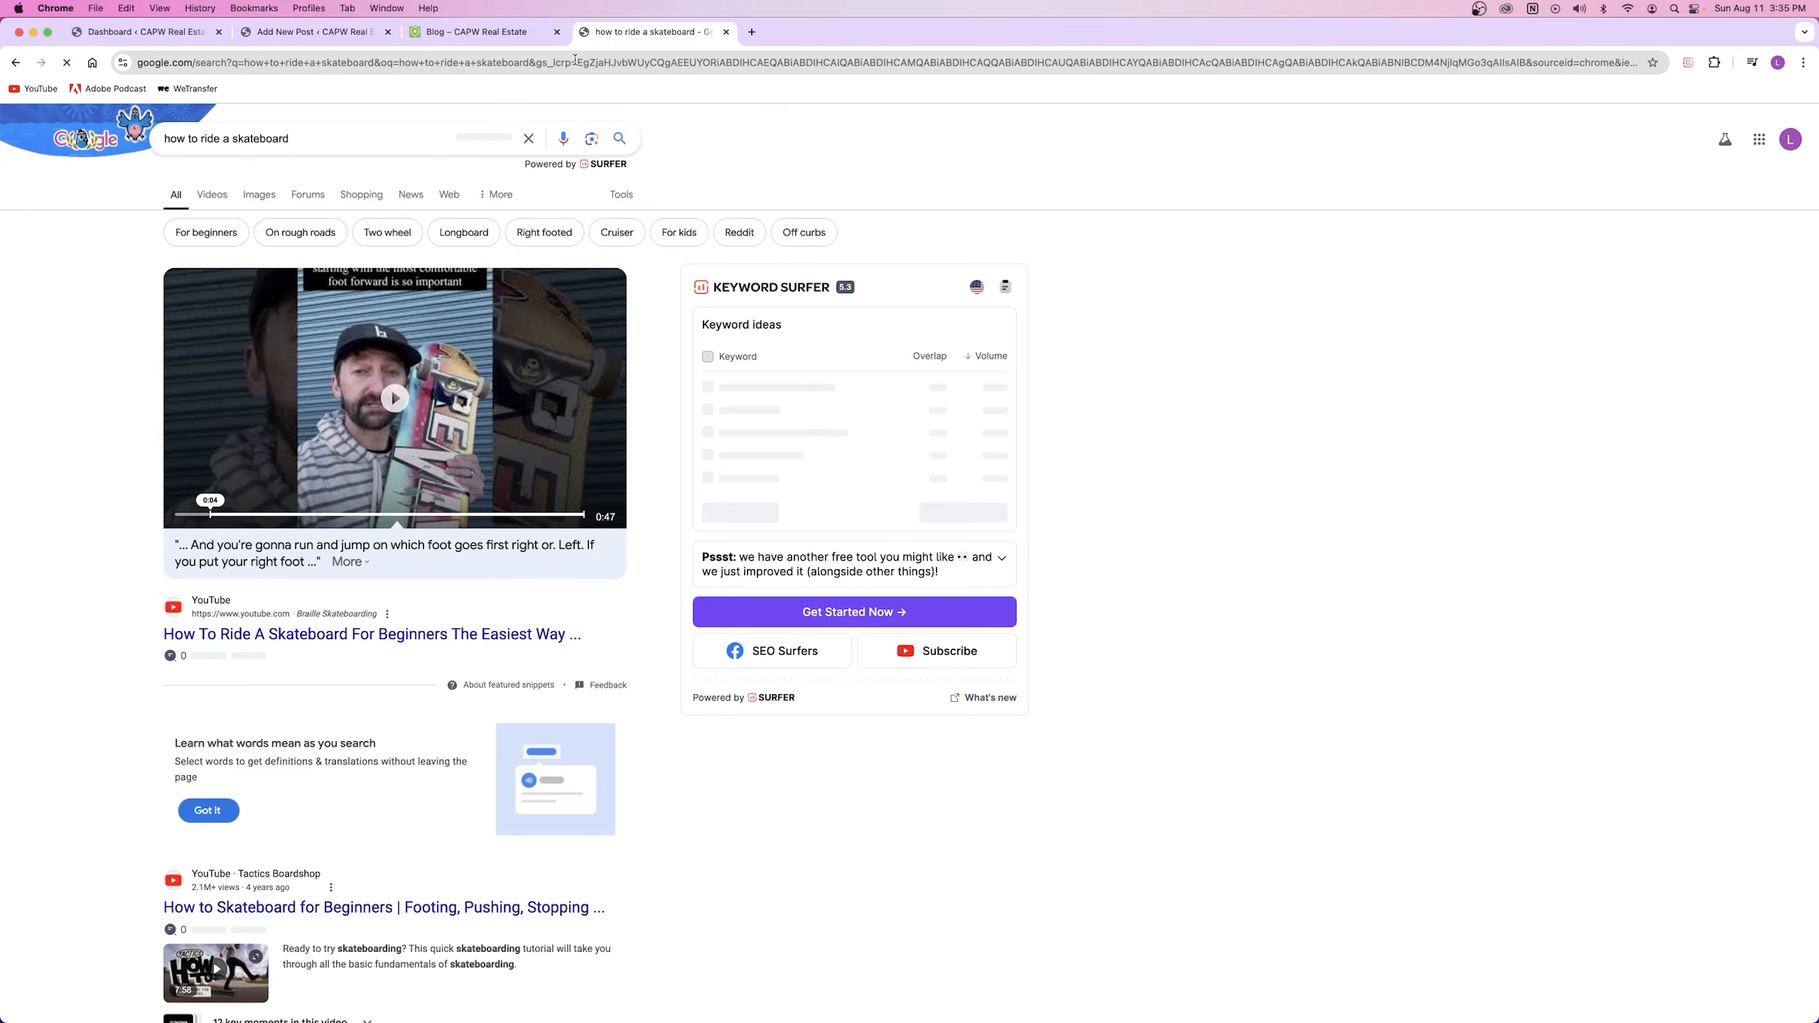
pyautogui.scroll(-10, 362, 419)
pyautogui.scroll(-2, 363, 420)
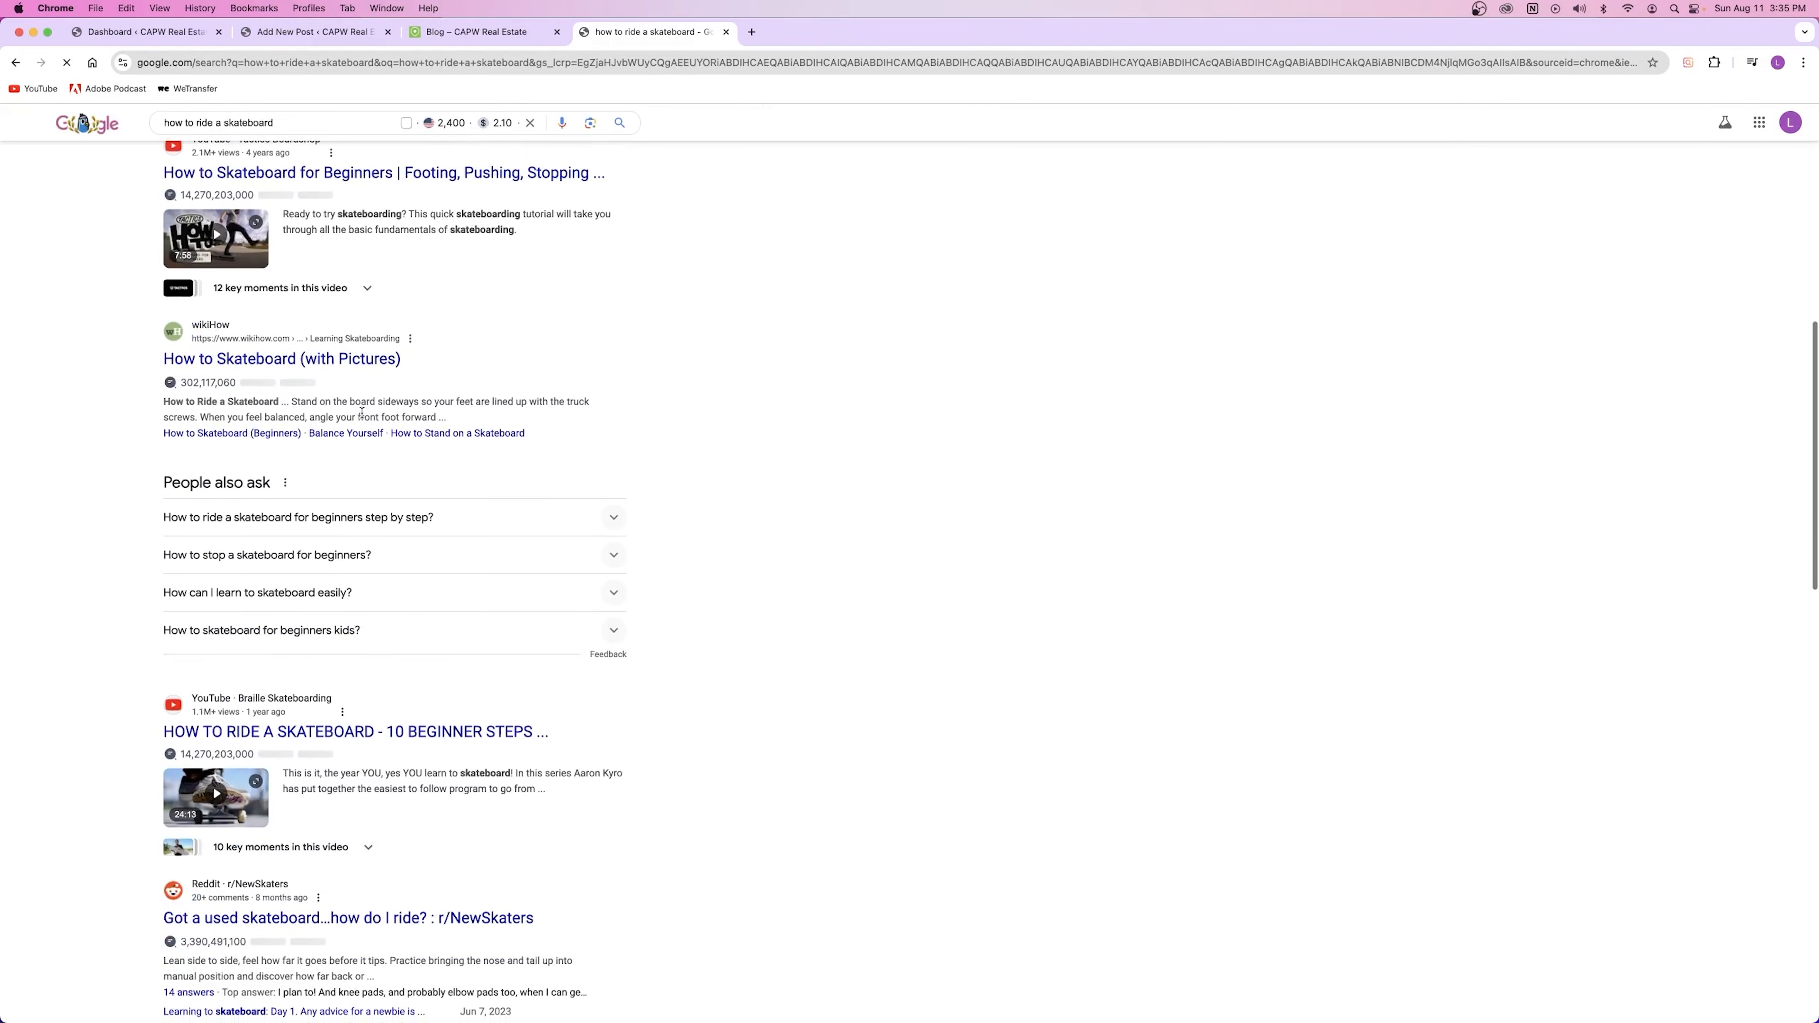
pyautogui.click(263, 361)
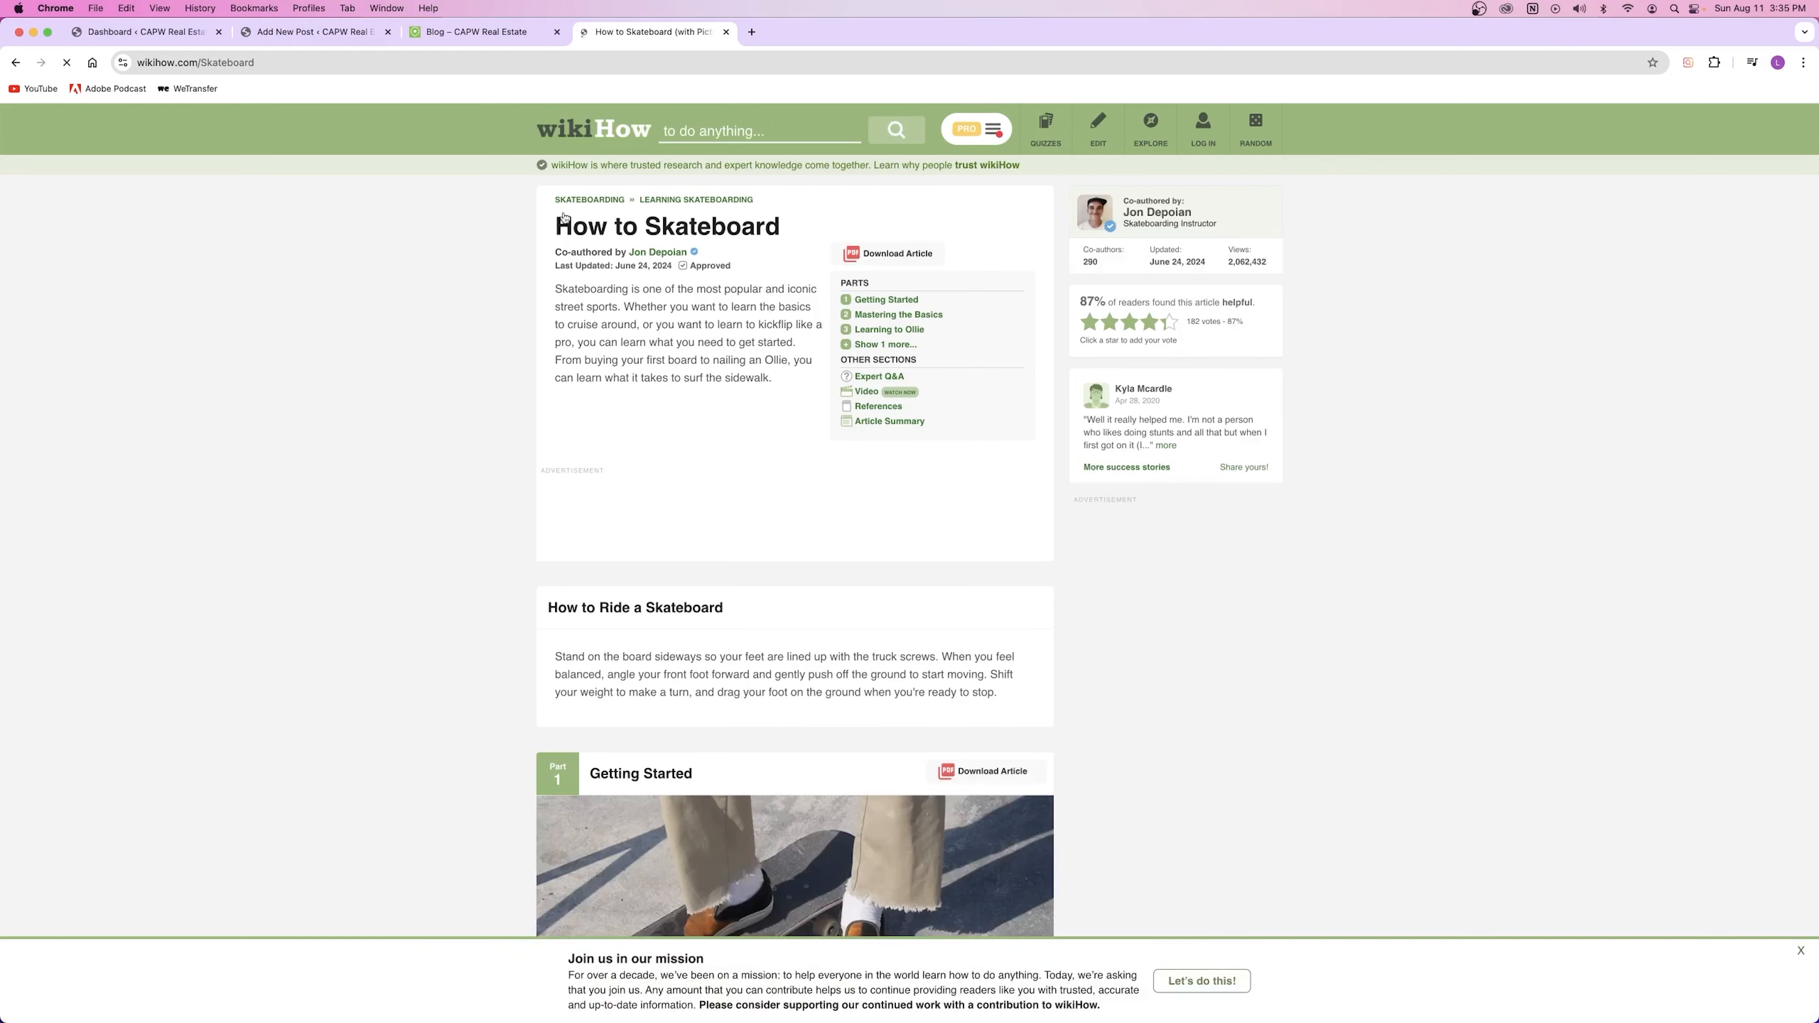
# Step: Read and highlight passages in the first two steps of How to Skateboard, then return to the WordPress editor
pyautogui.scroll(-6, 476, 623)
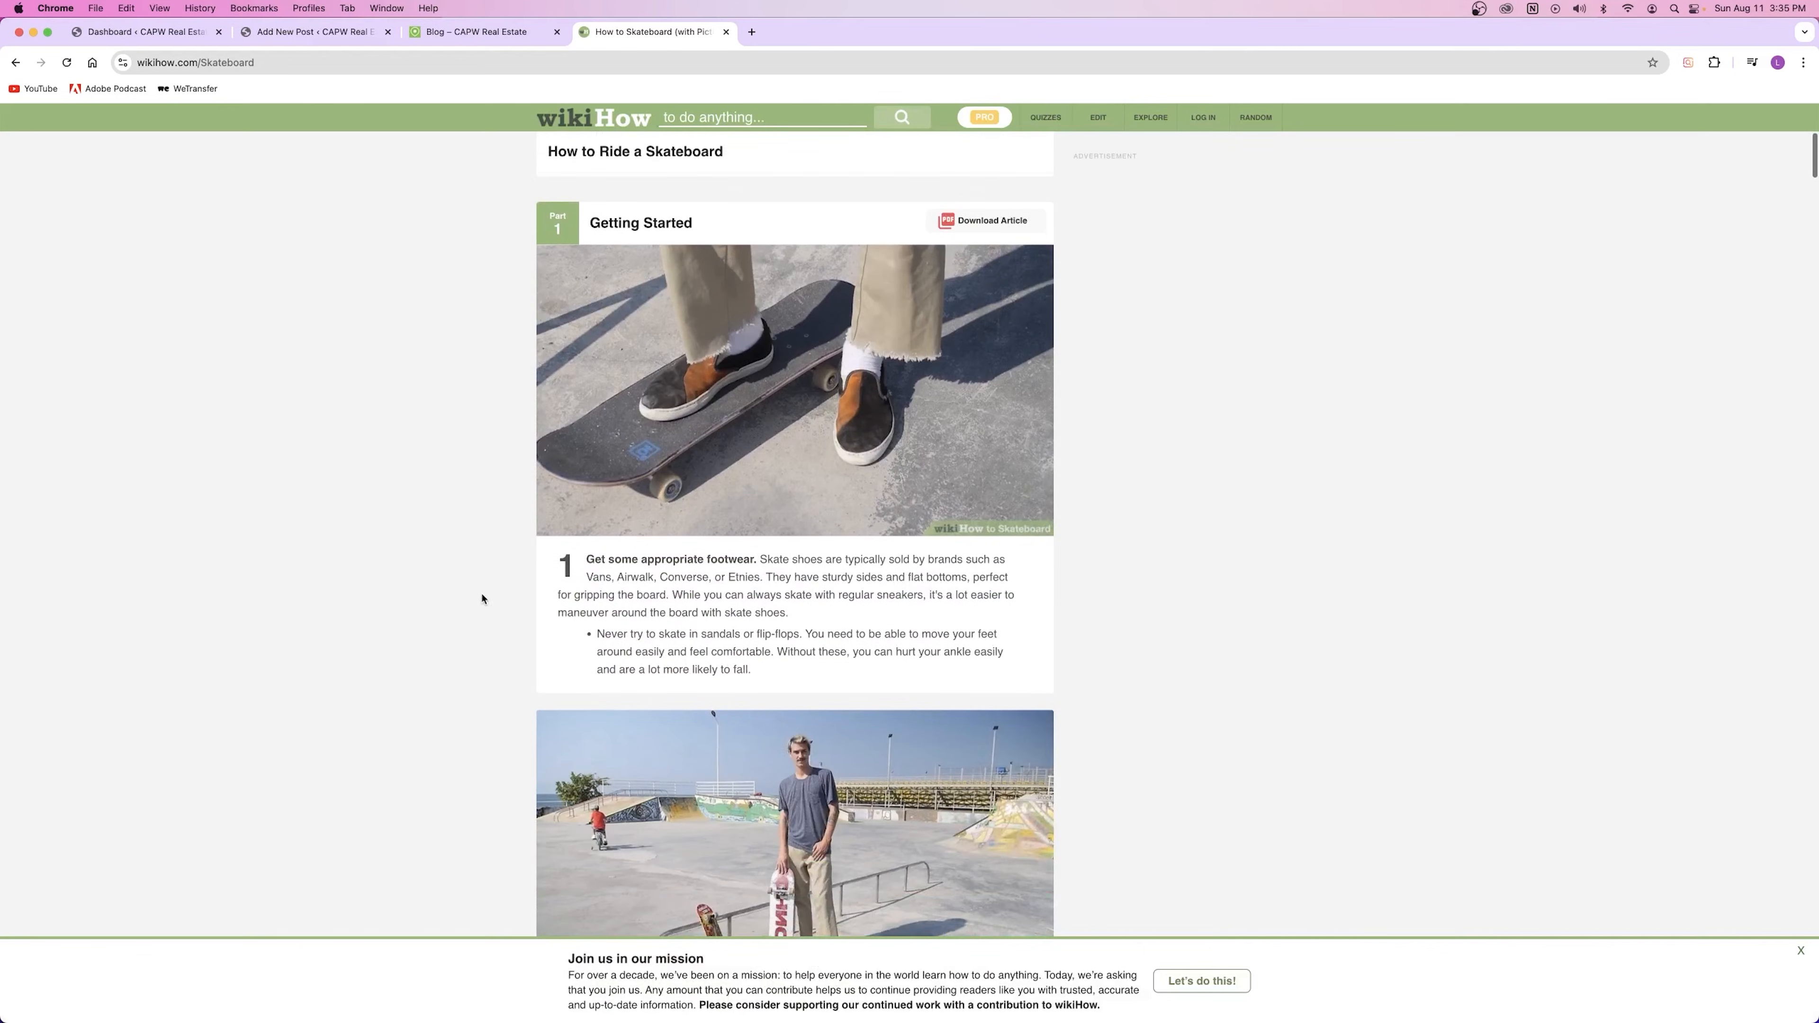
pyautogui.moveTo(590, 559); pyautogui.dragTo(767, 607)
pyautogui.moveTo(567, 636); pyautogui.dragTo(692, 637)
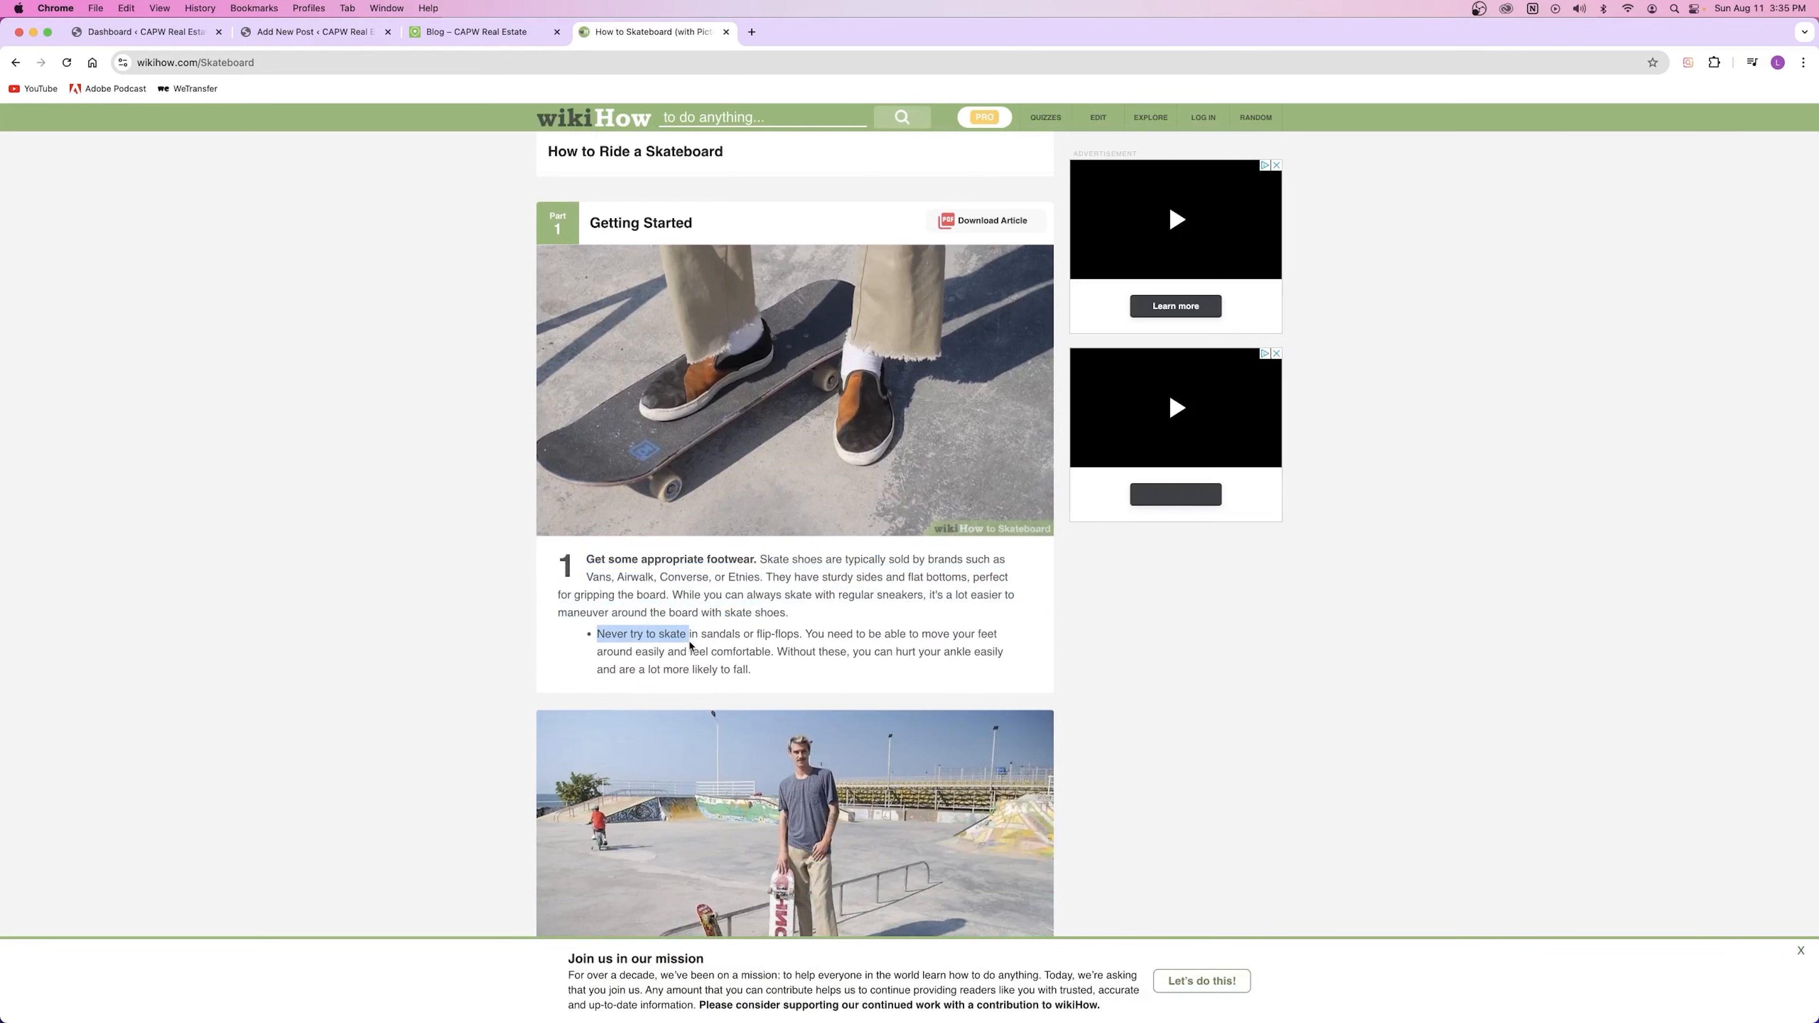
pyautogui.scroll(-3, 694, 641)
pyautogui.scroll(-5, 616, 570)
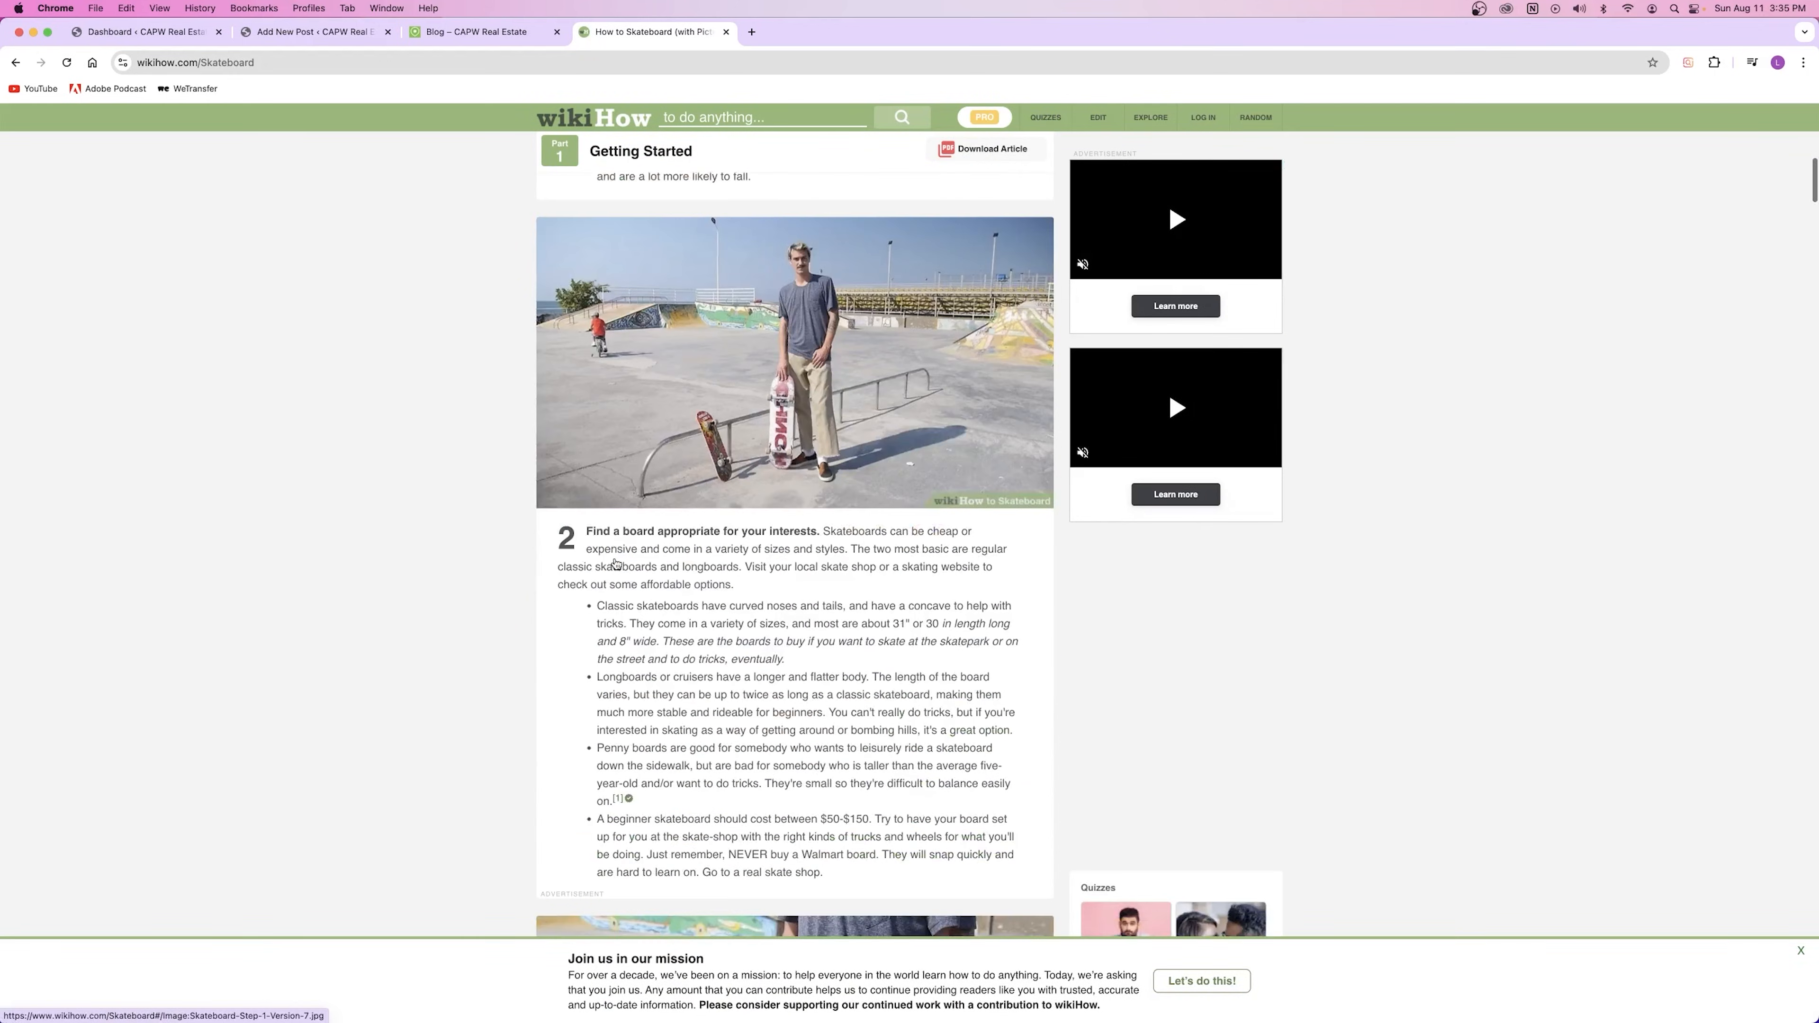
pyautogui.moveTo(819, 452); pyautogui.dragTo(833, 706)
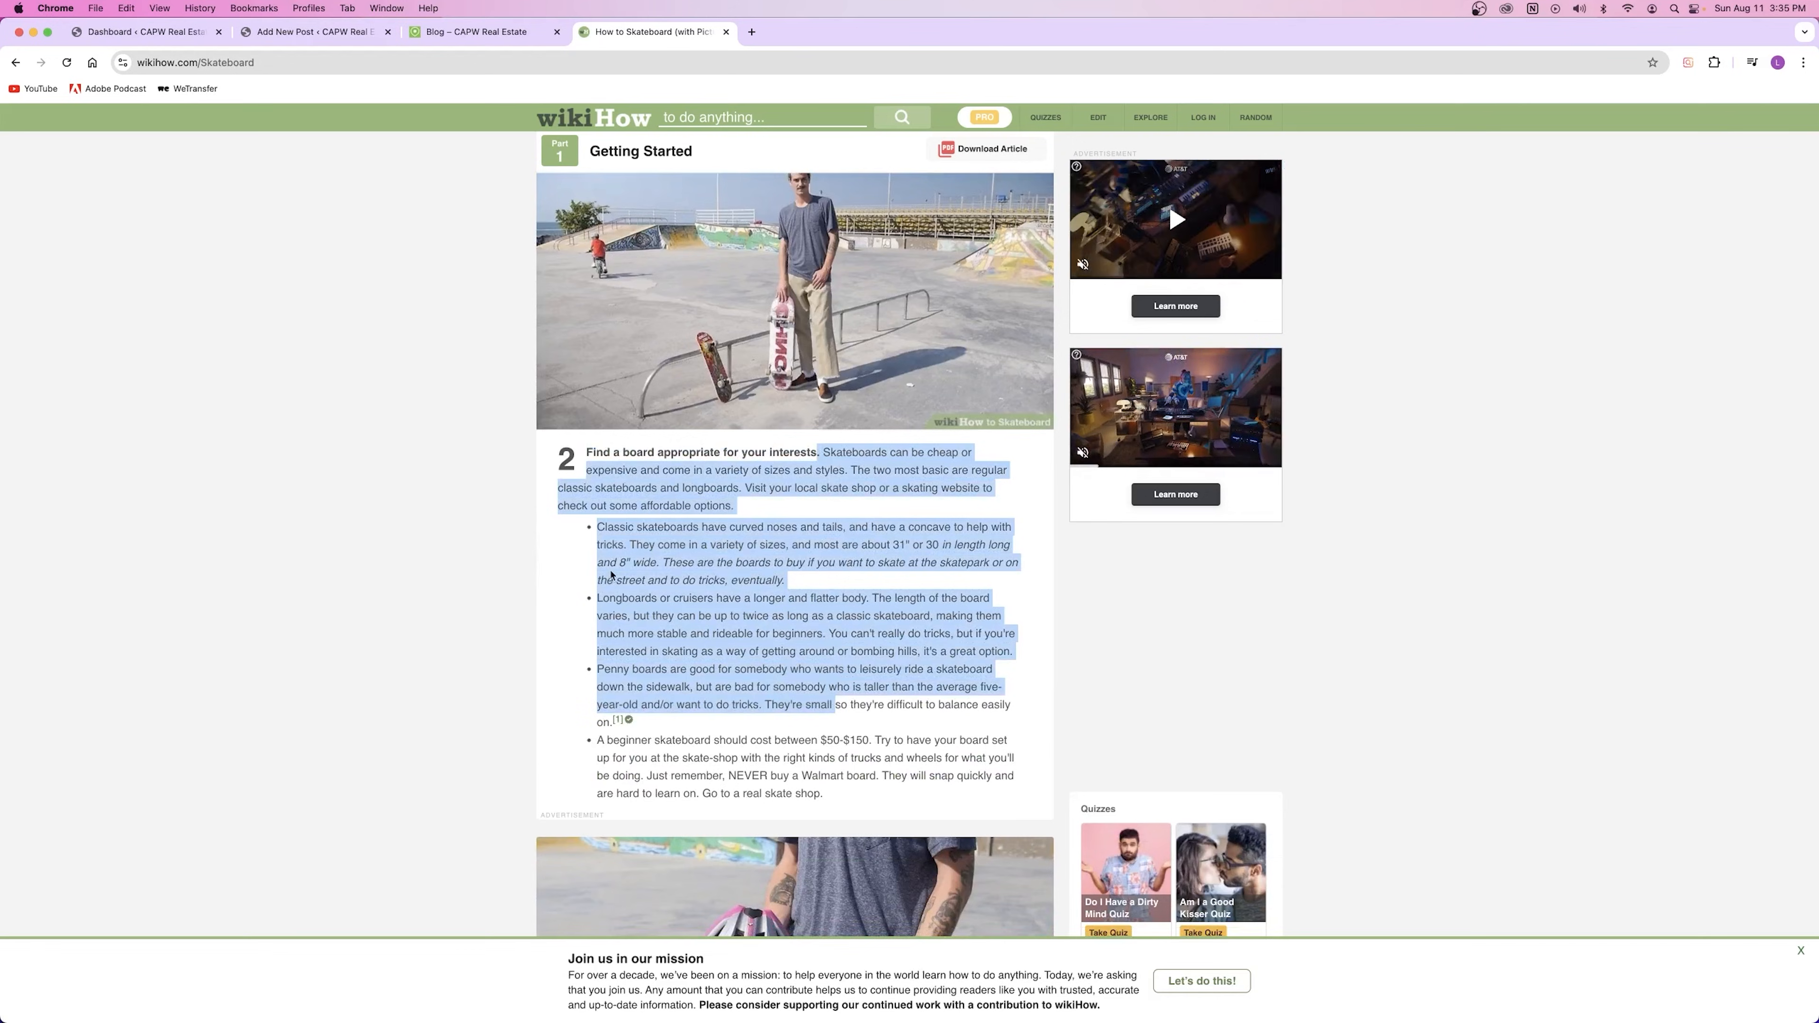
pyautogui.click(637, 573)
pyautogui.press('super+2')
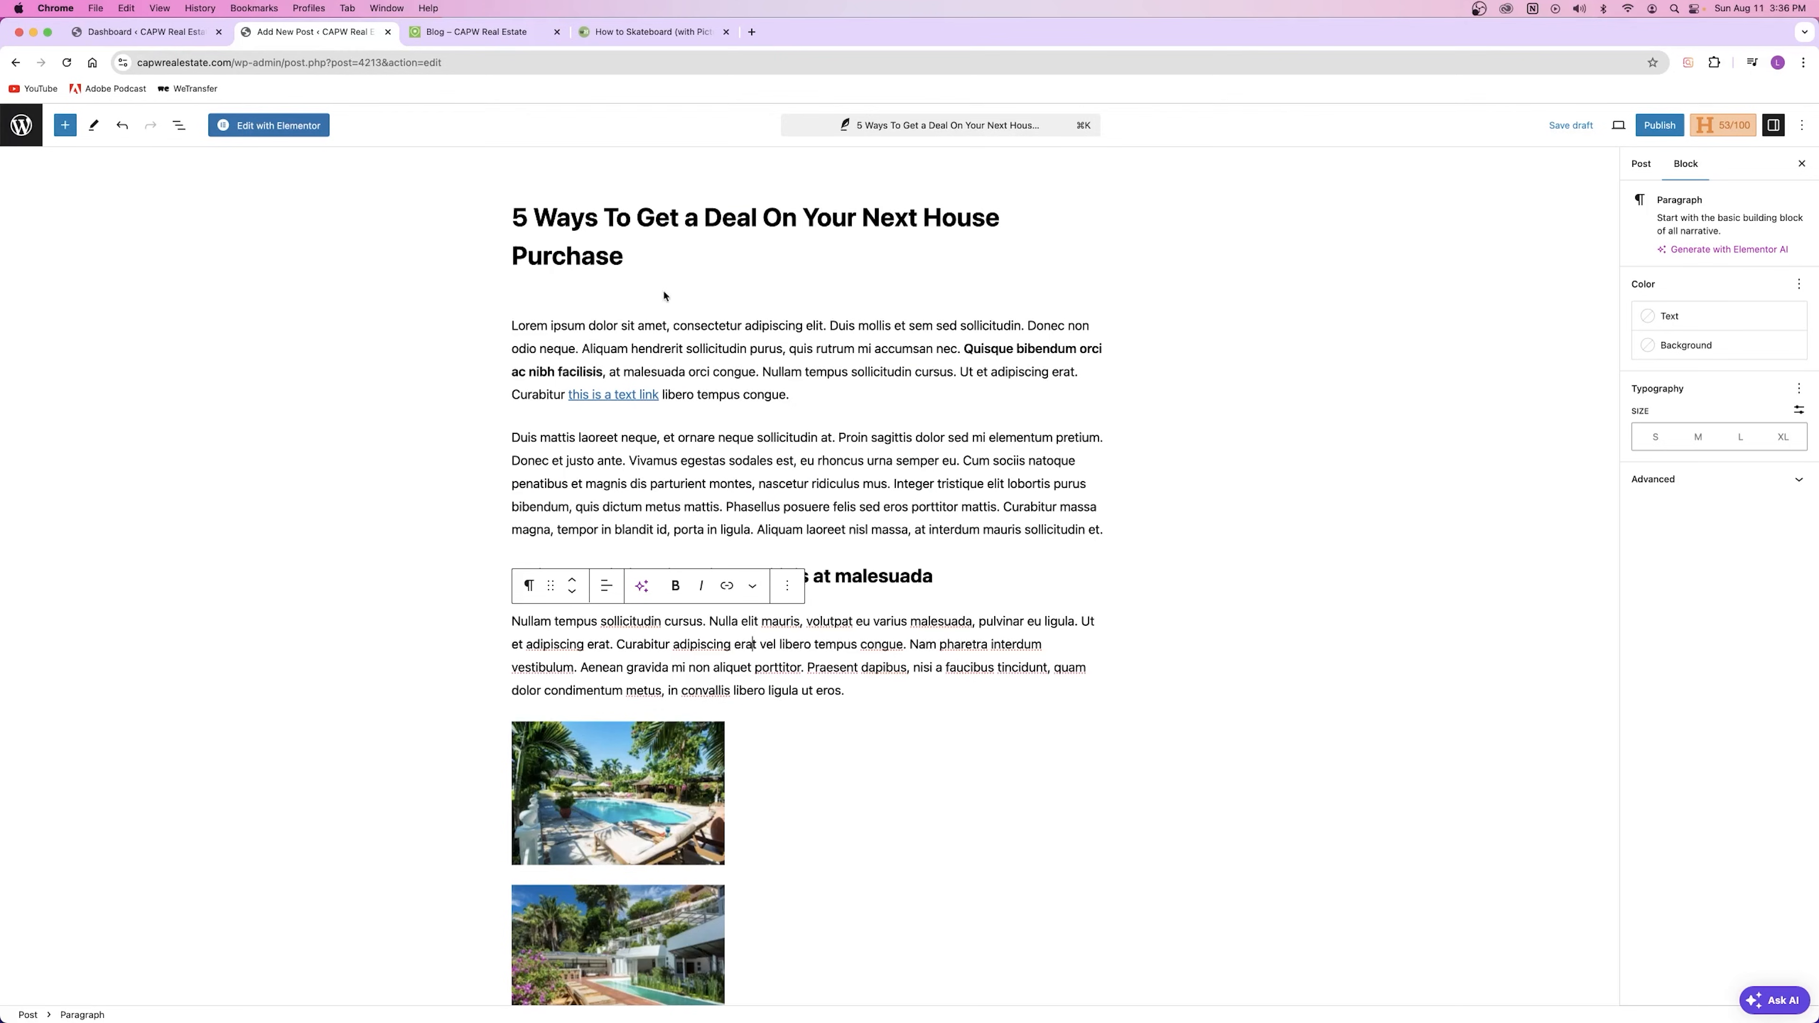
# Step: Review the post body, highlighting the Quisque heading, Nullam paragraph, Phasellus posuere heading and bulleted list
pyautogui.click(541, 359)
pyautogui.click(774, 403)
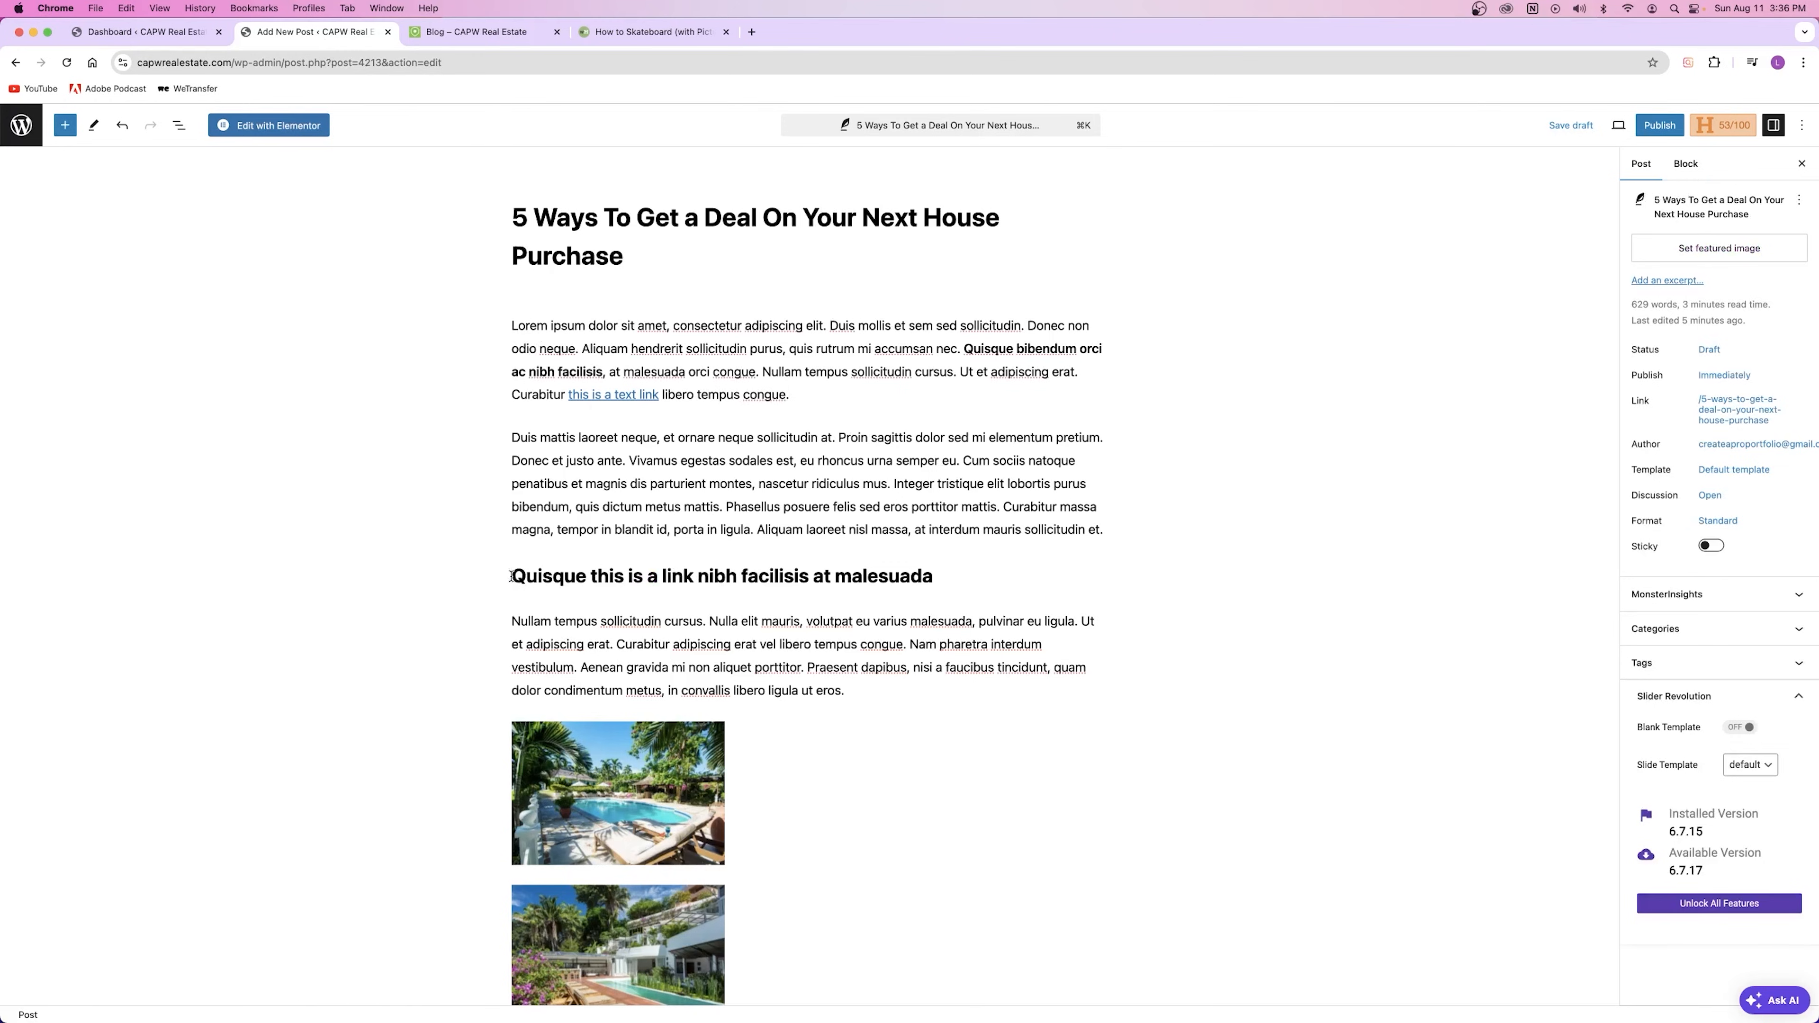
pyautogui.moveTo(511, 577); pyautogui.dragTo(872, 596)
pyautogui.moveTo(521, 621); pyautogui.dragTo(730, 666)
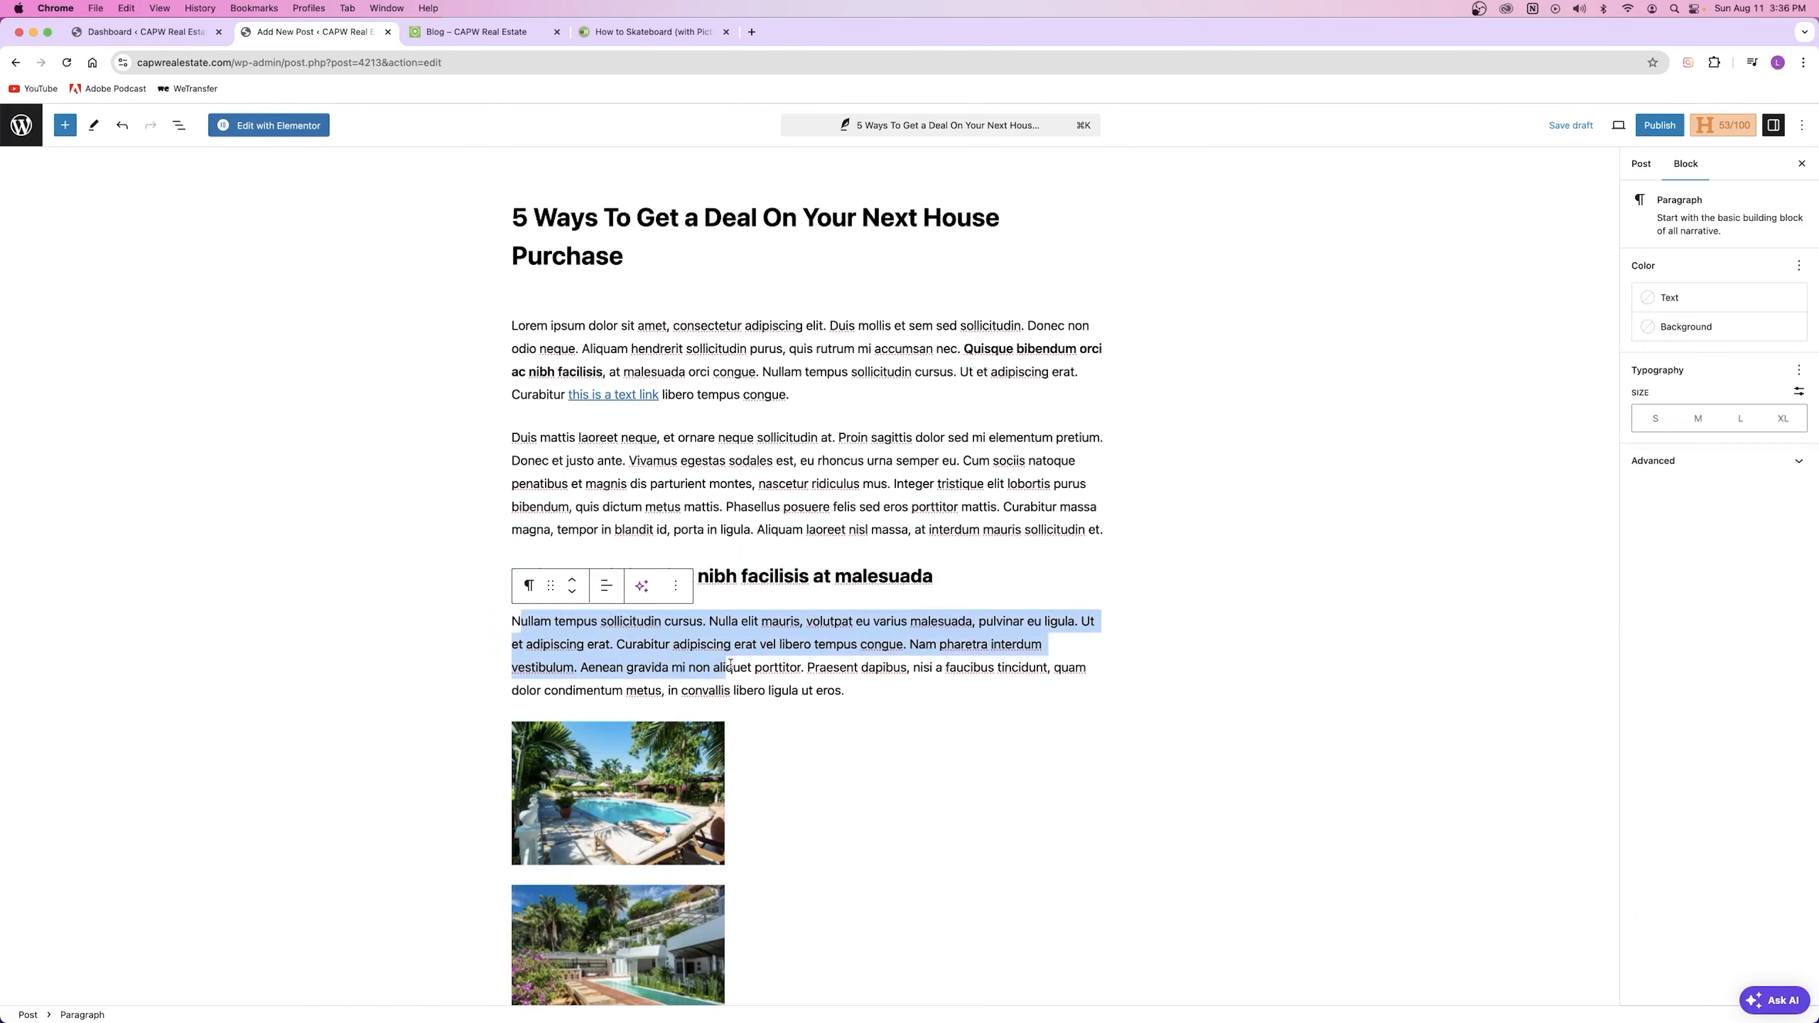
pyautogui.scroll(-15, 716, 674)
pyautogui.tripleClick(650, 717)
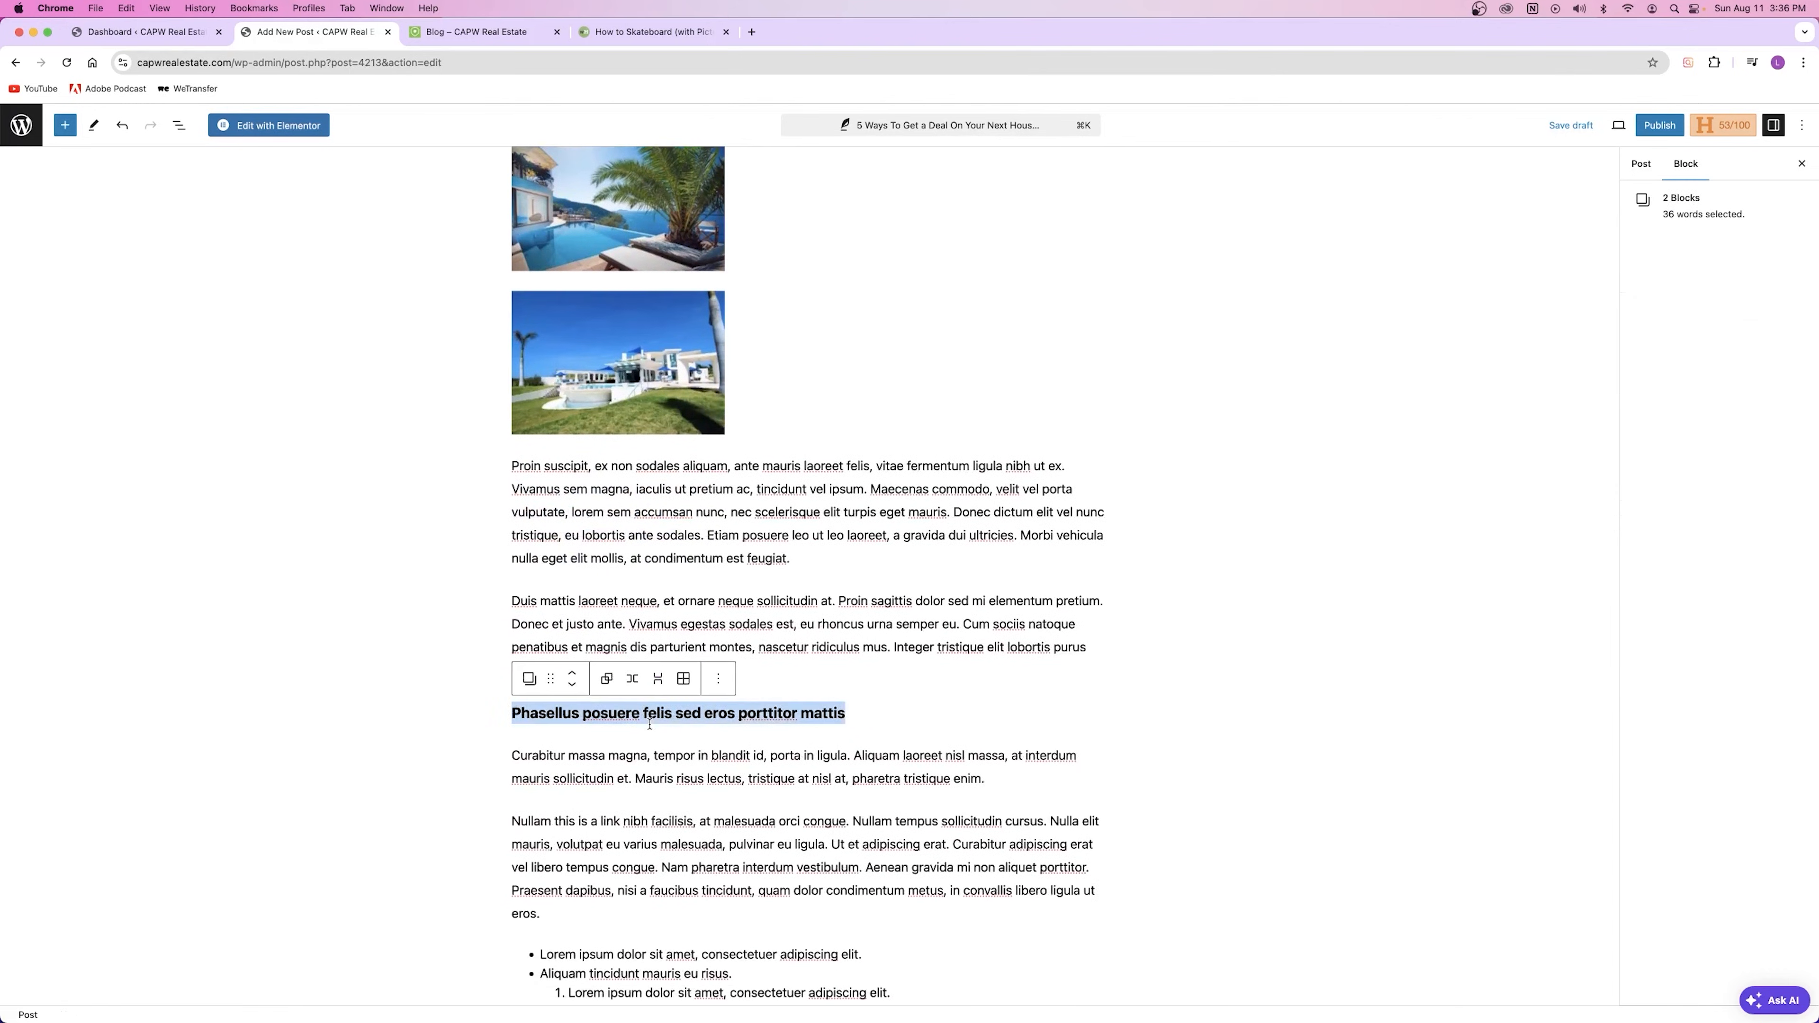
pyautogui.scroll(-5, 650, 717)
pyautogui.moveTo(528, 519); pyautogui.dragTo(659, 656)
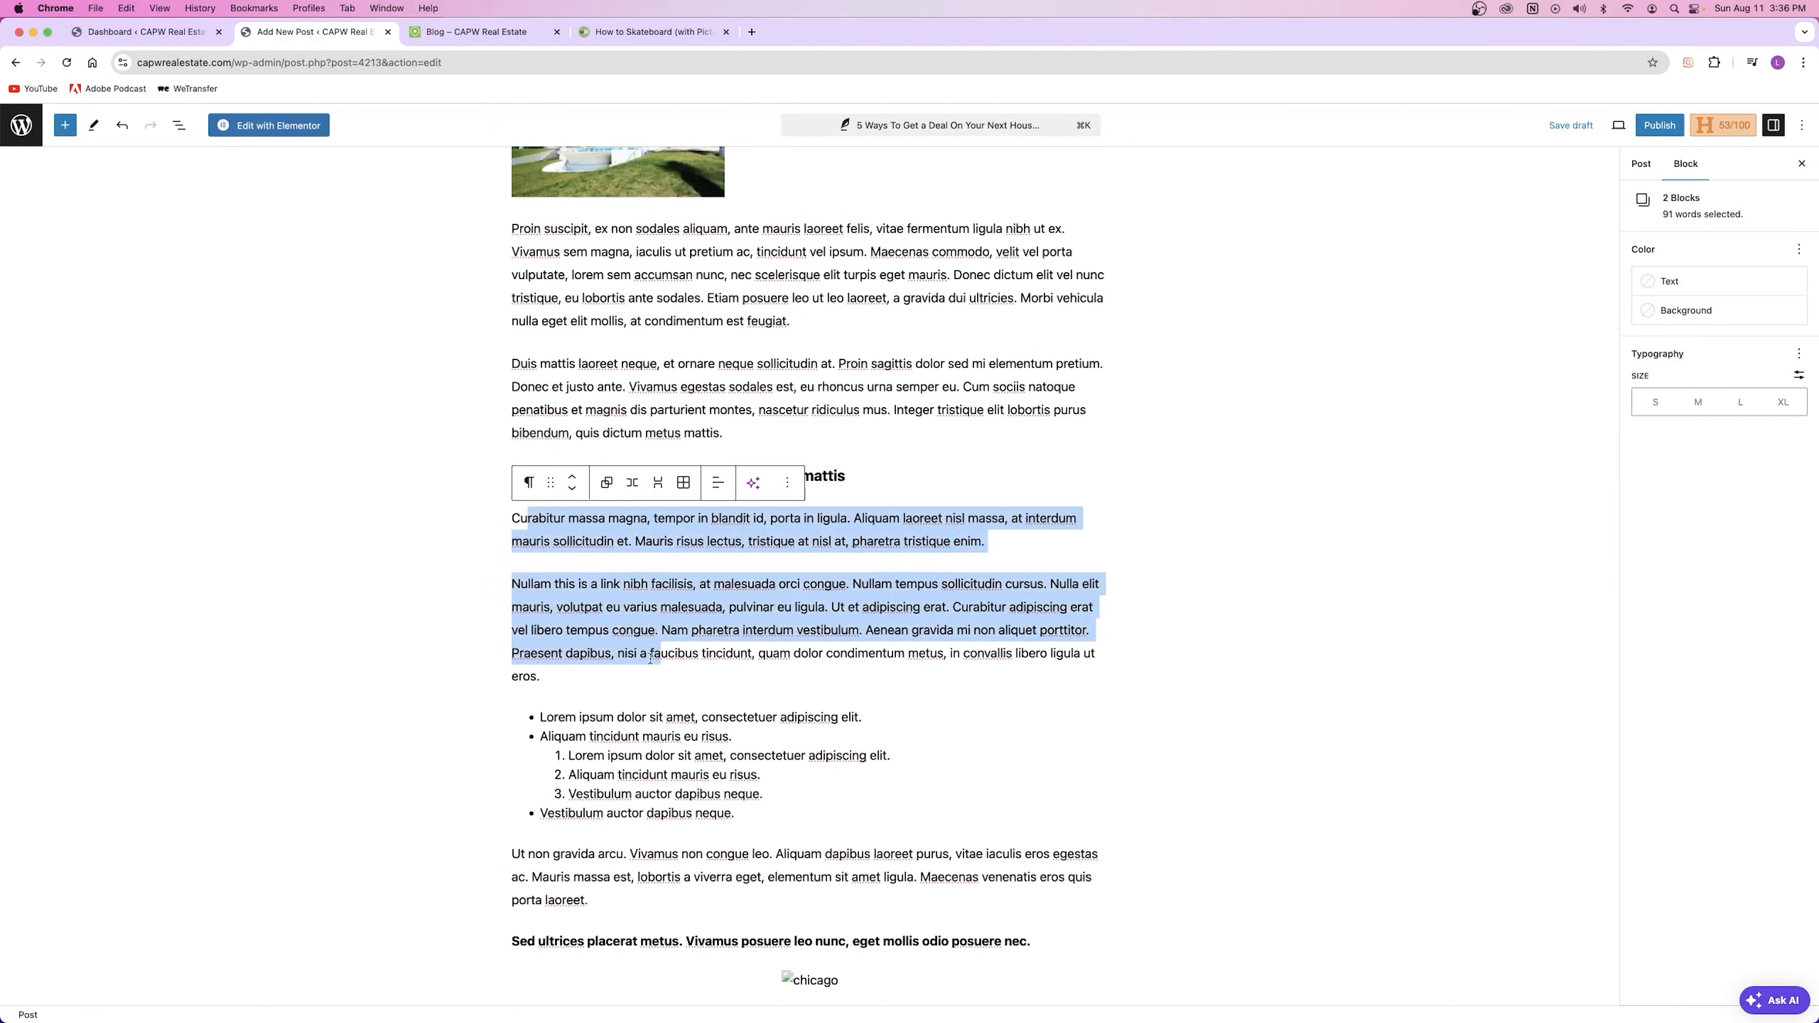
pyautogui.moveTo(544, 713); pyautogui.dragTo(608, 792)
pyautogui.click(667, 596)
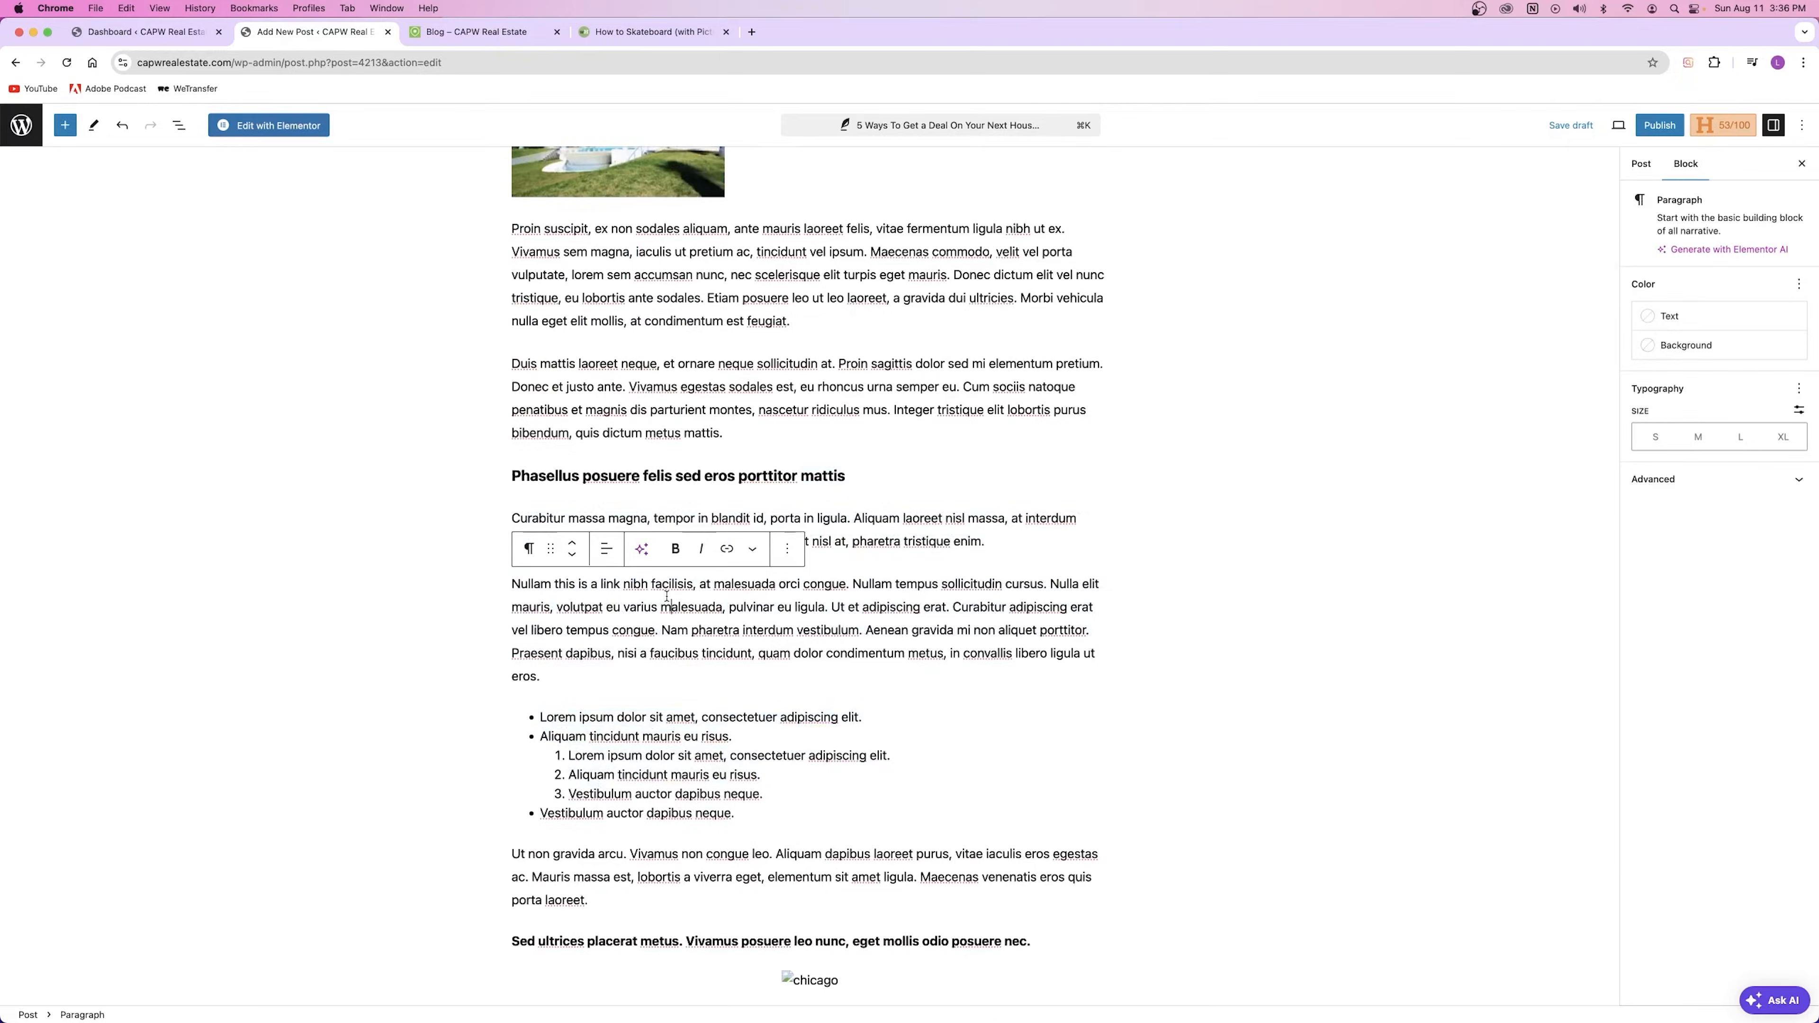
pyautogui.scroll(-8, 645, 710)
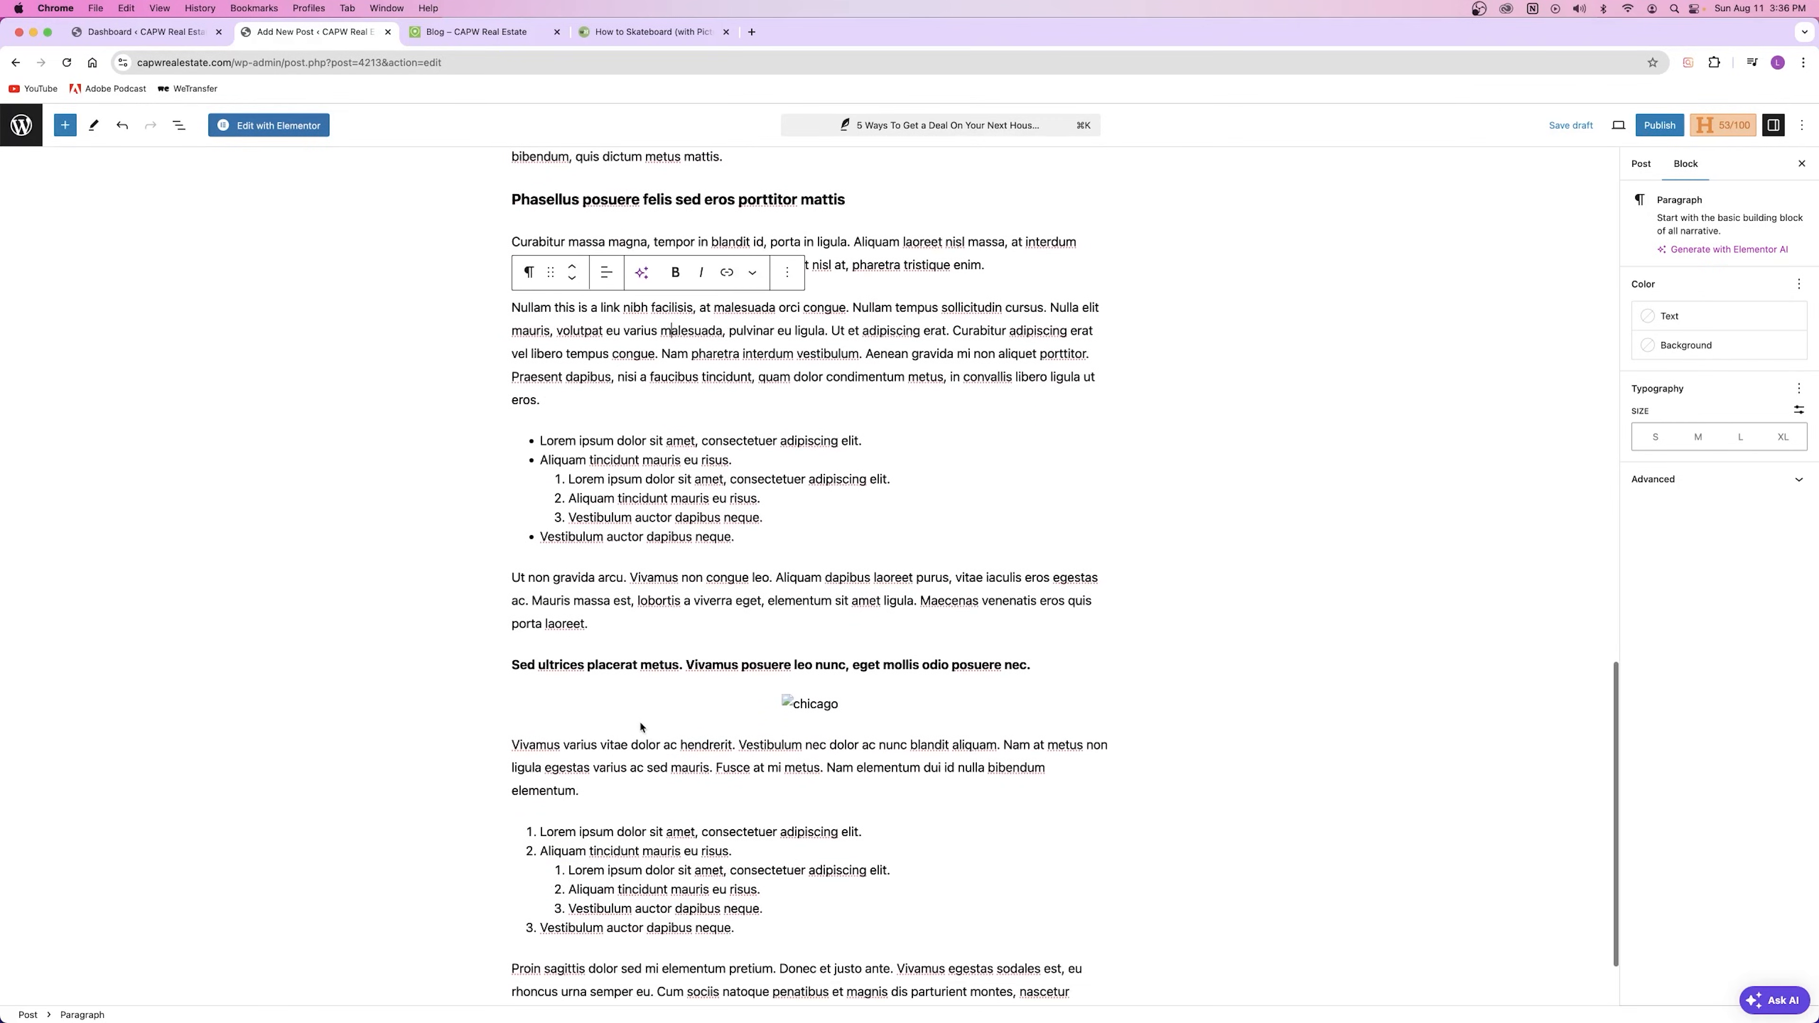
pyautogui.click(509, 563)
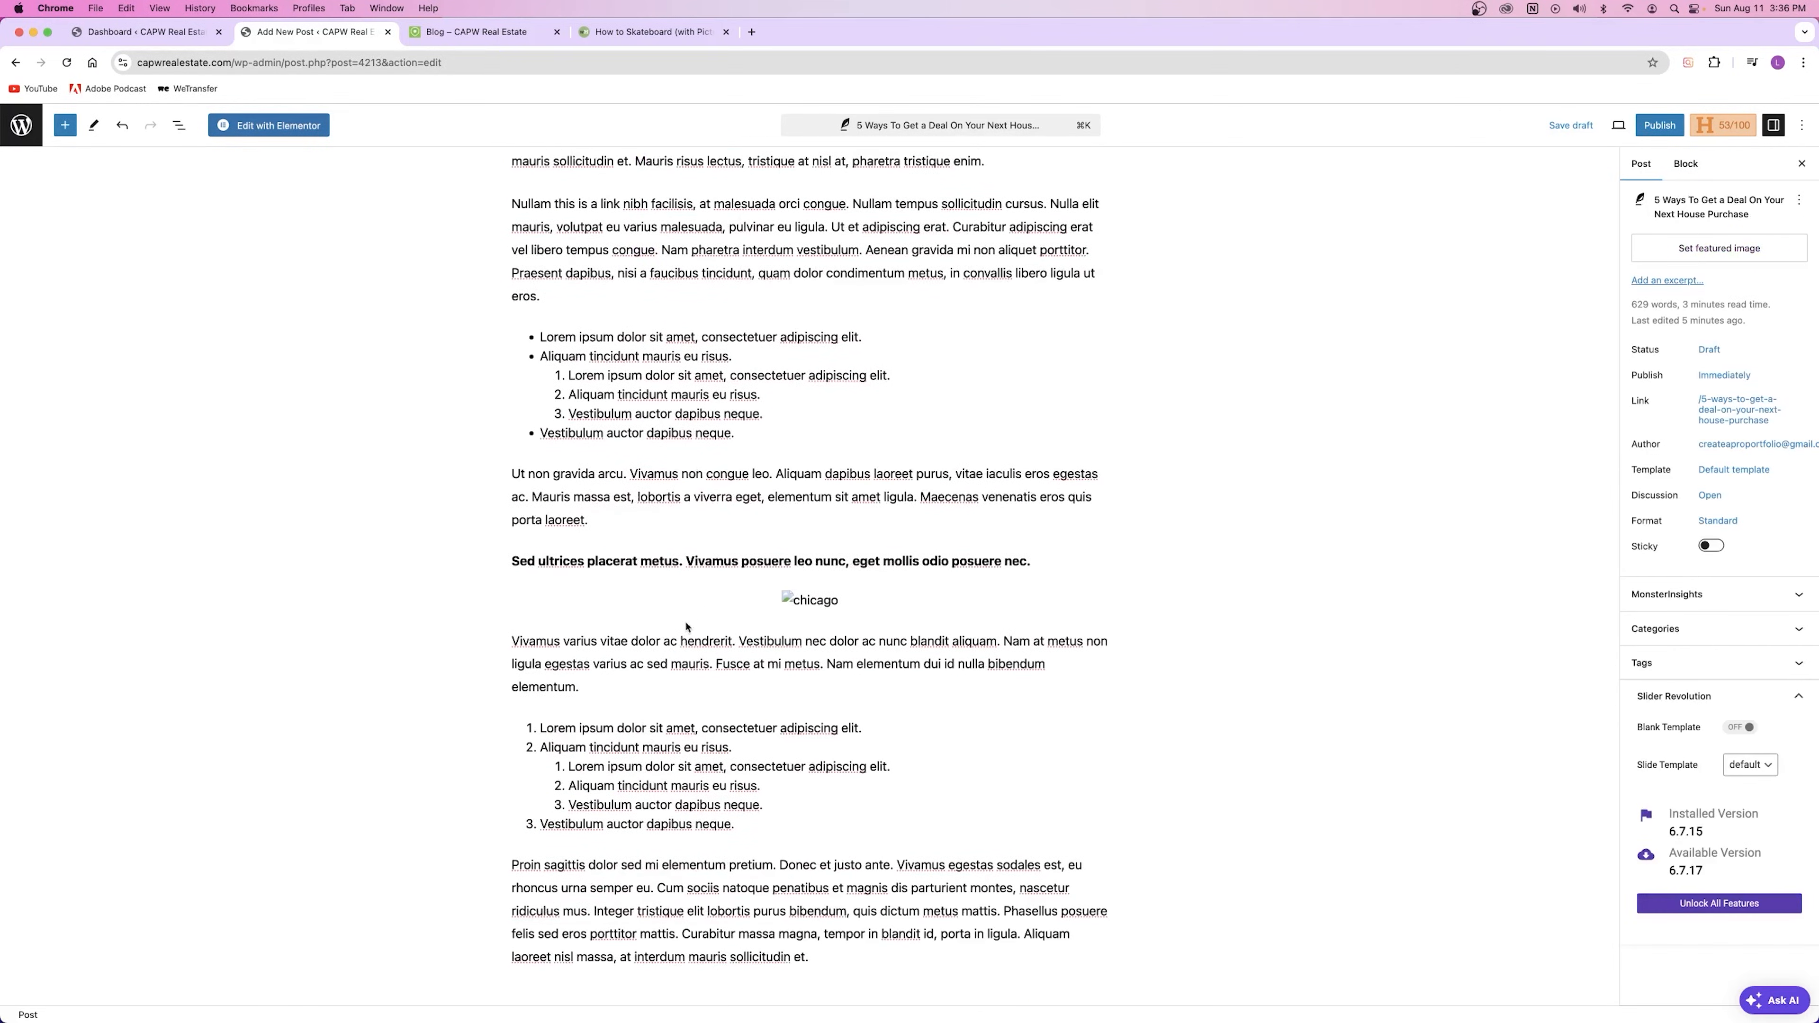
pyautogui.scroll(15, 666, 574)
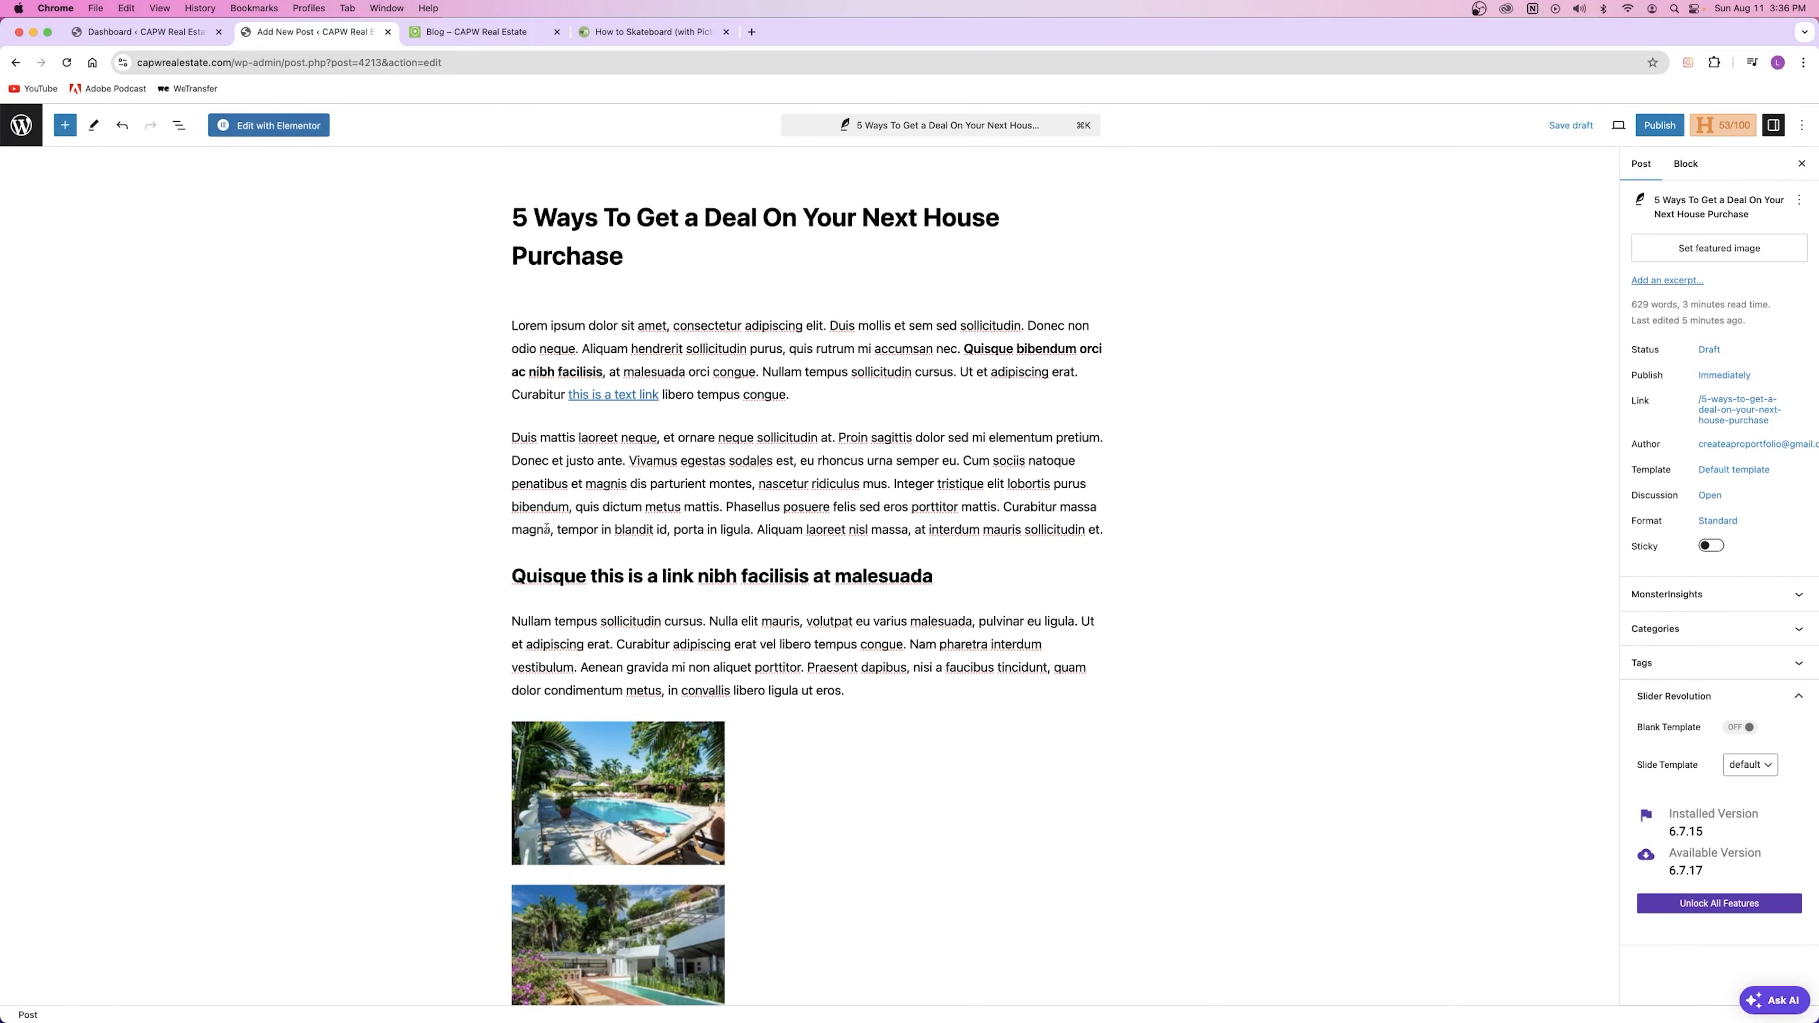
# Step: Close the wikiHow article and add an empty block after the Nullam tempus paragraph
pyautogui.click(724, 32)
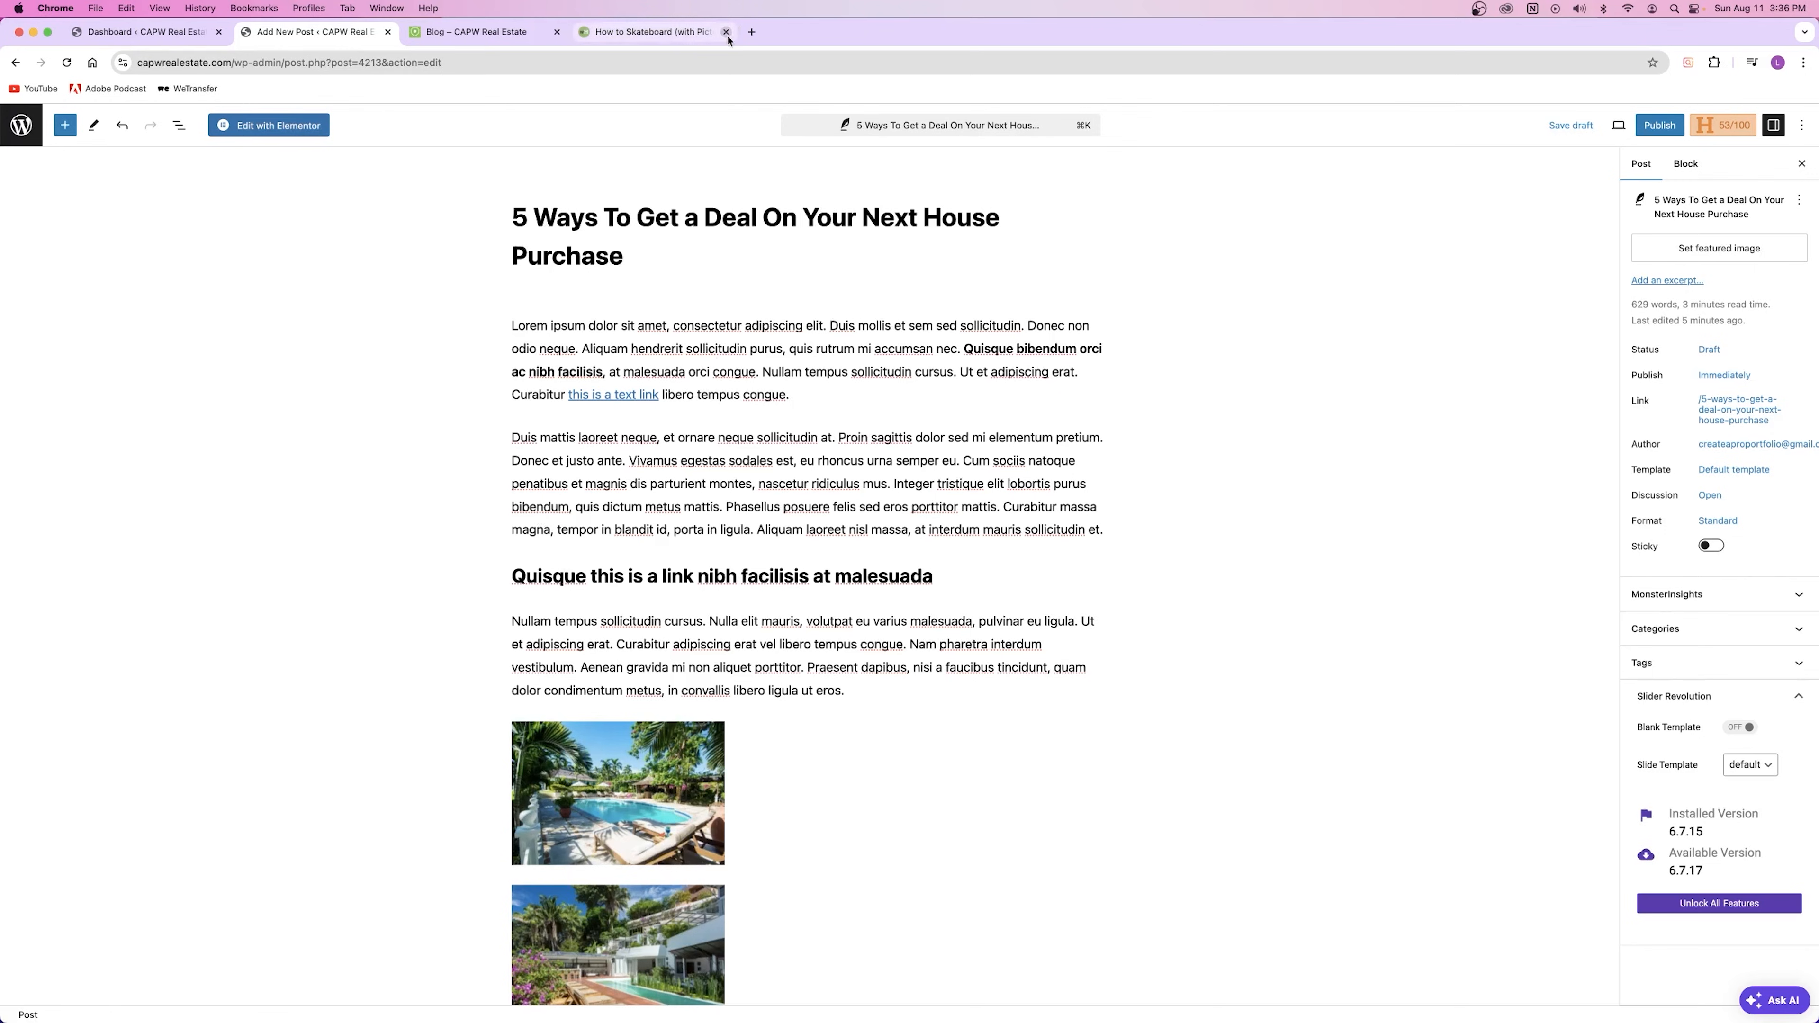
pyautogui.scroll(-3, 867, 523)
pyautogui.click(869, 525)
pyautogui.press('Return')
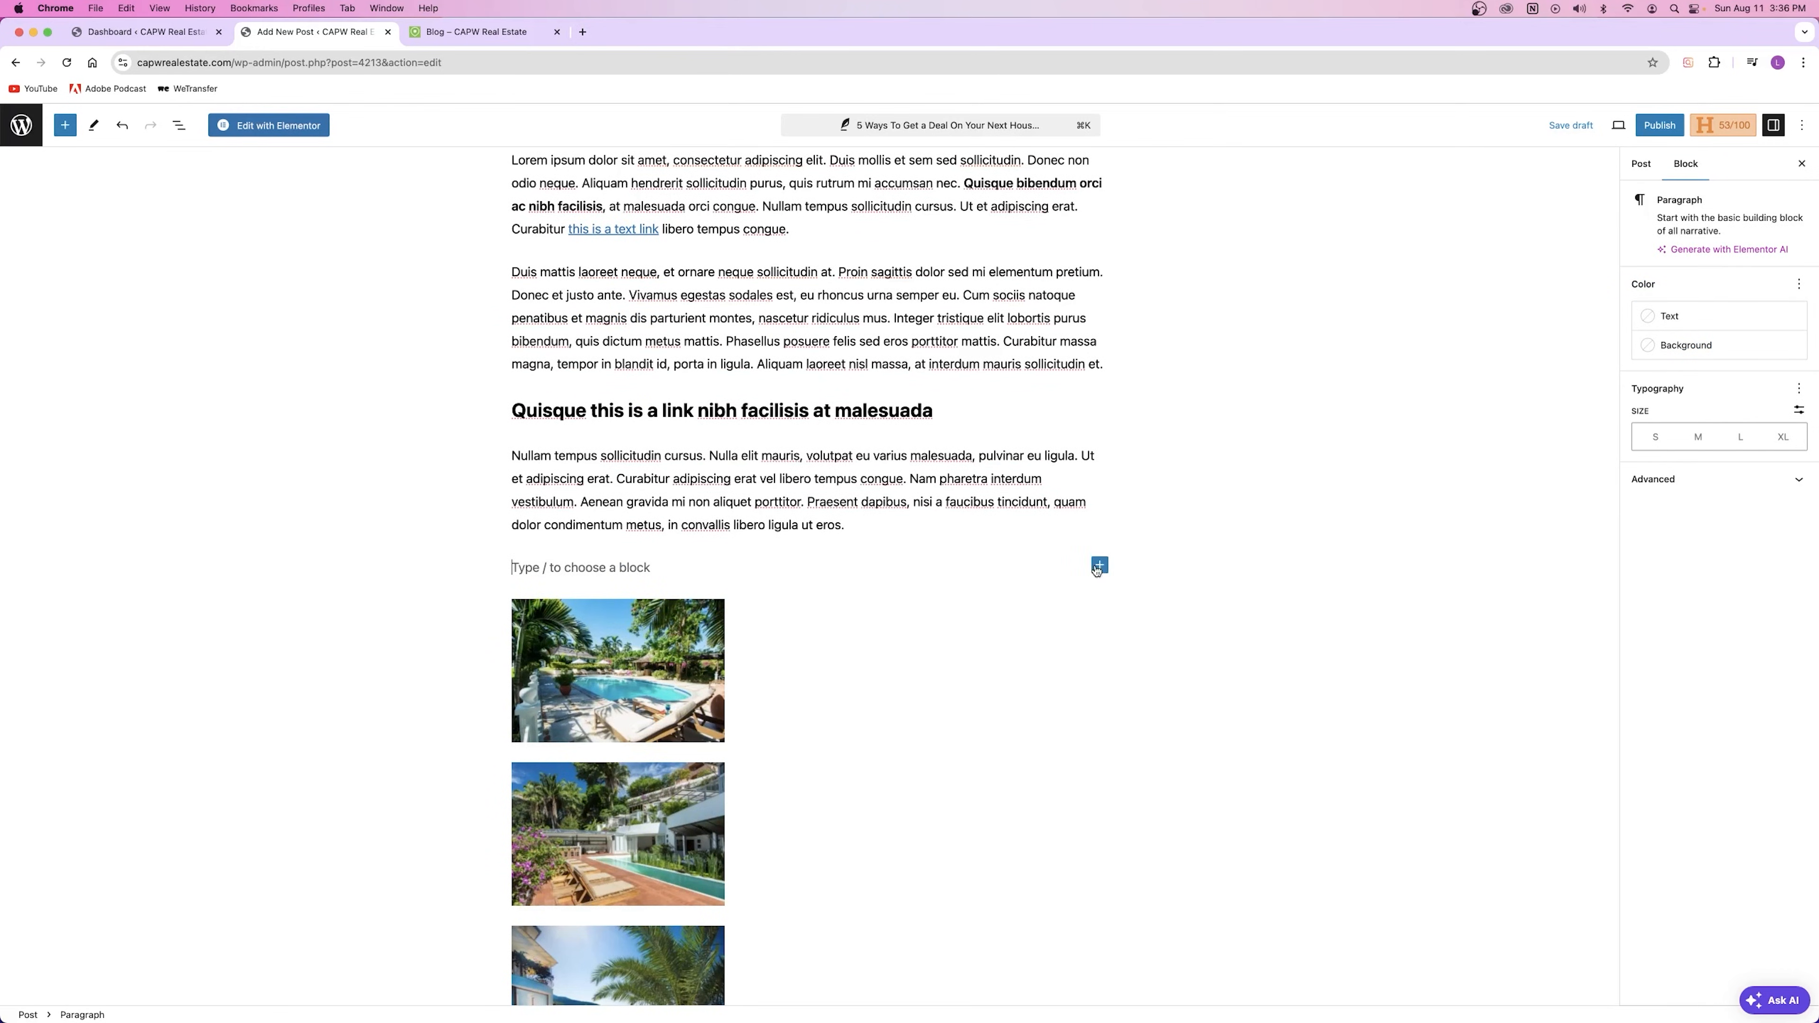
# Step: Turn the empty block into a Video block with /vi and try the Insert from URL option
pyautogui.write('/vi')
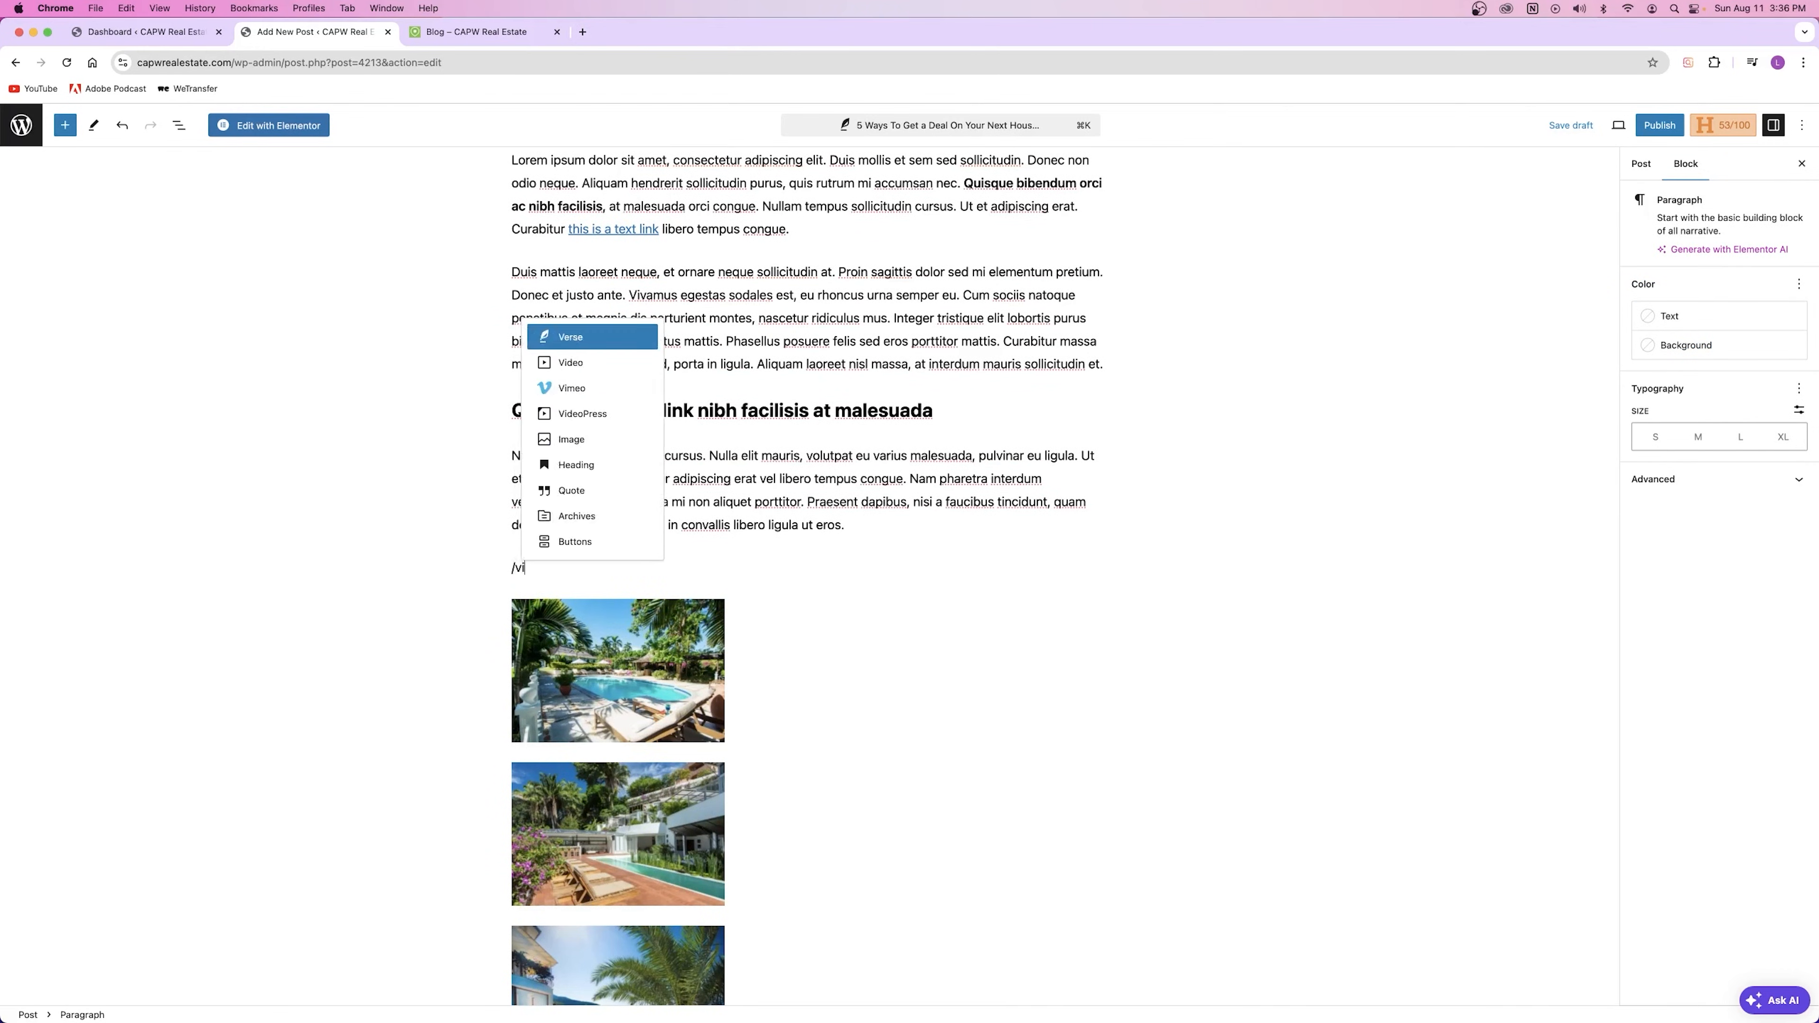
pyautogui.click(573, 337)
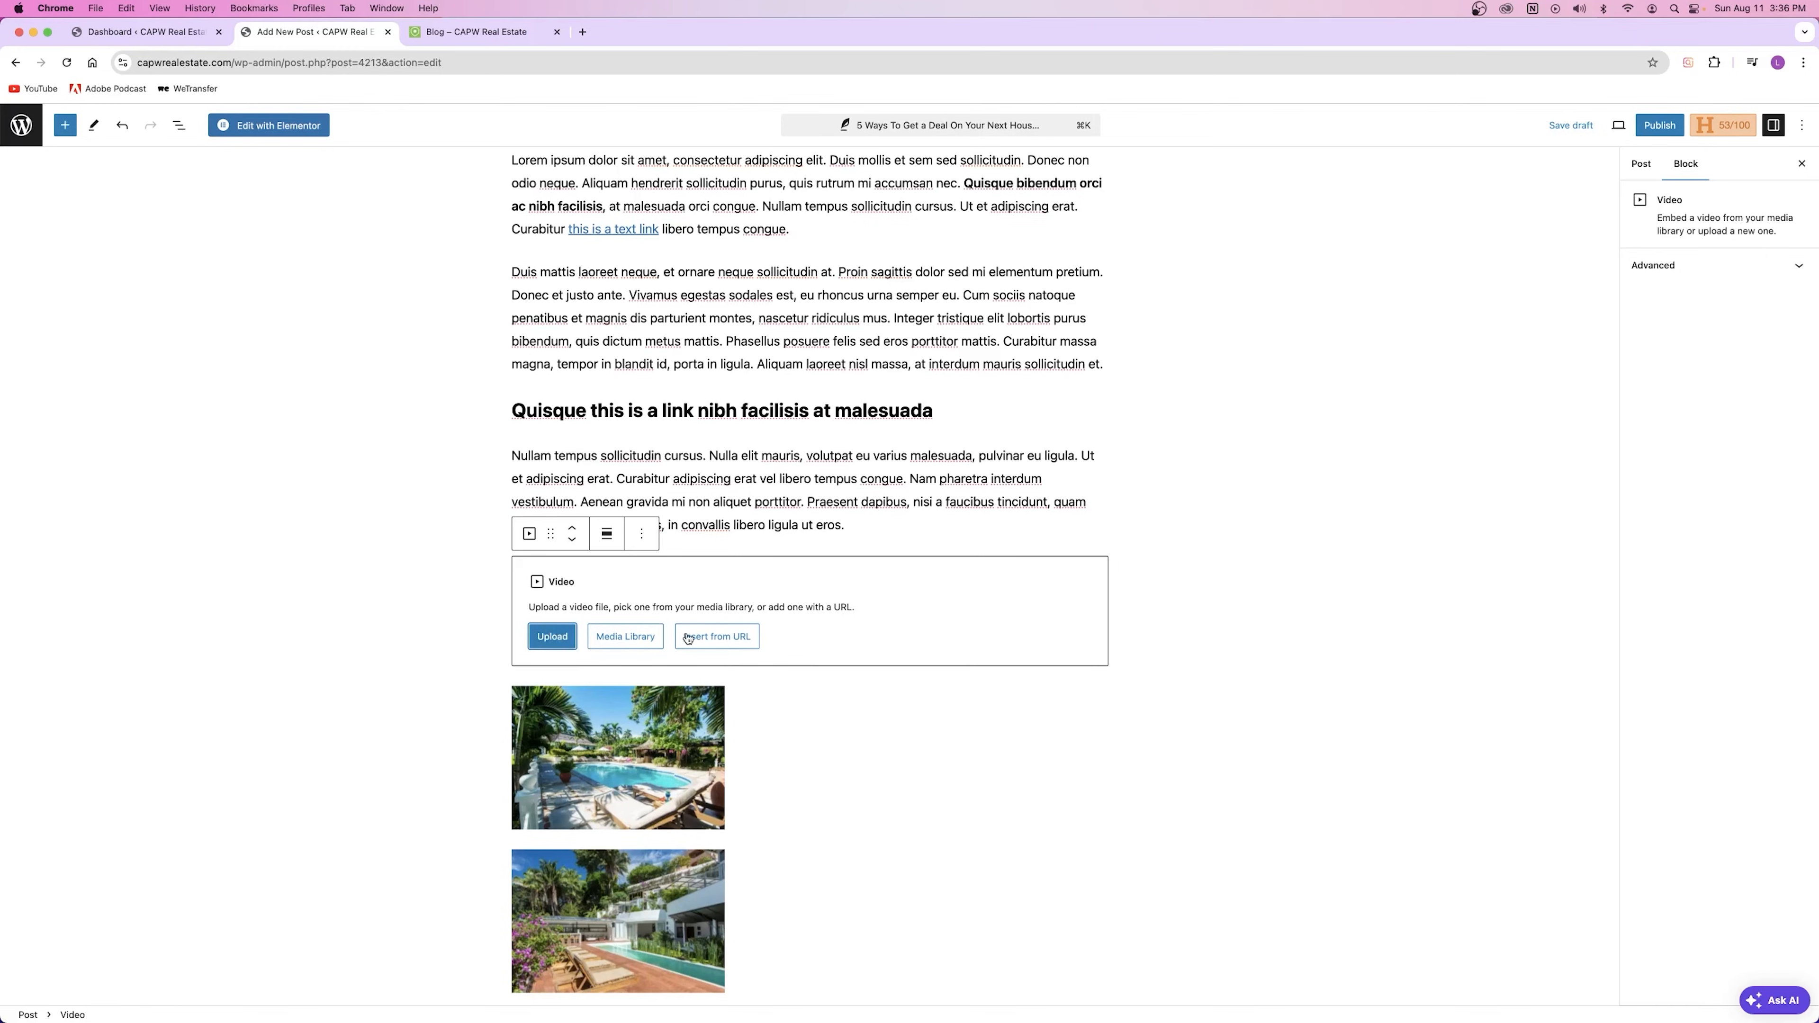
pyautogui.click(715, 637)
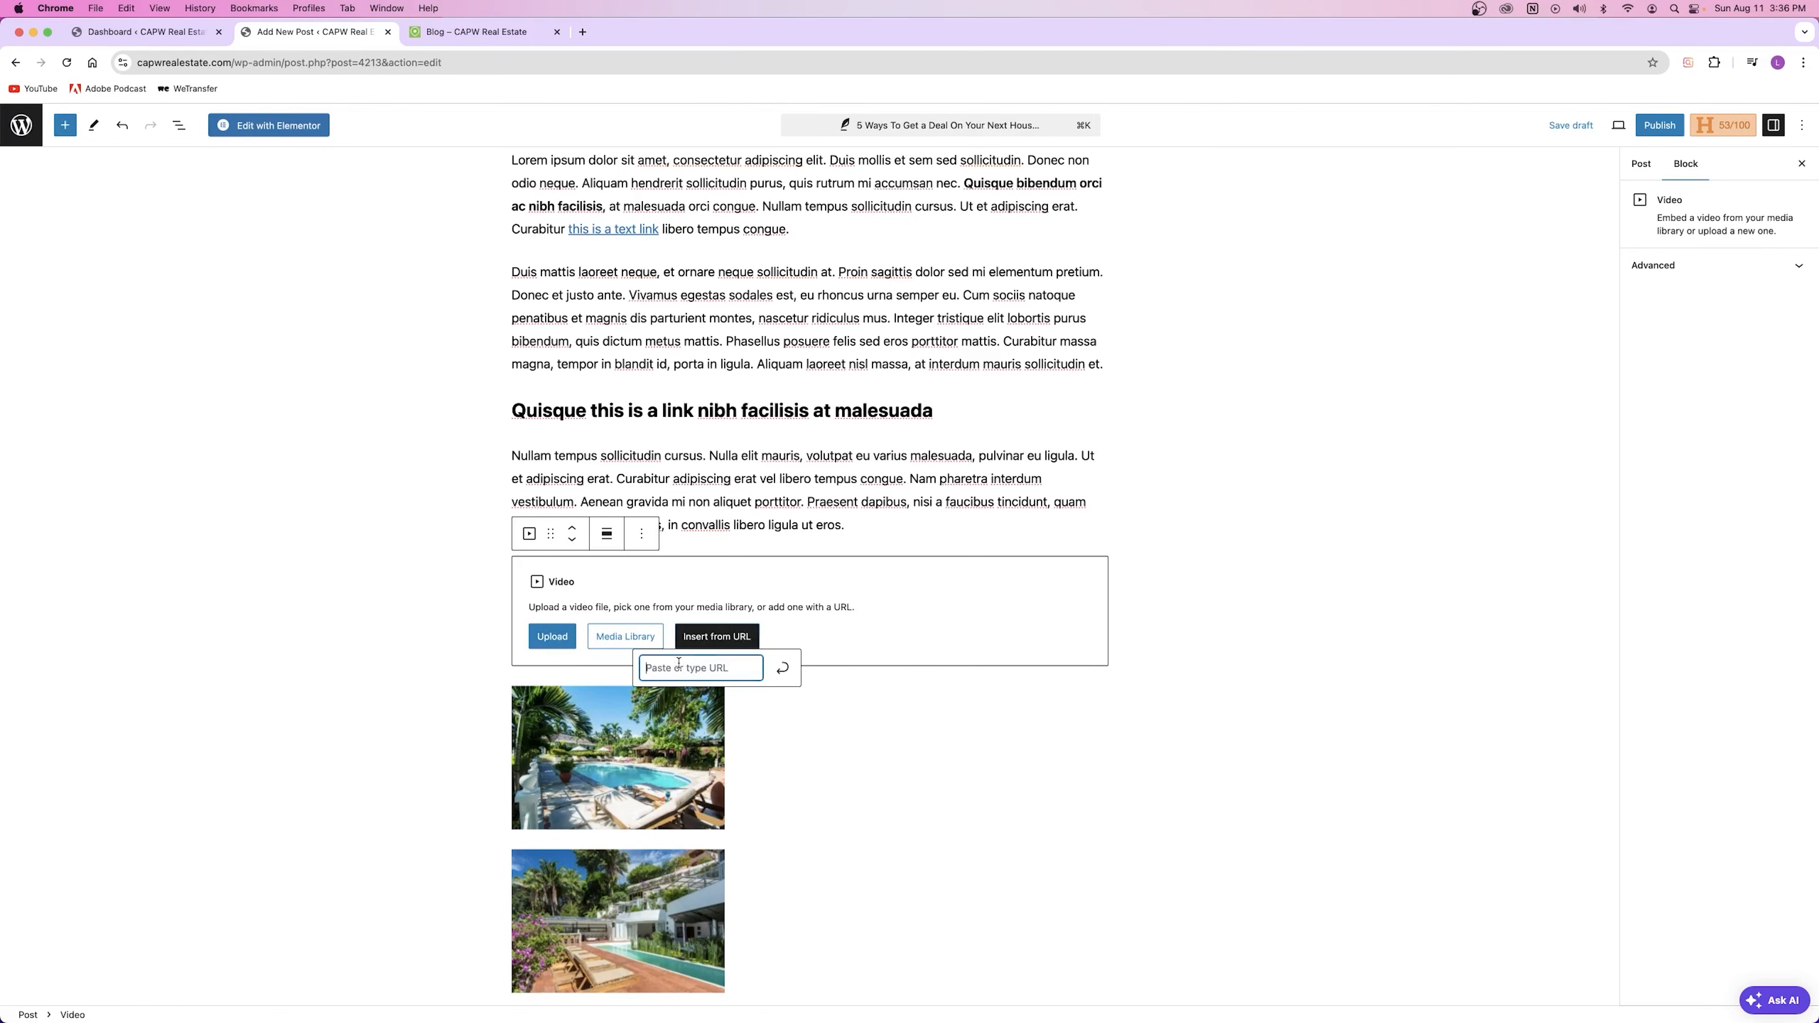
pyautogui.click(830, 549)
# Step: Delete the empty video block through its options menu
pyautogui.click(602, 608)
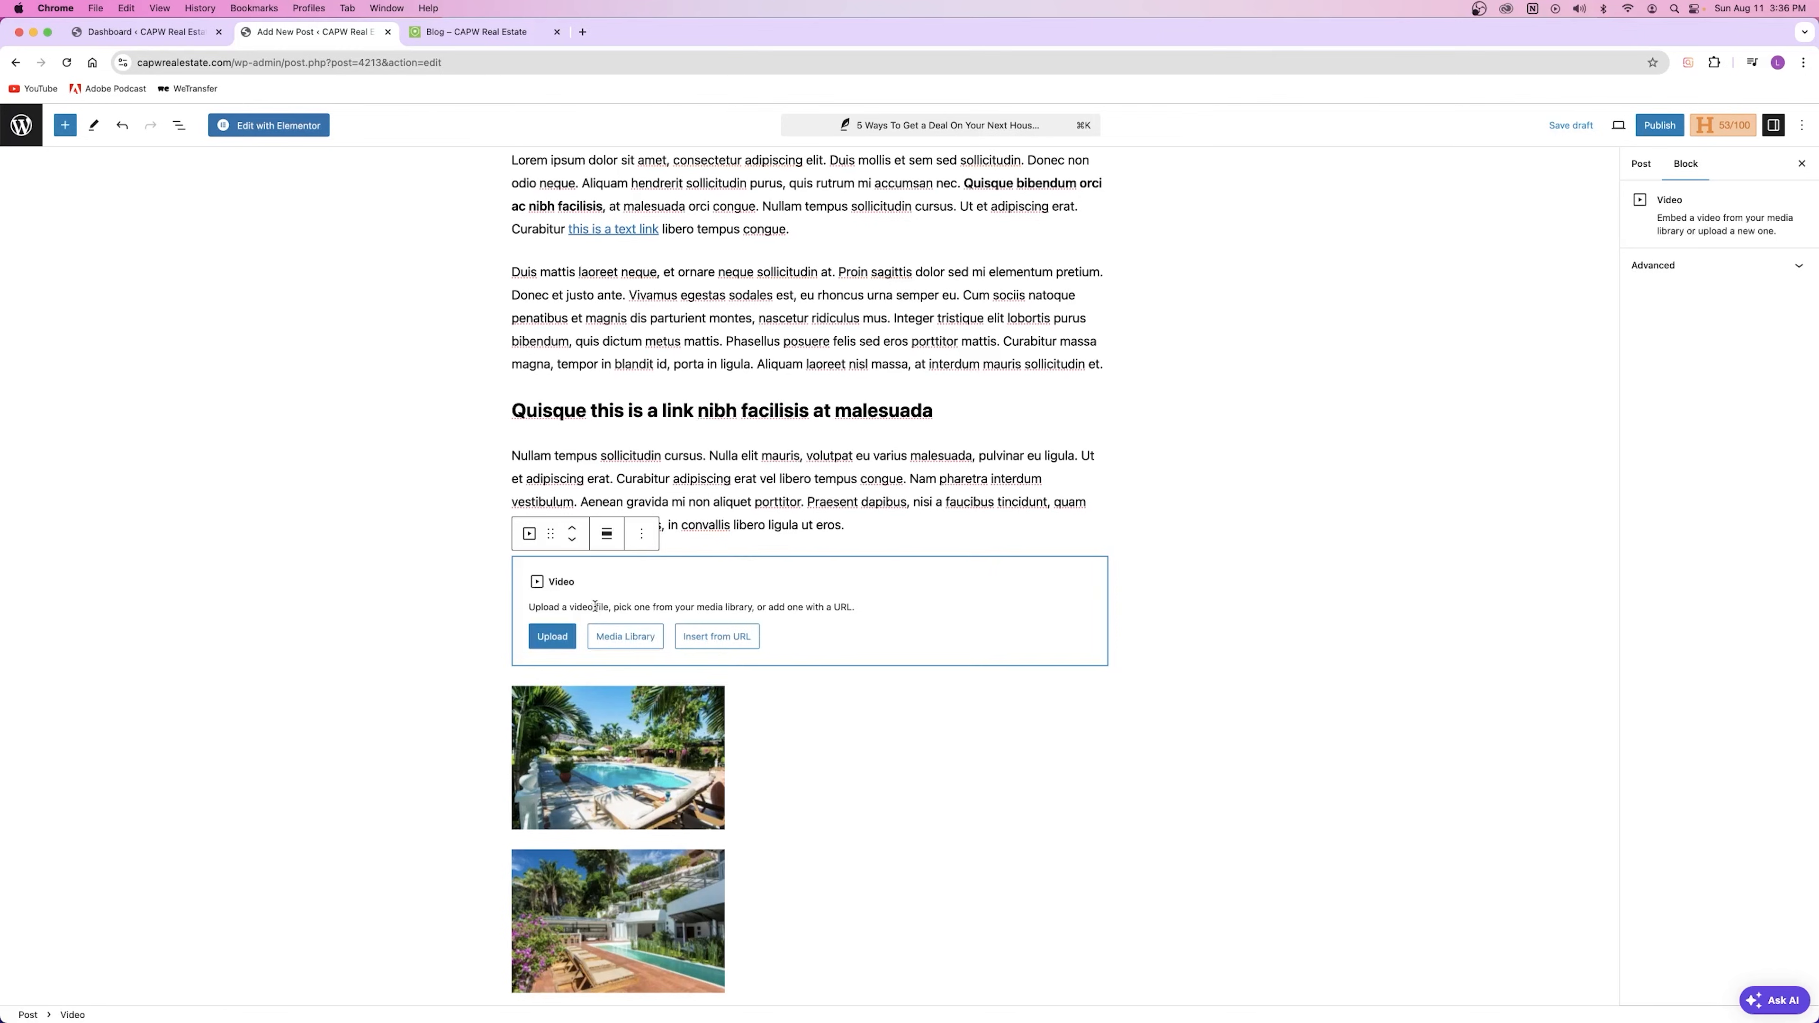
pyautogui.click(641, 536)
pyautogui.click(641, 536)
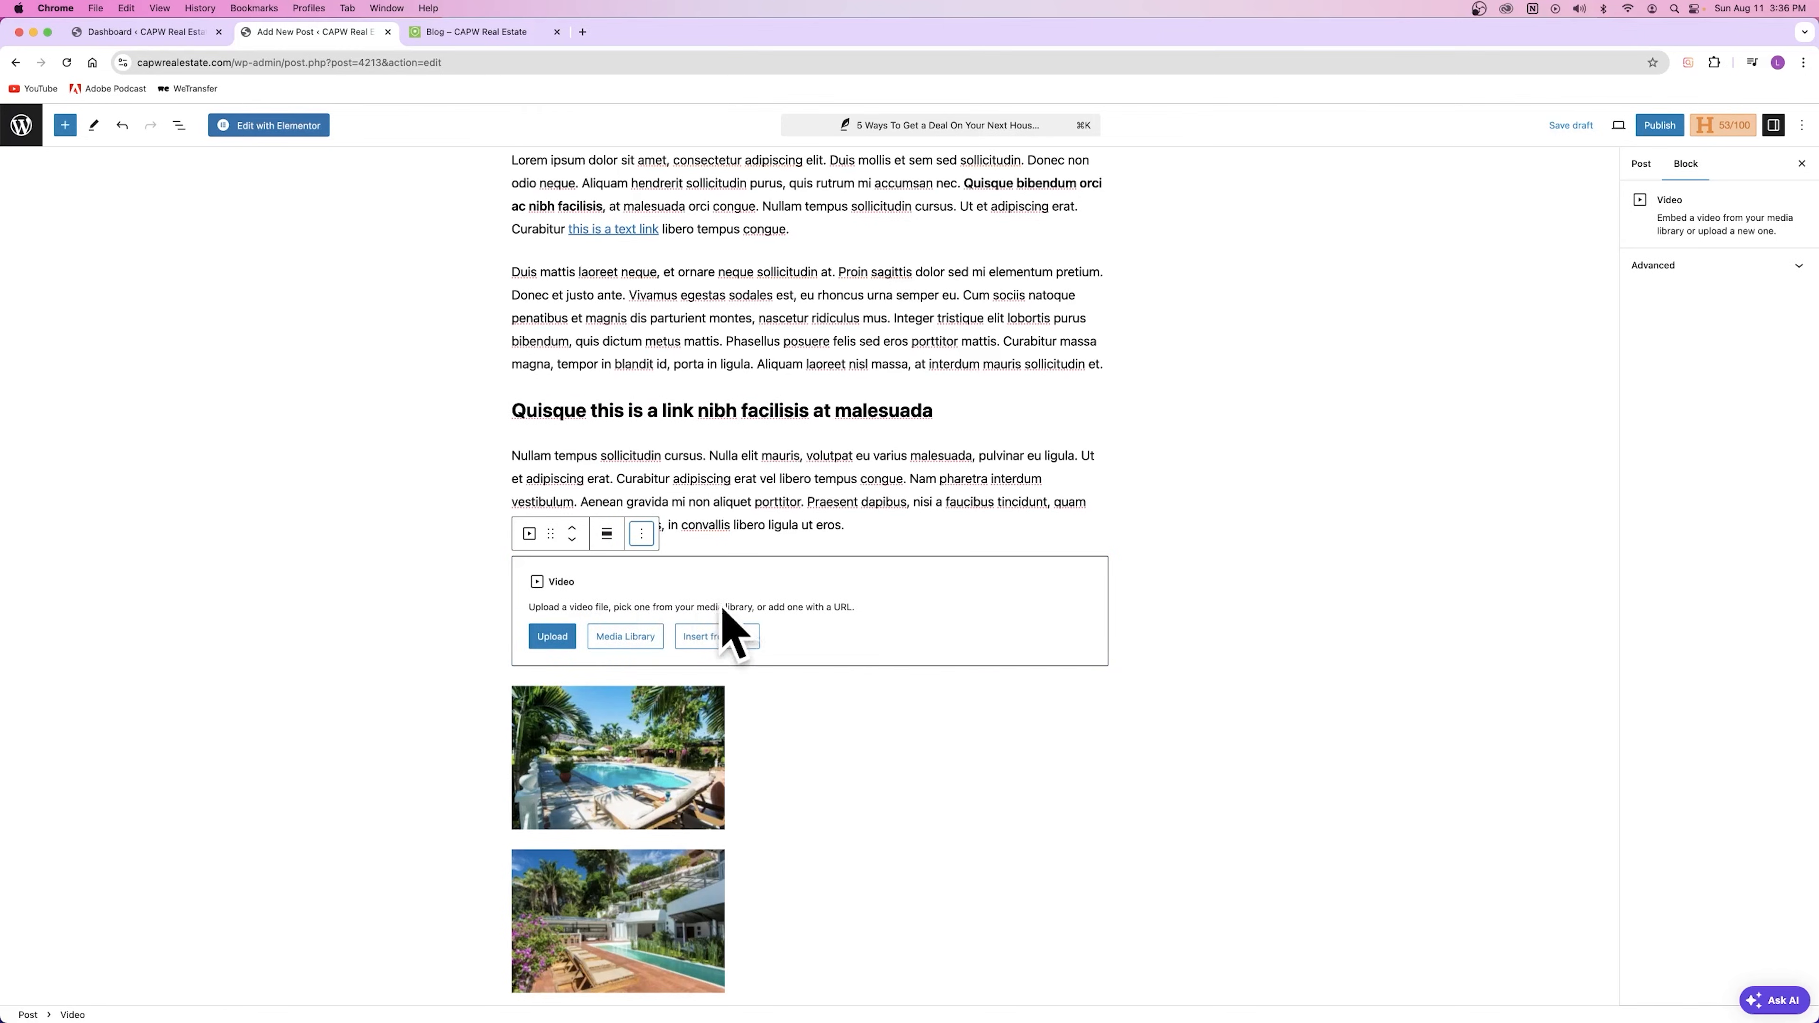
pyautogui.click(757, 541)
pyautogui.click(681, 603)
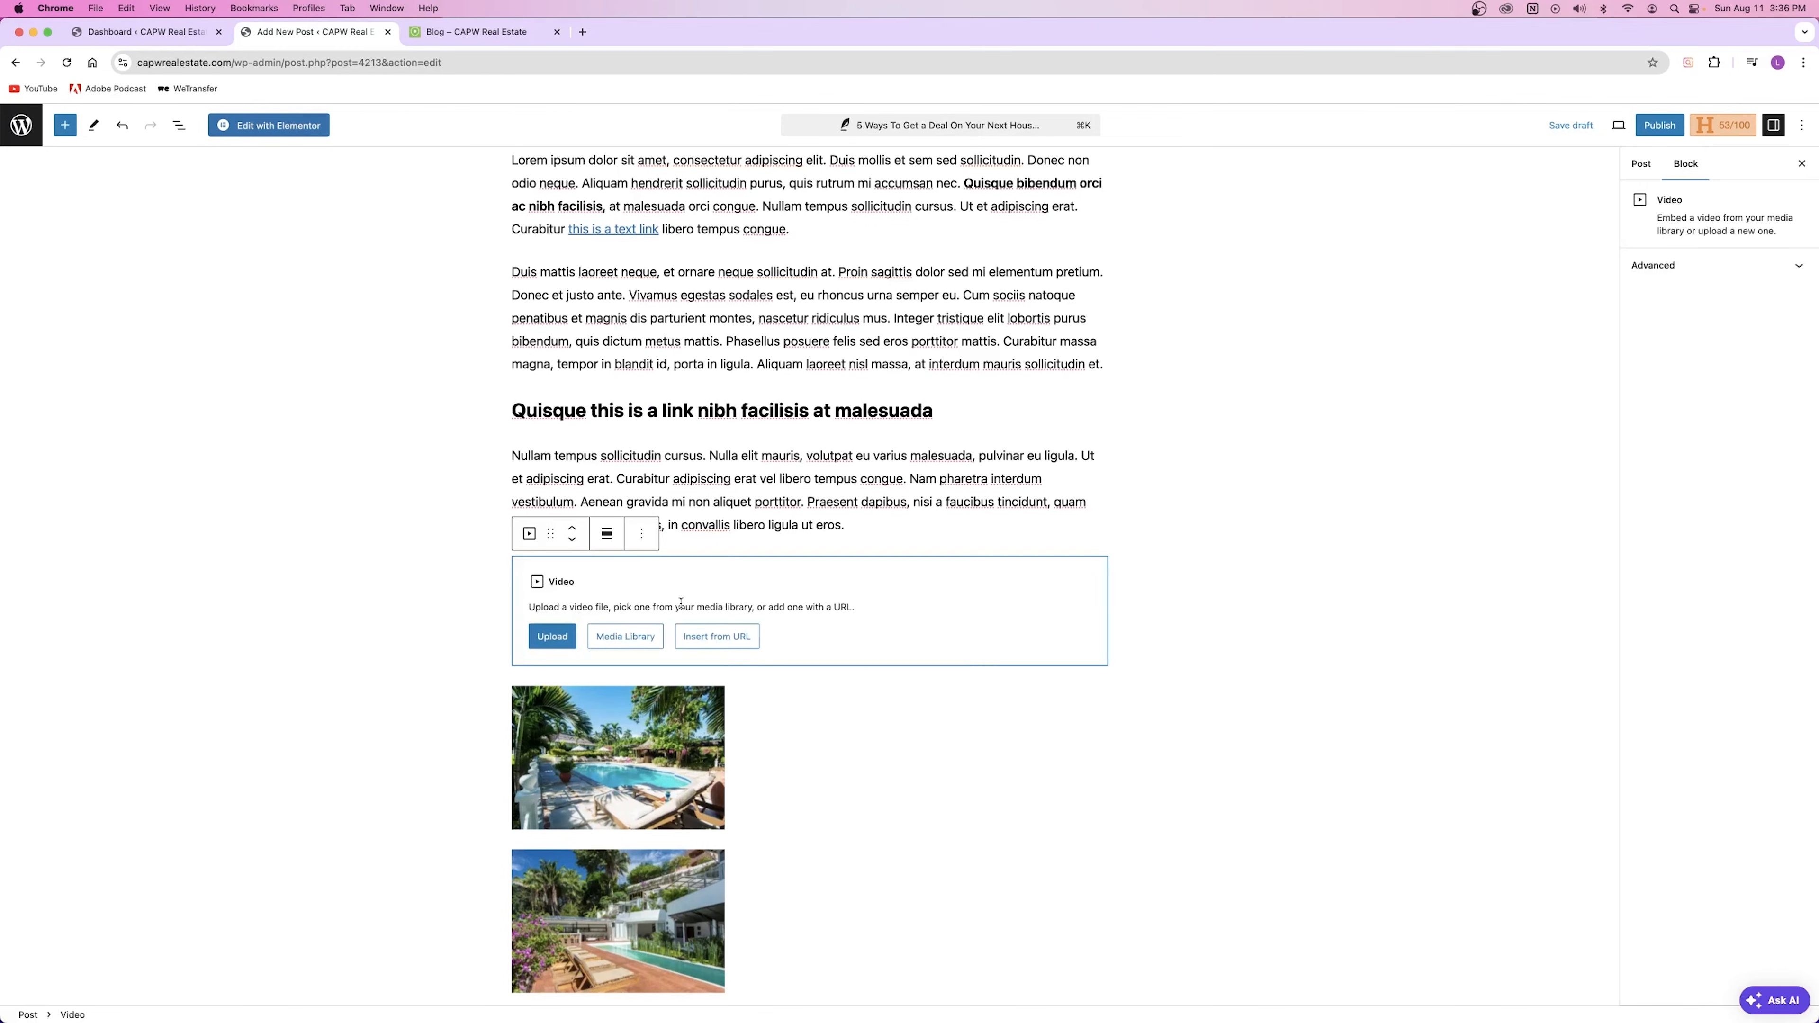
pyautogui.click(644, 537)
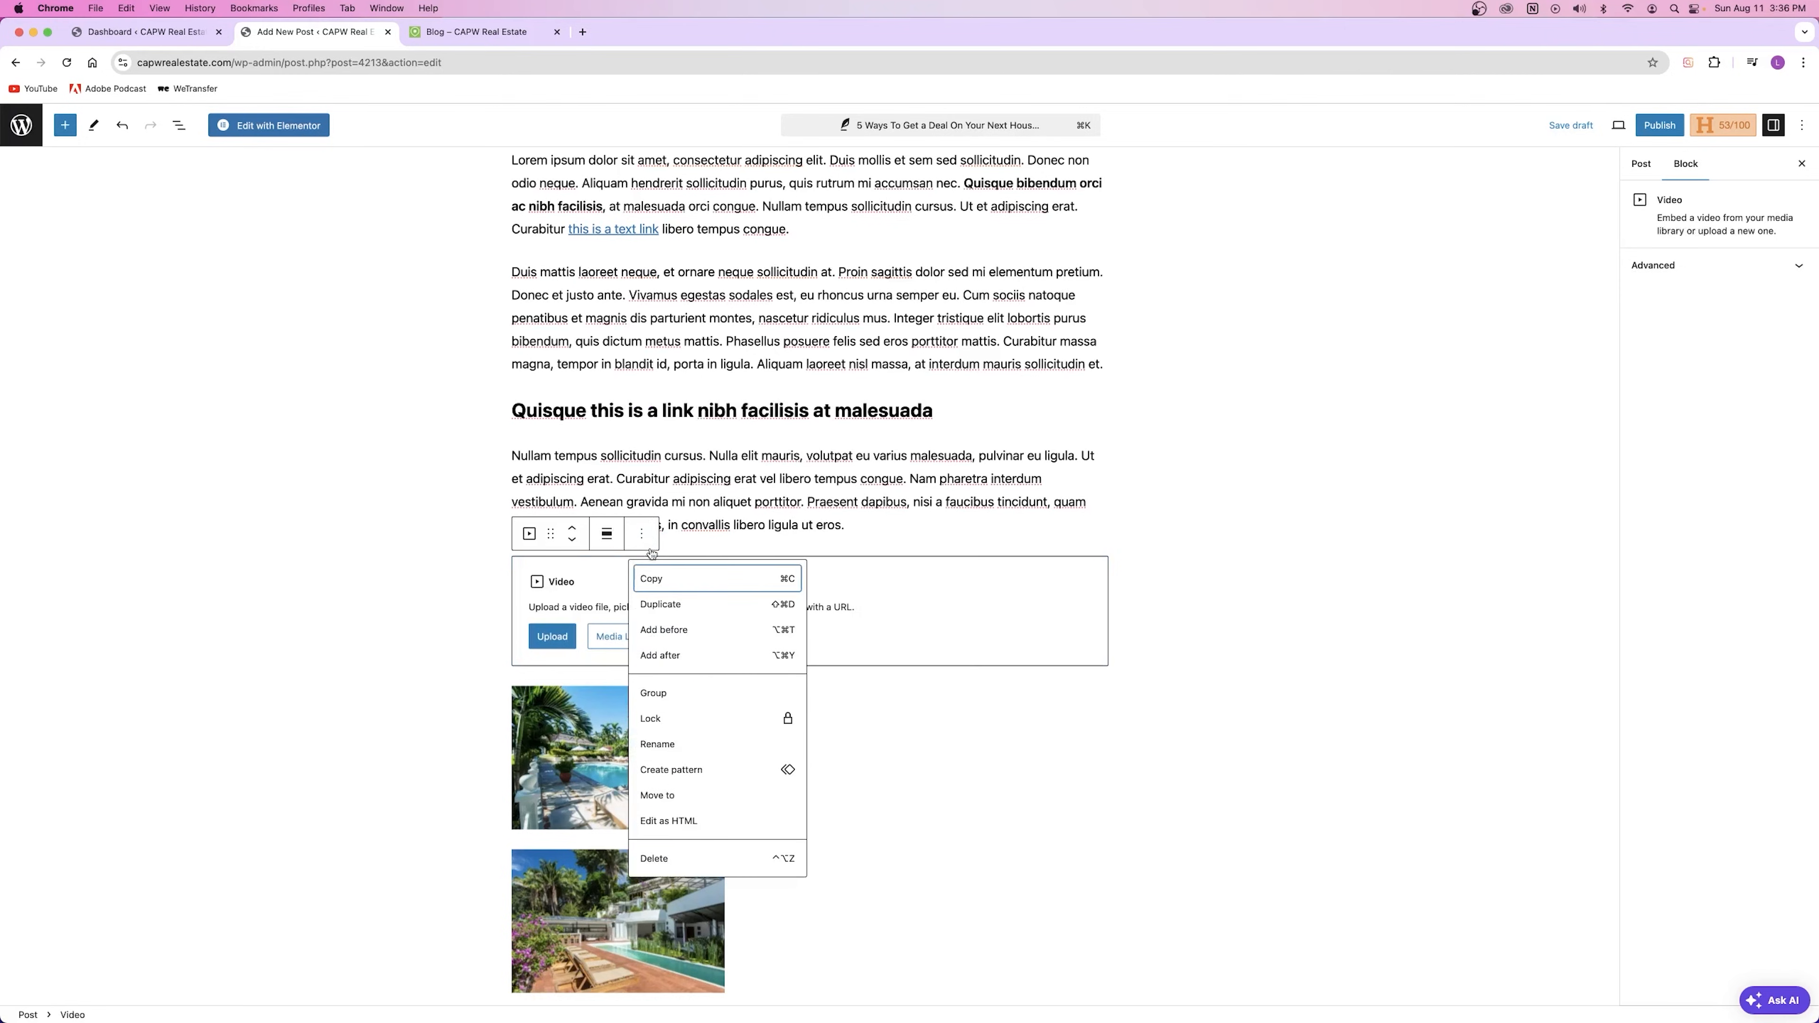
pyautogui.click(653, 858)
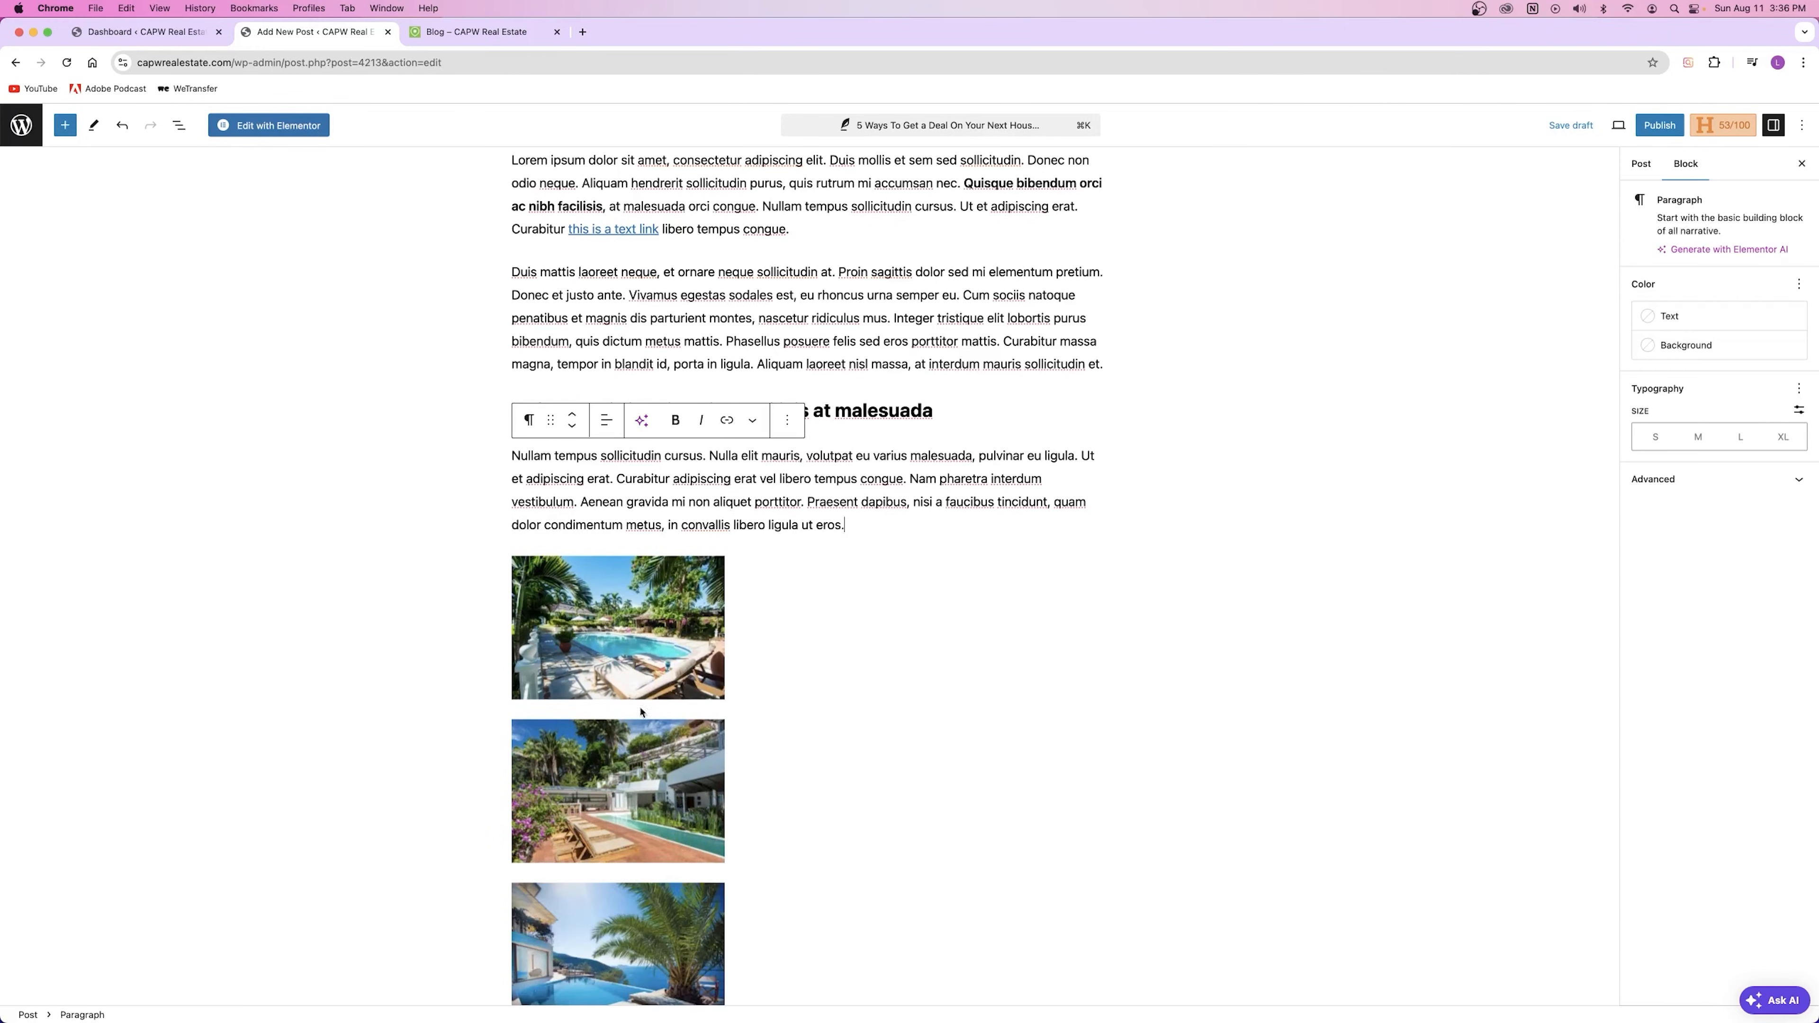
# Step: Delete the first pool photo below the Nullam paragraph
pyautogui.click(637, 628)
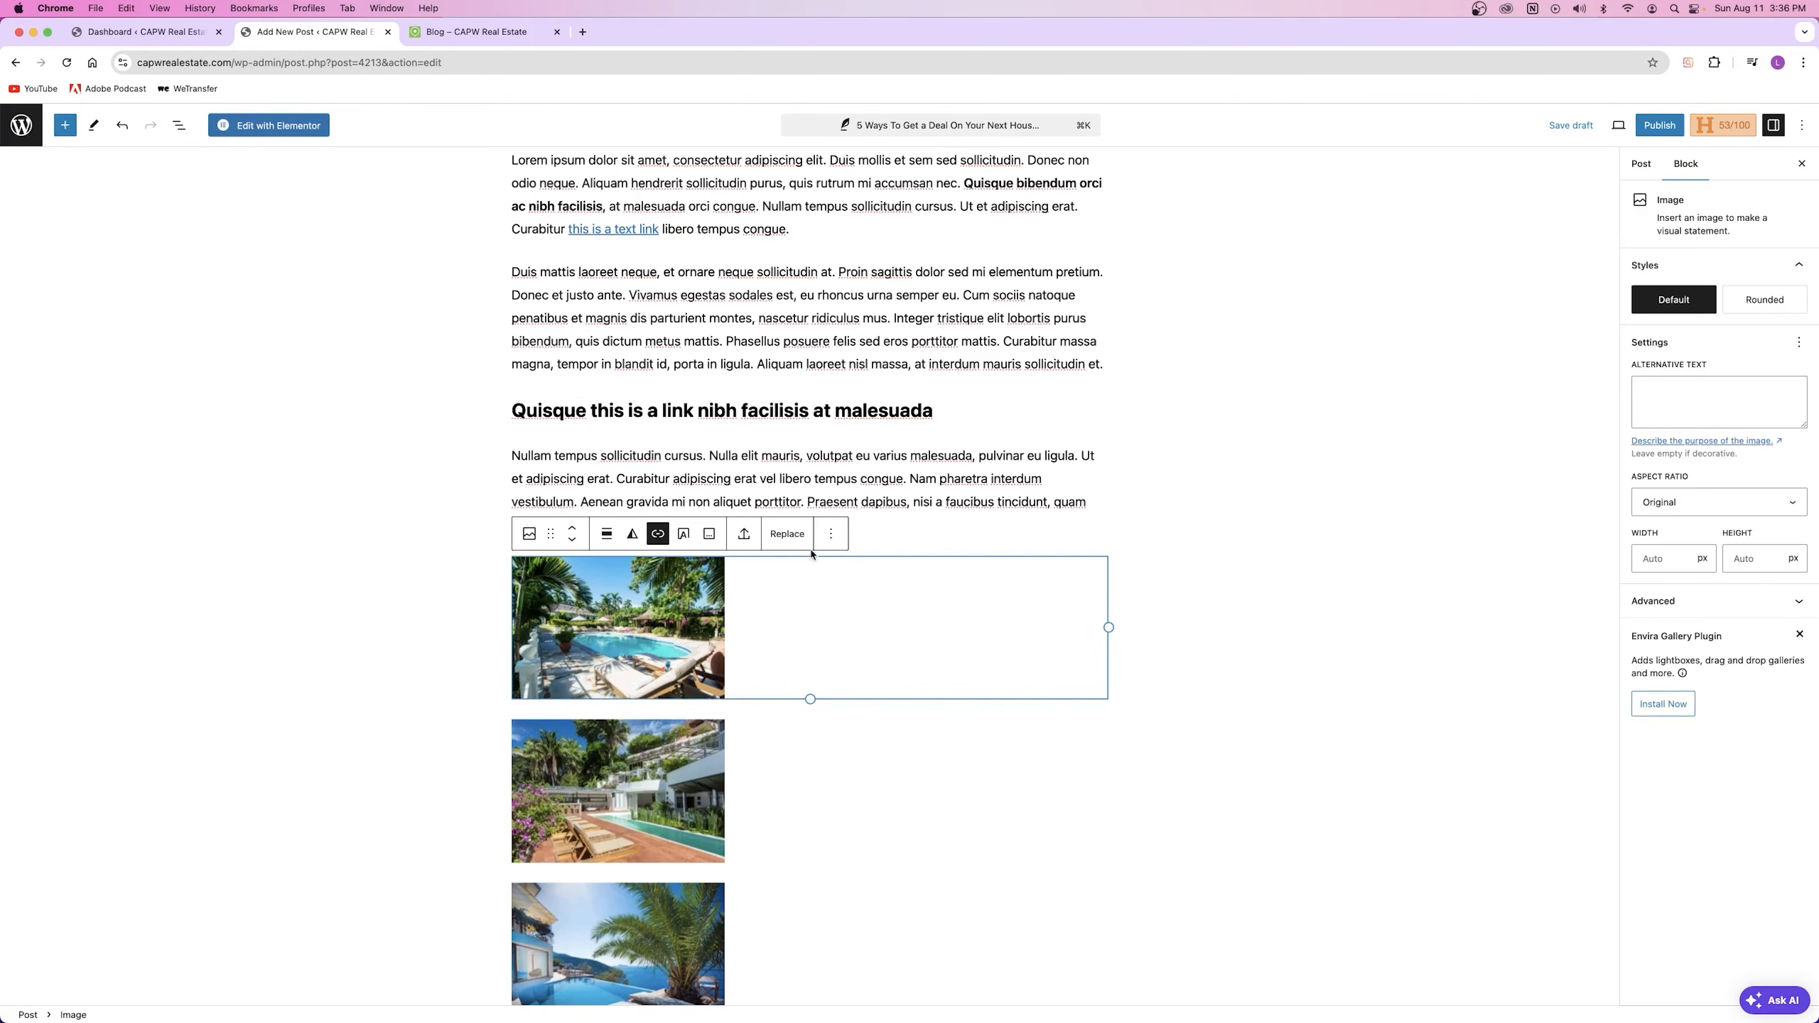
pyautogui.click(830, 540)
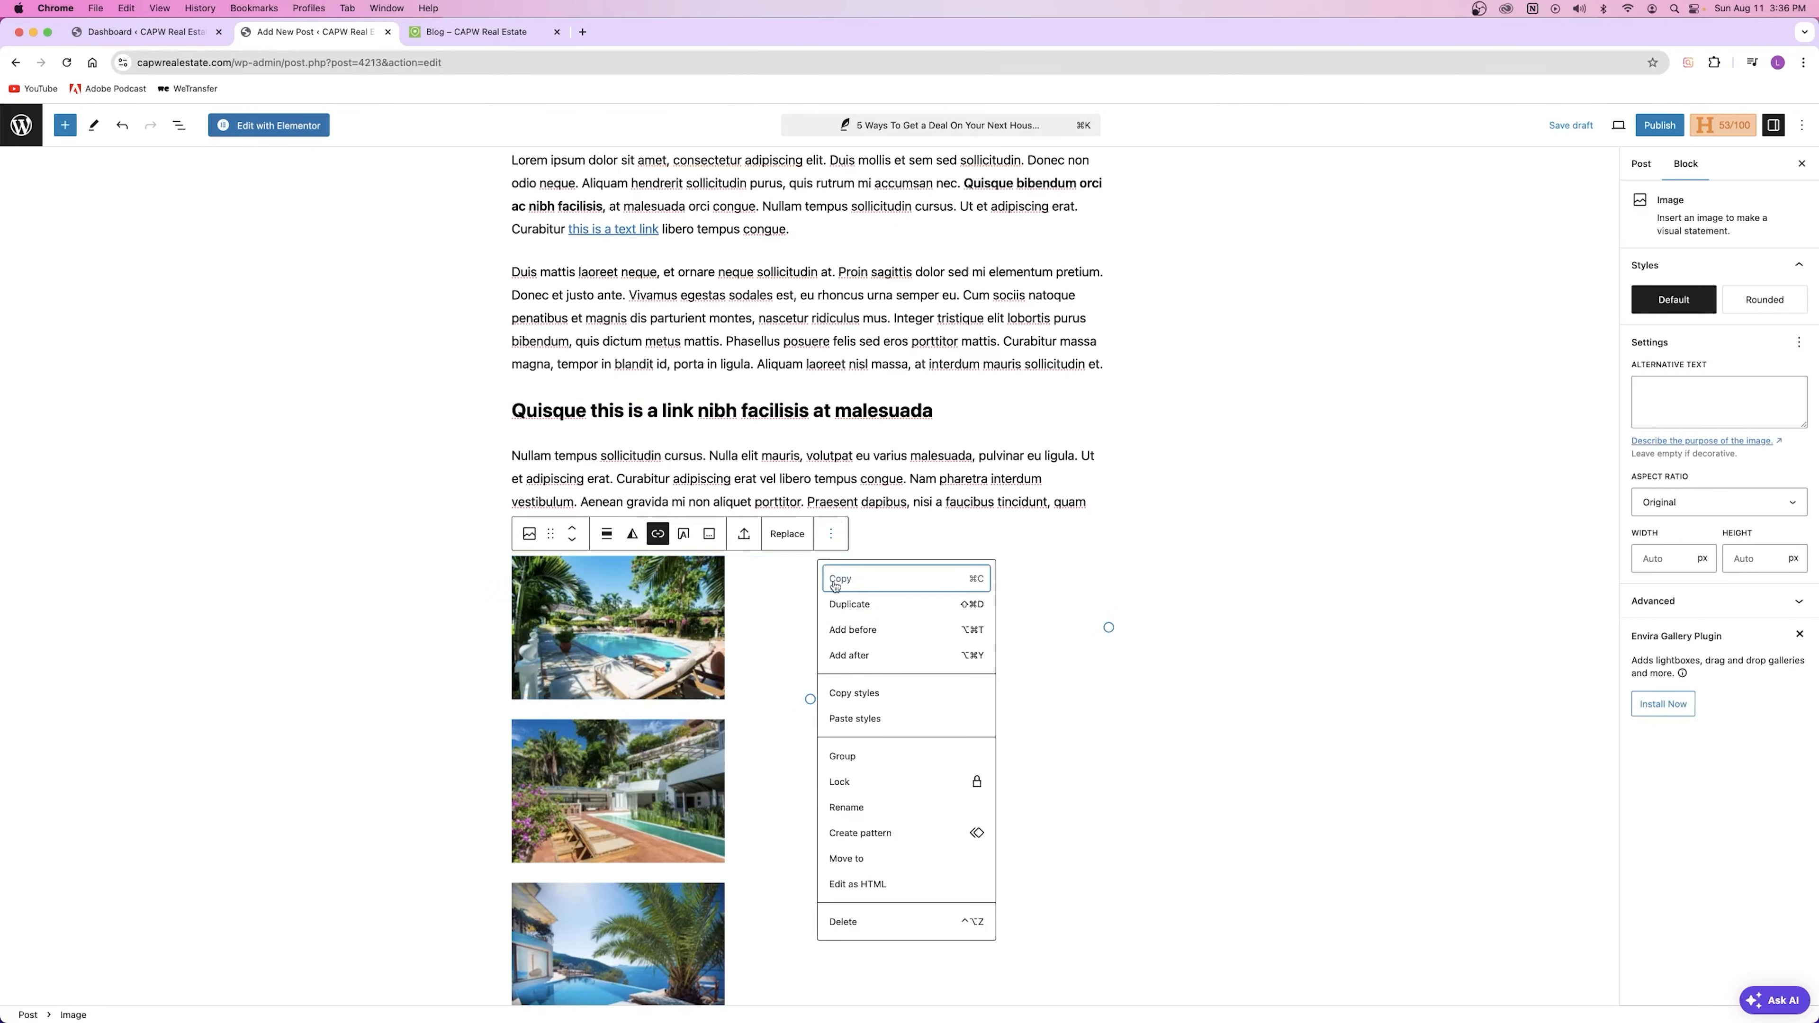
pyautogui.click(869, 920)
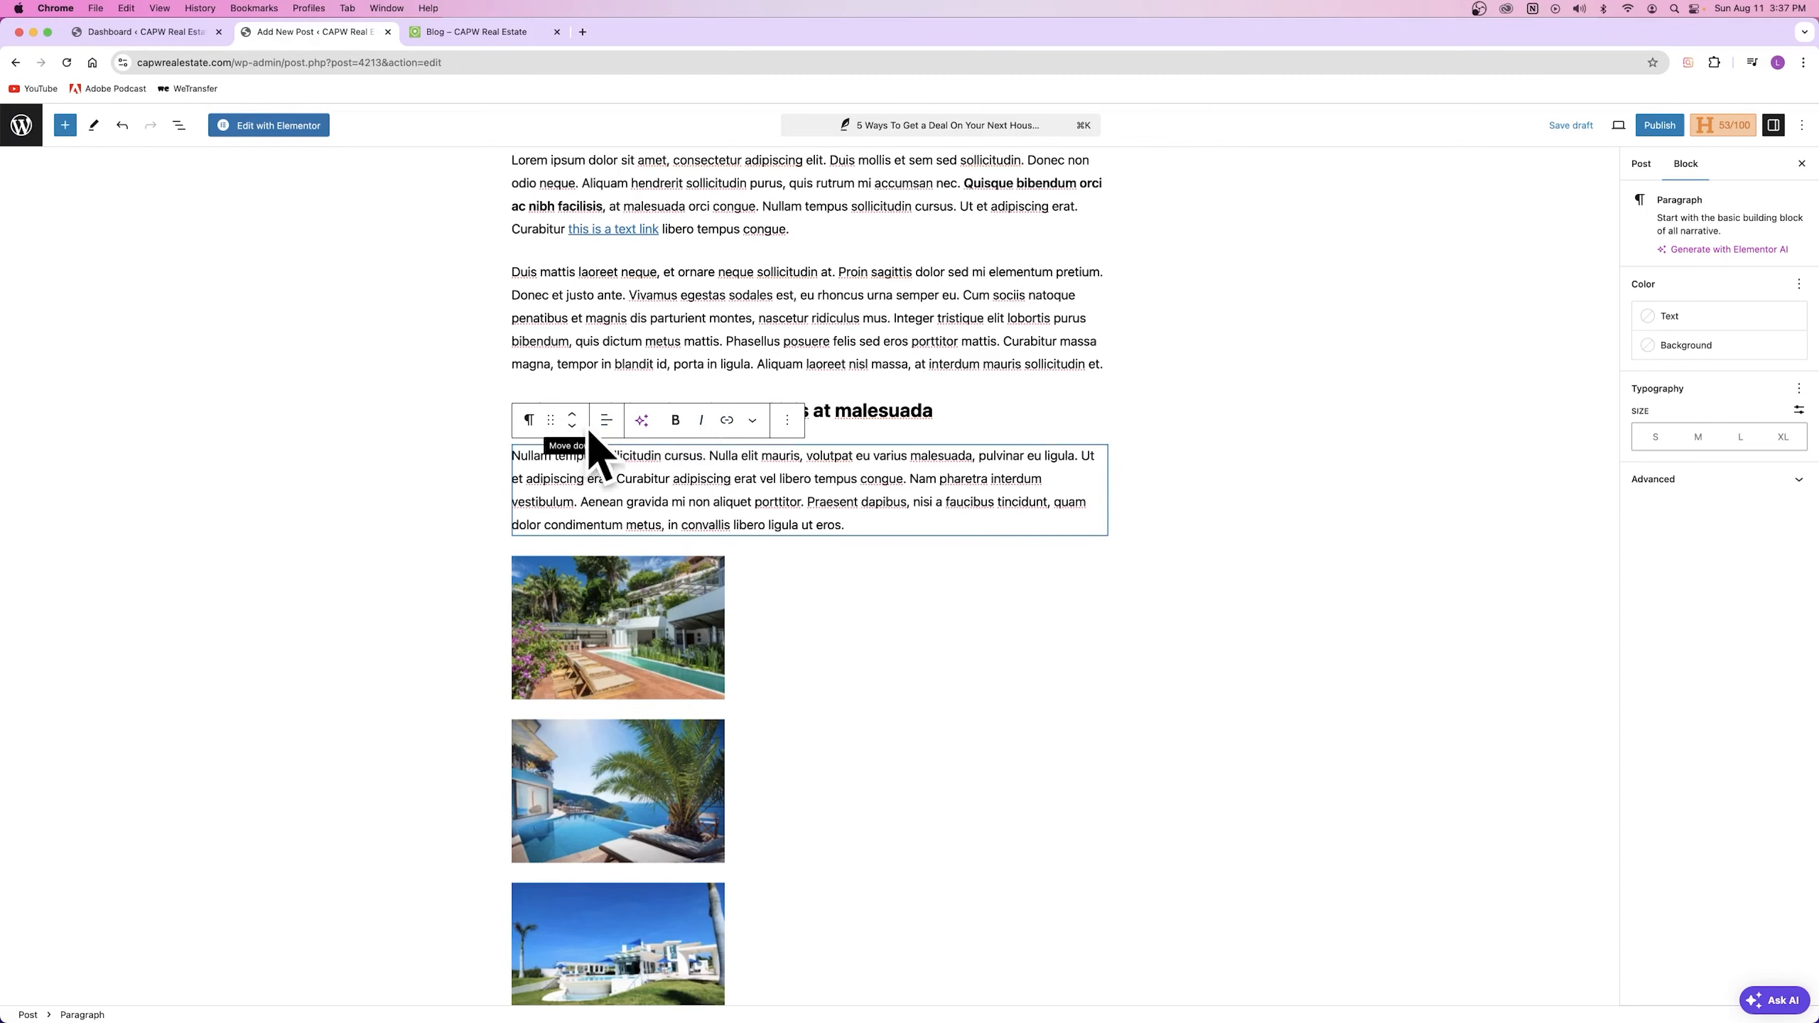
# Step: Try center and right alignment on the Nullam paragraph, then restore left alignment
pyautogui.click(607, 421)
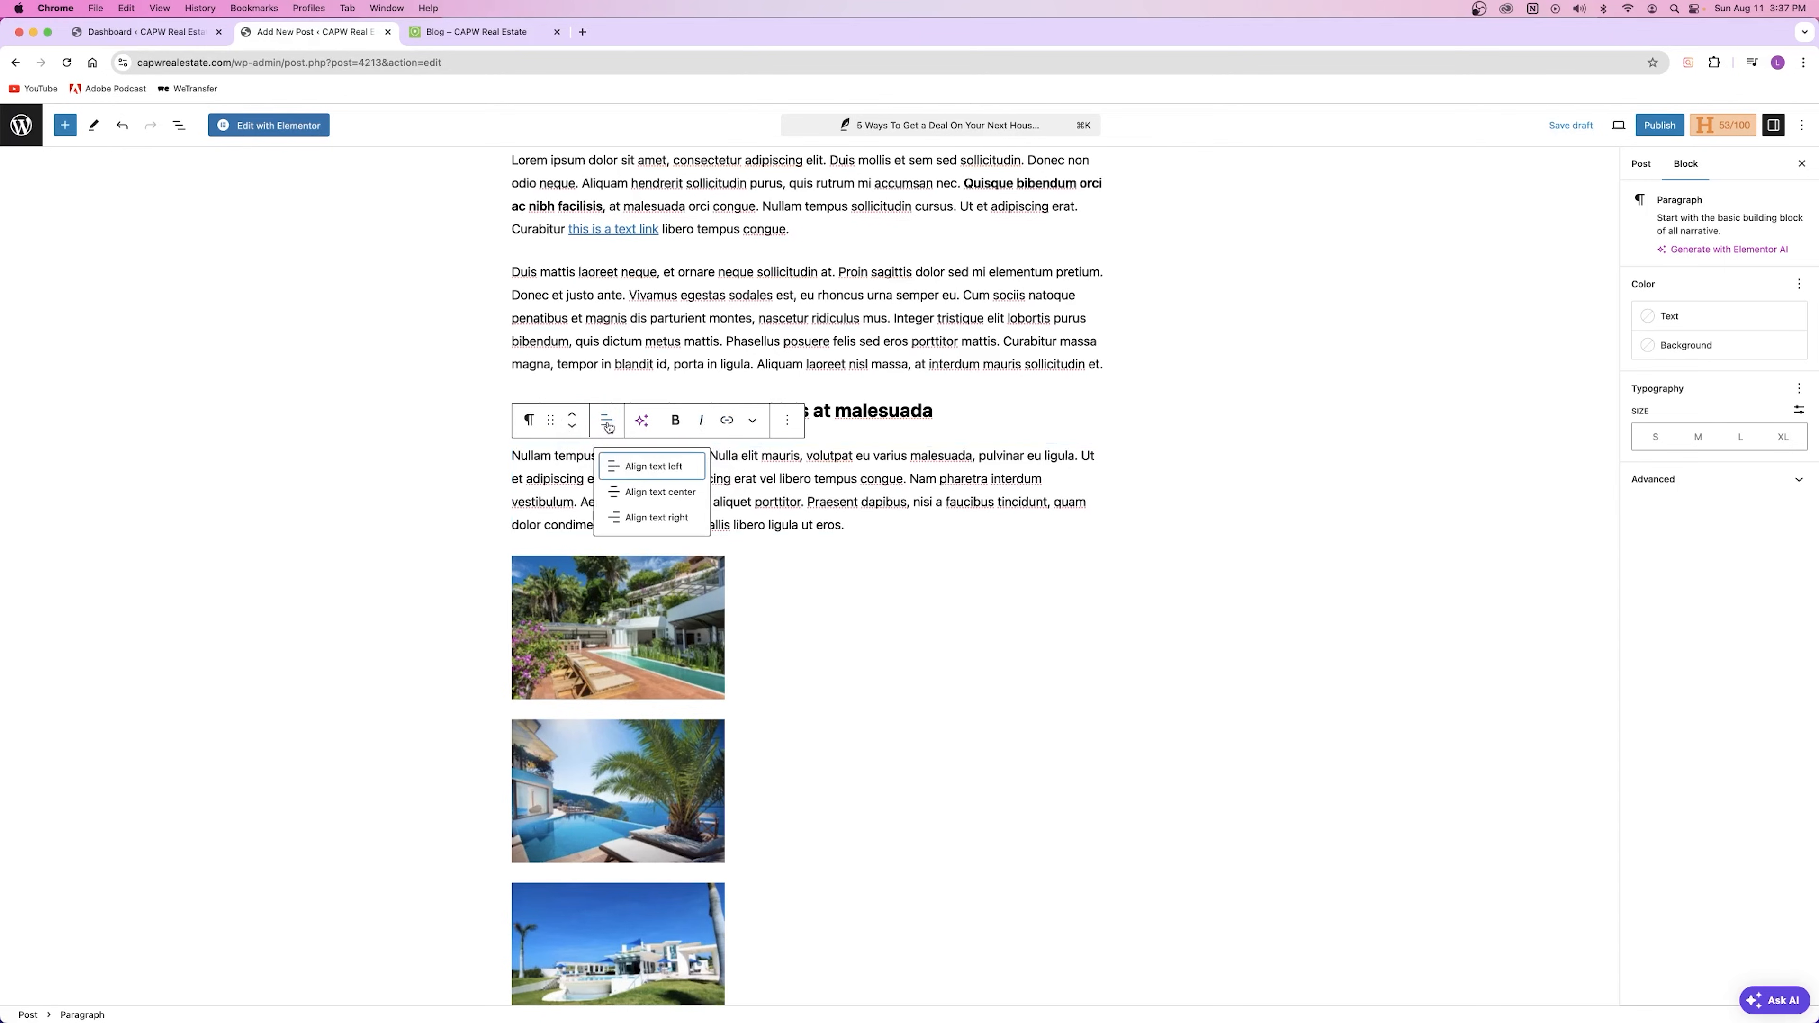
pyautogui.click(648, 488)
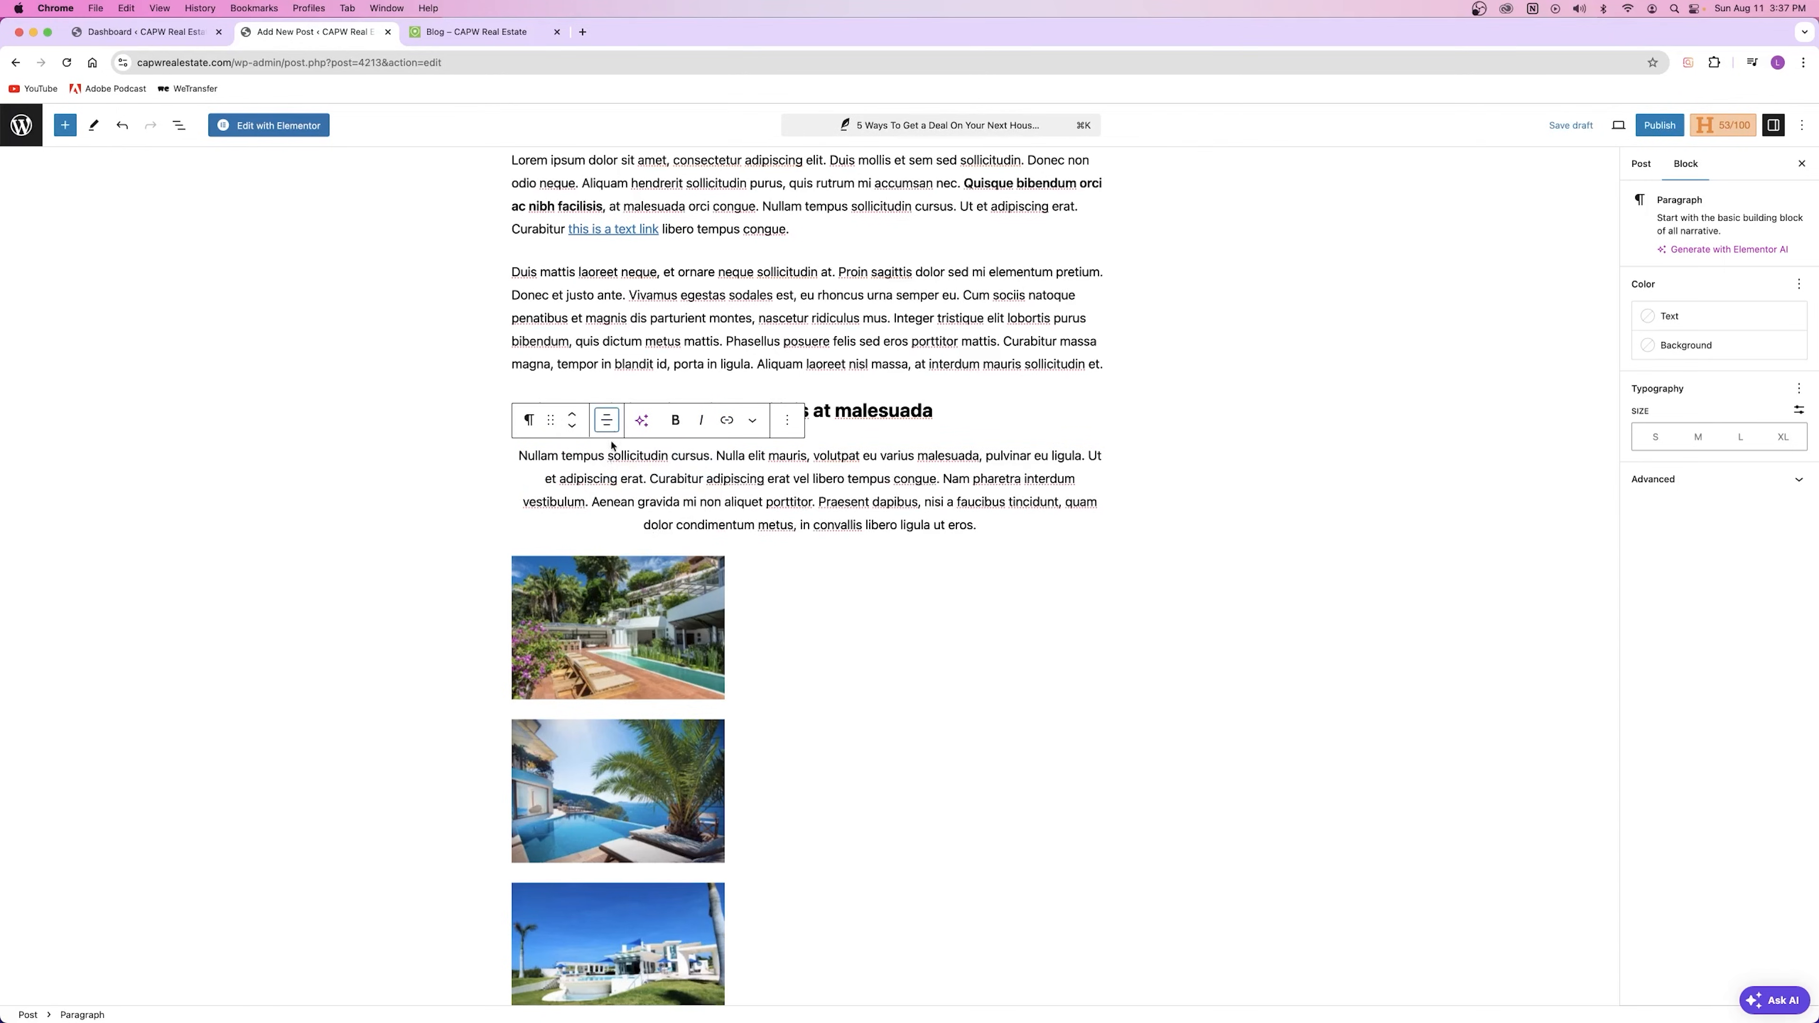
pyautogui.click(607, 420)
pyautogui.click(656, 517)
pyautogui.click(608, 421)
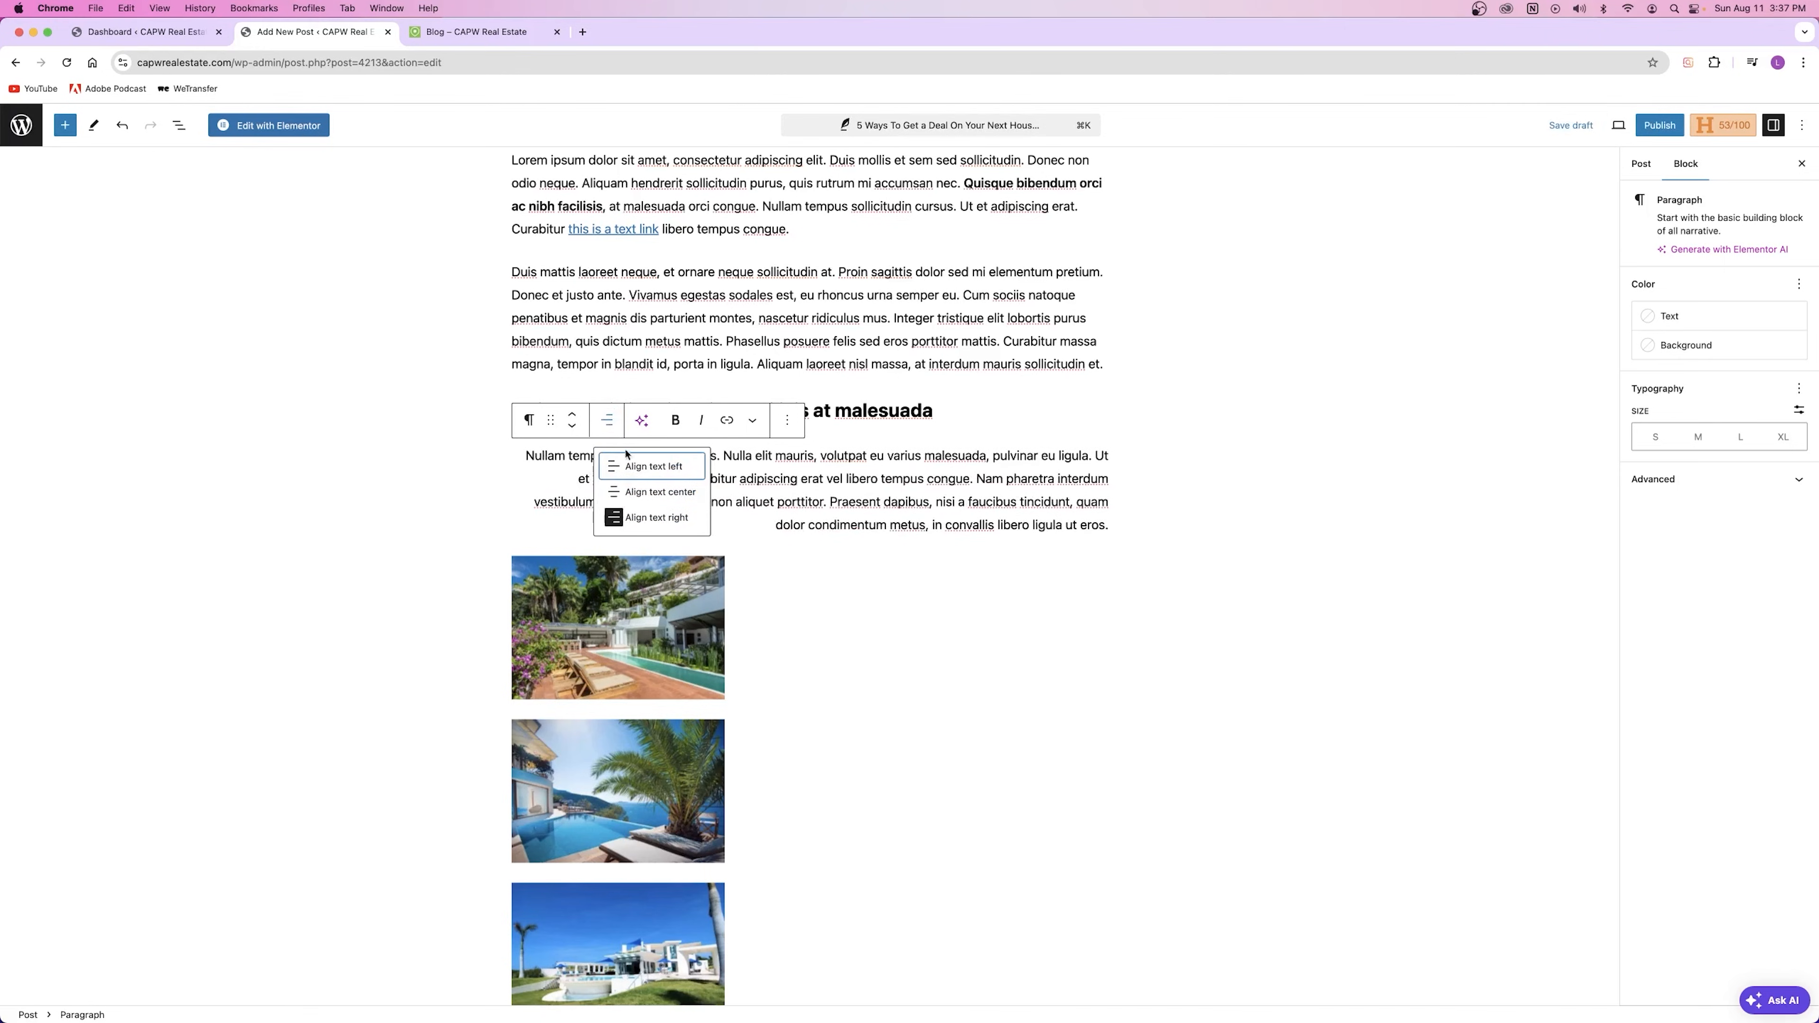
pyautogui.click(637, 465)
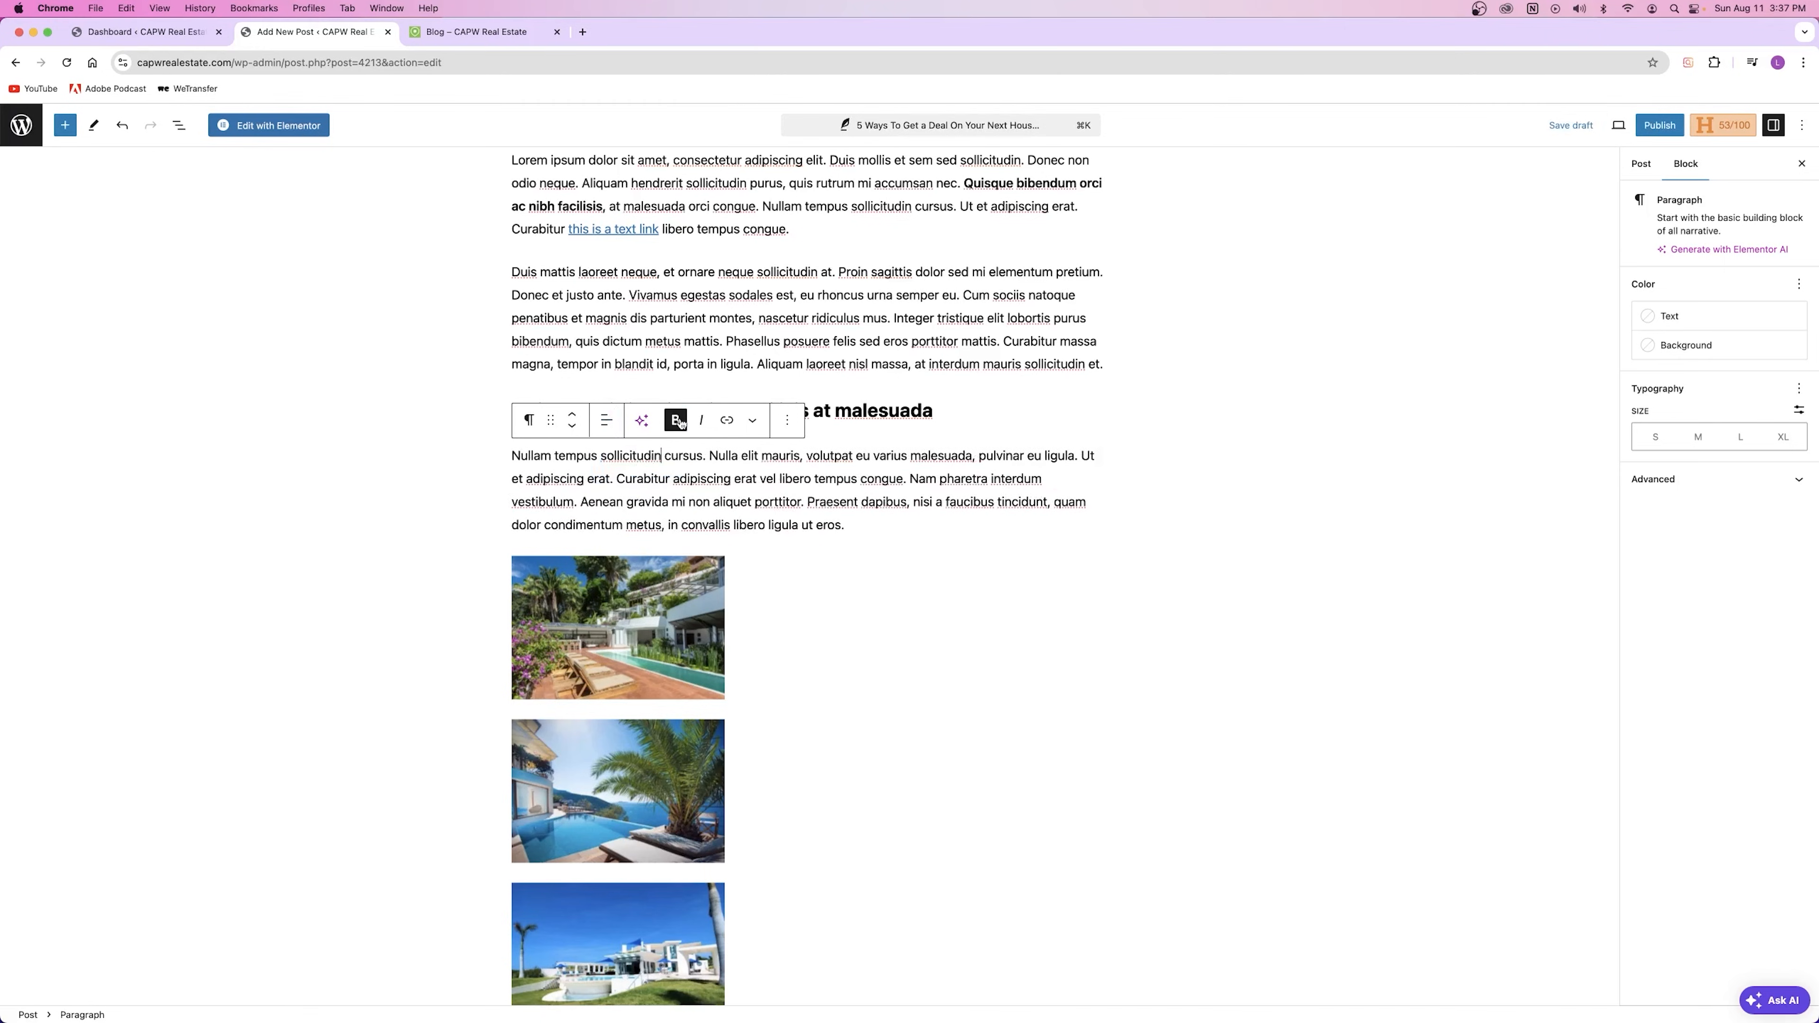
# Step: Apply and remove bold and italic on the whole Nullam paragraph, then view the Transform To options
pyautogui.tripleClick(681, 466)
pyautogui.click(676, 421)
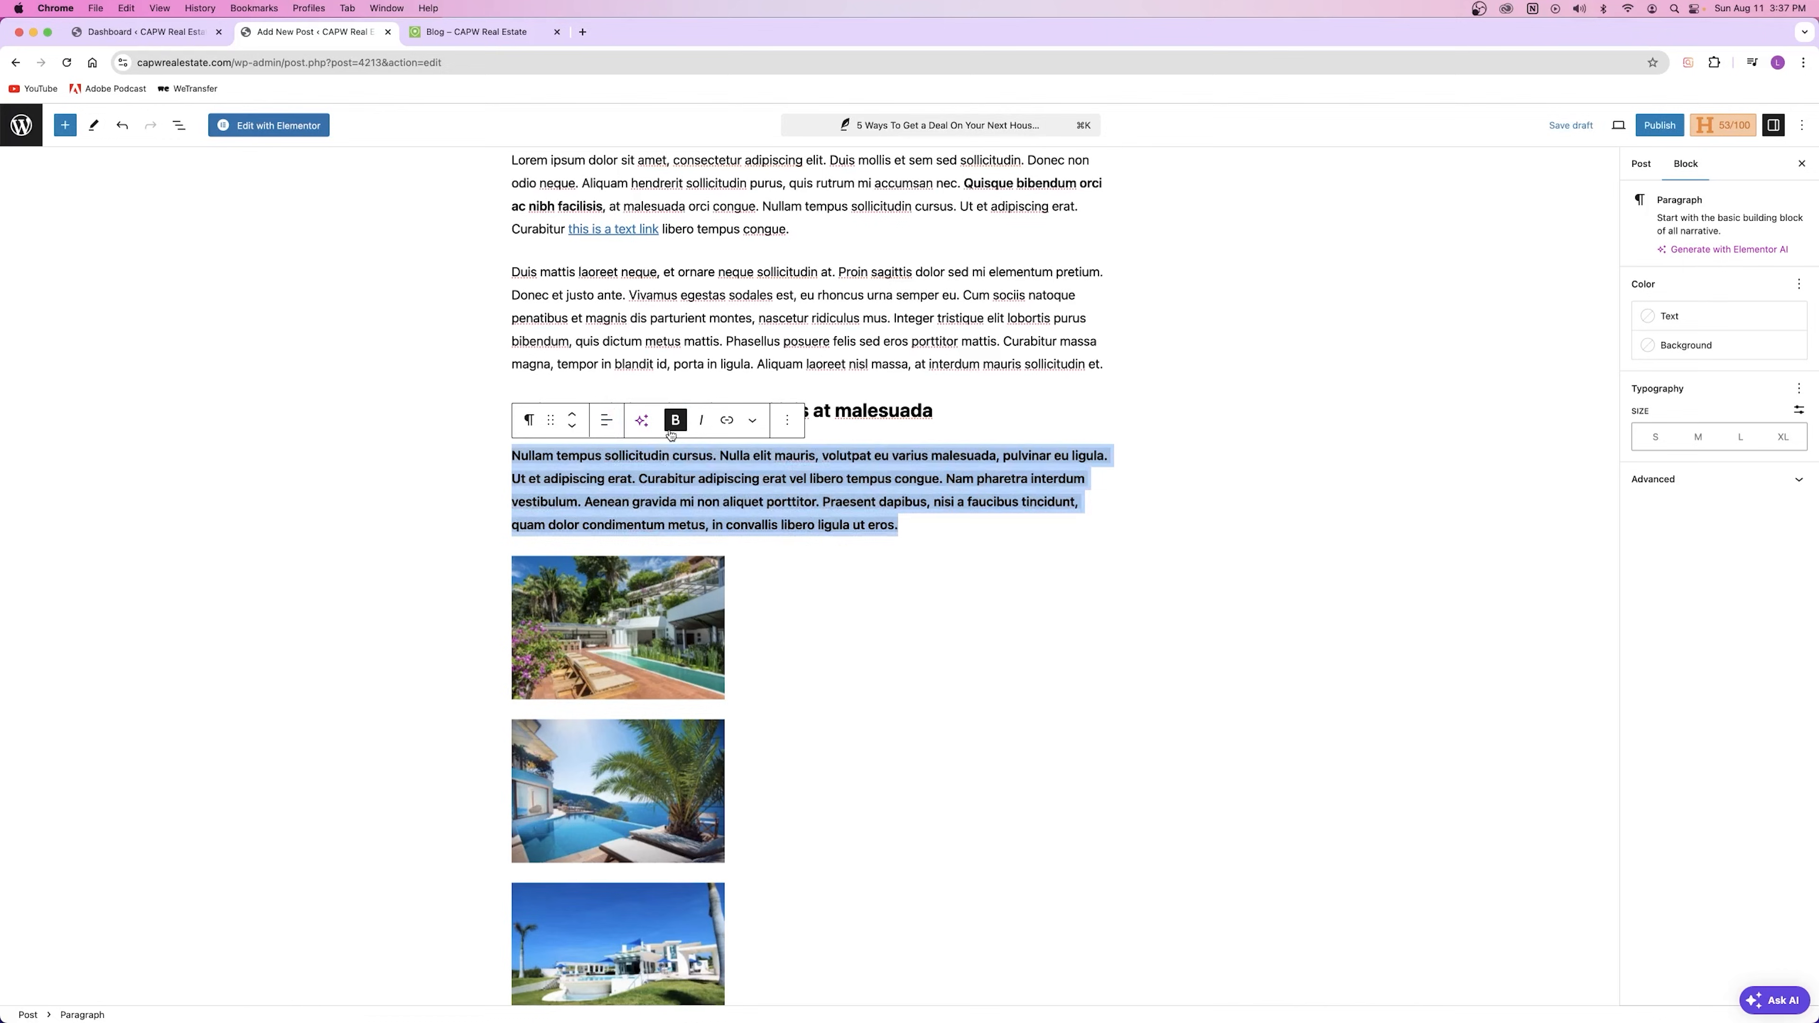
pyautogui.click(675, 421)
pyautogui.click(701, 422)
pyautogui.click(701, 423)
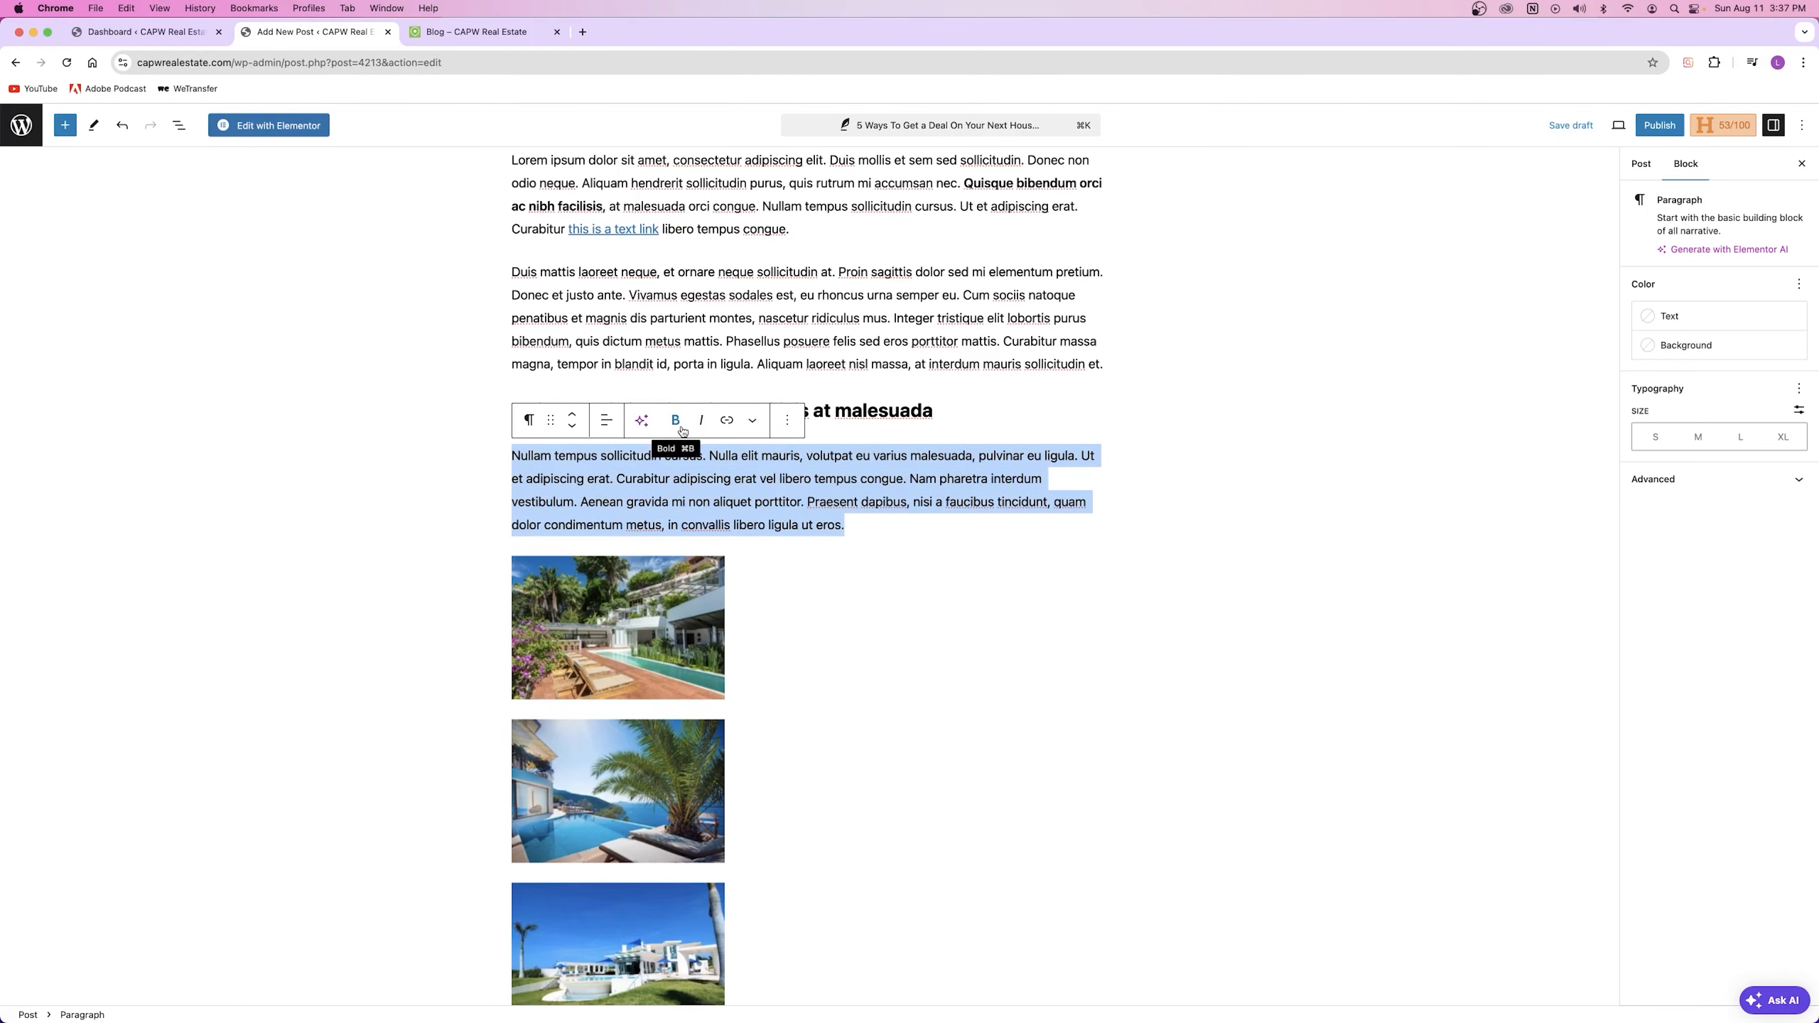
pyautogui.click(530, 423)
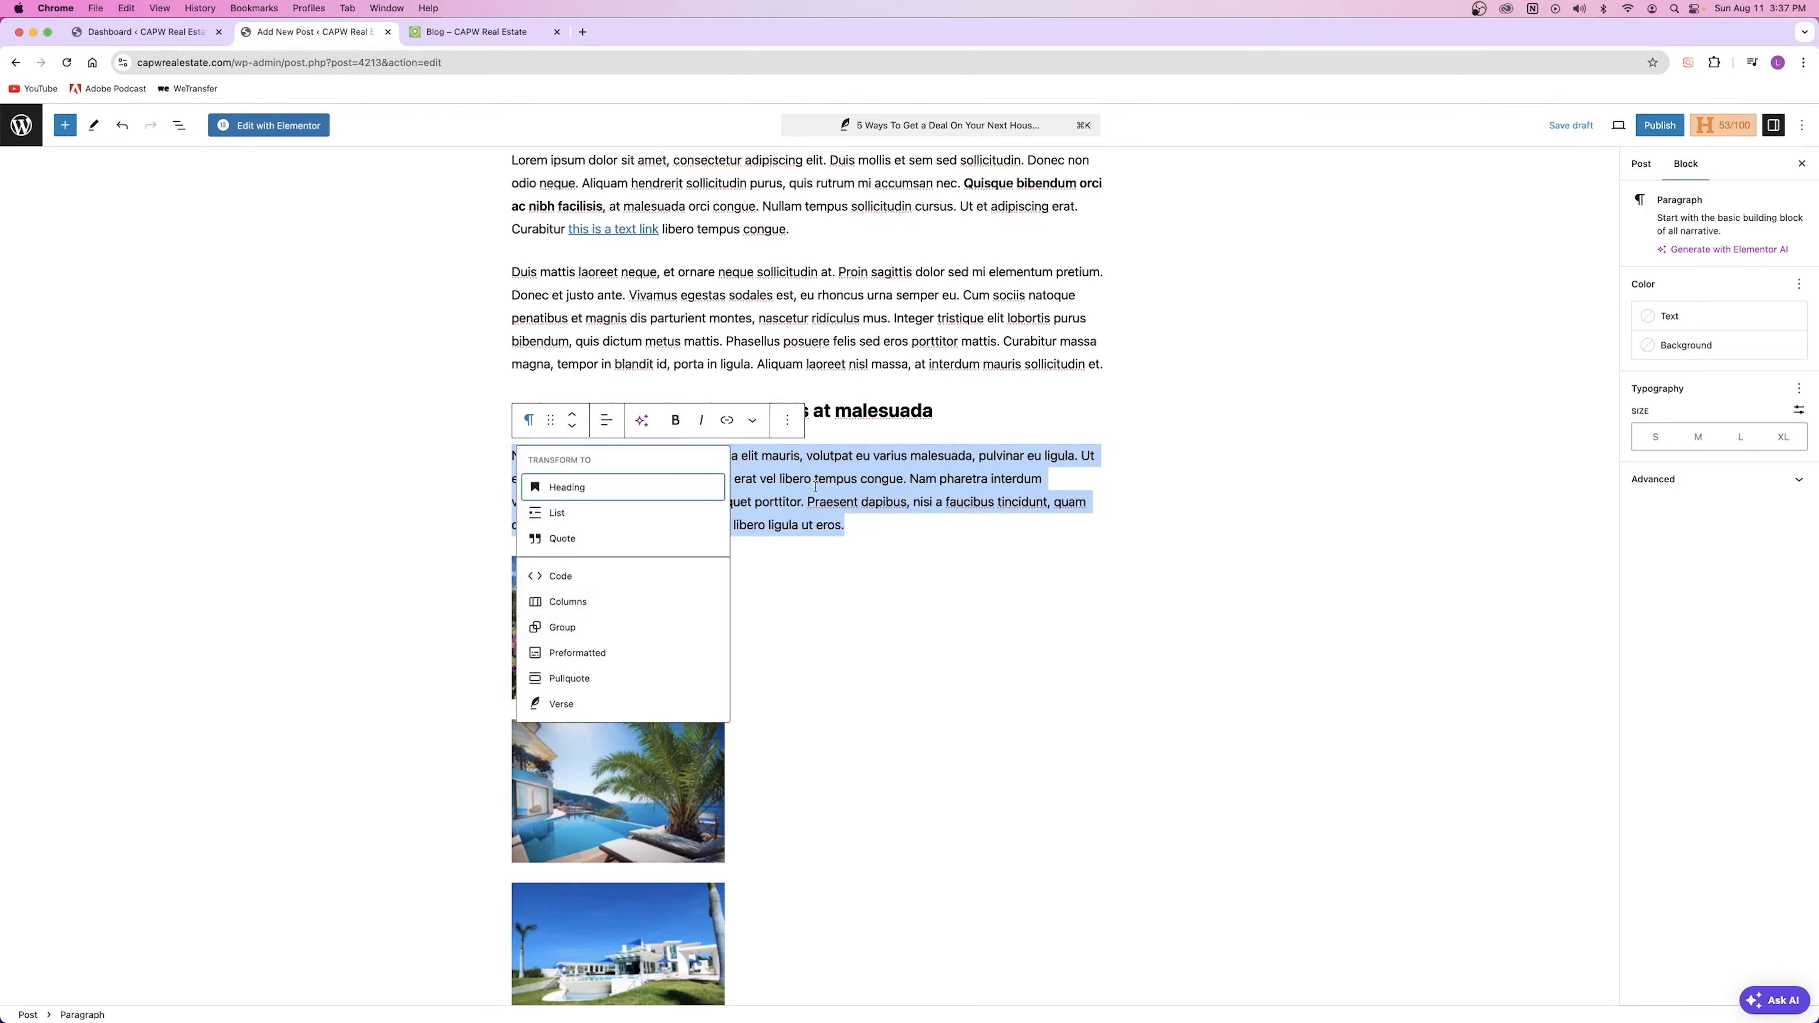
pyautogui.click(568, 488)
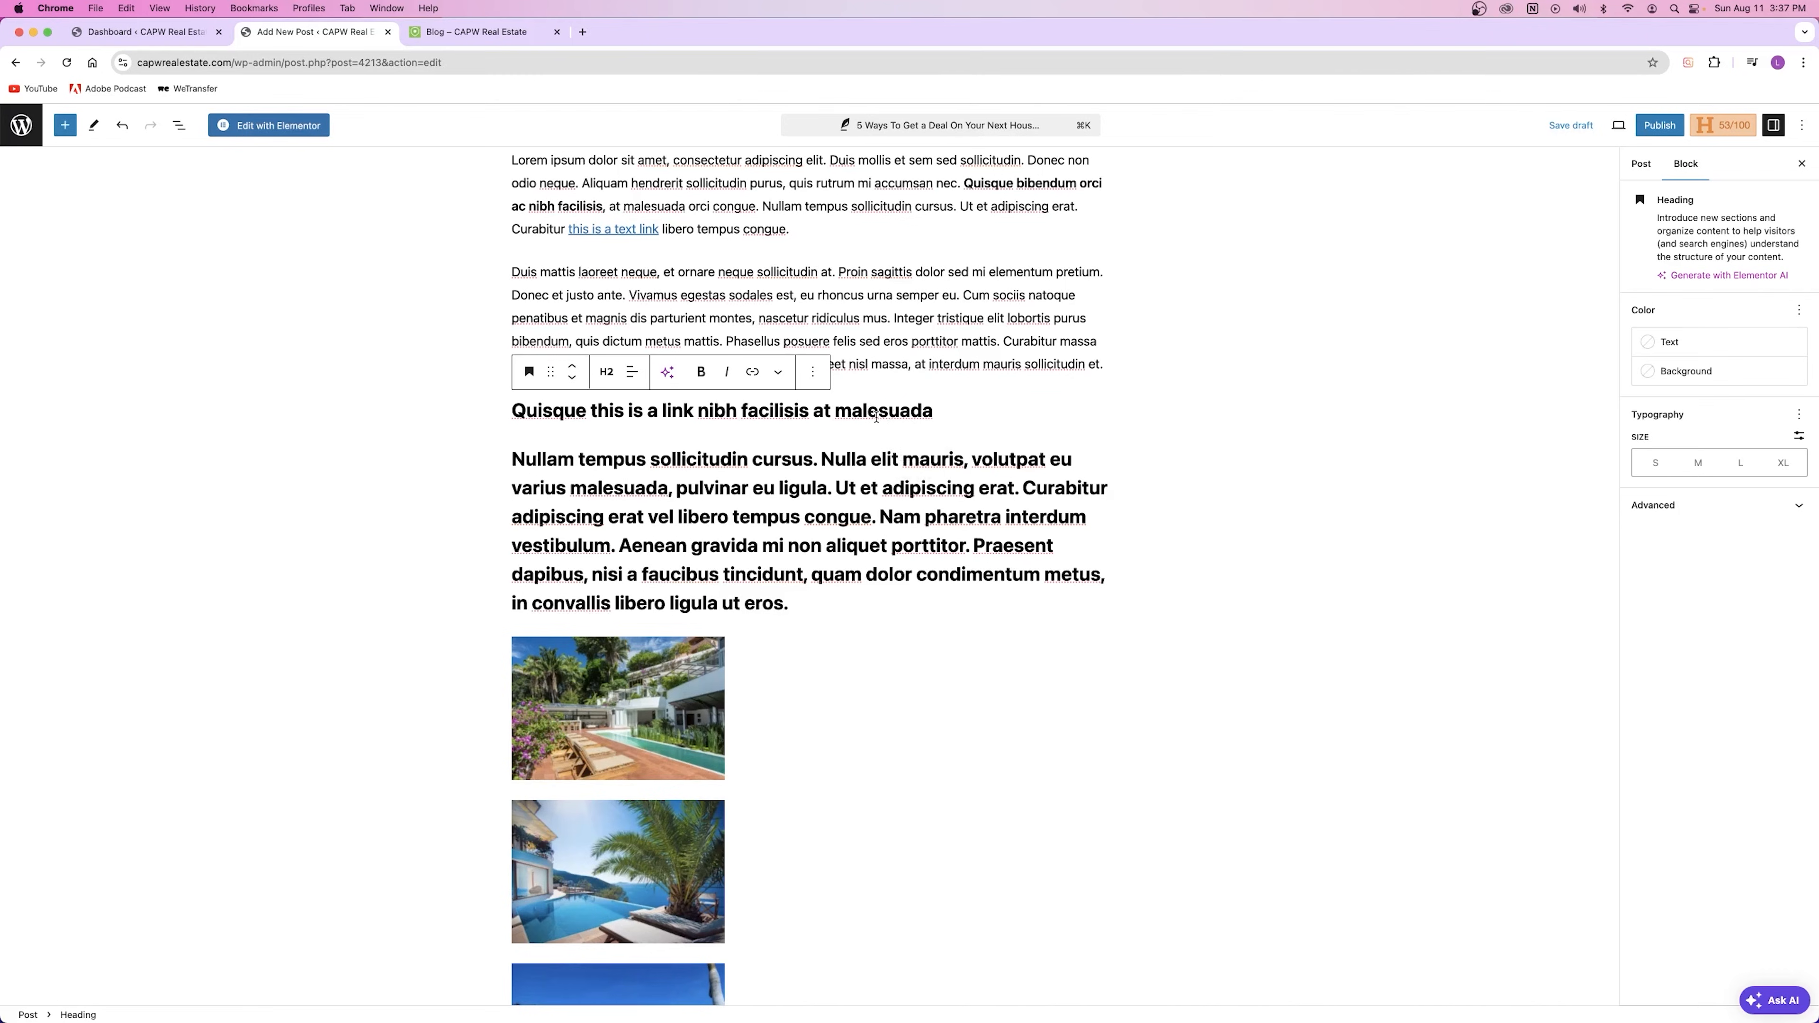
pyautogui.tripleClick(715, 515)
pyautogui.click(529, 420)
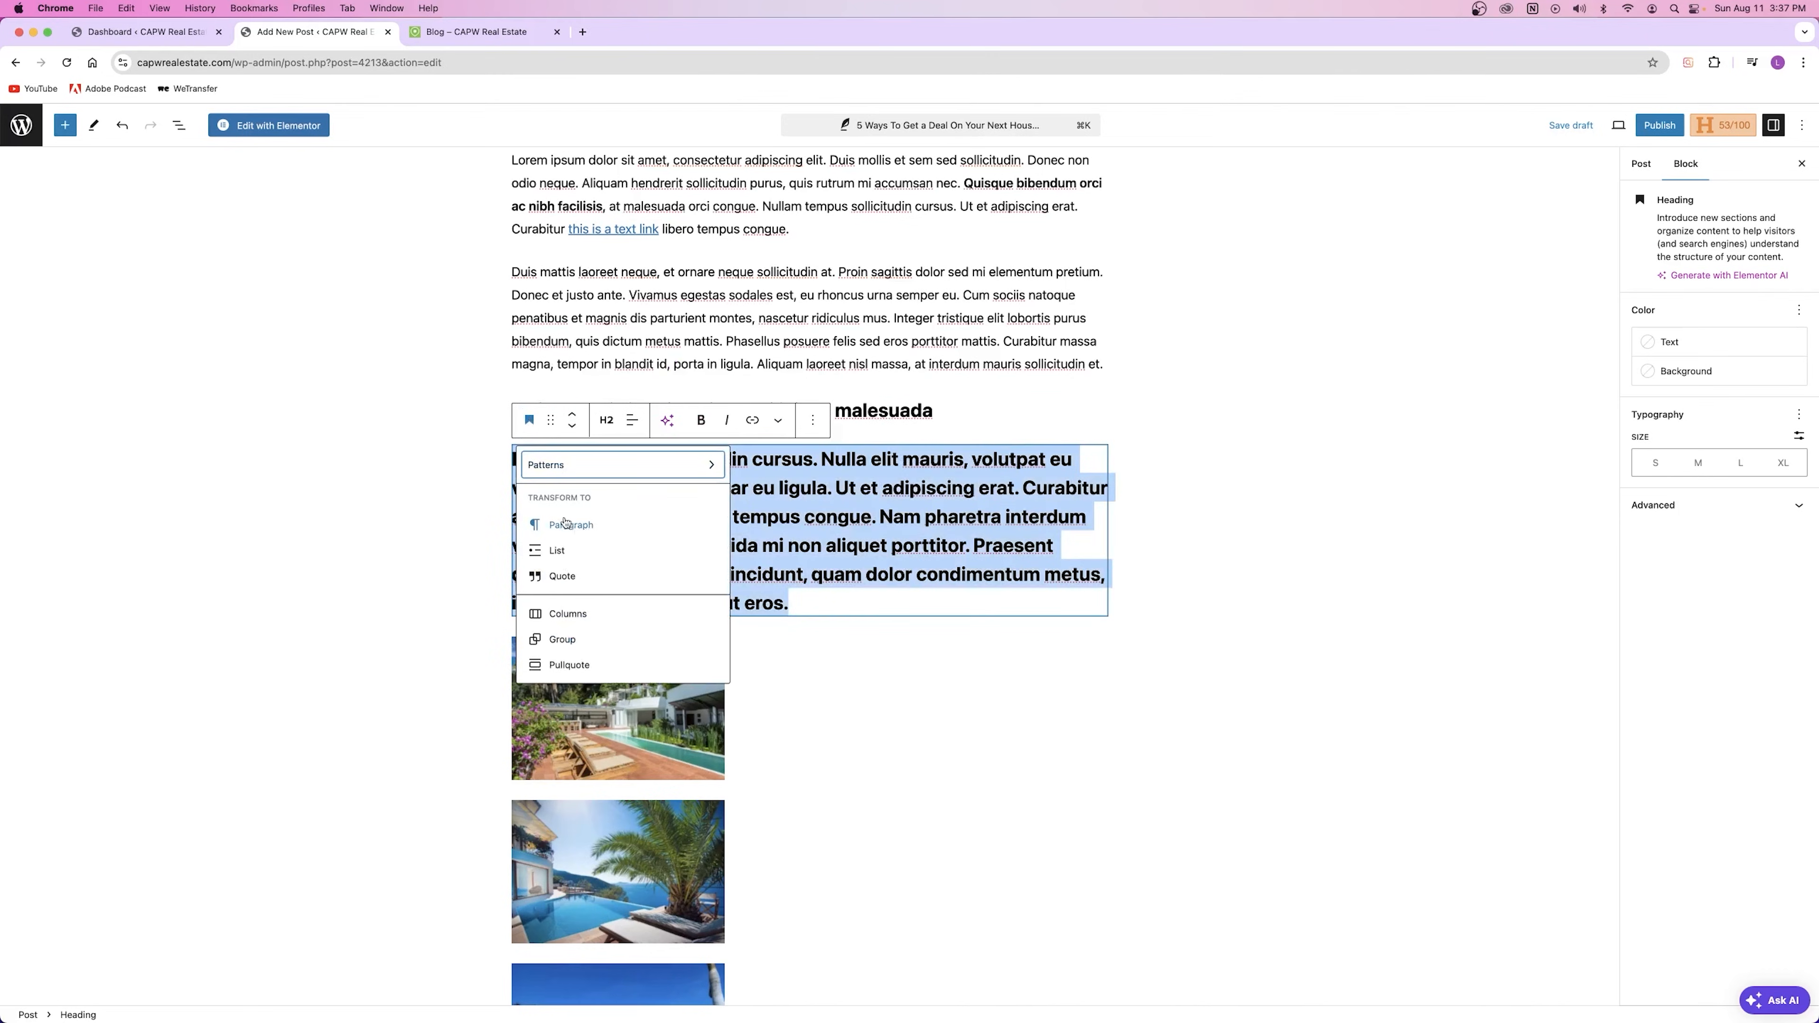
pyautogui.click(595, 525)
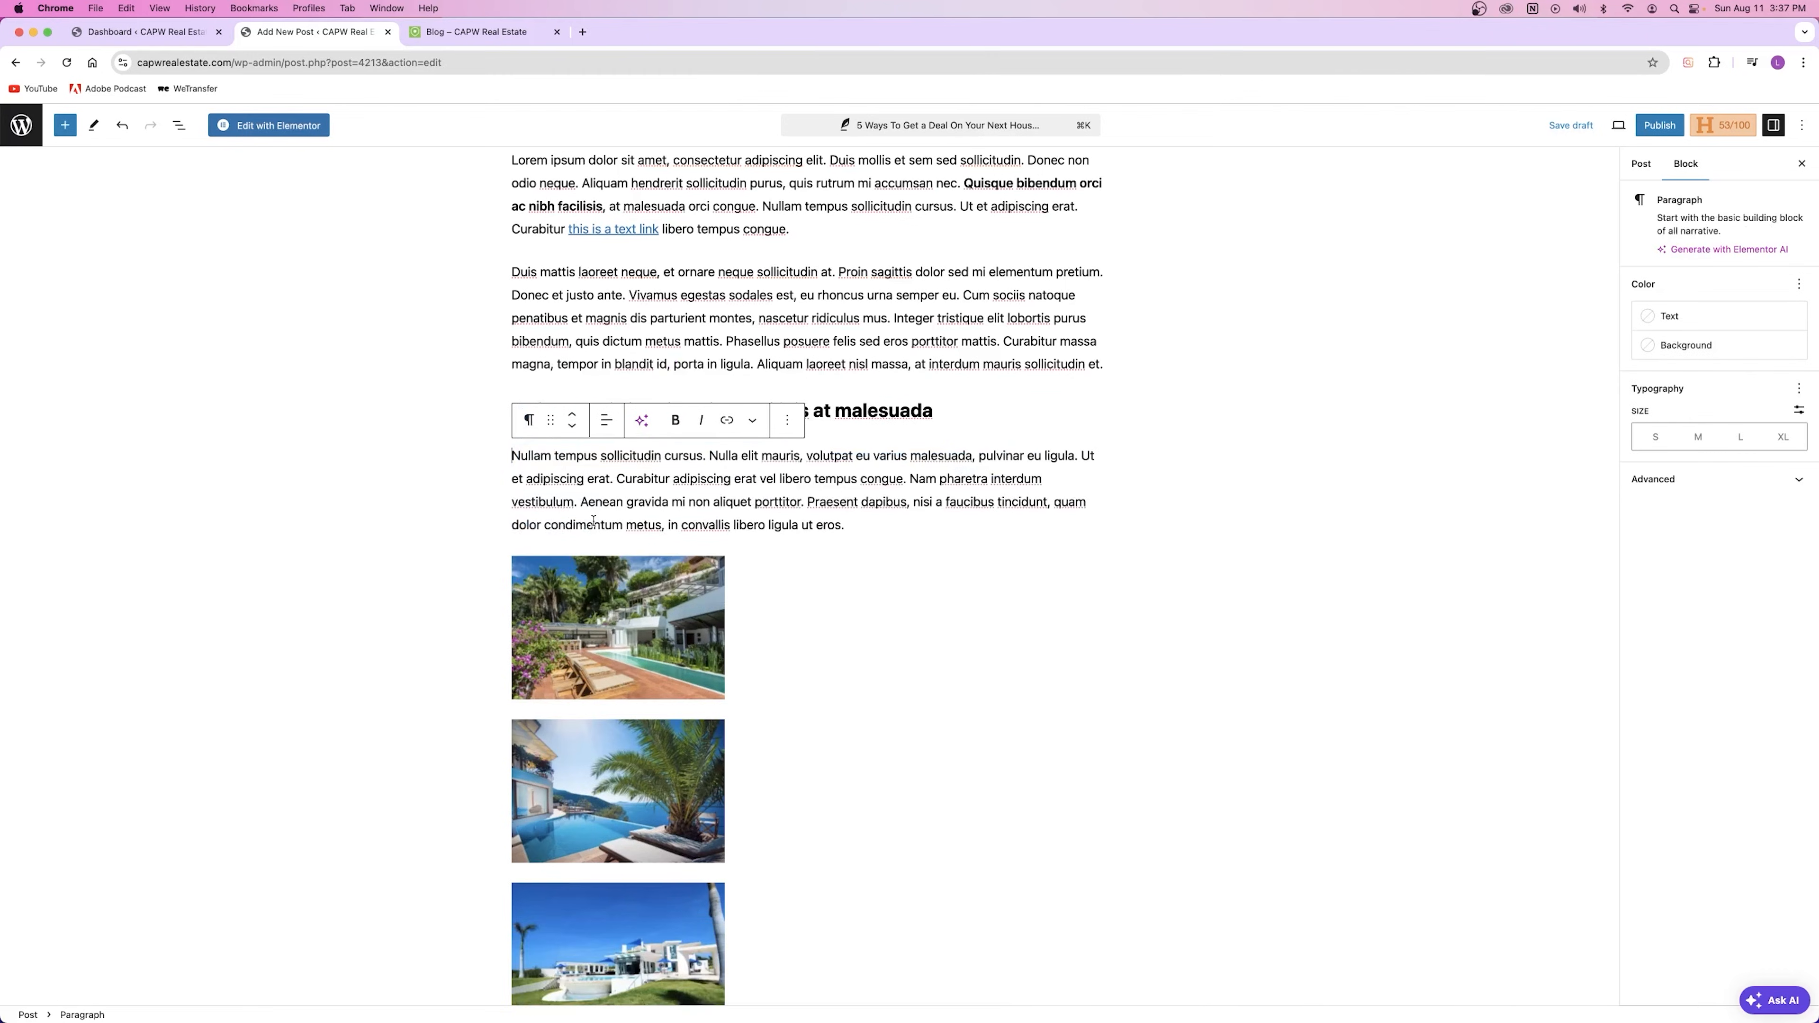
pyautogui.click(529, 420)
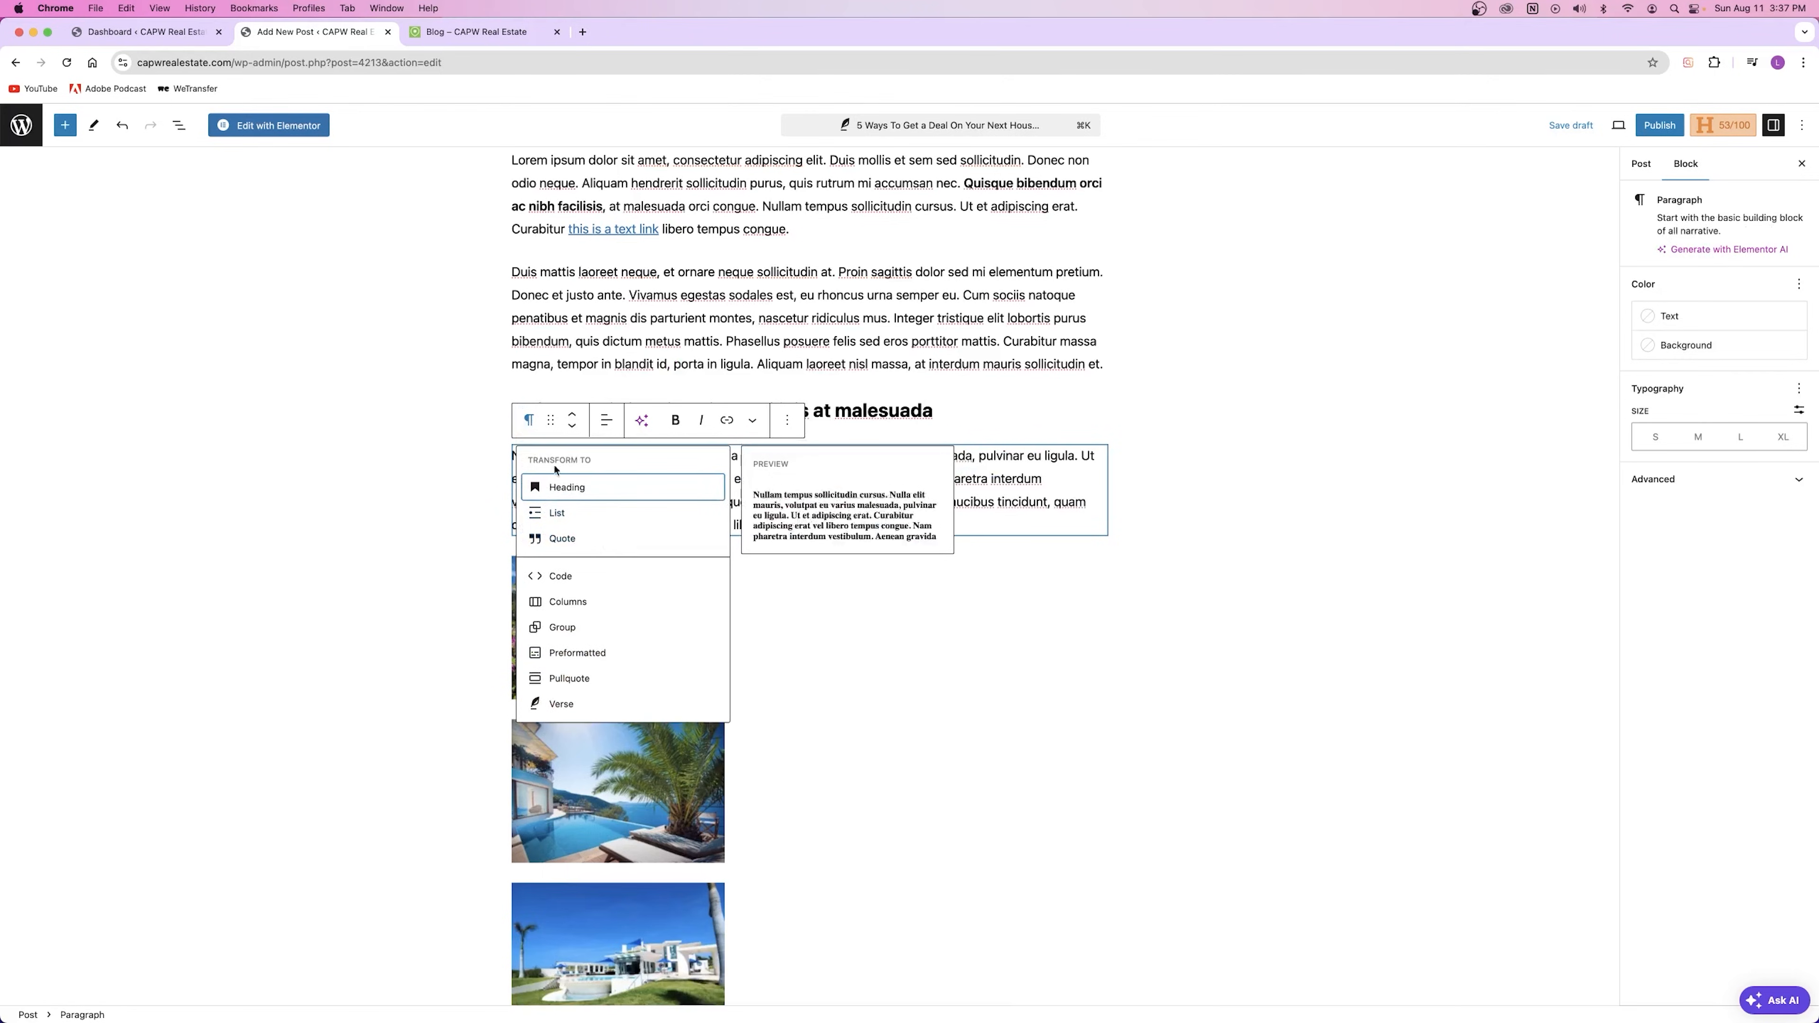
pyautogui.click(529, 419)
pyautogui.moveTo(551, 419); pyautogui.dragTo(570, 491)
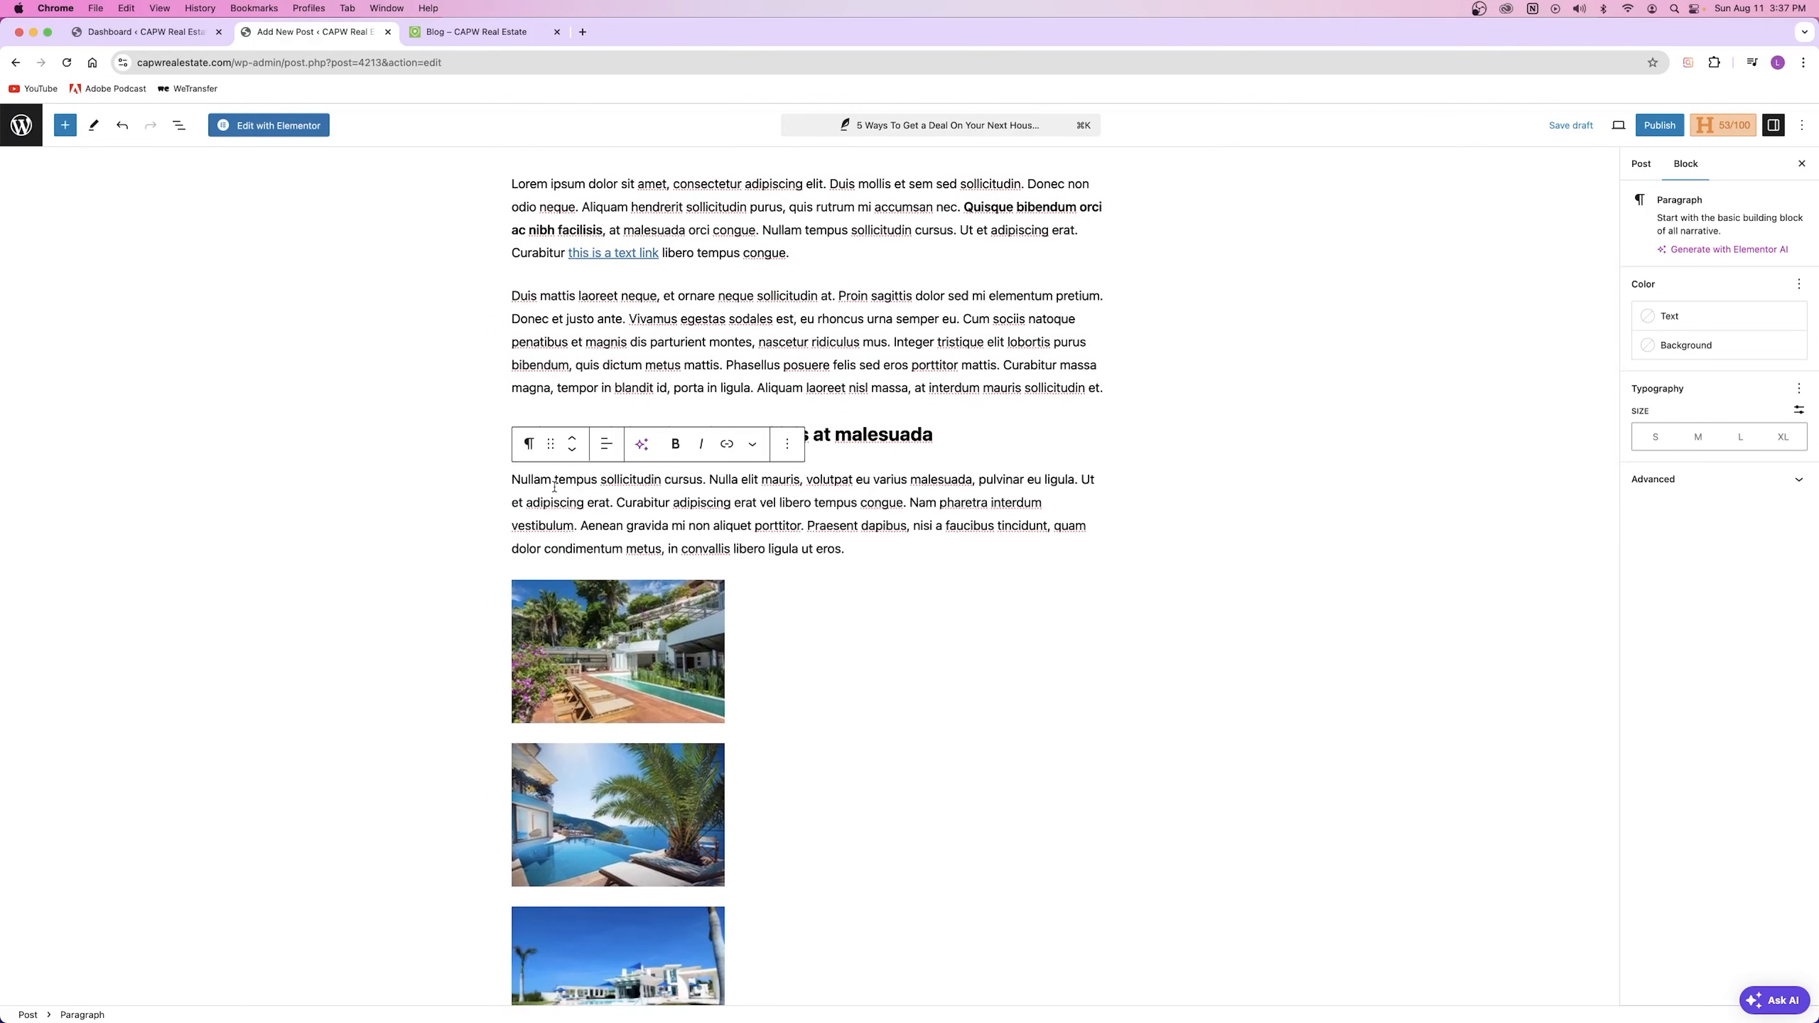
pyautogui.click(573, 439)
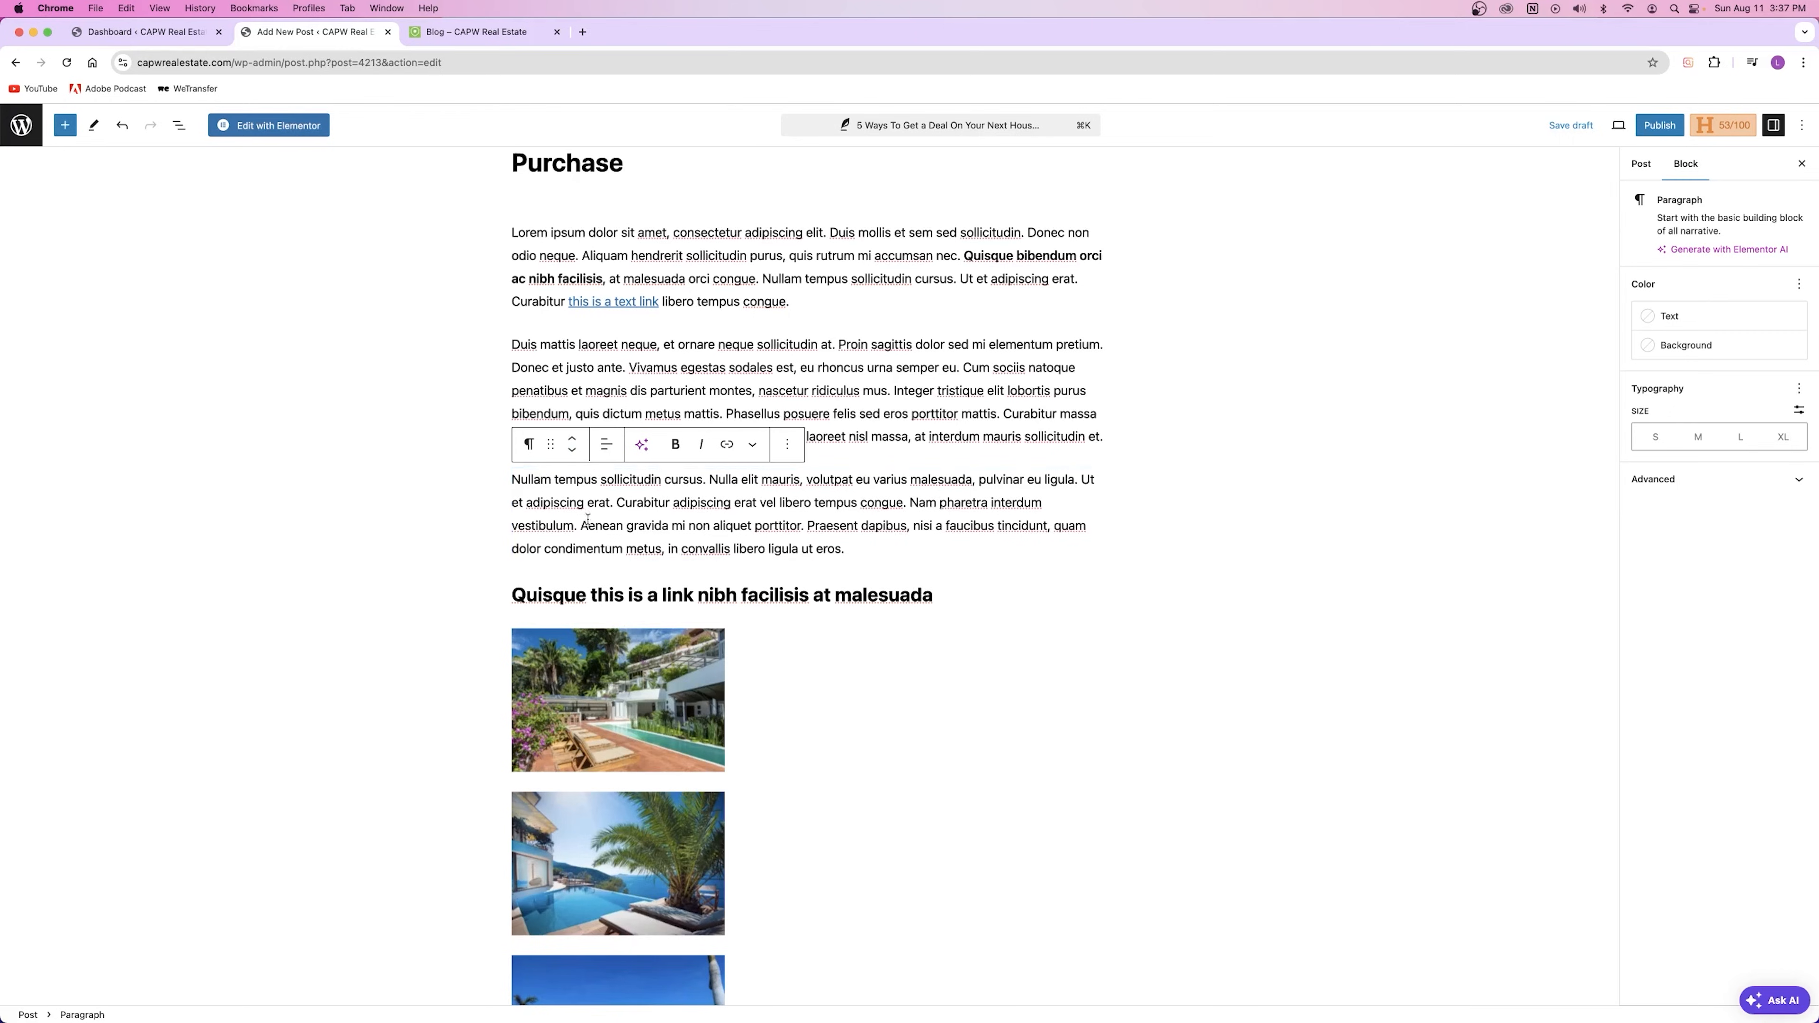
pyautogui.click(572, 451)
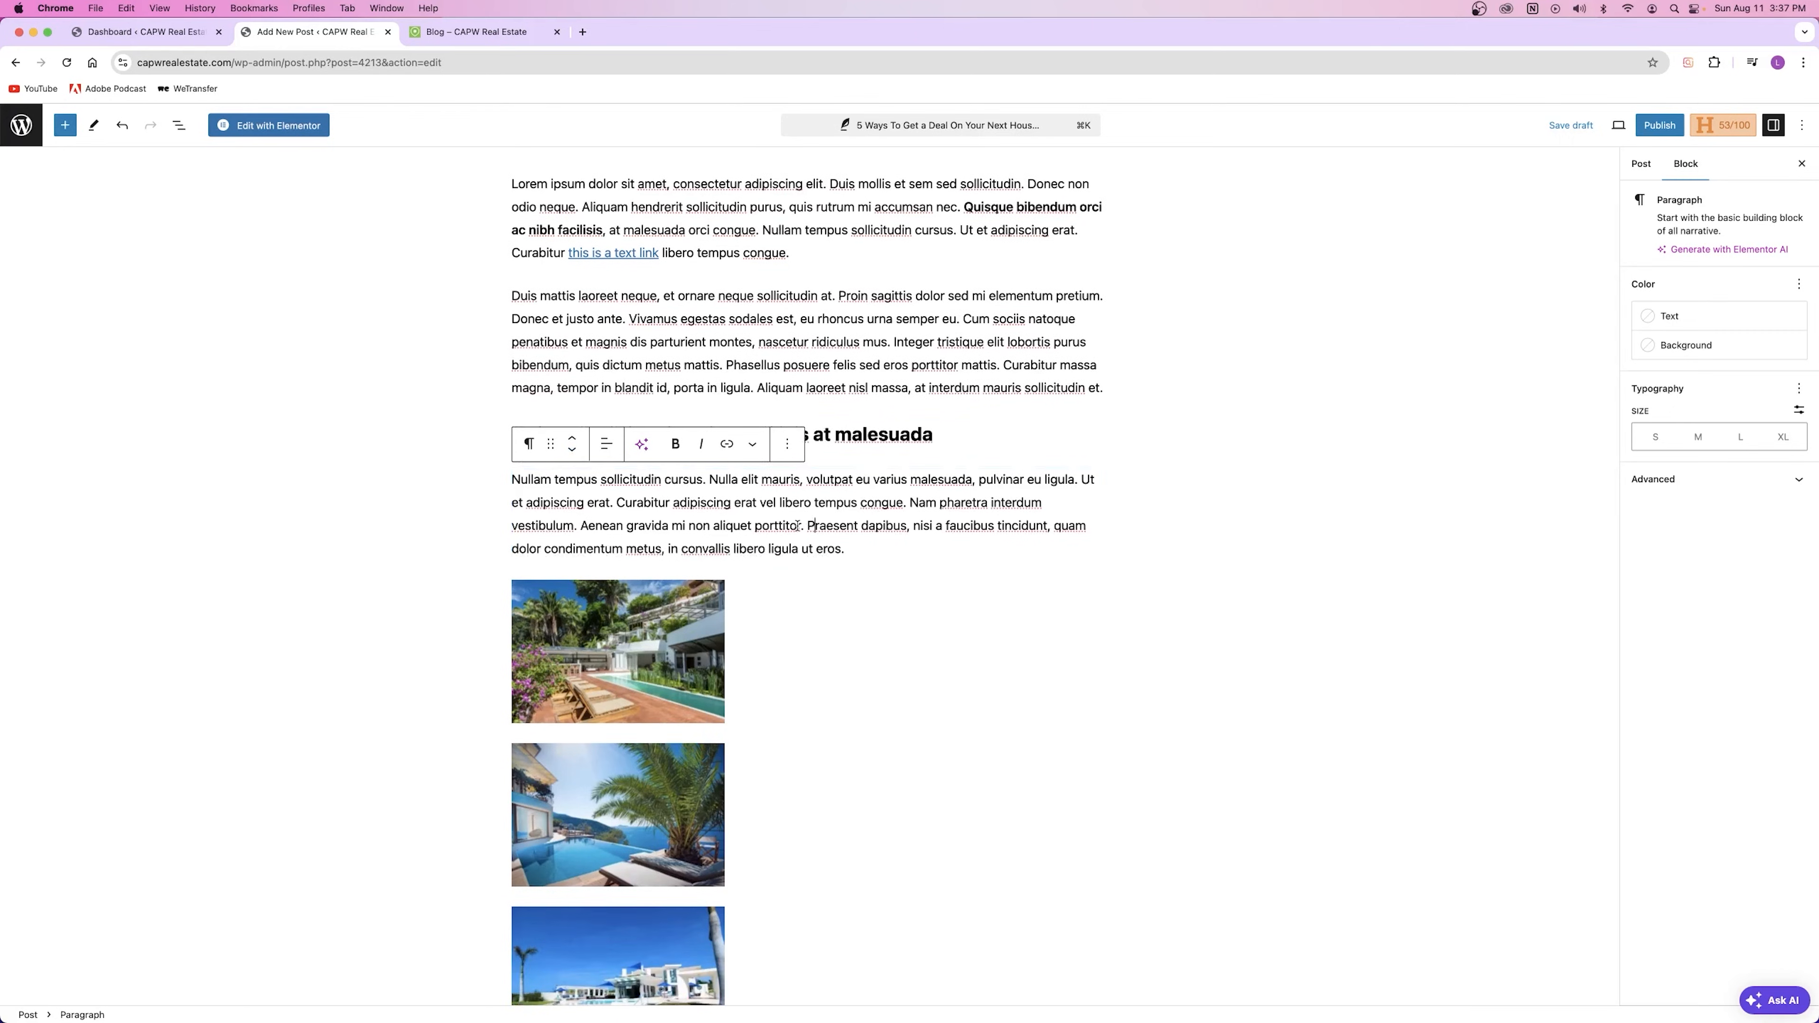
pyautogui.click(754, 446)
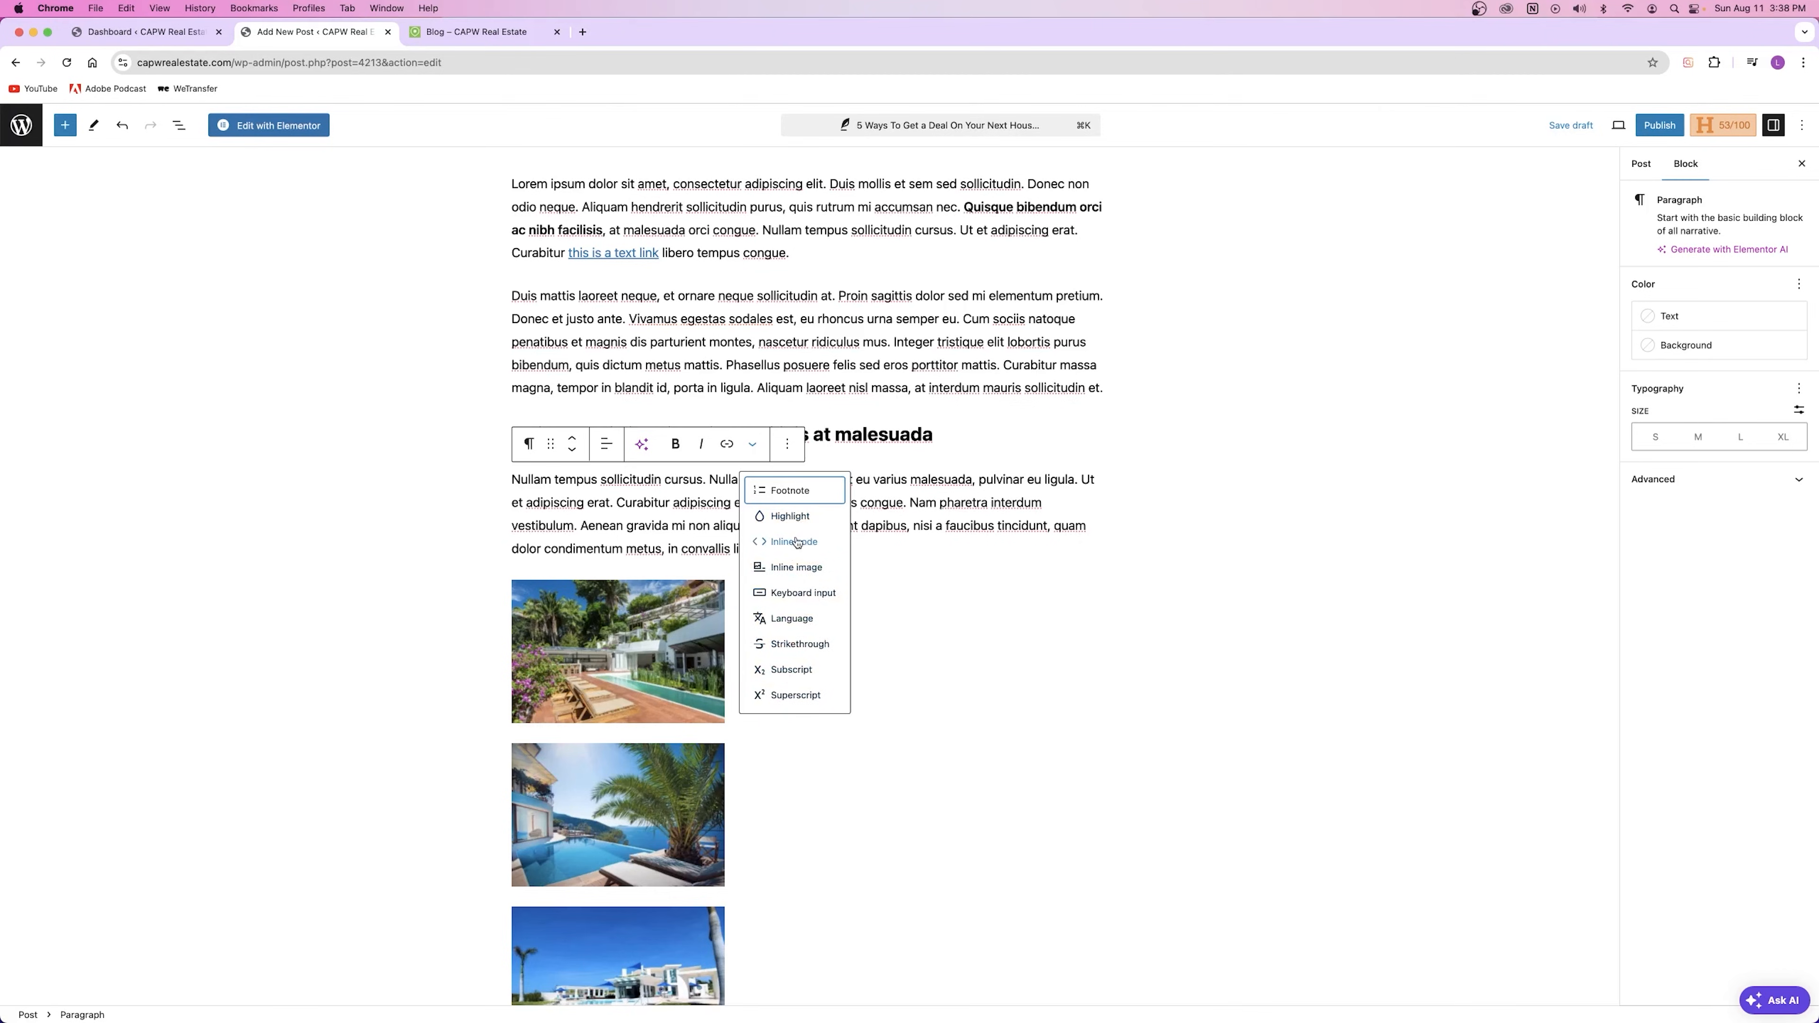
pyautogui.click(644, 547)
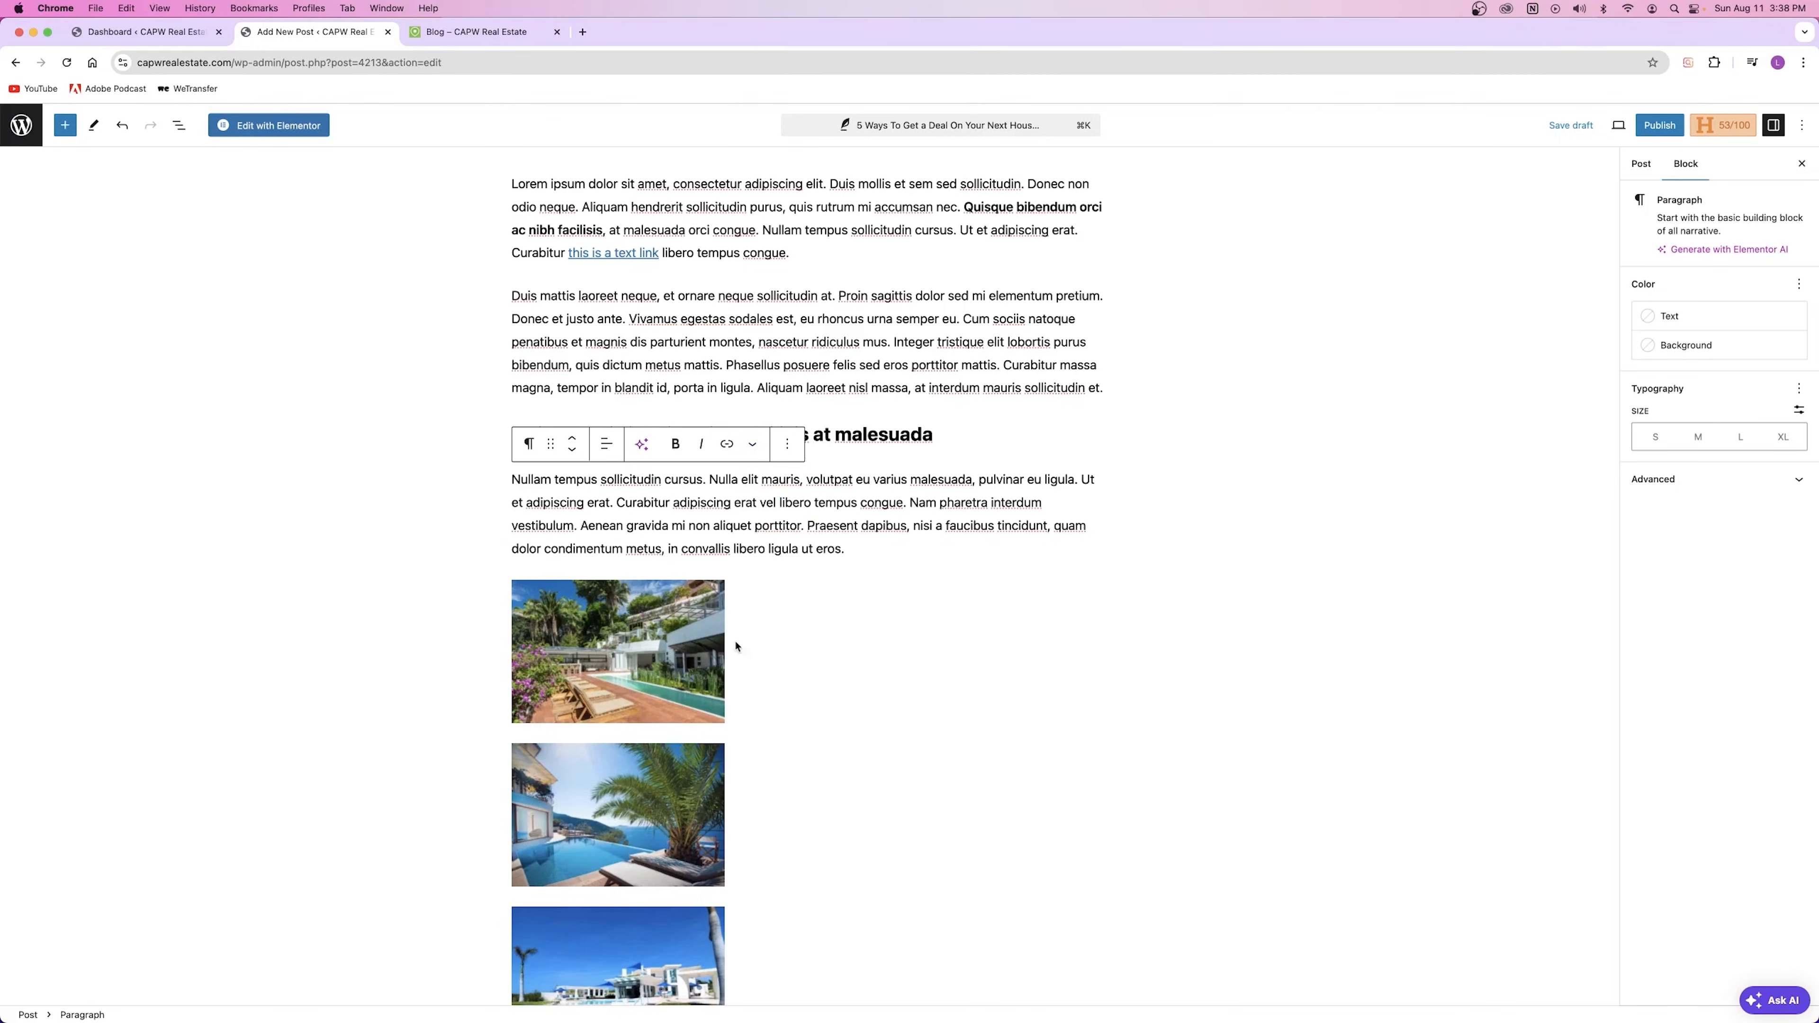
pyautogui.scroll(2, 894, 548)
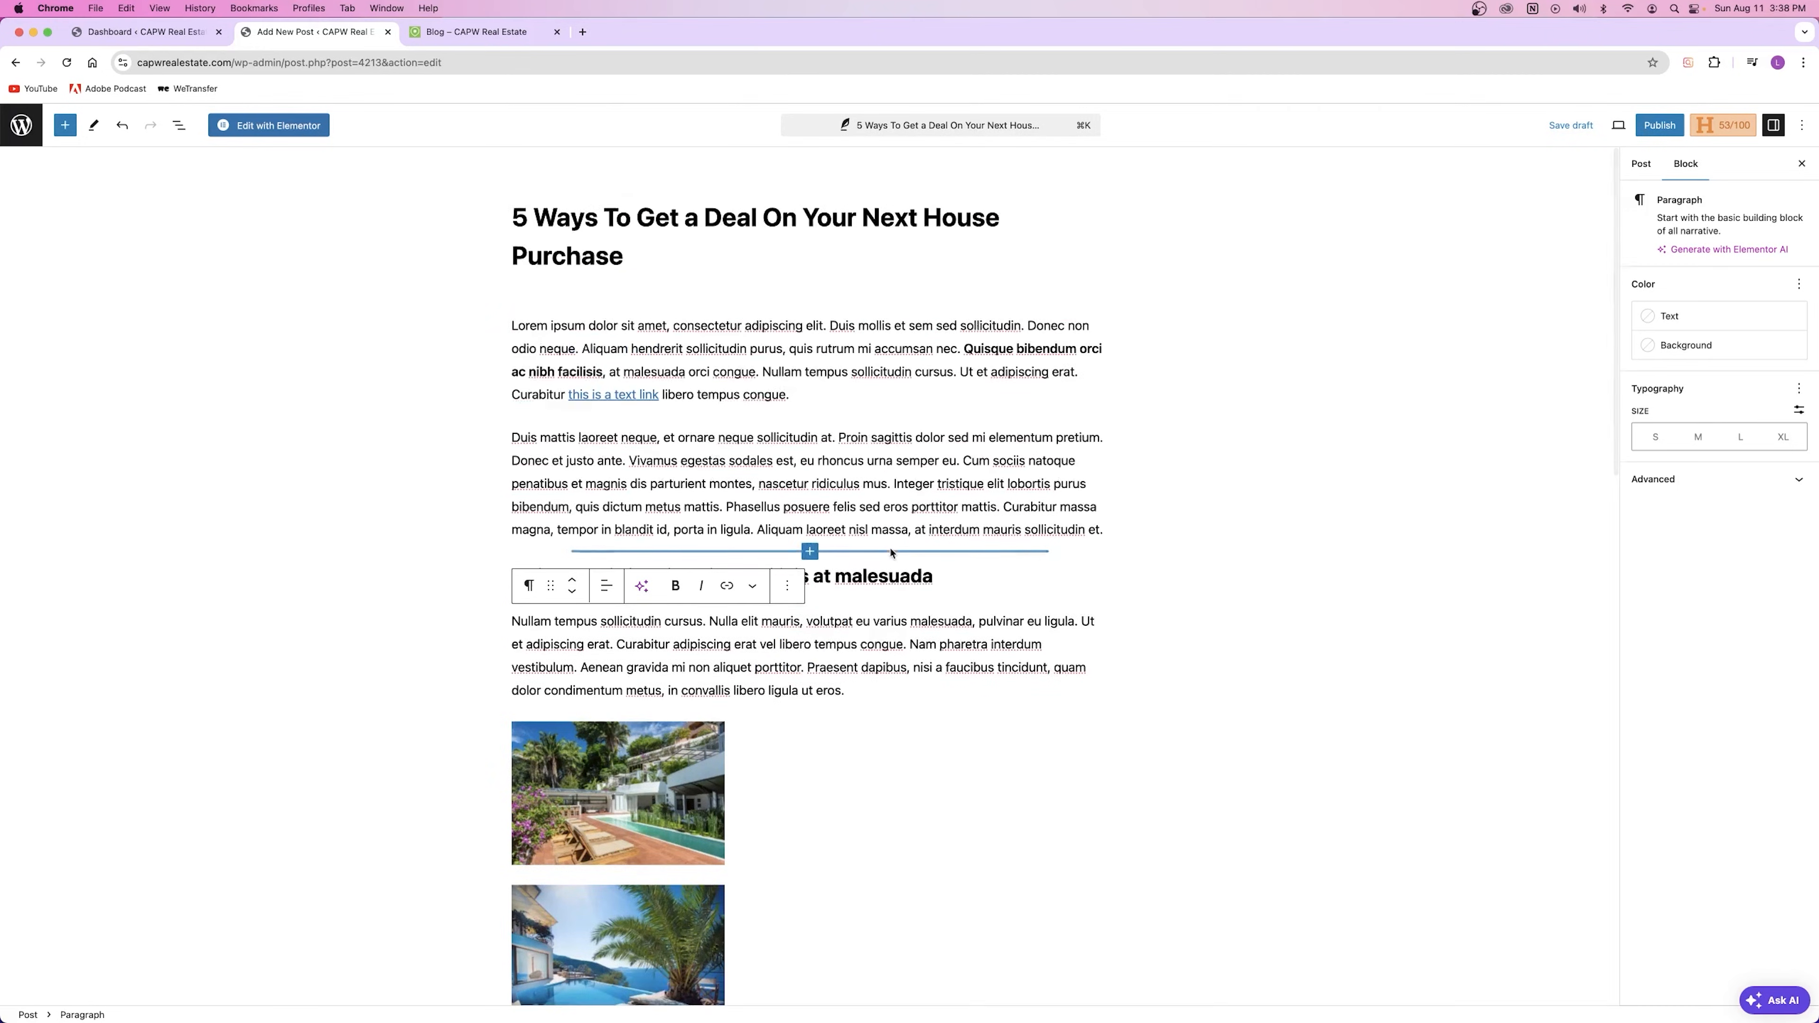
# Step: Delete the terraced villa and palm tree photos under the Nullam paragraph
pyautogui.scroll(-10, 894, 547)
pyautogui.scroll(2, 892, 546)
pyautogui.scroll(8, 892, 547)
pyautogui.scroll(-3, 795, 553)
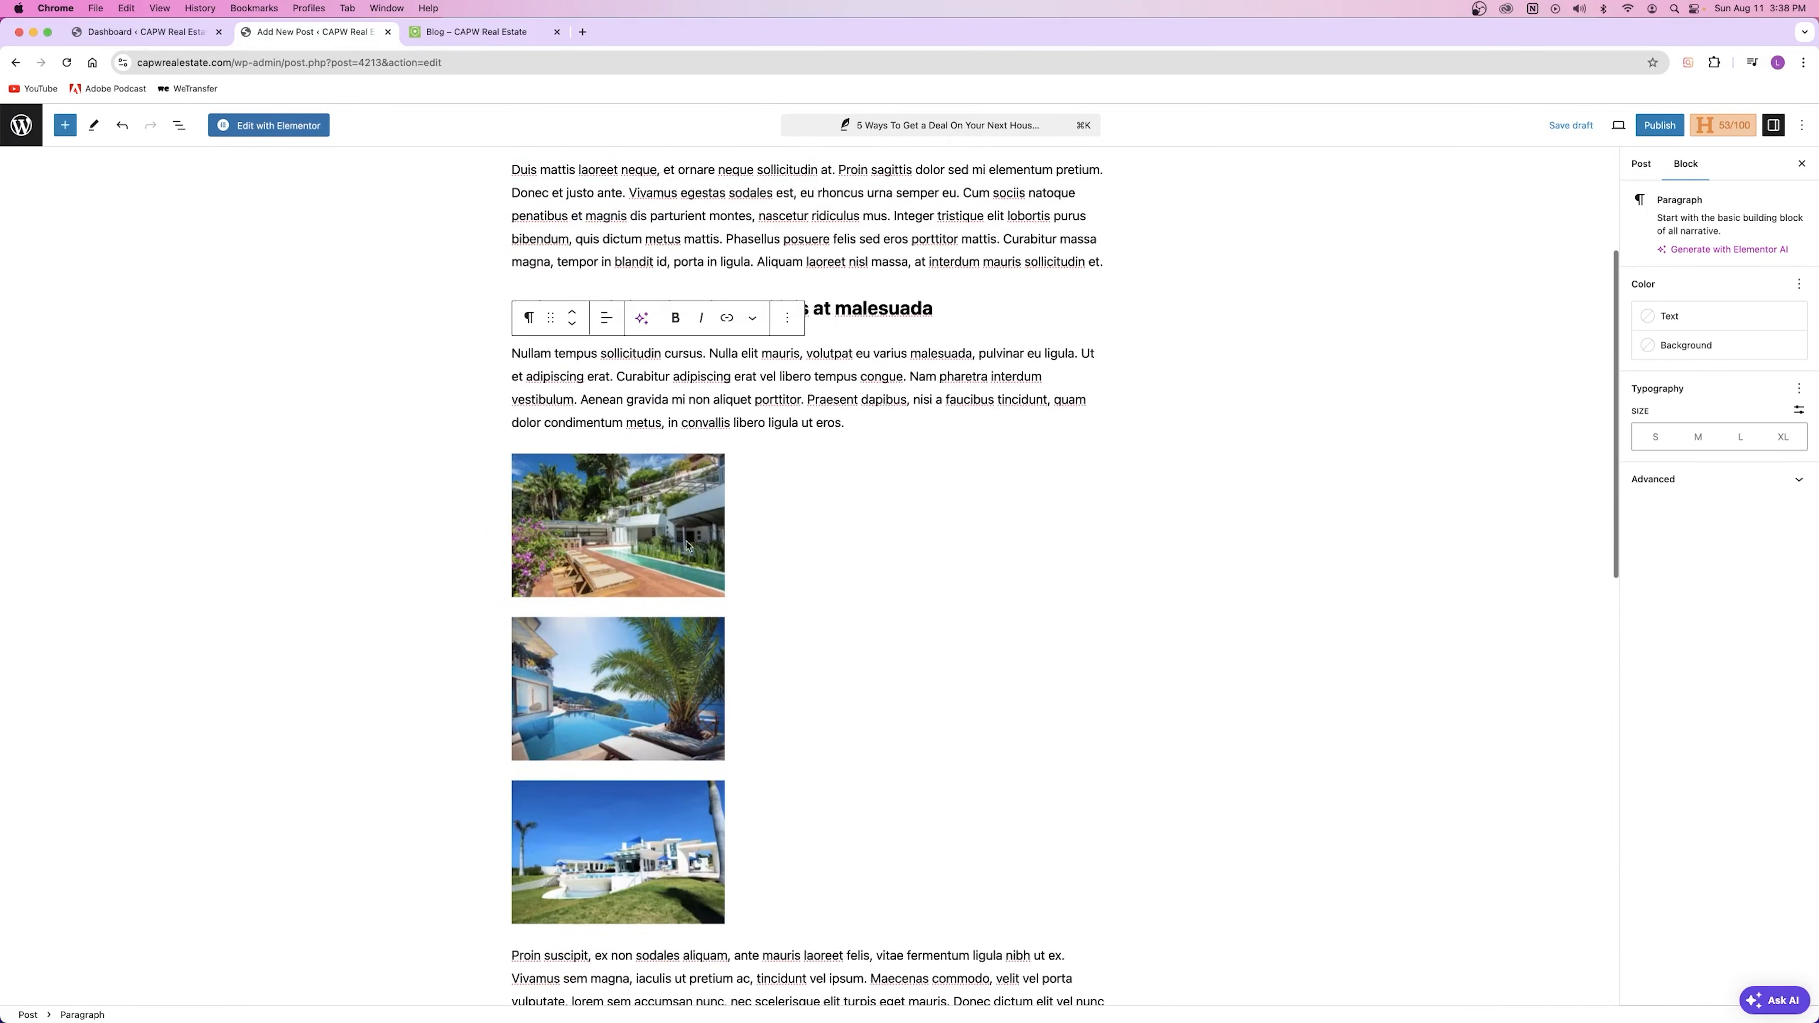
pyautogui.click(799, 552)
pyautogui.click(831, 431)
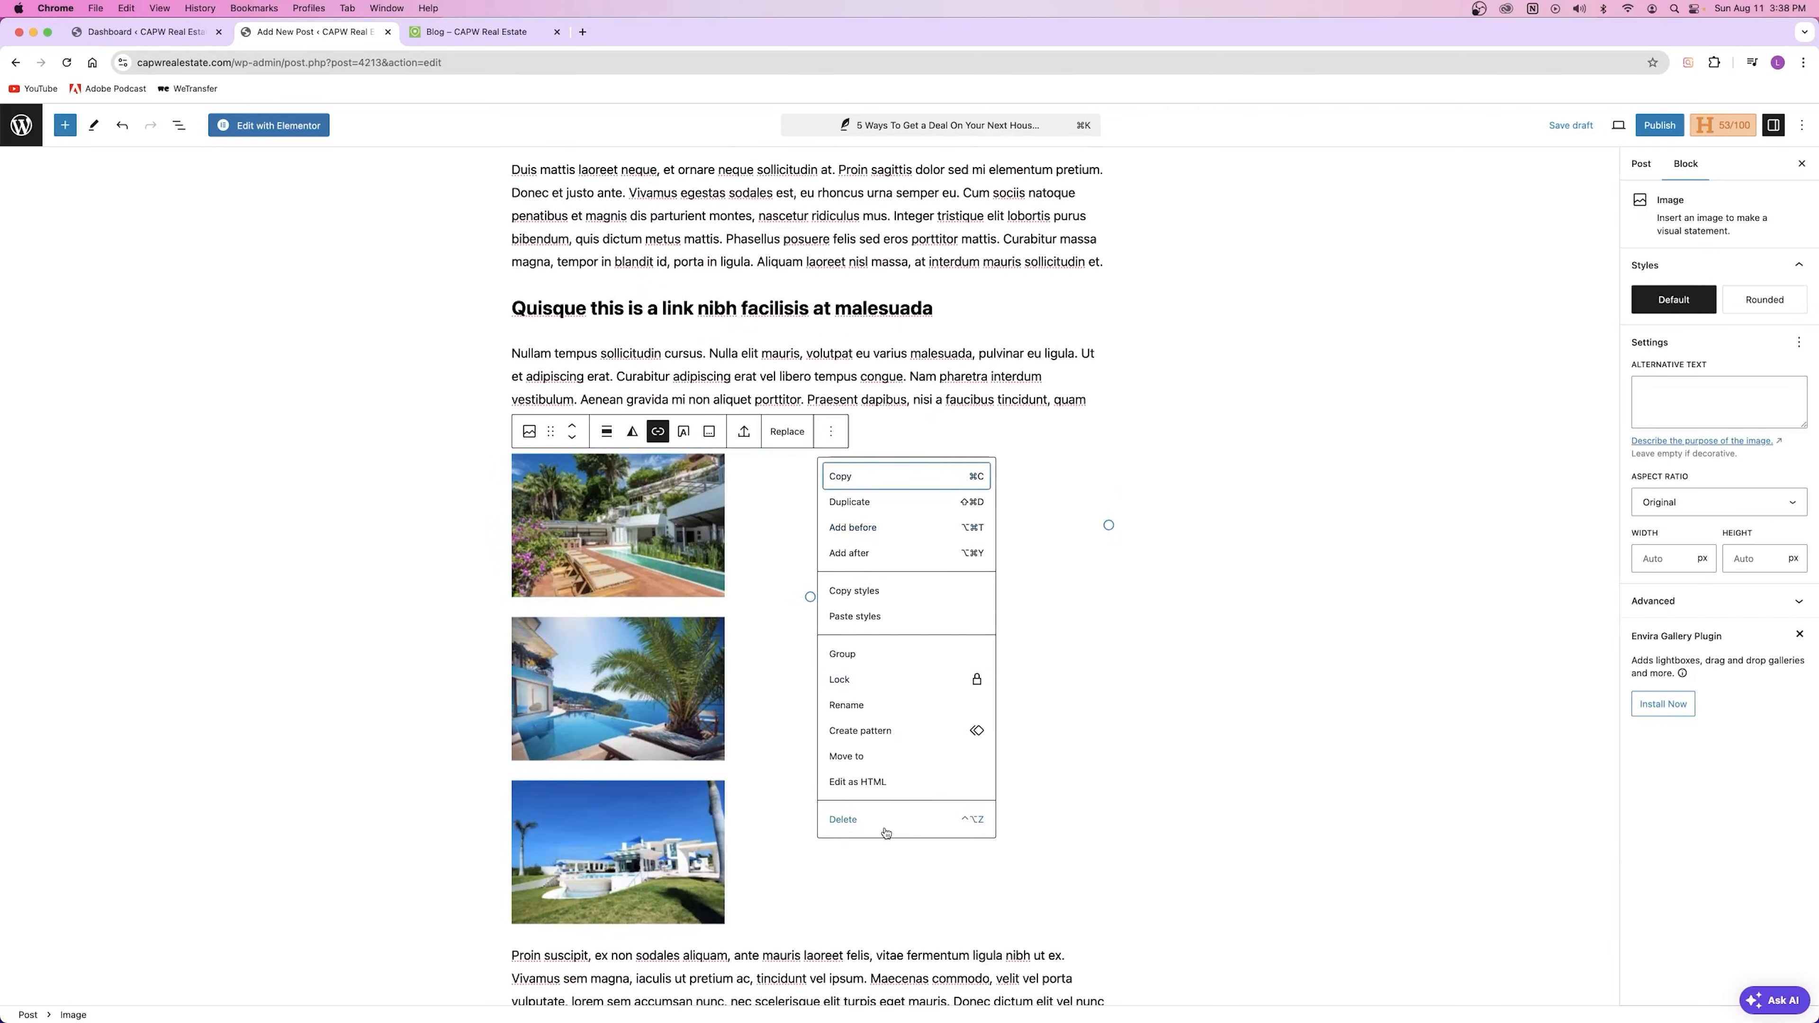
pyautogui.click(845, 821)
pyautogui.click(665, 579)
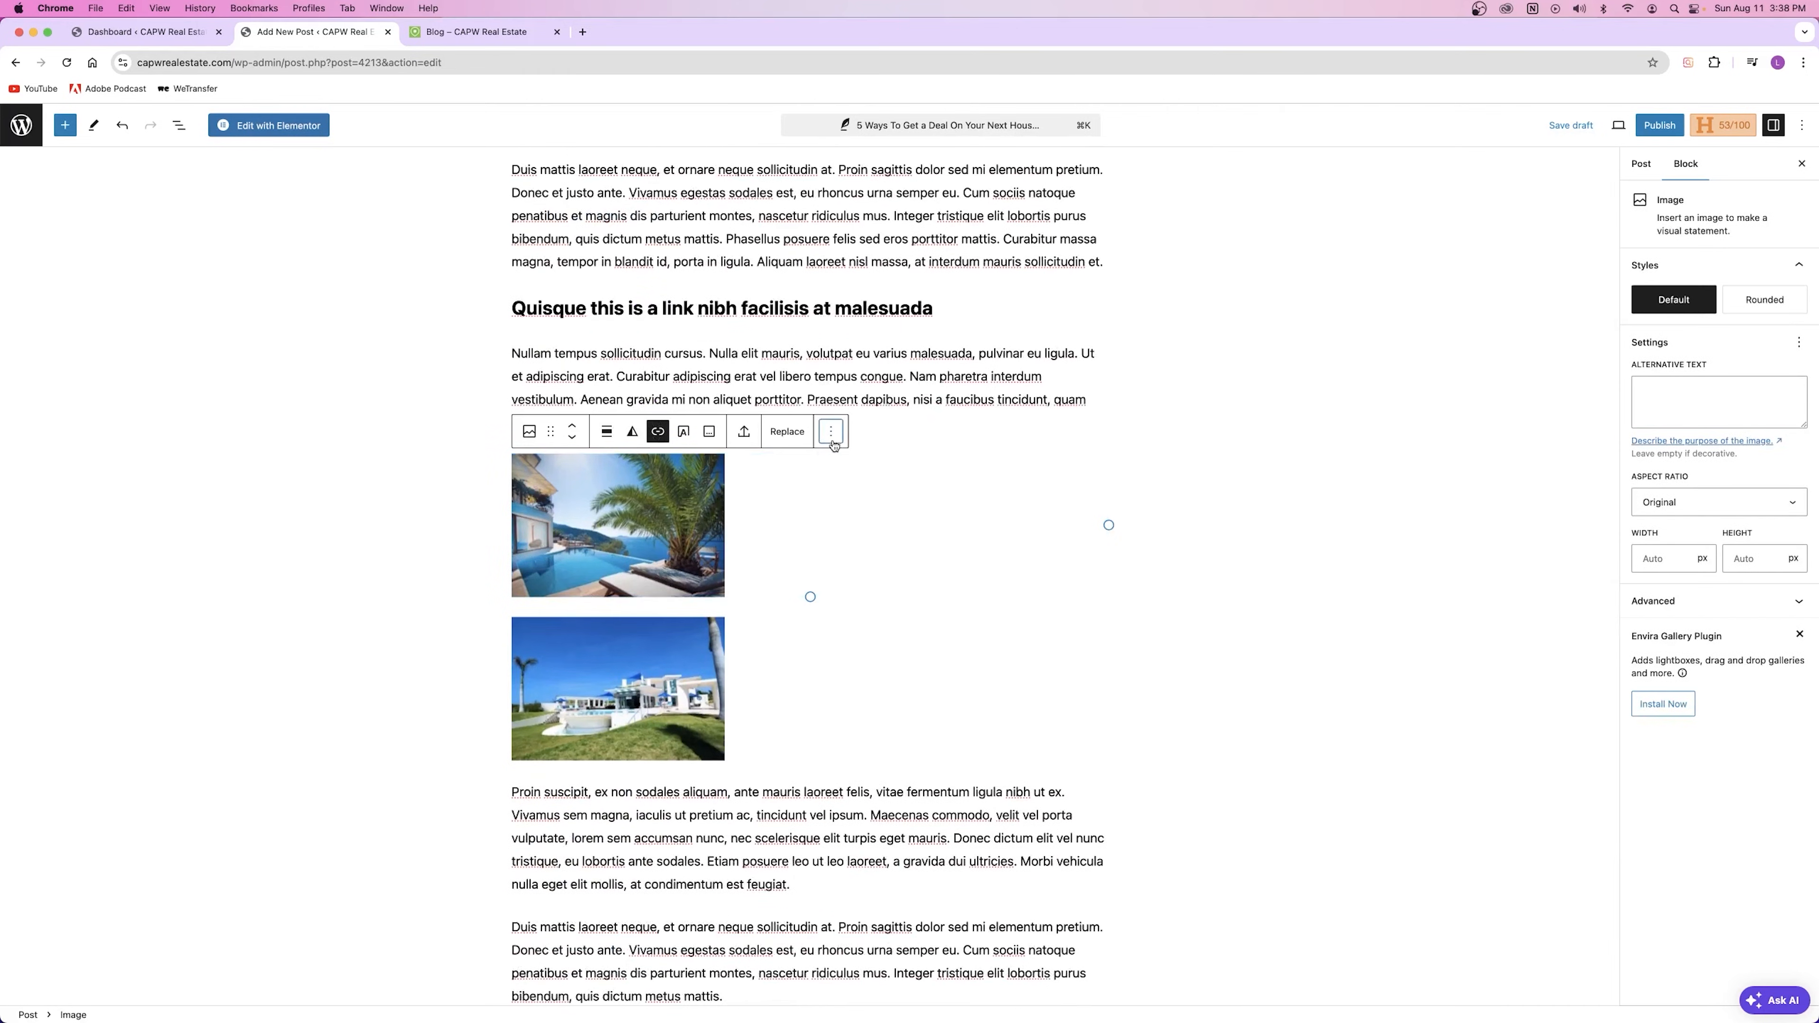
pyautogui.click(831, 431)
pyautogui.click(882, 821)
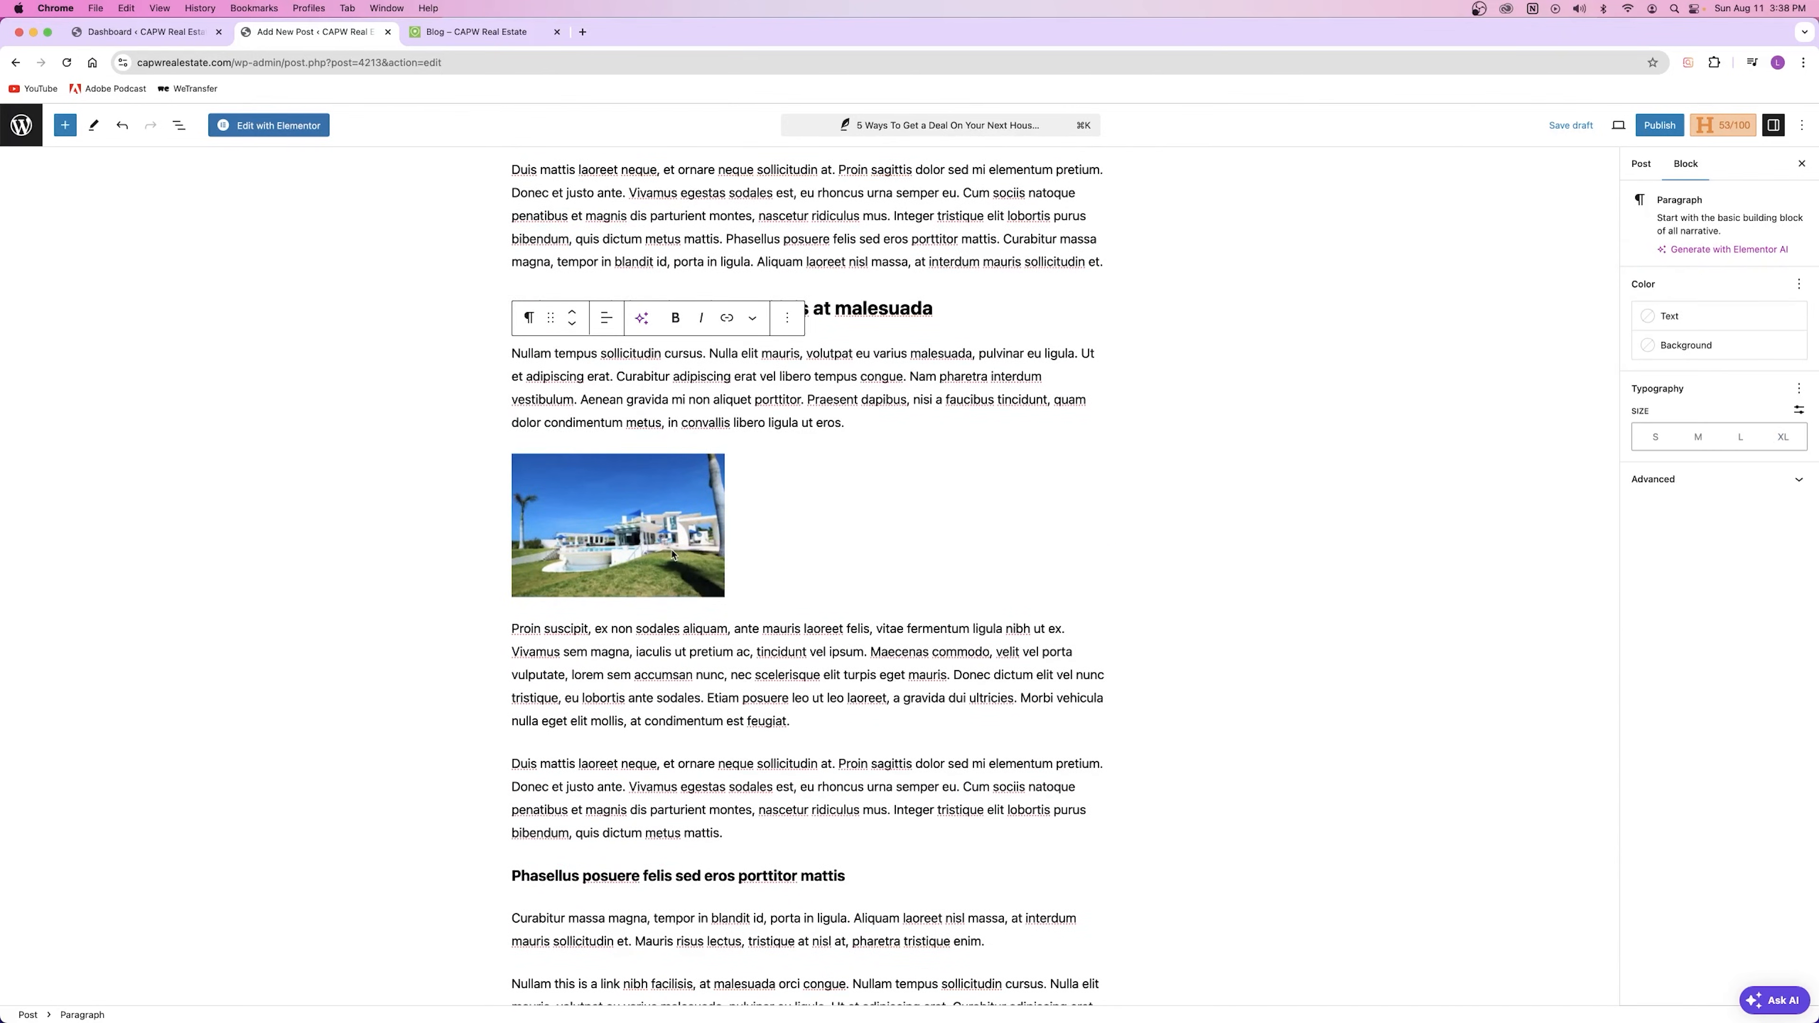
# Step: Resize the remaining white house photo, then delete it as well
pyautogui.click(725, 561)
pyautogui.moveTo(810, 597); pyautogui.dragTo(802, 662)
pyautogui.moveTo(823, 558); pyautogui.dragTo(1113, 566)
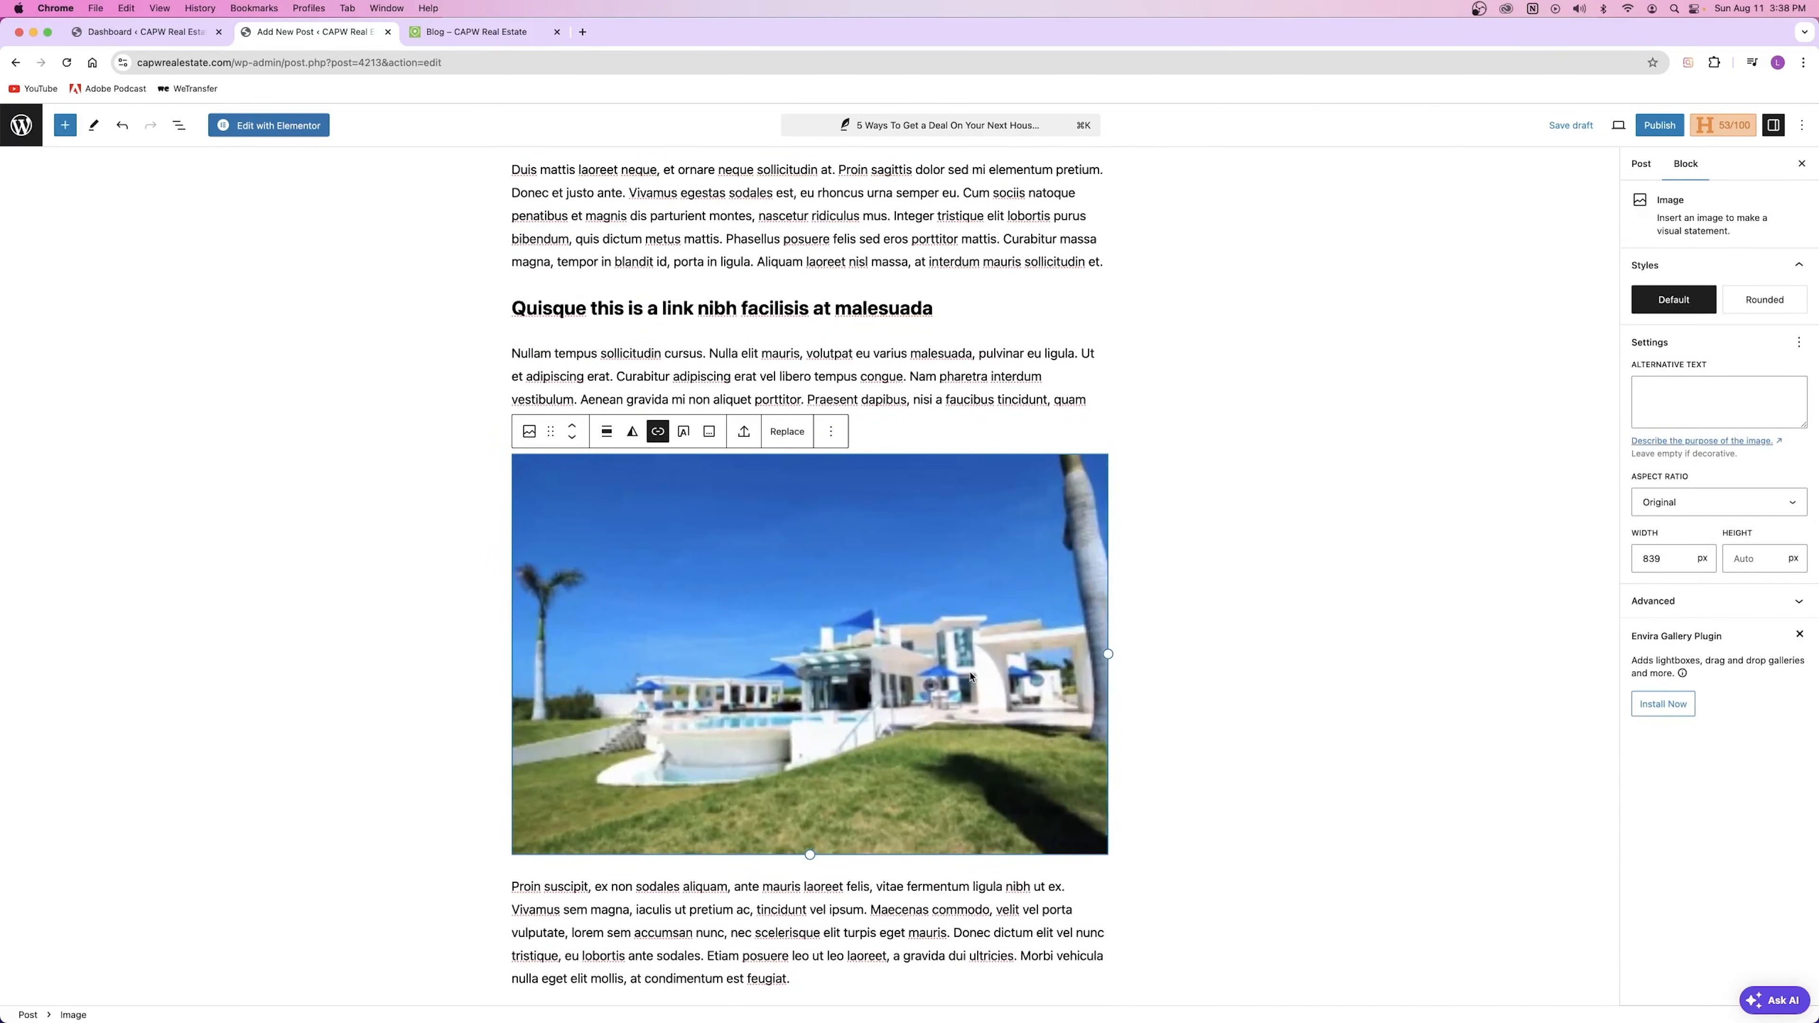
pyautogui.click(831, 430)
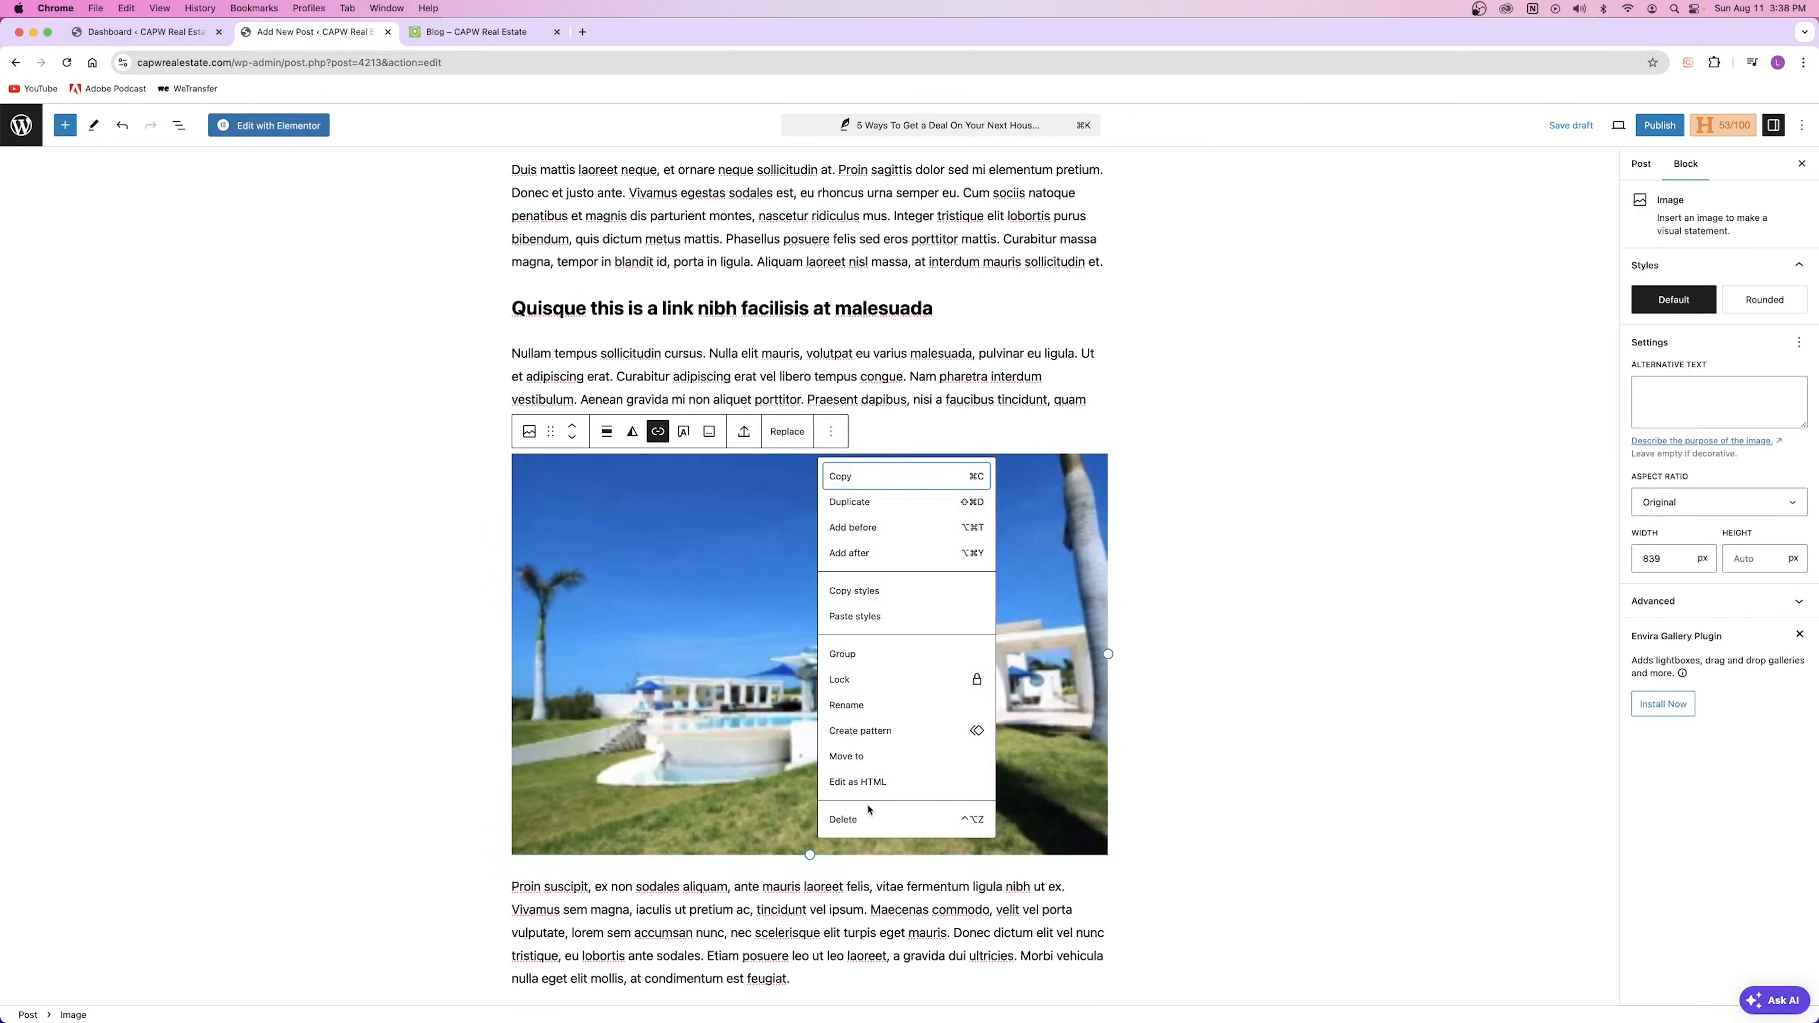
pyautogui.click(845, 818)
# Step: Add an Image block with los-angeles-10-1.jpg from the Media Library below the Nullam paragraph
pyautogui.press('Return')
pyautogui.write('/imag')
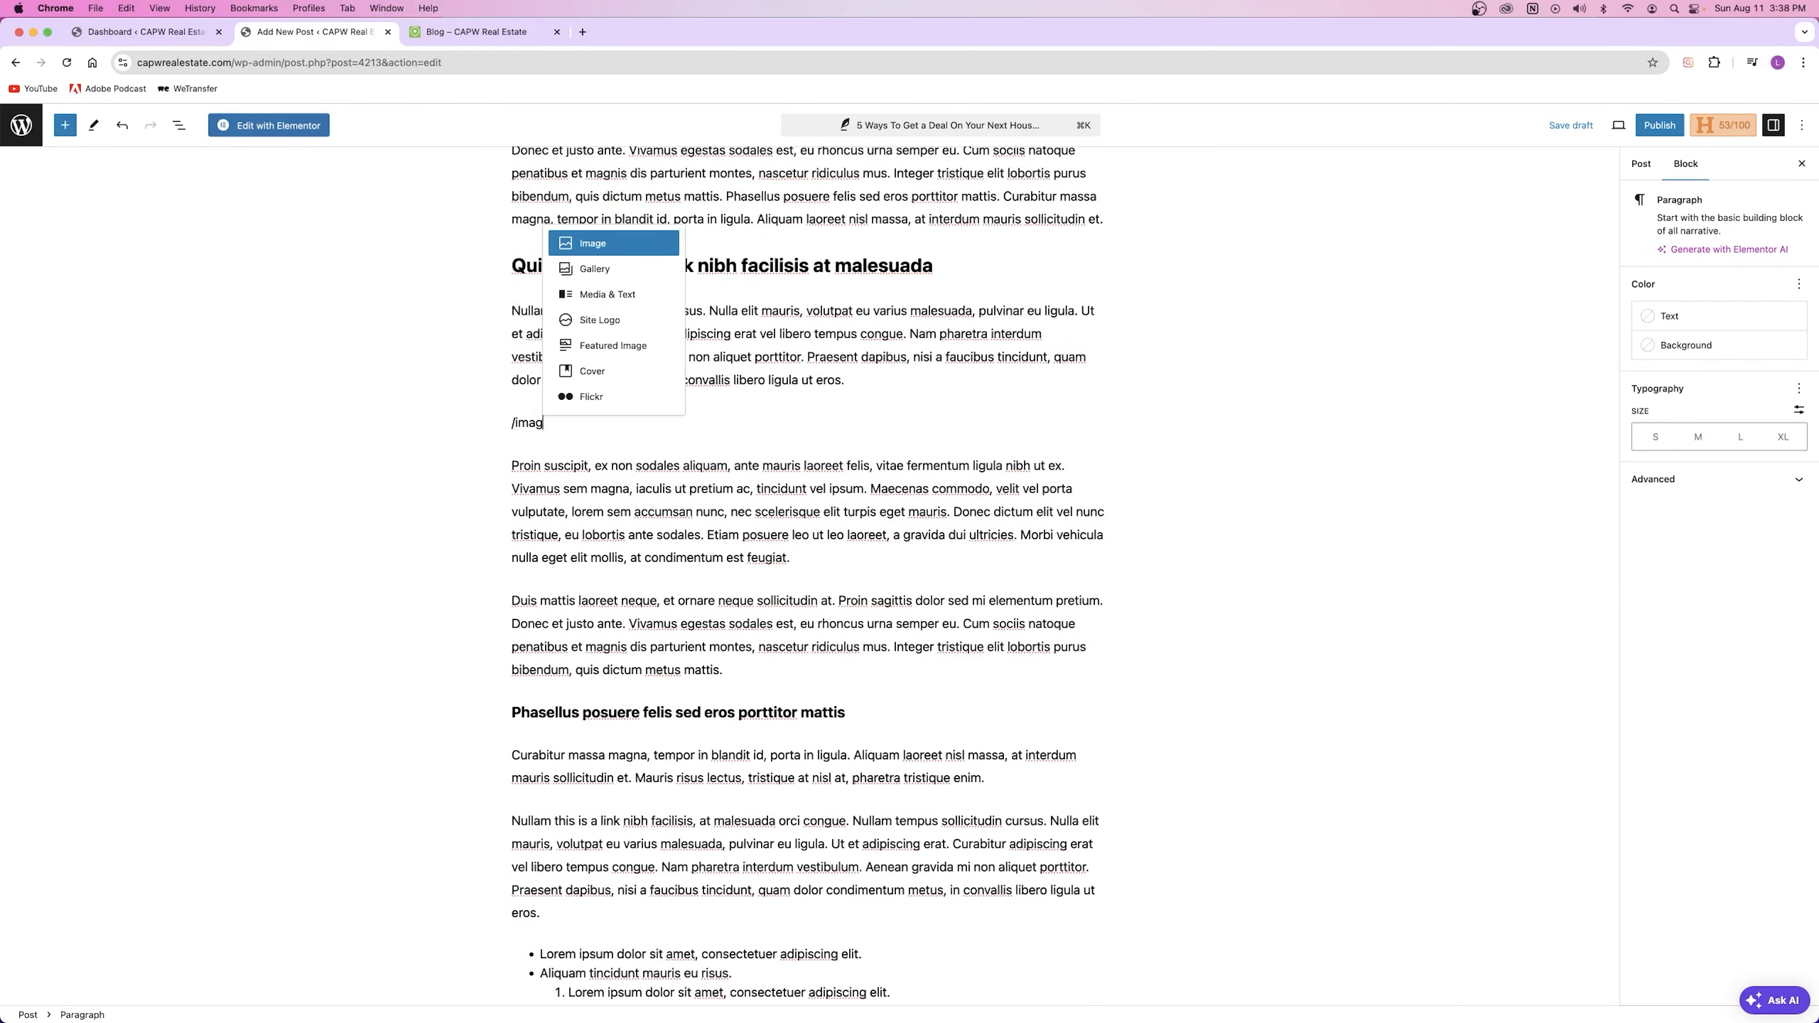
pyautogui.click(631, 246)
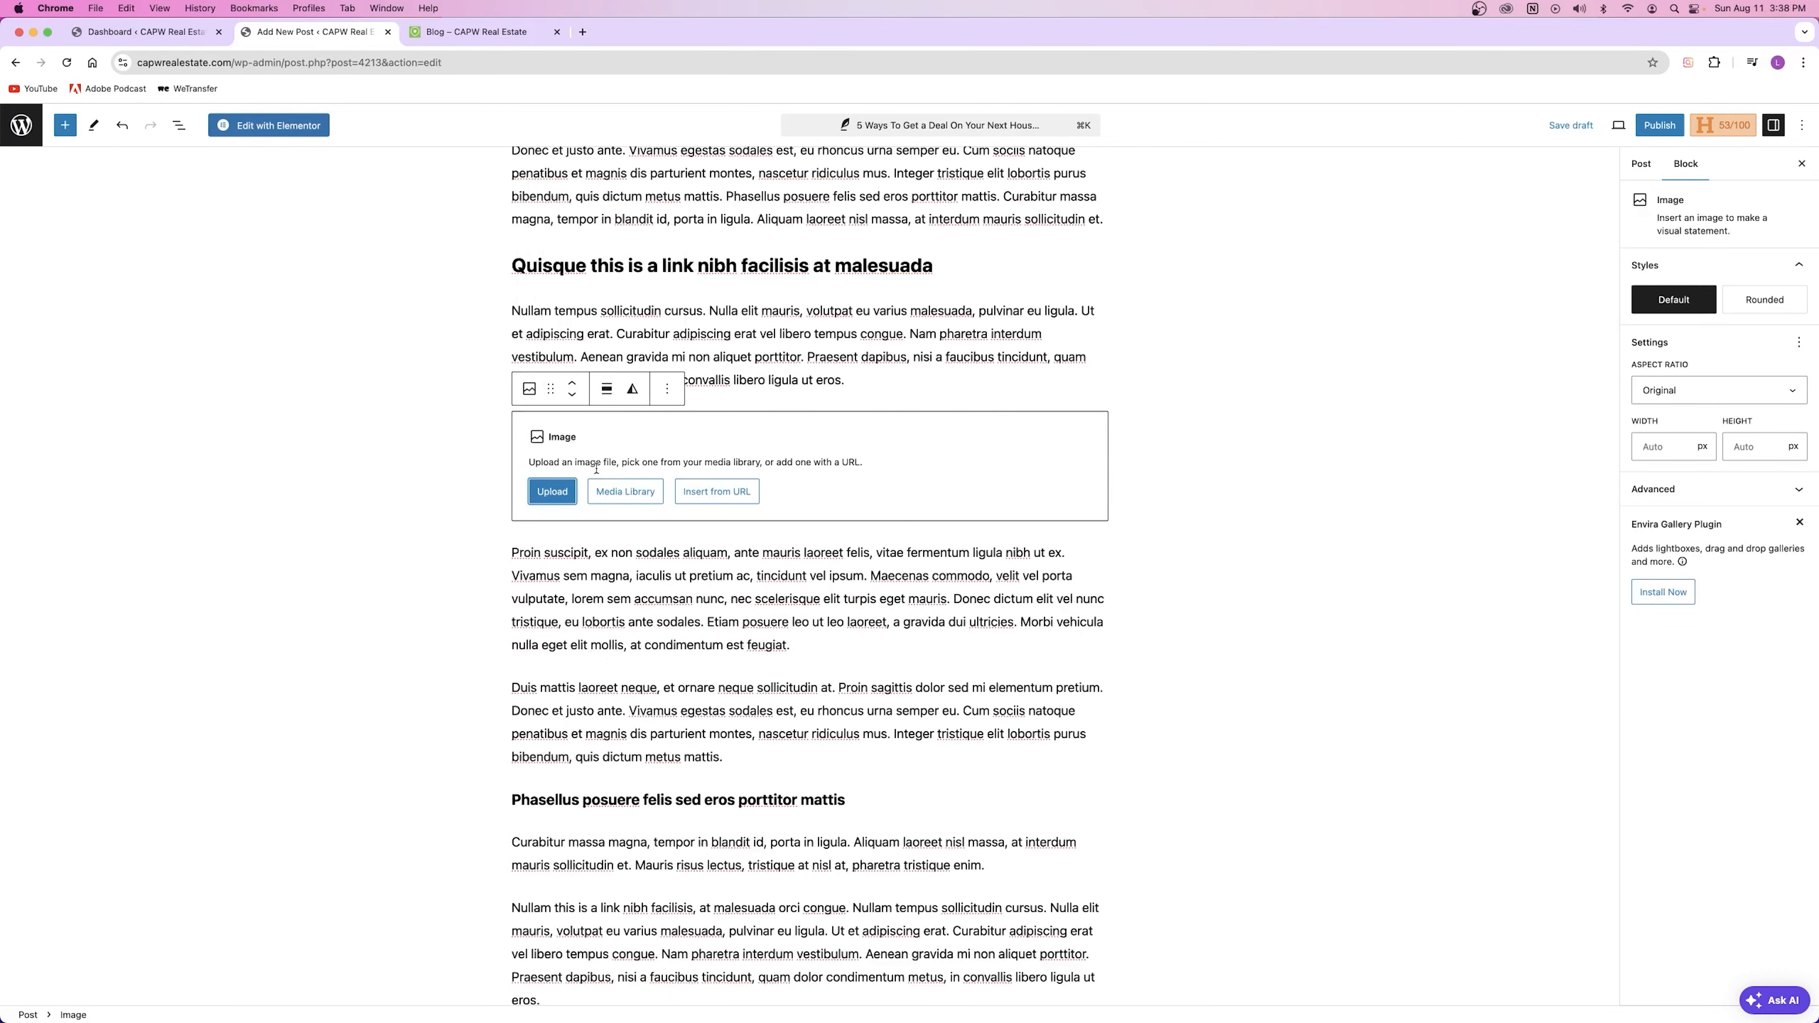
pyautogui.click(637, 495)
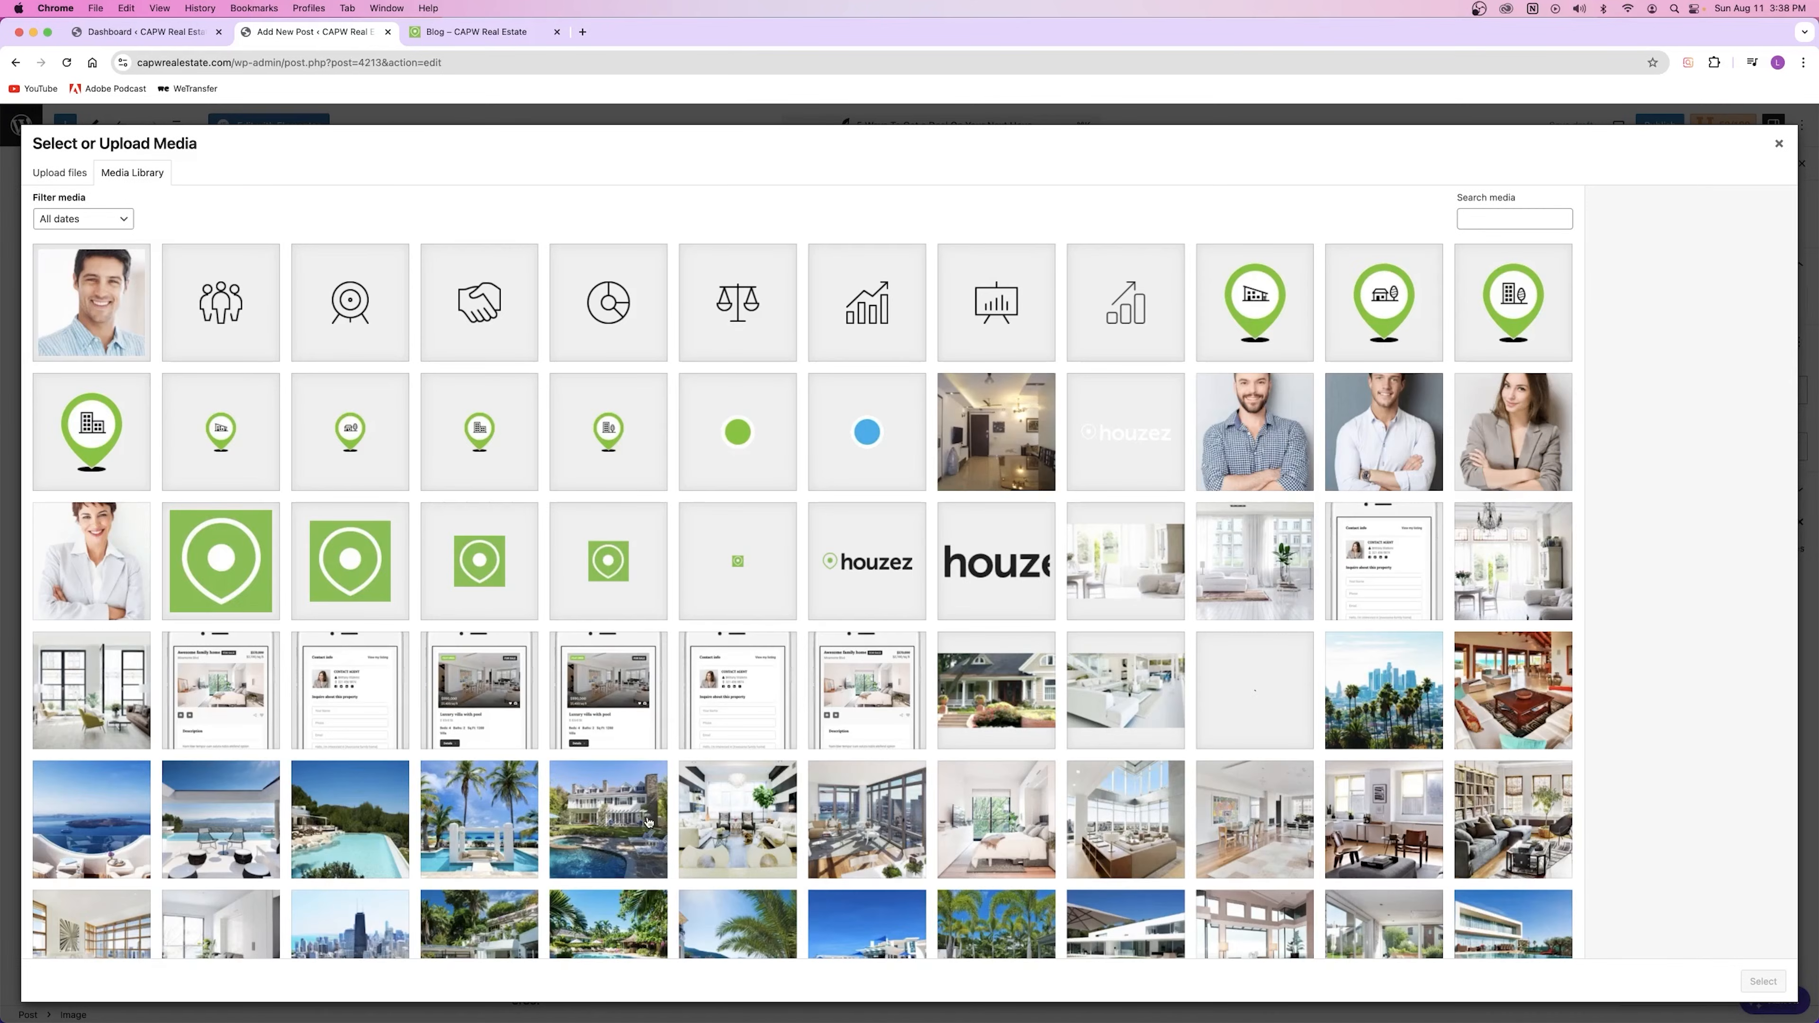
pyautogui.click(621, 824)
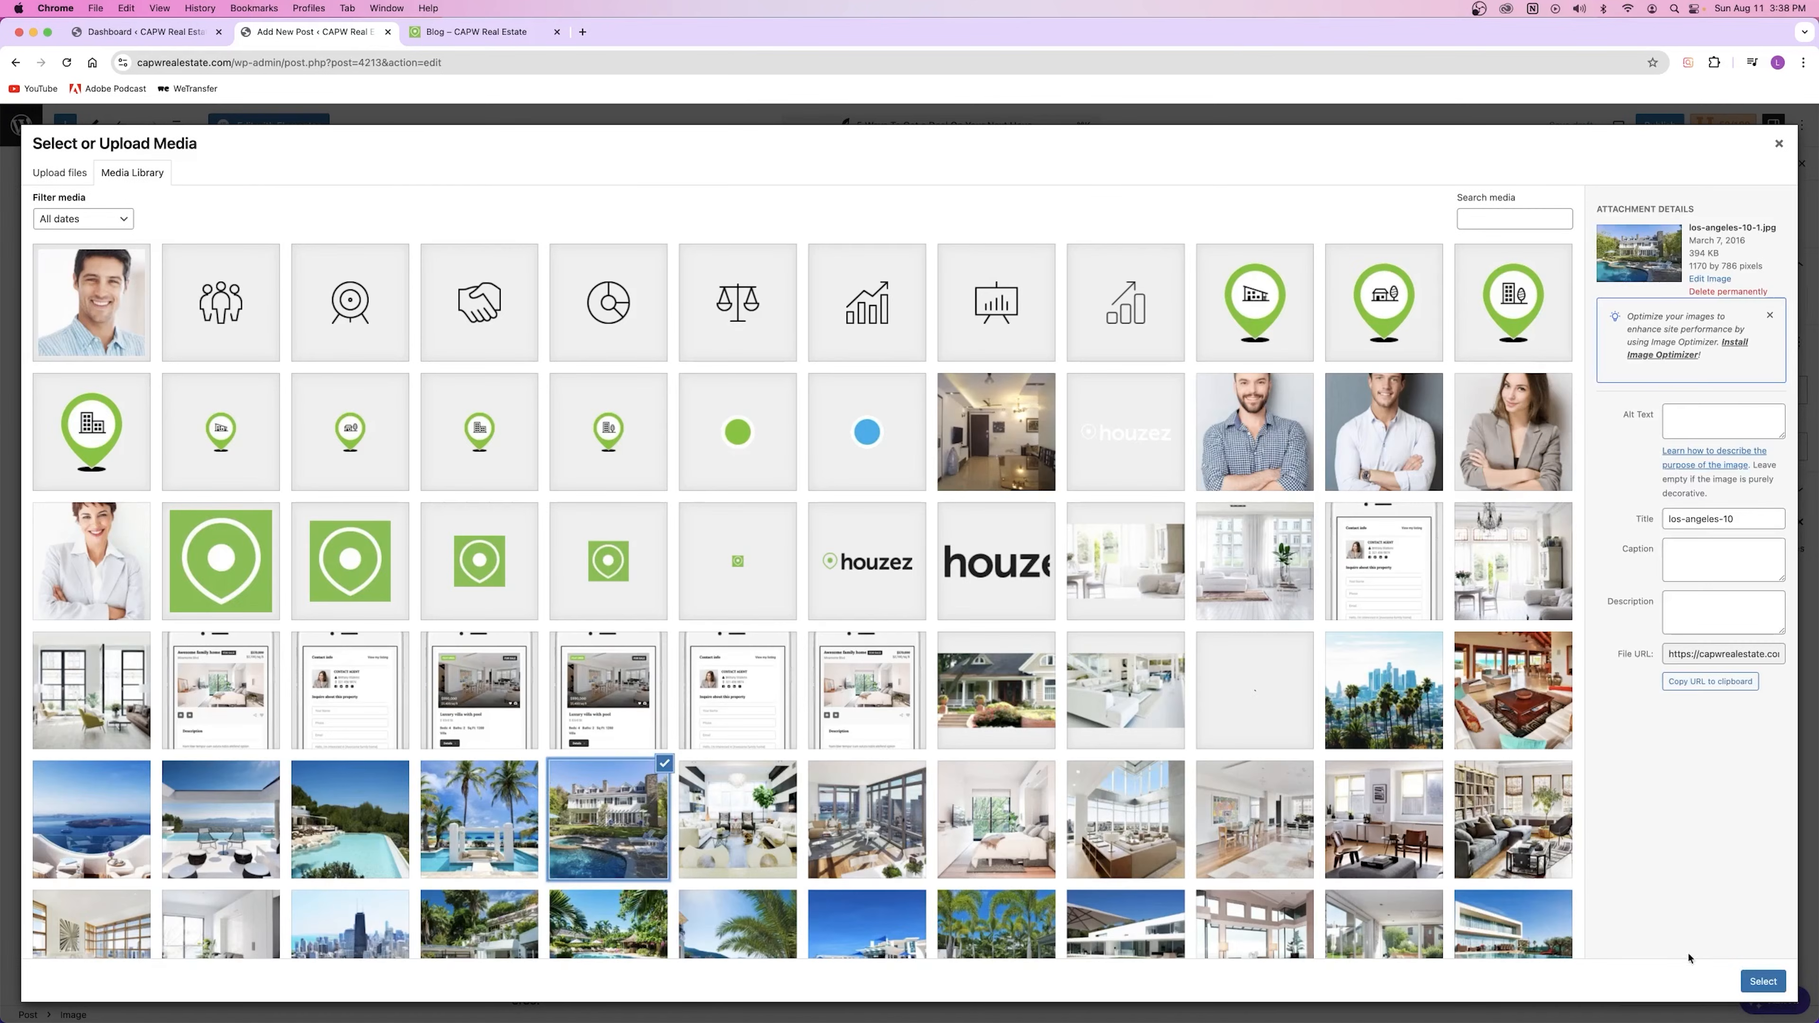
pyautogui.click(1763, 982)
pyautogui.click(982, 351)
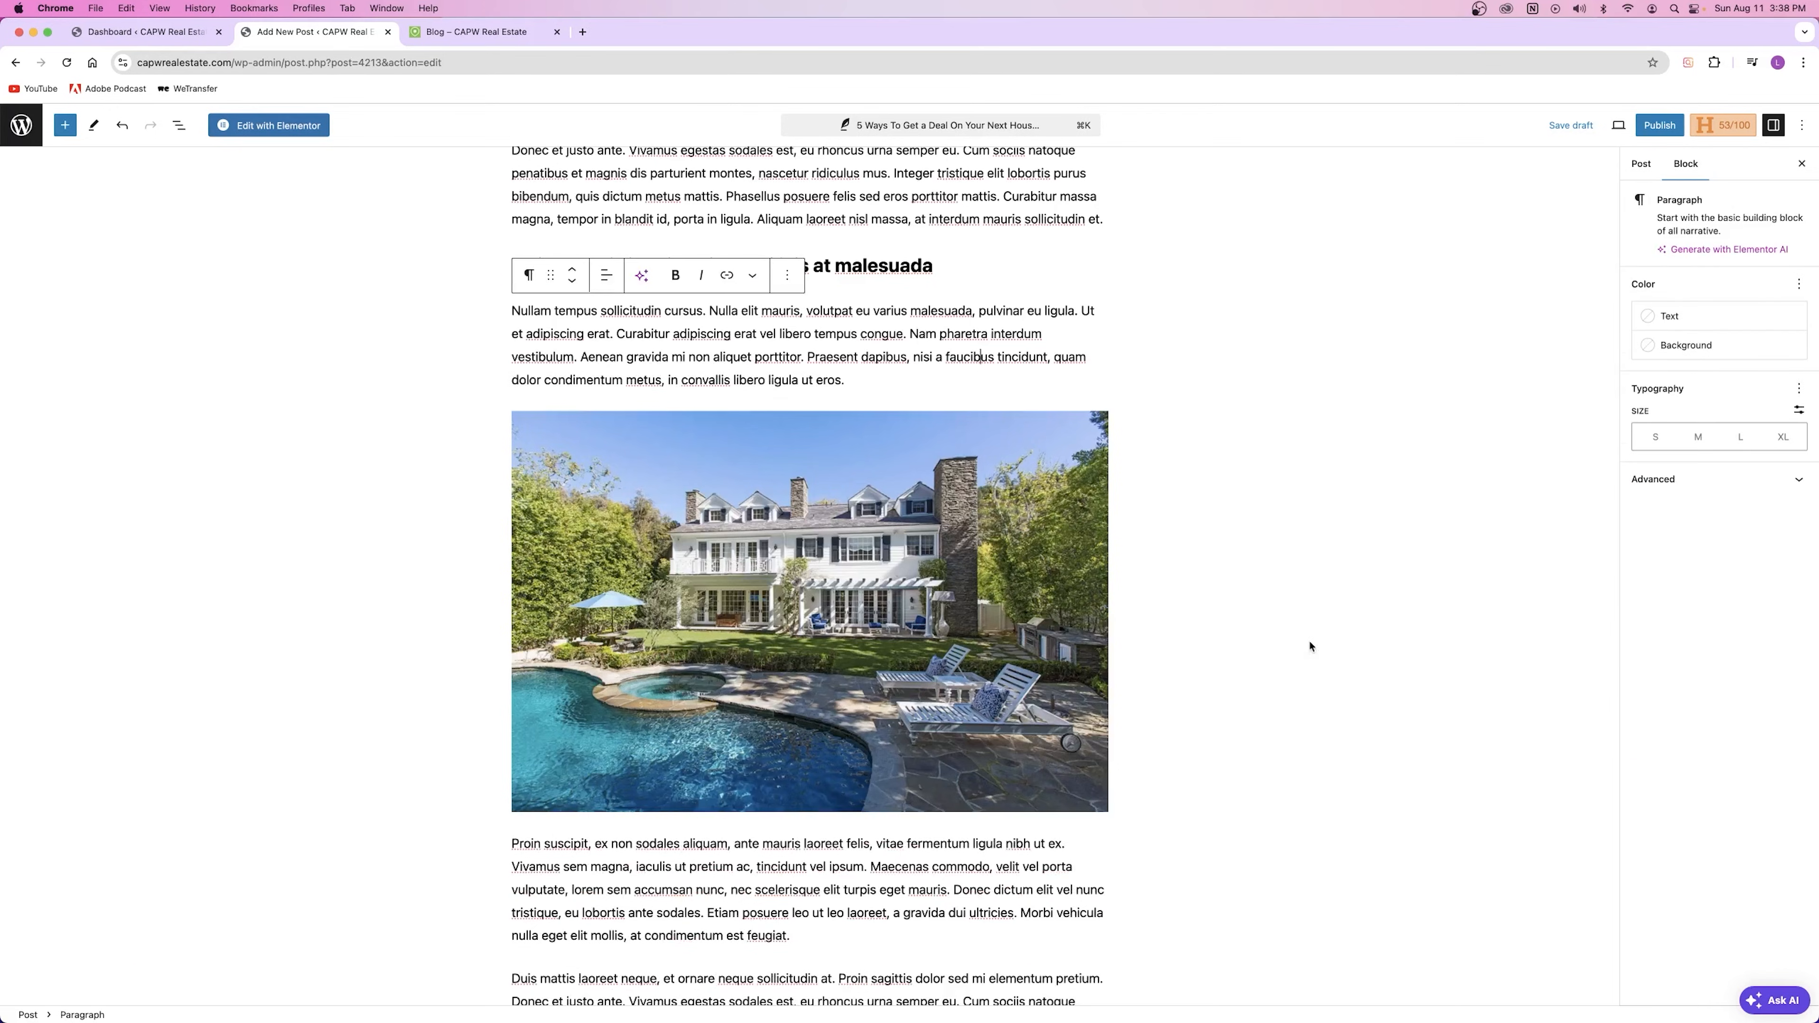
# Step: Delete the broken chicago image block so the Vivamus varius paragraph follows its heading
pyautogui.scroll(4, 791, 562)
pyautogui.scroll(-4, 793, 790)
pyautogui.scroll(-10, 793, 790)
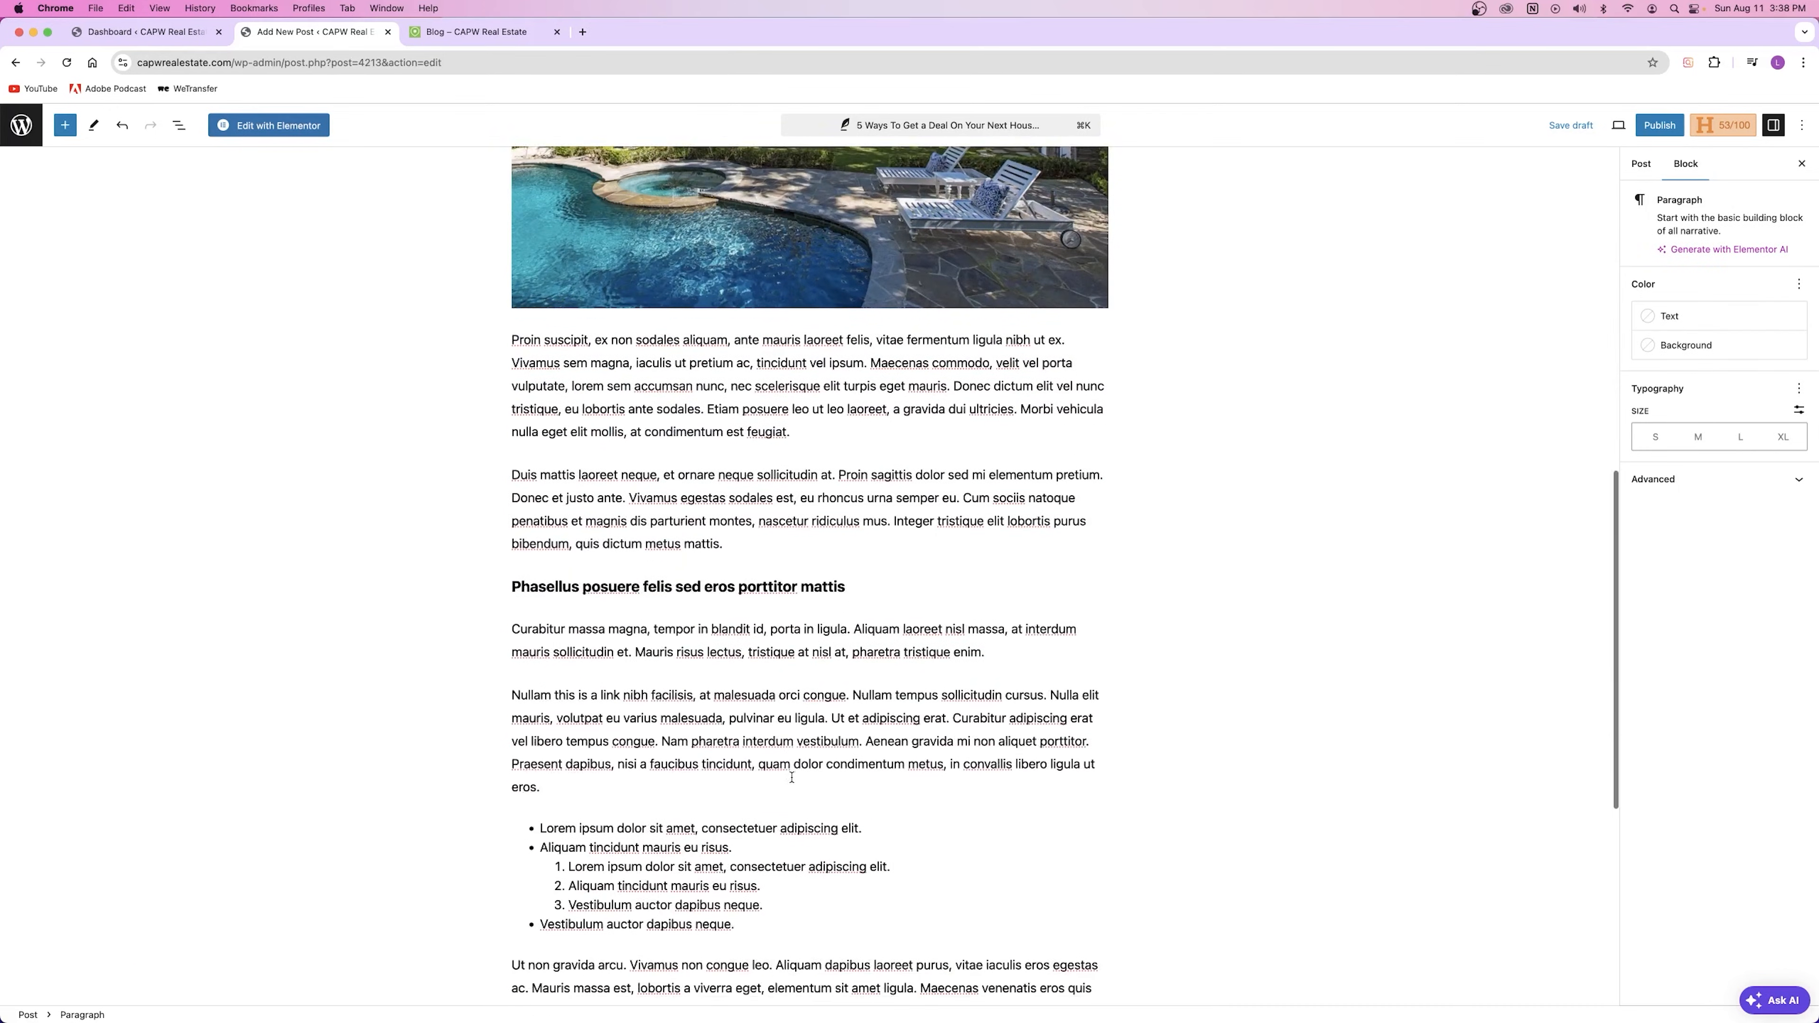
pyautogui.scroll(12, 792, 777)
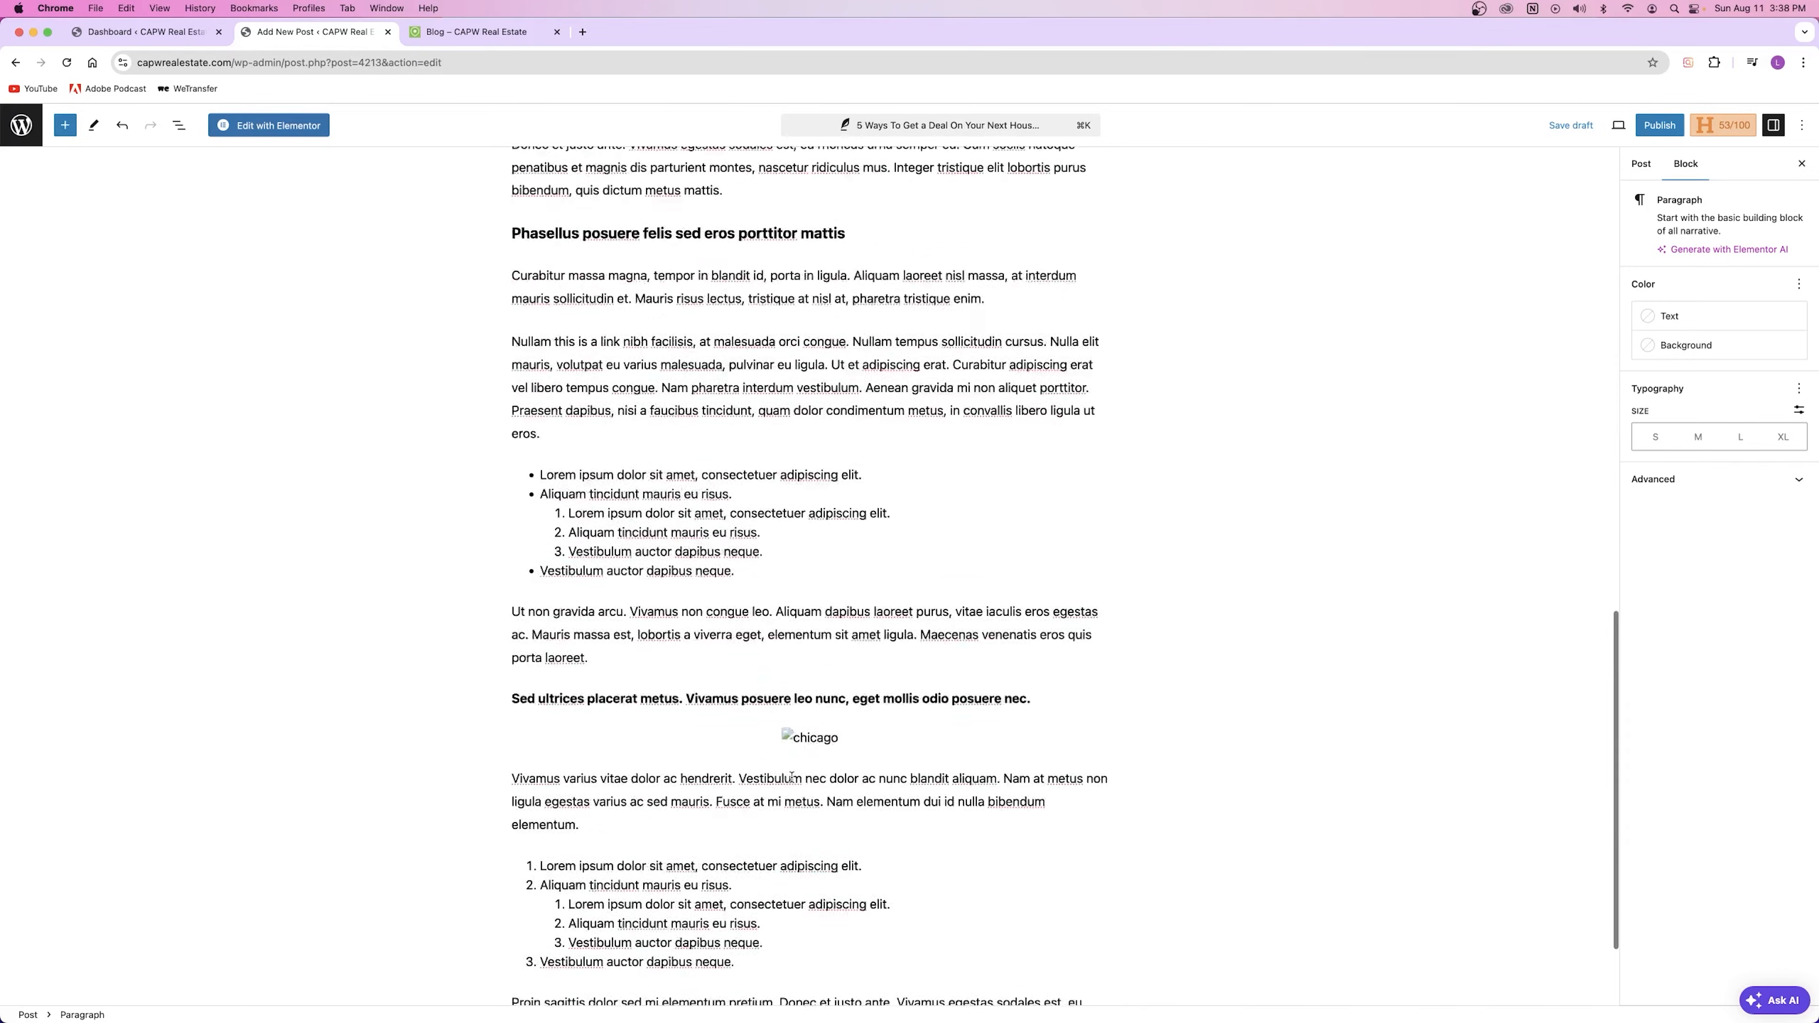
pyautogui.scroll(-9, 794, 776)
pyautogui.scroll(-4, 794, 777)
pyautogui.click(805, 763)
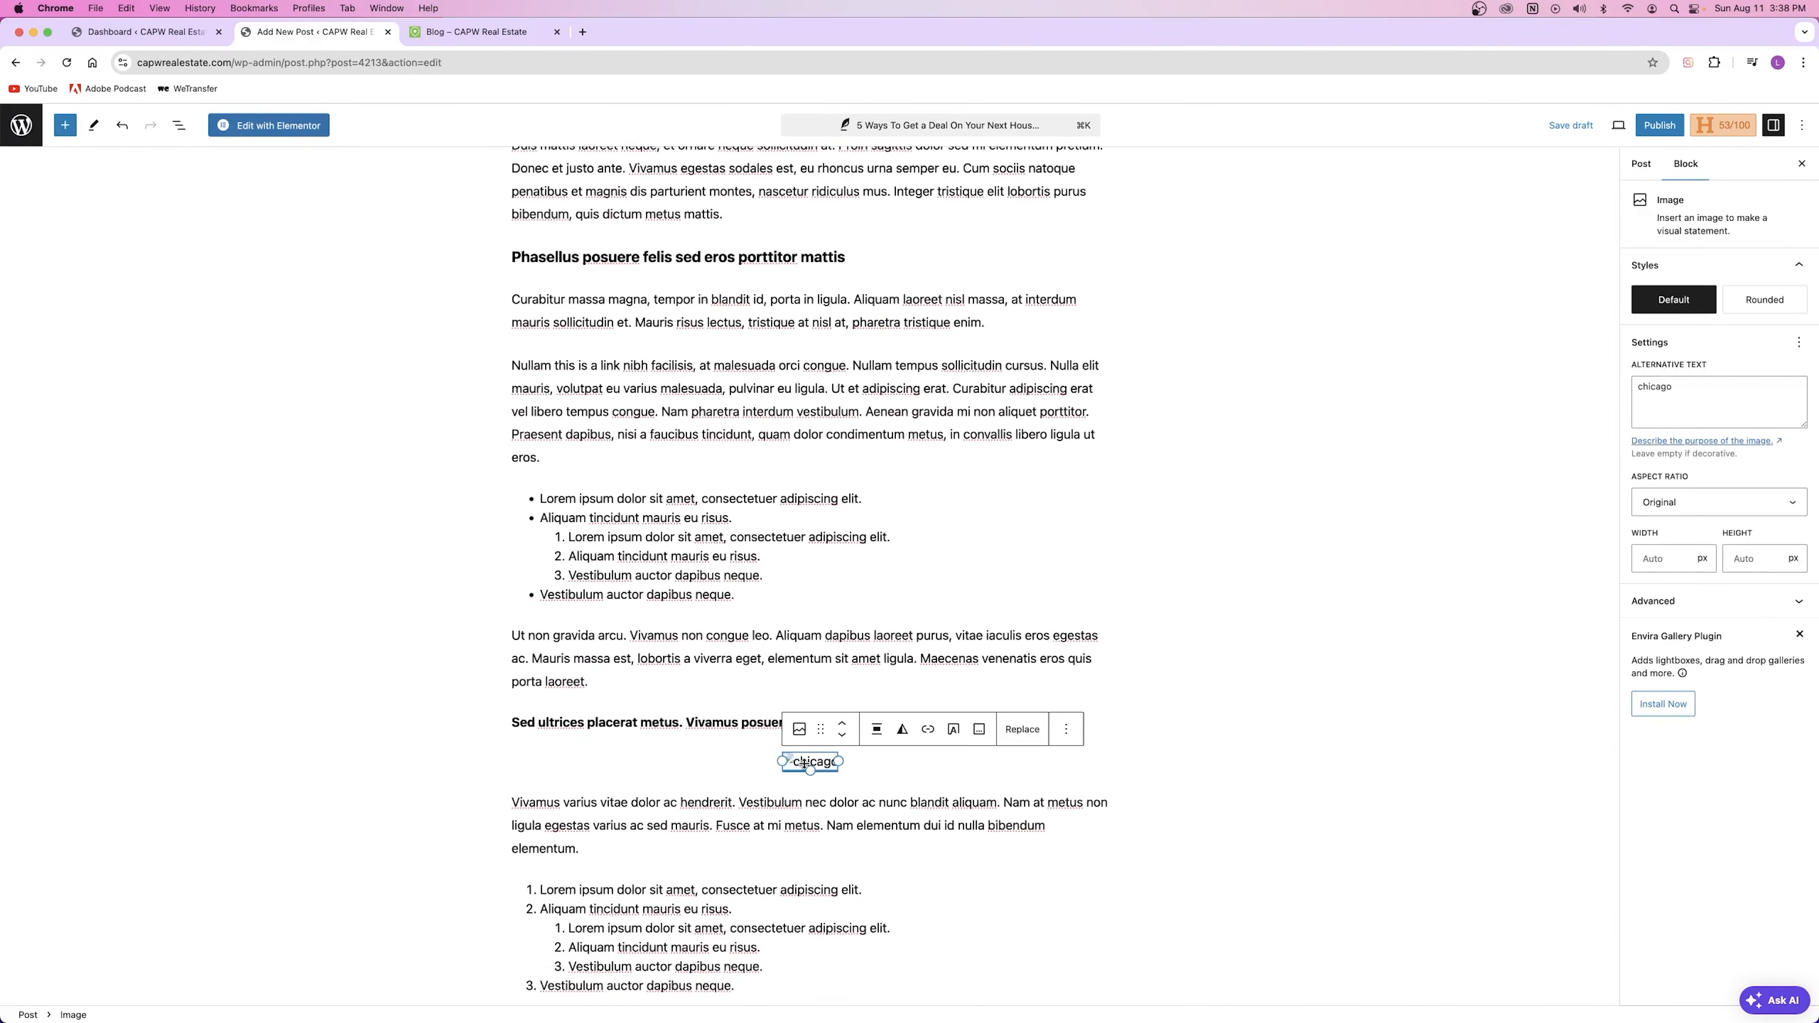
pyautogui.click(1066, 729)
pyautogui.click(1079, 684)
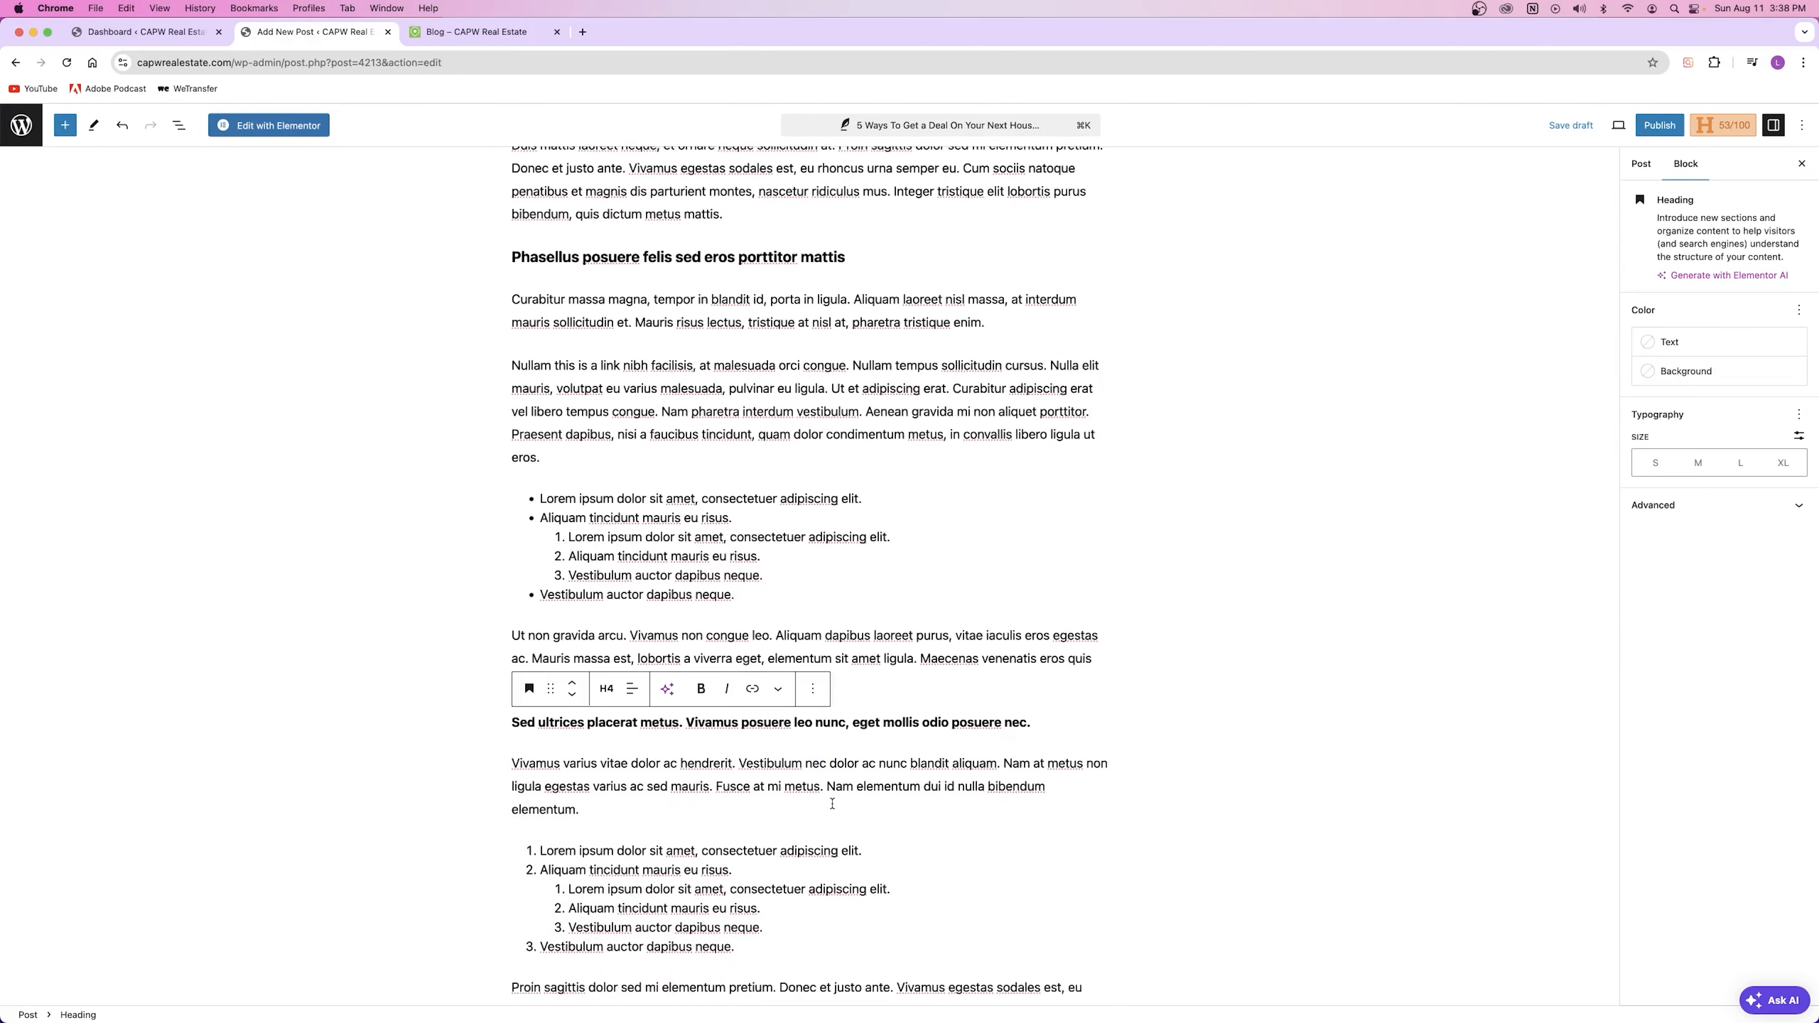
pyautogui.scroll(15, 811, 786)
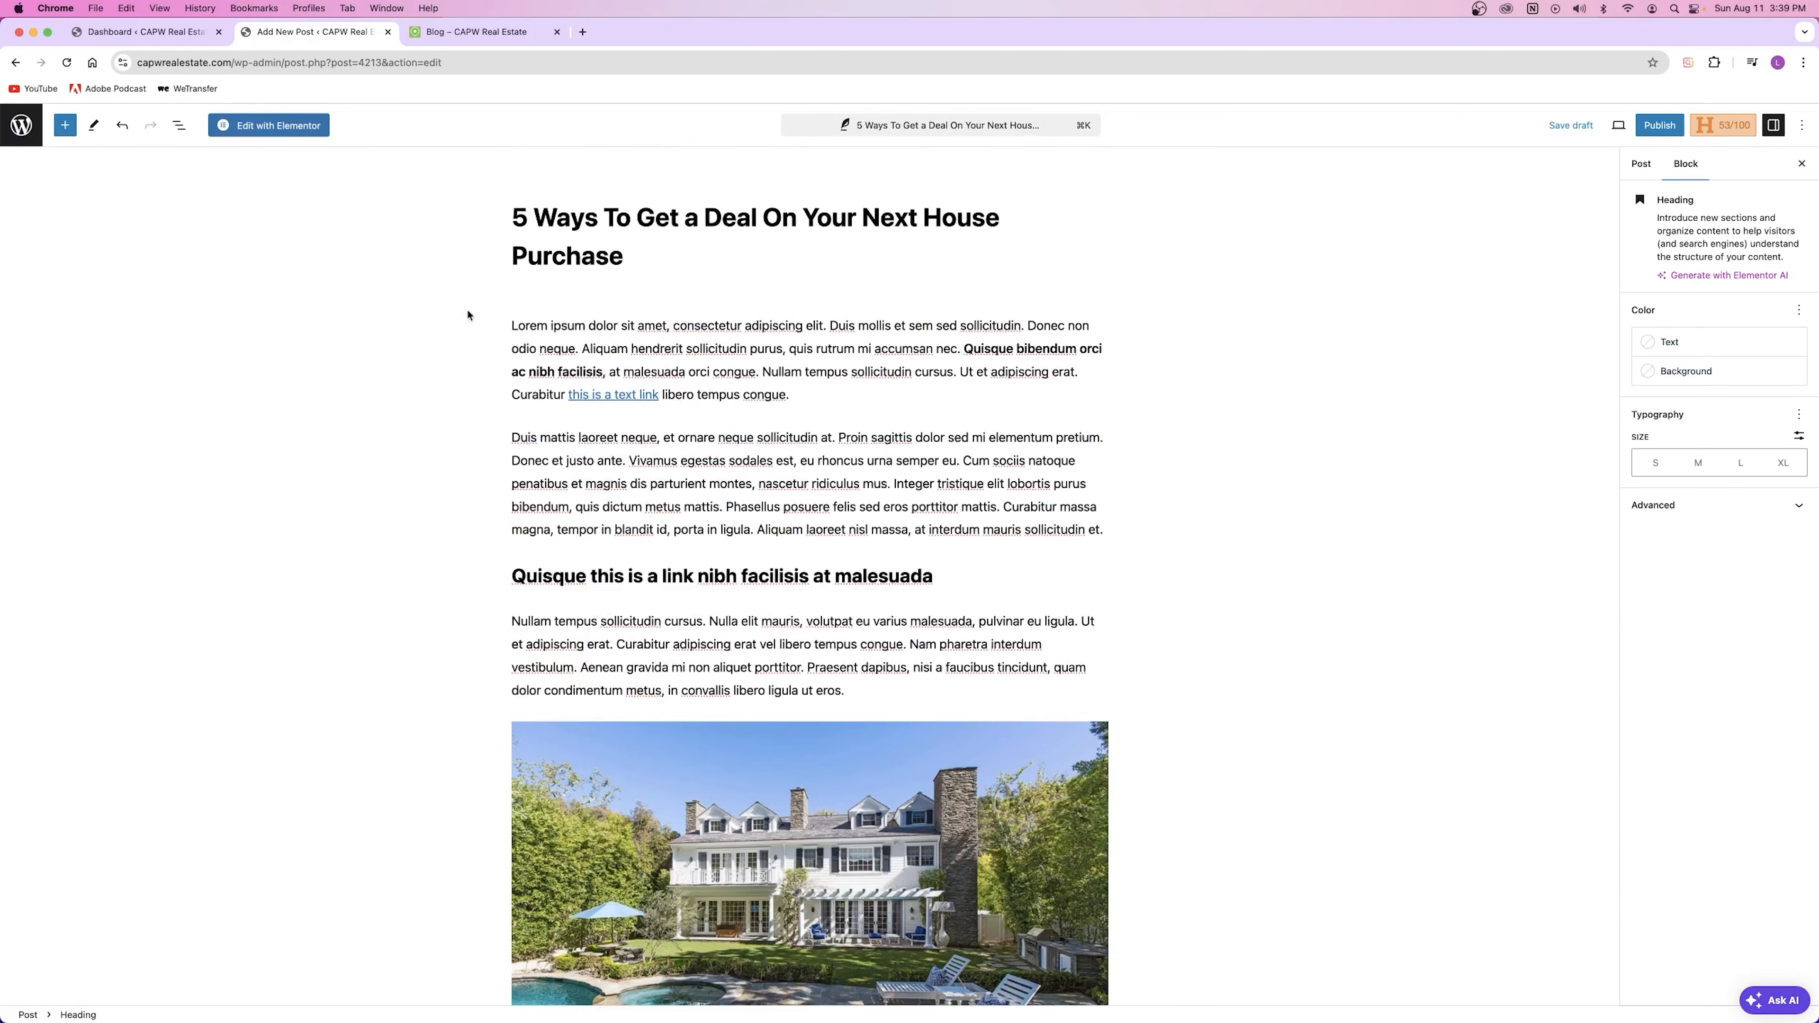
pyautogui.click(725, 332)
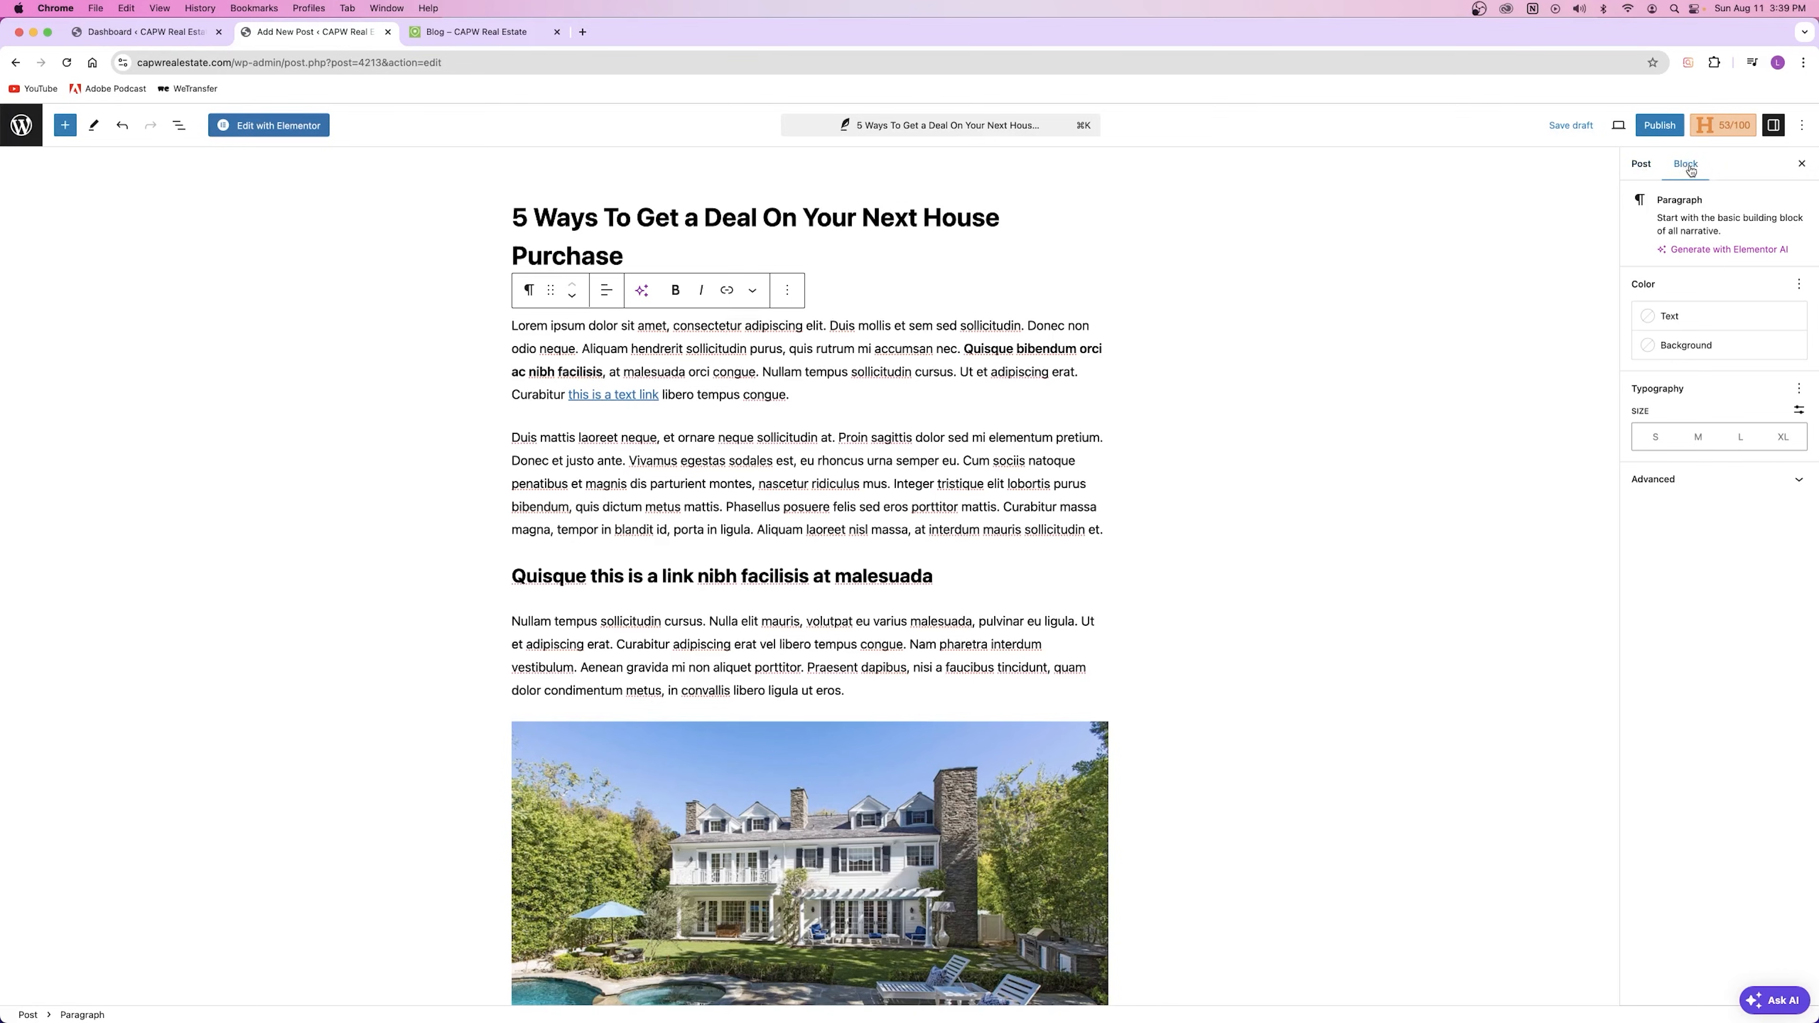
# Step: Try a cyan bluish gray background and Vivid red text on the first paragraph, then clear both
pyautogui.doubleClick(653, 355)
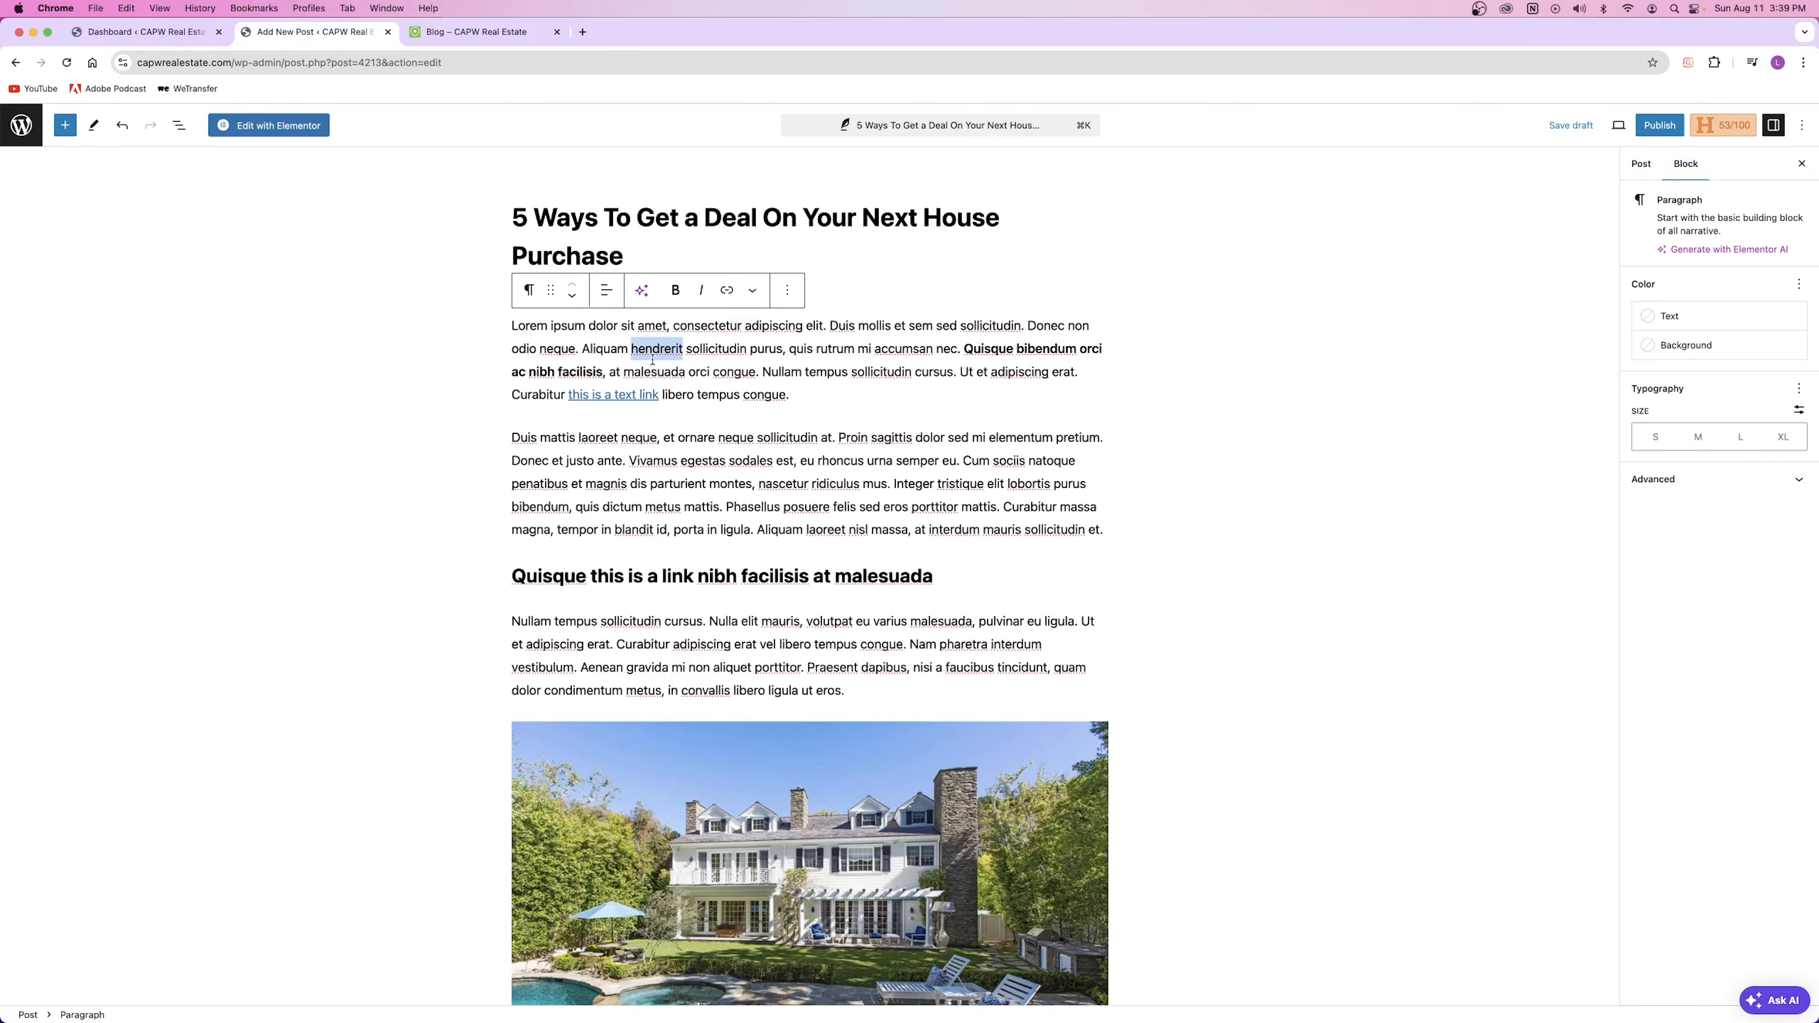
pyautogui.tripleClick(666, 339)
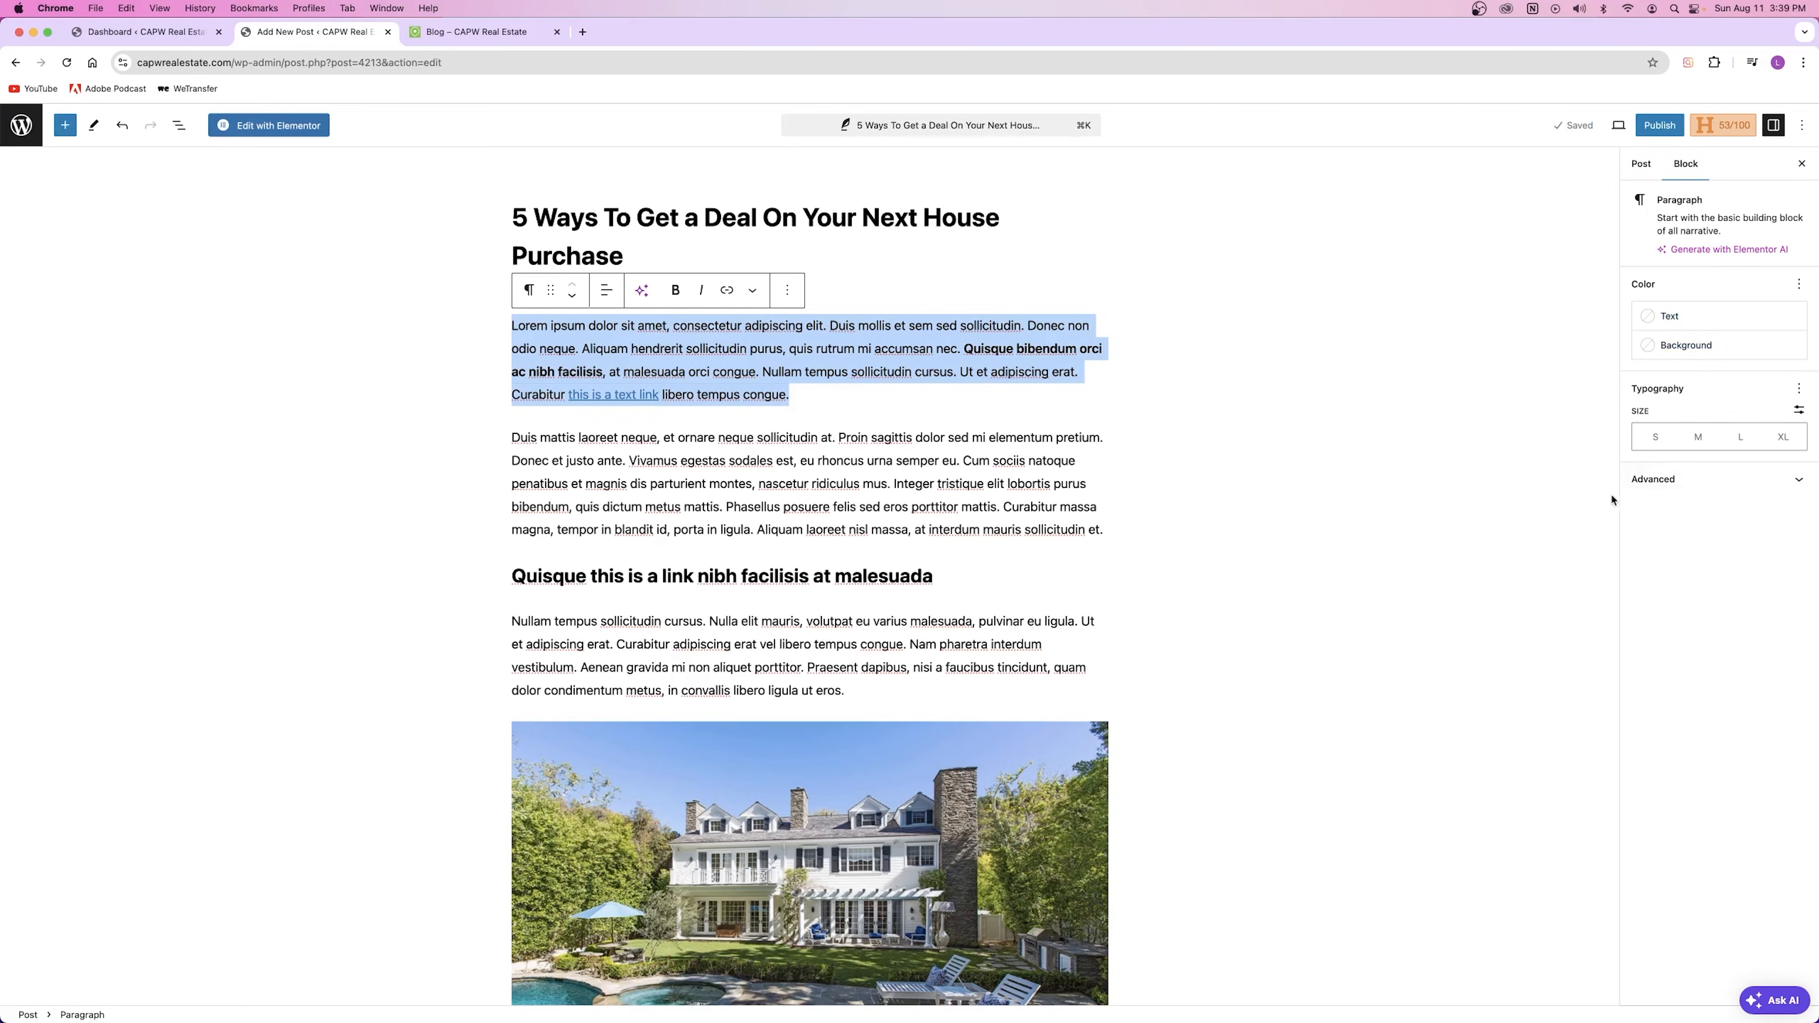
pyautogui.click(1667, 365)
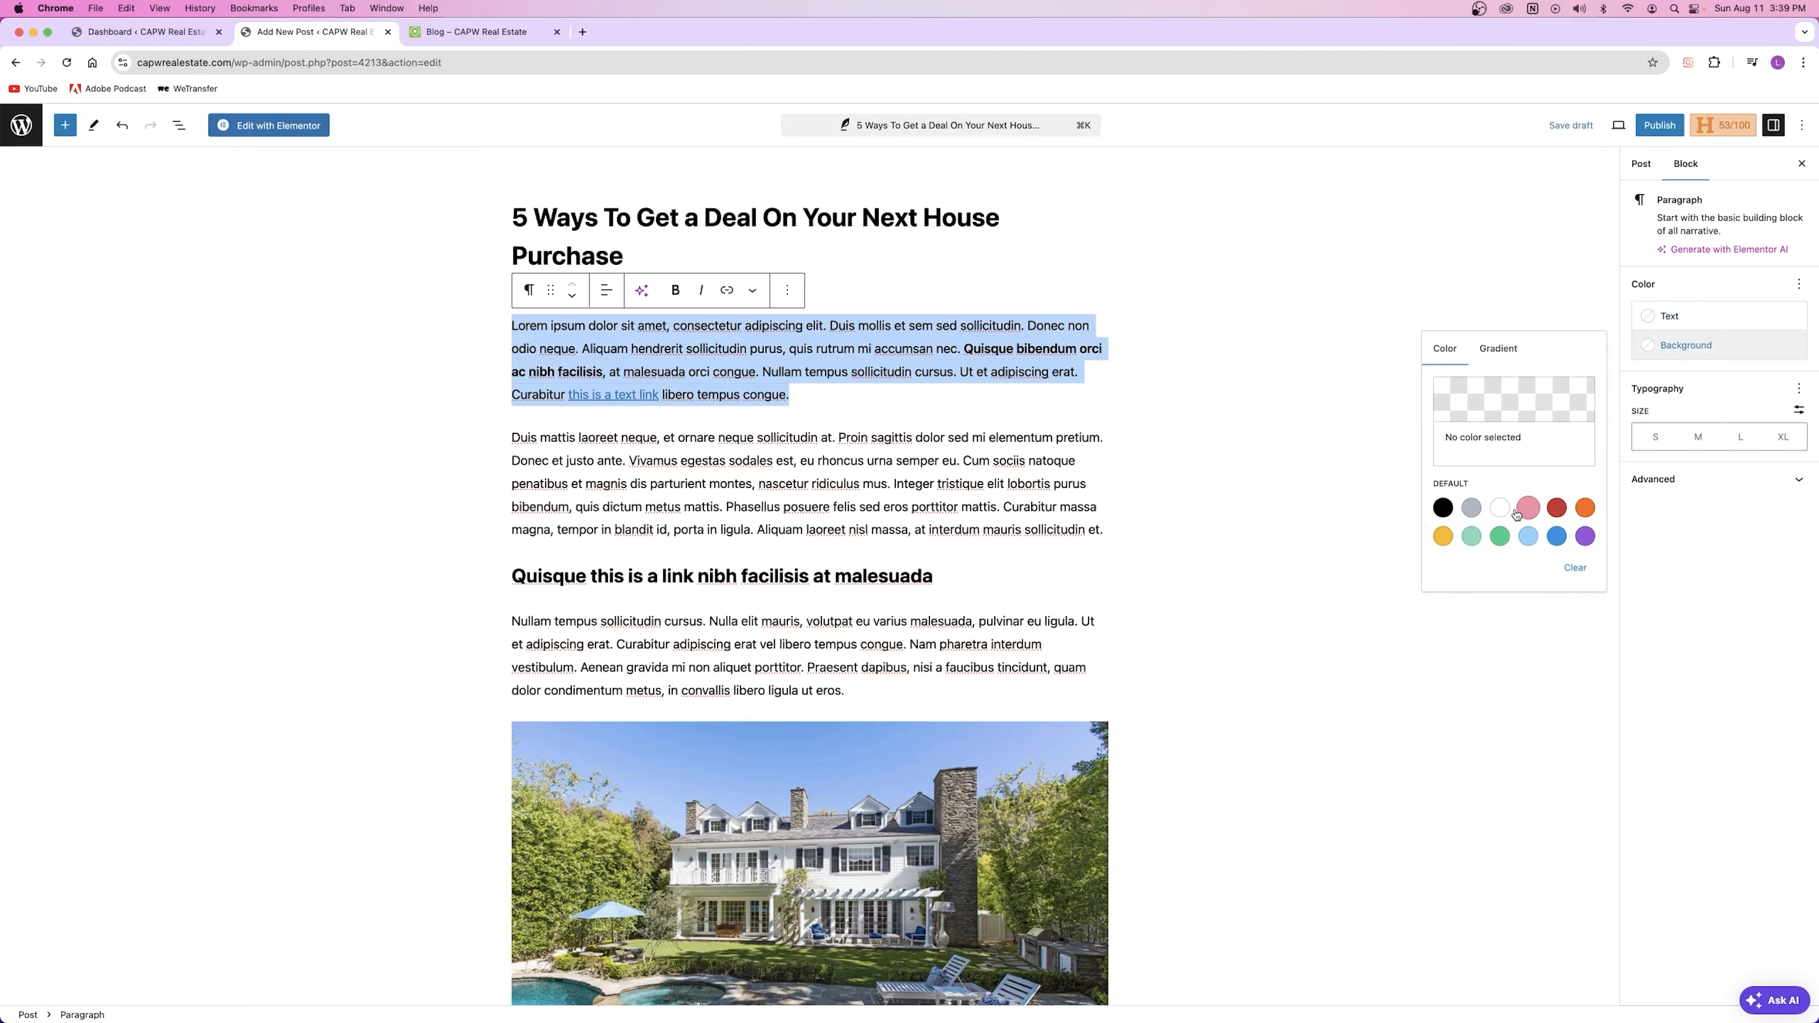
pyautogui.click(1472, 508)
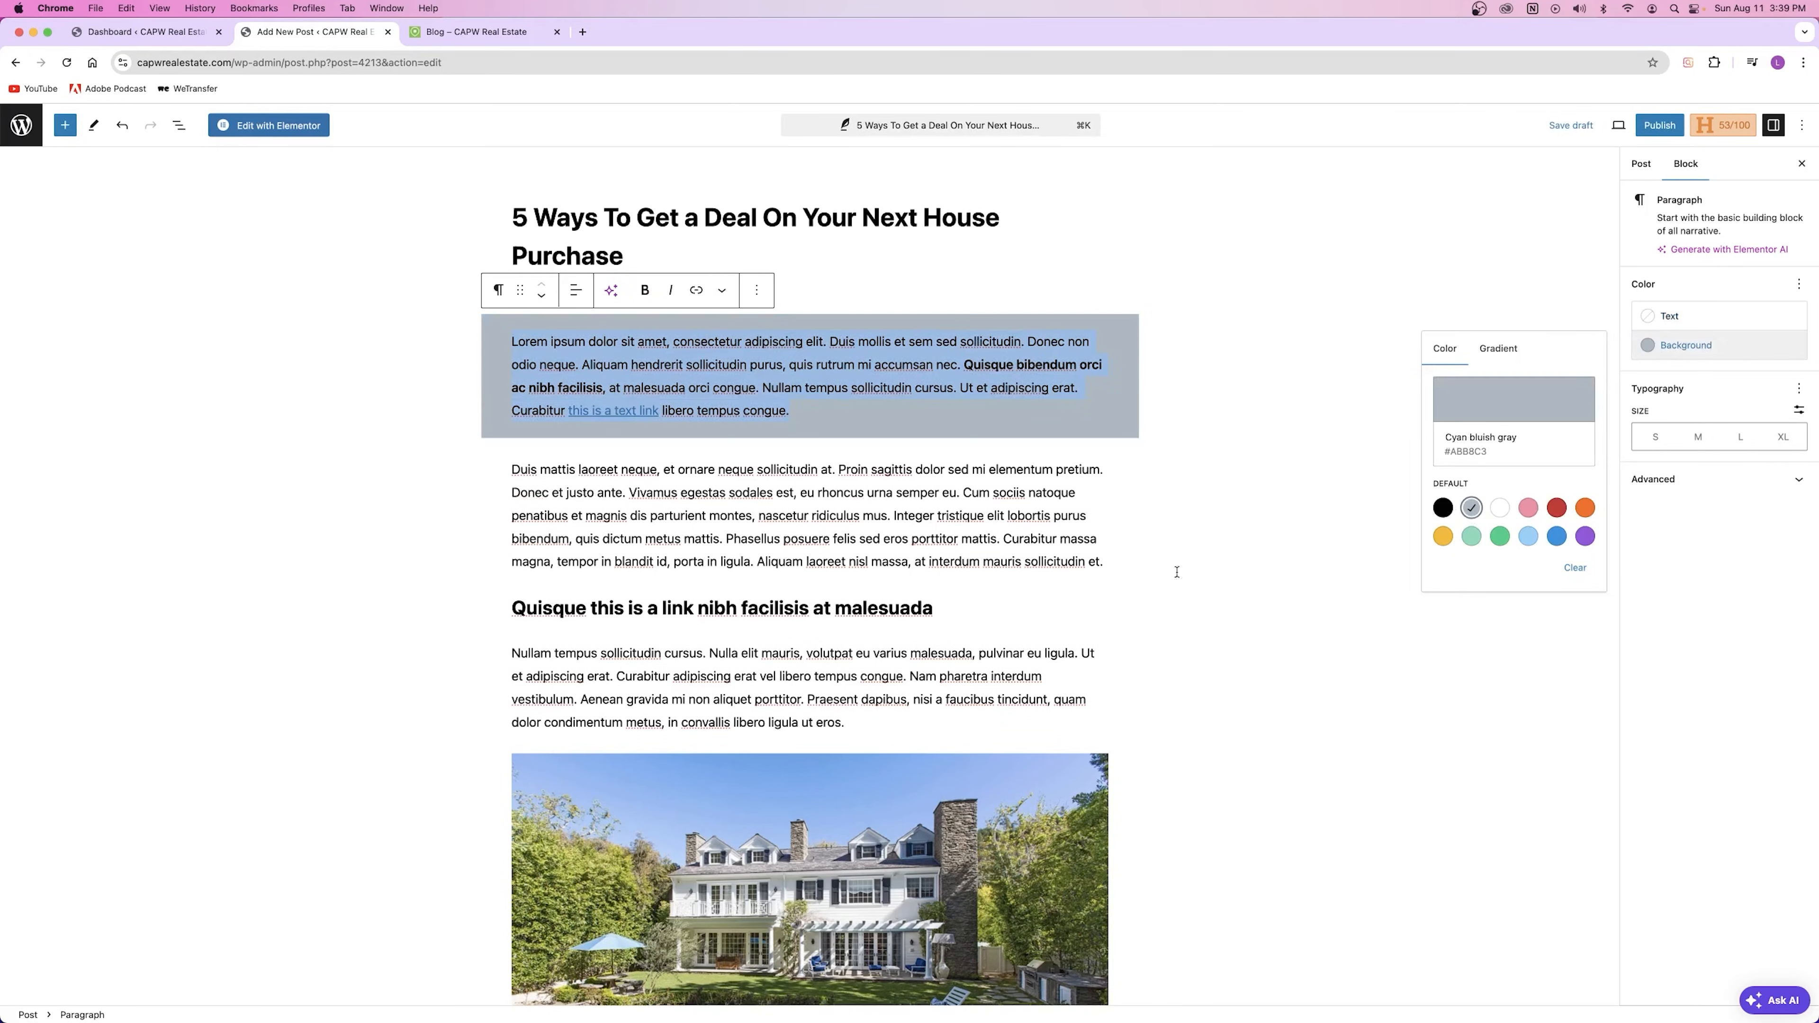
pyautogui.click(1576, 568)
pyautogui.click(1501, 350)
pyautogui.click(1447, 350)
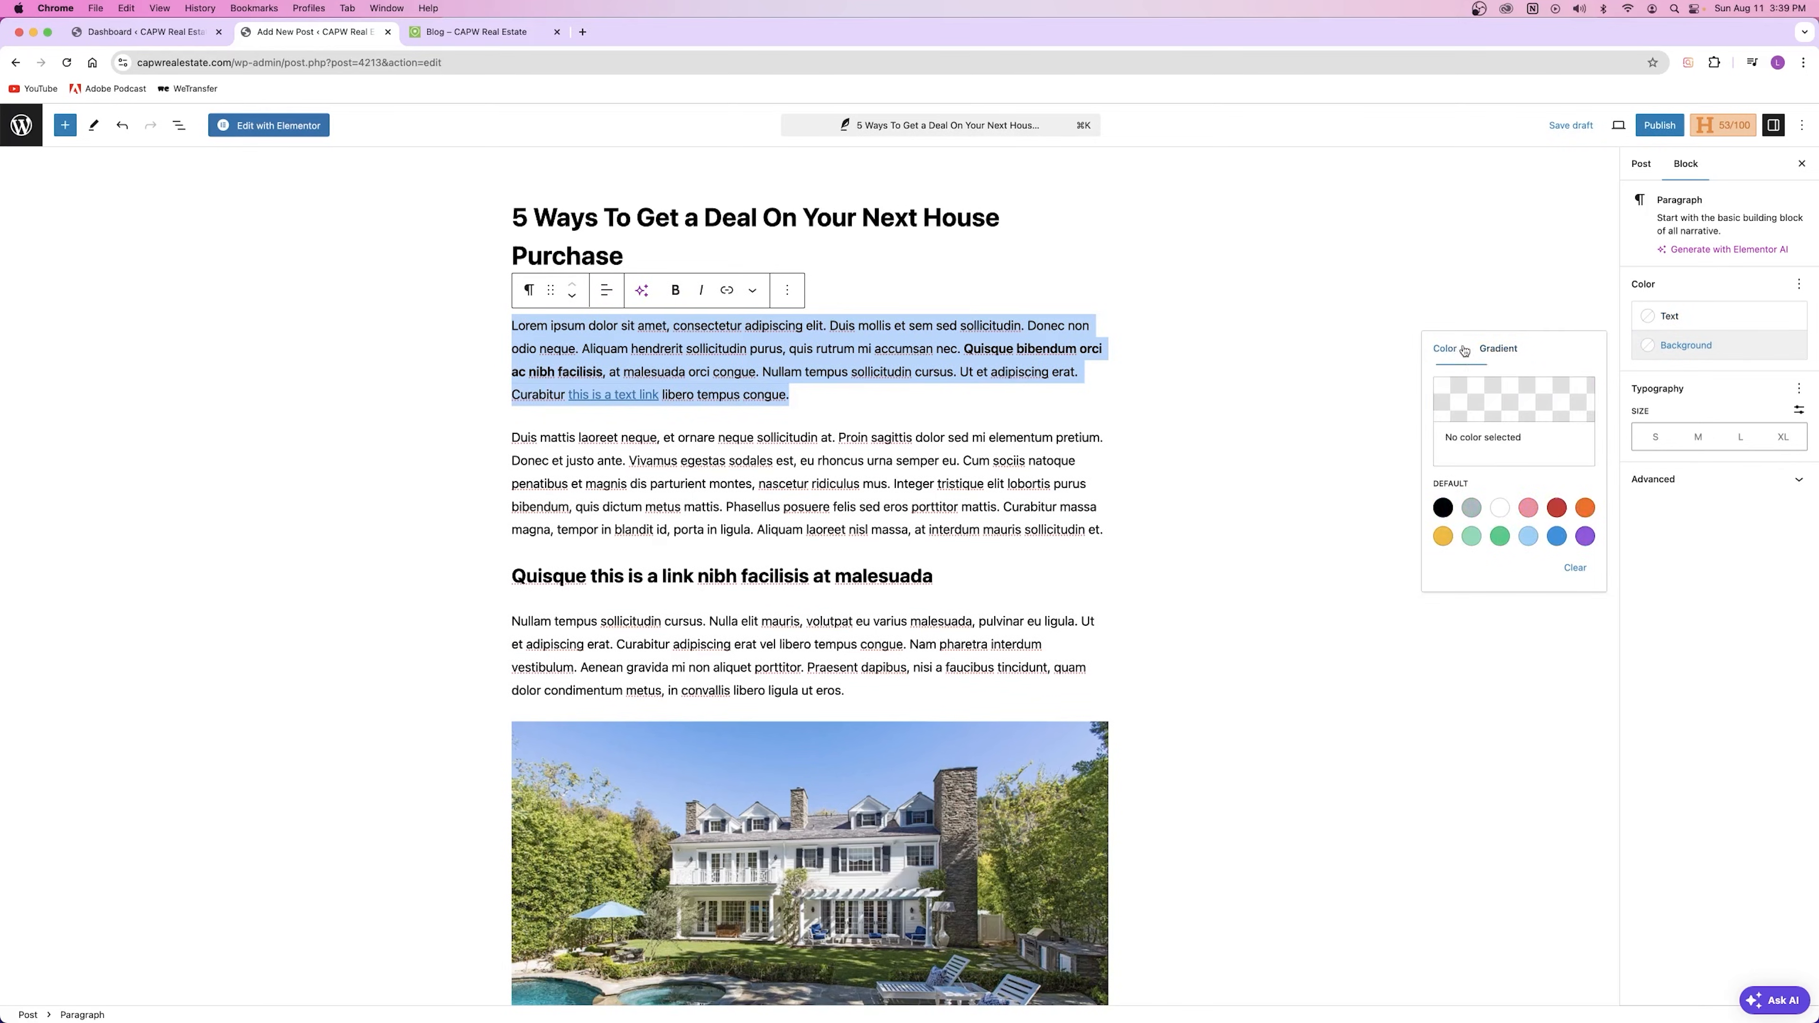
pyautogui.click(1704, 321)
pyautogui.click(1558, 444)
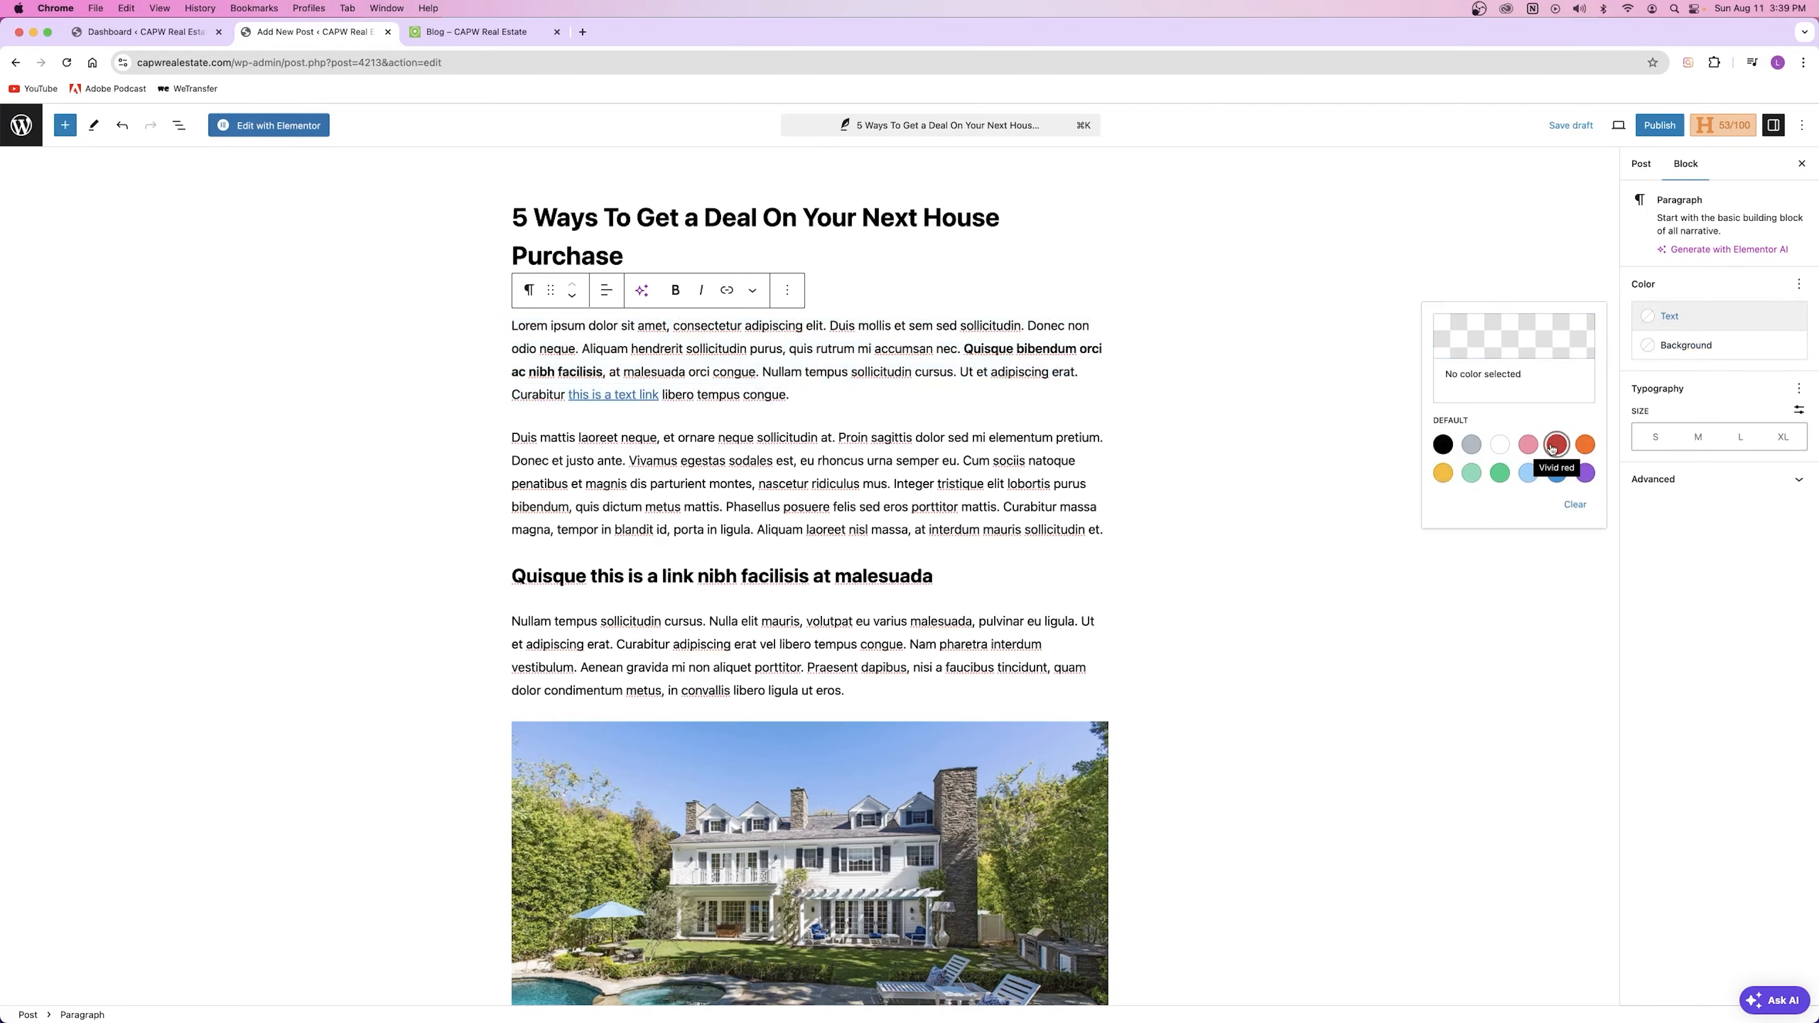
pyautogui.click(1575, 505)
pyautogui.click(1702, 287)
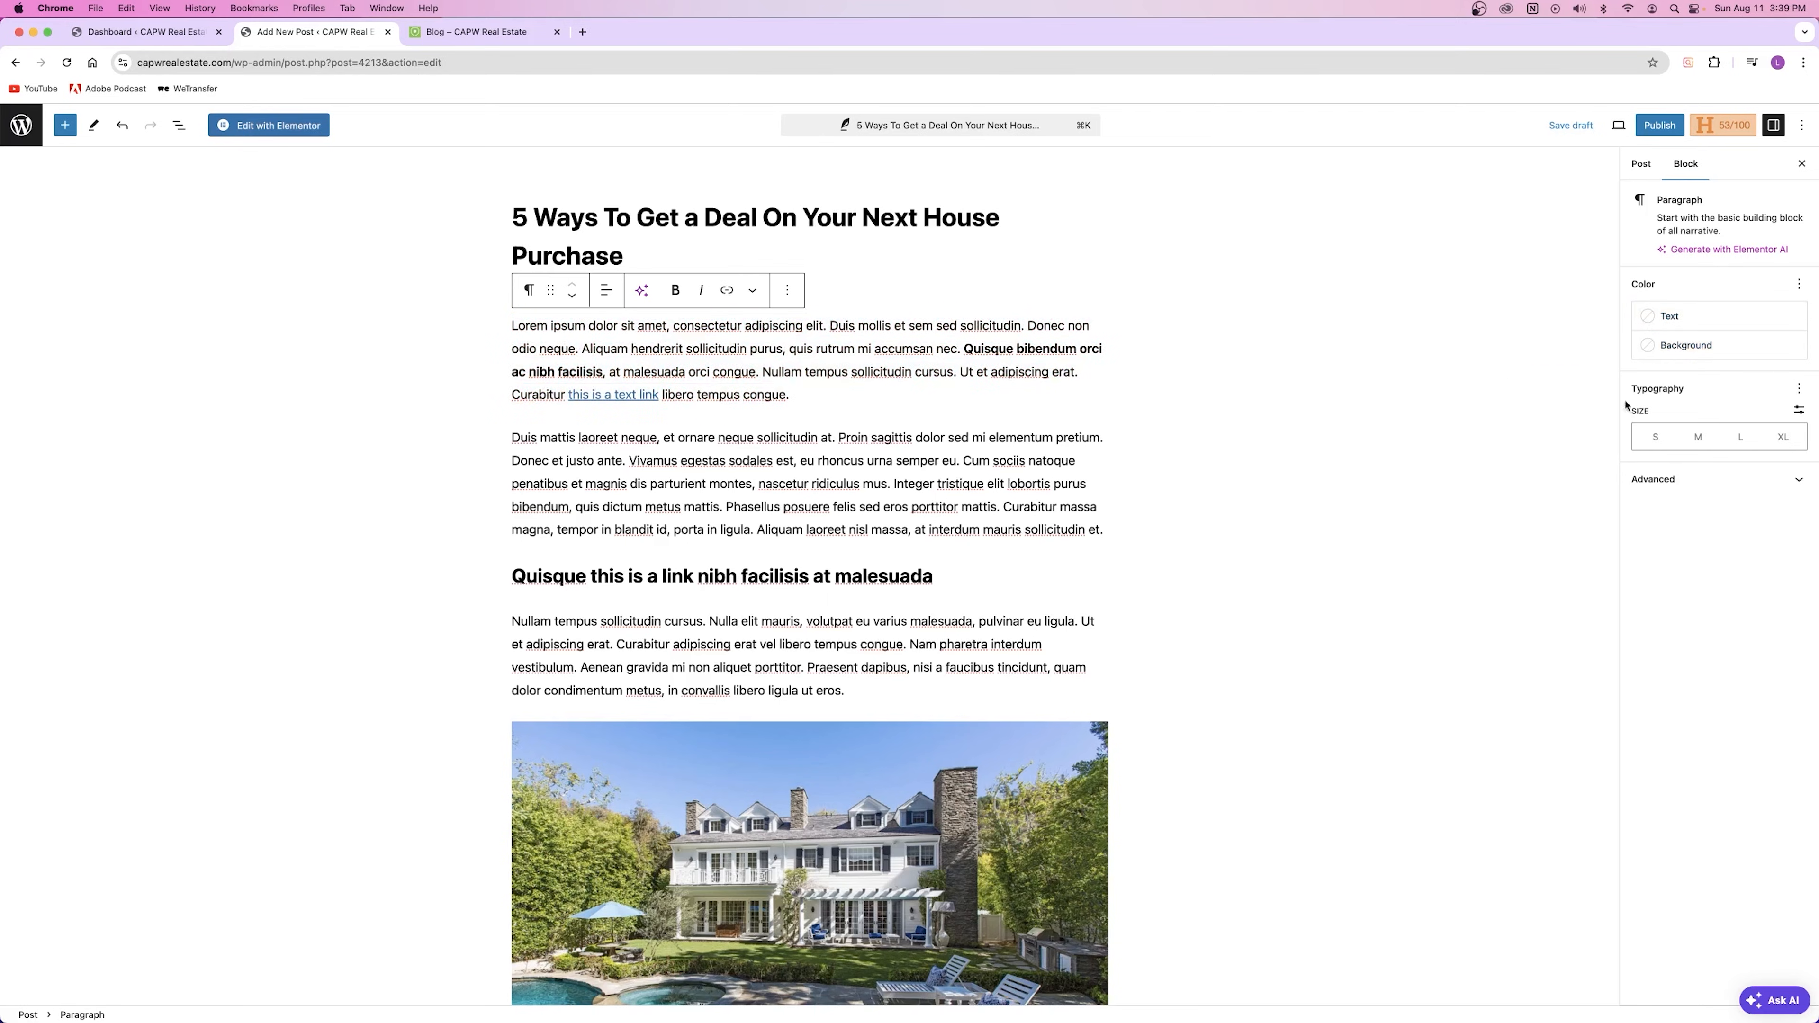
# Step: Try a custom font size, revert to preset sizes, and show the Post settings
pyautogui.click(1800, 411)
pyautogui.click(1799, 410)
pyautogui.doubleClick(1702, 491)
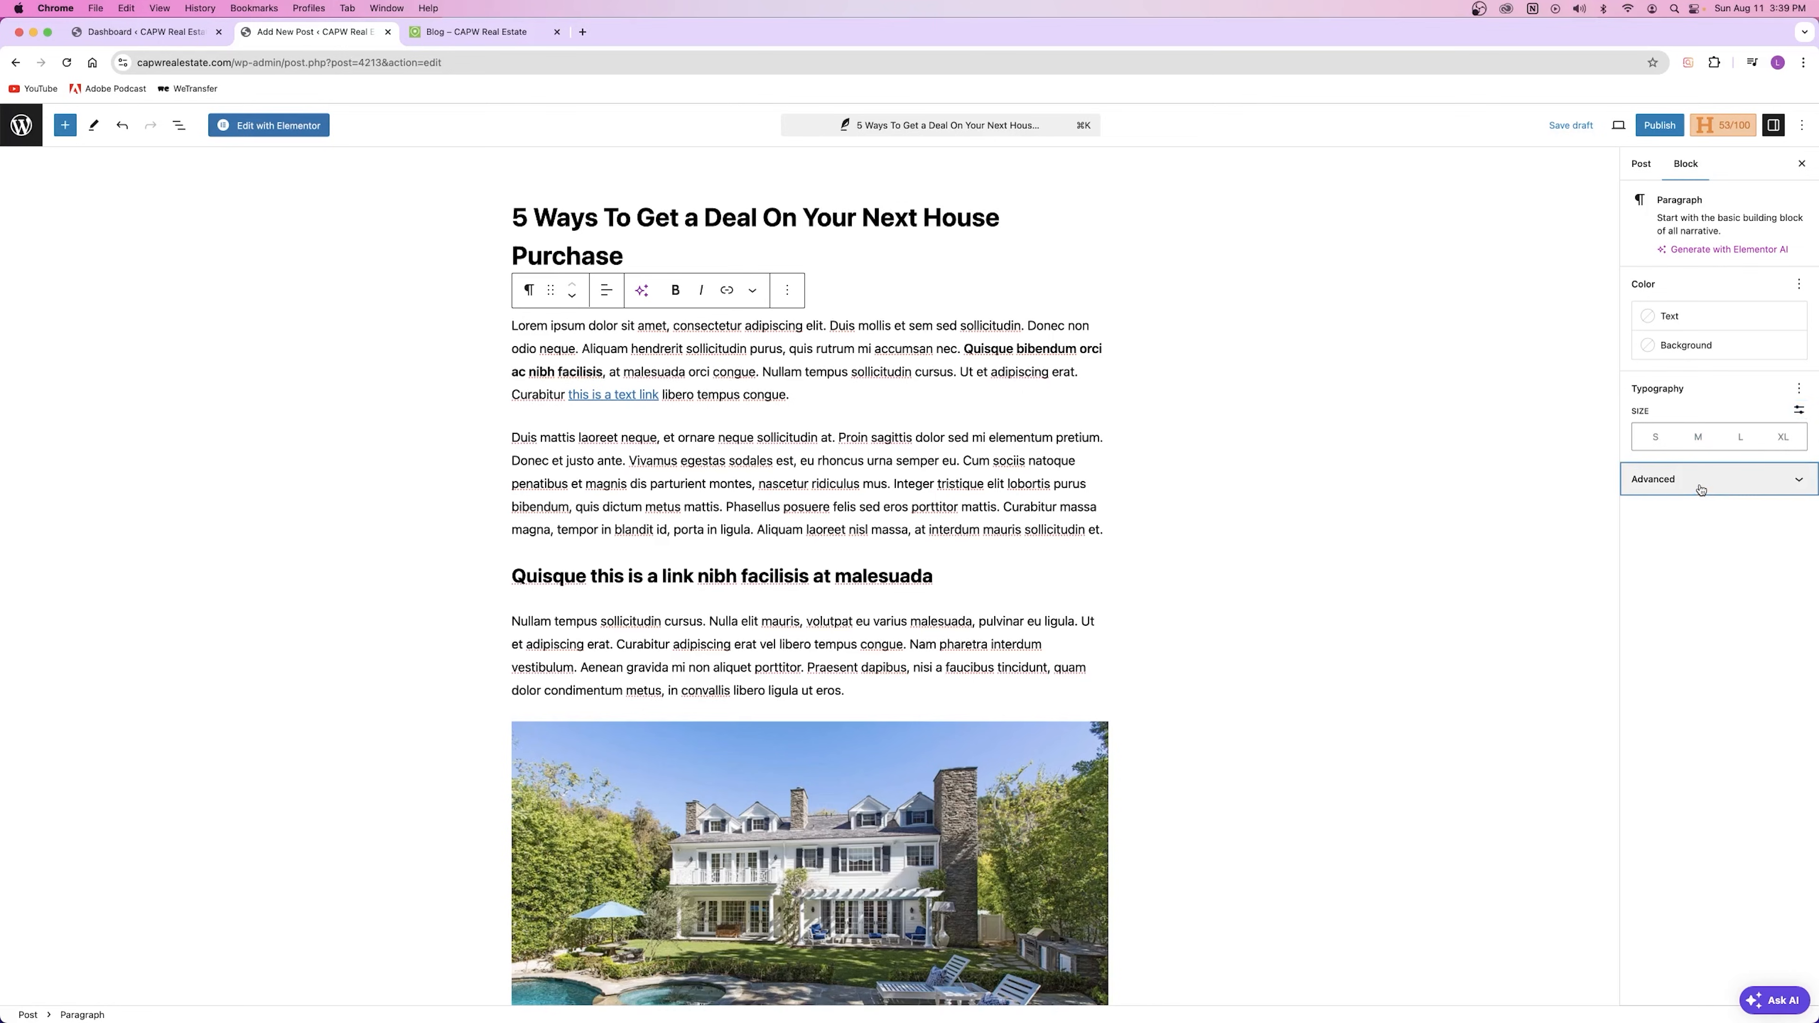
pyautogui.click(772, 326)
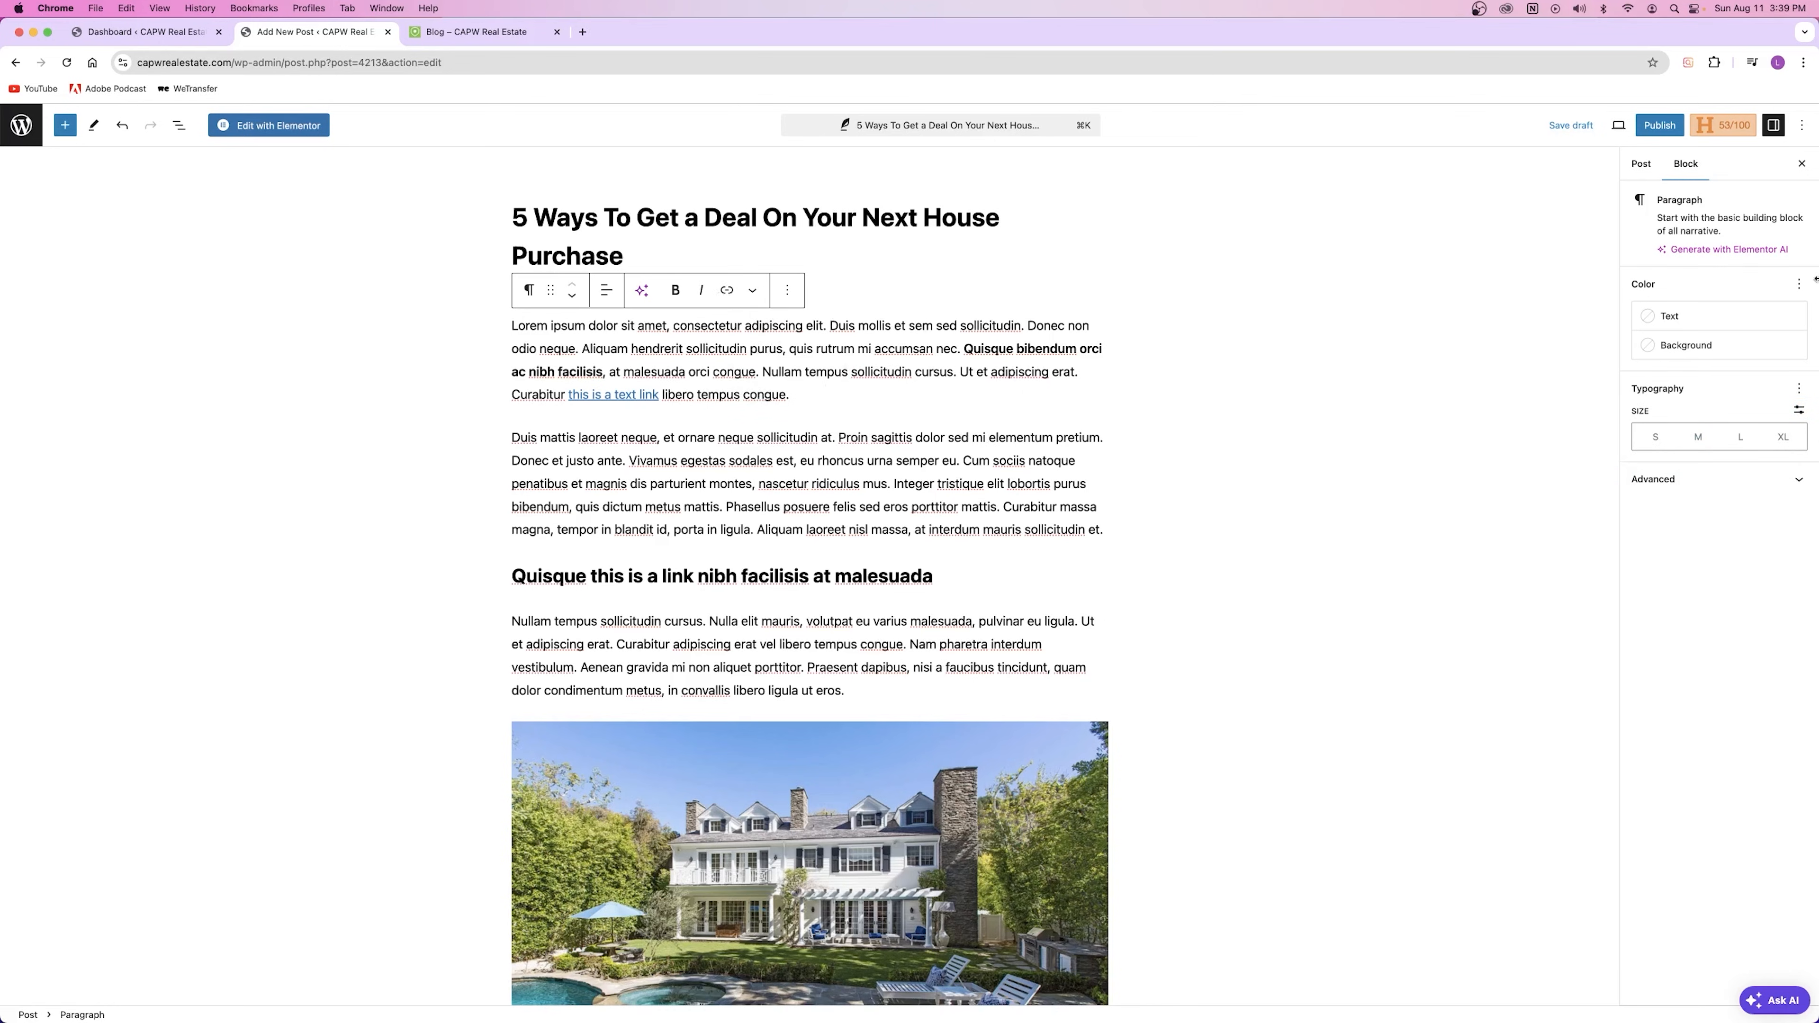
pyautogui.click(1640, 169)
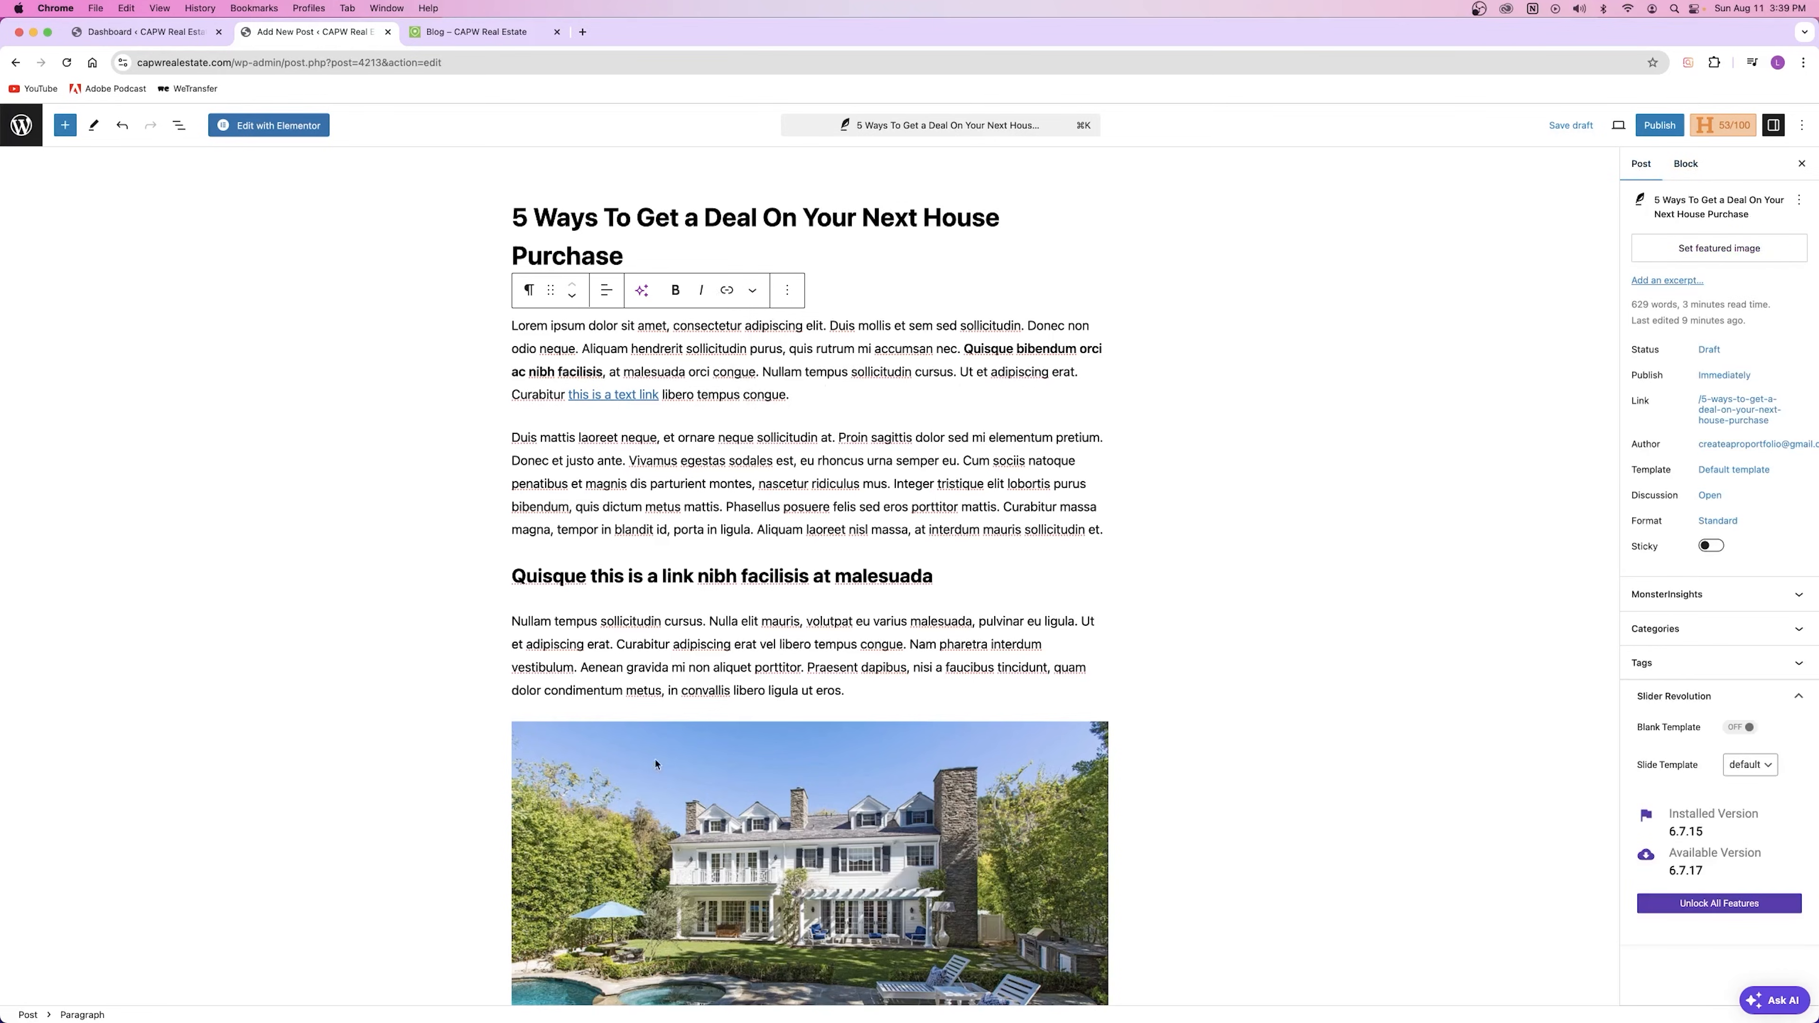
# Step: Glance over the Post settings sidebar, then switch to the live 'Blog – CAPW Real Estate' page
pyautogui.scroll(-5, 1640, 390)
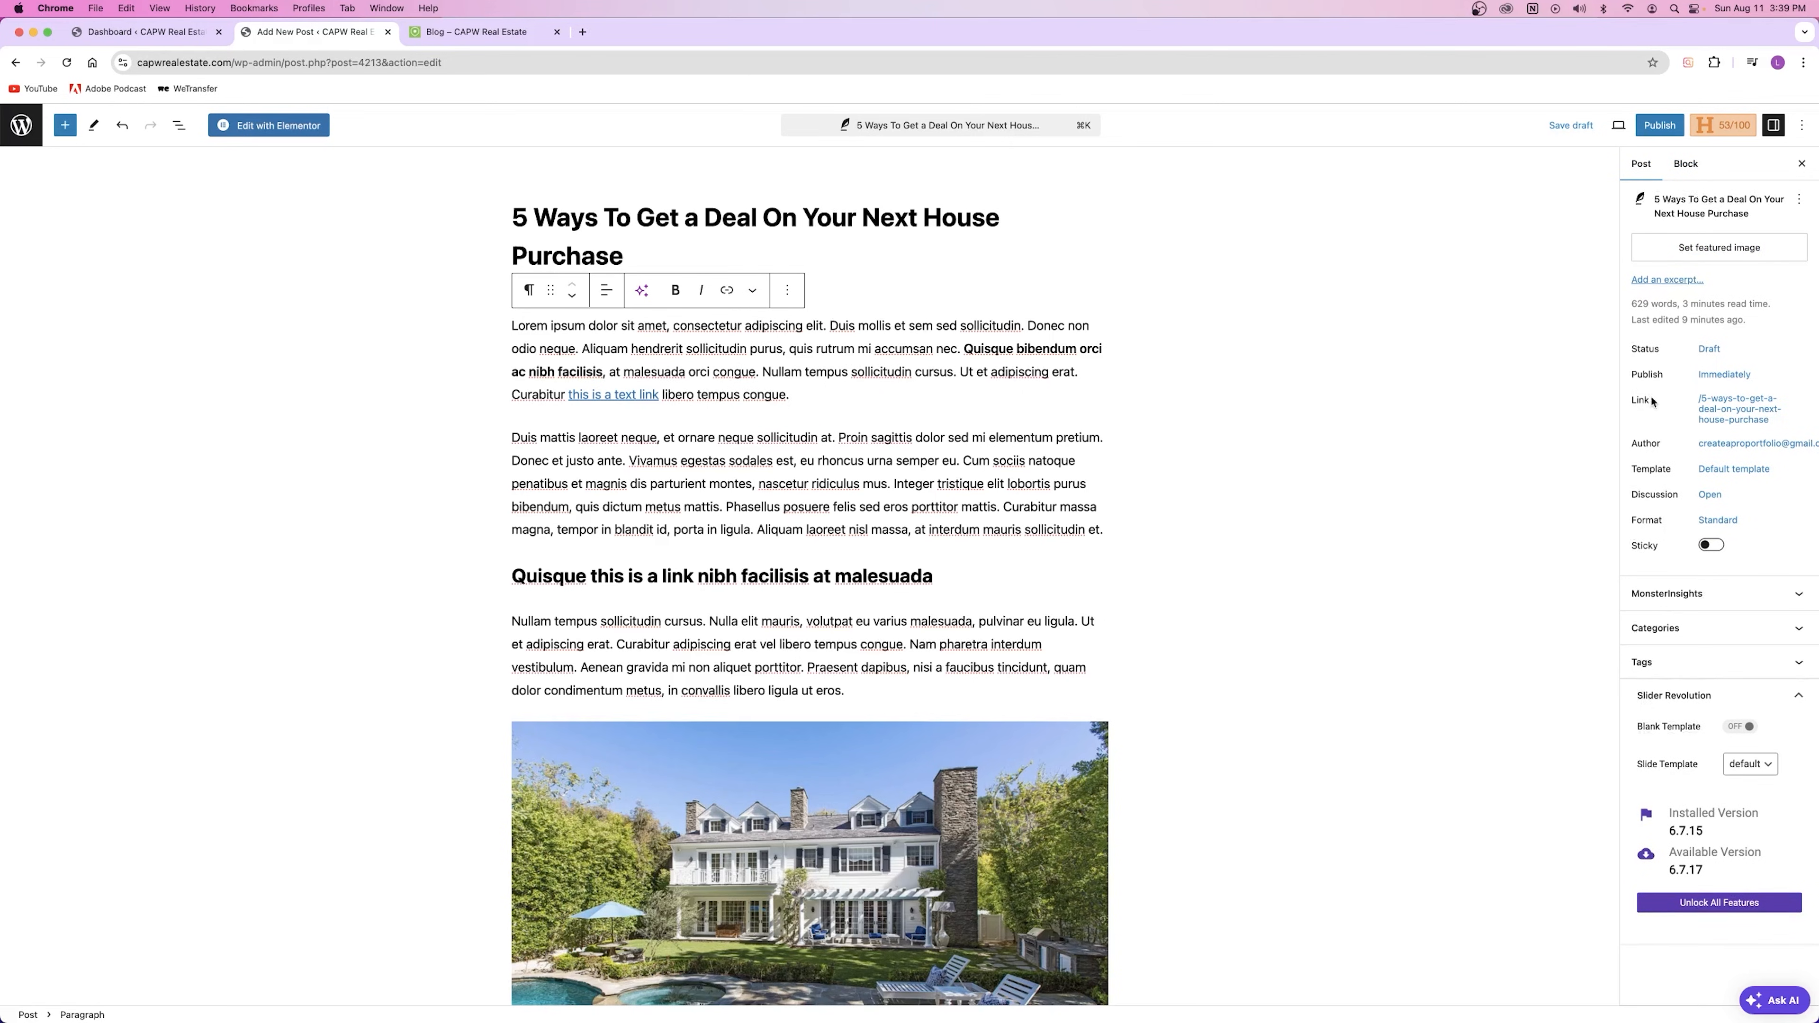
pyautogui.scroll(5, 1671, 400)
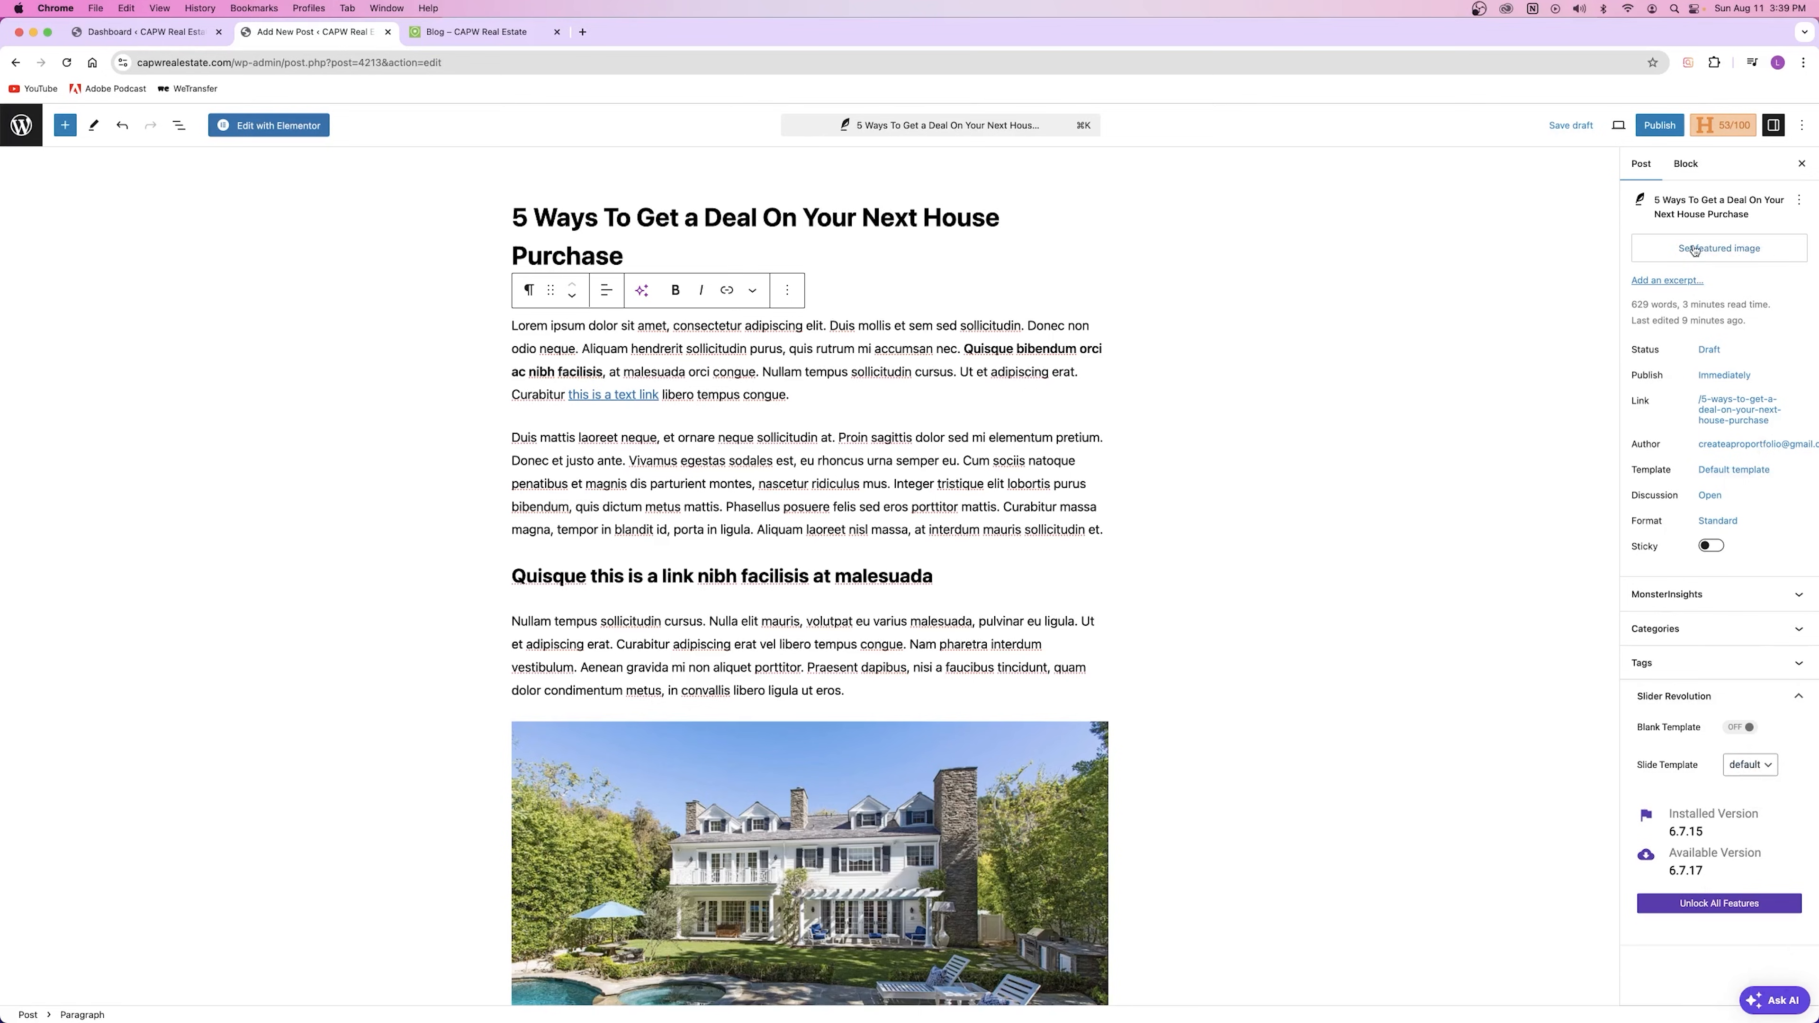
pyautogui.click(465, 32)
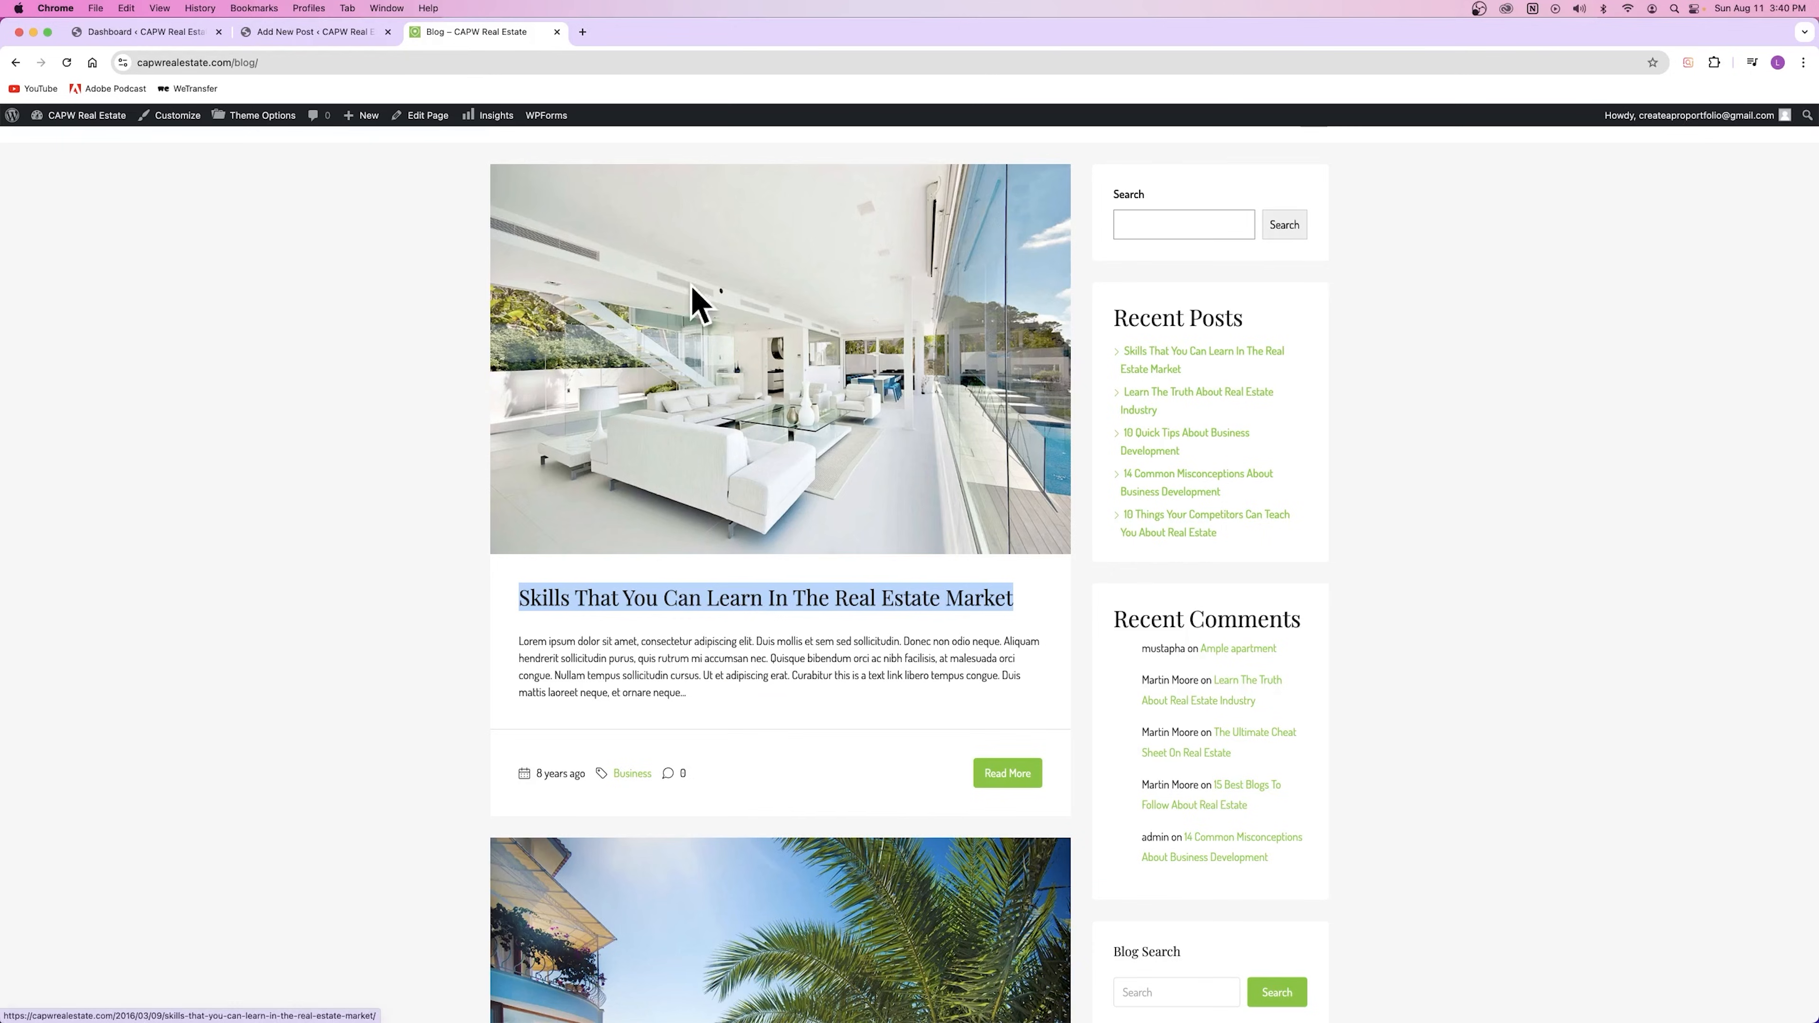
# Step: Browse the live blog posts, then return to the post editor and open Set featured image
pyautogui.scroll(-20, 431, 403)
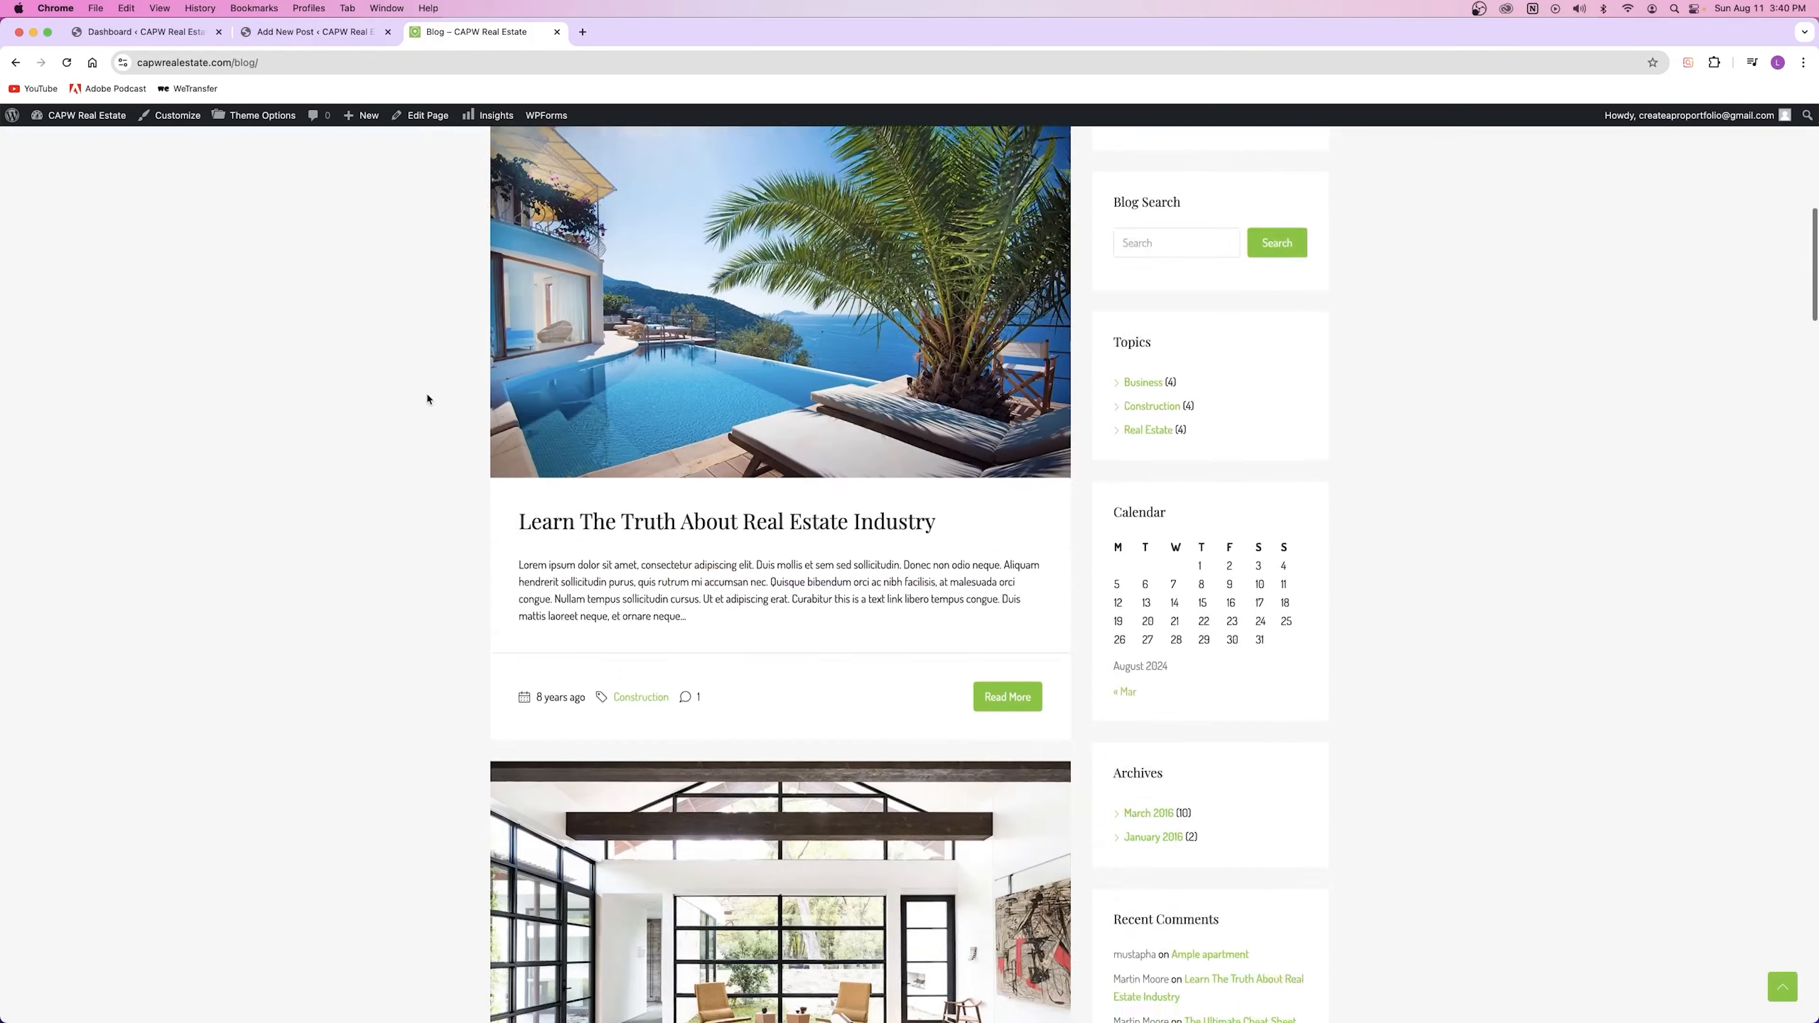
pyautogui.scroll(20, 428, 400)
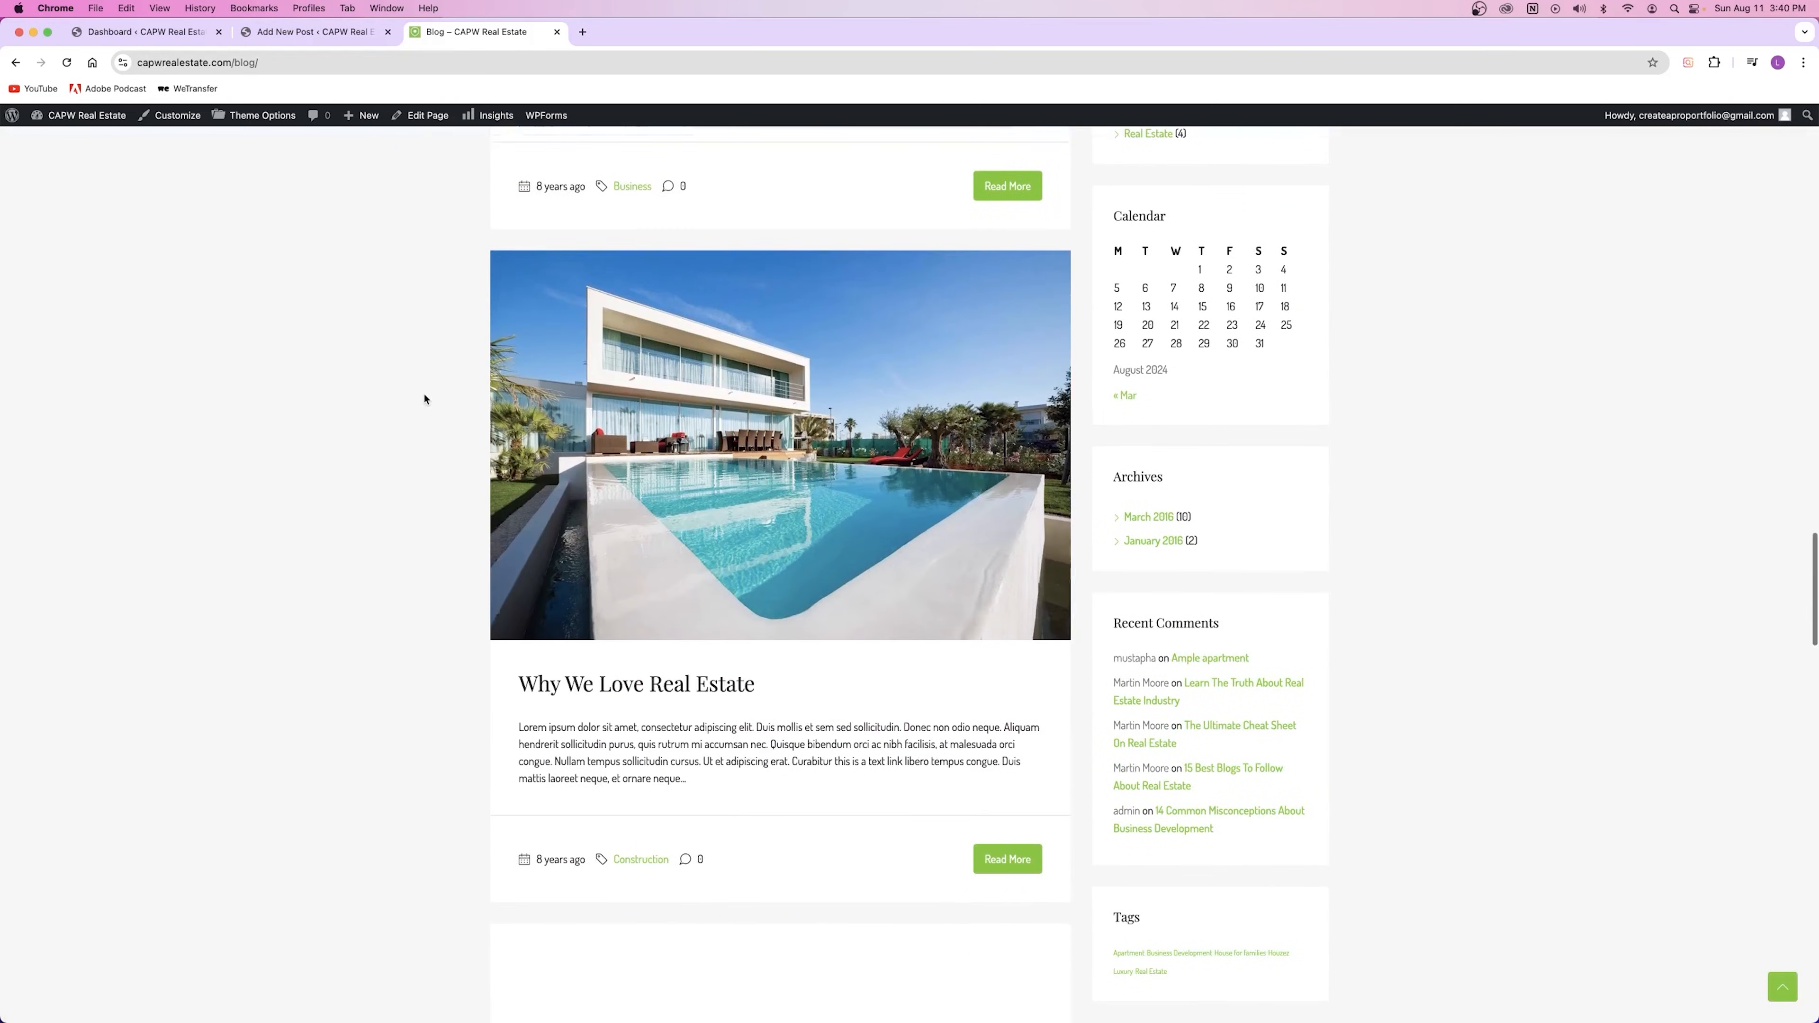
pyautogui.scroll(-15, 423, 398)
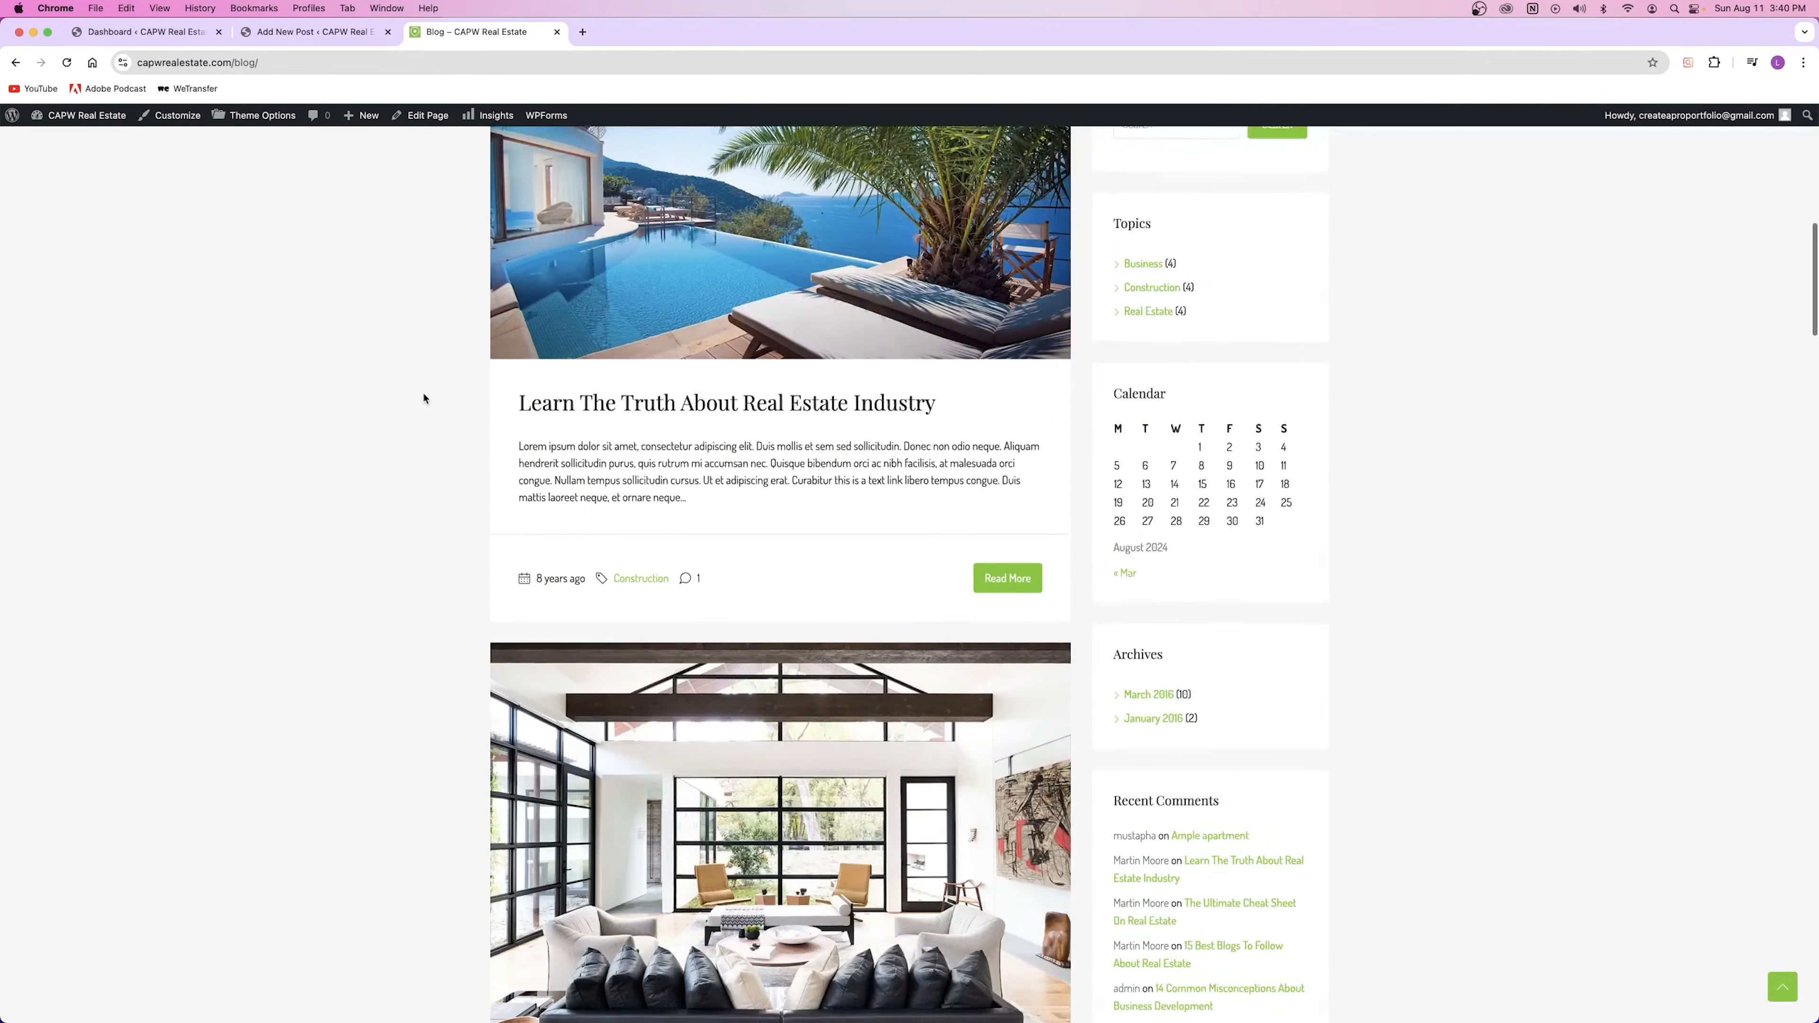
pyautogui.scroll(10, 423, 398)
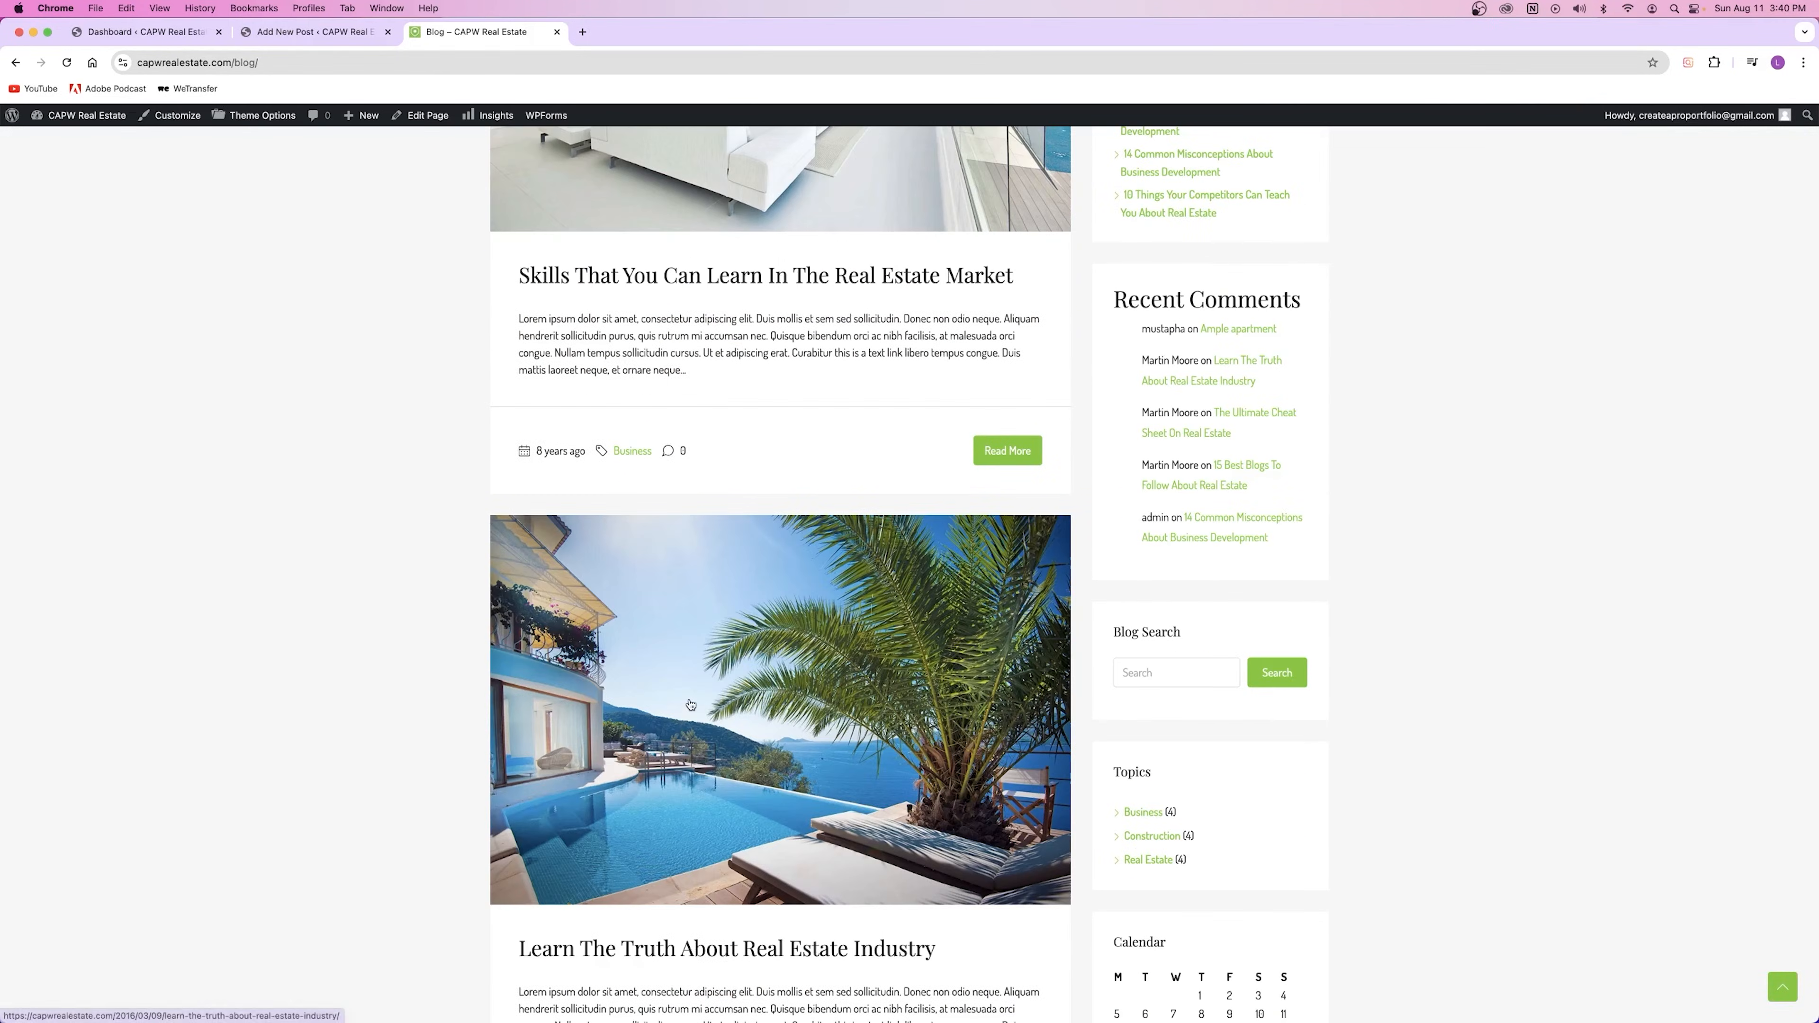
pyautogui.scroll(5, 725, 687)
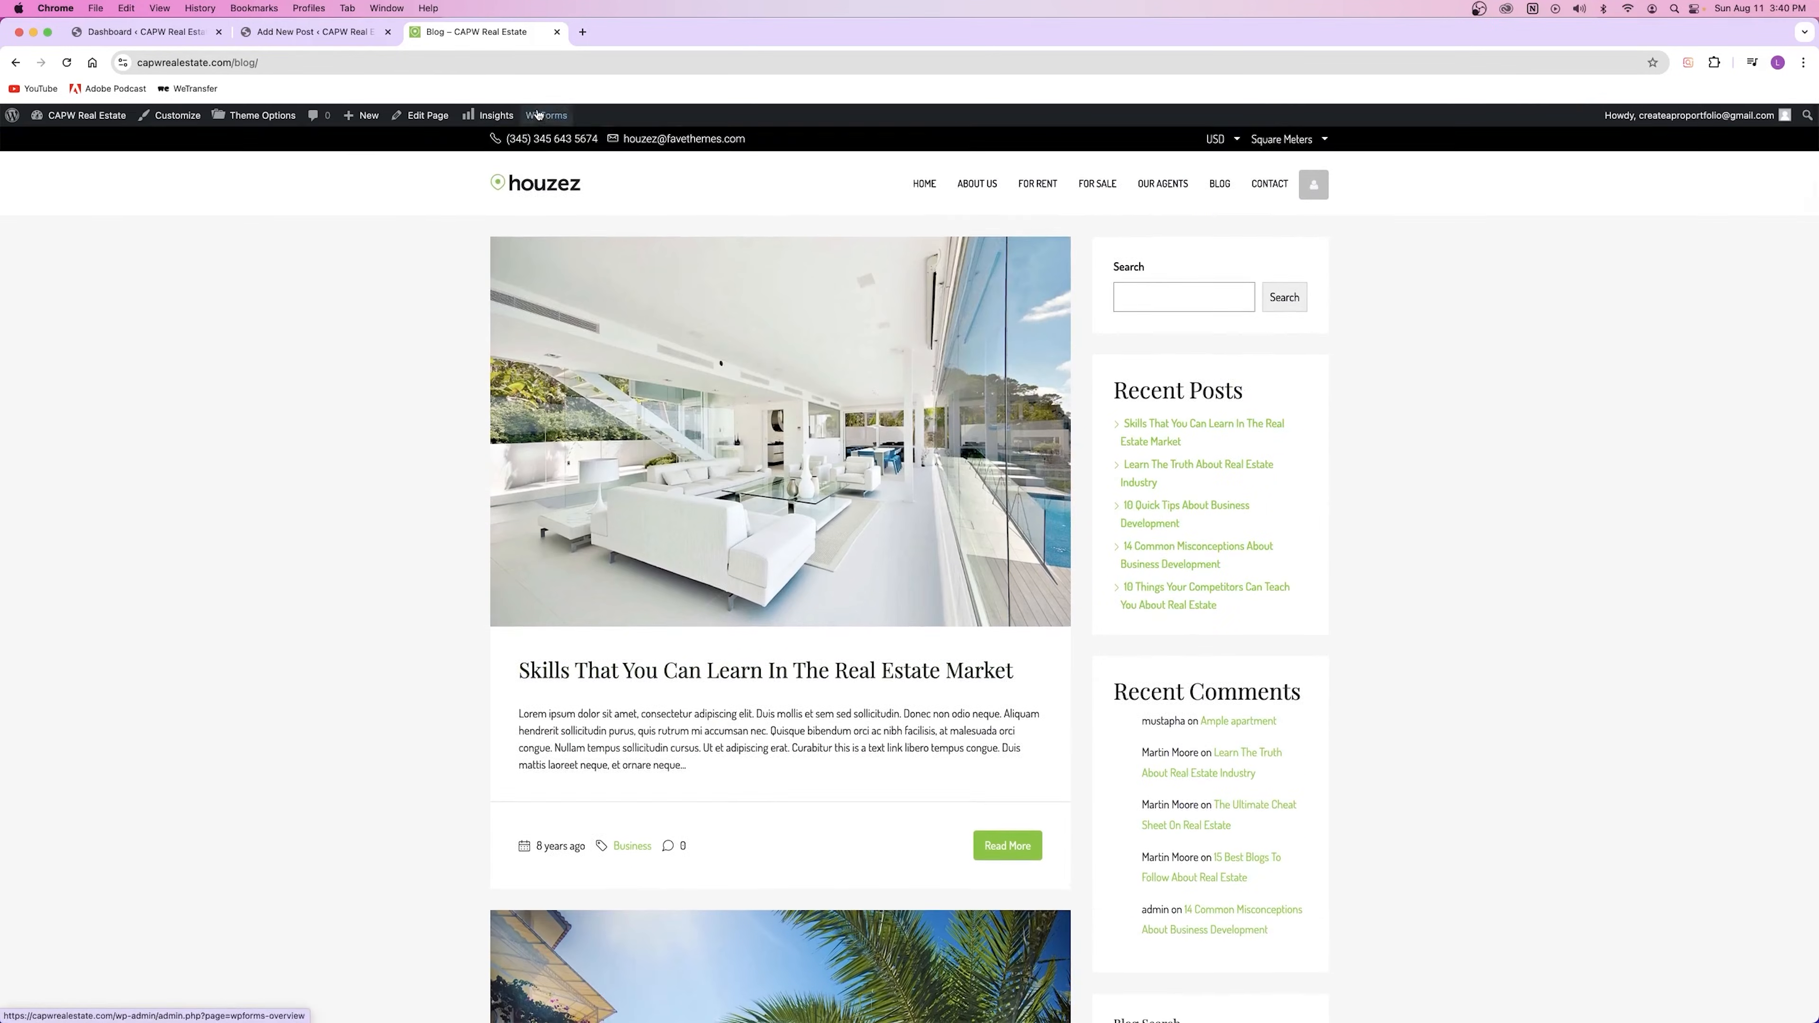
pyautogui.hotkey('ctrl', 'shift', 'Tab')
pyautogui.click(1709, 247)
# Step: Choose the blue sea-view photo los-angeles-14-1.jpg from the Media Library as the featured image
pyautogui.scroll(-4, 717, 595)
pyautogui.scroll(2, 715, 592)
pyautogui.click(59, 173)
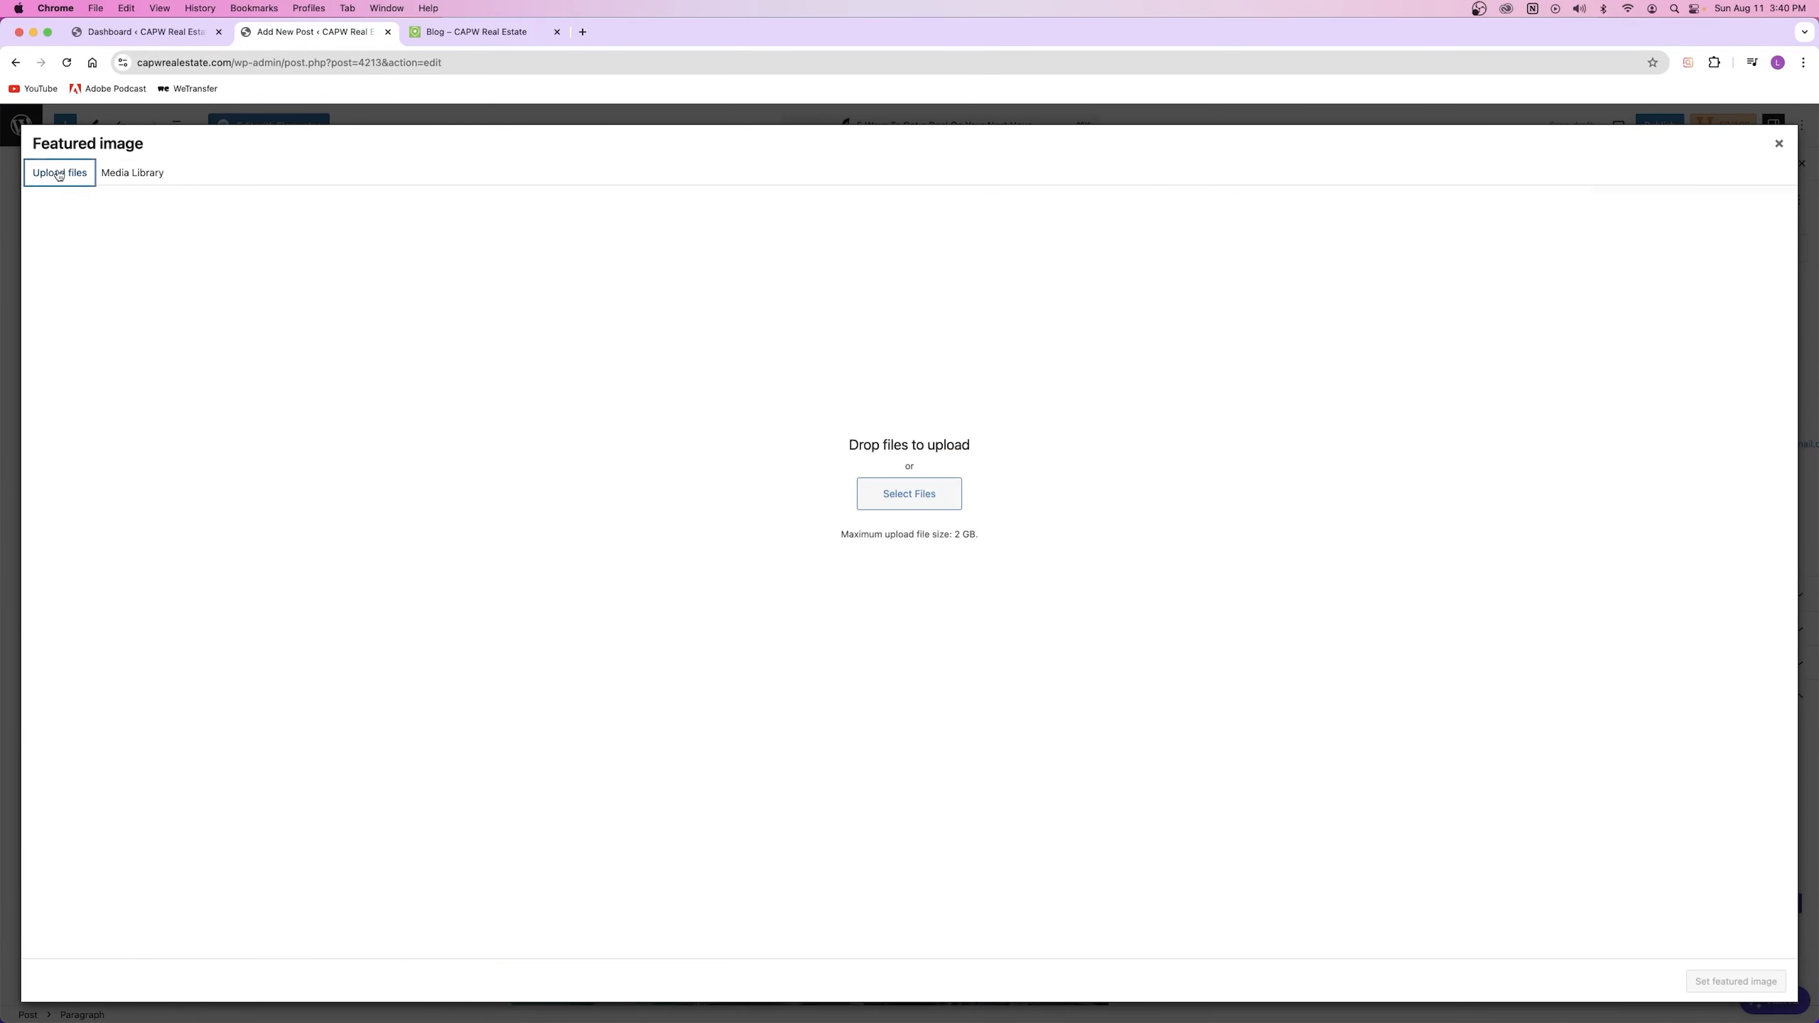
pyautogui.click(141, 179)
pyautogui.scroll(-4, 847, 741)
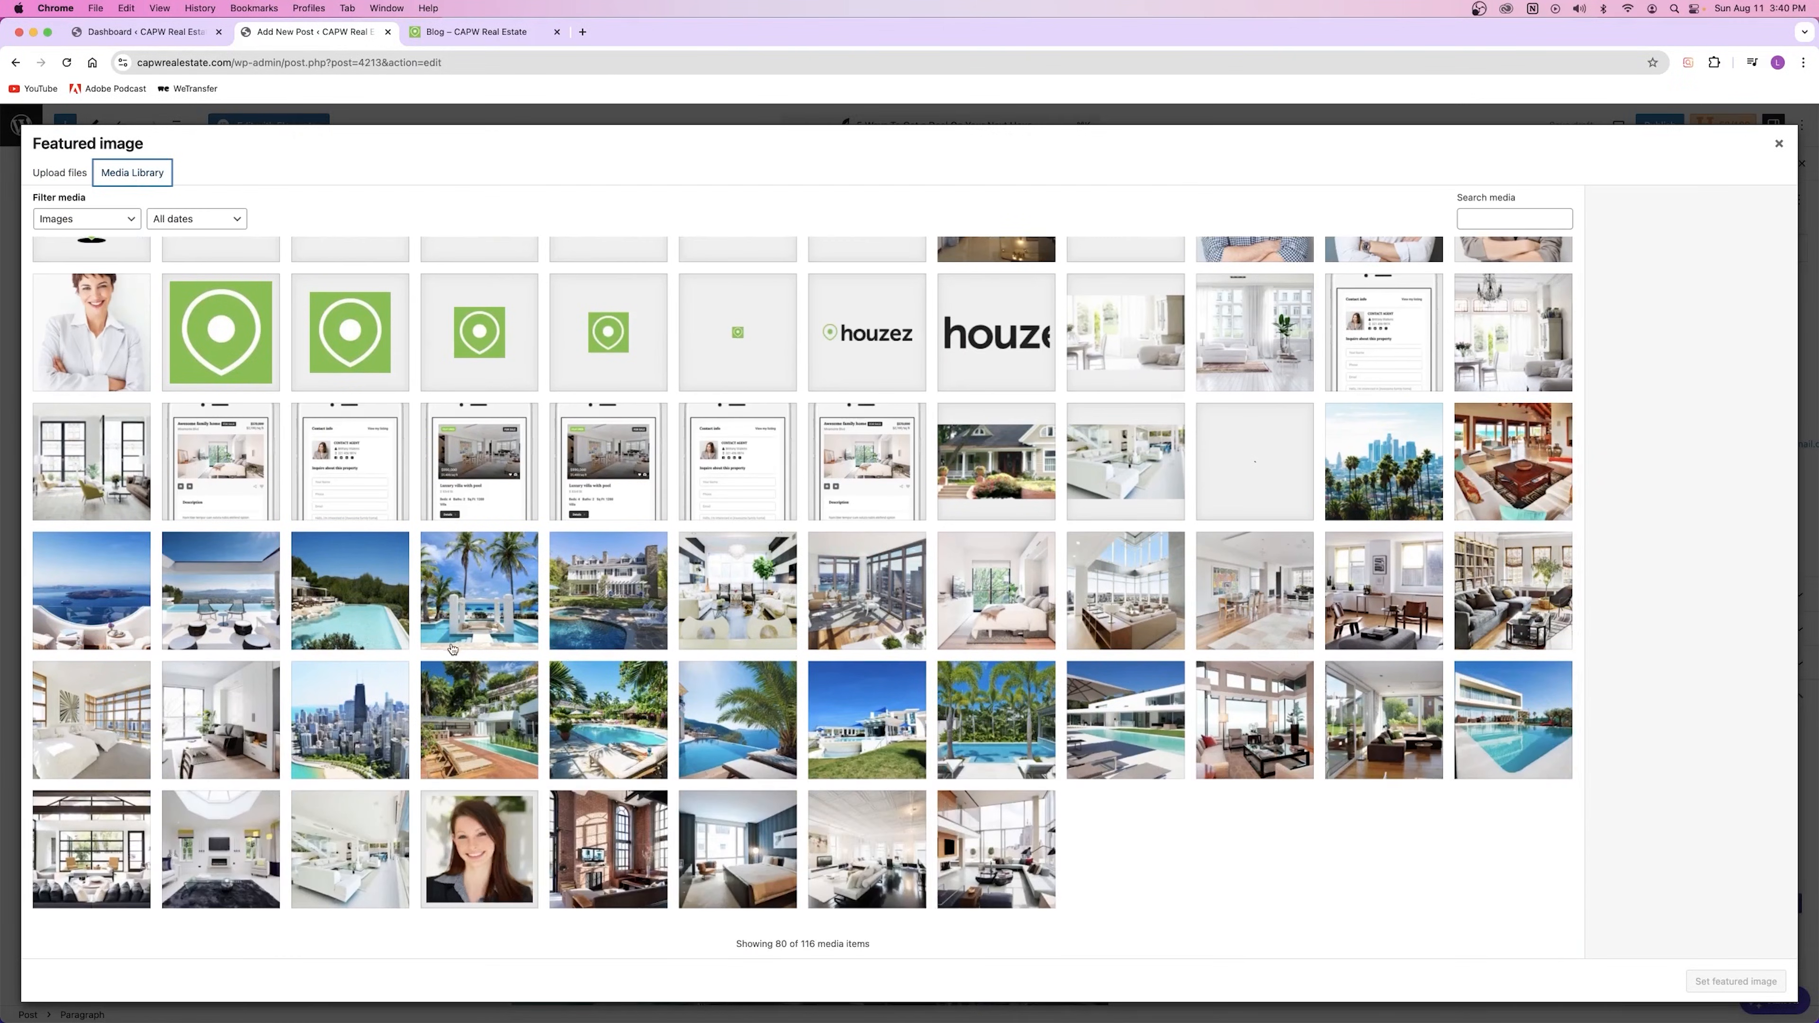
pyautogui.click(113, 606)
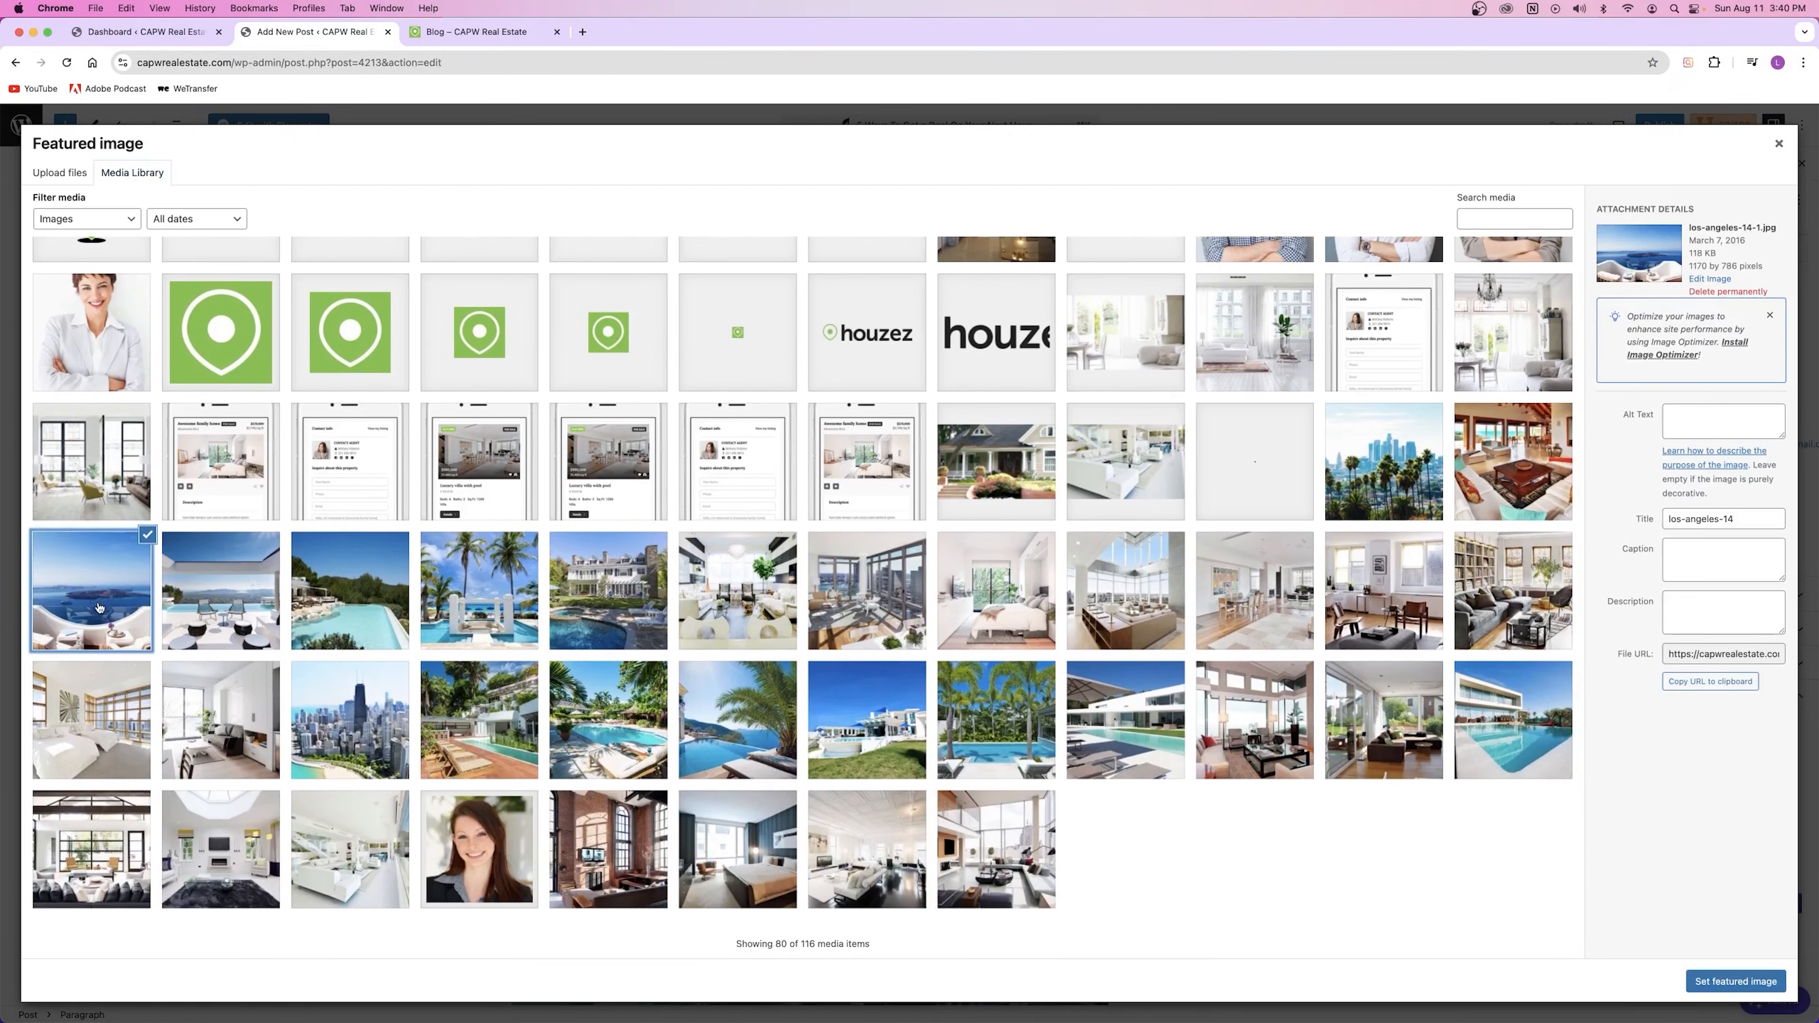
pyautogui.click(1735, 981)
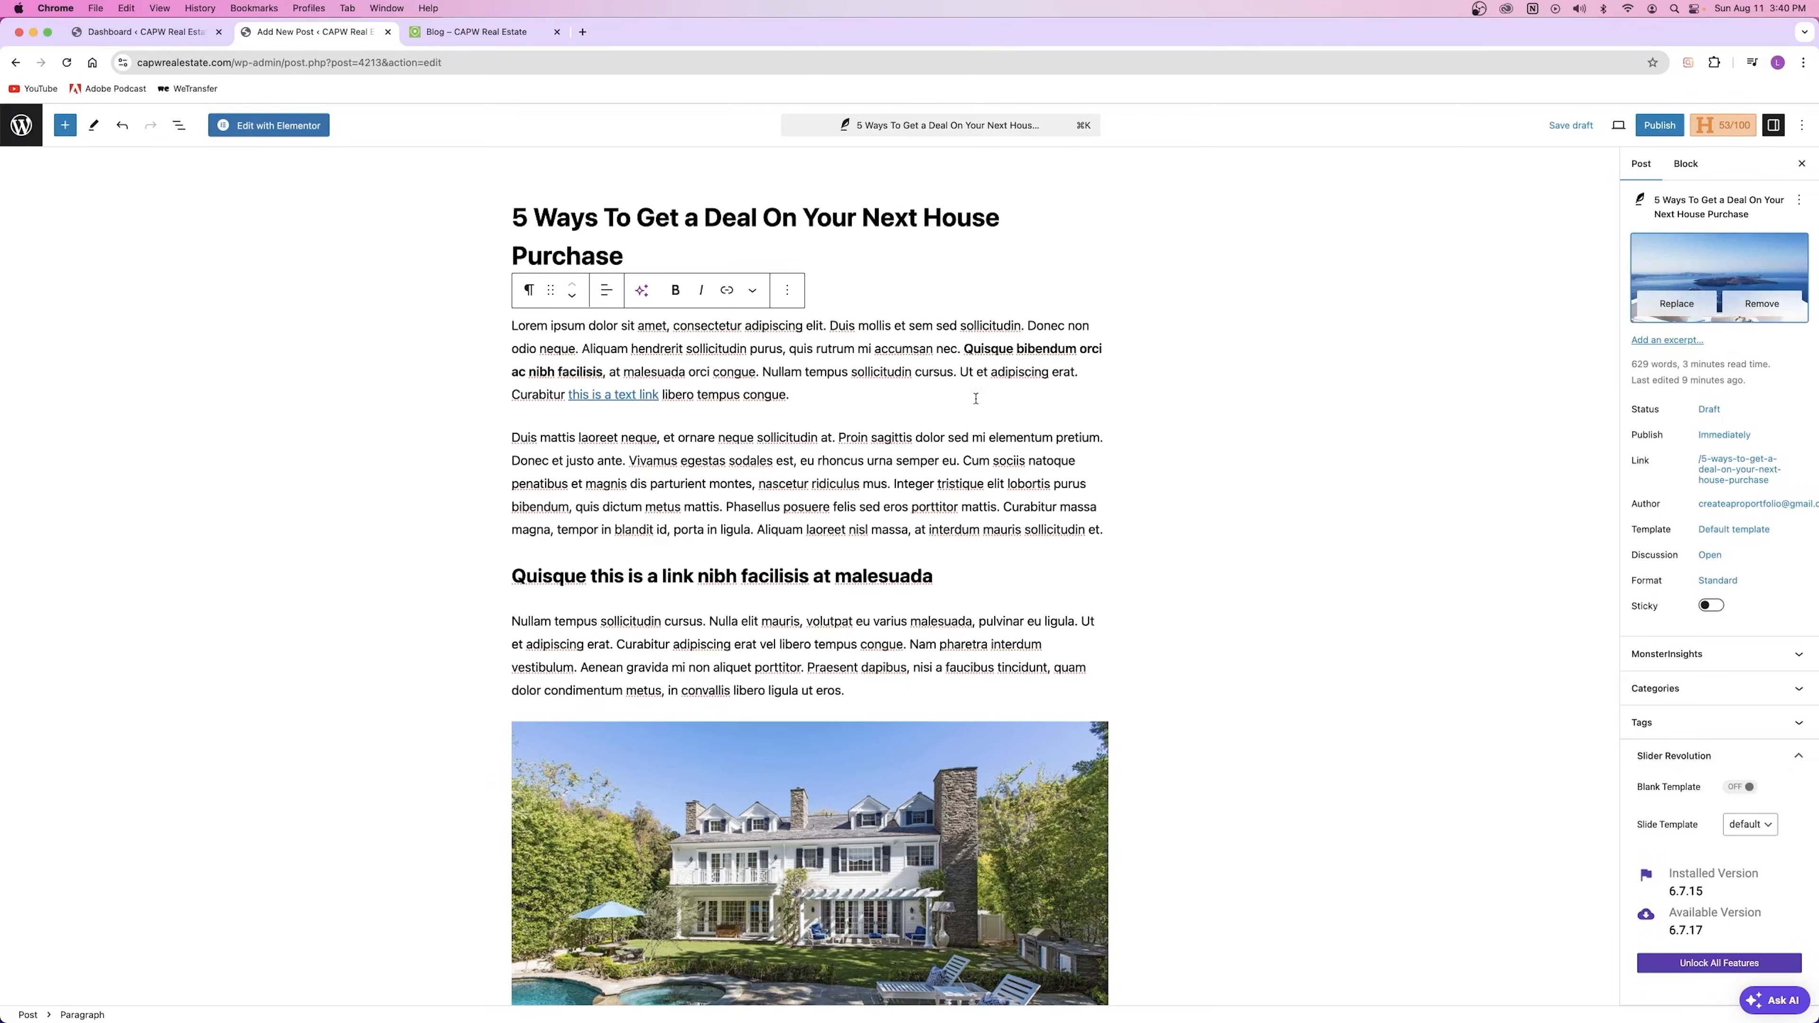
pyautogui.scroll(-3, 1703, 379)
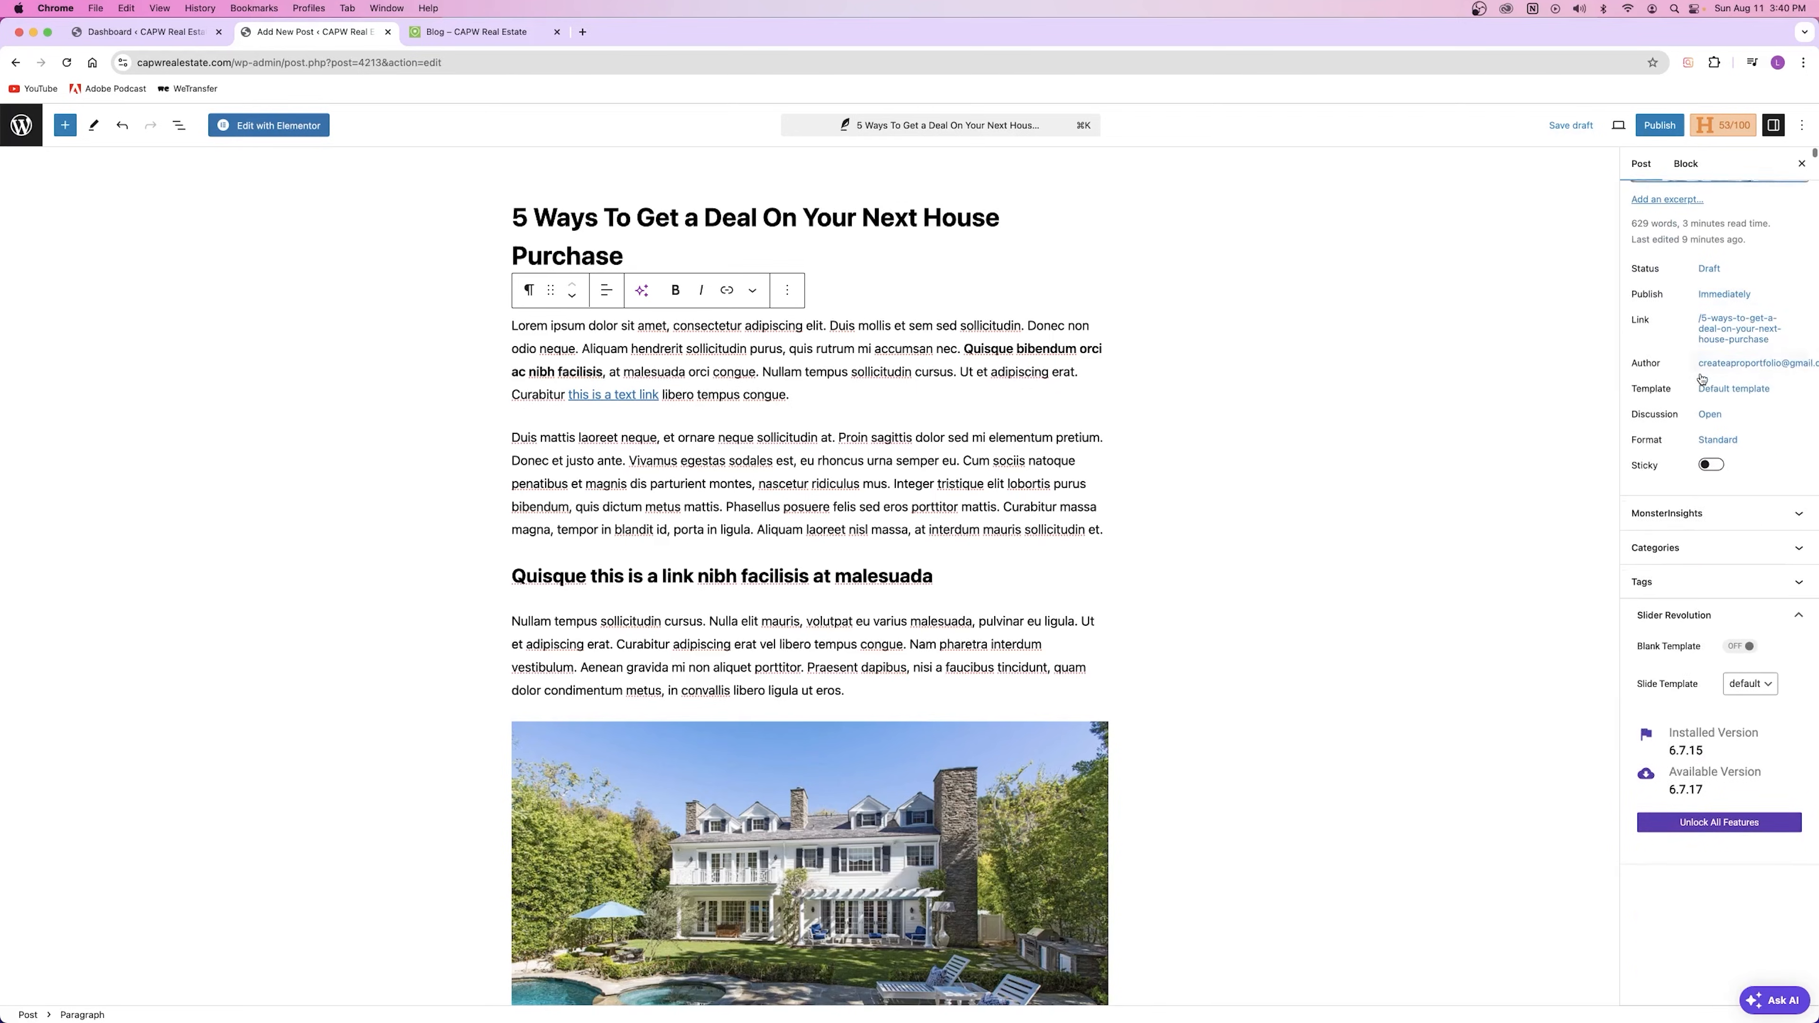
pyautogui.scroll(-3, 1698, 436)
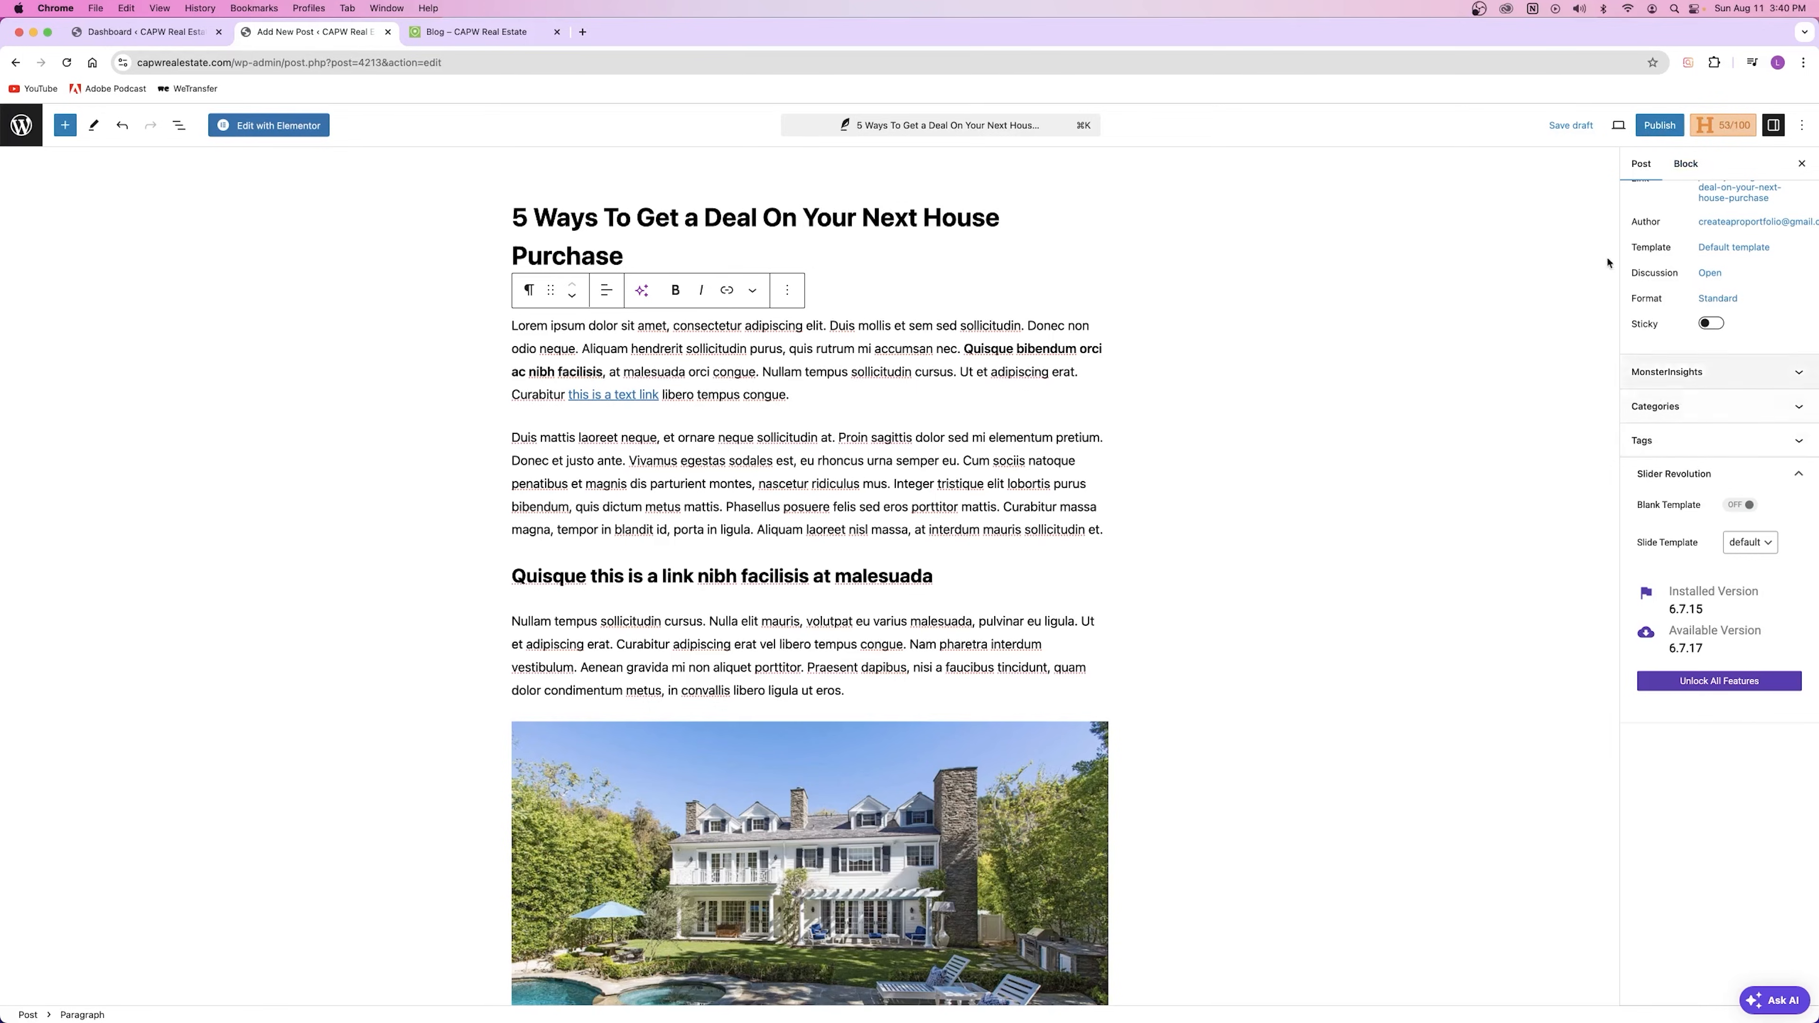
# Step: Add a new category named Financing with Business as its parent
pyautogui.click(1648, 418)
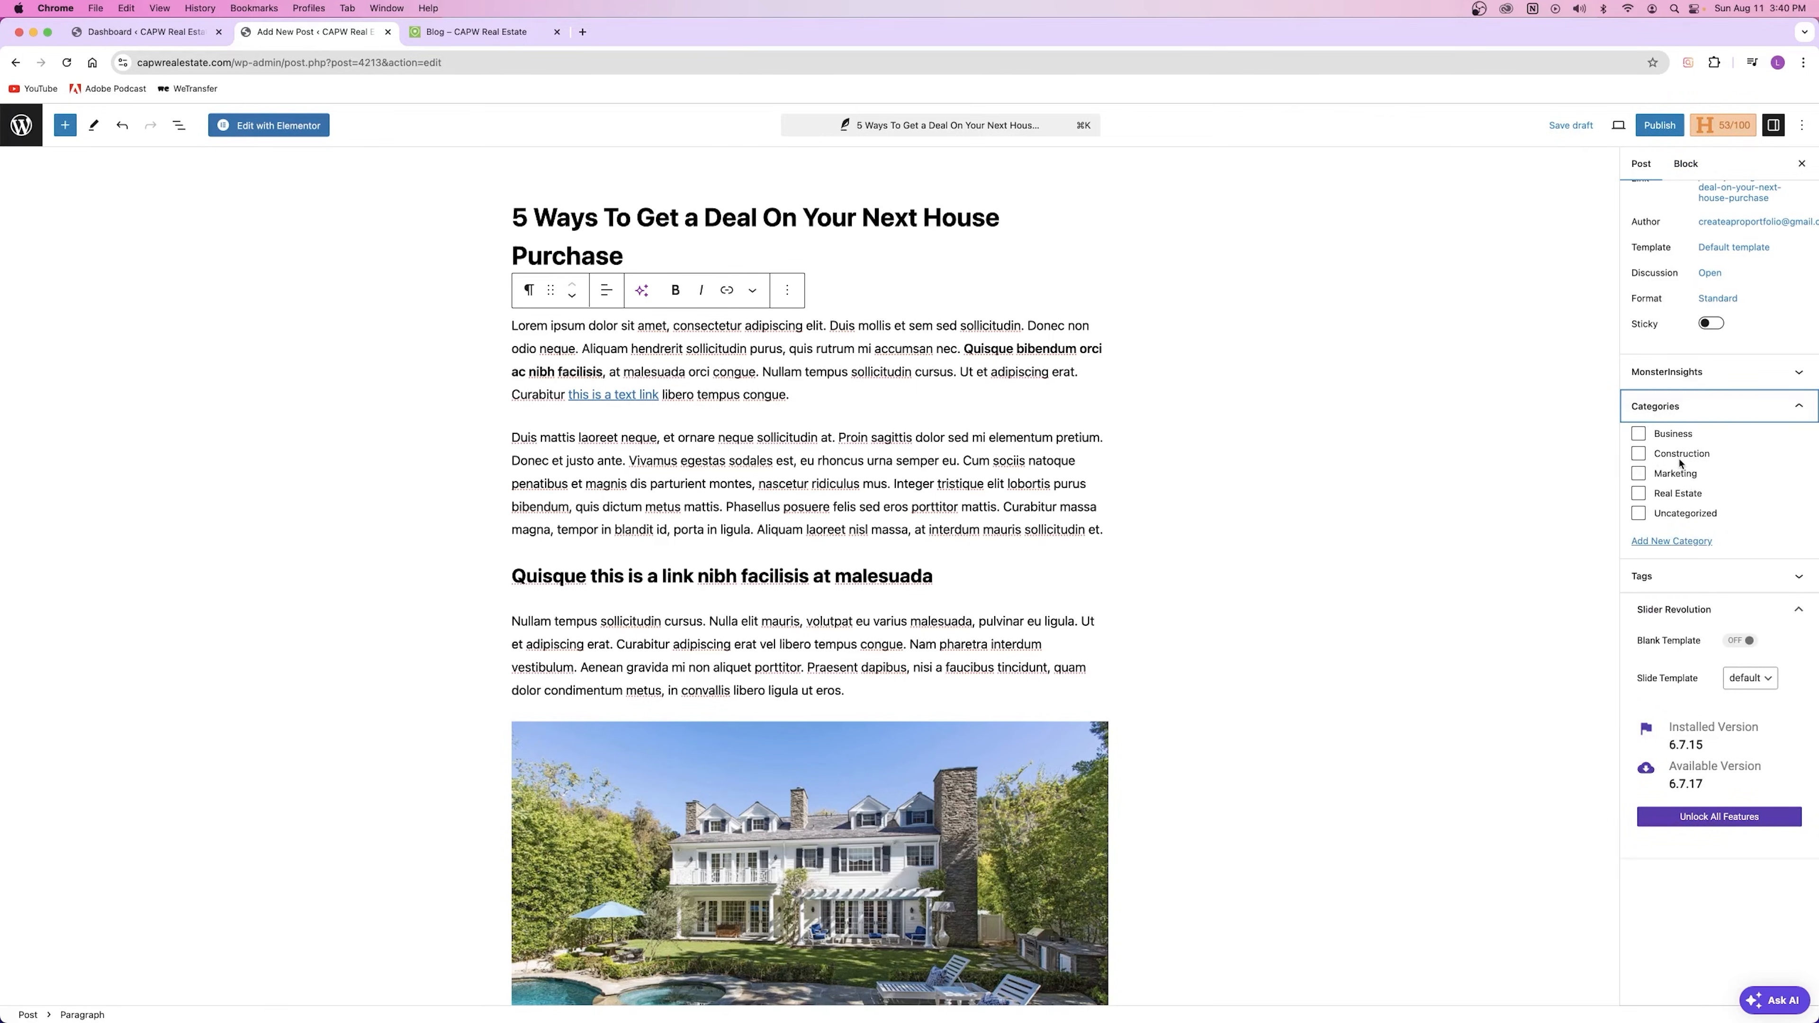
pyautogui.click(1672, 541)
pyautogui.click(1706, 597)
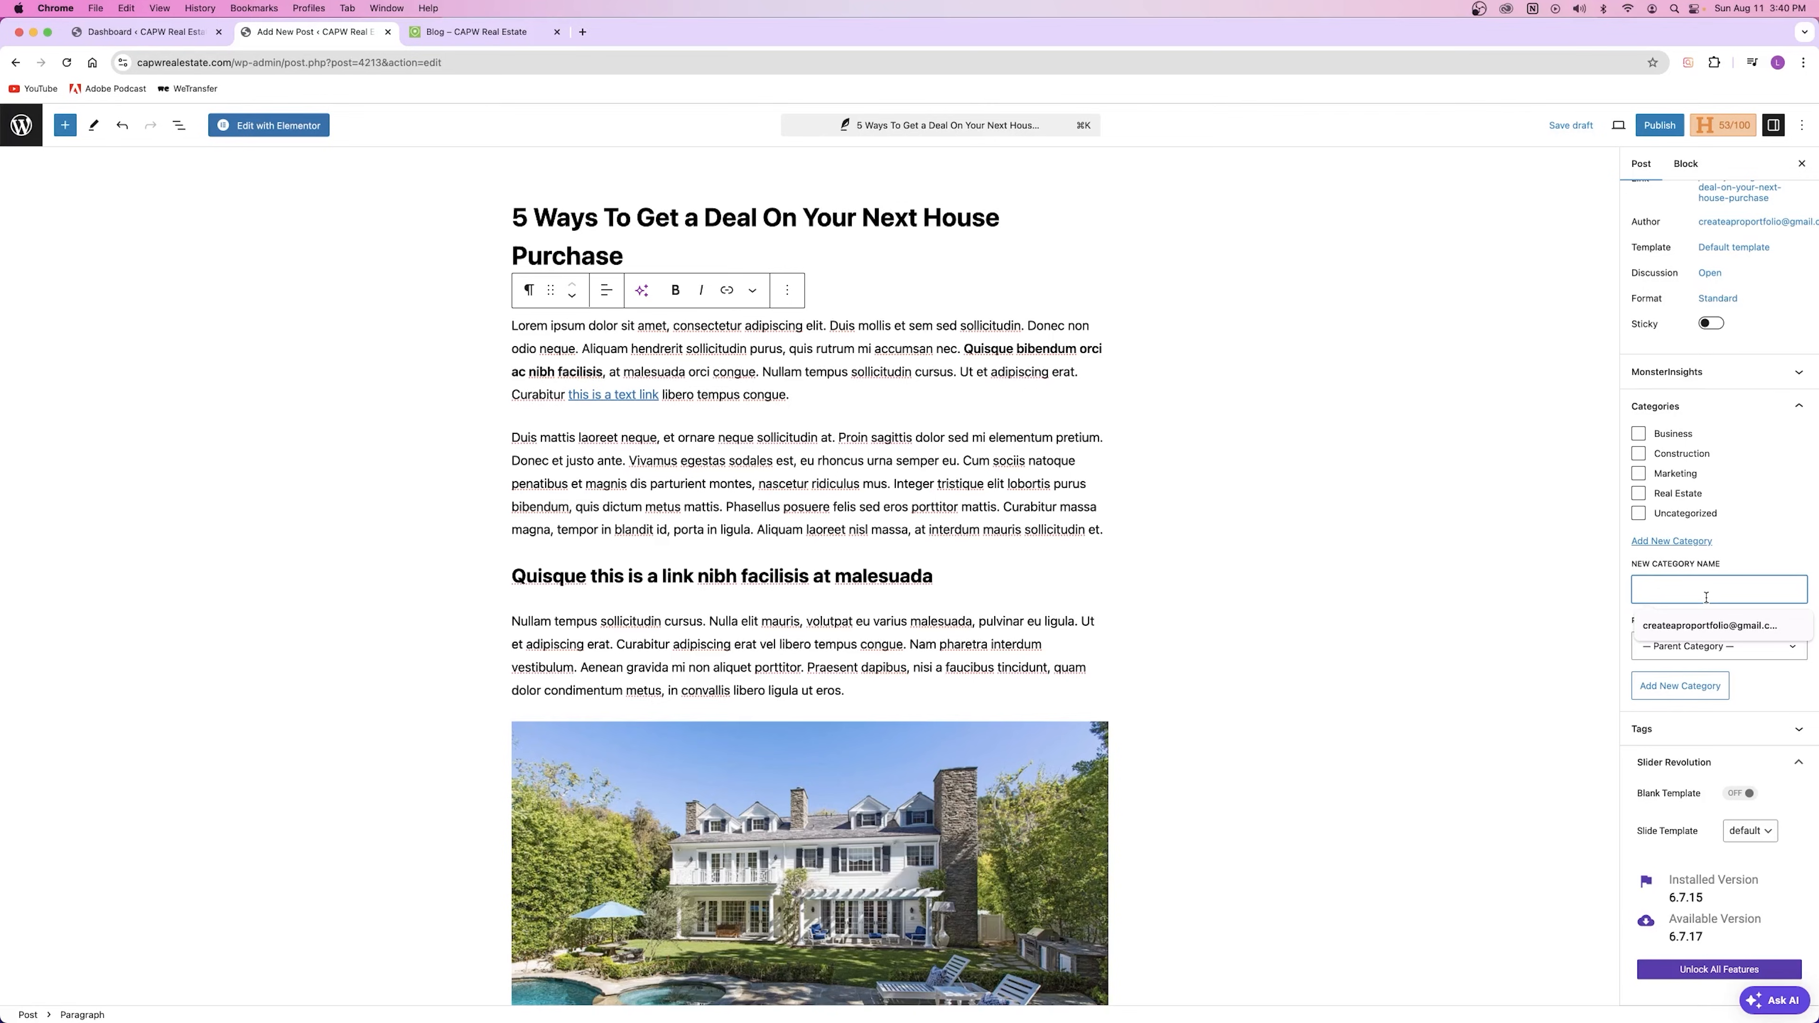
pyautogui.write('Financing')
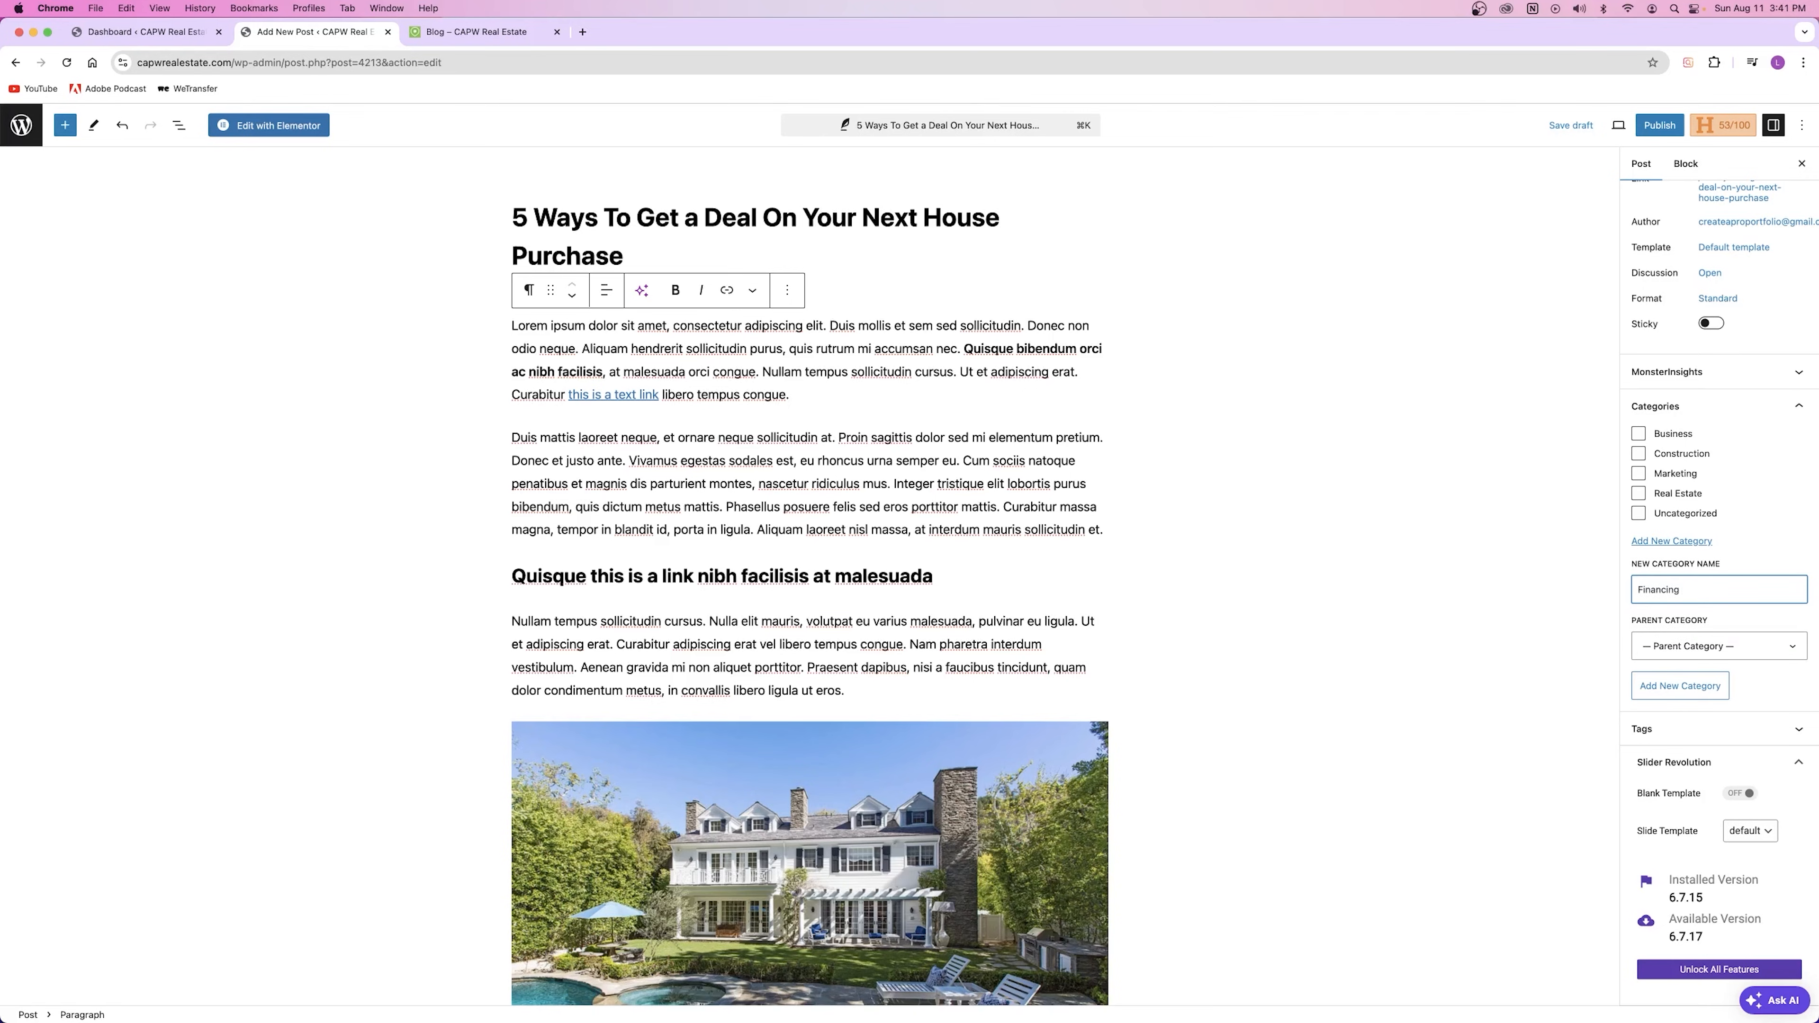
pyautogui.click(1690, 647)
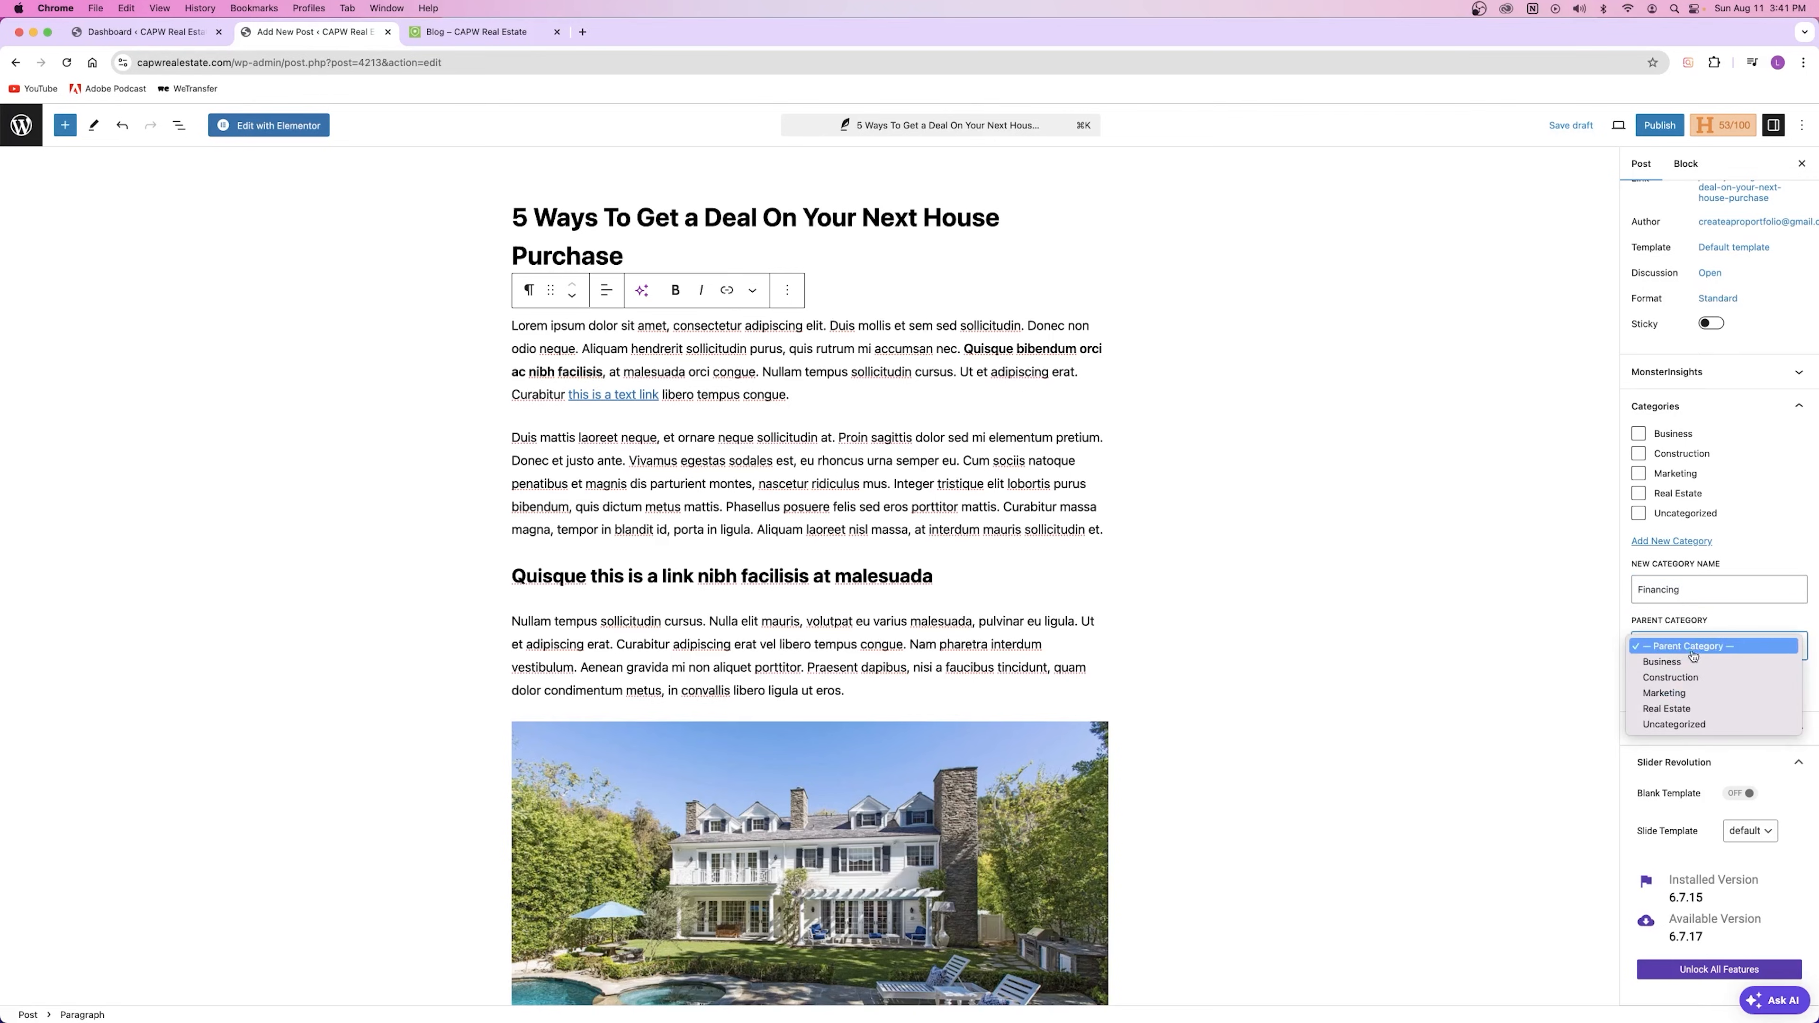
pyautogui.click(1688, 662)
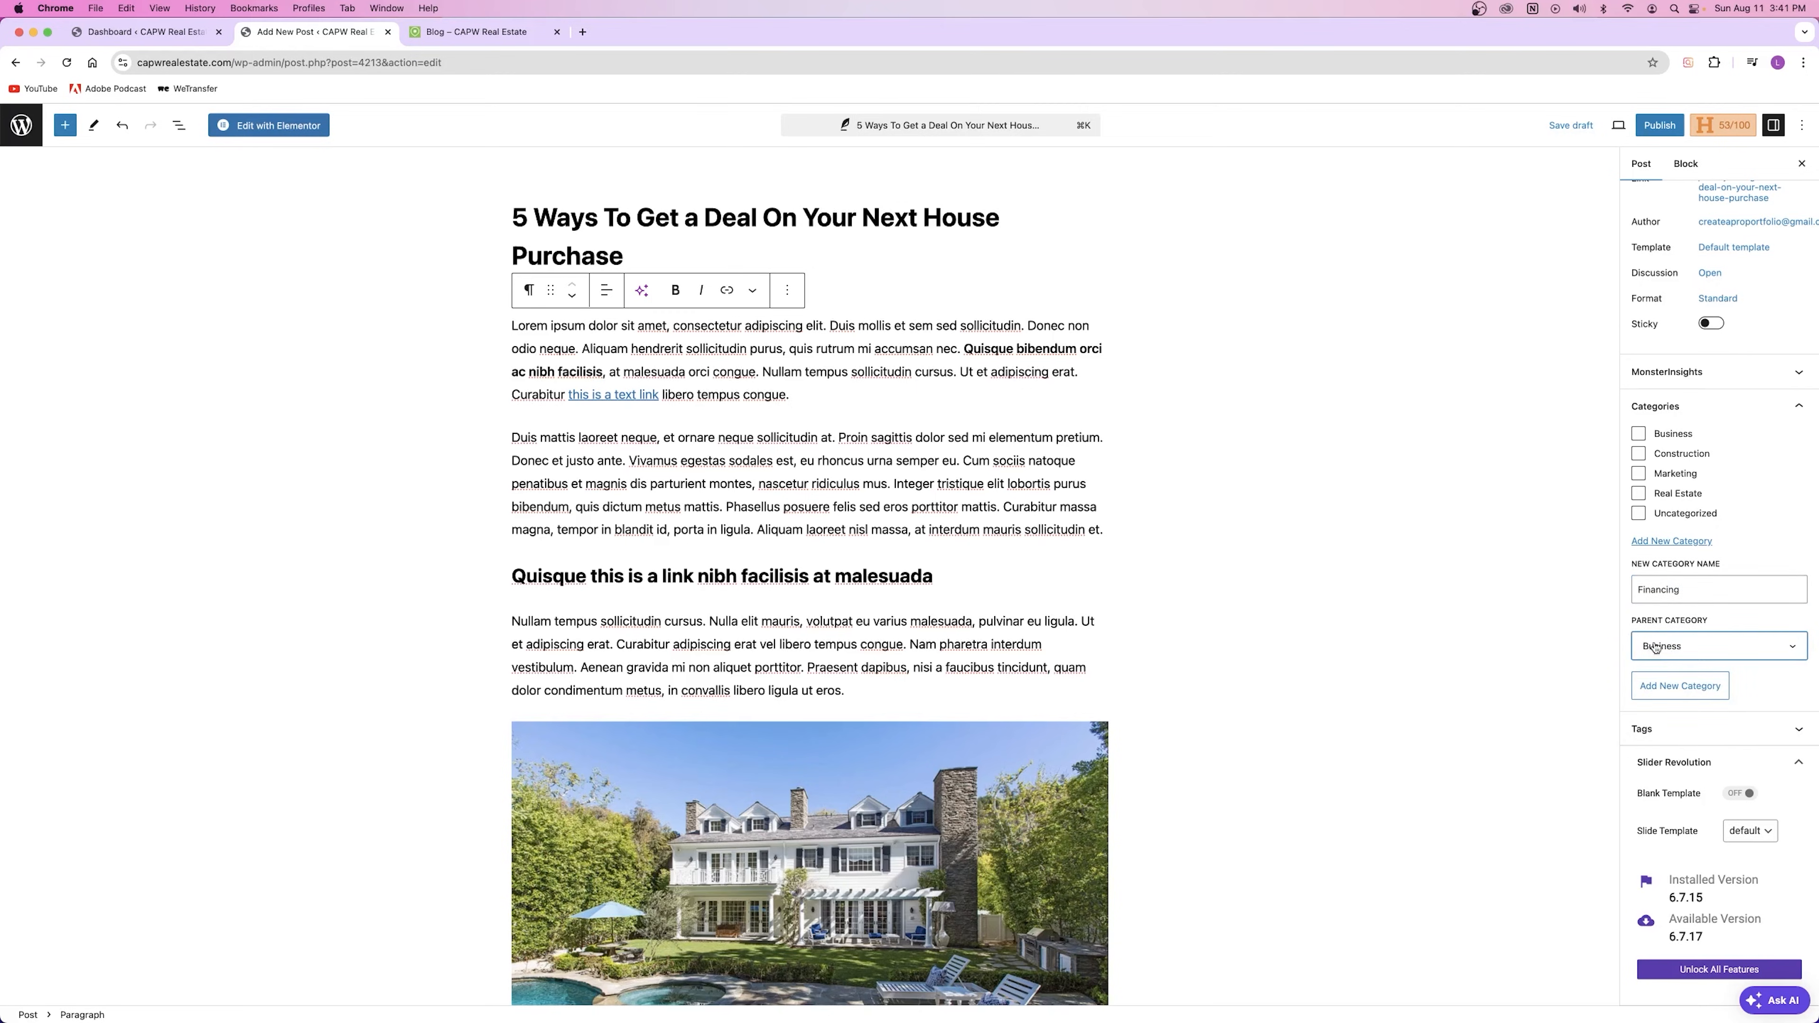
pyautogui.click(1687, 694)
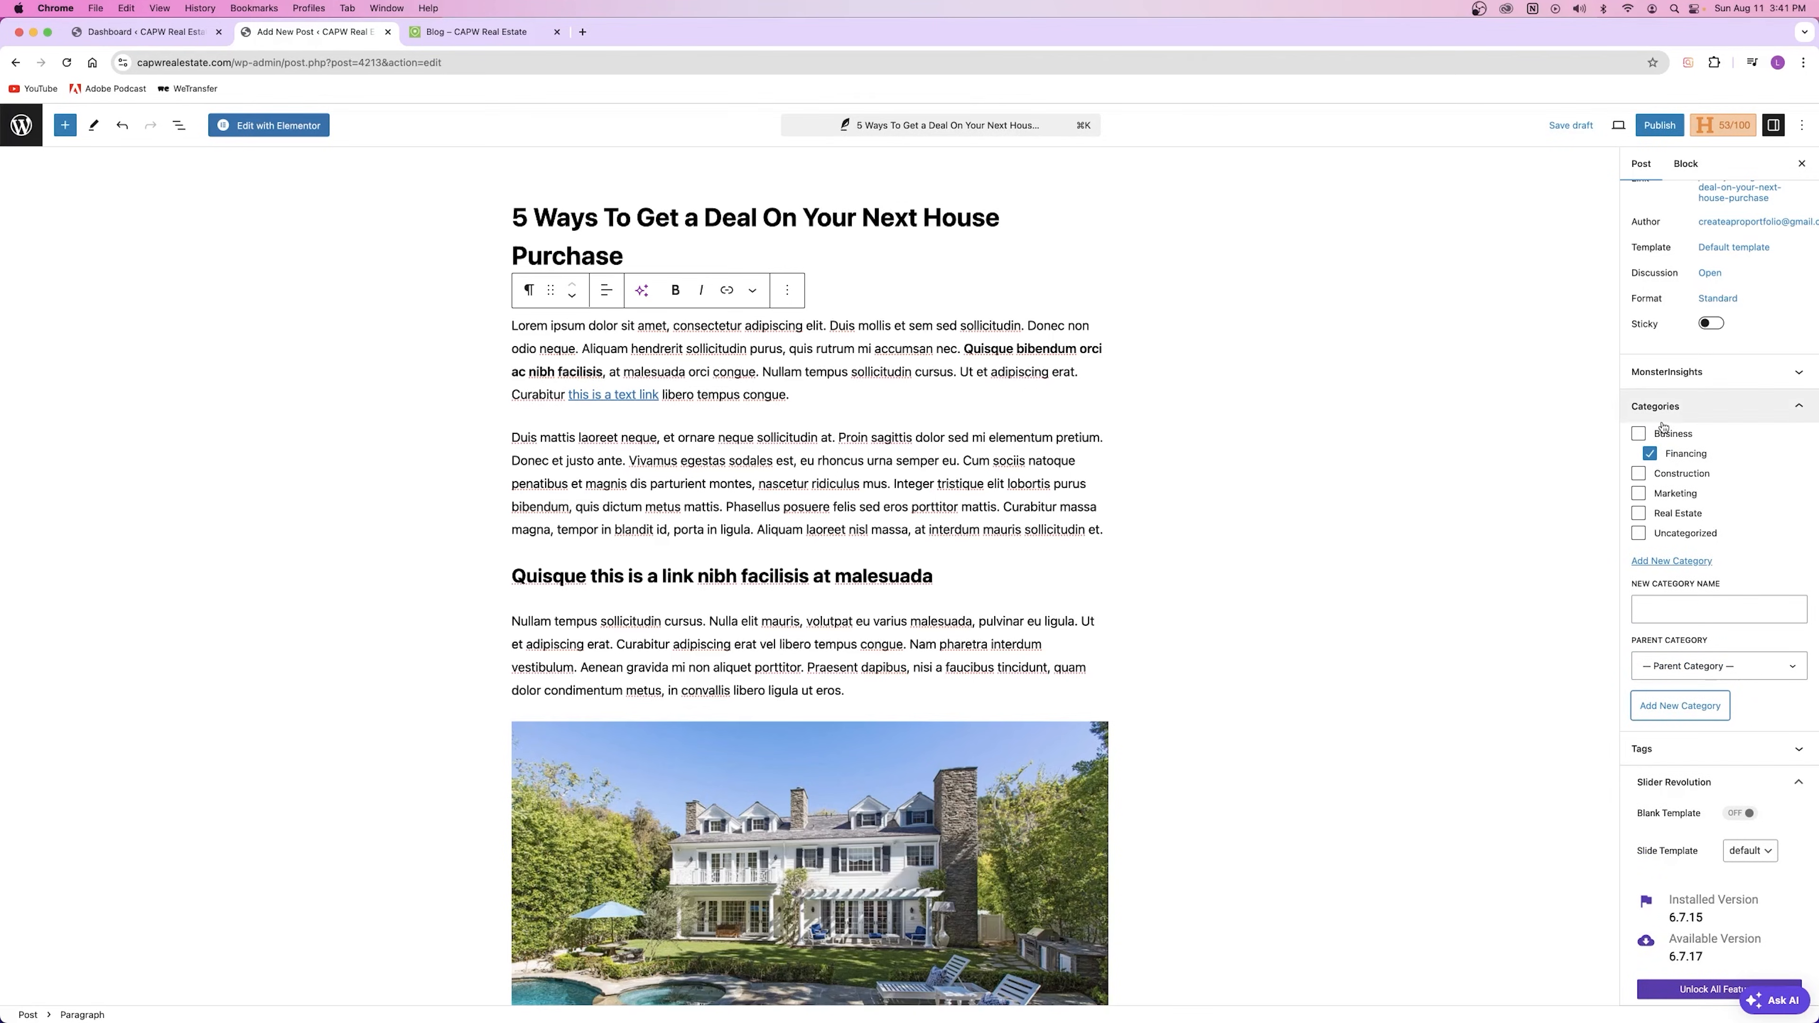
pyautogui.click(1683, 670)
pyautogui.click(1688, 672)
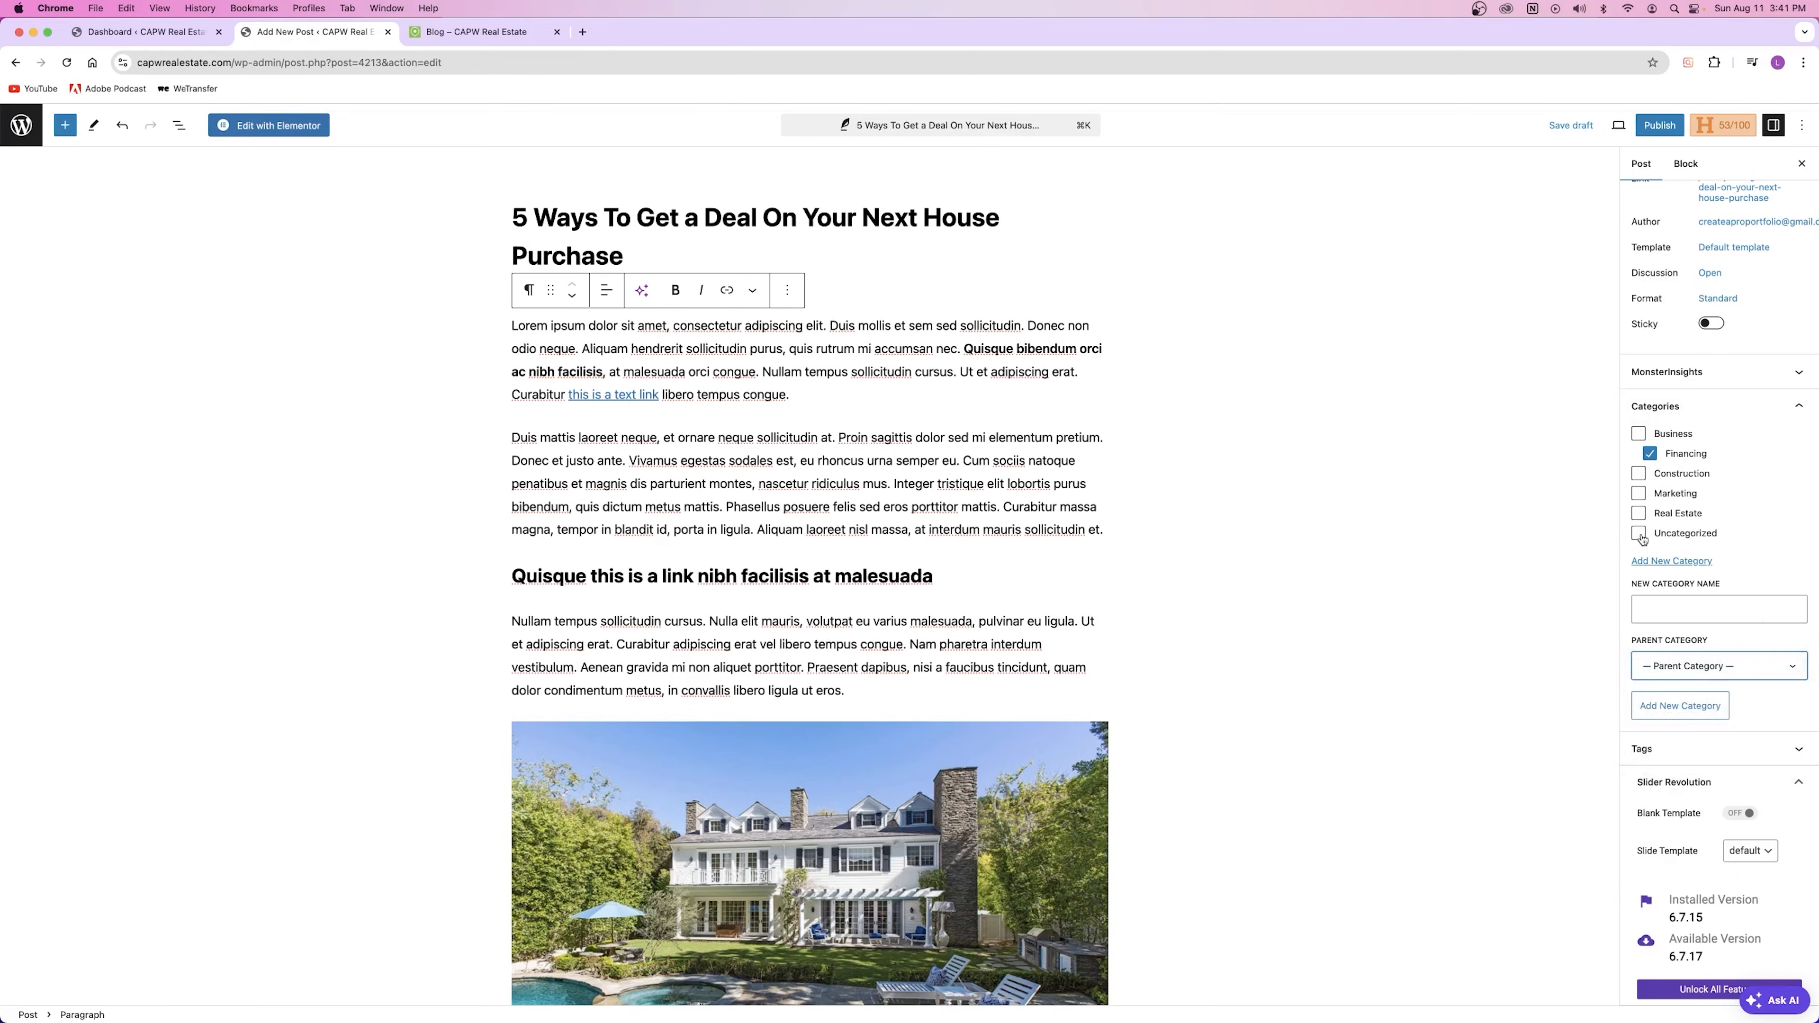
# Step: Add another new category named Investing
pyautogui.click(1682, 614)
pyautogui.click(1653, 454)
pyautogui.click(1667, 455)
pyautogui.click(1679, 609)
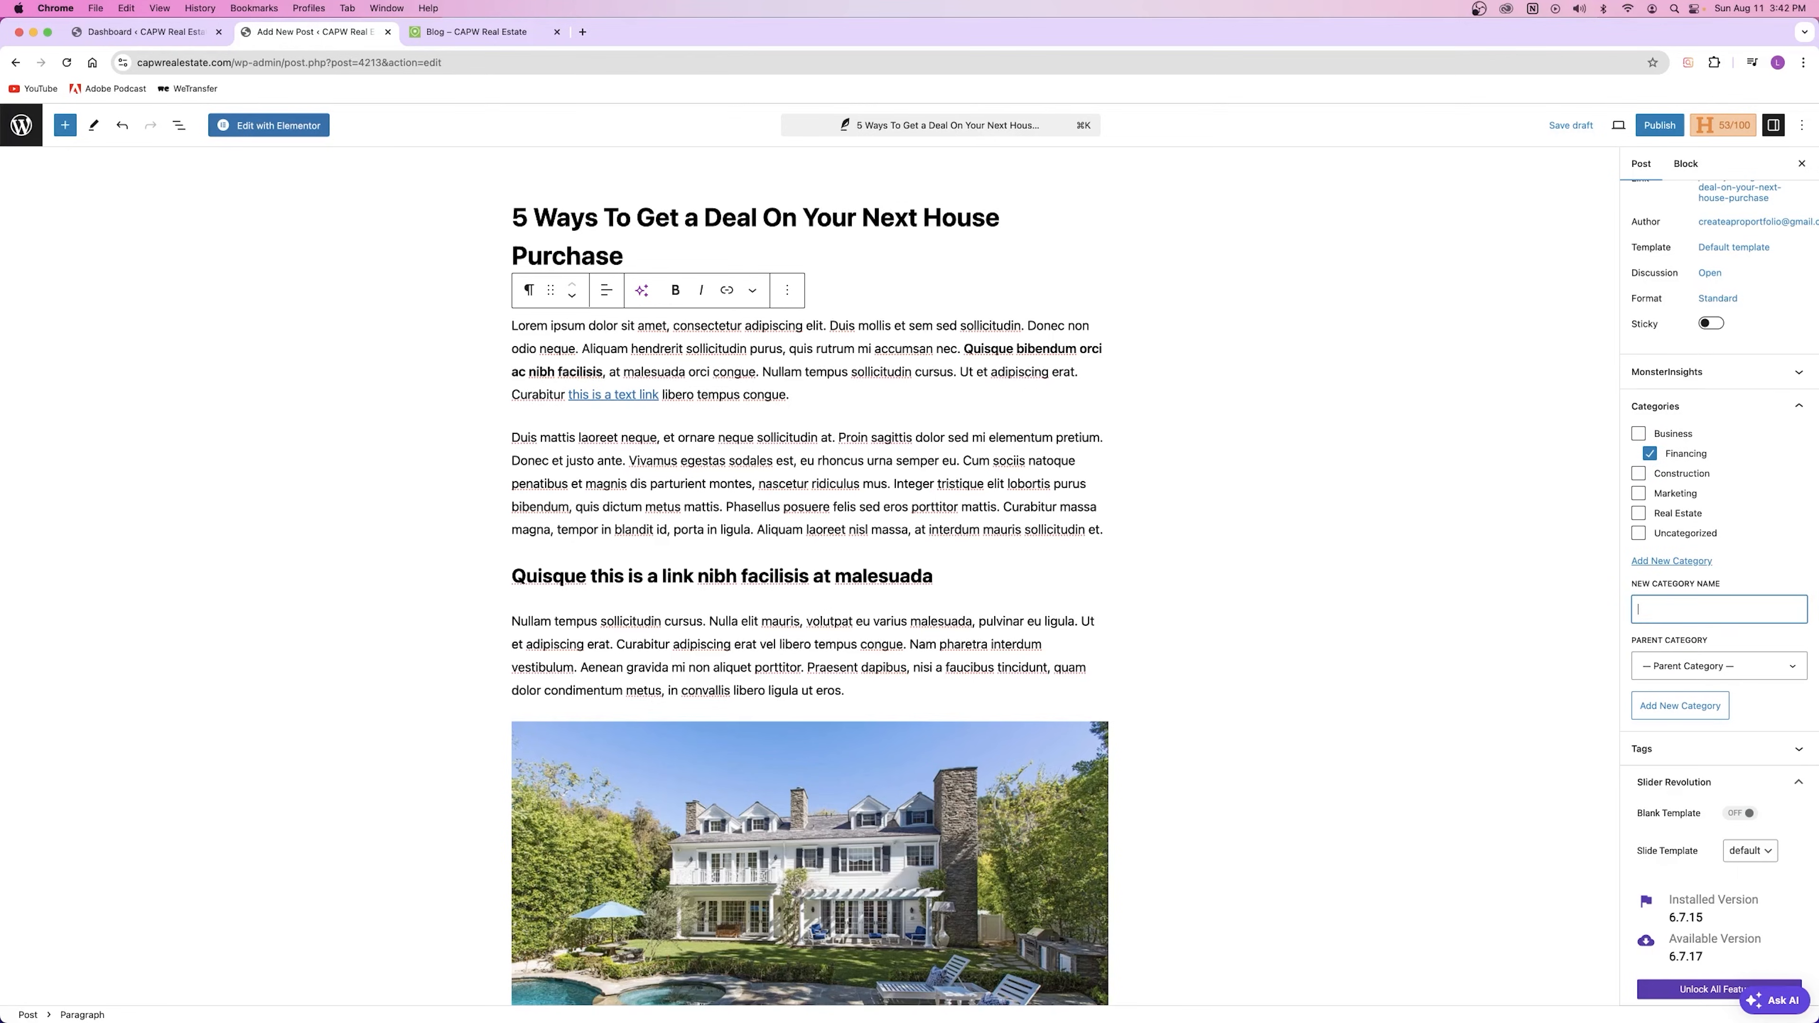
pyautogui.write('Investing')
pyautogui.click(1681, 706)
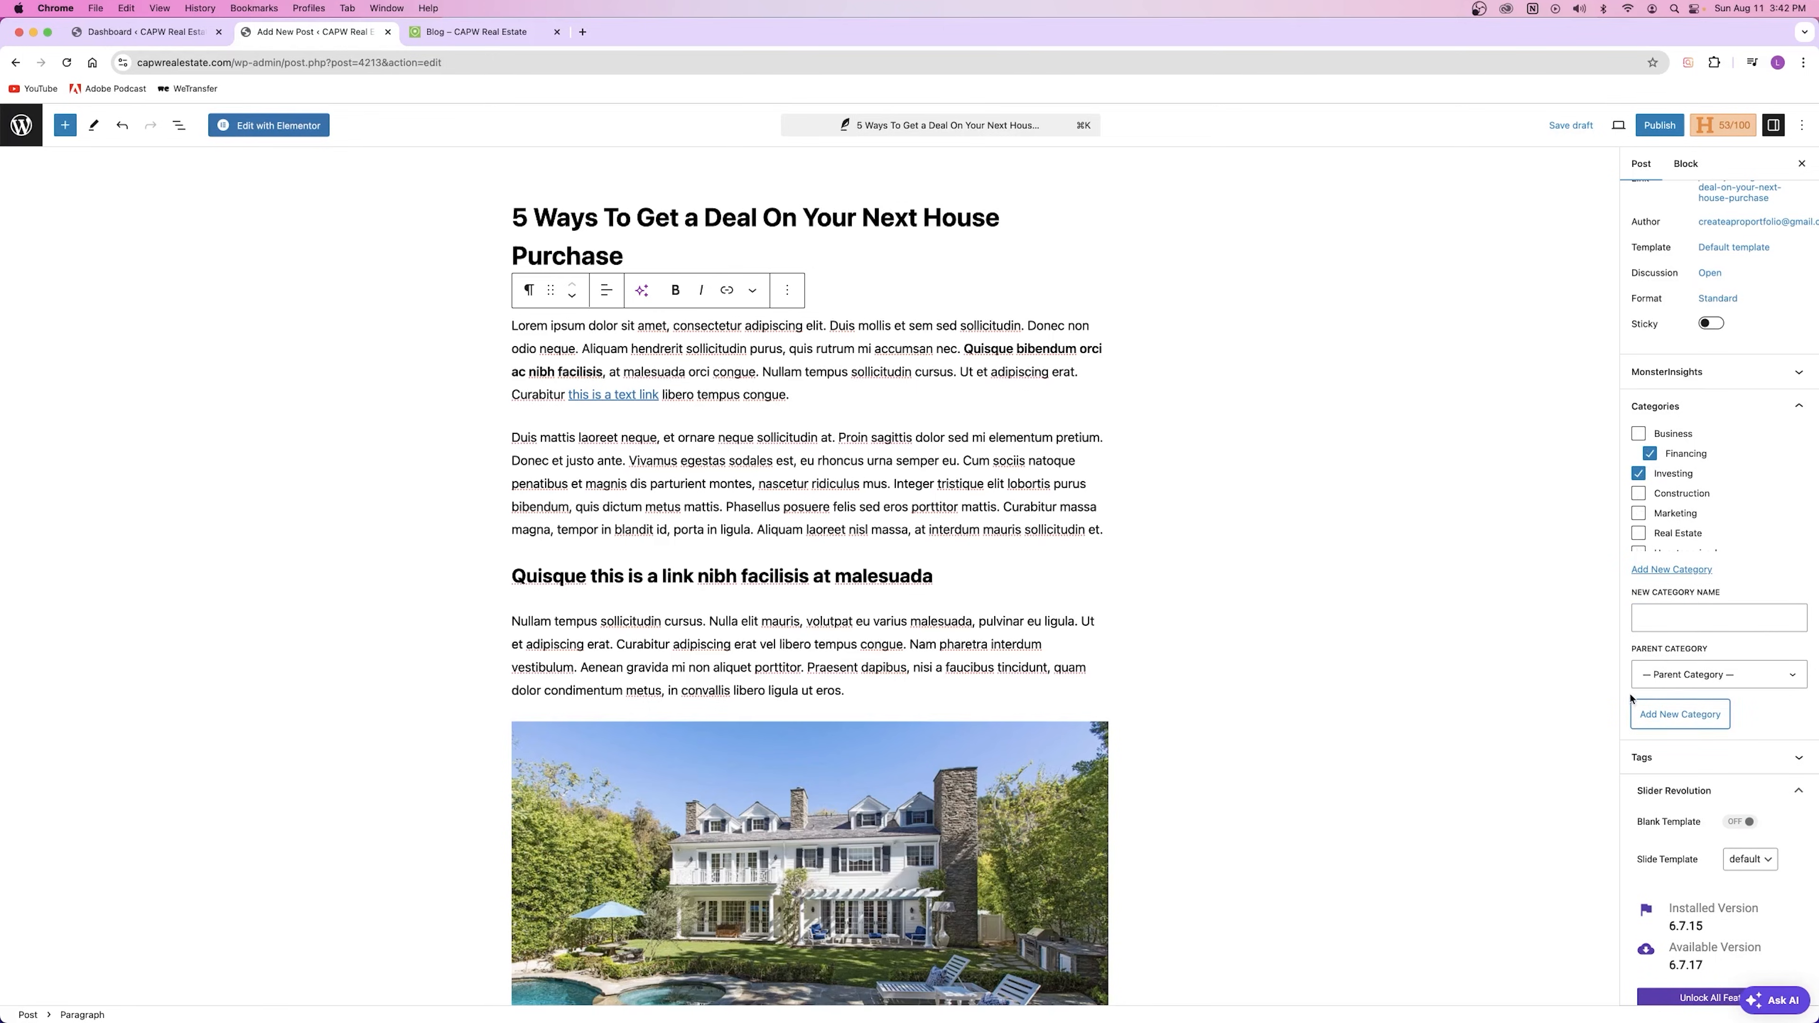
# Step: Tick Business and untick Financing and Investing so the post is filed under Business only
pyautogui.click(1639, 473)
pyautogui.click(1650, 453)
pyautogui.click(1639, 494)
pyautogui.click(1639, 474)
pyautogui.click(1649, 454)
pyautogui.click(1646, 495)
pyautogui.click(1639, 434)
pyautogui.click(1650, 454)
pyautogui.click(1640, 474)
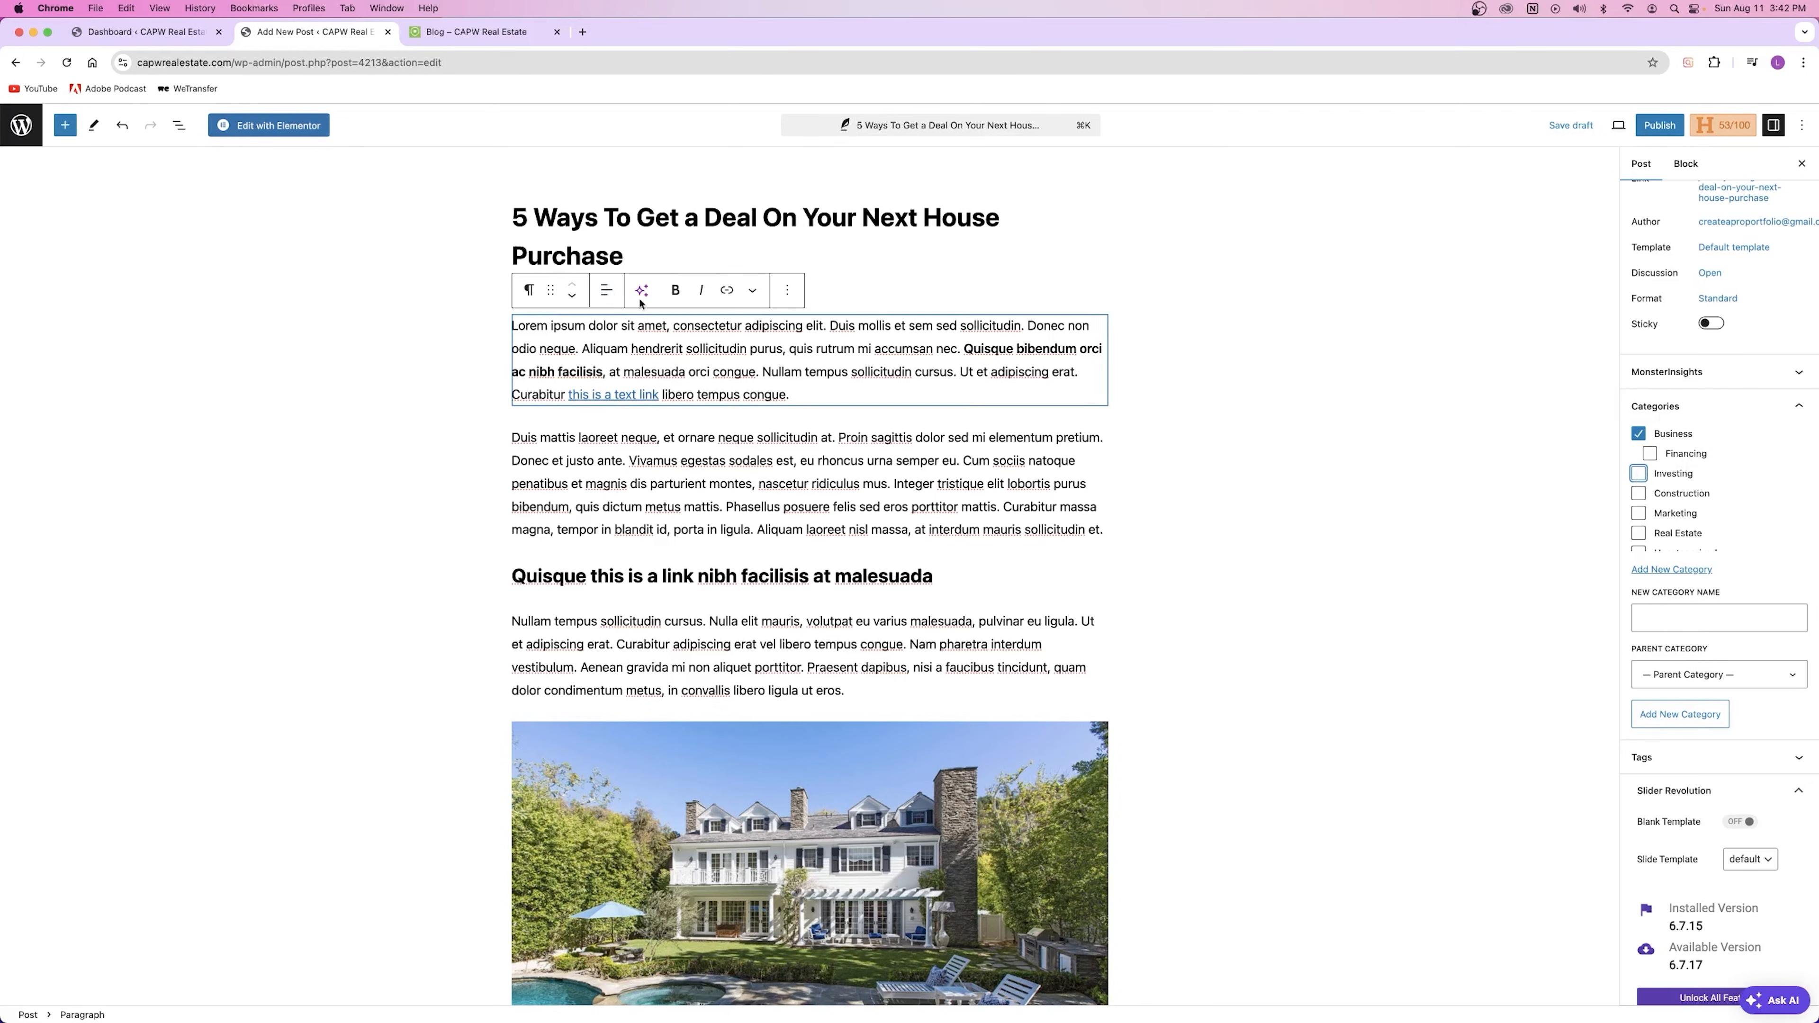
pyautogui.click(1642, 420)
pyautogui.click(1643, 440)
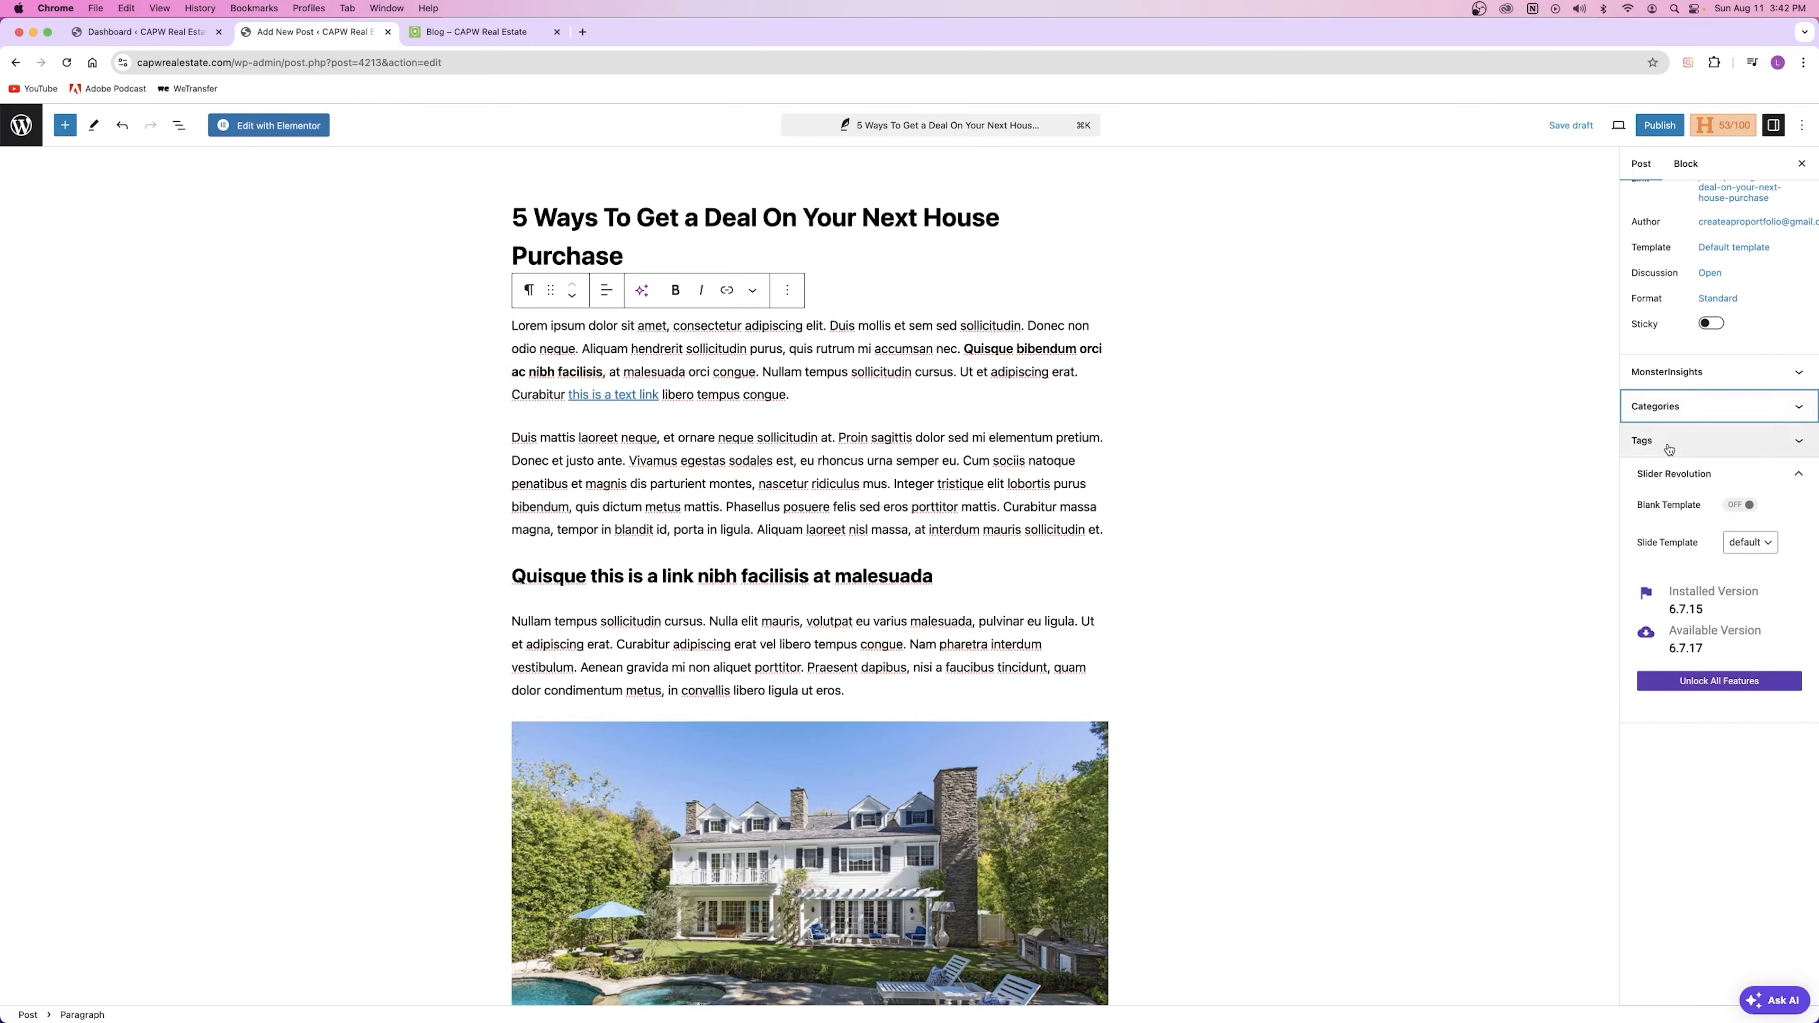
# Step: Check how an existing post on the live blog is tagged, then return to the editor
pyautogui.click(466, 32)
pyautogui.click(699, 615)
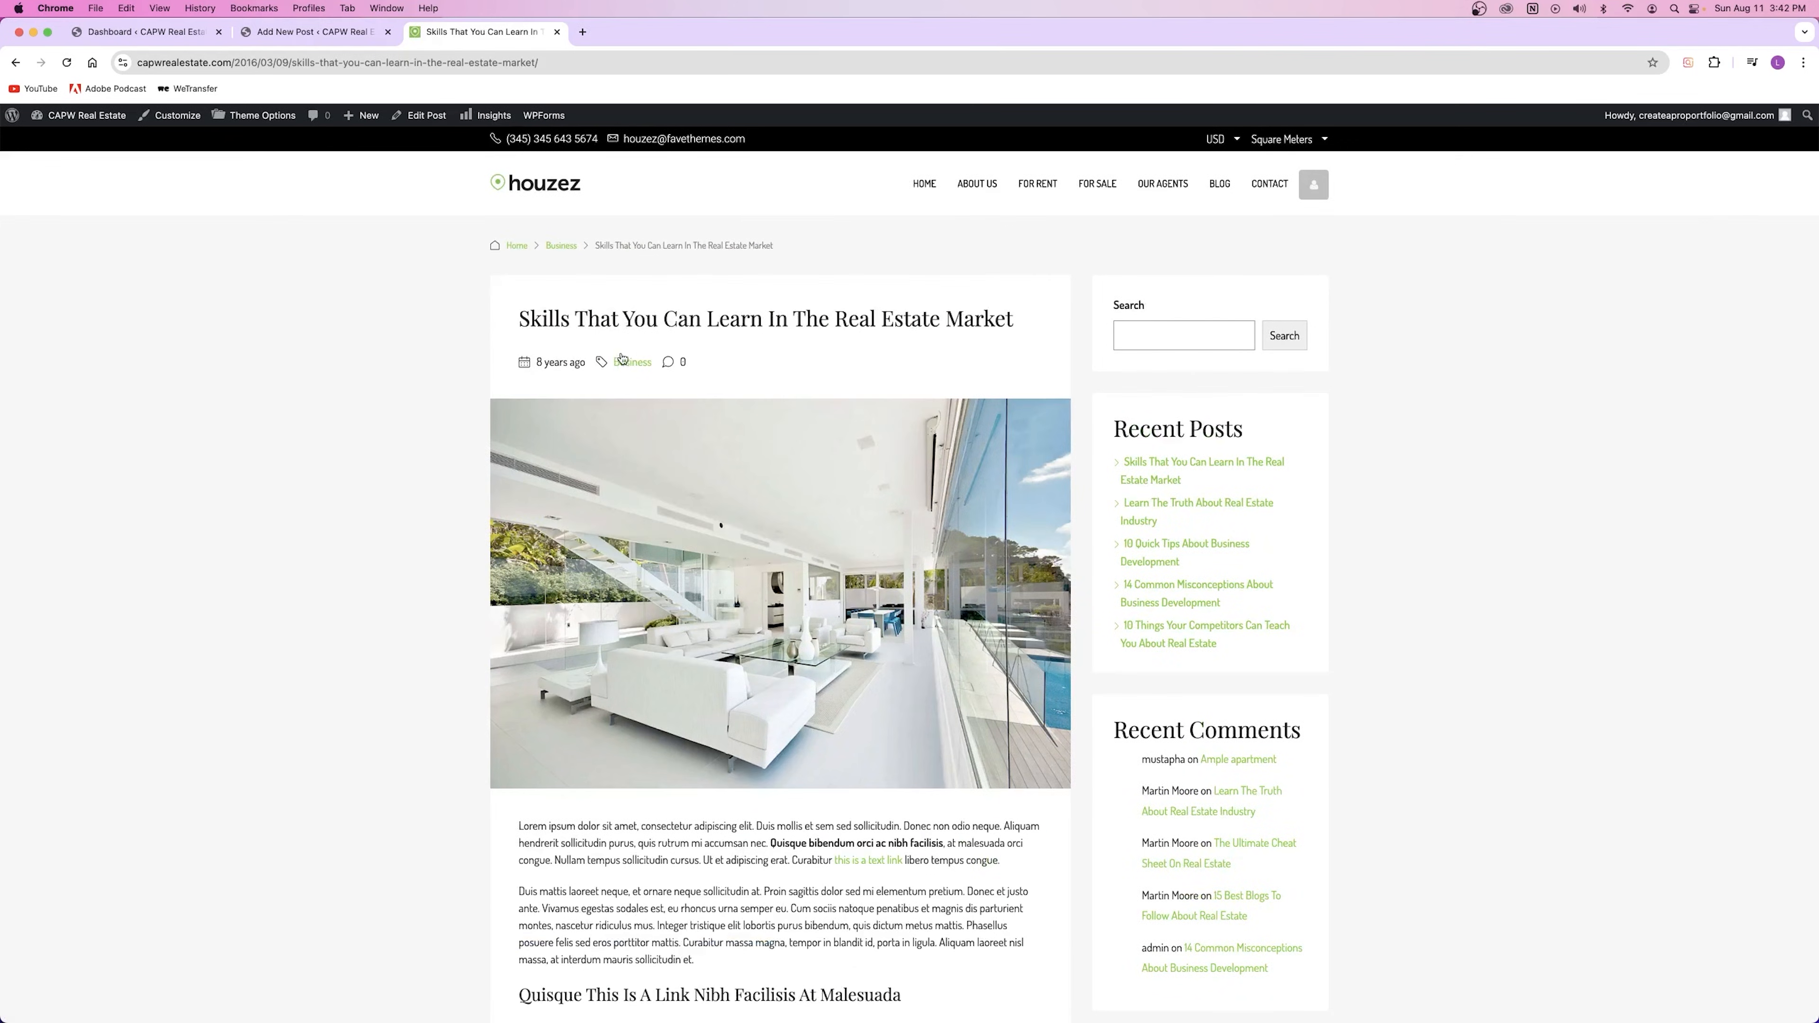
pyautogui.scroll(-20, 630, 326)
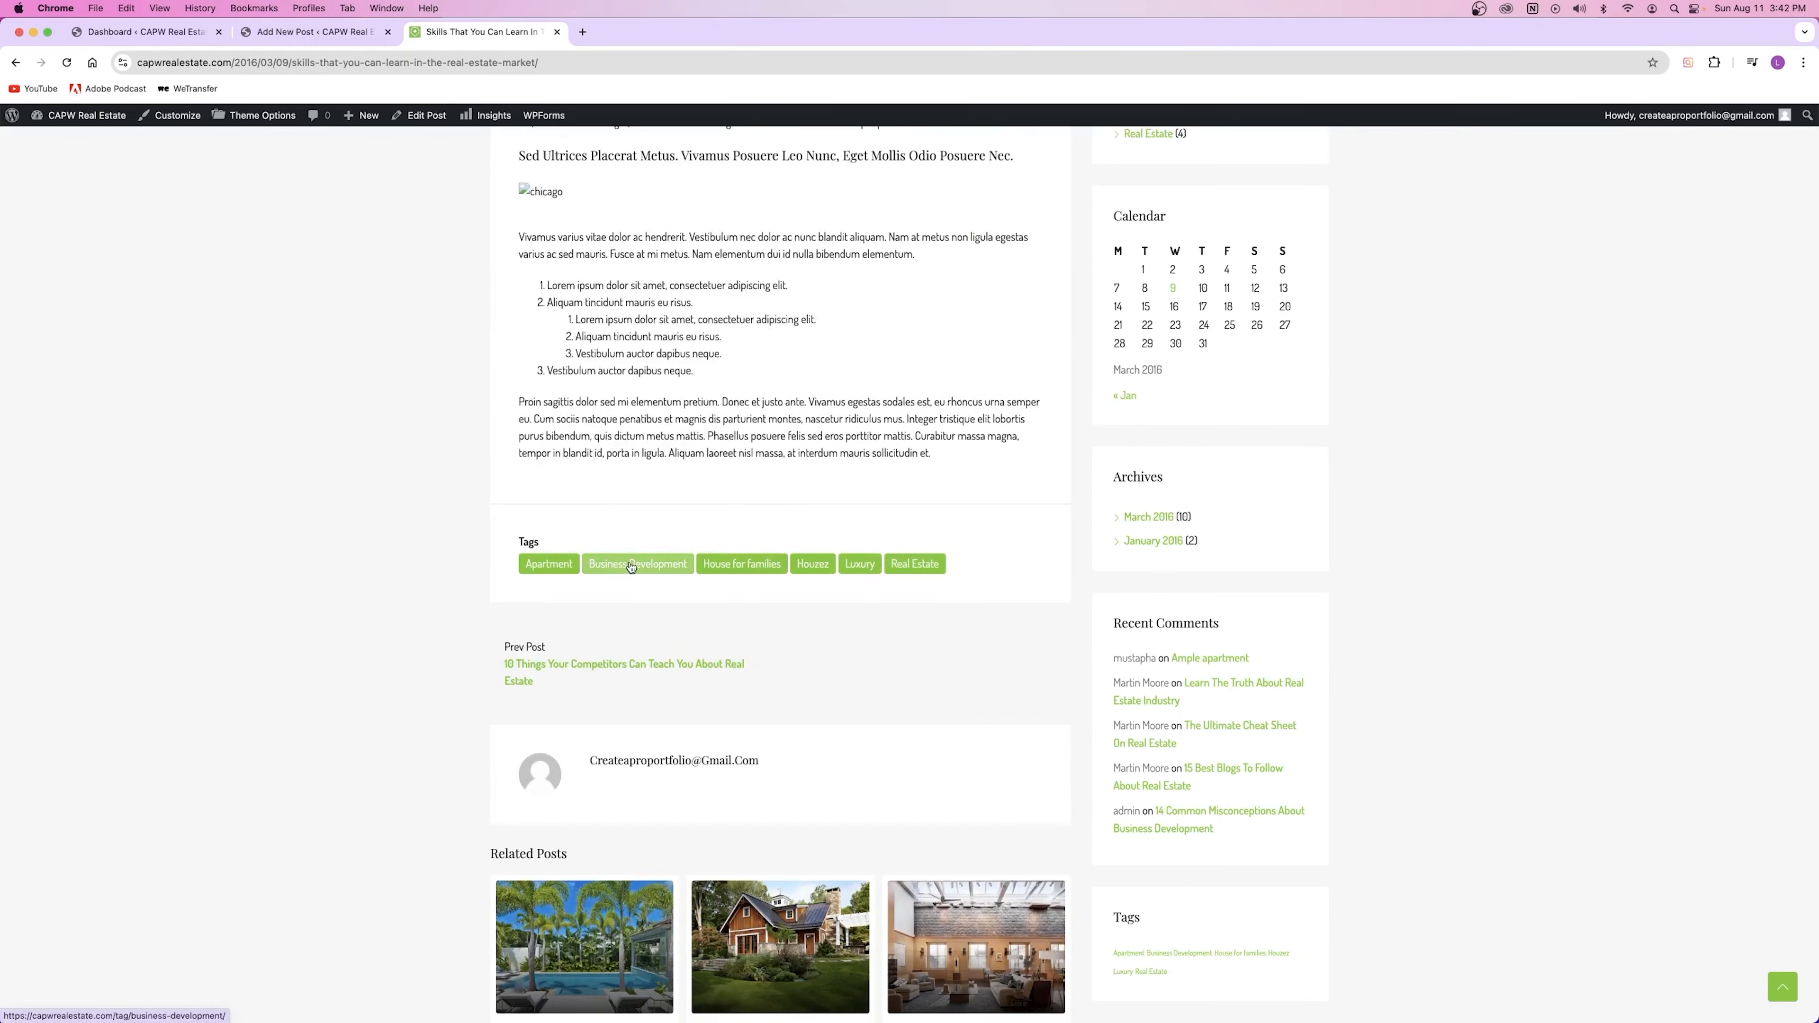
pyautogui.click(314, 31)
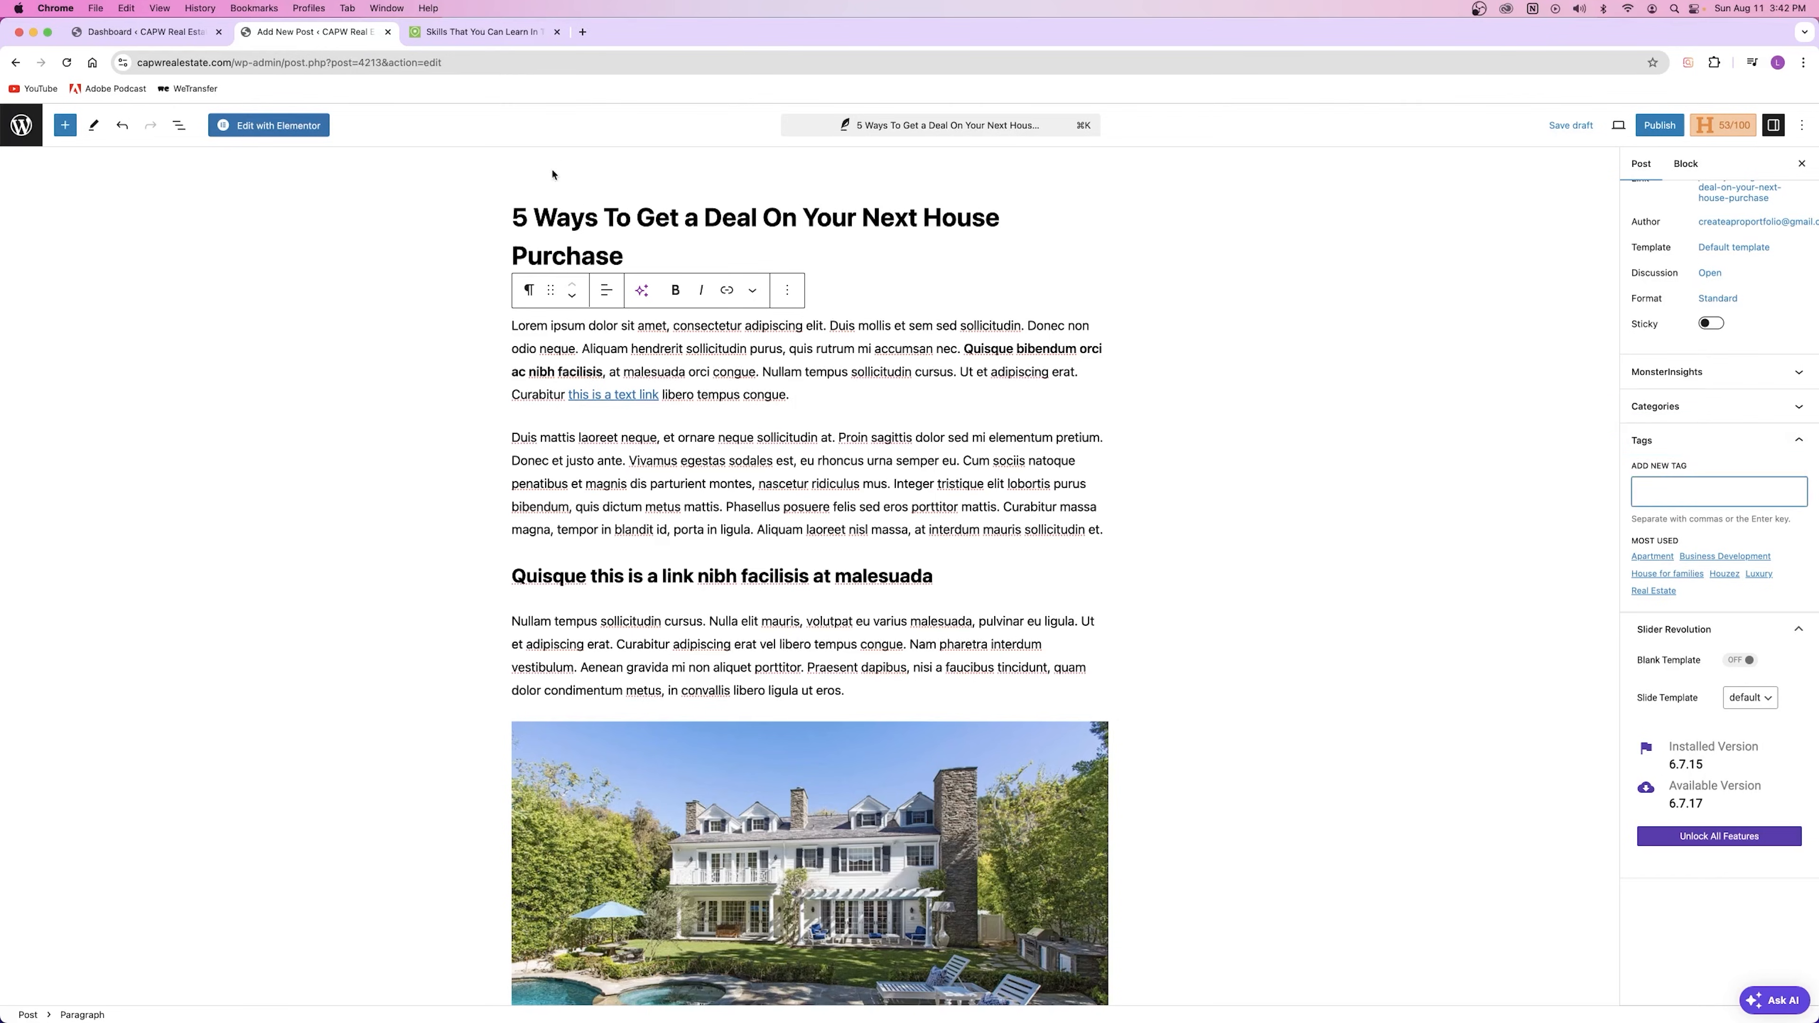
pyautogui.moveTo(715, 217); pyautogui.dragTo(783, 217)
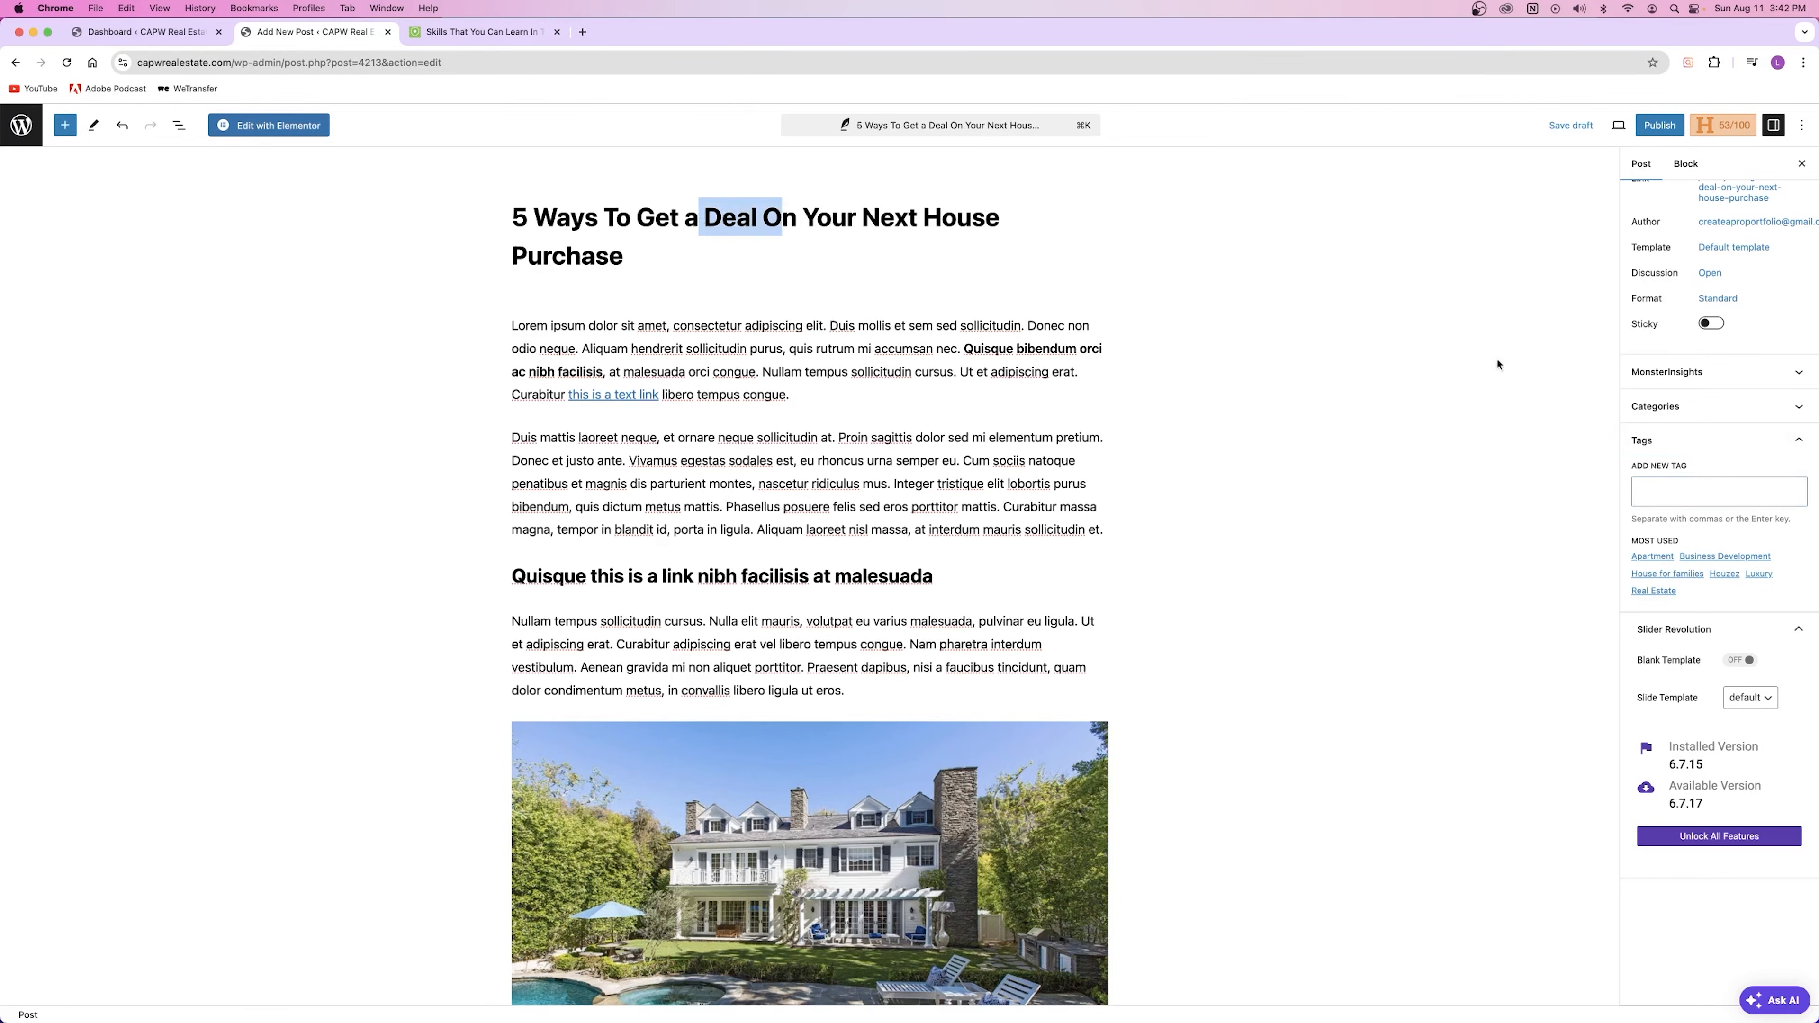
# Step: Add the tags Purchases, Deals and Secrets to the post
pyautogui.click(1671, 490)
pyautogui.write('Purchases')
pyautogui.press('Return')
pyautogui.write('Deals')
pyautogui.press('Return')
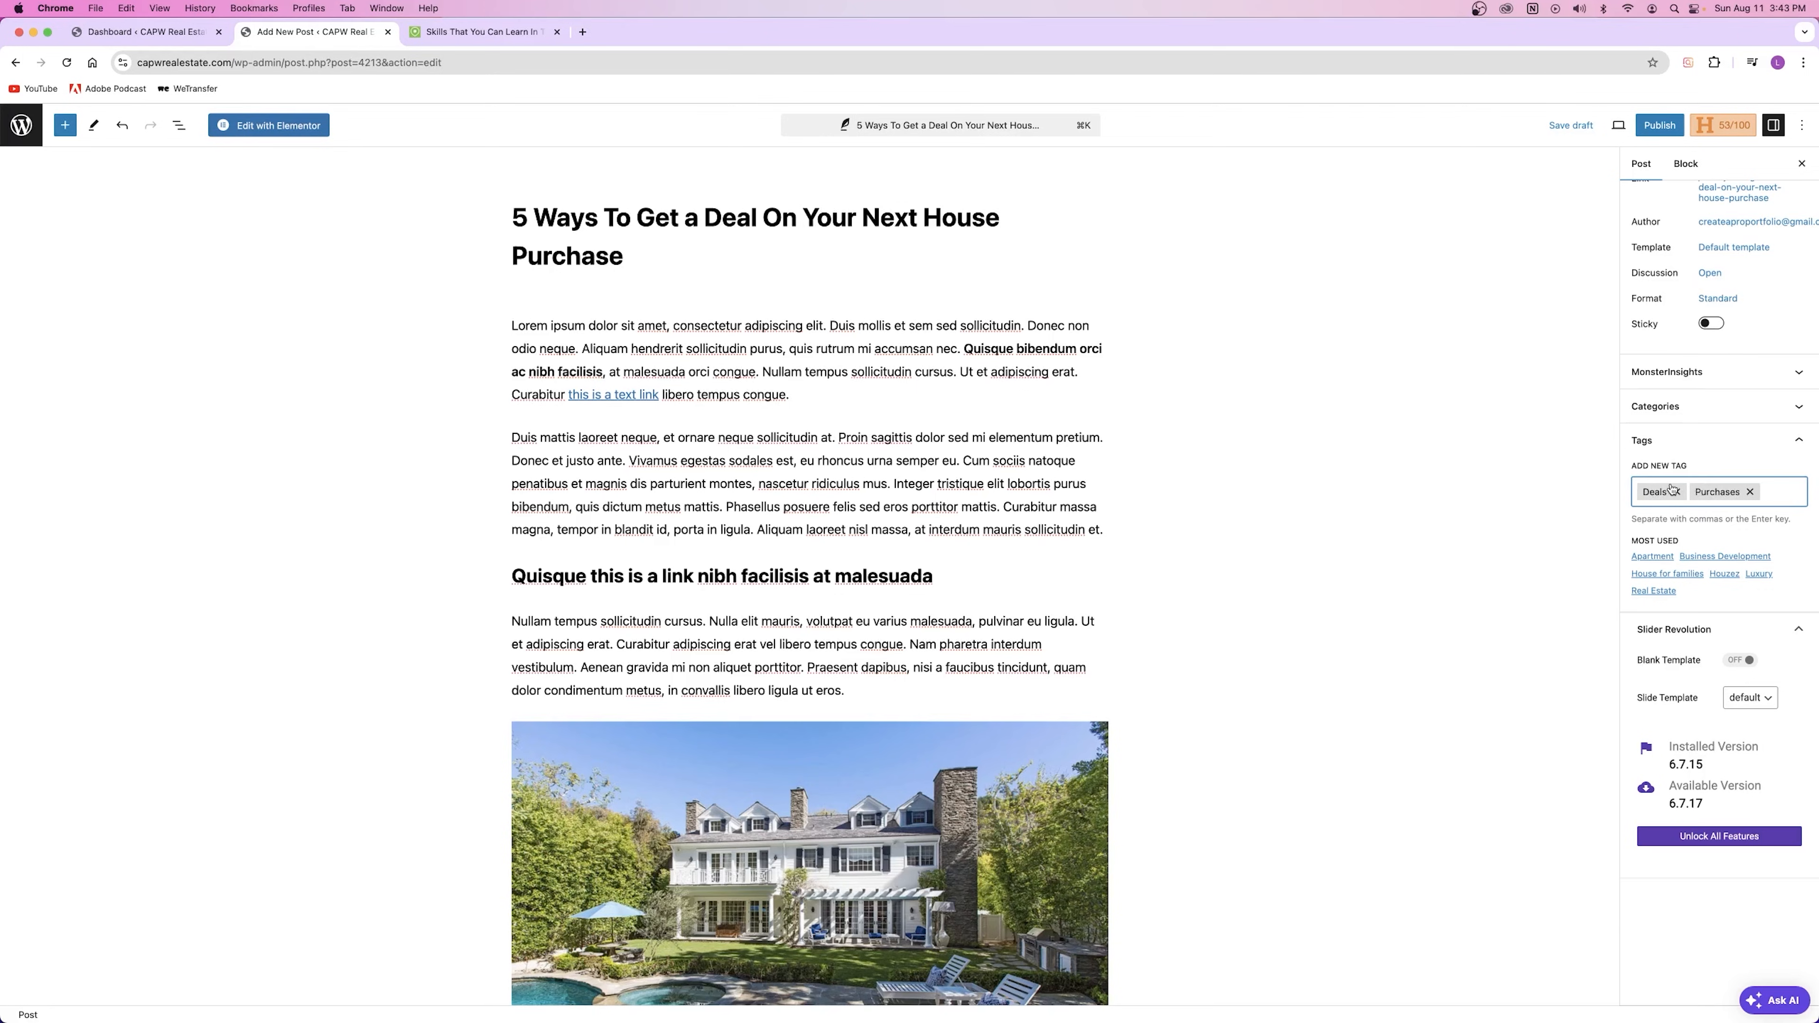
pyautogui.write('Secrets')
pyautogui.press('Return')
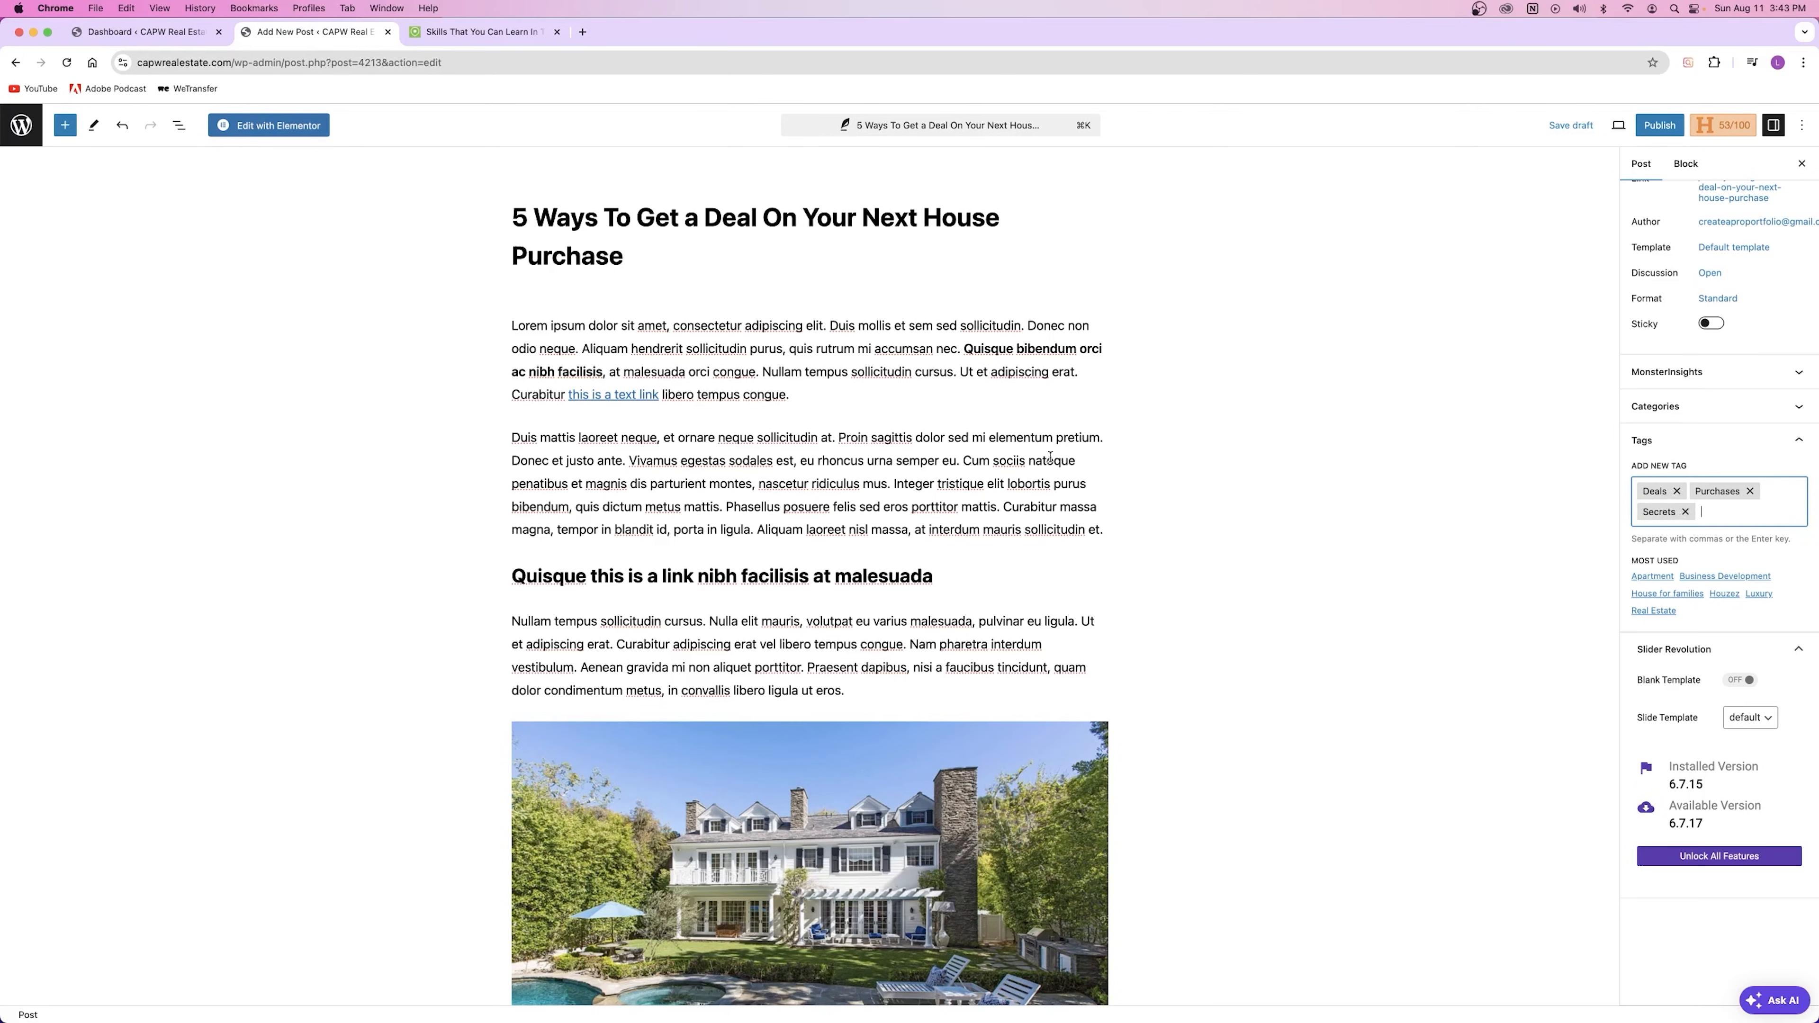
pyautogui.click(686, 436)
pyautogui.moveTo(672, 436); pyautogui.dragTo(996, 562)
pyautogui.click(695, 478)
# Step: Publish '5 Ways To Get a Deal On Your Next House Purchase' and view the live post
pyautogui.click(780, 483)
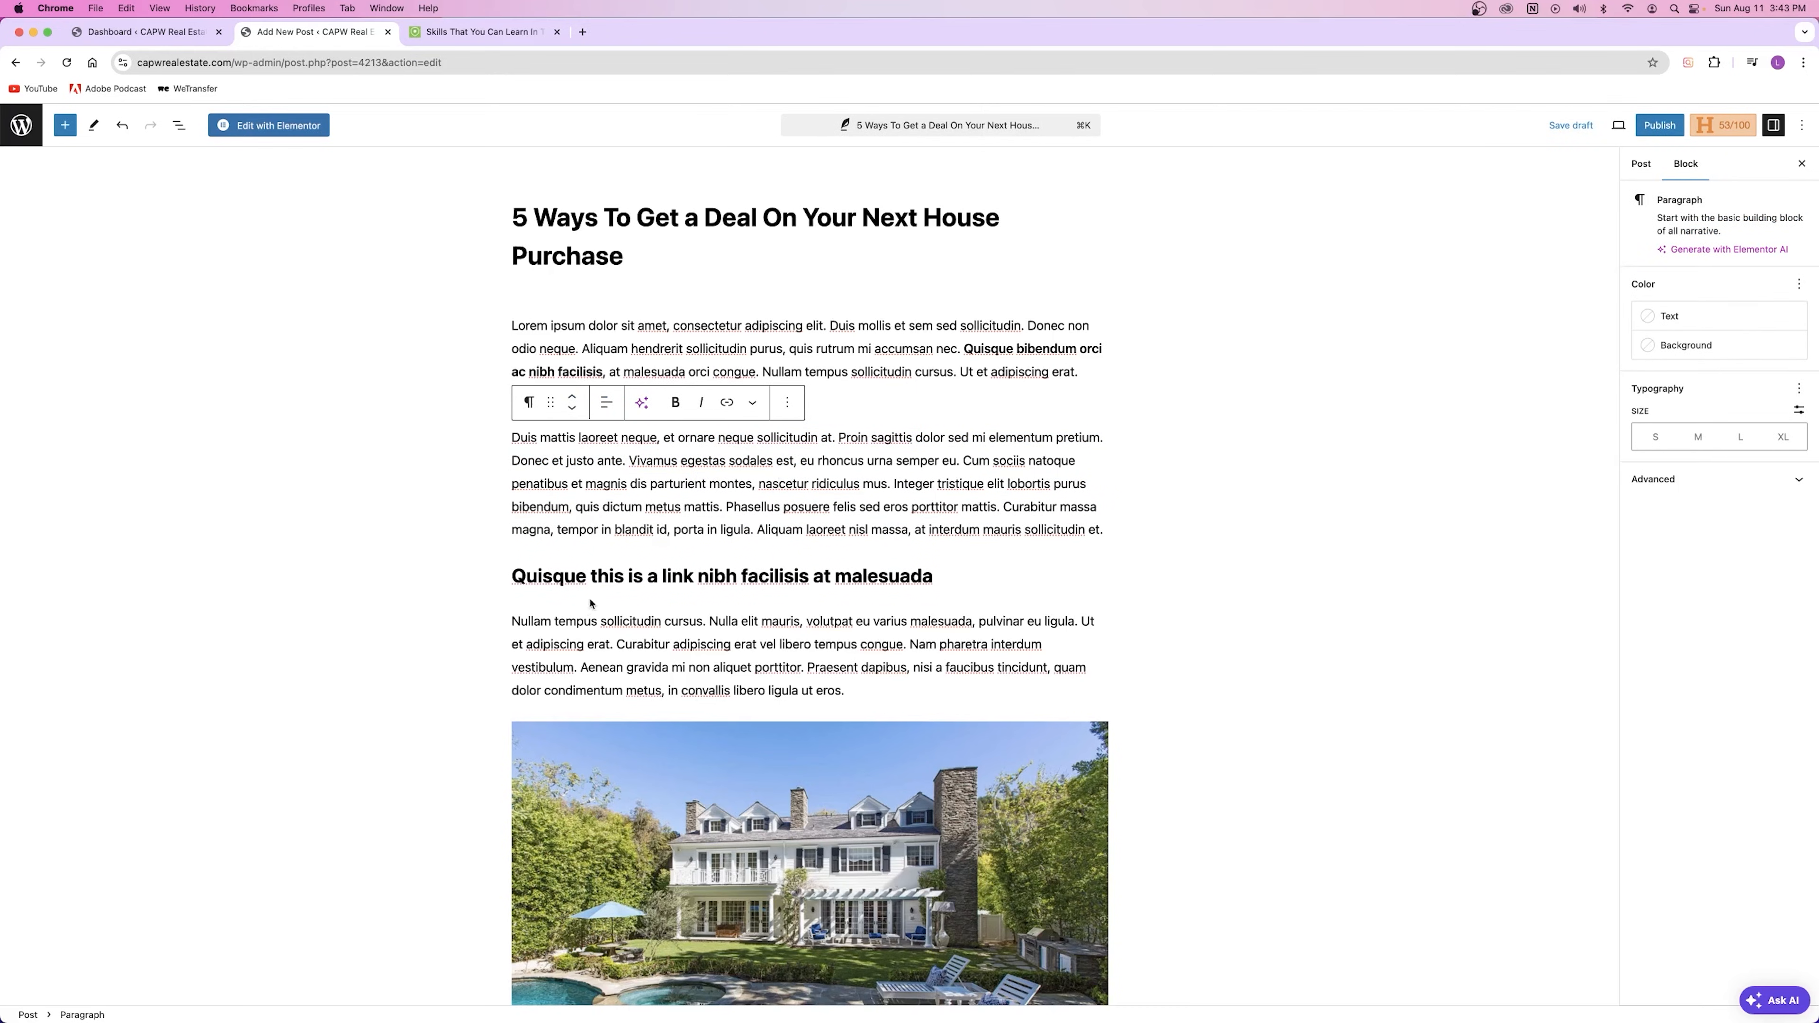
pyautogui.moveTo(516, 578); pyautogui.dragTo(922, 577)
pyautogui.moveTo(538, 628); pyautogui.dragTo(826, 683)
pyautogui.click(1642, 164)
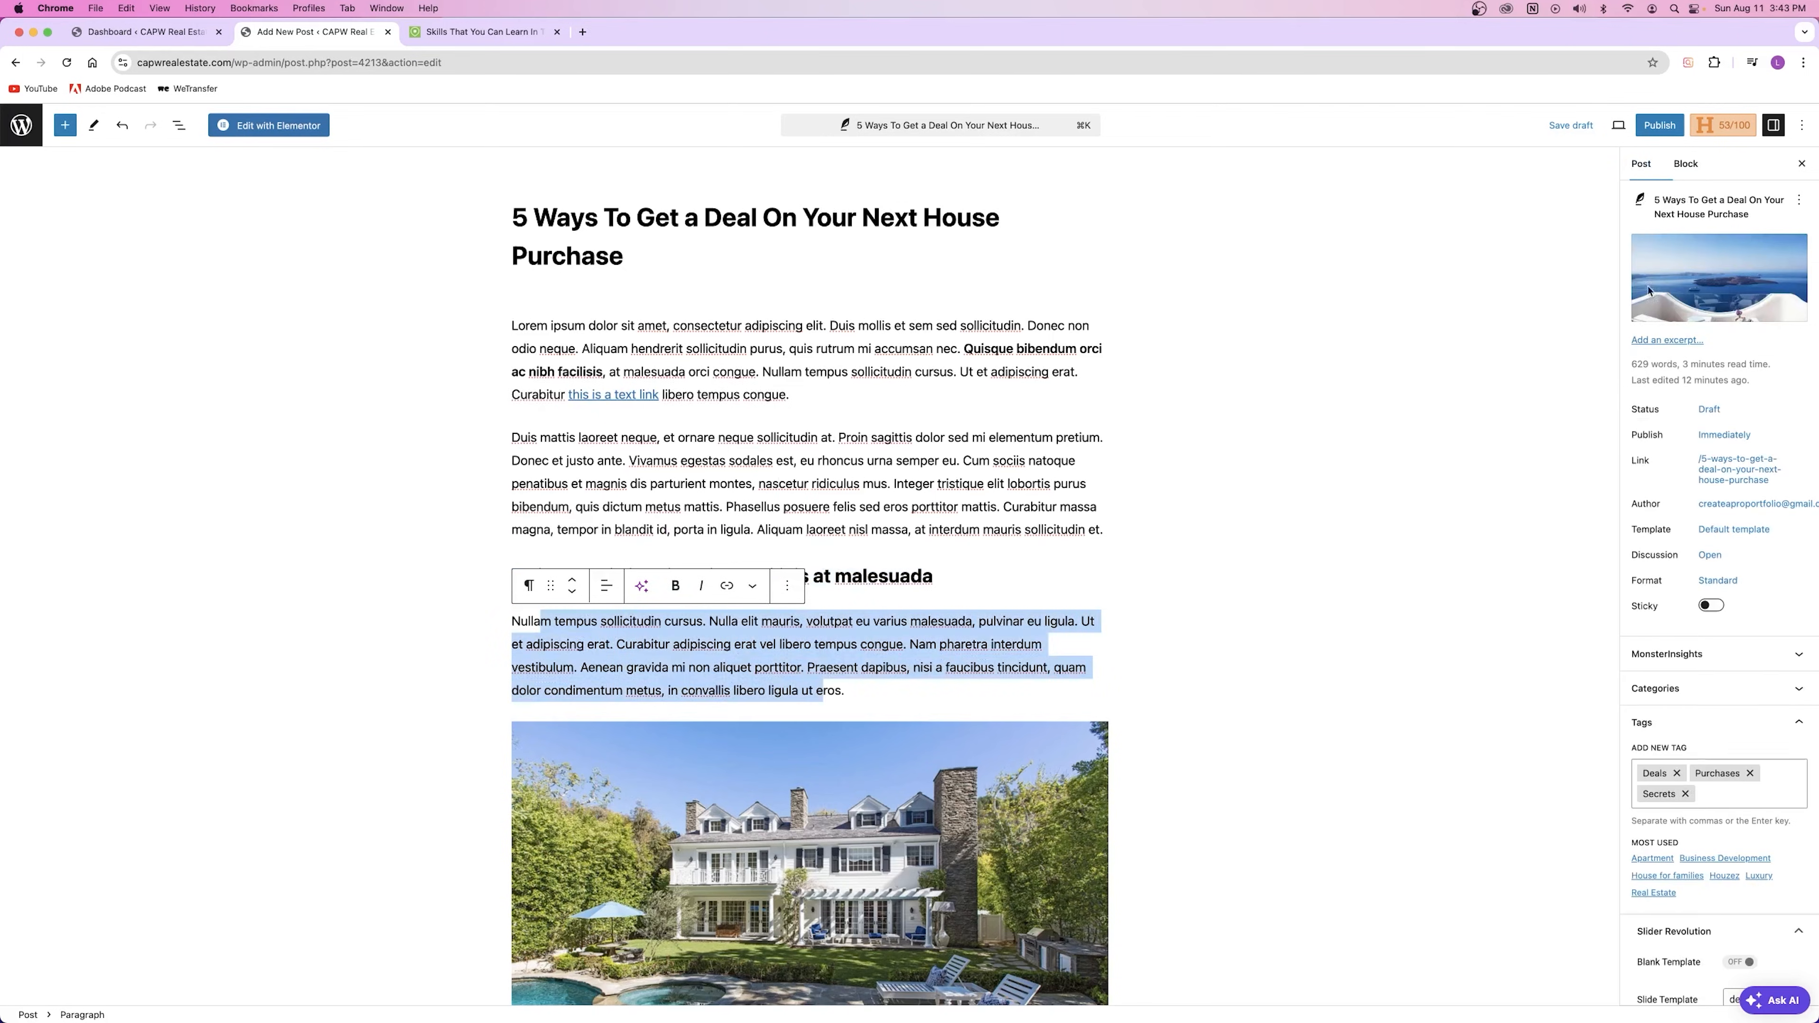
pyautogui.scroll(-3, 1698, 598)
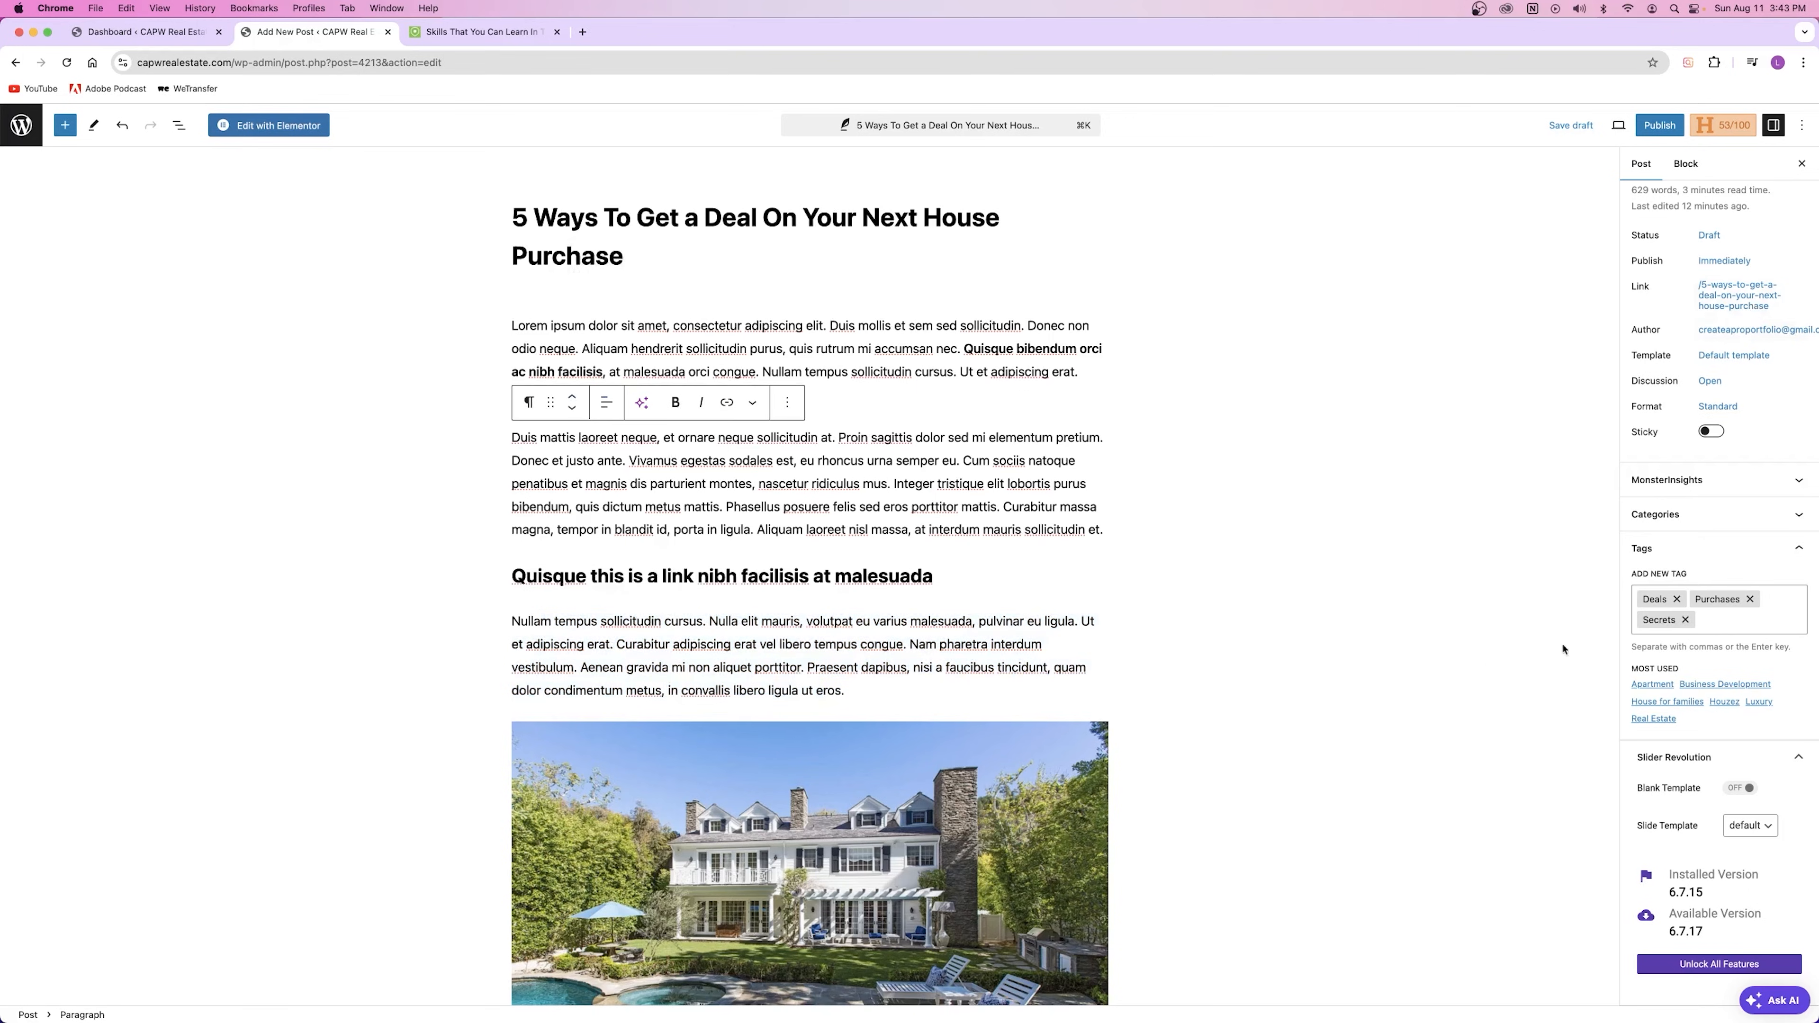
pyautogui.click(1664, 127)
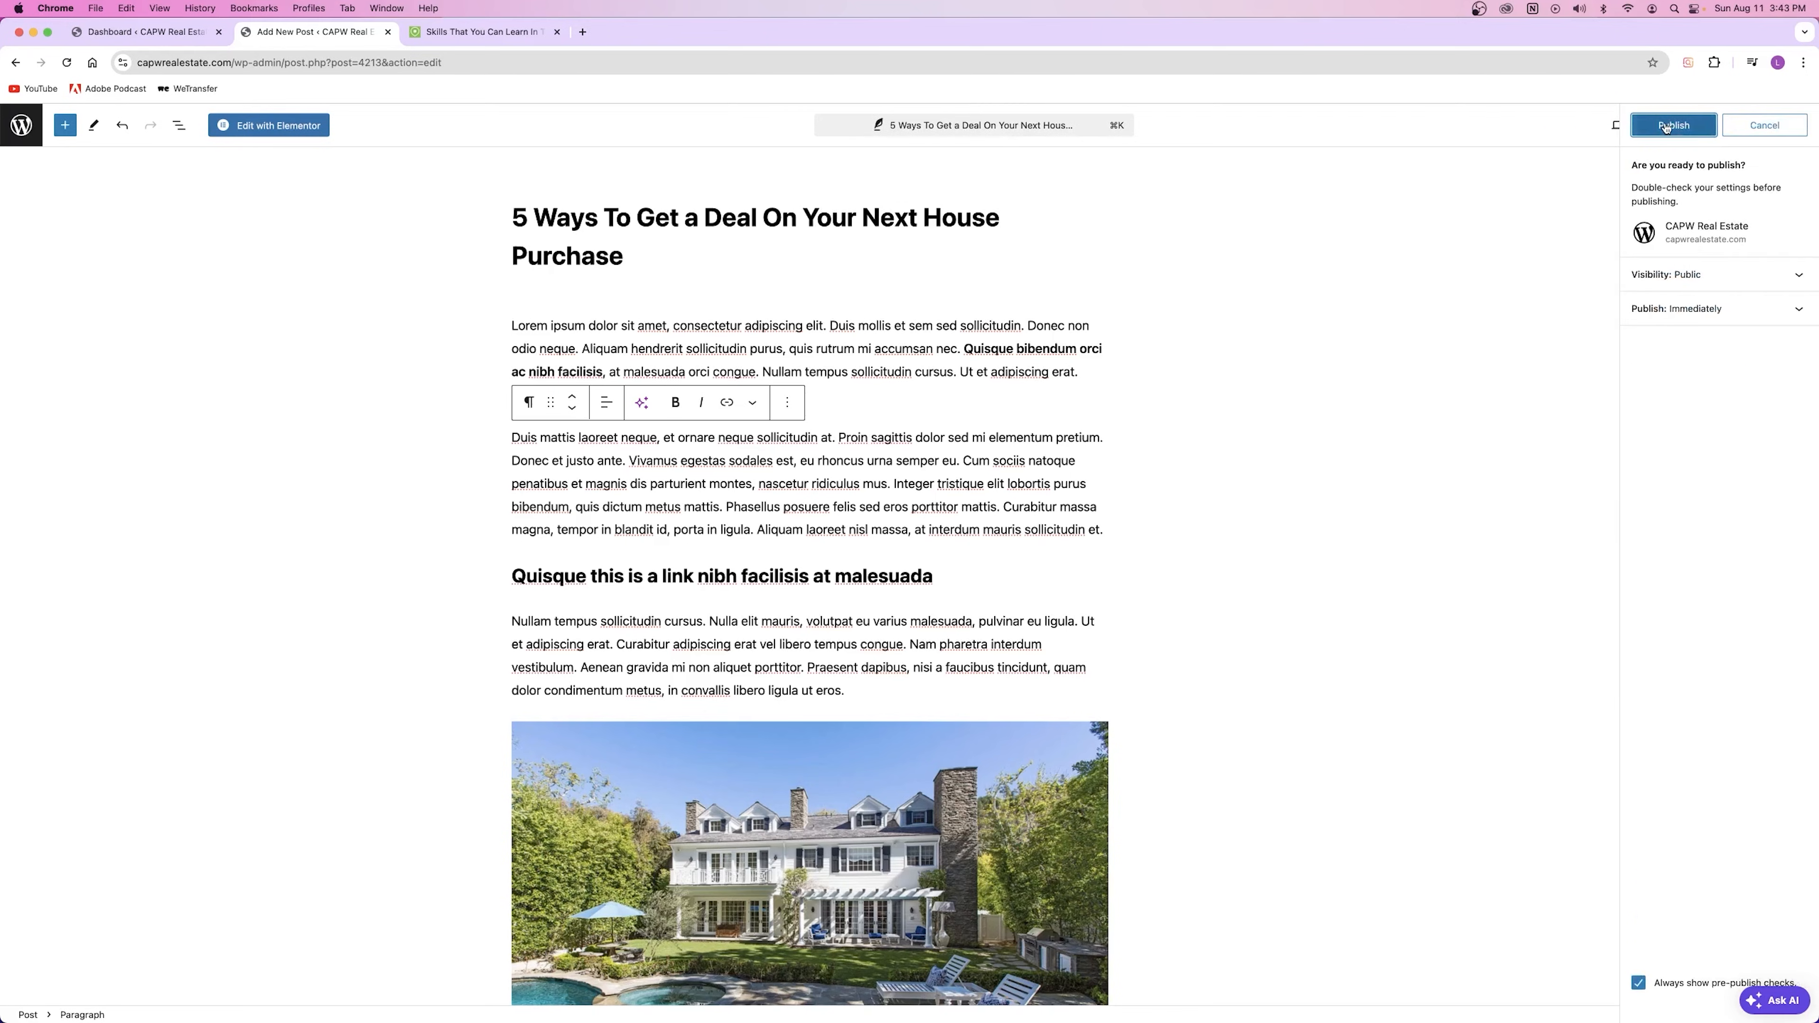
pyautogui.click(1667, 125)
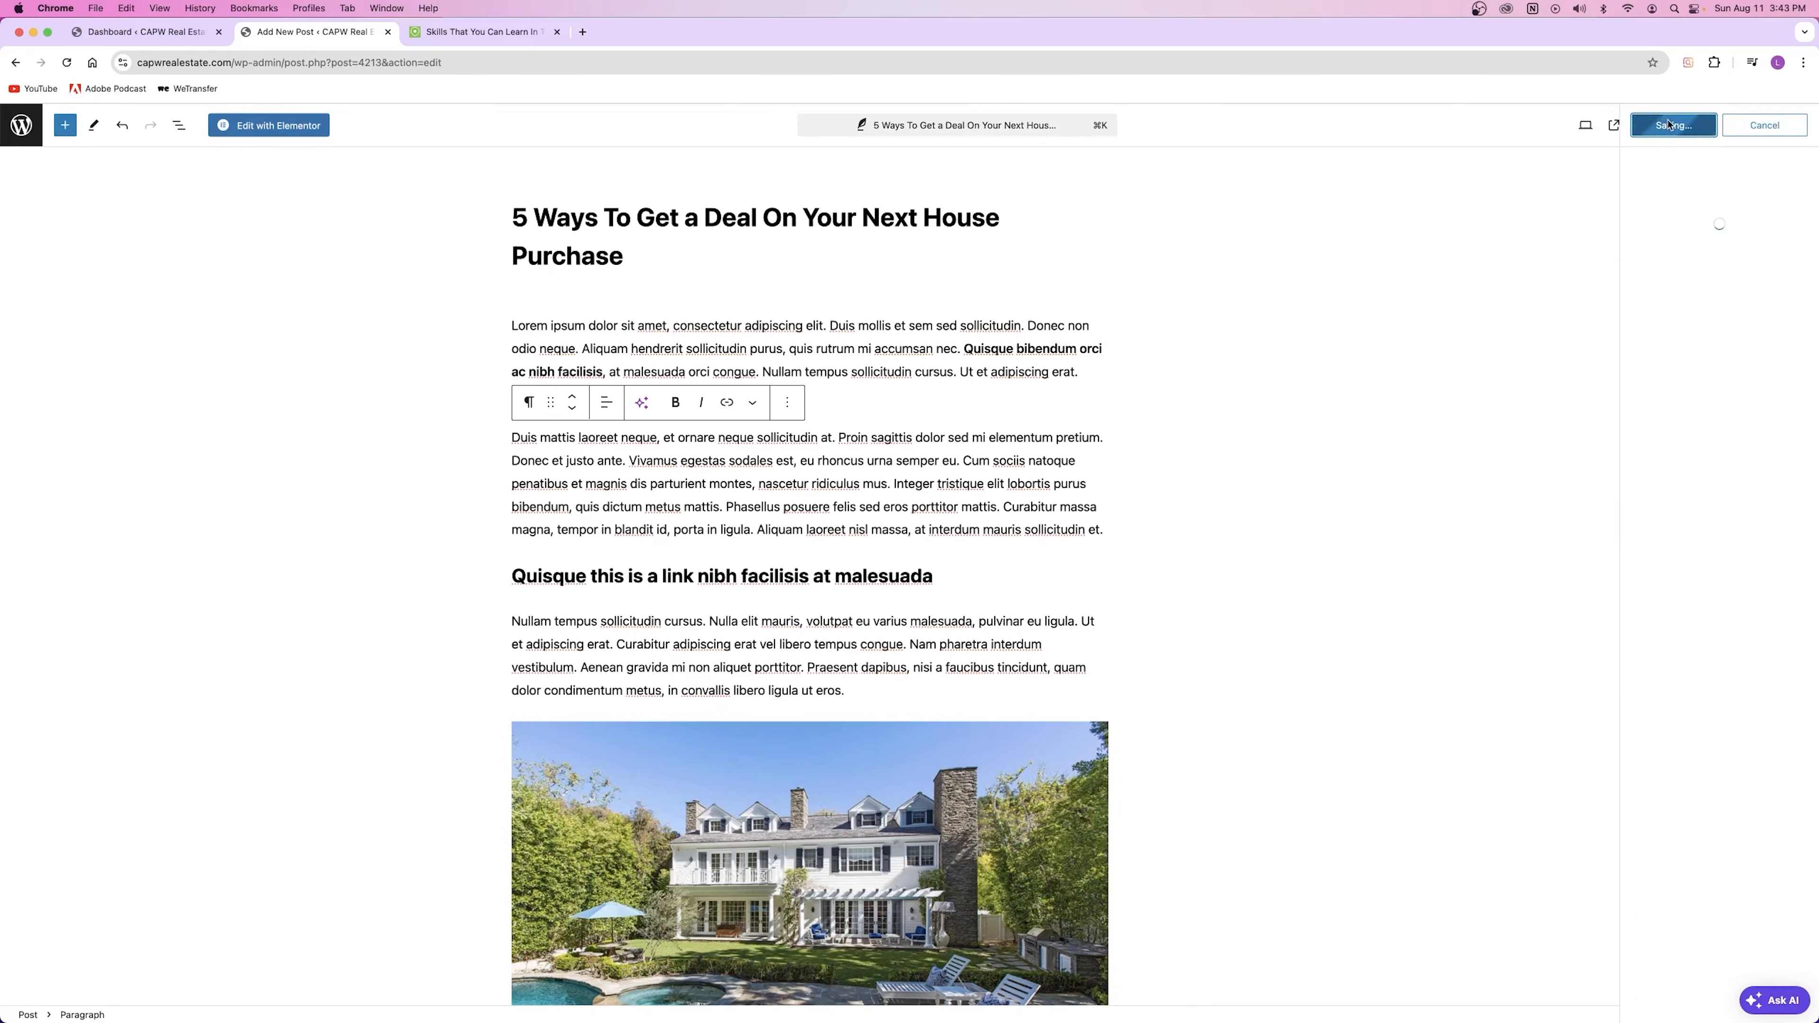
pyautogui.click(1668, 296)
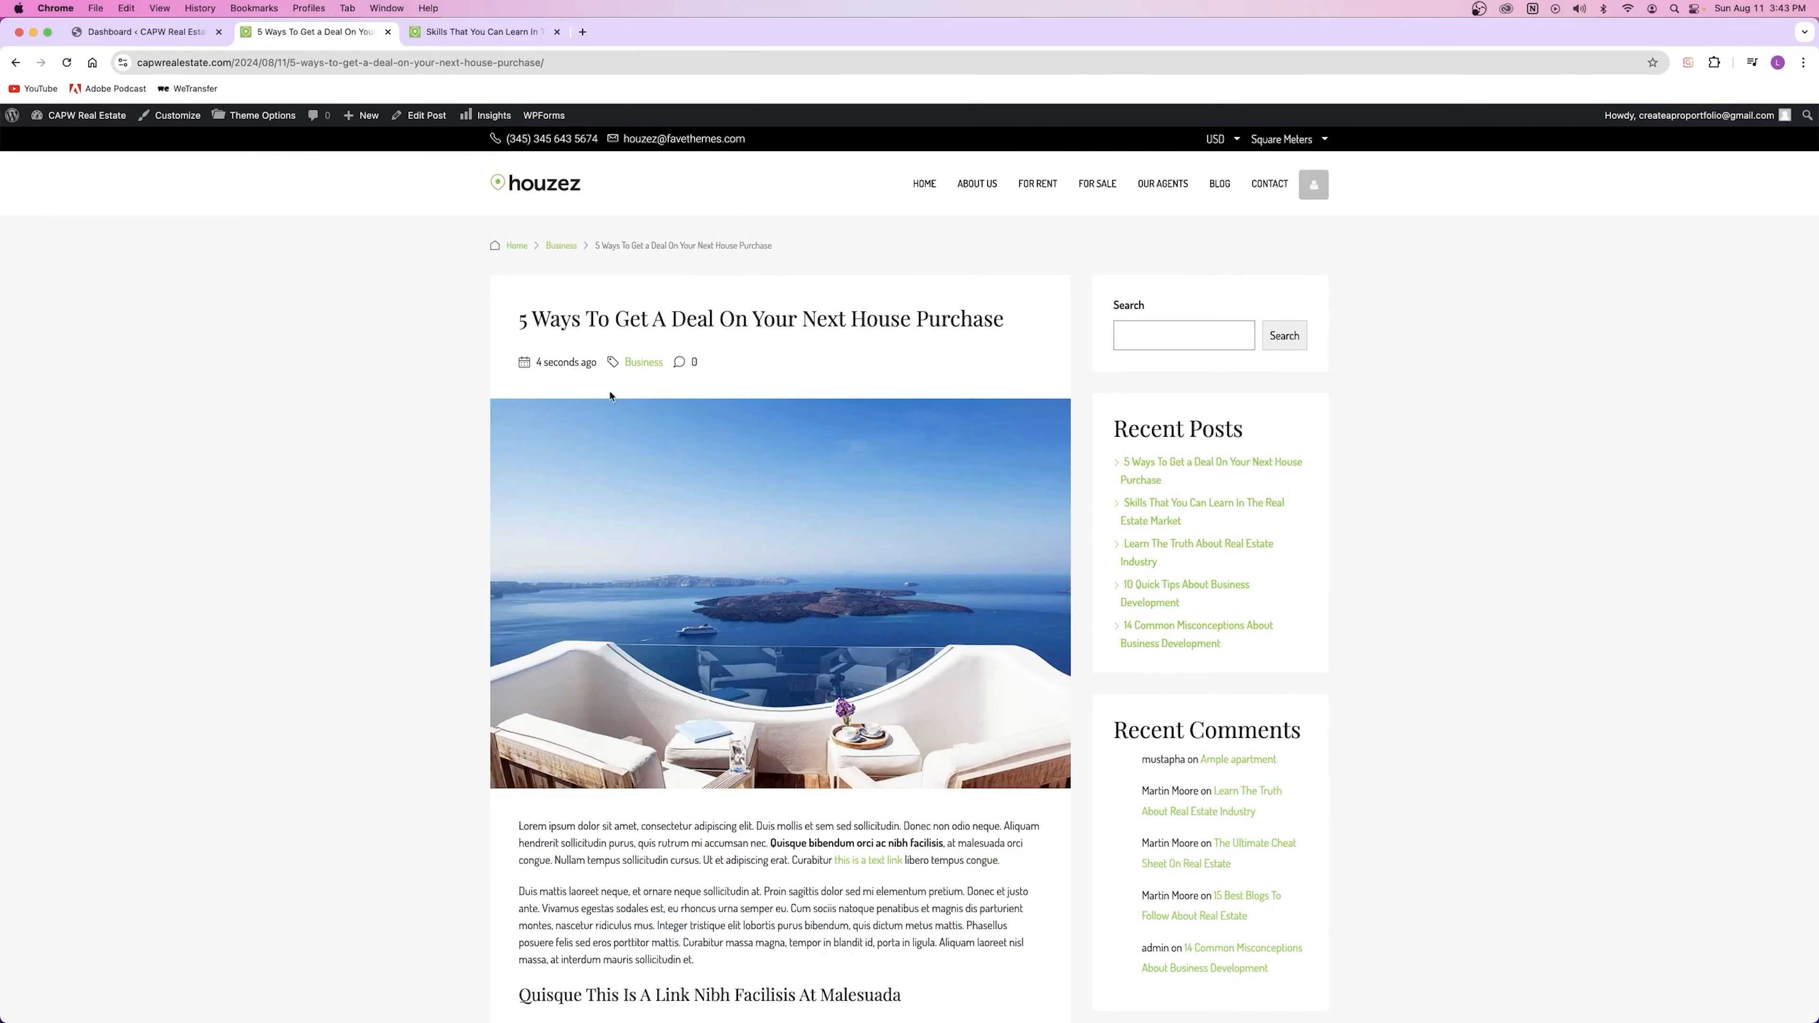
# Step: Review the published post on the live site
pyautogui.moveTo(517, 324); pyautogui.dragTo(981, 318)
pyautogui.scroll(-5, 708, 457)
pyautogui.scroll(2, 710, 400)
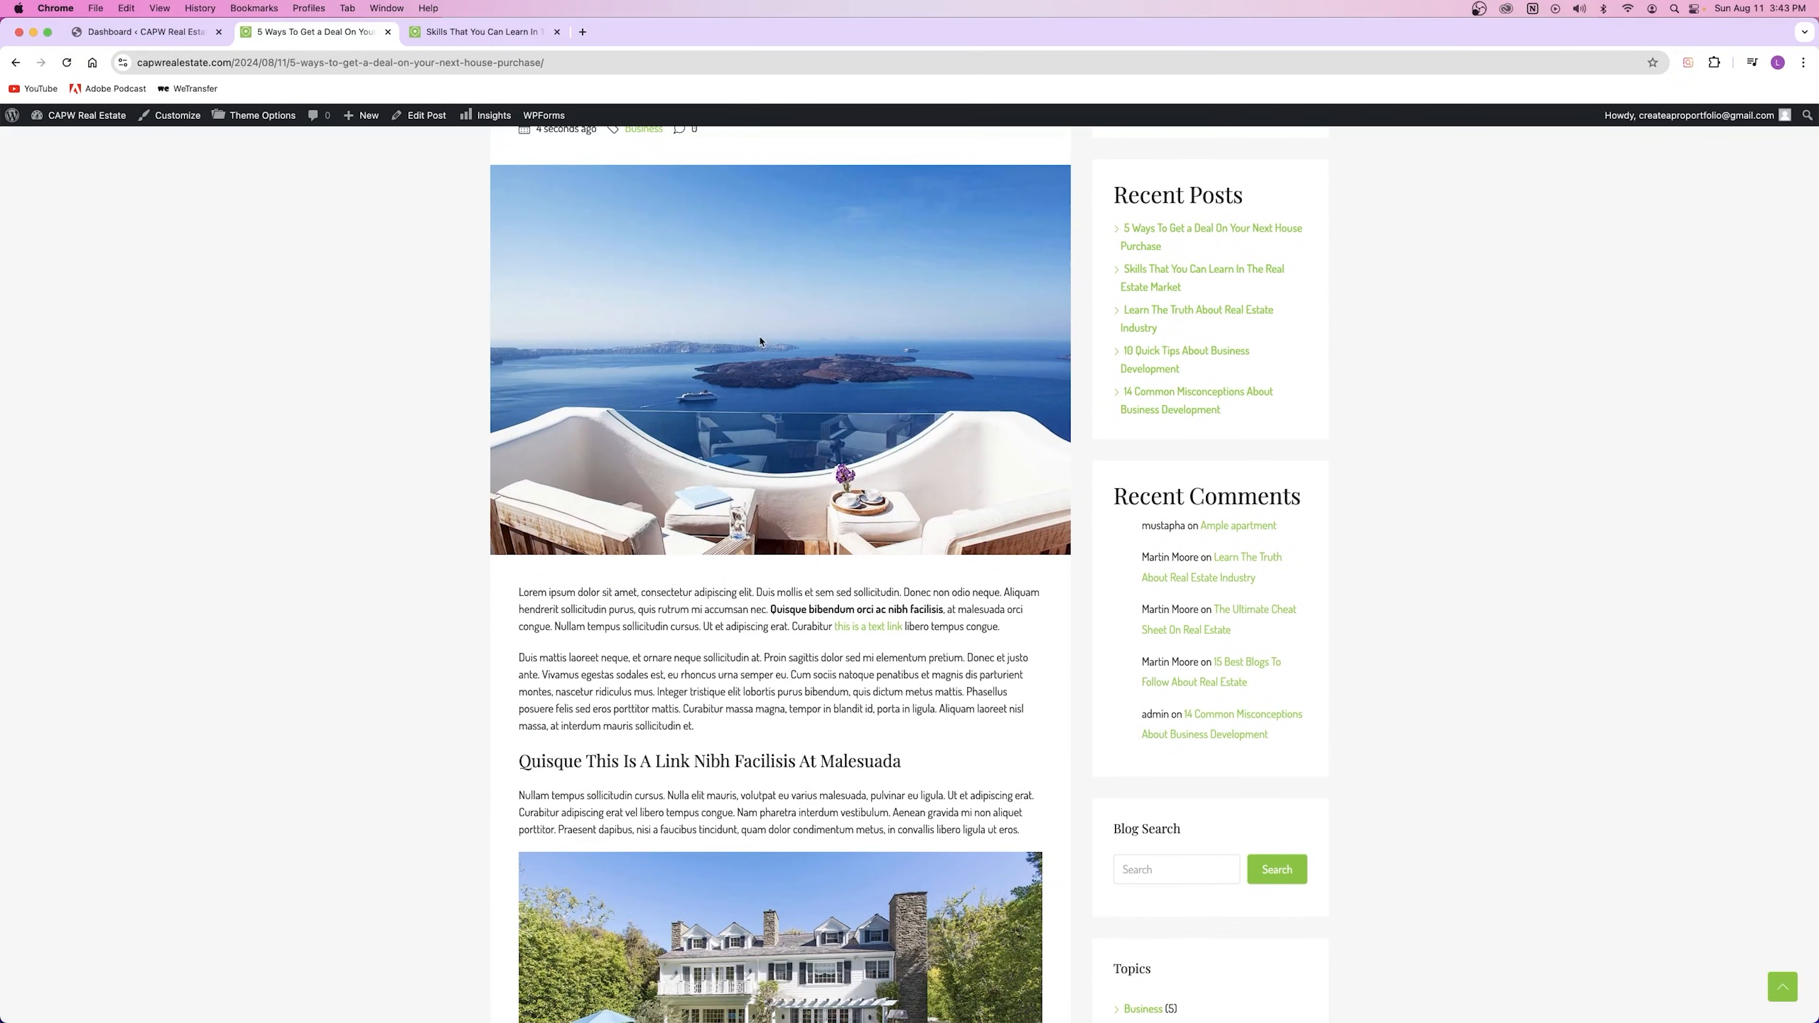
pyautogui.scroll(-1, 716, 372)
pyautogui.scroll(2, 546, 486)
pyautogui.moveTo(542, 176); pyautogui.dragTo(603, 174)
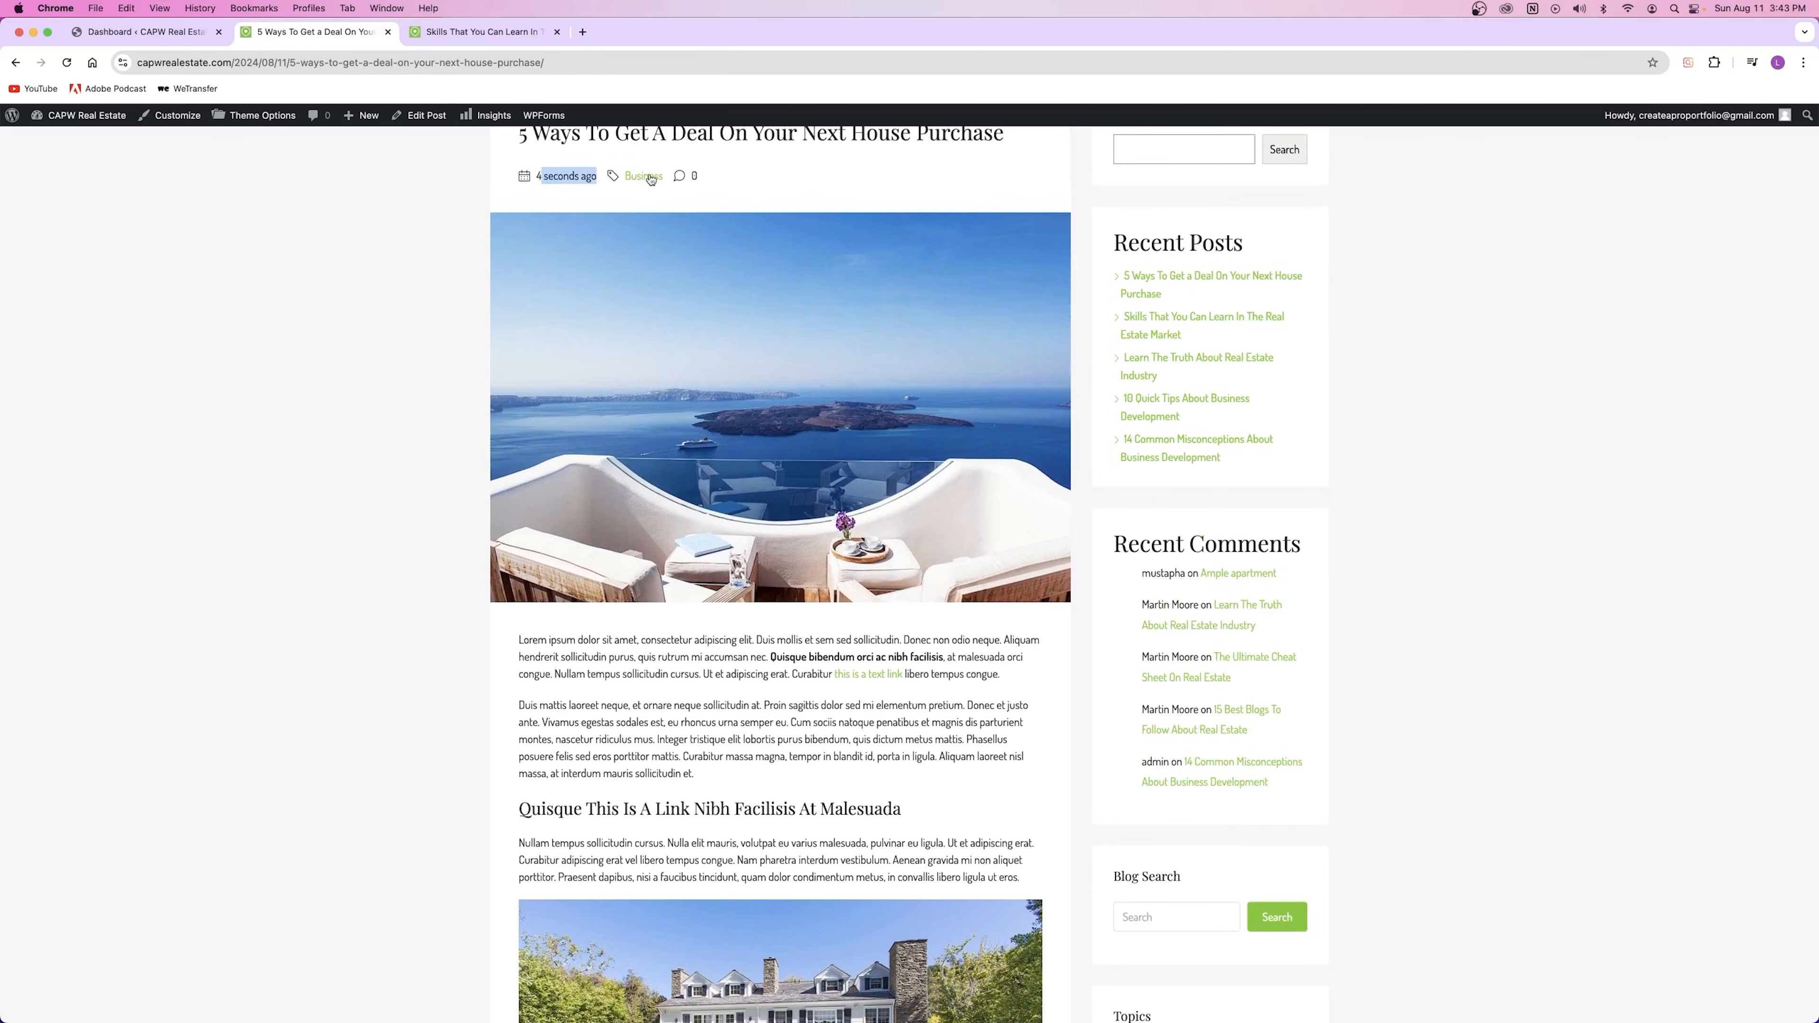
pyautogui.scroll(-3, 811, 474)
pyautogui.scroll(4, 716, 358)
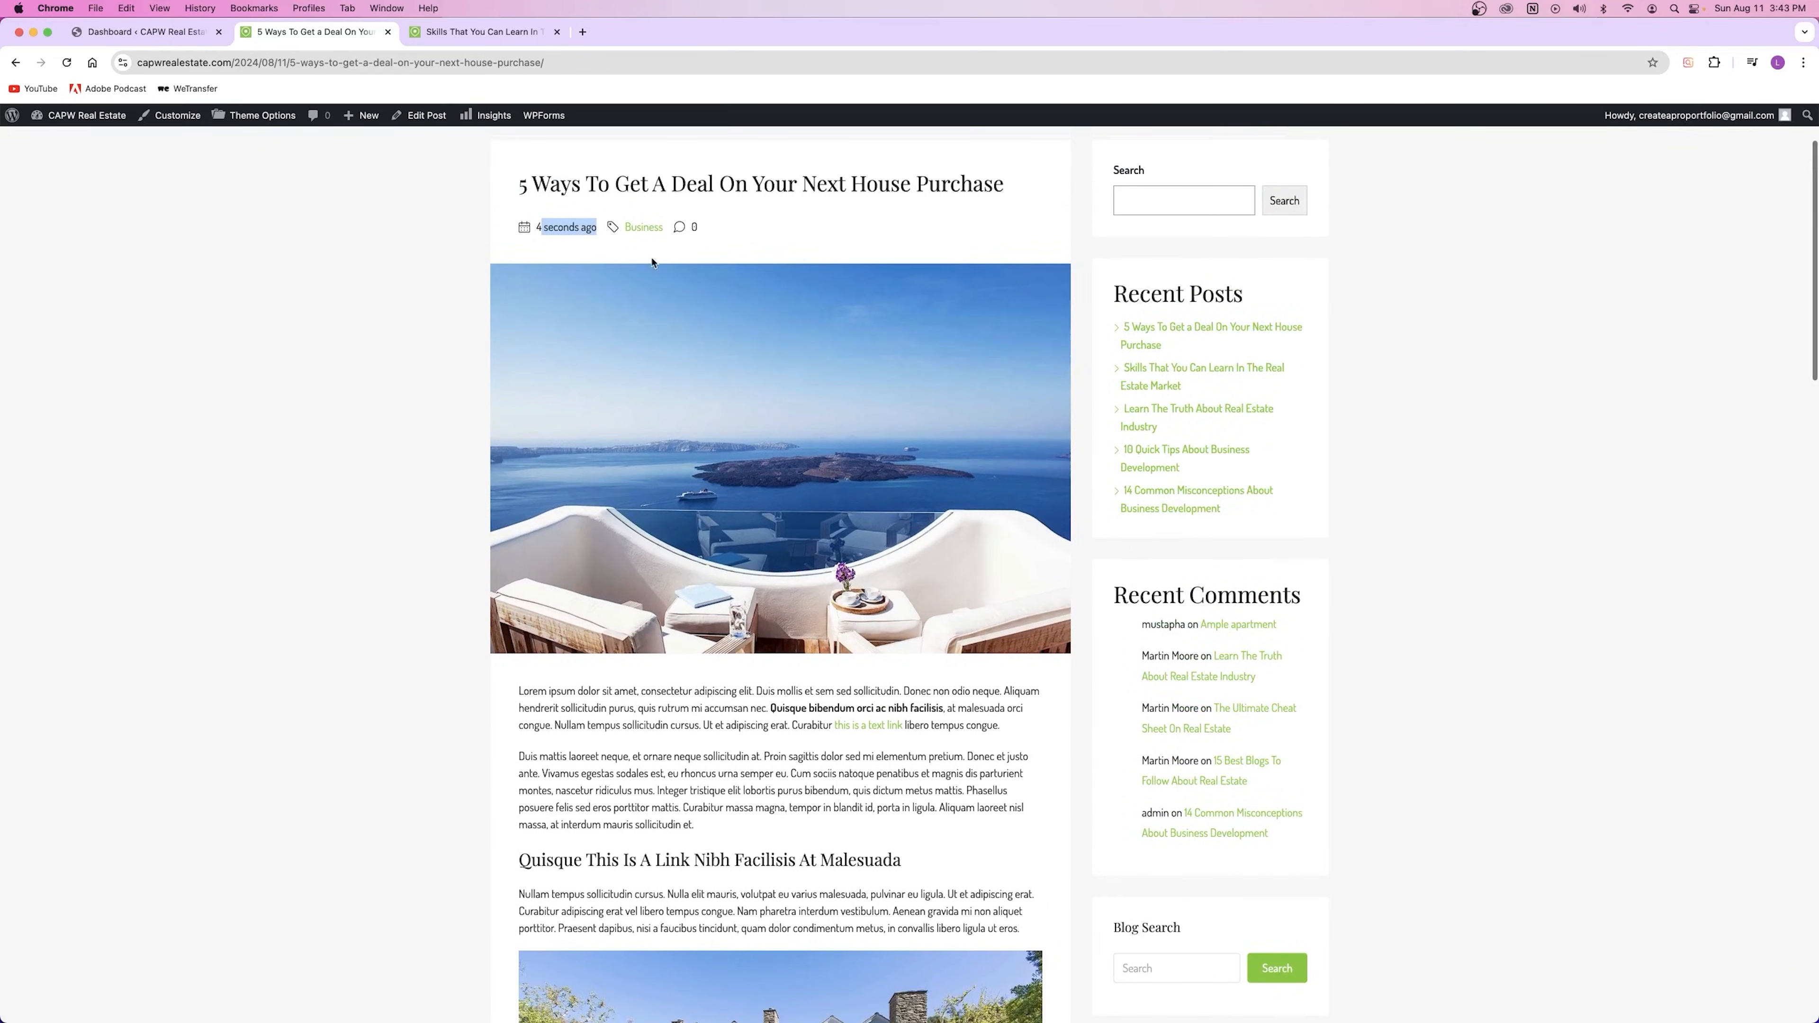
# Step: Open the Business category archive and reopen the post from it to check its tags
pyautogui.click(632, 229)
pyautogui.scroll(-15, 649, 434)
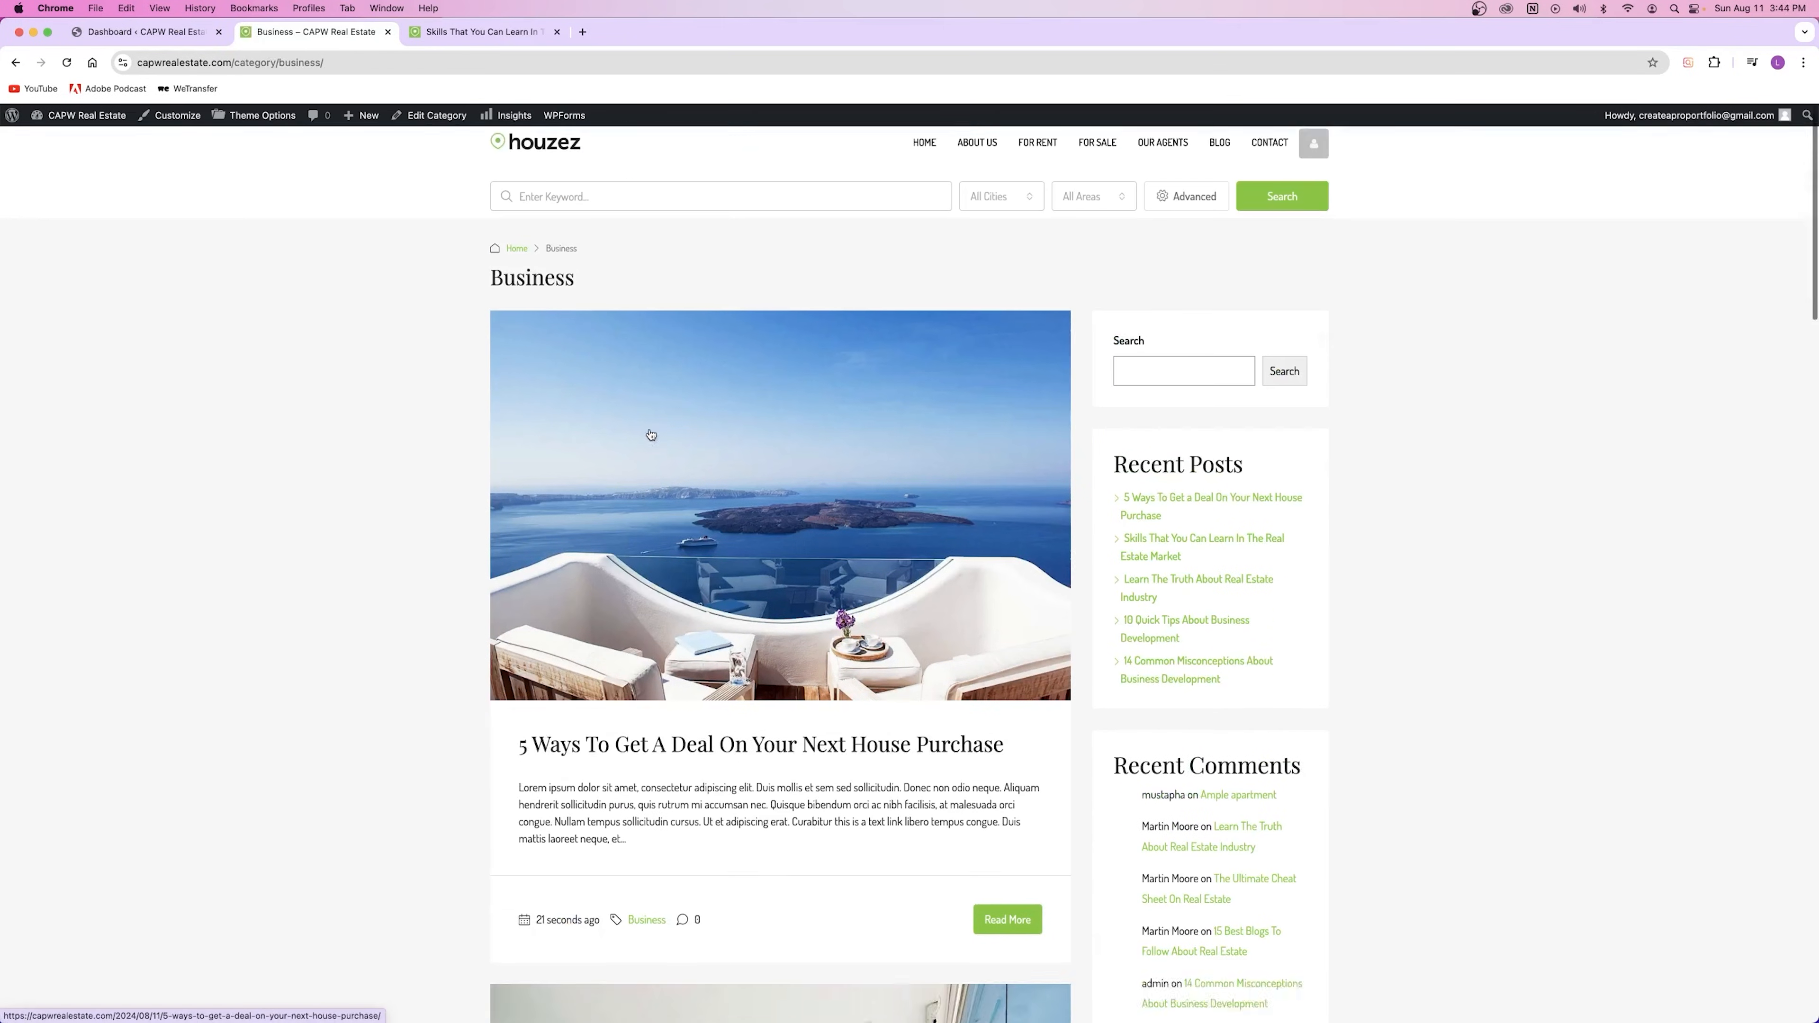
pyautogui.scroll(-5, 649, 430)
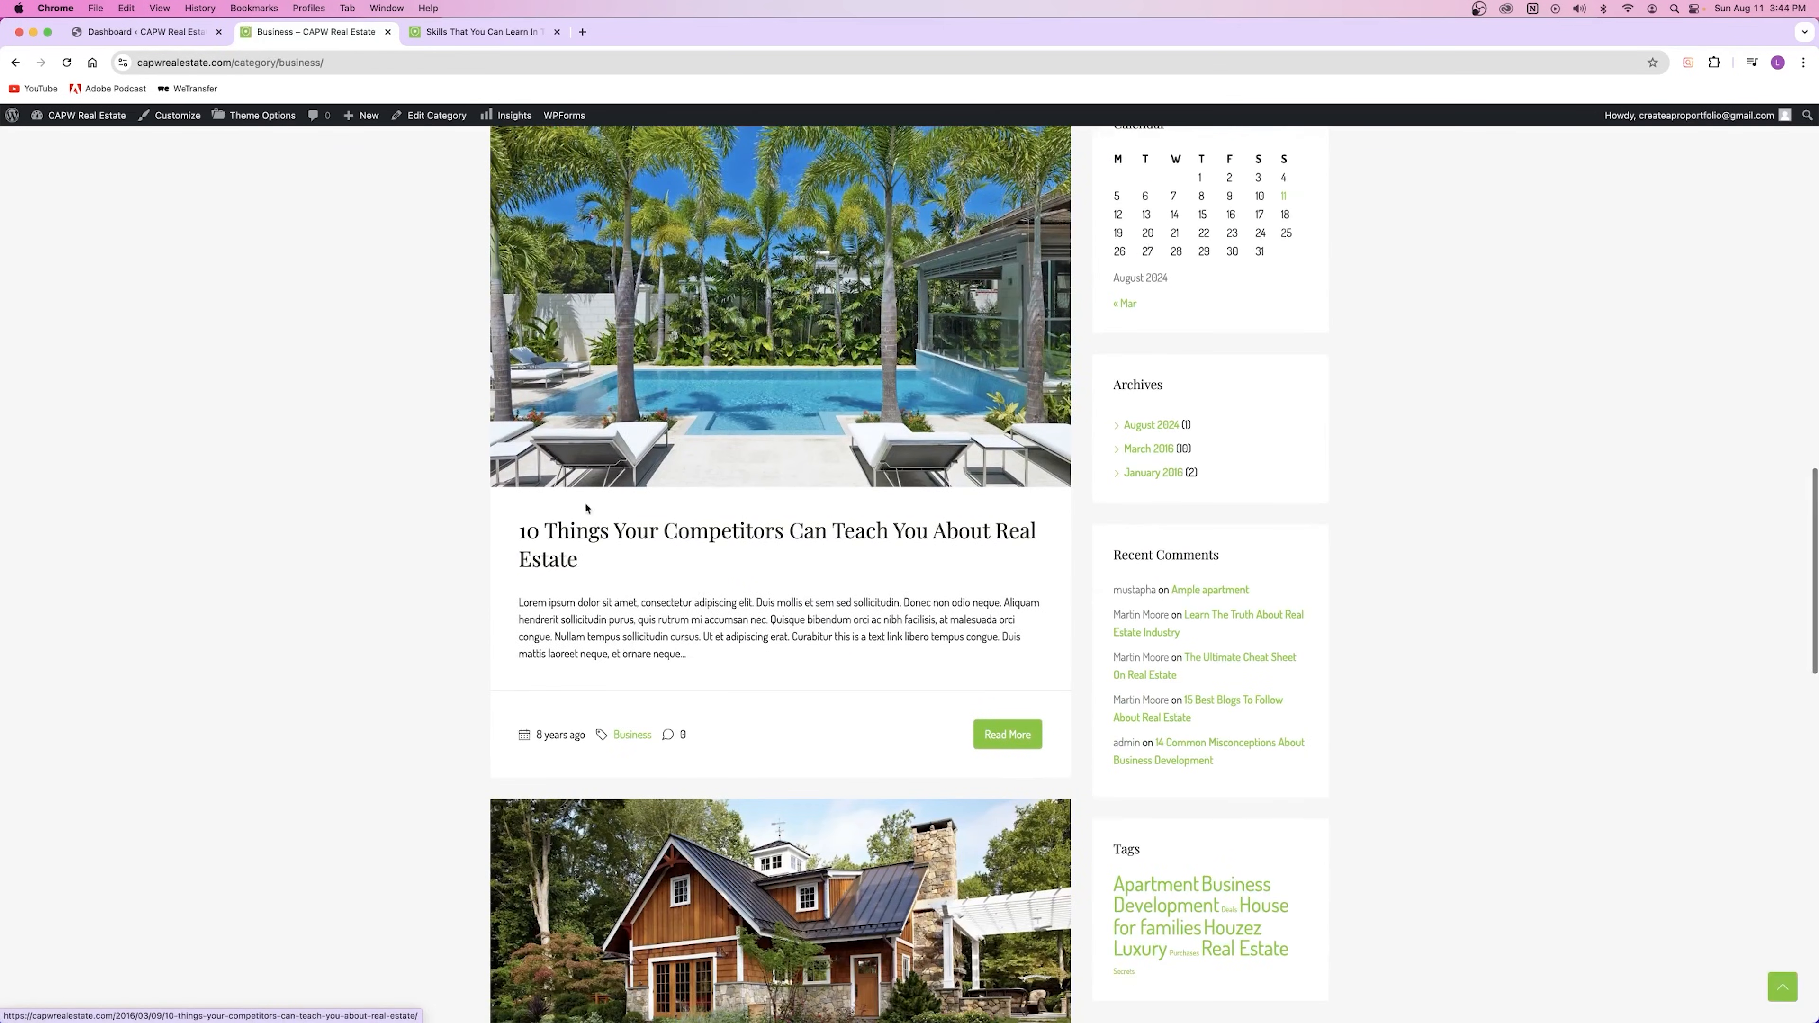
pyautogui.click(670, 726)
pyautogui.click(672, 711)
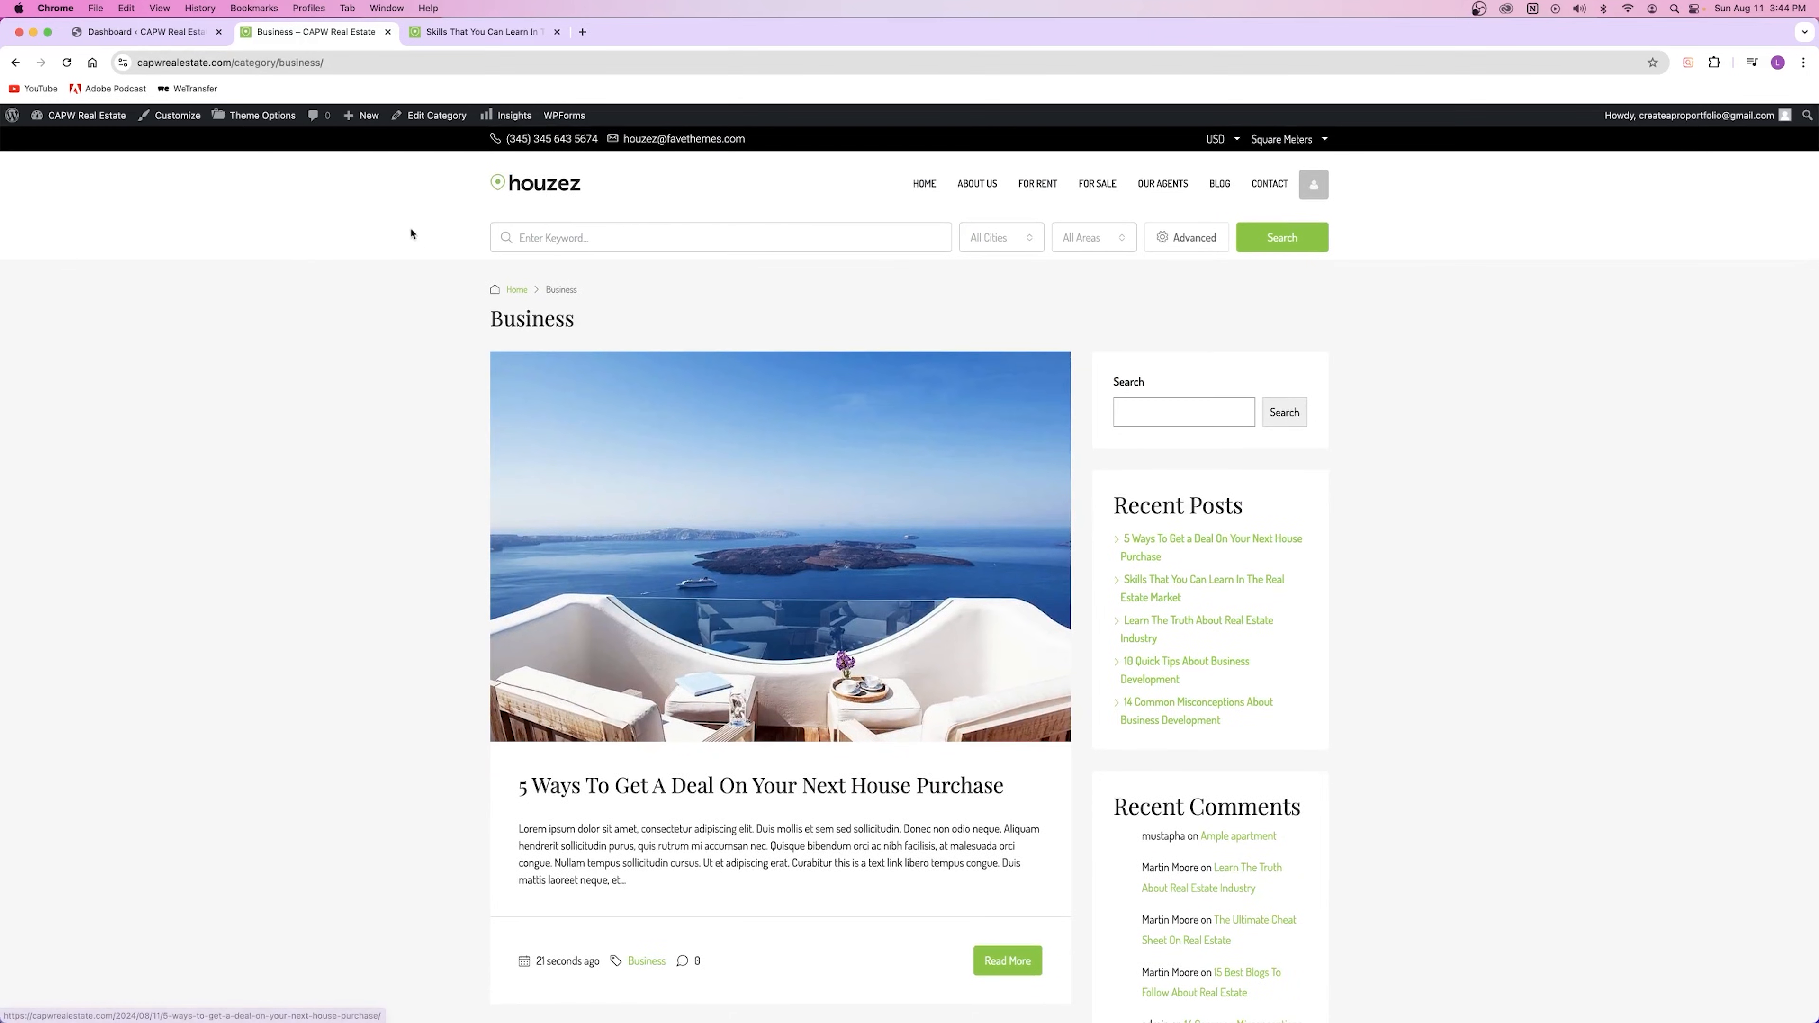
pyautogui.scroll(-15, 582, 589)
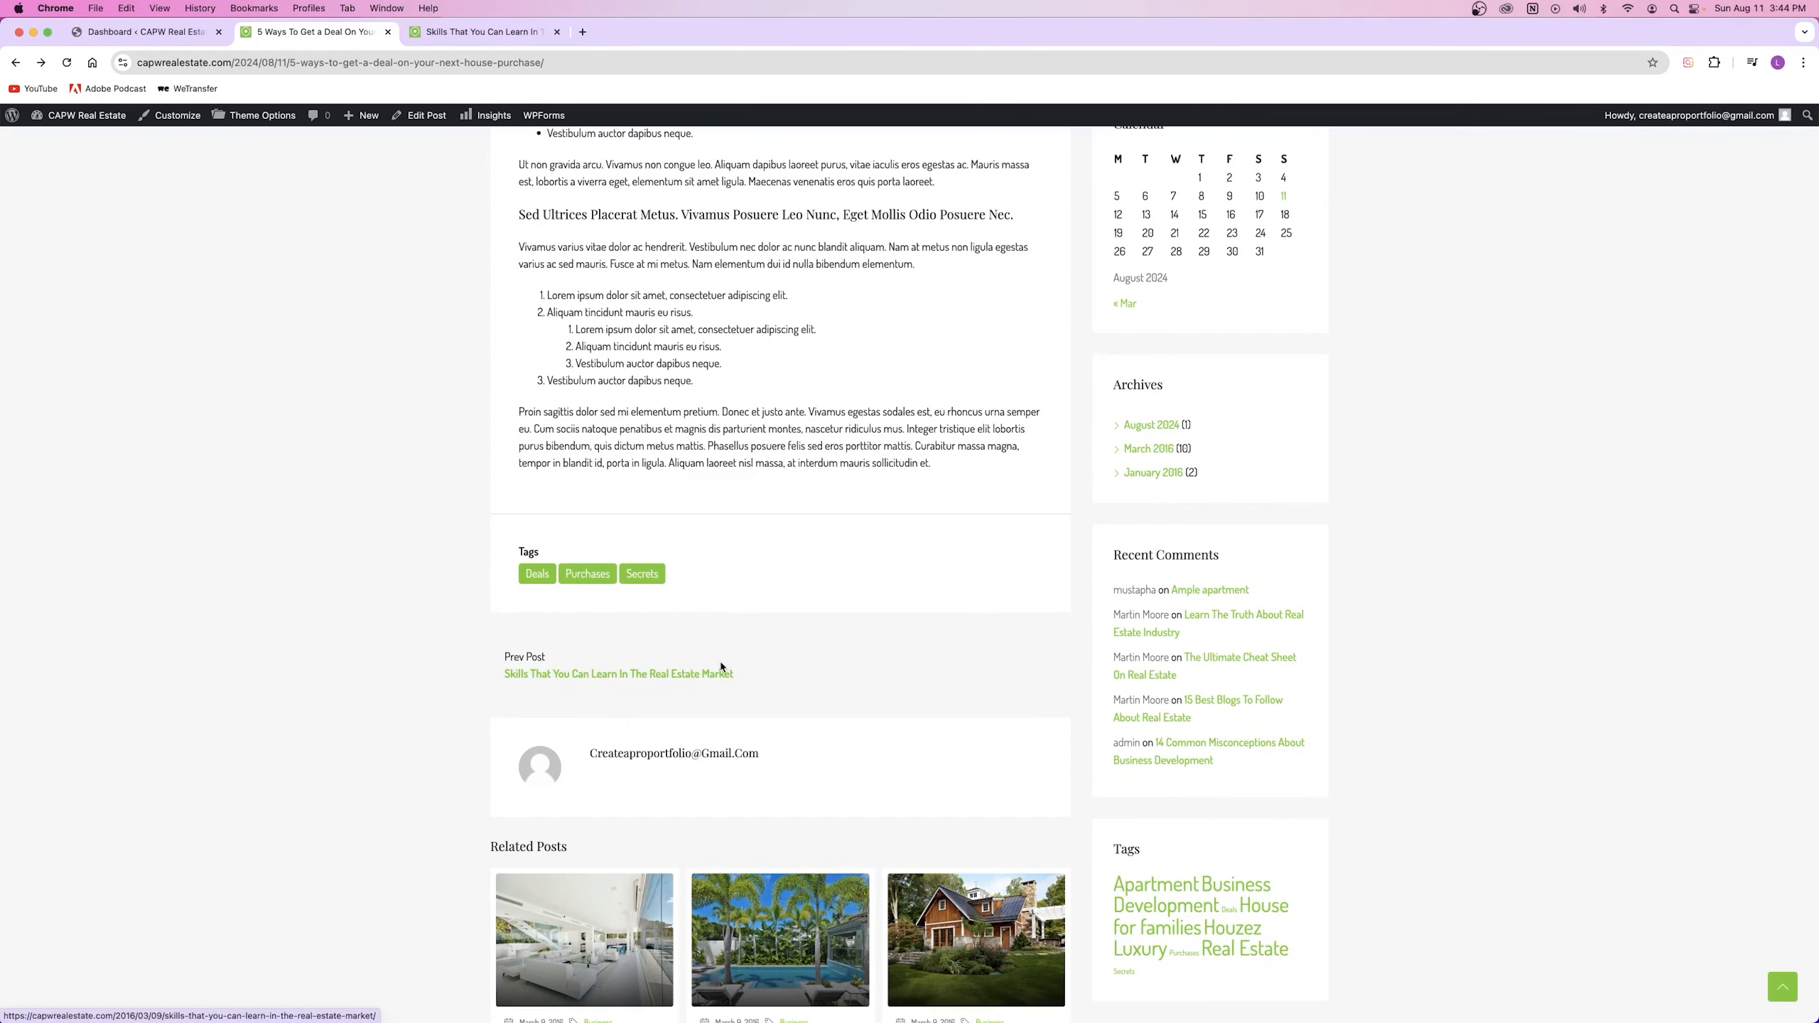
pyautogui.scroll(12, 719, 670)
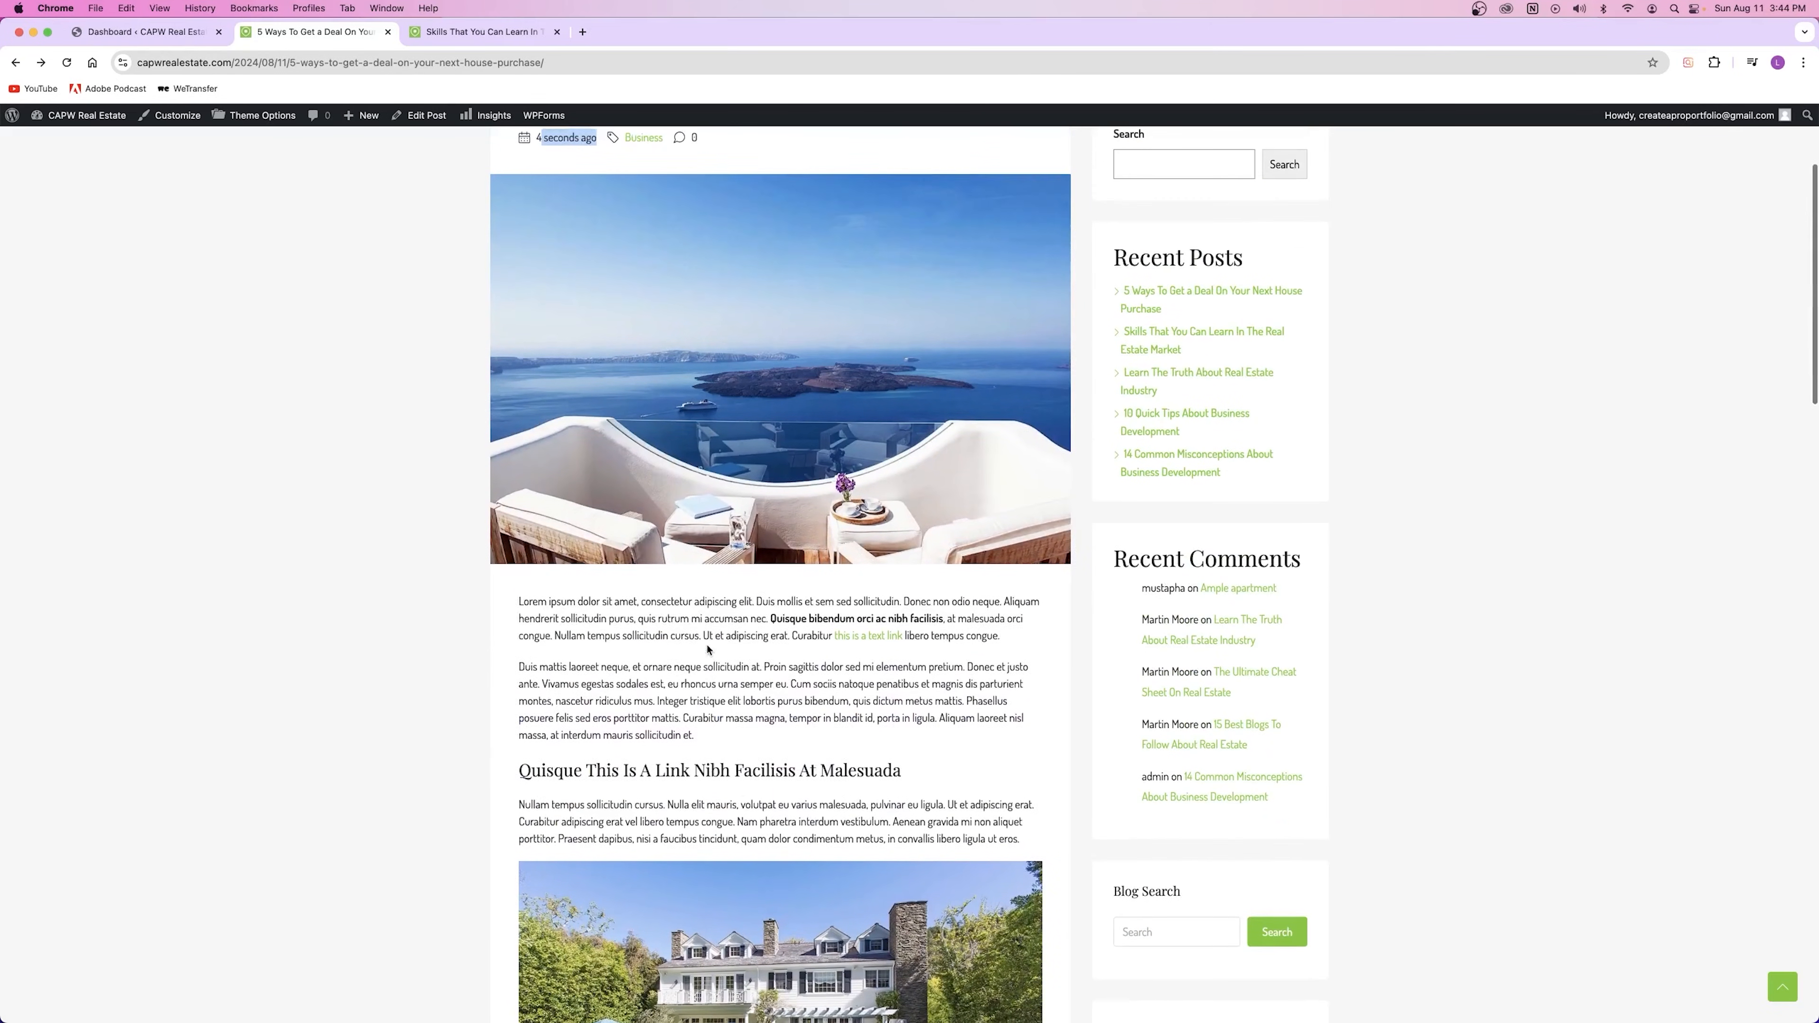
pyautogui.scroll(5, 693, 654)
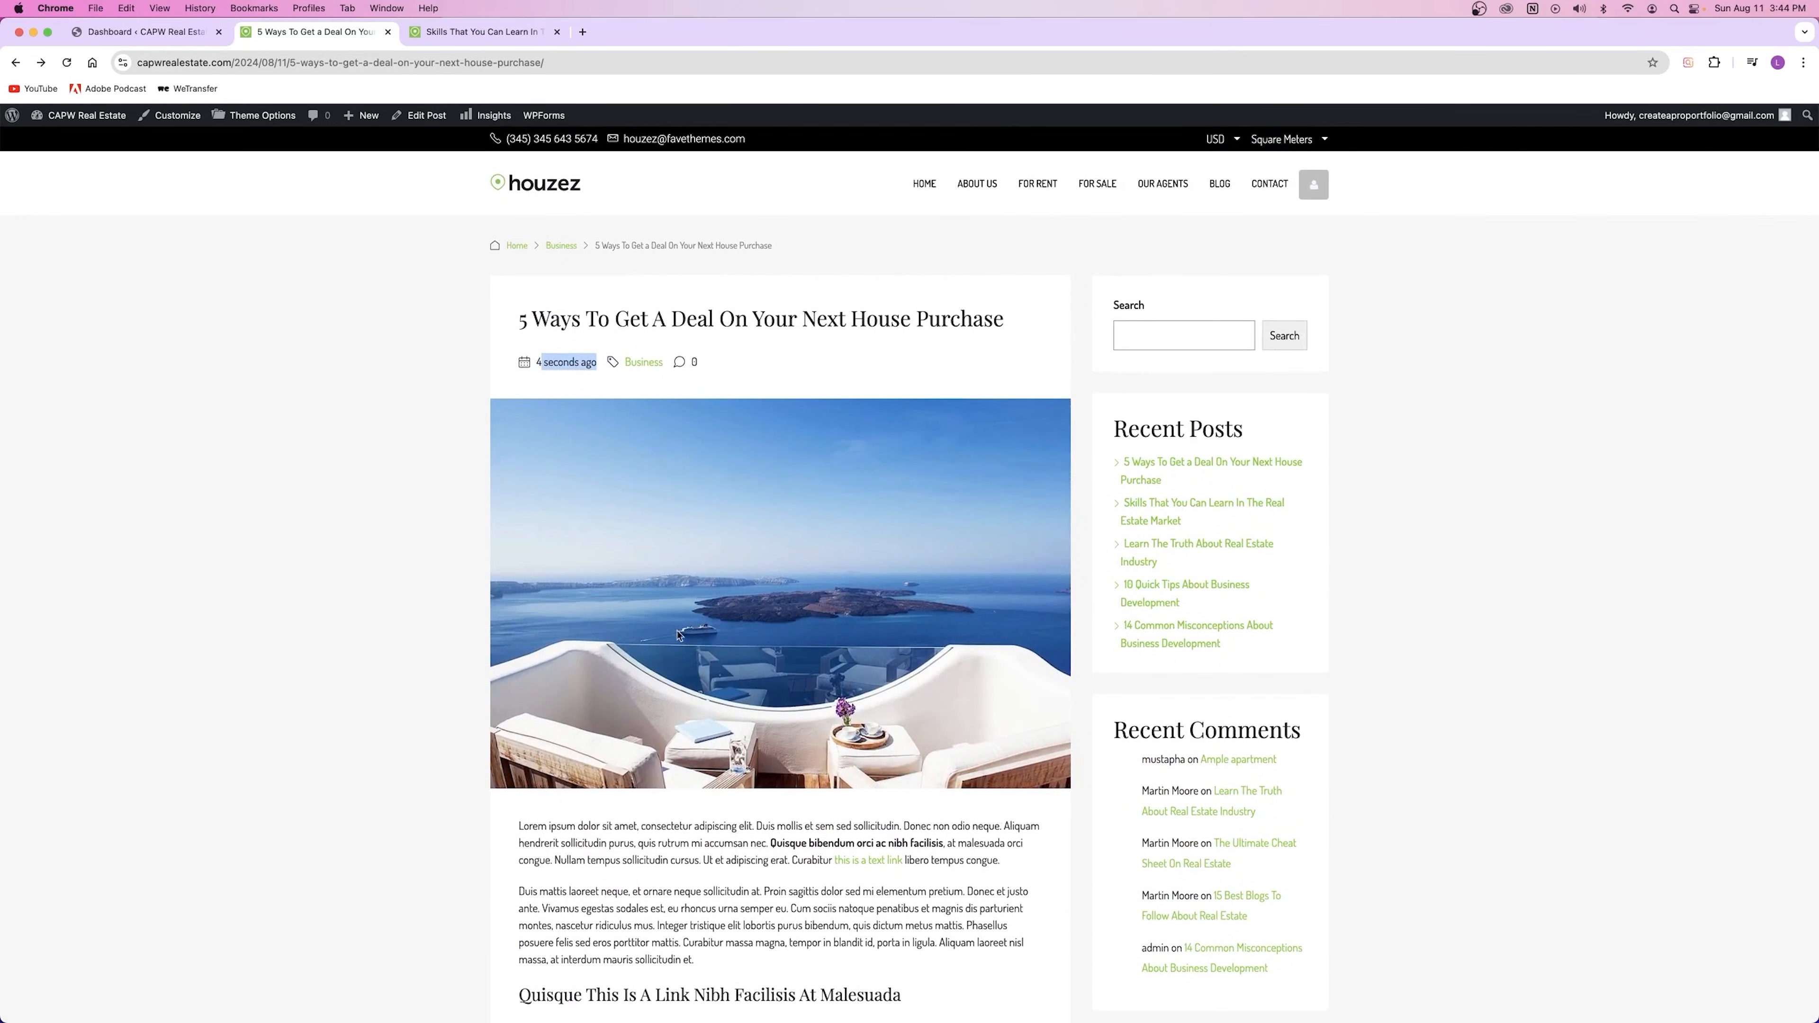
# Step: Close the post's tab and reload the Blog page so the new post is listed first
pyautogui.click(546, 422)
pyautogui.scroll(-20, 1220, 635)
pyautogui.scroll(20, 1219, 598)
pyautogui.click(387, 32)
pyautogui.press('super+r')
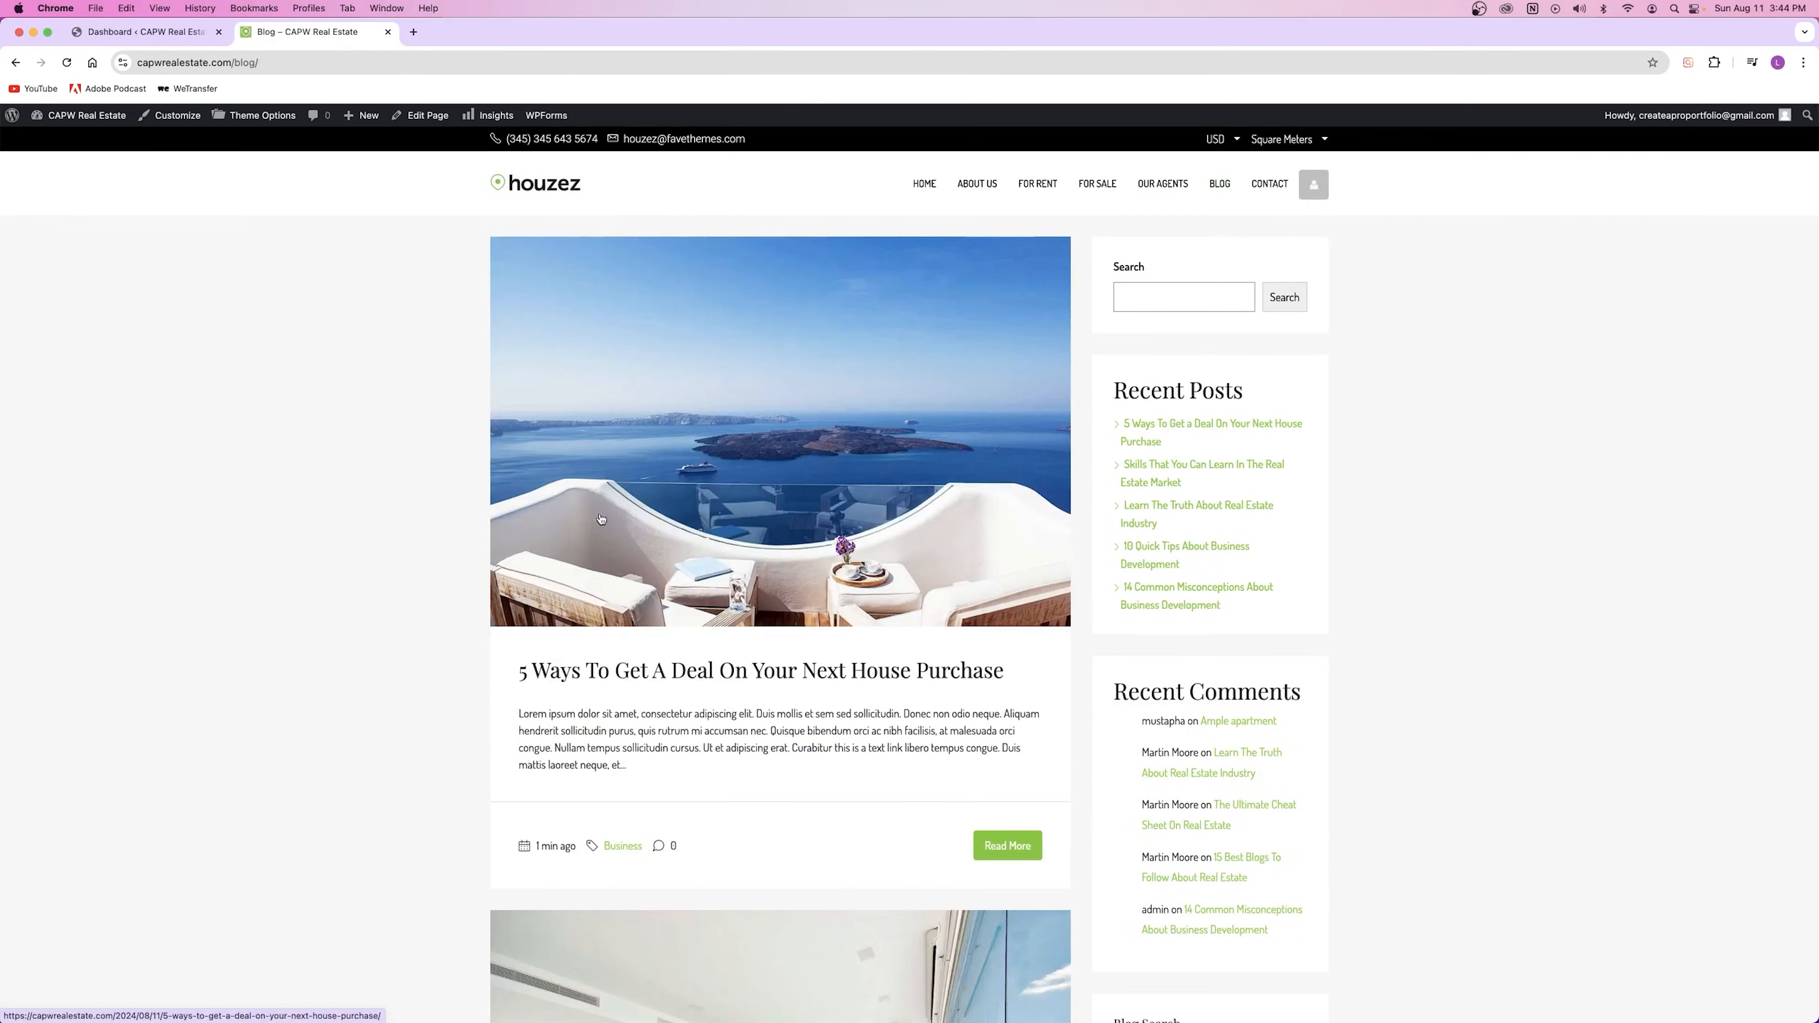
# Step: Open Posts > Categories in a new tab from the Dashboard
pyautogui.click(136, 33)
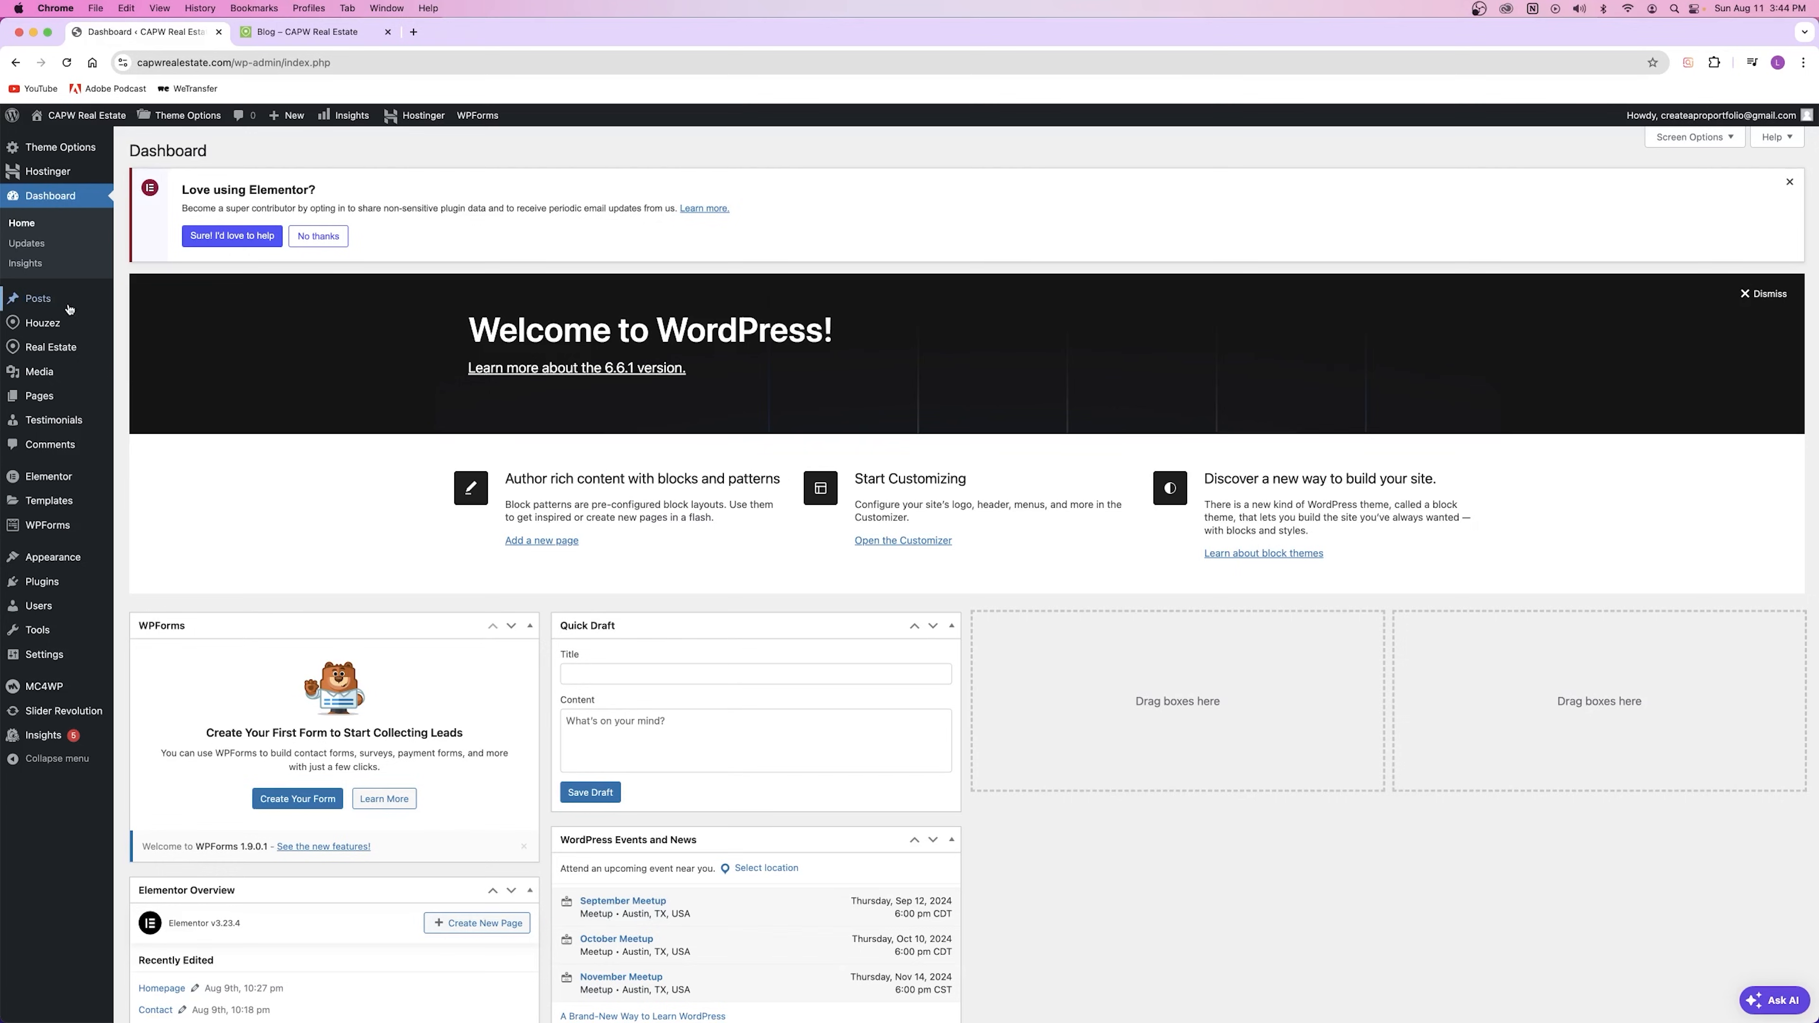
pyautogui.moveTo(39, 299)
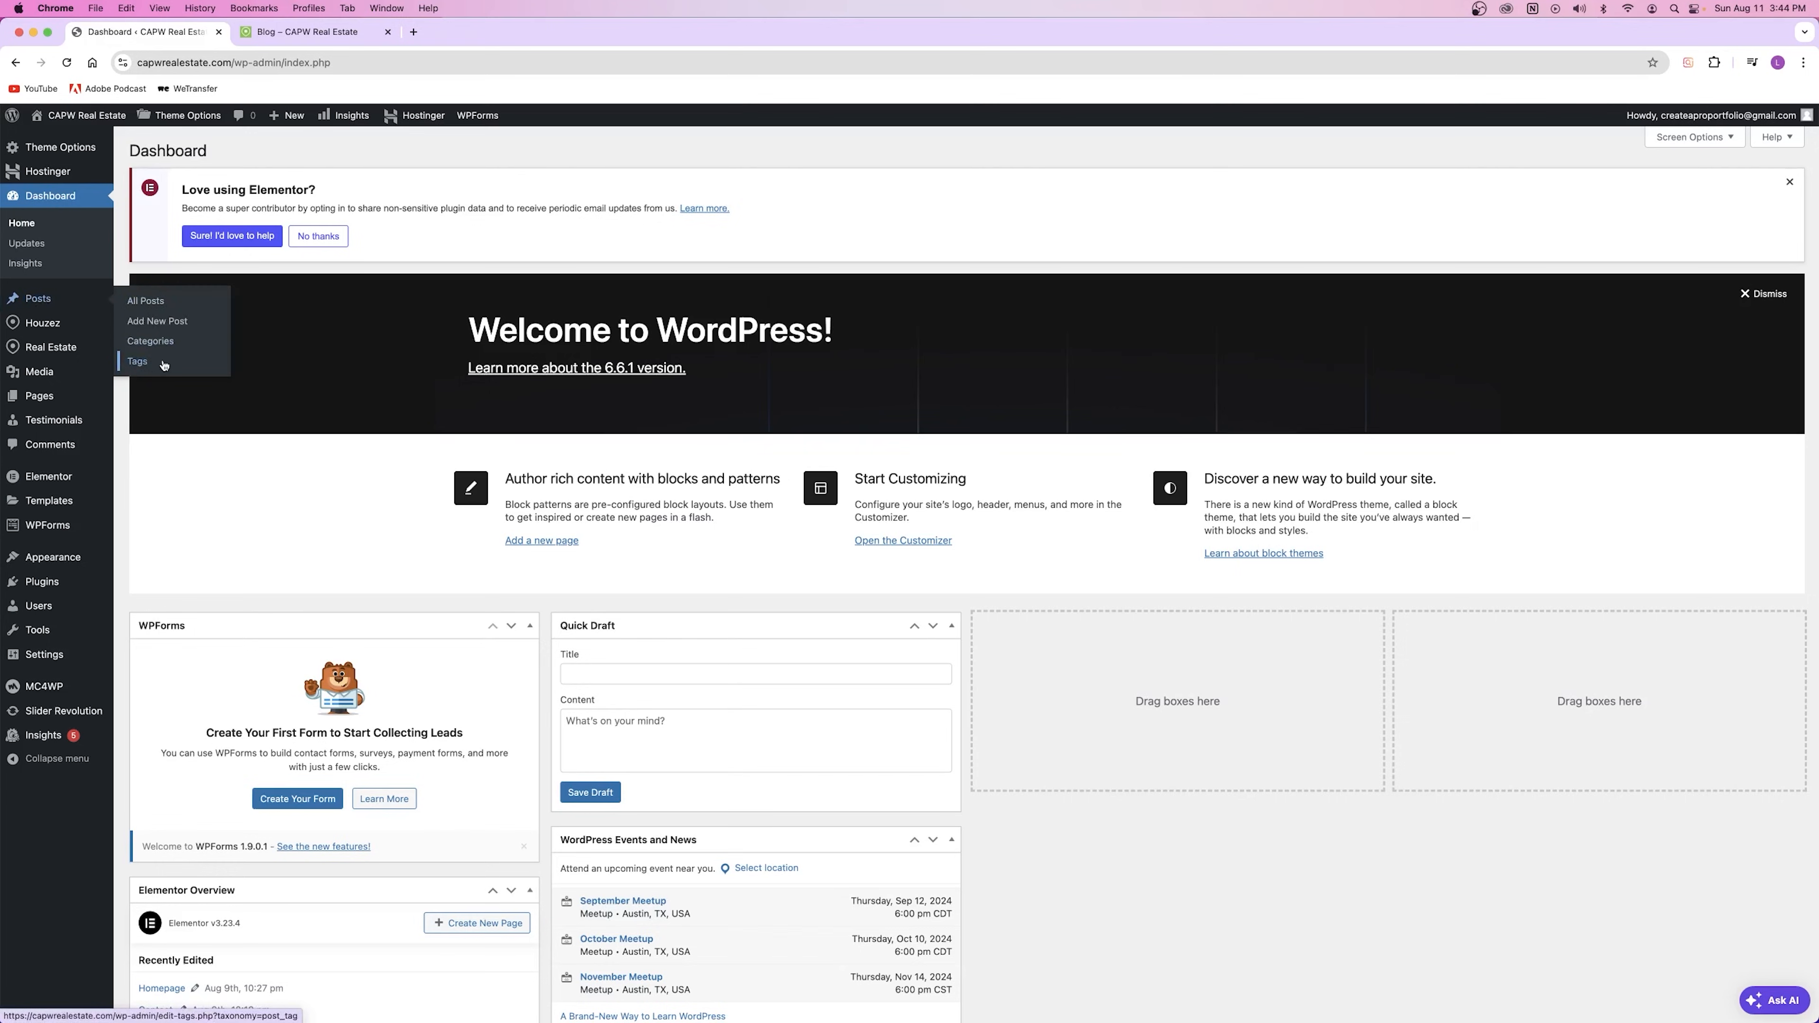
pyautogui.rightClick(154, 348)
pyautogui.click(194, 356)
pyautogui.click(315, 32)
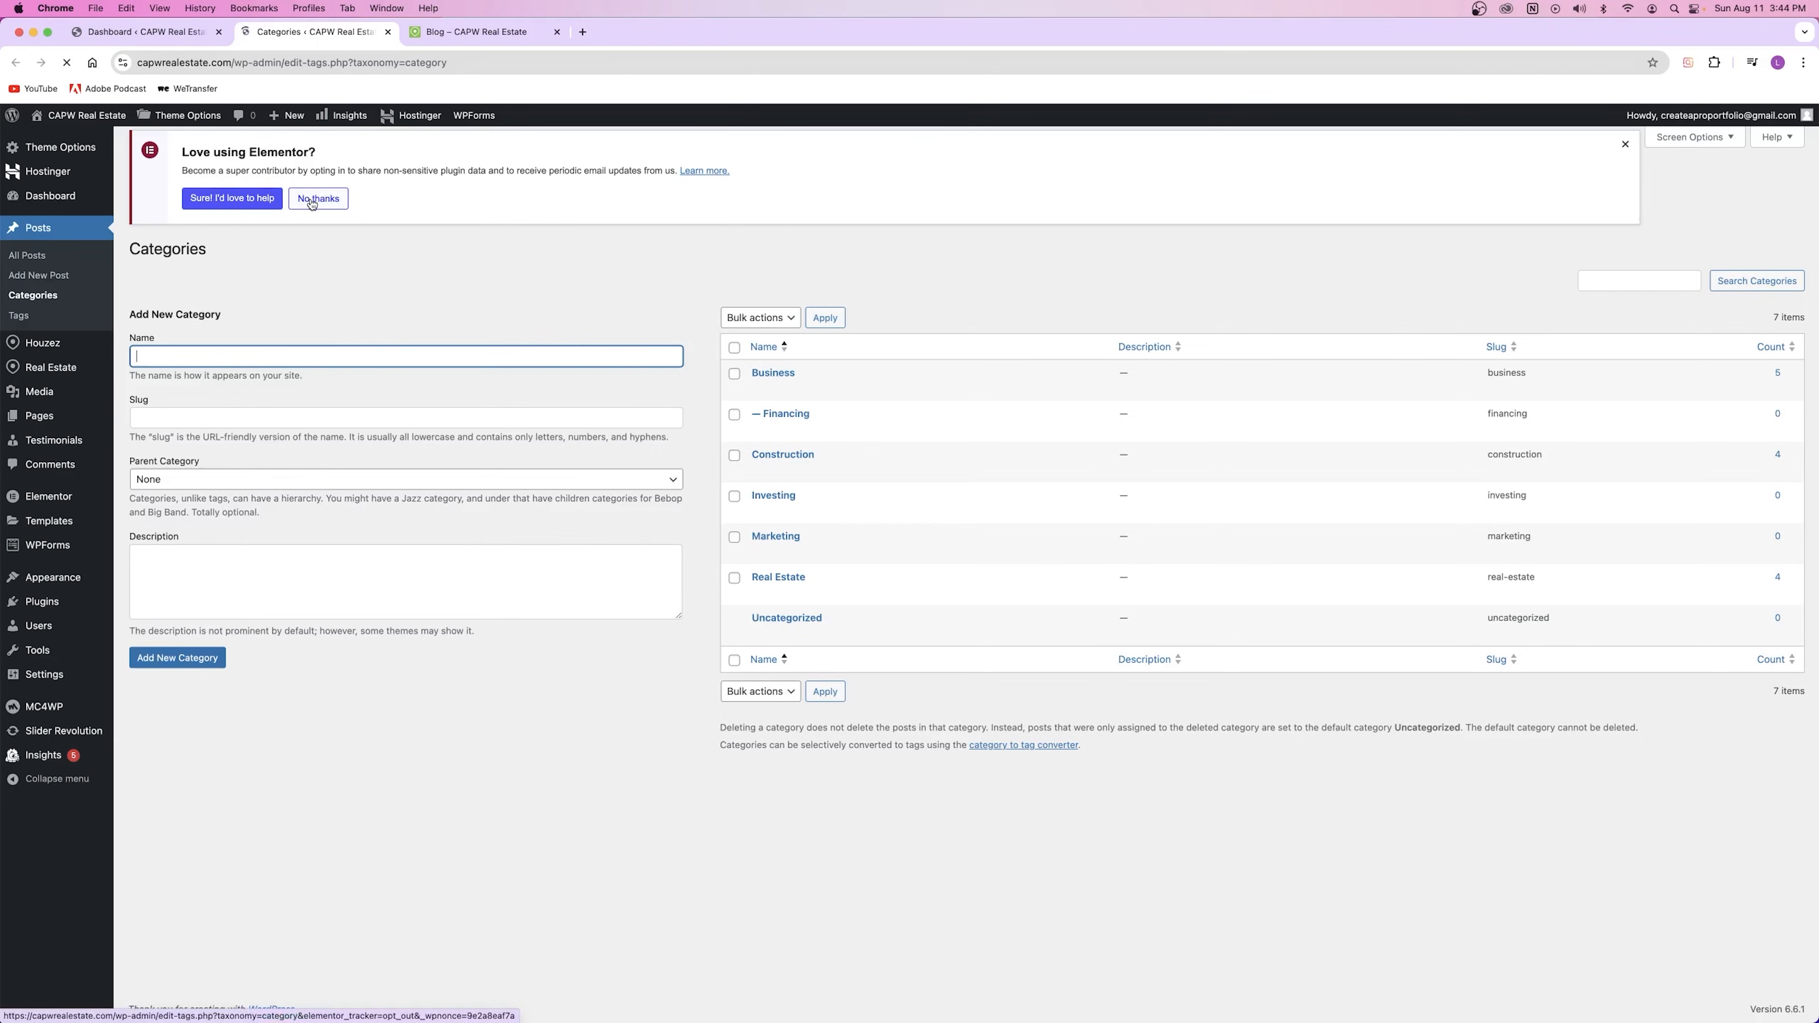
# Step: Bulk-delete the Financing and Investing categories, then close the Categories tab
pyautogui.click(735, 425)
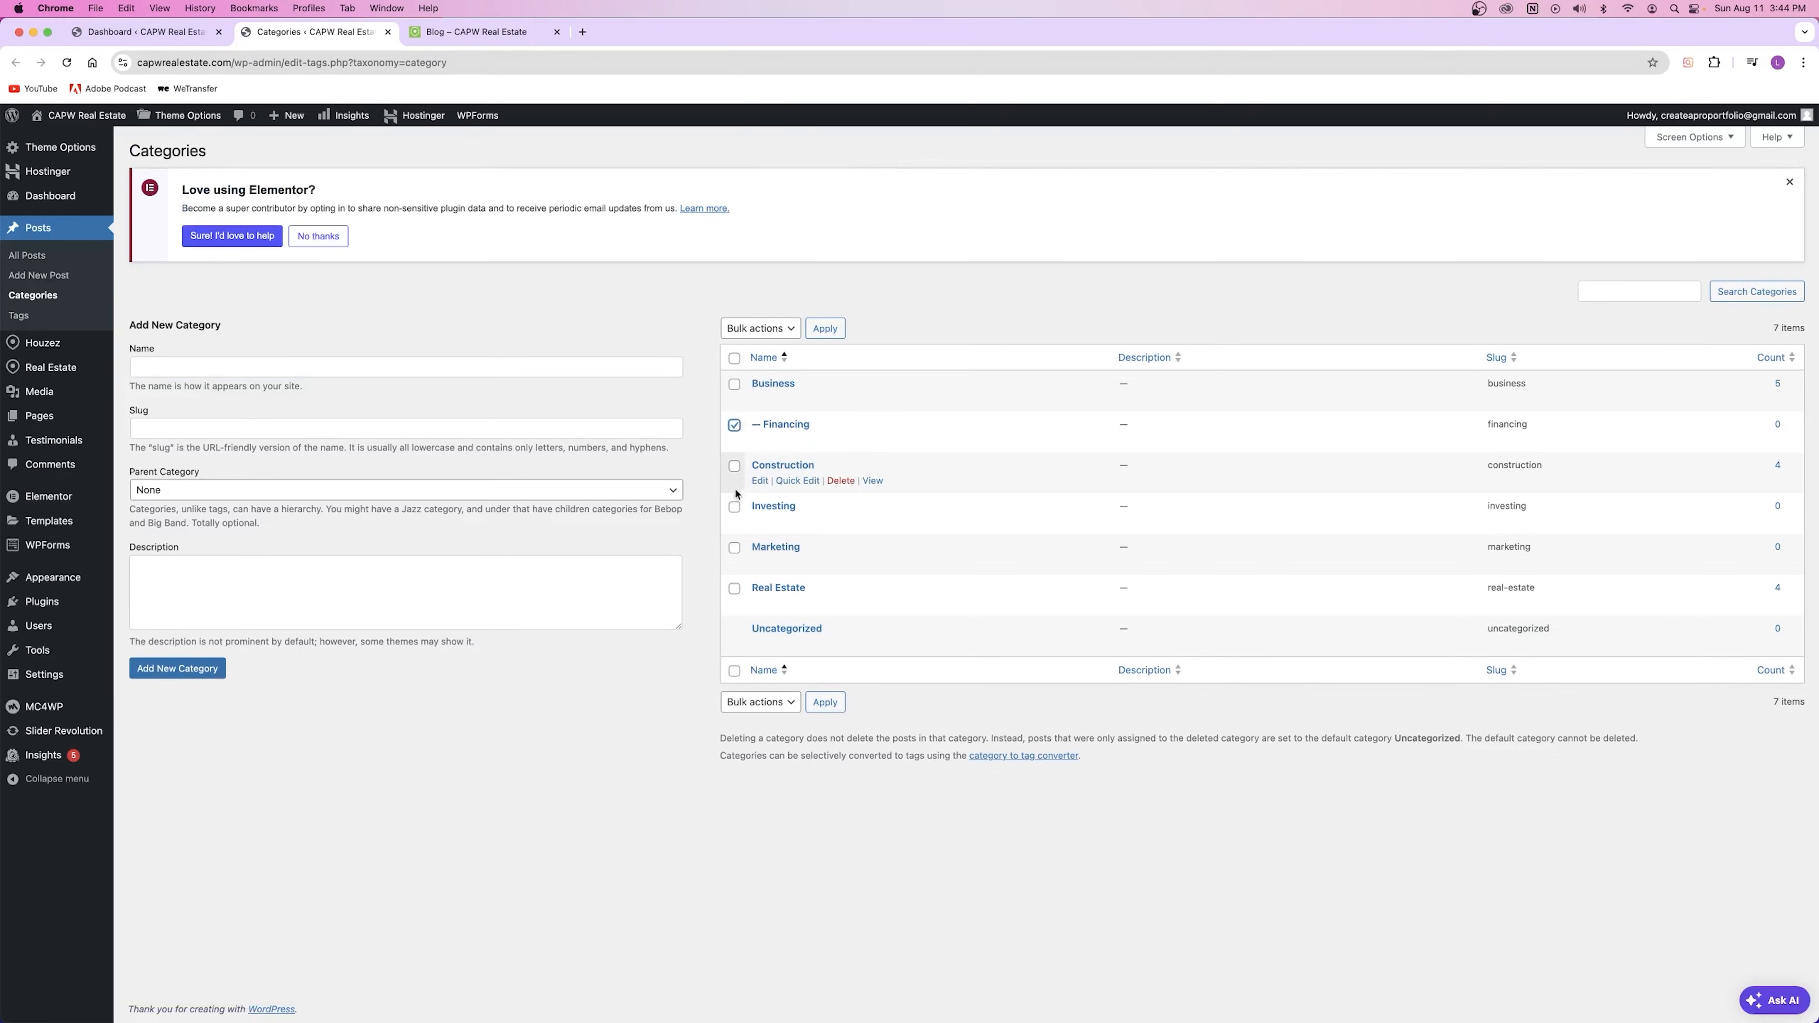
pyautogui.click(735, 506)
pyautogui.click(787, 327)
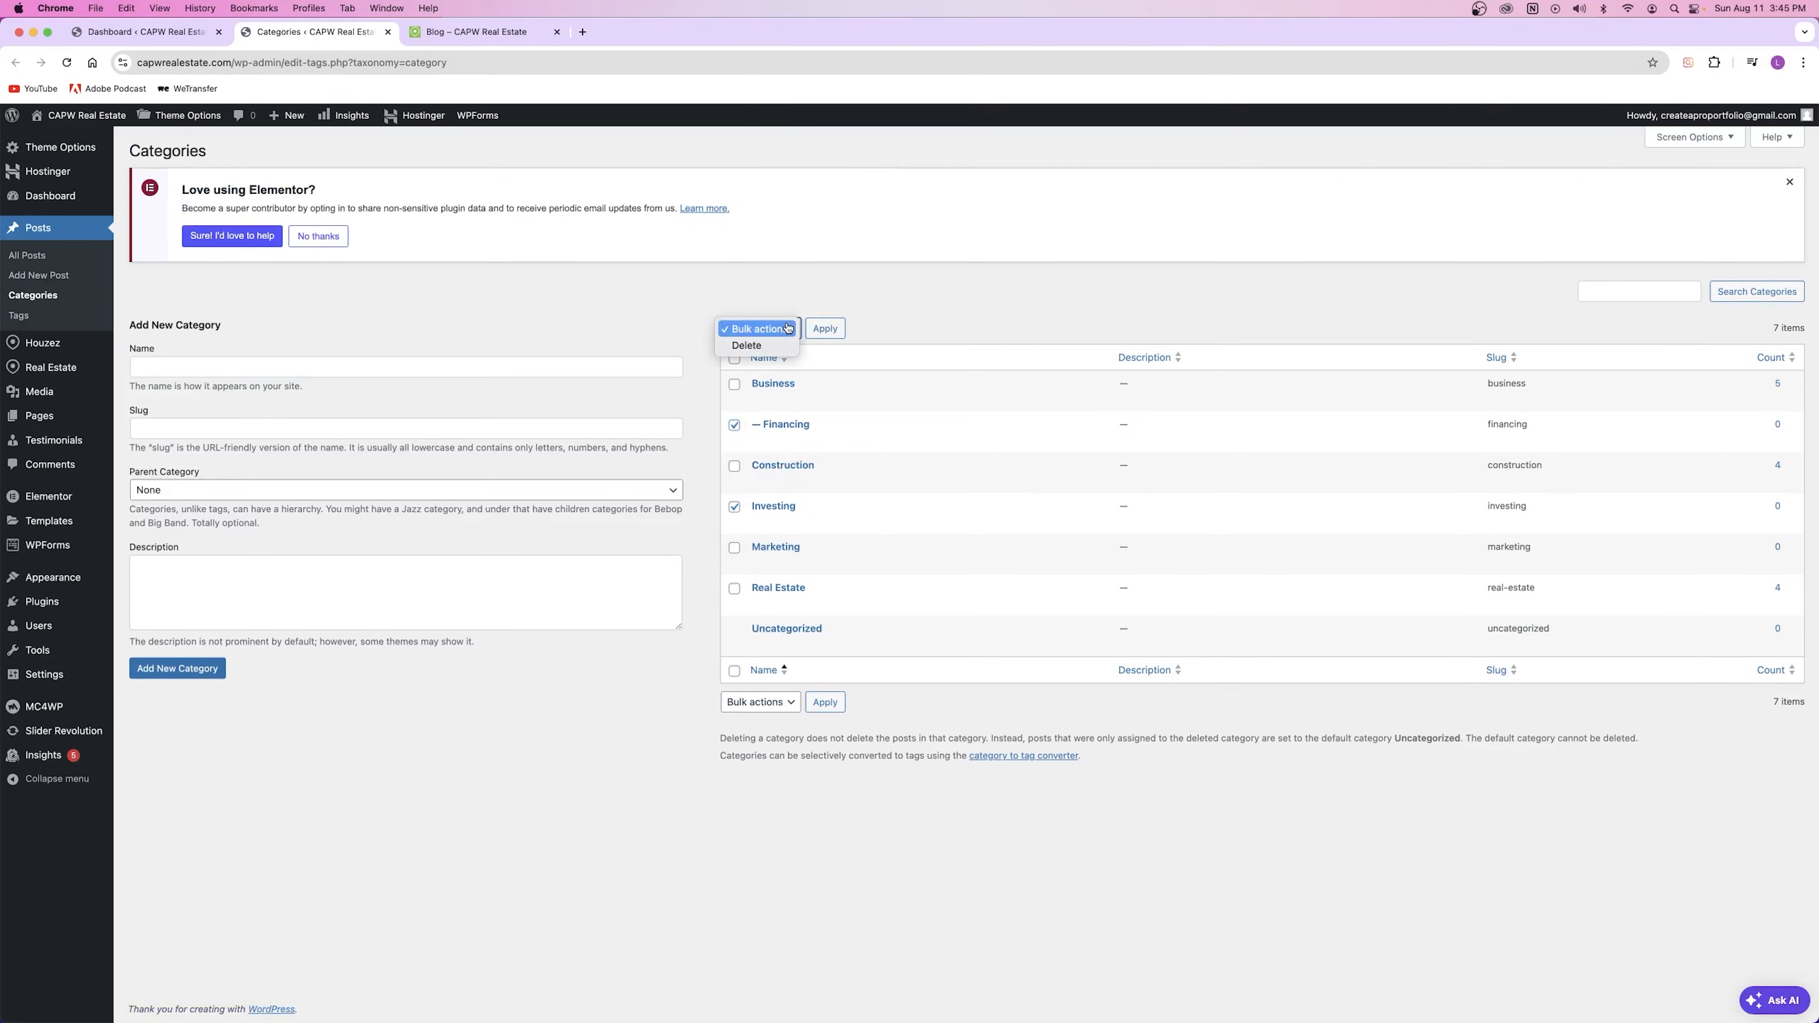
pyautogui.click(746, 345)
pyautogui.click(825, 328)
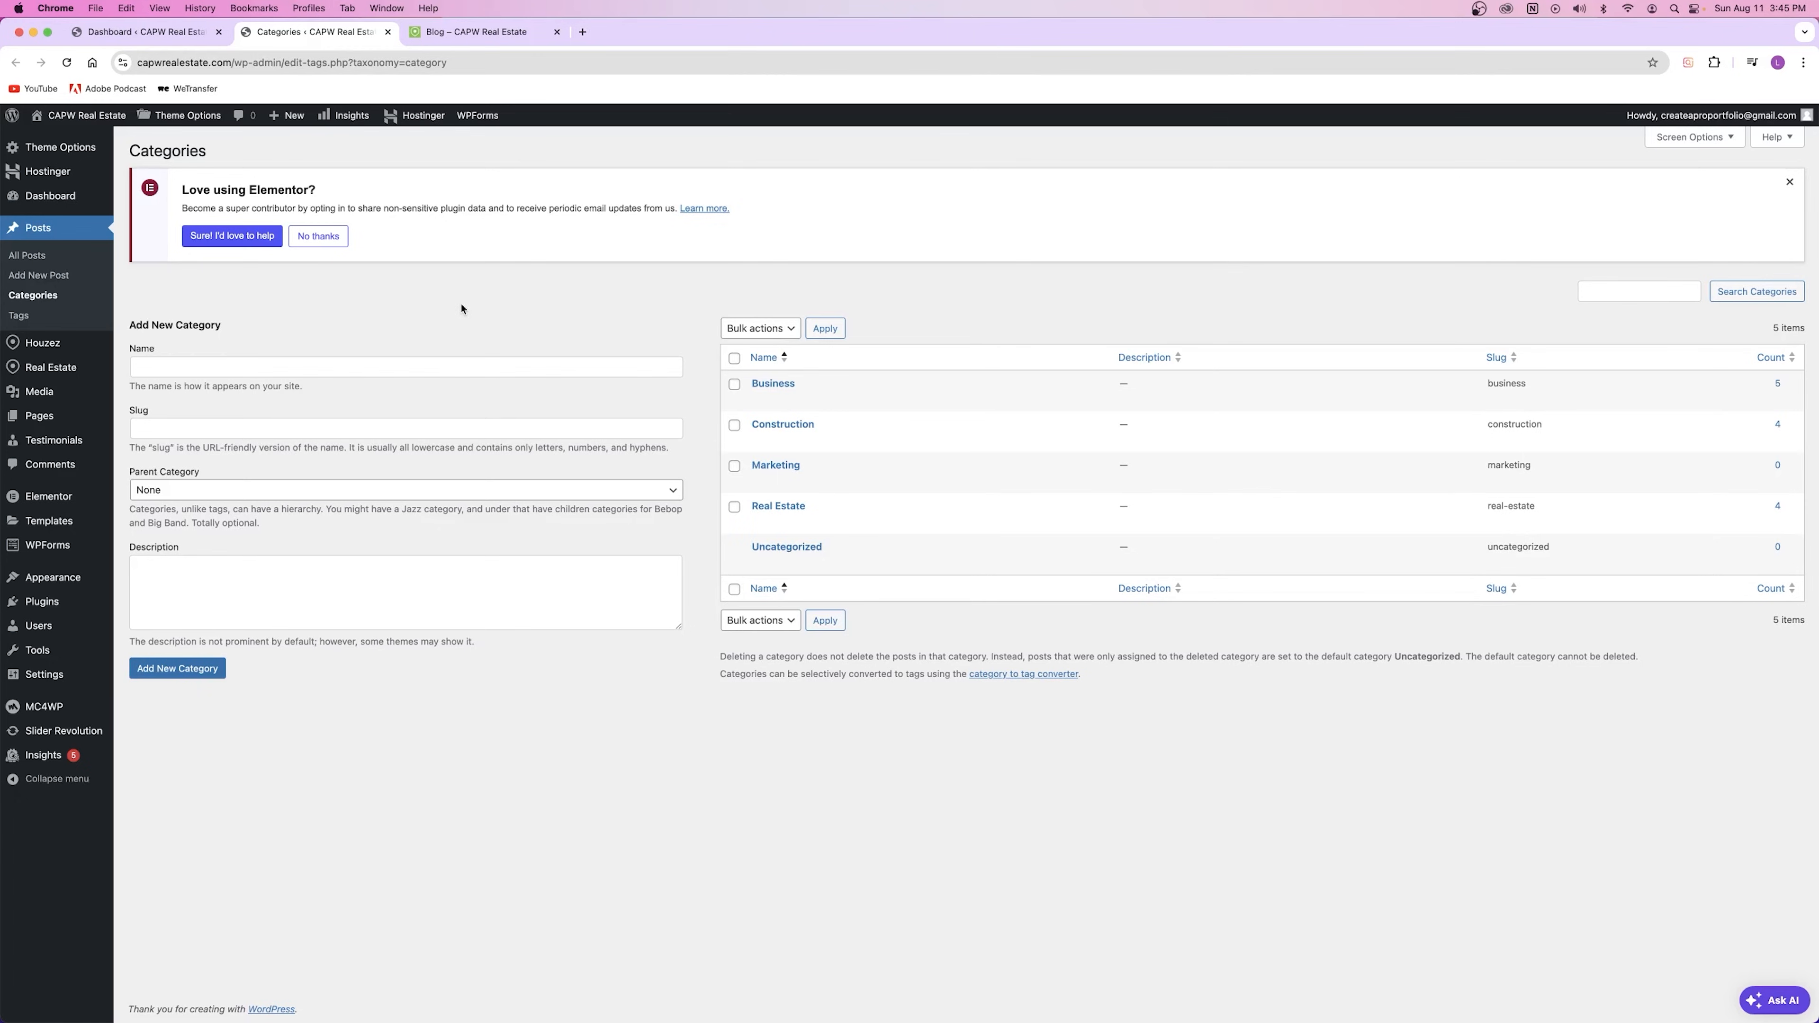
pyautogui.click(389, 33)
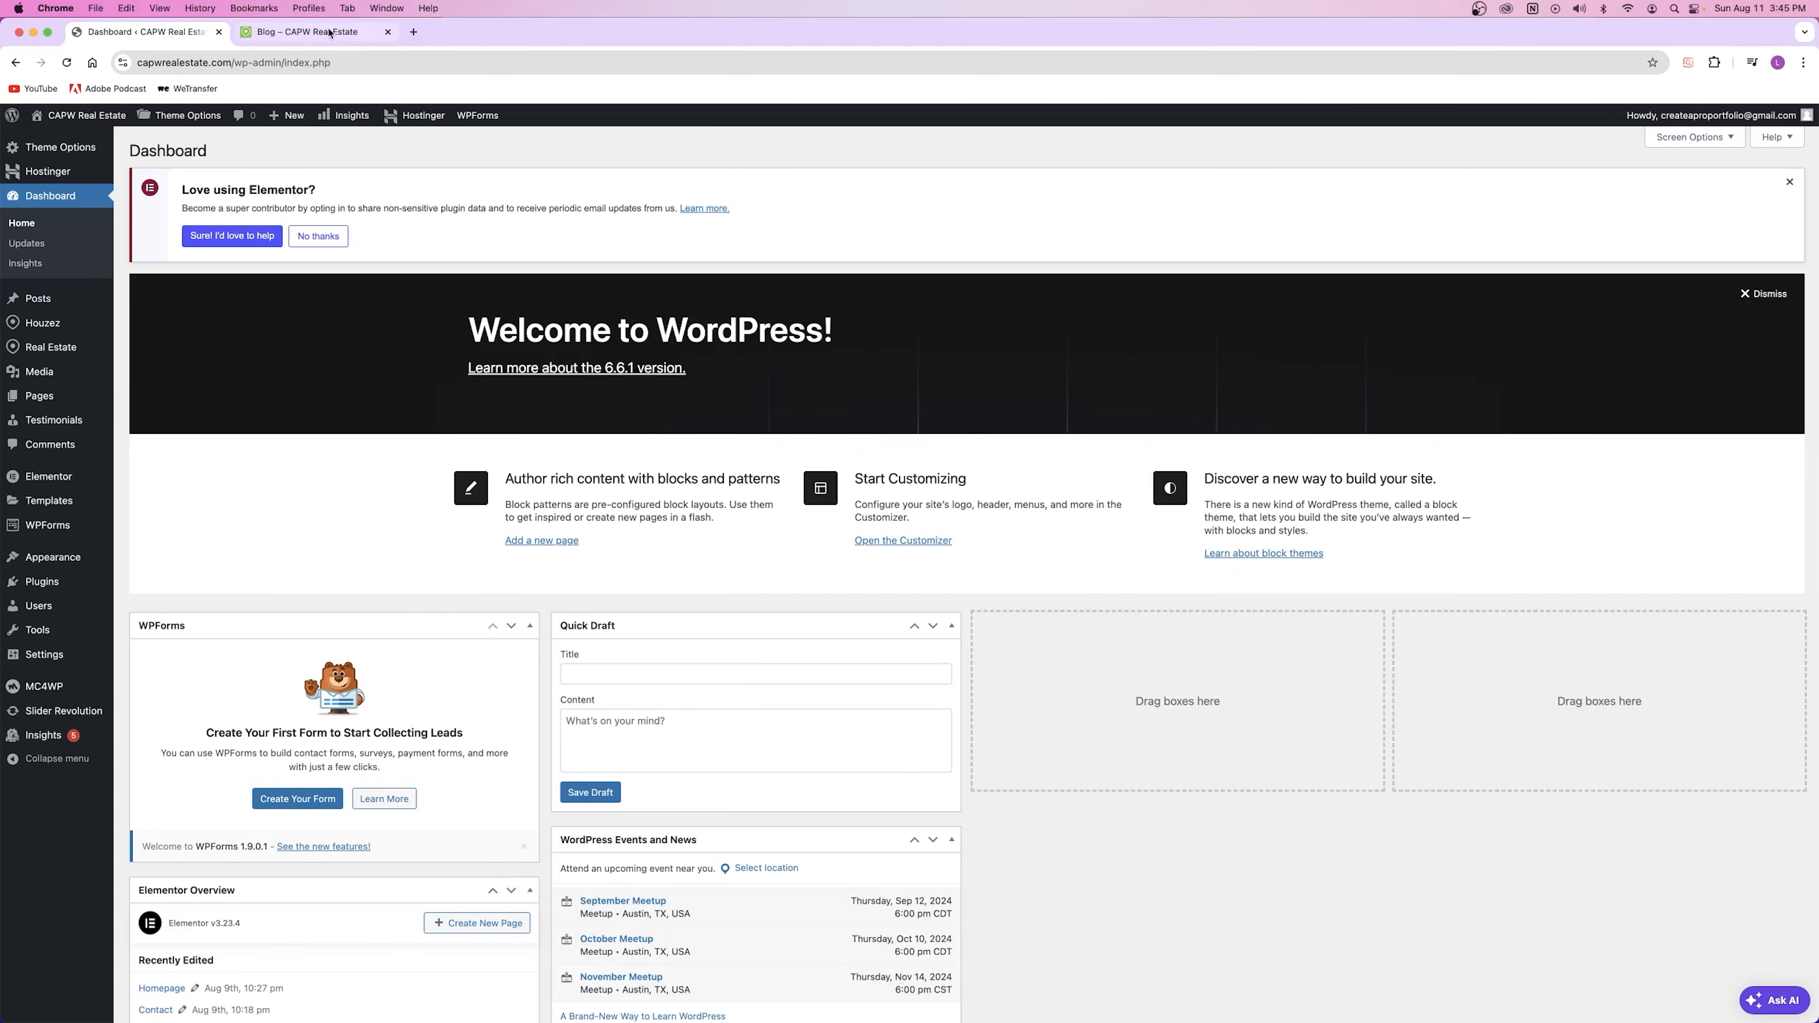
pyautogui.click(330, 33)
pyautogui.click(142, 41)
pyautogui.moveTo(183, 120)
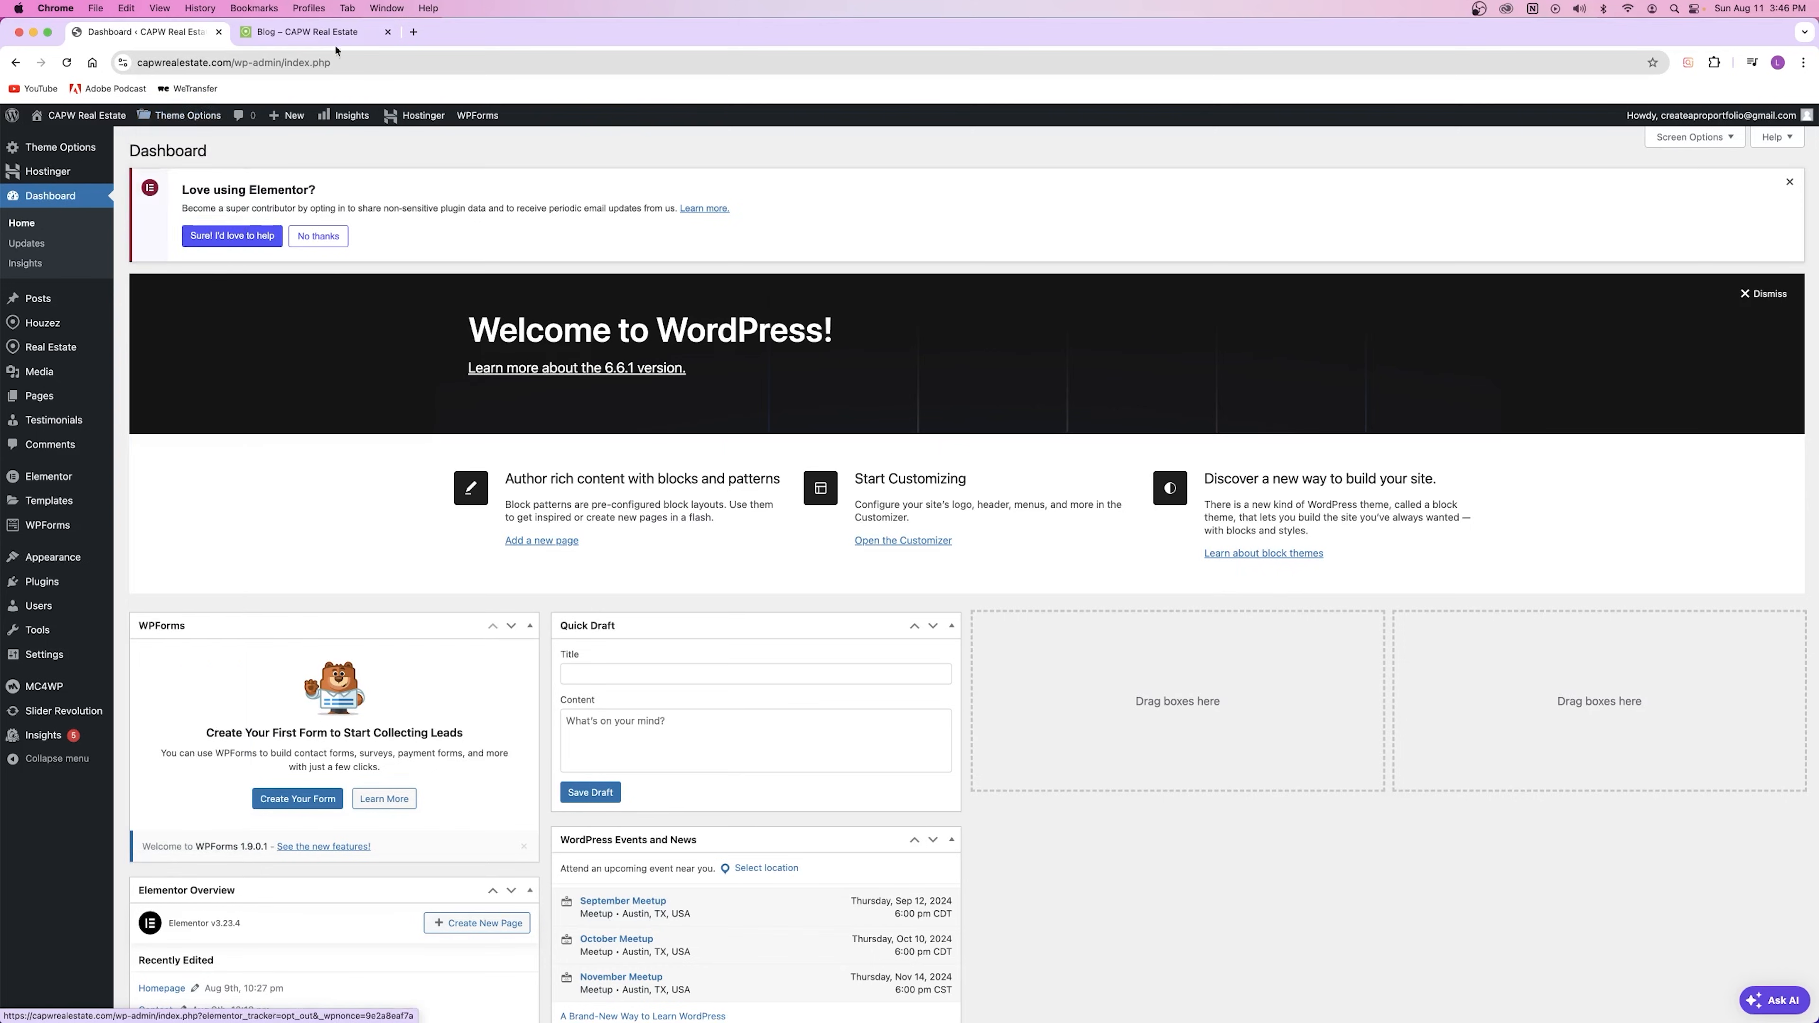
pyautogui.click(308, 32)
pyautogui.click(143, 32)
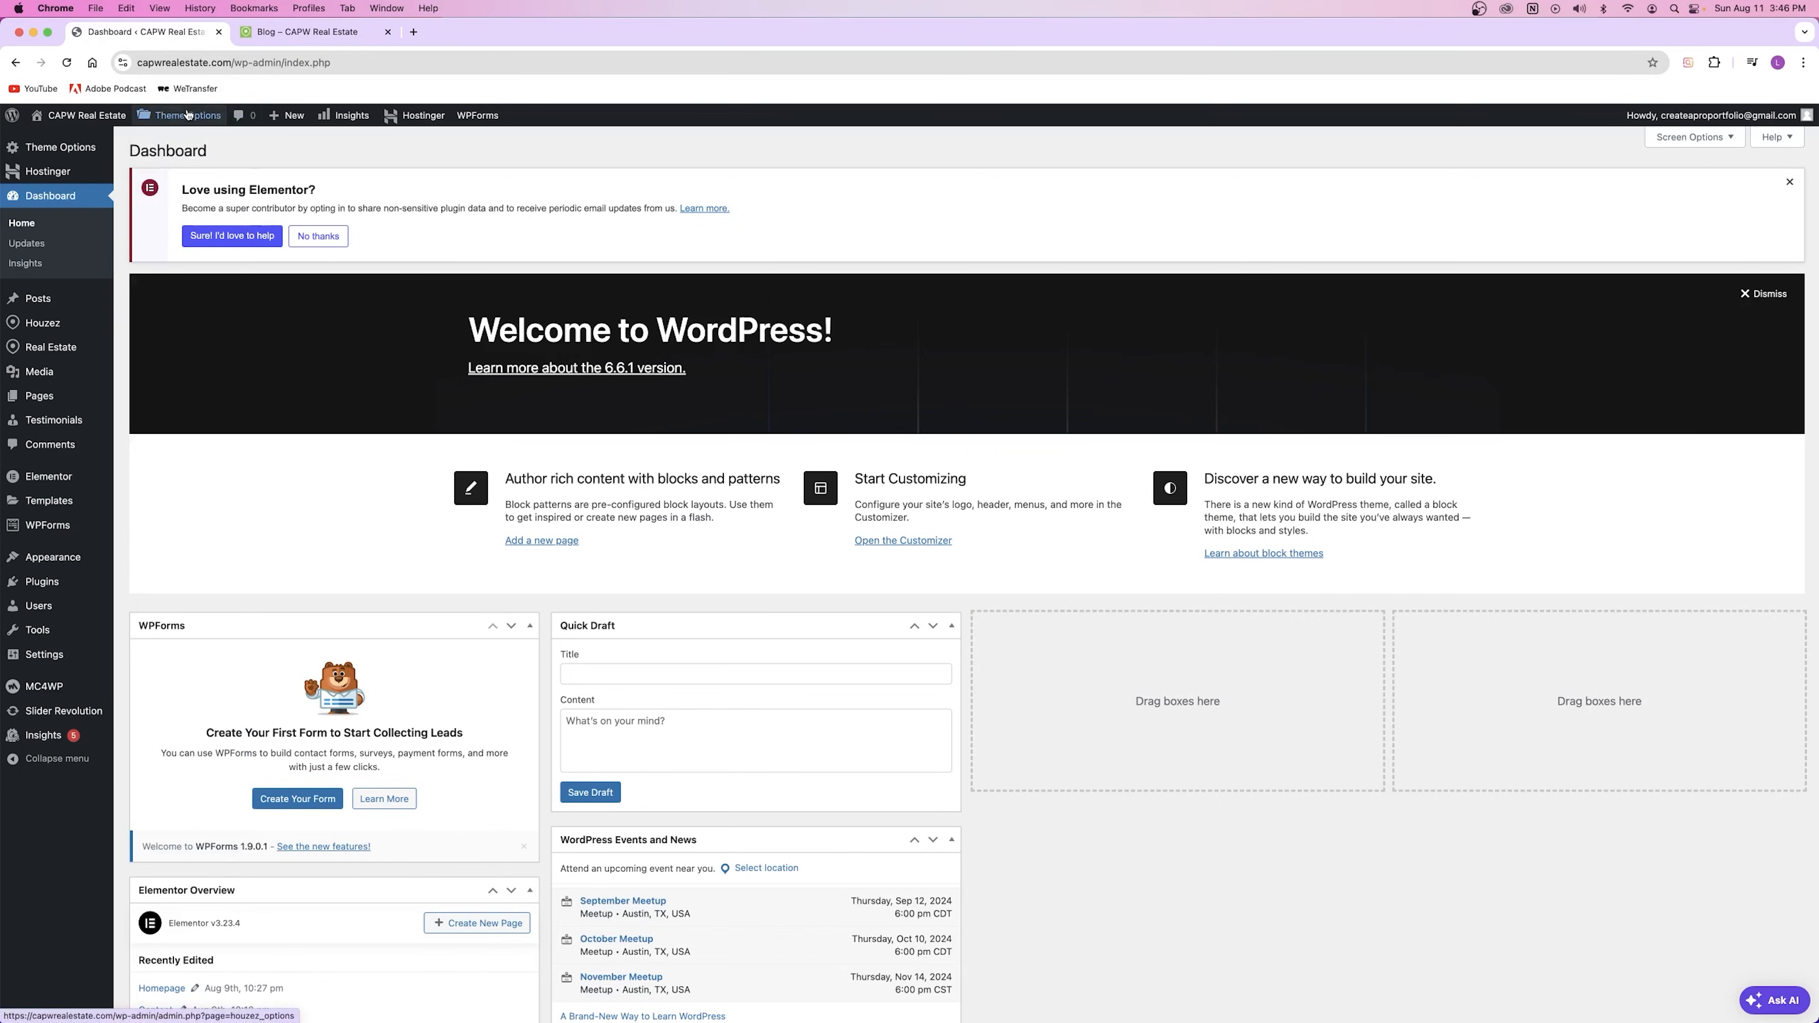
# Step: Open the Houzez Blog theme options, with the Dashboard in a new tab, and review them
pyautogui.click(156, 640)
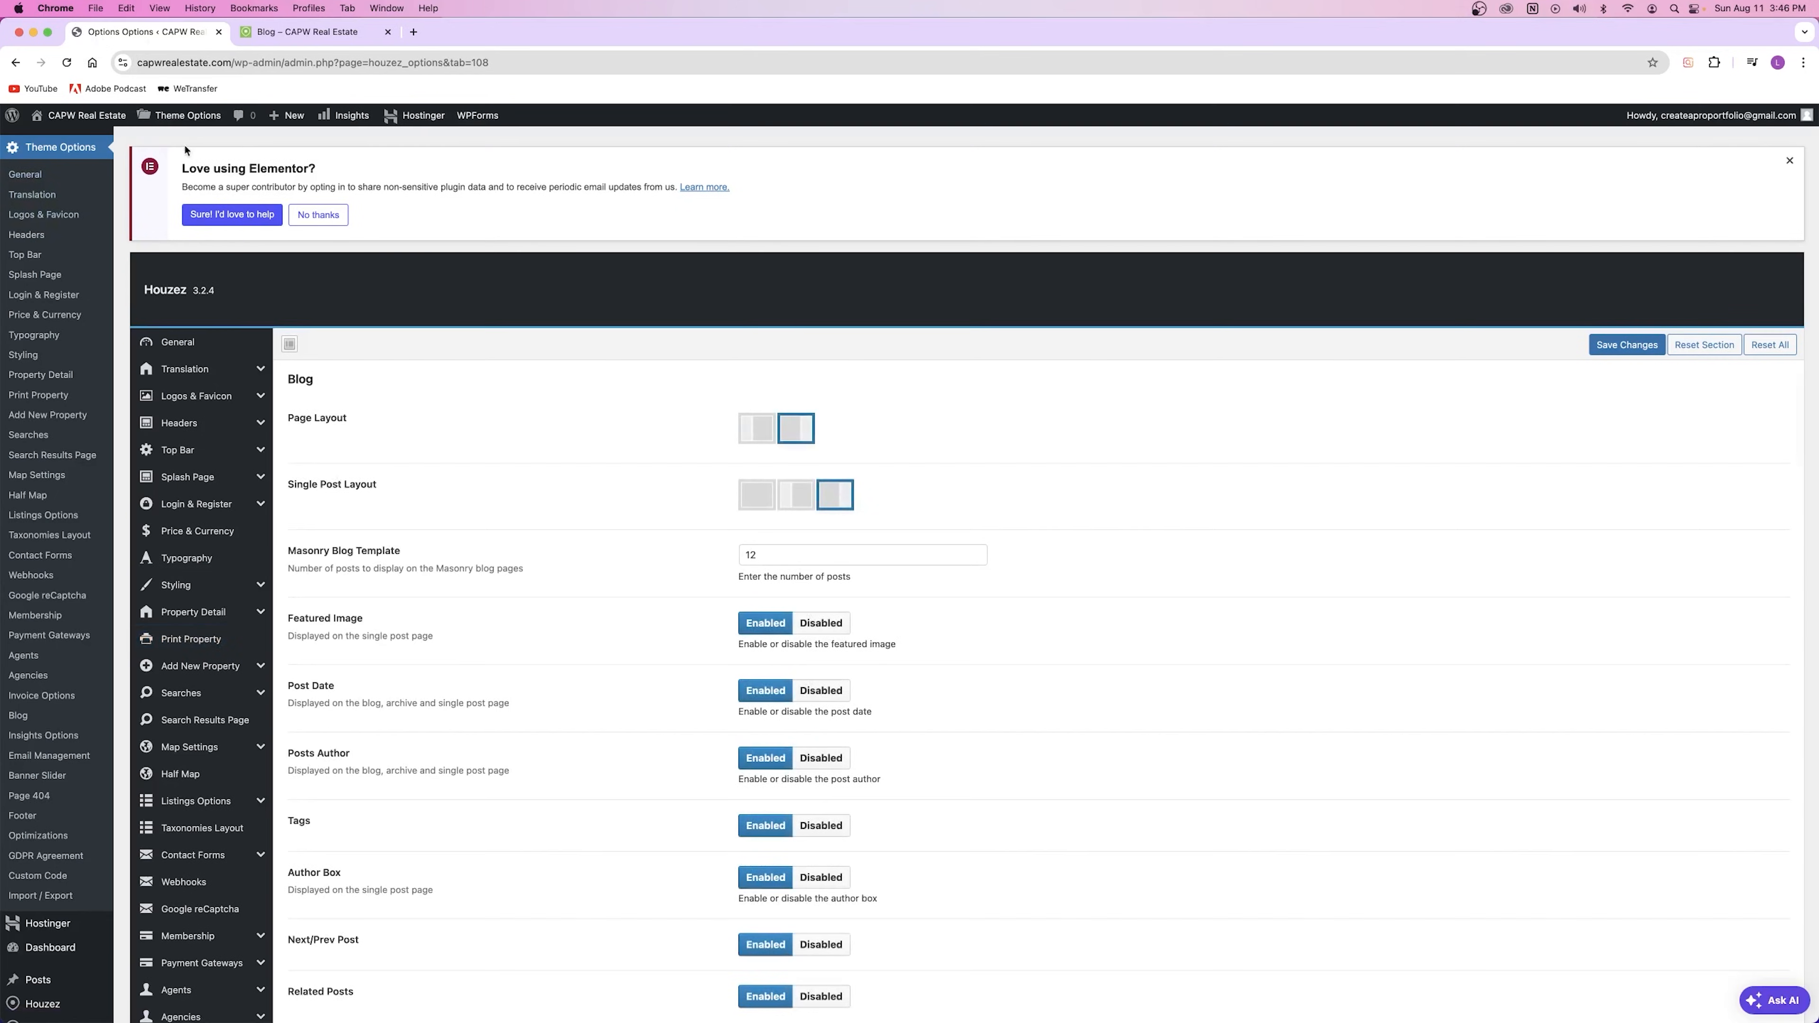
pyautogui.scroll(-6, 111, 311)
pyautogui.rightClick(49, 507)
pyautogui.click(95, 519)
pyautogui.moveTo(301, 31); pyautogui.dragTo(207, 32)
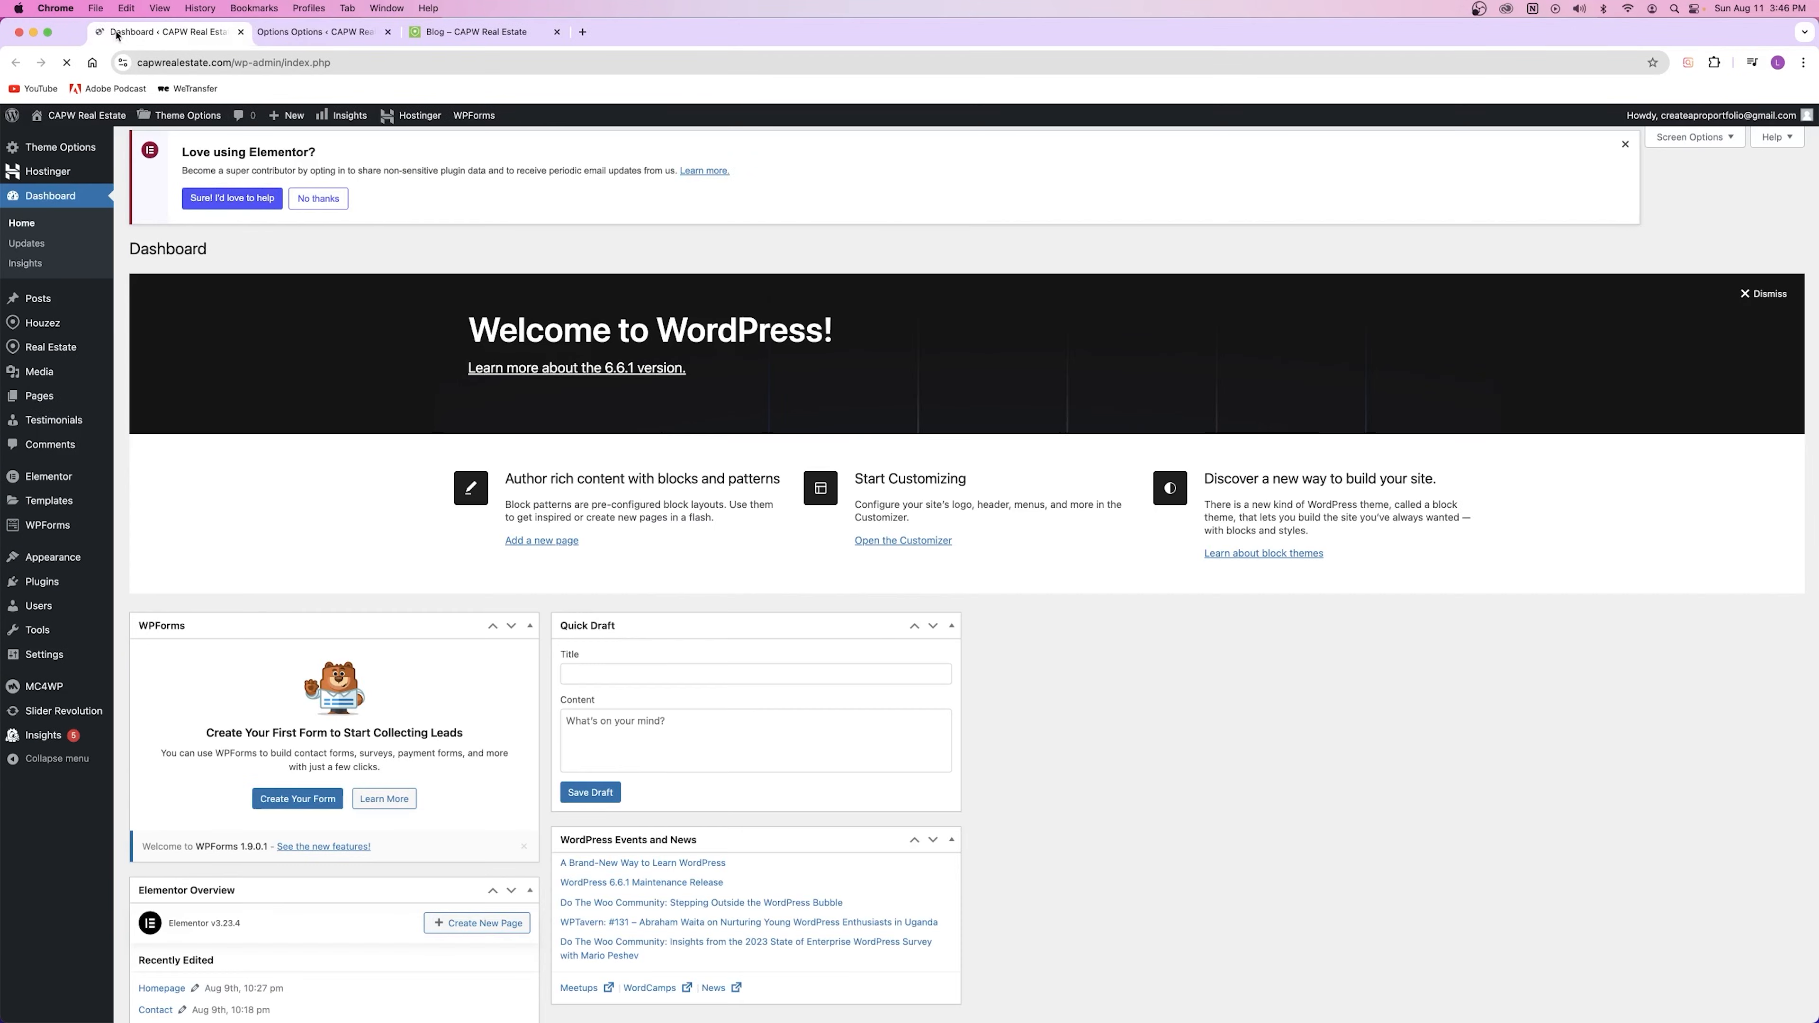
pyautogui.click(301, 33)
pyautogui.scroll(6, 458, 290)
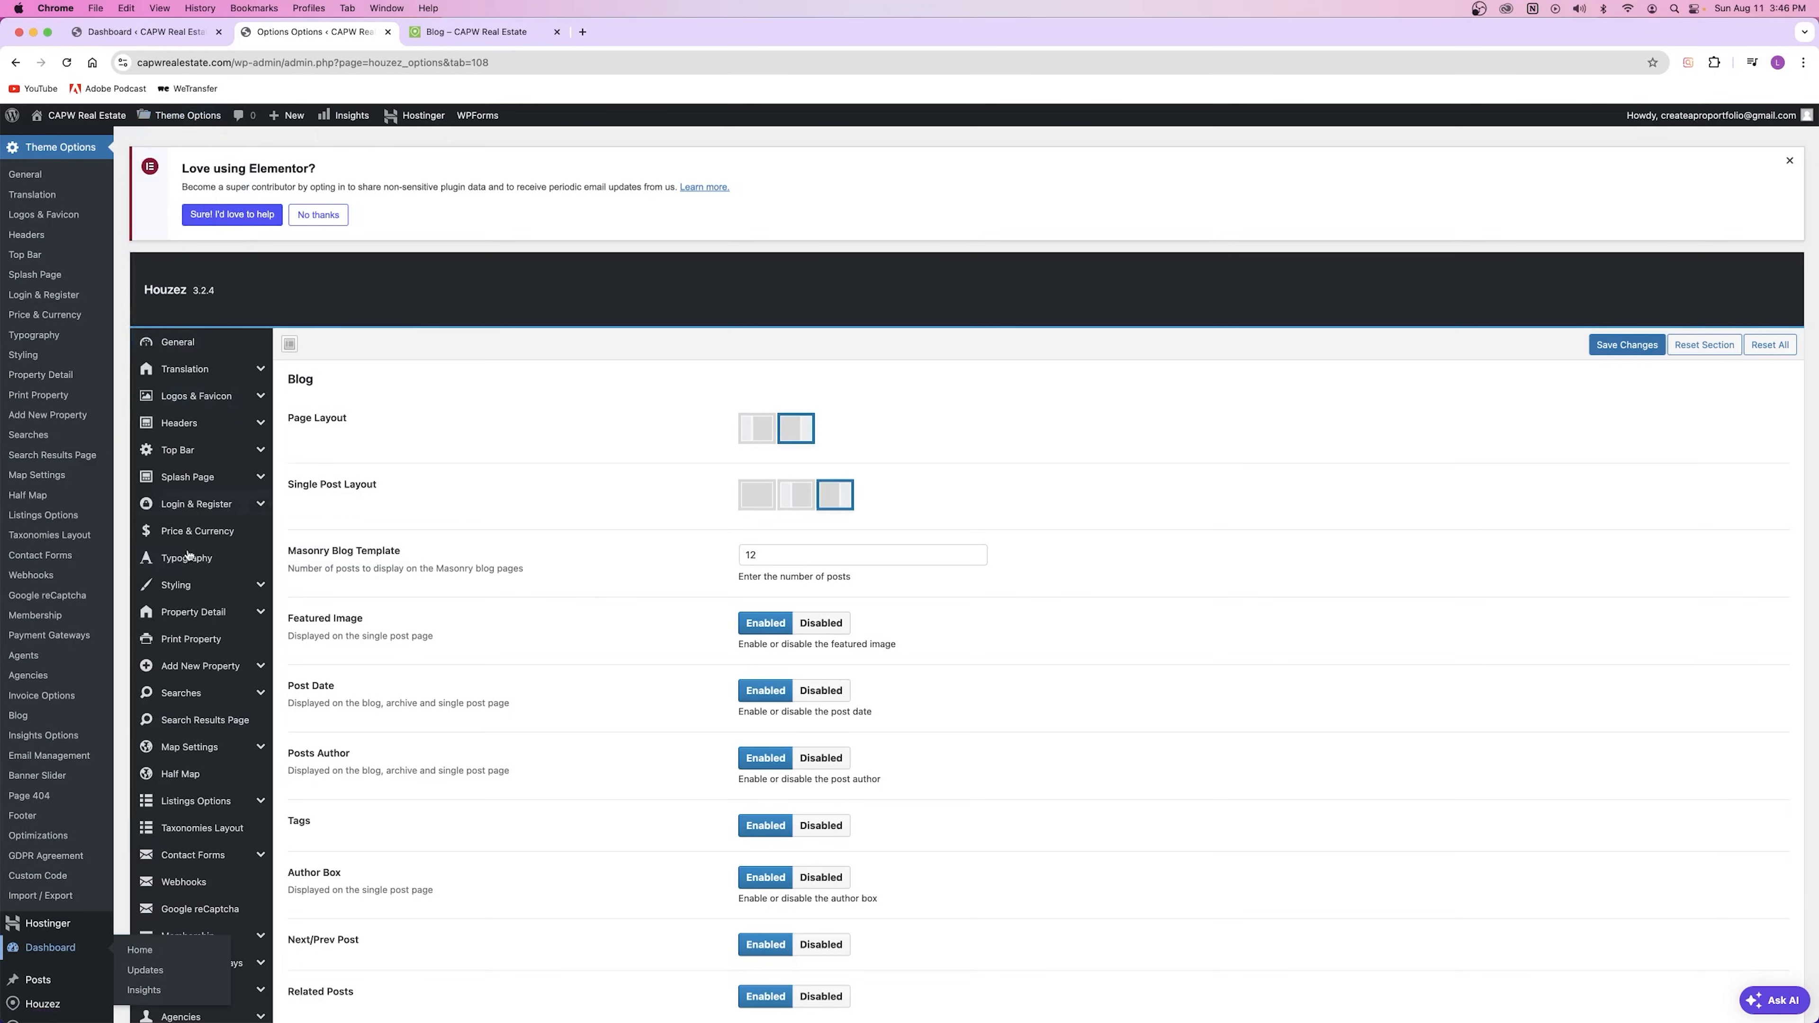
pyautogui.scroll(-6, 188, 555)
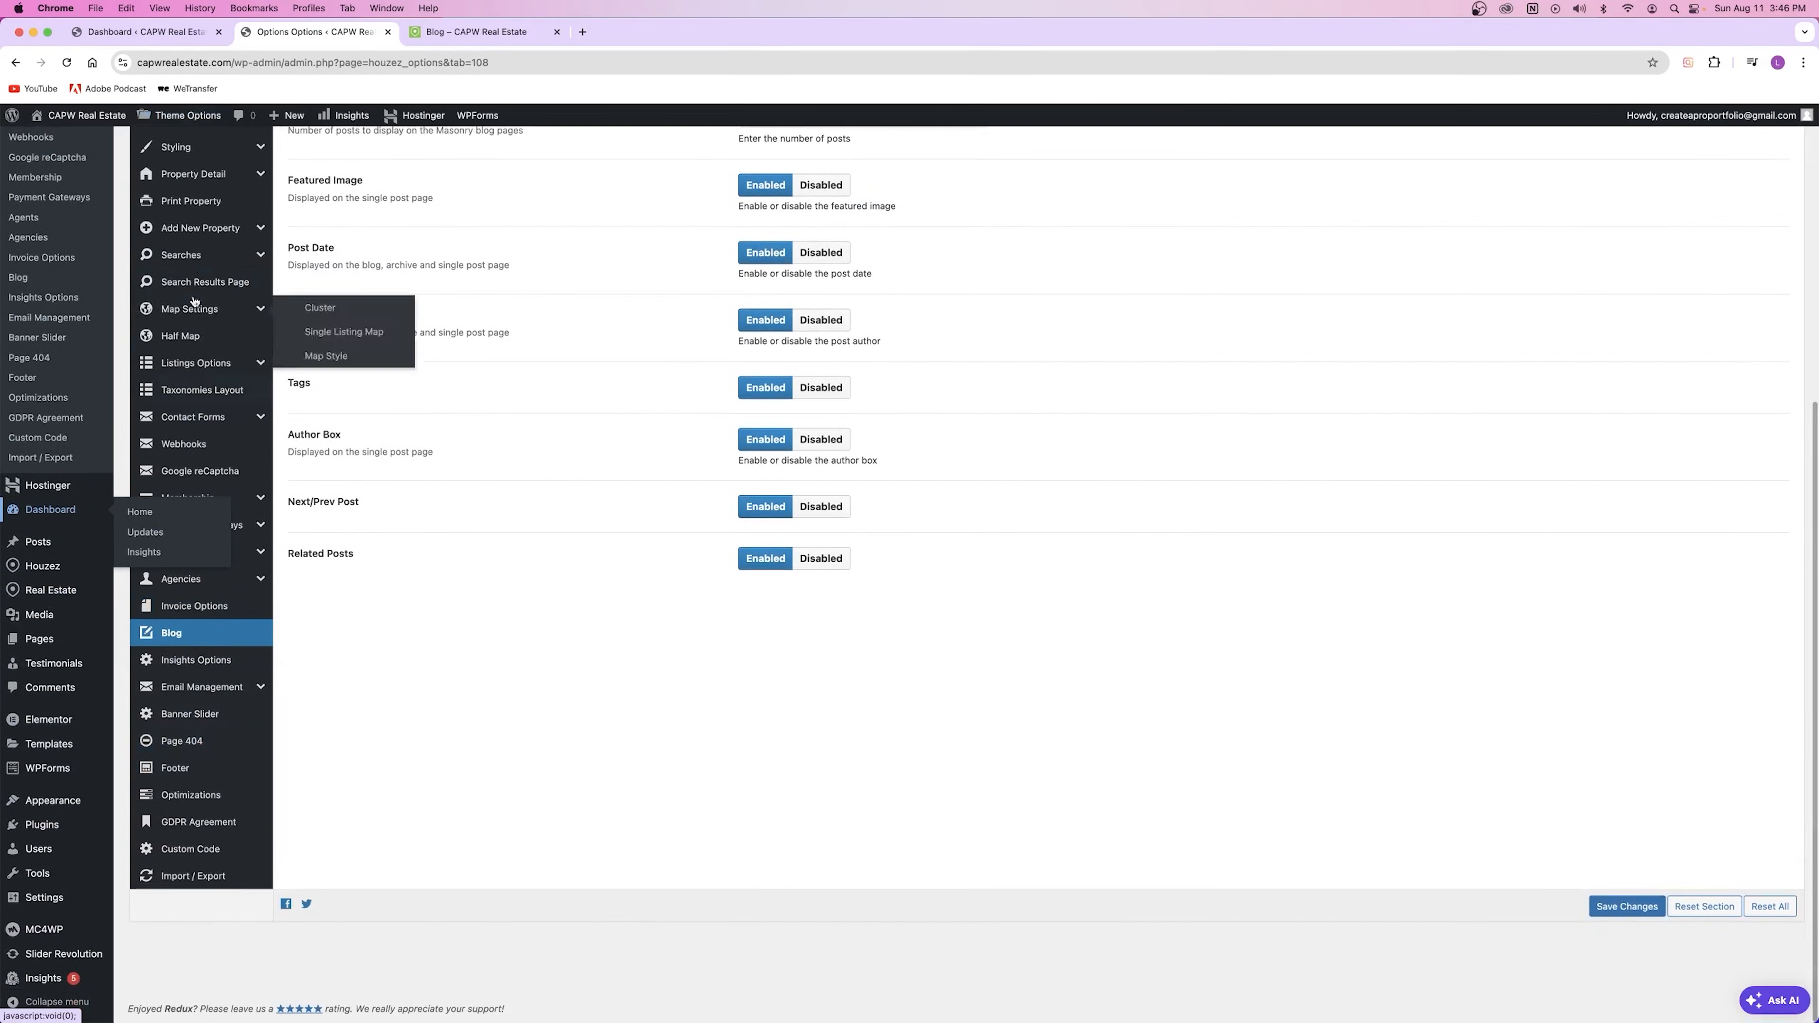
pyautogui.scroll(6, 21, 259)
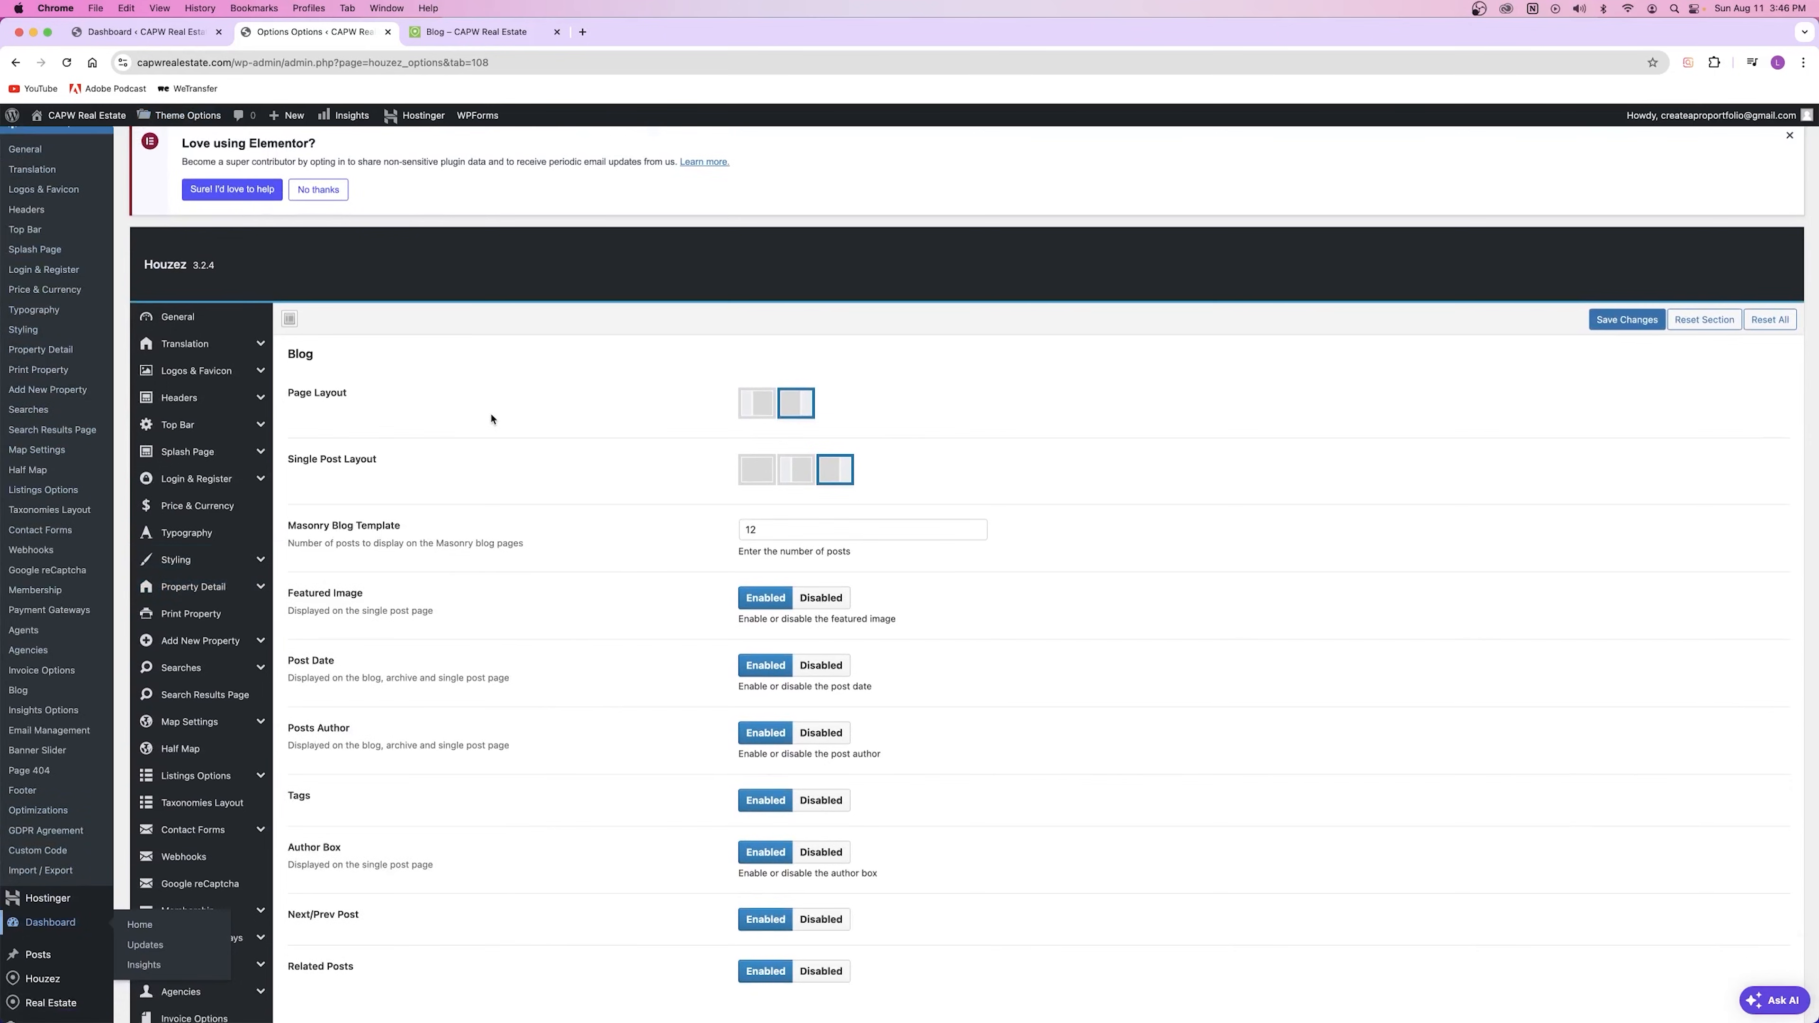
pyautogui.scroll(1, 530, 402)
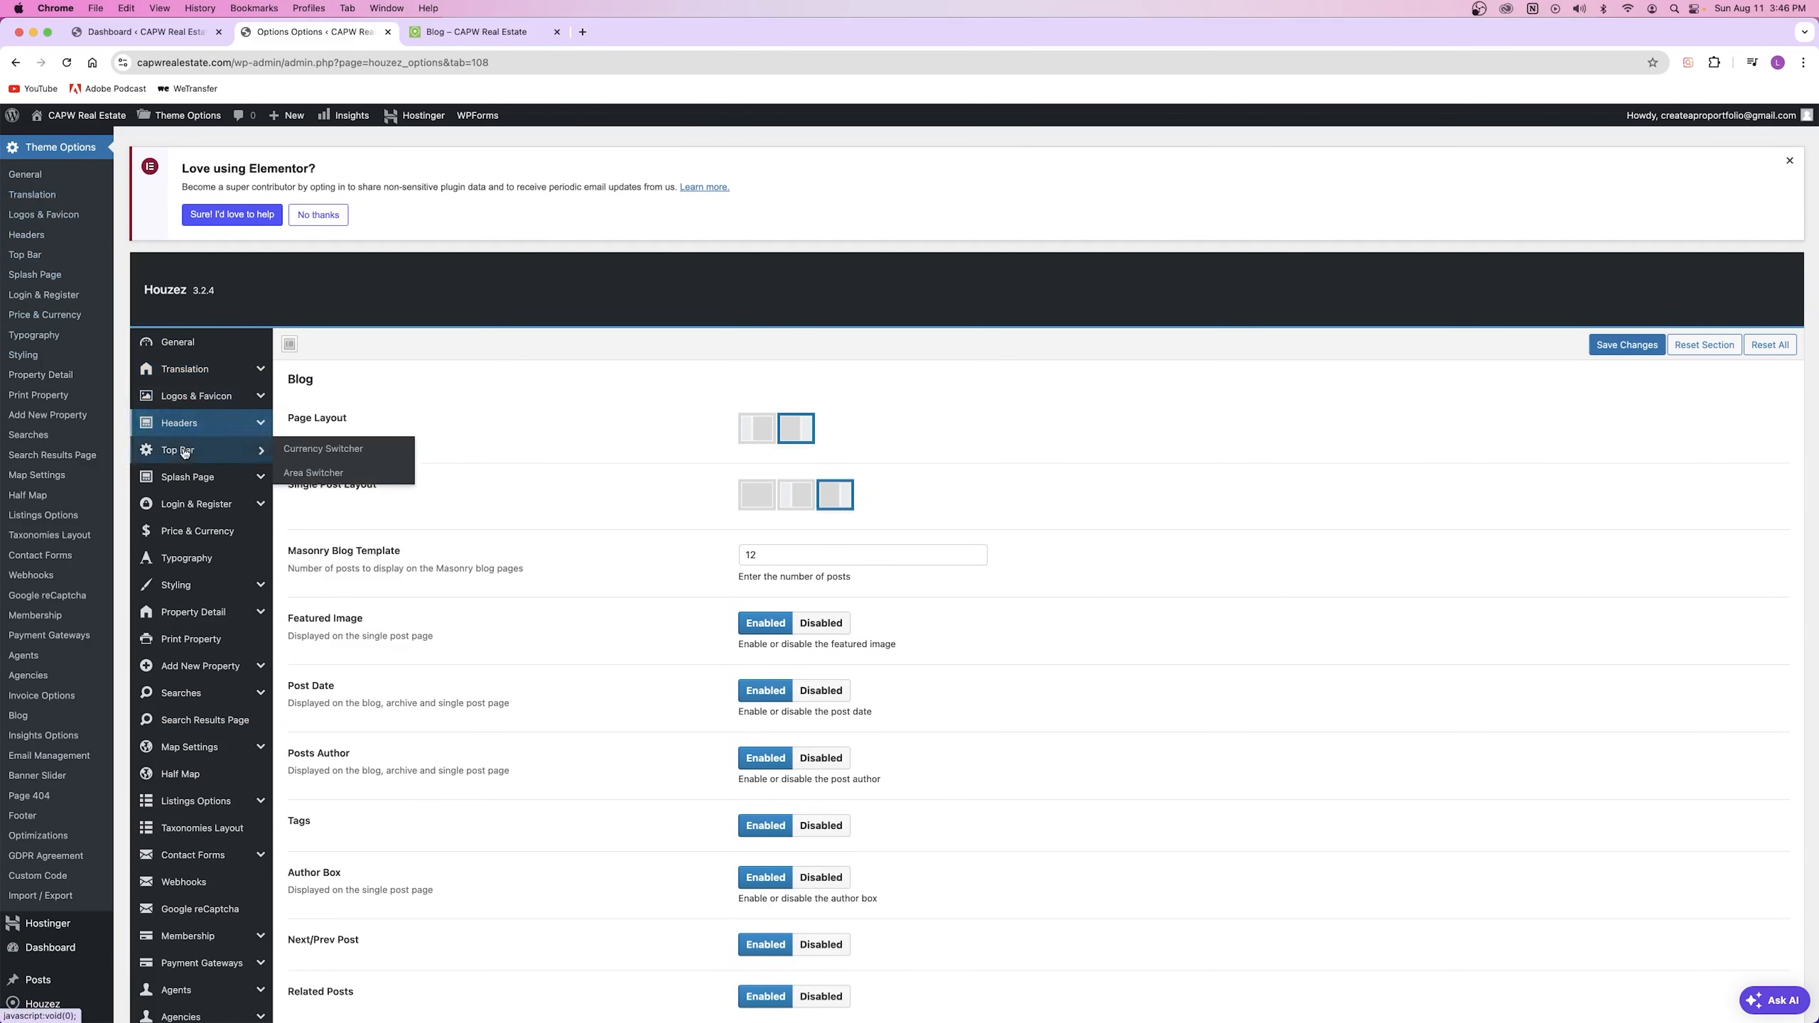
# Step: Look over the General theme options, then return to the Blog section
pyautogui.moveTo(292, 467)
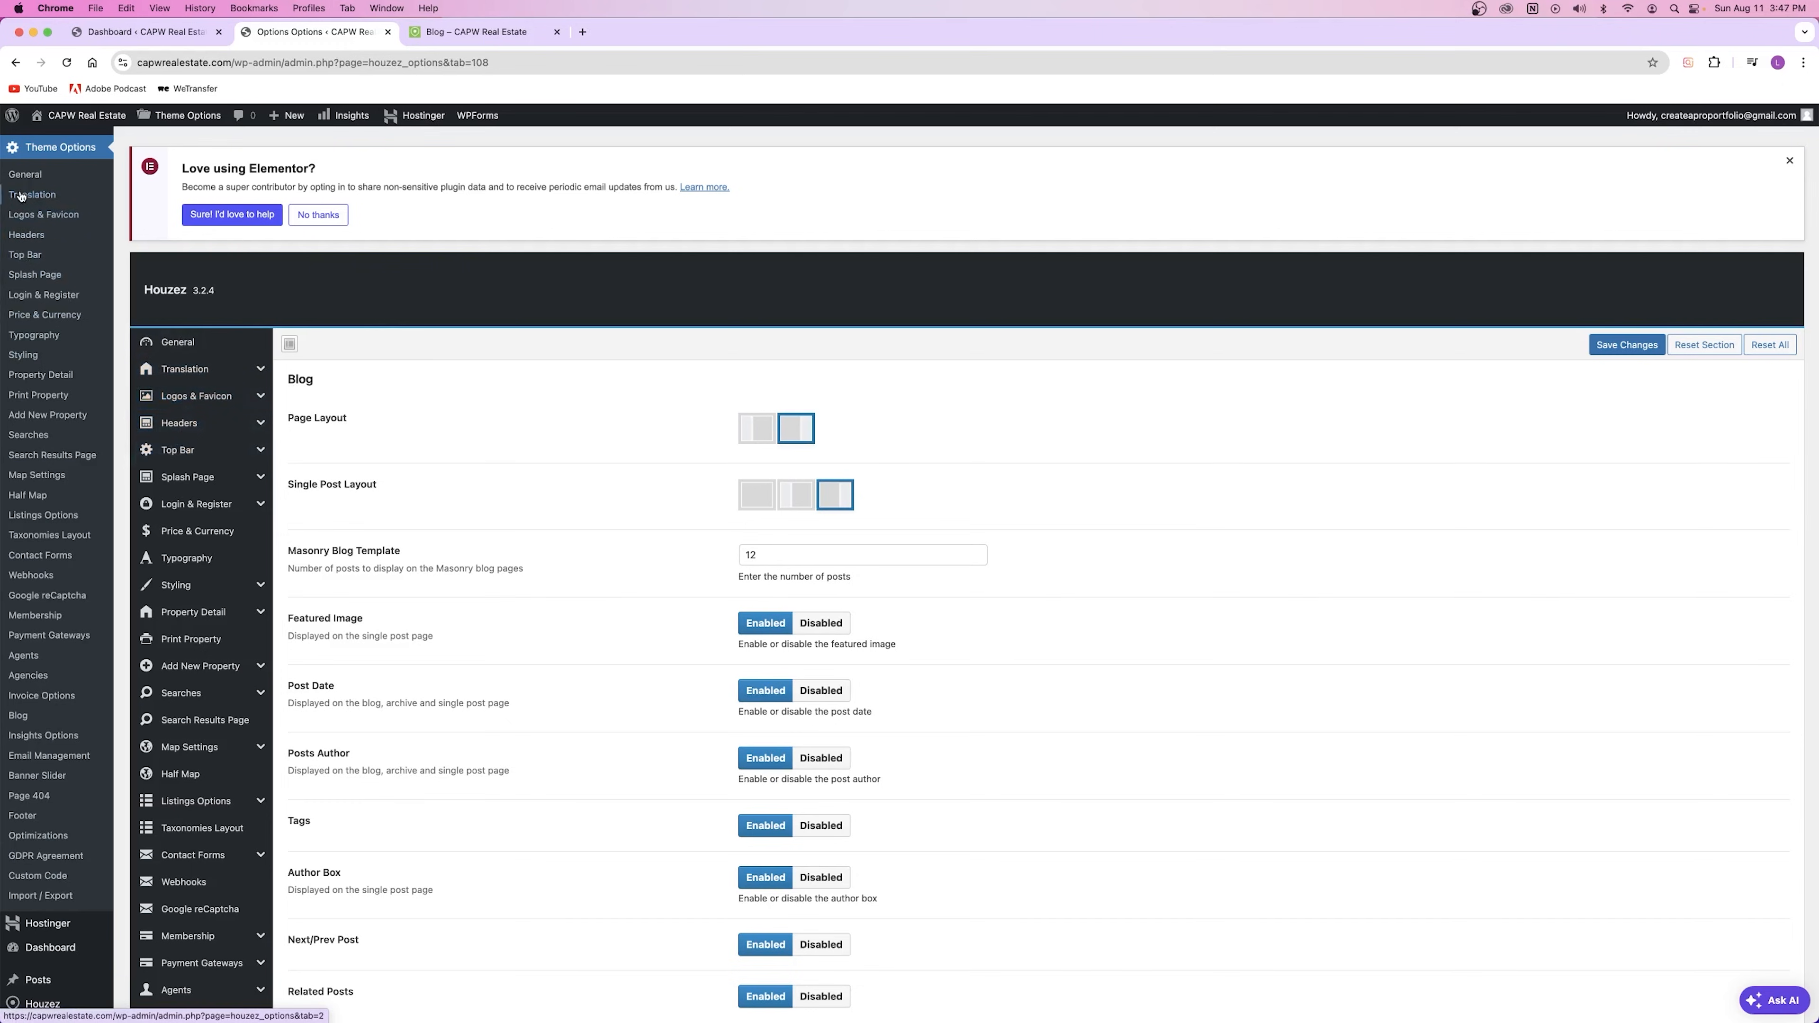
pyautogui.click(28, 180)
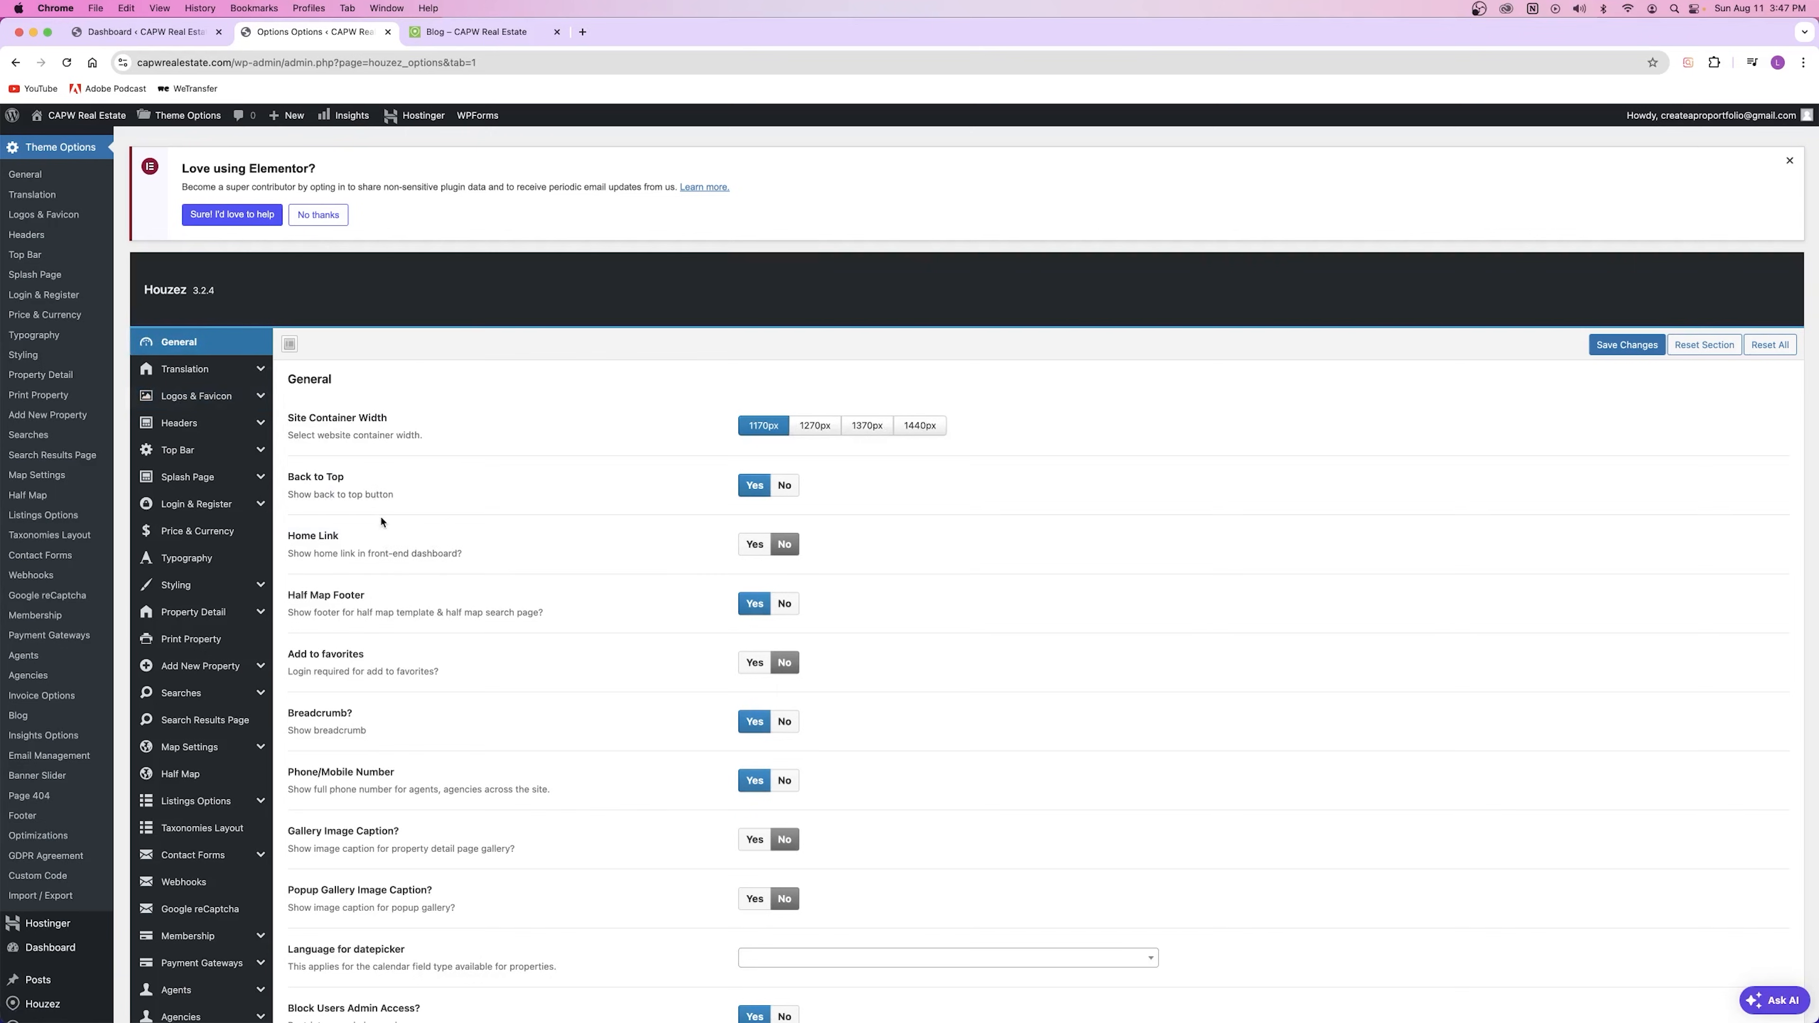
pyautogui.scroll(-4, 378, 523)
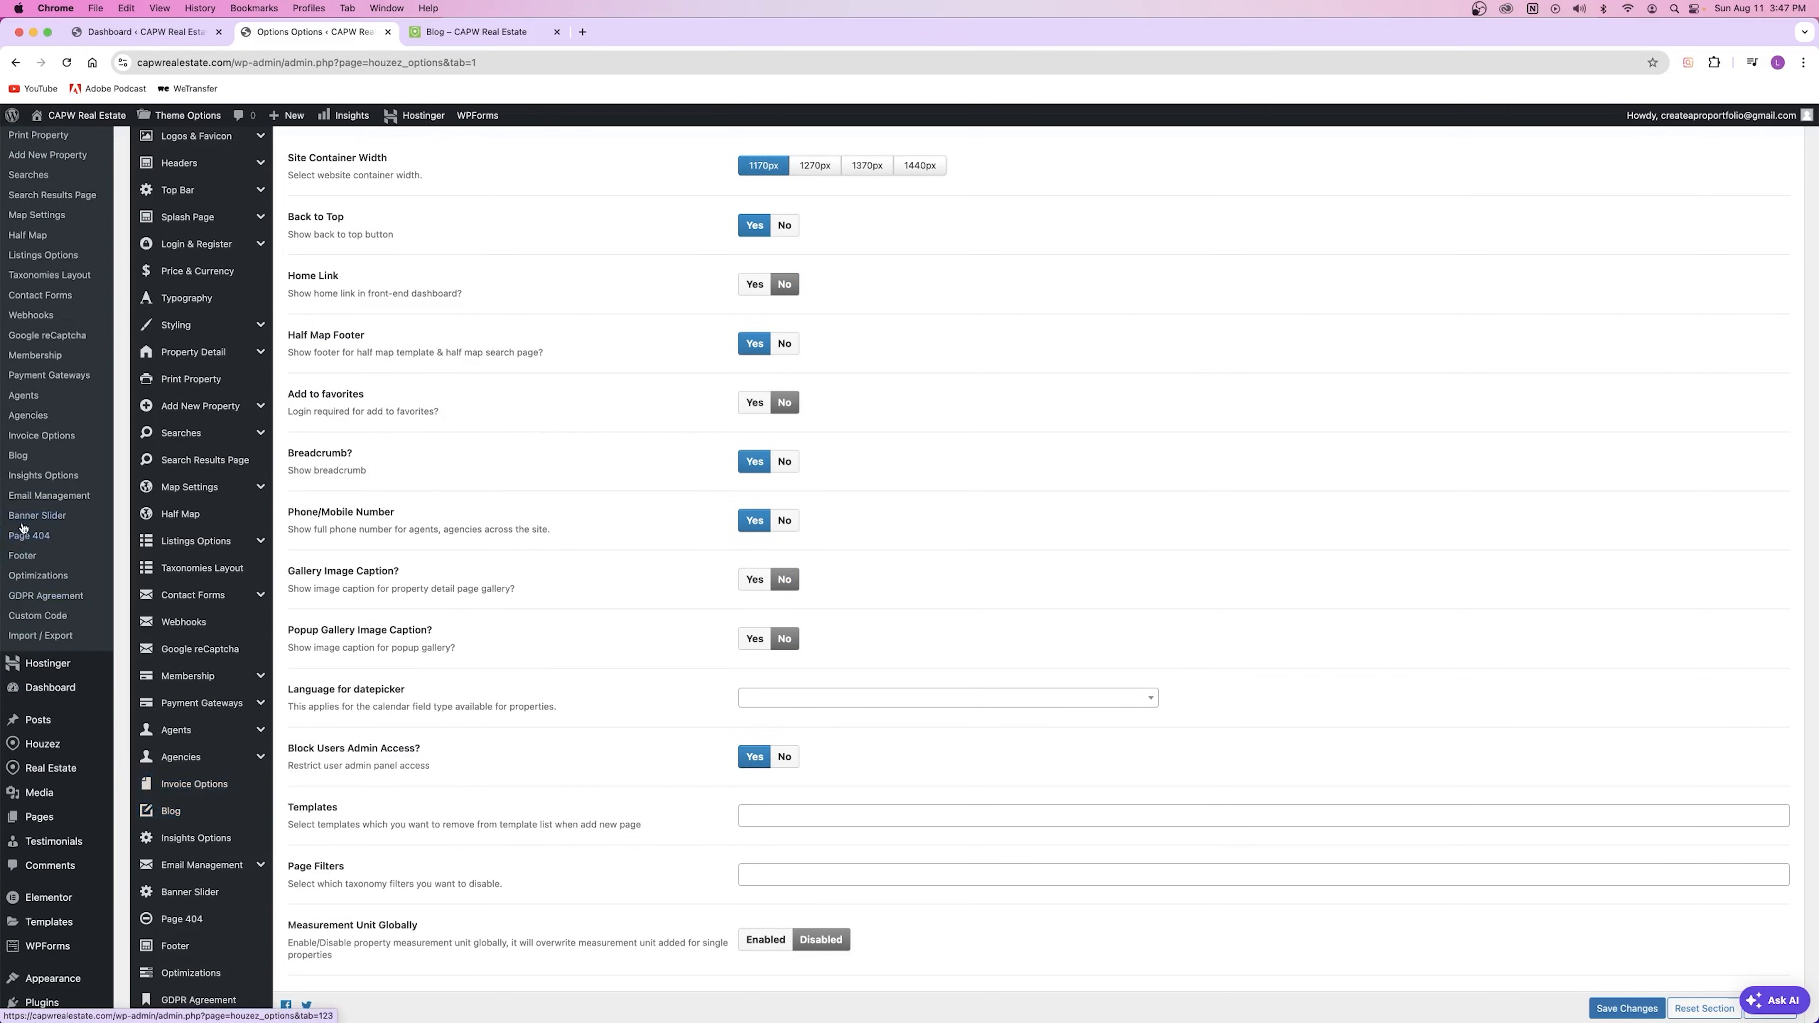
pyautogui.scroll(4, 656, 527)
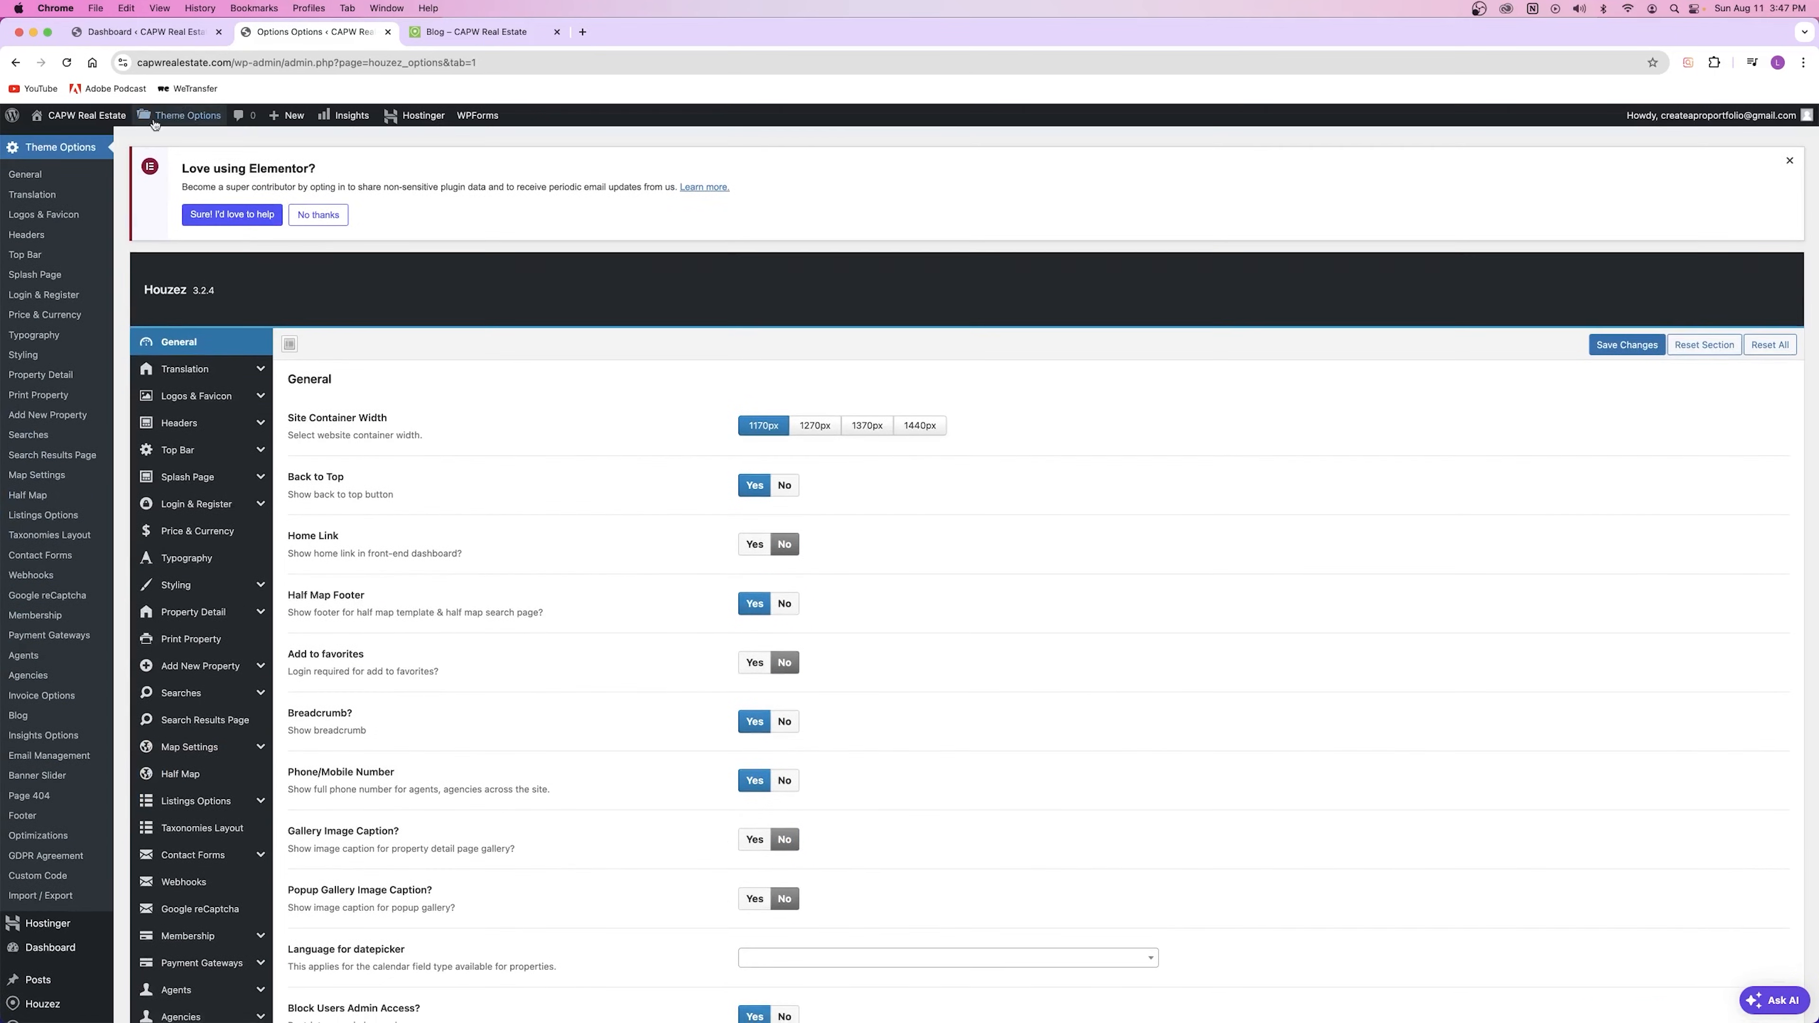
pyautogui.moveTo(179, 115)
pyautogui.click(154, 639)
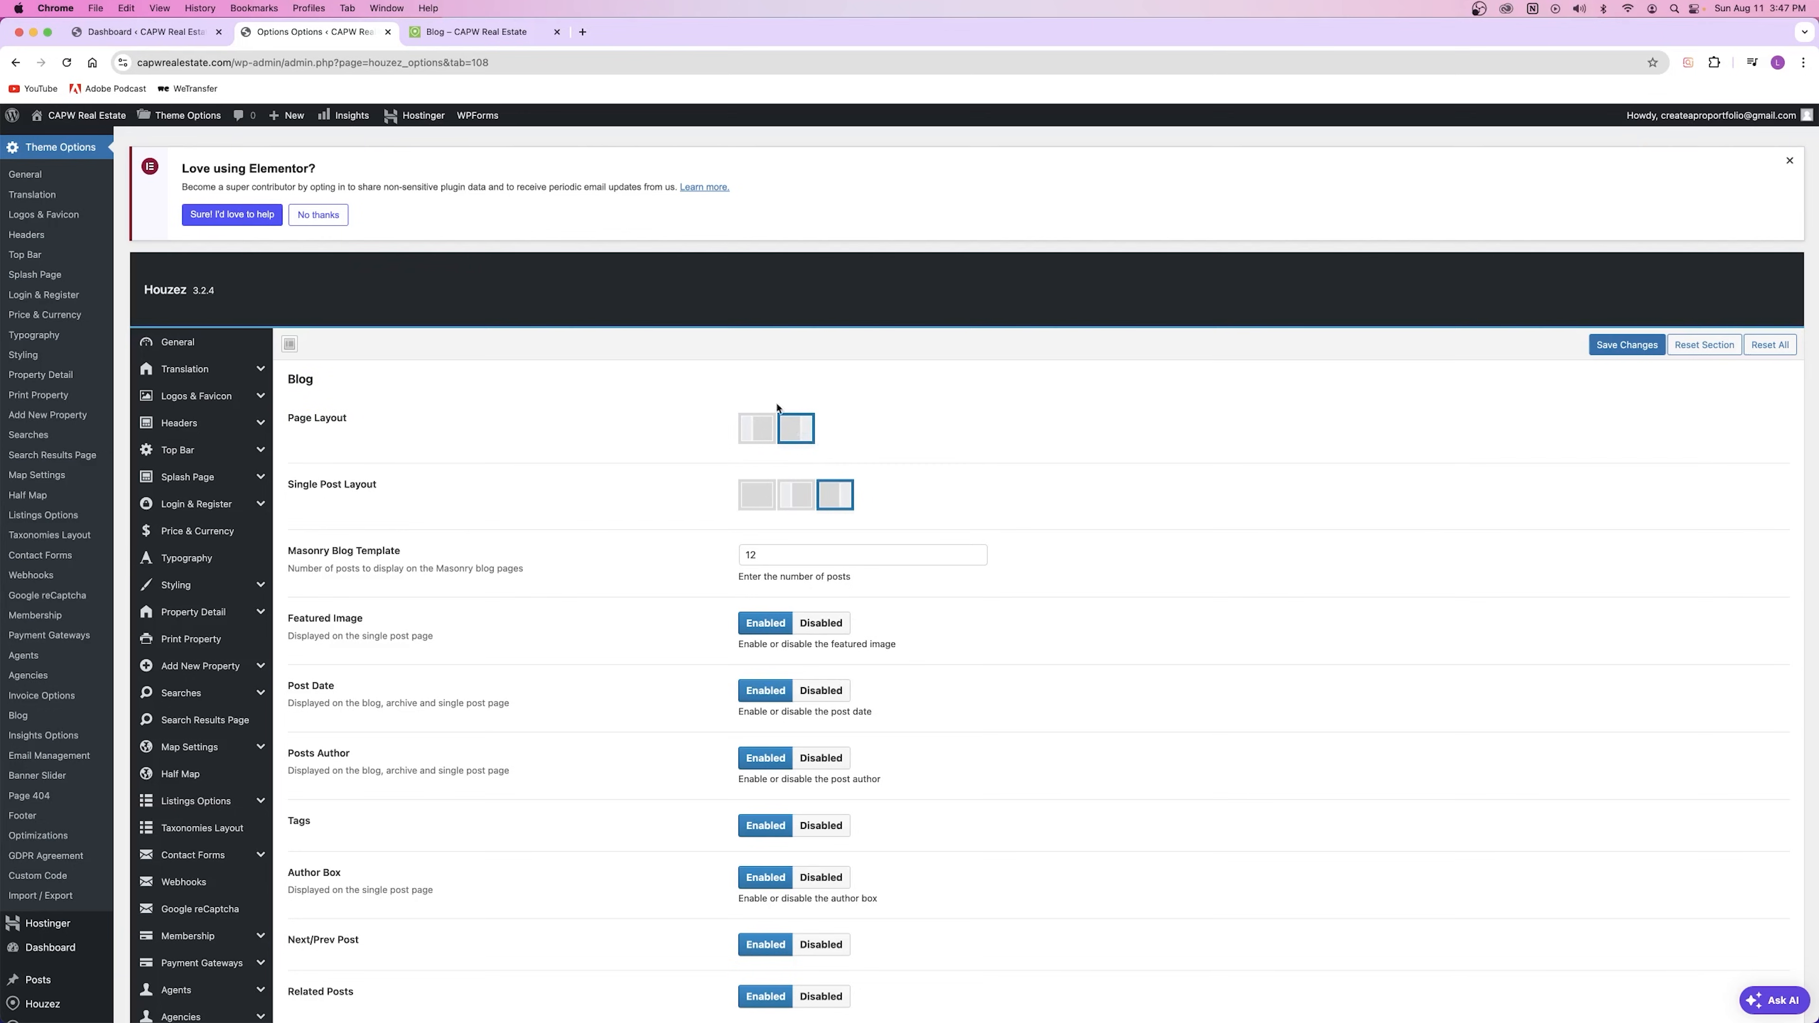
# Step: Compare the live blog page and '5 Ways To Get A Deal' post against the Blog options
pyautogui.click(477, 32)
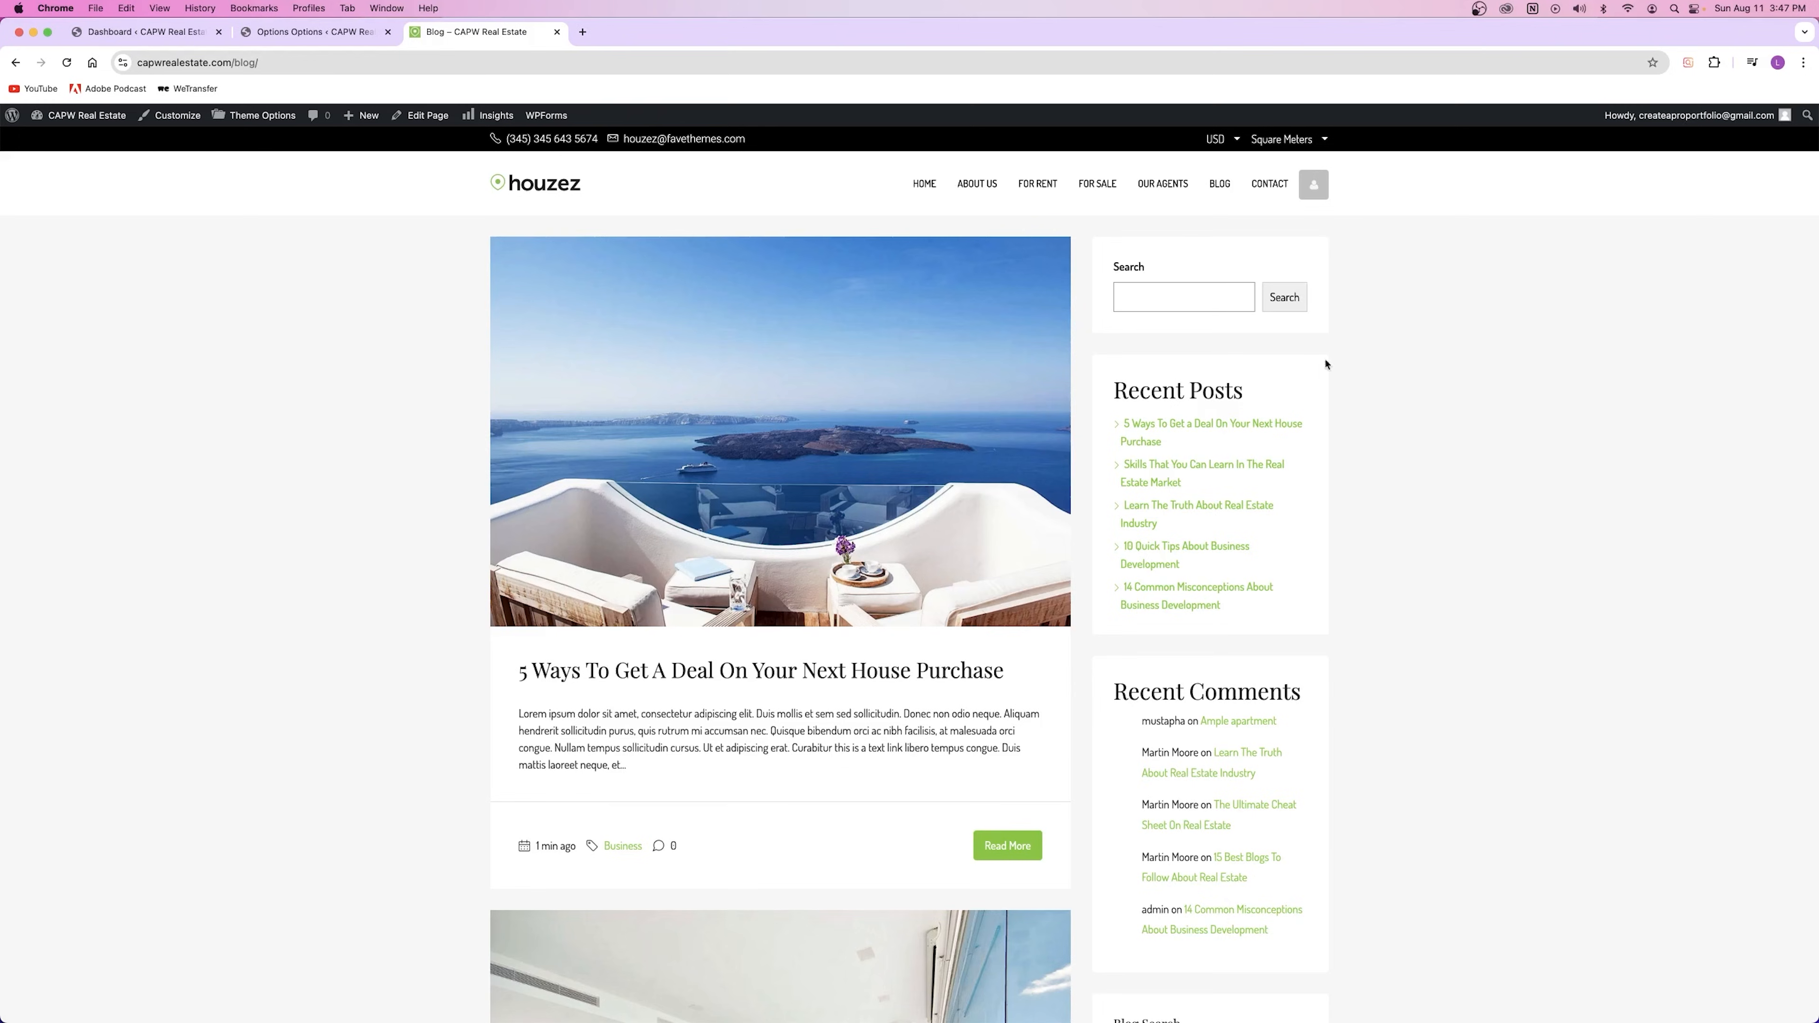
pyautogui.click(292, 32)
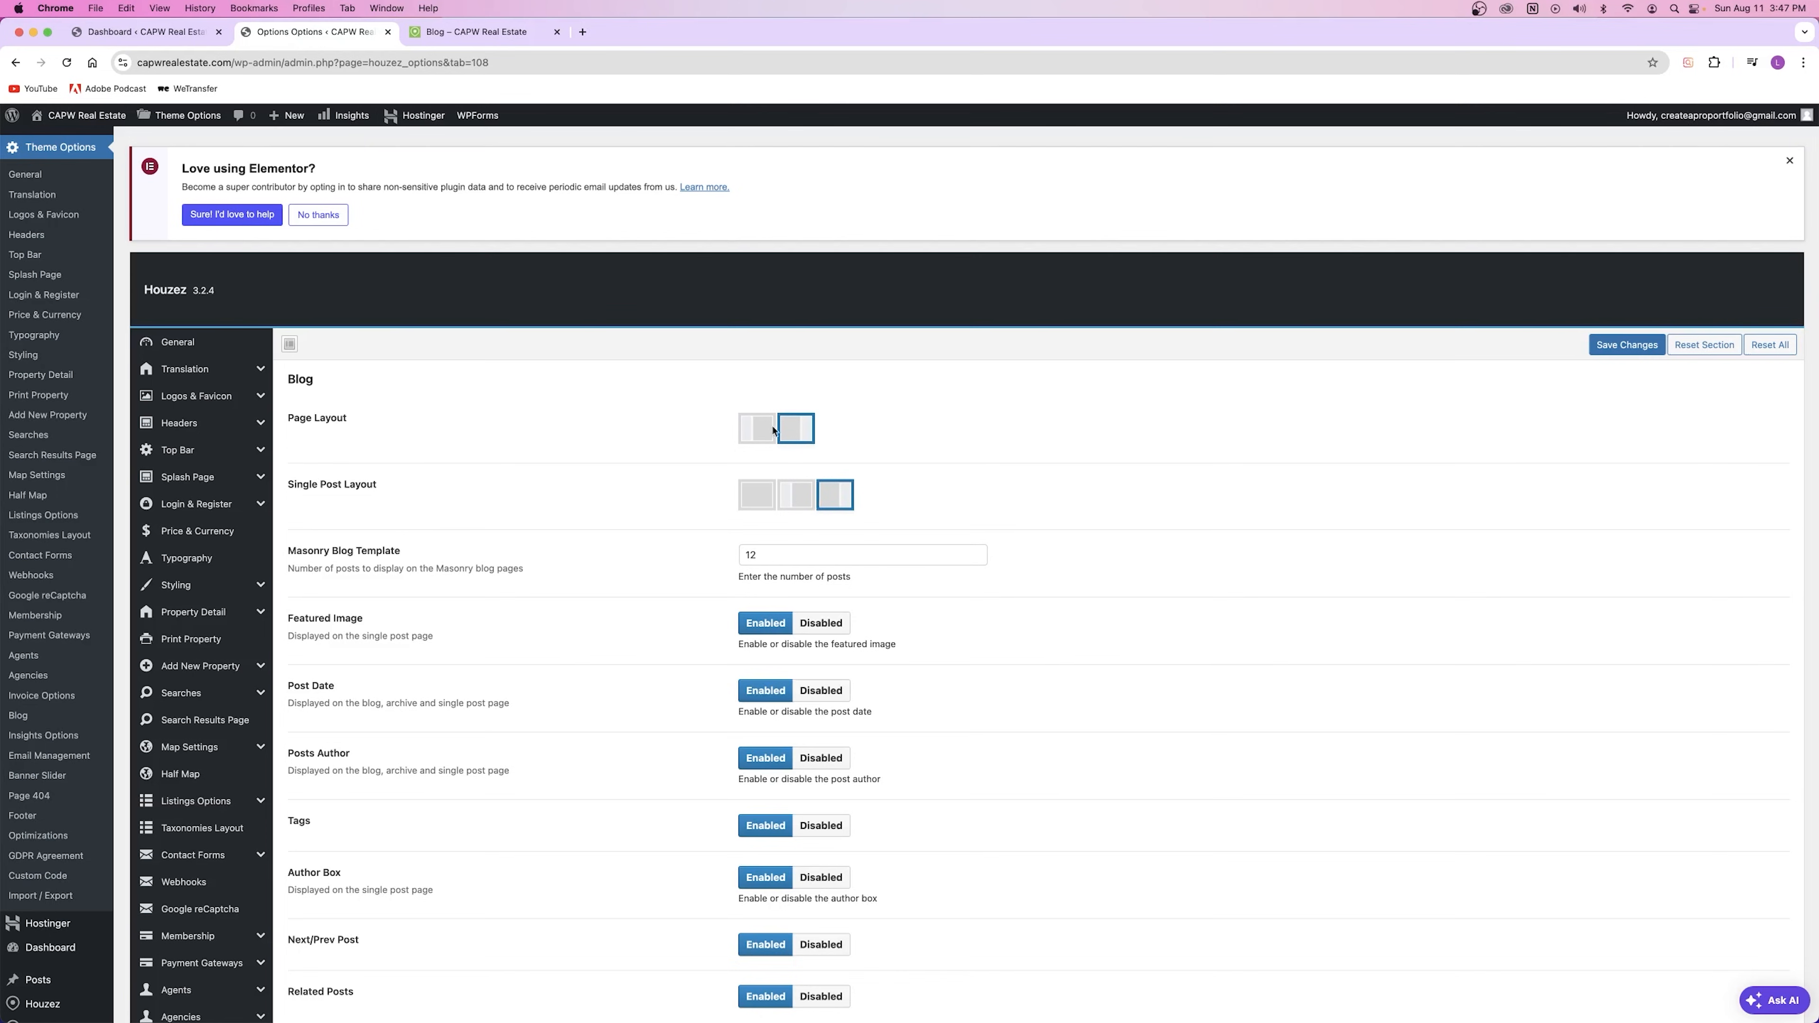
pyautogui.click(501, 32)
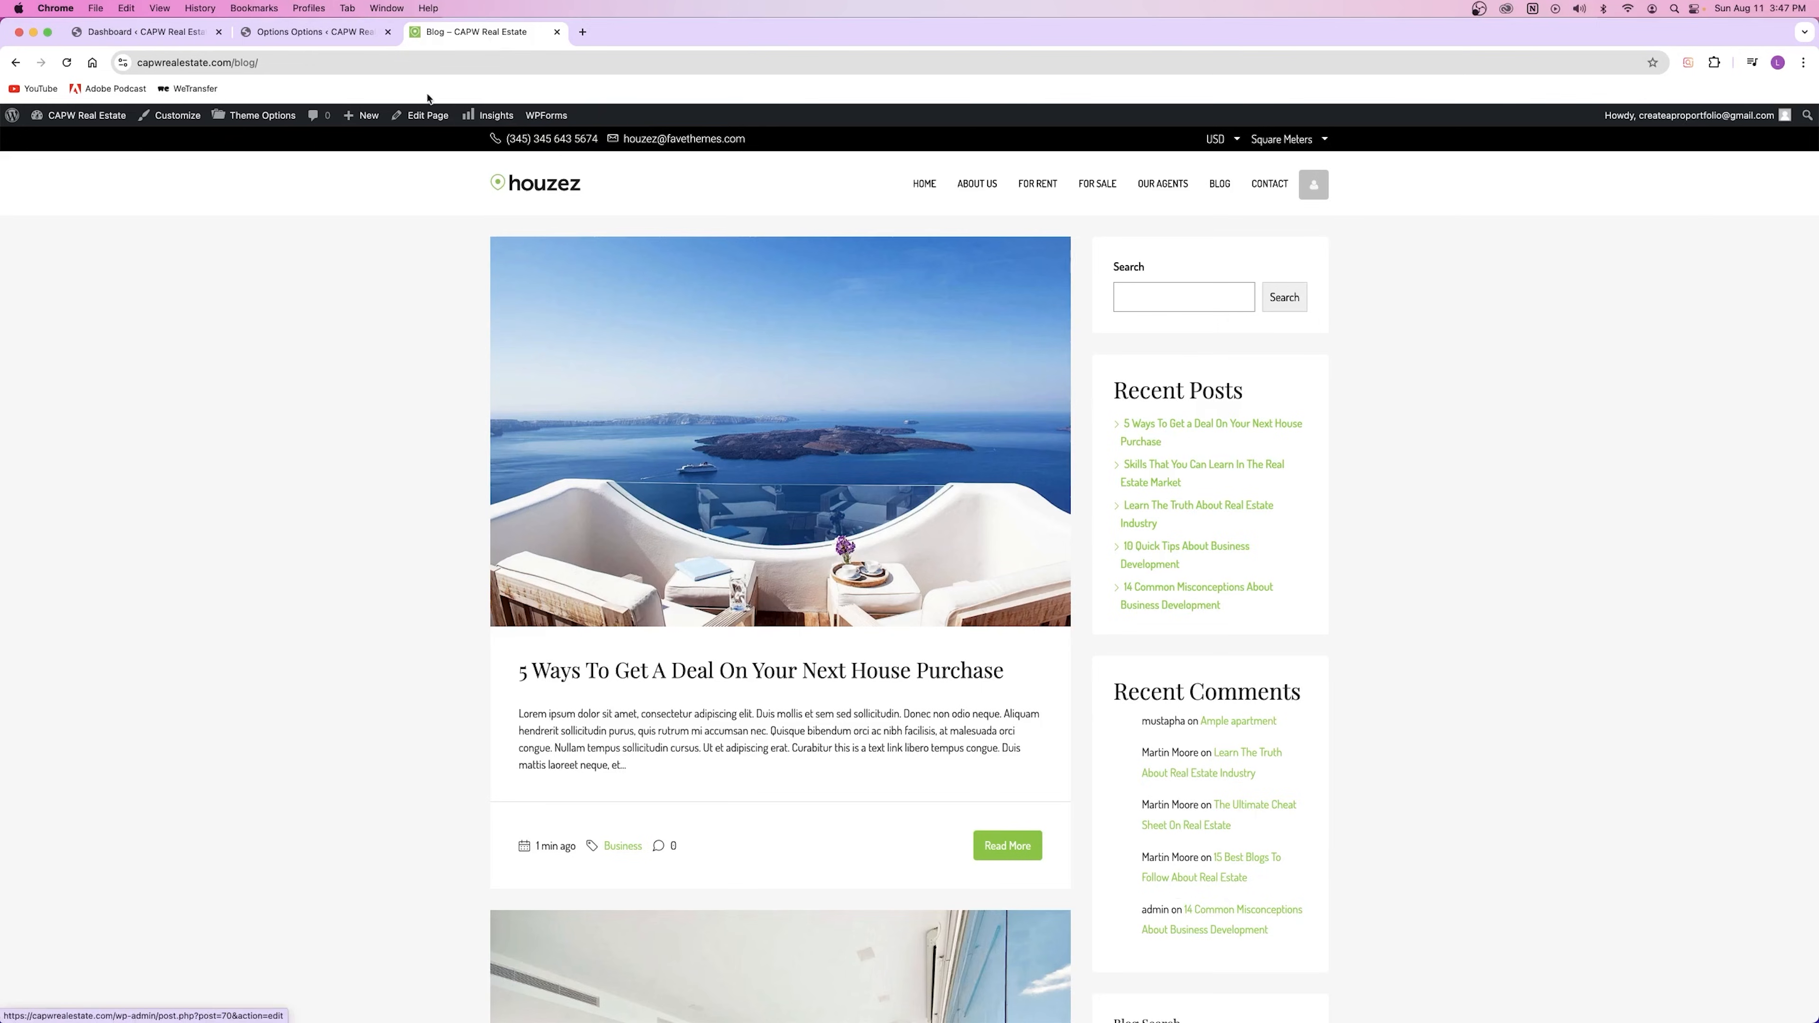
pyautogui.click(315, 32)
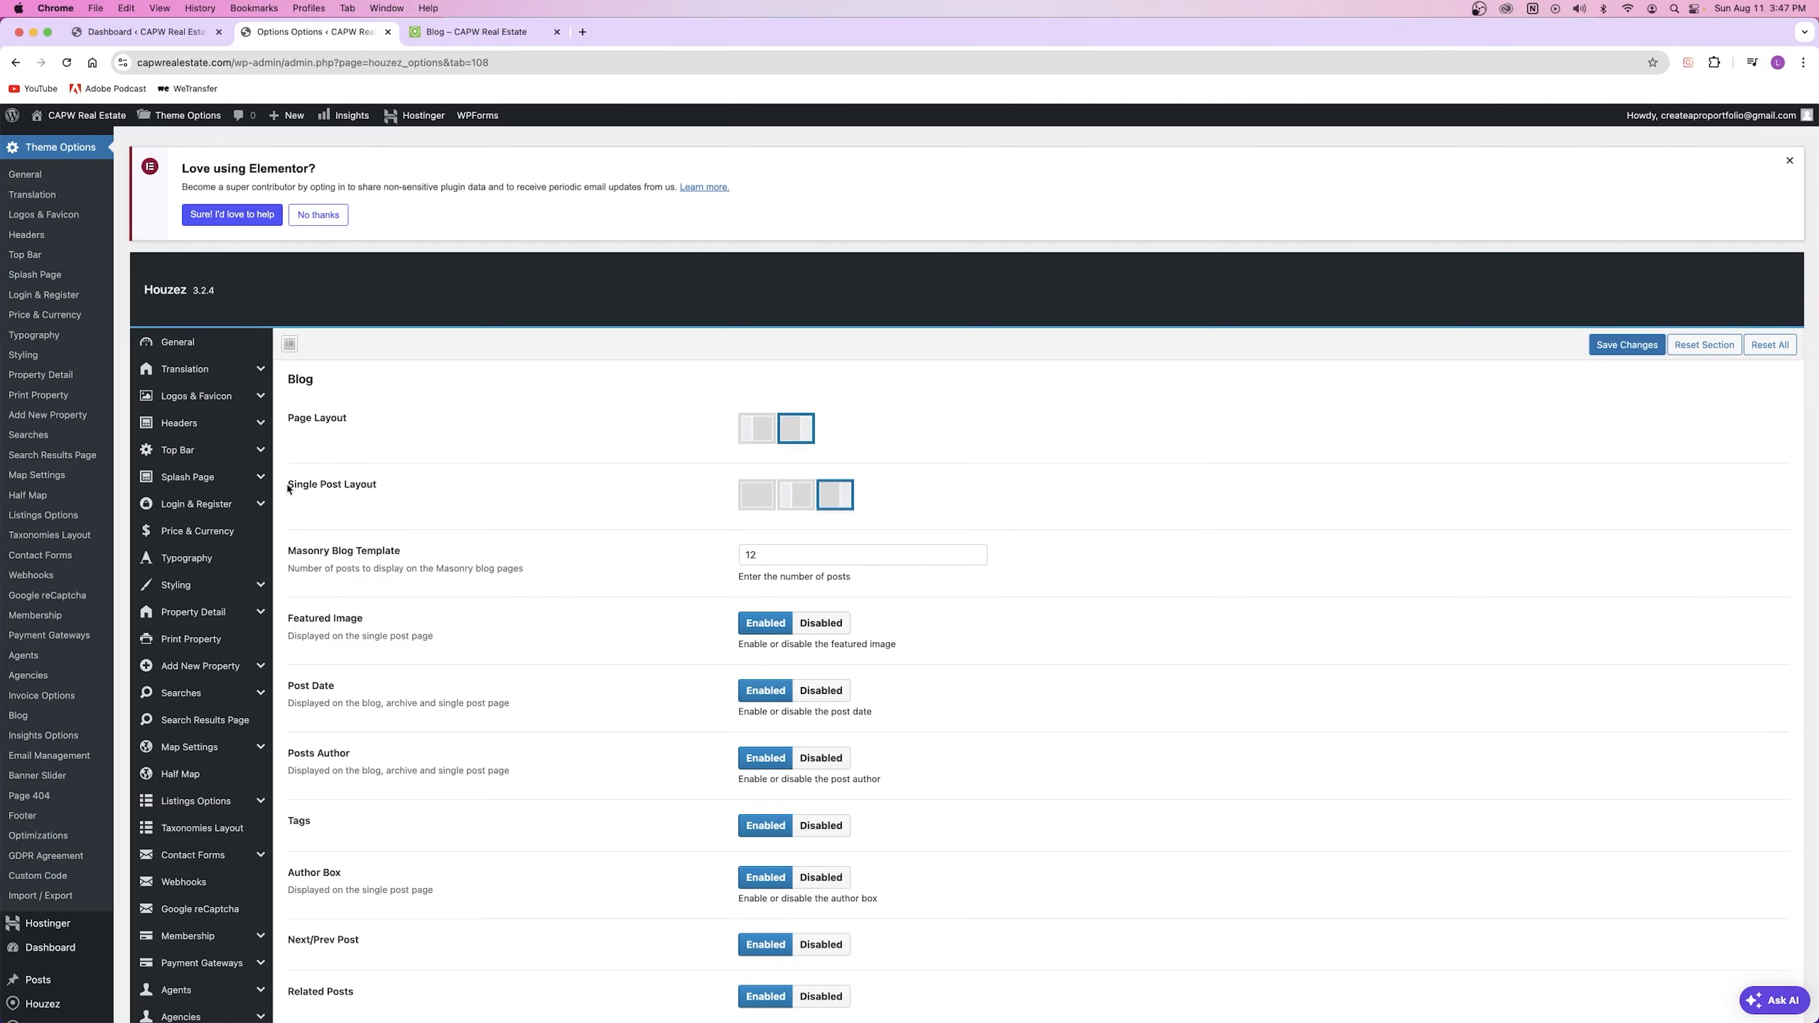
pyautogui.click(441, 30)
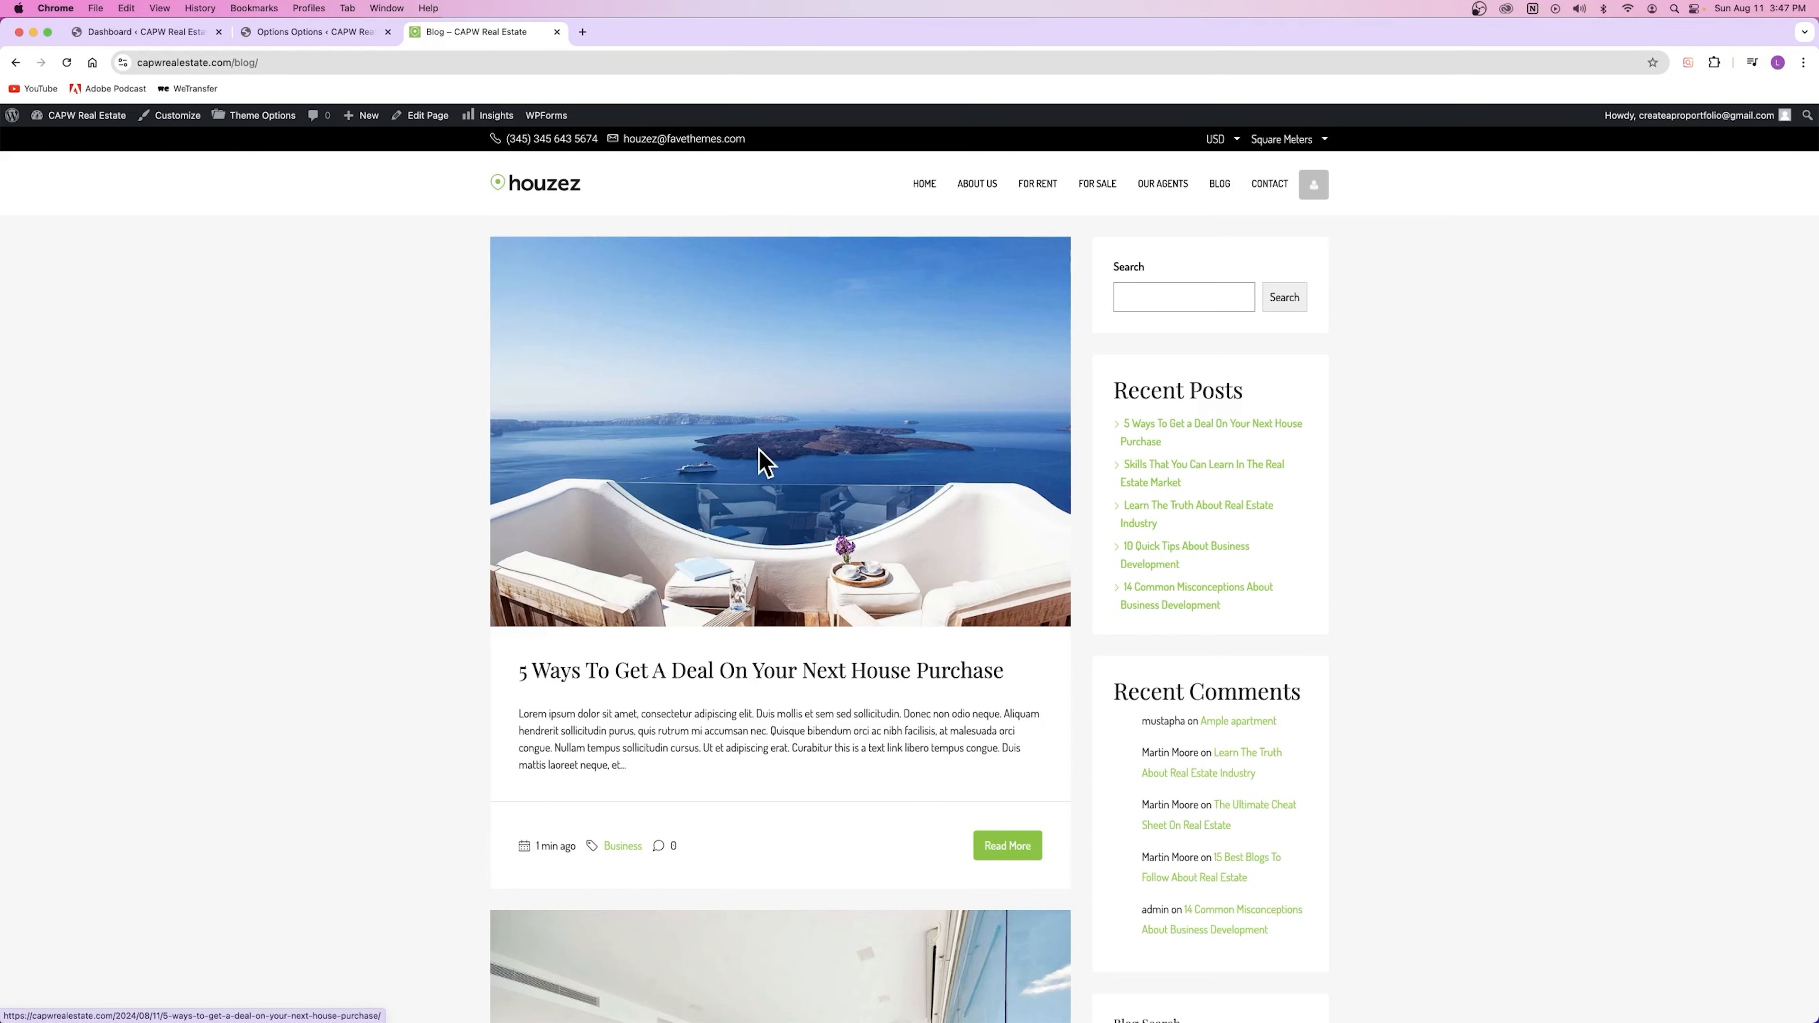
pyautogui.click(755, 673)
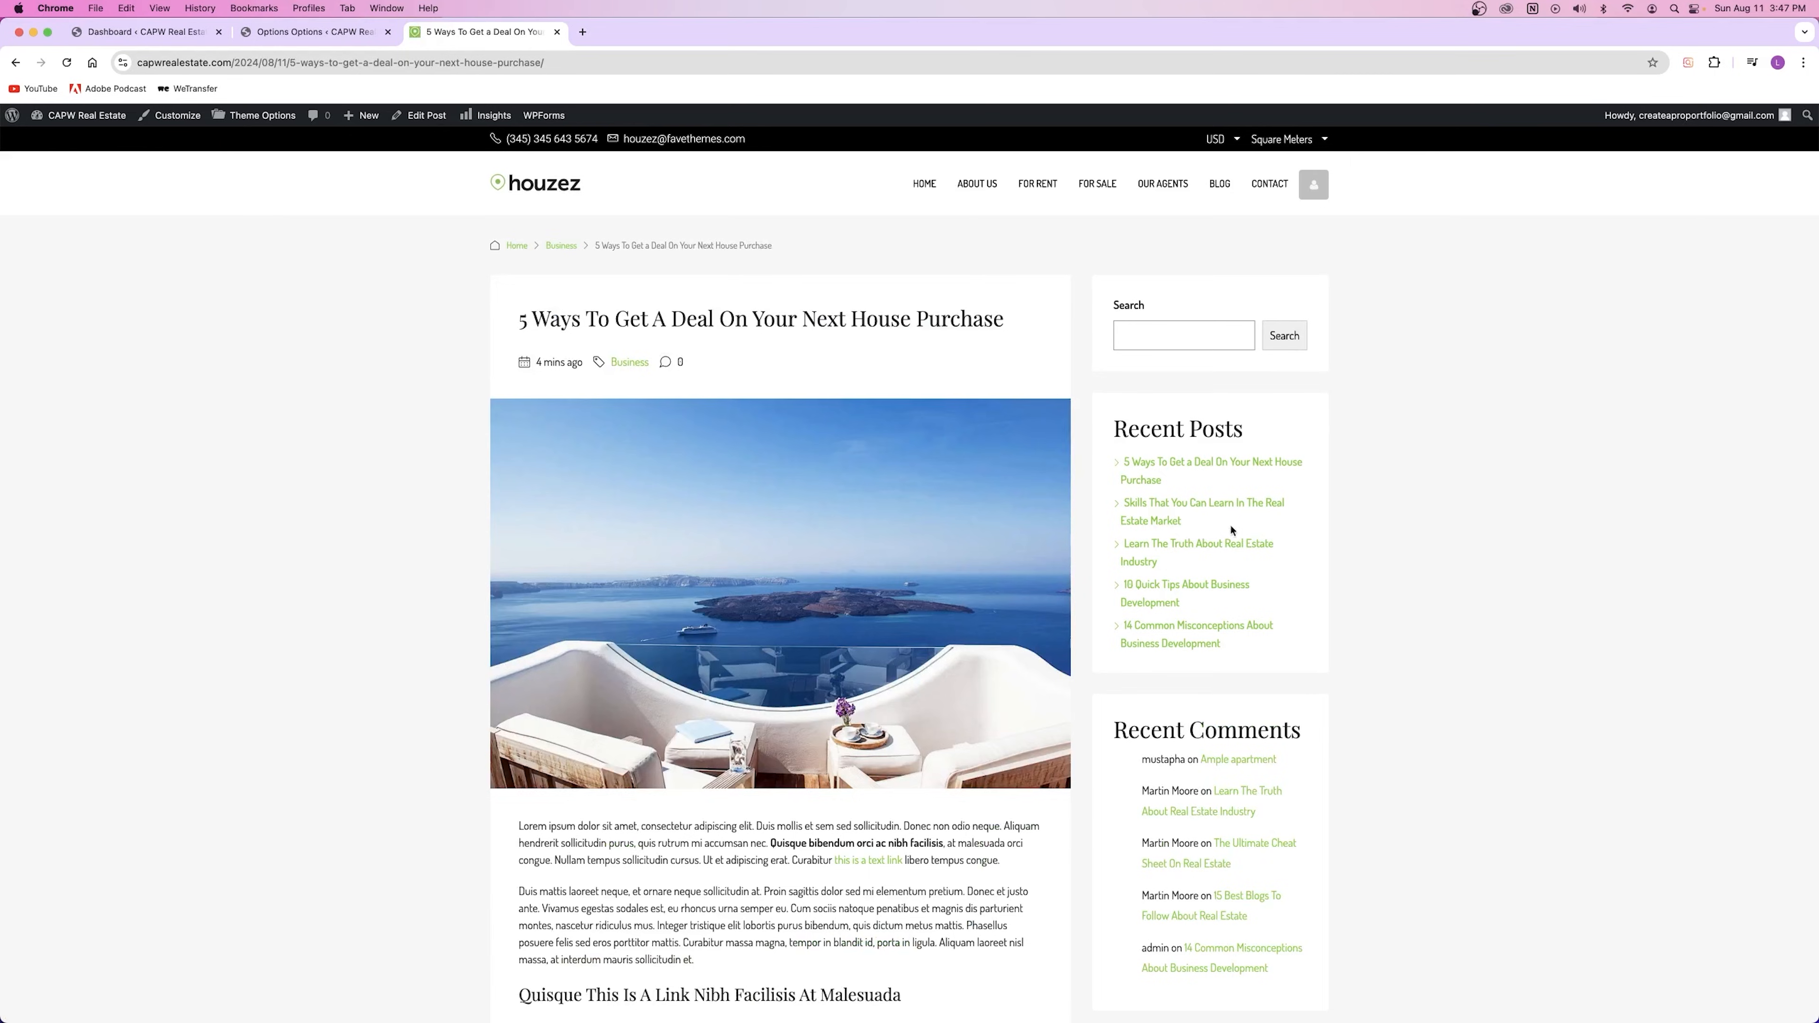
pyautogui.click(309, 33)
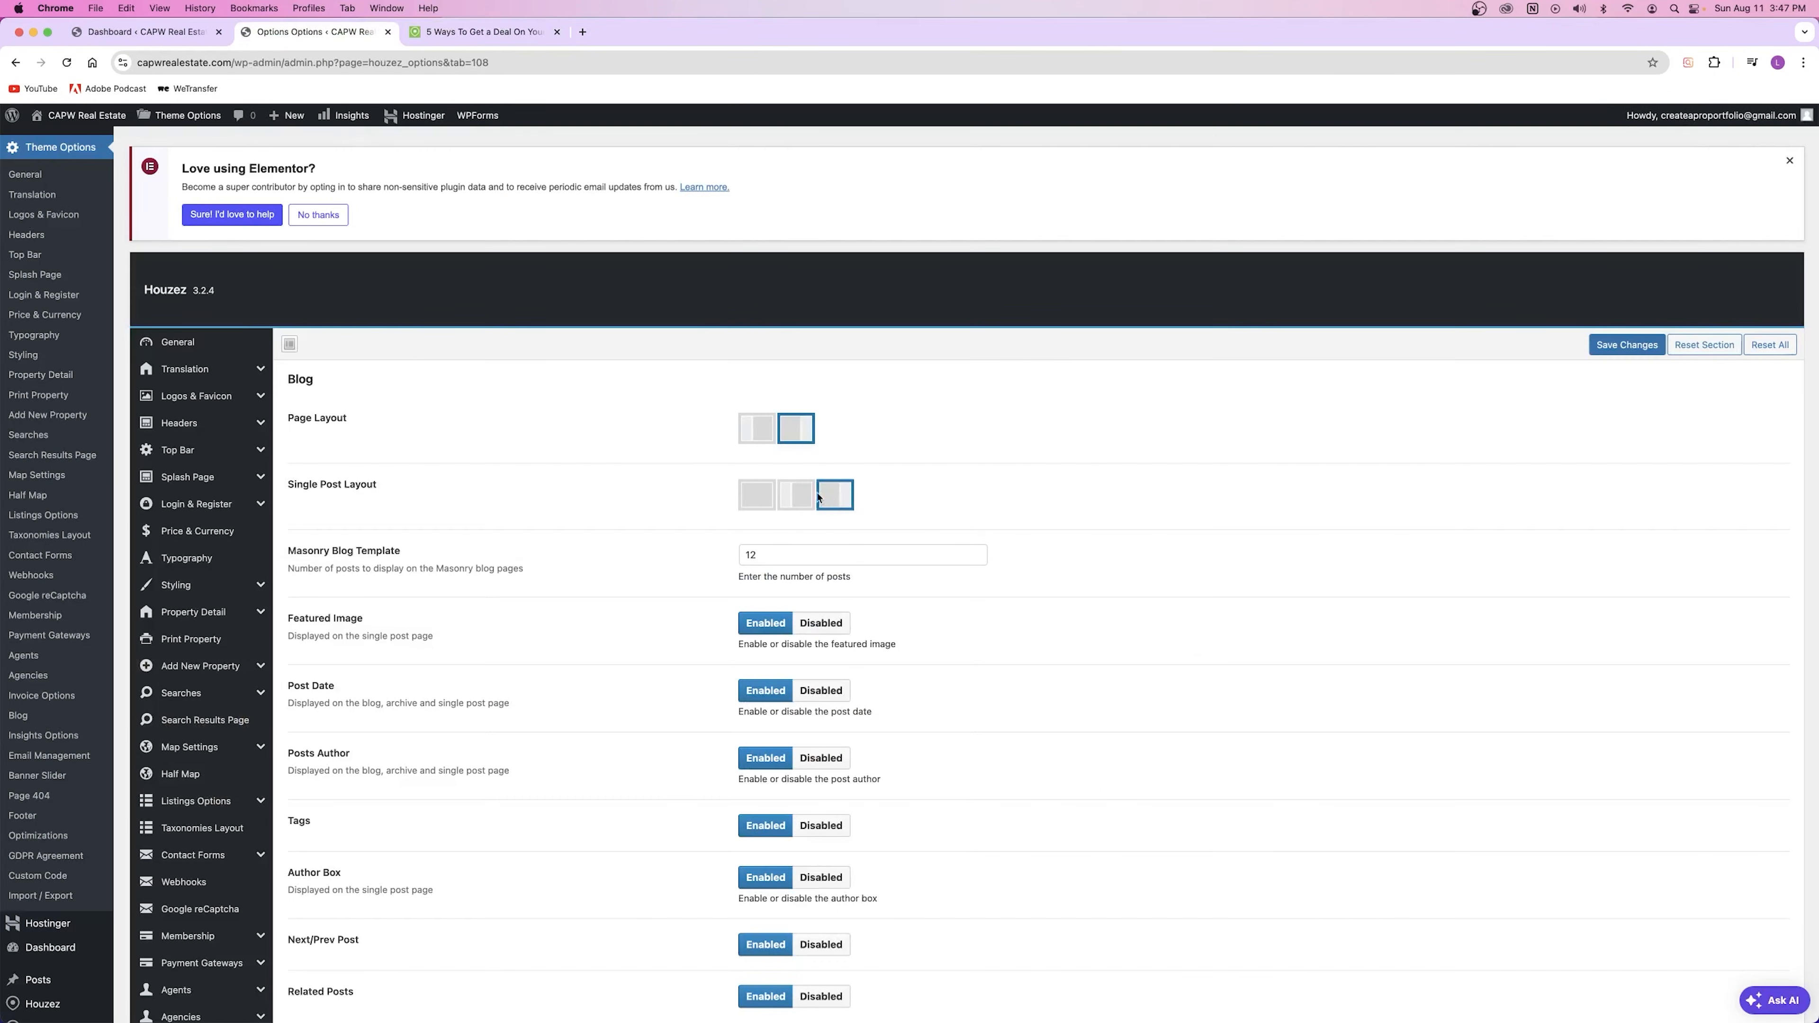
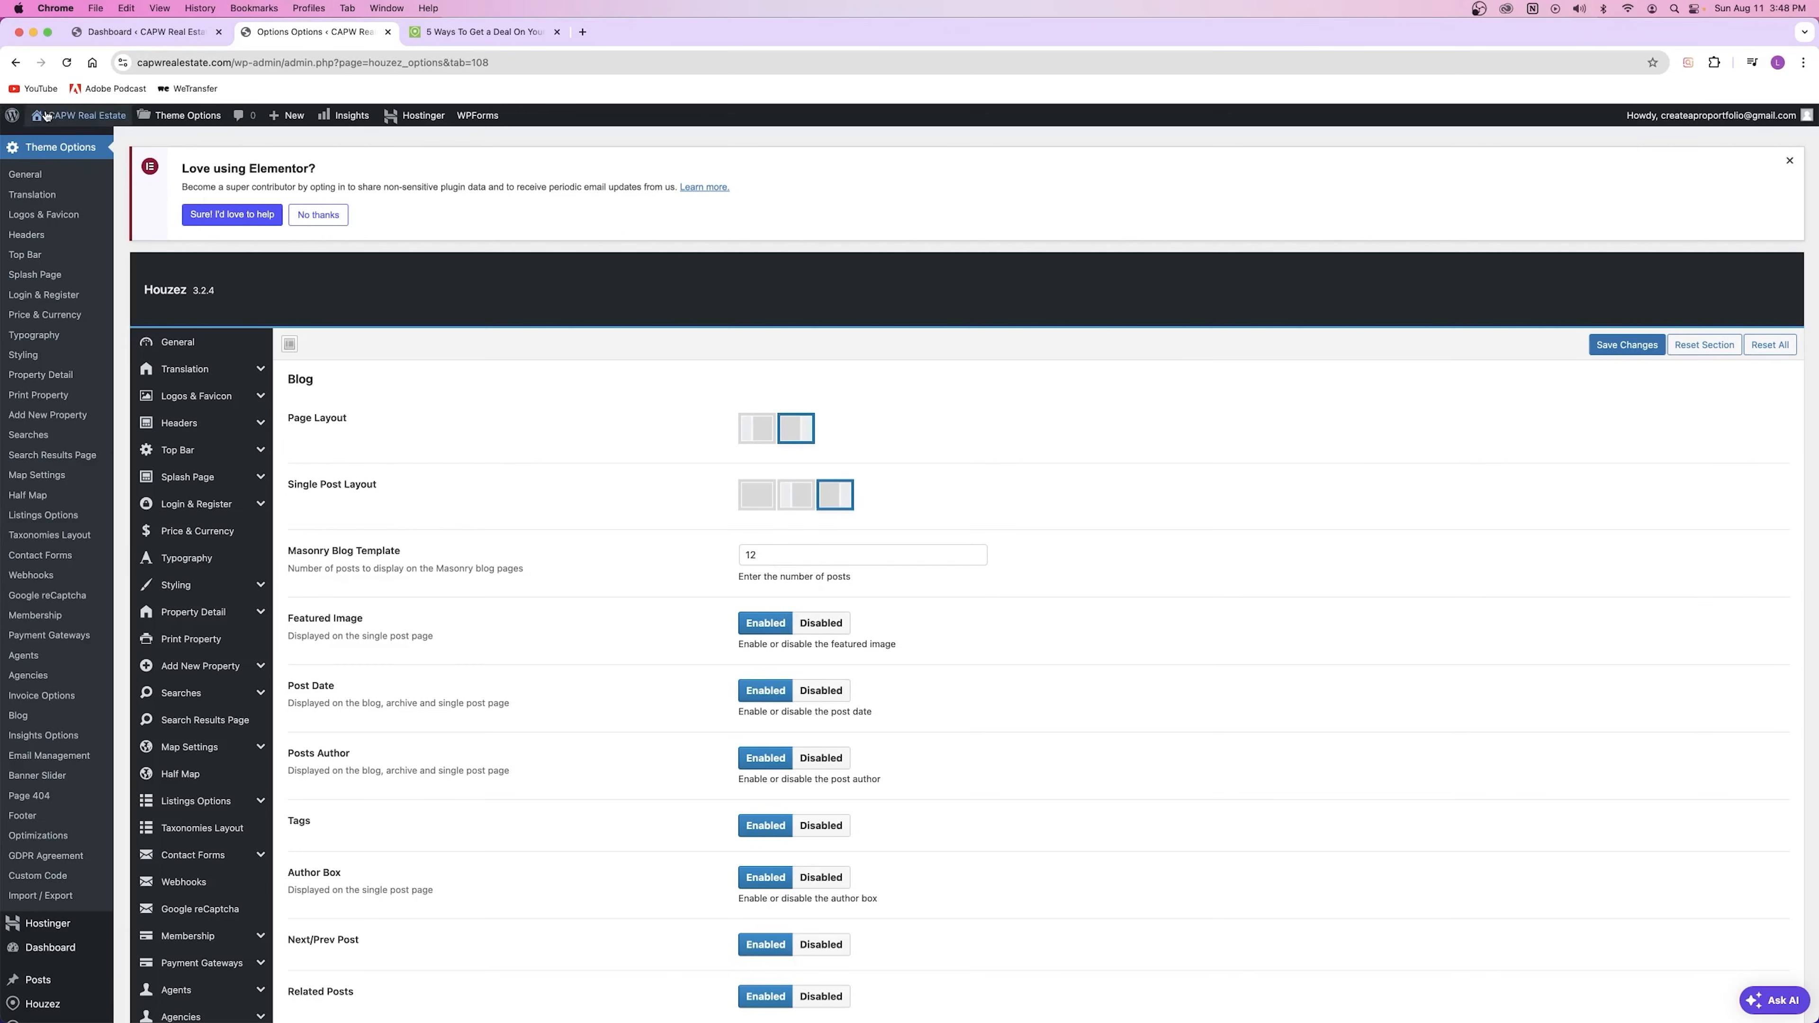
# Step: Open the All Posts list in a new tab, look it over, then close it
pyautogui.scroll(-4, 61, 546)
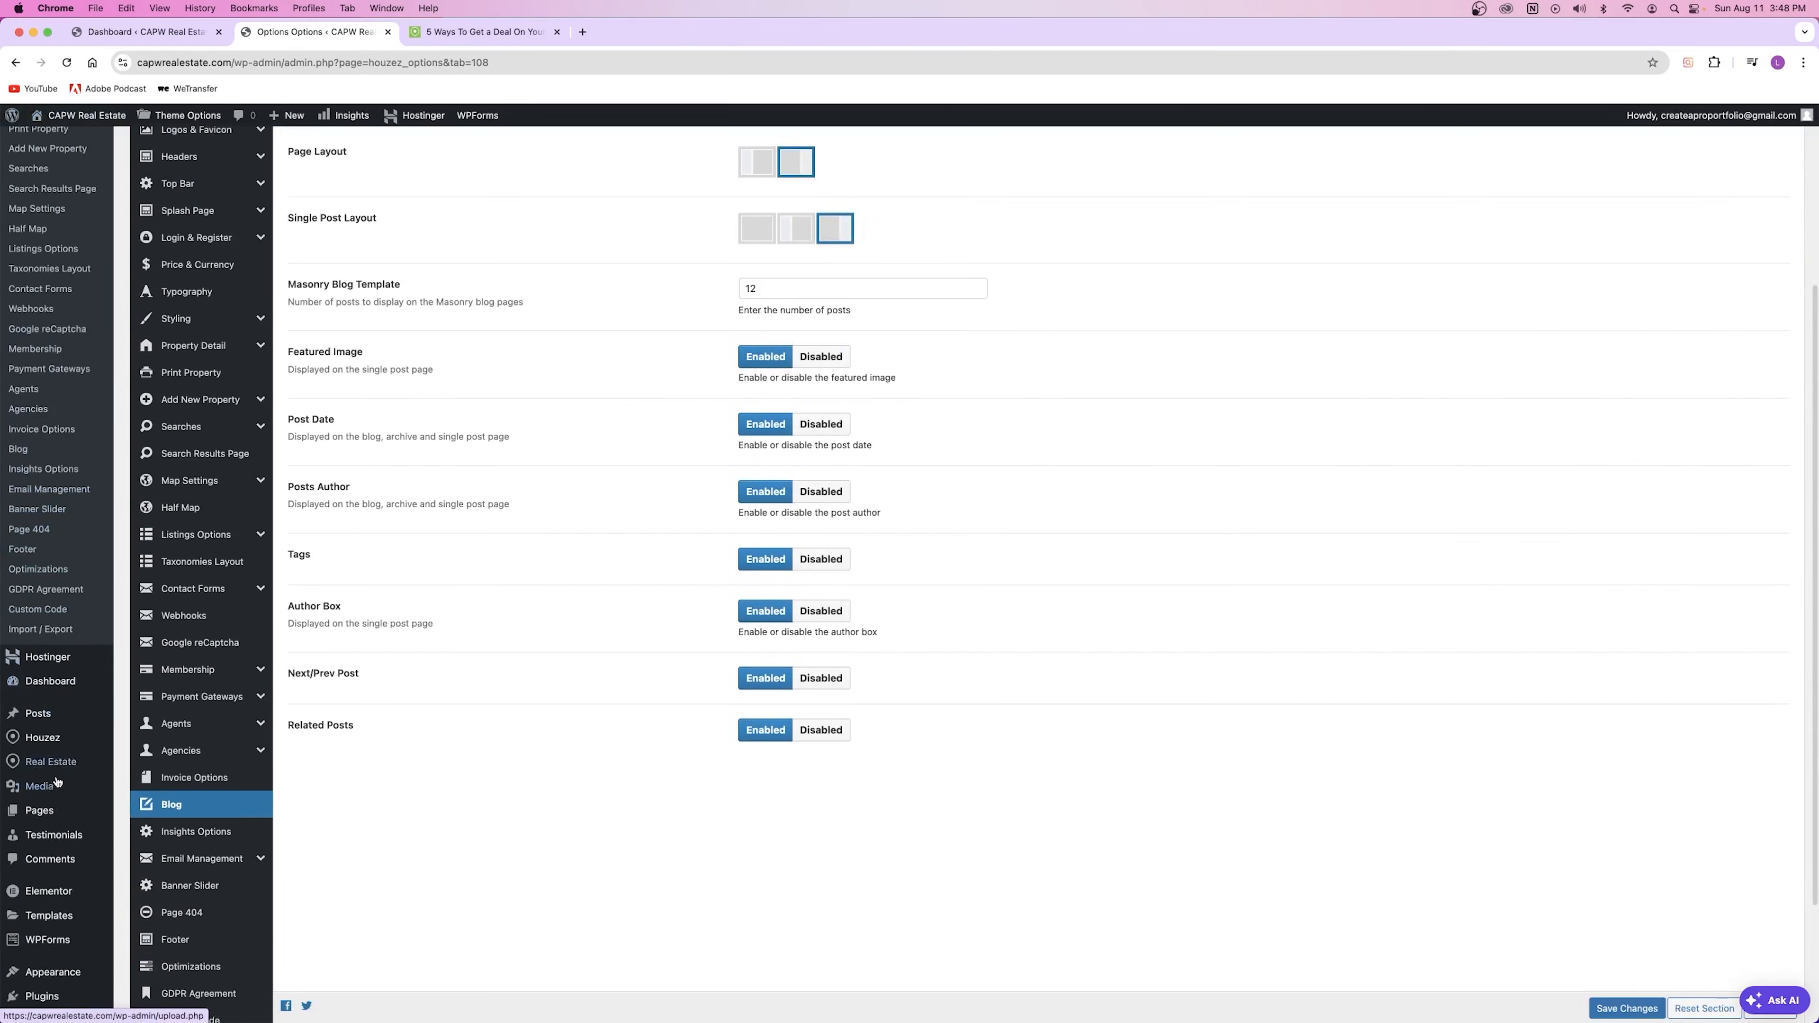
pyautogui.moveTo(45, 732)
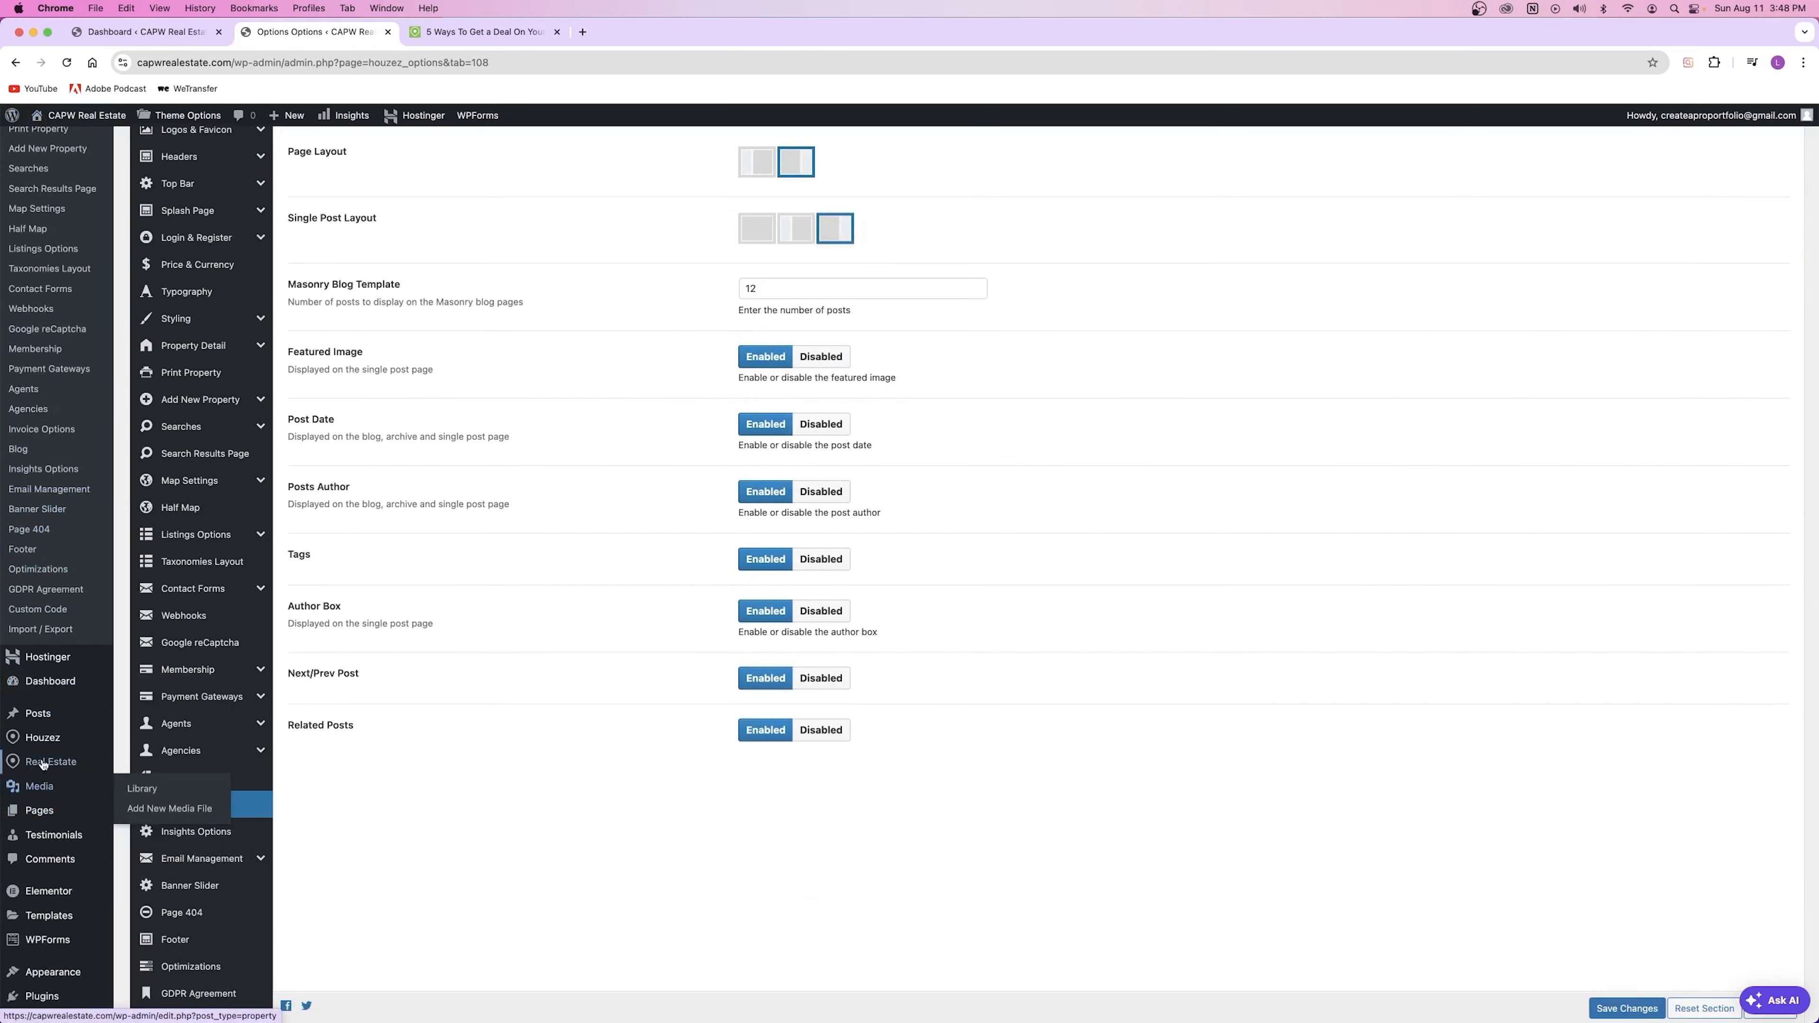
pyautogui.scroll(-2, 44, 931)
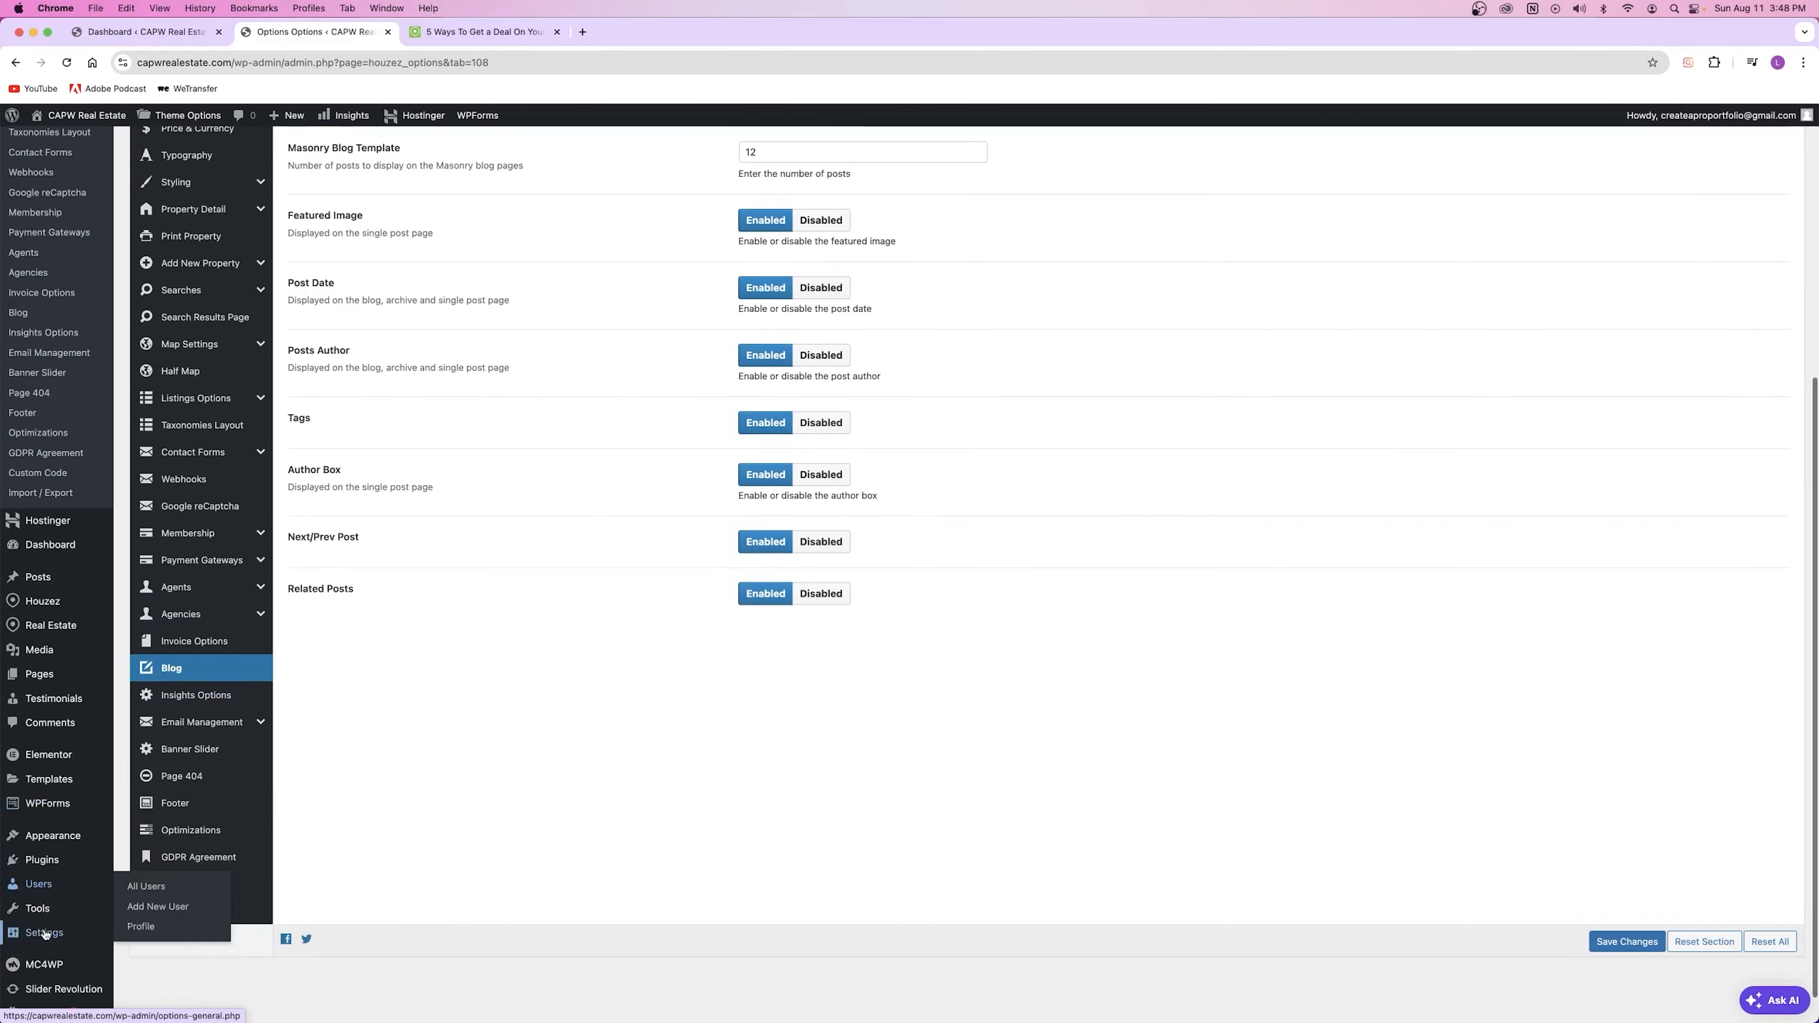
pyautogui.moveTo(42, 579)
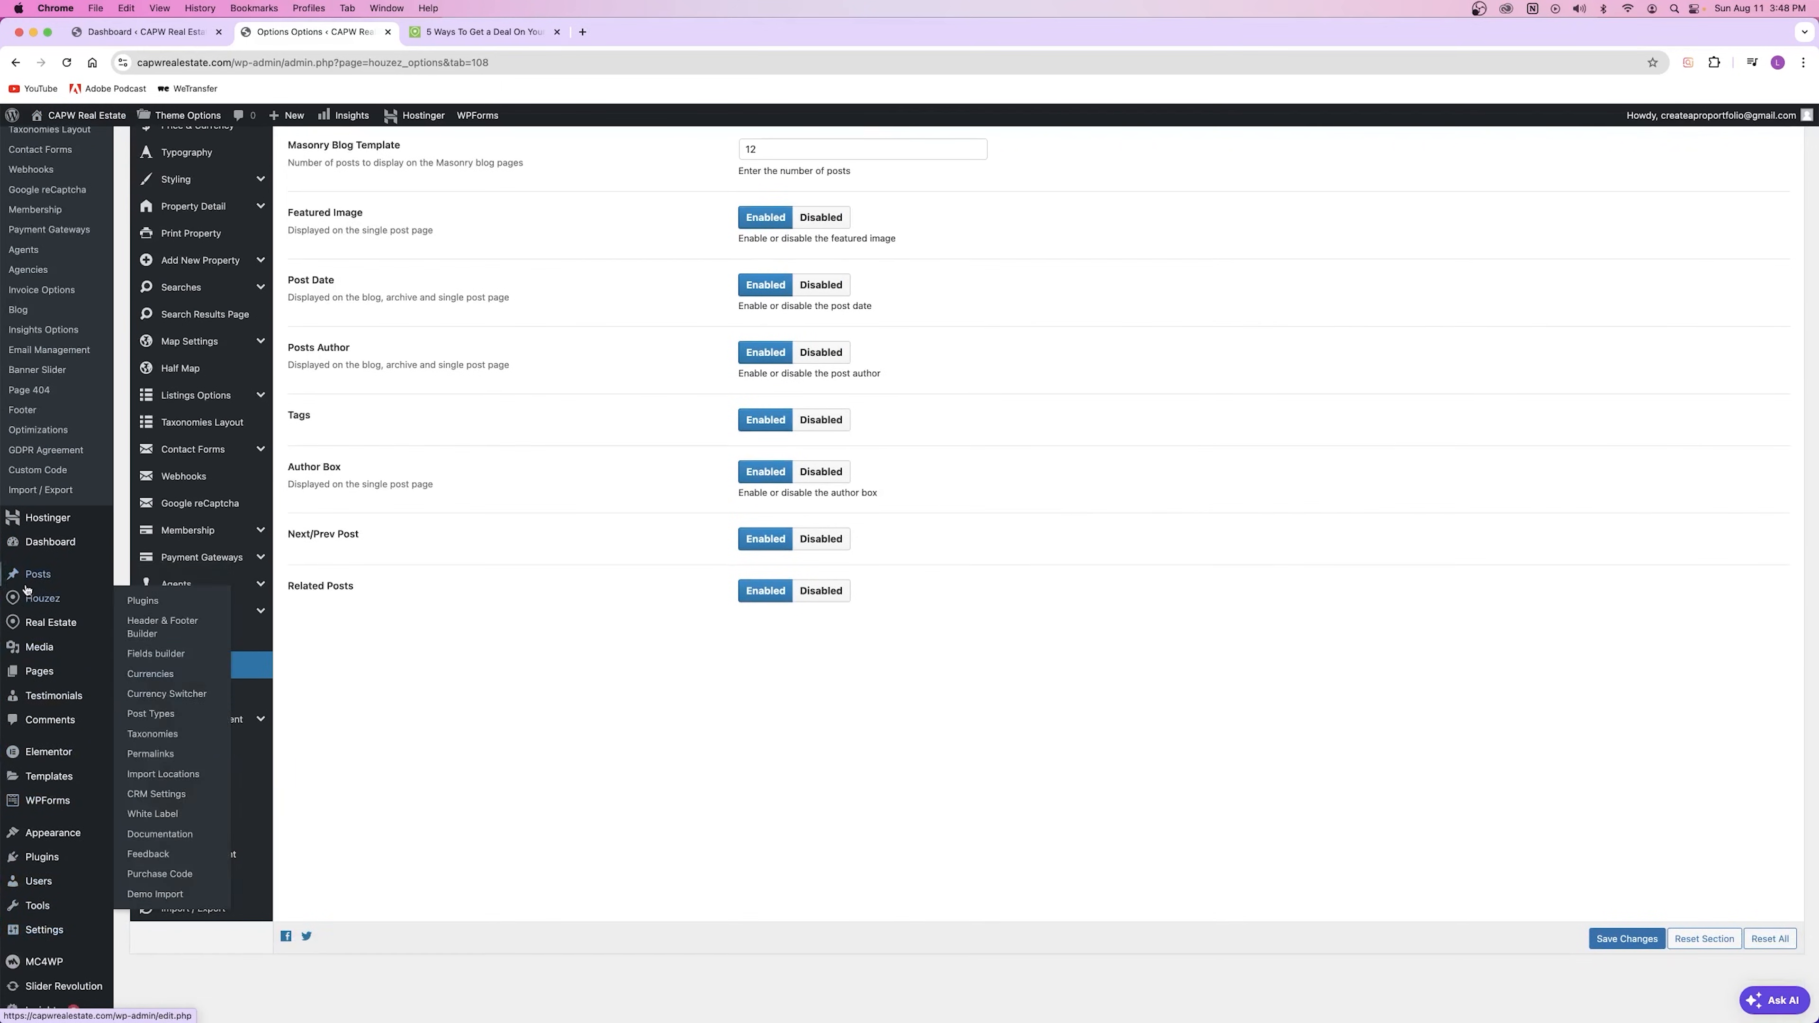
pyautogui.rightClick(148, 578)
pyautogui.click(161, 582)
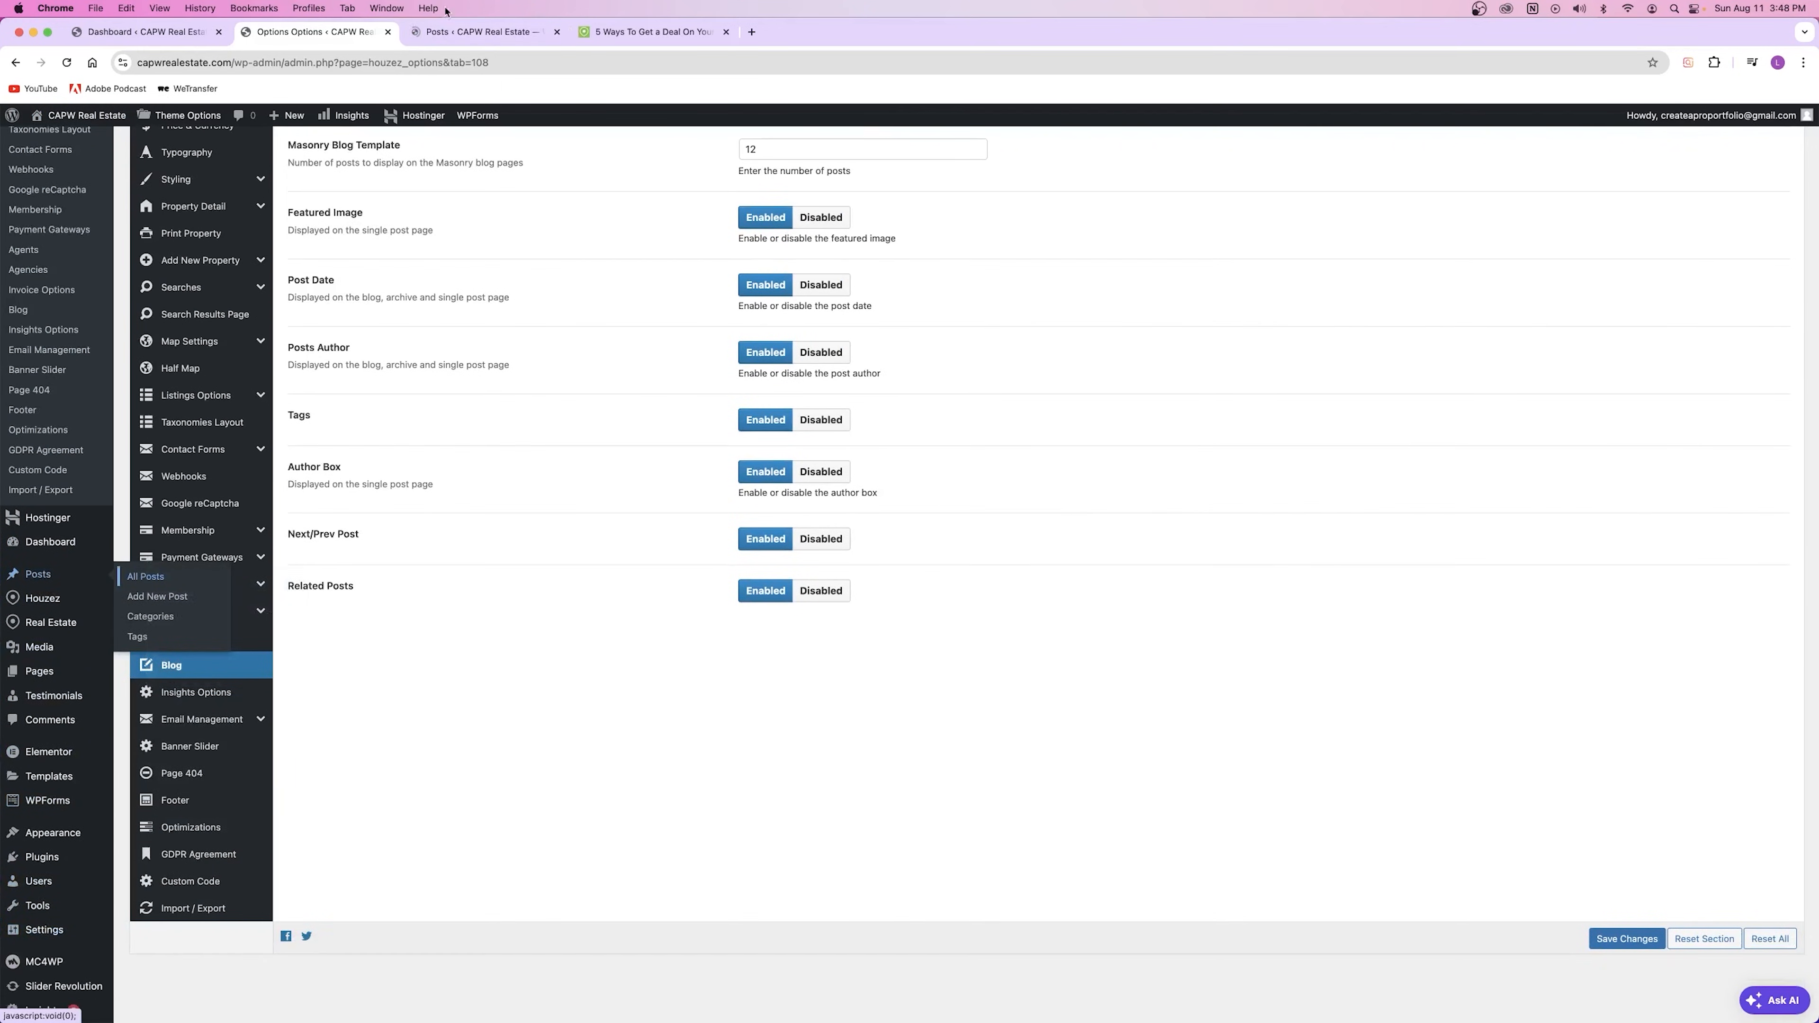
pyautogui.click(478, 32)
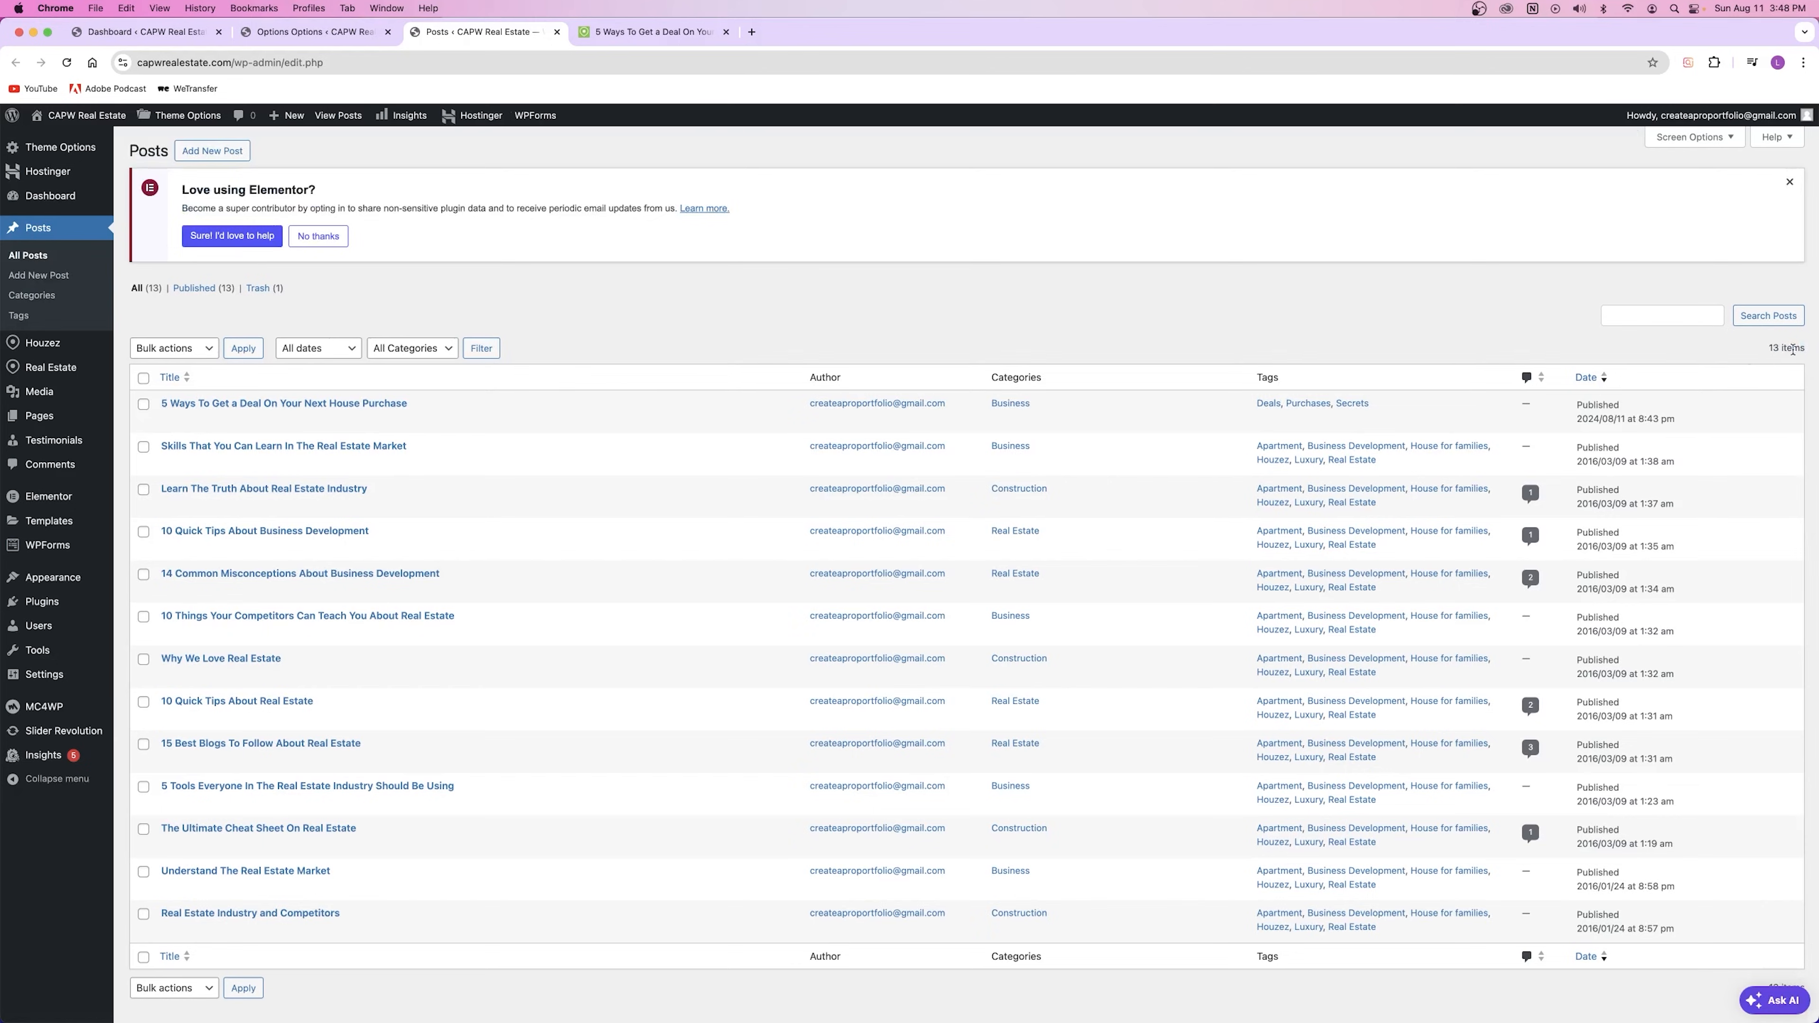
pyautogui.click(558, 32)
pyautogui.click(333, 33)
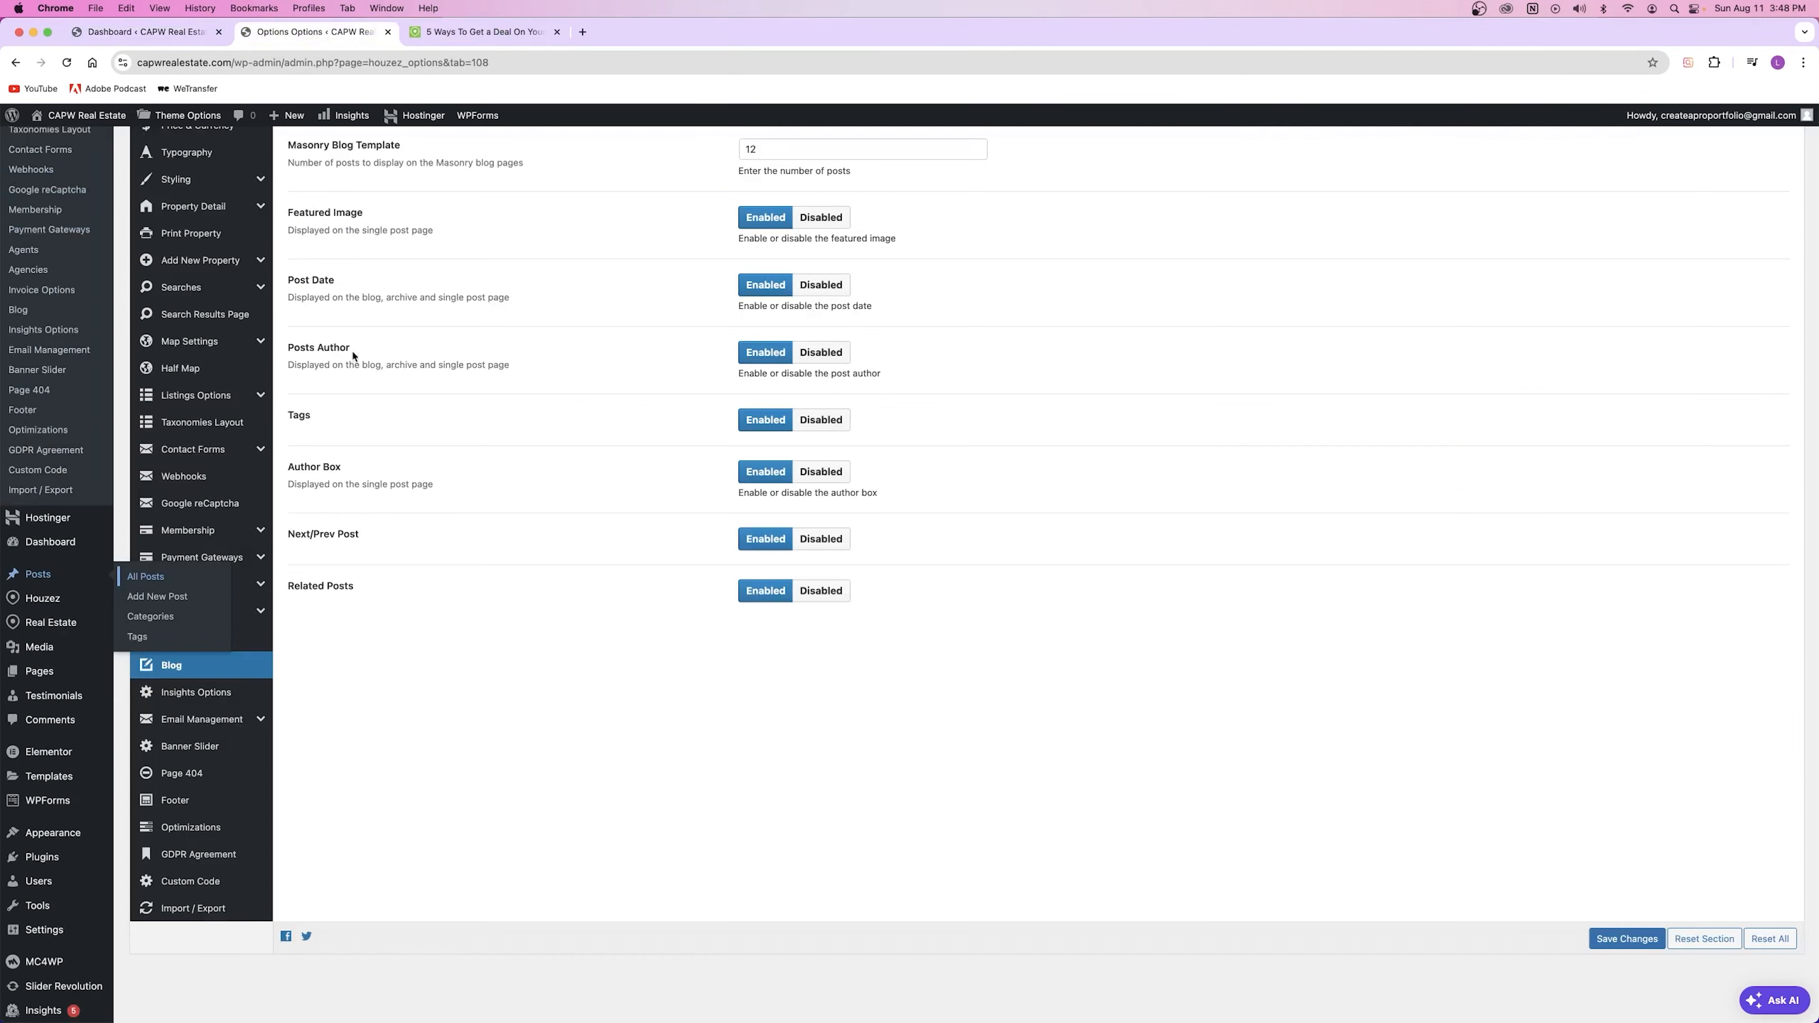
# Step: Browse the live blog listing, moving to page 2 and back to page 1
pyautogui.scroll(5, 595, 502)
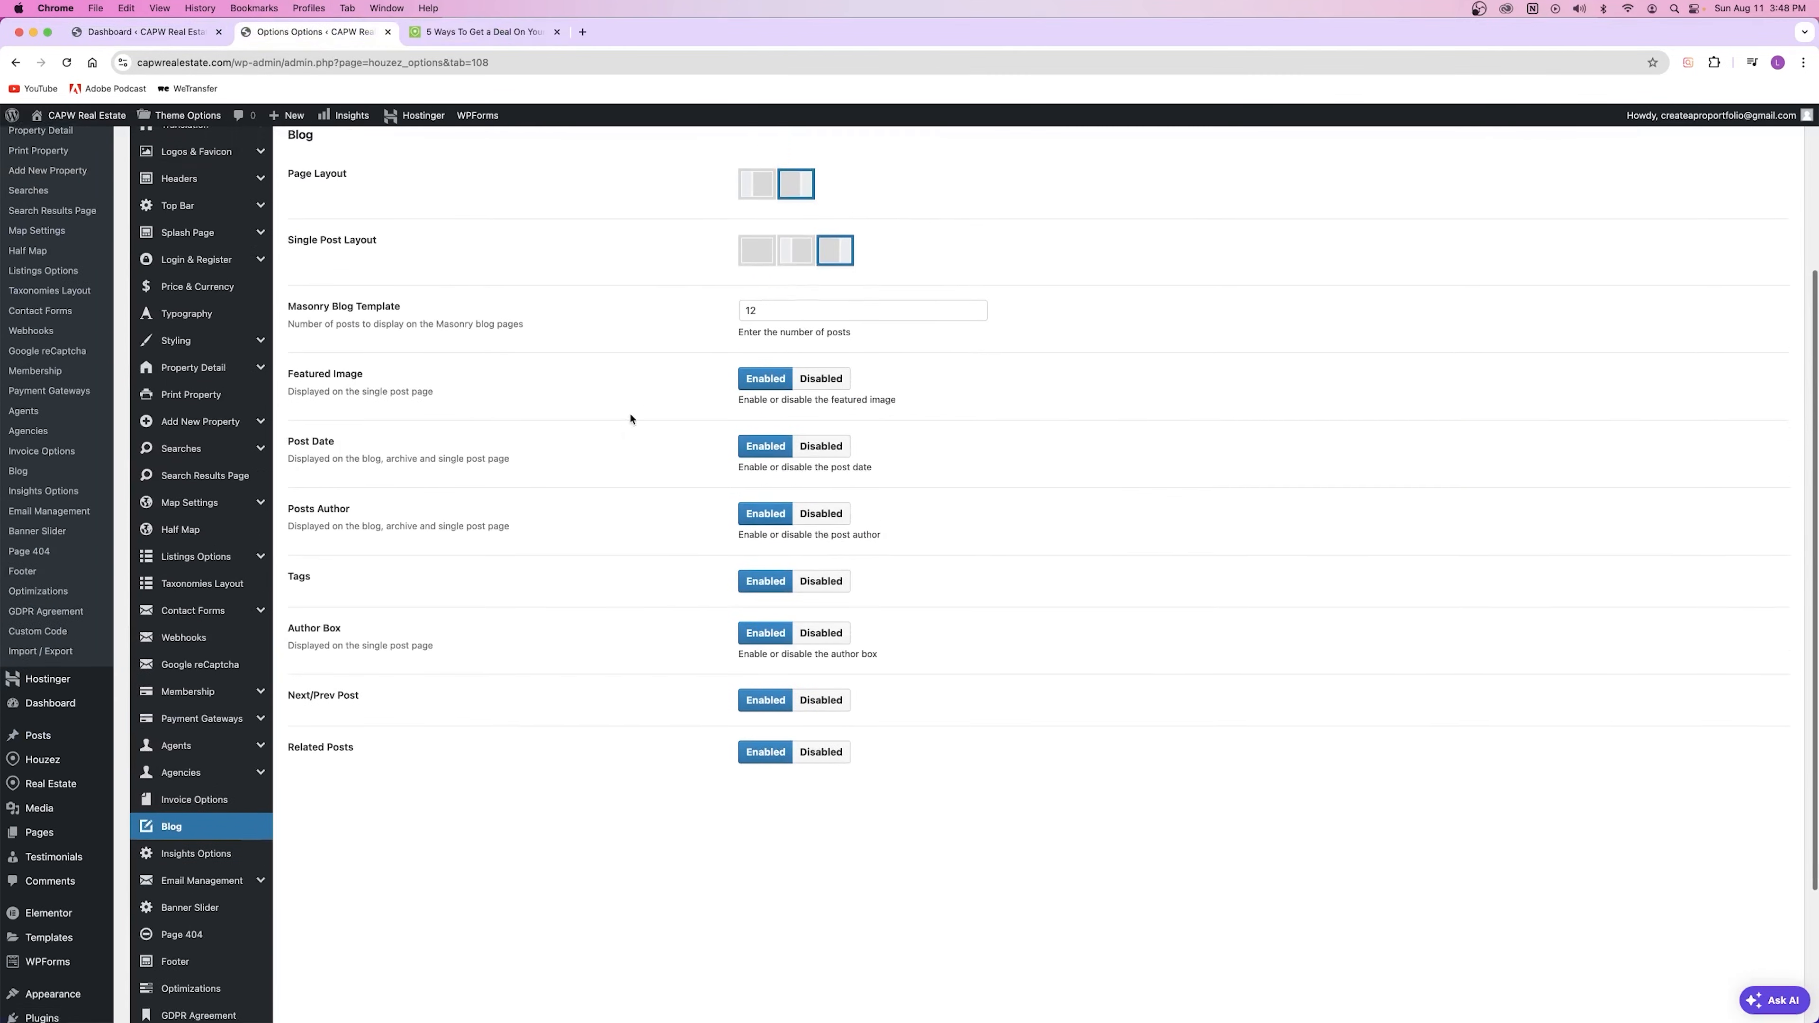
pyautogui.click(473, 32)
pyautogui.click(1223, 208)
pyautogui.scroll(-20, 664, 452)
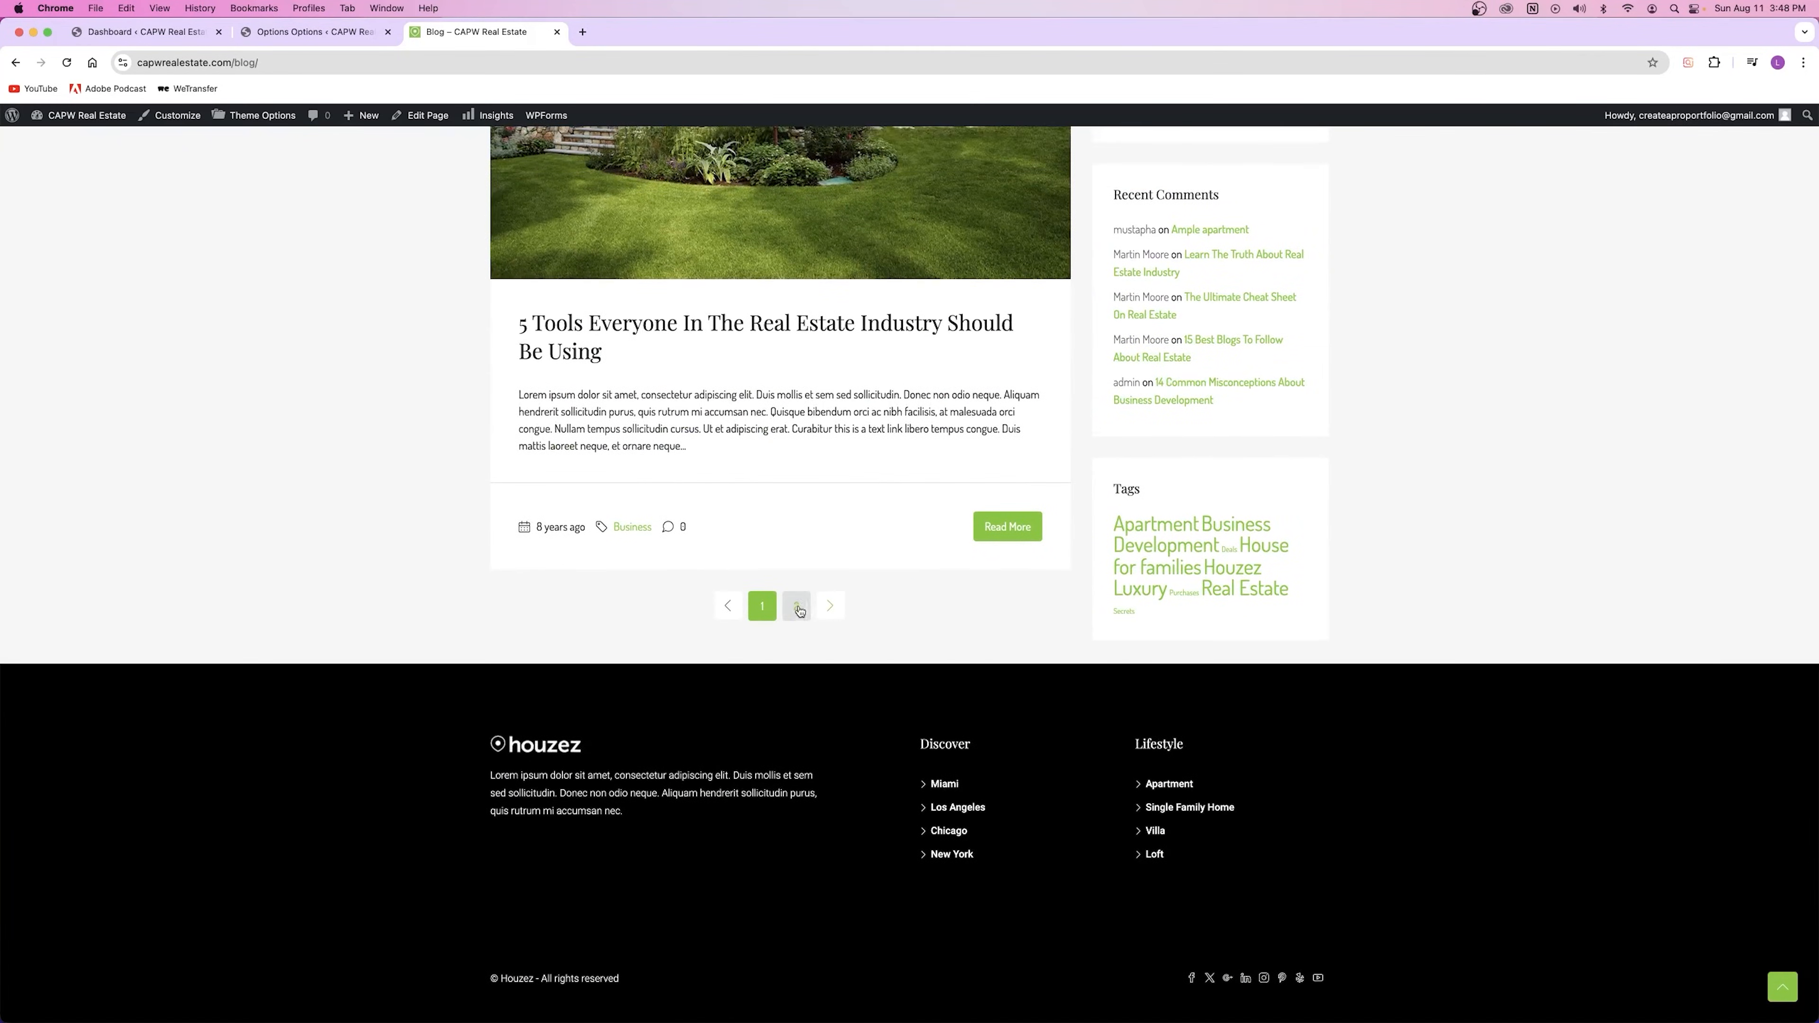
pyautogui.click(800, 612)
pyautogui.scroll(-20, 806, 602)
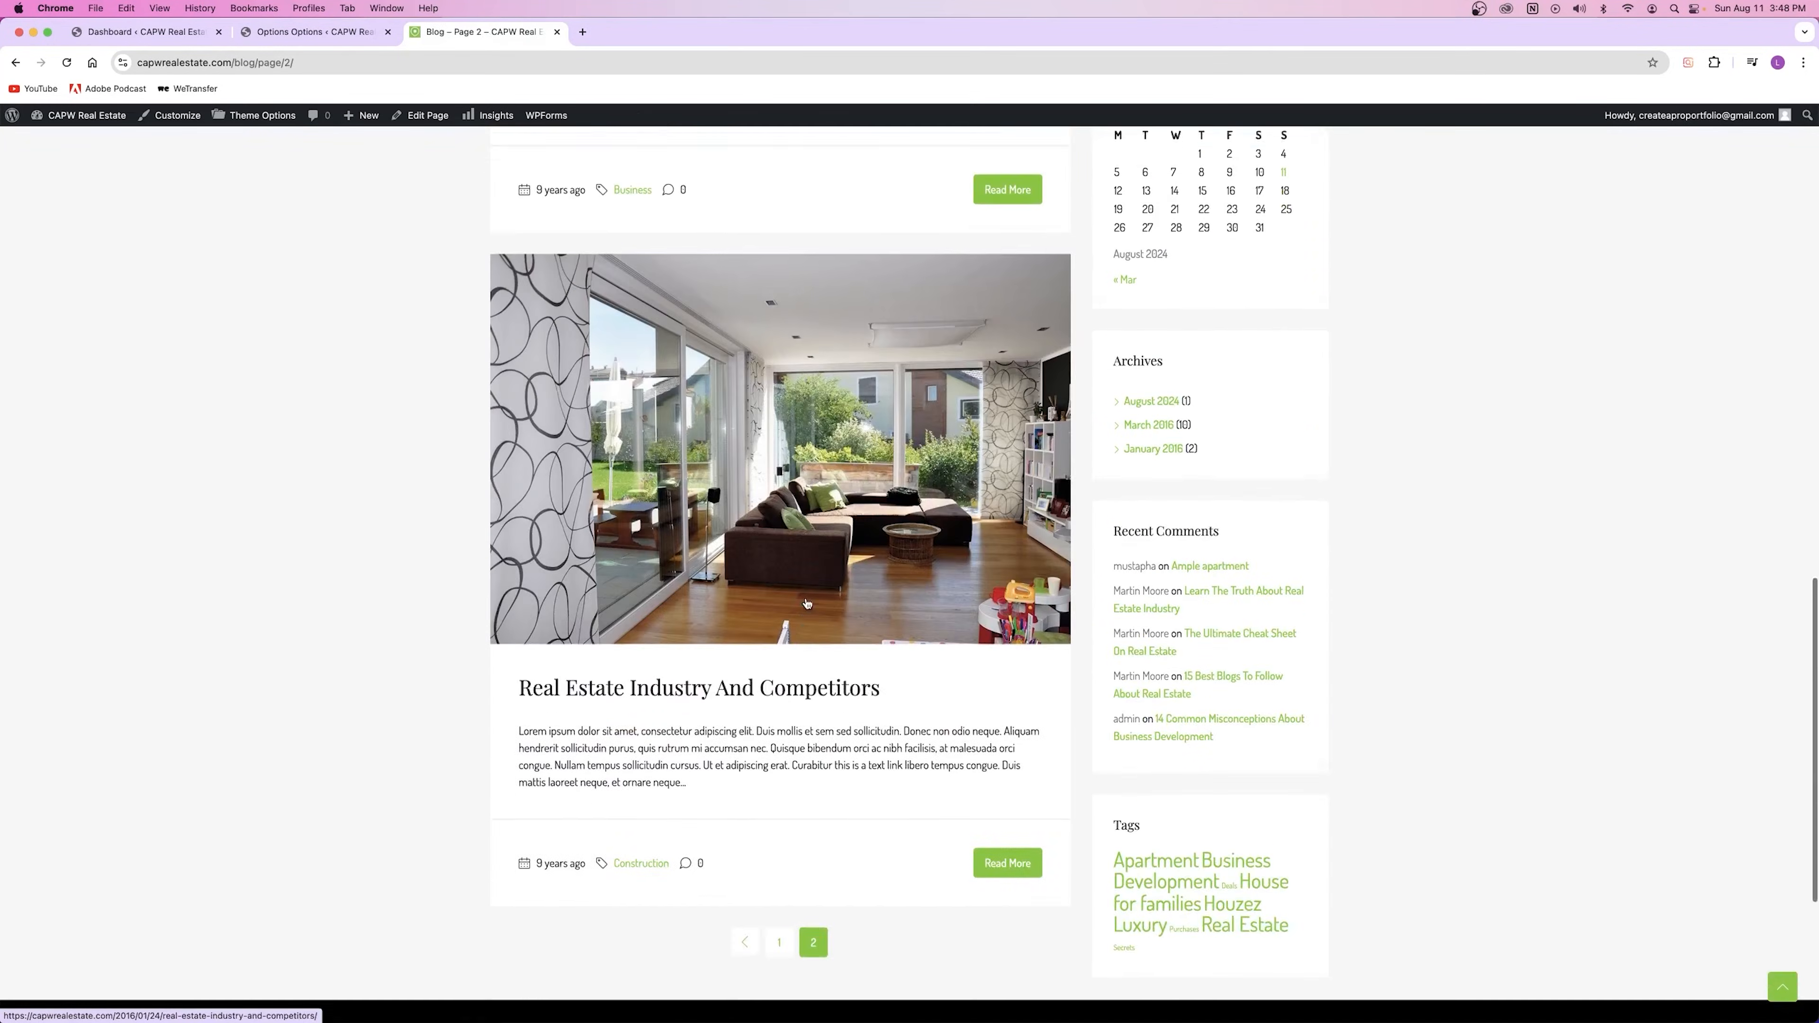
pyautogui.scroll(18, 803, 597)
pyautogui.scroll(2, 803, 597)
pyautogui.scroll(-20, 804, 602)
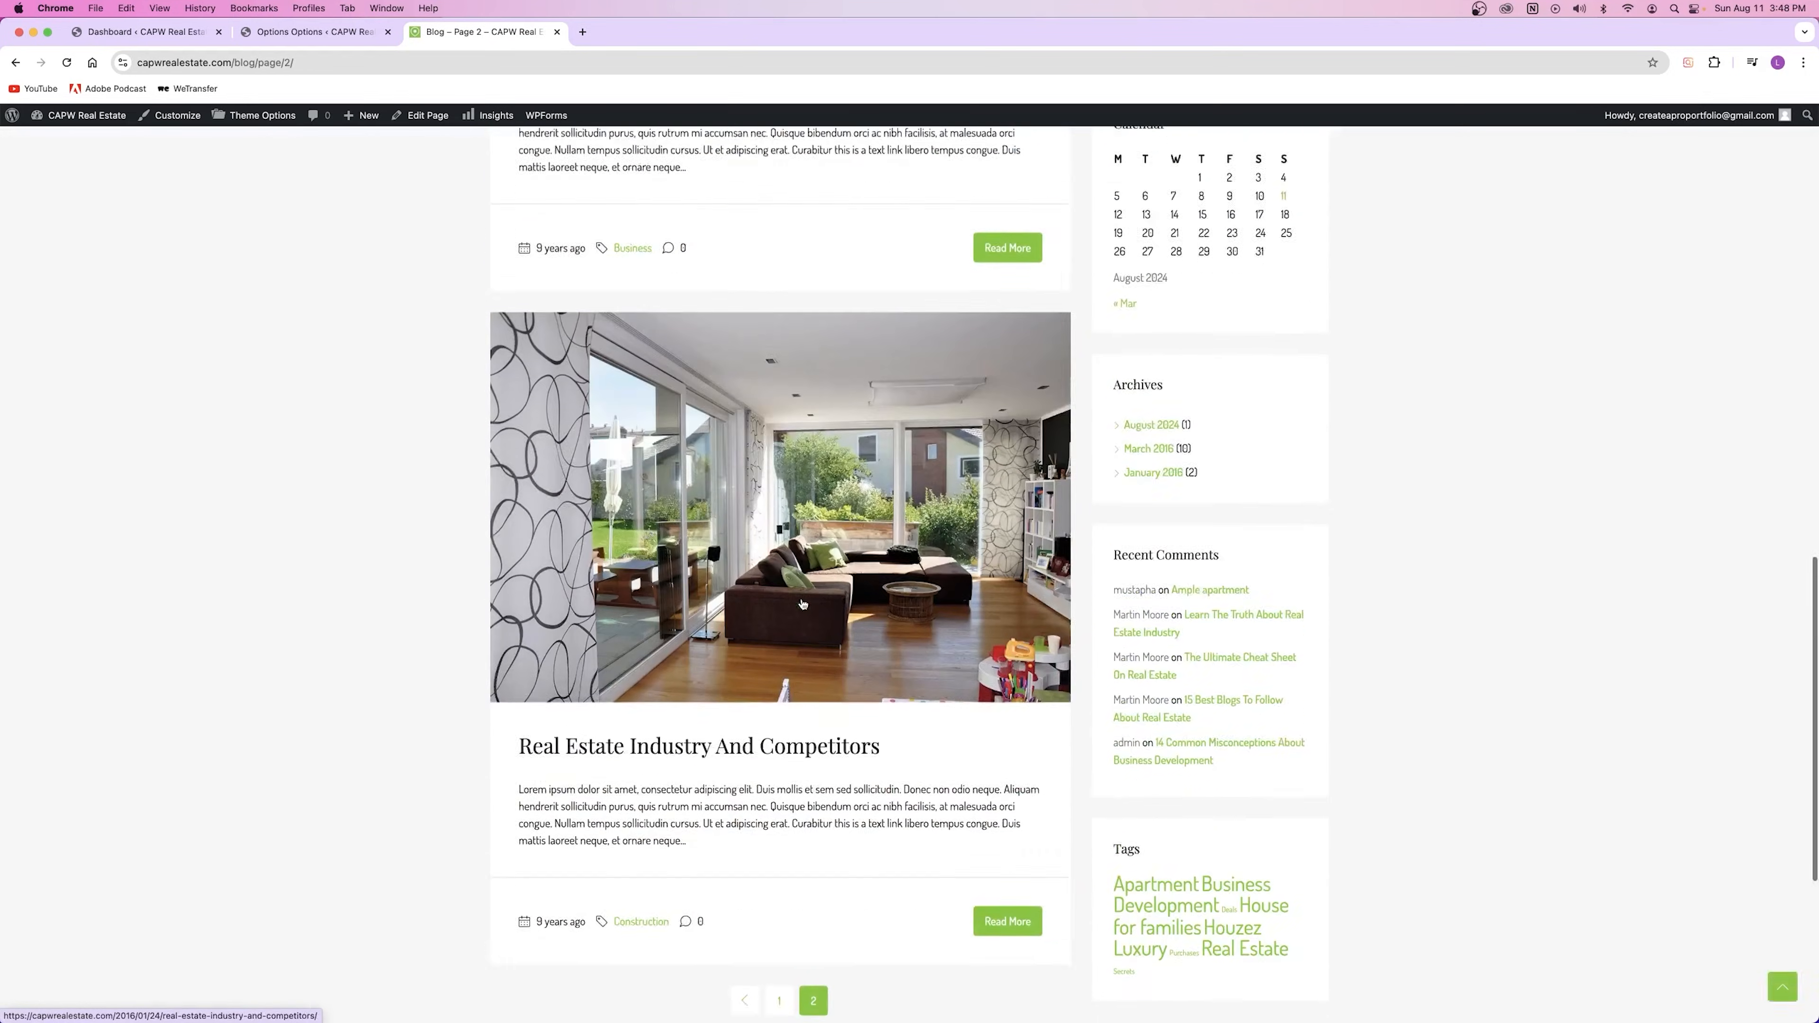
pyautogui.click(775, 609)
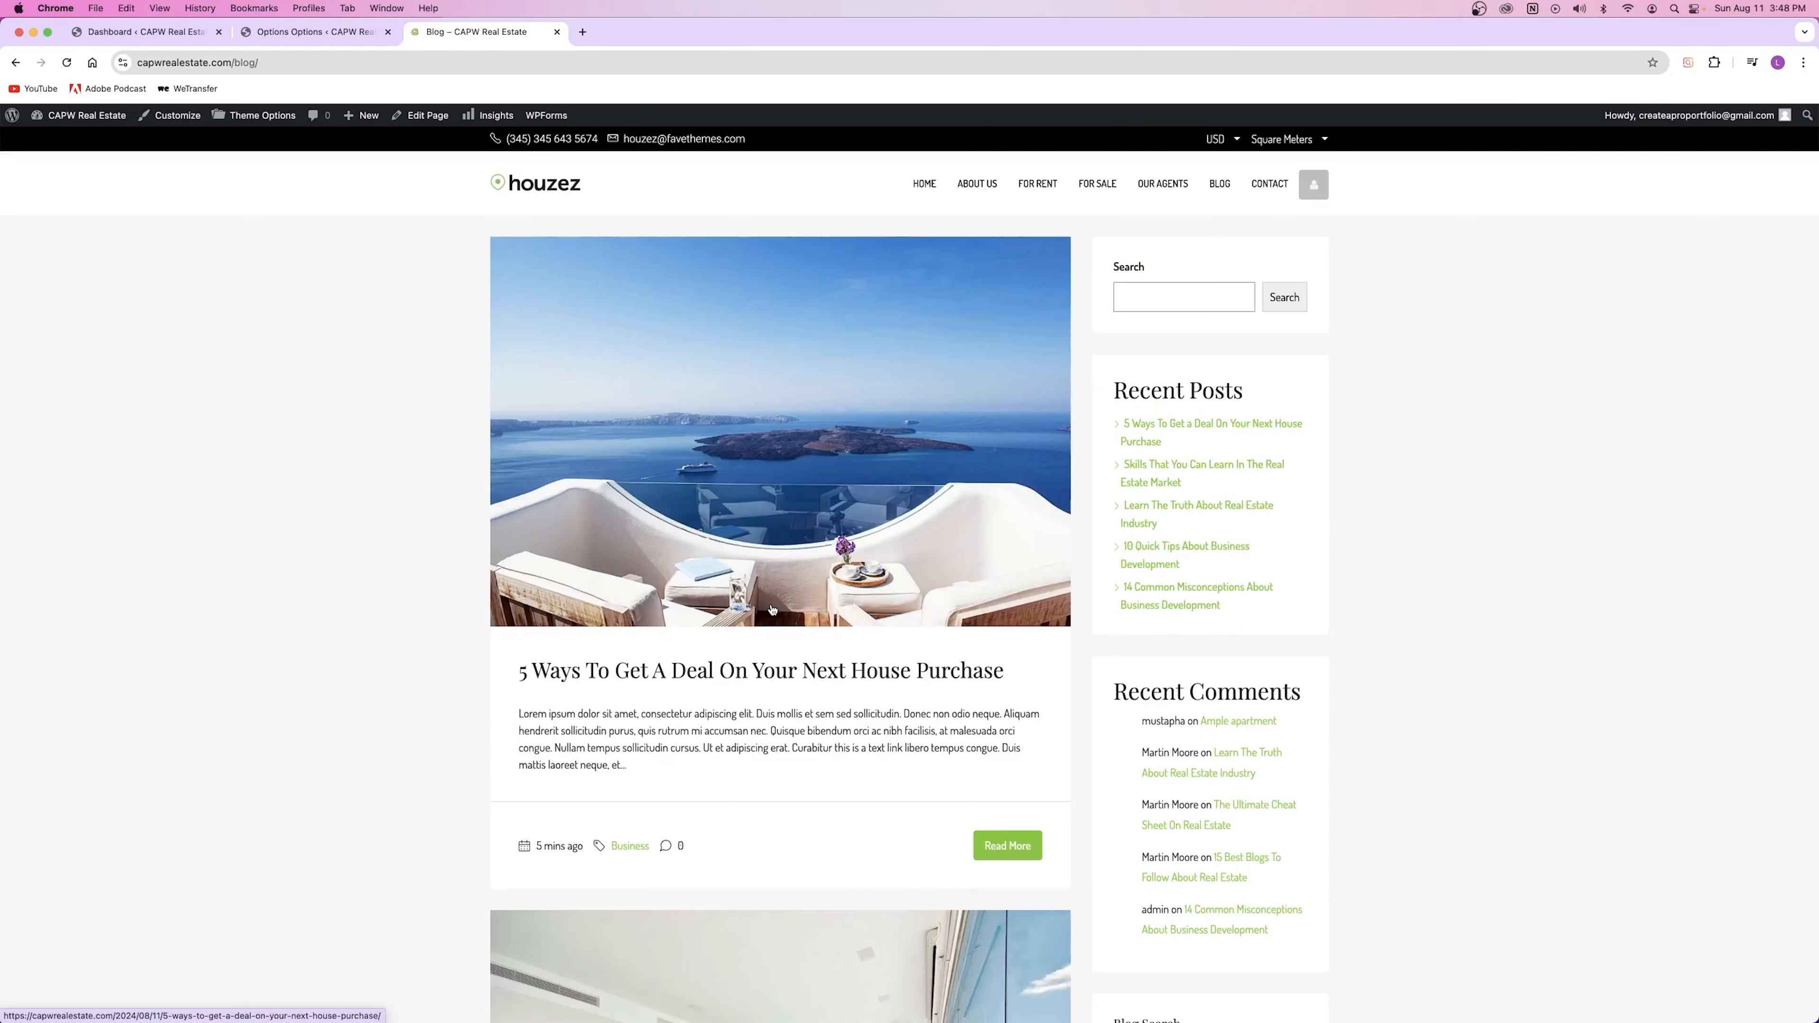
pyautogui.scroll(-20, 766, 612)
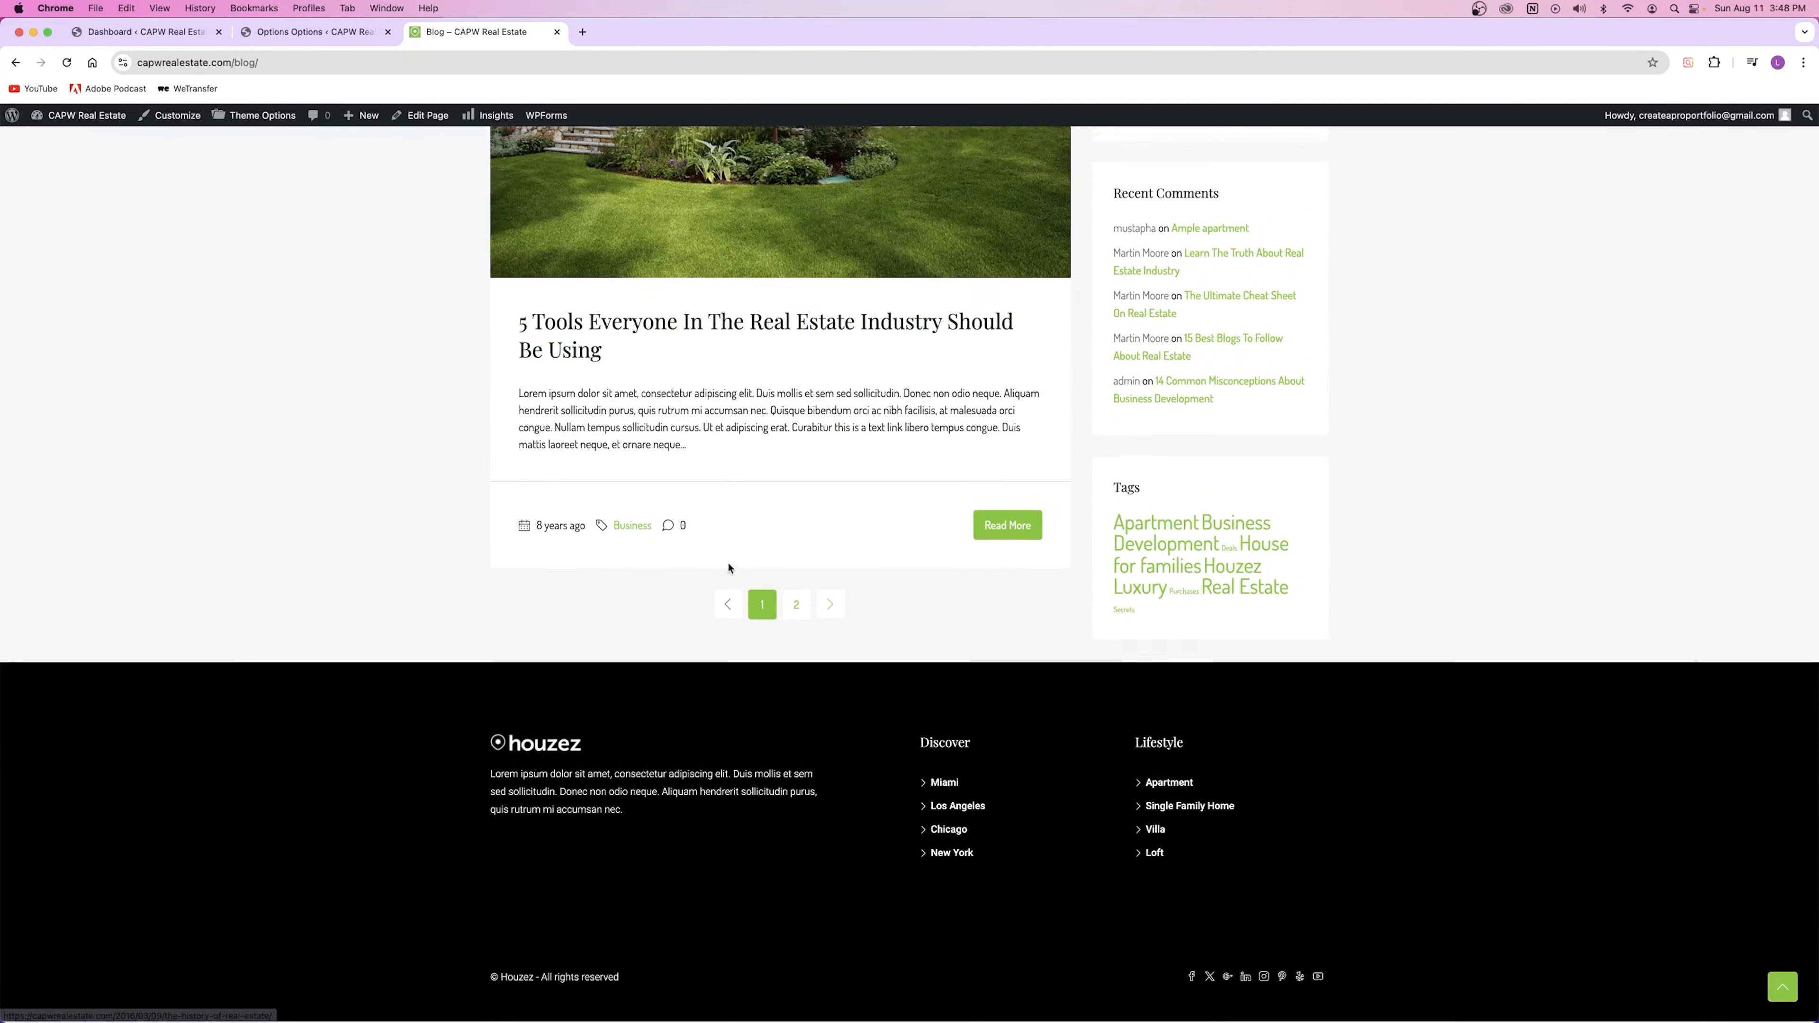
# Step: Compare the 12 posts-per-page setting with the live blog listing
pyautogui.click(309, 33)
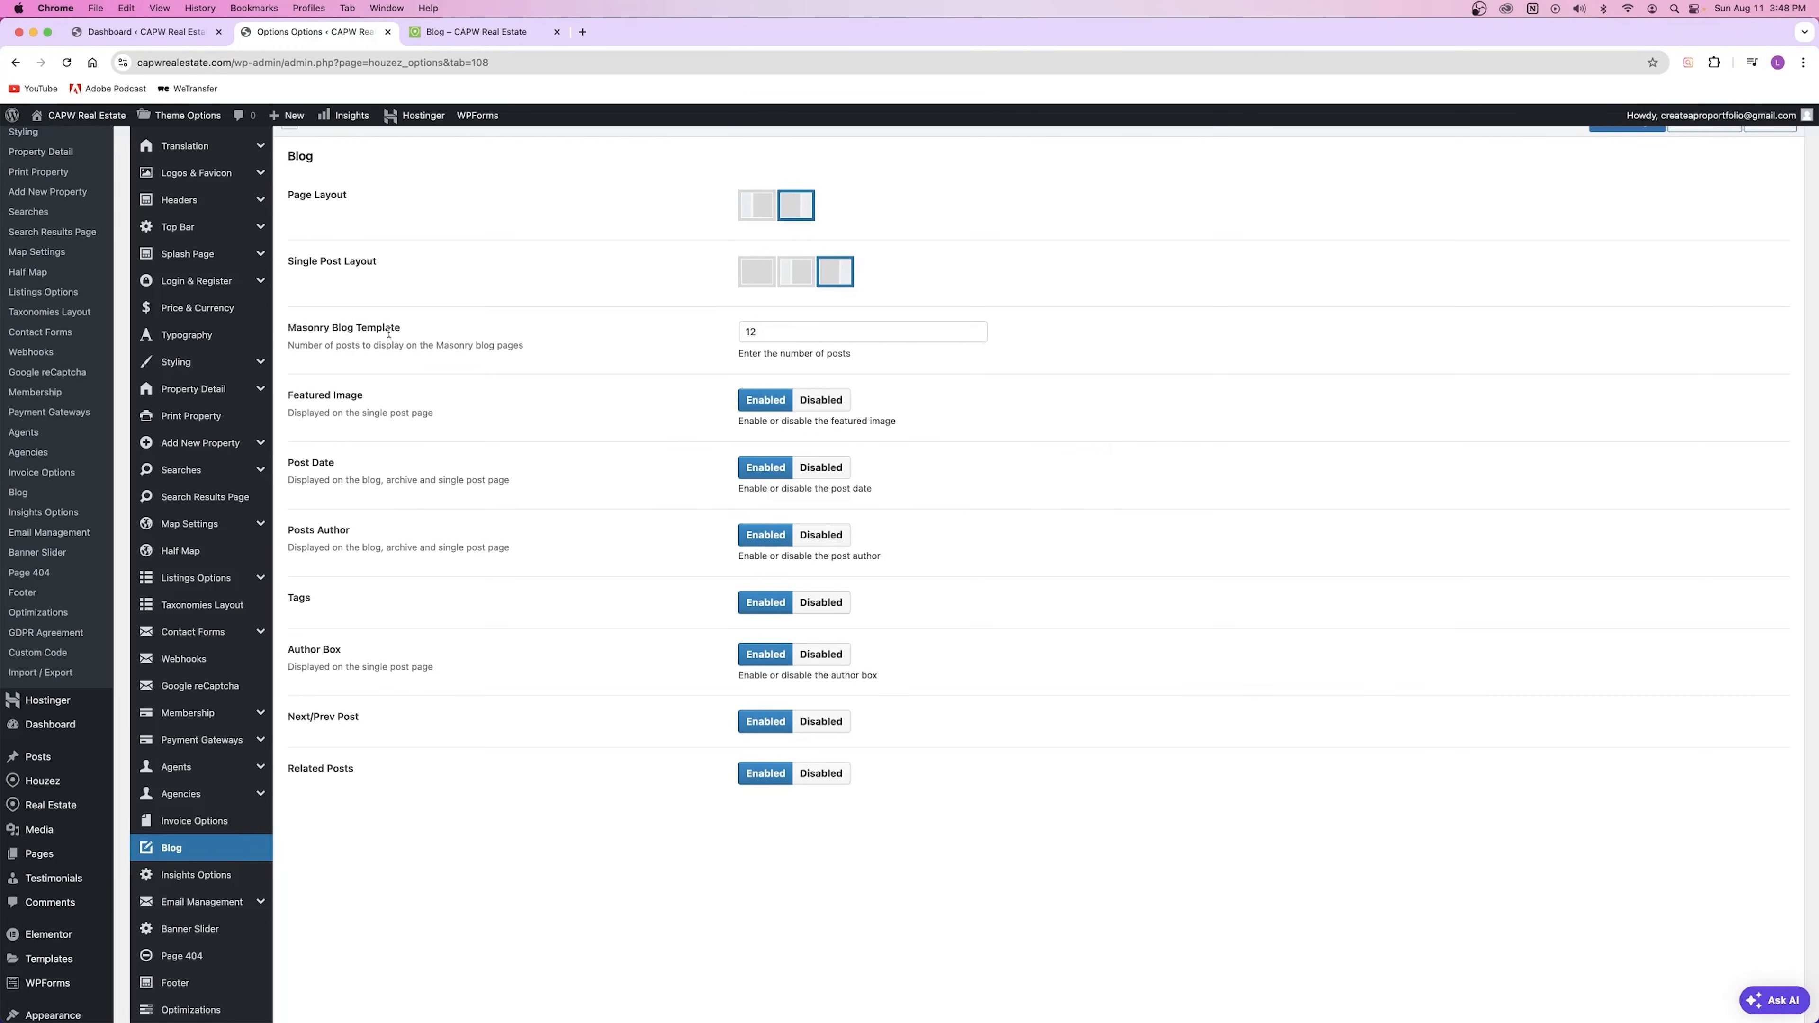
pyautogui.moveTo(763, 333); pyautogui.dragTo(695, 353)
pyautogui.click(696, 354)
pyautogui.click(477, 32)
pyautogui.scroll(10, 570, 257)
pyautogui.scroll(8, 569, 257)
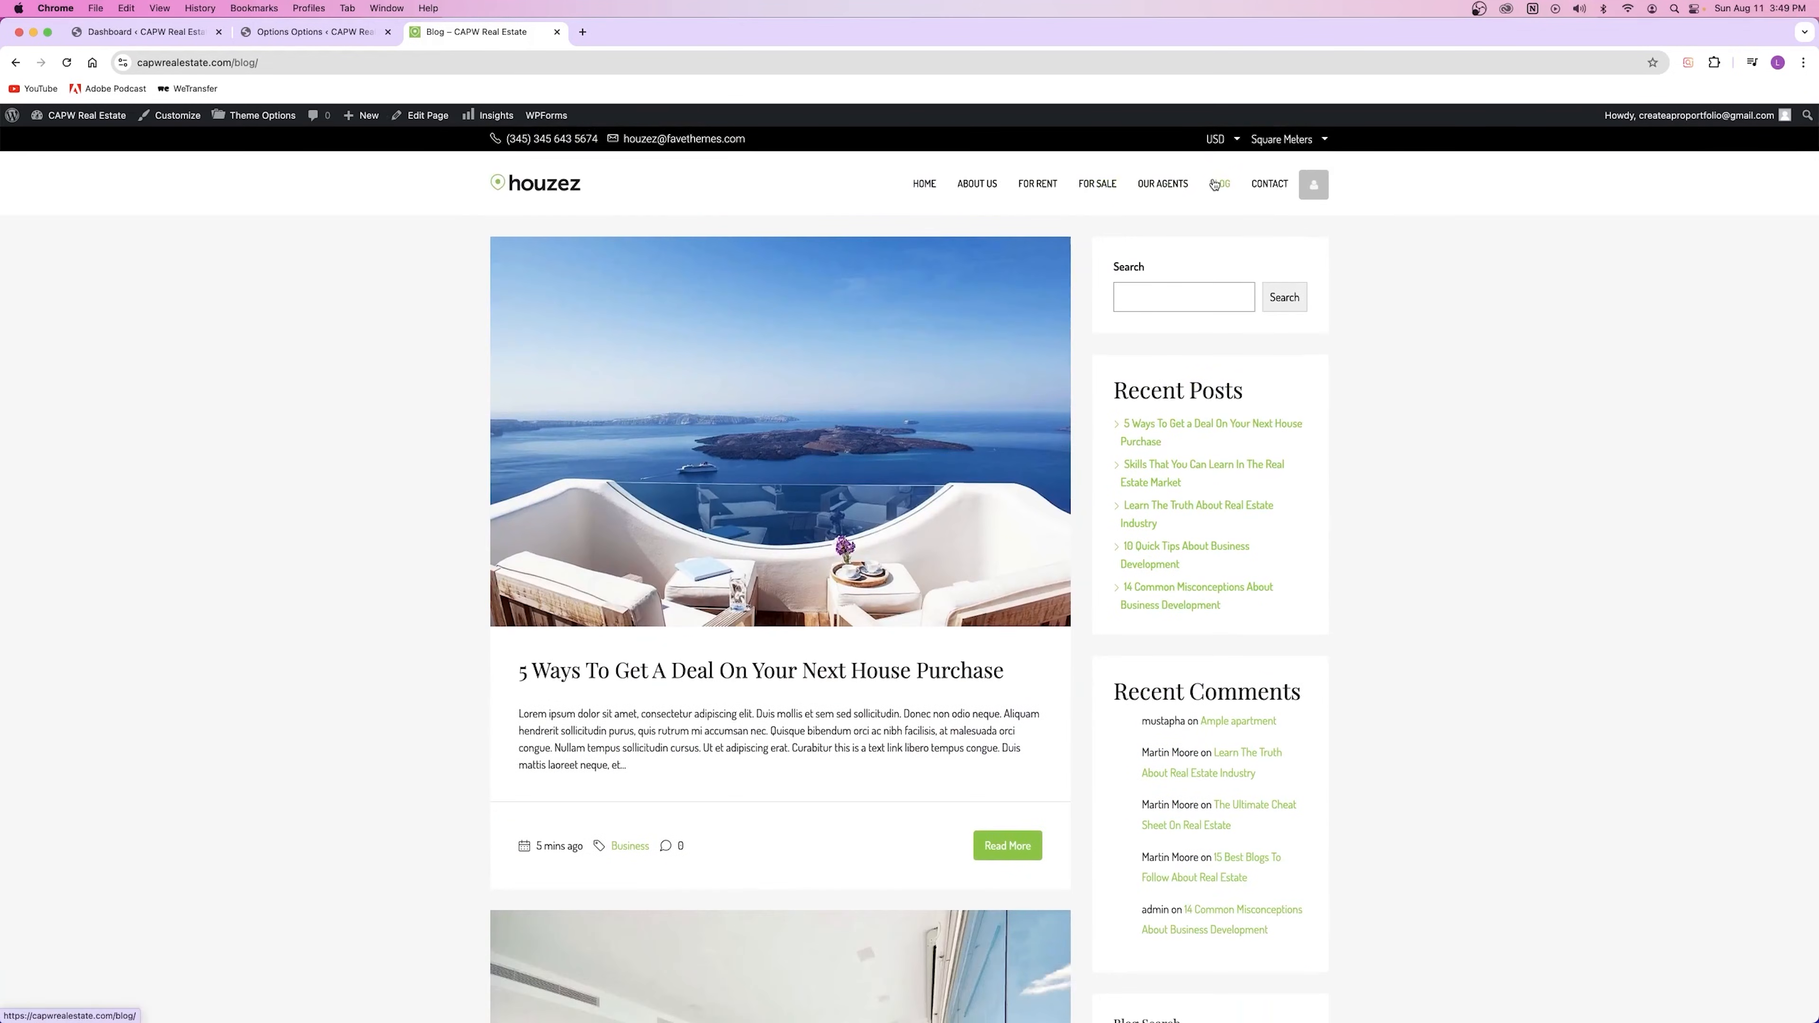
pyautogui.click(271, 33)
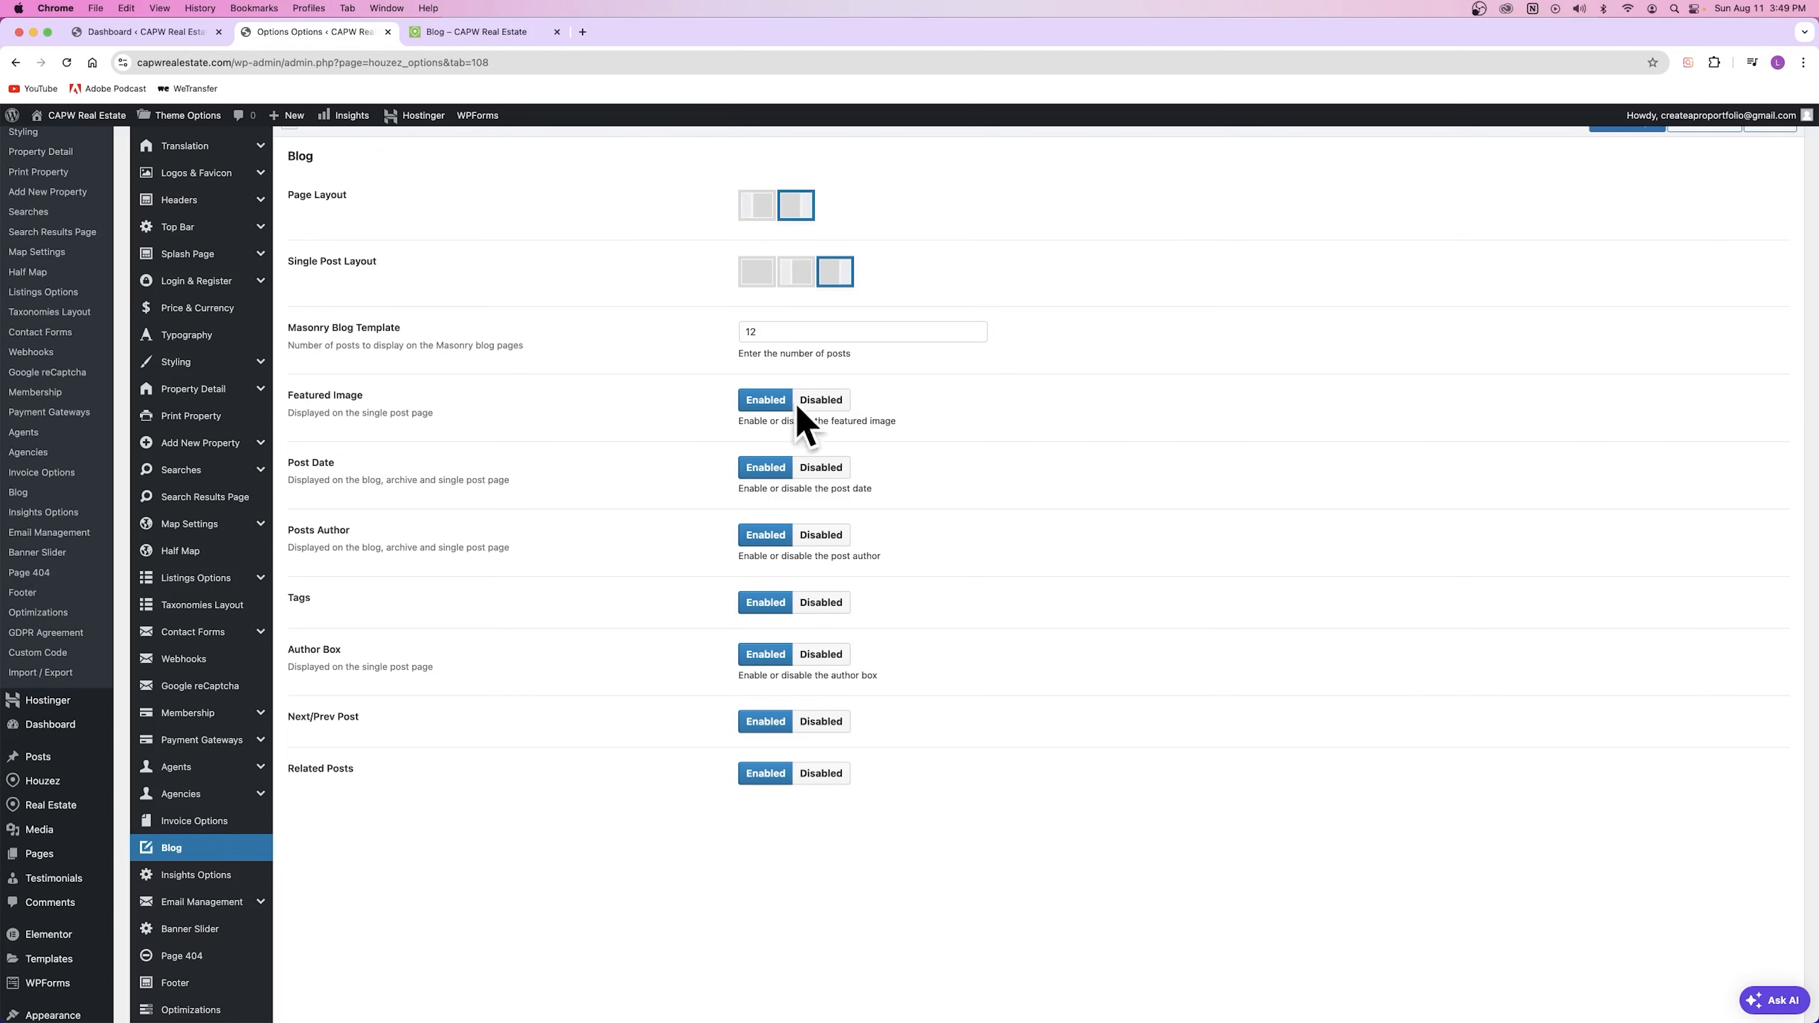
pyautogui.click(476, 32)
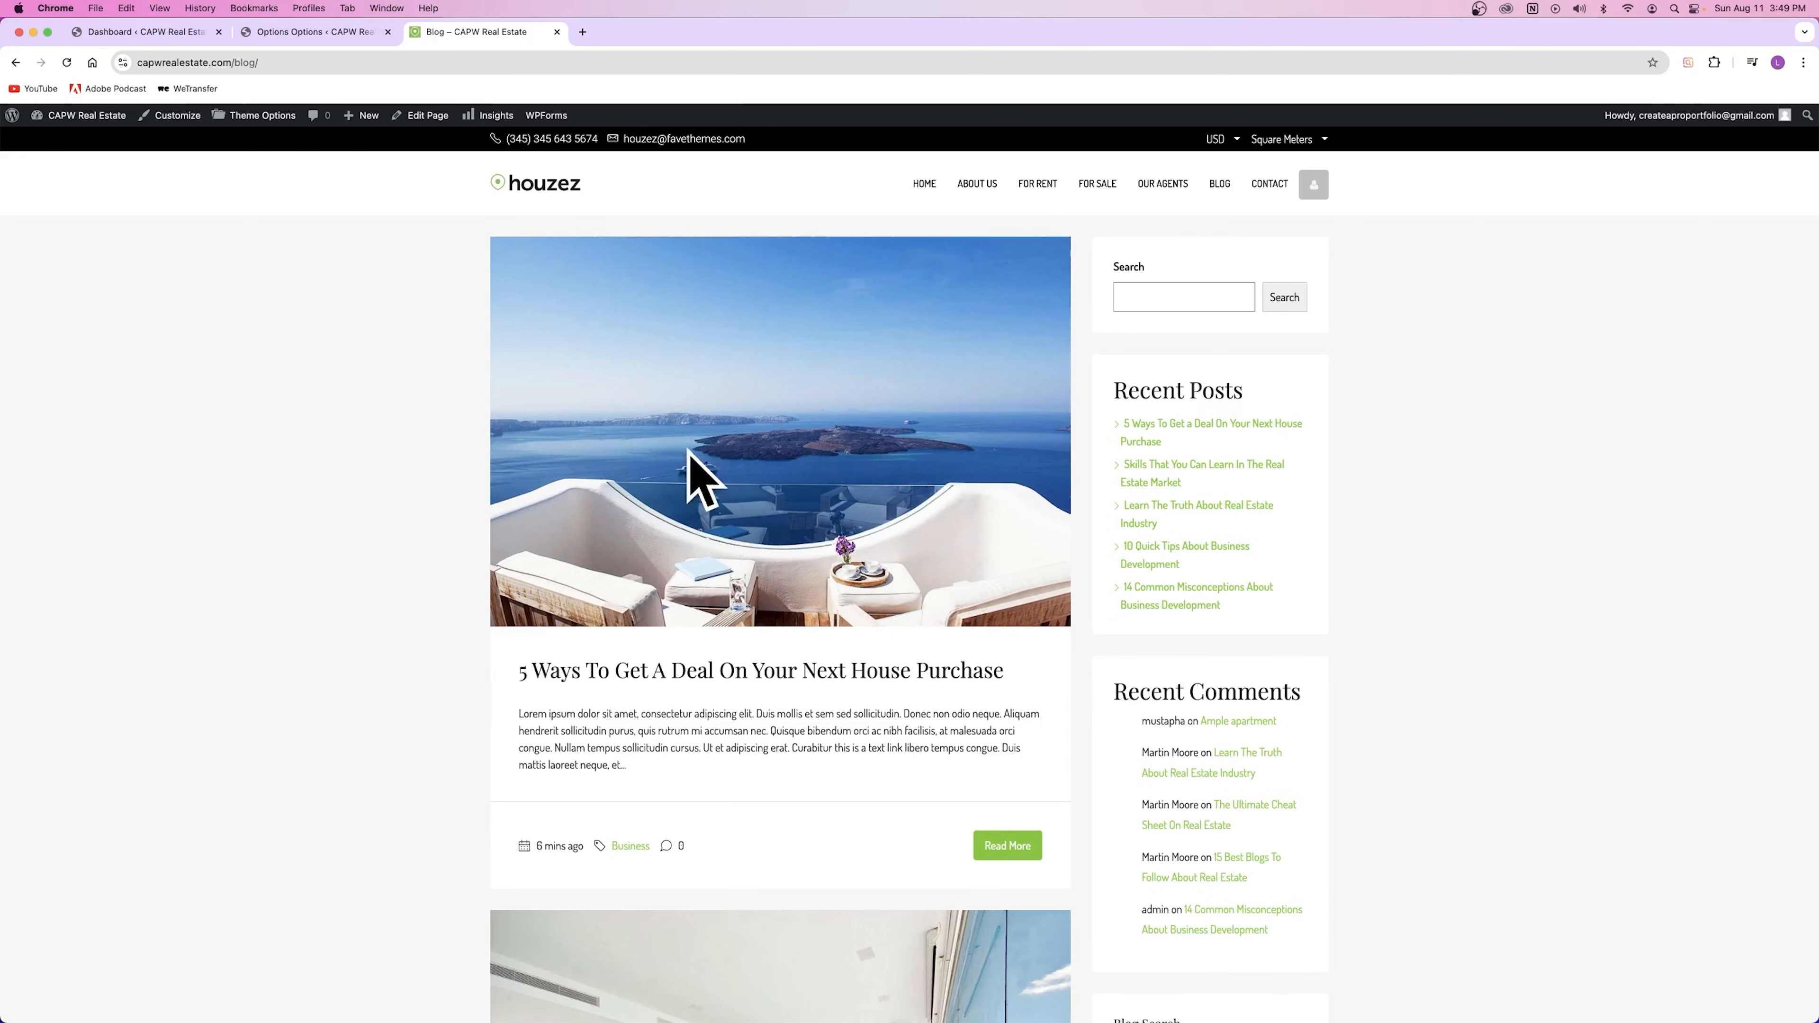
pyautogui.hotkey('ctrl', 'shift', 'Tab')
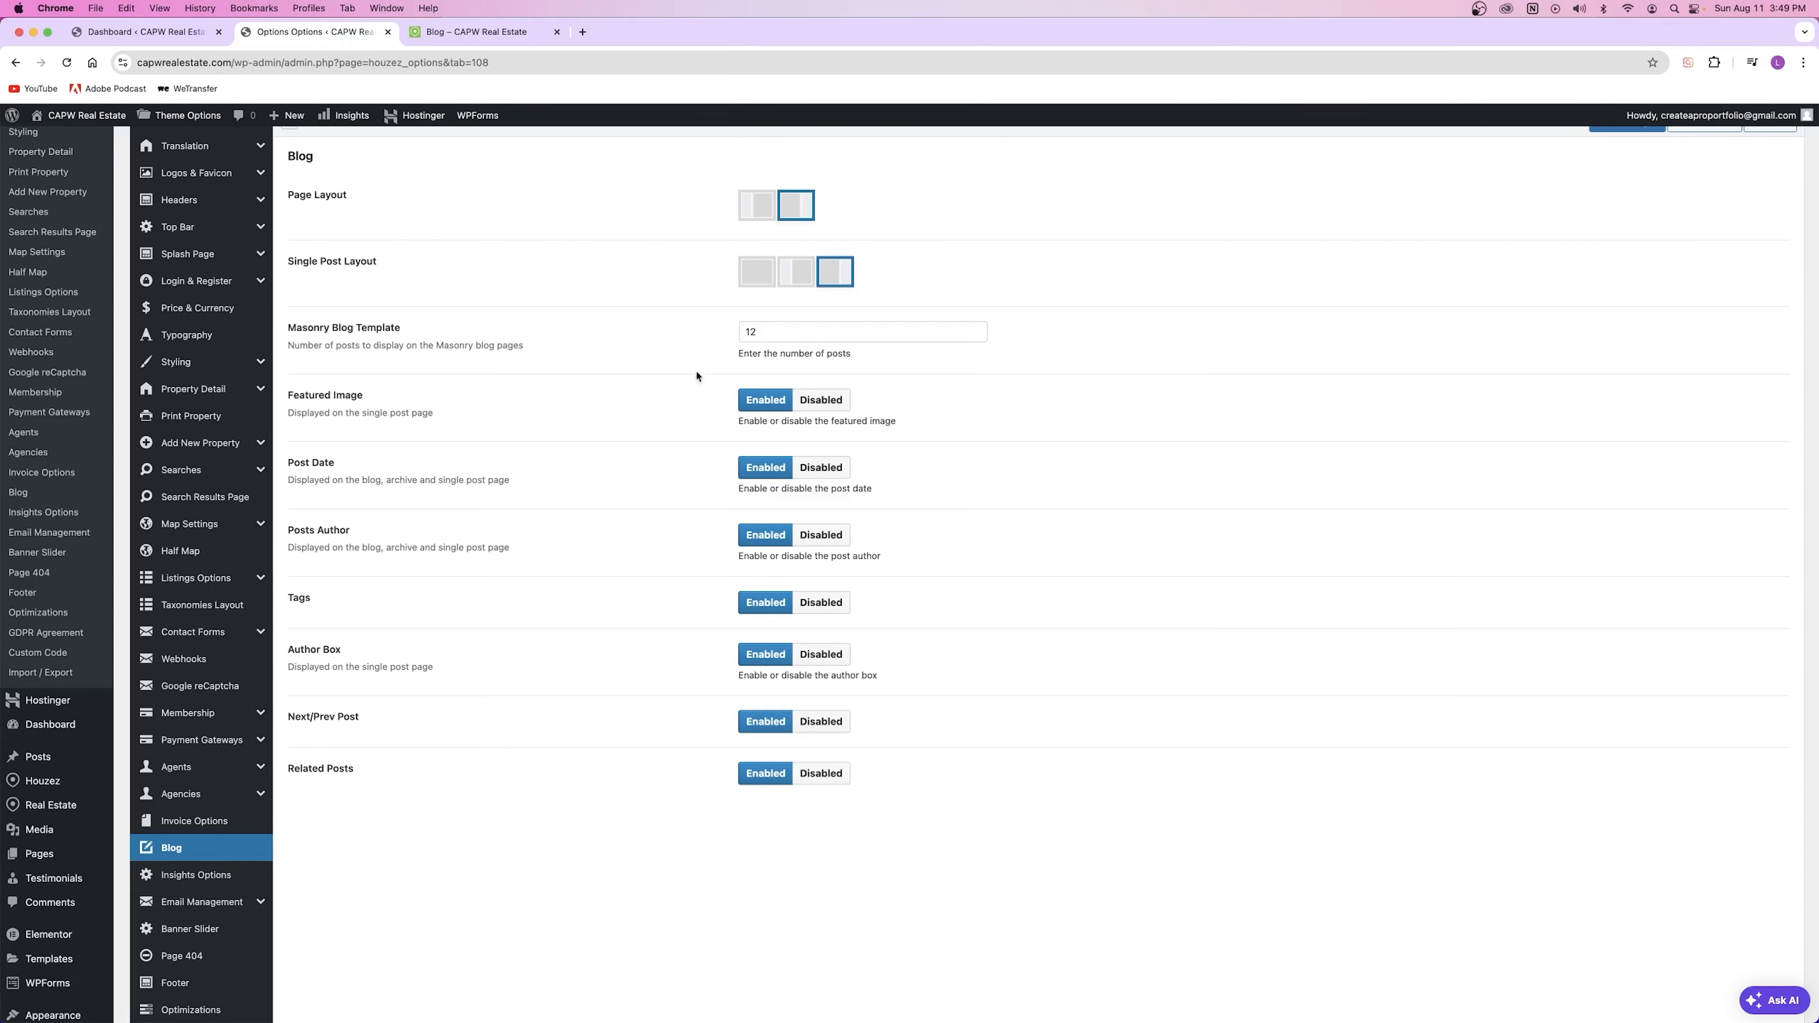
# Step: Turn off blog featured images, save, and view the reloaded blog without them
pyautogui.click(822, 402)
pyautogui.scroll(3, 1380, 209)
pyautogui.click(1626, 215)
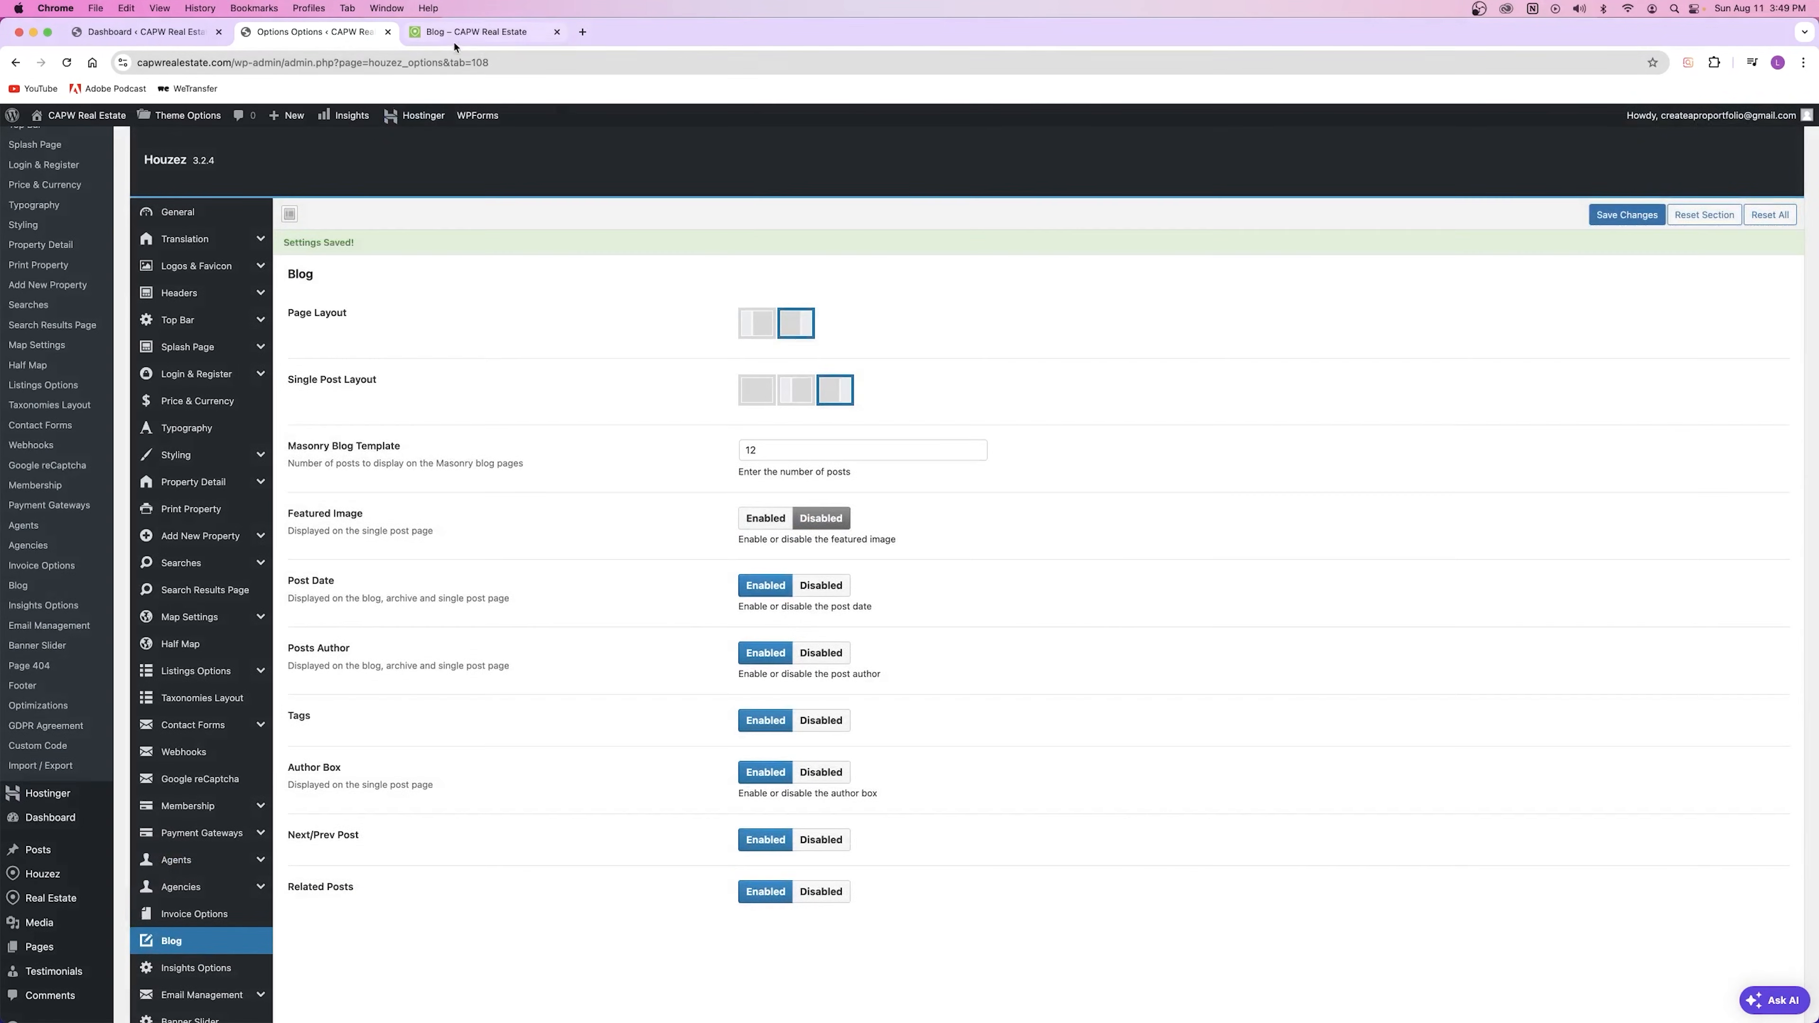
pyautogui.click(456, 38)
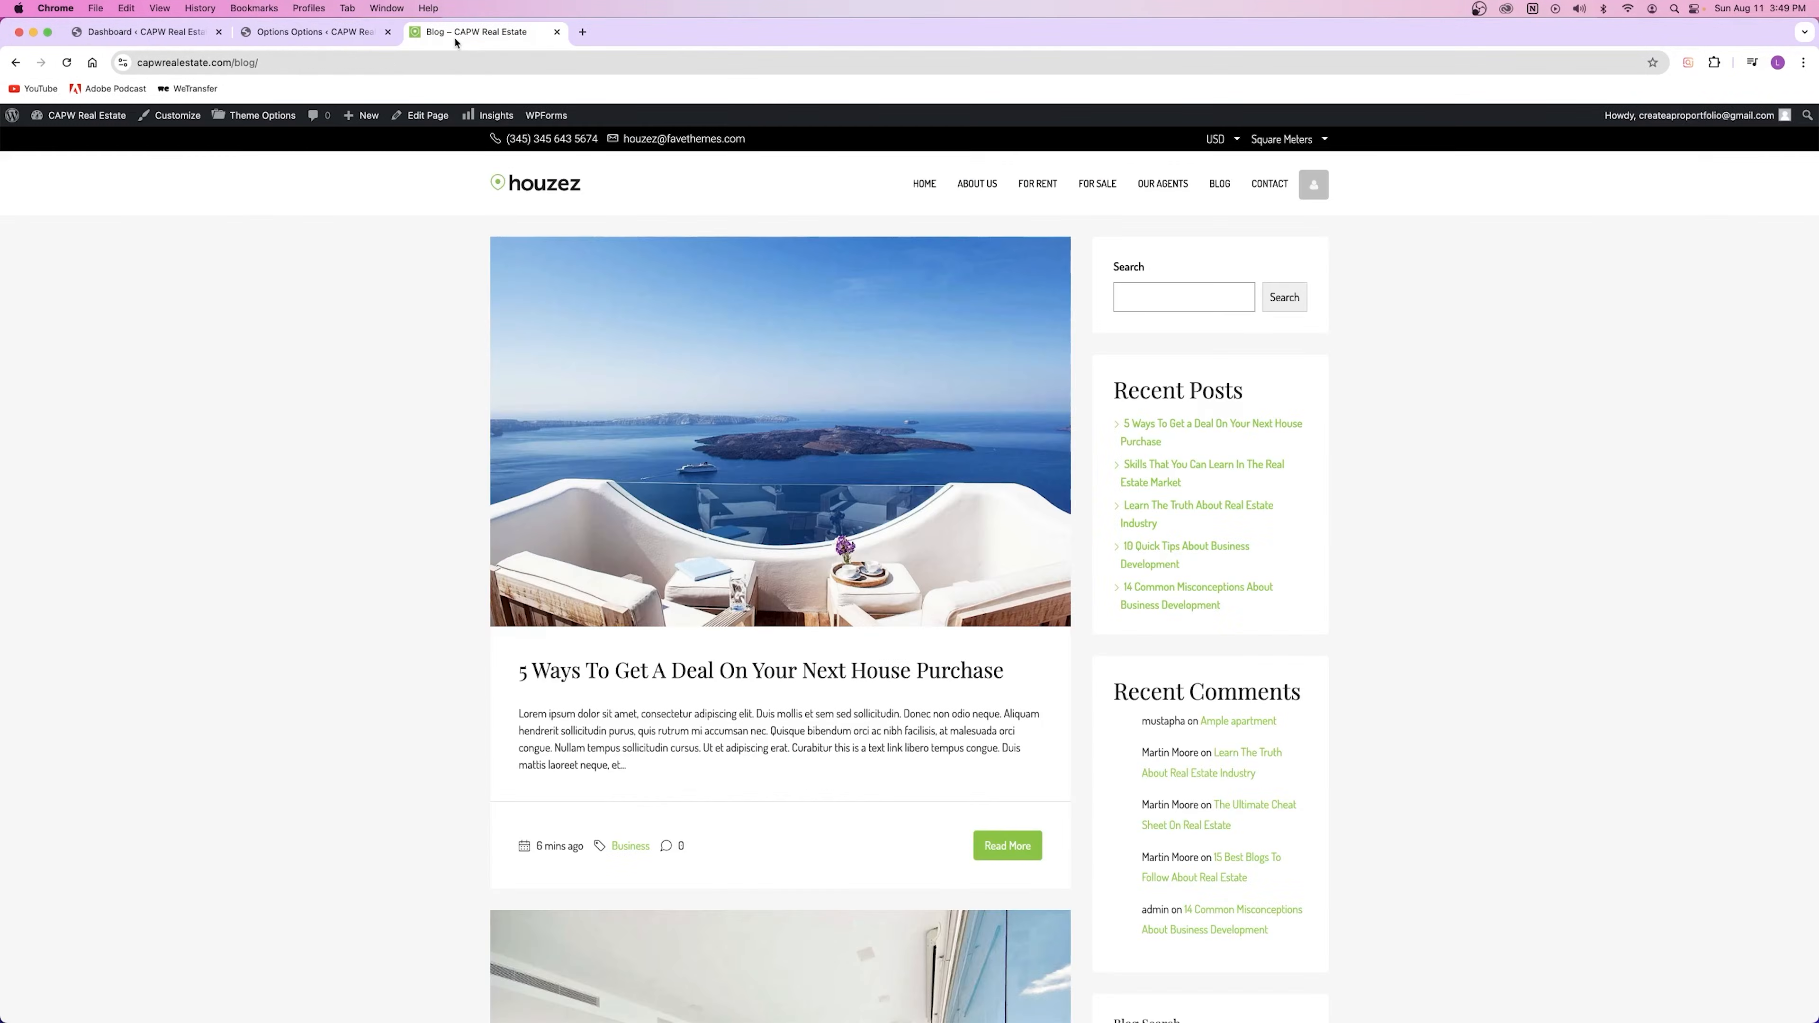
pyautogui.click(67, 63)
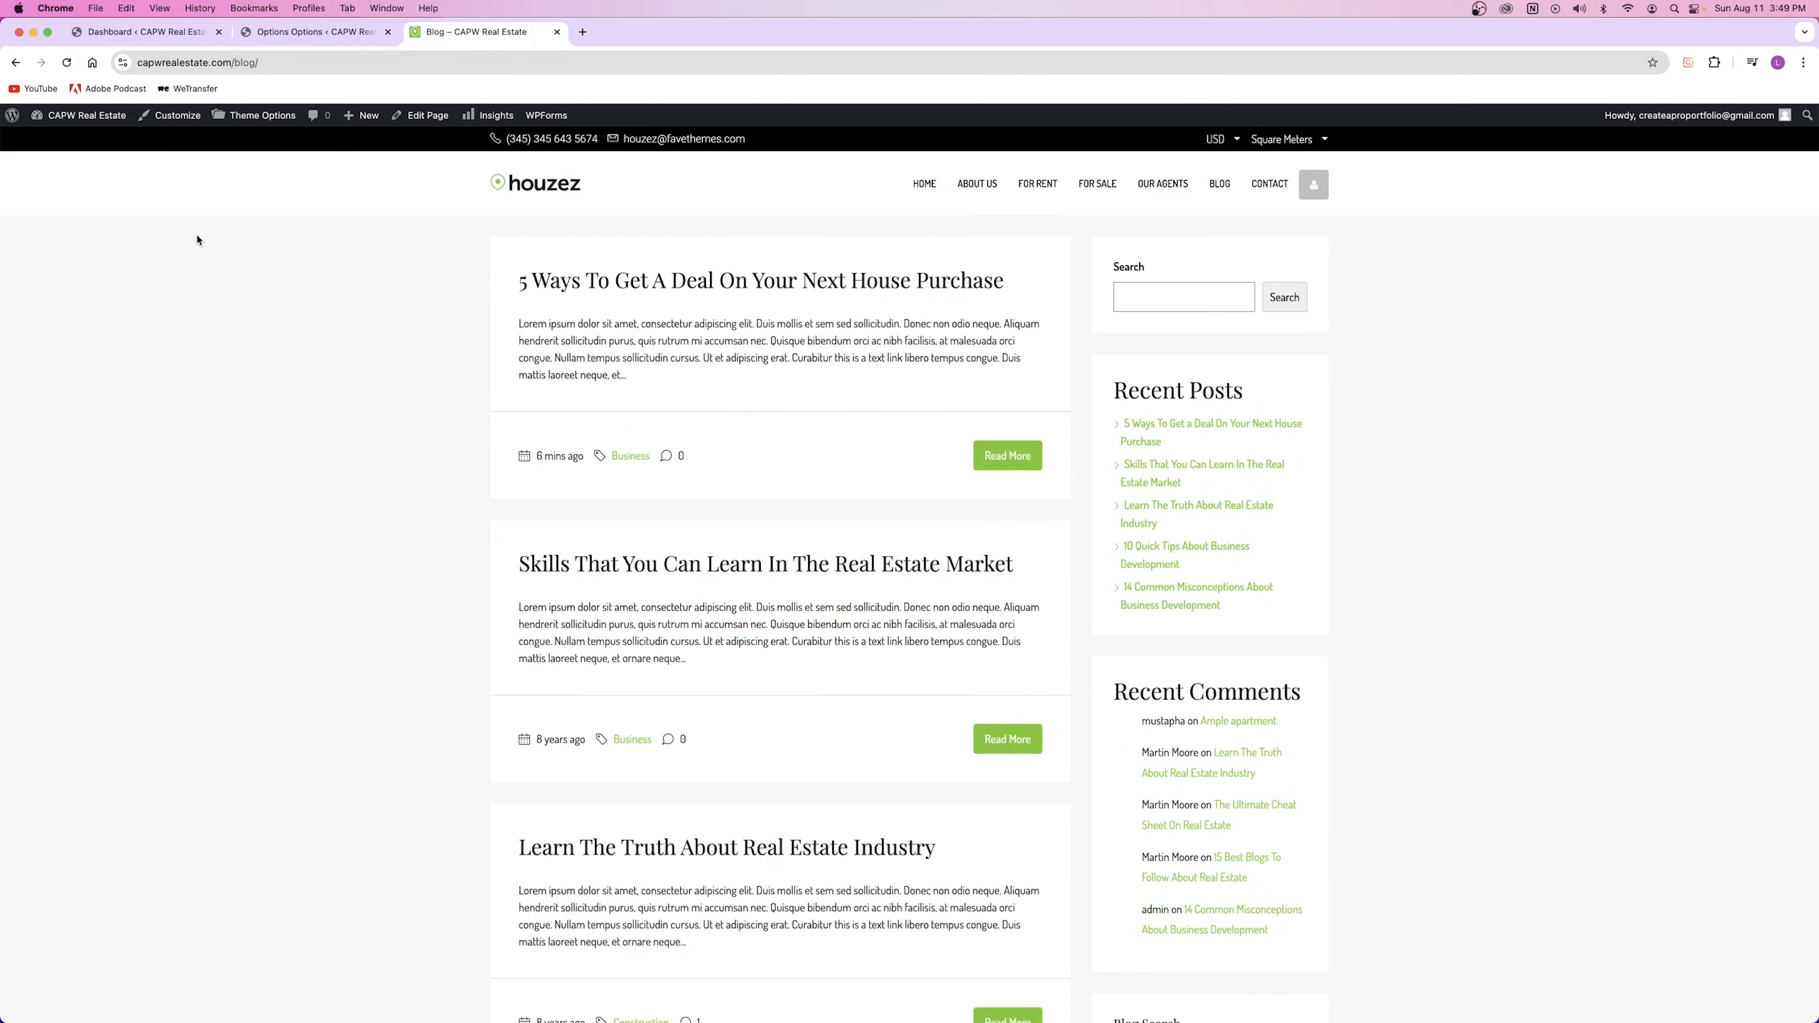
pyautogui.scroll(-15, 670, 351)
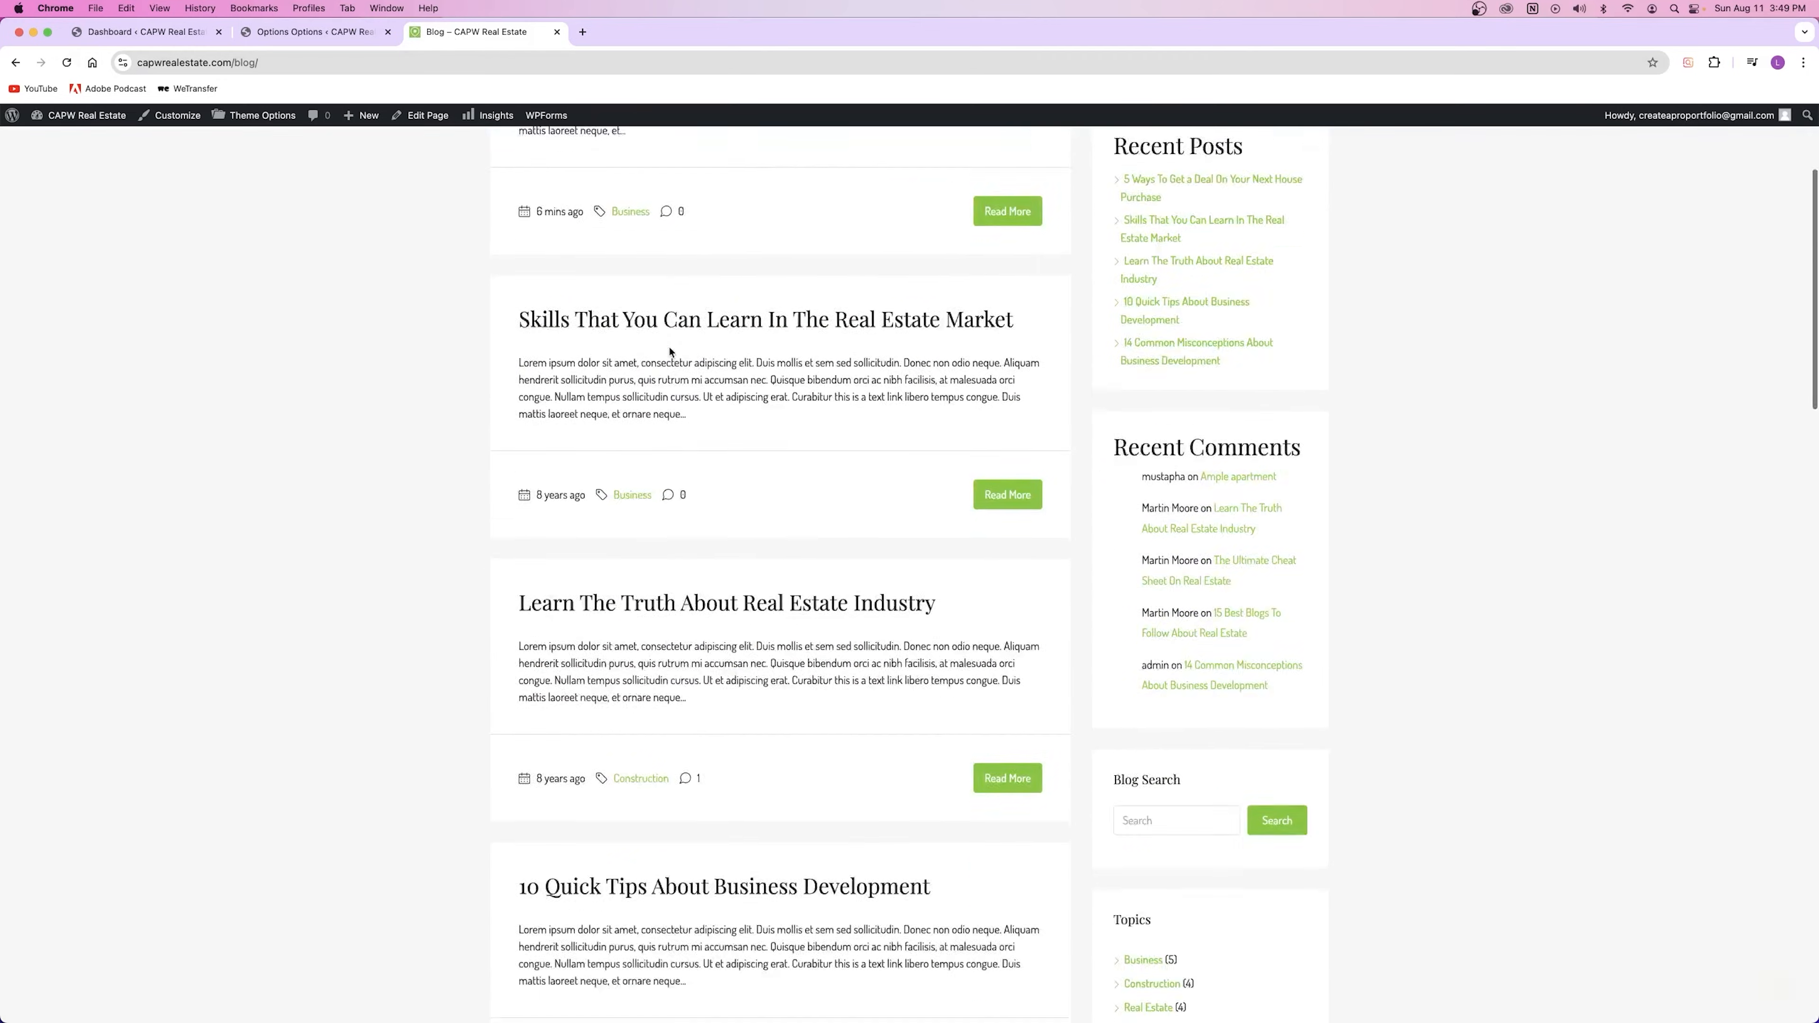
pyautogui.scroll(-10, 670, 351)
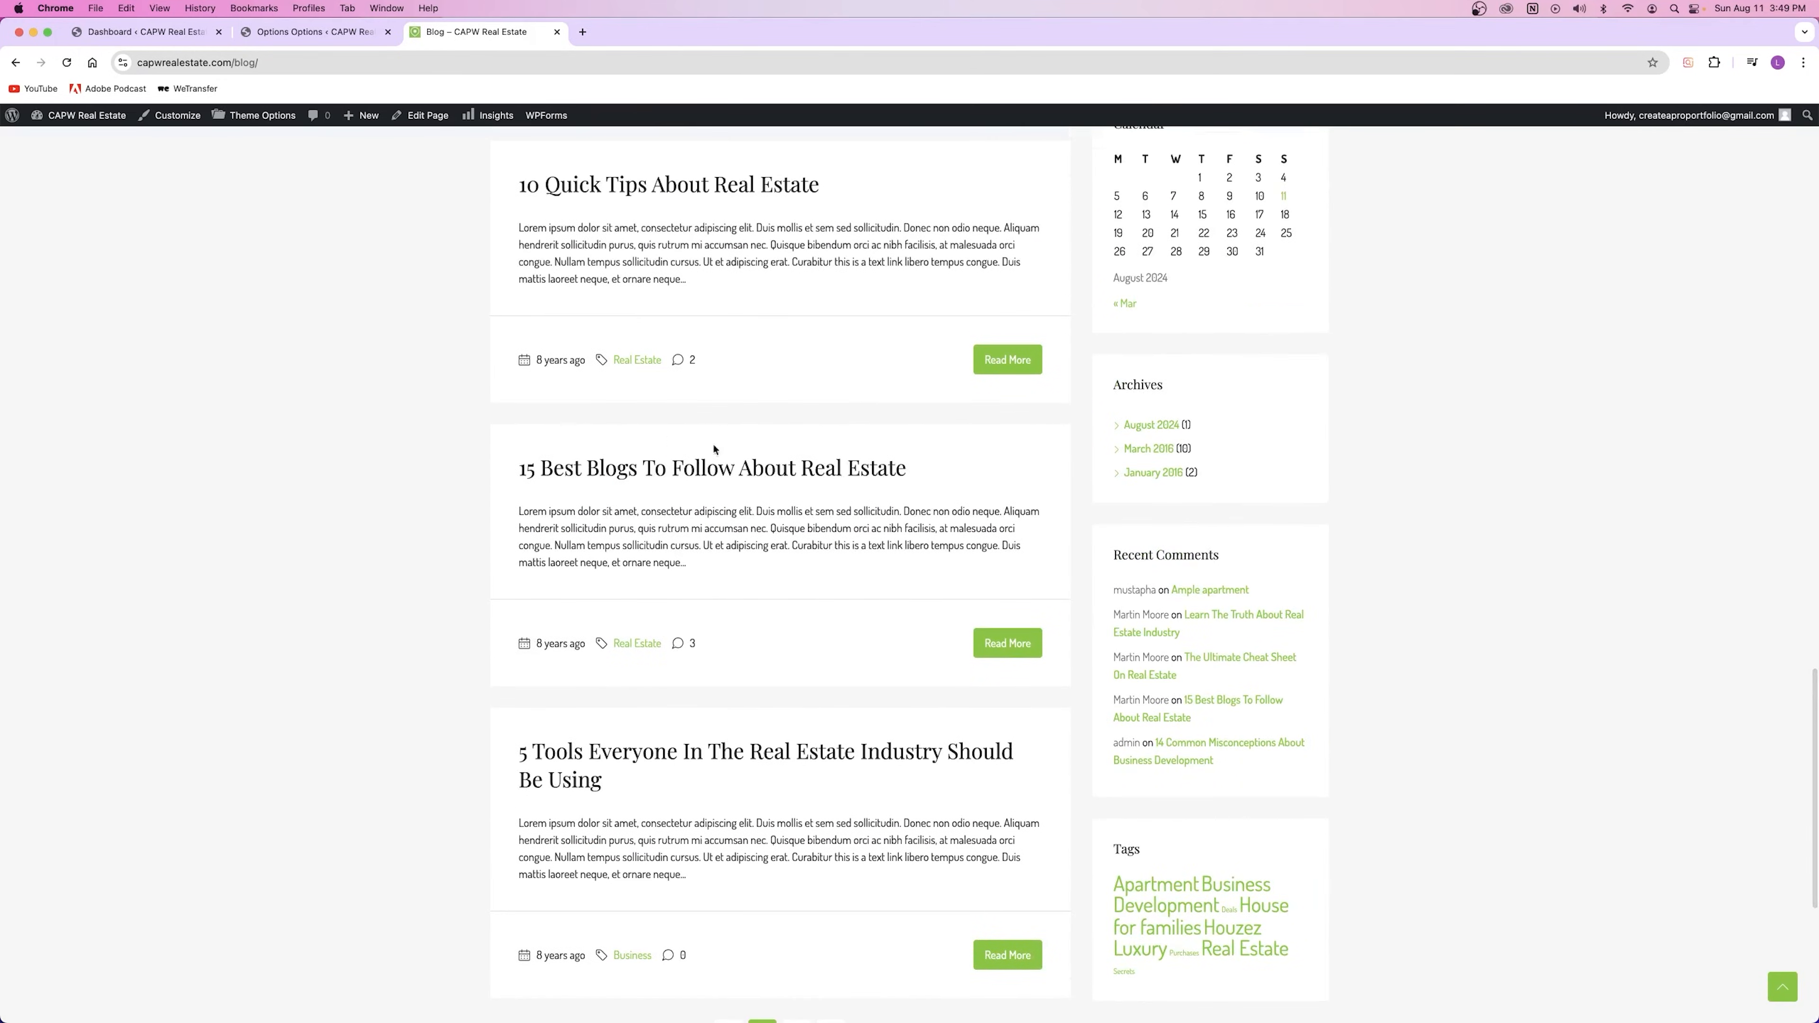
pyautogui.scroll(2, 731, 405)
# Step: Turn featured images back on, save, and confirm they reappear on the blog
pyautogui.hotkey('ctrl', 'shift', 'Tab')
pyautogui.click(764, 493)
pyautogui.click(1634, 221)
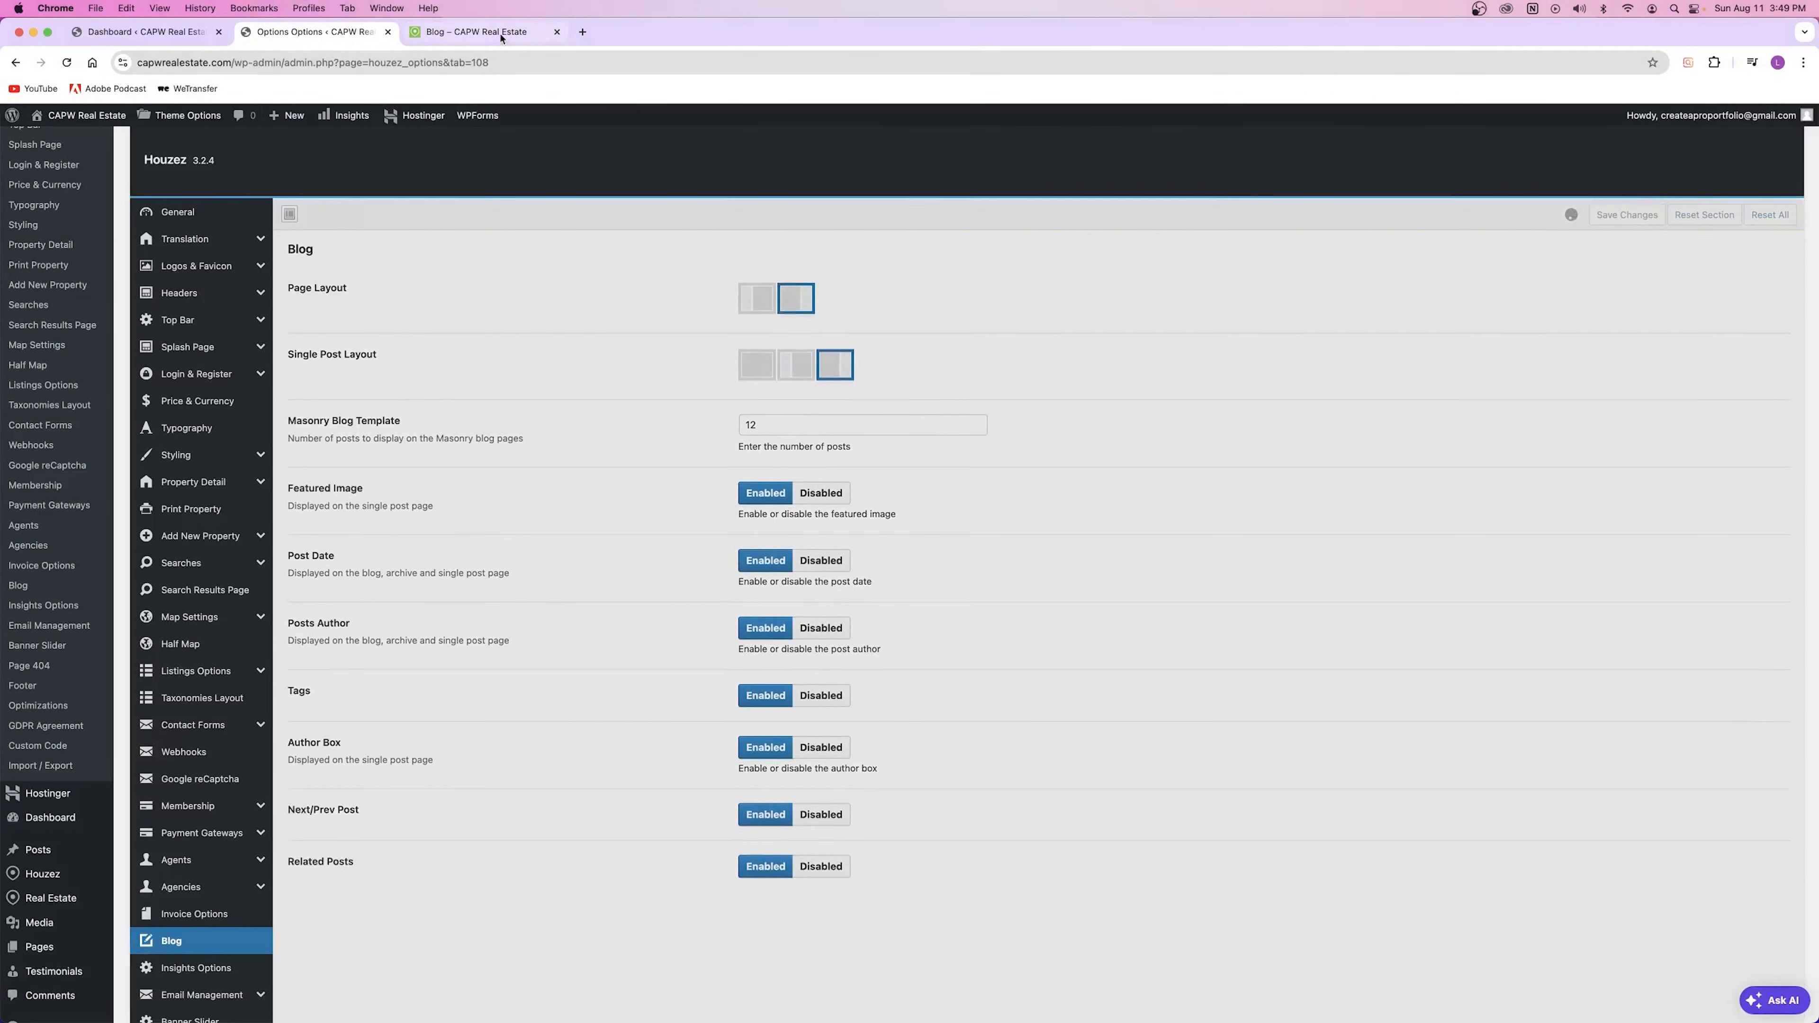
pyautogui.click(461, 34)
pyautogui.click(67, 63)
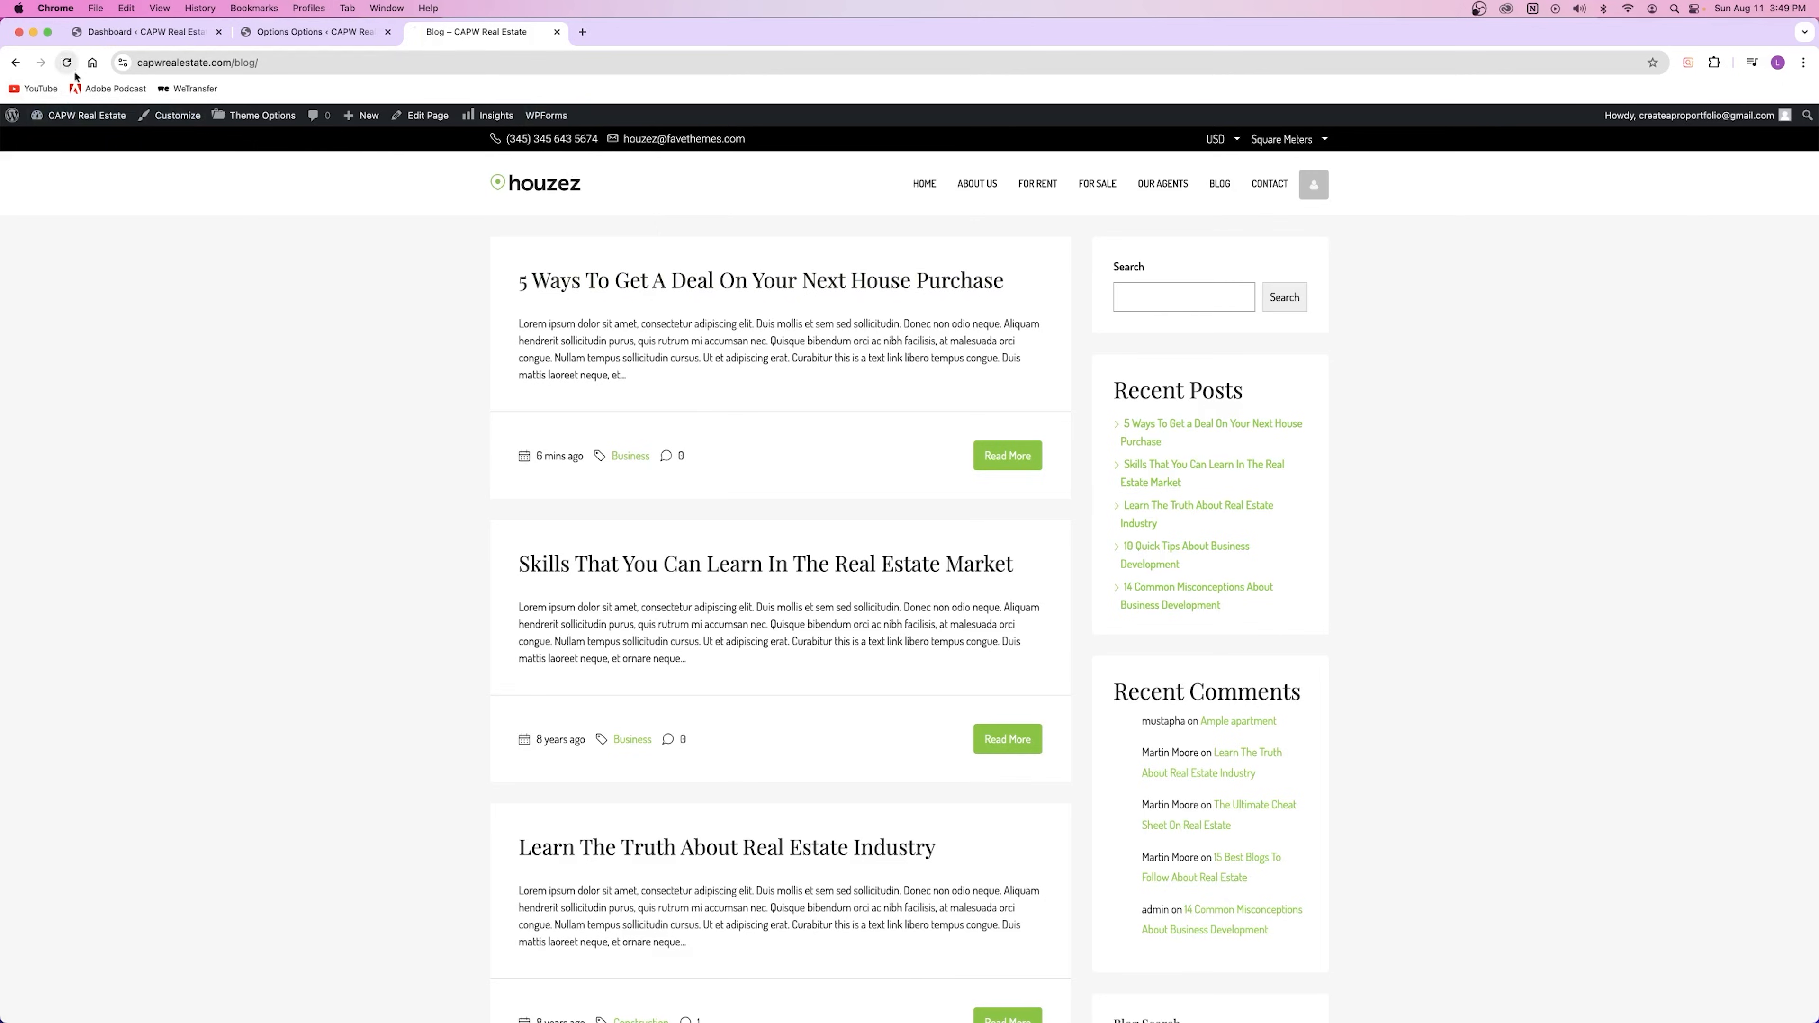
pyautogui.scroll(-10, 700, 388)
pyautogui.scroll(-5, 699, 387)
pyautogui.scroll(15, 709, 392)
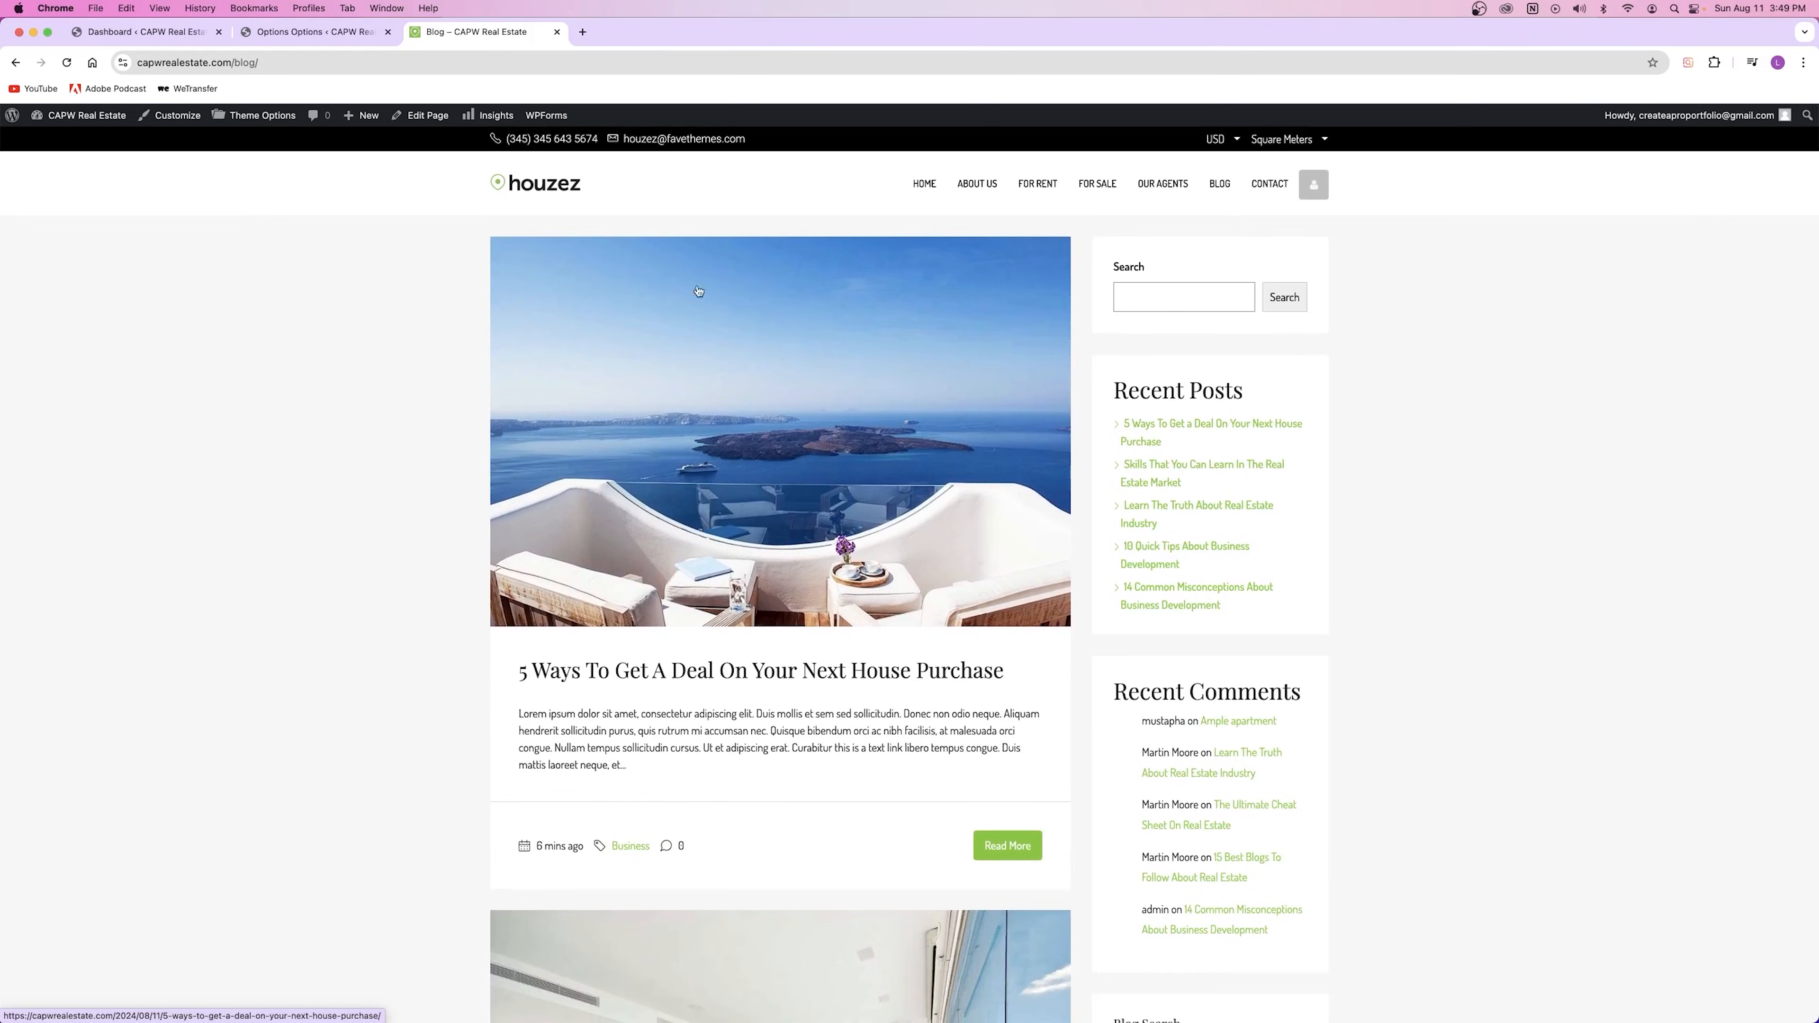
# Step: Review the Post Date, Posts Author, Tags and Next/Prev Post blog options
pyautogui.click(315, 32)
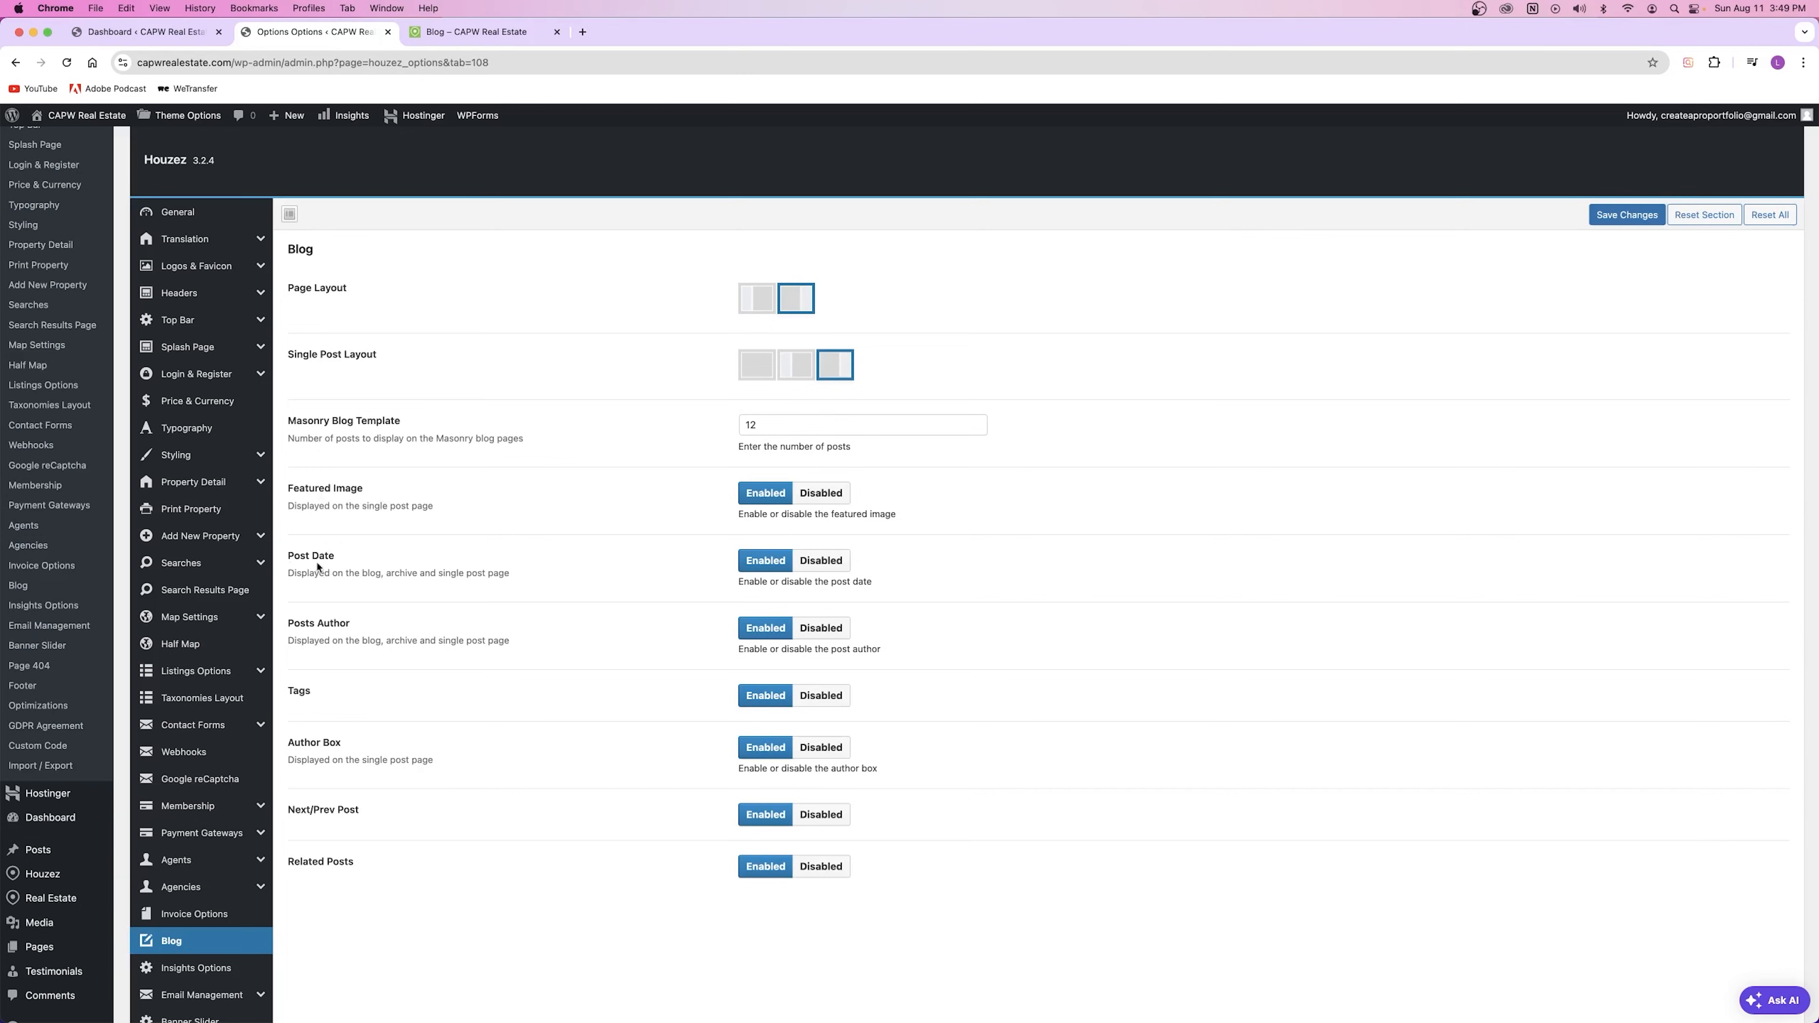
pyautogui.moveTo(289, 556); pyautogui.dragTo(347, 560)
pyautogui.moveTo(288, 624); pyautogui.dragTo(352, 625)
pyautogui.moveTo(288, 692); pyautogui.dragTo(342, 745)
pyautogui.moveTo(287, 817); pyautogui.dragTo(369, 814)
pyautogui.click(370, 814)
# Step: Open 'Skills That You Can Learn In The Real Estate Market' from the blog listing
pyautogui.click(429, 29)
pyautogui.scroll(-3, 759, 622)
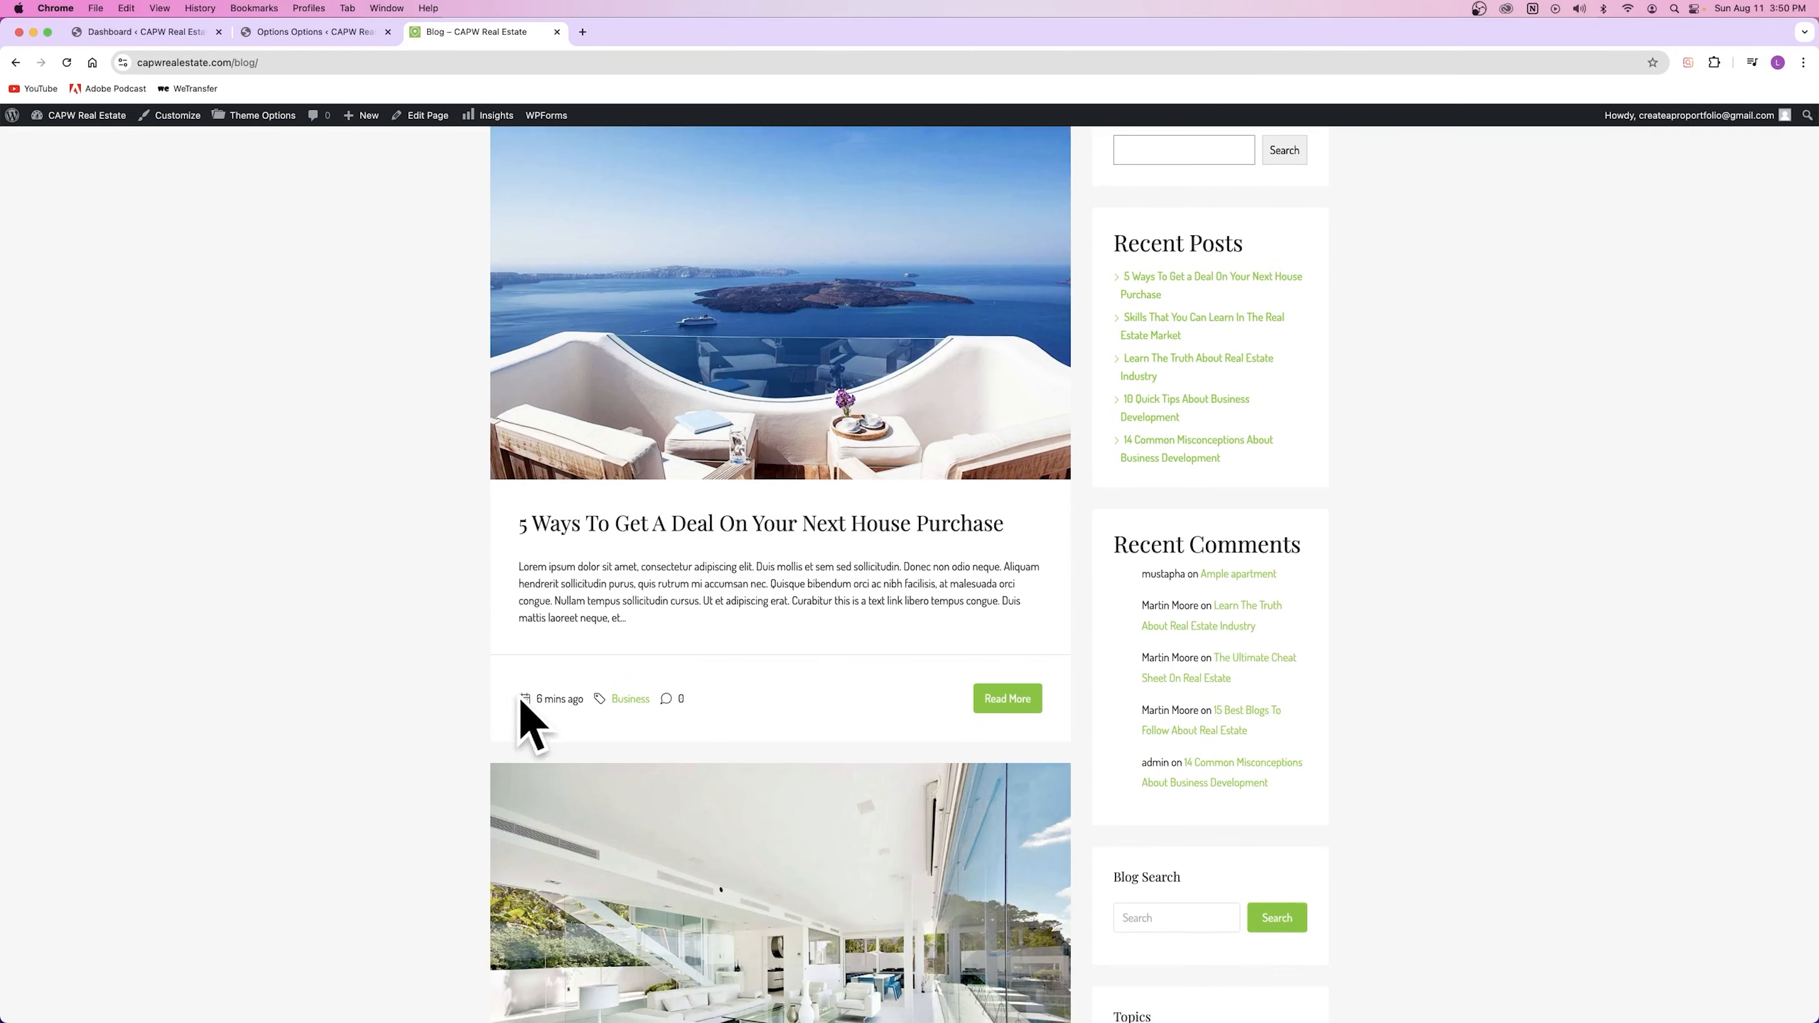
pyautogui.scroll(-10, 540, 699)
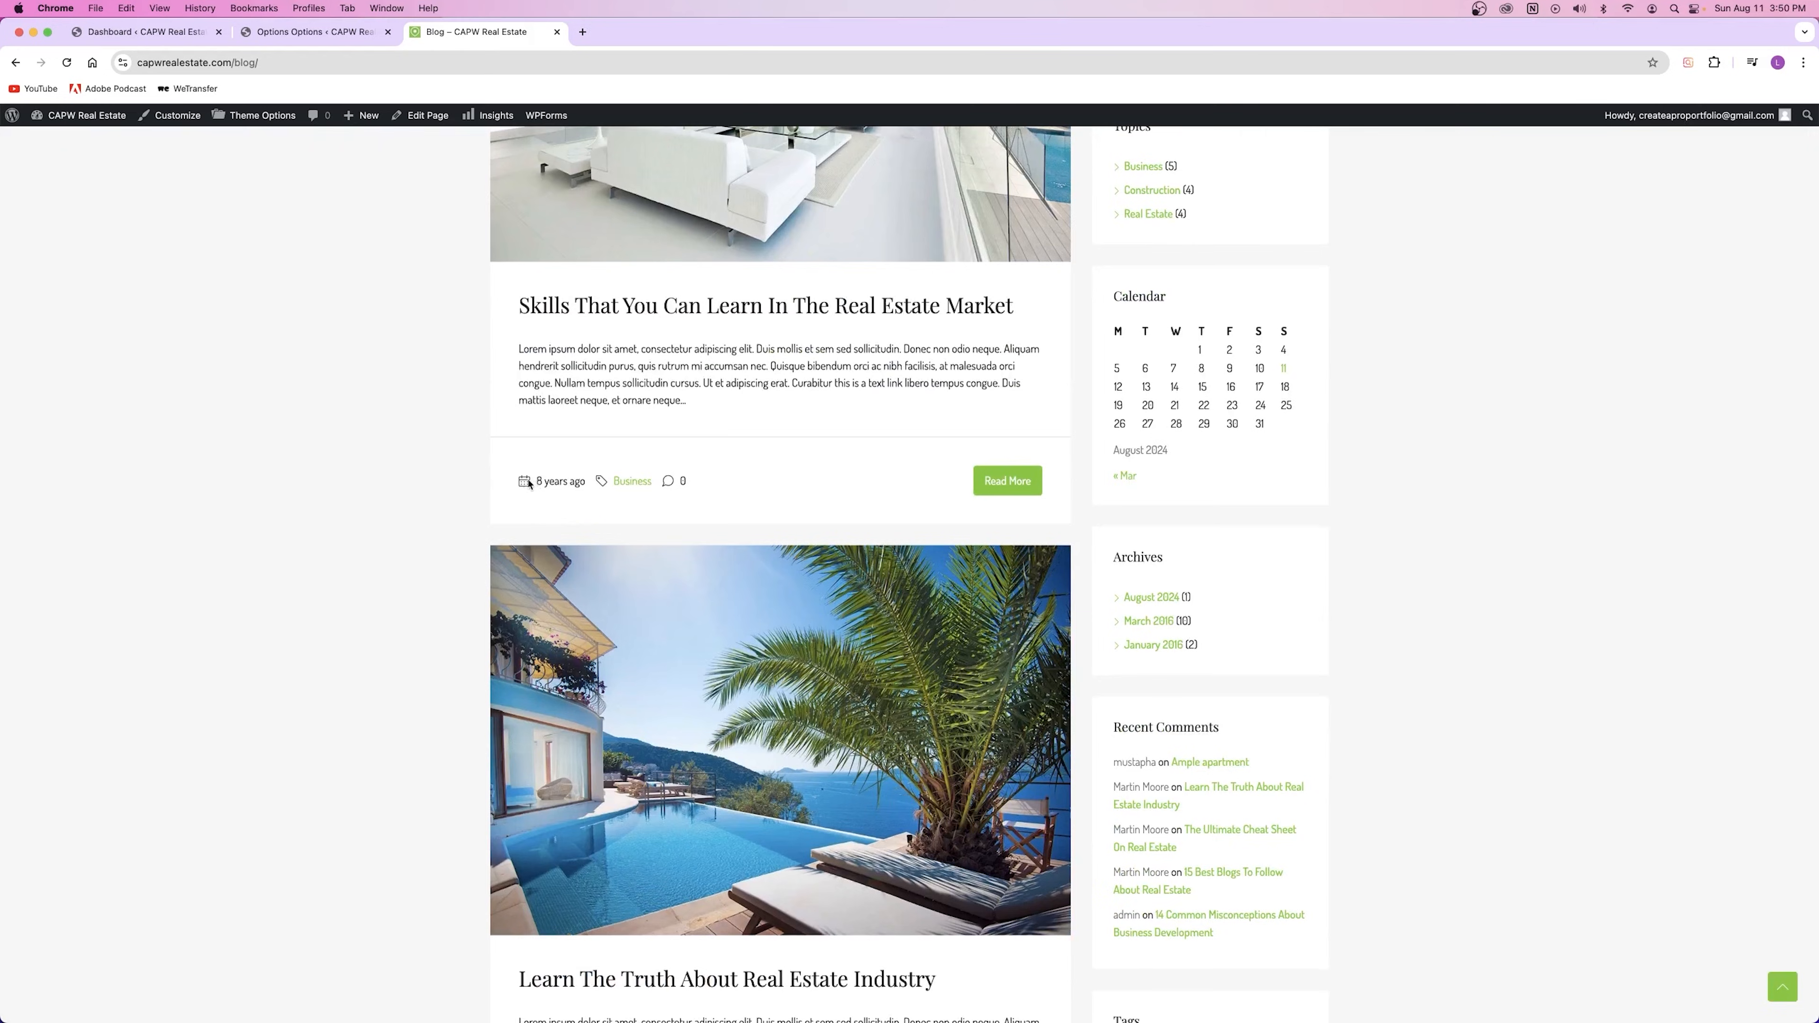
pyautogui.hotkey('ctrl', 'shift', 'Tab')
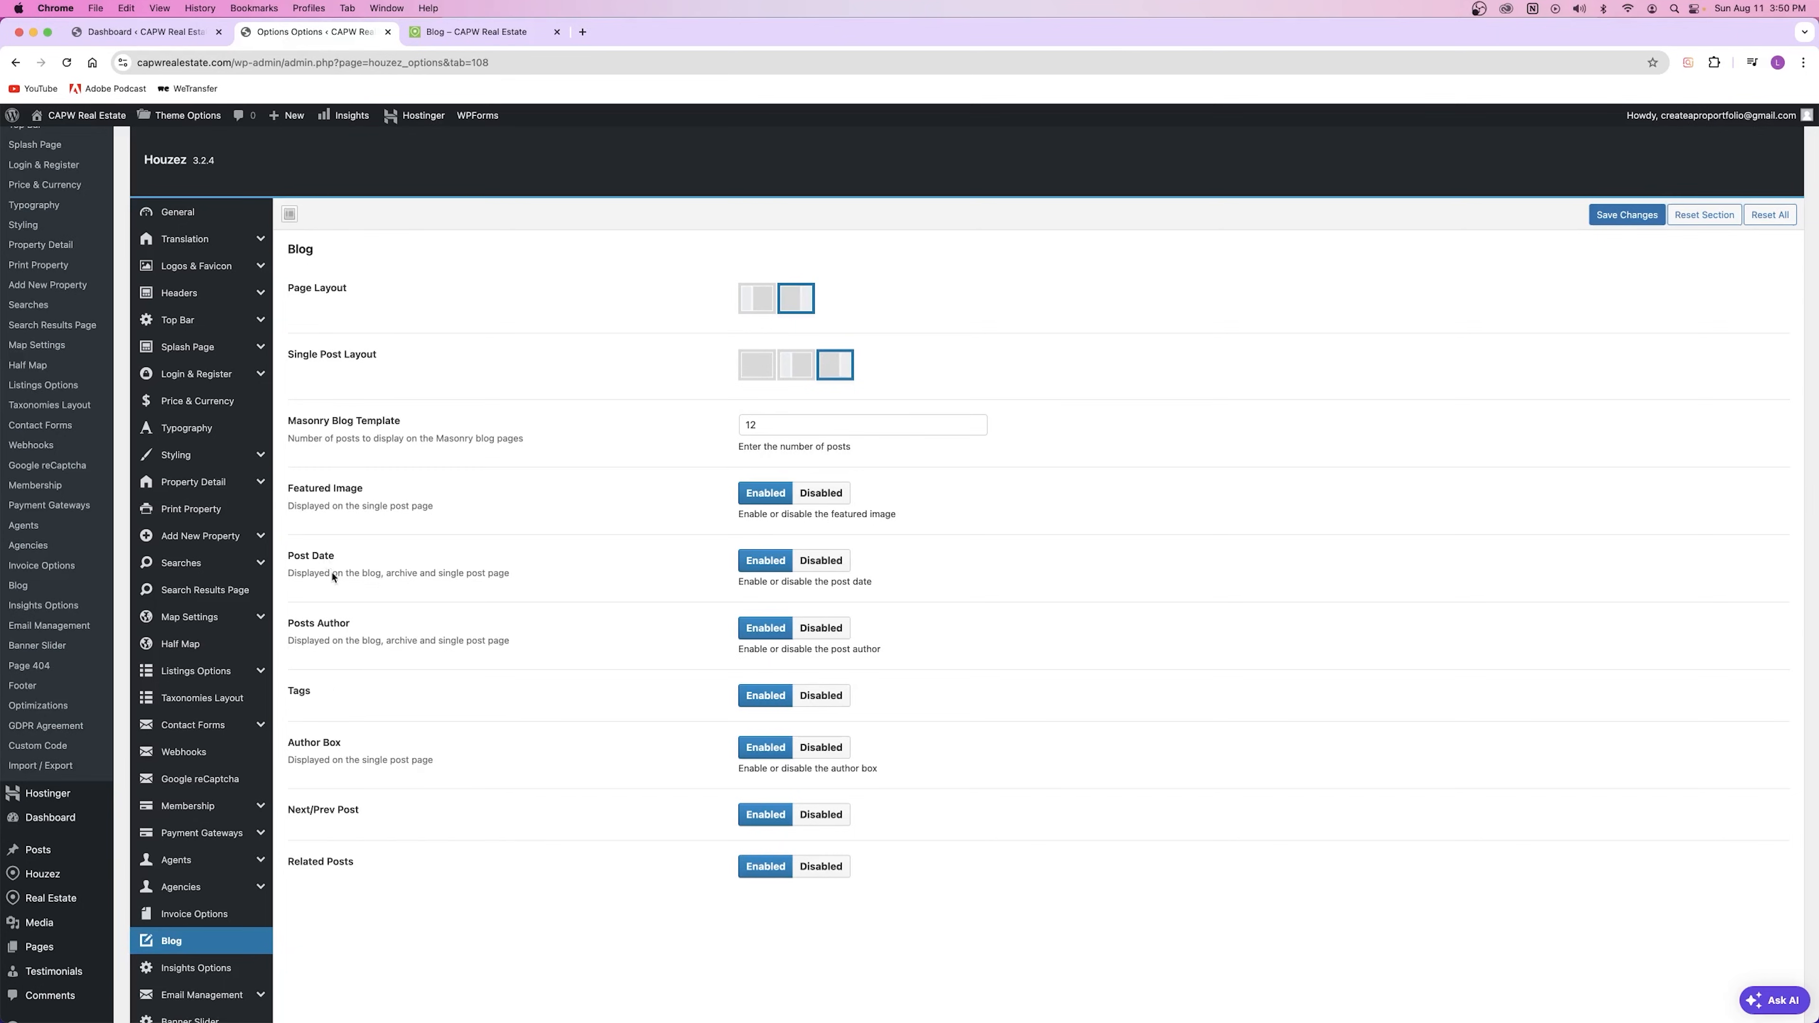
pyautogui.click(460, 38)
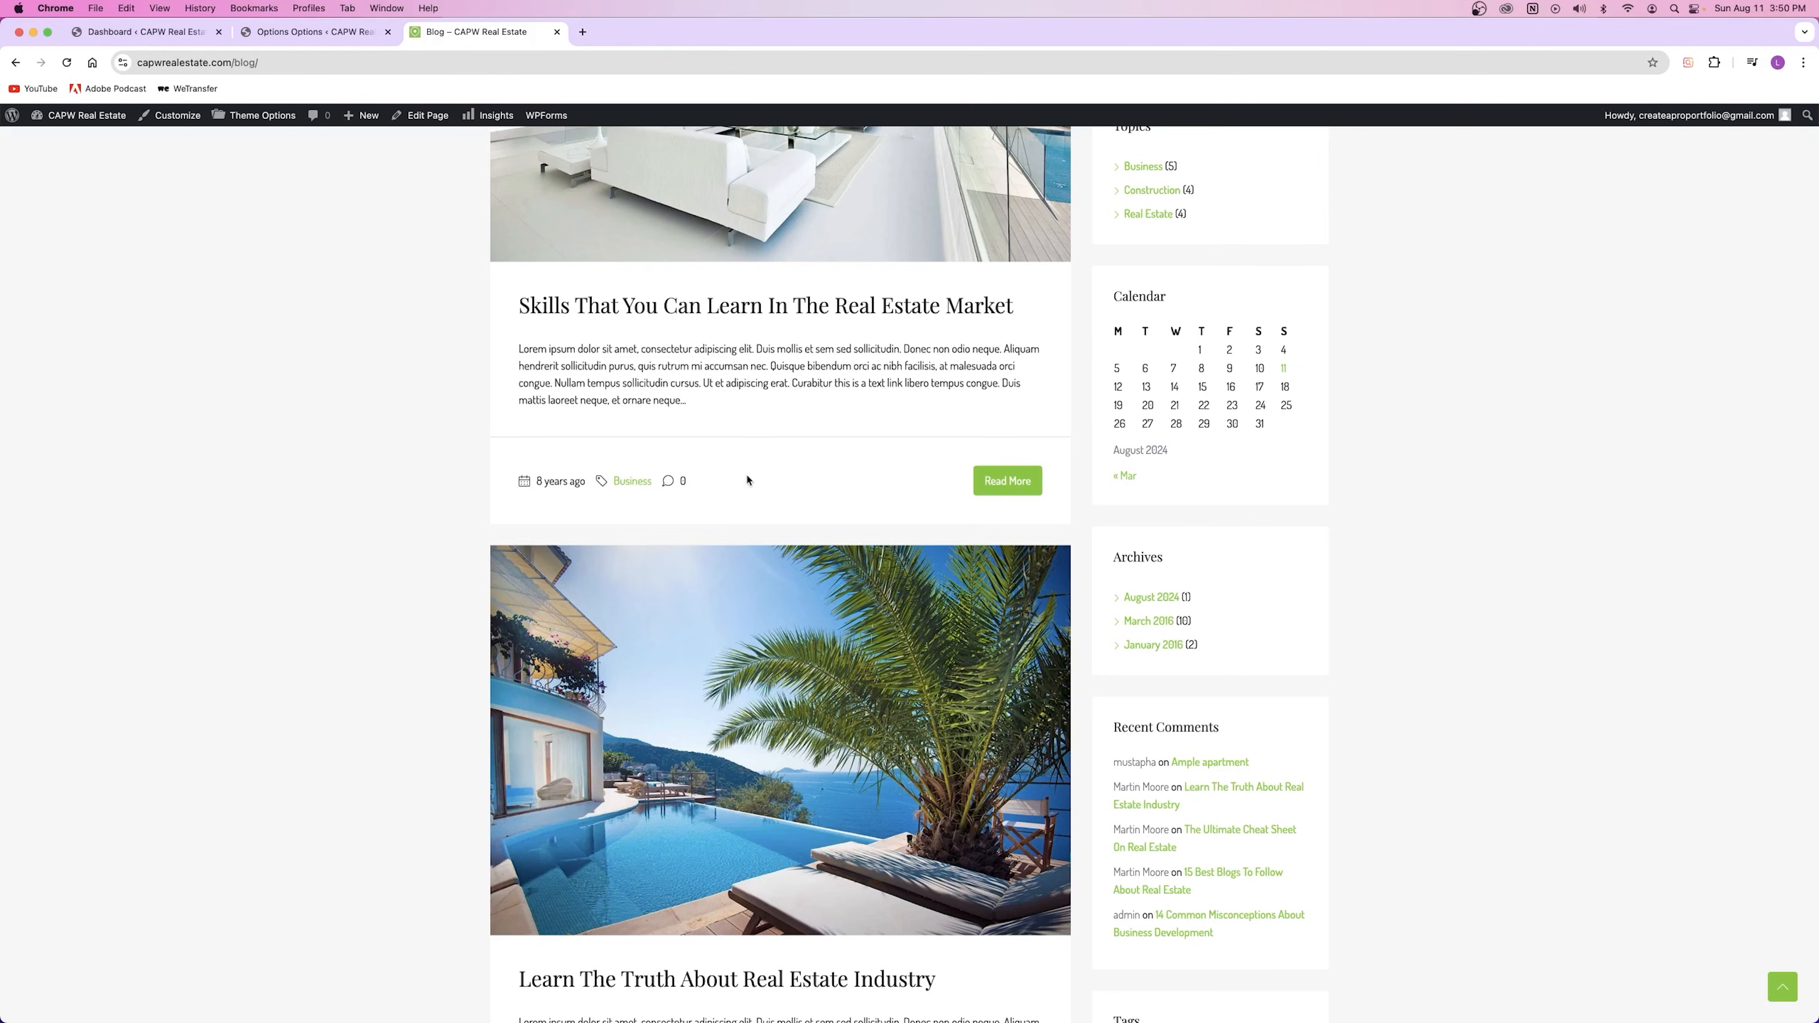
pyautogui.scroll(3, 748, 479)
pyautogui.click(690, 409)
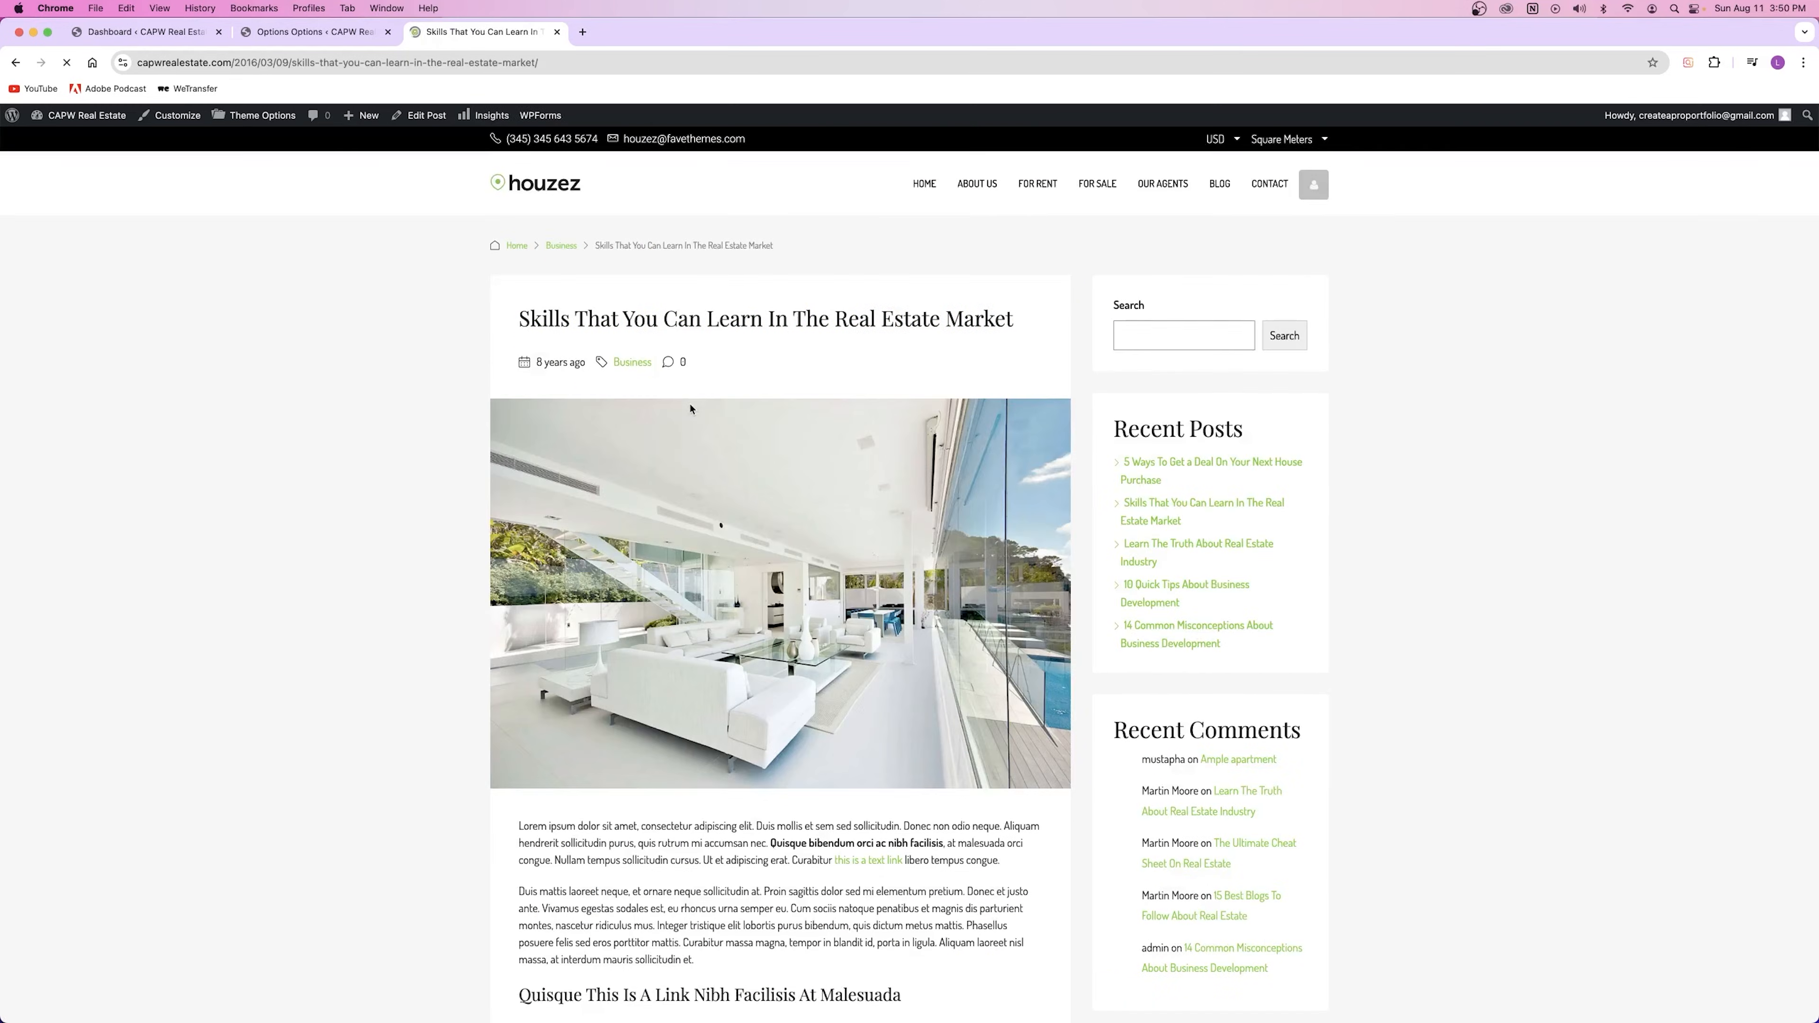
# Step: Check the author name shown in the post's author box
pyautogui.scroll(-20, 691, 410)
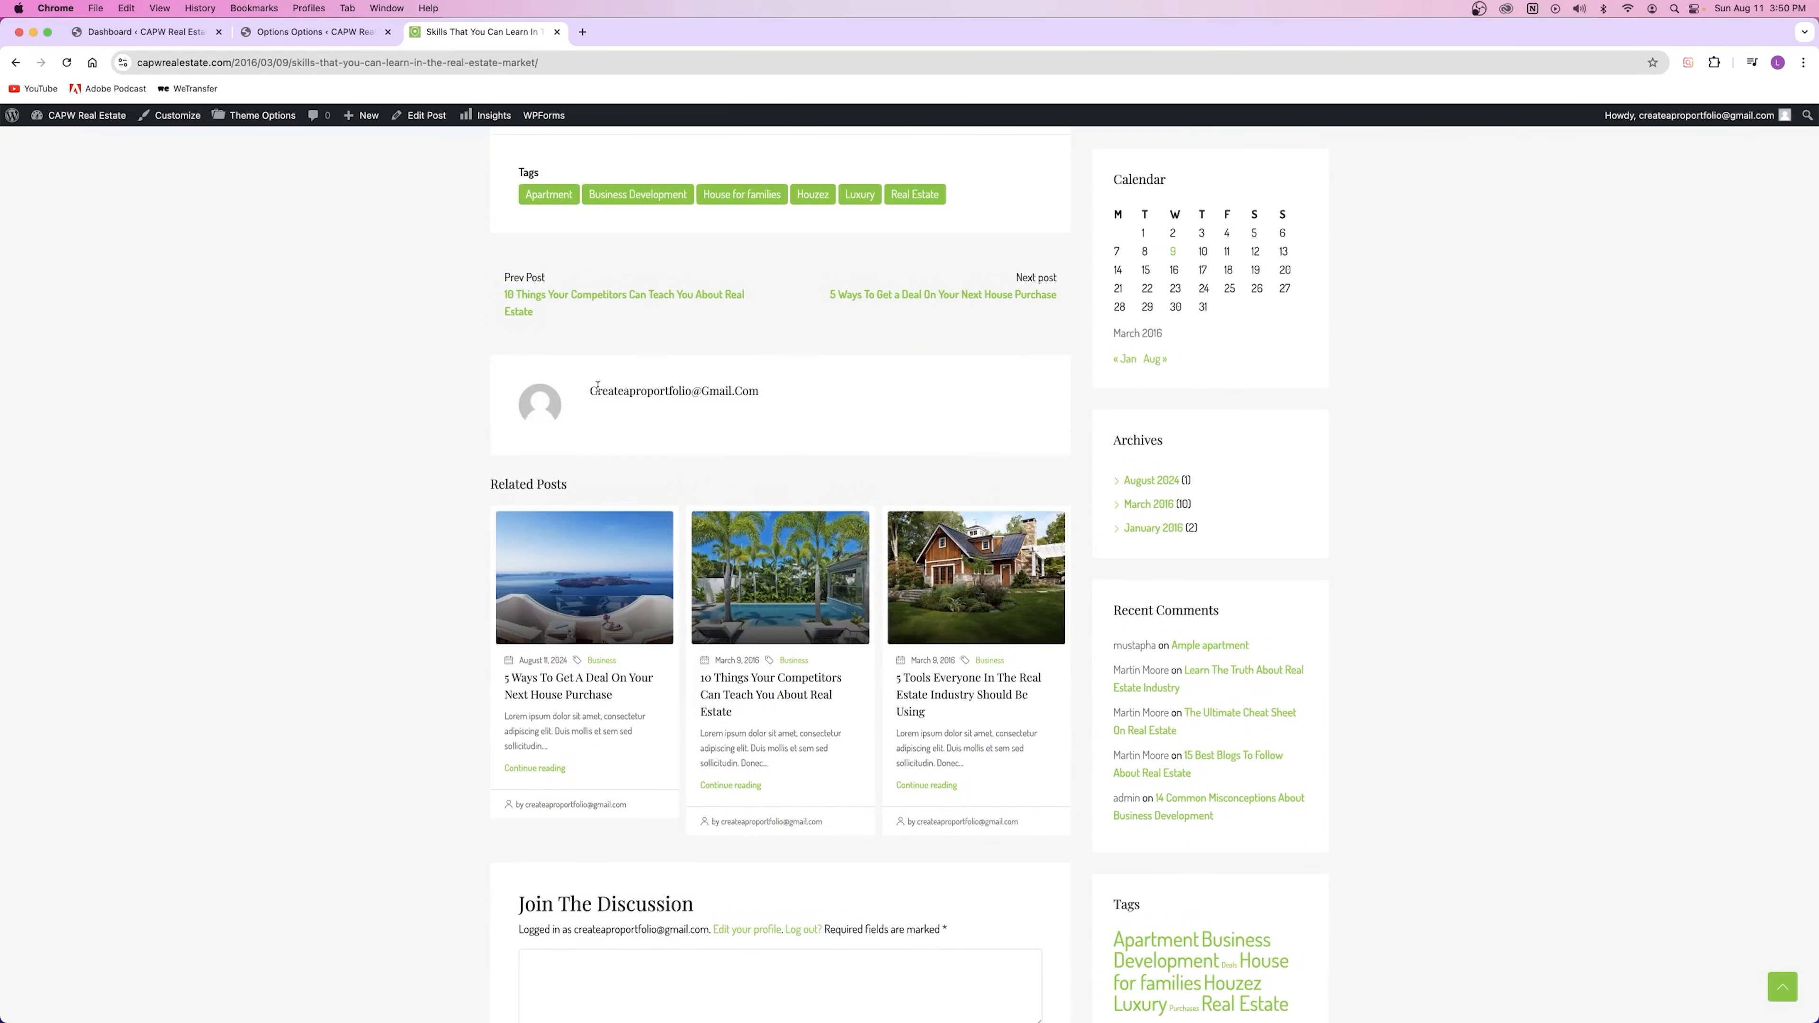
pyautogui.moveTo(589, 392)
pyautogui.mouseDown()
pyautogui.moveTo(751, 401)
pyautogui.moveTo(589, 391)
pyautogui.mouseUp()
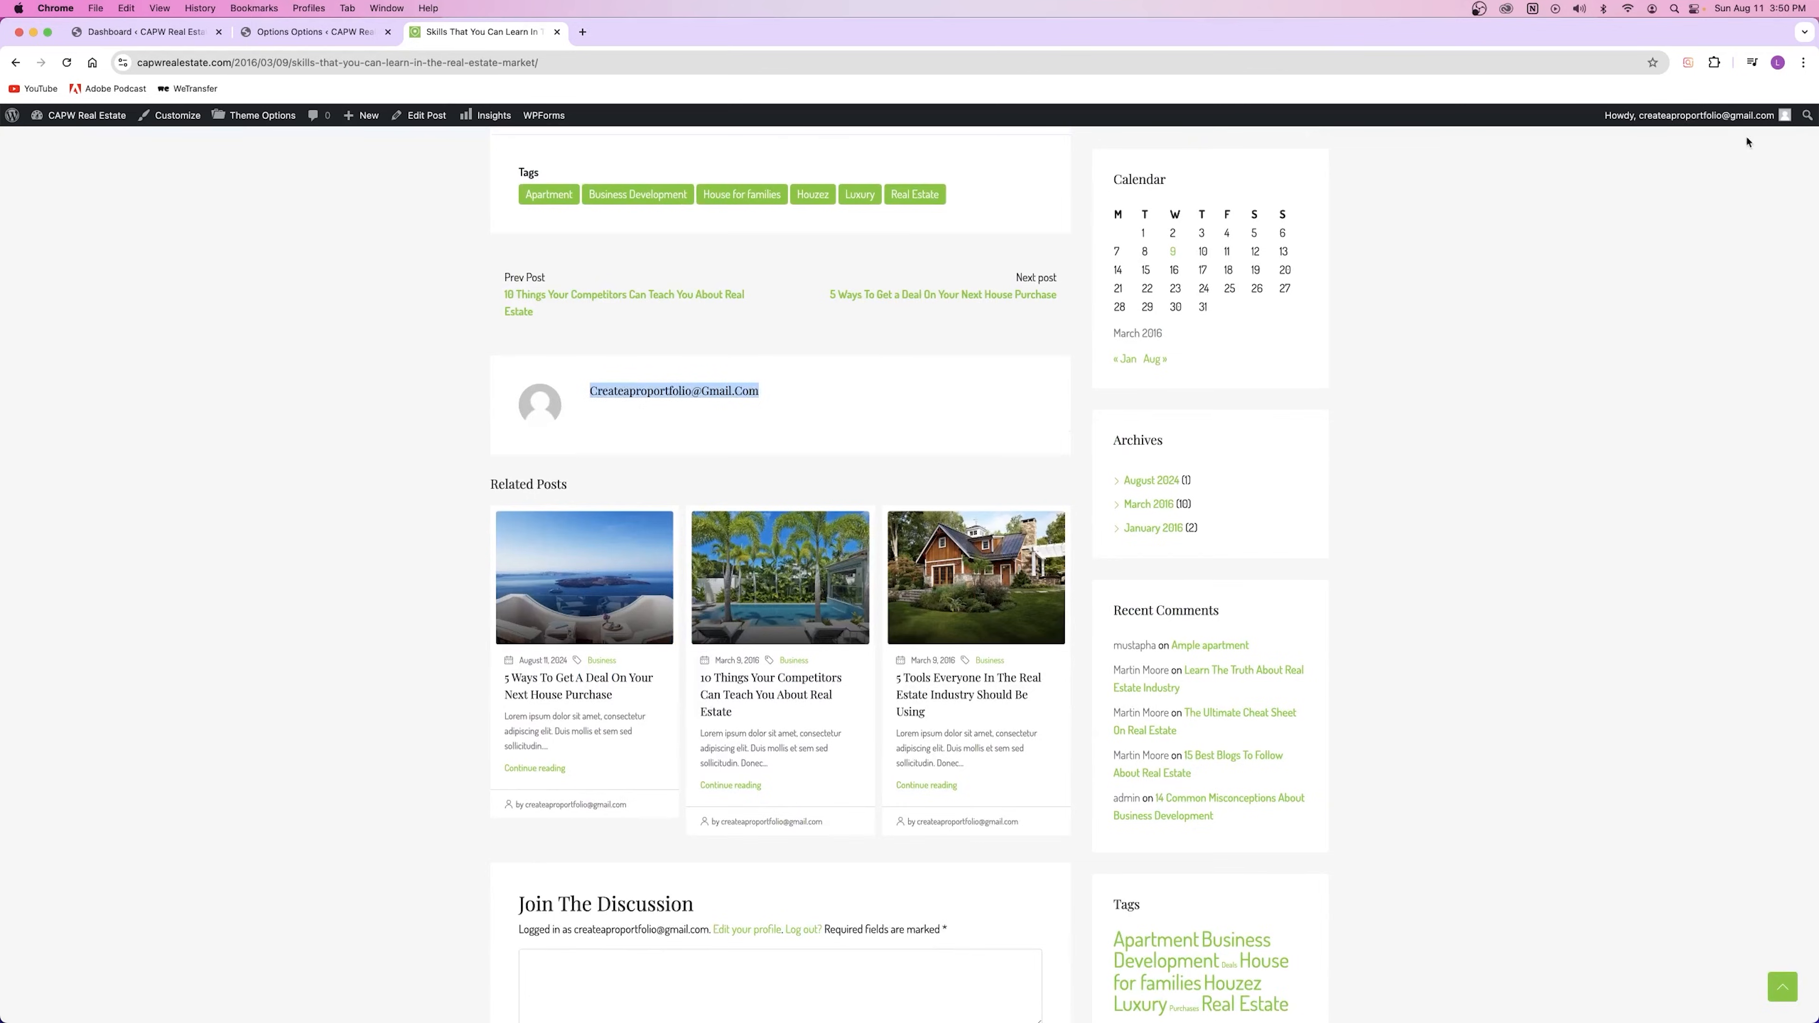
pyautogui.moveTo(1738, 123)
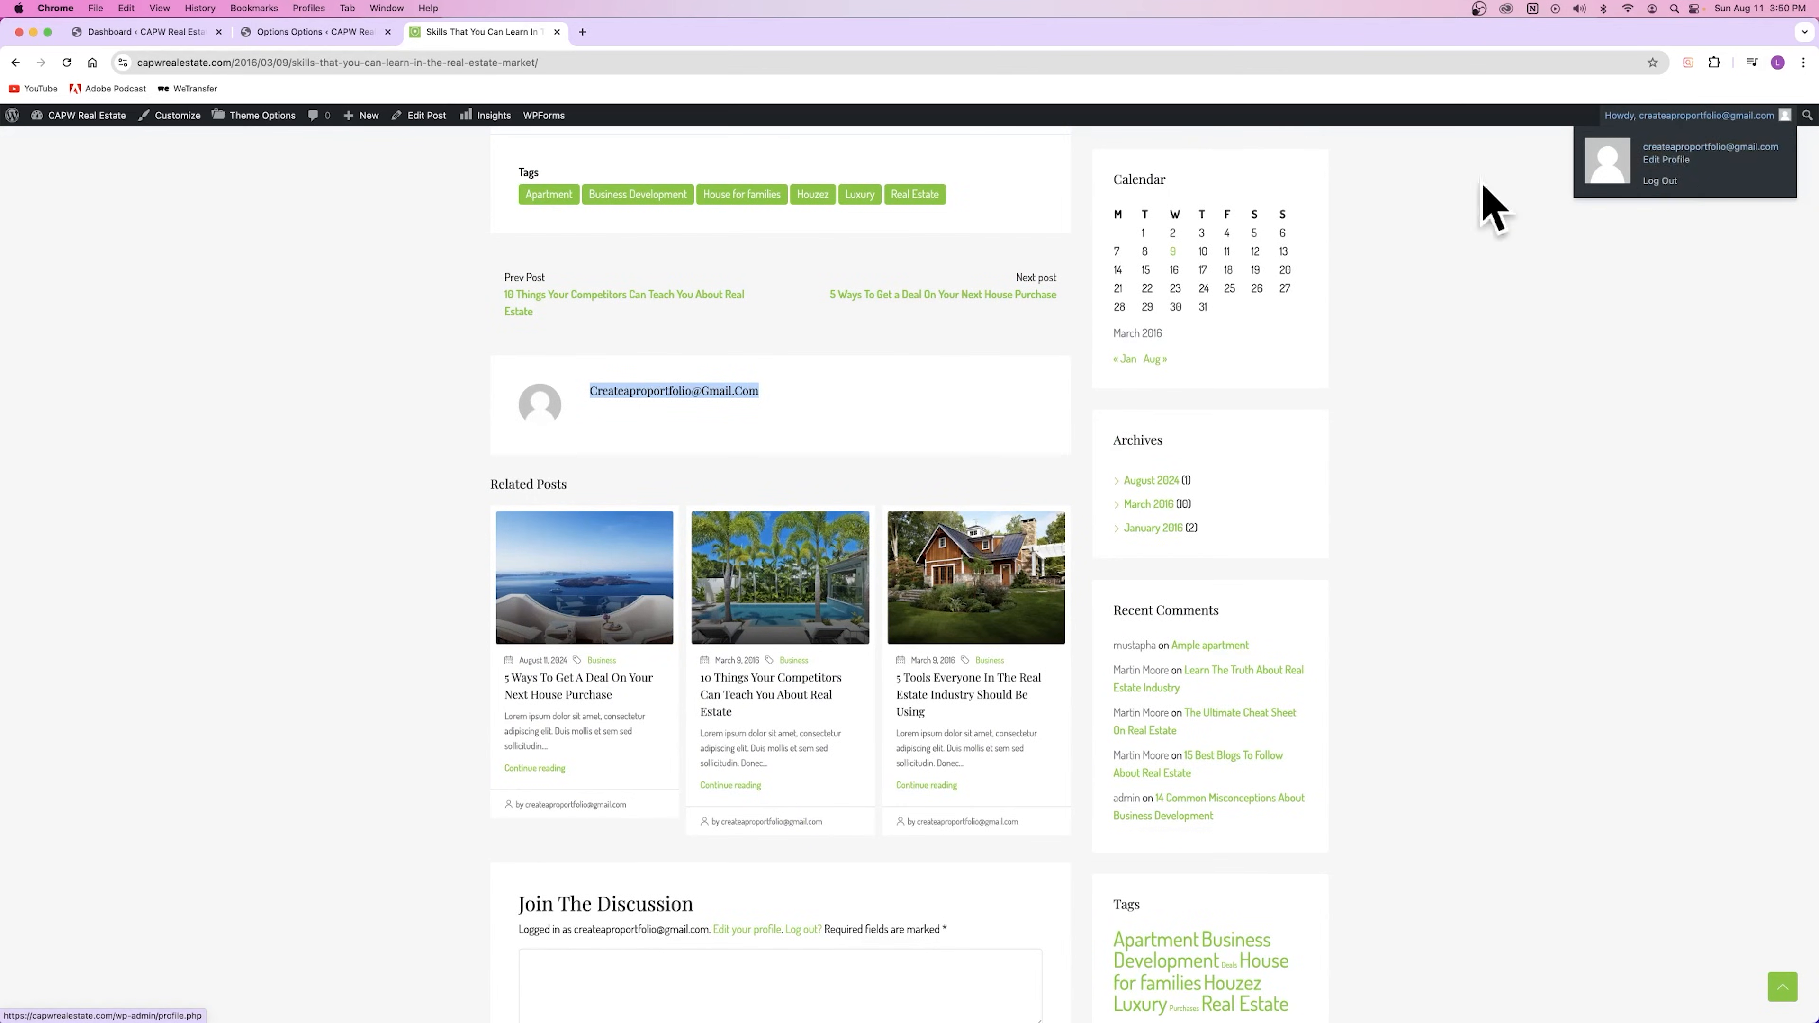
pyautogui.click(624, 396)
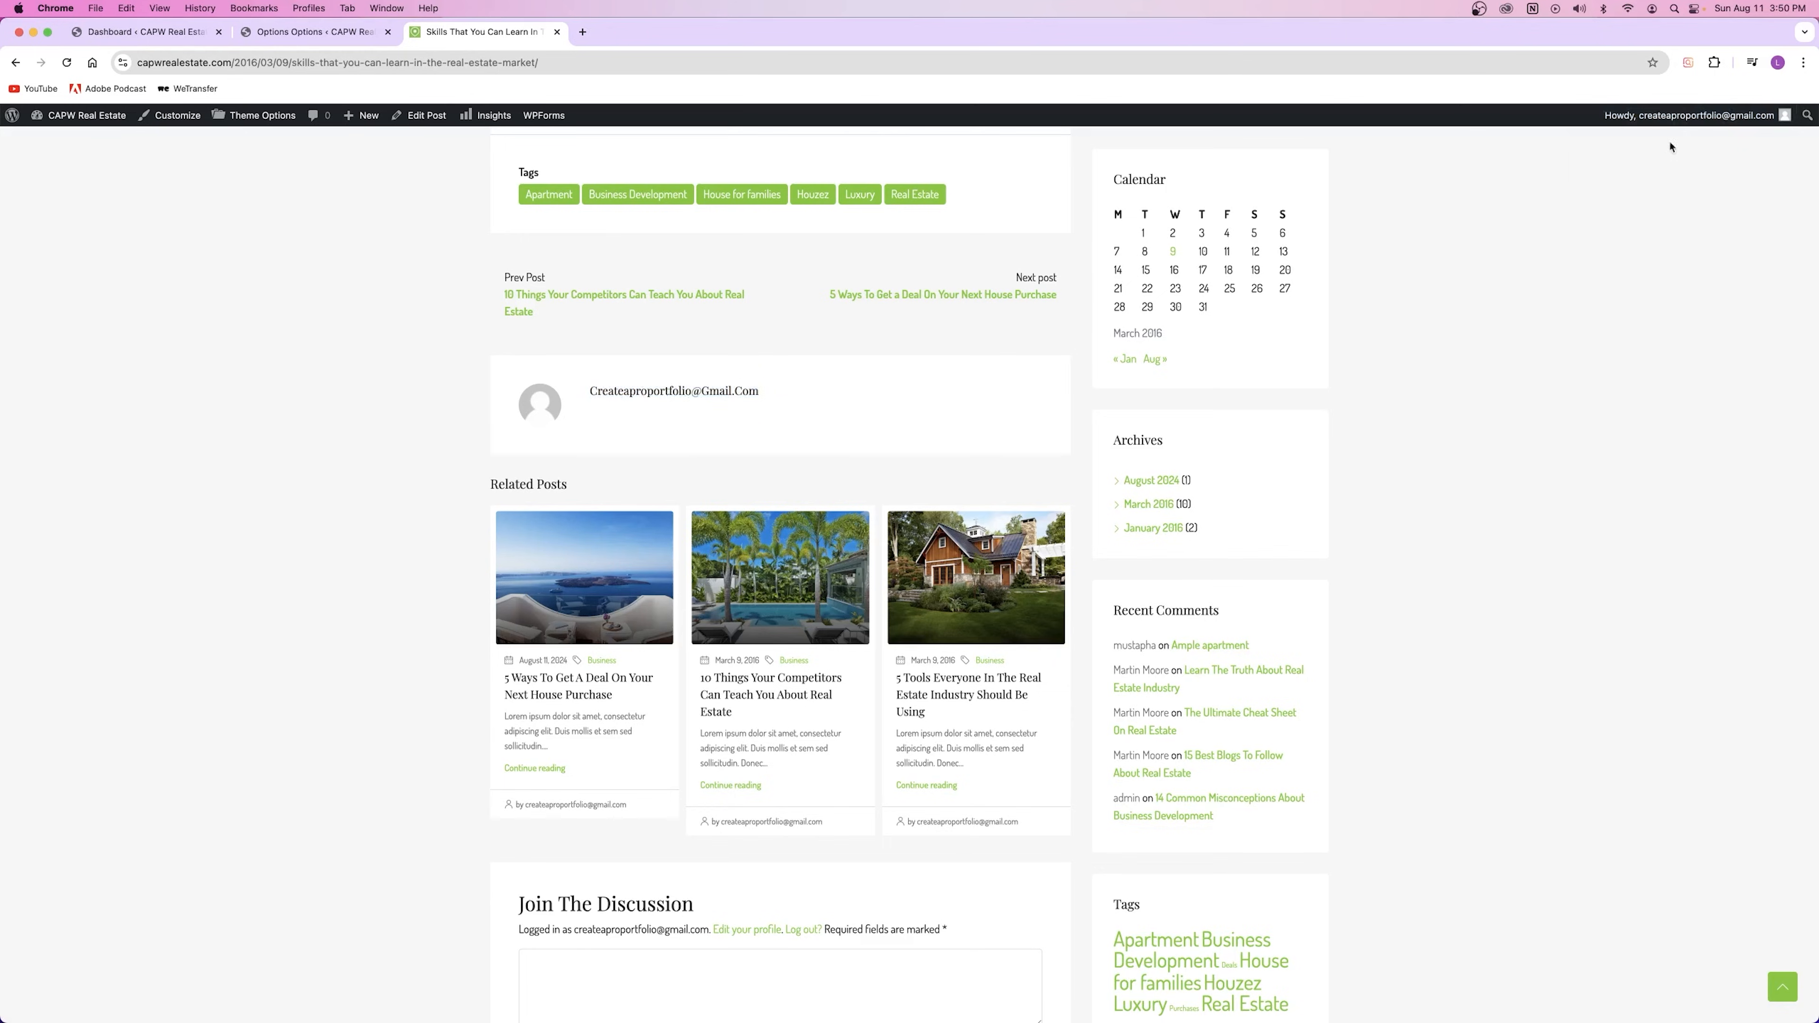
# Step: Open Edit Profile from the Howdy admin-bar menu in a new tab
pyautogui.moveTo(1643, 122)
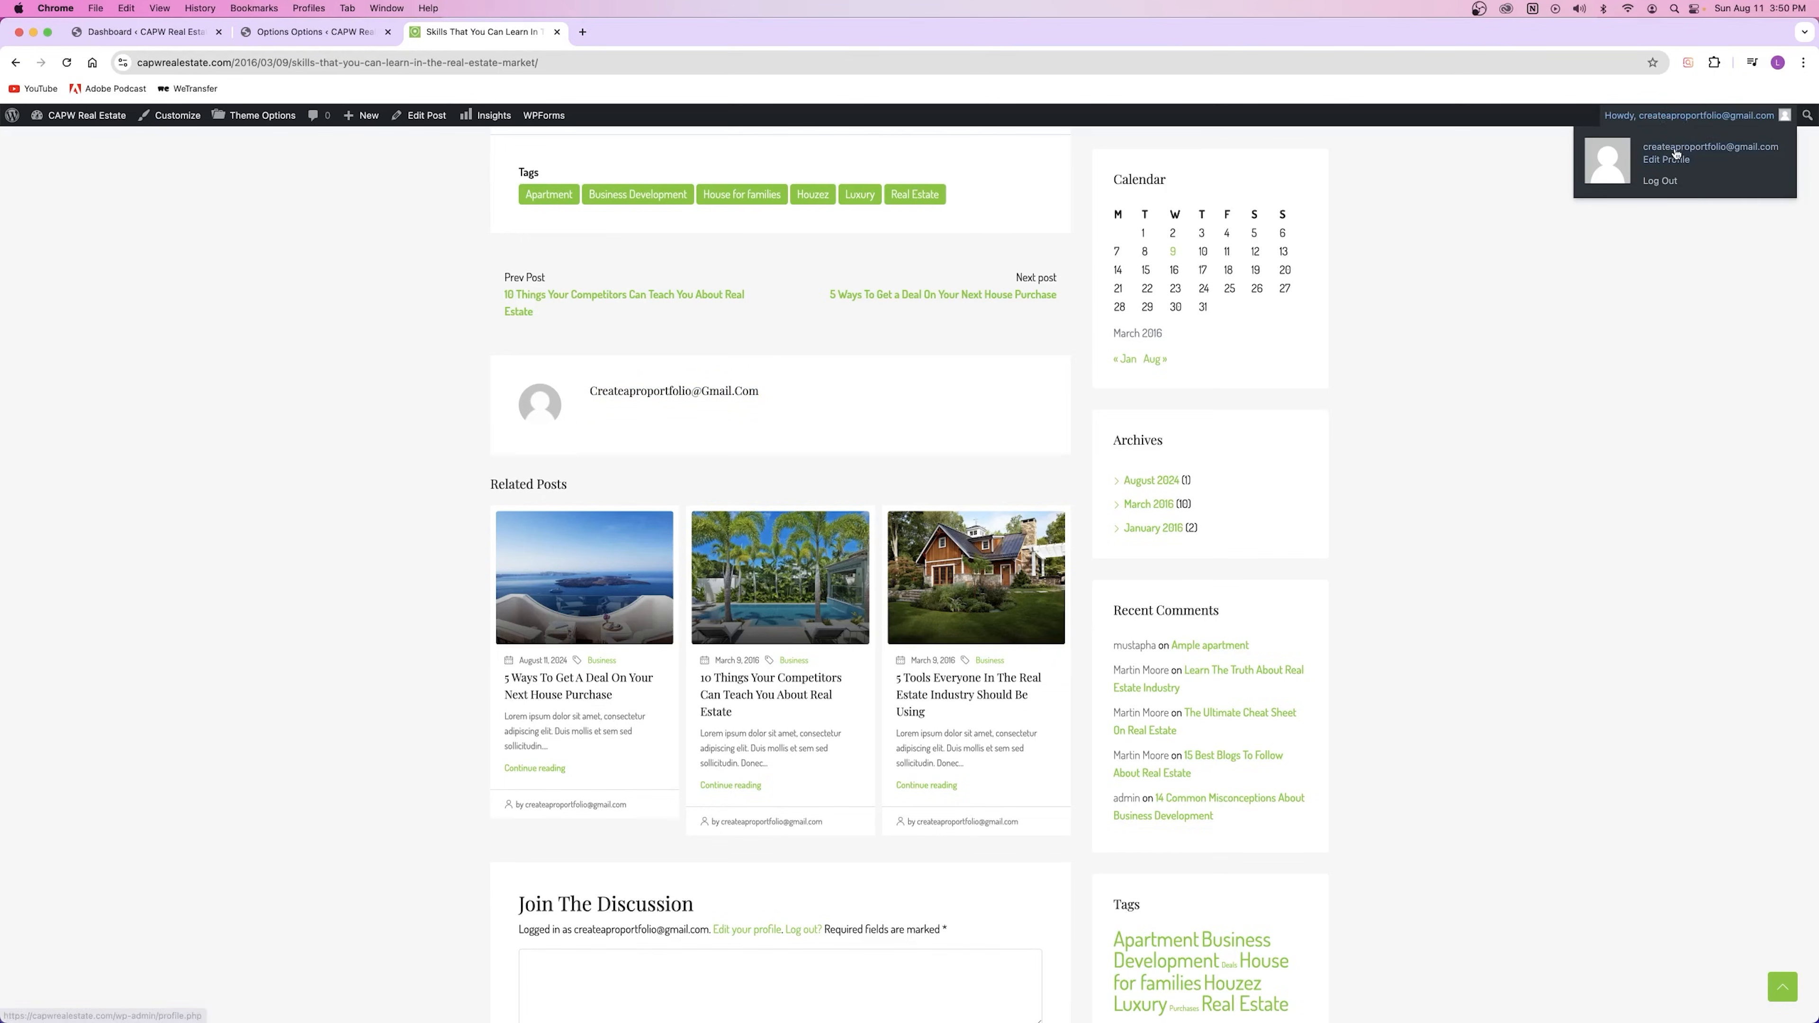
pyautogui.rightClick(1680, 155)
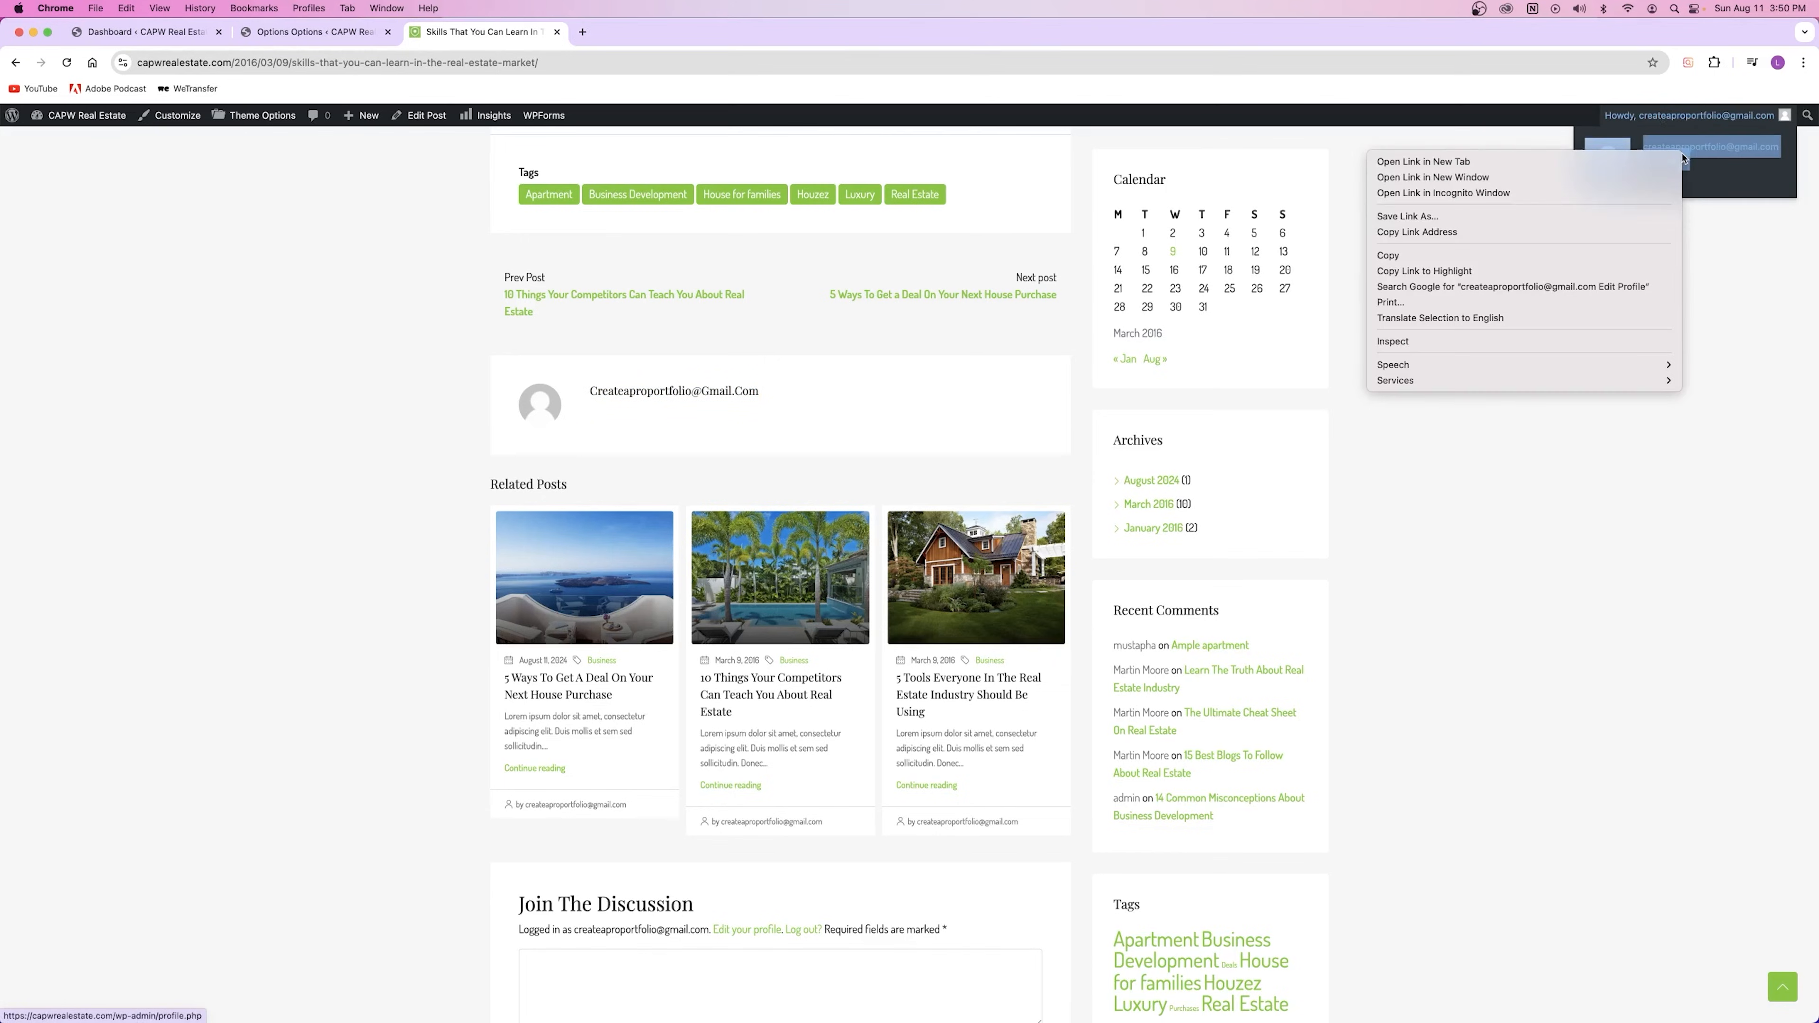
pyautogui.click(1558, 163)
pyautogui.click(652, 32)
pyautogui.scroll(-5, 533, 388)
pyautogui.scroll(5, 333, 301)
pyautogui.moveTo(438, 411); pyautogui.dragTo(371, 407)
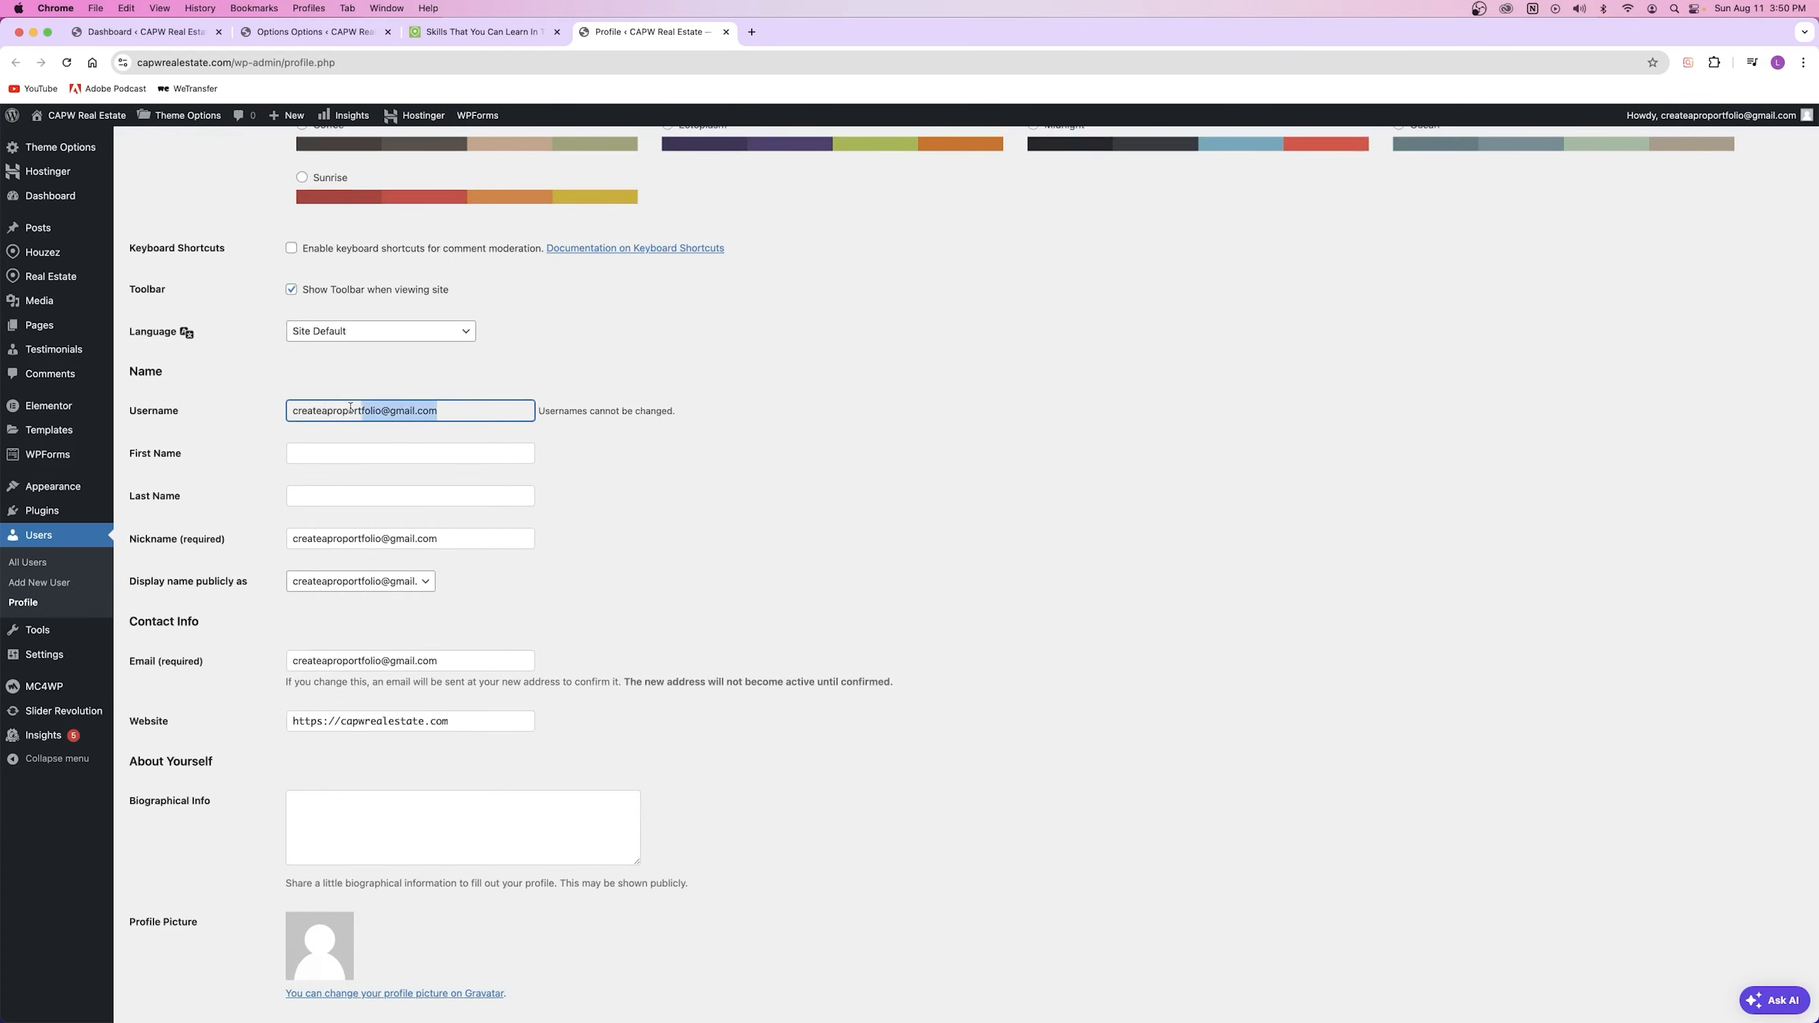
# Step: Fill in the first and last name from suggestions and enter a new nickname
pyautogui.click(241, 453)
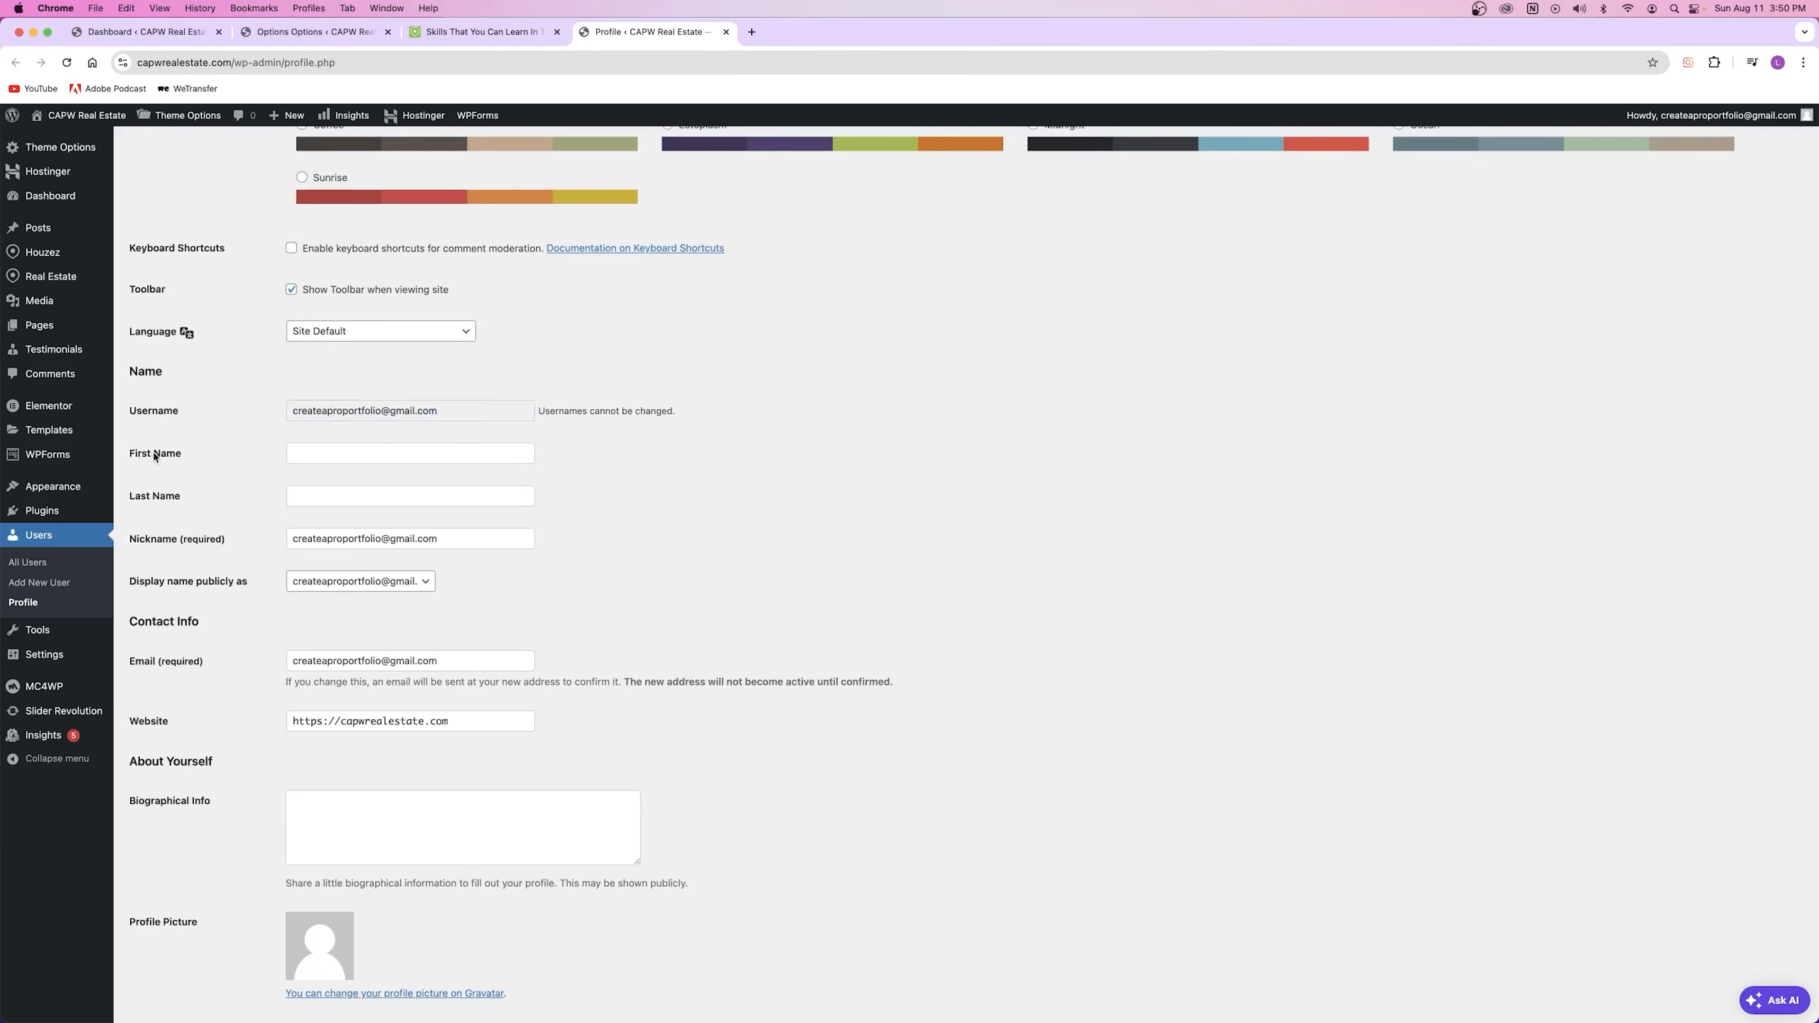
pyautogui.click(329, 450)
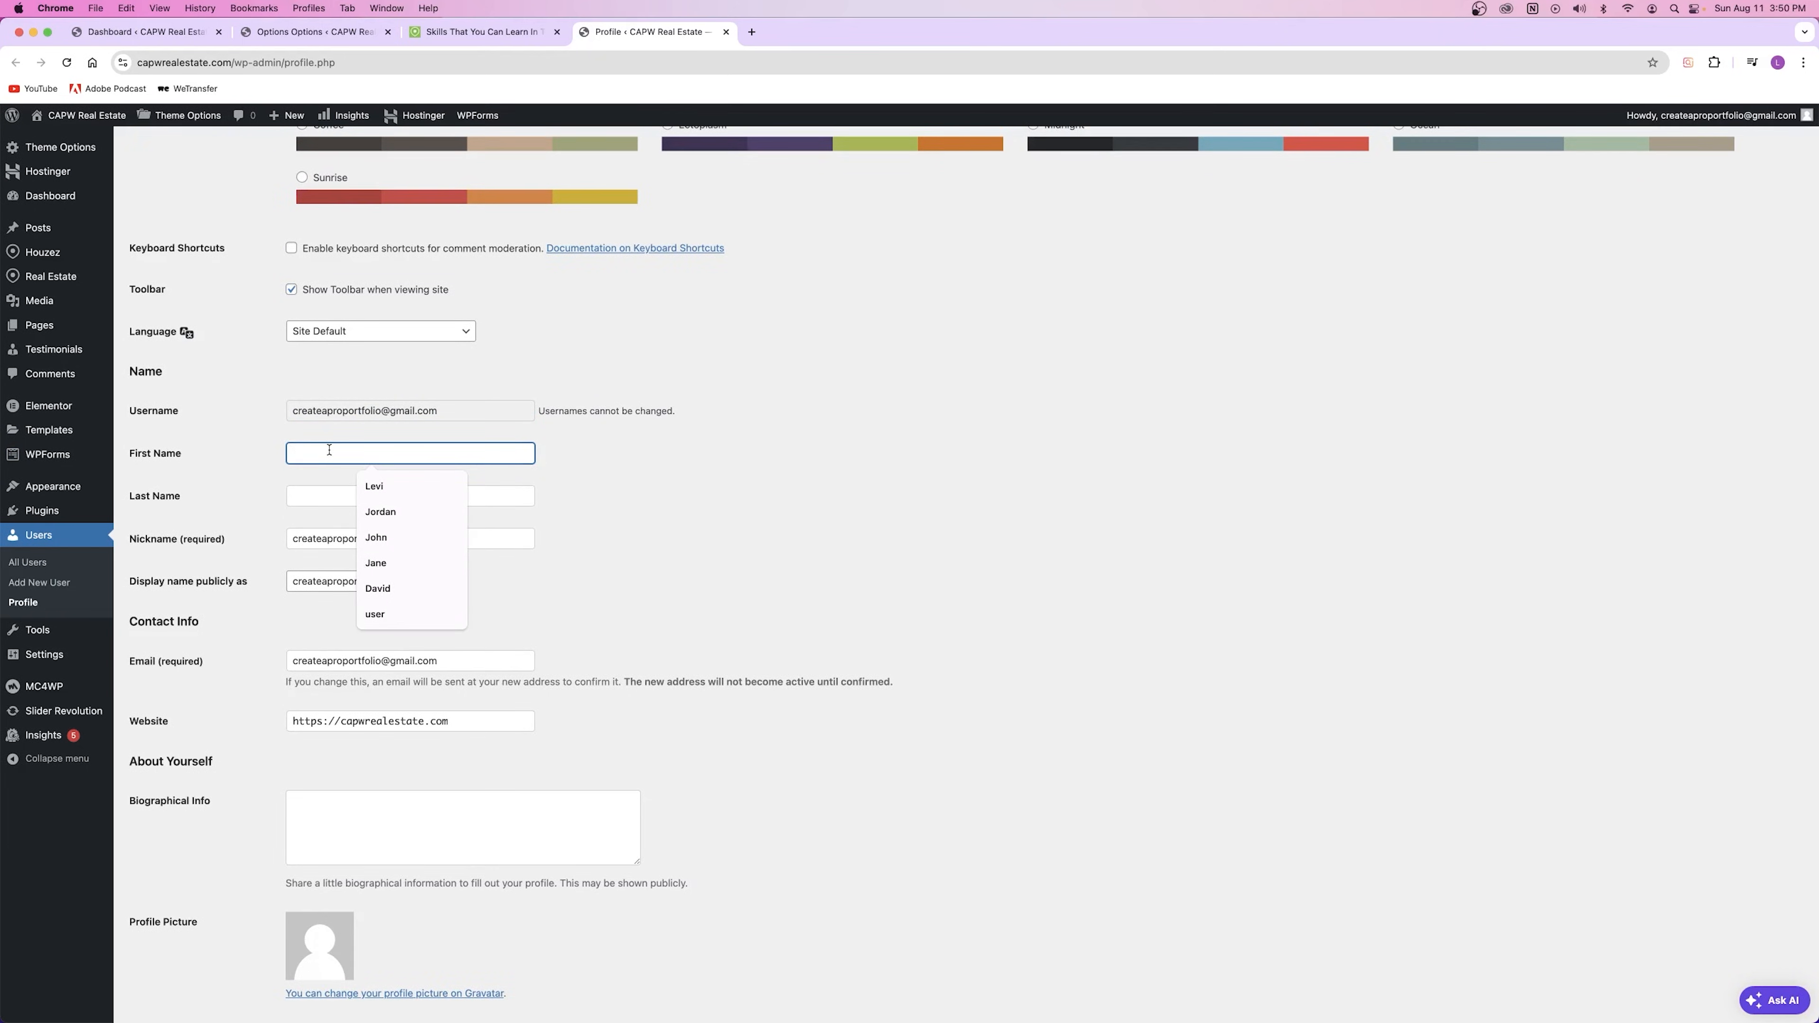
pyautogui.click(373, 486)
pyautogui.click(344, 496)
pyautogui.click(422, 531)
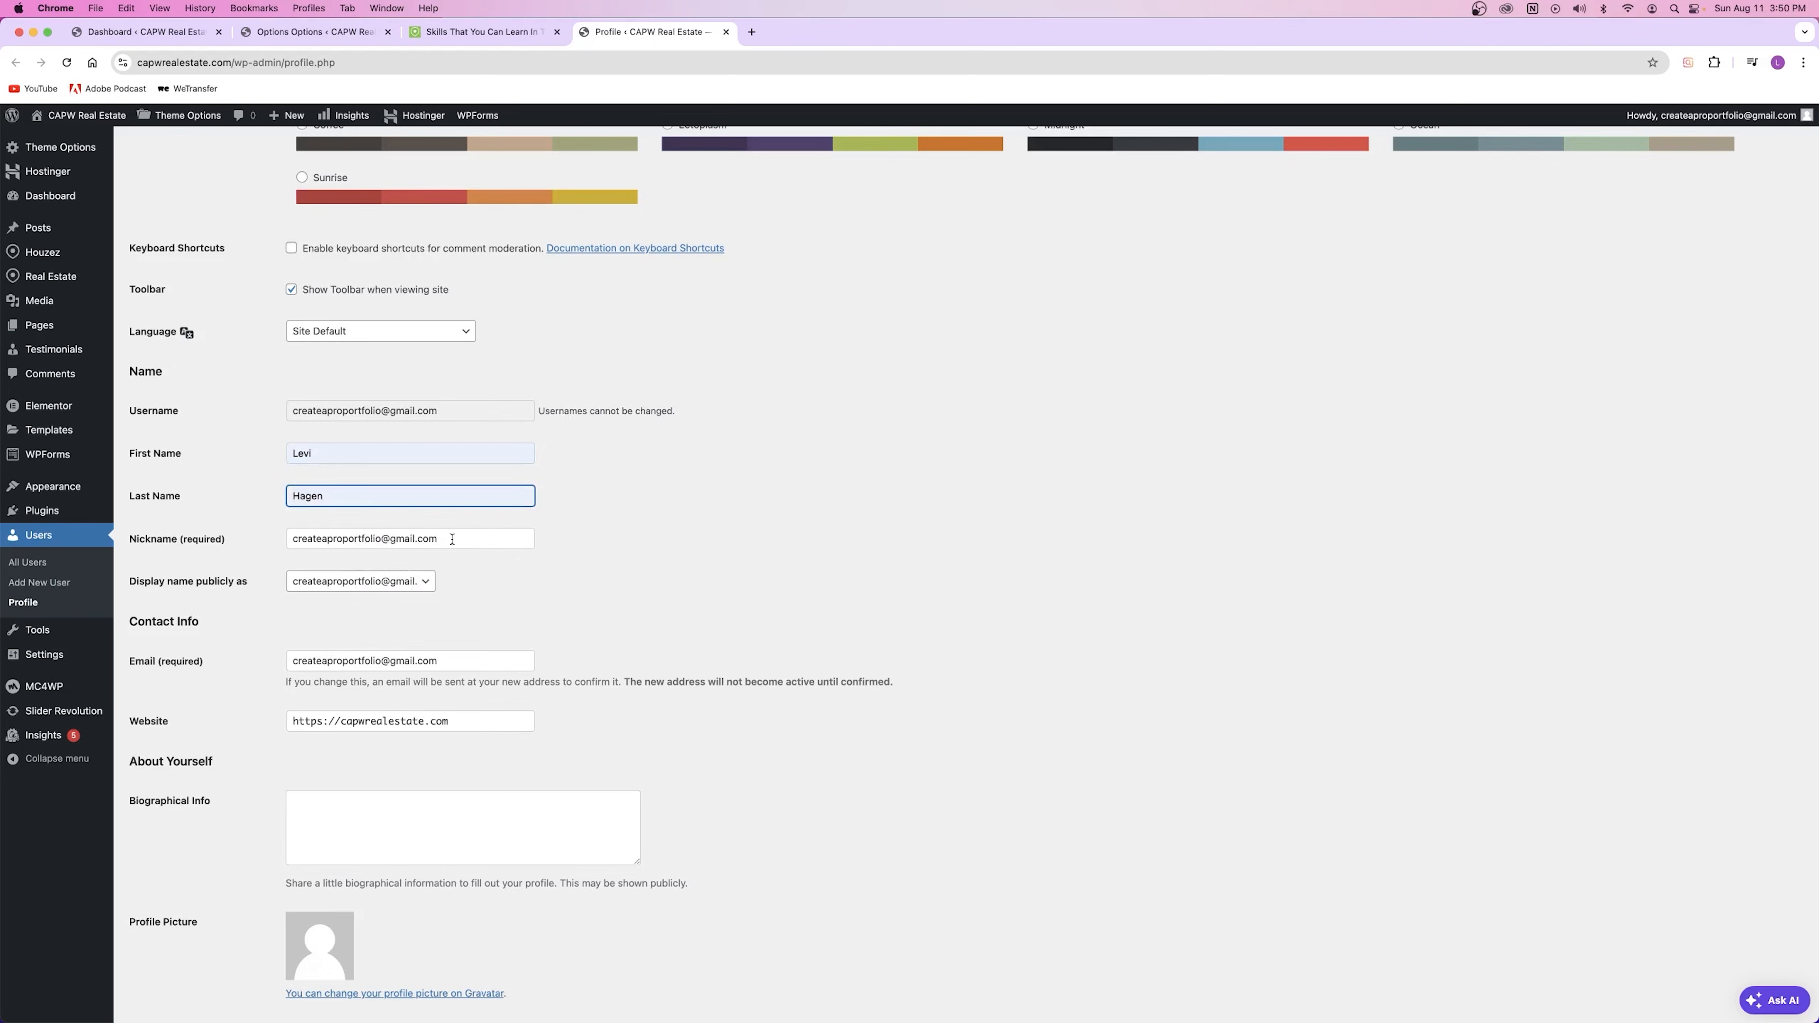
pyautogui.press('Tab')
pyautogui.write('Levi H')
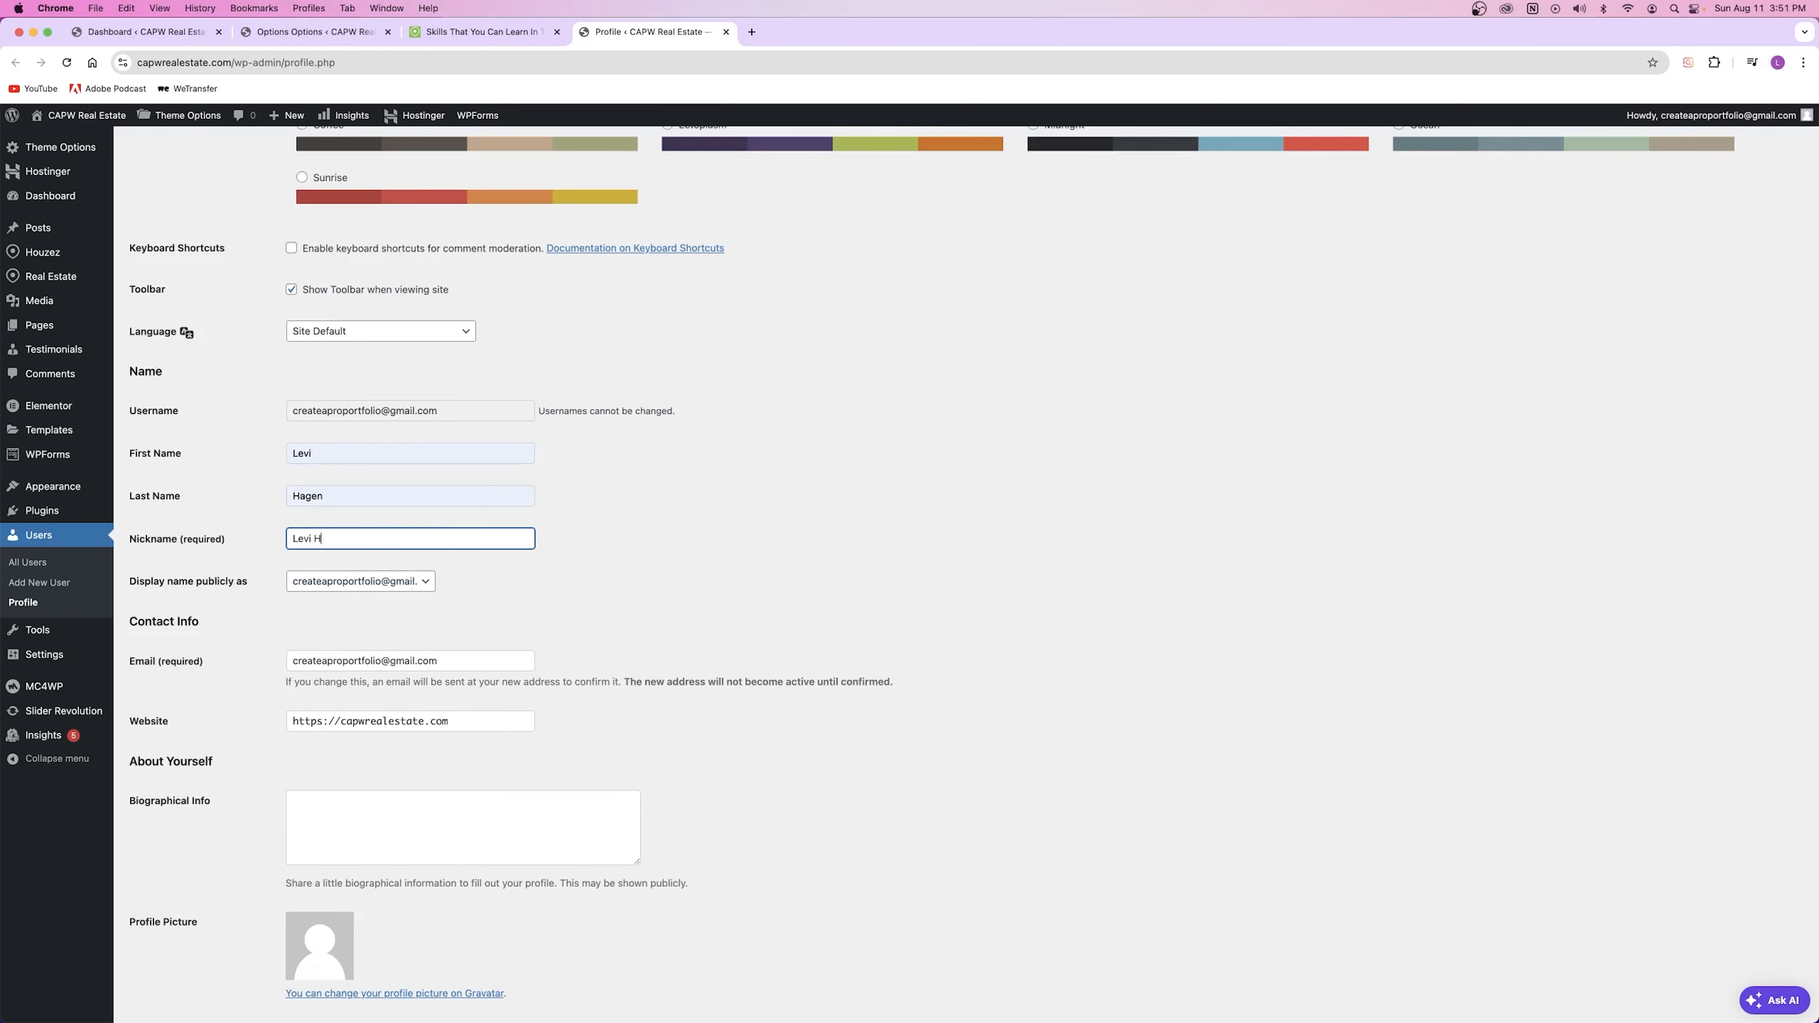
pyautogui.click(793, 618)
pyautogui.scroll(2, 631, 694)
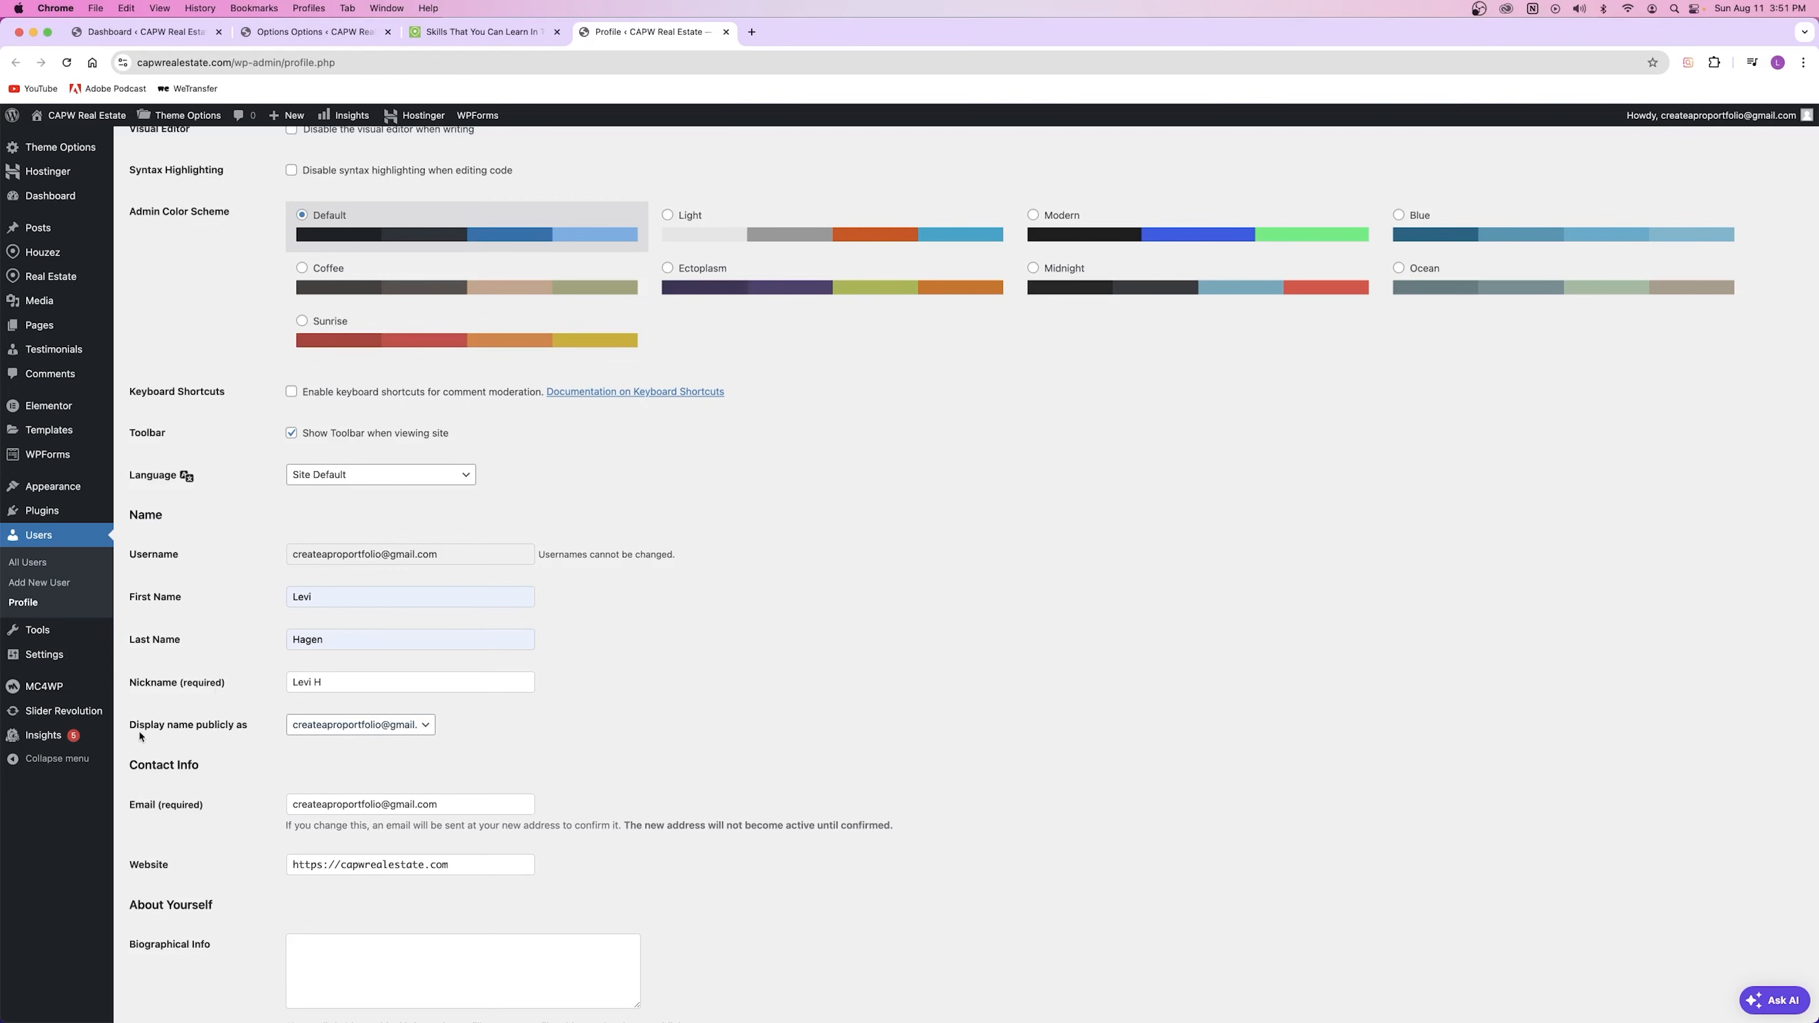
# Step: Set the nickname as public display name, update the profile, and reload the post
pyautogui.click(364, 725)
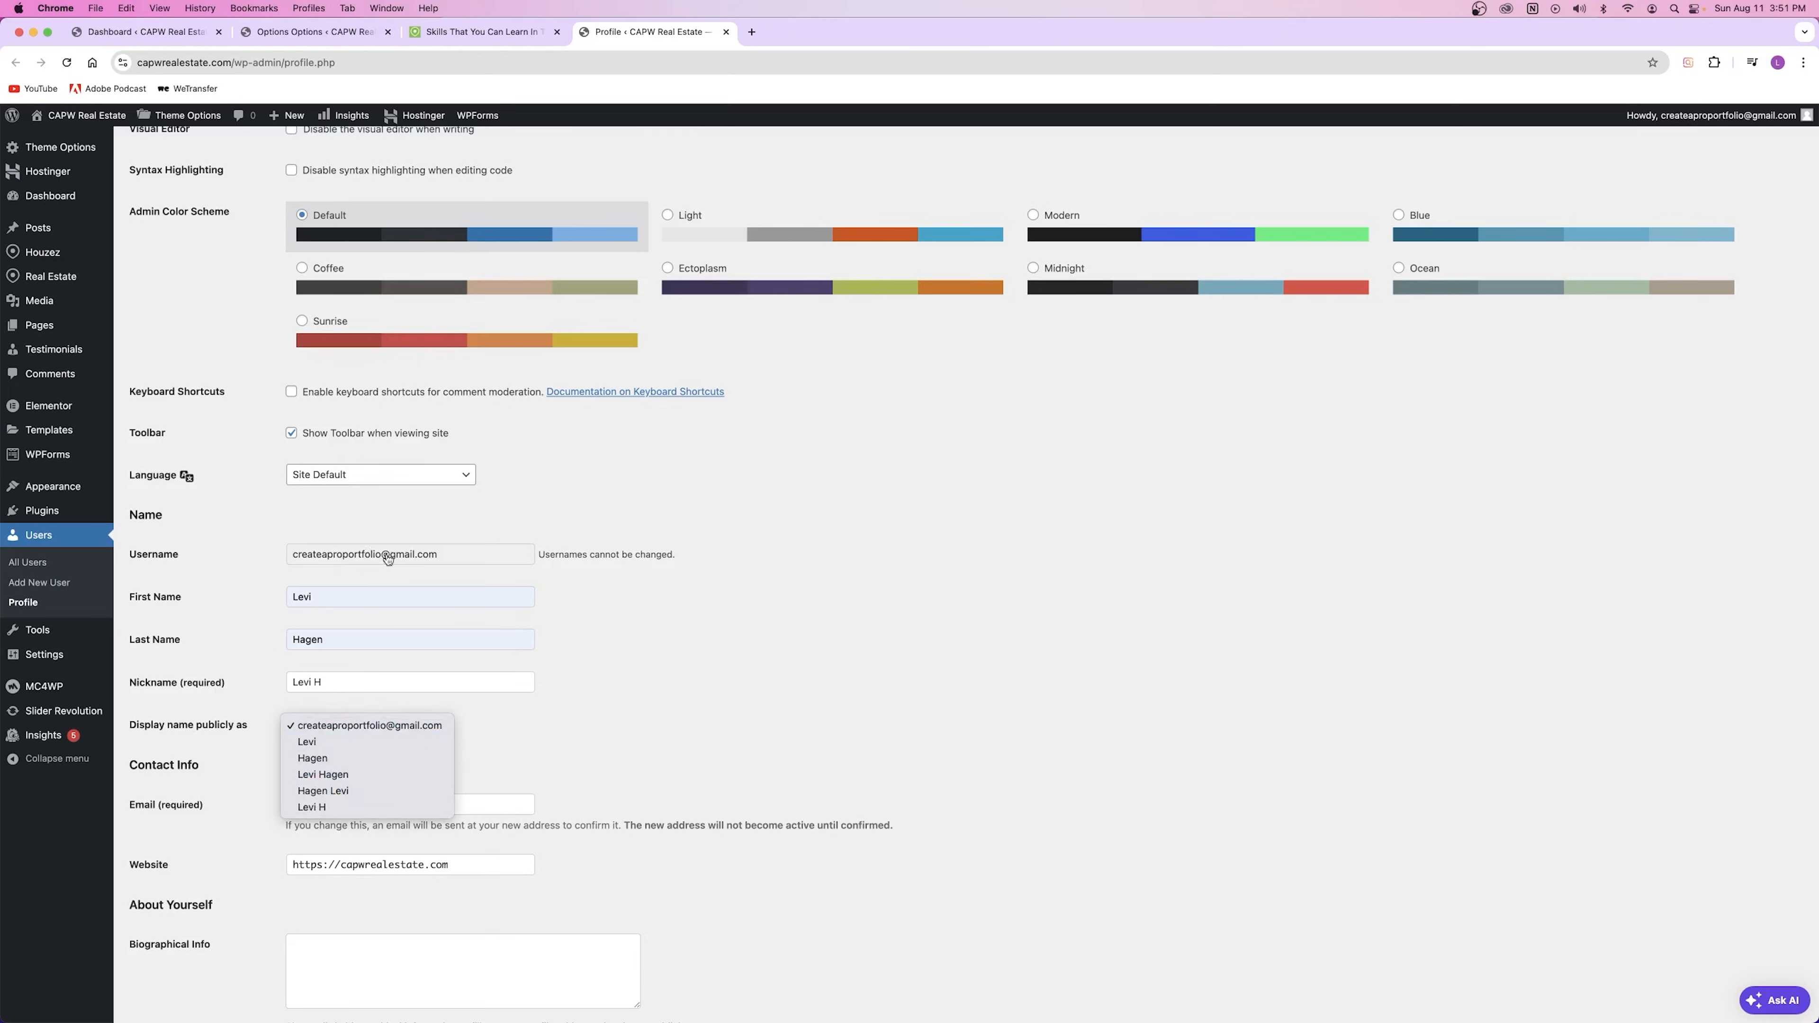
pyautogui.click(795, 647)
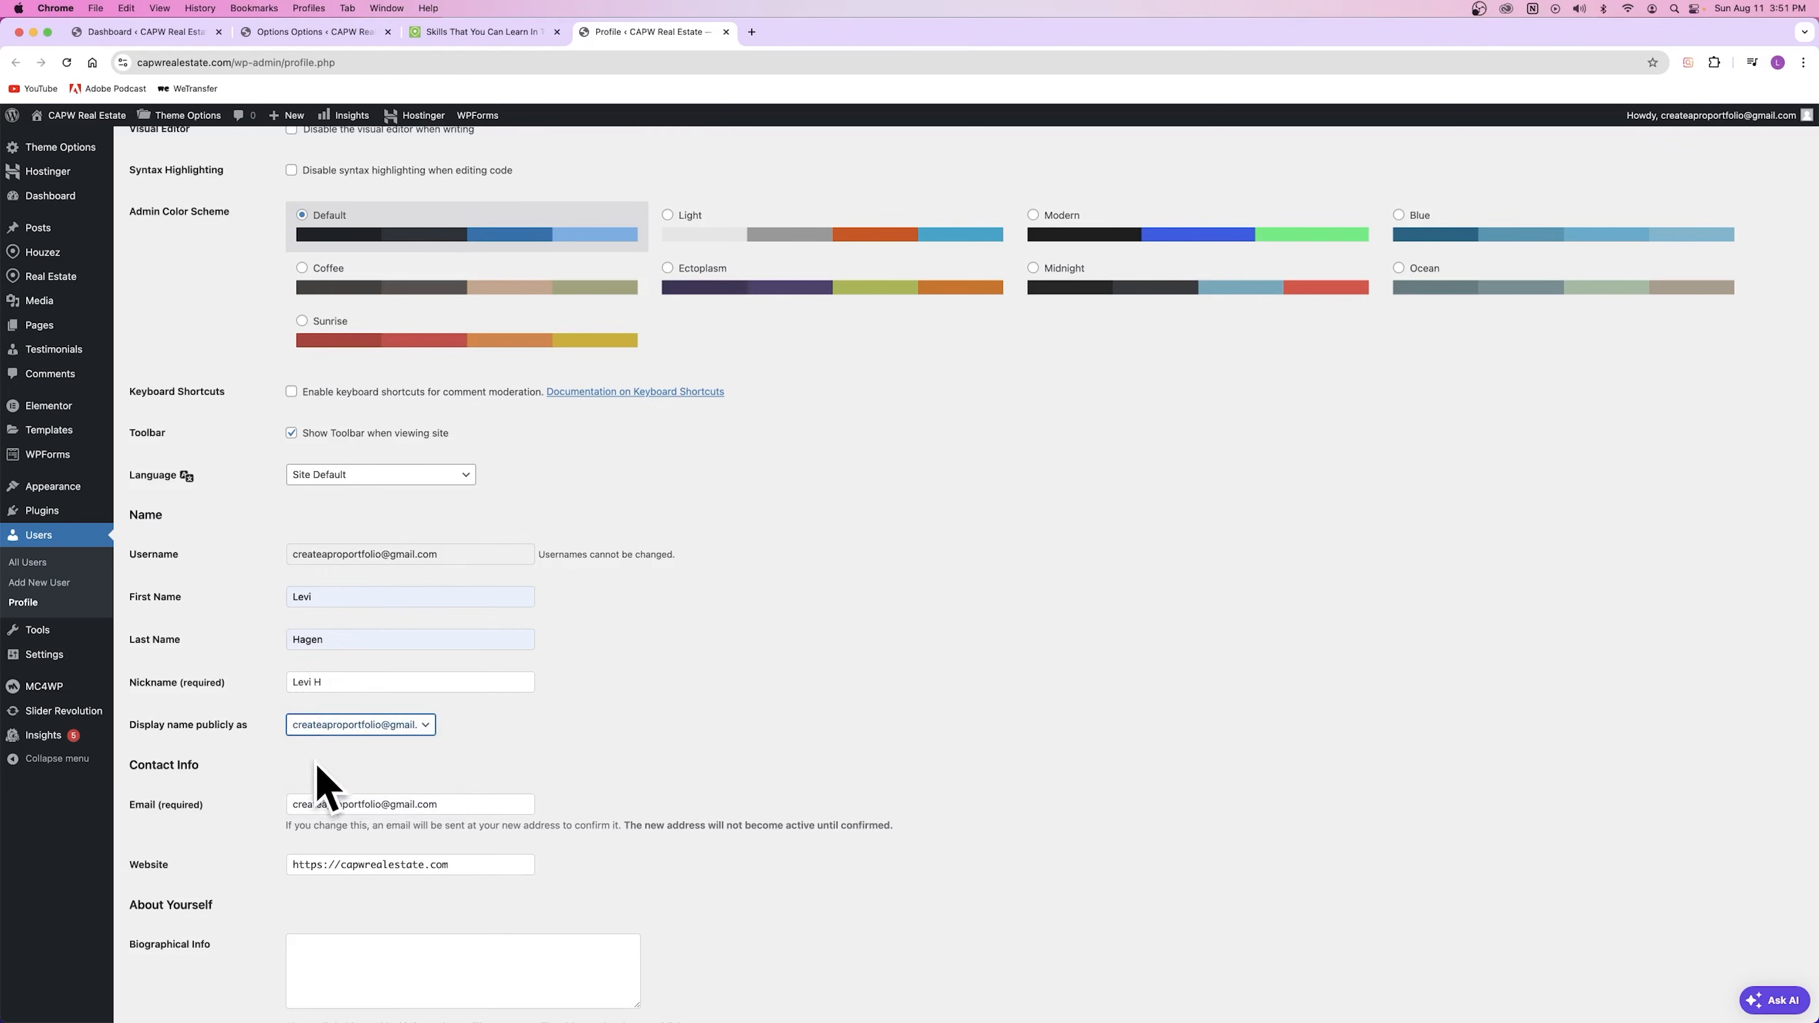
pyautogui.click(344, 725)
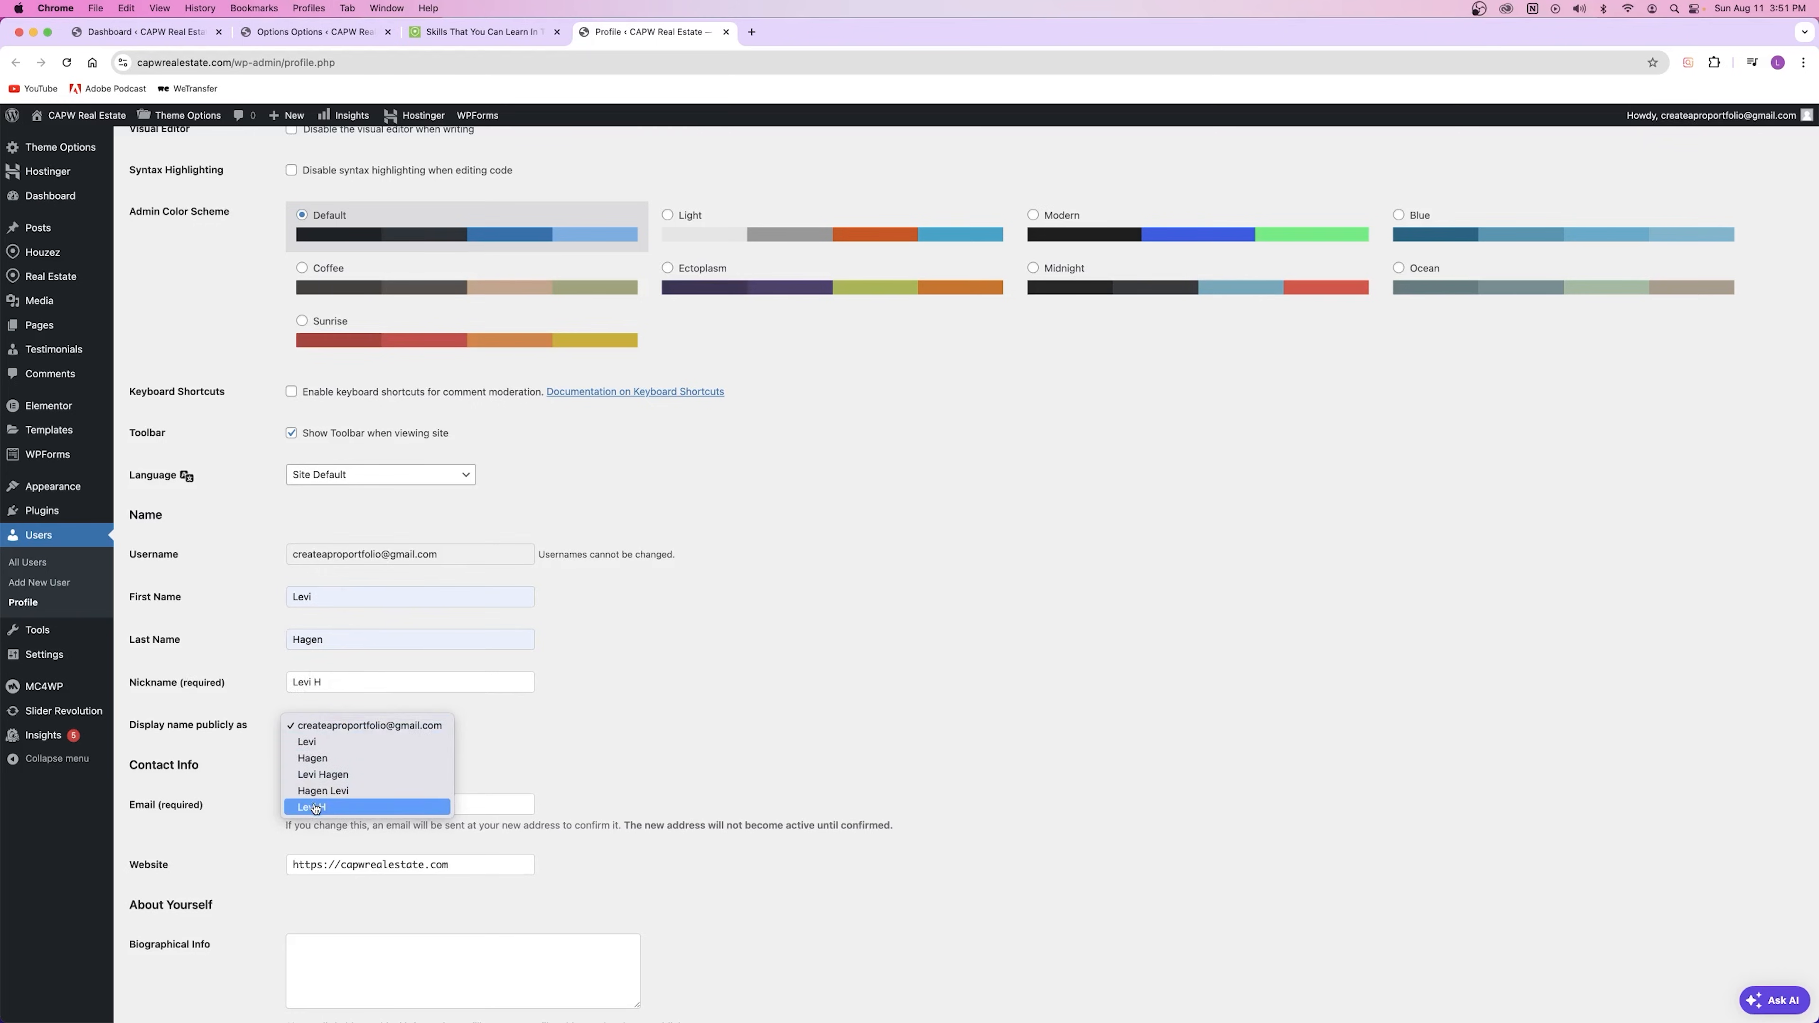
pyautogui.click(314, 807)
pyautogui.moveTo(1784, 124)
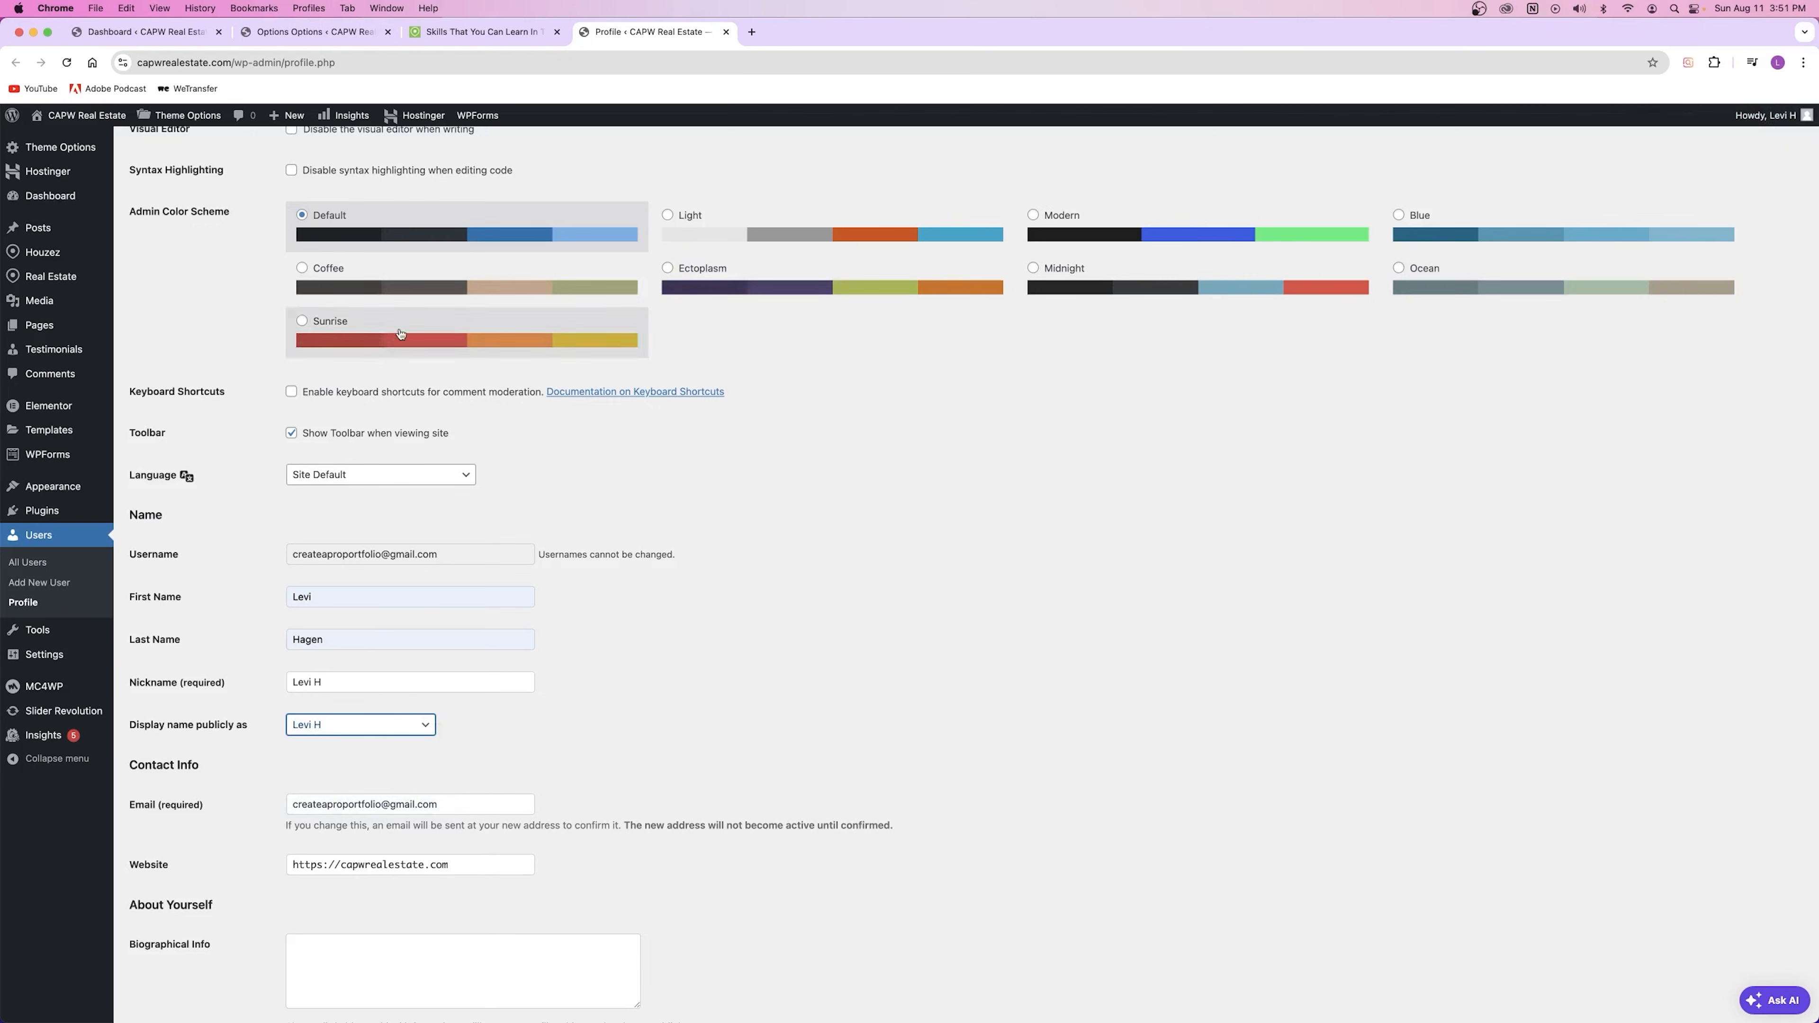
pyautogui.scroll(-20, 211, 741)
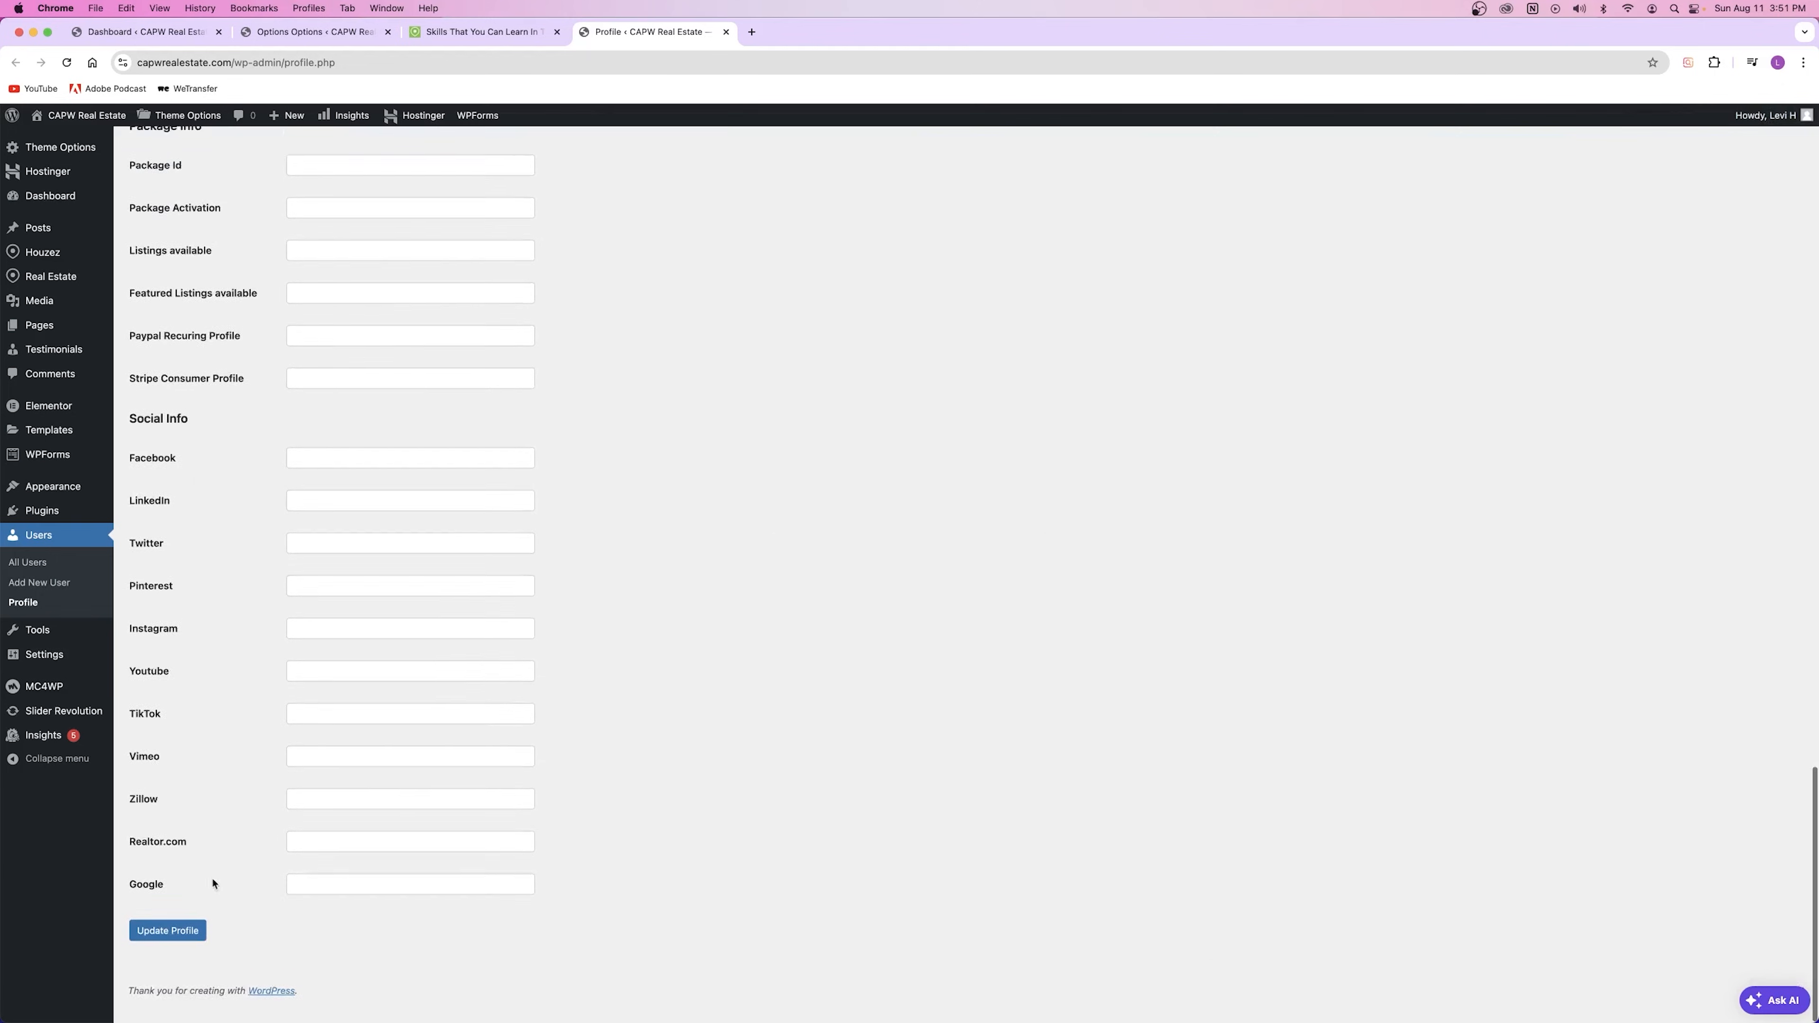
pyautogui.click(159, 949)
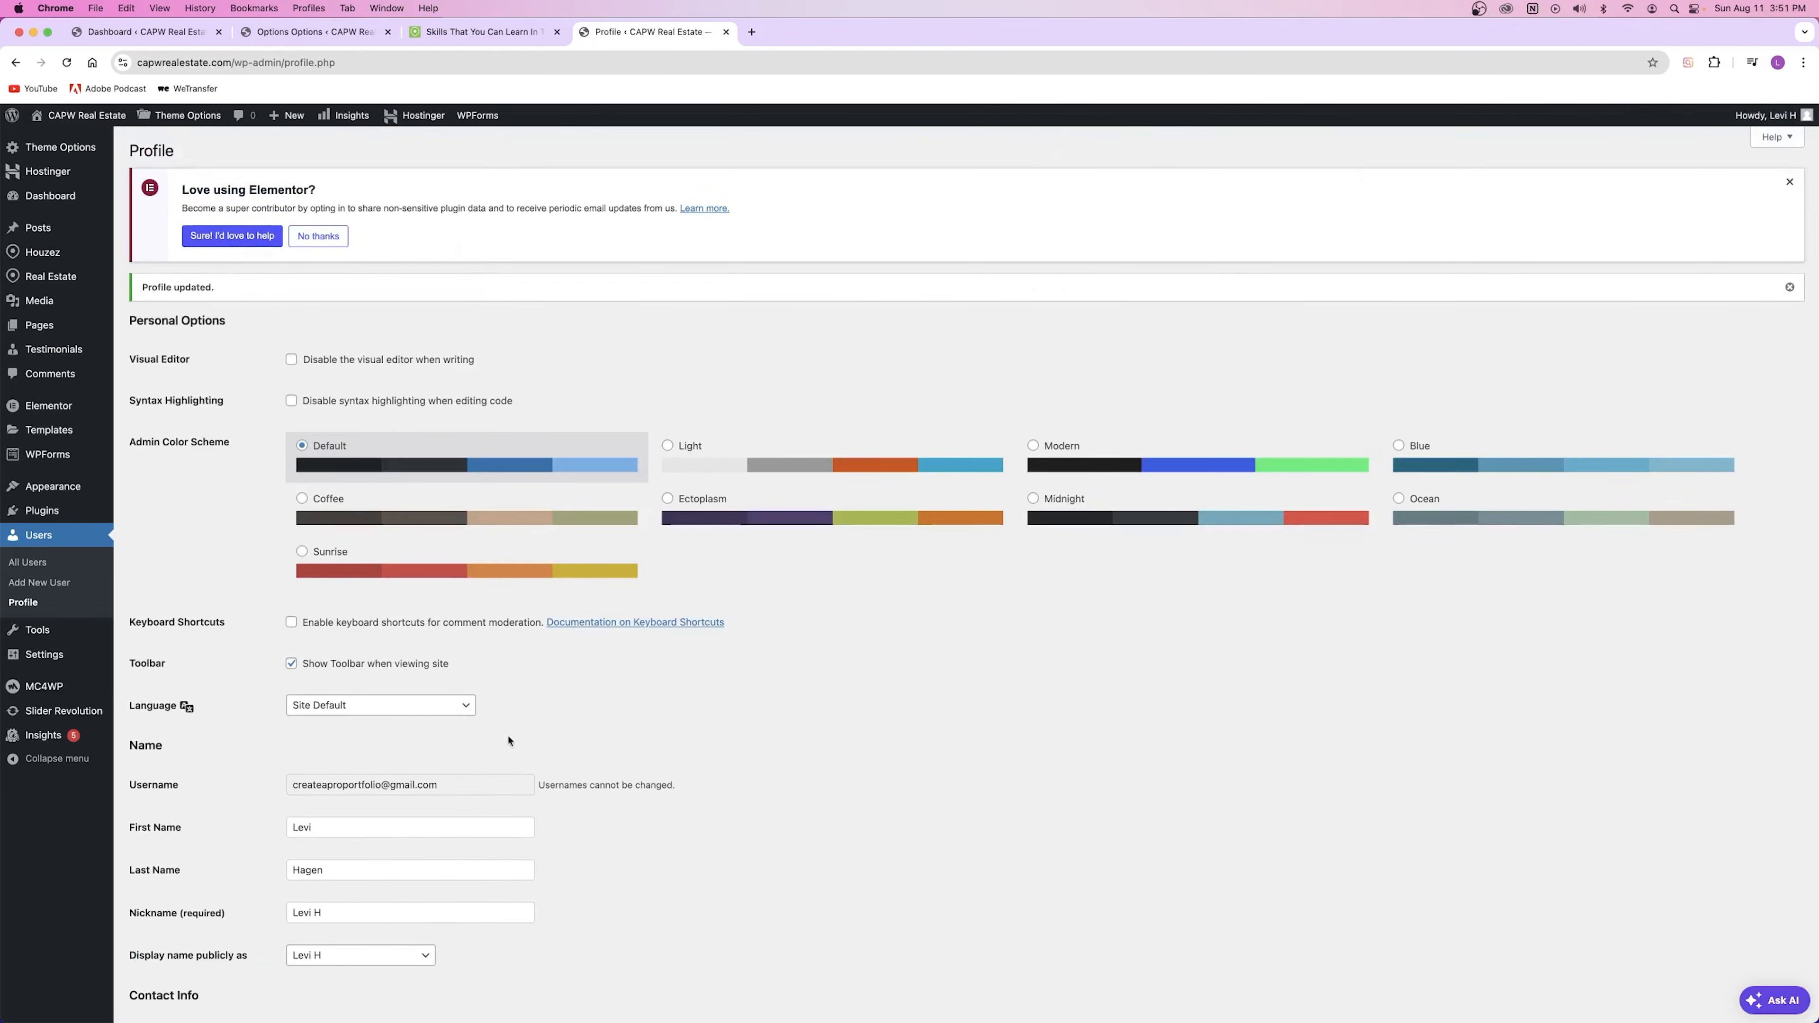
pyautogui.press('super+w')
pyautogui.click(66, 63)
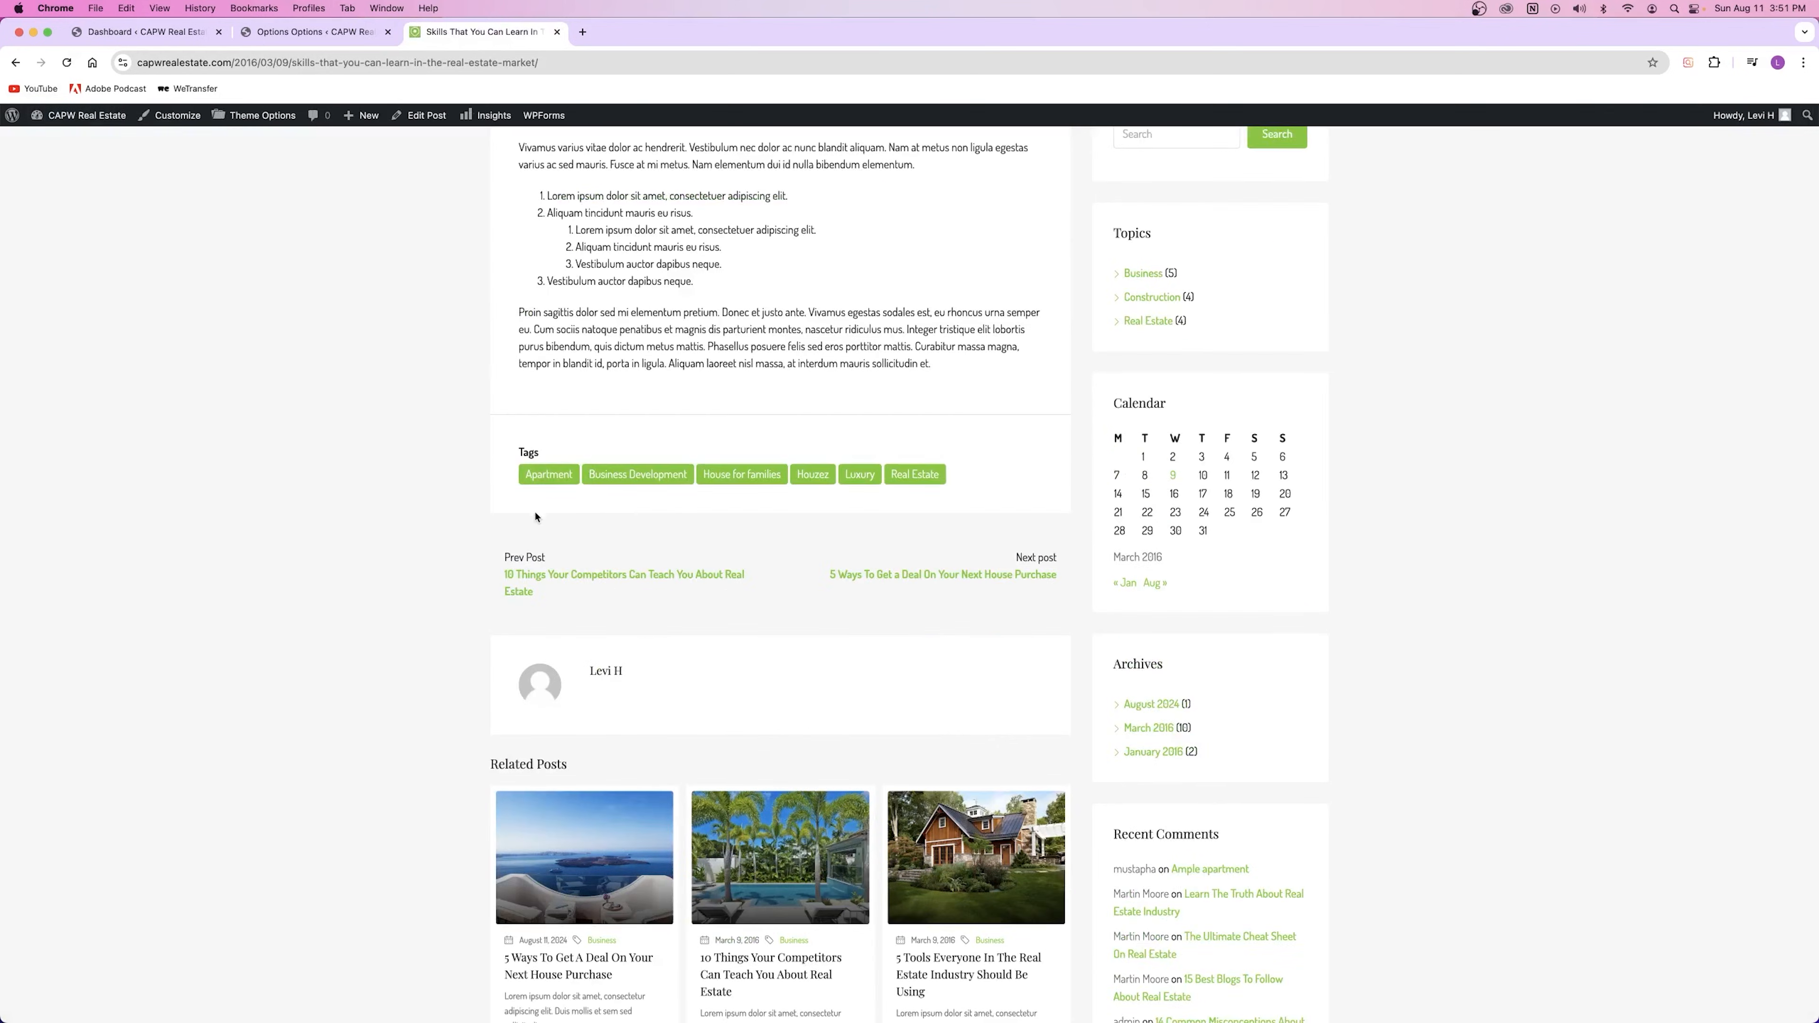
# Step: Check the updated author name on the post against the Posts Author setting's description
pyautogui.tripleClick(606, 509)
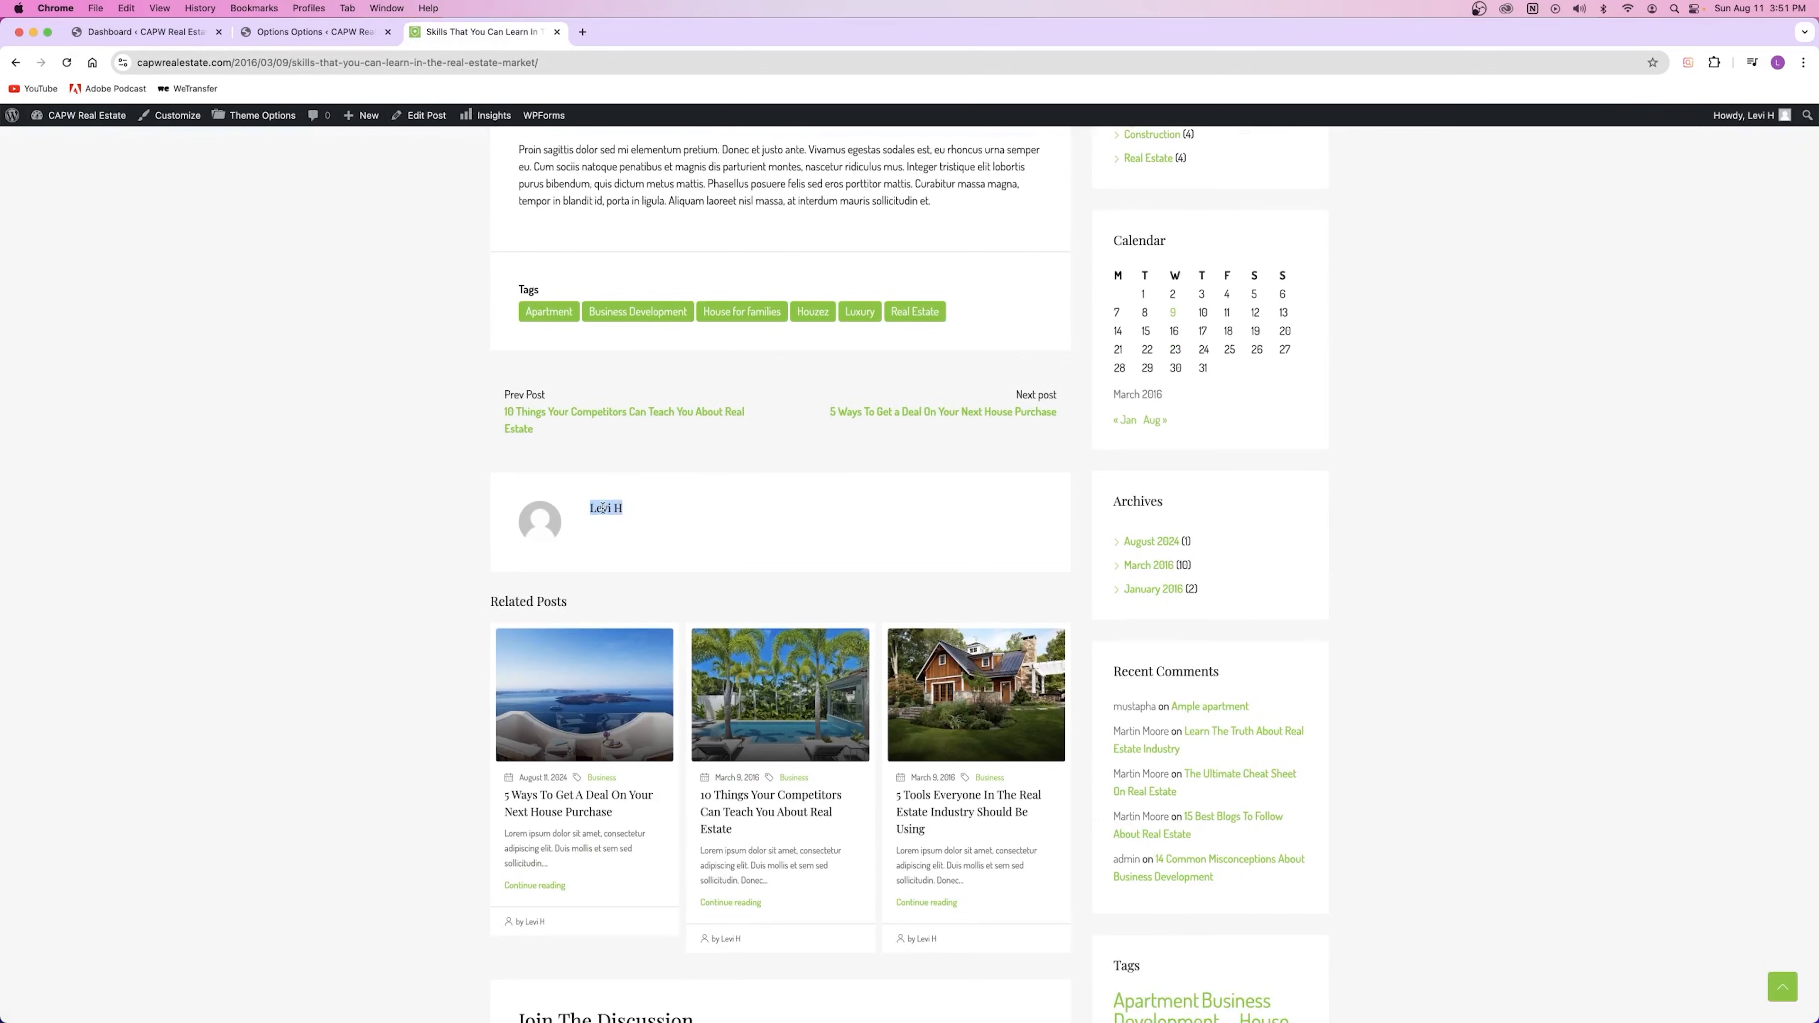
pyautogui.click(602, 508)
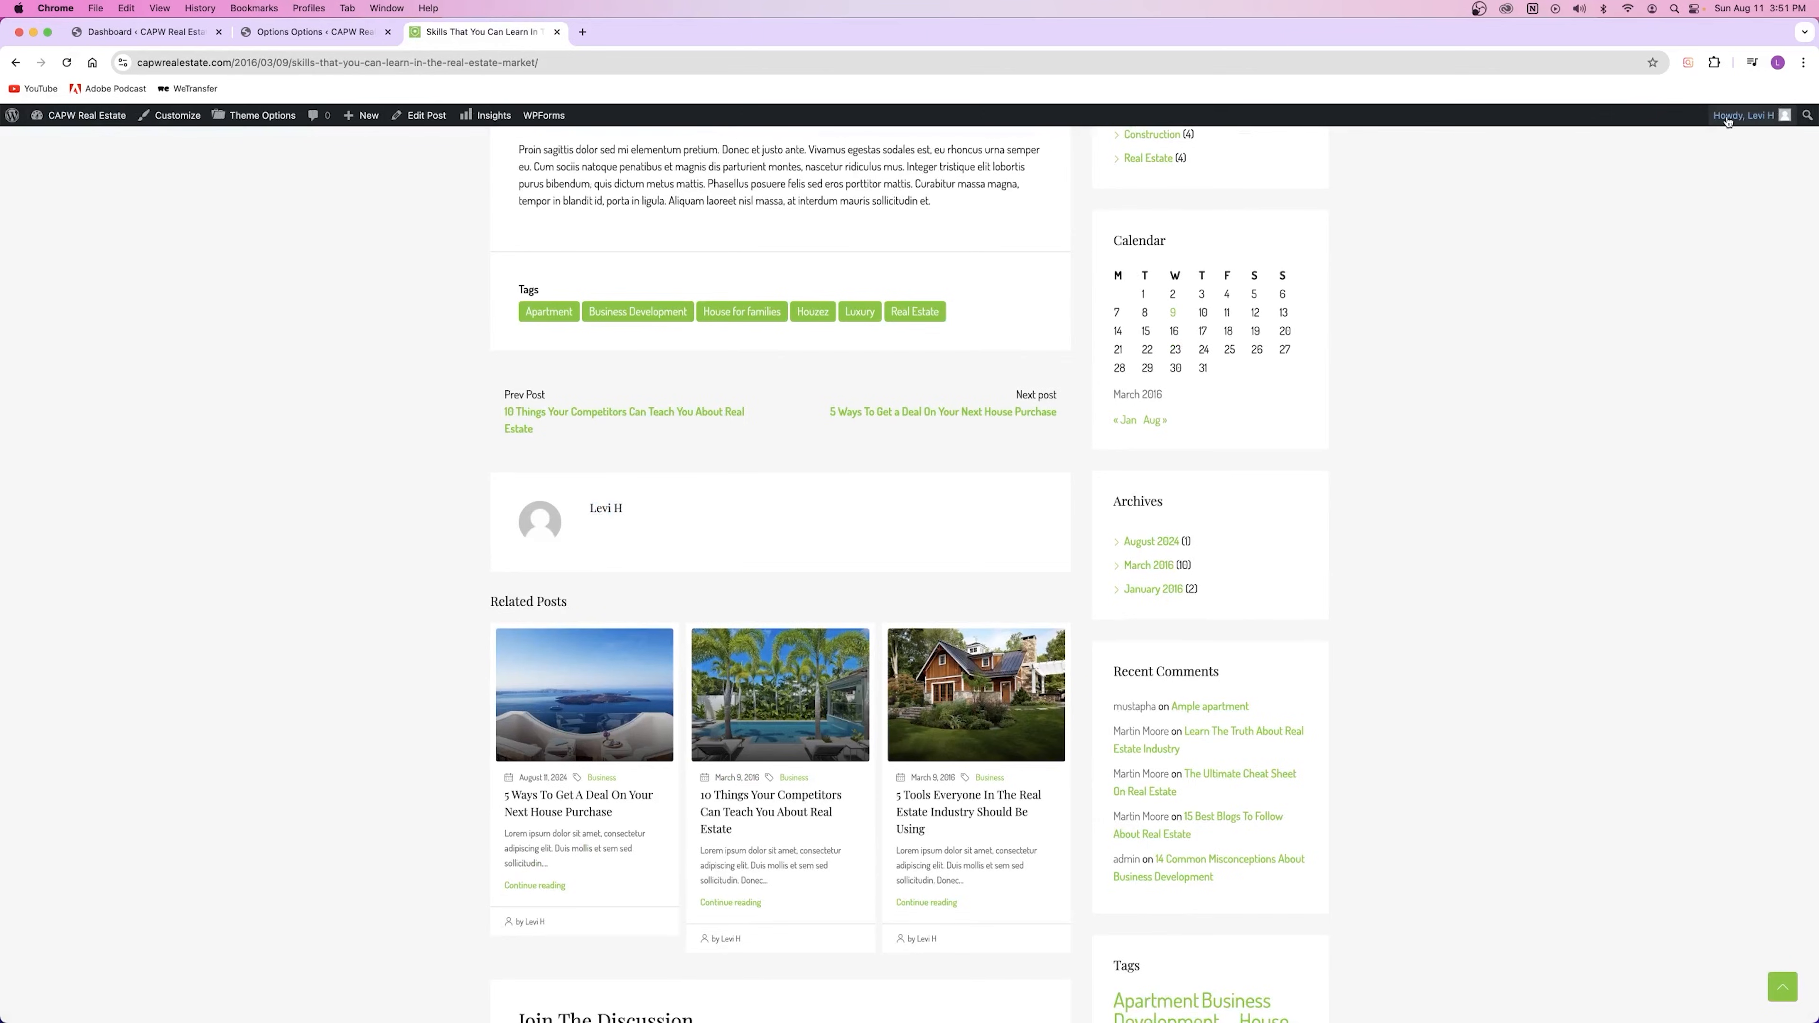
pyautogui.moveTo(1727, 122)
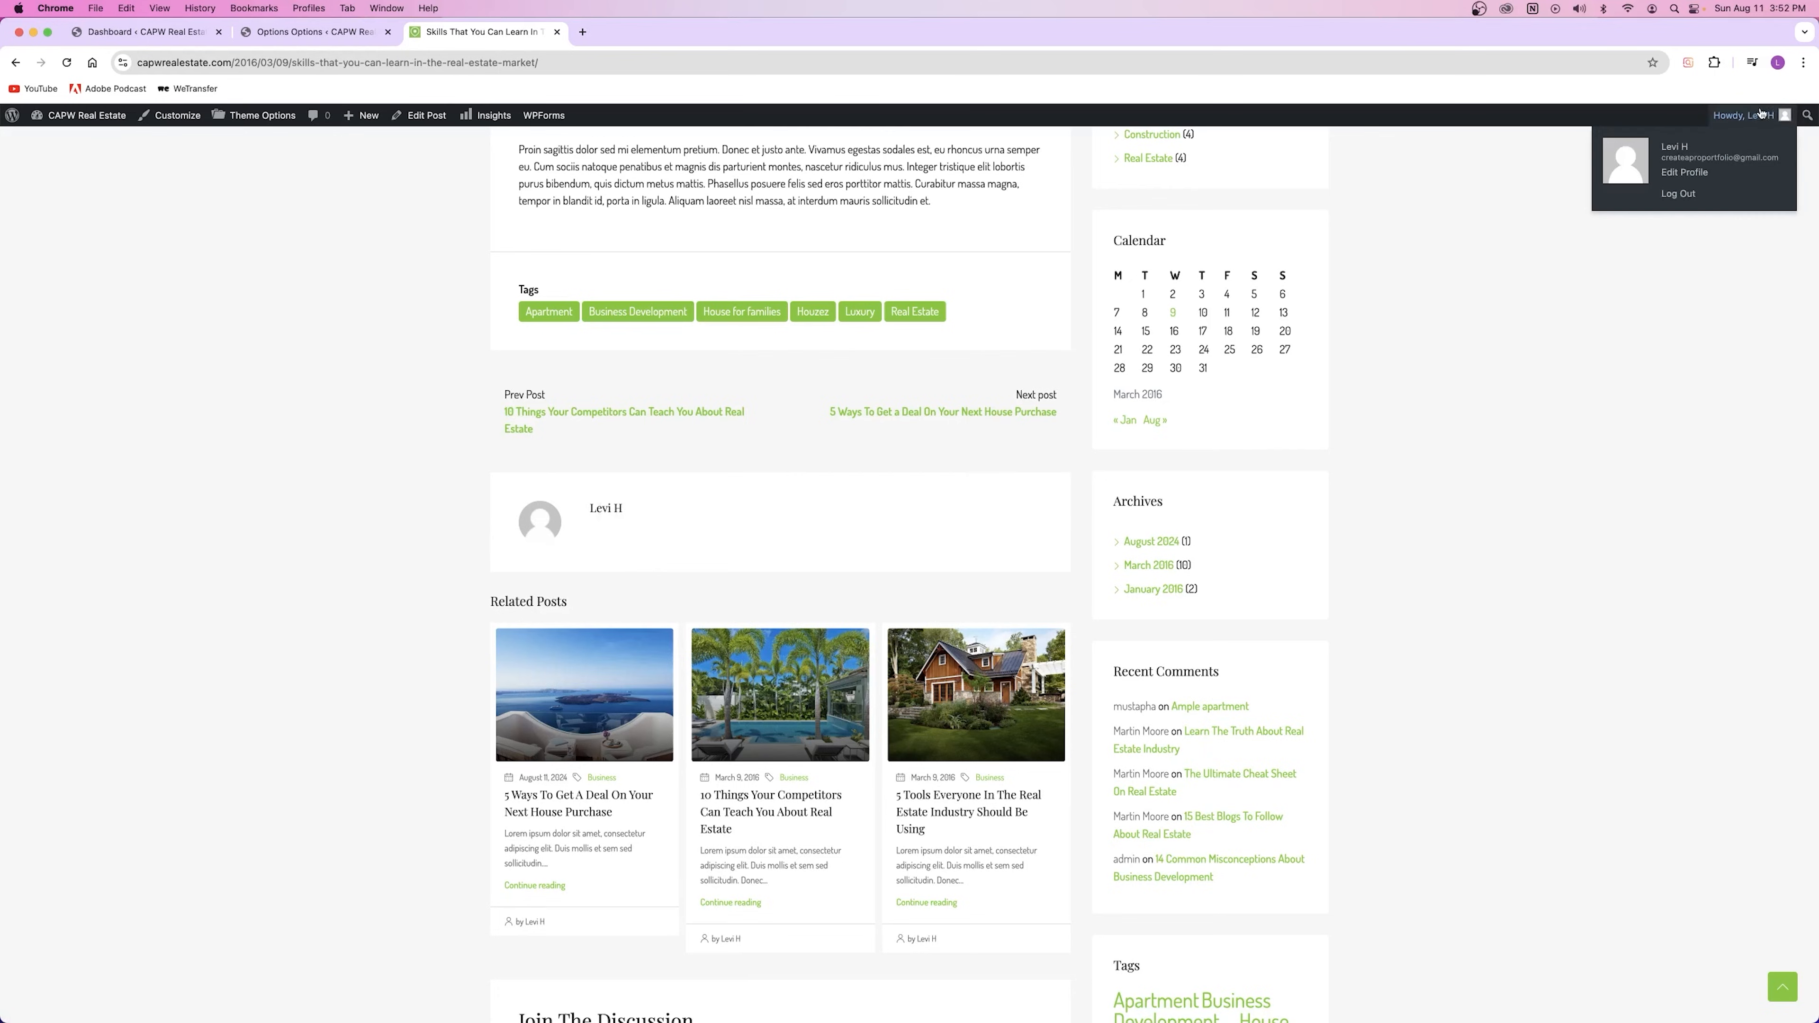
pyautogui.scroll(15, 517, 596)
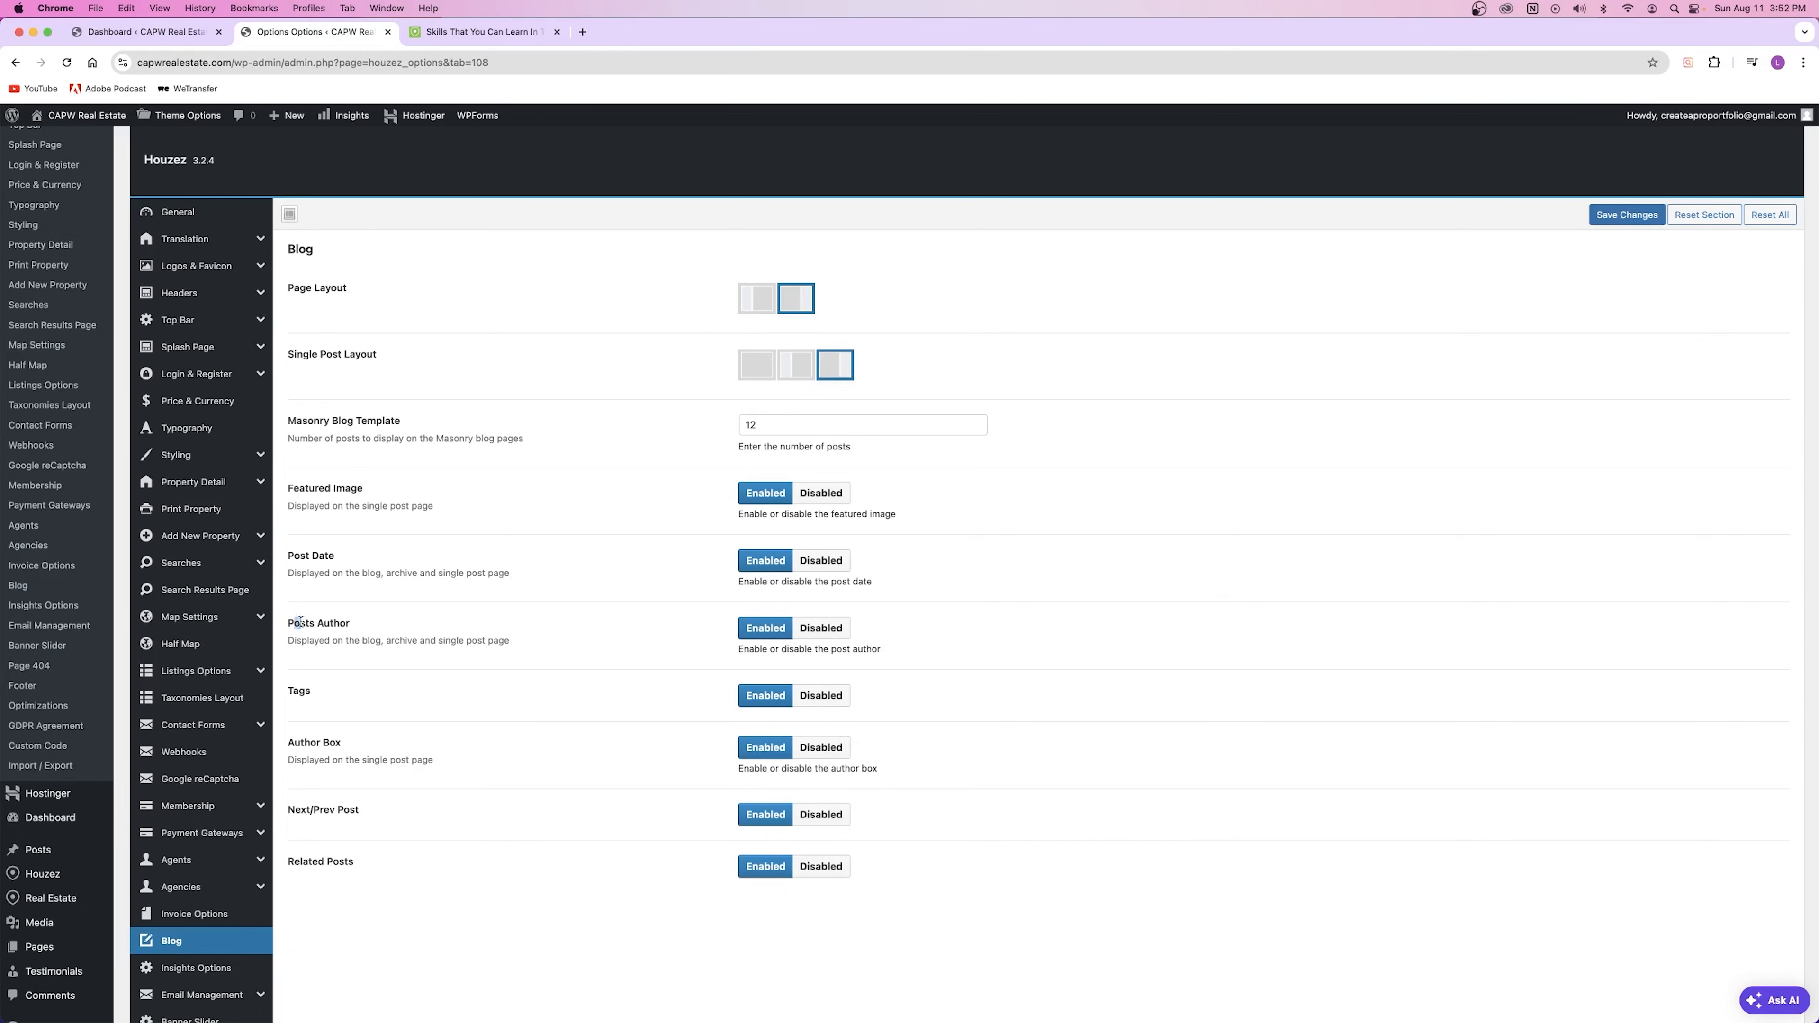
pyautogui.moveTo(301, 622); pyautogui.dragTo(369, 629)
pyautogui.moveTo(670, 636); pyautogui.dragTo(791, 640)
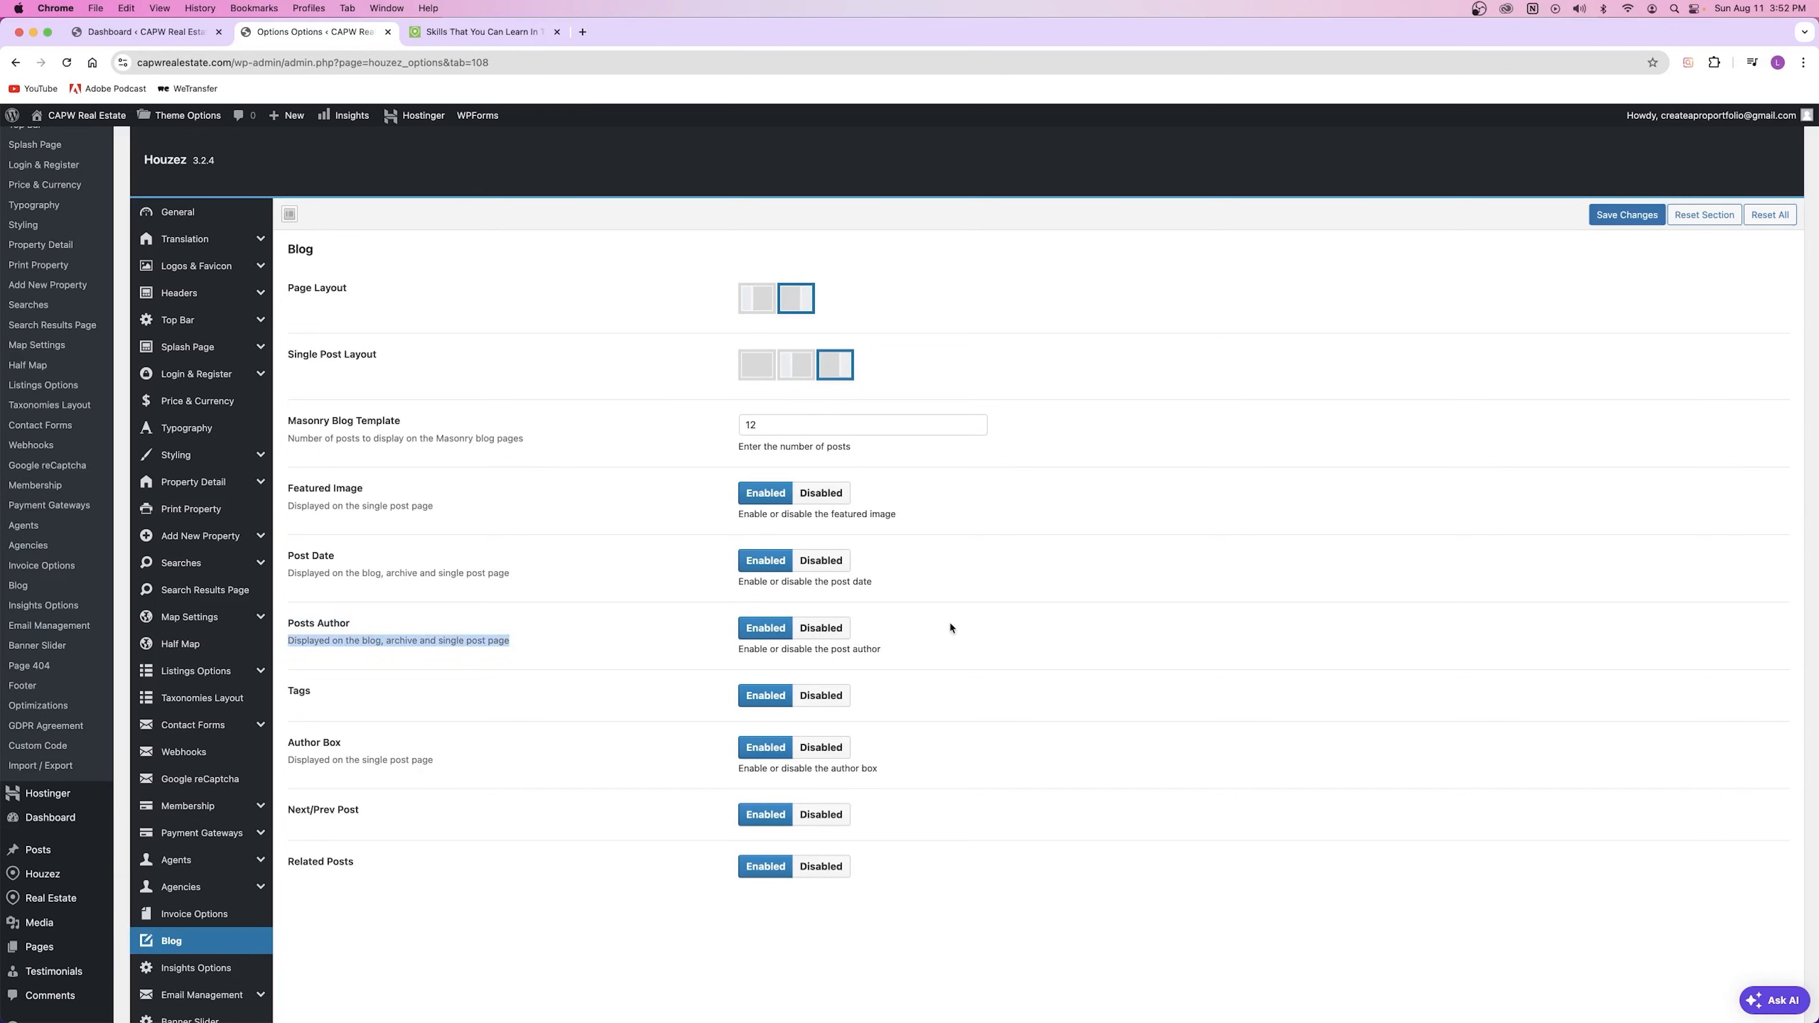
pyautogui.click(793, 644)
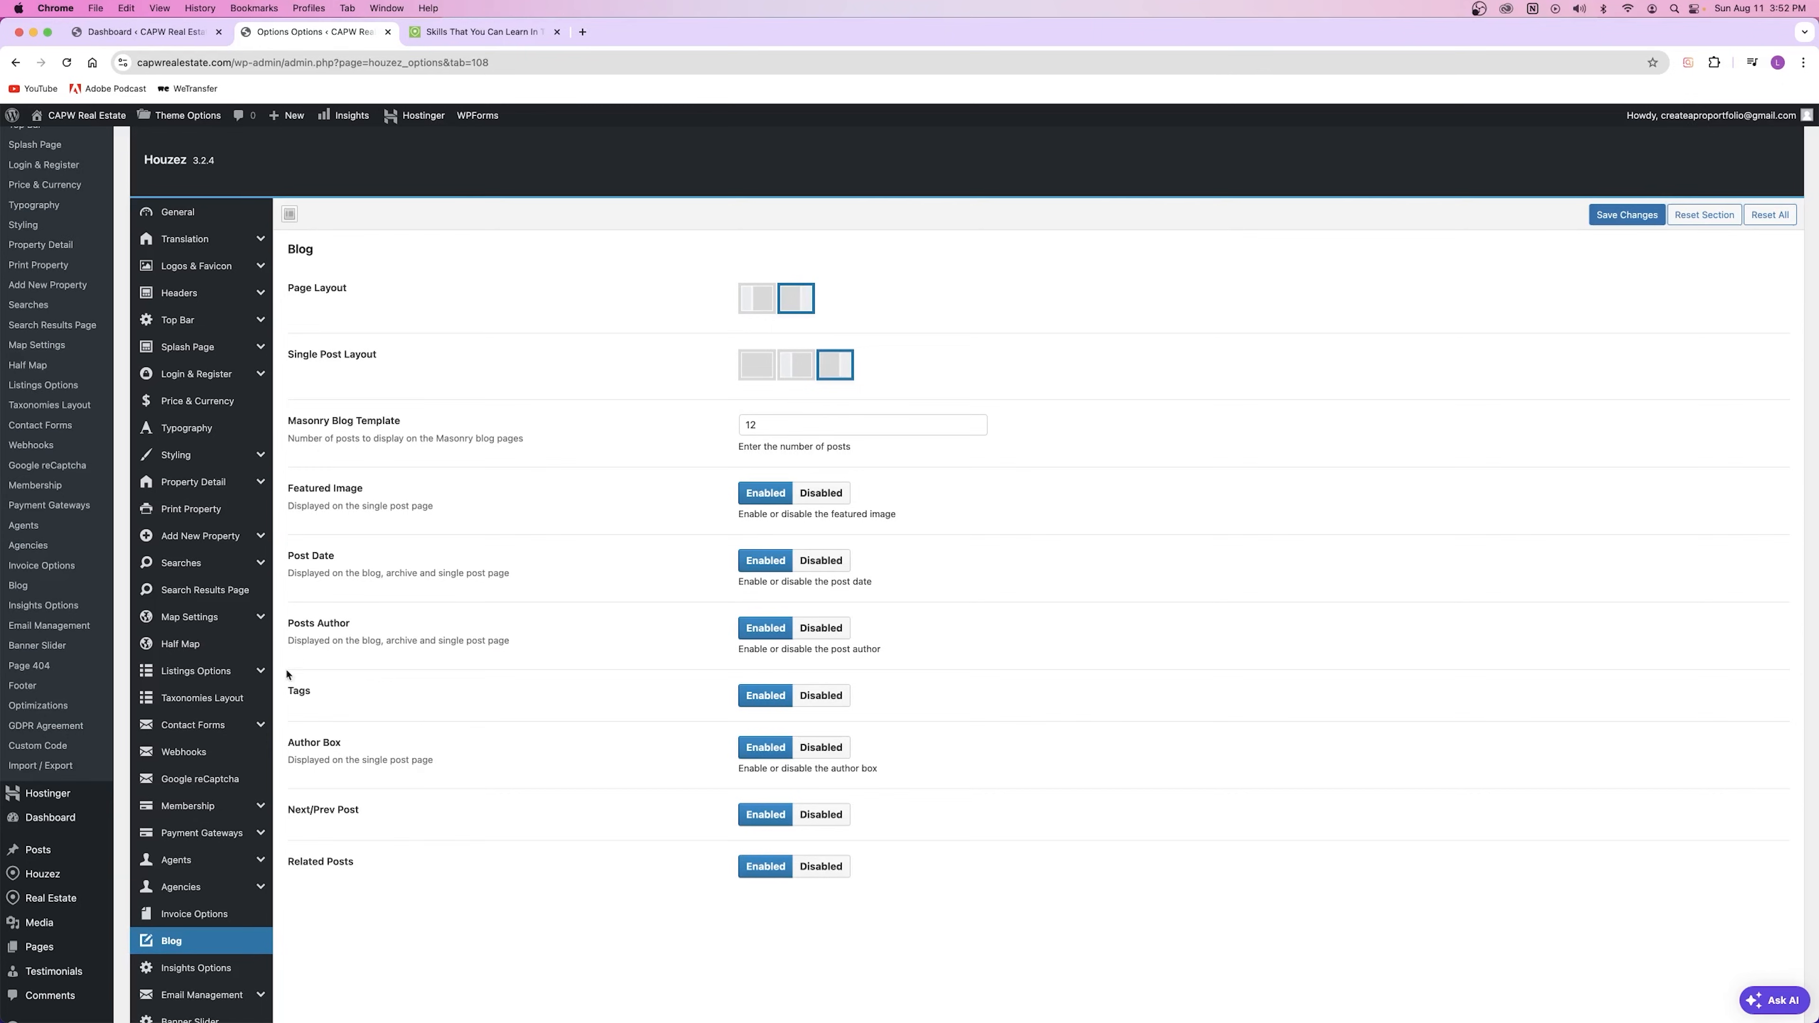
# Step: Scroll through the Skills post to review its tags, related posts and sidebar
pyautogui.hotkey('ctrl', 'Tab')
pyautogui.scroll(-15, 689, 489)
pyautogui.scroll(5, 688, 489)
pyautogui.scroll(2, 689, 489)
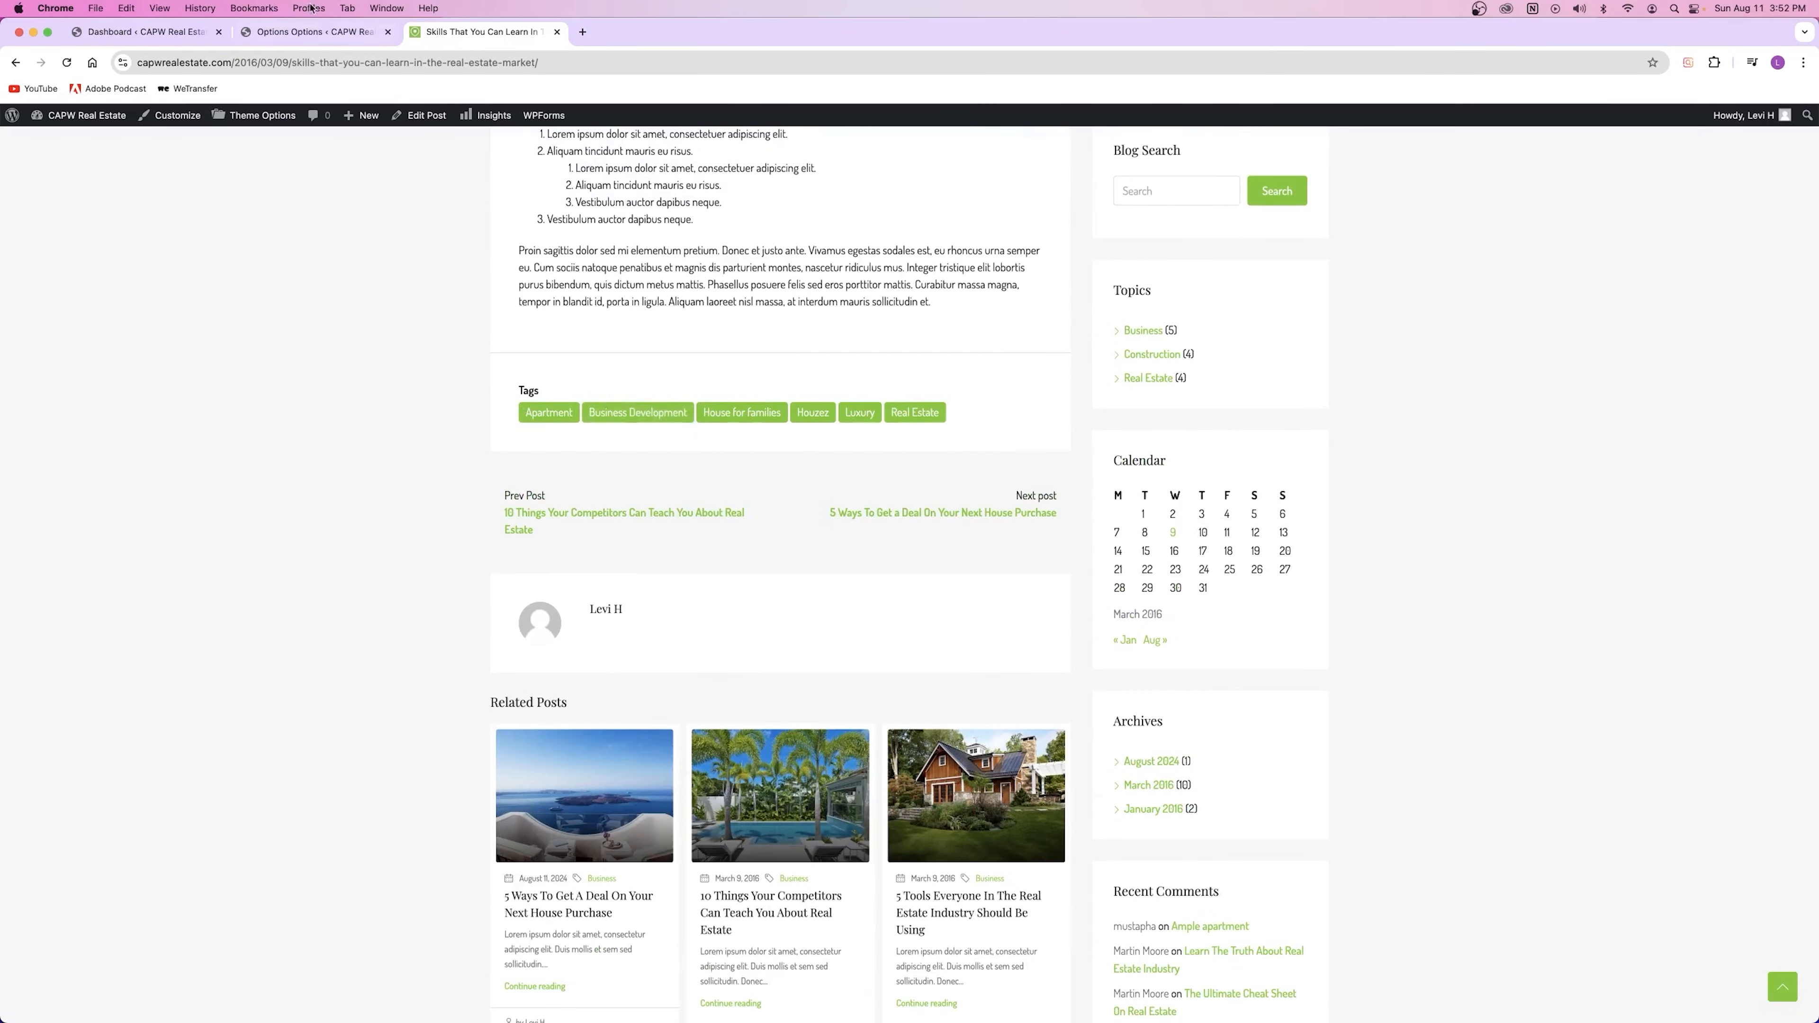
pyautogui.hotkey('ctrl', 'shift', 'Tab')
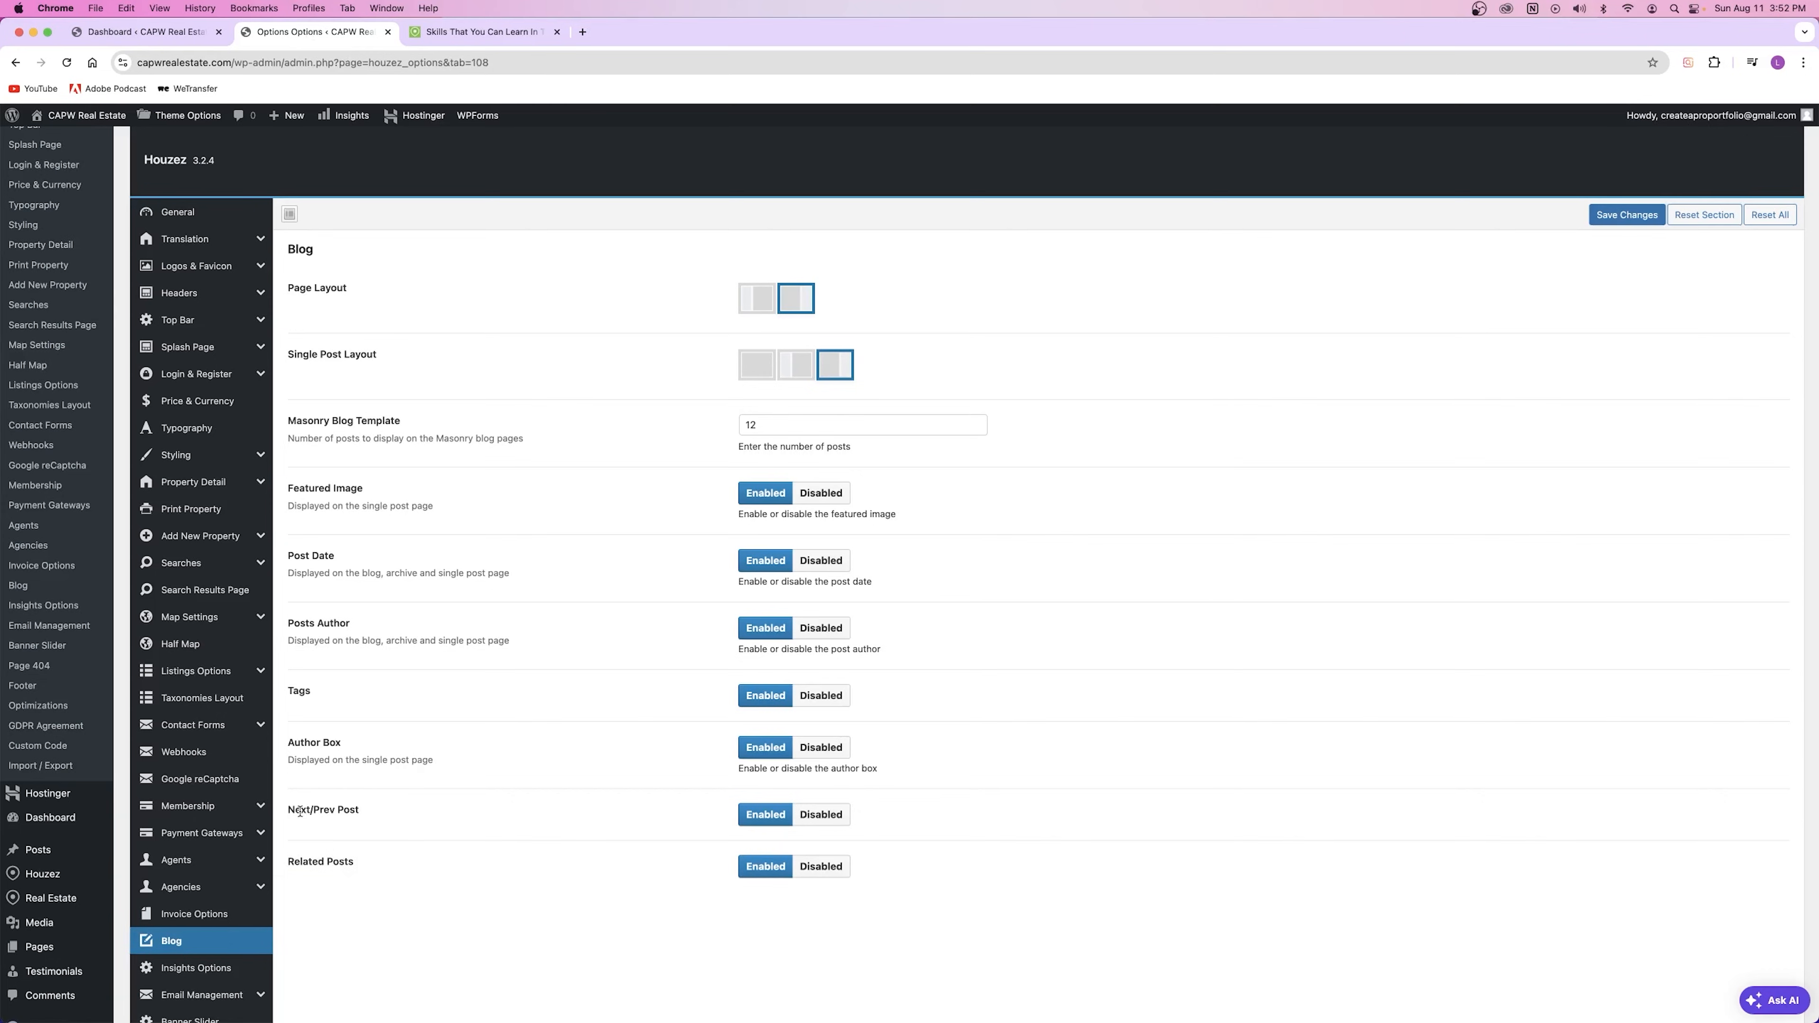
pyautogui.click(479, 44)
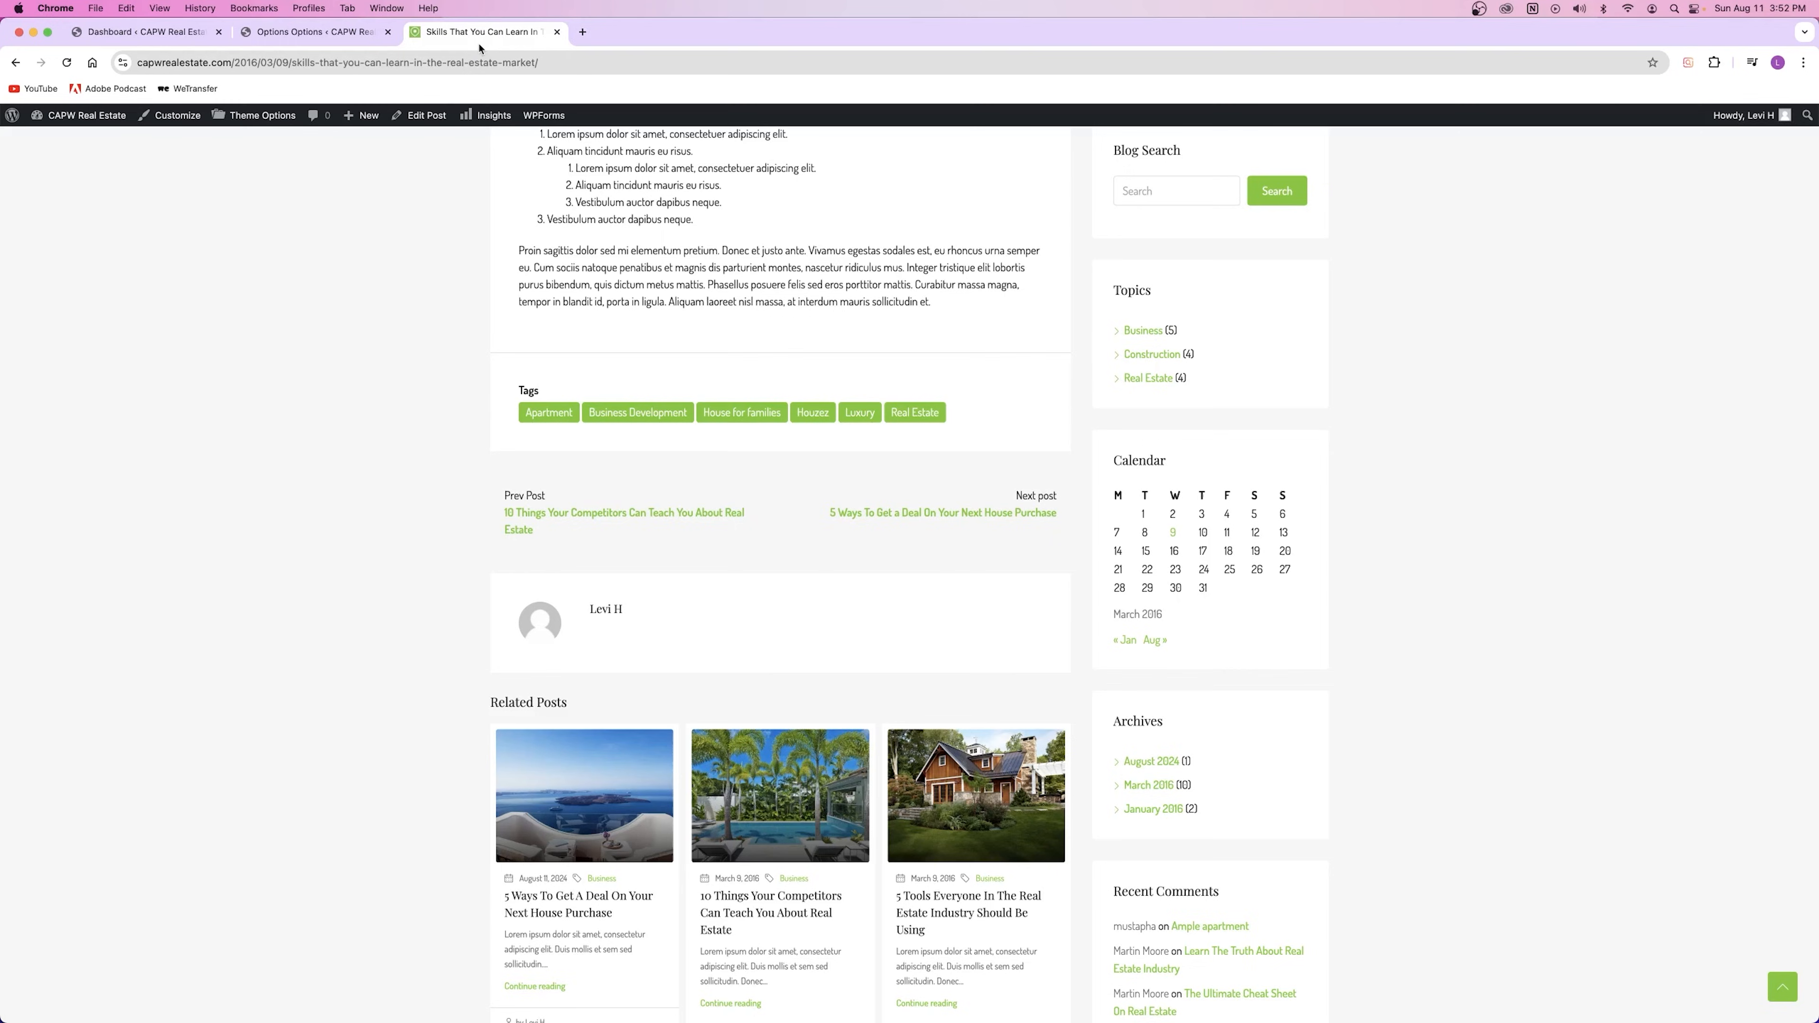
pyautogui.scroll(-10, 786, 663)
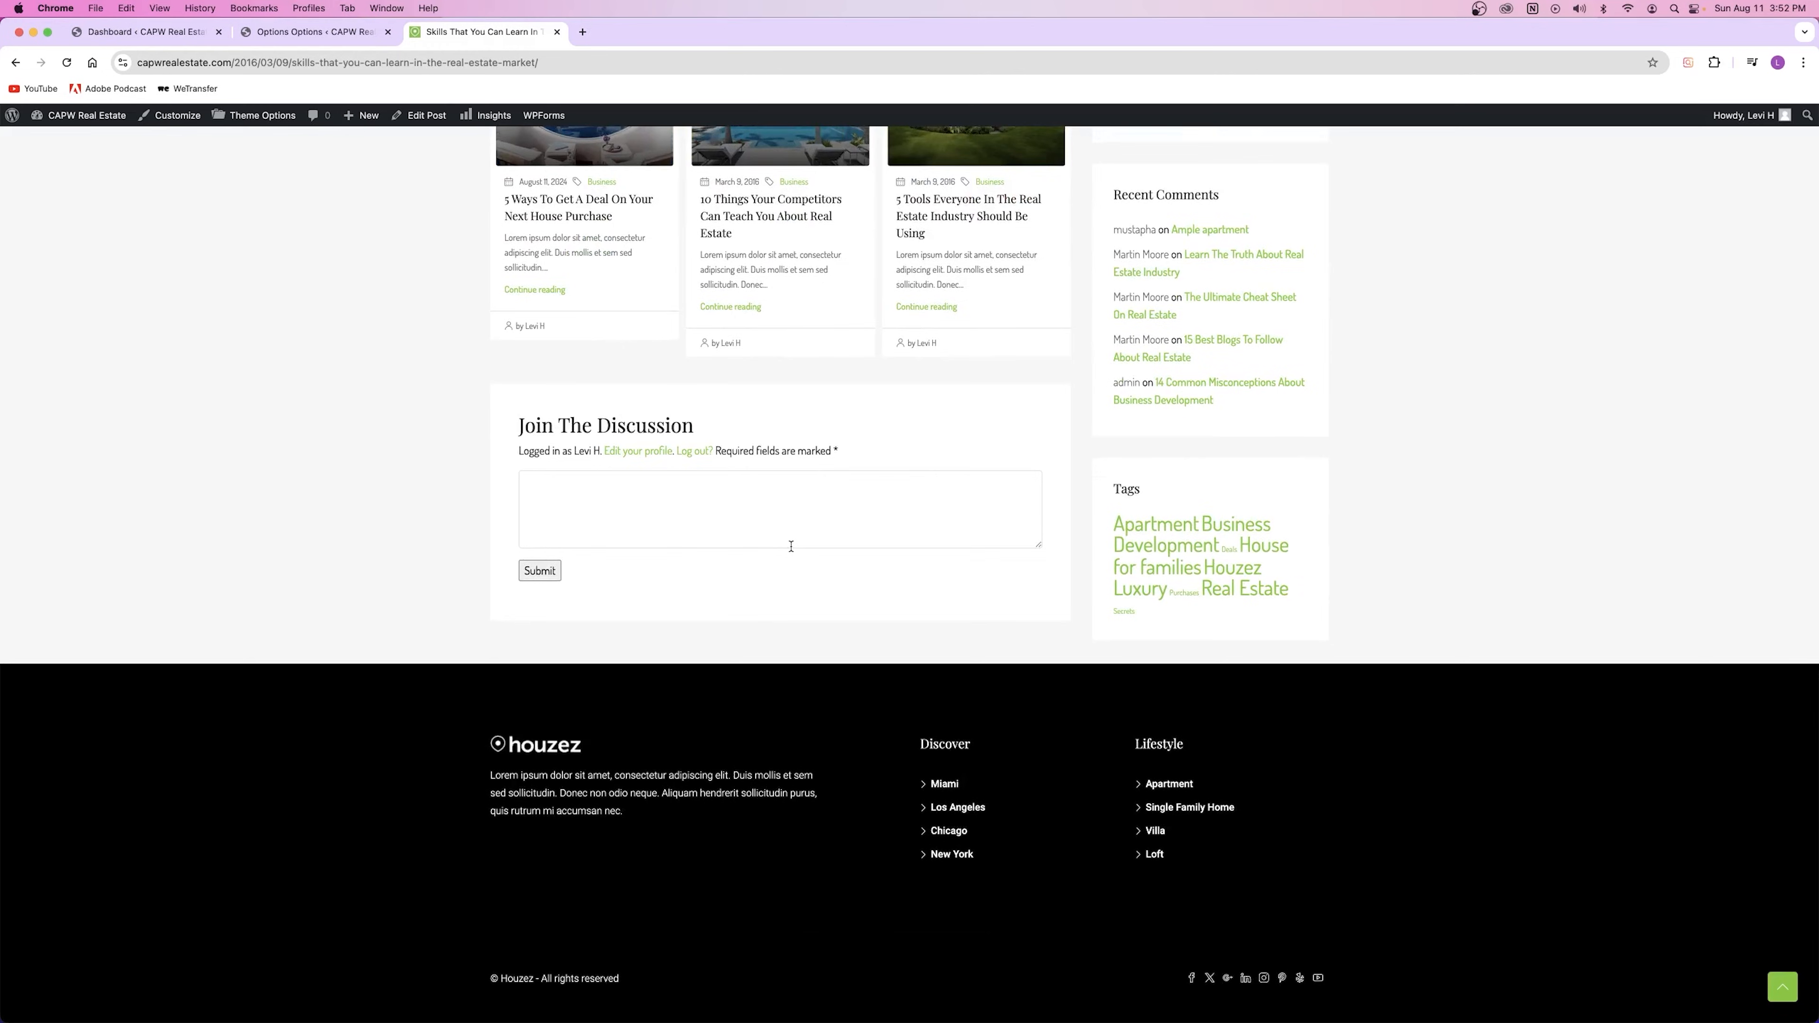
pyautogui.scroll(10, 791, 547)
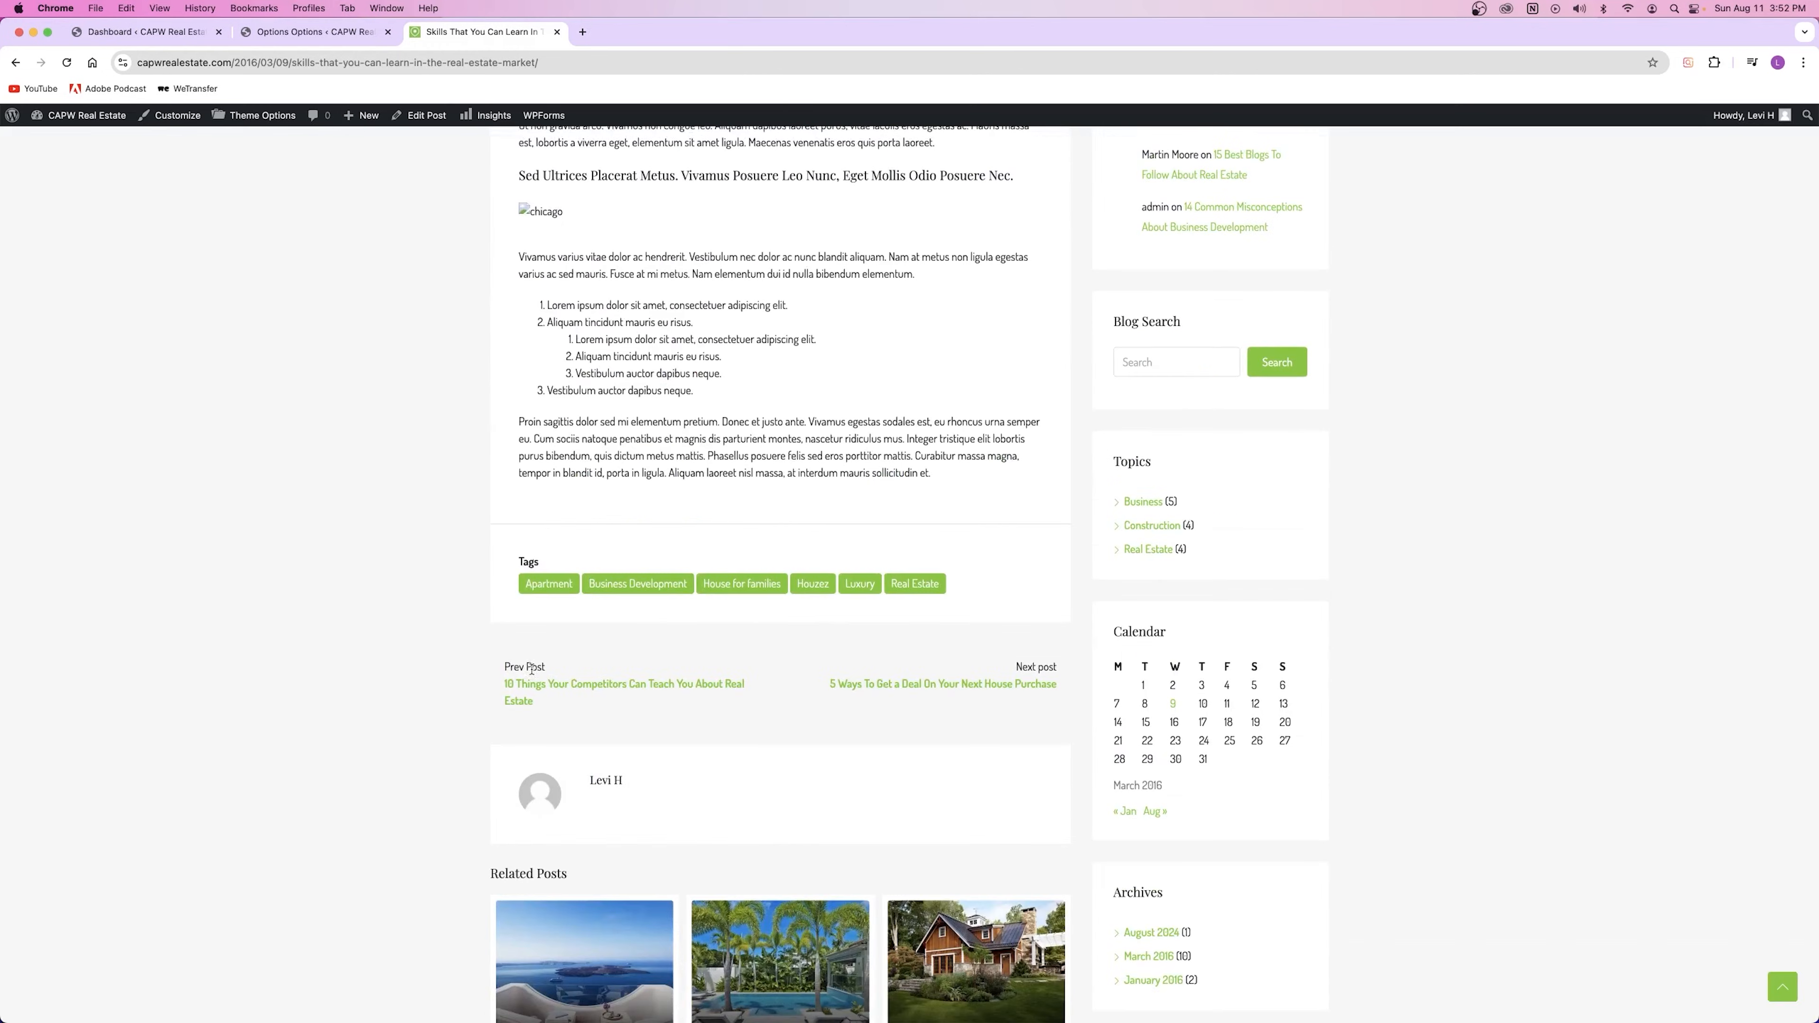
pyautogui.scroll(-10, 788, 502)
pyautogui.scroll(4, 791, 491)
pyautogui.scroll(3, 791, 492)
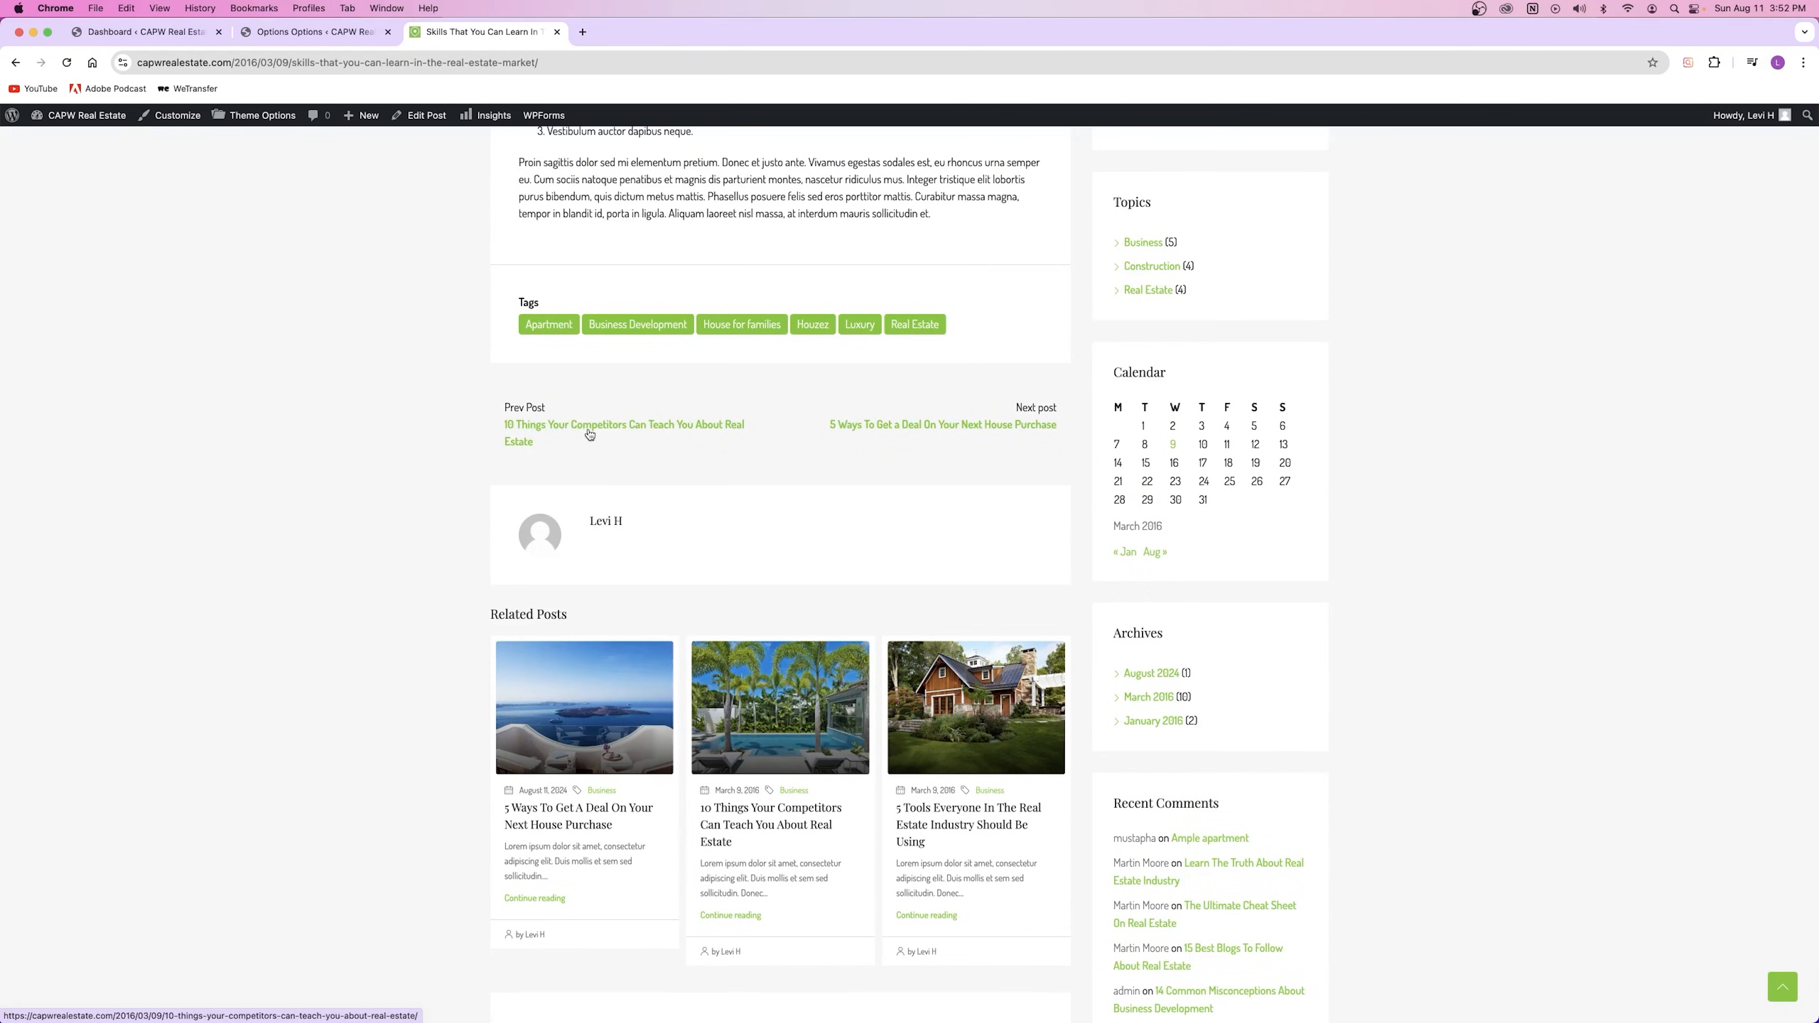
# Step: Compare the Related Posts option with the Related Posts section on the Skills post
pyautogui.click(303, 36)
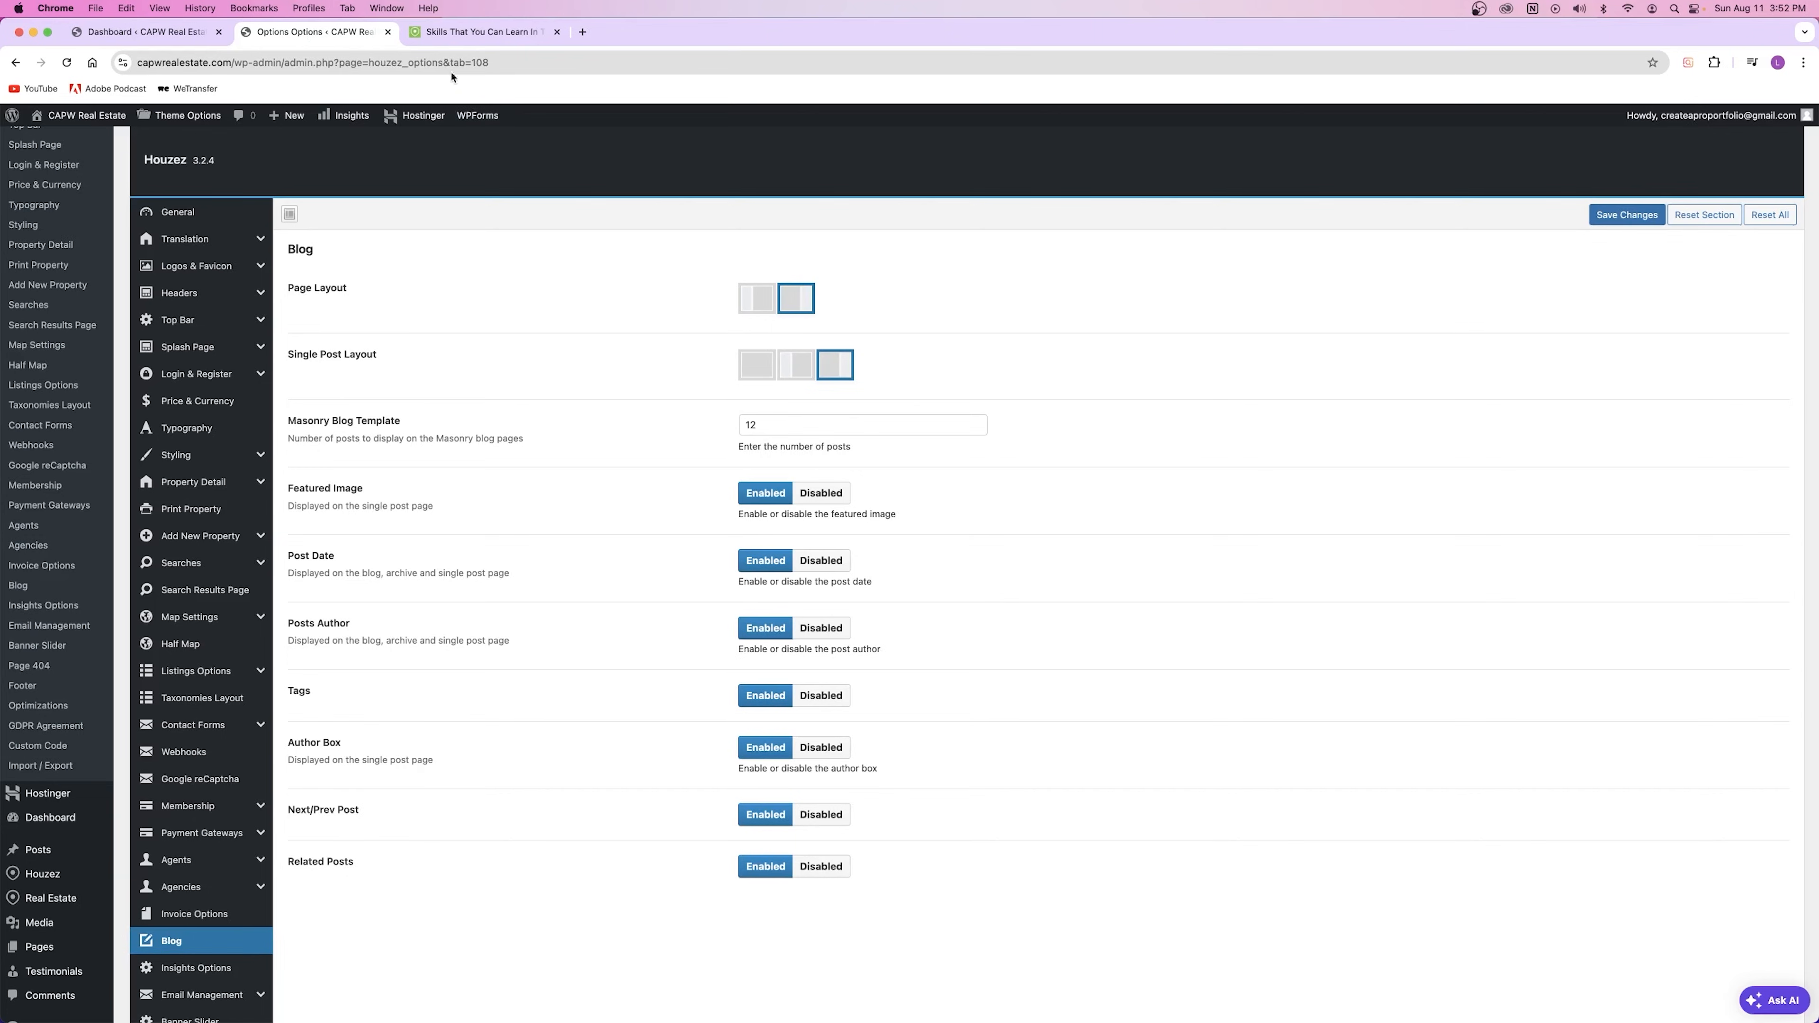
pyautogui.click(473, 31)
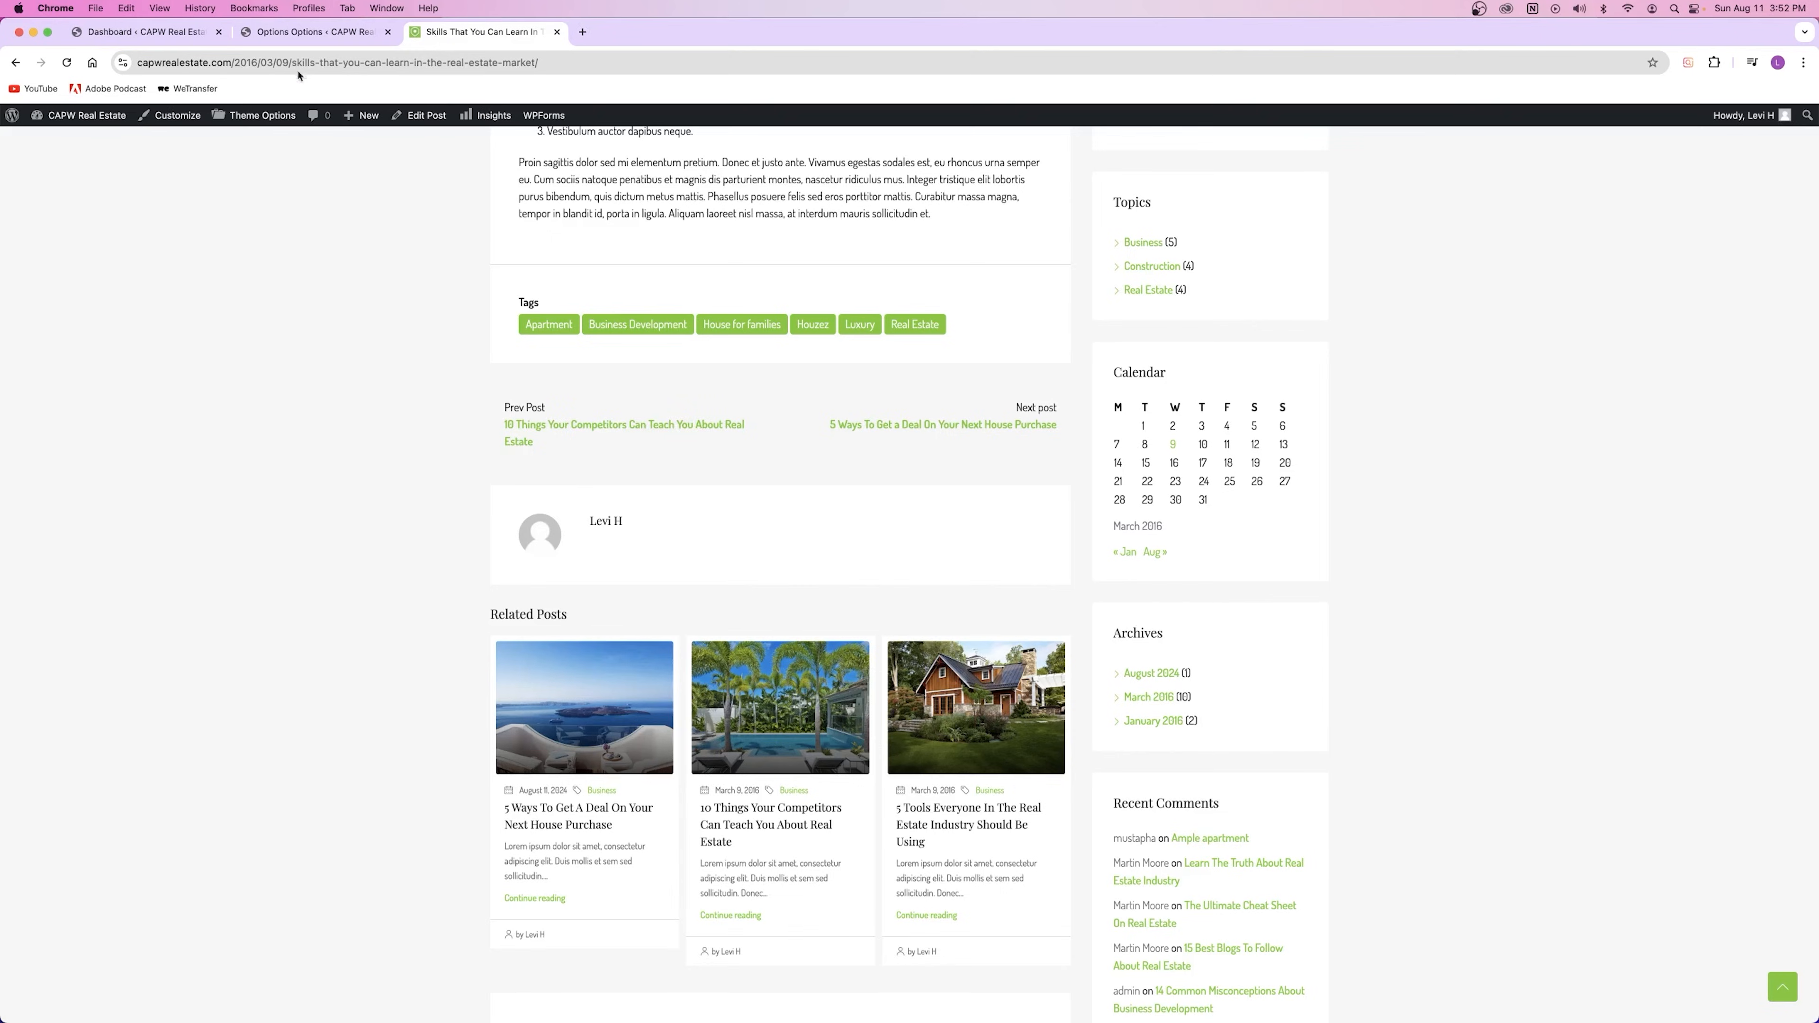
pyautogui.click(305, 32)
pyautogui.moveTo(289, 861); pyautogui.dragTo(382, 867)
pyautogui.click(414, 878)
pyautogui.click(473, 32)
pyautogui.scroll(15, 654, 640)
pyautogui.scroll(-12, 654, 640)
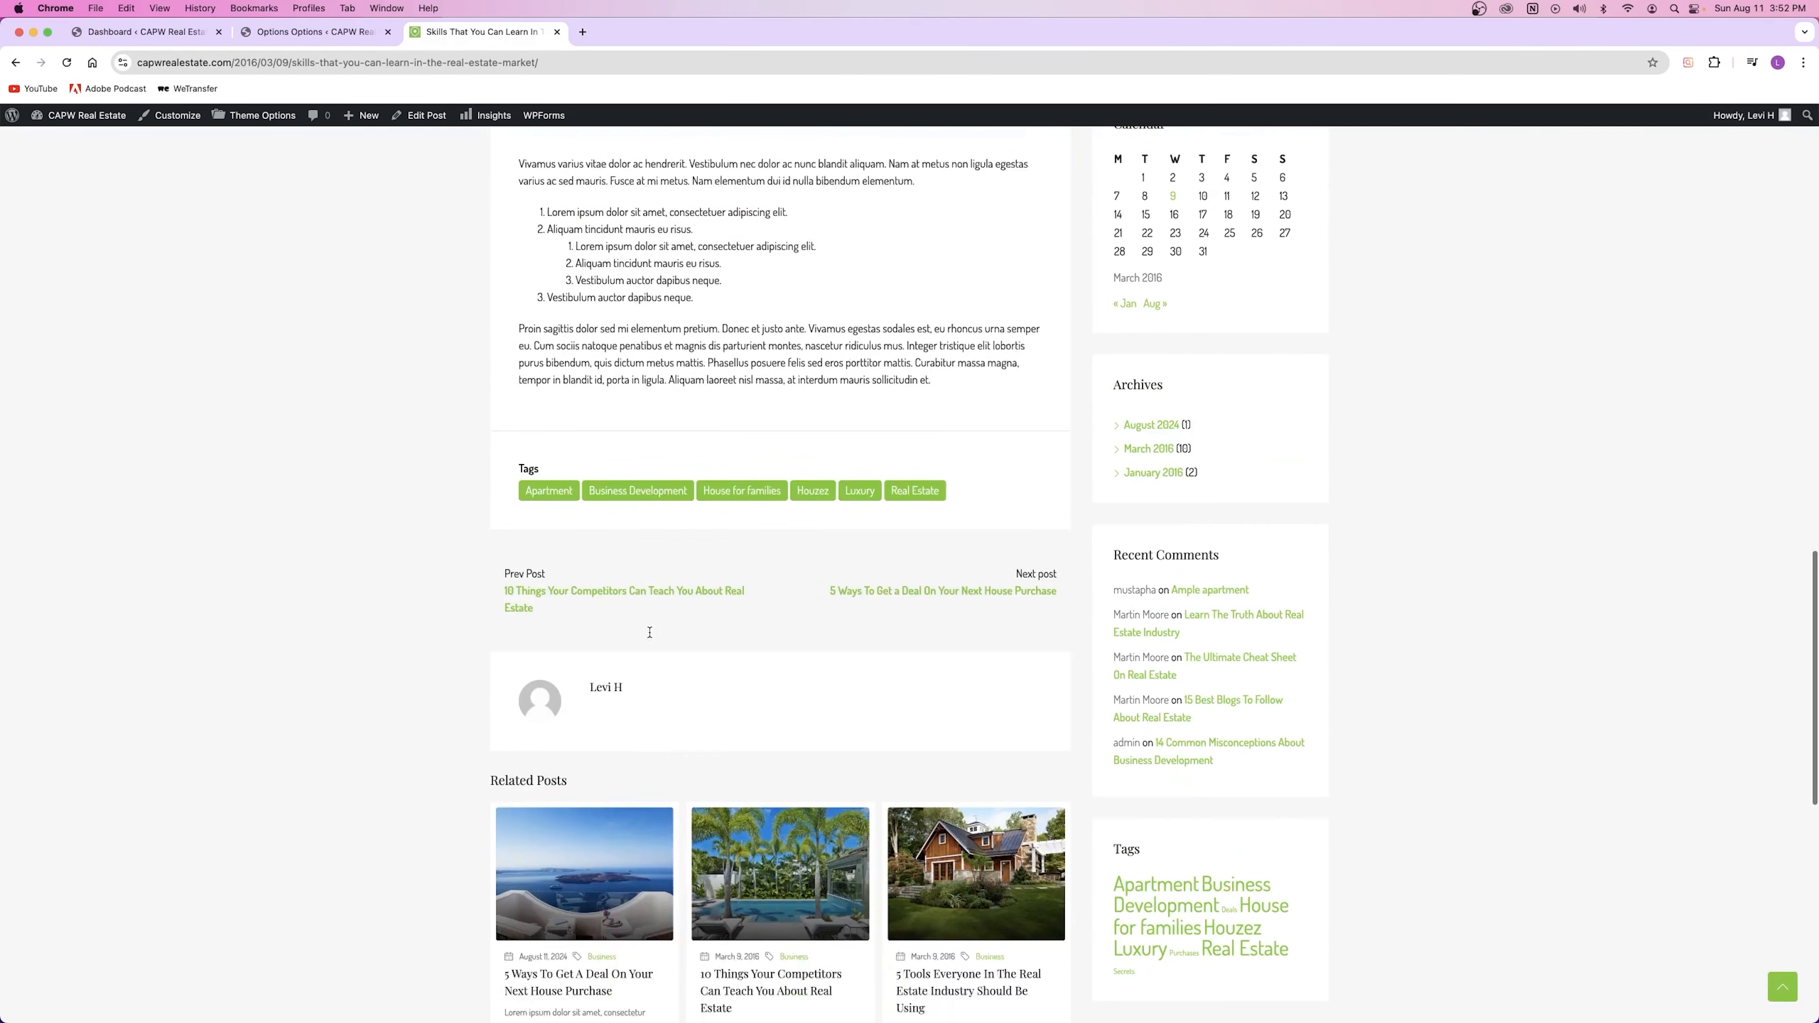
pyautogui.moveTo(491, 556); pyautogui.dragTo(568, 558)
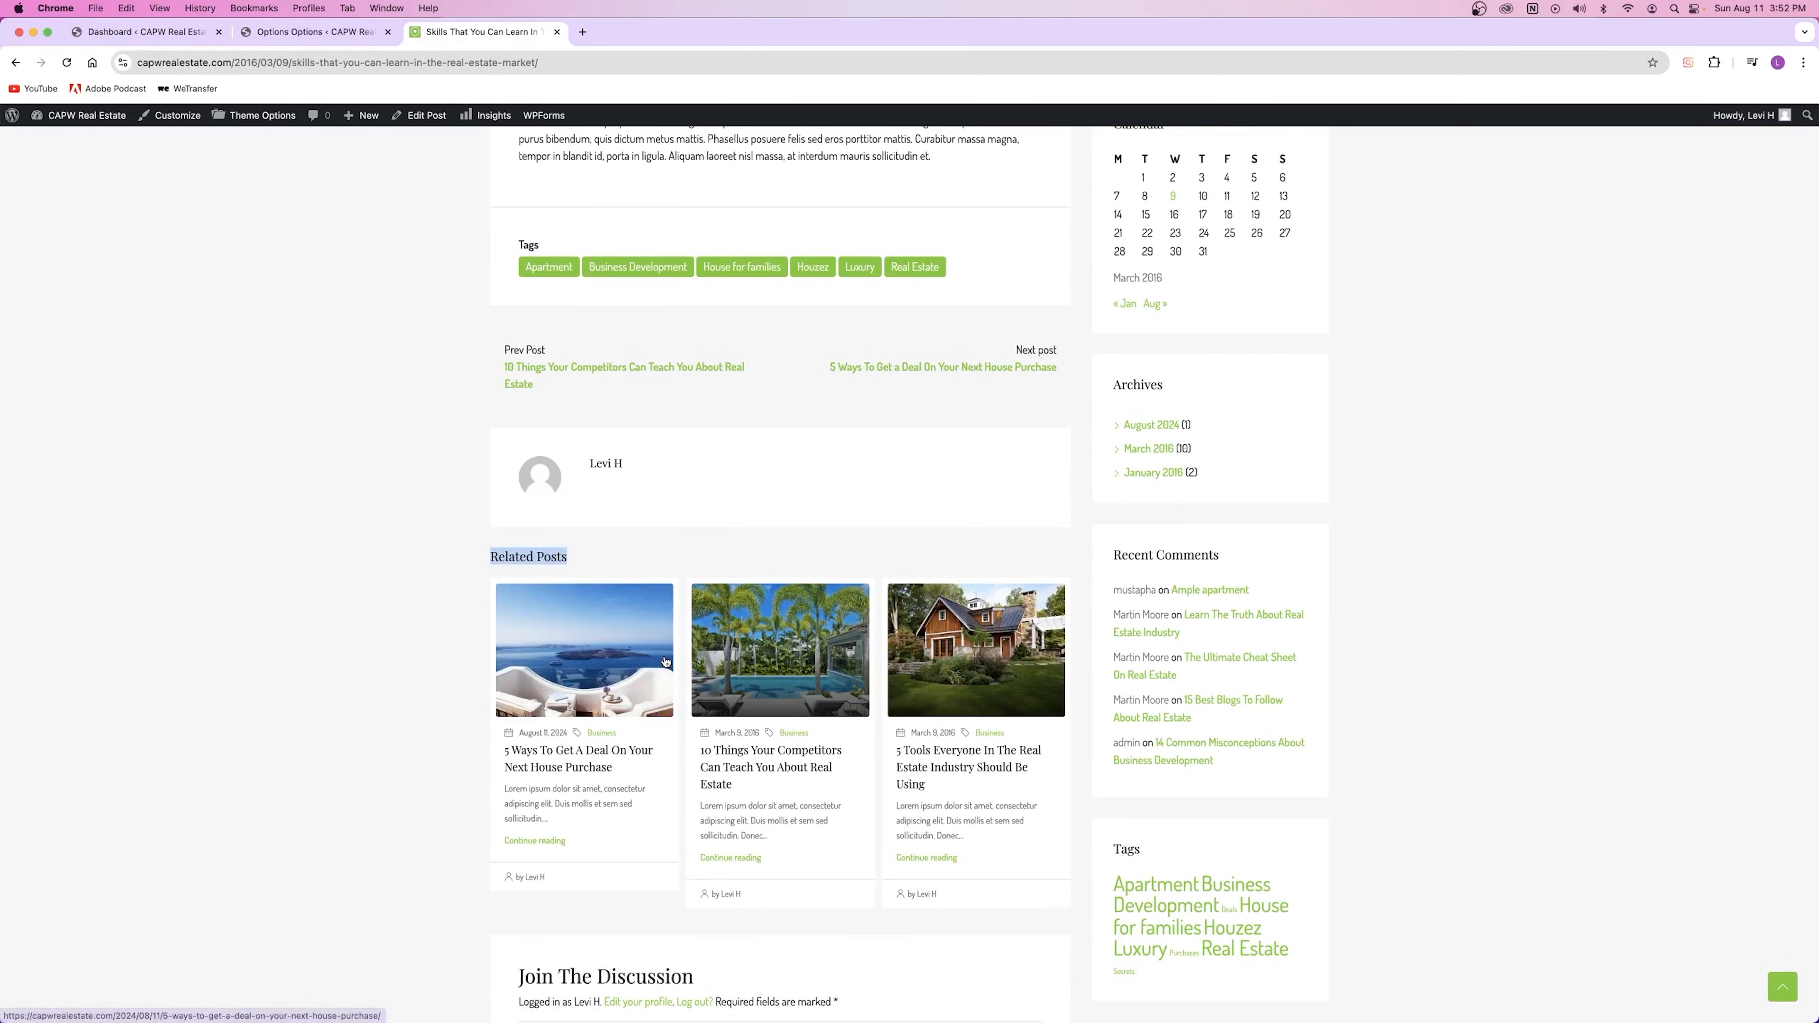
pyautogui.click(443, 671)
pyautogui.scroll(-1, 649, 541)
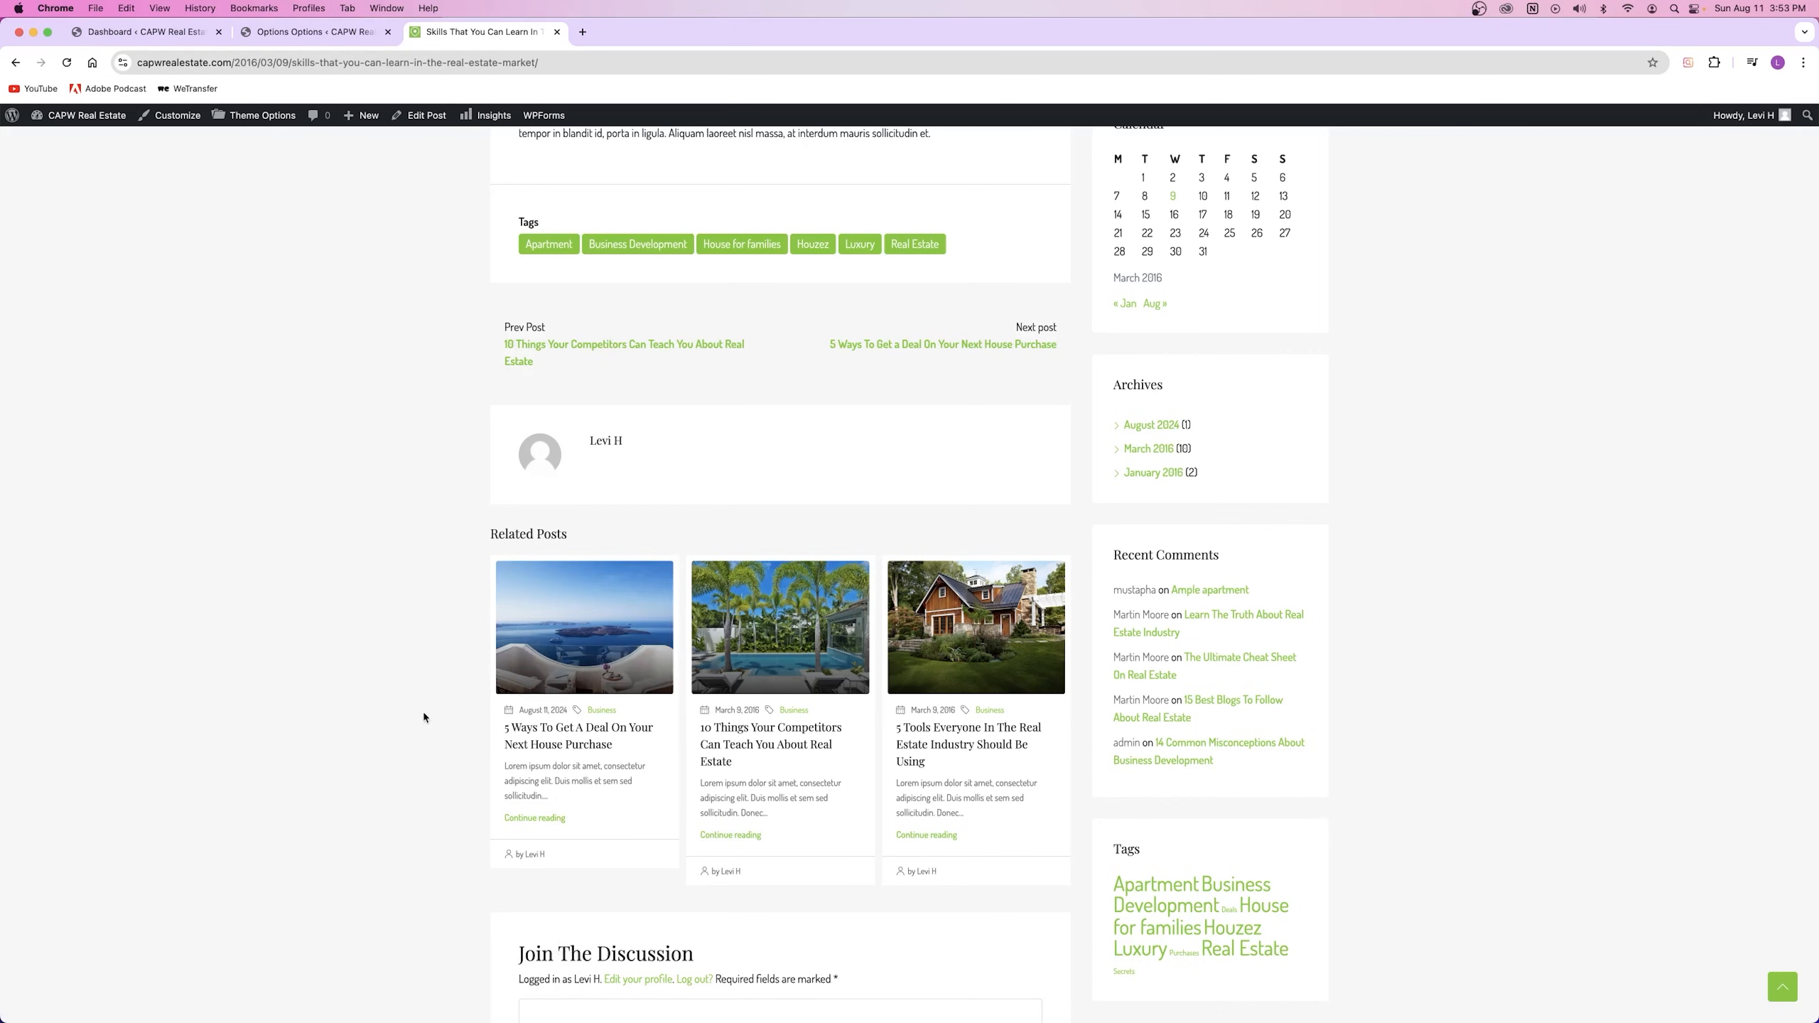
# Step: Save the Houzez Blog options and close the options tab
pyautogui.click(315, 32)
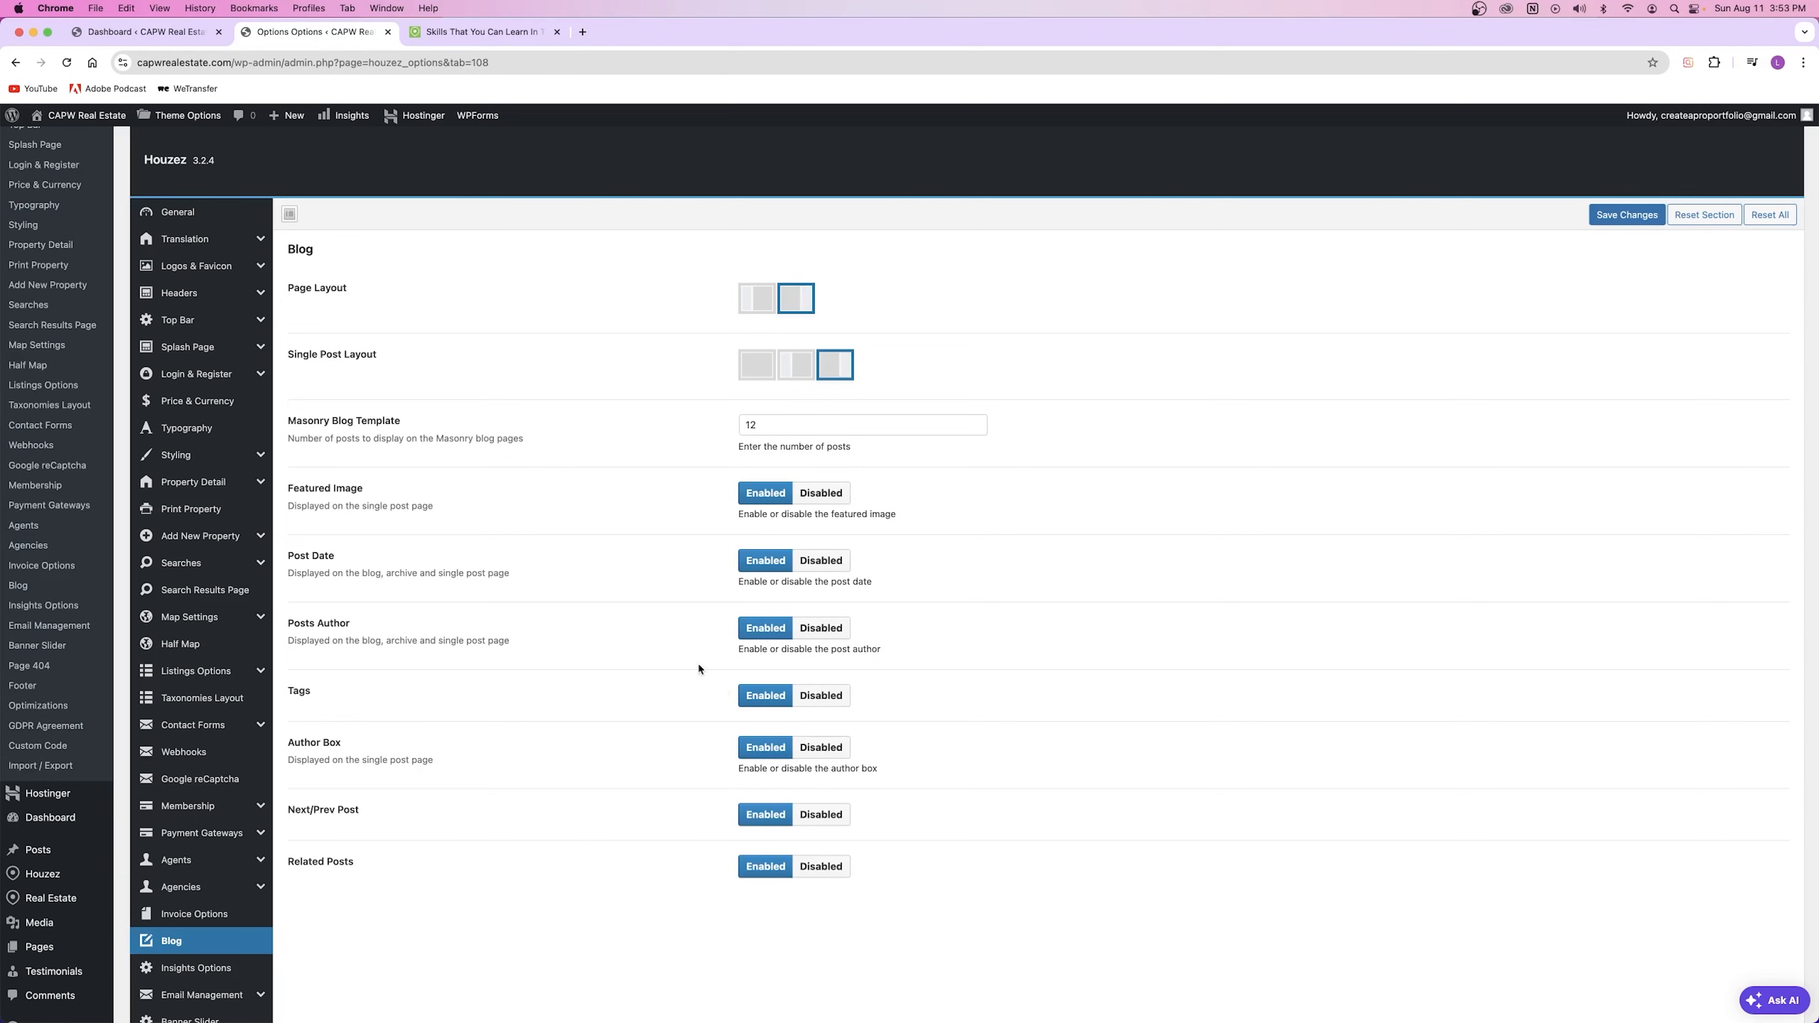
pyautogui.click(1627, 215)
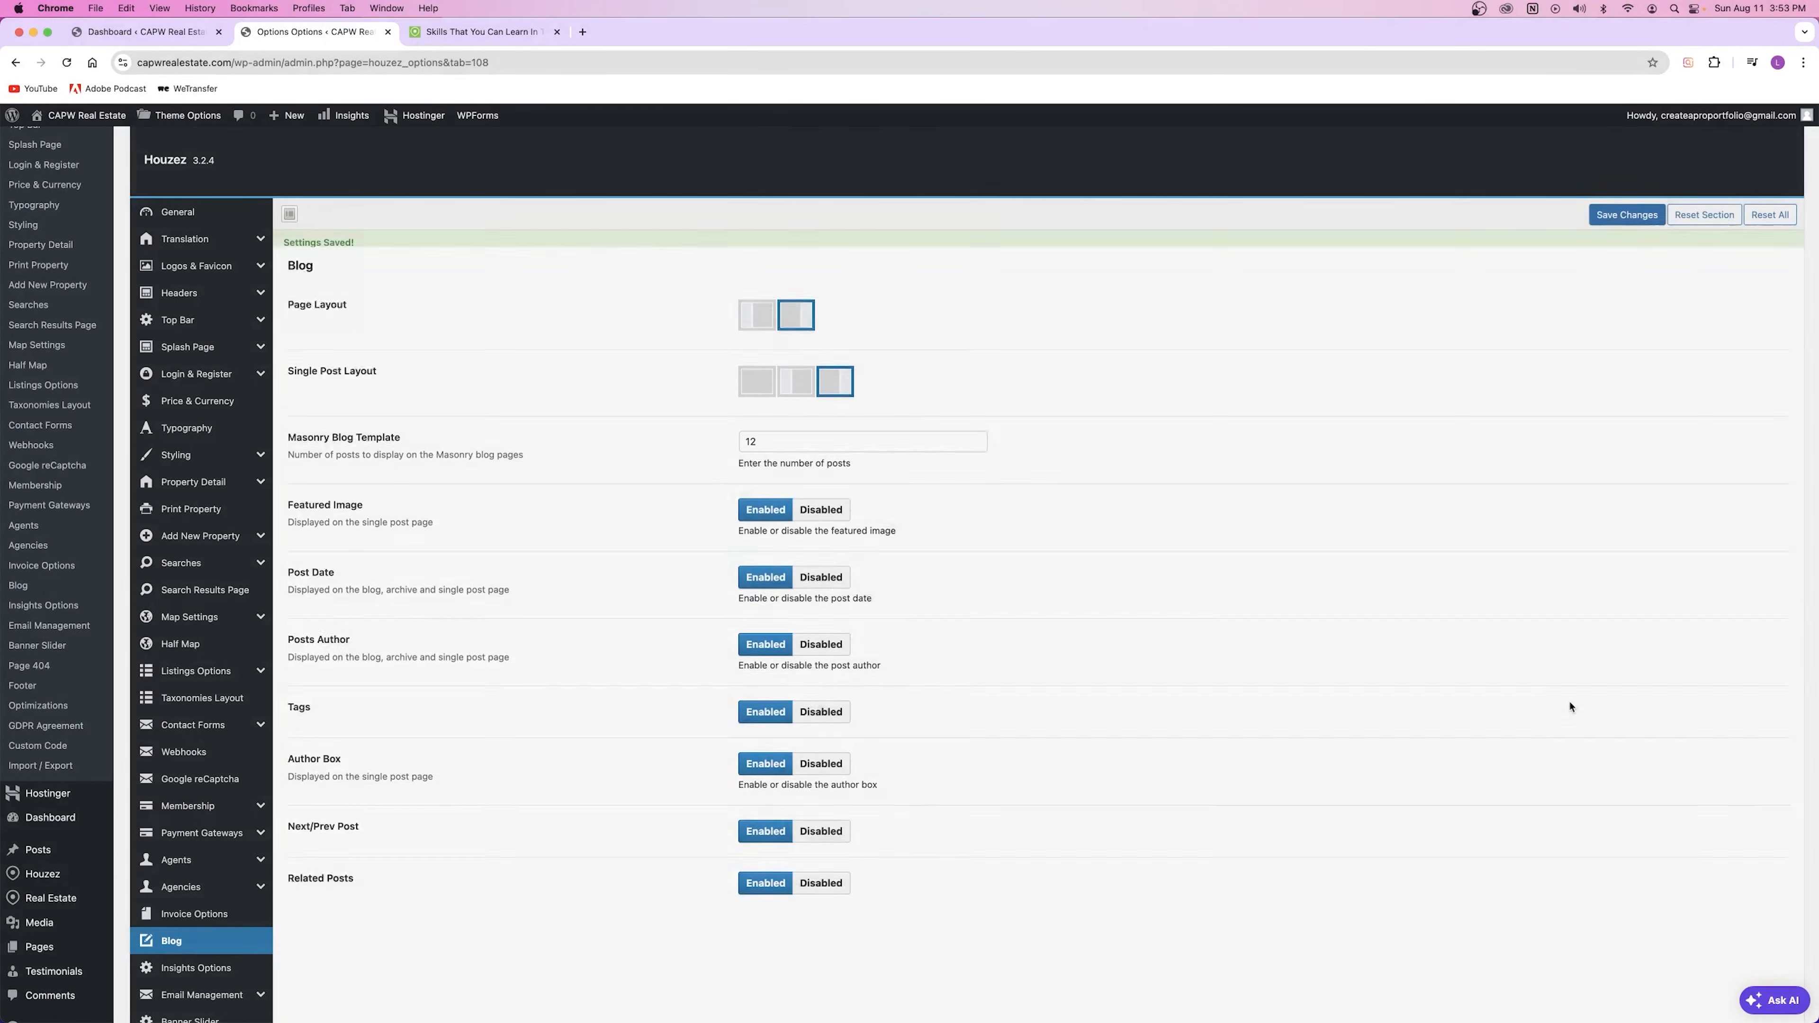
pyautogui.click(388, 32)
pyautogui.press('super+r')
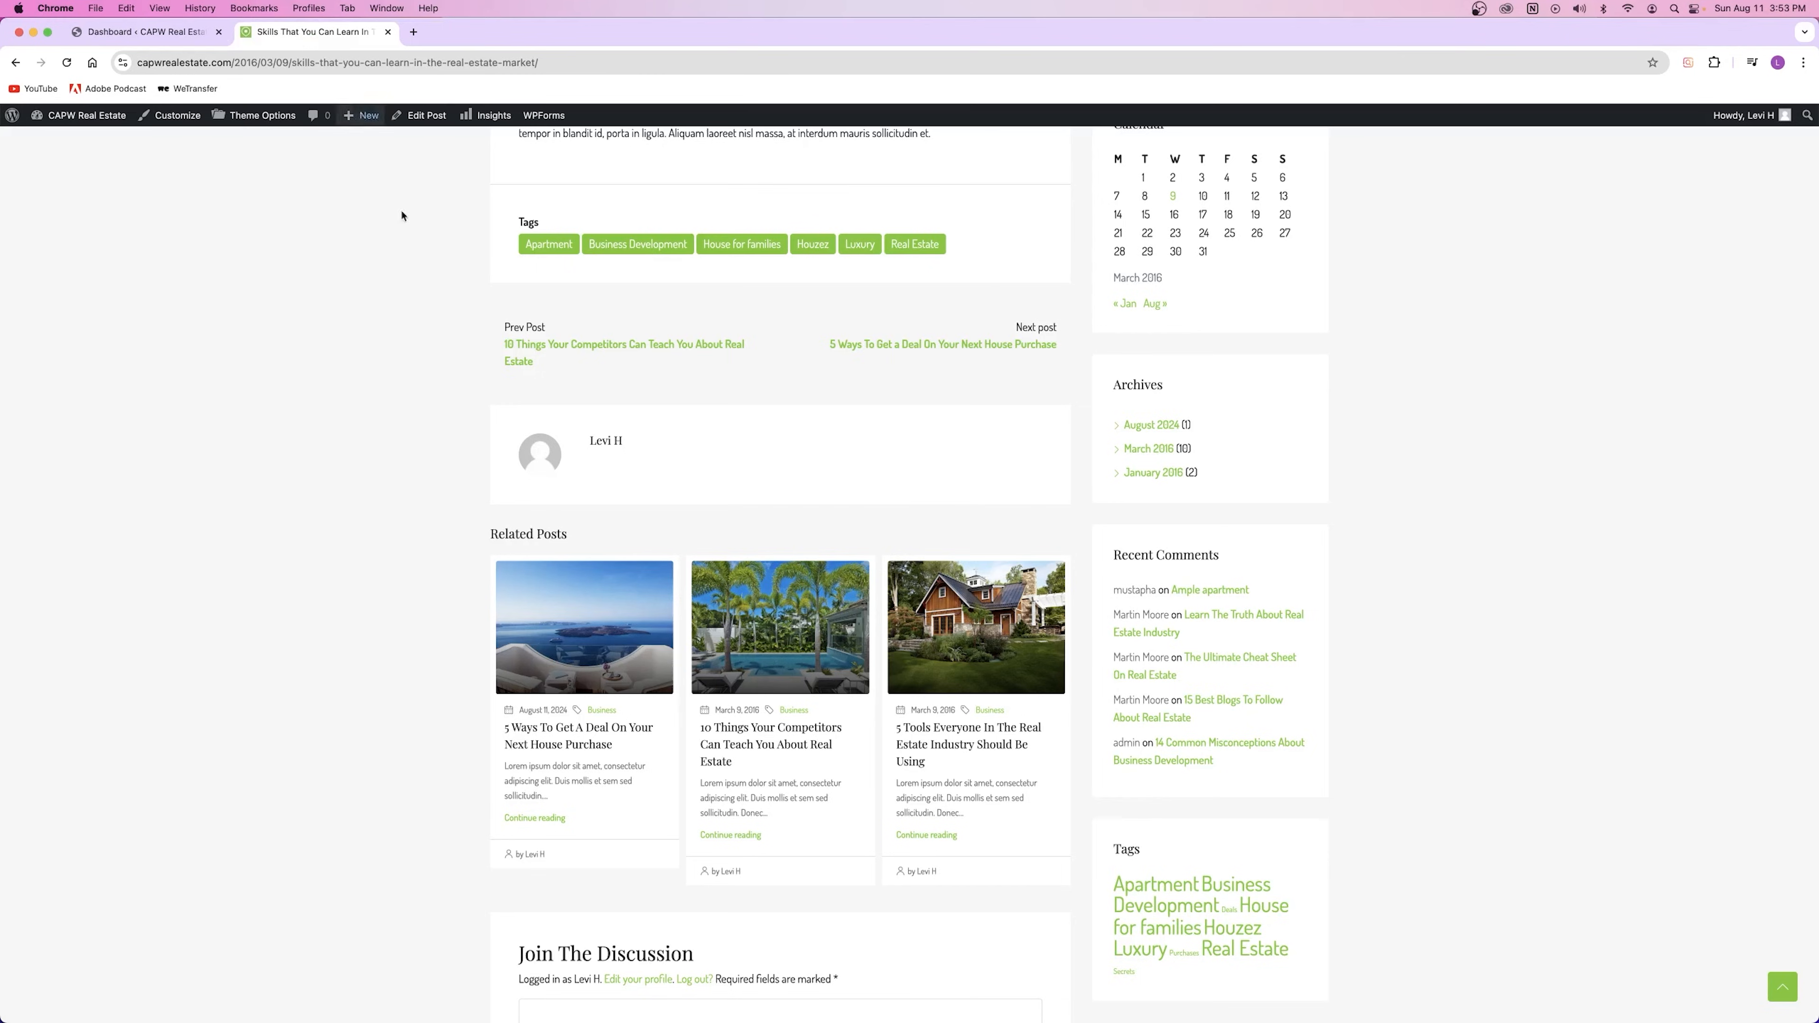
# Step: Go to the Blog page and open '5 Ways To Get A Deal On Your Next House Purchase'
pyautogui.click(1220, 185)
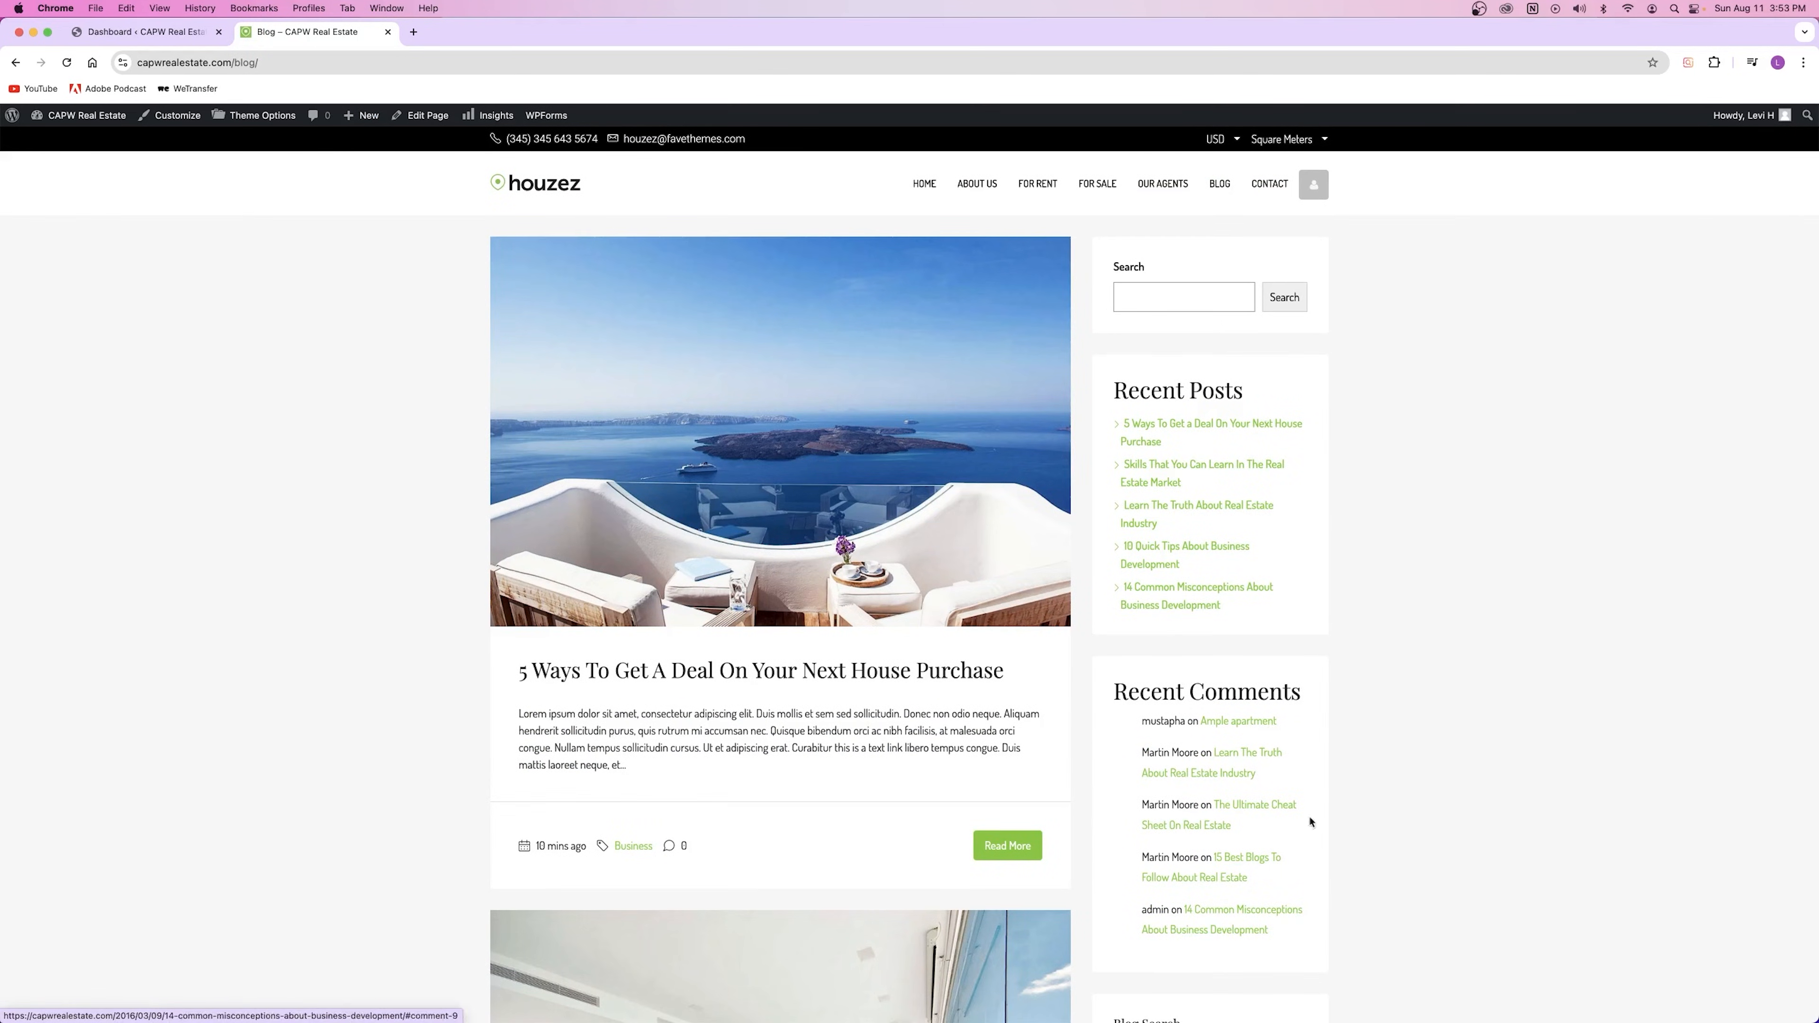
pyautogui.click(741, 675)
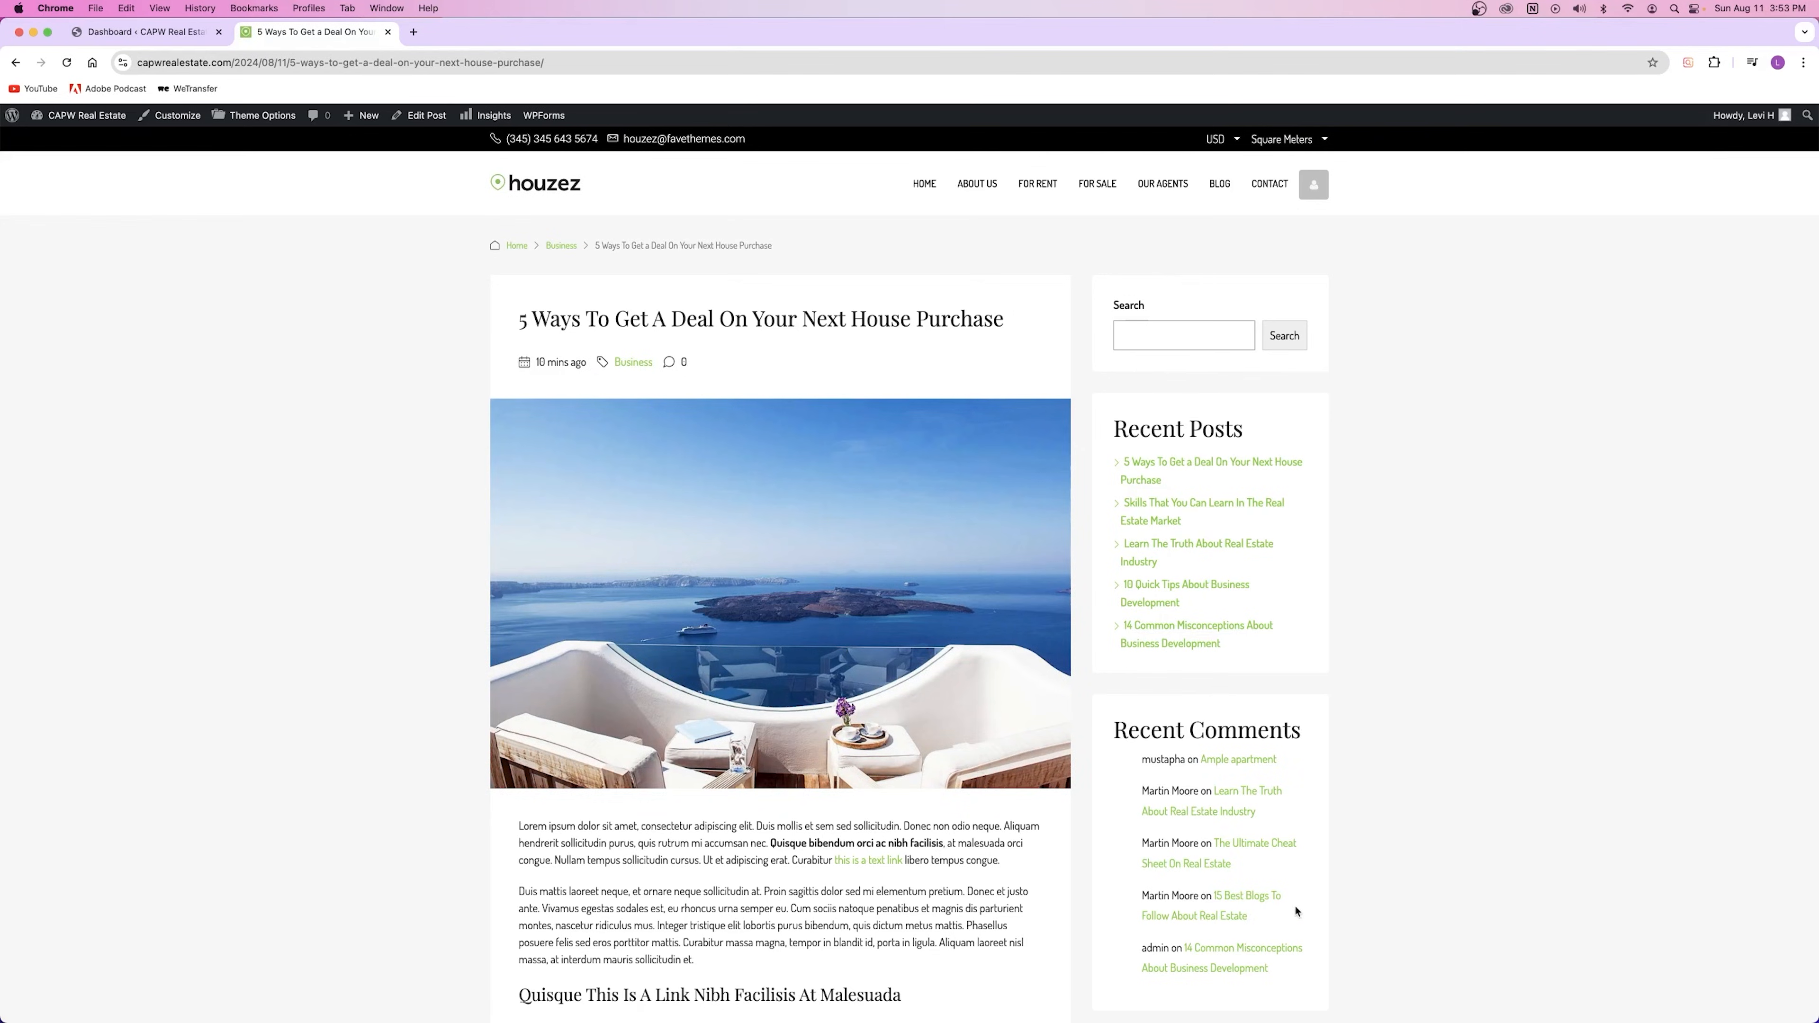
# Step: Open the Customizer in a new tab, view its Widgets panel, then close it
pyautogui.rightClick(188, 122)
pyautogui.click(215, 133)
pyautogui.click(169, 33)
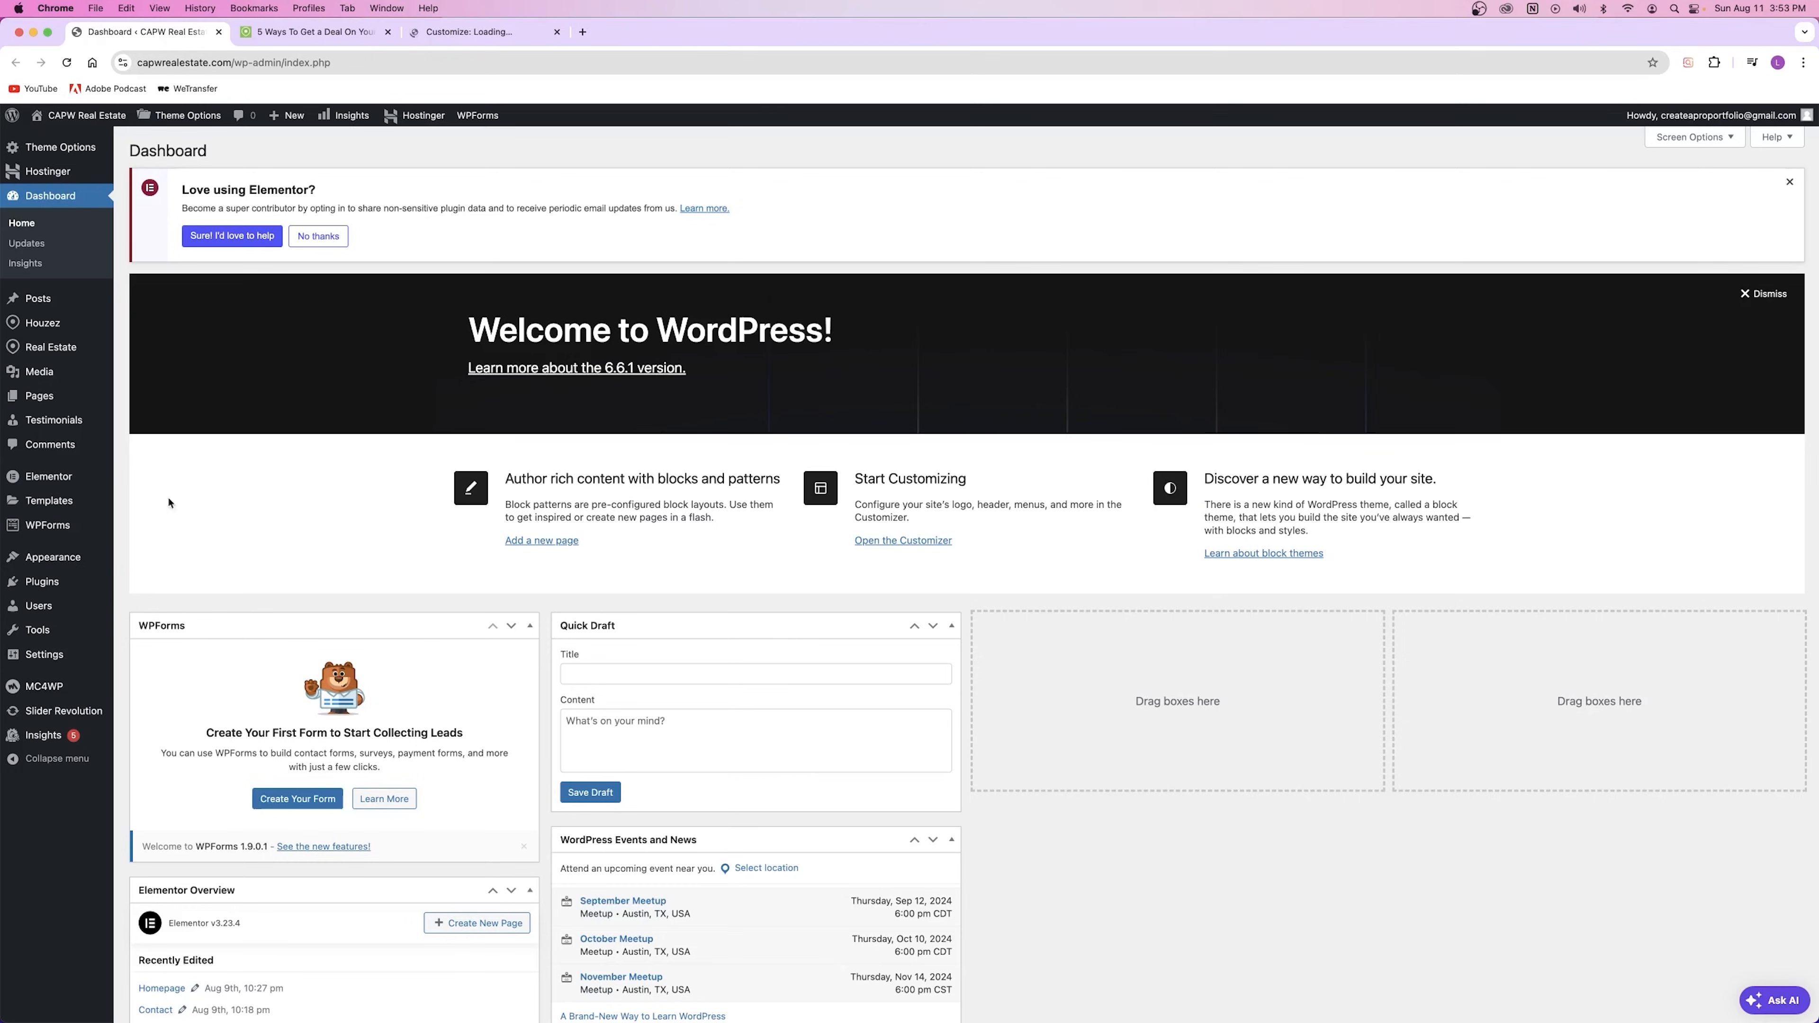
pyautogui.moveTo(71, 566)
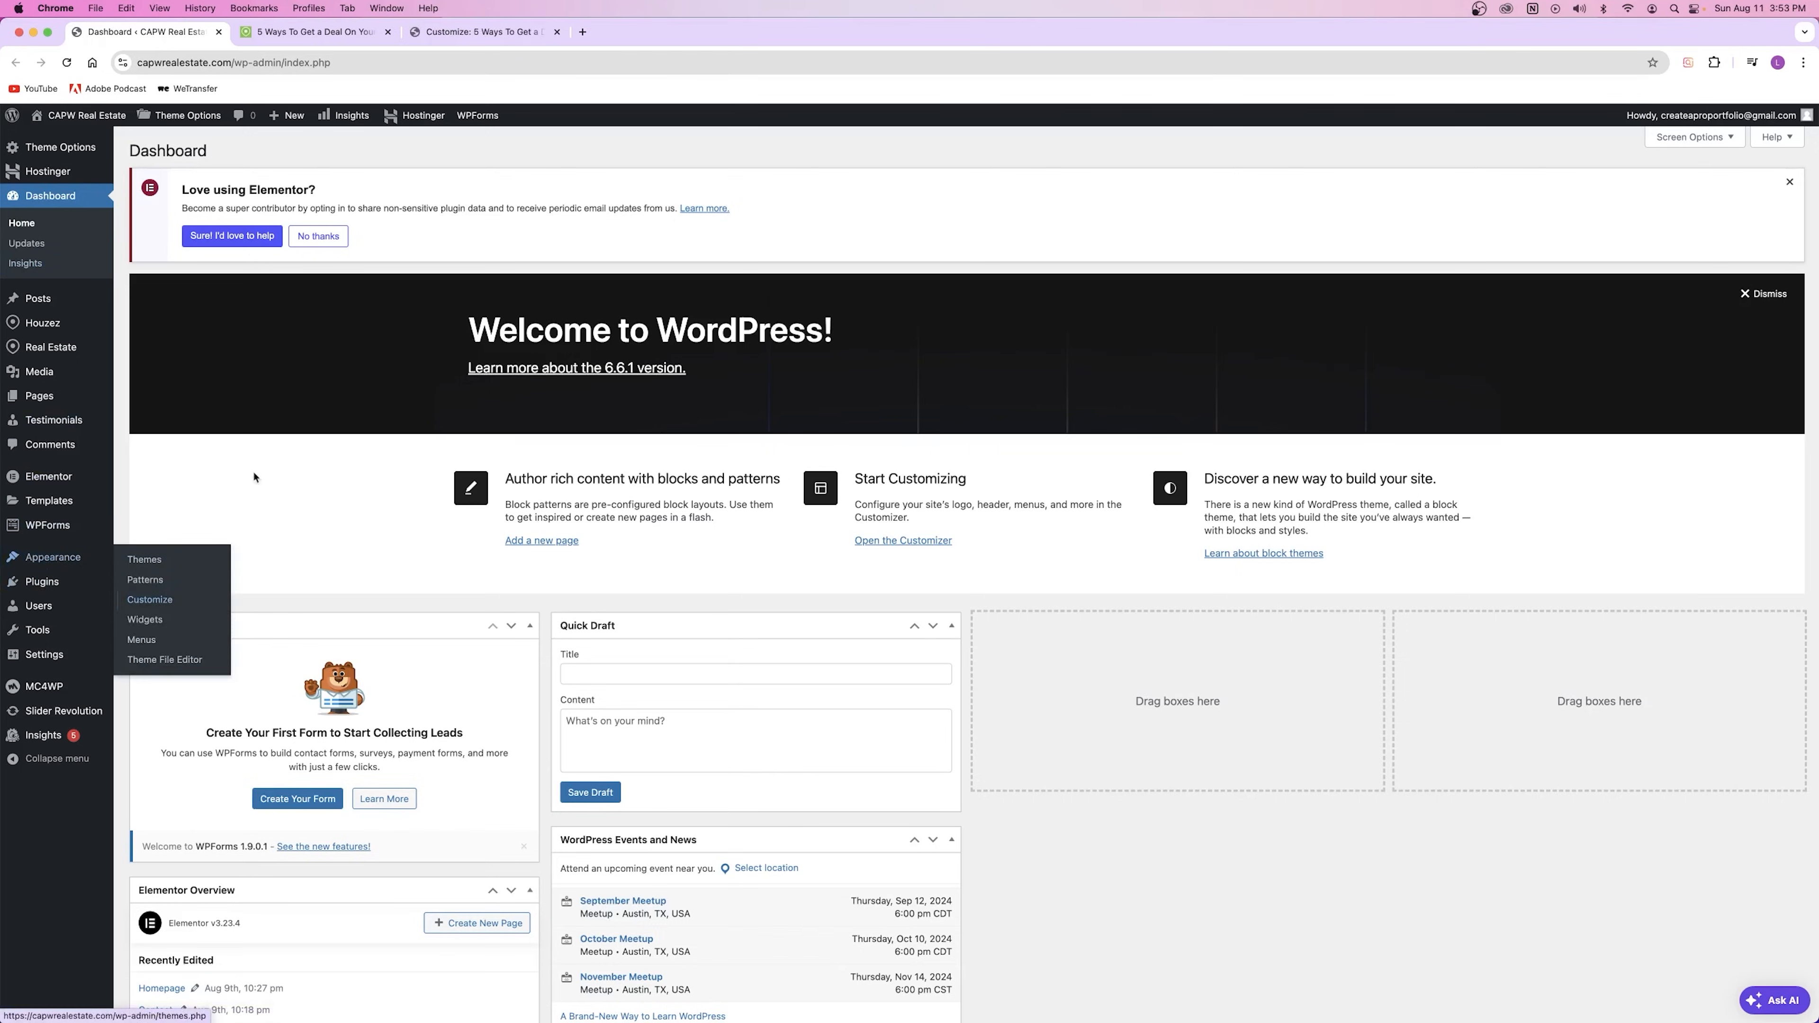
pyautogui.click(475, 33)
pyautogui.click(47, 340)
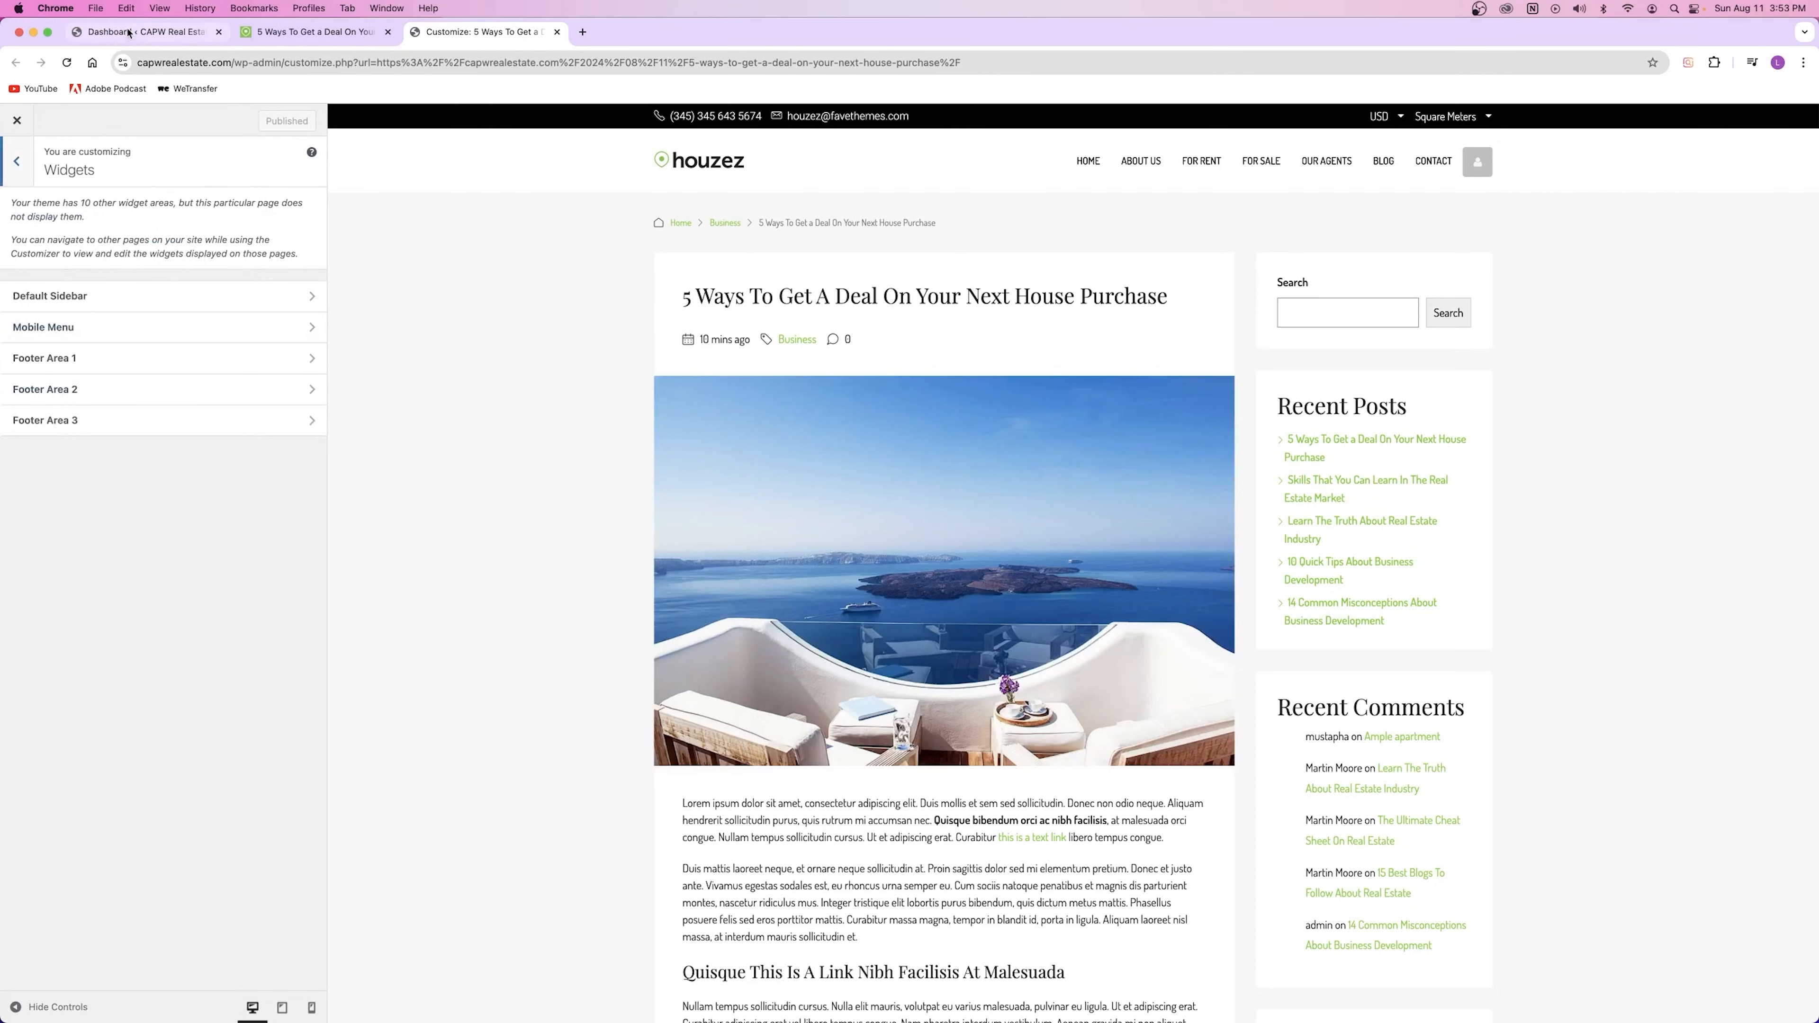
pyautogui.click(143, 32)
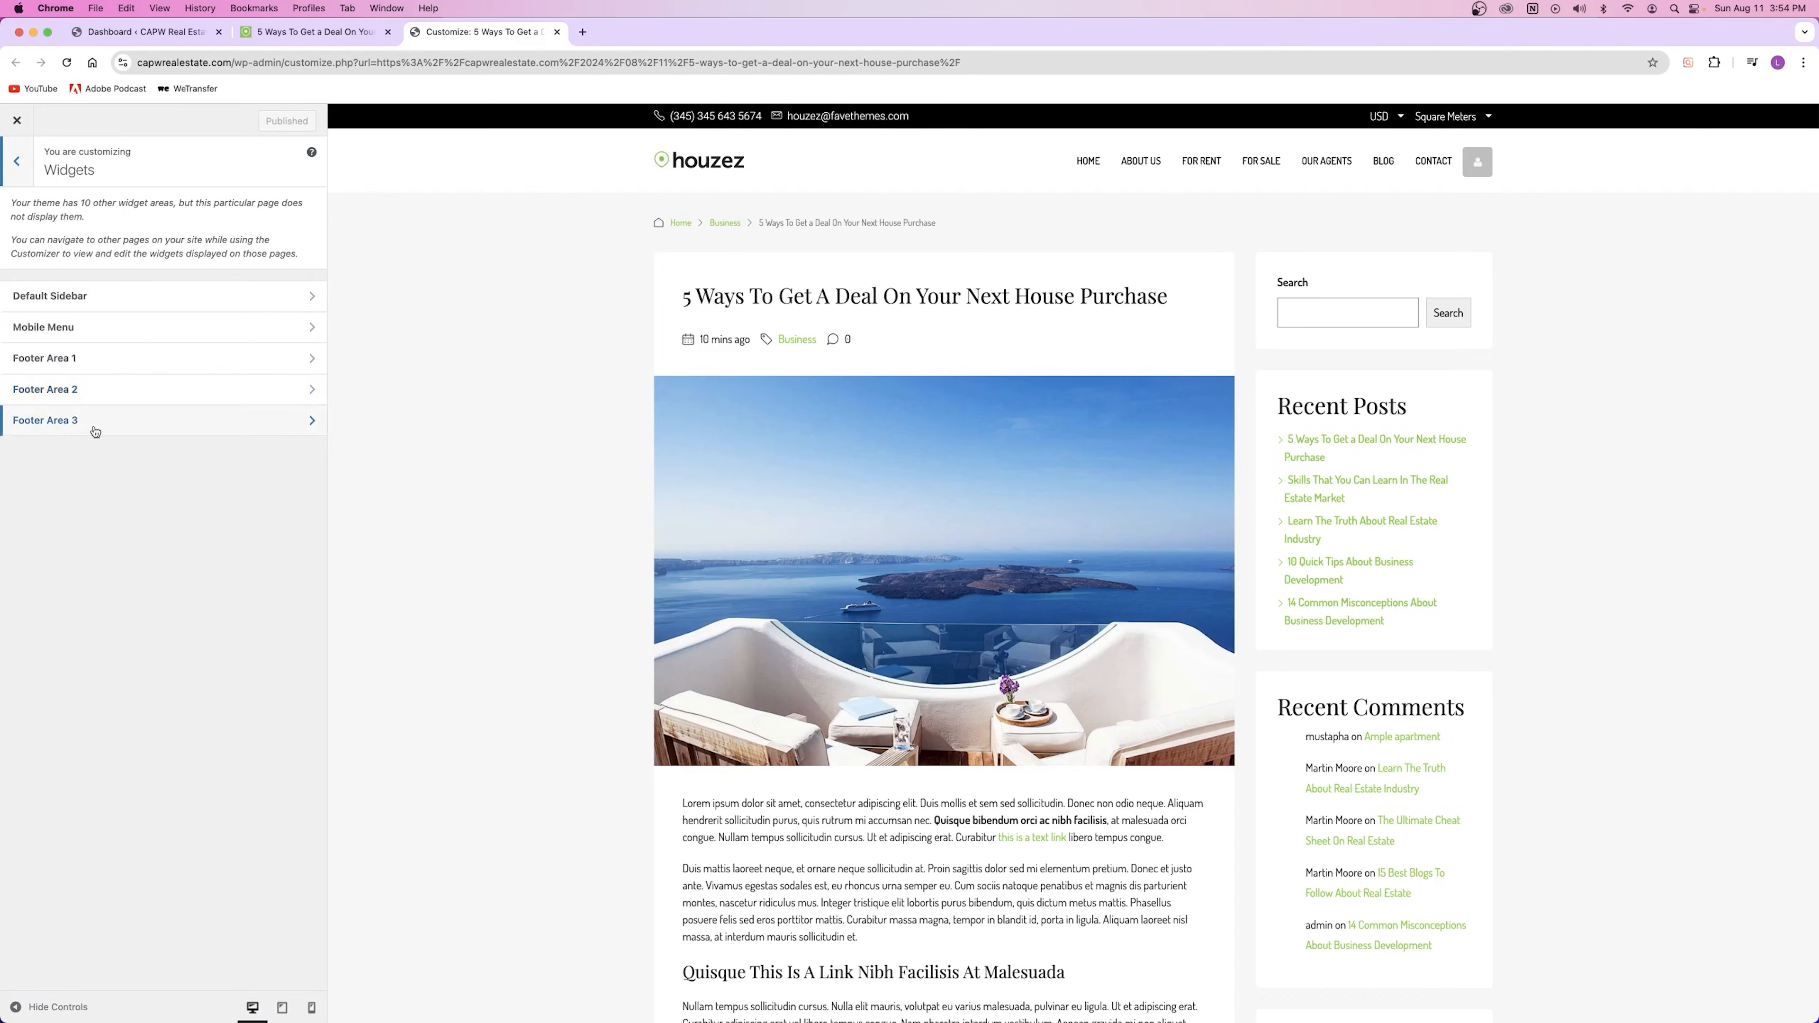
pyautogui.click(557, 32)
pyautogui.click(143, 32)
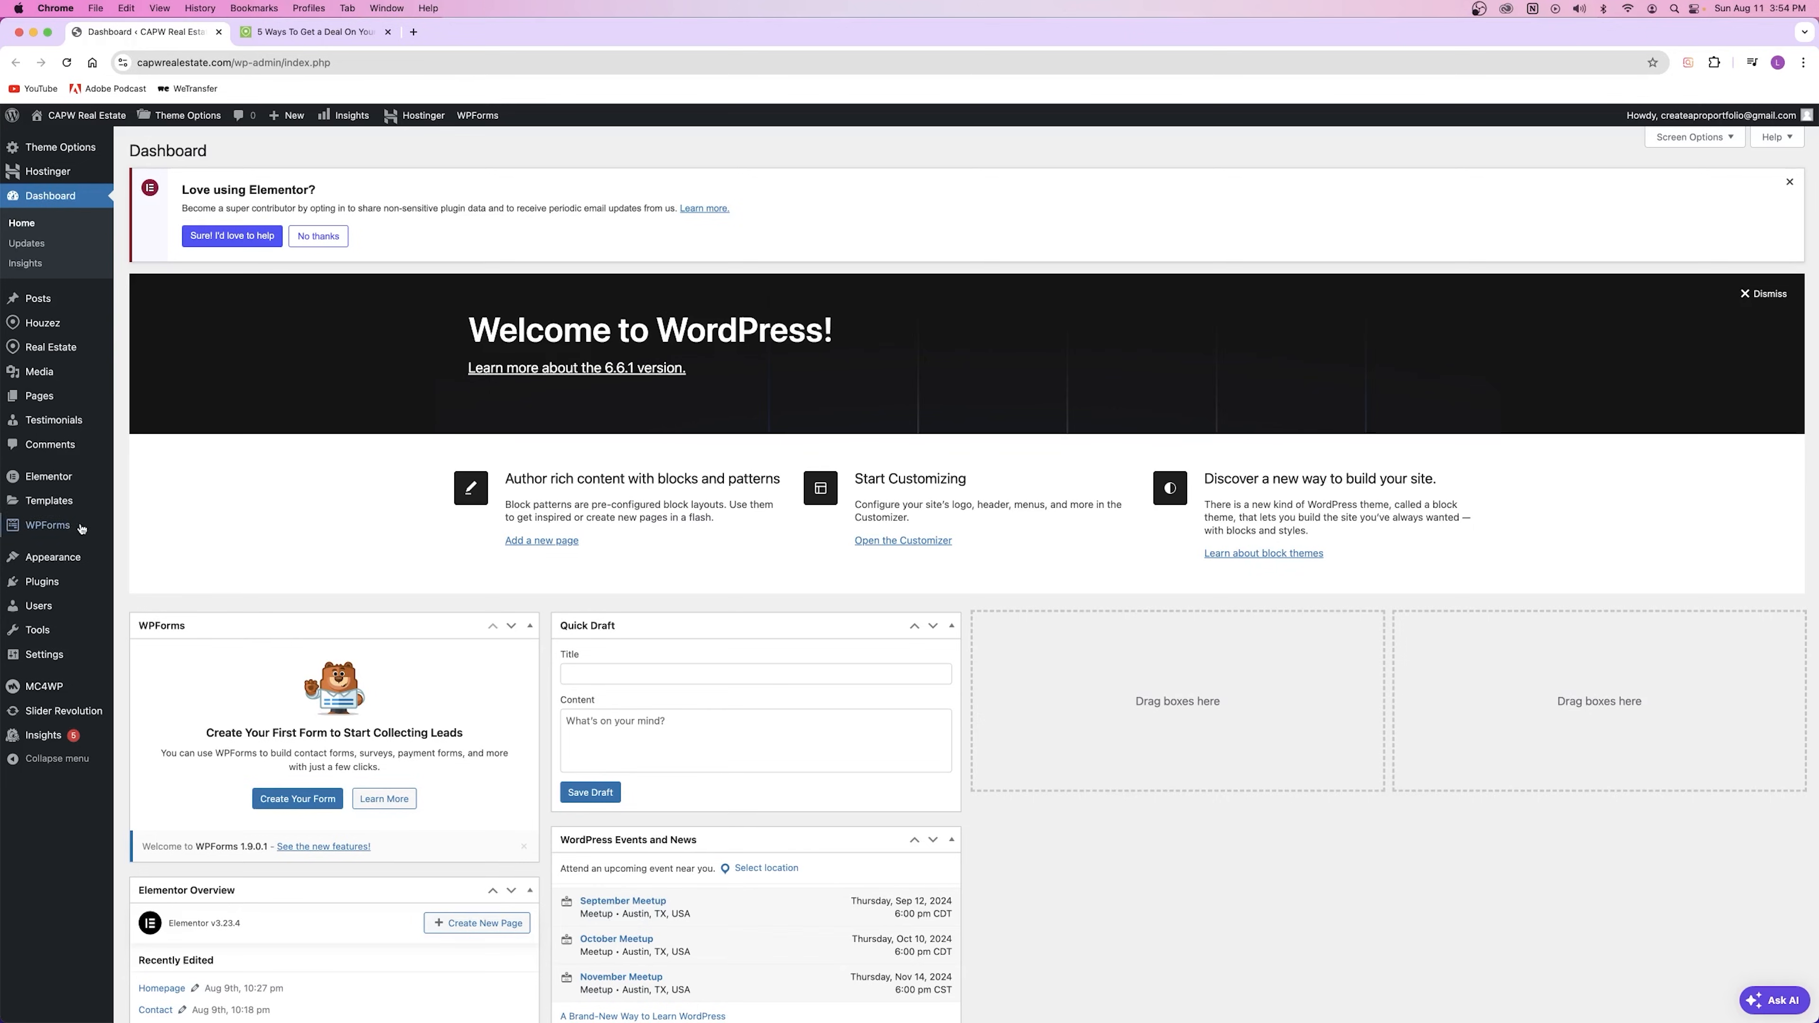
# Step: Open the Widgets page in a new tab, dismiss the welcome popup and expand the Default Sidebar
pyautogui.moveTo(77, 563)
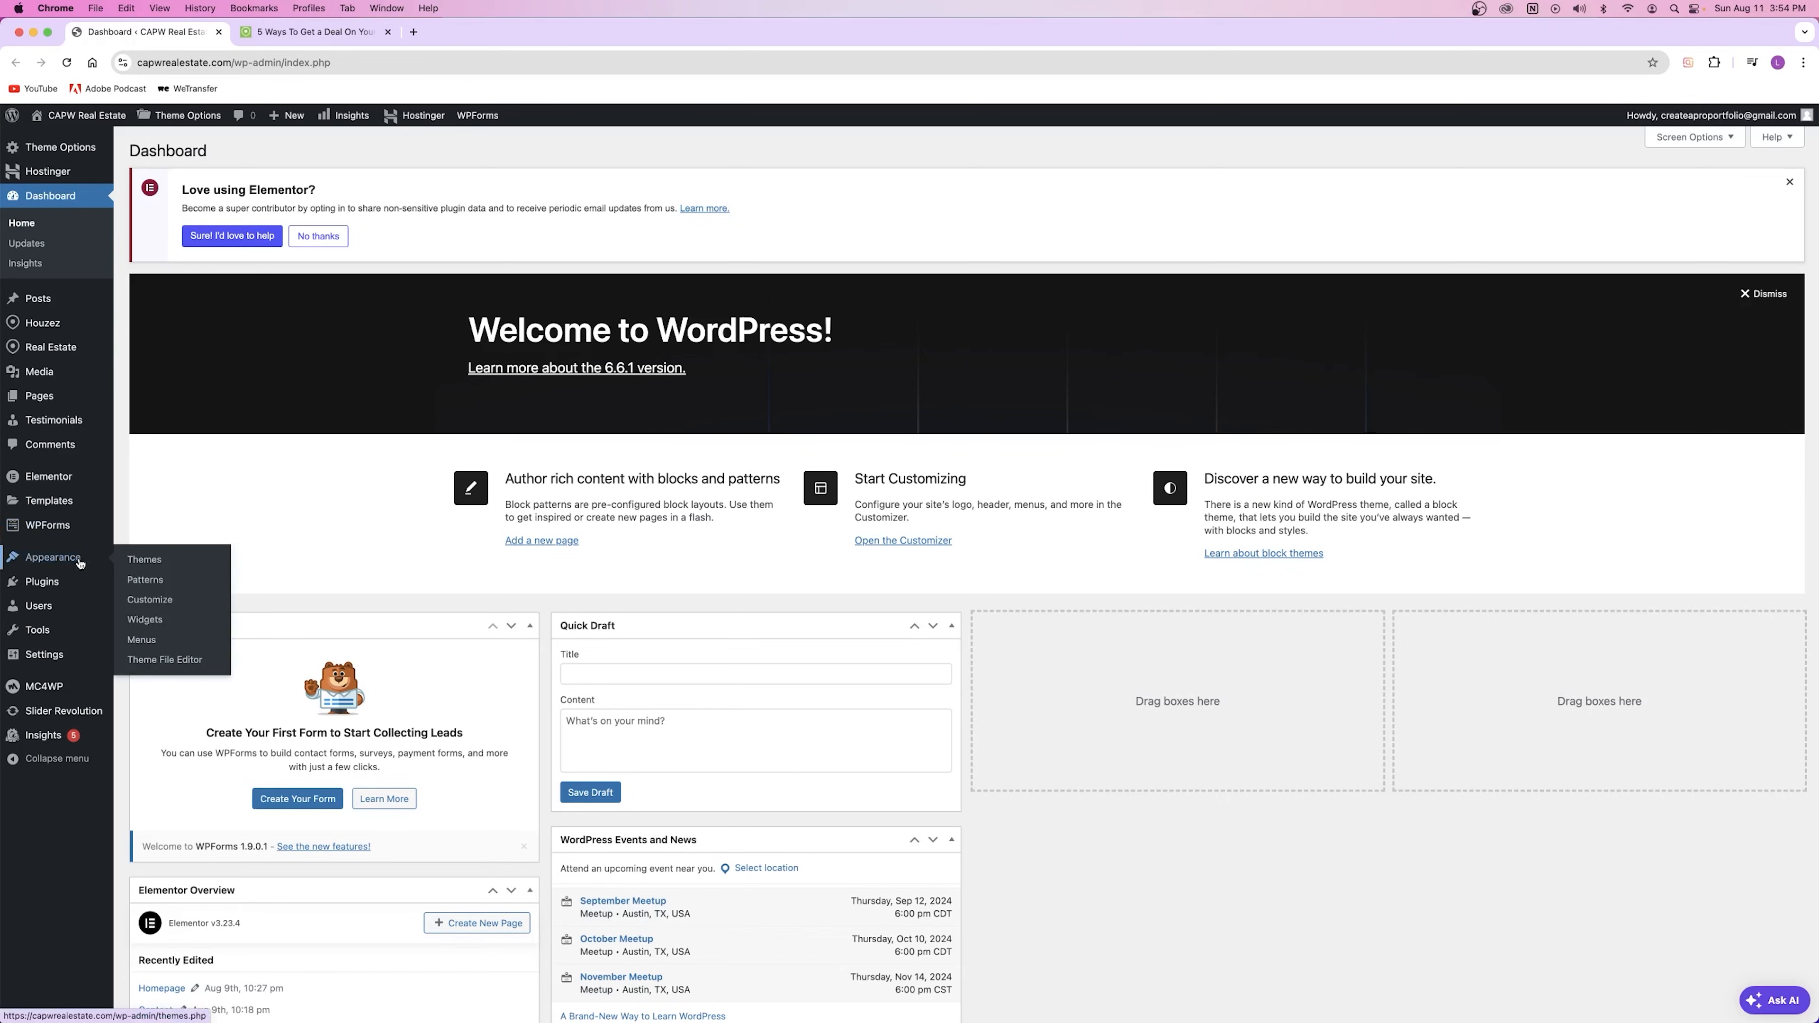
pyautogui.rightClick(150, 624)
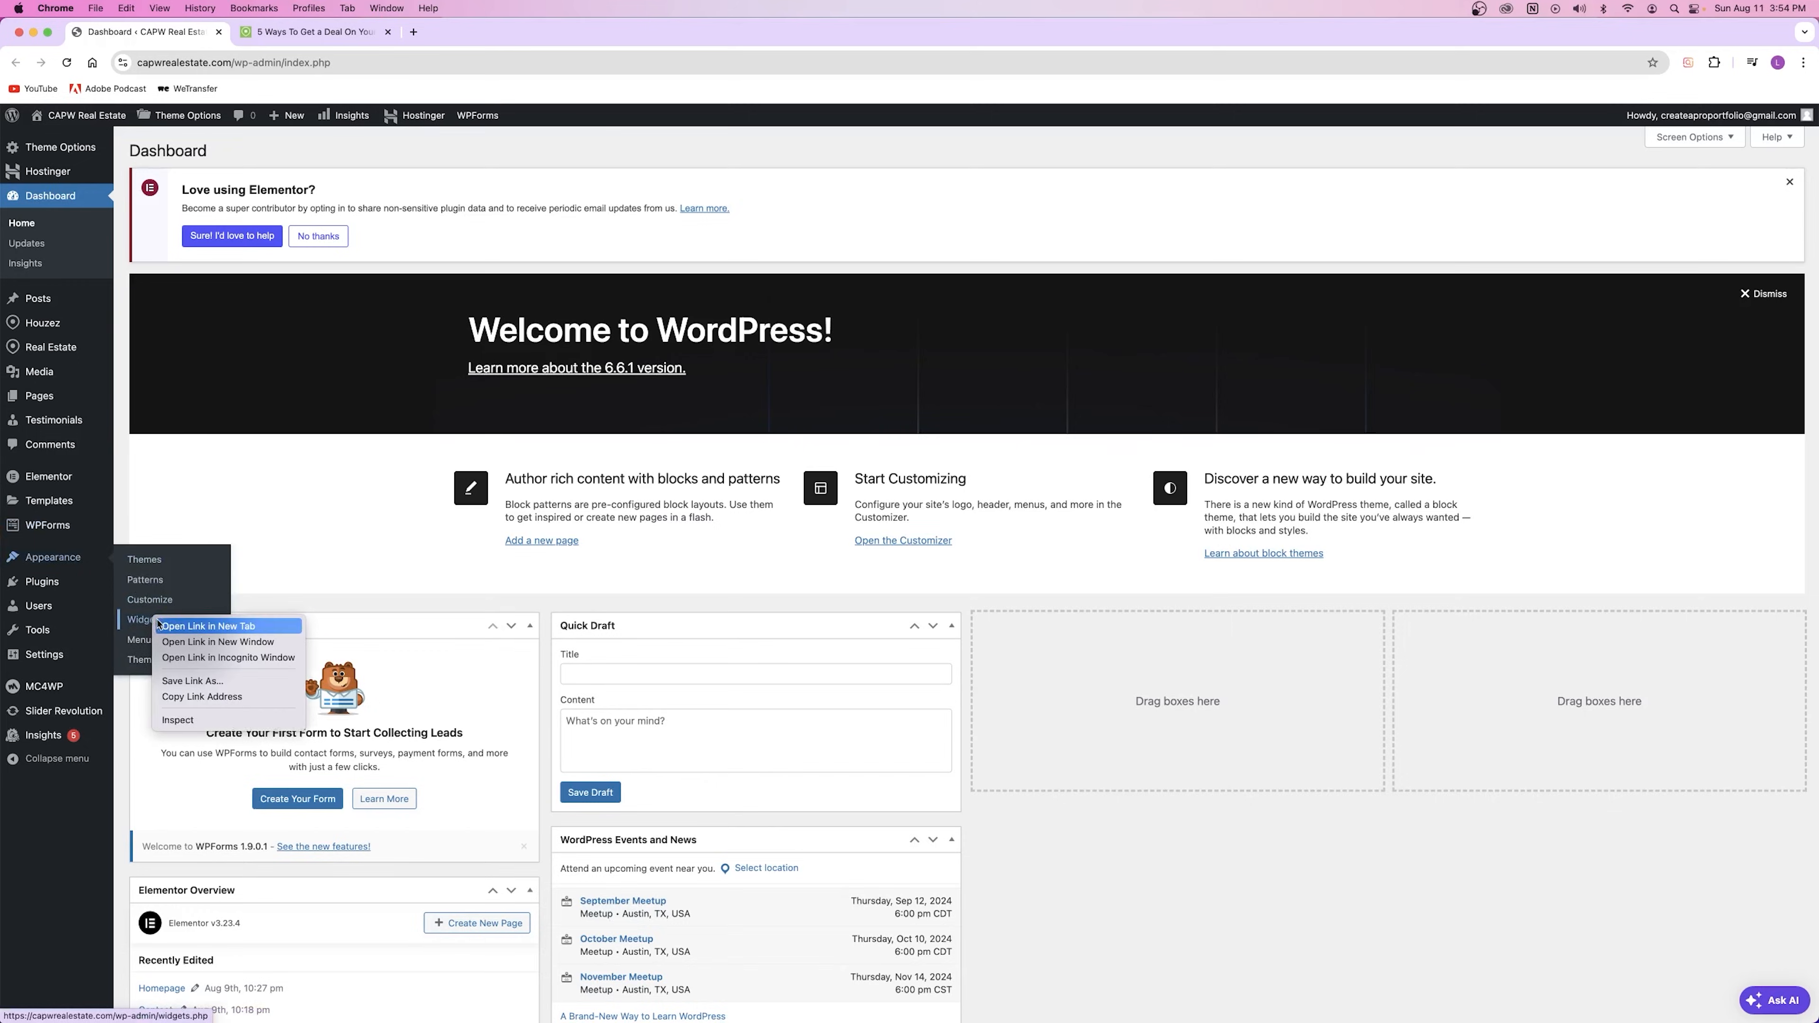
pyautogui.click(207, 625)
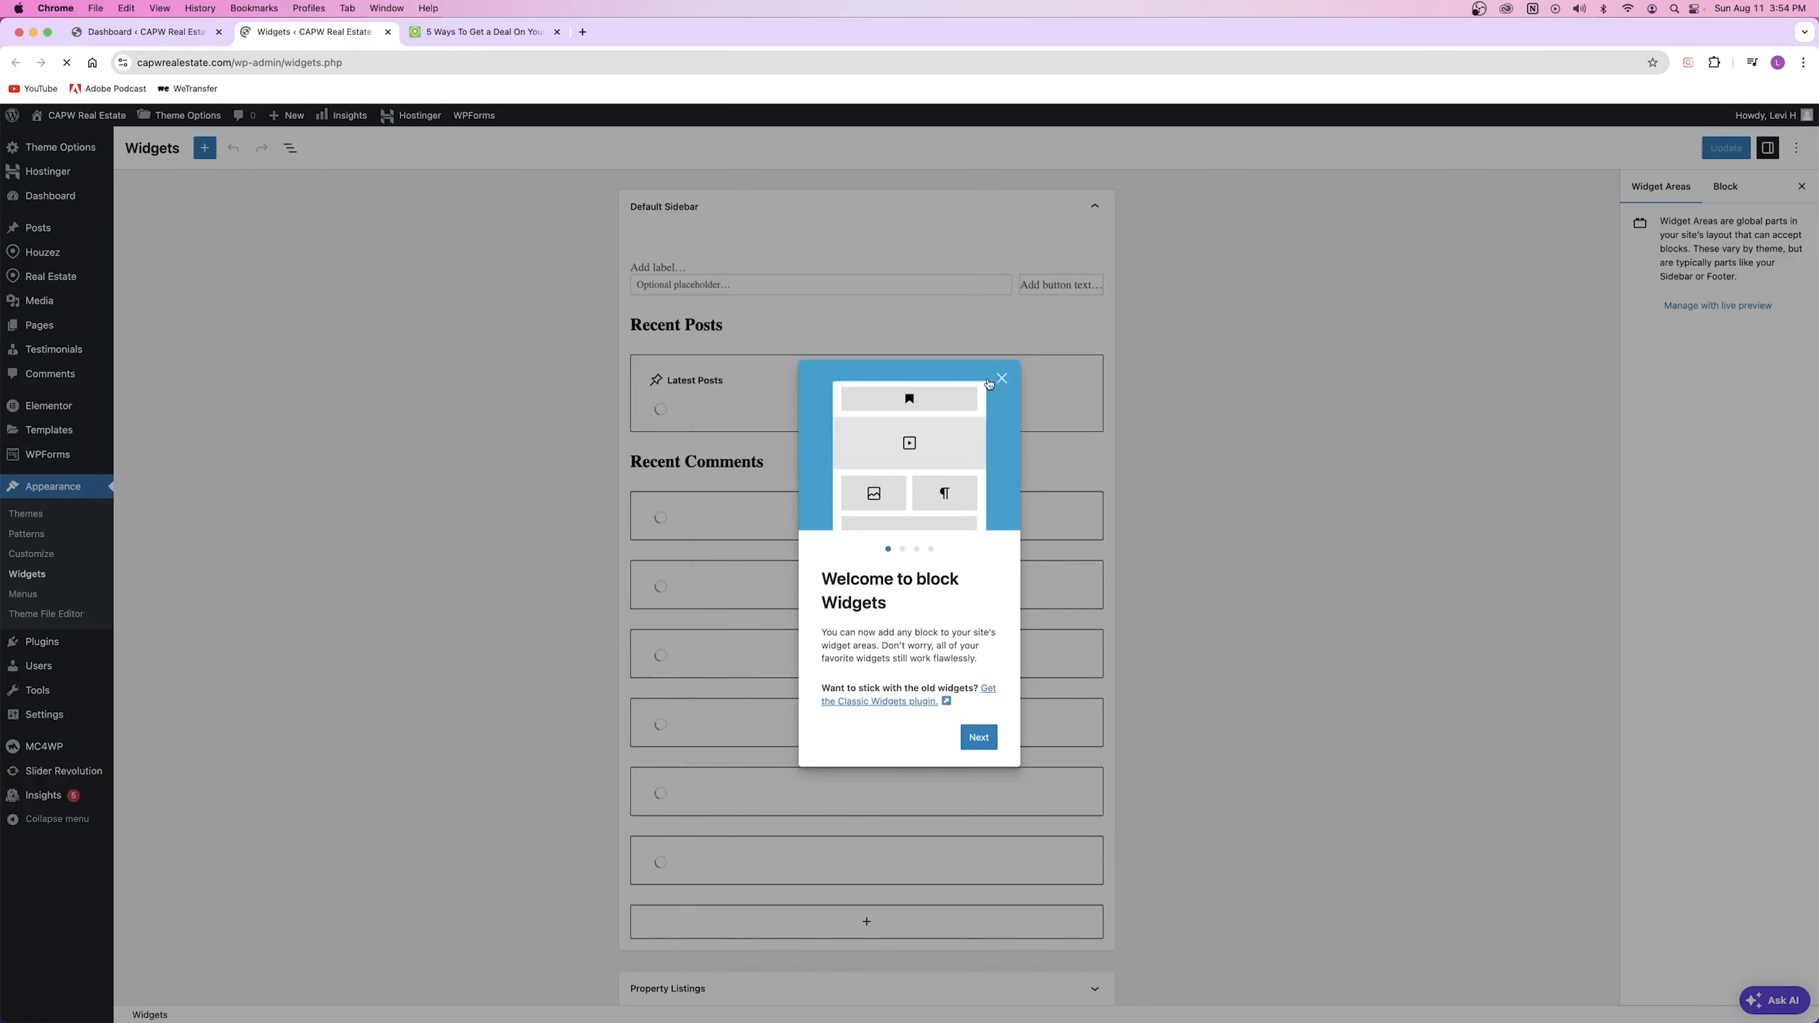
pyautogui.click(1003, 380)
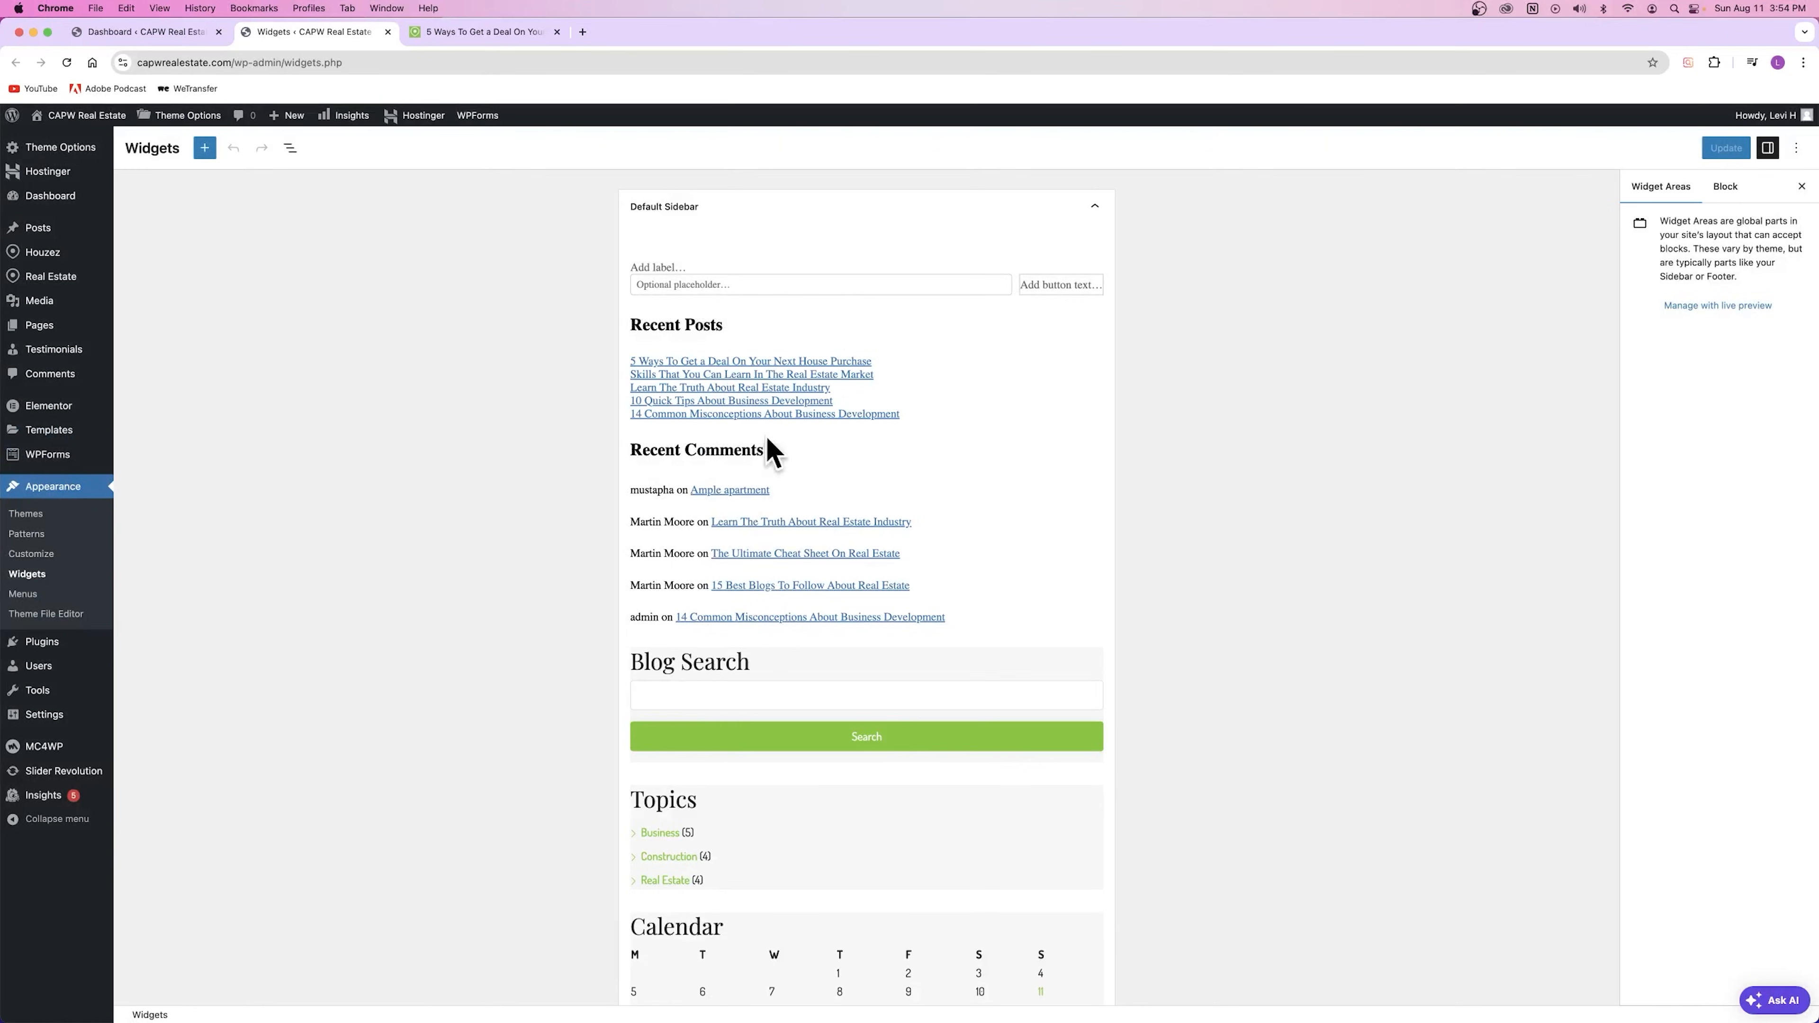
pyautogui.click(1107, 207)
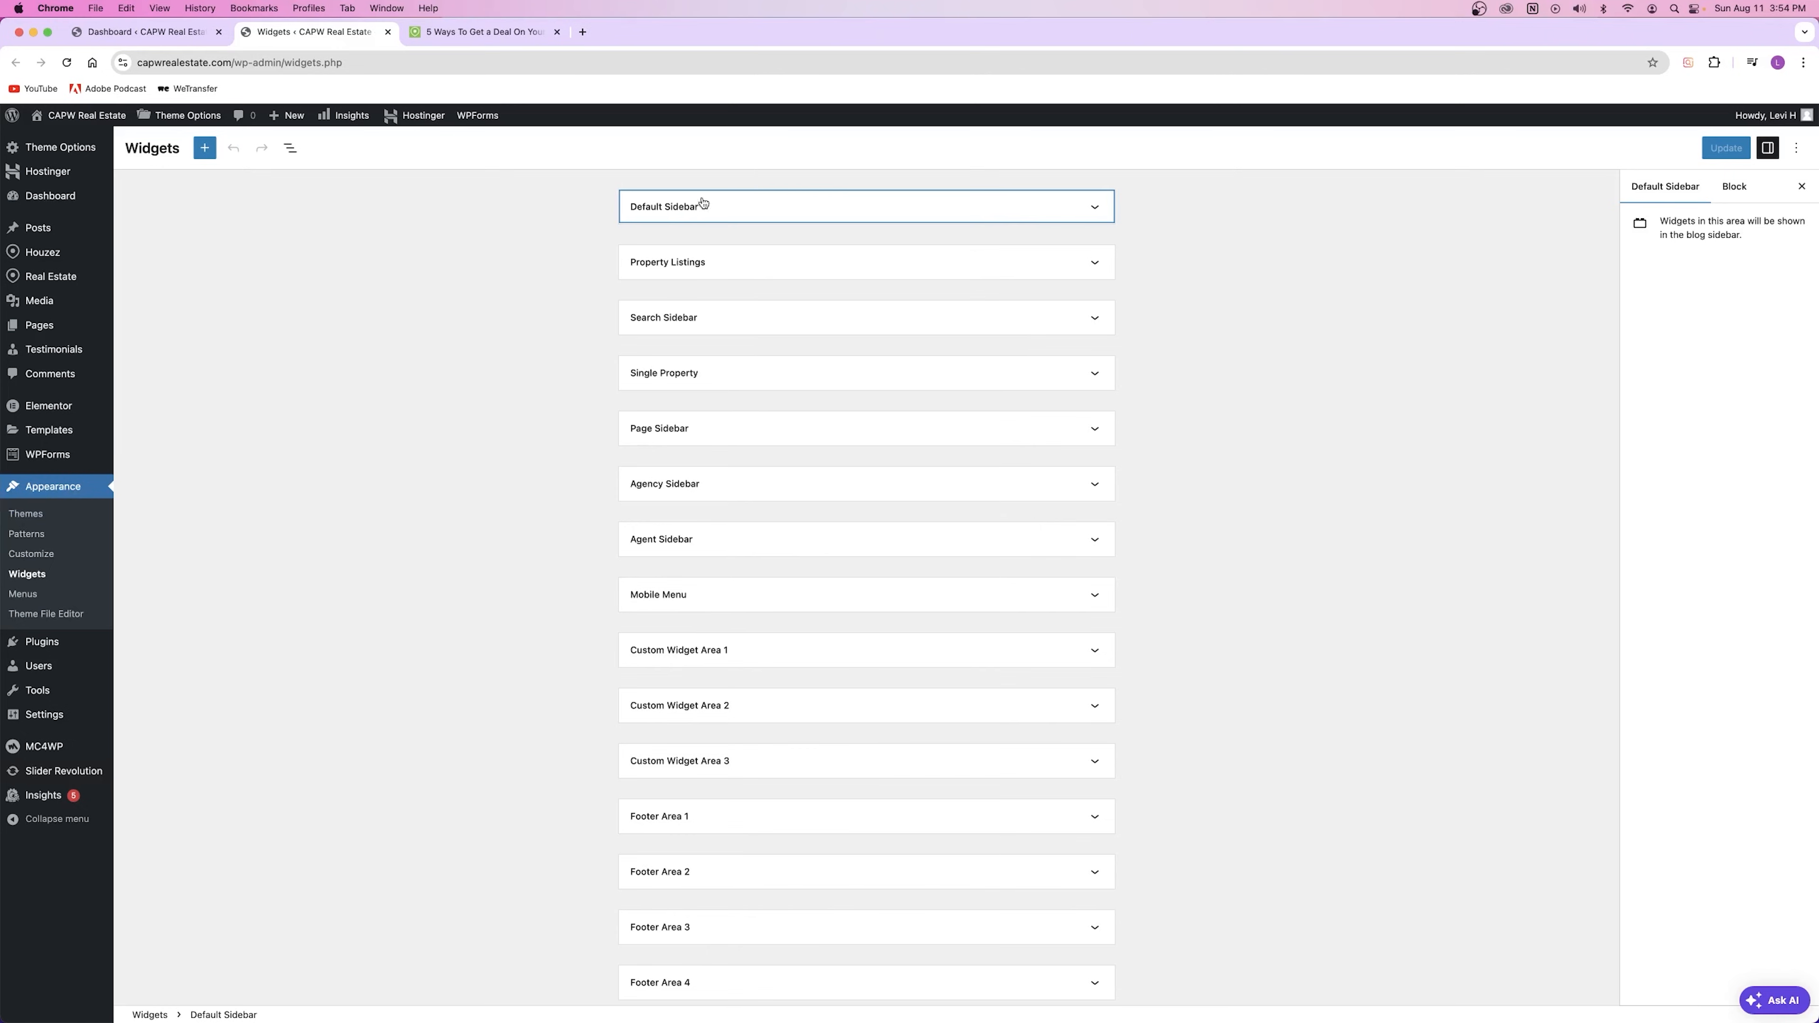
pyautogui.click(681, 210)
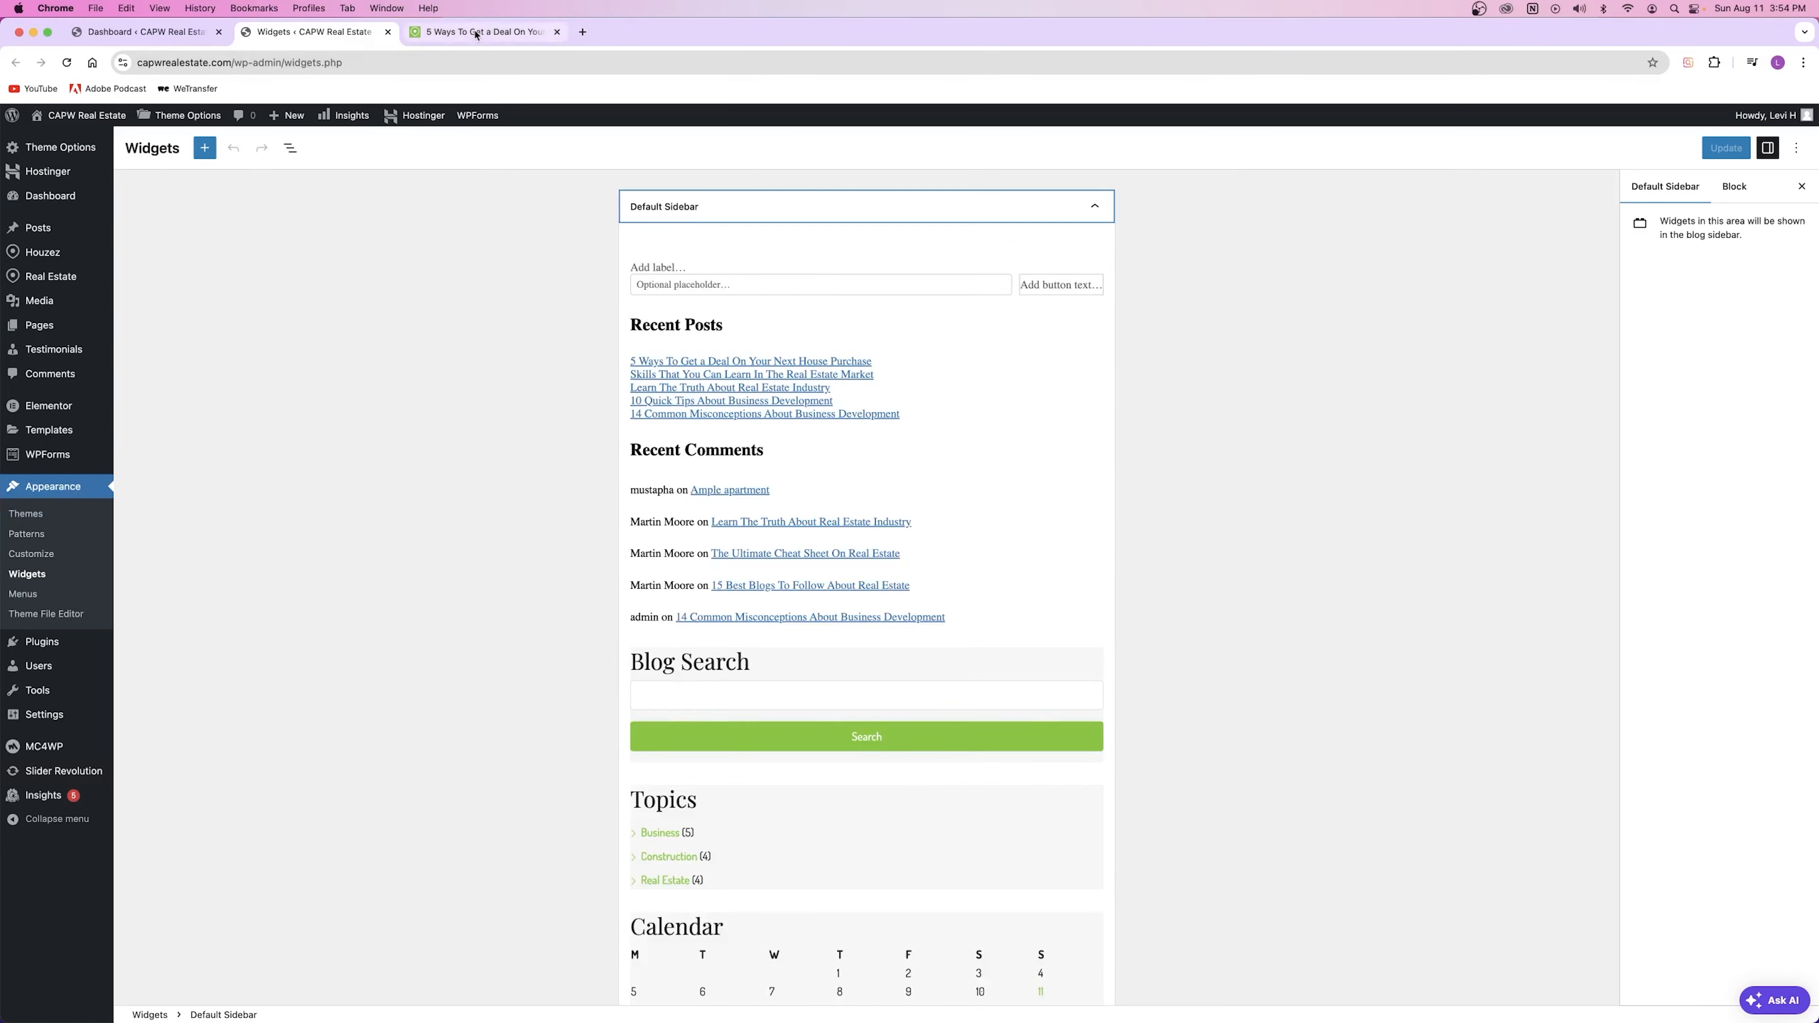
# Step: Compare the widgets with the live 5 Ways post's Search, Recent Posts and Recent Comments headings
pyautogui.click(494, 32)
pyautogui.moveTo(1112, 333); pyautogui.dragTo(1146, 311)
pyautogui.moveTo(1115, 429); pyautogui.dragTo(1217, 430)
pyautogui.moveTo(1112, 729); pyautogui.dragTo(1238, 731)
pyautogui.click(1374, 699)
pyautogui.scroll(-5, 1263, 609)
pyautogui.scroll(5, 1262, 610)
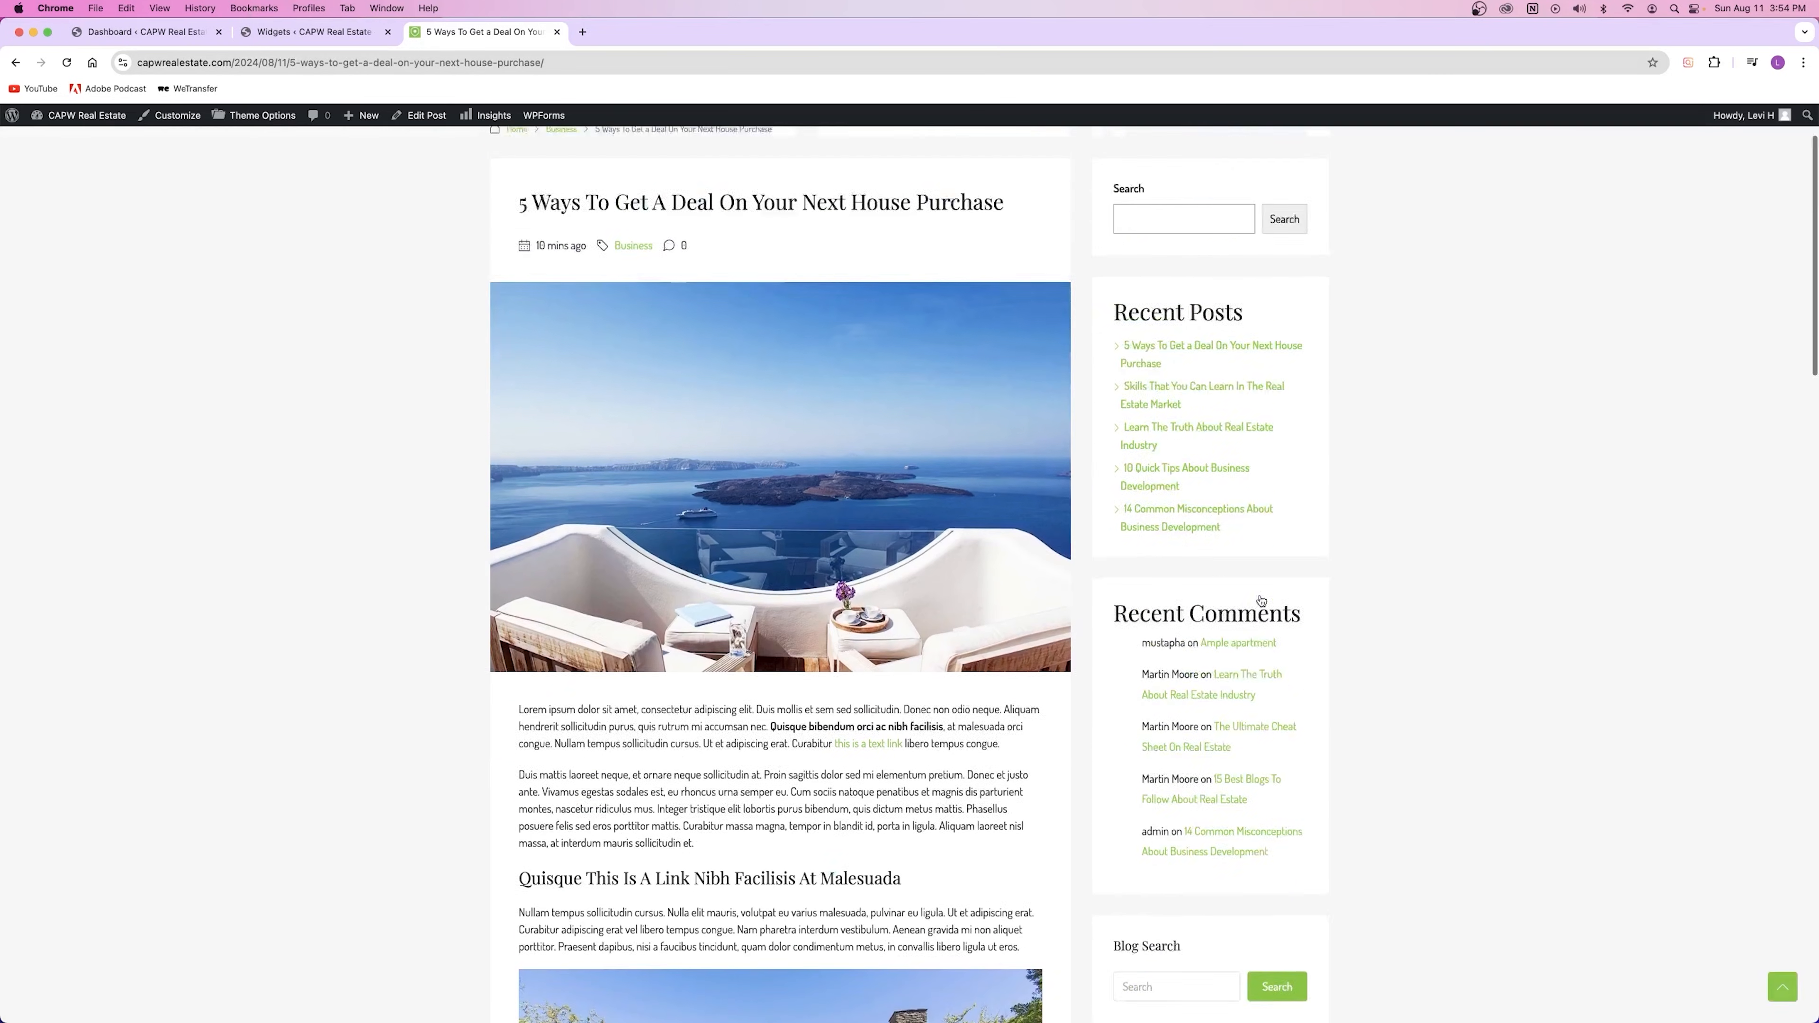
pyautogui.click(315, 32)
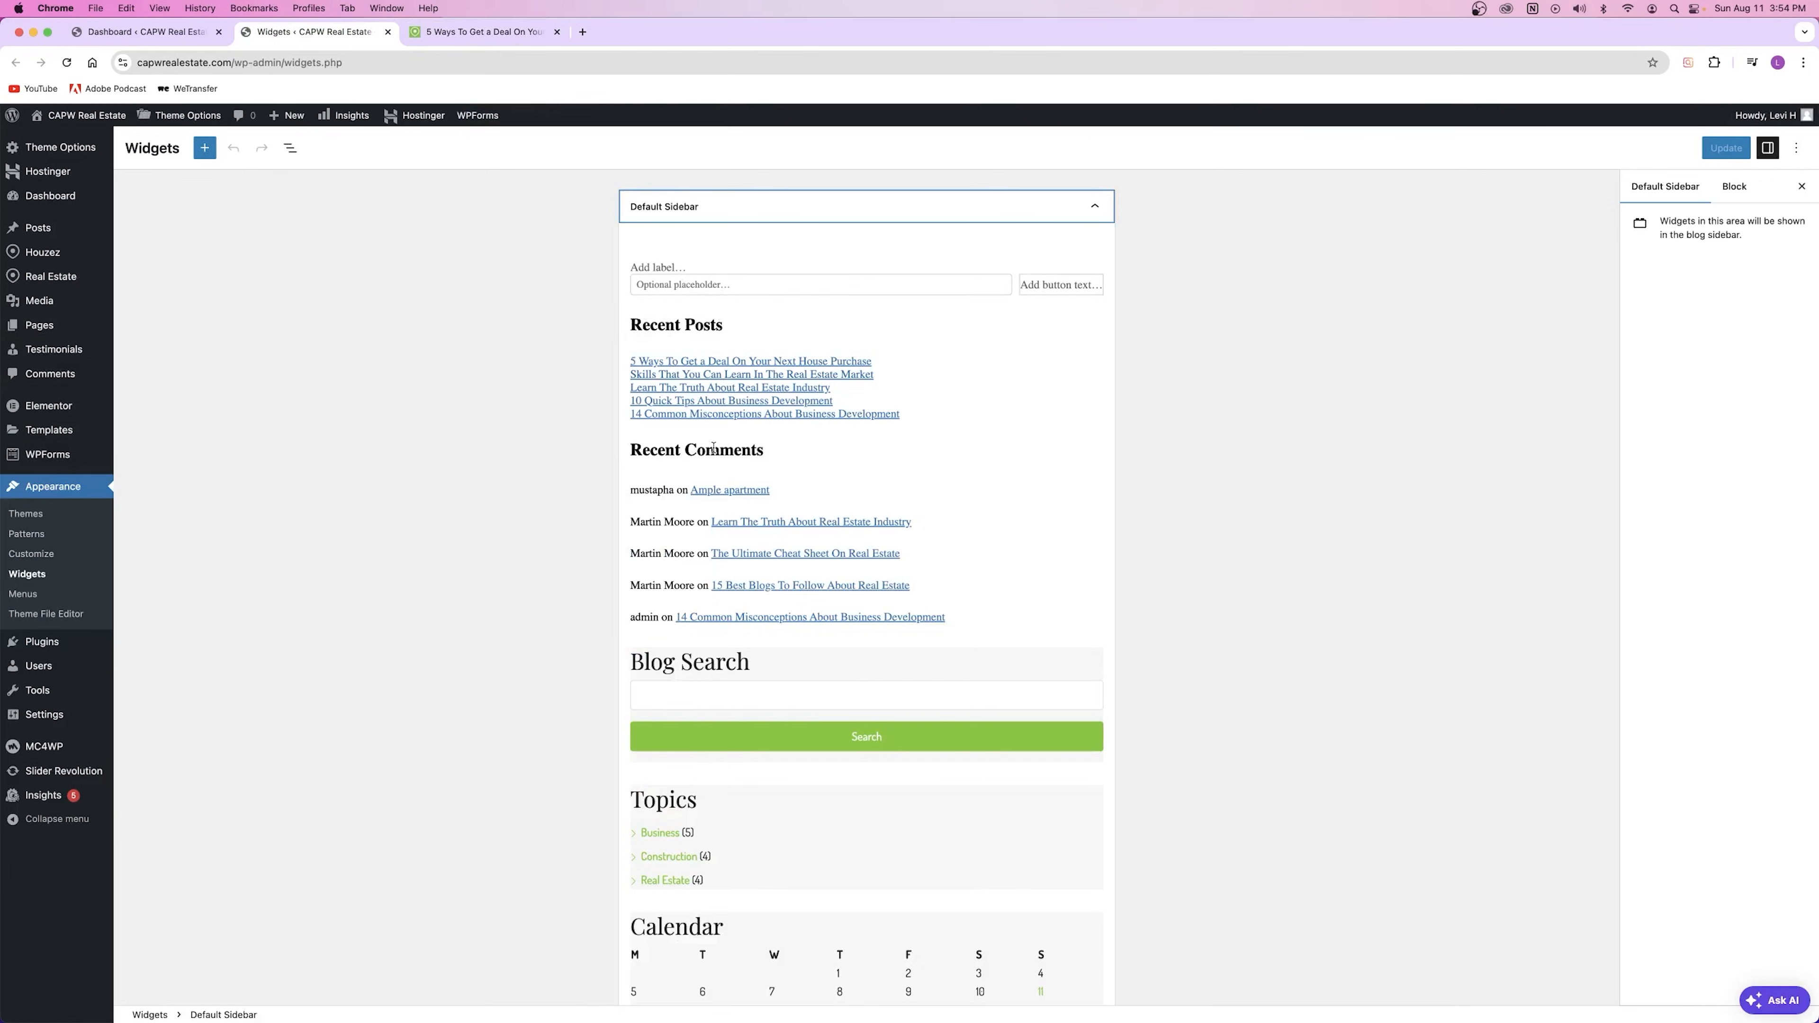
pyautogui.scroll(-6, 748, 445)
pyautogui.scroll(6, 805, 643)
# Step: Try moving the Search block below Recent Posts and back above it
pyautogui.click(756, 290)
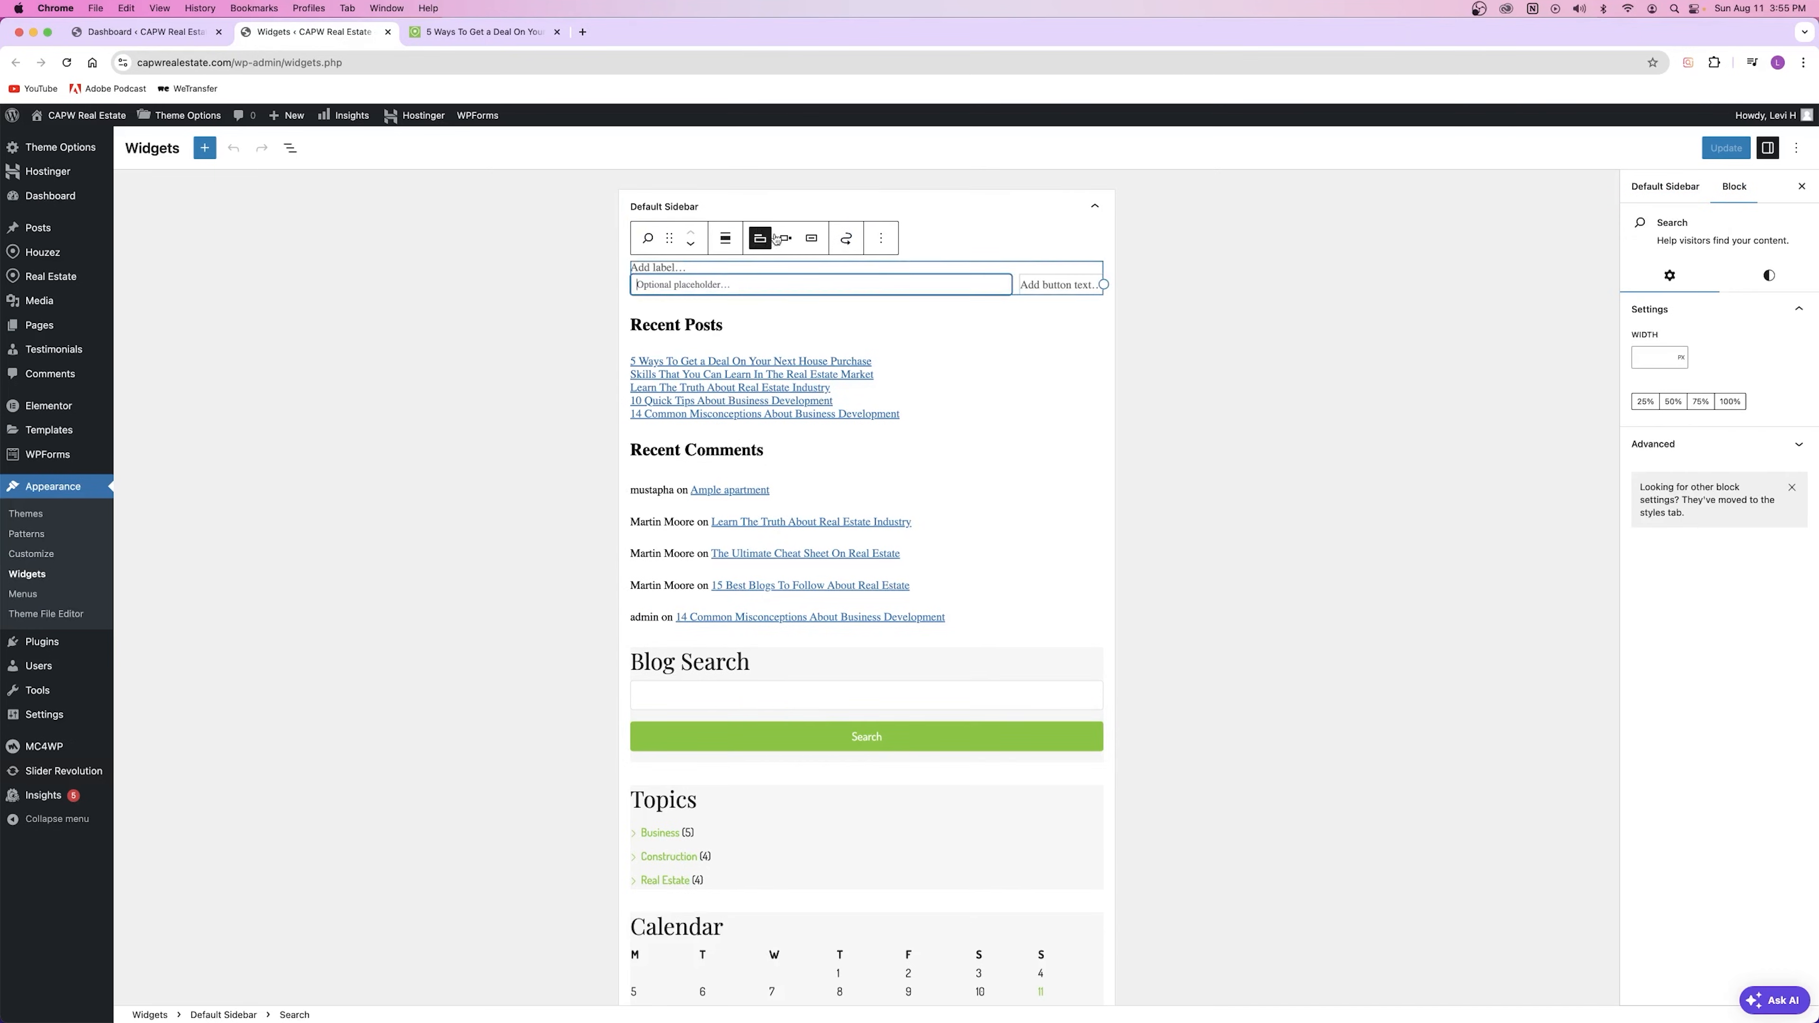
pyautogui.click(882, 240)
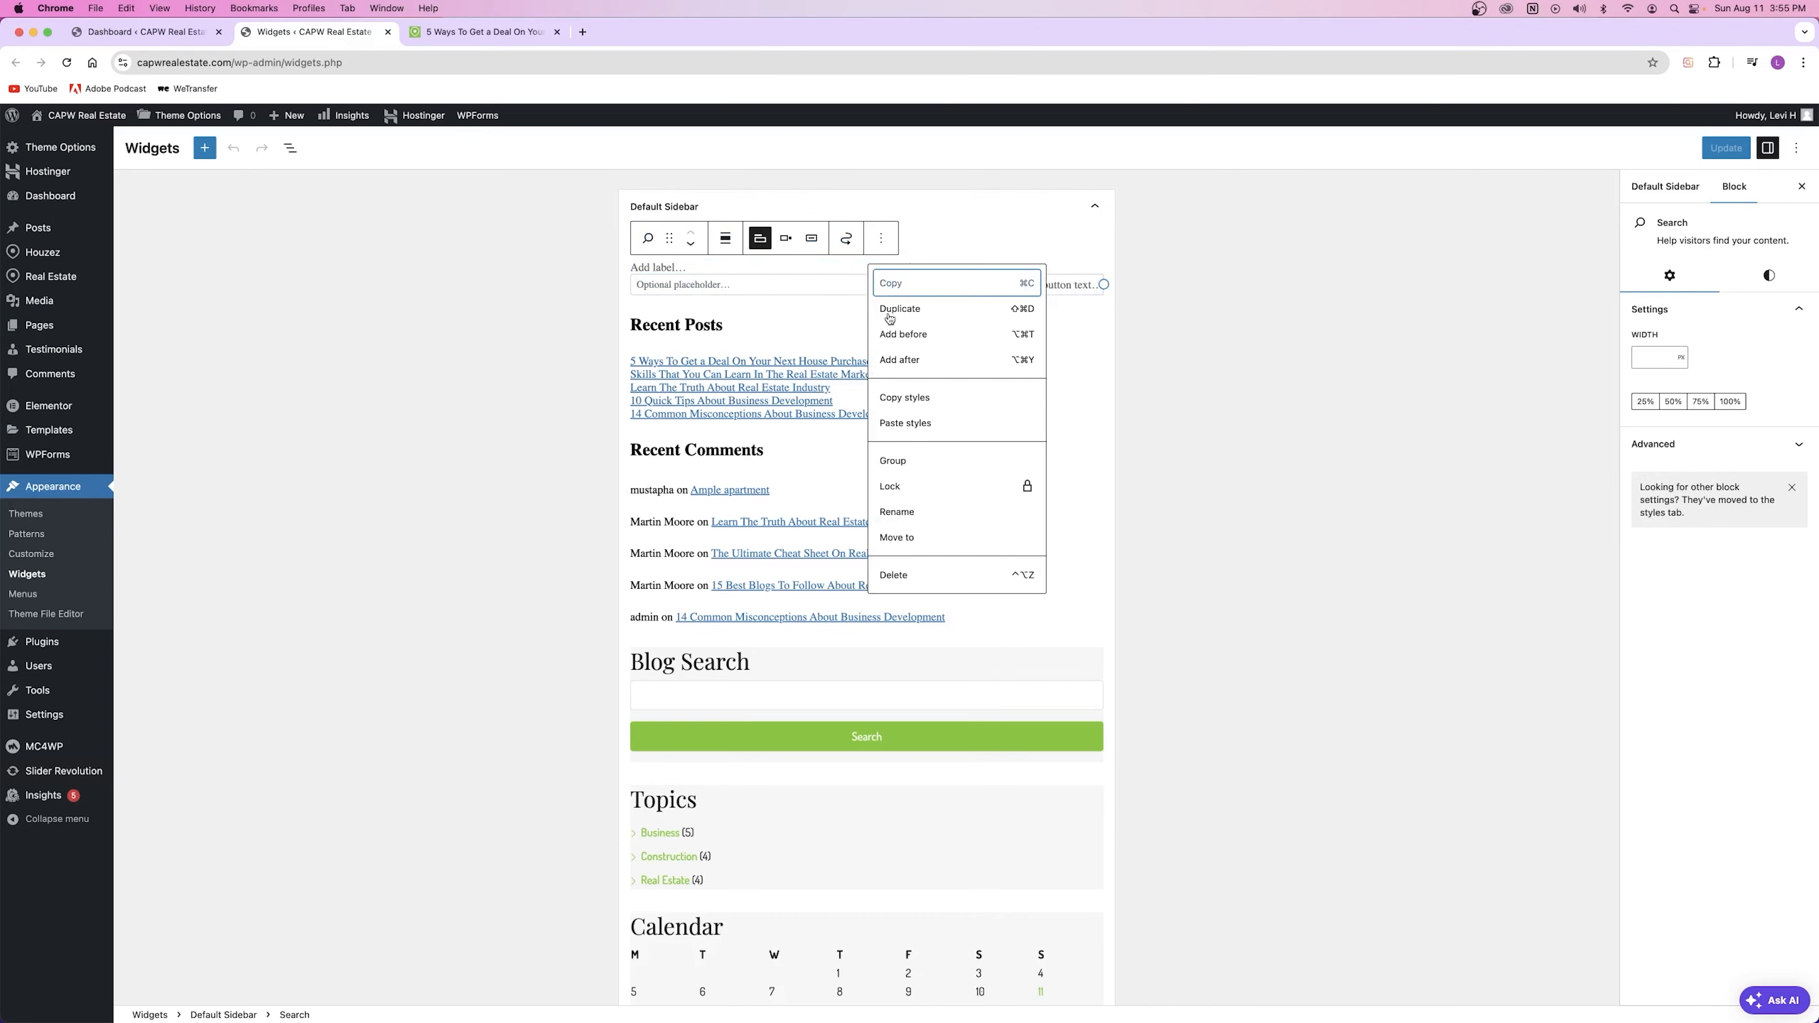
pyautogui.click(692, 243)
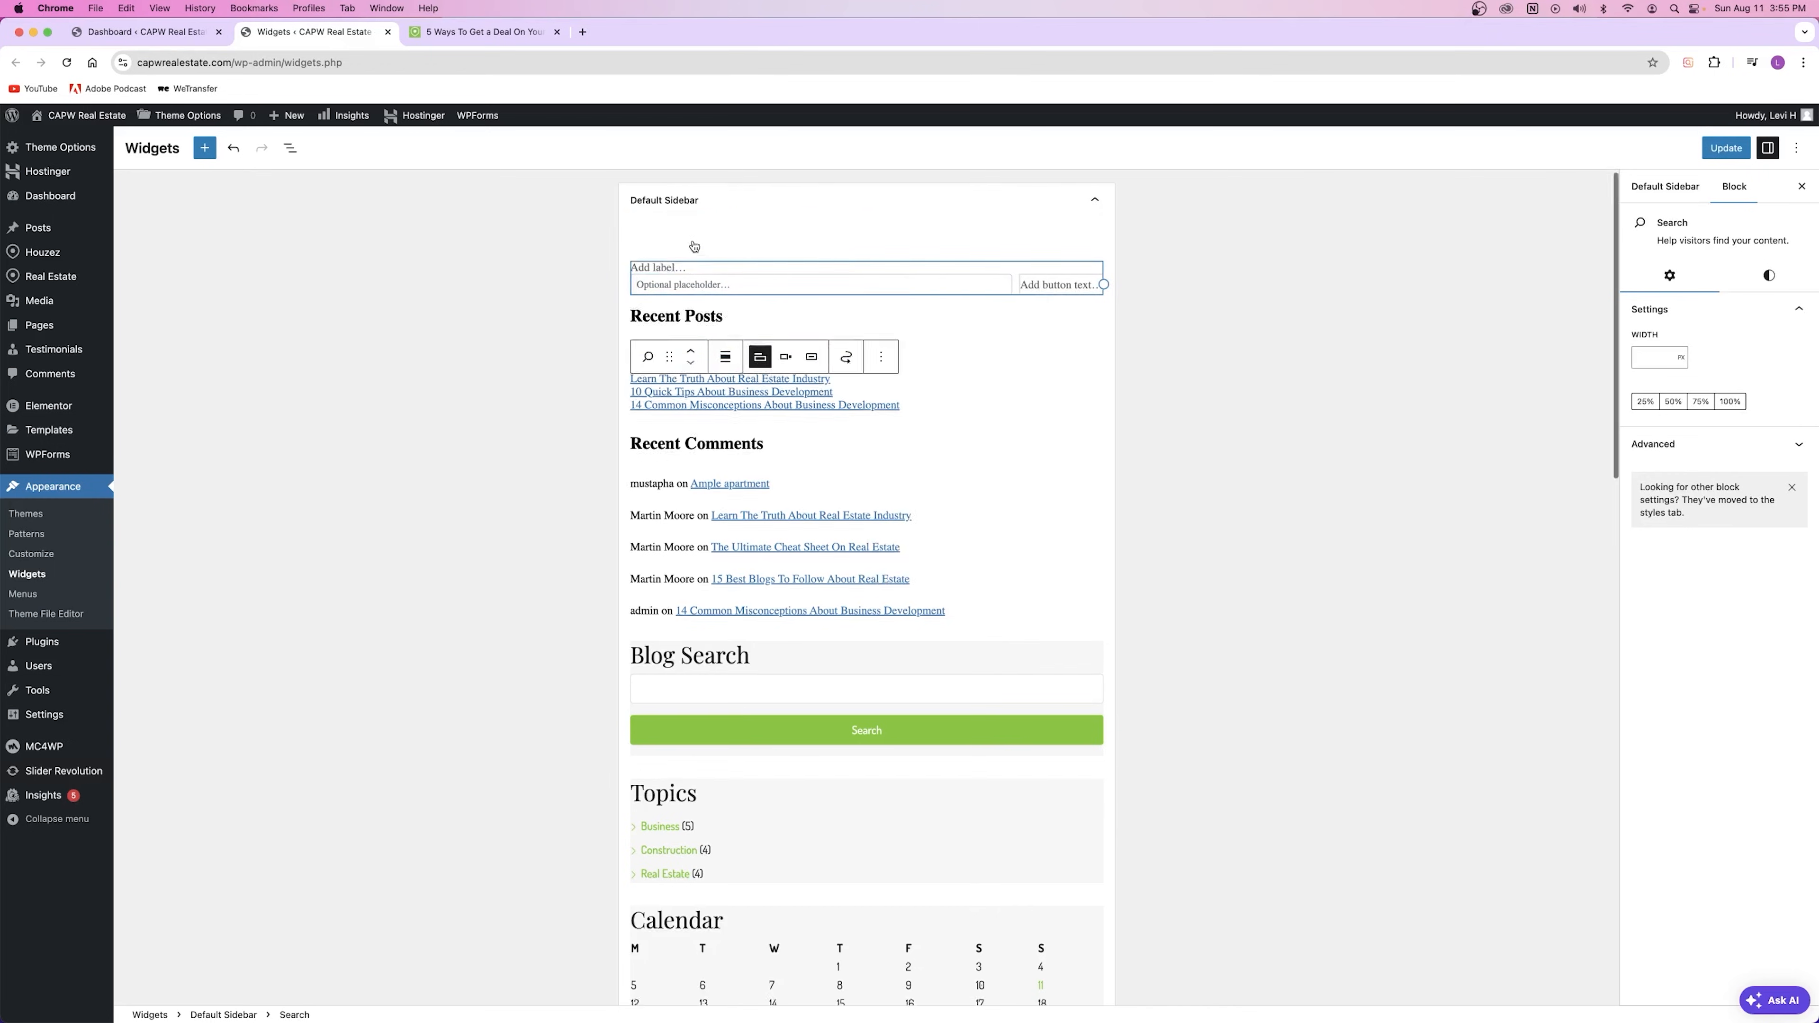
pyautogui.click(693, 235)
pyautogui.moveTo(668, 238)
pyautogui.mouseDown()
pyautogui.moveTo(665, 316)
pyautogui.moveTo(665, 223)
pyautogui.mouseUp()
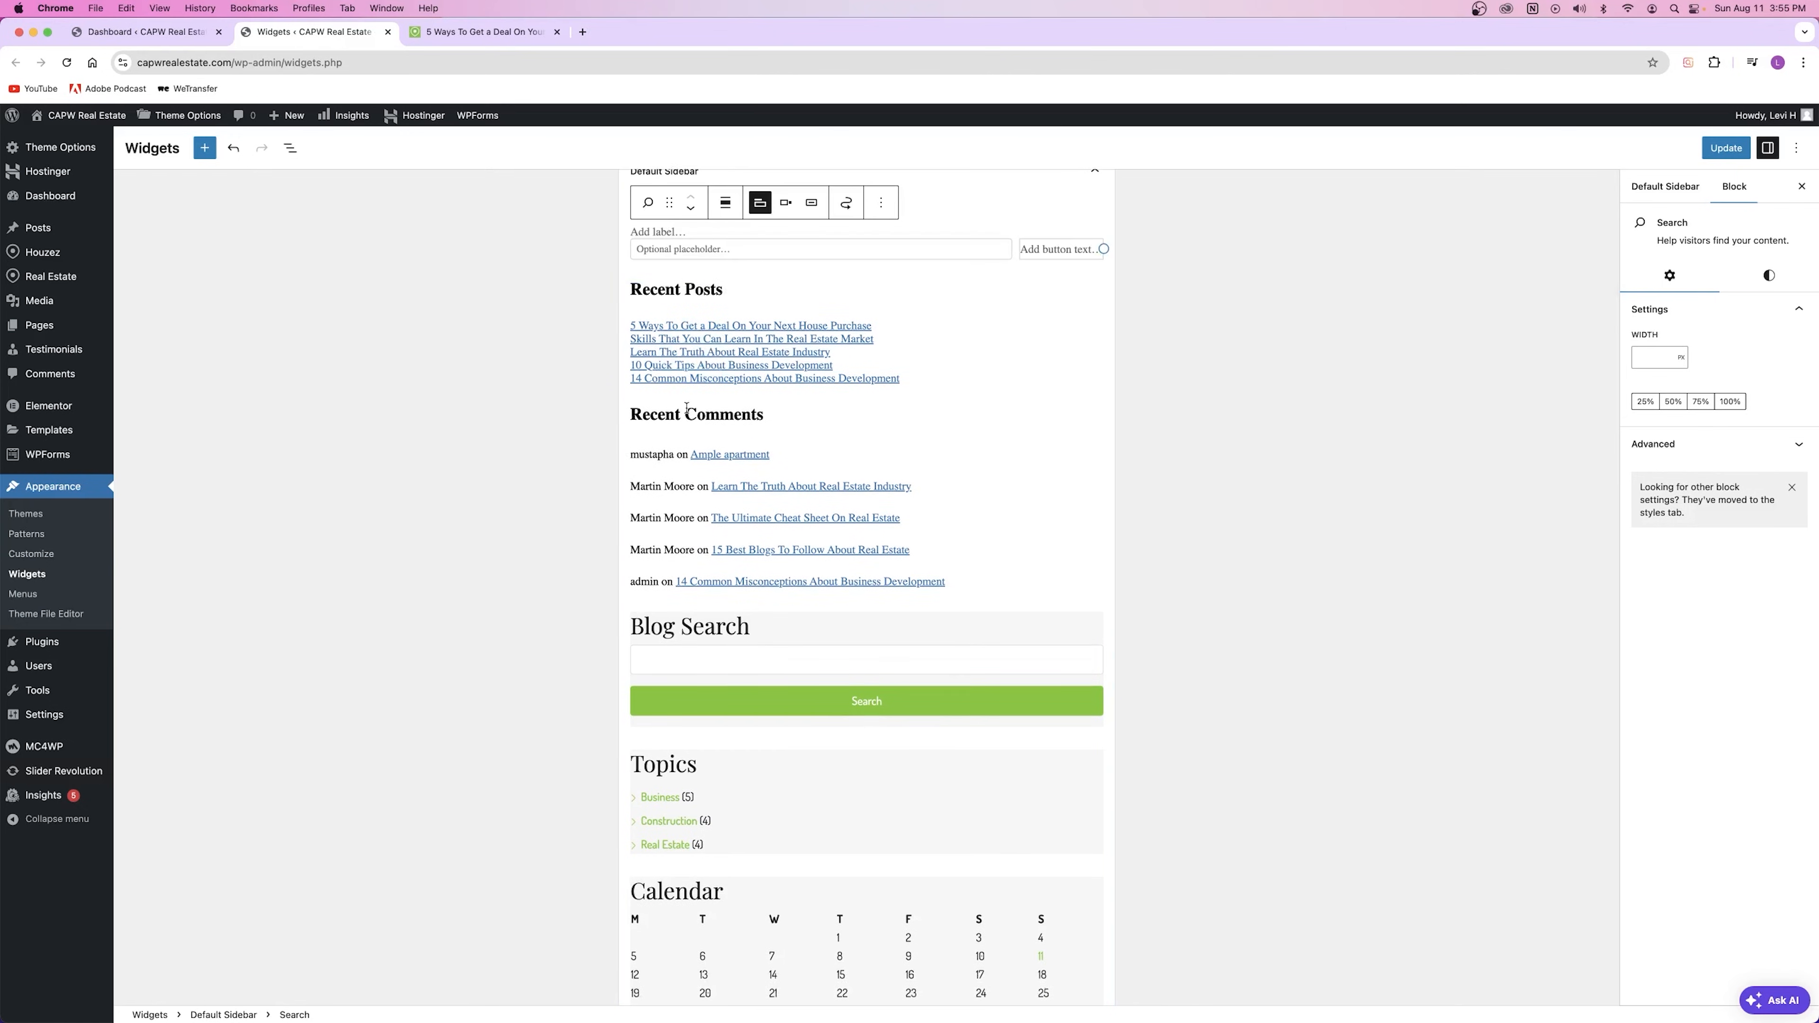
pyautogui.scroll(1, 703, 469)
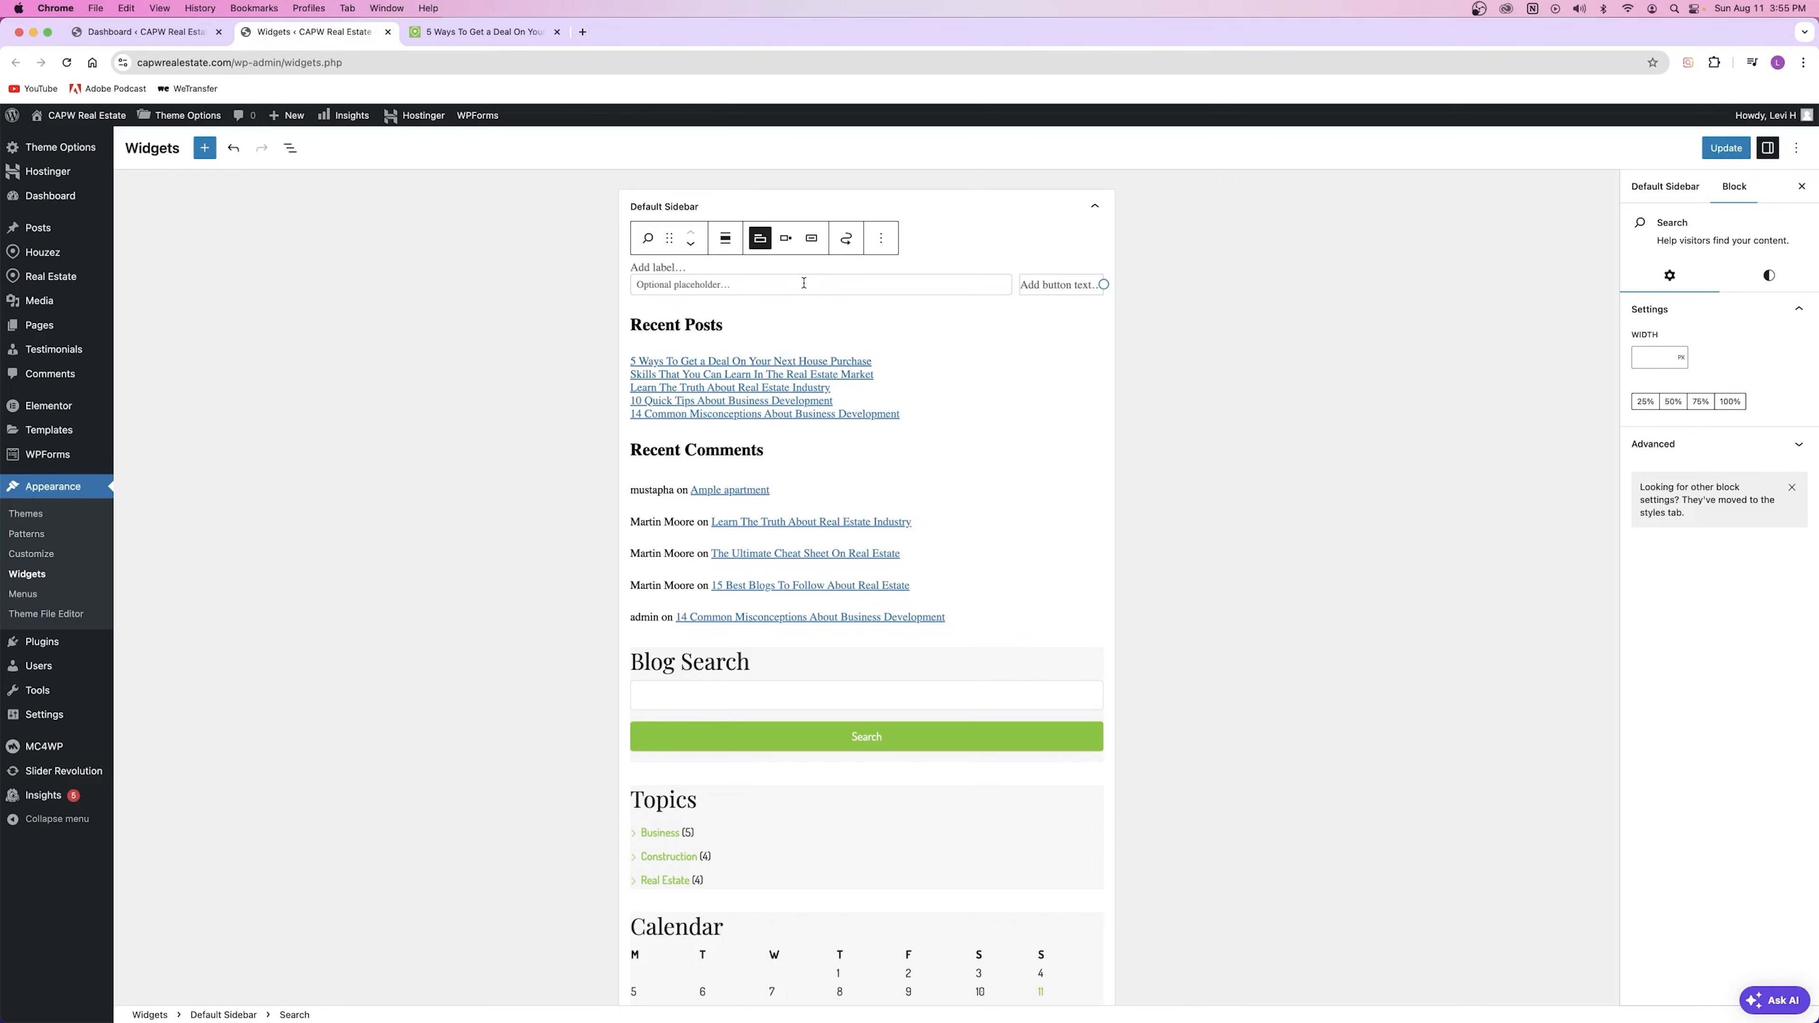
# Step: Delete the extra Search block at the top of the Default Sidebar
pyautogui.click(881, 240)
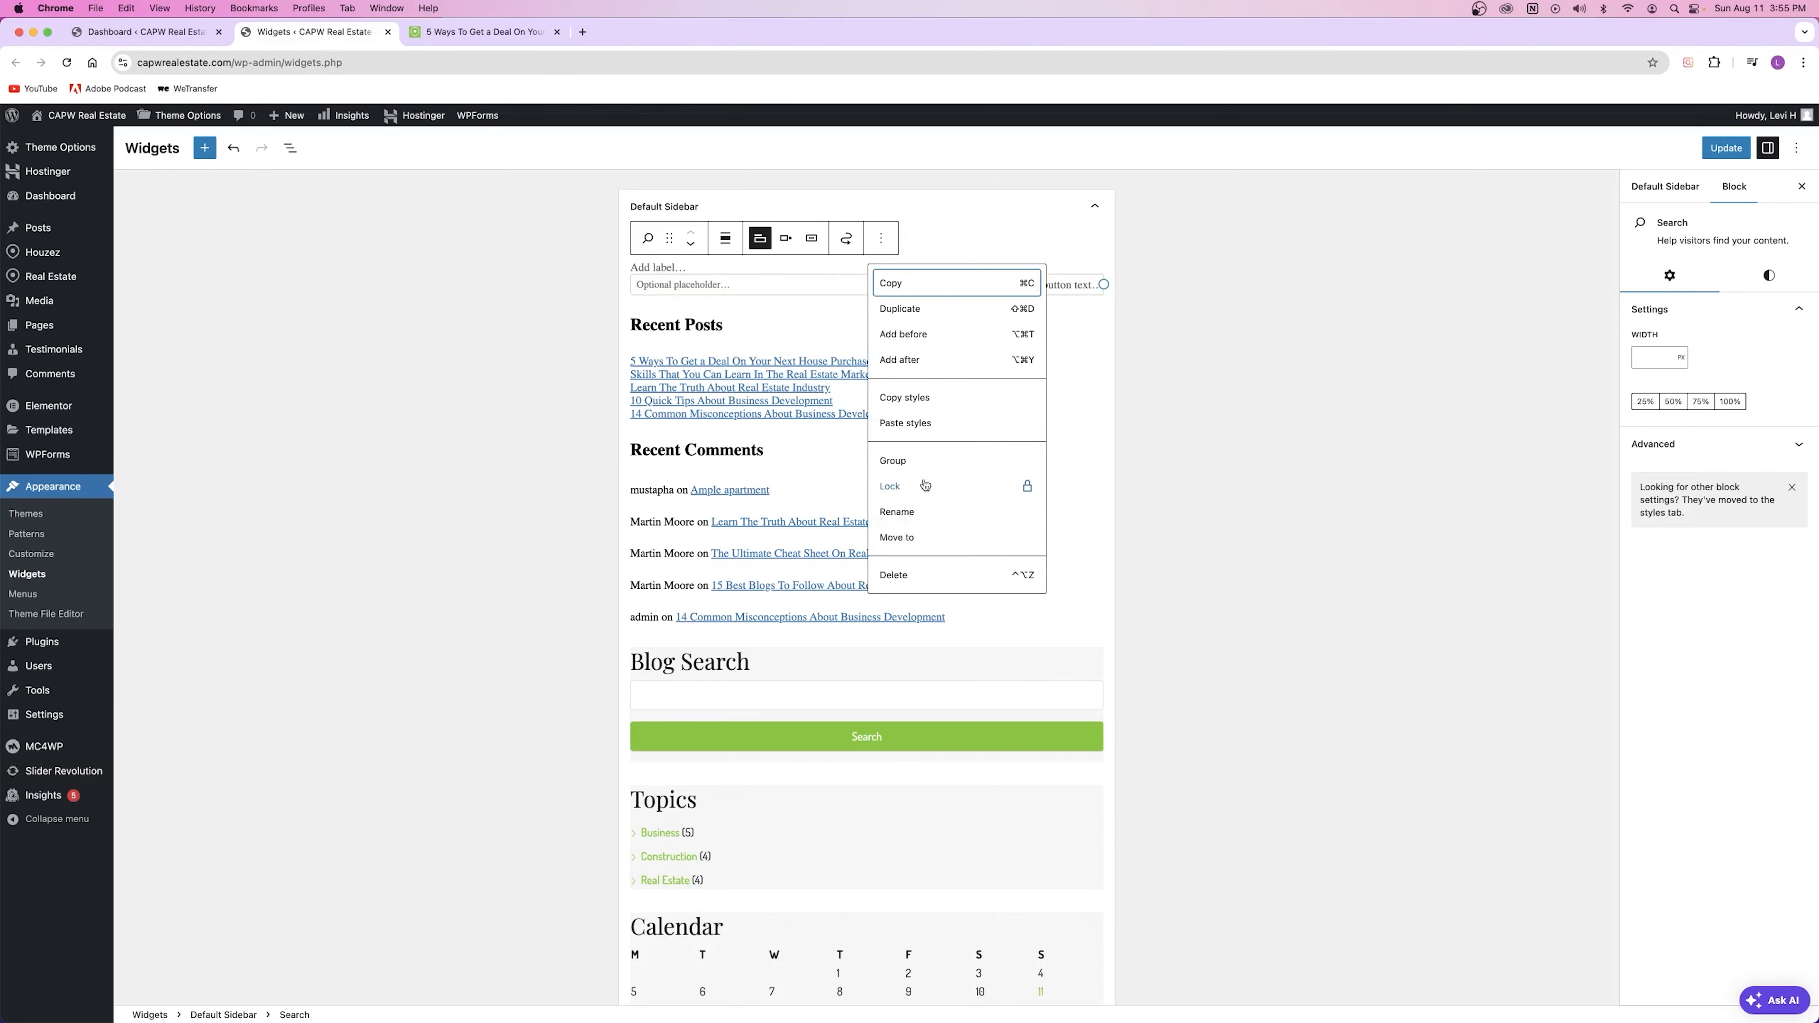
pyautogui.click(916, 578)
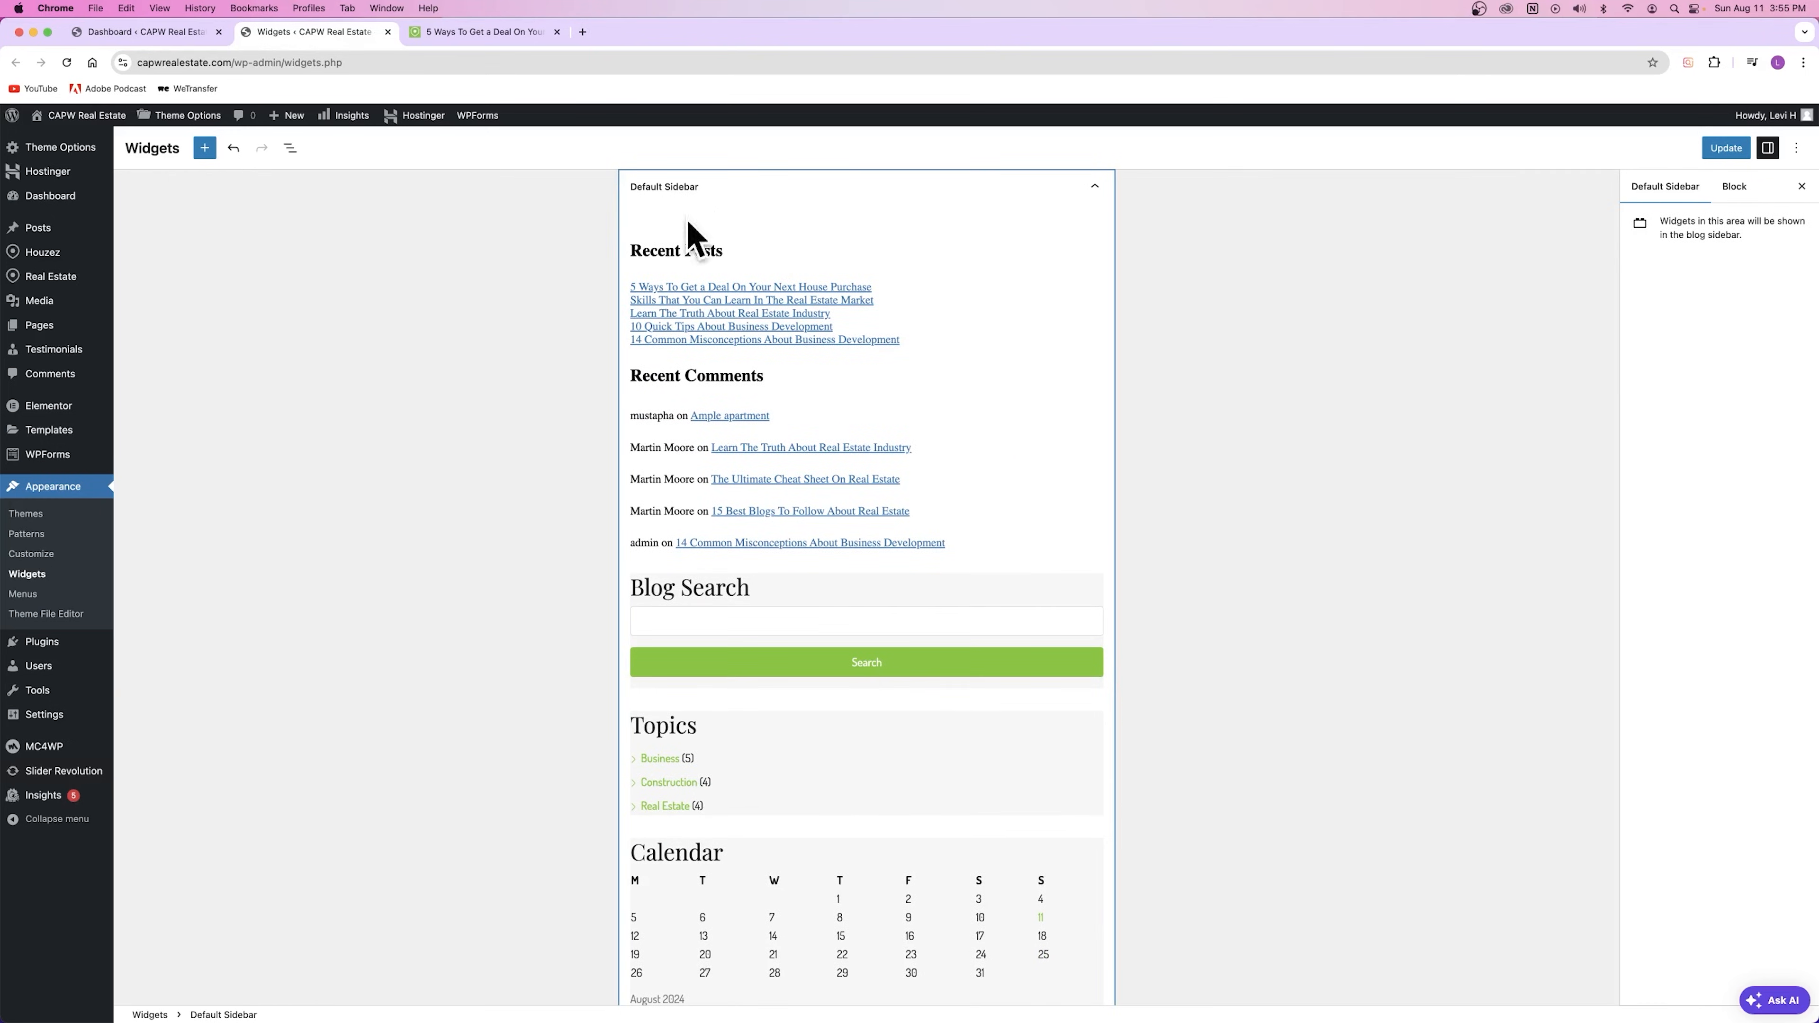
pyautogui.scroll(-3, 841, 554)
pyautogui.scroll(-15, 841, 554)
pyautogui.scroll(10, 834, 549)
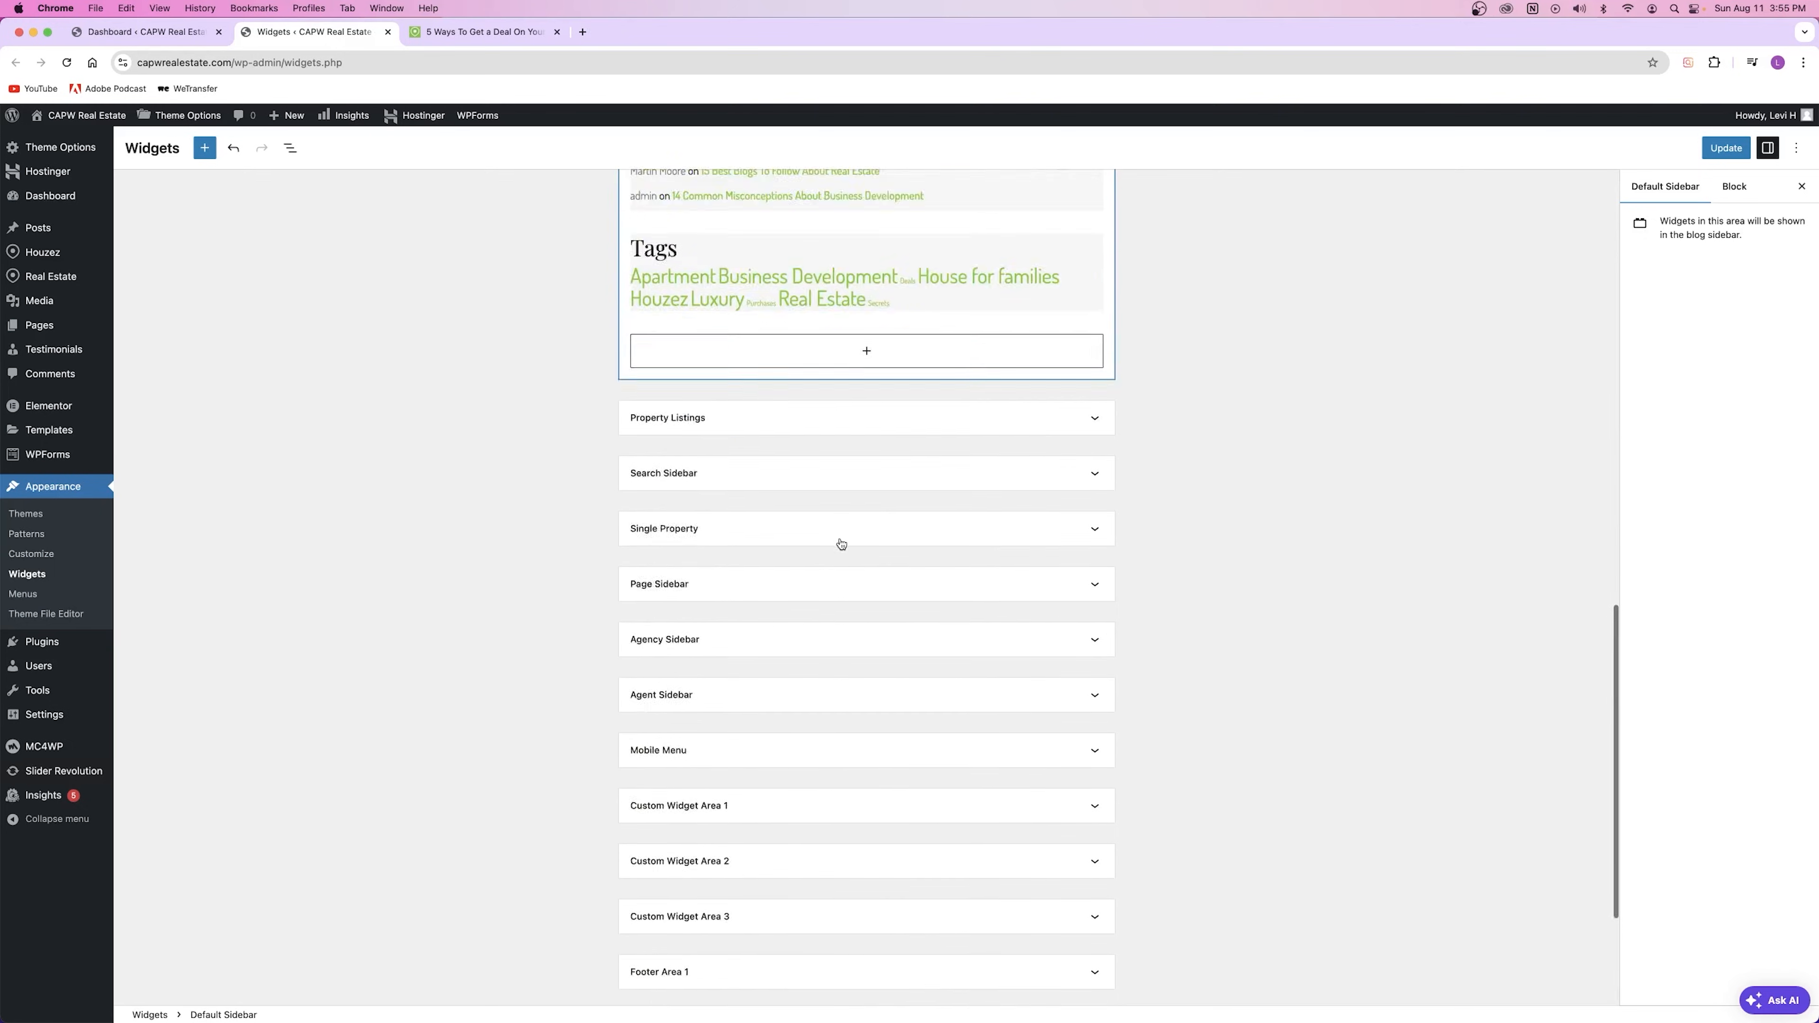
pyautogui.scroll(9, 840, 539)
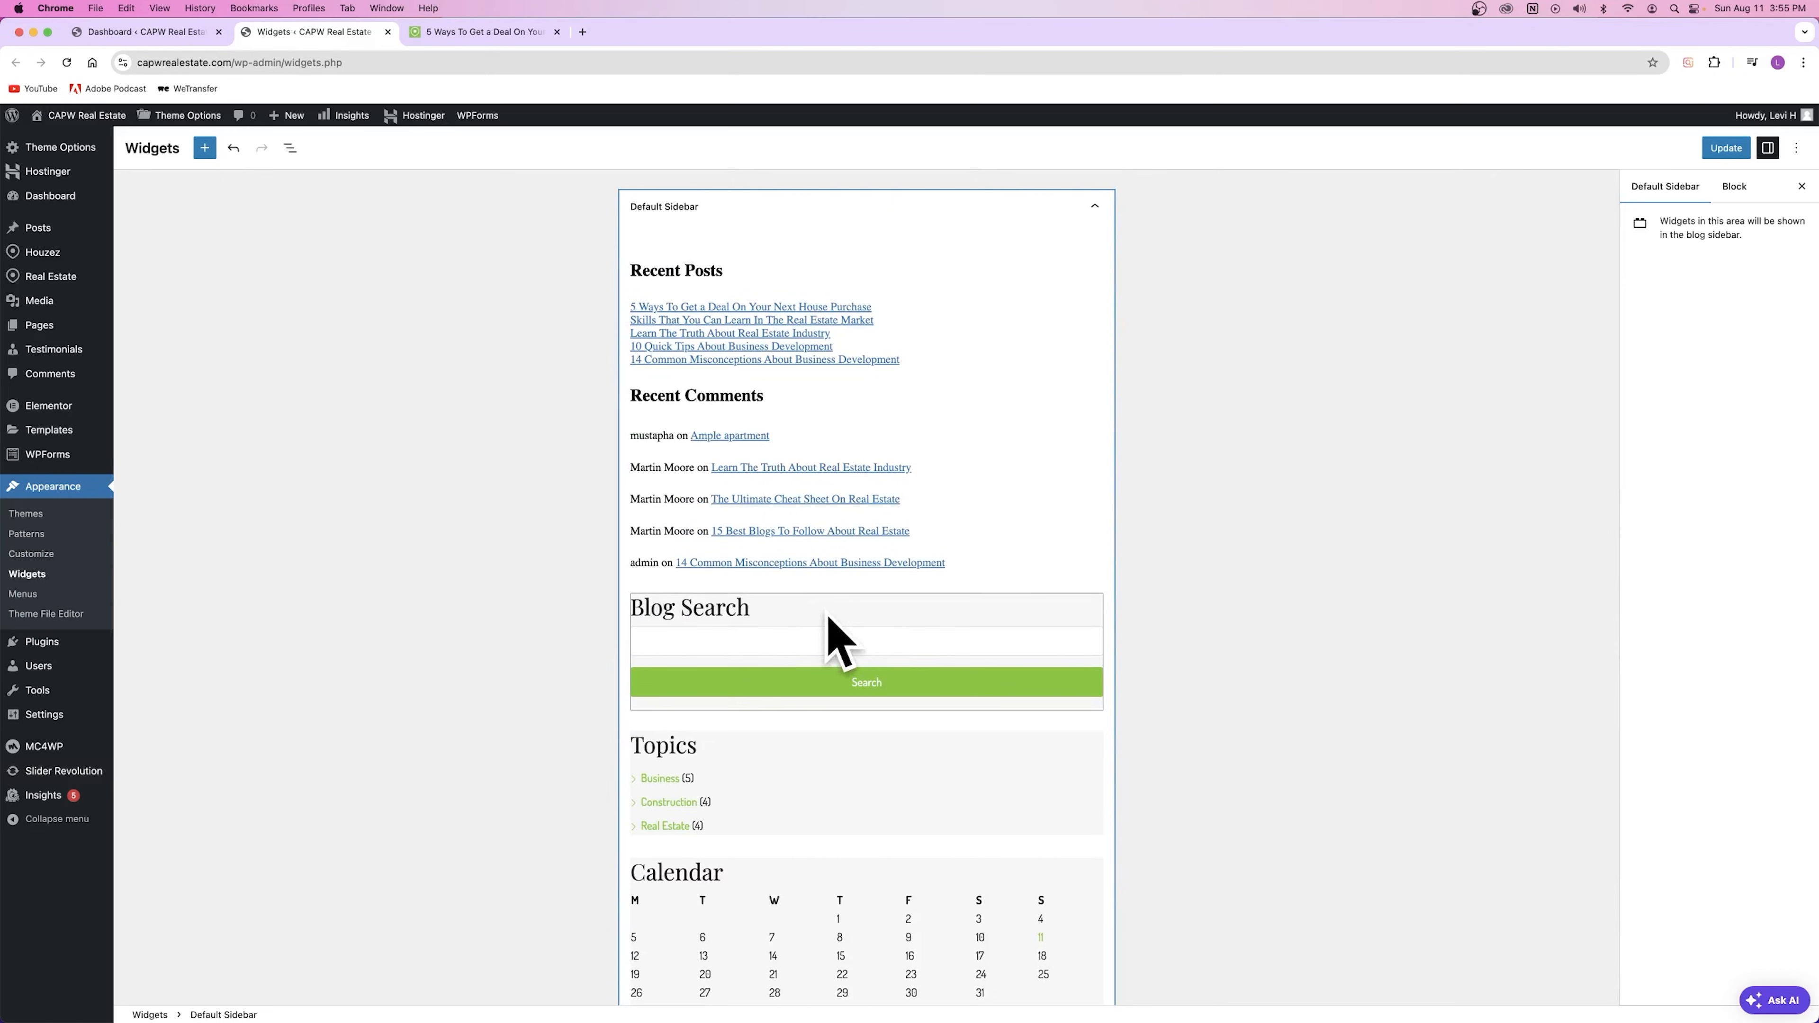
pyautogui.click(824, 617)
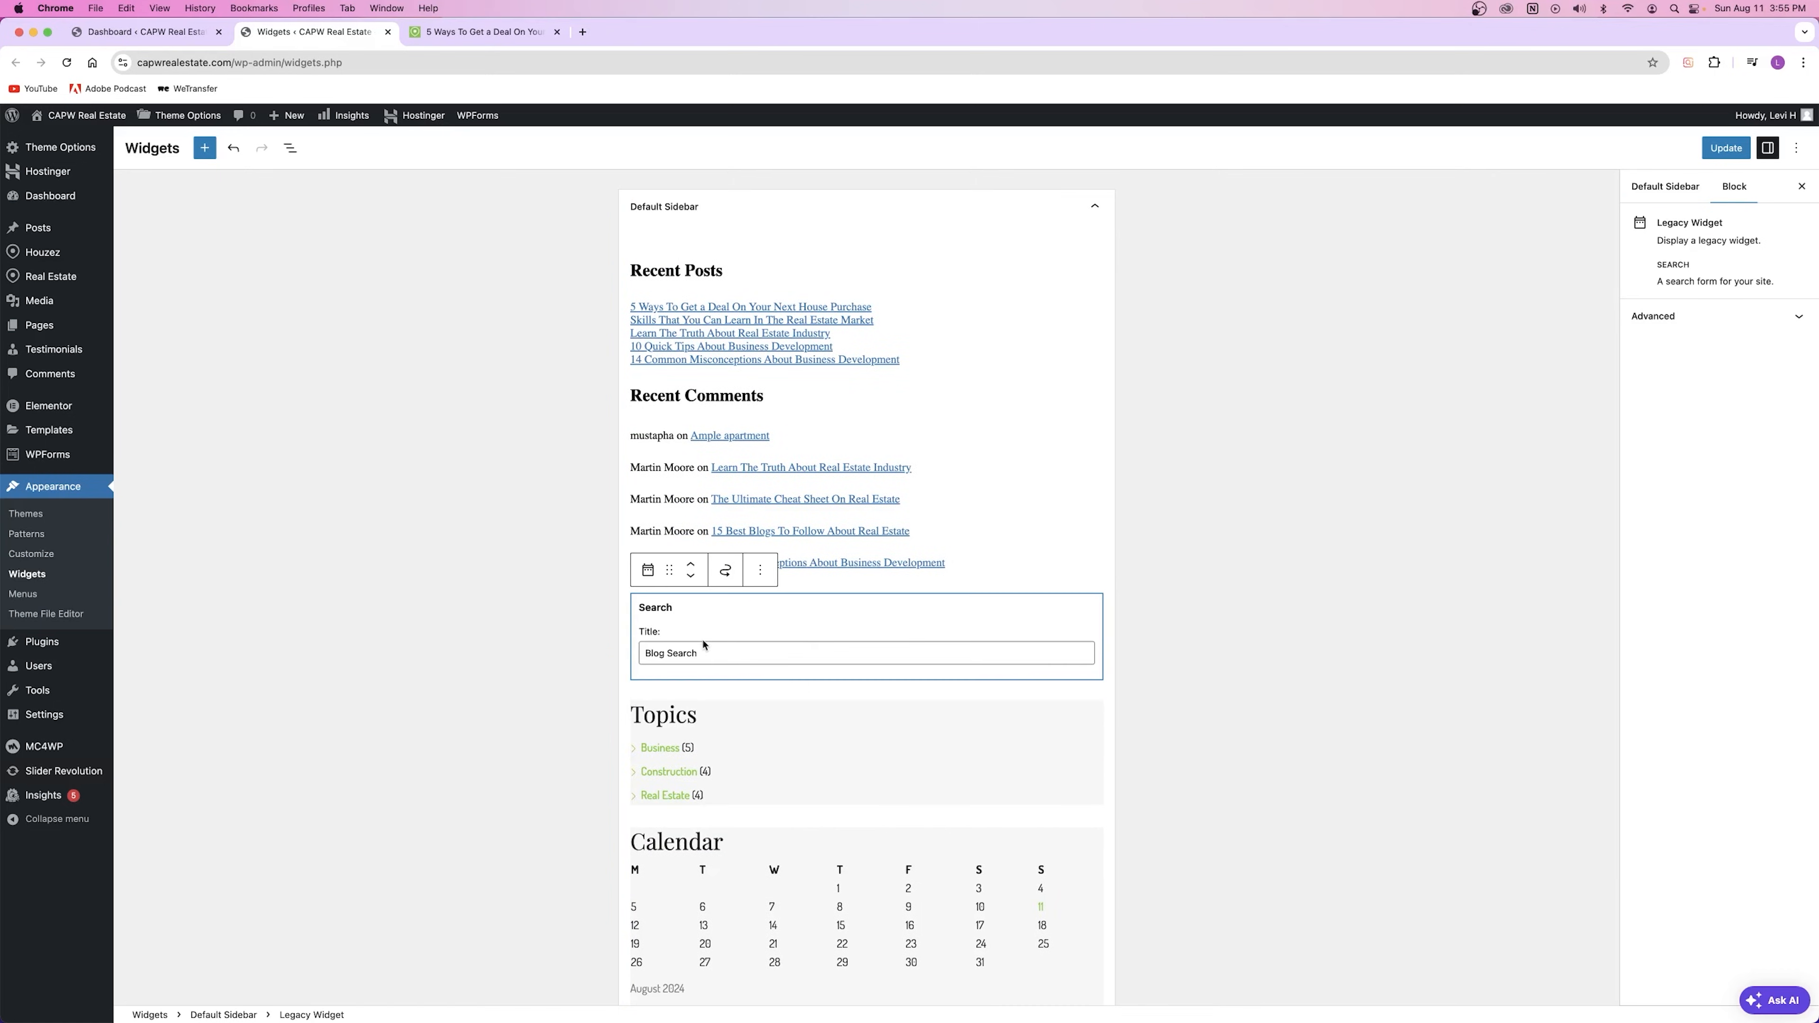
# Step: Move the Blog Search widget above Recent Comments and Recent Posts to the sidebar's top
pyautogui.click(931, 528)
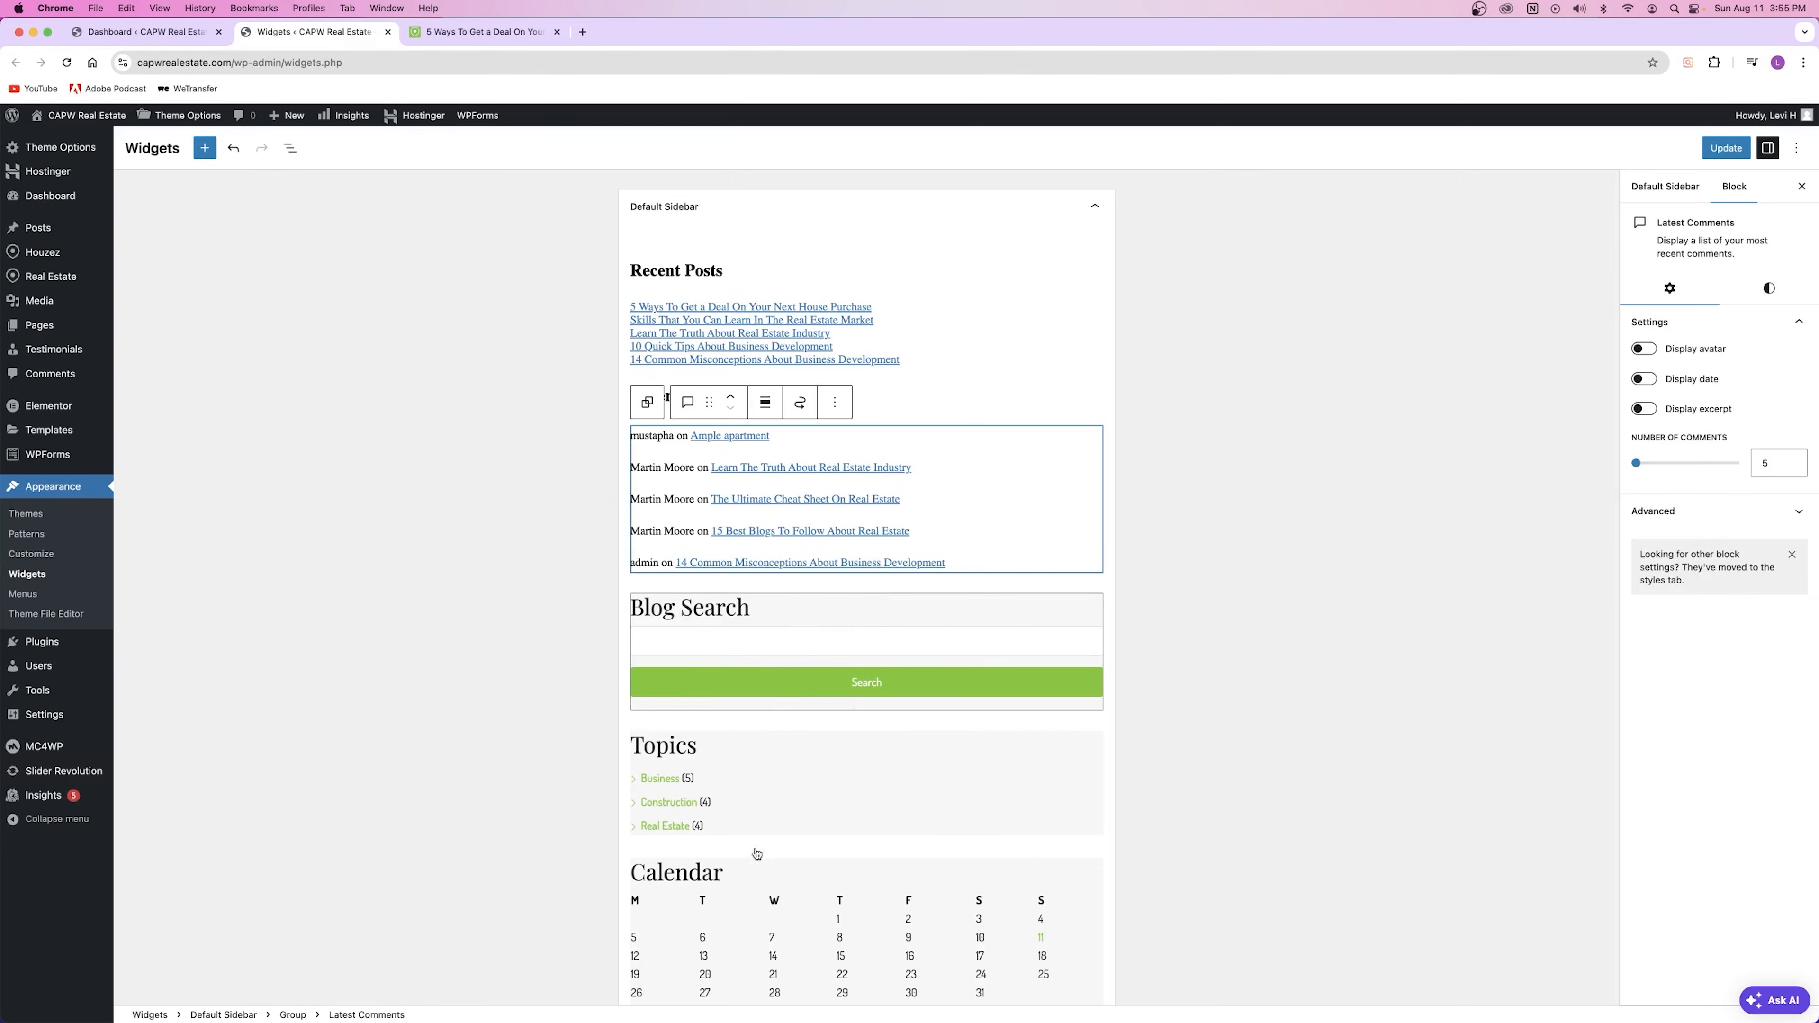
pyautogui.click(706, 914)
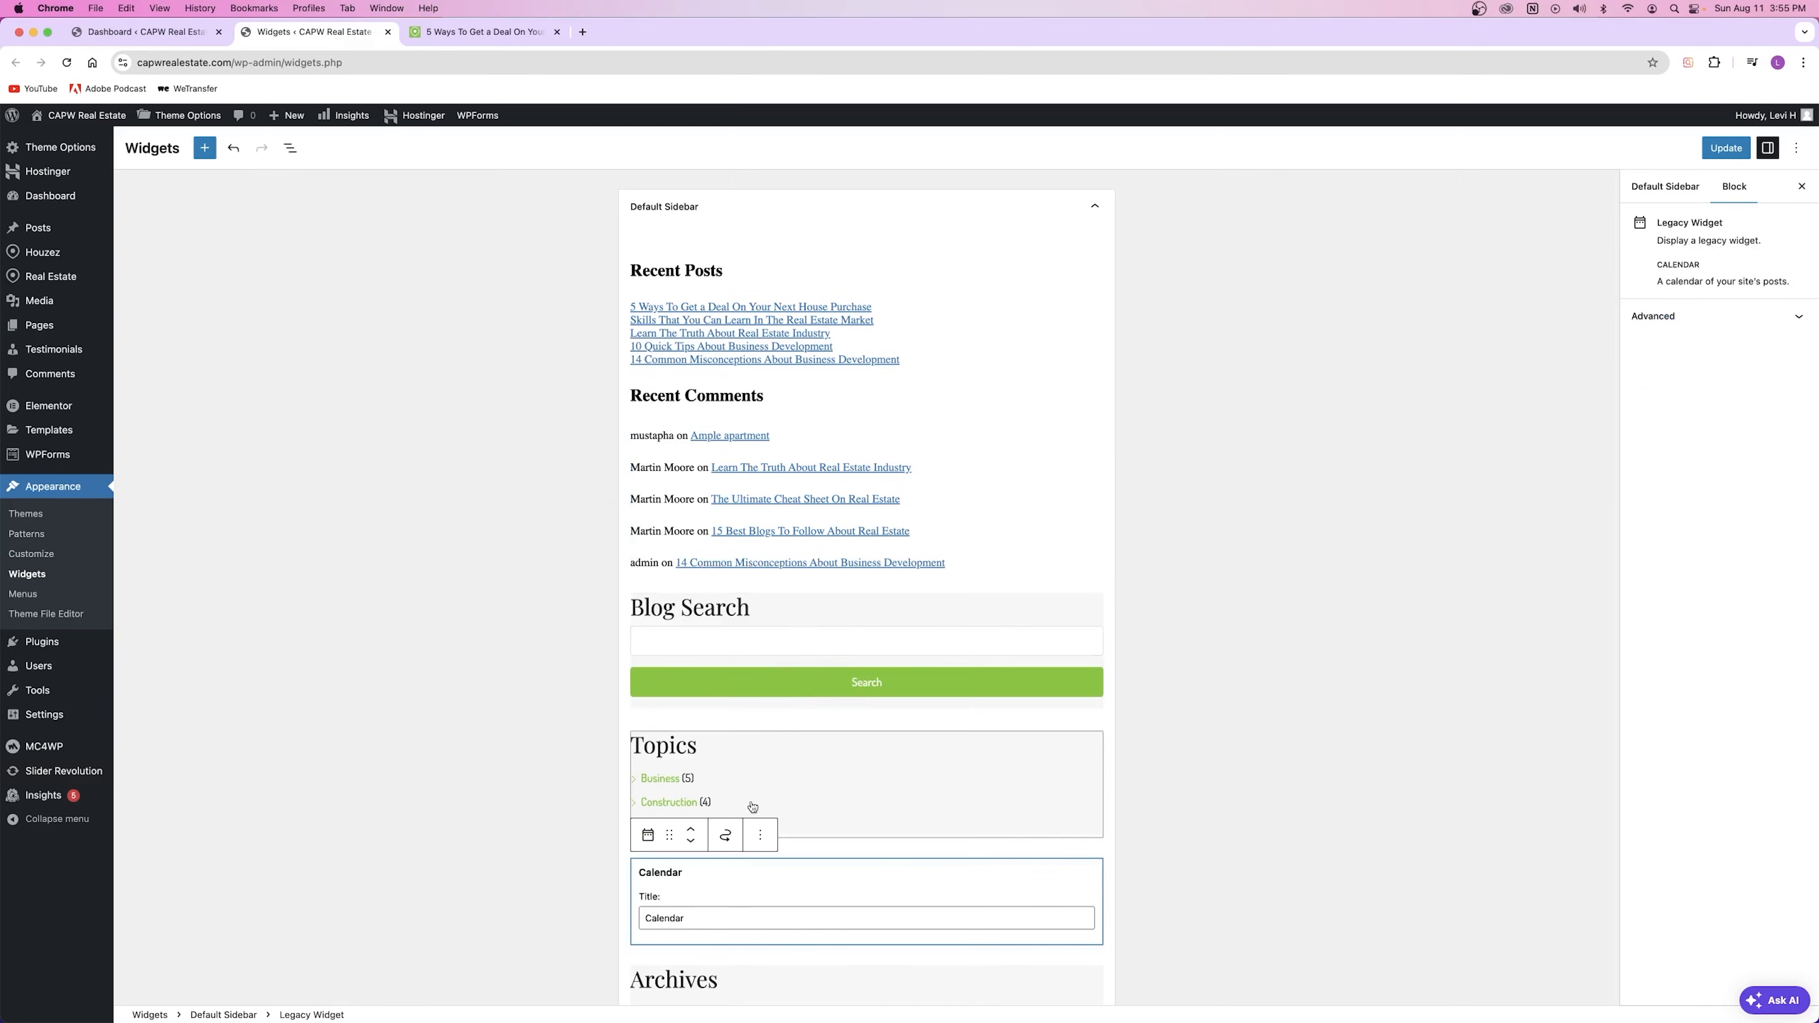
pyautogui.click(789, 617)
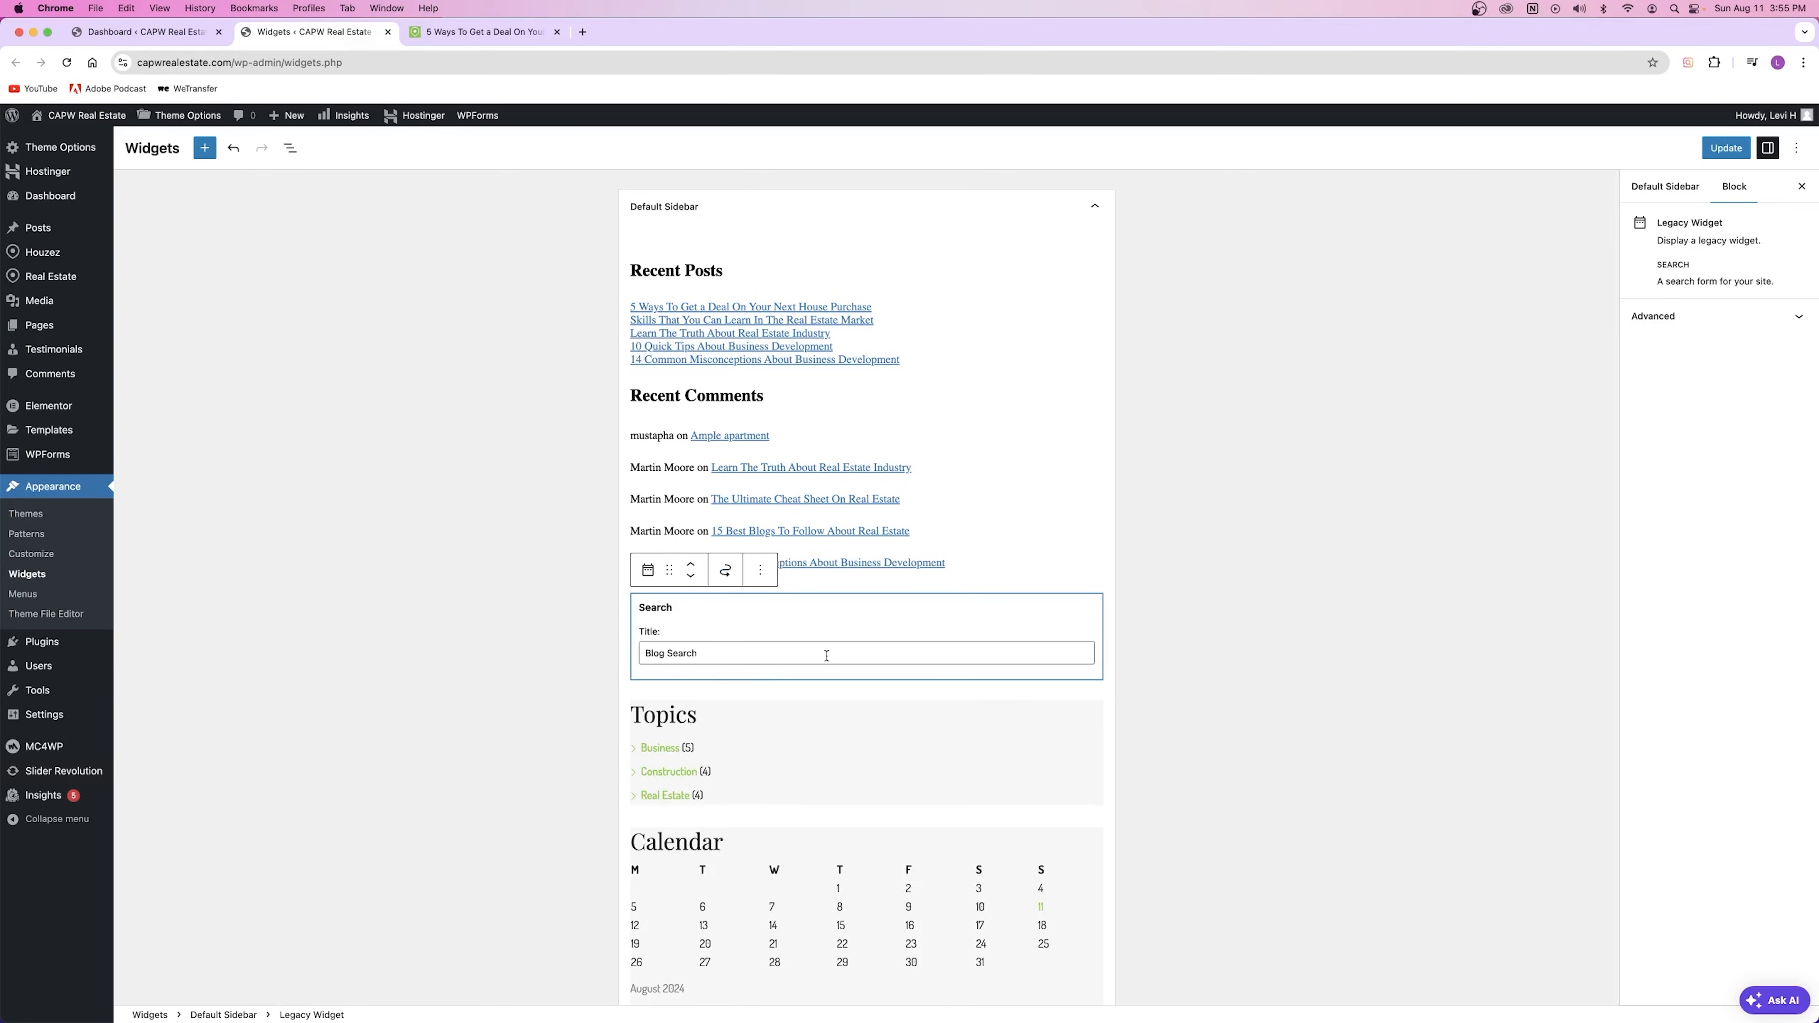
pyautogui.tripleClick(726, 653)
pyautogui.click(721, 653)
pyautogui.click(690, 564)
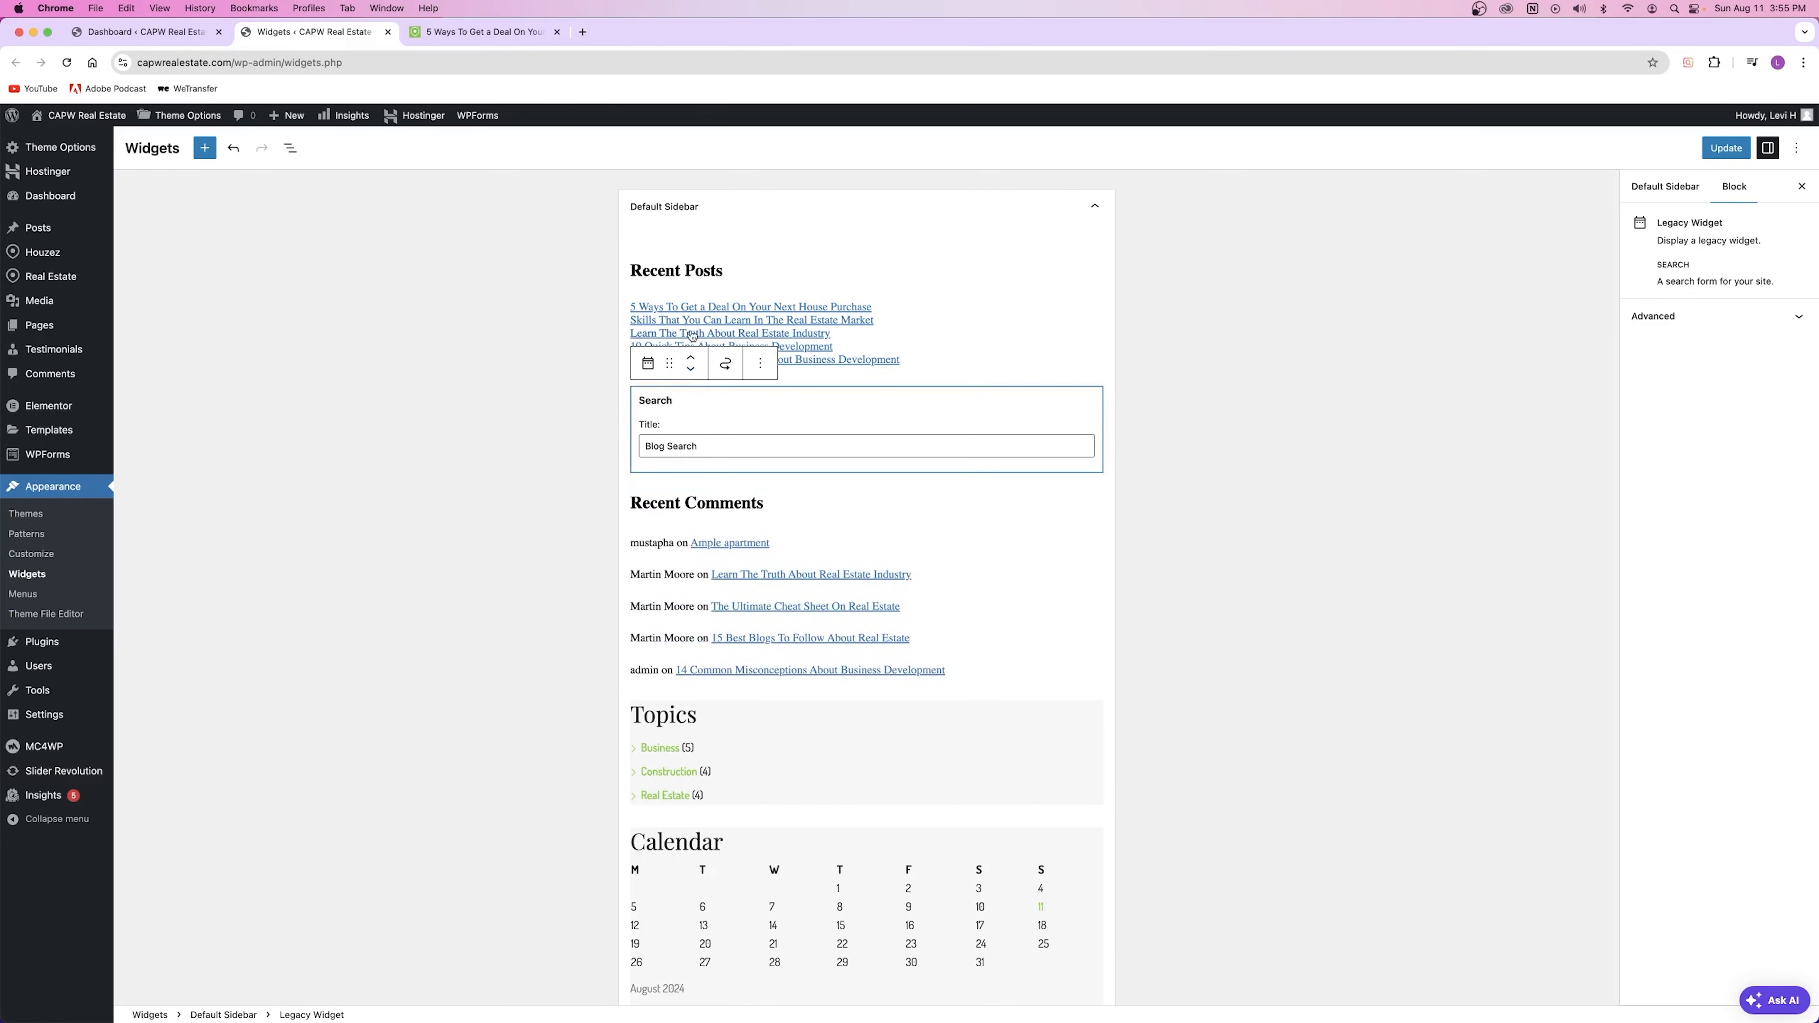
pyautogui.click(692, 360)
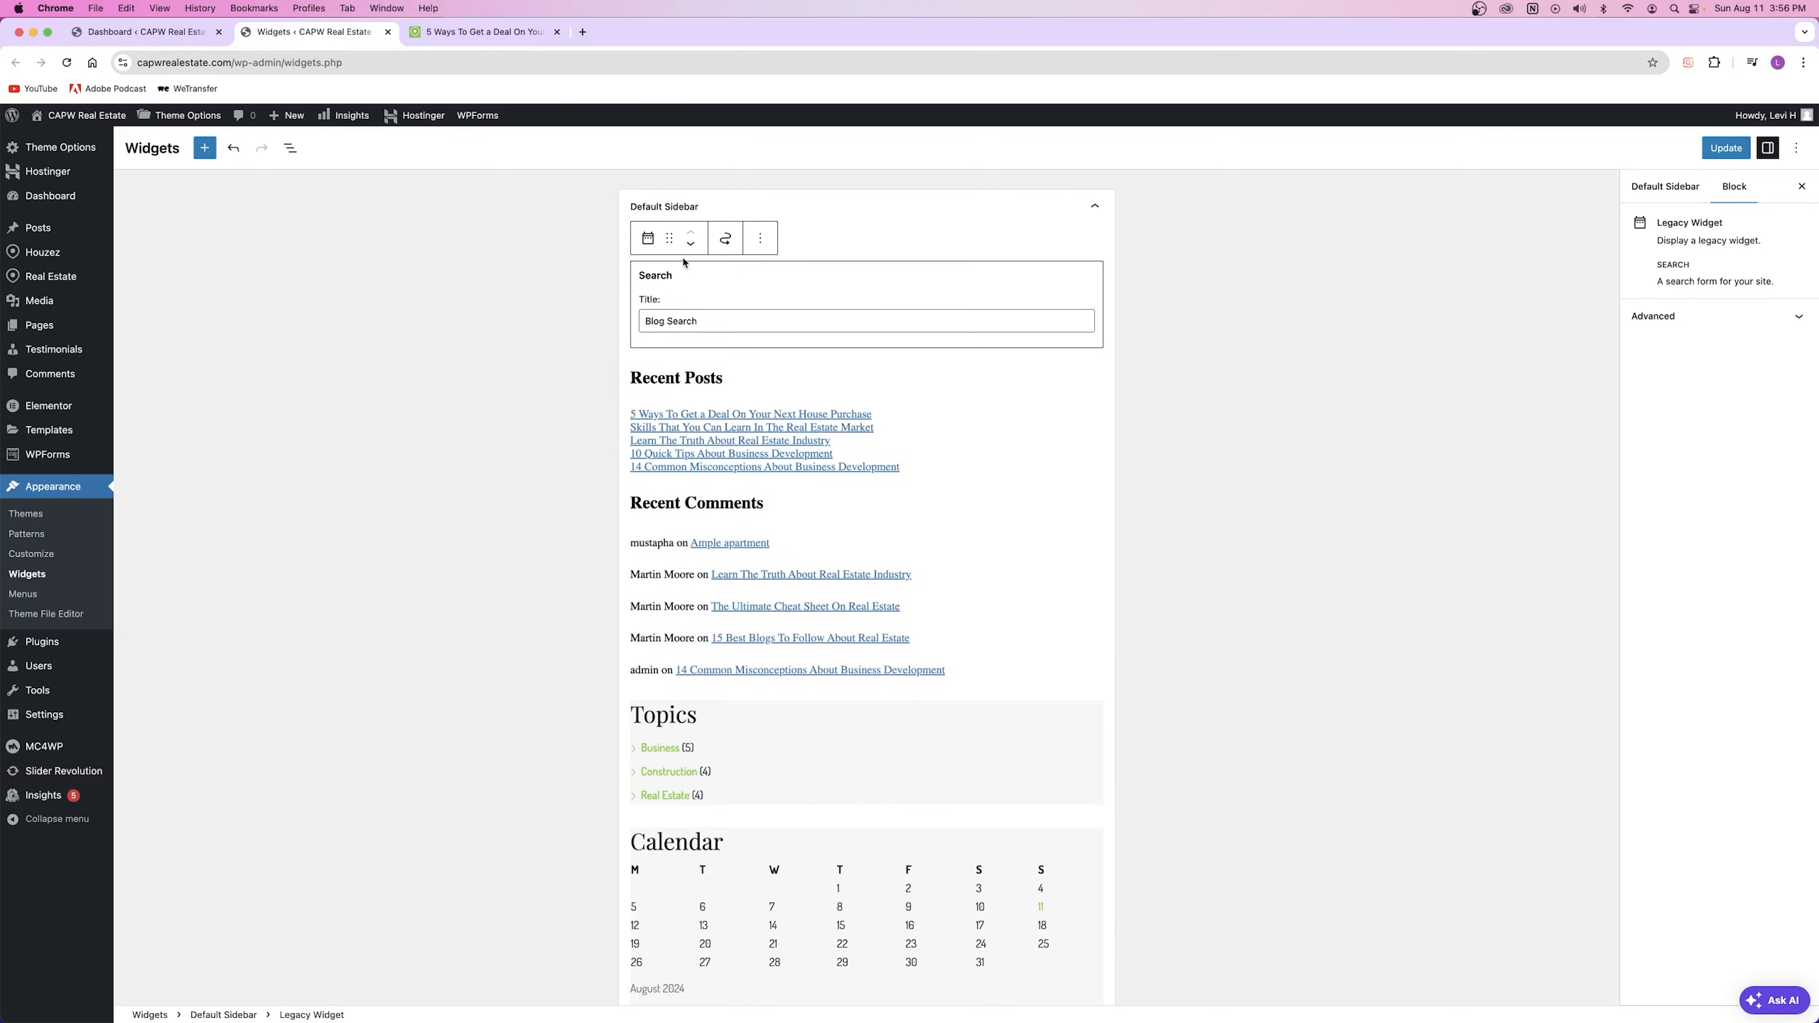
pyautogui.click(838, 219)
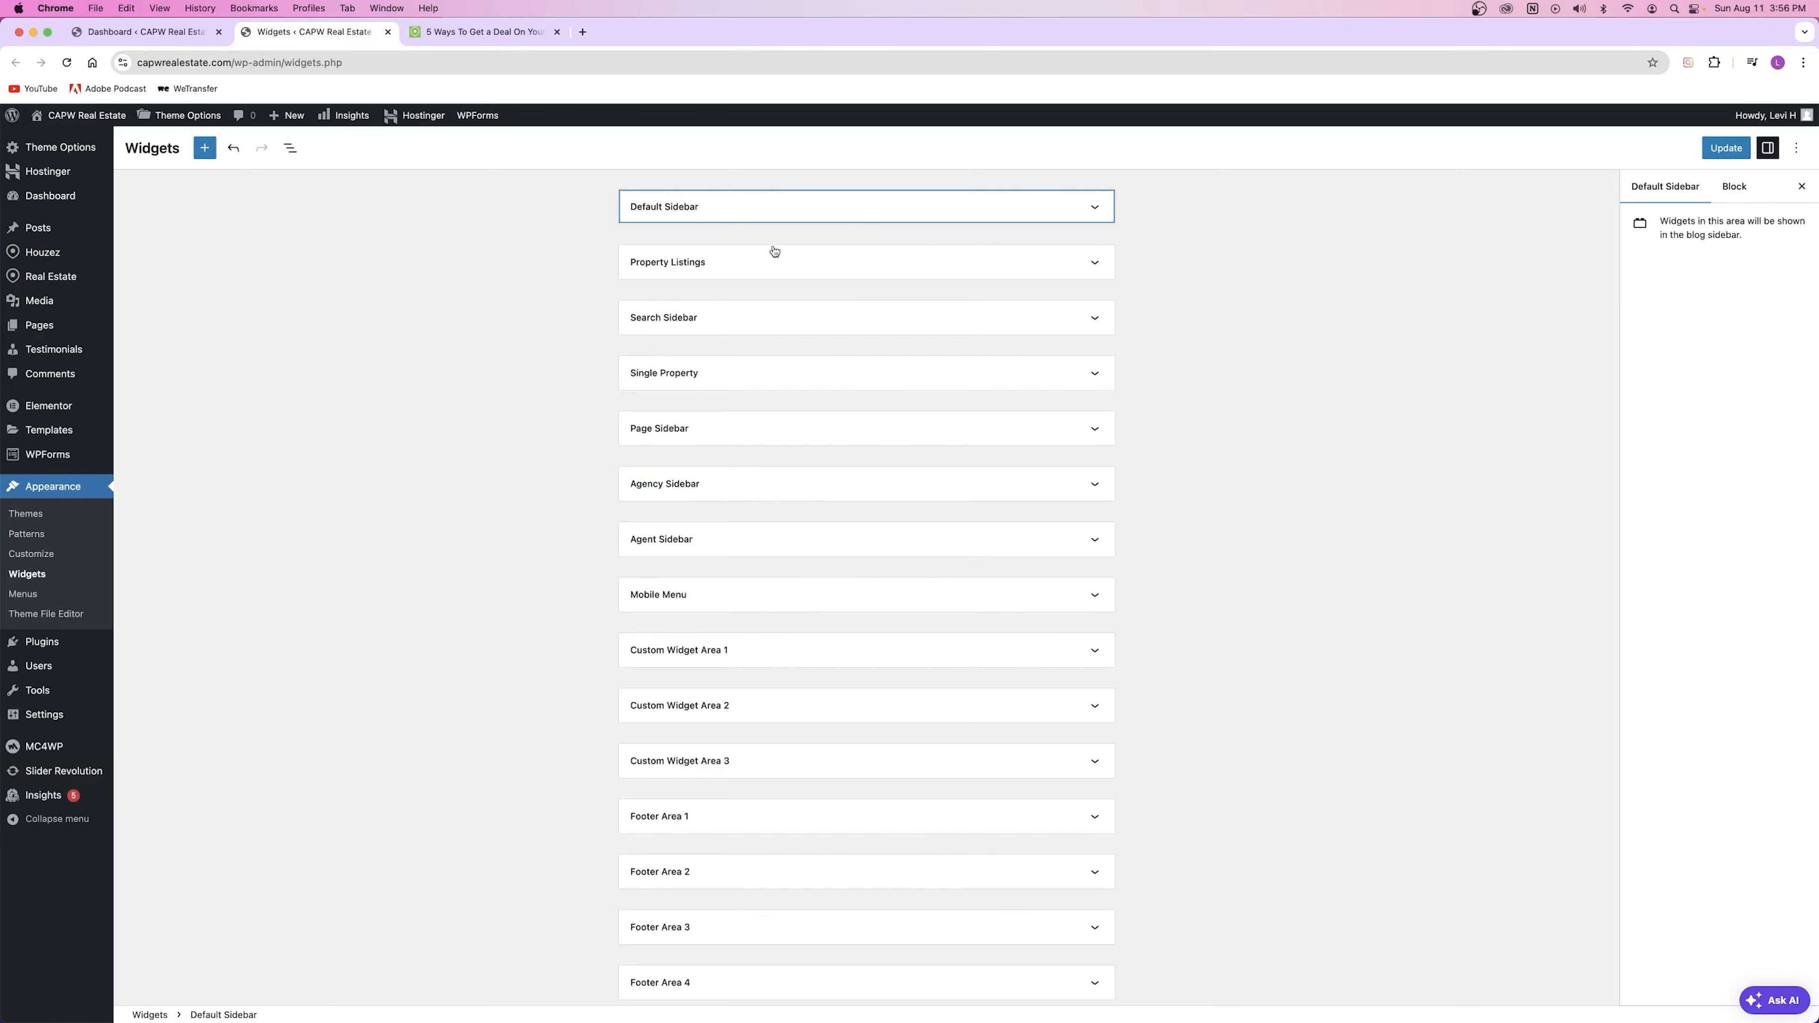
pyautogui.click(764, 218)
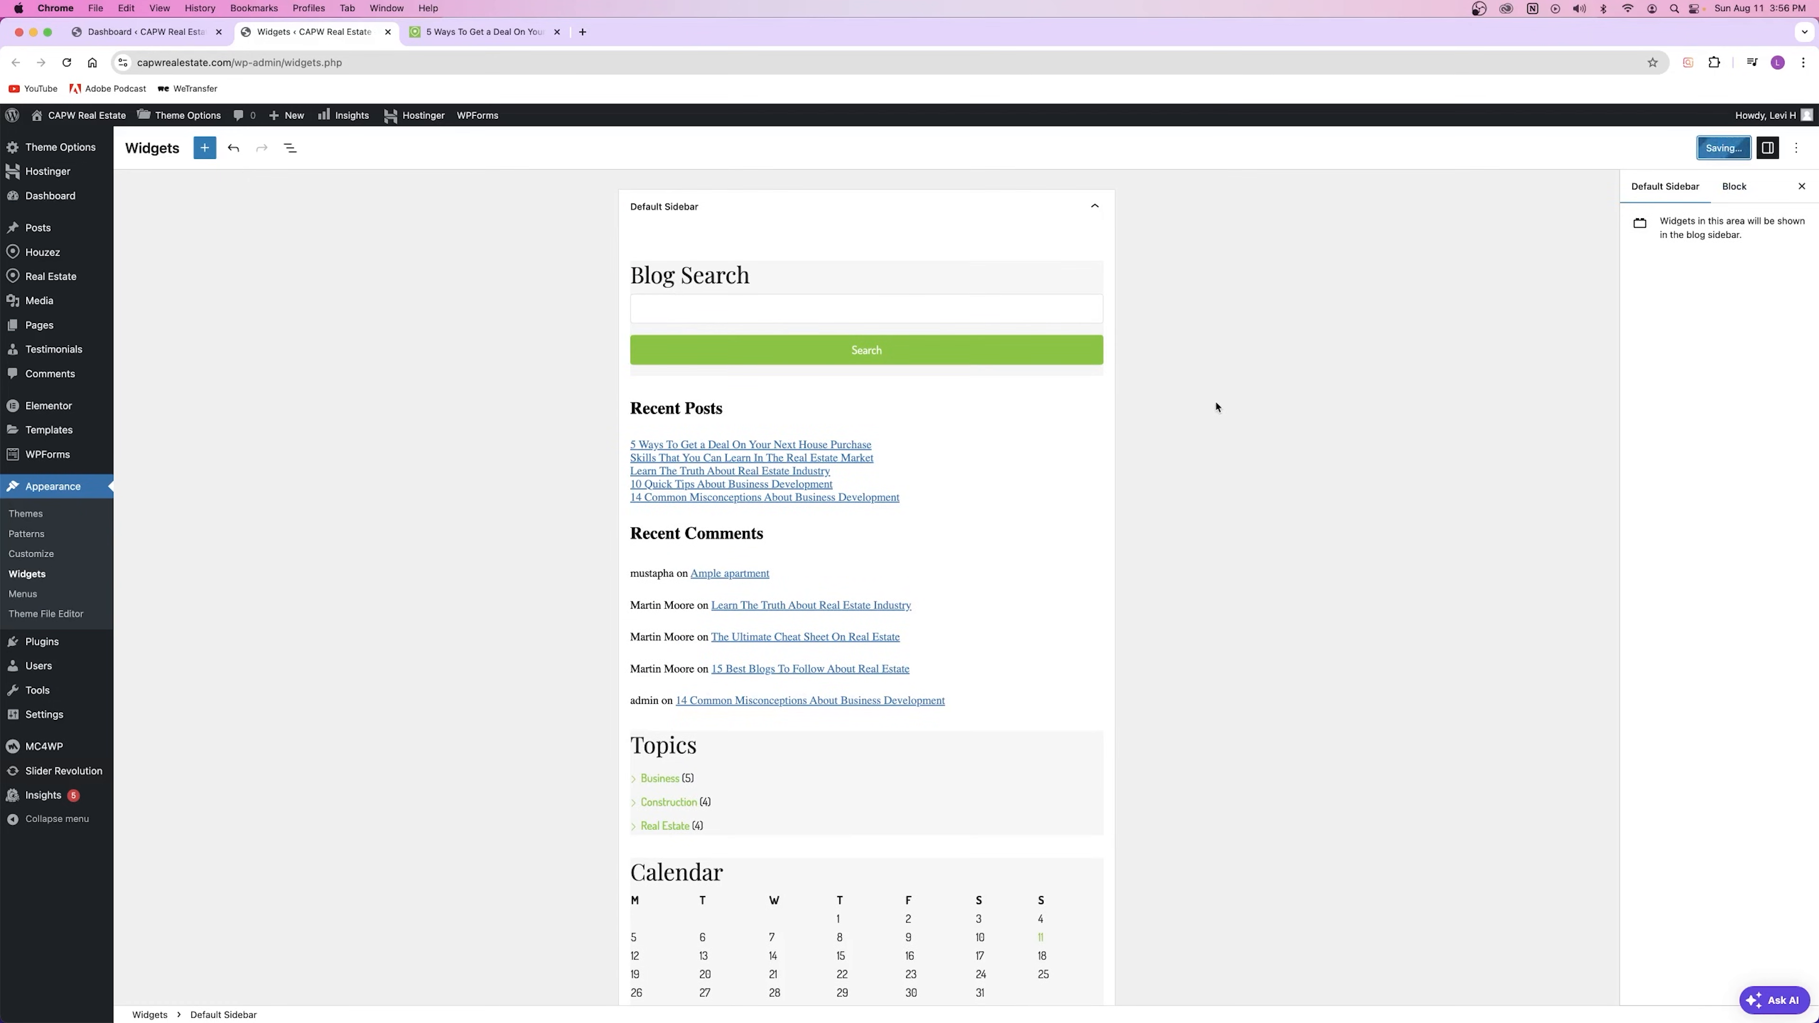
# Step: Reload the blog post to confirm Blog Search now heads its sidebar
pyautogui.click(487, 33)
pyautogui.click(67, 62)
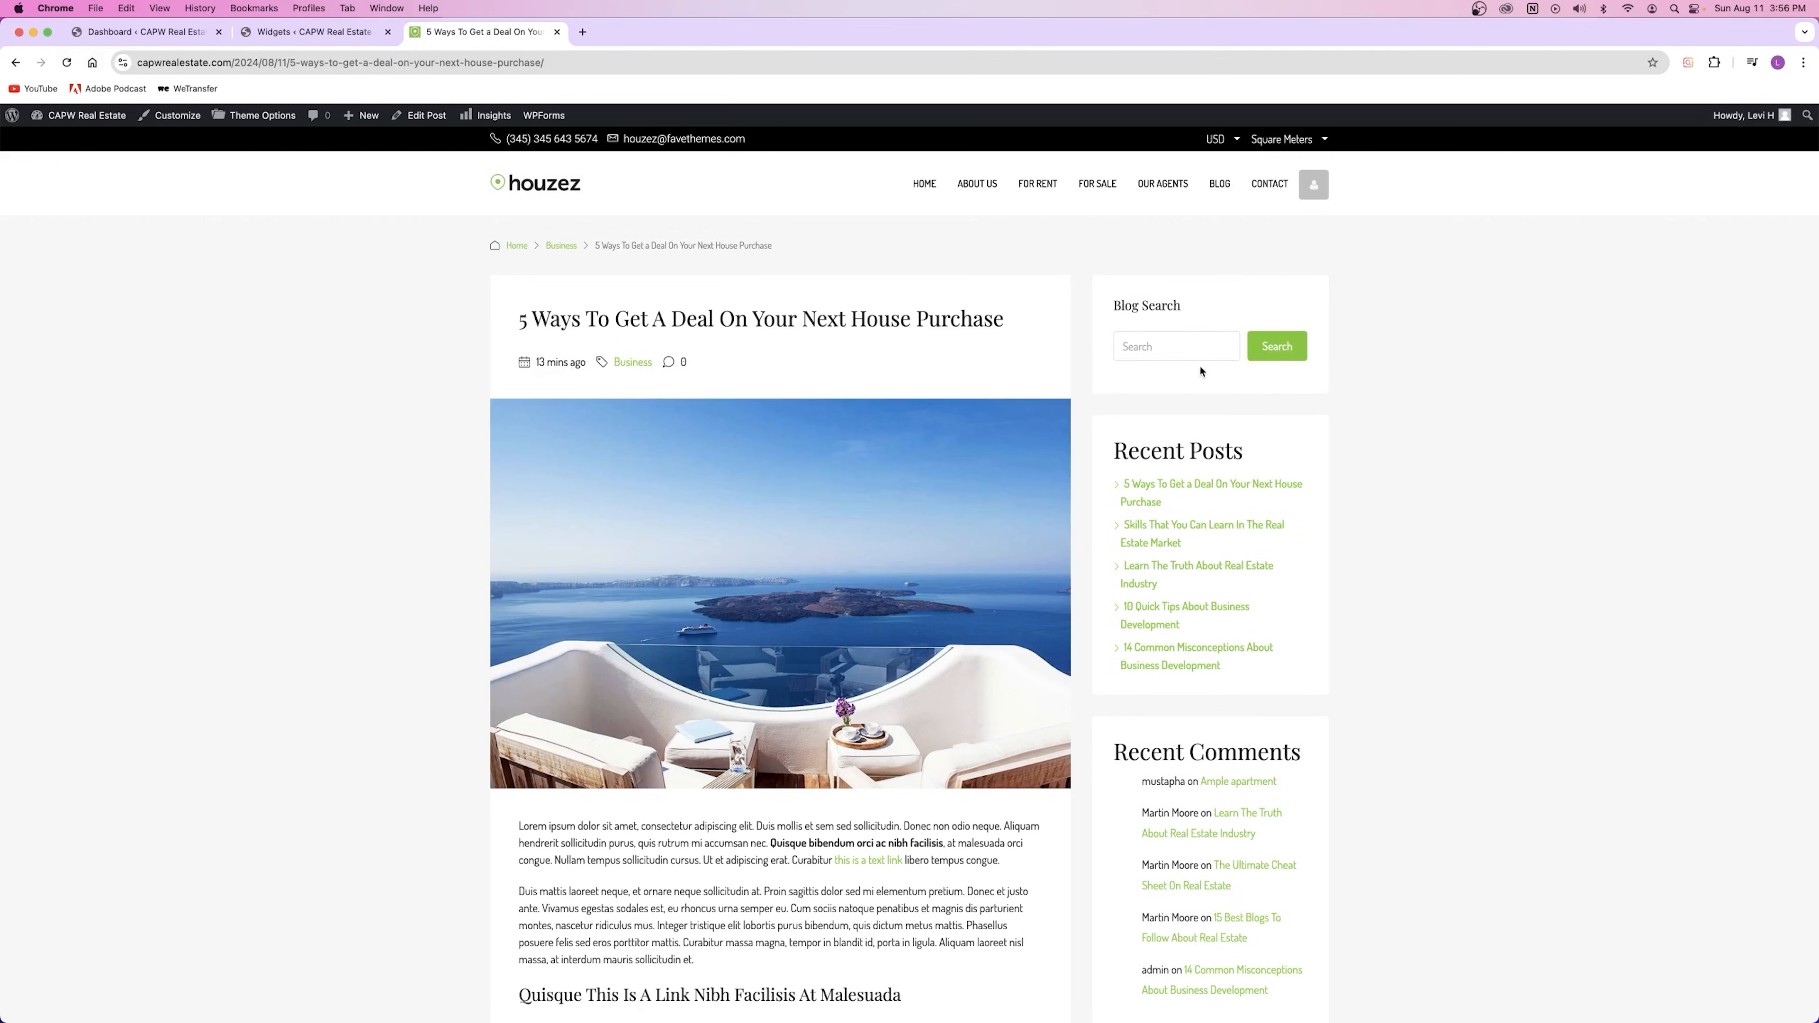
pyautogui.moveTo(1113, 307); pyautogui.dragTo(1189, 310)
pyautogui.click(1169, 351)
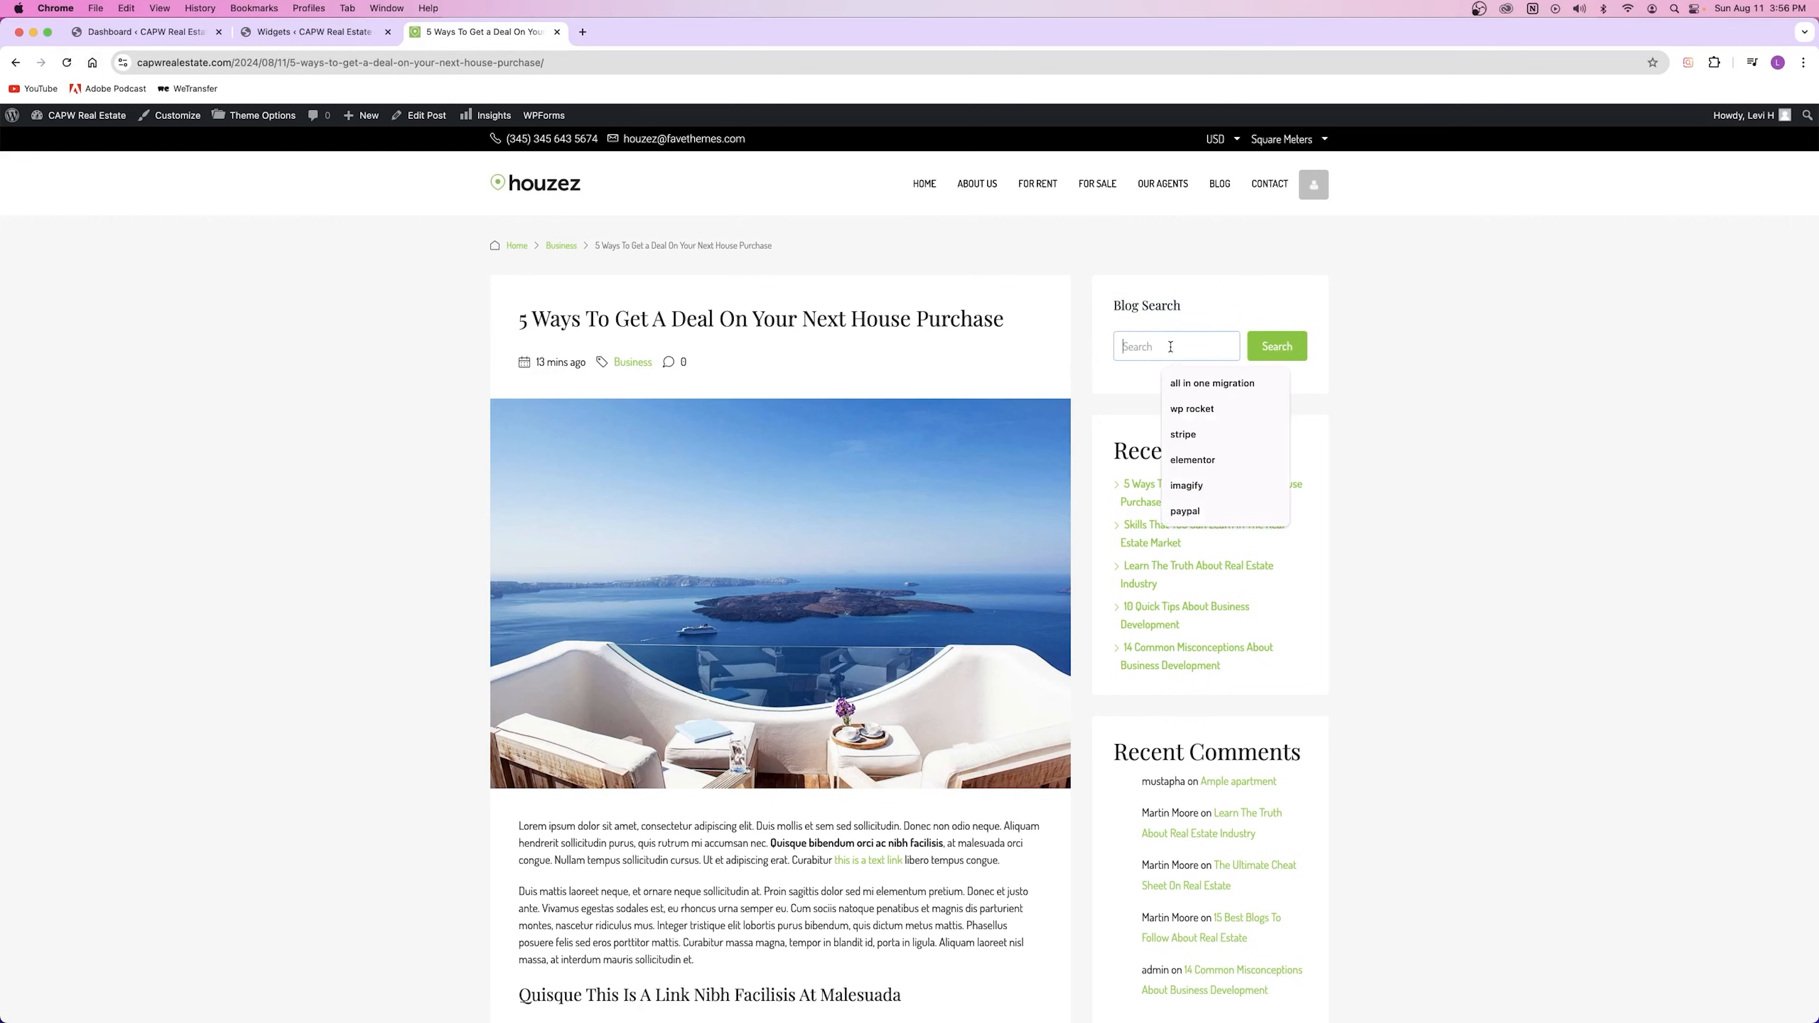
pyautogui.click(1150, 319)
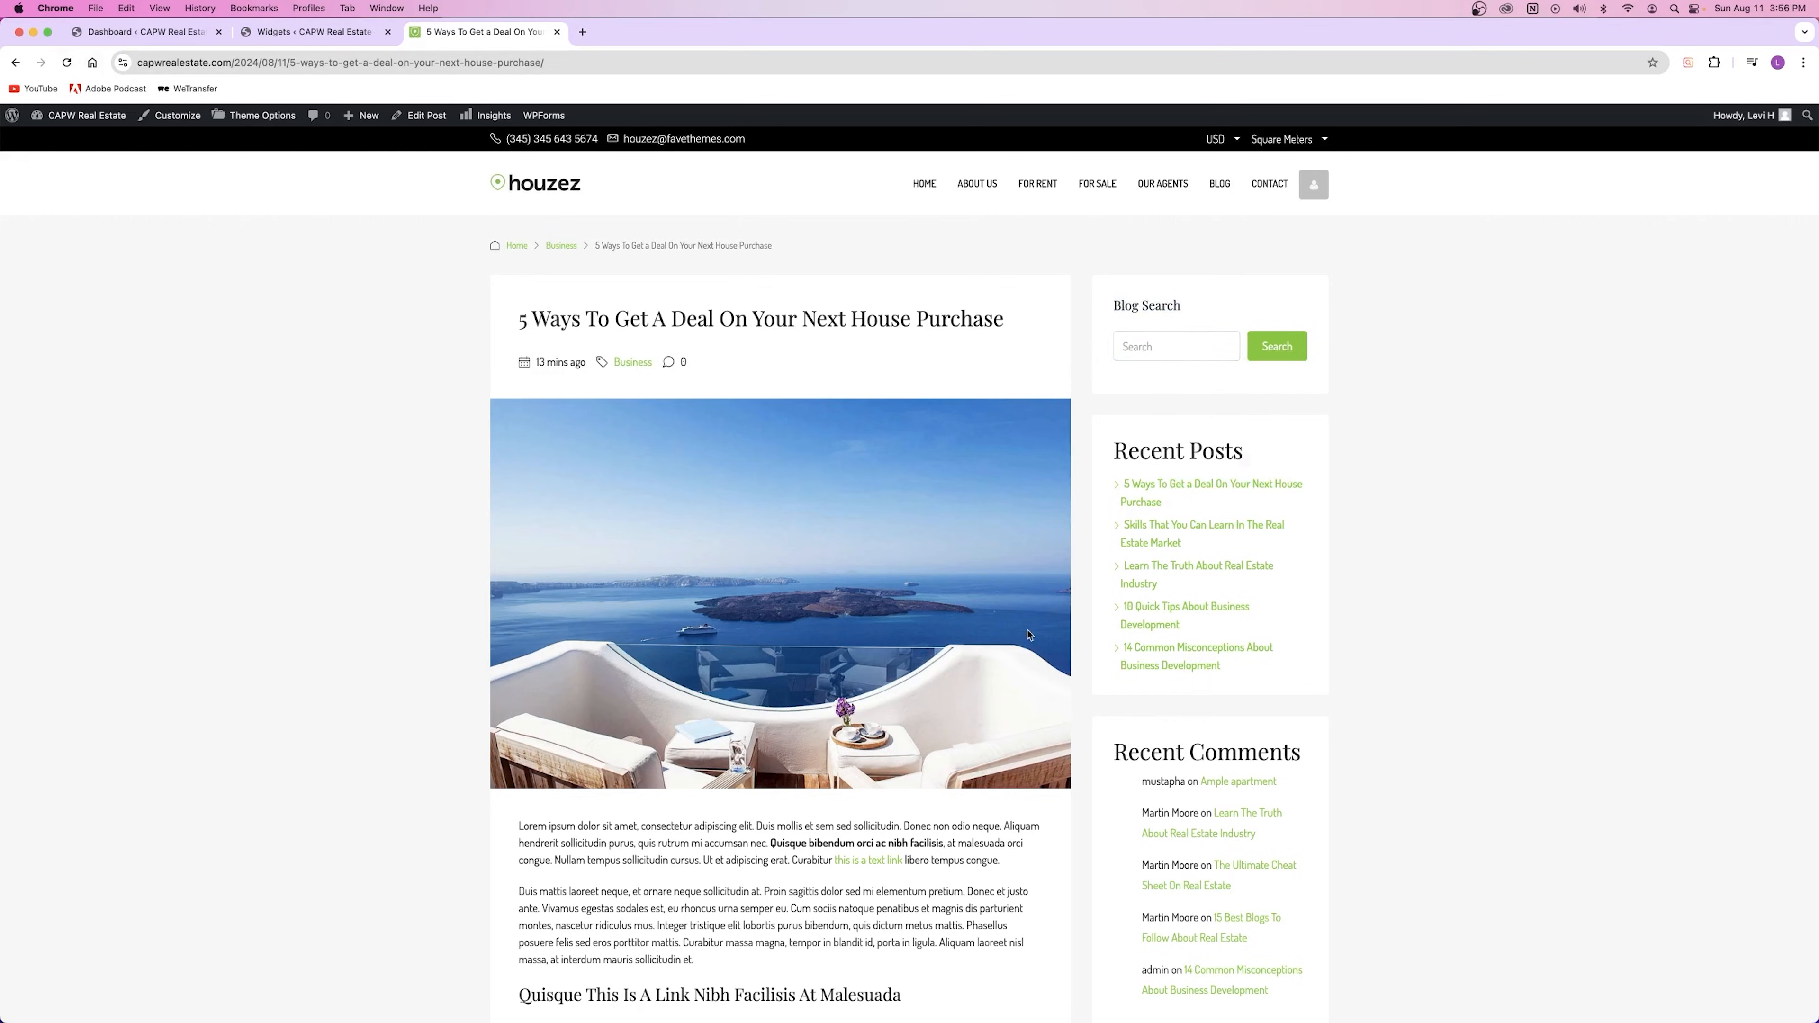
# Step: Inspect the Recent Posts heading, Latest Posts list and Blog Search blocks in the widgets editor
pyautogui.click(308, 32)
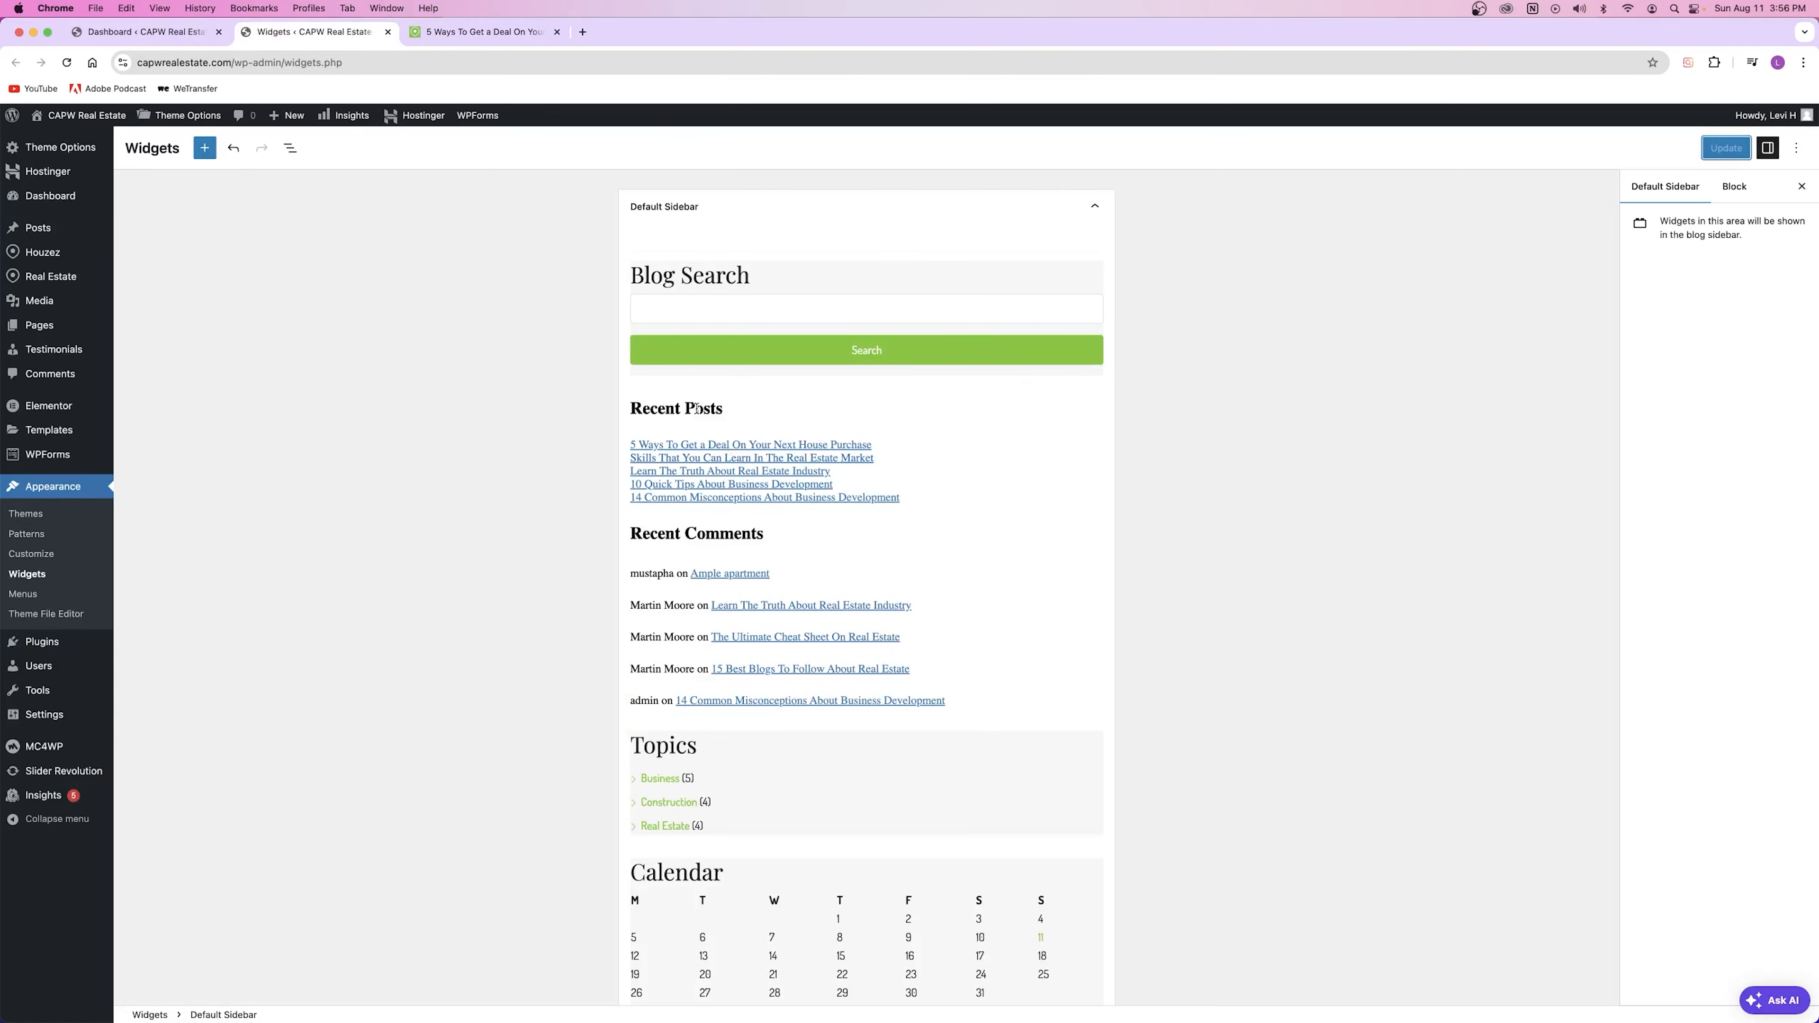
pyautogui.click(697, 408)
pyautogui.click(712, 444)
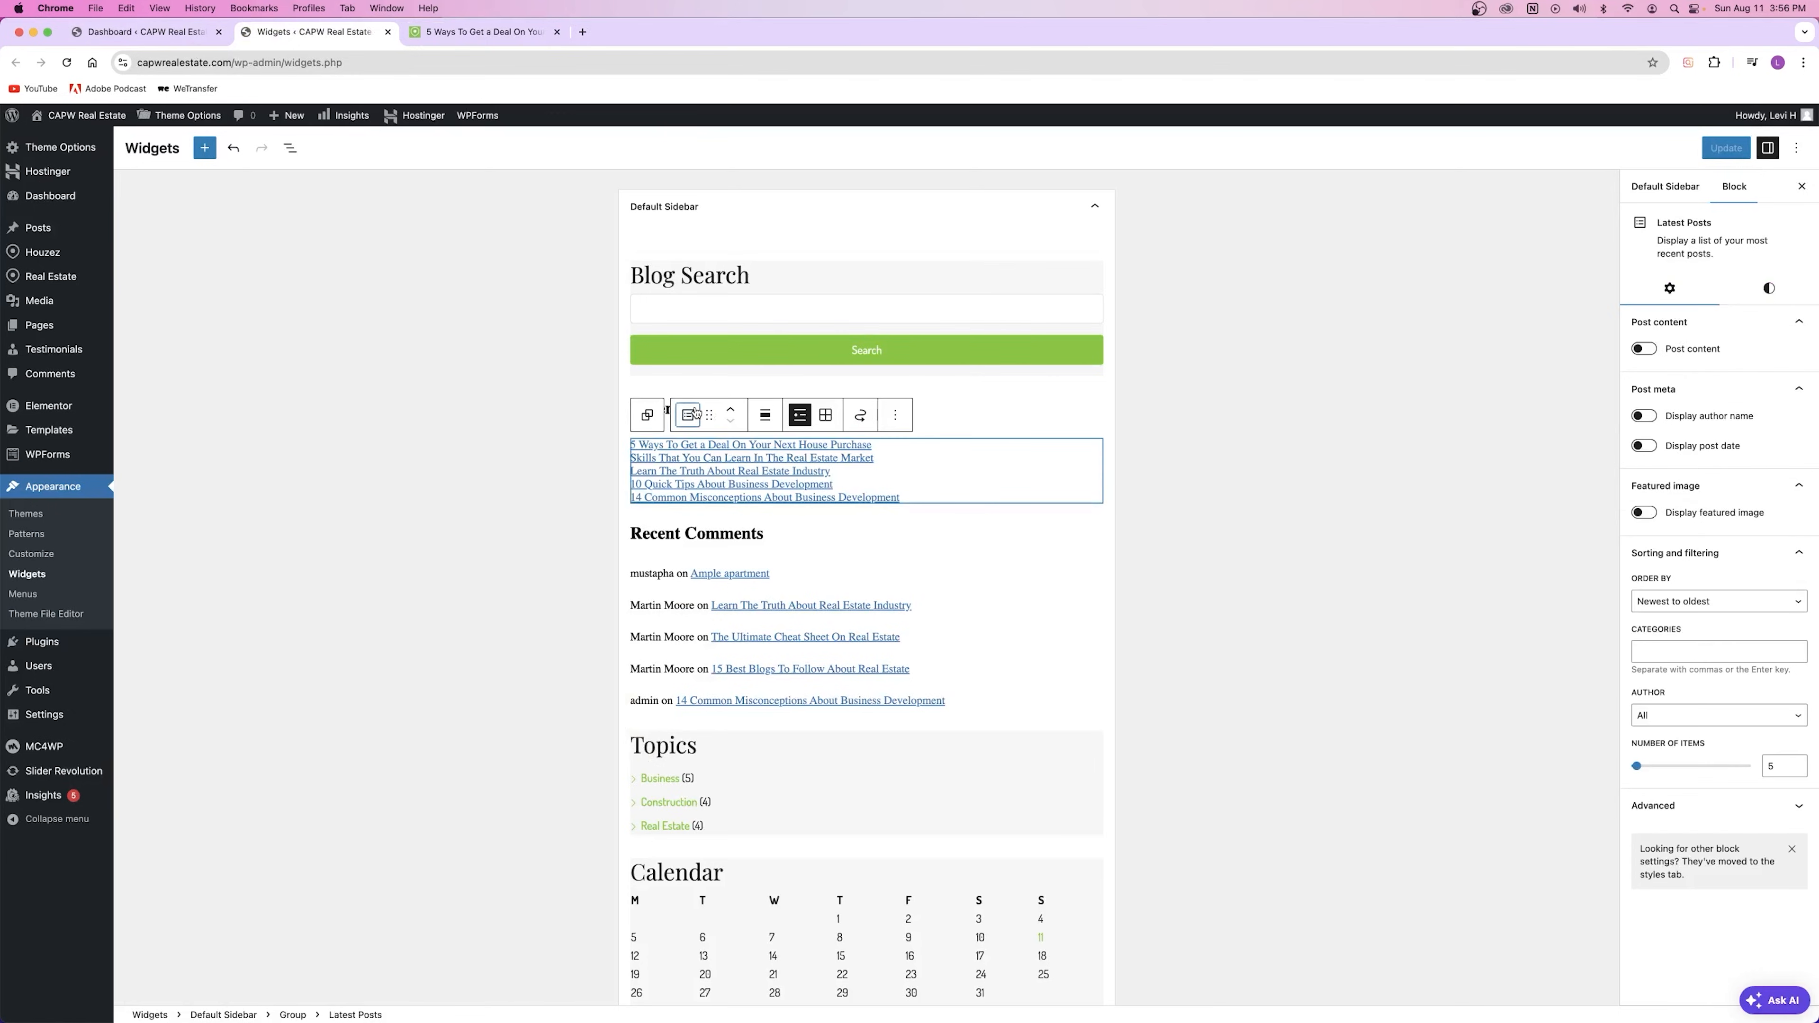
pyautogui.click(689, 415)
pyautogui.click(968, 368)
pyautogui.click(723, 374)
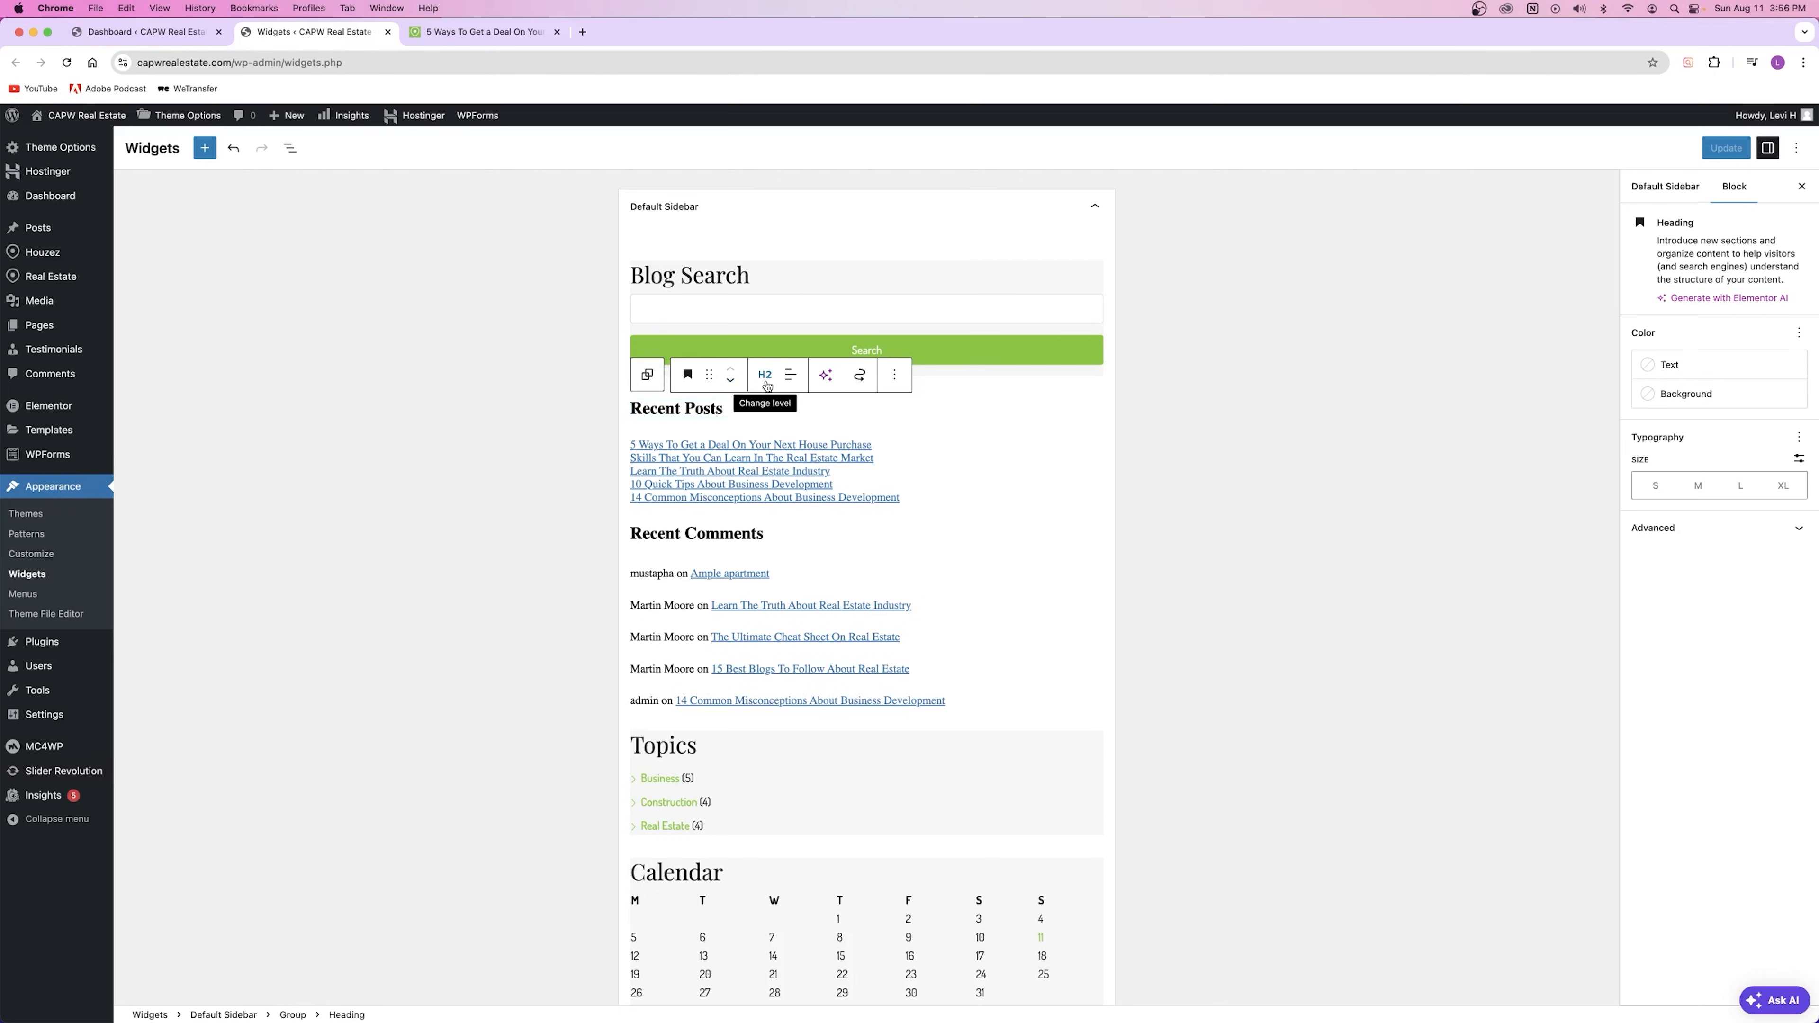
# Step: Add a test paragraph 'saldkjfalskdjhfalksjdhf' under Recent Posts, save, and view it on the post
pyautogui.click(779, 411)
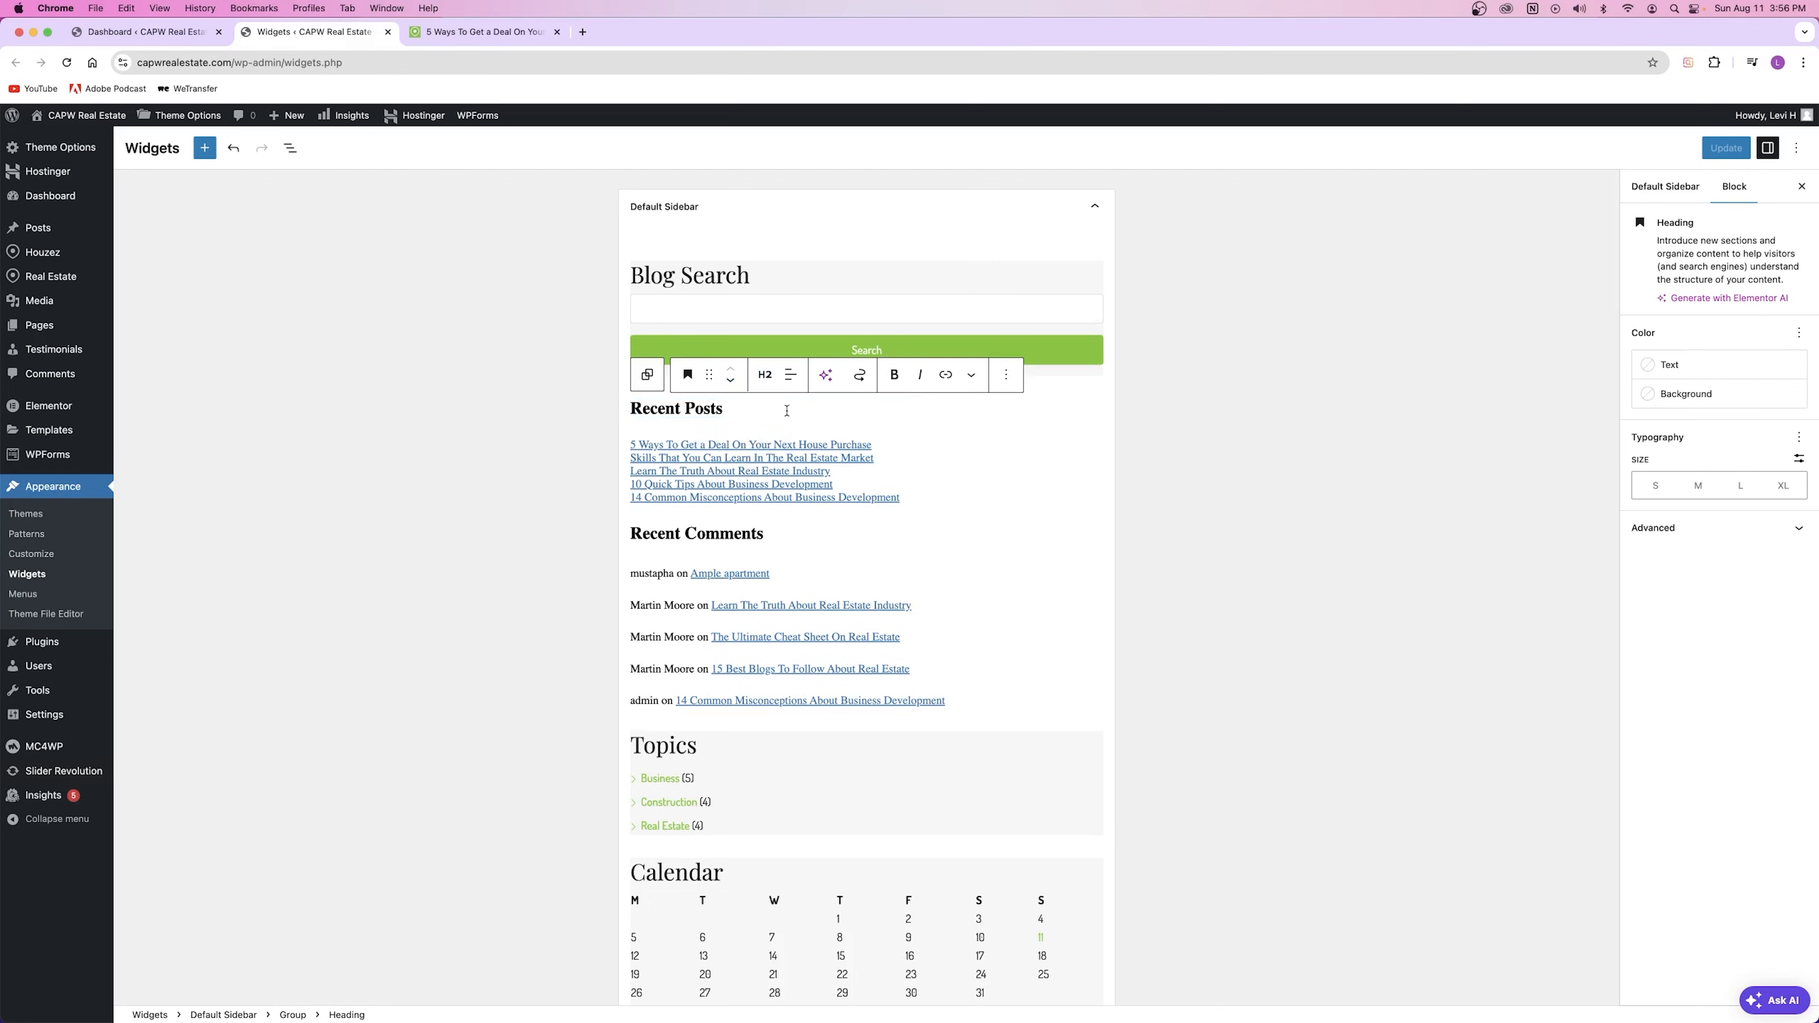
pyautogui.press('Return')
pyautogui.write('saldkjfalskdjhfalksjdhf')
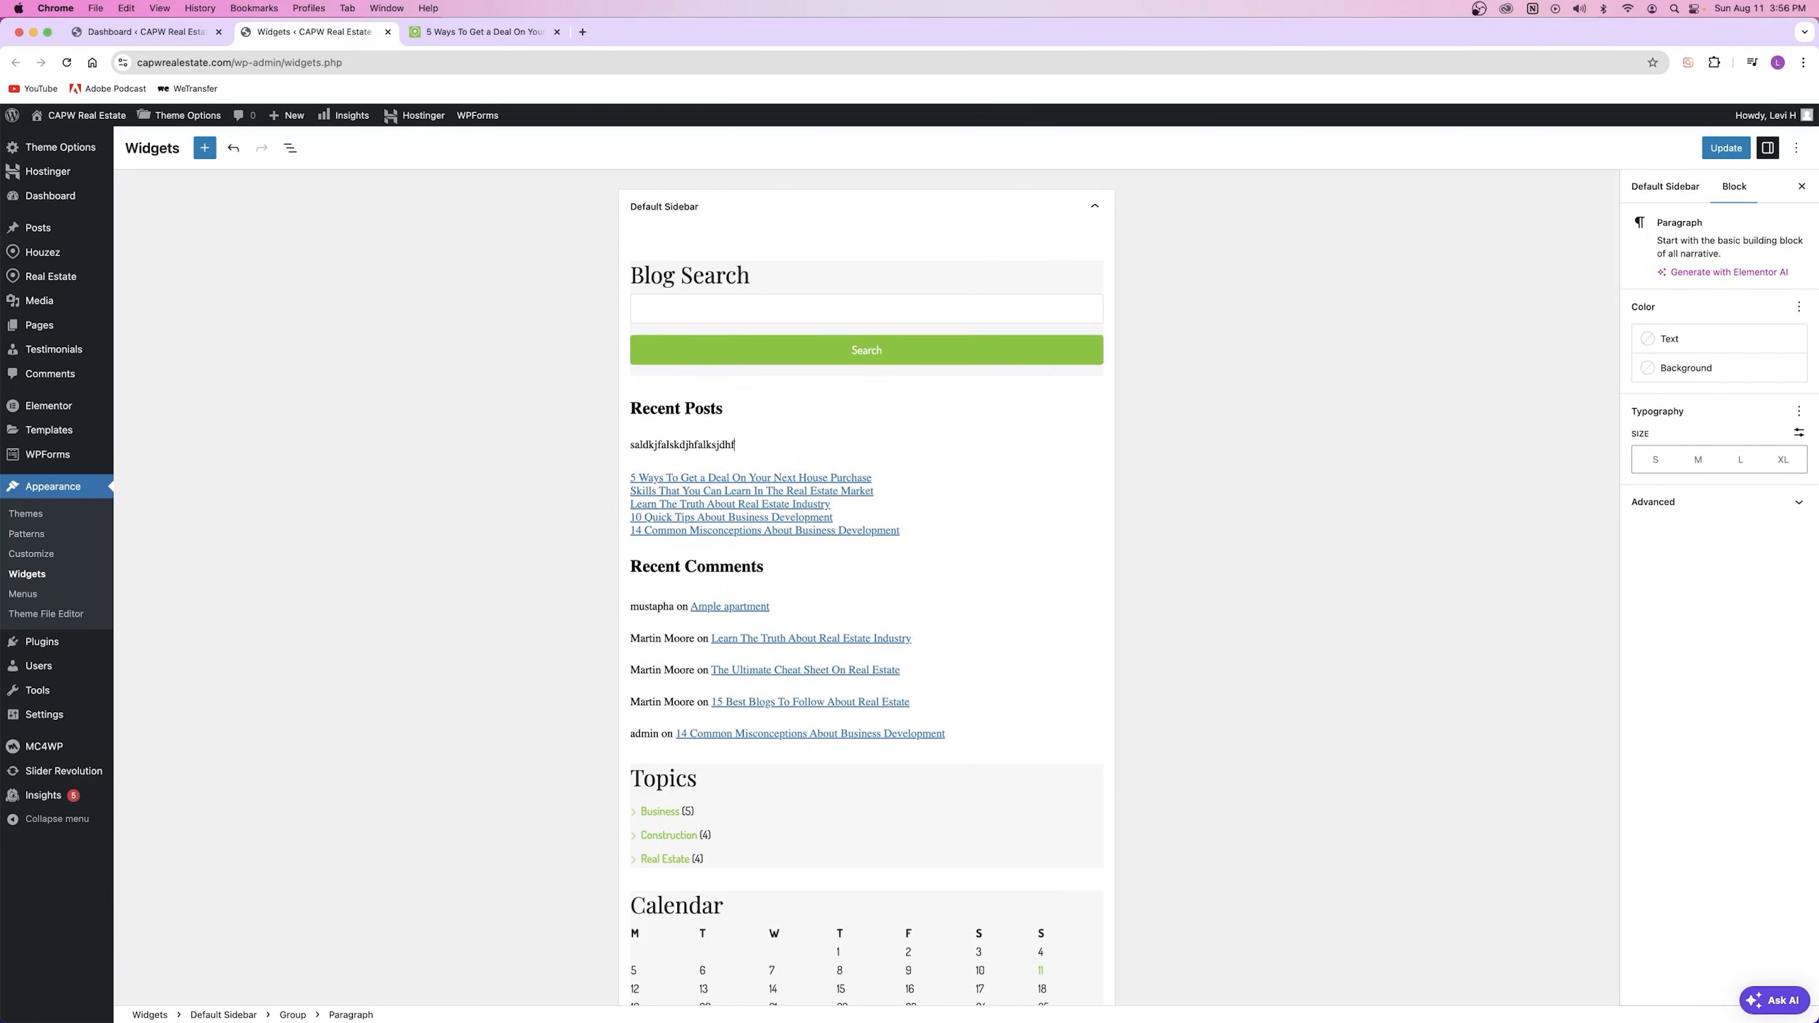
pyautogui.click(1733, 145)
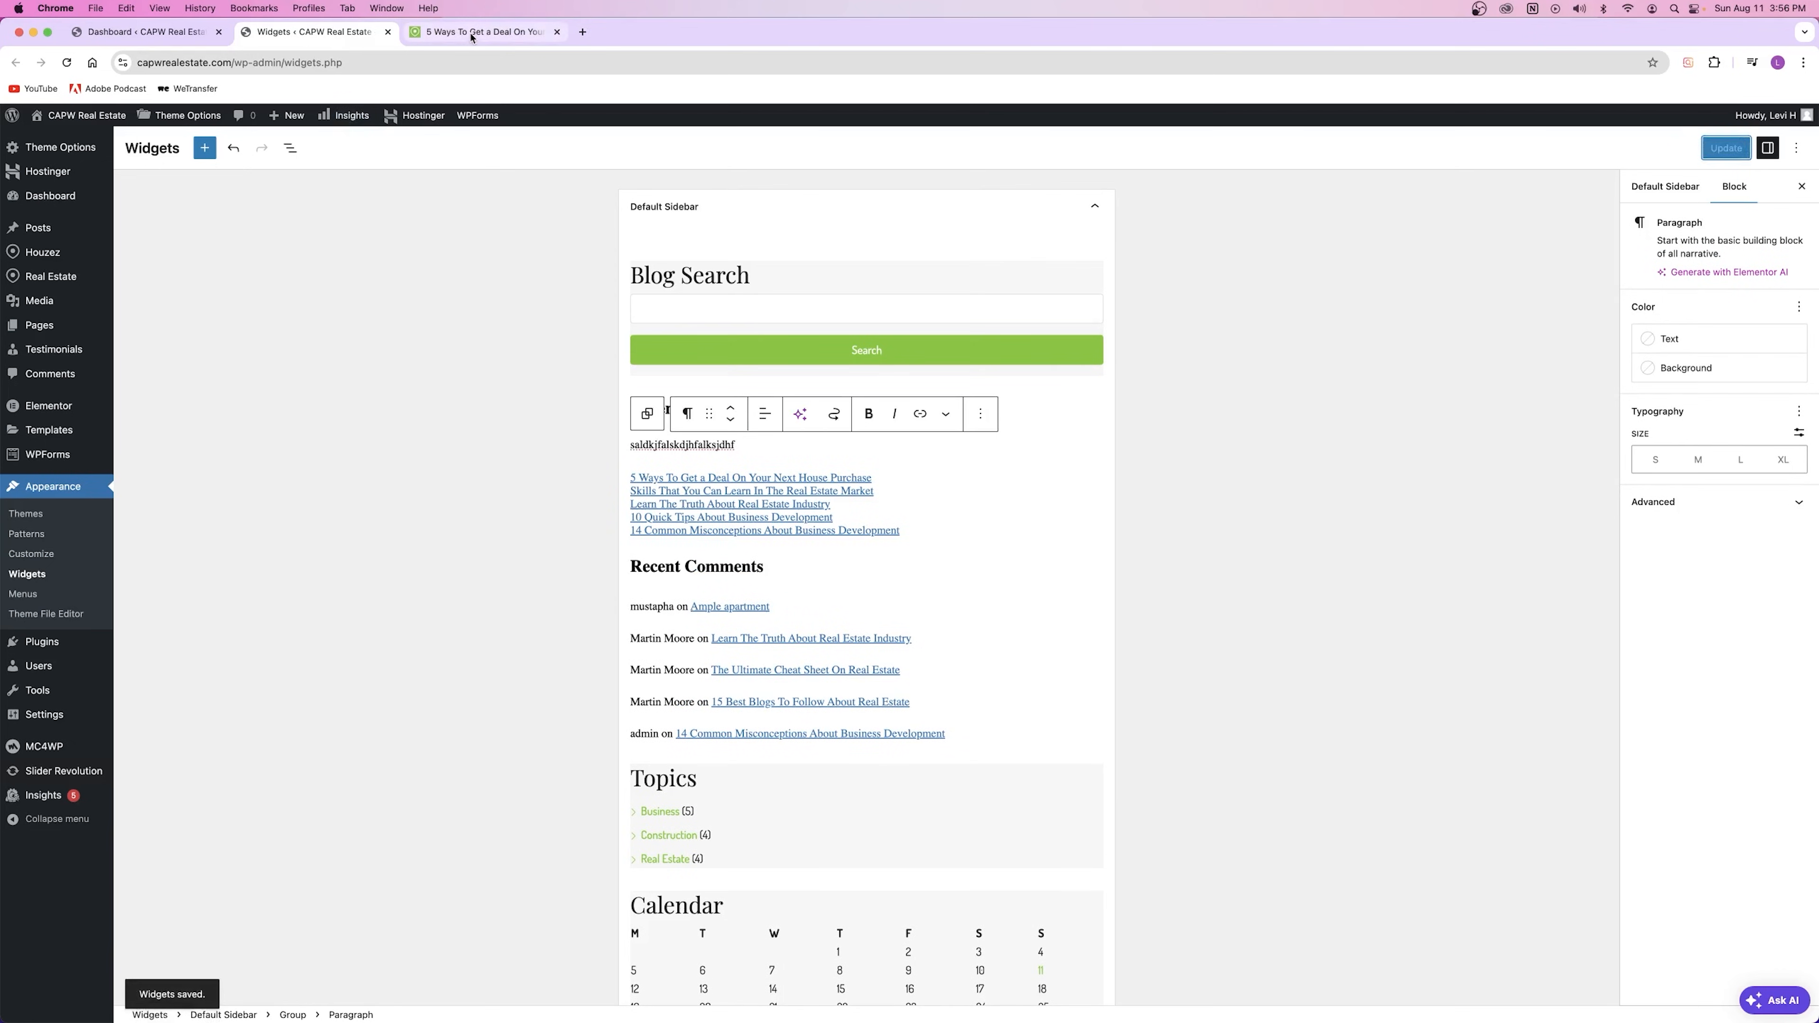
pyautogui.click(472, 33)
pyautogui.click(67, 62)
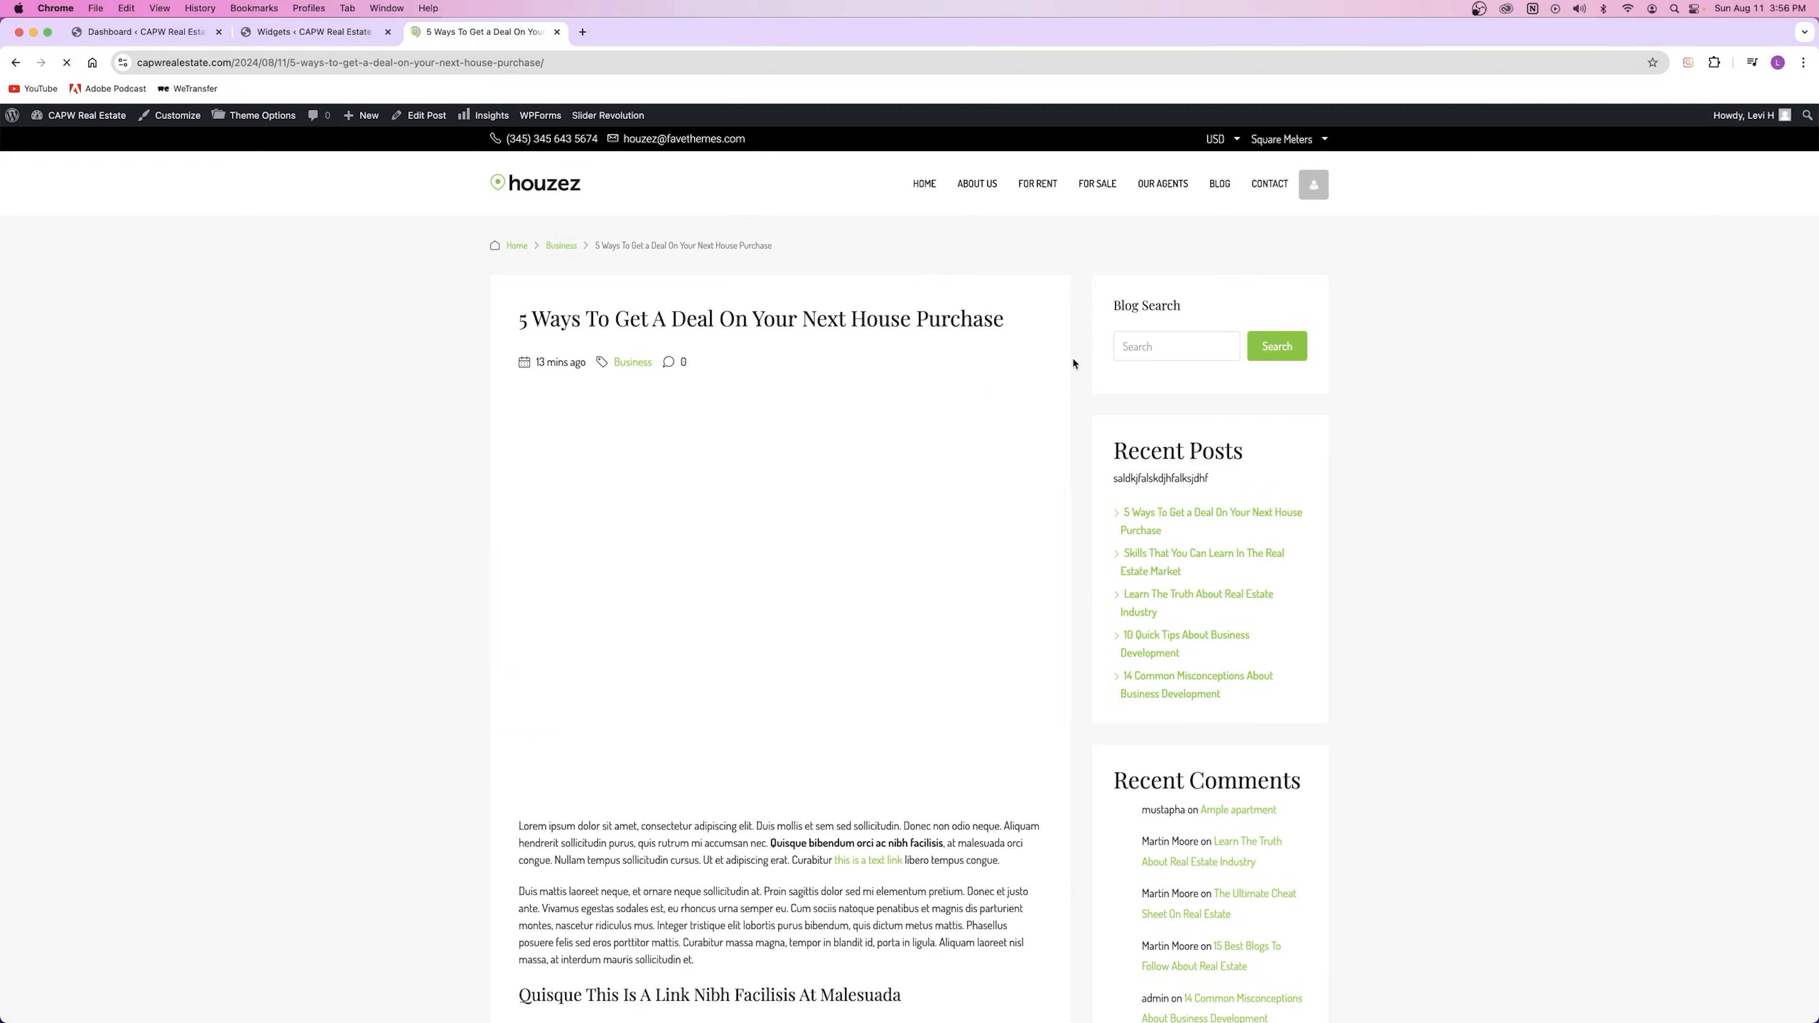
pyautogui.moveTo(1197, 479); pyautogui.dragTo(1077, 510)
pyautogui.click(1184, 461)
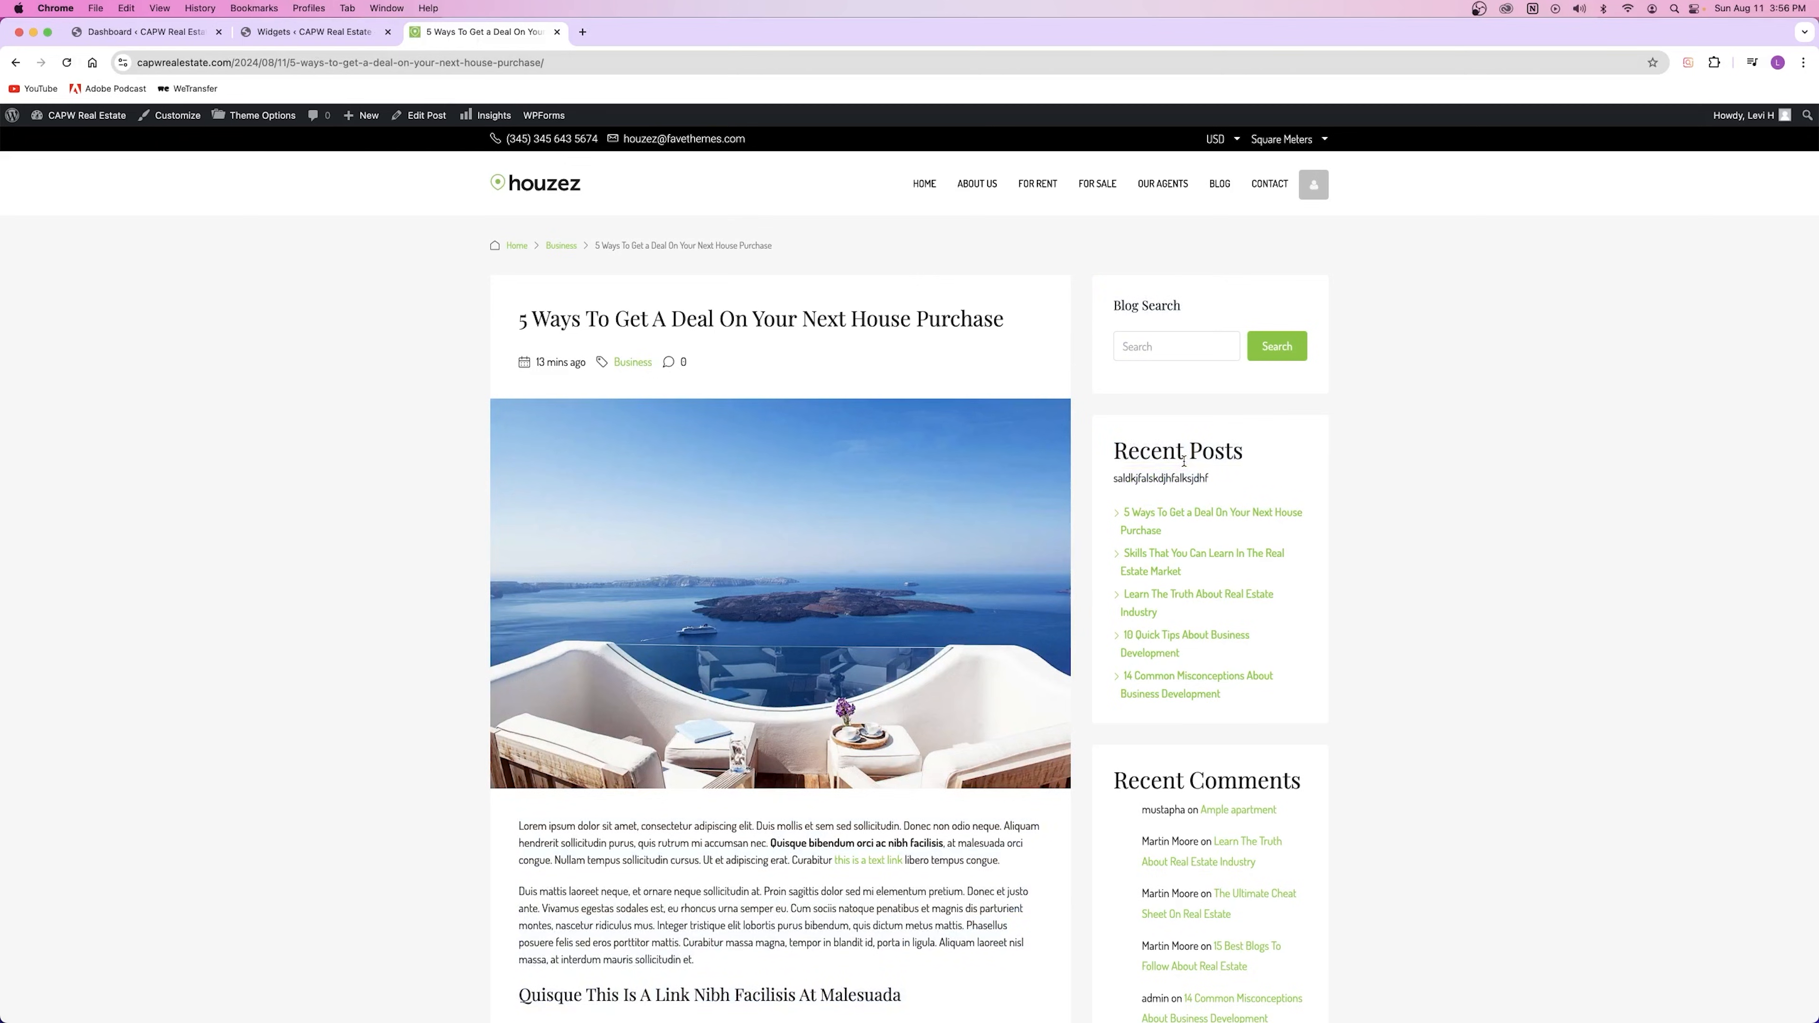
# Step: Delete the test paragraph from the Default Sidebar
pyautogui.click(331, 33)
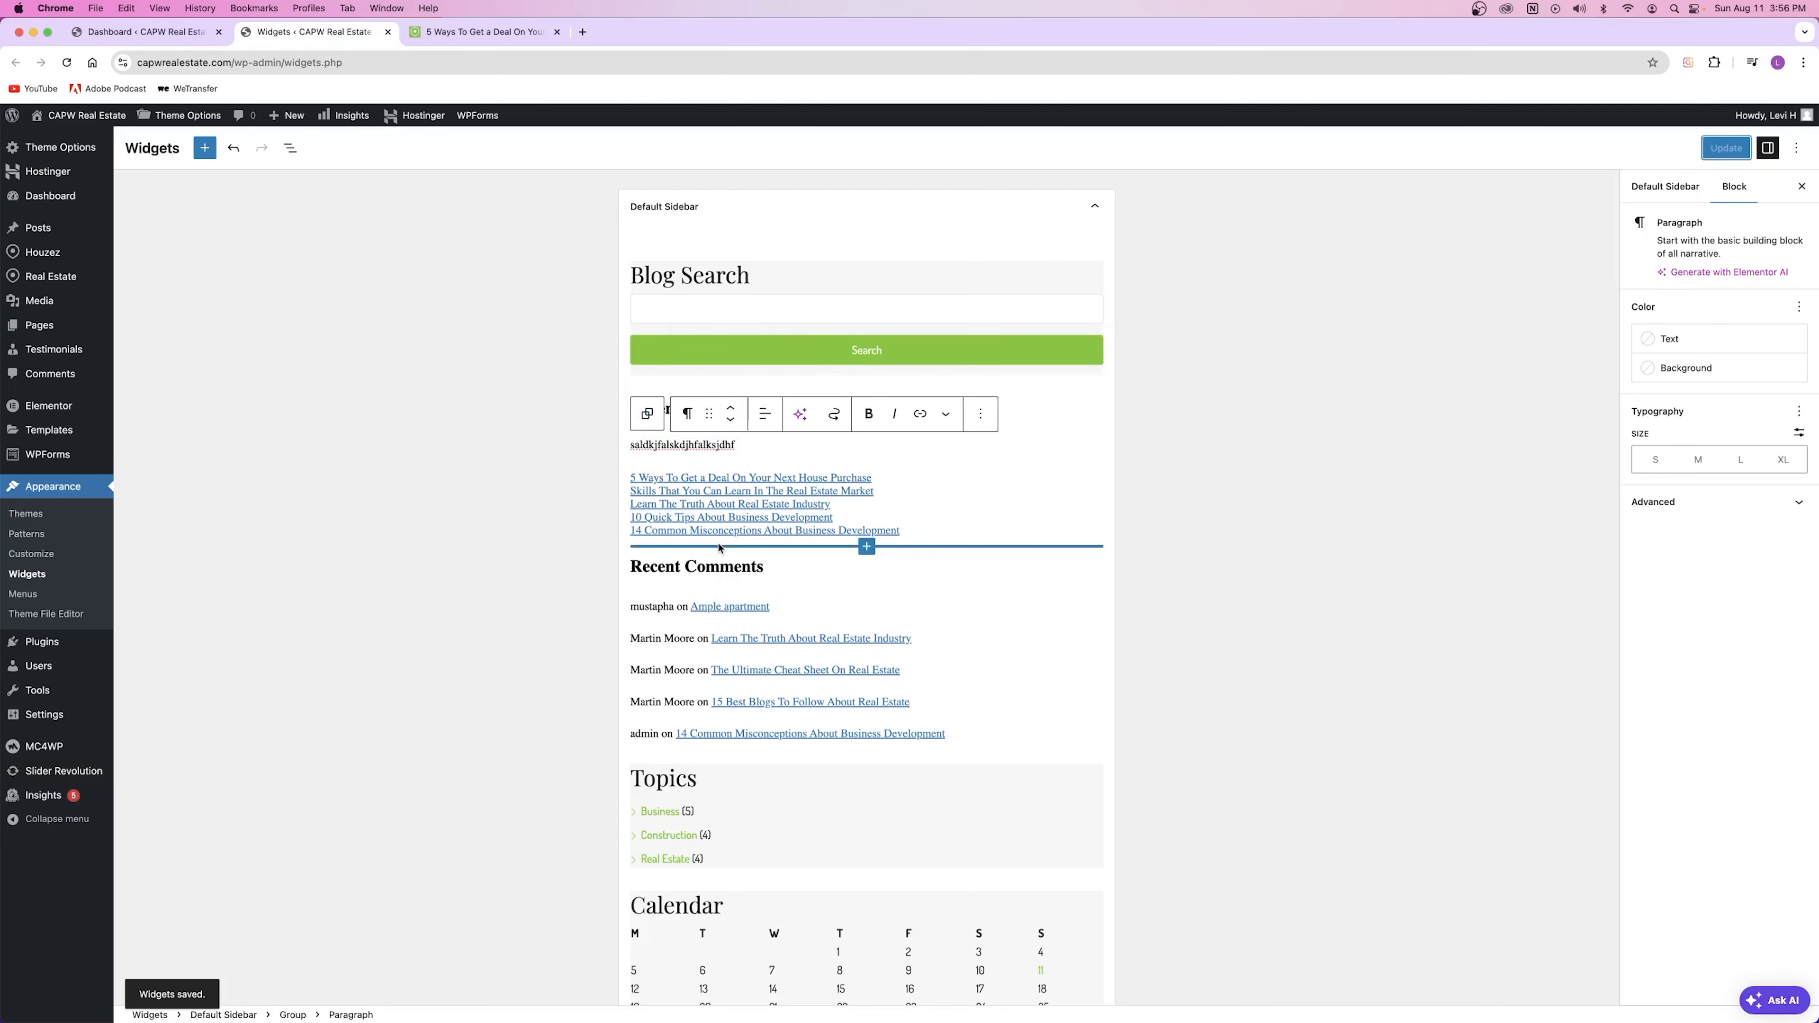
pyautogui.click(658, 445)
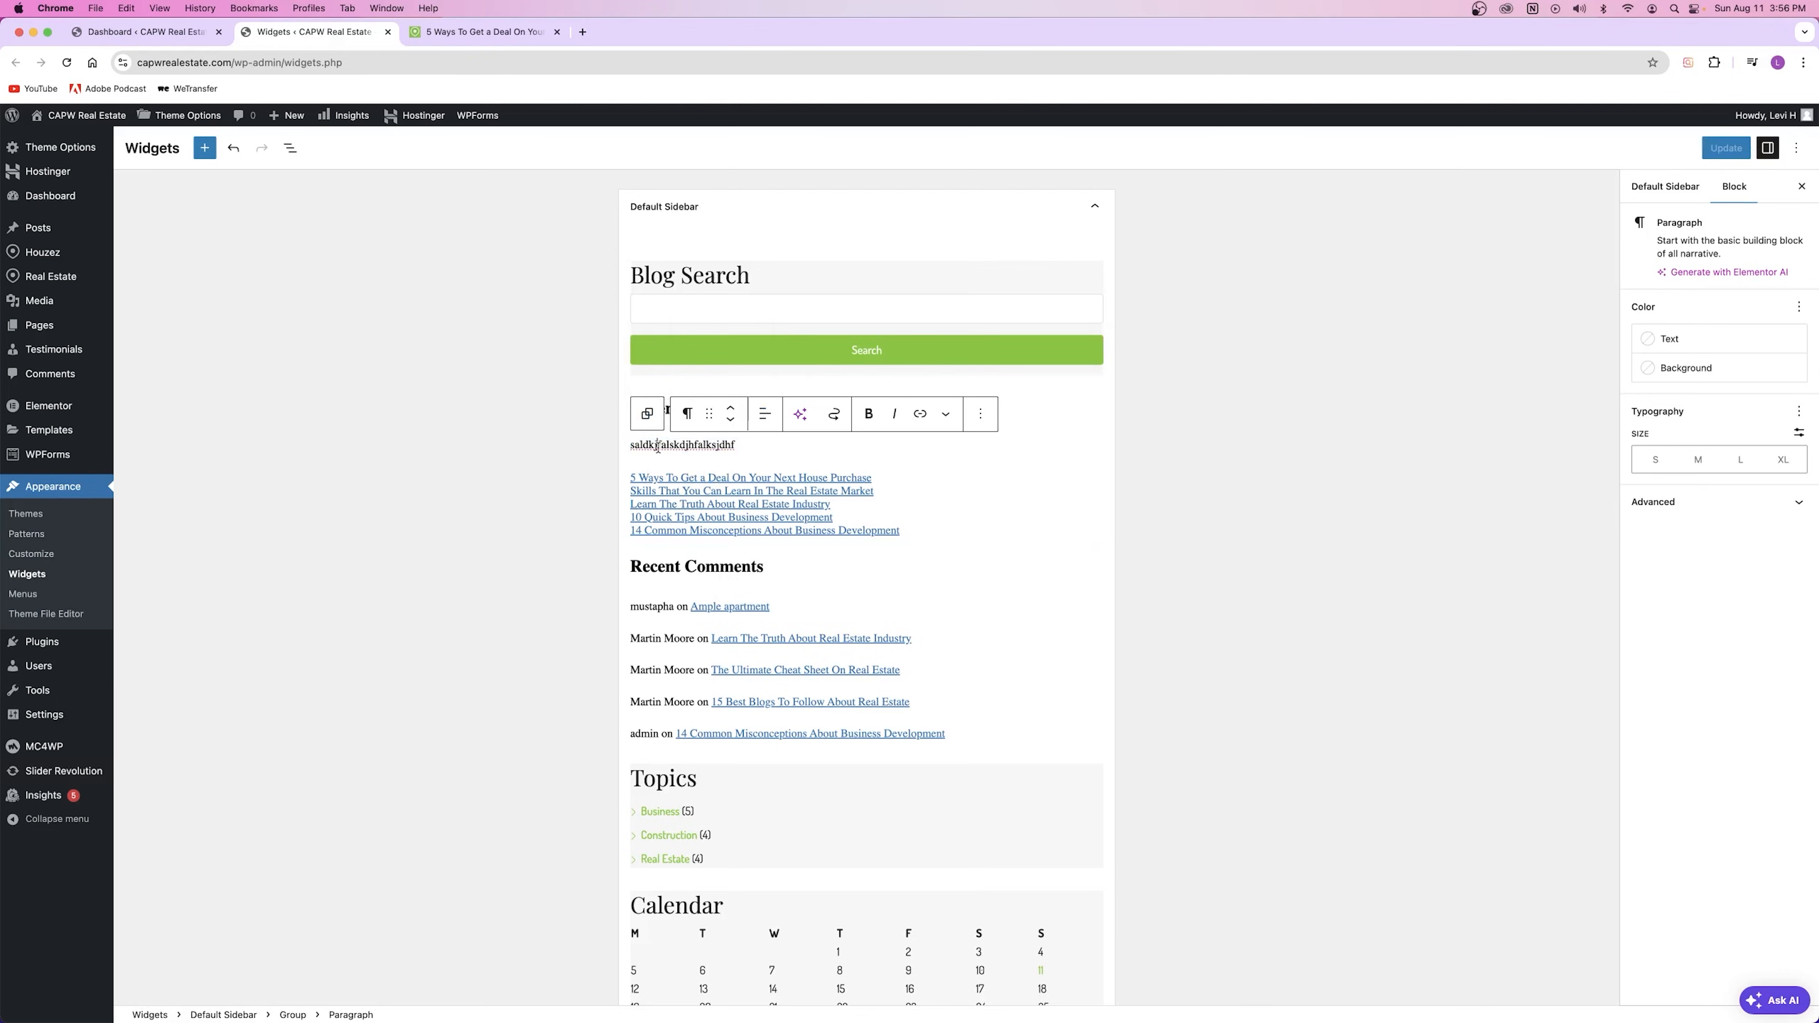
pyautogui.click(981, 414)
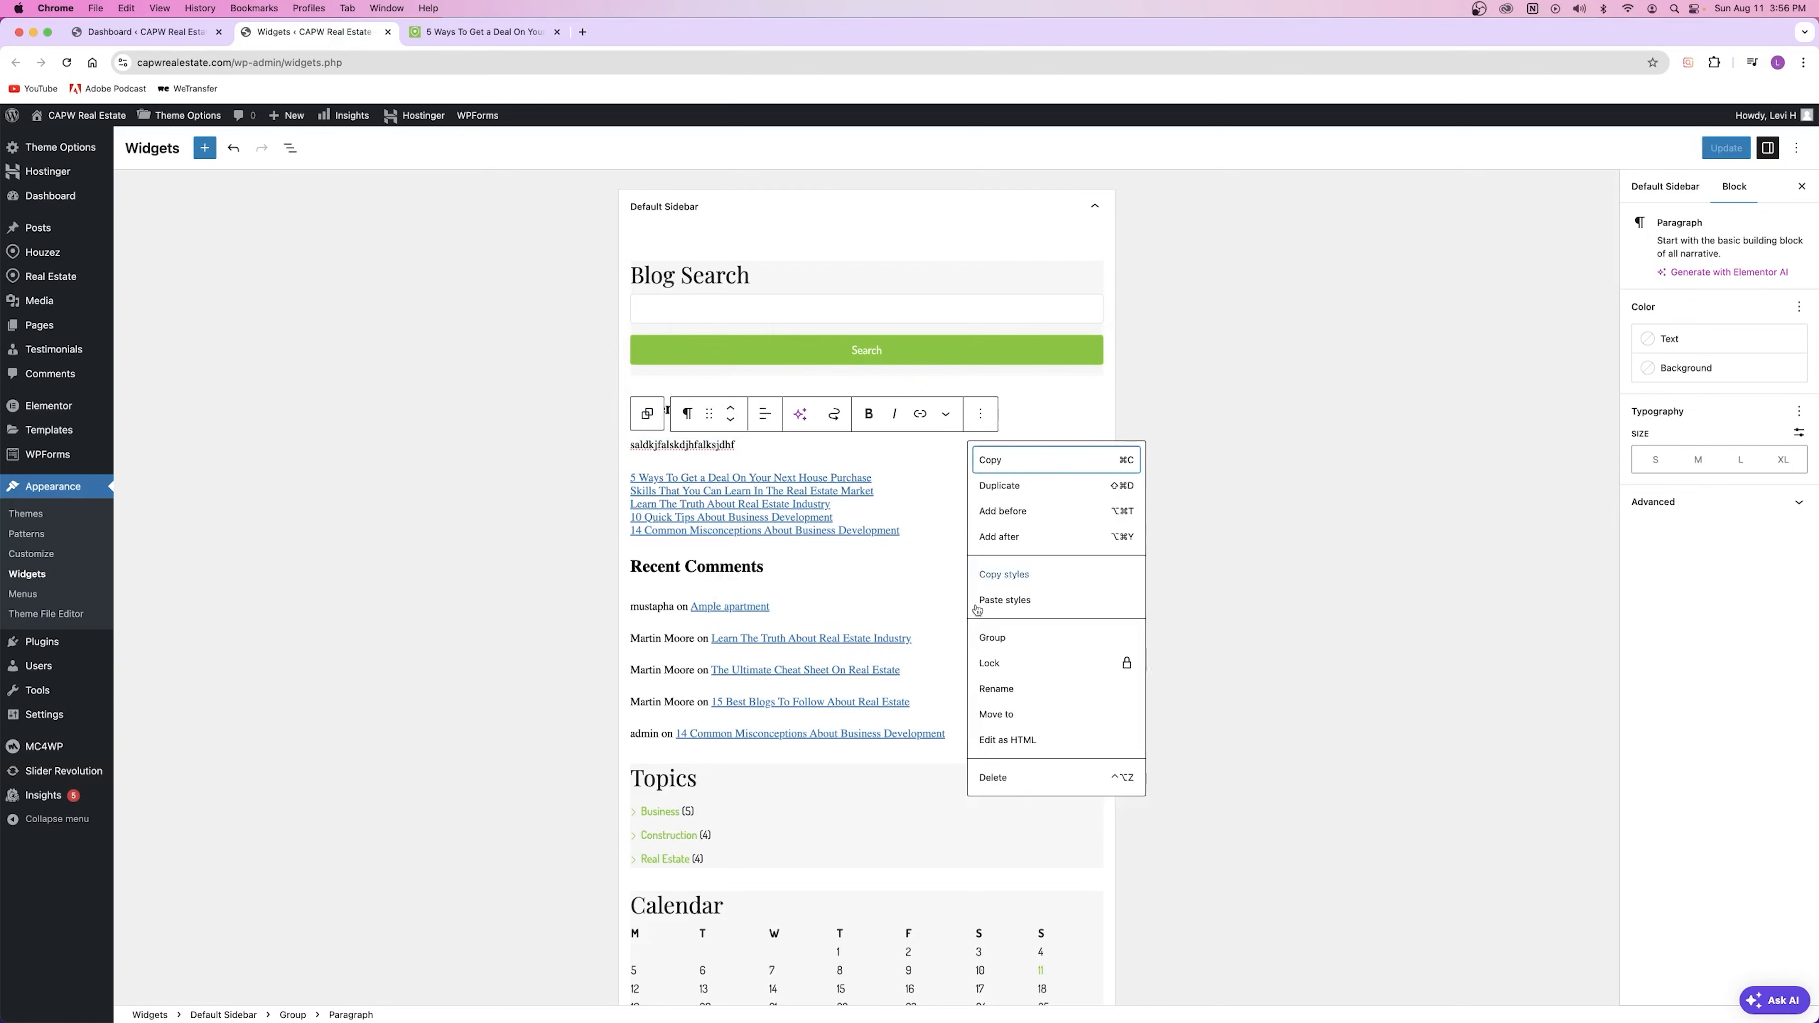
pyautogui.click(1011, 776)
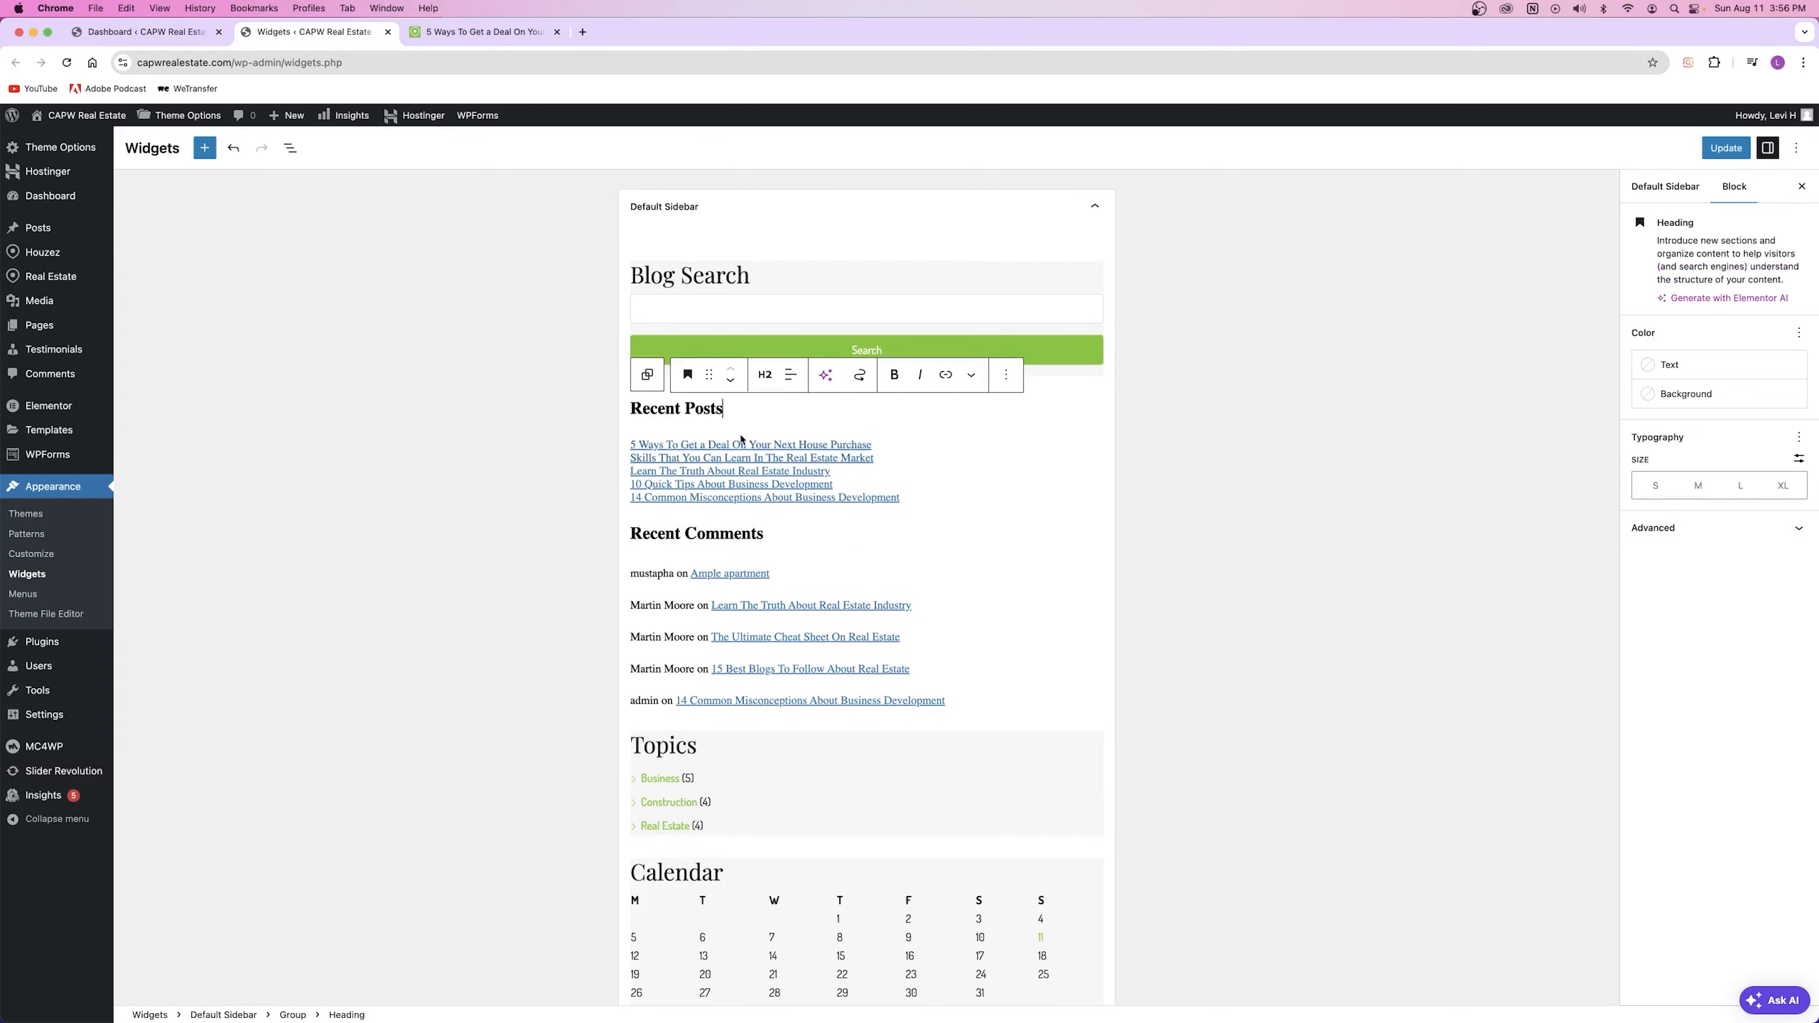
pyautogui.doubleClick(654, 410)
pyautogui.doubleClick(706, 408)
# Step: Try 26-word excerpts in Latest Posts, then hide post content and dates
pyautogui.click(783, 410)
pyautogui.click(904, 469)
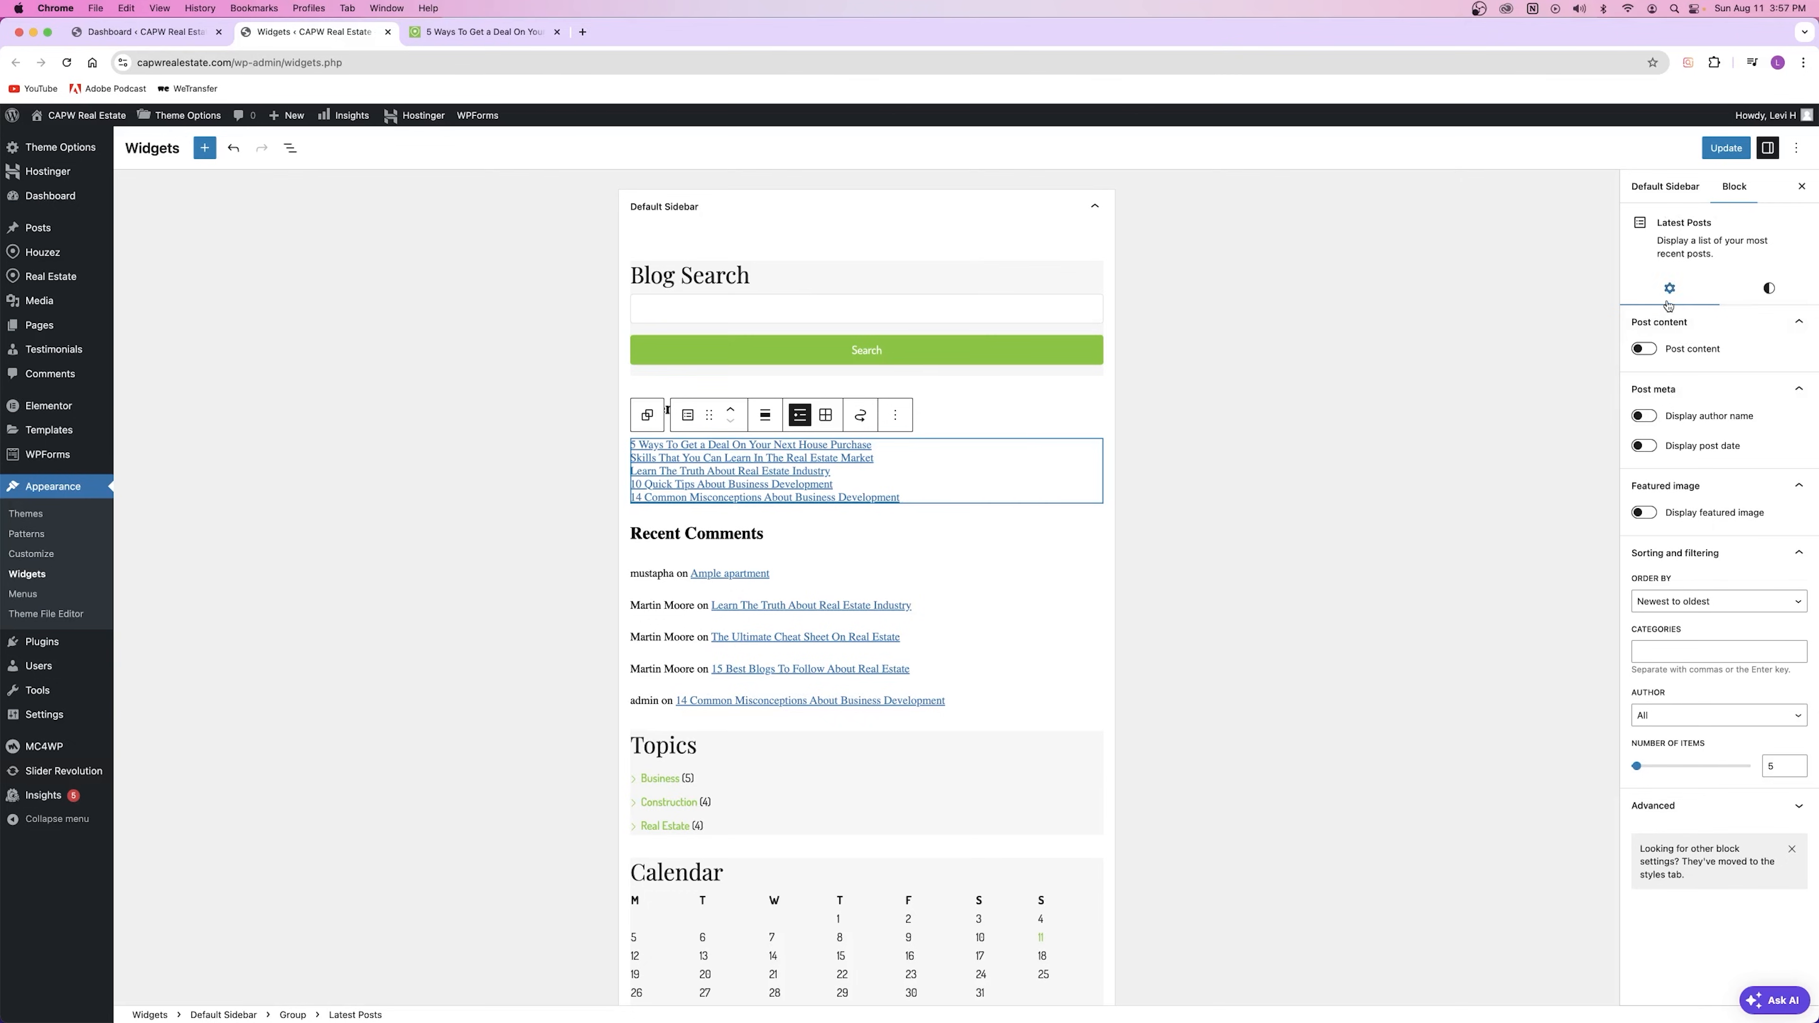
pyautogui.click(1646, 349)
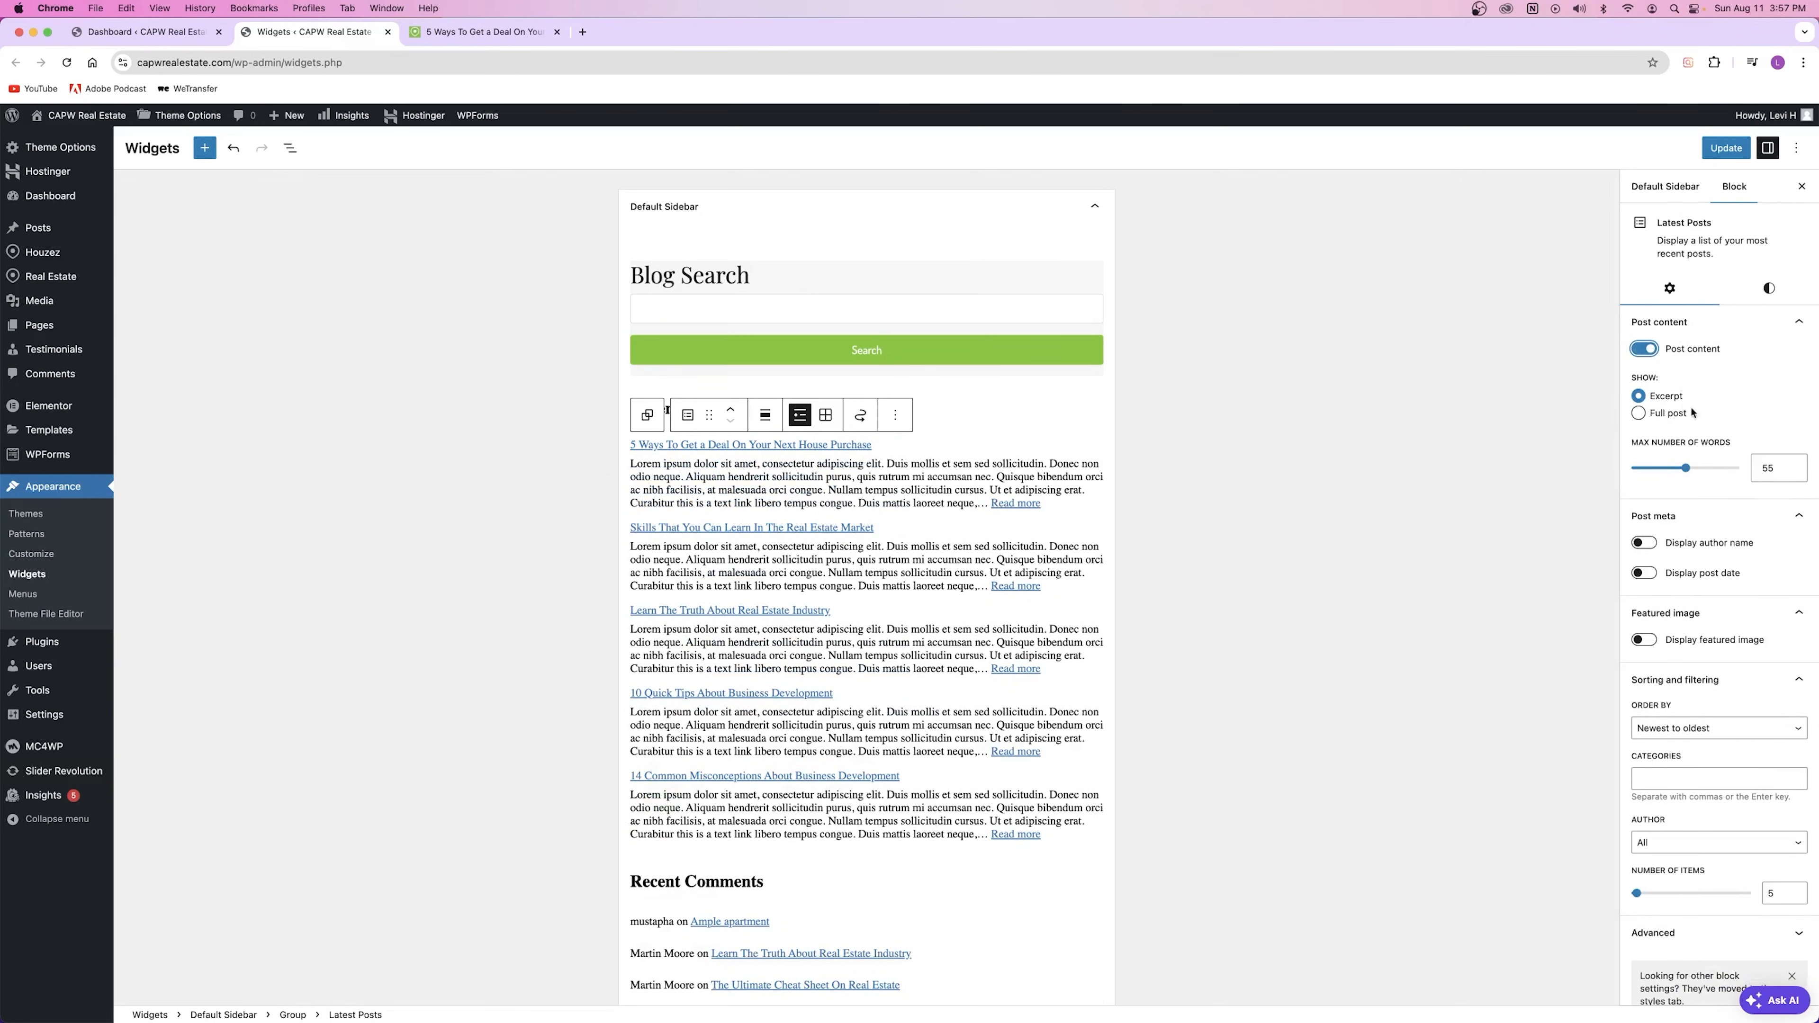
pyautogui.moveTo(1688, 469); pyautogui.dragTo(1651, 469)
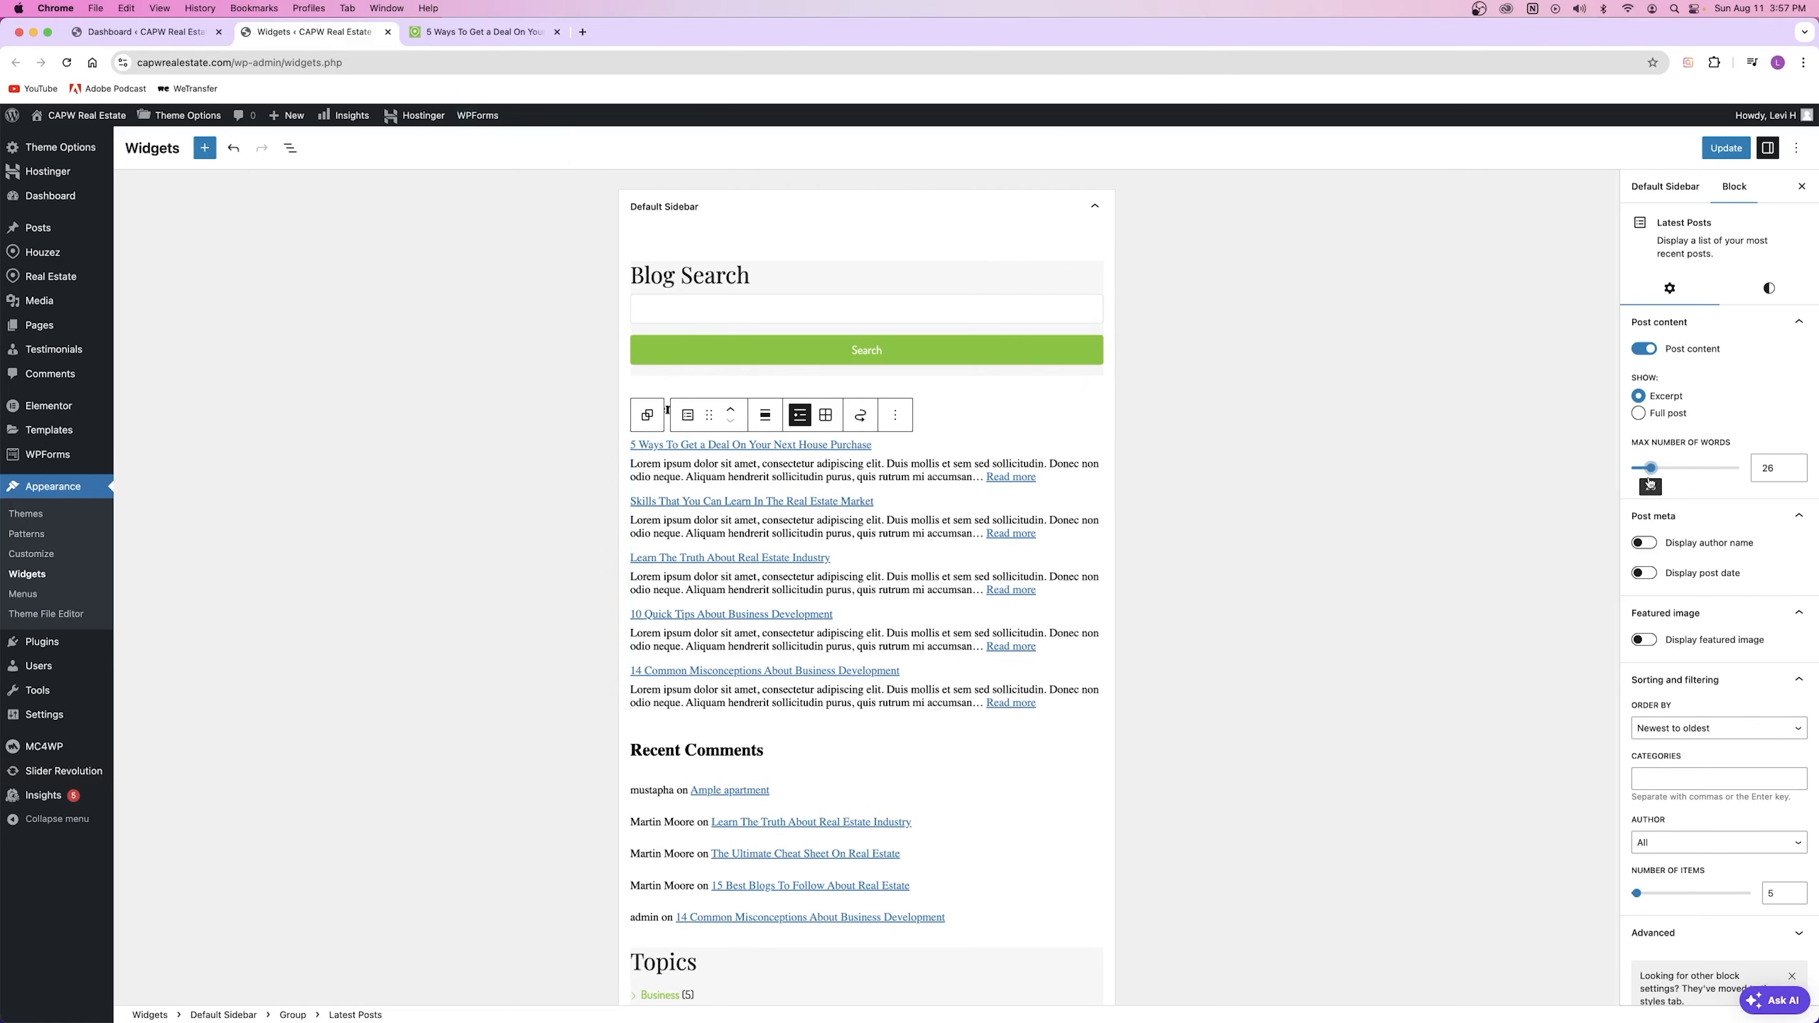
pyautogui.click(1646, 349)
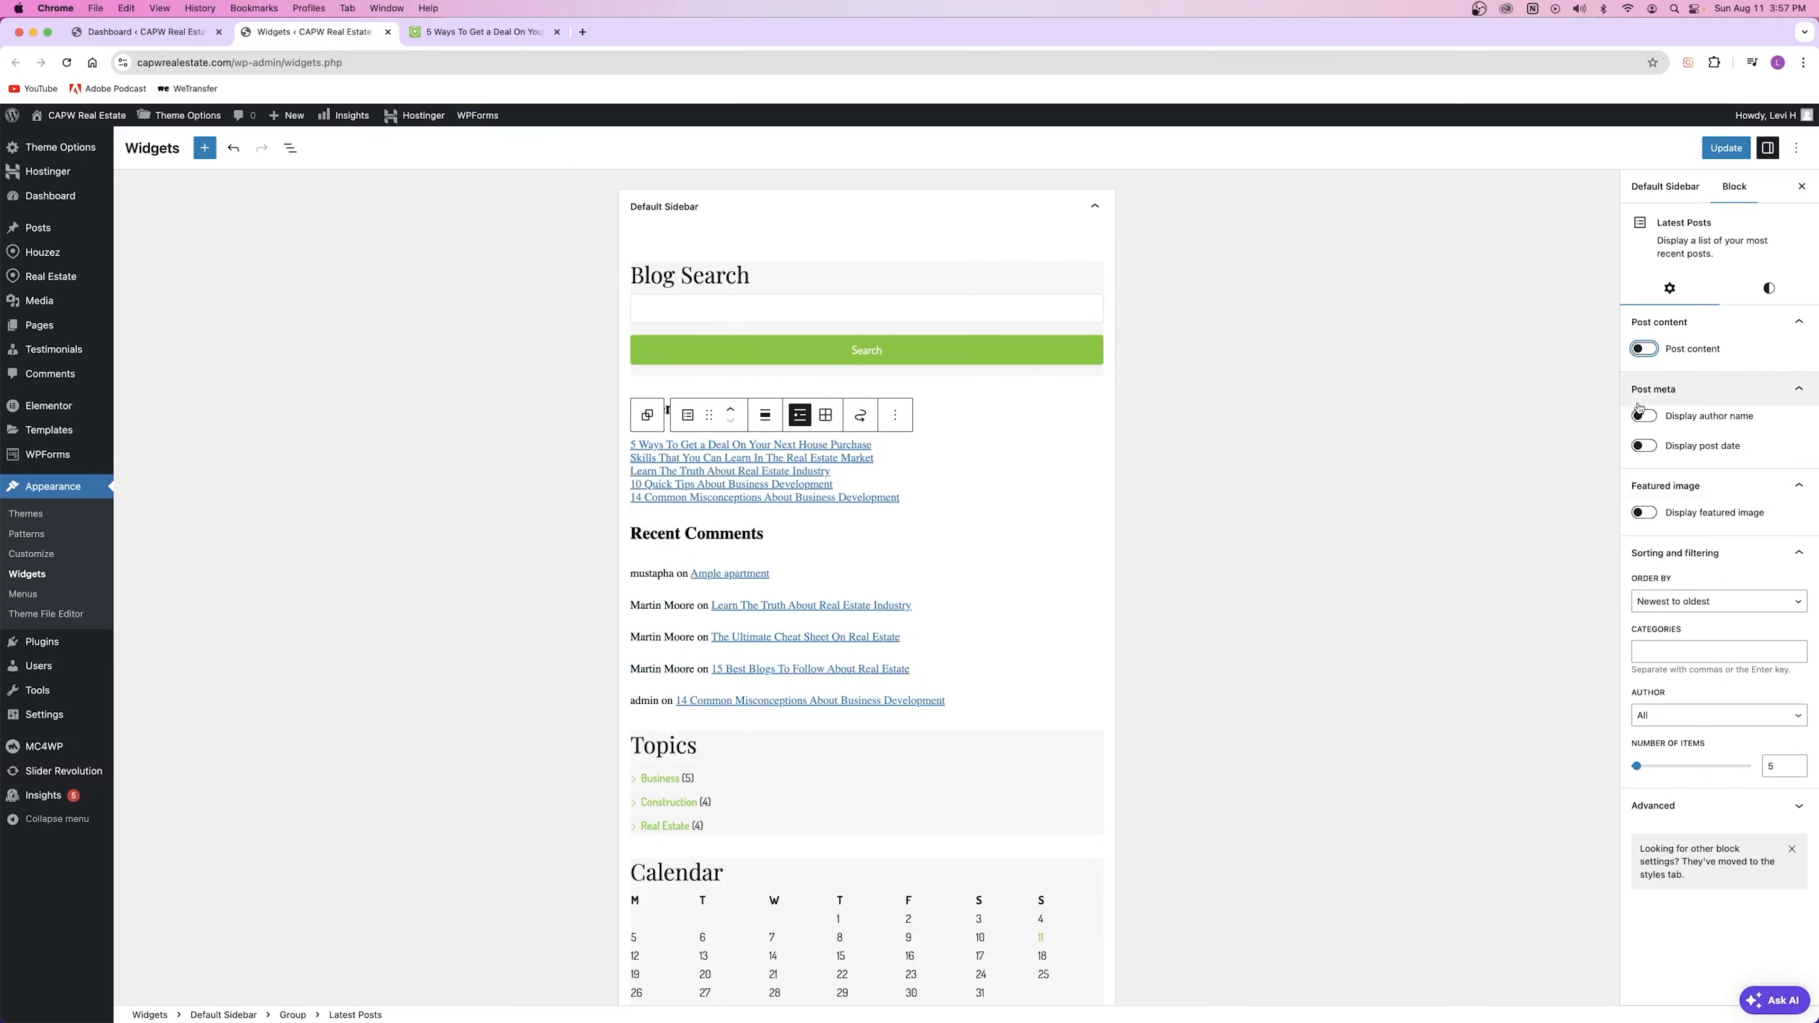
pyautogui.click(1647, 417)
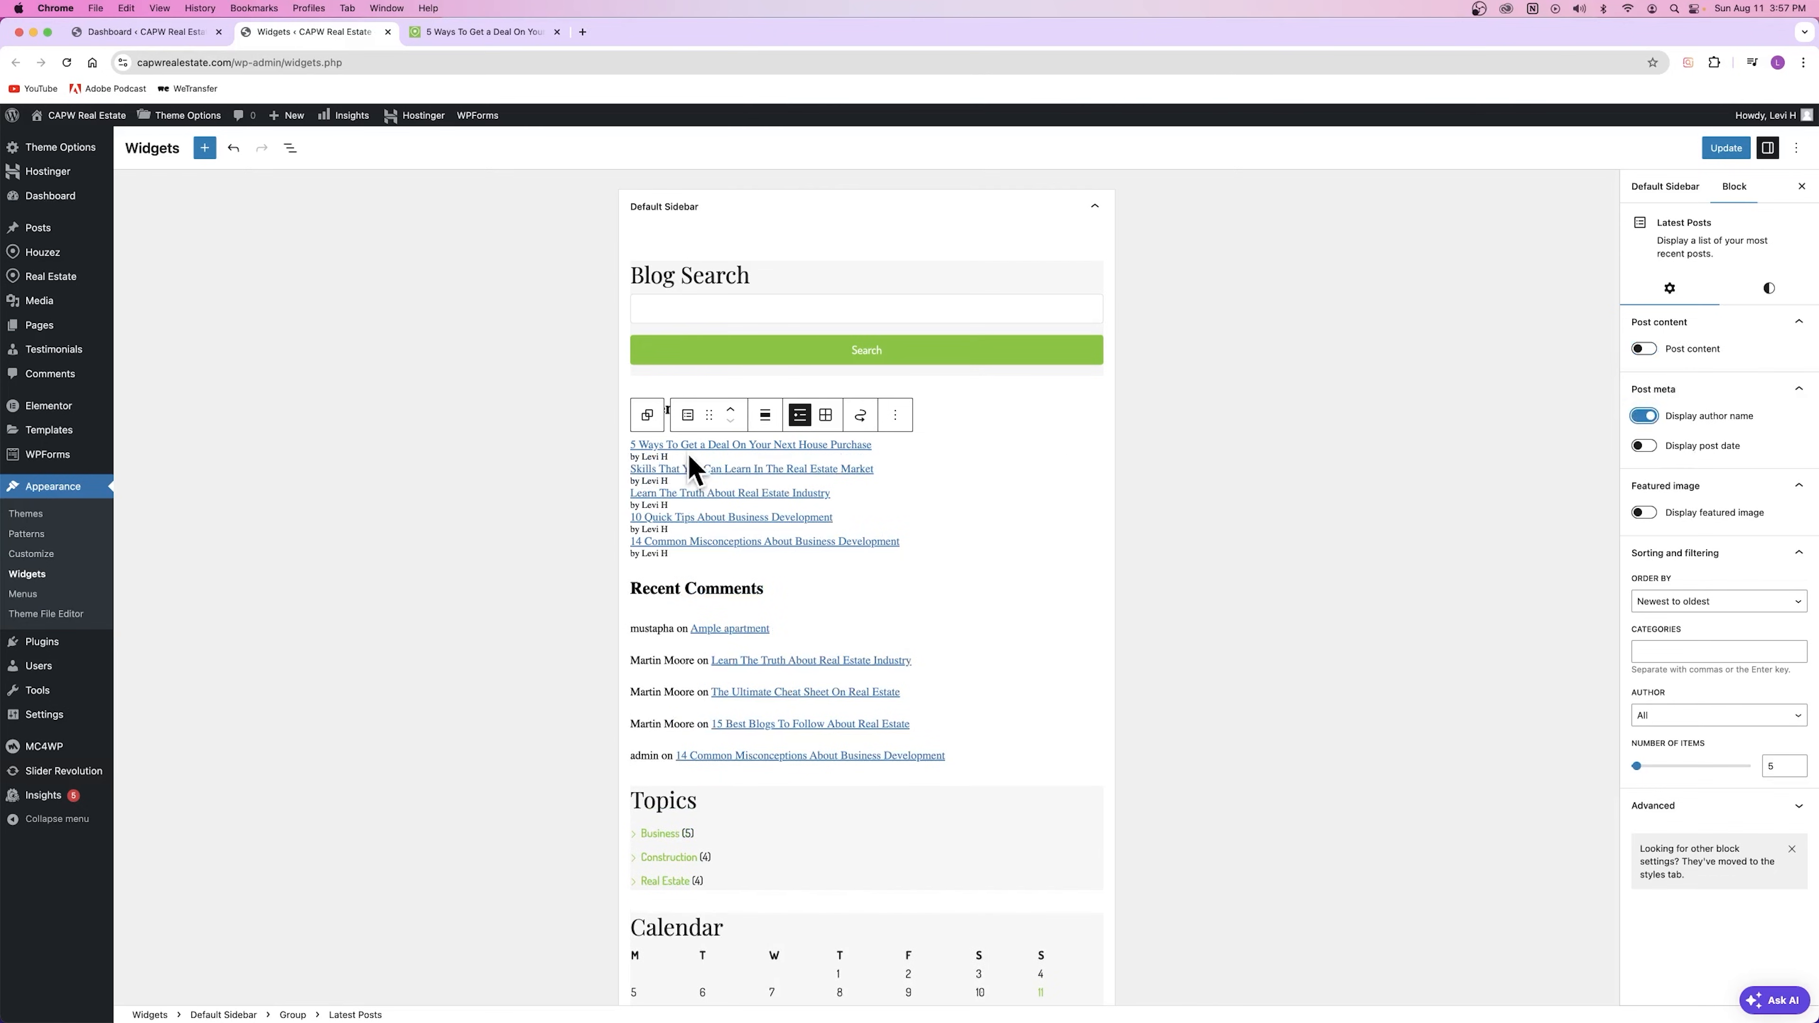
pyautogui.moveTo(640, 457); pyautogui.dragTo(1193, 462)
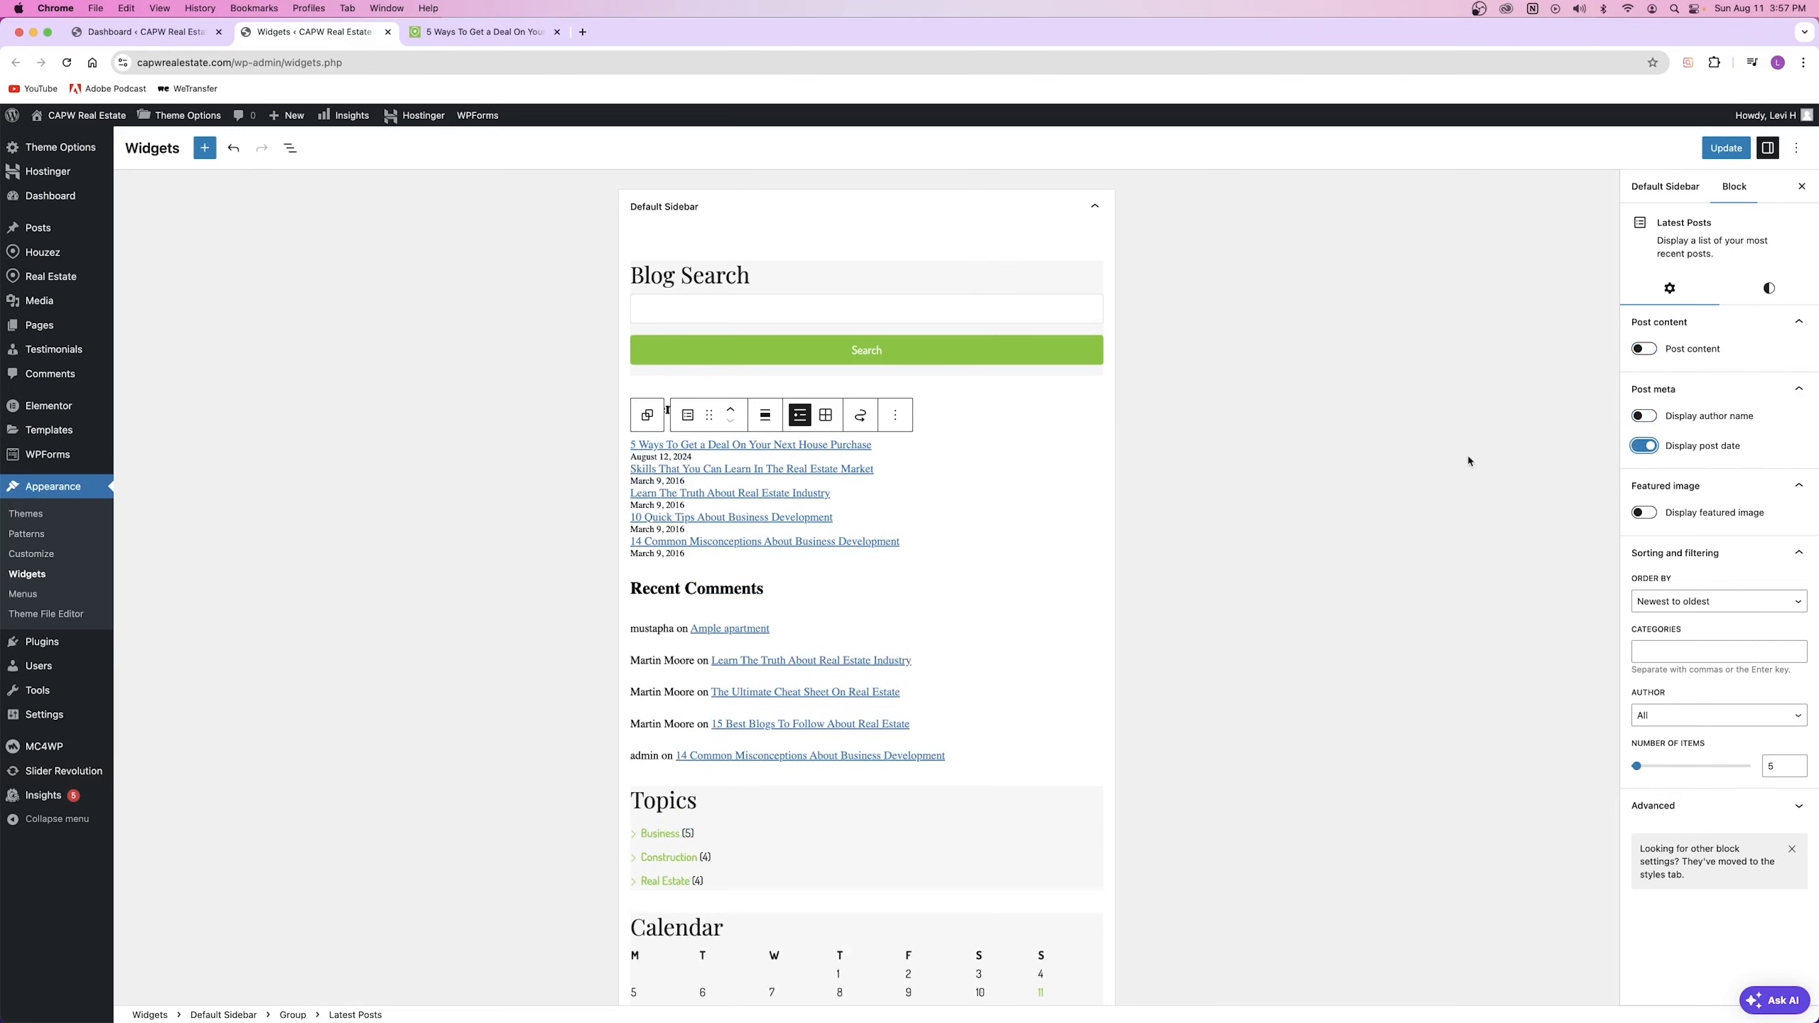
pyautogui.click(1645, 445)
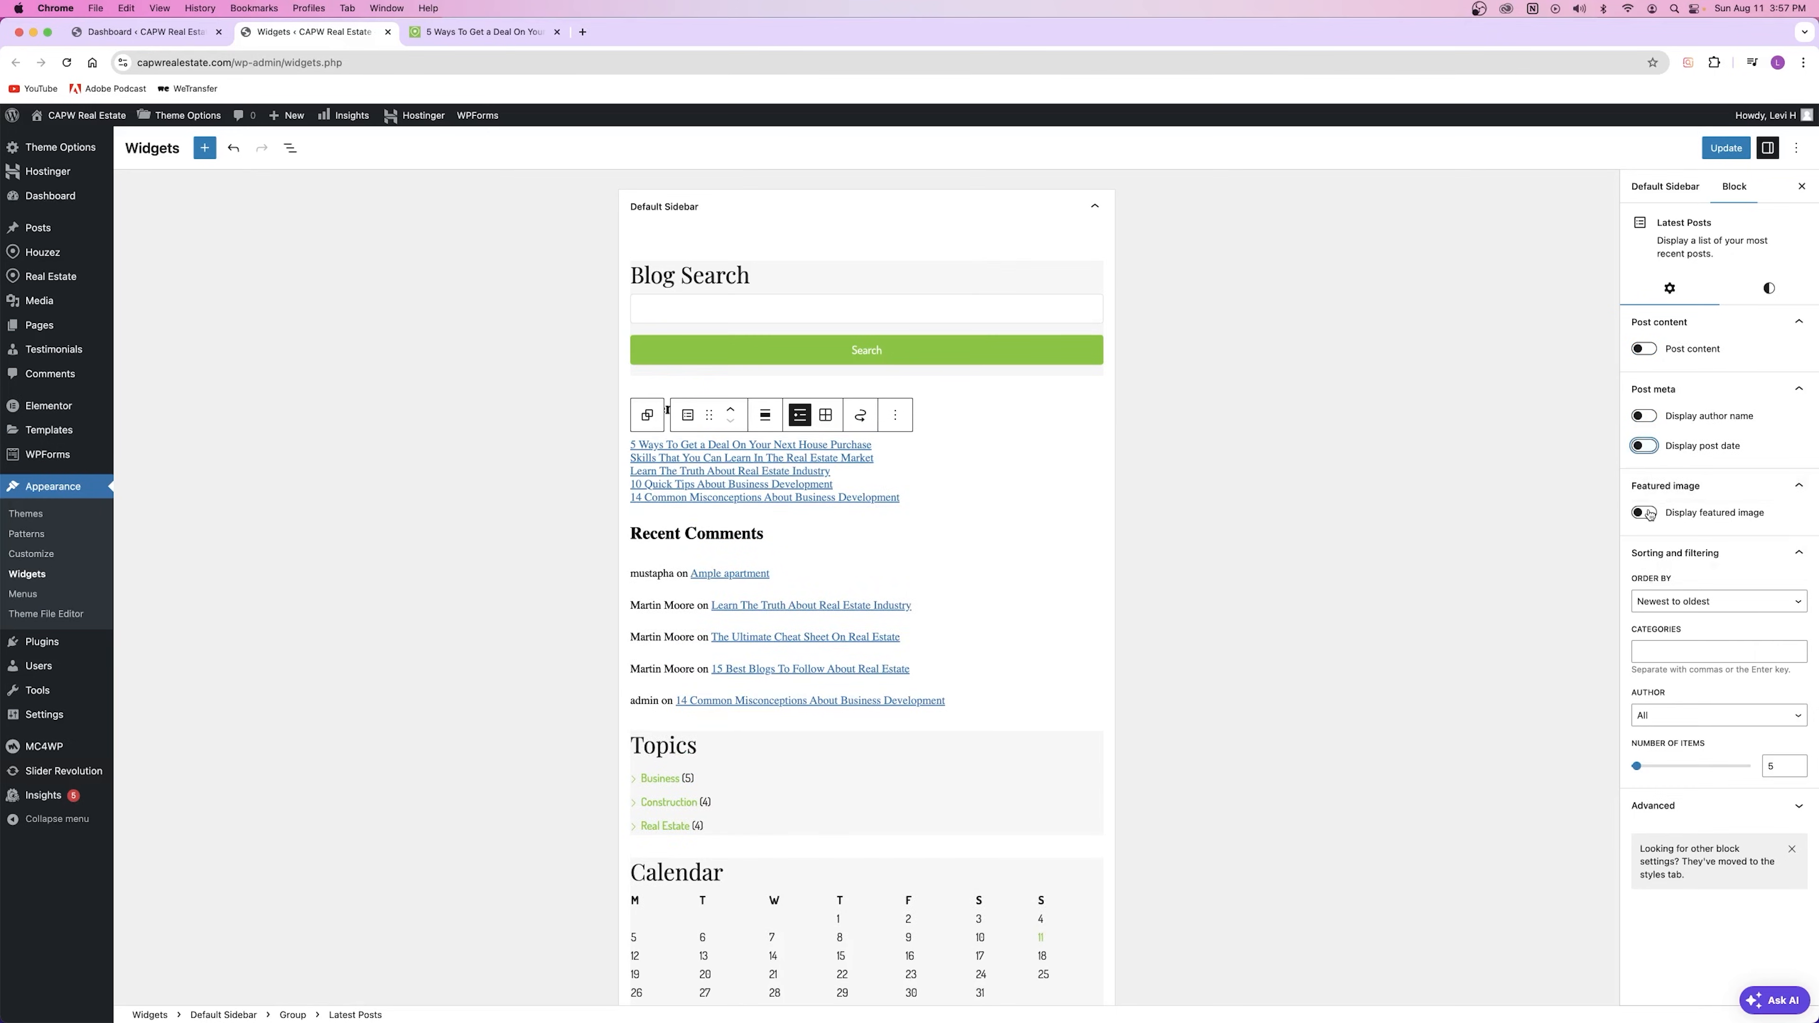
# Step: Try Thumbnail featured images, then hide them and keep newest-to-oldest ordering
pyautogui.click(1645, 512)
pyautogui.scroll(-2, 632, 527)
pyautogui.scroll(-5, 632, 527)
pyautogui.scroll(6, 763, 520)
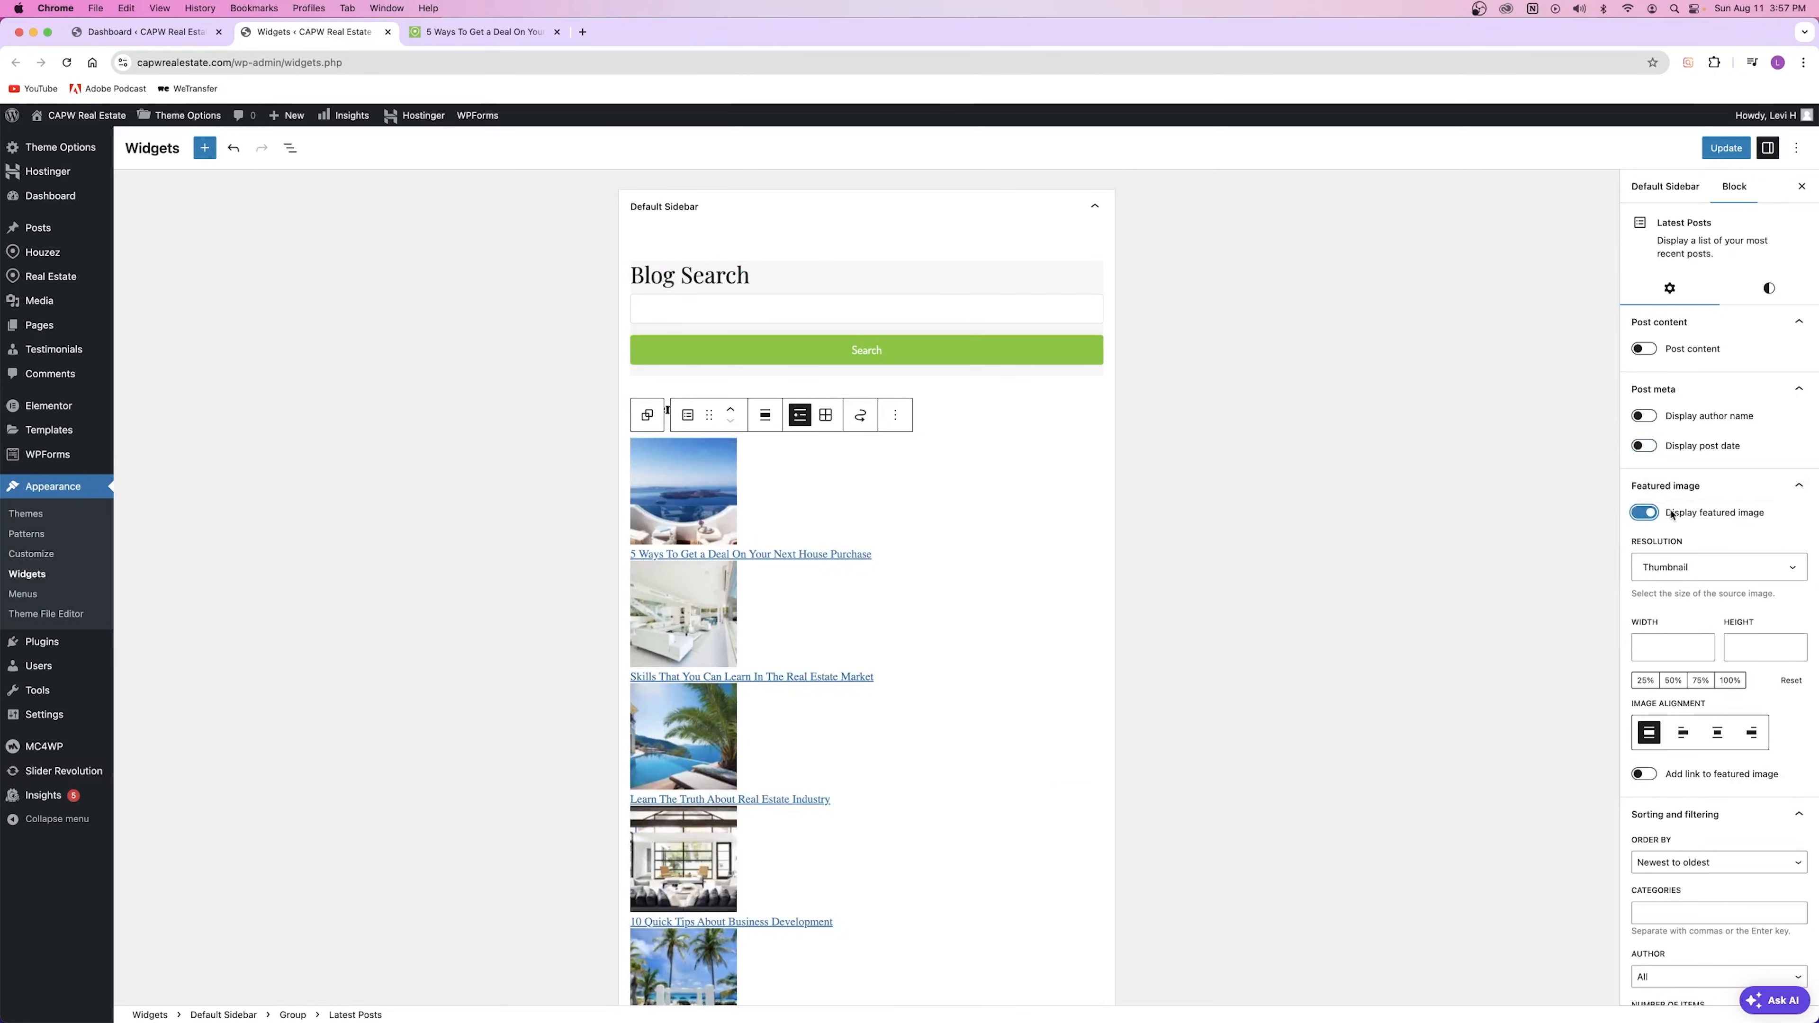
pyautogui.click(1666, 568)
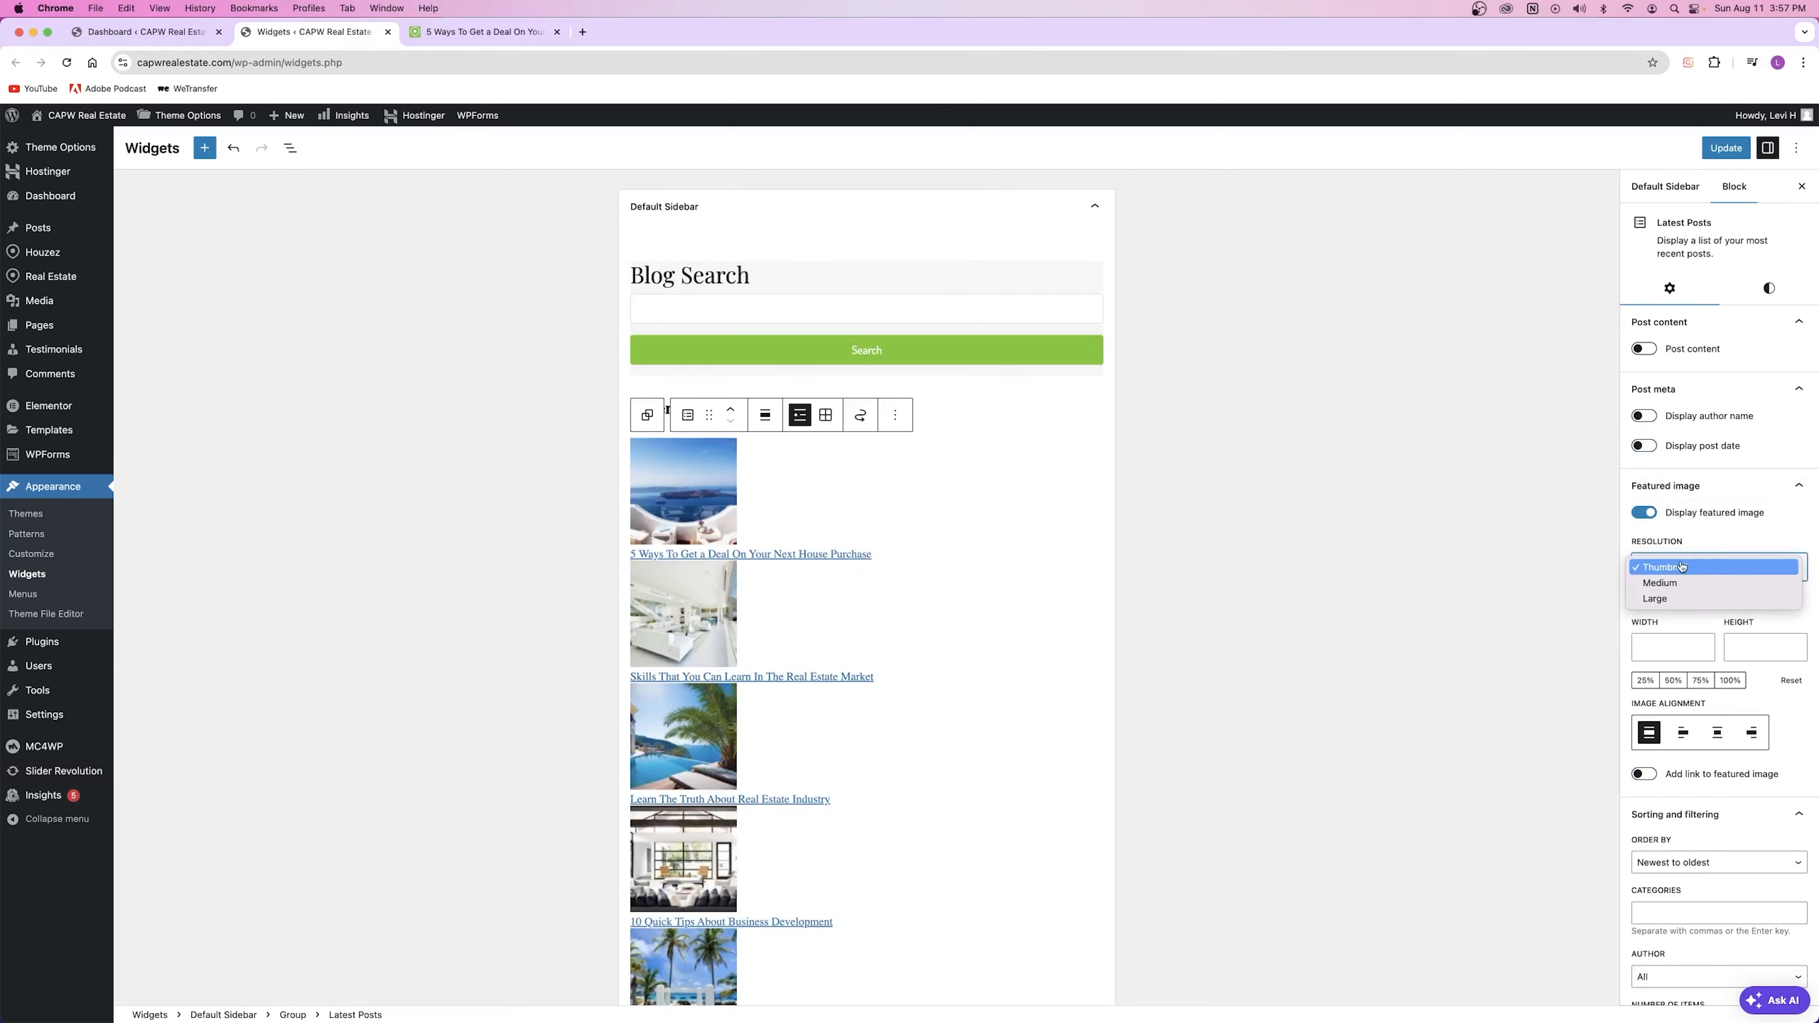
pyautogui.click(1696, 567)
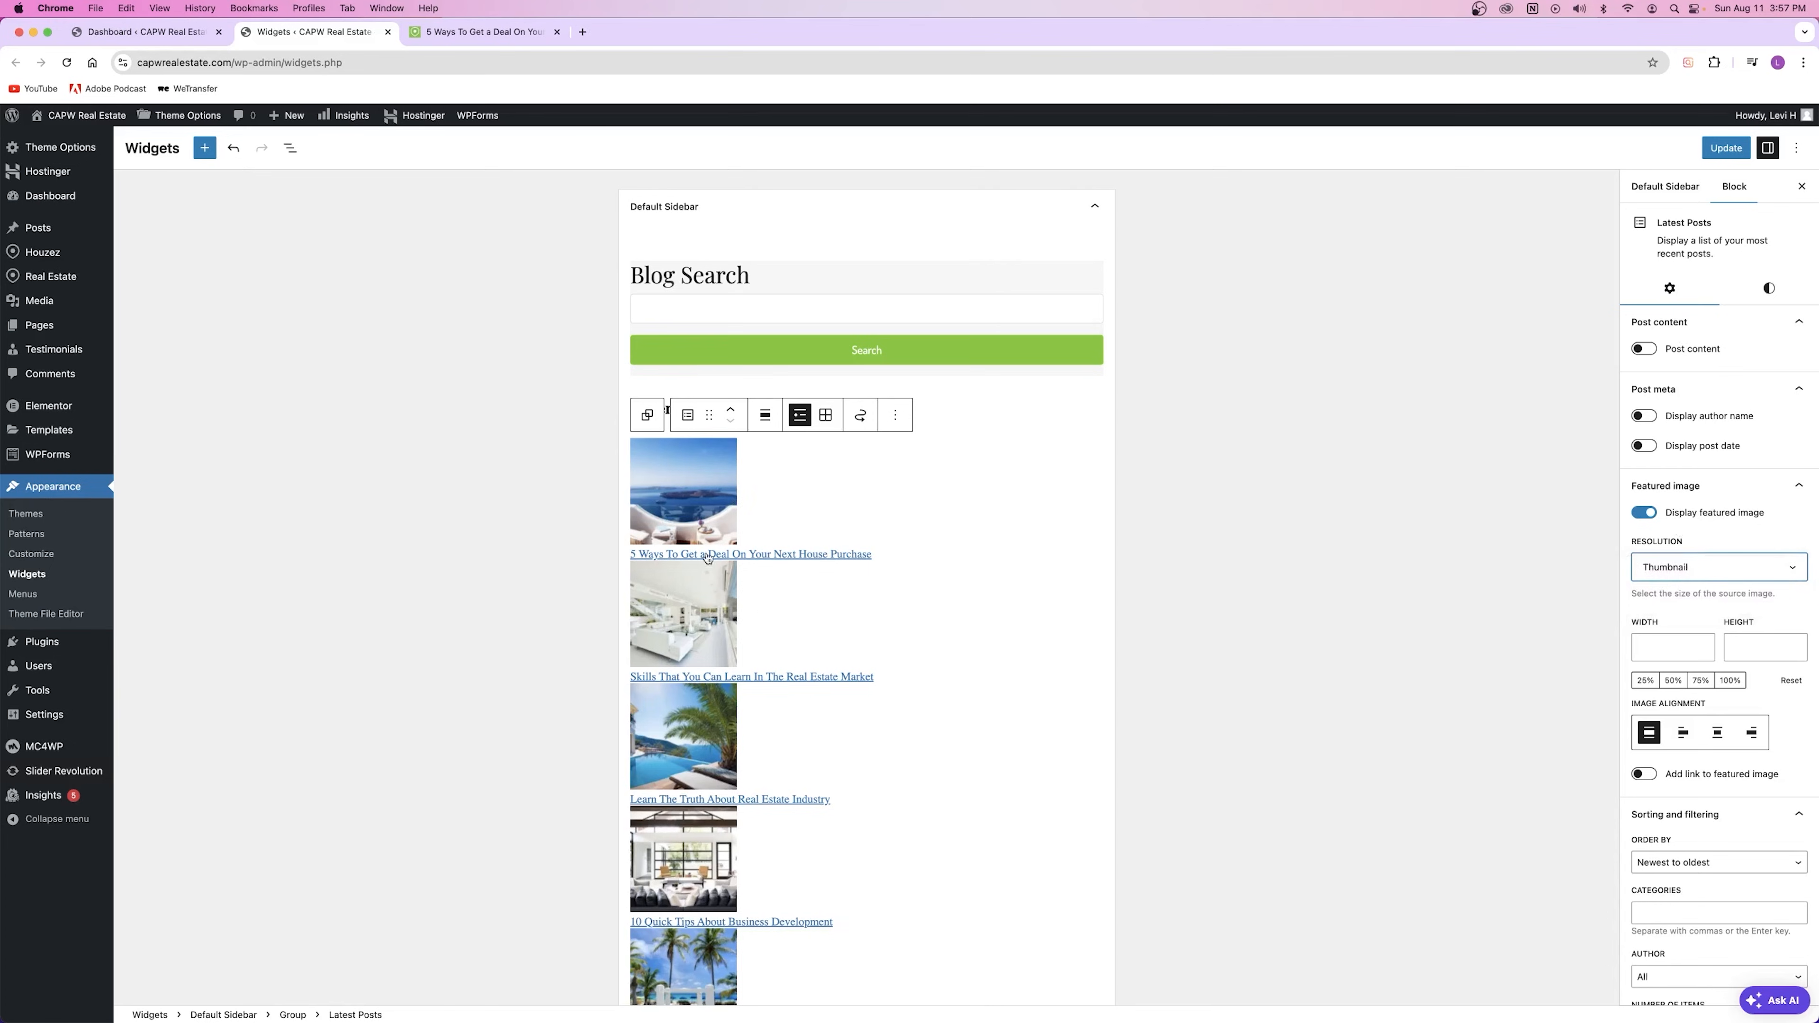
pyautogui.click(1645, 513)
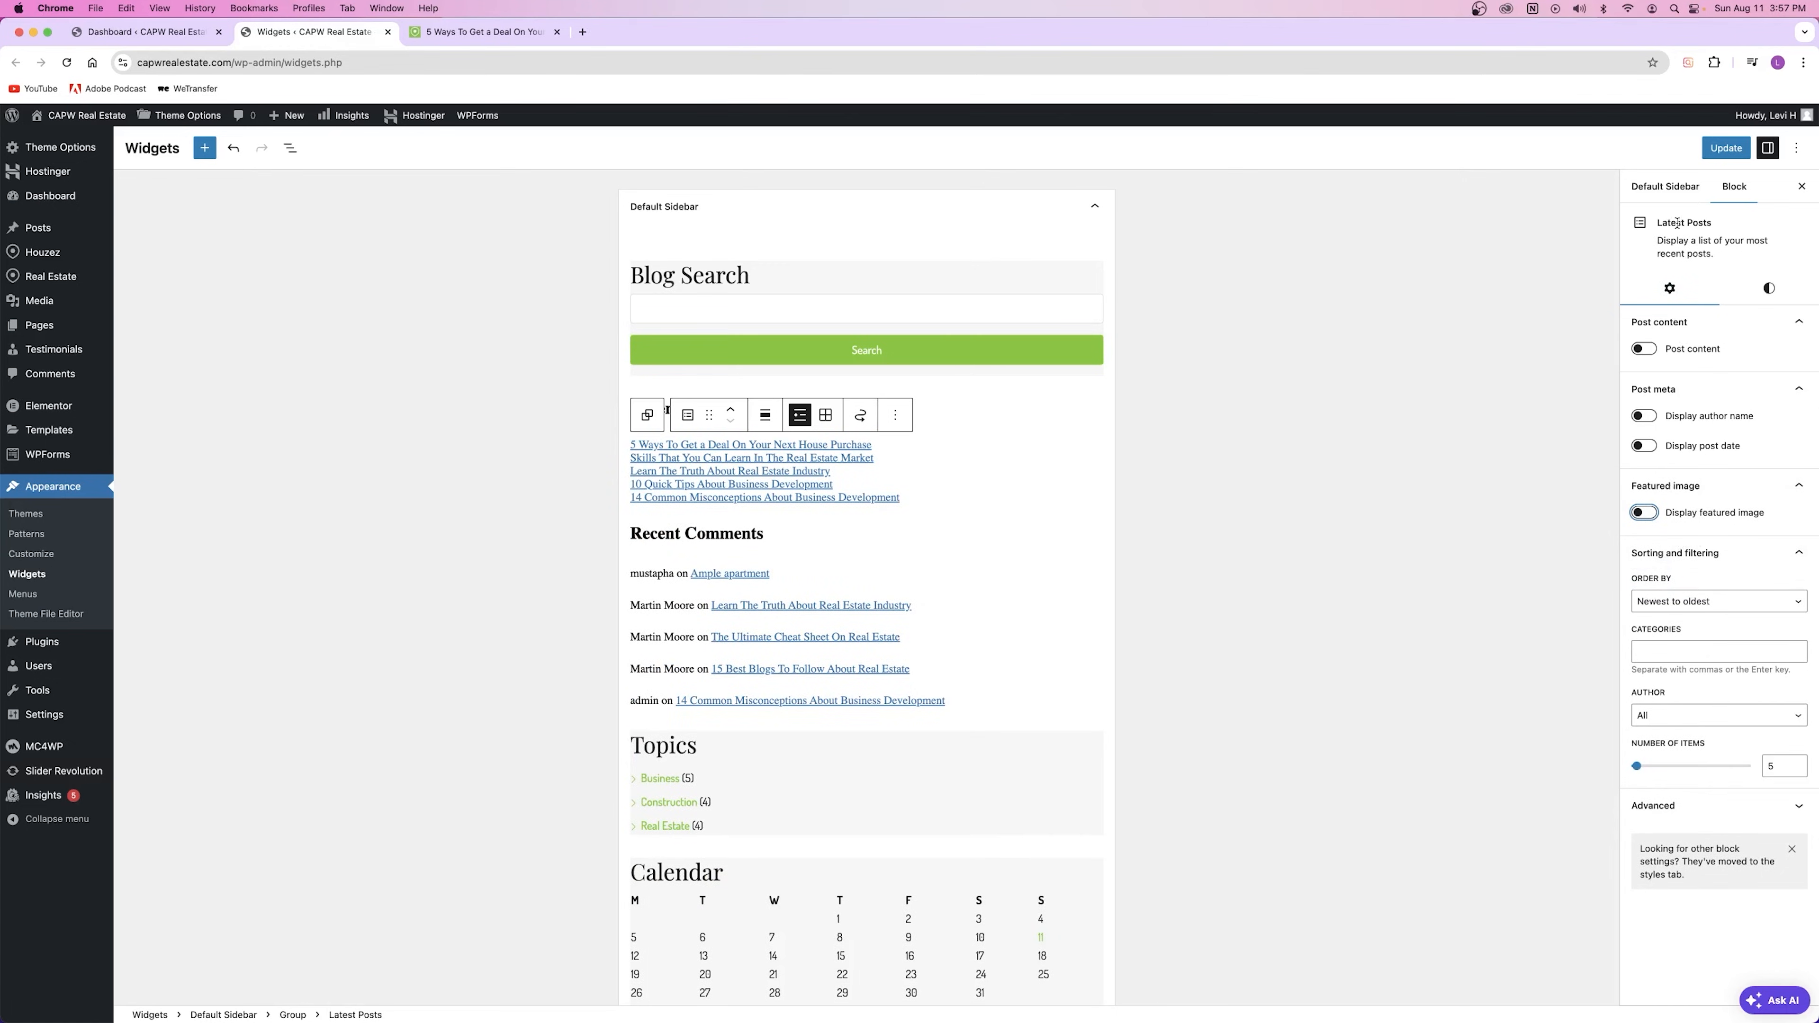
pyautogui.click(1711, 602)
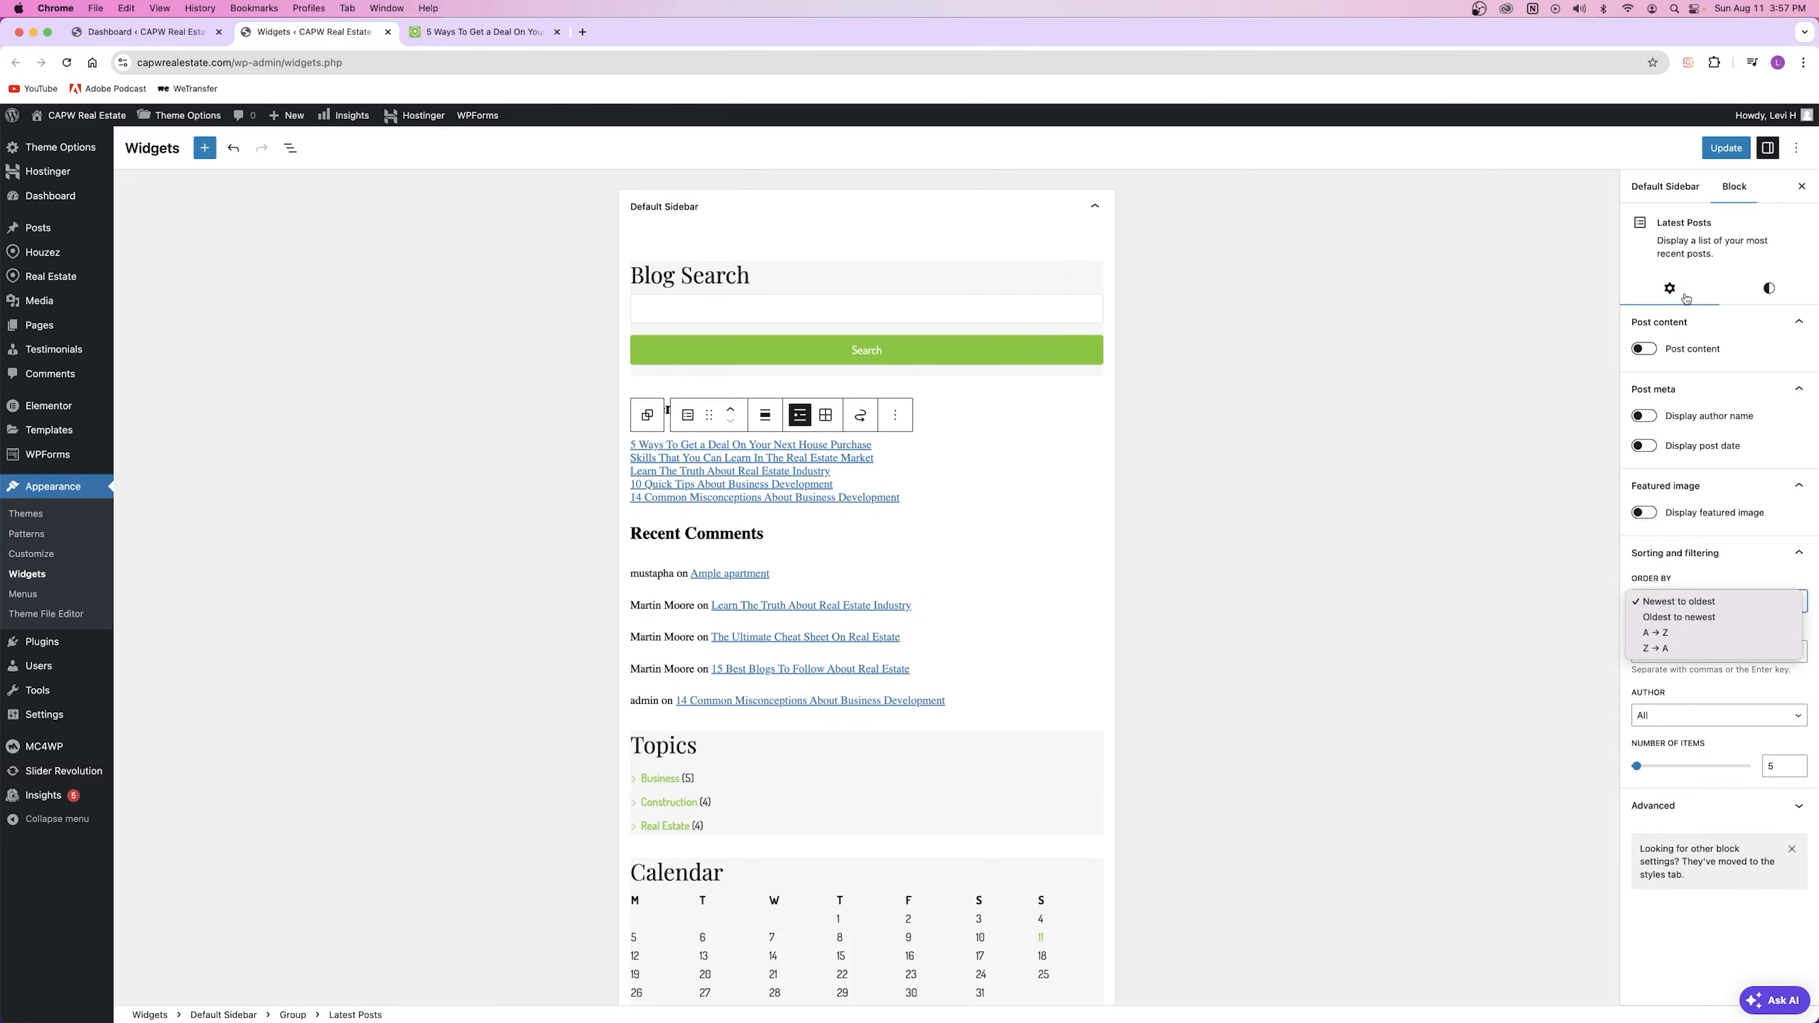
pyautogui.click(1523, 584)
pyautogui.click(956, 470)
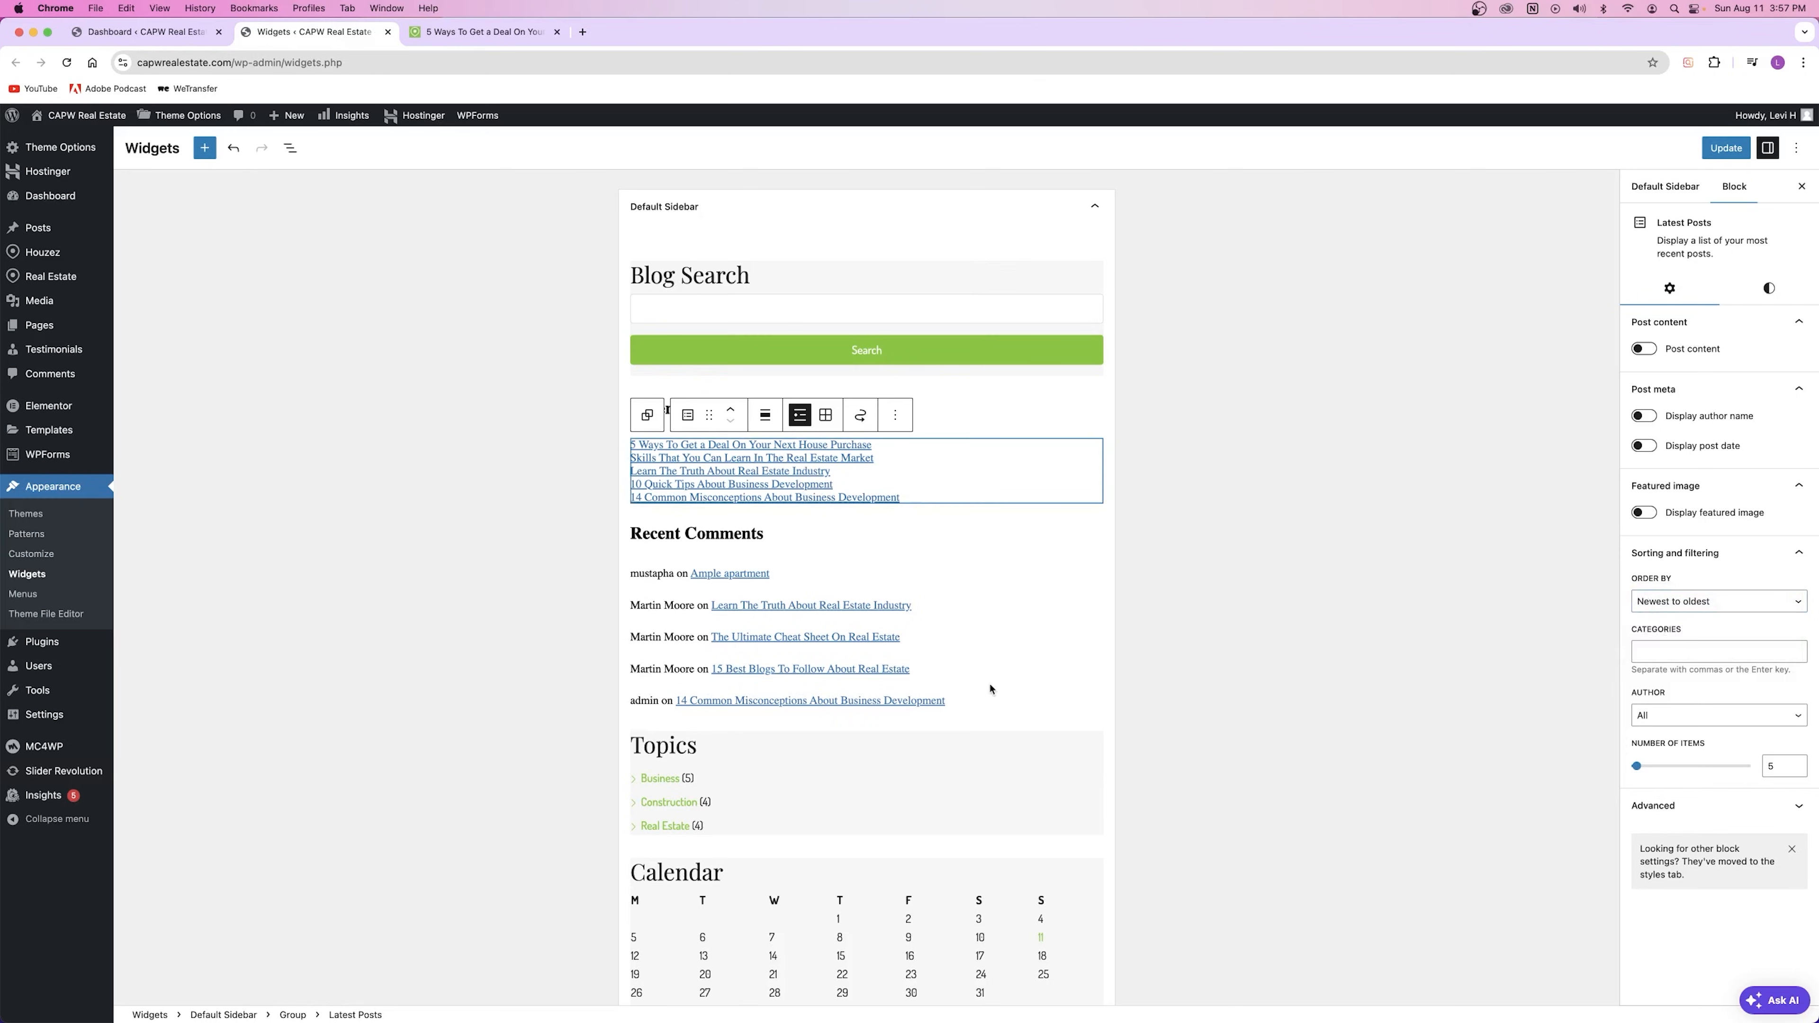
# Step: Select the Recent Comments heading and Latest Comments widget, then open Comments admin in a new tab
pyautogui.click(659, 531)
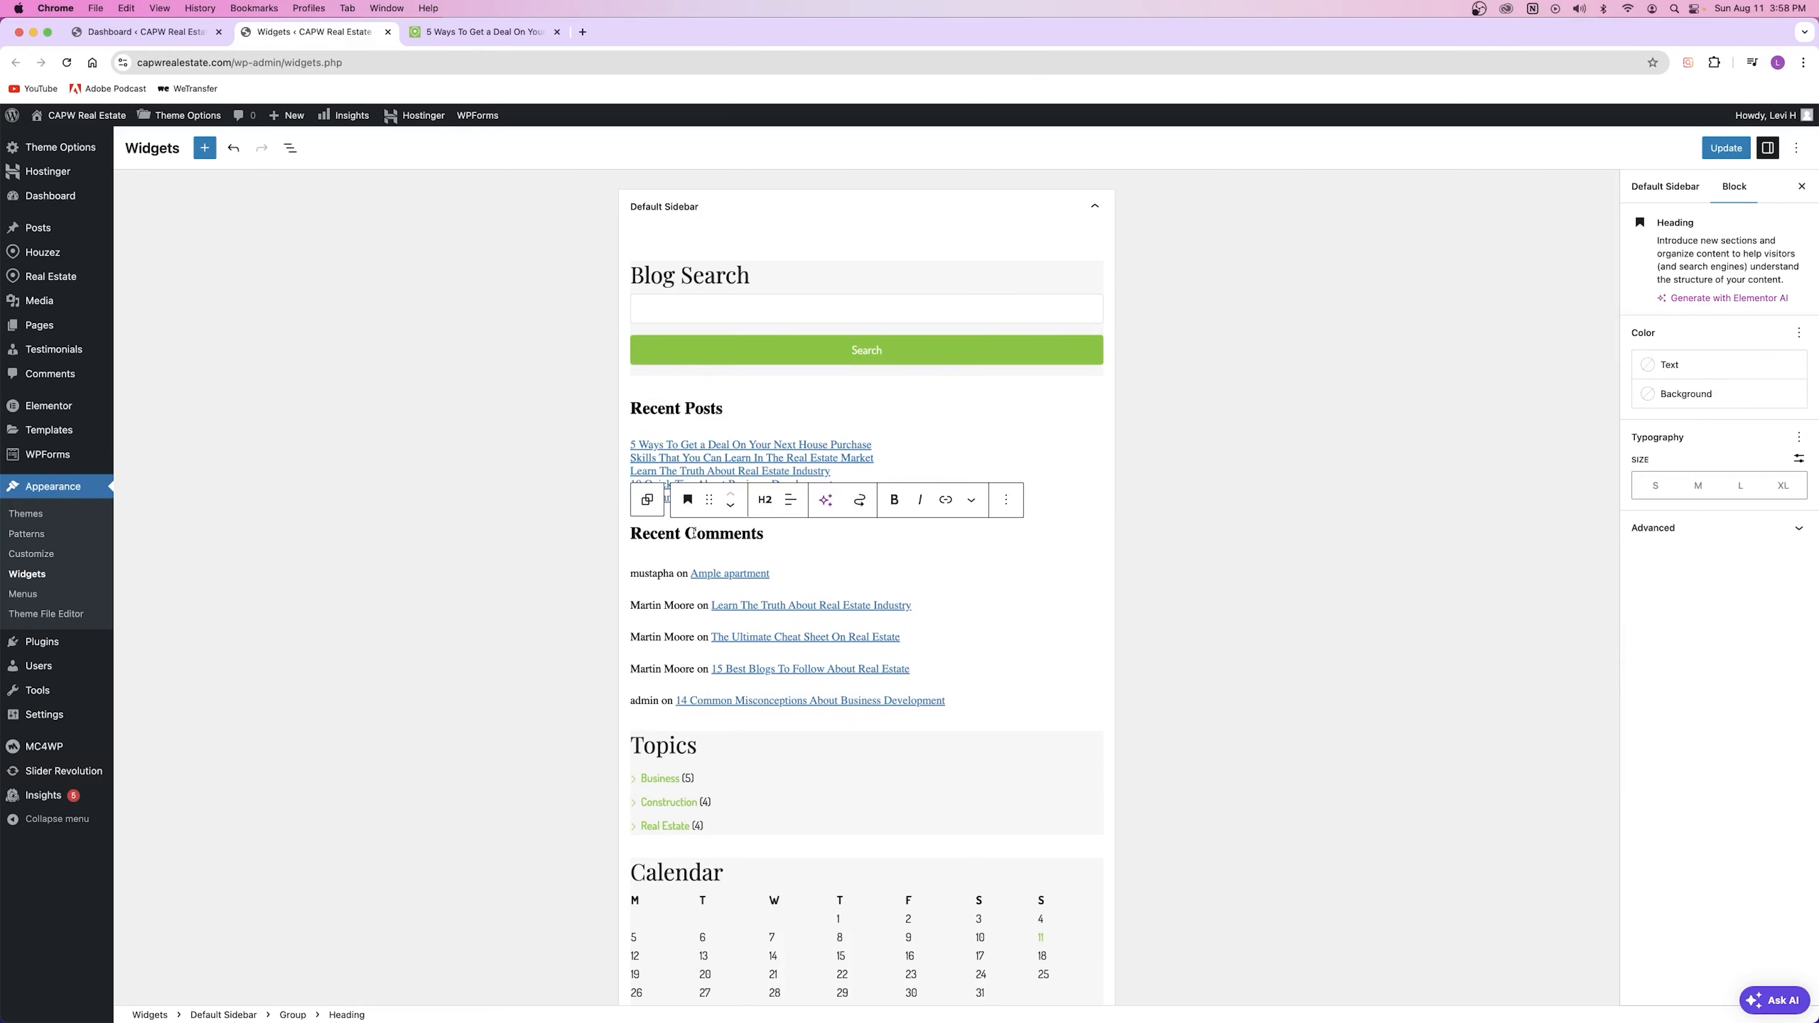
pyautogui.moveTo(764, 534); pyautogui.dragTo(614, 545)
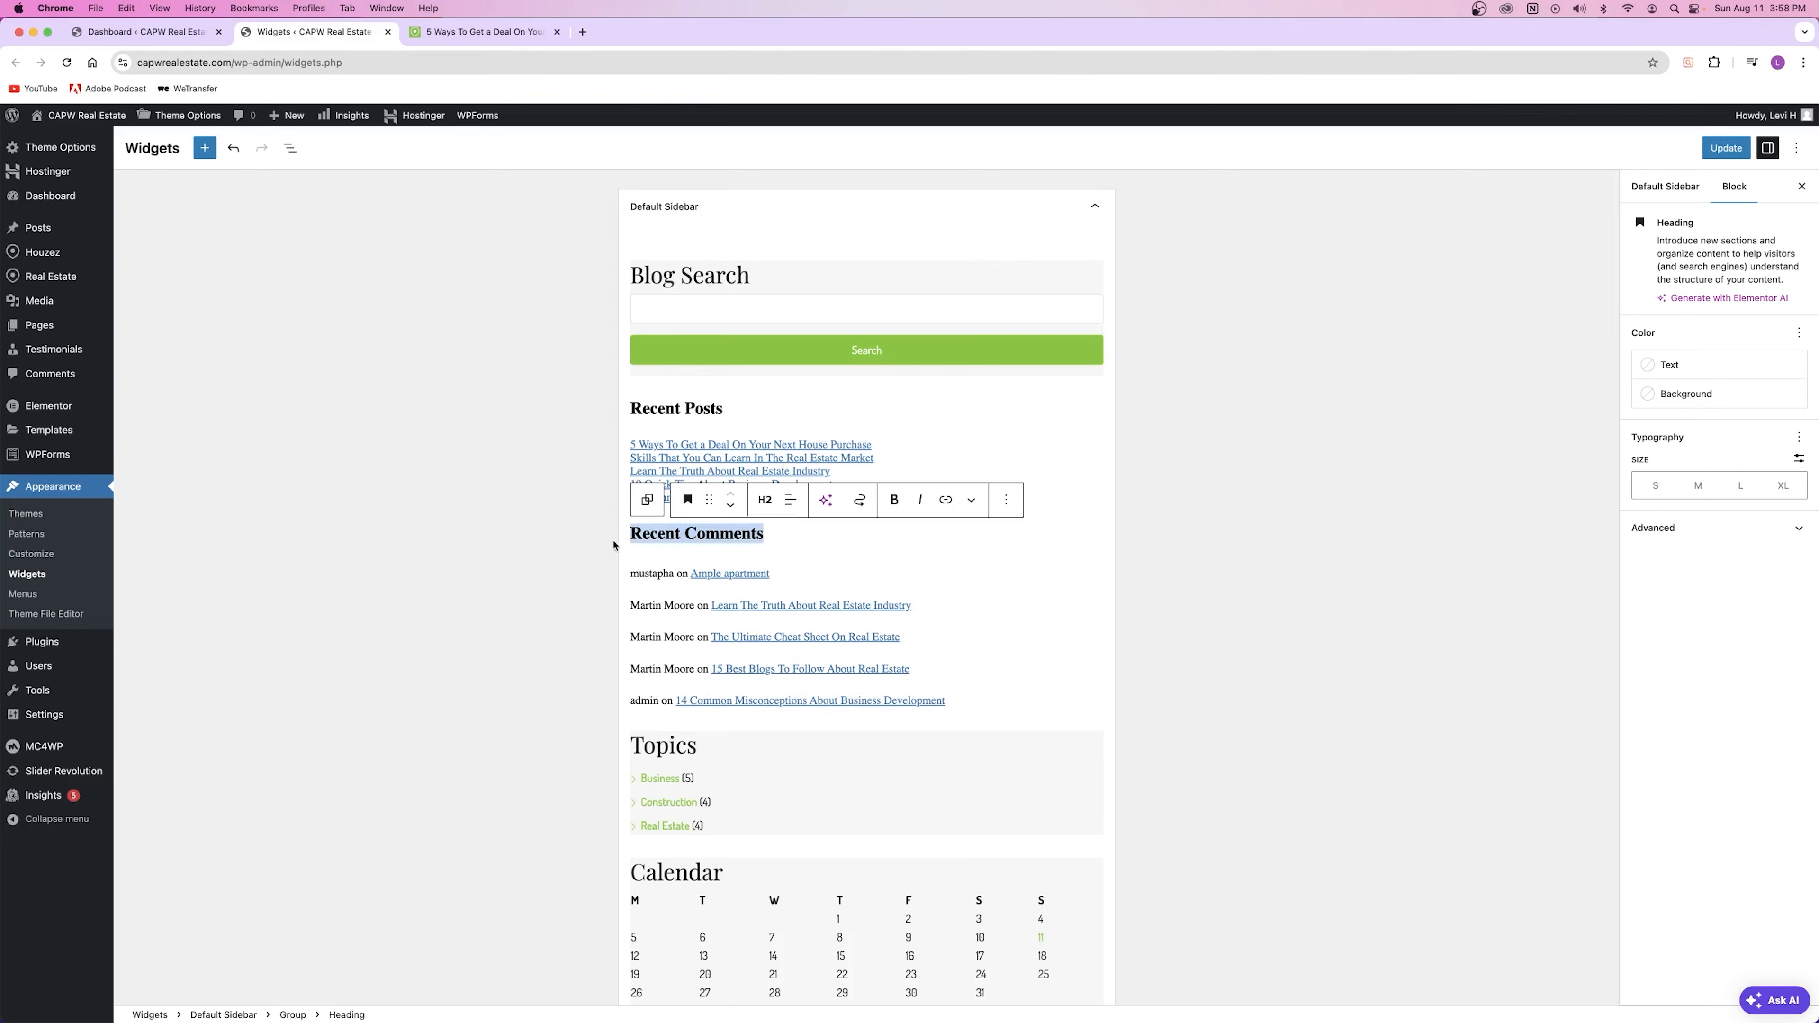
pyautogui.press('Right')
pyautogui.write('f')
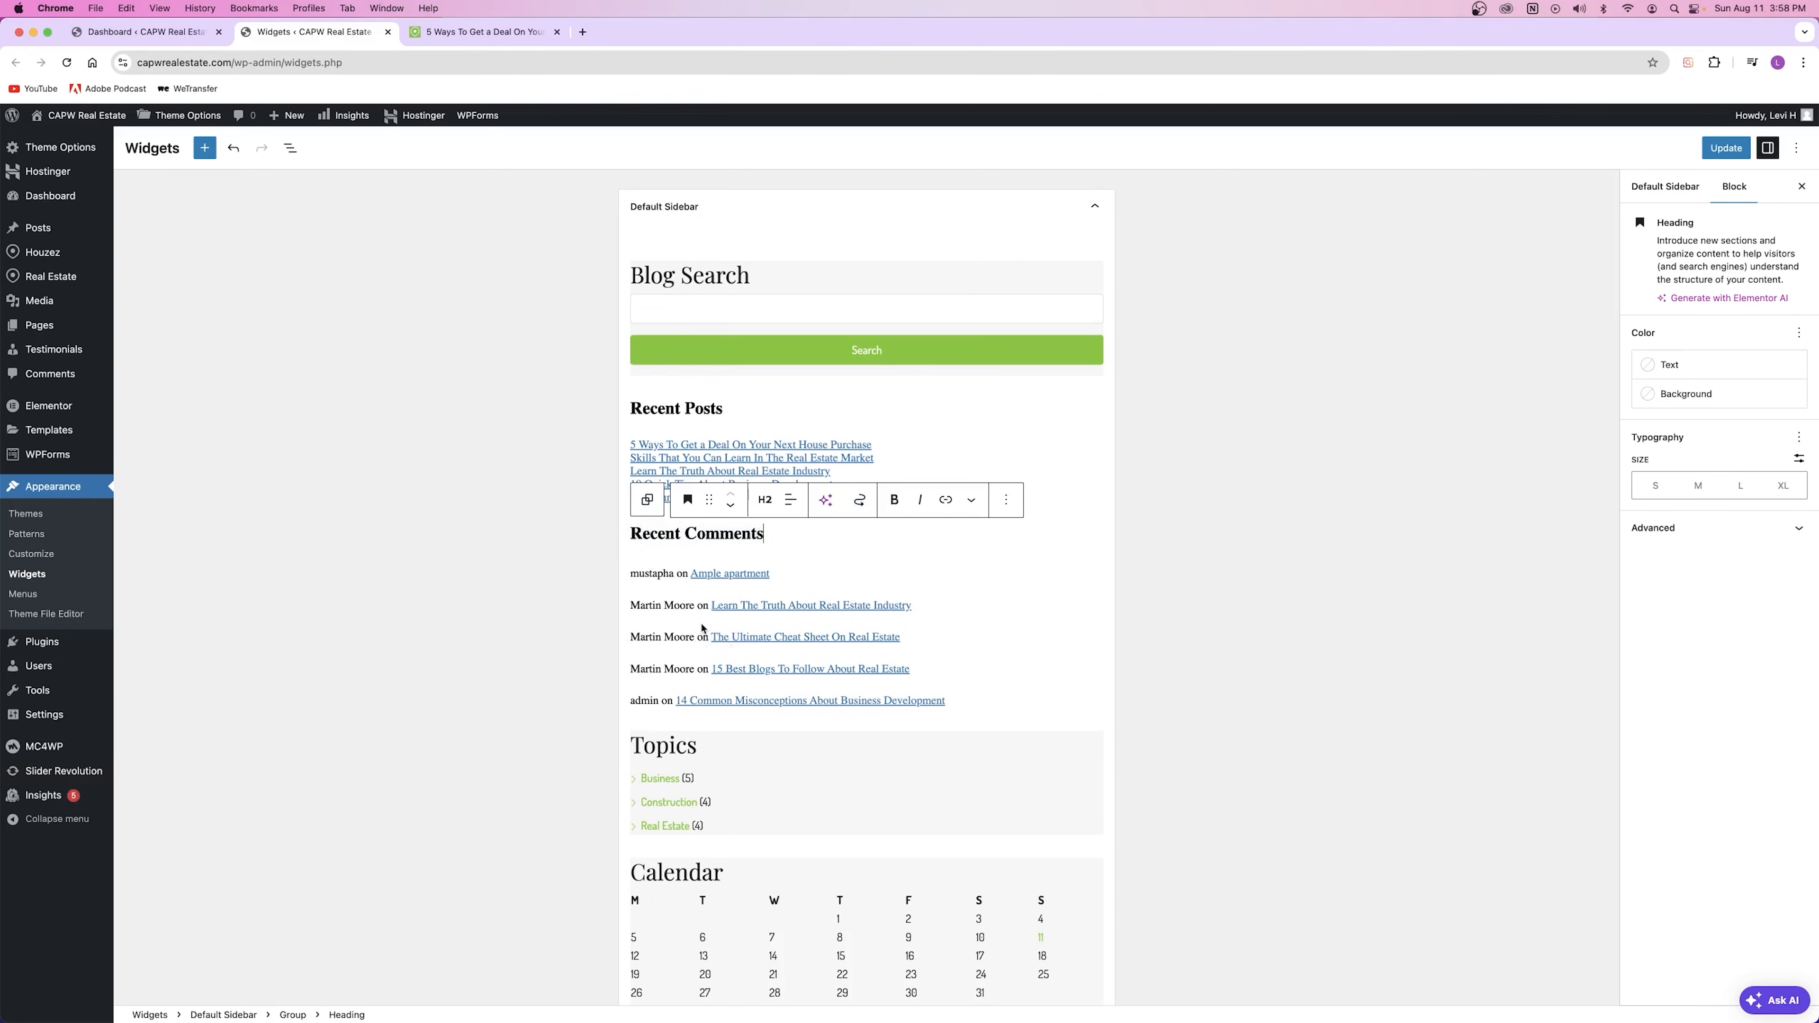
pyautogui.click(661, 573)
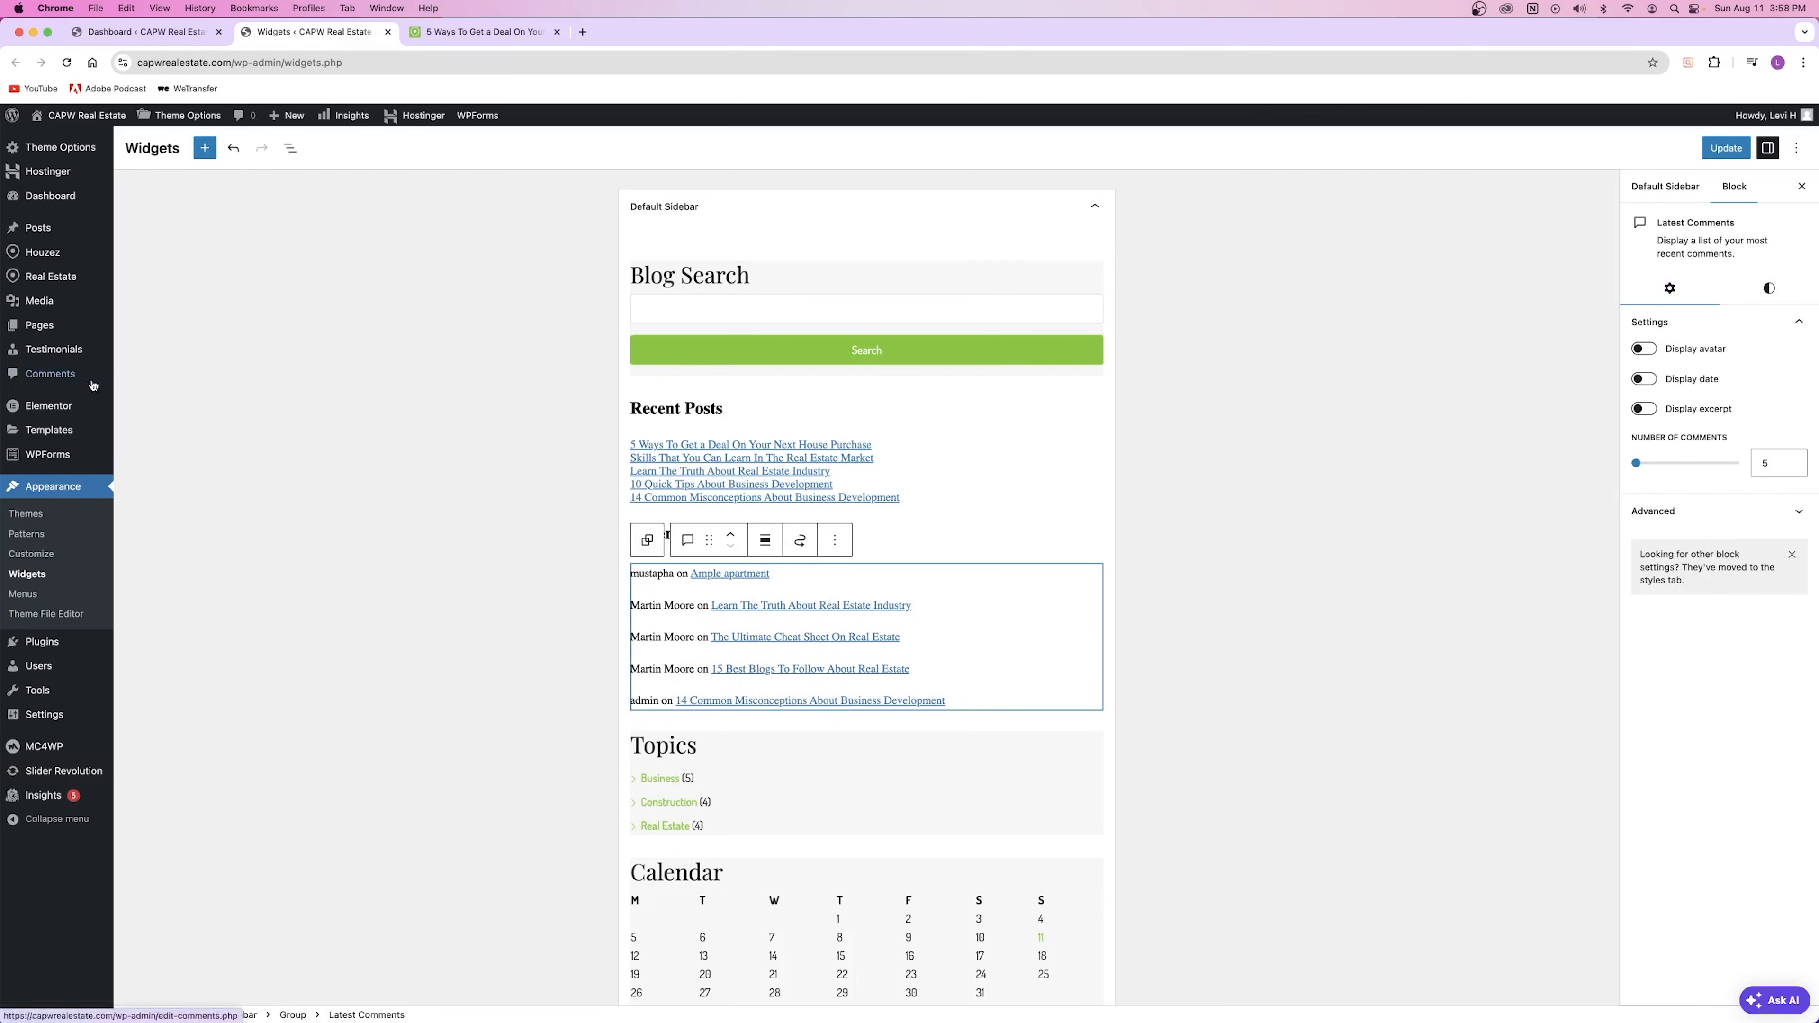
pyautogui.keyDown('super'); pyautogui.click(45, 376); pyautogui.keyUp('super')
# Step: Review the 11 comments and Bulk actions on the Comments page, then close that tab
pyautogui.click(469, 31)
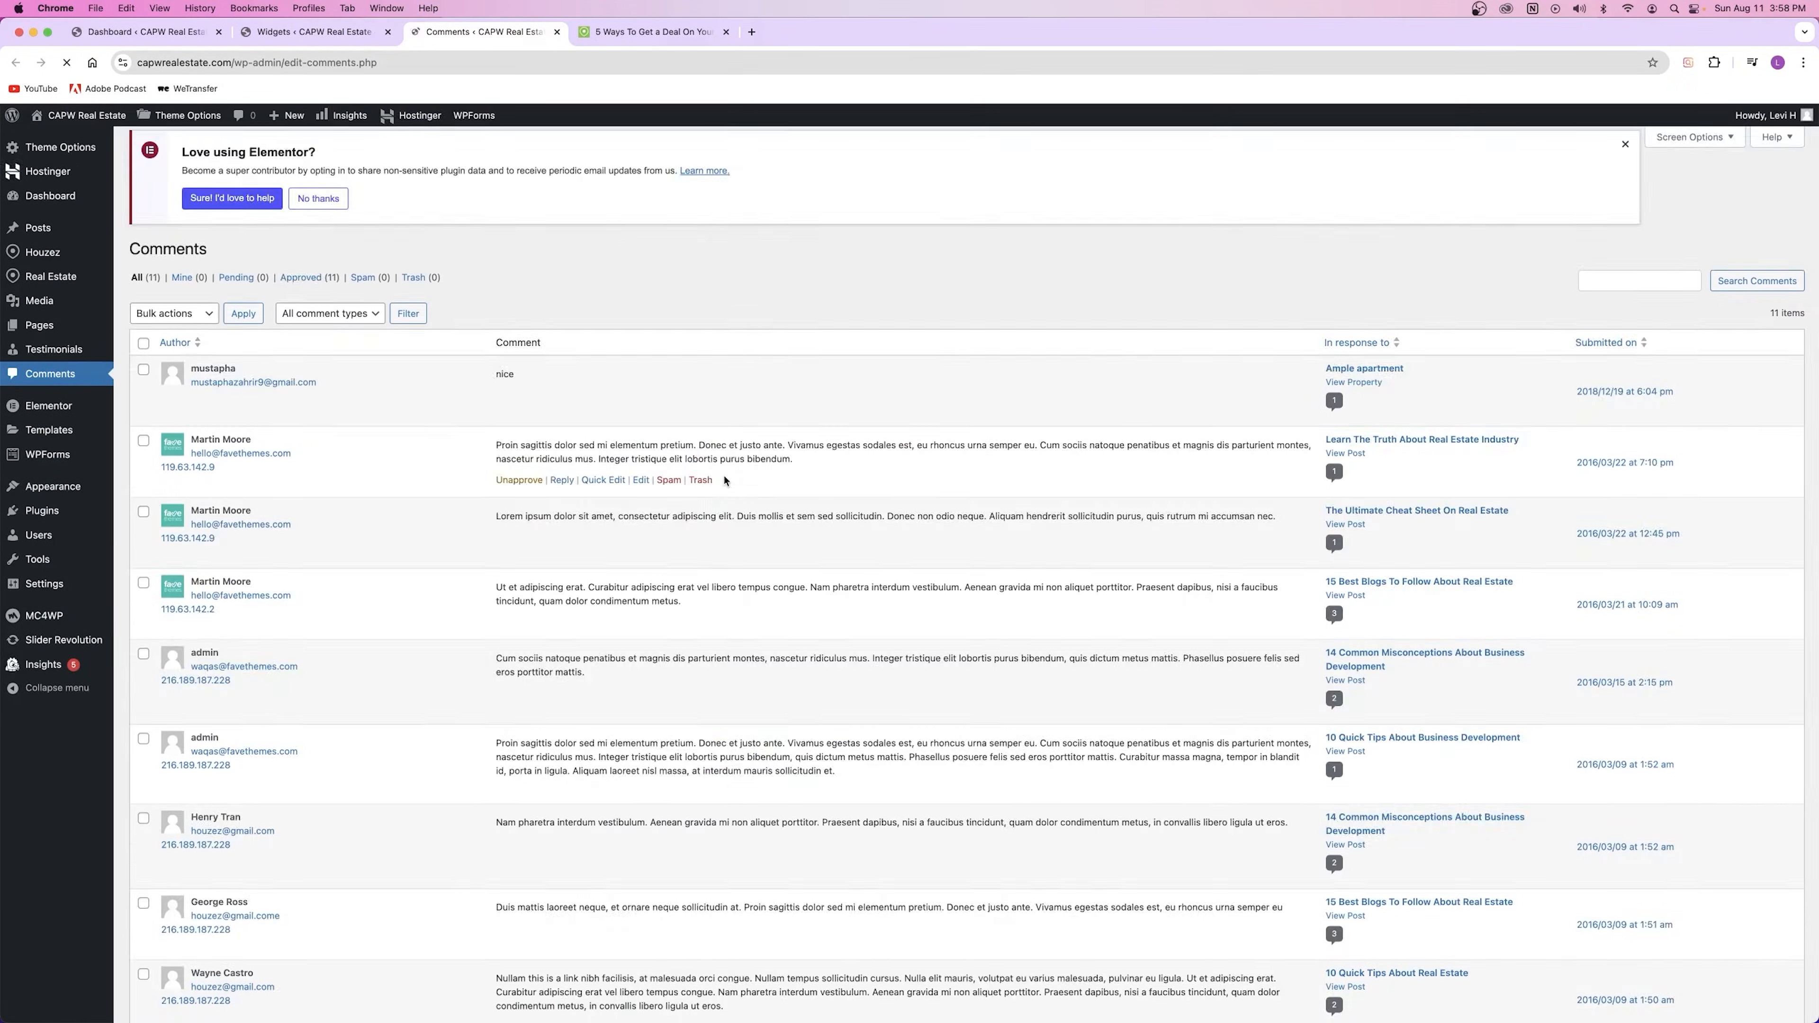
pyautogui.scroll(-3, 410, 467)
pyautogui.scroll(-3, 410, 466)
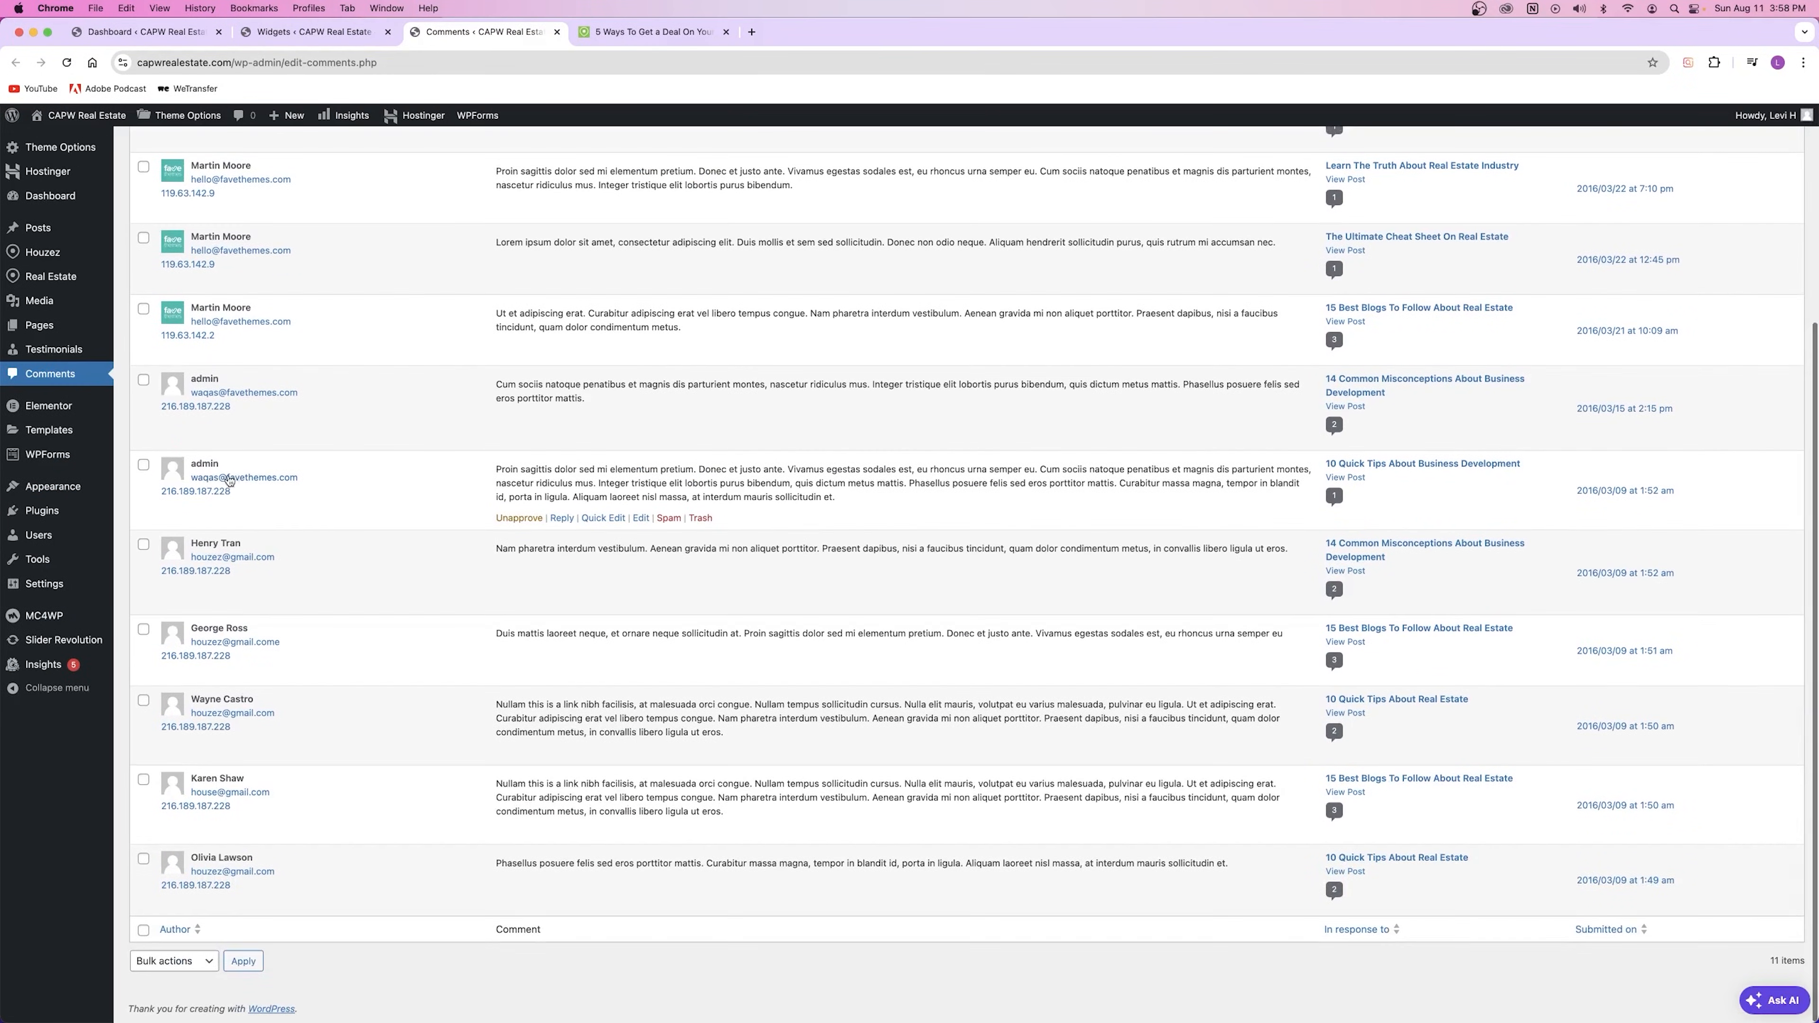
pyautogui.scroll(5, 366, 645)
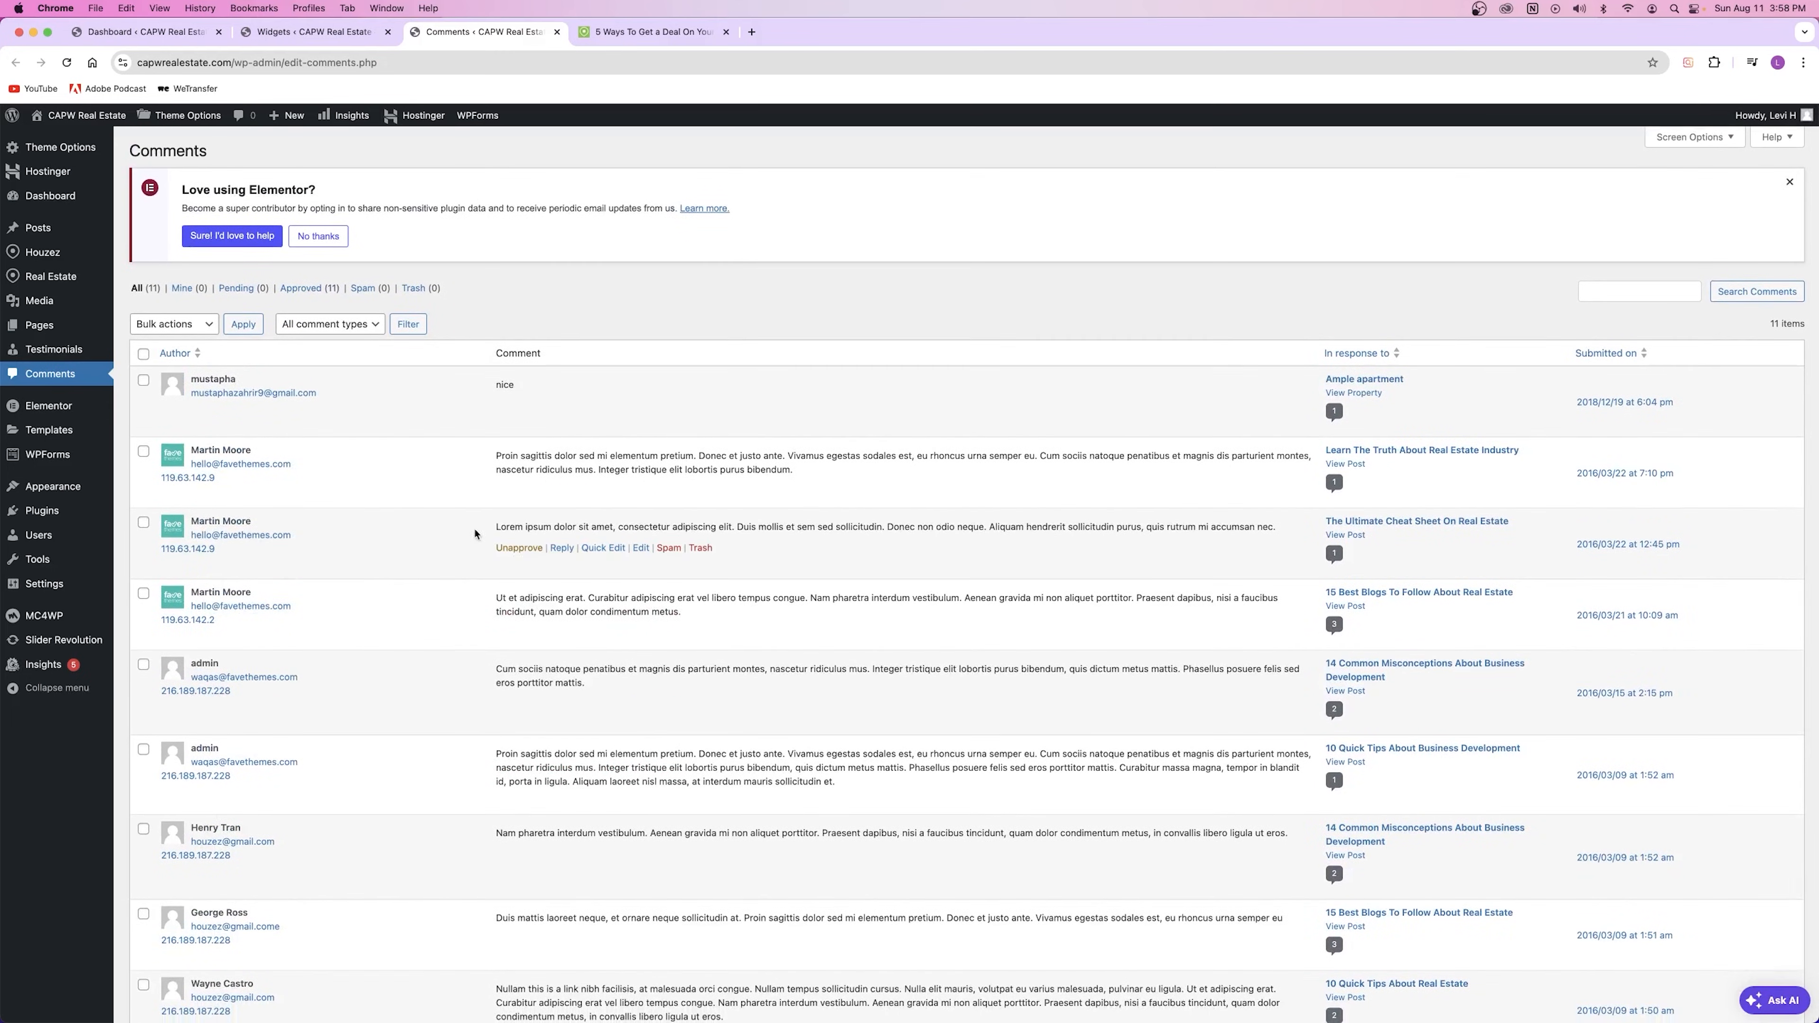
pyautogui.moveTo(500, 527); pyautogui.dragTo(1275, 527)
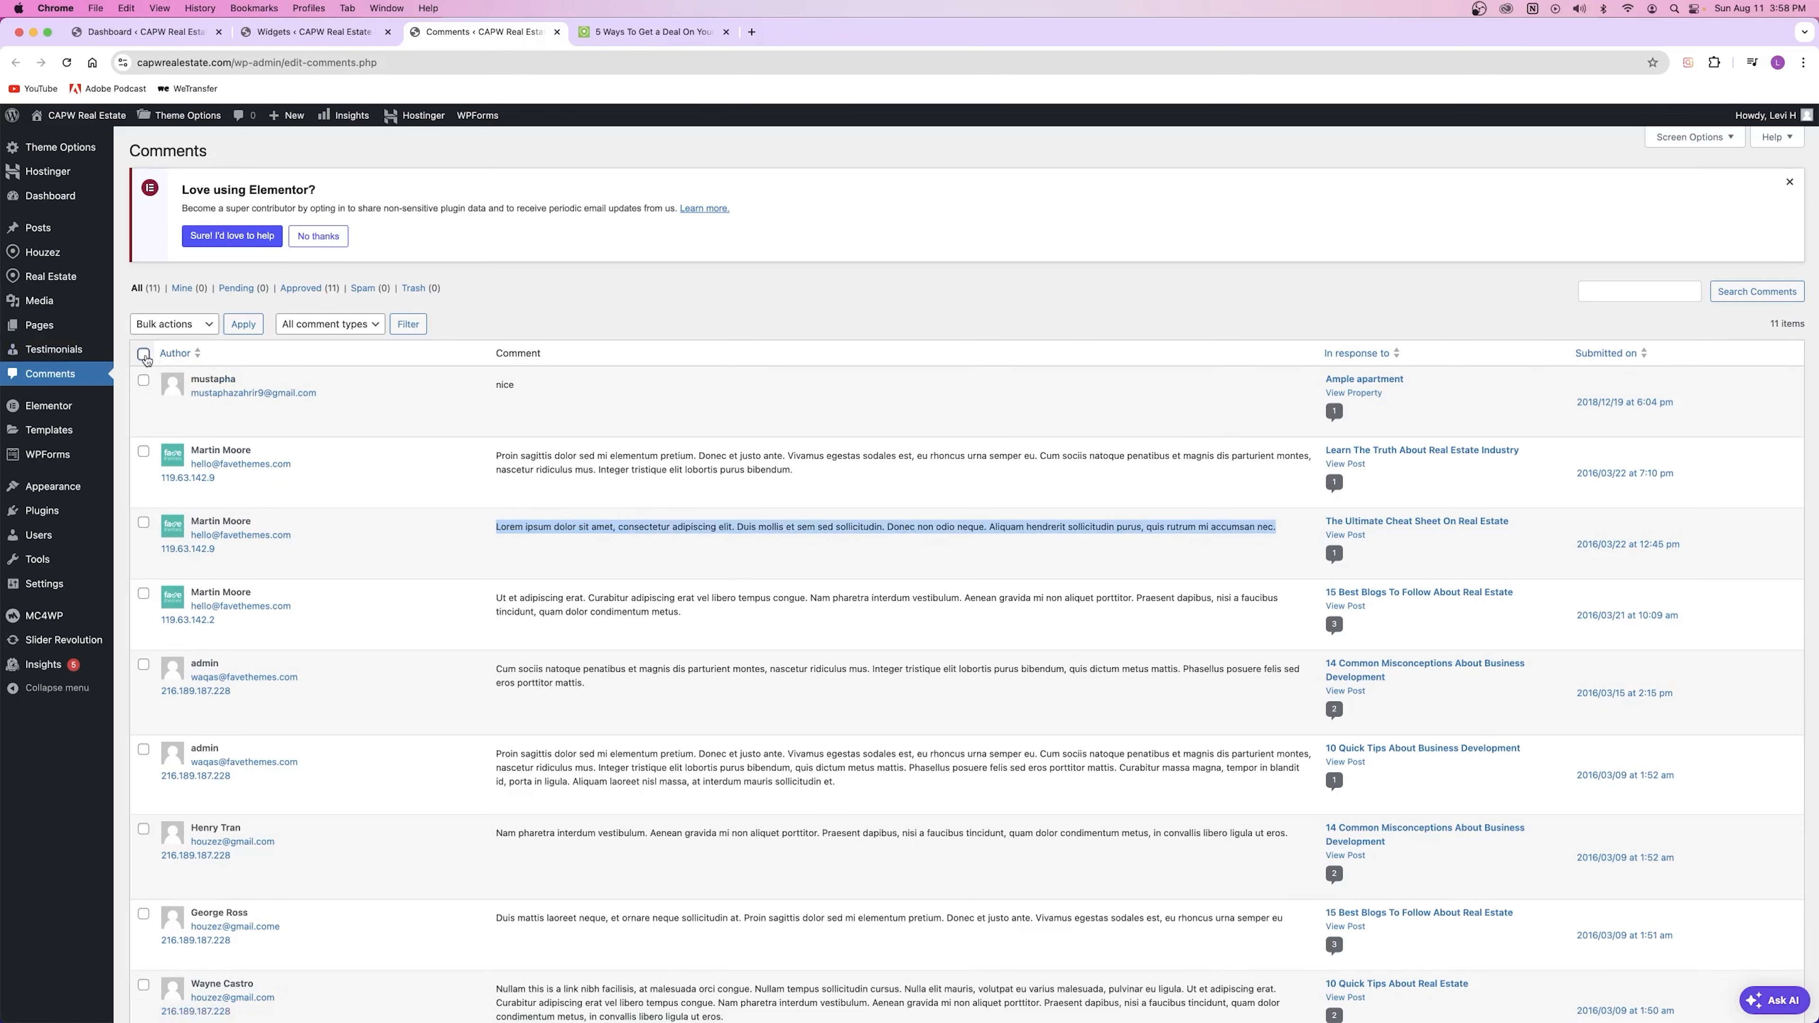
pyautogui.click(174, 324)
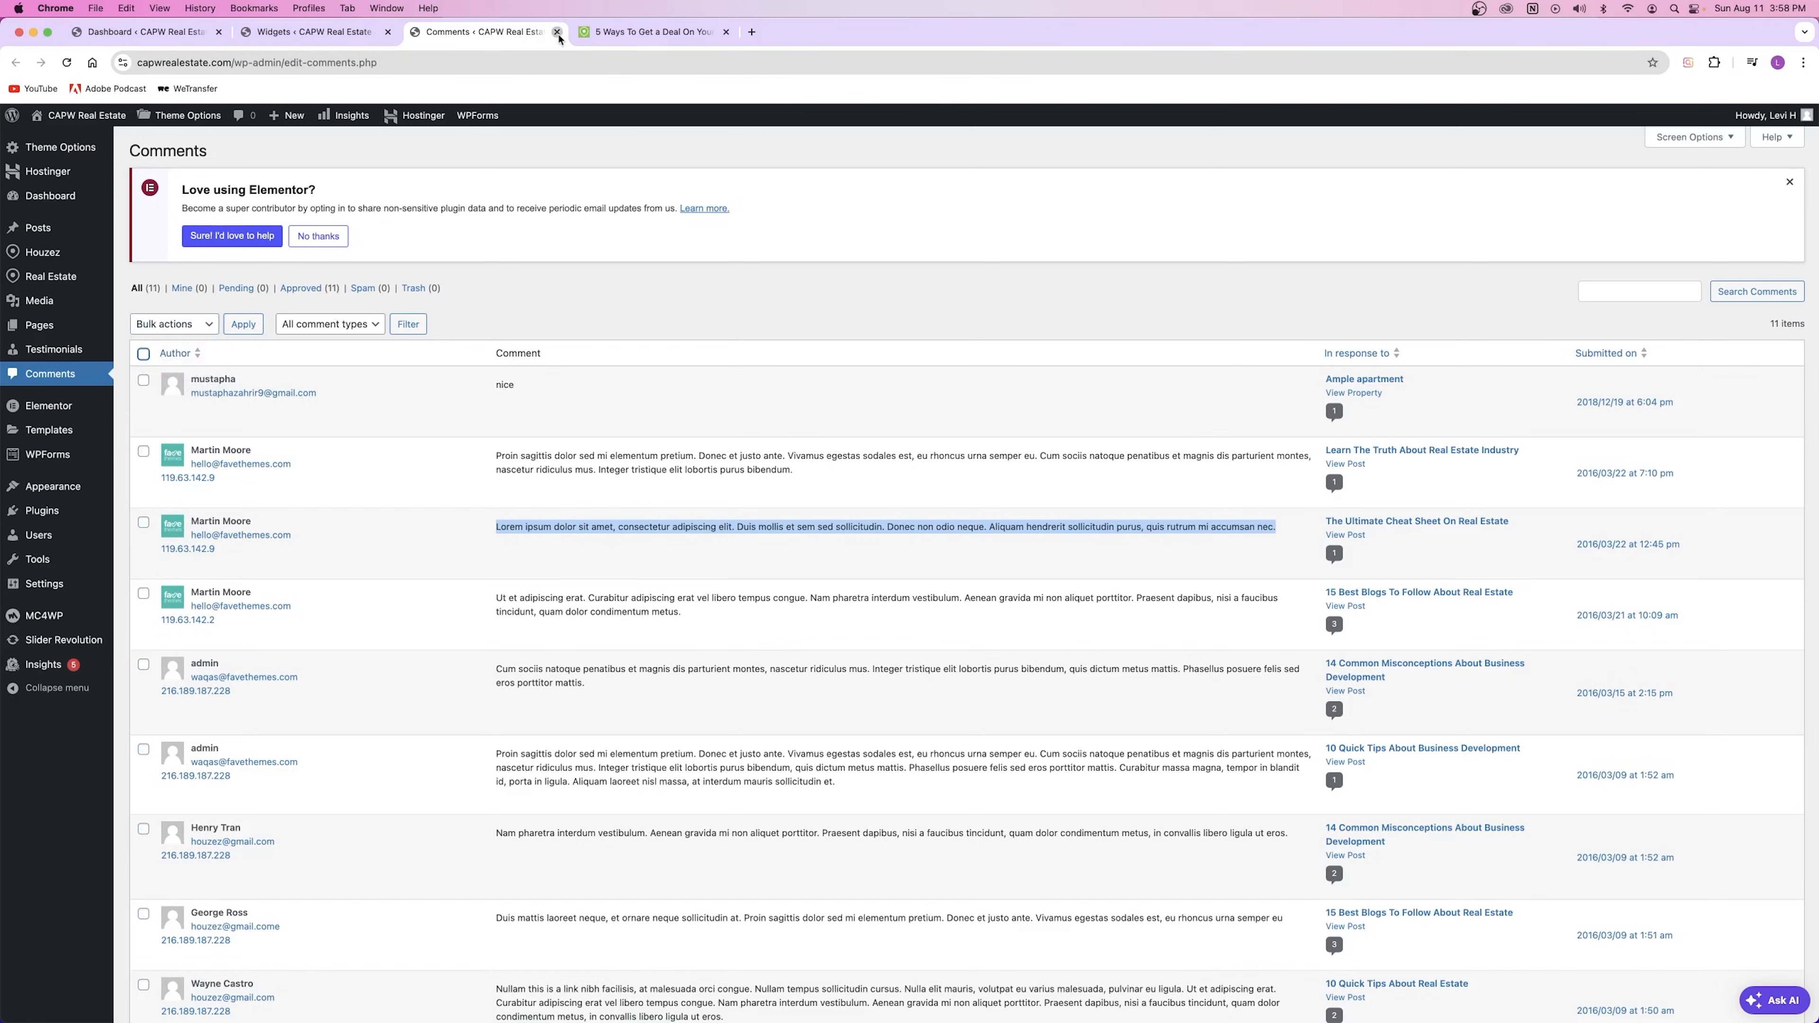
pyautogui.click(558, 31)
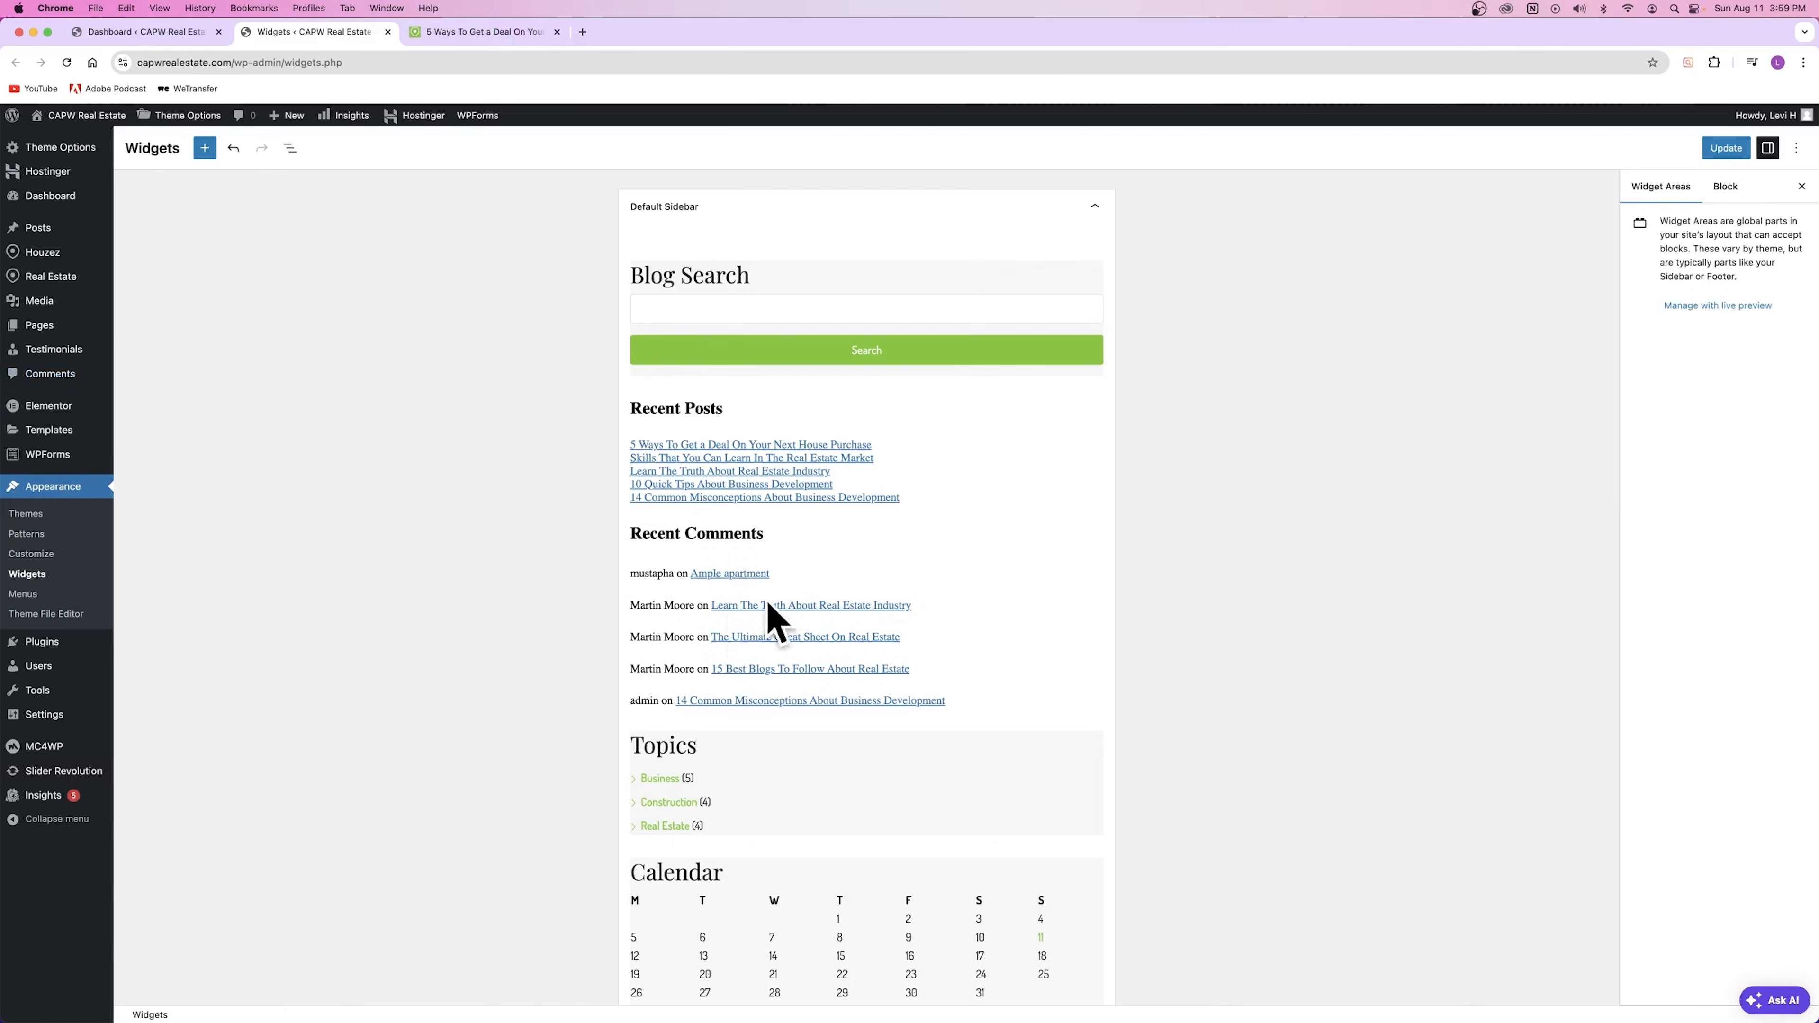
# Step: Select the Latest Comments widget and view the live post's Recent Comments
pyautogui.click(686, 703)
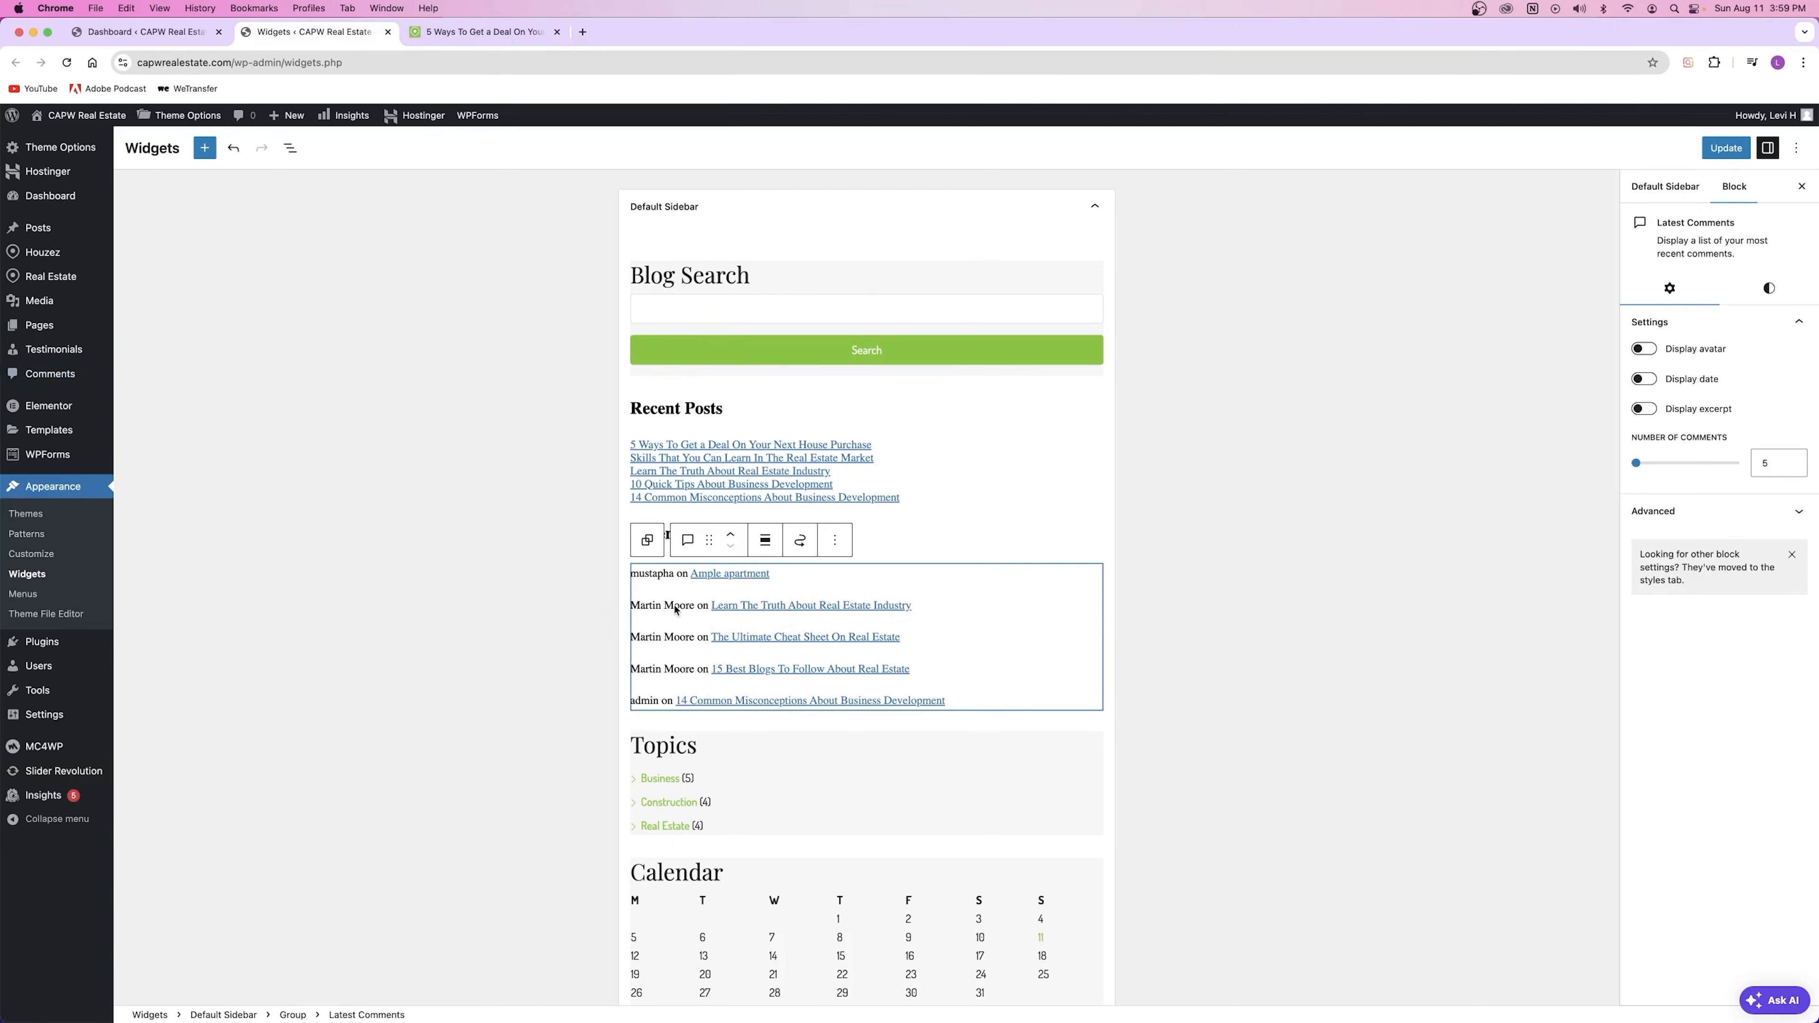
pyautogui.click(510, 25)
pyautogui.scroll(-10, 665, 351)
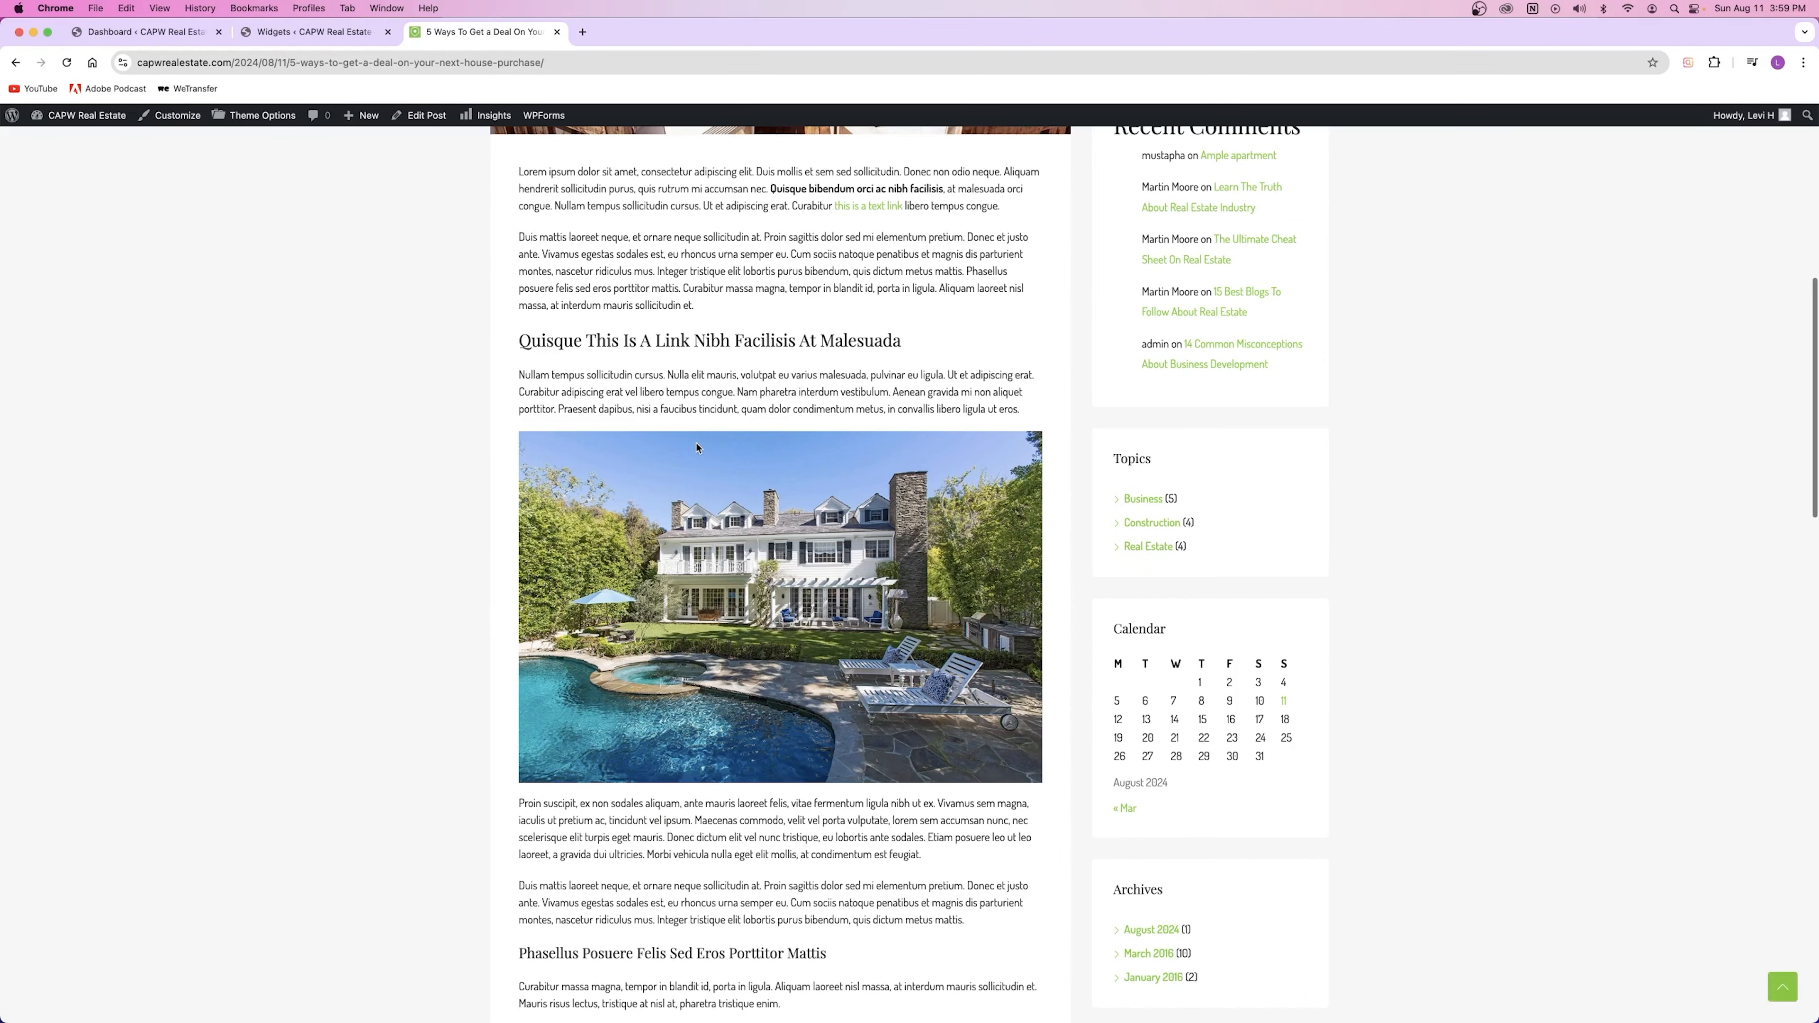
# Step: Submit the test comment 'Hello this is le' on the 5 Ways post and check it appears
pyautogui.scroll(-15, 665, 351)
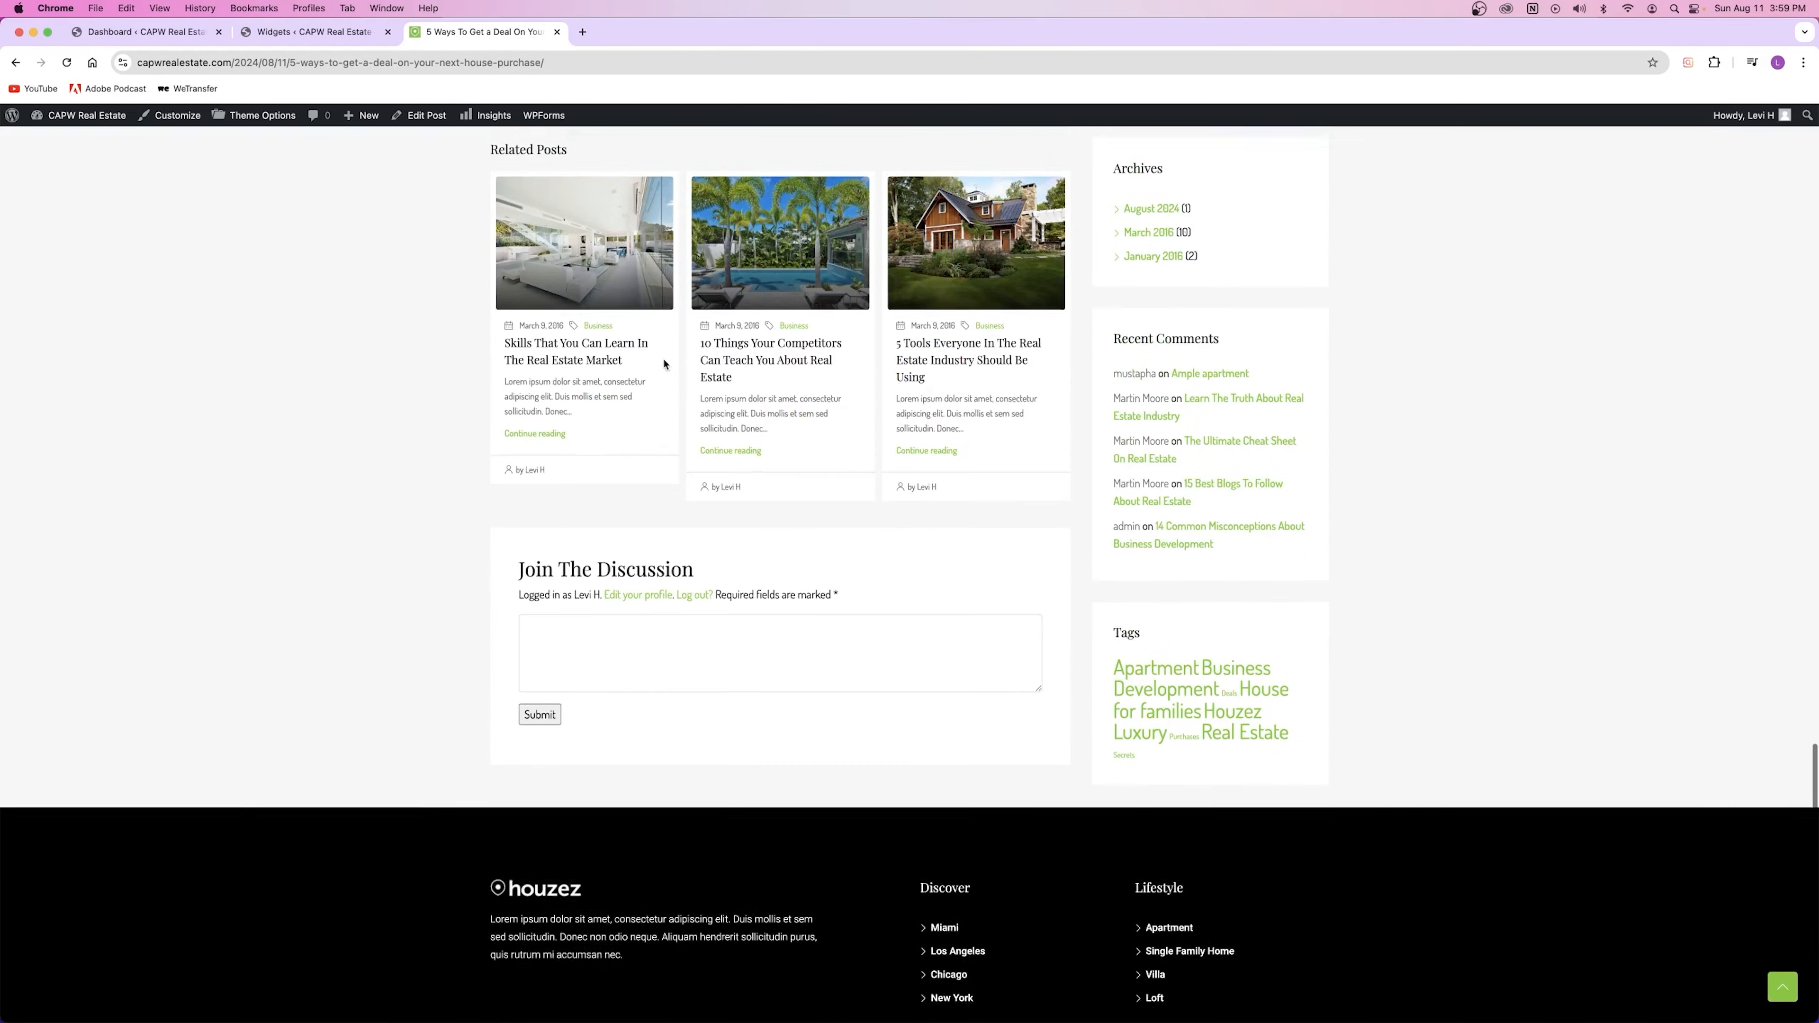
pyautogui.click(609, 629)
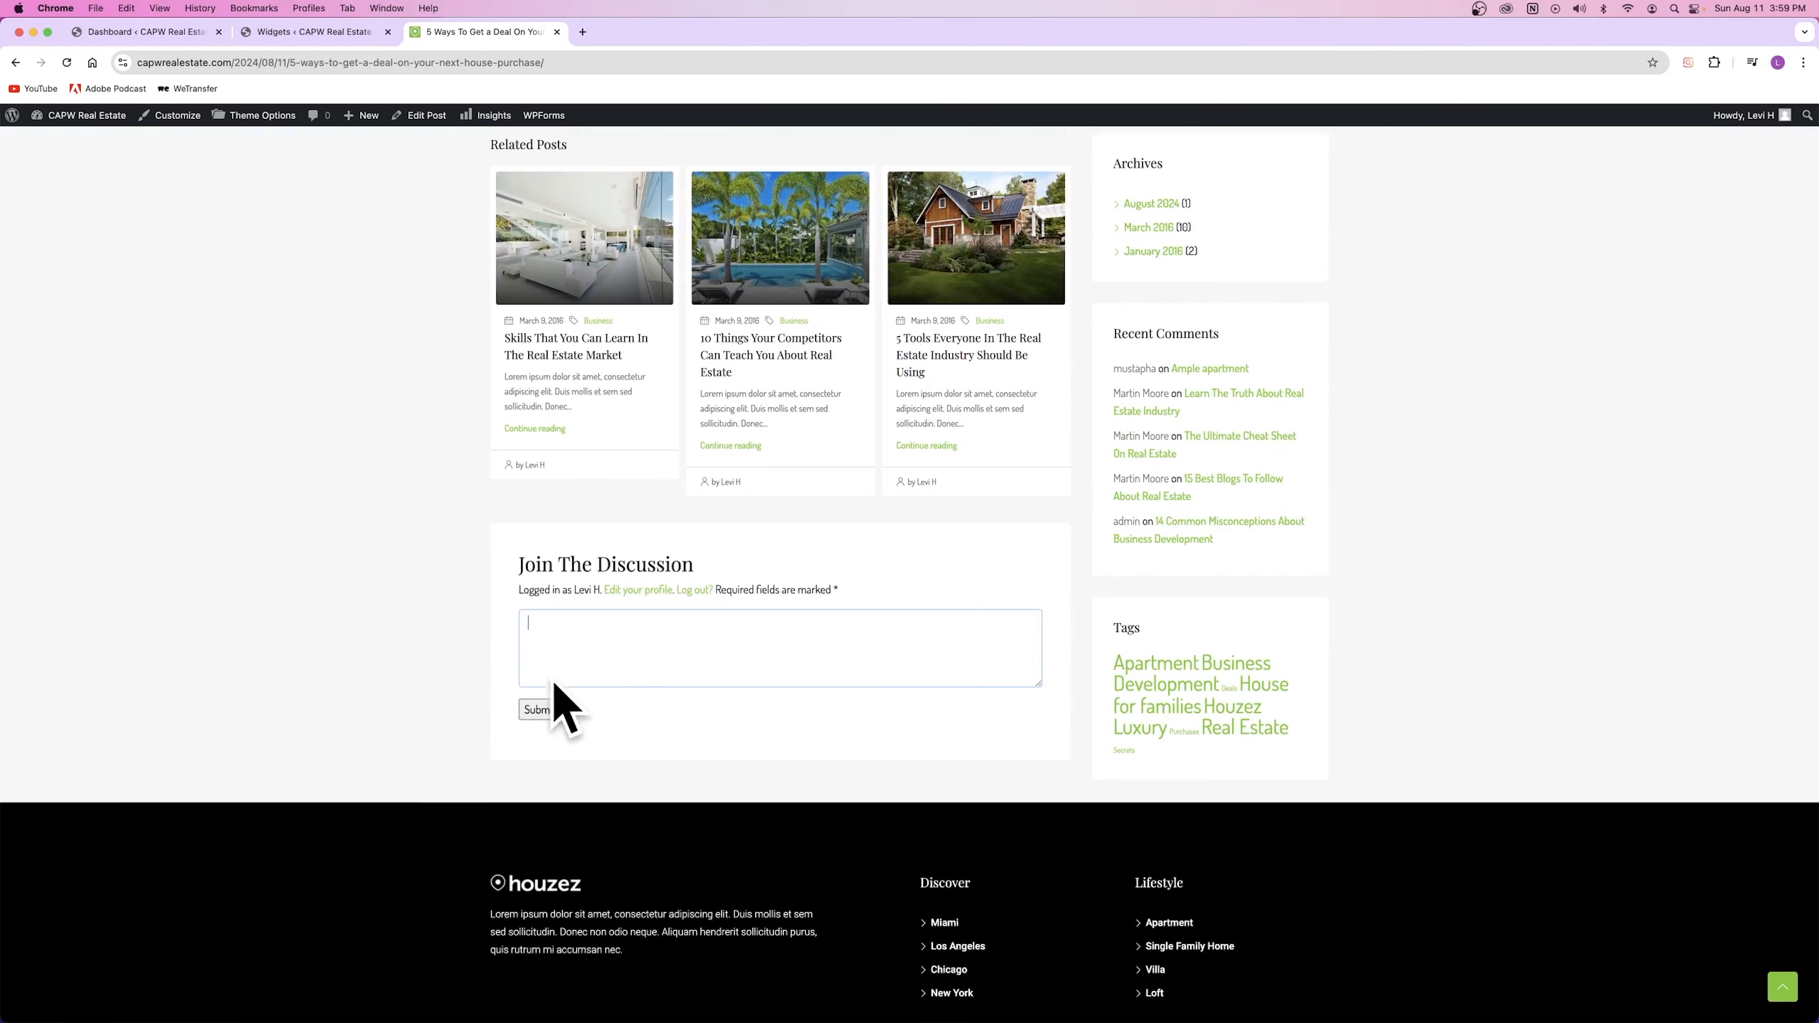
pyautogui.write('Hello this is levi')
pyautogui.click(541, 708)
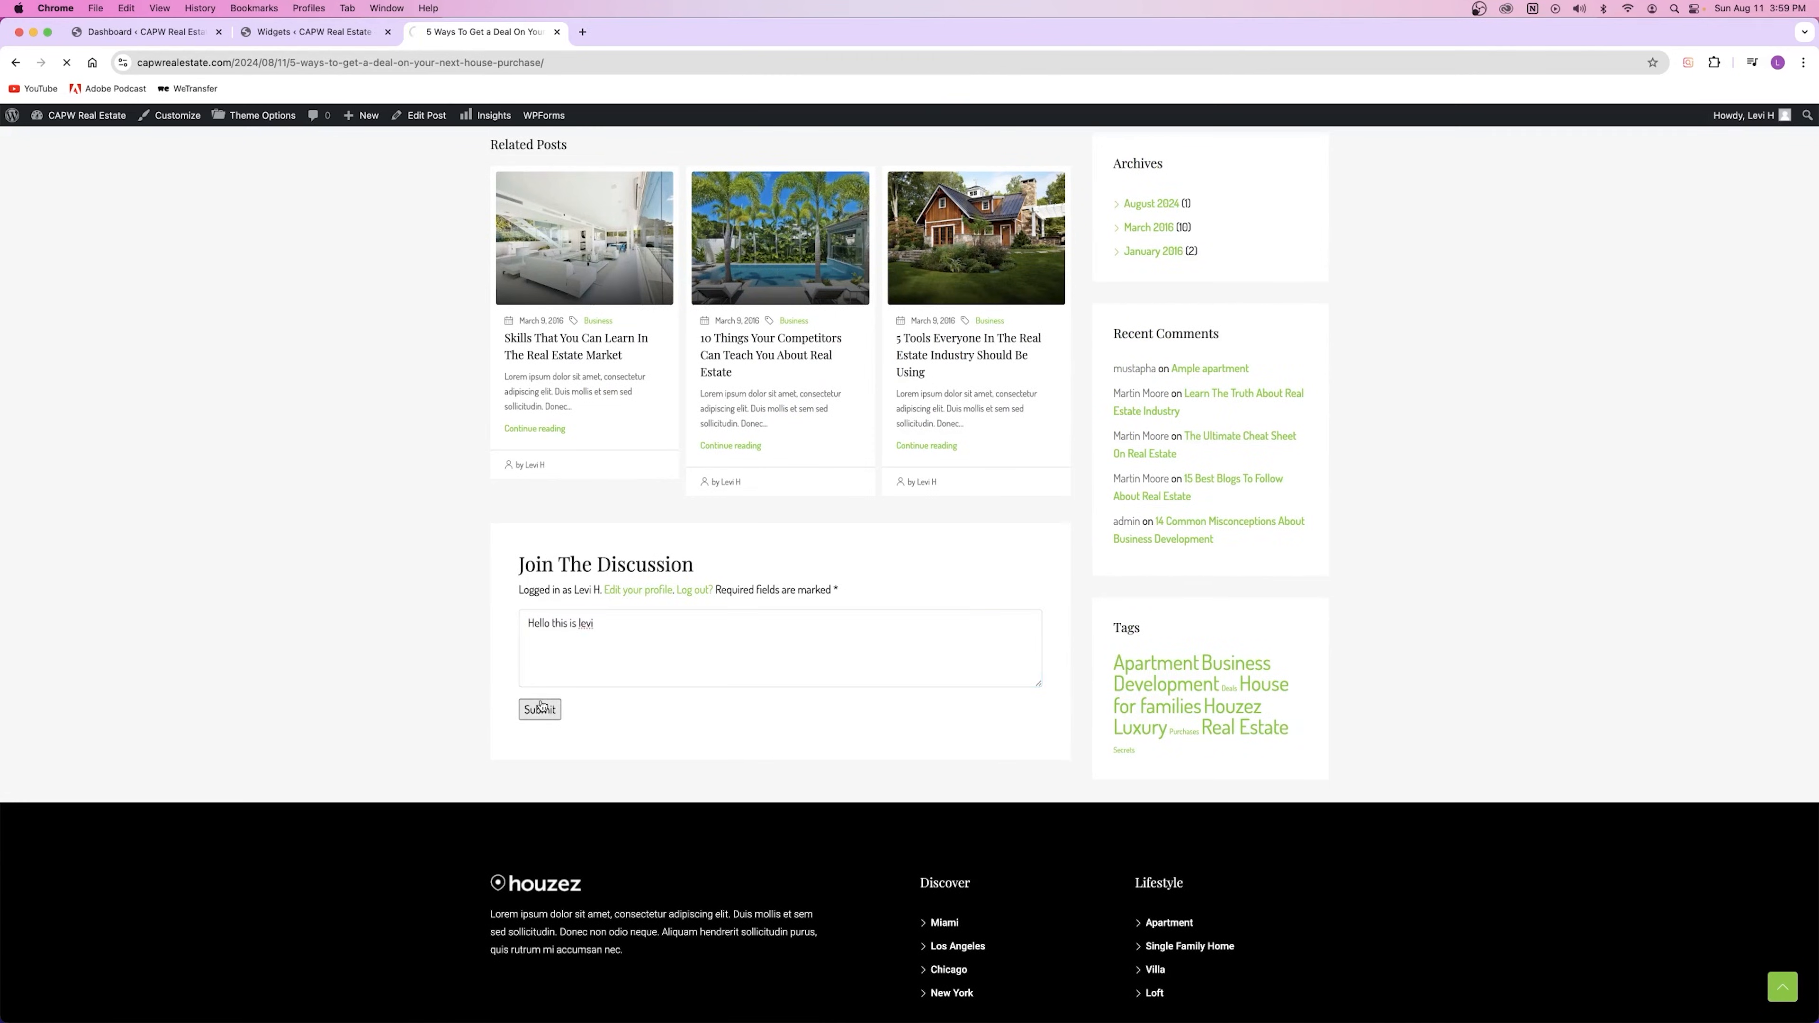
pyautogui.scroll(-20, 612, 529)
pyautogui.scroll(2, 601, 540)
pyautogui.scroll(-8, 600, 534)
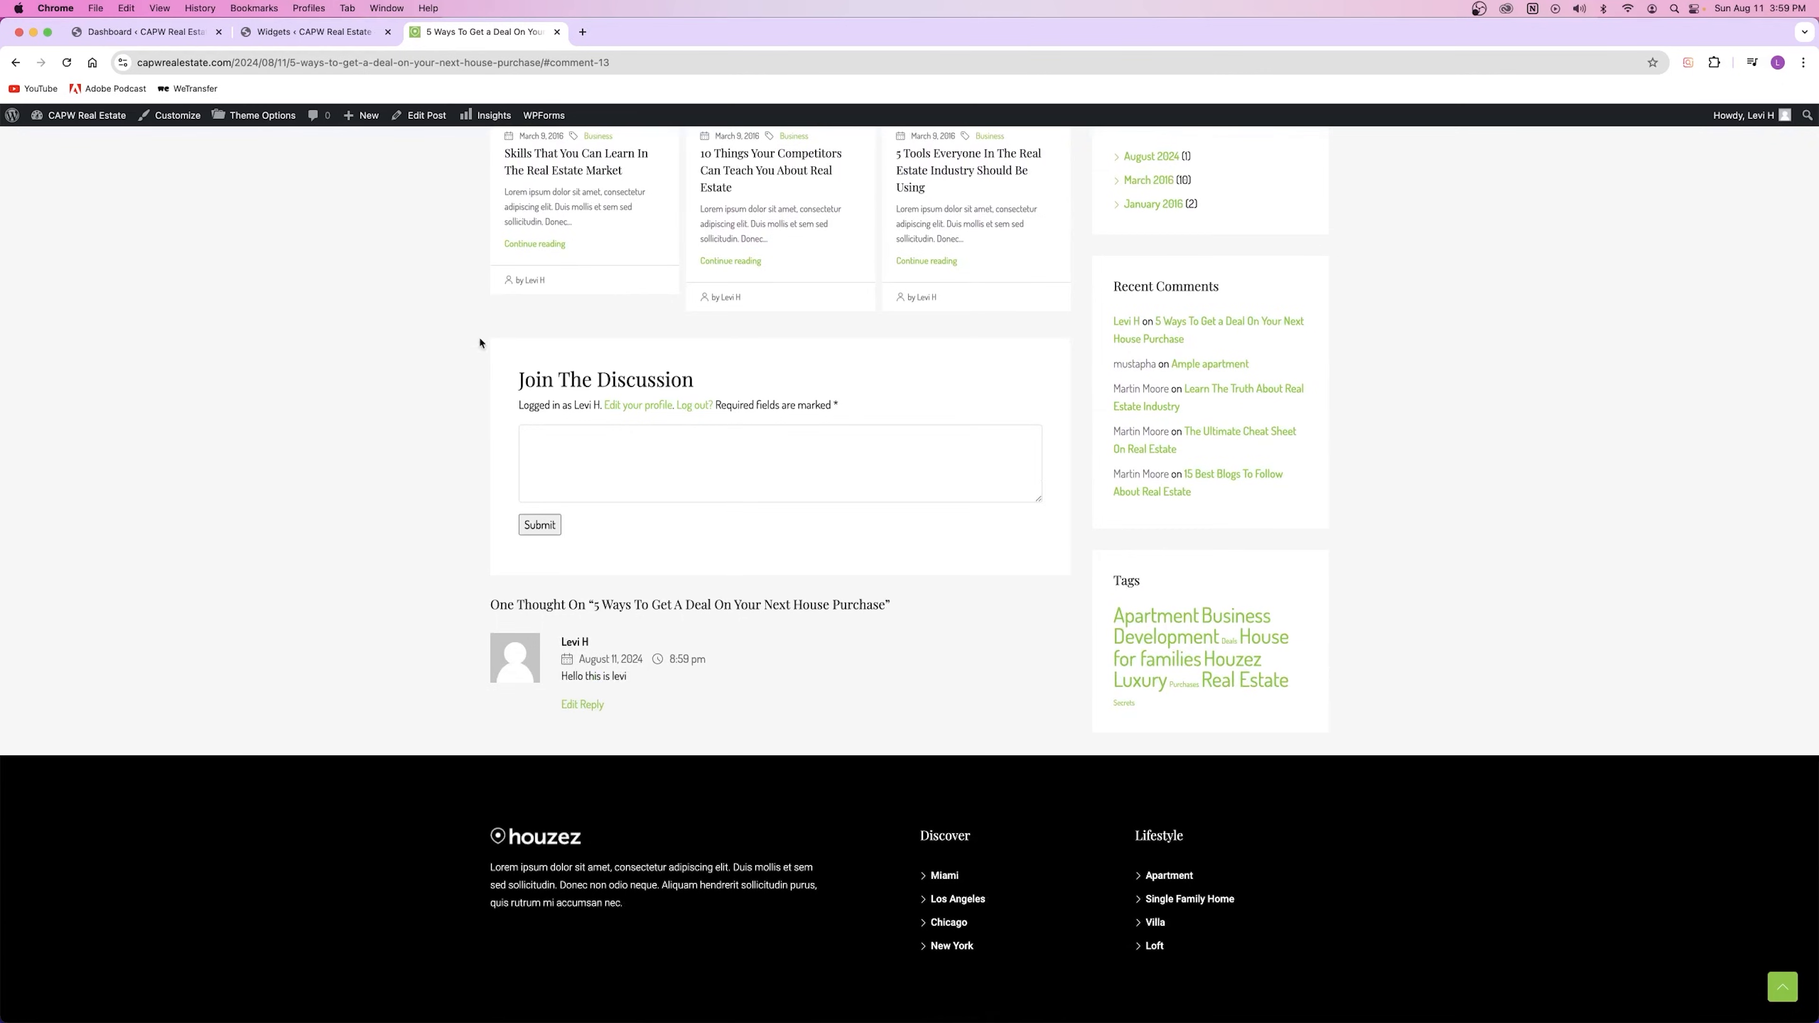
pyautogui.click(293, 32)
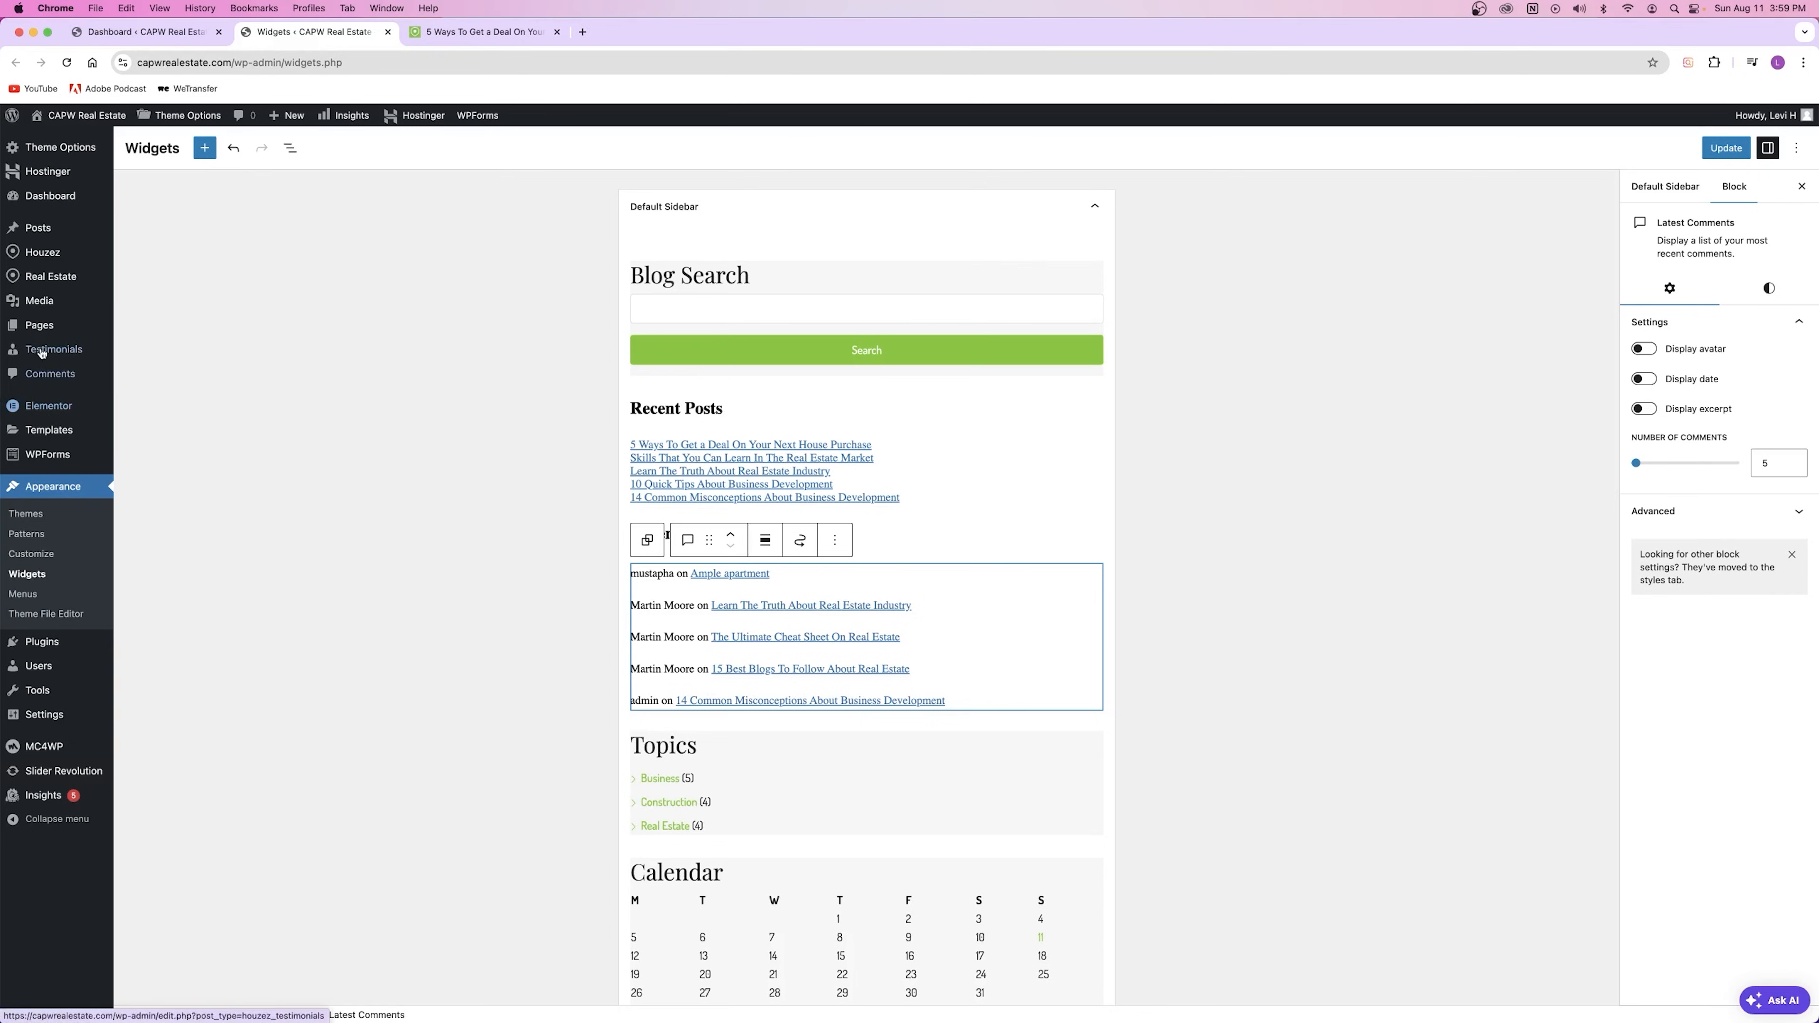
pyautogui.rightClick(123, 378)
# Step: Trash the 'Hello this is le' test comment from the Comments admin page
pyautogui.click(186, 387)
pyautogui.click(464, 32)
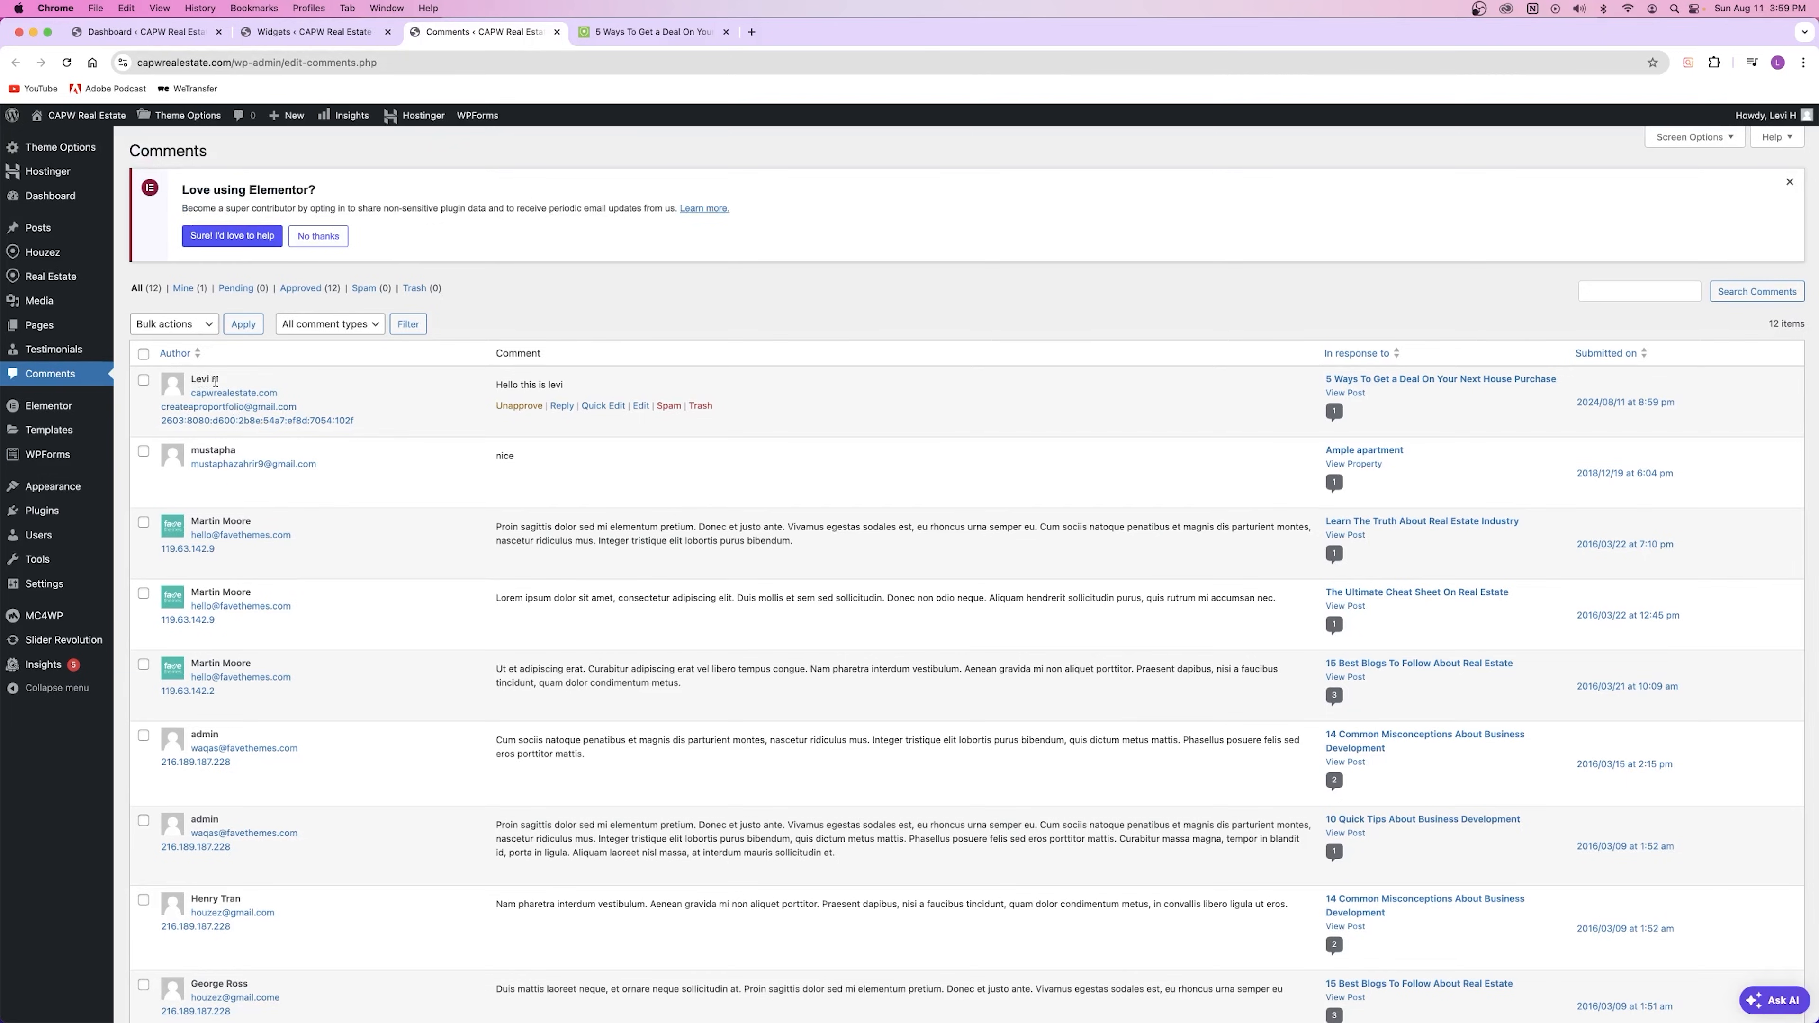
pyautogui.moveTo(526, 382); pyautogui.dragTo(580, 419)
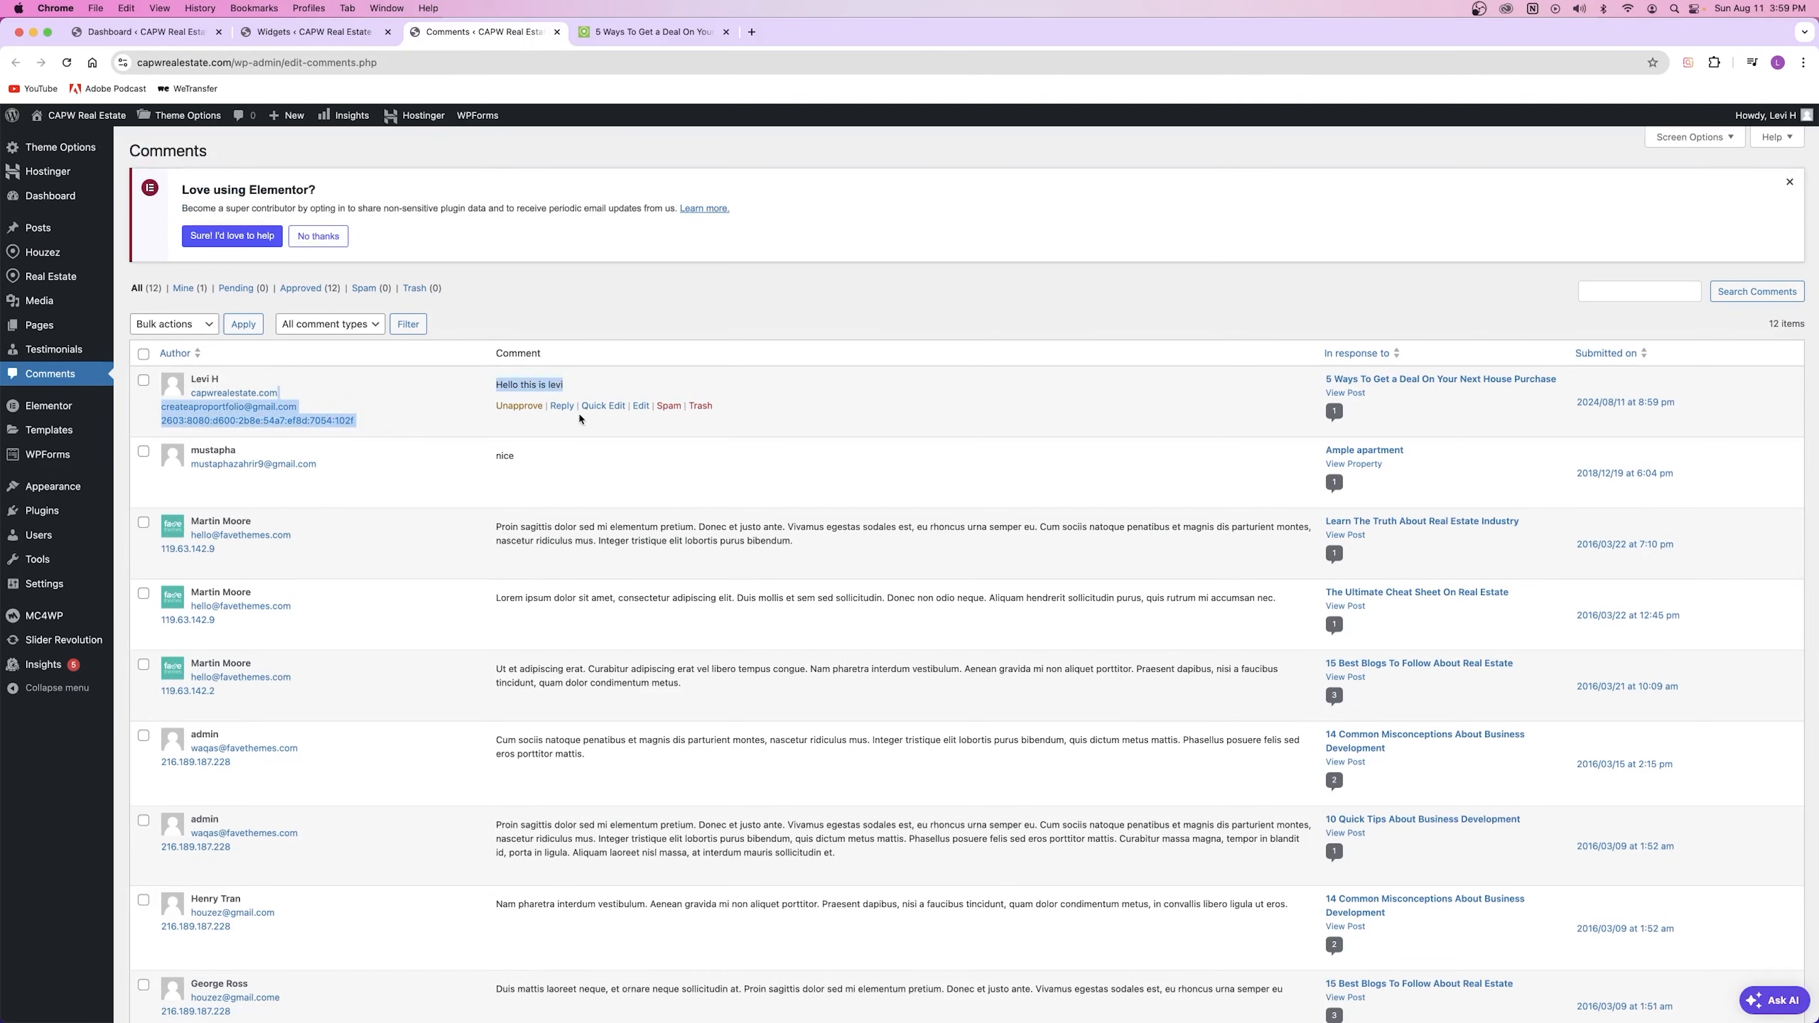
pyautogui.click(549, 385)
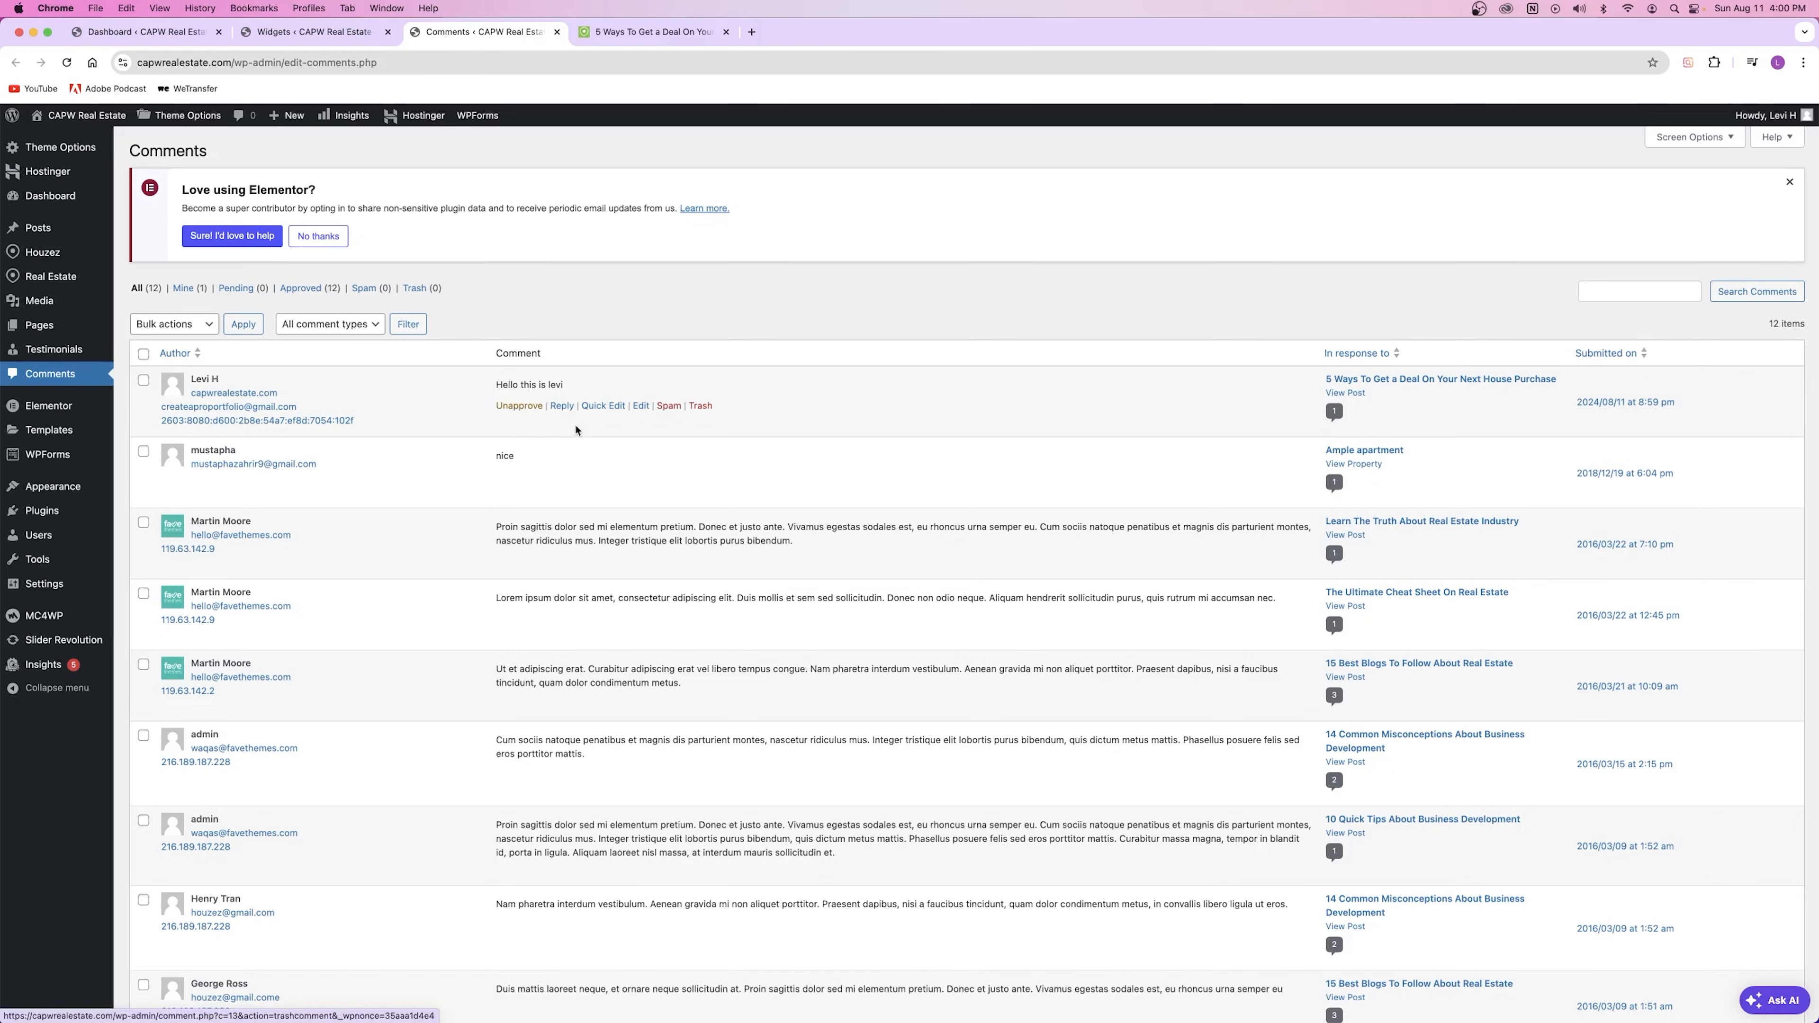
pyautogui.click(700, 406)
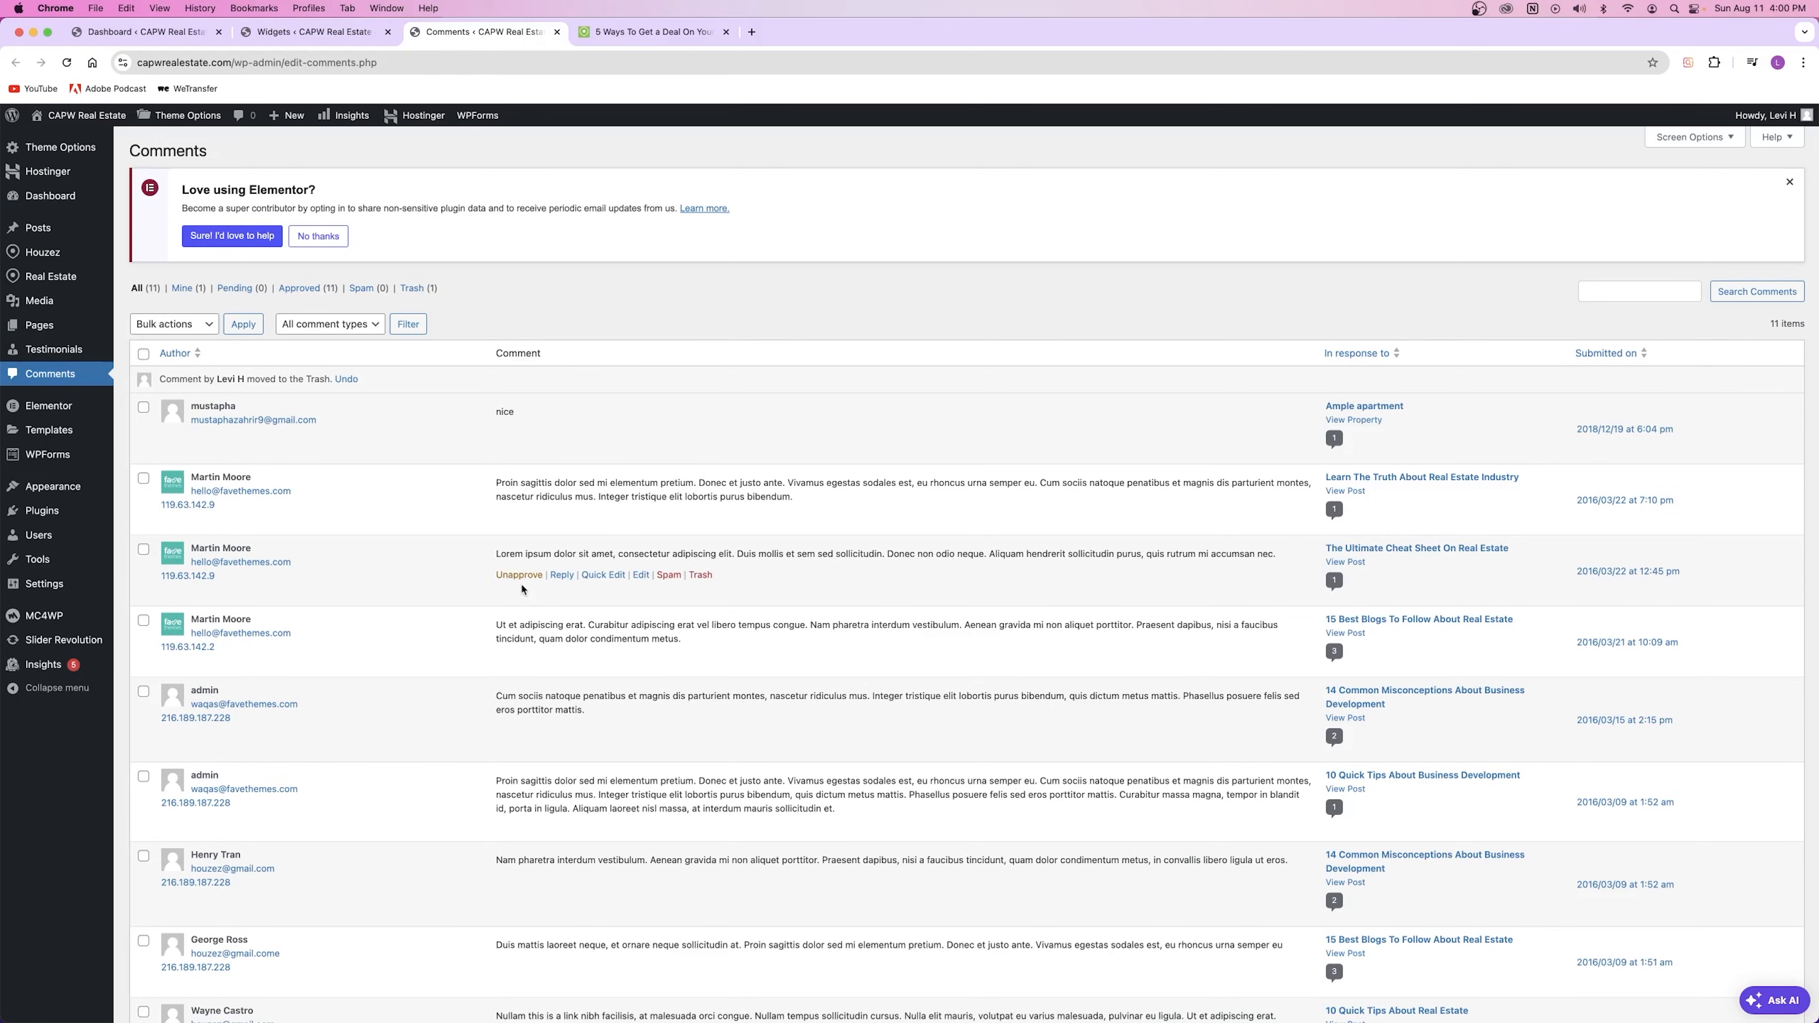
# Step: Check the remaining comments and the live post, then close the Comments tab
pyautogui.moveTo(496, 555); pyautogui.dragTo(661, 557)
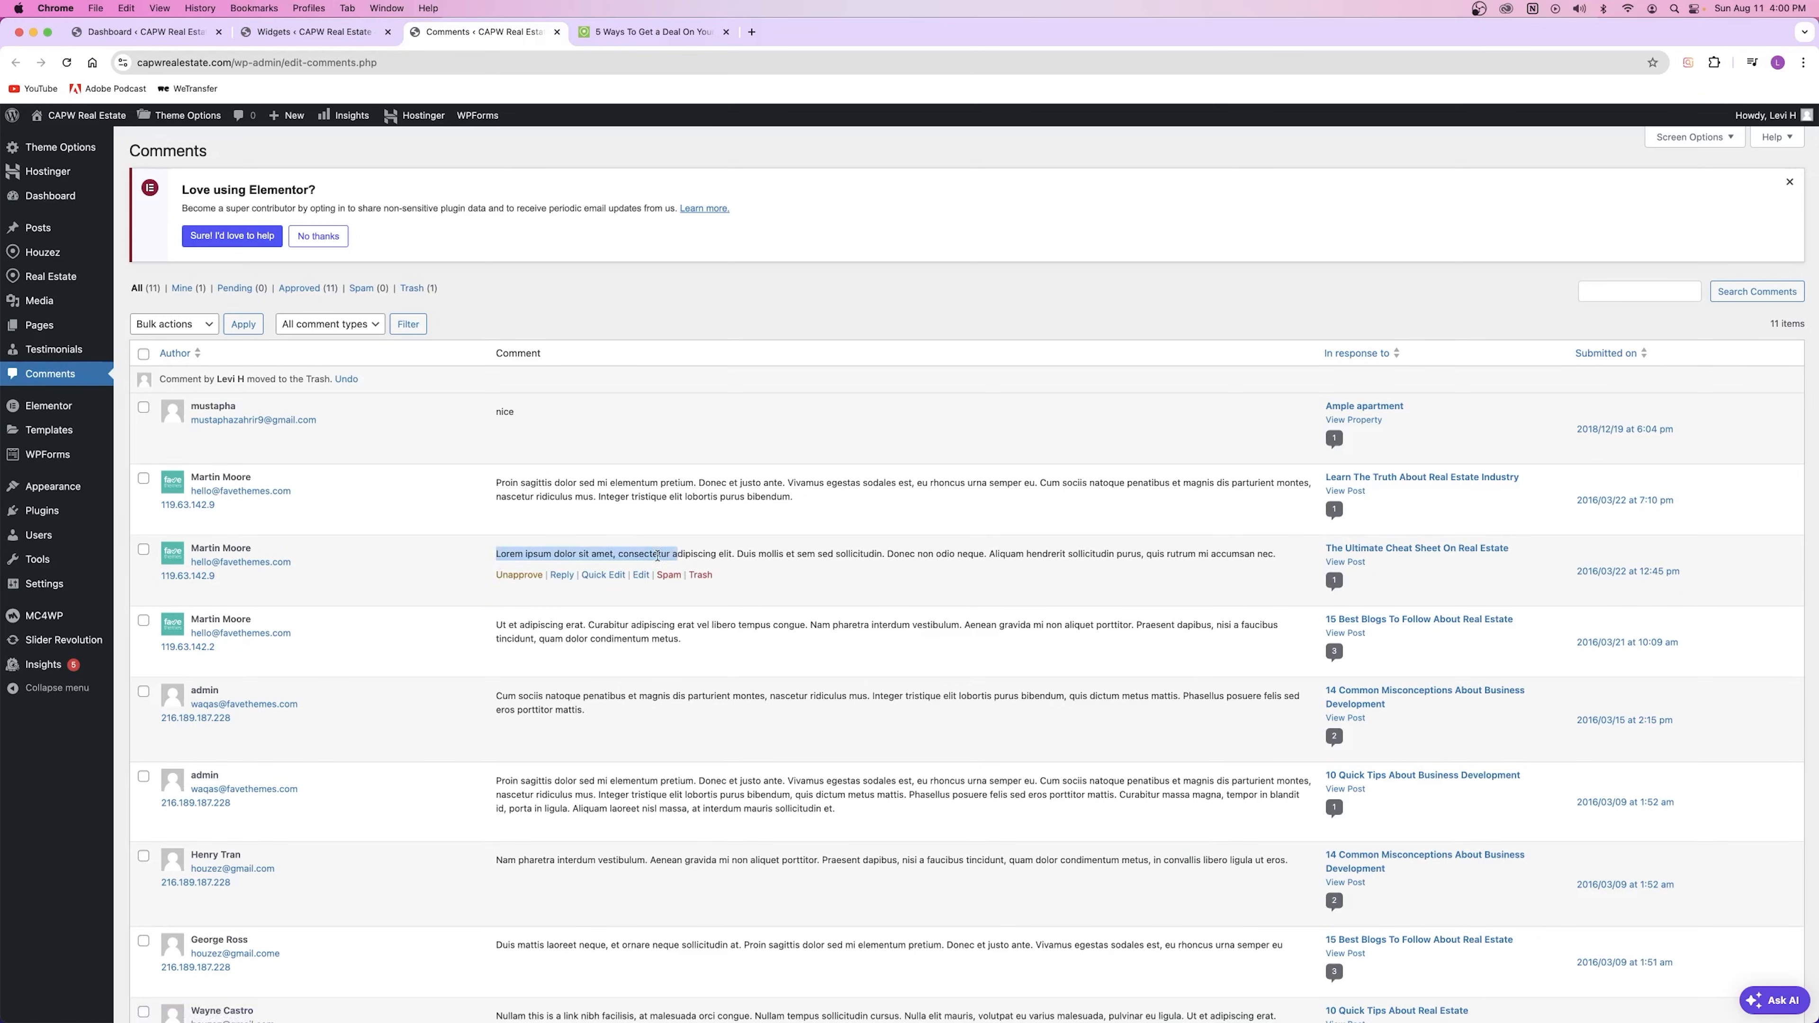
pyautogui.moveTo(479, 556); pyautogui.dragTo(589, 556)
pyautogui.click(577, 562)
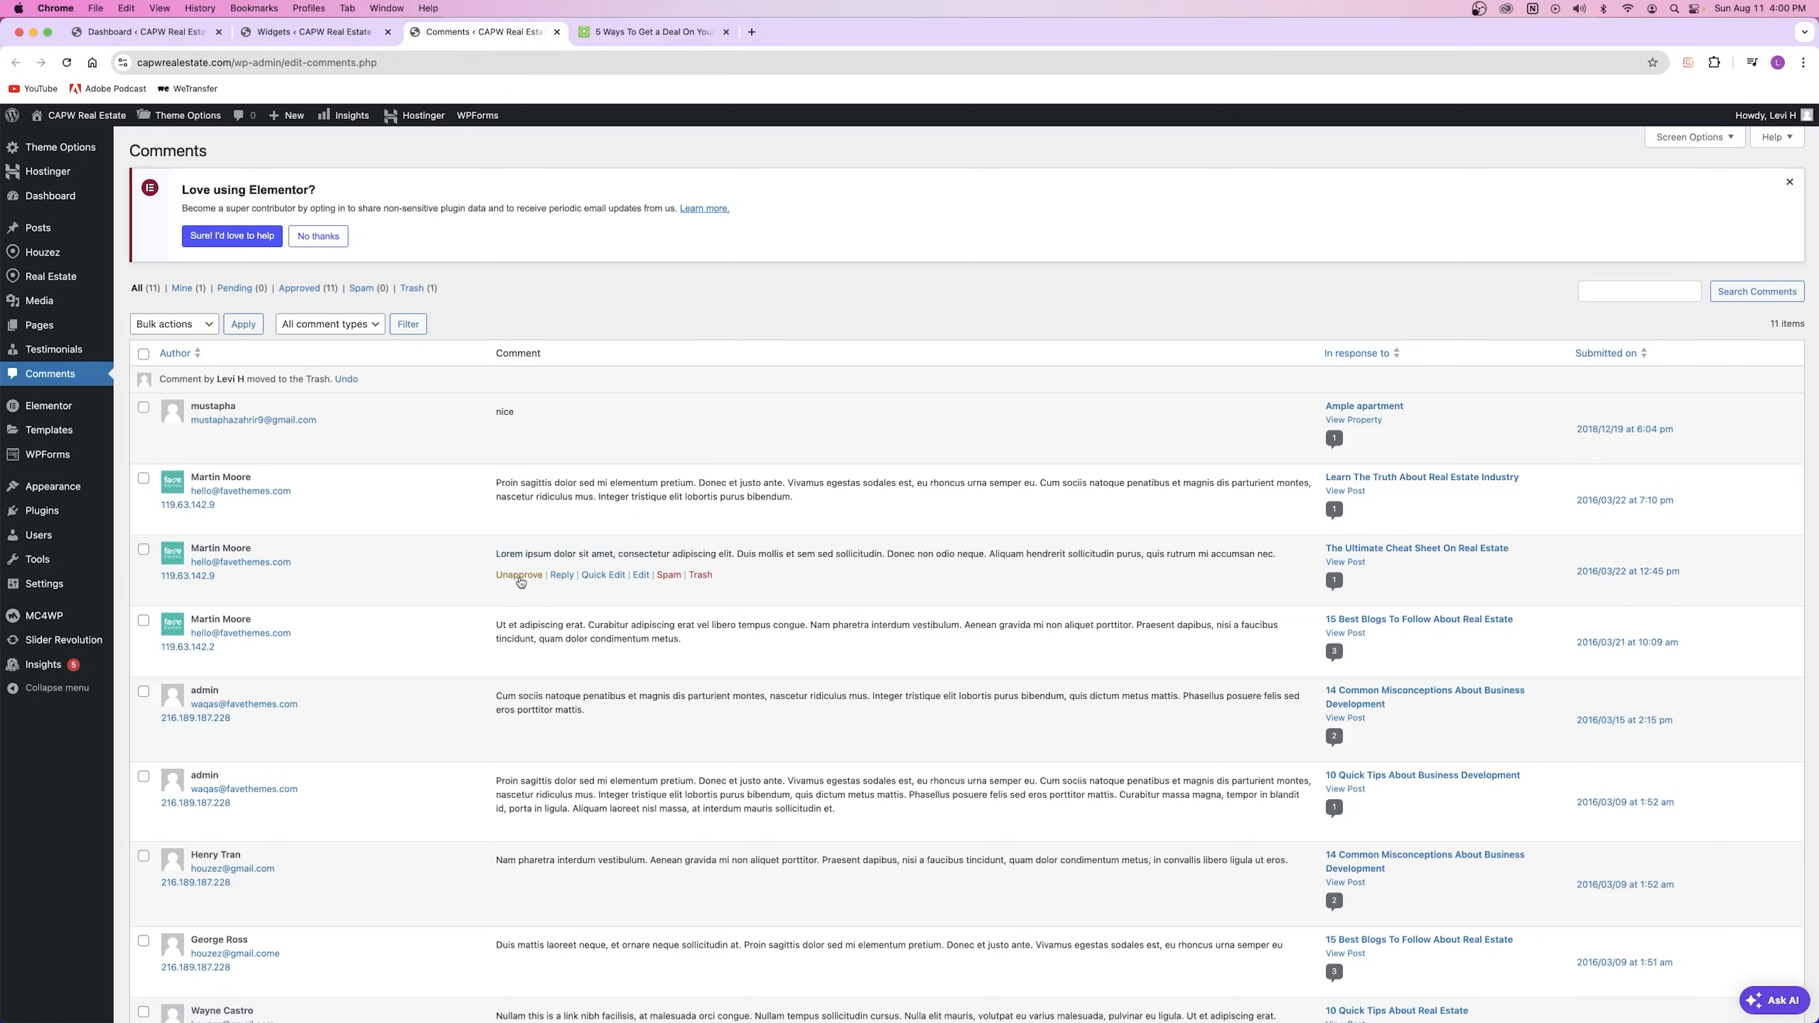
pyautogui.click(648, 31)
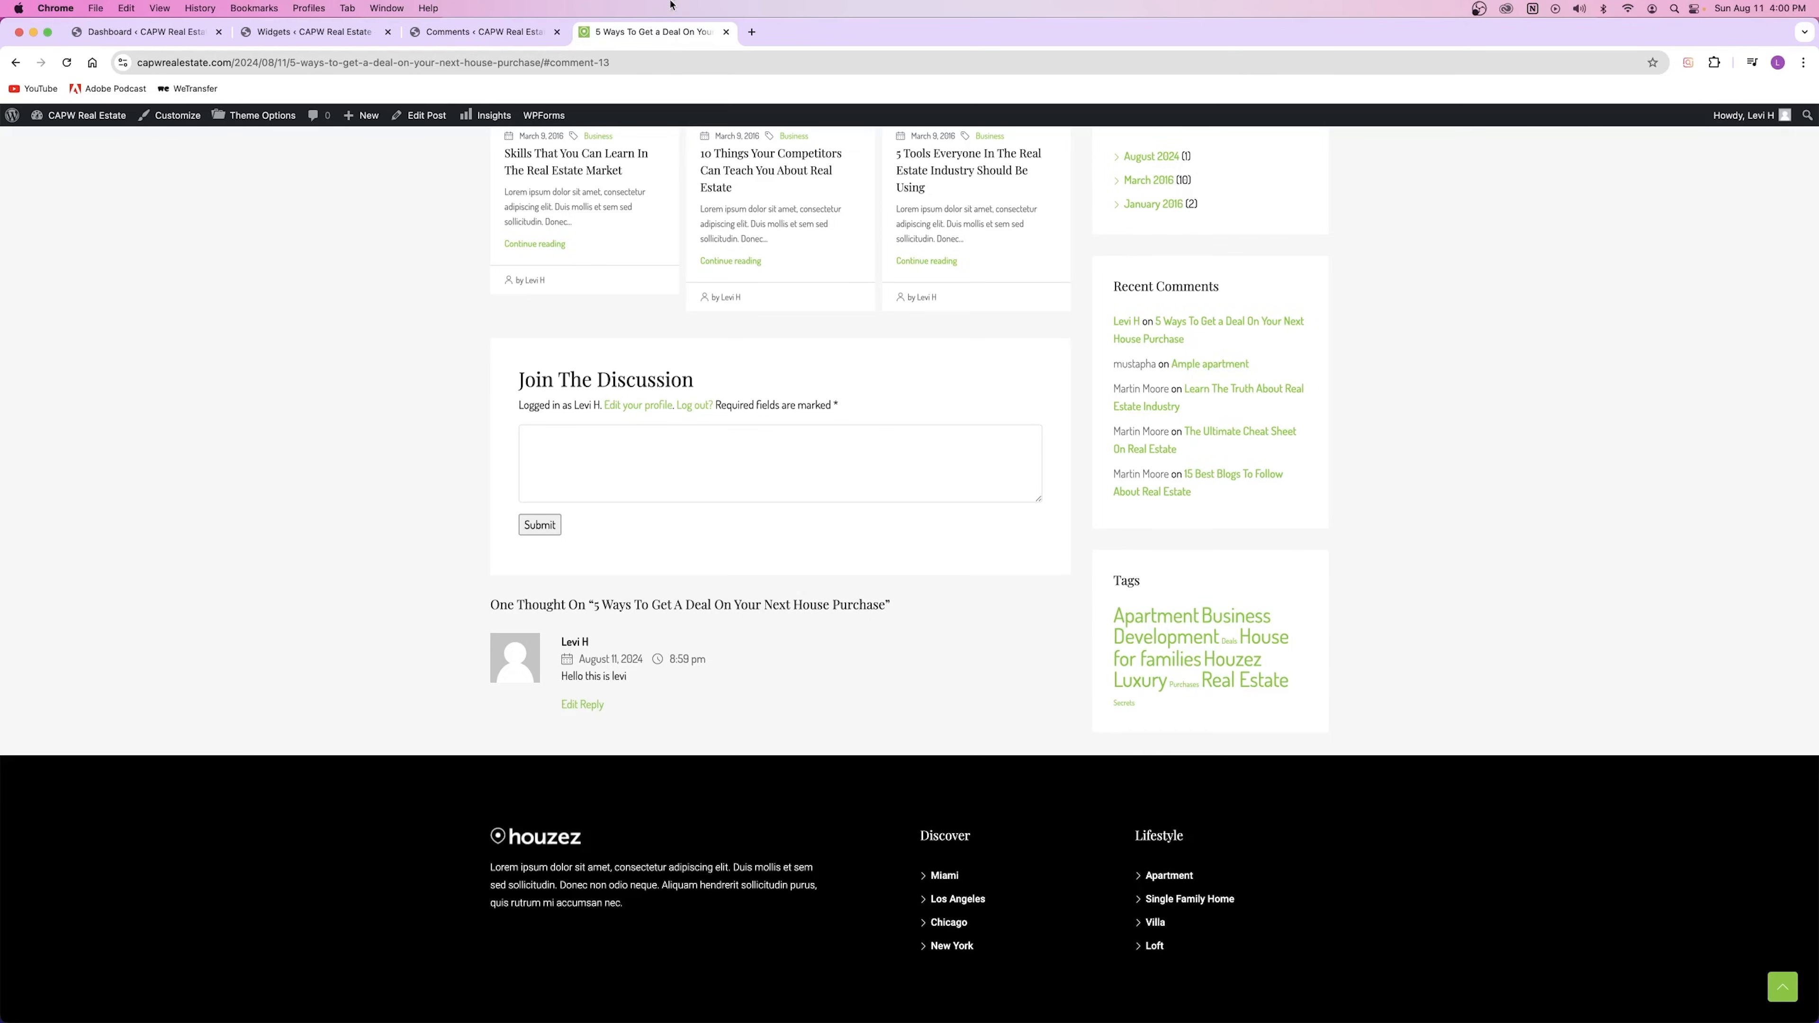
pyautogui.click(549, 33)
pyautogui.click(558, 32)
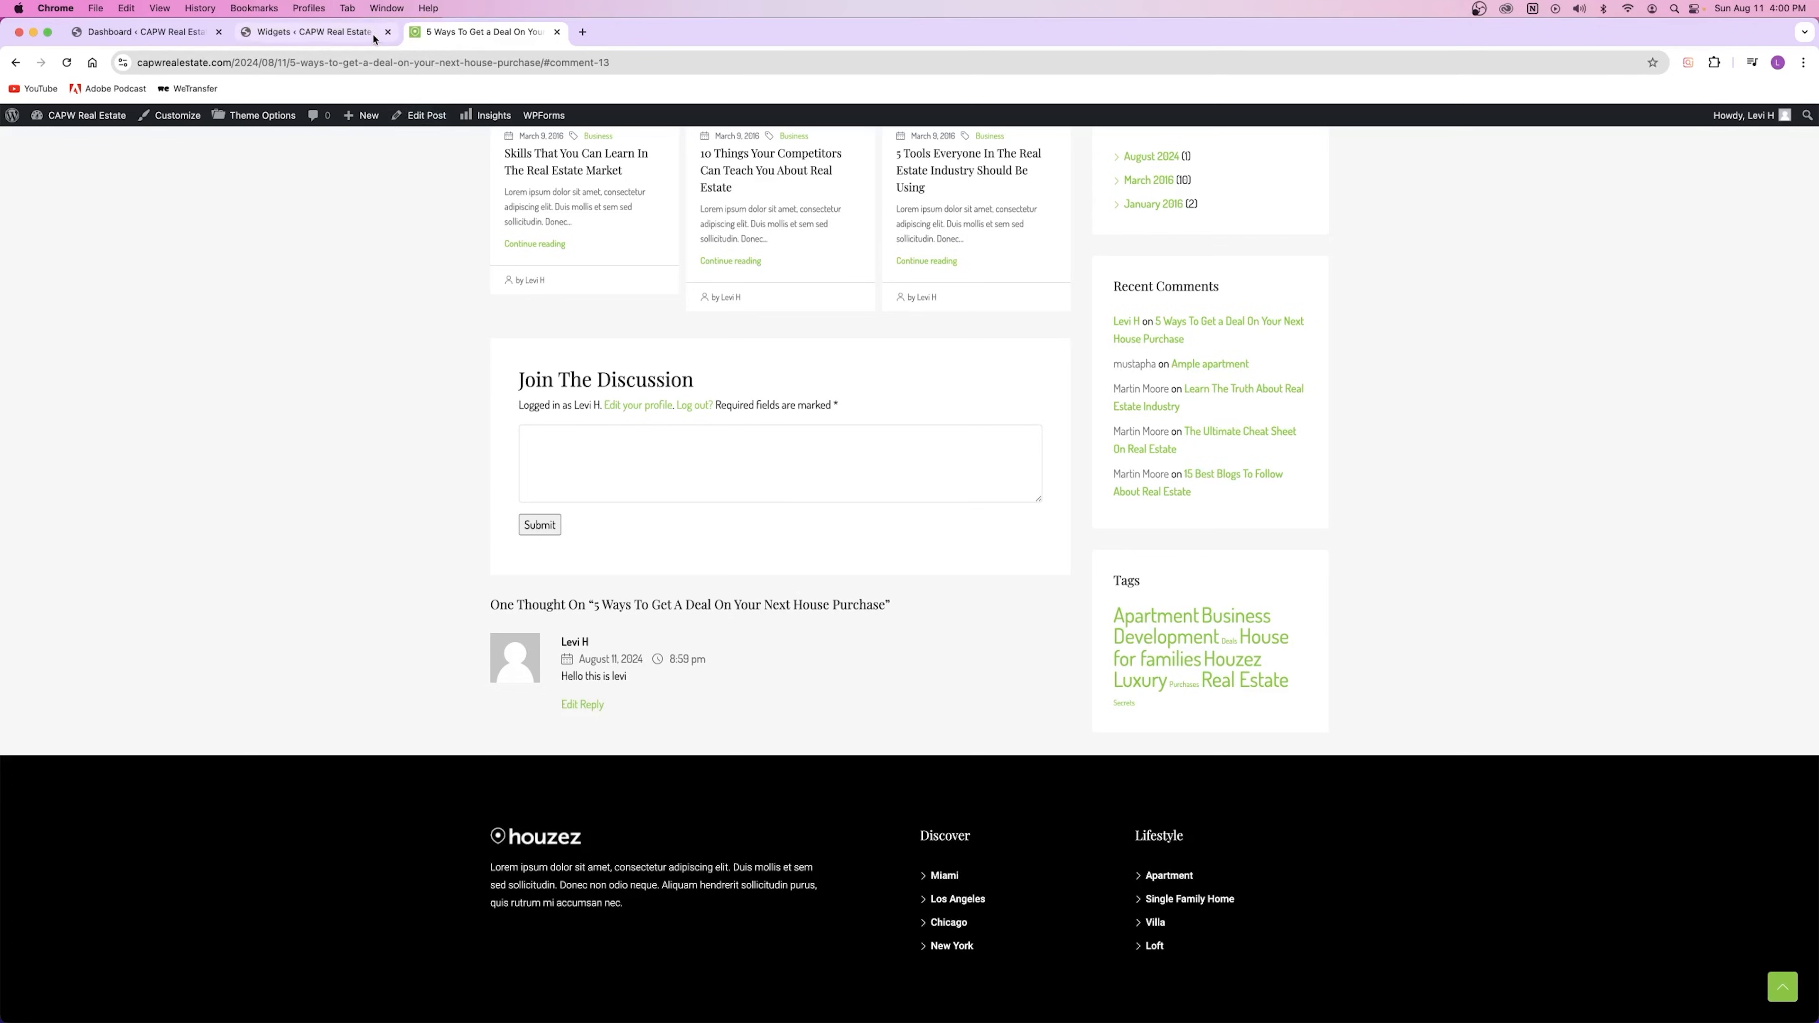
# Step: Delete the Latest Comments block and its Recent Comments heading from the sidebar
pyautogui.click(315, 32)
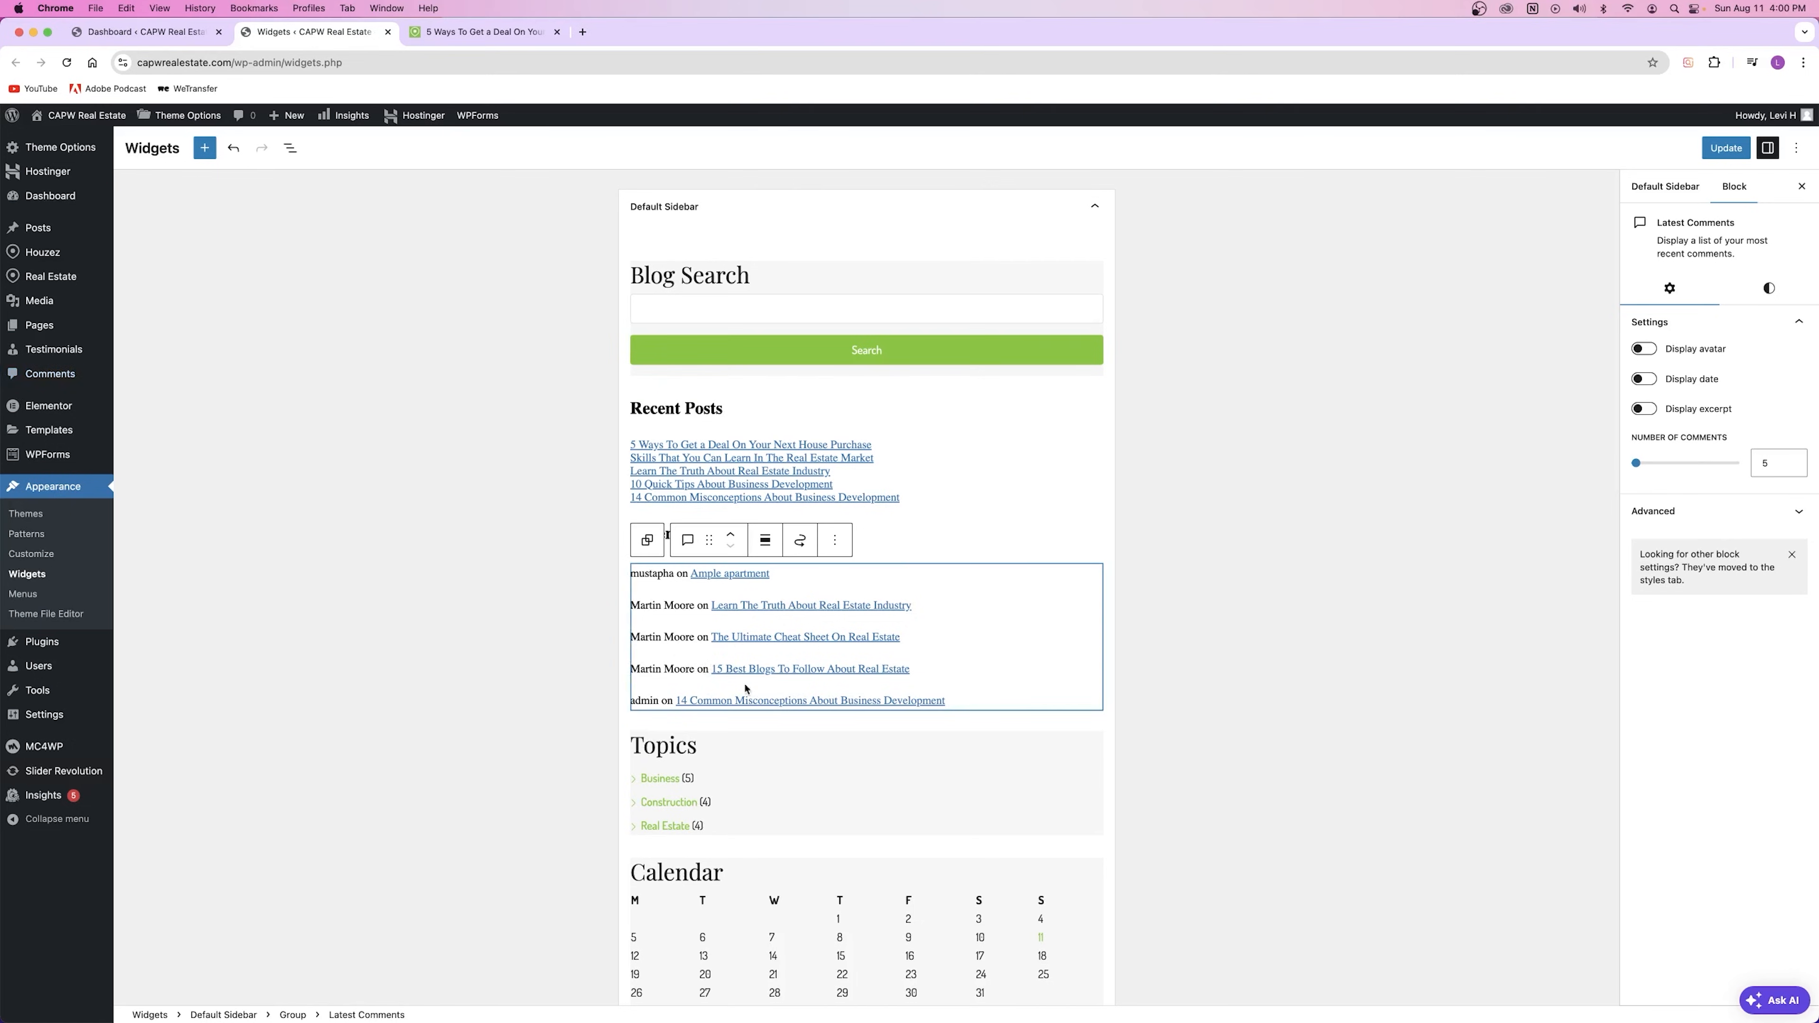
pyautogui.click(834, 540)
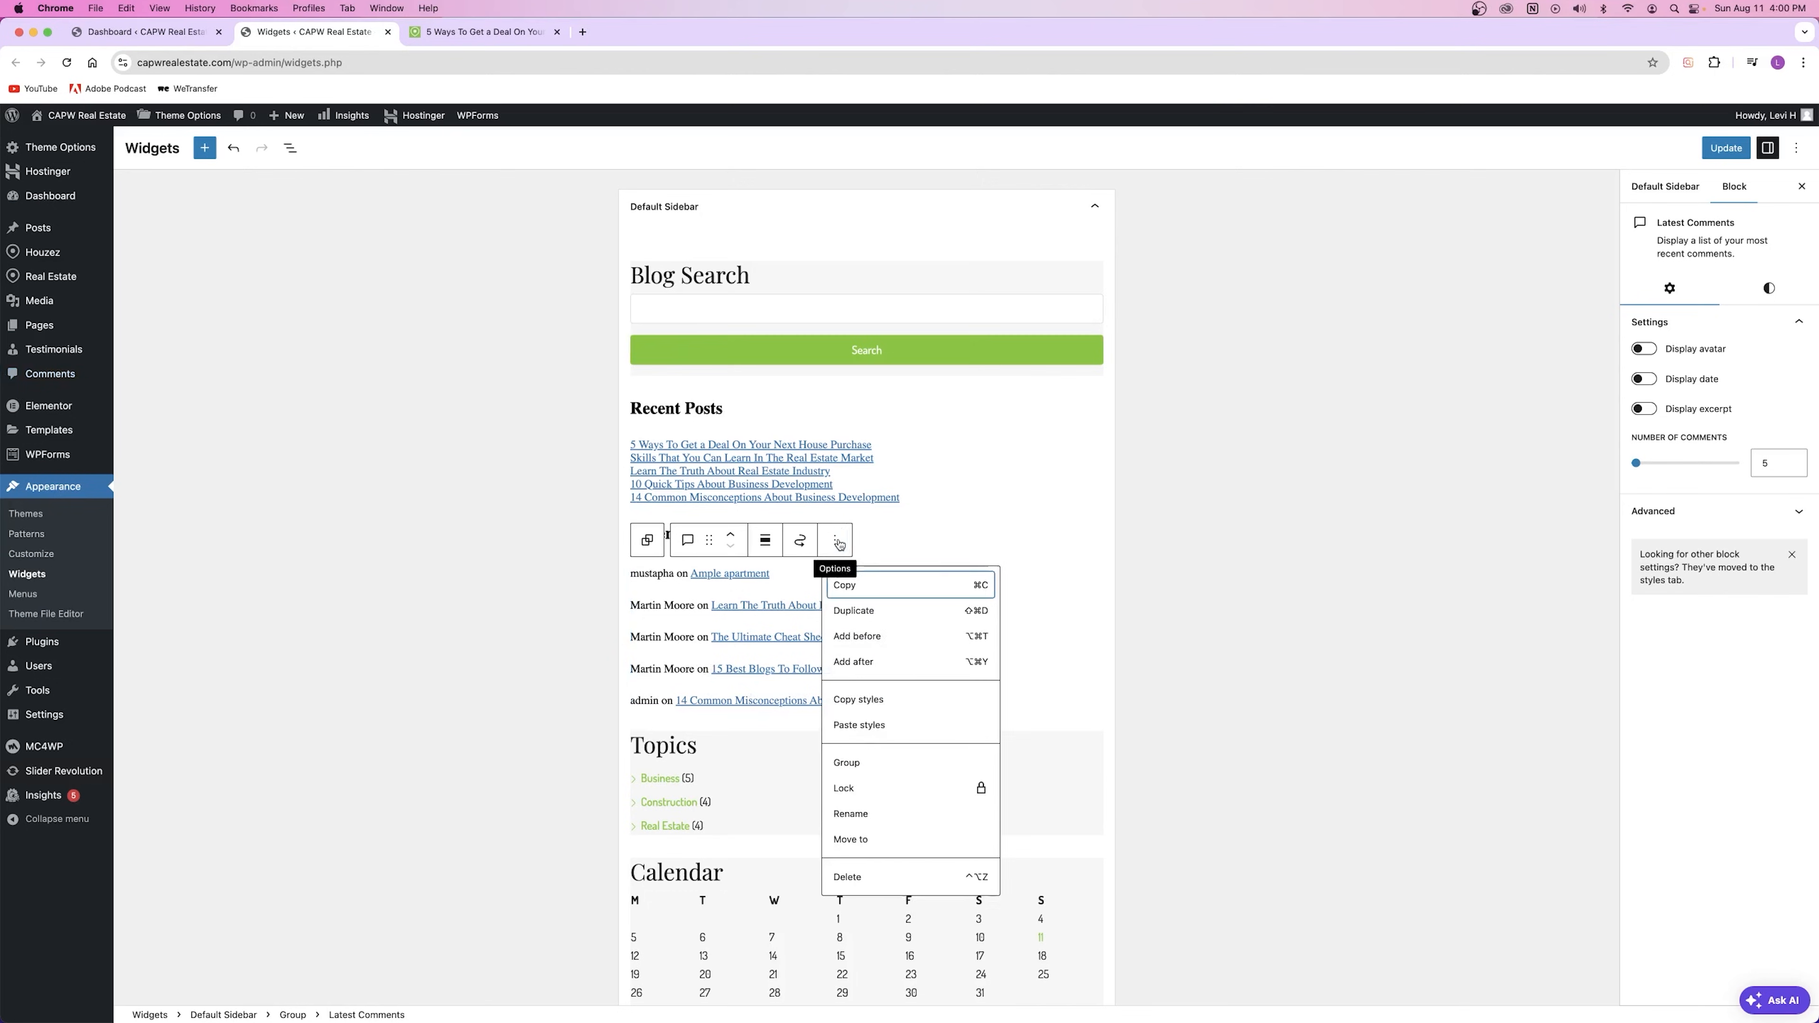
pyautogui.click(866, 877)
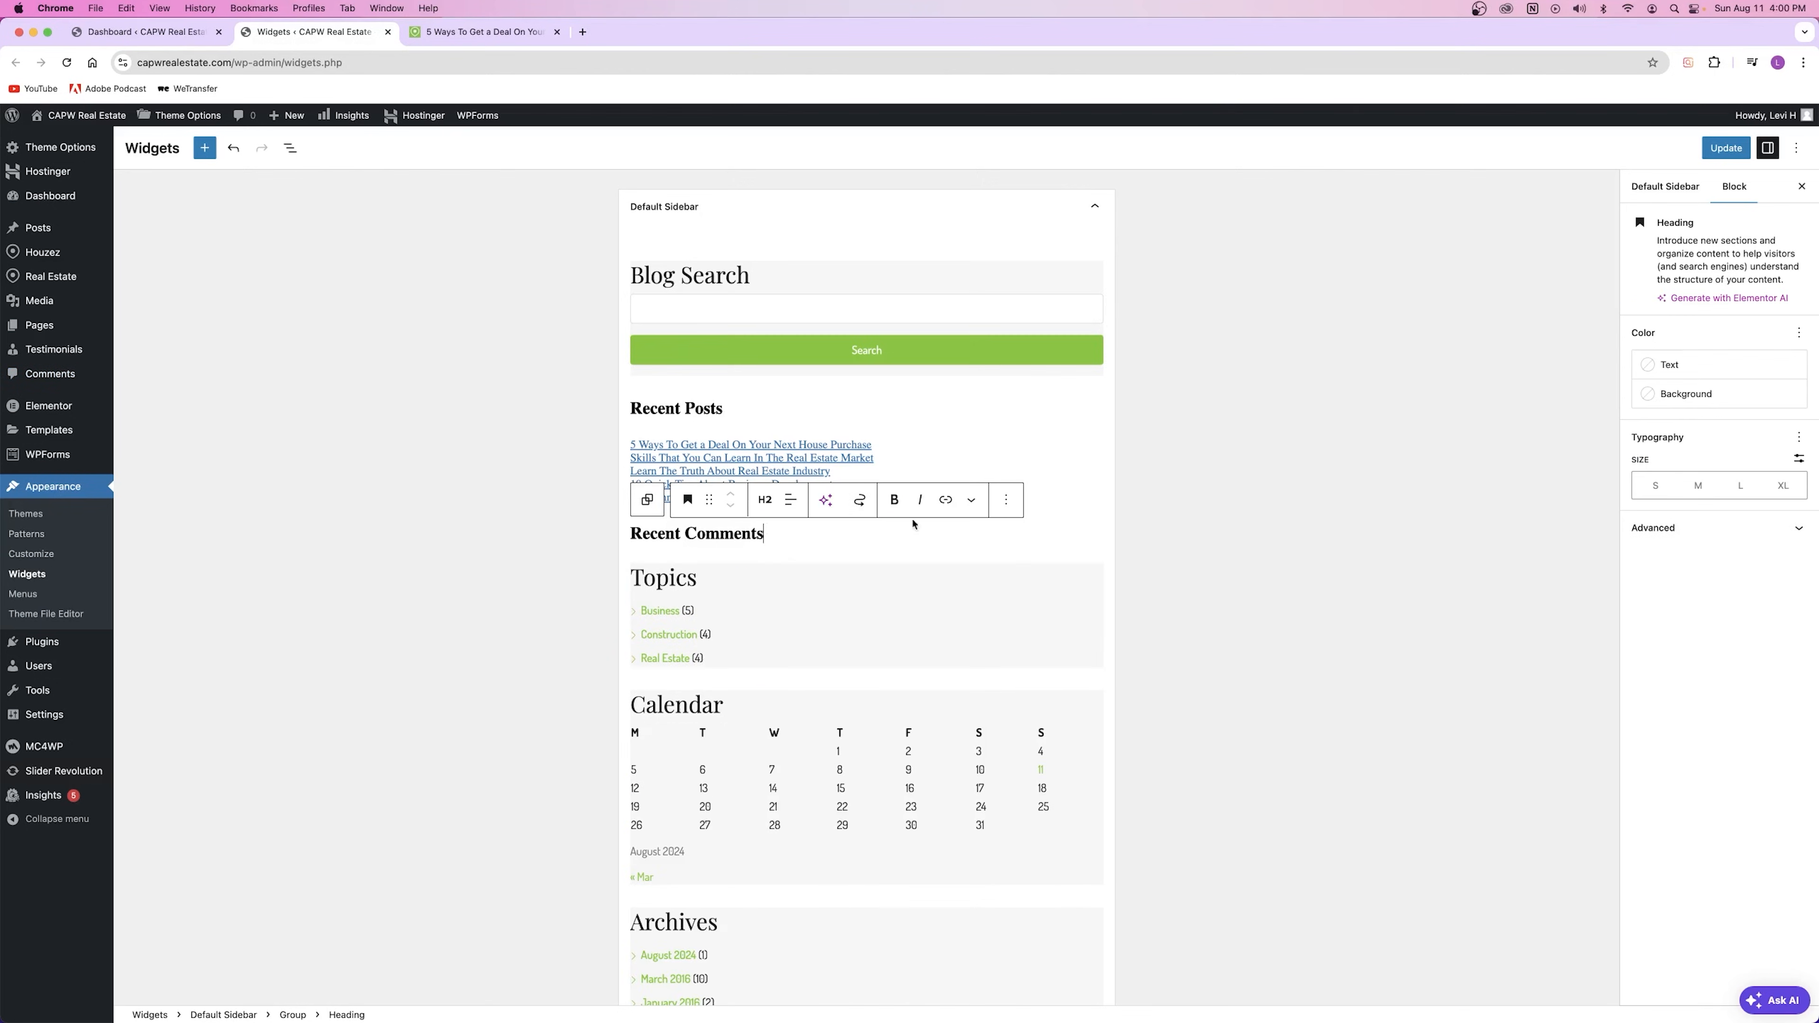
pyautogui.click(1006, 499)
pyautogui.click(1031, 839)
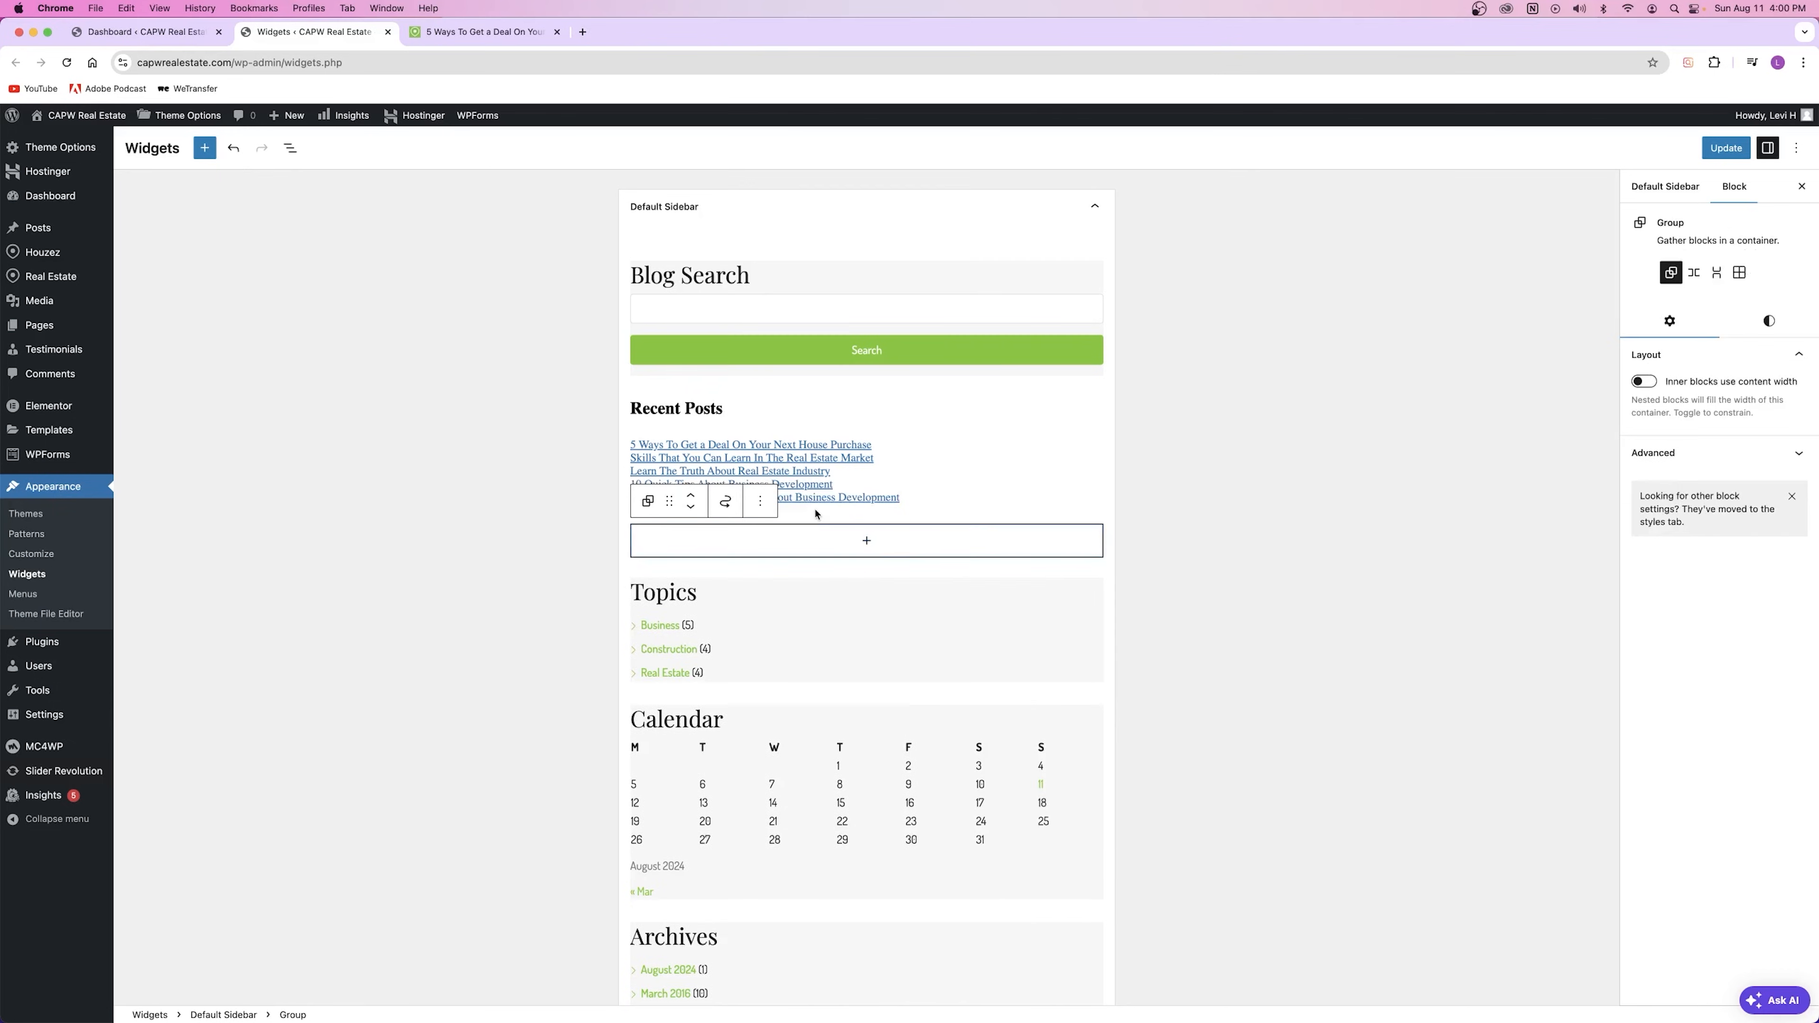
pyautogui.click(949, 488)
# Step: Retitle the Topics categories widget 'Post Categories', save, and reload the live post
pyautogui.click(723, 595)
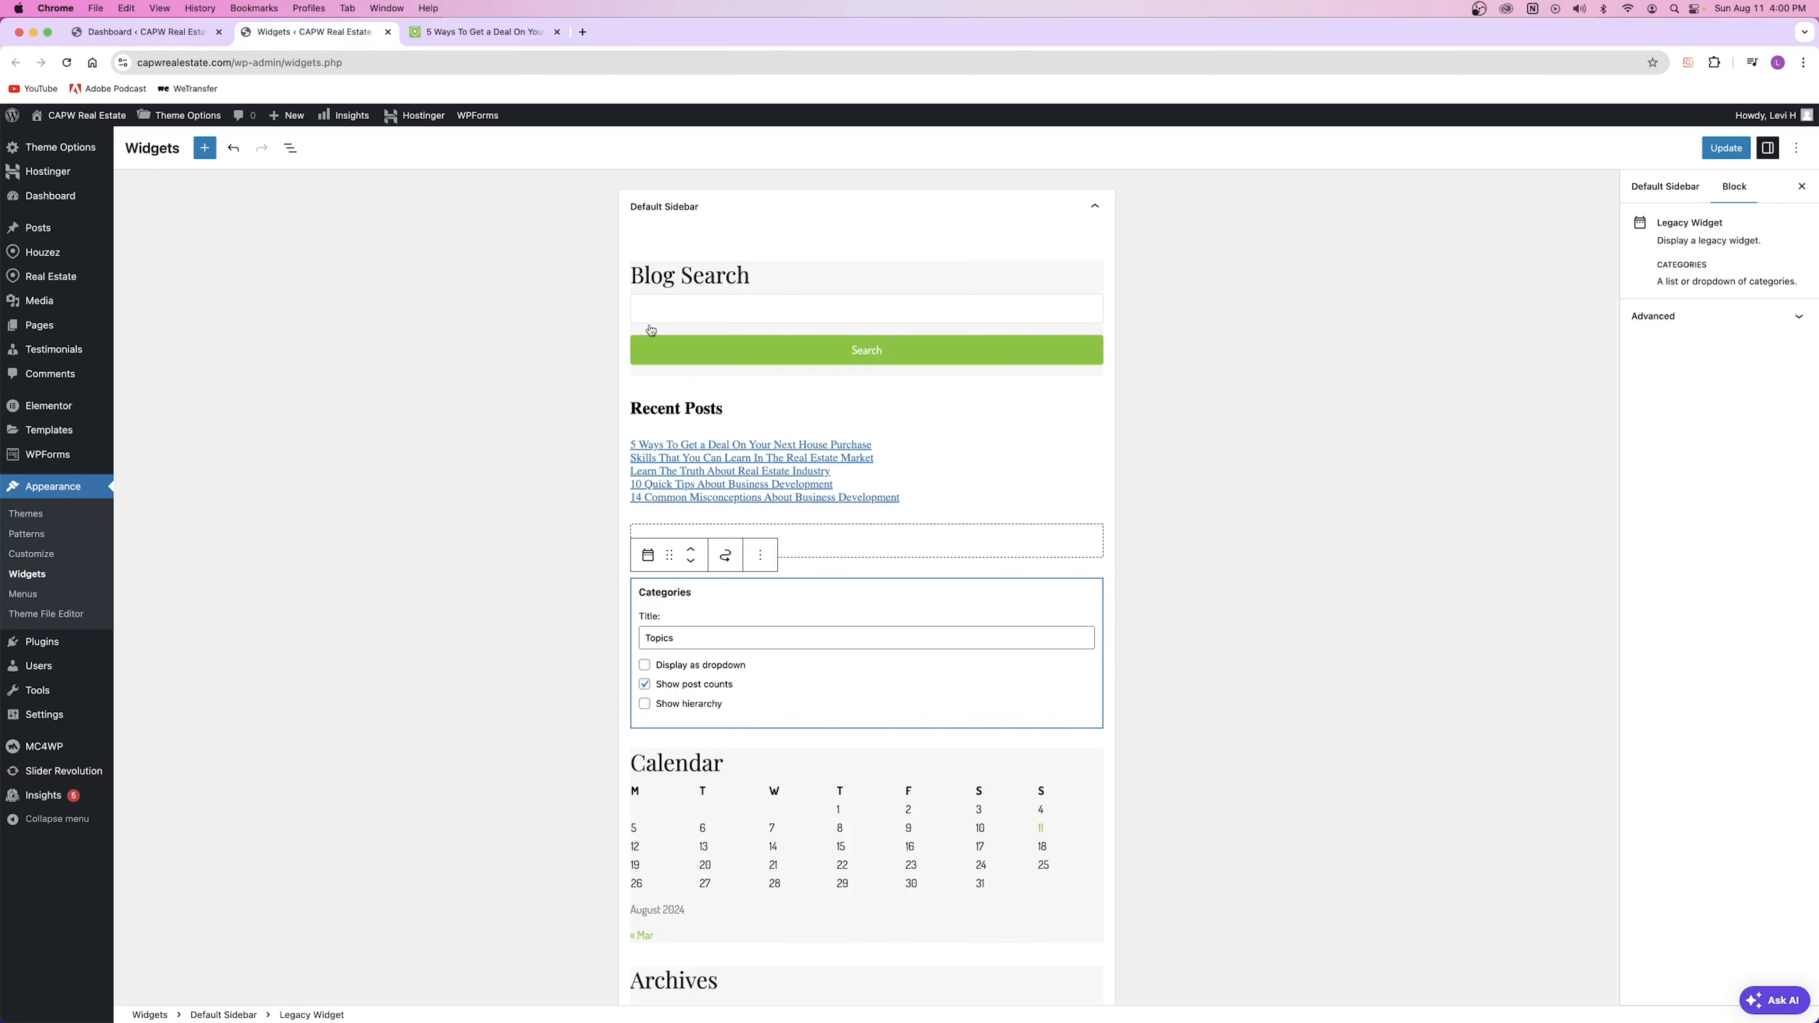
pyautogui.click(495, 33)
pyautogui.scroll(15, 1153, 409)
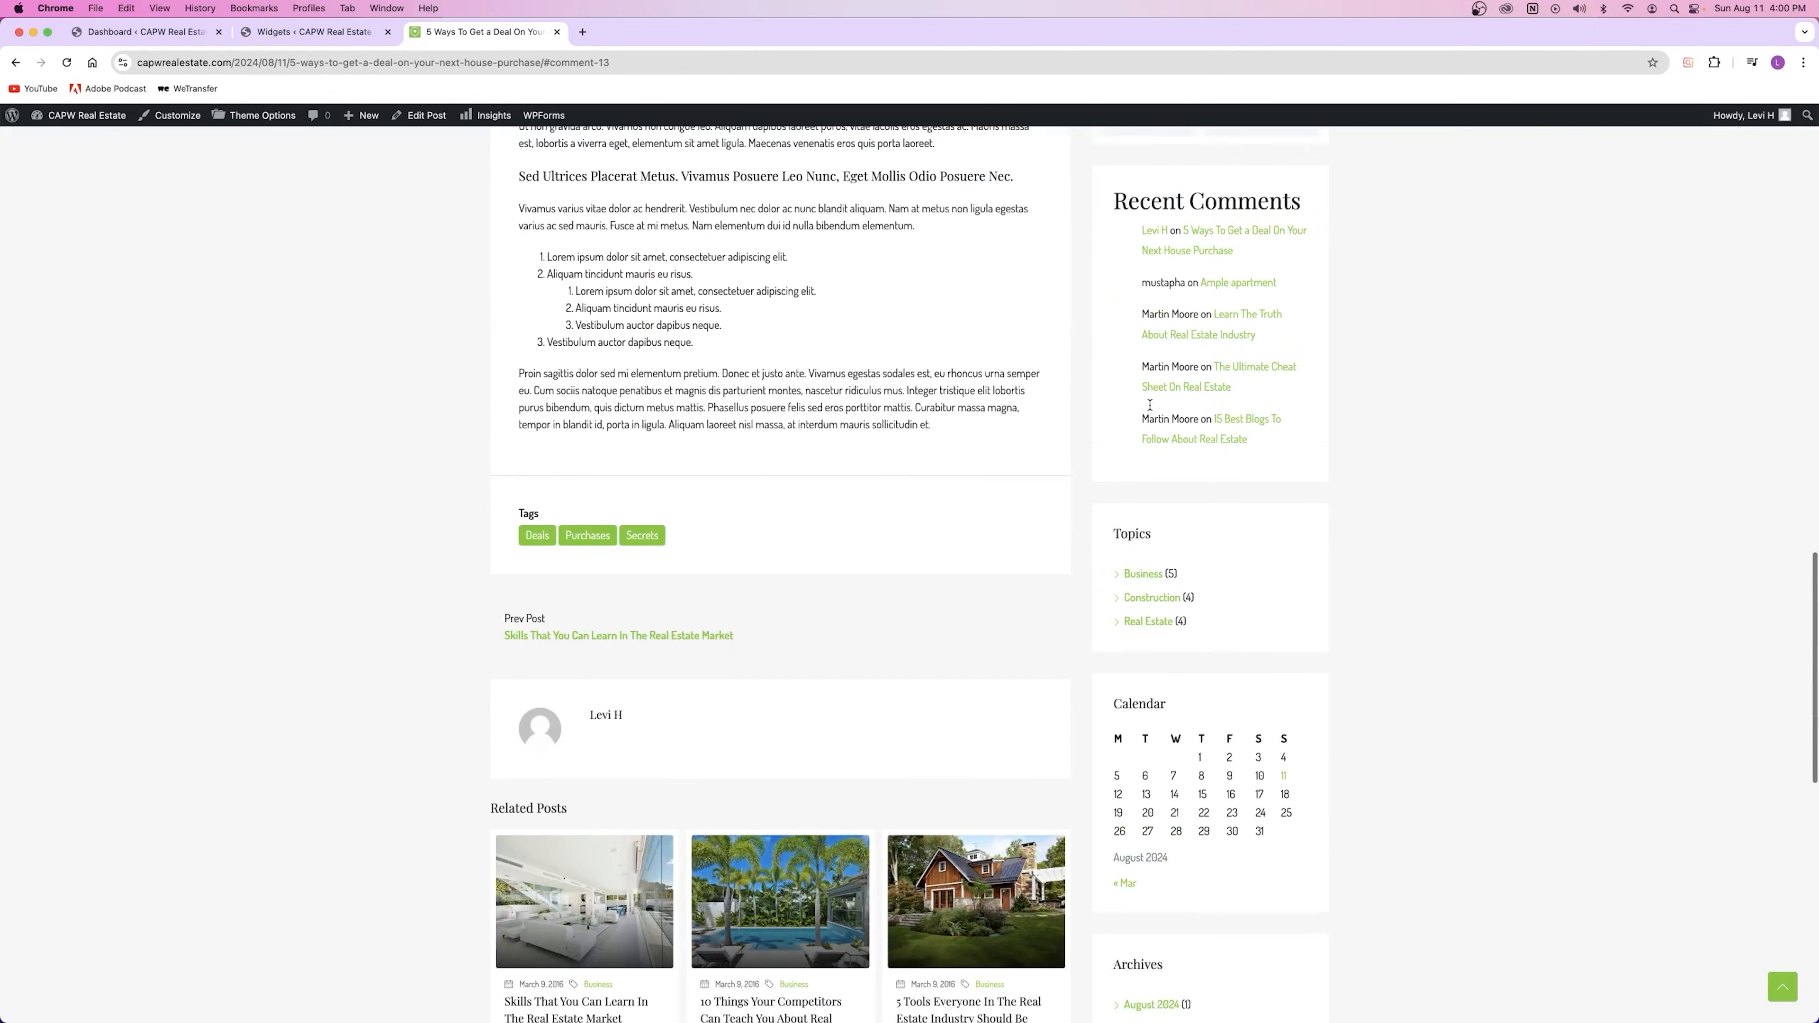
pyautogui.scroll(-3, 1154, 409)
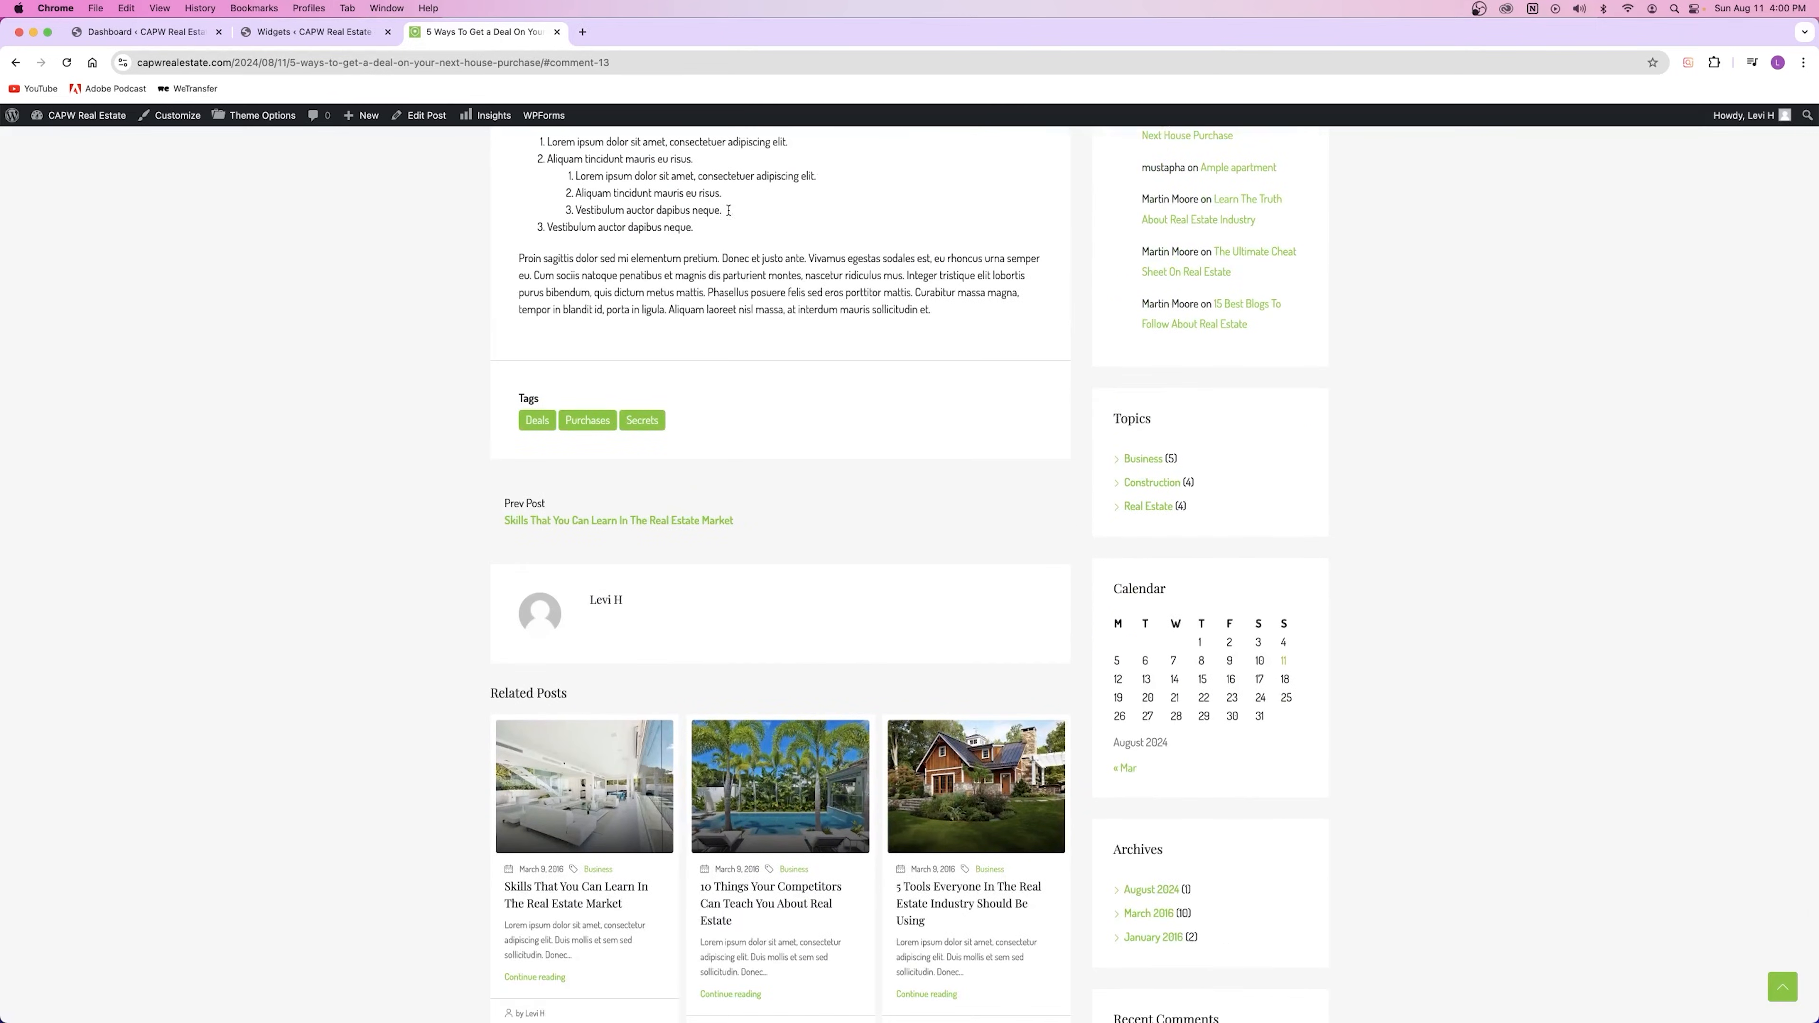
pyautogui.click(336, 33)
pyautogui.doubleClick(664, 637)
pyautogui.write('Post Categories')
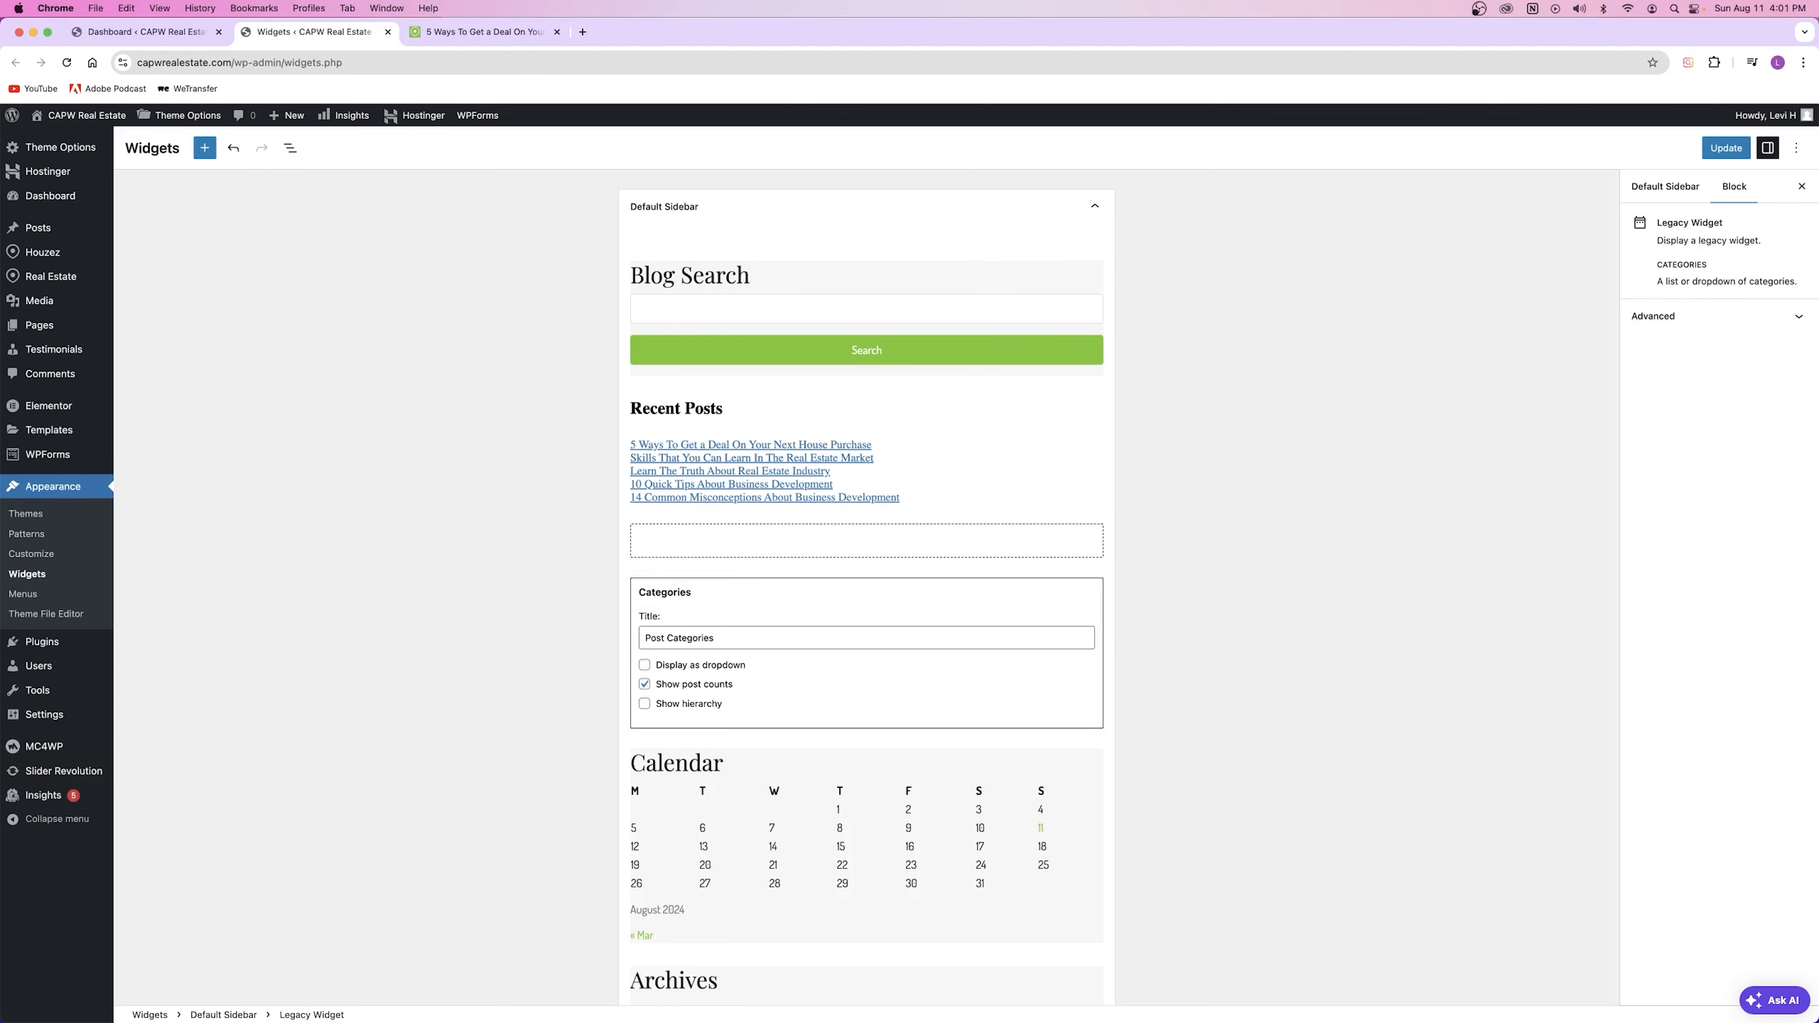
pyautogui.click(1246, 516)
pyautogui.click(1742, 140)
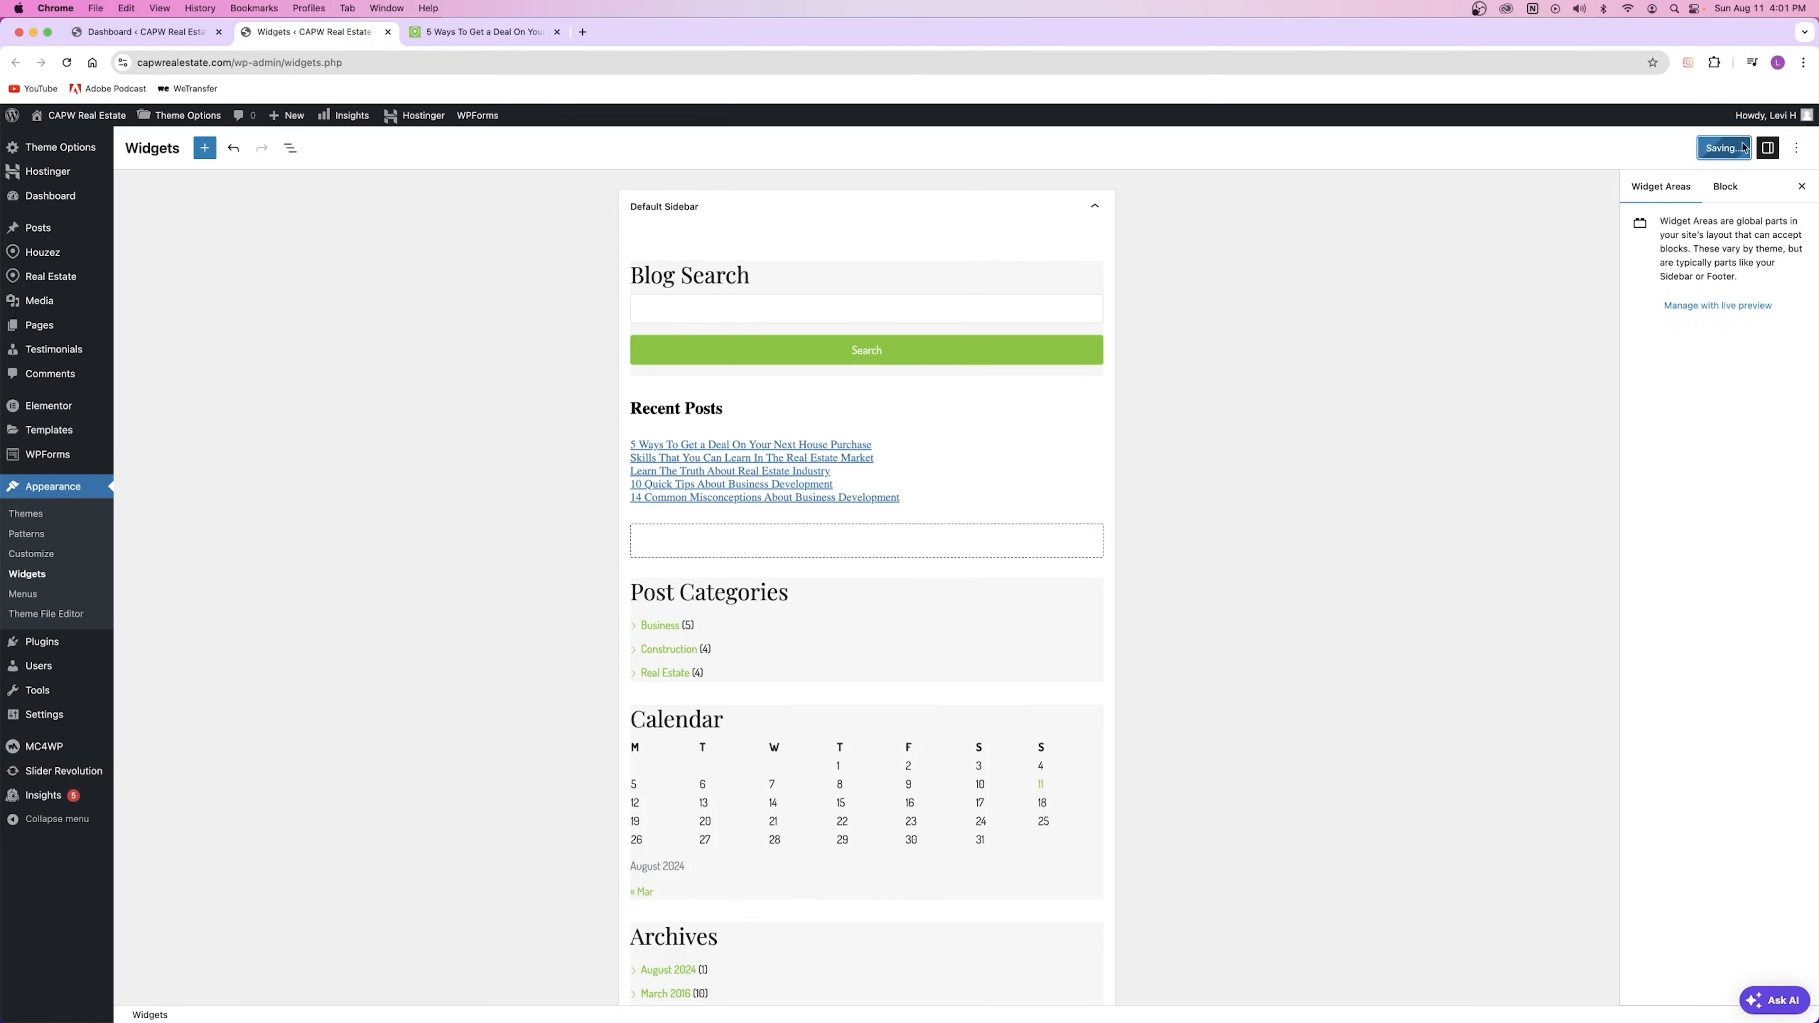
pyautogui.click(484, 32)
pyautogui.click(72, 63)
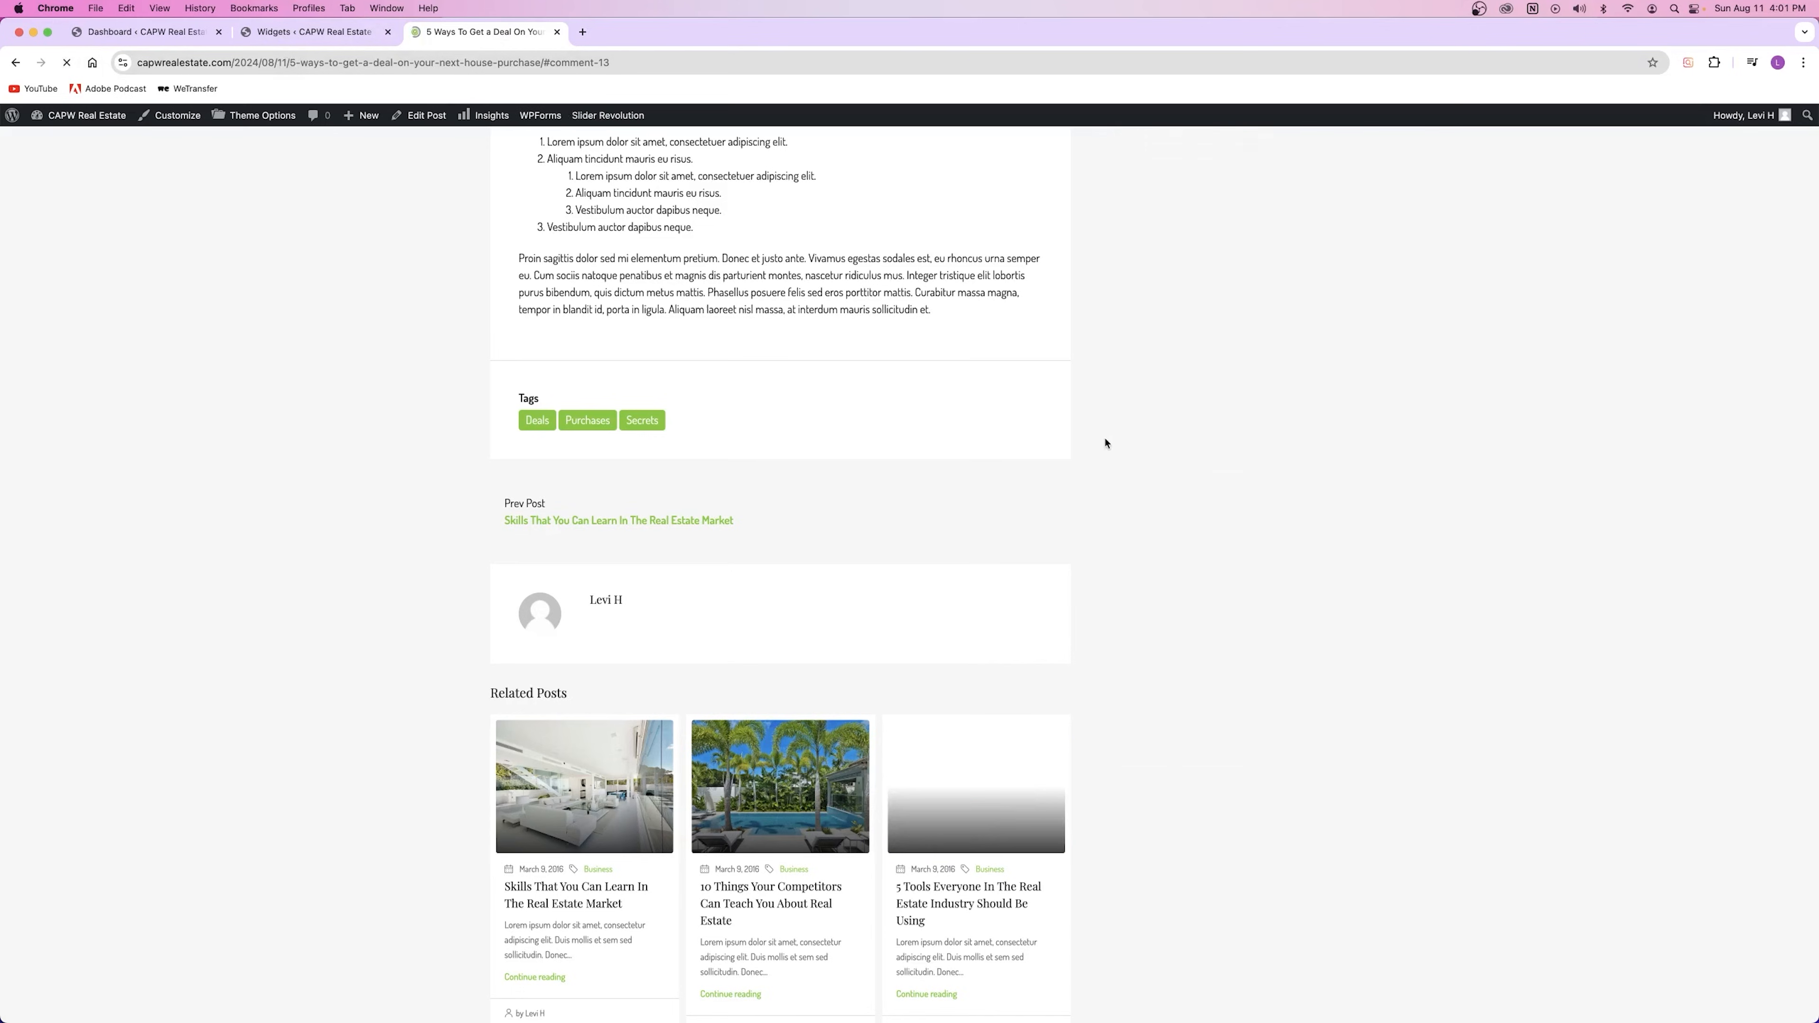
# Step: Scroll the reloaded post to confirm Post Categories appears in the live blog sidebar
pyautogui.scroll(-4, 1134, 507)
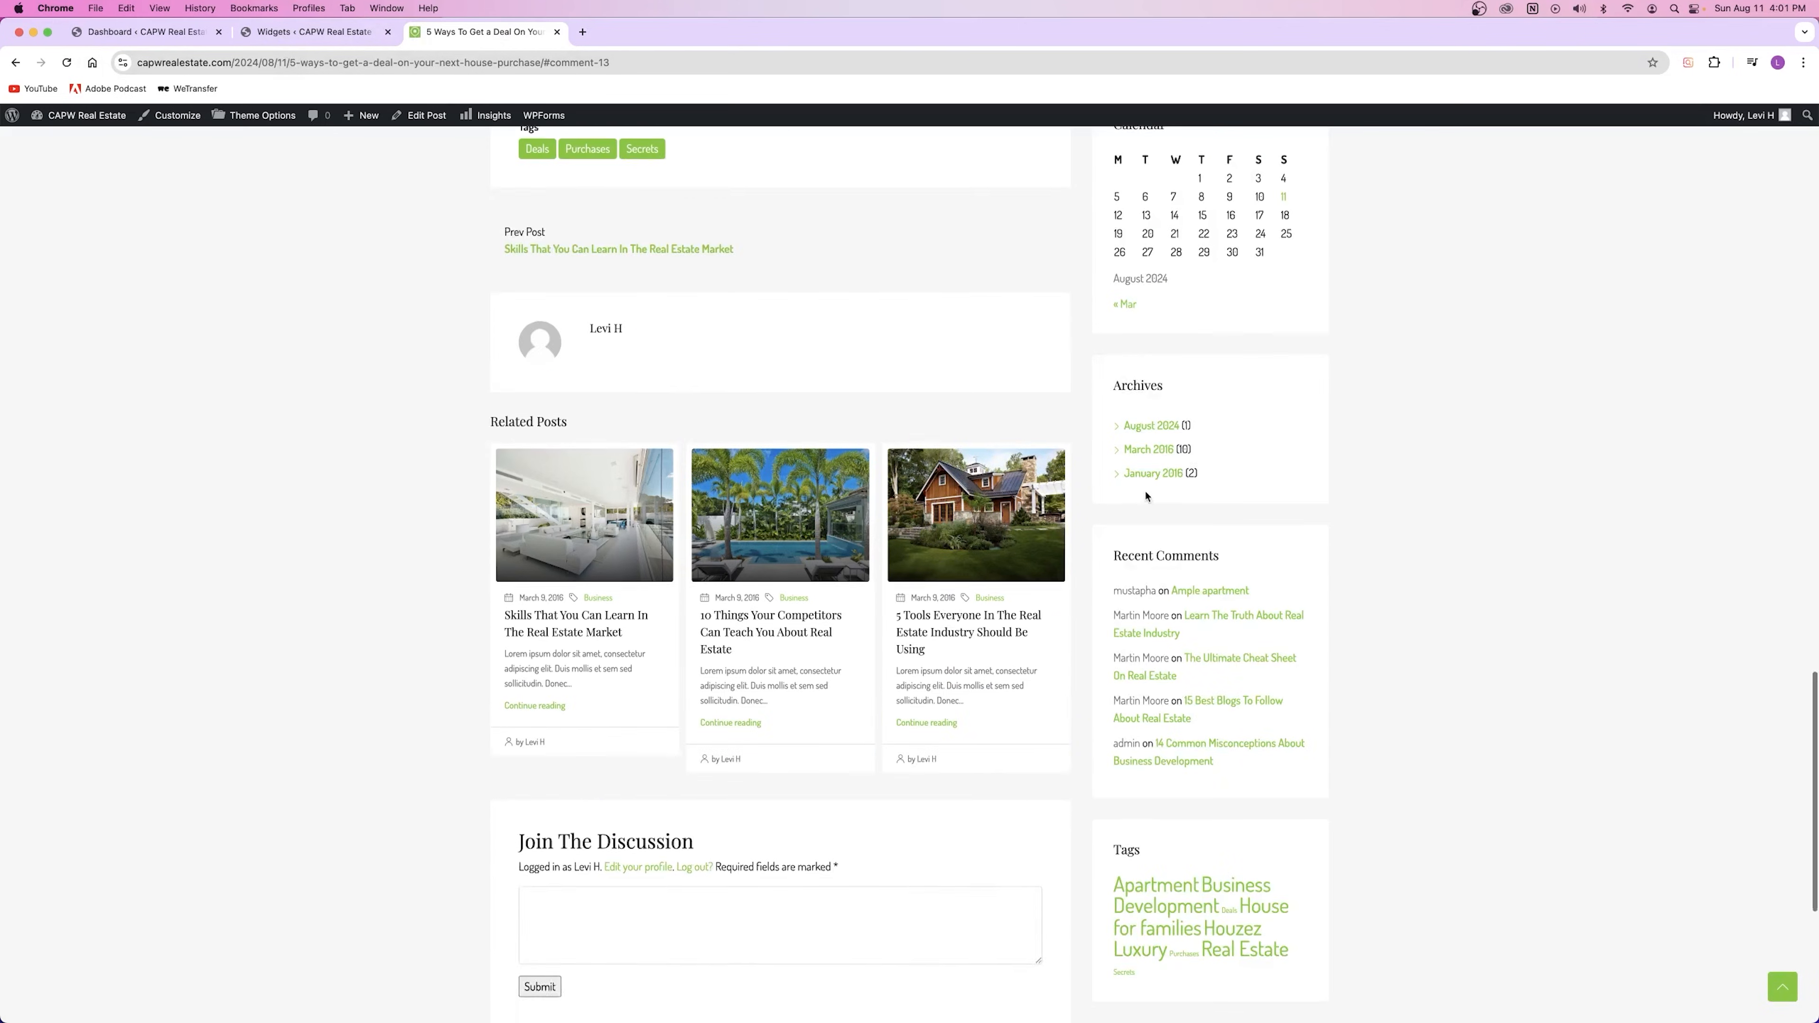
pyautogui.scroll(8, 1217, 502)
pyautogui.moveTo(1112, 548); pyautogui.dragTo(1207, 549)
pyautogui.click(1003, 516)
pyautogui.scroll(10, 1003, 516)
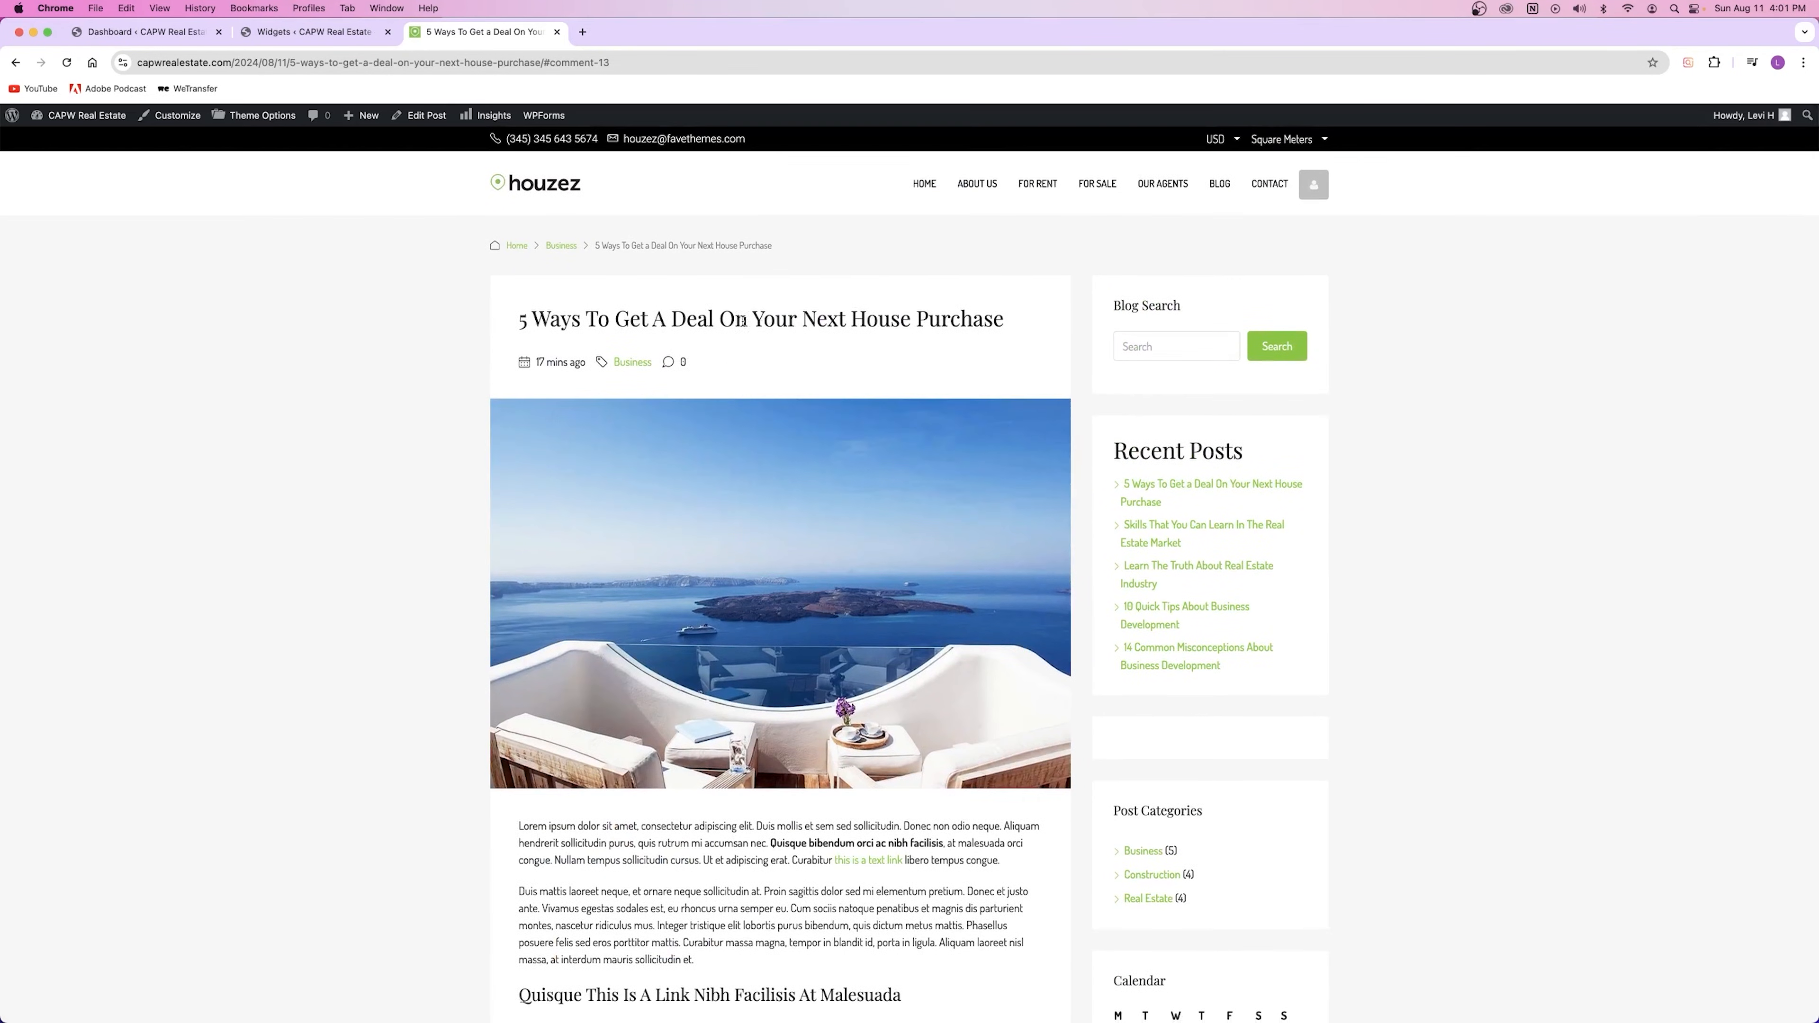
pyautogui.scroll(-3, 1206, 602)
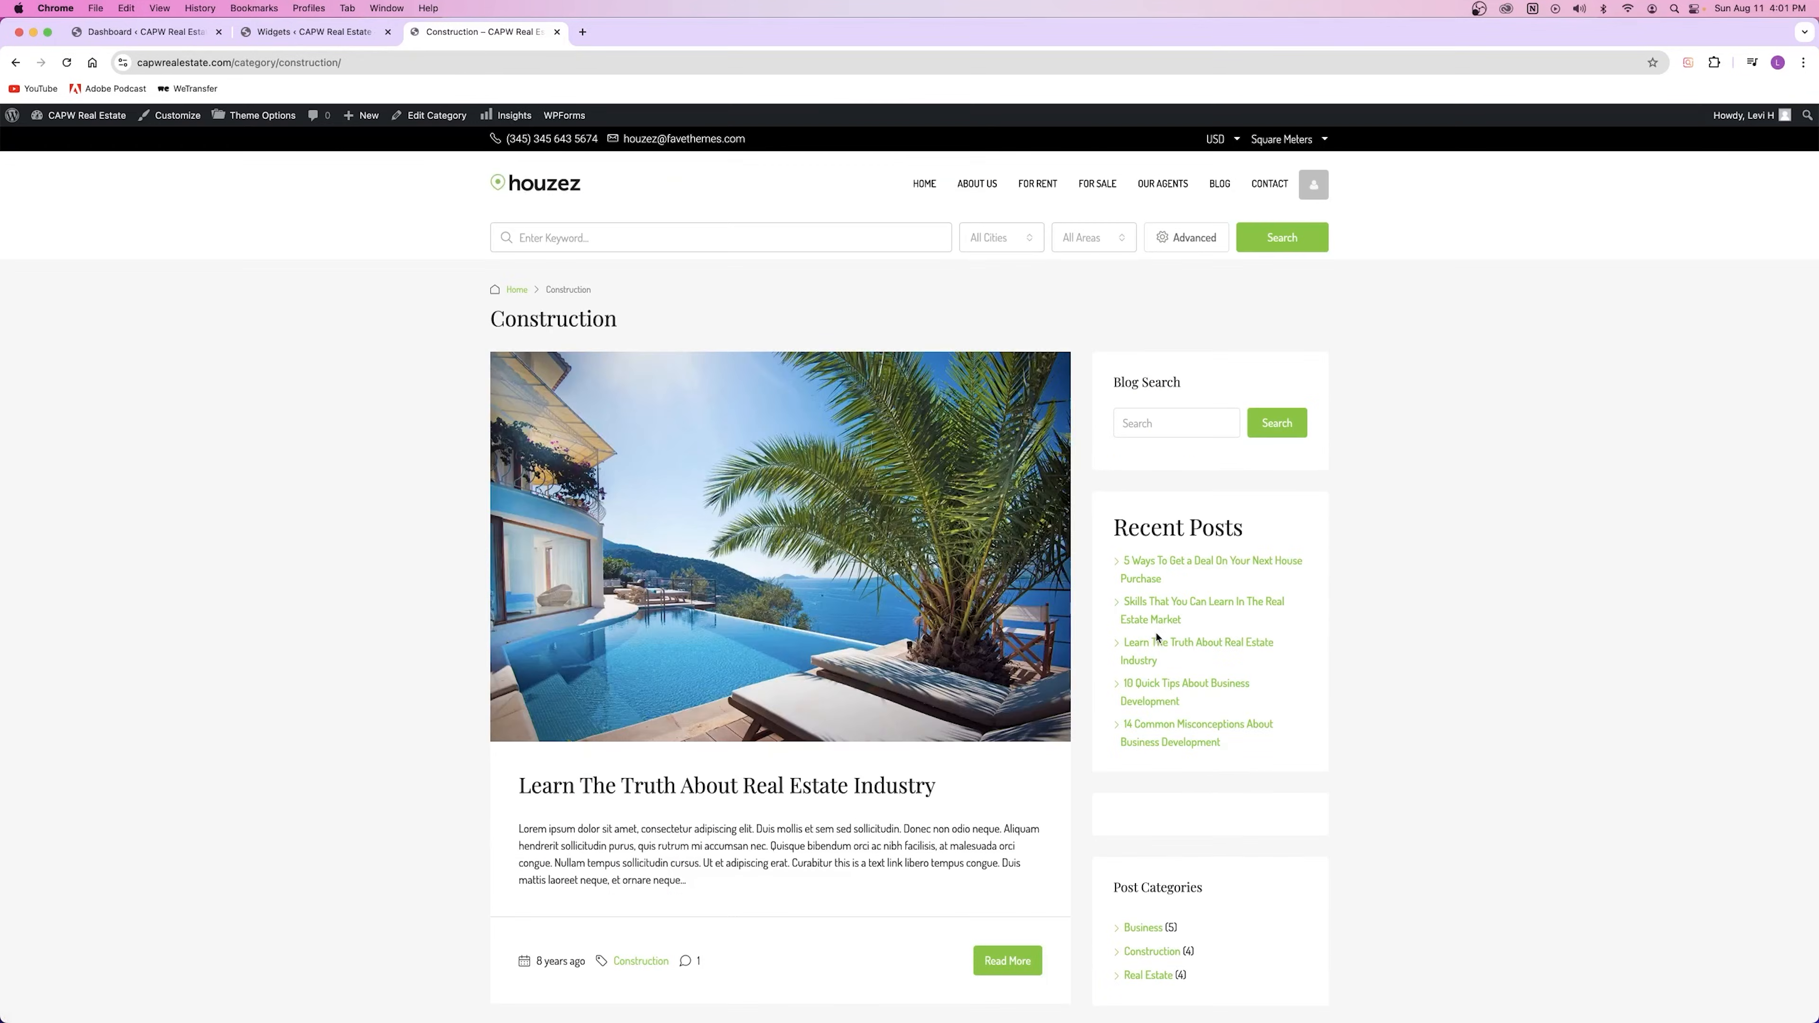
pyautogui.scroll(-15, 764, 637)
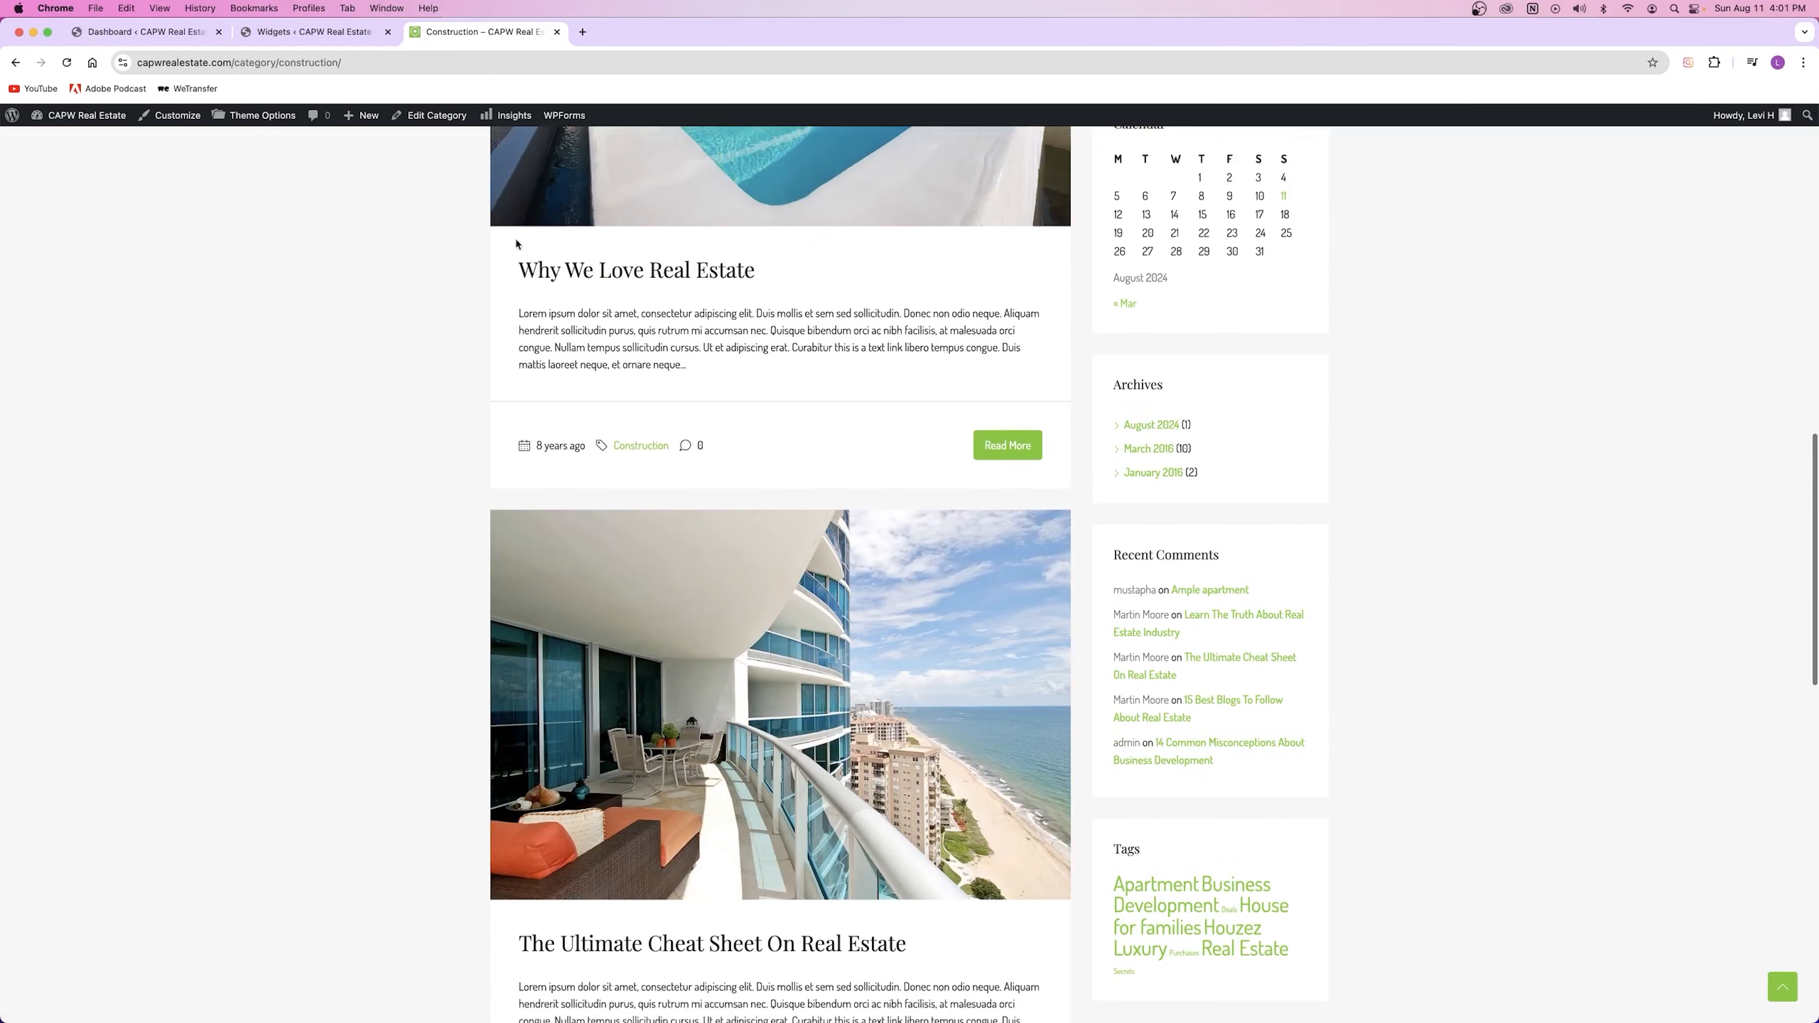
pyautogui.scroll(1, 920, 642)
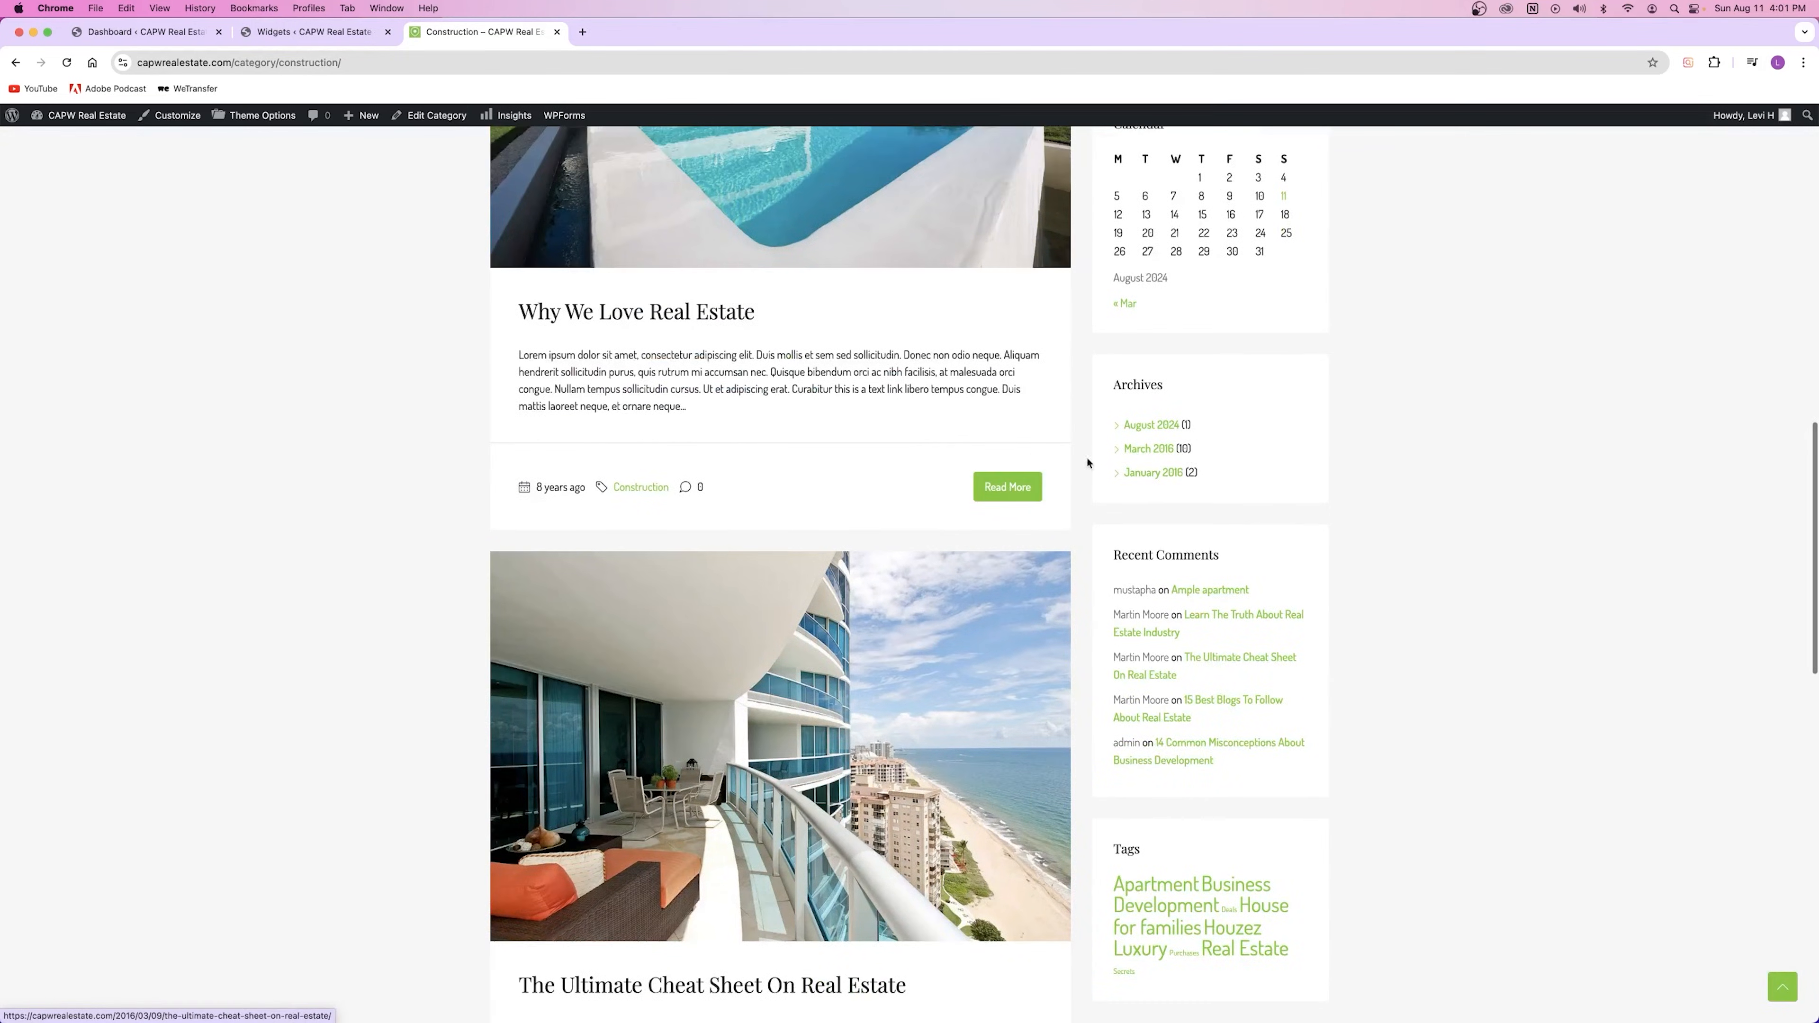
pyautogui.scroll(4, 1088, 463)
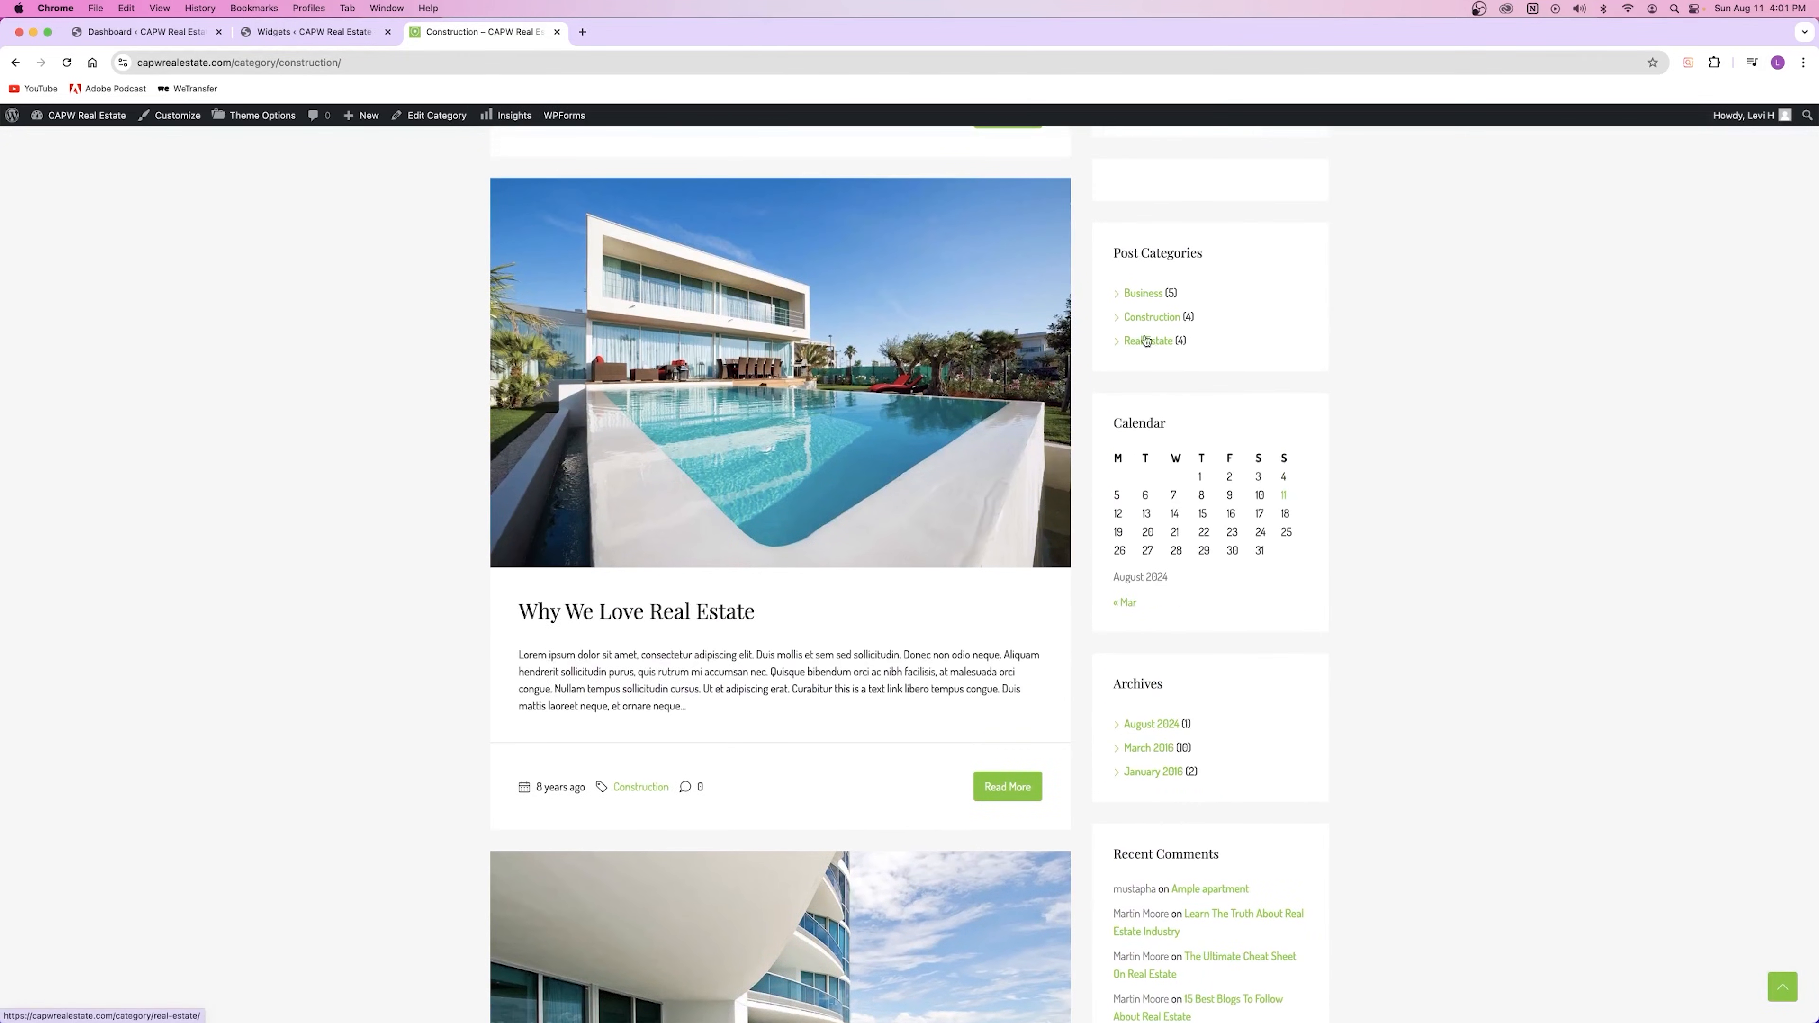
# Step: Check the Real Estate category page and the blog home, then return to the widgets editor
pyautogui.click(1146, 341)
pyautogui.scroll(-10, 799, 649)
pyautogui.scroll(8, 811, 636)
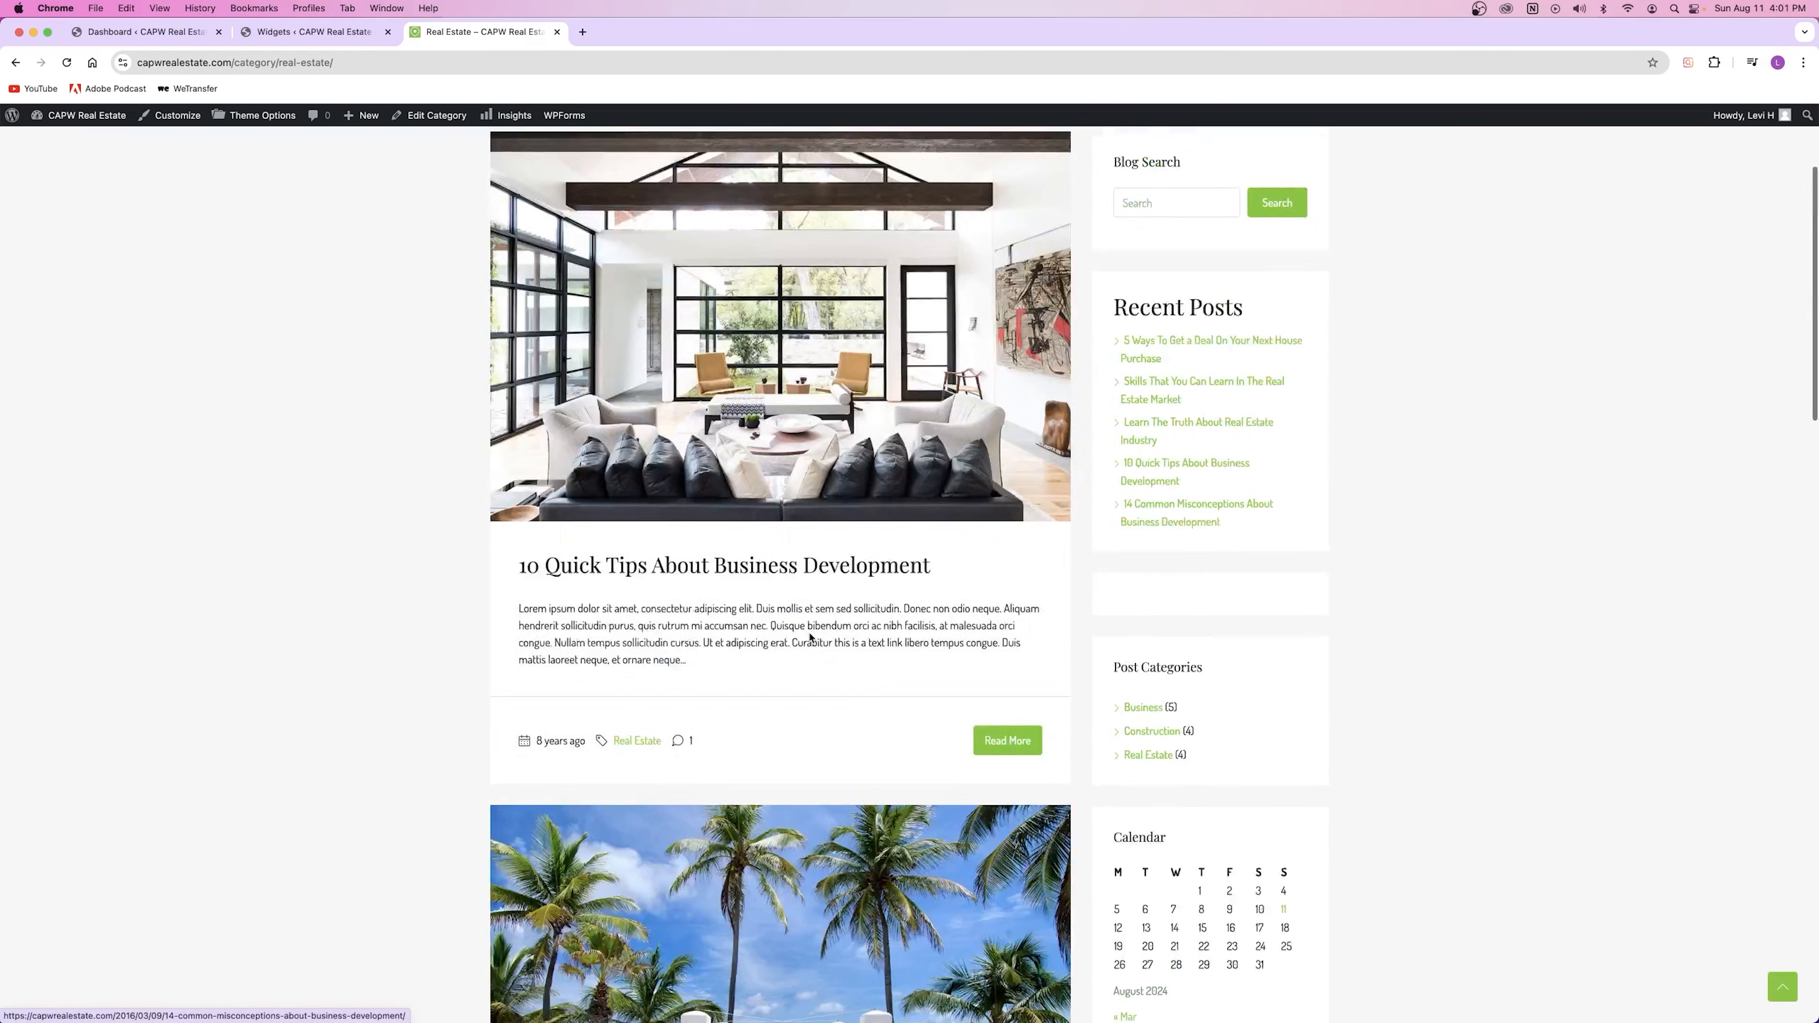
pyautogui.scroll(4, 811, 636)
pyautogui.click(511, 293)
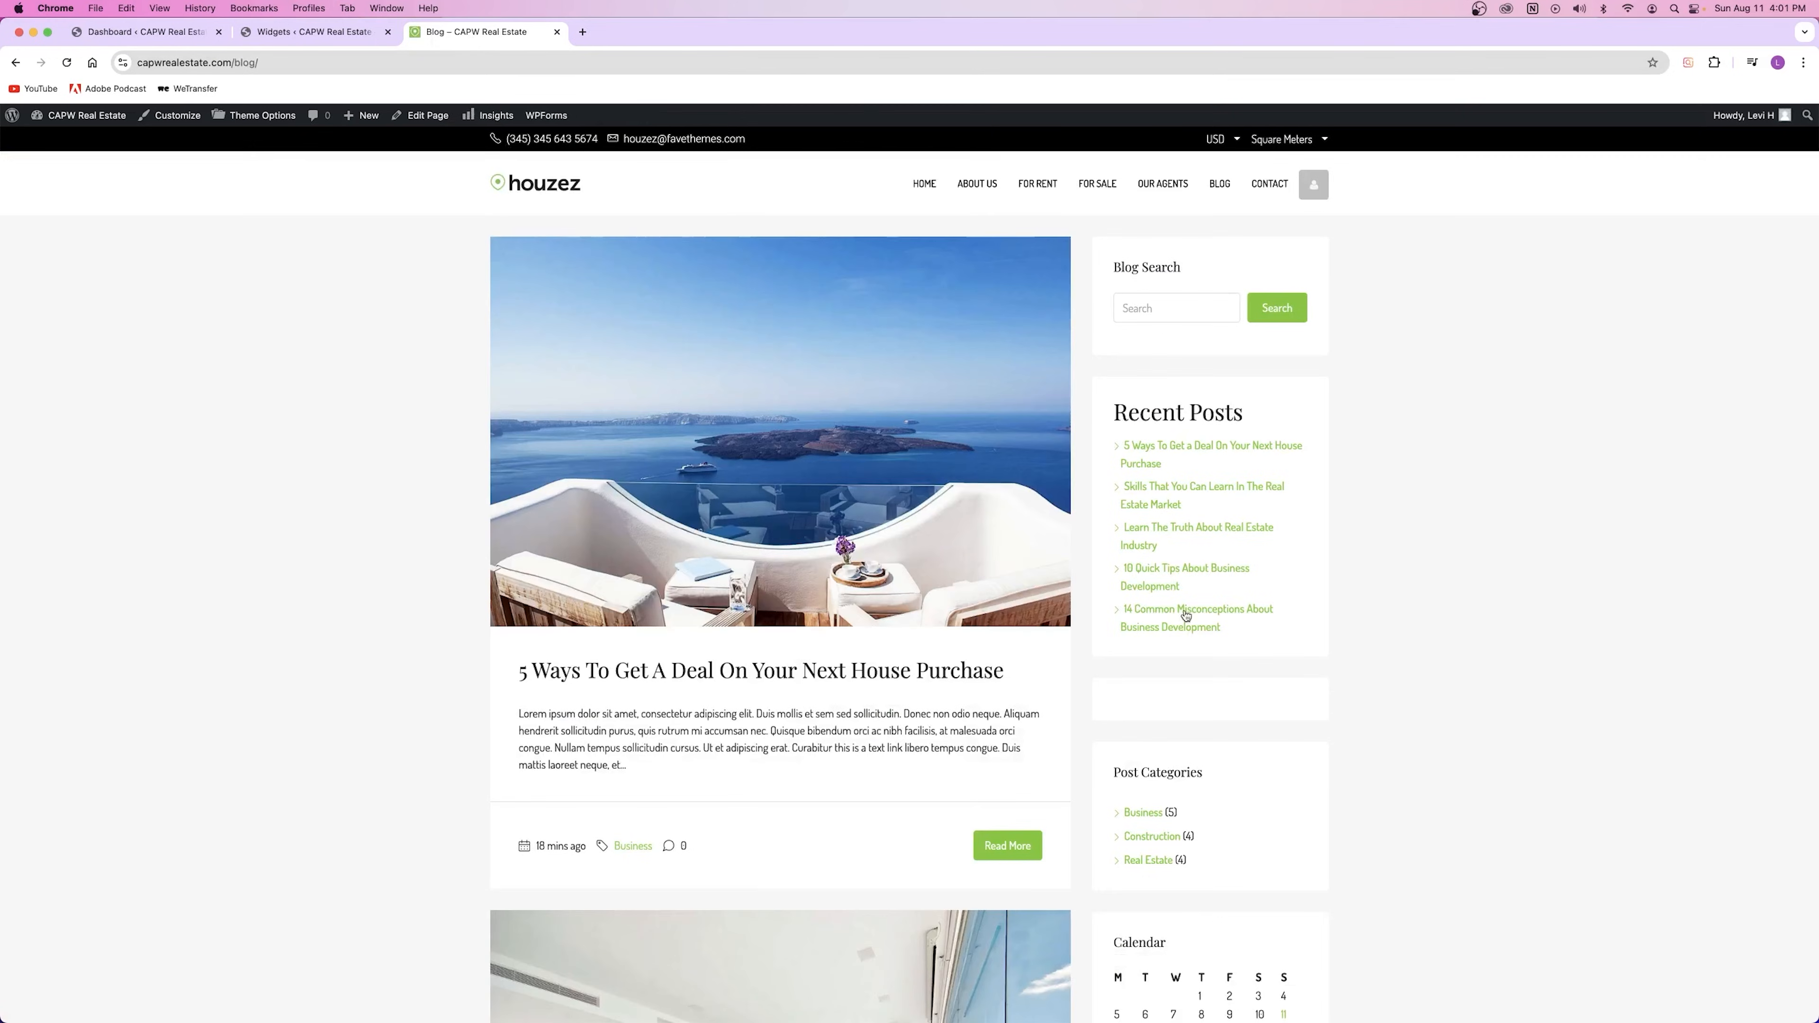
pyautogui.click(308, 32)
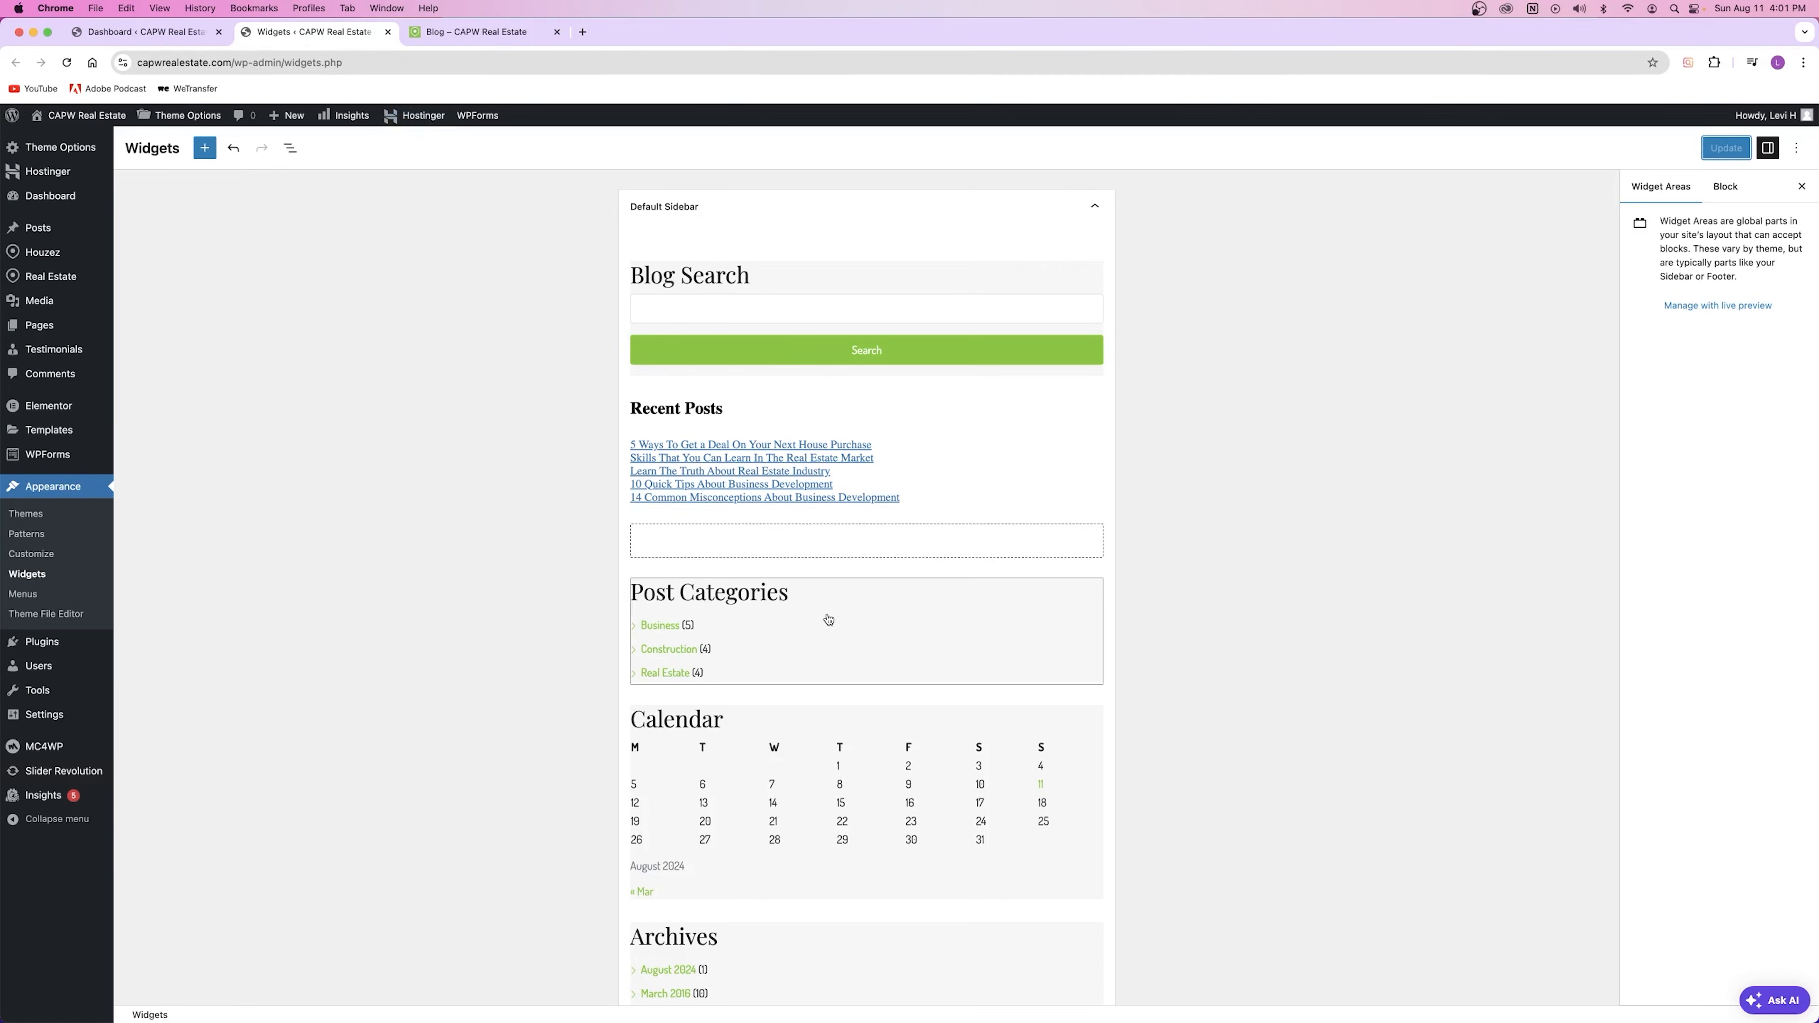
# Step: Move Post Categories above Recent Posts and delete the Calendar widget
pyautogui.click(725, 610)
pyautogui.moveTo(671, 555); pyautogui.dragTo(688, 387)
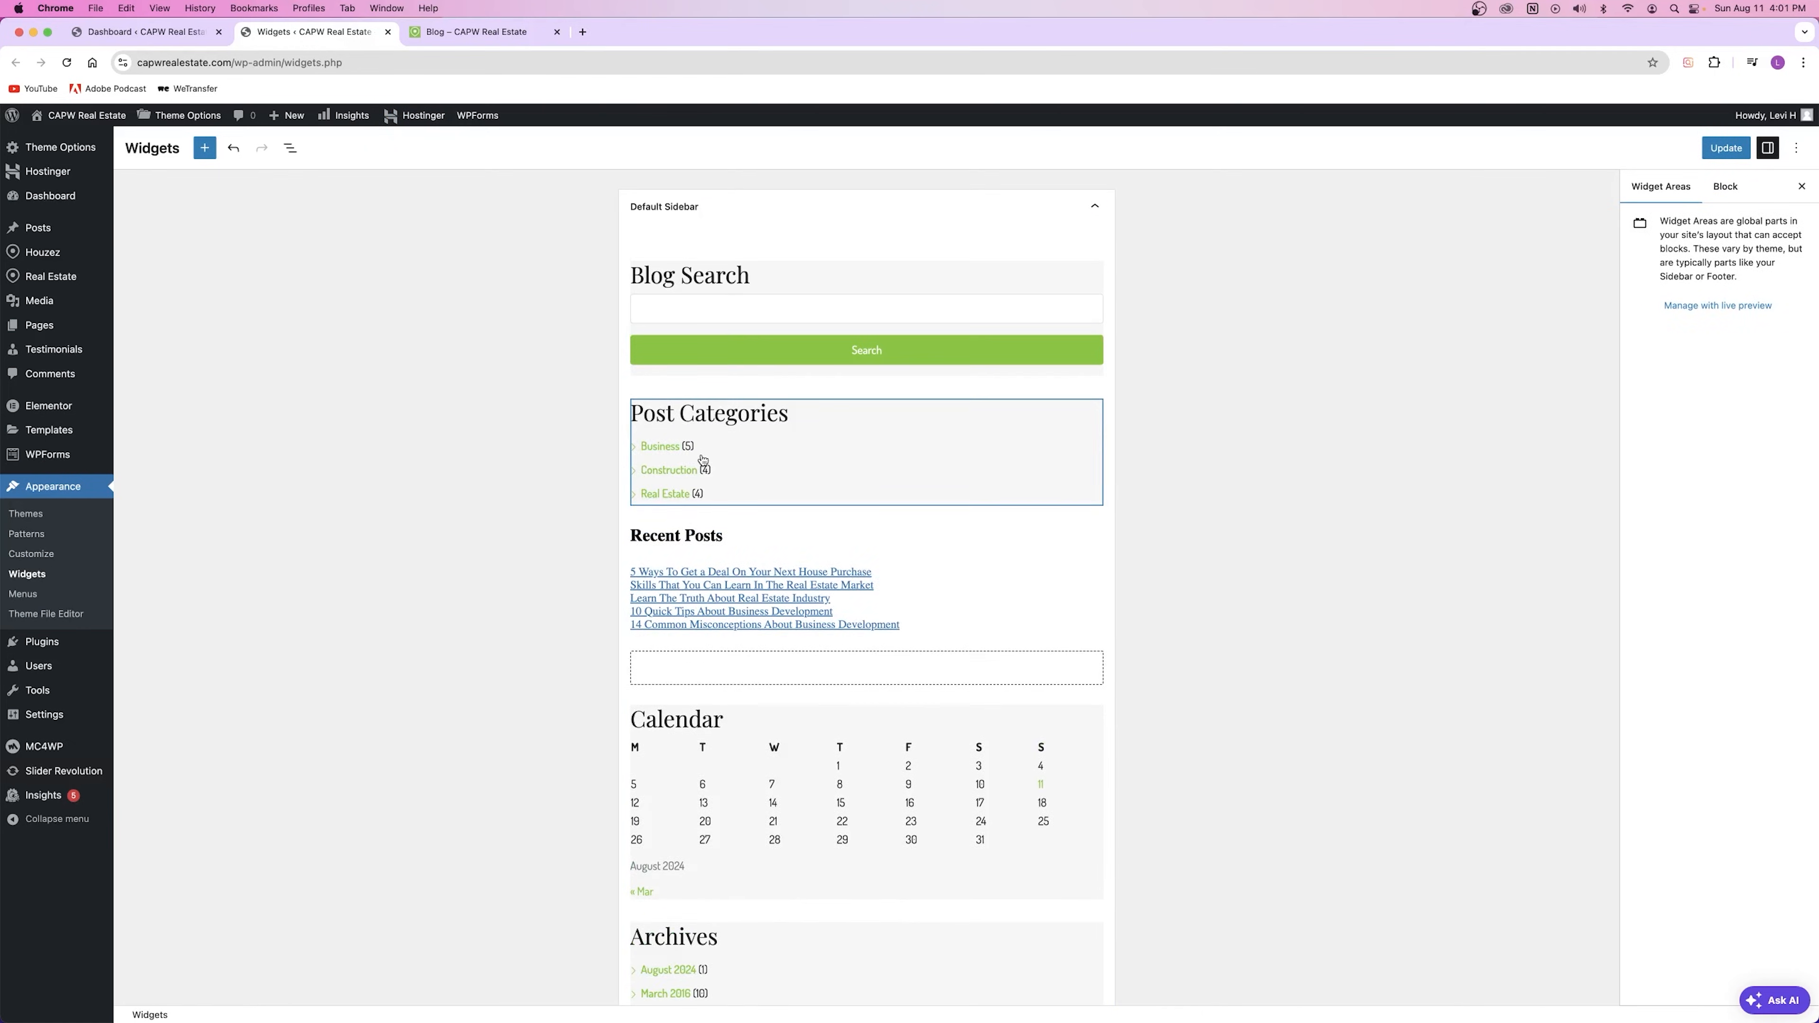
pyautogui.scroll(-3, 716, 473)
pyautogui.click(751, 490)
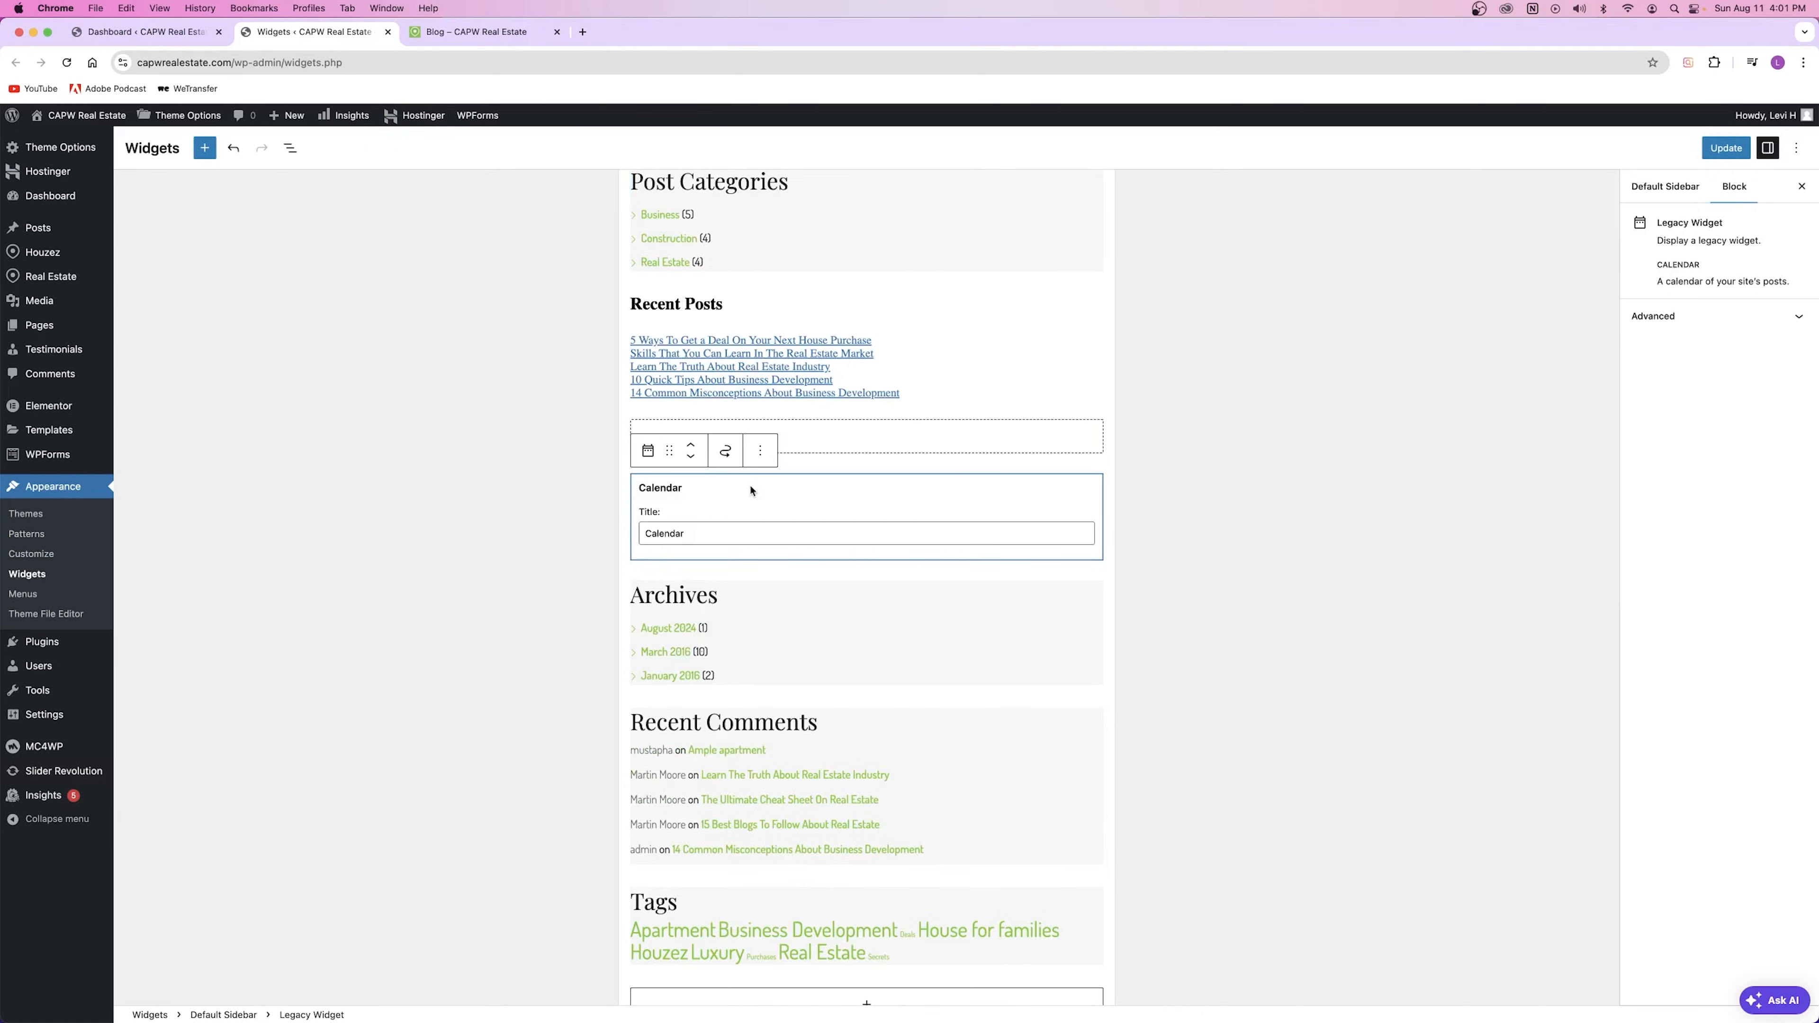
pyautogui.click(763, 452)
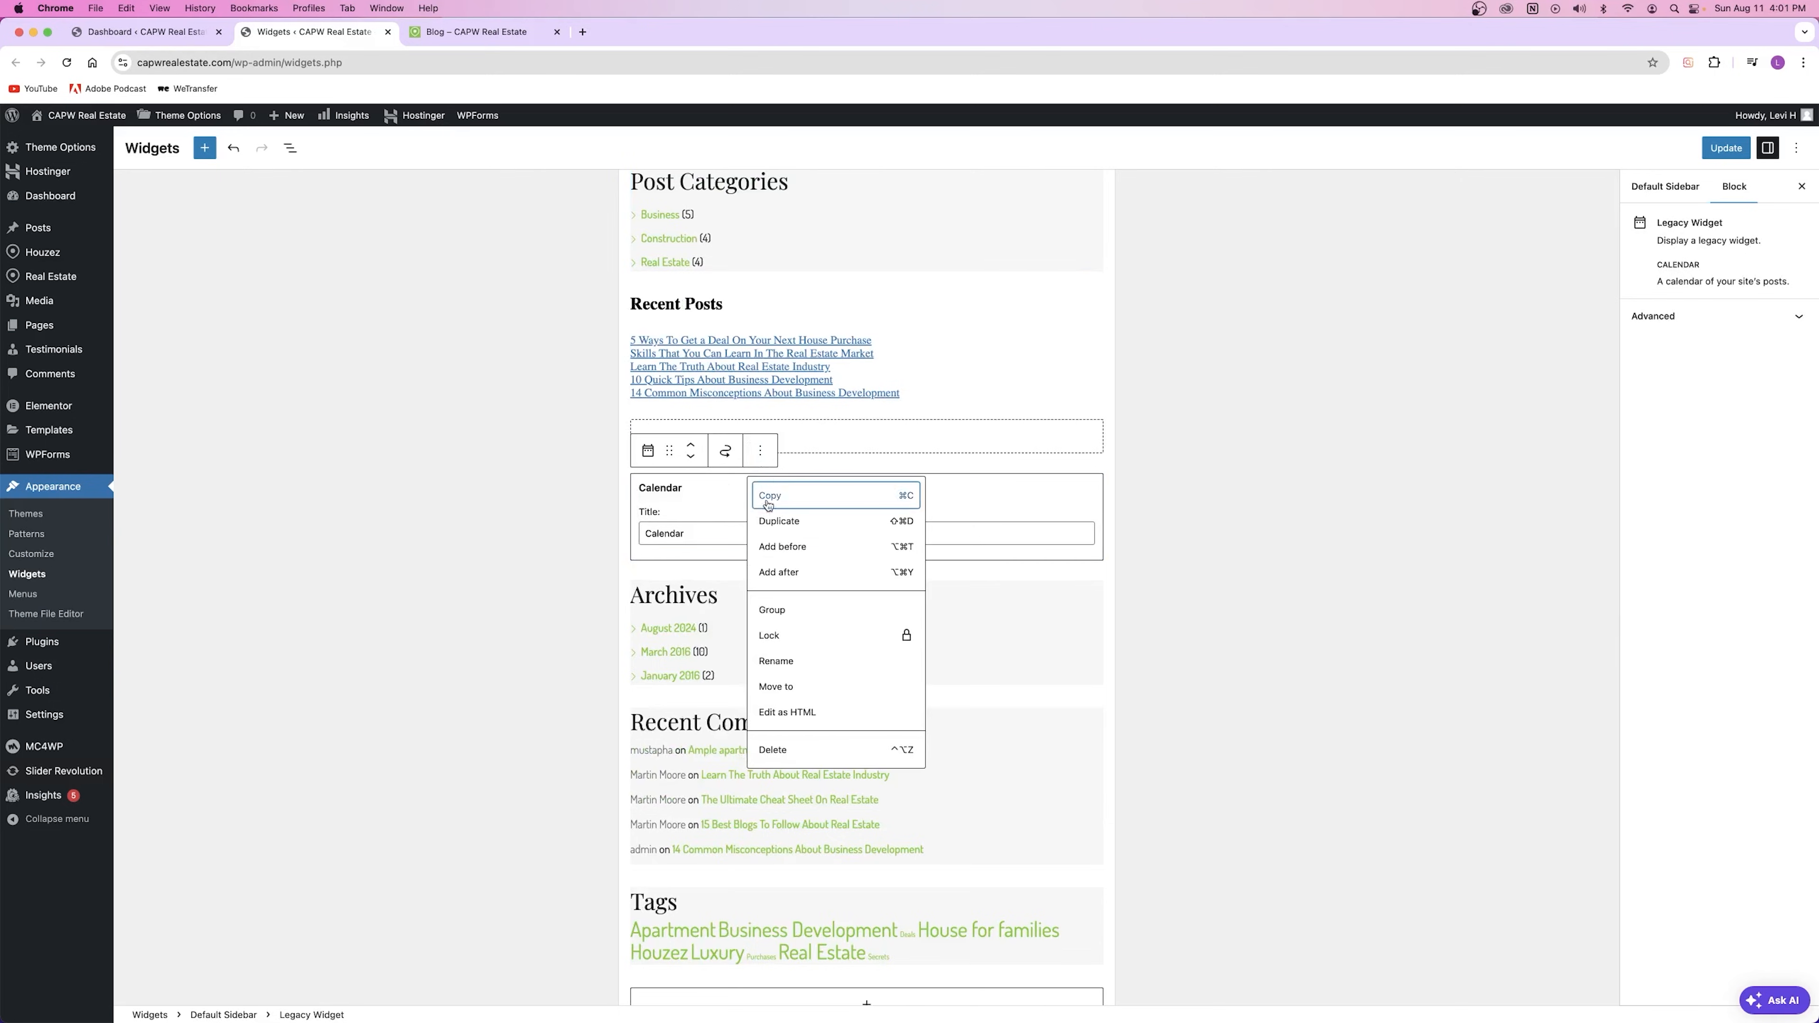
pyautogui.click(792, 751)
pyautogui.click(1189, 518)
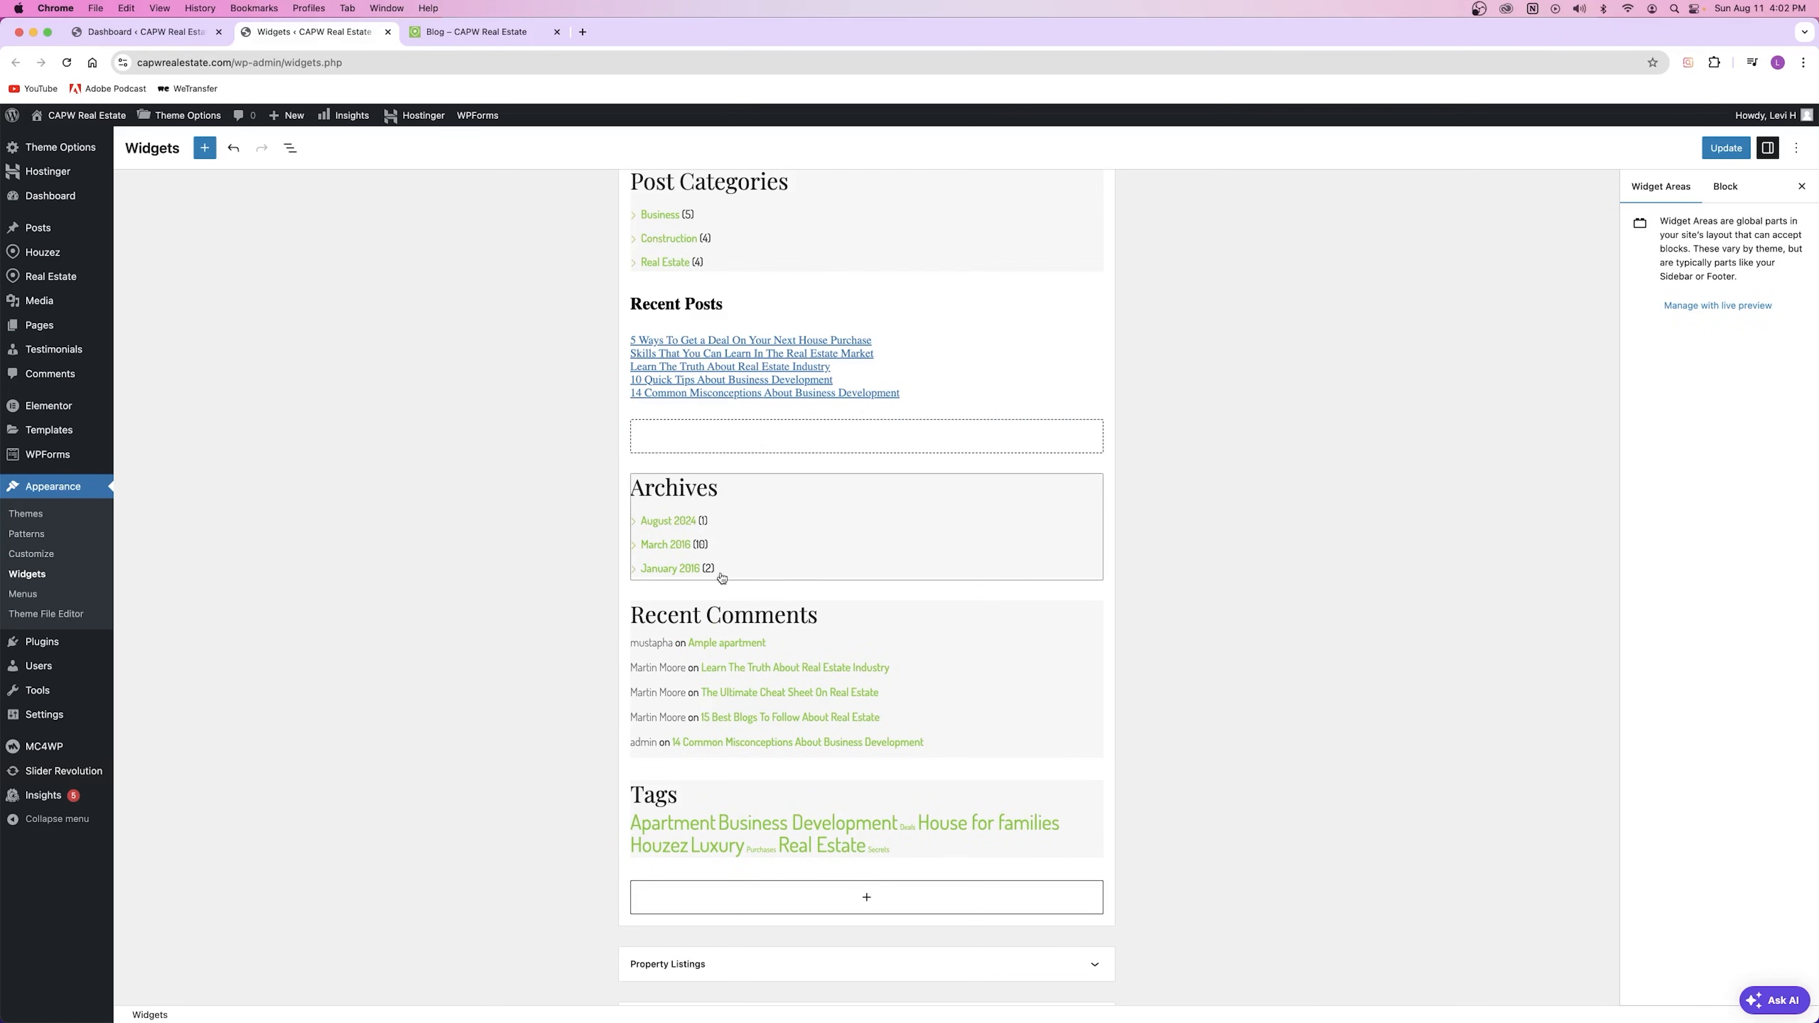
# Step: Delete the Recent Comments and Tag Cloud widgets from the sidebar
pyautogui.click(938, 725)
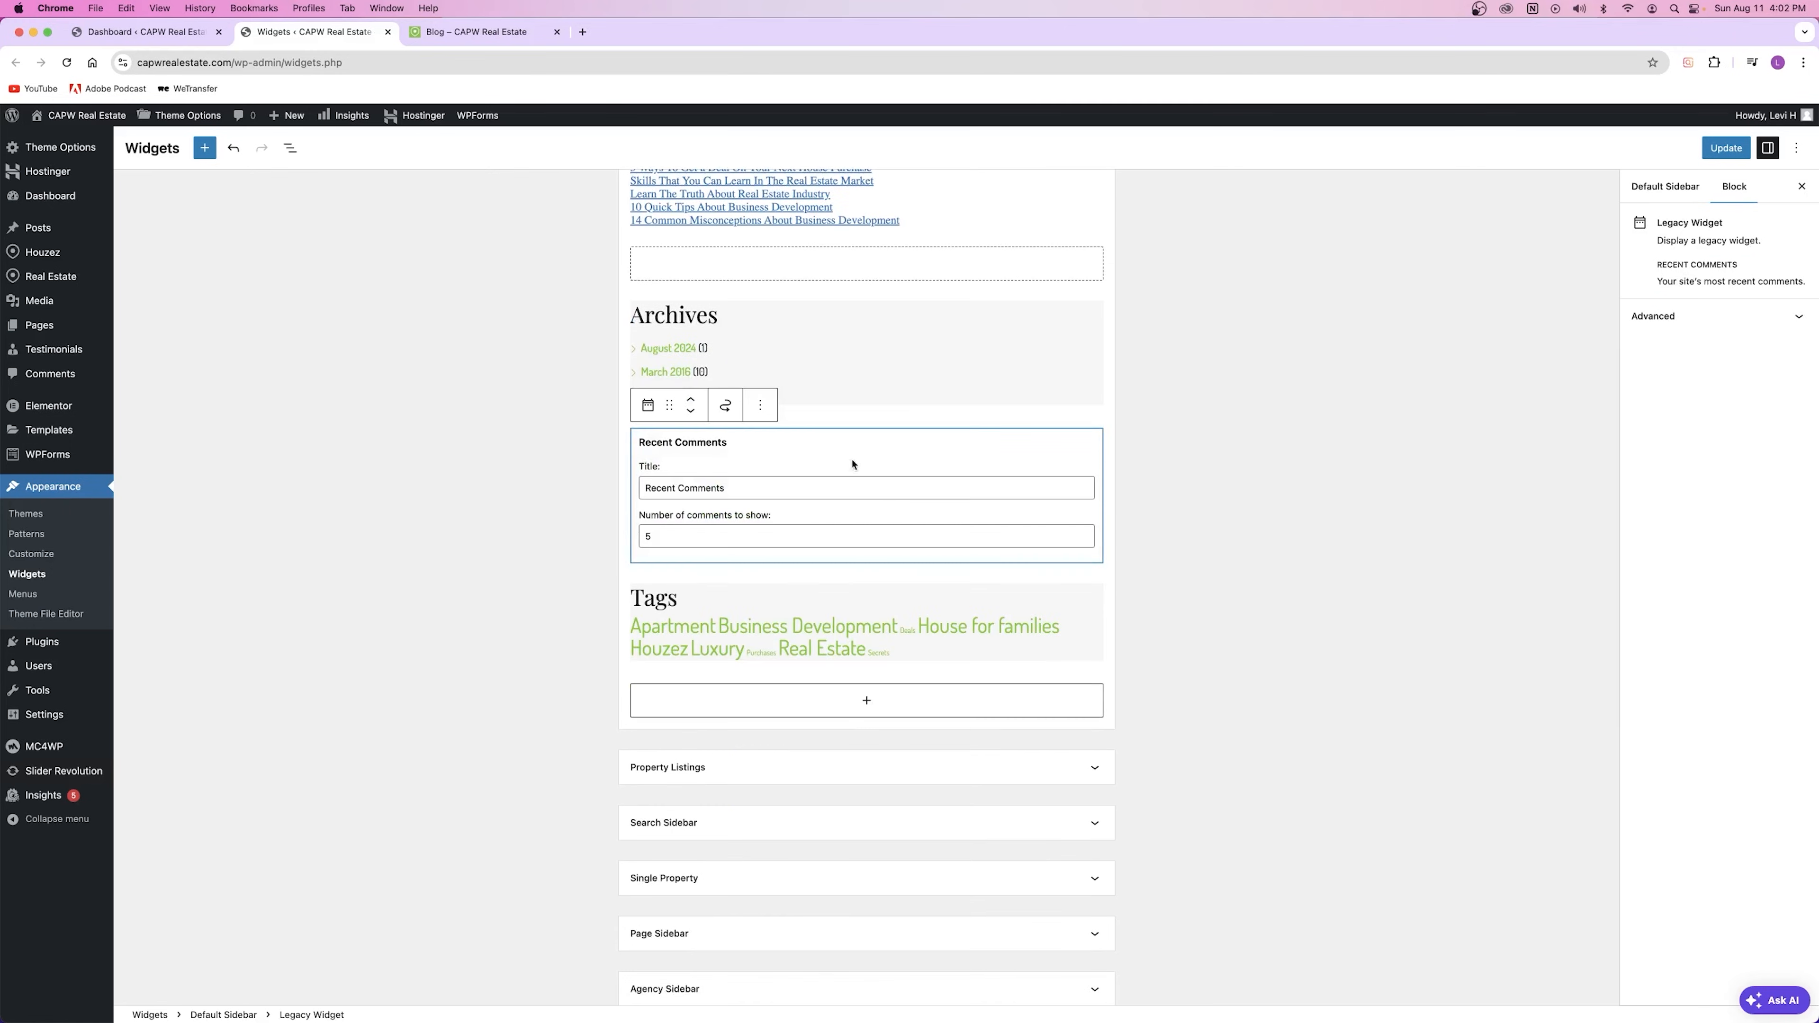
pyautogui.click(760, 405)
pyautogui.click(788, 707)
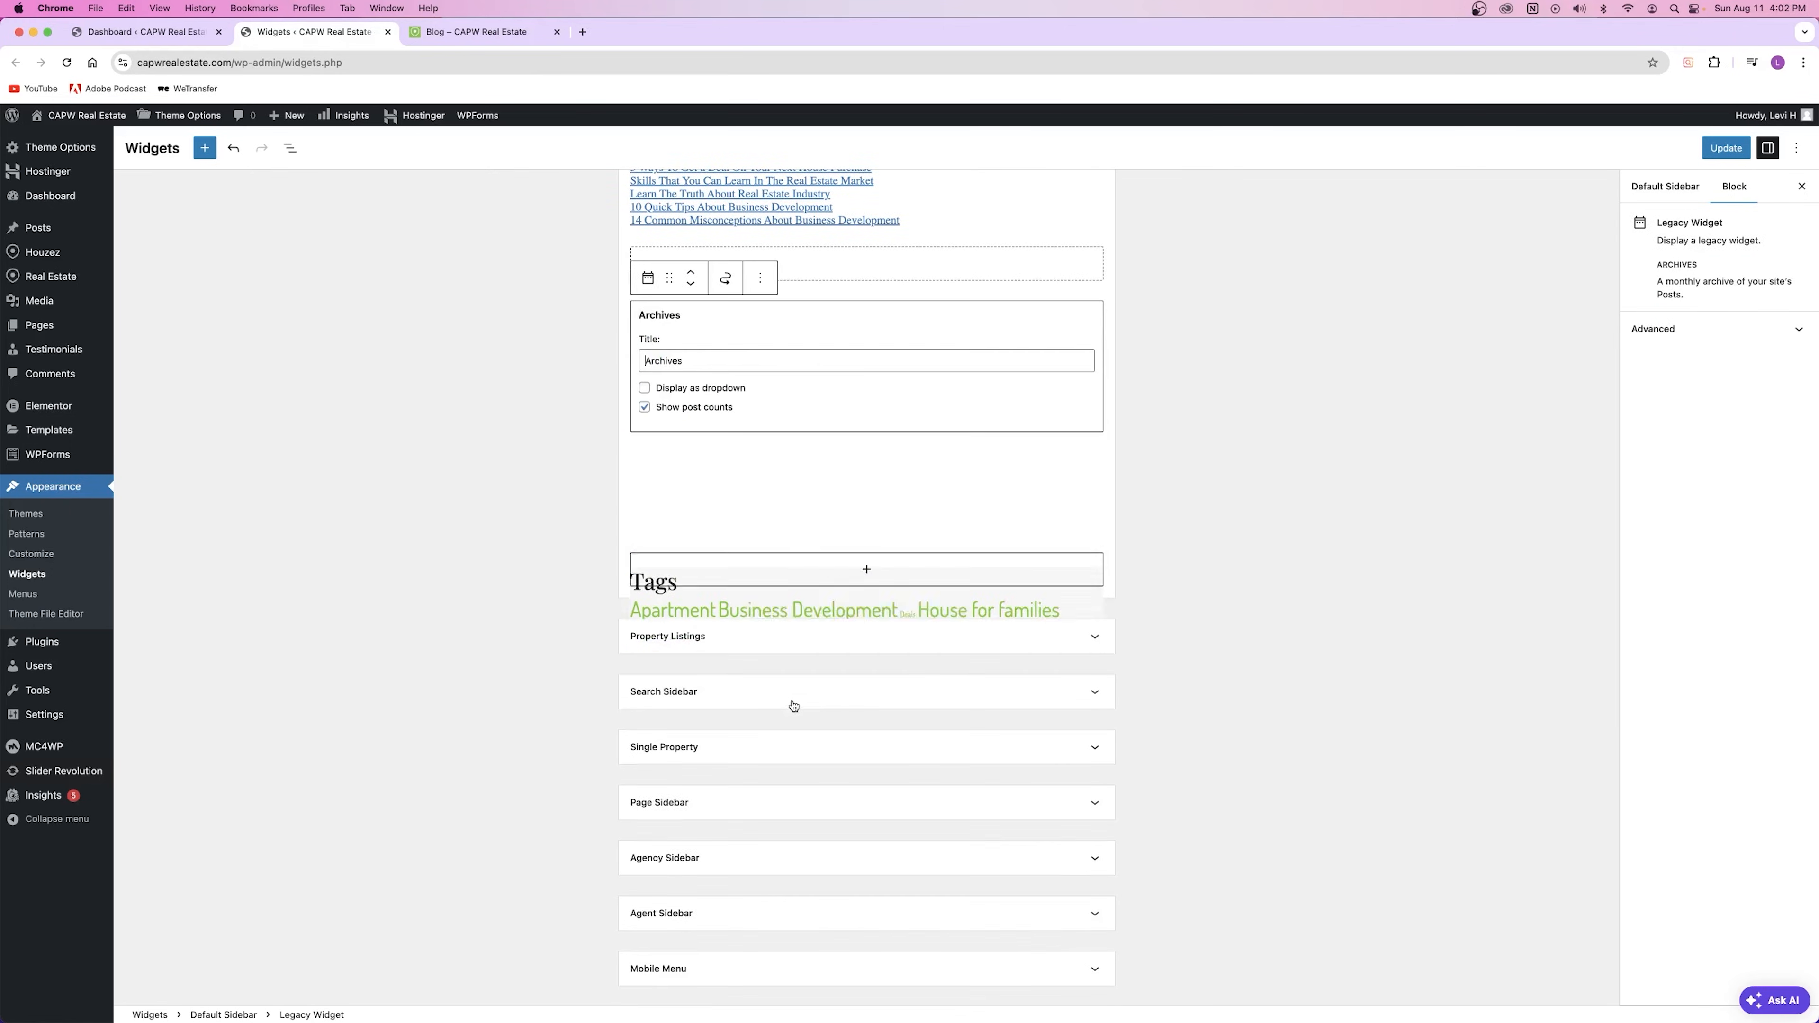
pyautogui.click(765, 470)
pyautogui.click(760, 405)
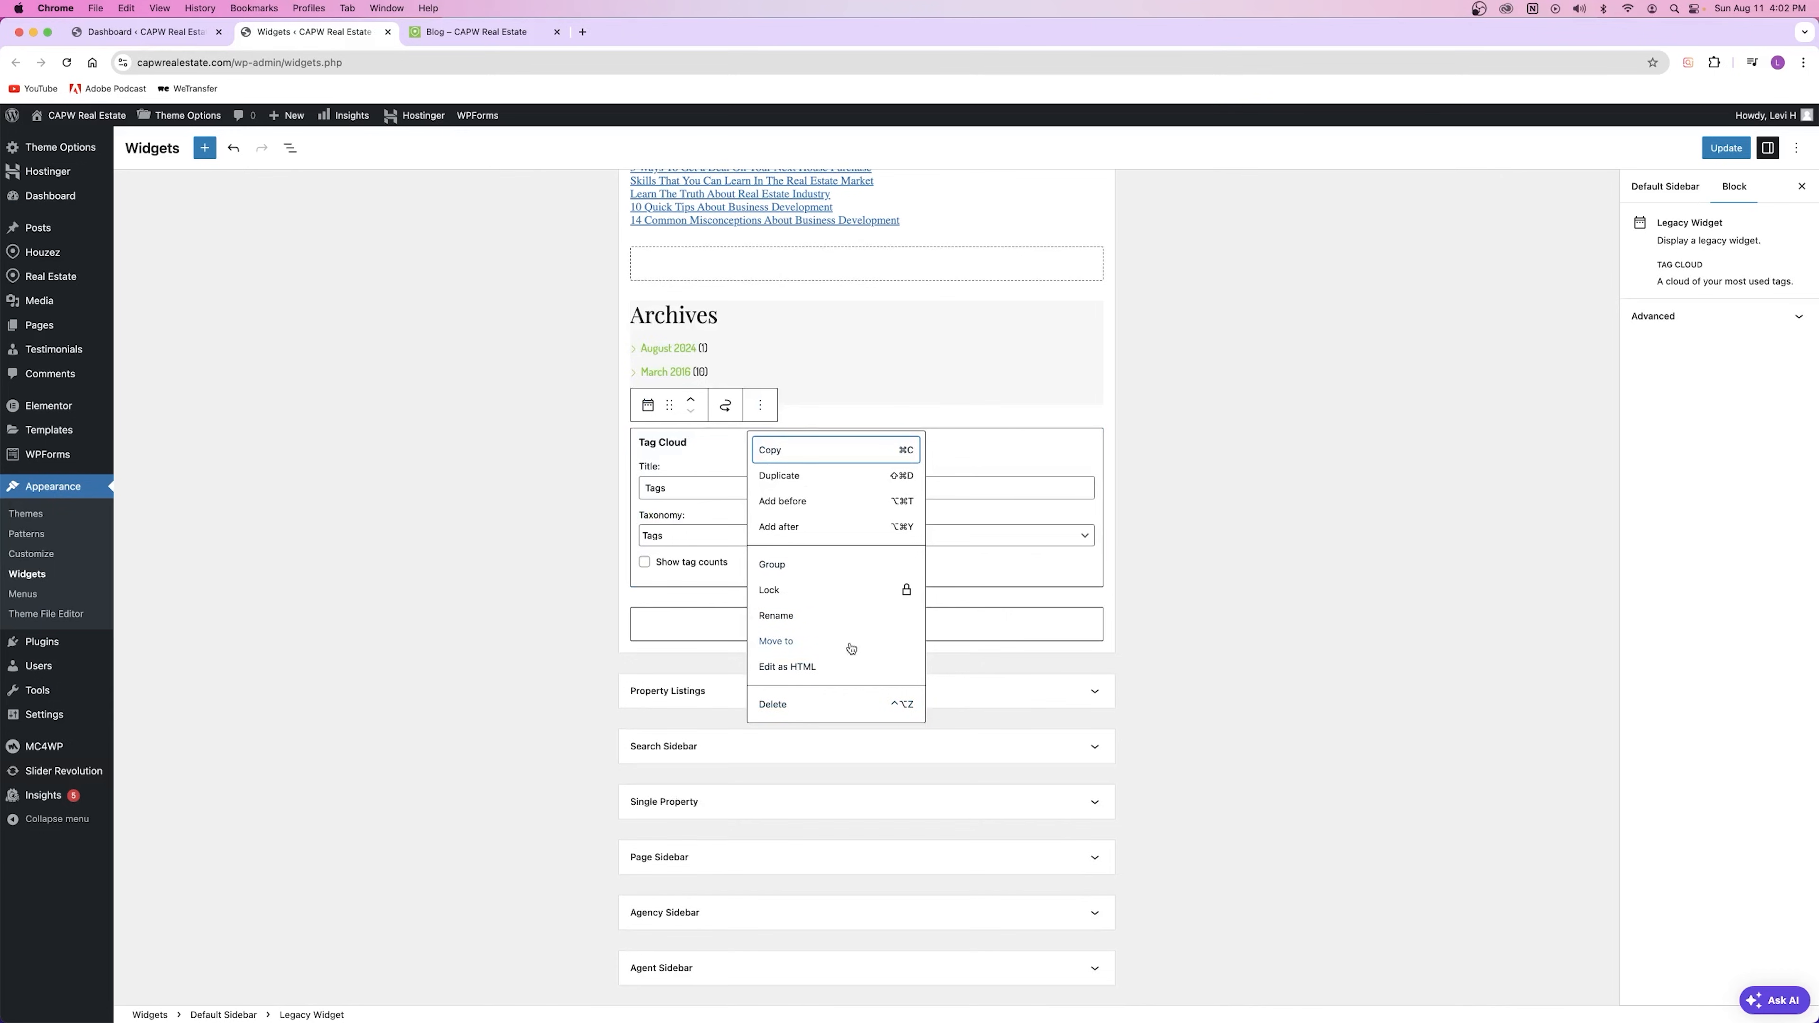
pyautogui.click(844, 705)
# Step: Show Post Categories as a dropdown, save with Update, and view the live blog
pyautogui.scroll(5, 788, 445)
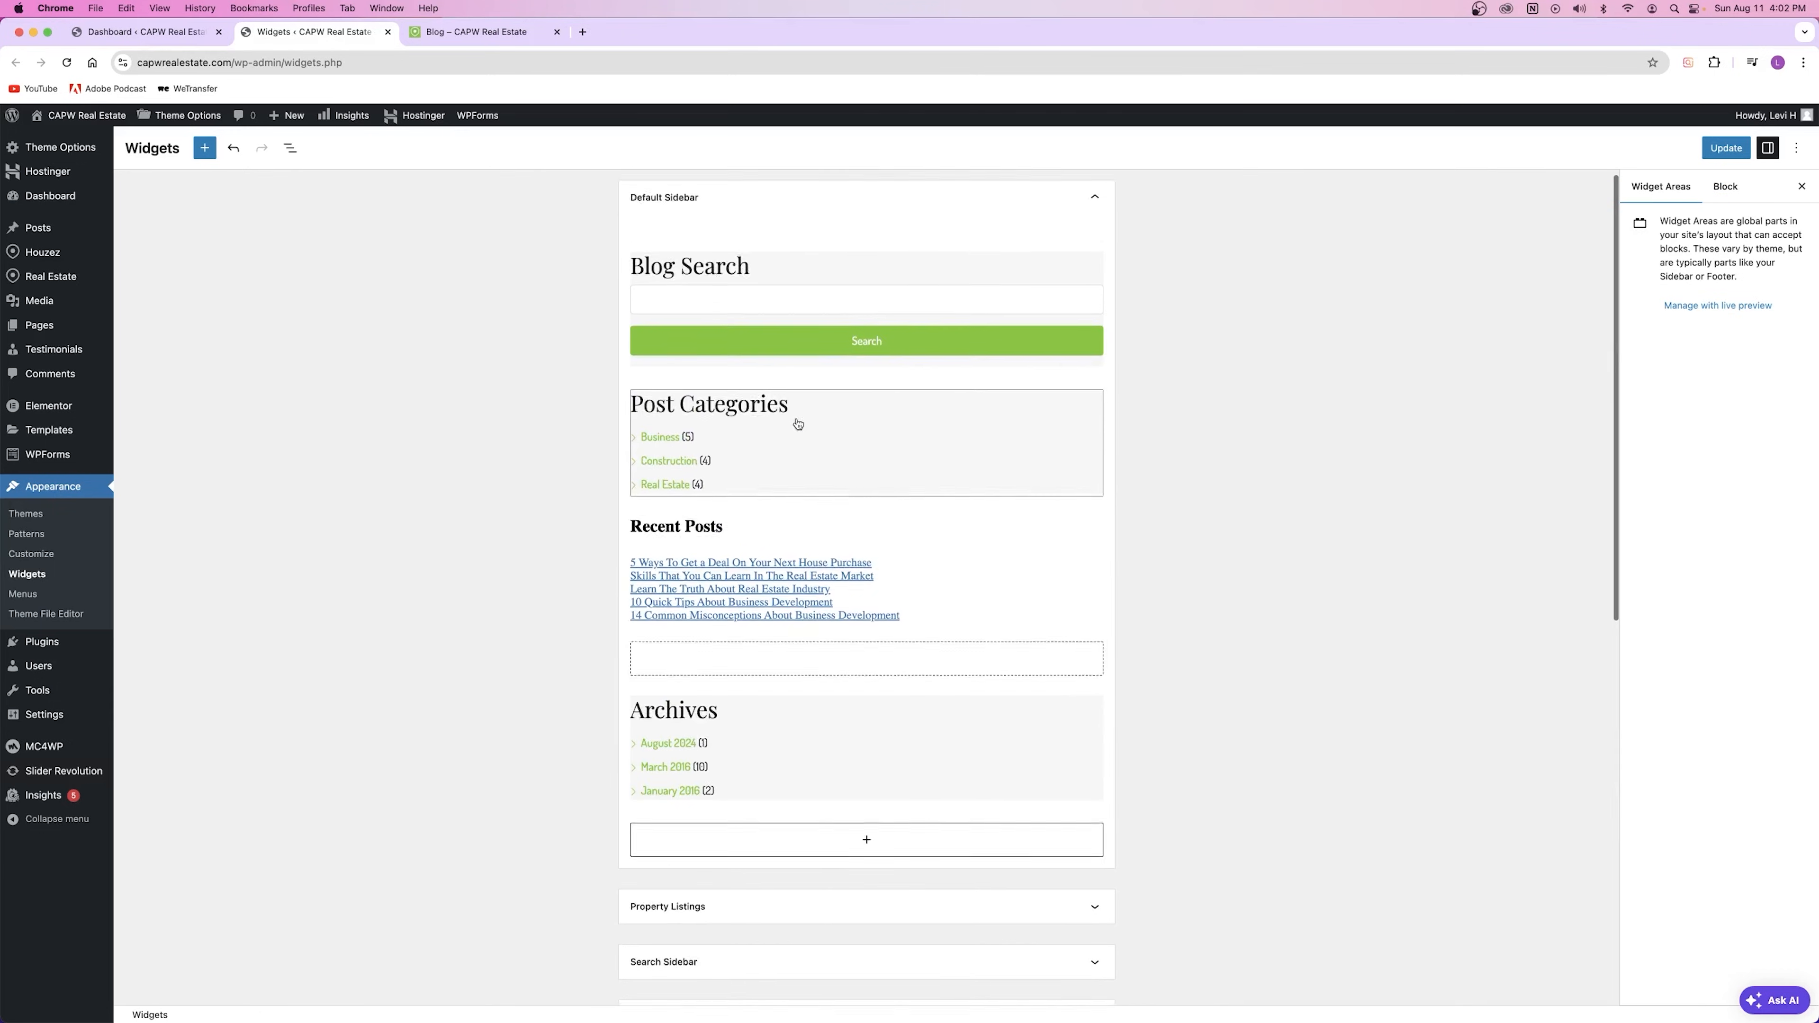
pyautogui.click(765, 400)
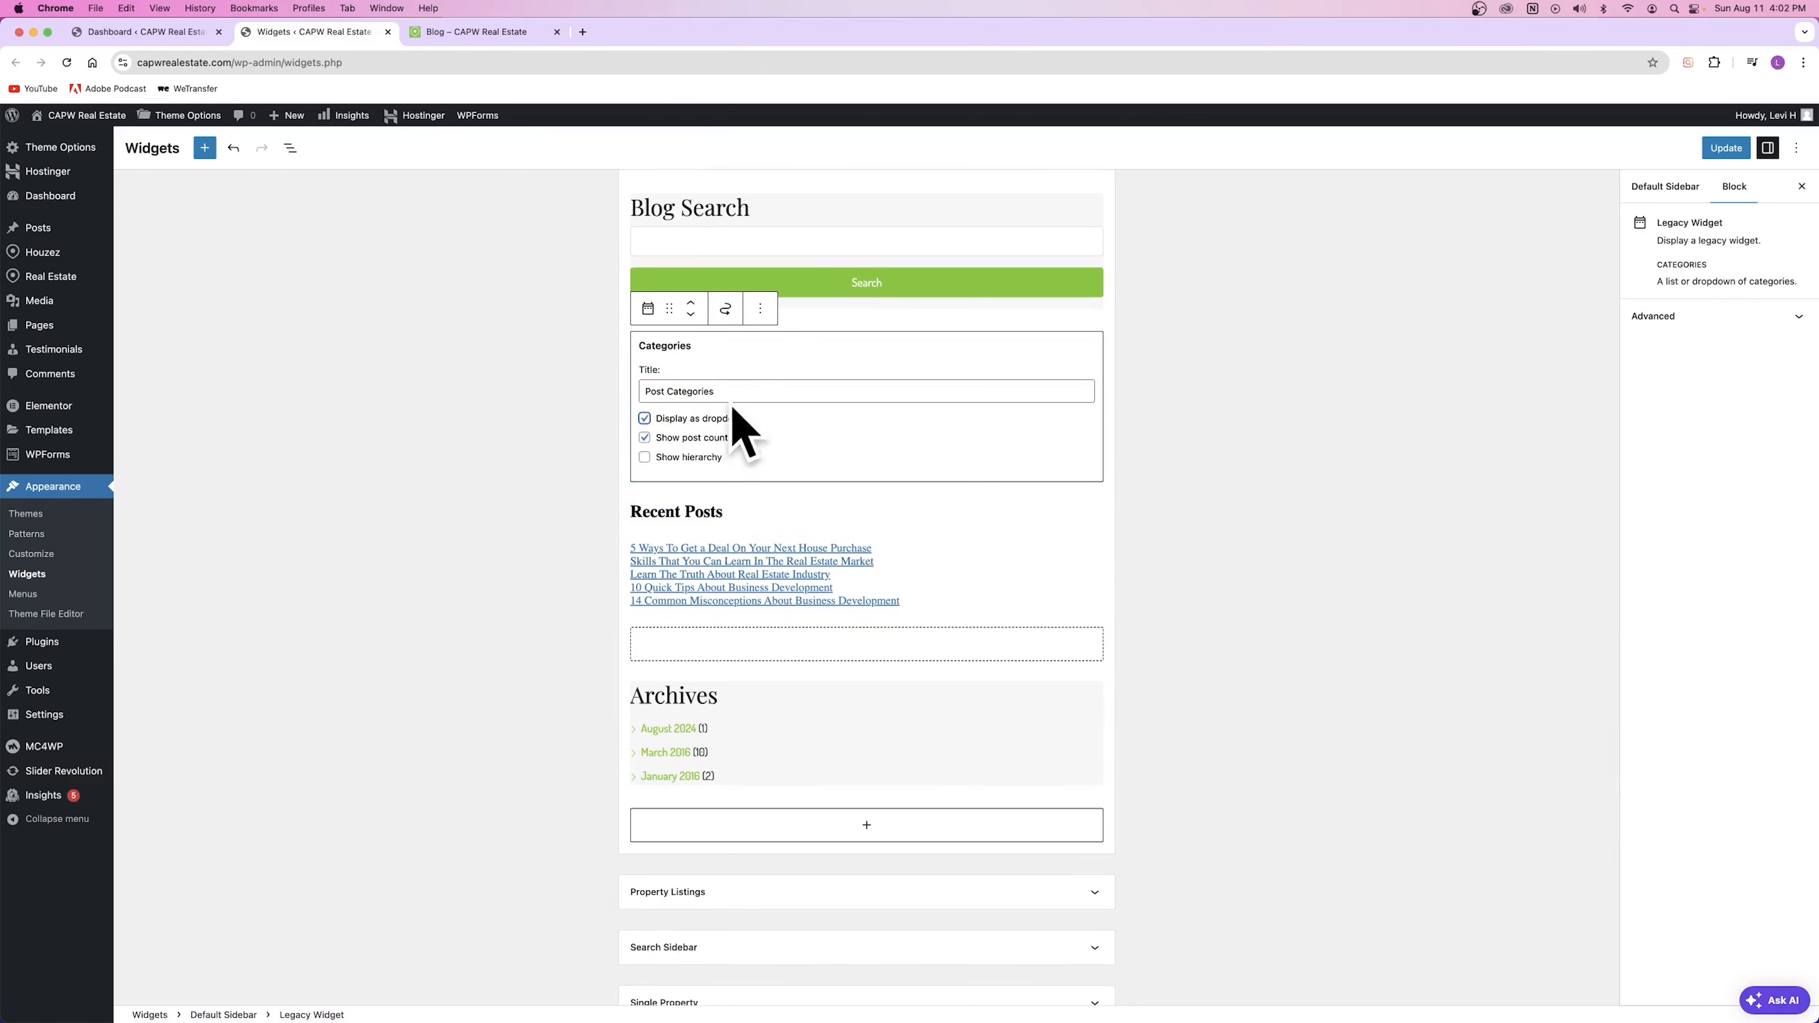
pyautogui.click(1186, 382)
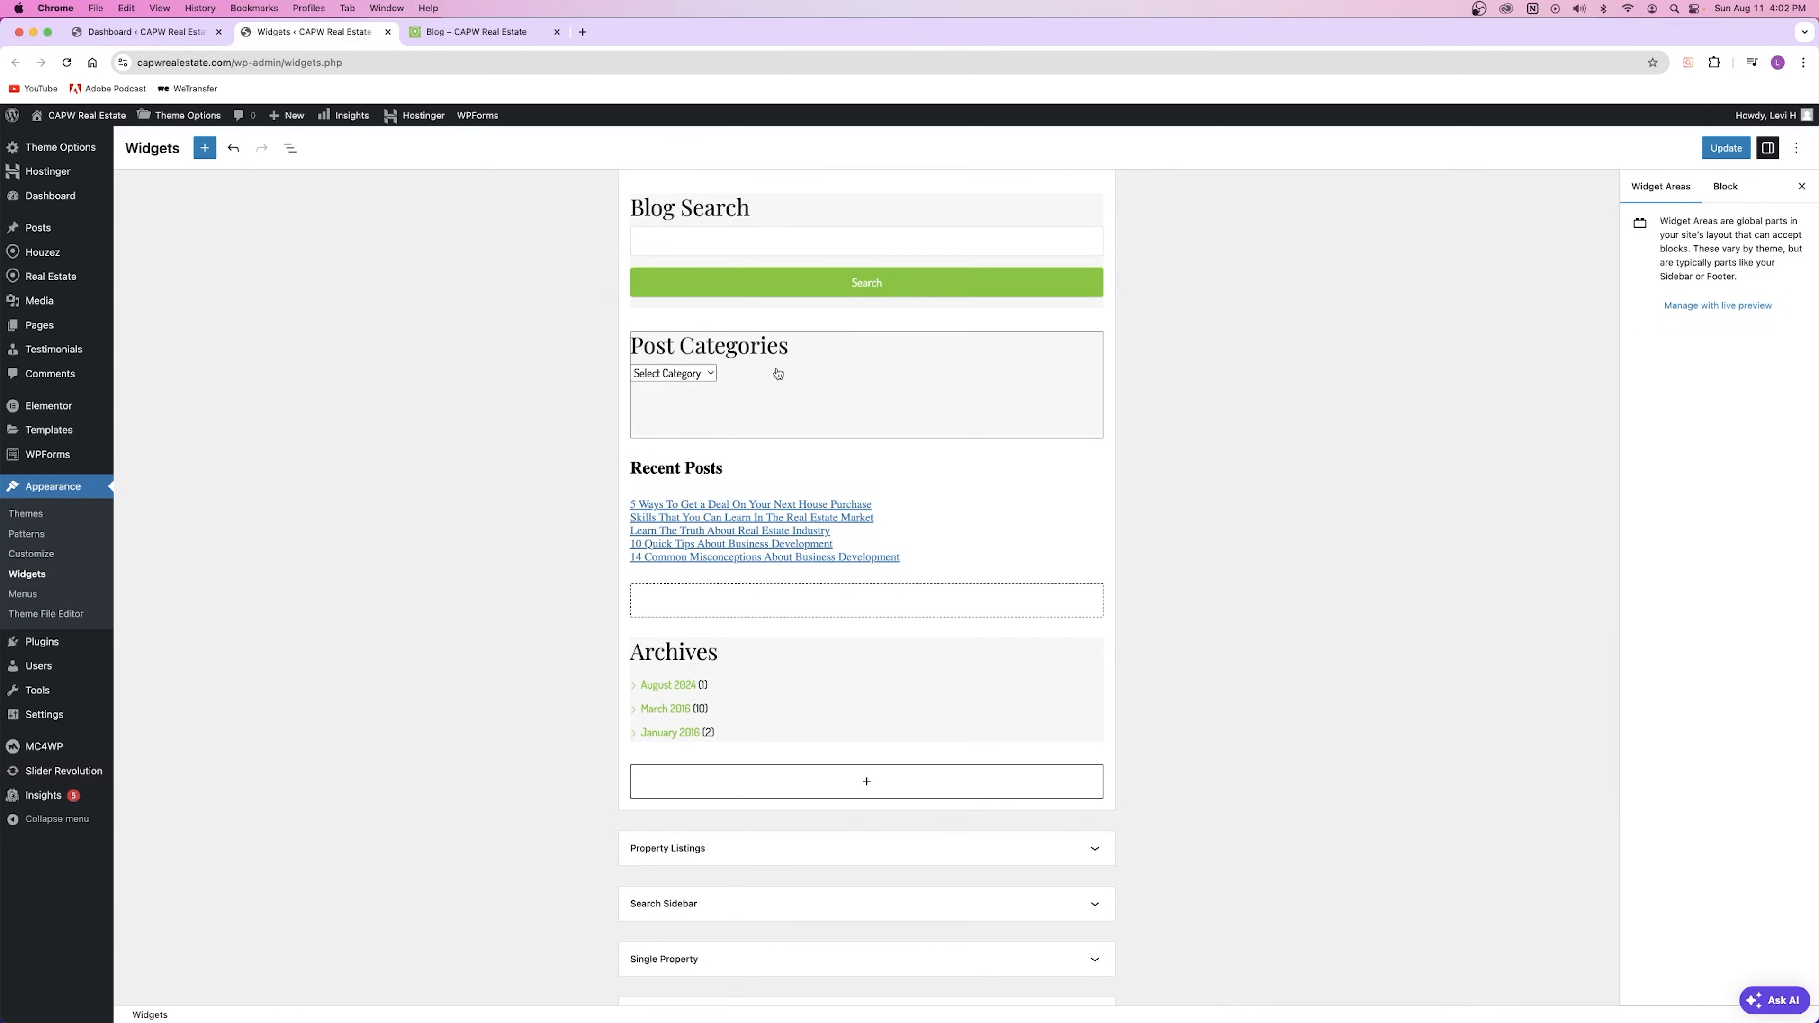
pyautogui.click(702, 374)
pyautogui.click(1726, 148)
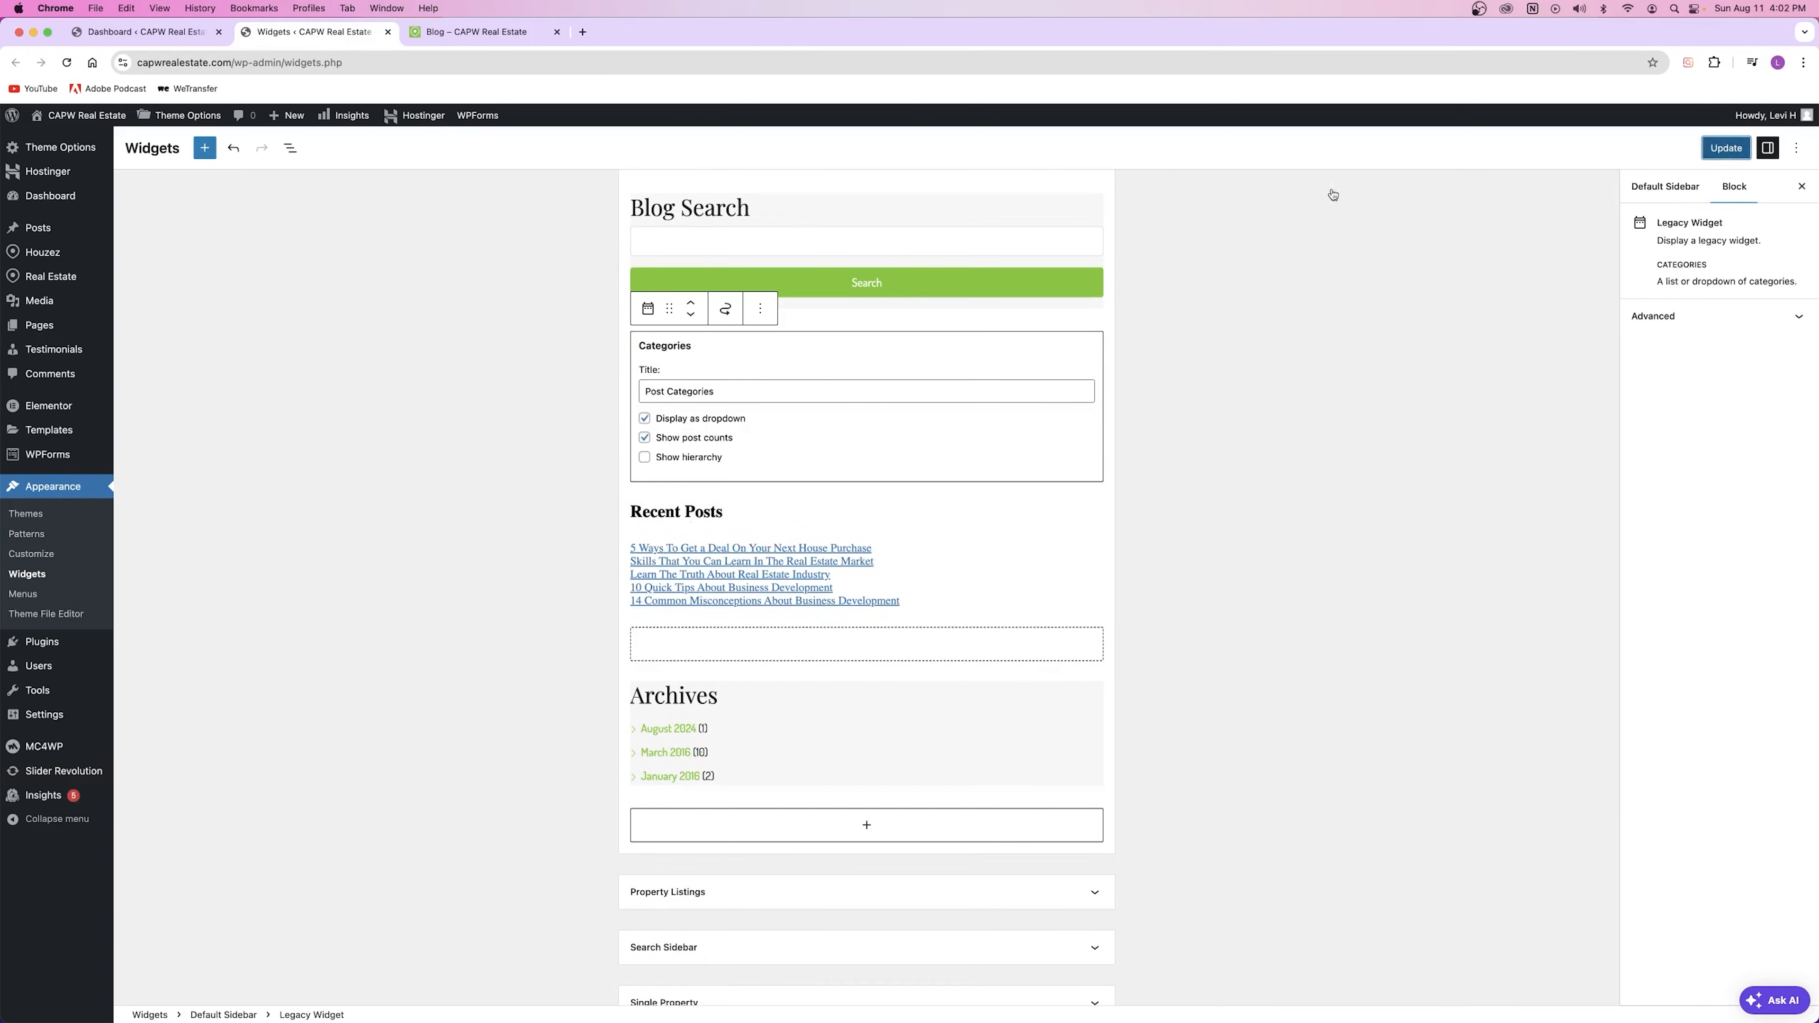
pyautogui.click(479, 36)
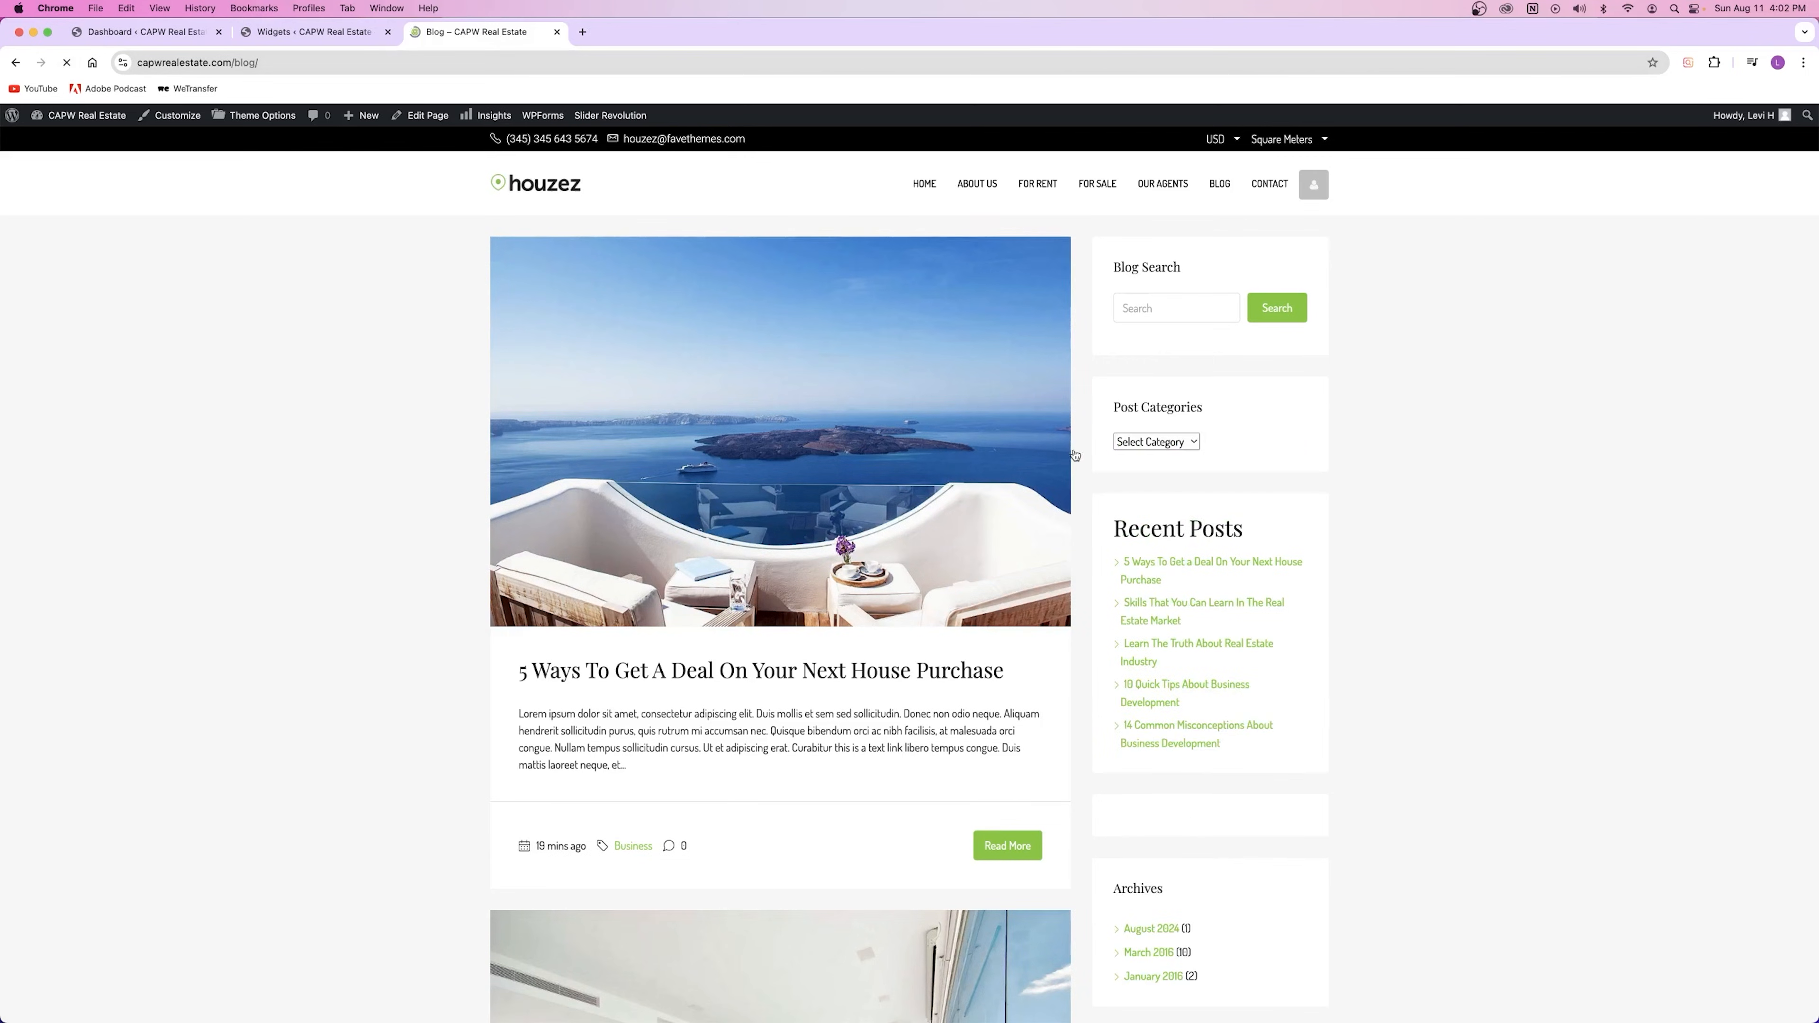
# Step: Try out the Post Categories dropdown on the live blog
pyautogui.scroll(-1, 1175, 421)
pyautogui.click(1174, 414)
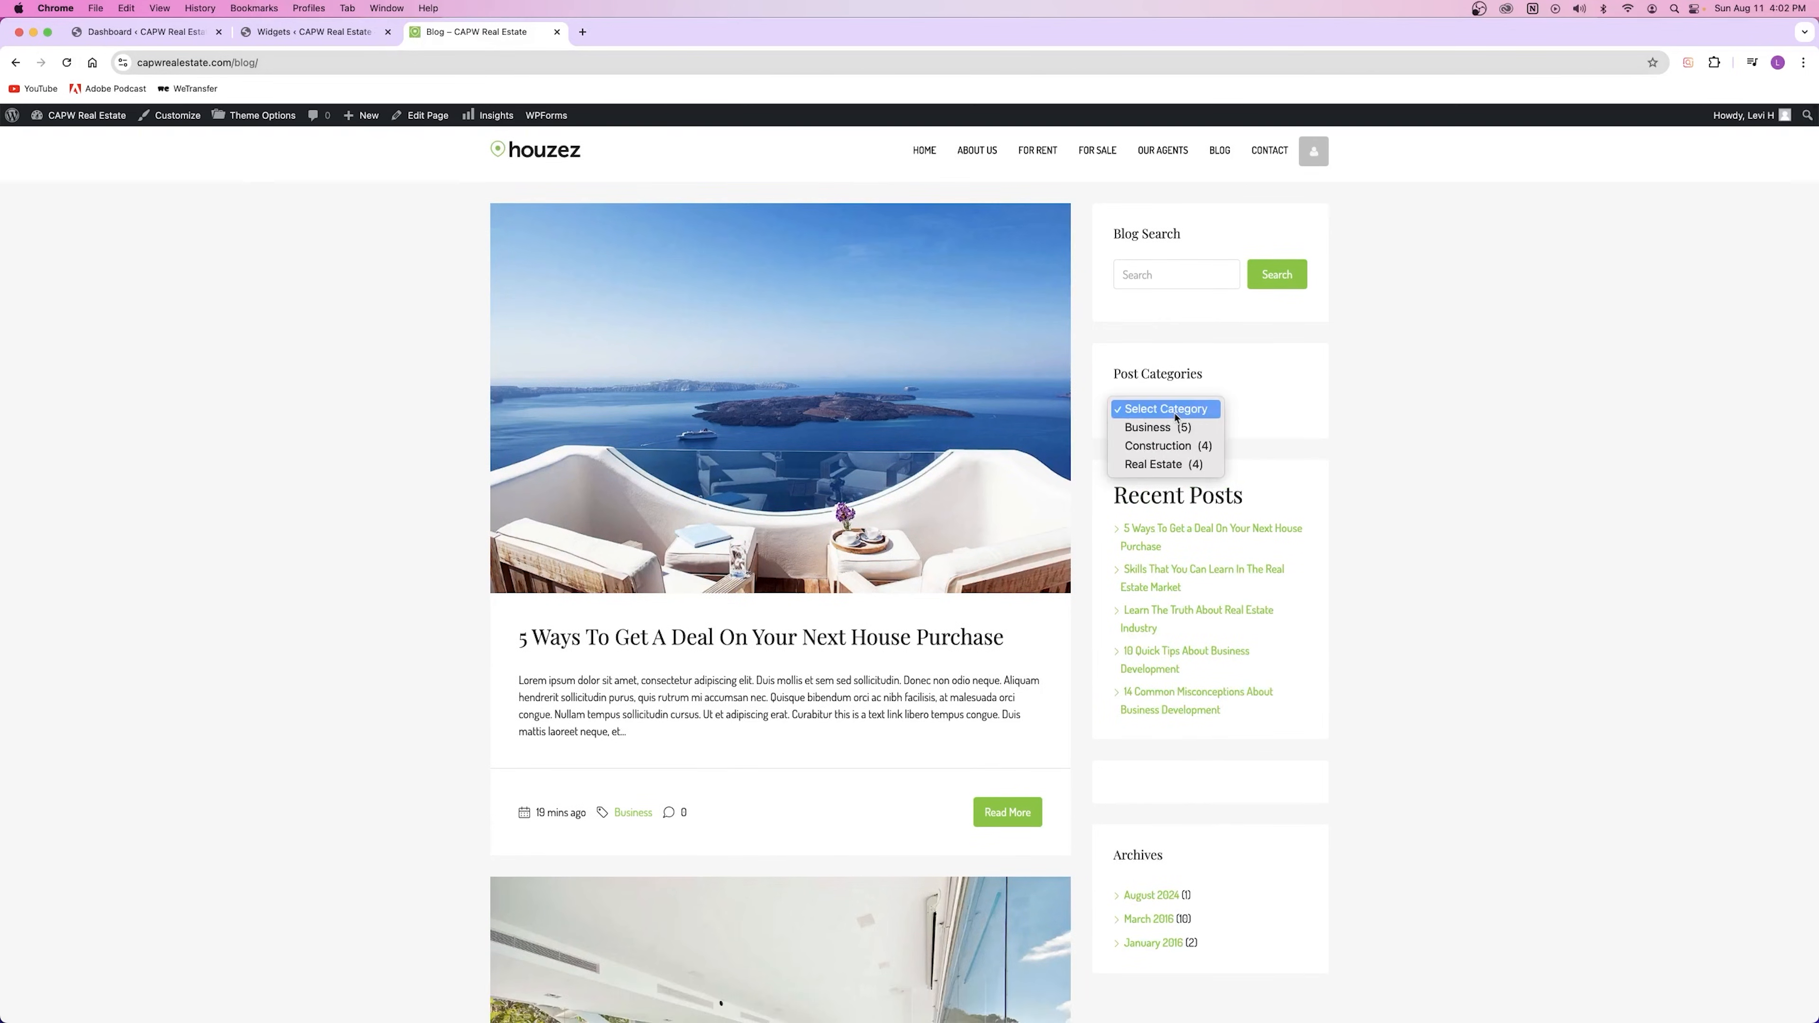
pyautogui.click(1165, 408)
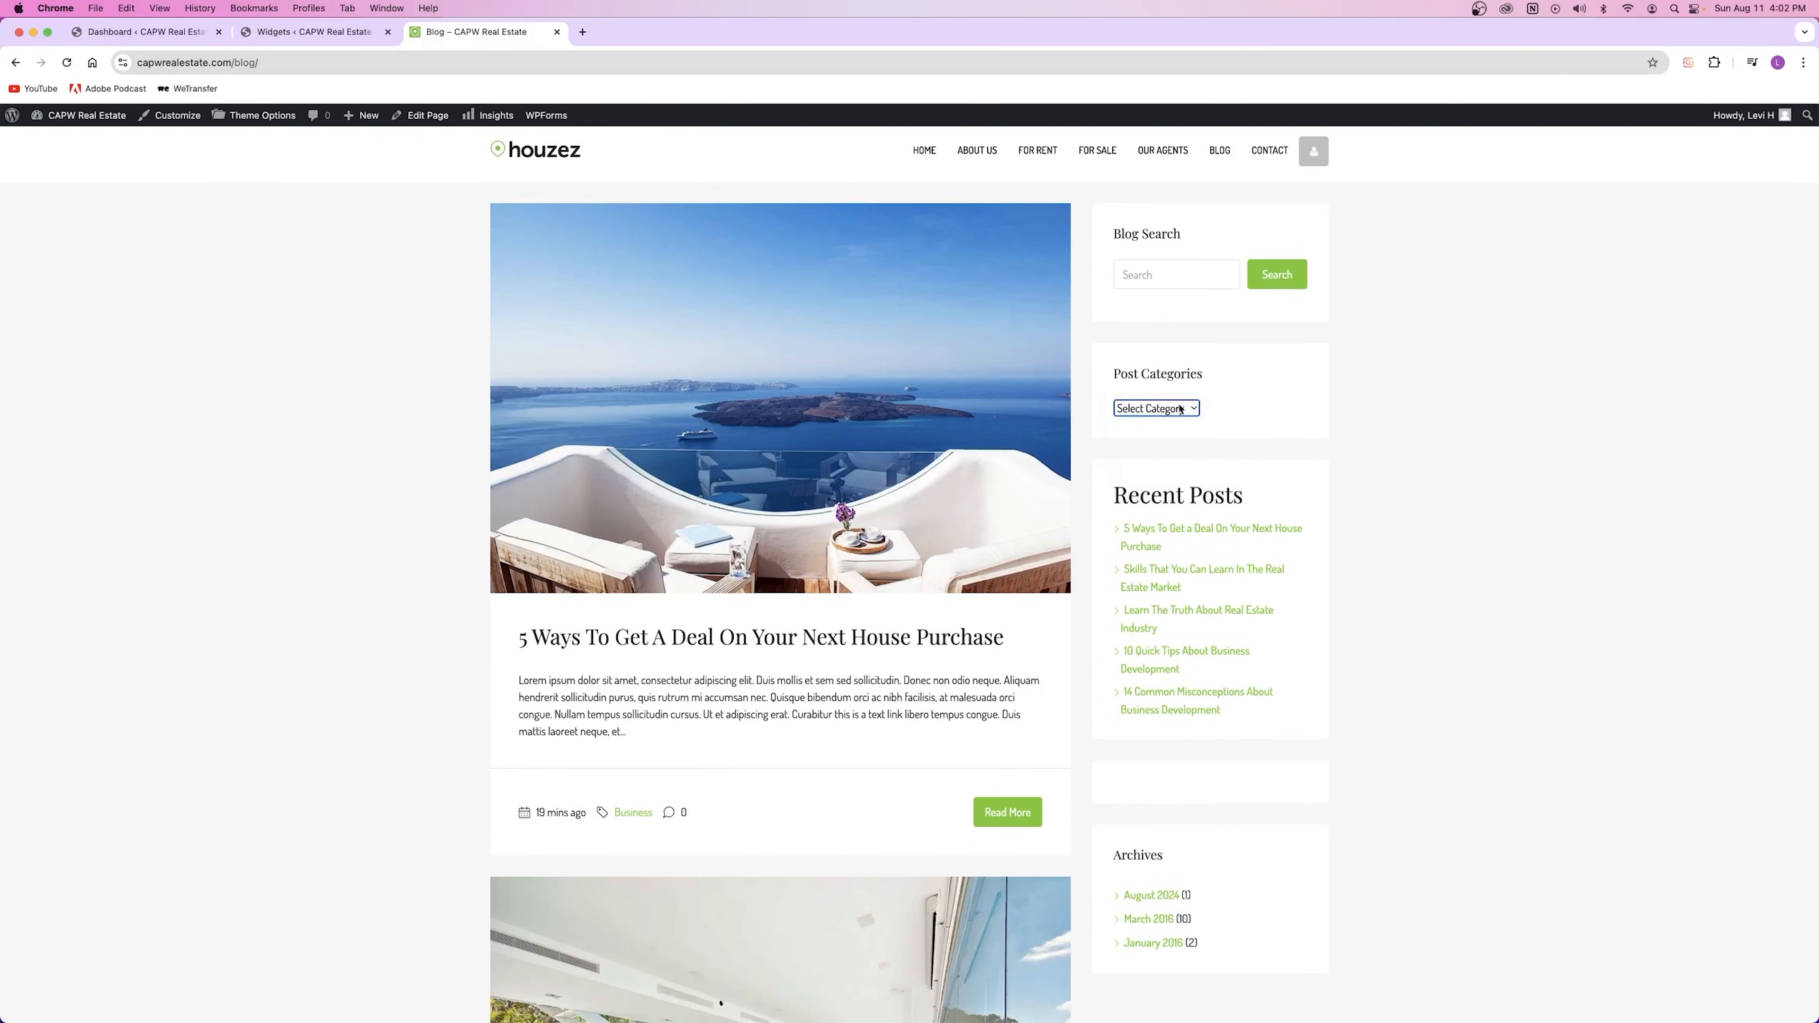
pyautogui.click(308, 32)
# Step: Uncheck 'Display as dropdown', leave hierarchy off, and save the widgets with Cmd+S
pyautogui.click(689, 418)
pyautogui.click(666, 459)
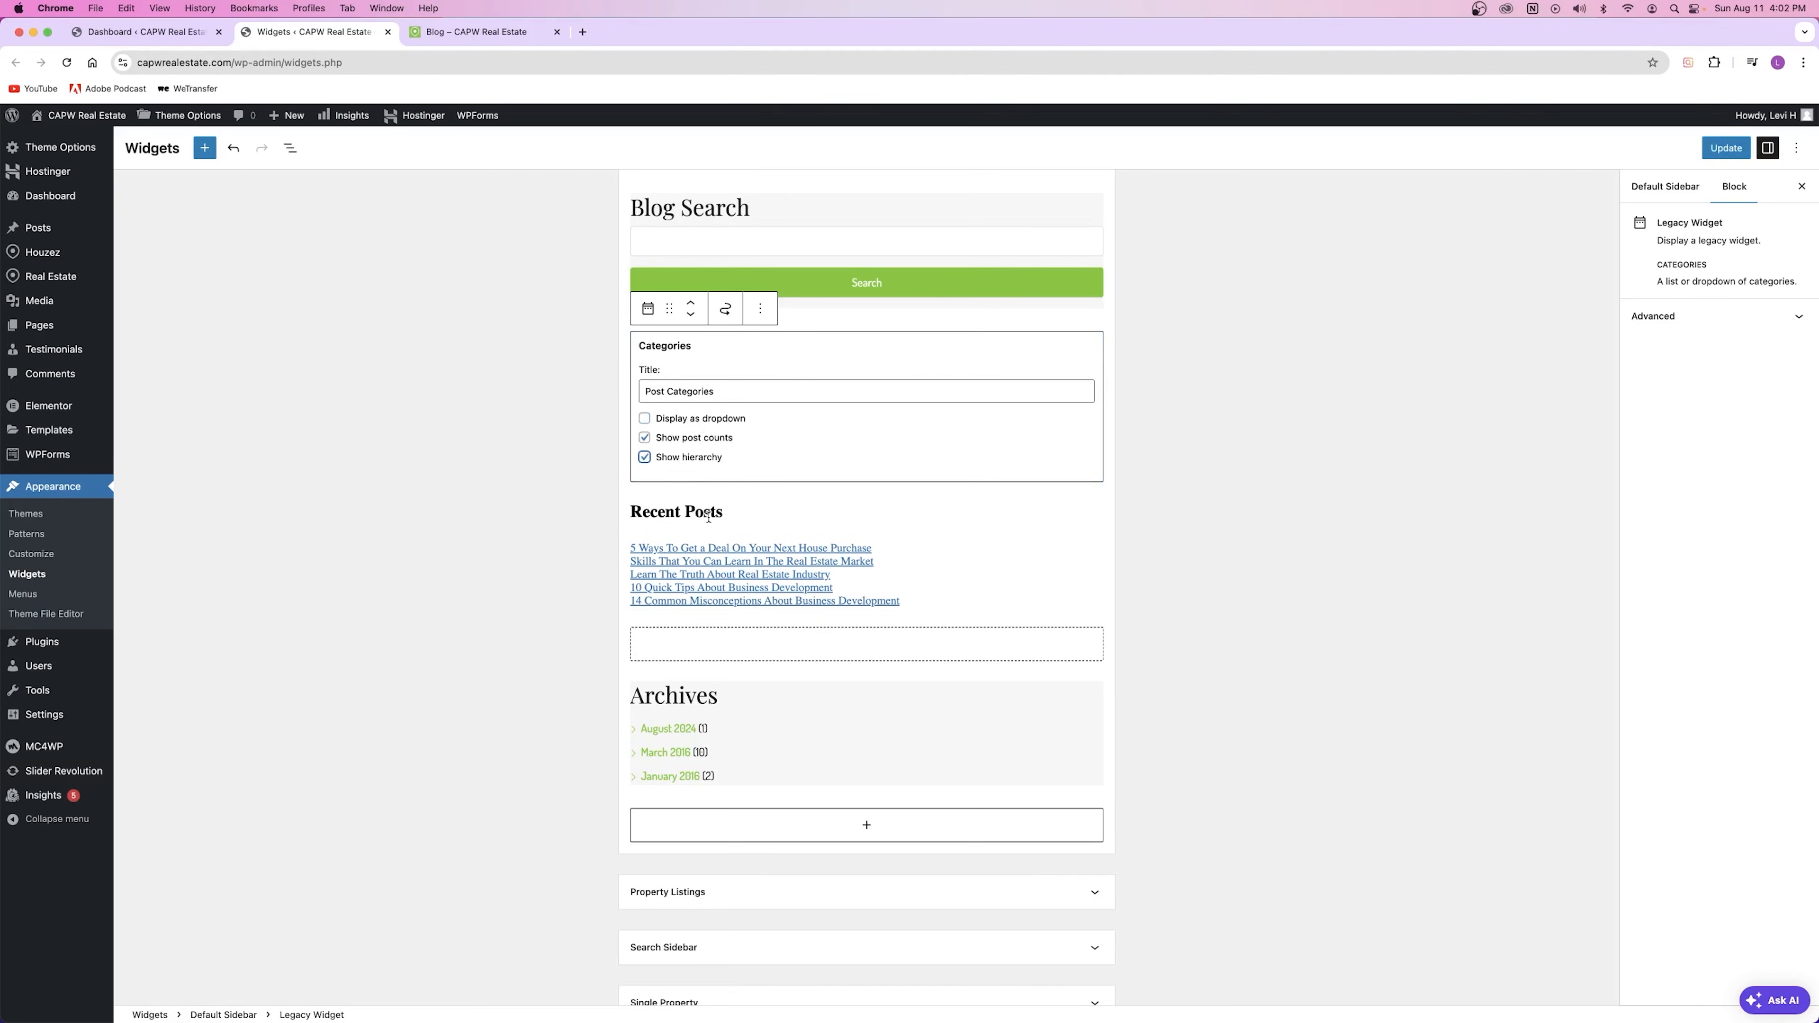
pyautogui.click(660, 460)
pyautogui.press('super+s')
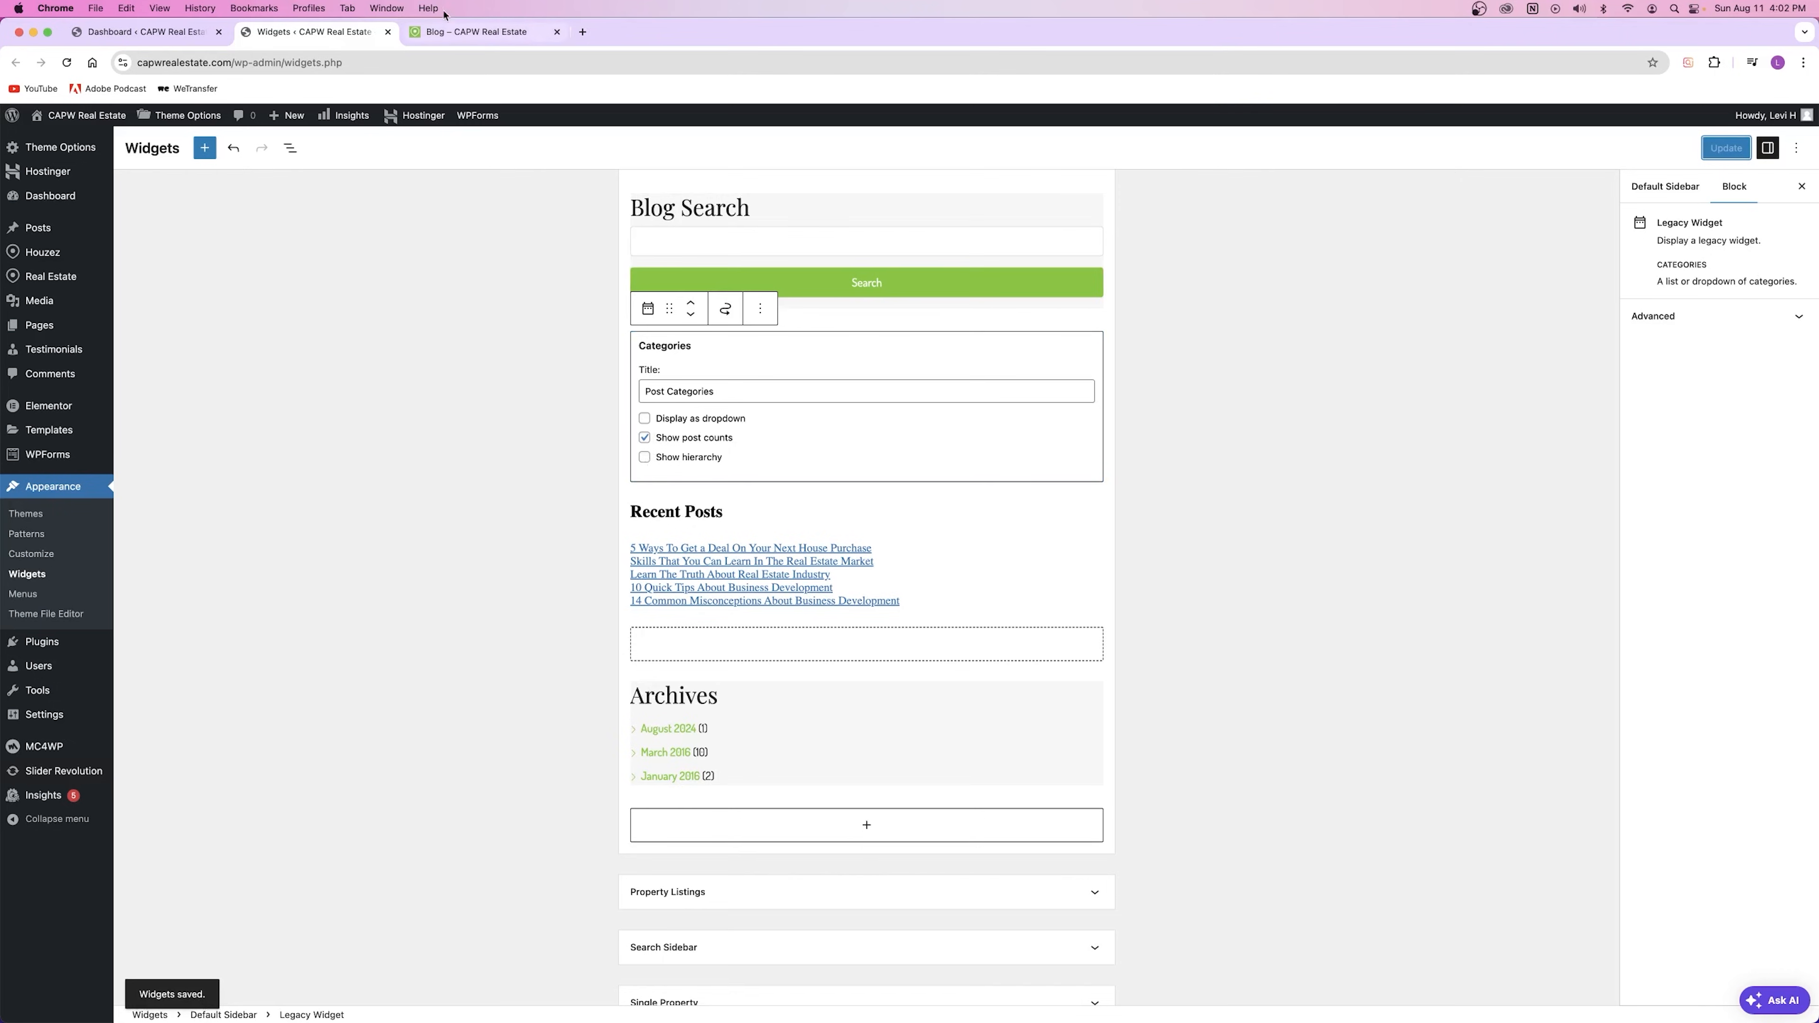
# Step: Reload the live blog page to pick up the saved Post Categories change
pyautogui.click(462, 31)
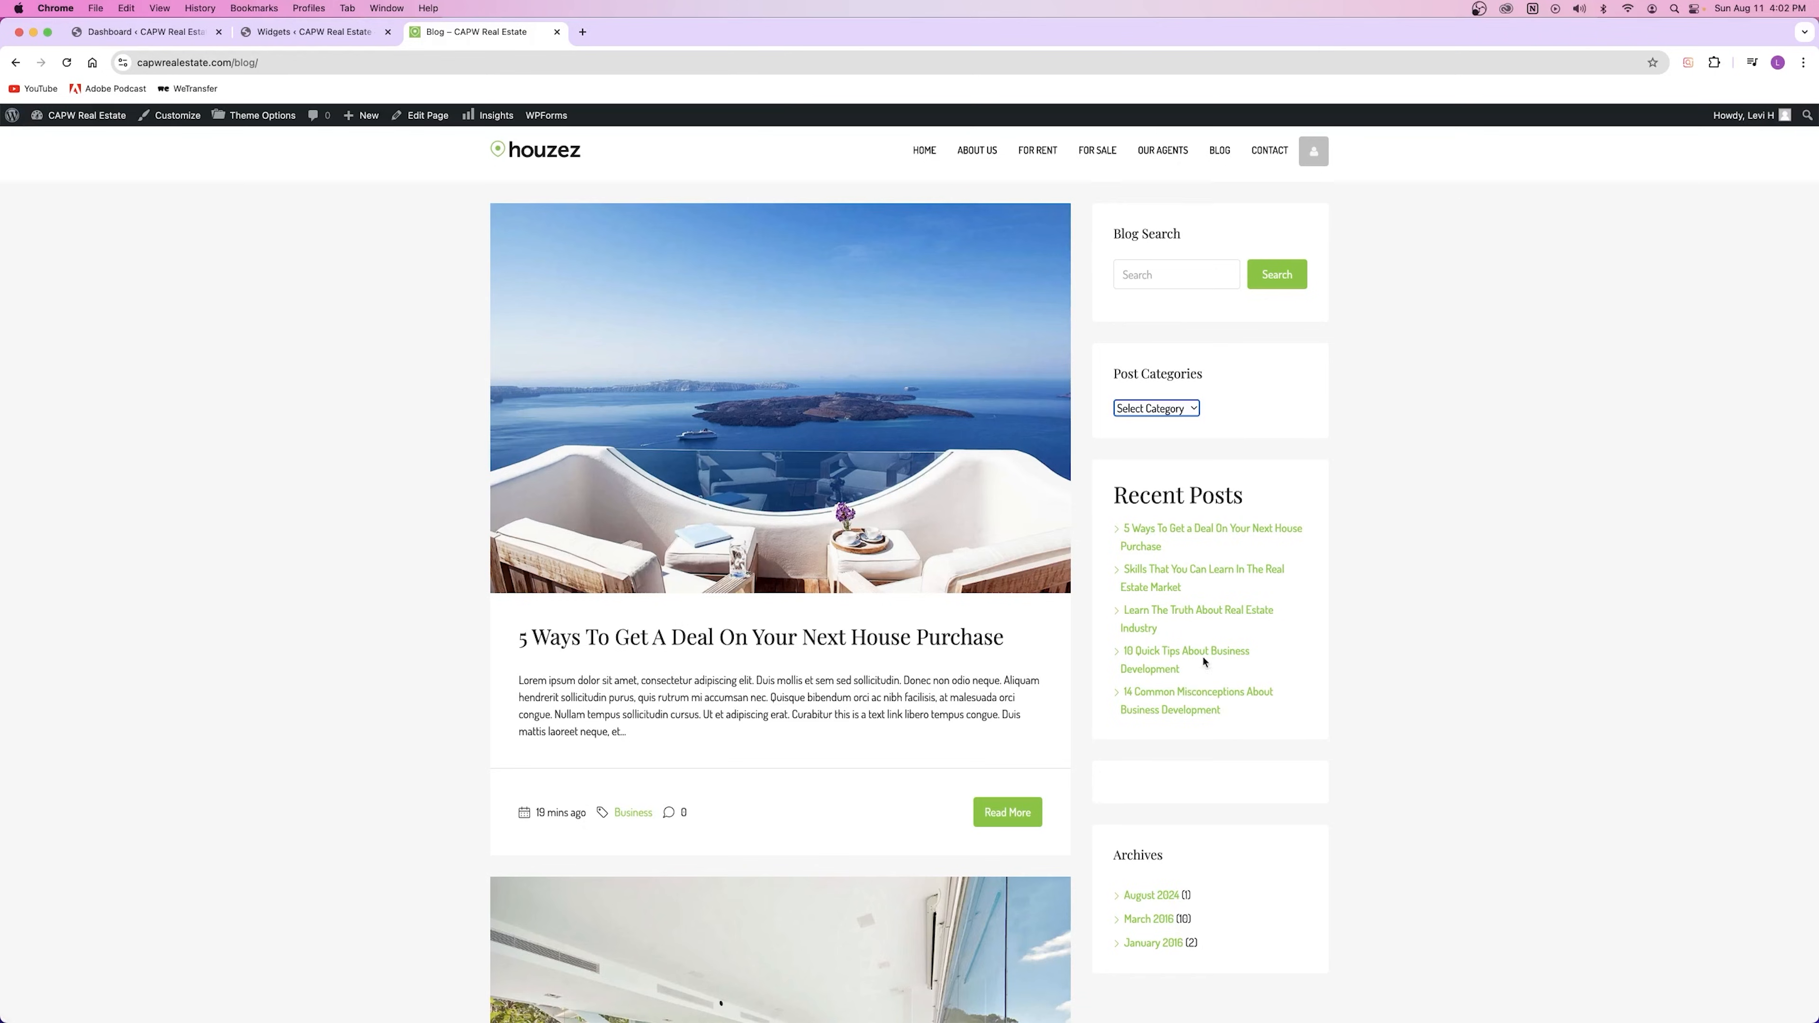
pyautogui.click(1436, 368)
pyautogui.scroll(-2, 1235, 589)
pyautogui.scroll(3, 1235, 582)
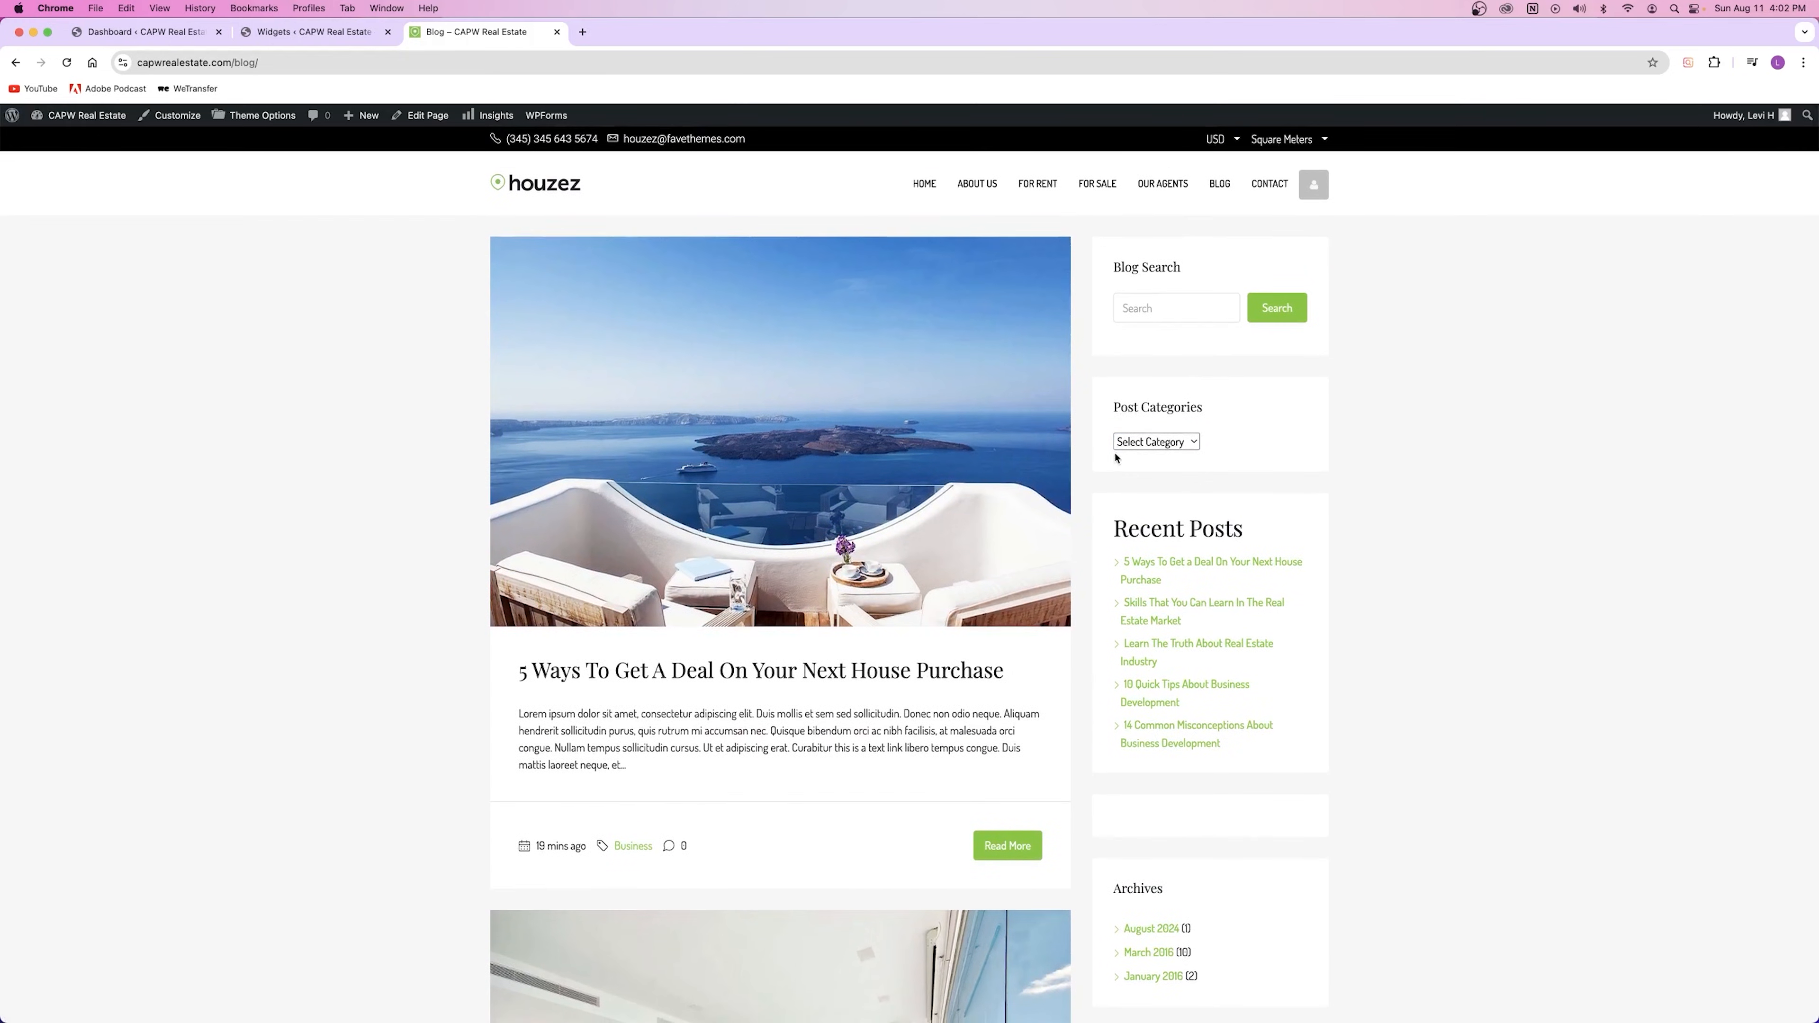
pyautogui.click(1139, 447)
pyautogui.click(64, 63)
pyautogui.click(66, 62)
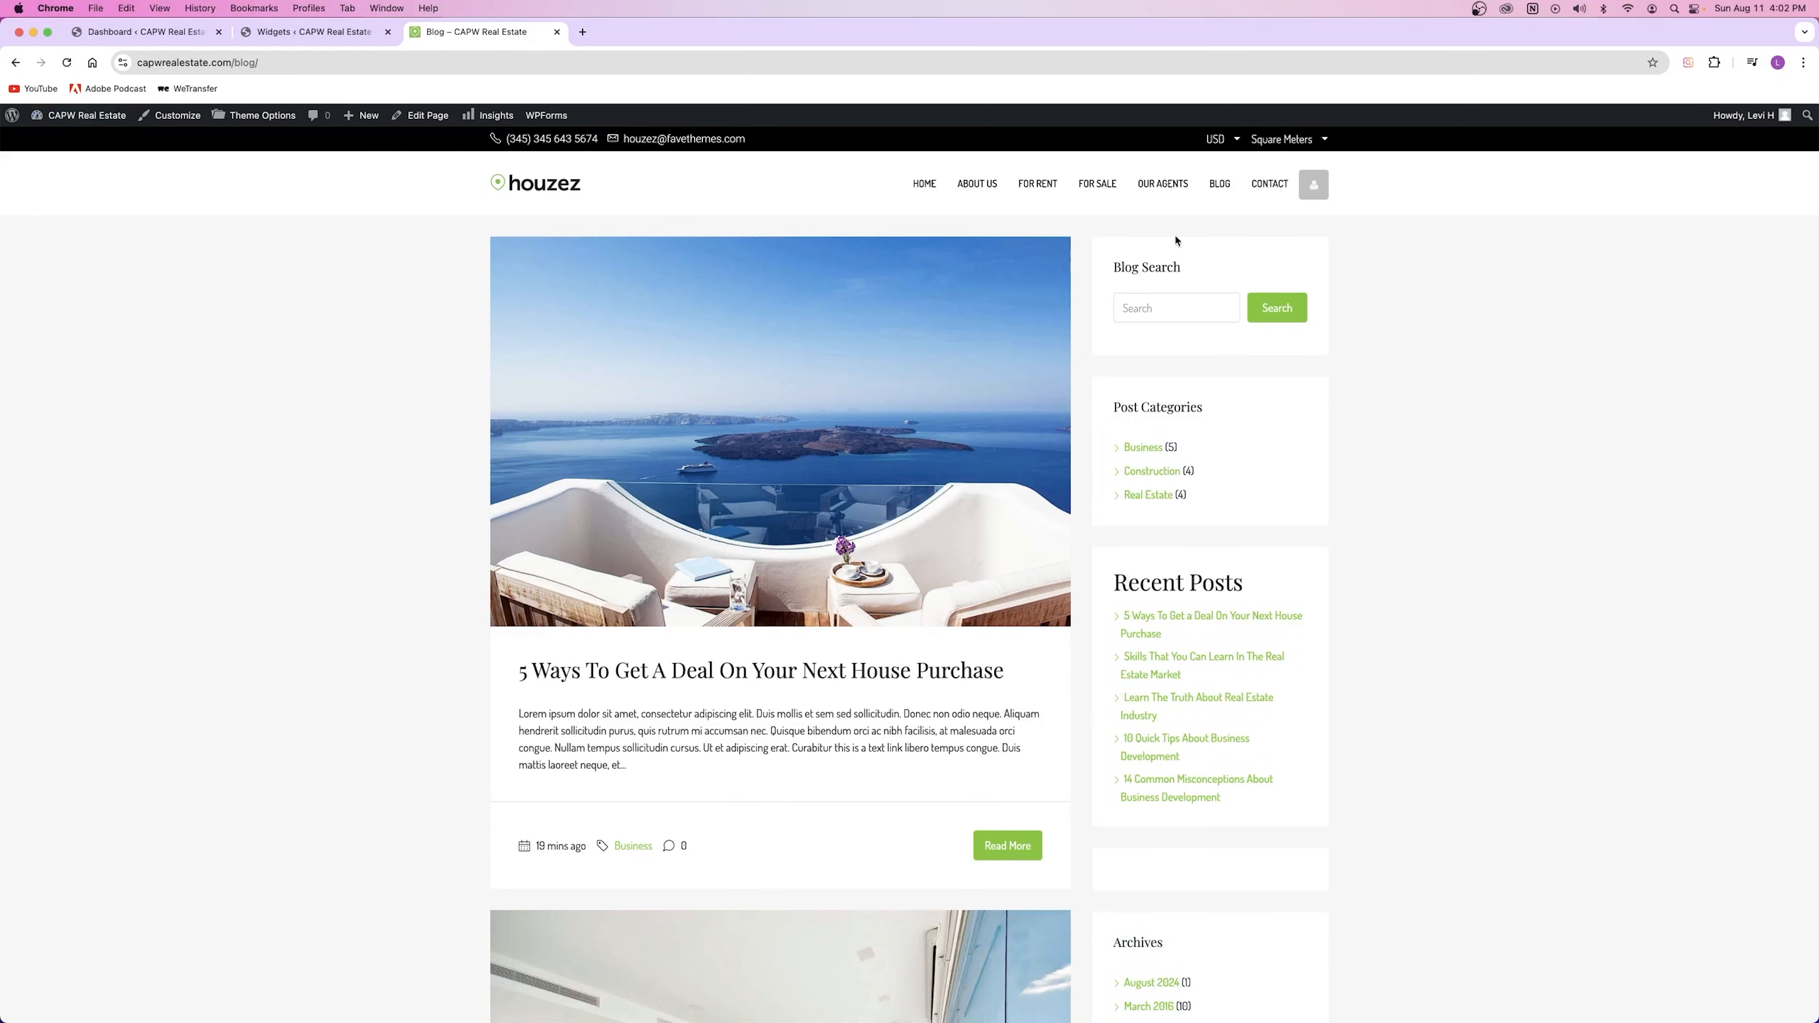
# Step: Inspect the sidebar, now listing Business (5), Construction (4) and Real Estate (4)
pyautogui.moveTo(1104, 410); pyautogui.dragTo(1211, 413)
pyautogui.click(1238, 460)
pyautogui.moveTo(1115, 584); pyautogui.dragTo(1255, 595)
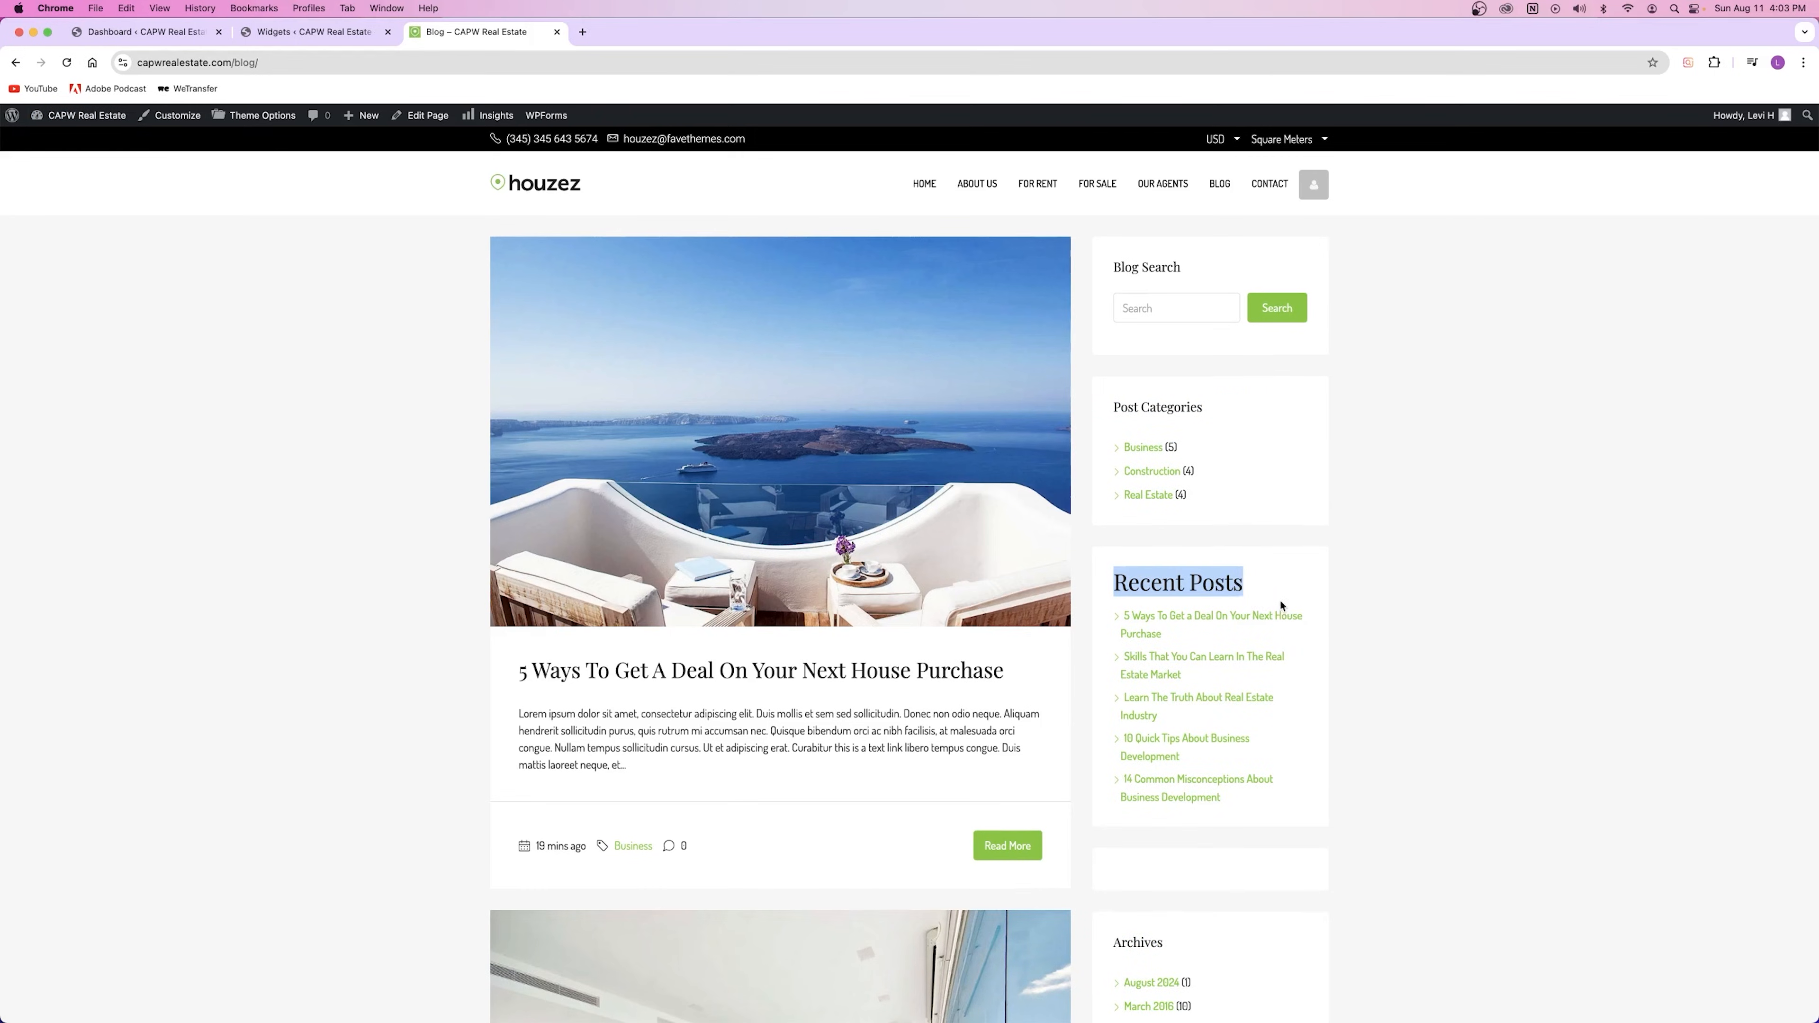
pyautogui.scroll(-5, 1281, 606)
pyautogui.click(1183, 745)
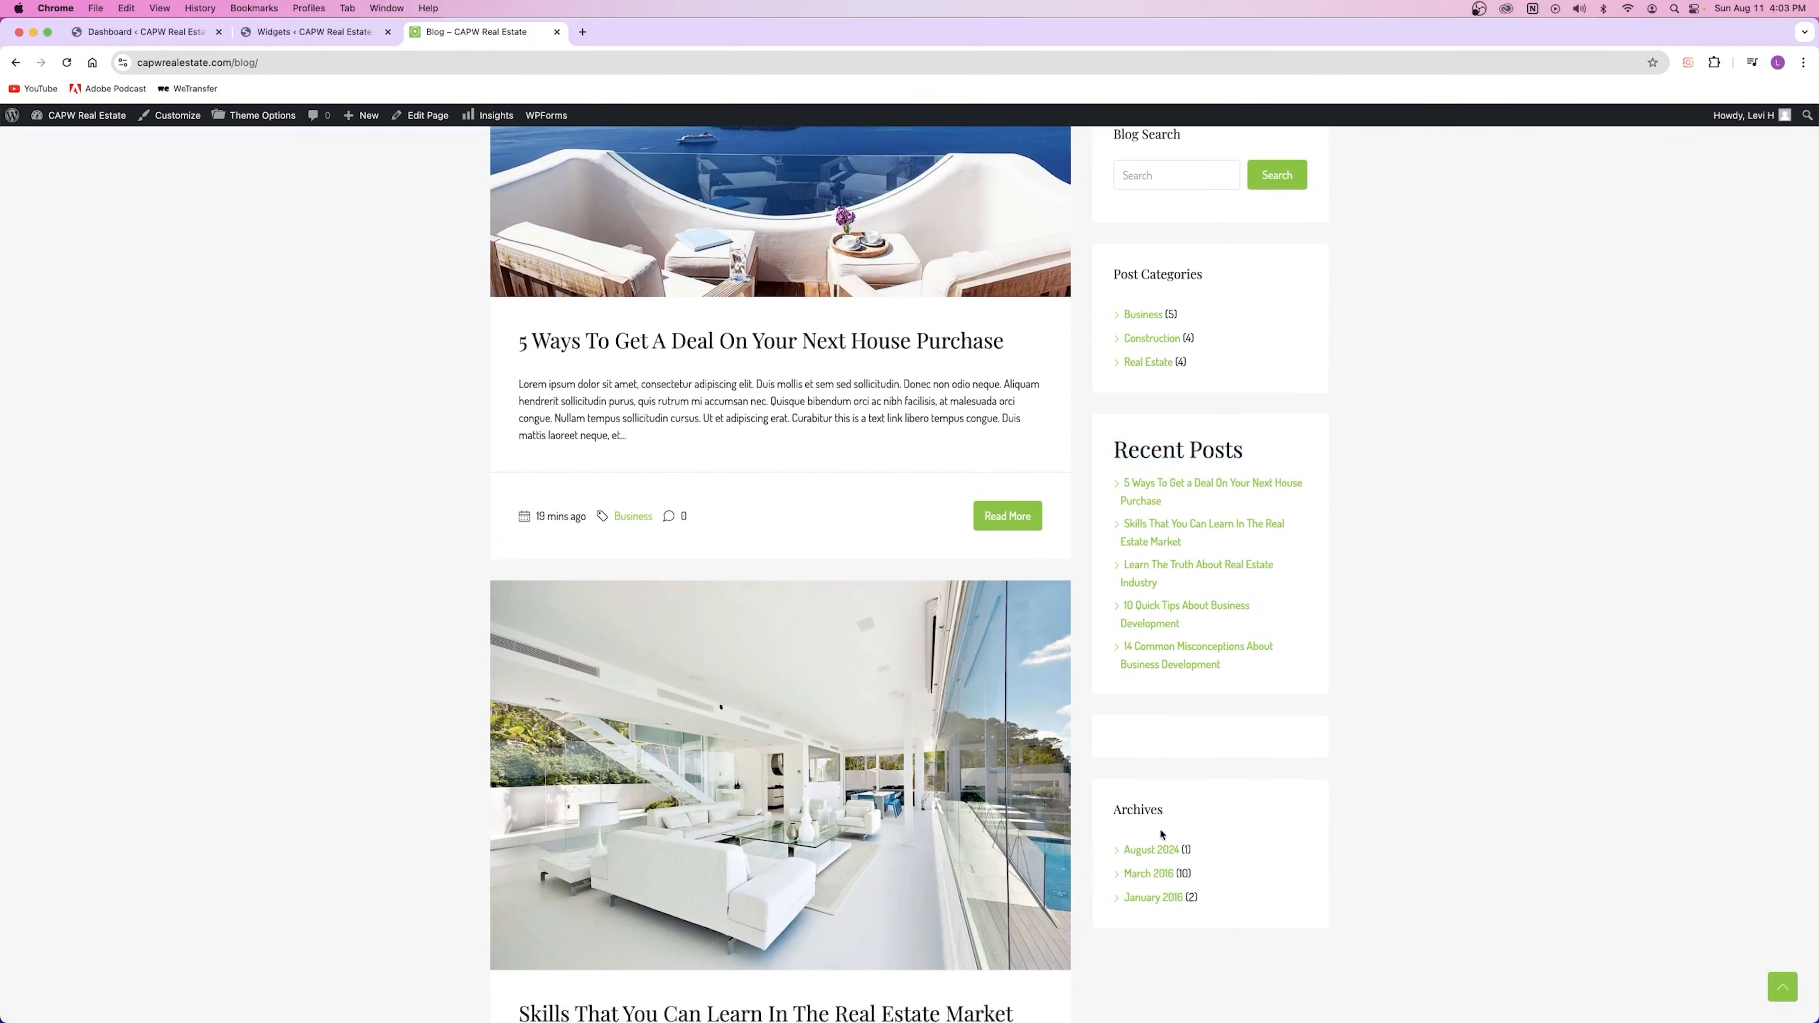
pyautogui.scroll(5, 1339, 723)
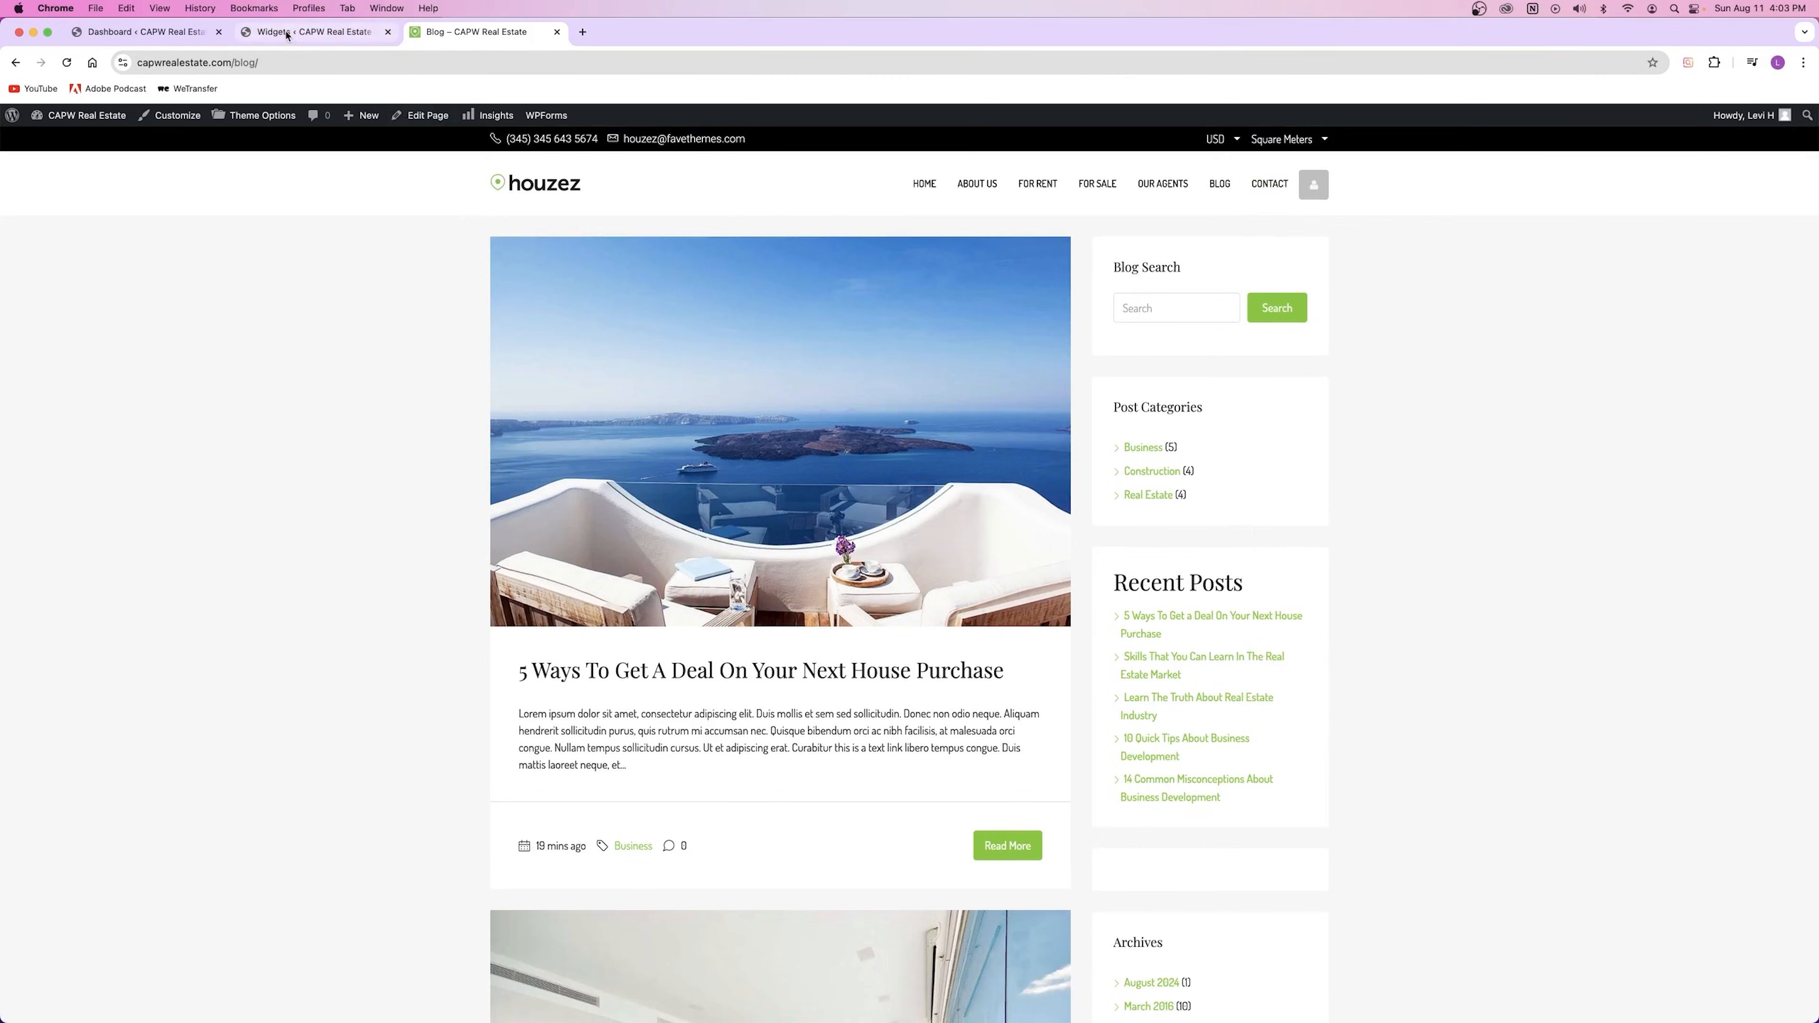
# Step: Delete the empty Group block from the Default Sidebar and save with Update
pyautogui.click(315, 32)
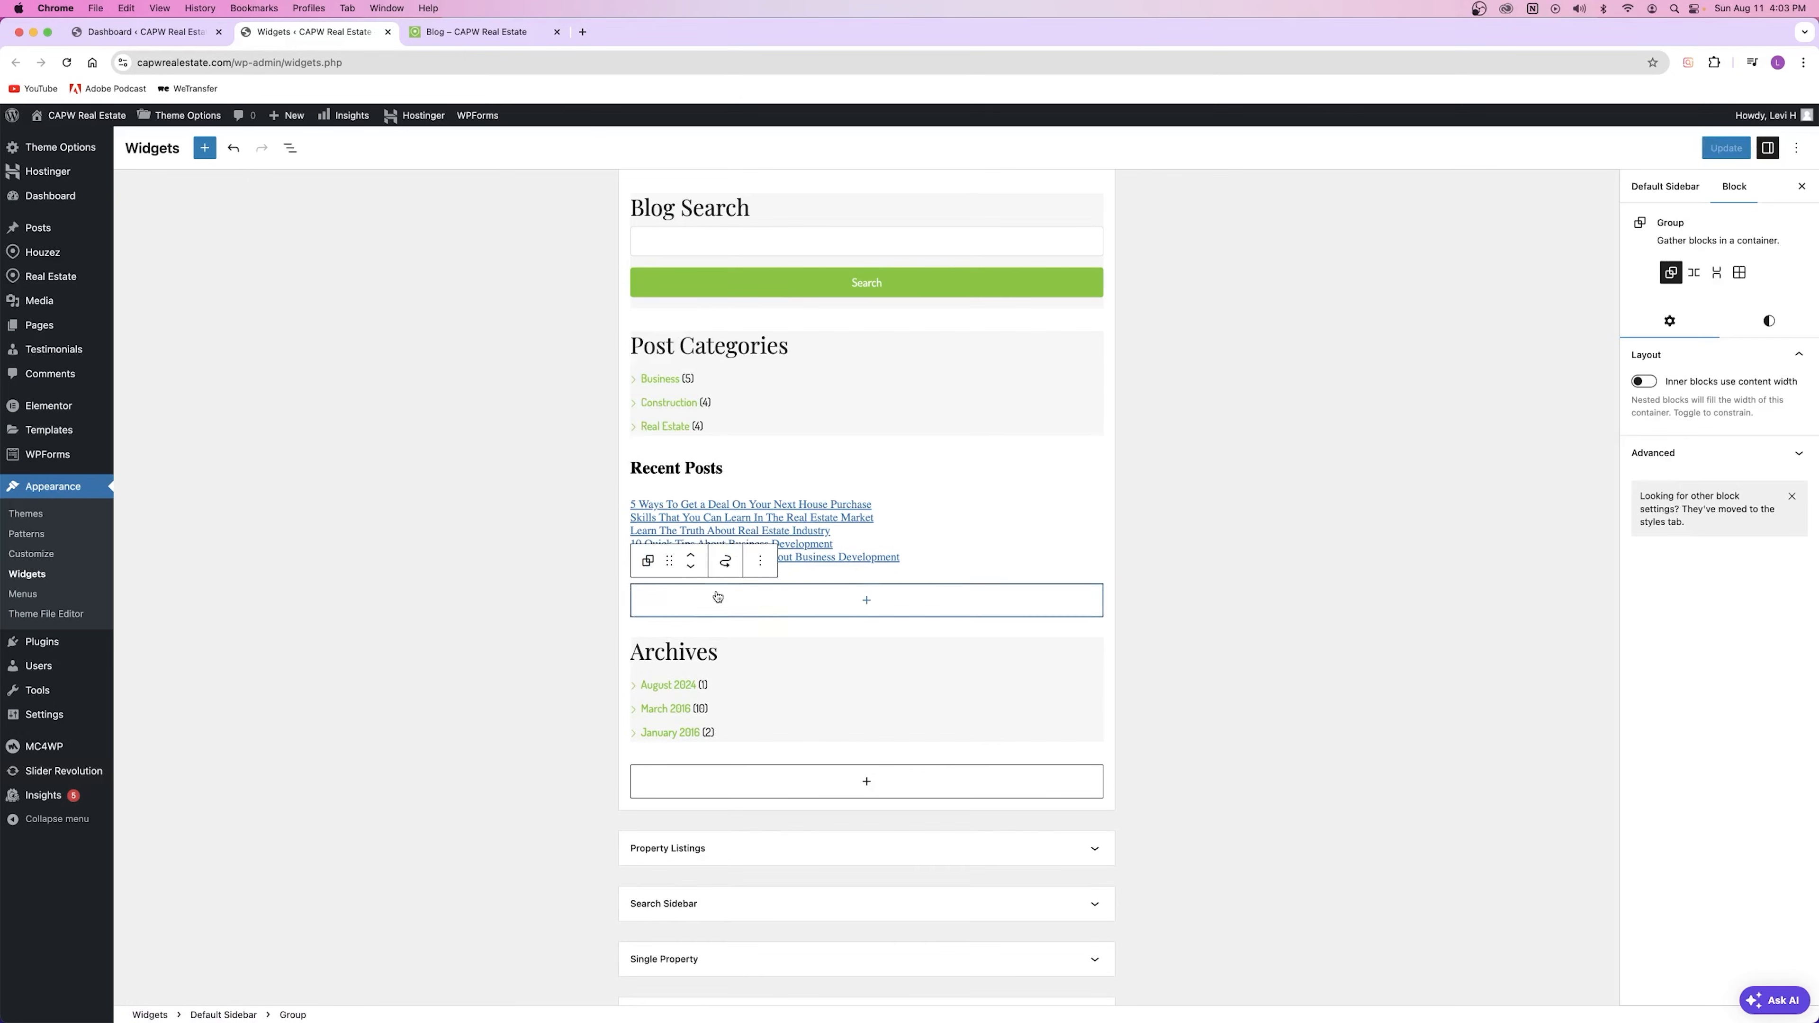
pyautogui.click(760, 561)
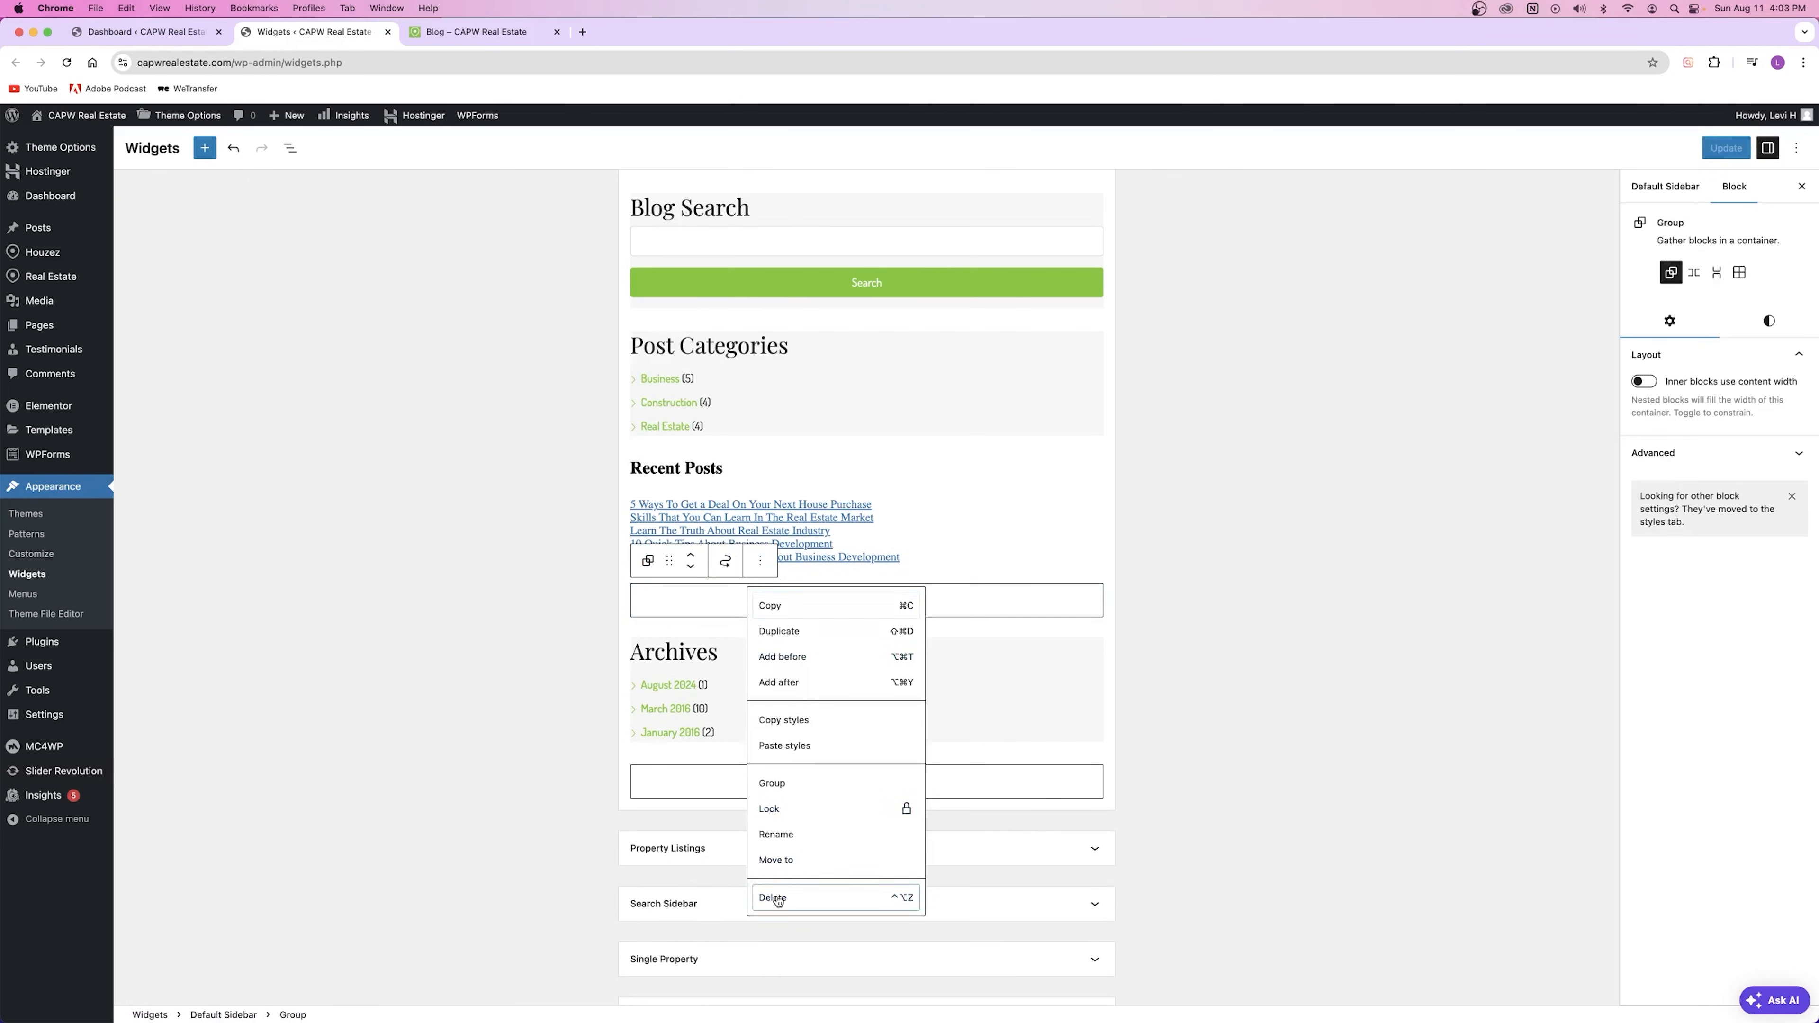
pyautogui.click(852, 897)
pyautogui.click(1726, 147)
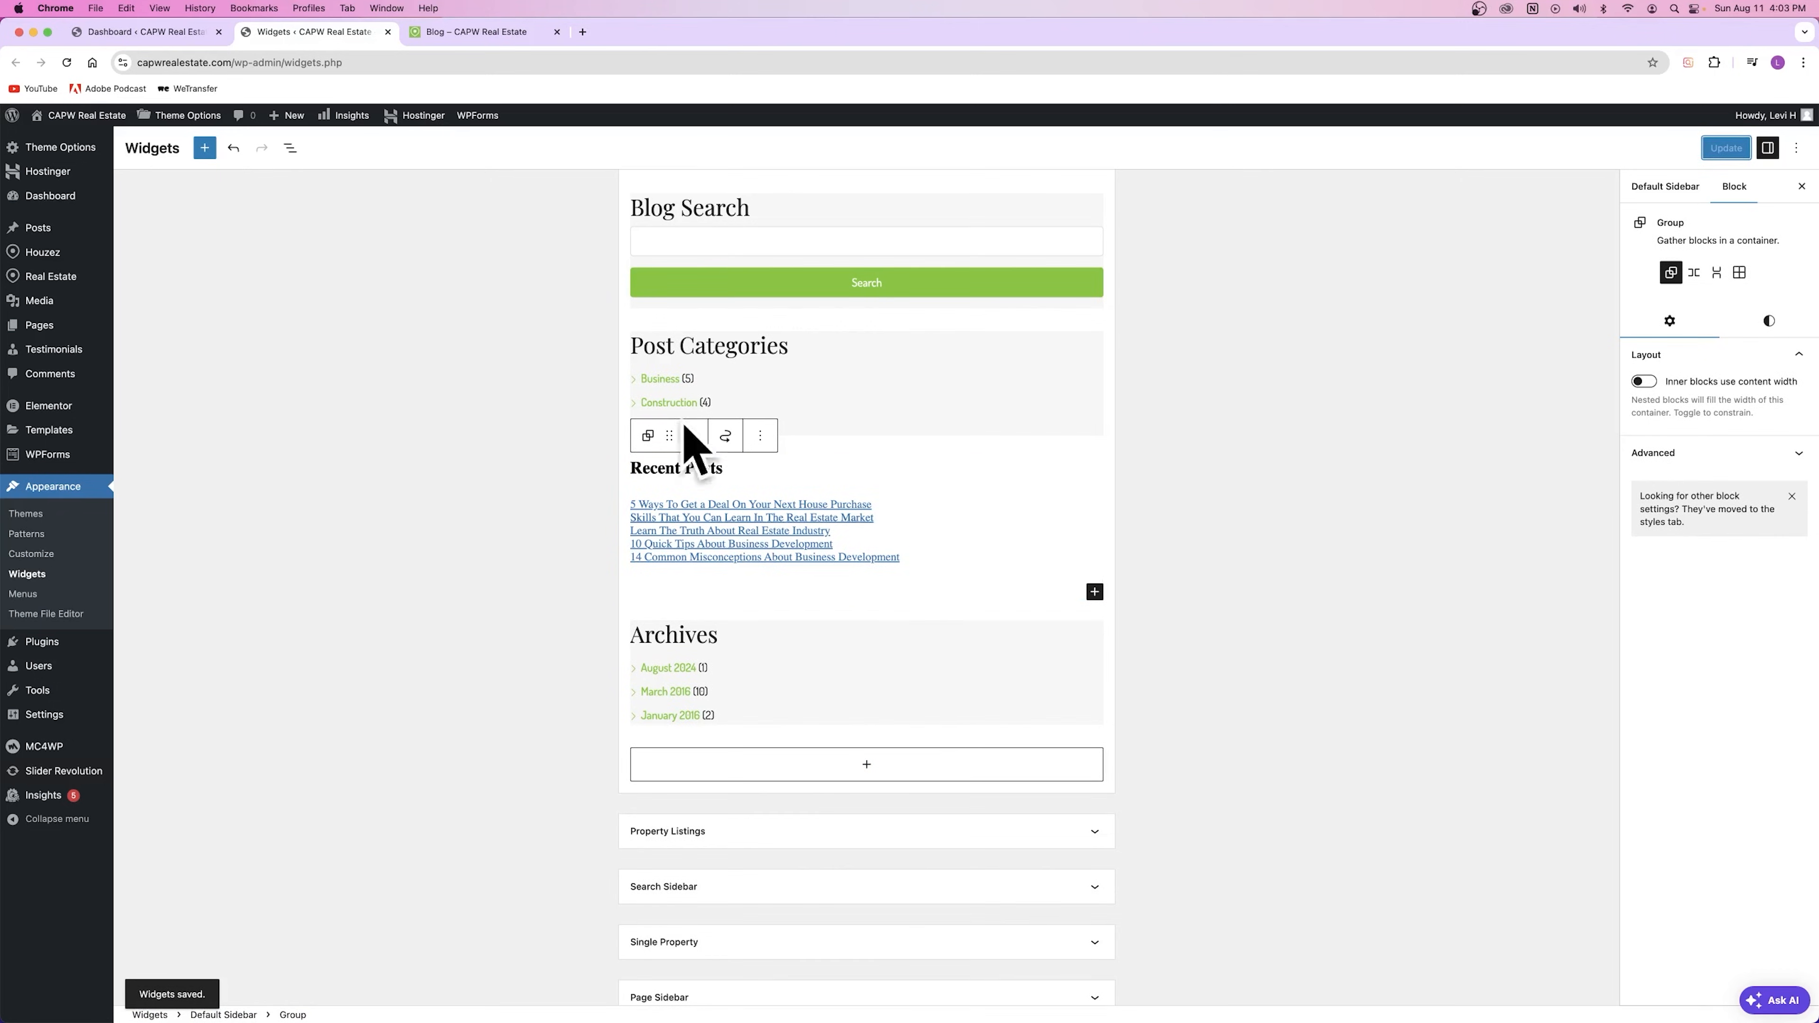
# Step: Reload the blog to confirm the blank box is gone, then close that tab
pyautogui.click(487, 31)
pyautogui.click(67, 63)
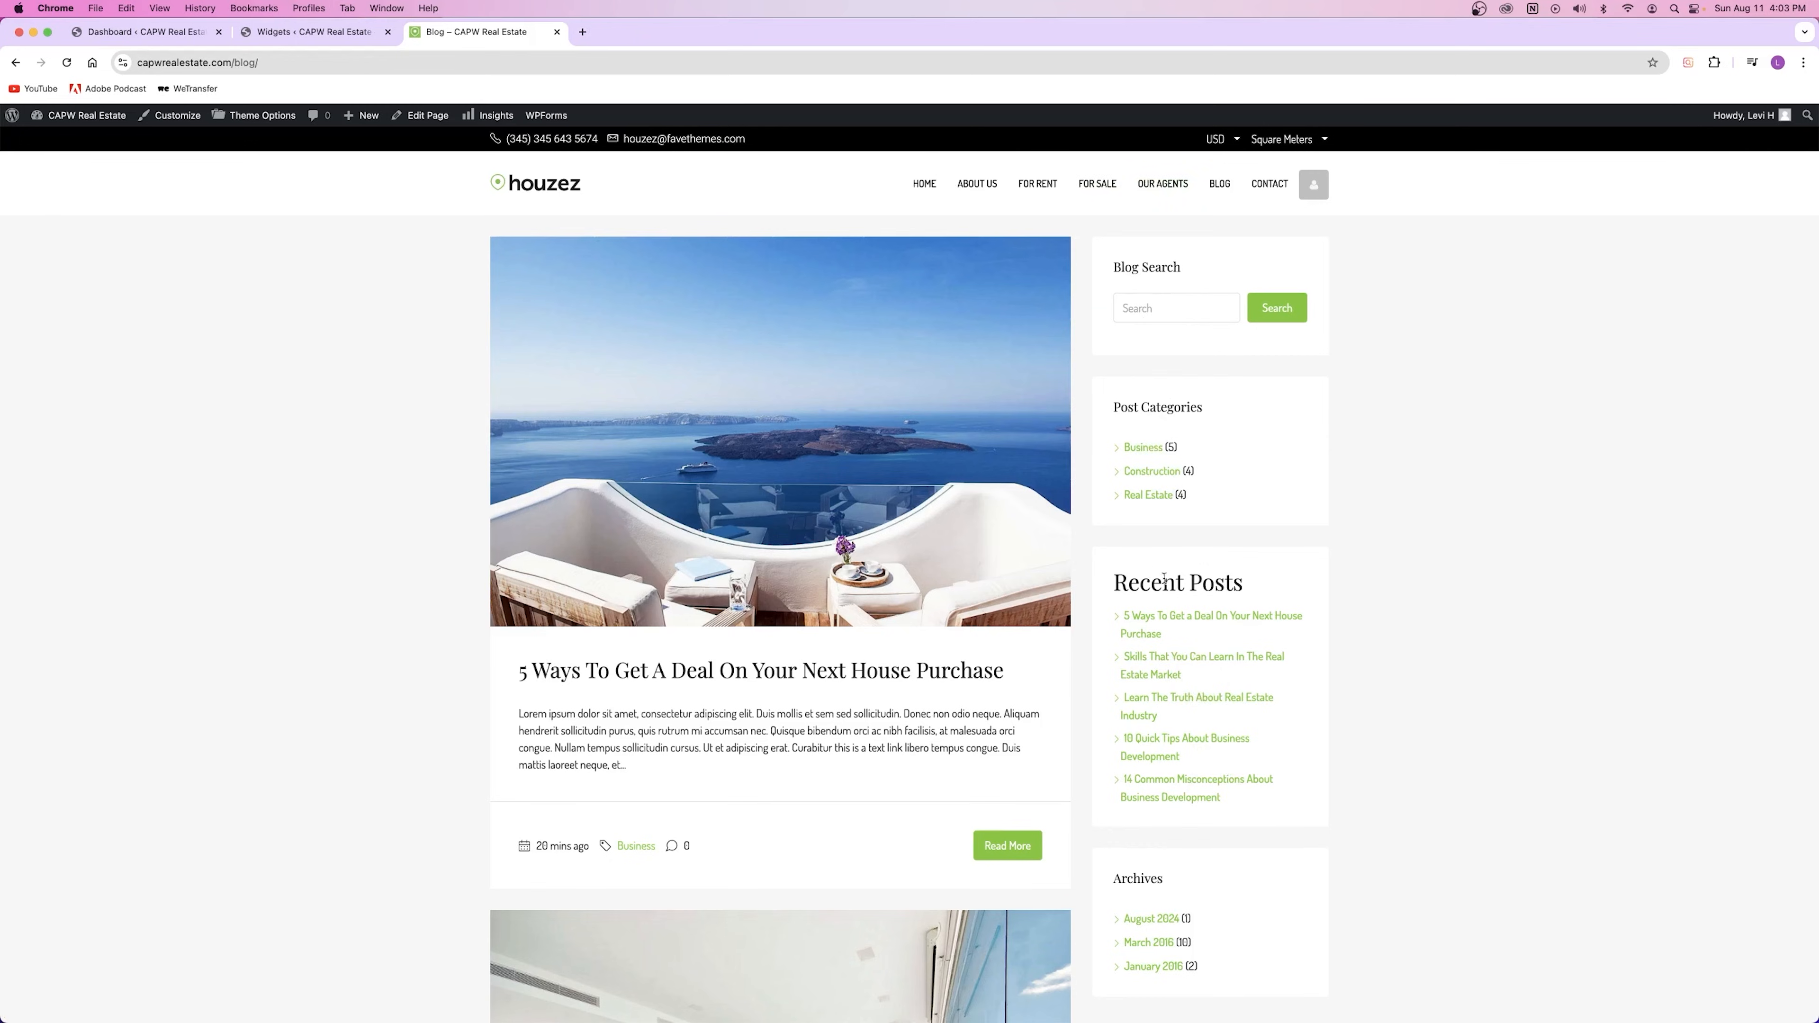
pyautogui.click(557, 31)
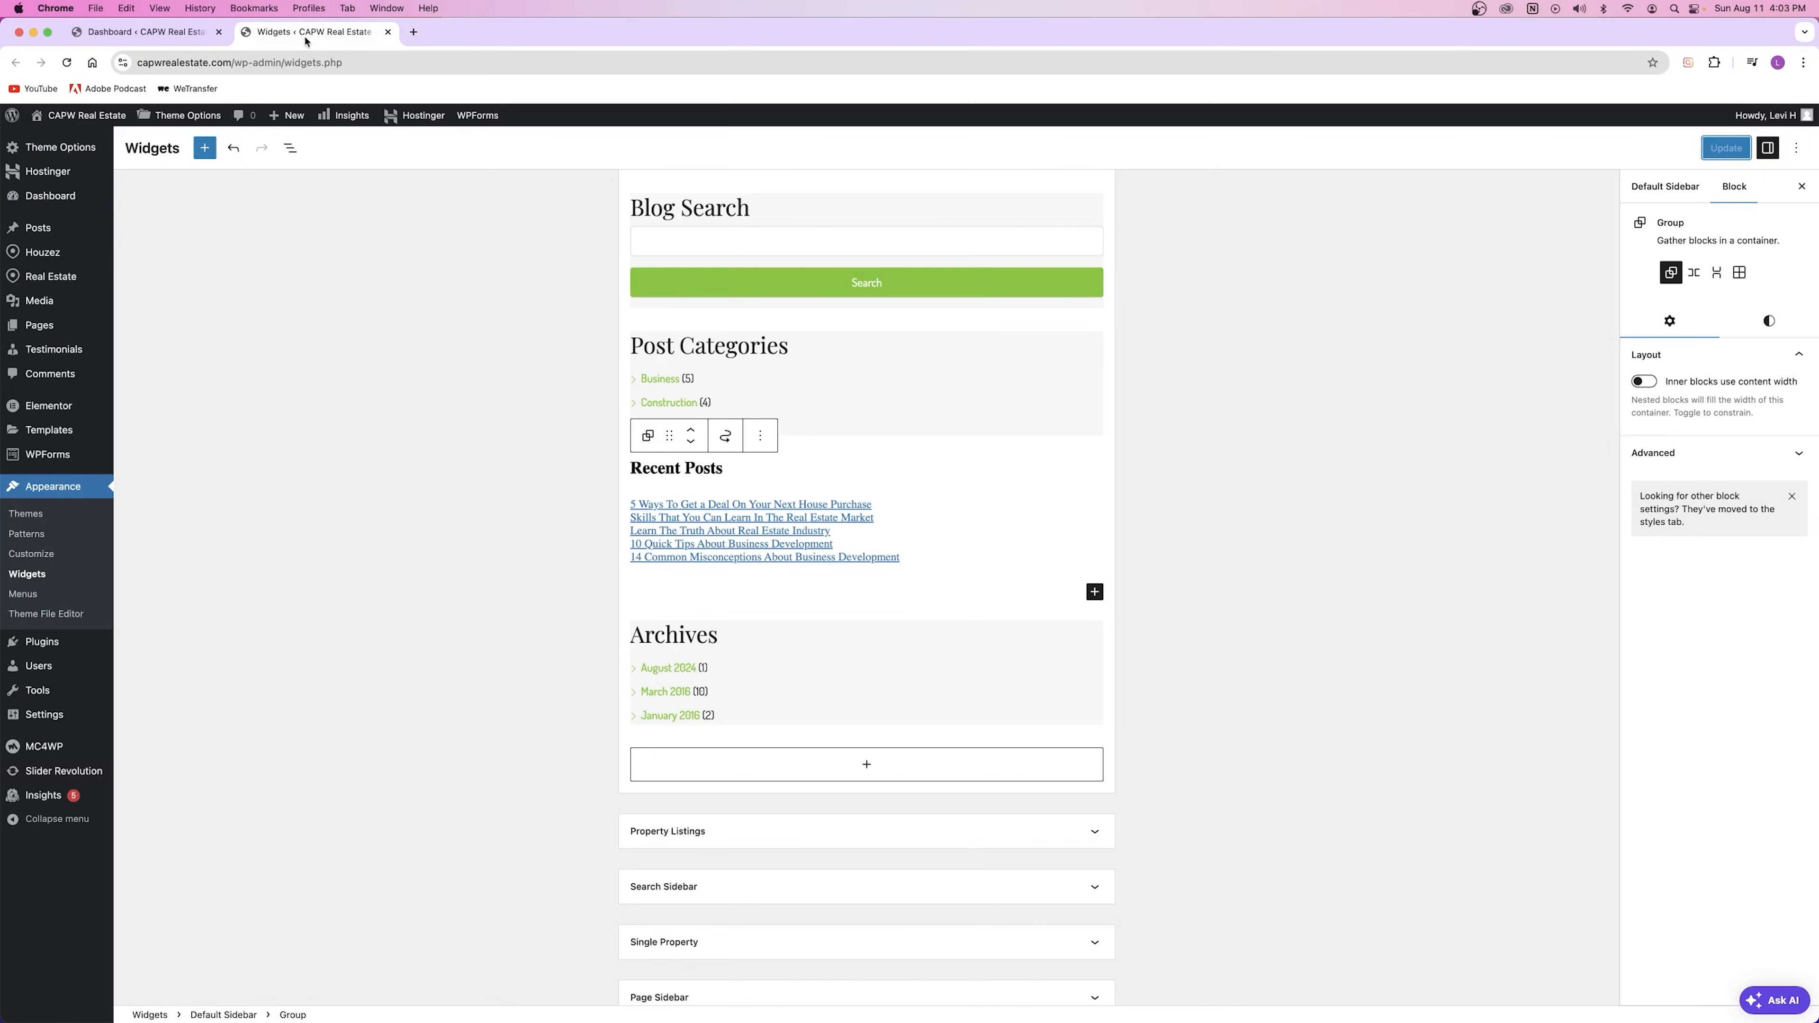
# Step: Close the Widgets editor and open Real Estate > Type in a new tab
pyautogui.click(386, 32)
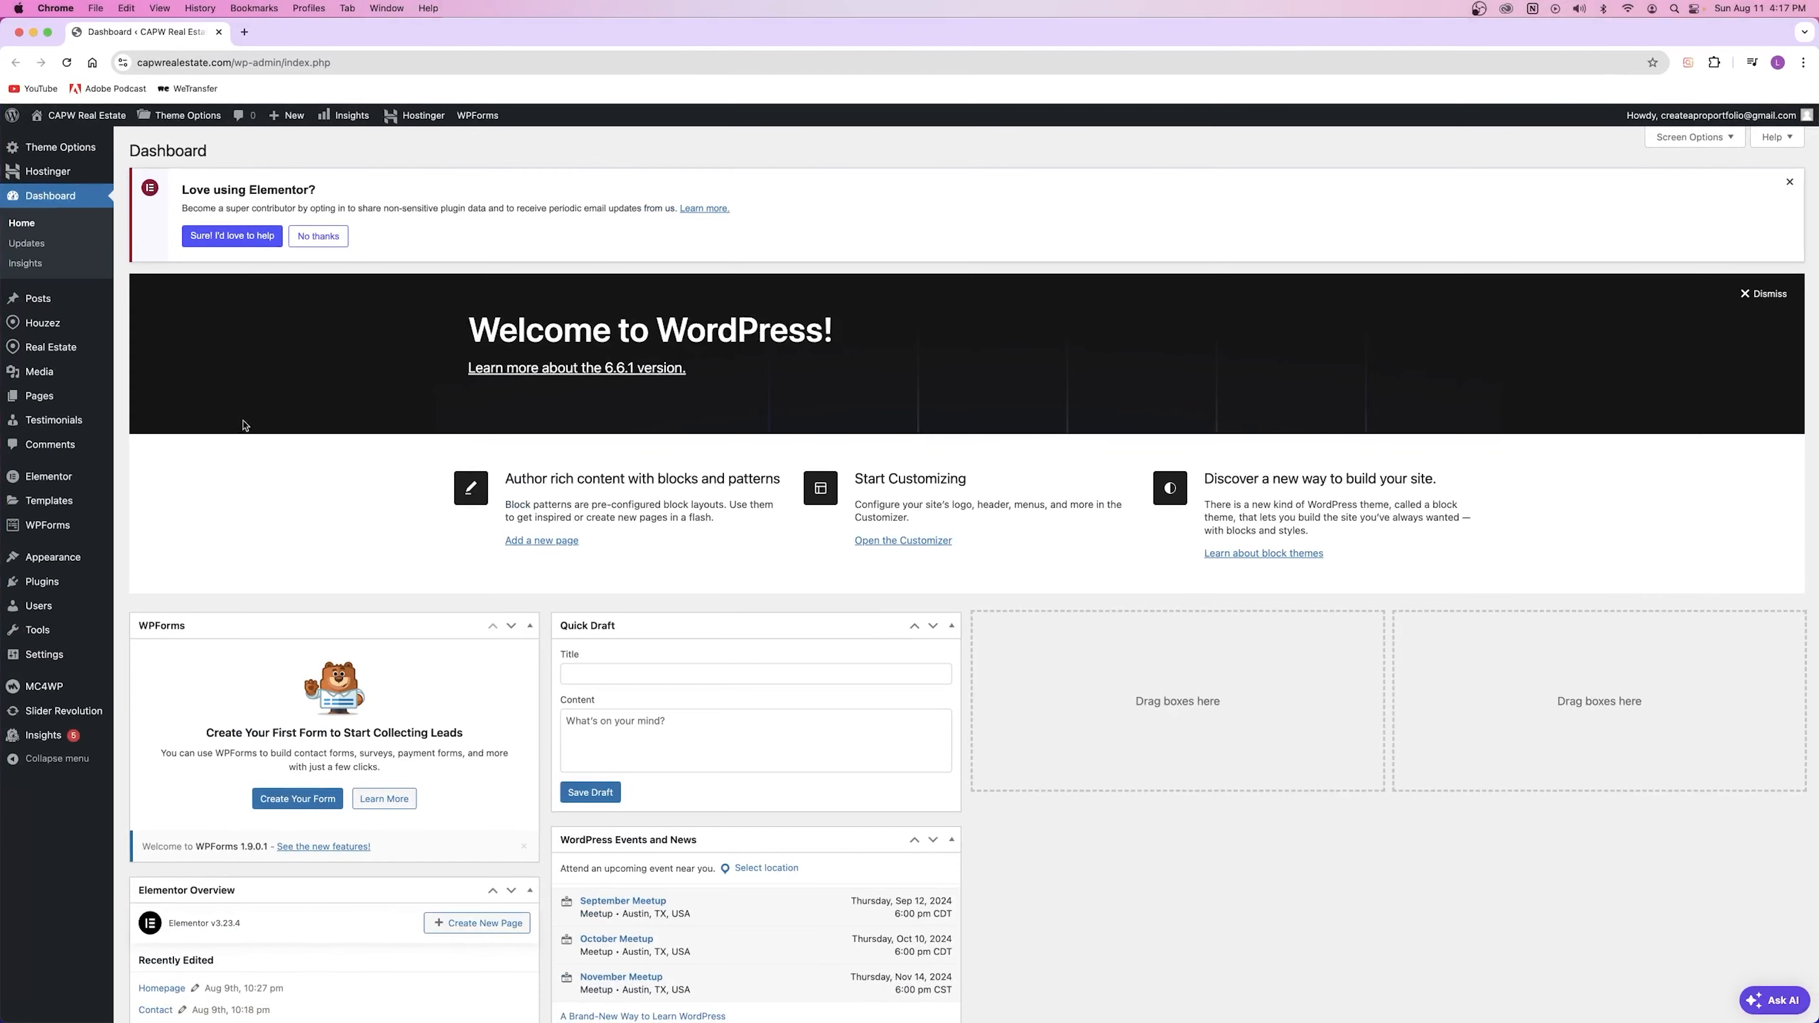
pyautogui.moveTo(47, 348)
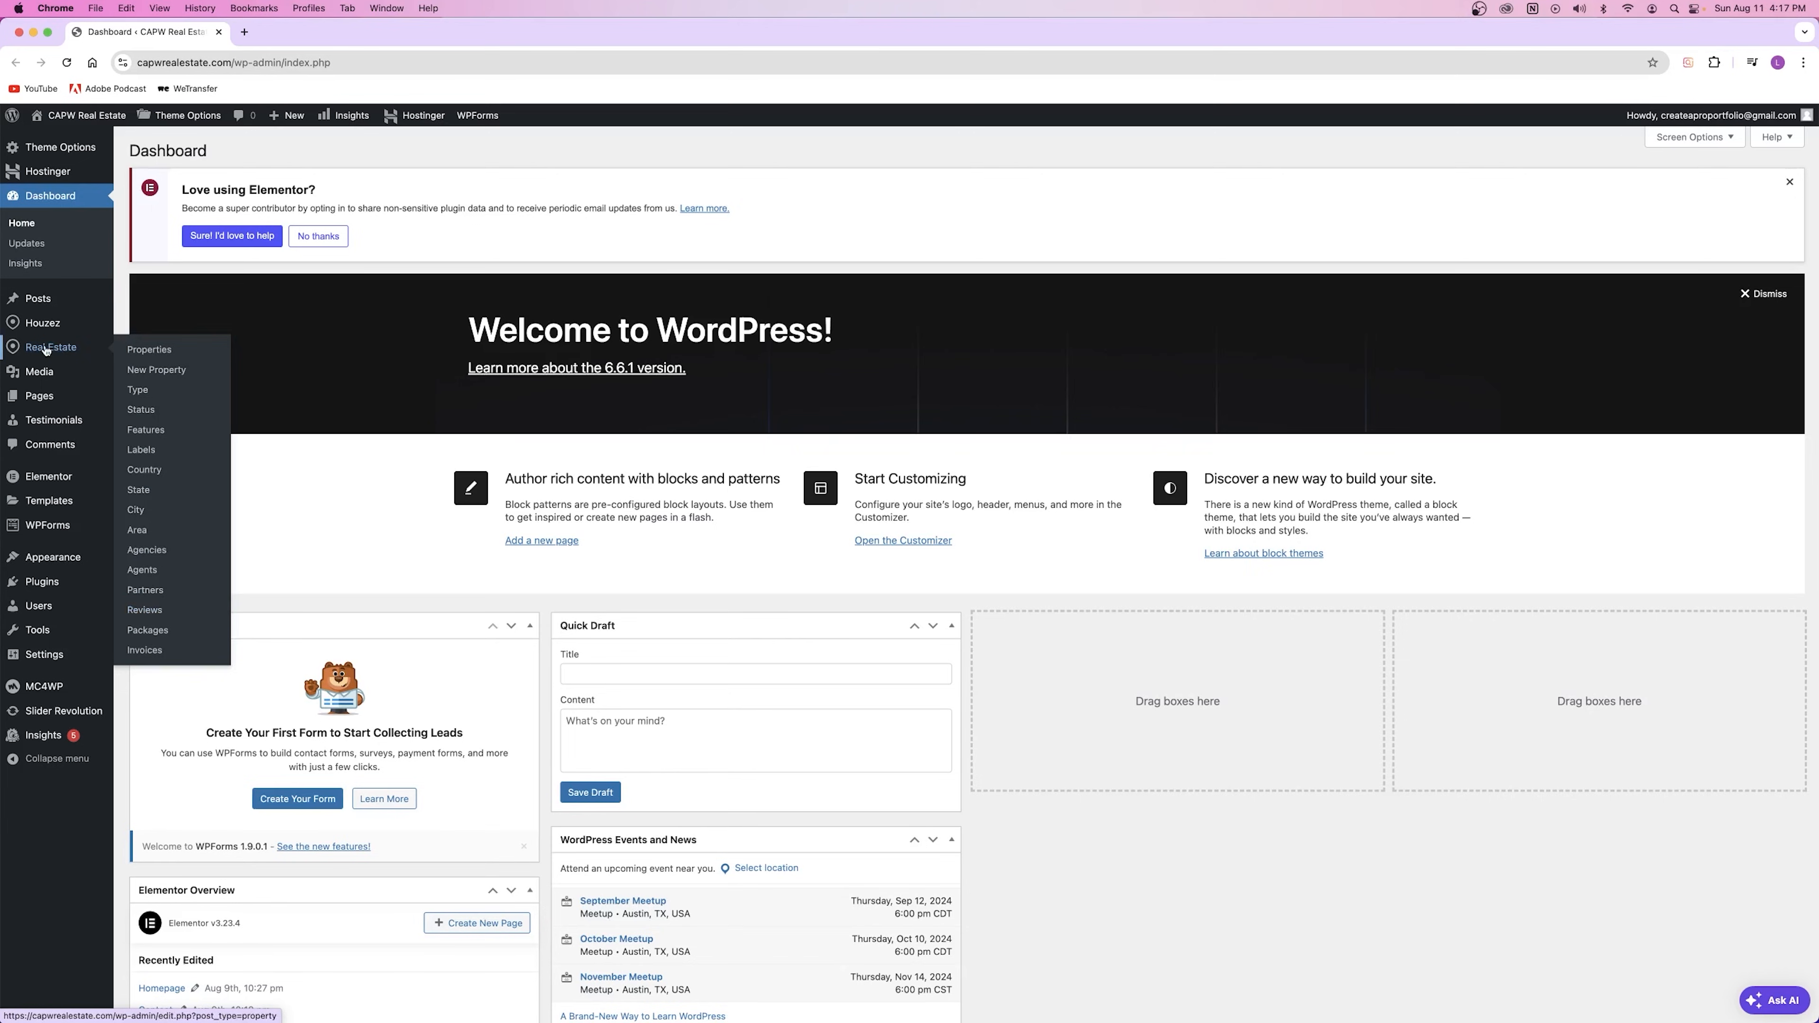
pyautogui.moveTo(43, 323)
pyautogui.rightClick(150, 391)
pyautogui.click(179, 396)
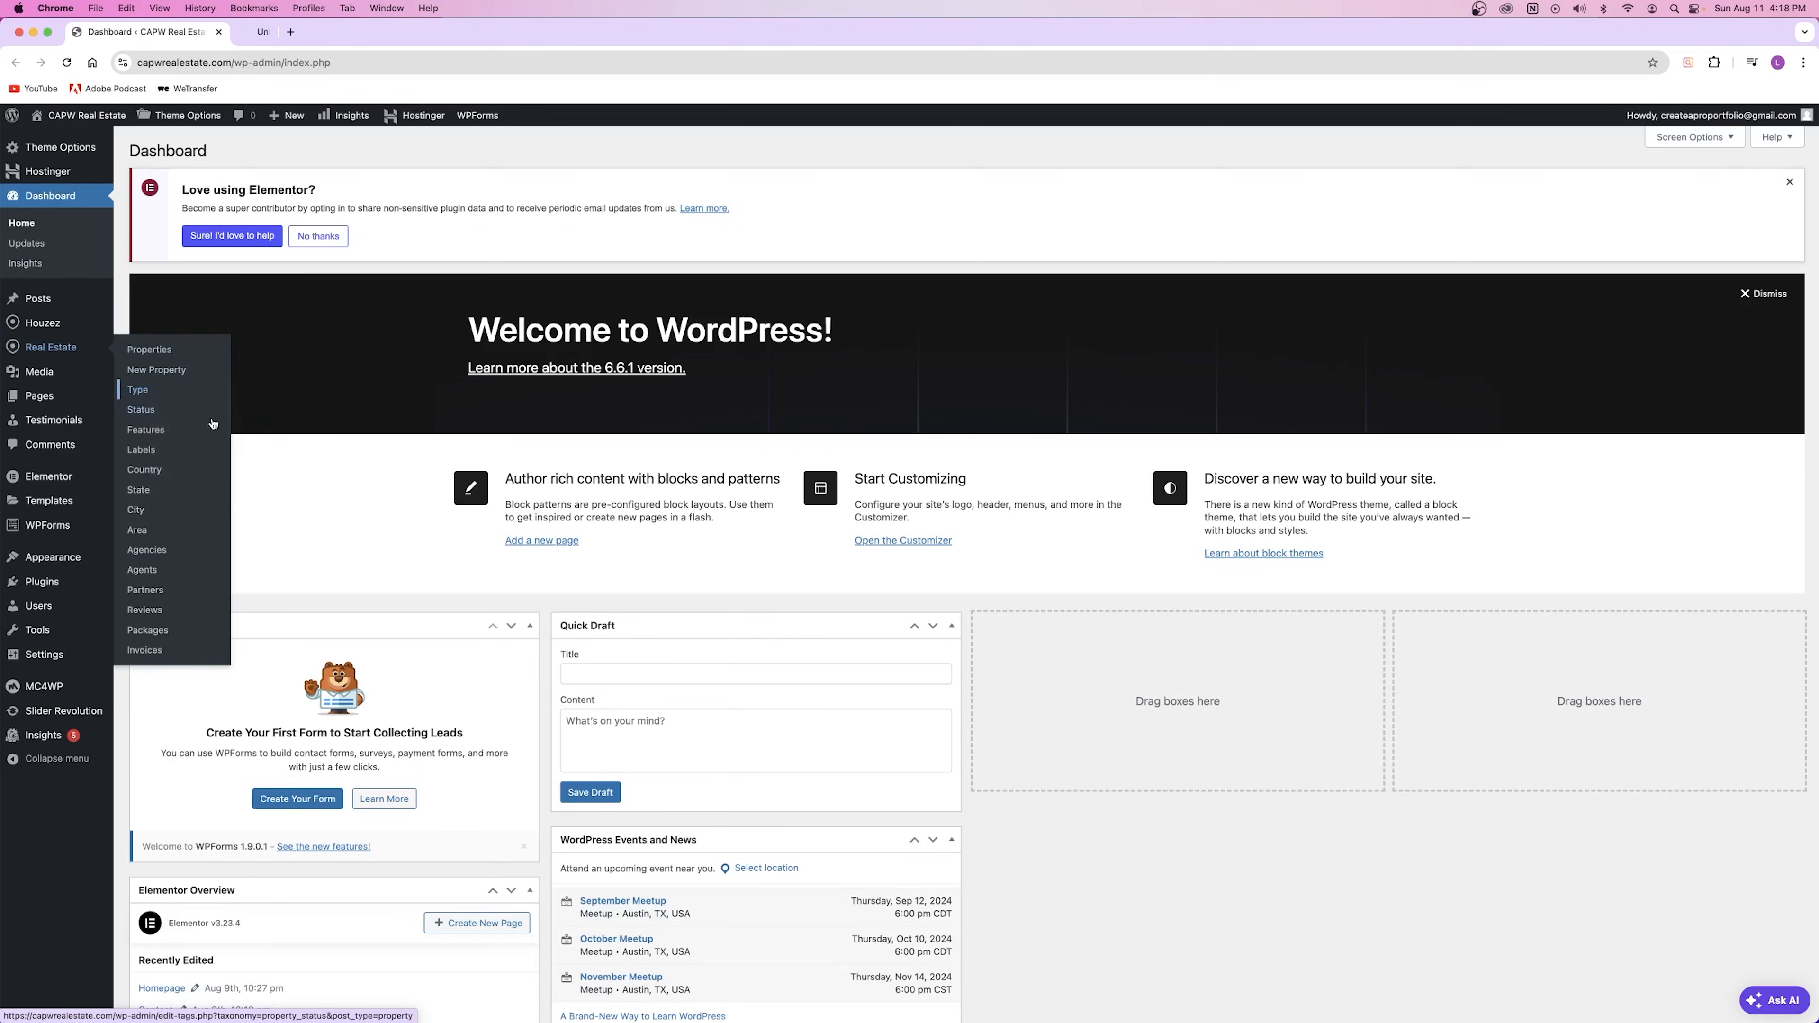
# Step: Enter 'Mansion' as the Type name and 'mansion' as its slug, with no parent
pyautogui.click(308, 32)
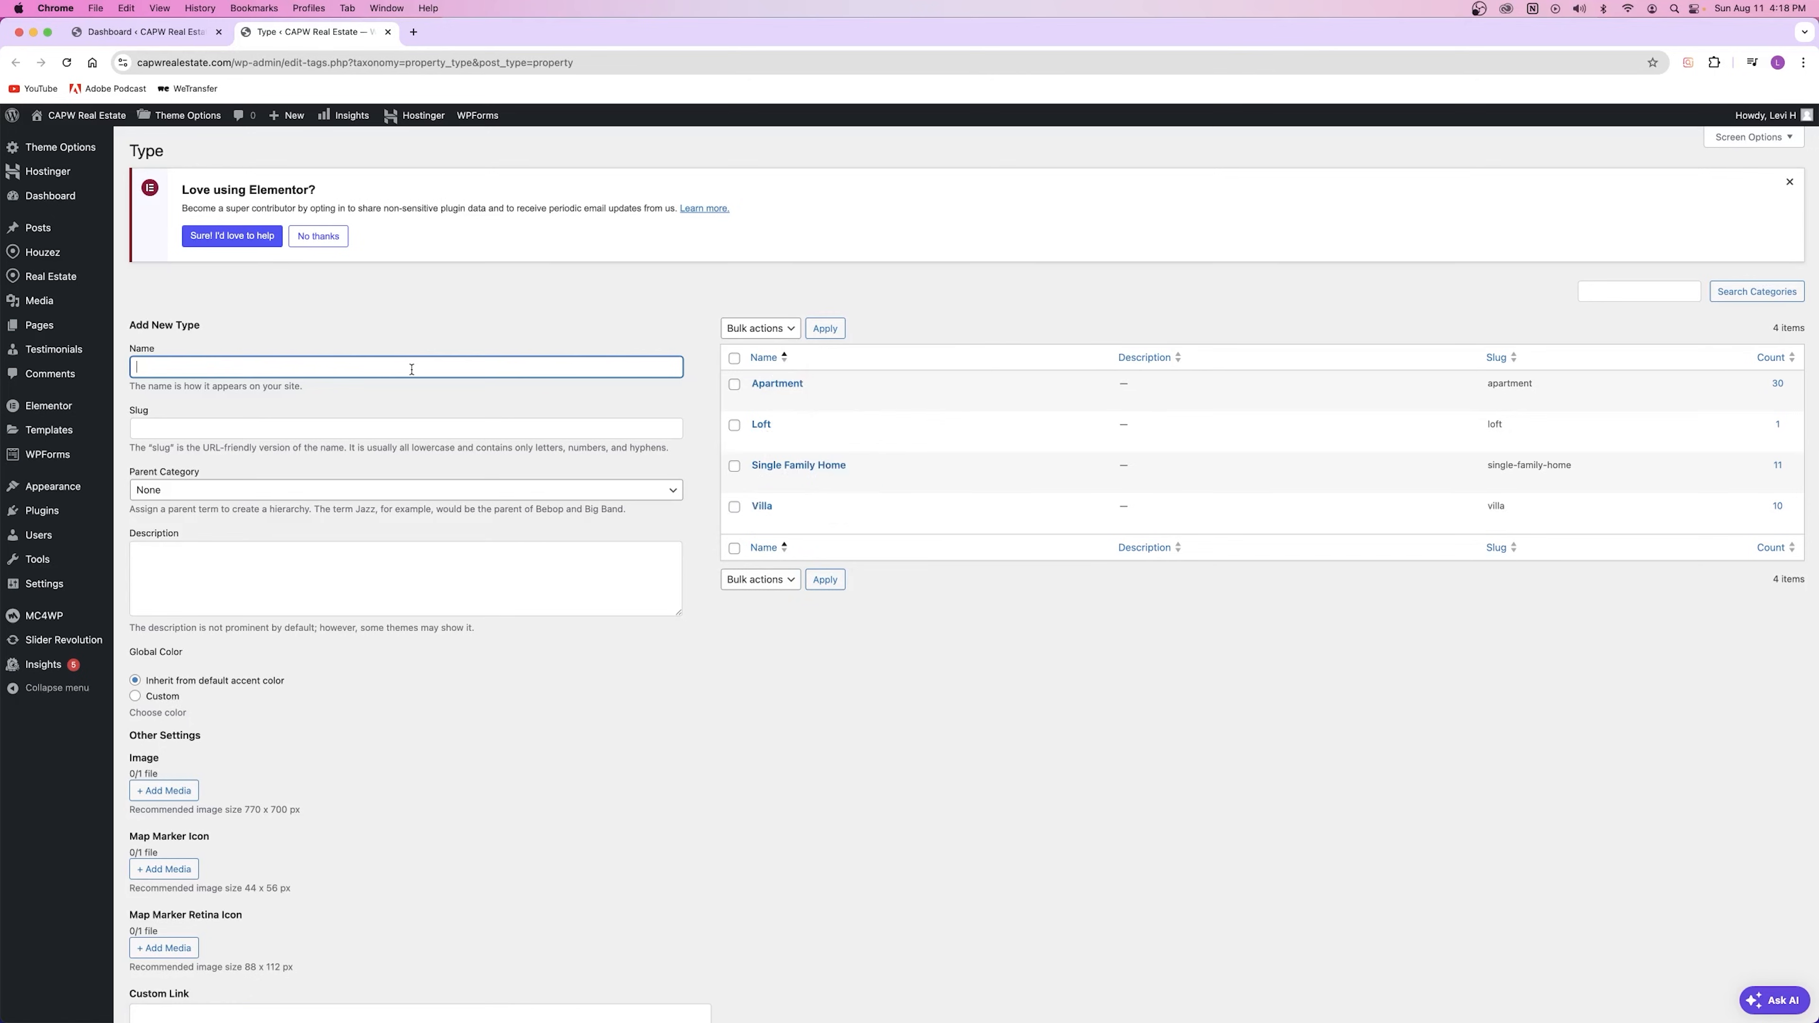
pyautogui.write('Mansion')
pyautogui.click(427, 263)
pyautogui.click(203, 428)
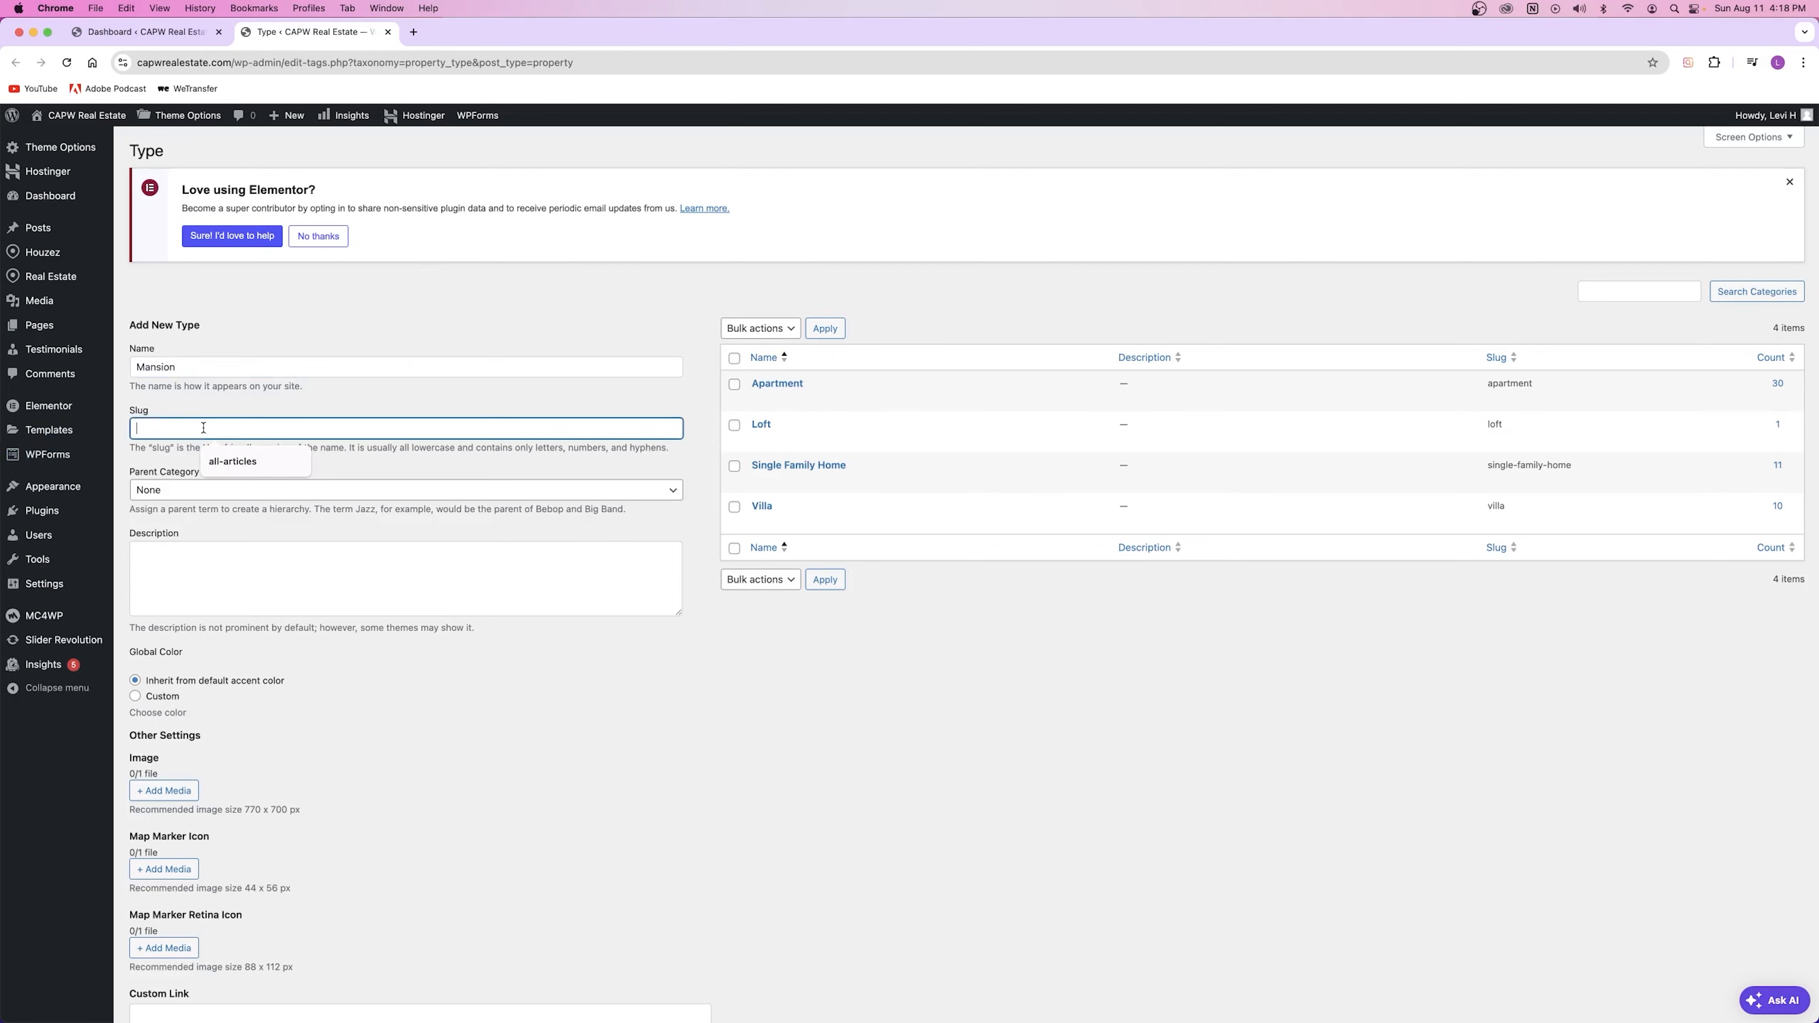
pyautogui.write('mansion')
pyautogui.click(163, 452)
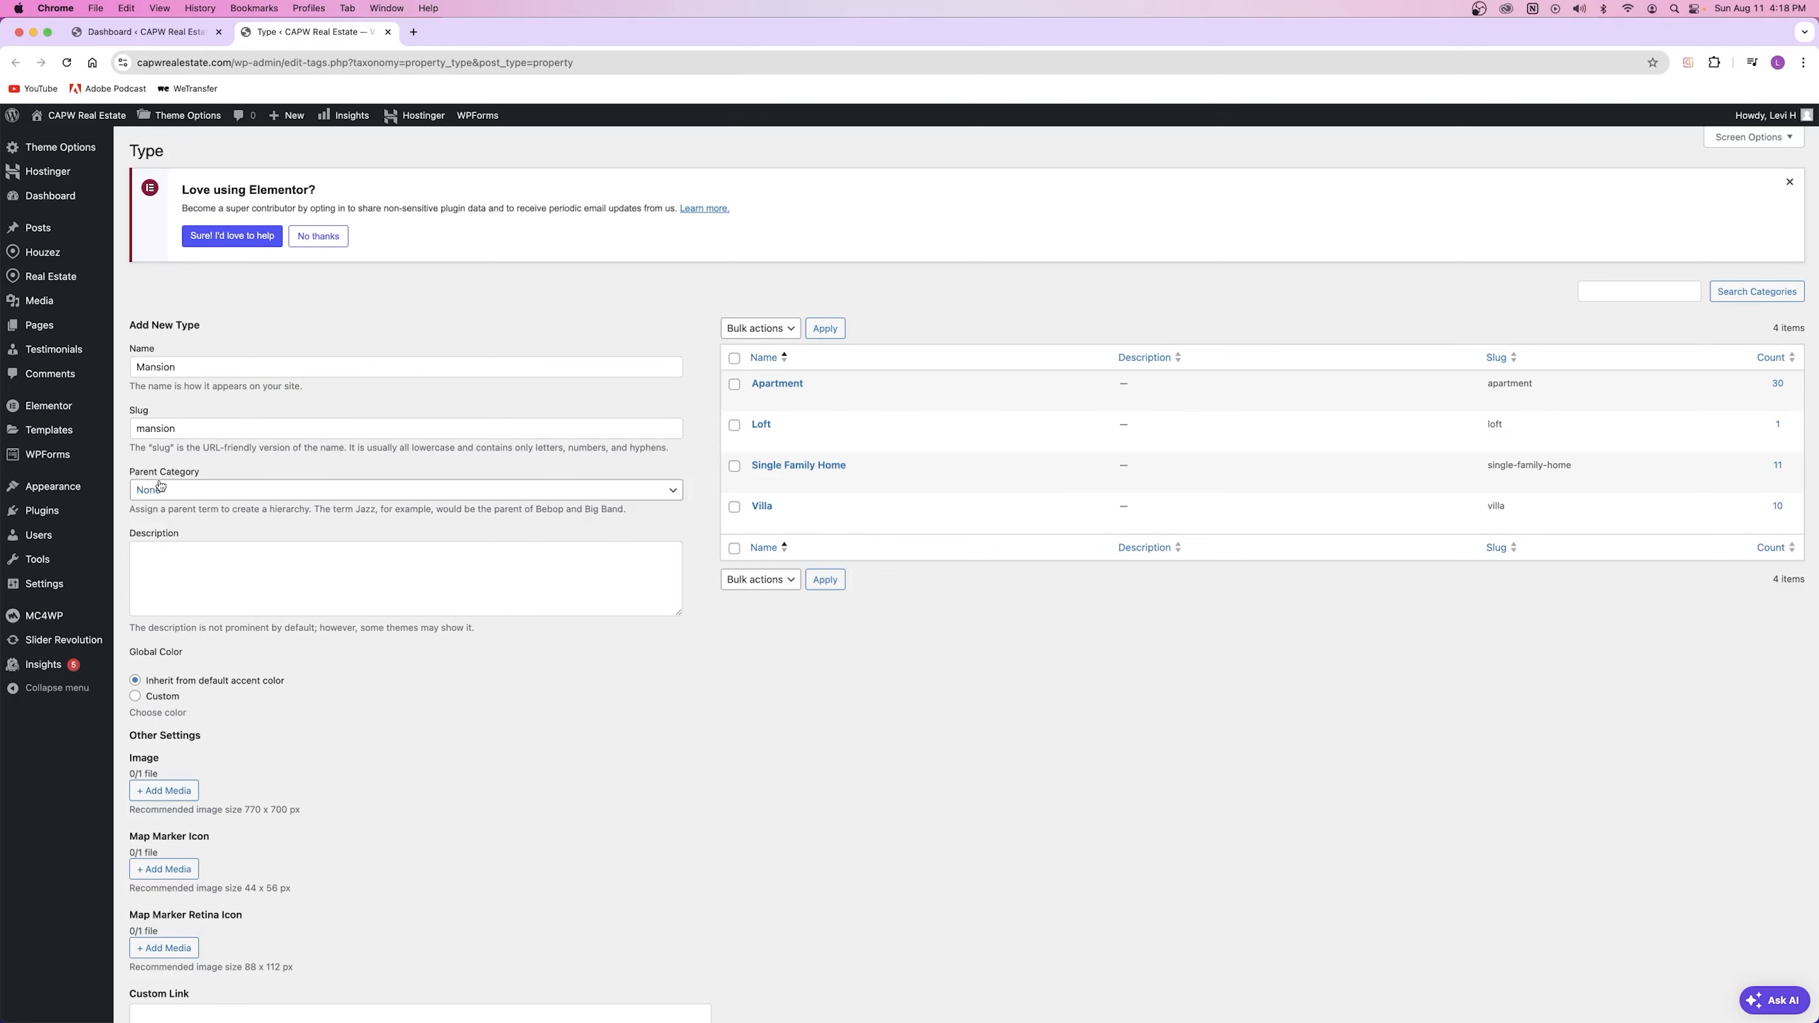
pyautogui.click(206, 490)
pyautogui.click(205, 492)
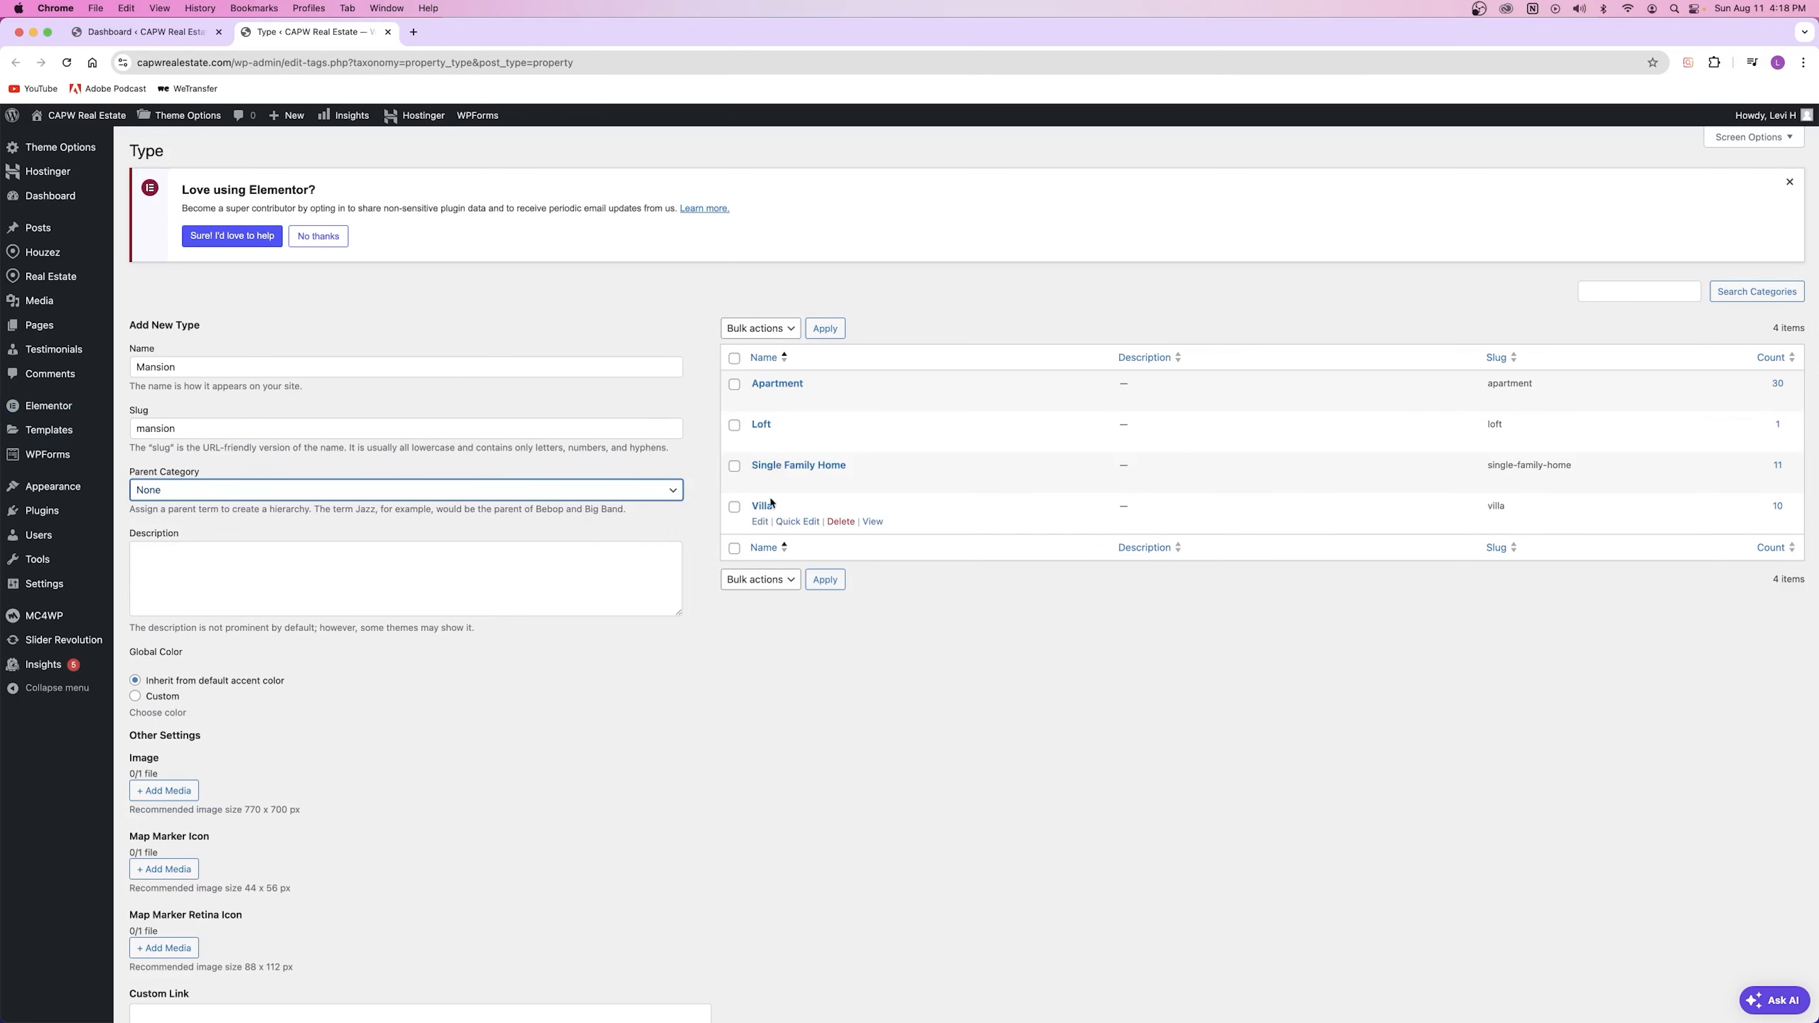
pyautogui.click(358, 429)
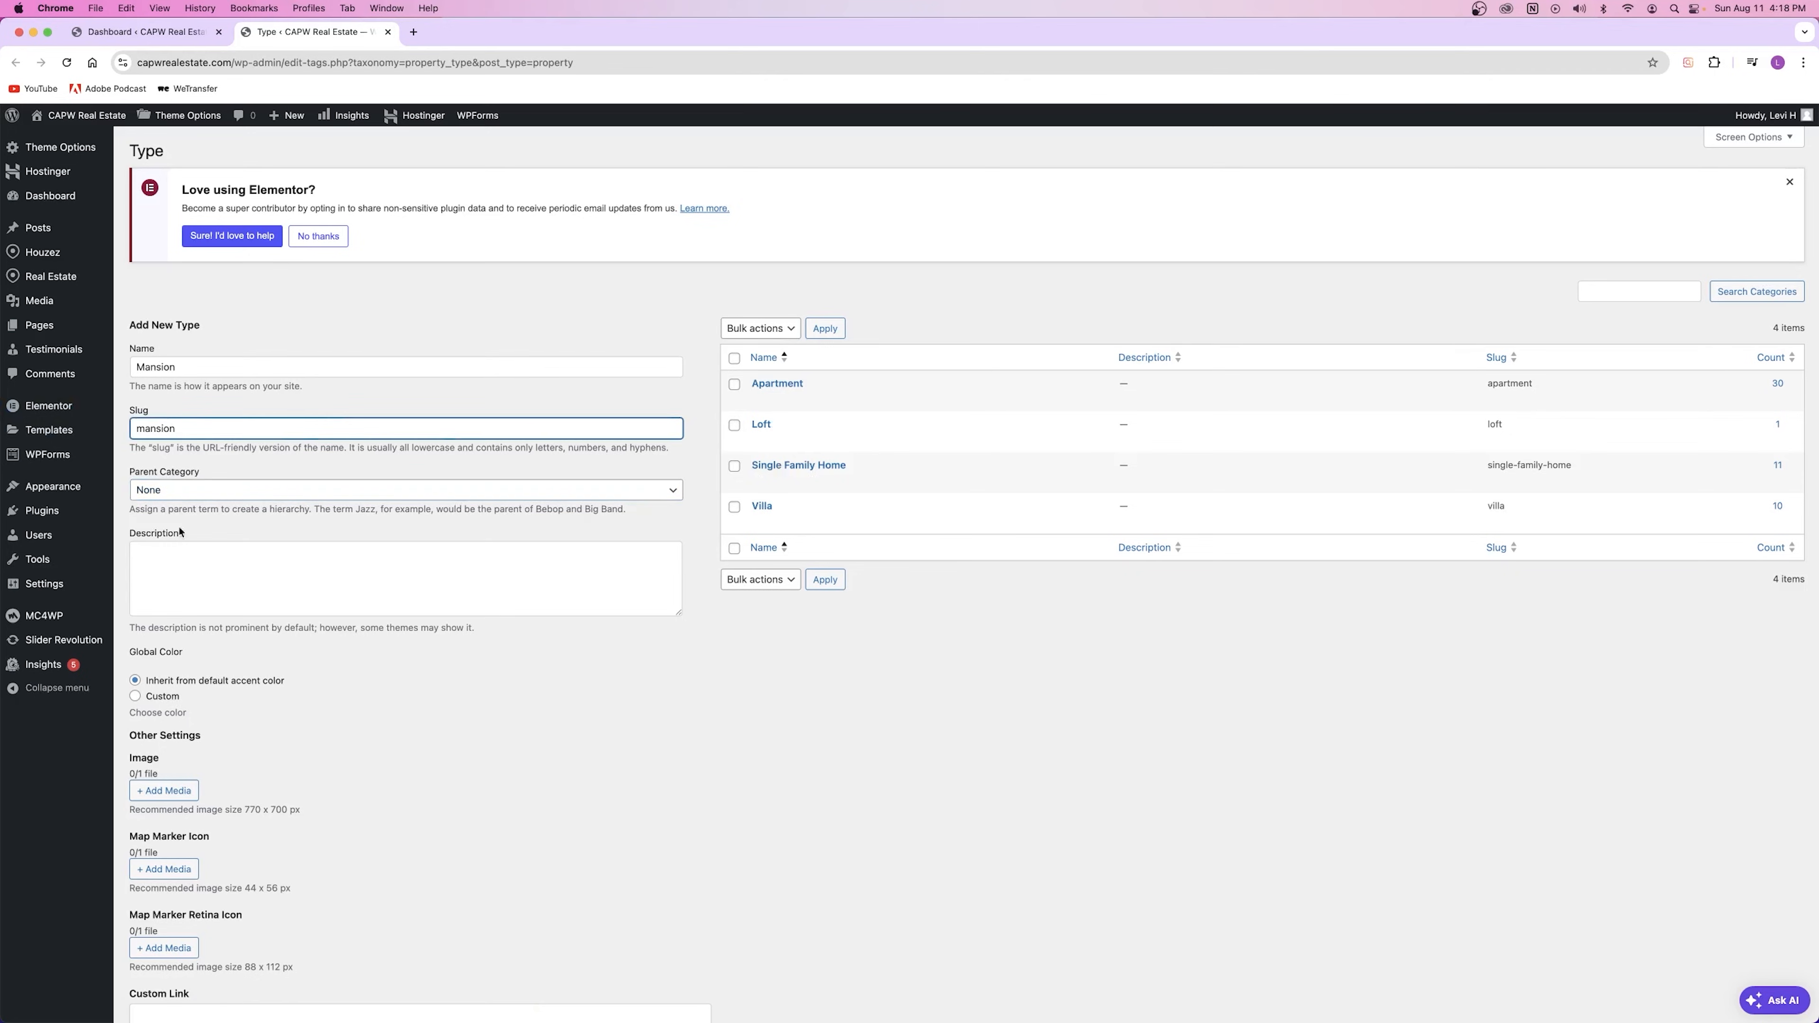
# Step: Submit the form with Add New Type to create the Mansion term
pyautogui.click(193, 592)
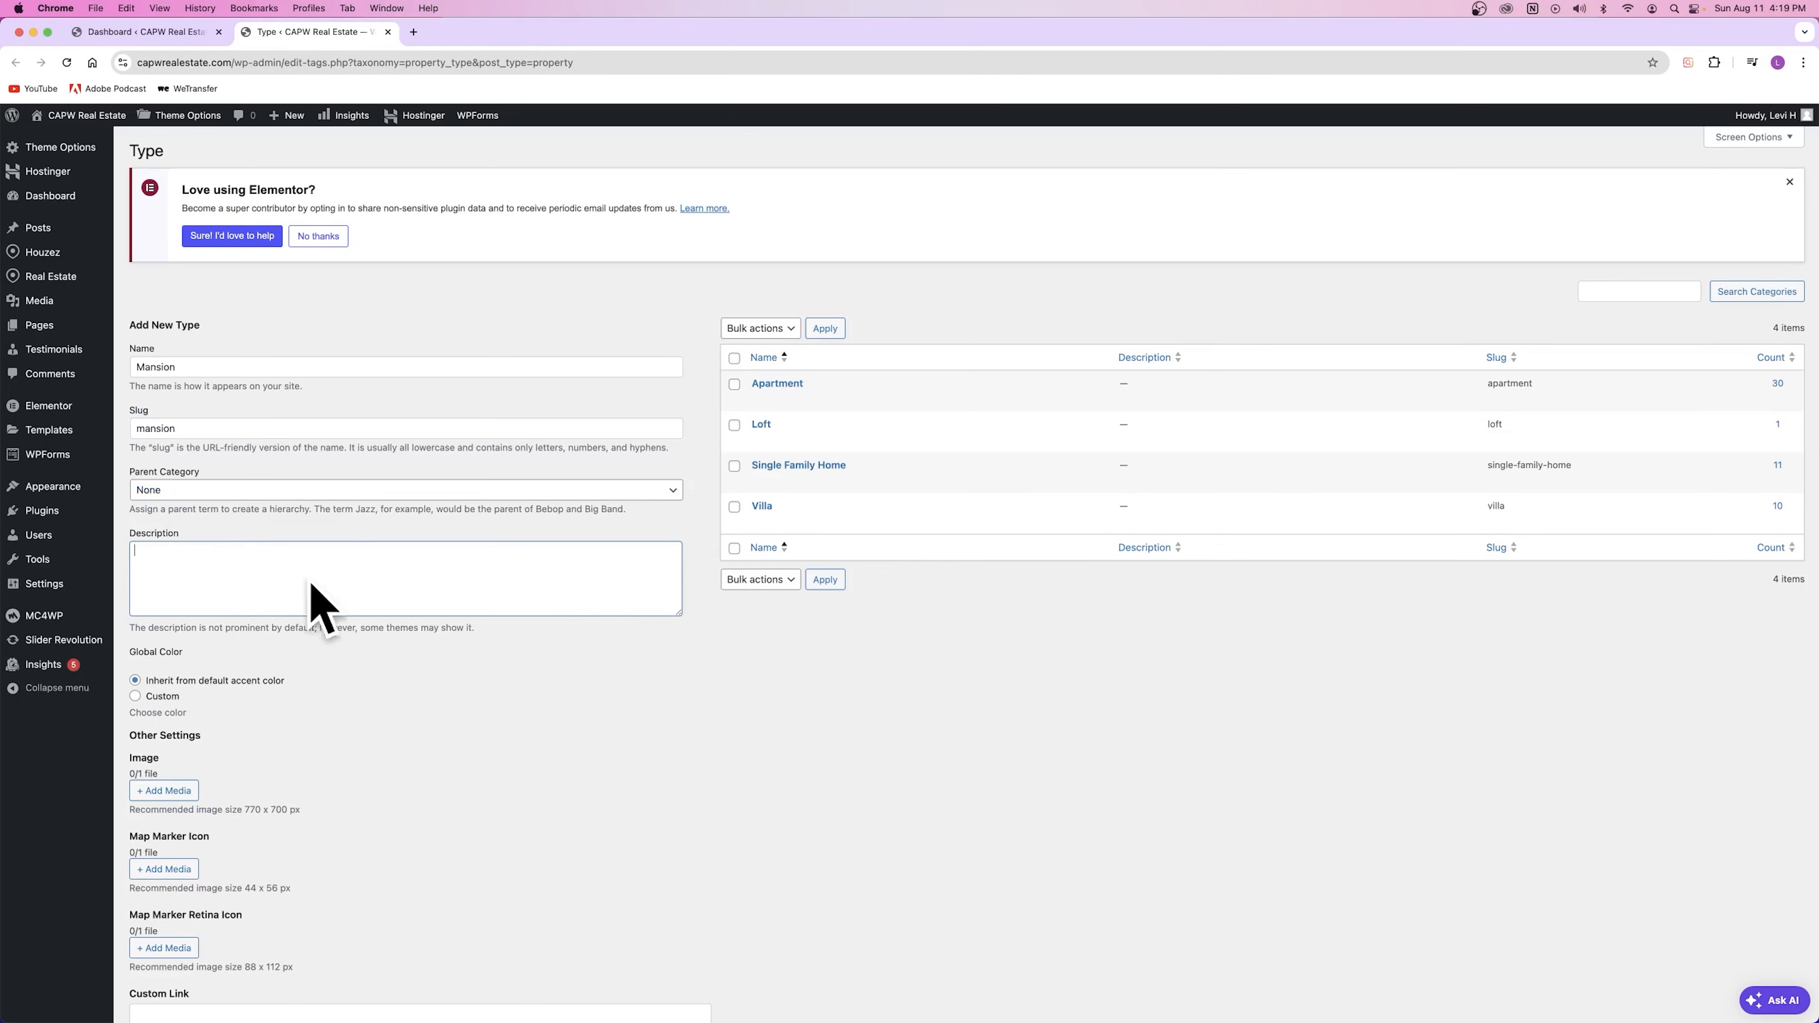
pyautogui.scroll(-3, 295, 803)
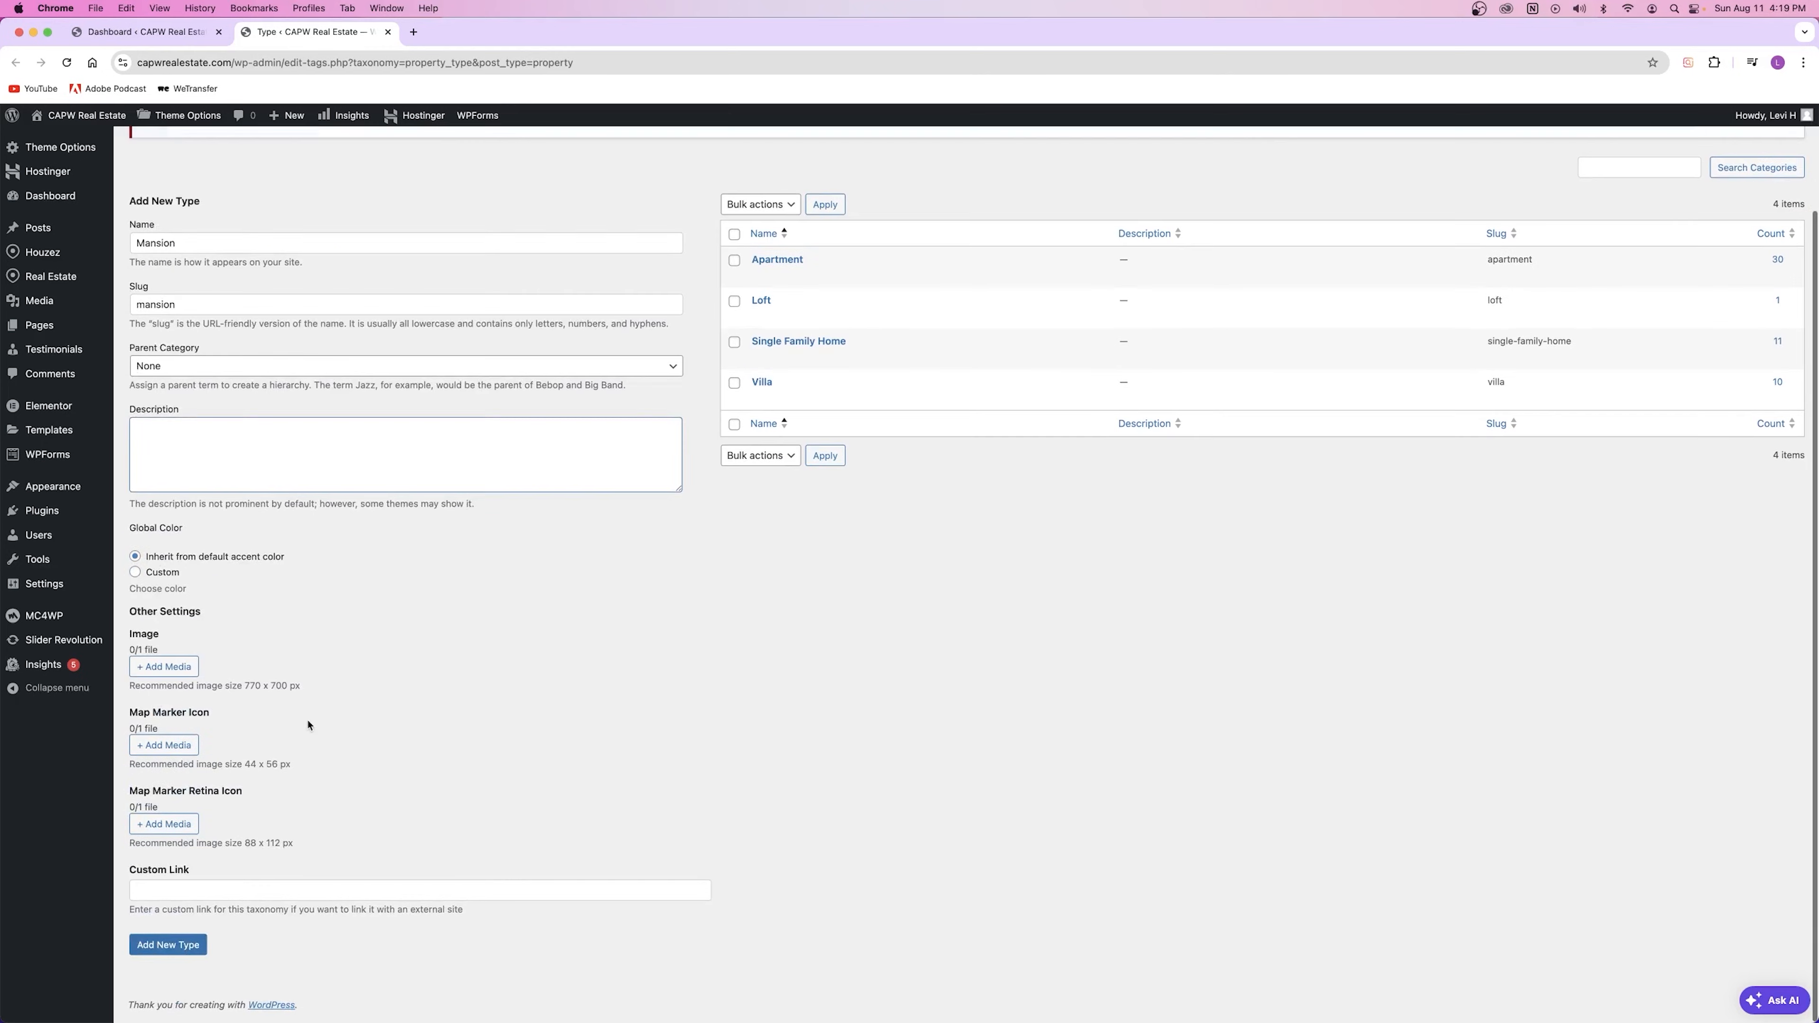
pyautogui.click(180, 951)
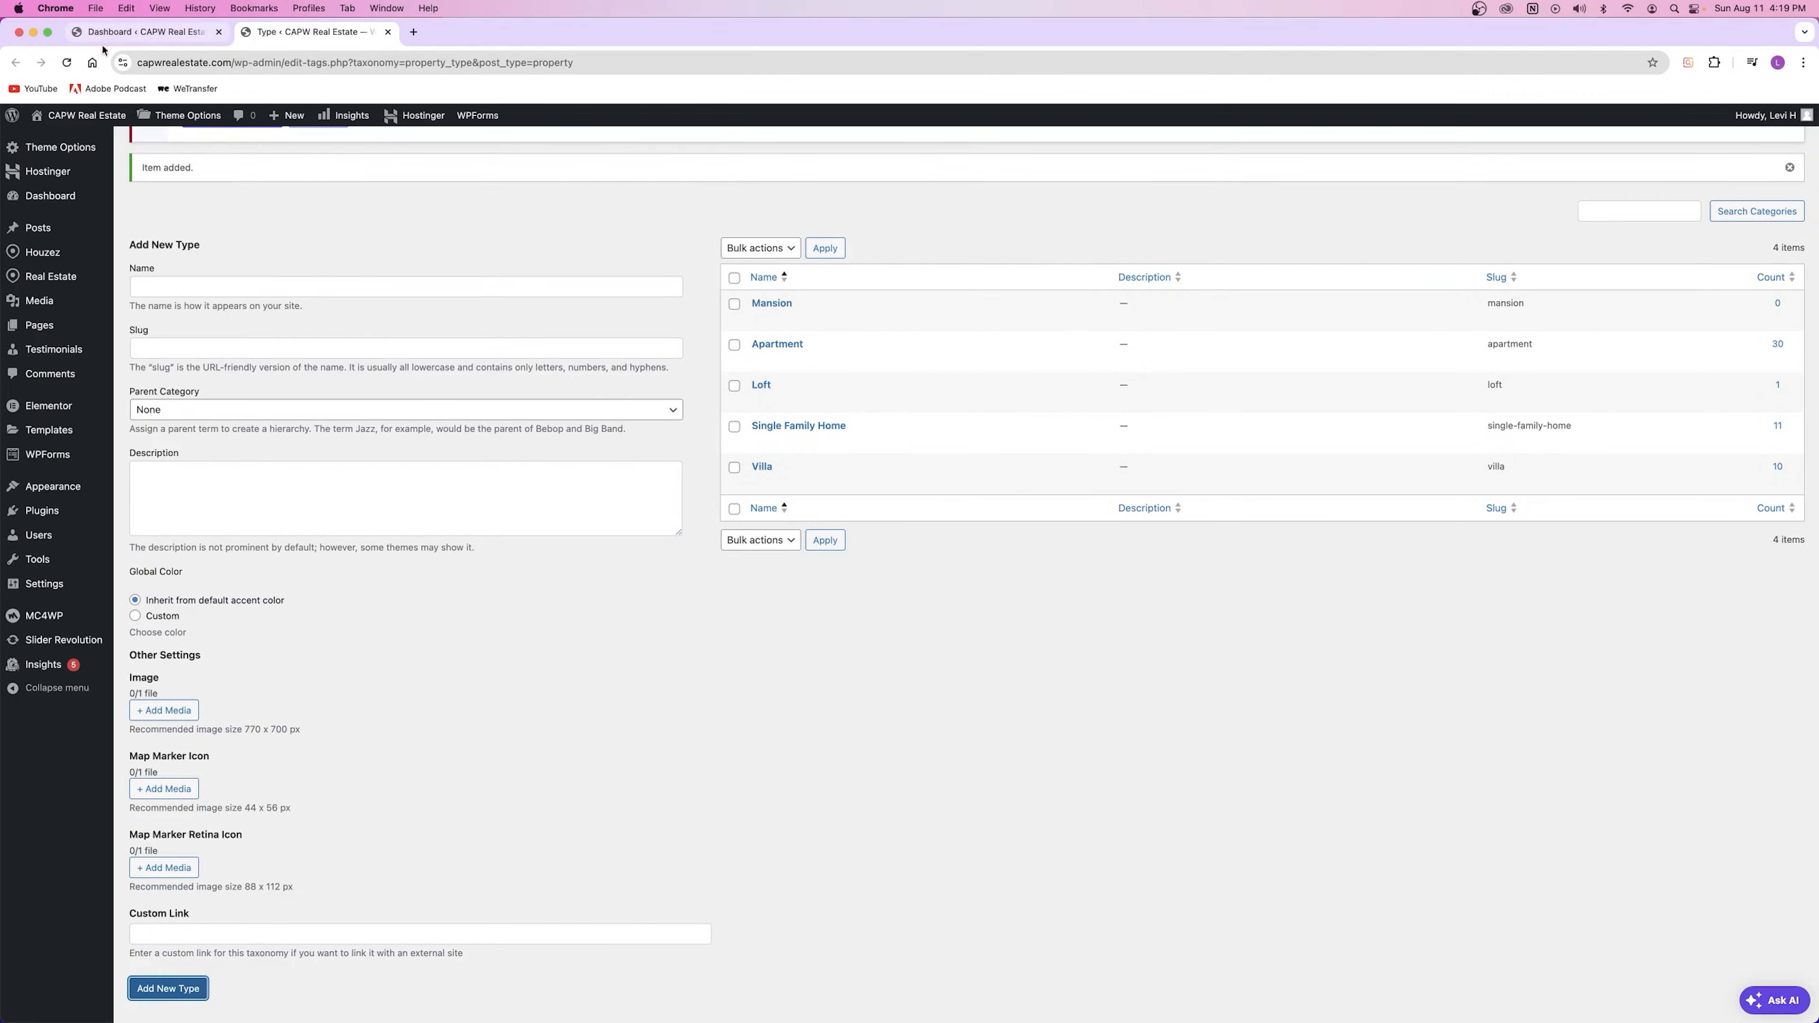
pyautogui.rightClick(98, 115)
pyautogui.click(158, 127)
pyautogui.click(444, 32)
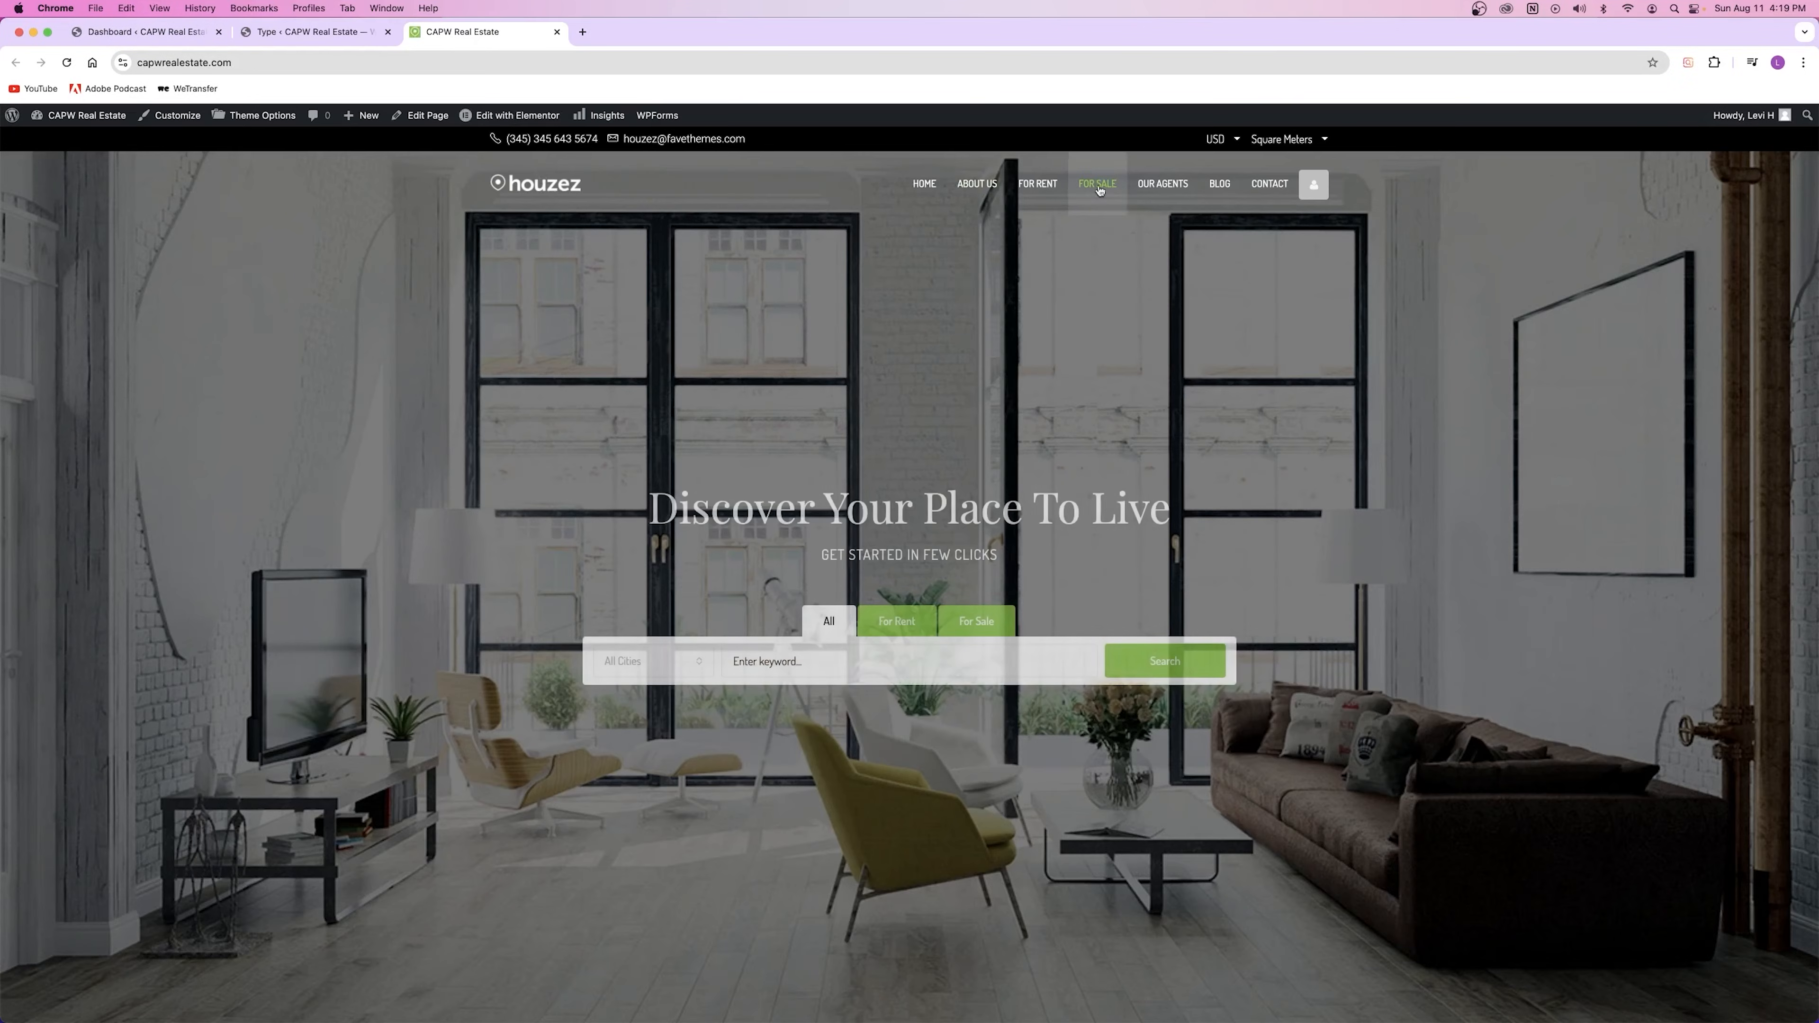
pyautogui.click(1098, 184)
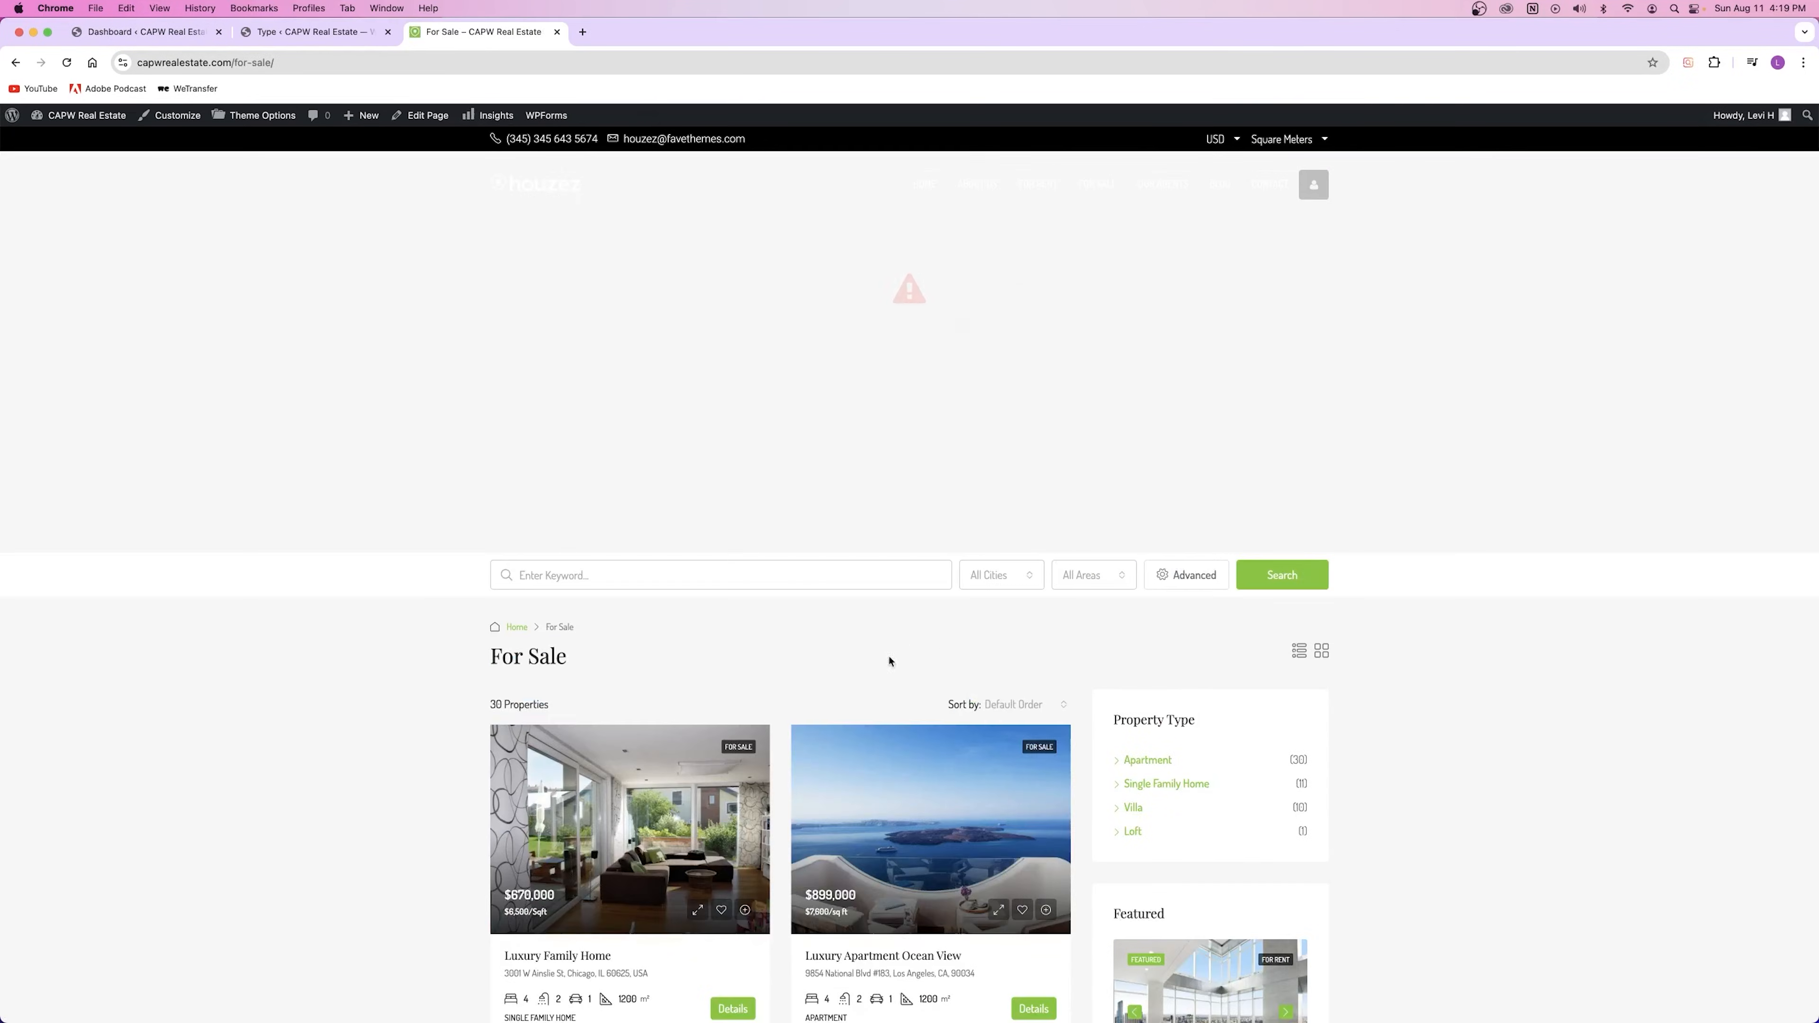
pyautogui.scroll(-4, 890, 658)
pyautogui.click(650, 567)
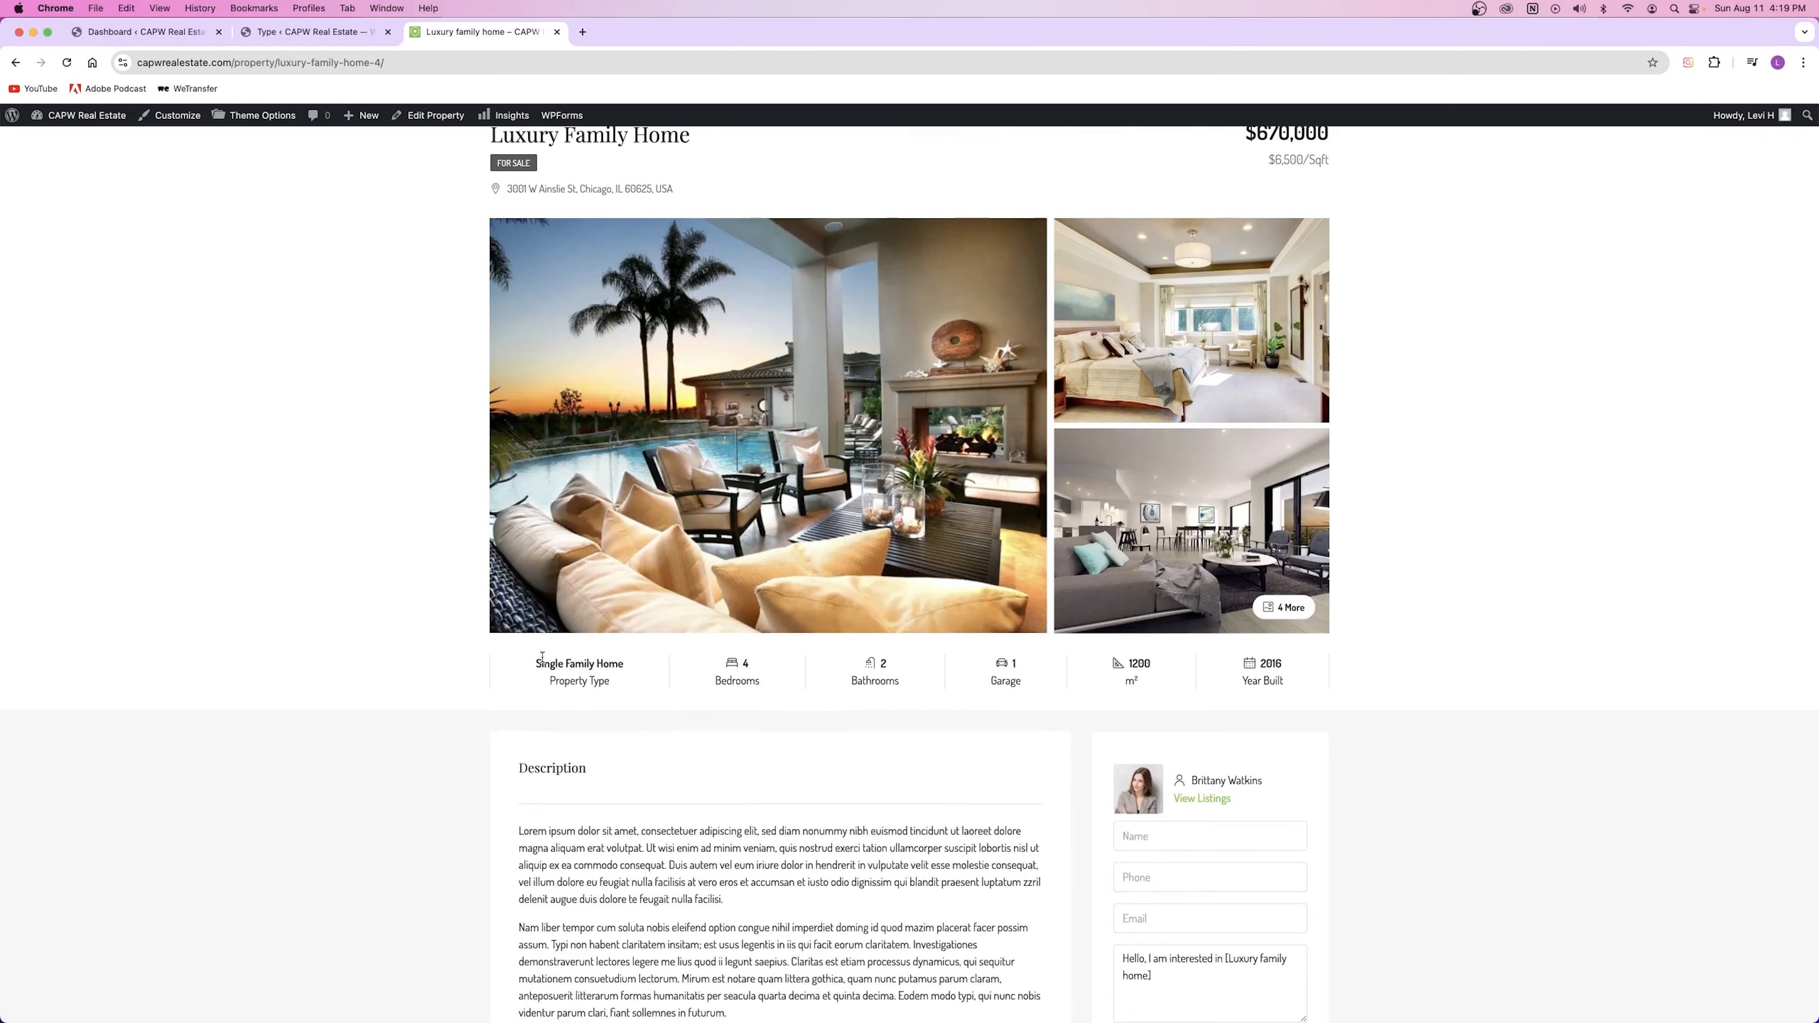
pyautogui.moveTo(542, 657); pyautogui.dragTo(626, 665)
pyautogui.click(624, 664)
pyautogui.click(17, 63)
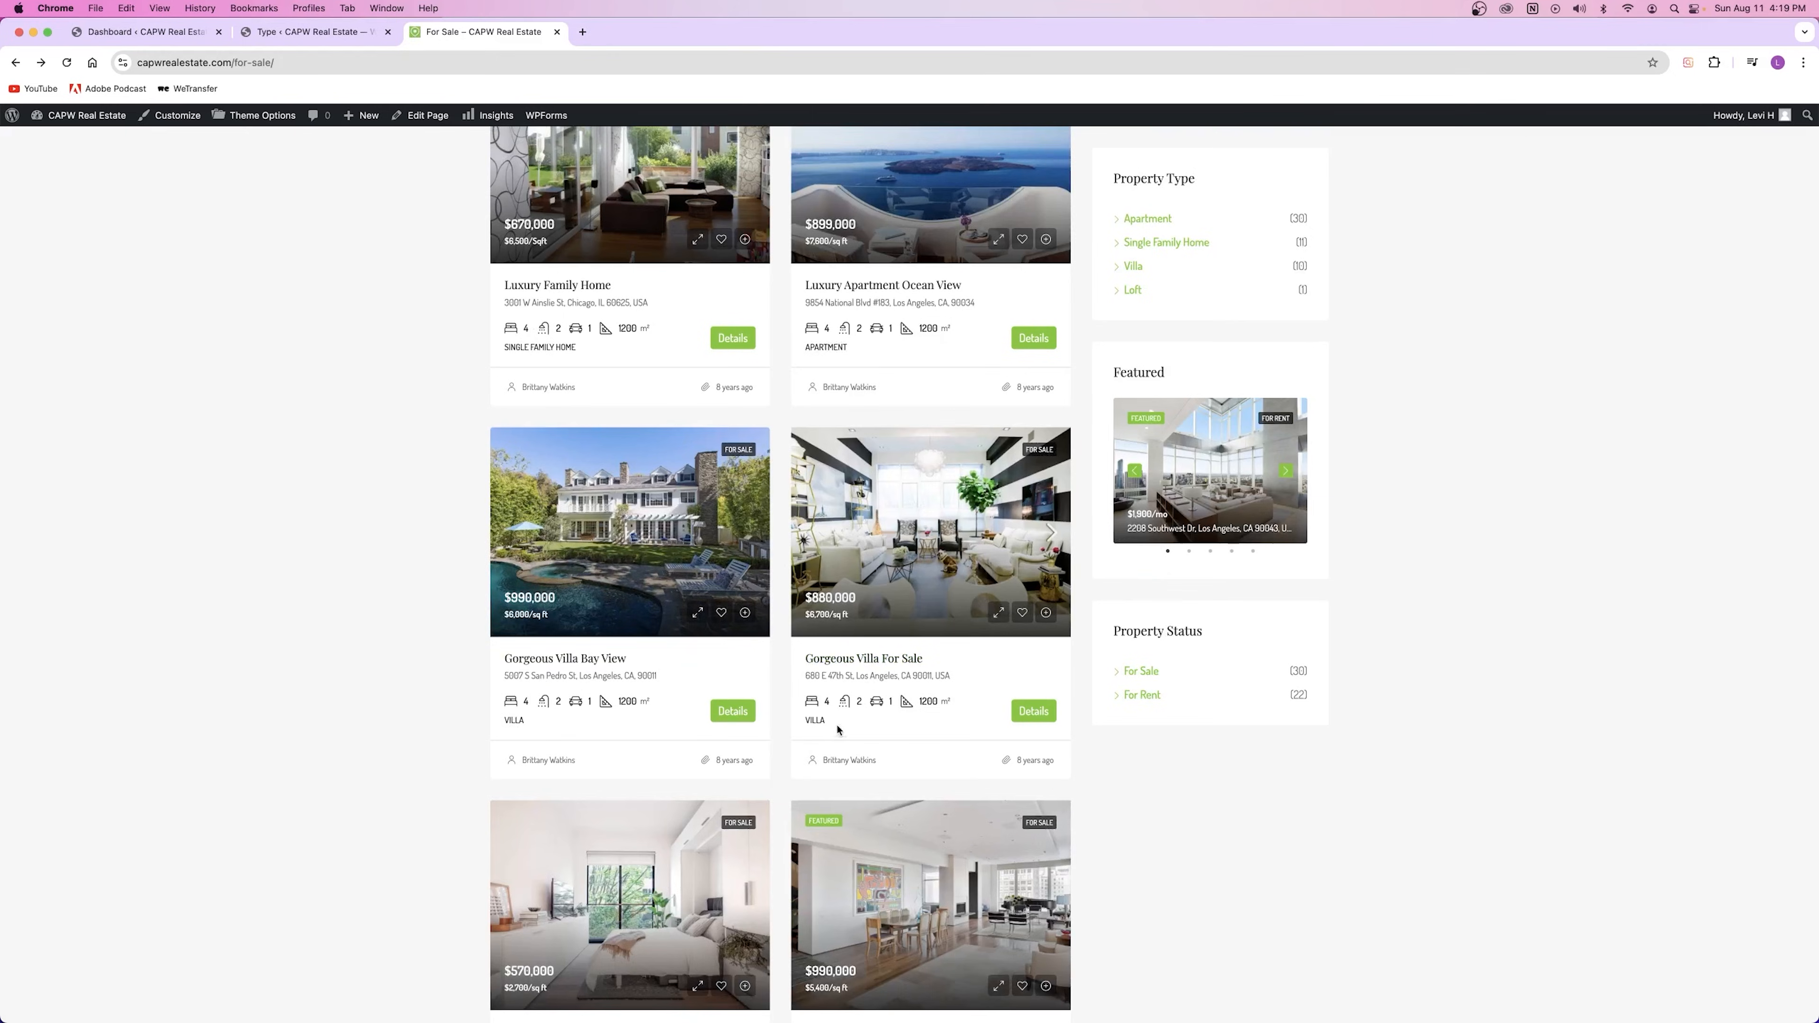
pyautogui.scroll(-5, 780, 659)
pyautogui.scroll(-3, 648, 751)
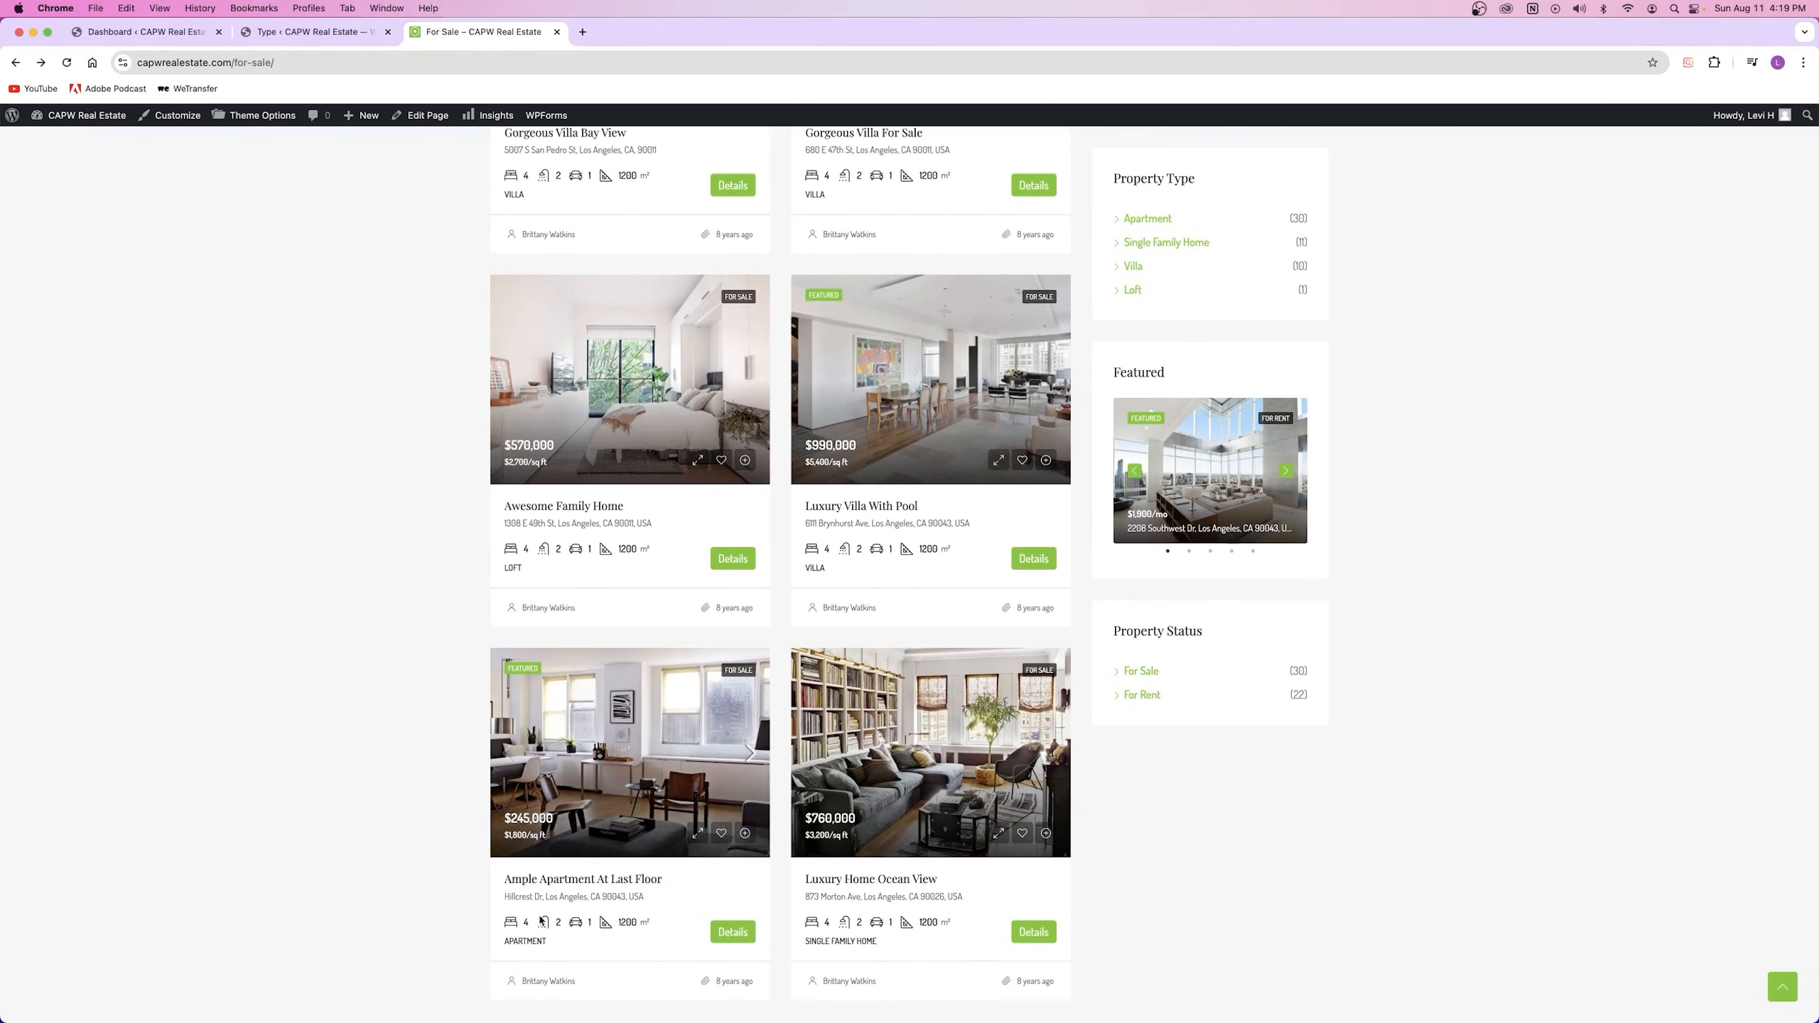
pyautogui.scroll(17, 673, 609)
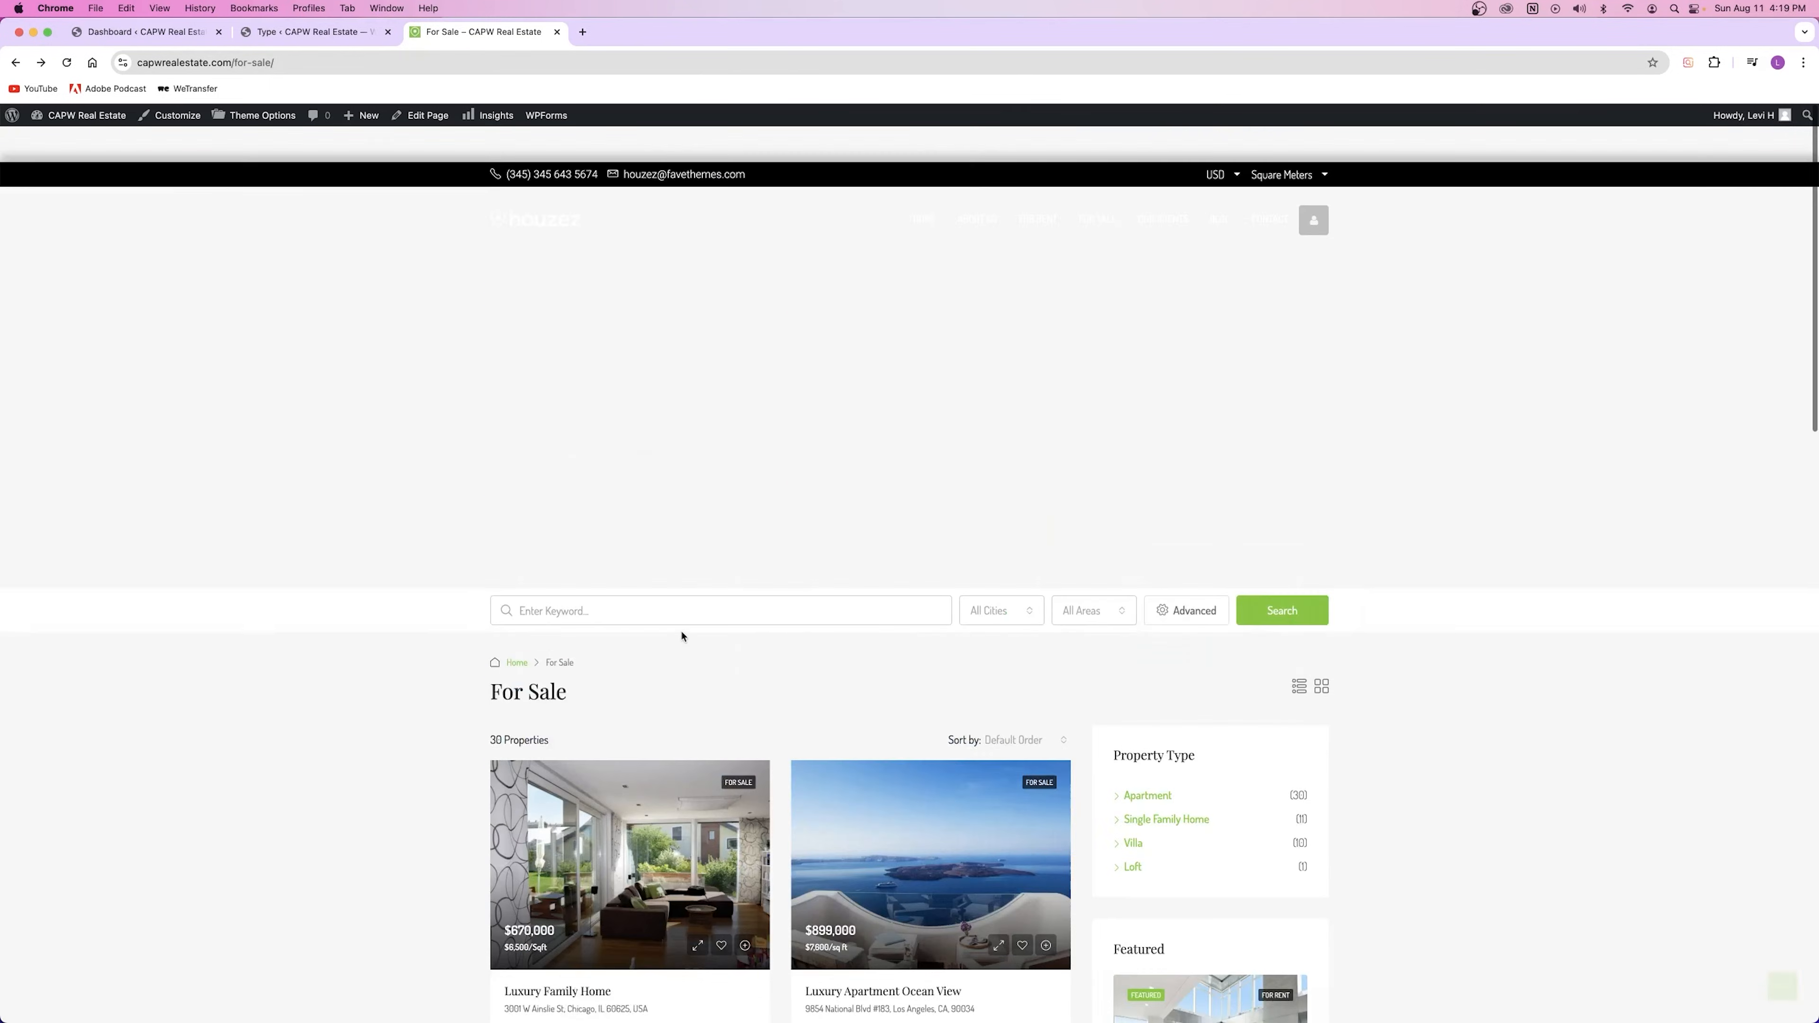
pyautogui.scroll(-8, 662, 584)
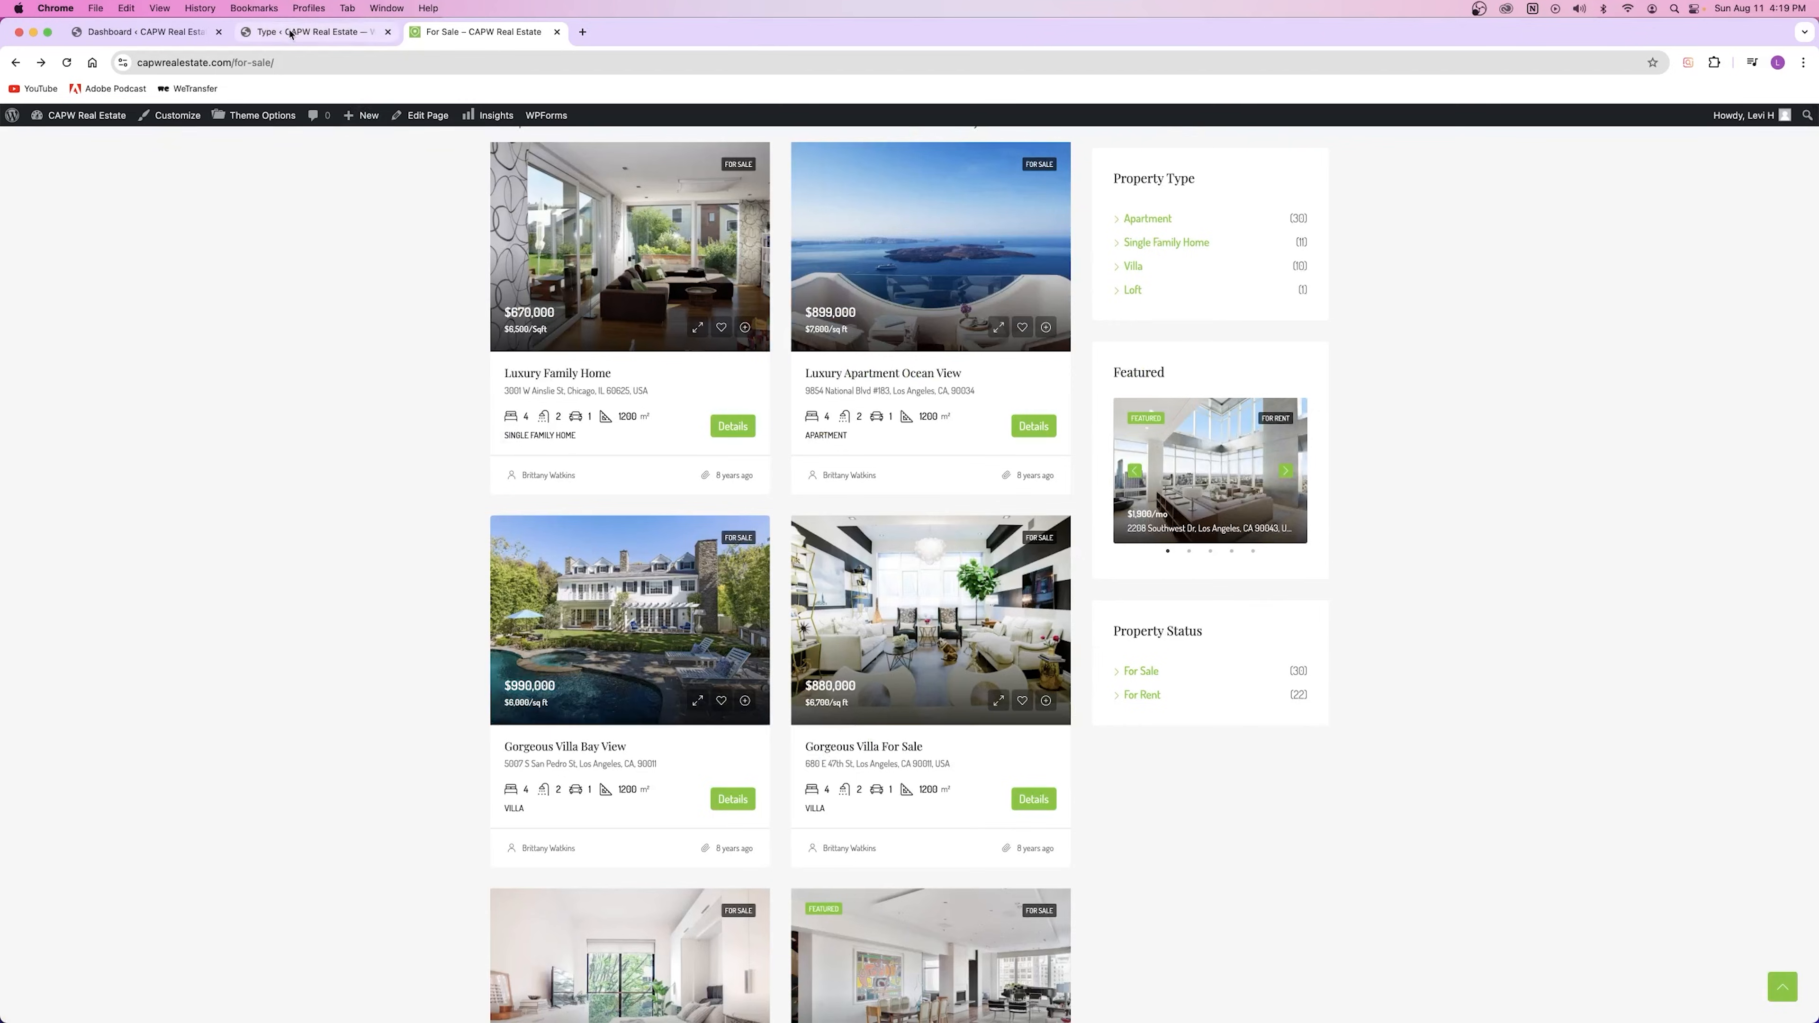
pyautogui.click(315, 32)
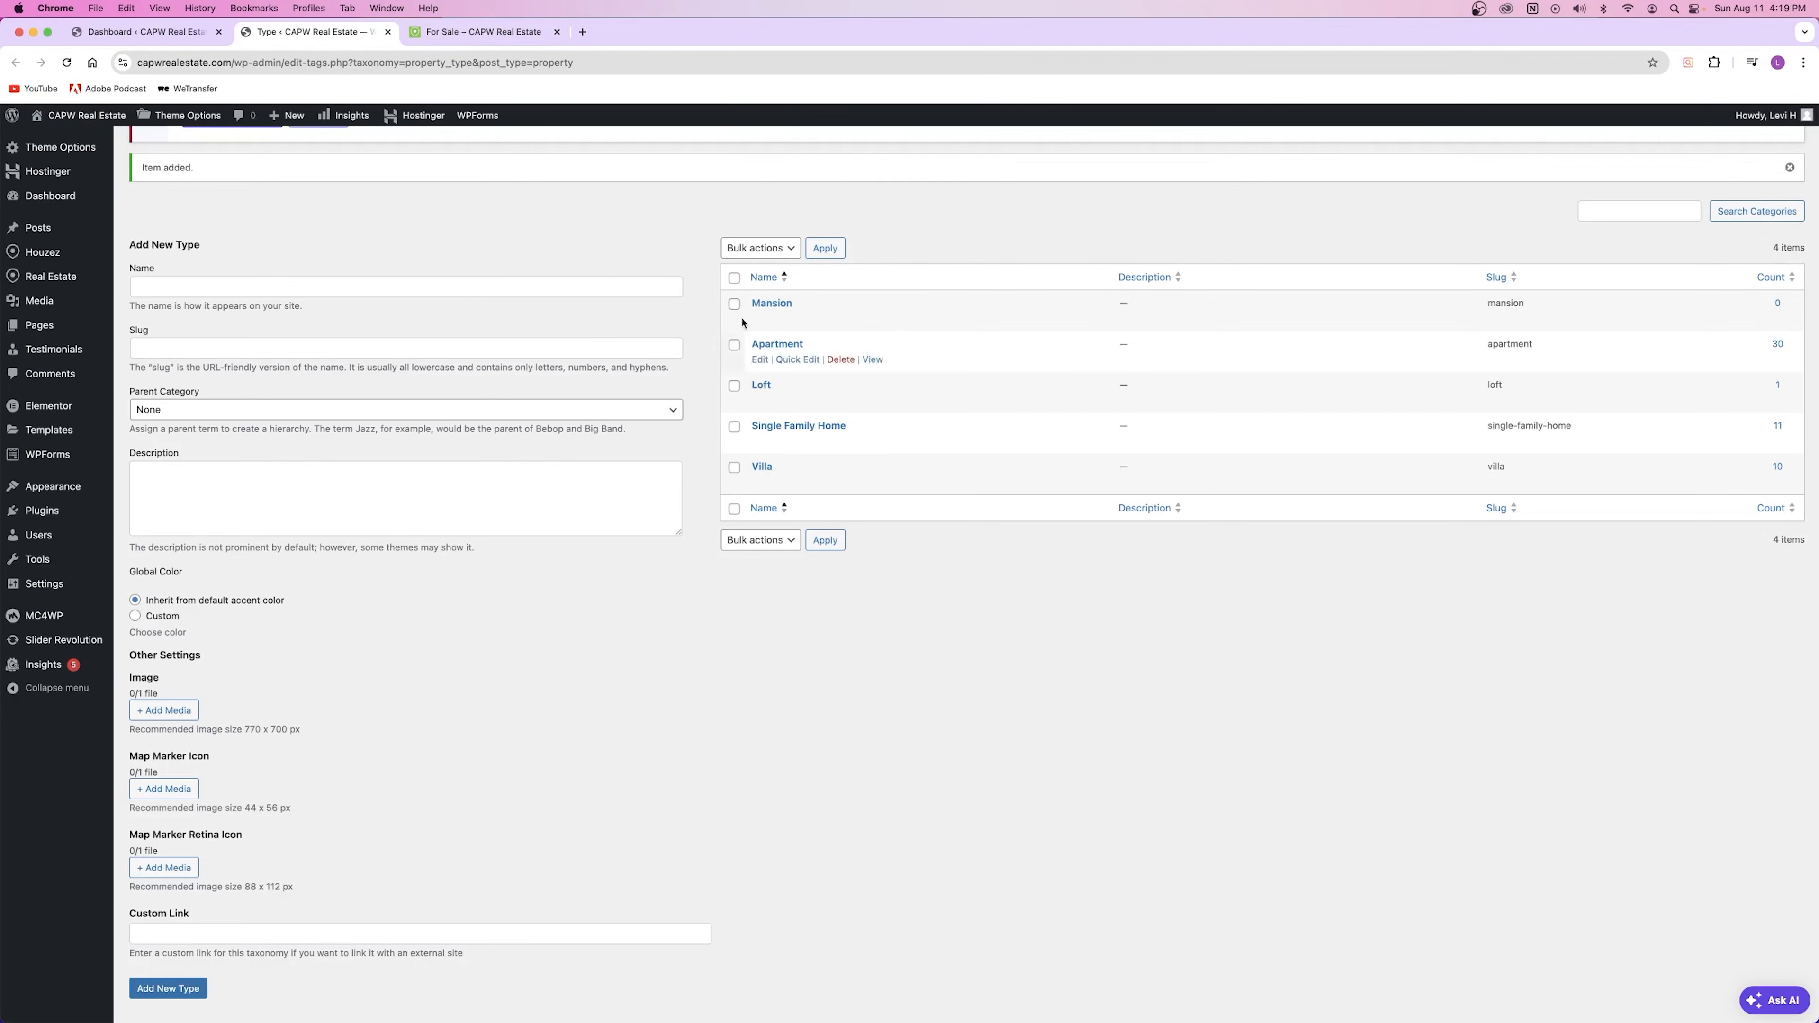
pyautogui.click(483, 31)
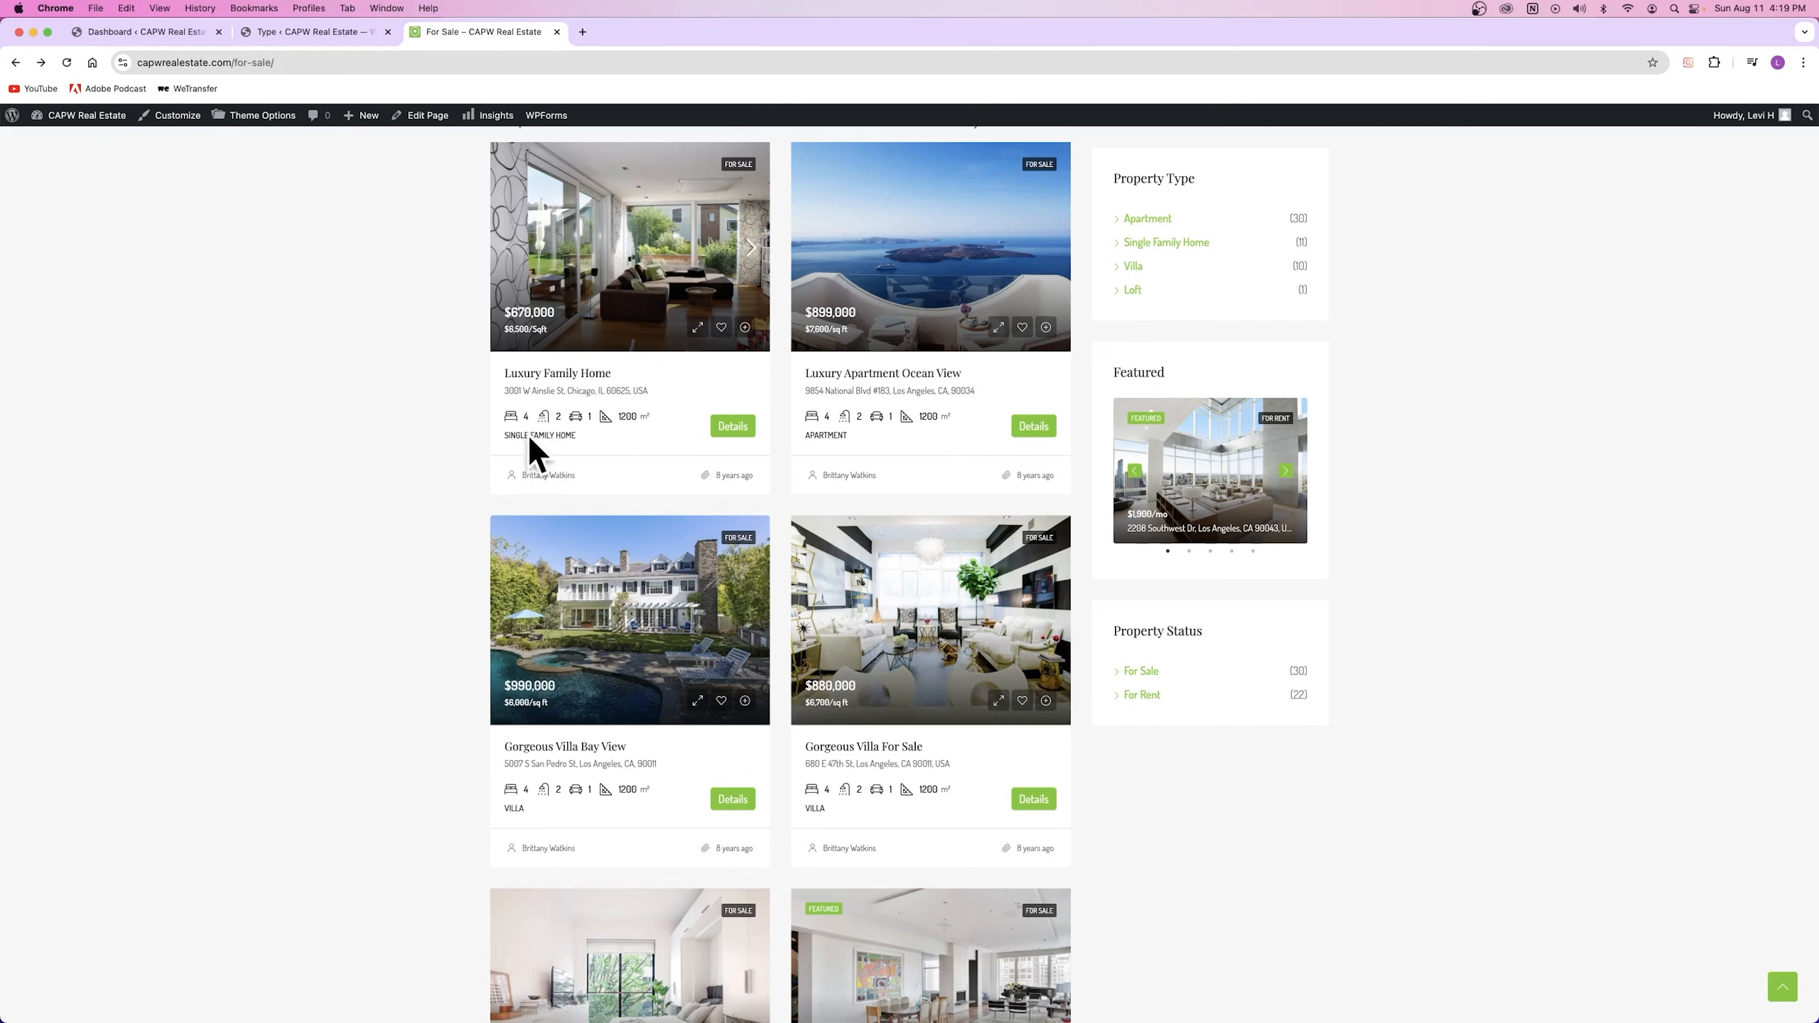
pyautogui.rightClick(642, 282)
pyautogui.click(698, 288)
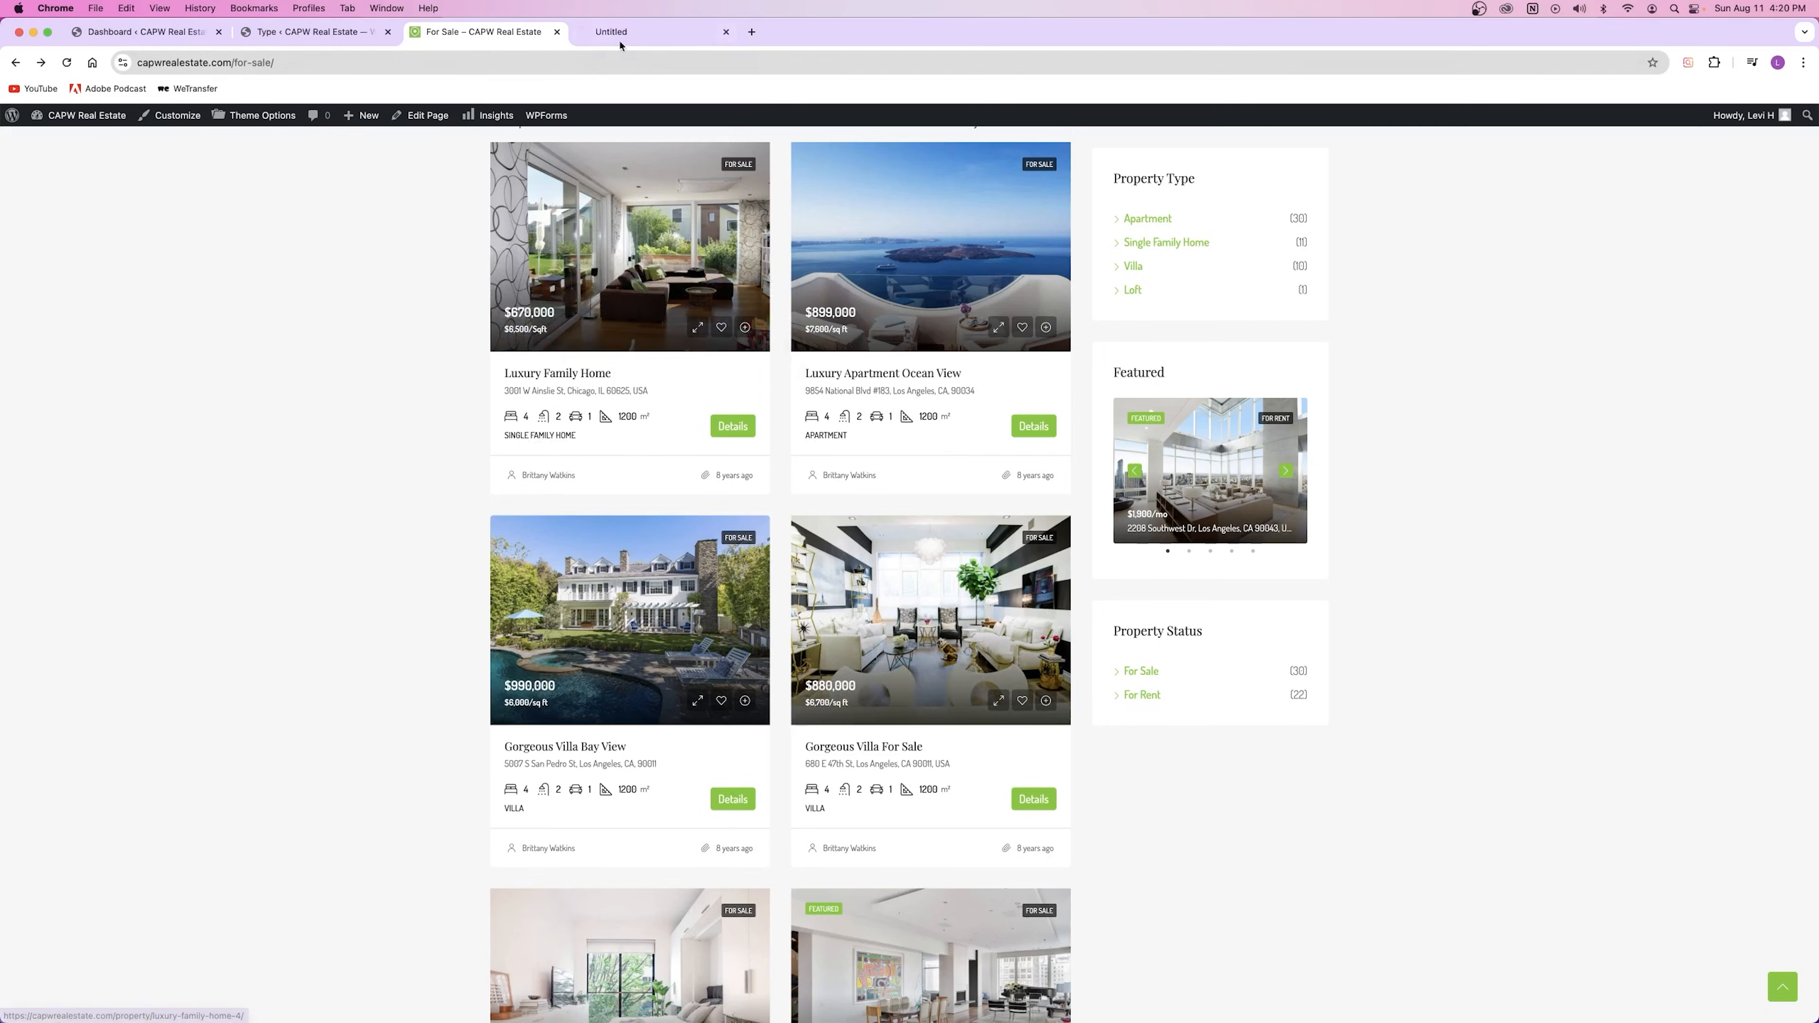
pyautogui.hotkey('ctrl', 'Tab')
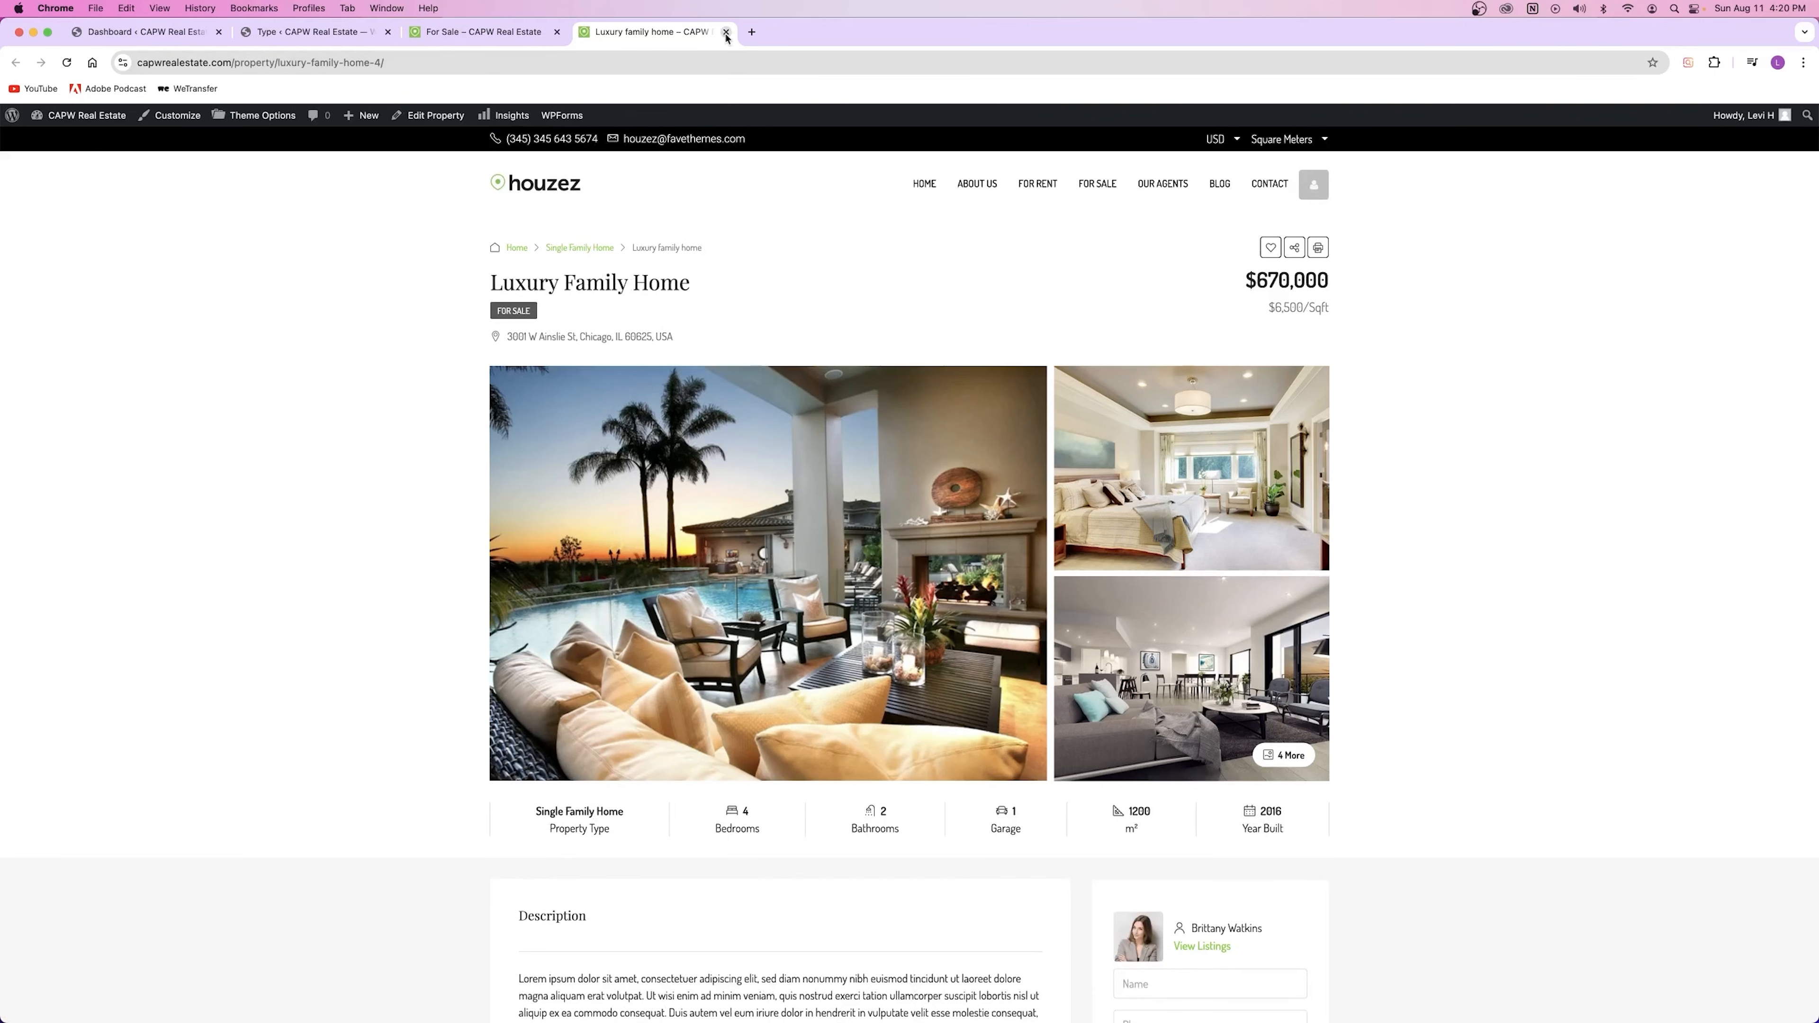
pyautogui.press('super+w')
pyautogui.hotkey('ctrl', 'shift', 'Tab')
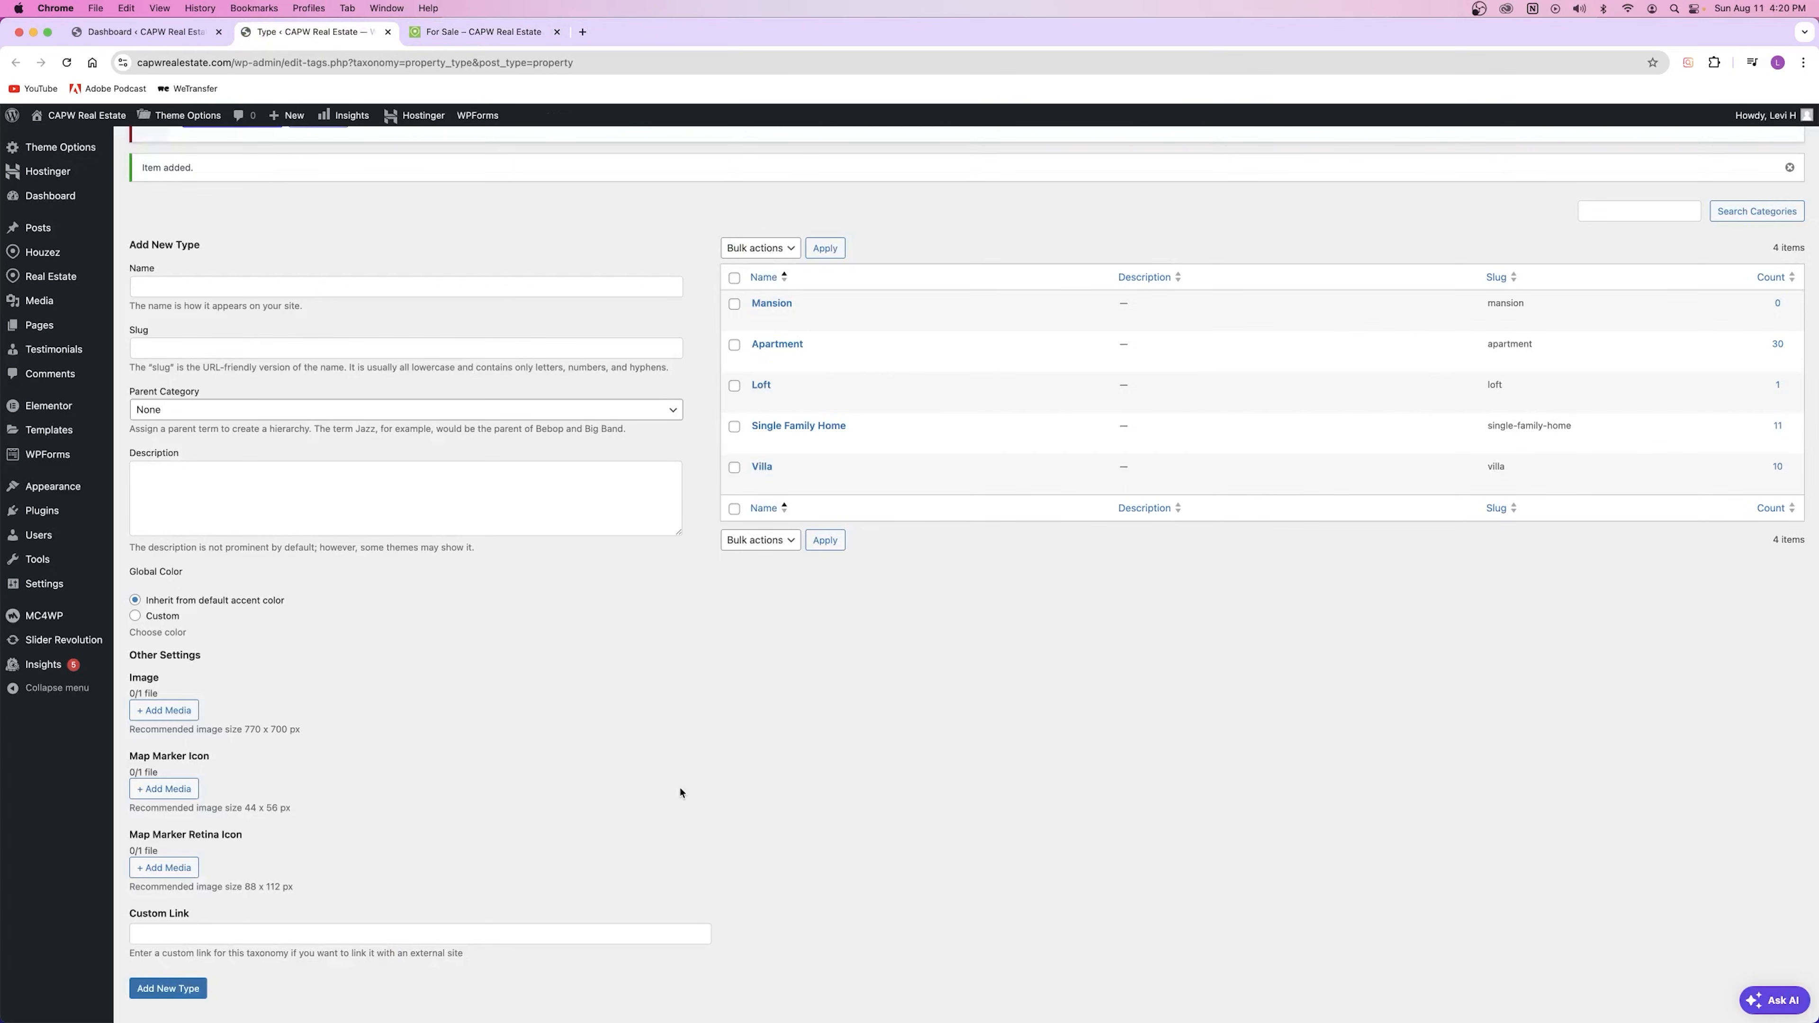
# Step: Enter 'Small Mansion' as the name and 'small-mansion' as the slug
pyautogui.click(193, 286)
pyautogui.write('Small Mansion')
pyautogui.press('Tab')
pyautogui.write('small-mansion')
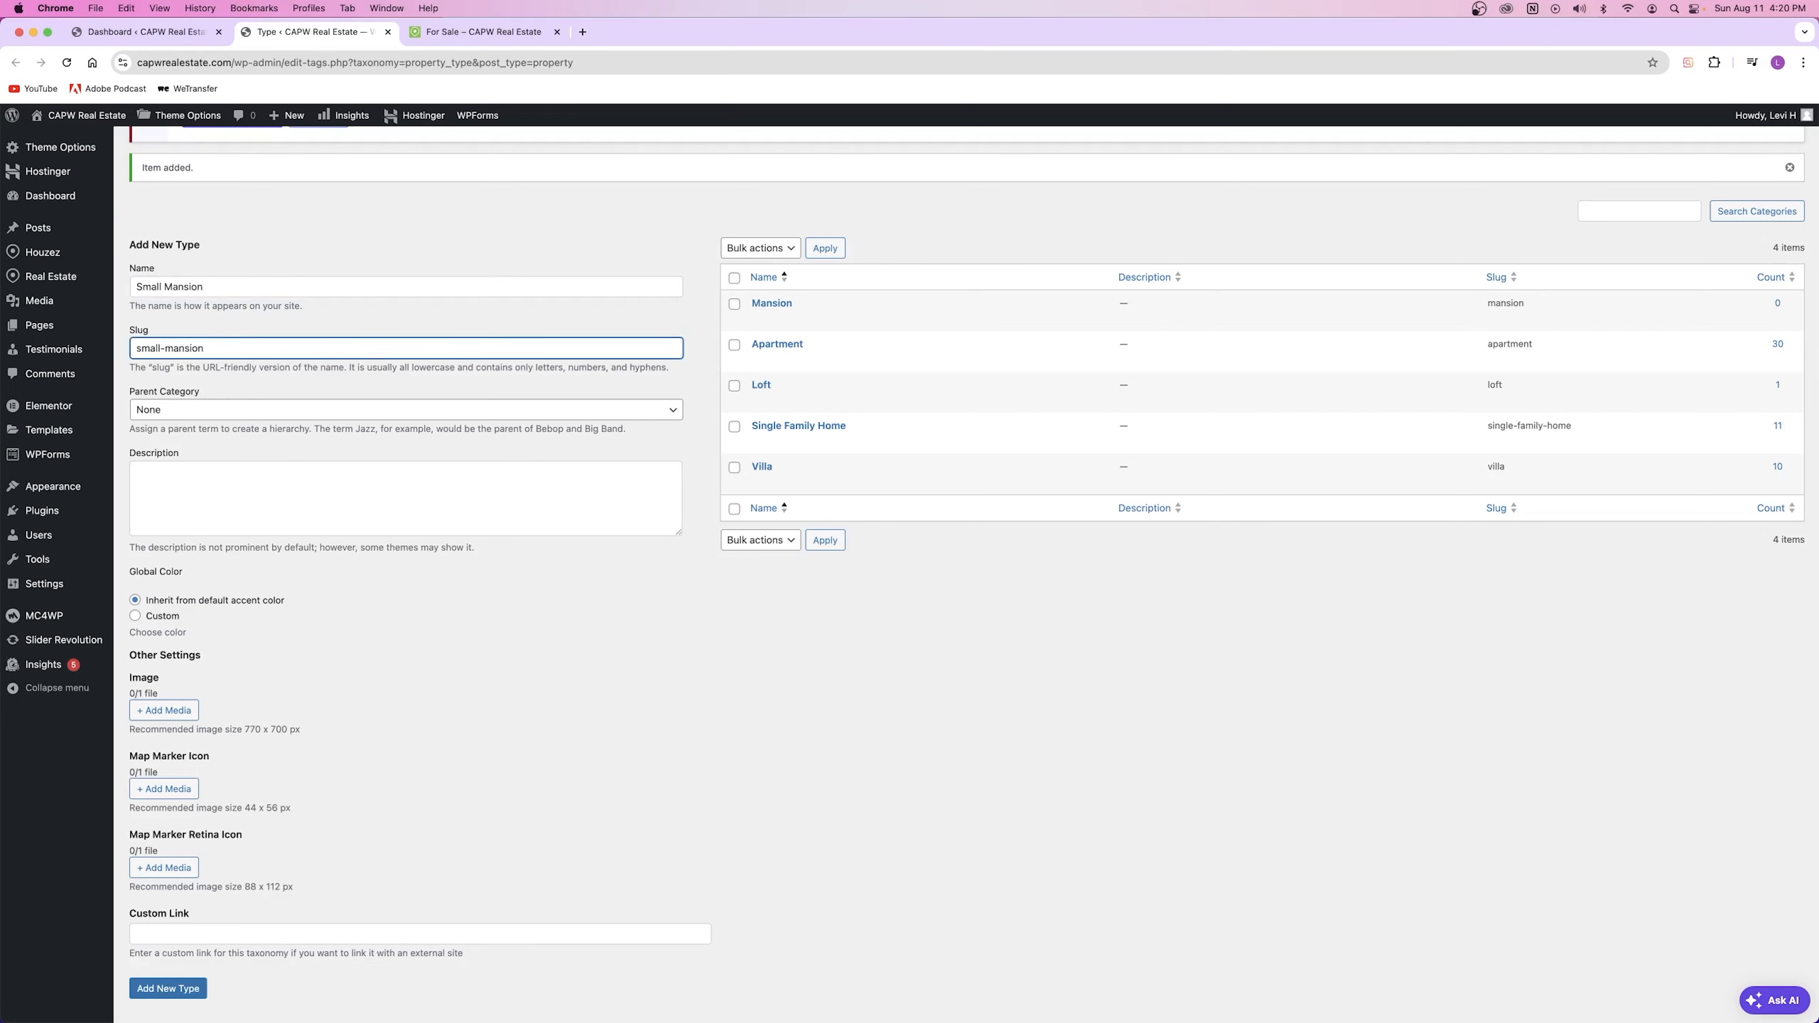
pyautogui.hotkey('shift', 'Tab')
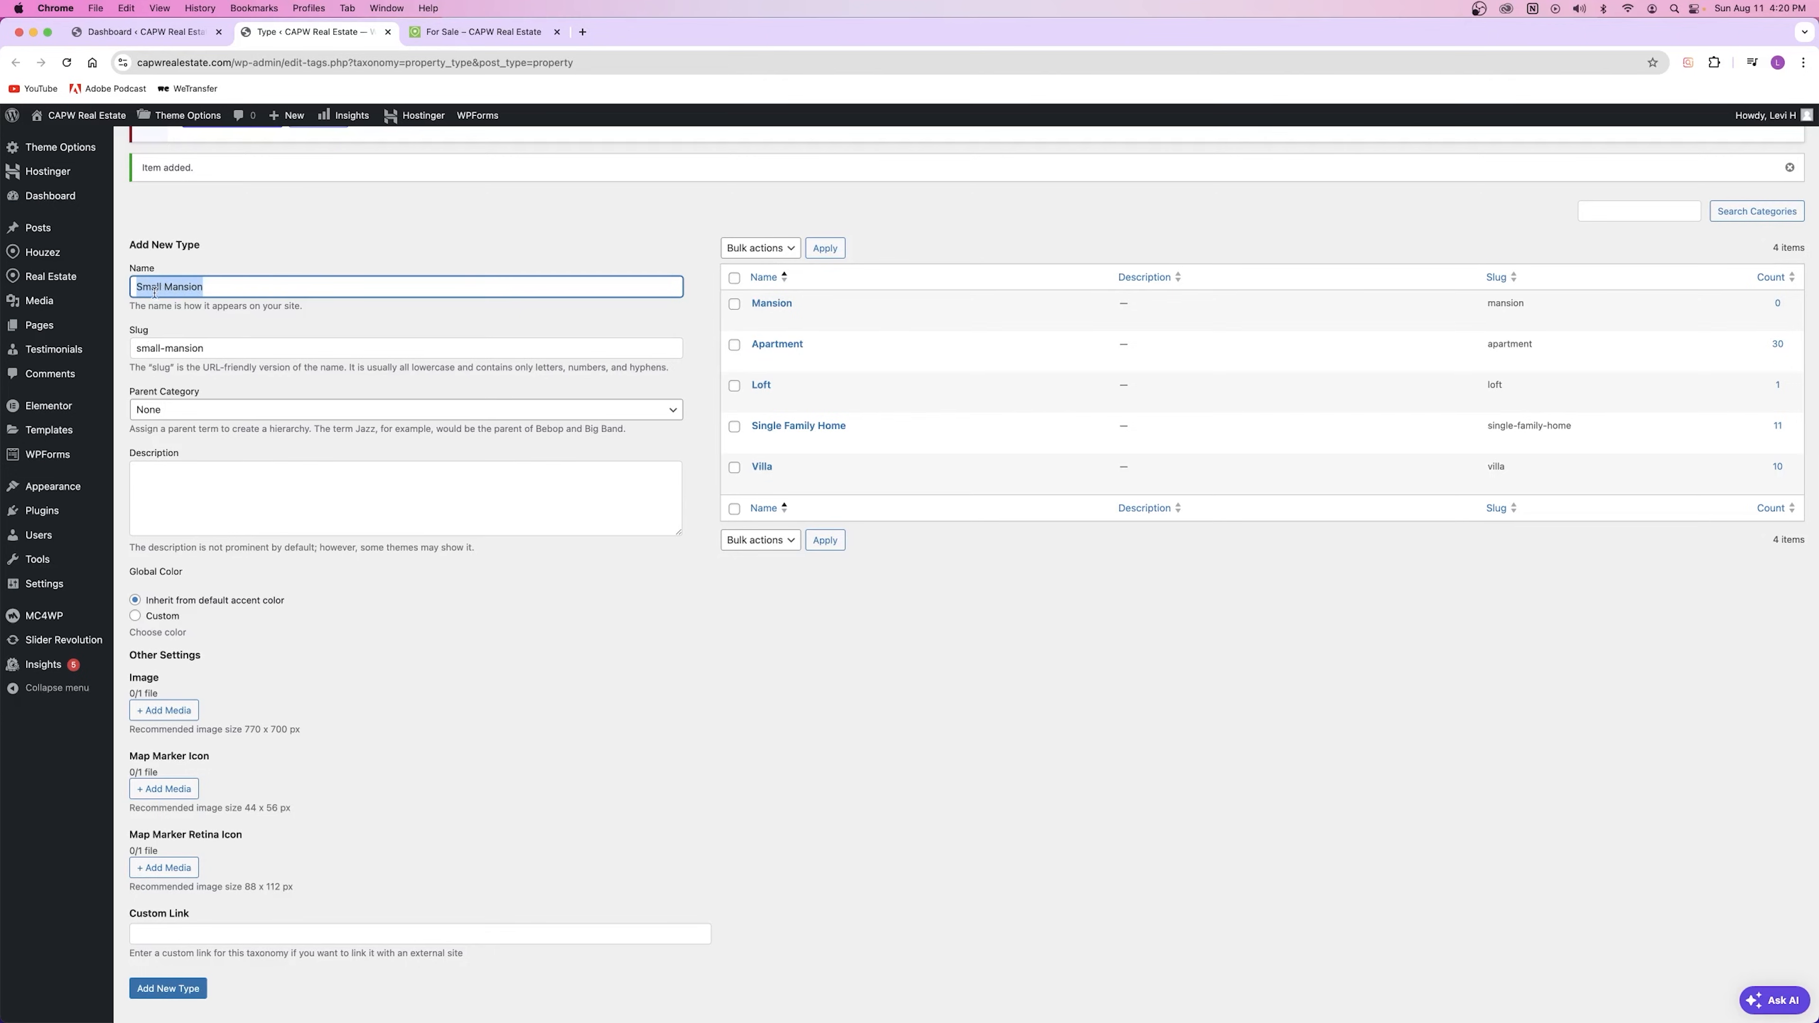
pyautogui.click(164, 349)
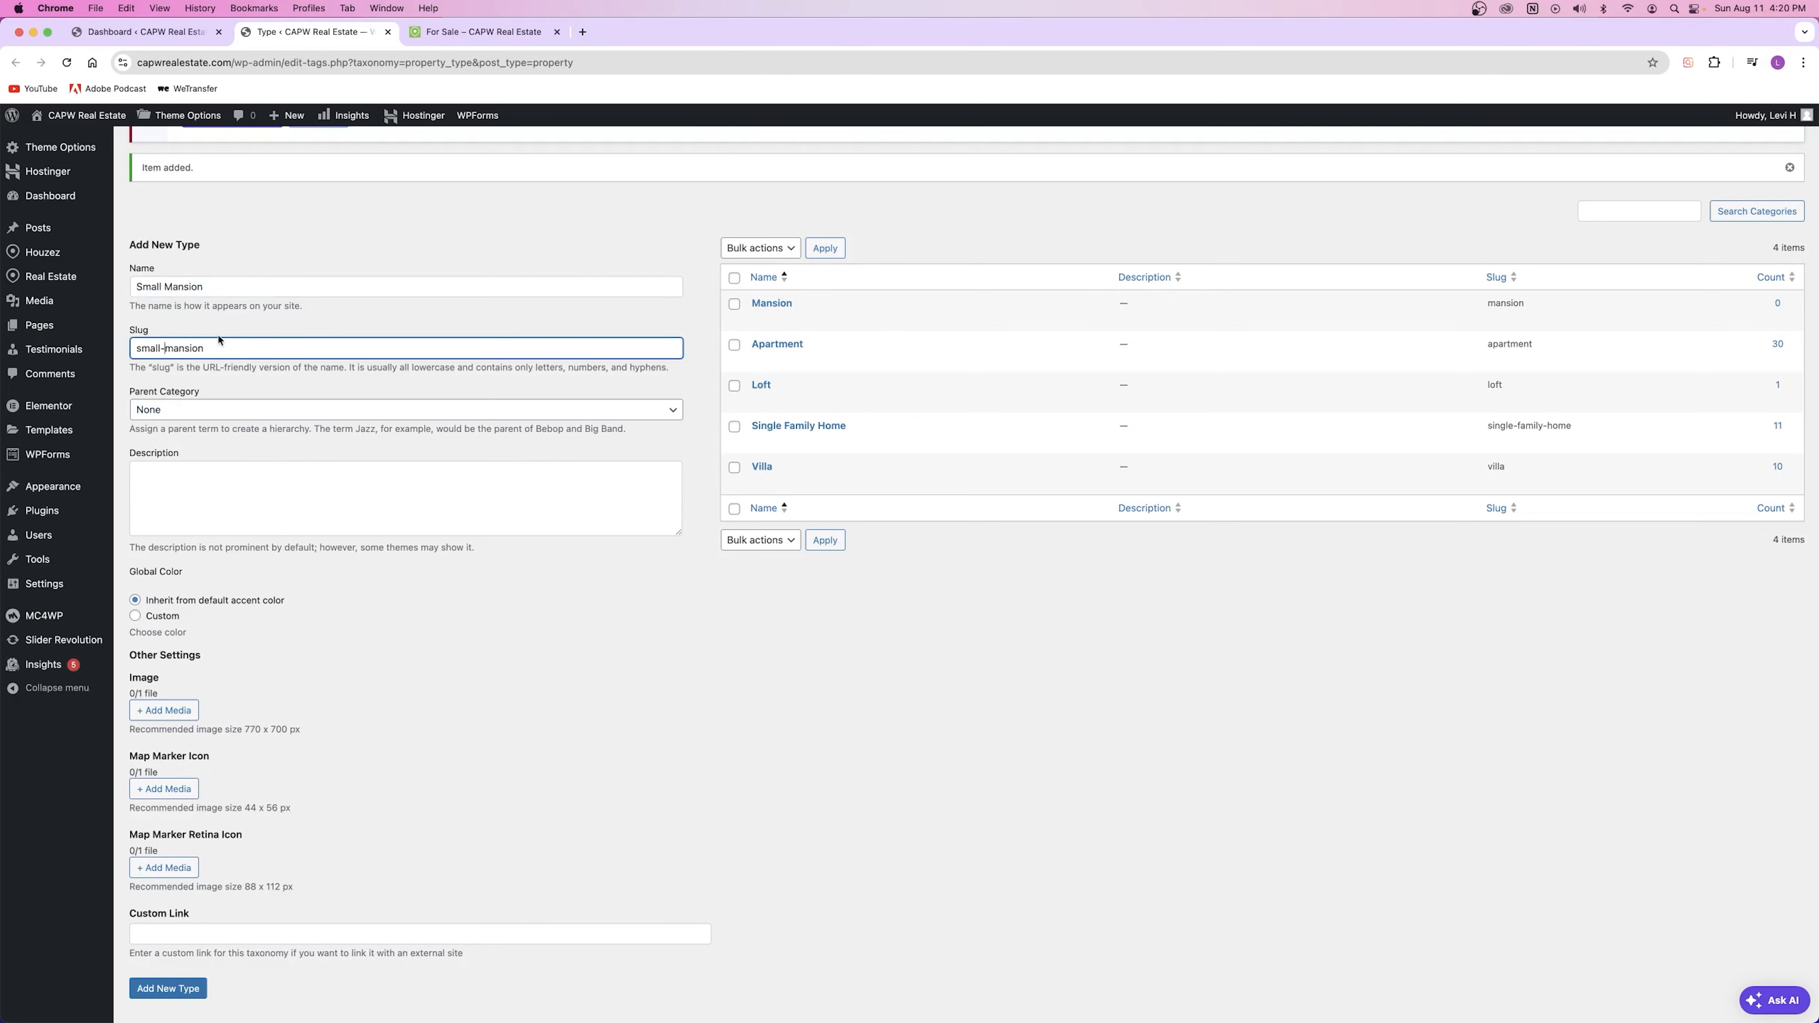
pyautogui.moveTo(173, 368); pyautogui.dragTo(260, 369)
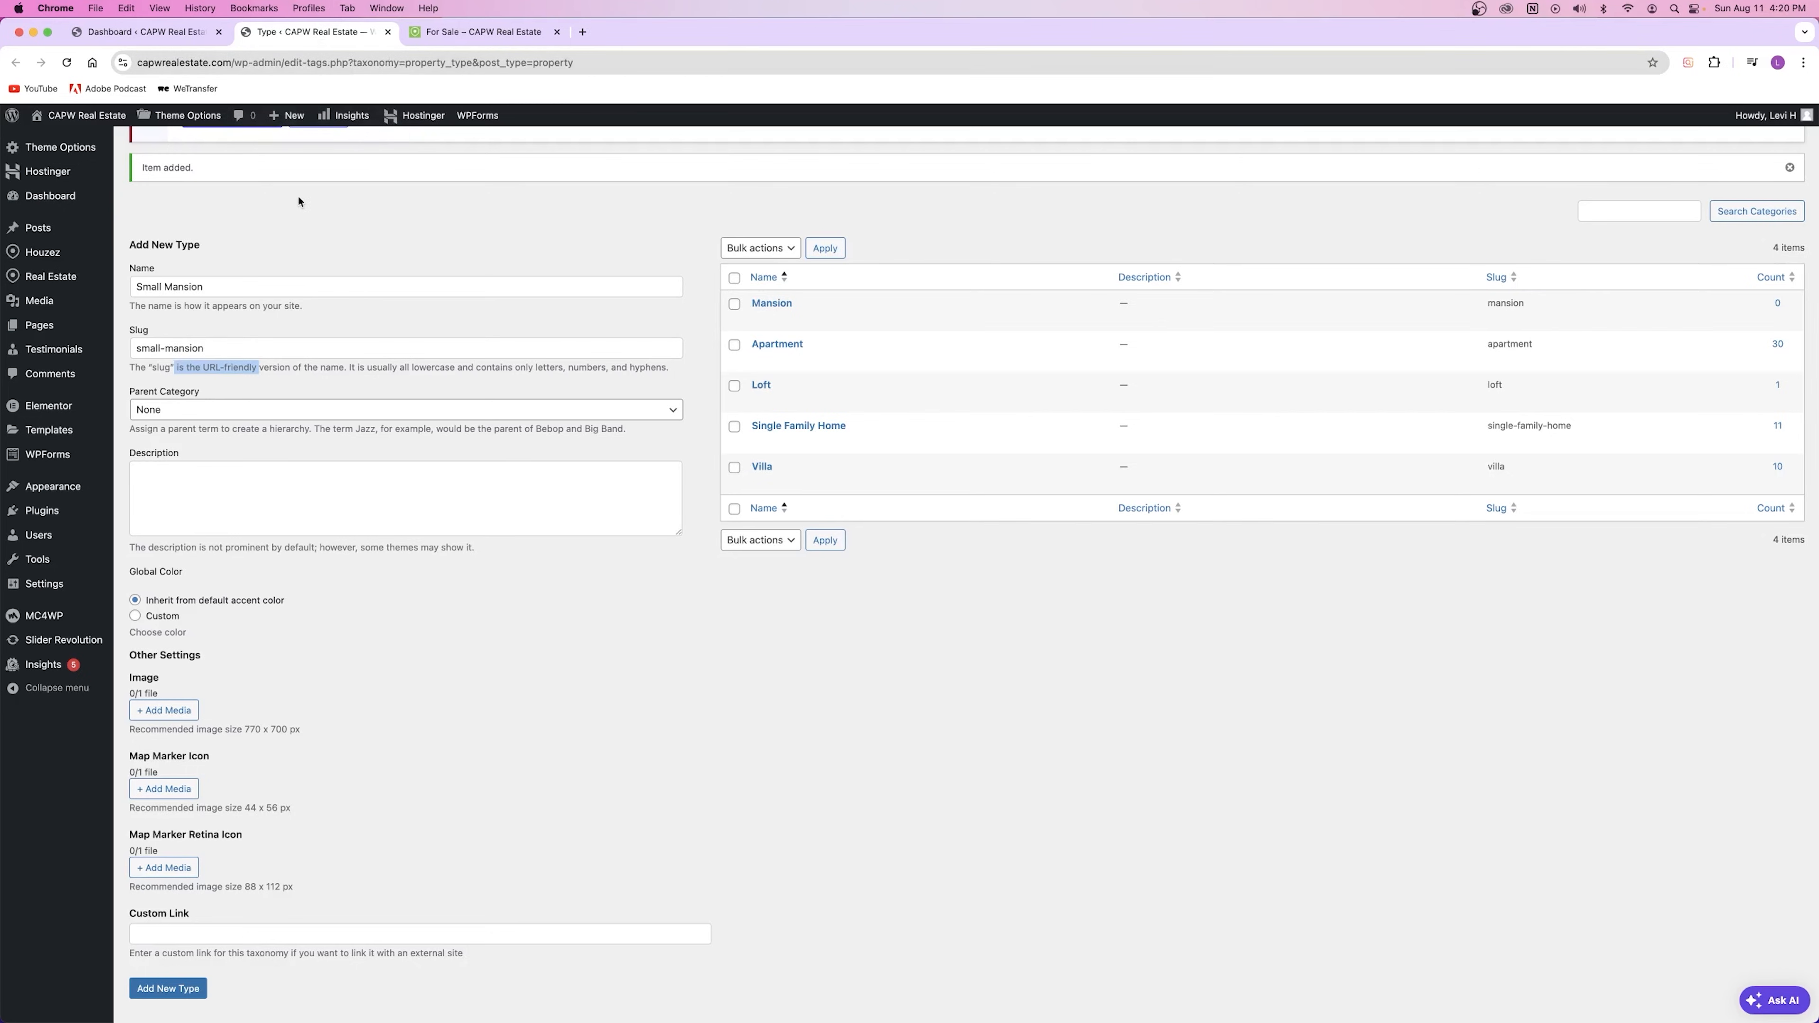
# Step: Choose Mansion as the parent category and add the Small Mansion type
pyautogui.click(264, 457)
pyautogui.click(223, 412)
pyautogui.click(206, 430)
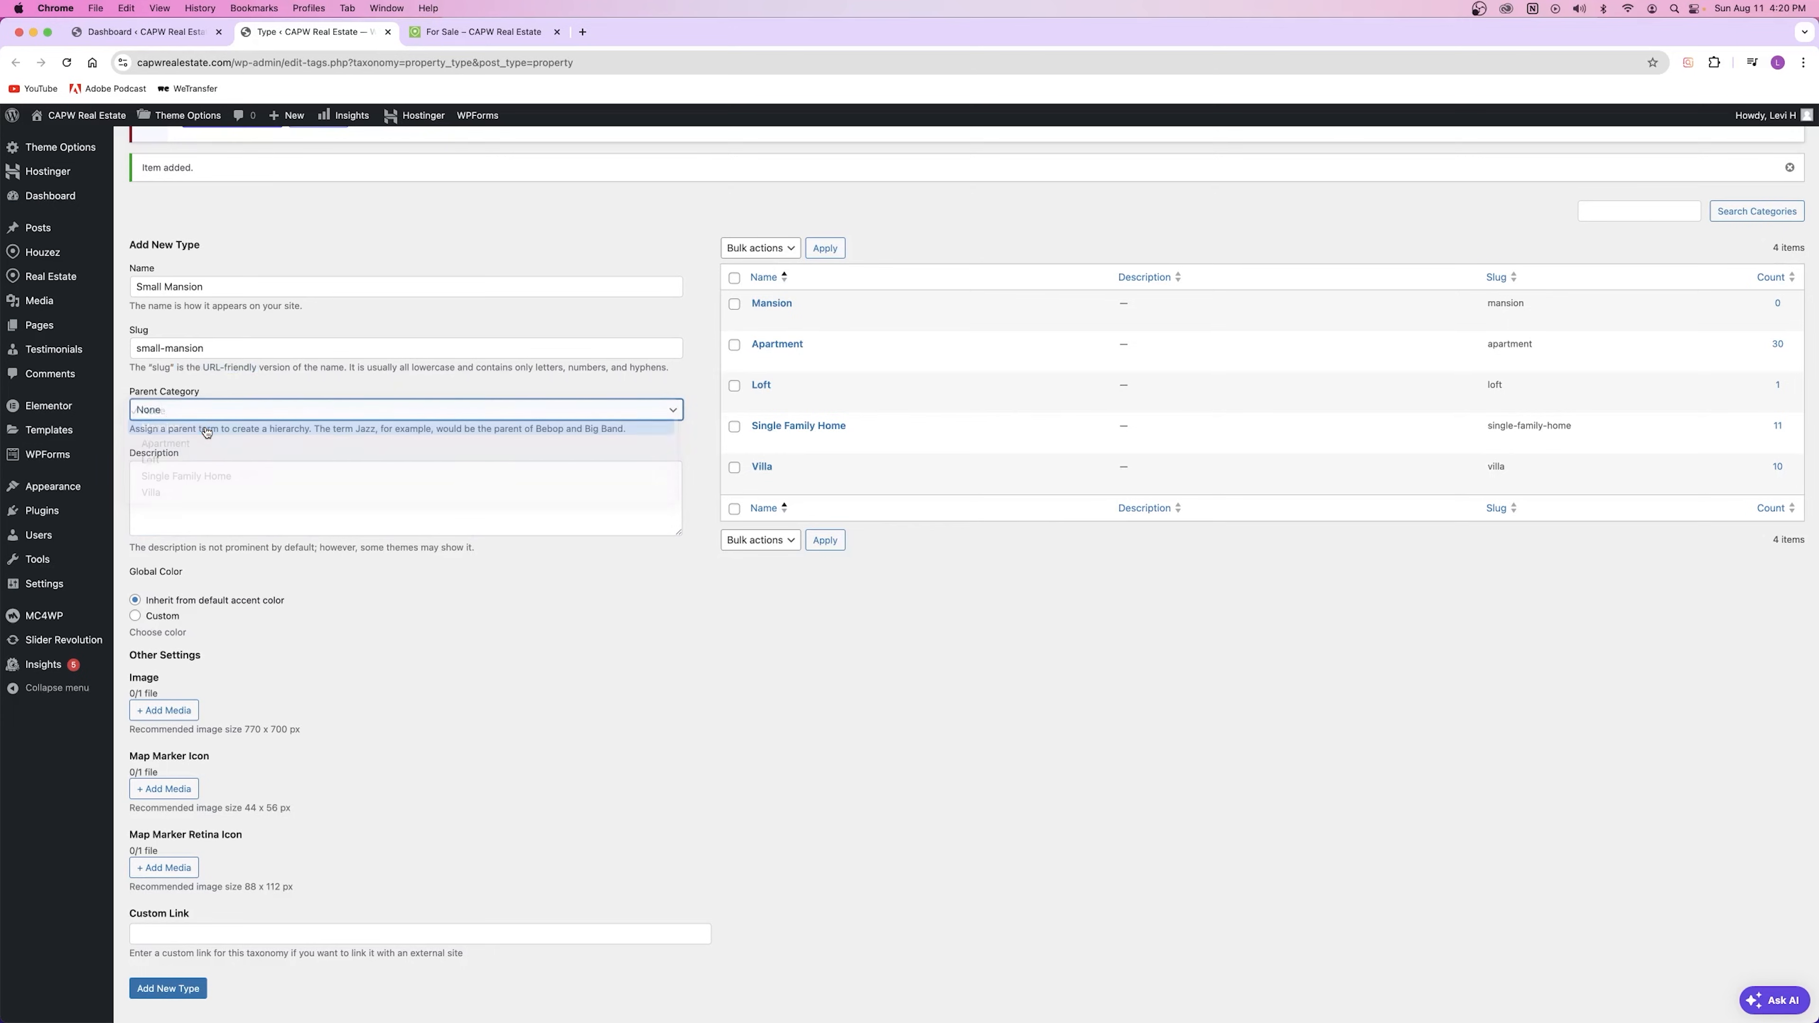
pyautogui.click(218, 504)
pyautogui.scroll(-2, 279, 518)
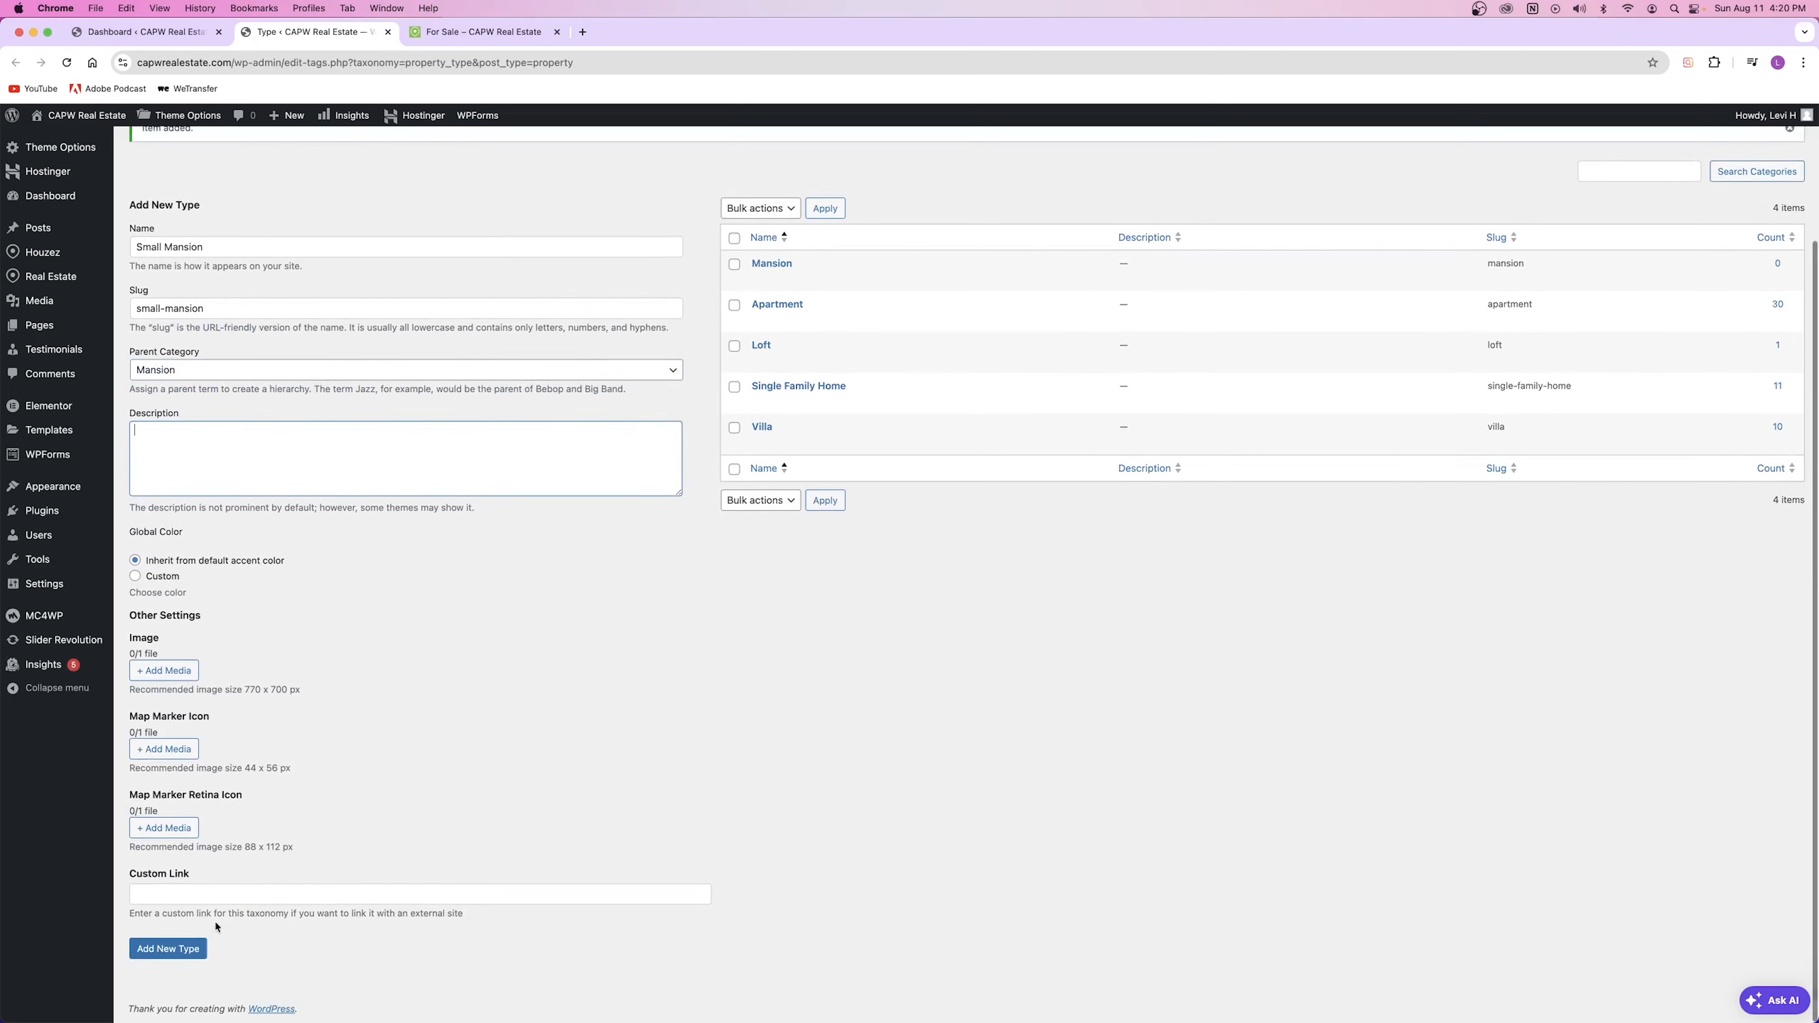
pyautogui.click(188, 947)
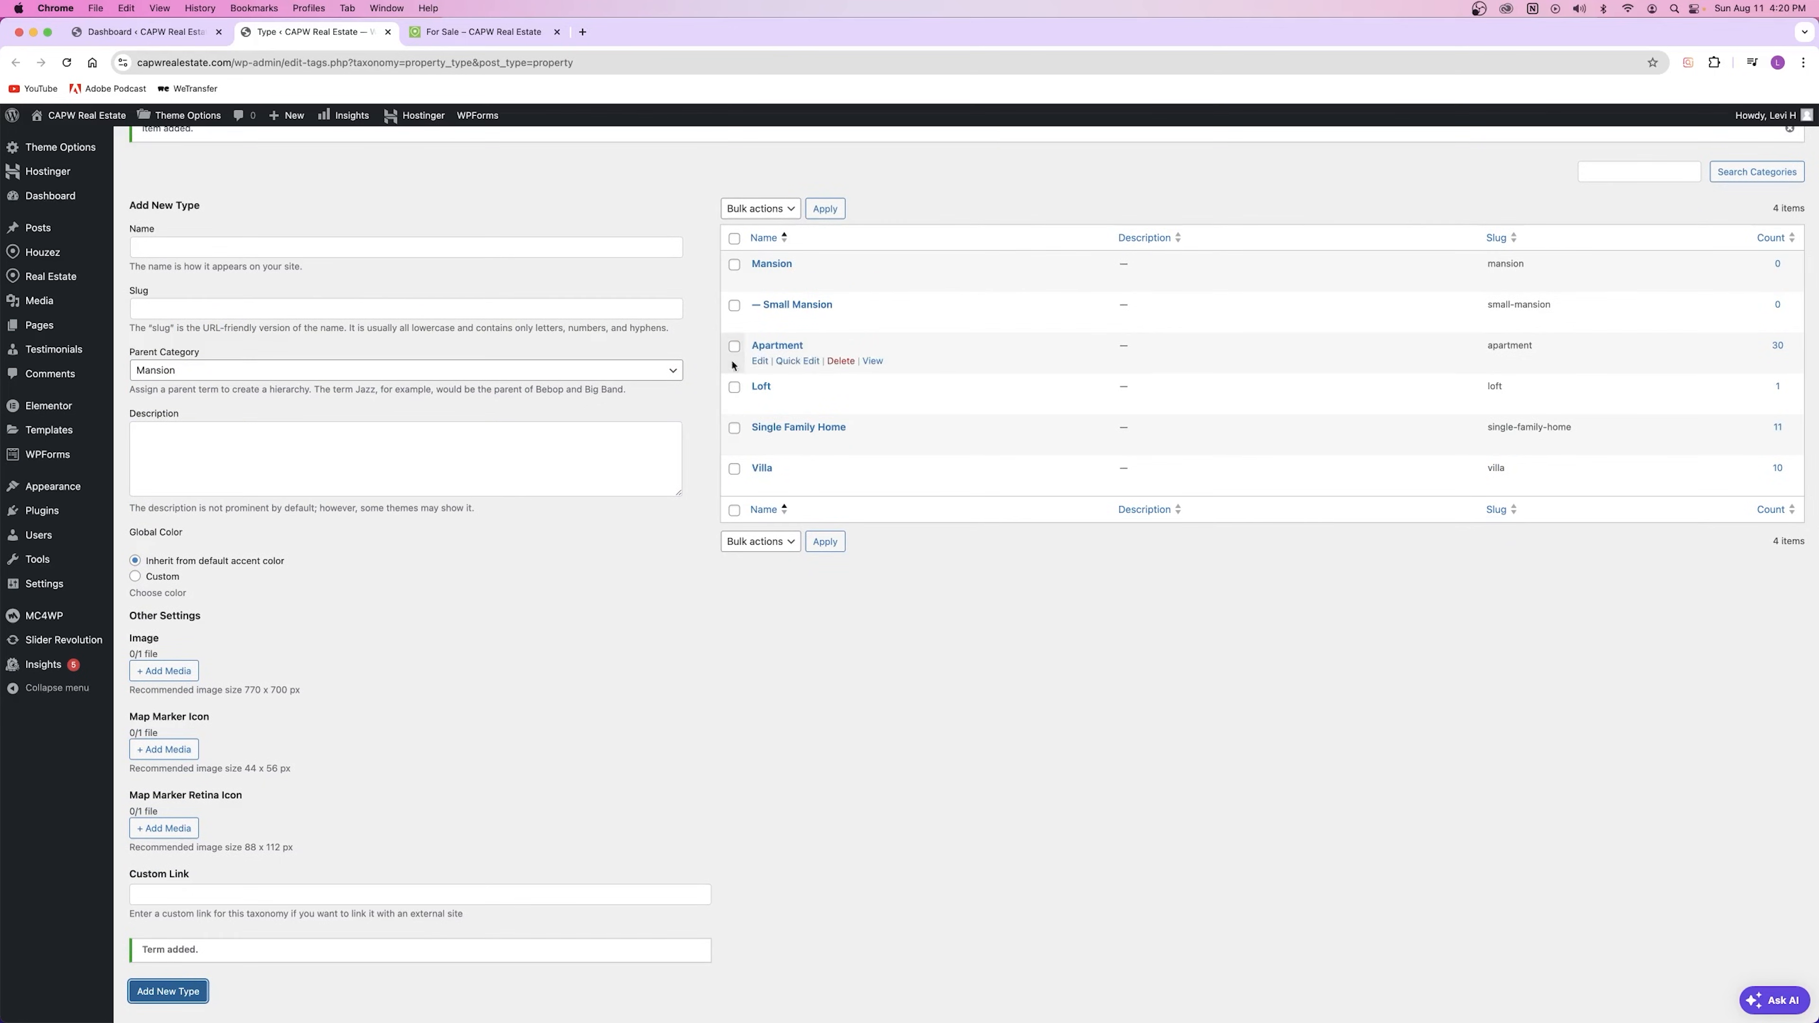
# Step: Delete the Small Mansion and Mansion type terms, confirming each deletion
pyautogui.click(734, 305)
pyautogui.click(840, 320)
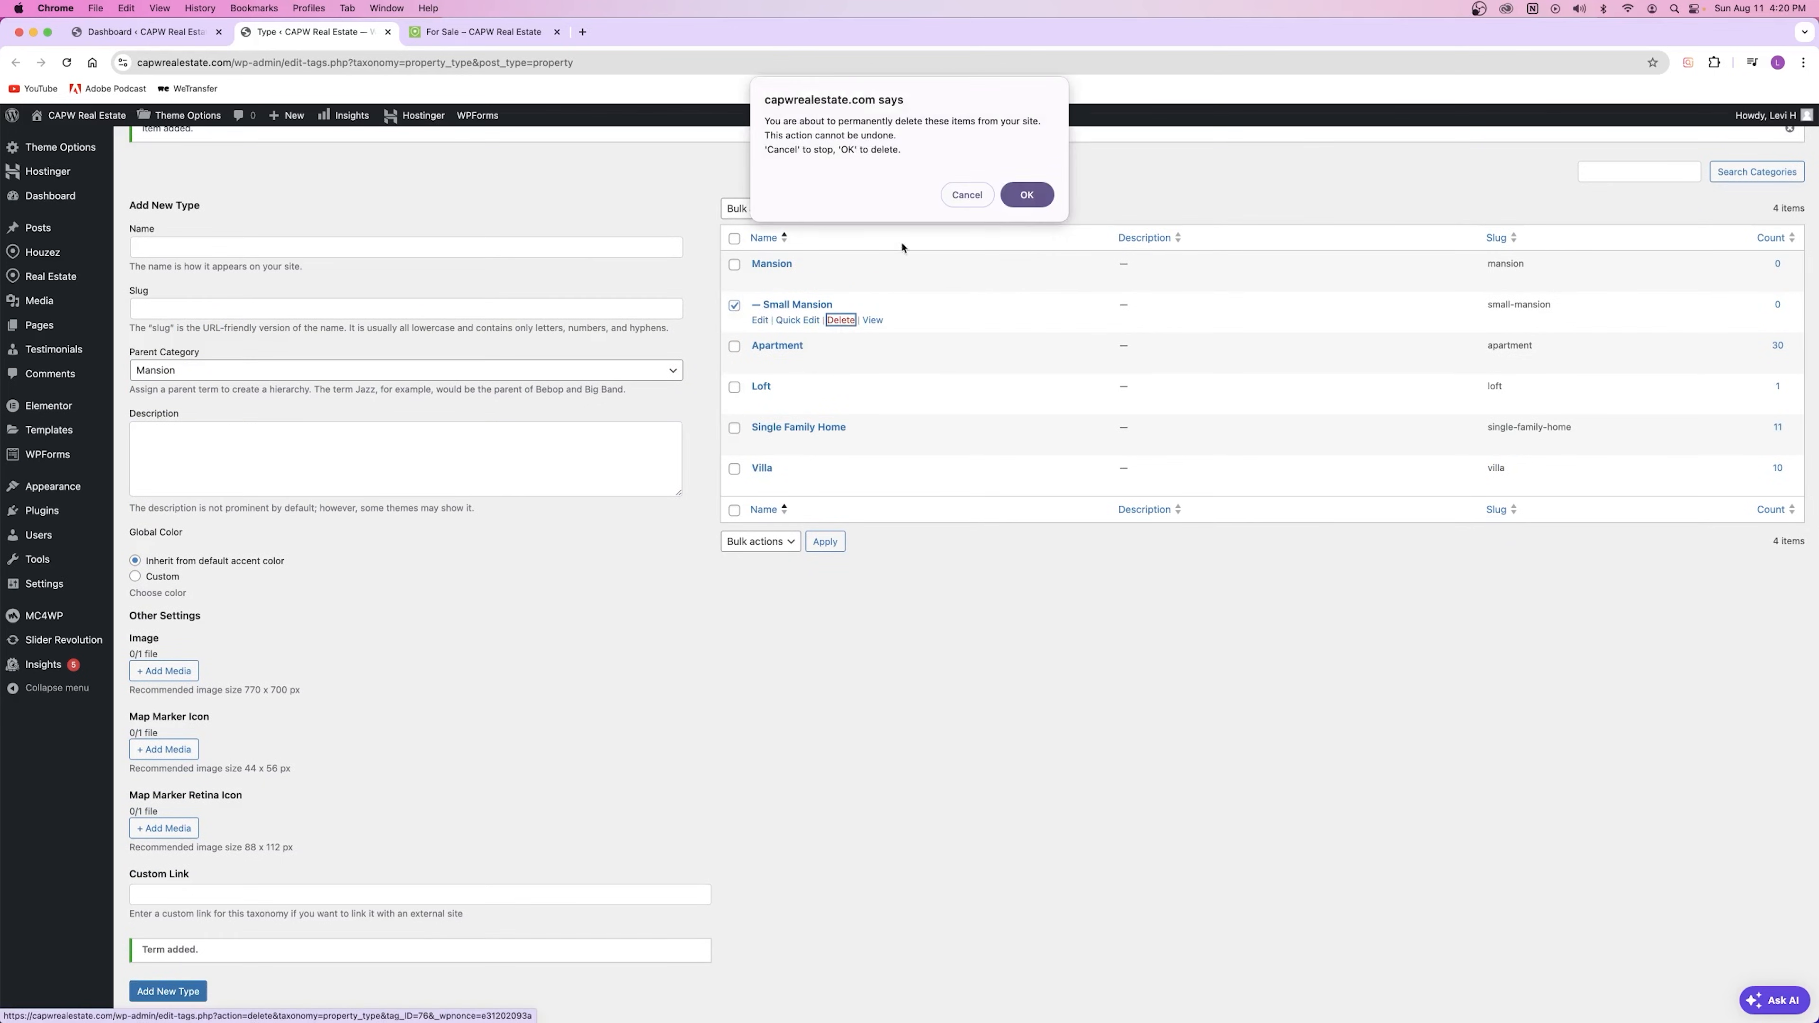
pyautogui.press('Return')
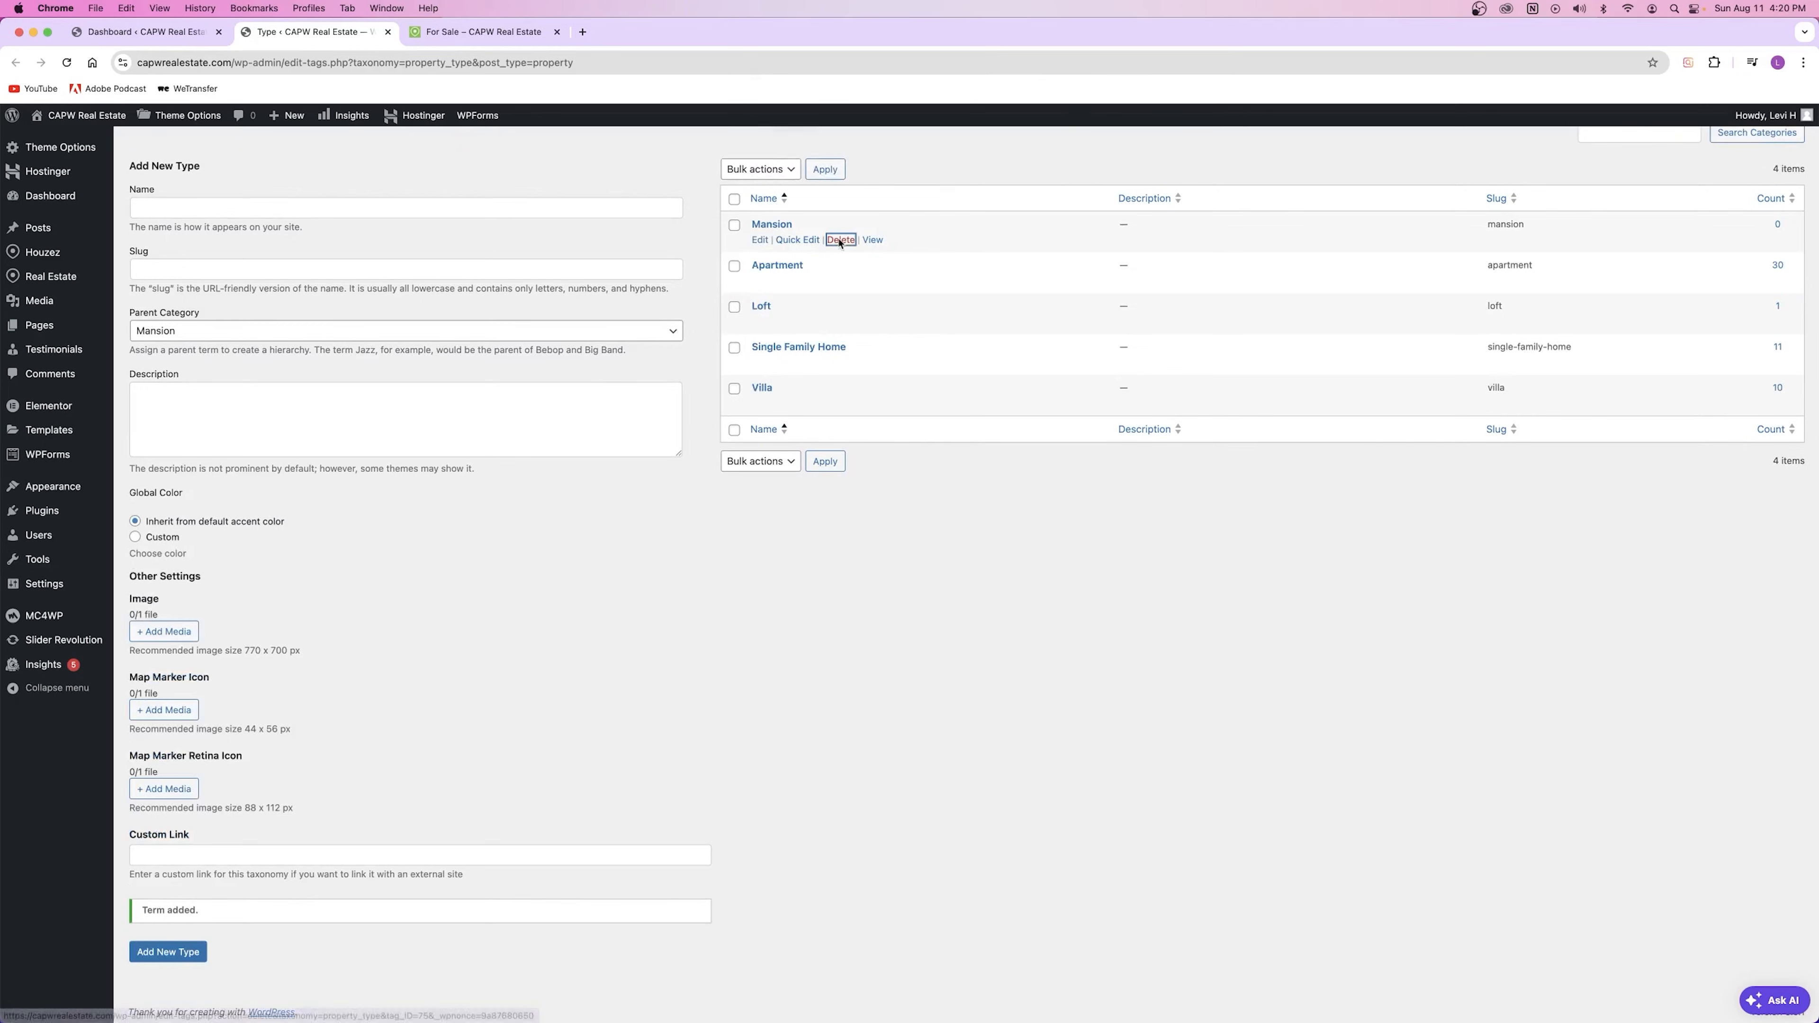
pyautogui.click(840, 239)
pyautogui.click(1010, 201)
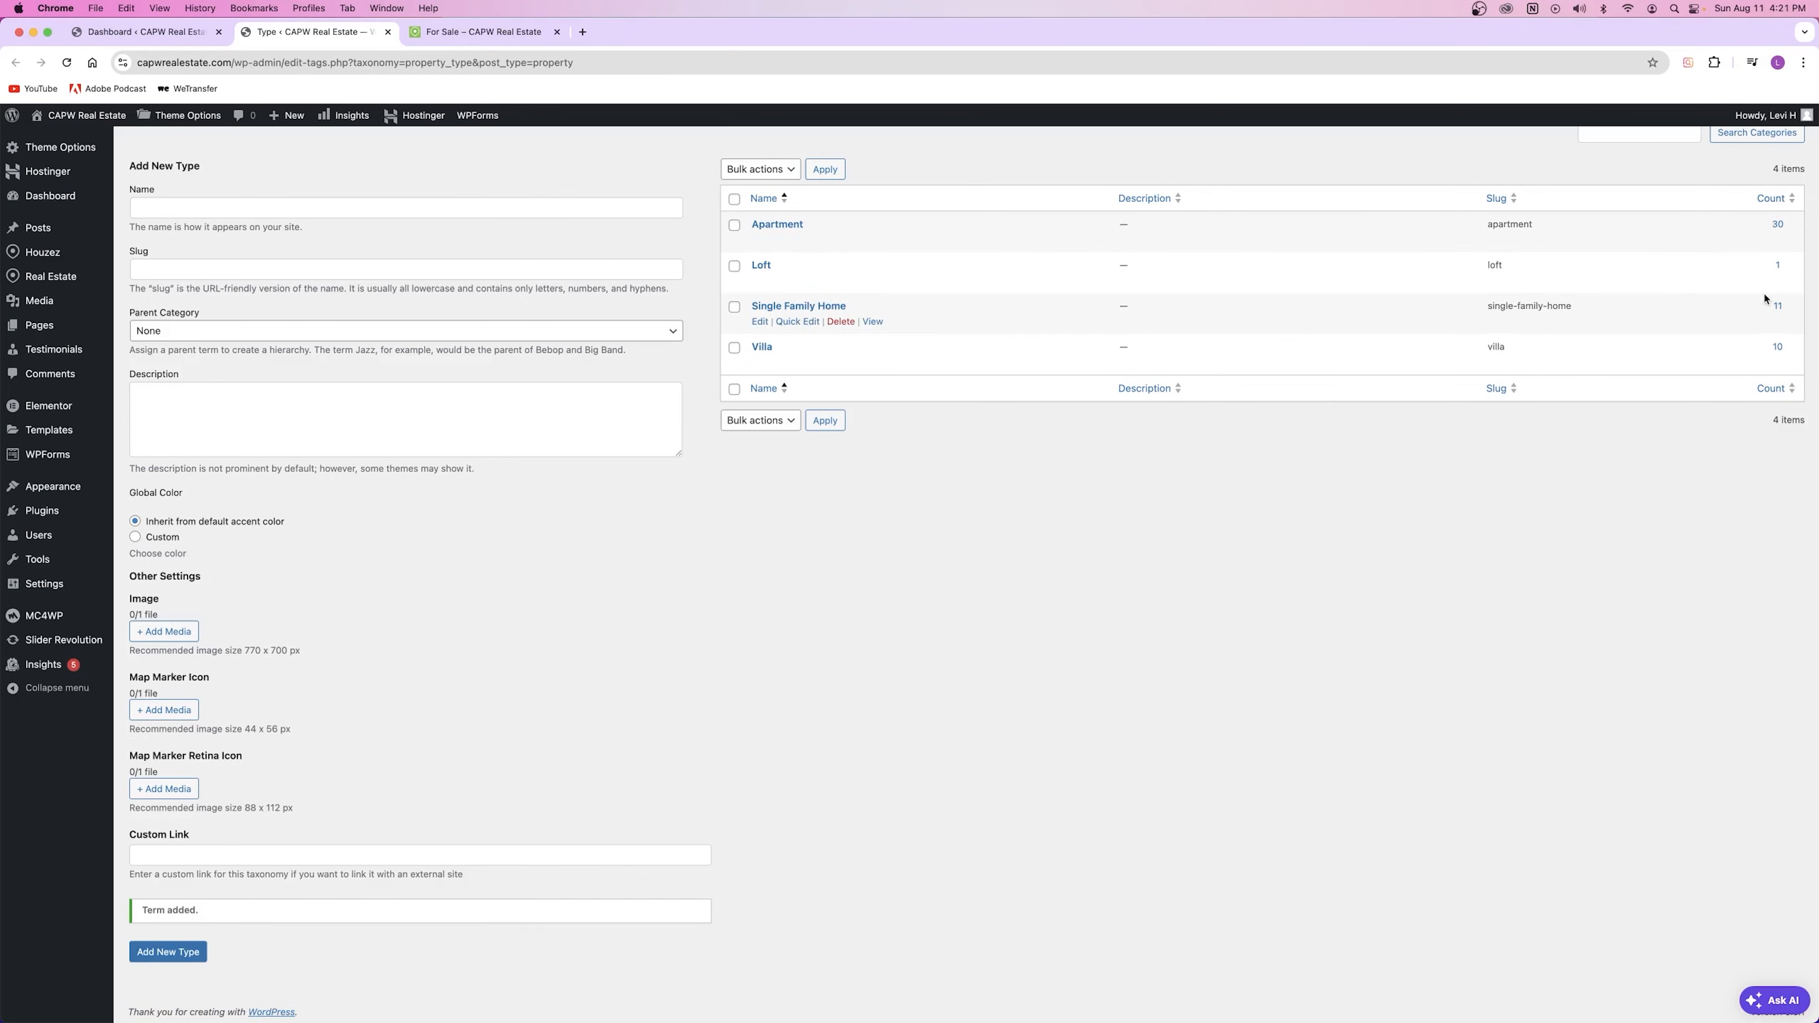
# Step: Go to the Real Estate > Status terms page
pyautogui.scroll(3, 1764, 299)
pyautogui.moveTo(63, 282)
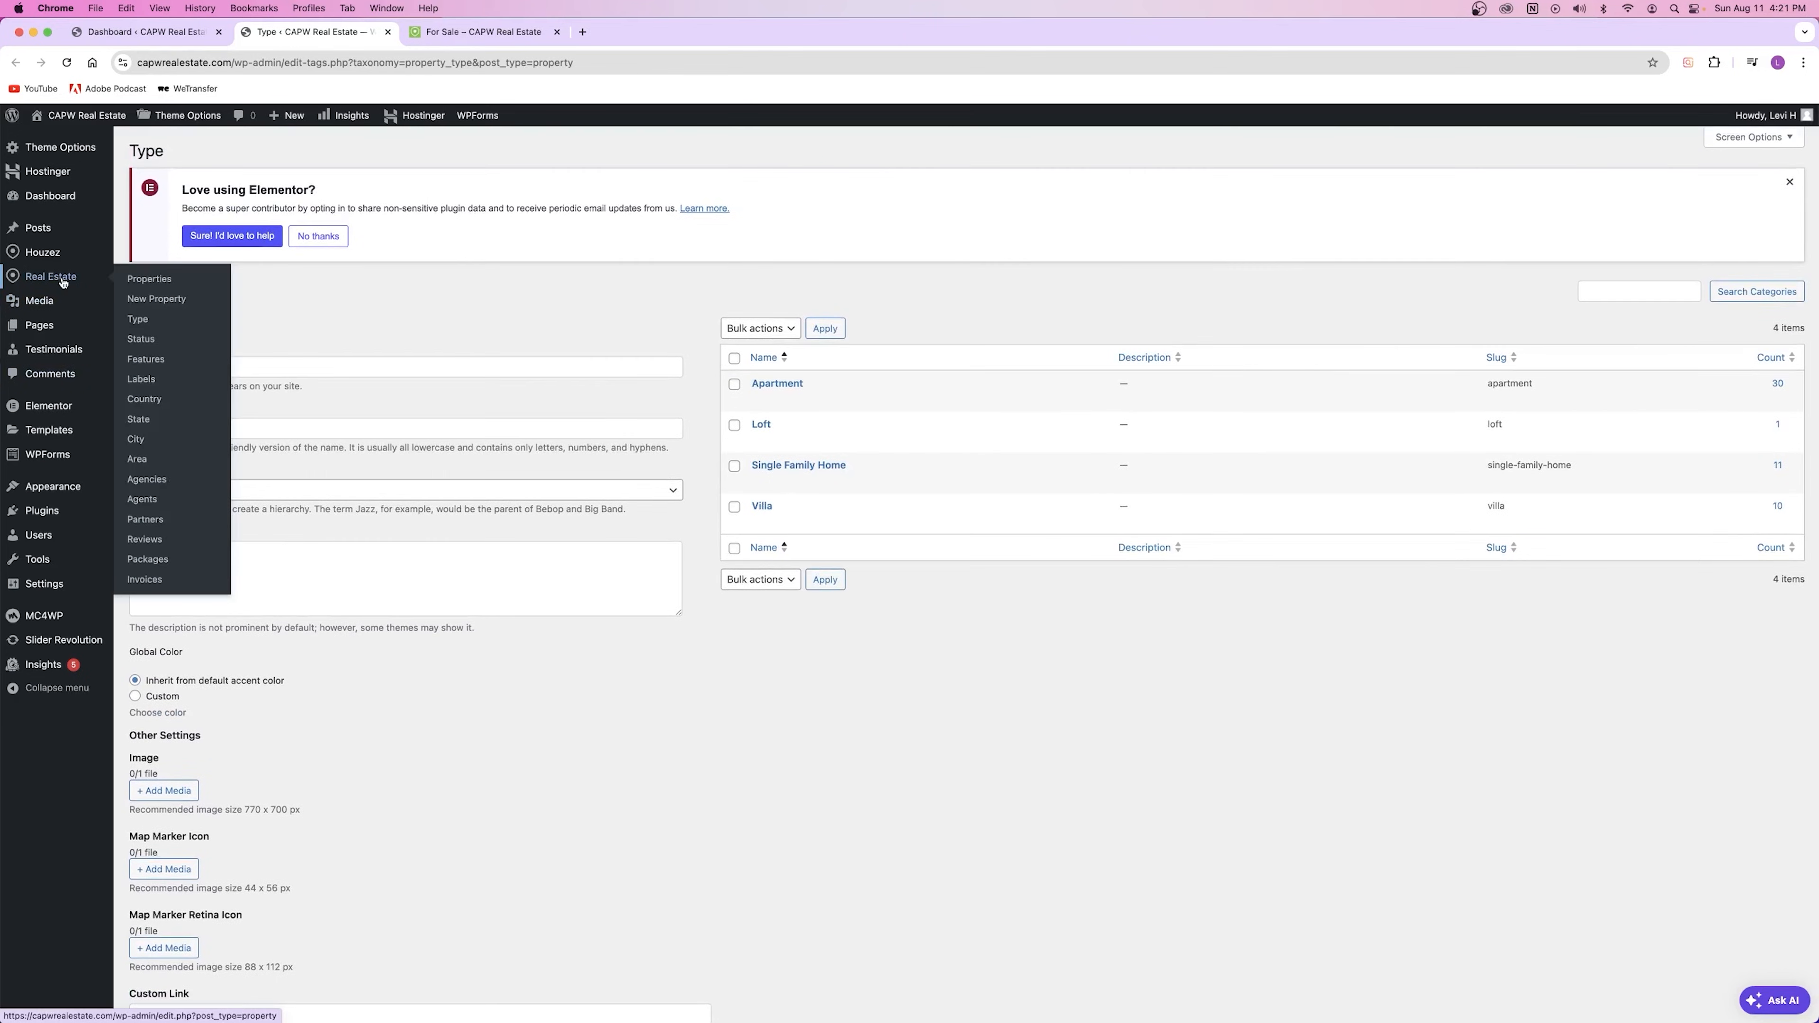
pyautogui.click(154, 347)
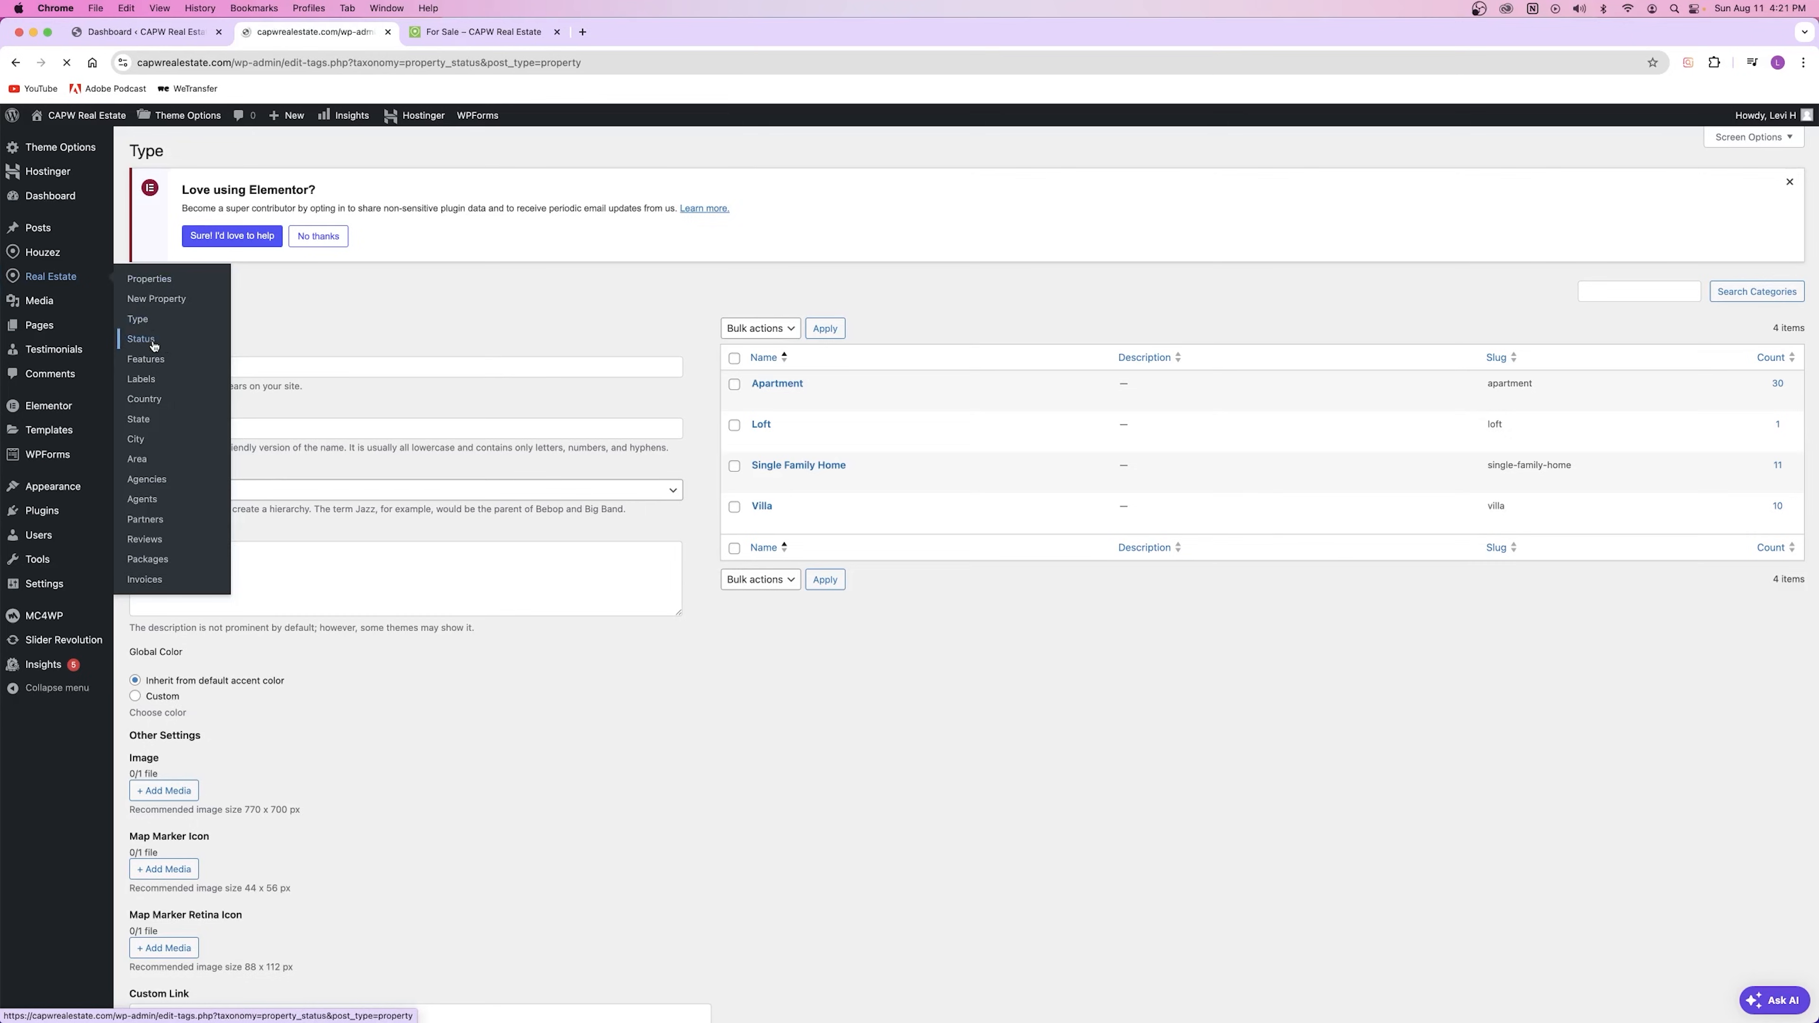
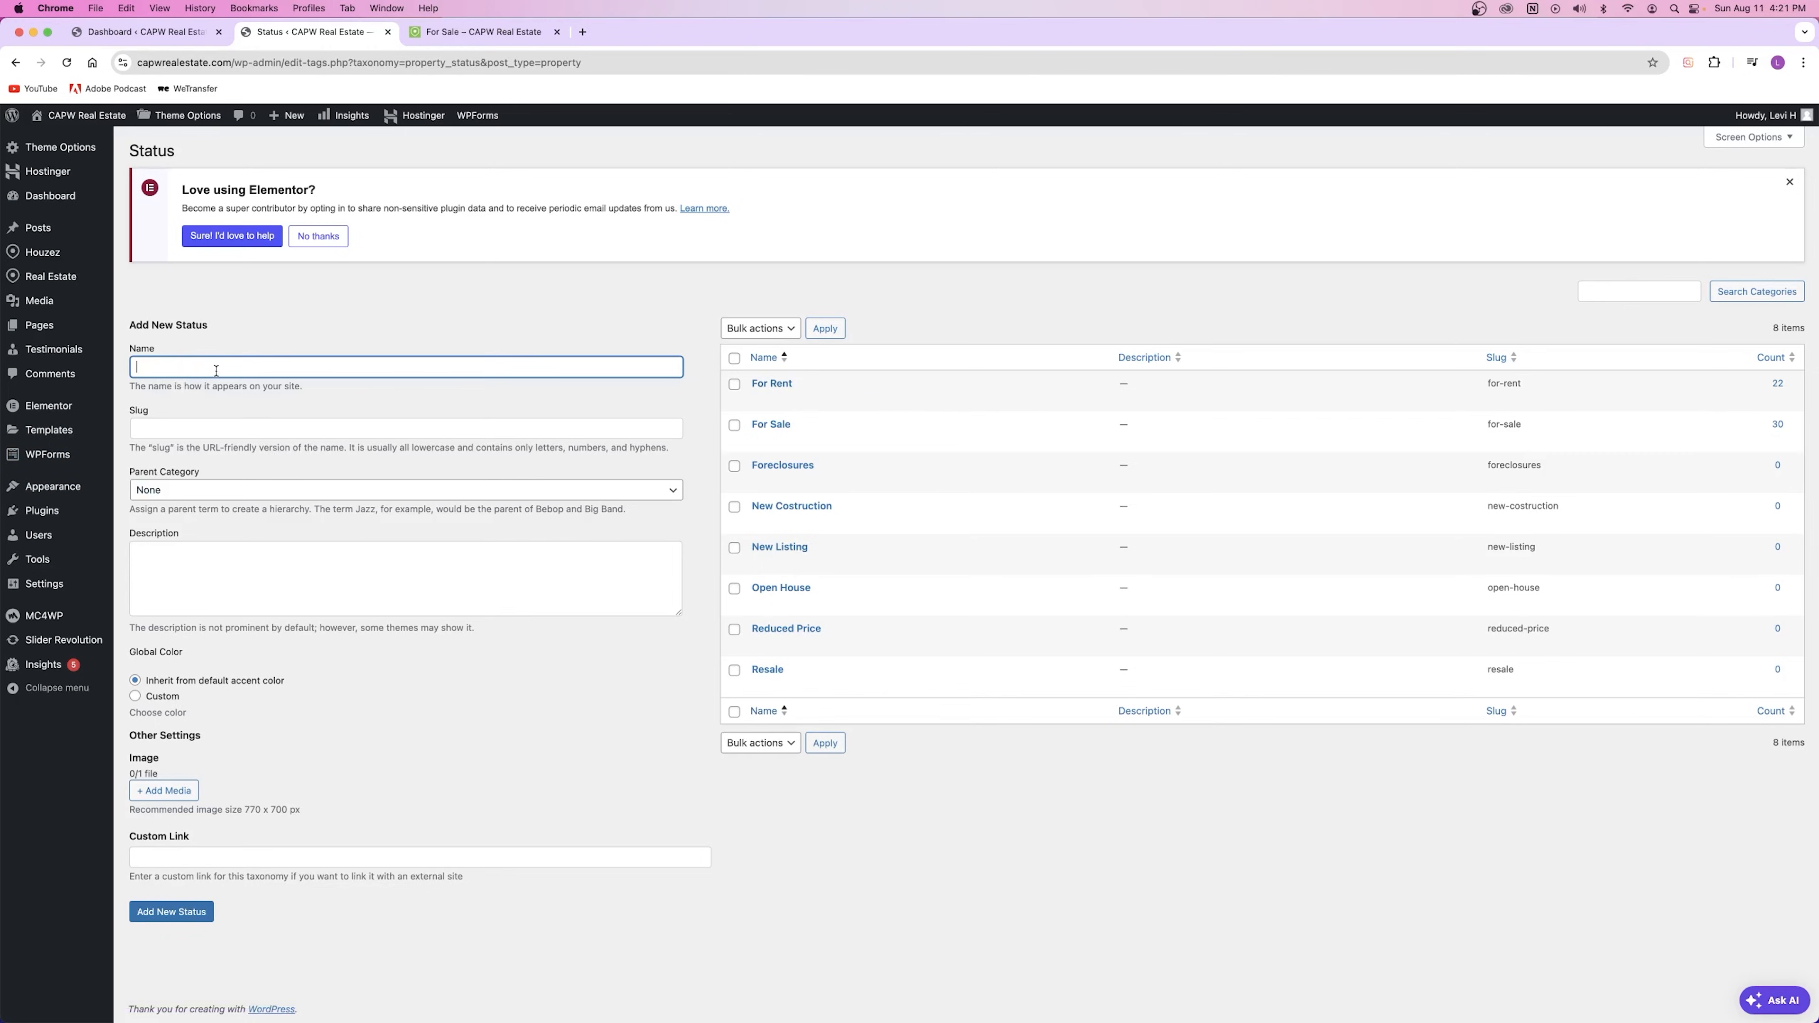
# Step: Enter 'For Rent' as the status name and 'for-rent' as its slug, keeping parent None
pyautogui.write('Rent')
pyautogui.press('Tab')
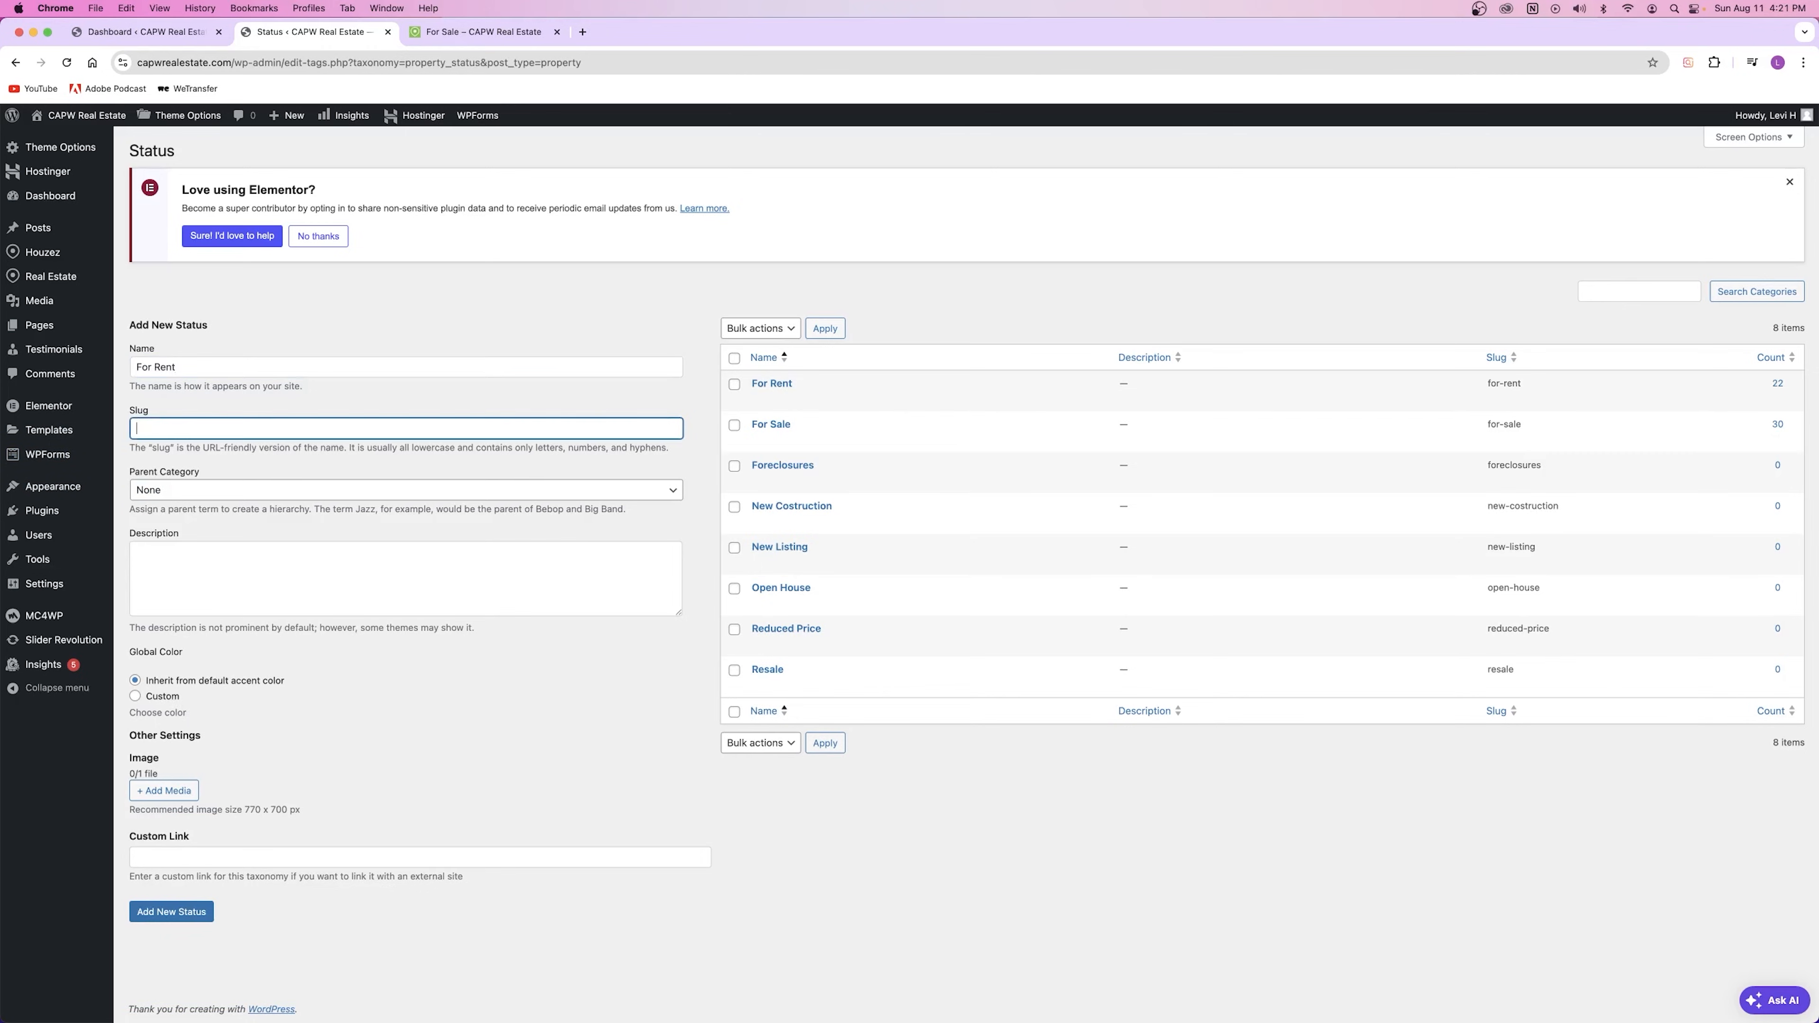
pyautogui.write('for-re')
pyautogui.click(150, 492)
pyautogui.click(167, 491)
pyautogui.click(187, 556)
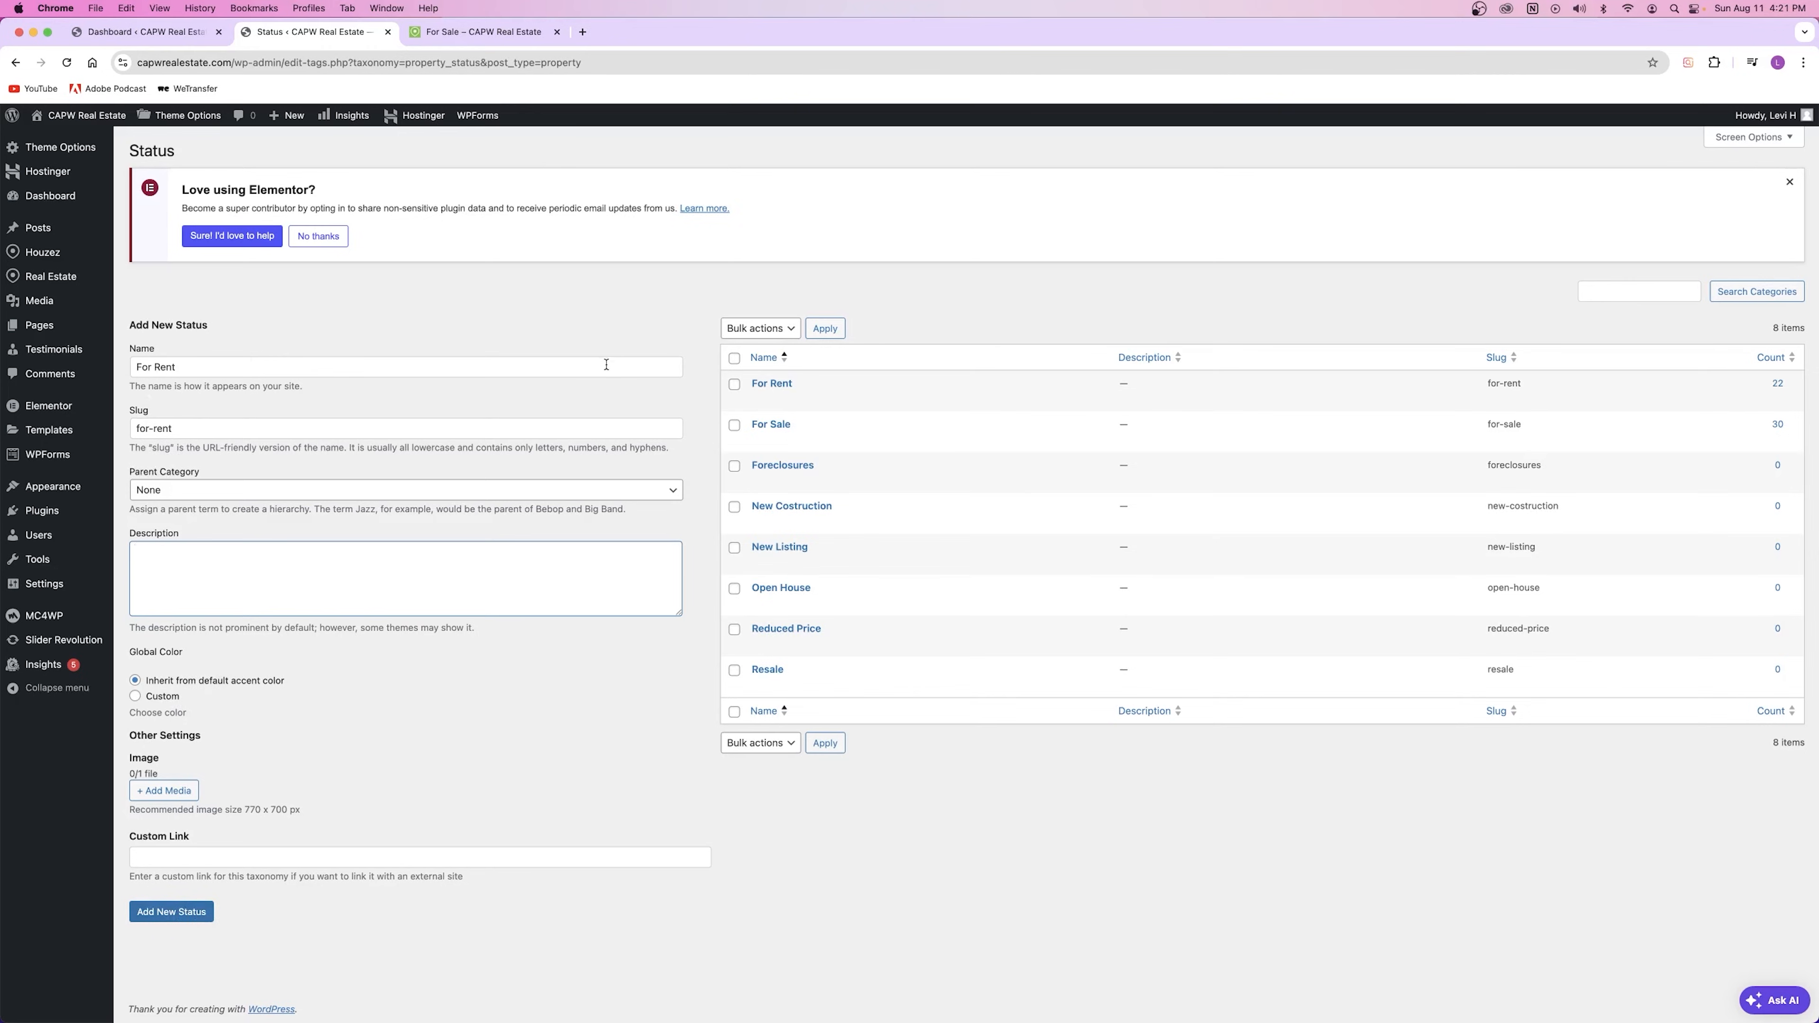
pyautogui.click(450, 33)
pyautogui.scroll(10, 710, 430)
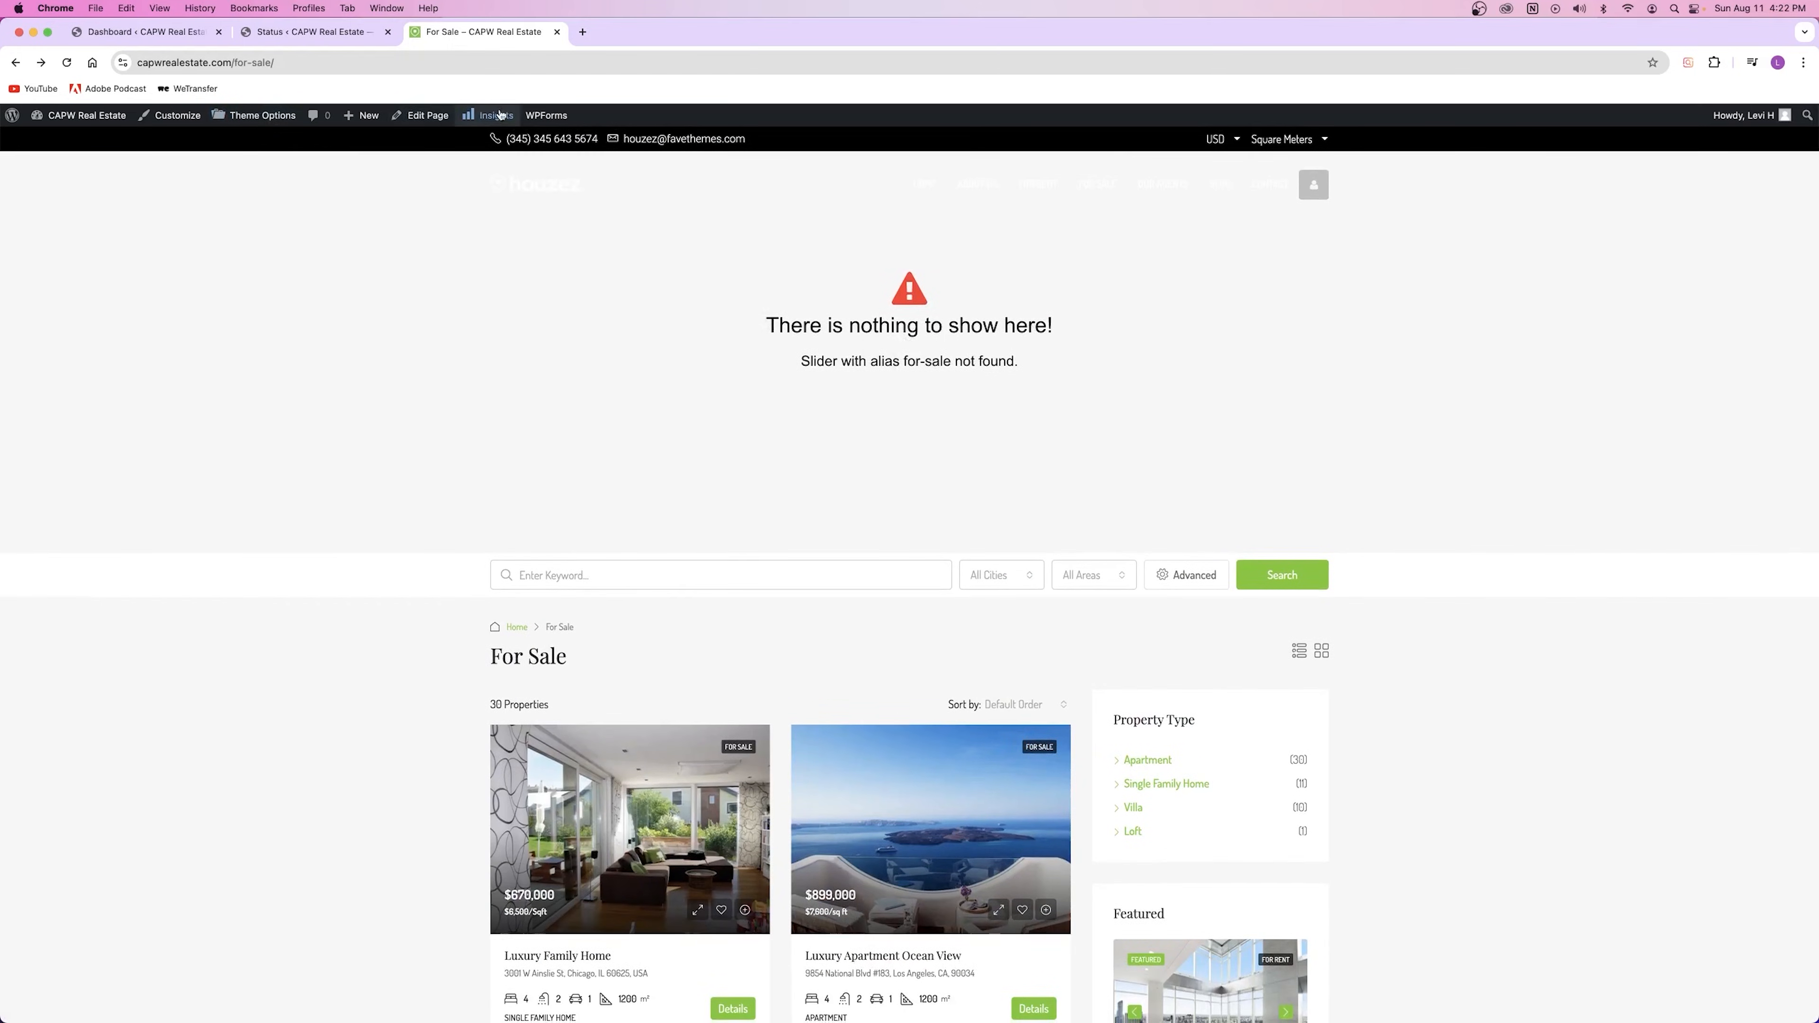
pyautogui.rightClick(574, 185)
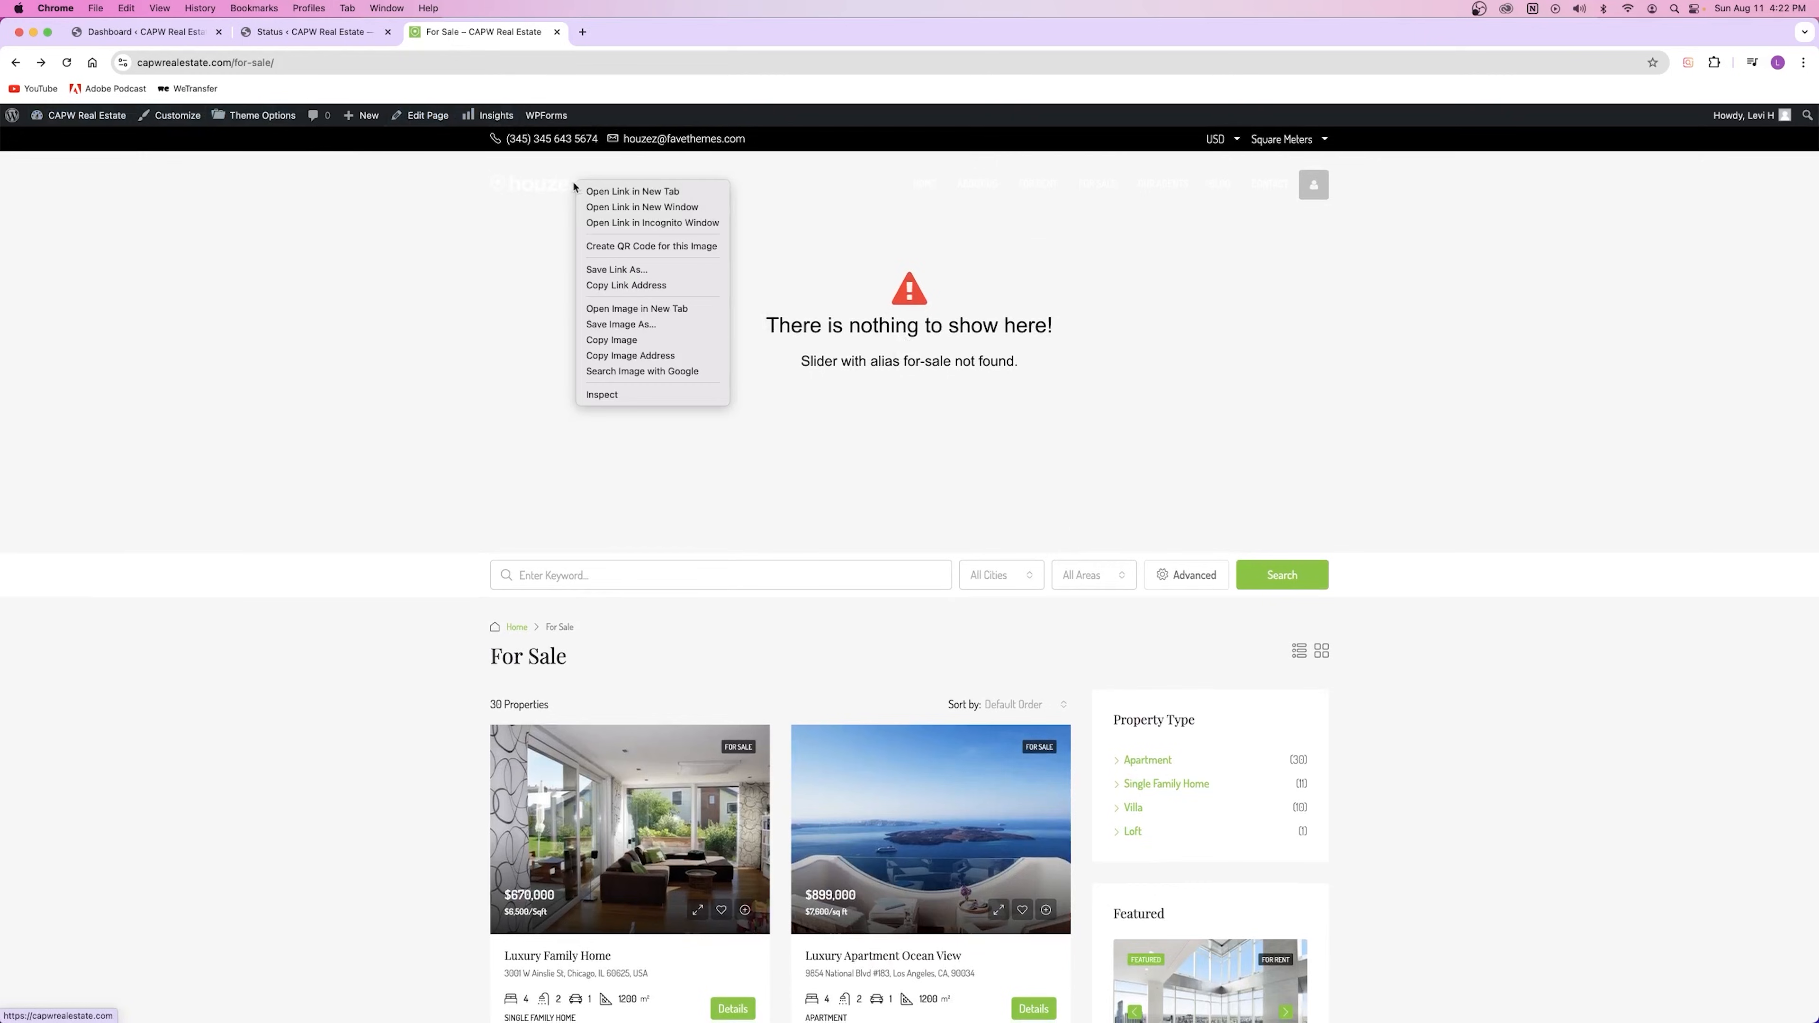
pyautogui.click(630, 192)
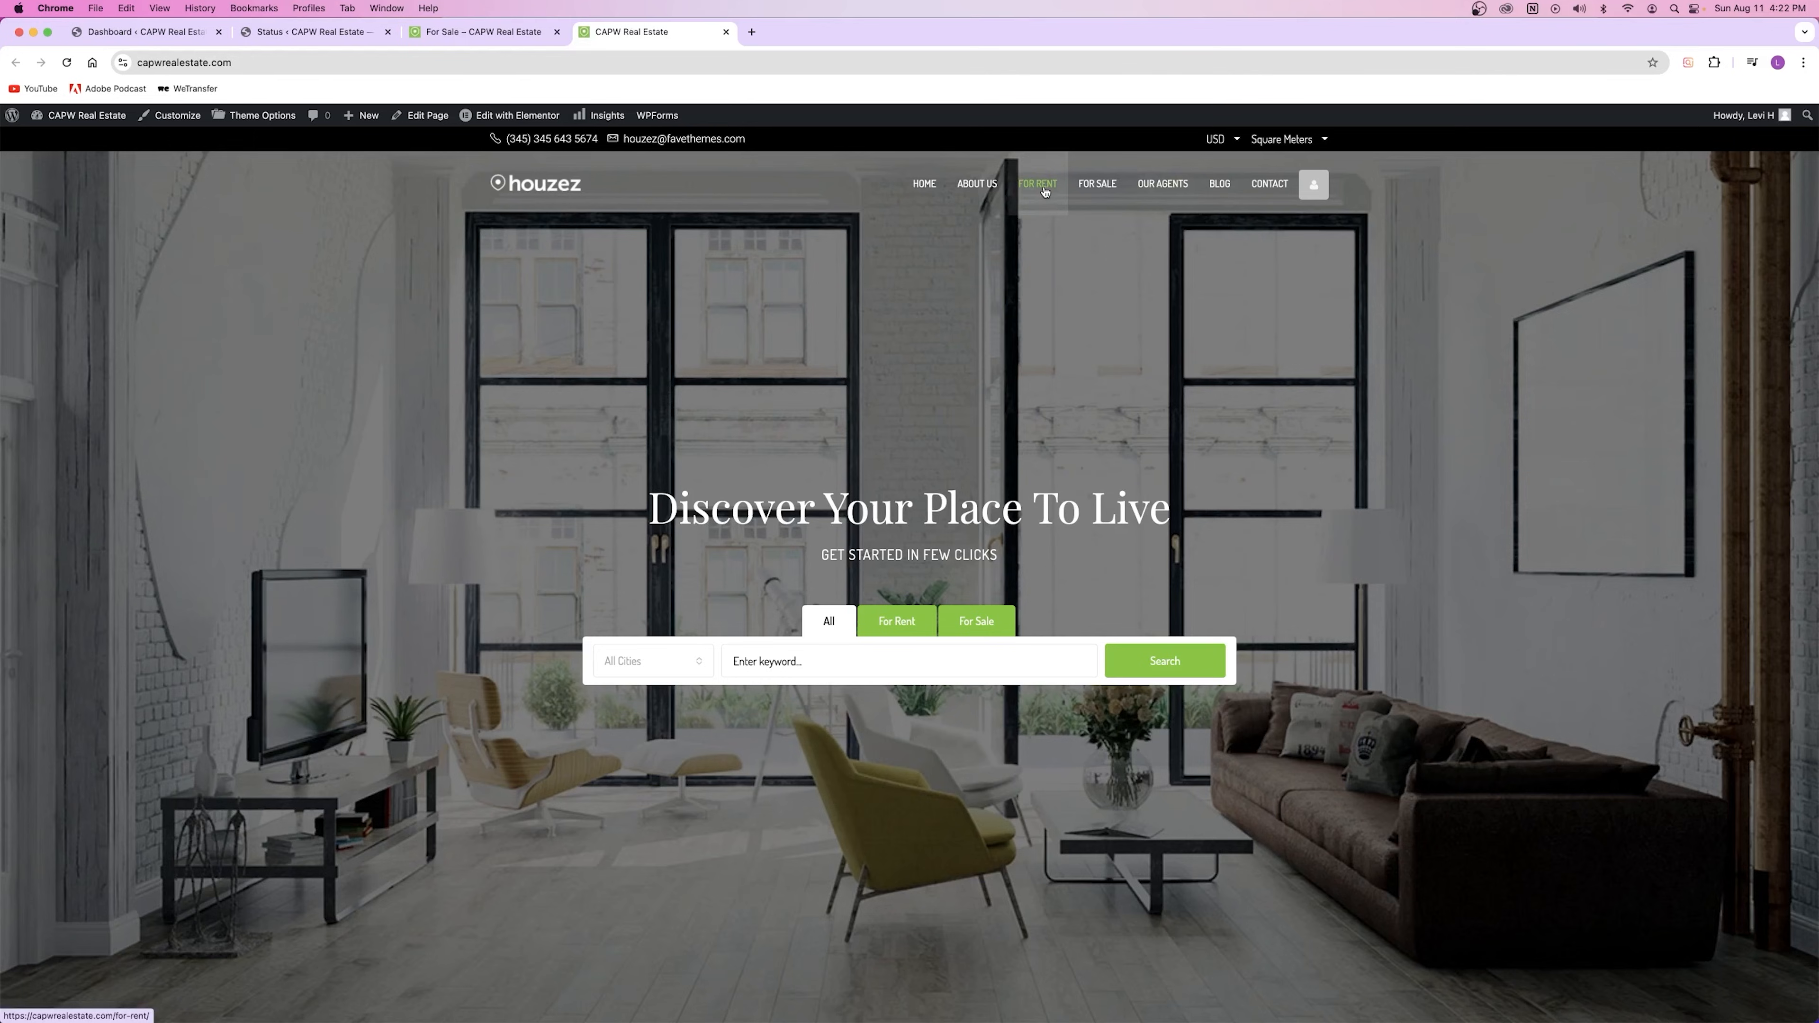
pyautogui.click(725, 32)
pyautogui.click(290, 34)
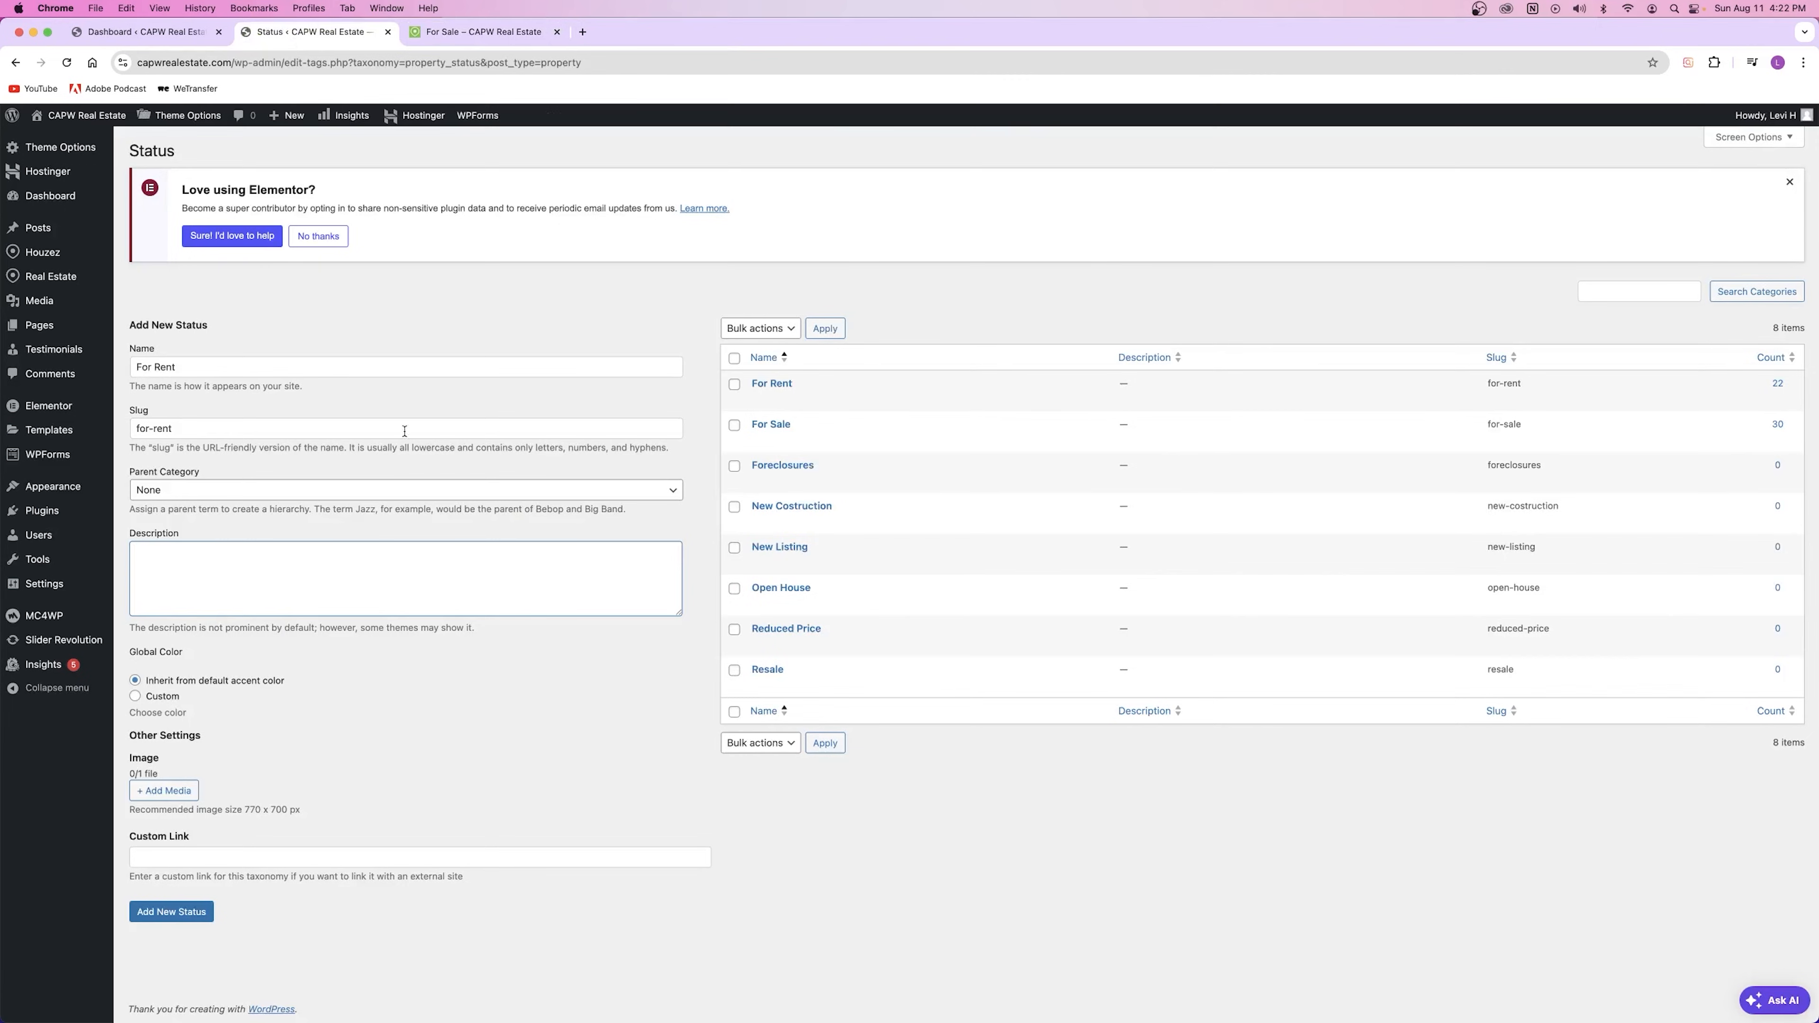
pyautogui.tripleClick(162, 326)
pyautogui.click(386, 346)
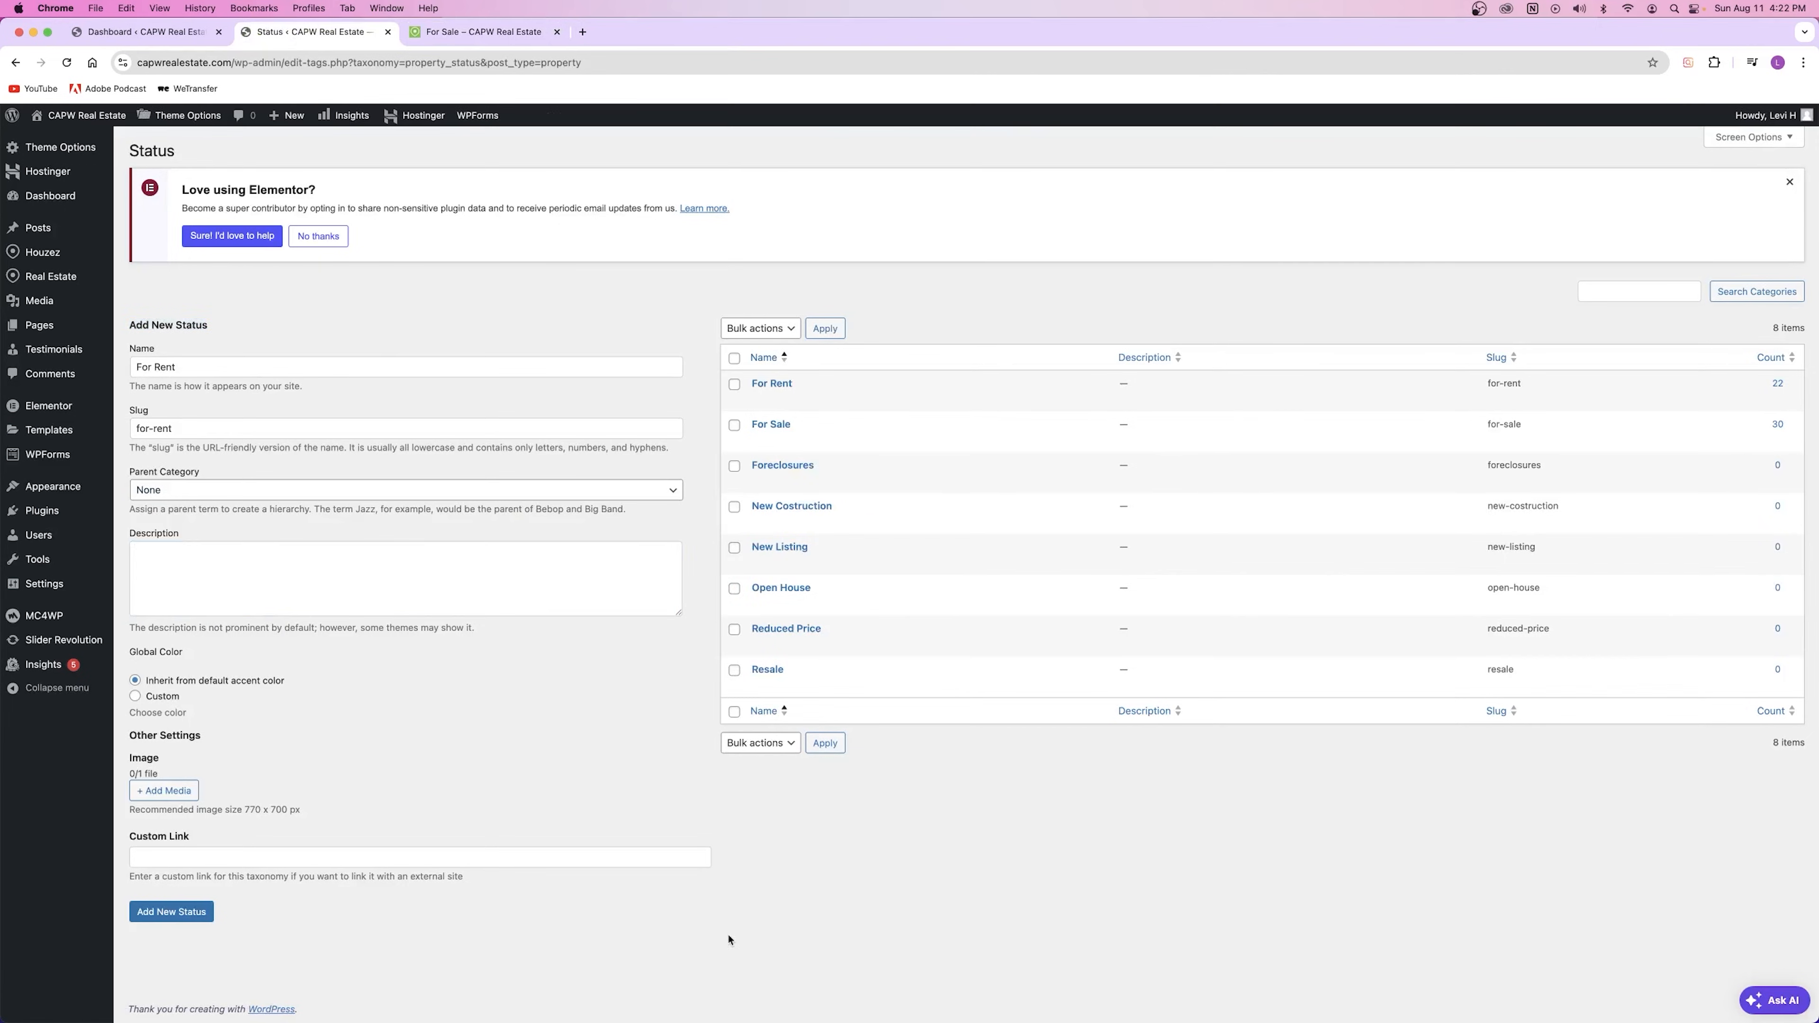
pyautogui.moveTo(45, 285)
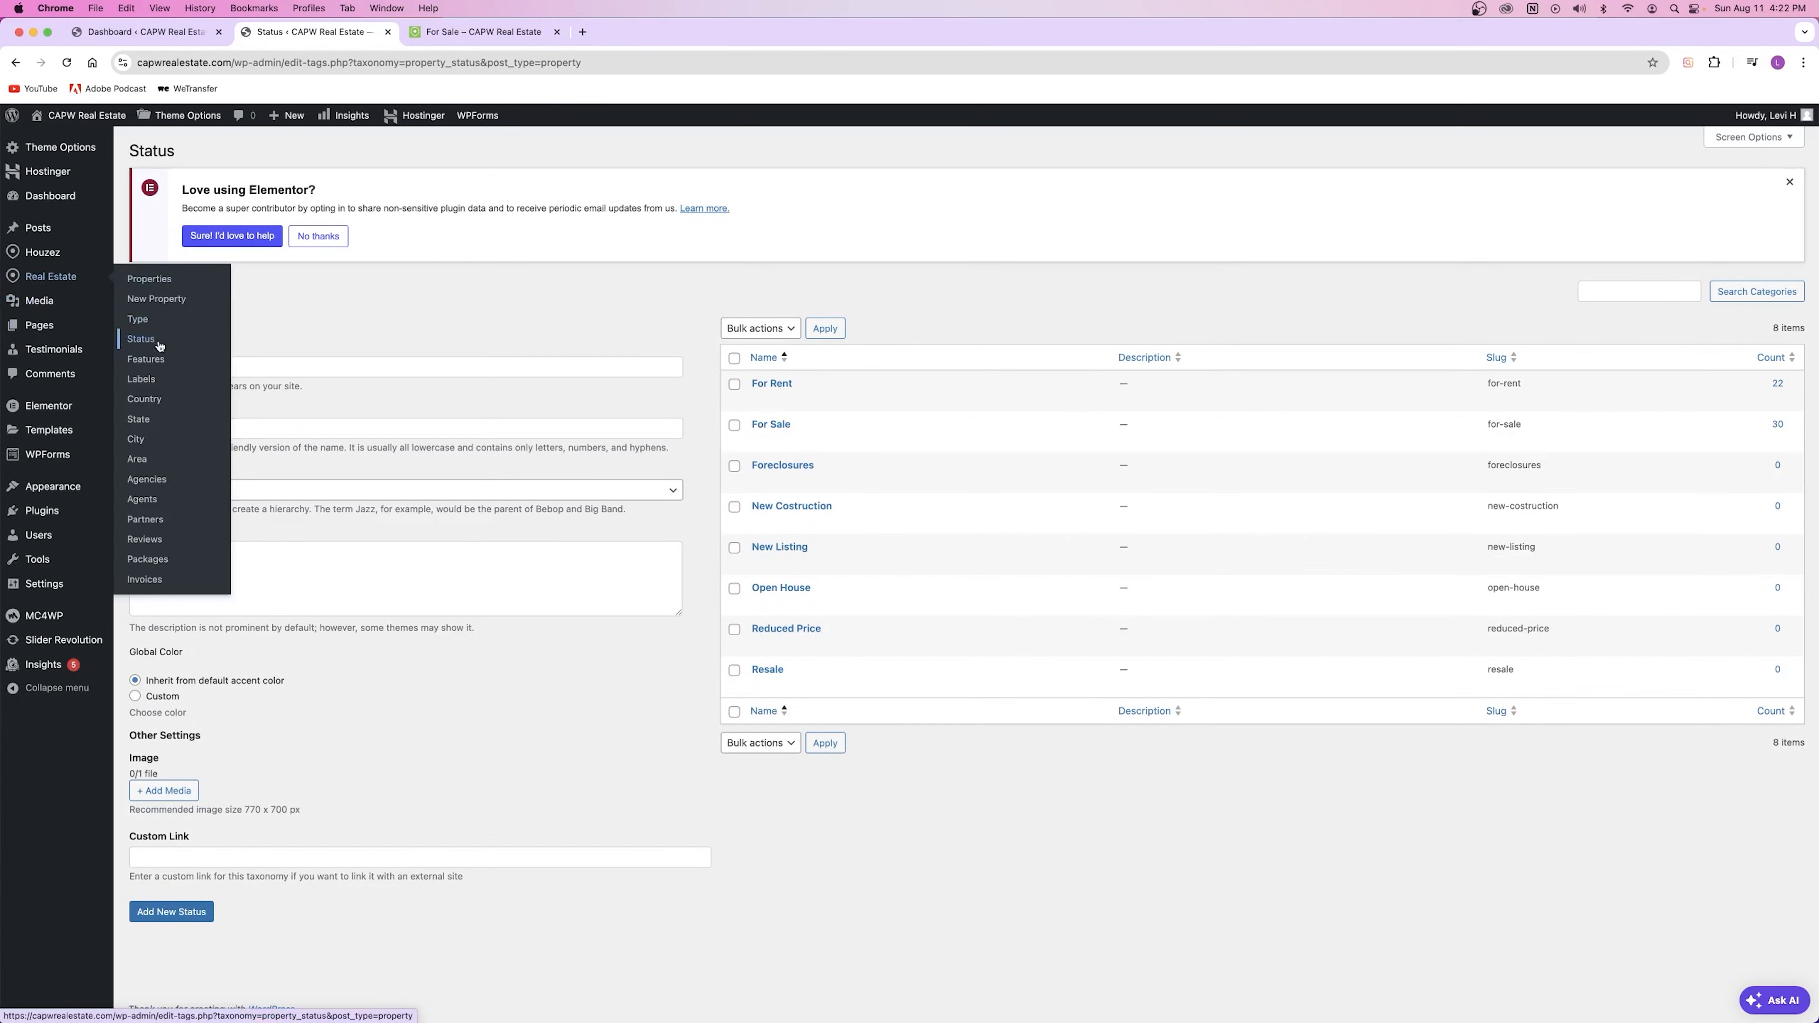
# Step: Open the property Features admin list, then return to the For Sale listings page
pyautogui.click(483, 31)
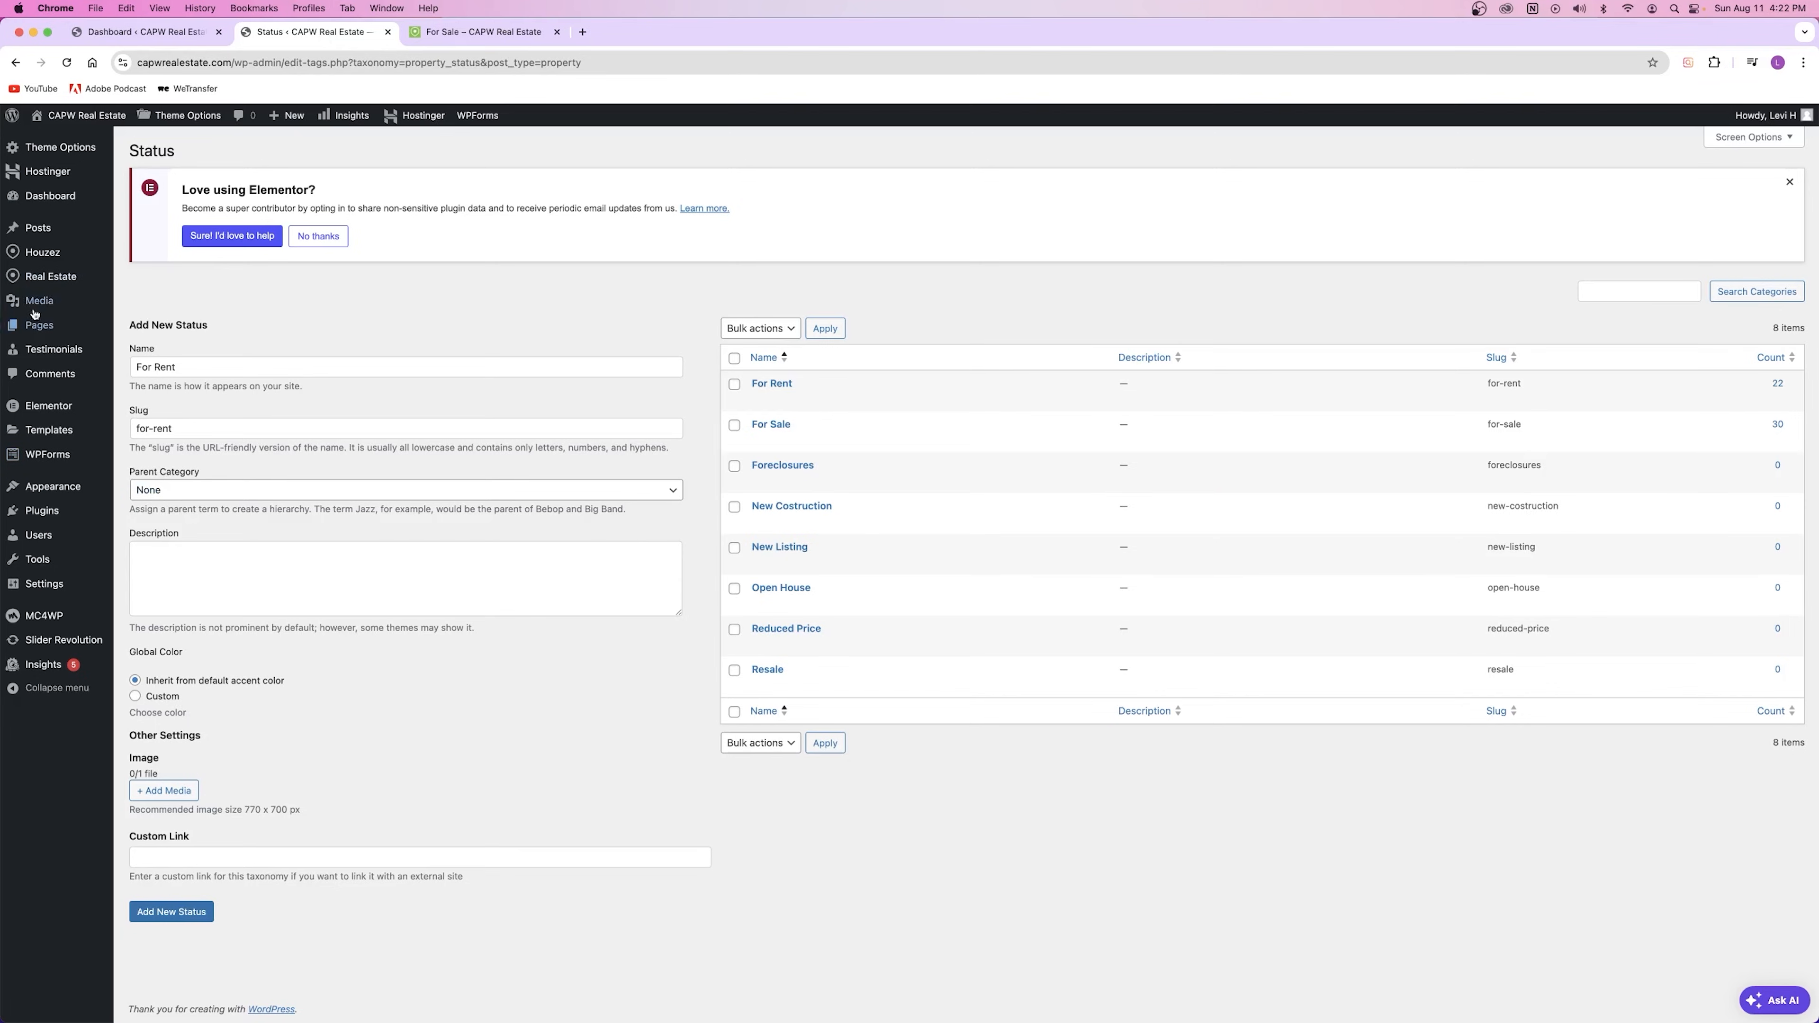
pyautogui.click(147, 359)
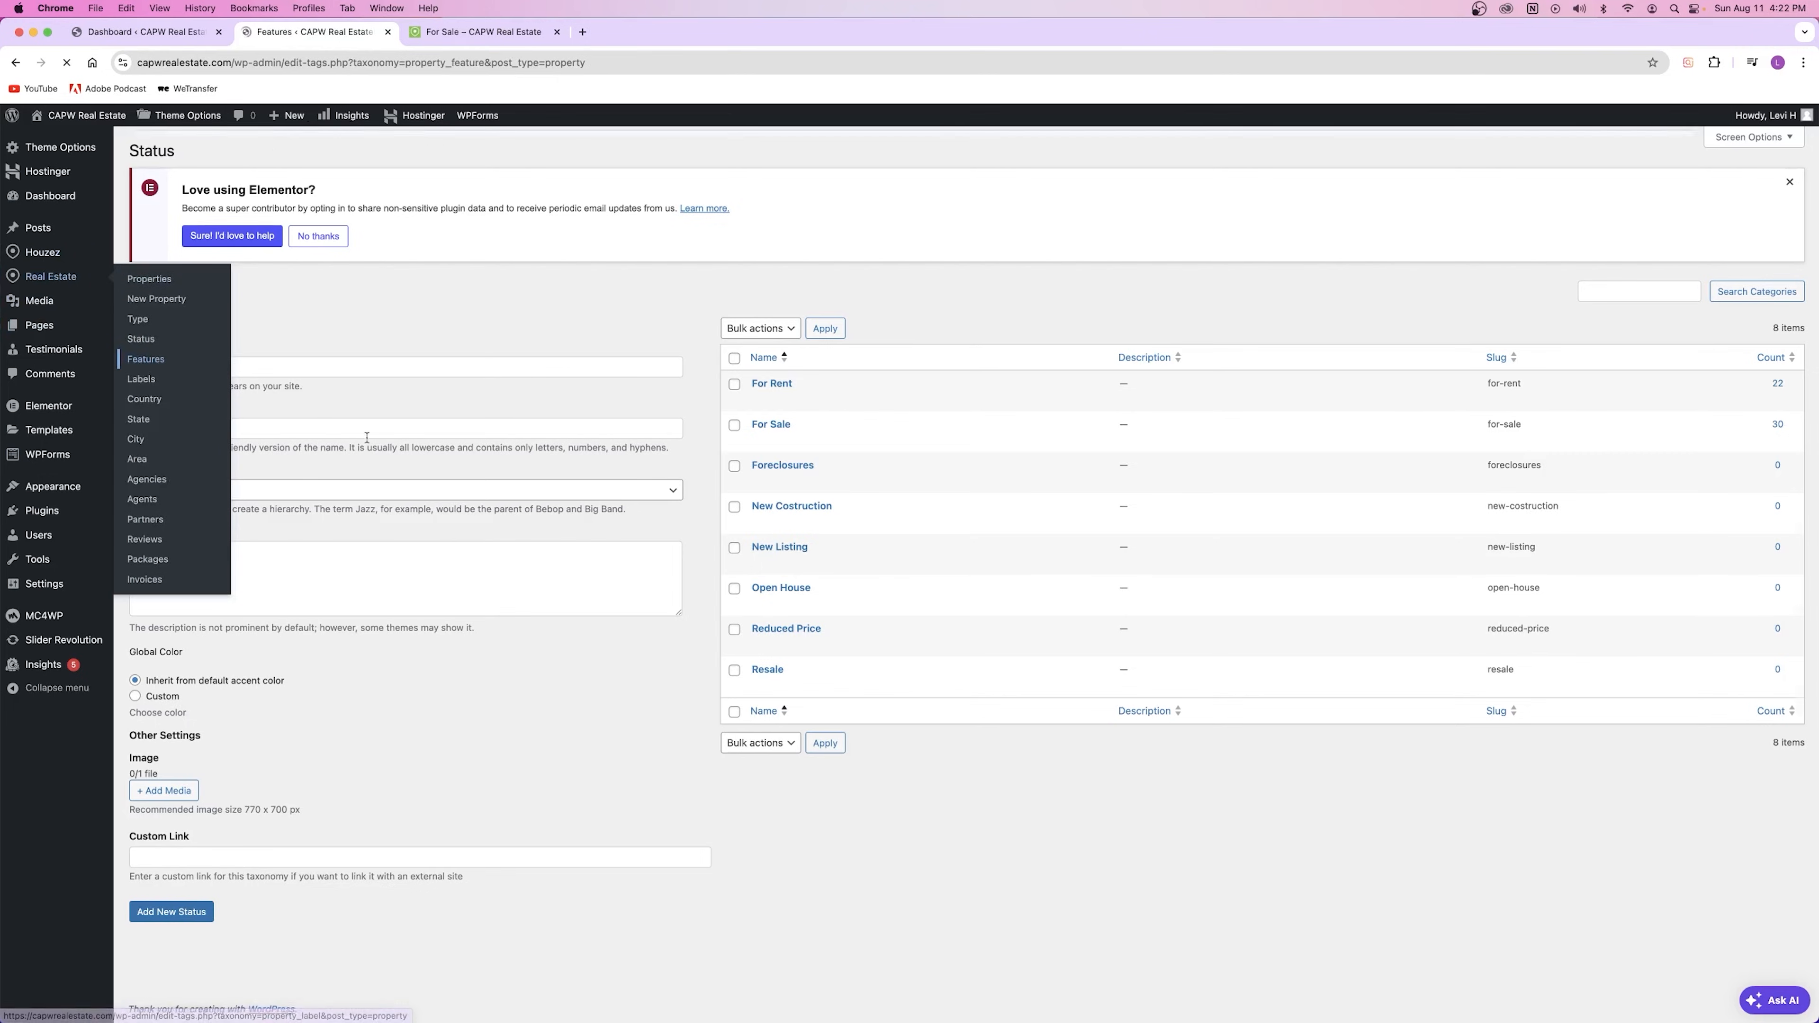
pyautogui.scroll(-2, 960, 485)
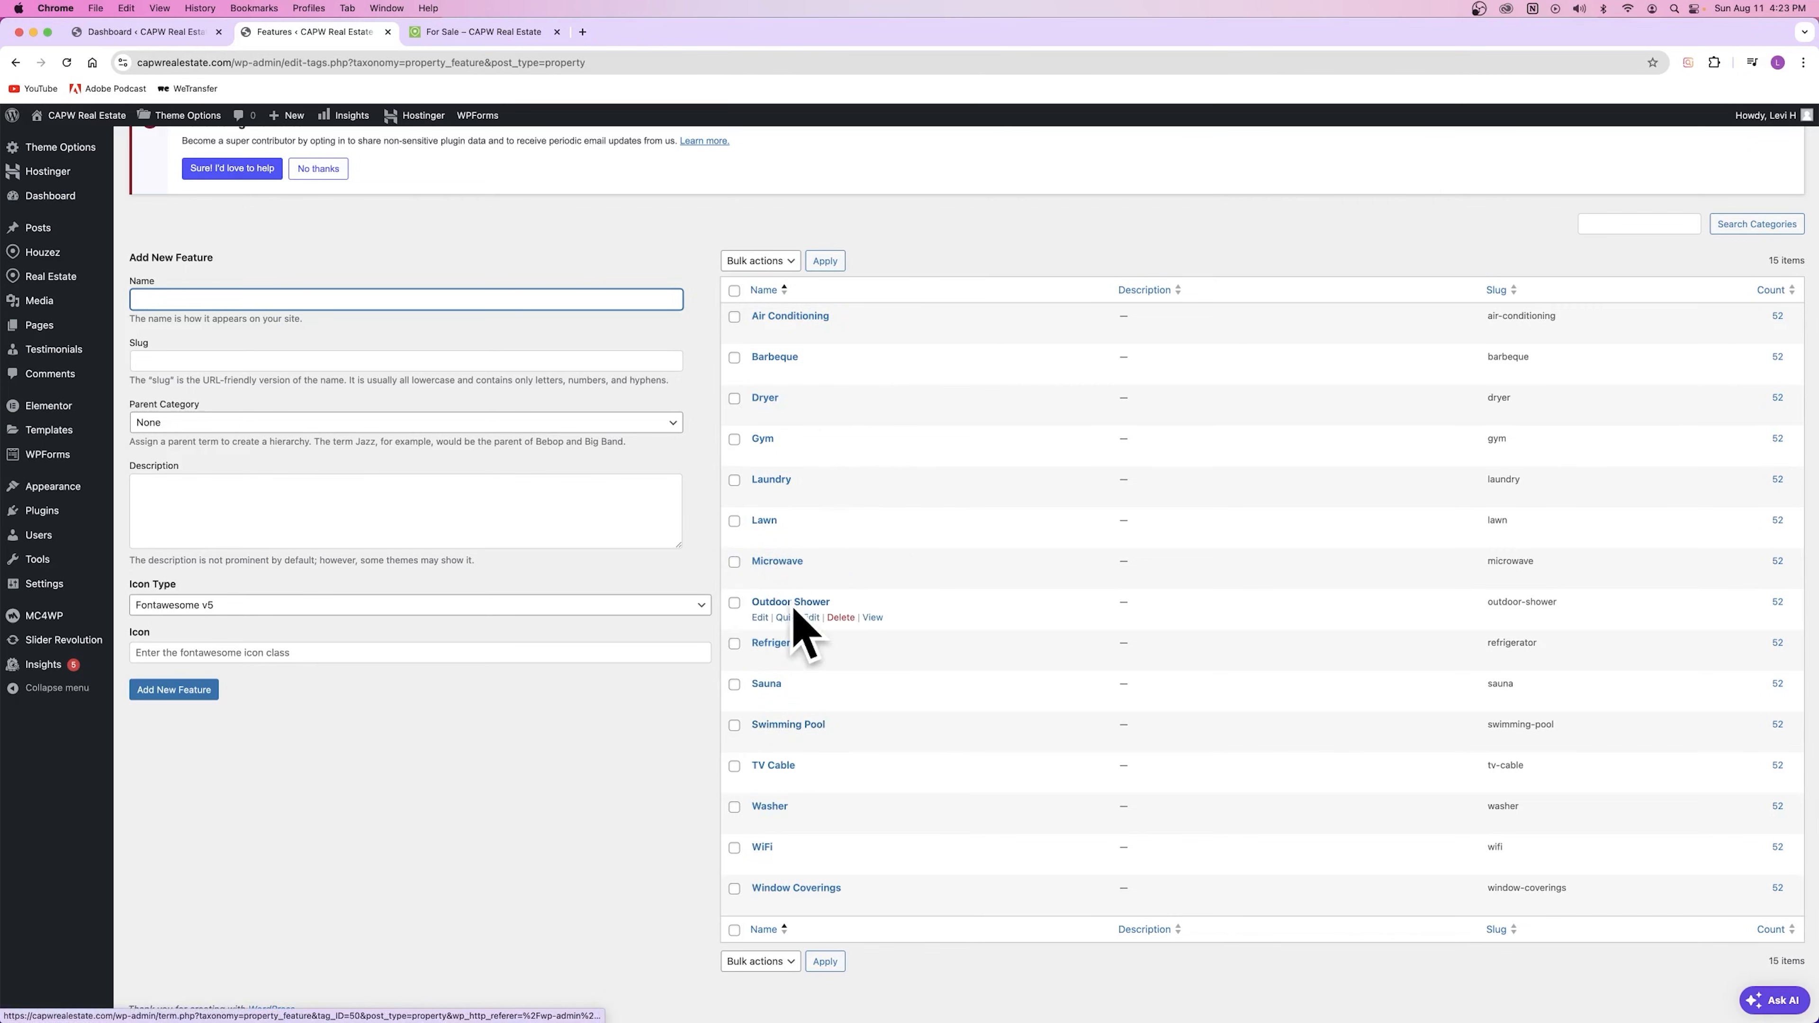
pyautogui.click(473, 32)
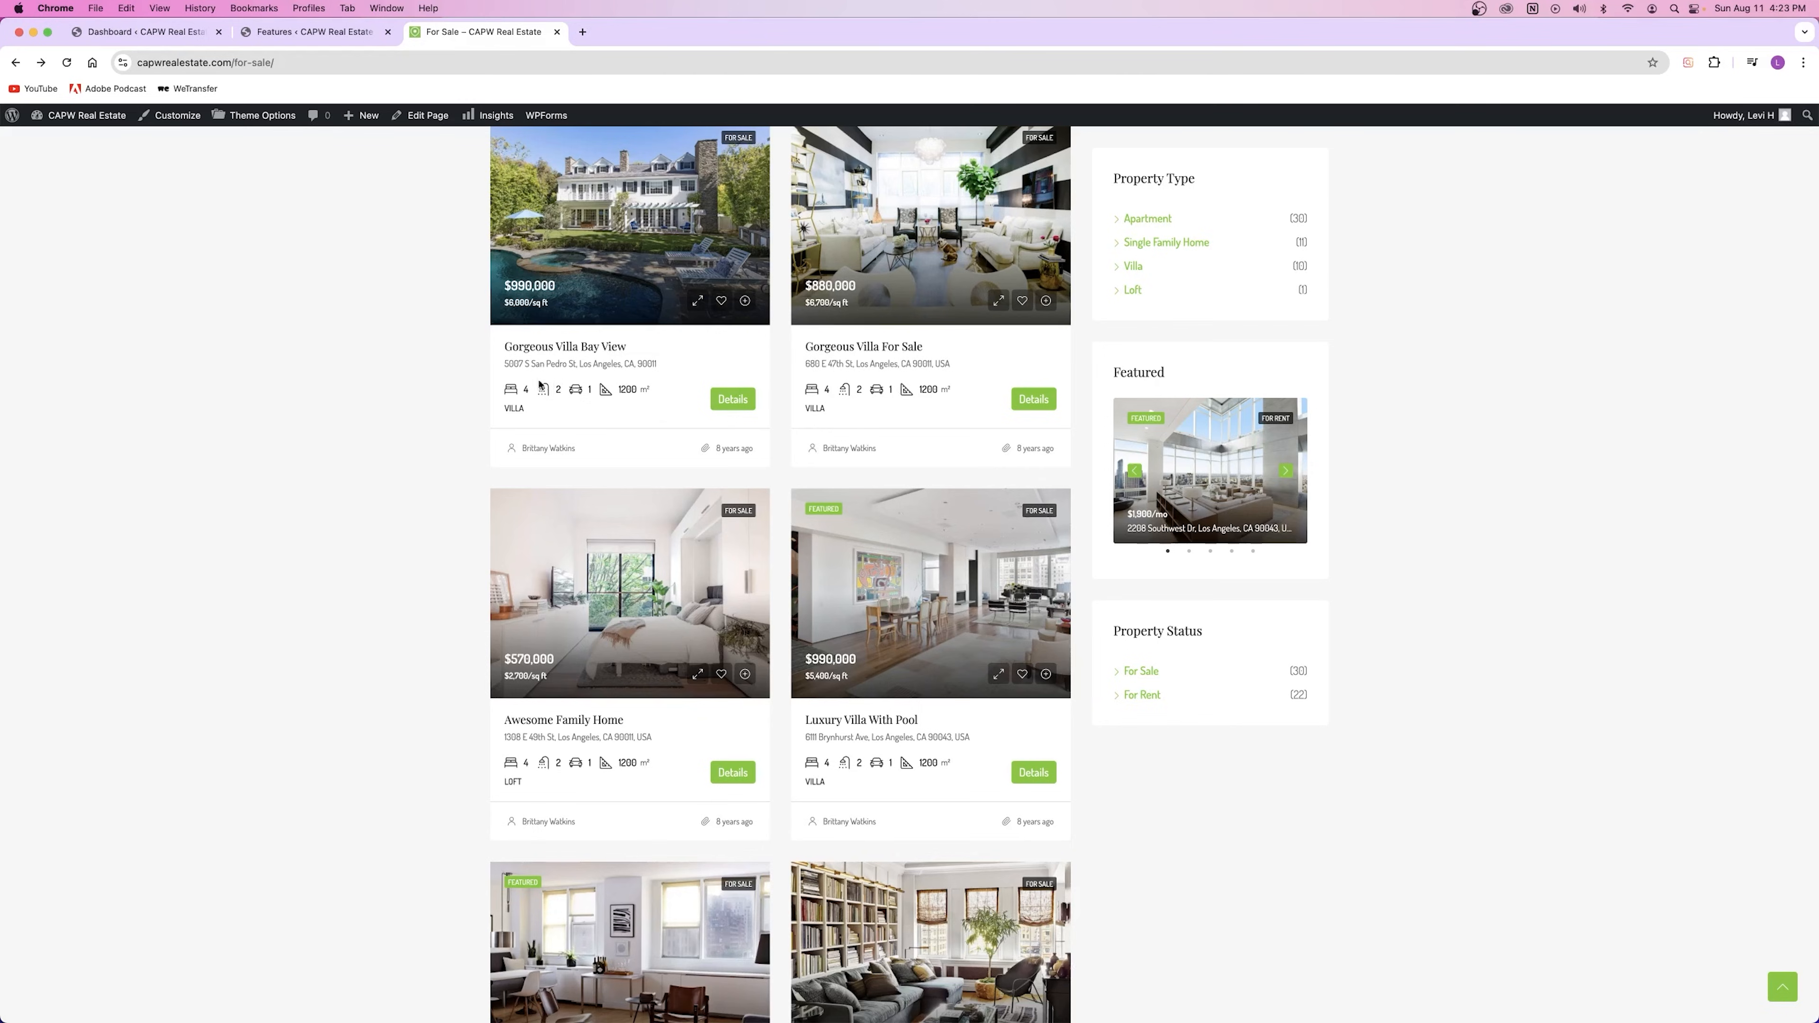
# Step: Open Gorgeous Villa Bay View and check its Window Coverings feature listings
pyautogui.click(727, 401)
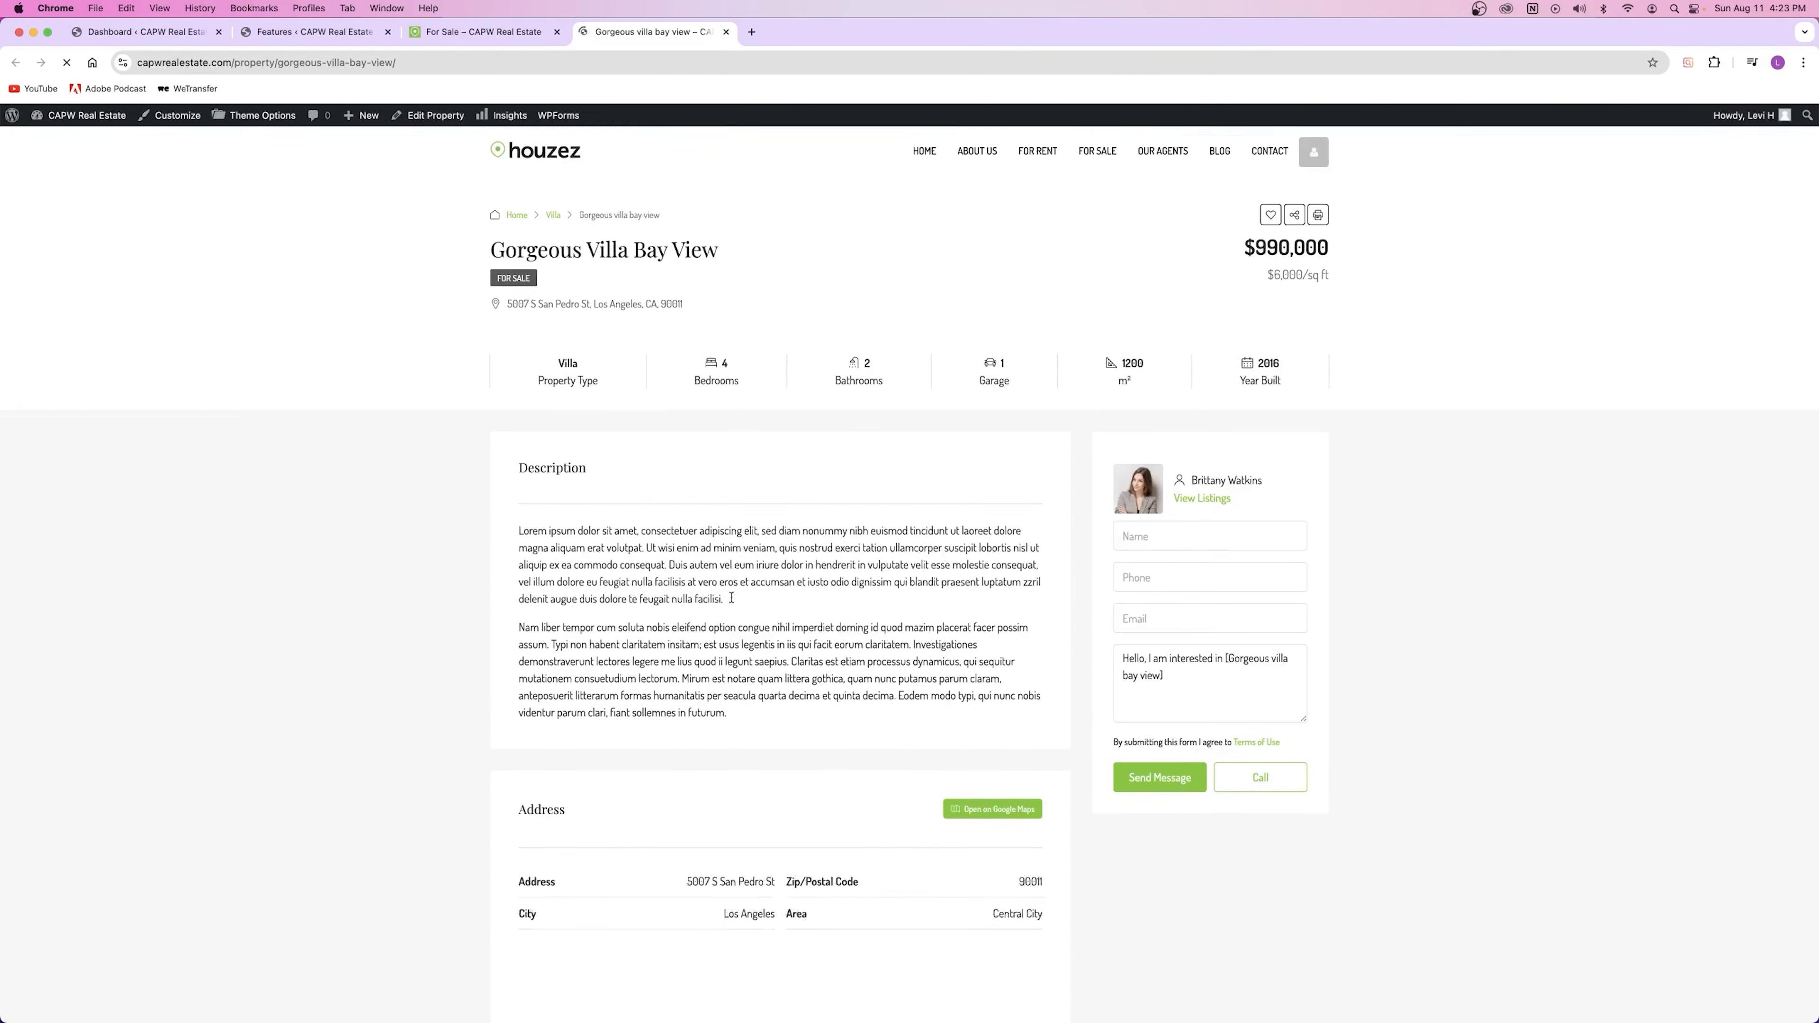
pyautogui.scroll(-15, 731, 598)
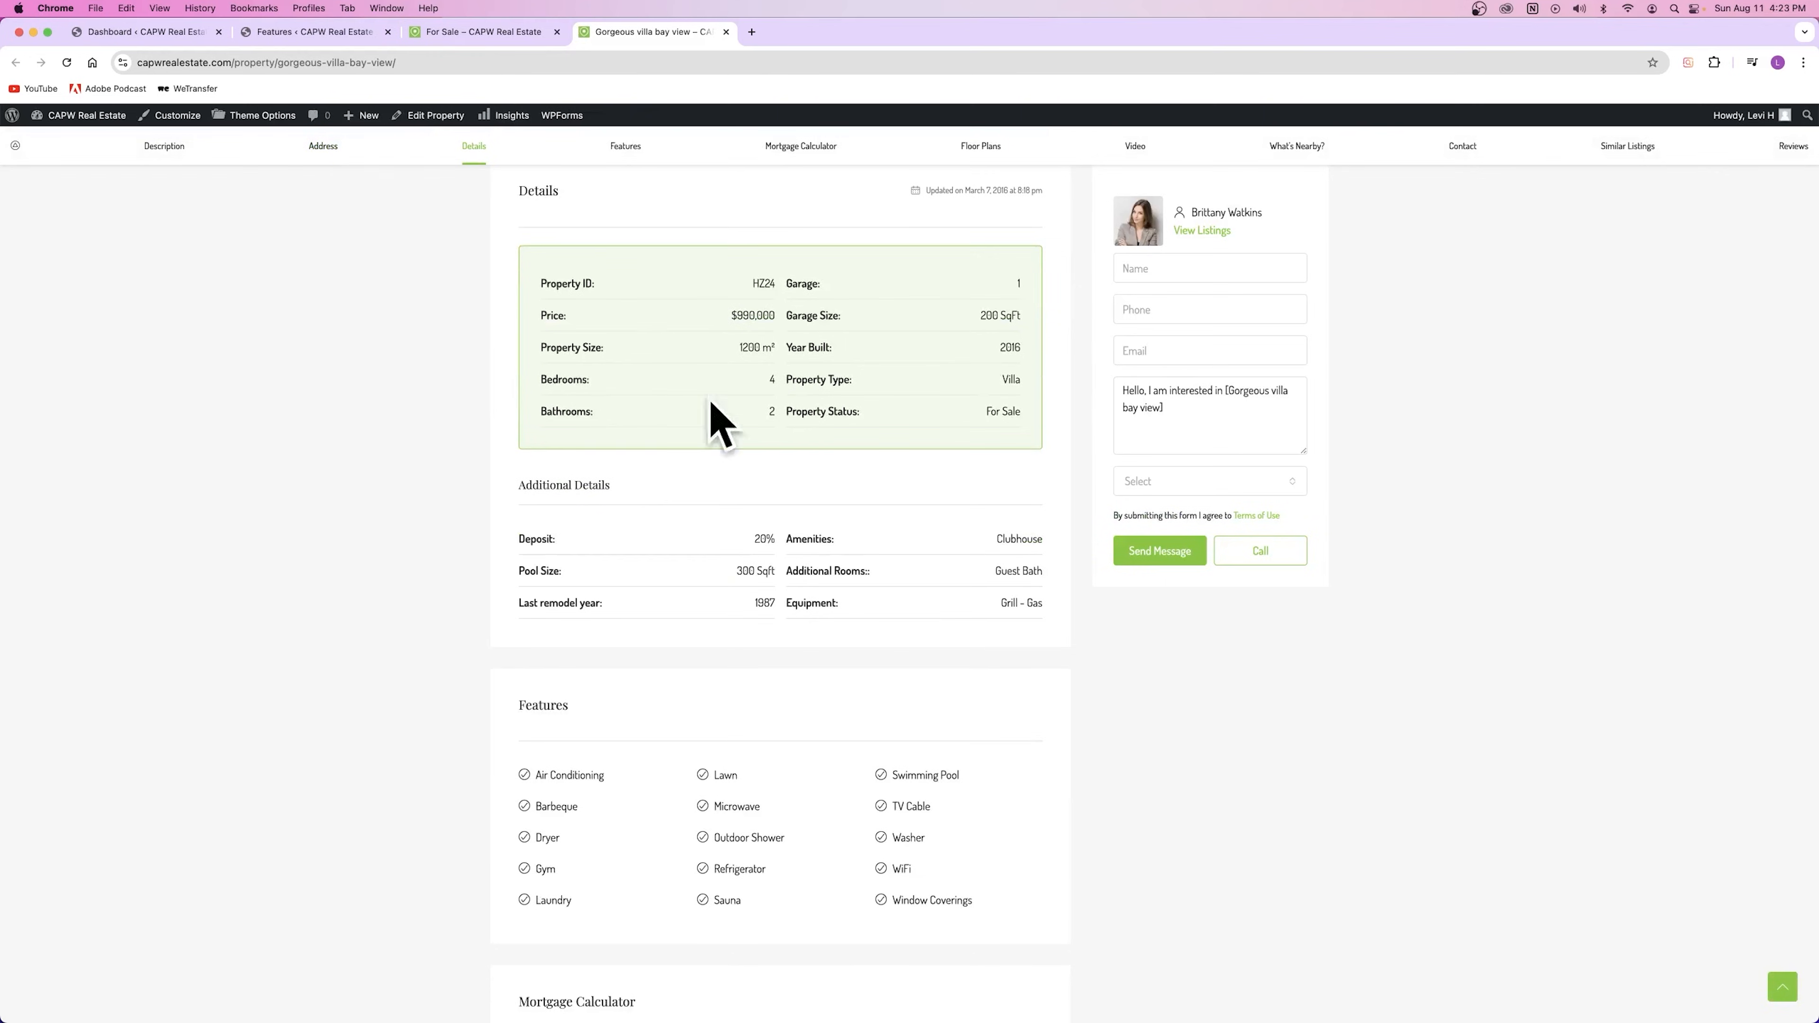
pyautogui.scroll(-3, 784, 450)
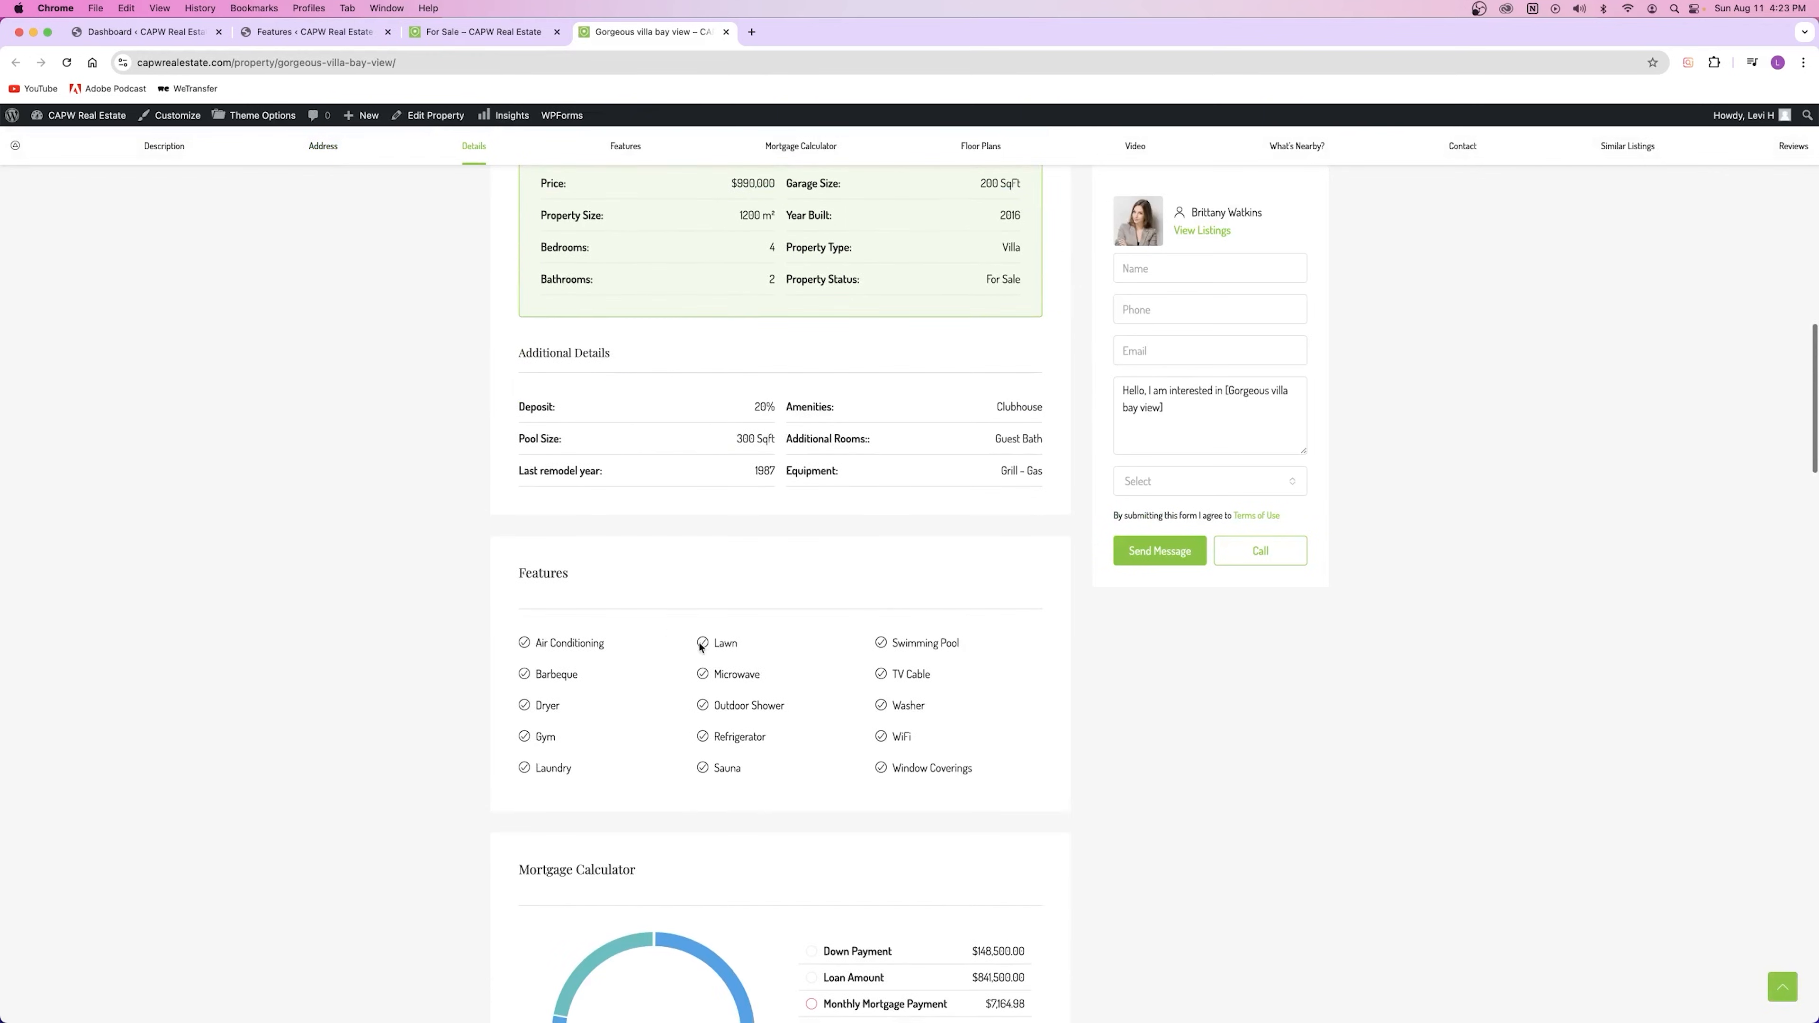
pyautogui.doubleClick(562, 574)
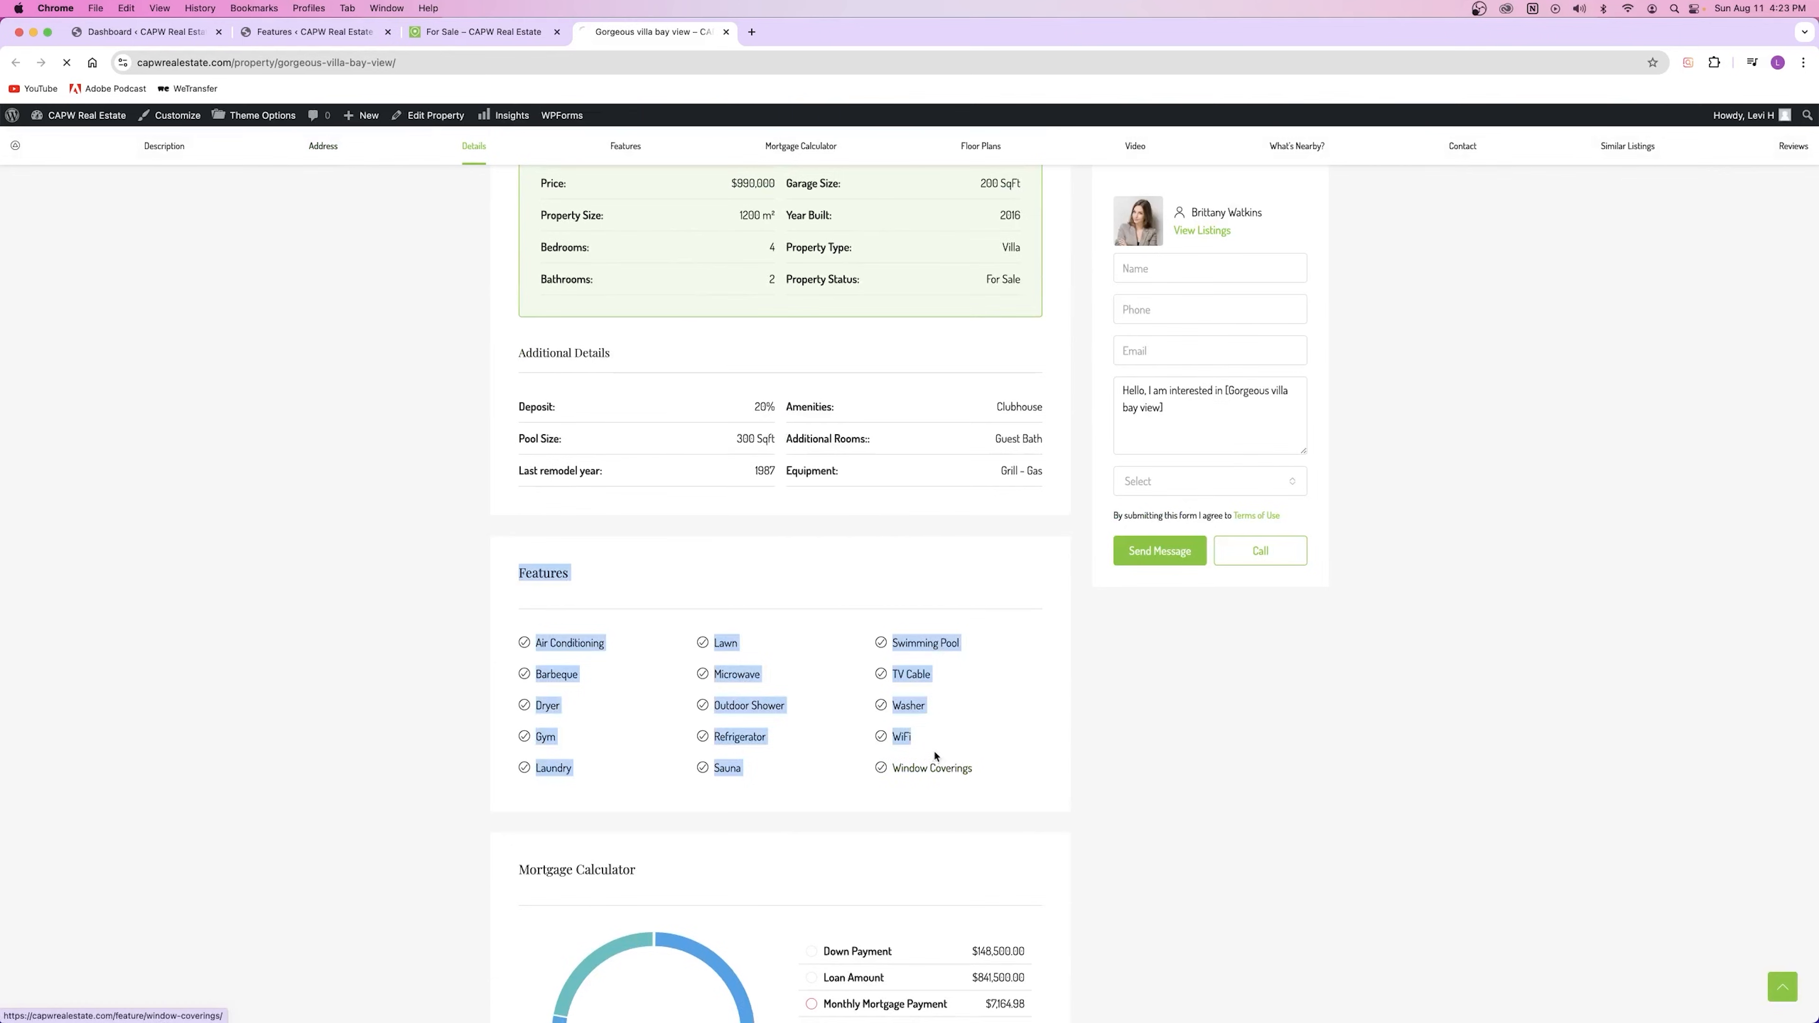
pyautogui.click(931, 767)
pyautogui.click(15, 63)
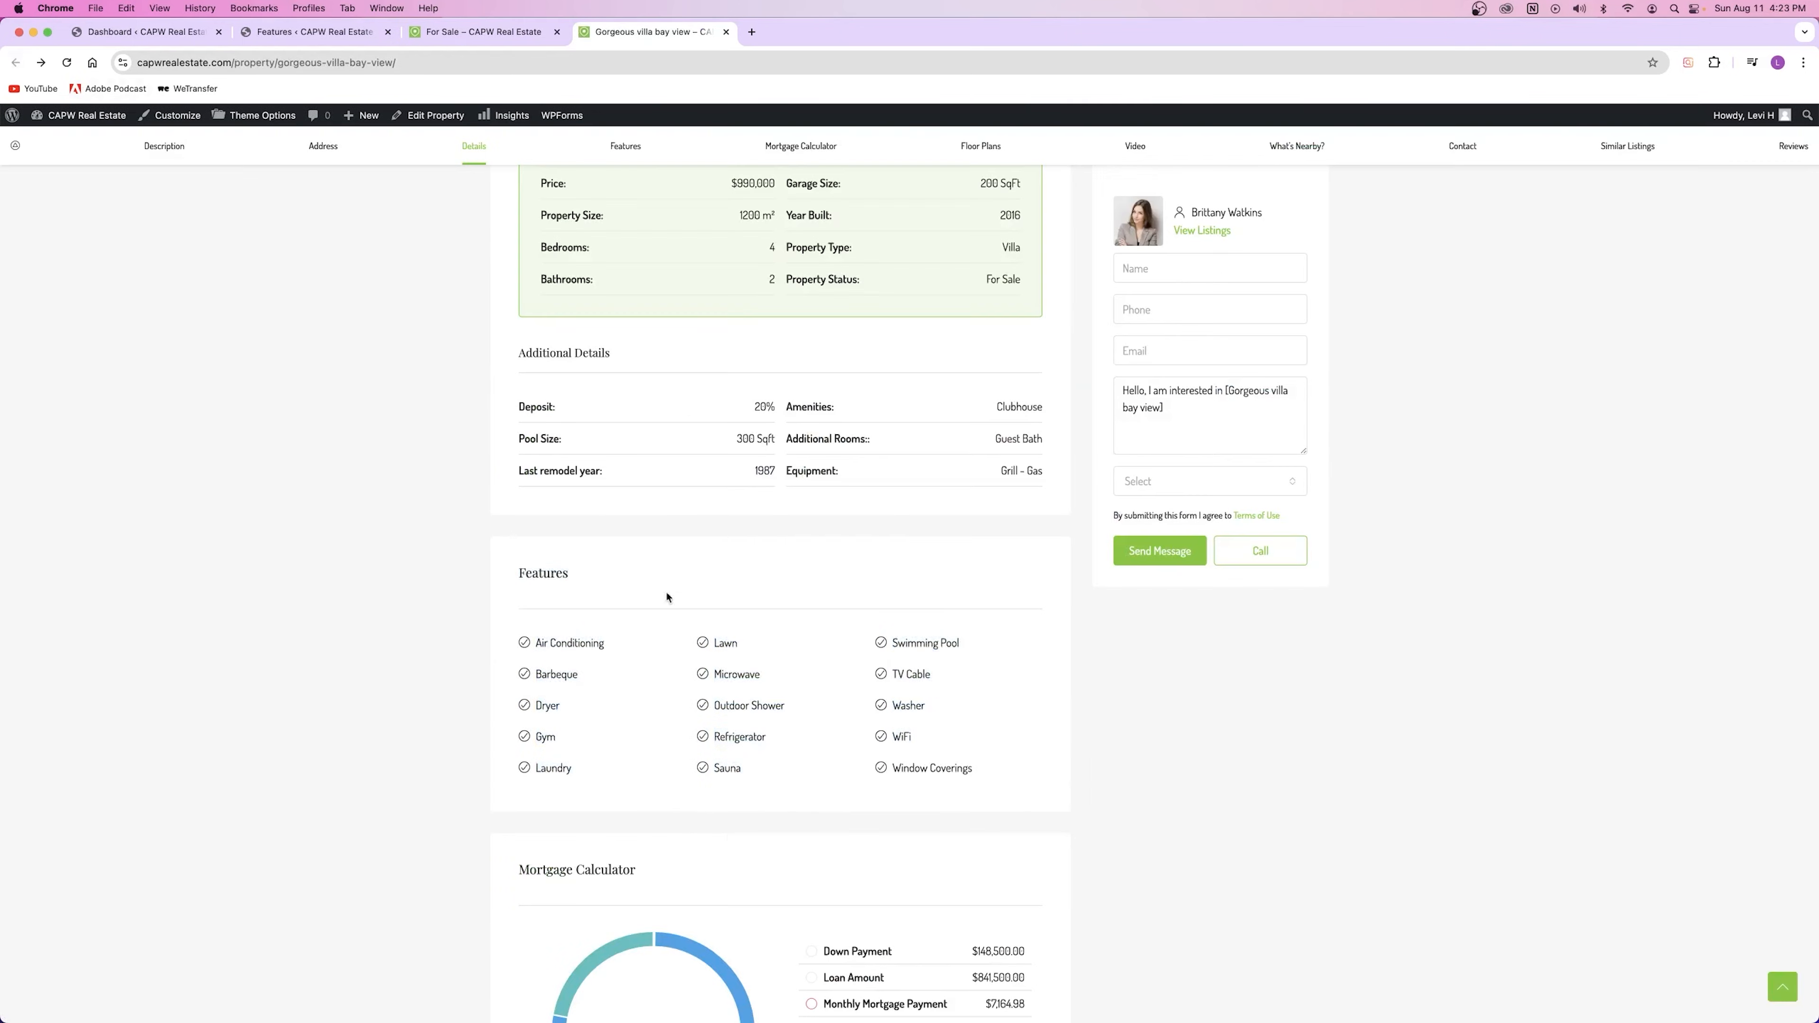
# Step: Return from the villa's Features section to the property Features admin list
pyautogui.moveTo(509, 574); pyautogui.dragTo(647, 582)
pyautogui.click(648, 583)
pyautogui.click(341, 39)
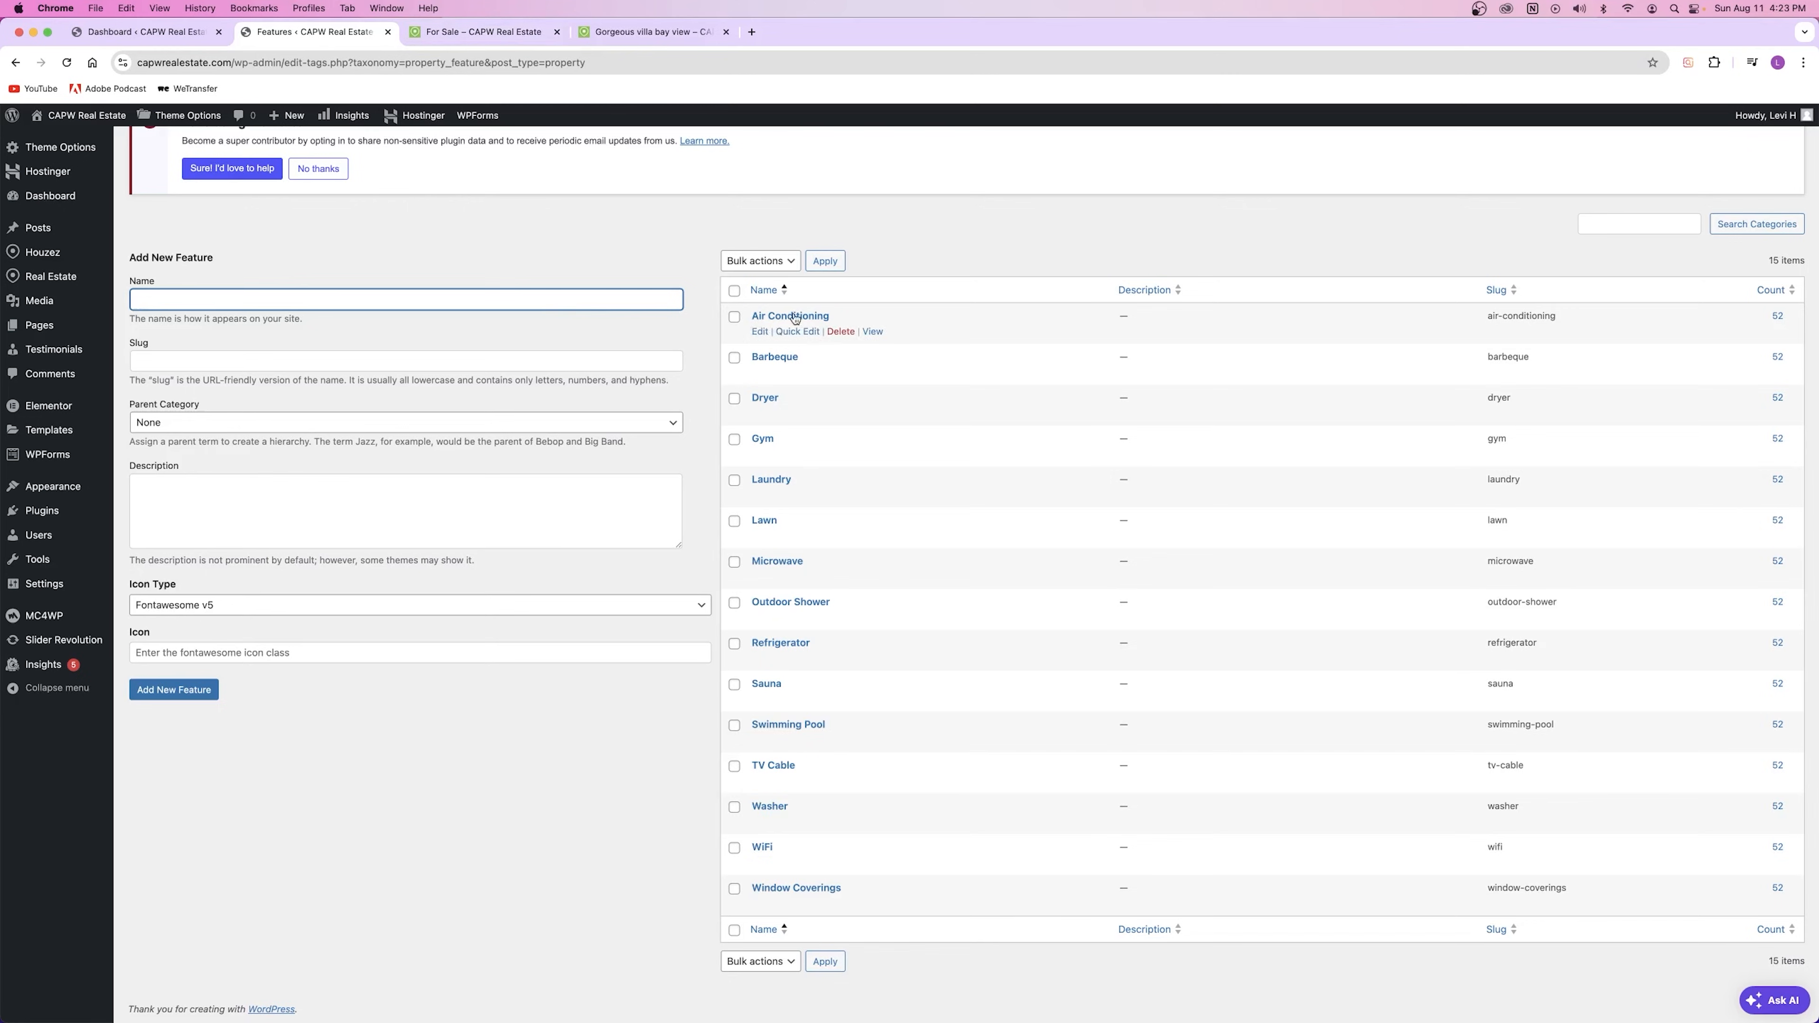
# Step: Open the Air Conditioning feature archive from the villa page, then return to Features admin
pyautogui.click(610, 36)
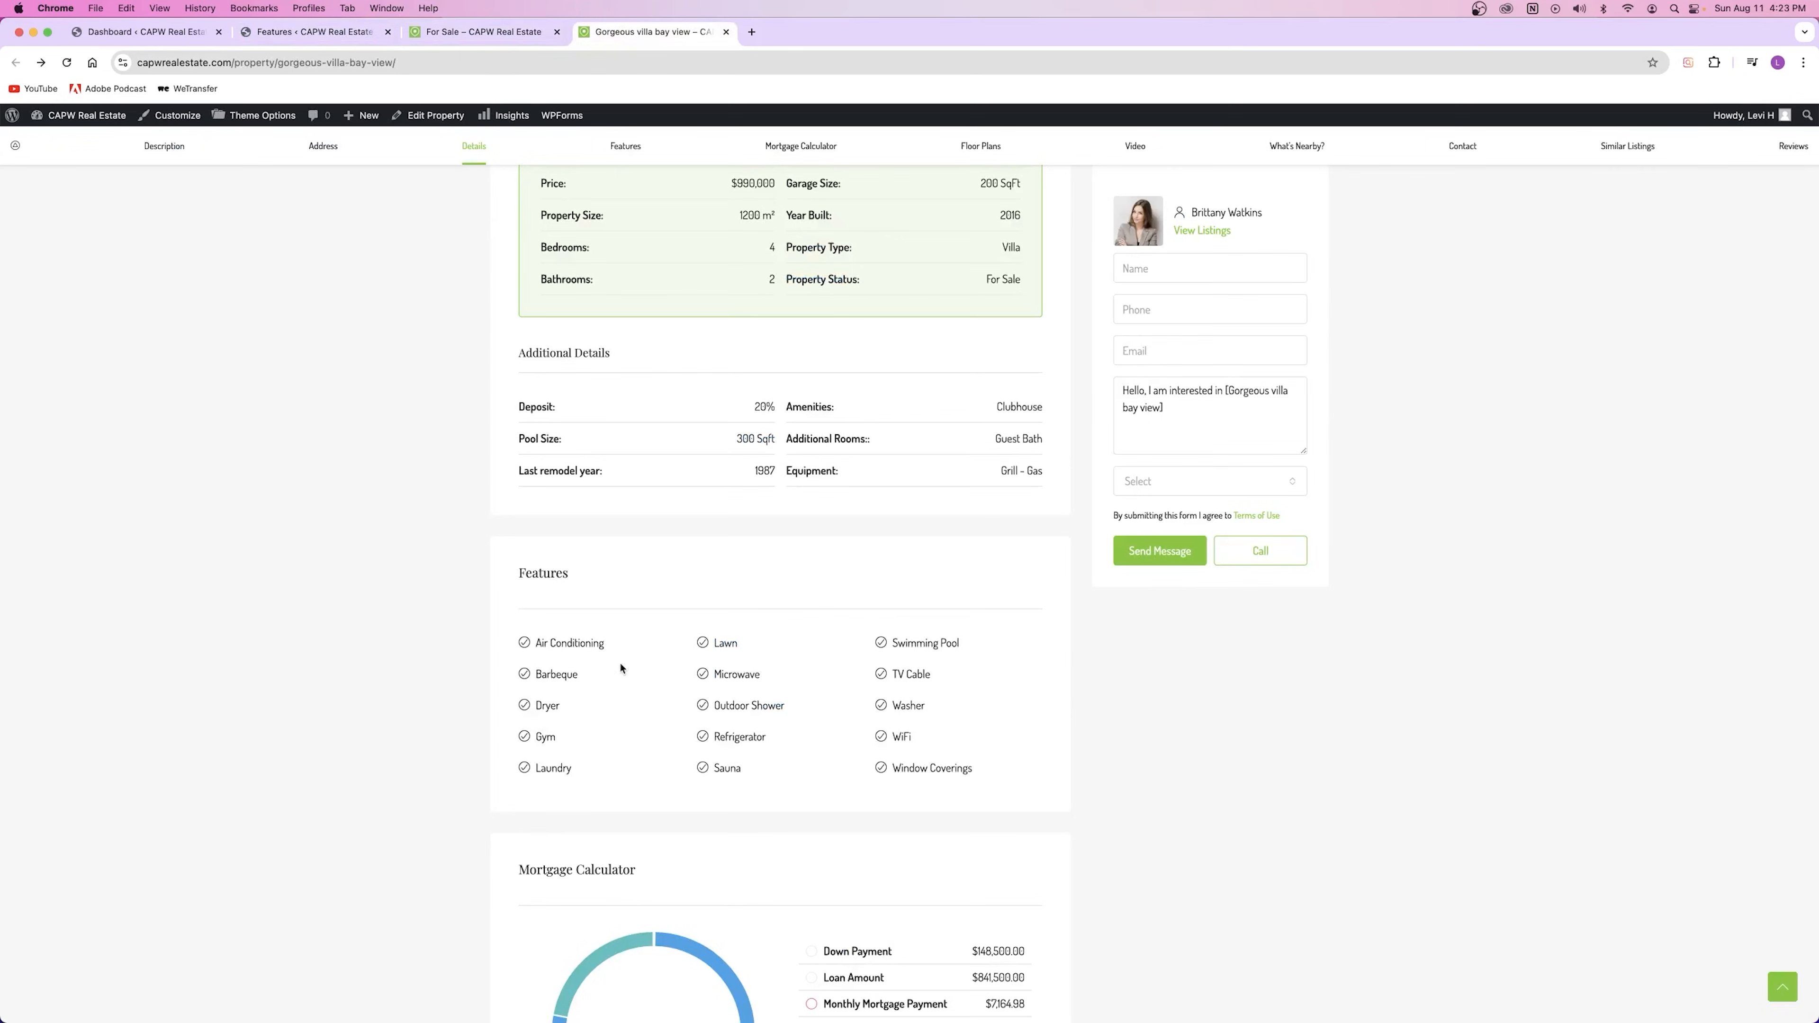
pyautogui.click(563, 643)
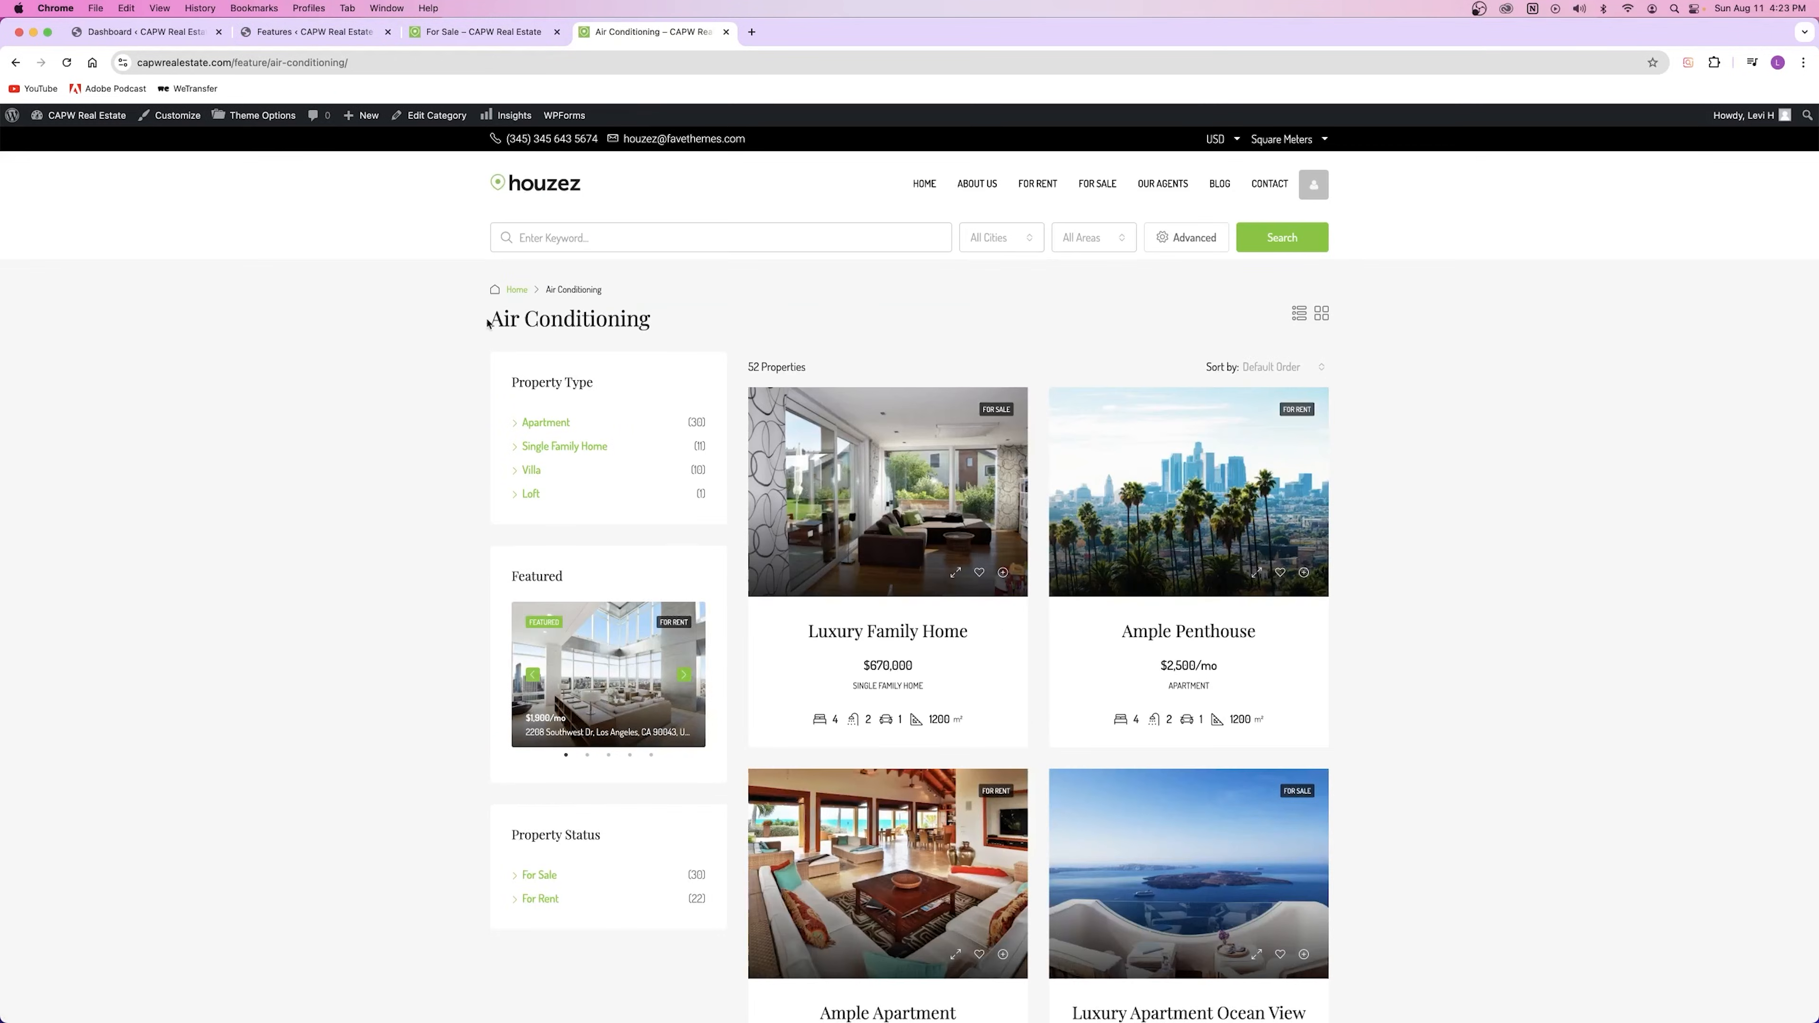
pyautogui.moveTo(492, 319); pyautogui.dragTo(651, 331)
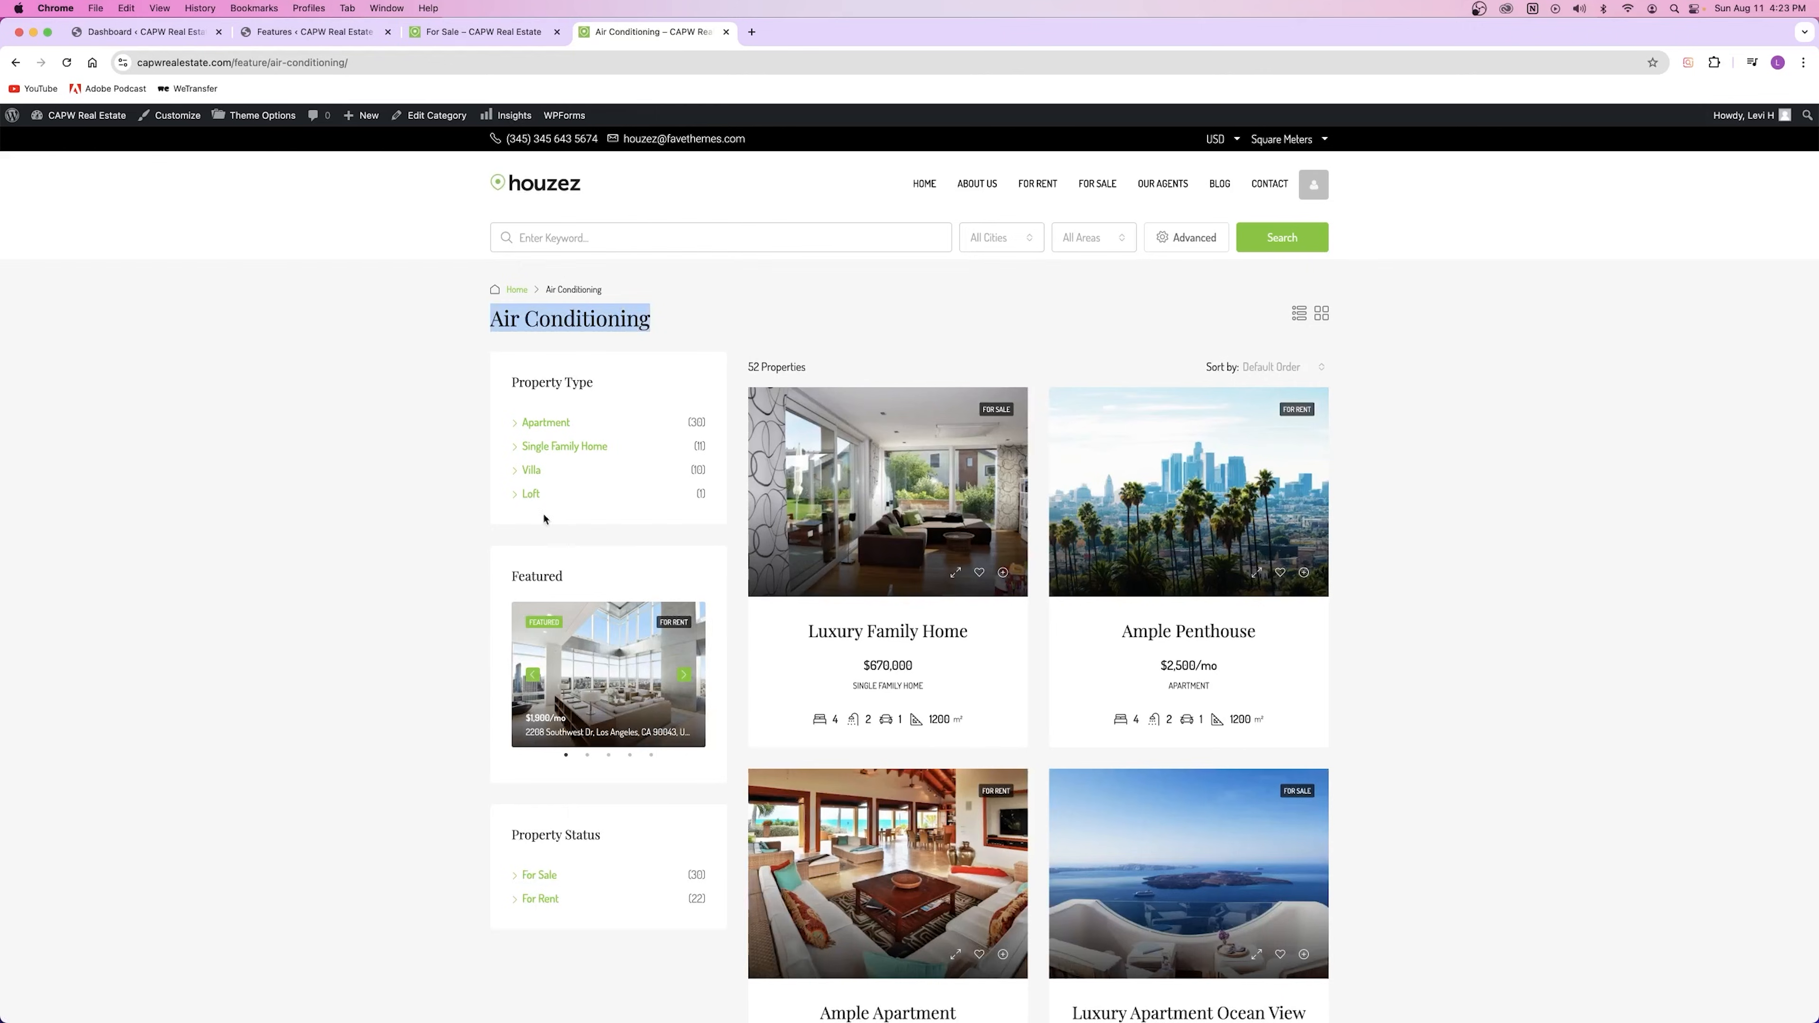
pyautogui.click(483, 33)
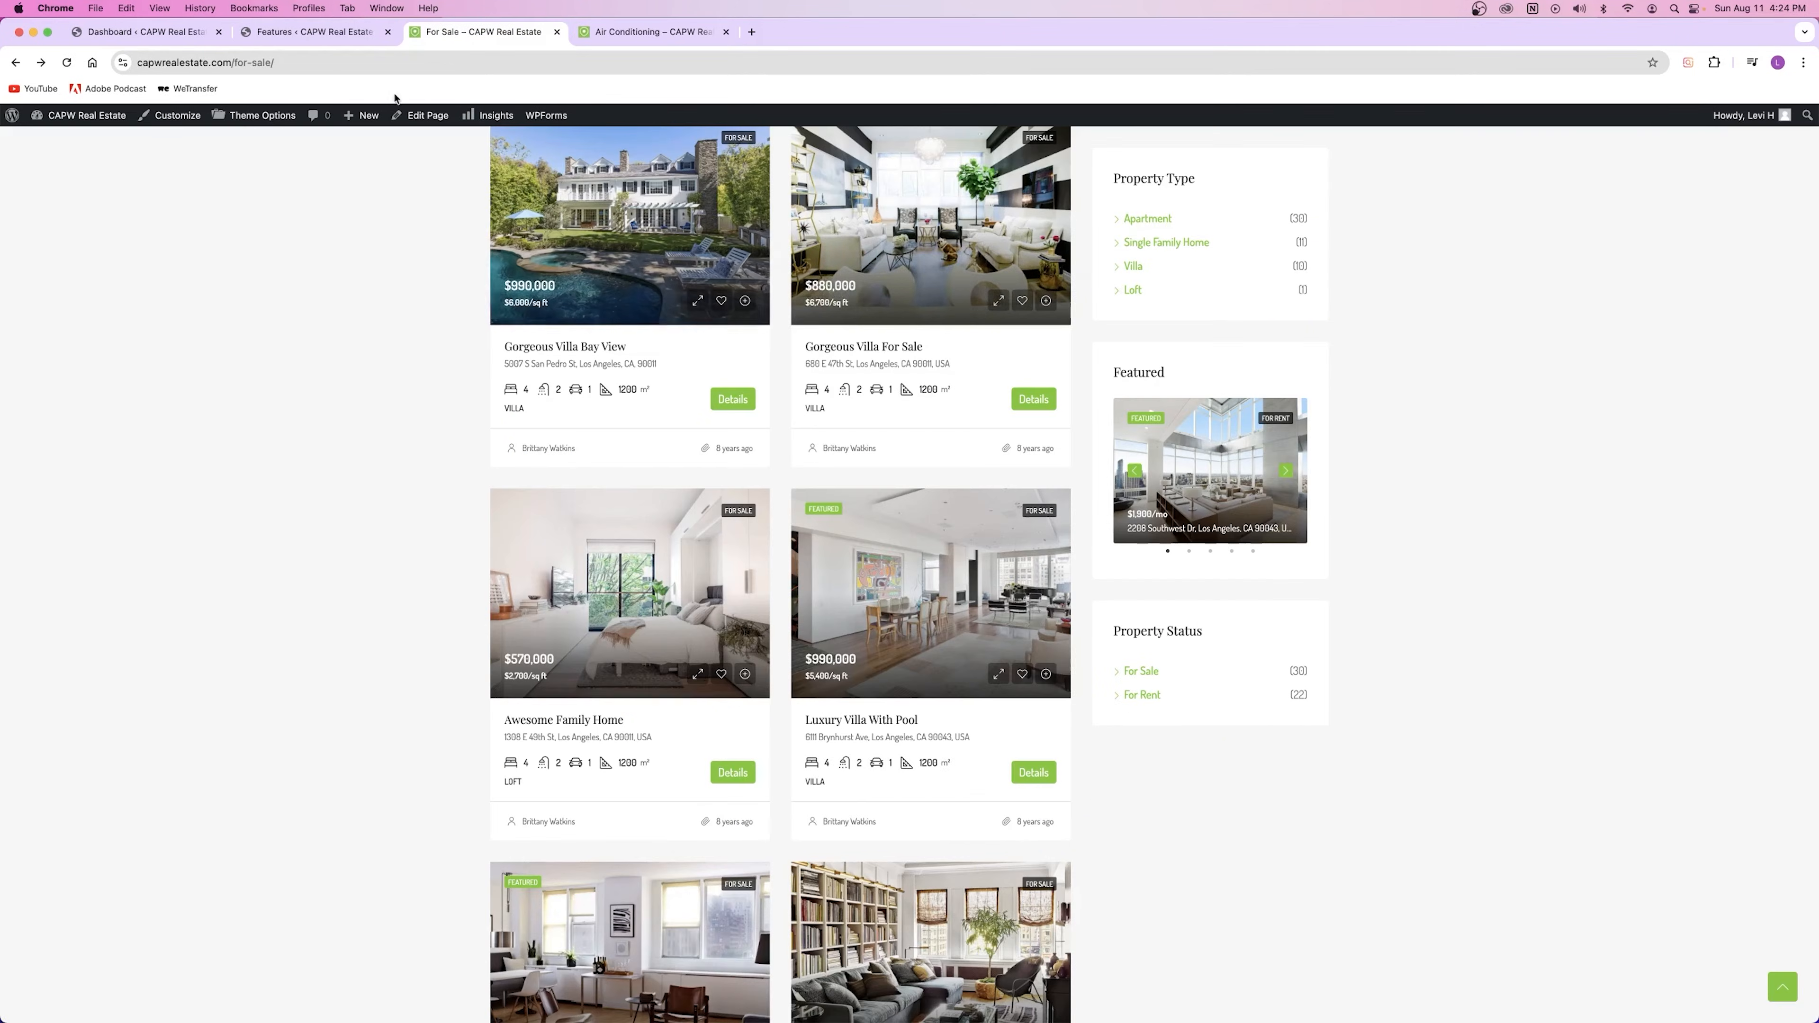
pyautogui.click(315, 32)
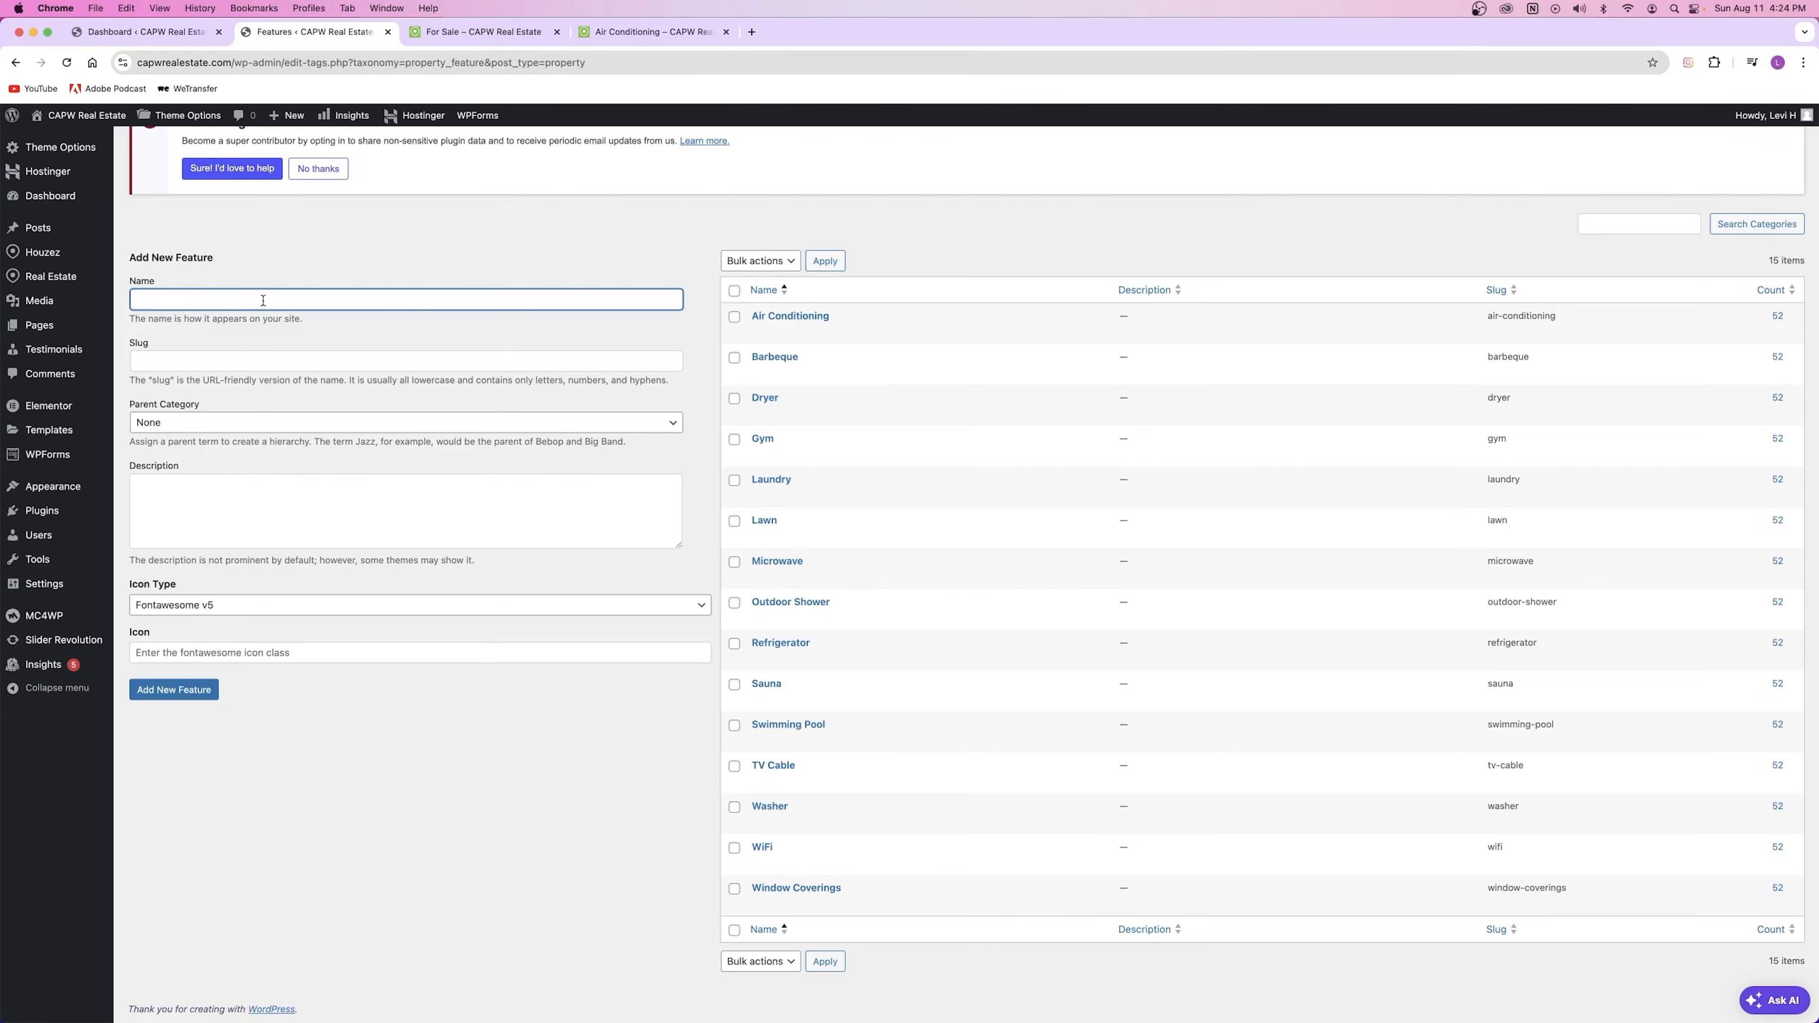
# Step: Add the Hot Tub feature with slug hot-tub and no parent, then view For Sale listings
pyautogui.write('Hot Tub')
pyautogui.press('Tab')
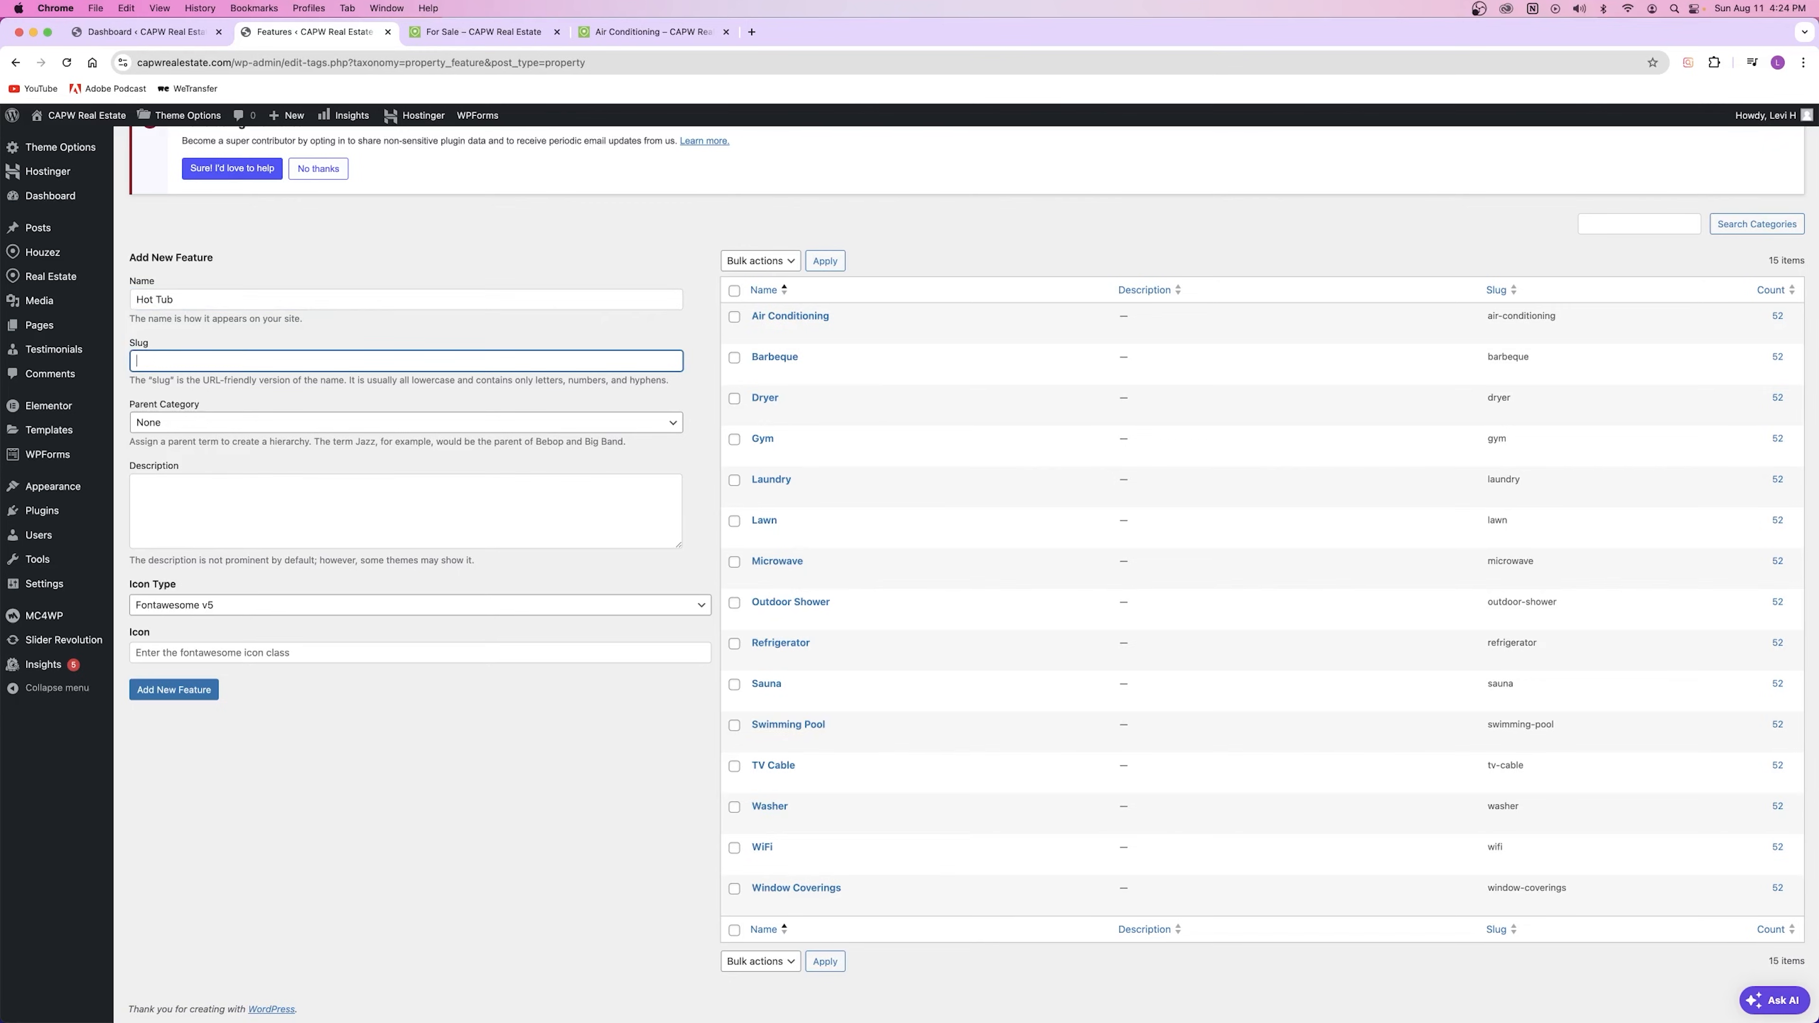
pyautogui.click(180, 422)
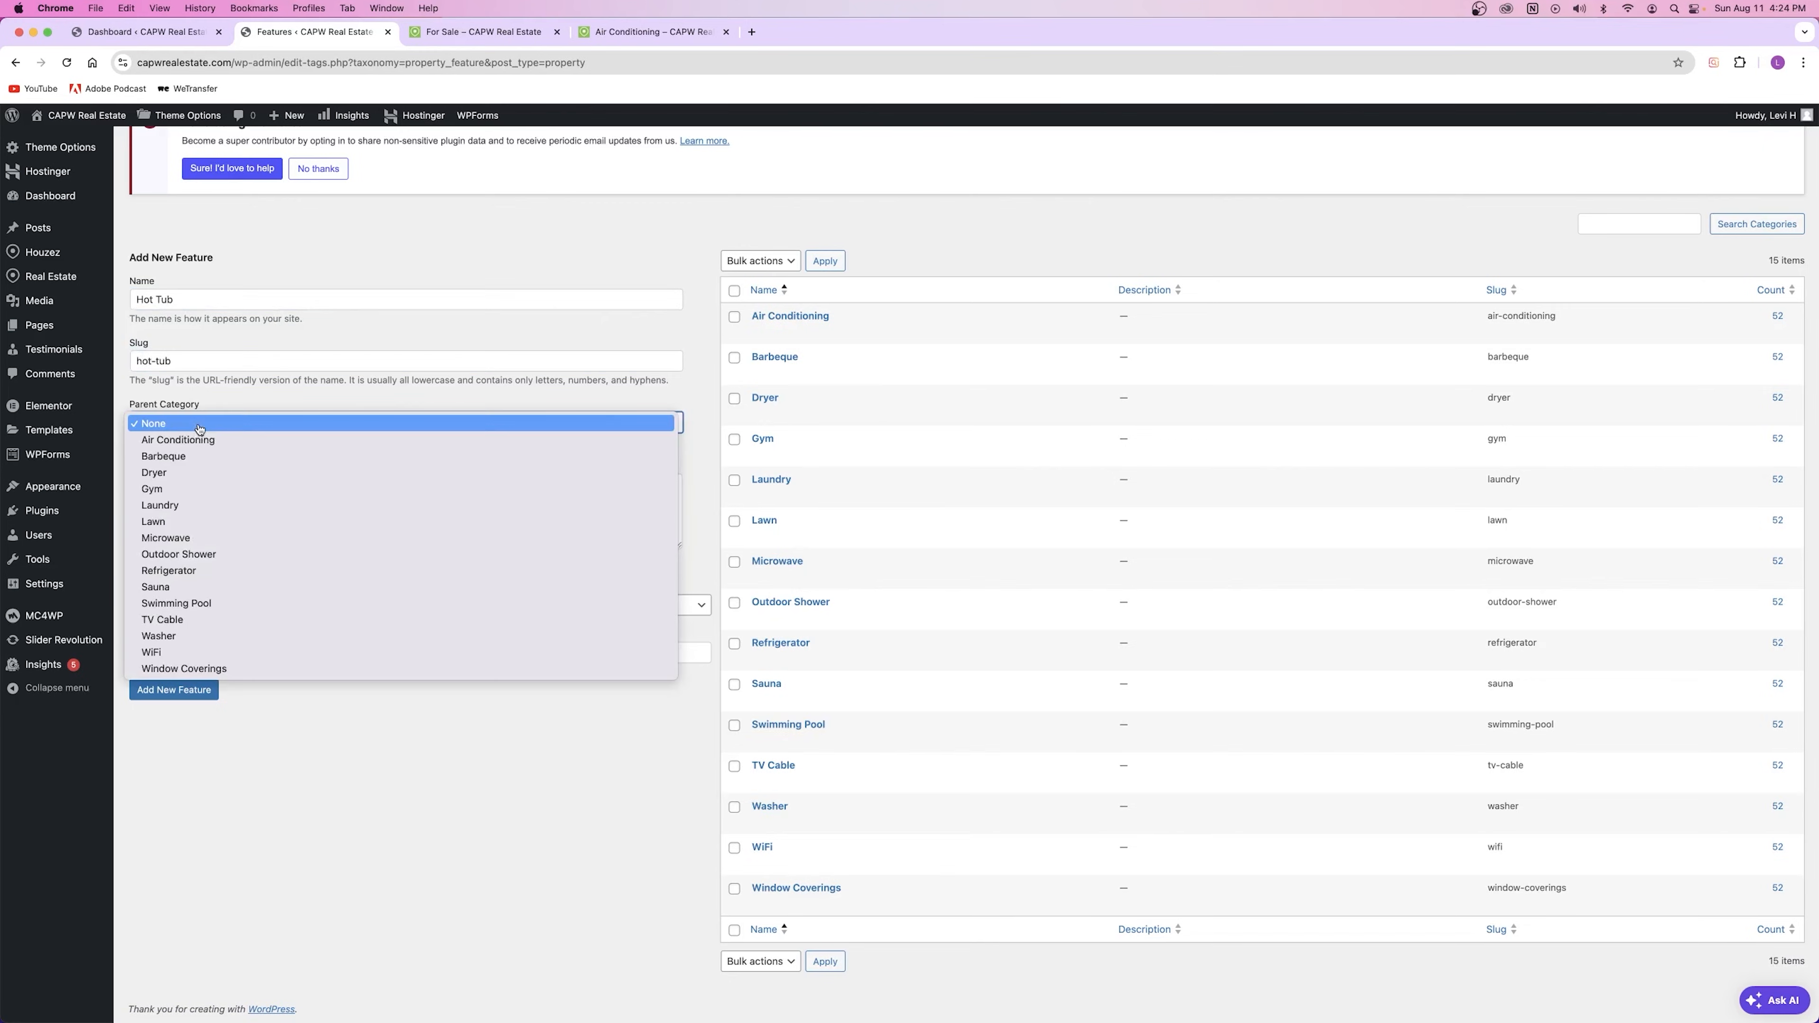
pyautogui.click(220, 403)
pyautogui.click(199, 507)
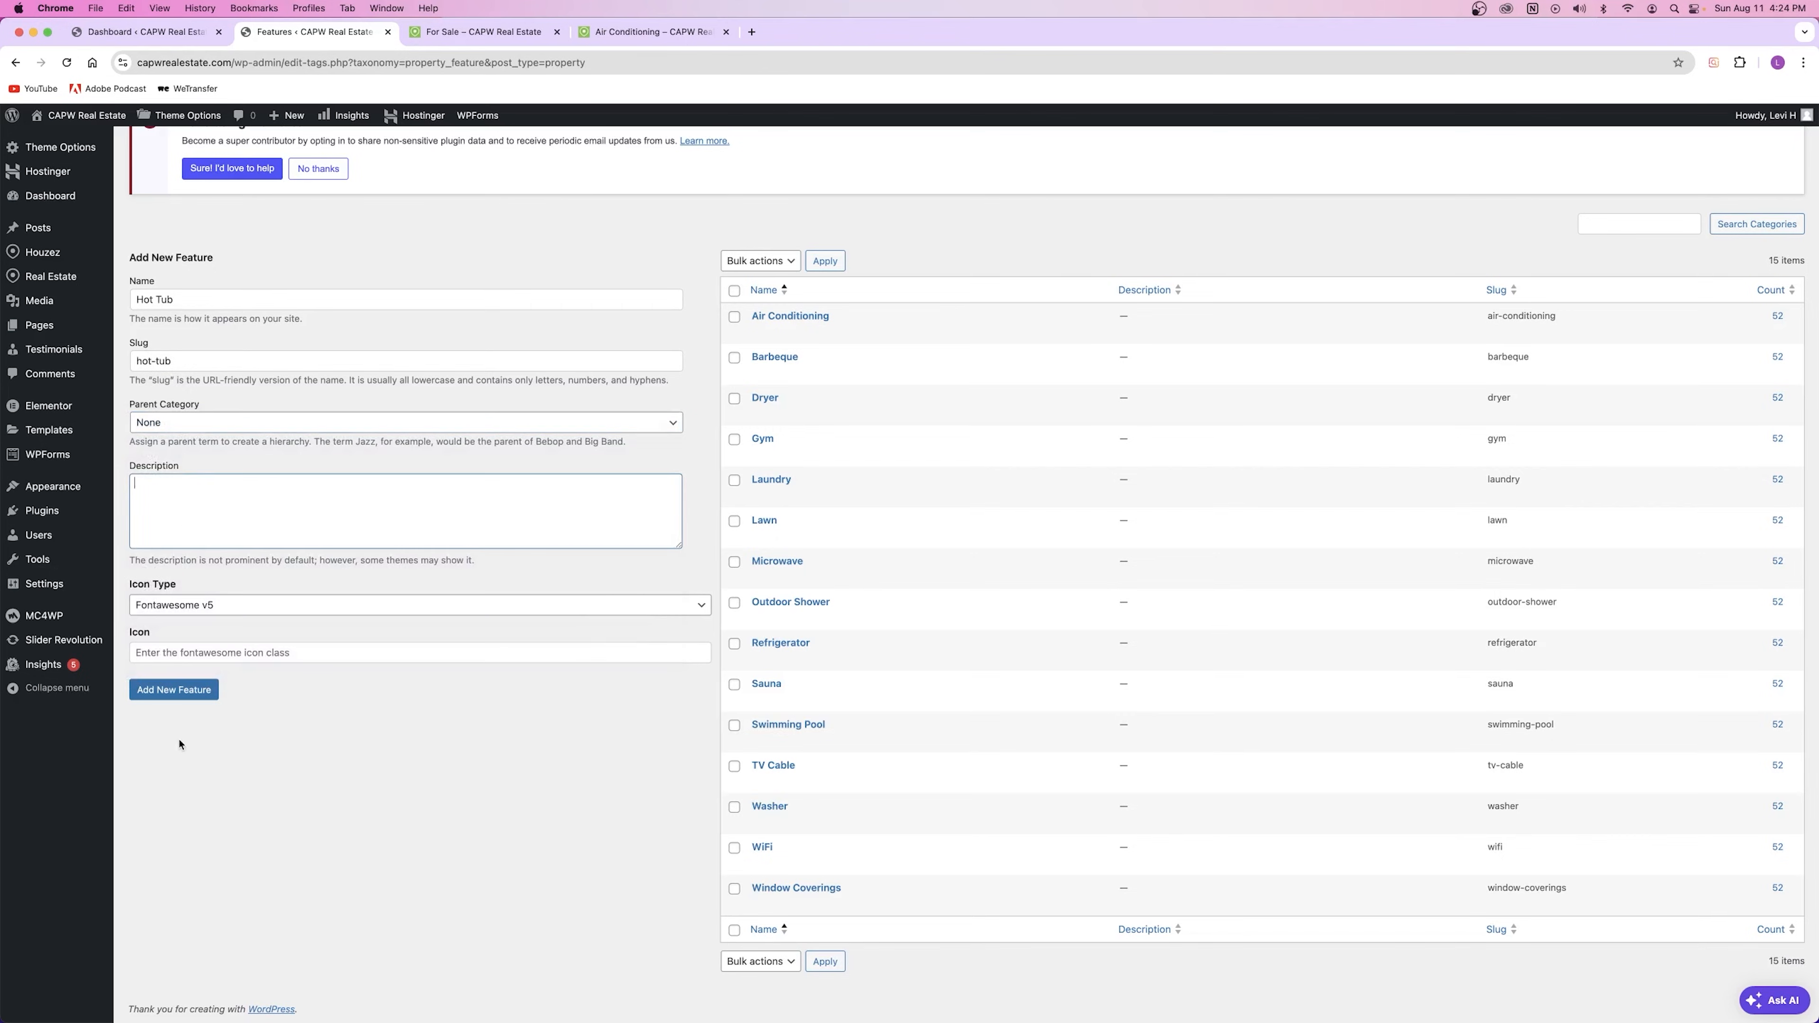
pyautogui.click(174, 697)
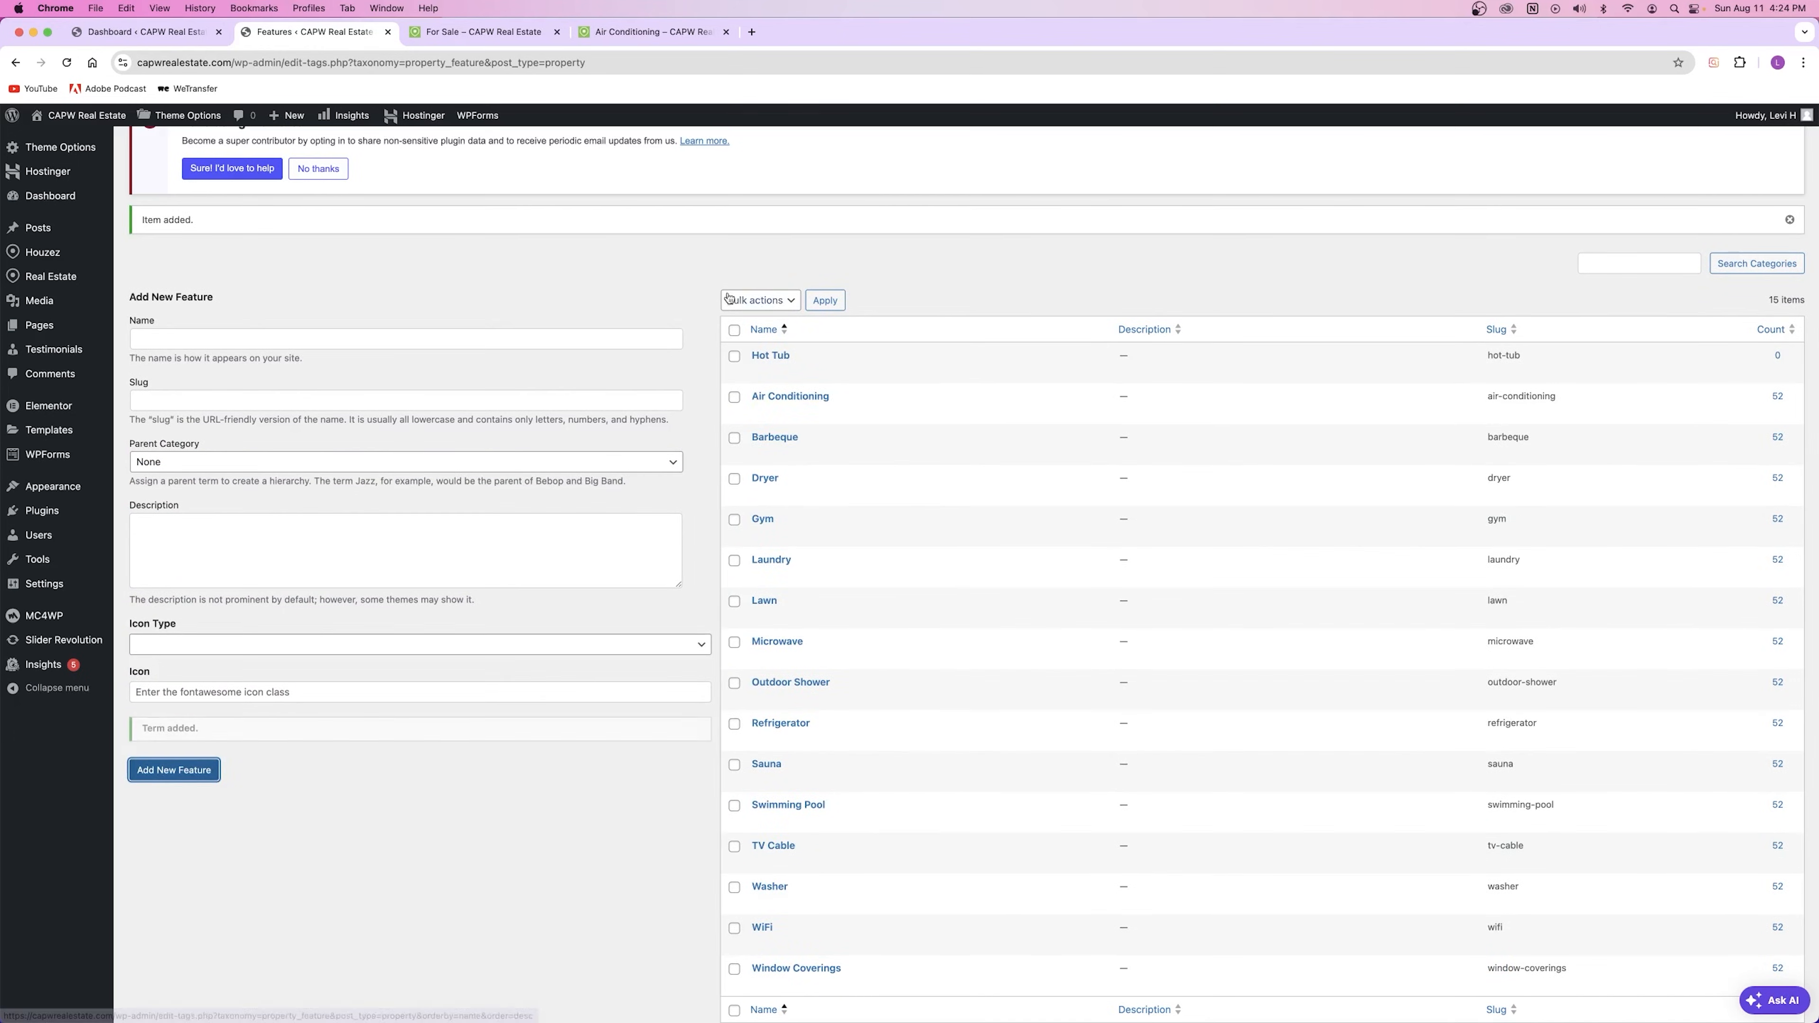
pyautogui.click(479, 34)
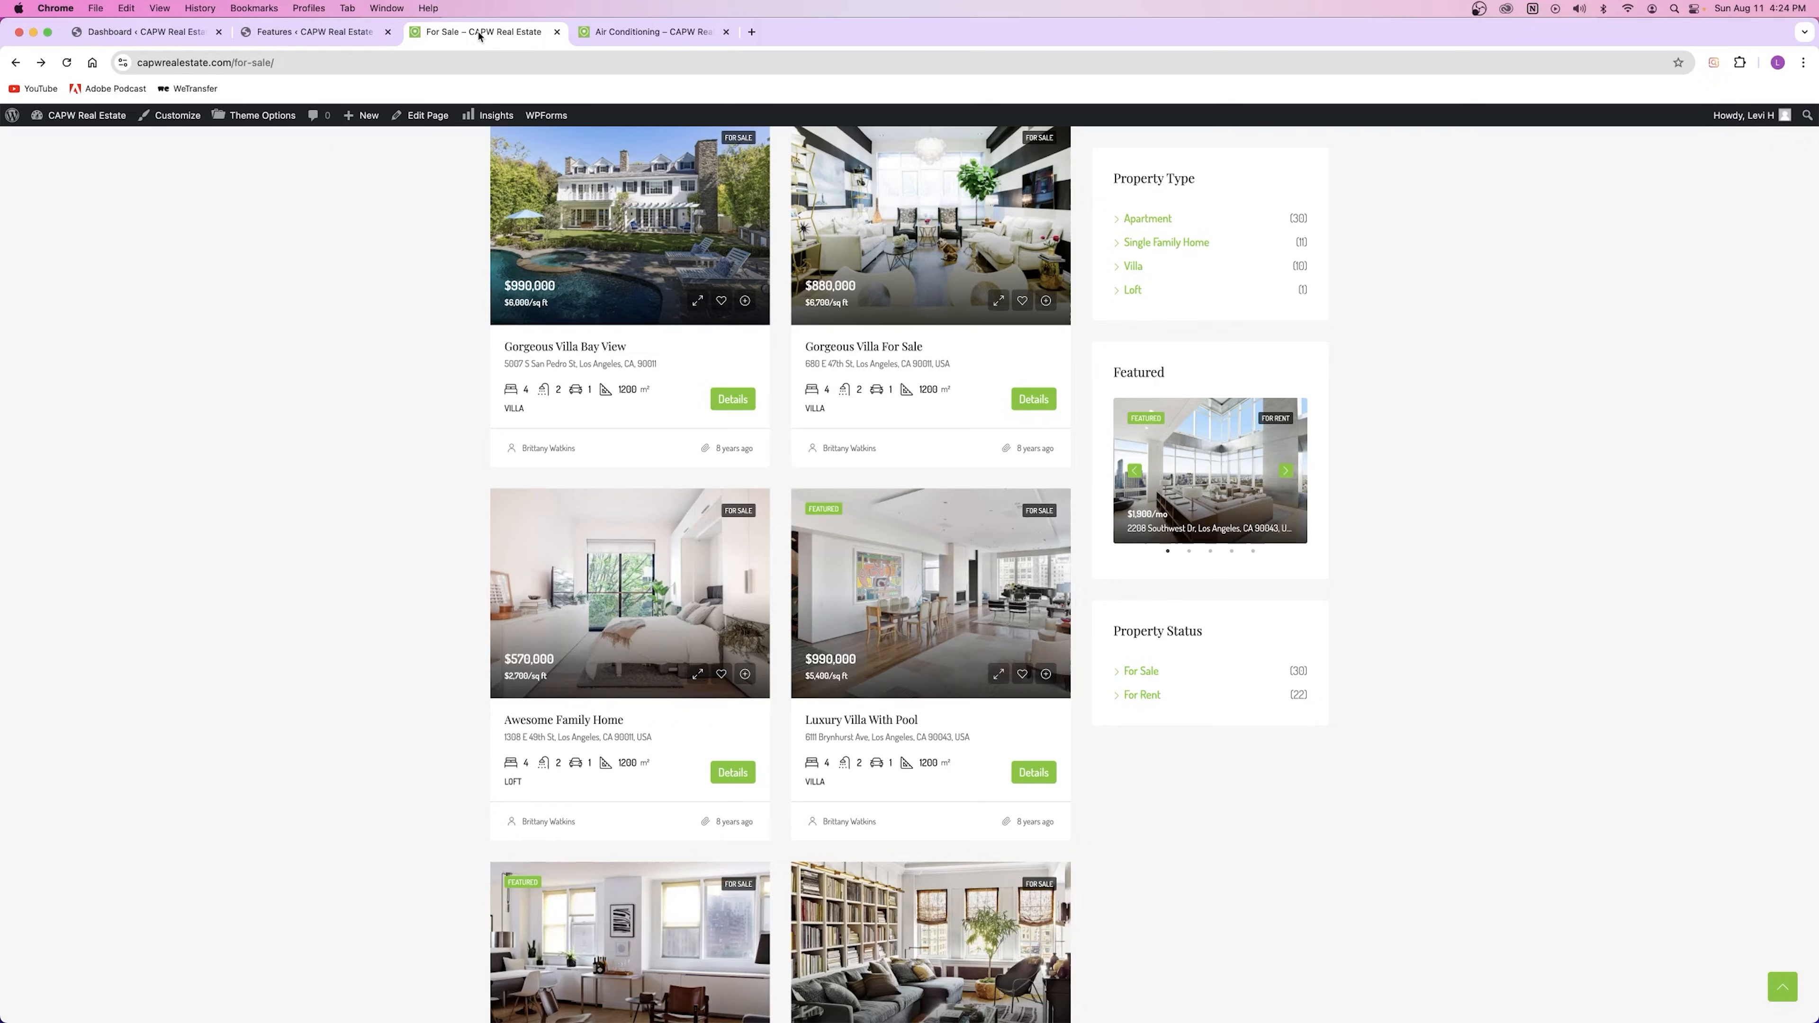
pyautogui.click(639, 36)
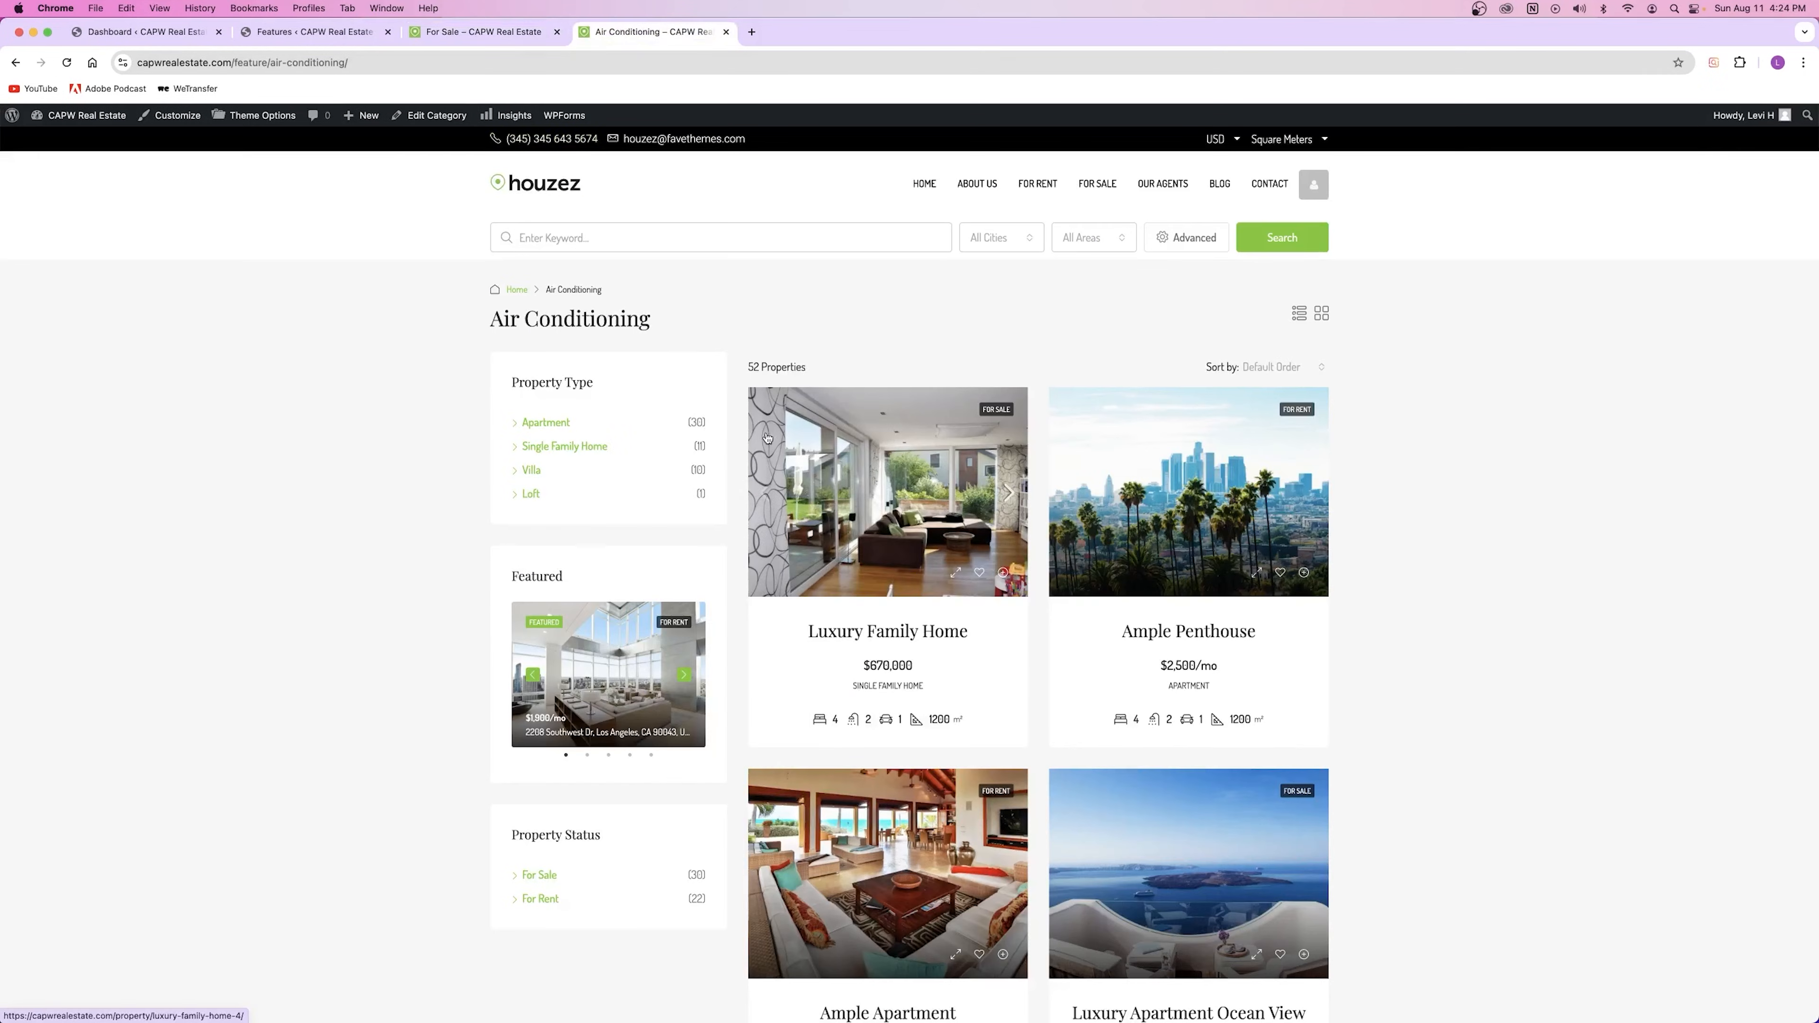
pyautogui.click(886, 511)
pyautogui.scroll(-2, 884, 505)
pyautogui.scroll(2, 883, 502)
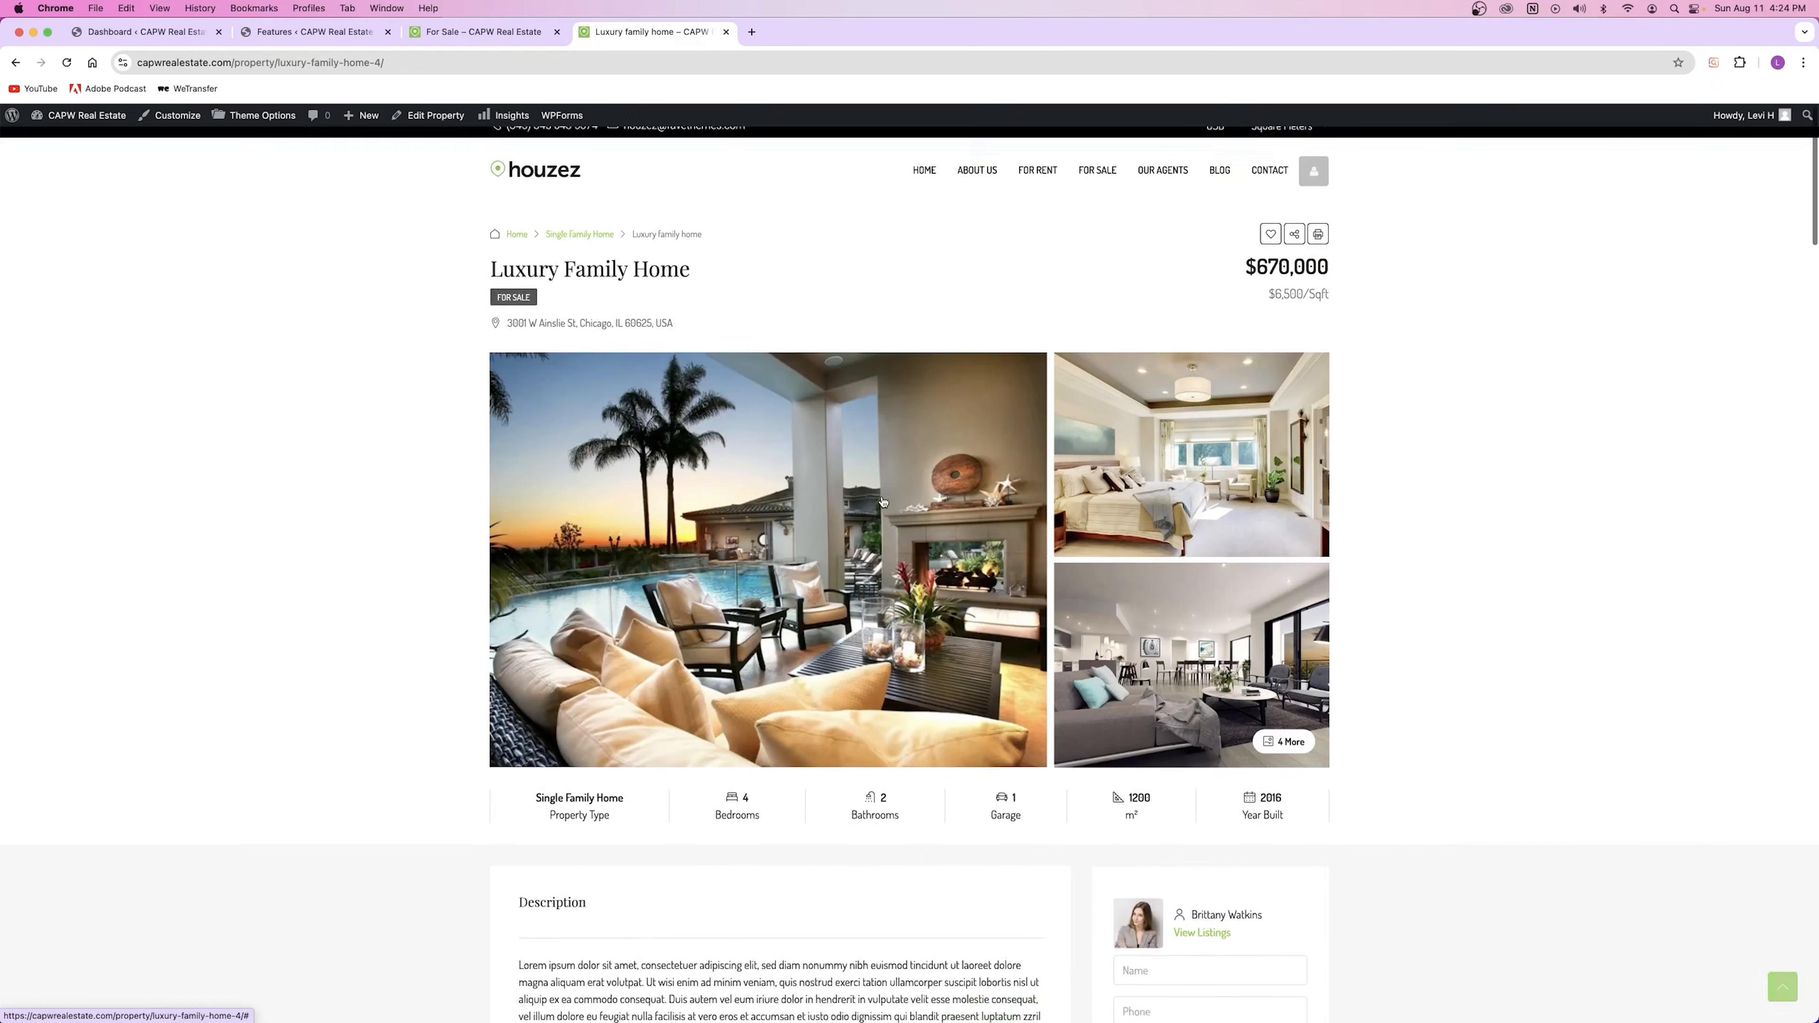
pyautogui.click(725, 32)
pyautogui.click(308, 32)
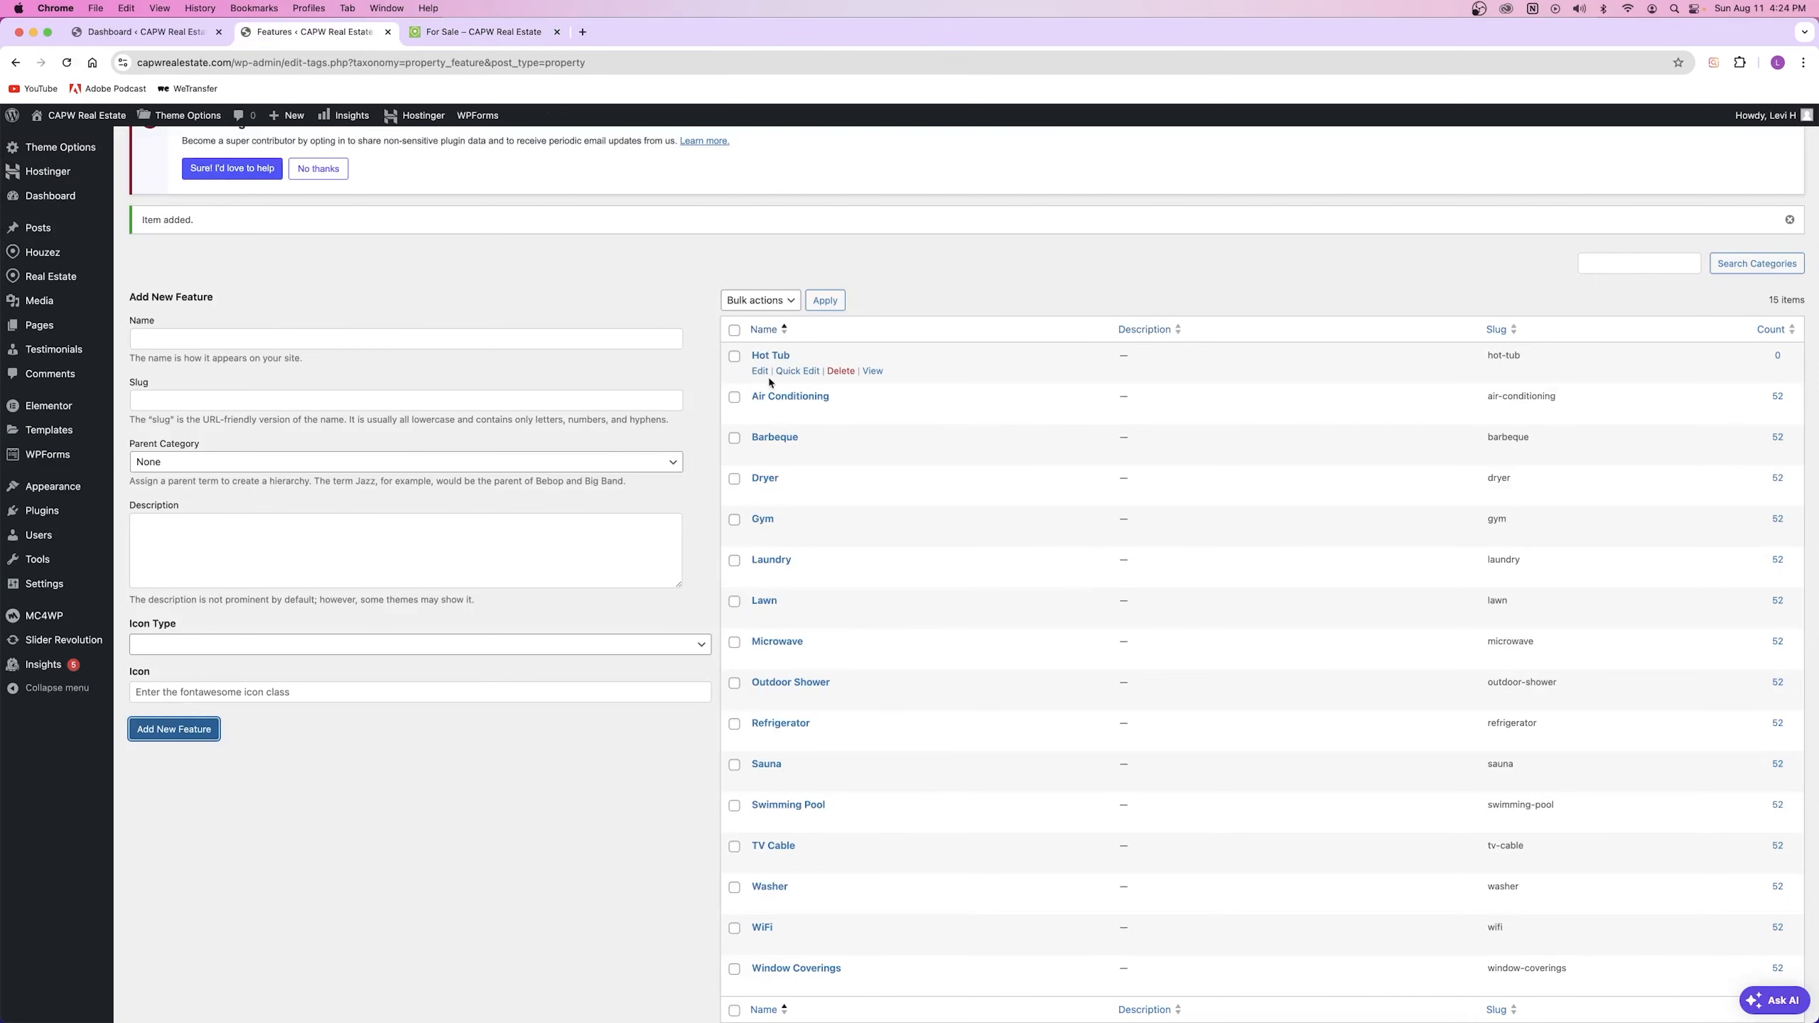
pyautogui.click(371, 434)
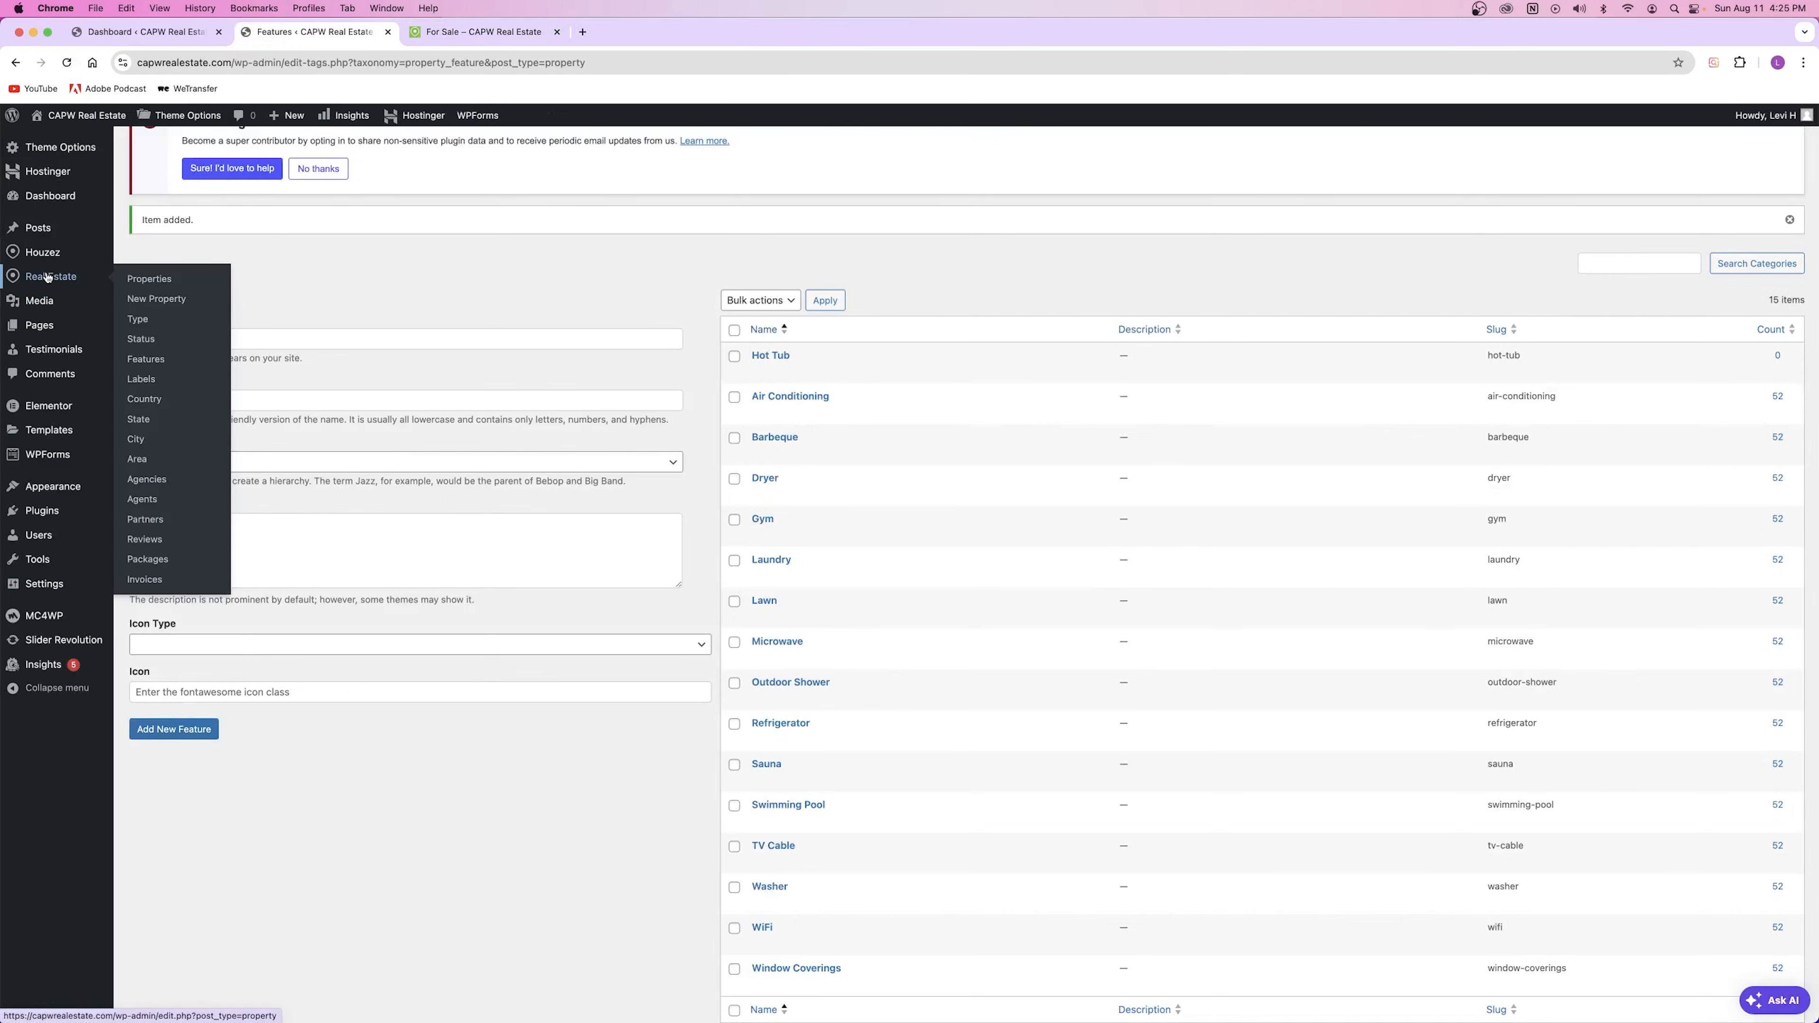
pyautogui.moveTo(50, 278)
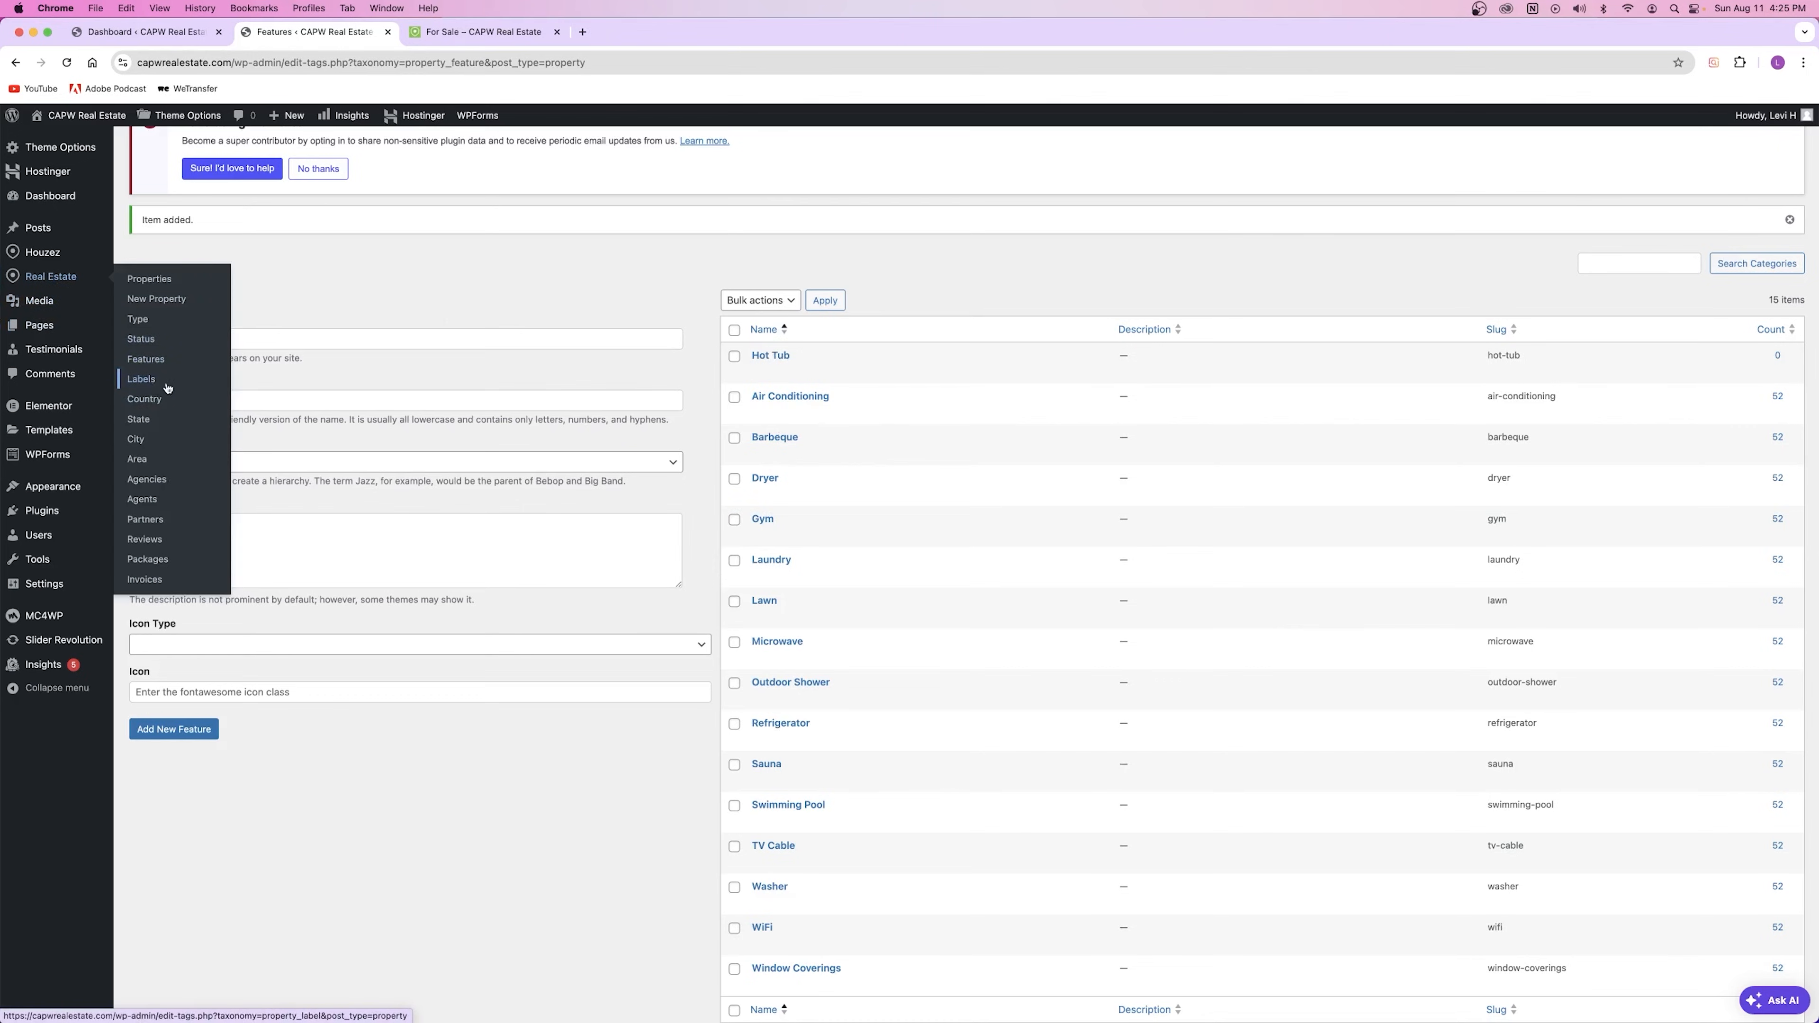
# Step: Open the Labels admin page, check Luxury Family Home on the reloaded For Sale page, then return
pyautogui.click(152, 386)
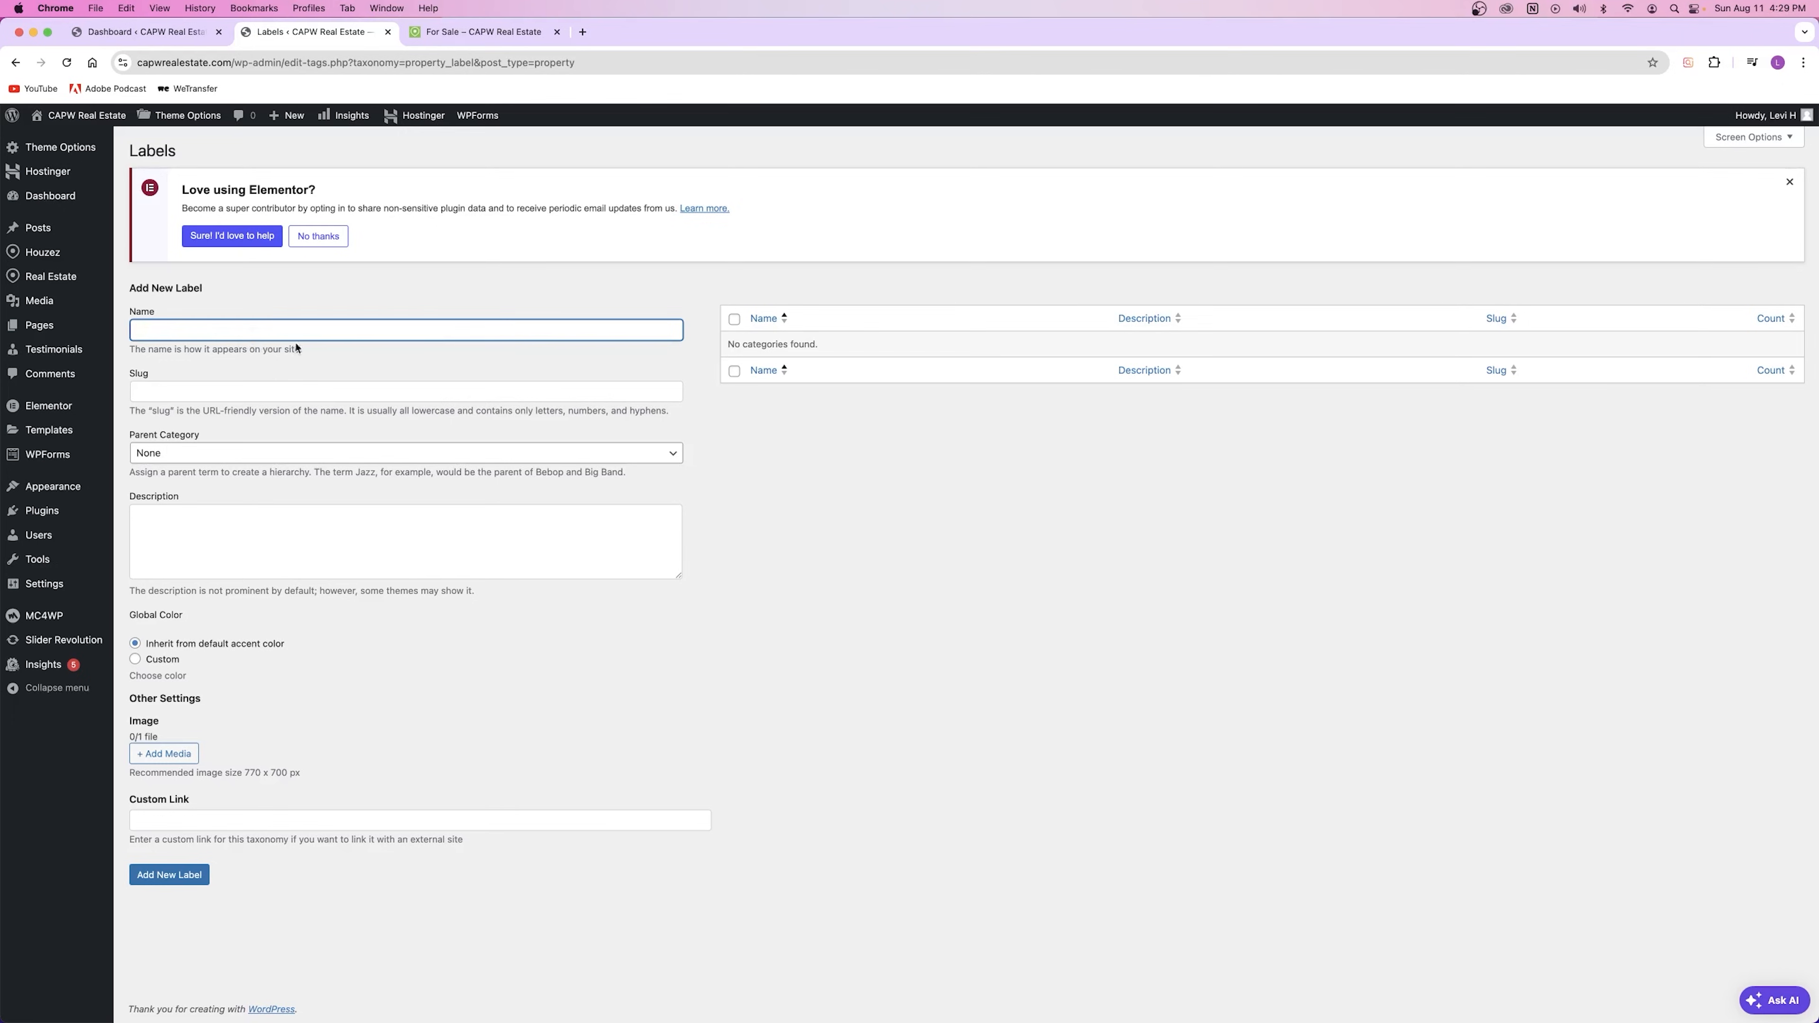
pyautogui.click(471, 32)
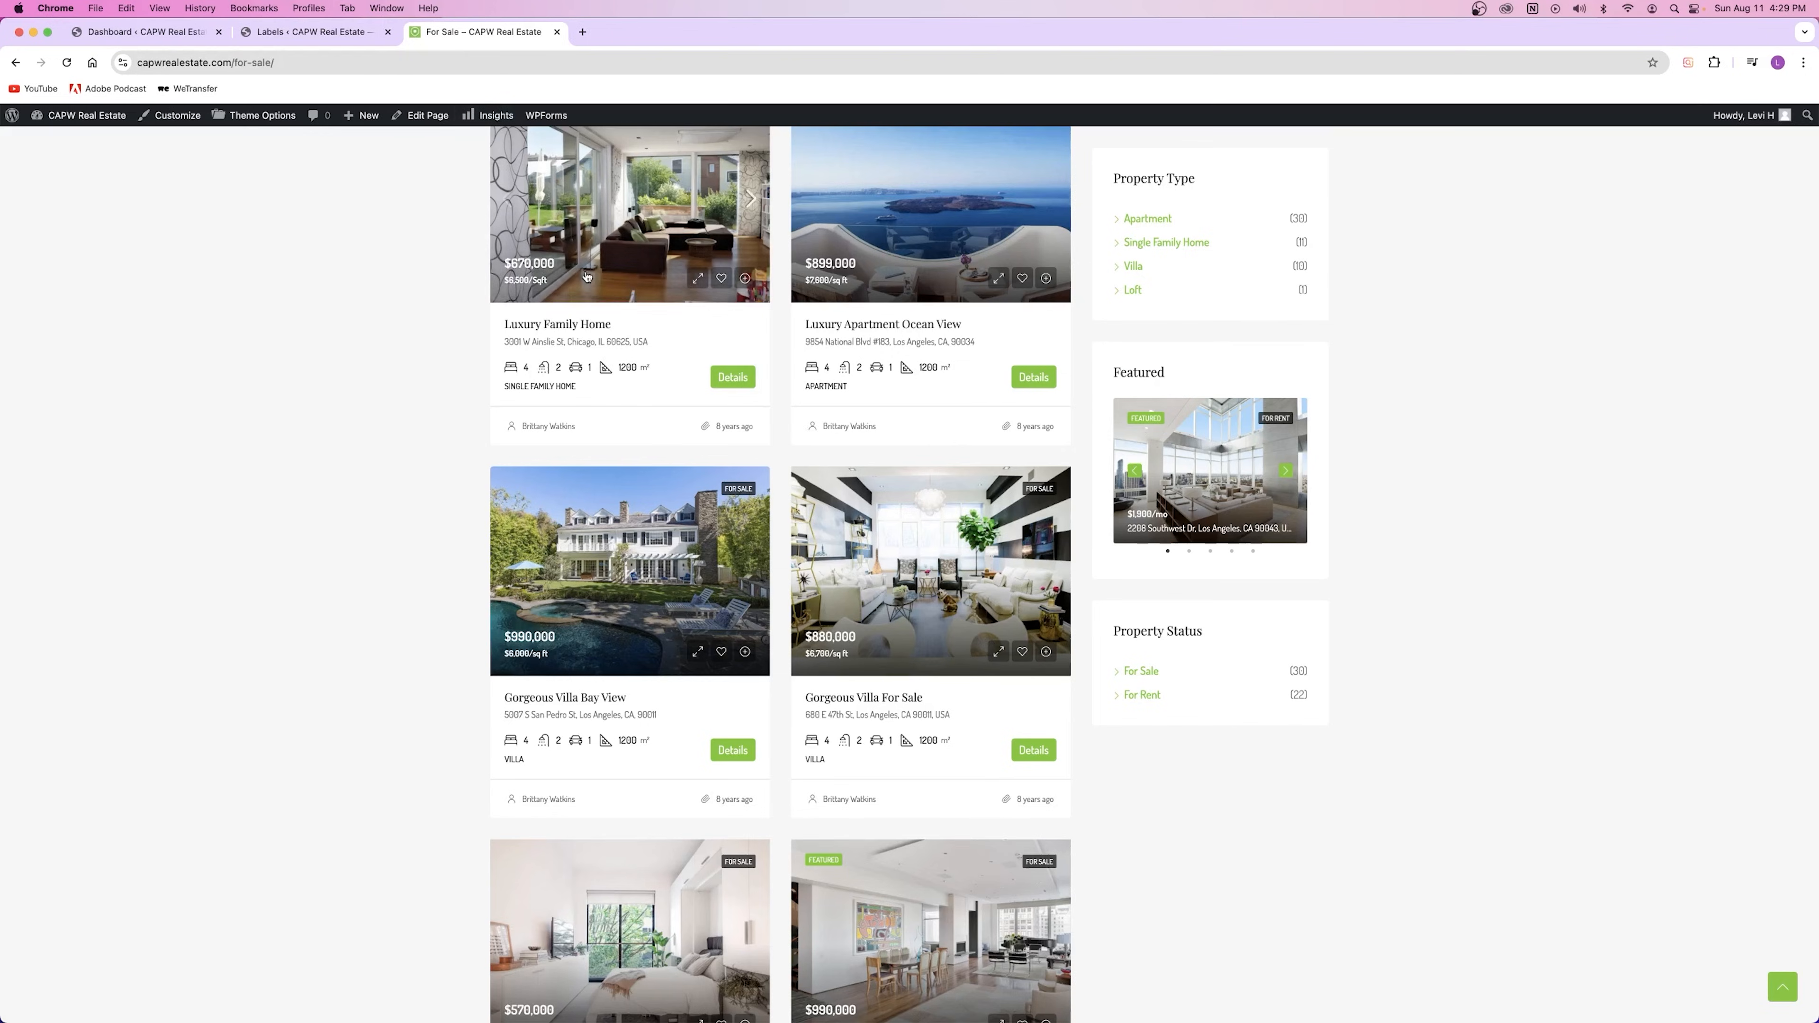
pyautogui.scroll(3, 598, 438)
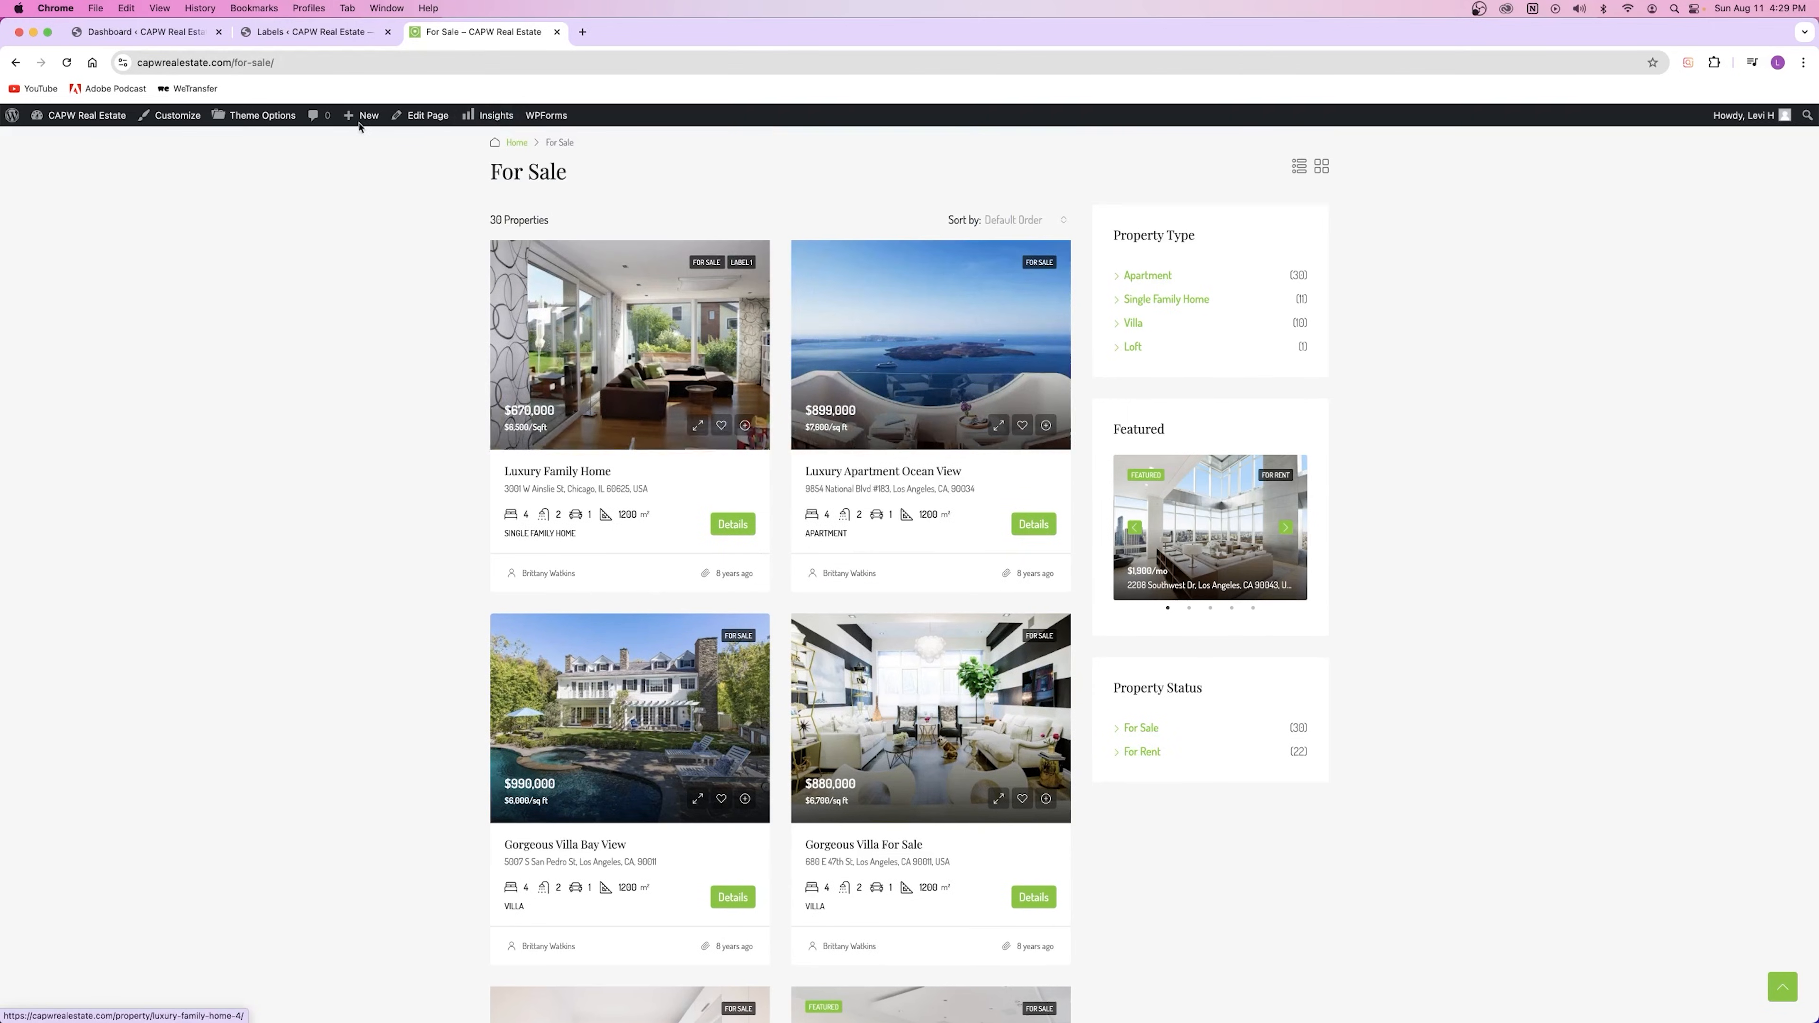
pyautogui.click(67, 62)
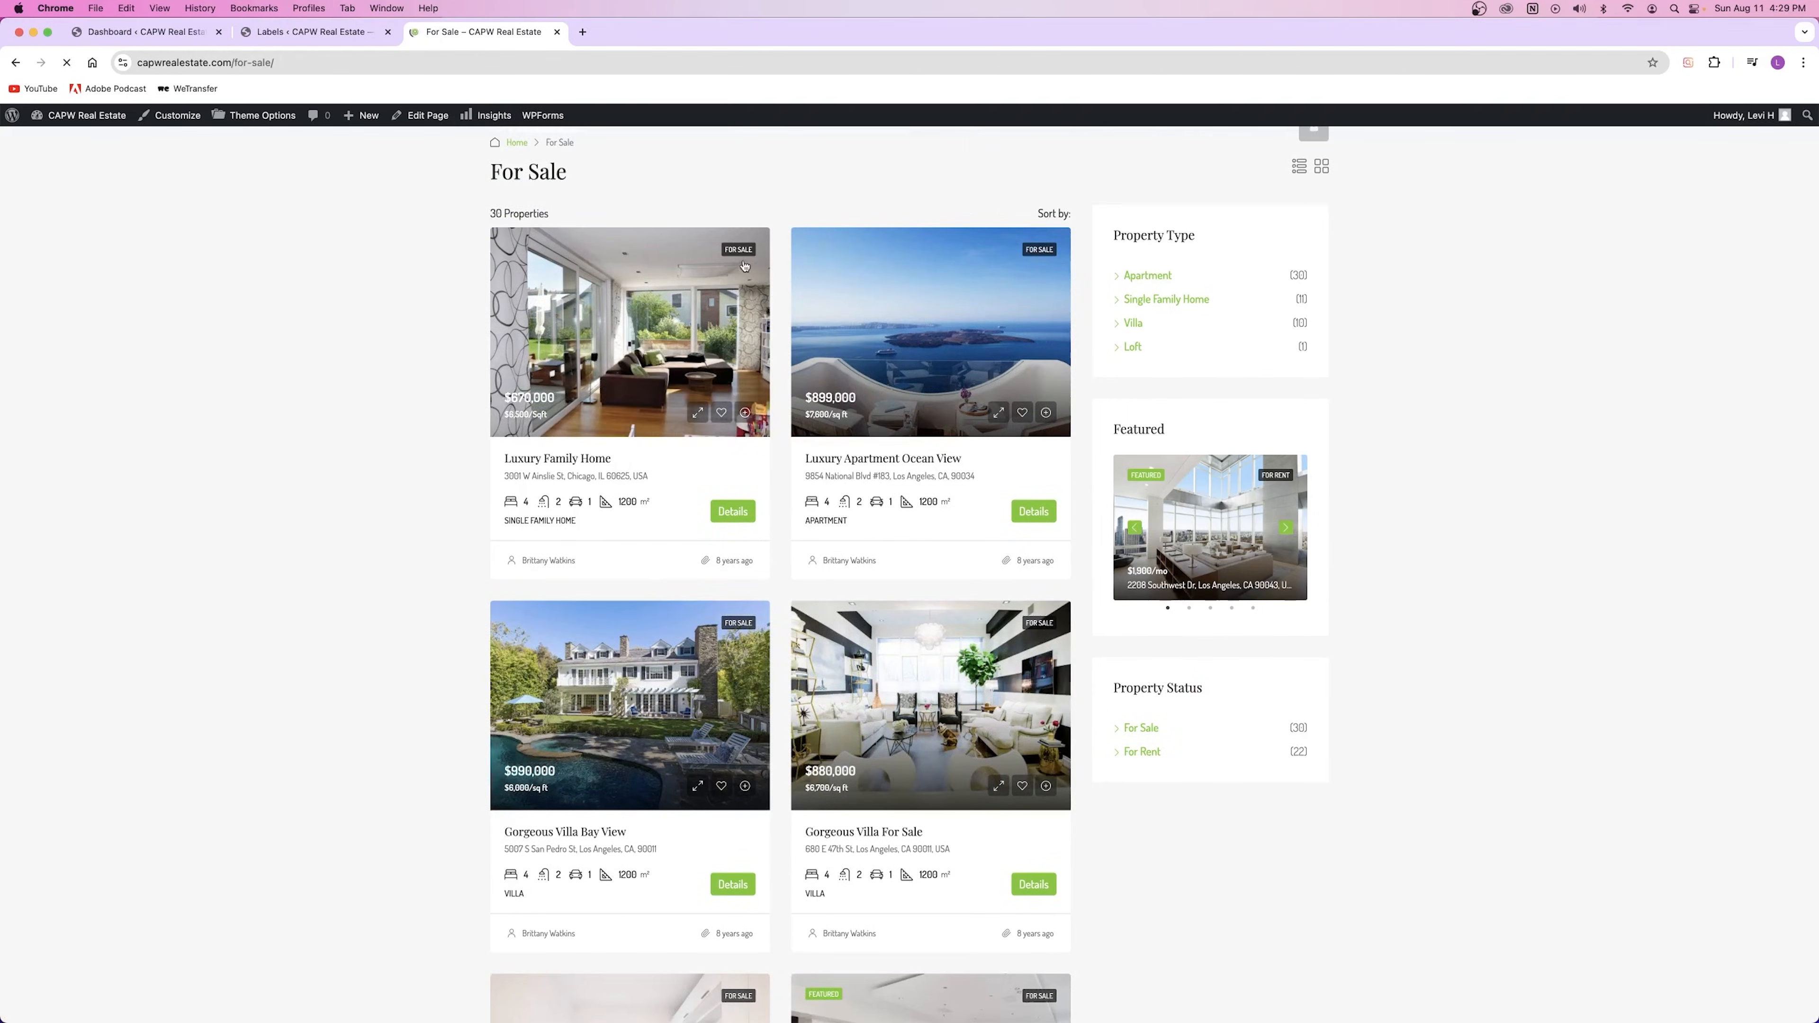
pyautogui.scroll(-3, 754, 482)
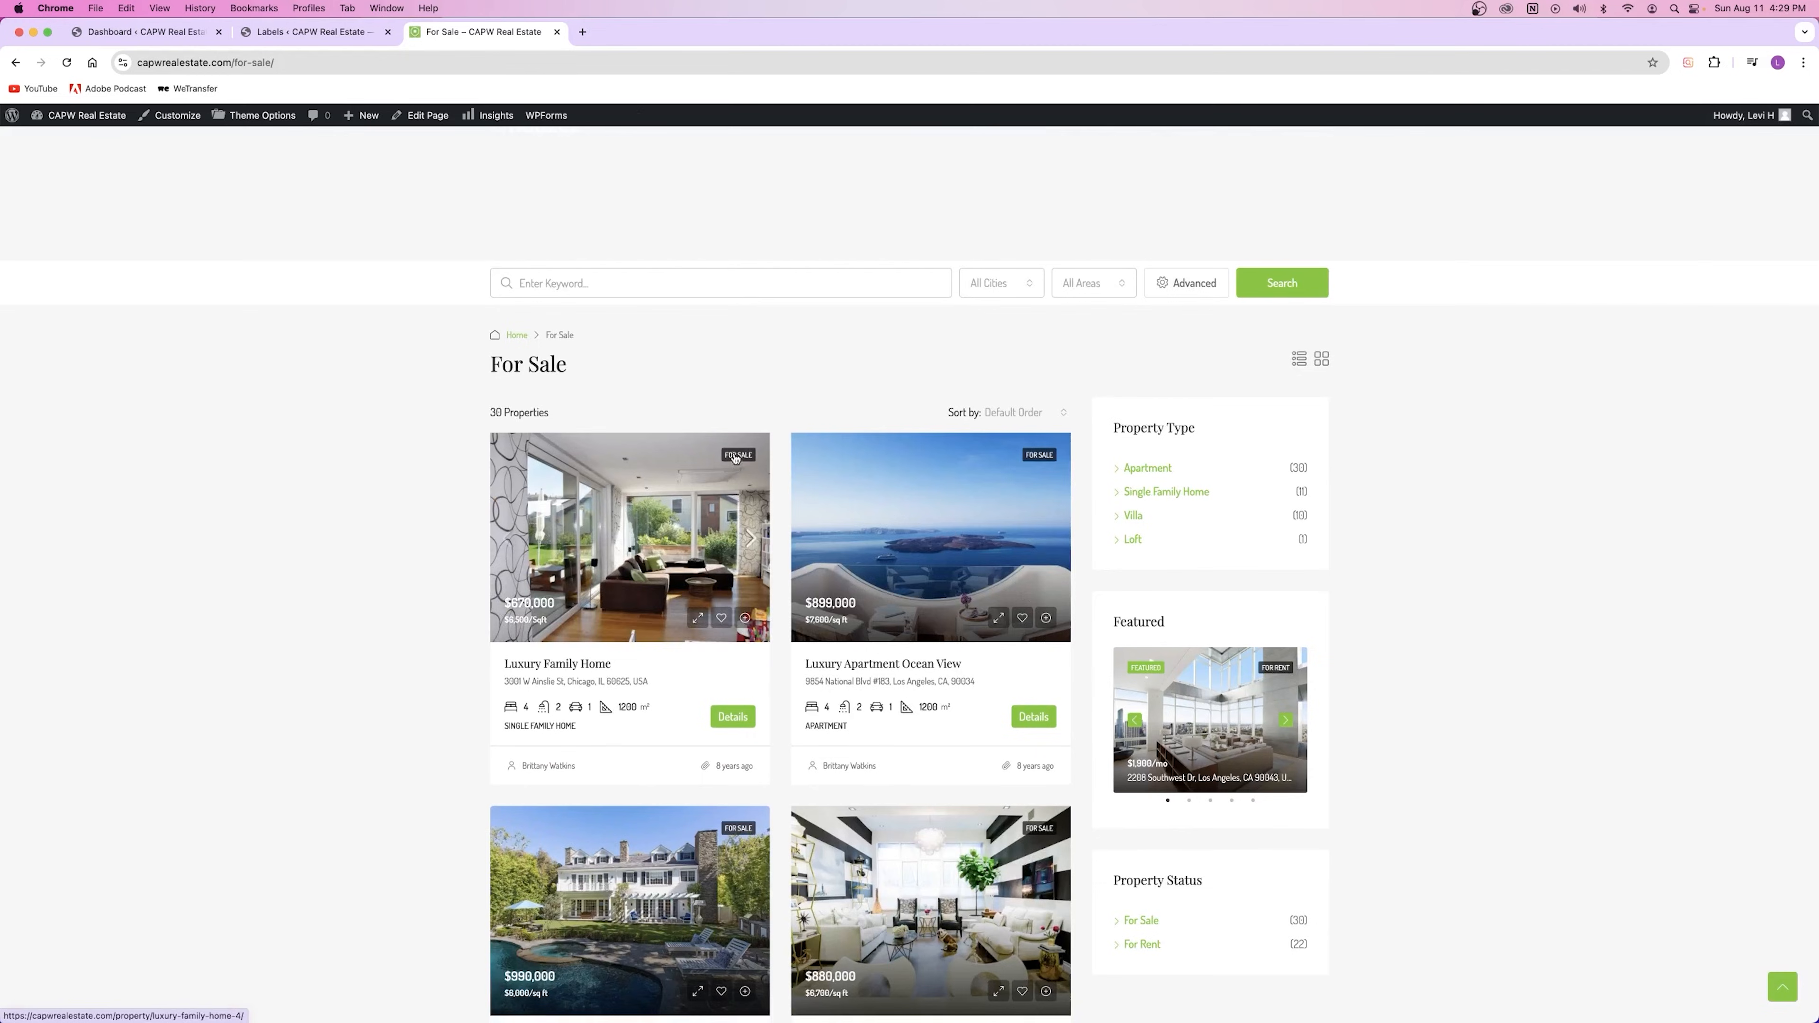
pyautogui.scroll(-3, 533, 521)
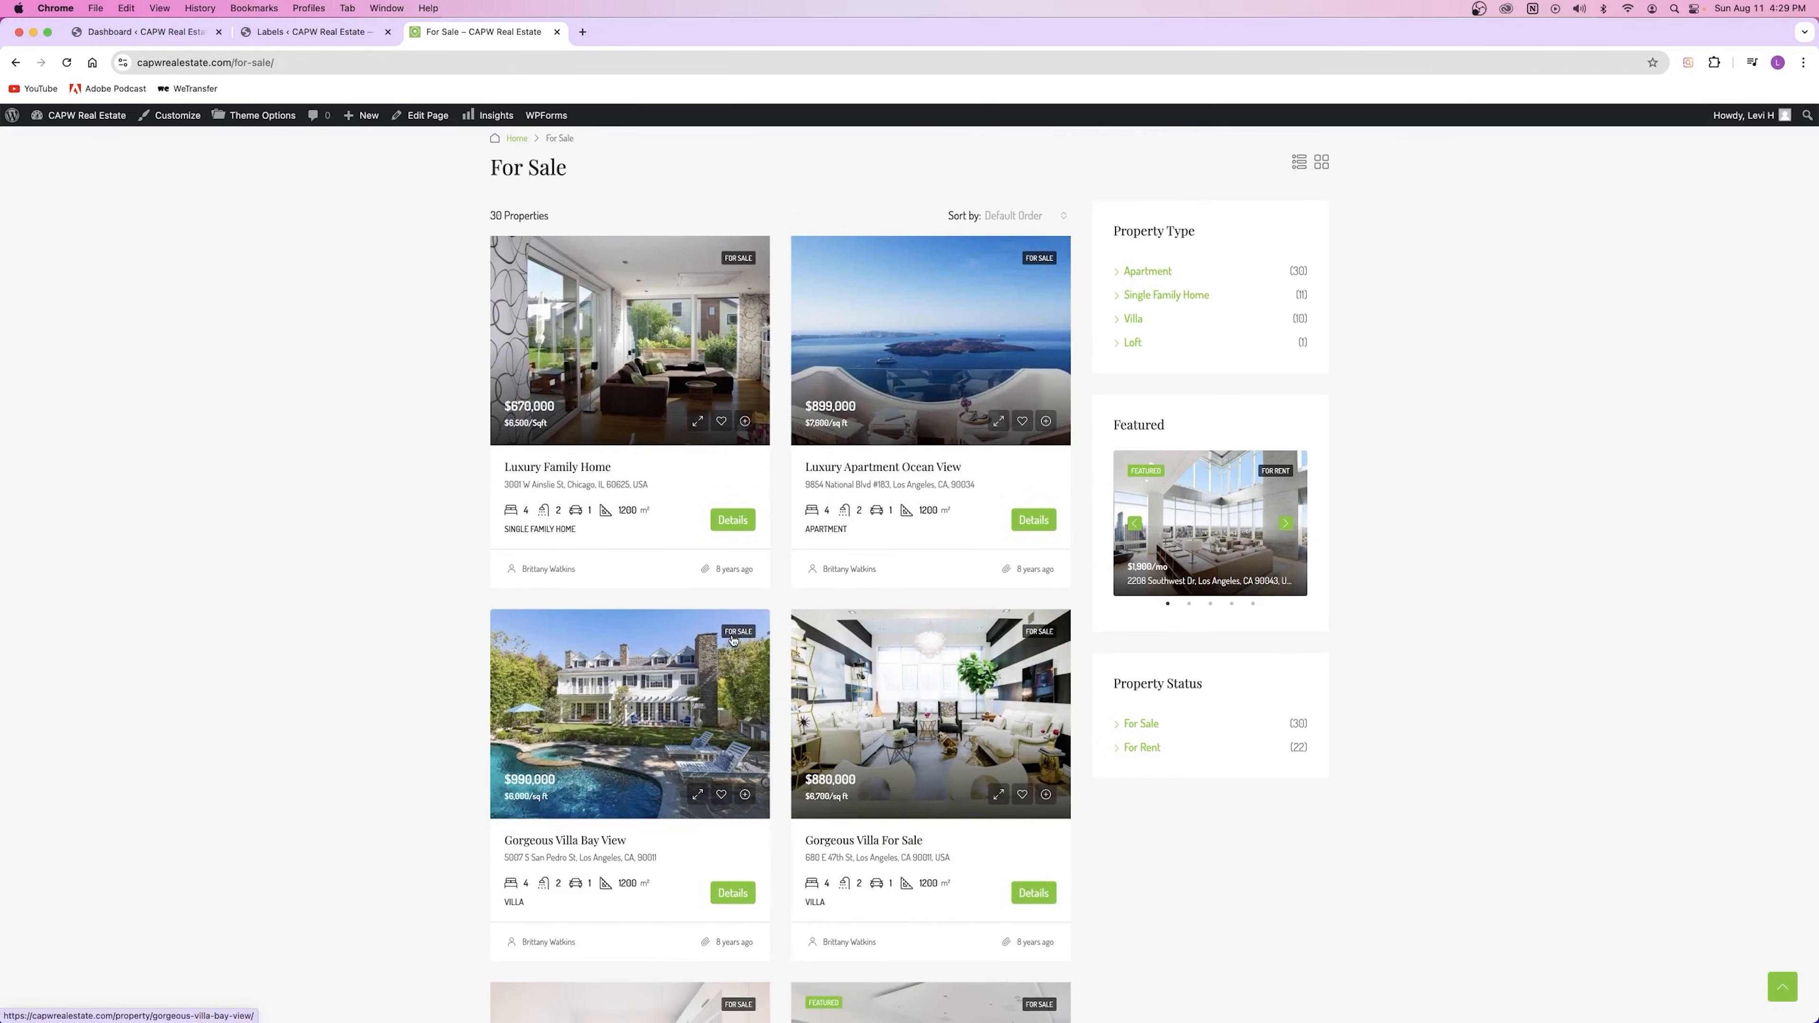
pyautogui.click(610, 327)
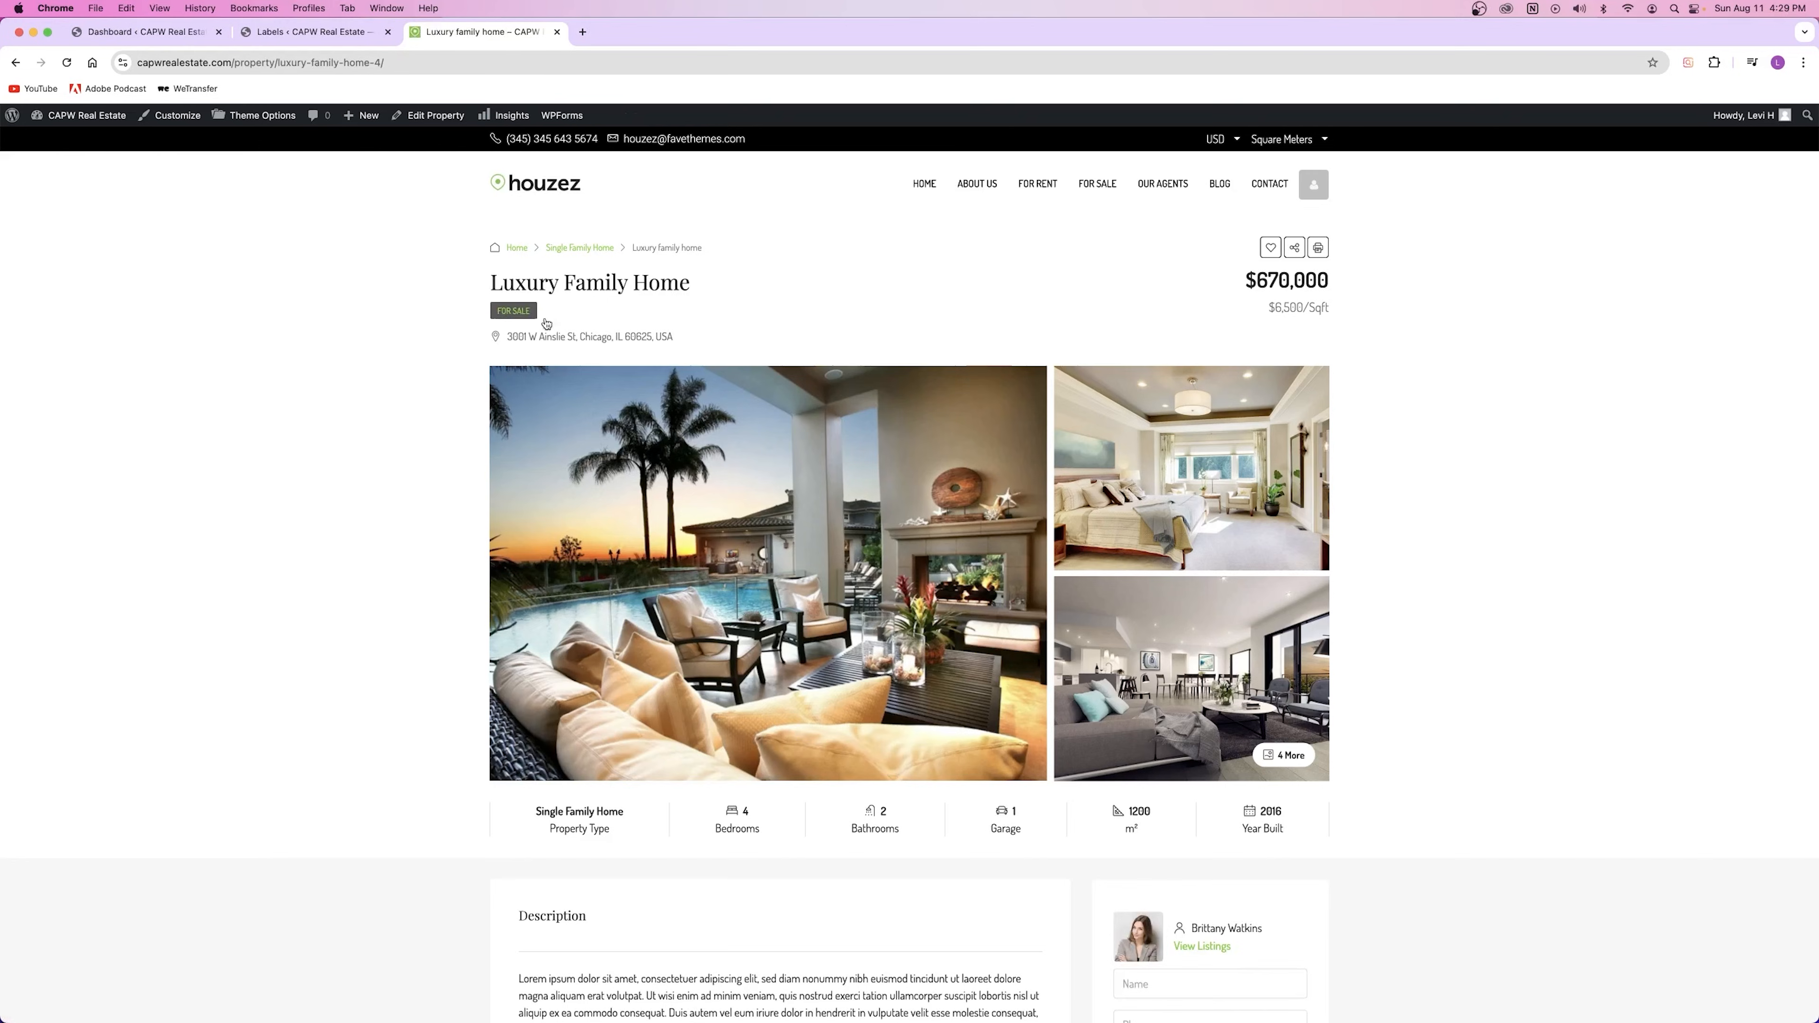
pyautogui.click(284, 34)
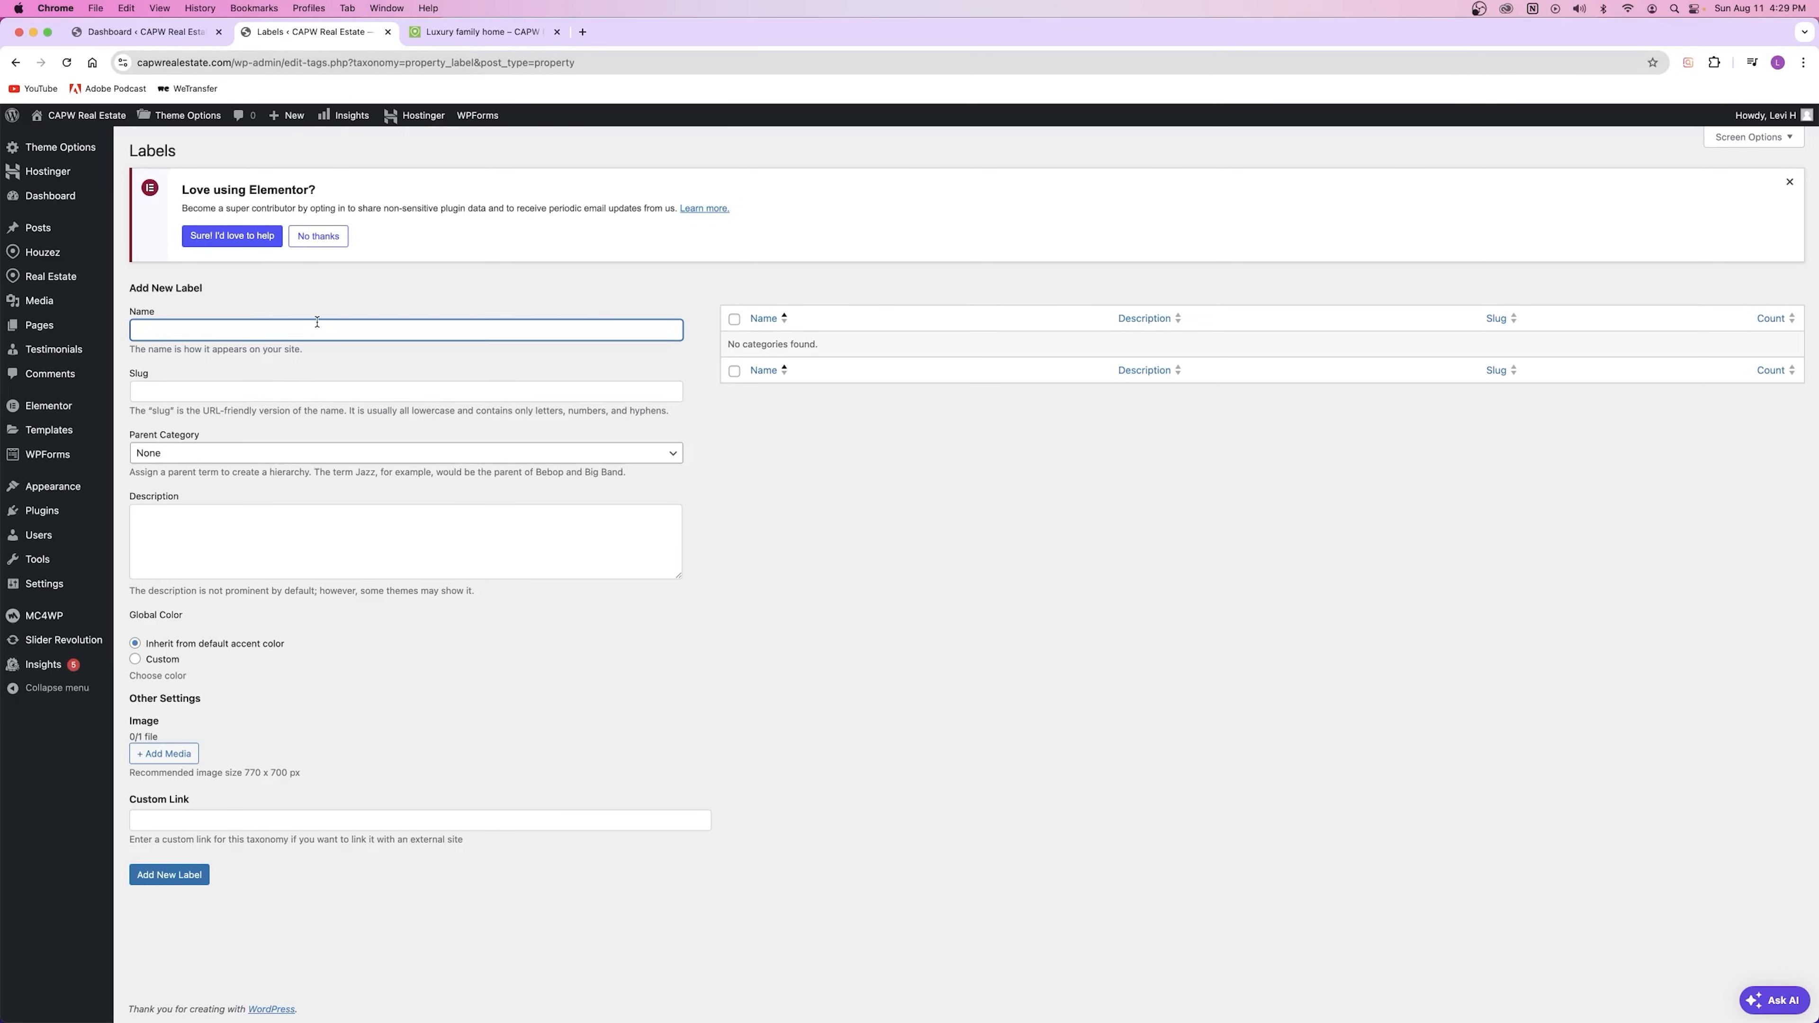
# Step: Add the Reduced Price property label
pyautogui.write('Reduced Price')
pyautogui.click(406, 391)
pyautogui.click(280, 346)
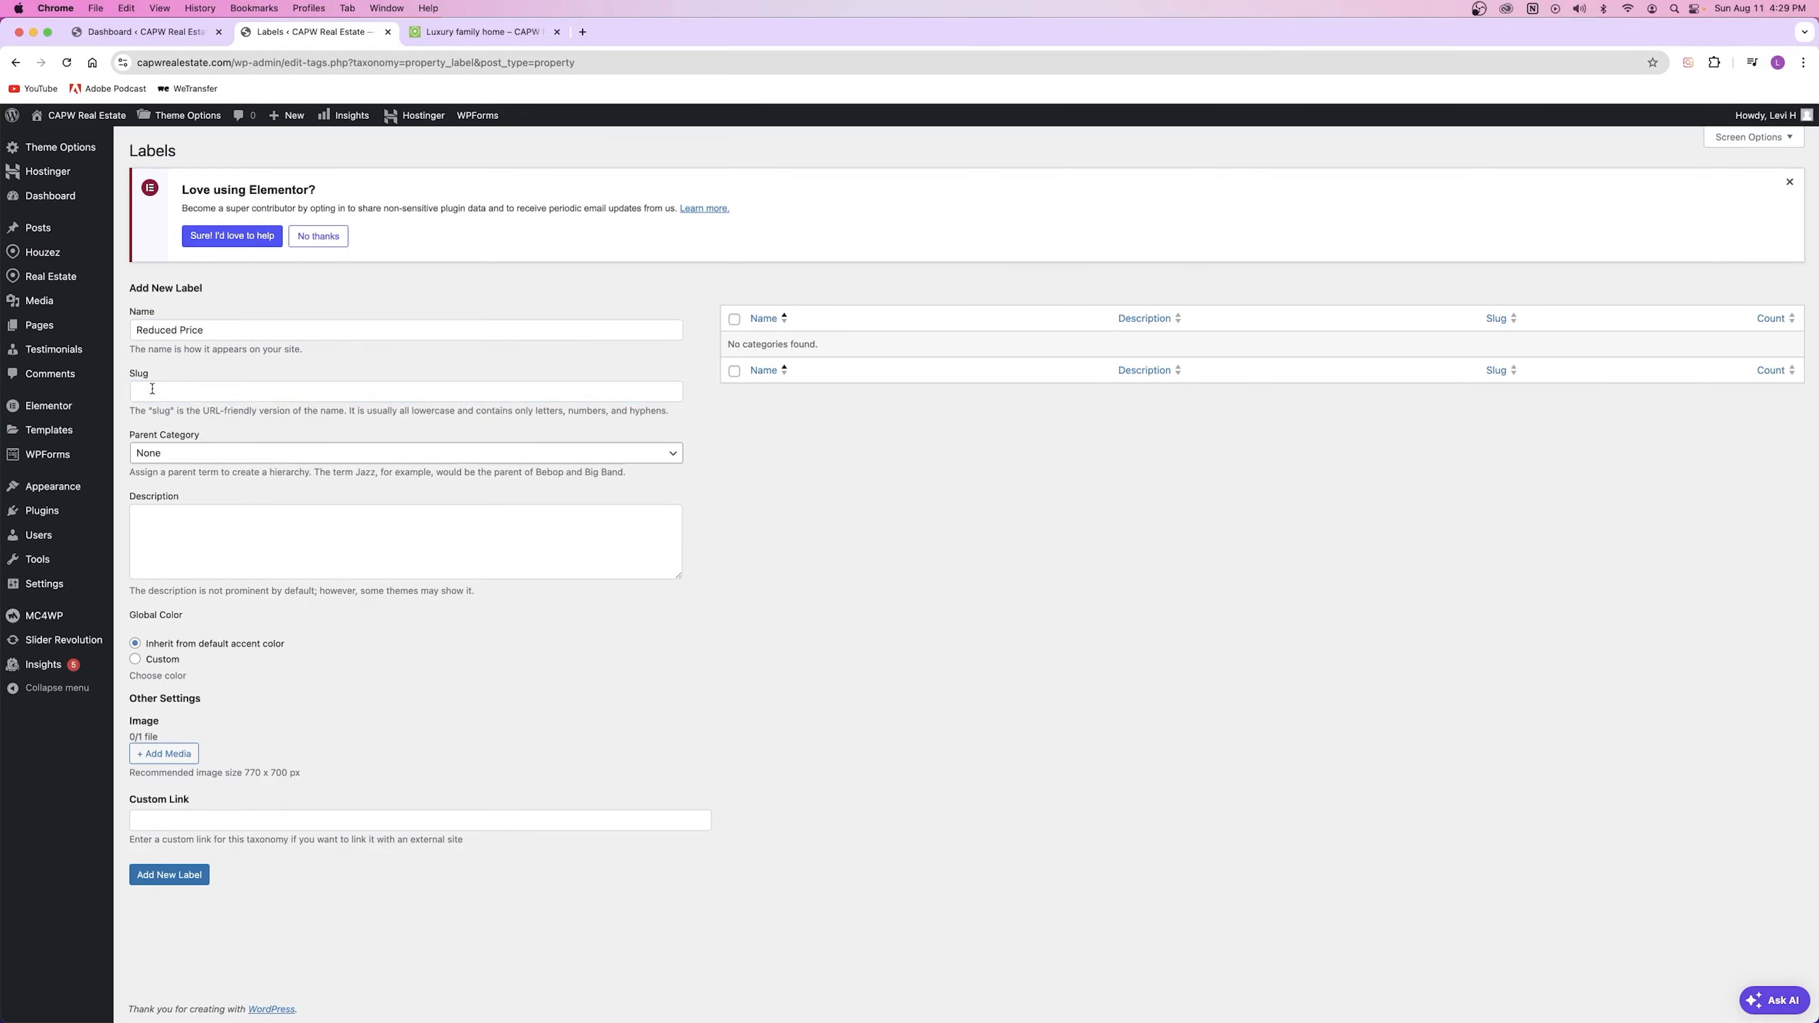
pyautogui.click(266, 331)
pyautogui.click(243, 547)
pyautogui.click(179, 875)
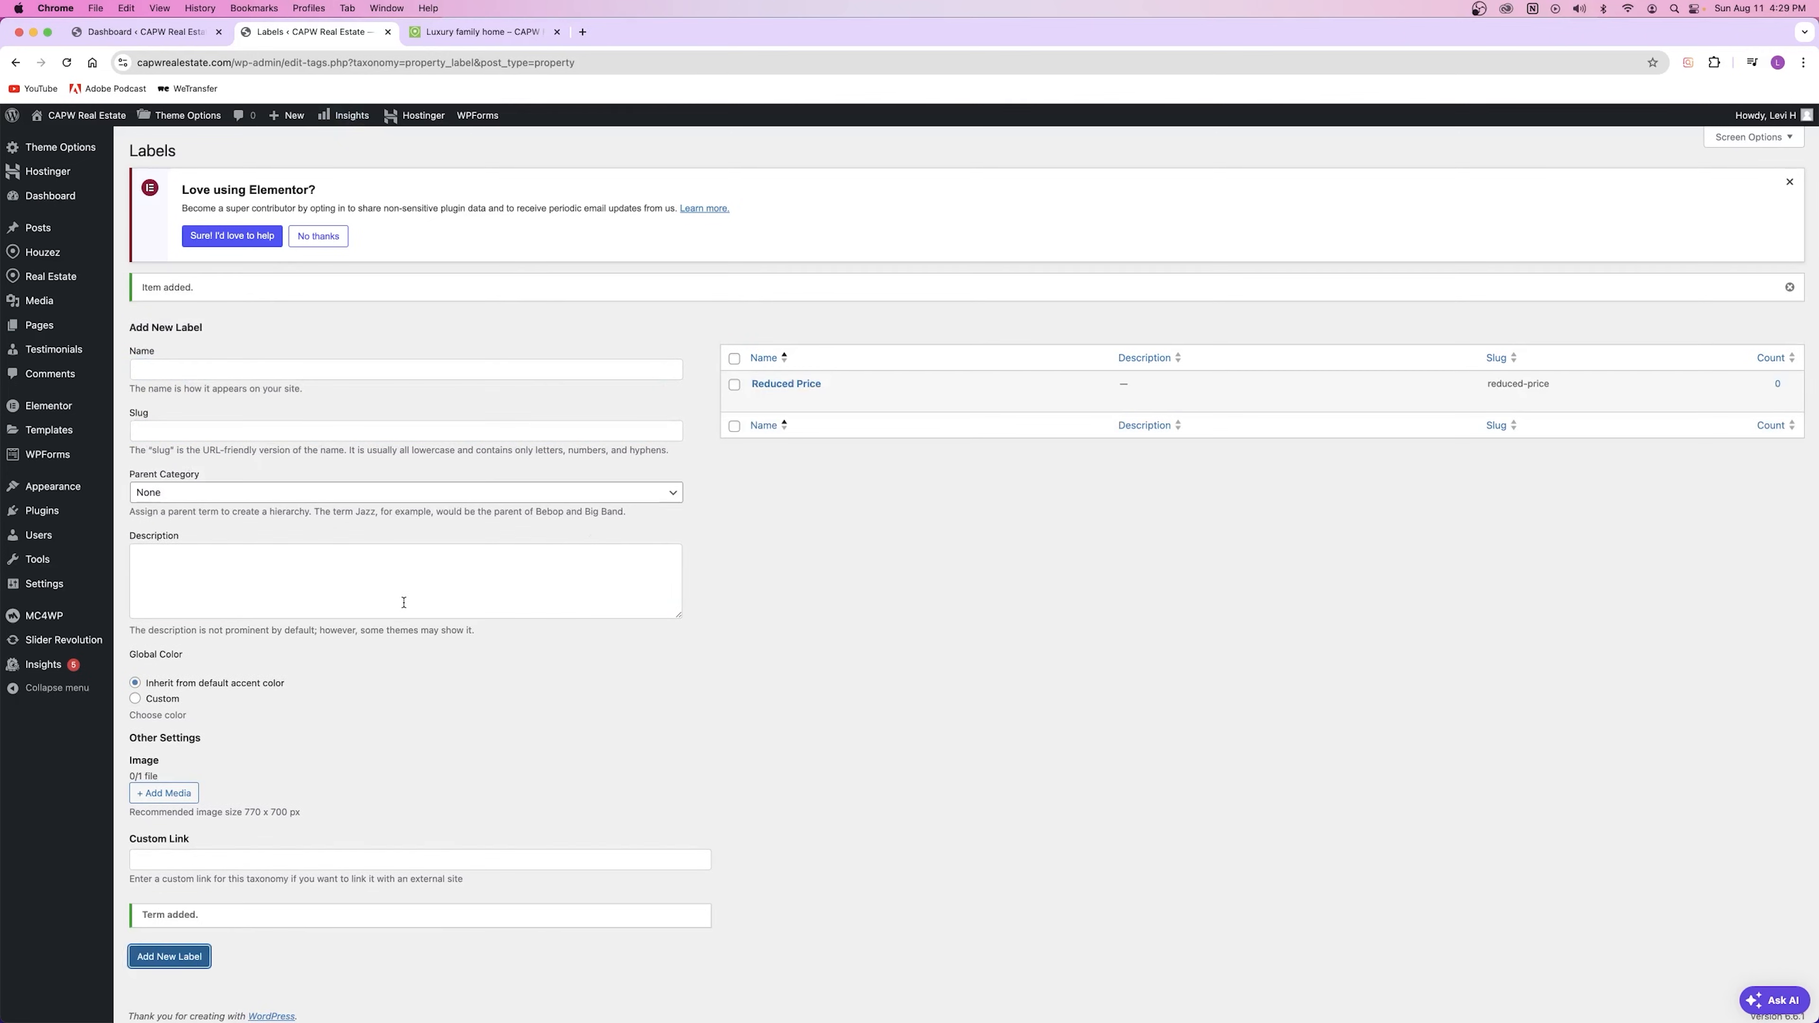
# Step: Check the label's generated reduced-price slug, then submit the Hot Sale label
pyautogui.click(787, 383)
pyautogui.moveTo(361, 354); pyautogui.dragTo(285, 362)
pyautogui.click(387, 348)
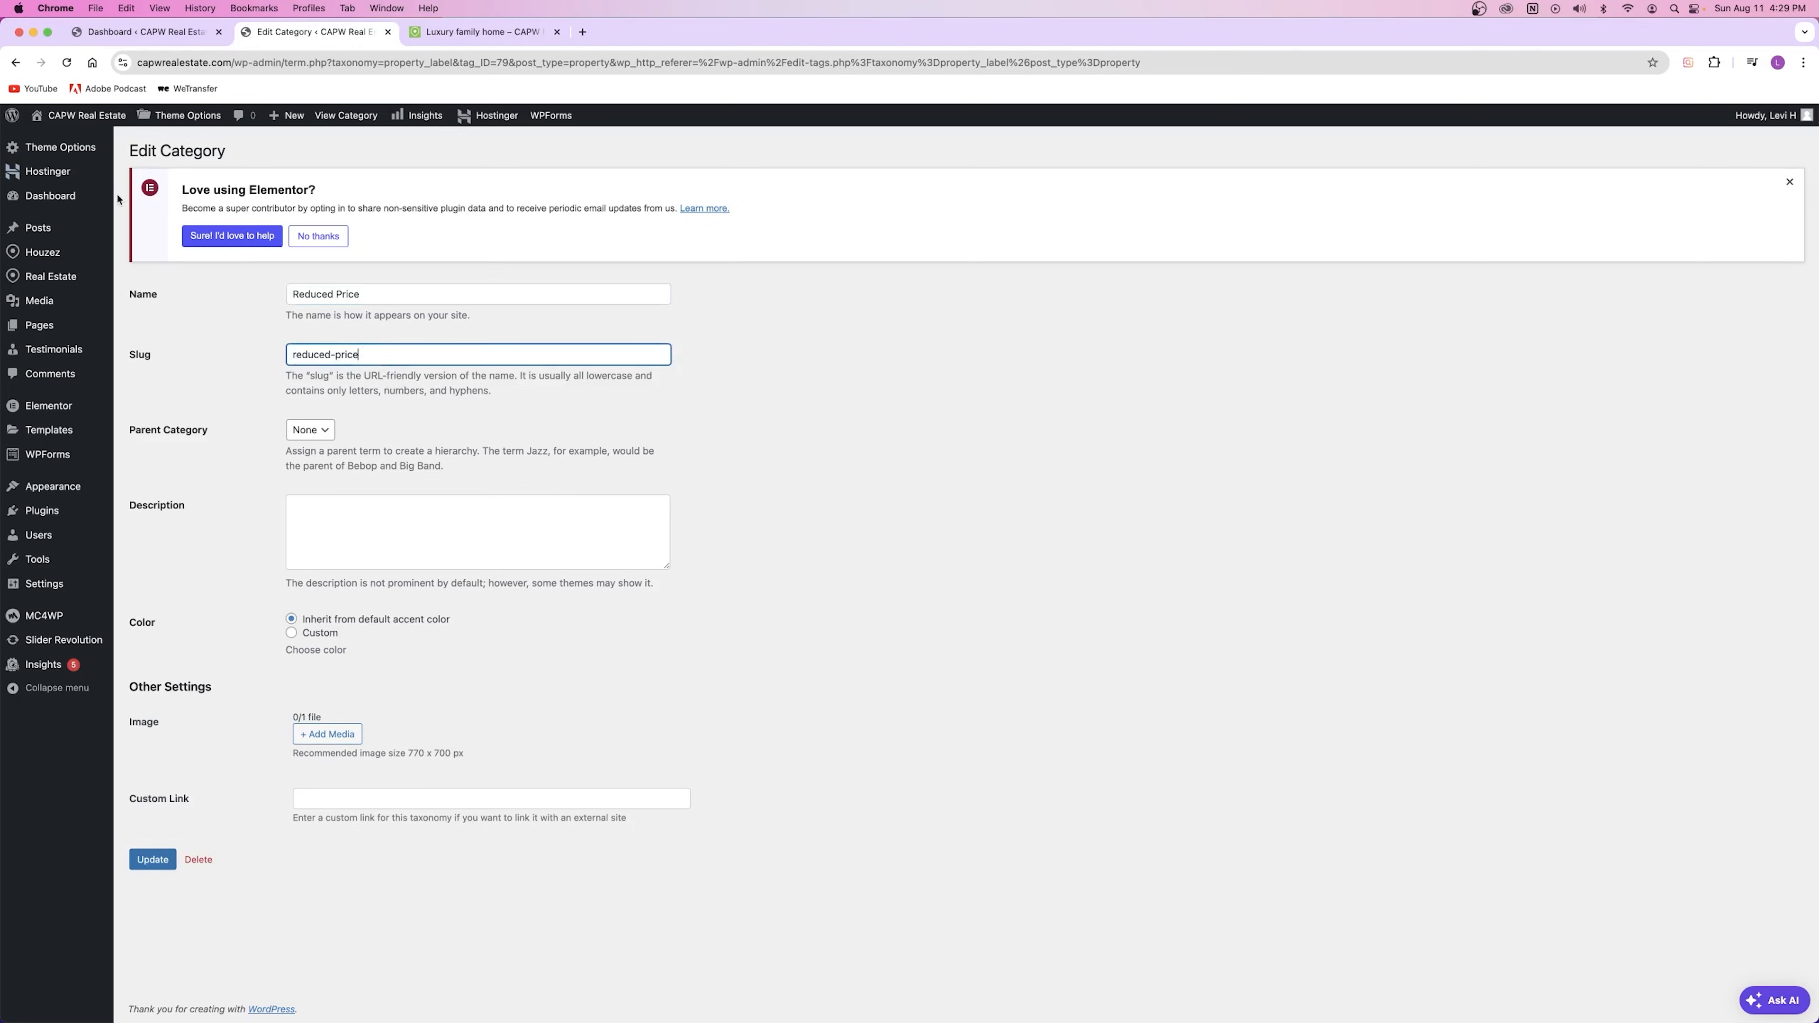
pyautogui.click(14, 63)
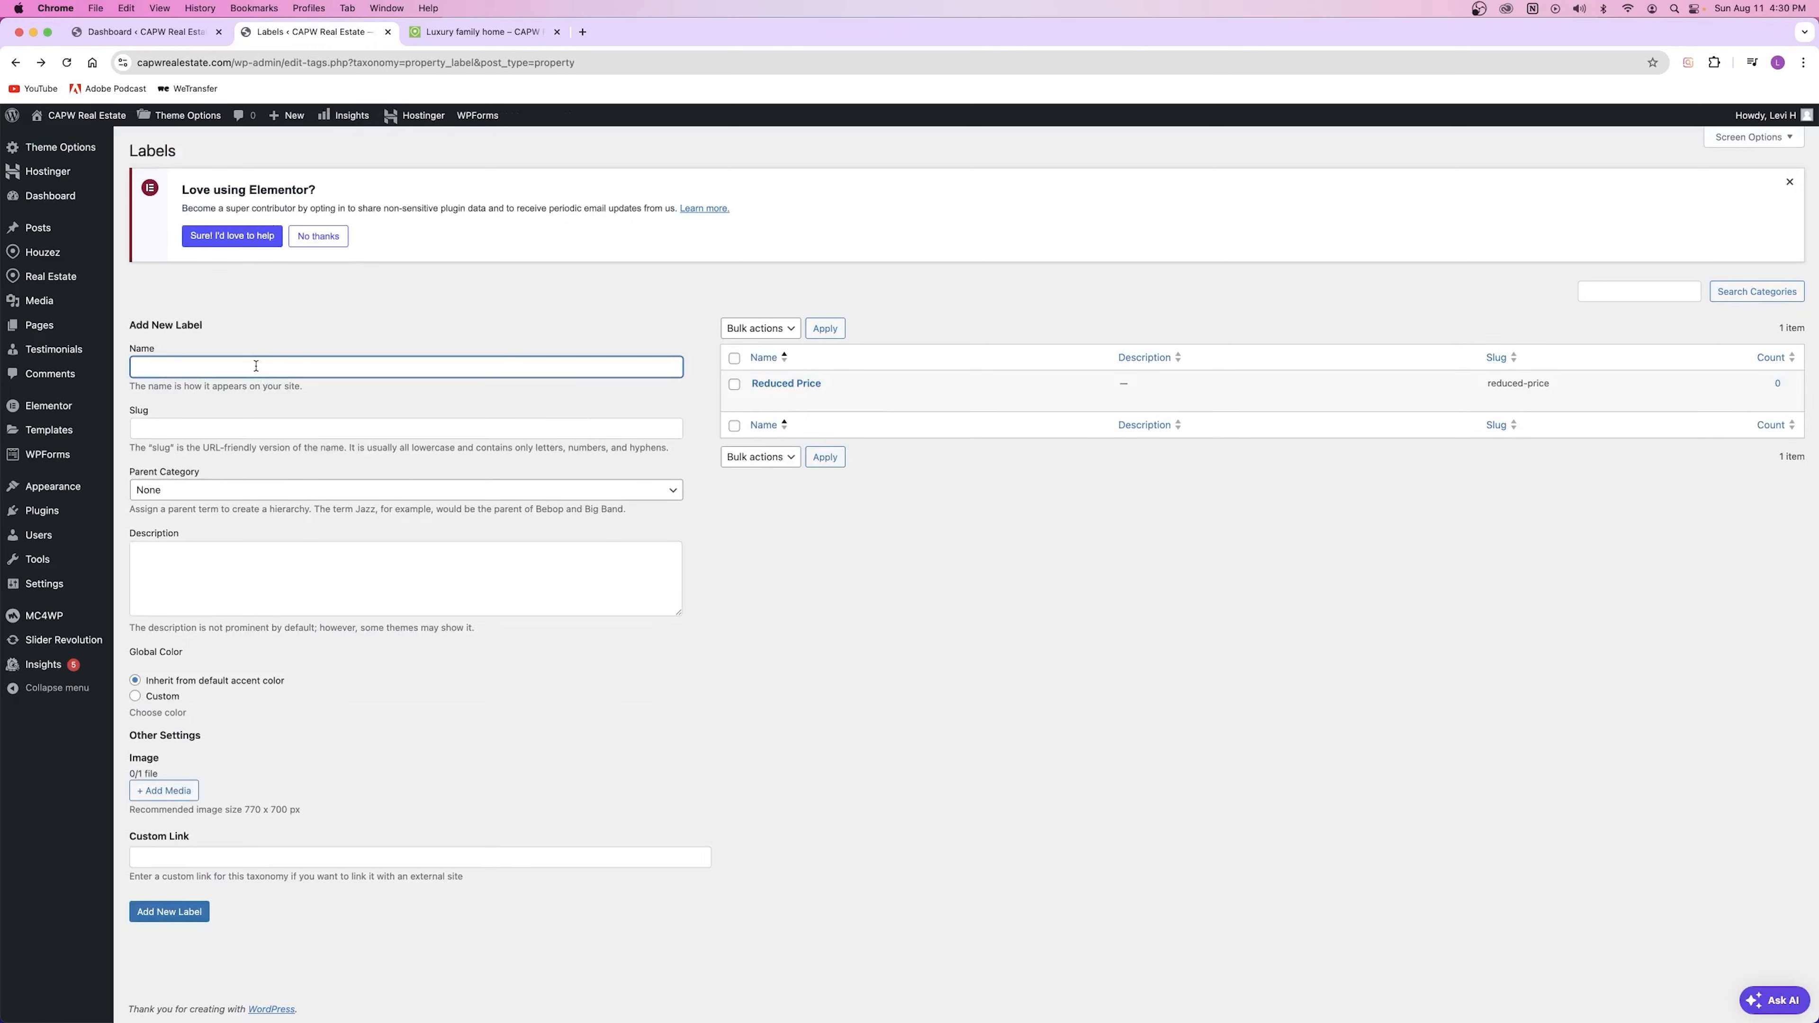
pyautogui.press('Return')
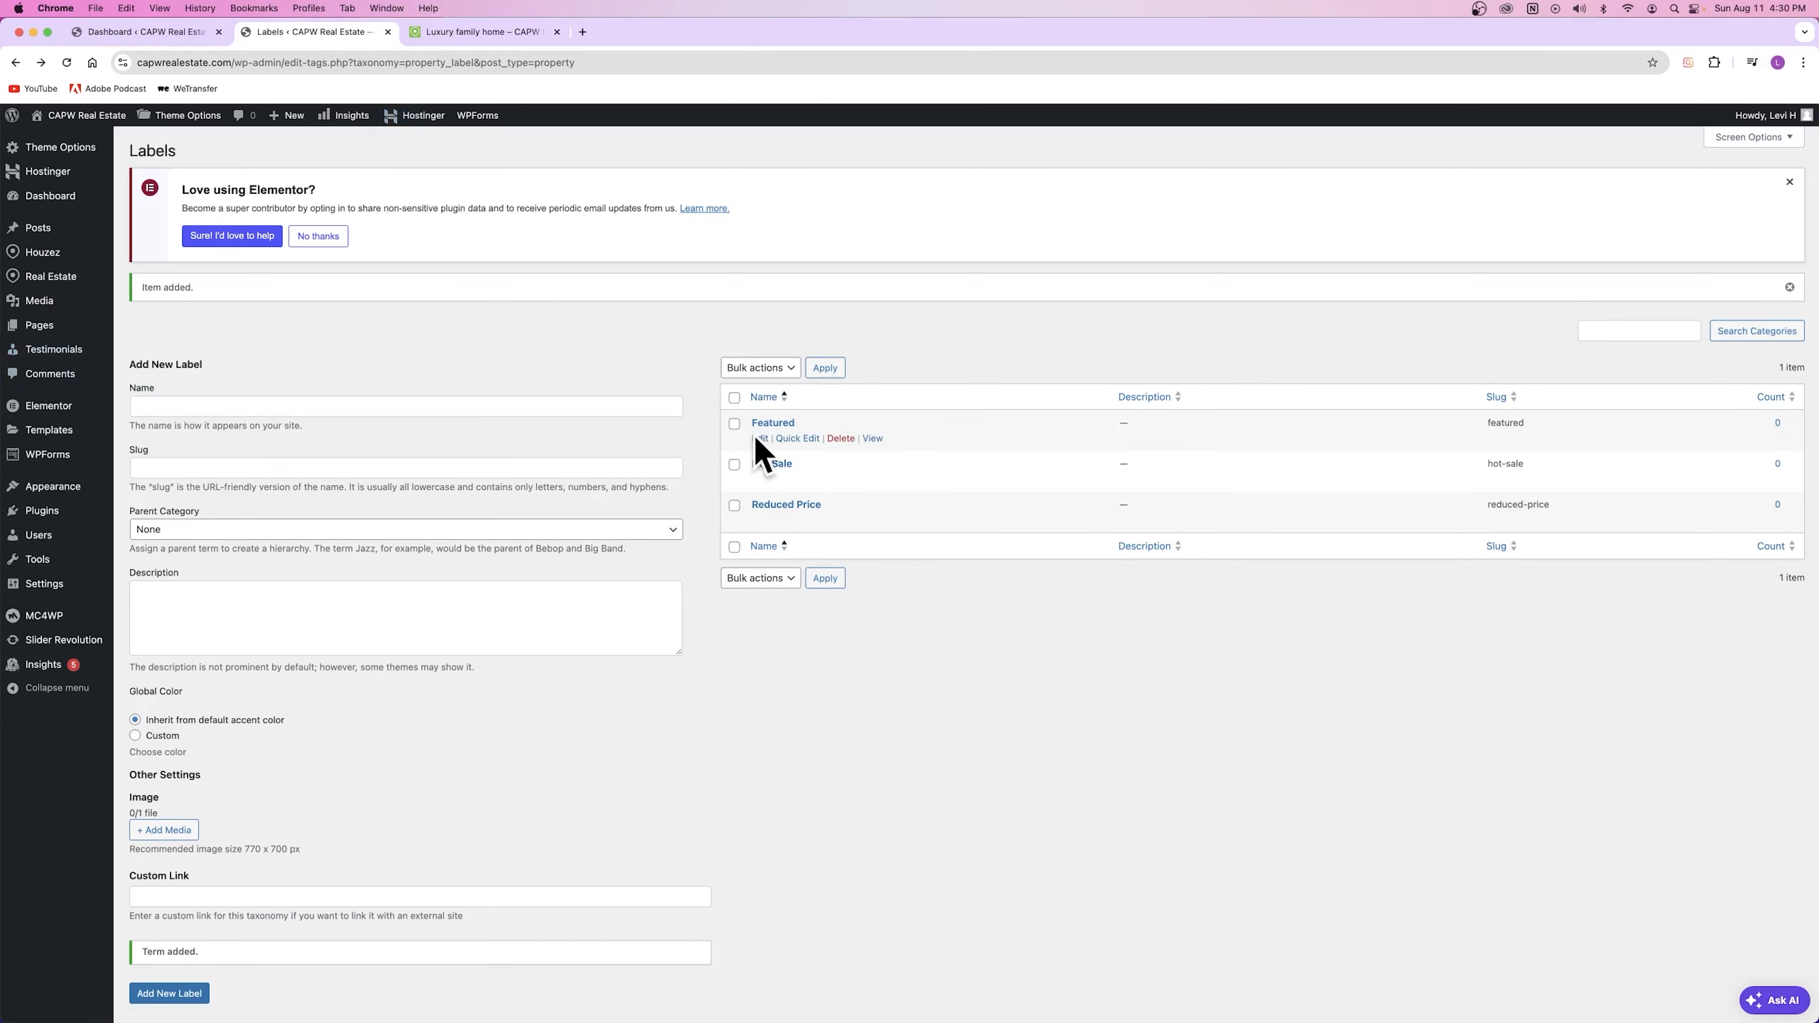
# Step: Cancel a Quick Edit of the Featured label, then open the Properties list in a new tab
pyautogui.click(800, 437)
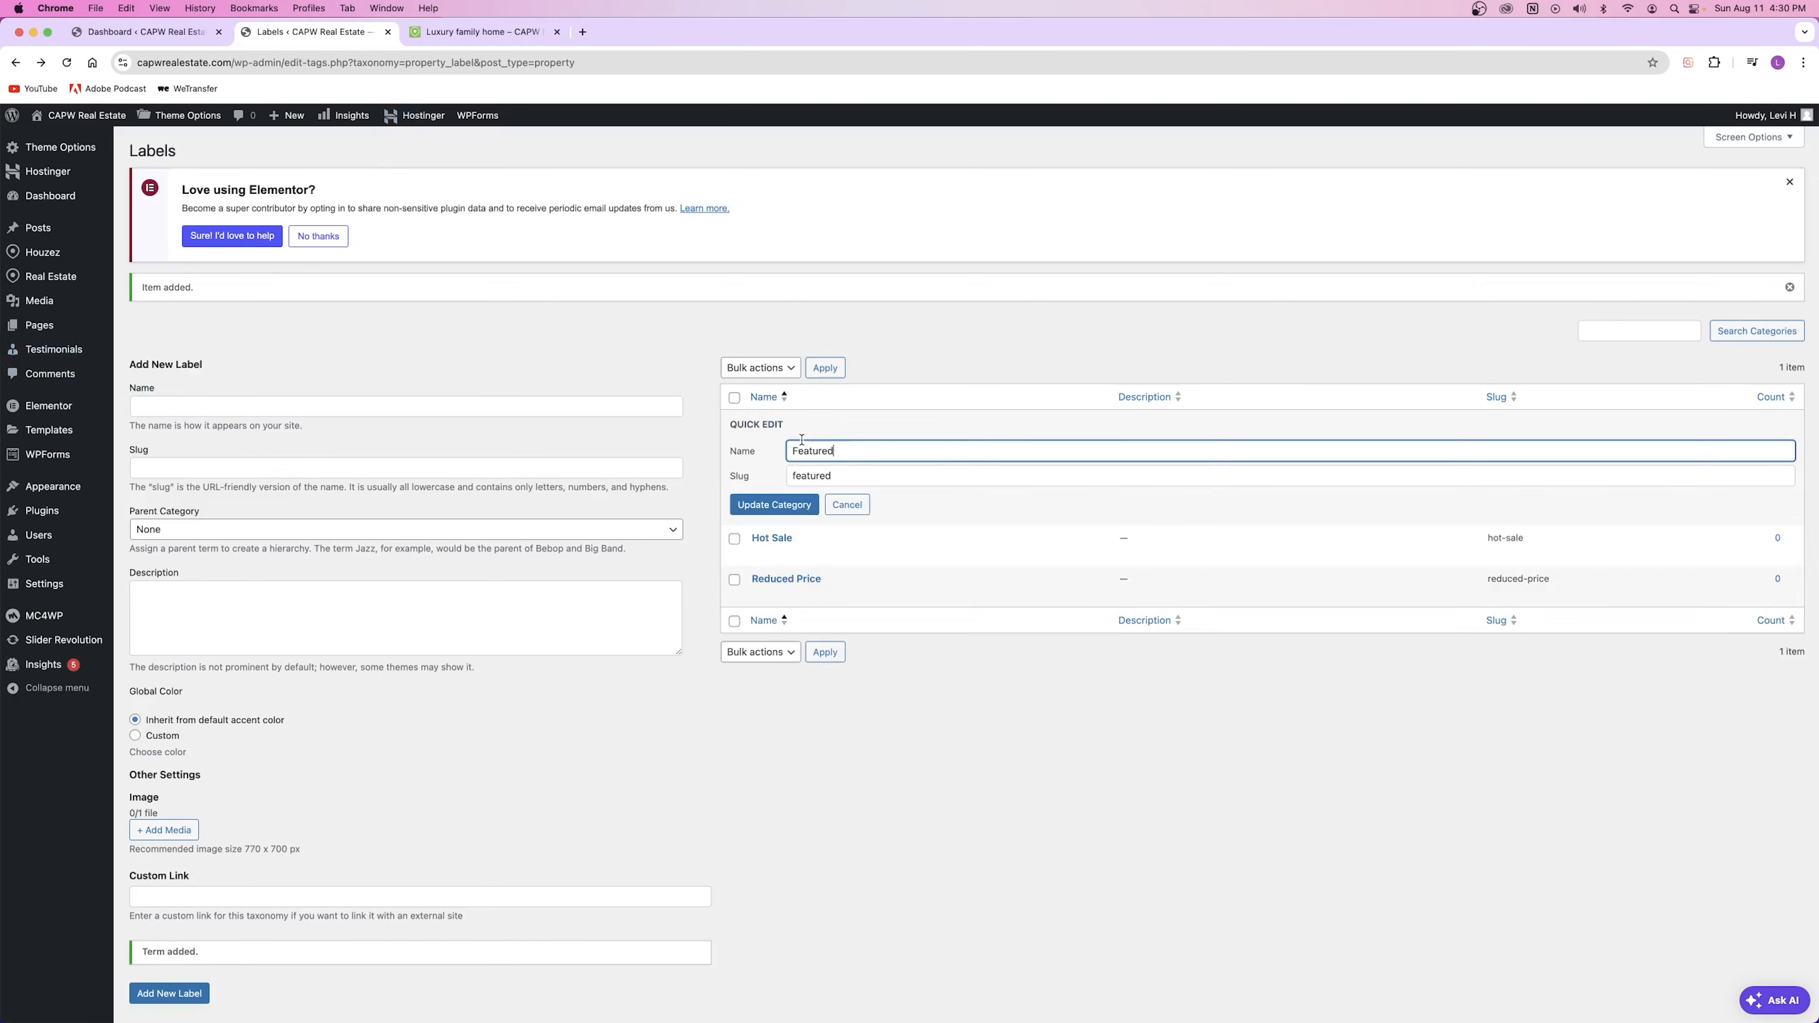
pyautogui.click(836, 501)
pyautogui.click(408, 339)
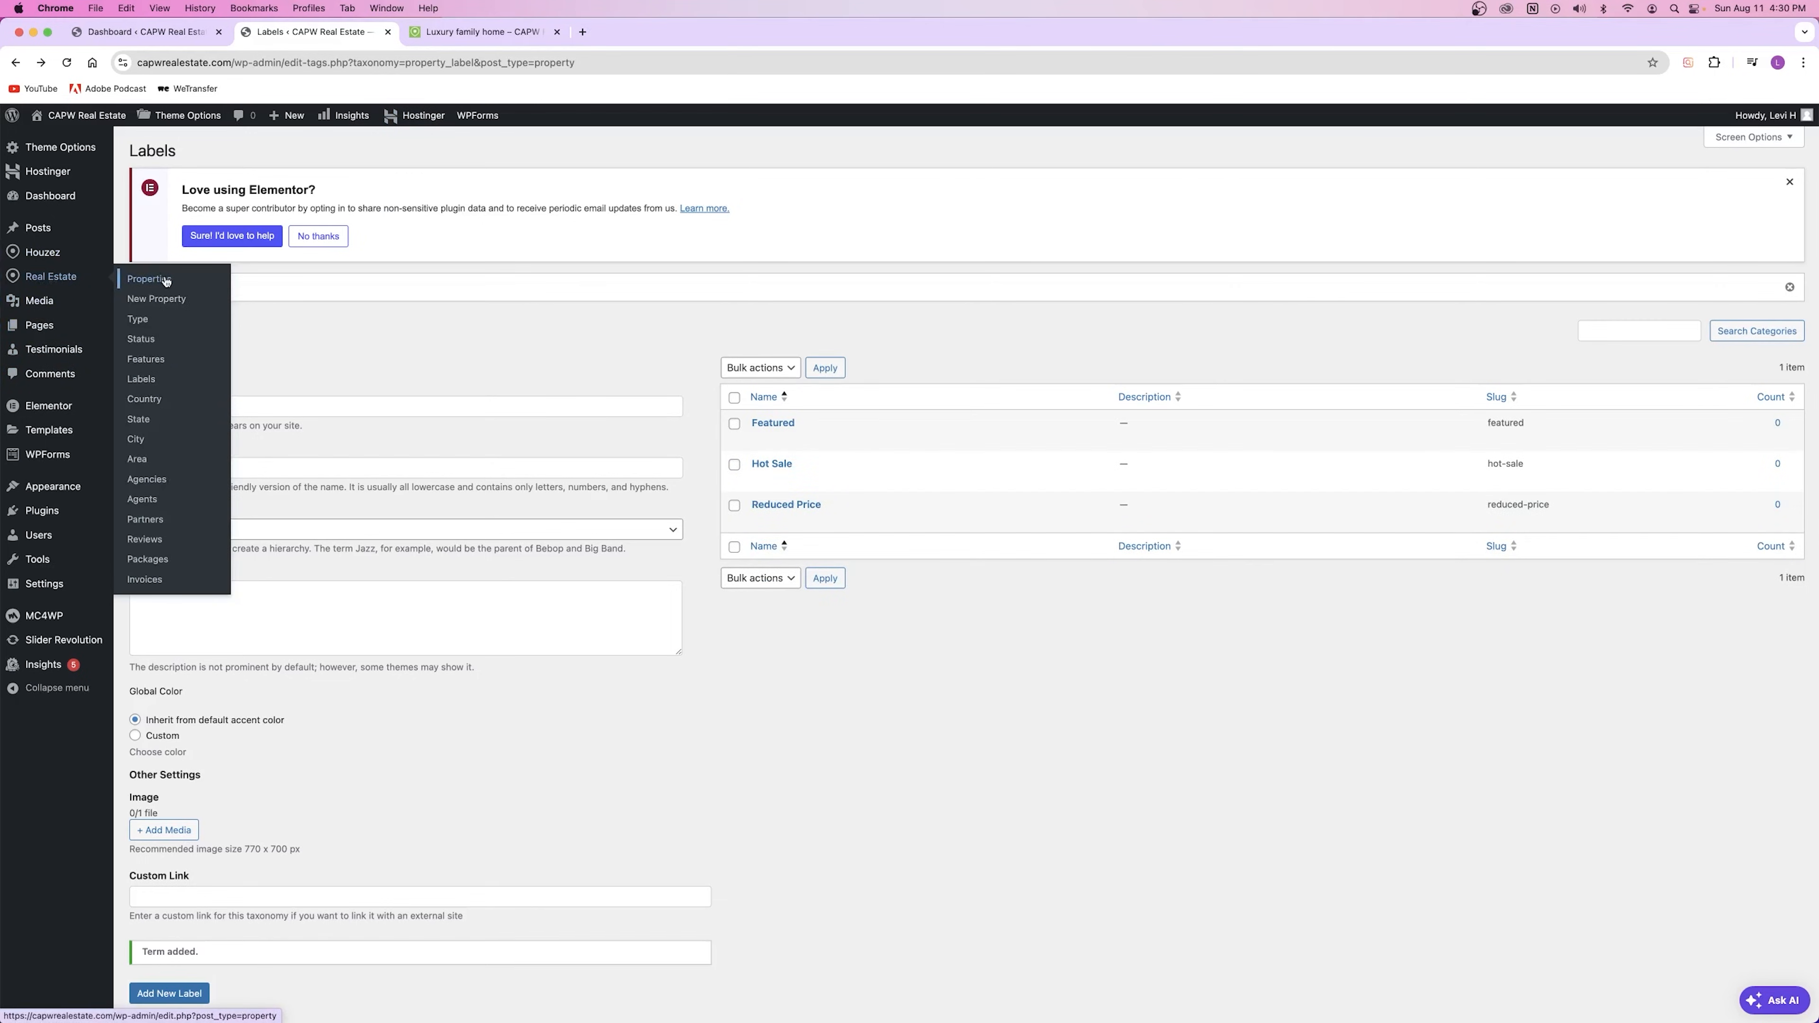
pyautogui.click(492, 32)
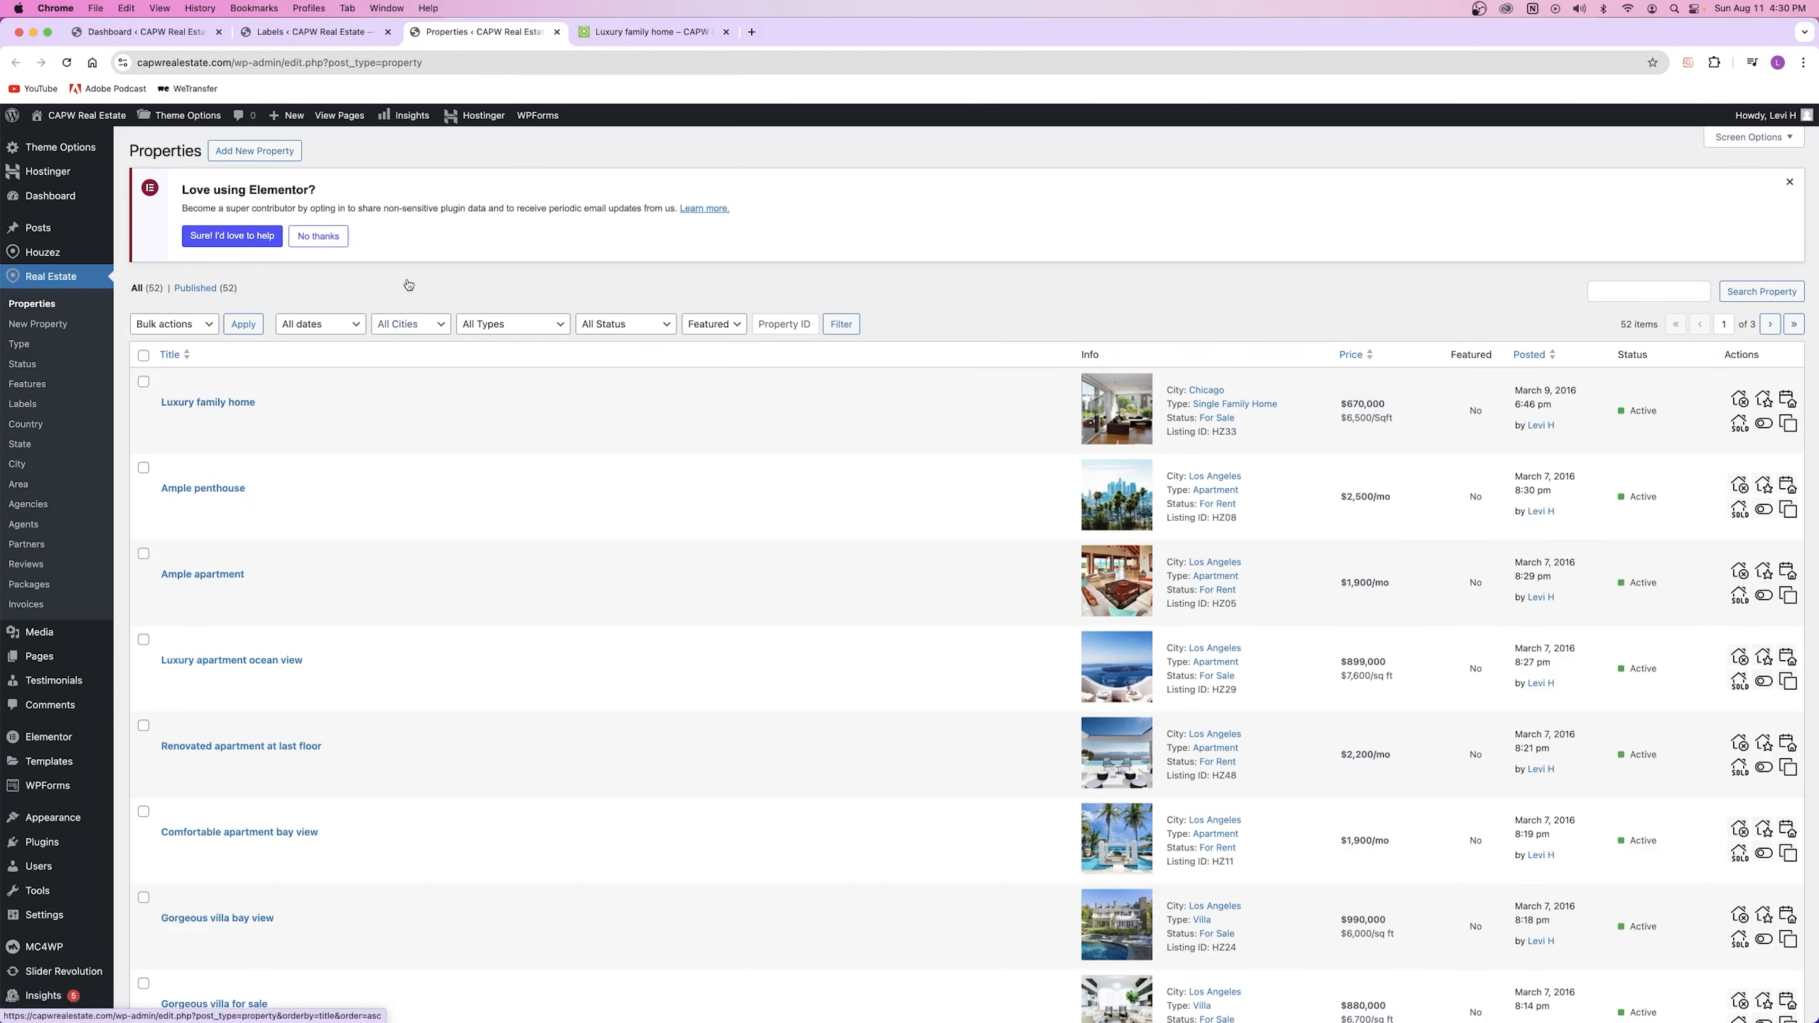
# Step: Tick the Featured label on Luxury family home, save it, and return to its live page
pyautogui.click(298, 33)
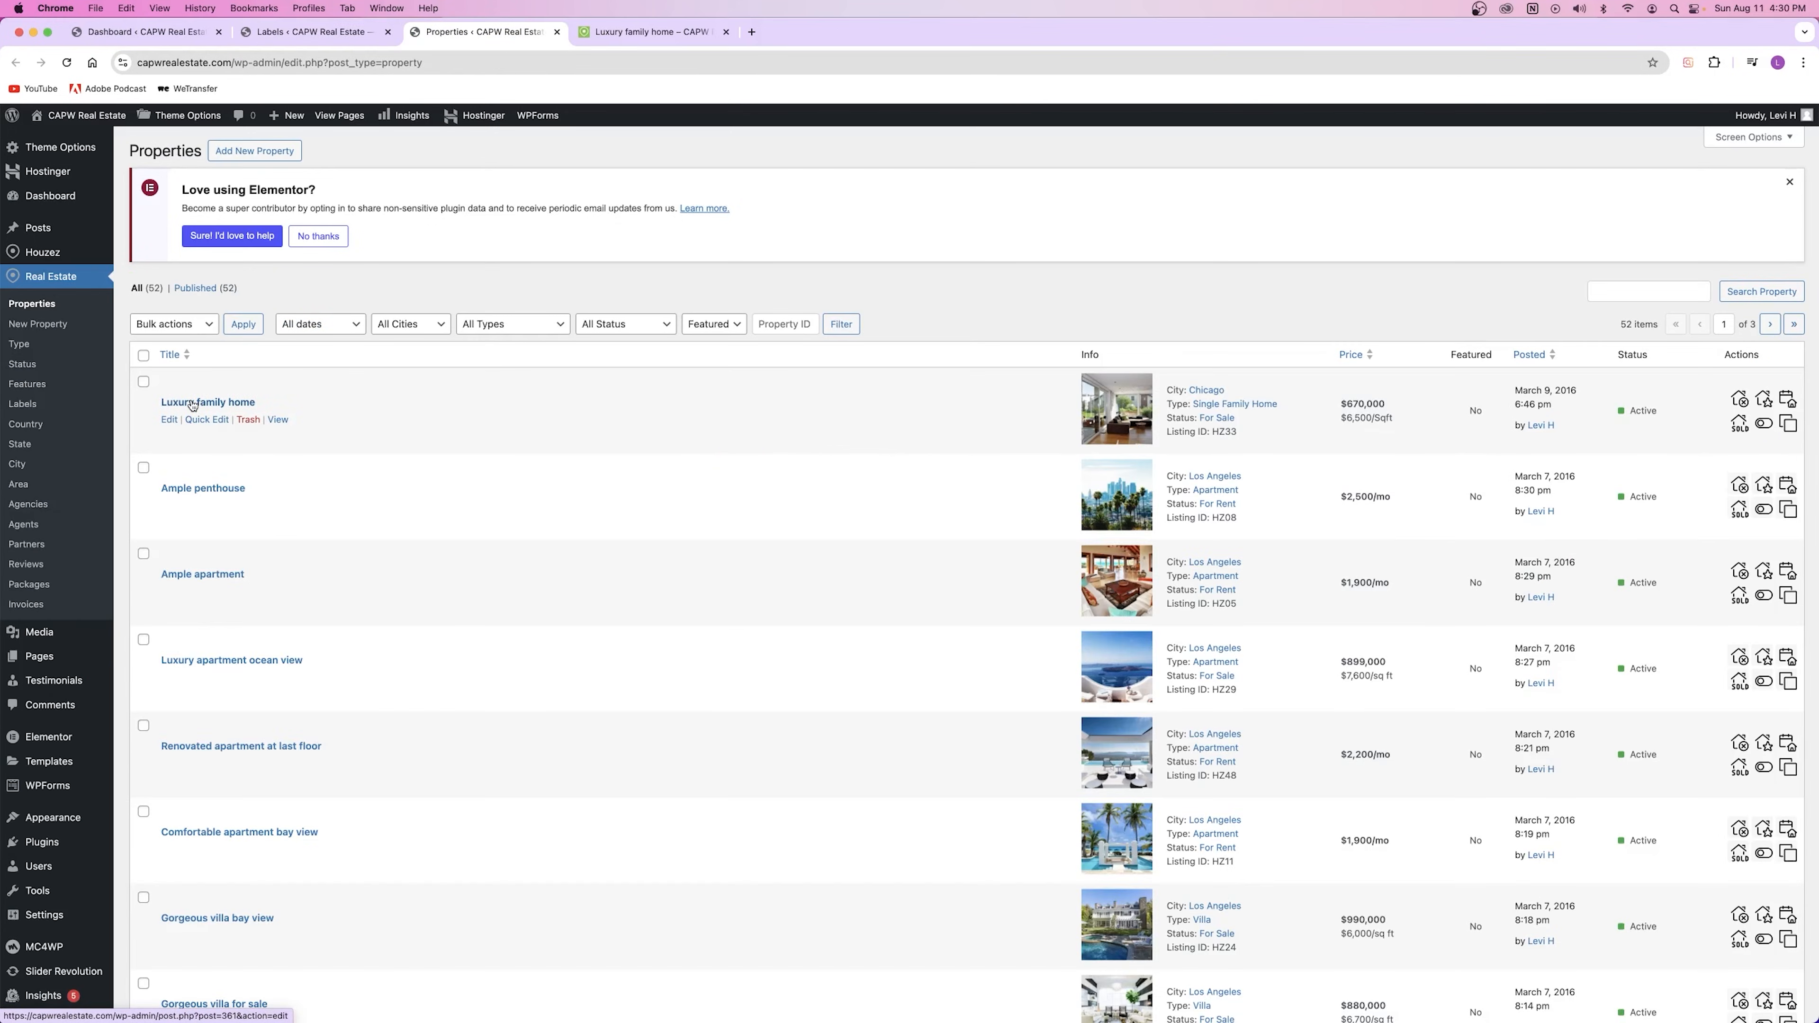
pyautogui.click(218, 405)
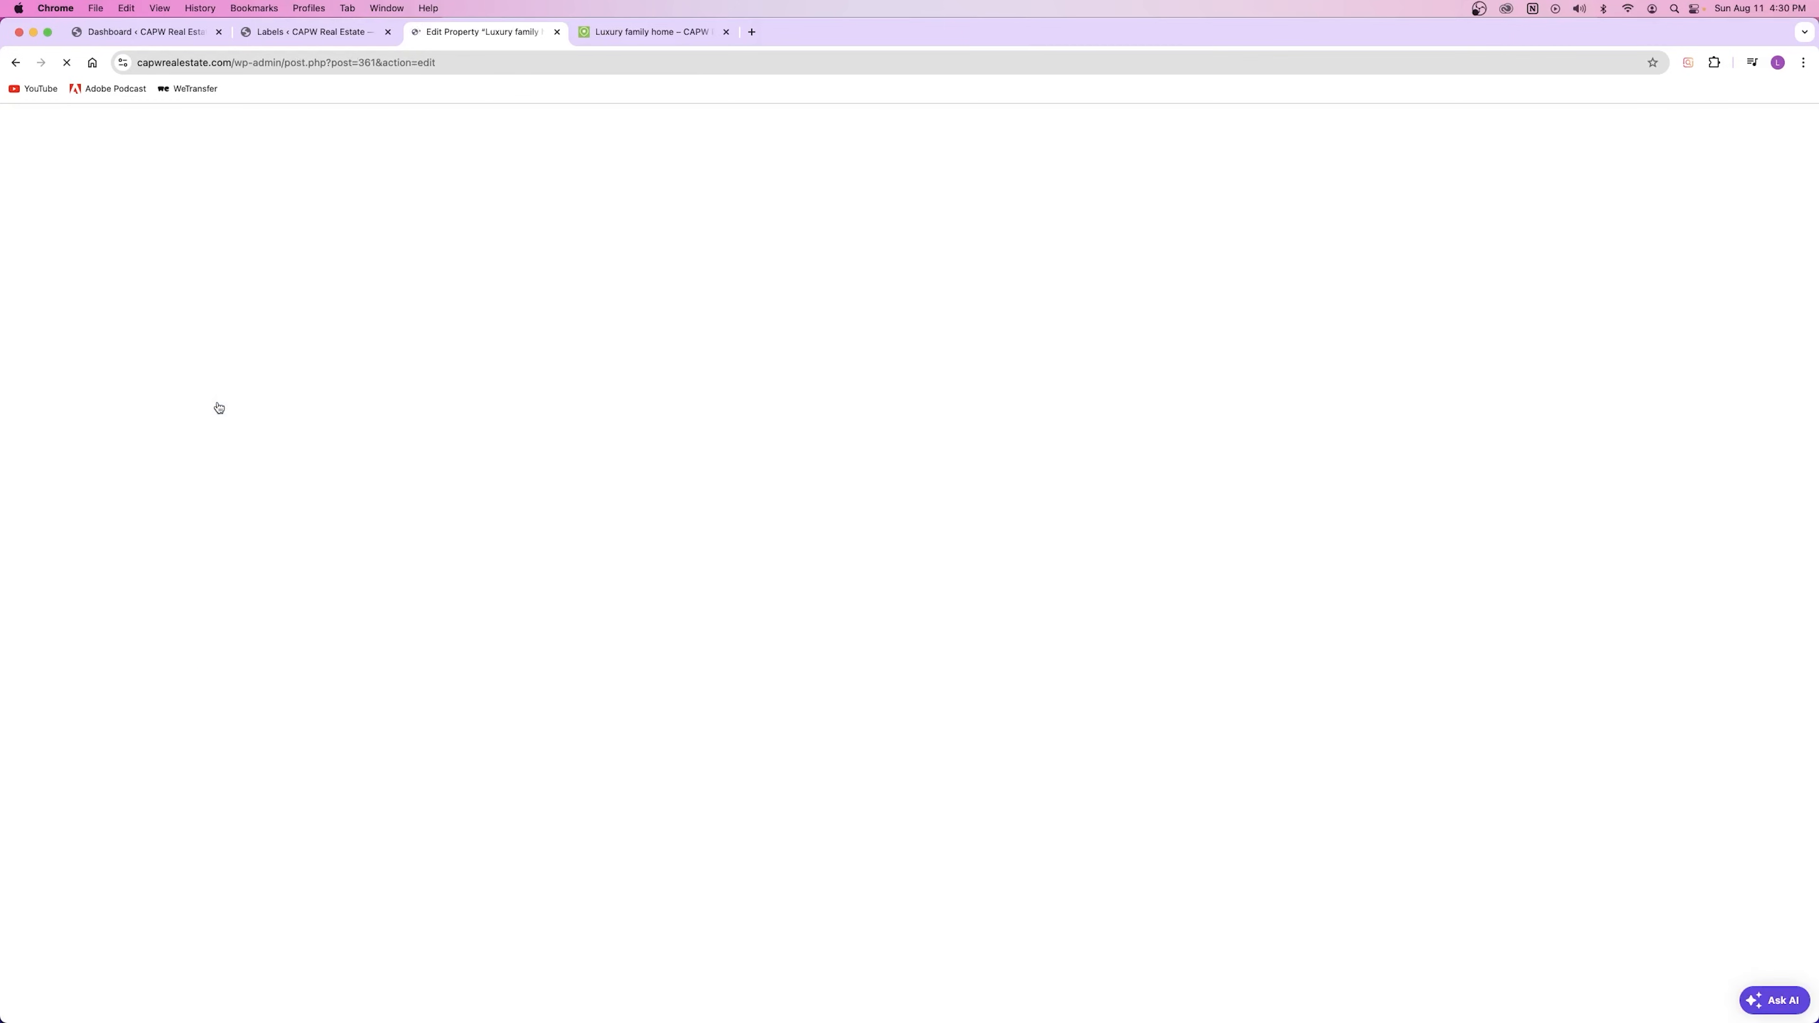
pyautogui.scroll(-10, 677, 405)
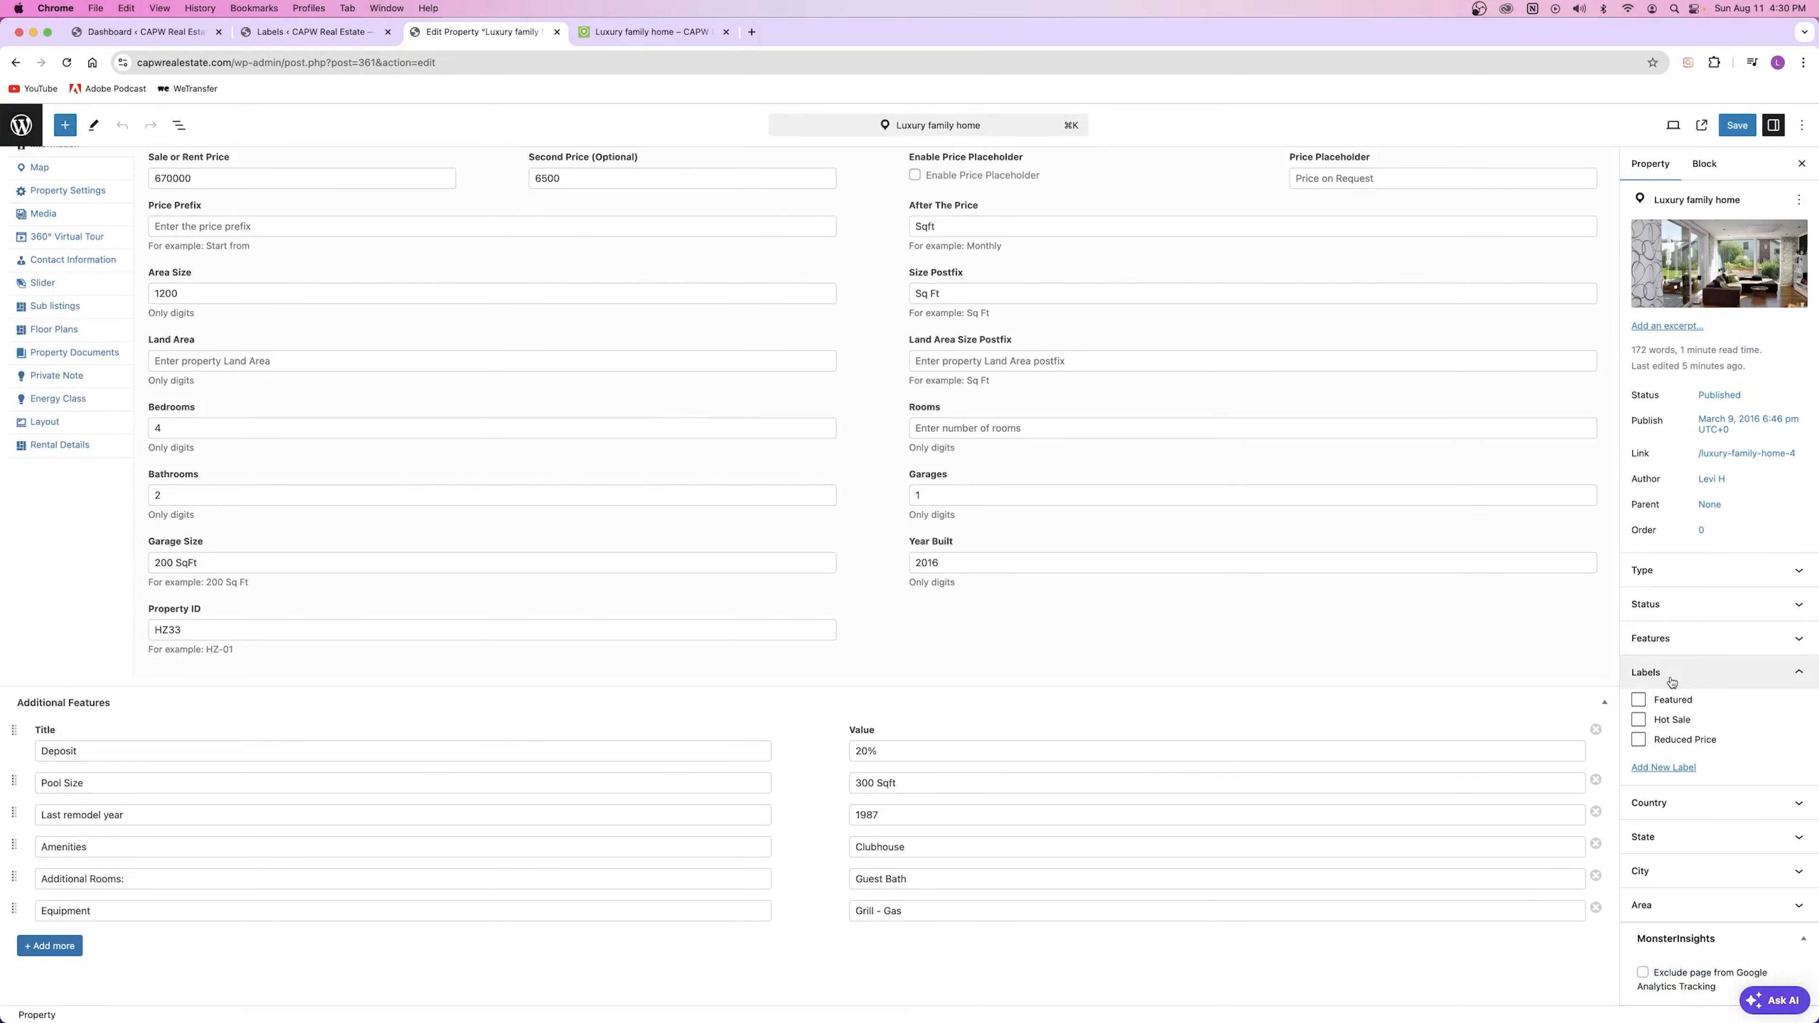
pyautogui.click(1640, 700)
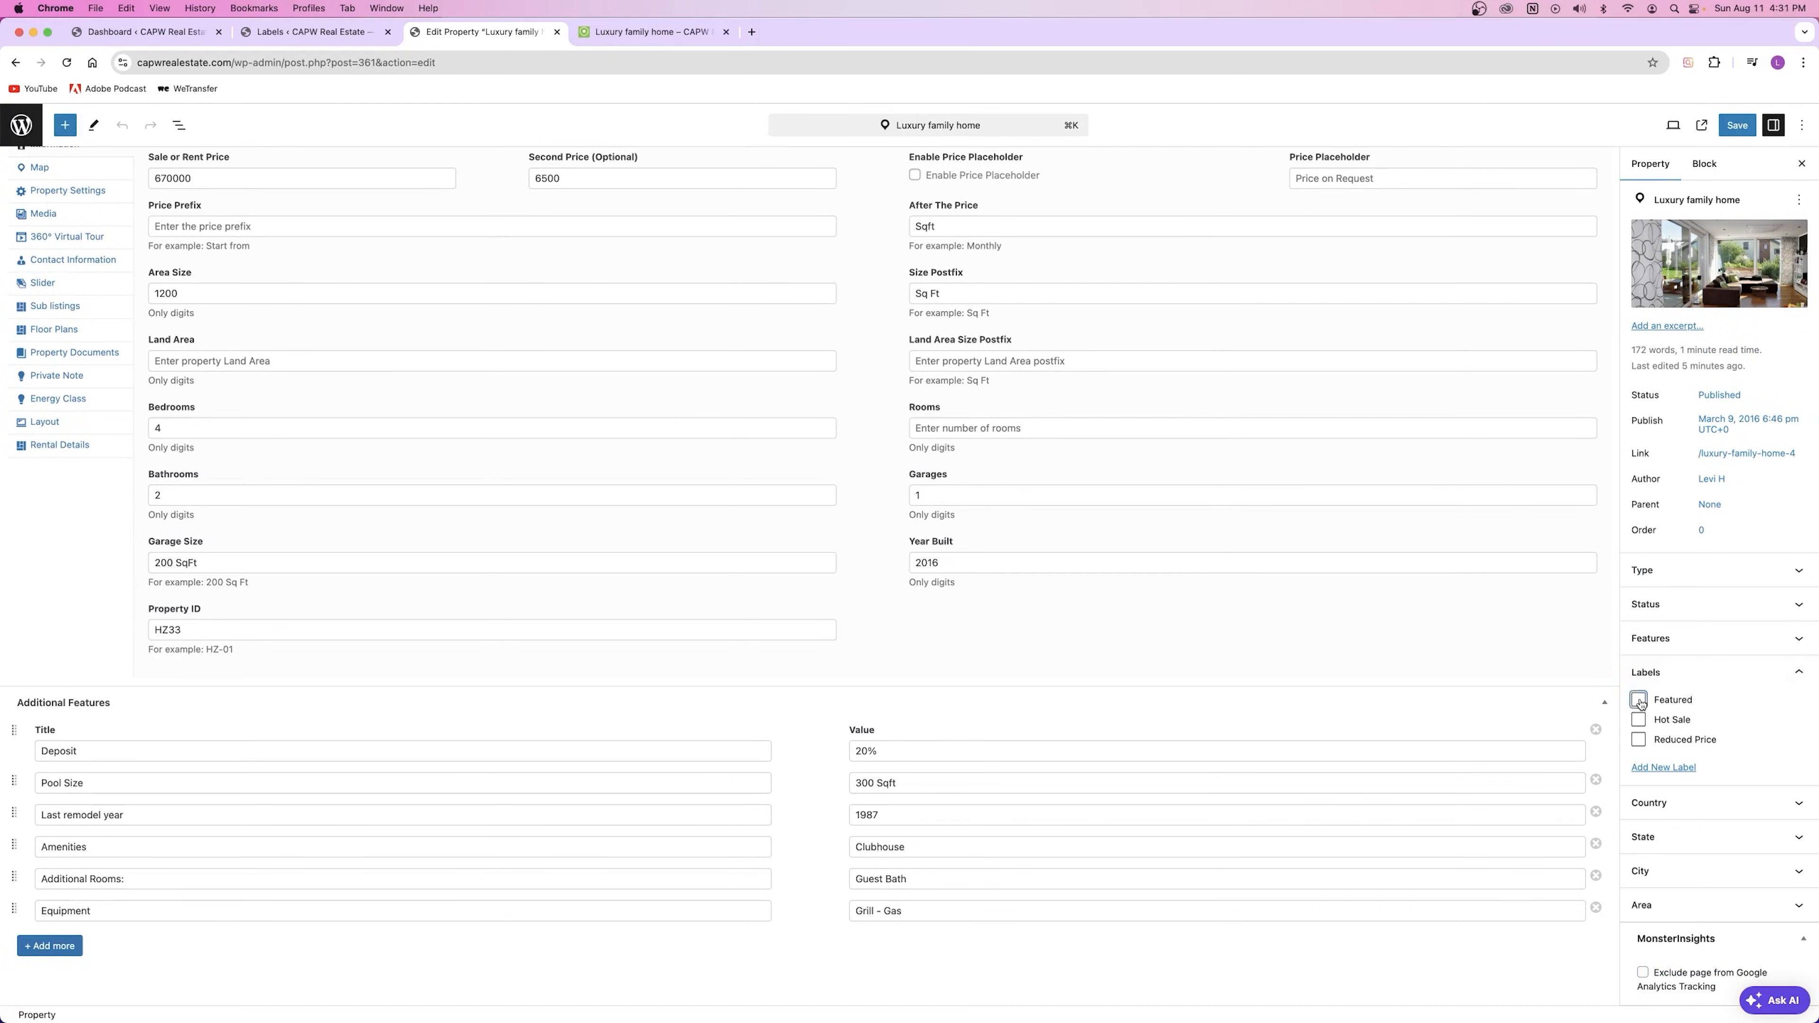
pyautogui.click(1737, 126)
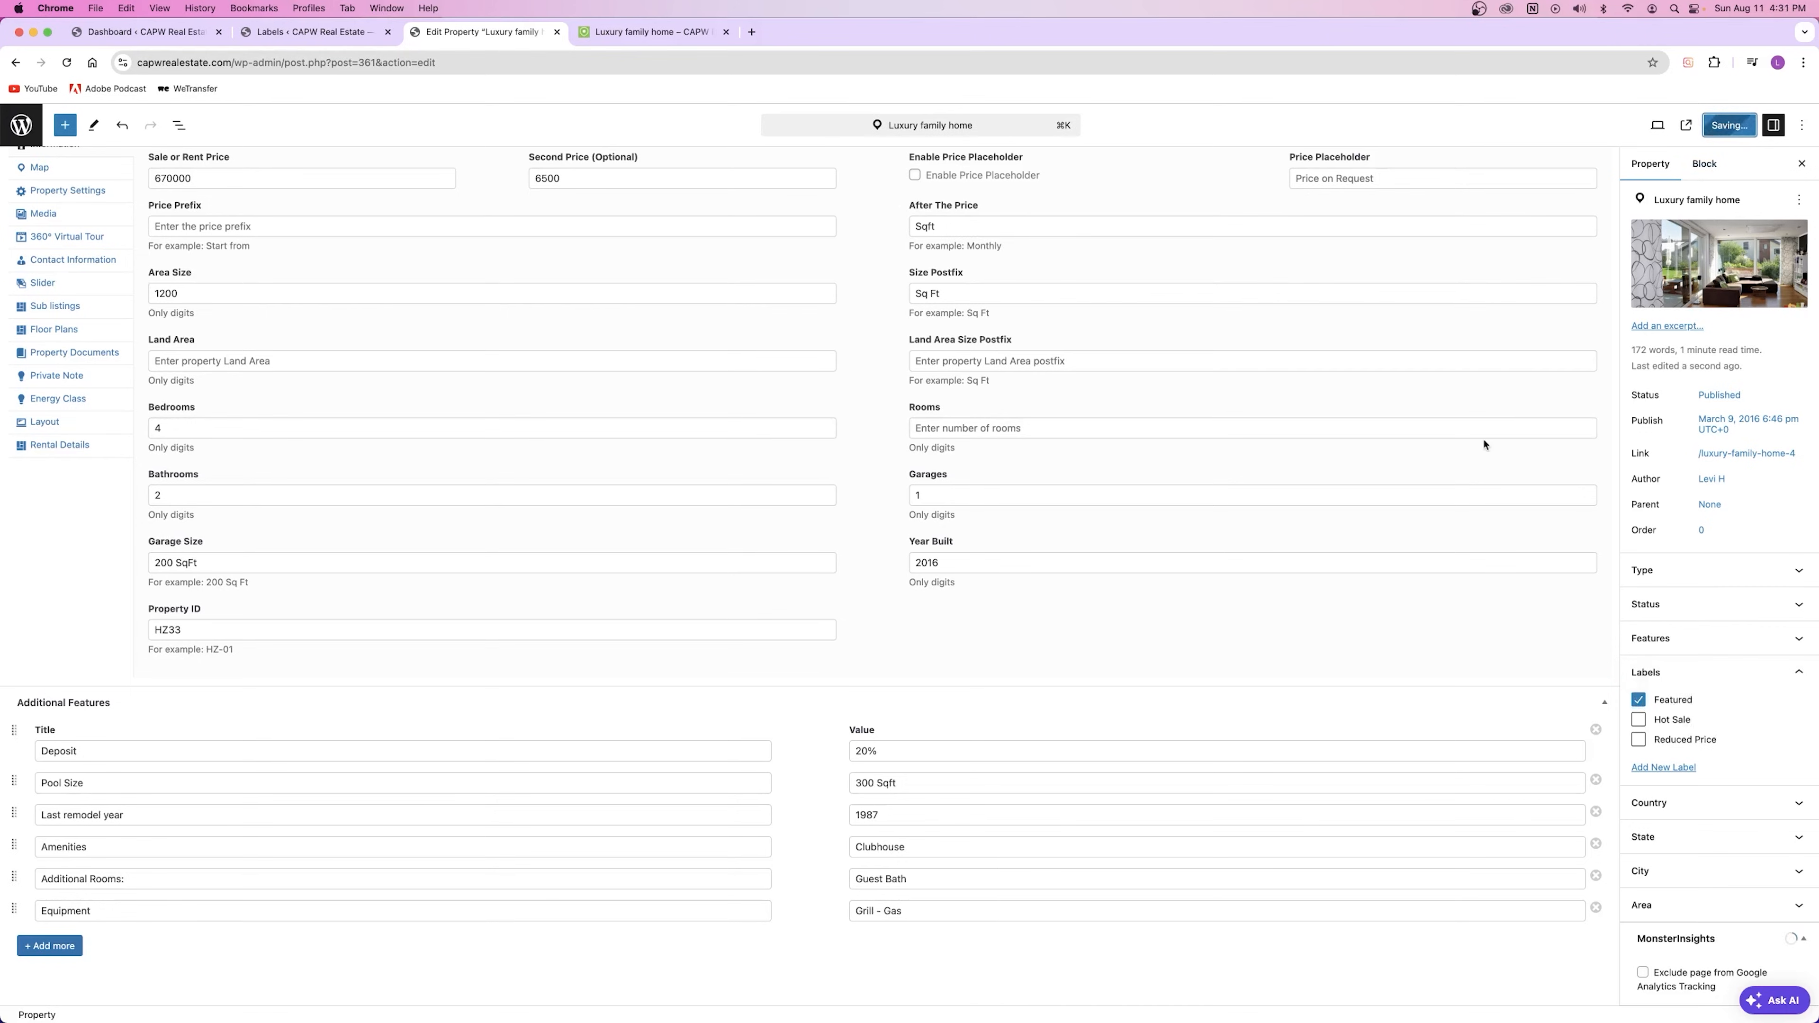
pyautogui.click(557, 32)
pyautogui.click(530, 34)
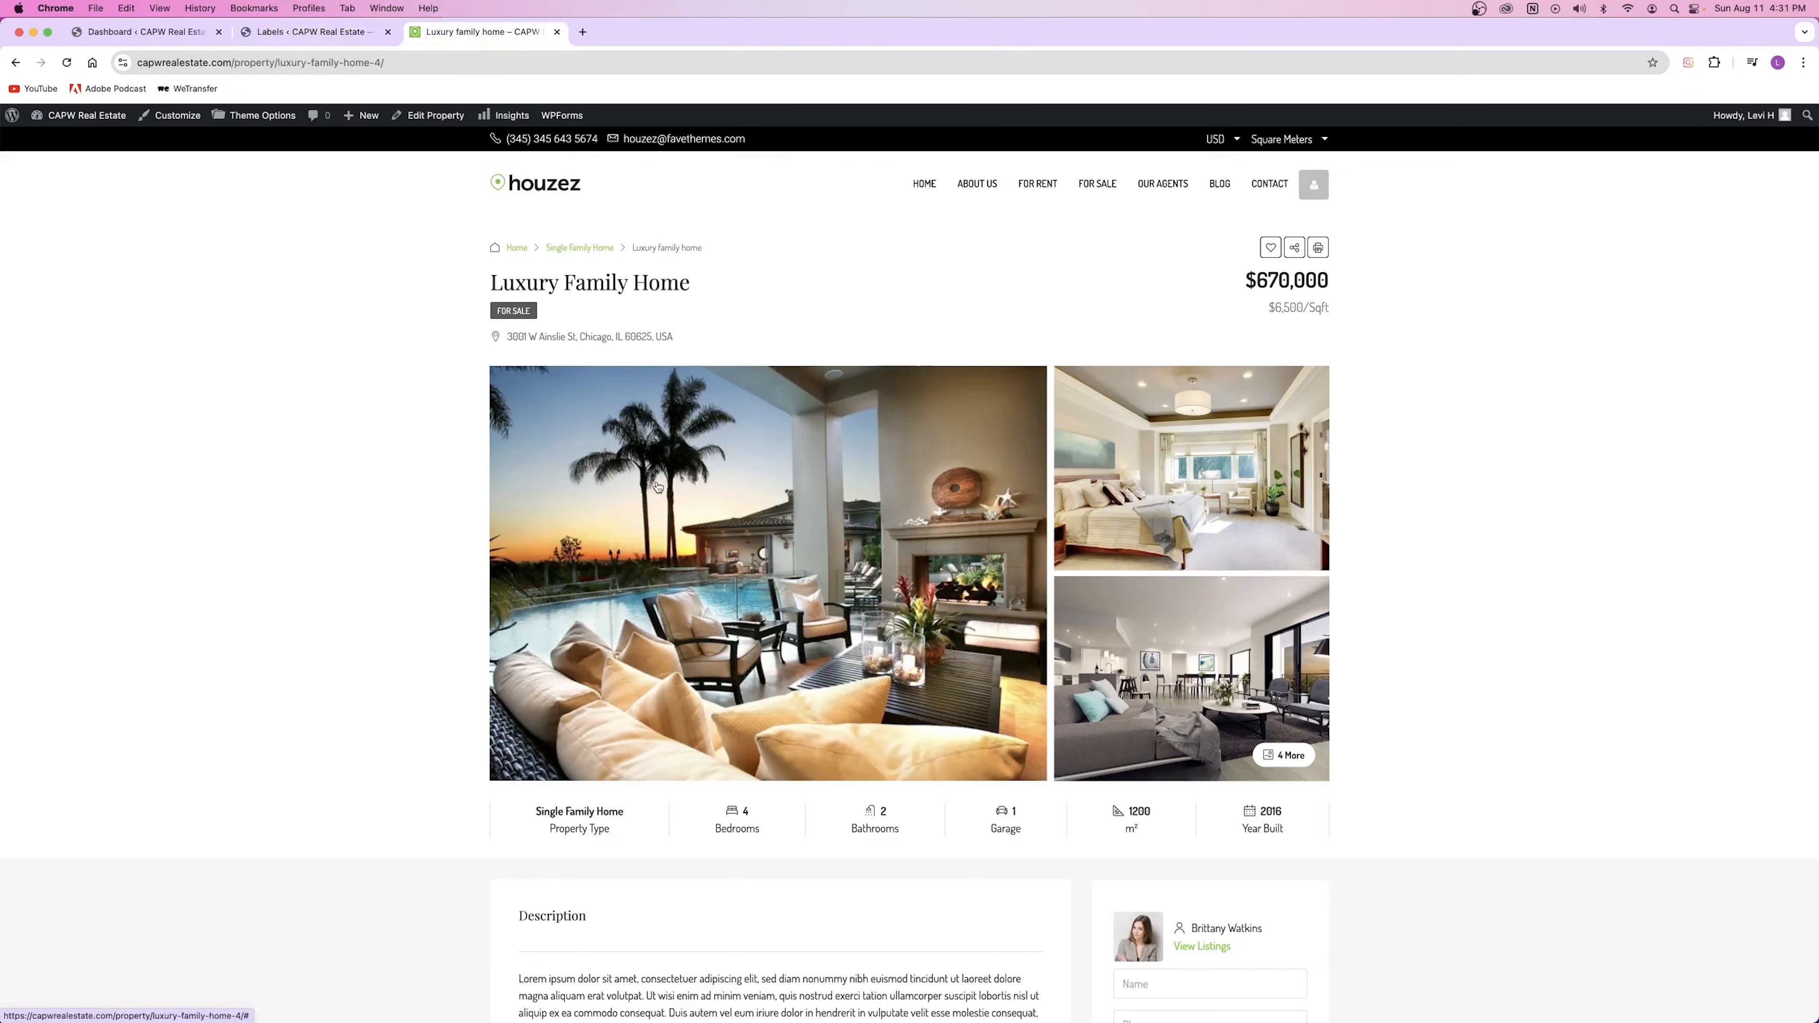
# Step: Reload Luxury Family Home to confirm its Featured badge, then reopen it from For Sale listings
pyautogui.click(67, 63)
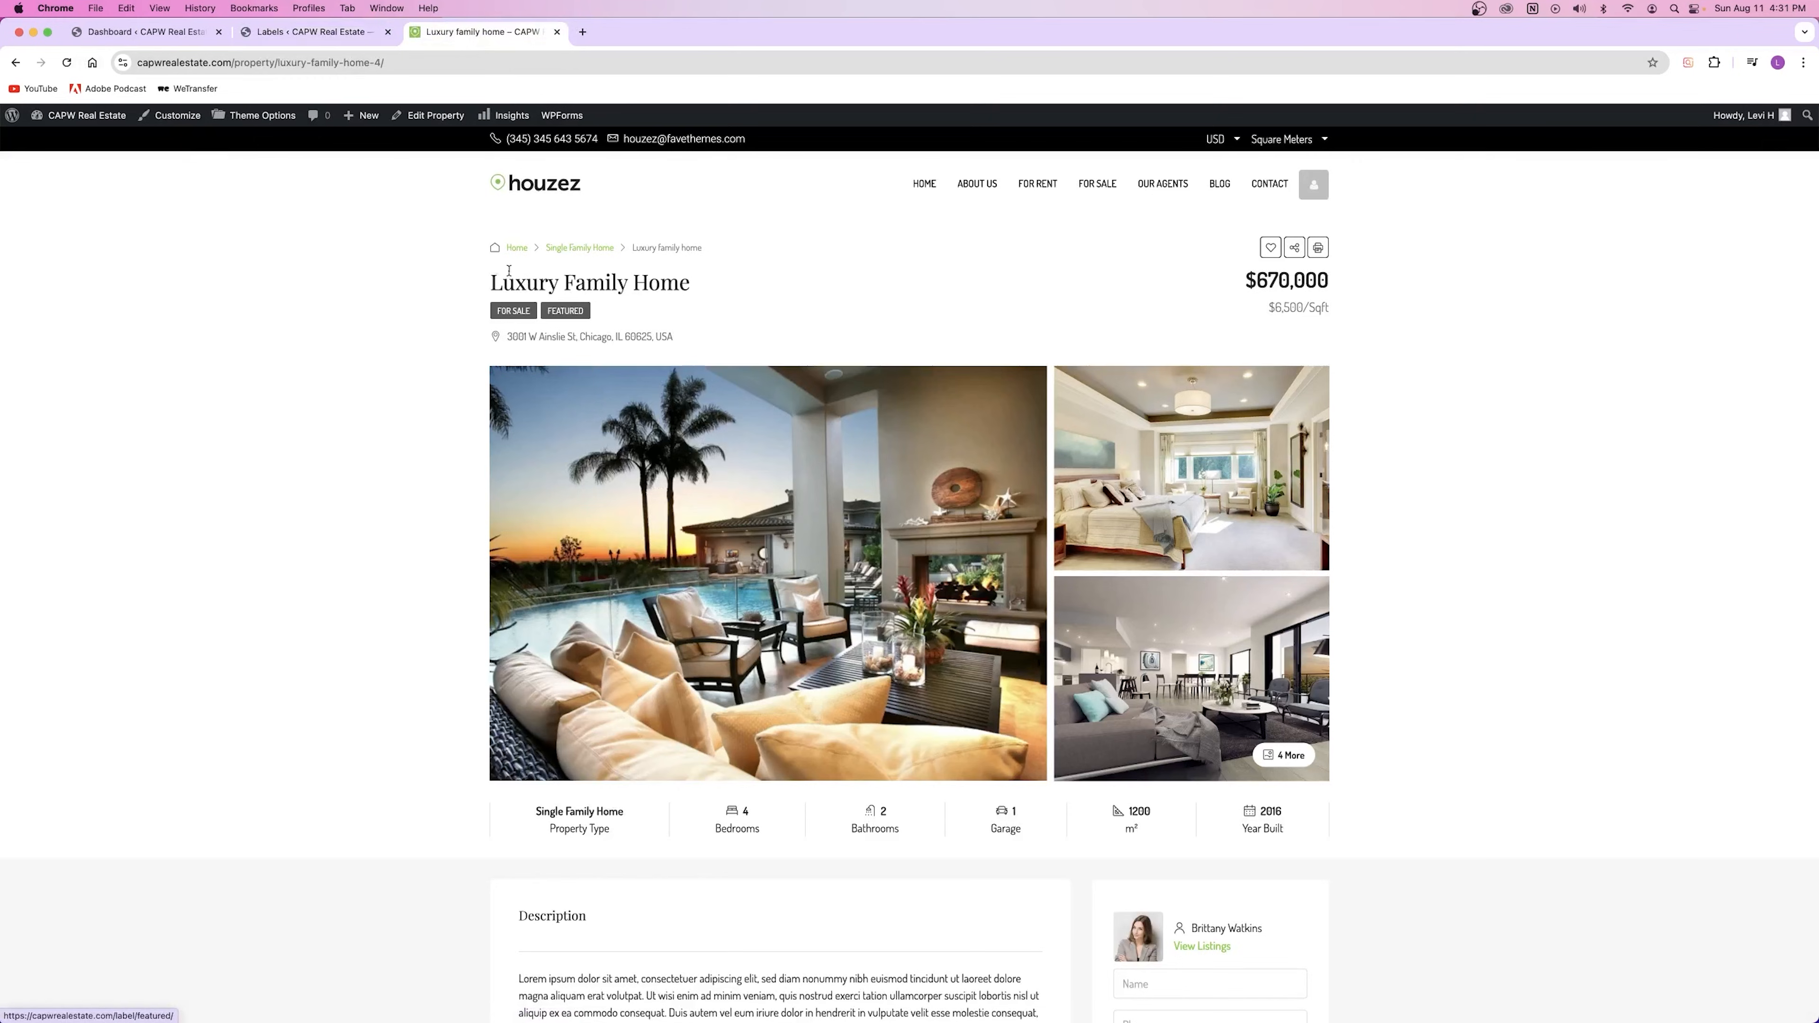
pyautogui.moveTo(499, 287); pyautogui.dragTo(700, 288)
pyautogui.click(669, 294)
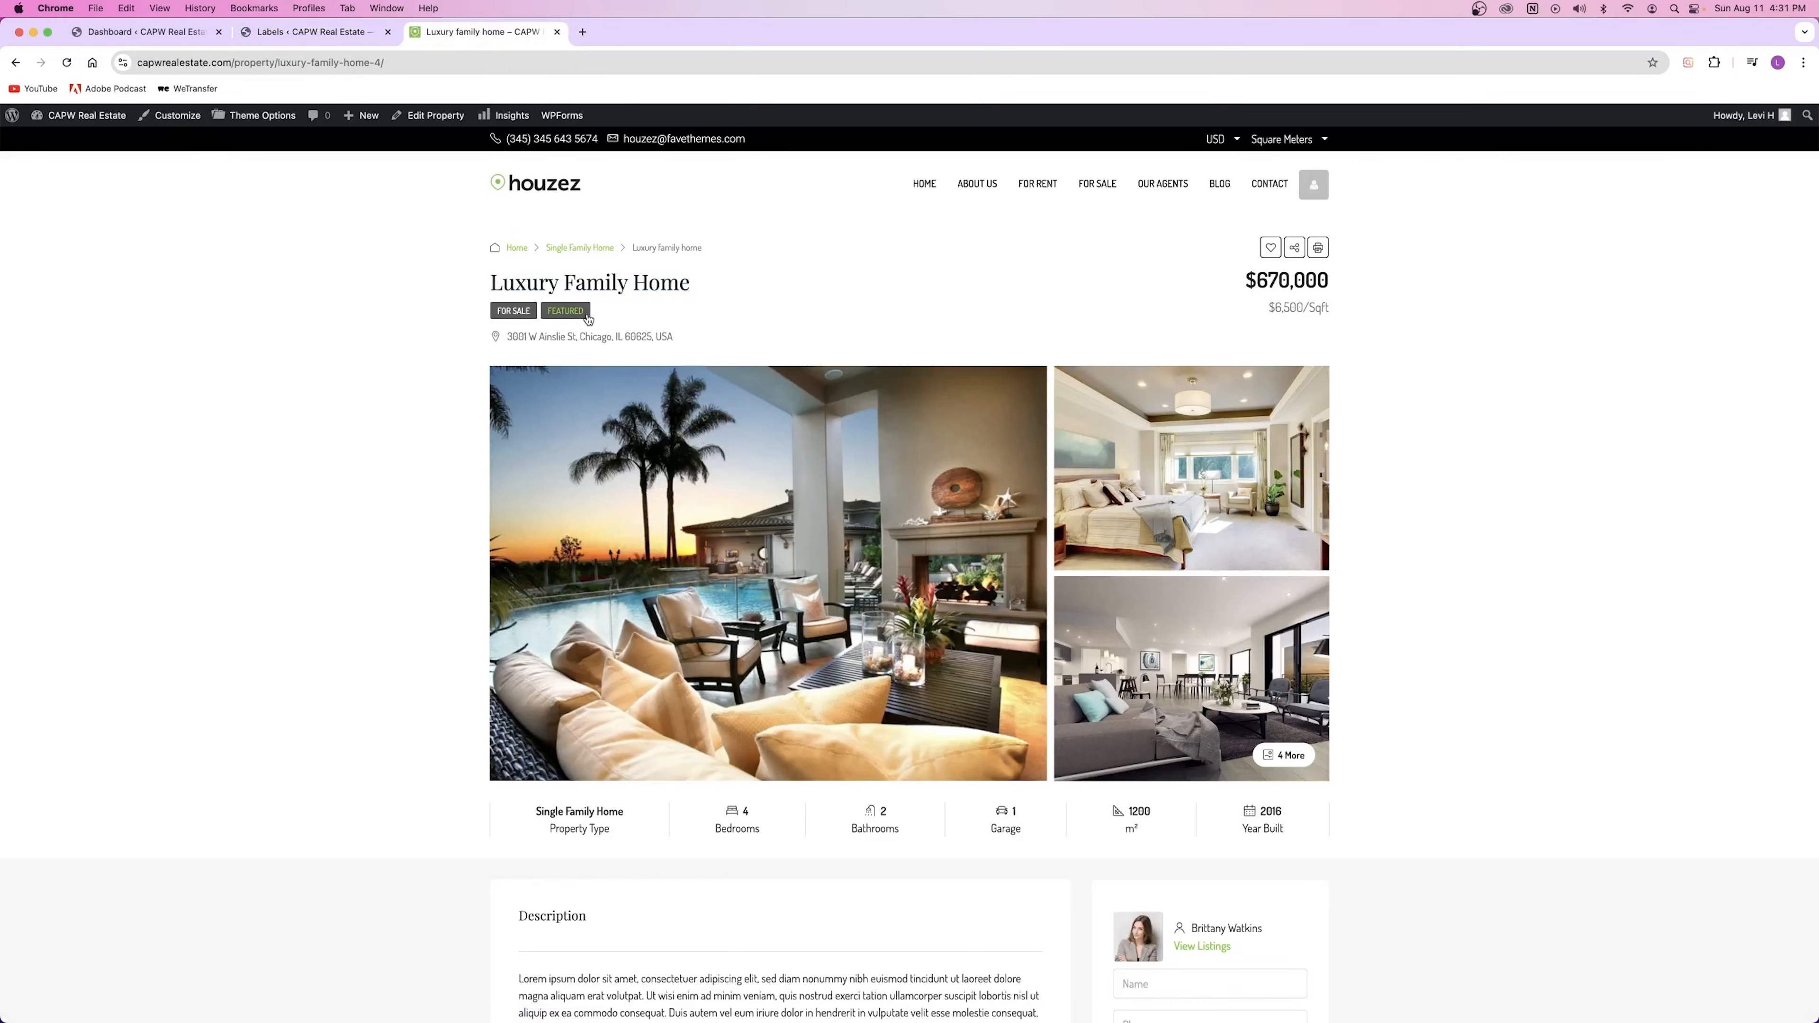
pyautogui.press('super+bracketleft')
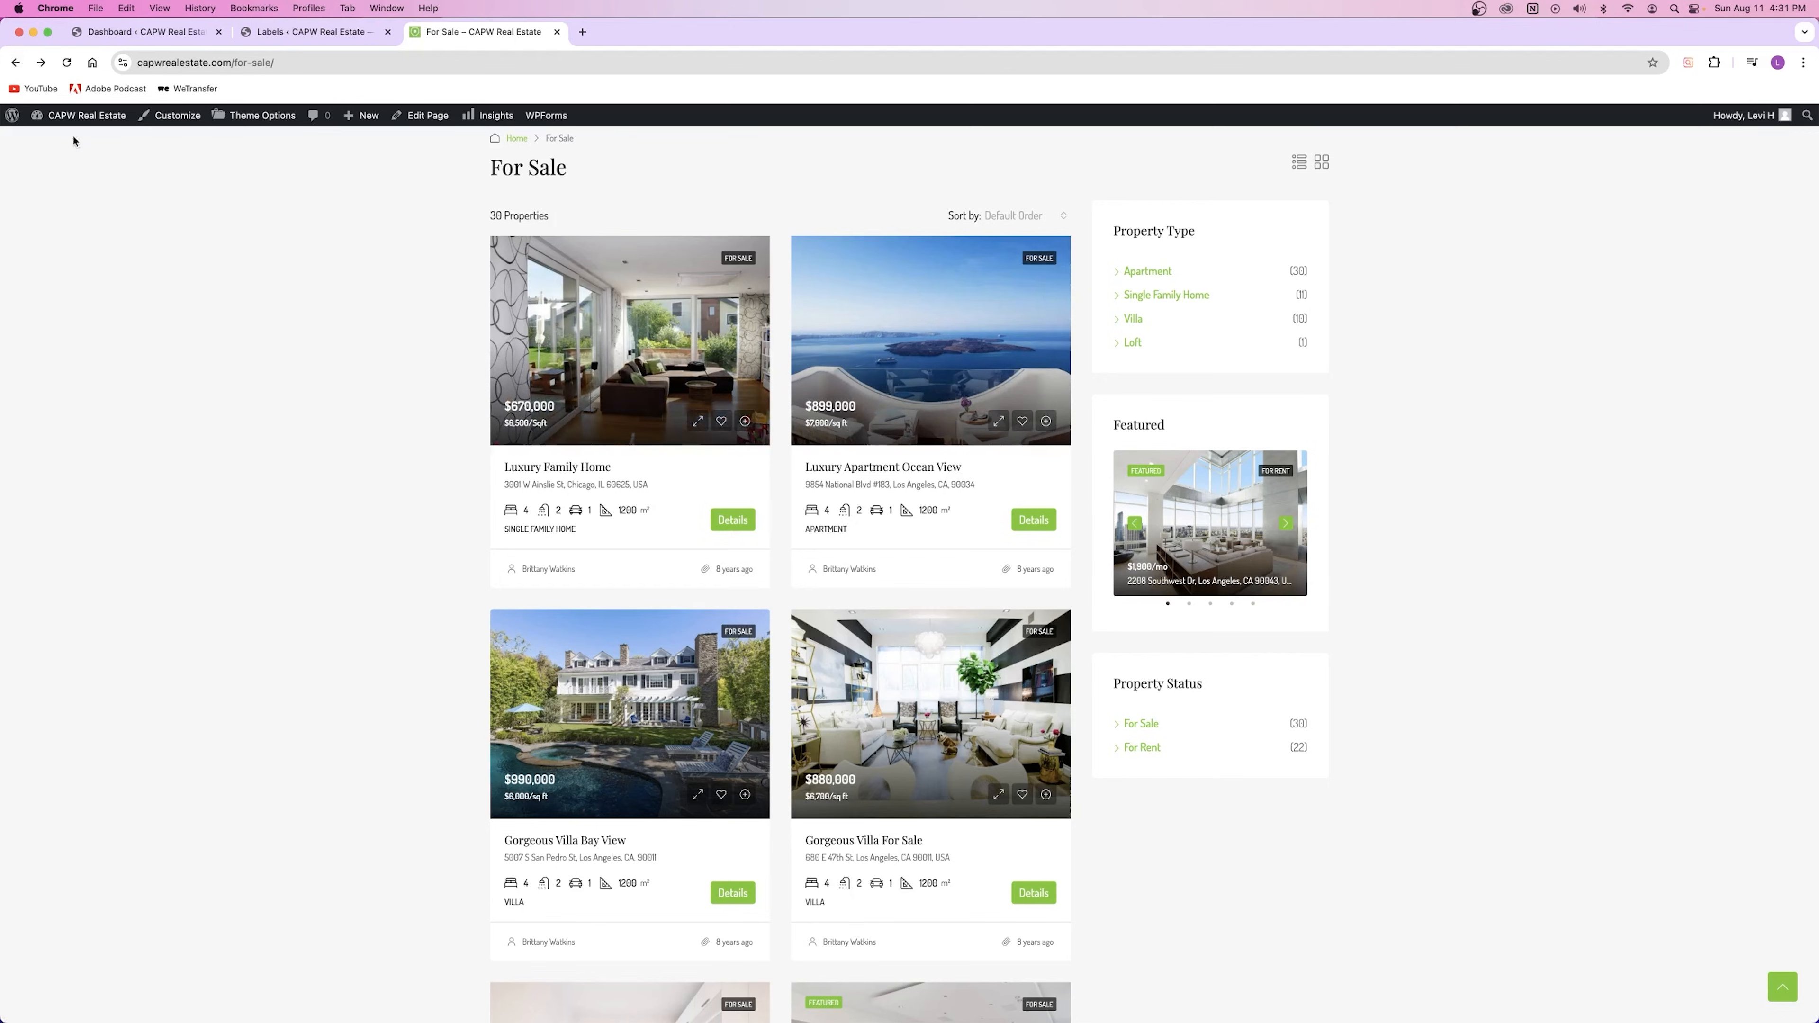
pyautogui.click(64, 65)
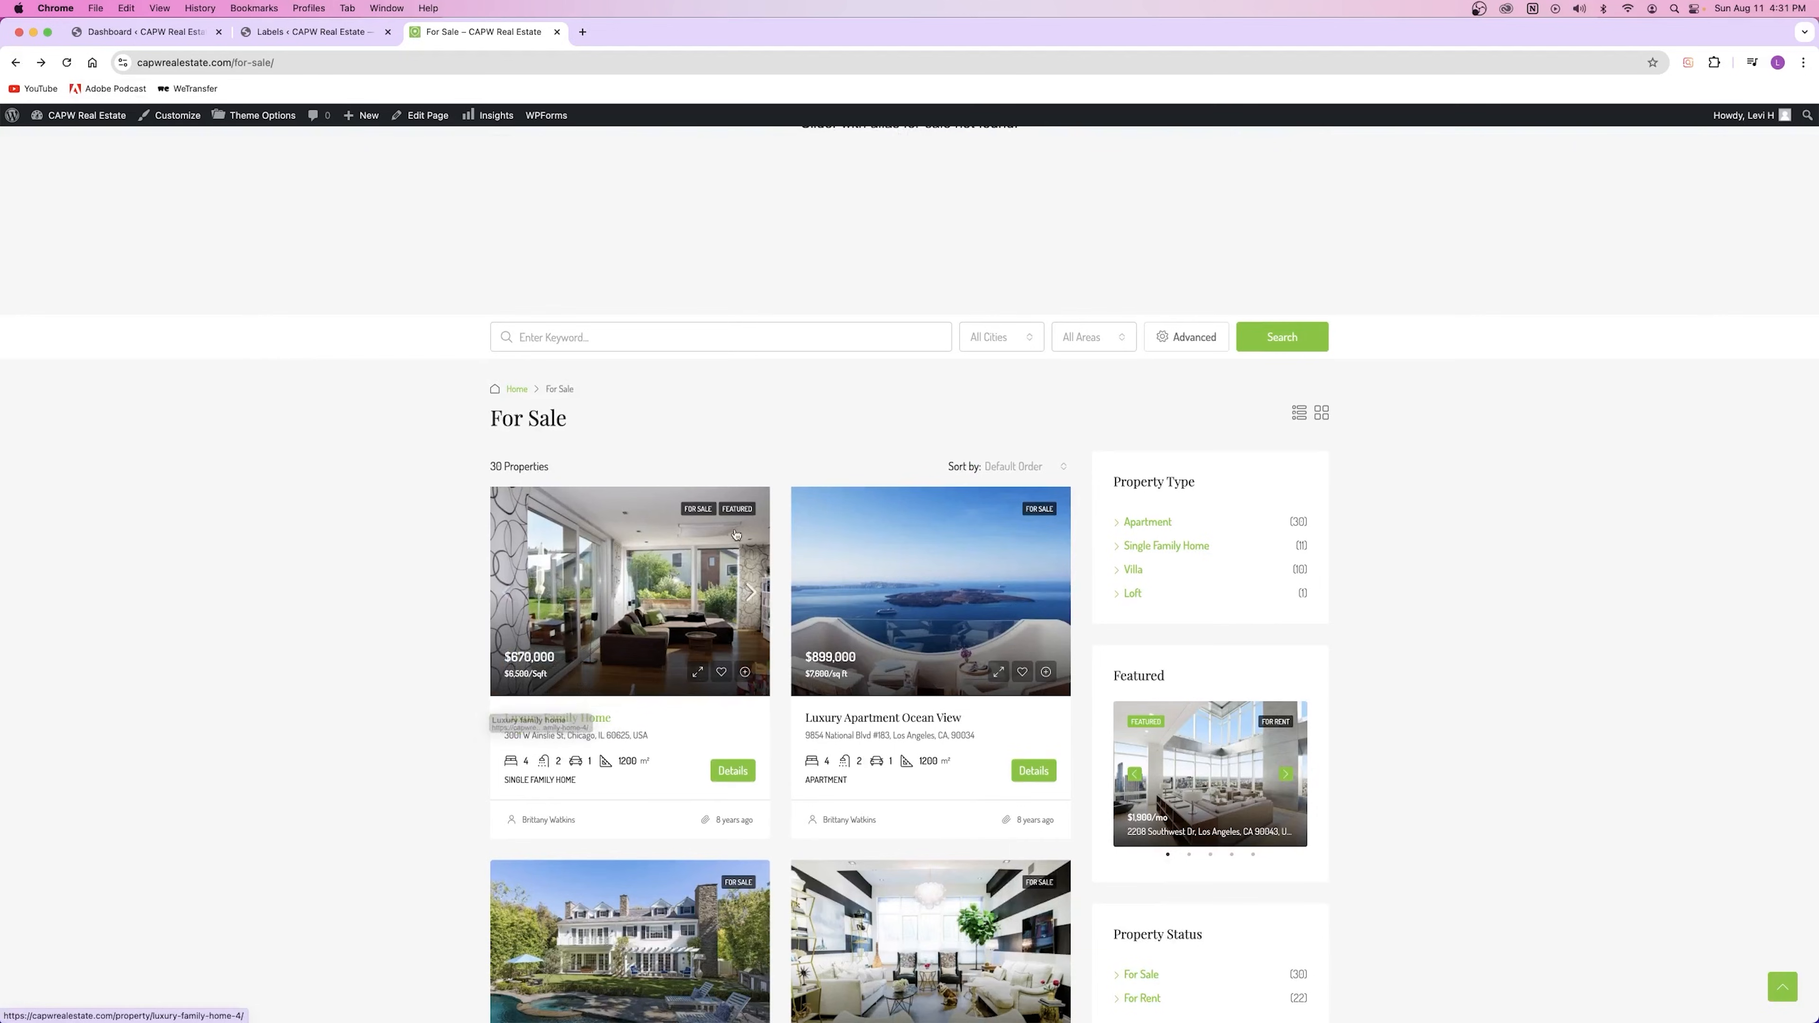
pyautogui.click(707, 547)
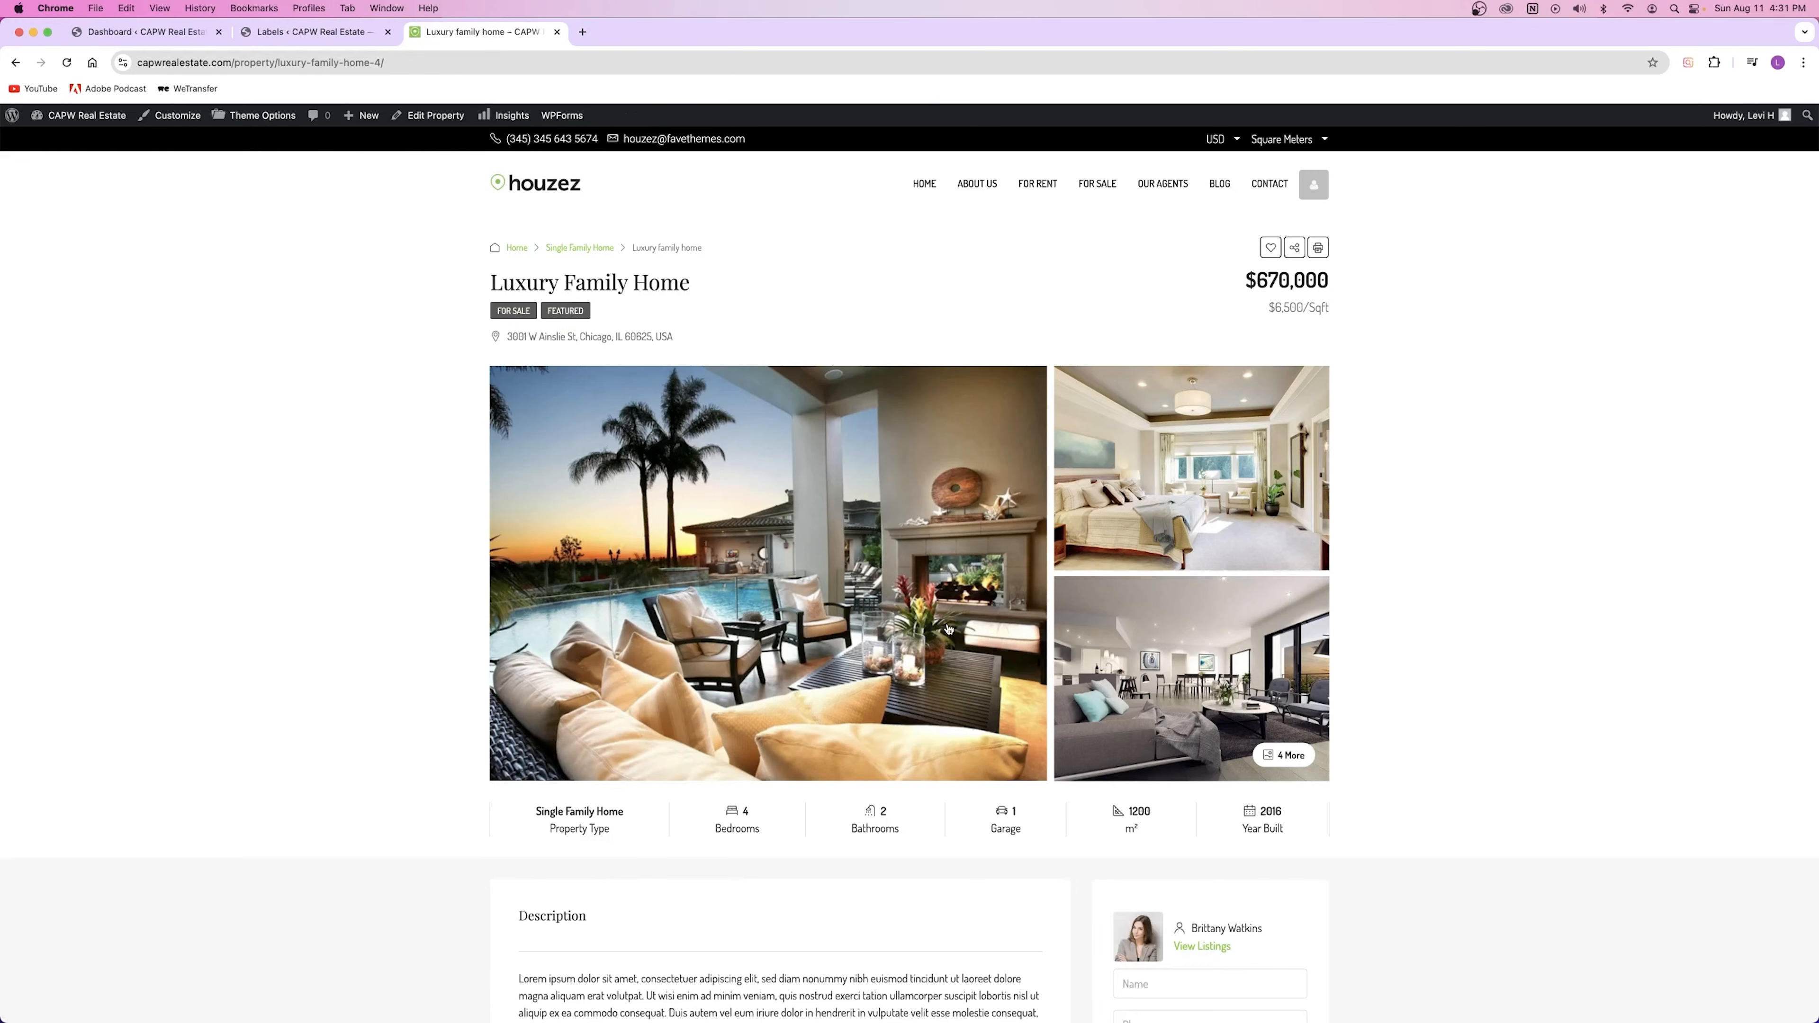
pyautogui.scroll(-3, 946, 628)
pyautogui.scroll(3, 947, 629)
# Step: View the Featured label archive, then browse the 30-property For Sale page
pyautogui.click(567, 300)
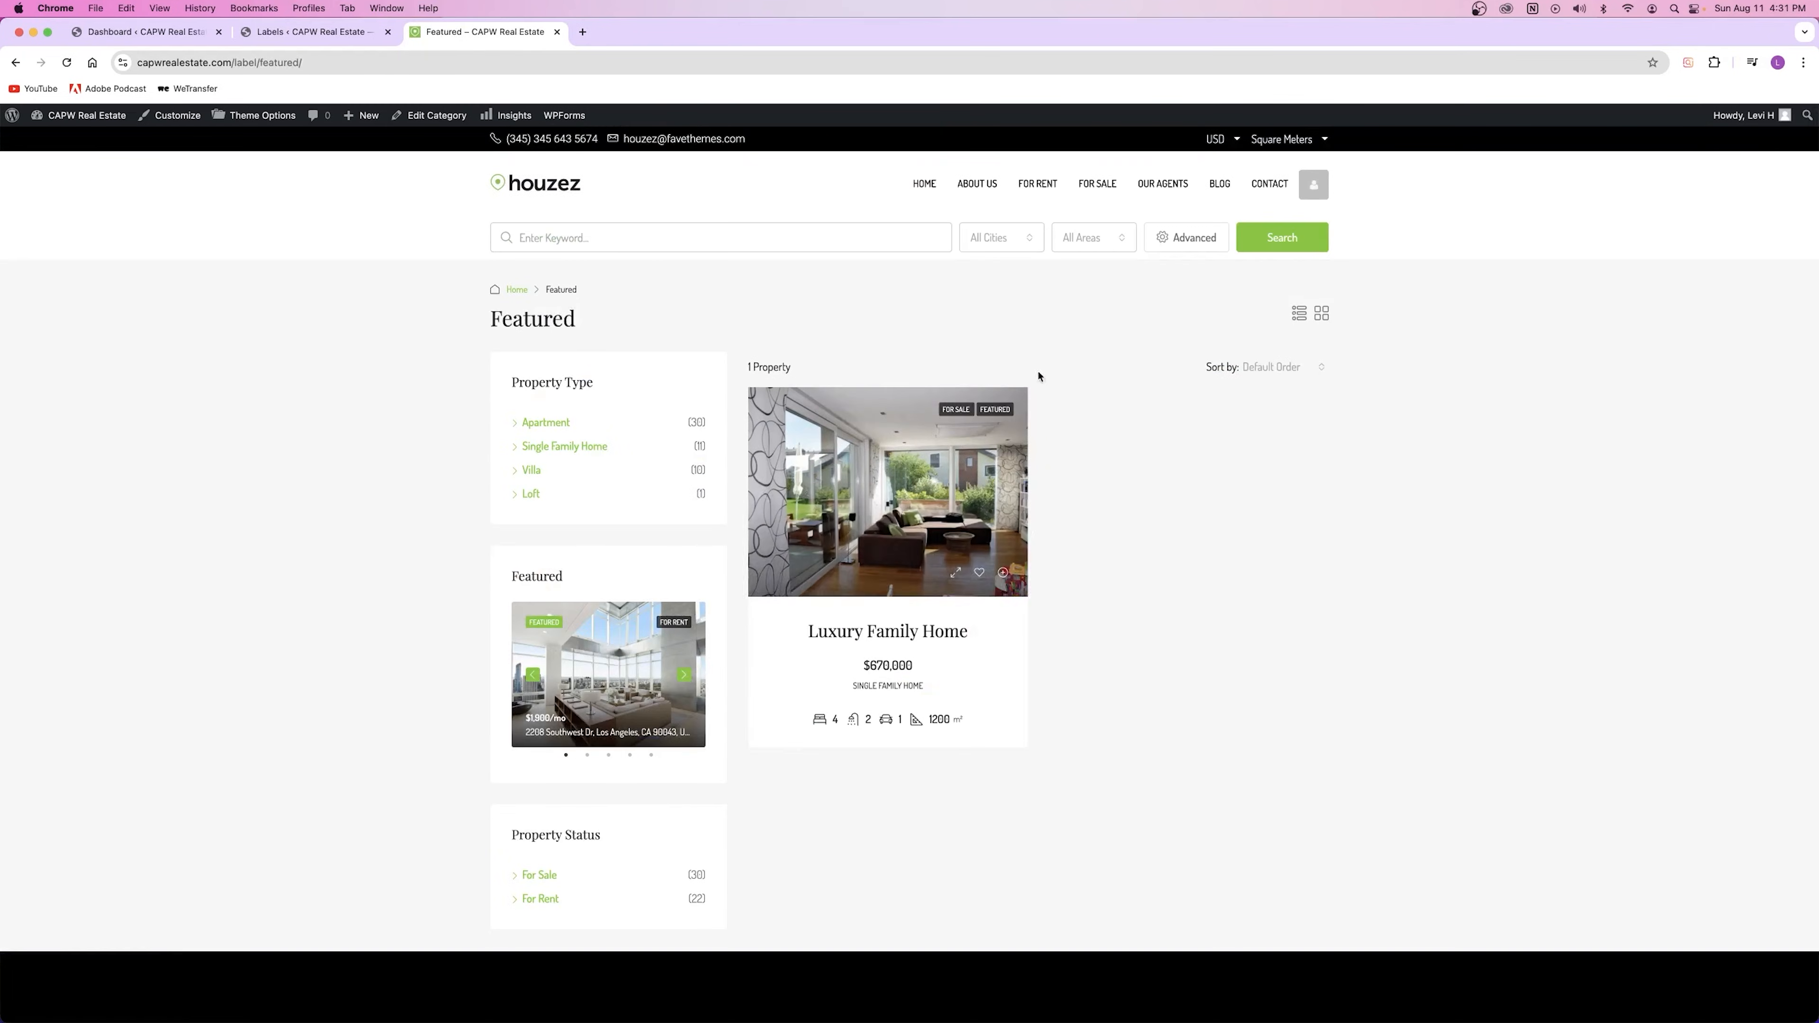
pyautogui.moveTo(489, 319); pyautogui.dragTo(582, 325)
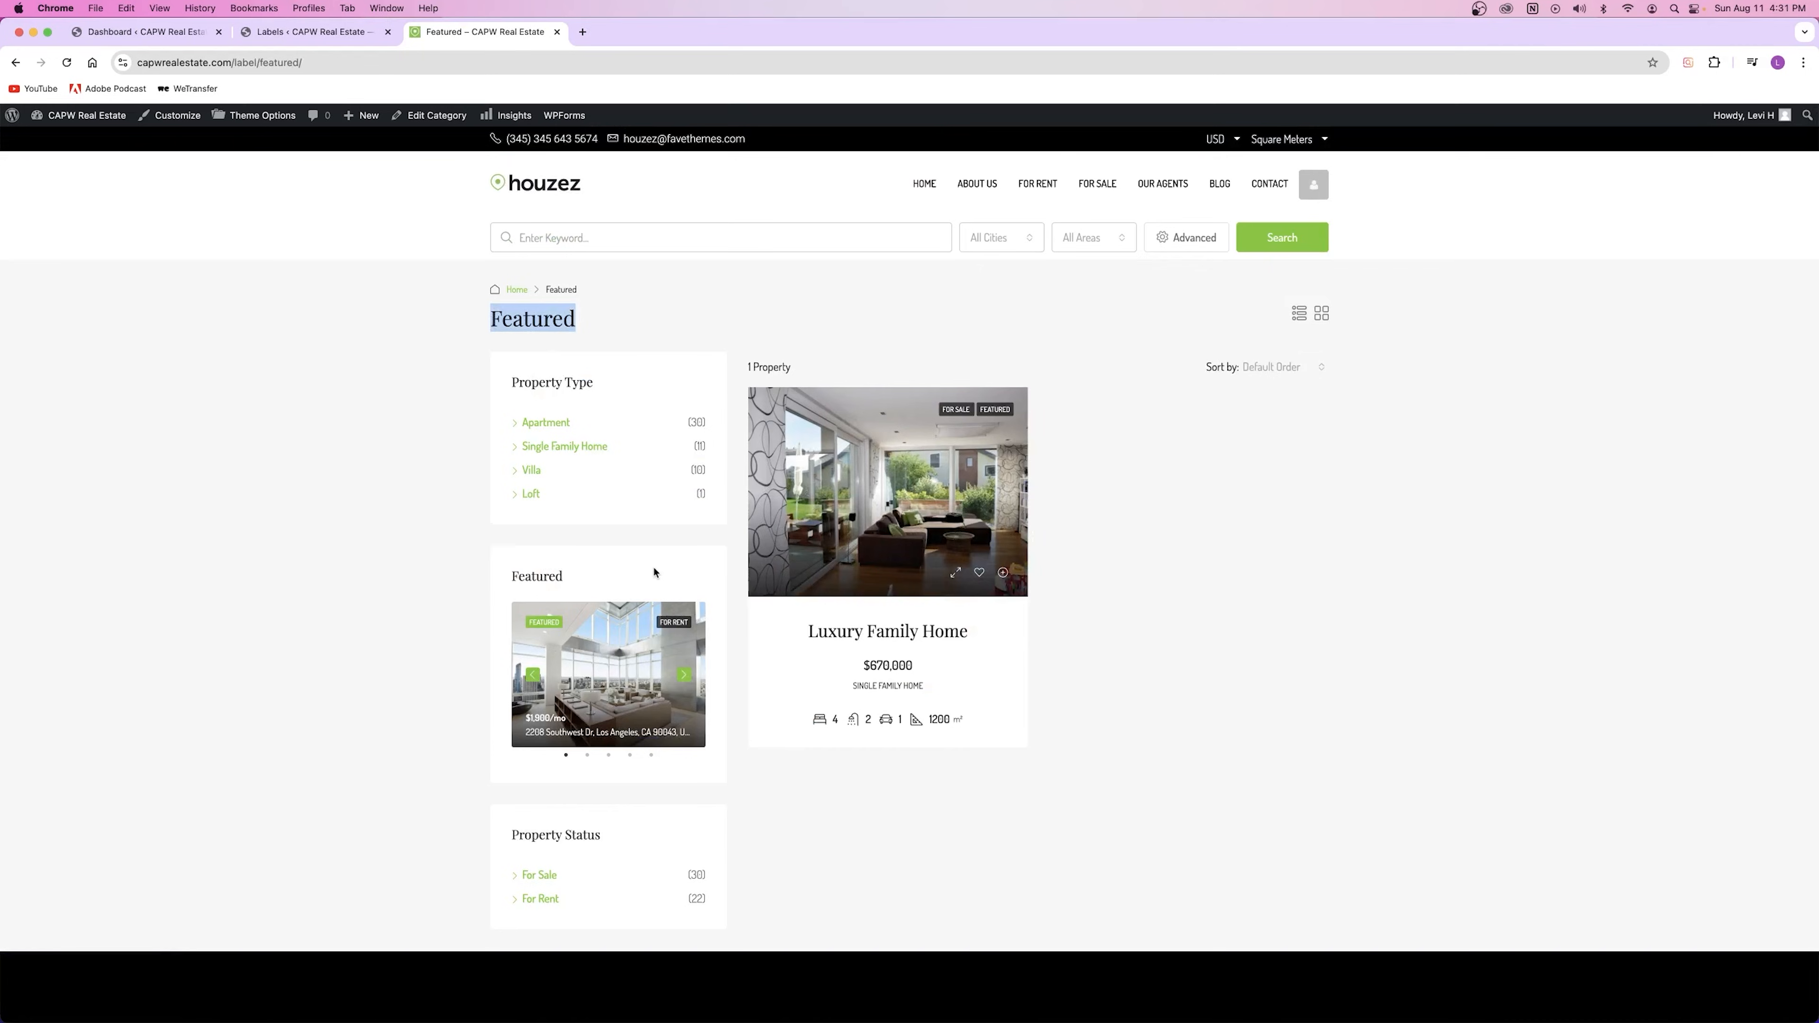
pyautogui.click(1173, 503)
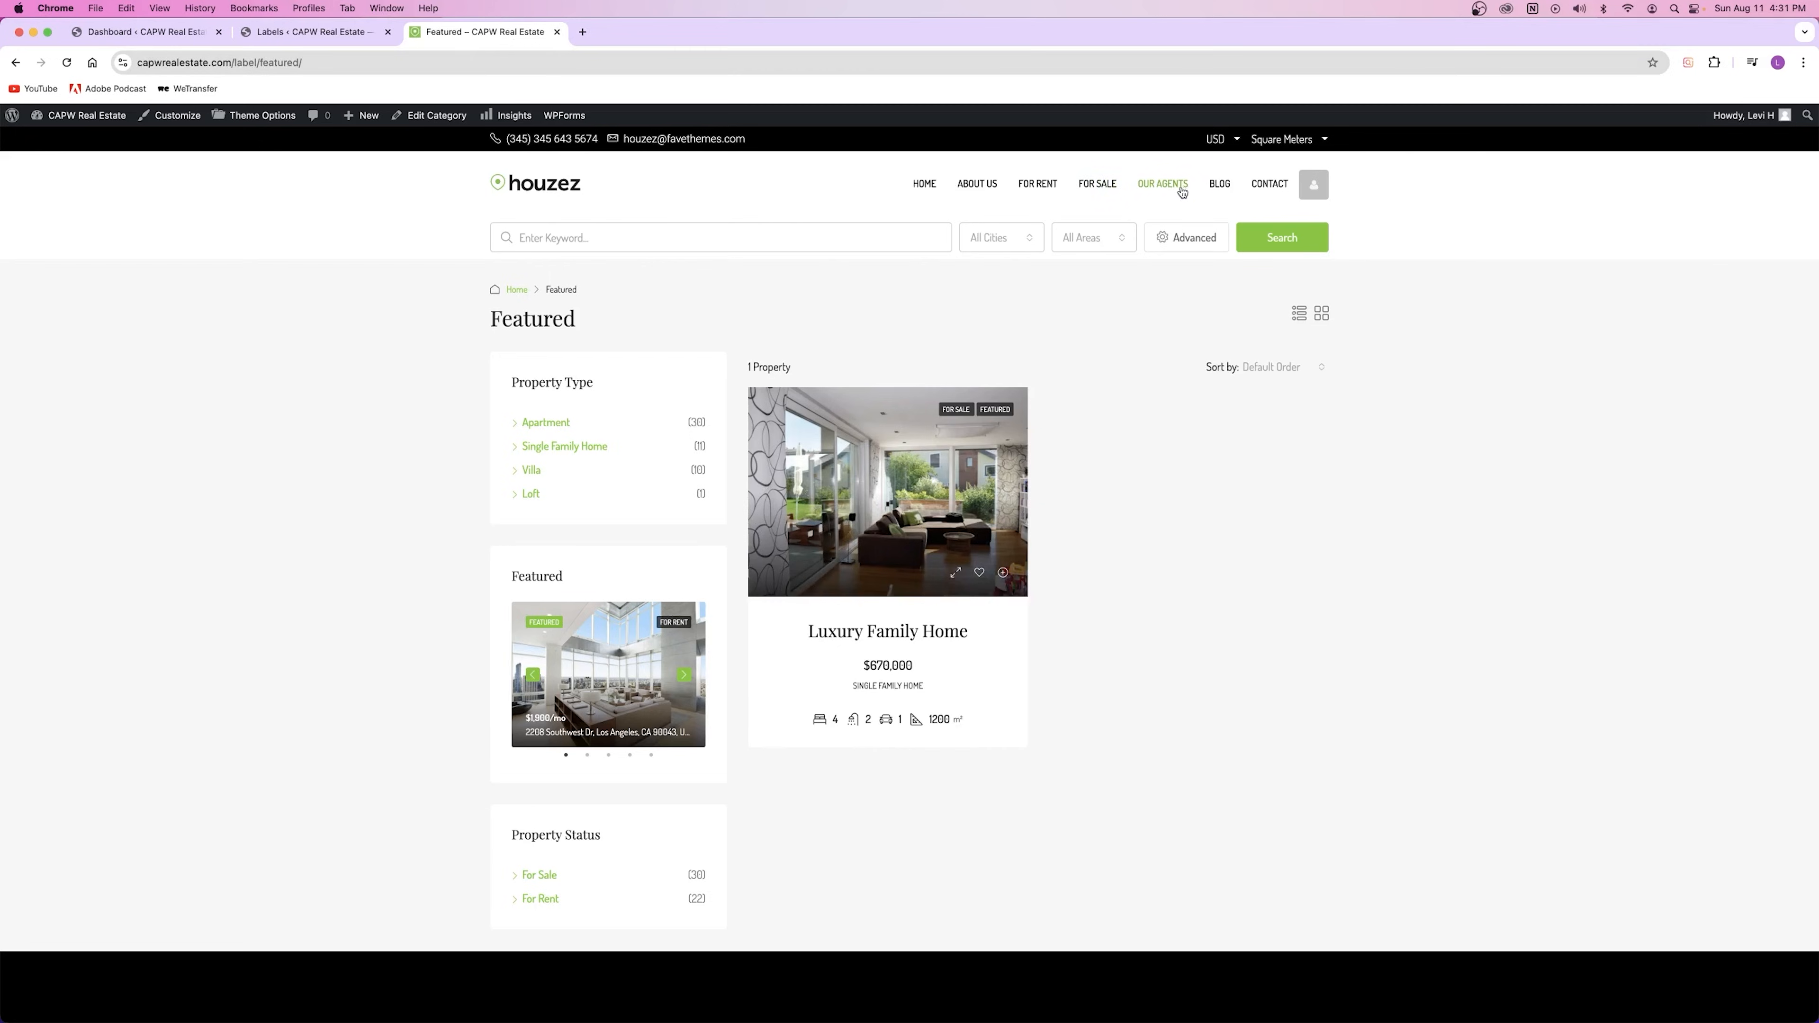
pyautogui.click(1099, 186)
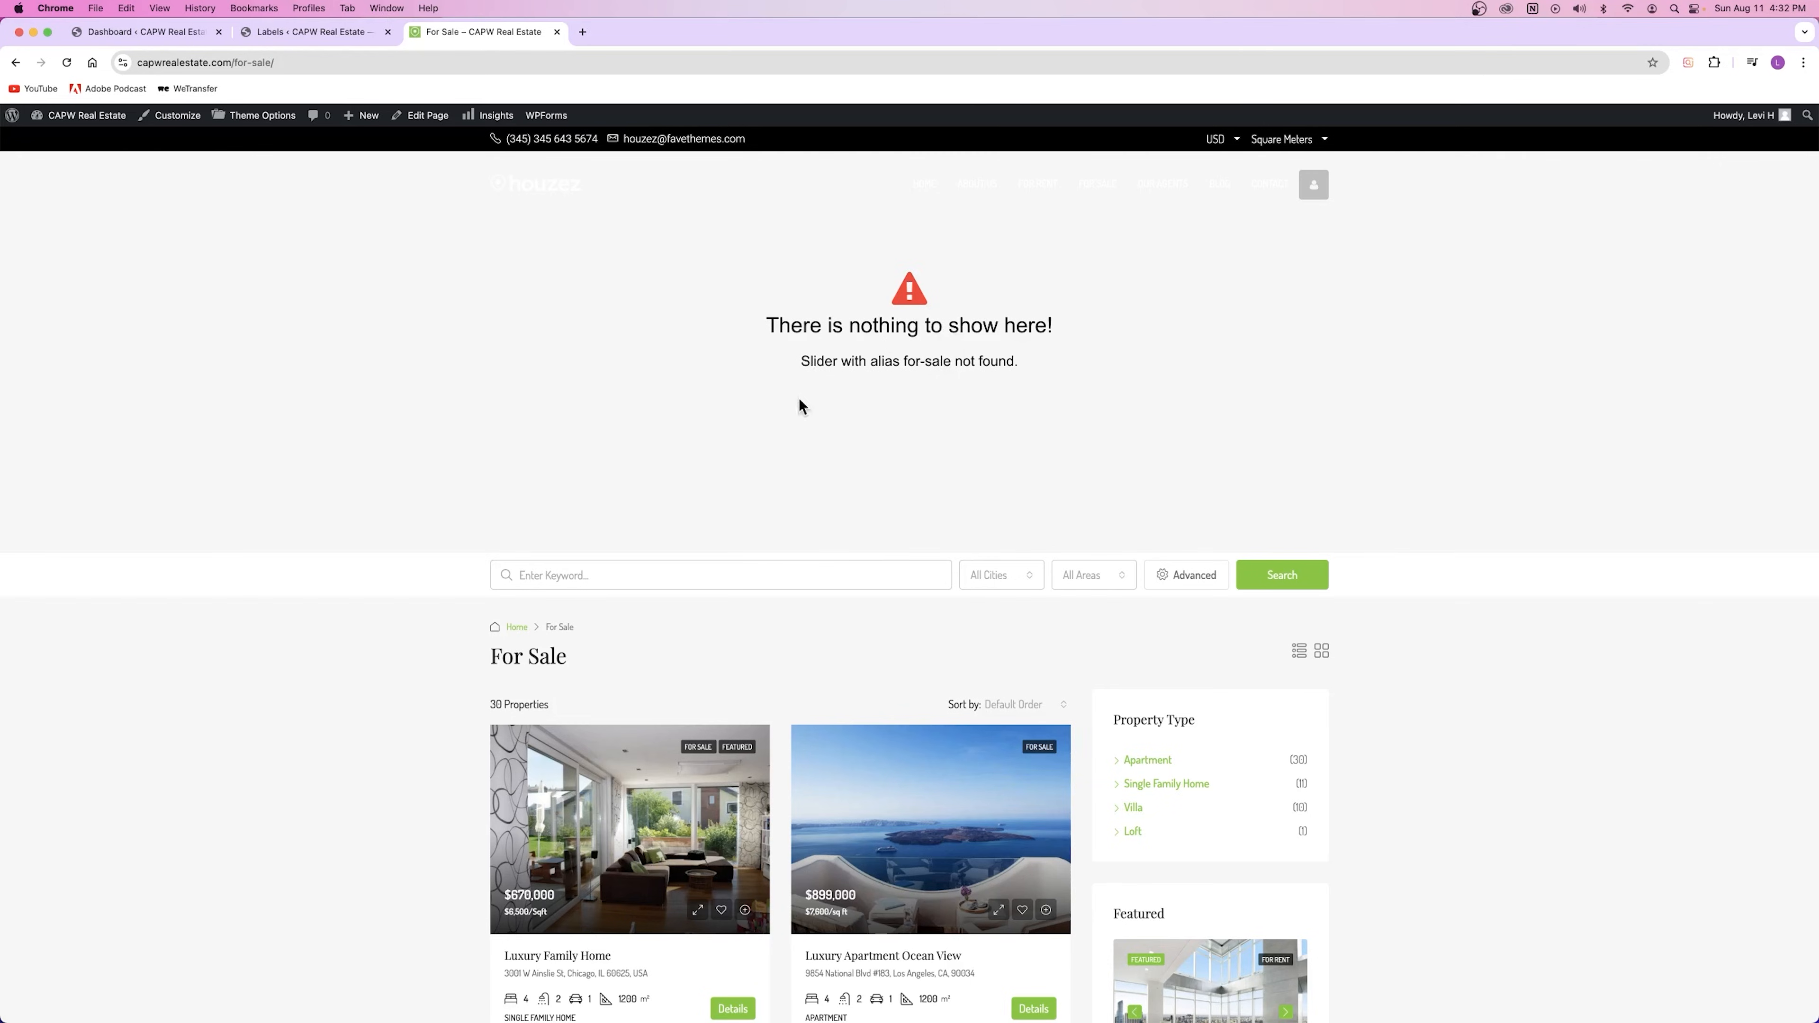
pyautogui.scroll(-10, 699, 426)
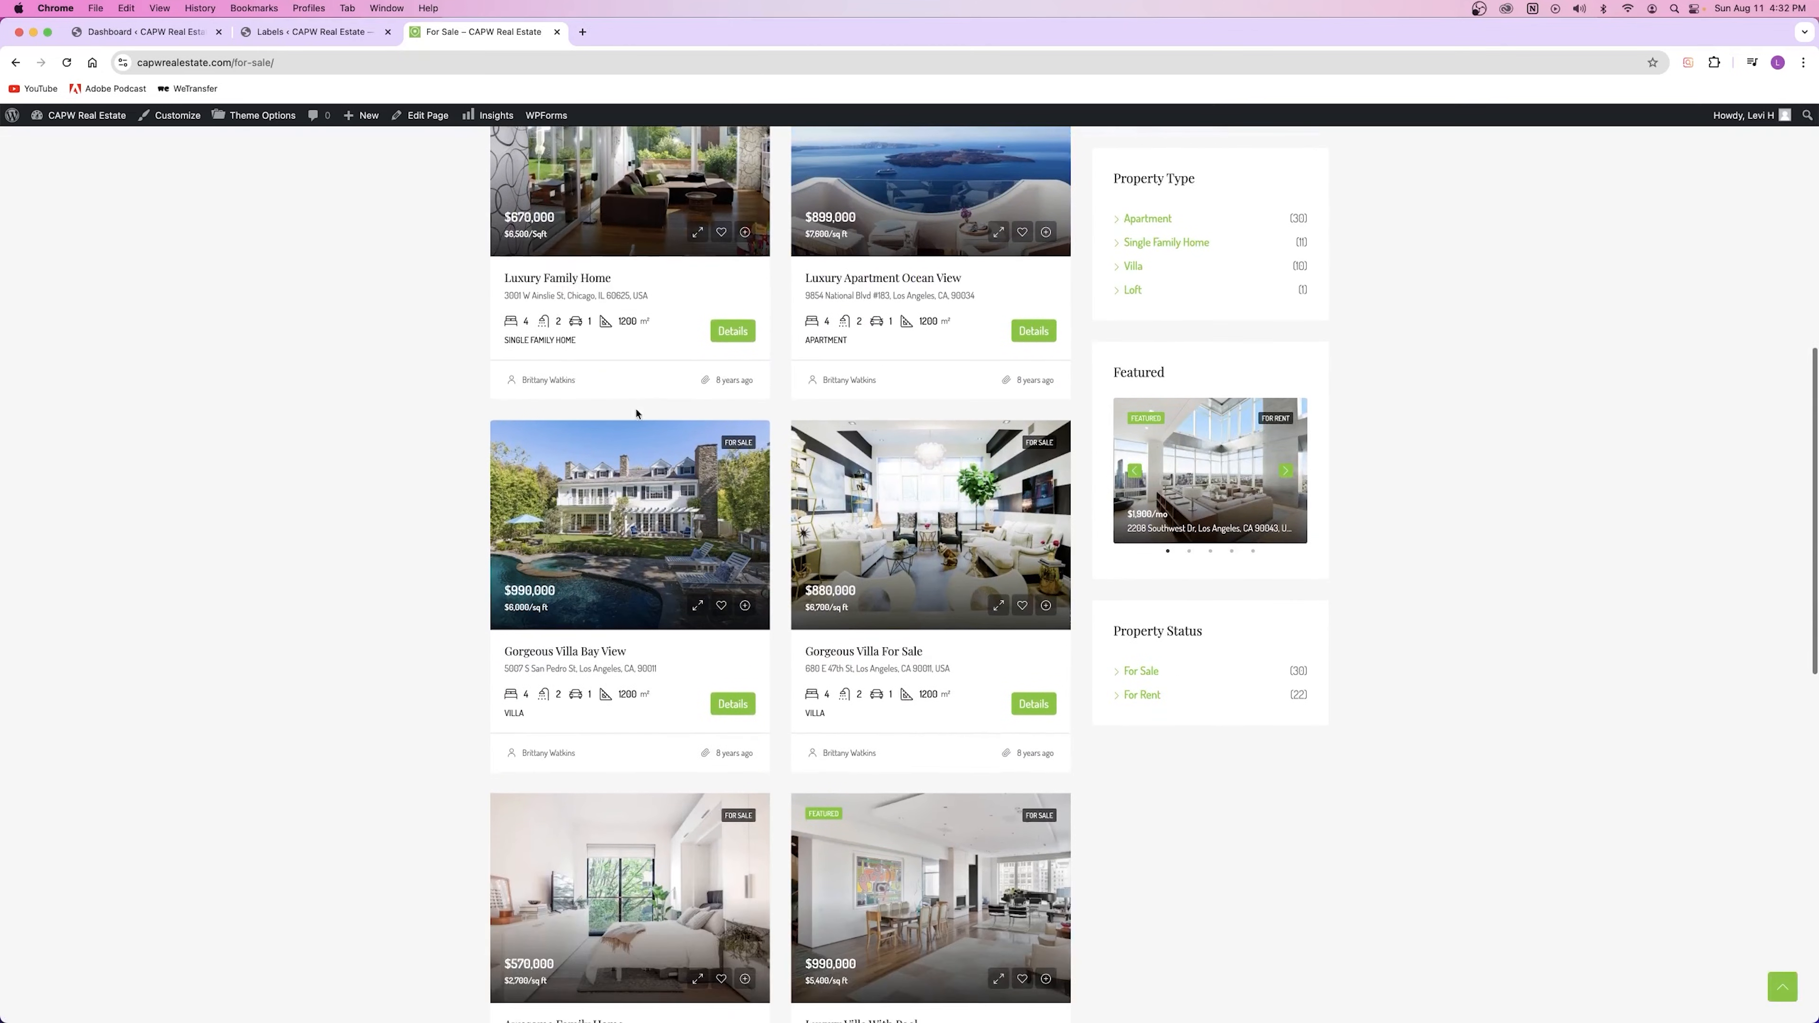
pyautogui.scroll(3, 630, 418)
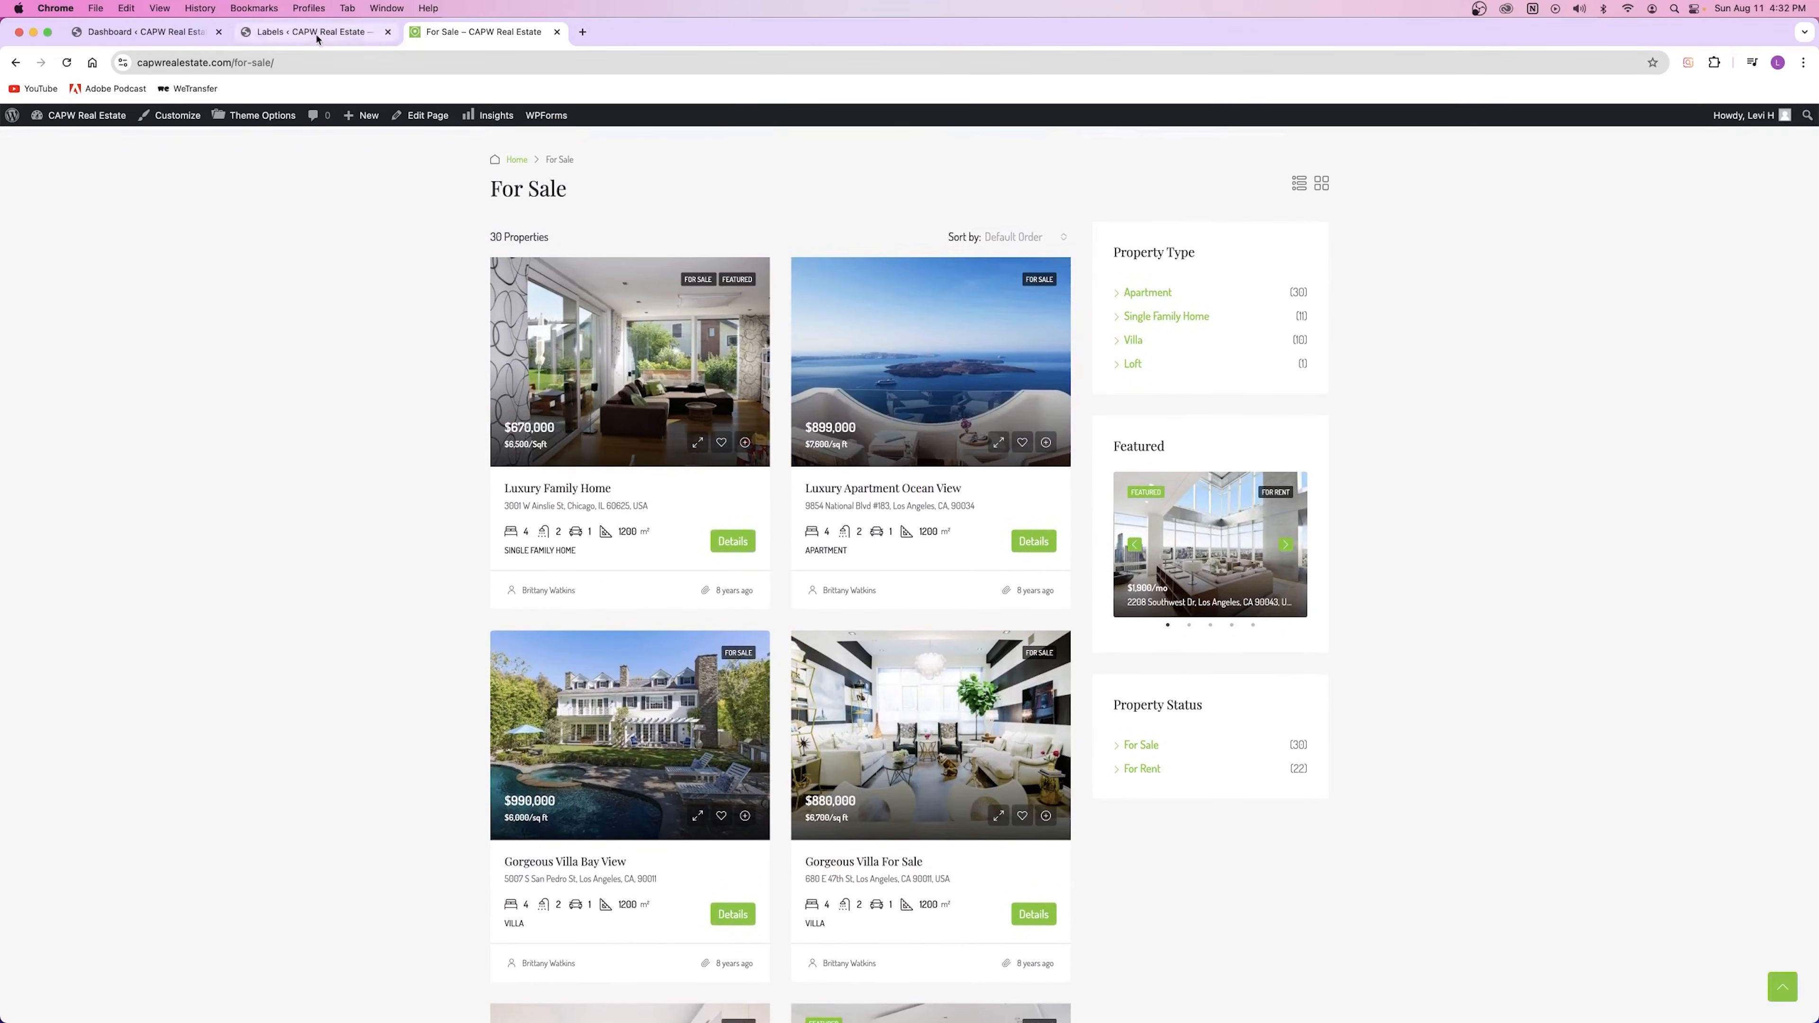
# Step: Check the Country terms page in a new tab, then close it and return to Labels
pyautogui.click(307, 31)
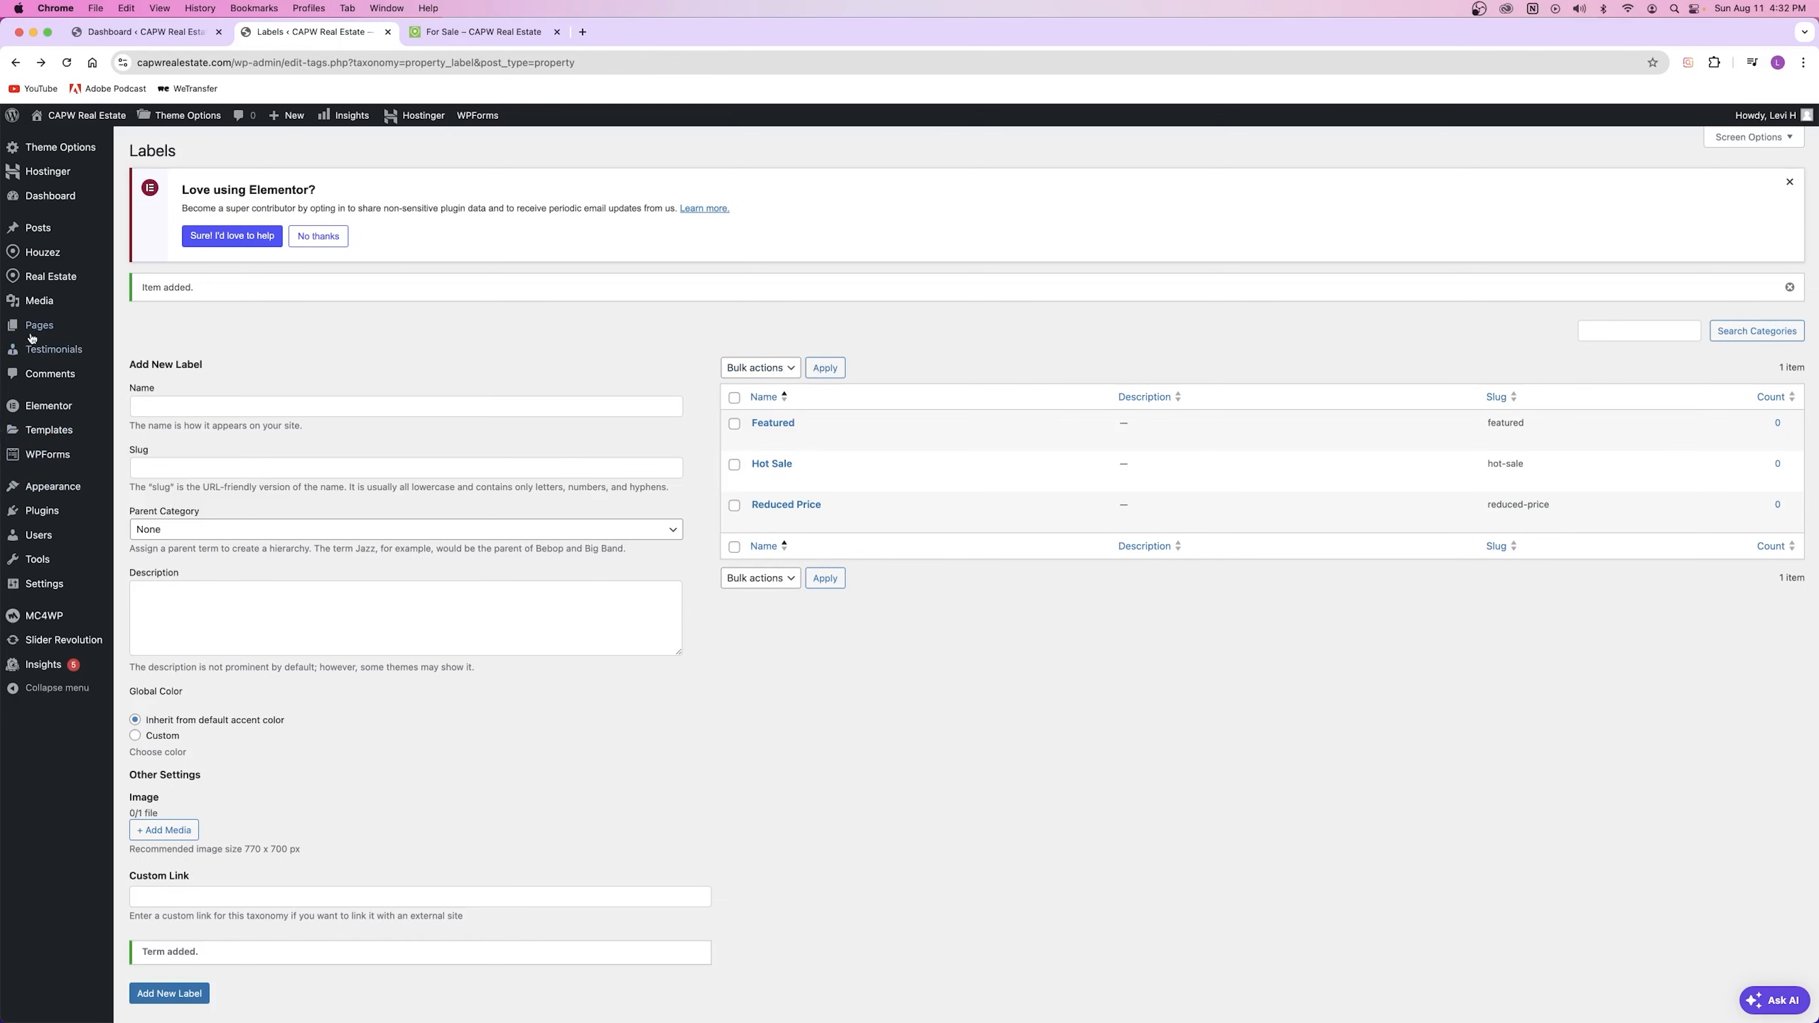
pyautogui.moveTo(43, 278)
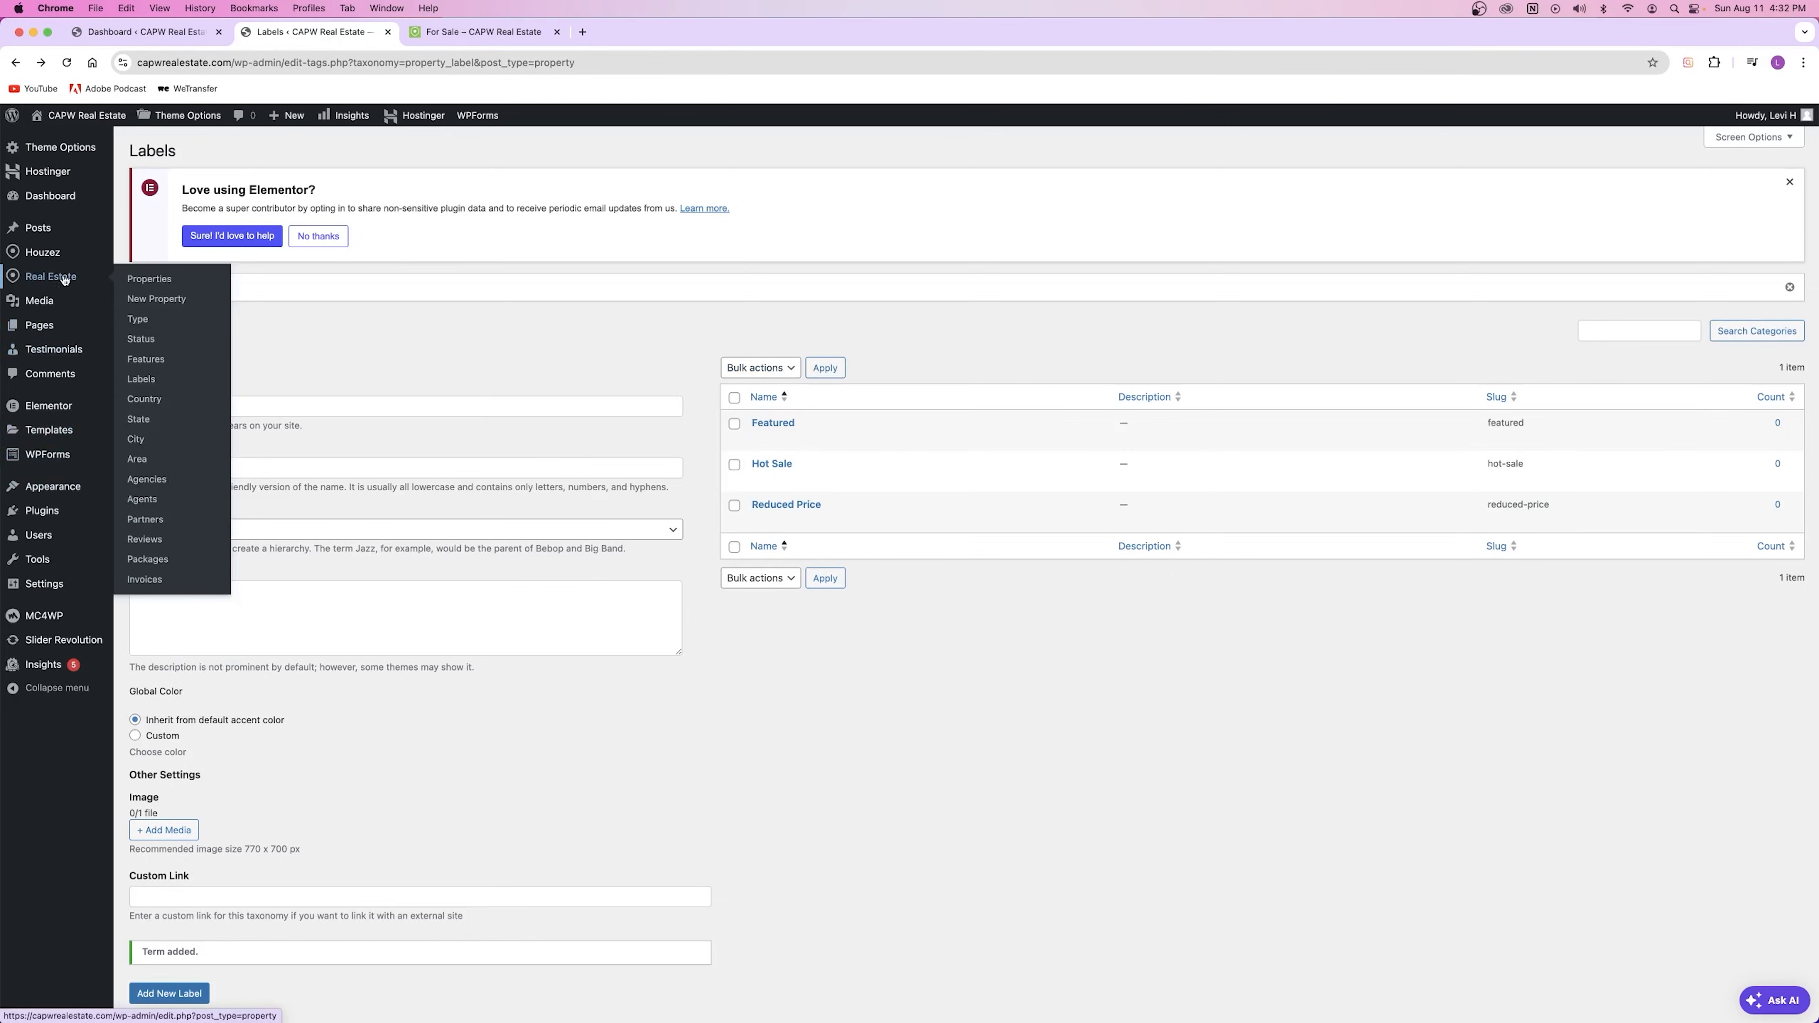
pyautogui.keyDown('super'); pyautogui.click(157, 403); pyautogui.keyUp('super')
pyautogui.click(458, 32)
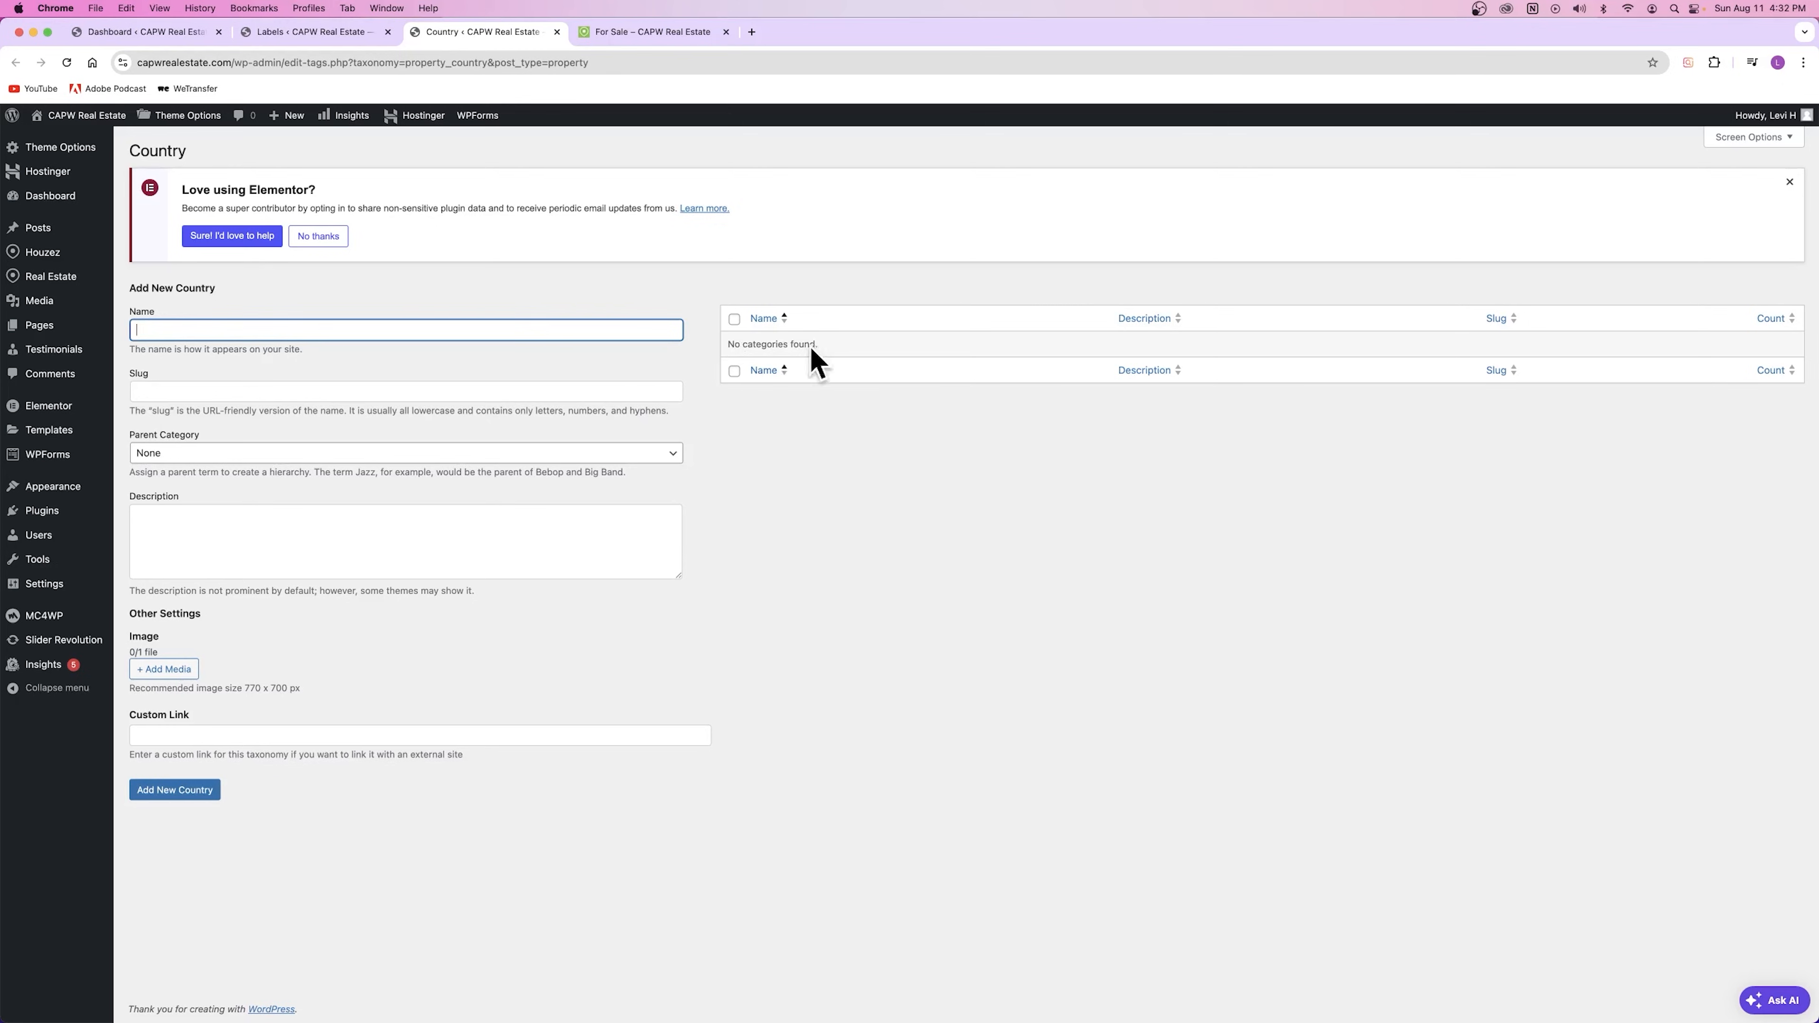
pyautogui.click(633, 30)
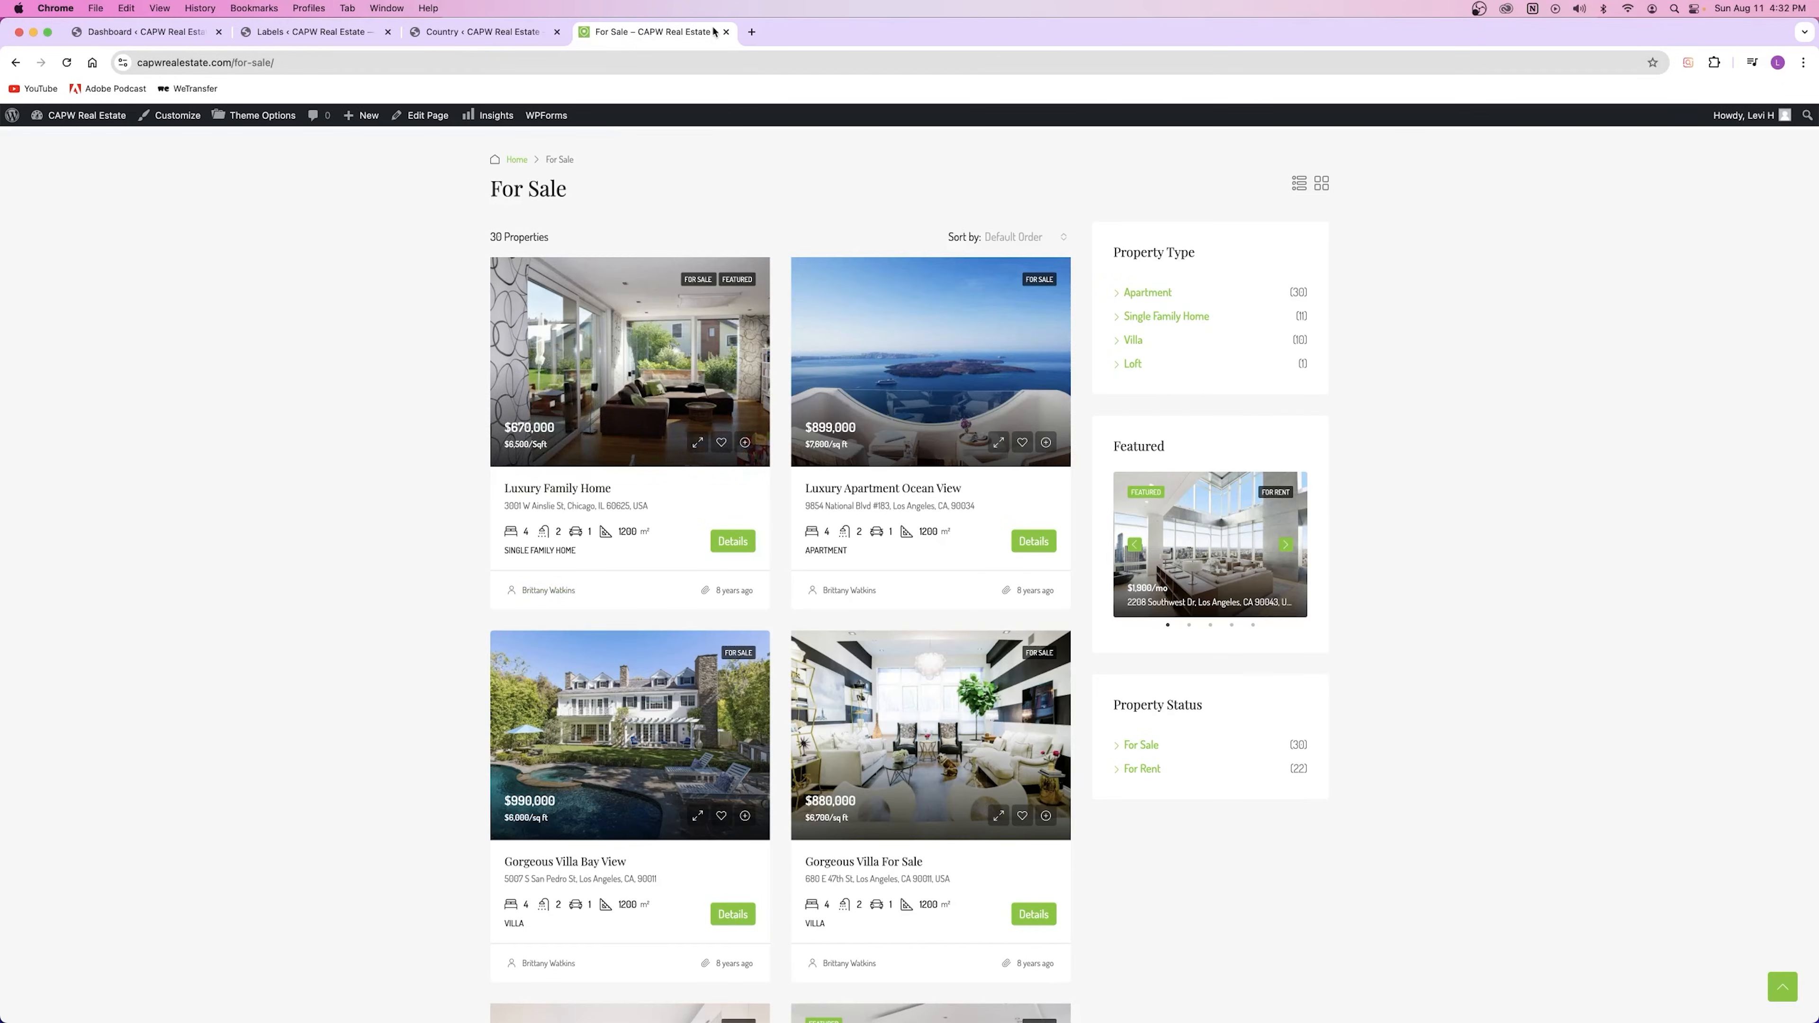
pyautogui.click(481, 32)
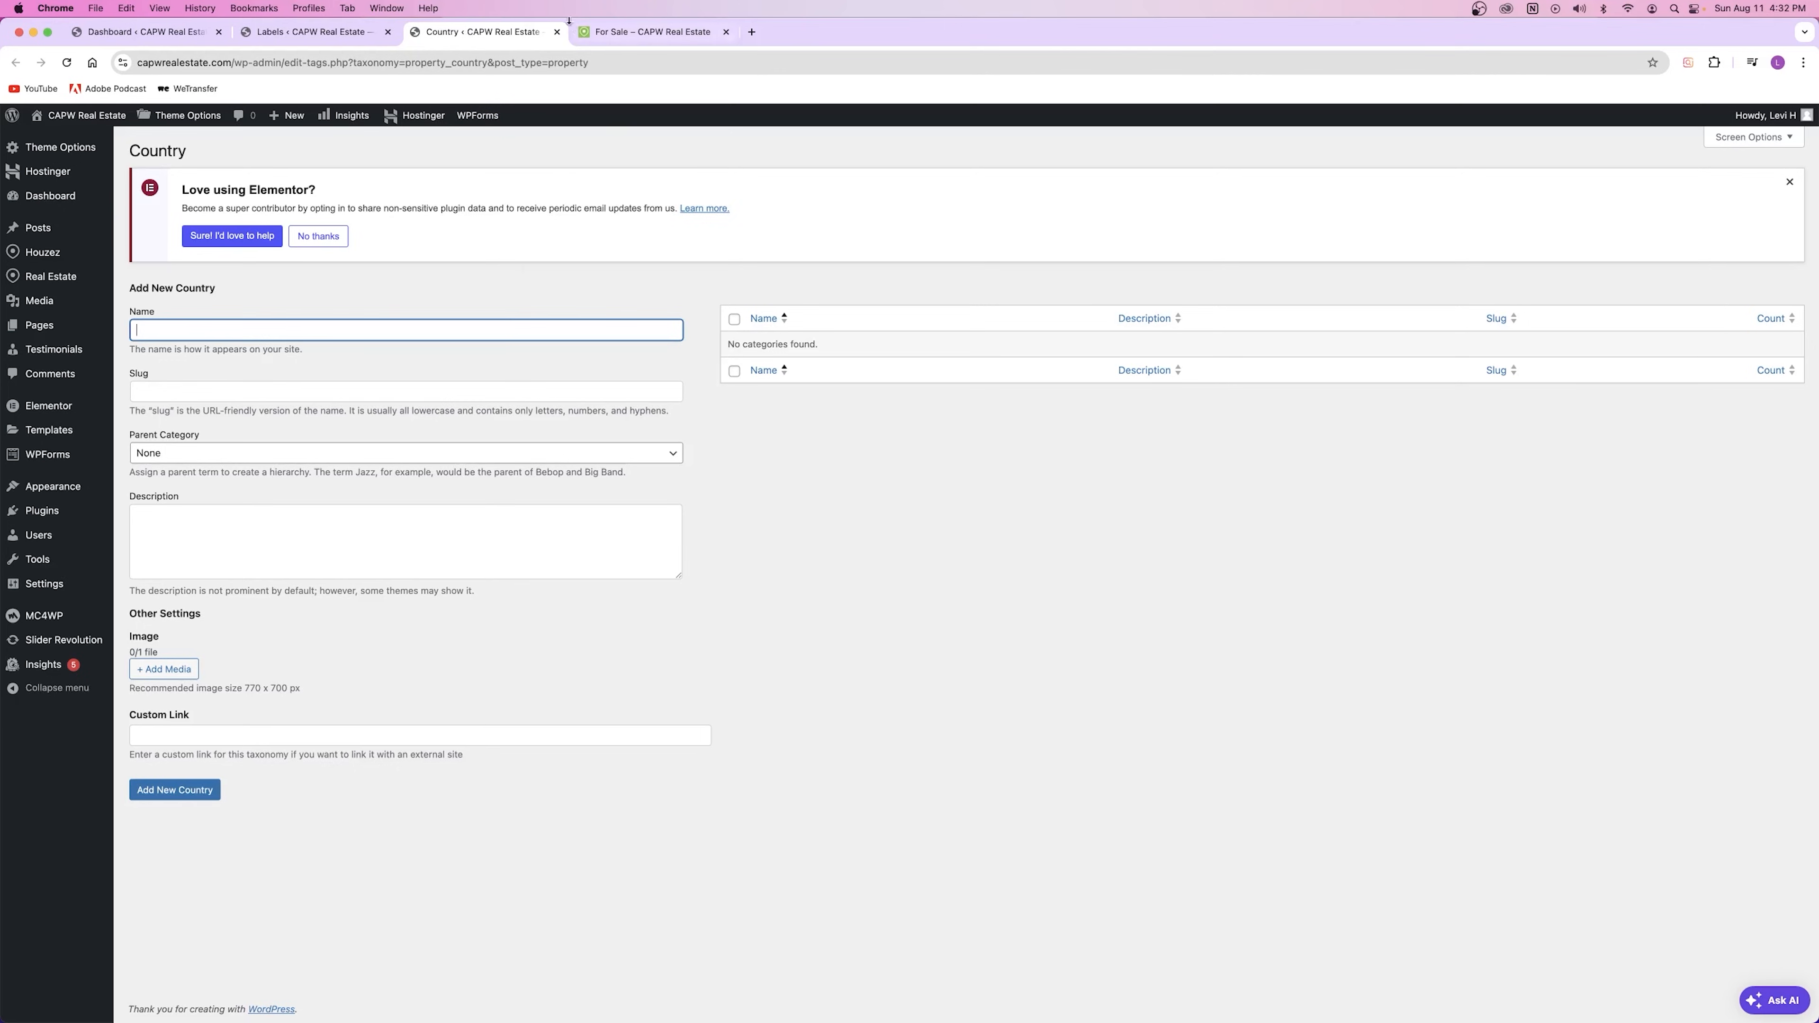
pyautogui.click(556, 31)
pyautogui.click(315, 32)
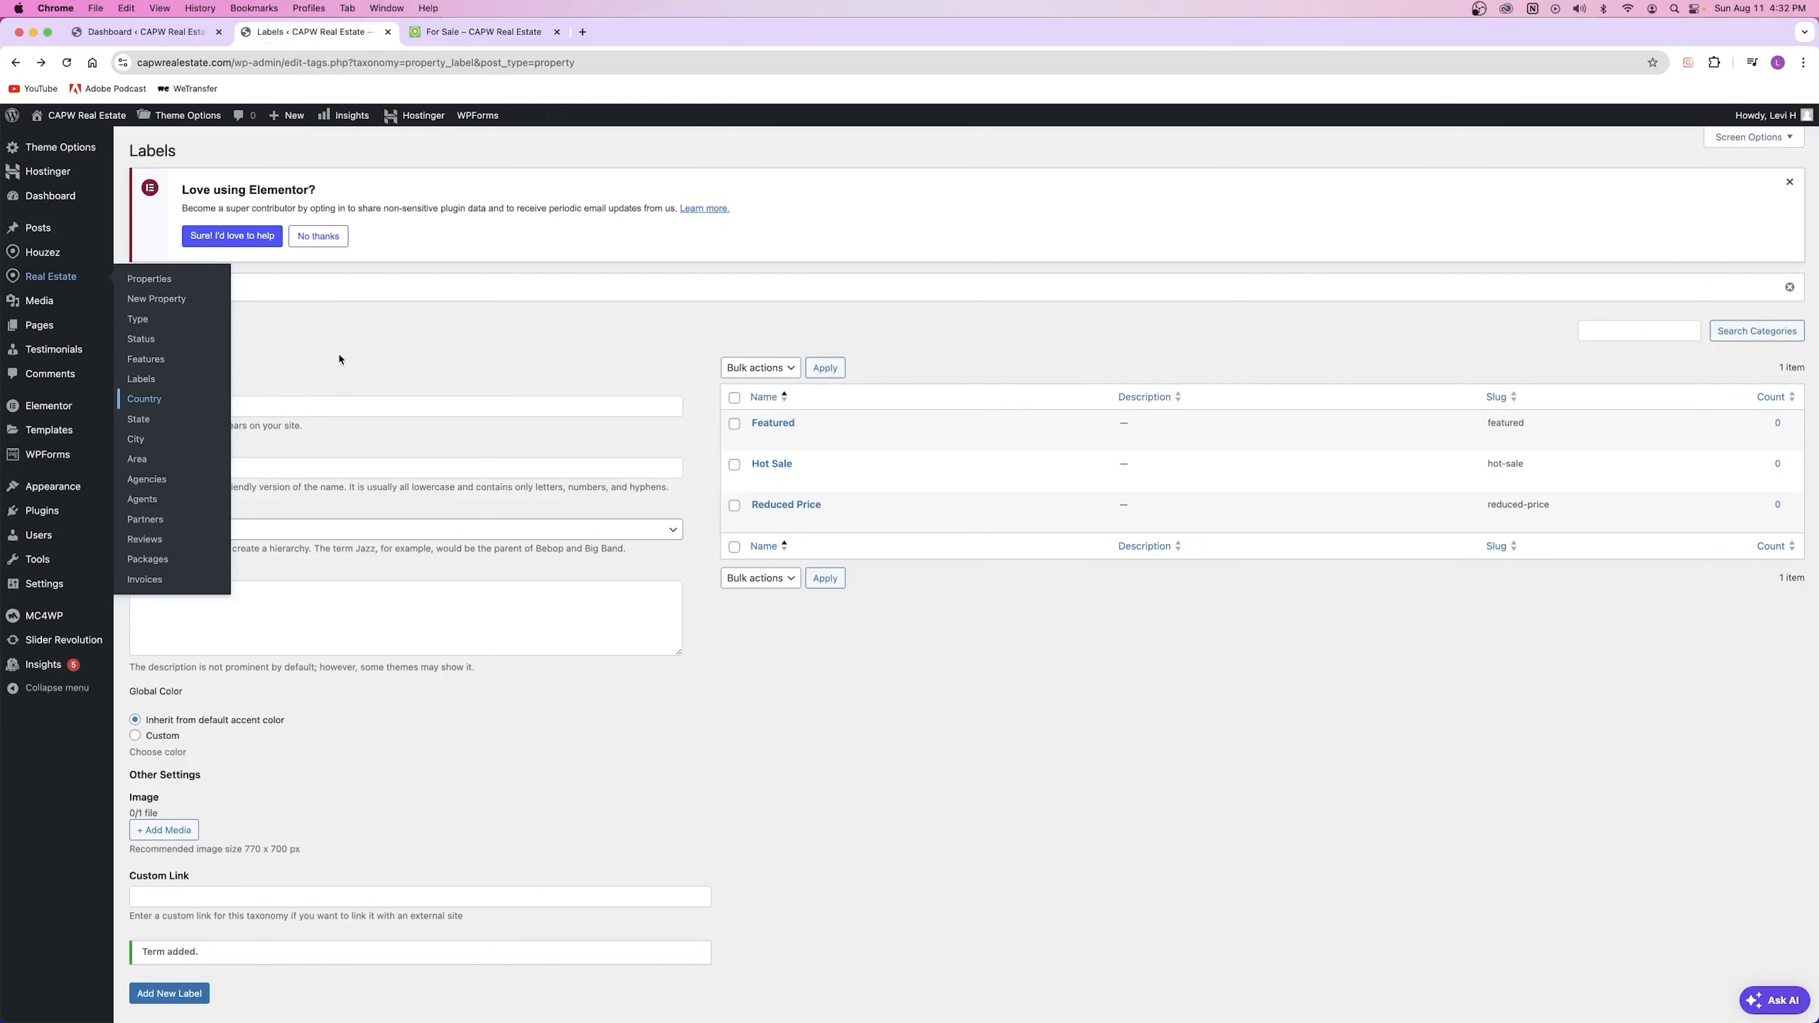
# Step: Add Texas as a property state in a new State tab, then close that tab
pyautogui.rightClick(146, 422)
pyautogui.click(201, 426)
pyautogui.click(480, 32)
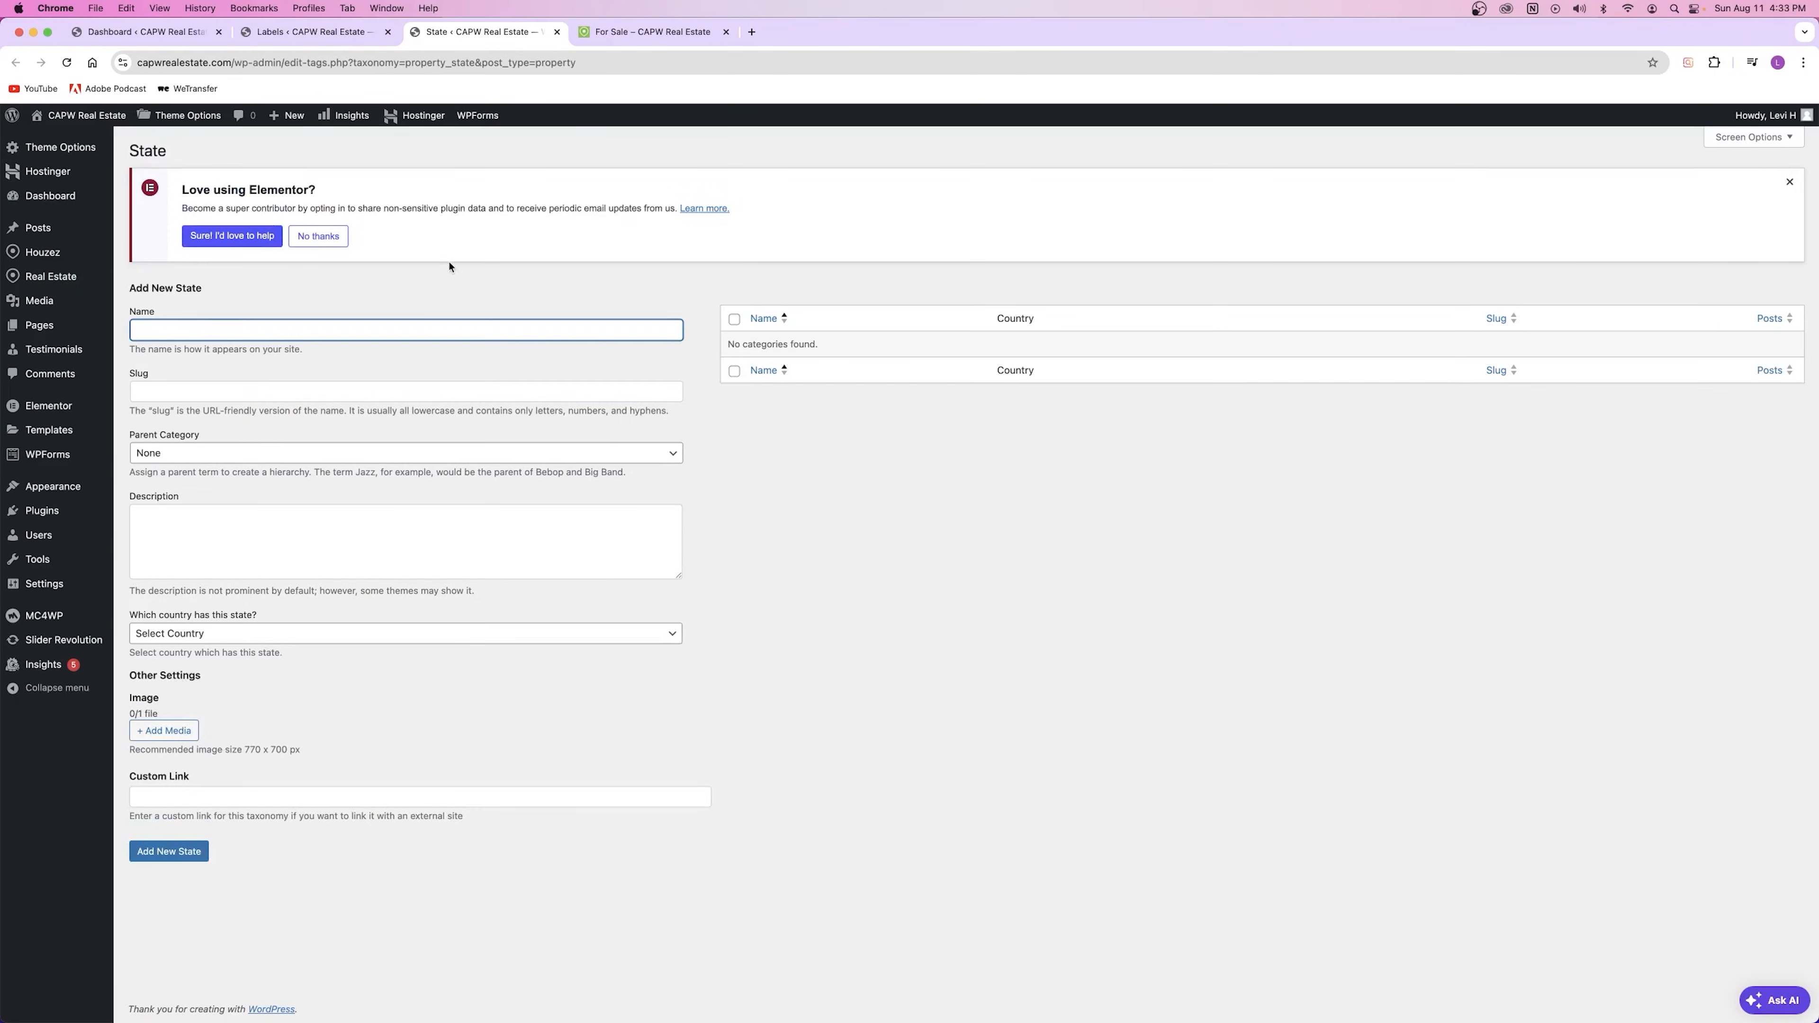
pyautogui.click(405, 332)
pyautogui.write('Texas')
pyautogui.press('Return')
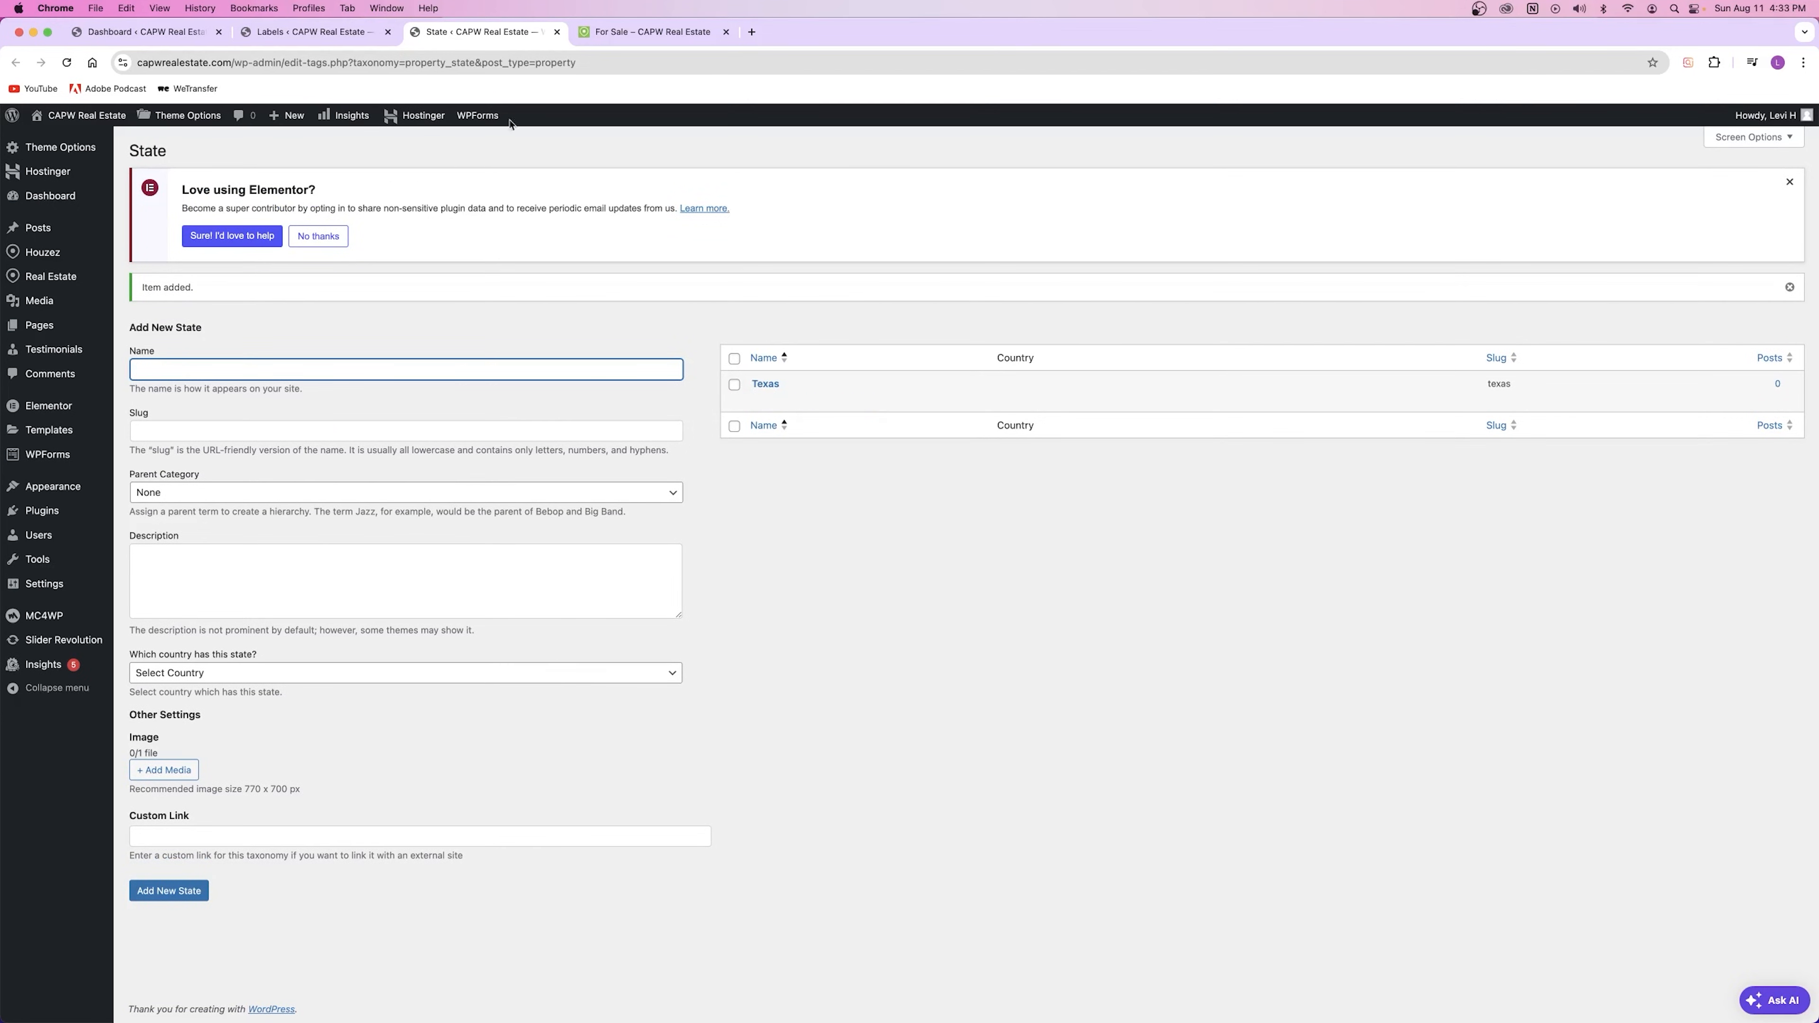
pyautogui.click(559, 33)
# Step: Create the city Austin with Texas chosen as its state
pyautogui.moveTo(136, 444)
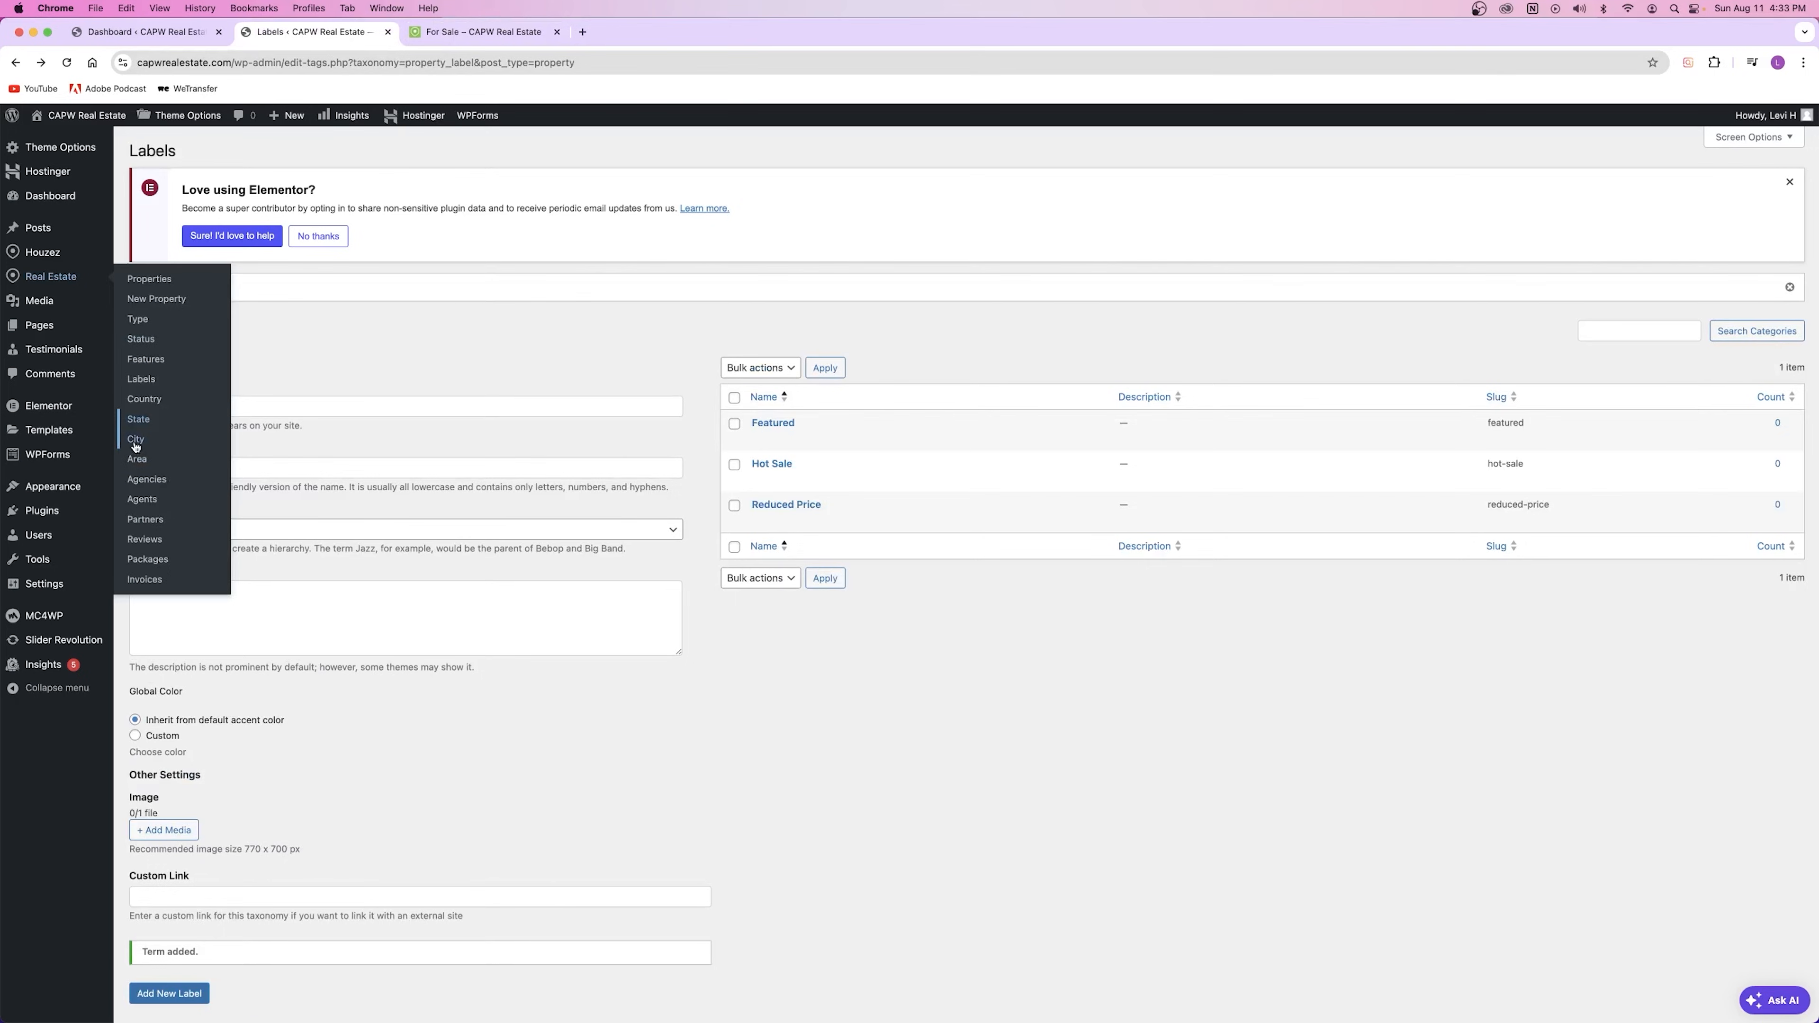
pyautogui.click(136, 440)
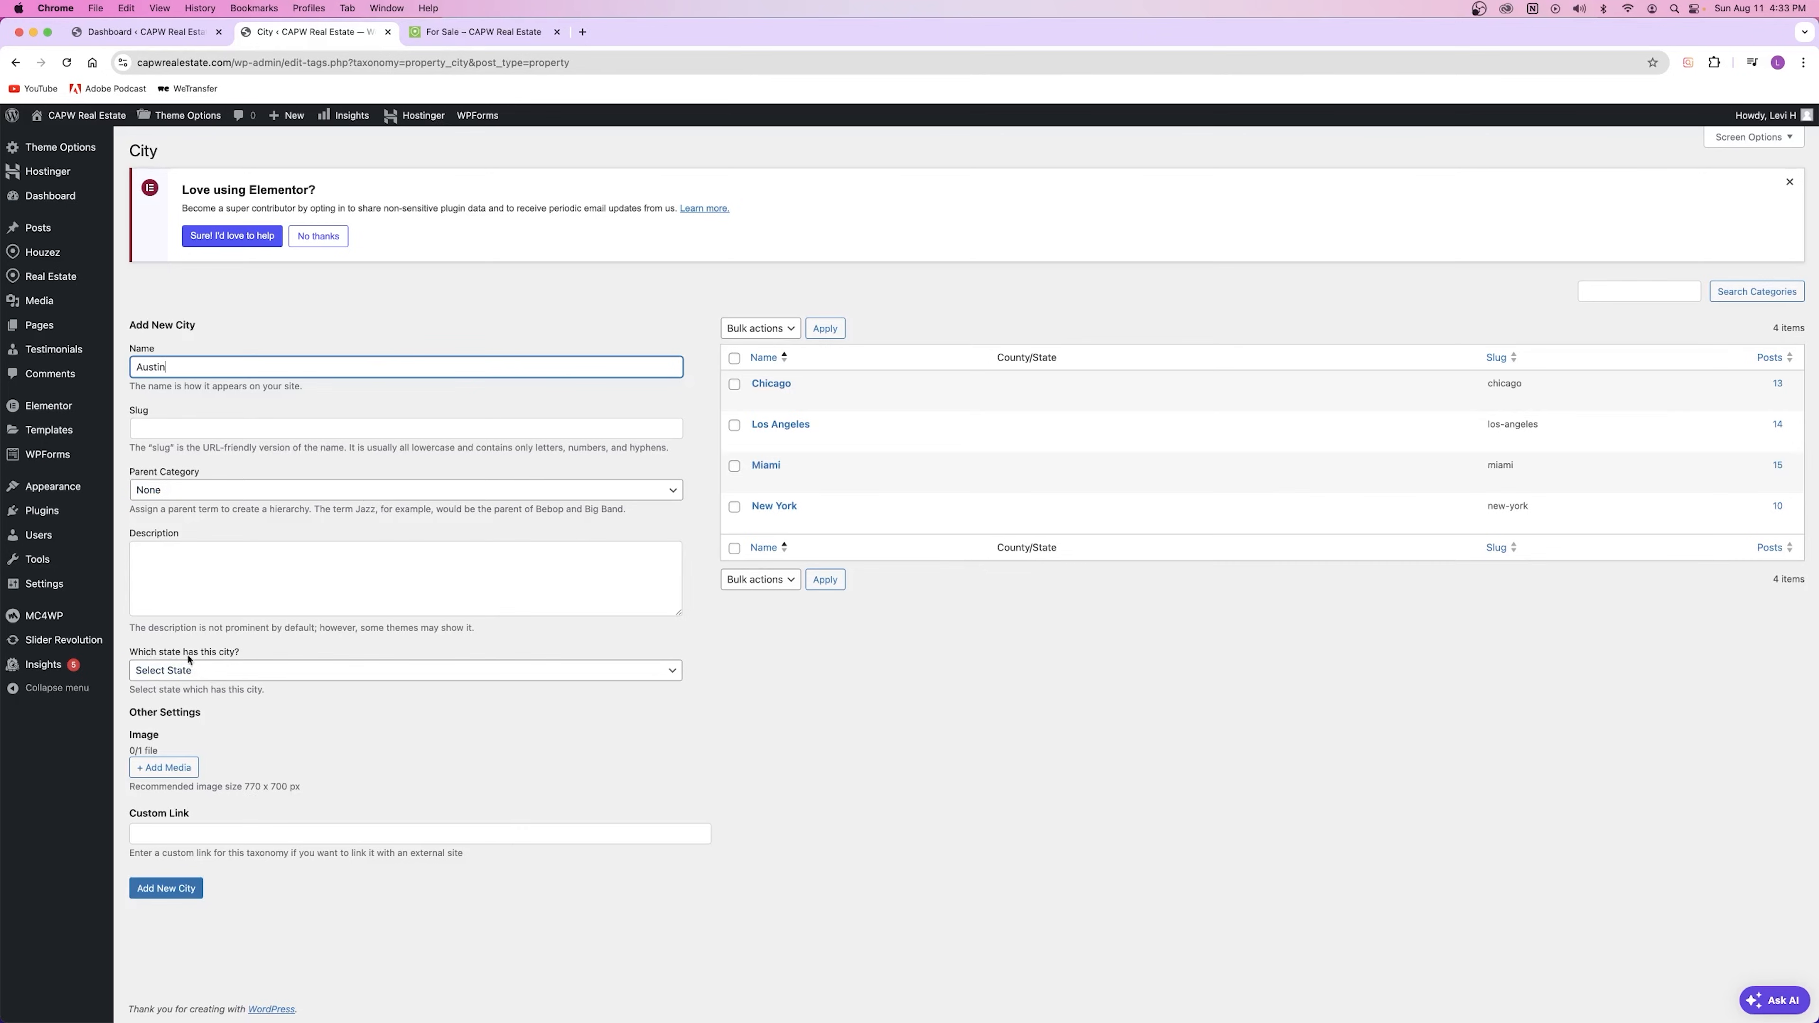
pyautogui.click(223, 668)
pyautogui.click(164, 686)
pyautogui.click(166, 888)
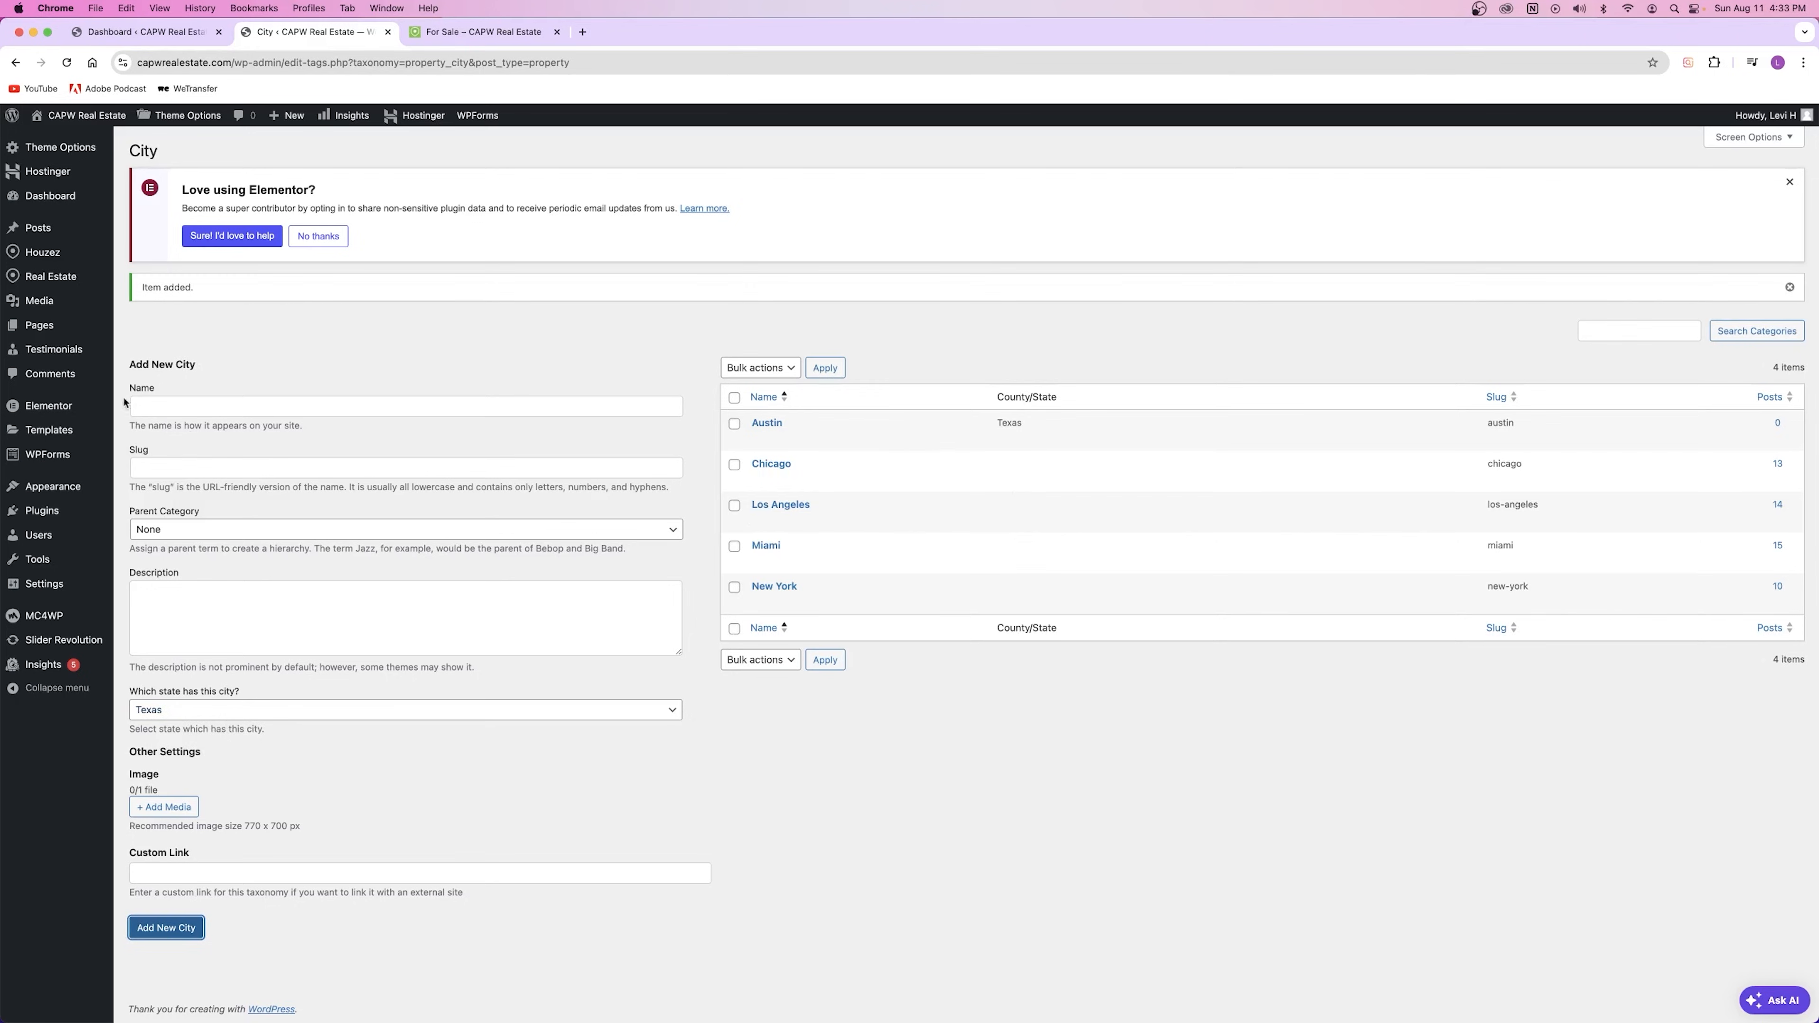
# Step: Bring up the Area terms page and look over the existing areas
pyautogui.moveTo(51, 276)
pyautogui.click(139, 459)
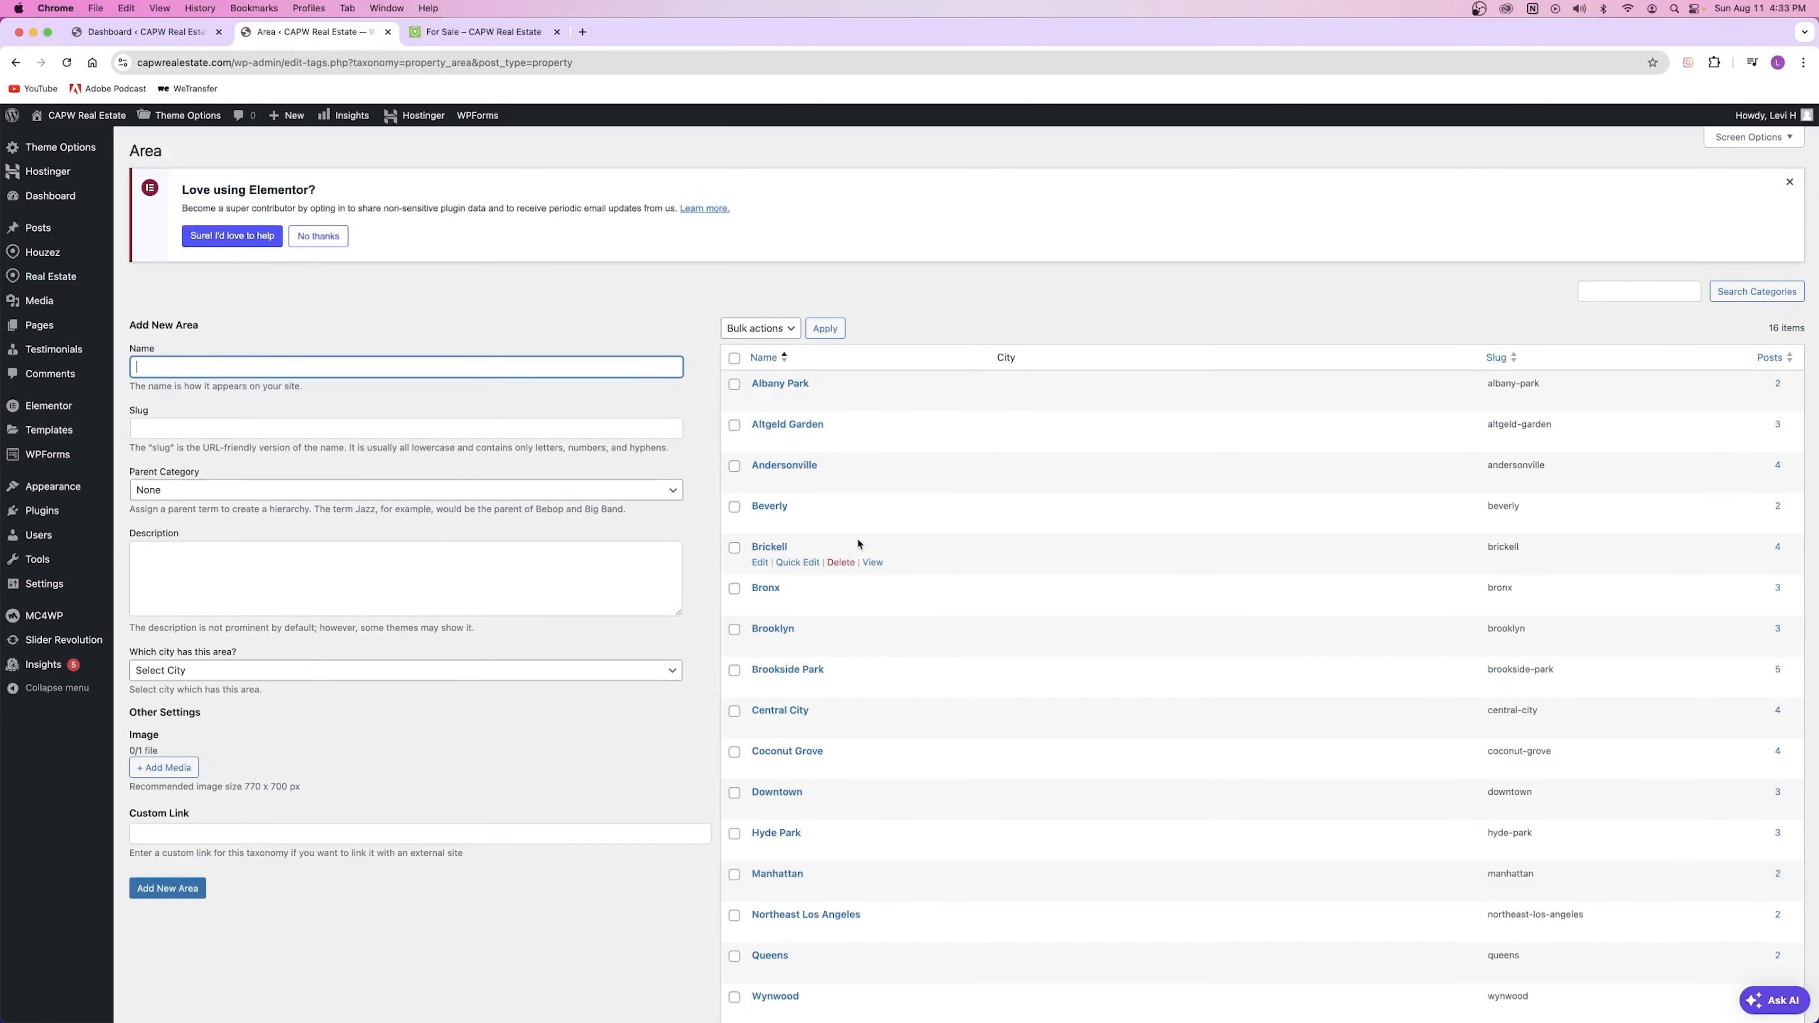
pyautogui.scroll(-3, 848, 546)
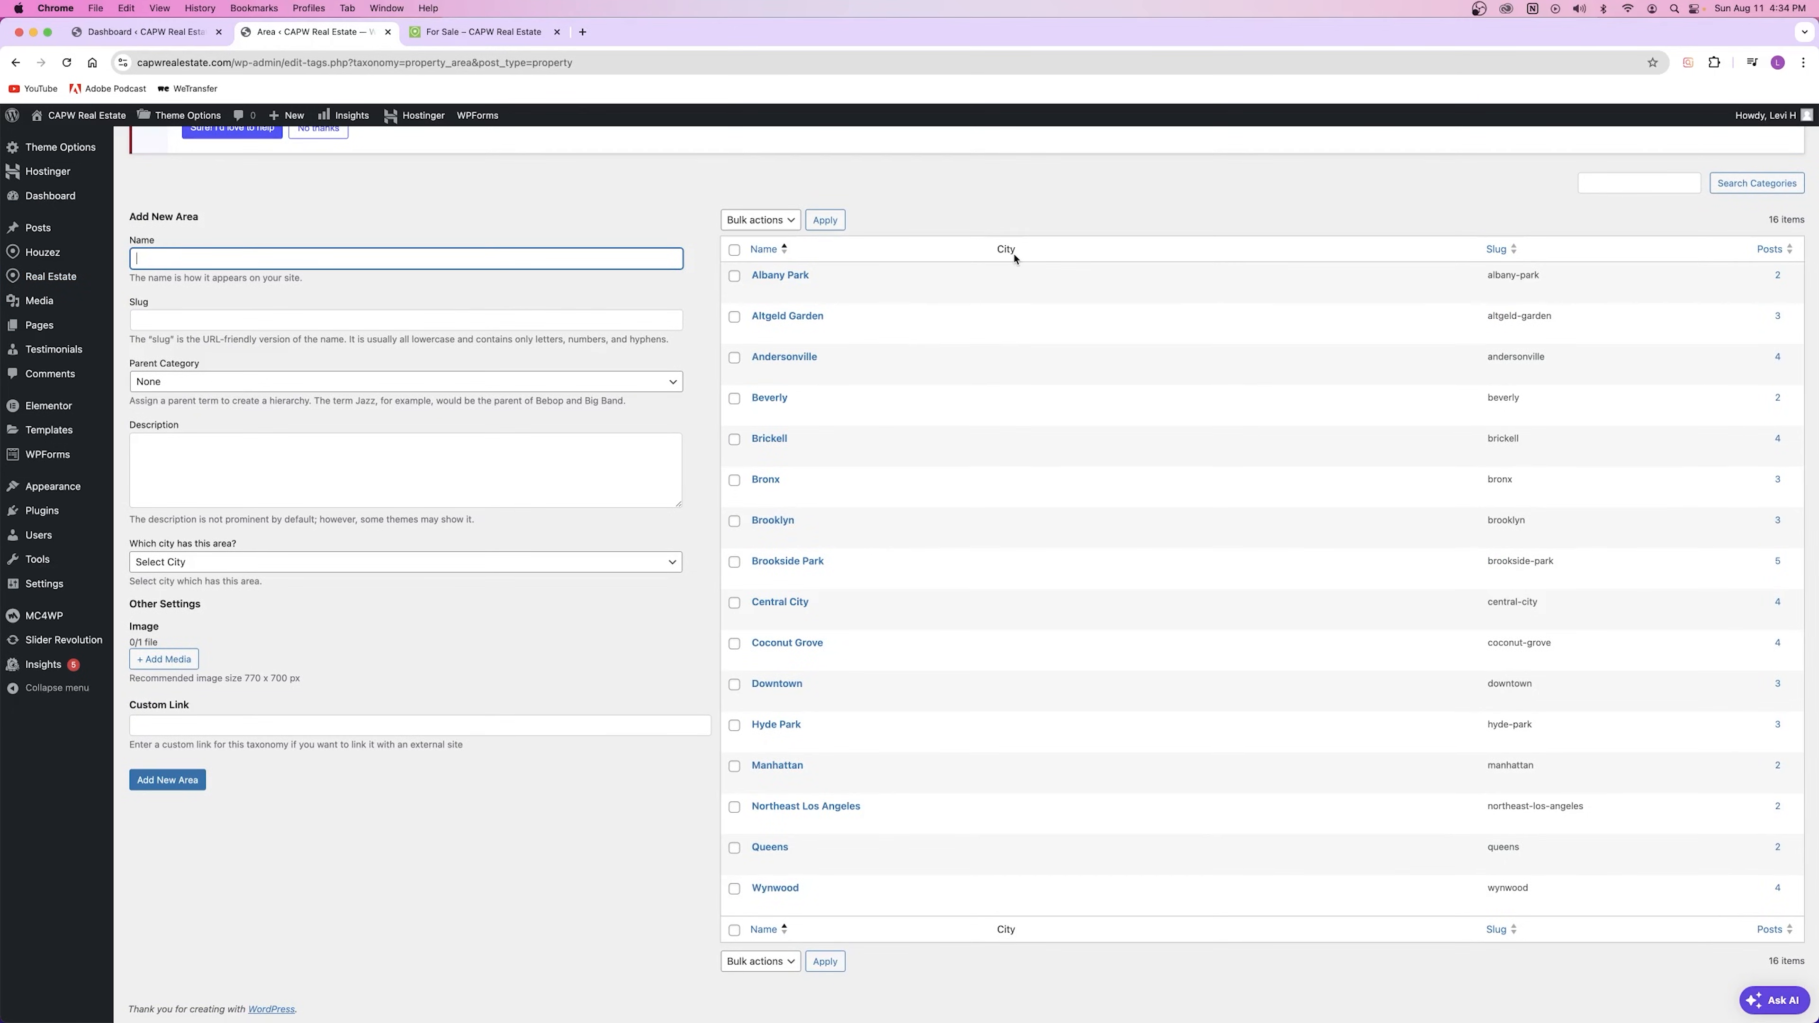
pyautogui.click(680, 409)
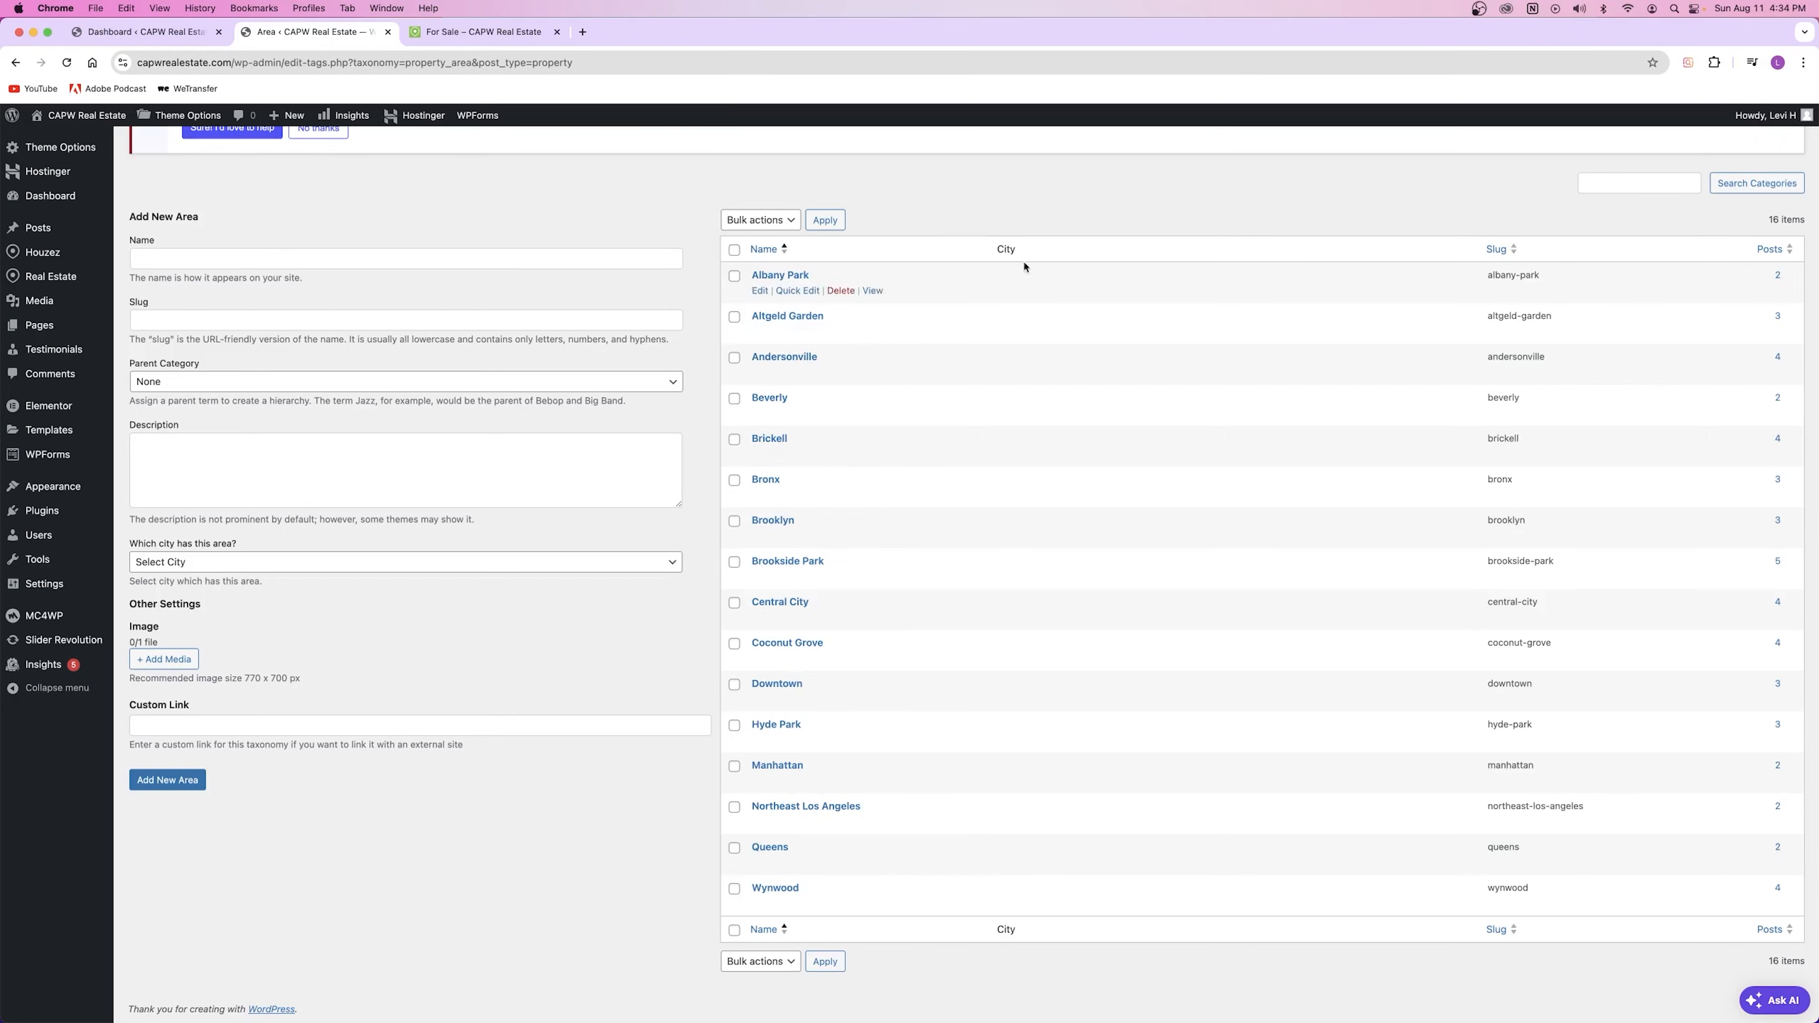
# Step: Add the area Oak Hill with parent None and Austin as its city
pyautogui.click(197, 259)
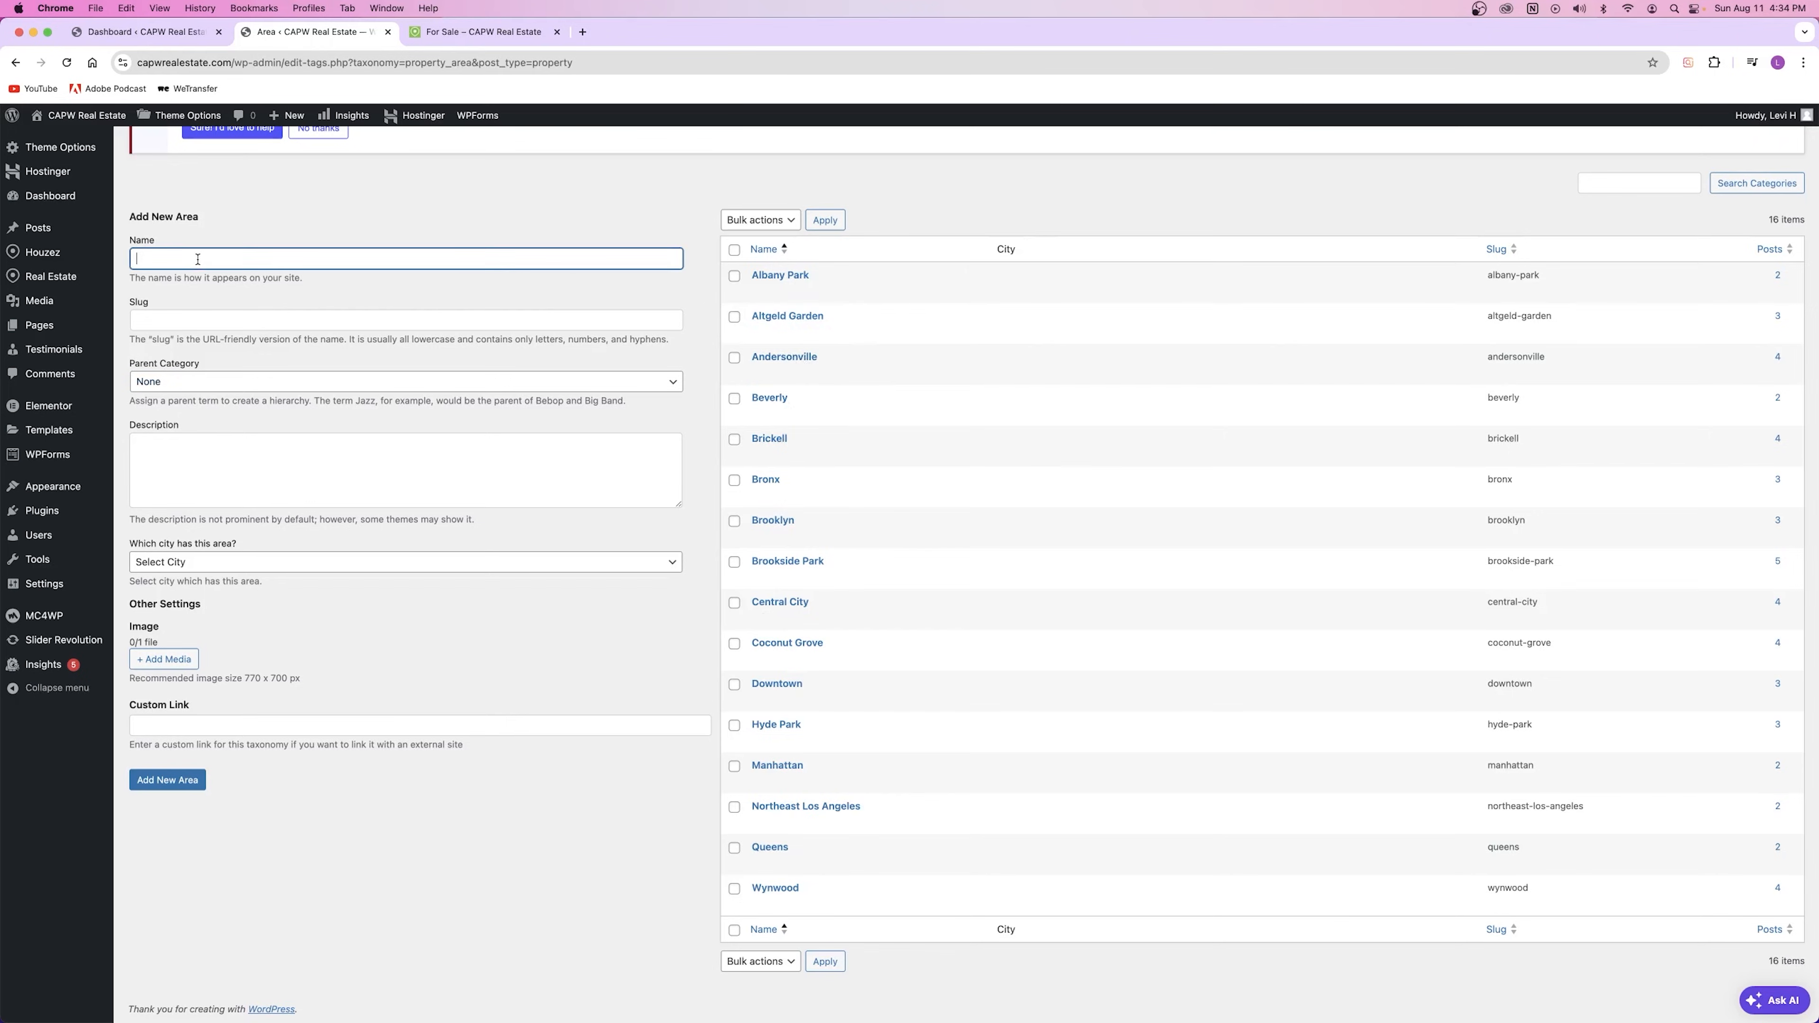
pyautogui.write('Oak Hill')
pyautogui.click(229, 382)
pyautogui.click(230, 380)
pyautogui.click(221, 563)
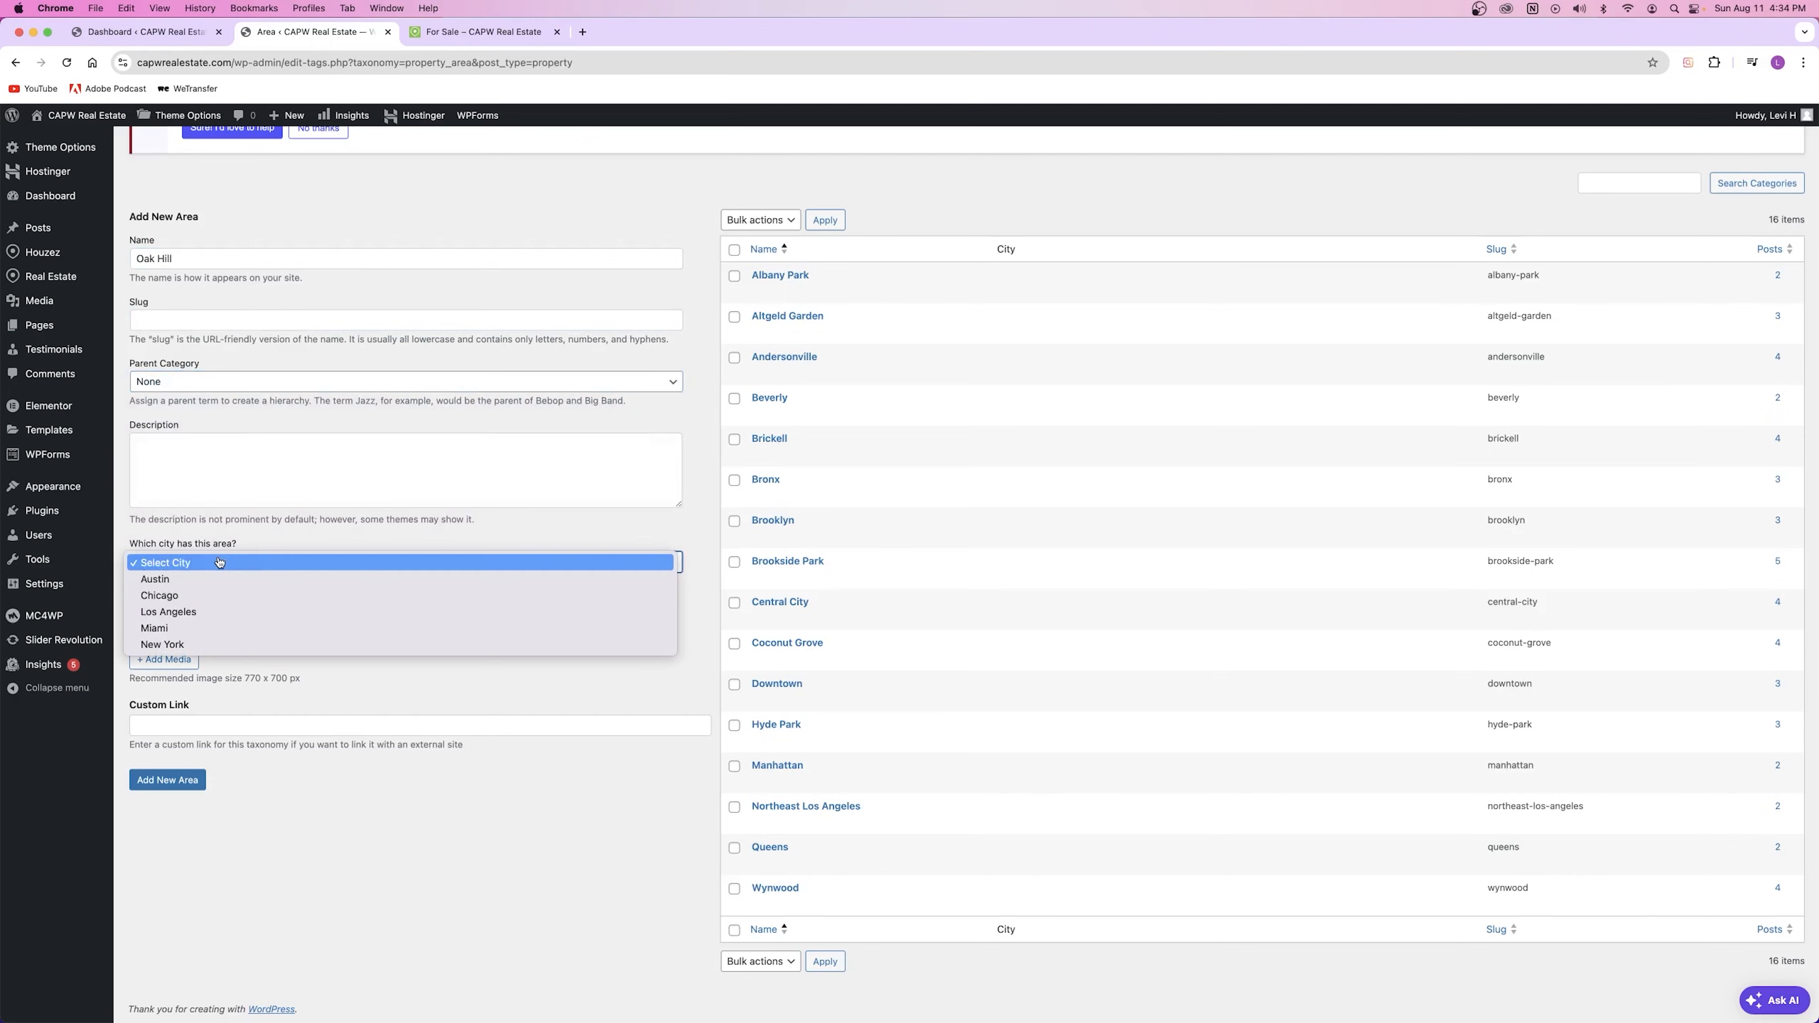
pyautogui.click(204, 578)
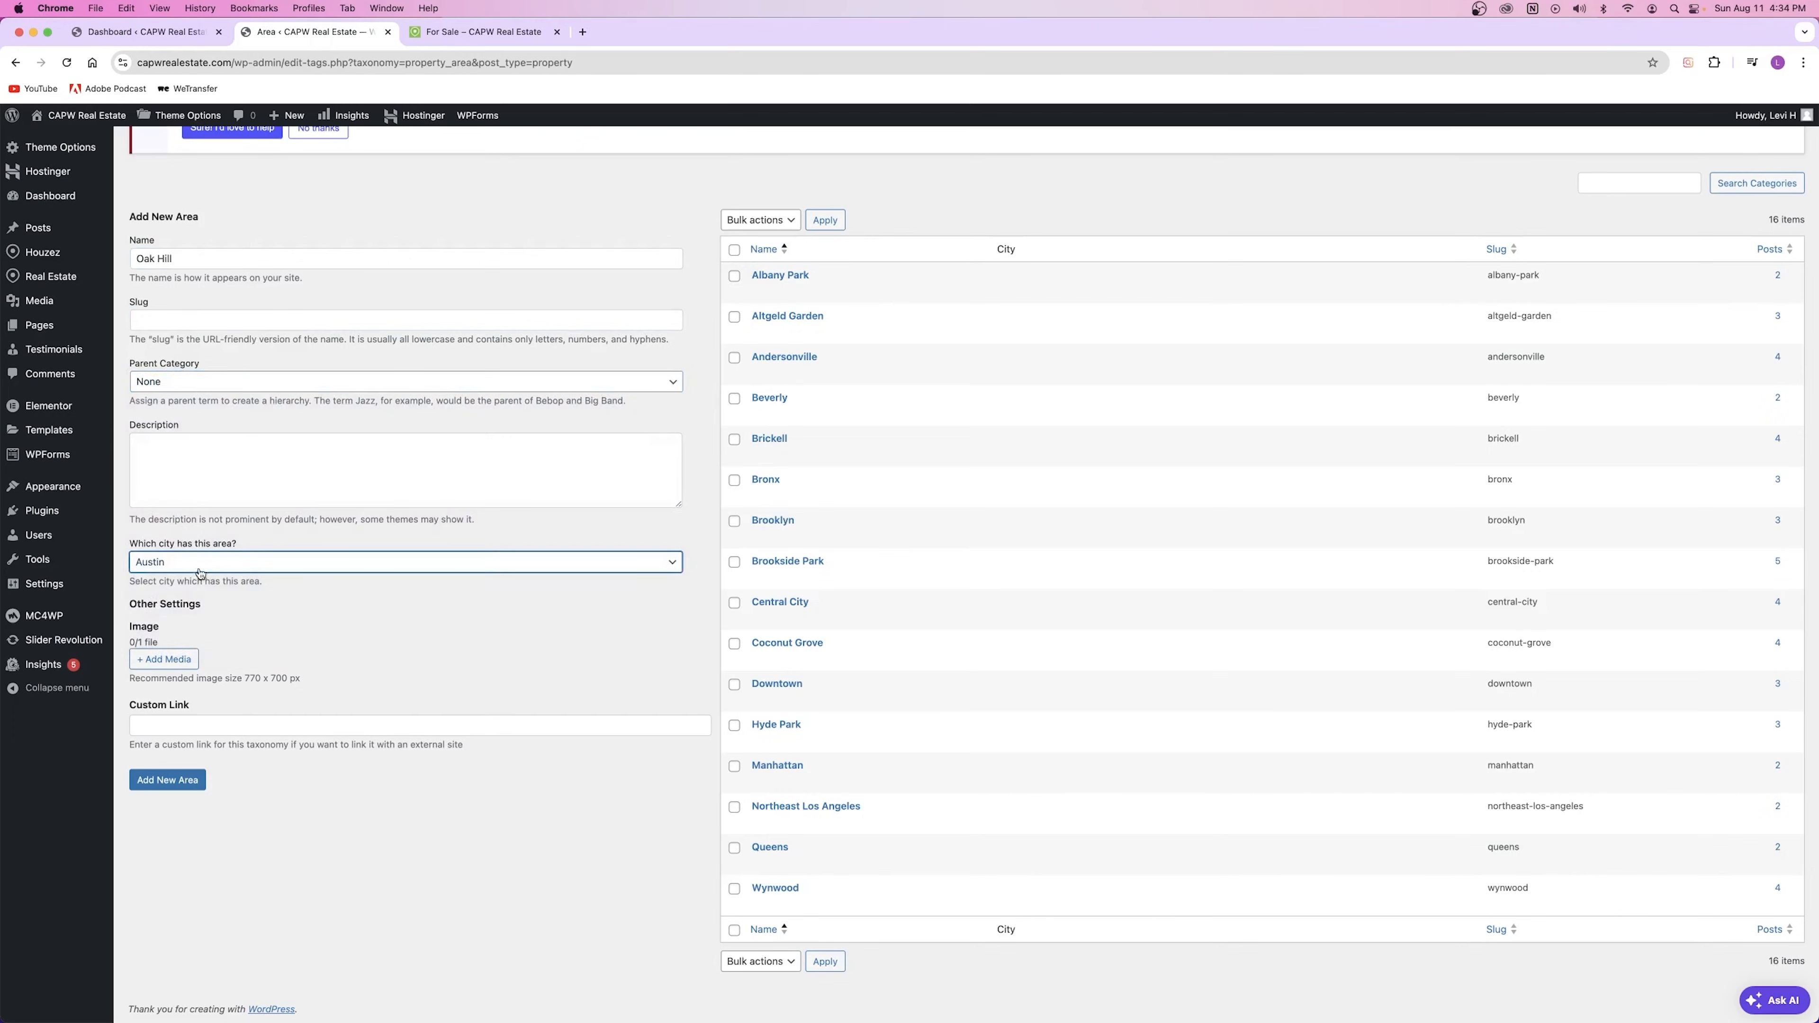
pyautogui.click(167, 780)
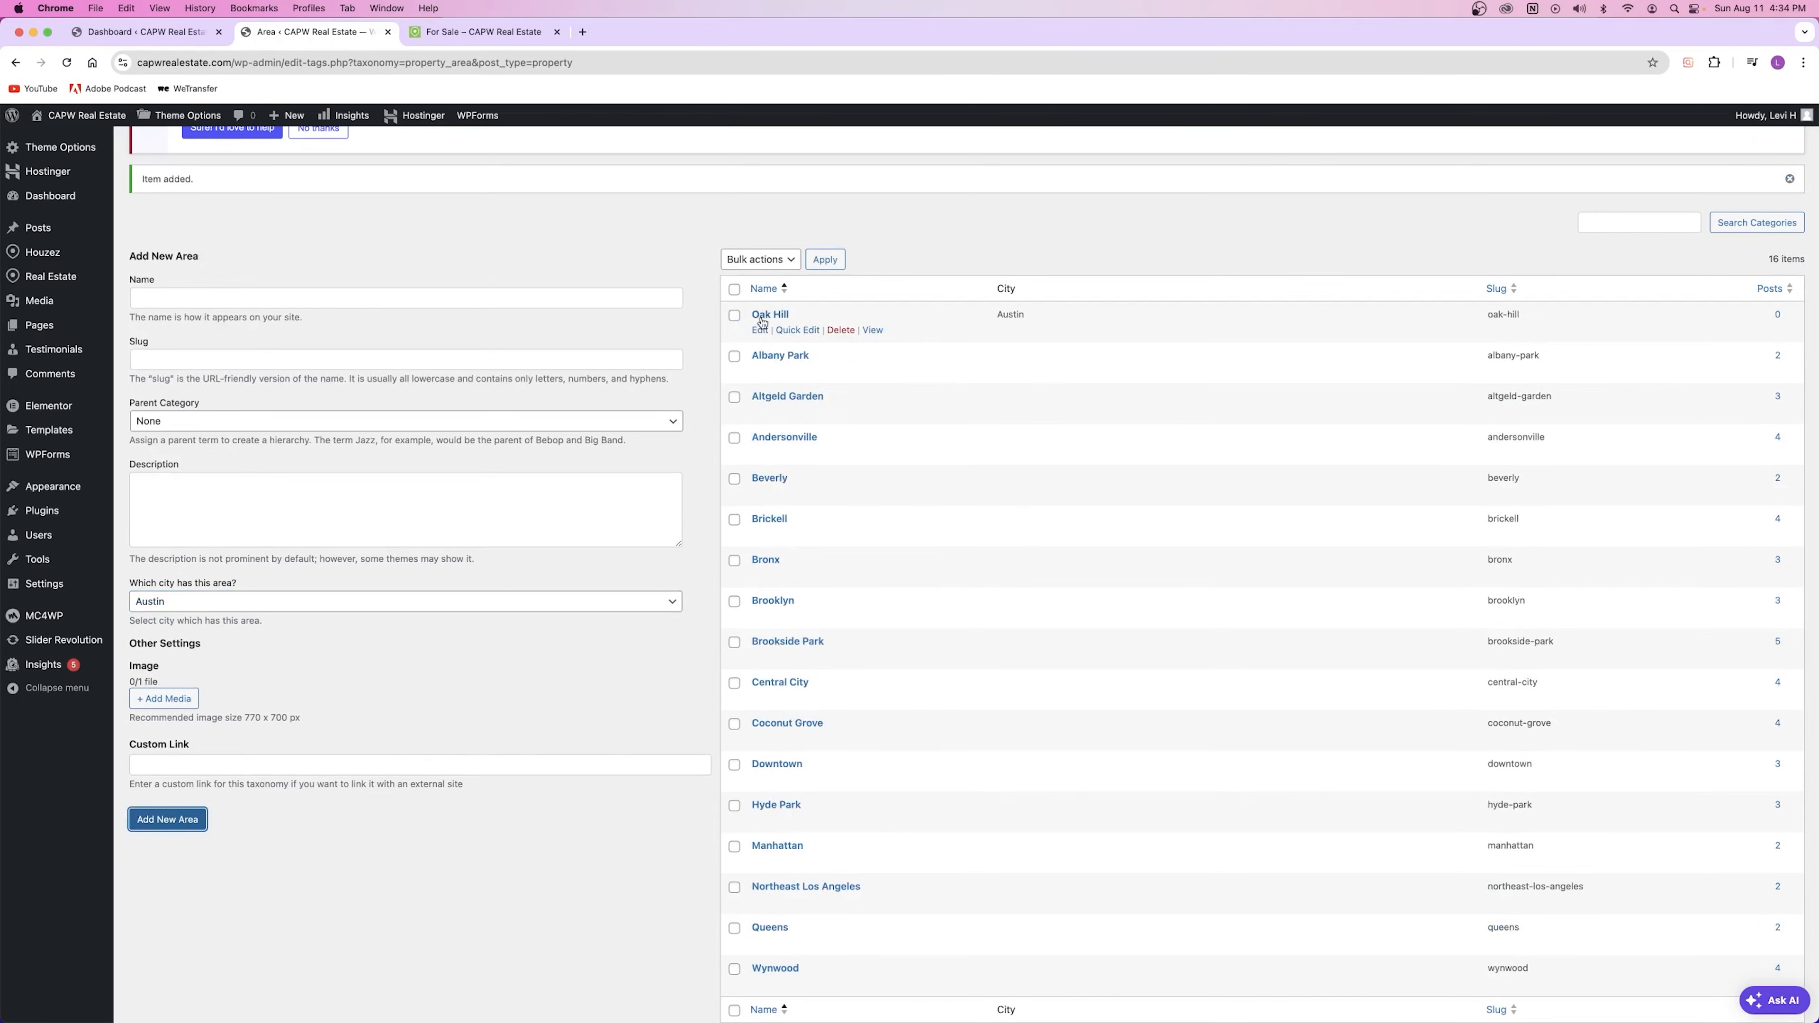
pyautogui.click(704, 267)
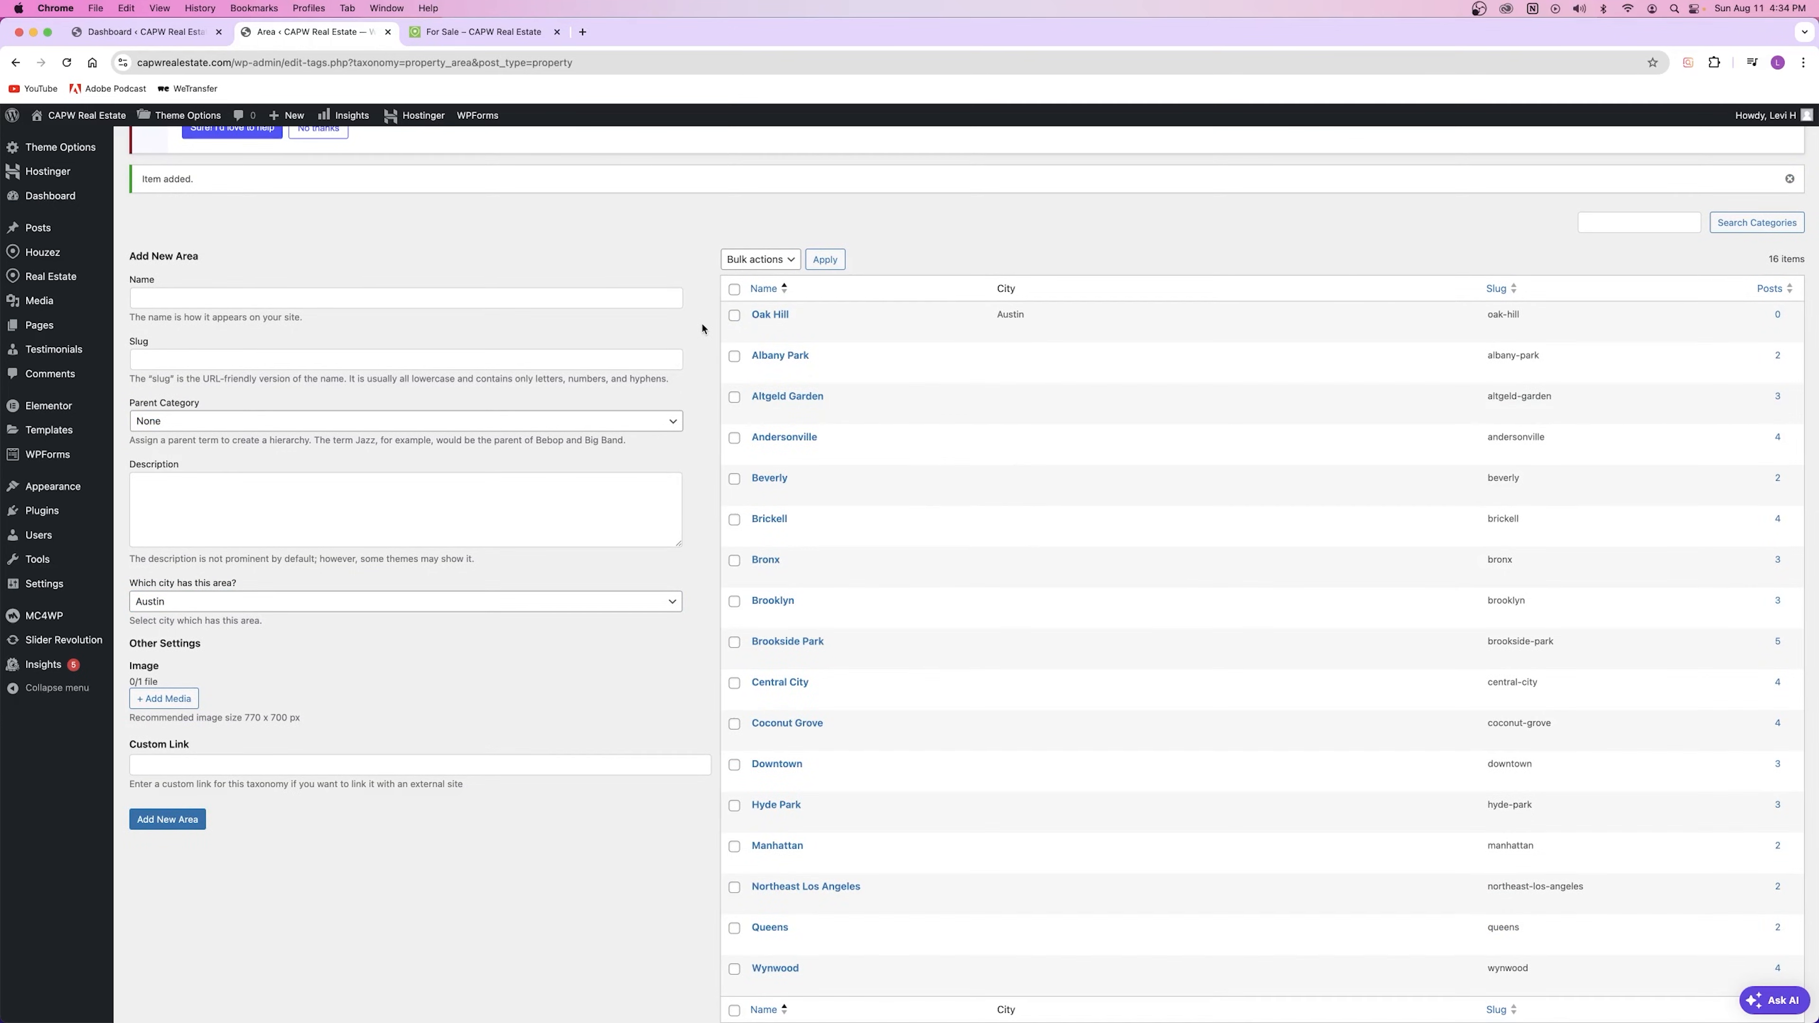
pyautogui.moveTo(43, 277)
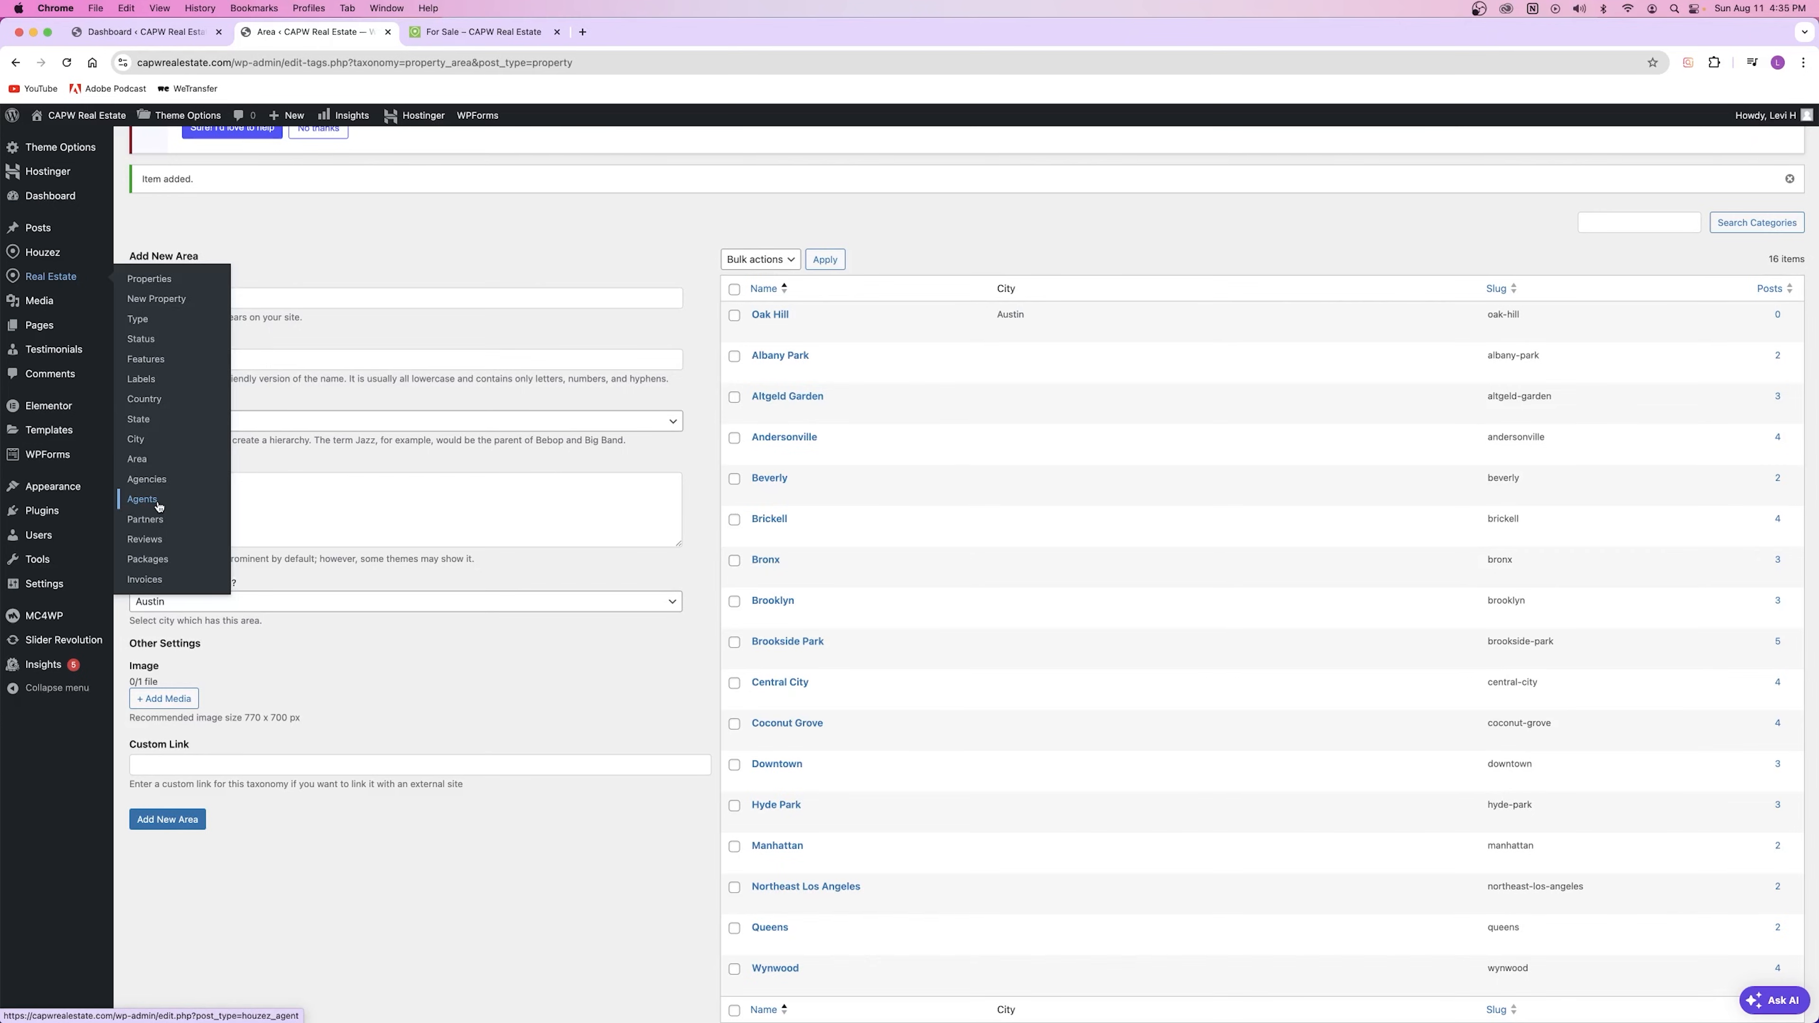
# Step: Start a new agency under Real Estate > Agencies and type the agency's name as its title
pyautogui.click(159, 482)
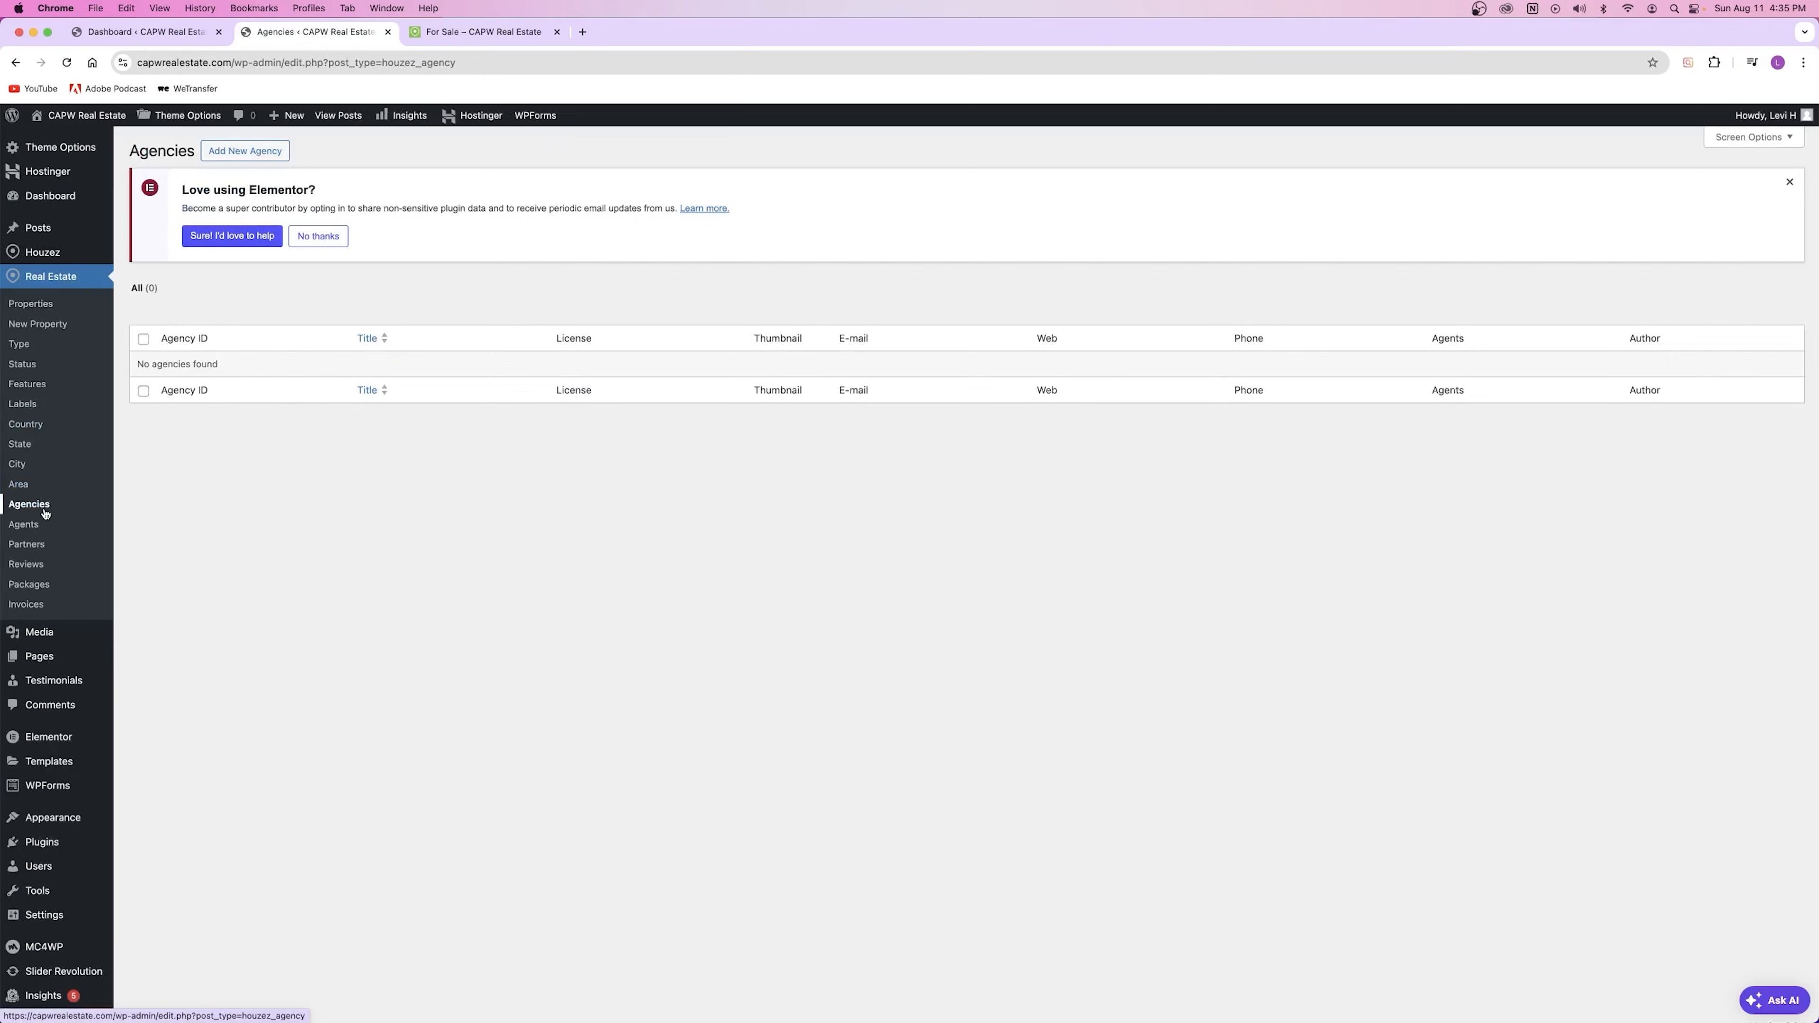
pyautogui.click(258, 153)
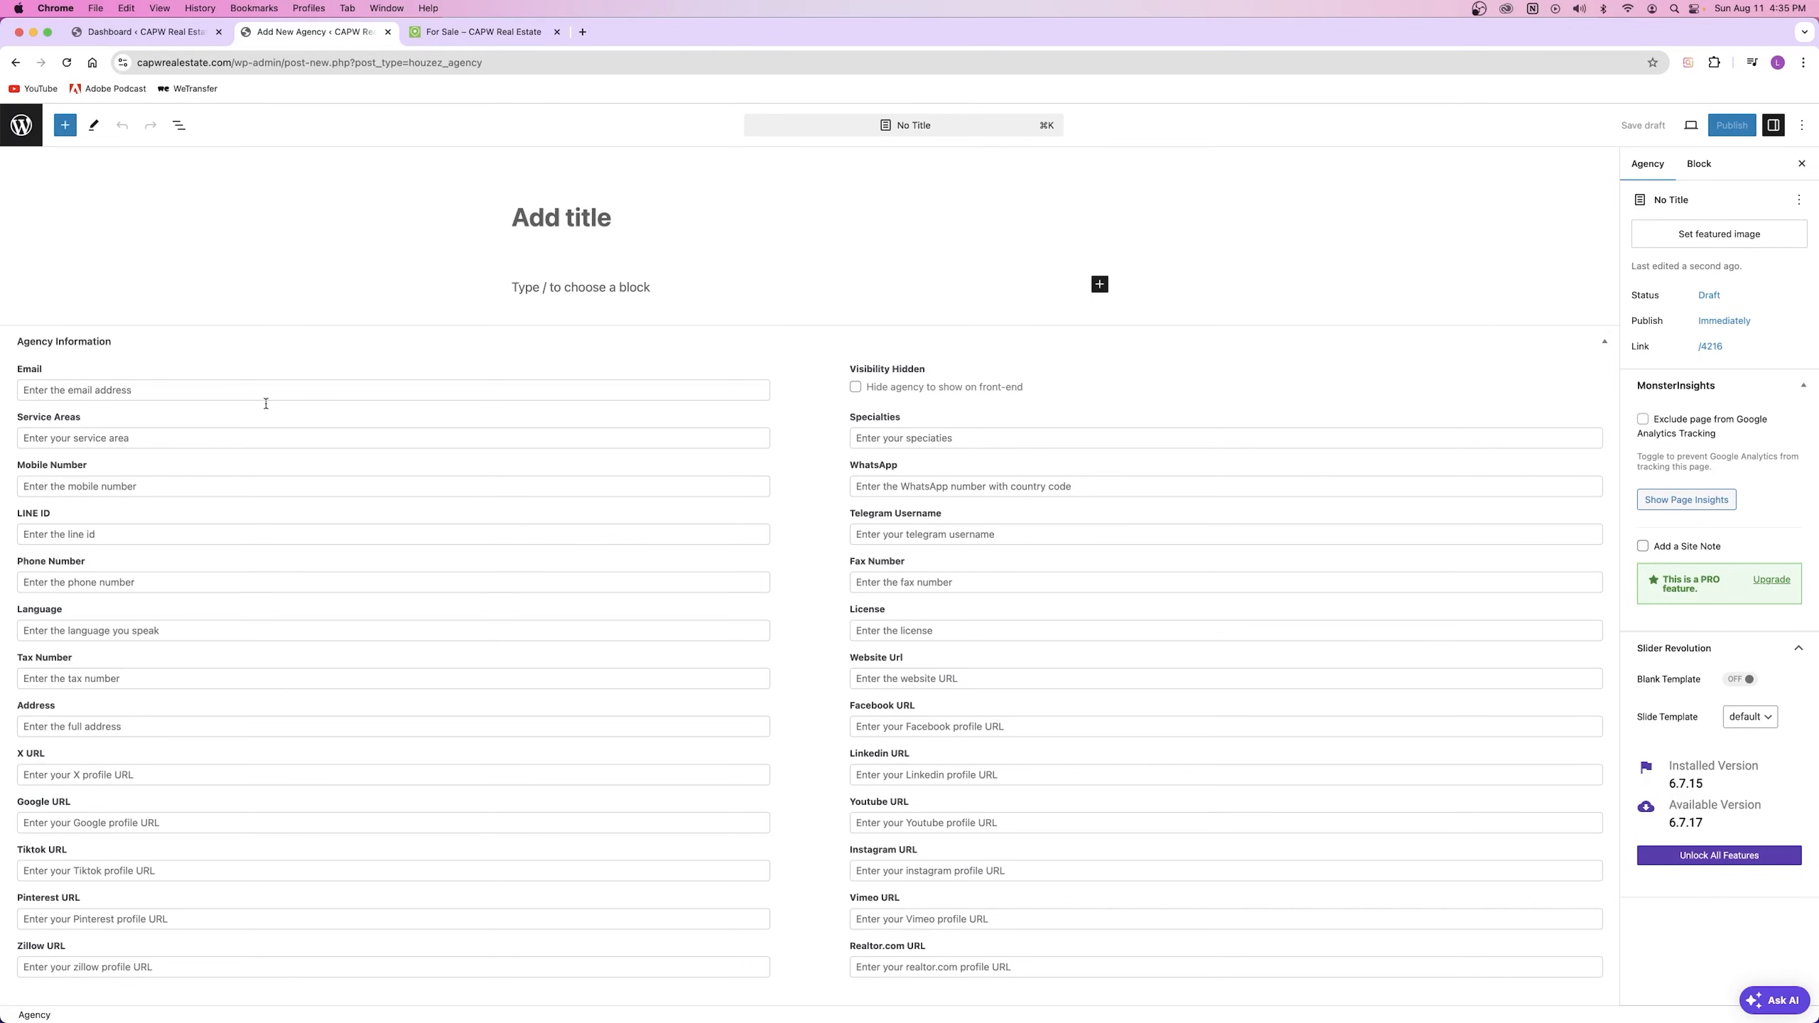
pyautogui.click(143, 32)
pyautogui.moveTo(100, 346)
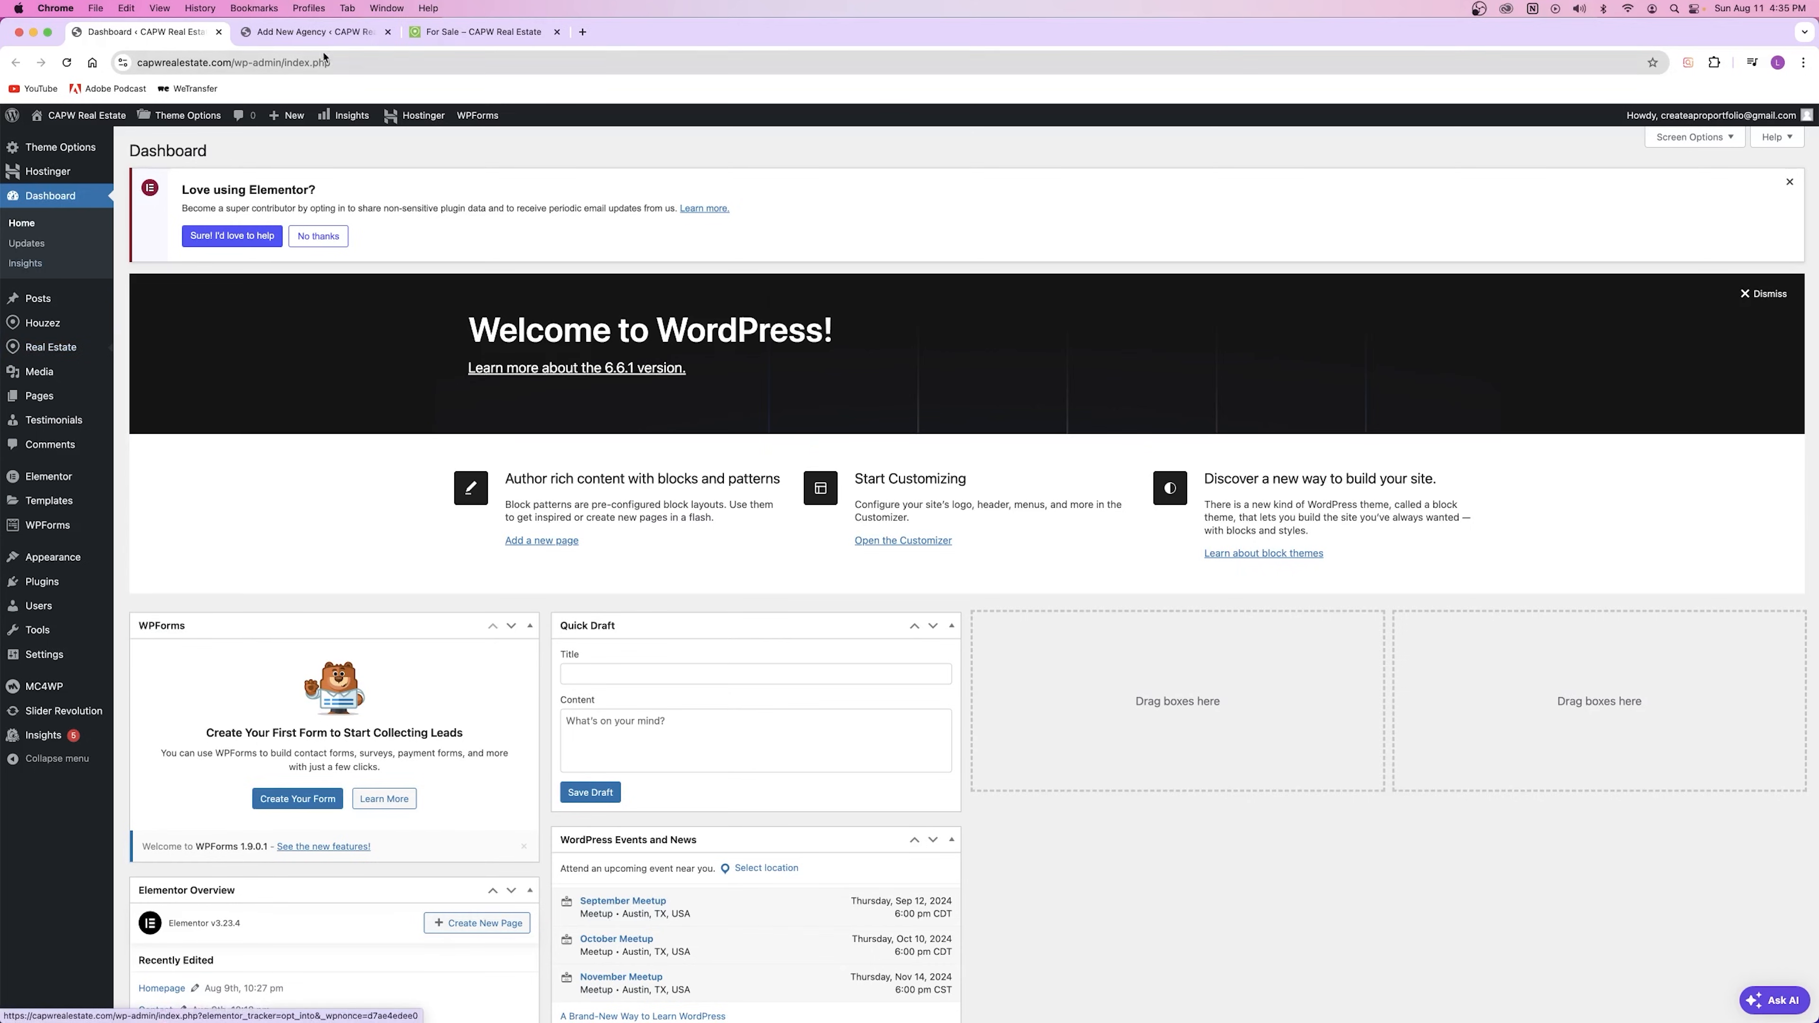
pyautogui.click(315, 32)
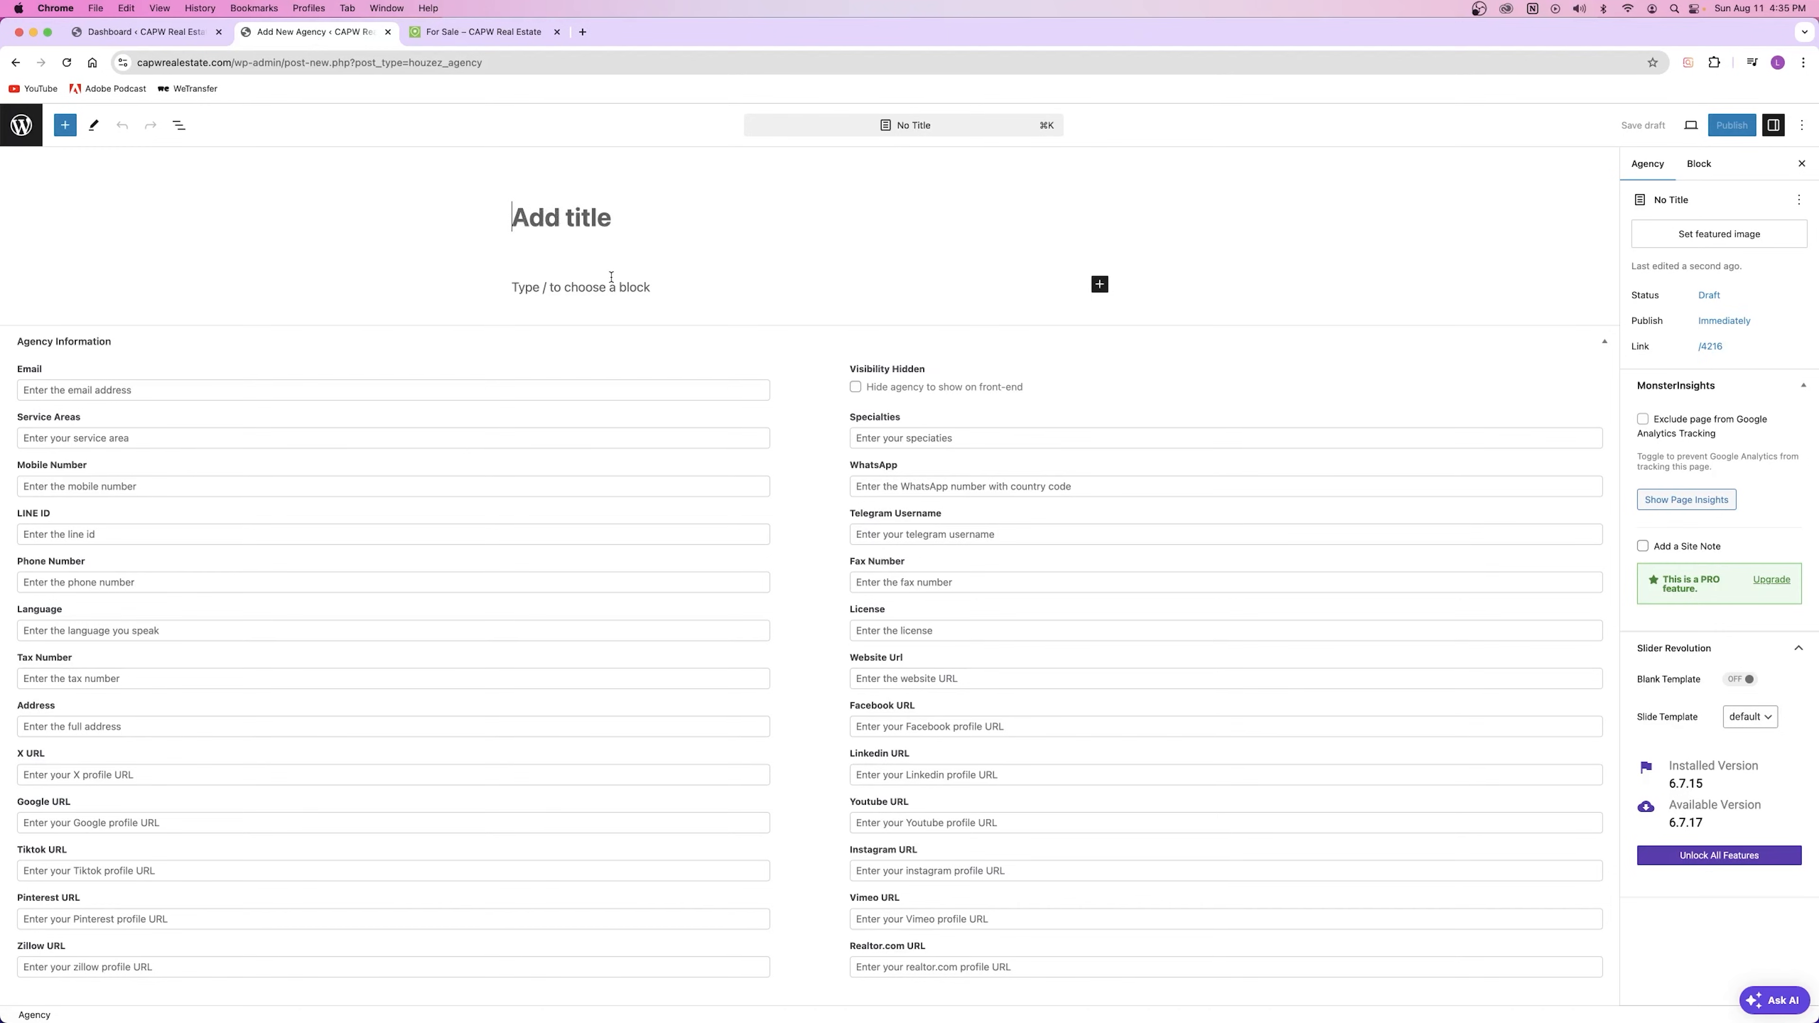
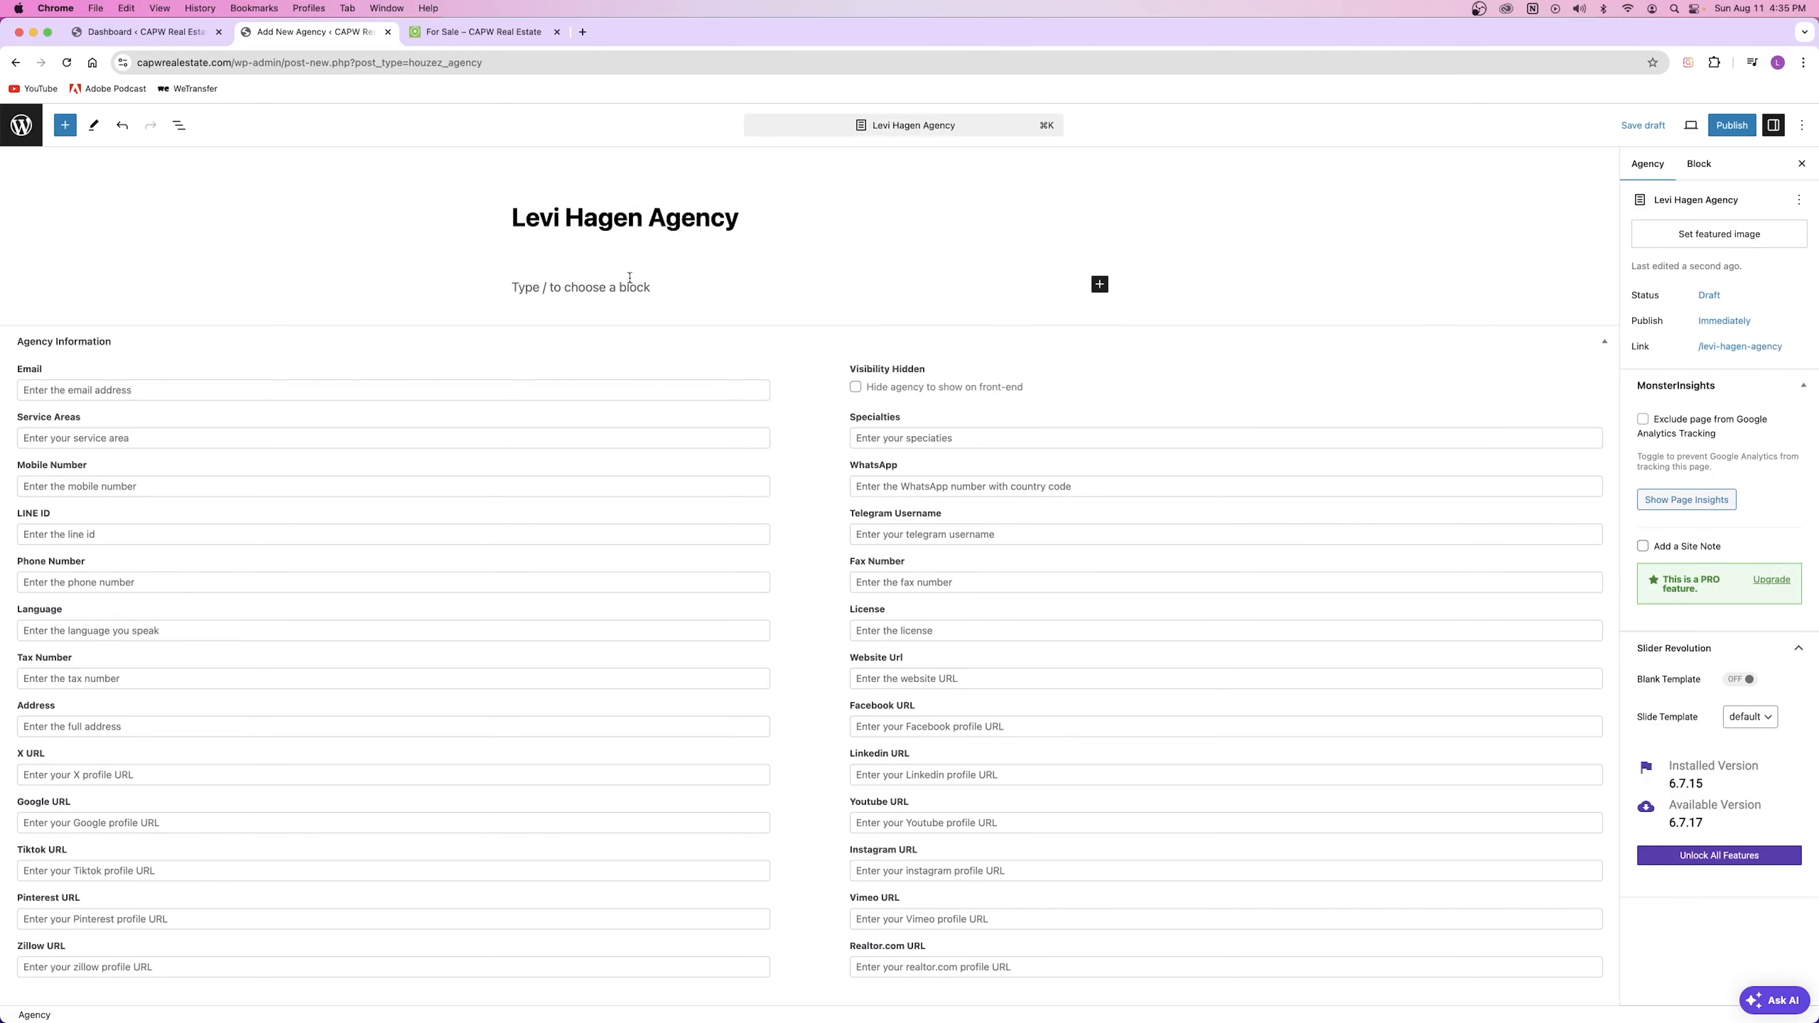
pyautogui.click(637, 288)
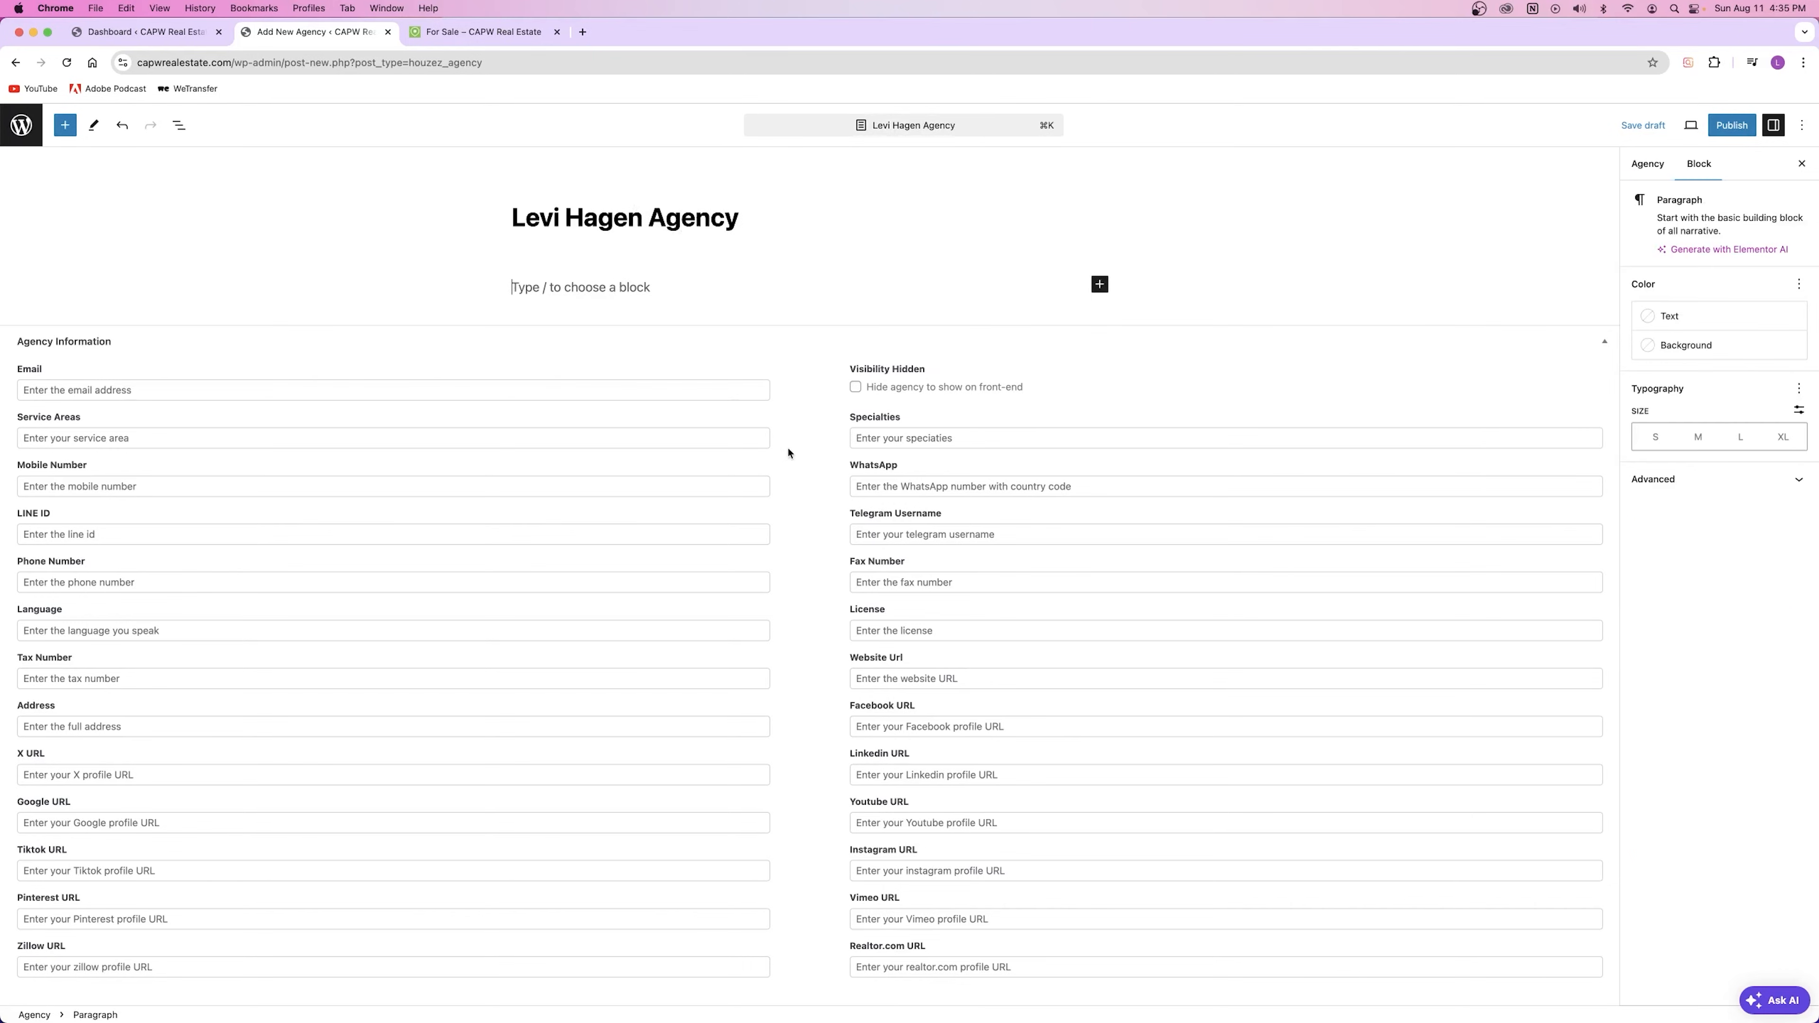
pyautogui.moveTo(649, 211); pyautogui.dragTo(666, 217)
pyautogui.click(679, 215)
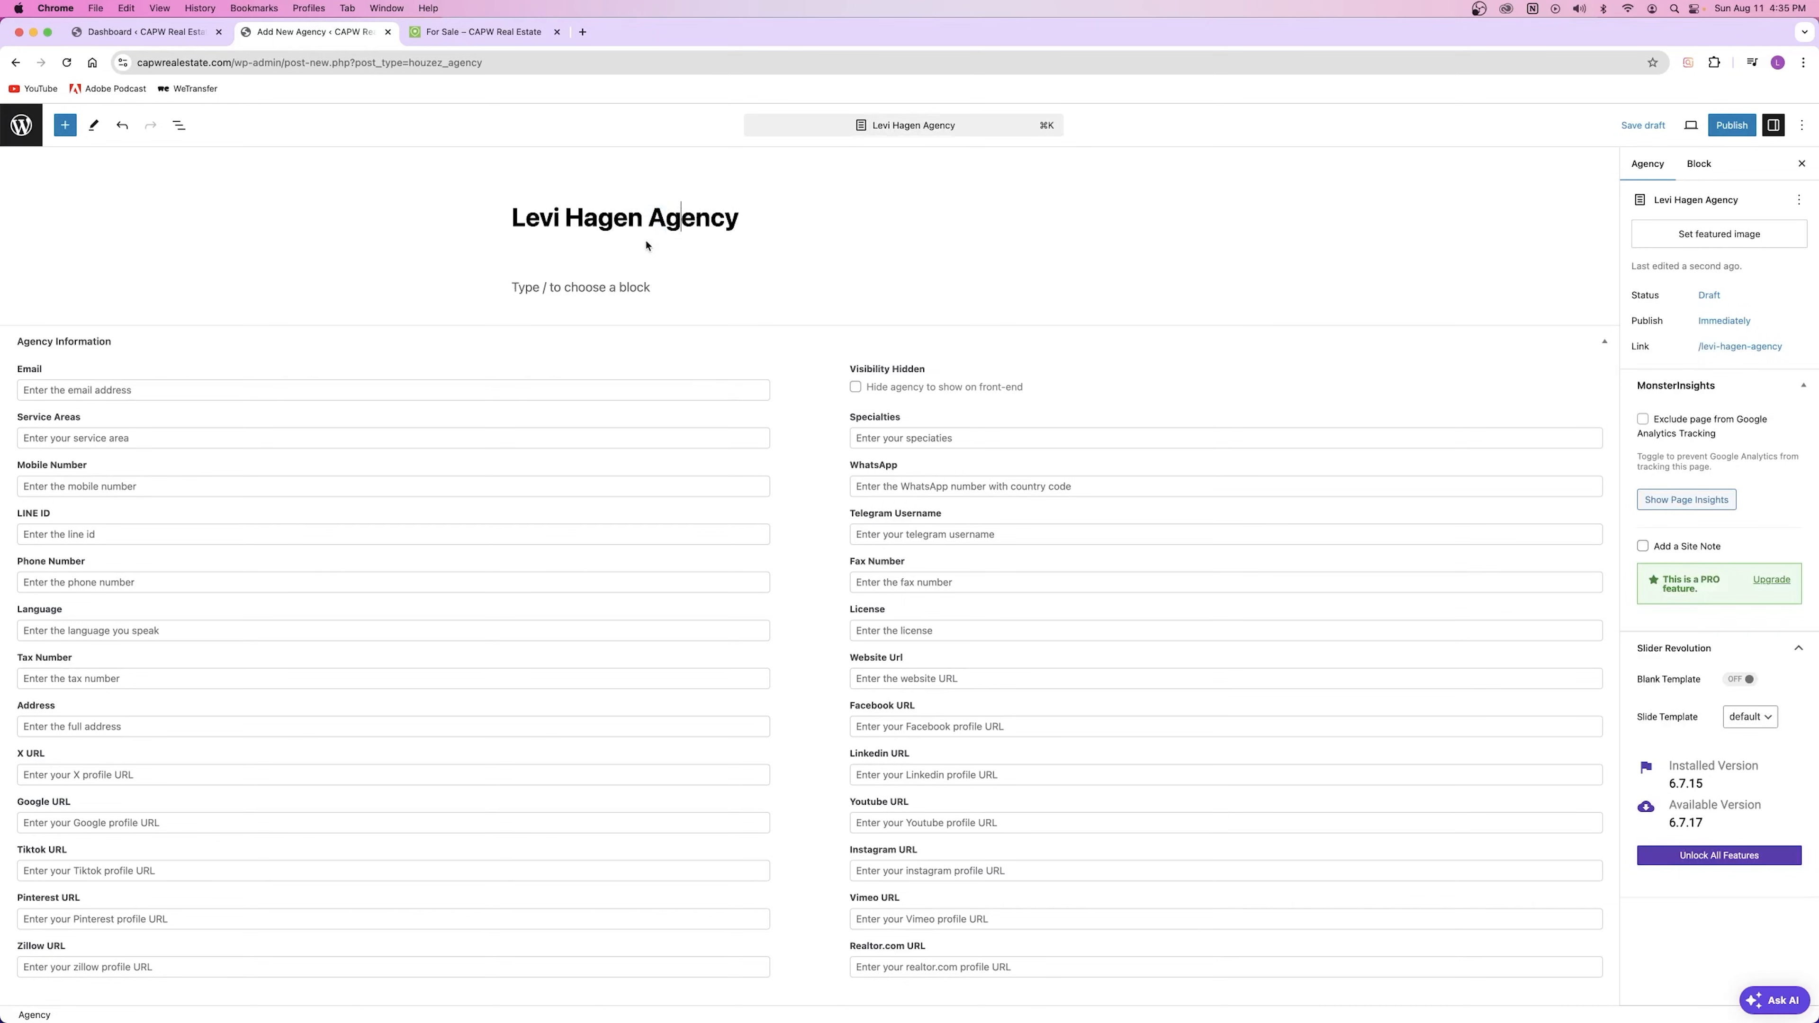
# Step: Set the los-angeles-14 seaside photo as the agency's featured image
pyautogui.click(1714, 233)
pyautogui.scroll(-5, 849, 496)
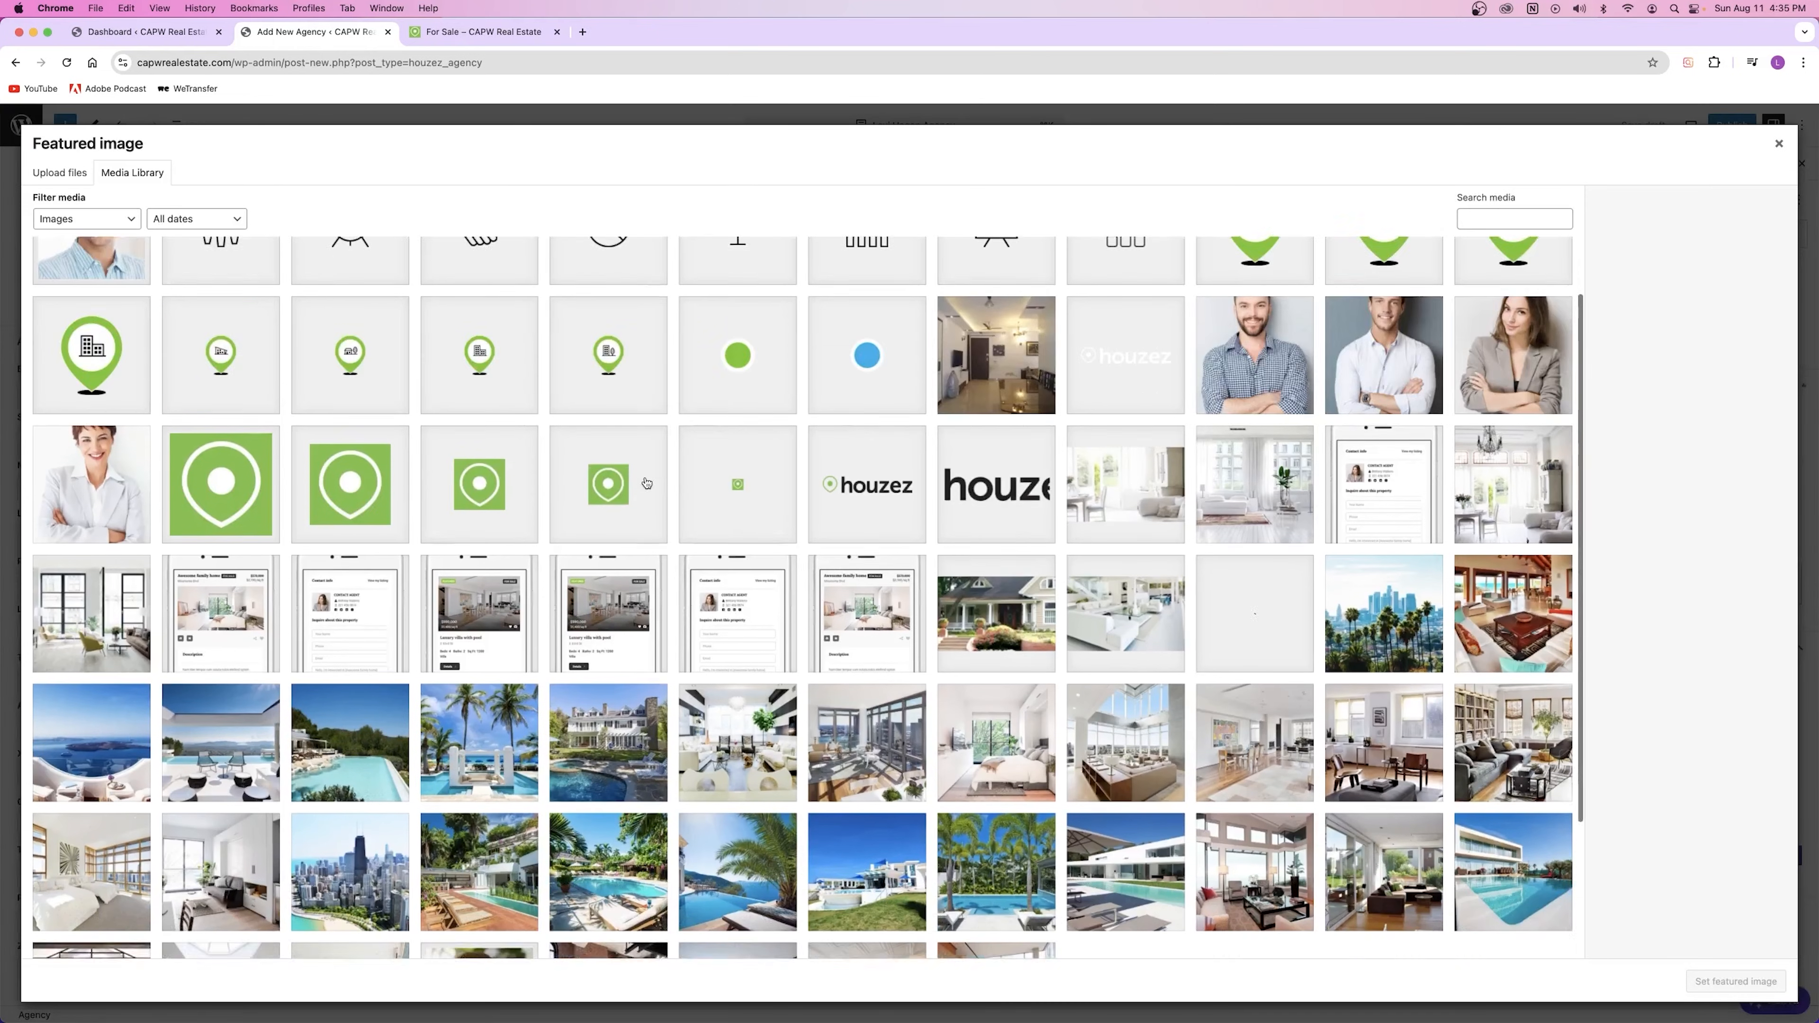
pyautogui.click(646, 486)
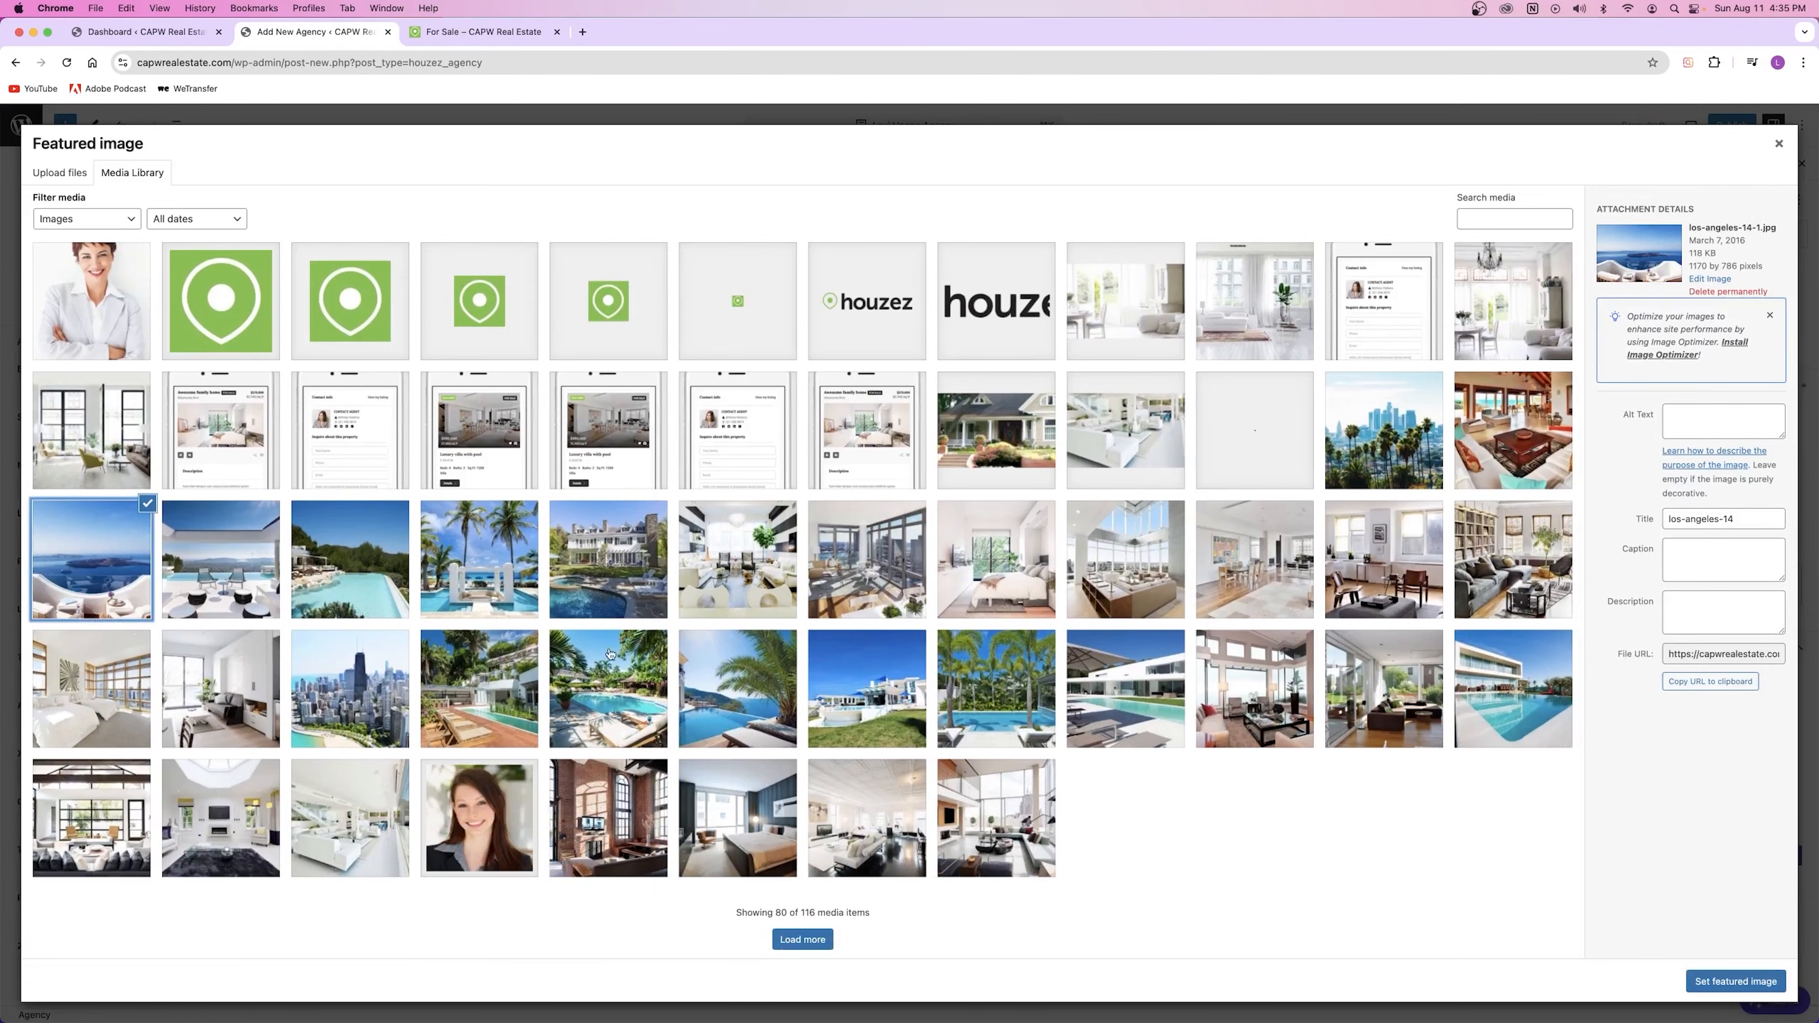
pyautogui.click(1766, 982)
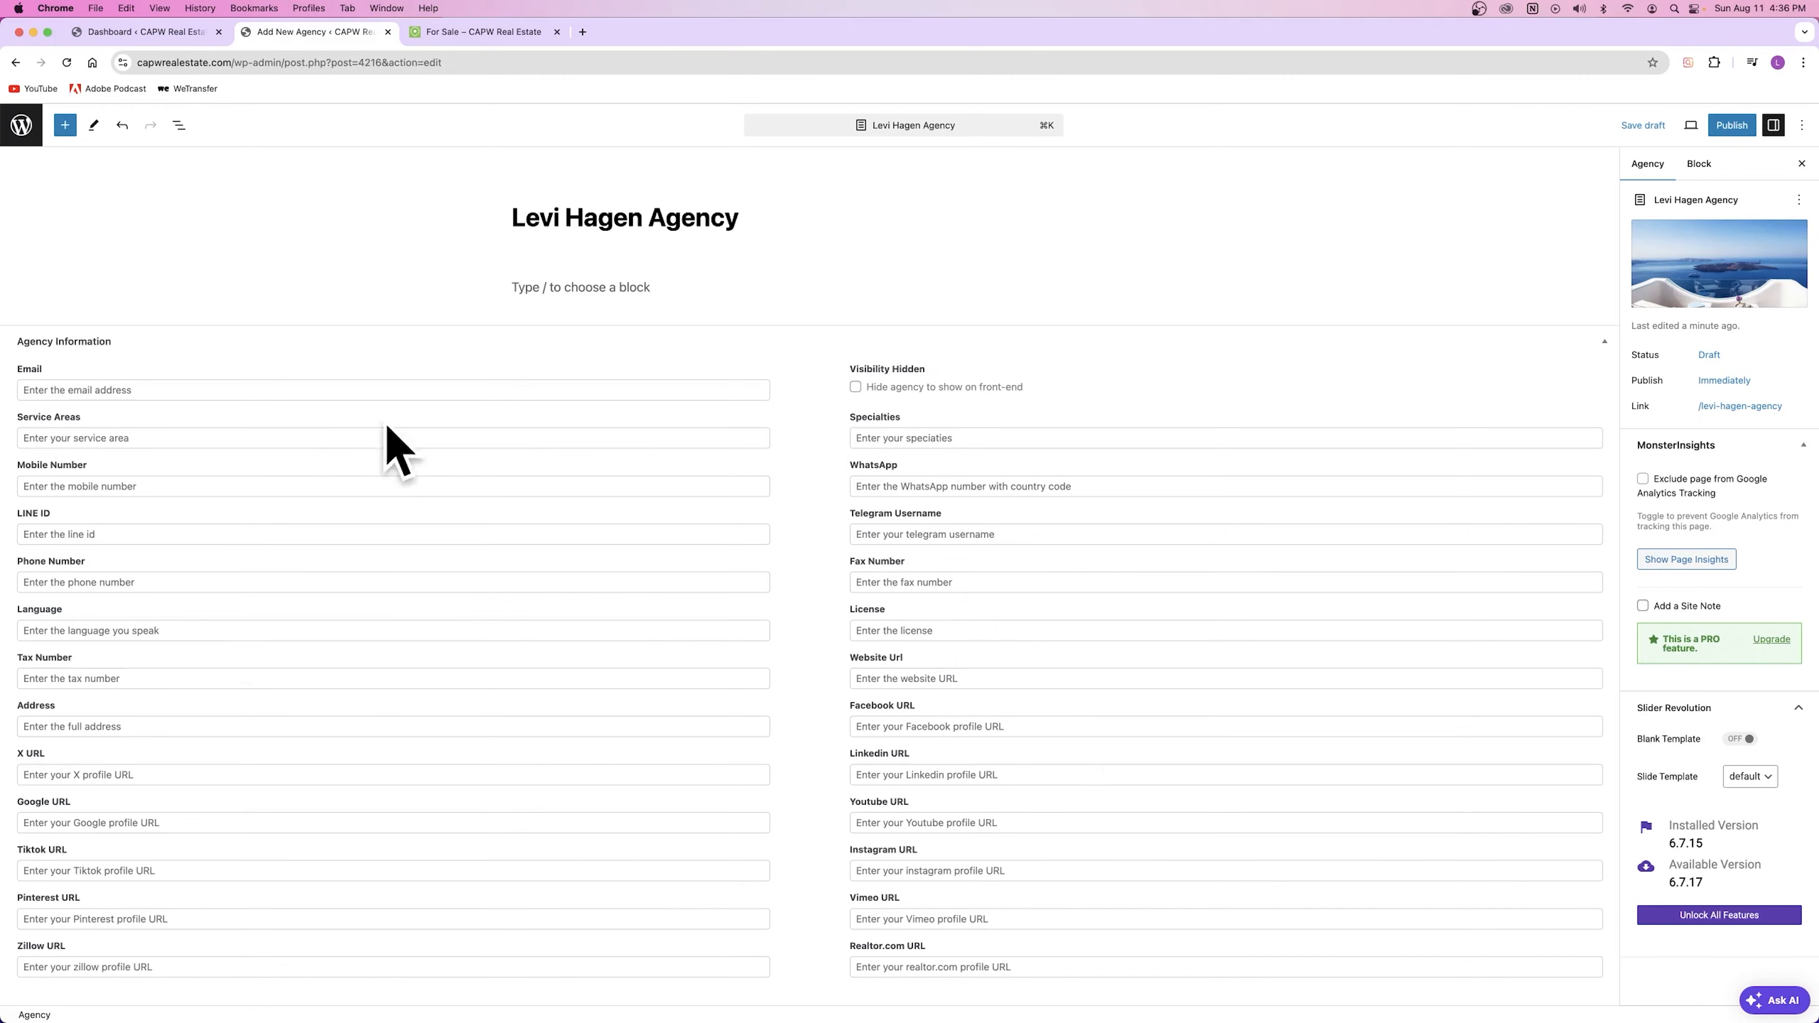
# Step: Enter the agency's email address and set its service area to Austin TX
pyautogui.click(83, 387)
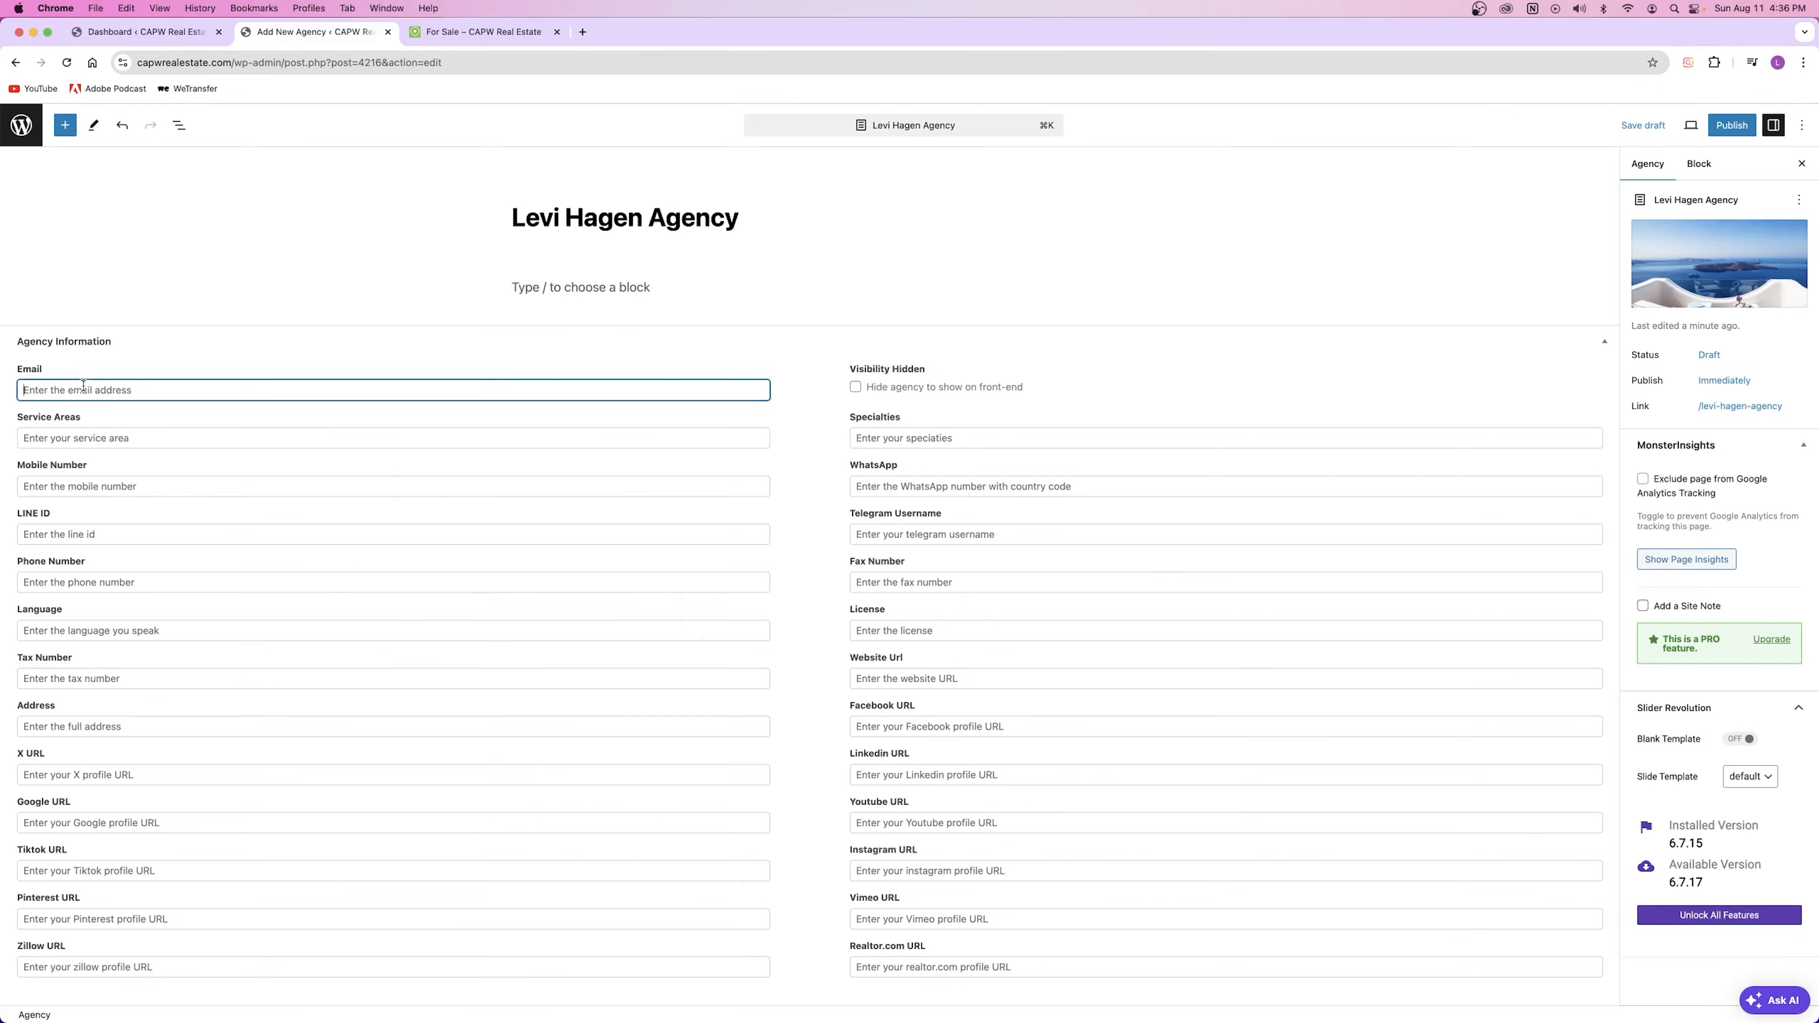
pyautogui.write('example@email.com')
pyautogui.click(152, 424)
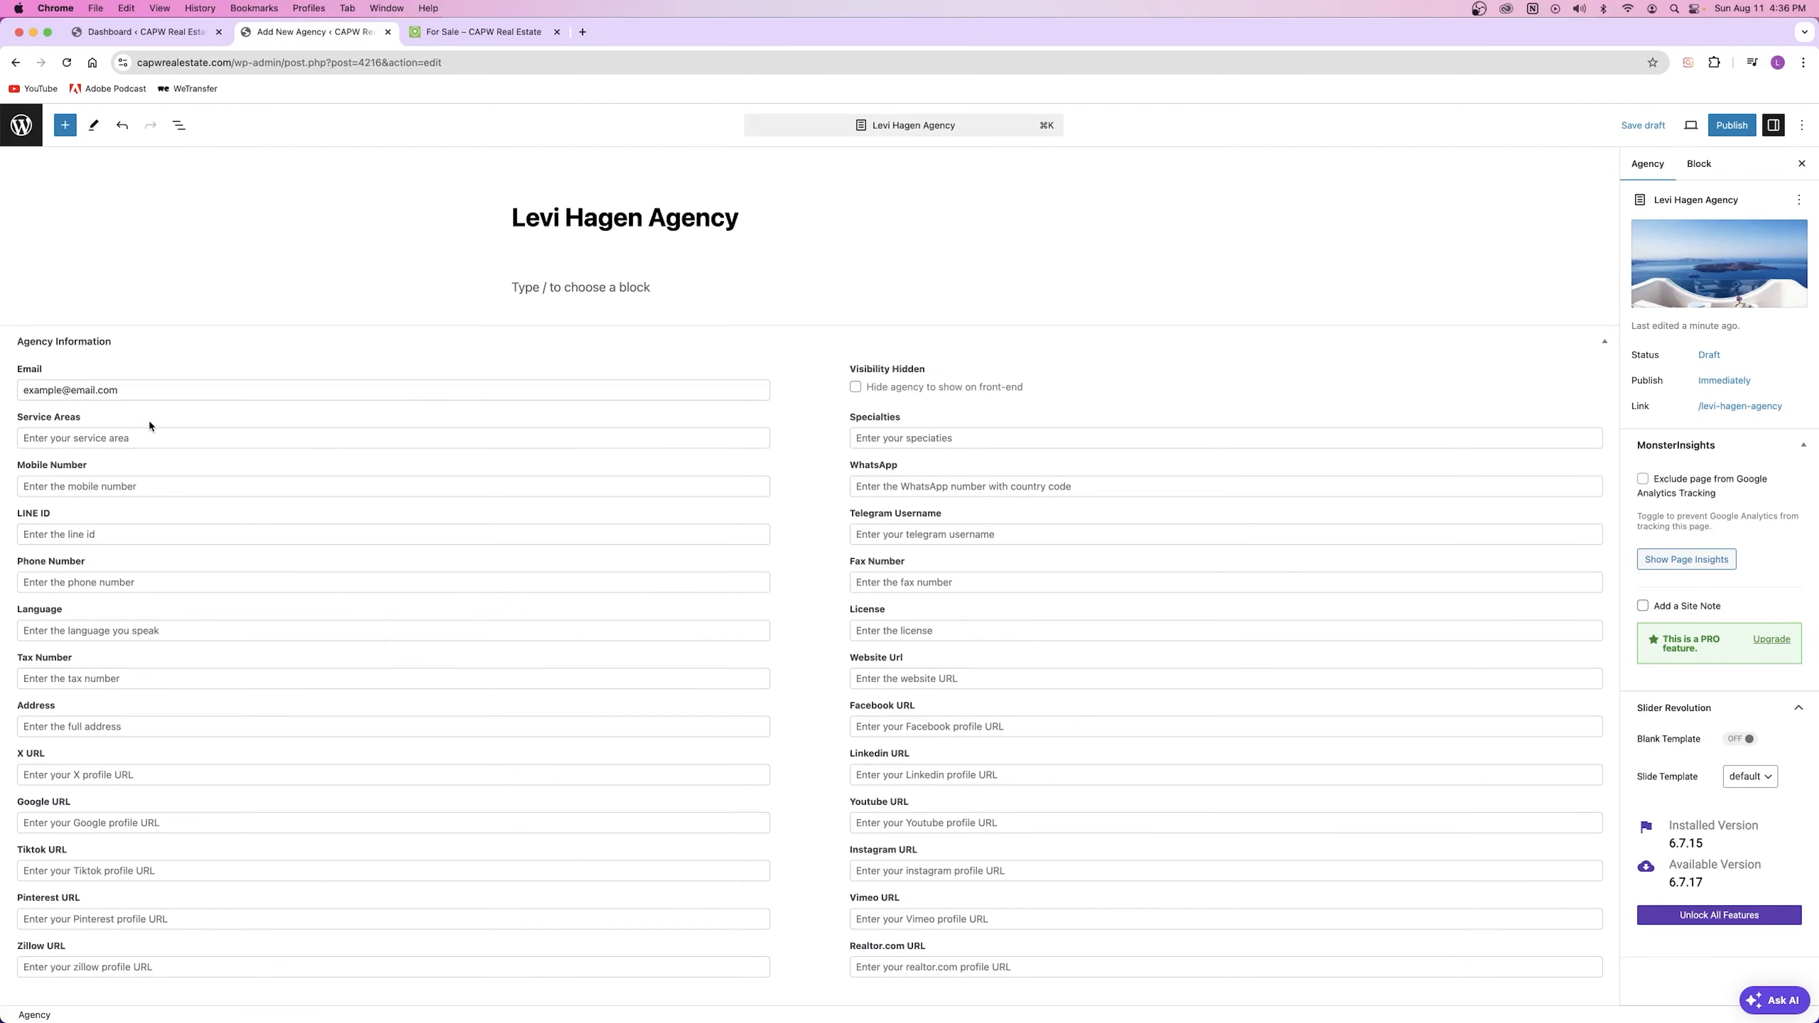
pyautogui.click(68, 434)
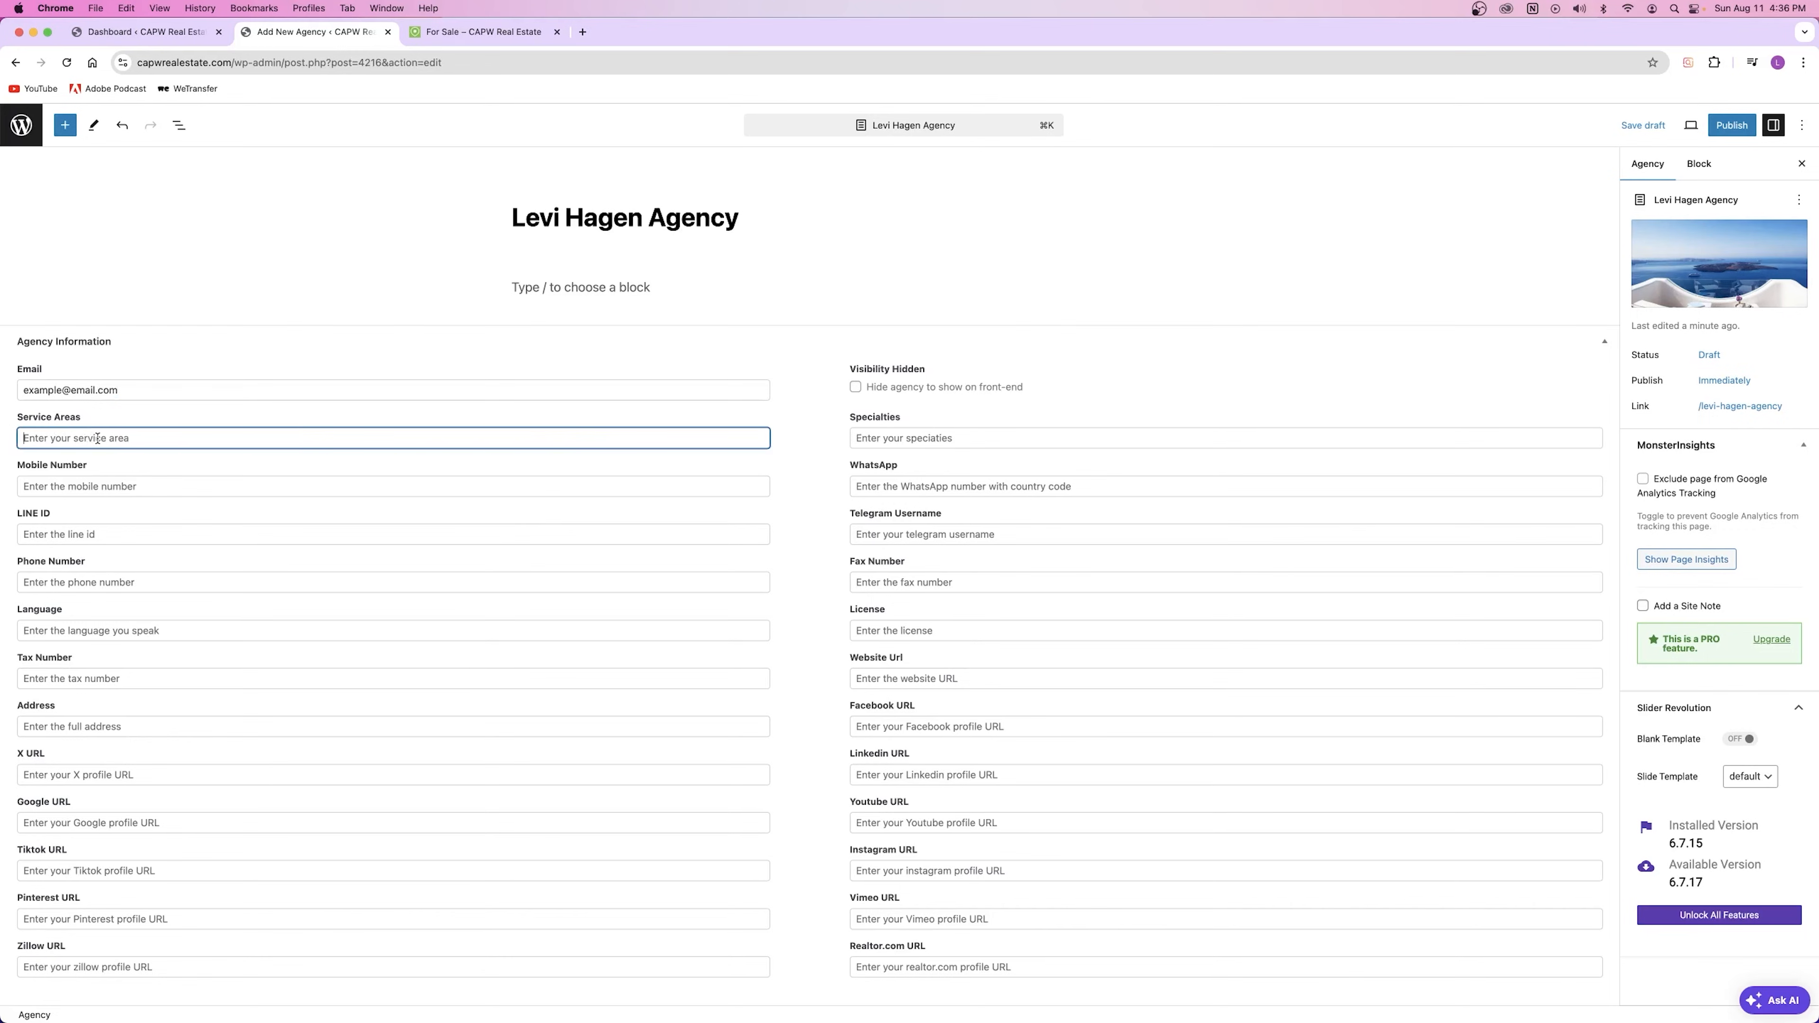
pyautogui.write('Oak Hill')
pyautogui.click(147, 463)
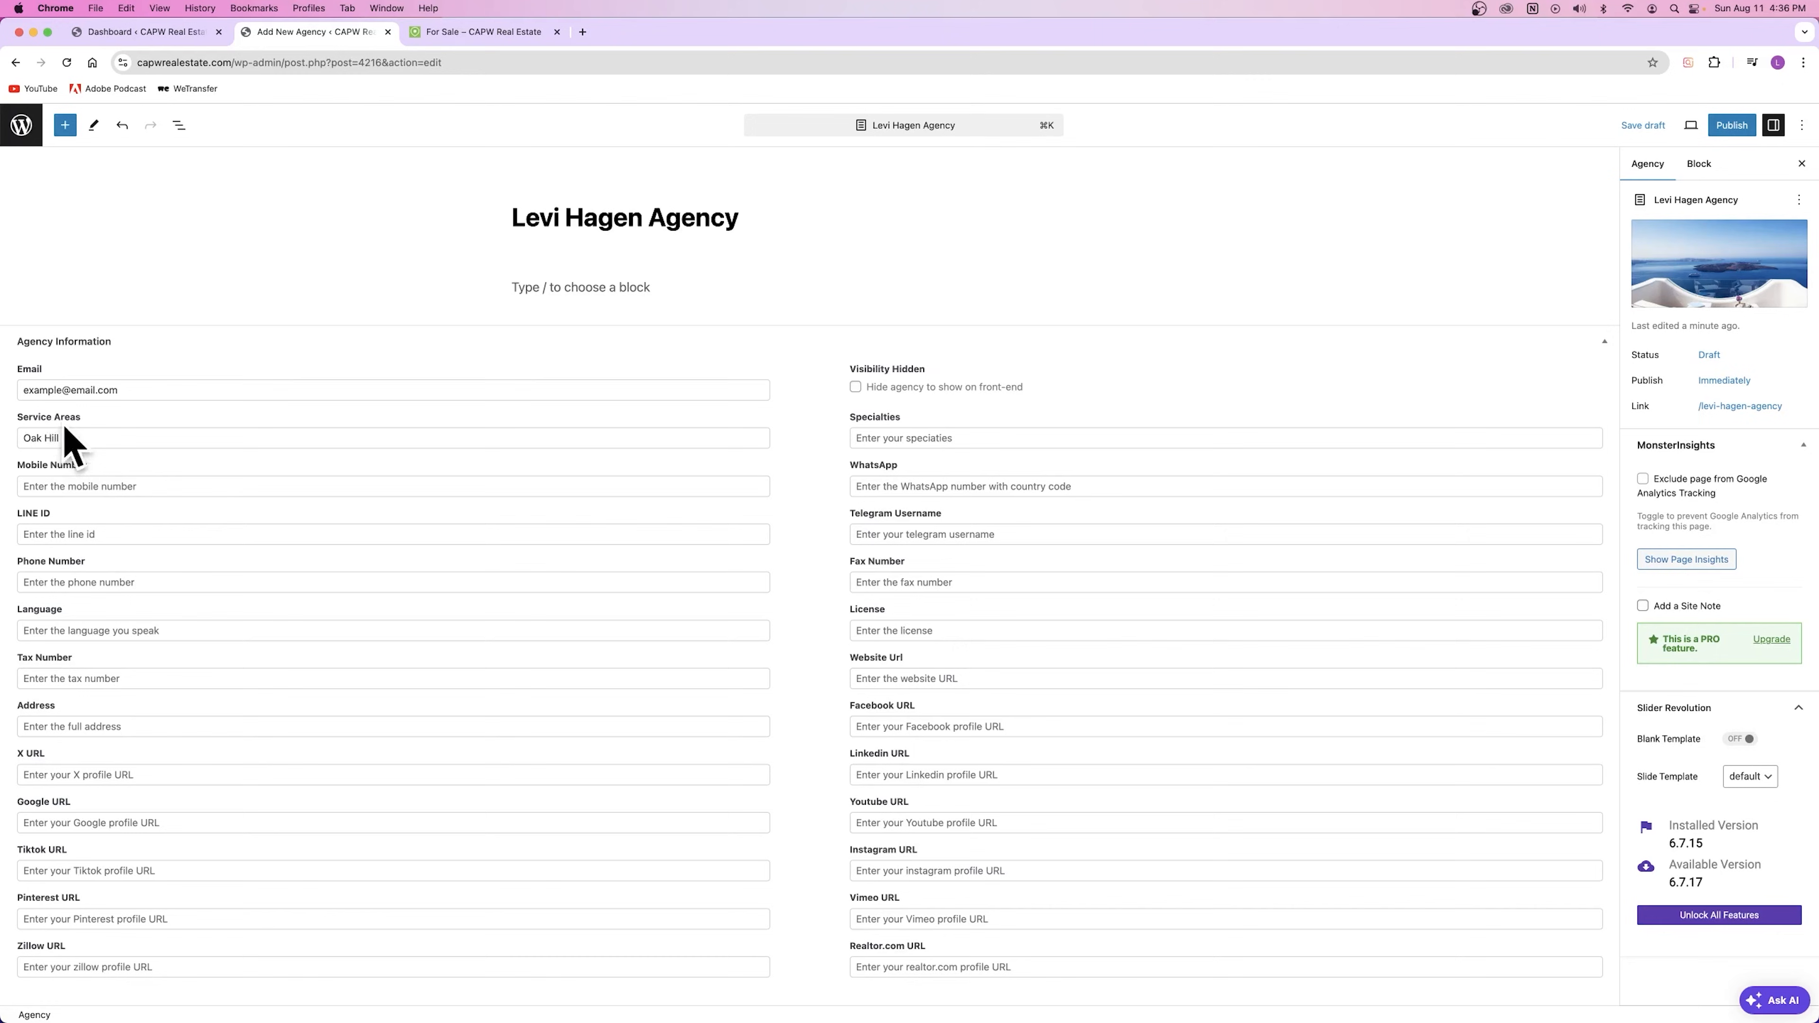
pyautogui.moveTo(61, 439); pyautogui.dragTo(2, 441)
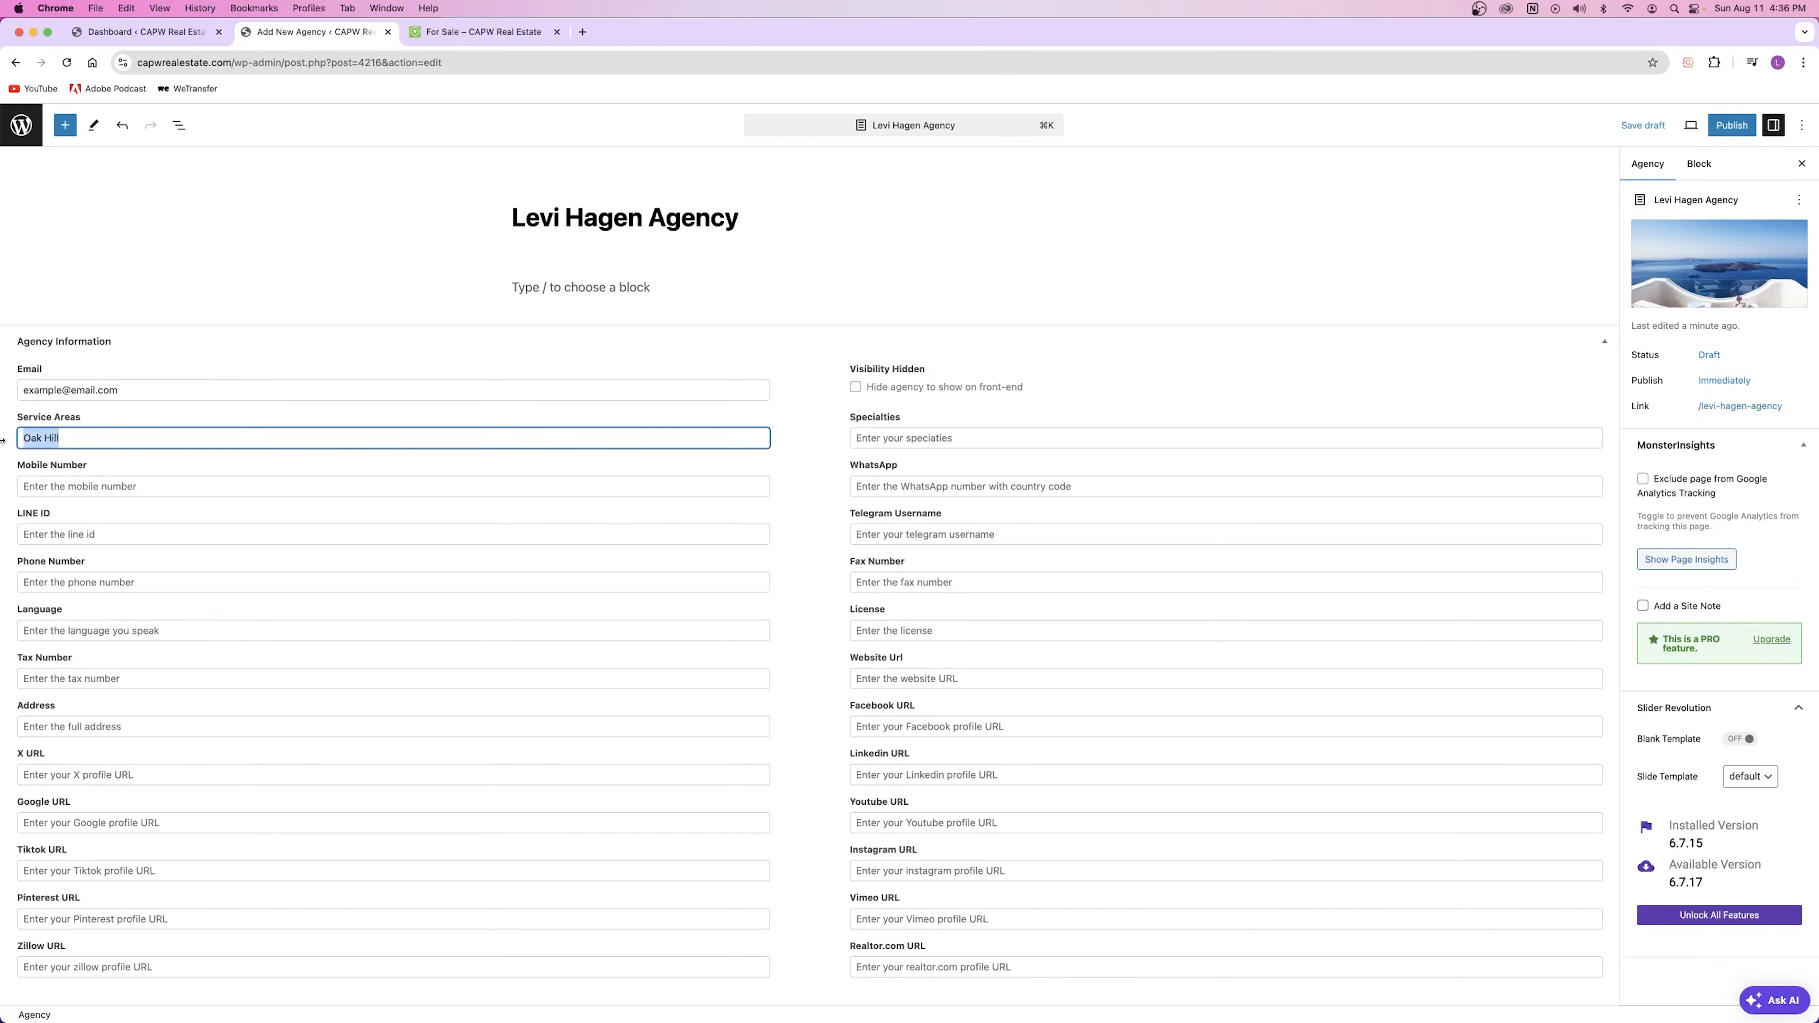
pyautogui.write('Austin TX')
pyautogui.click(133, 413)
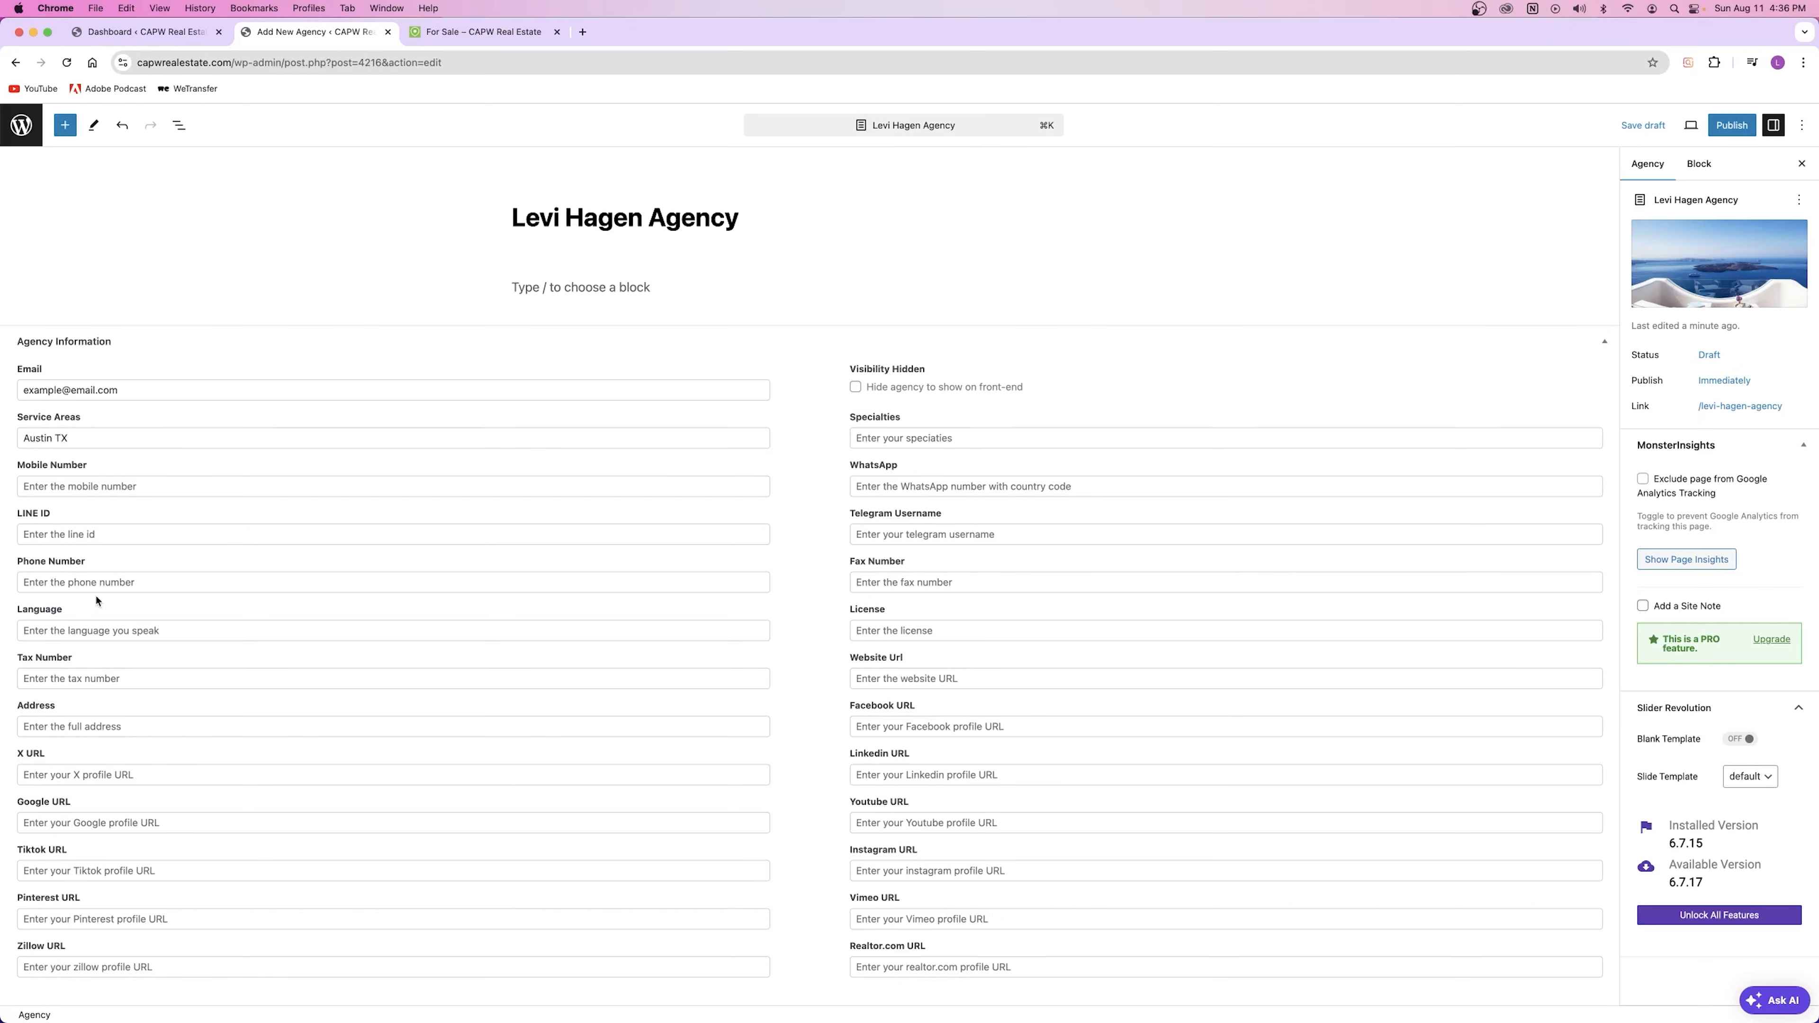
# Step: Fill in the agency's LINE ID and phone number, and type English, Spanish as languages
pyautogui.click(89, 488)
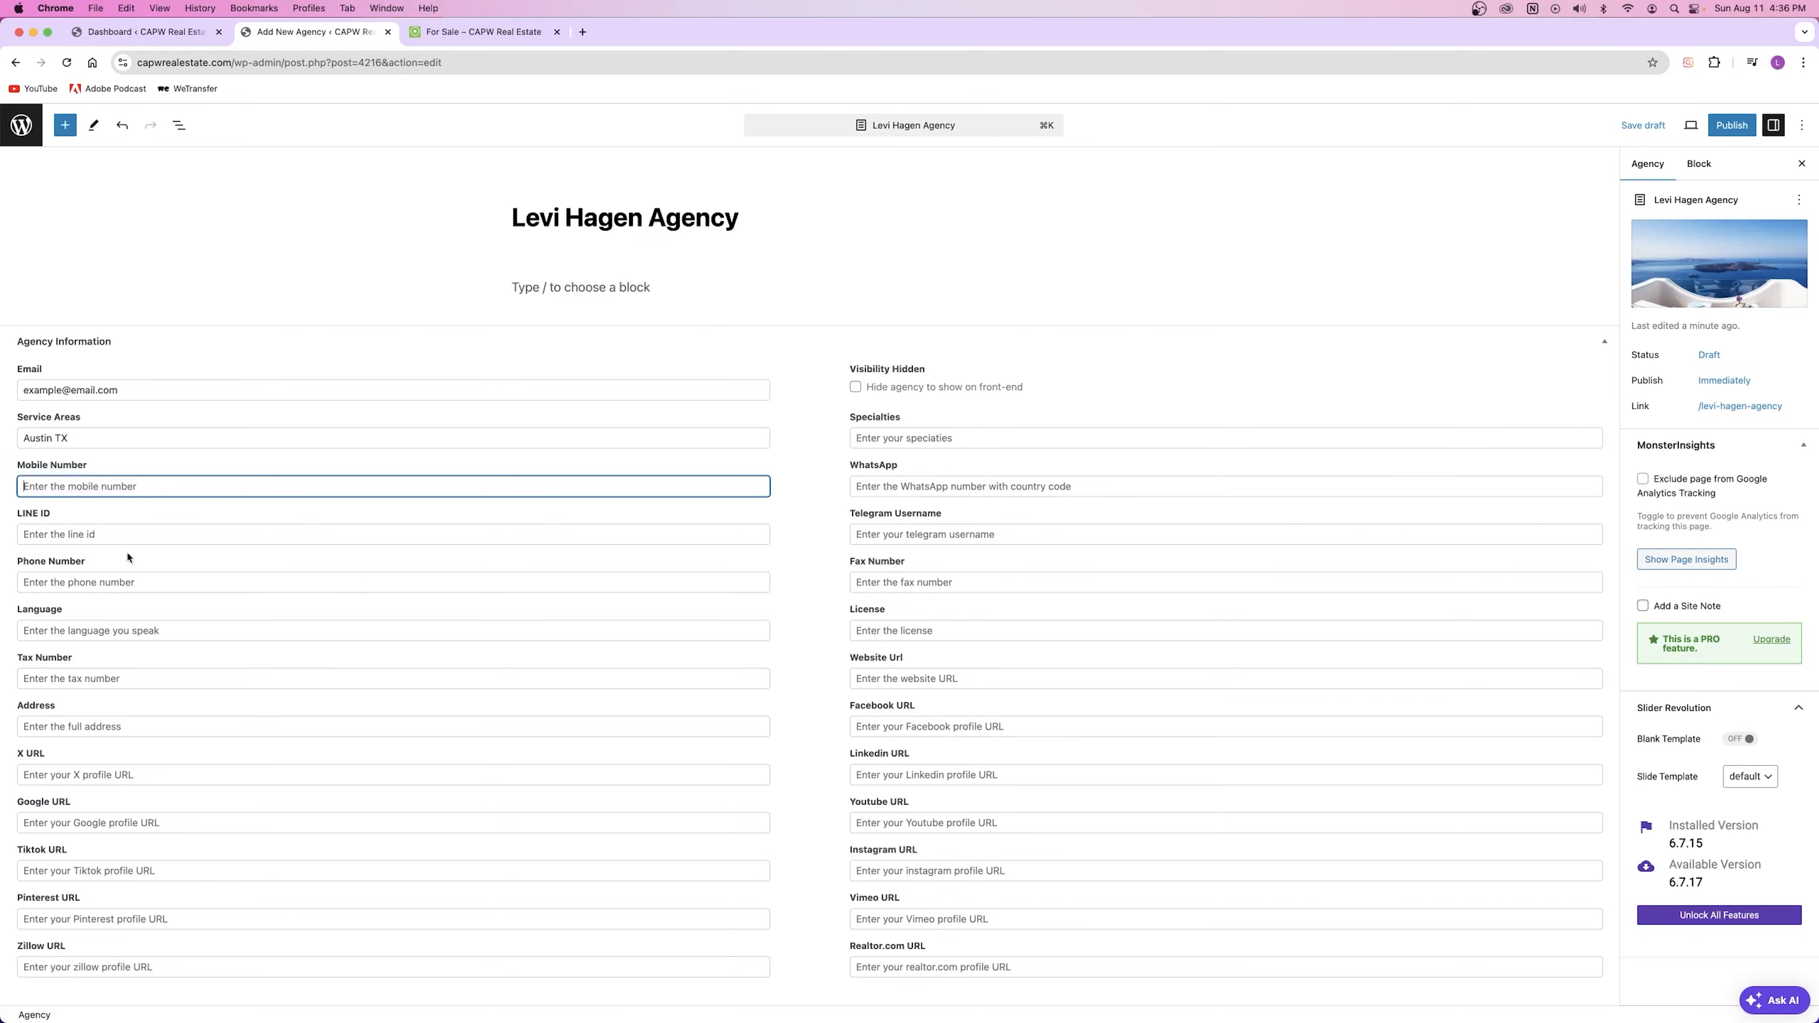
pyautogui.click(100, 530)
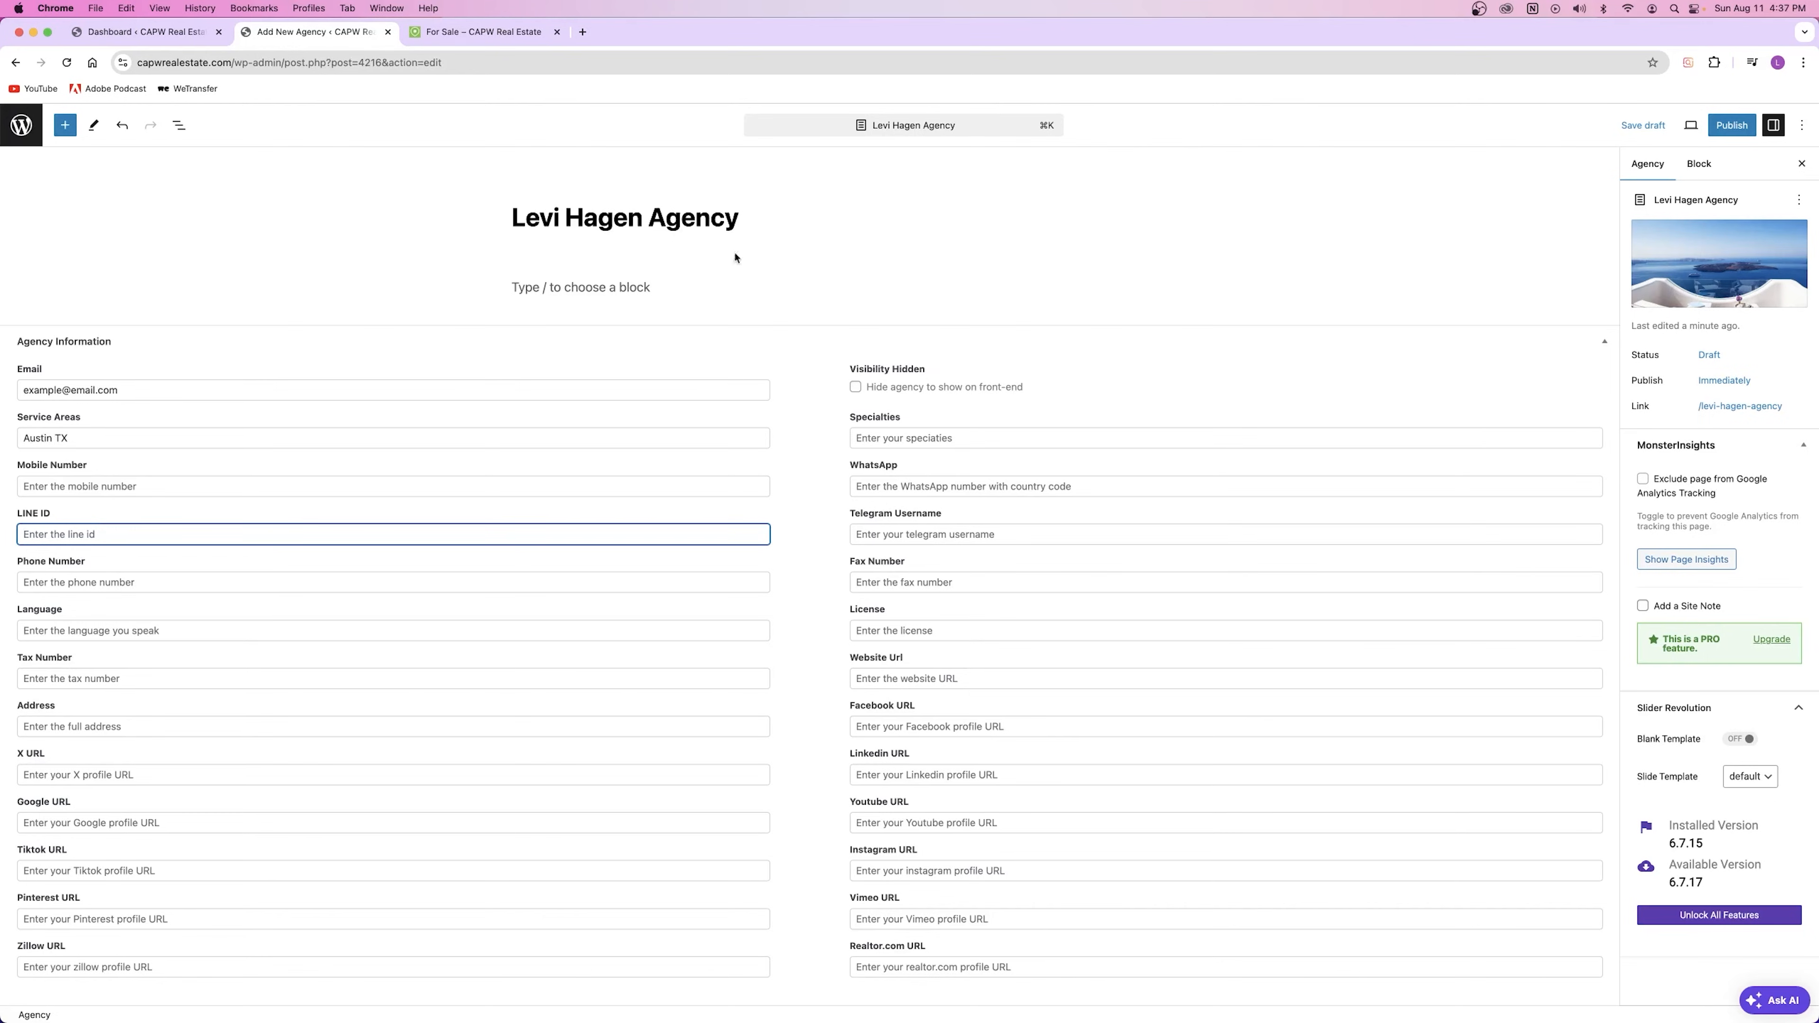
pyautogui.write('HFKEHF')
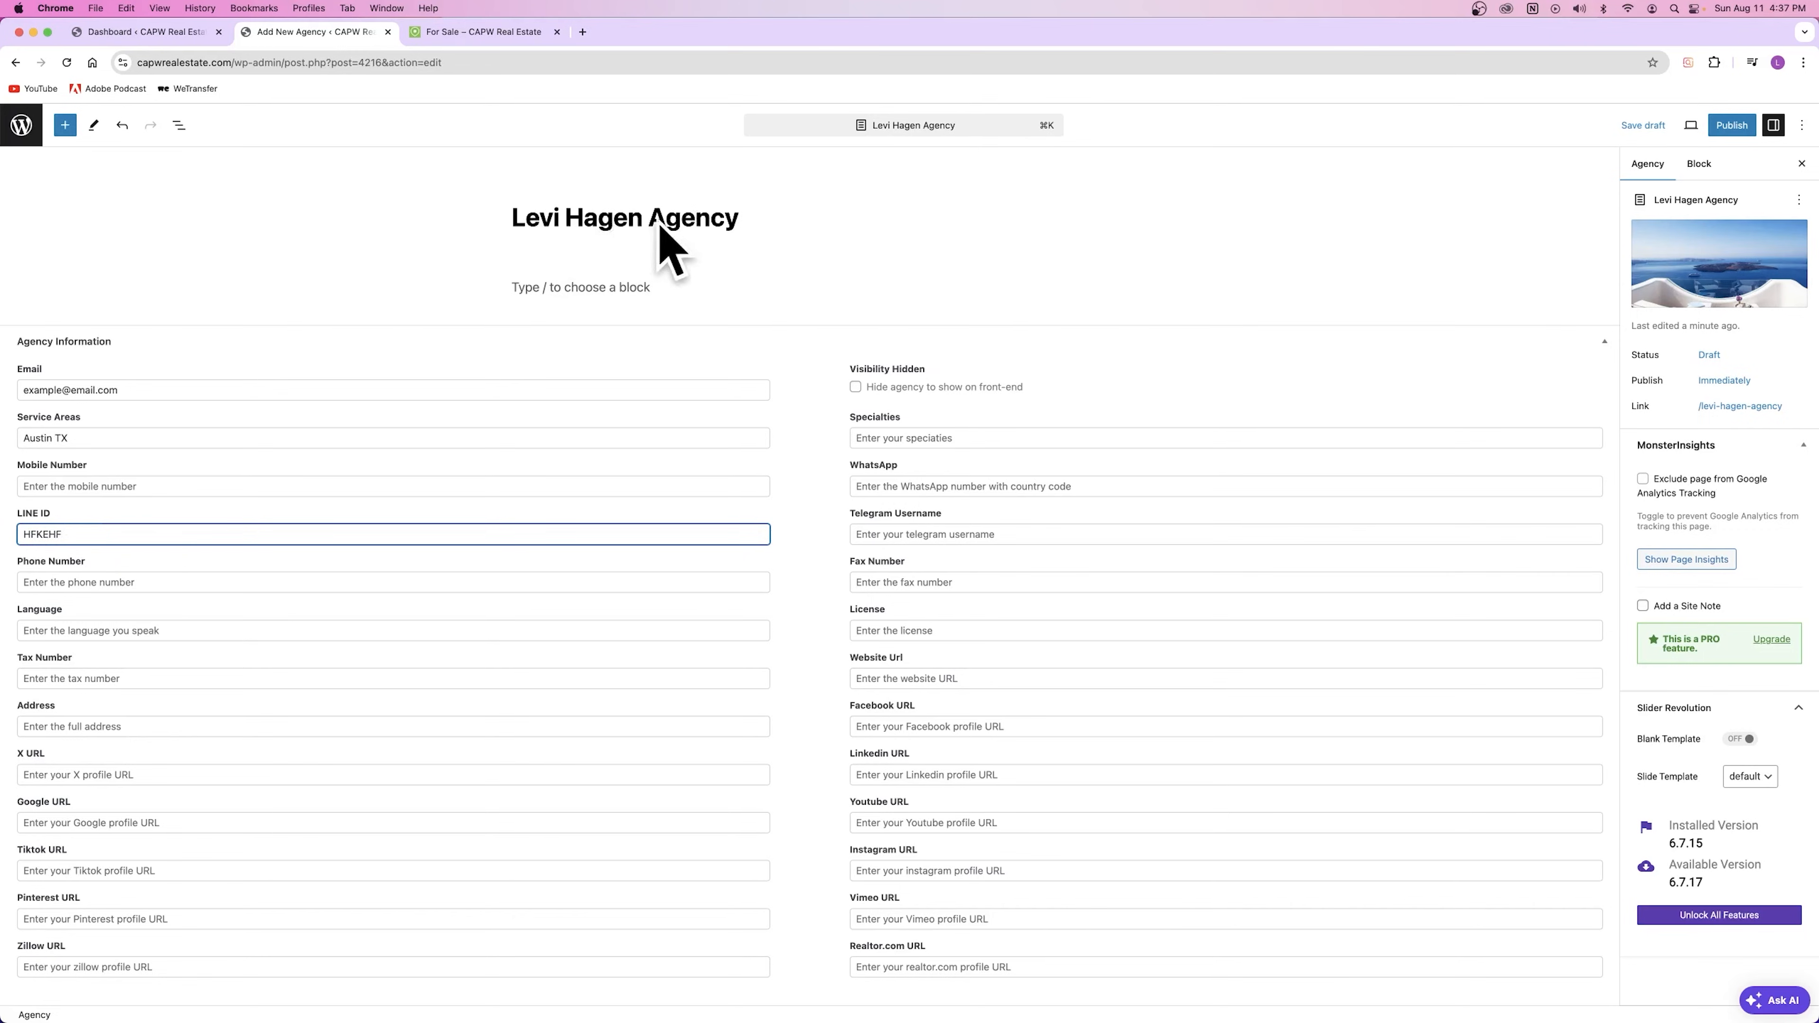
pyautogui.press('Tab')
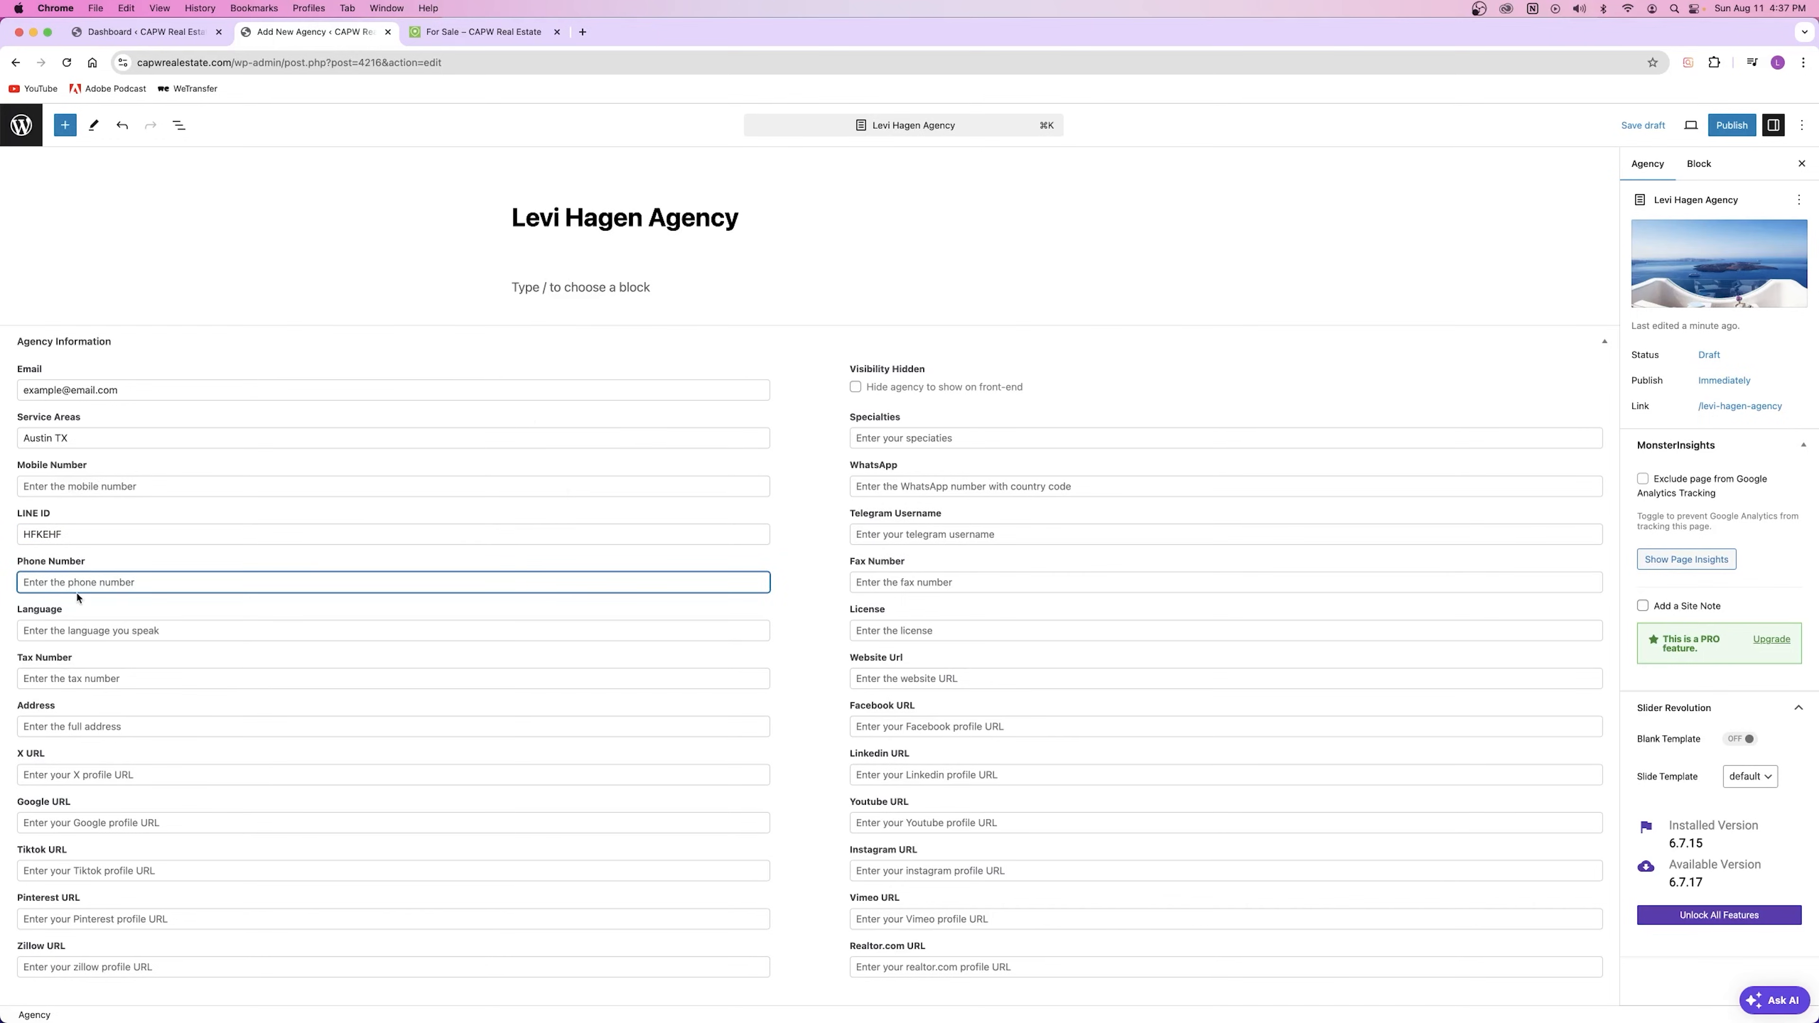
pyautogui.write('555 555-5555')
pyautogui.click(42, 583)
pyautogui.write(')(')
pyautogui.click(117, 627)
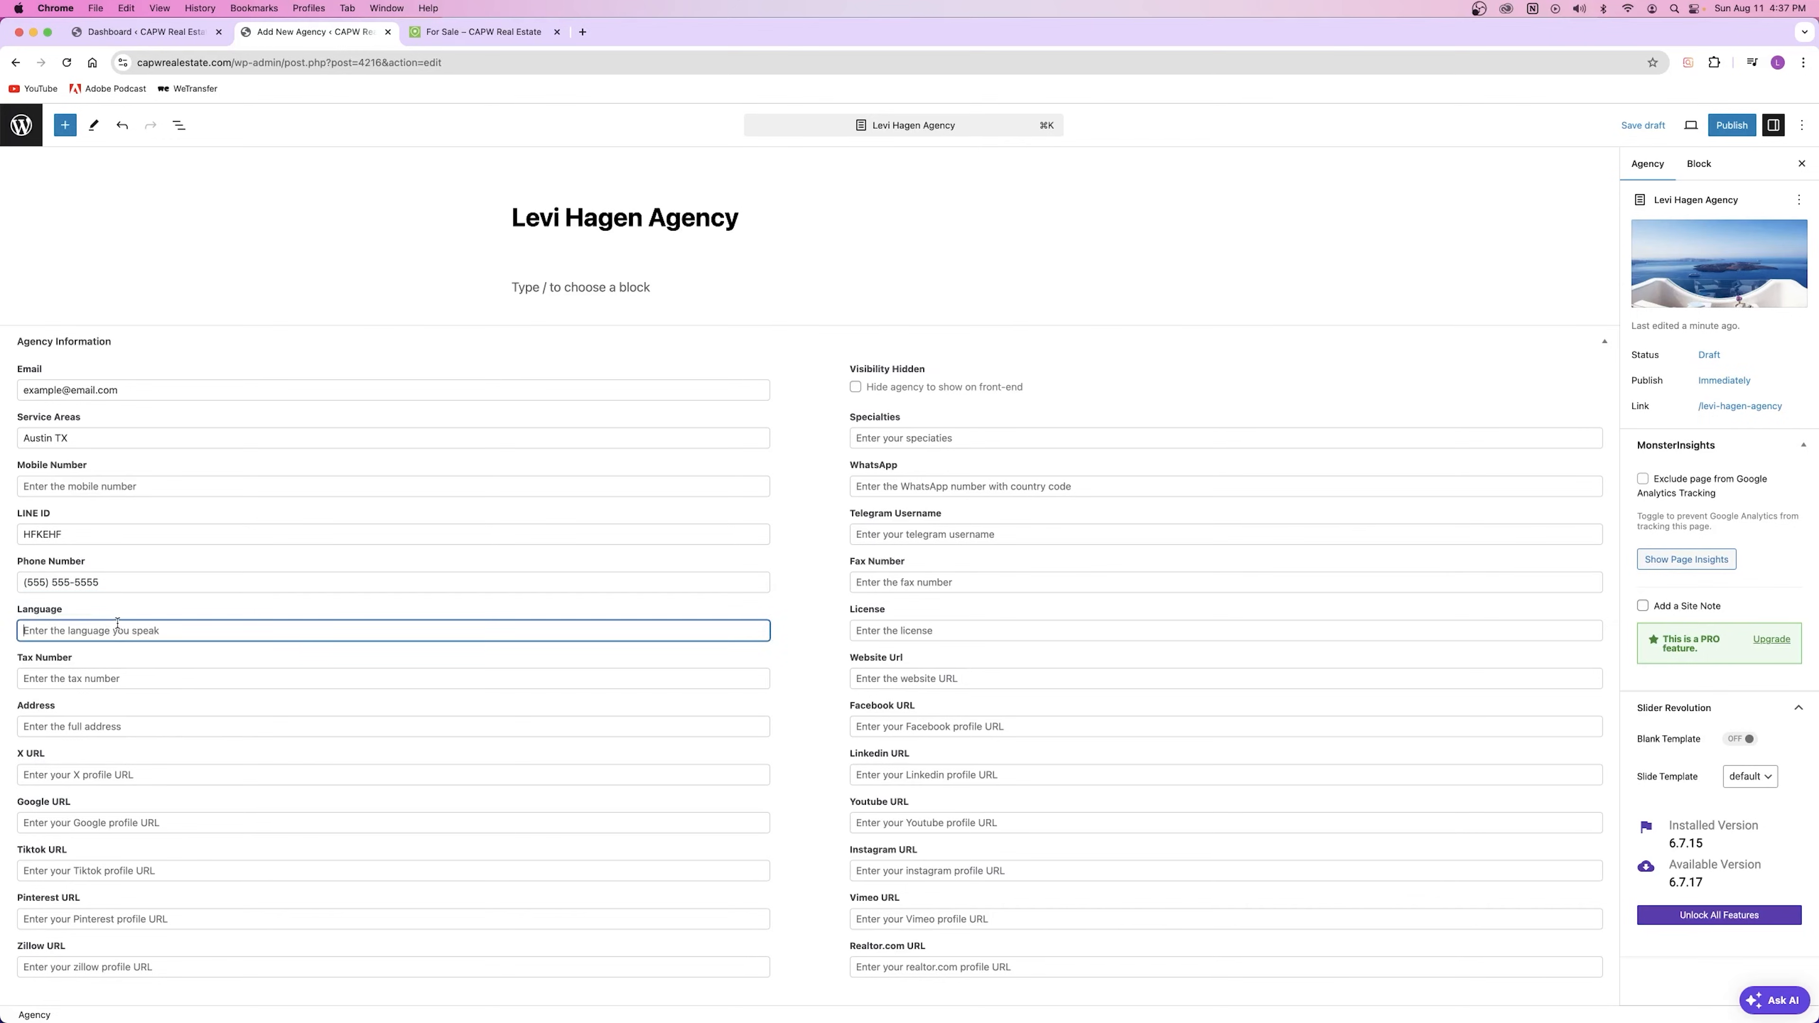
pyautogui.write('English, Spanish')
# Step: Finish the English, Spanish languages, skip tax number, and enter the agency's full street address
pyautogui.click(160, 598)
pyautogui.click(105, 634)
pyautogui.click(120, 607)
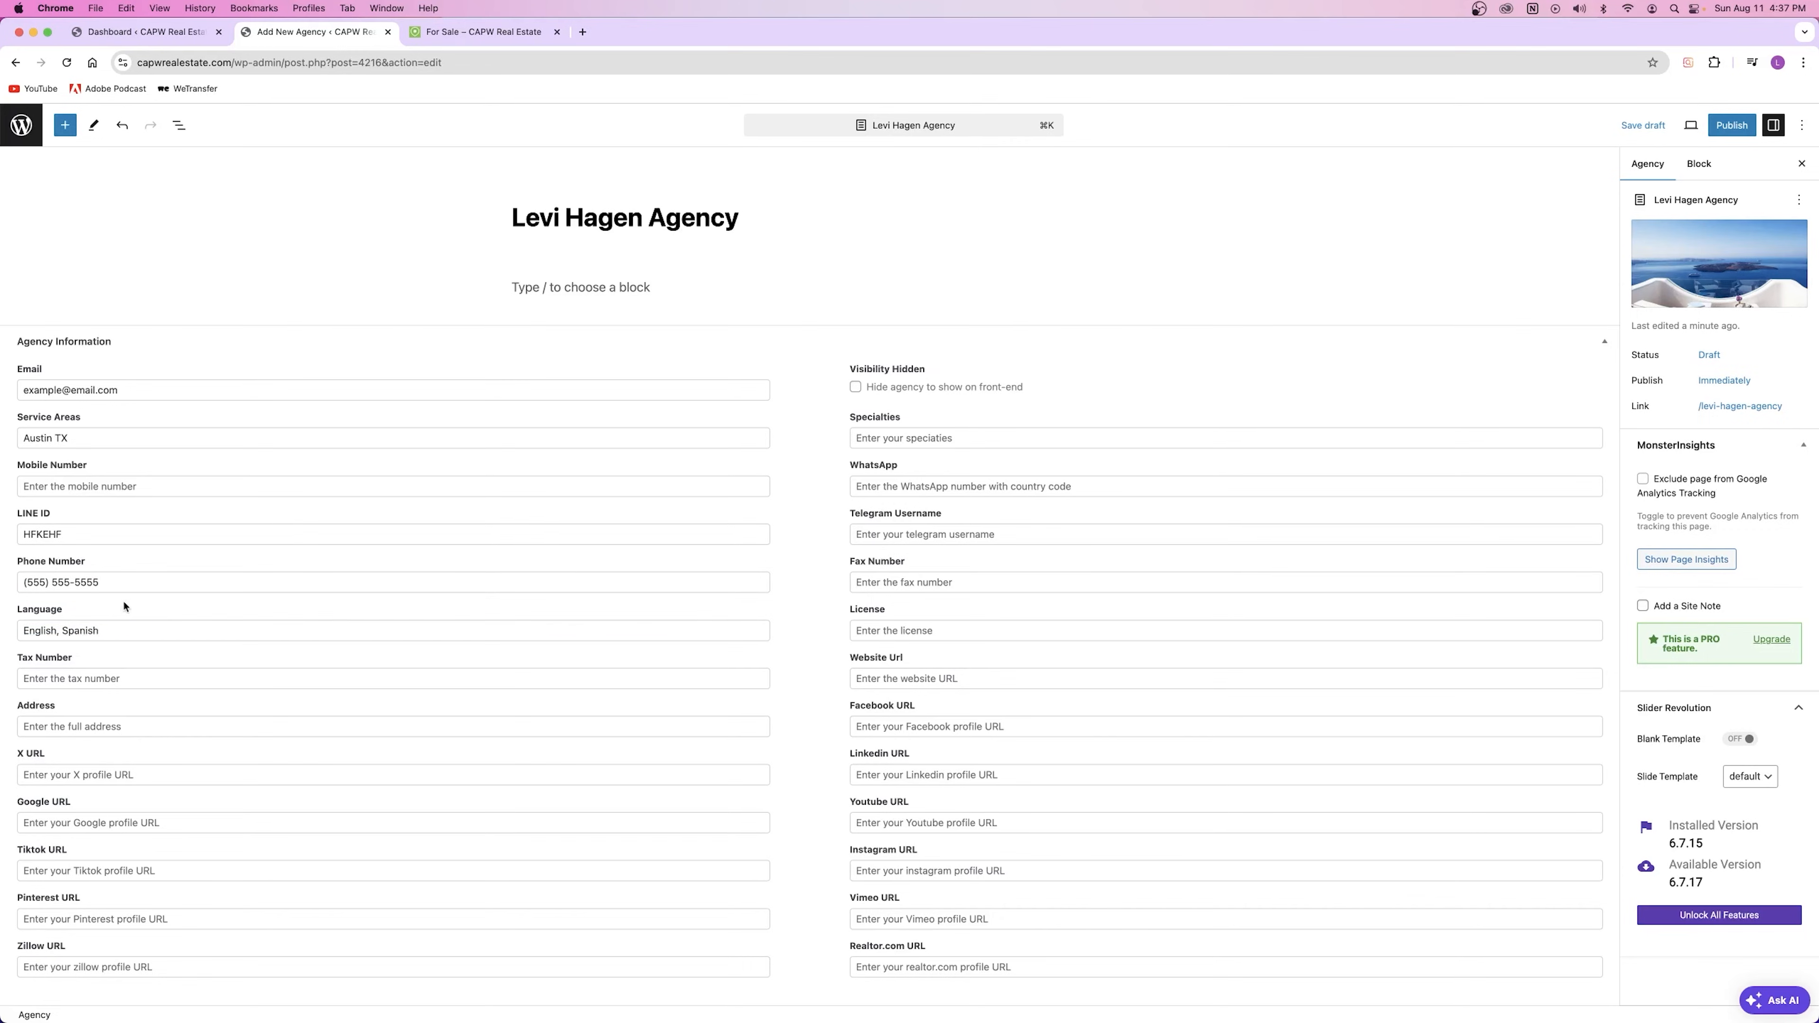
pyautogui.click(84, 672)
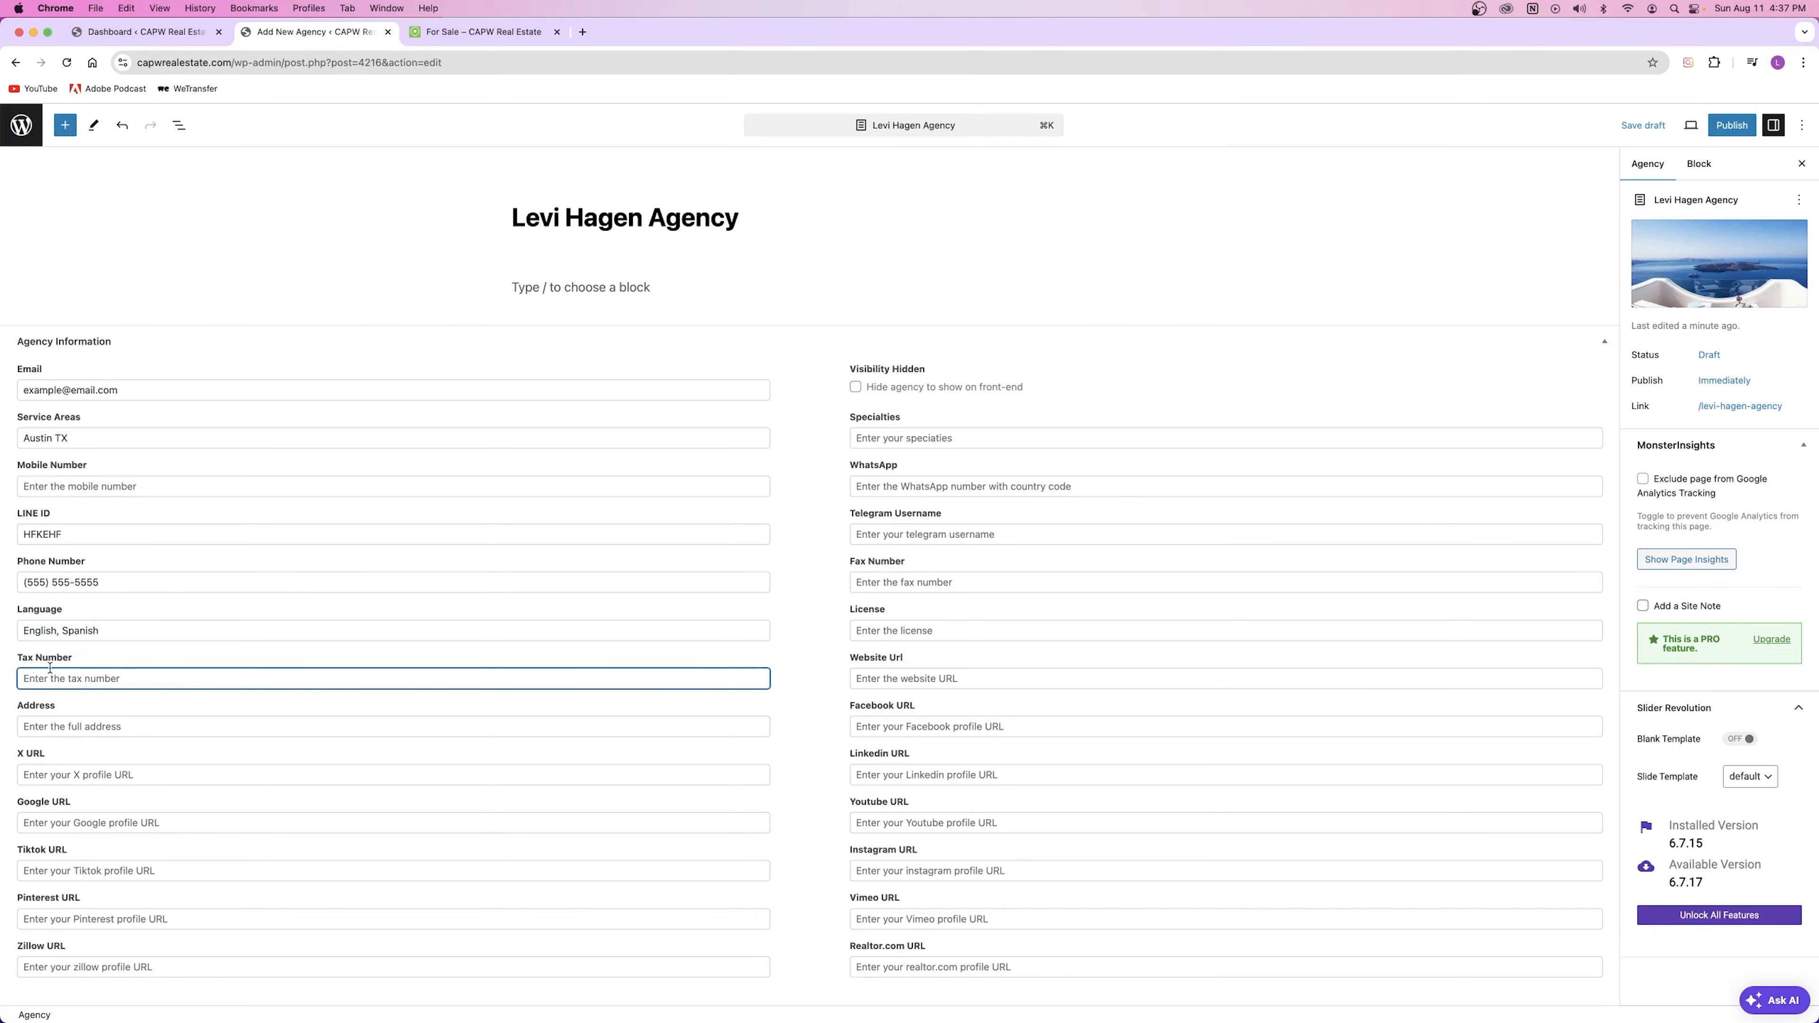
pyautogui.click(100, 661)
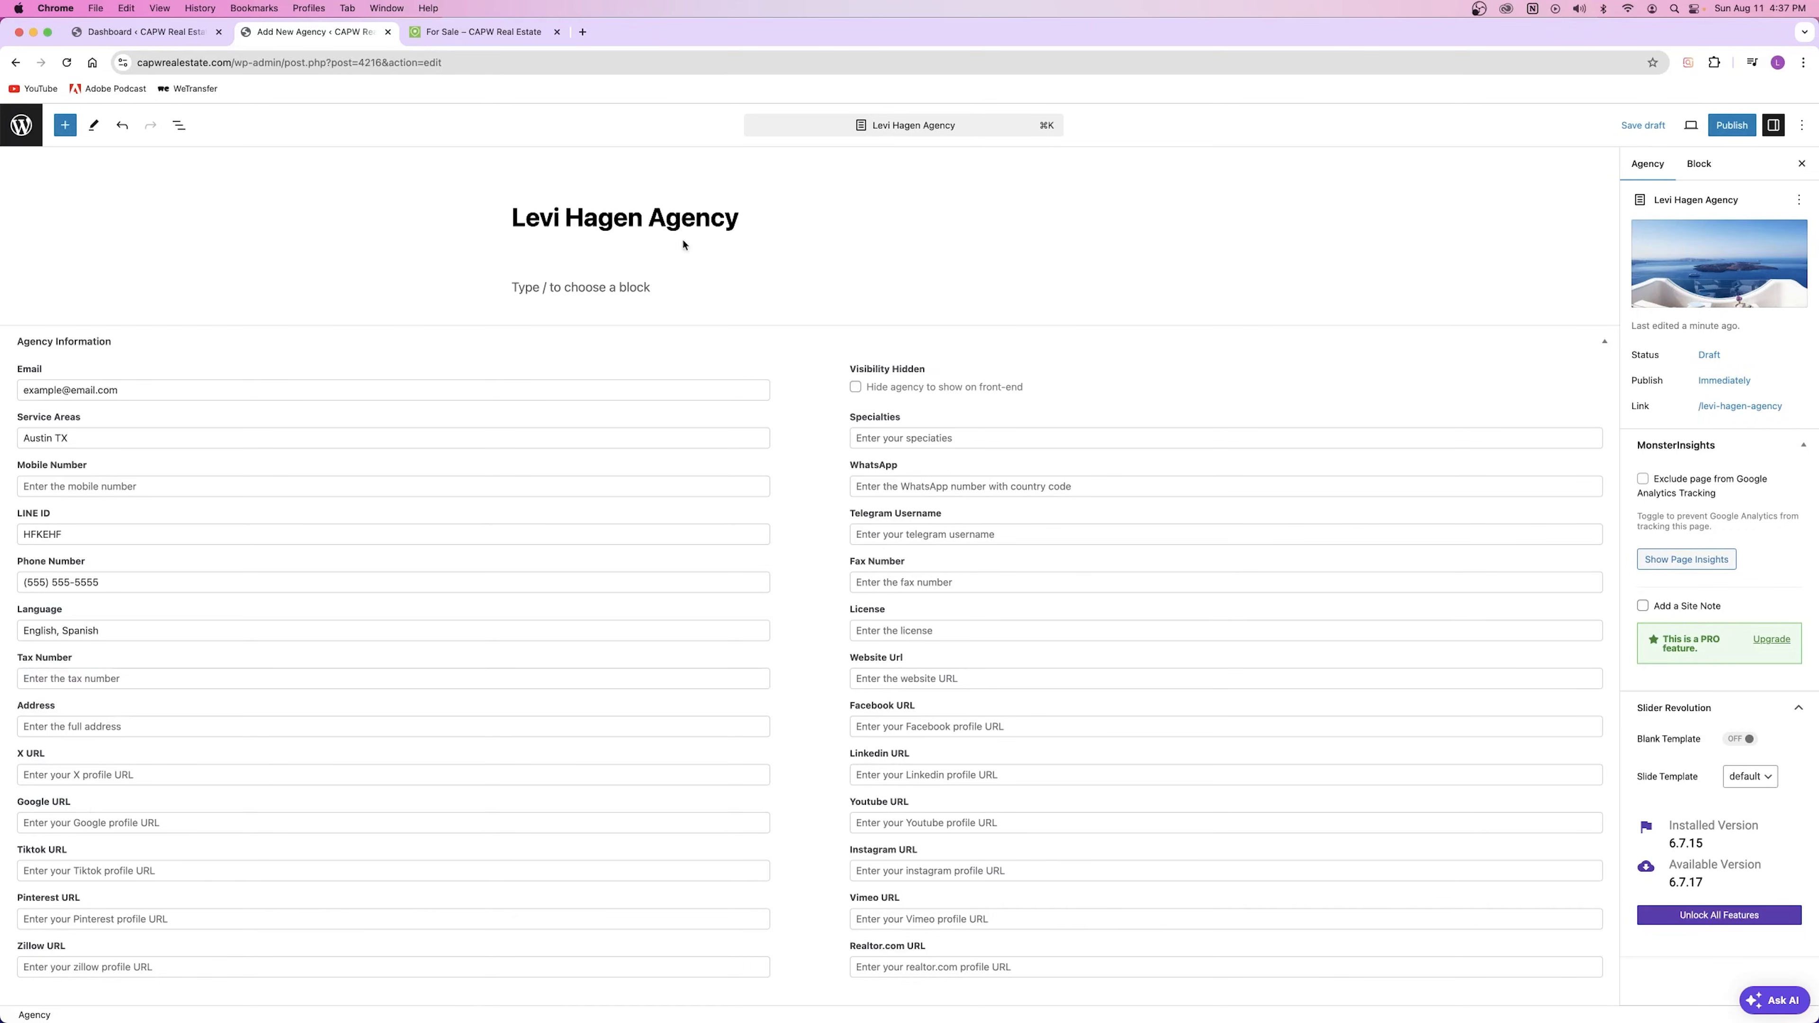
pyautogui.click(117, 731)
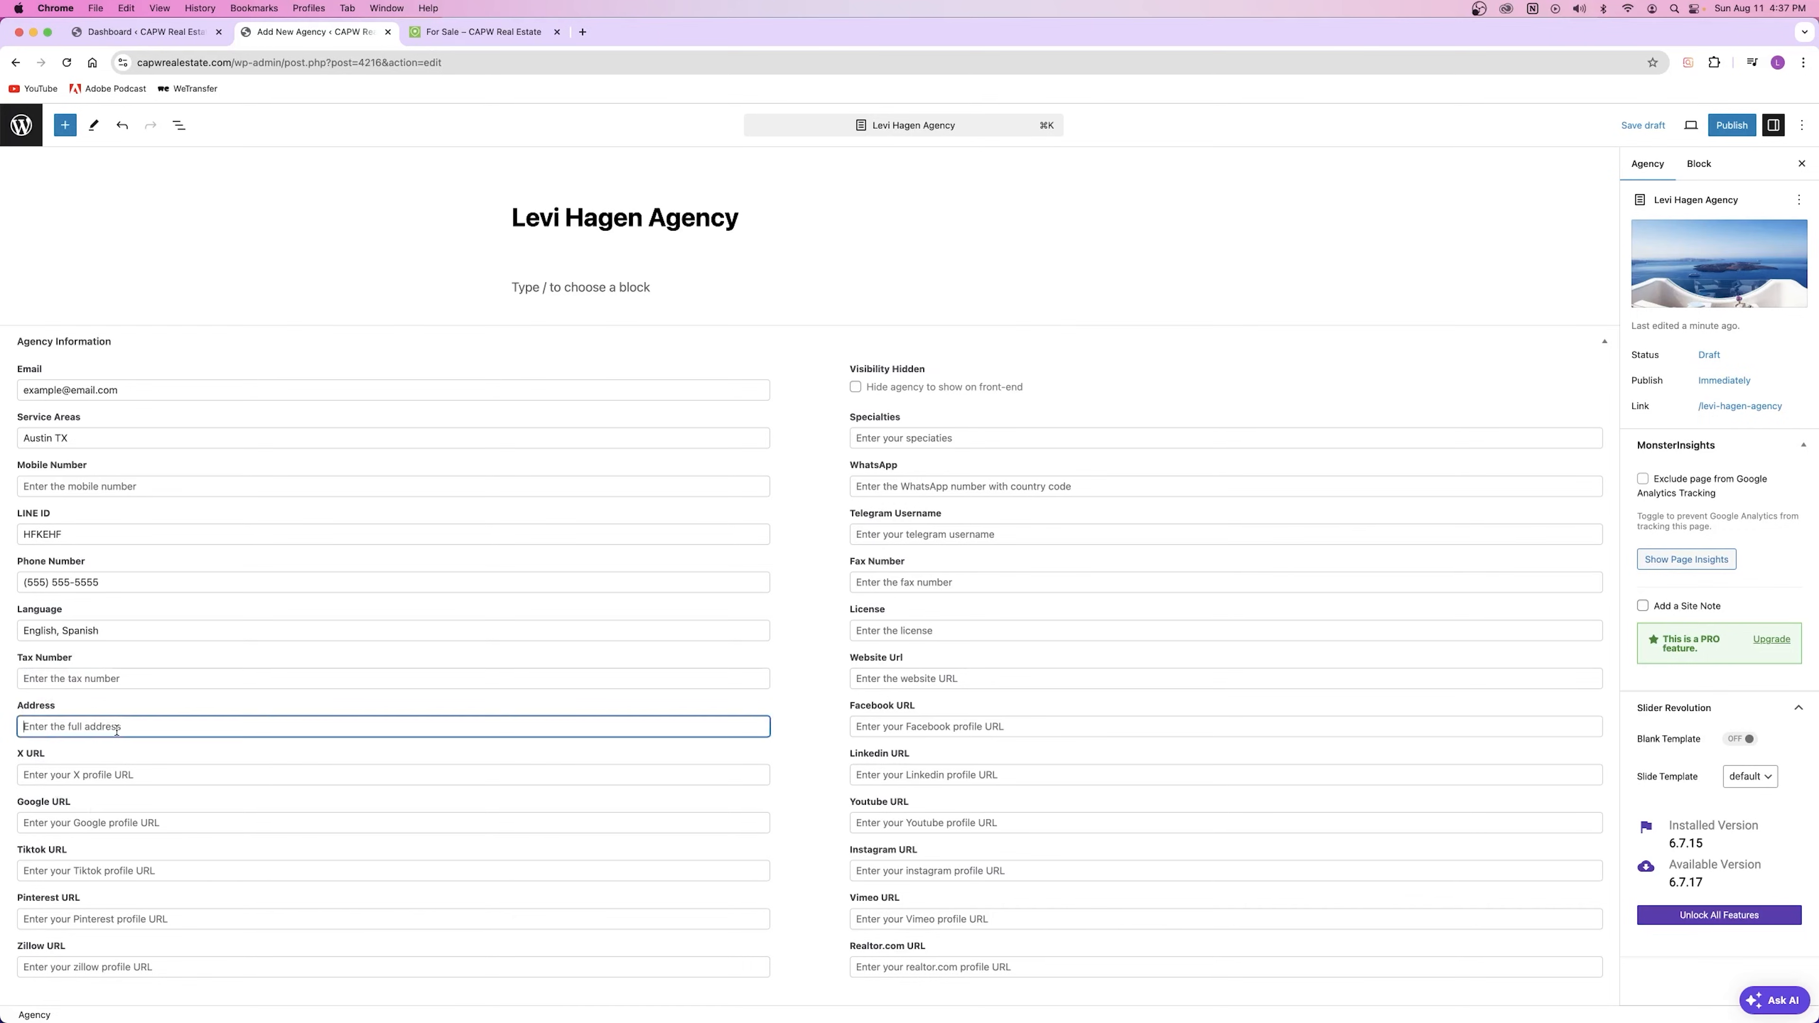
pyautogui.write('12345 Austin St Austin TX 55555')
pyautogui.click(16, 740)
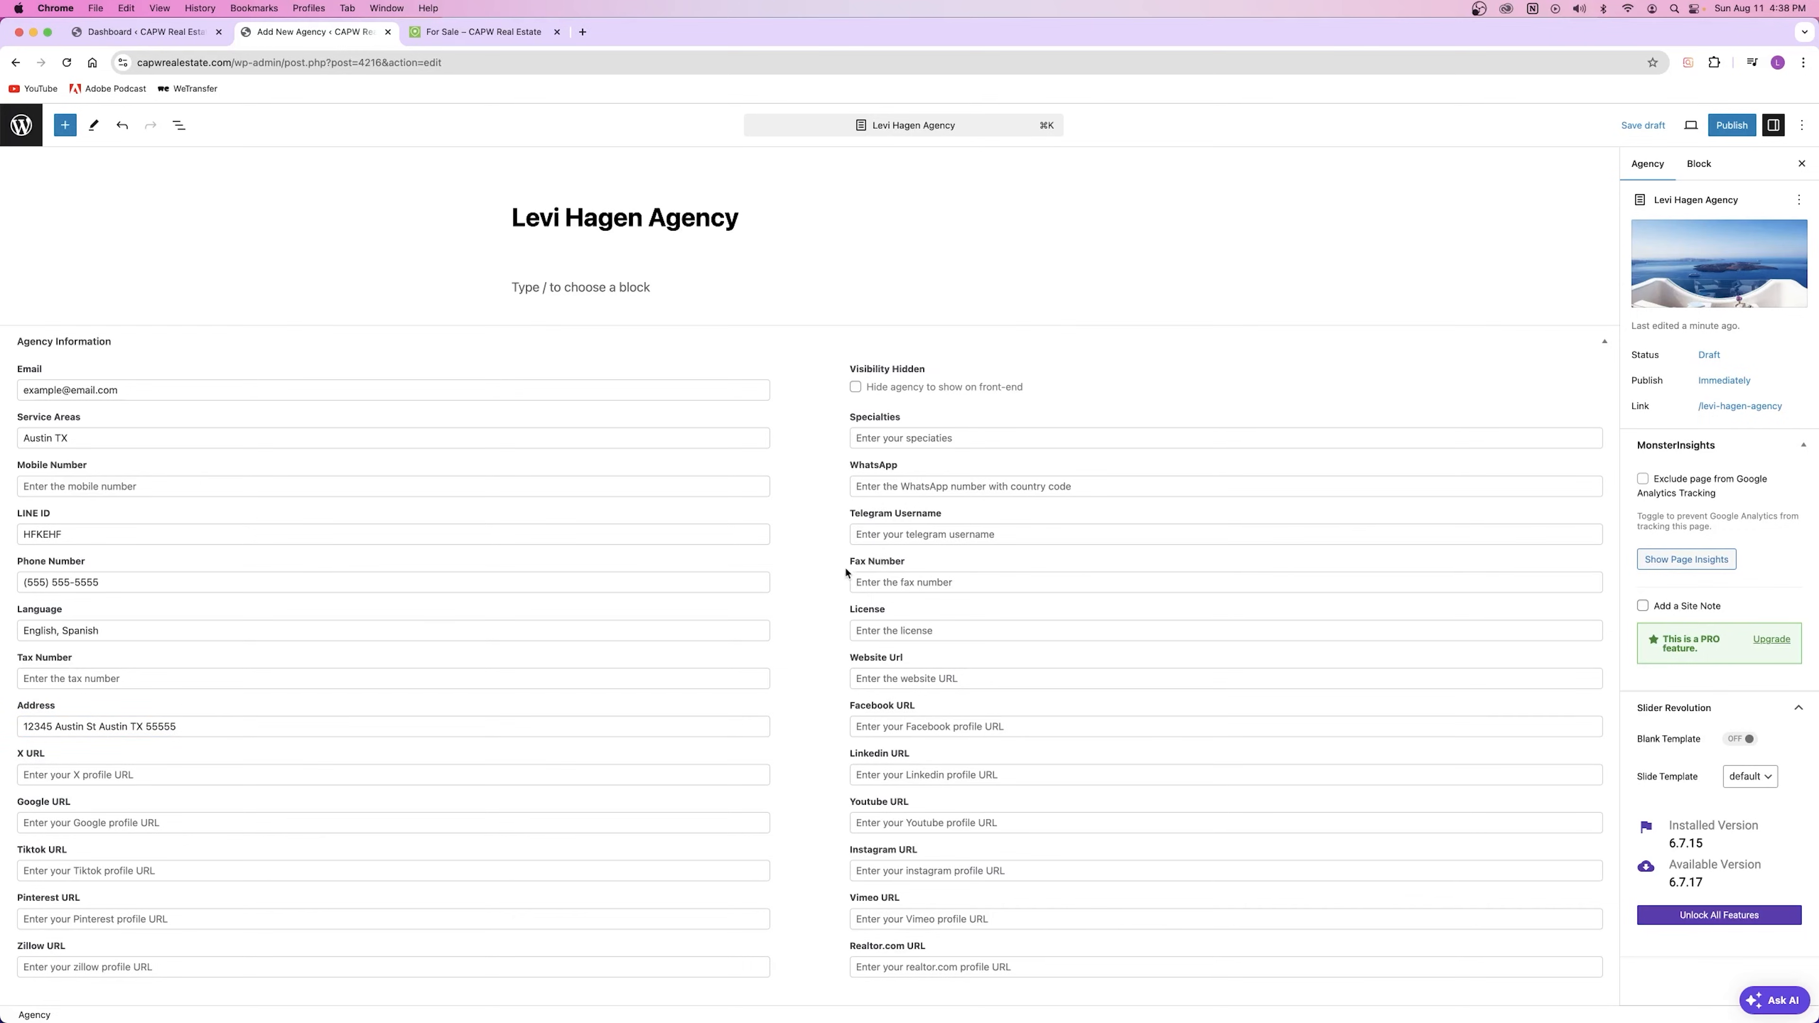
# Step: Look over fax, license, website, social URL and specialties fields, leaving them empty
pyautogui.click(994, 590)
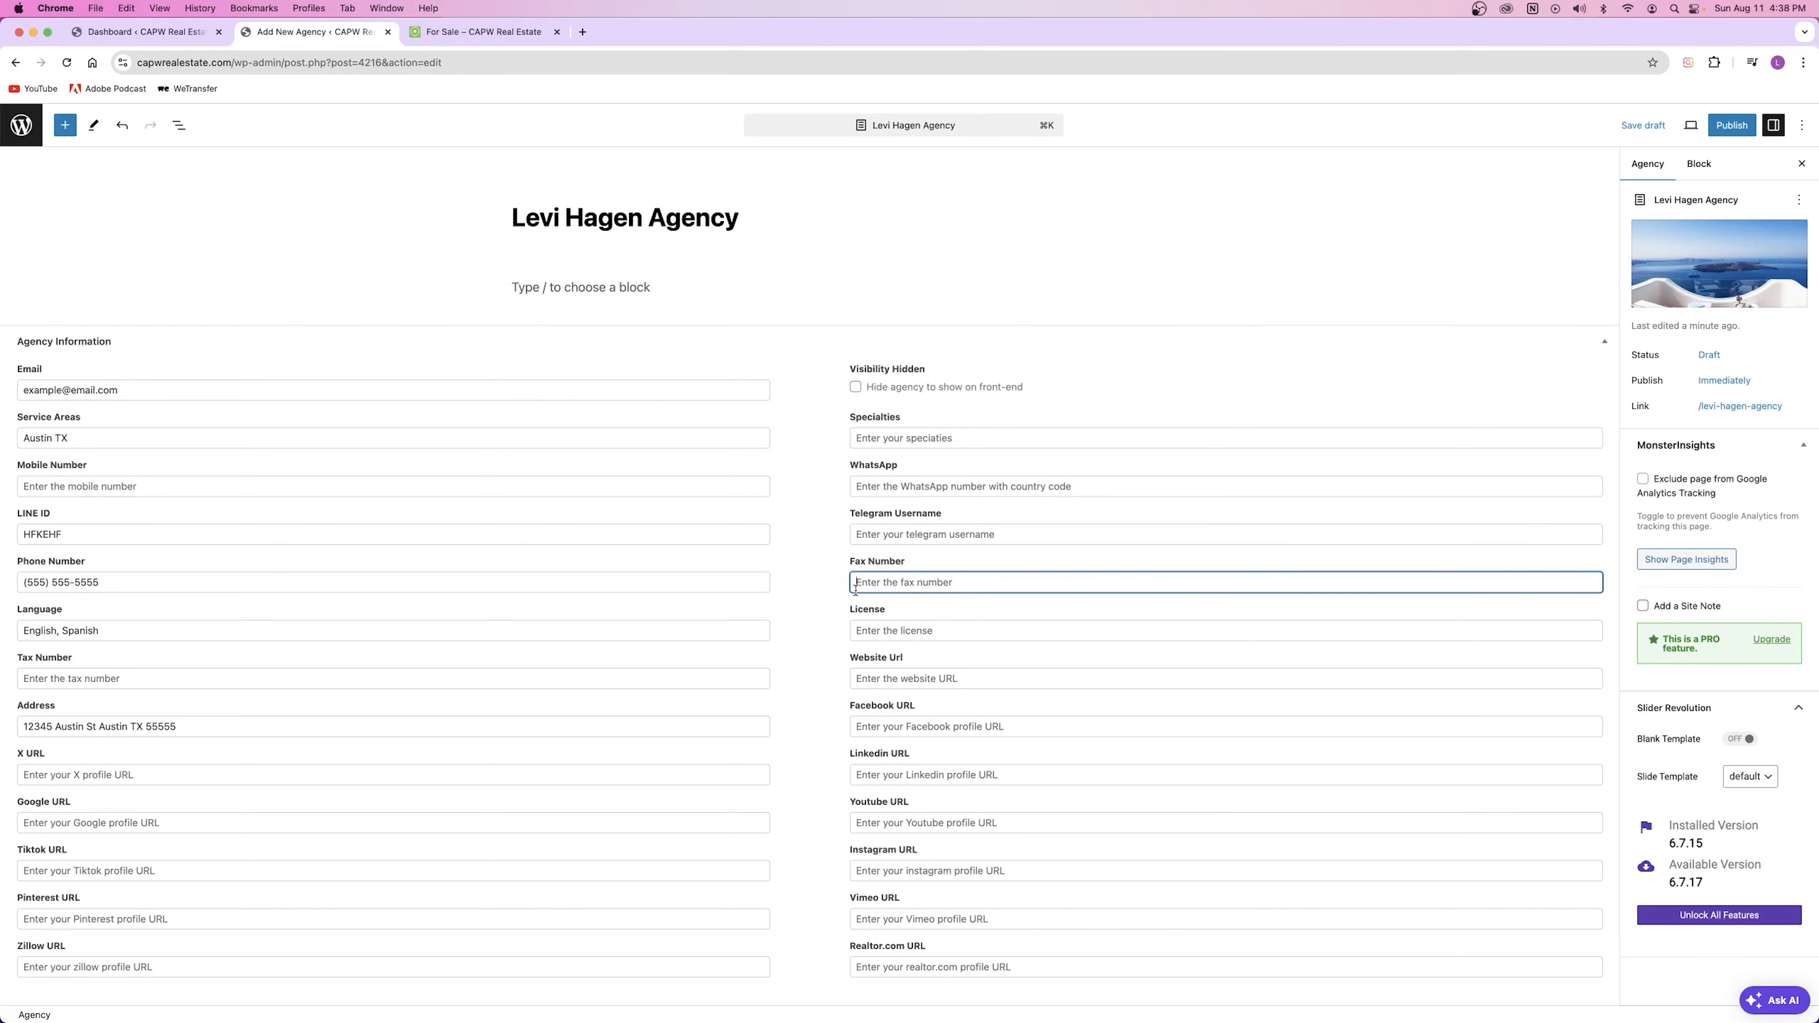
pyautogui.click(898, 632)
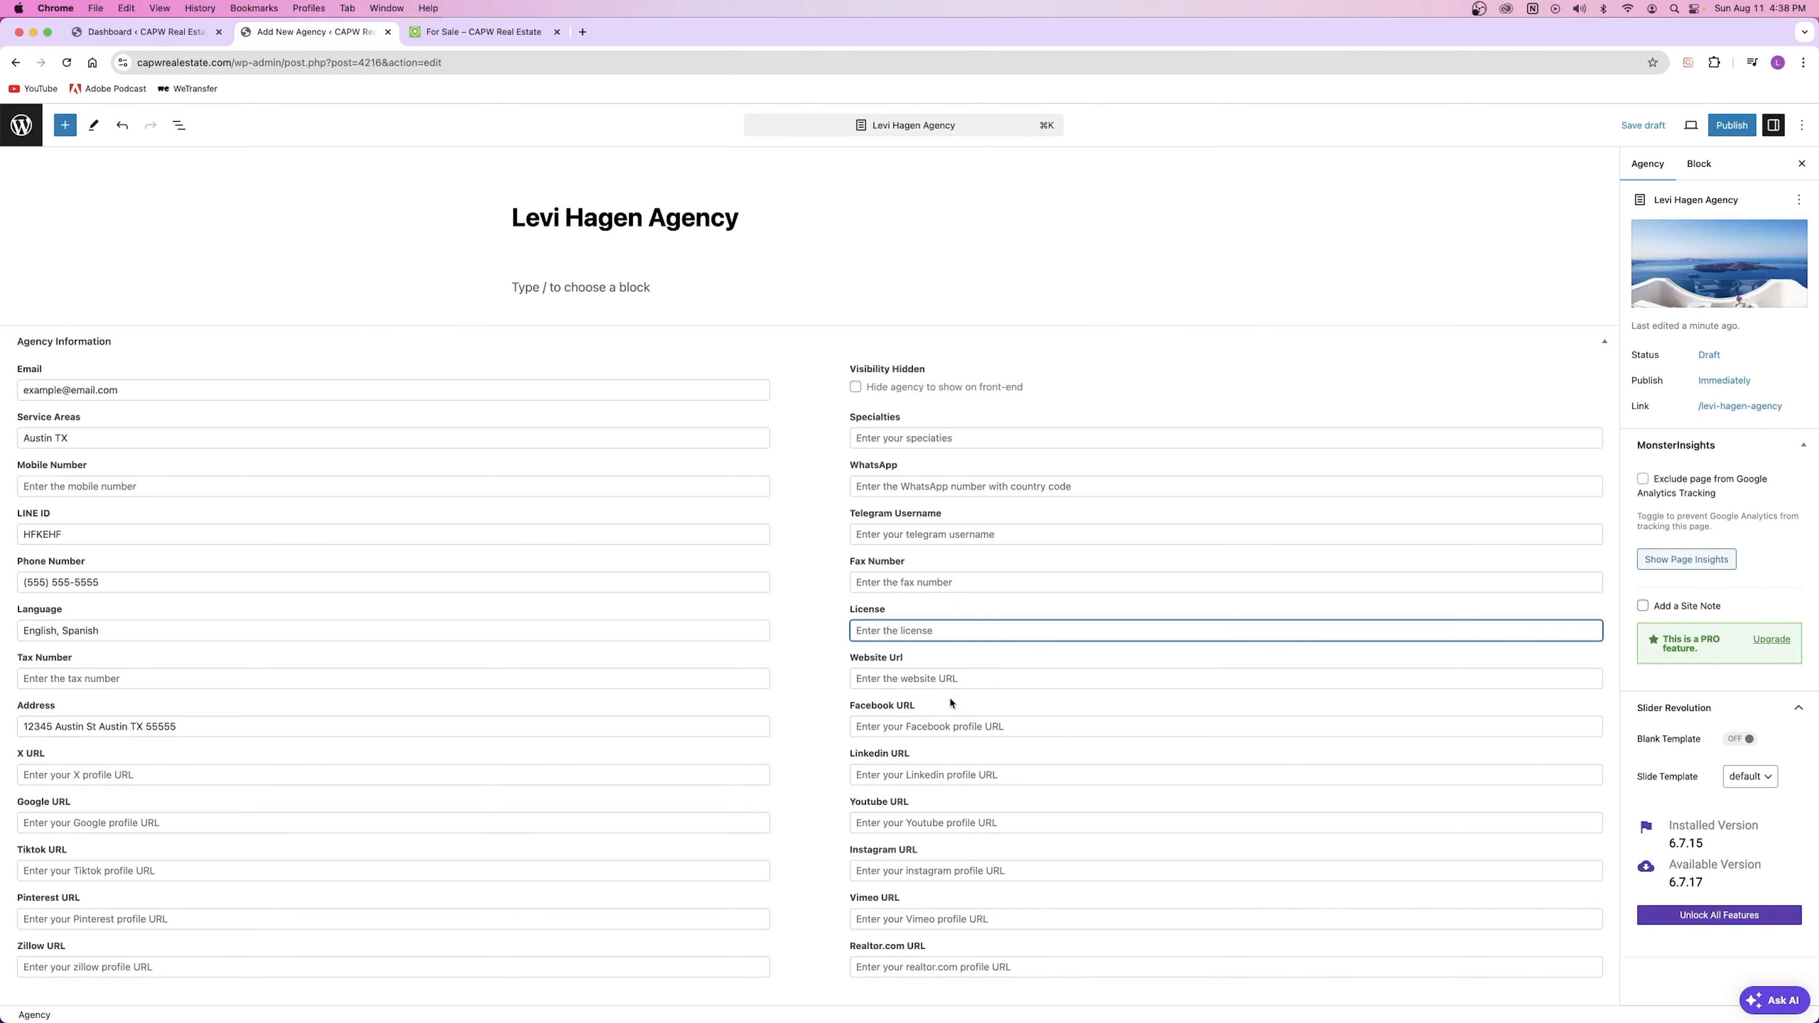
pyautogui.click(875, 676)
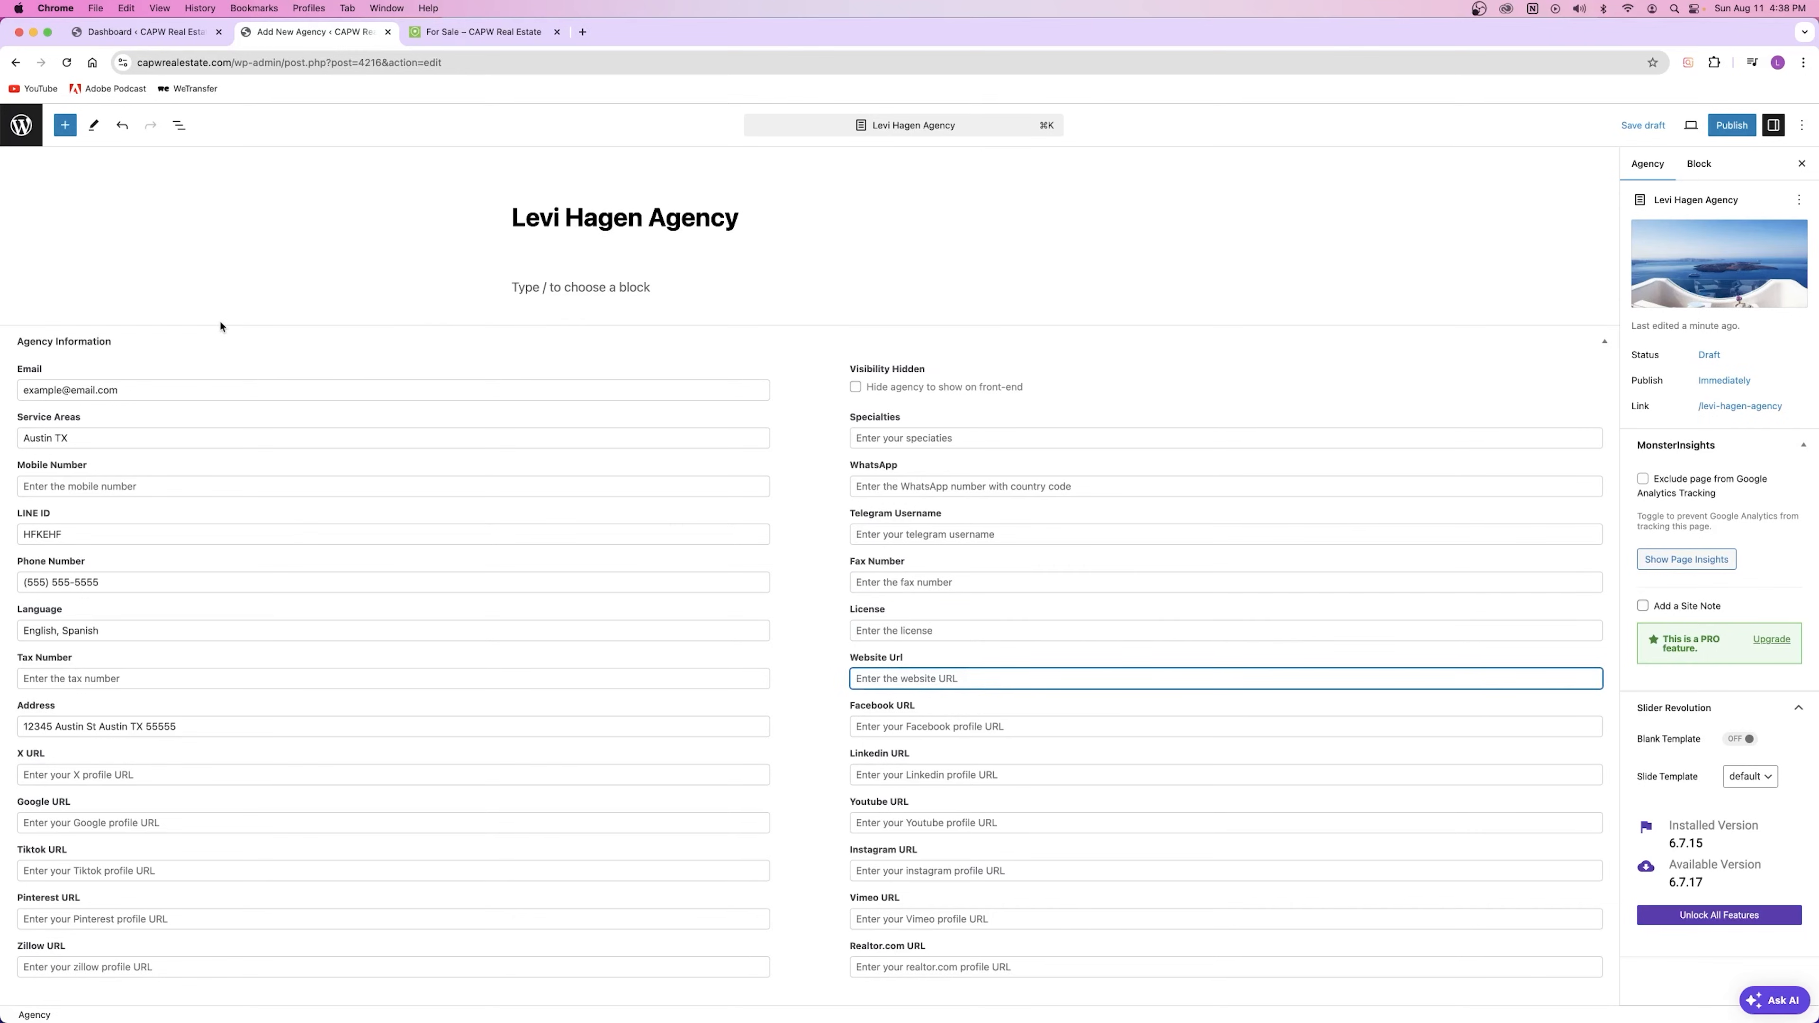
pyautogui.moveTo(526, 217); pyautogui.dragTo(723, 217)
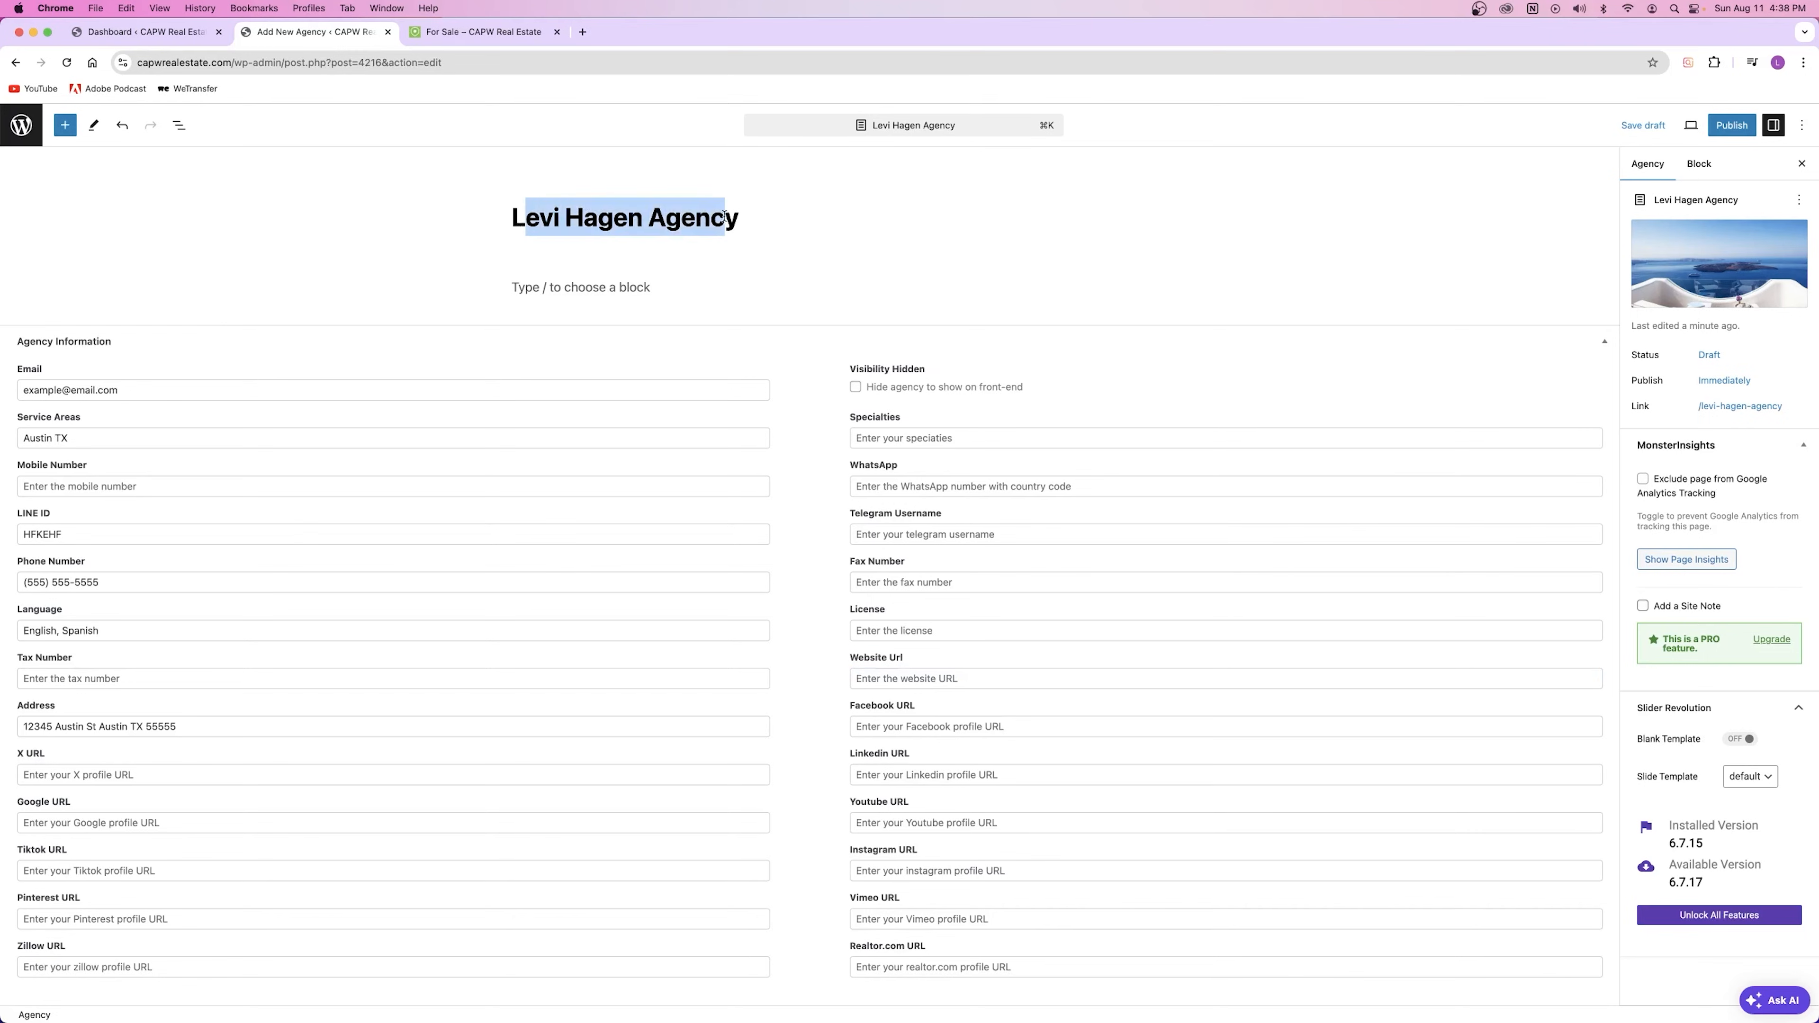
pyautogui.click(875, 669)
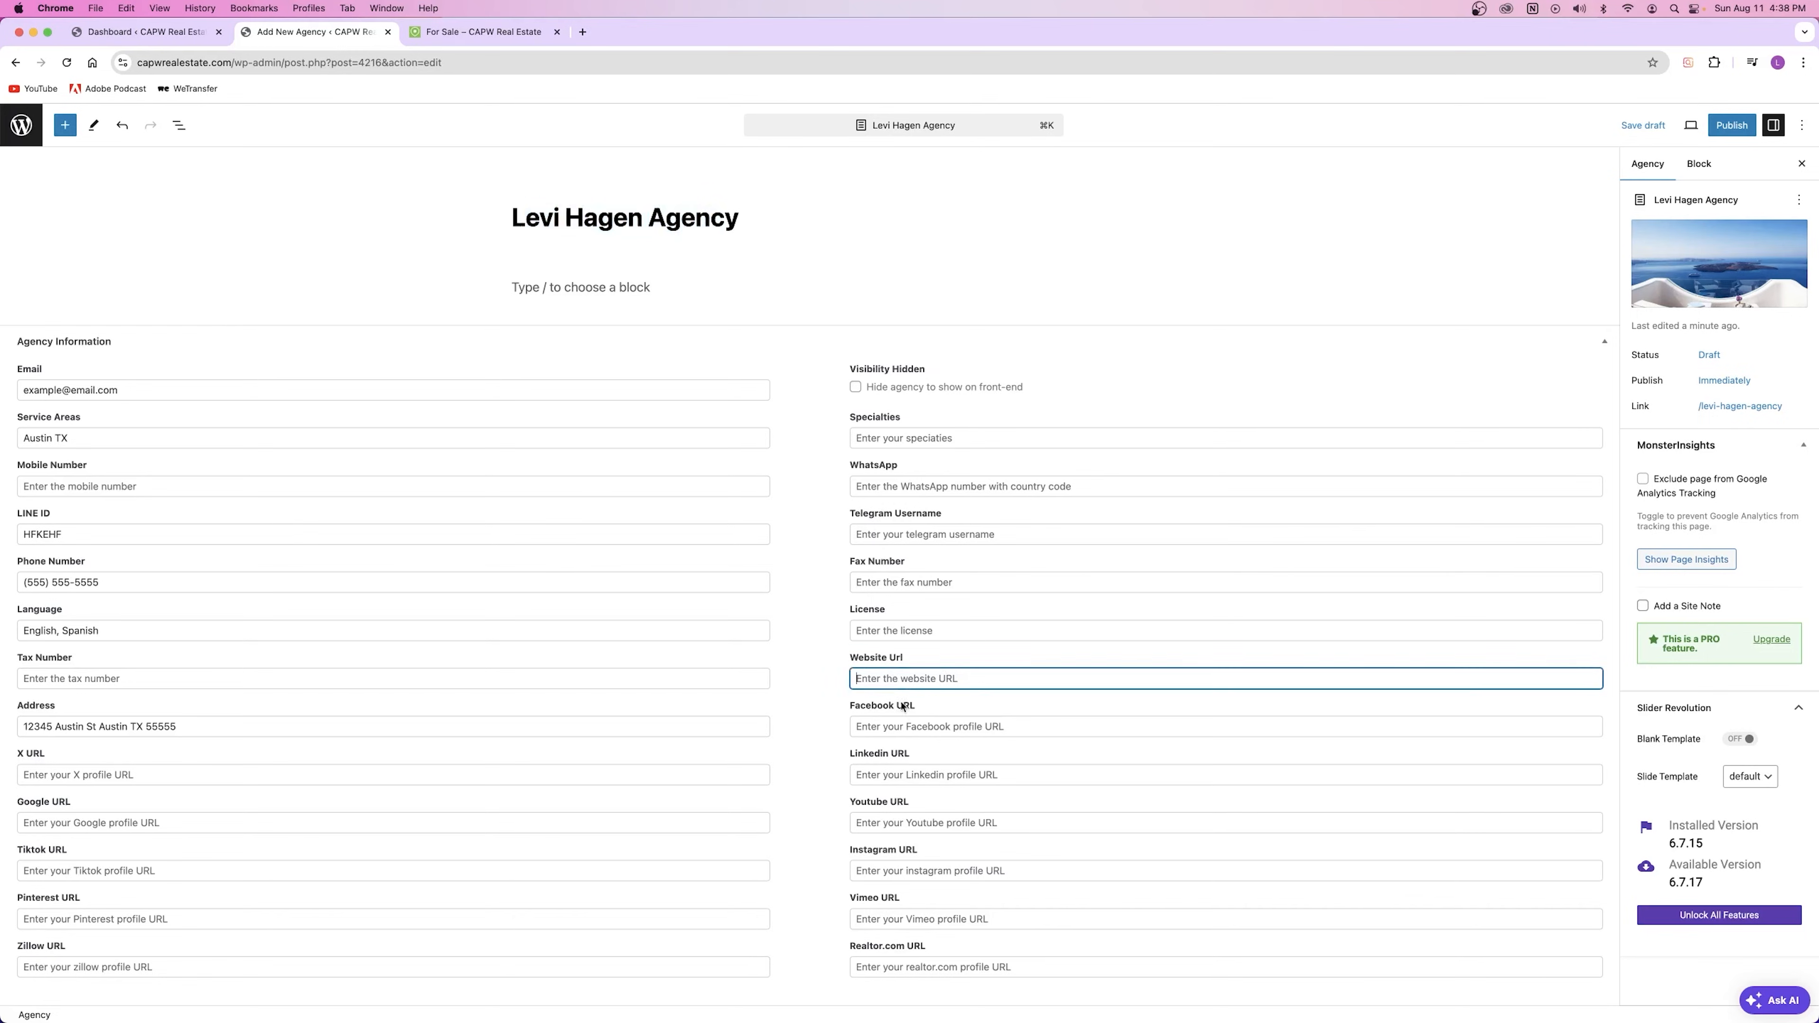
pyautogui.tripleClick(875, 709)
pyautogui.click(858, 757)
pyautogui.moveTo(867, 802); pyautogui.dragTo(894, 908)
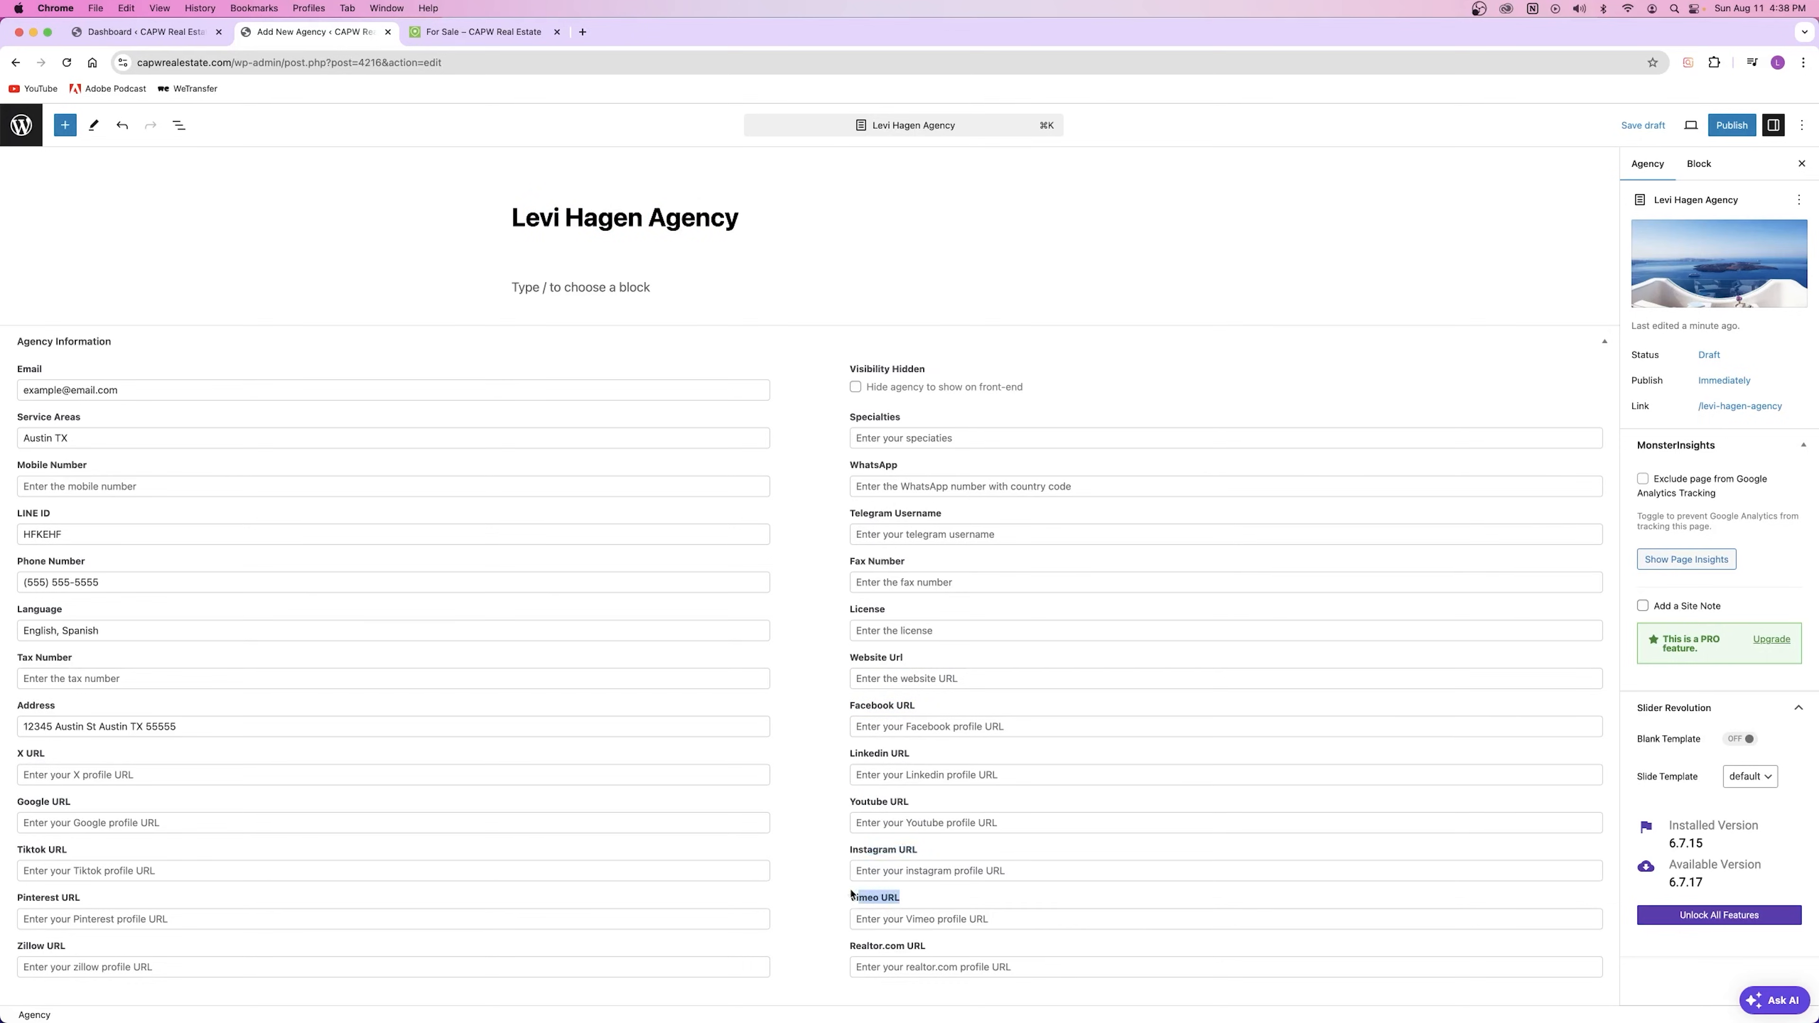
pyautogui.moveTo(851, 947); pyautogui.dragTo(916, 950)
pyautogui.click(897, 948)
pyautogui.click(824, 950)
pyautogui.click(913, 440)
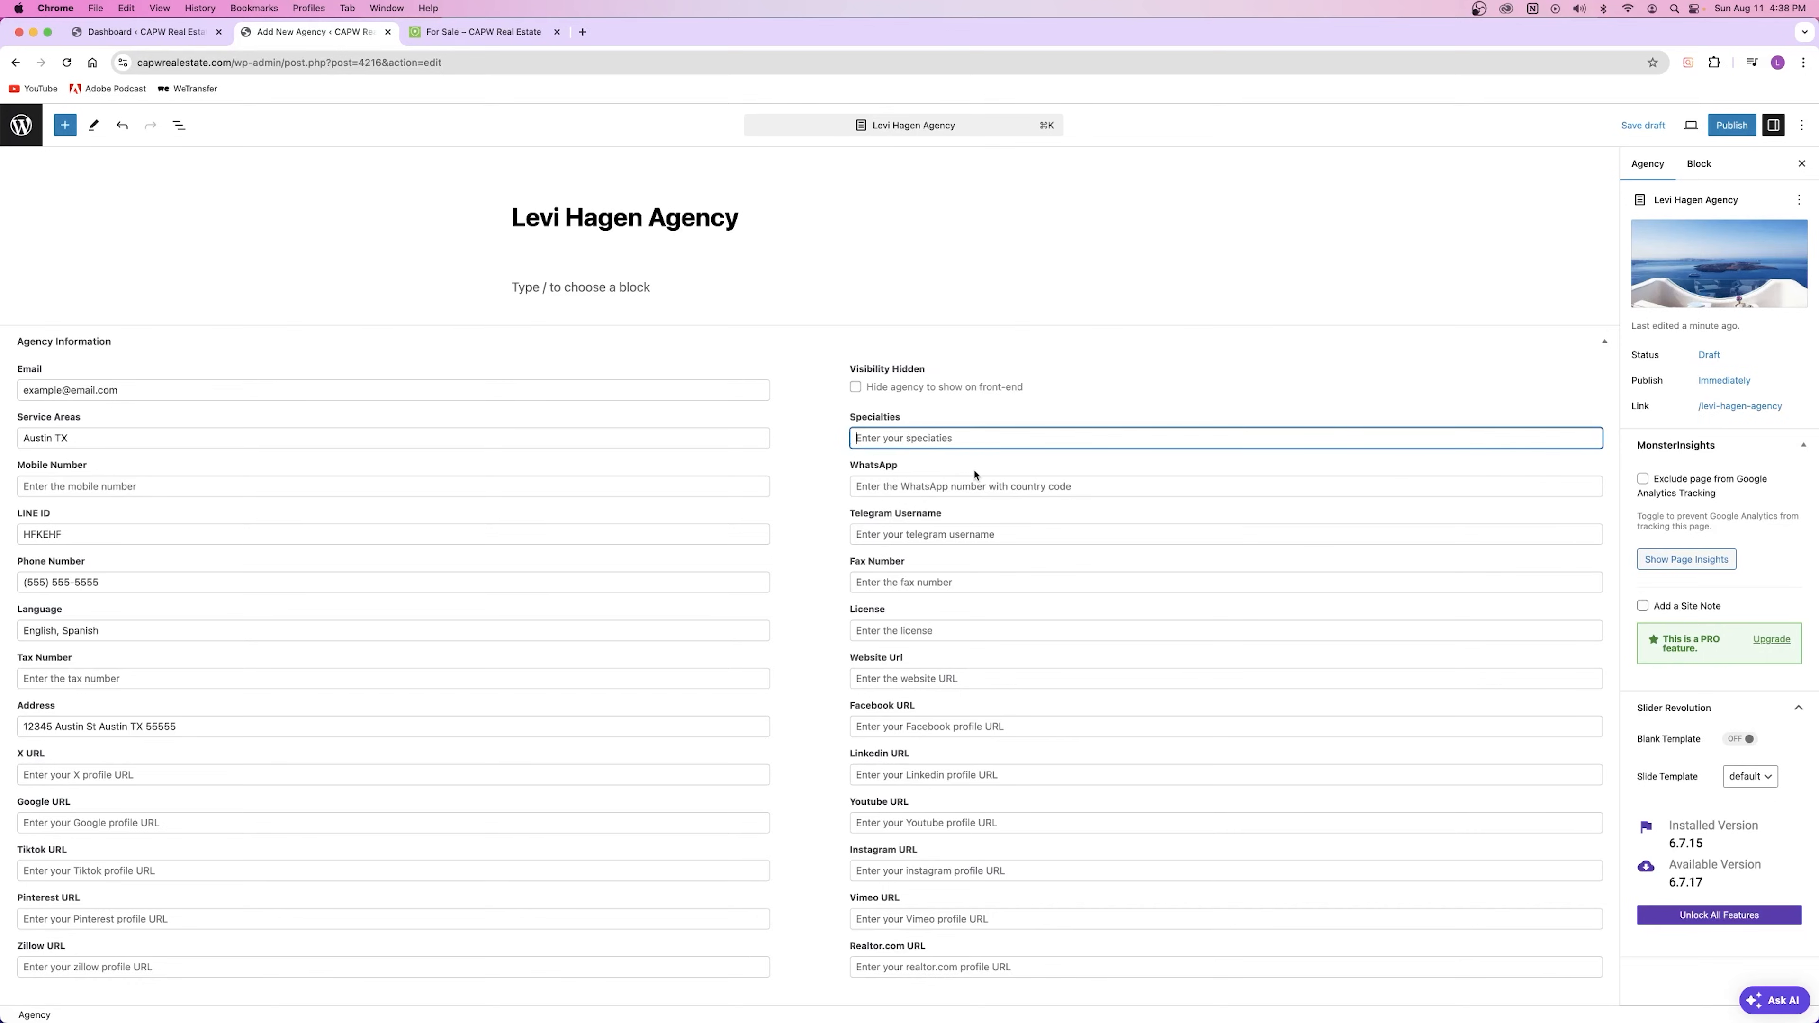
pyautogui.click(1047, 407)
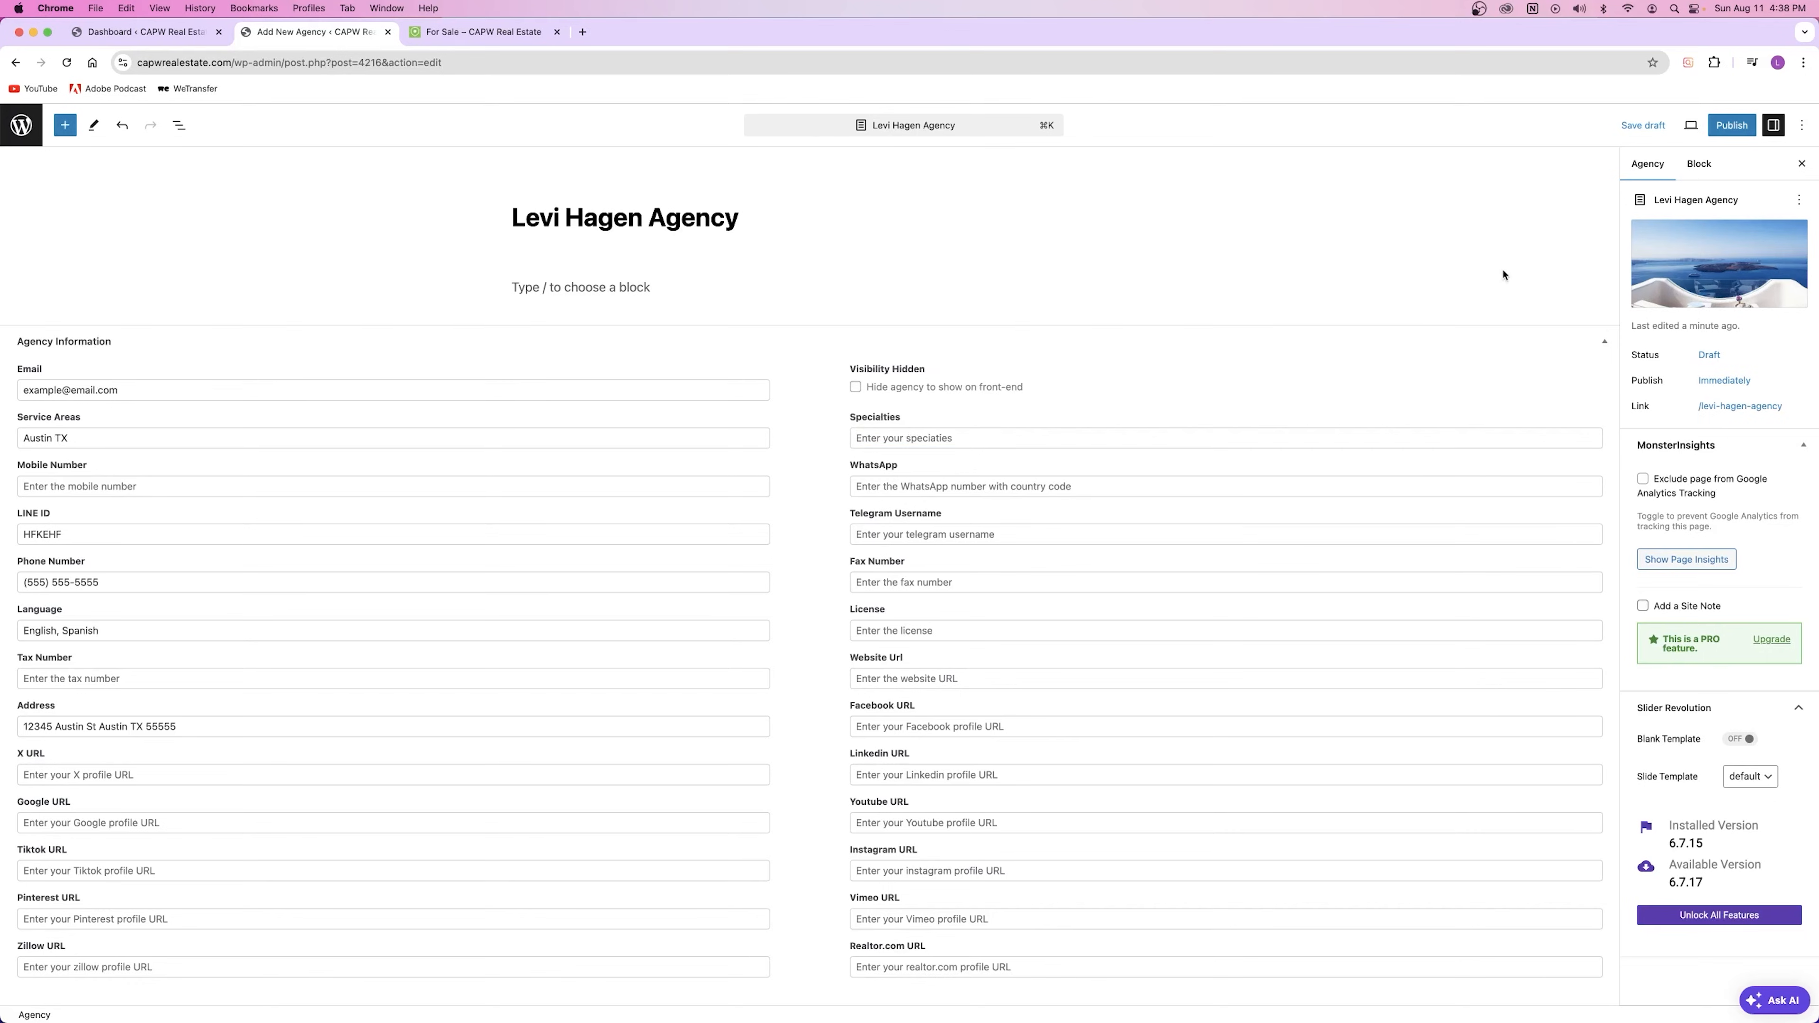
# Step: Publish the new agency, then go to the site's home page from the For Sale tab
pyautogui.click(1732, 127)
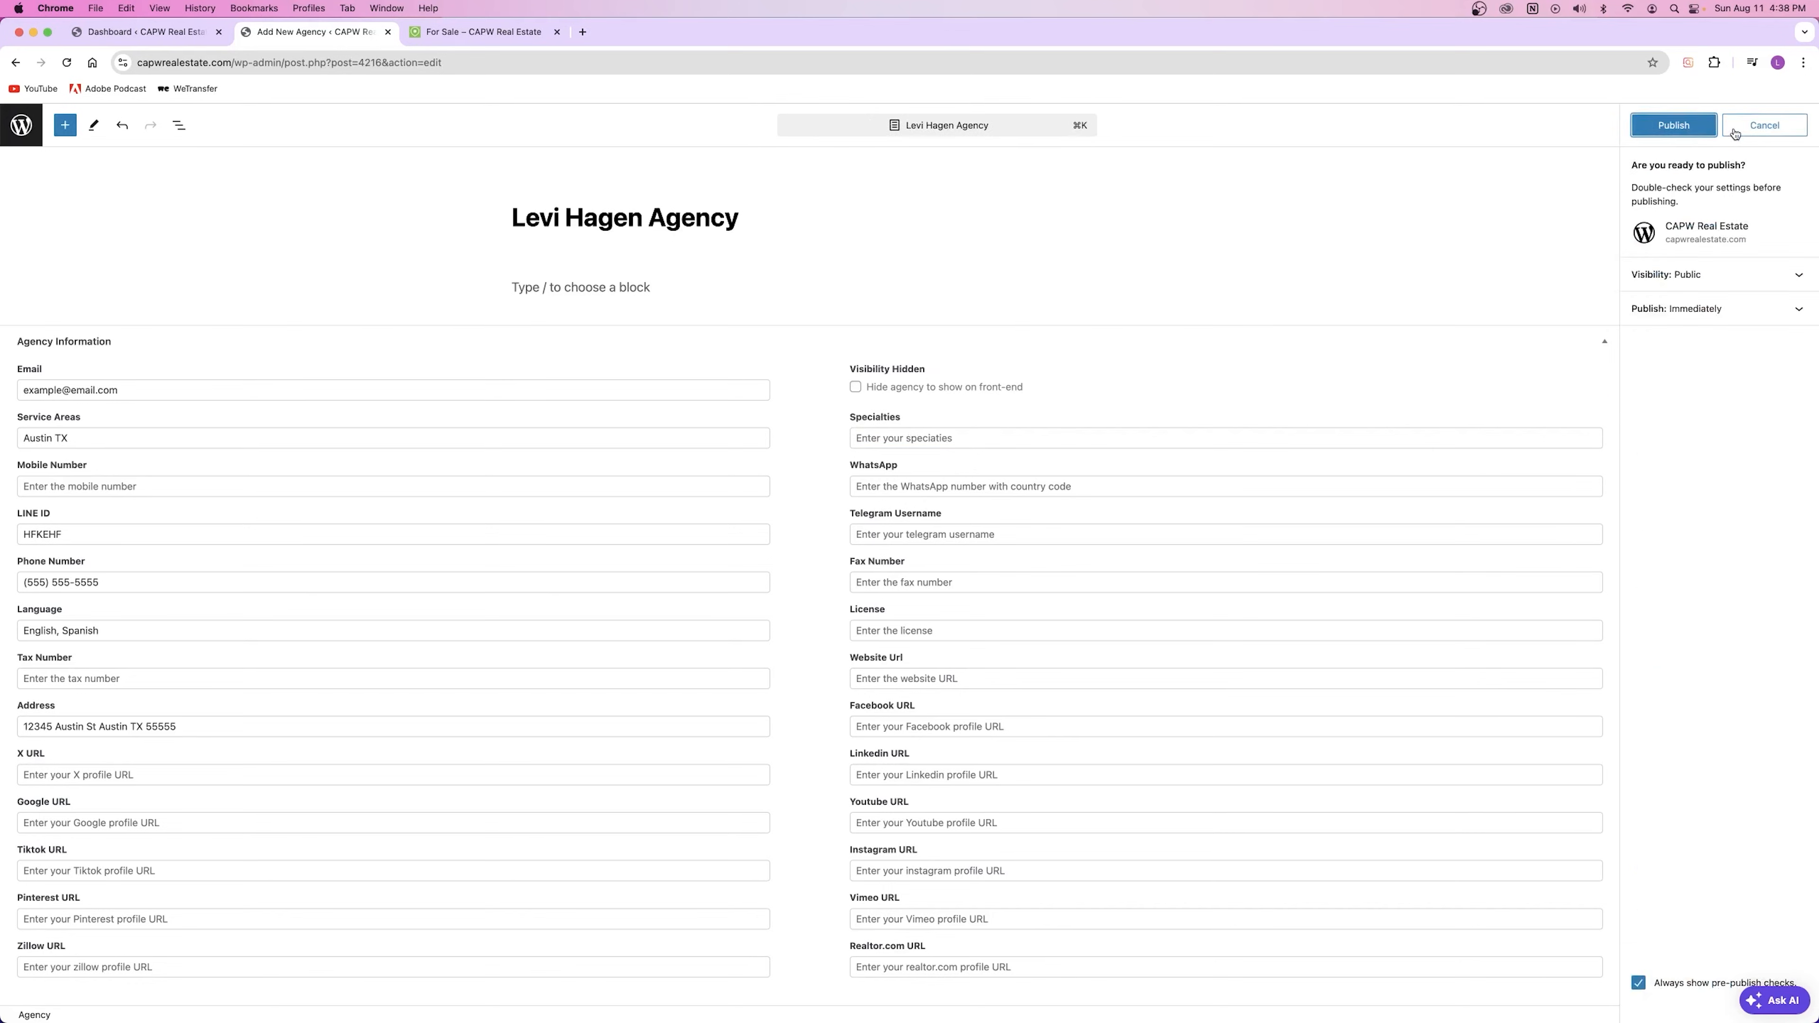
pyautogui.click(1681, 129)
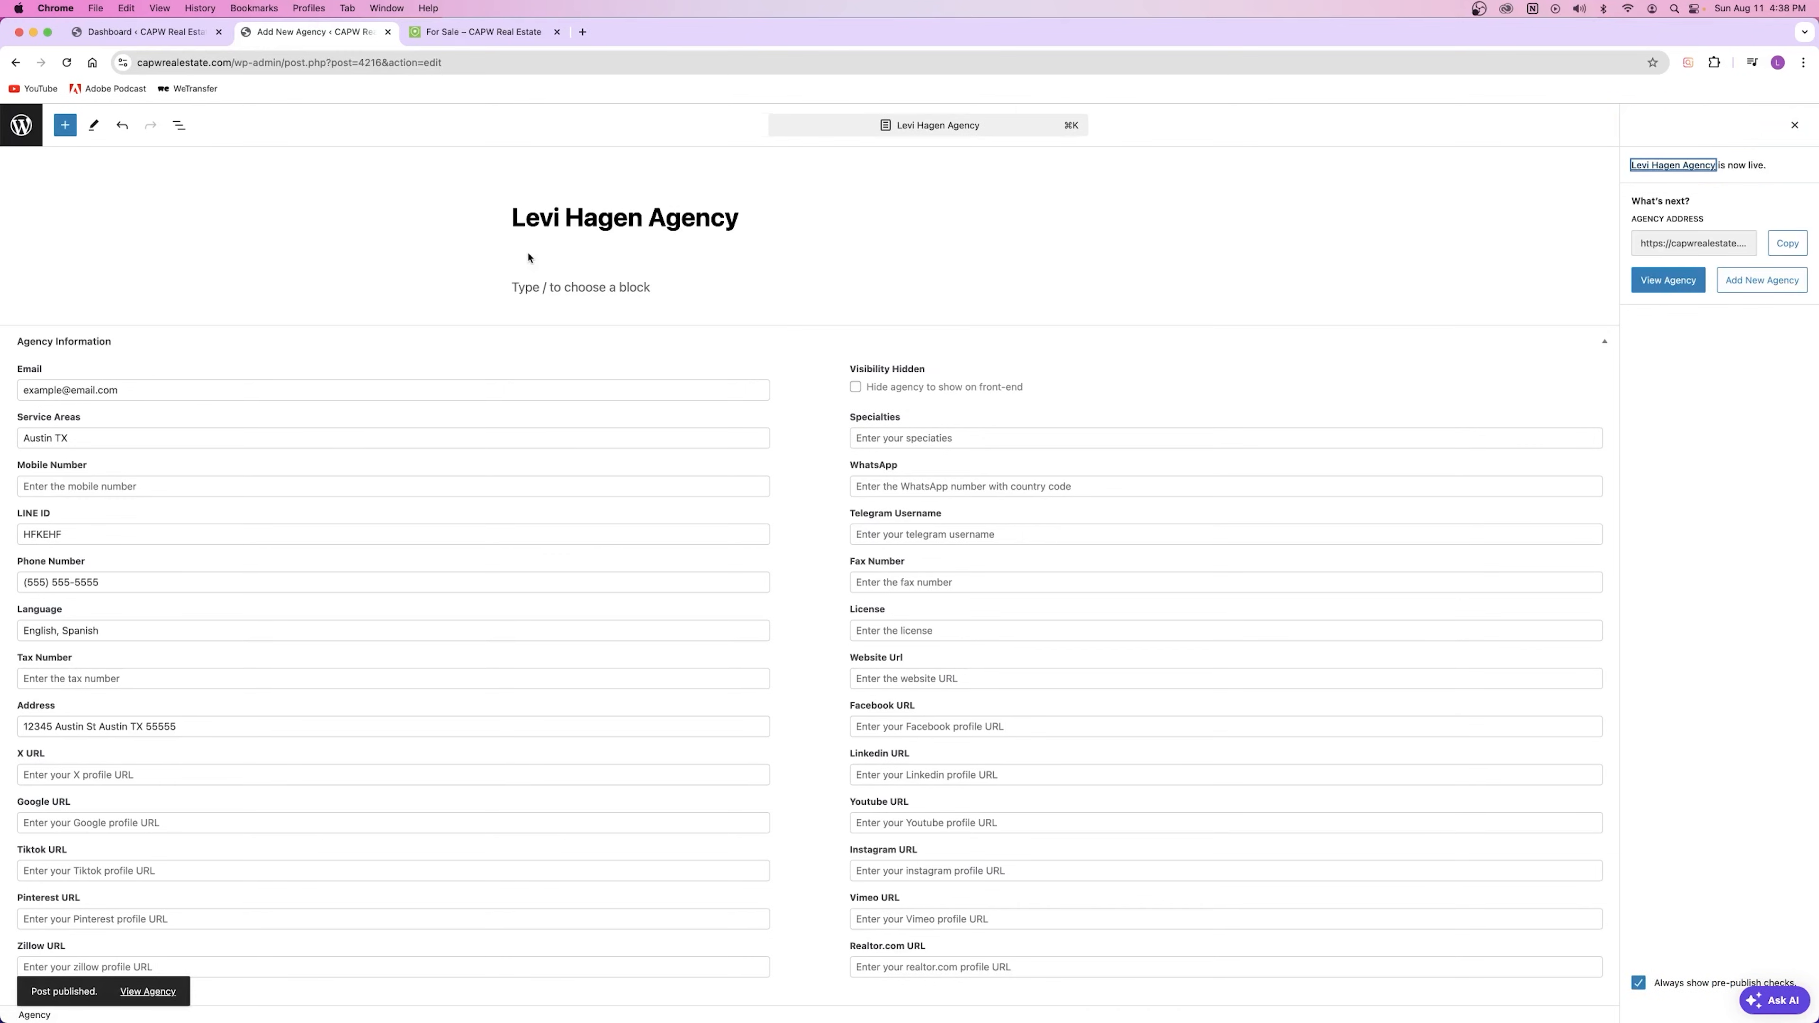
pyautogui.click(478, 37)
pyautogui.click(516, 159)
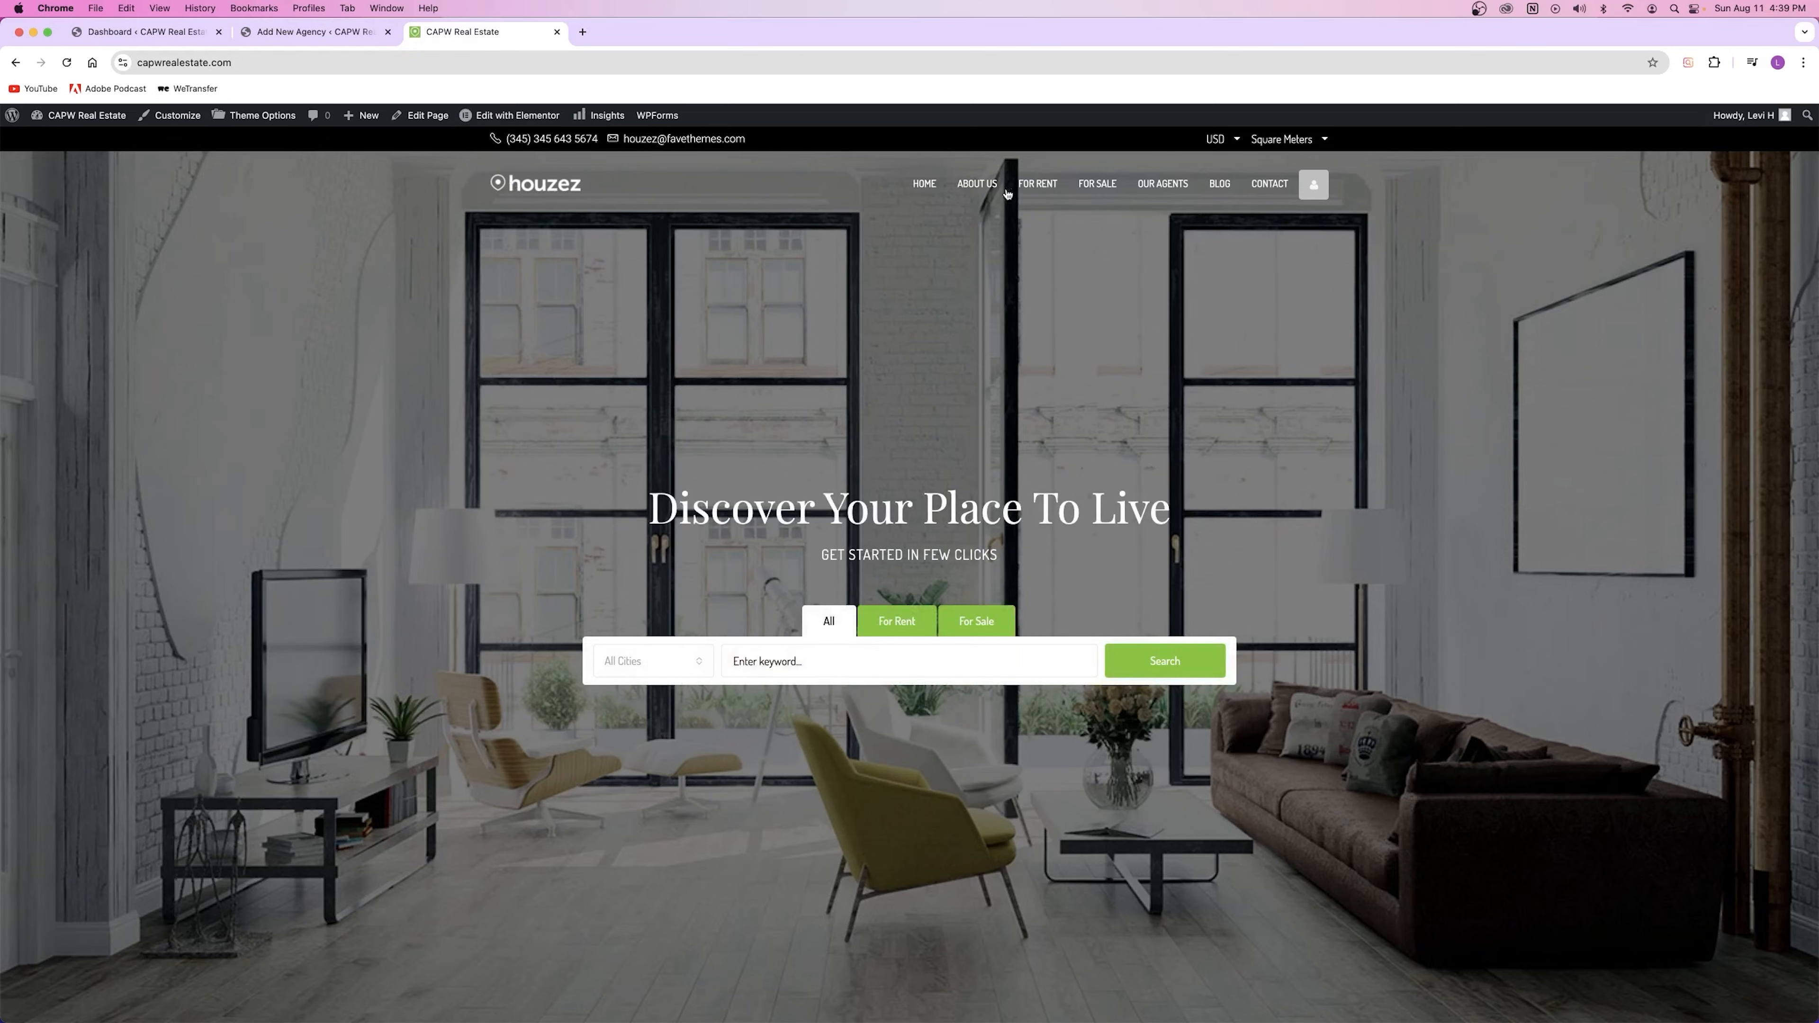
# Step: Browse the site's agents listing page, then return to the homepage
pyautogui.click(1167, 190)
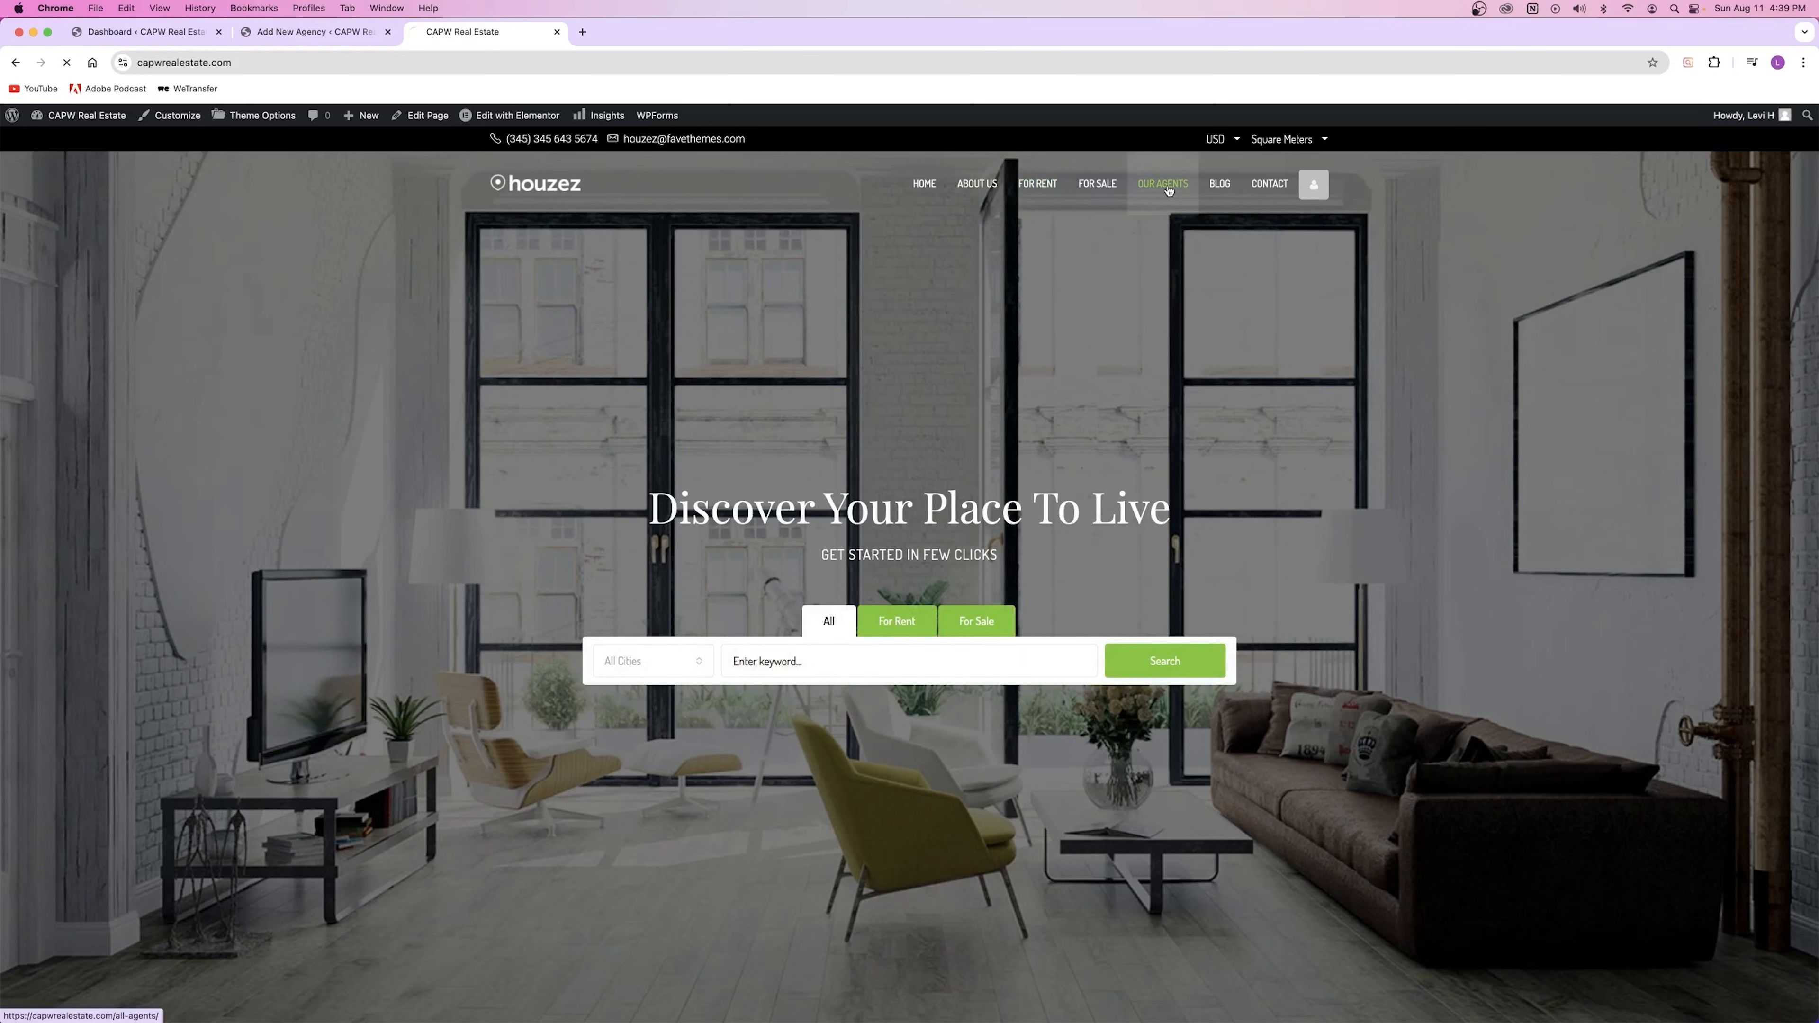
pyautogui.scroll(-3, 1352, 488)
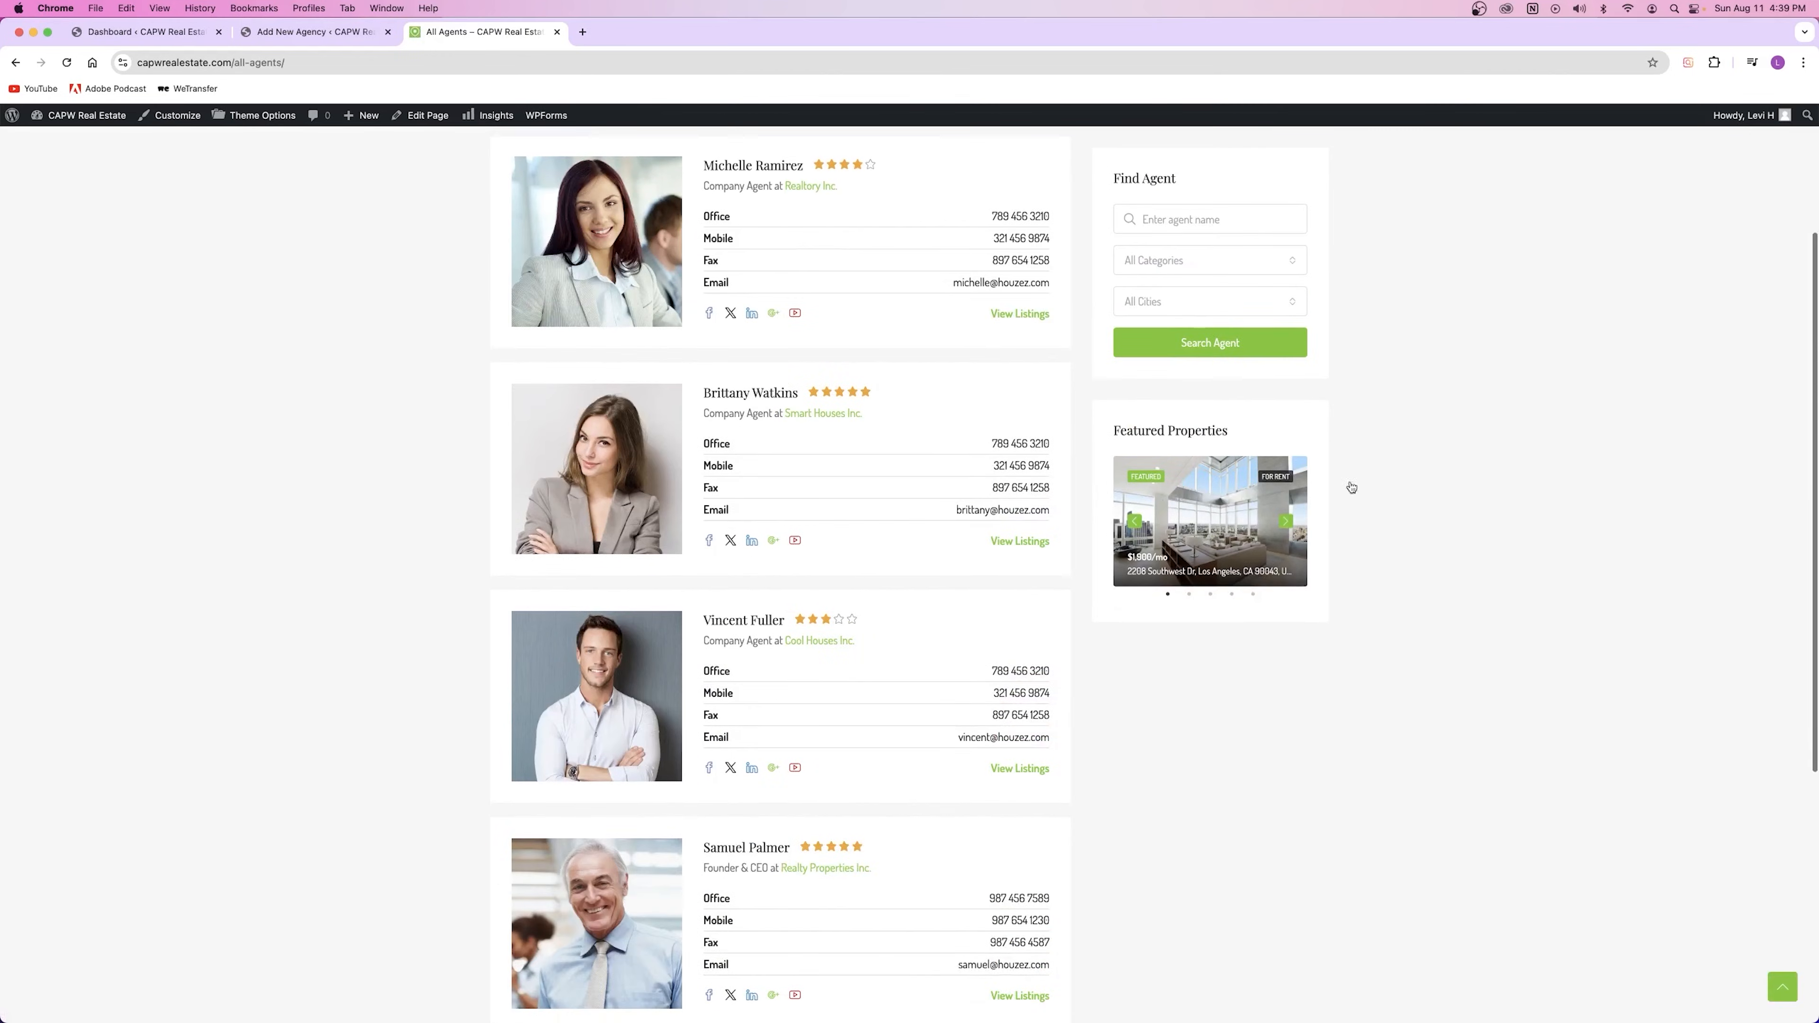
pyautogui.scroll(-6, 1199, 482)
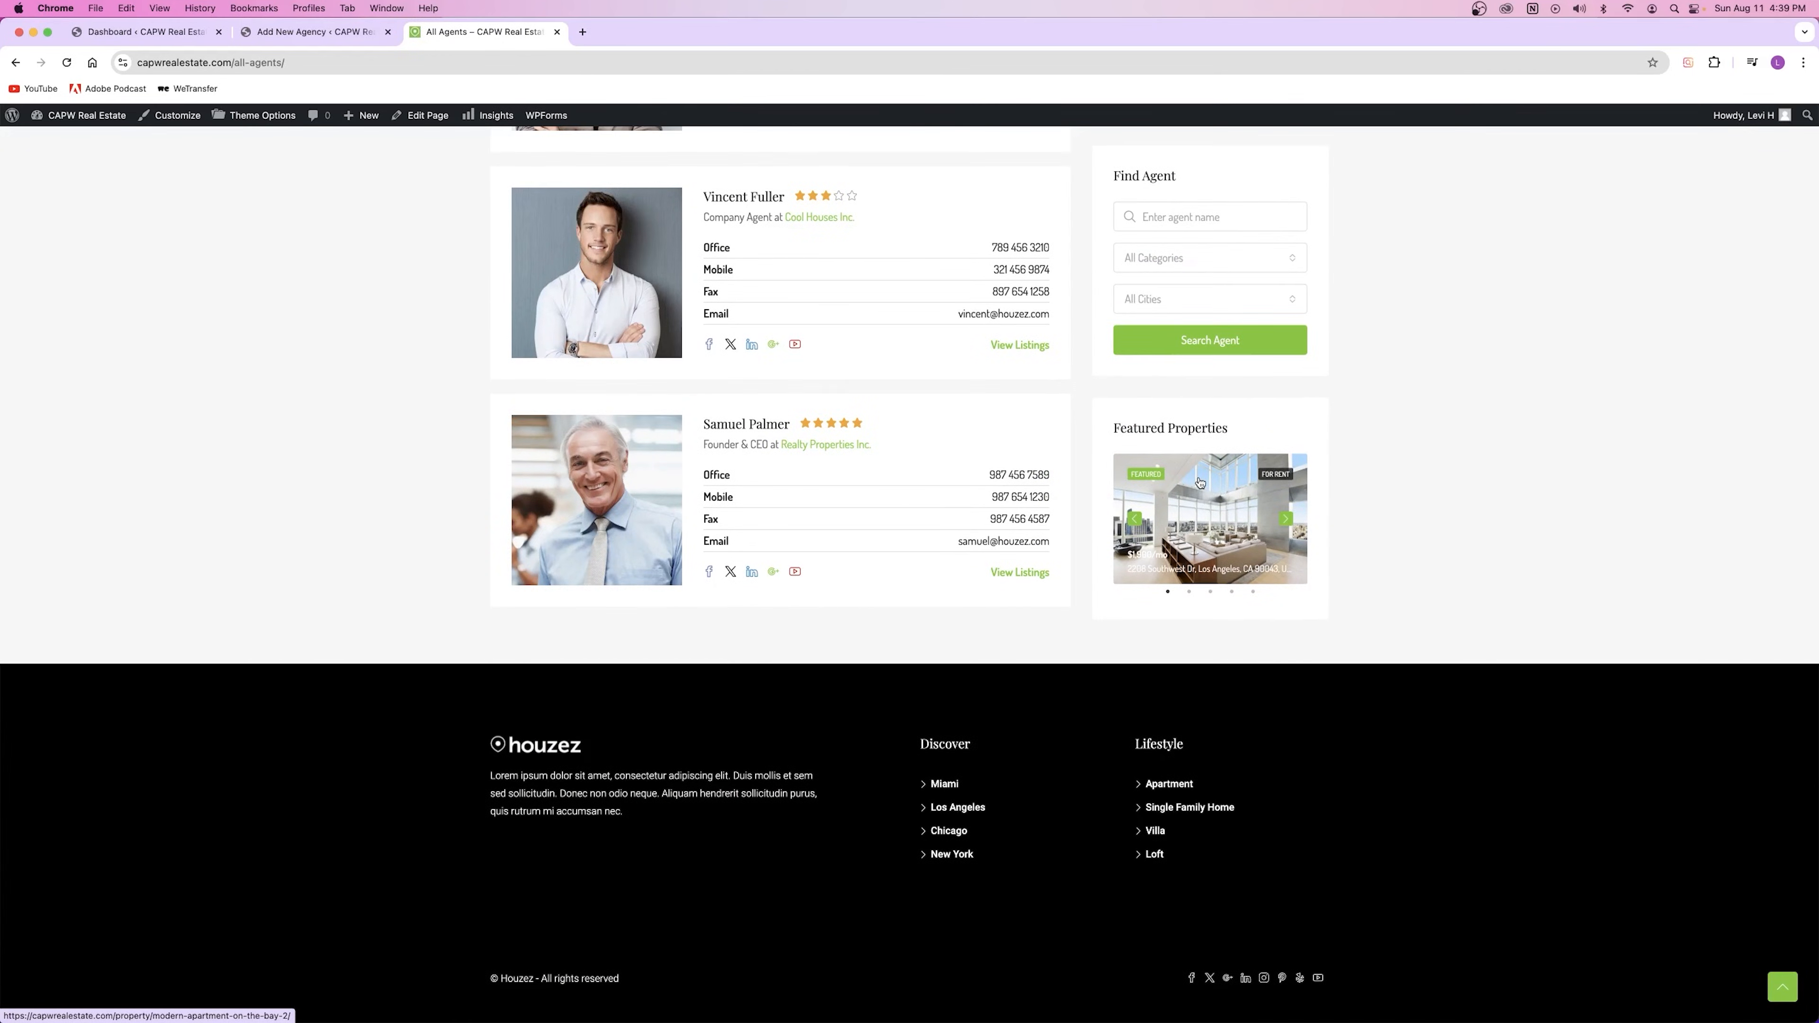
pyautogui.scroll(10, 1200, 482)
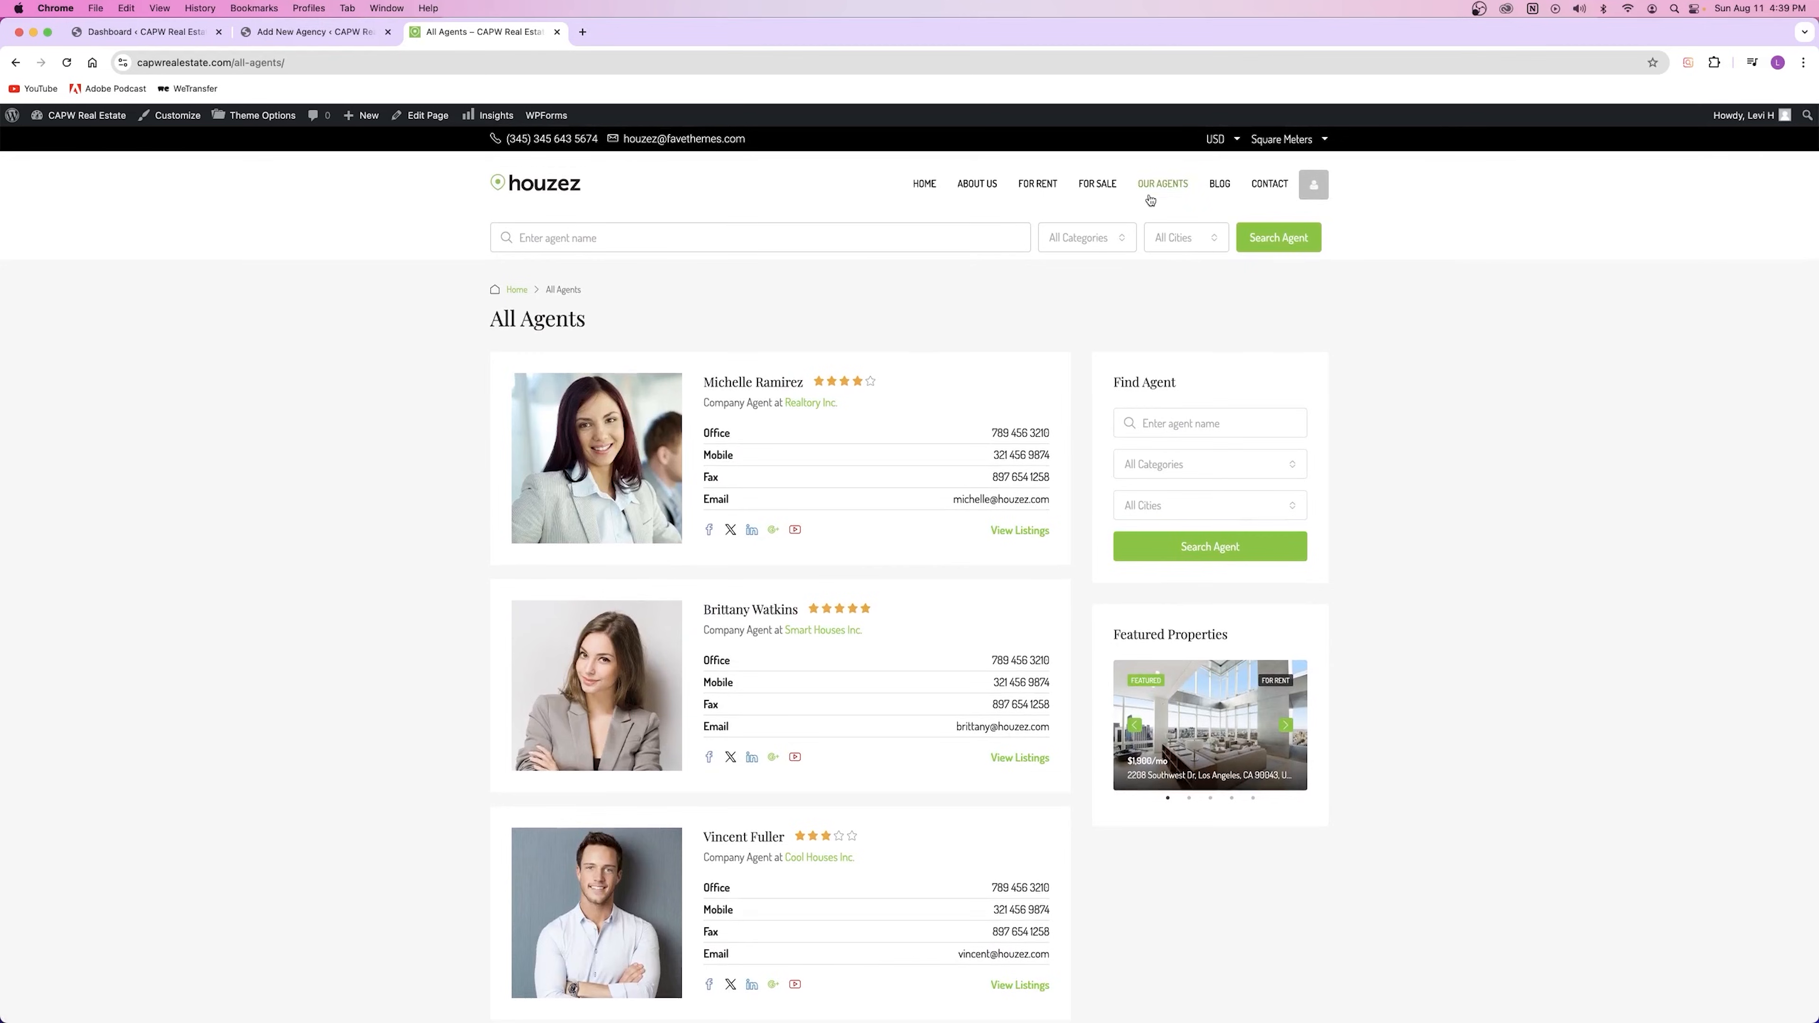
pyautogui.click(925, 186)
# Step: Open Real Estate > Agencies in a new tab and close the finished agency editor
pyautogui.click(194, 33)
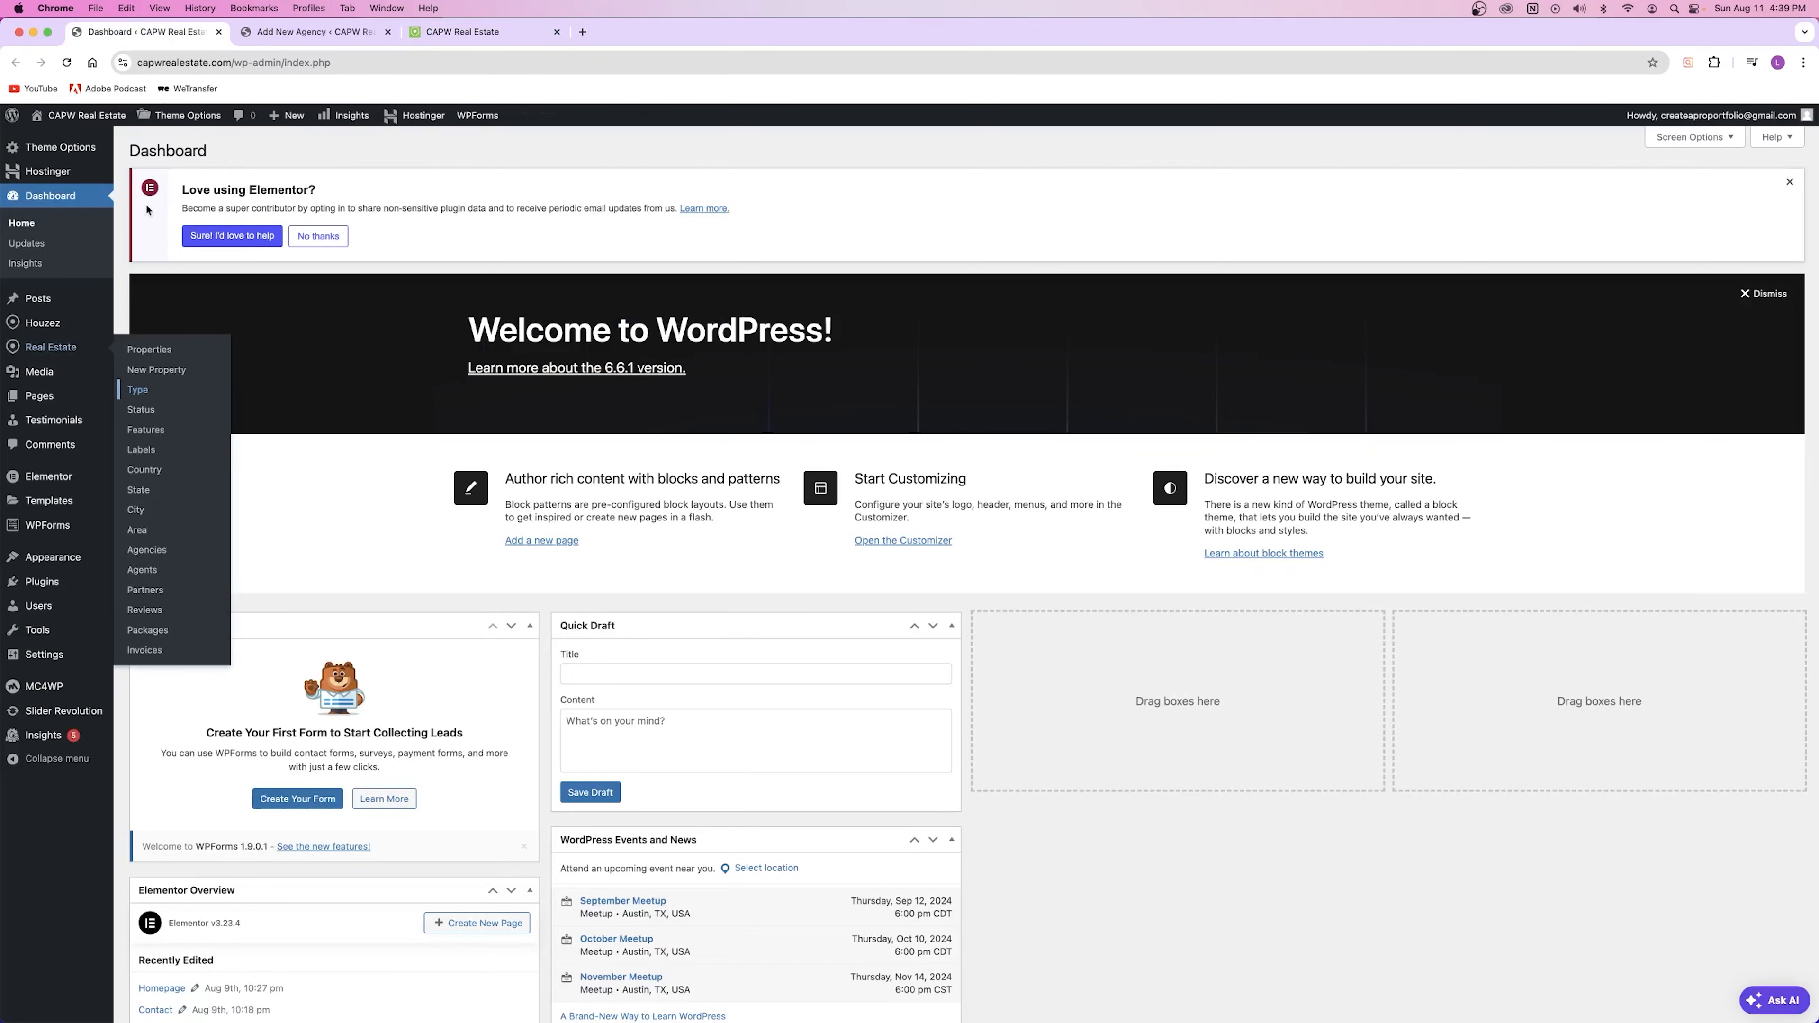
pyautogui.moveTo(50, 348)
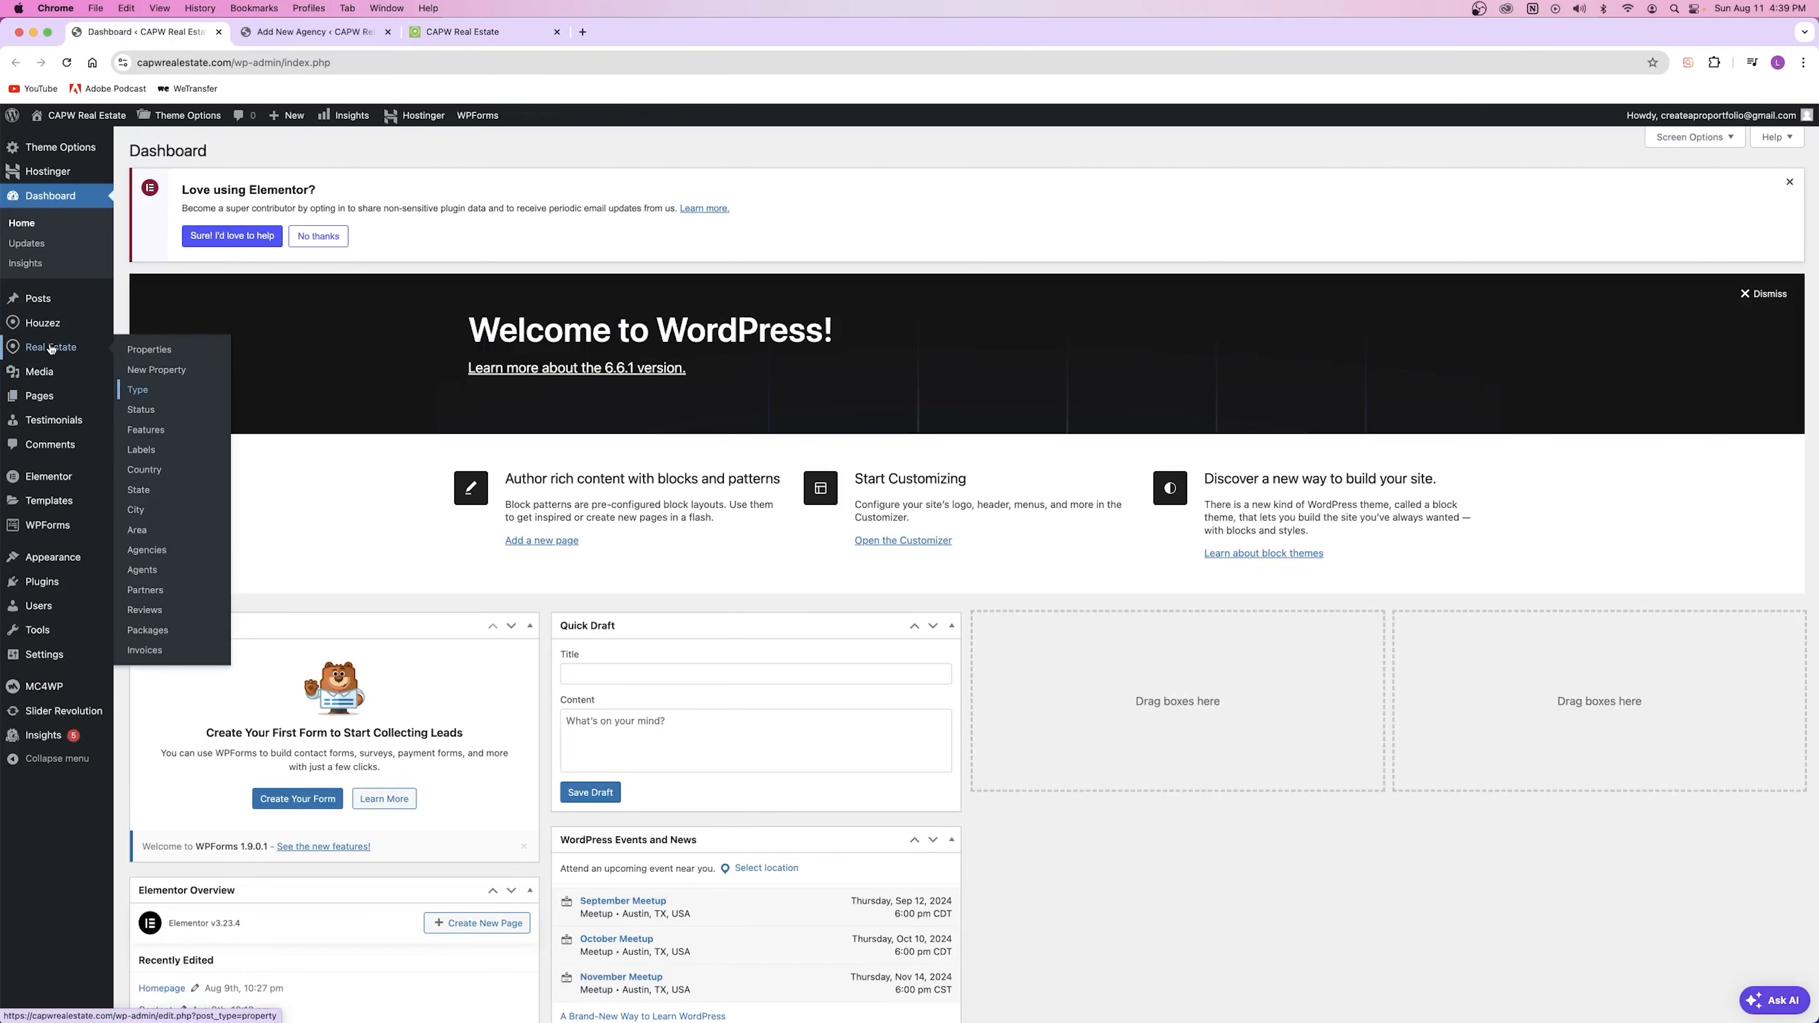
pyautogui.rightClick(159, 552)
pyautogui.click(202, 556)
pyautogui.click(459, 32)
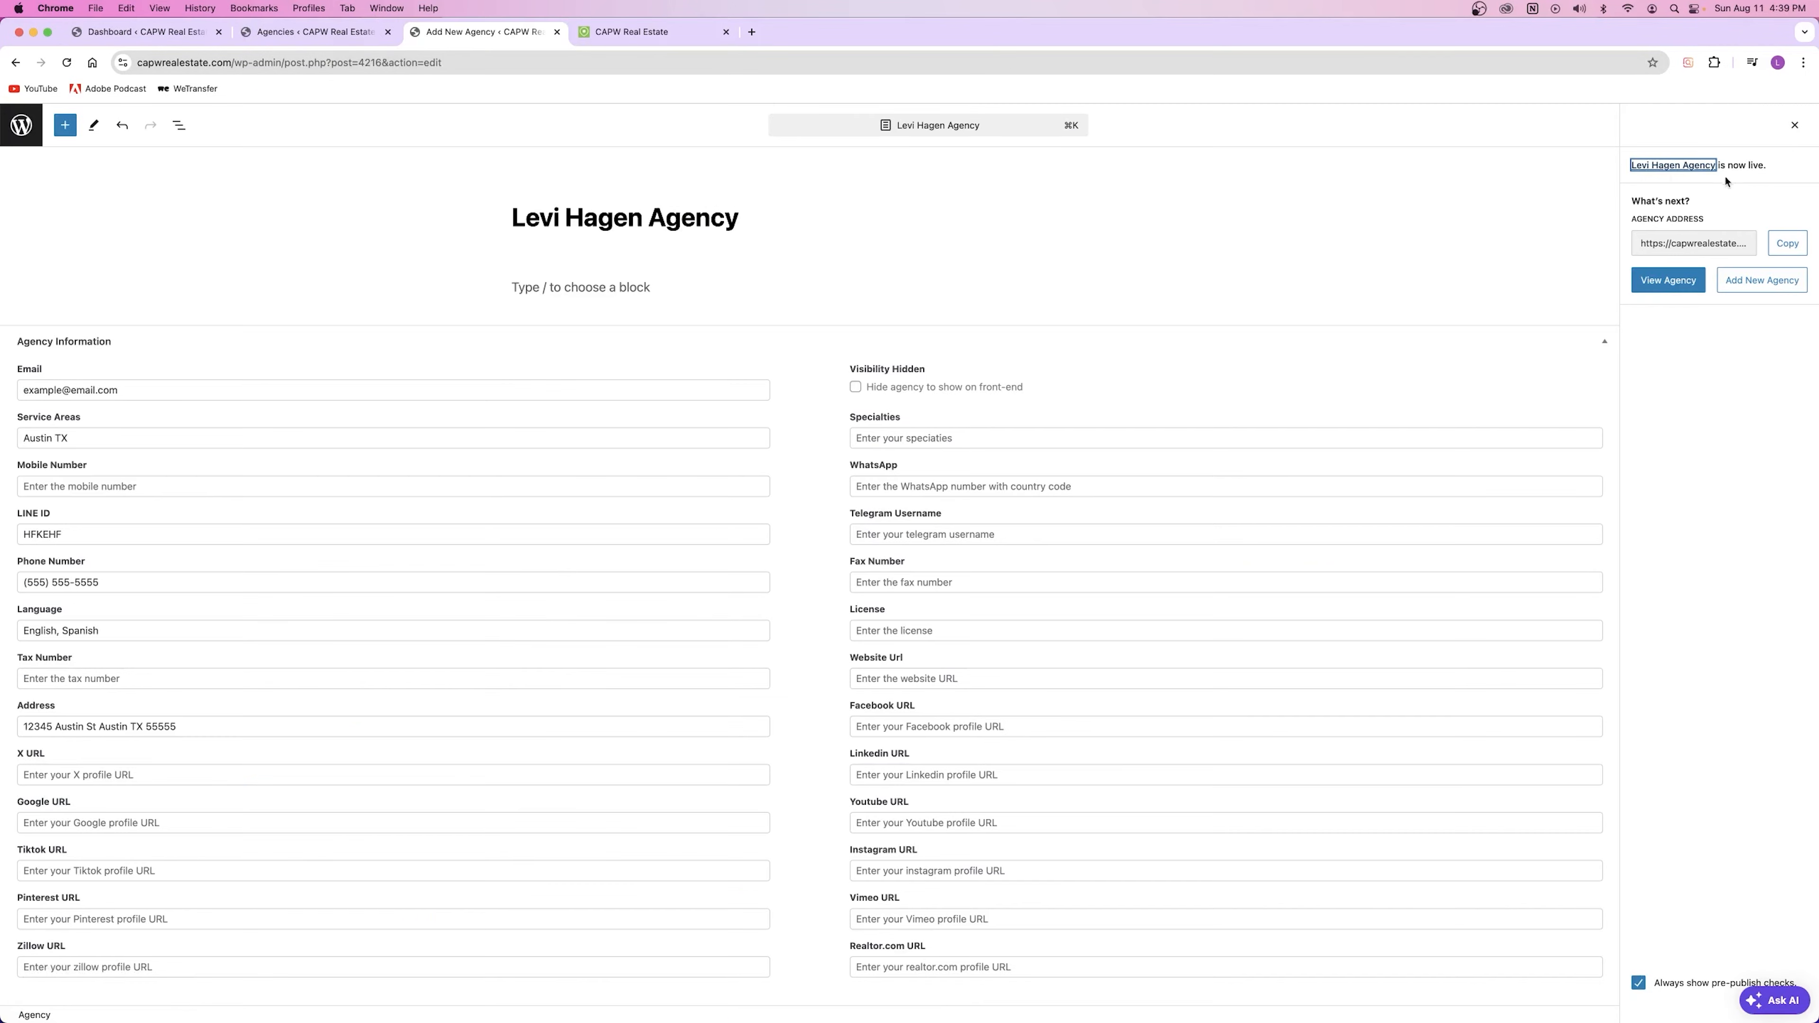
pyautogui.click(557, 32)
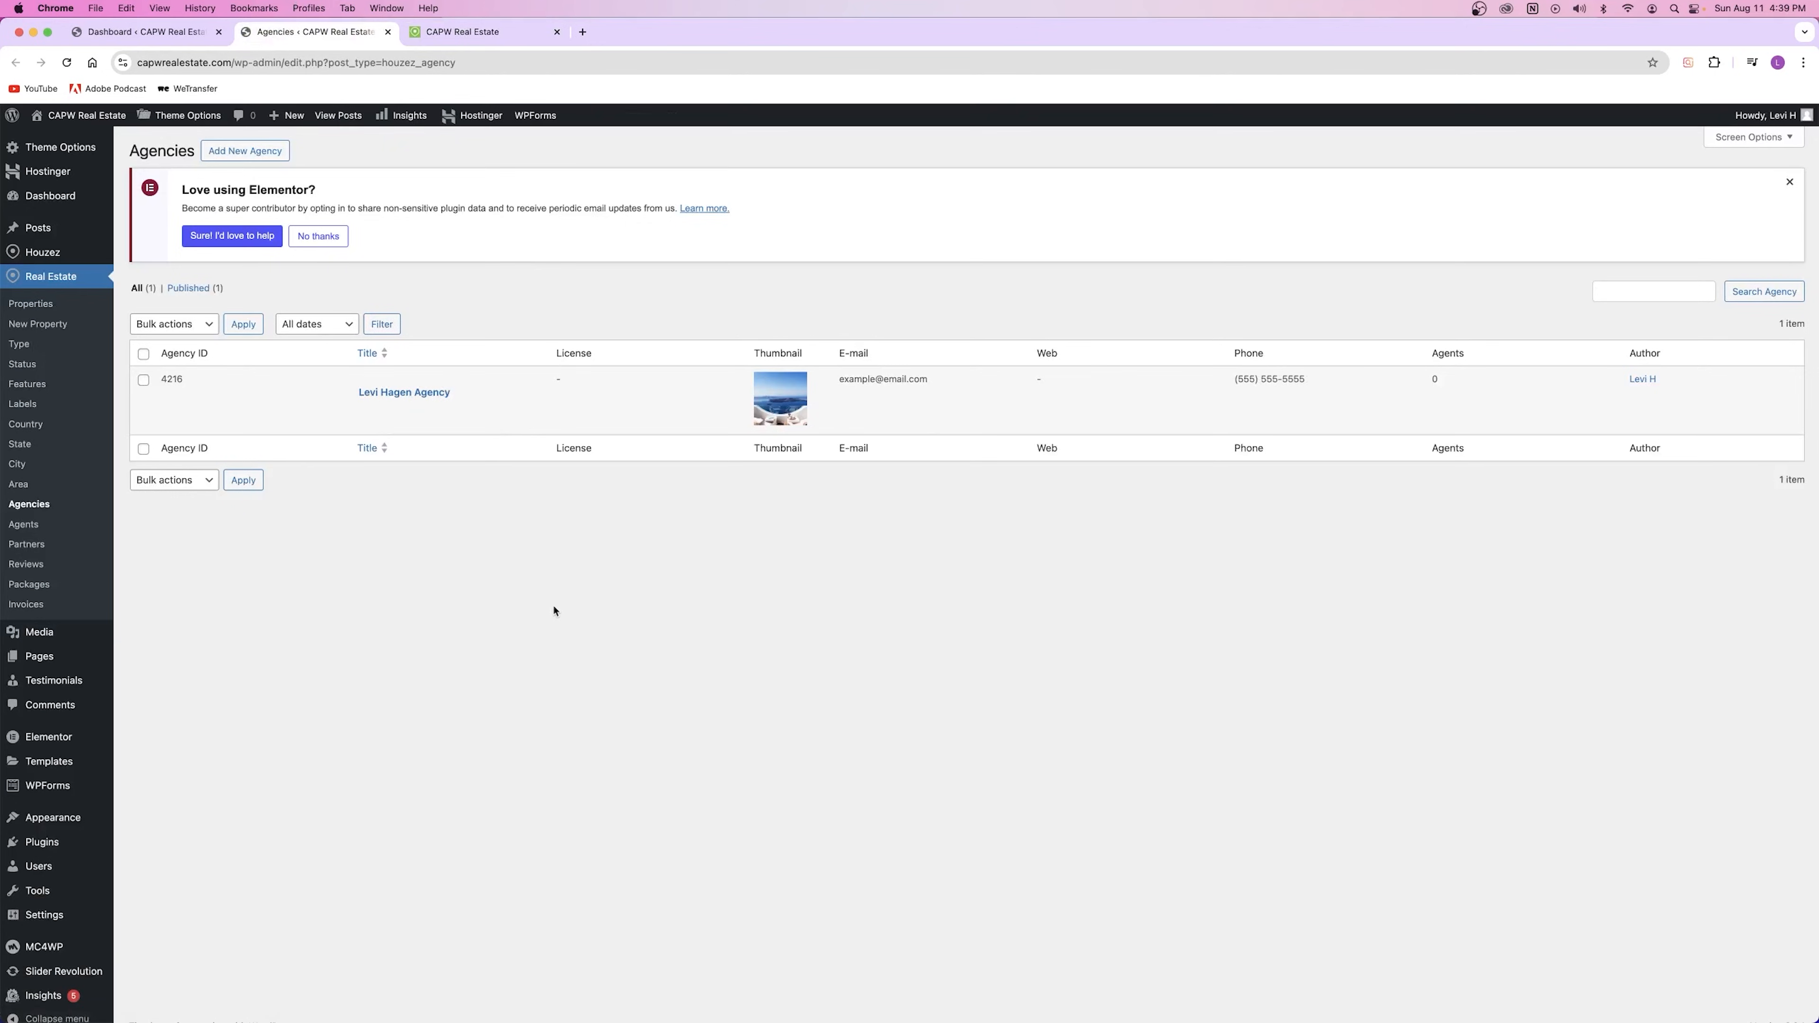
# Step: Open the agency's public page and try its reviews form, email and call buttons
pyautogui.click(476, 406)
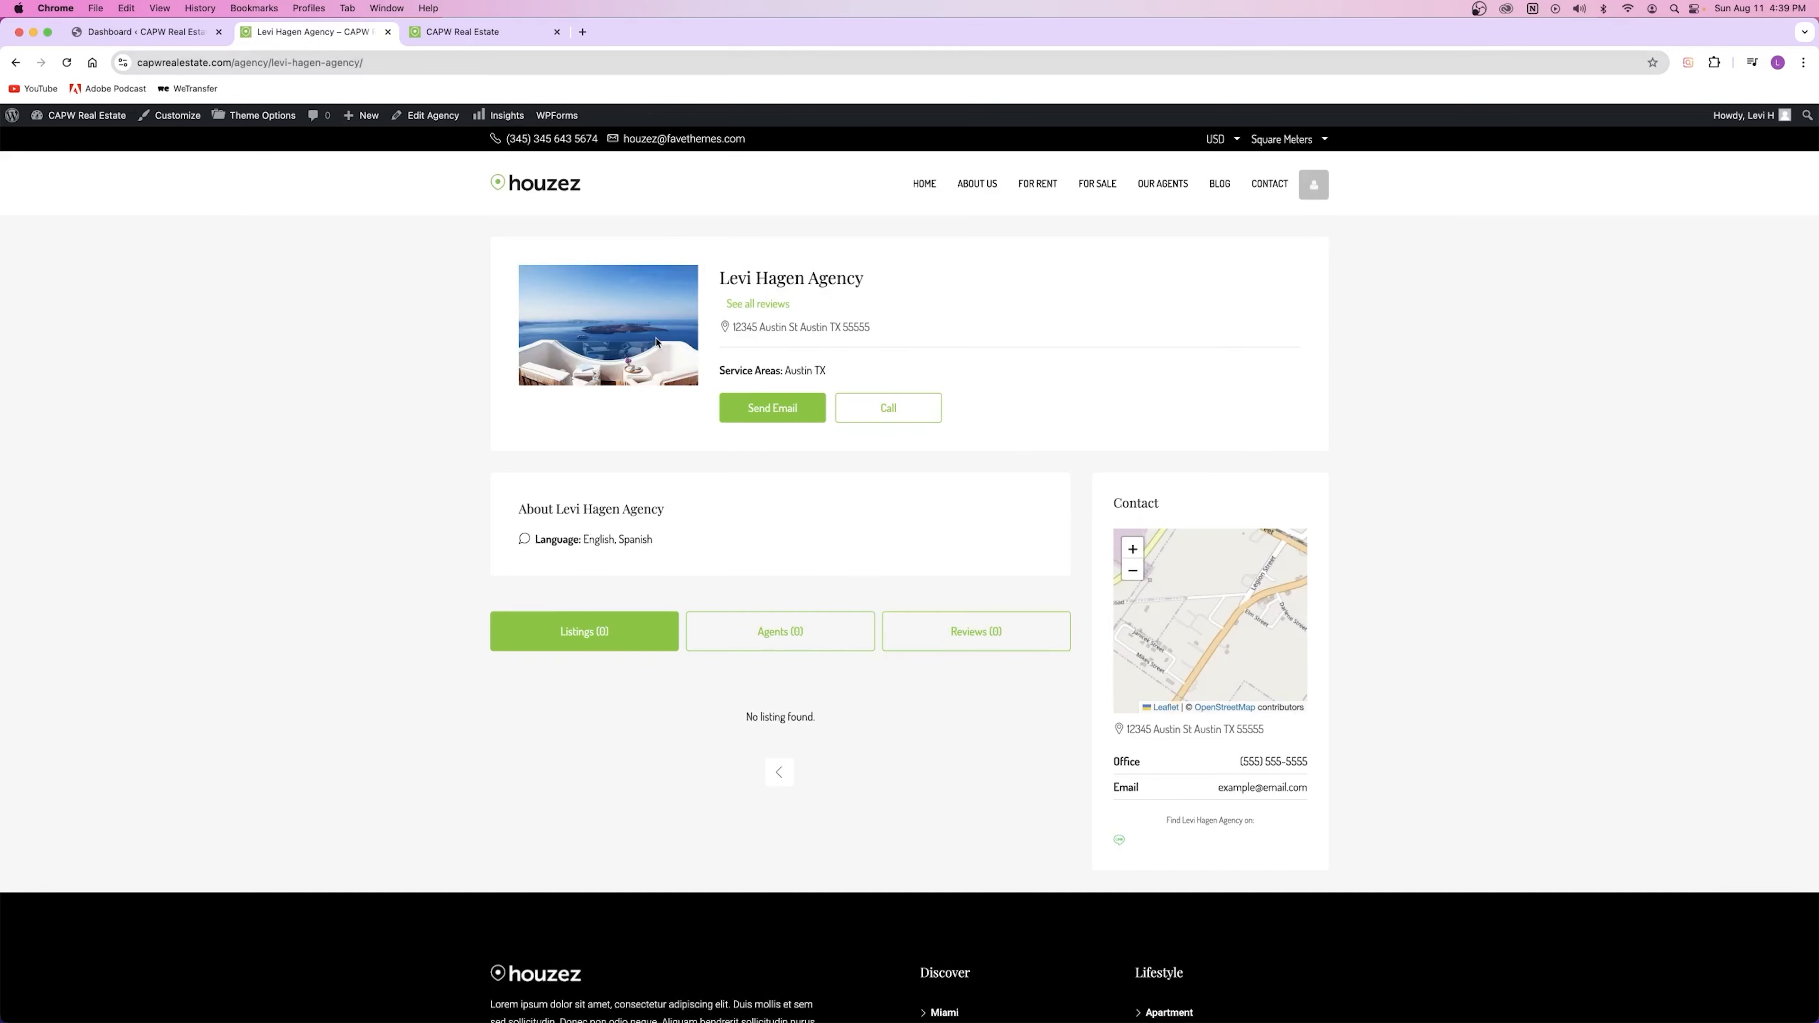
pyautogui.moveTo(718, 278); pyautogui.dragTo(865, 279)
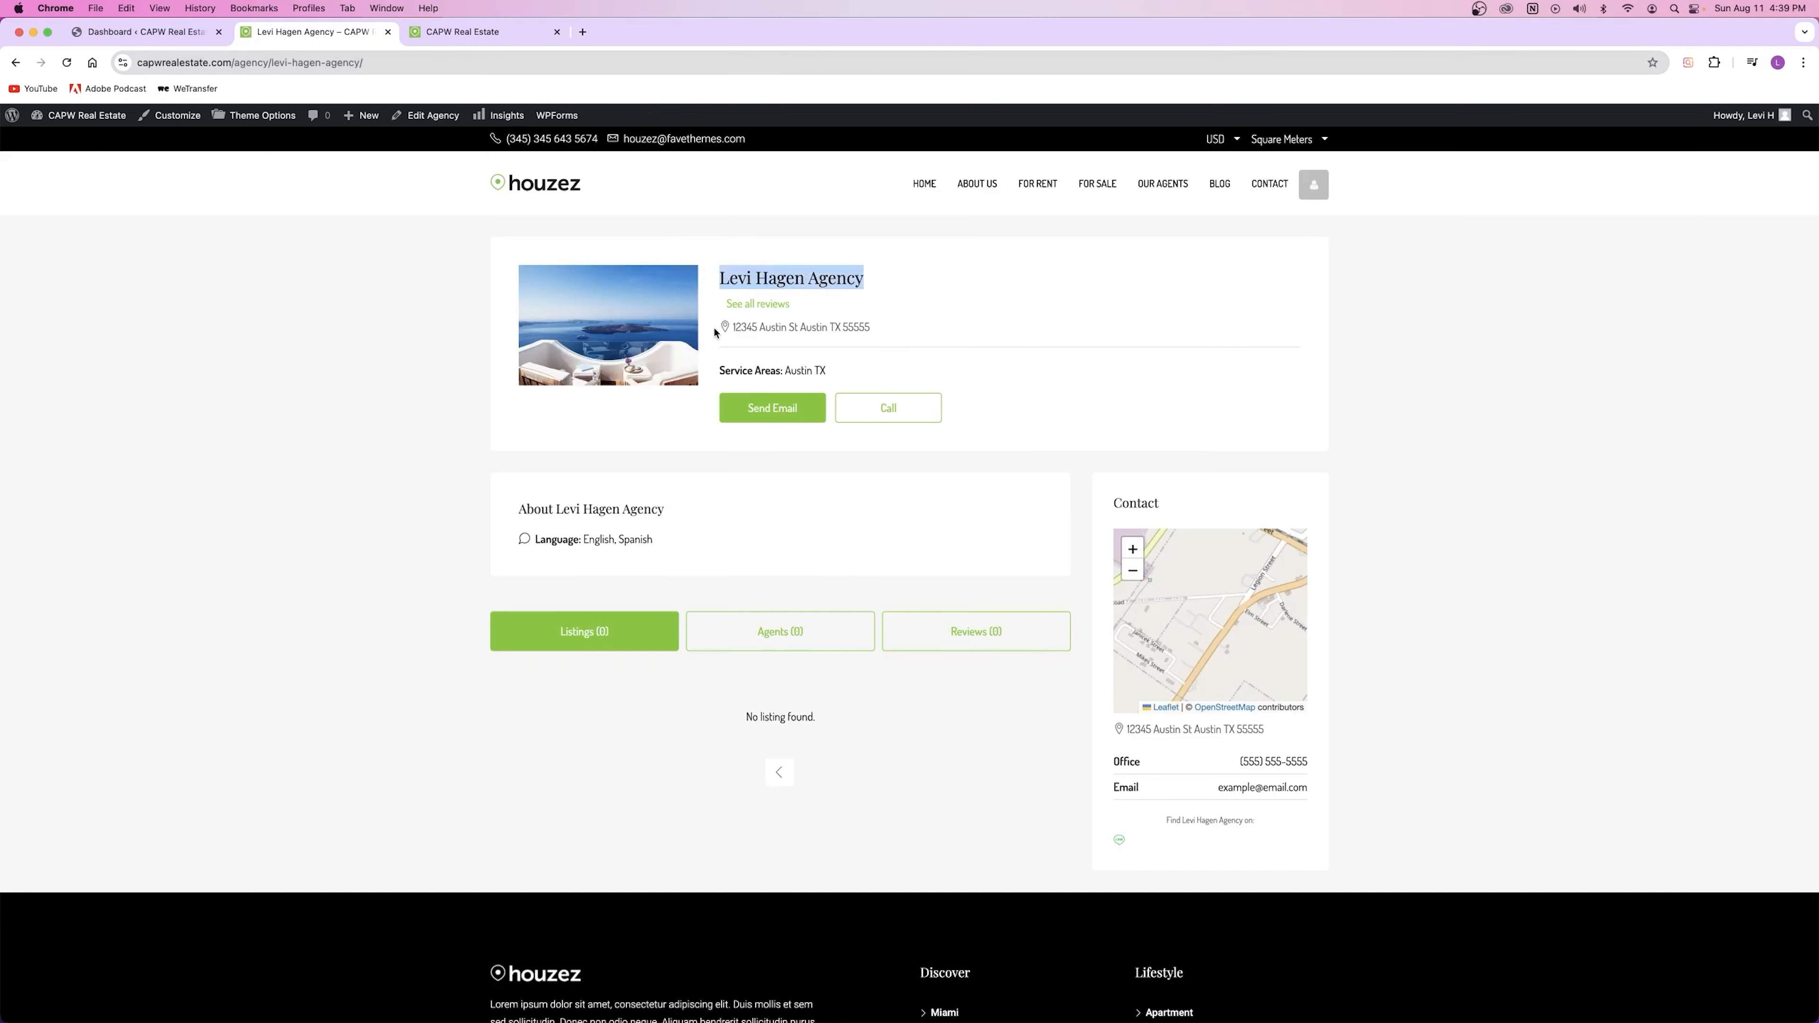
pyautogui.moveTo(708, 333); pyautogui.dragTo(983, 337)
pyautogui.click(745, 305)
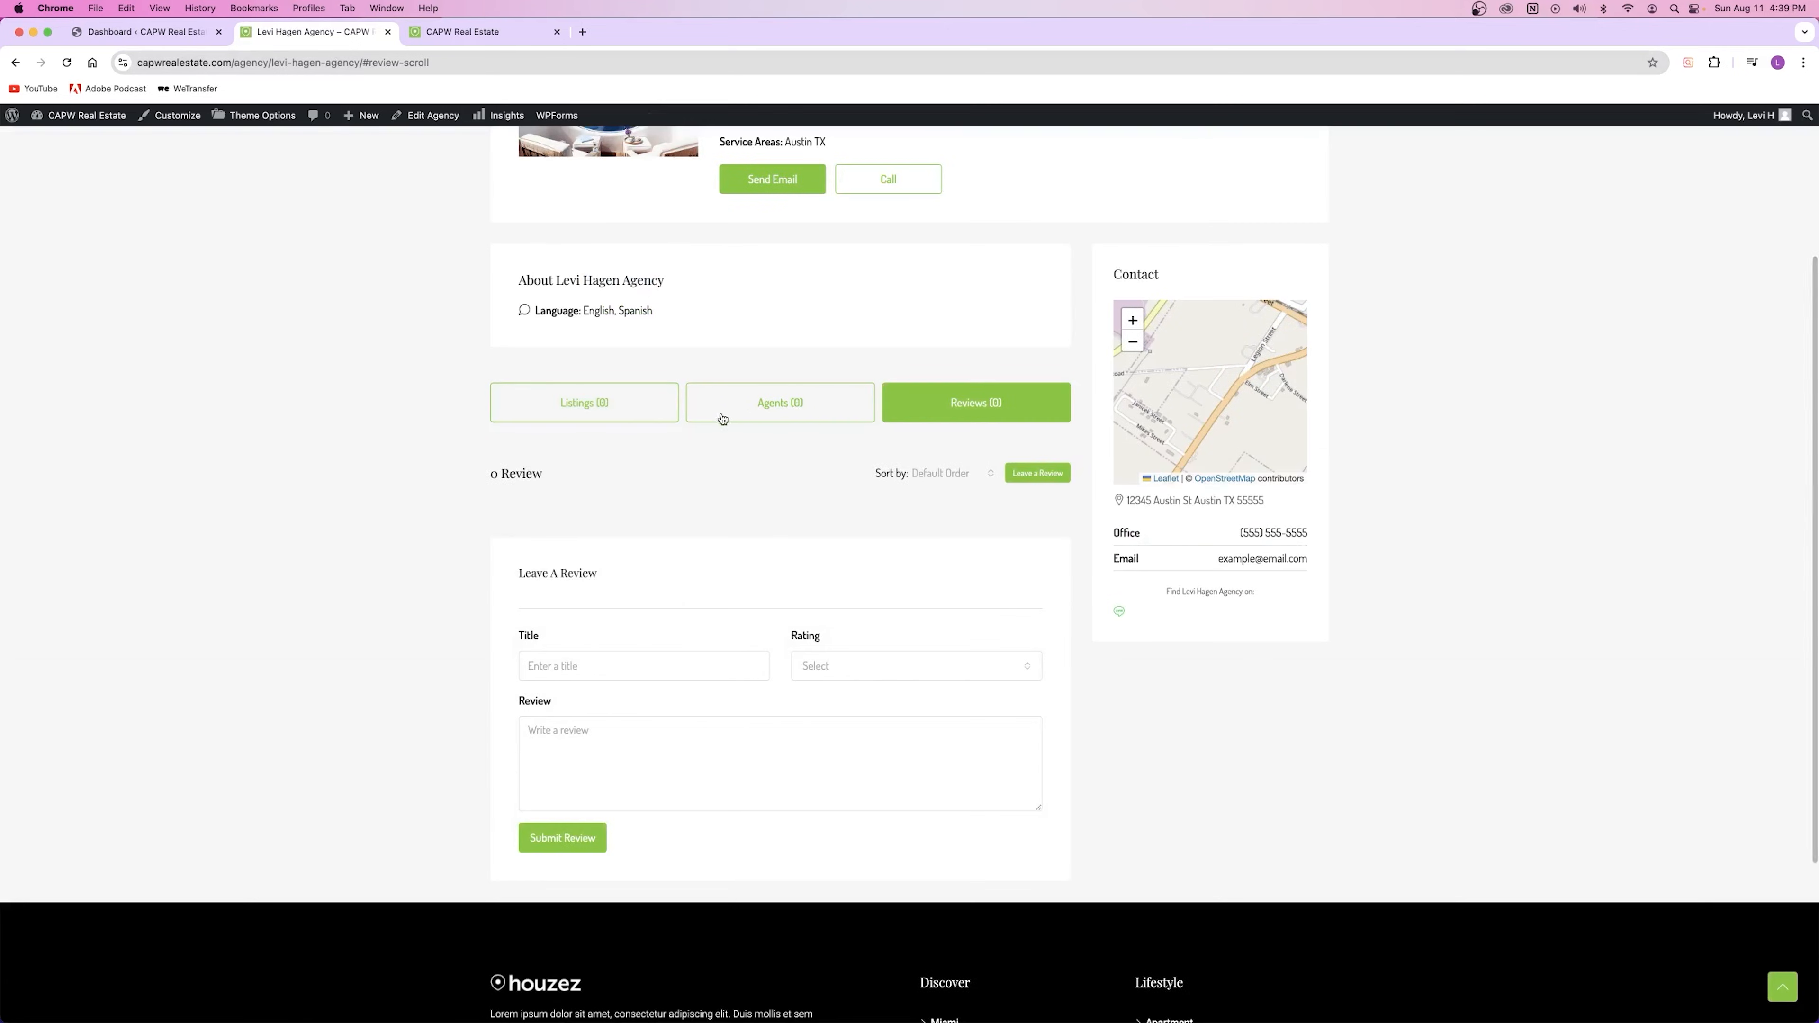
pyautogui.click(566, 671)
pyautogui.click(816, 667)
pyautogui.click(637, 752)
pyautogui.scroll(3, 749, 388)
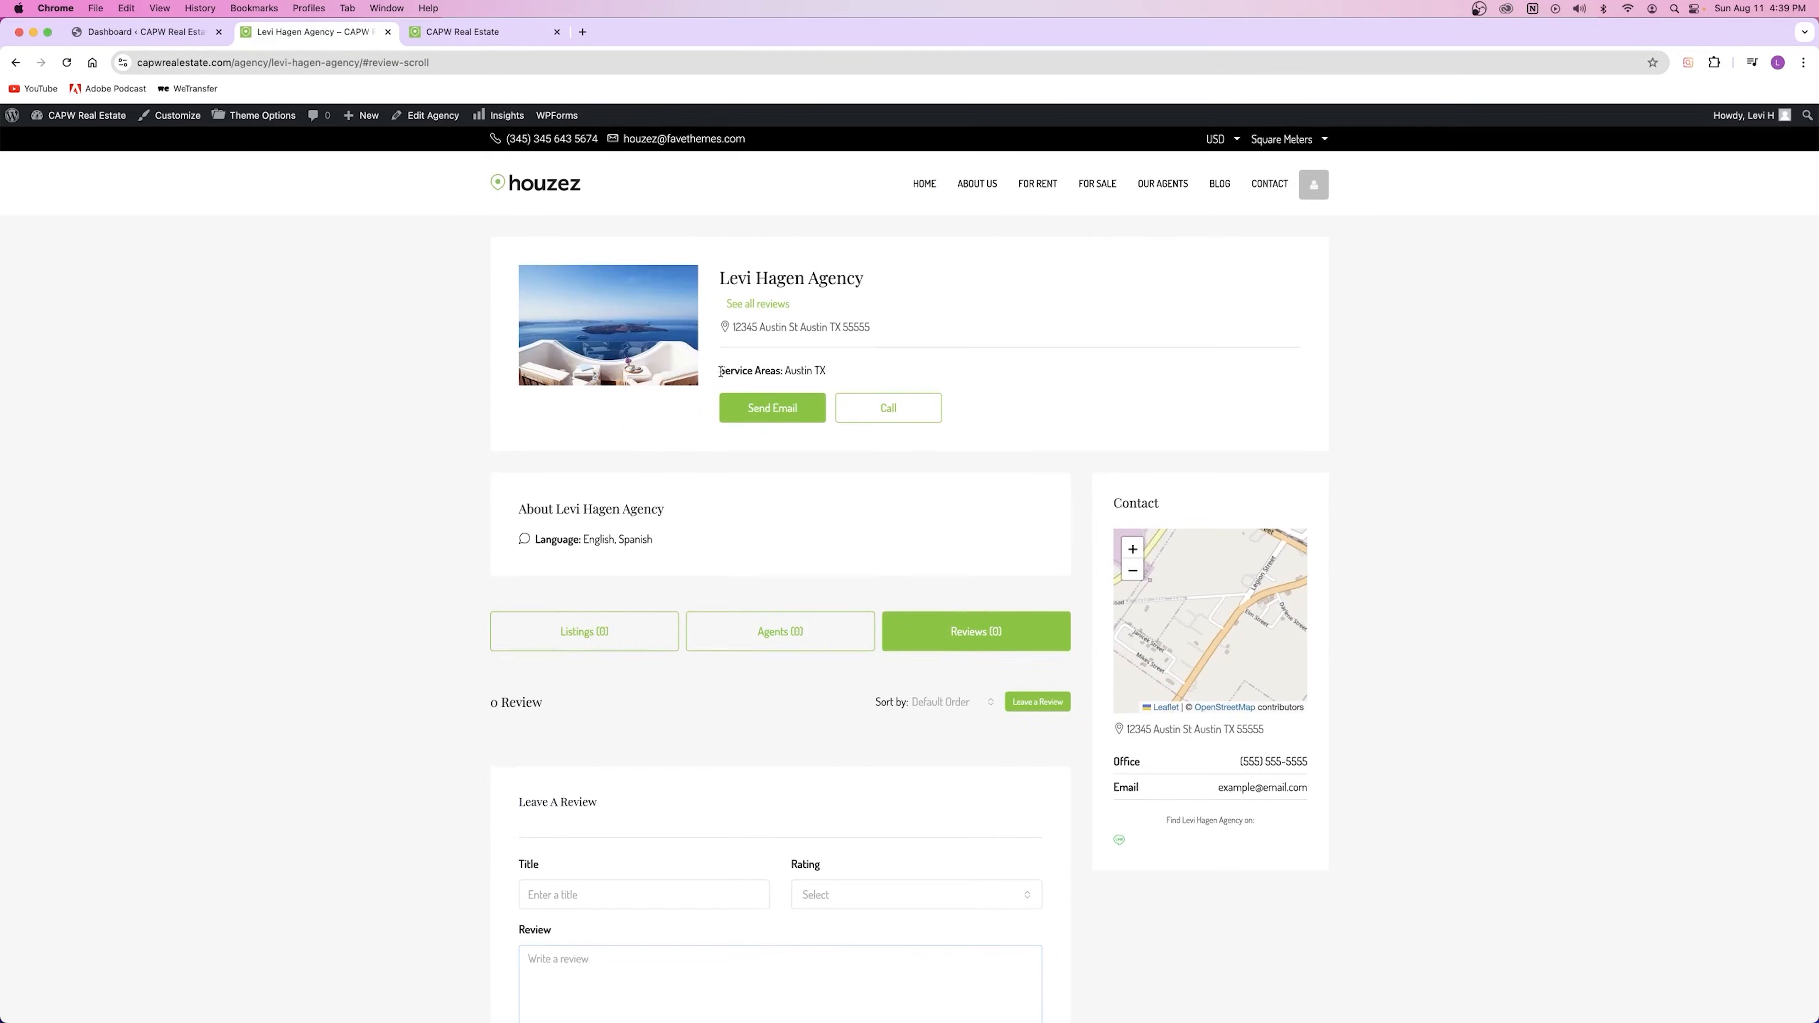
pyautogui.moveTo(721, 372); pyautogui.dragTo(835, 373)
pyautogui.click(772, 408)
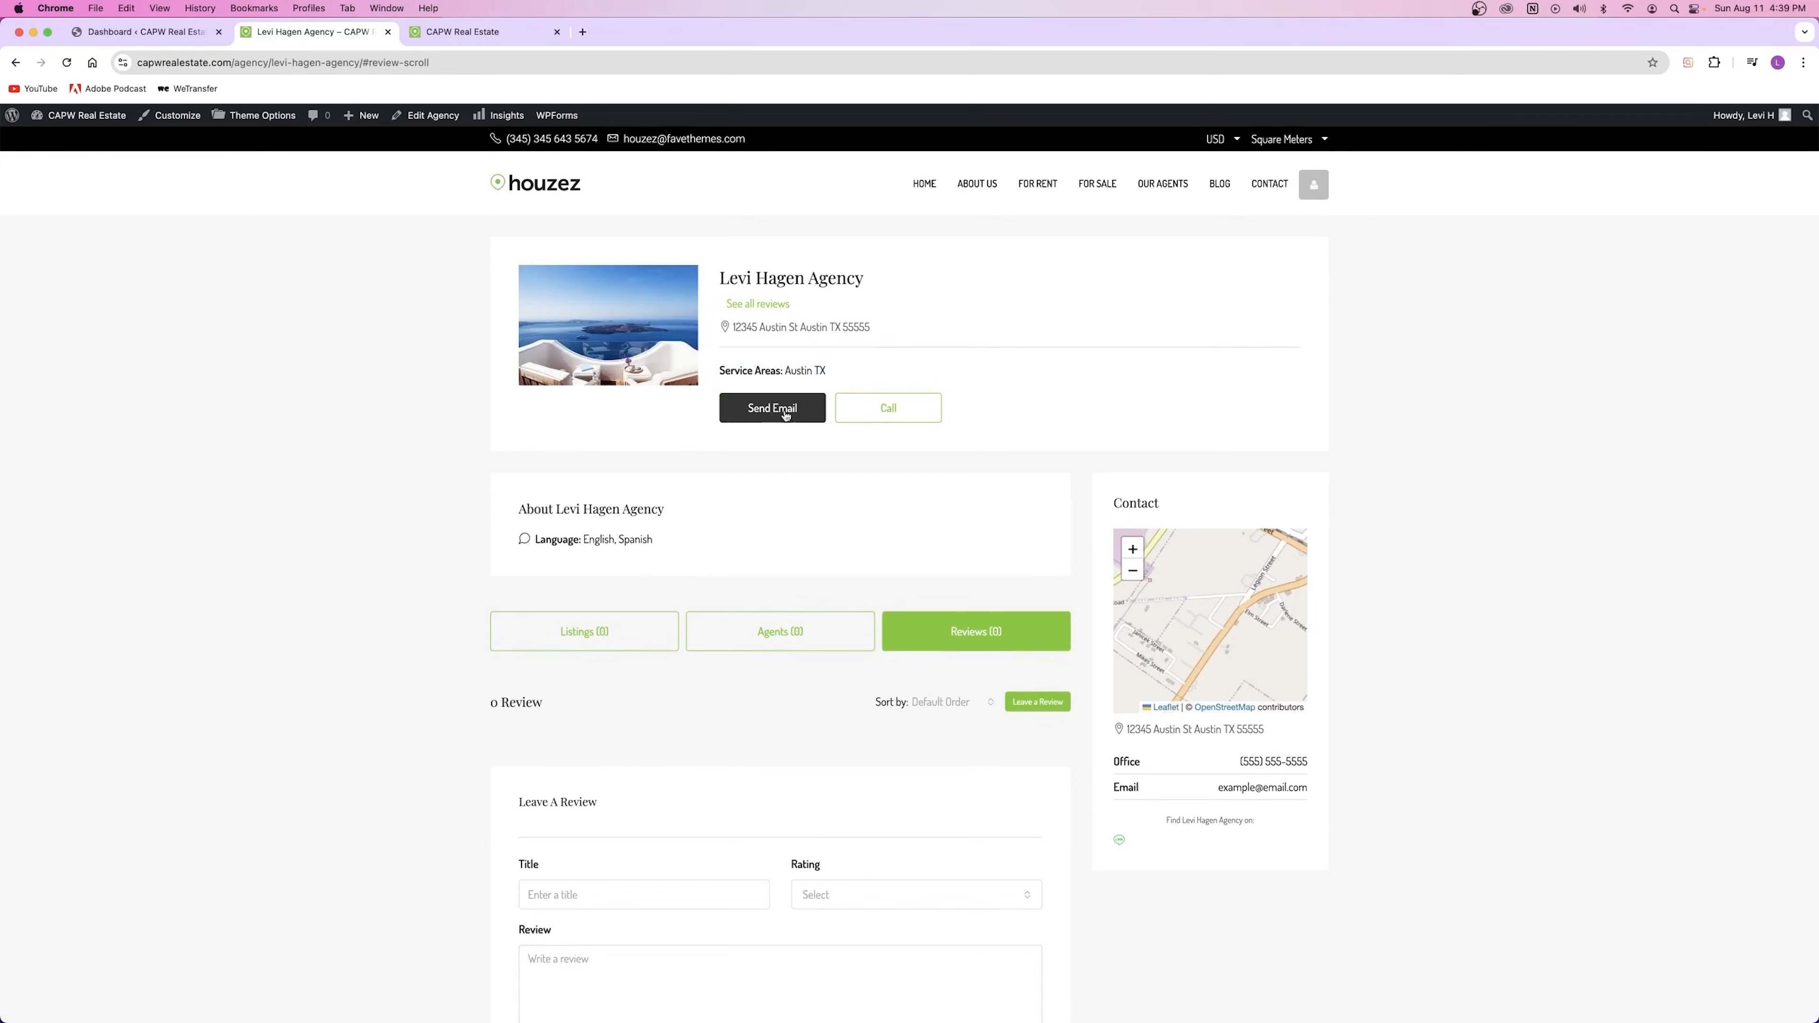
pyautogui.click(886, 415)
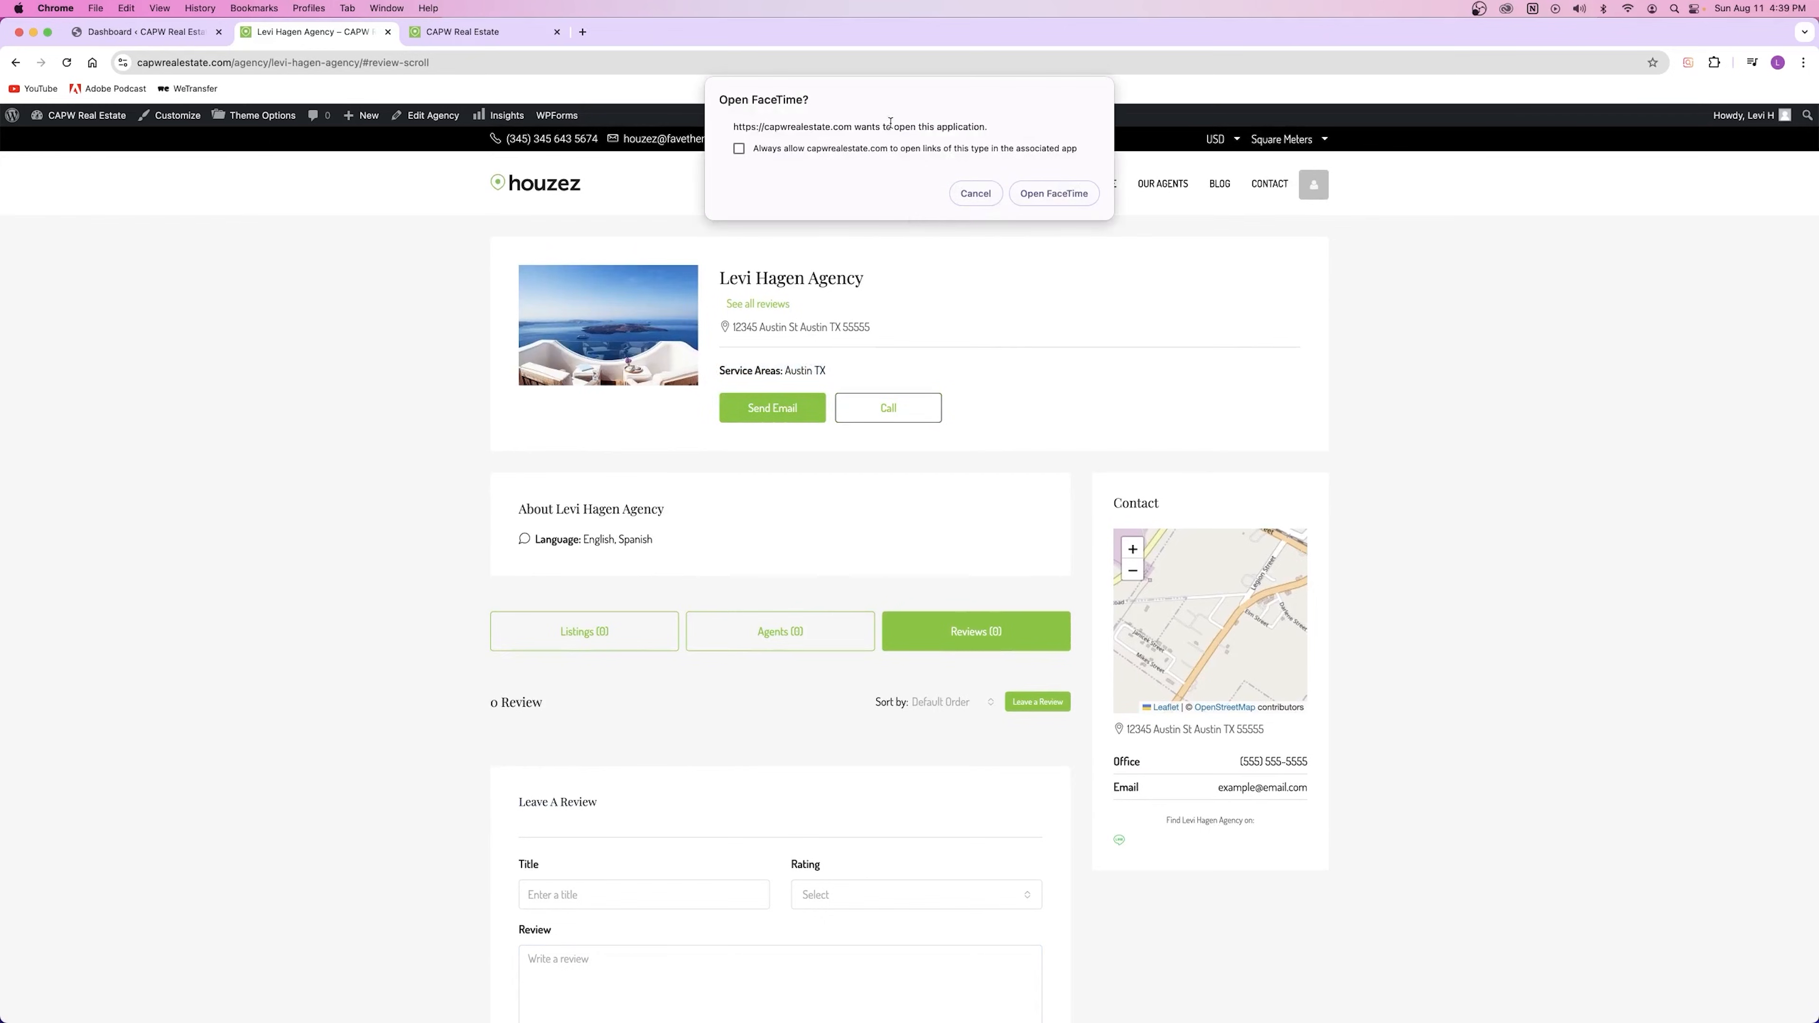
pyautogui.click(972, 196)
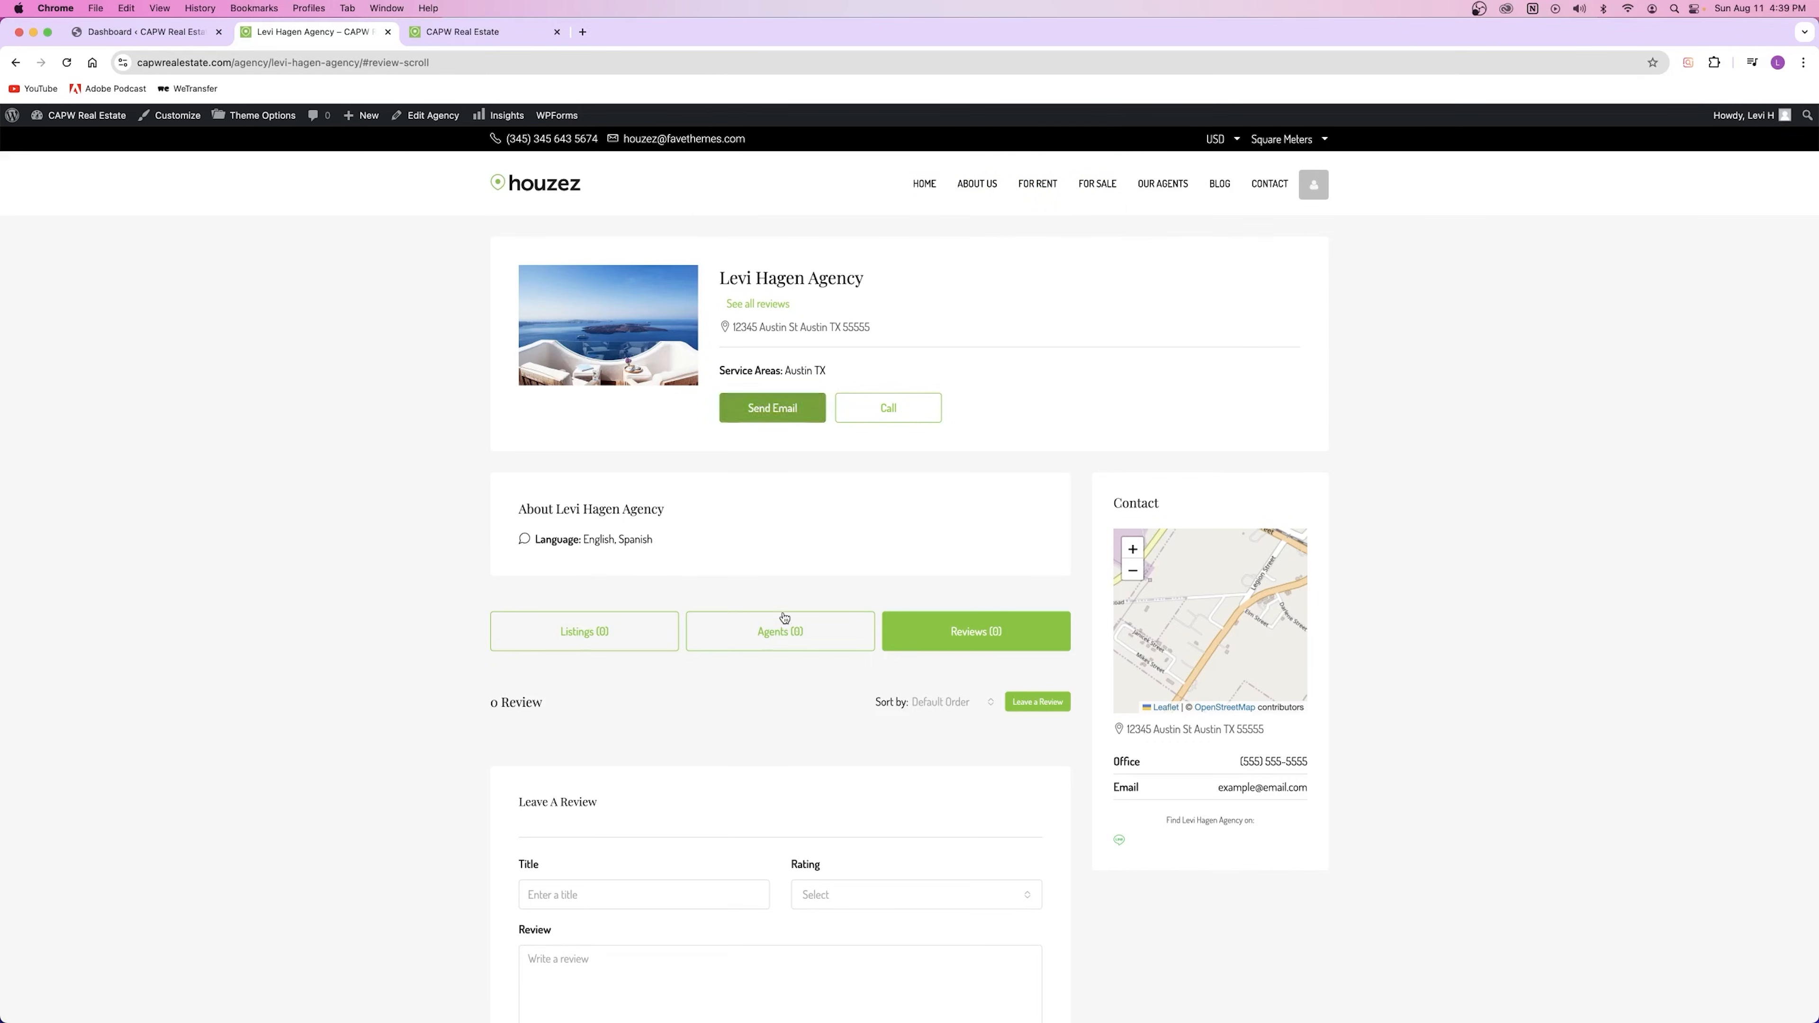
# Step: Inspect the agency page's About heading, languages line and name heading
pyautogui.moveTo(515, 513); pyautogui.dragTo(777, 526)
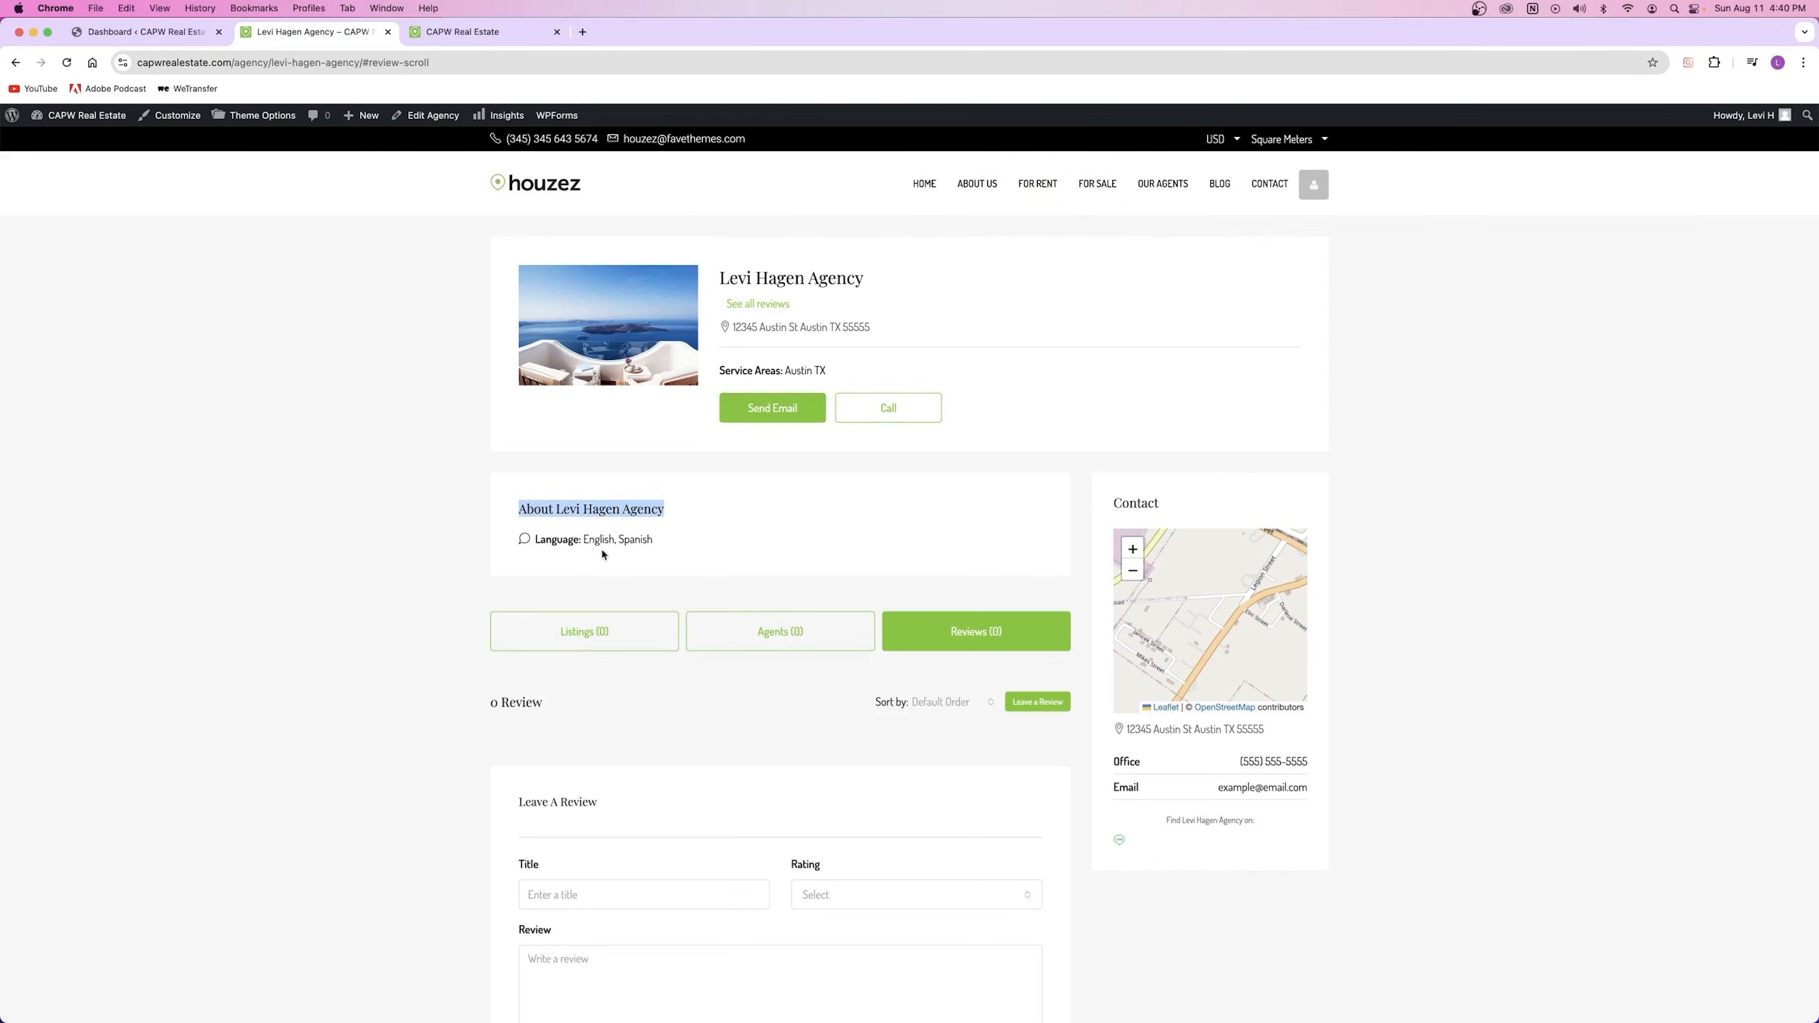
pyautogui.moveTo(533, 531); pyautogui.dragTo(808, 573)
pyautogui.click(631, 529)
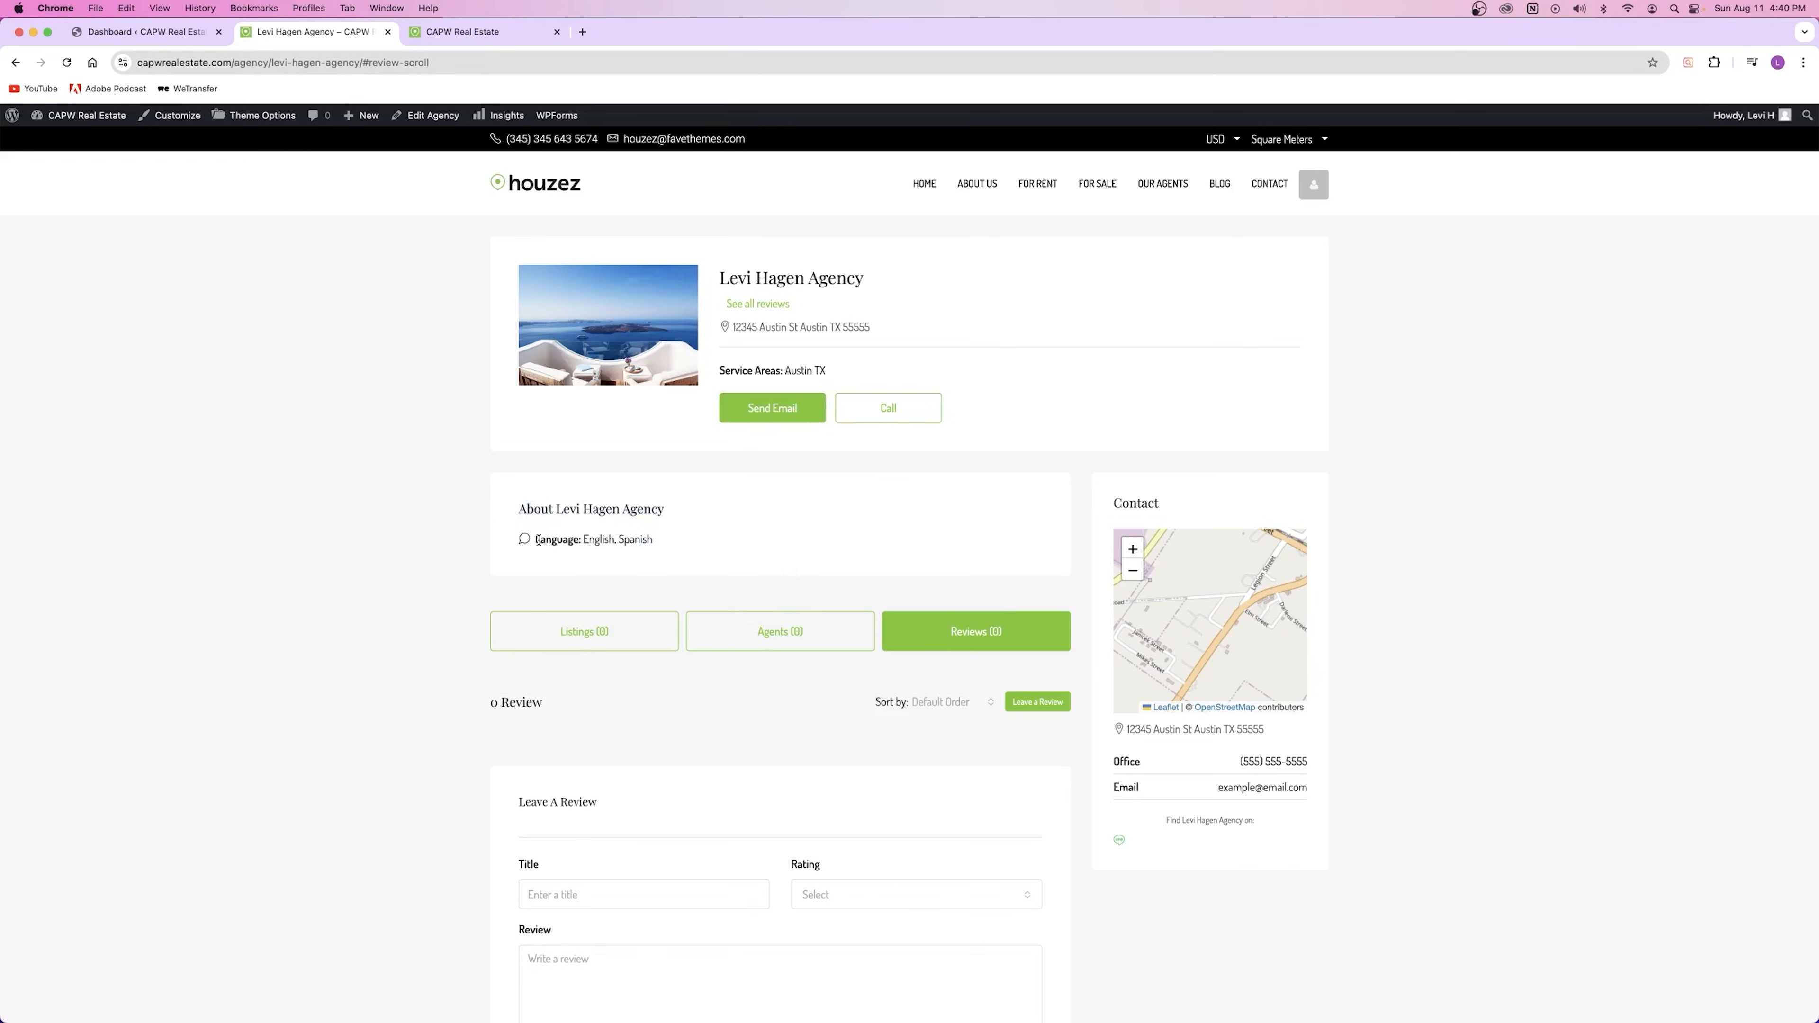
pyautogui.moveTo(540, 539); pyautogui.dragTo(654, 541)
pyautogui.click(601, 485)
pyautogui.moveTo(722, 279); pyautogui.dragTo(1003, 284)
pyautogui.click(790, 498)
# Step: Show the agency's listings (none found), check its contact address, then switch to the homepage tab
pyautogui.click(580, 632)
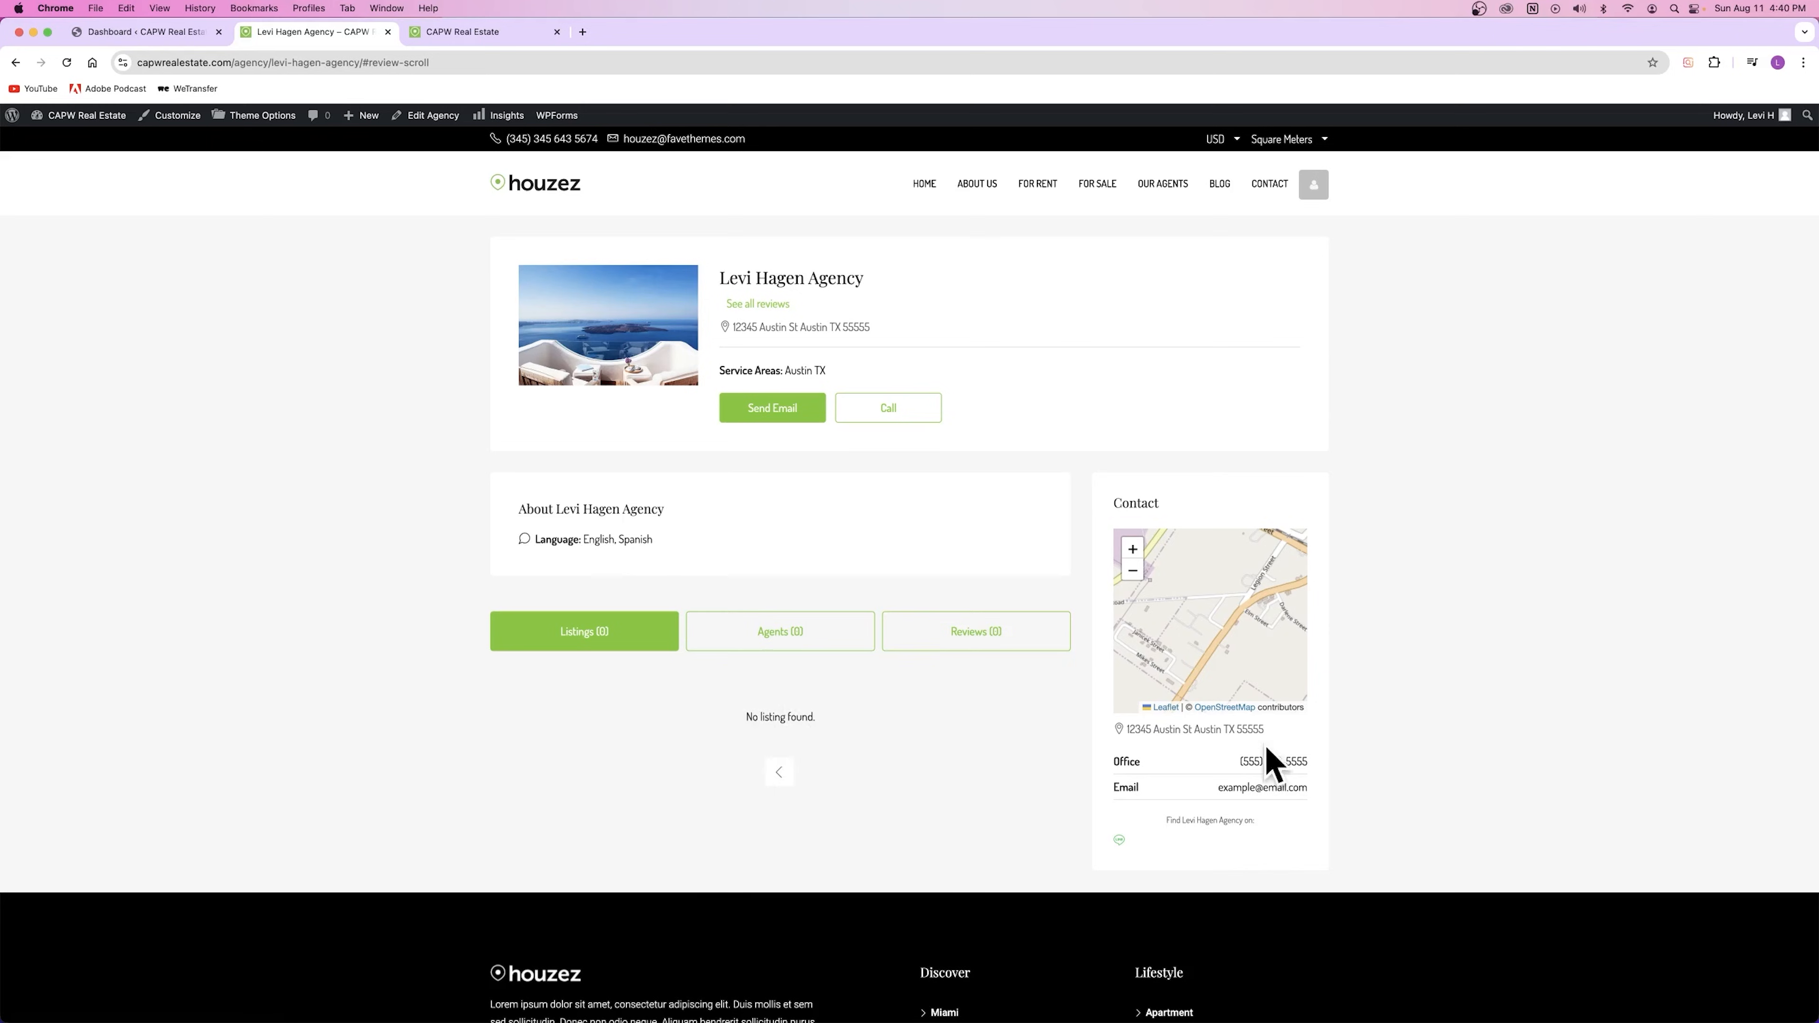
pyautogui.tripleClick(1176, 730)
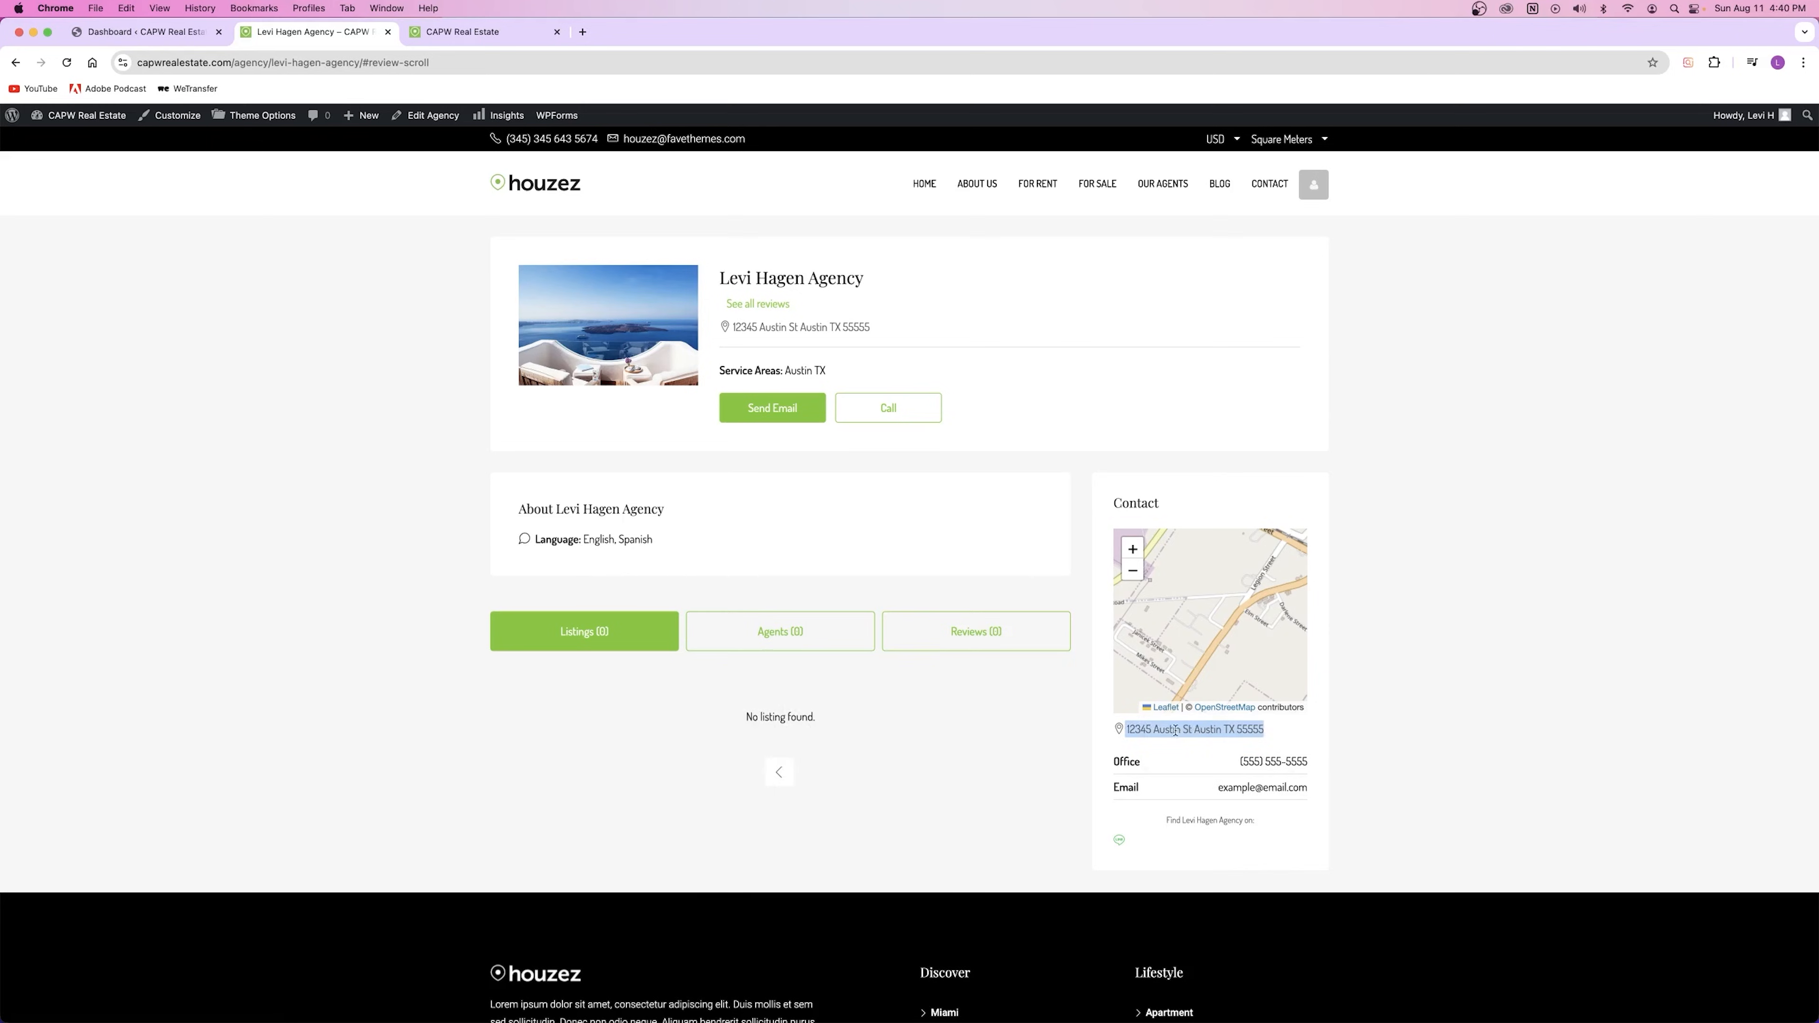
pyautogui.scroll(-1, 1204, 602)
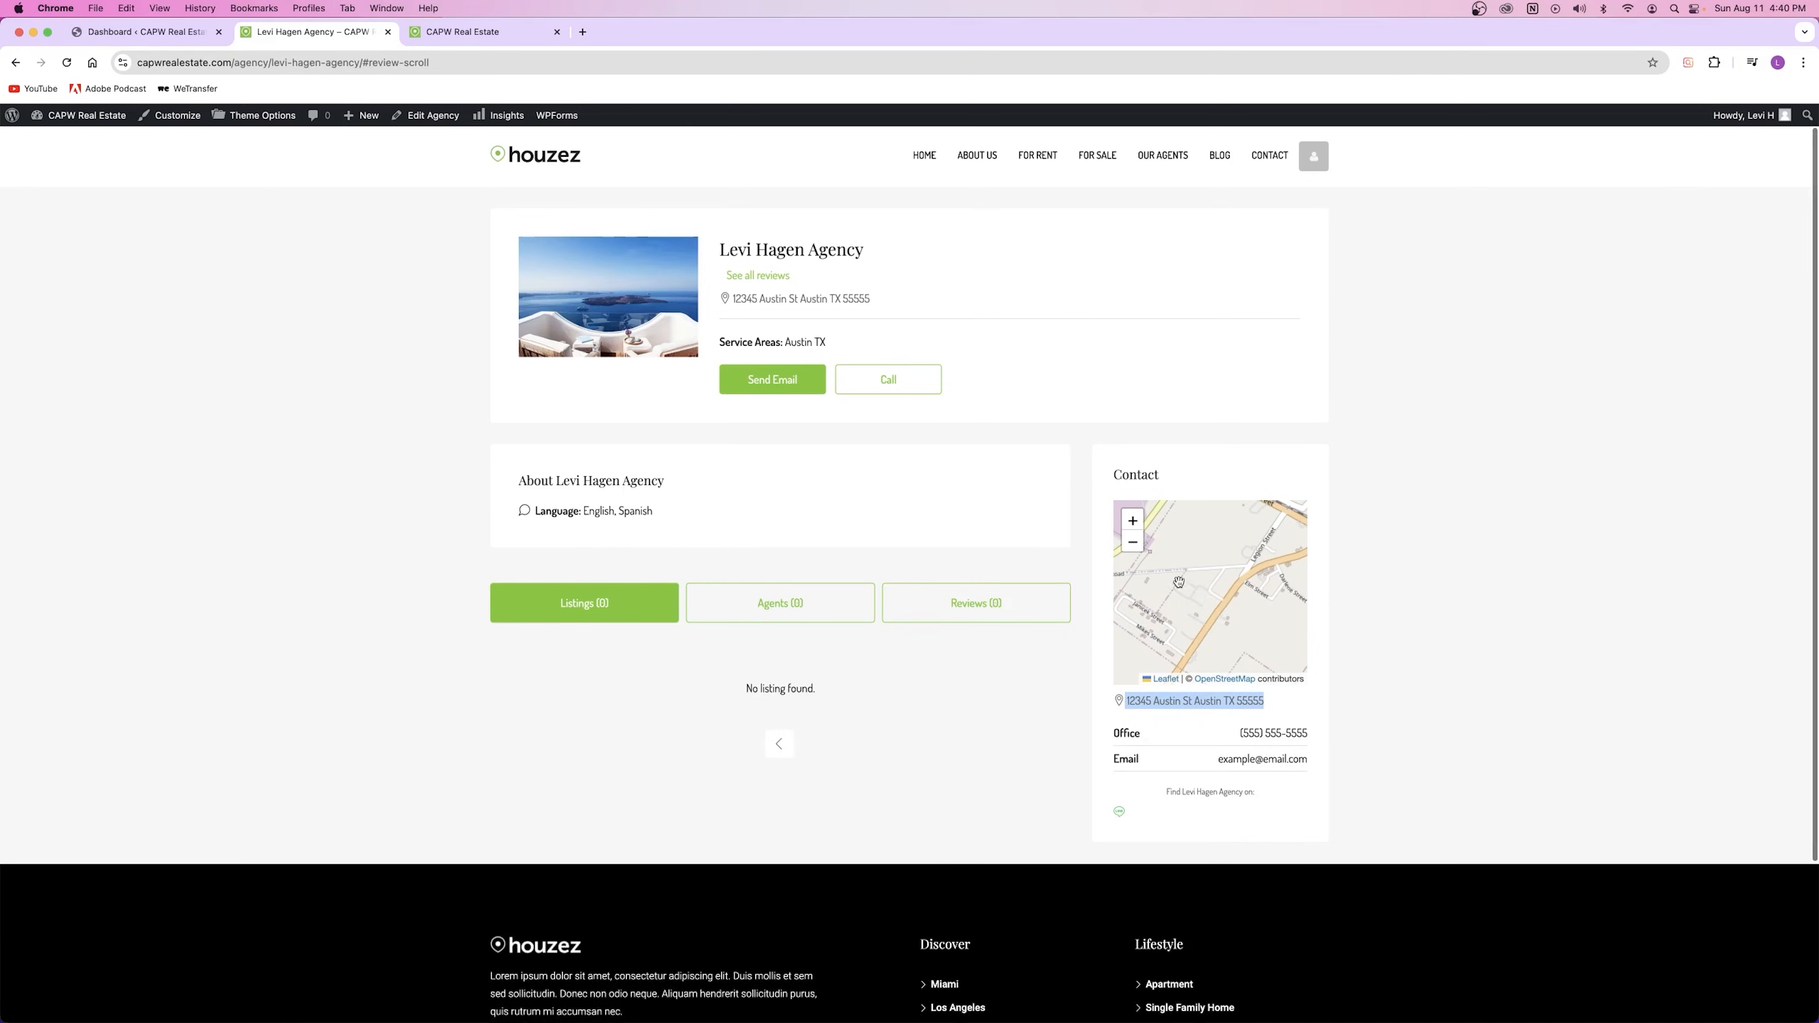
pyautogui.click(1216, 769)
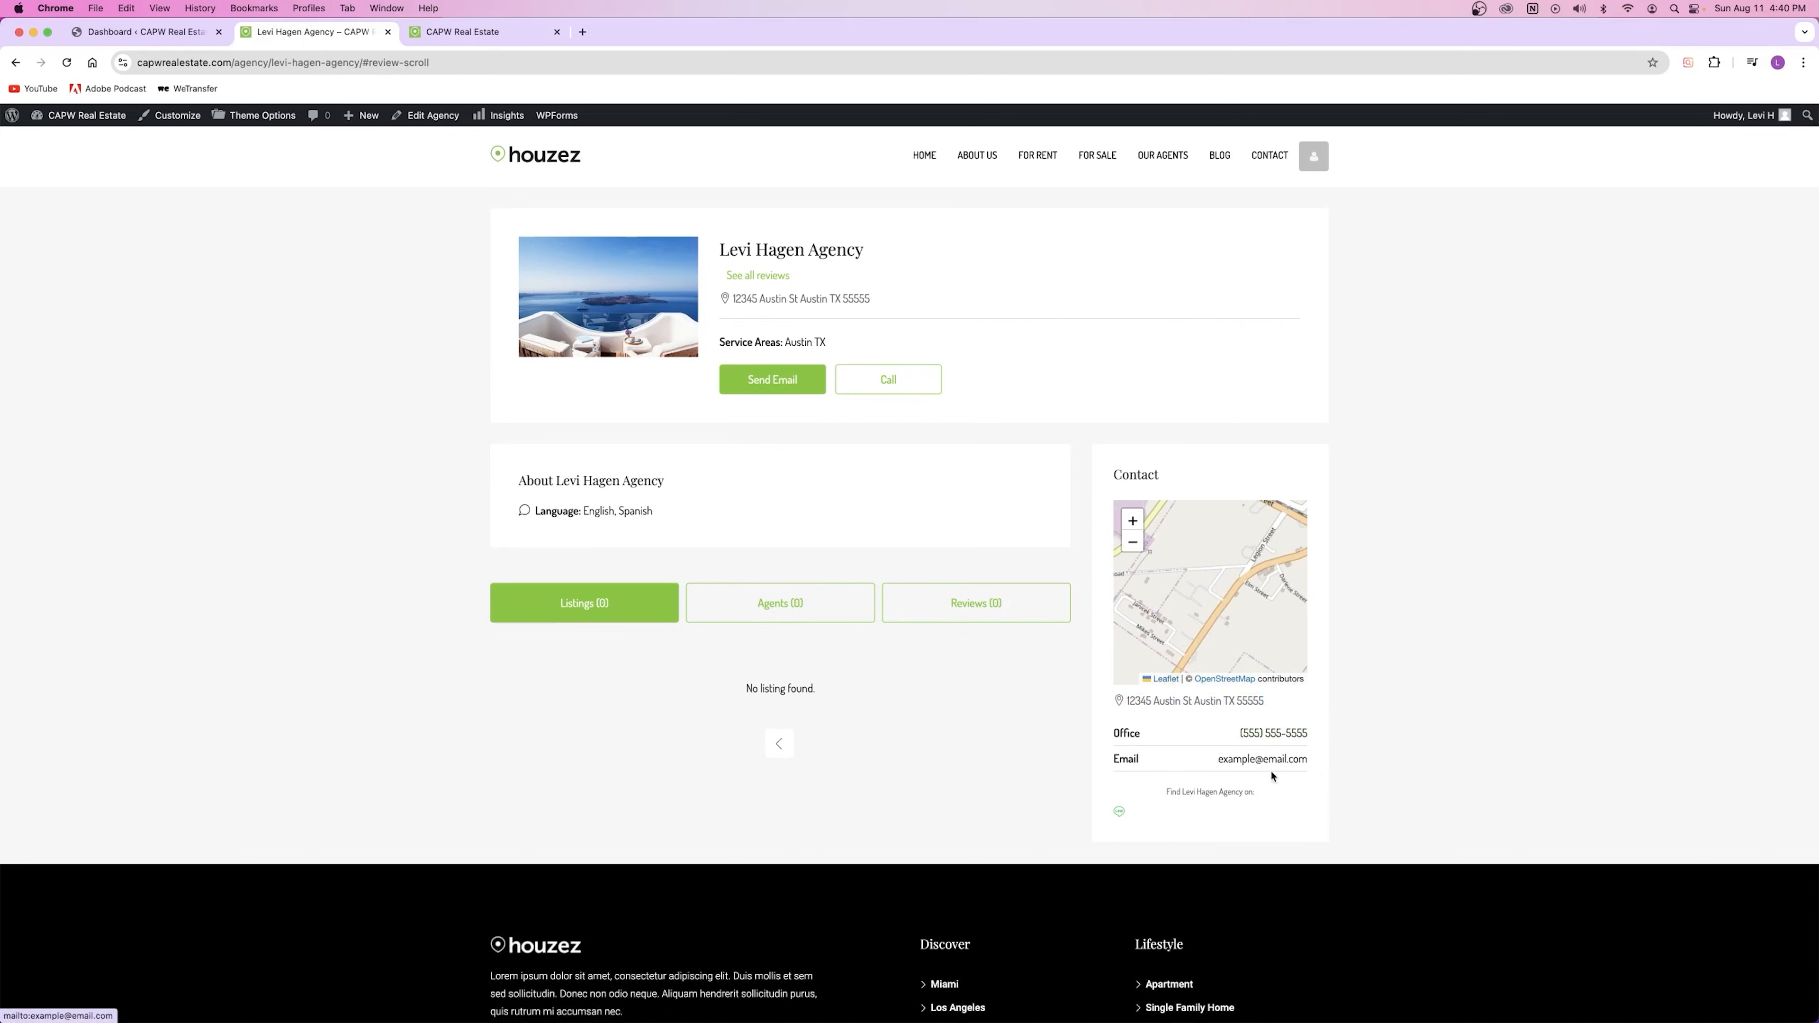
pyautogui.scroll(1, 1221, 881)
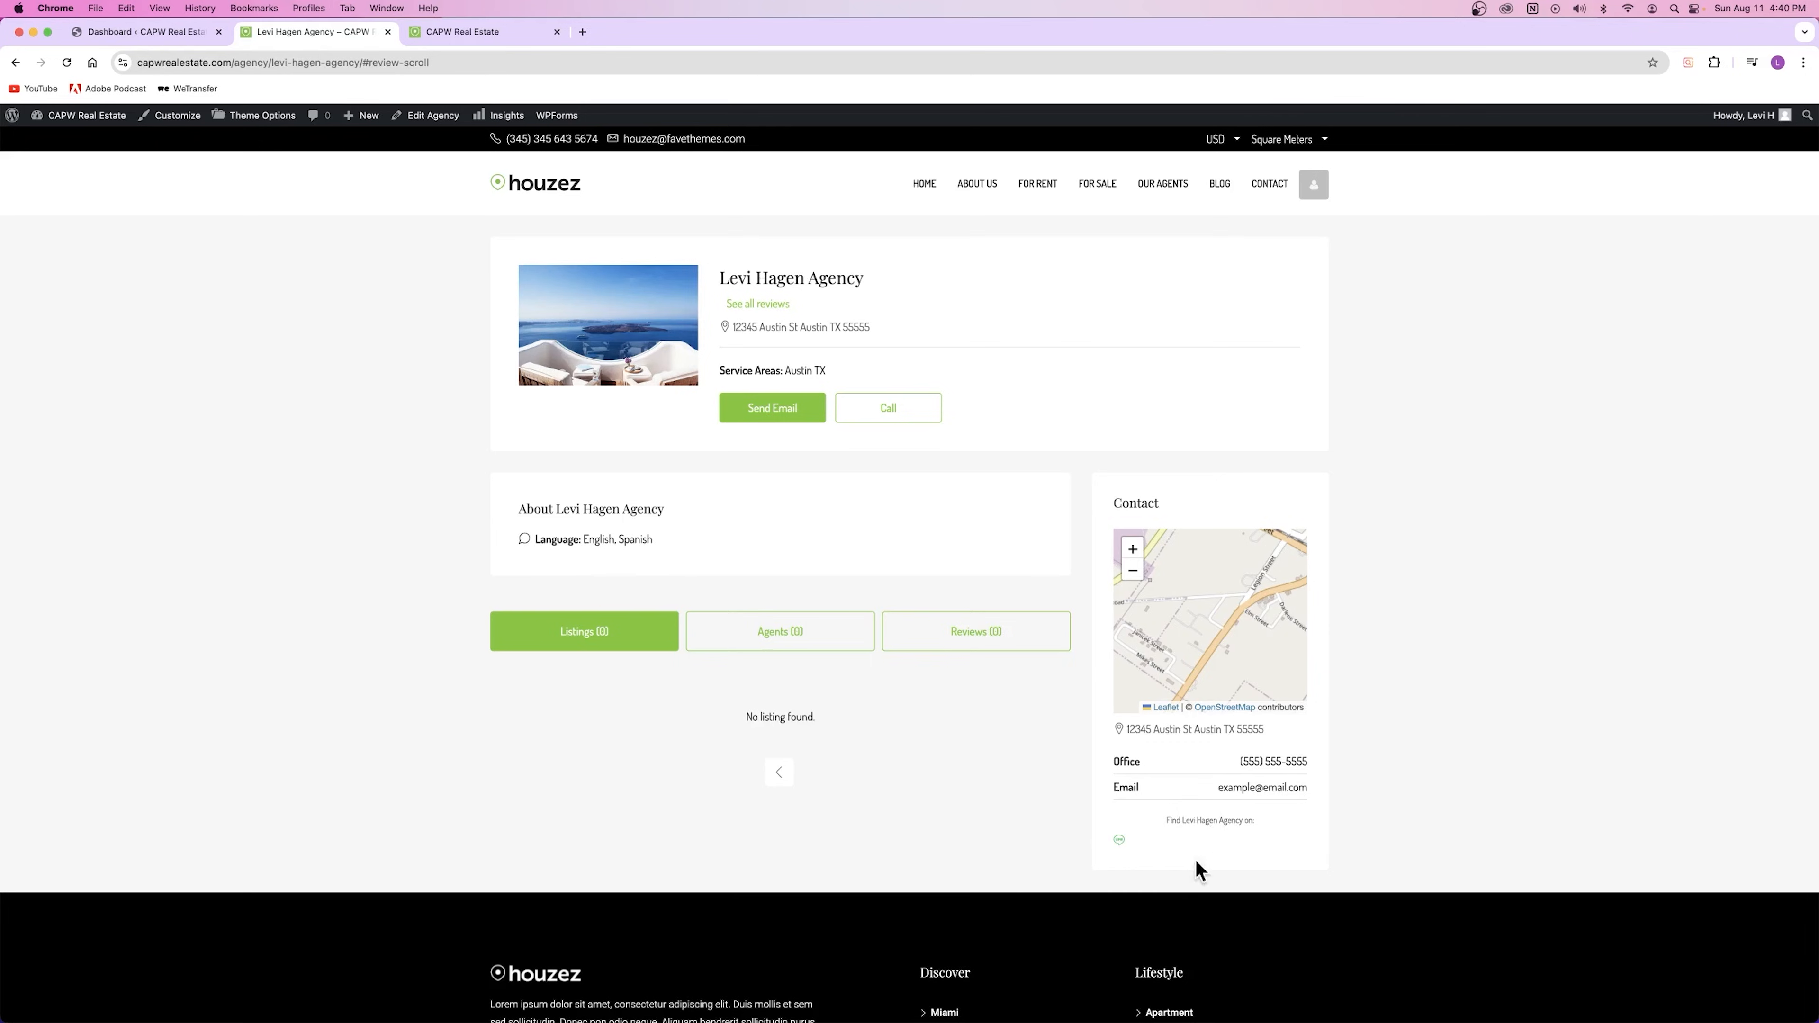
pyautogui.hotkey('ctrl', 'Tab')
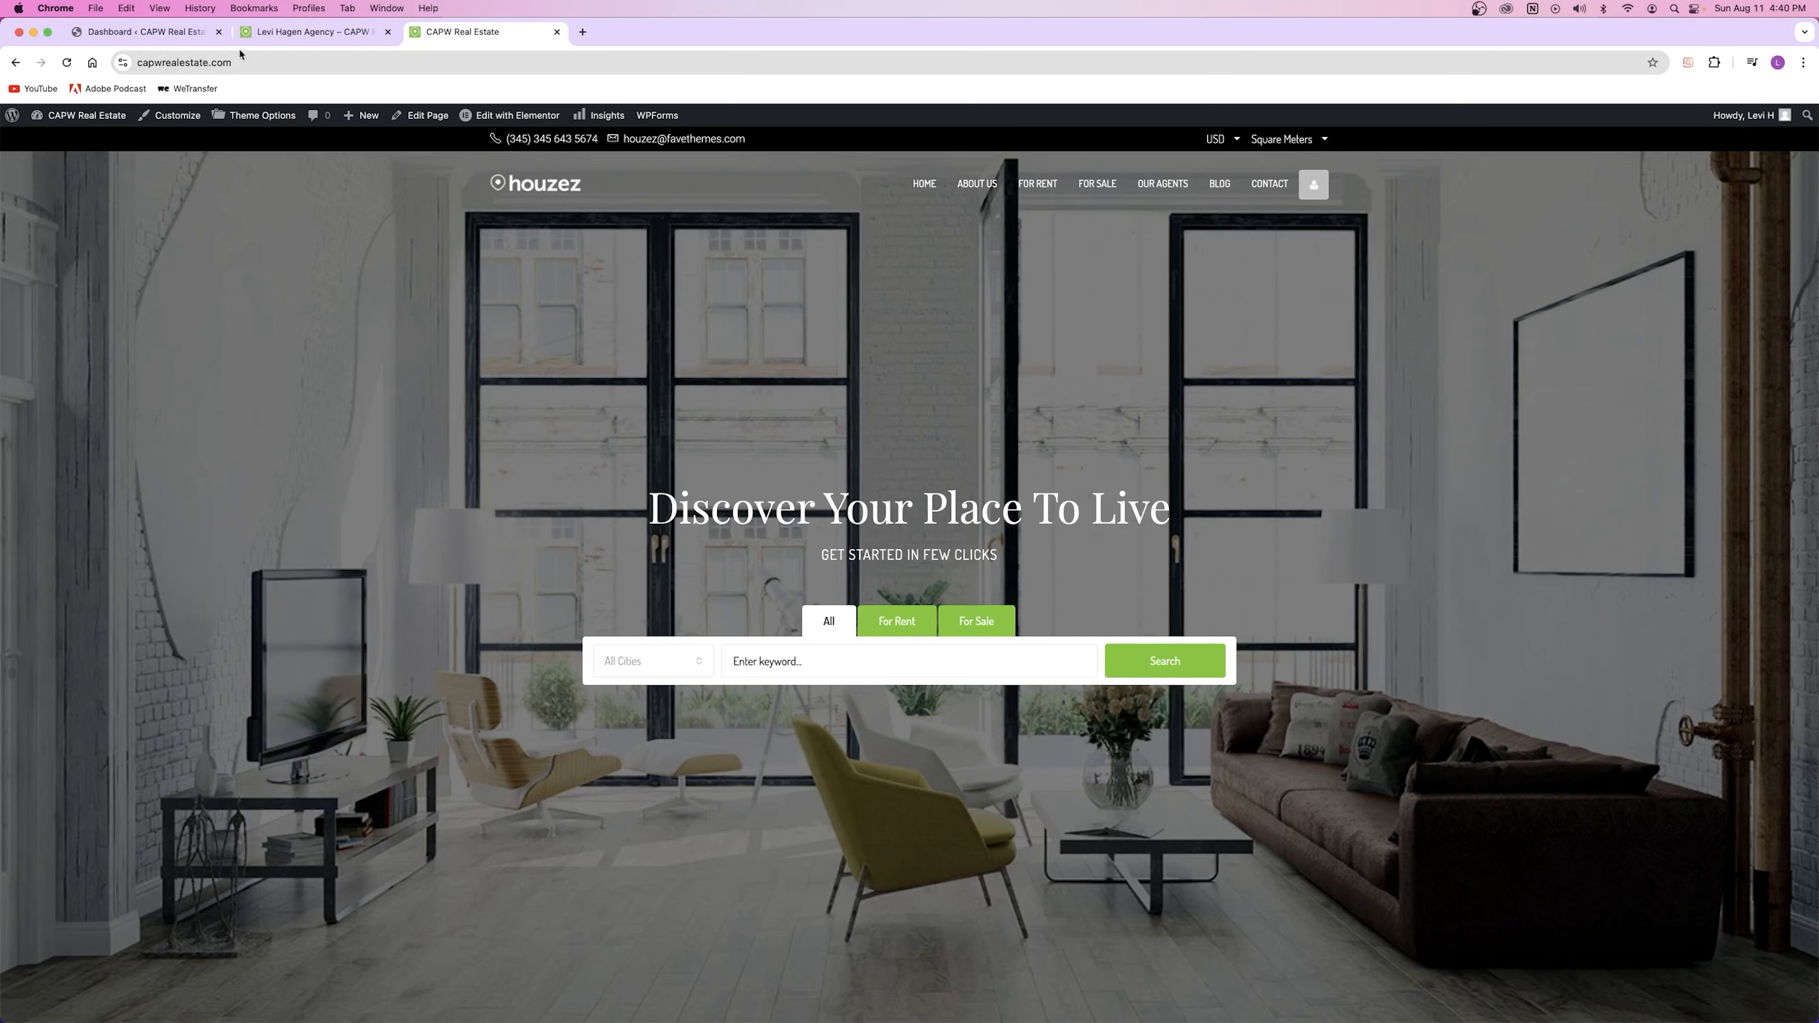
pyautogui.click(557, 32)
pyautogui.click(152, 33)
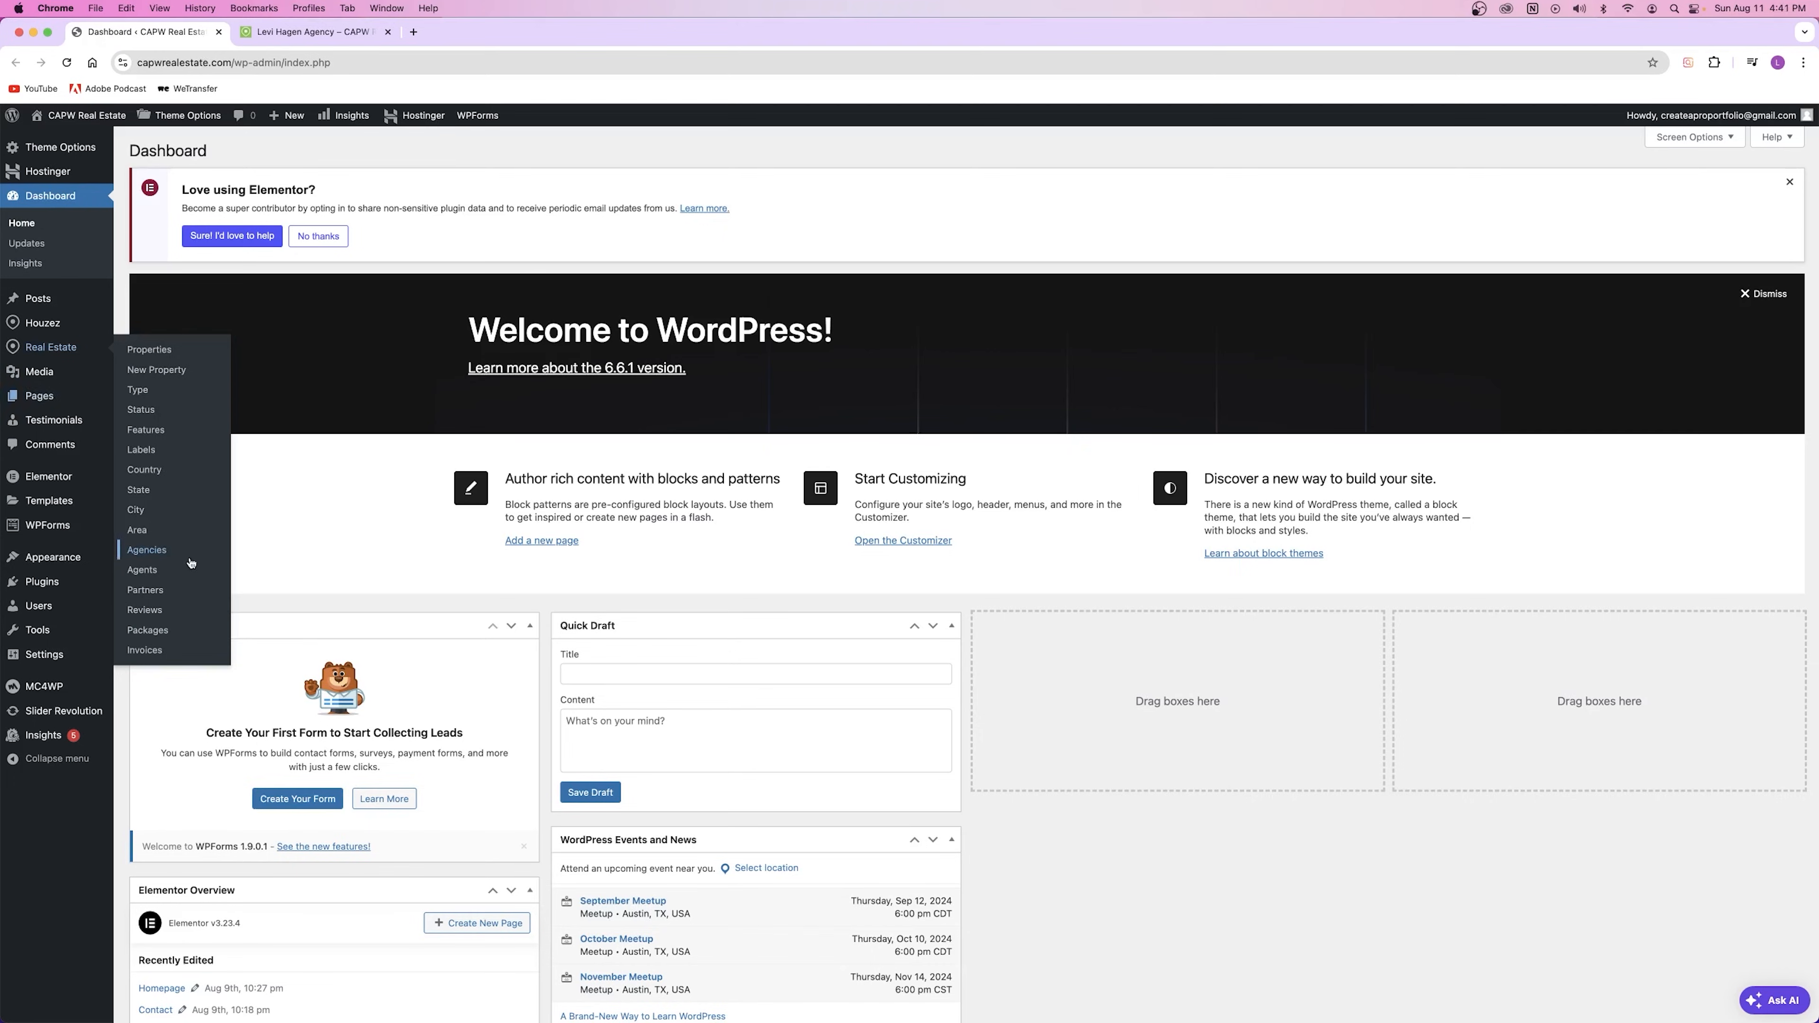
pyautogui.rightClick(146, 550)
pyautogui.click(188, 558)
pyautogui.hotkey('ctrl', 'Tab')
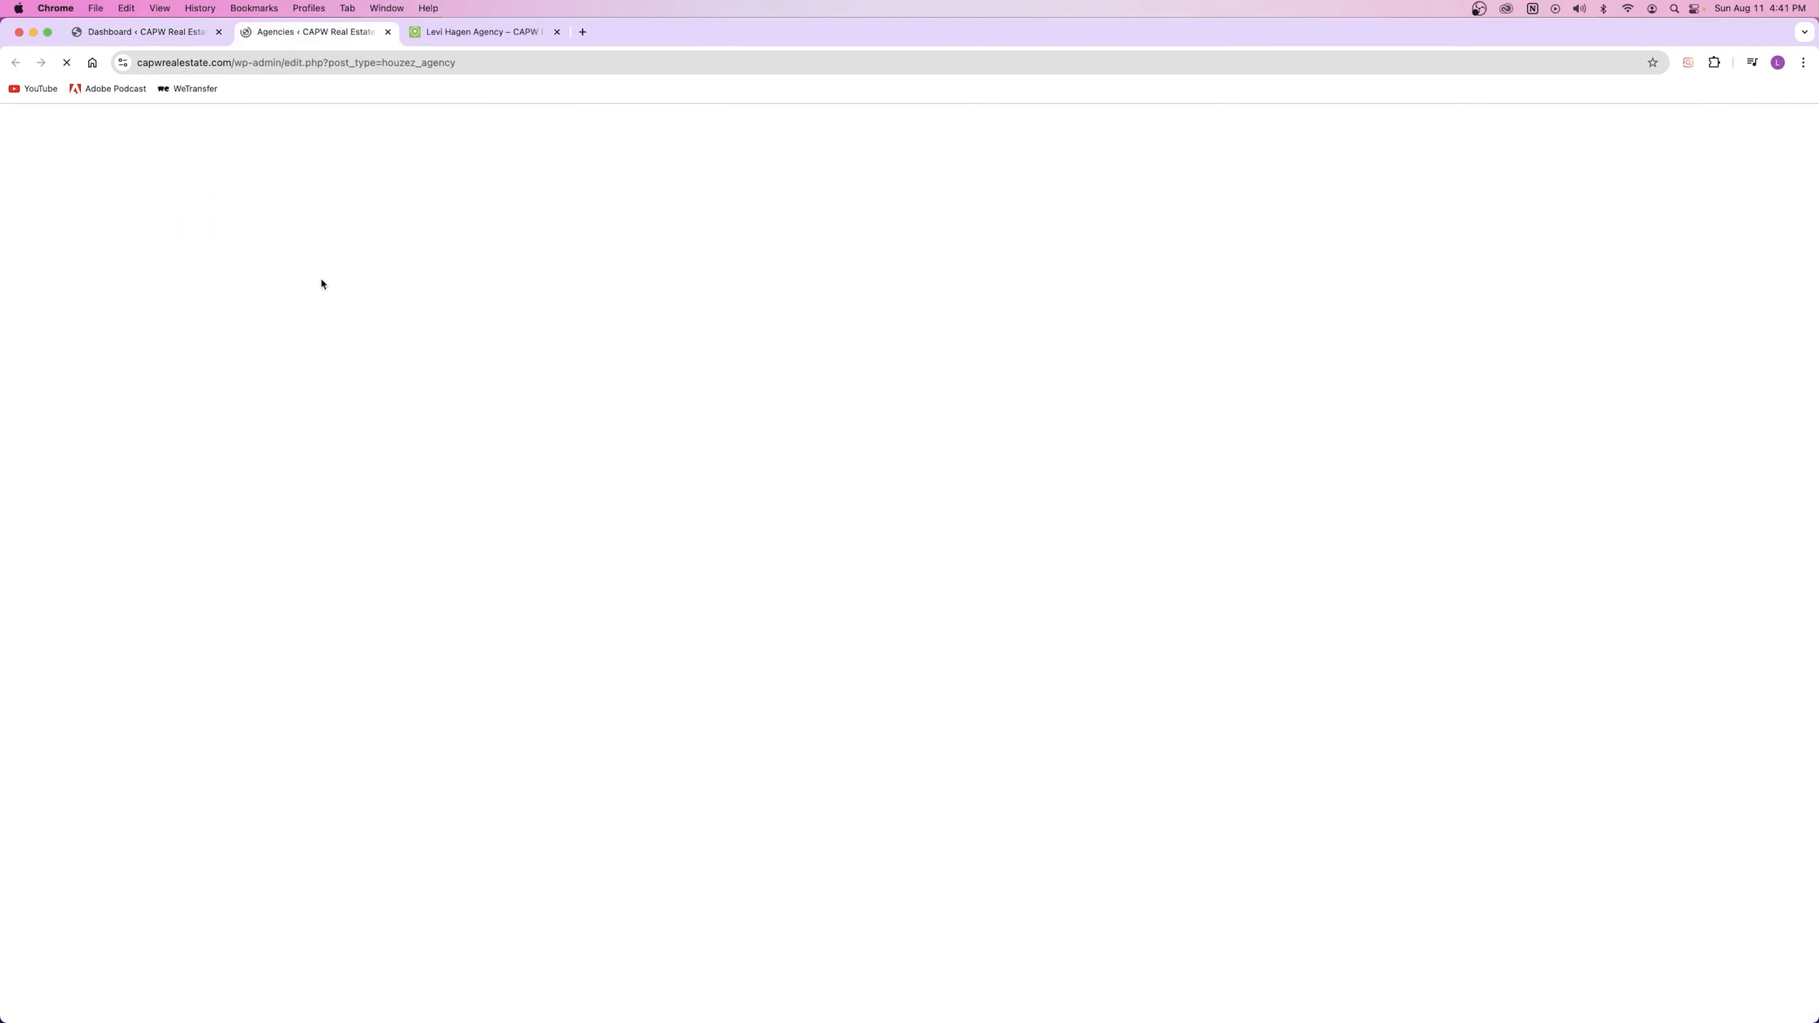
pyautogui.click(392, 412)
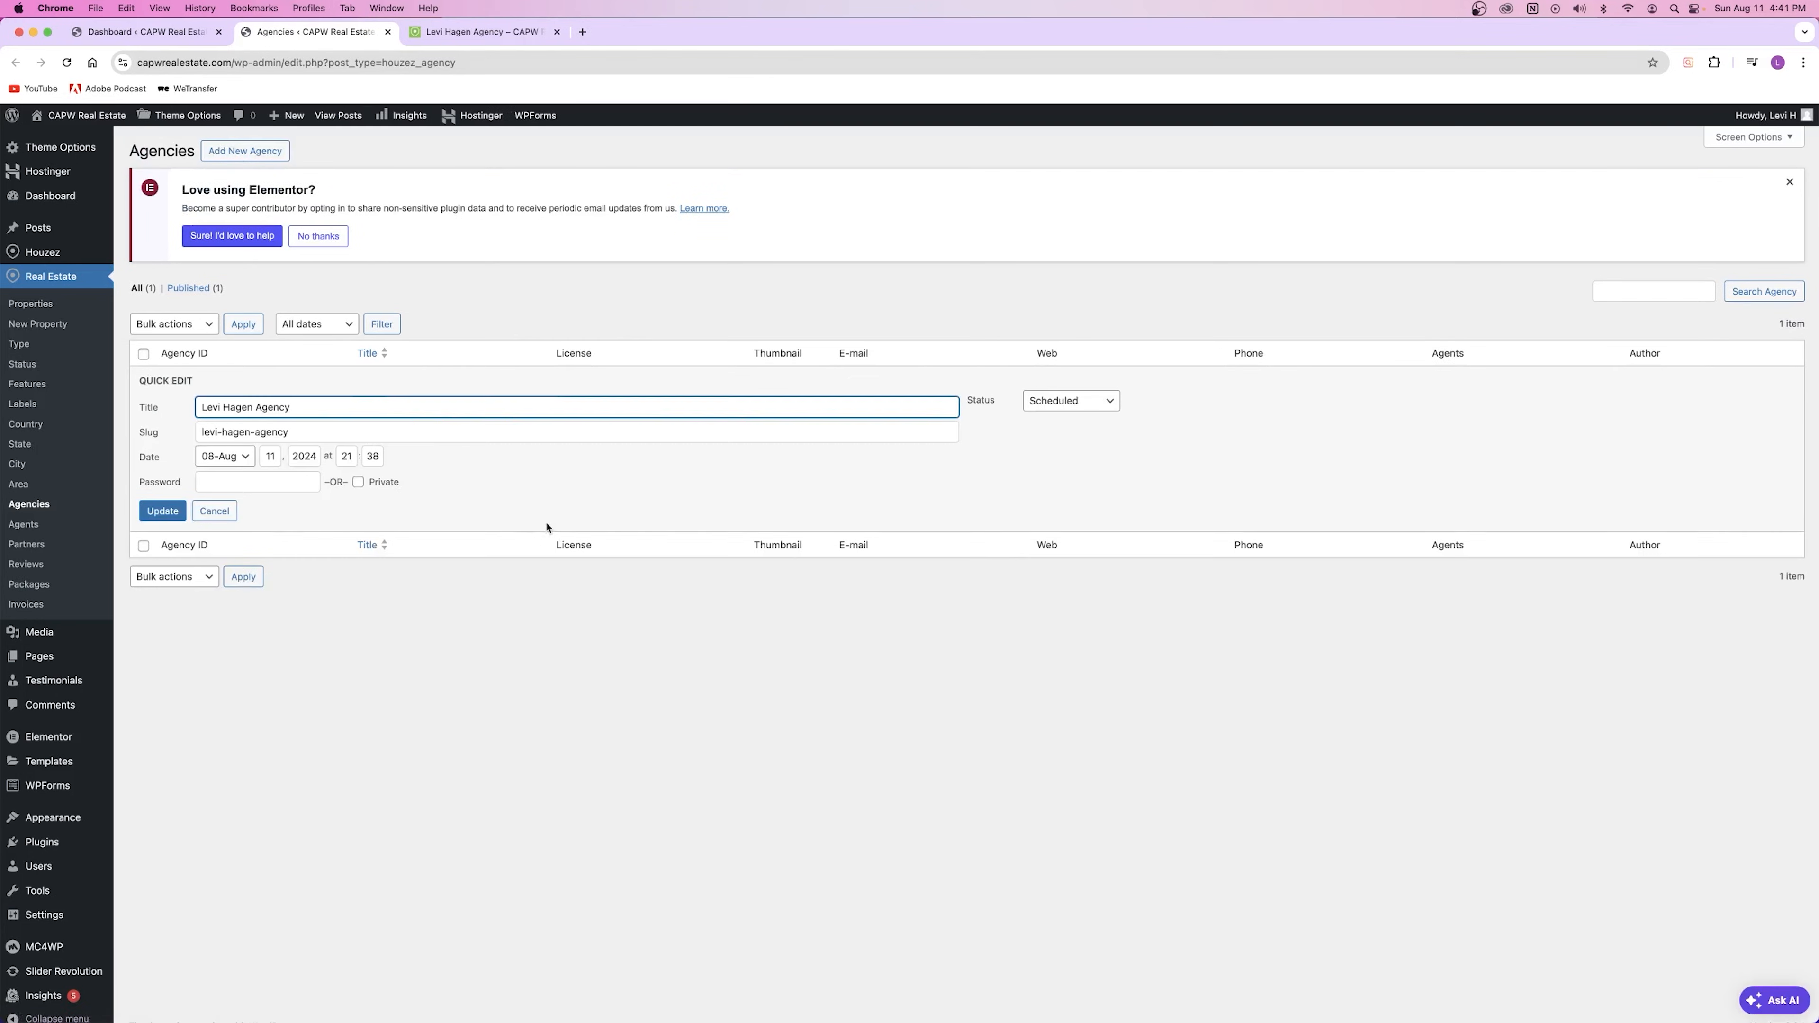
pyautogui.click(214, 510)
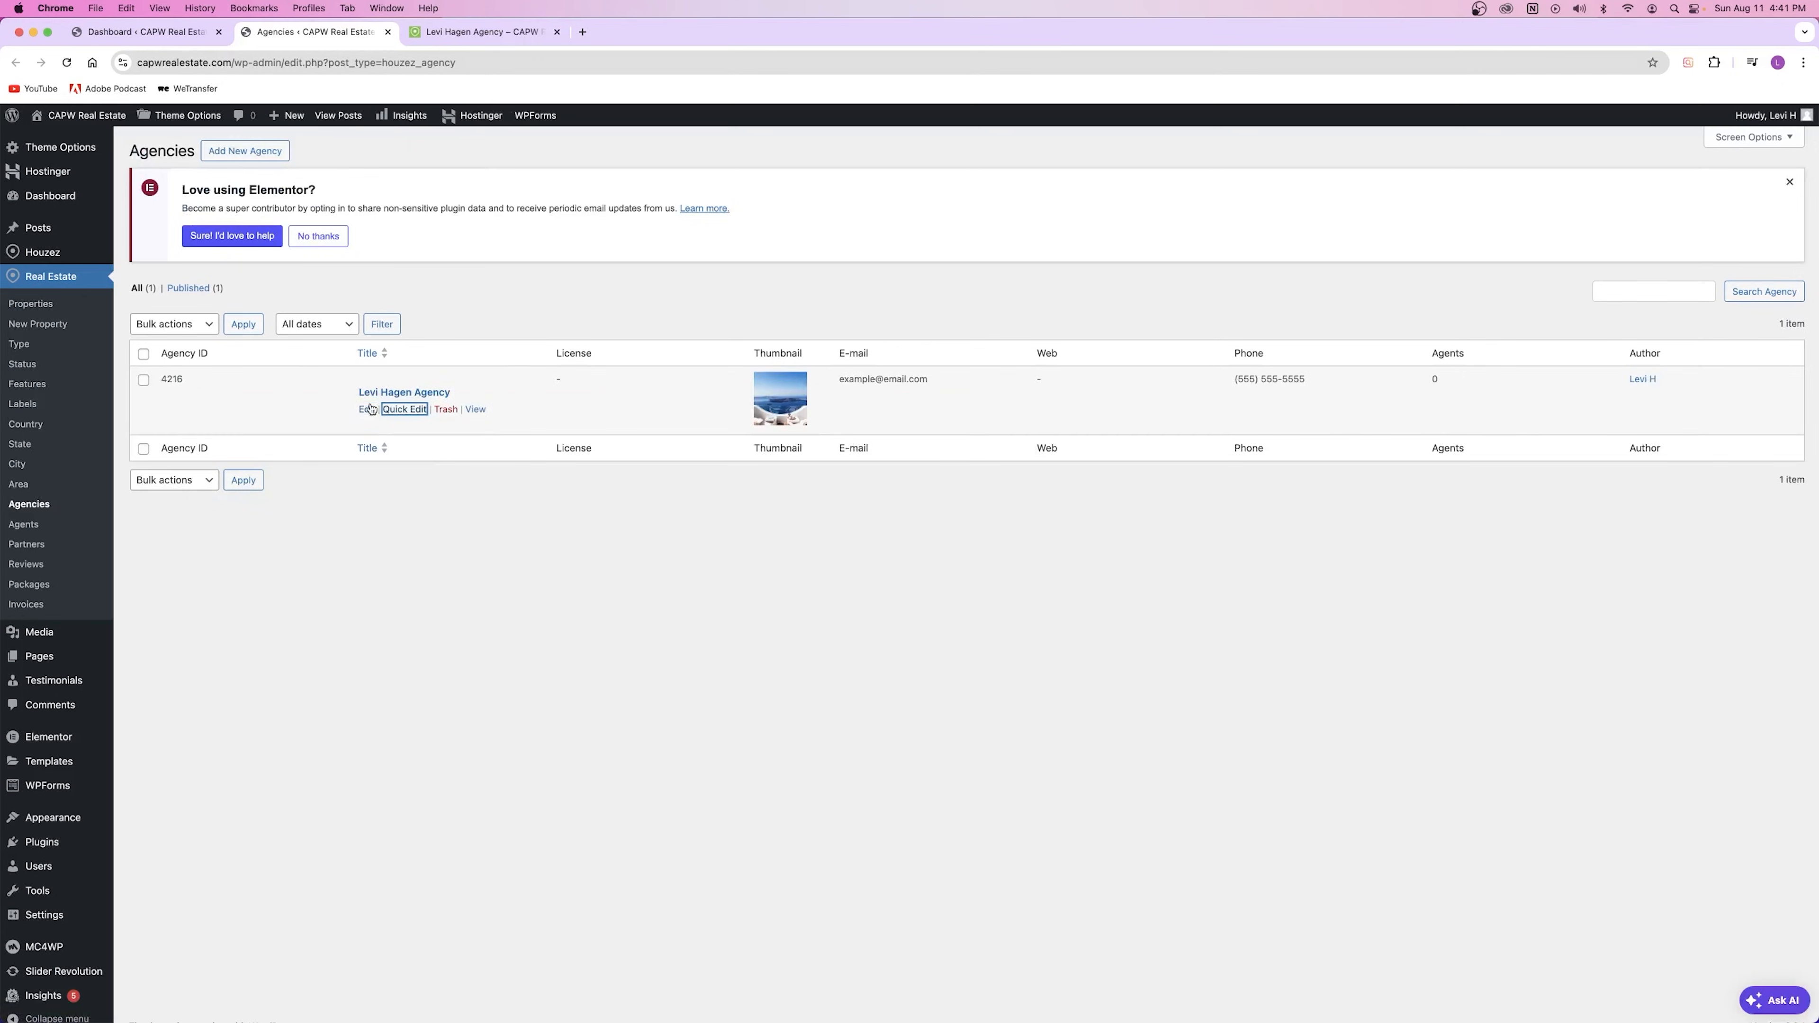
pyautogui.press('Return')
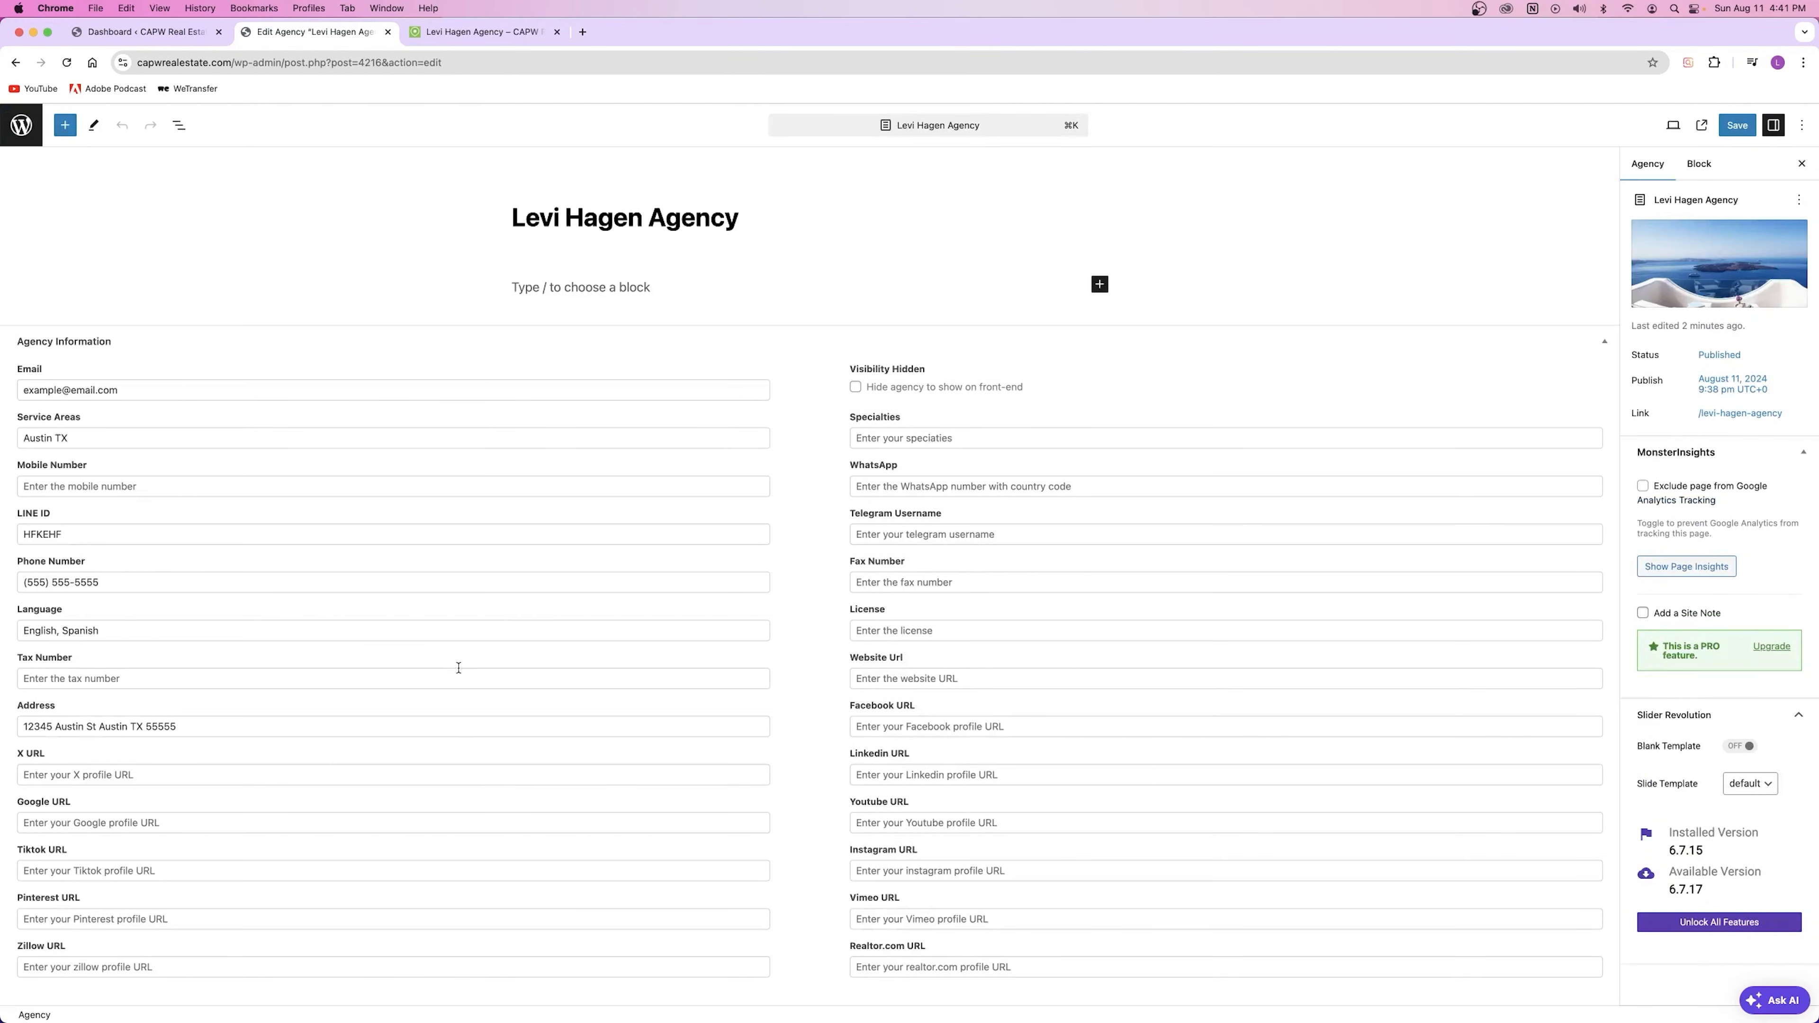
# Step: Enter # in the X, Google, Tiktok, Pinterest and Zillow URL fields
pyautogui.click(75, 772)
pyautogui.write('#')
pyautogui.click(66, 822)
pyautogui.write('#')
pyautogui.click(56, 868)
pyautogui.write('#')
pyautogui.click(66, 918)
pyautogui.write('#')
pyautogui.click(66, 964)
pyautogui.write('#')
# Step: Enter # in the WhatsApp, Telegram, LinkedIn, Facebook, Youtube, Instagram, Vimeo and Realtor.com fields
pyautogui.click(888, 485)
pyautogui.write('#')
pyautogui.click(882, 535)
pyautogui.write('#')
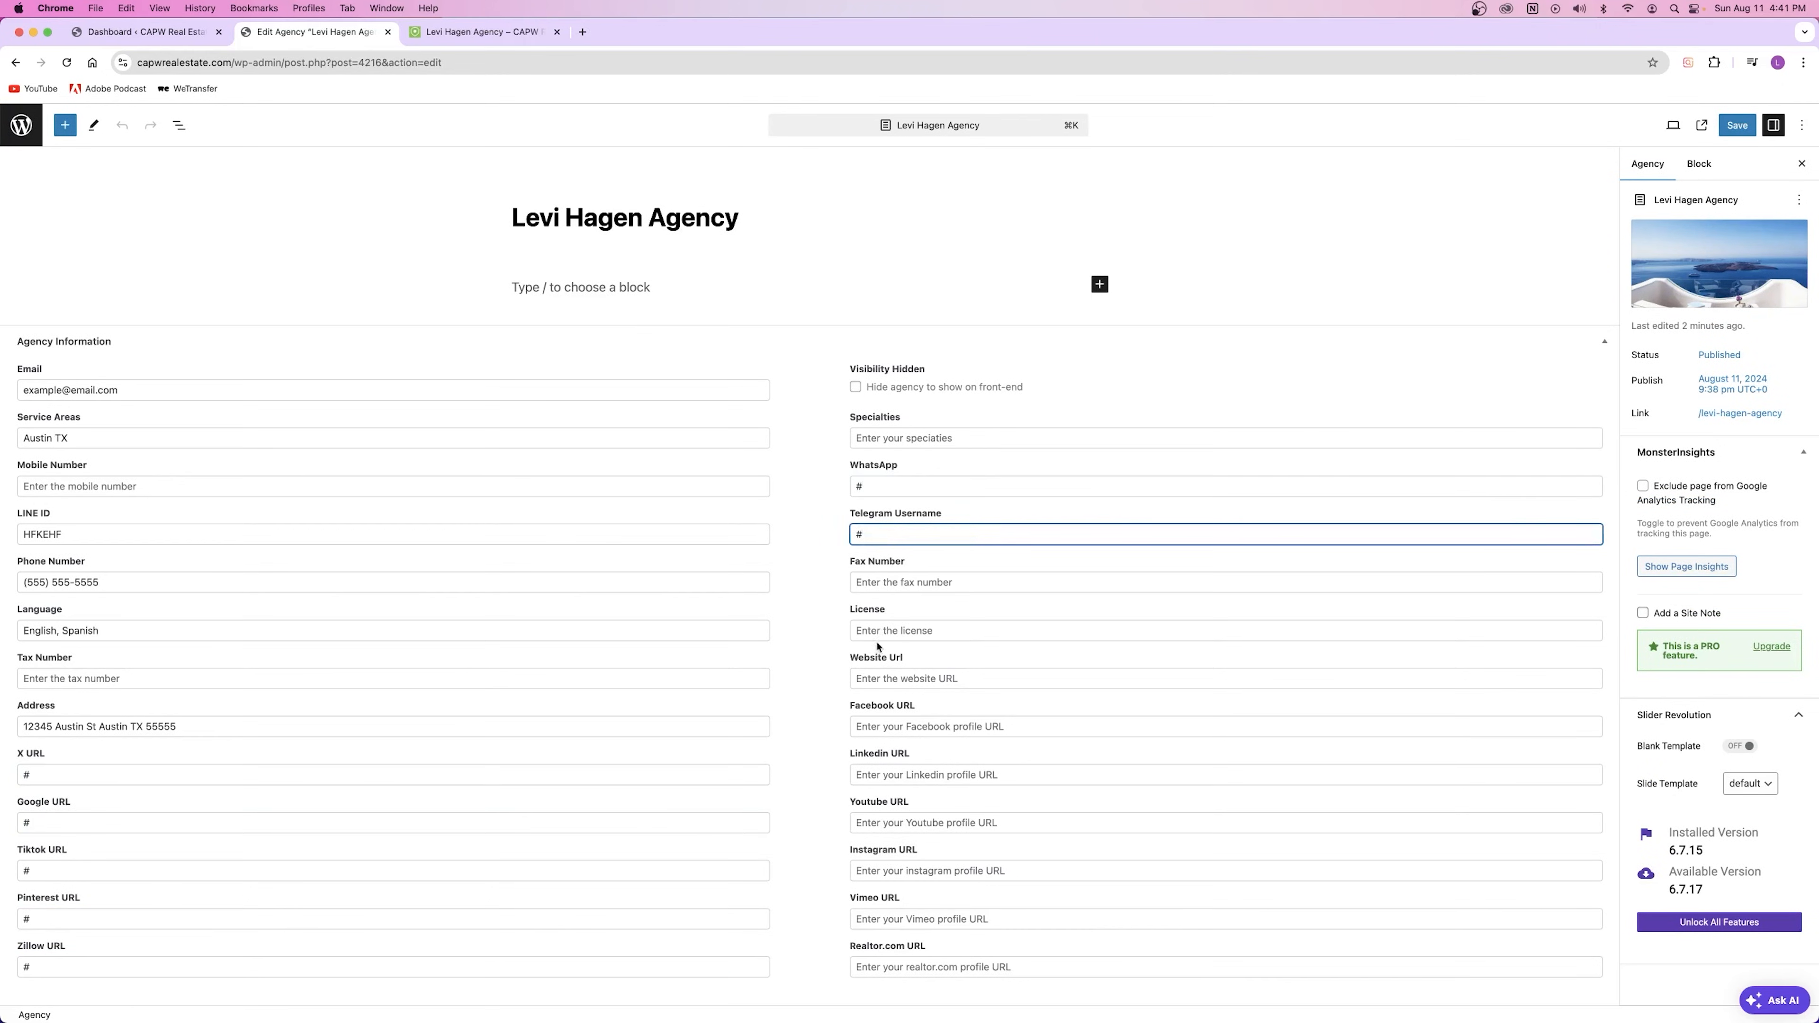
pyautogui.click(893, 772)
pyautogui.write('#')
pyautogui.hotkey('shift', 'Tab')
pyautogui.write('#')
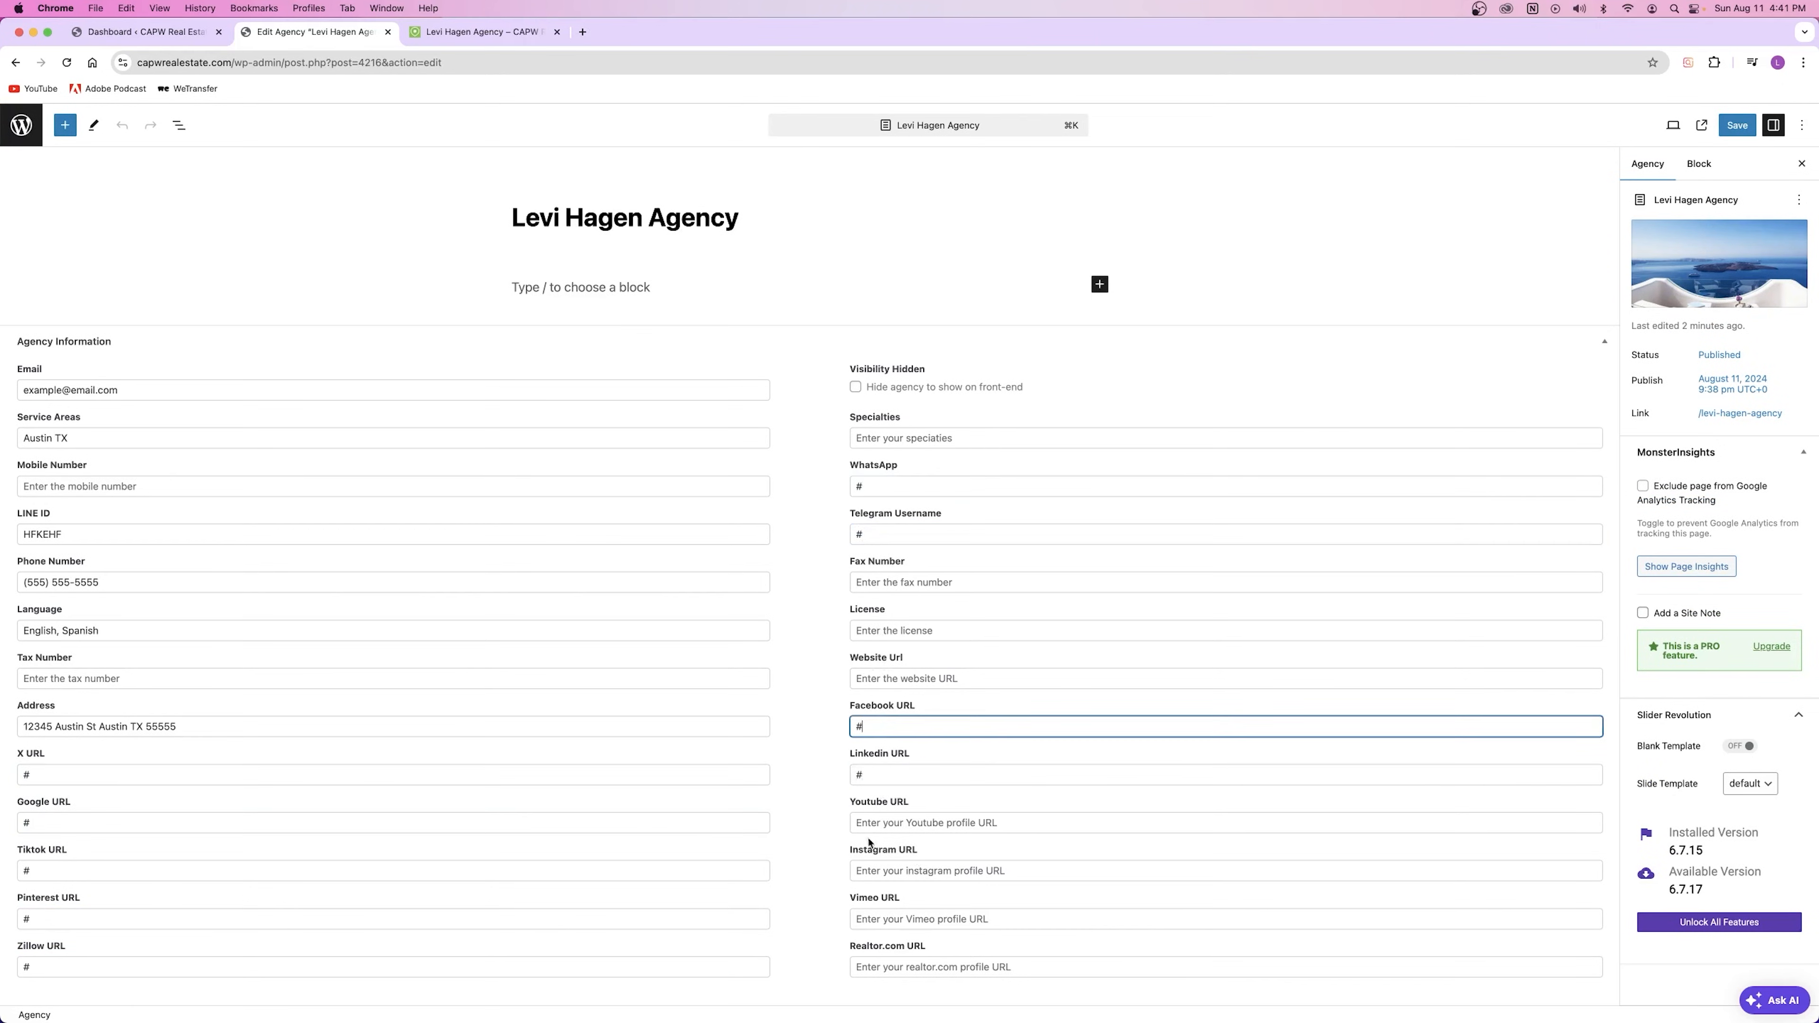
pyautogui.click(872, 821)
pyautogui.write('#')
pyautogui.press('Tab')
pyautogui.write('#Z')
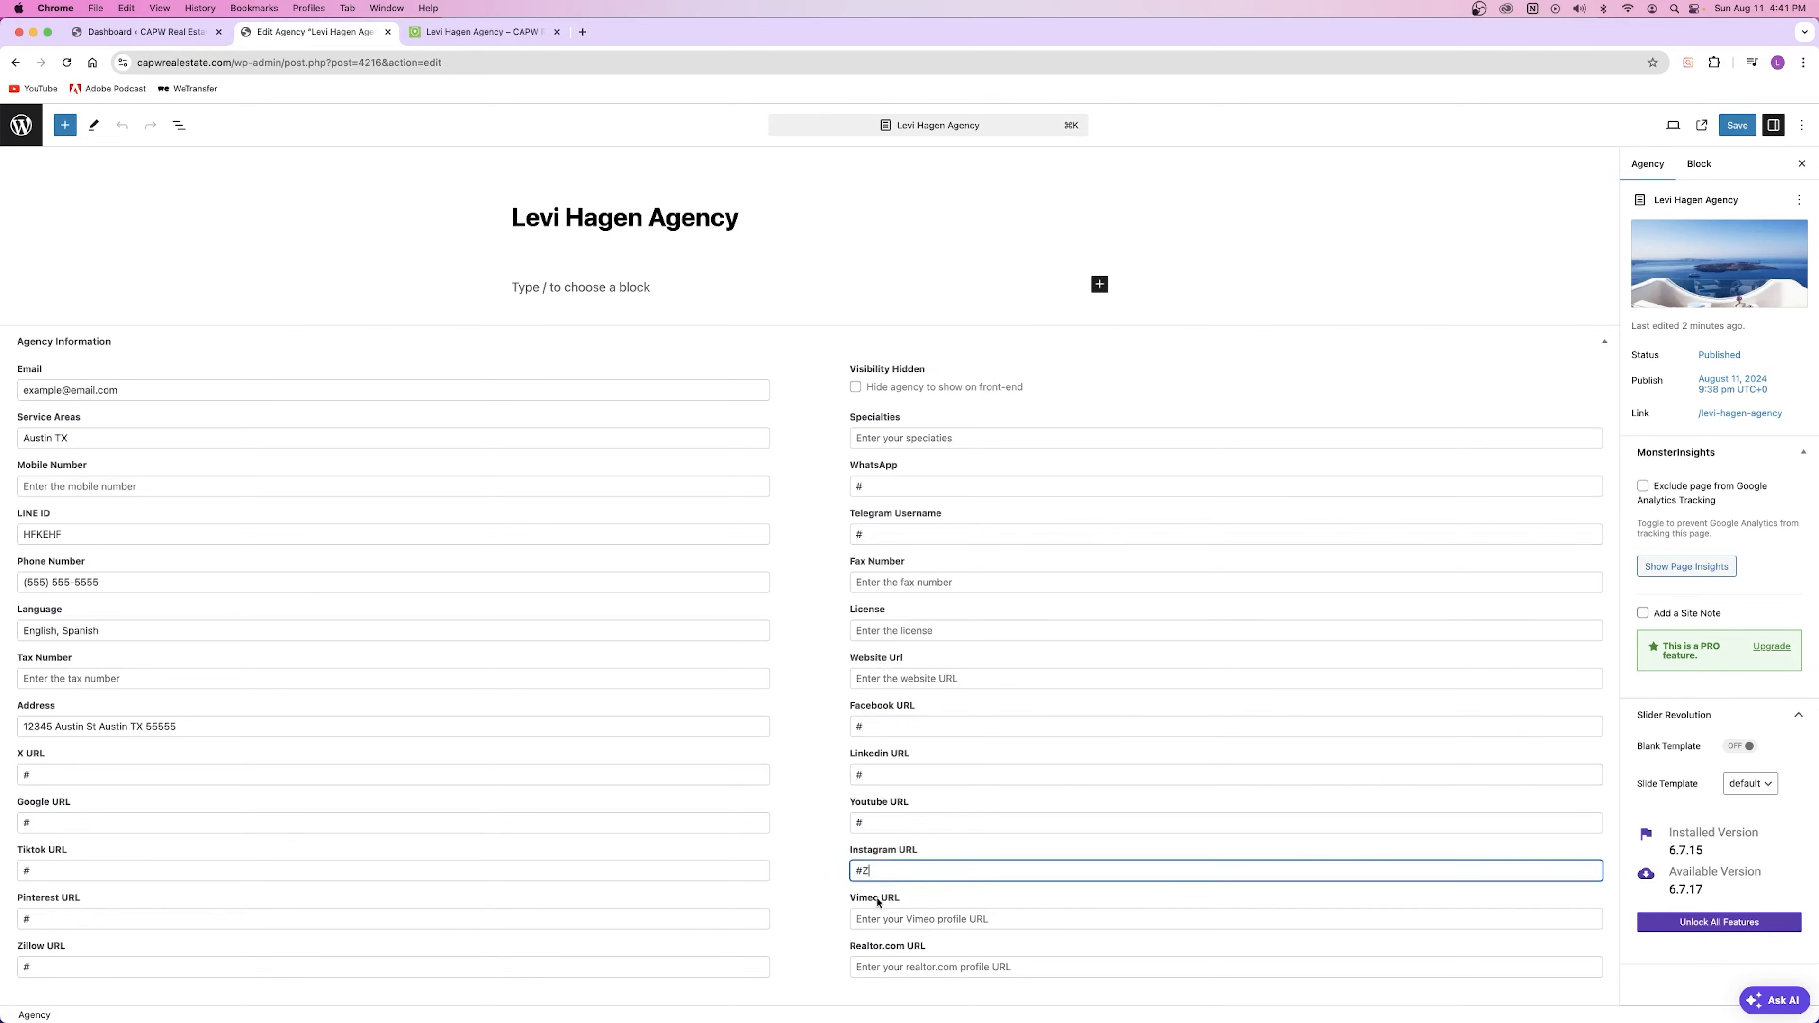
pyautogui.click(886, 918)
pyautogui.write('#')
pyautogui.press('Tab')
pyautogui.write('#')
# Step: Save the agency and reload its public page so the social icons appear
pyautogui.click(1745, 129)
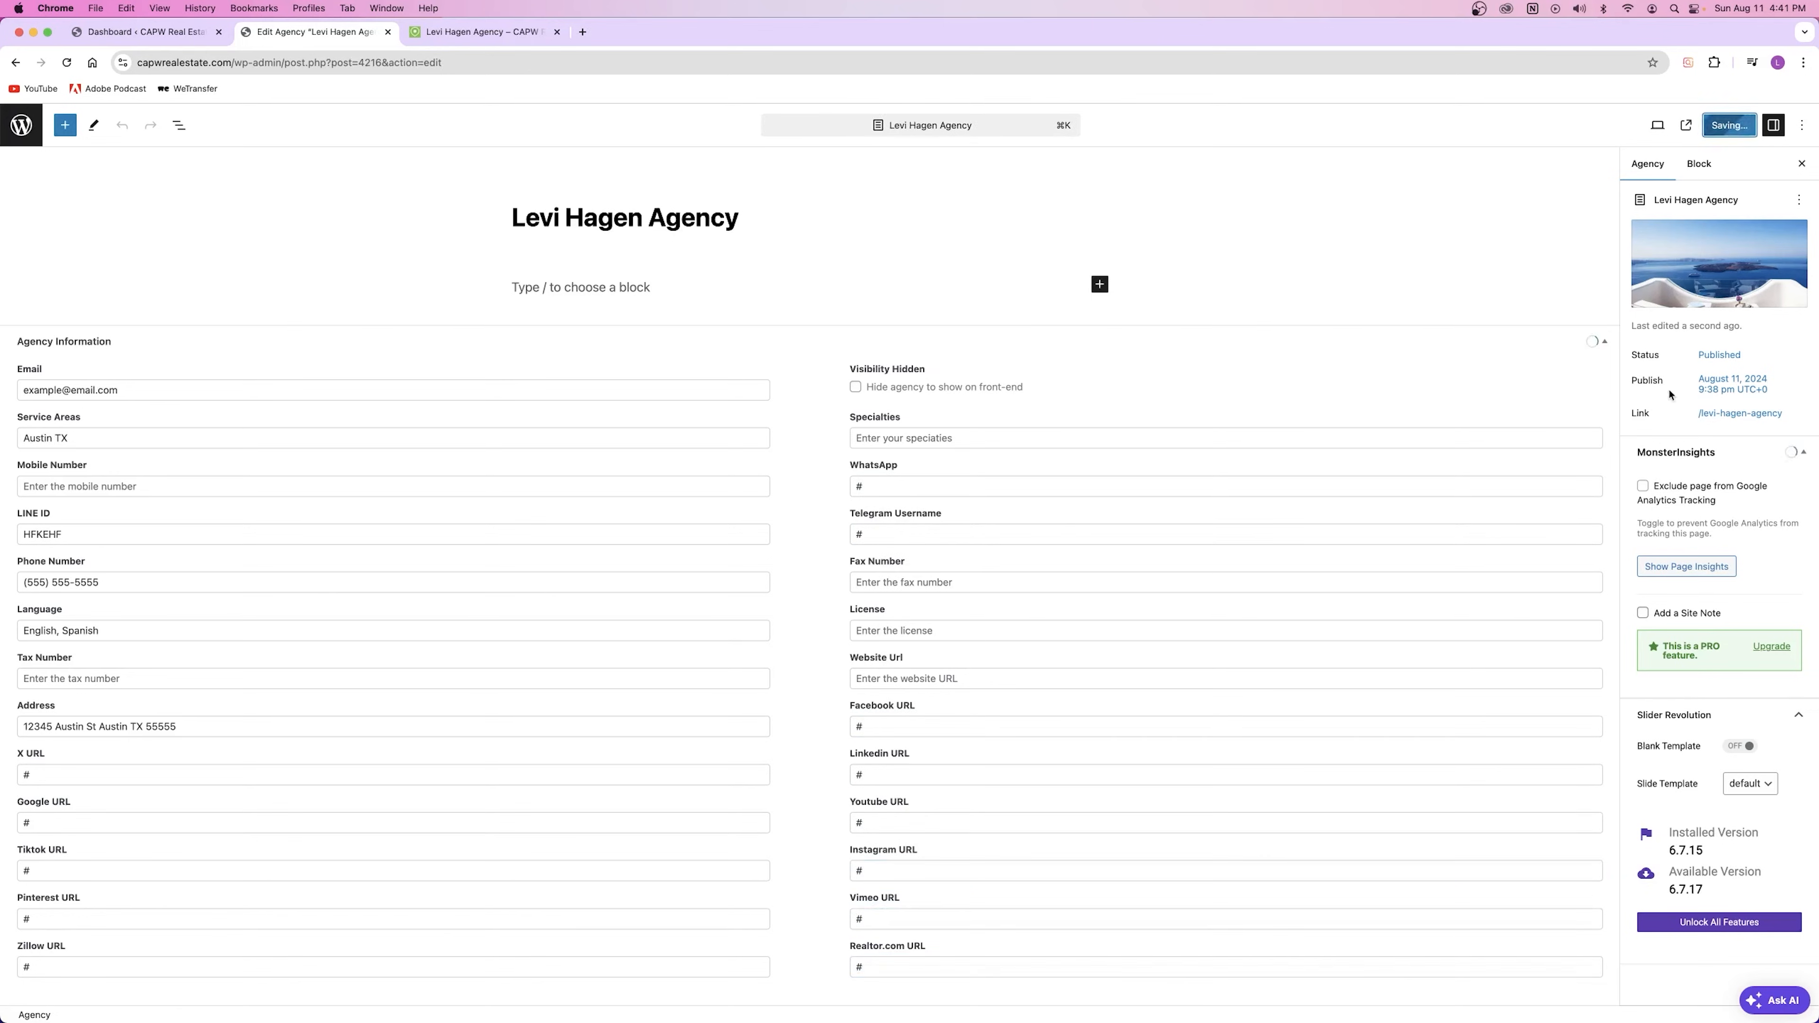
pyautogui.click(432, 39)
pyautogui.click(69, 62)
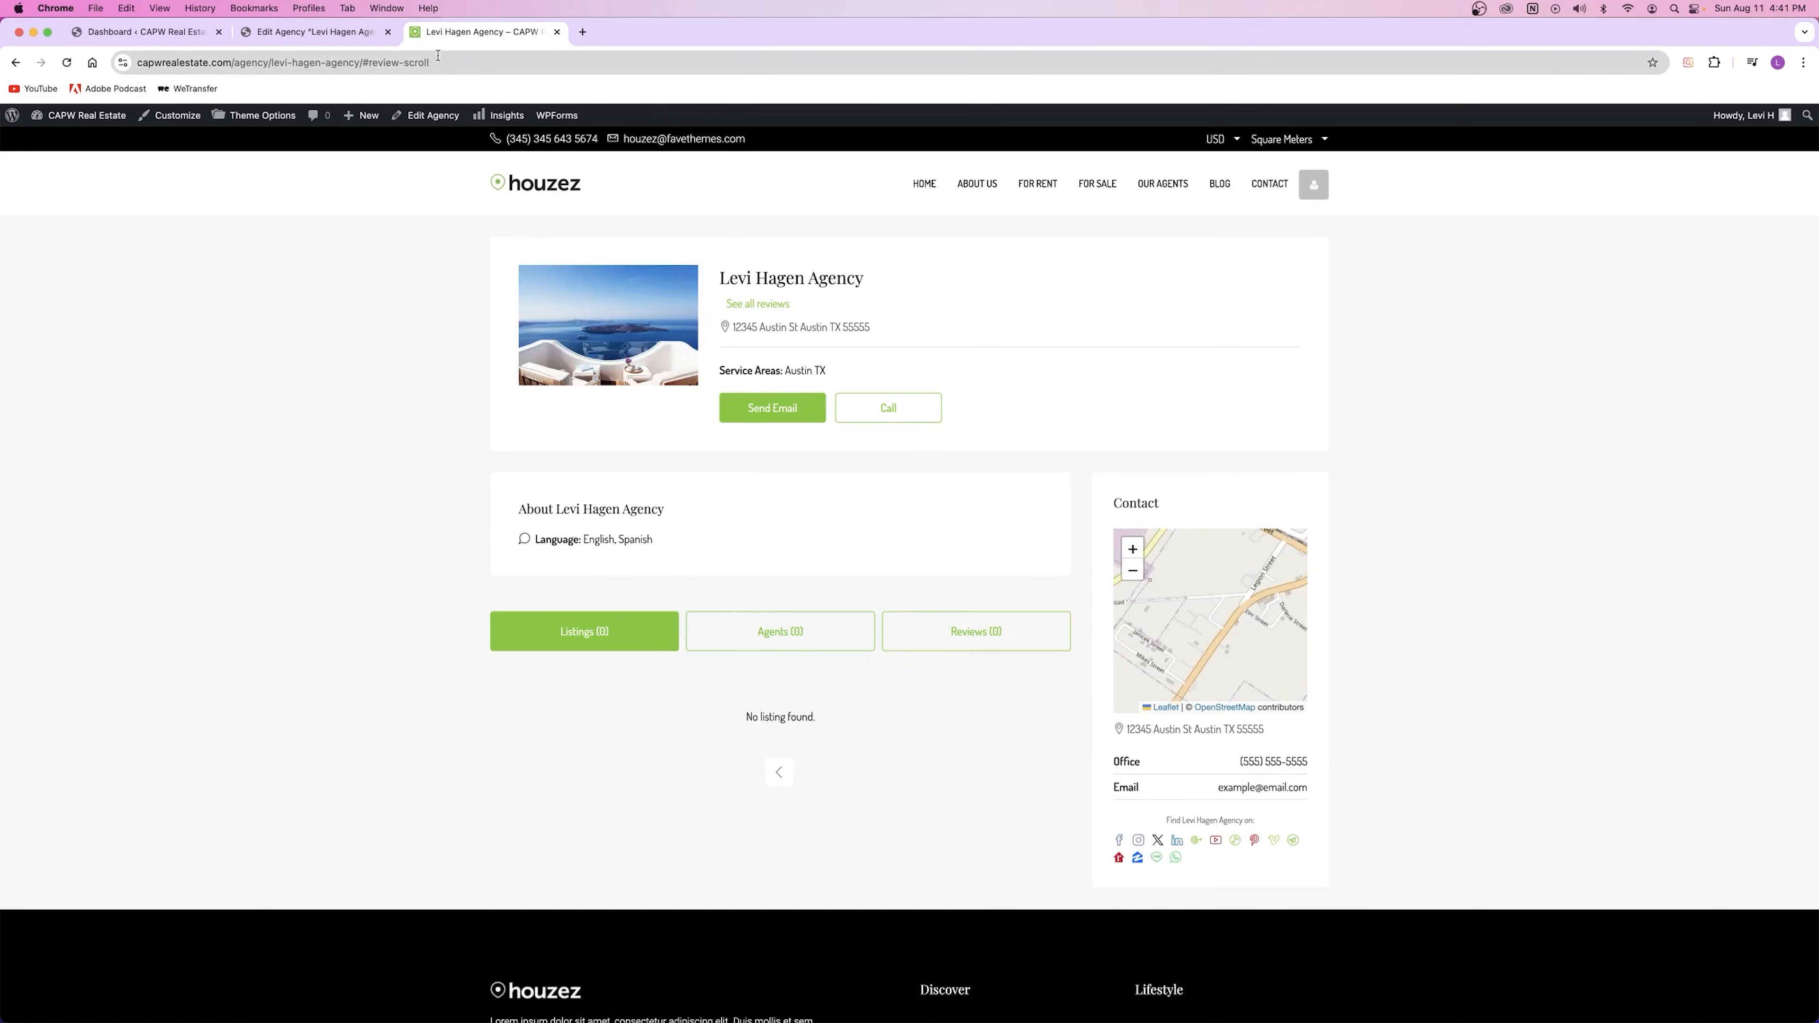
# Step: Test the agency's YouTube icon and compare it with the Google URL field in the editor
pyautogui.click(1217, 845)
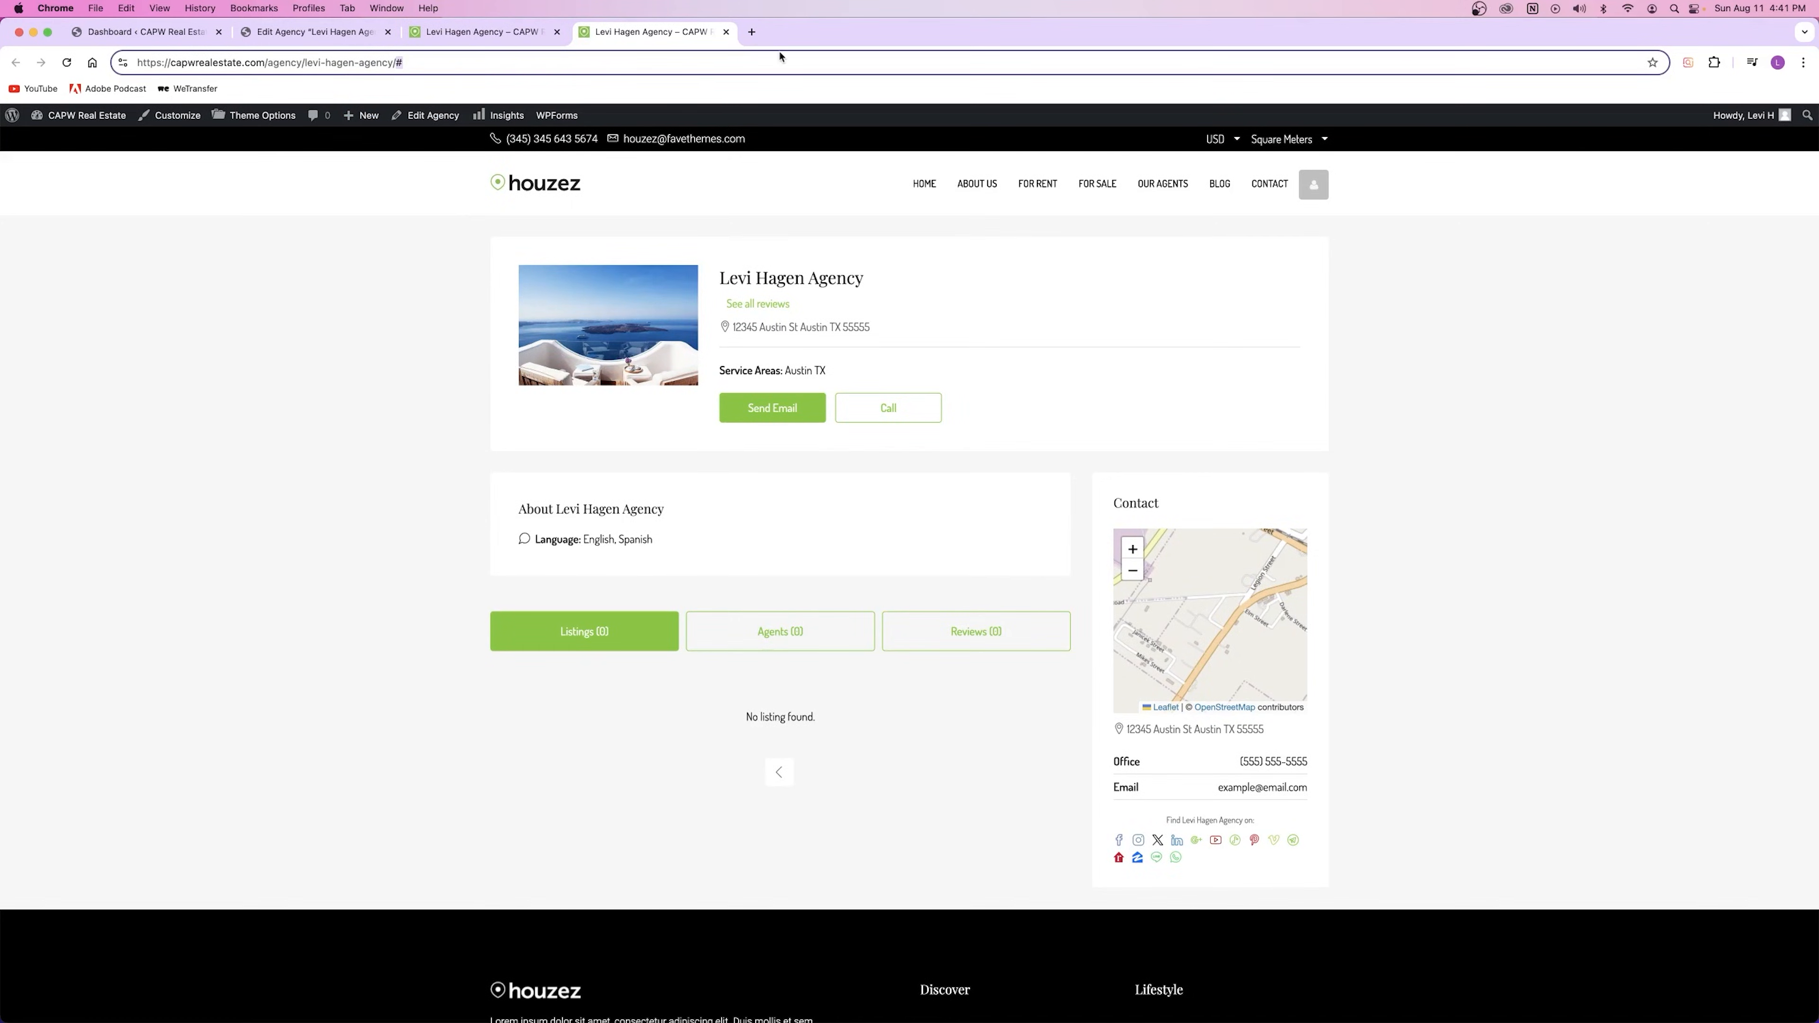
pyautogui.click(338, 35)
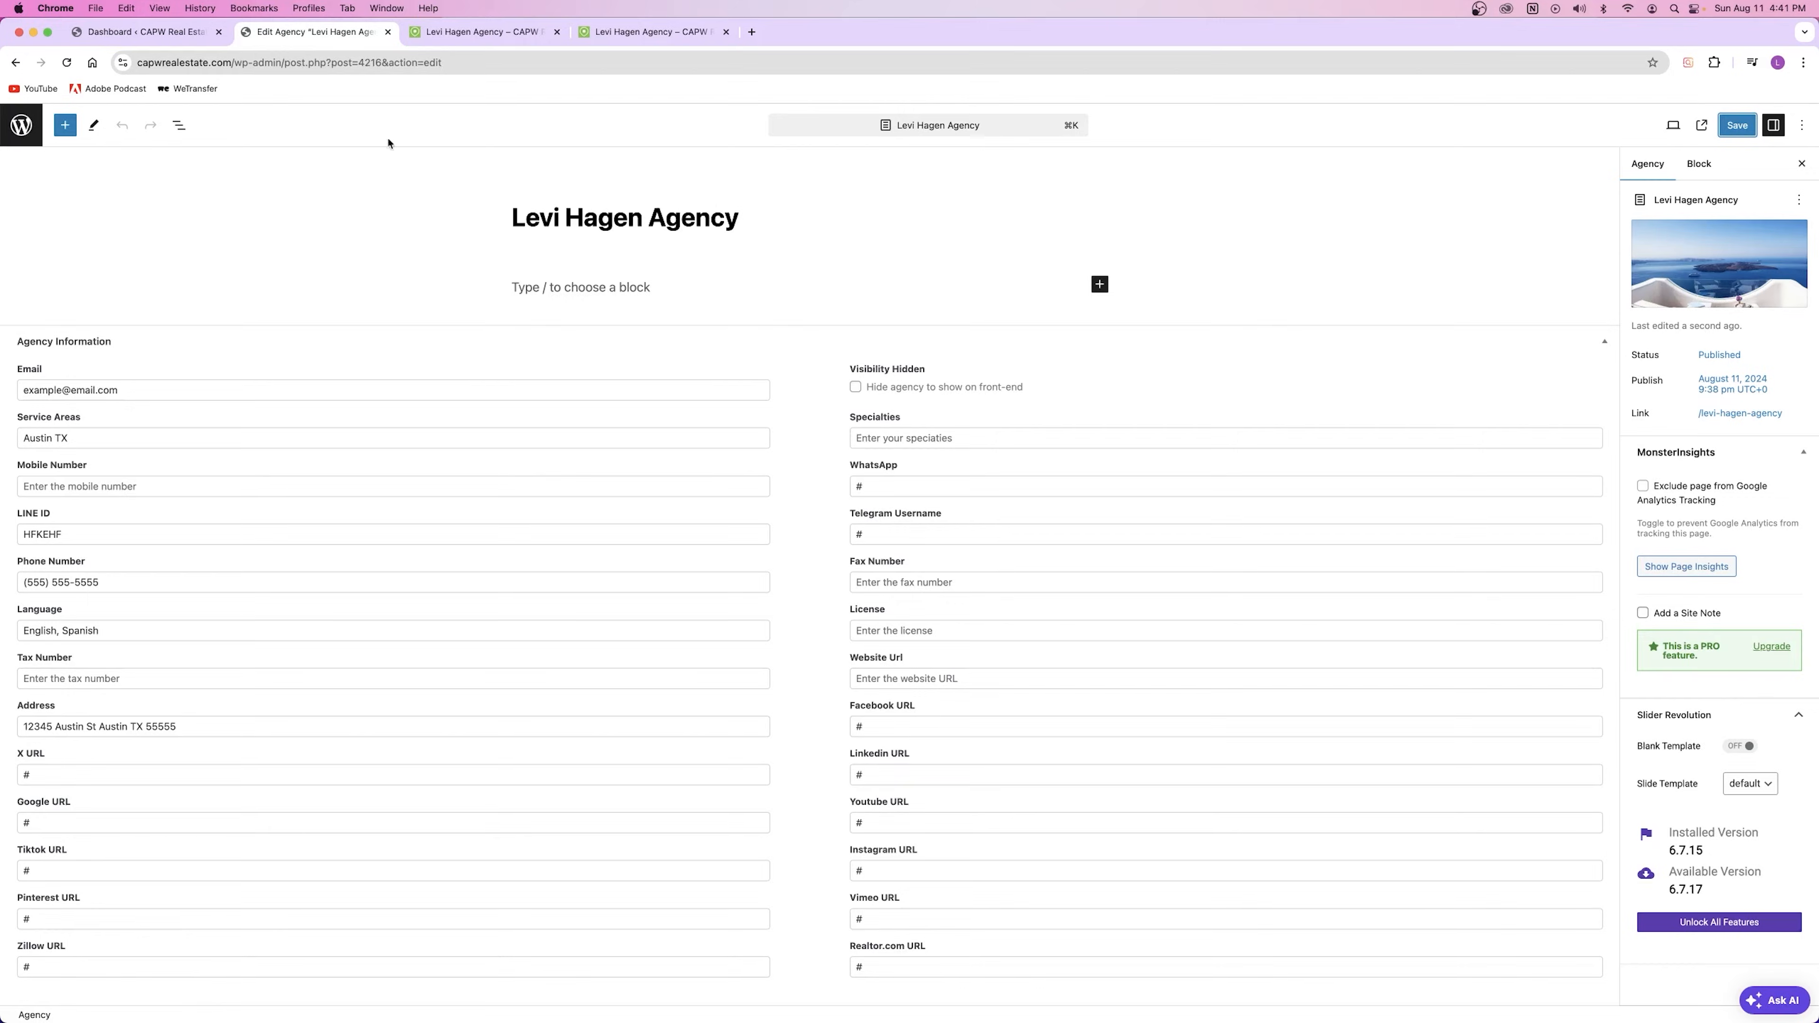
pyautogui.click(58, 832)
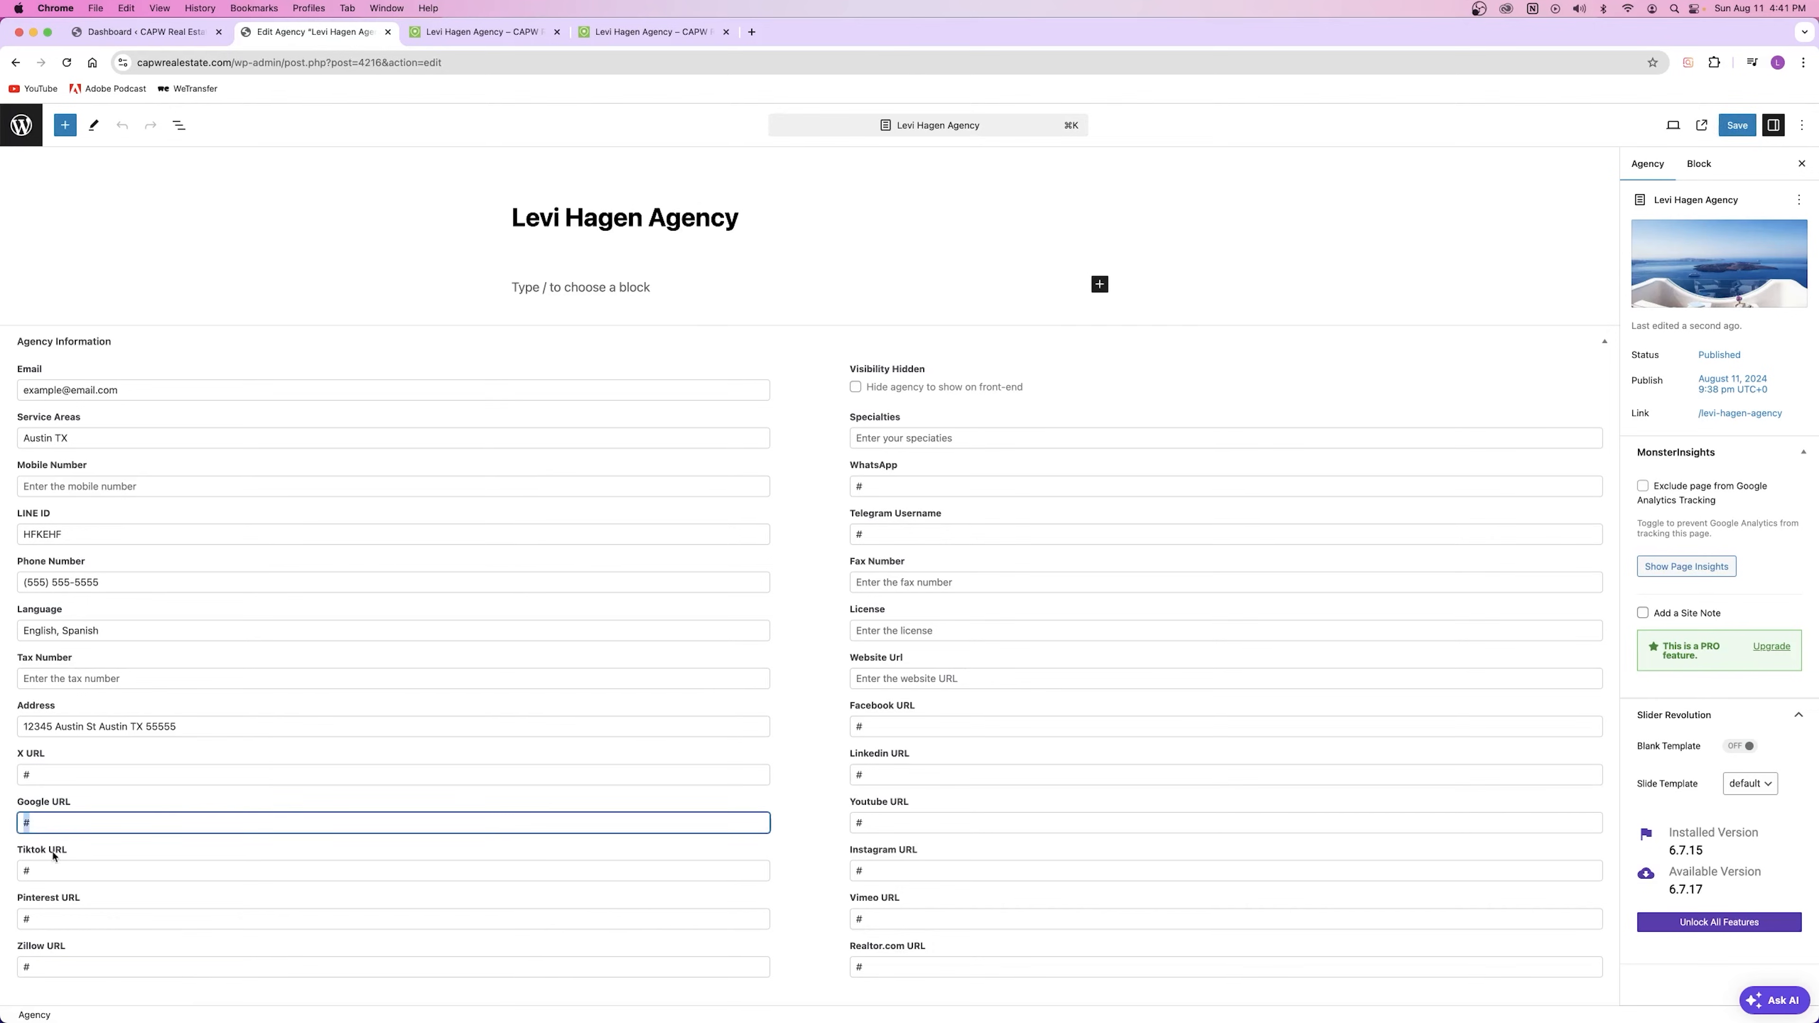
pyautogui.click(640, 32)
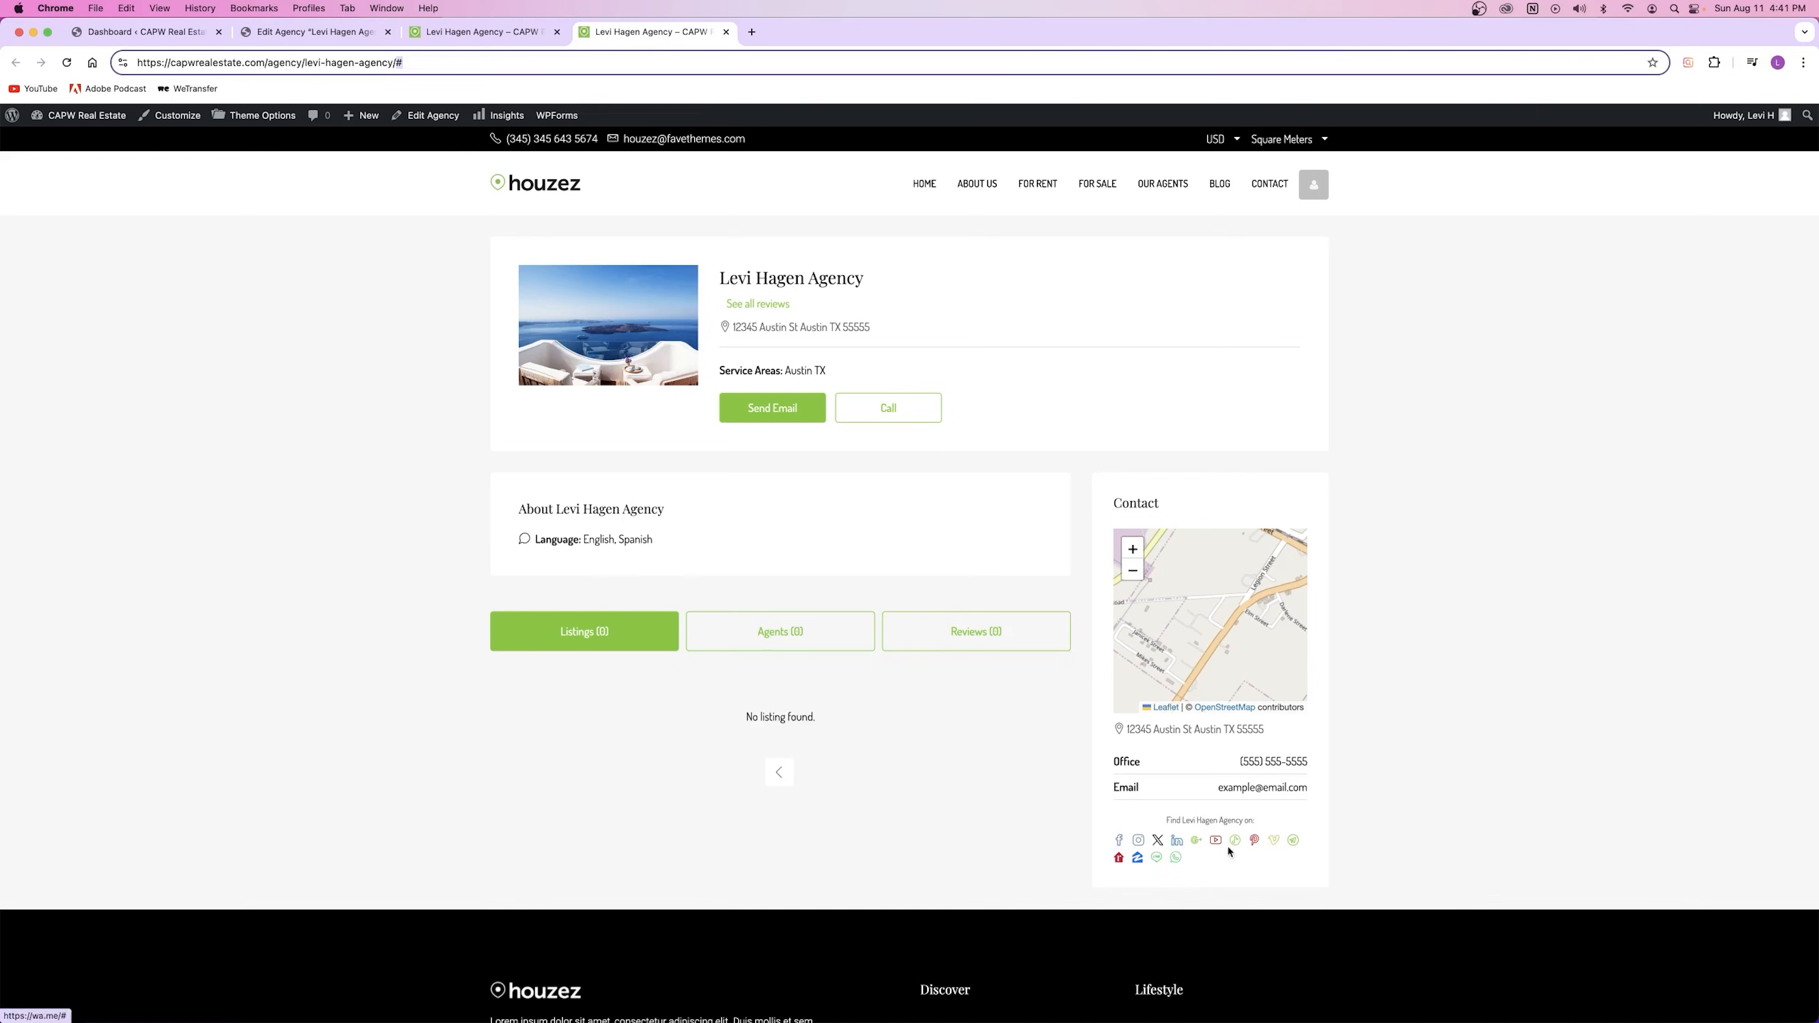
# Step: Close the duplicate agency pages and the agency editor, returning to the Dashboard
pyautogui.click(726, 32)
pyautogui.click(358, 33)
pyautogui.click(433, 32)
pyautogui.click(388, 31)
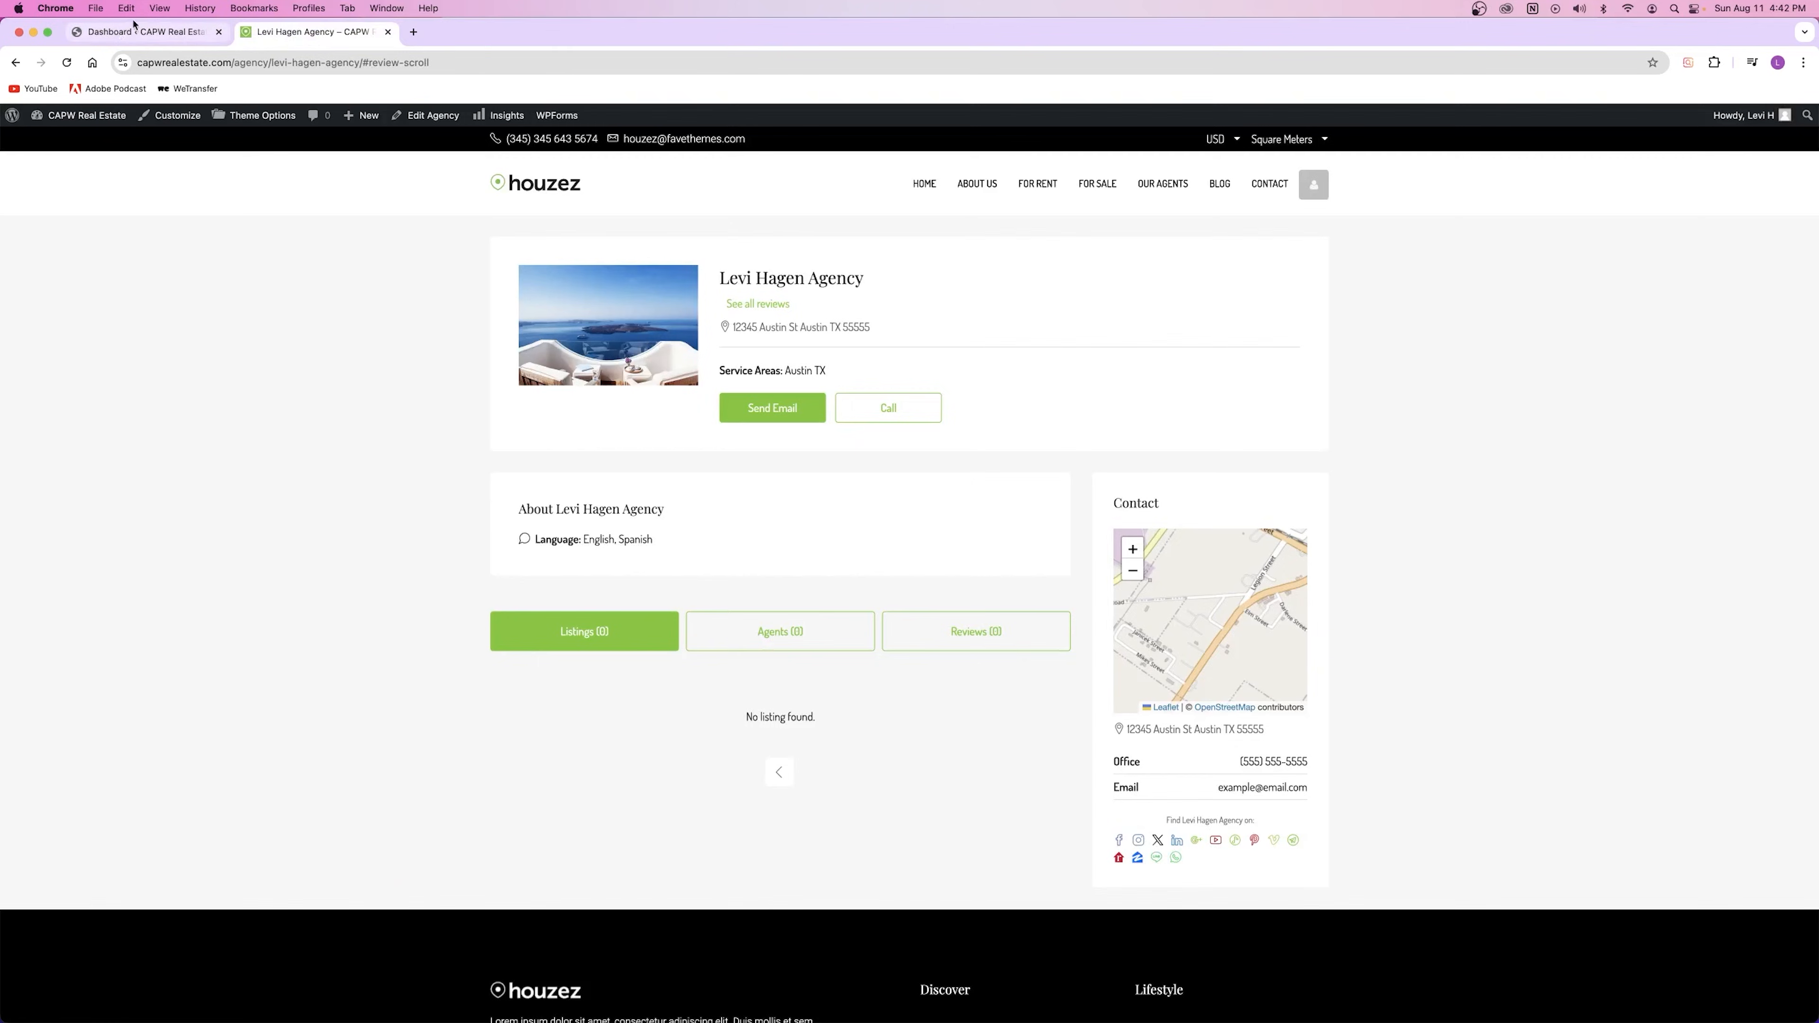
pyautogui.click(143, 31)
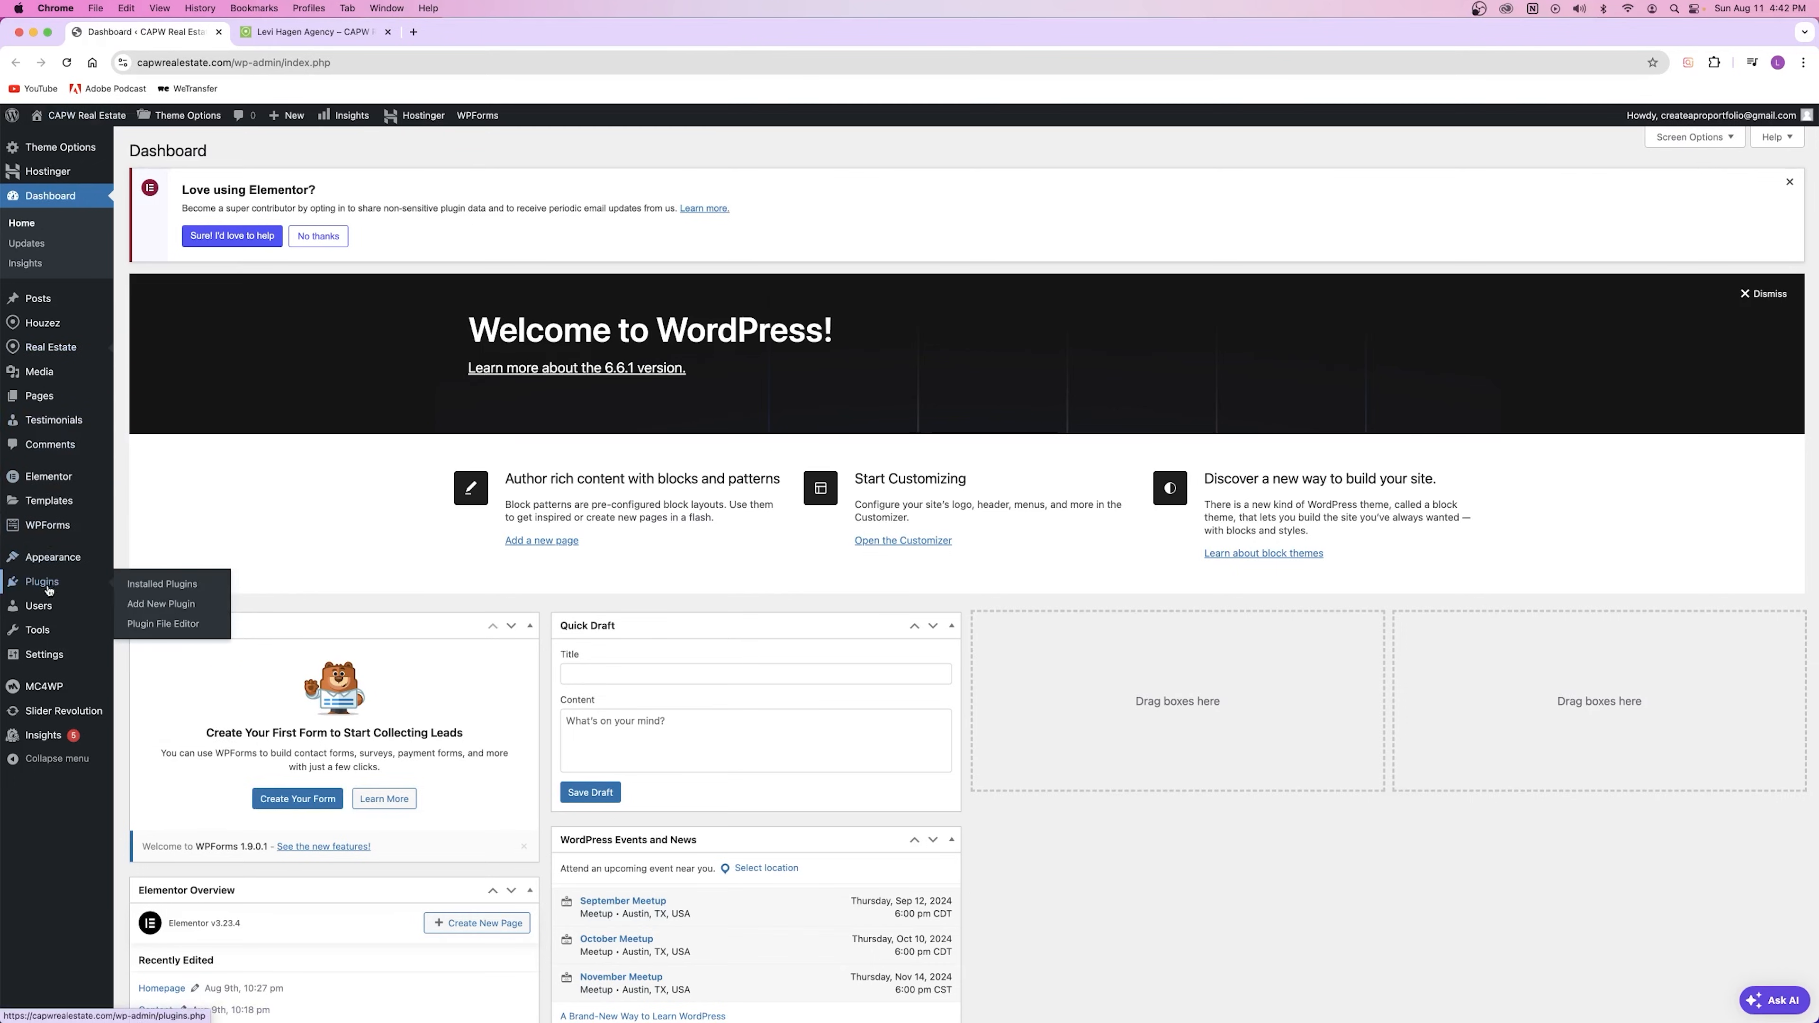
pyautogui.moveTo(54, 347)
pyautogui.rightClick(150, 571)
pyautogui.click(188, 577)
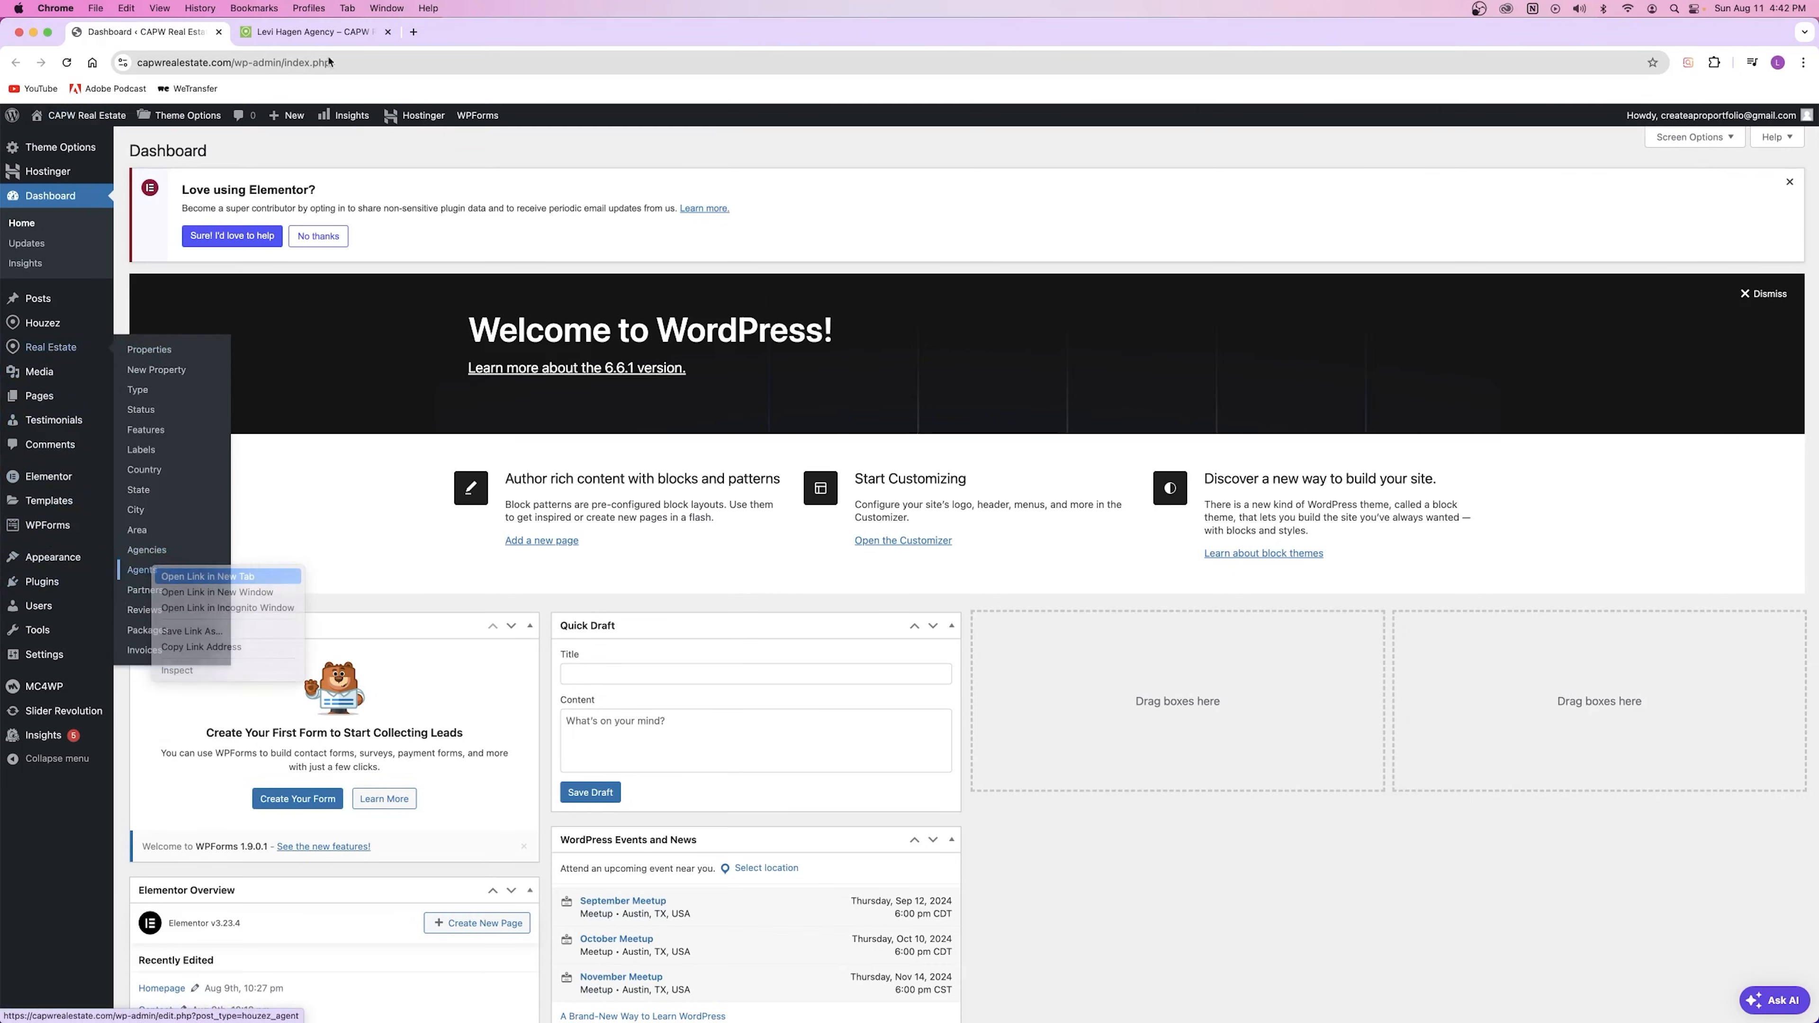
pyautogui.click(322, 35)
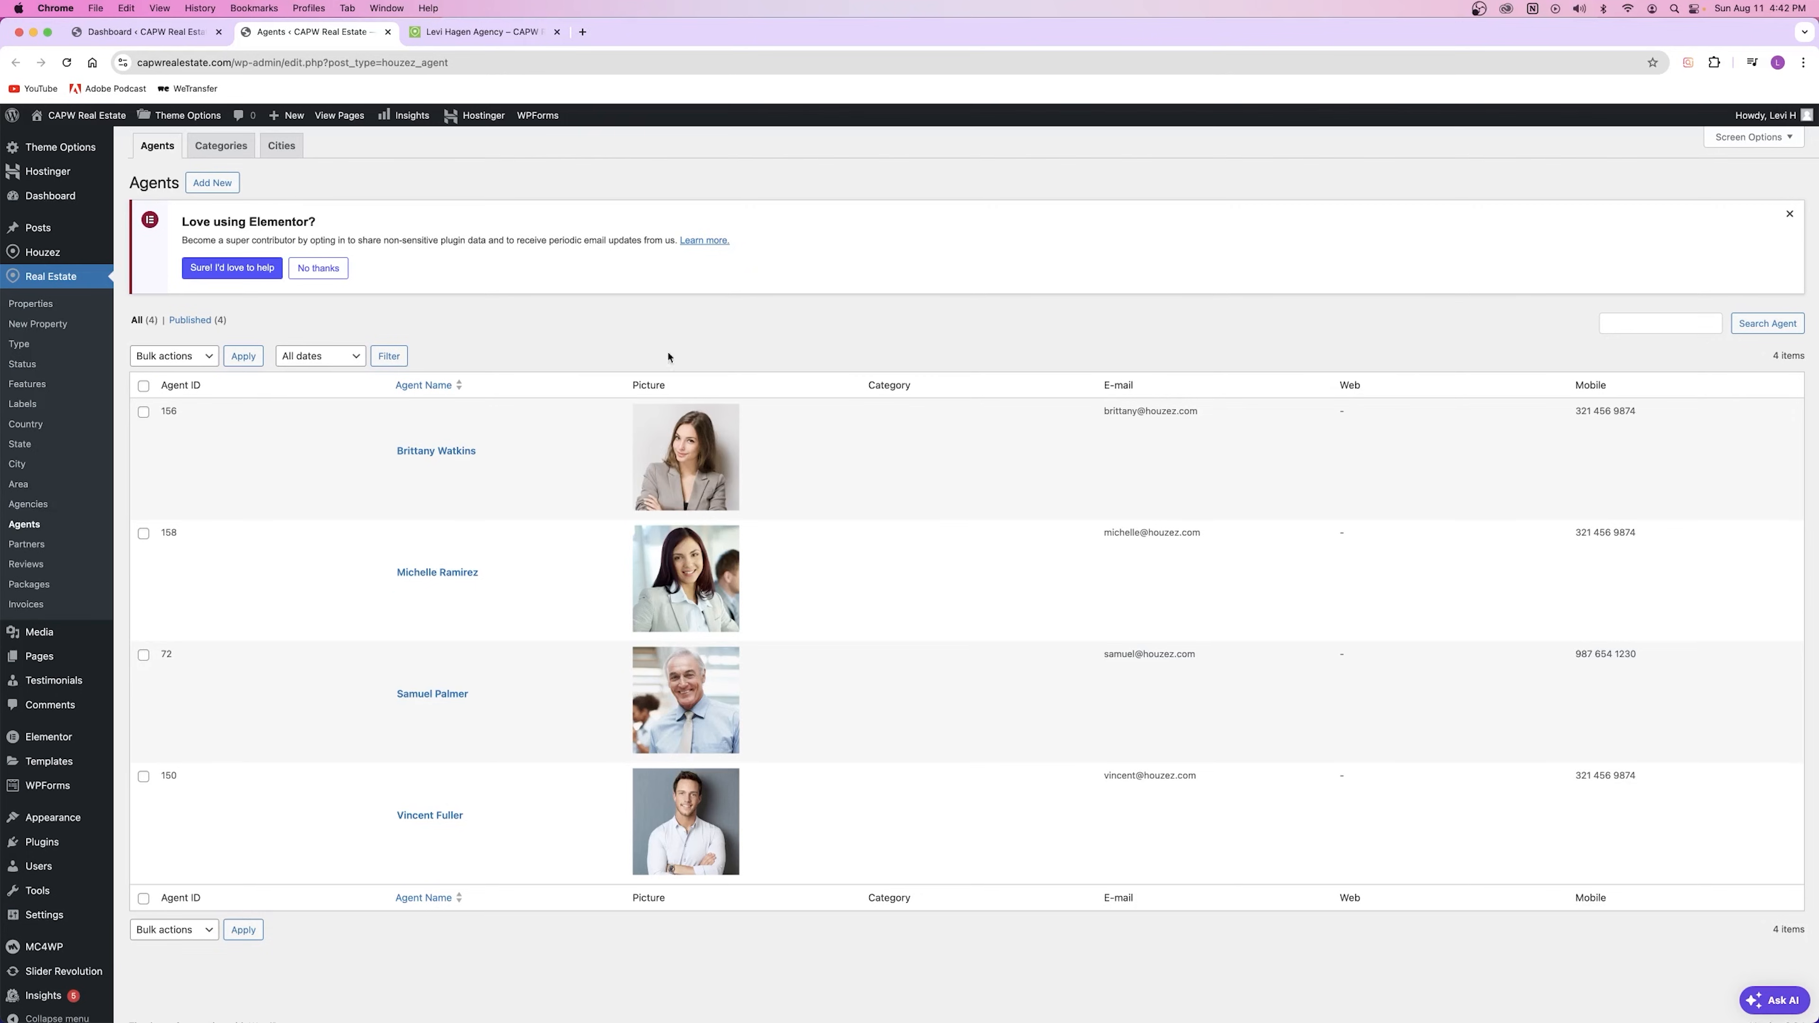
pyautogui.click(426, 450)
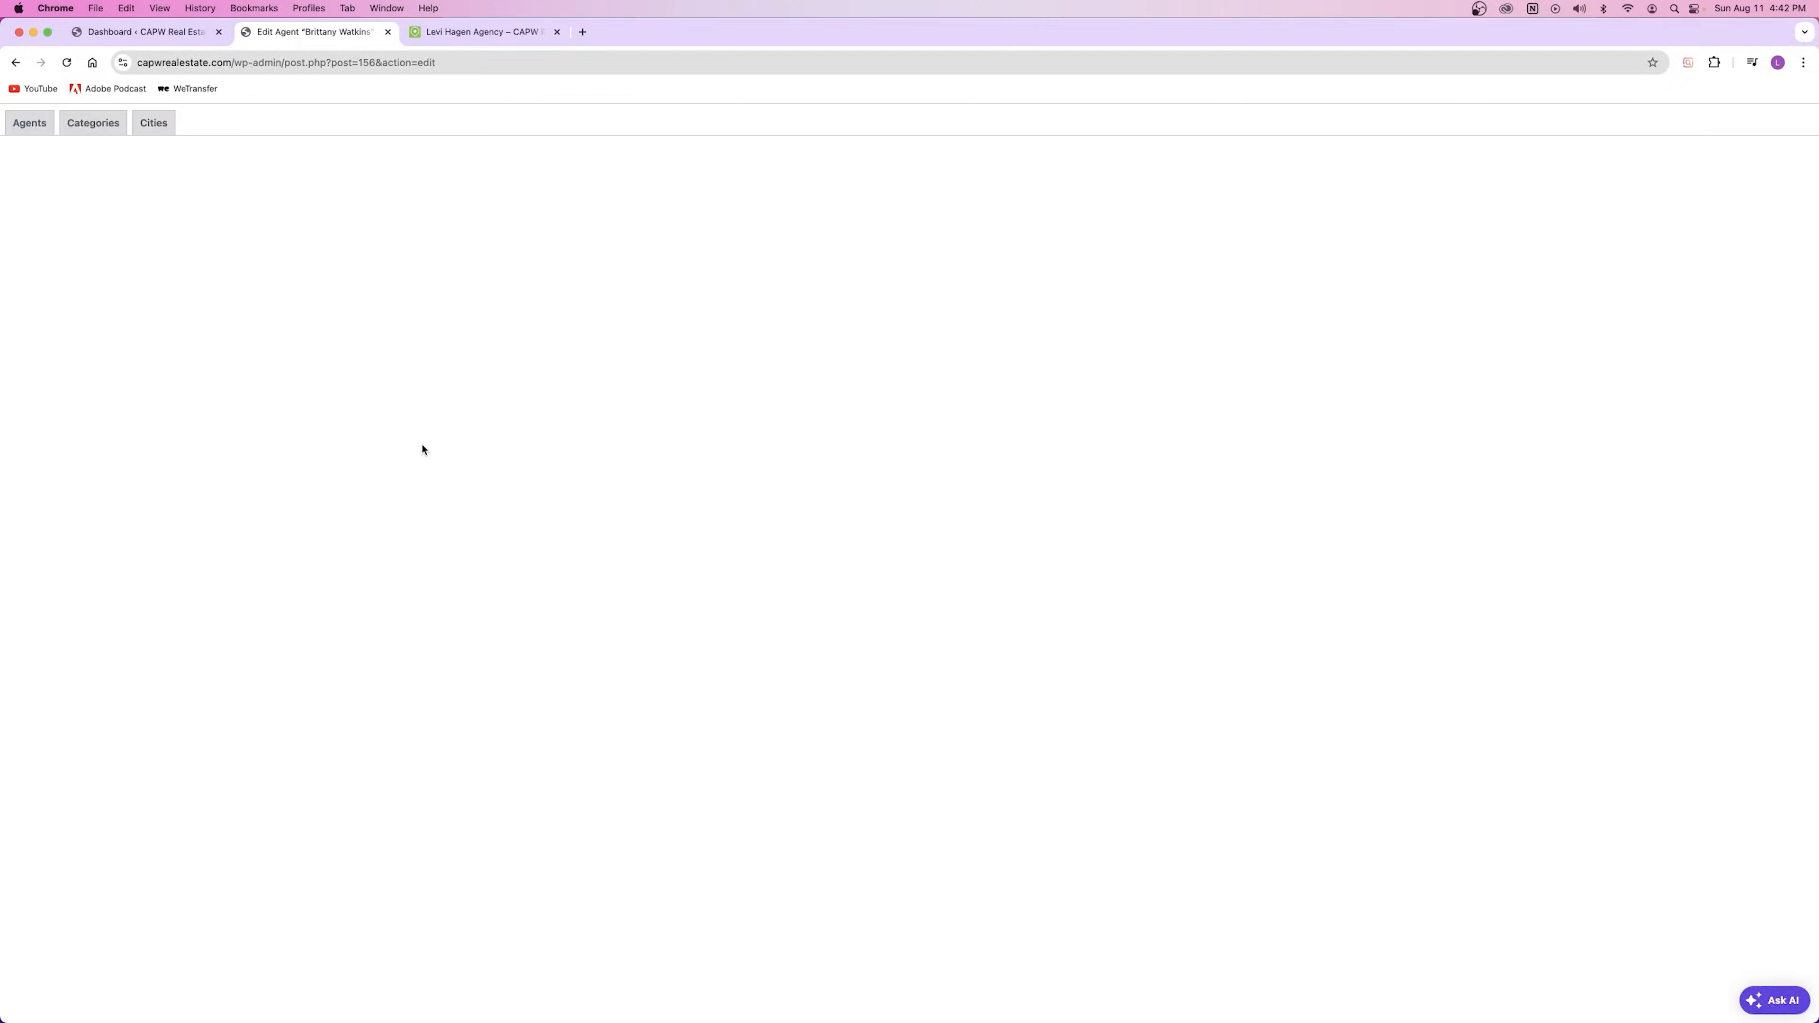
# Step: Select and copy the sample agent's Lorem ipsum bio paragraph, then go back to the Dashboard
pyautogui.scroll(-5, 422, 472)
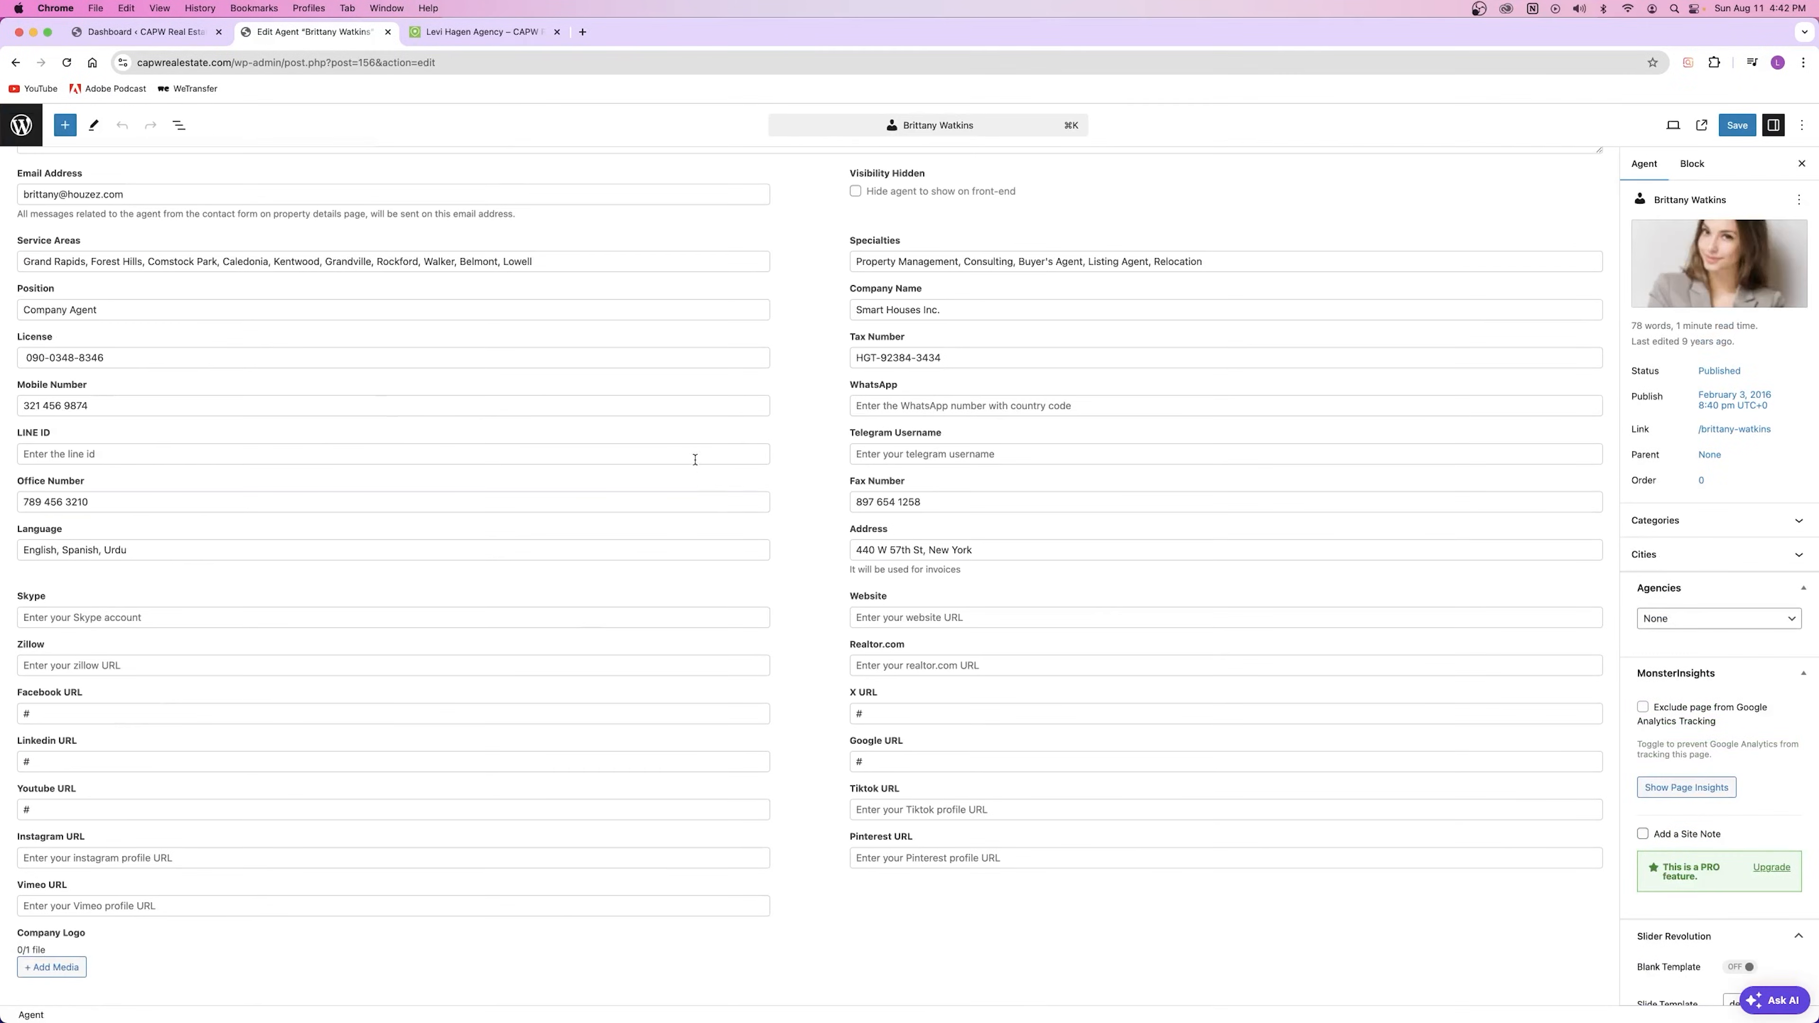
pyautogui.scroll(5, 691, 460)
pyautogui.moveTo(513, 321); pyautogui.dragTo(1033, 409)
pyautogui.press('super+c')
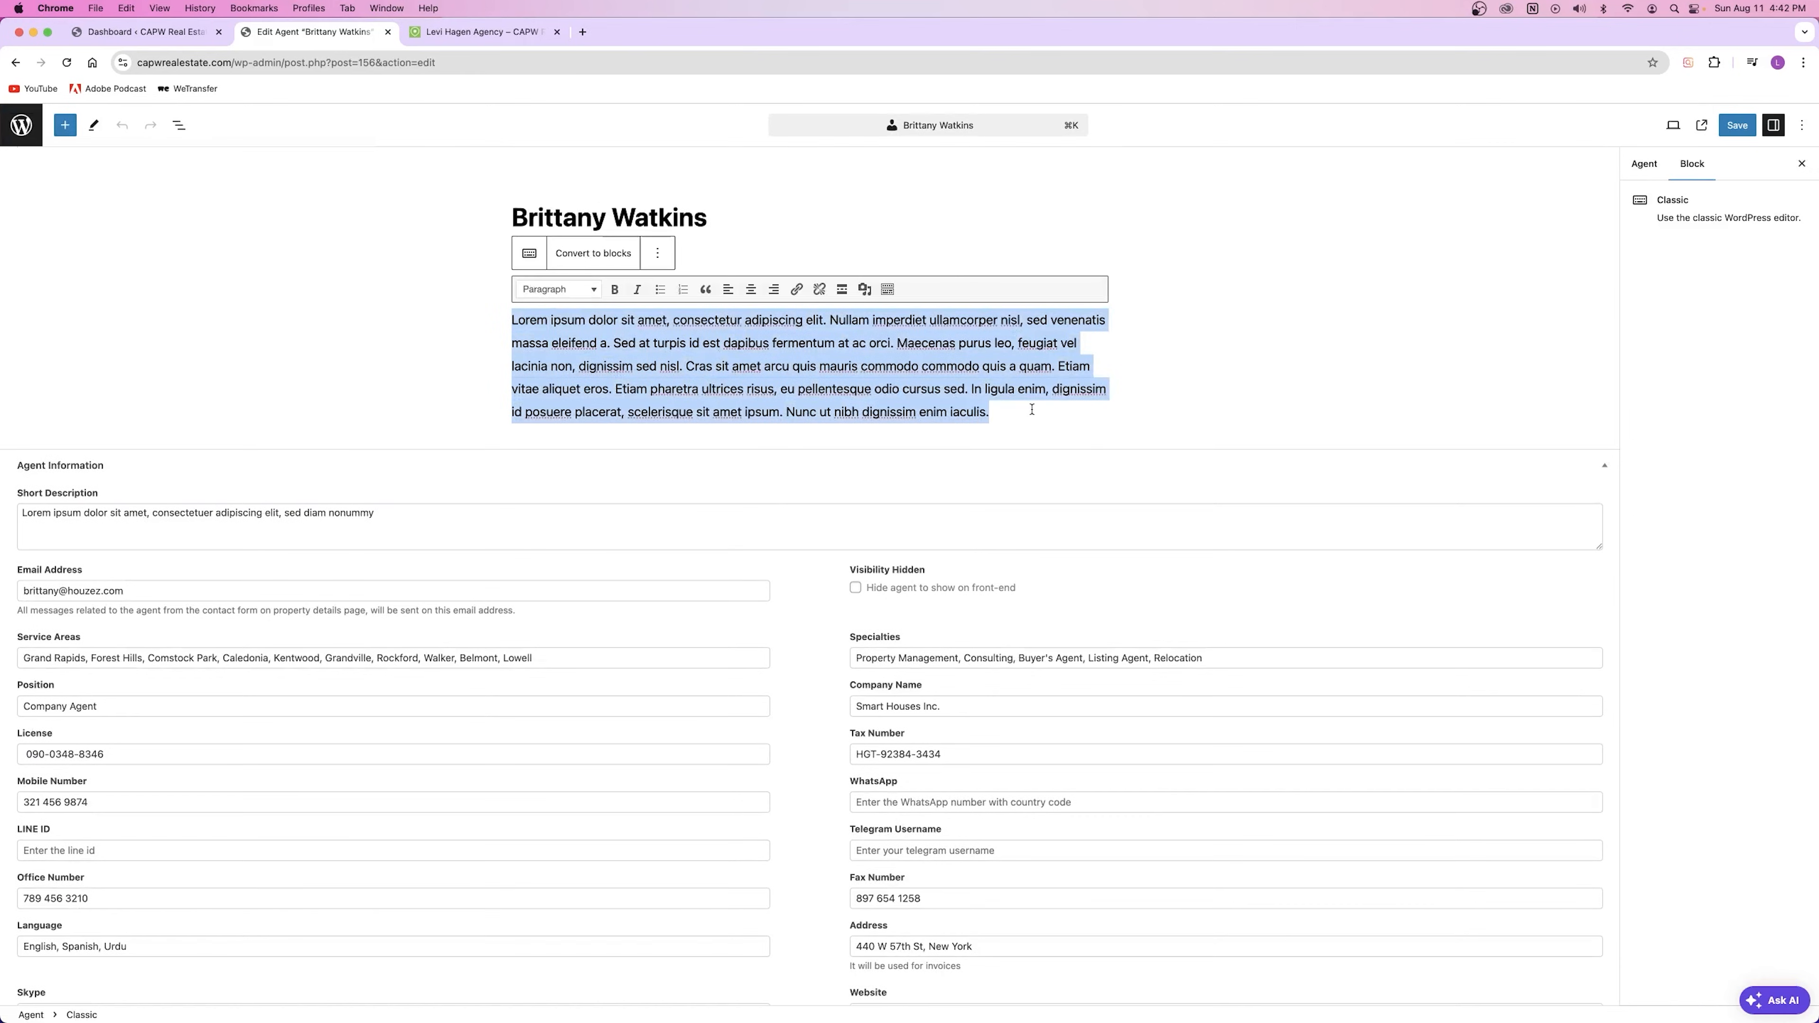
pyautogui.click(1033, 409)
pyautogui.click(147, 32)
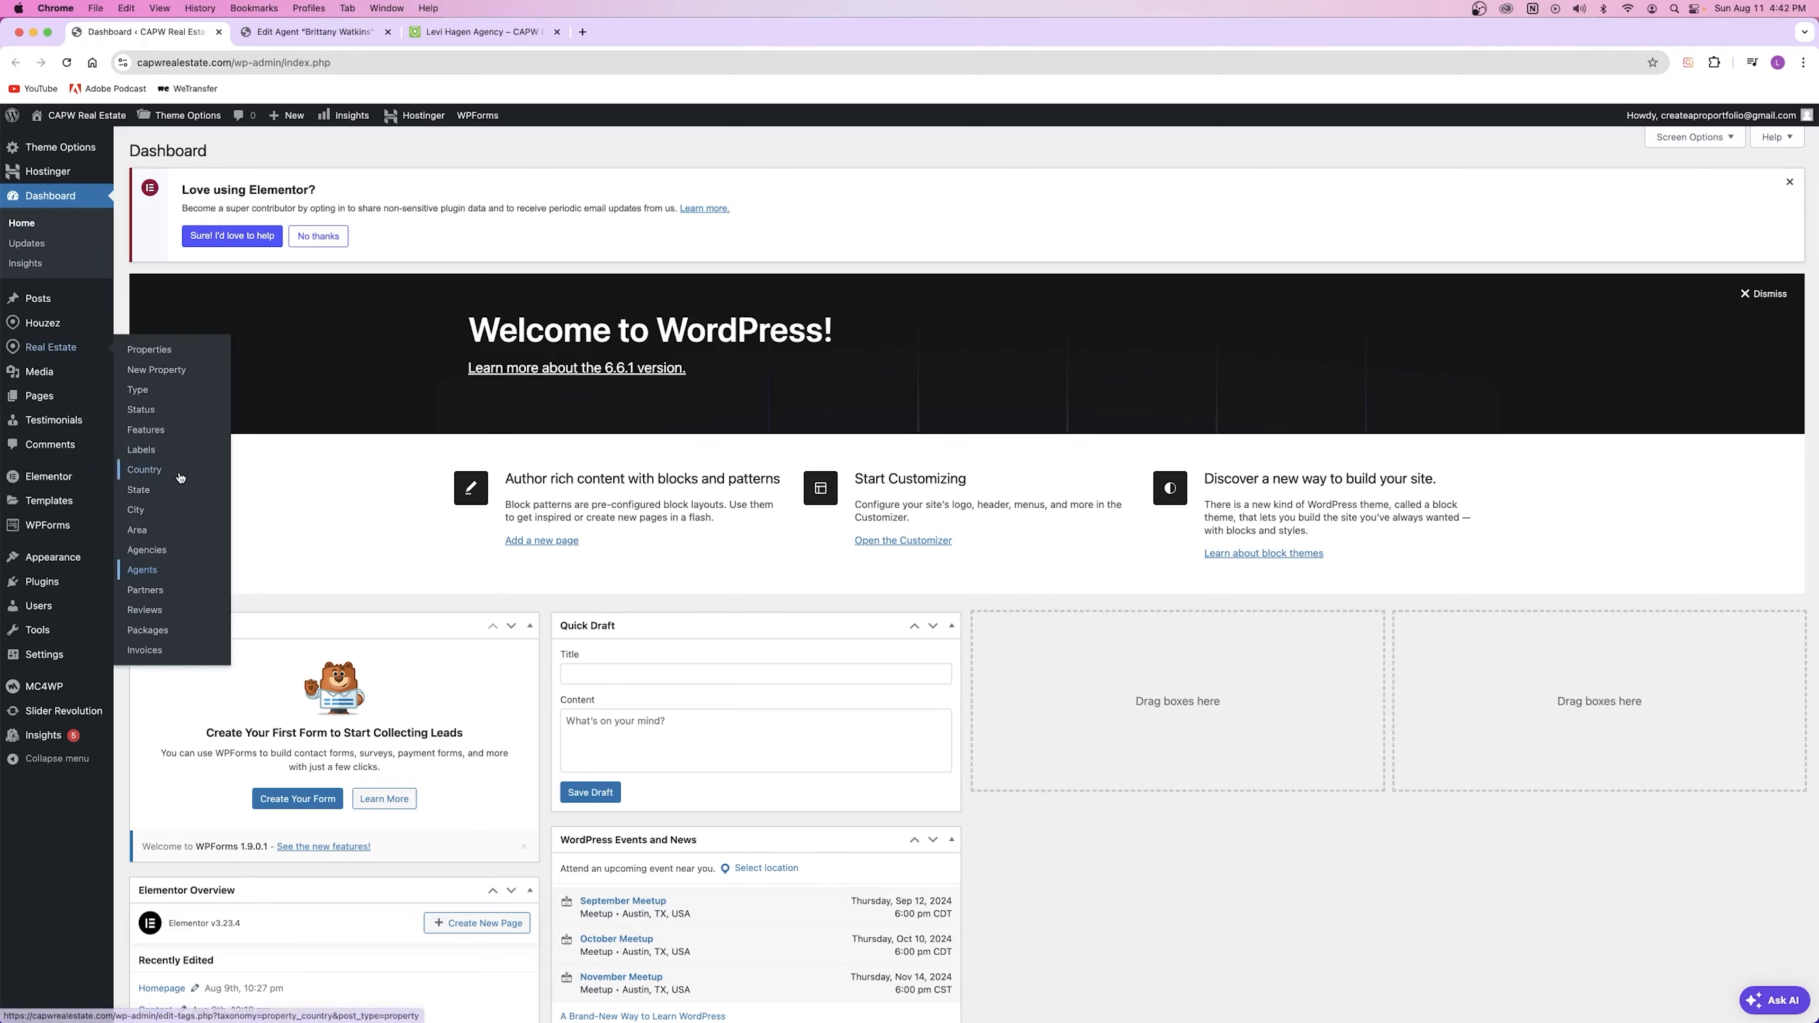
pyautogui.rightClick(149, 550)
pyautogui.click(183, 562)
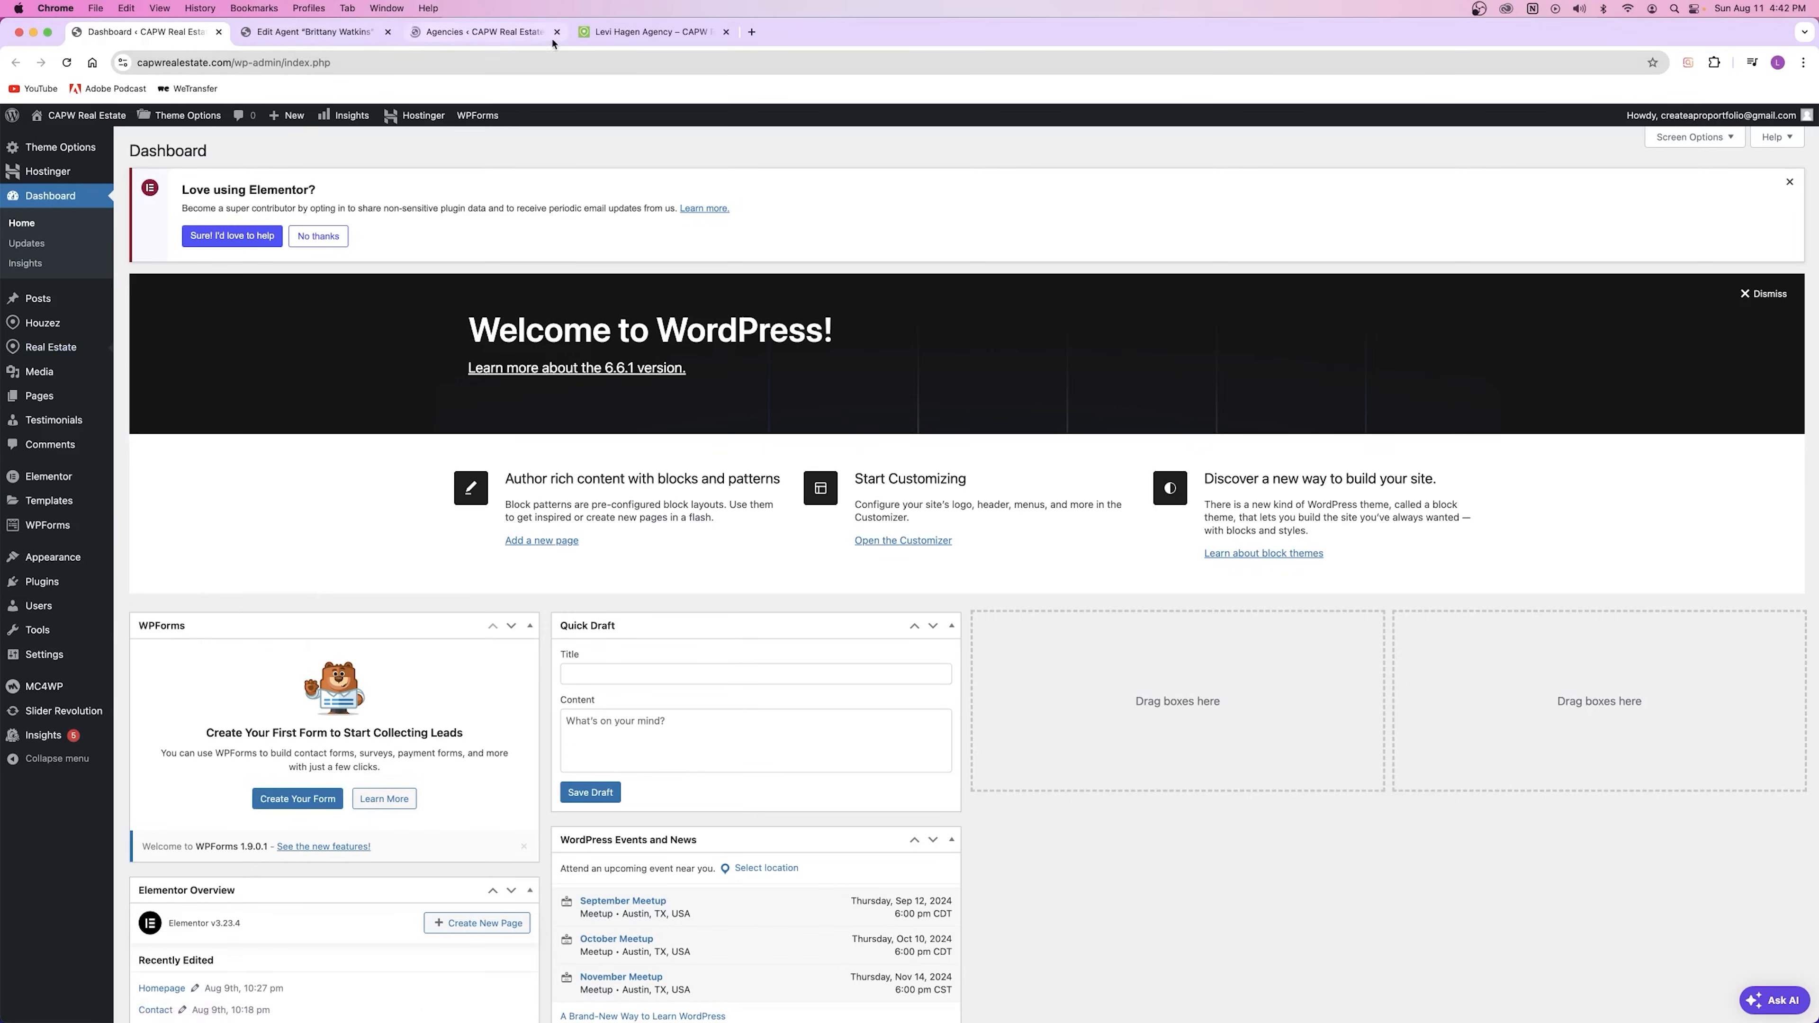
pyautogui.click(451, 32)
pyautogui.click(366, 409)
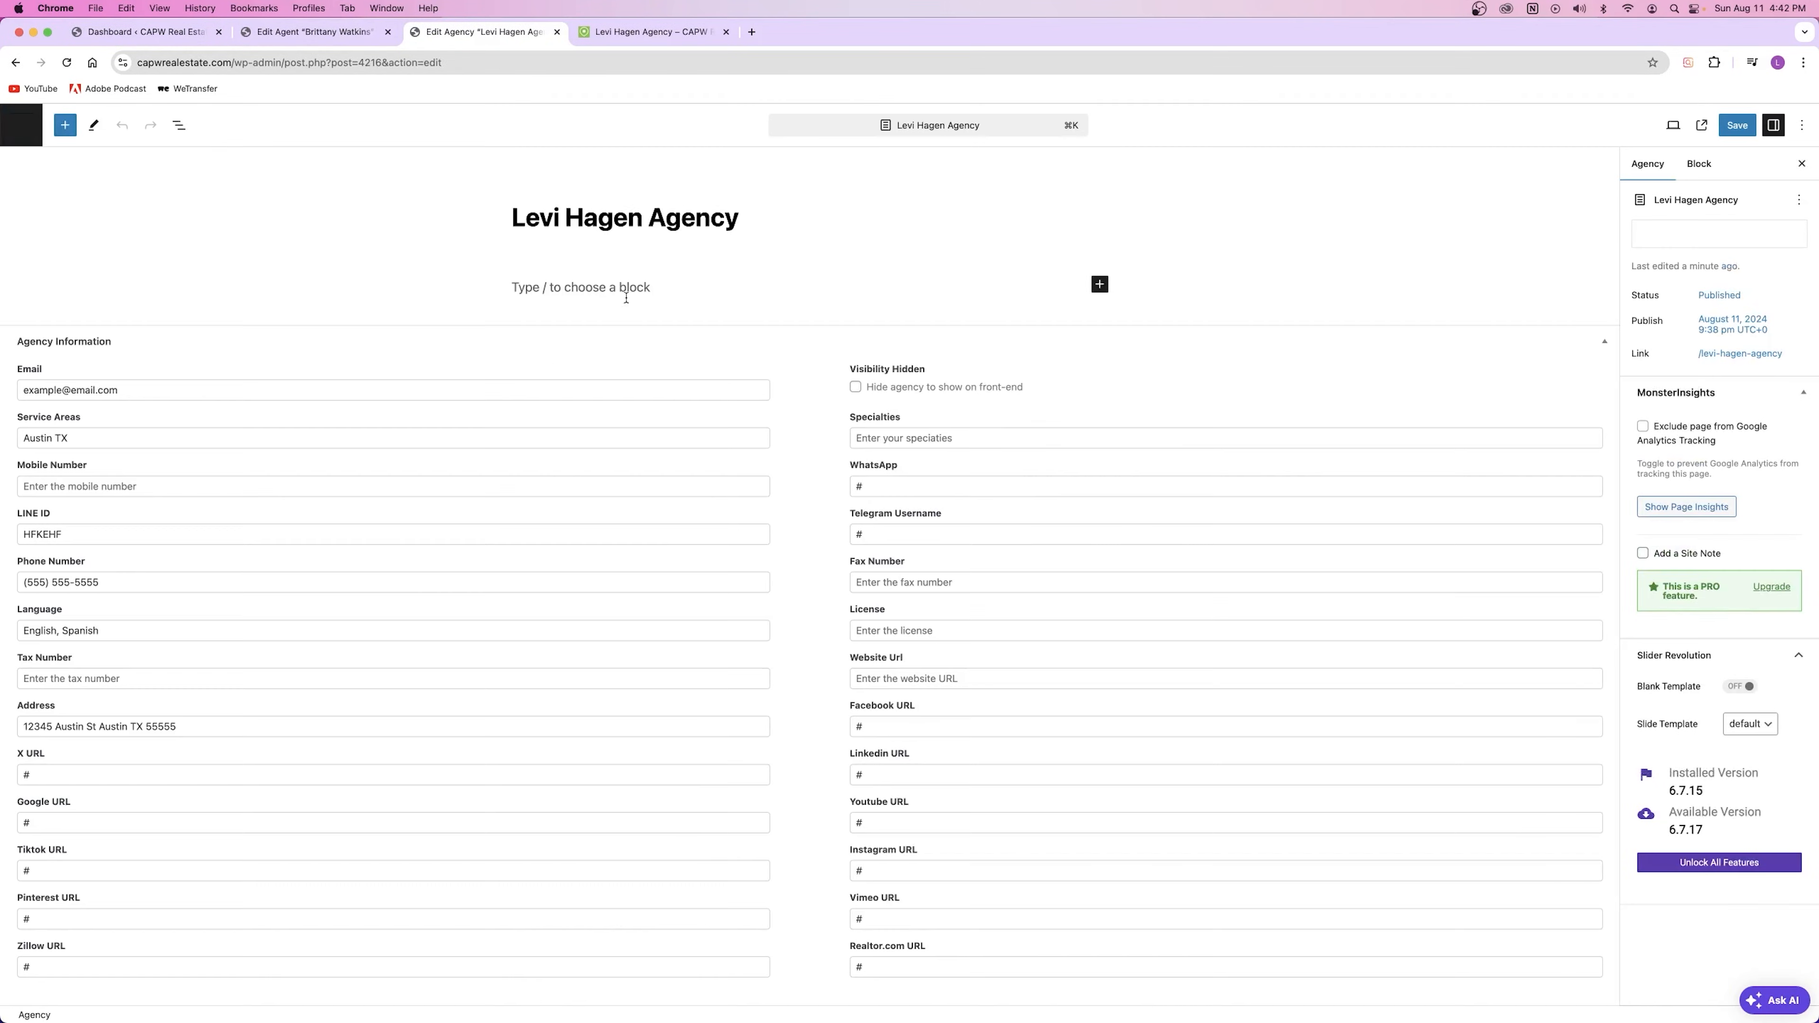
pyautogui.click(629, 289)
pyautogui.press('super+v')
pyautogui.click(1737, 126)
# Step: Reload the agency's public page to confirm the About text, then close the editor
pyautogui.click(648, 32)
pyautogui.click(67, 63)
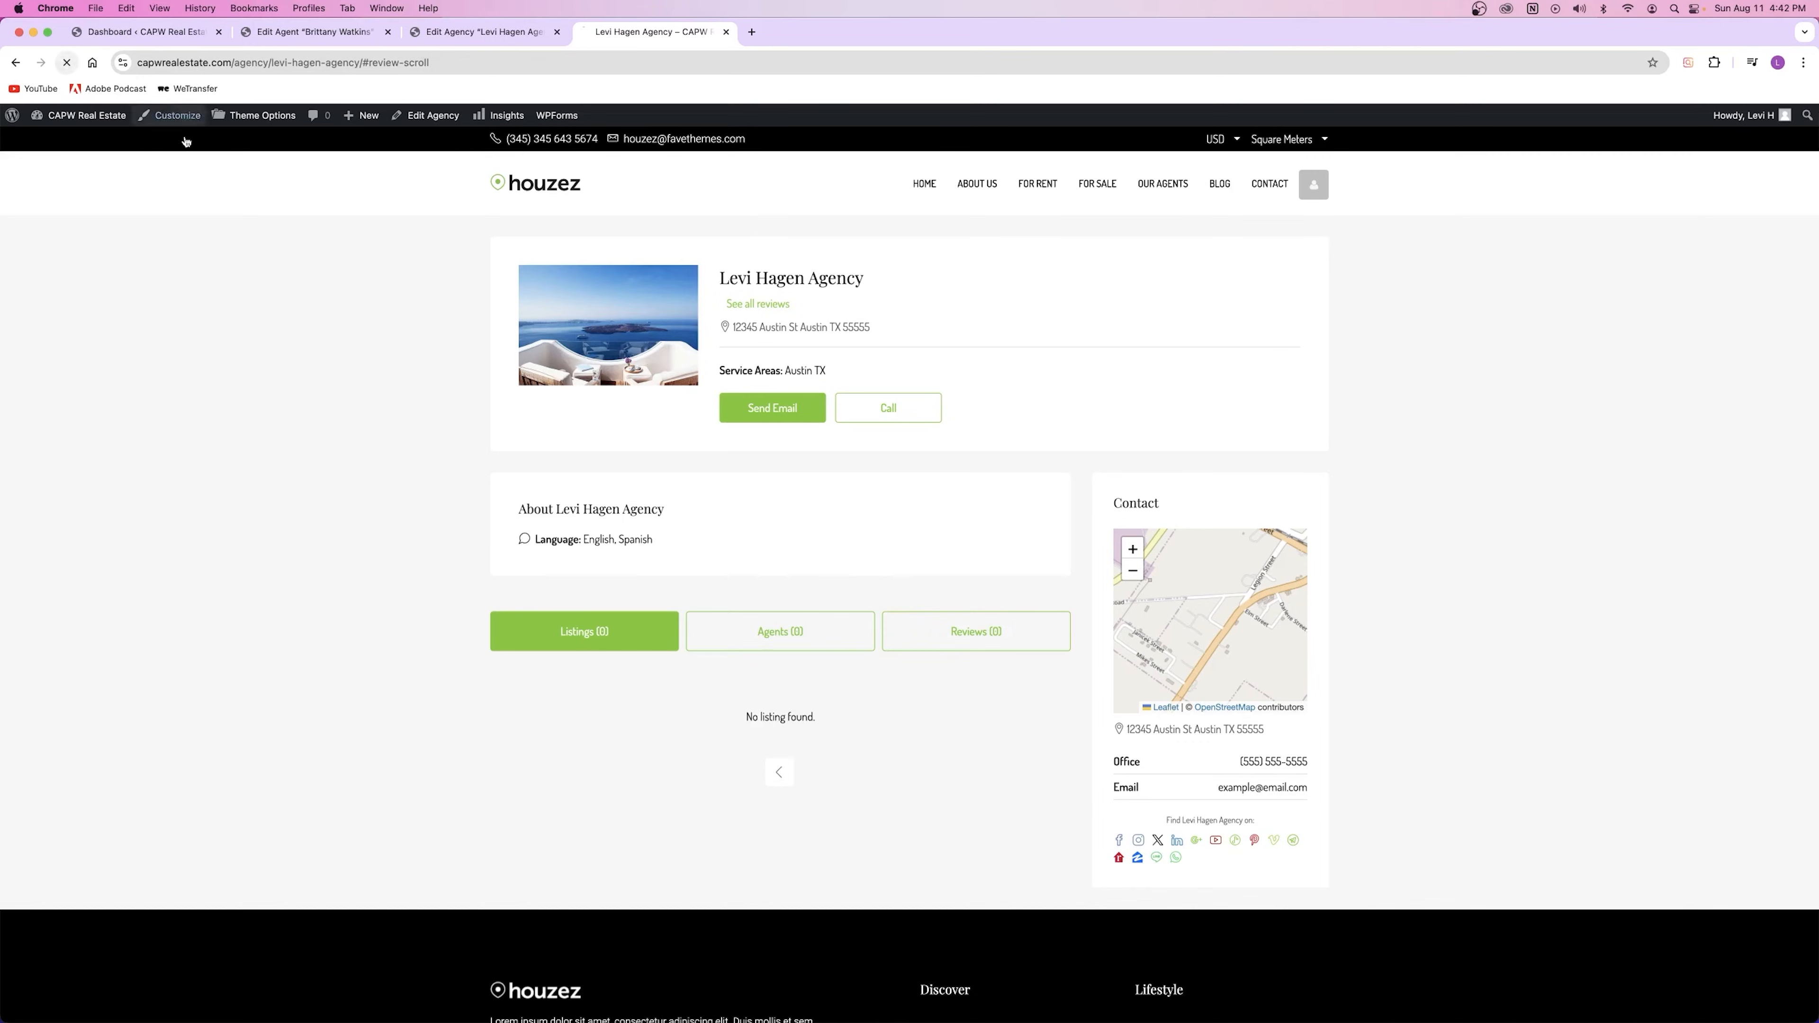
pyautogui.moveTo(520, 523); pyautogui.dragTo(783, 613)
pyautogui.press('super+c')
pyautogui.click(677, 528)
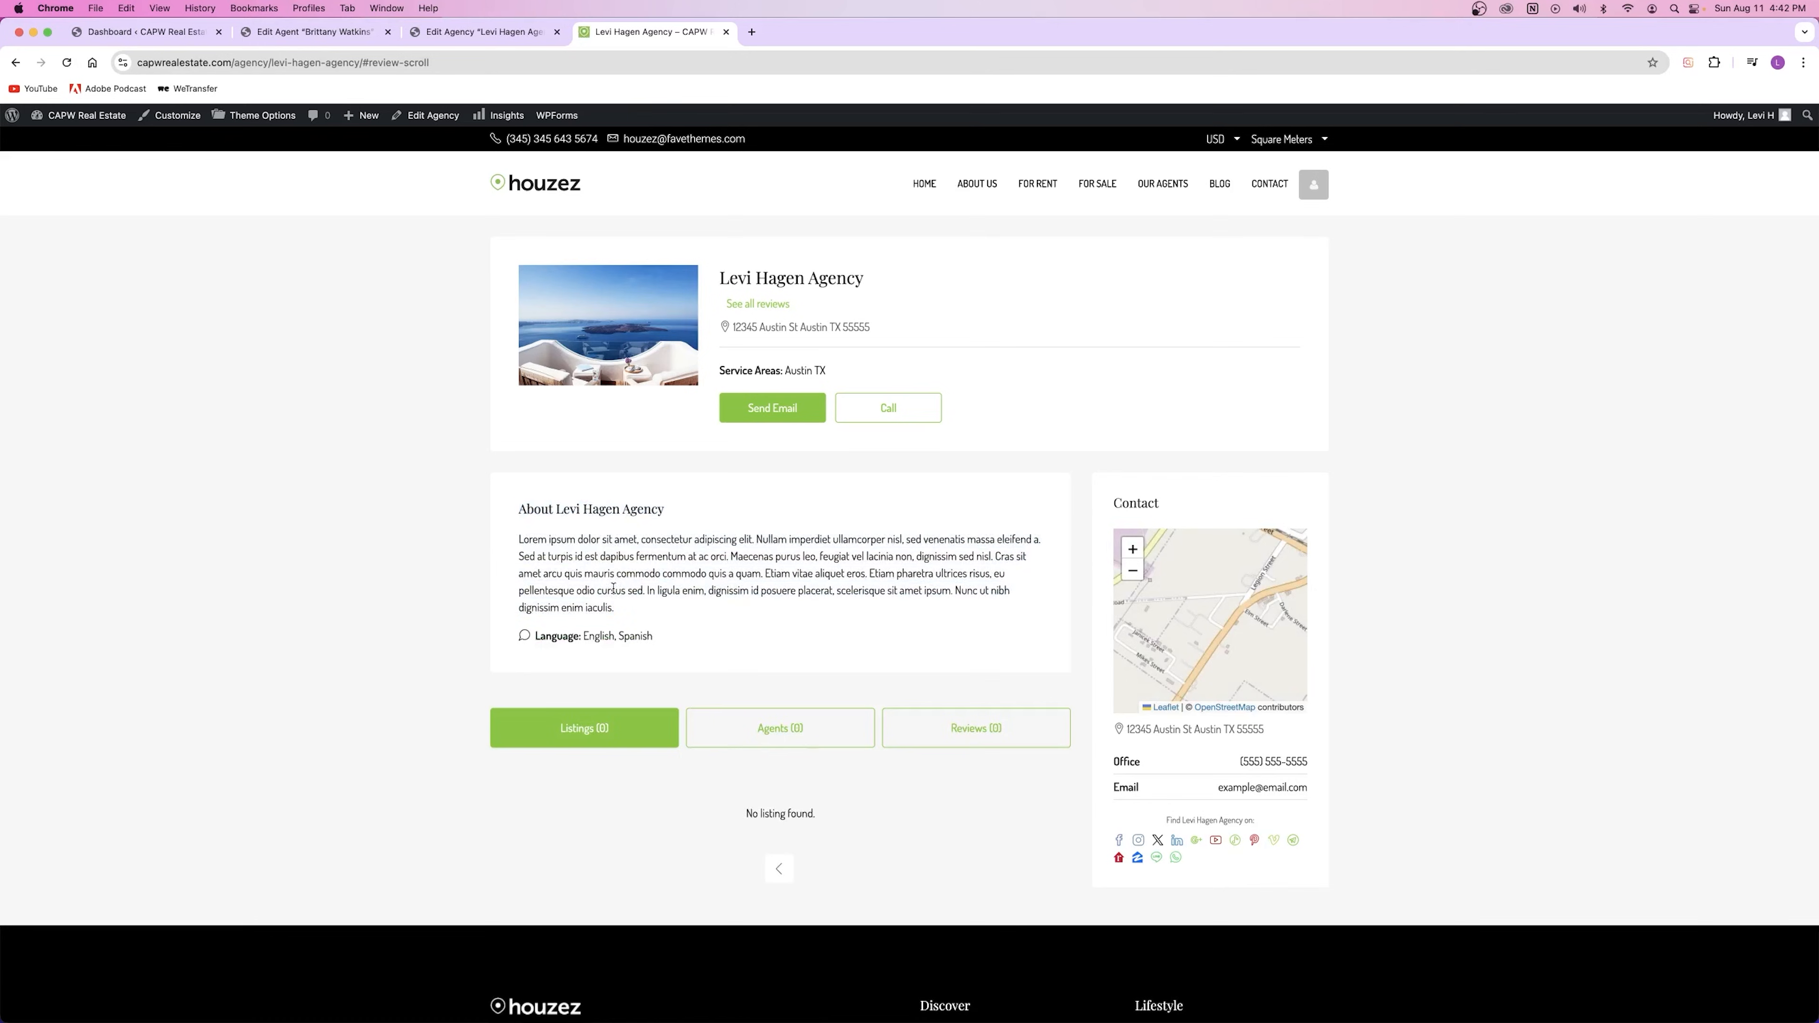
pyautogui.click(547, 30)
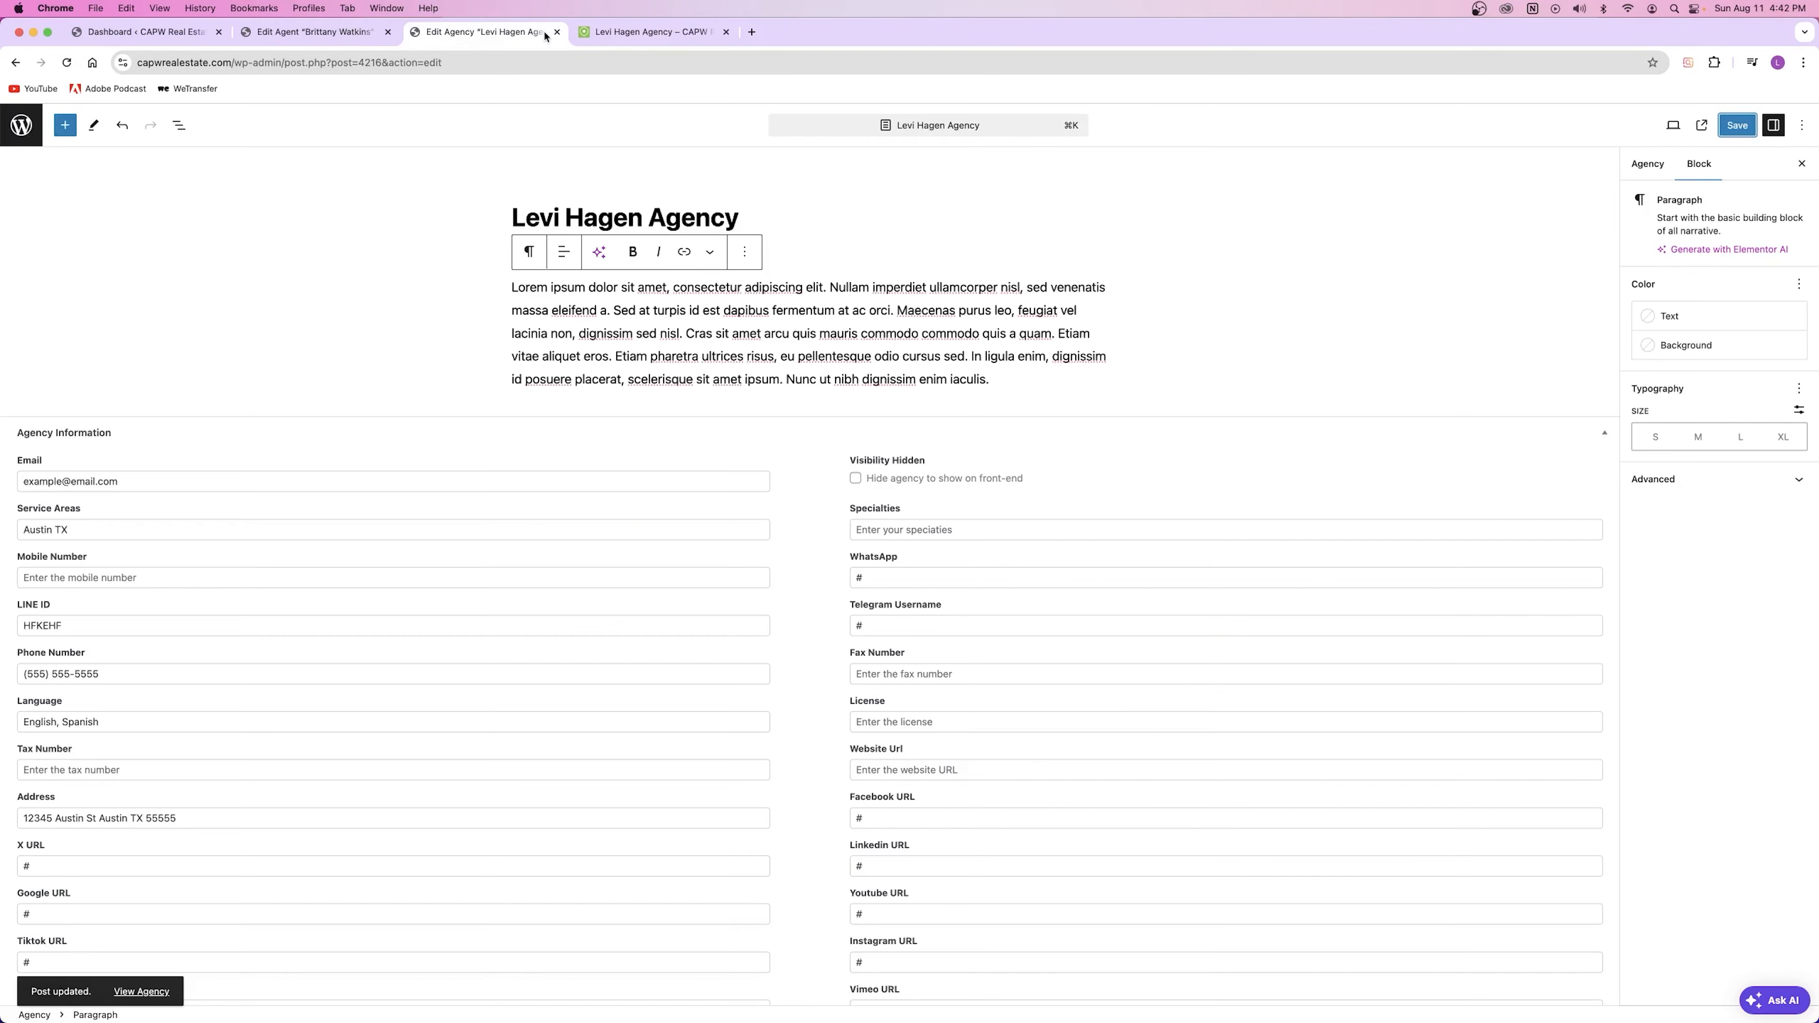
pyautogui.click(557, 32)
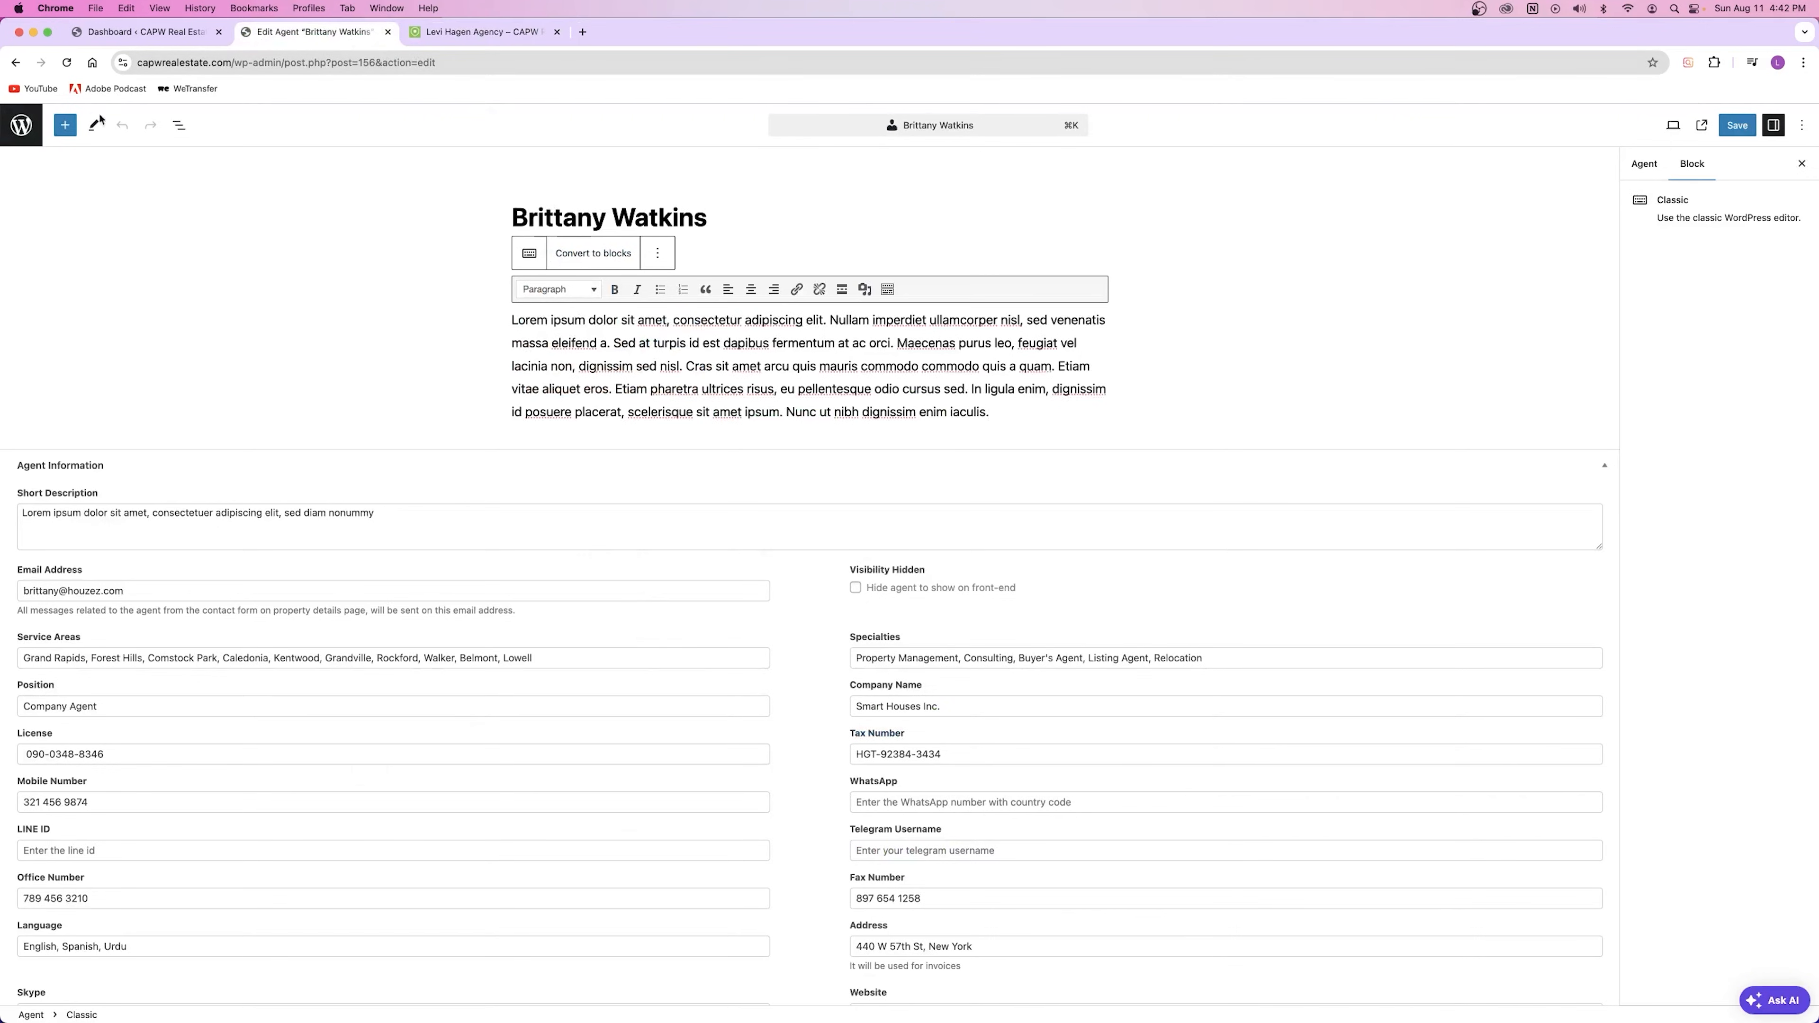
pyautogui.click(15, 62)
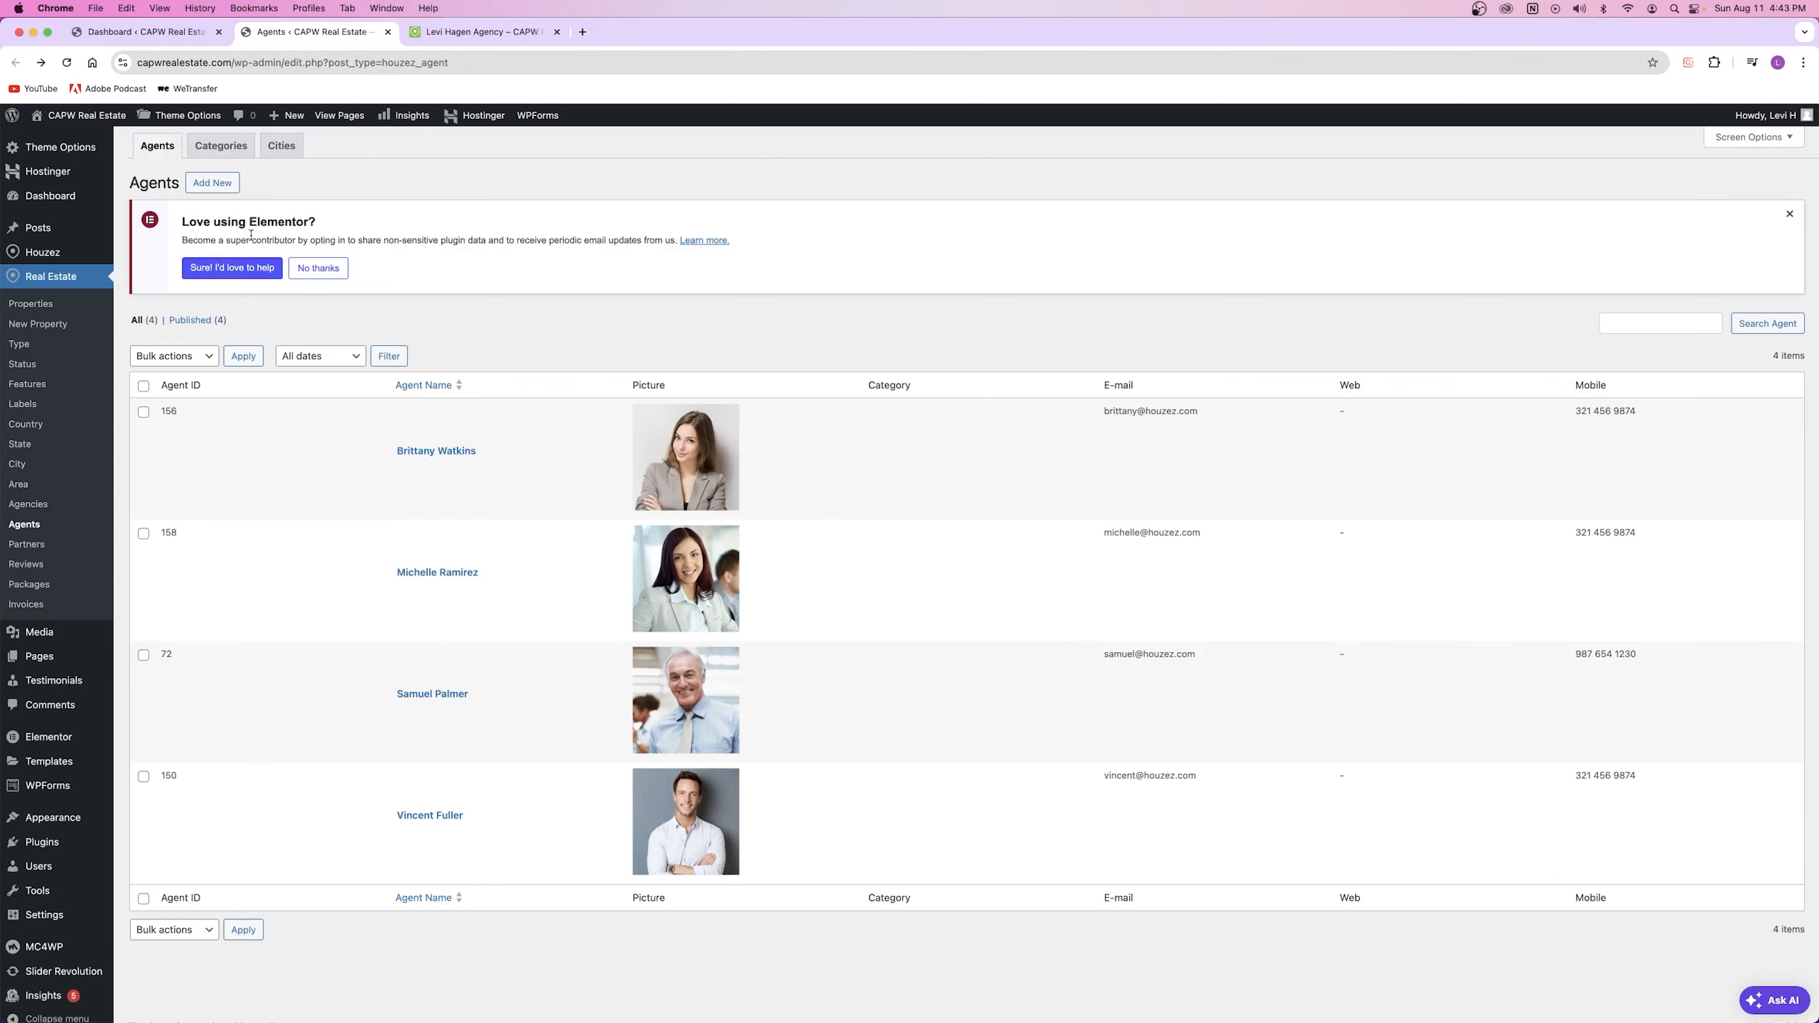
pyautogui.click(203, 187)
pyautogui.press('Return')
pyautogui.press('super+v')
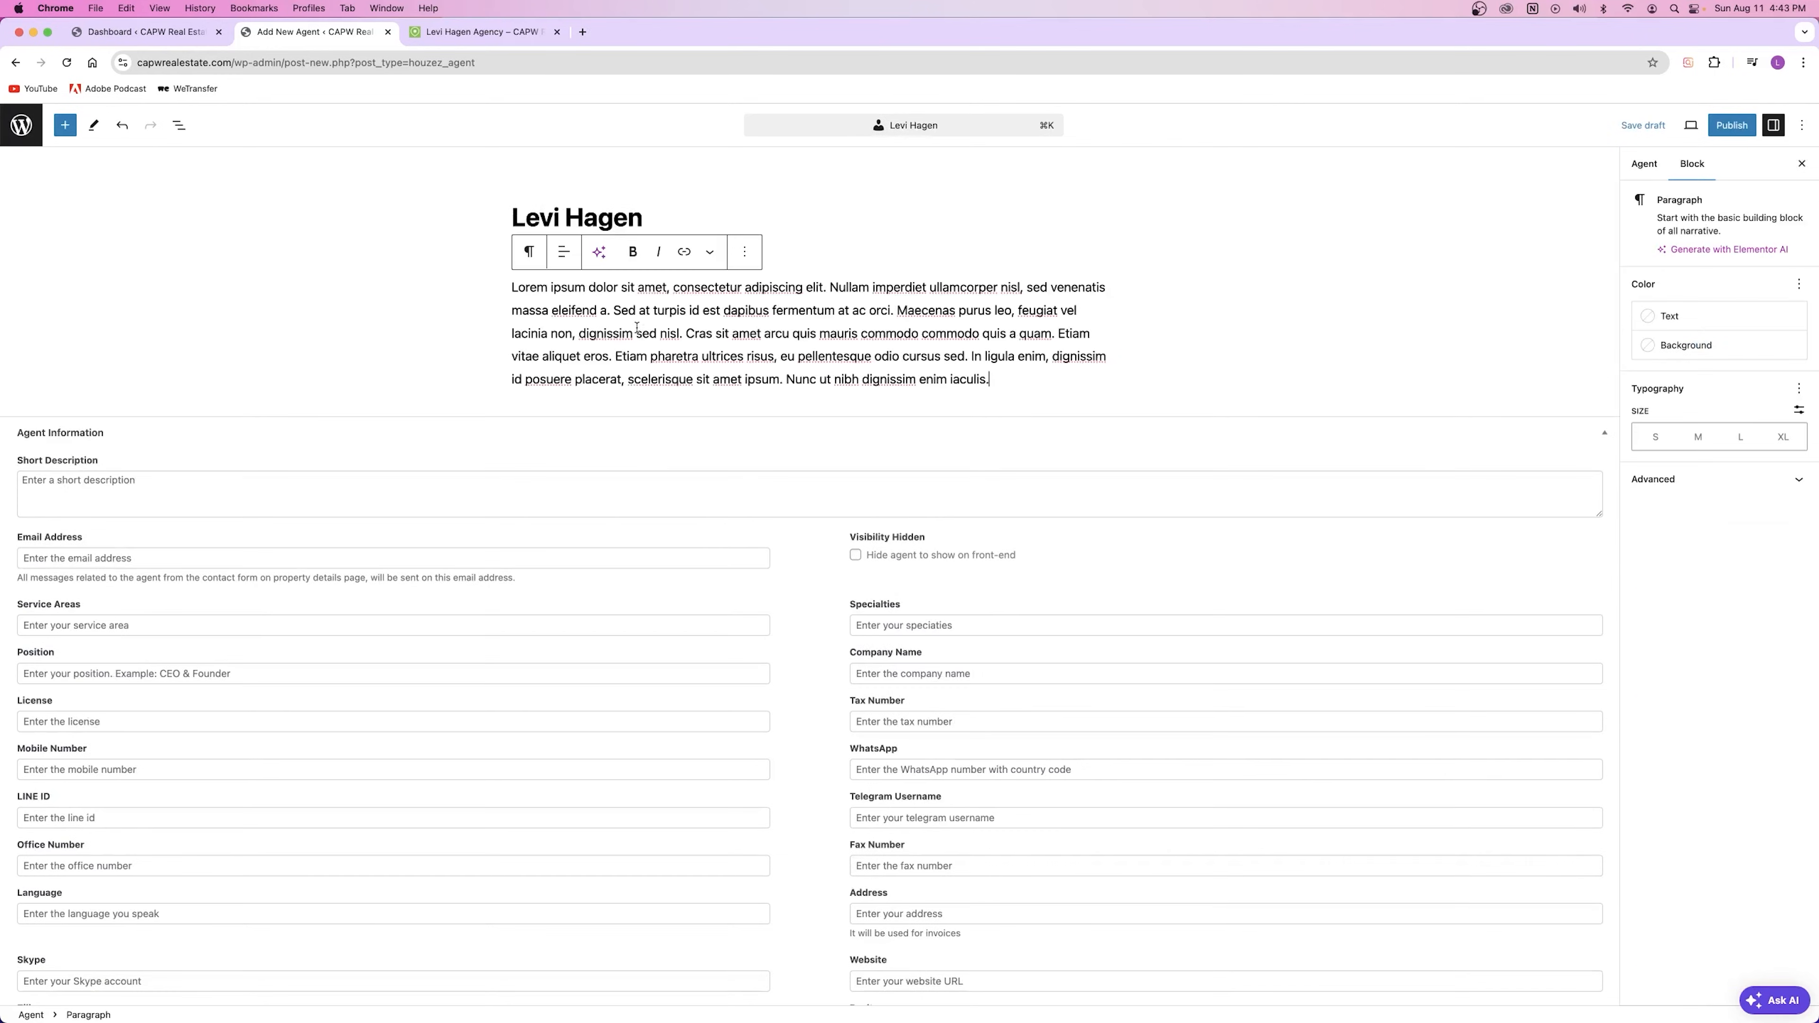
pyautogui.moveTo(513, 287); pyautogui.dragTo(1068, 371)
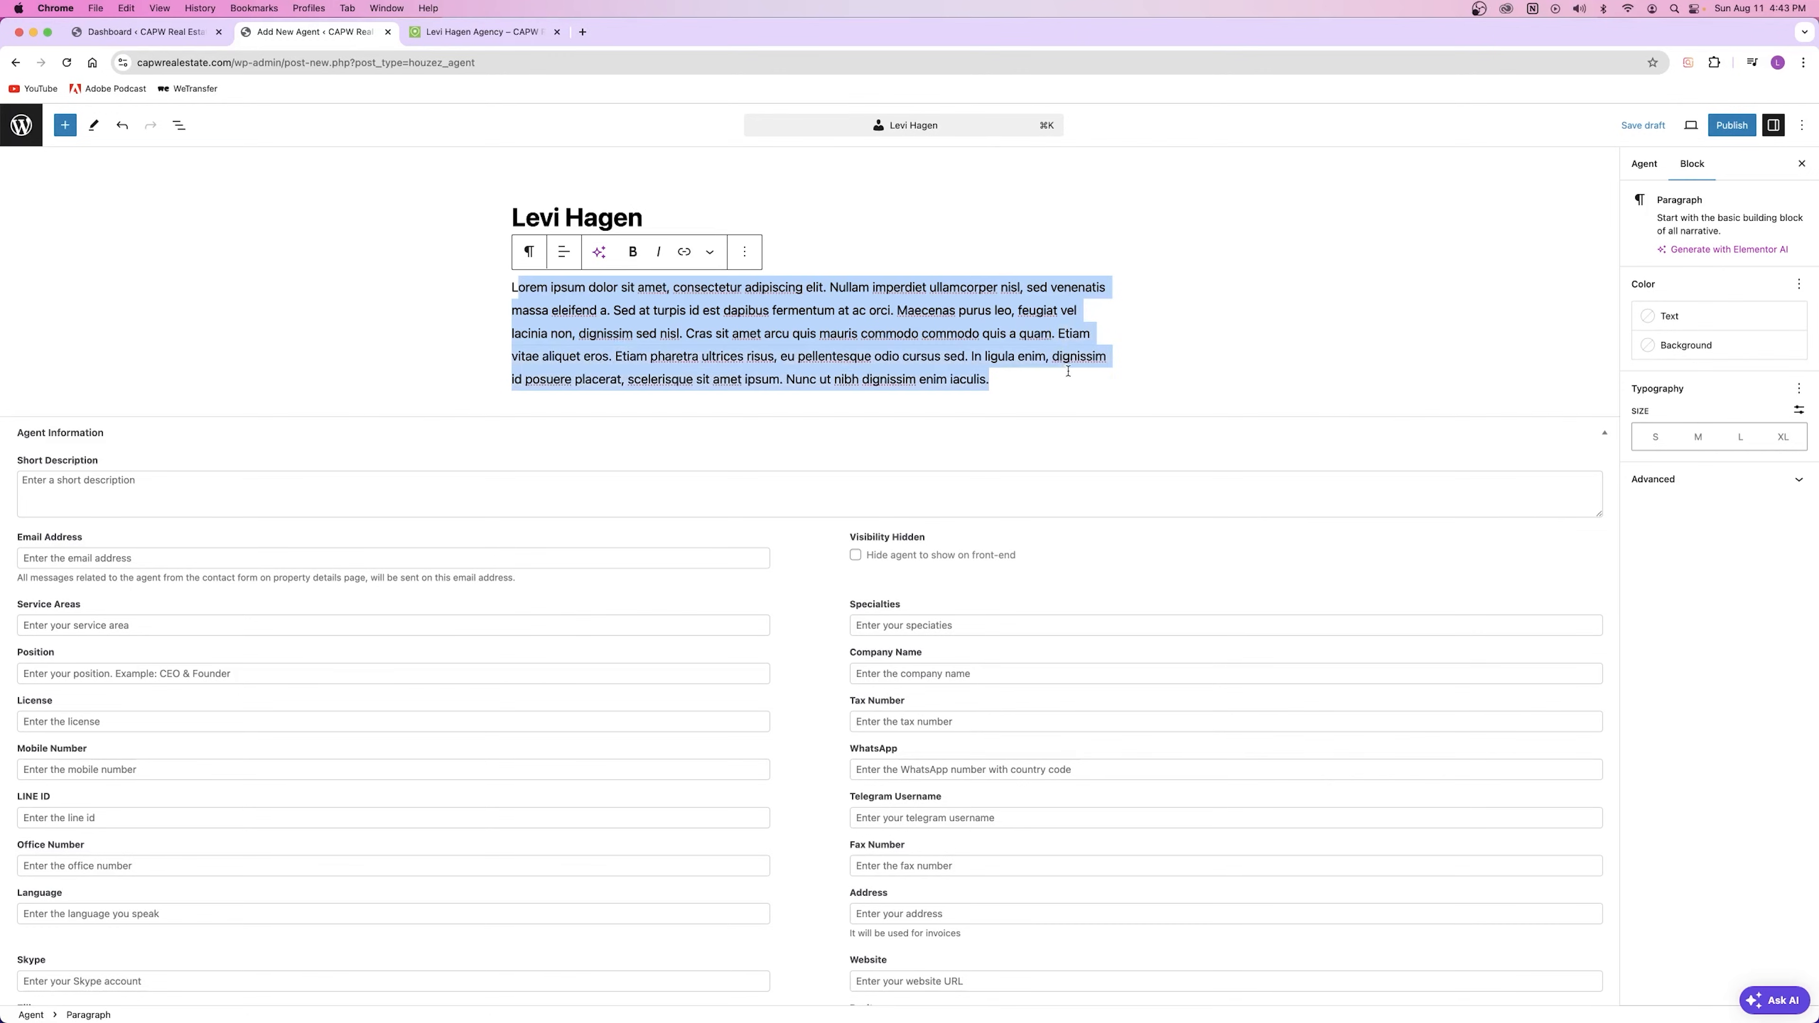
pyautogui.click(1067, 376)
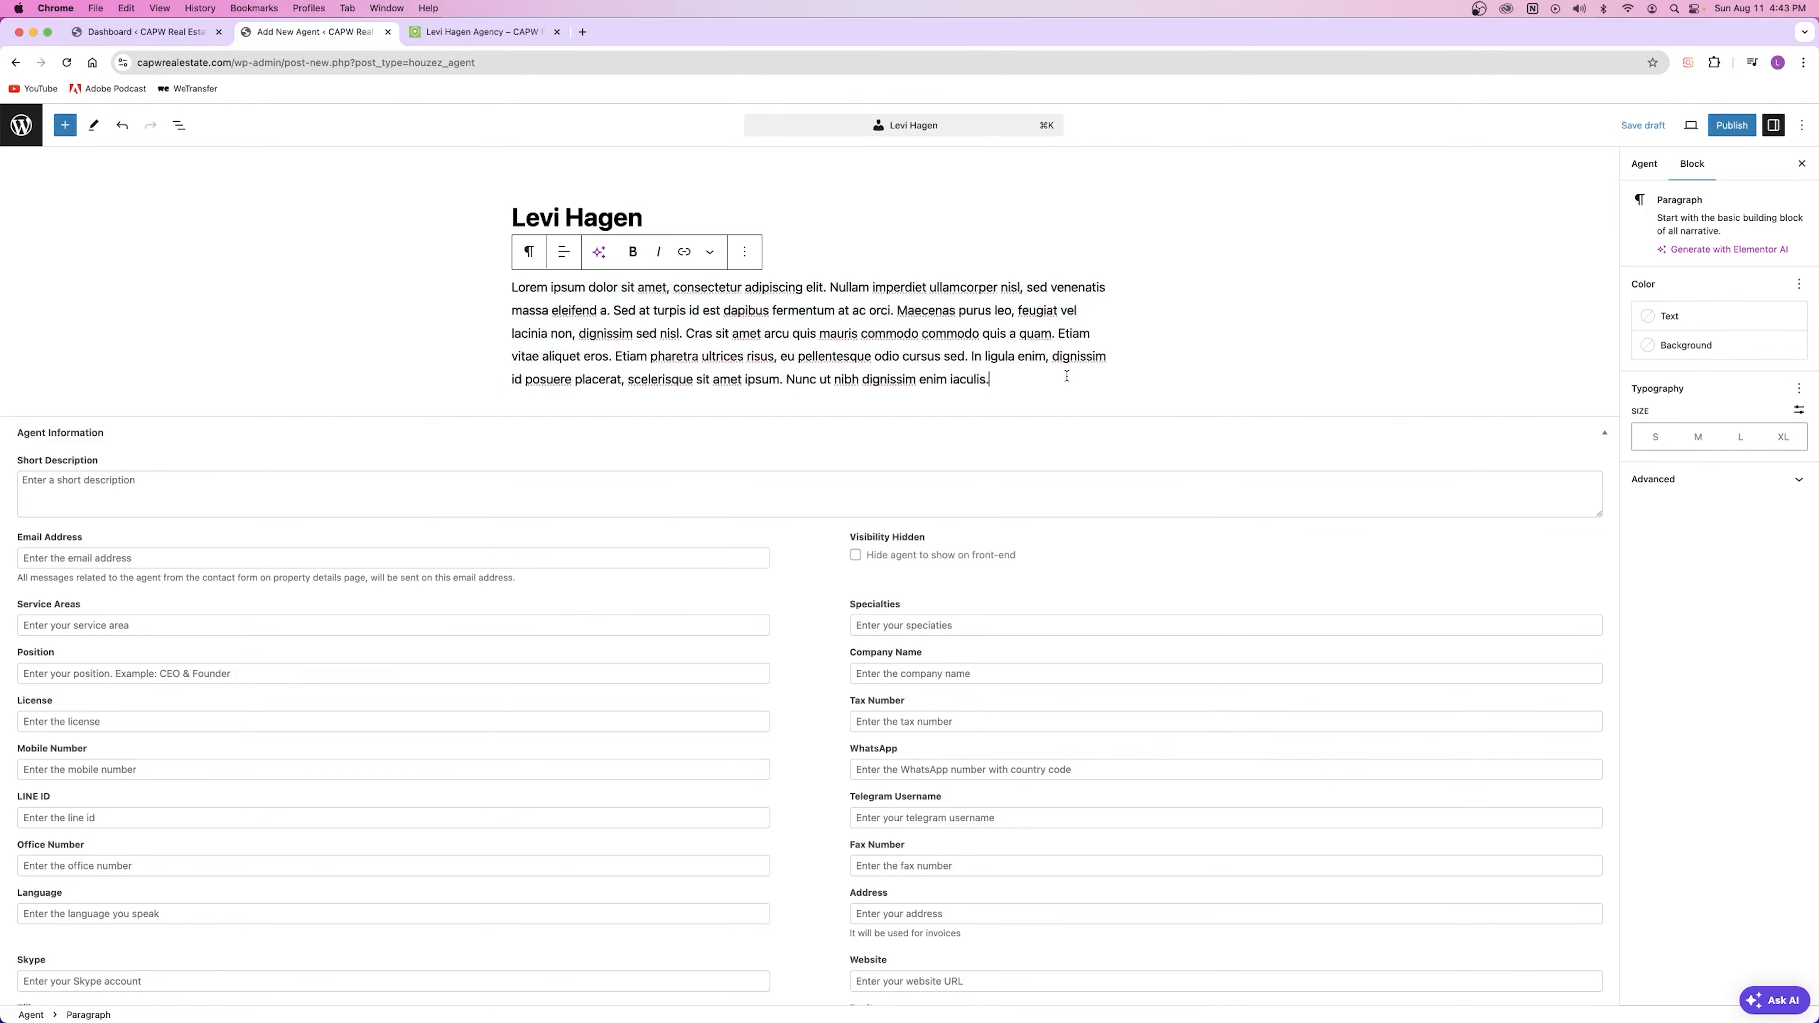
# Step: Paste the bio into Short Description, deleting the sentences from Maecenas onward
pyautogui.click(71, 476)
pyautogui.press('super+v')
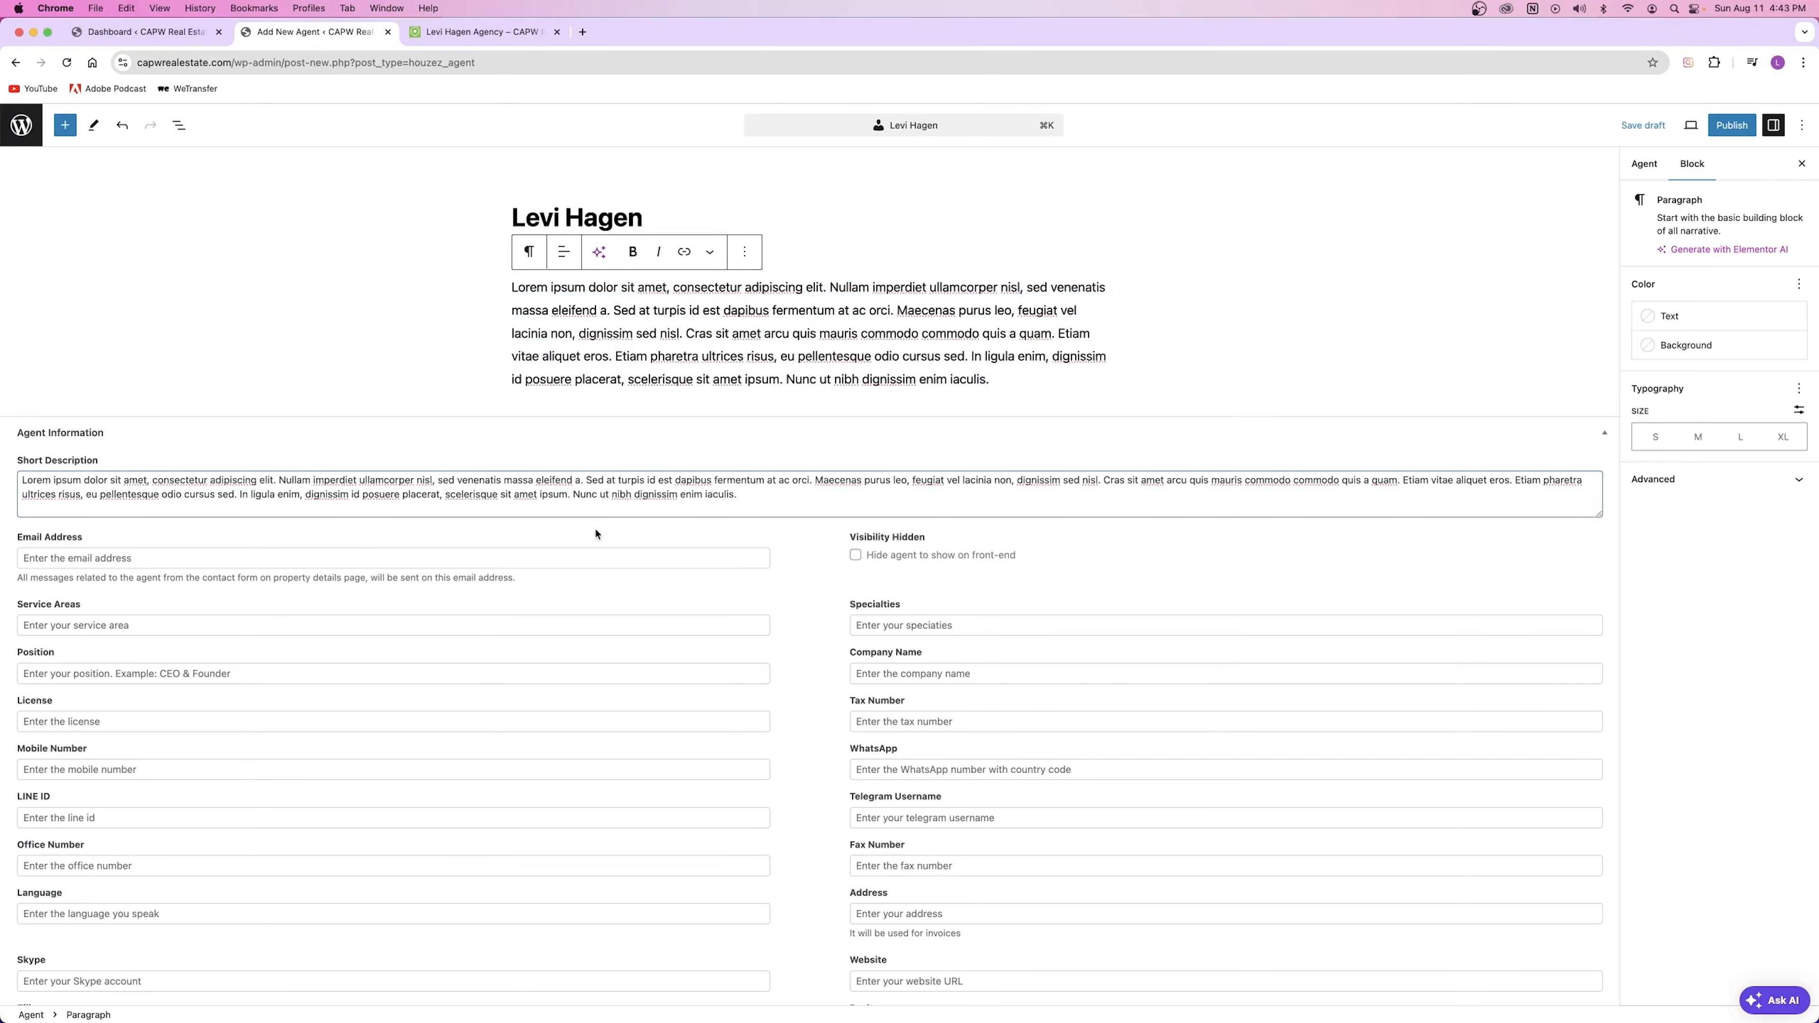
pyautogui.moveTo(761, 492); pyautogui.dragTo(815, 480)
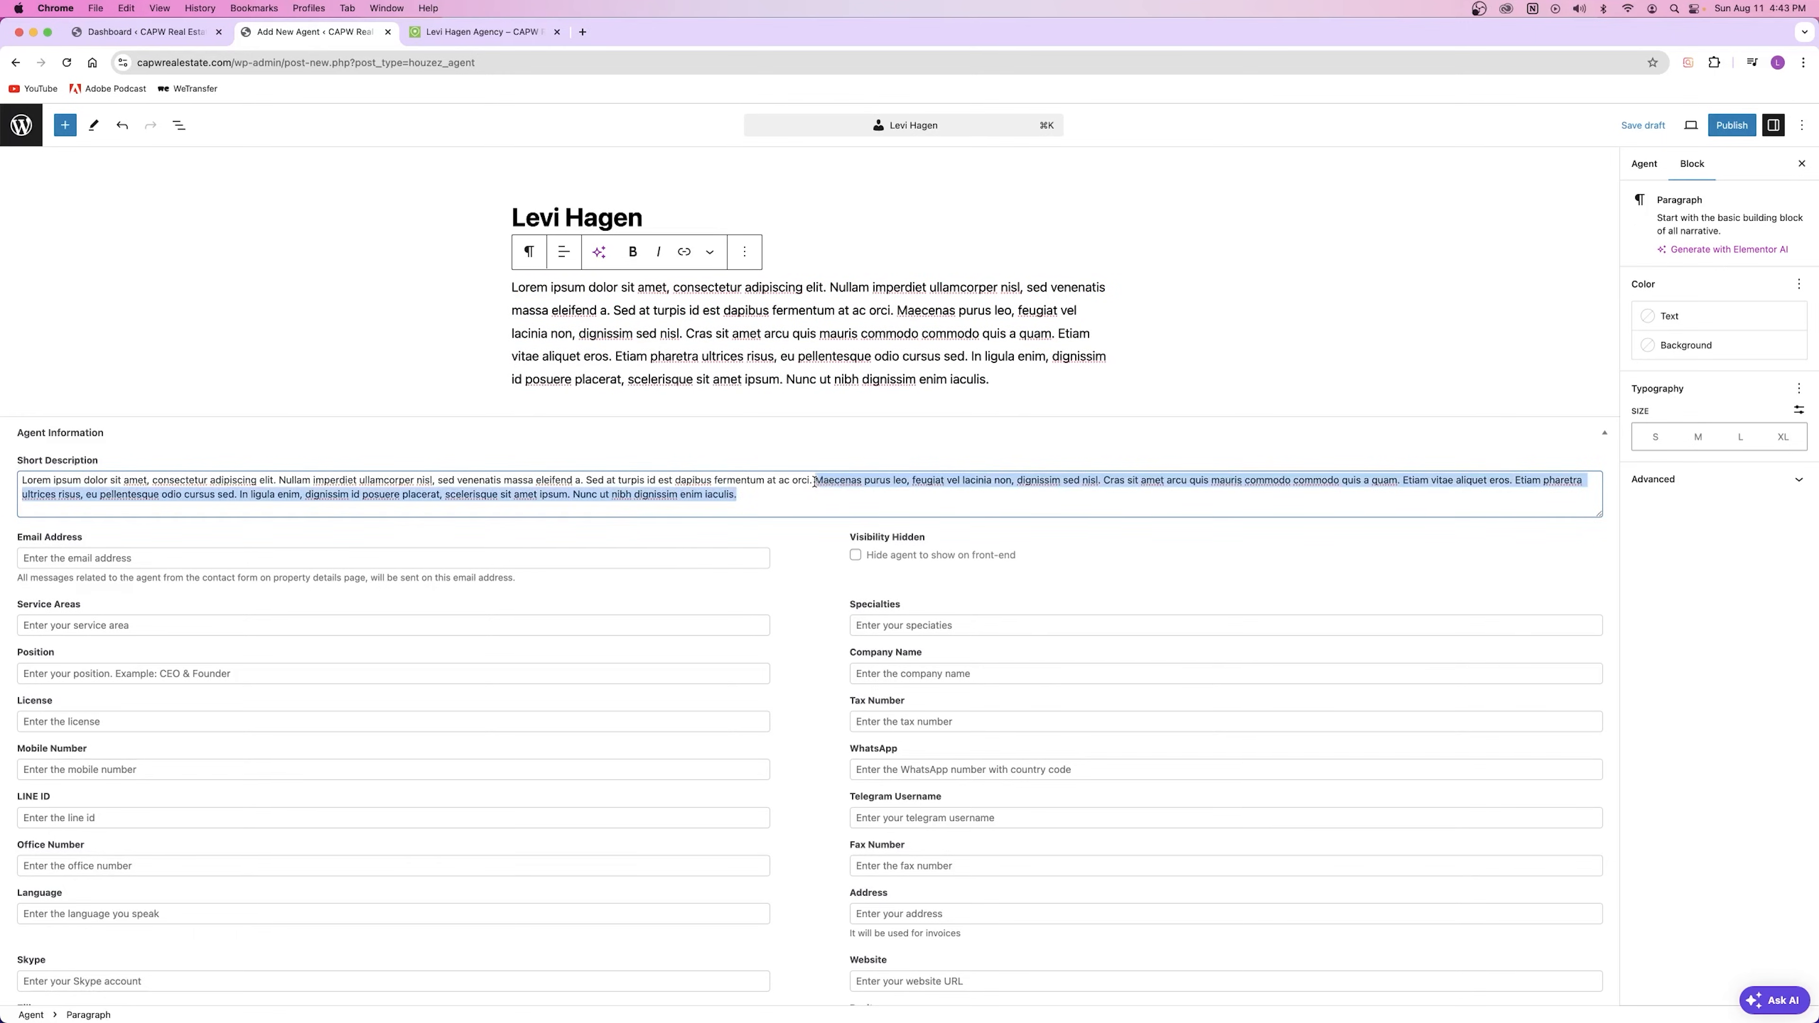
pyautogui.press('BackSpace')
# Step: Fill in an example email address and 'Austin TX' as the Service Areas
pyautogui.click(121, 562)
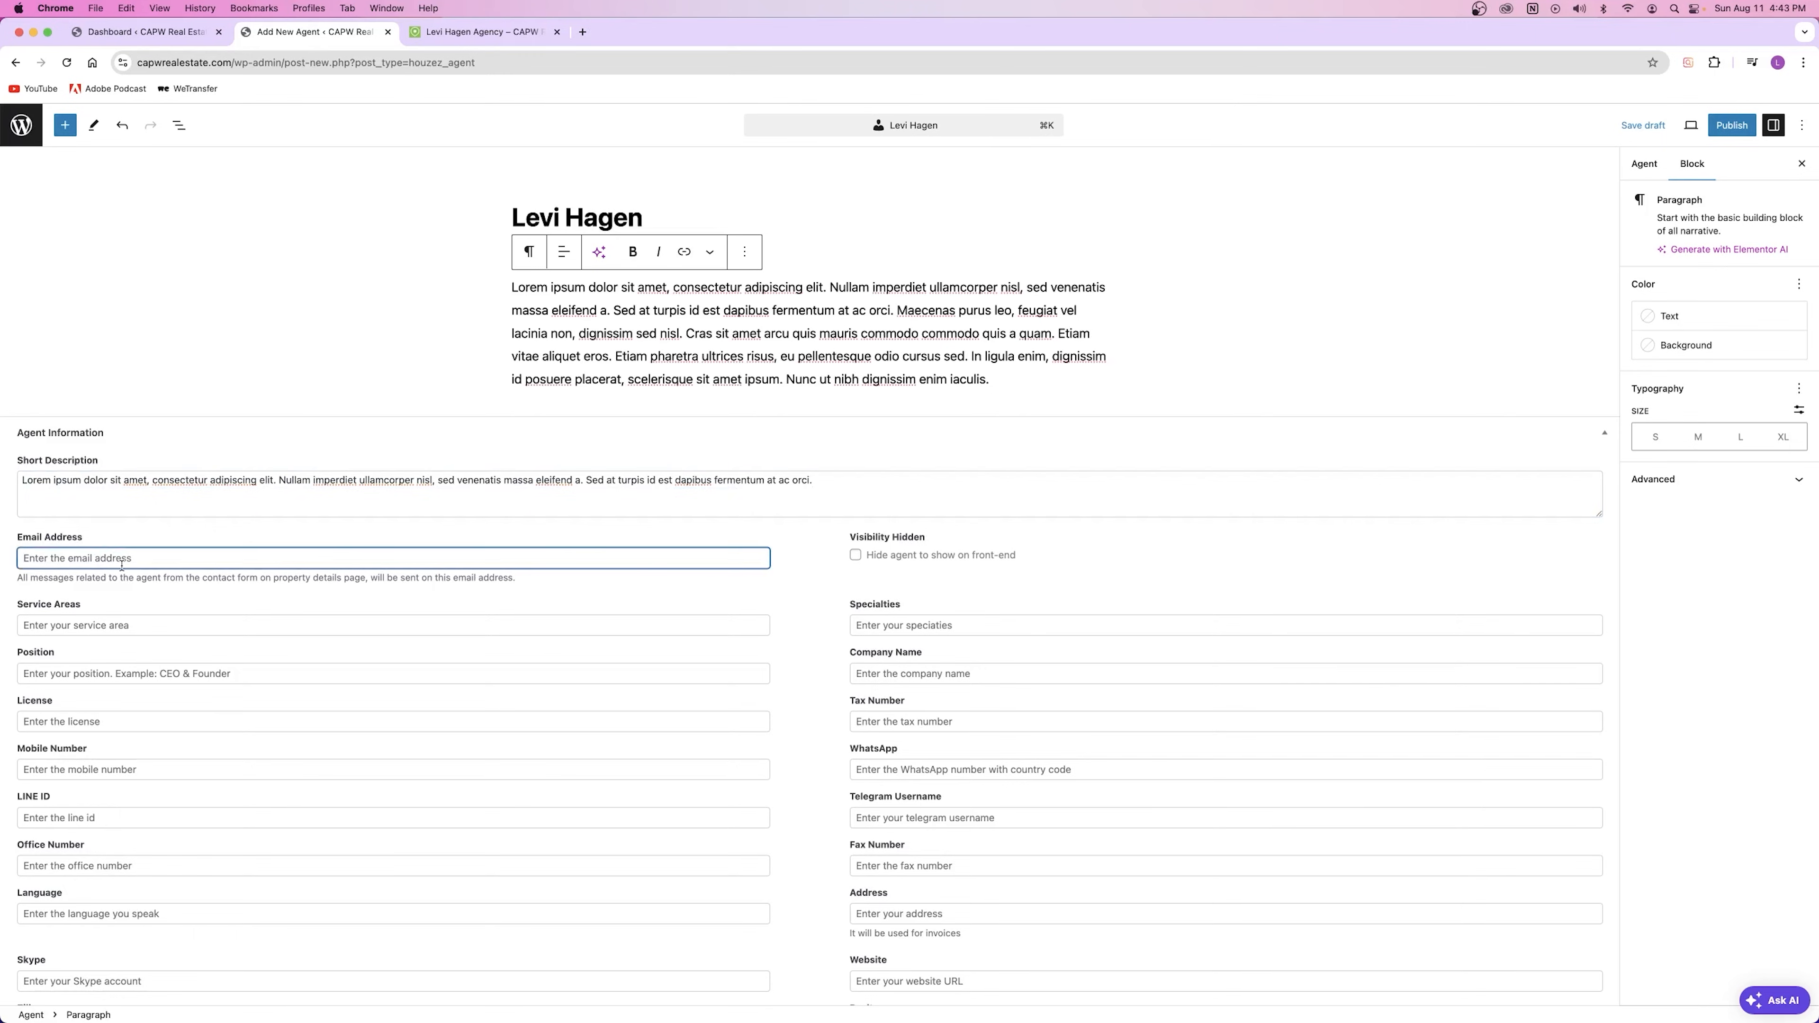
pyautogui.write('example@email.com')
pyautogui.press('Tab')
pyautogui.write('Austin TX')
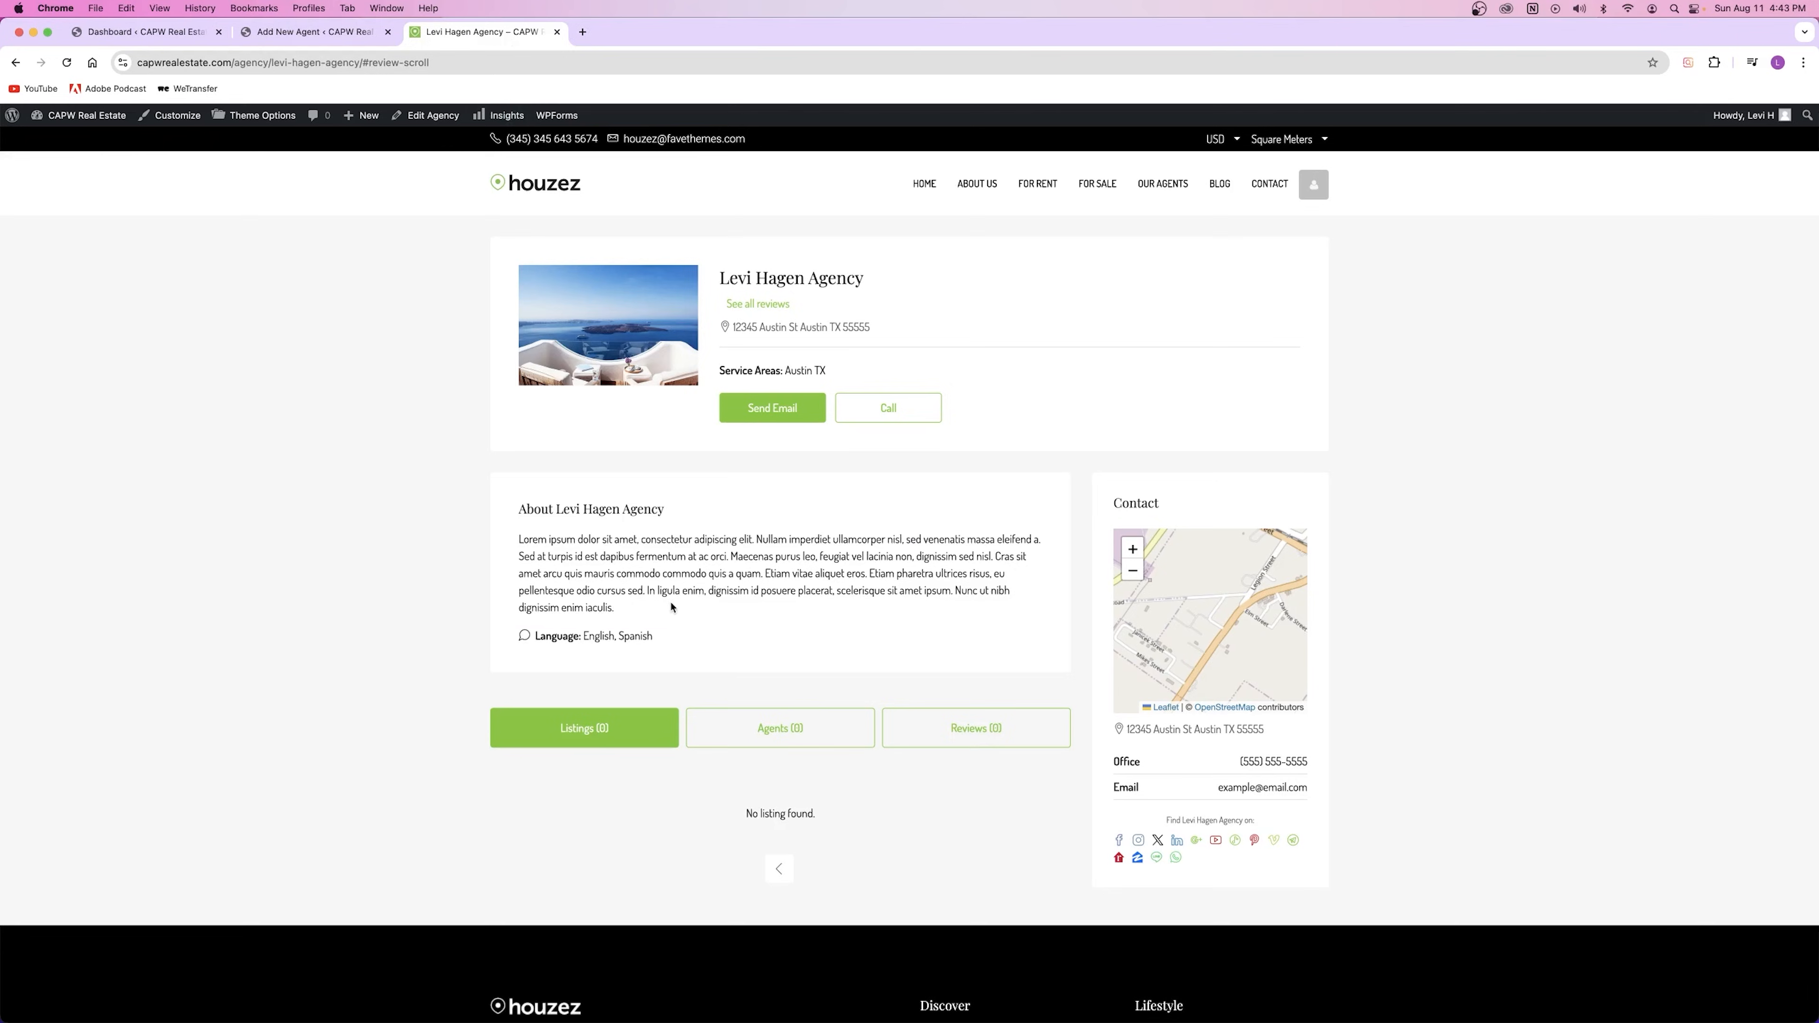
pyautogui.moveTo(825, 370); pyautogui.dragTo(785, 370)
pyautogui.click(805, 370)
pyautogui.tripleClick(805, 370)
pyautogui.click(827, 374)
# Step: Set Position to Senior Realtor and enter a placeholder mobile number
pyautogui.click(315, 32)
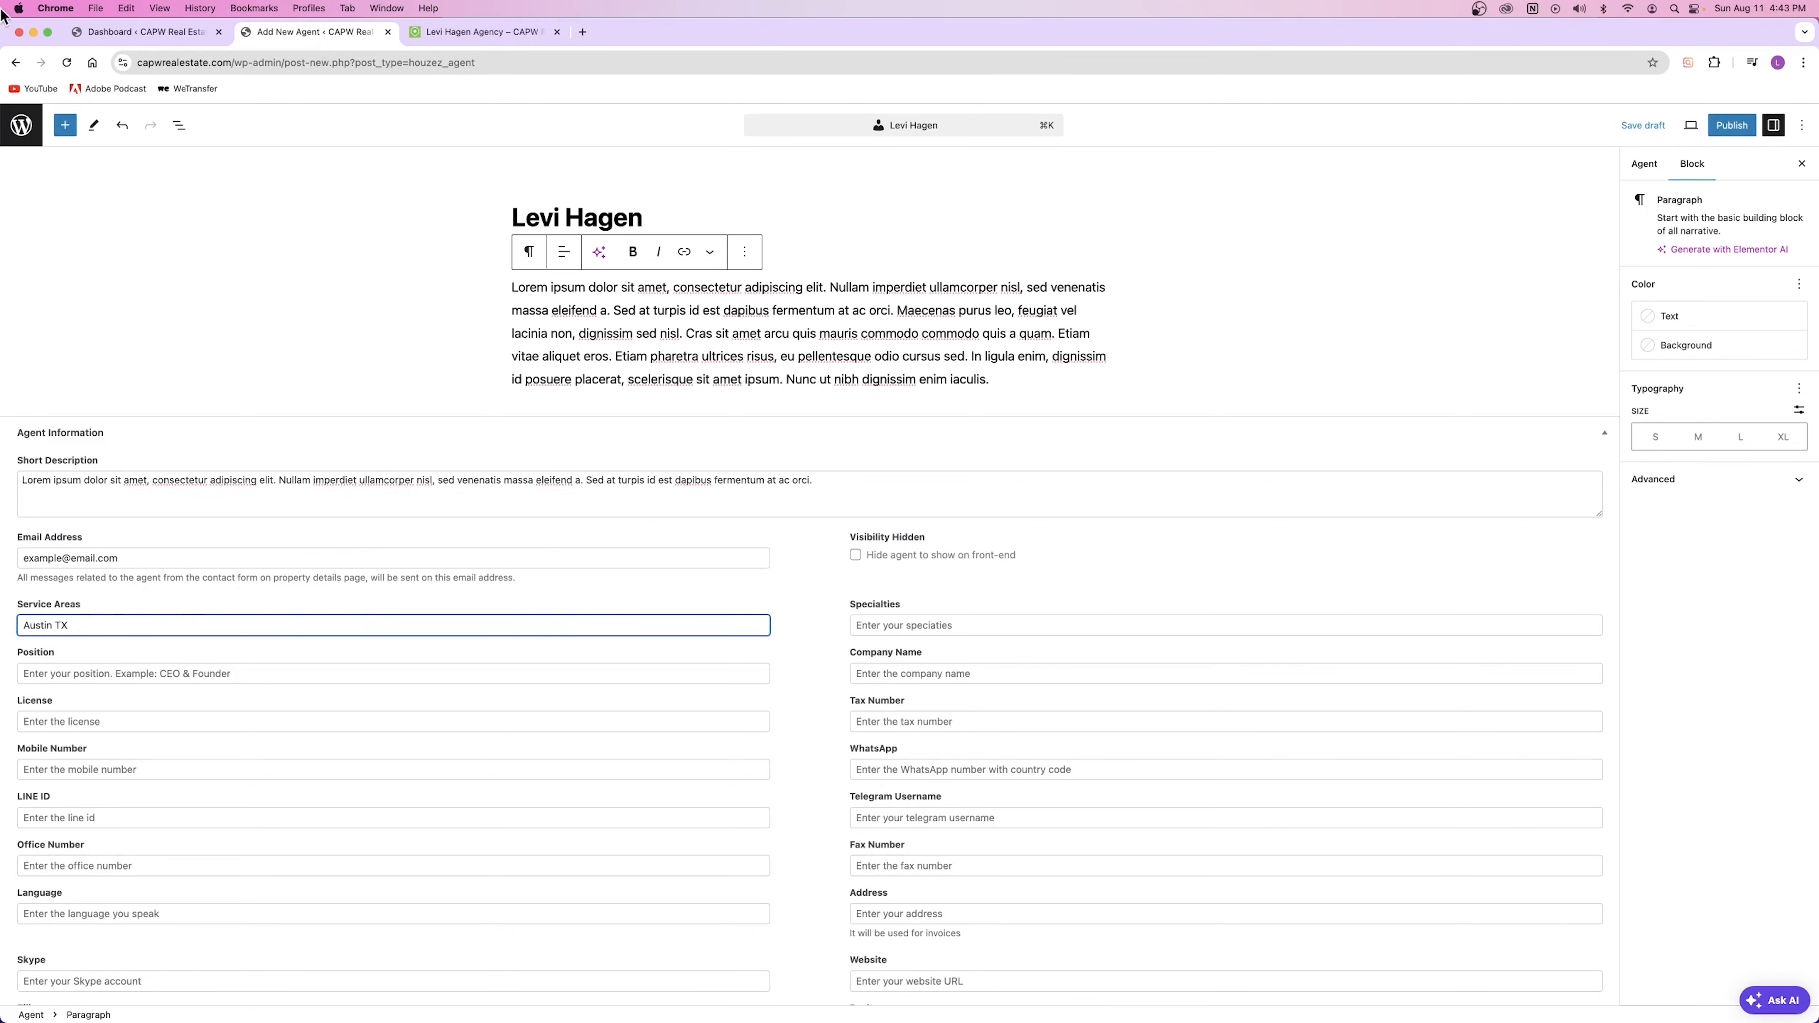
pyautogui.click(27, 673)
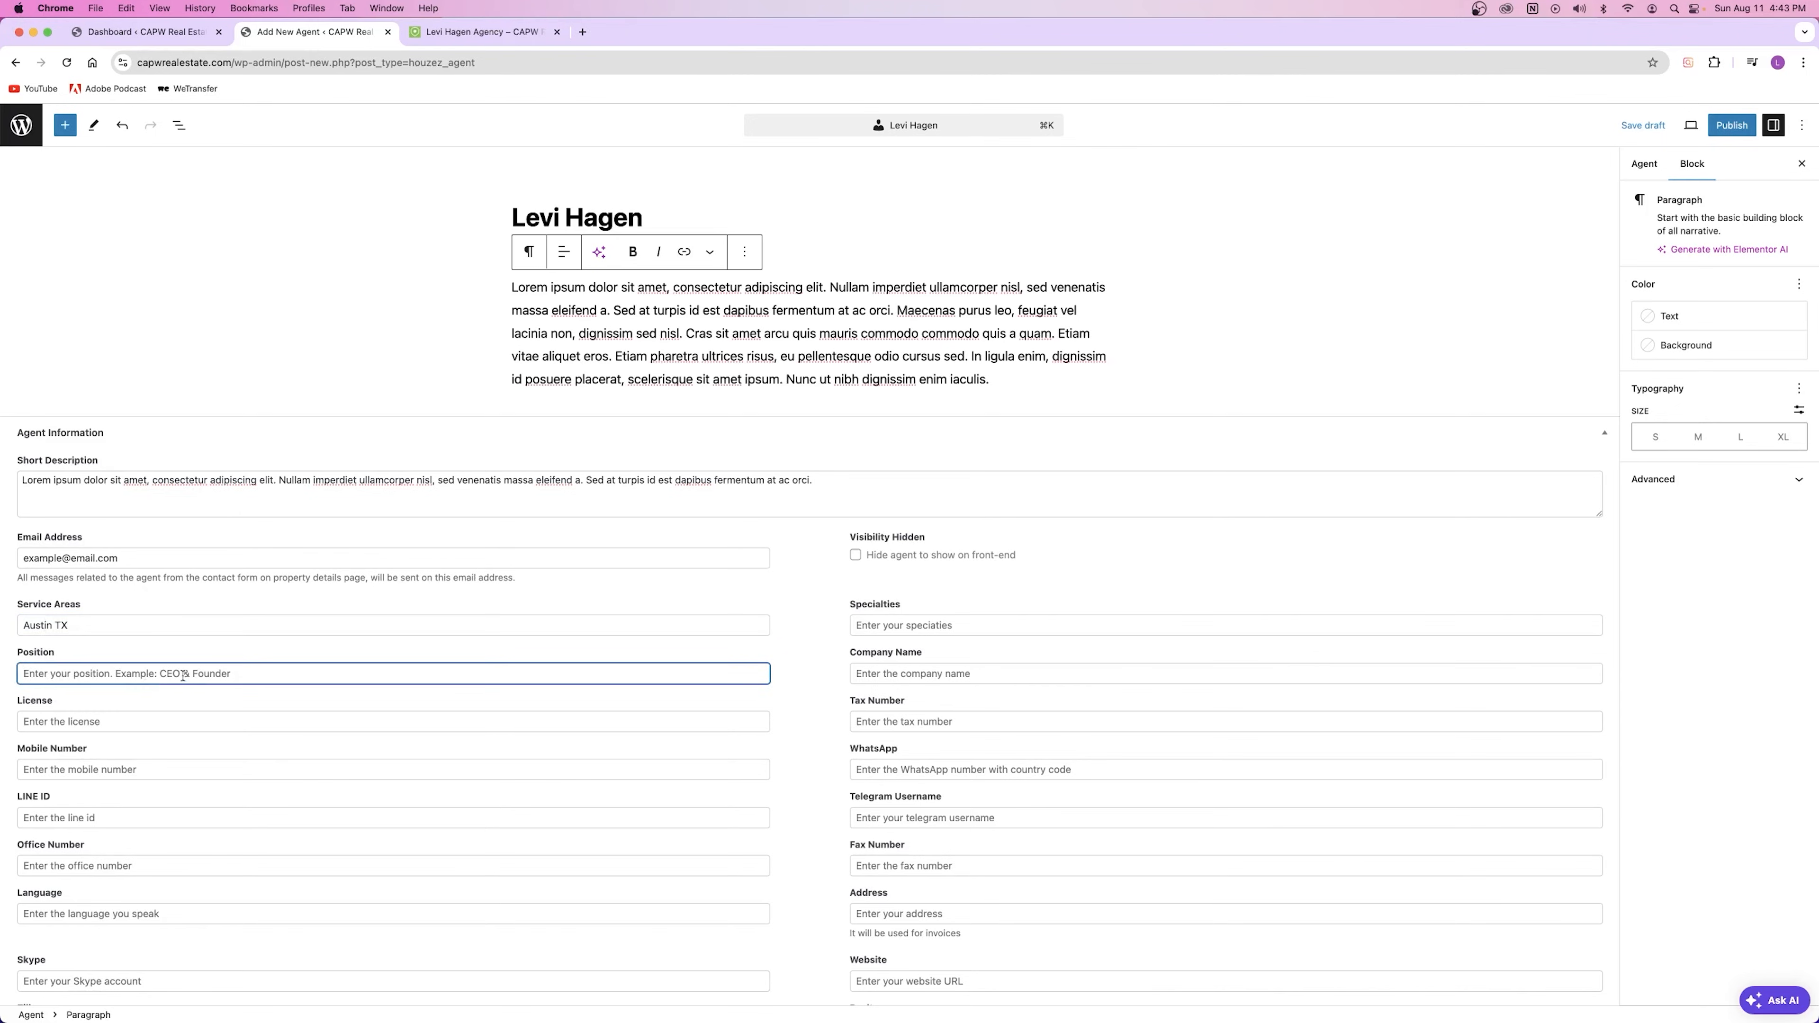
pyautogui.press('super+v')
pyautogui.click(67, 720)
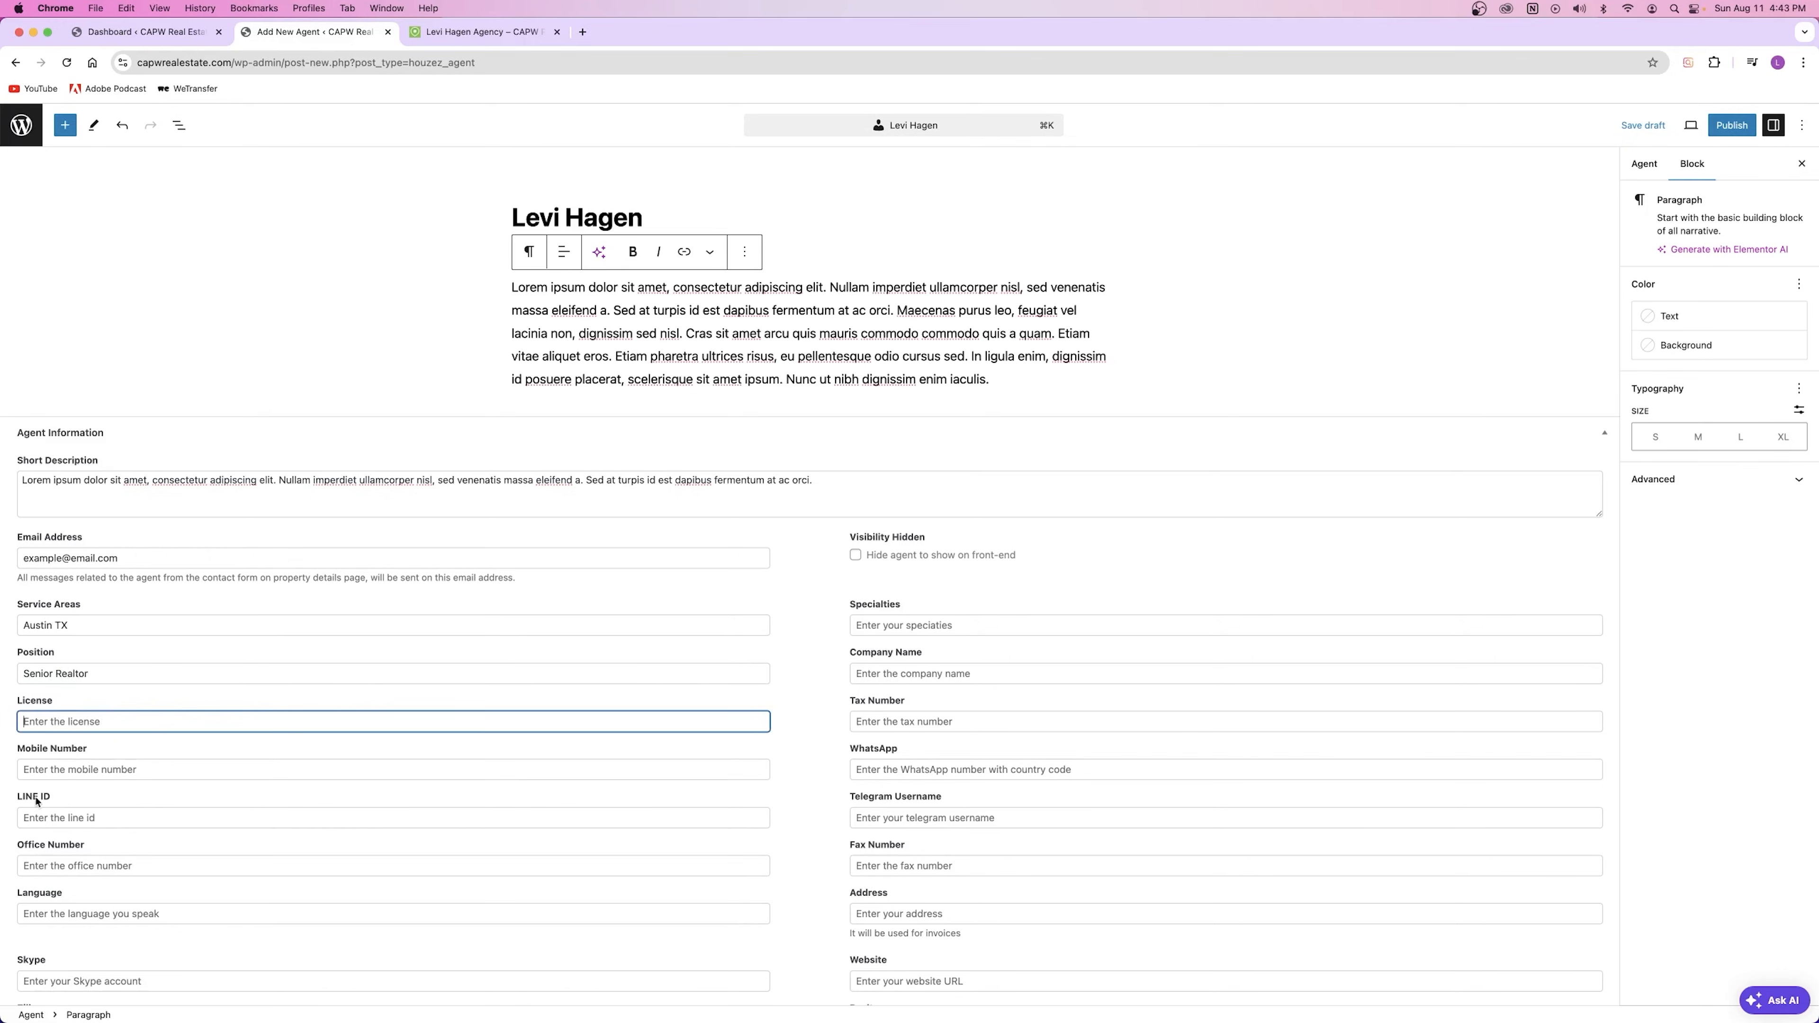
pyautogui.click(61, 766)
pyautogui.write('555 555-5555')
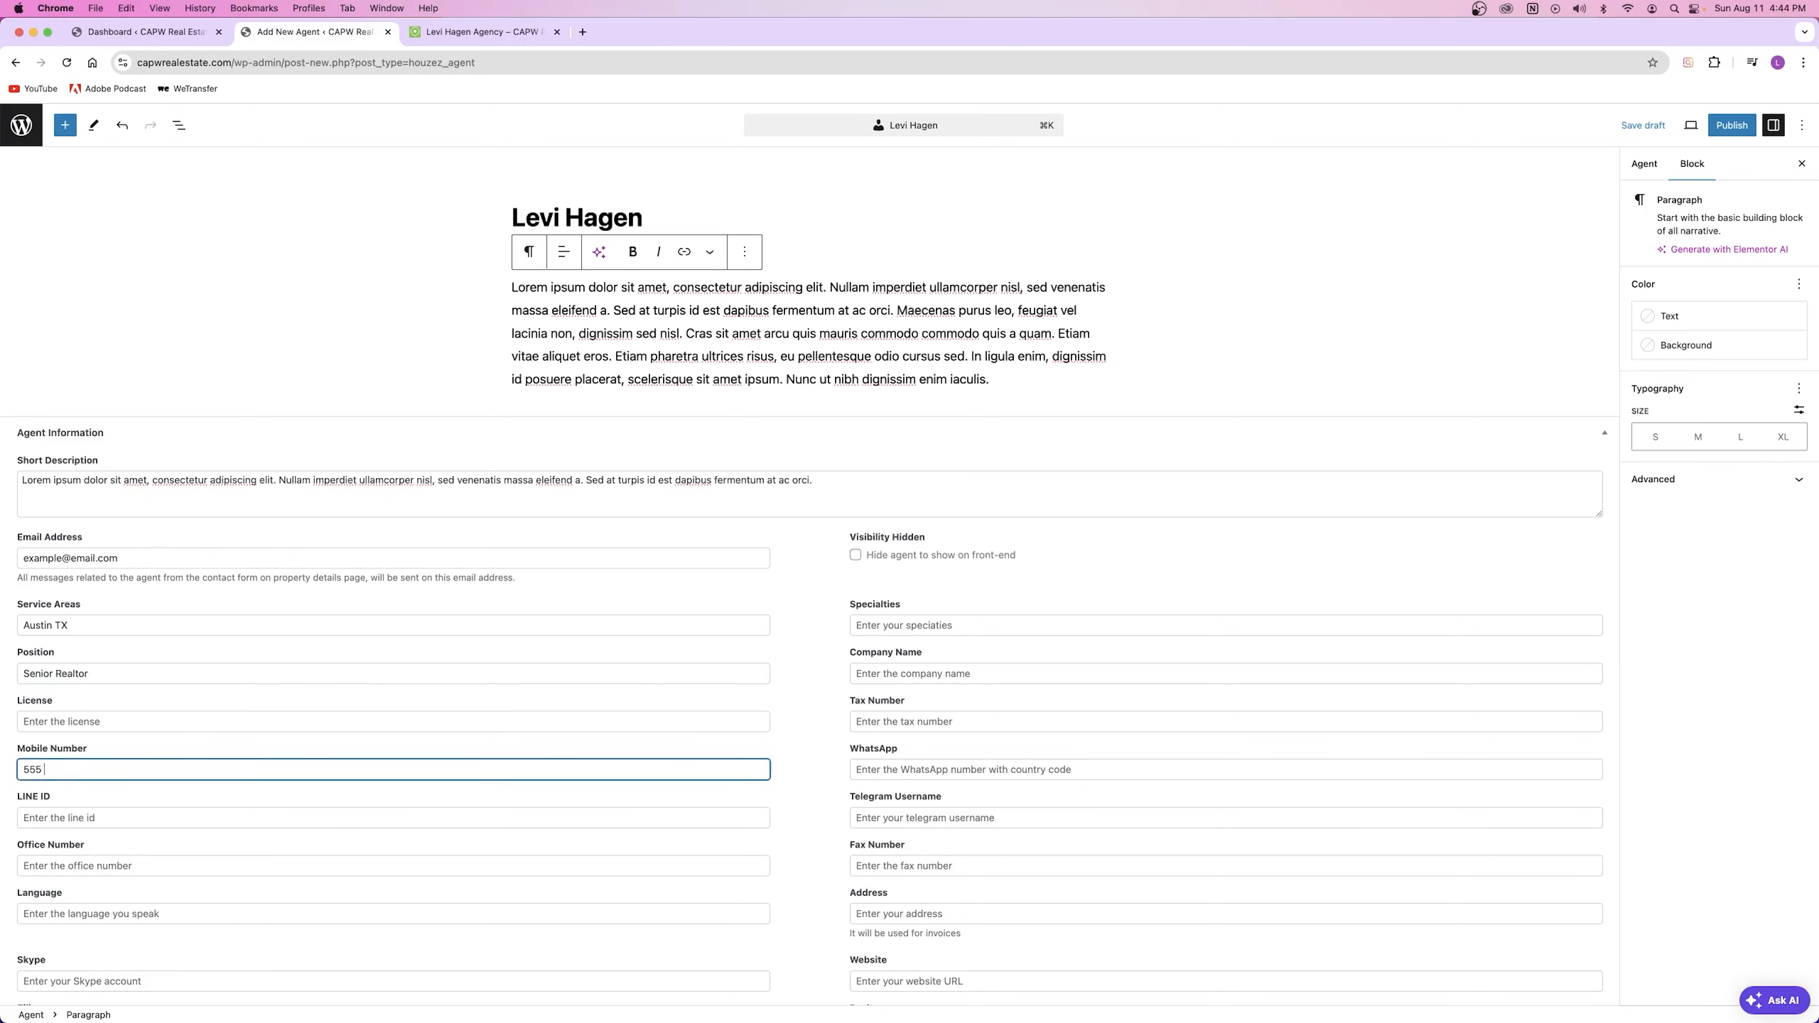
pyautogui.click(72, 817)
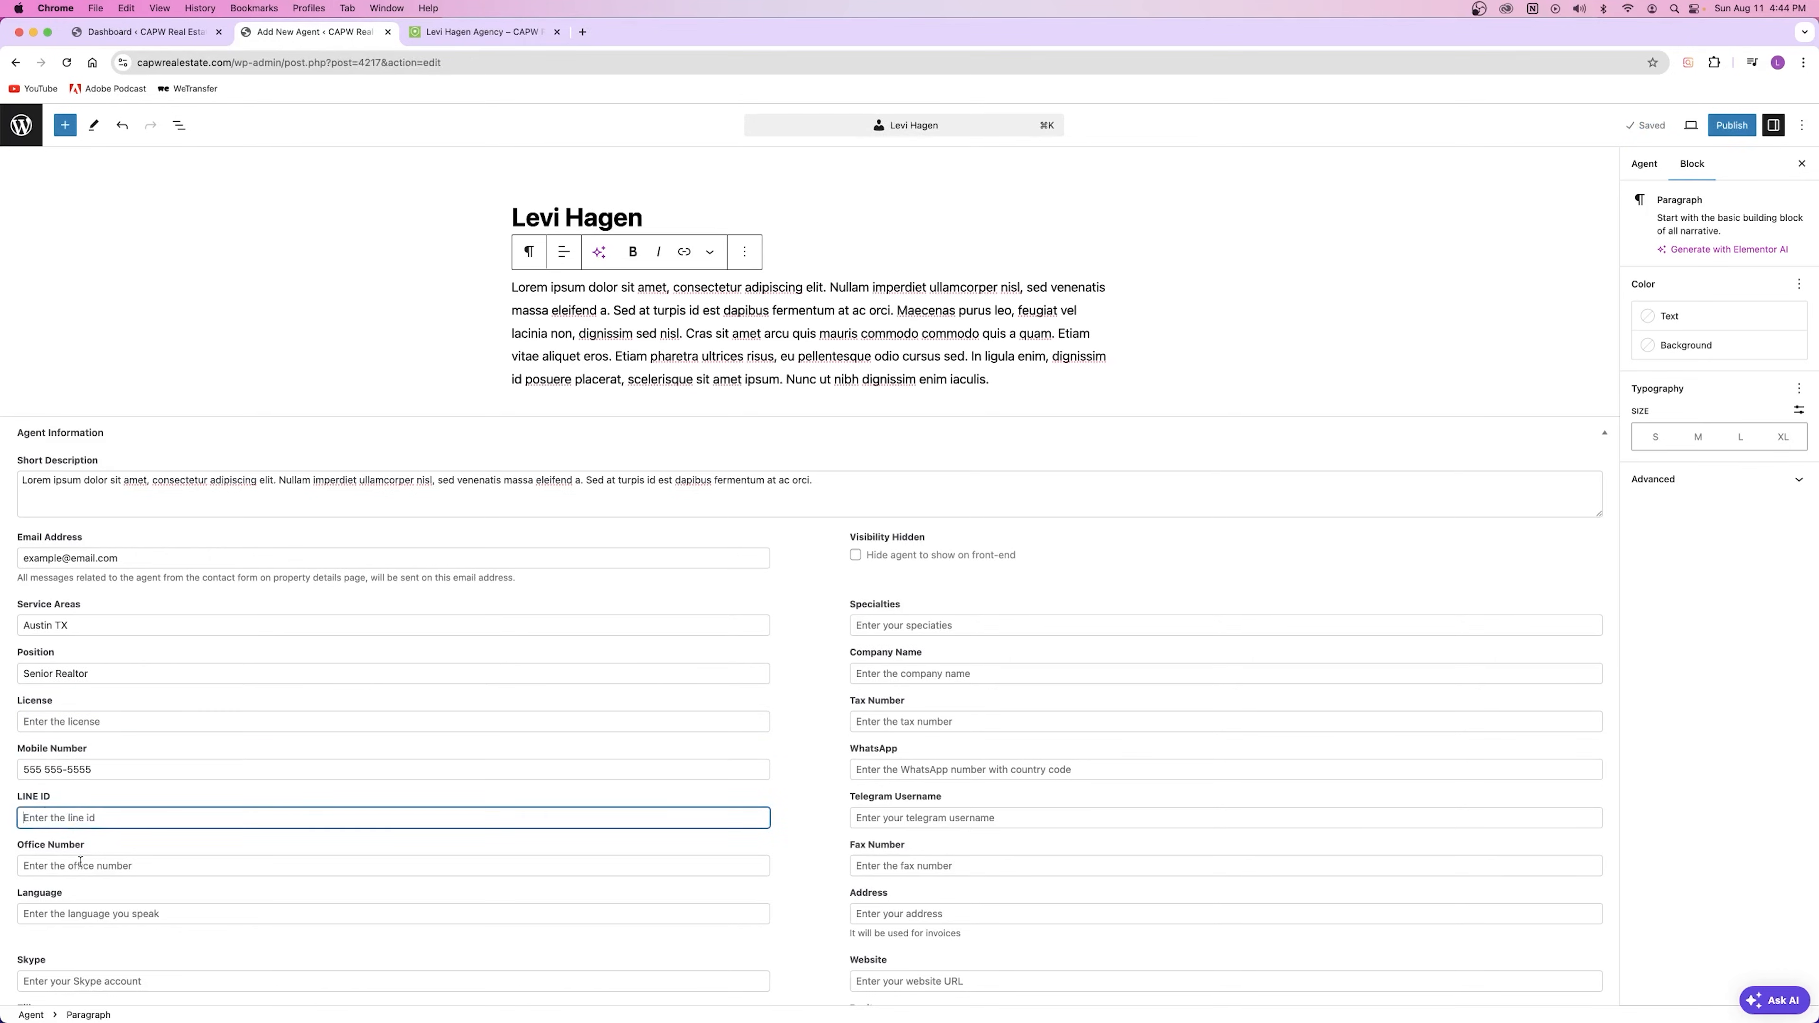
# Step: Enter English in the agent's Language field
pyautogui.scroll(-5, 72, 815)
pyautogui.click(81, 696)
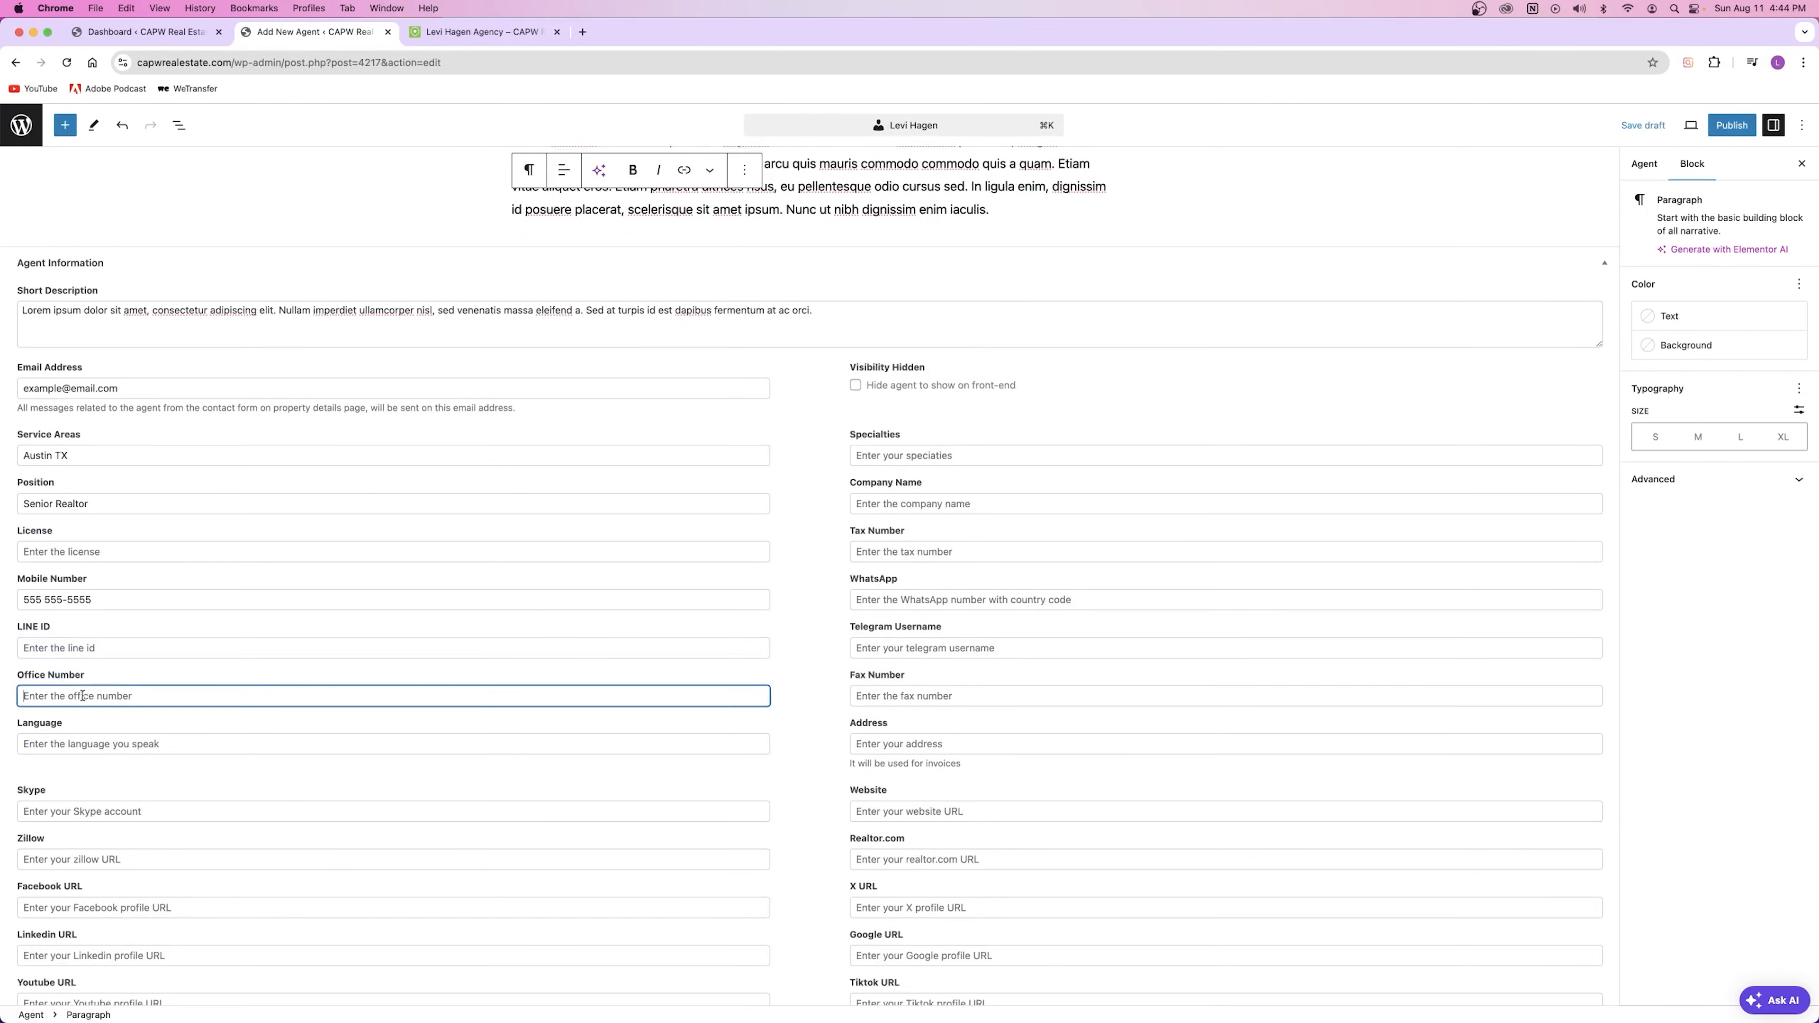
pyautogui.click(47, 745)
pyautogui.write('English')
pyautogui.click(63, 772)
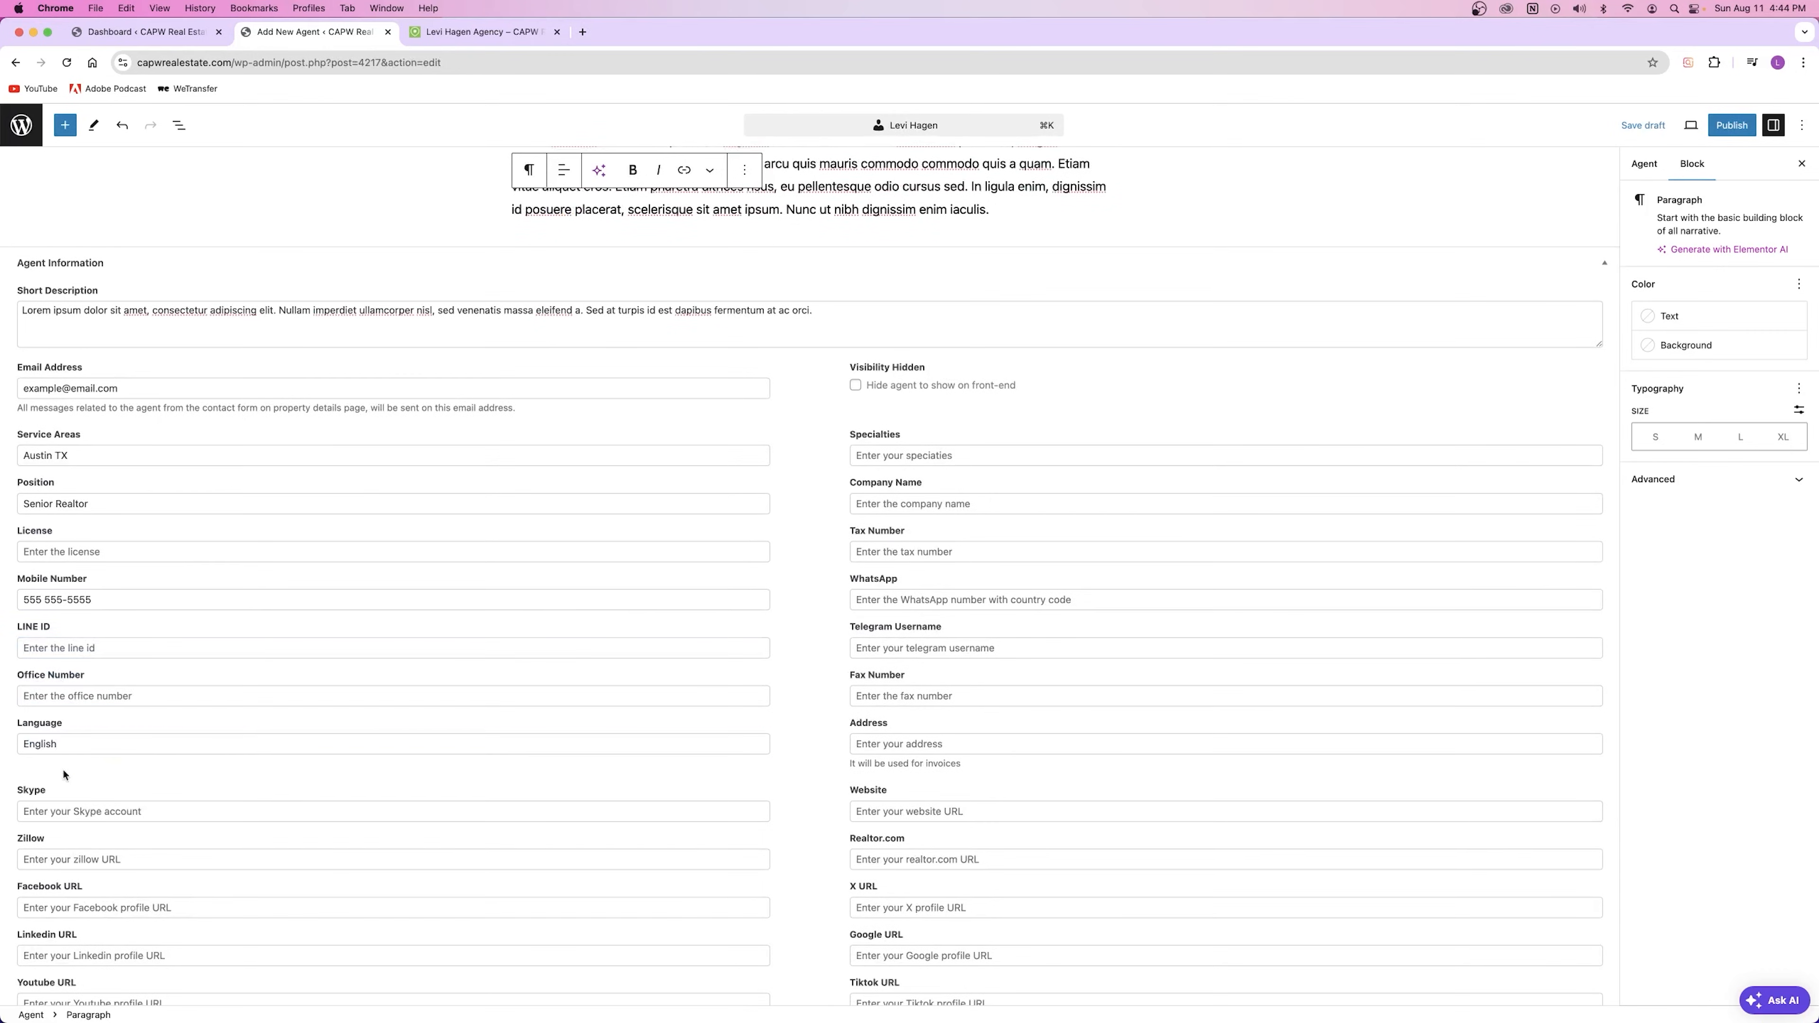
pyautogui.scroll(-5, 342, 606)
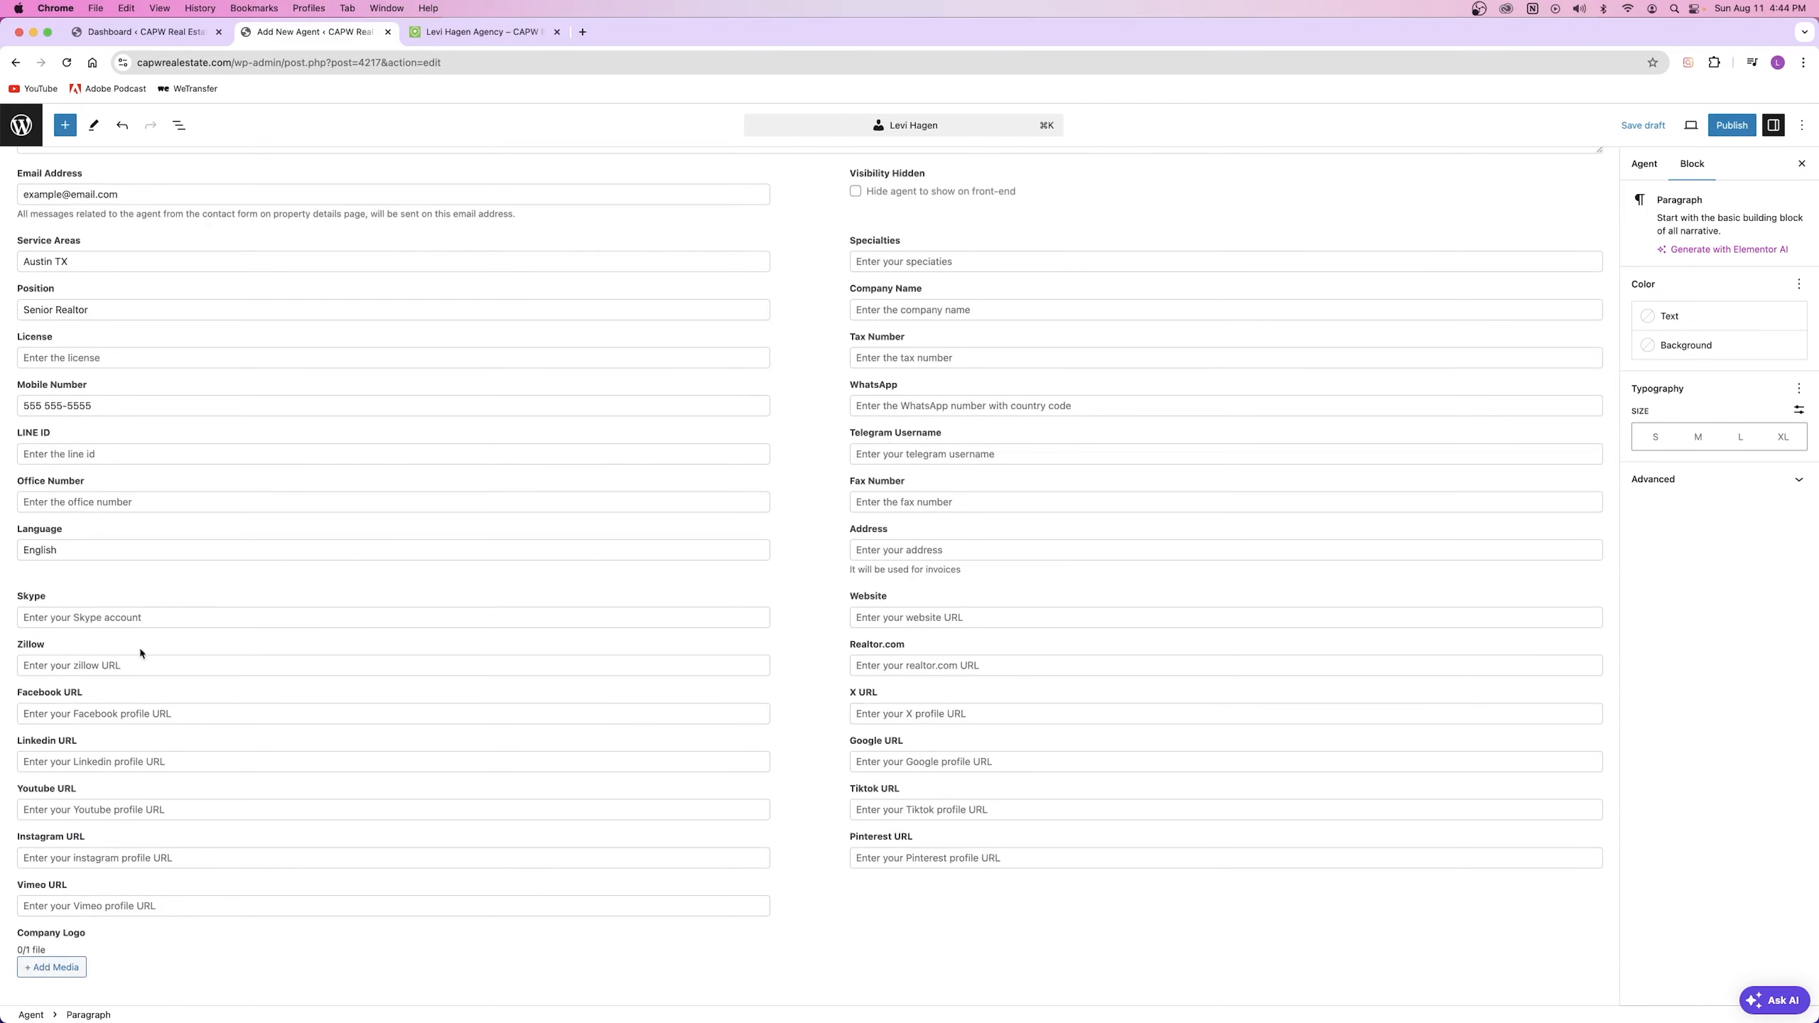
pyautogui.scroll(5, 175, 482)
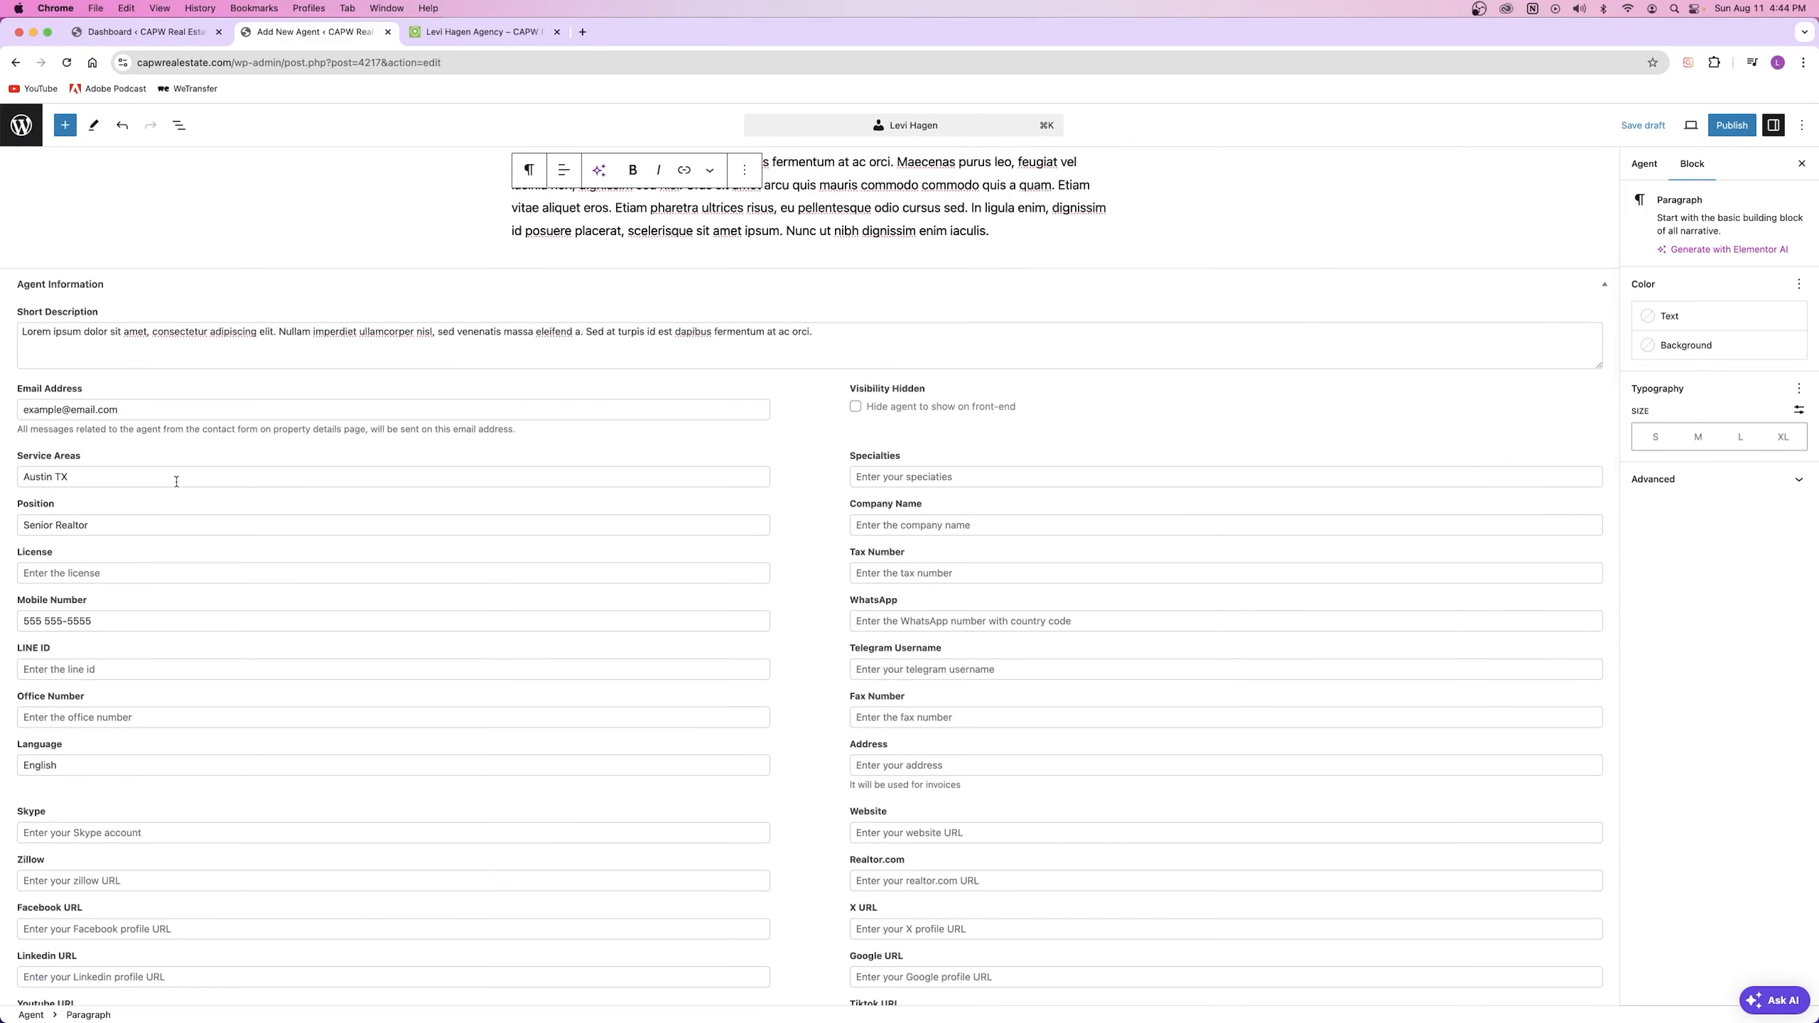
# Step: Assign the agent to their agency in the sidebar's Agencies list
pyautogui.click(1646, 164)
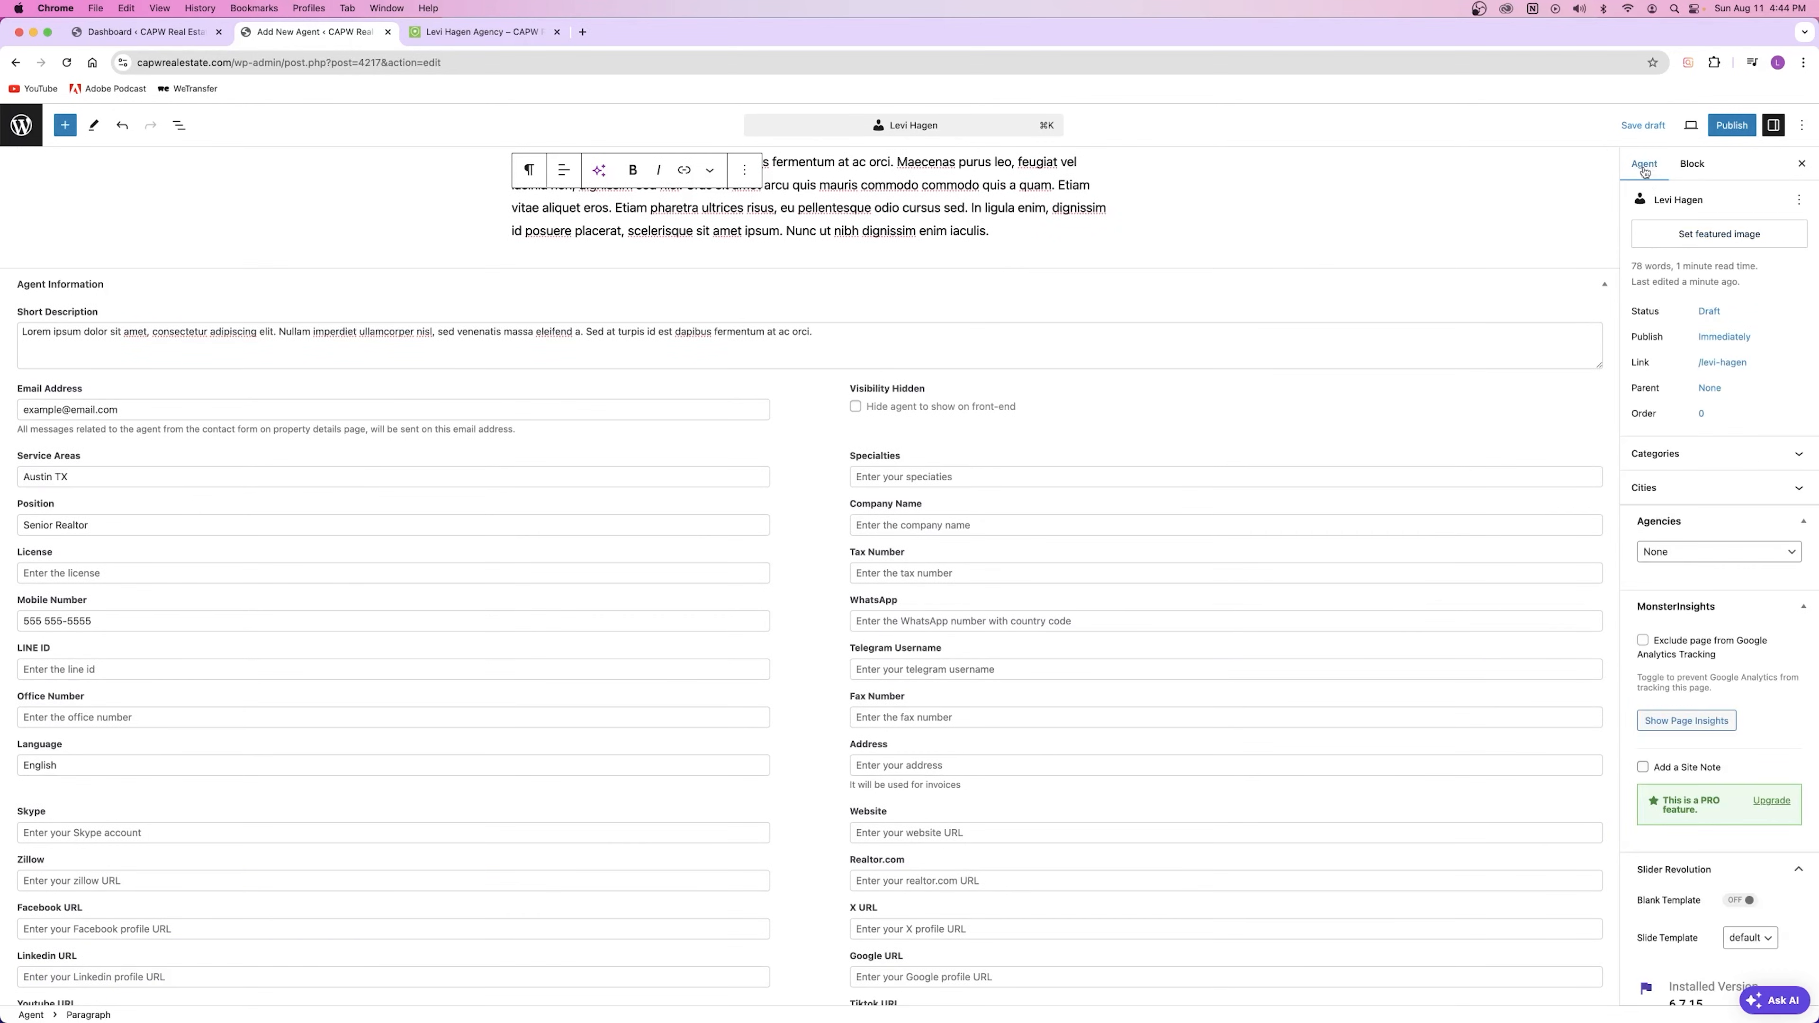
pyautogui.click(1692, 164)
pyautogui.click(1646, 164)
pyautogui.click(1675, 562)
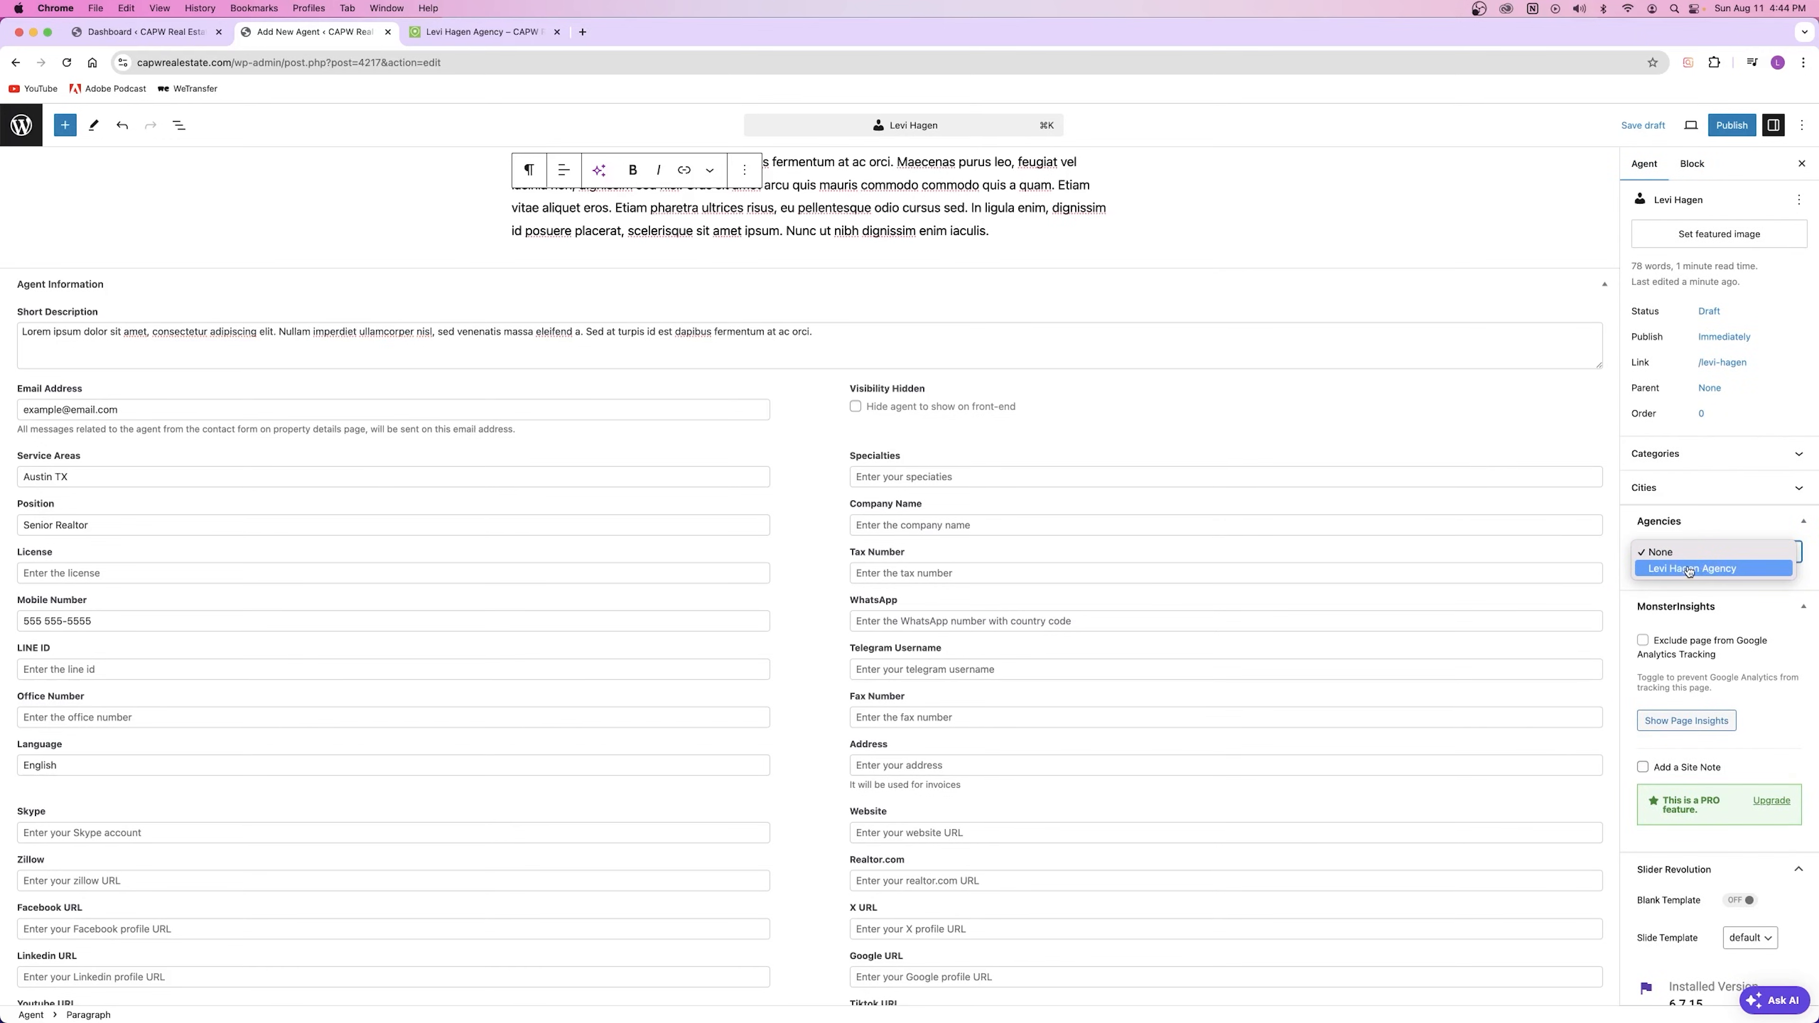
pyautogui.click(1690, 569)
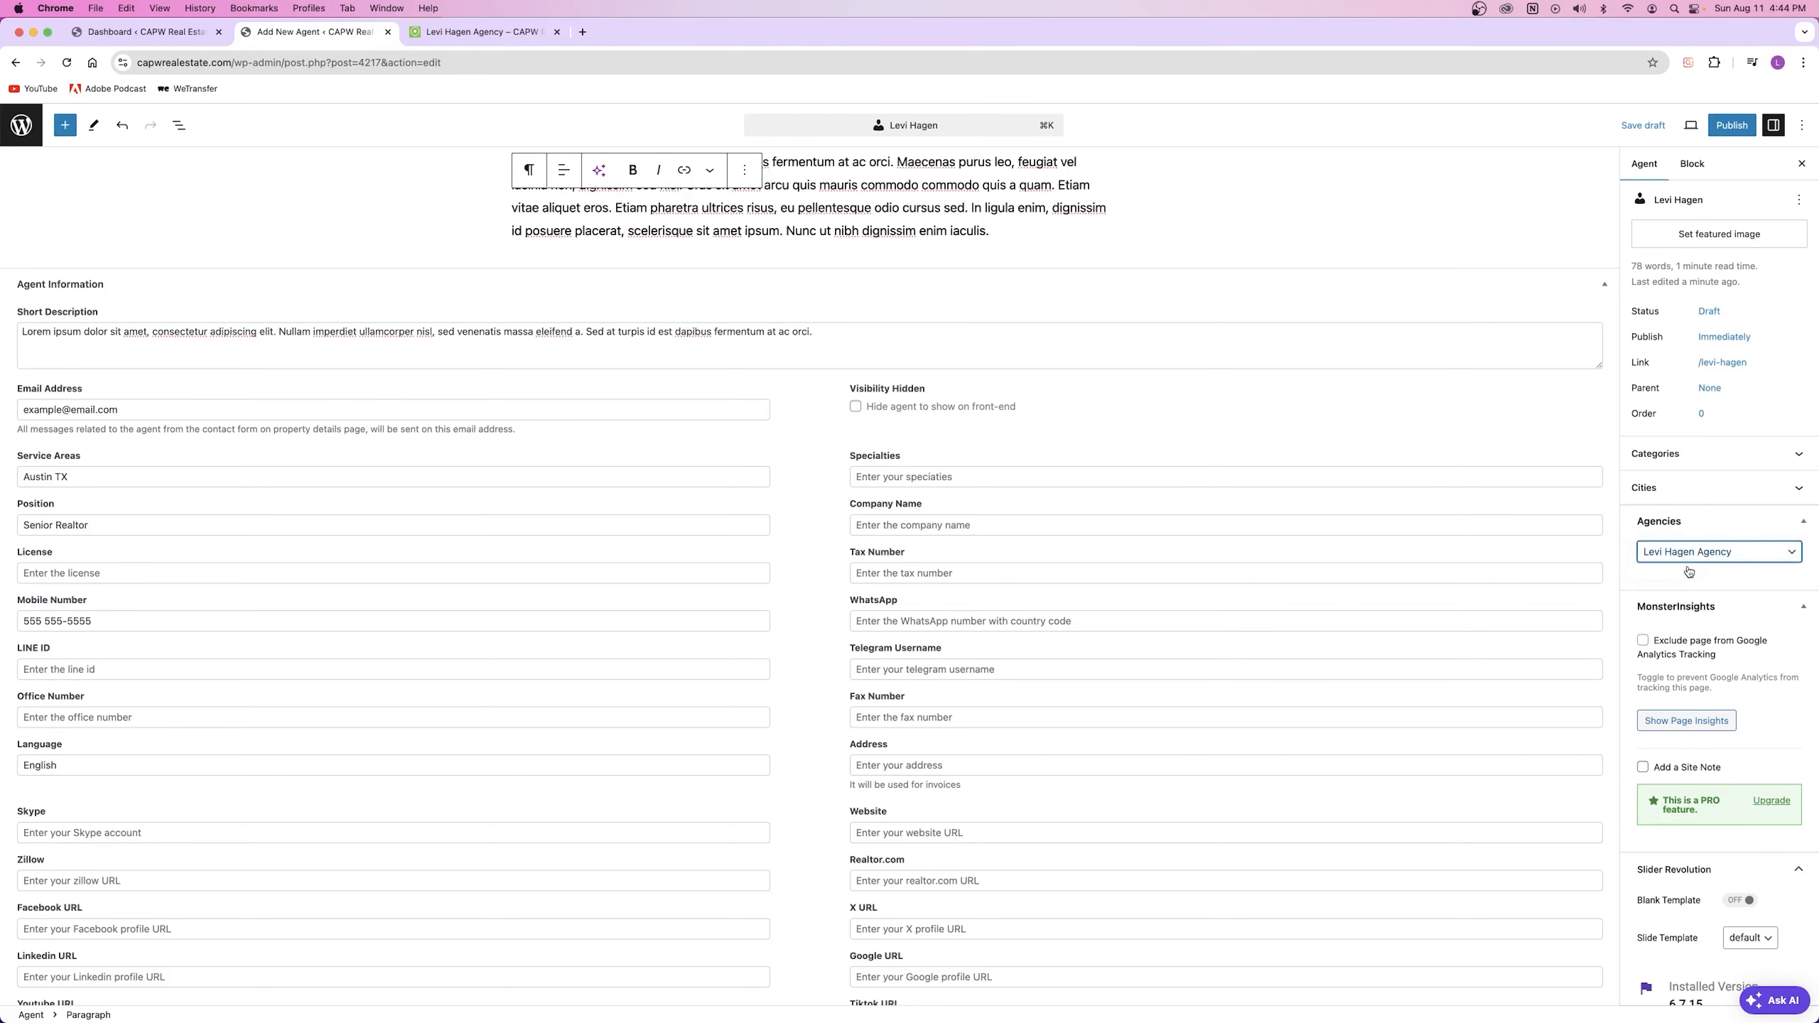
# Step: Put # in the Skype, Zillow, Facebook, LinkedIn, Youtube, Instagram and Vimeo fields
pyautogui.scroll(-3, 608, 499)
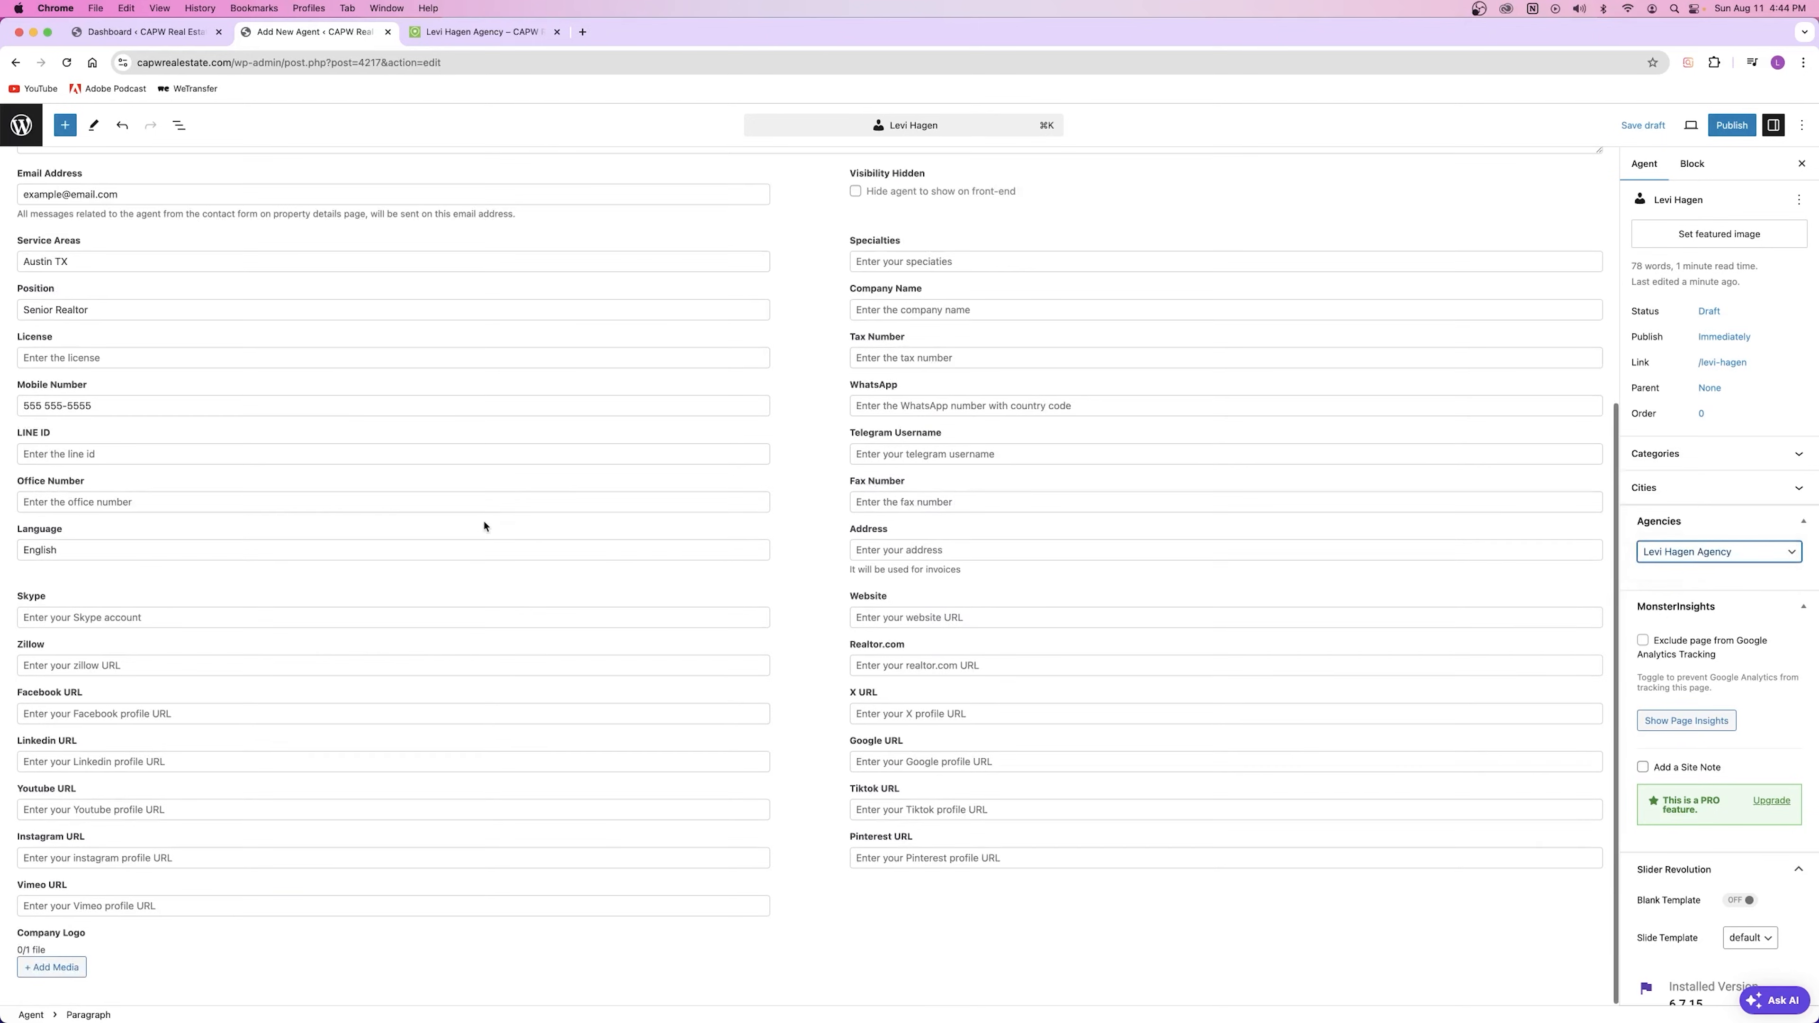
pyautogui.click(64, 617)
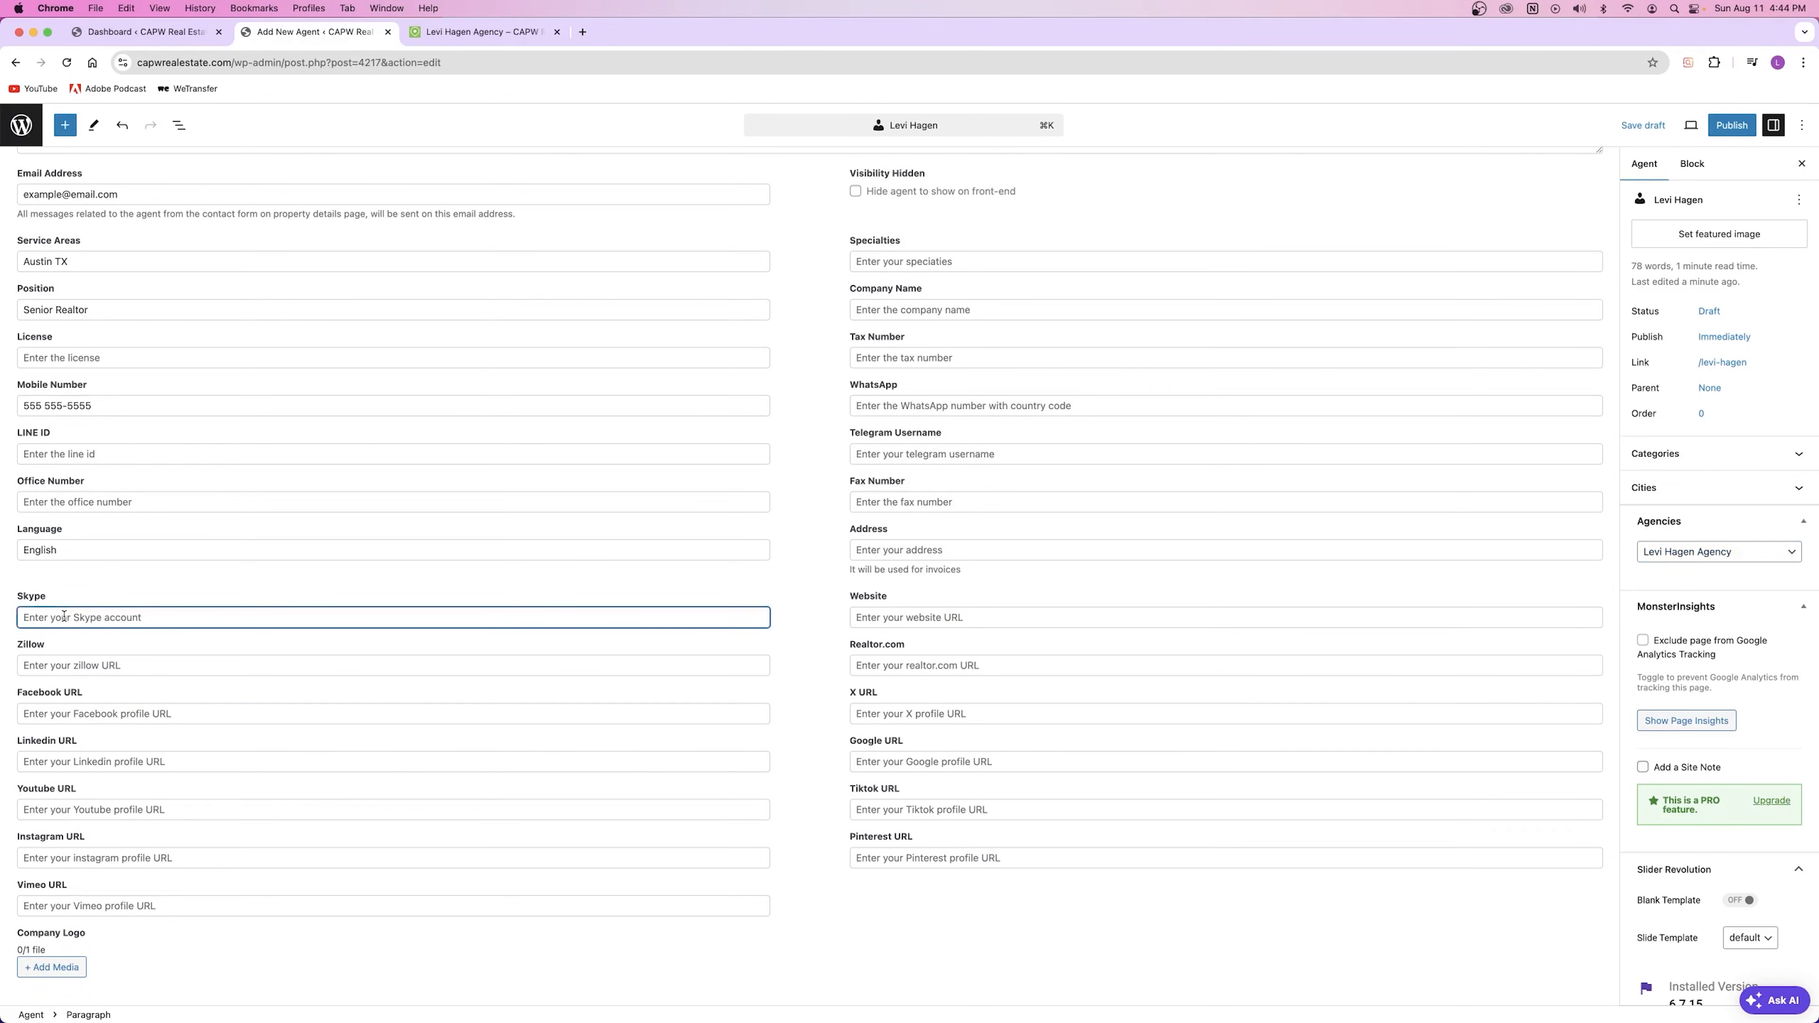
pyautogui.write('#')
pyautogui.press('Tab')
pyautogui.write('#')
pyautogui.press('Tab')
pyautogui.write('#')
pyautogui.press('Tab')
pyautogui.write('#')
pyautogui.press('Tab')
pyautogui.write('#')
pyautogui.click(59, 857)
pyautogui.write('#')
pyautogui.click(63, 906)
pyautogui.write('#')
# Step: Put # in the WhatsApp and Telegram fields, leaving Fax Number empty
pyautogui.click(895, 258)
pyautogui.click(875, 309)
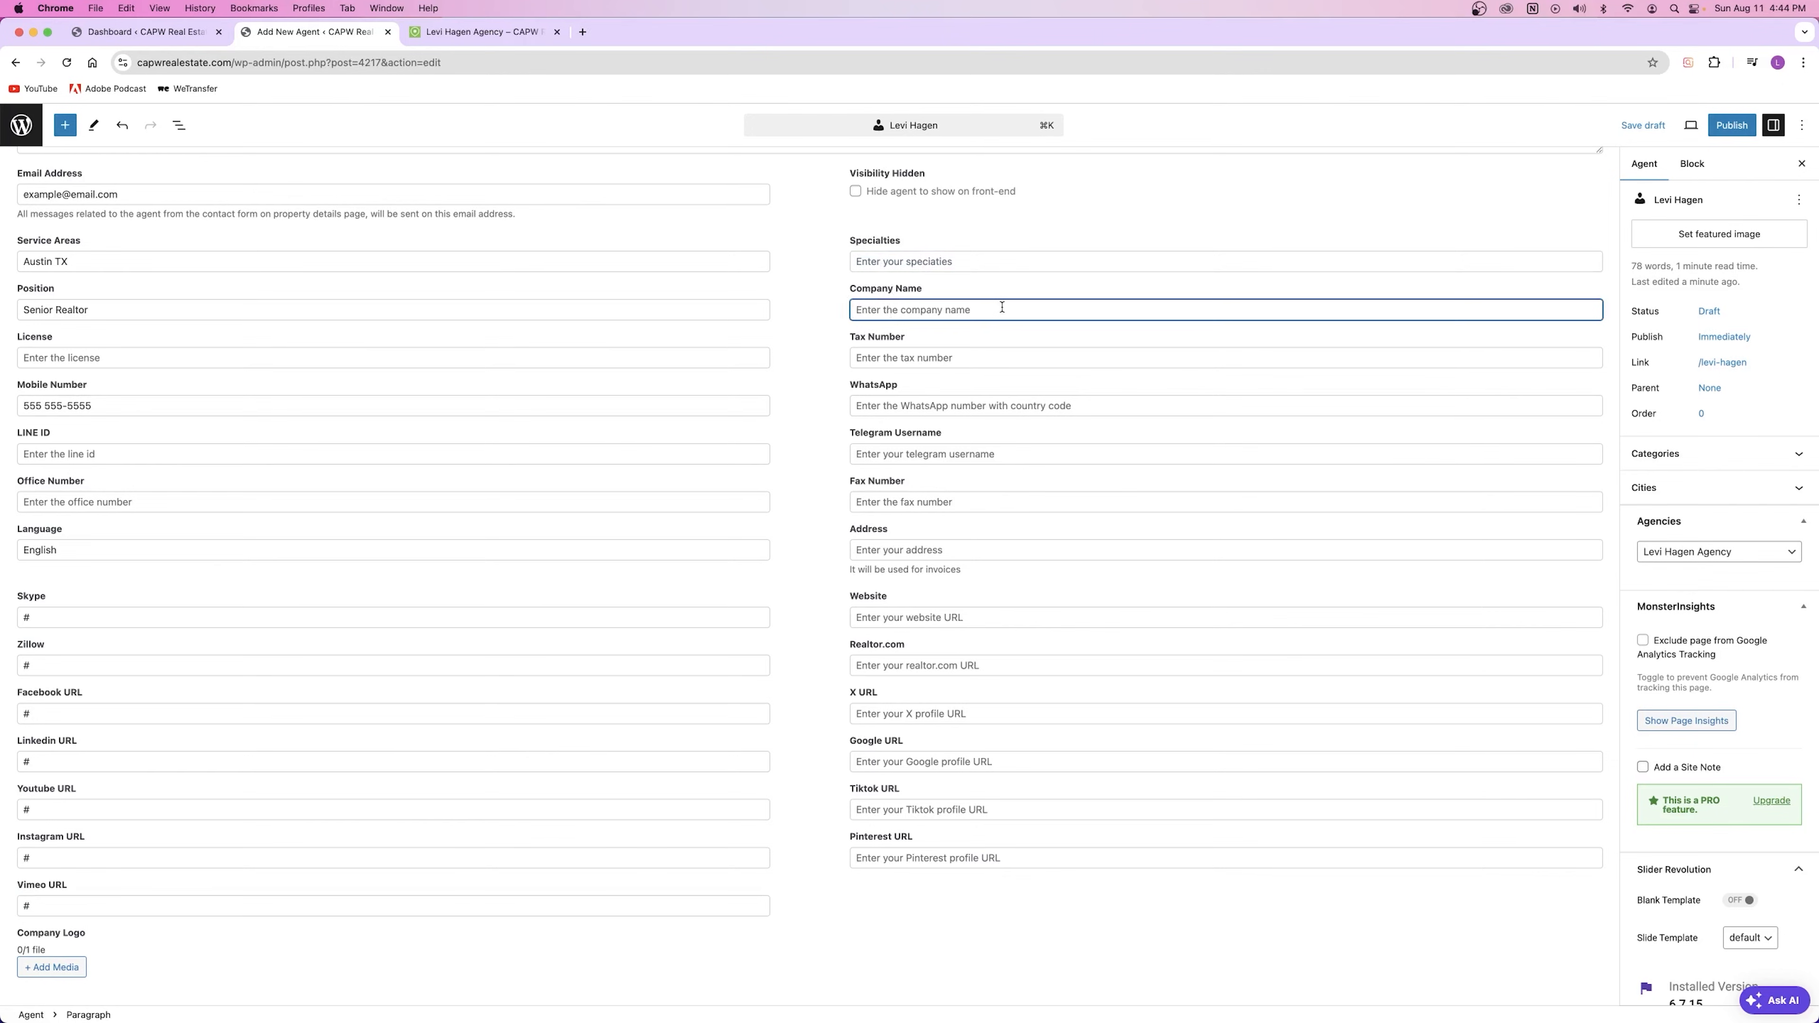
pyautogui.click(858, 355)
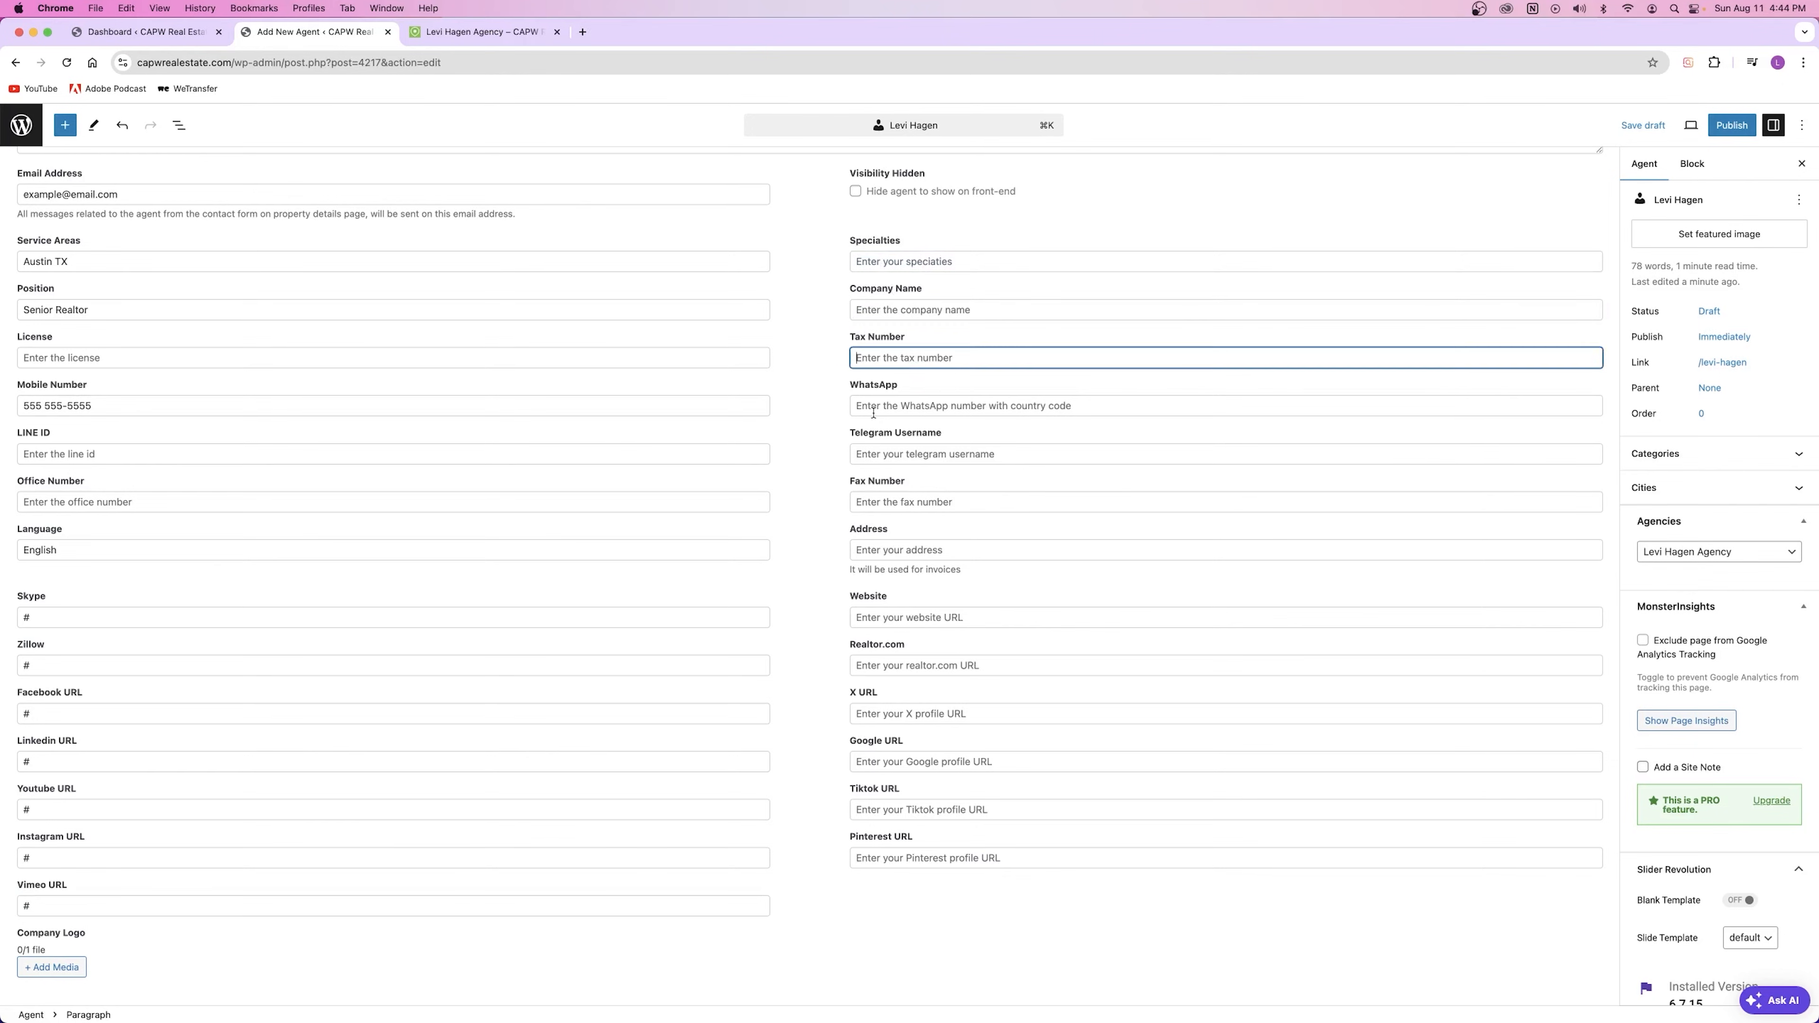
pyautogui.click(874, 406)
pyautogui.write('#')
pyautogui.click(892, 454)
pyautogui.write('#')
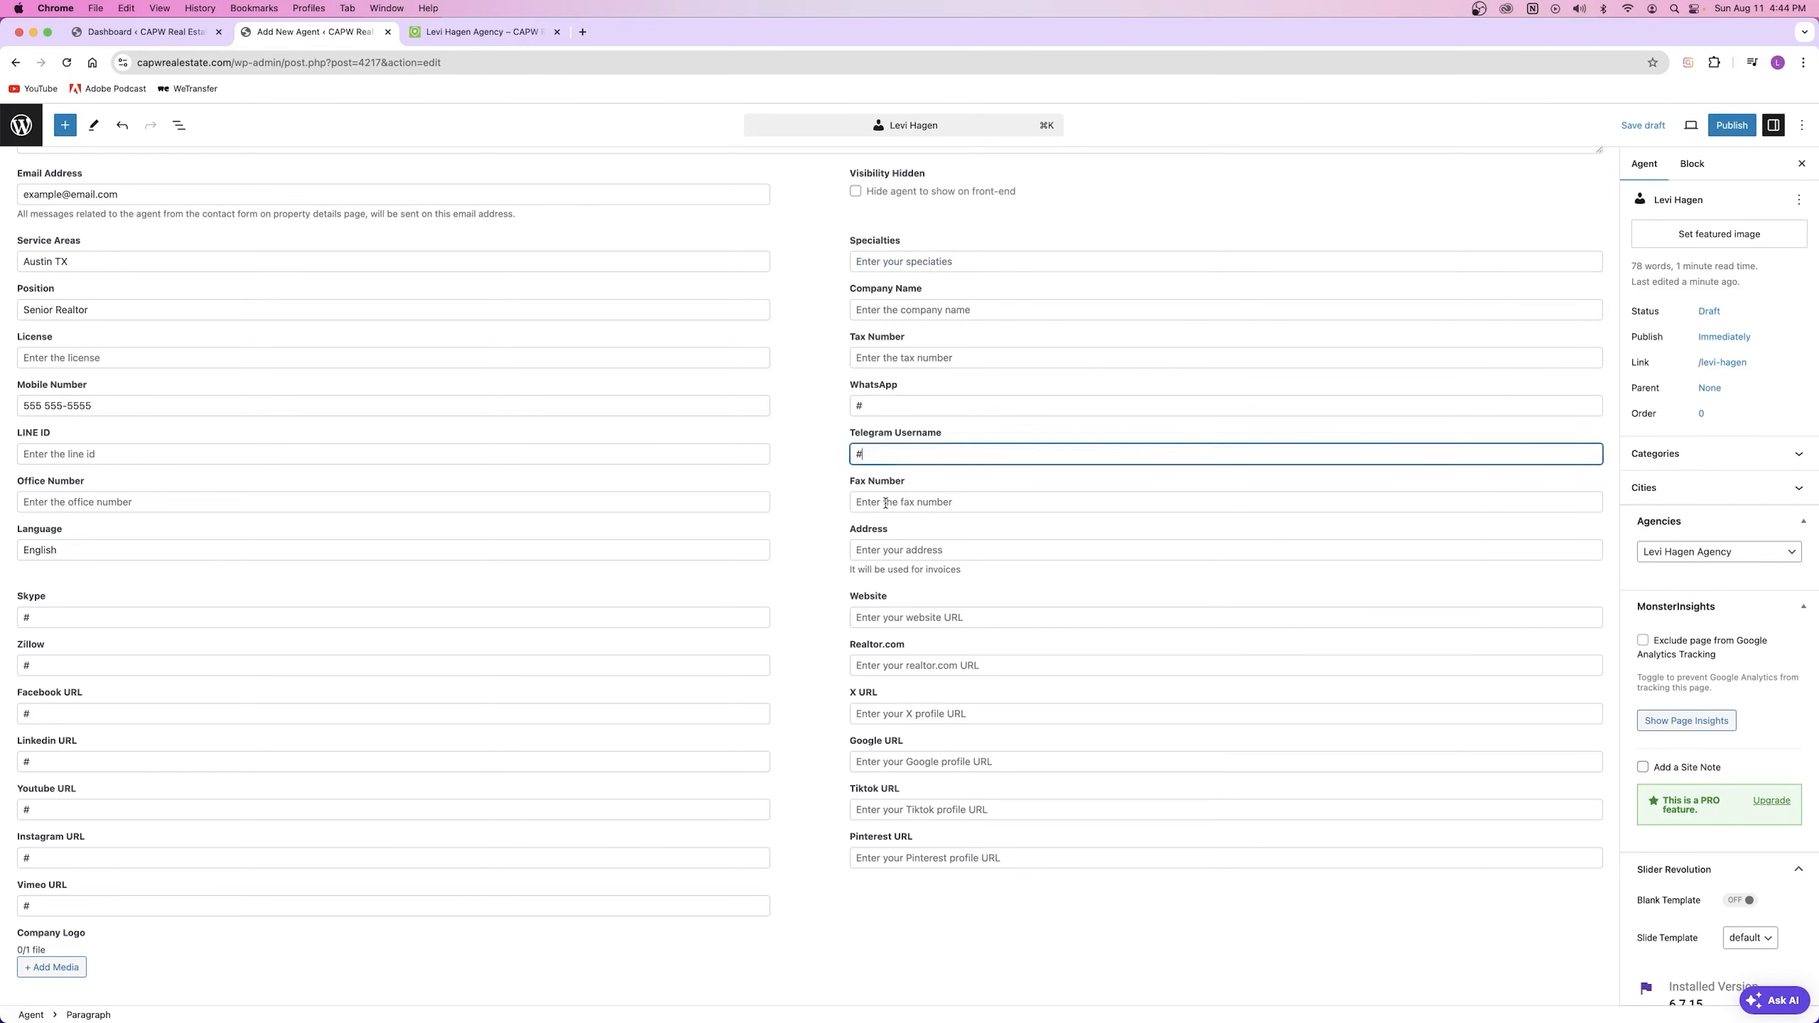
pyautogui.click(882, 502)
pyautogui.write('#')
pyautogui.press('BackSpace')
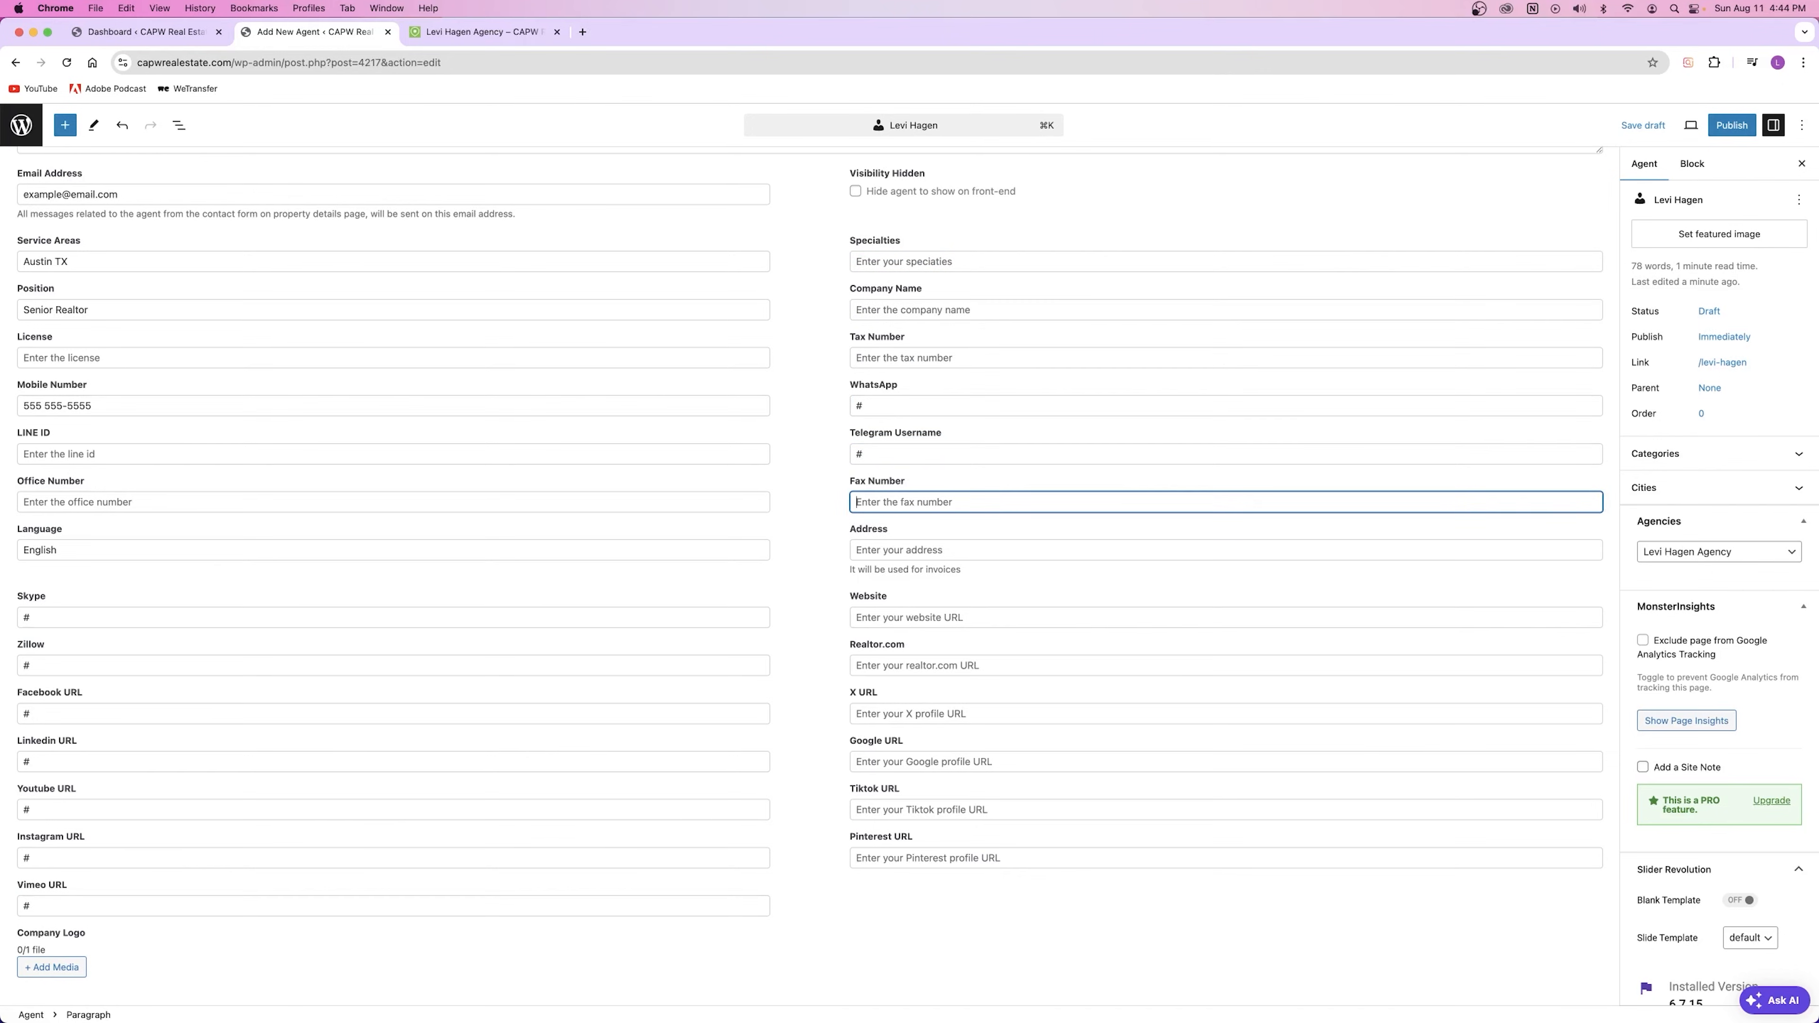
# Step: Enter the agent's Austin TX street address and open the featured image library
pyautogui.click(907, 551)
pyautogui.write('12345 austin st austin TX')
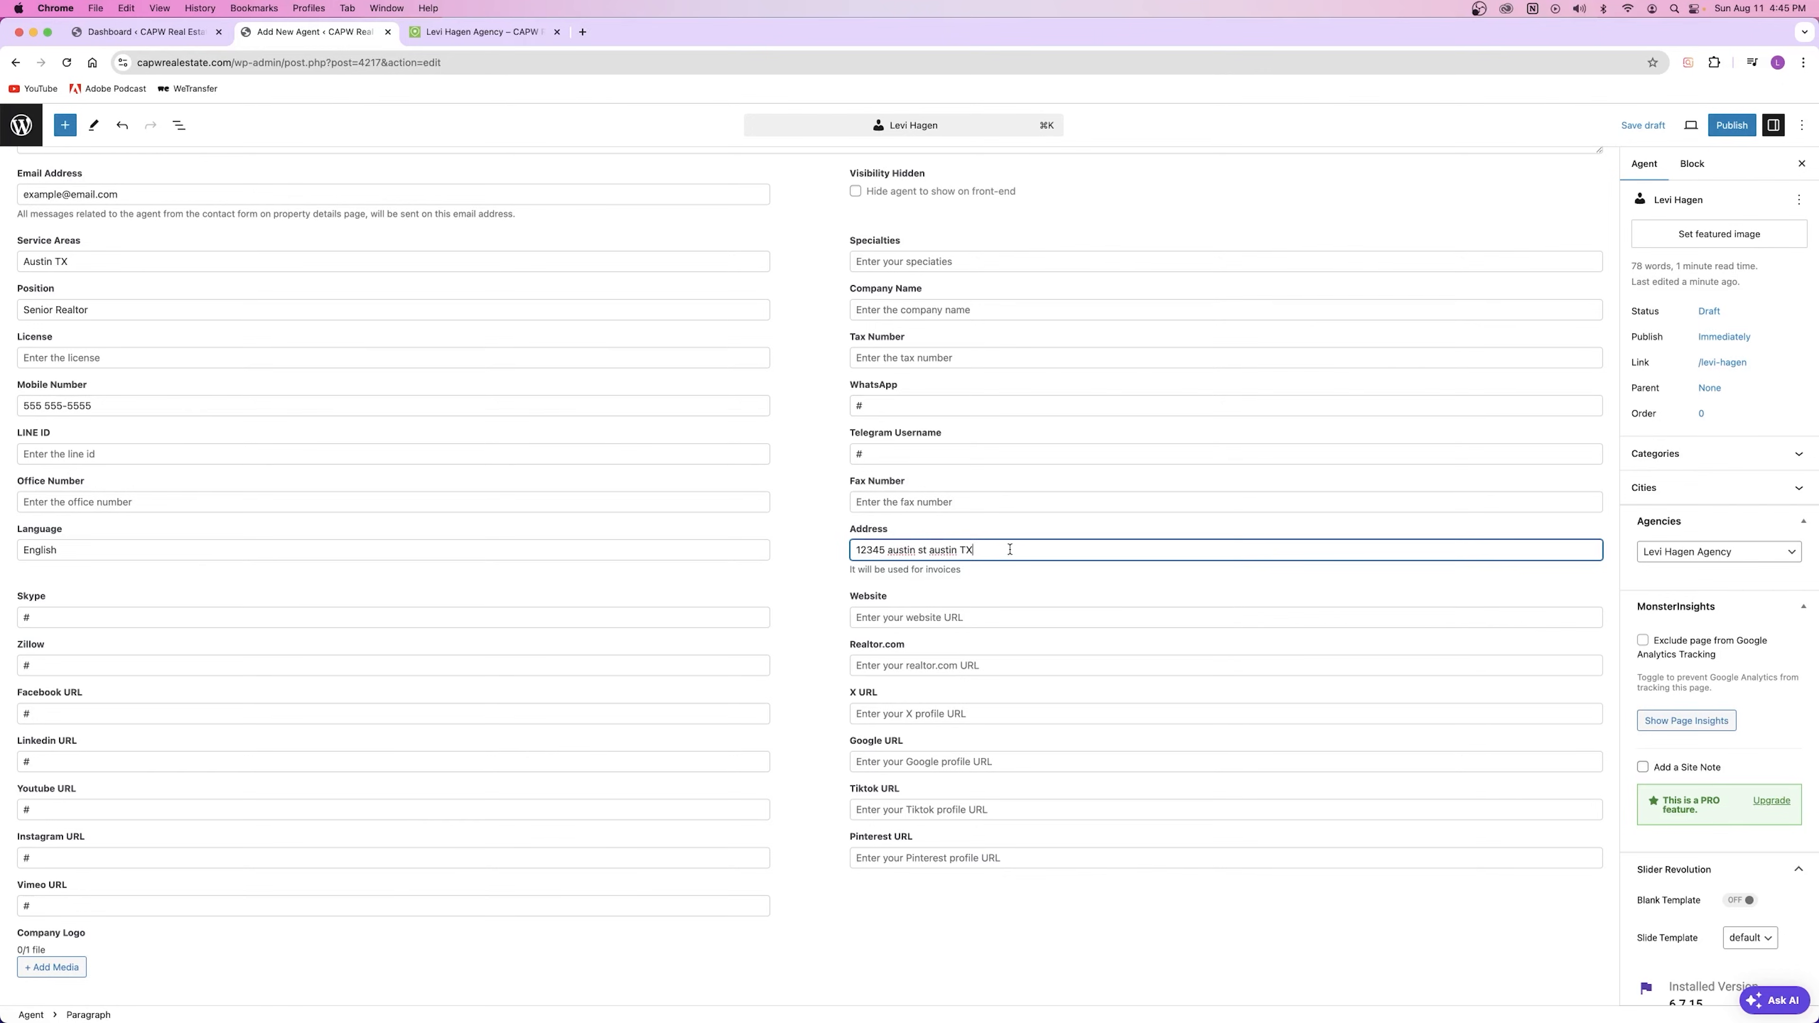
pyautogui.click(929, 621)
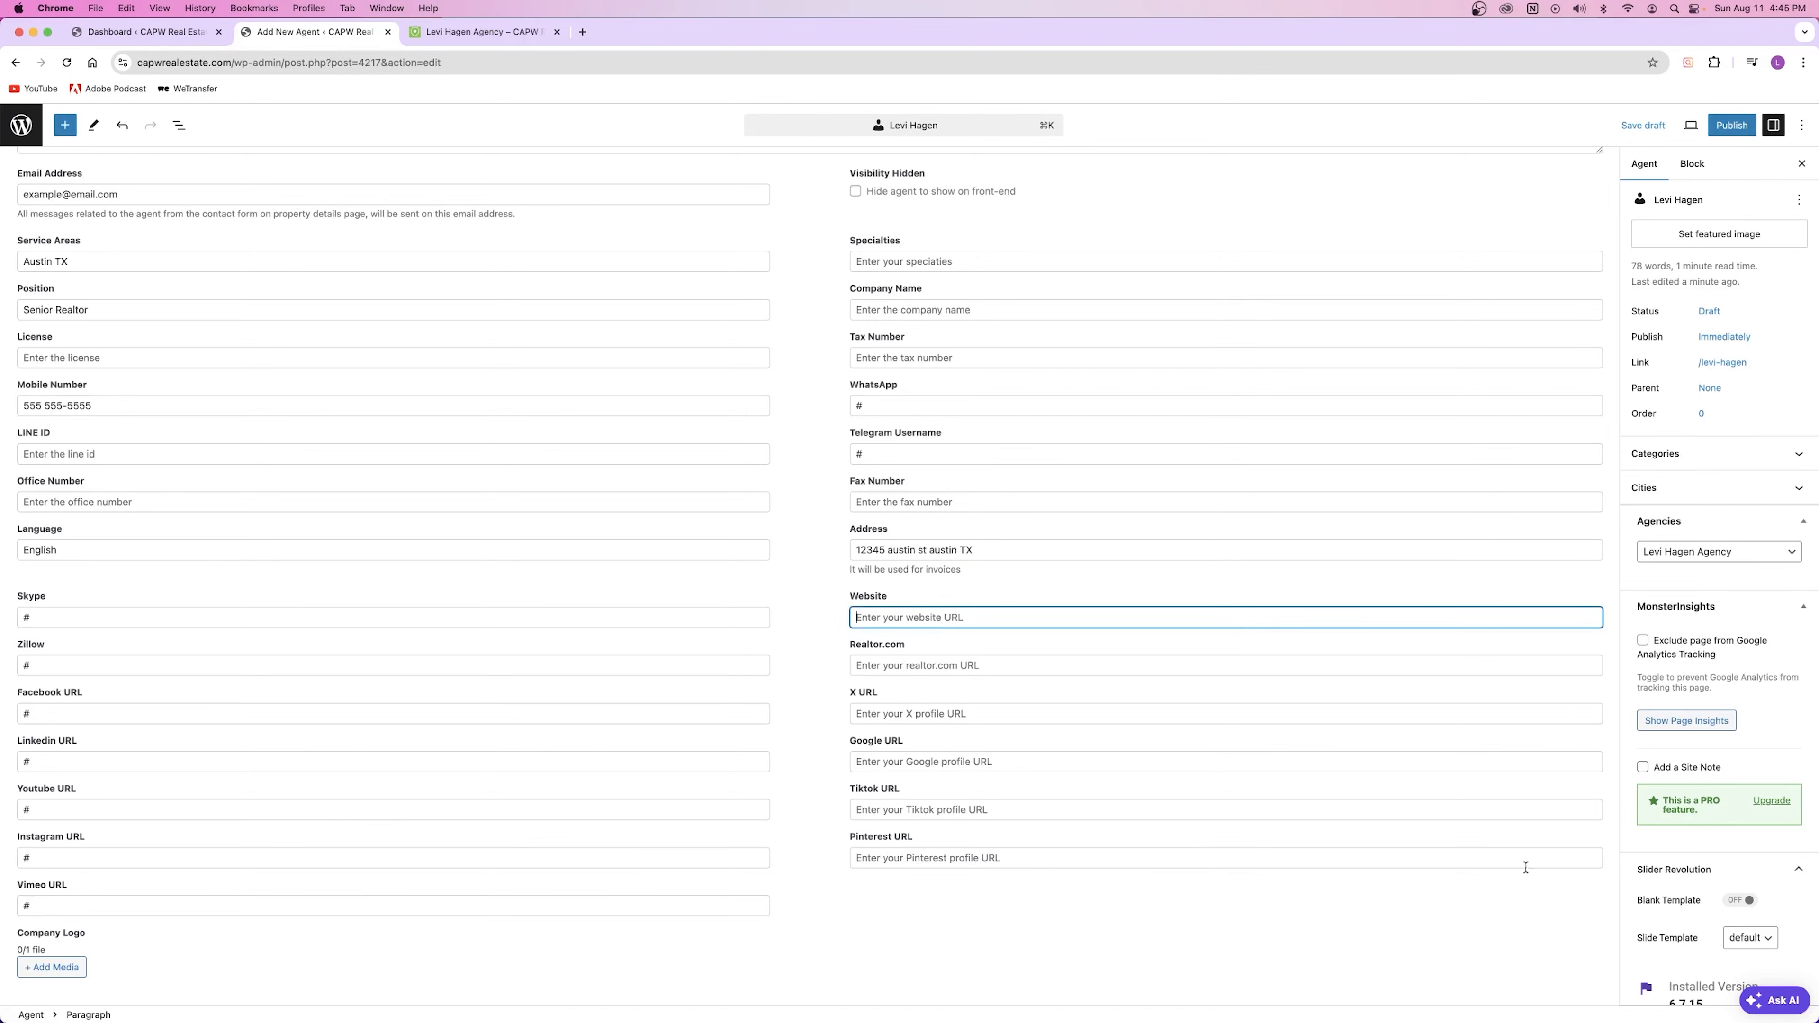
pyautogui.click(1732, 234)
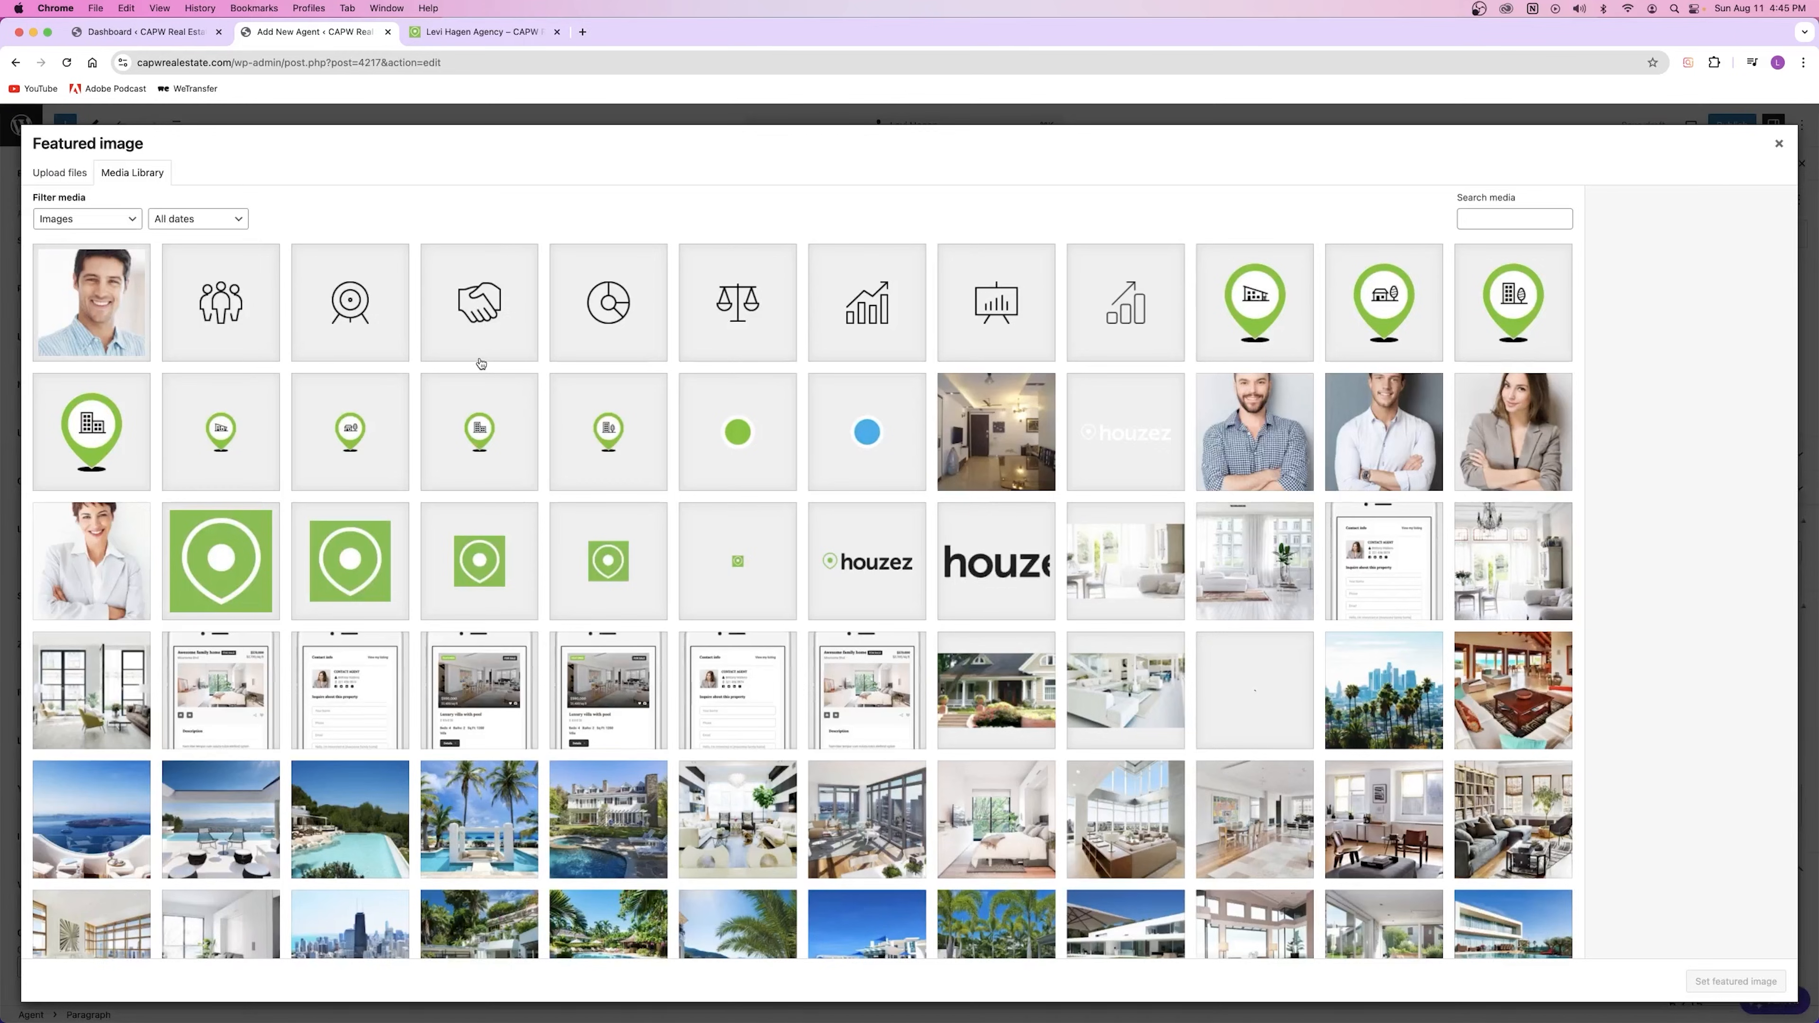
# Step: Set the white-shirt headshot as the agent's featured image and publish the agent
pyautogui.click(1258, 436)
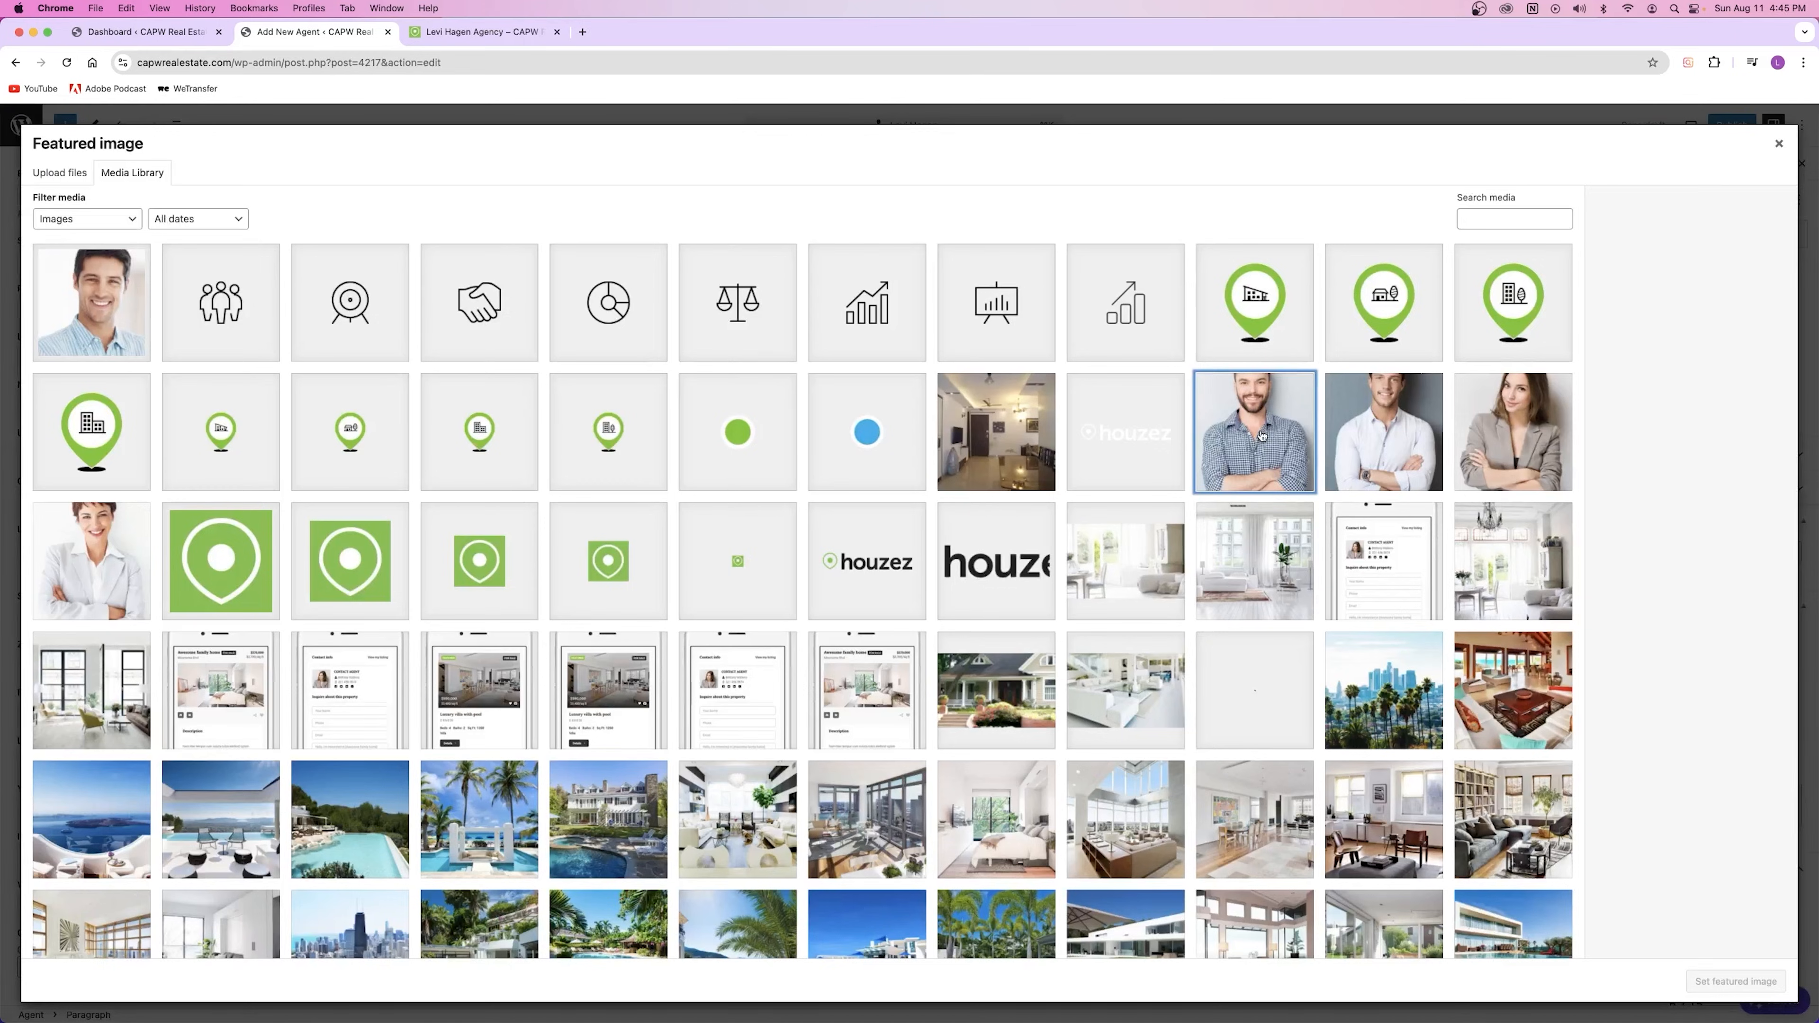
pyautogui.click(1384, 456)
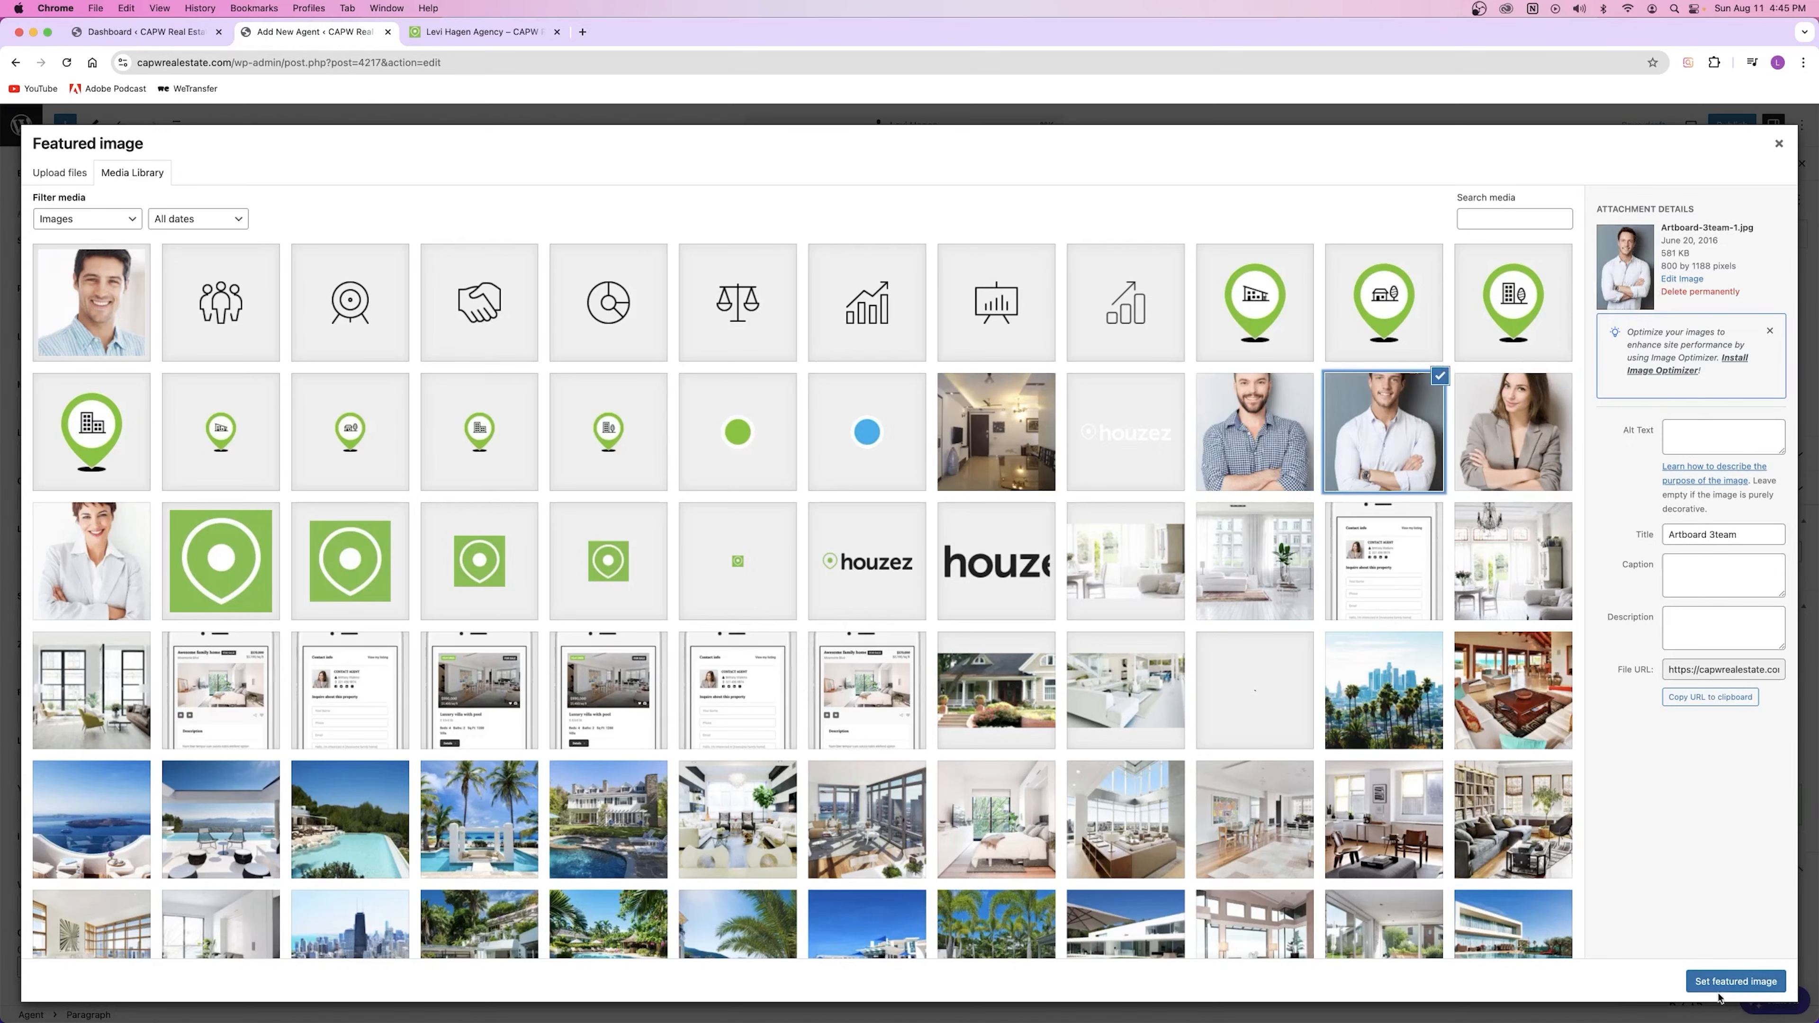
pyautogui.click(1737, 981)
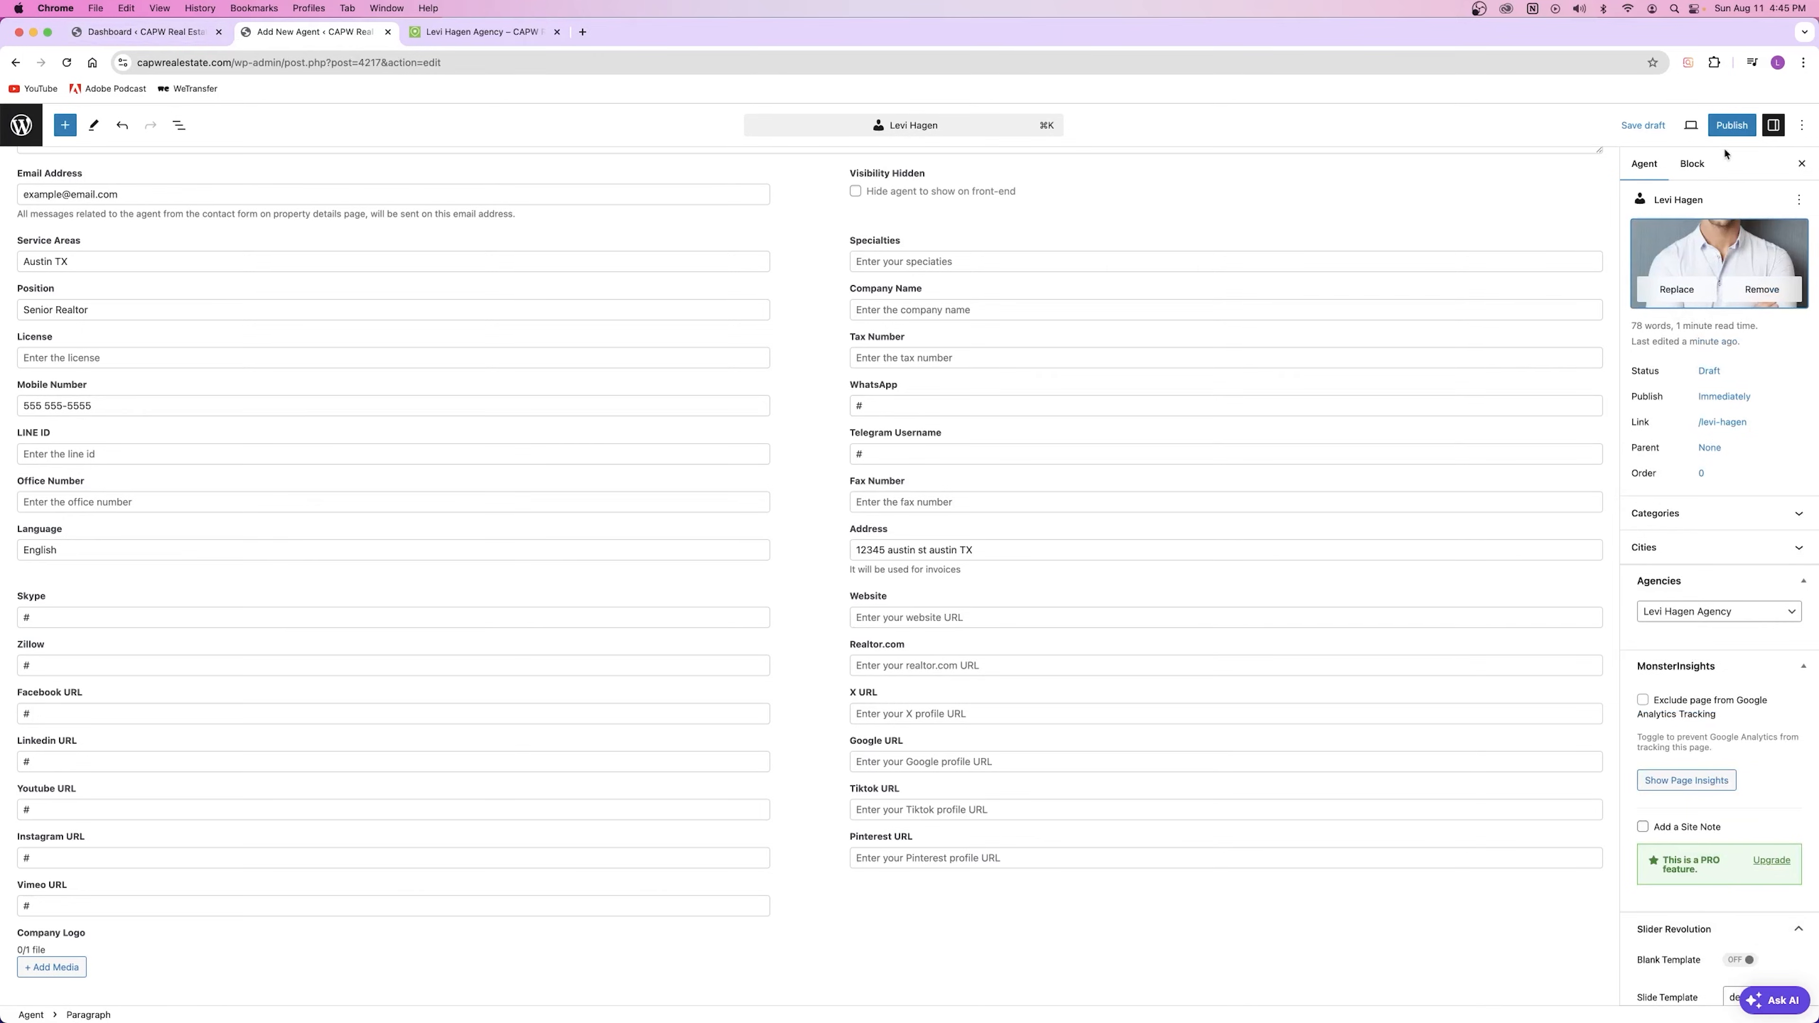
pyautogui.click(1727, 129)
pyautogui.click(1726, 132)
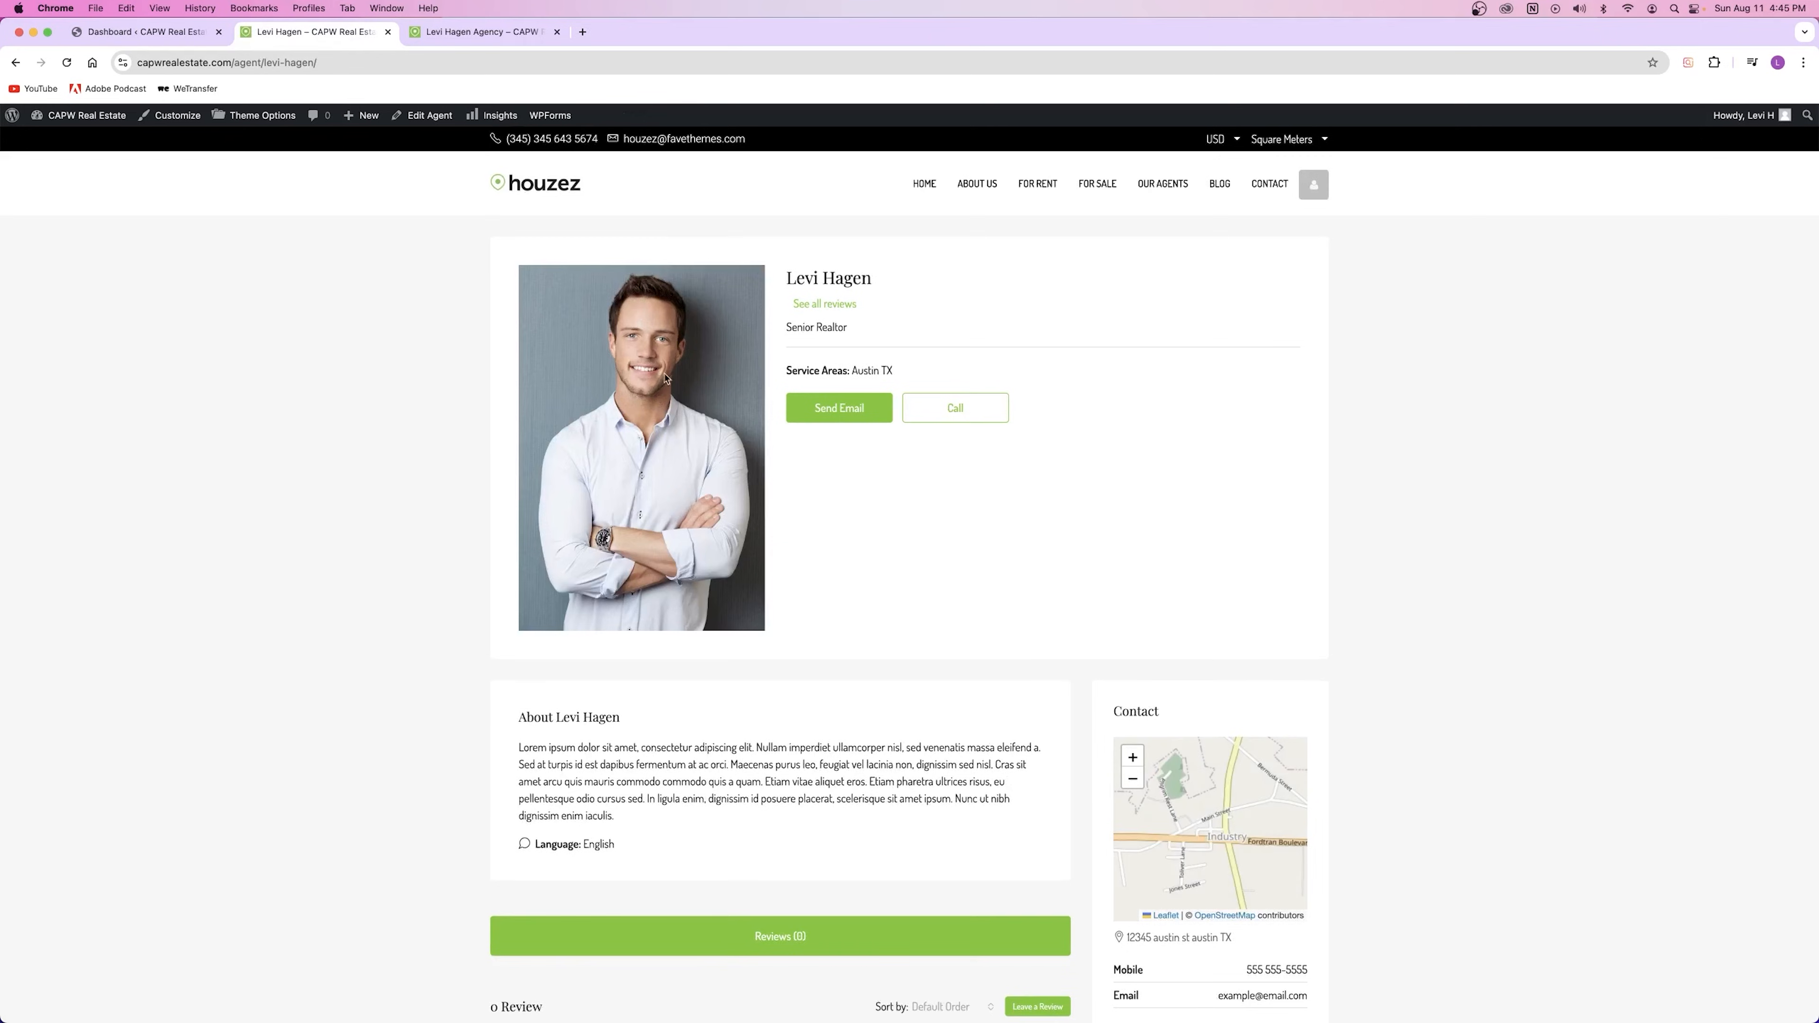
# Step: Check the agent's name, Senior Realtor title and Austin TX service area on the live page
pyautogui.moveTo(785, 277); pyautogui.dragTo(889, 281)
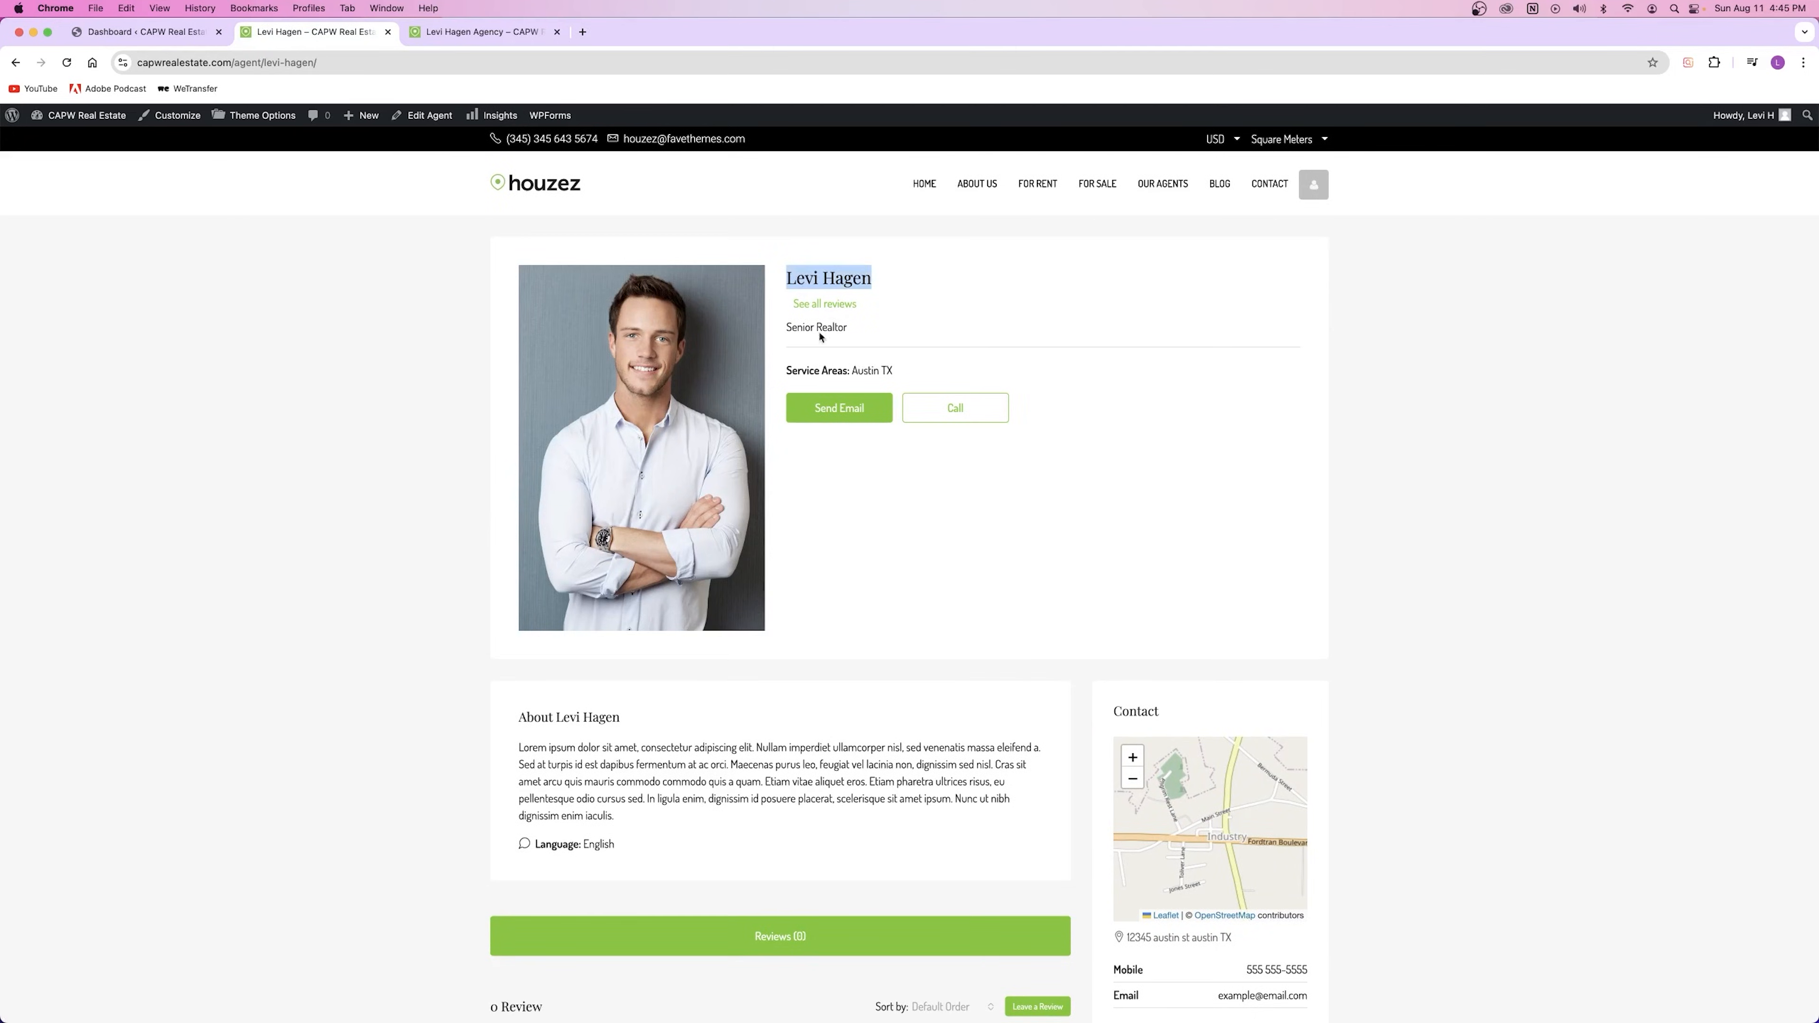
pyautogui.moveTo(788, 328); pyautogui.dragTo(971, 343)
pyautogui.click(799, 324)
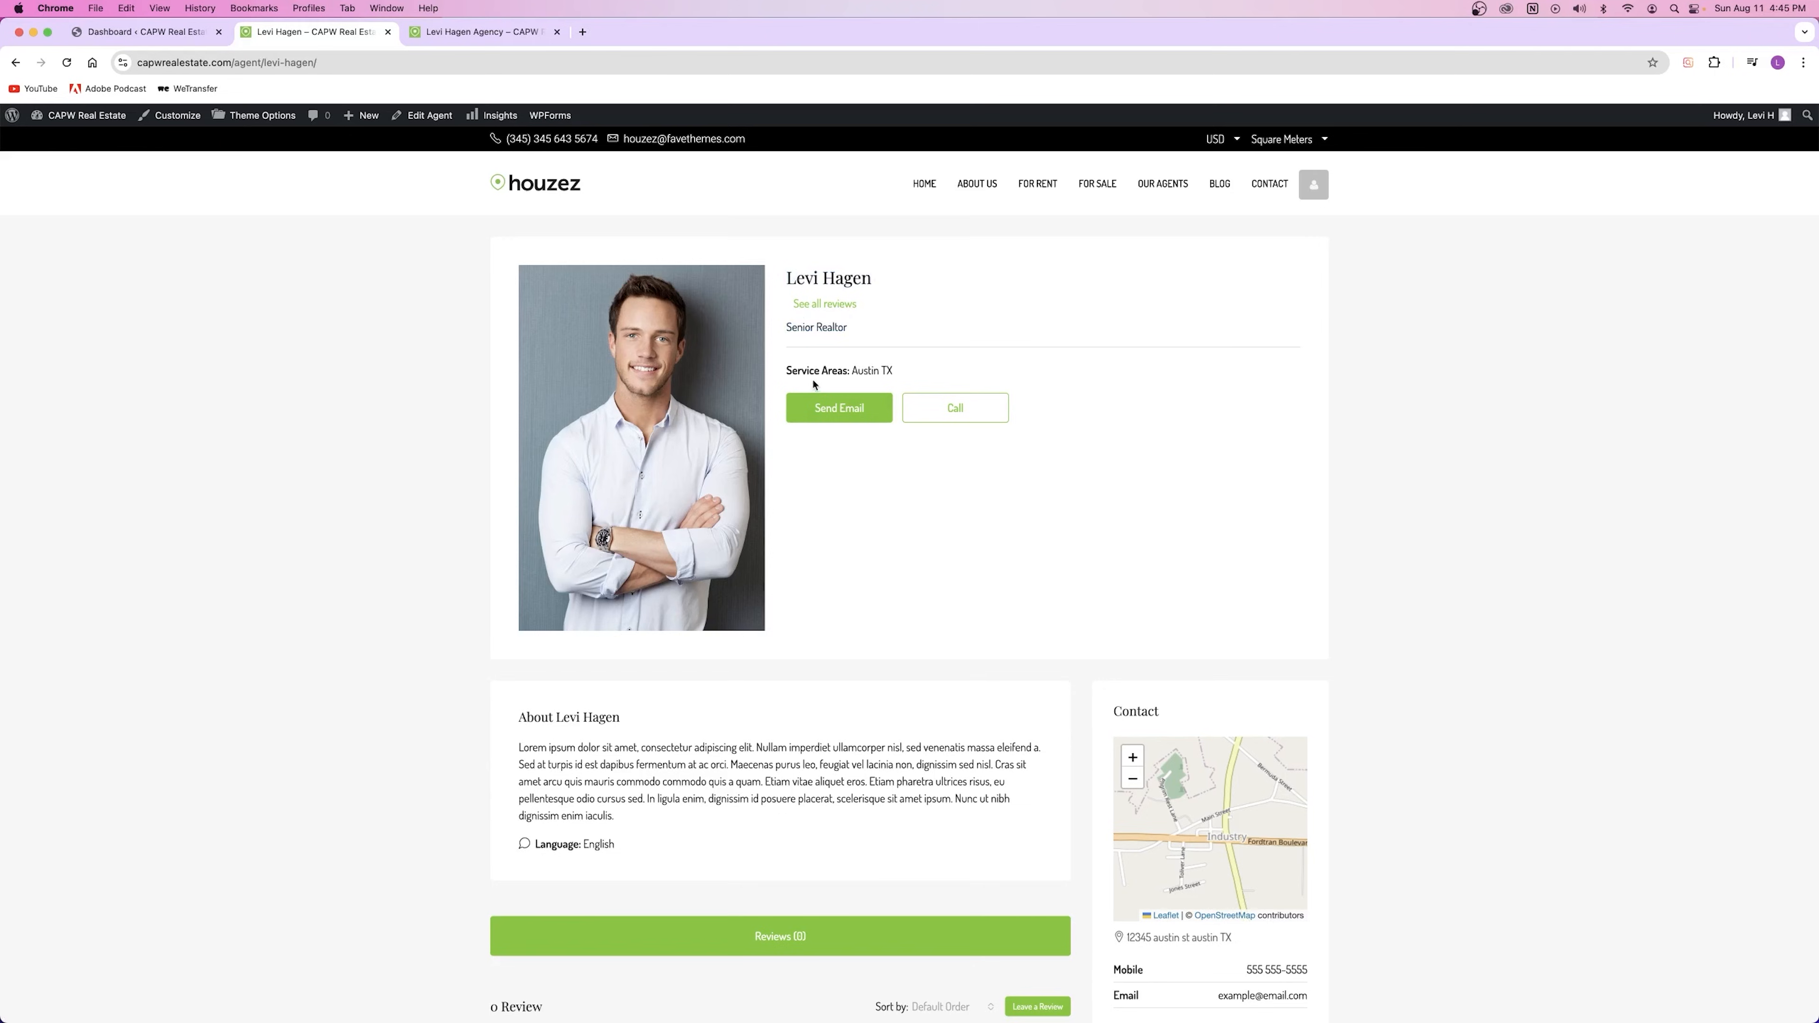
pyautogui.moveTo(788, 371); pyautogui.dragTo(967, 382)
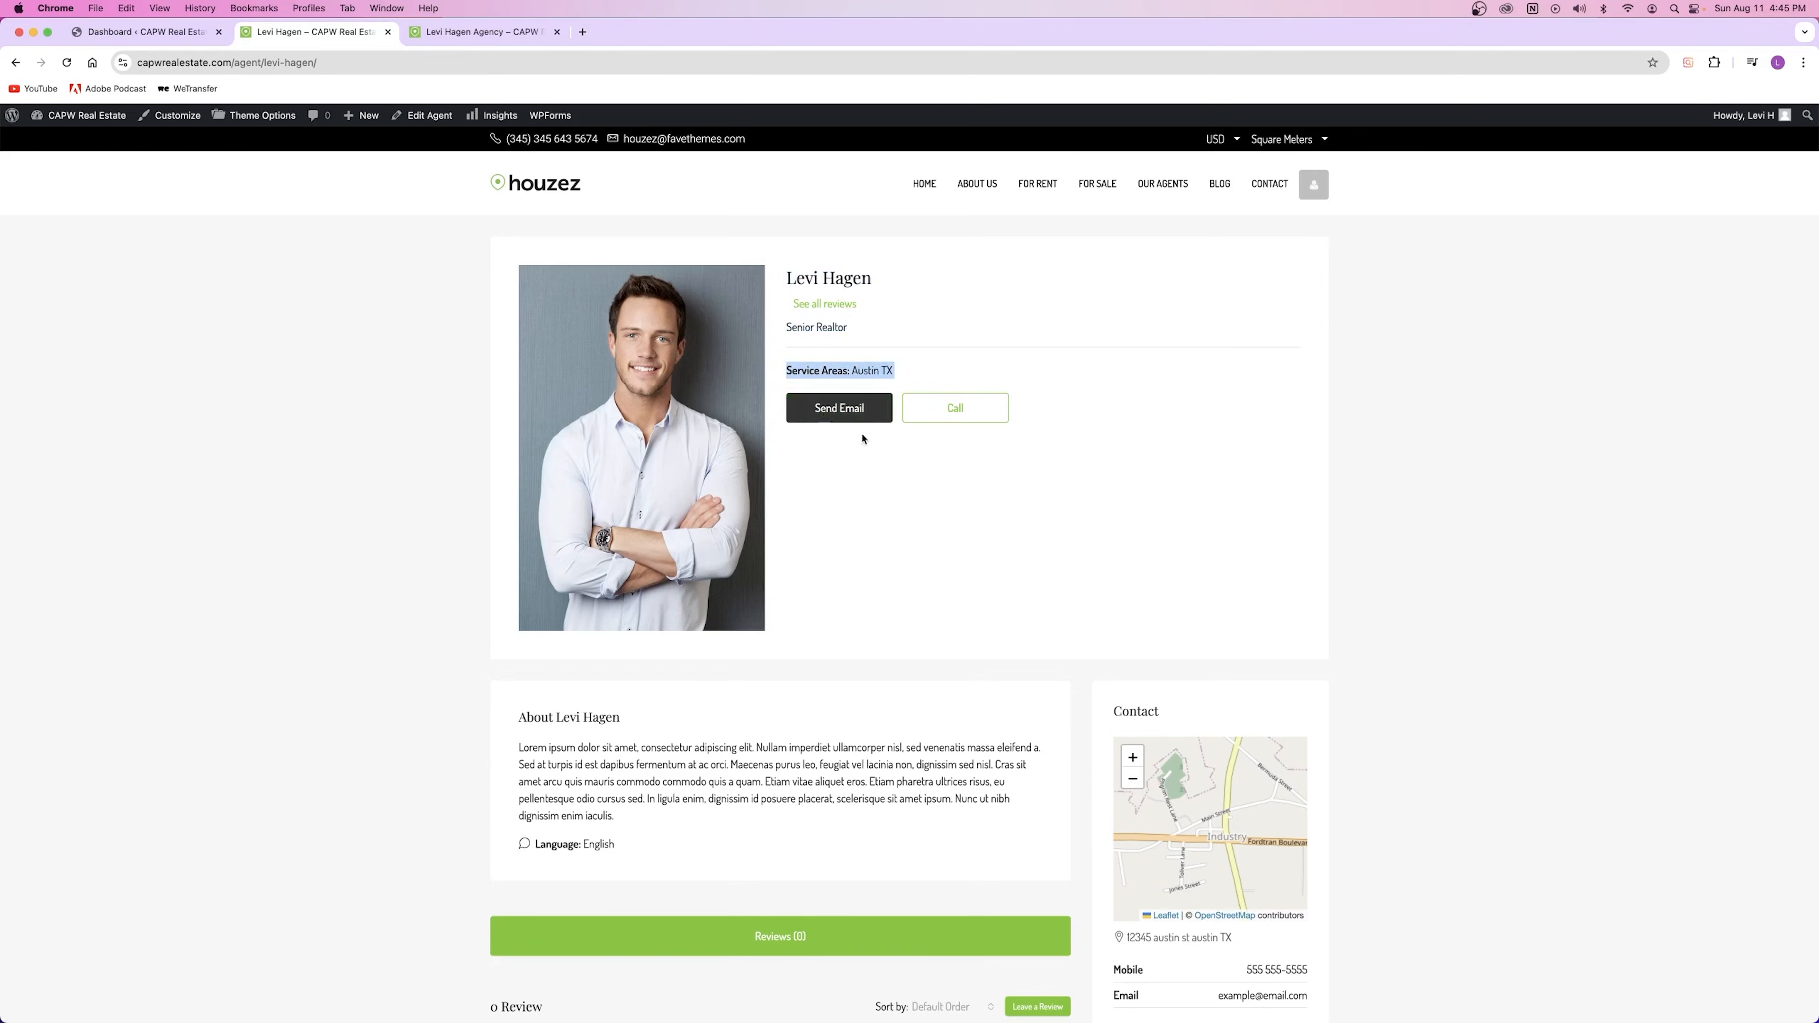
# Step: Review the agent's about paragraph and scroll to the bottom of the page and back
pyautogui.scroll(-5, 926, 533)
pyautogui.moveTo(516, 495); pyautogui.dragTo(784, 601)
pyautogui.click(745, 575)
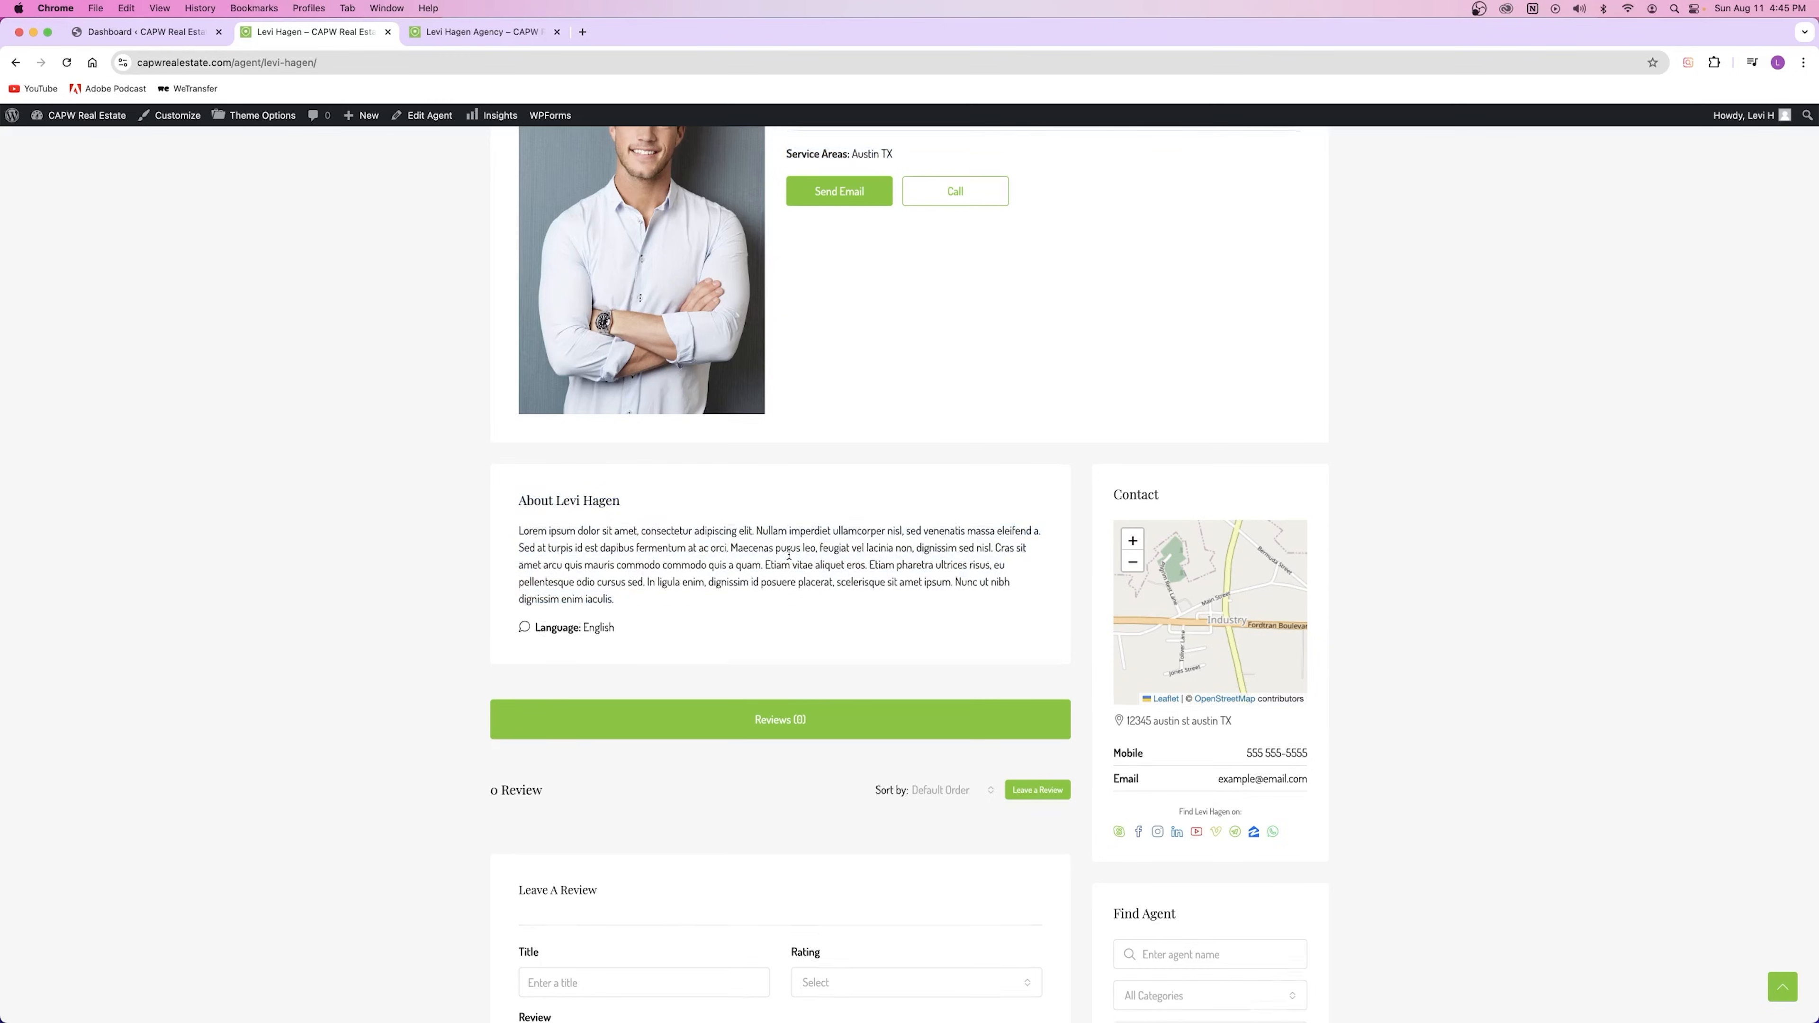
pyautogui.scroll(-10, 745, 575)
pyautogui.scroll(3, 1193, 521)
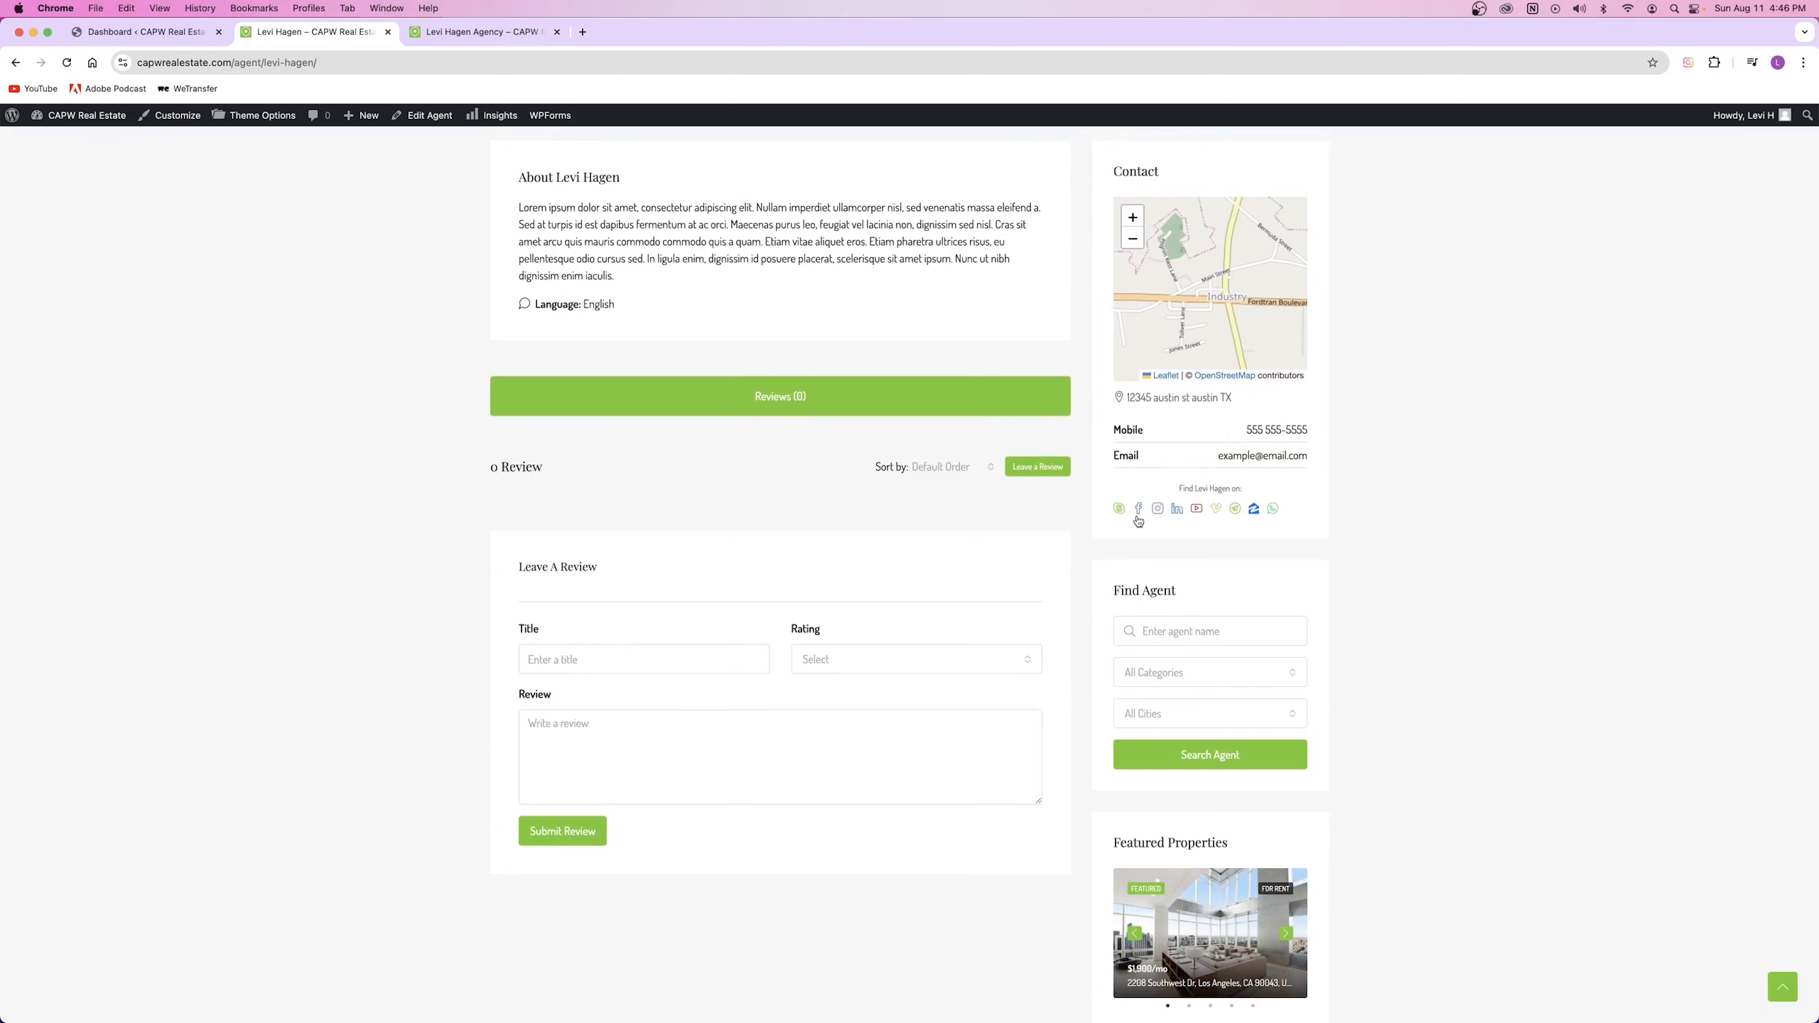
pyautogui.scroll(-8, 1206, 635)
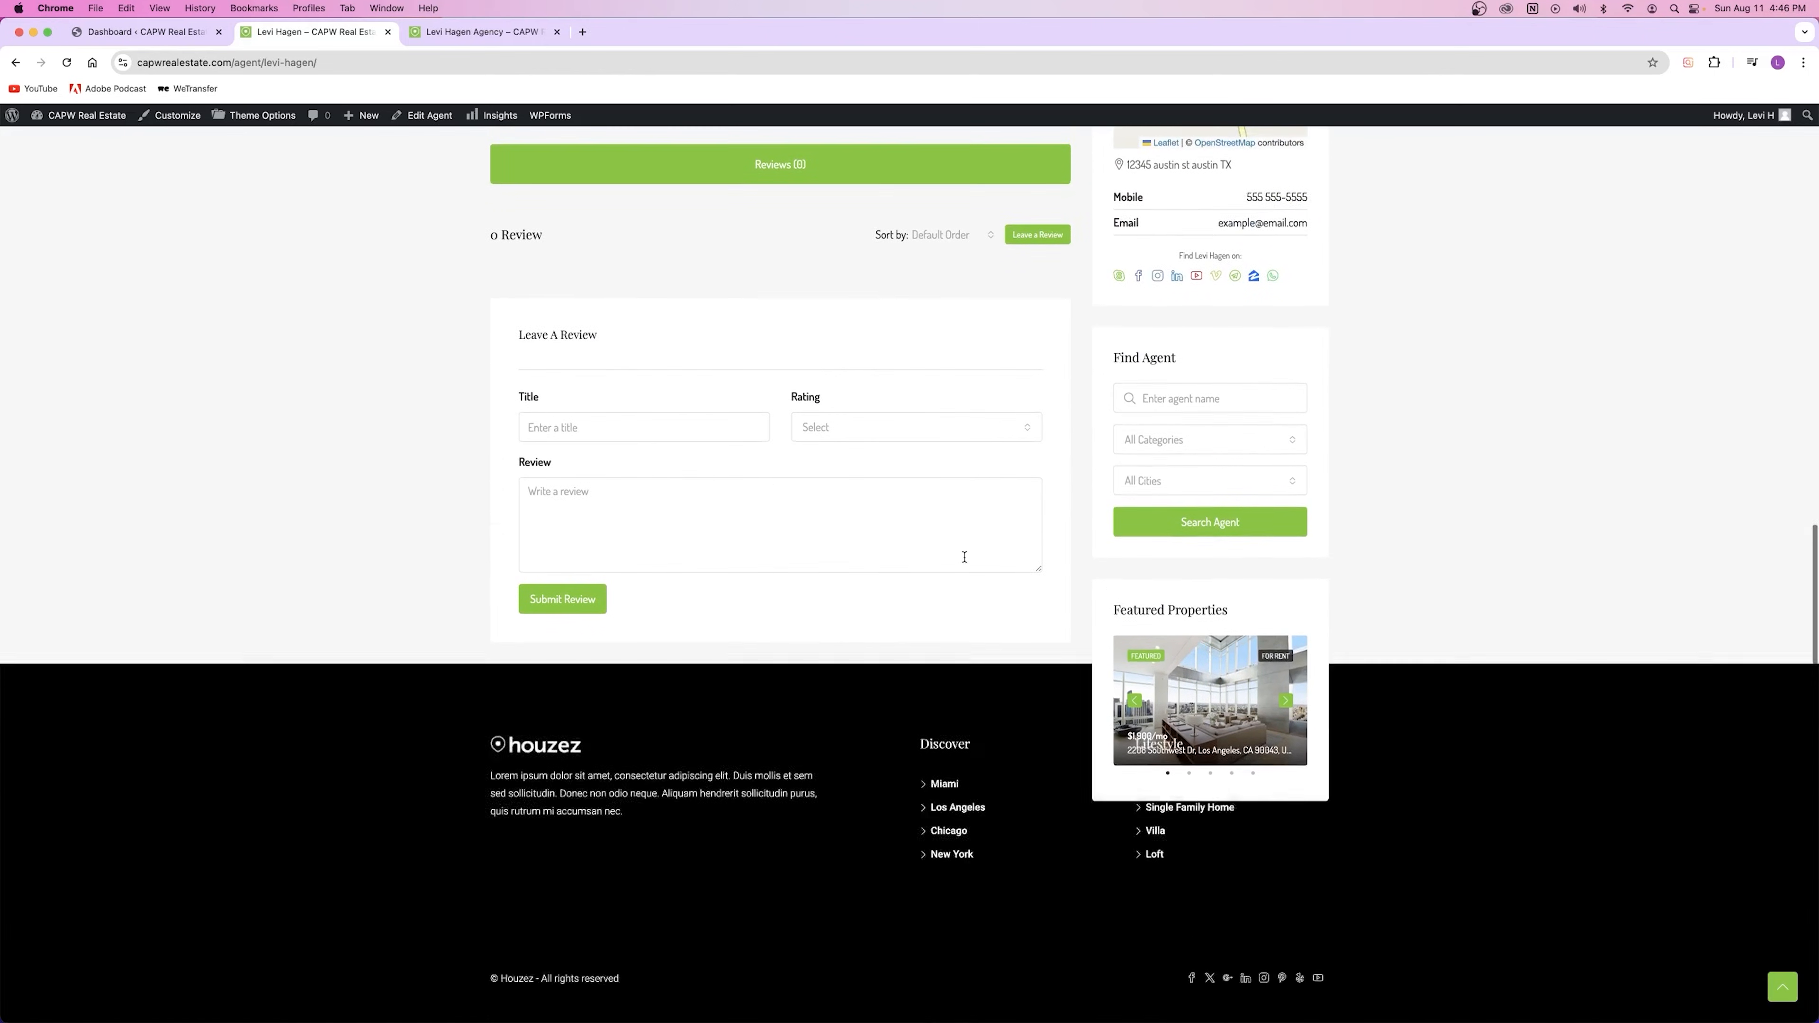
pyautogui.scroll(5, 630, 520)
pyautogui.scroll(10, 633, 527)
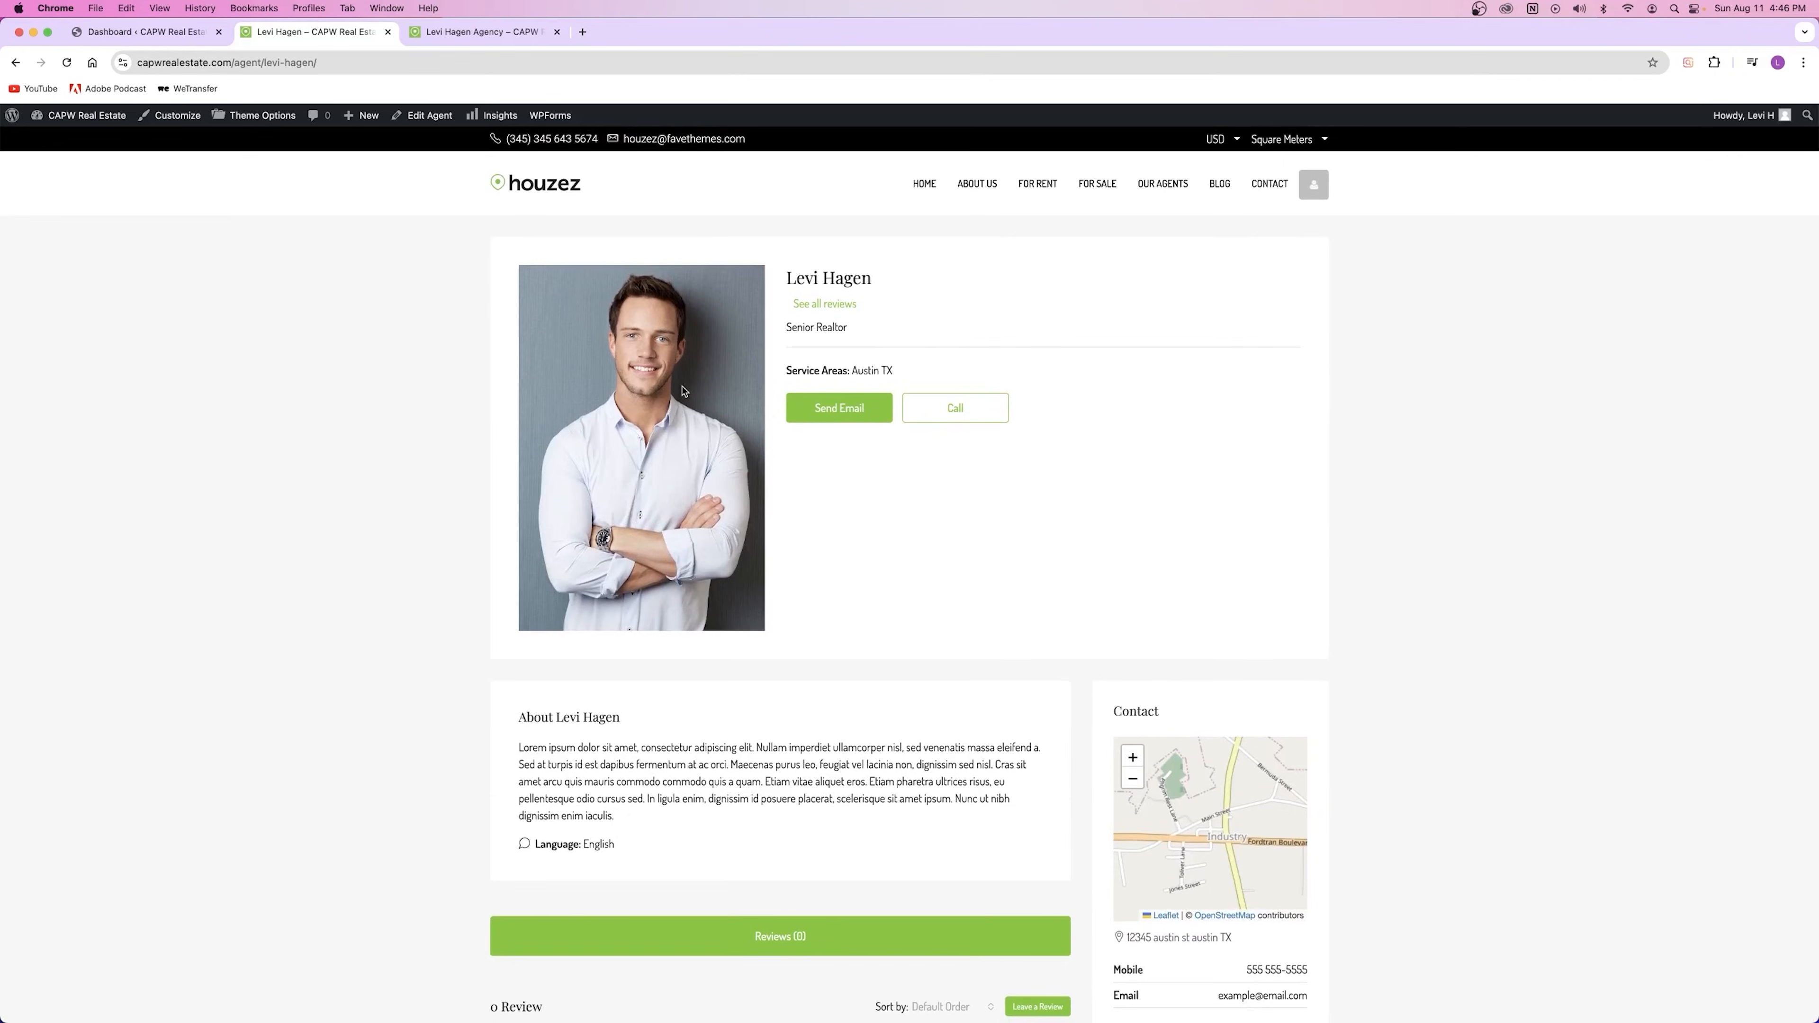
# Step: Reload the agency's public page and show its Agents (1) tab
pyautogui.click(473, 32)
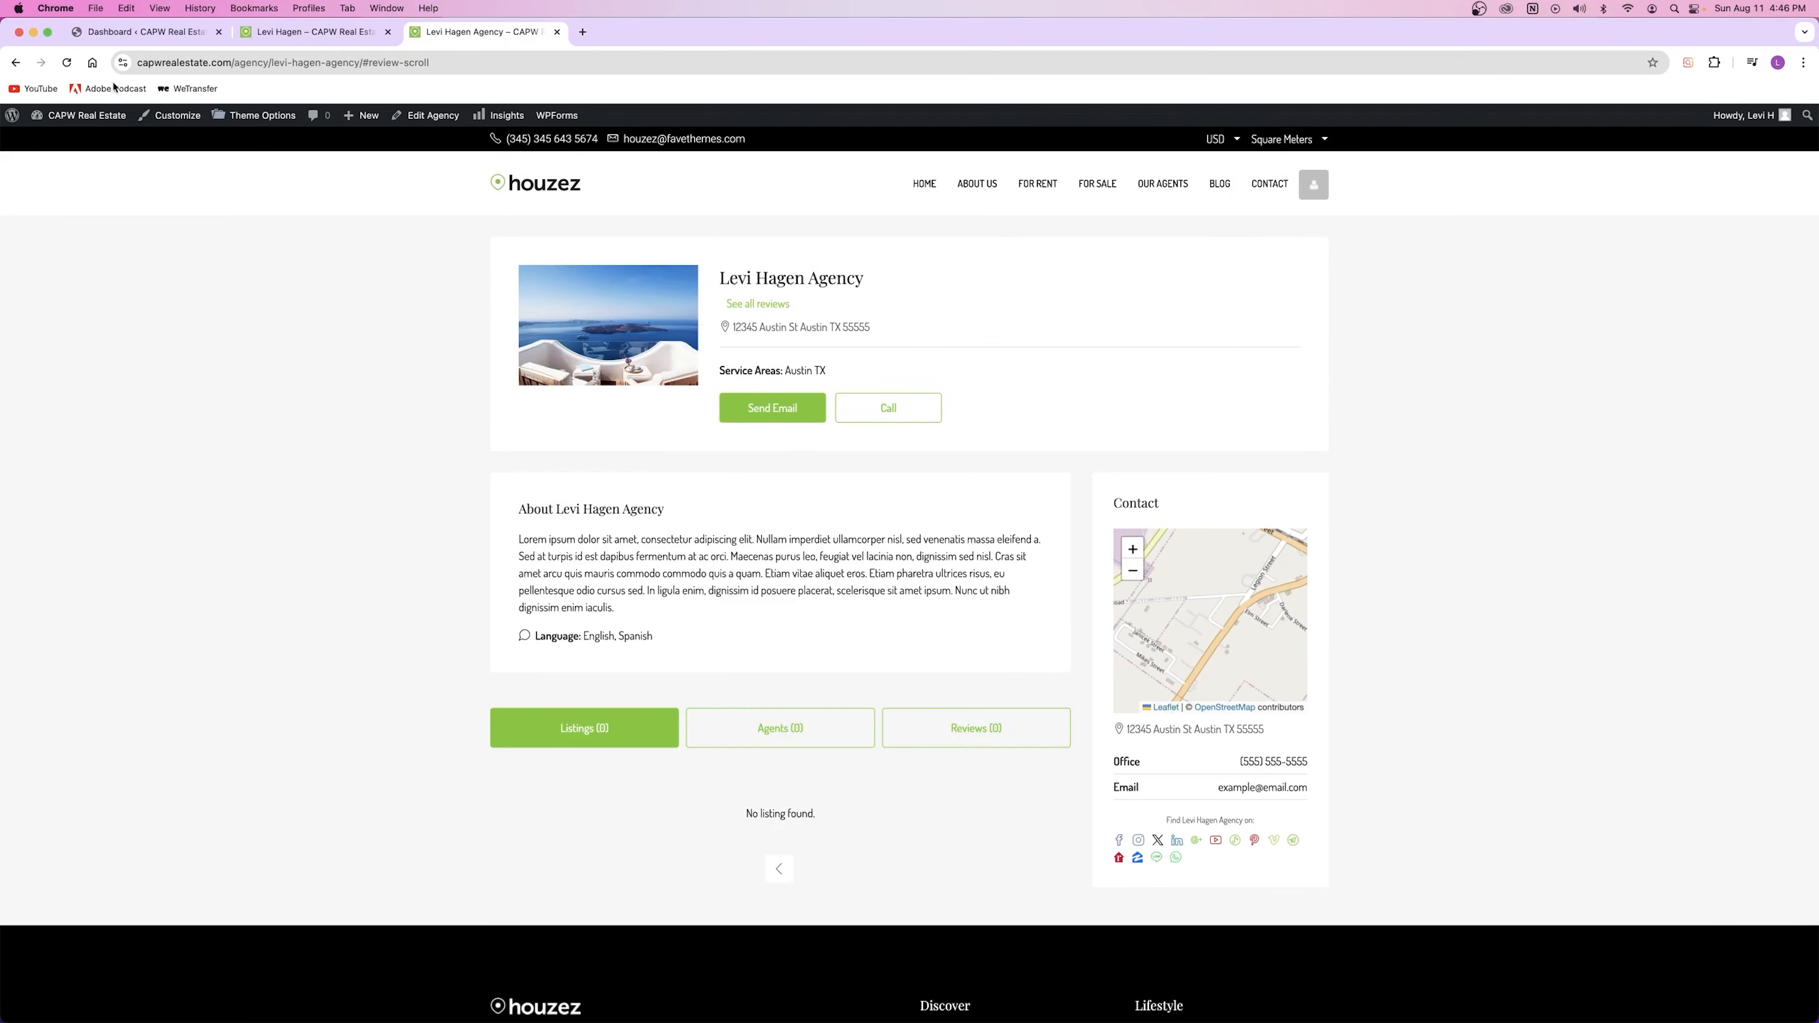
pyautogui.click(67, 63)
pyautogui.click(774, 731)
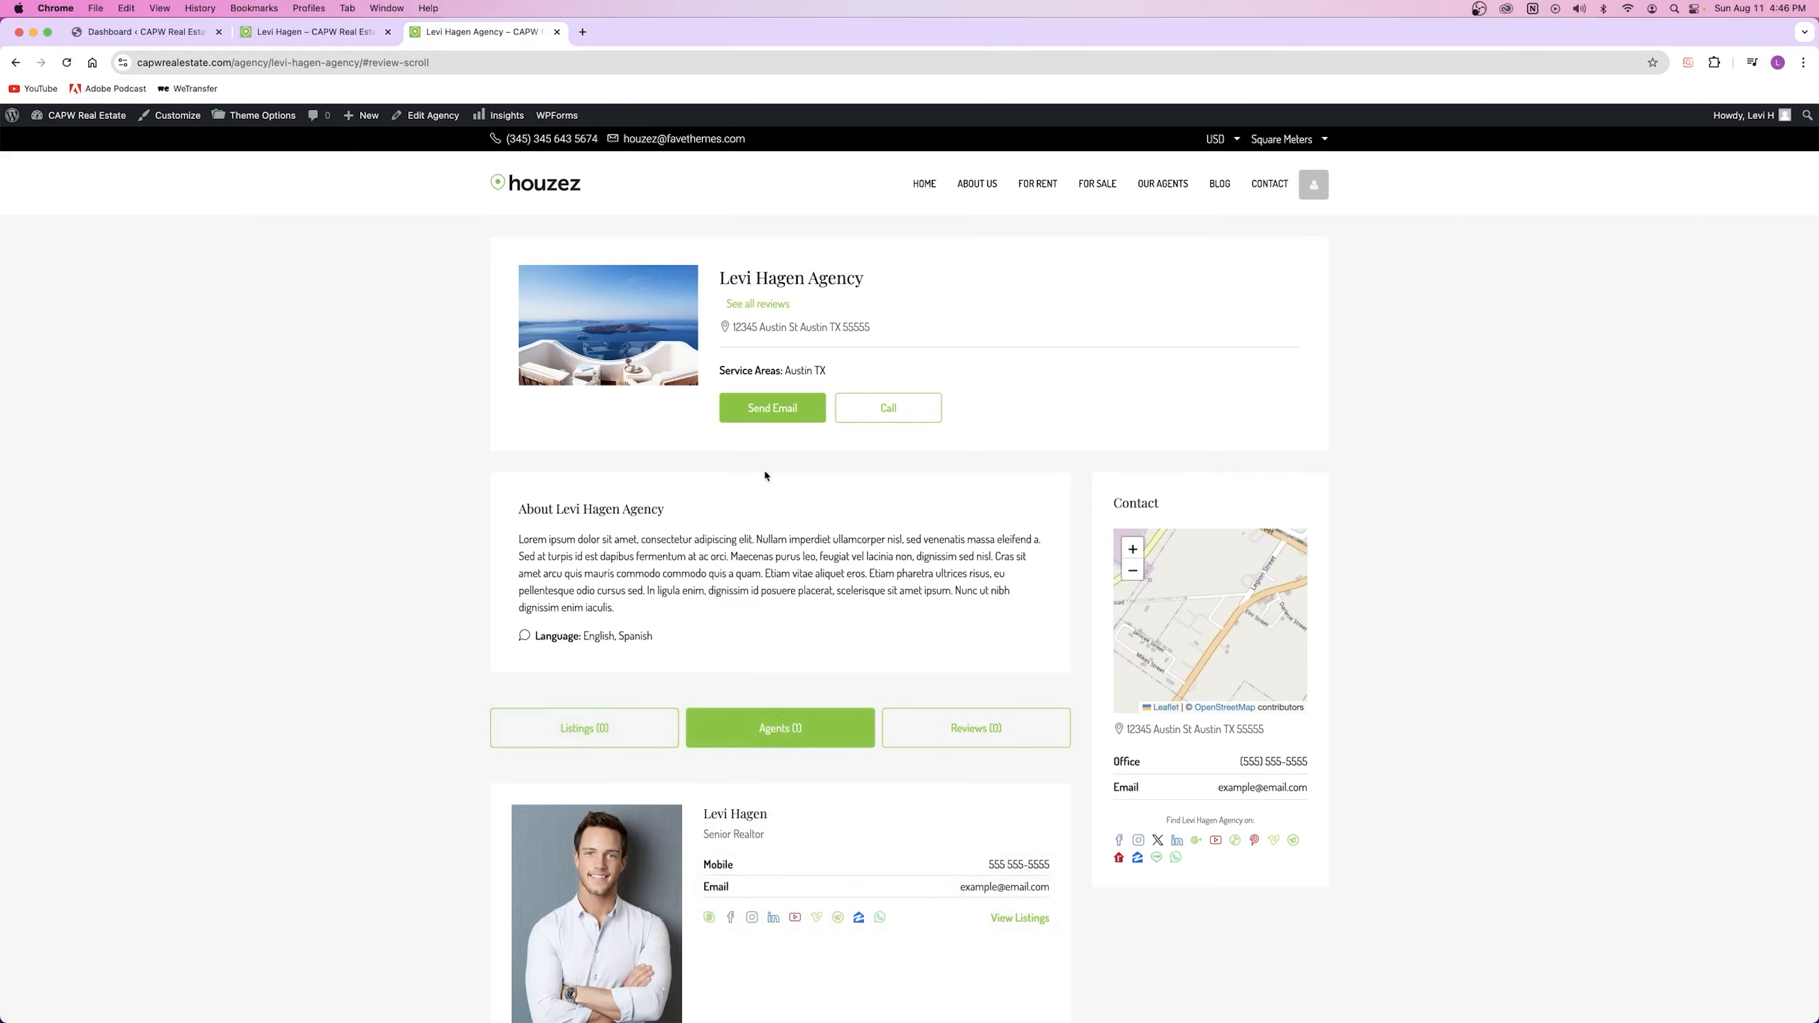
pyautogui.moveTo(720, 277); pyautogui.dragTo(864, 279)
pyautogui.click(868, 437)
pyautogui.scroll(-5, 673, 456)
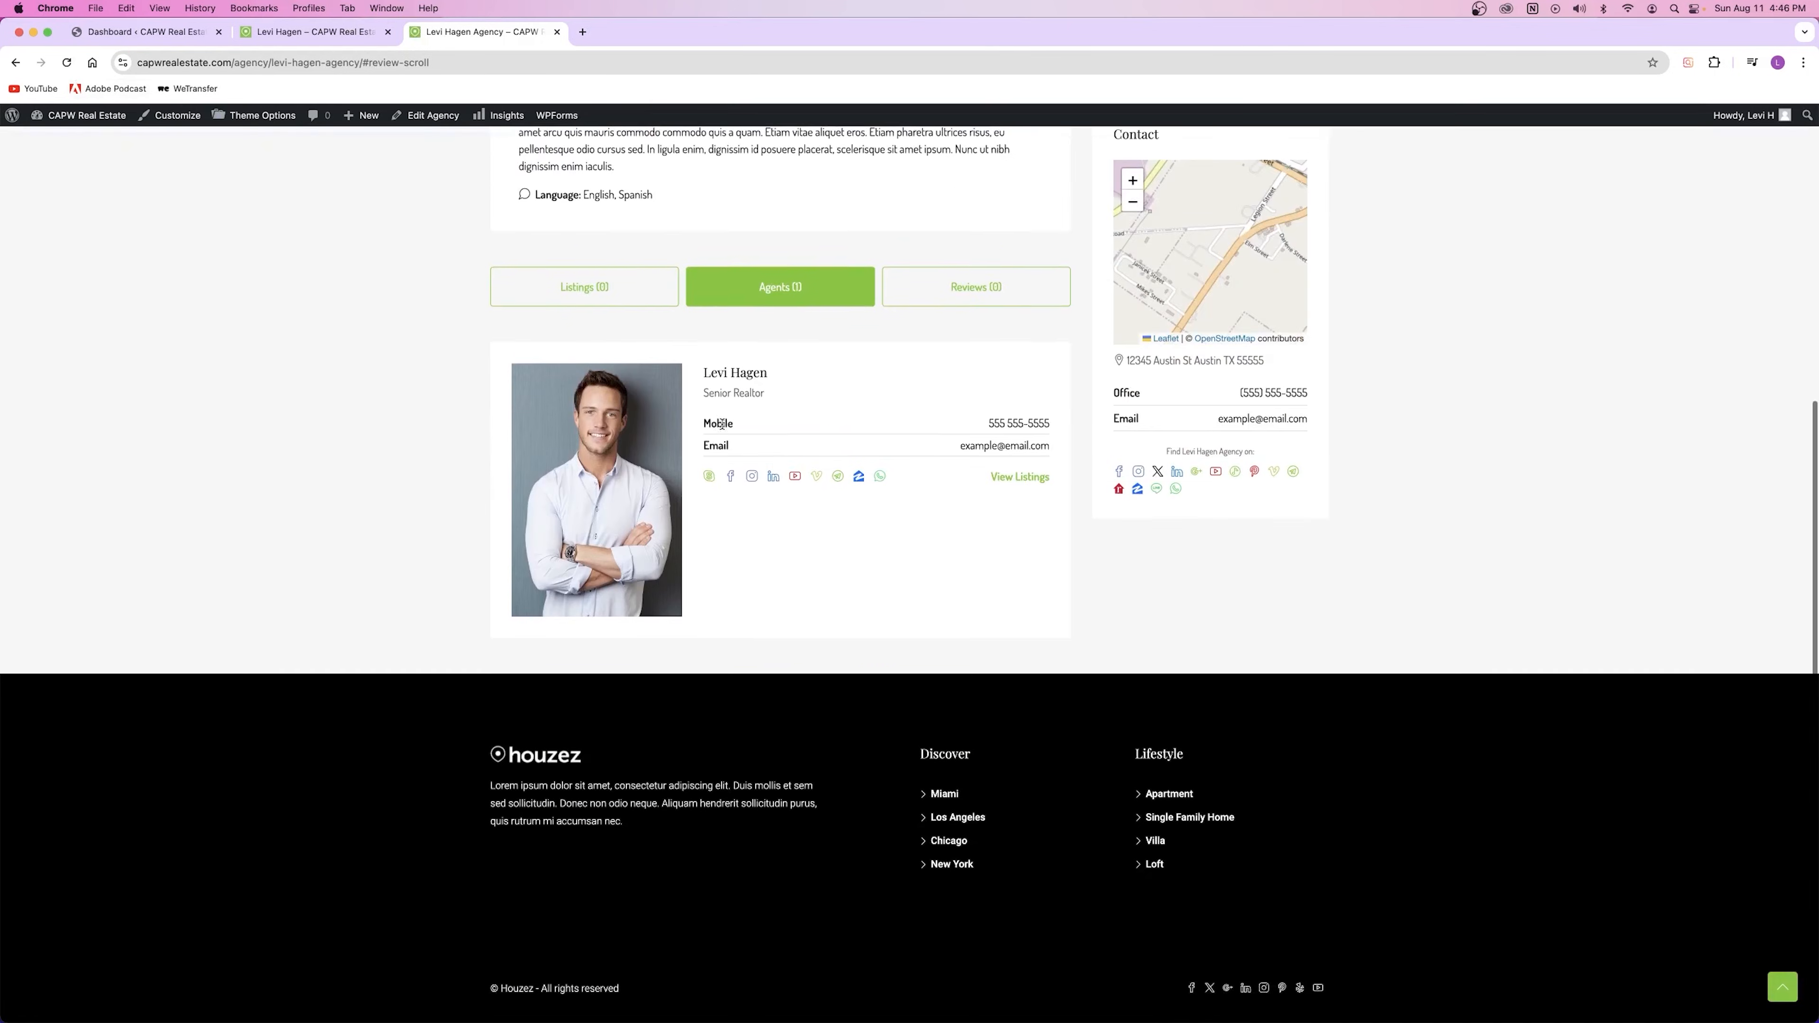
# Step: Open the new agent's page from the agency and scroll through it
pyautogui.click(636, 445)
pyautogui.scroll(-5, 648, 432)
pyautogui.scroll(-3, 648, 432)
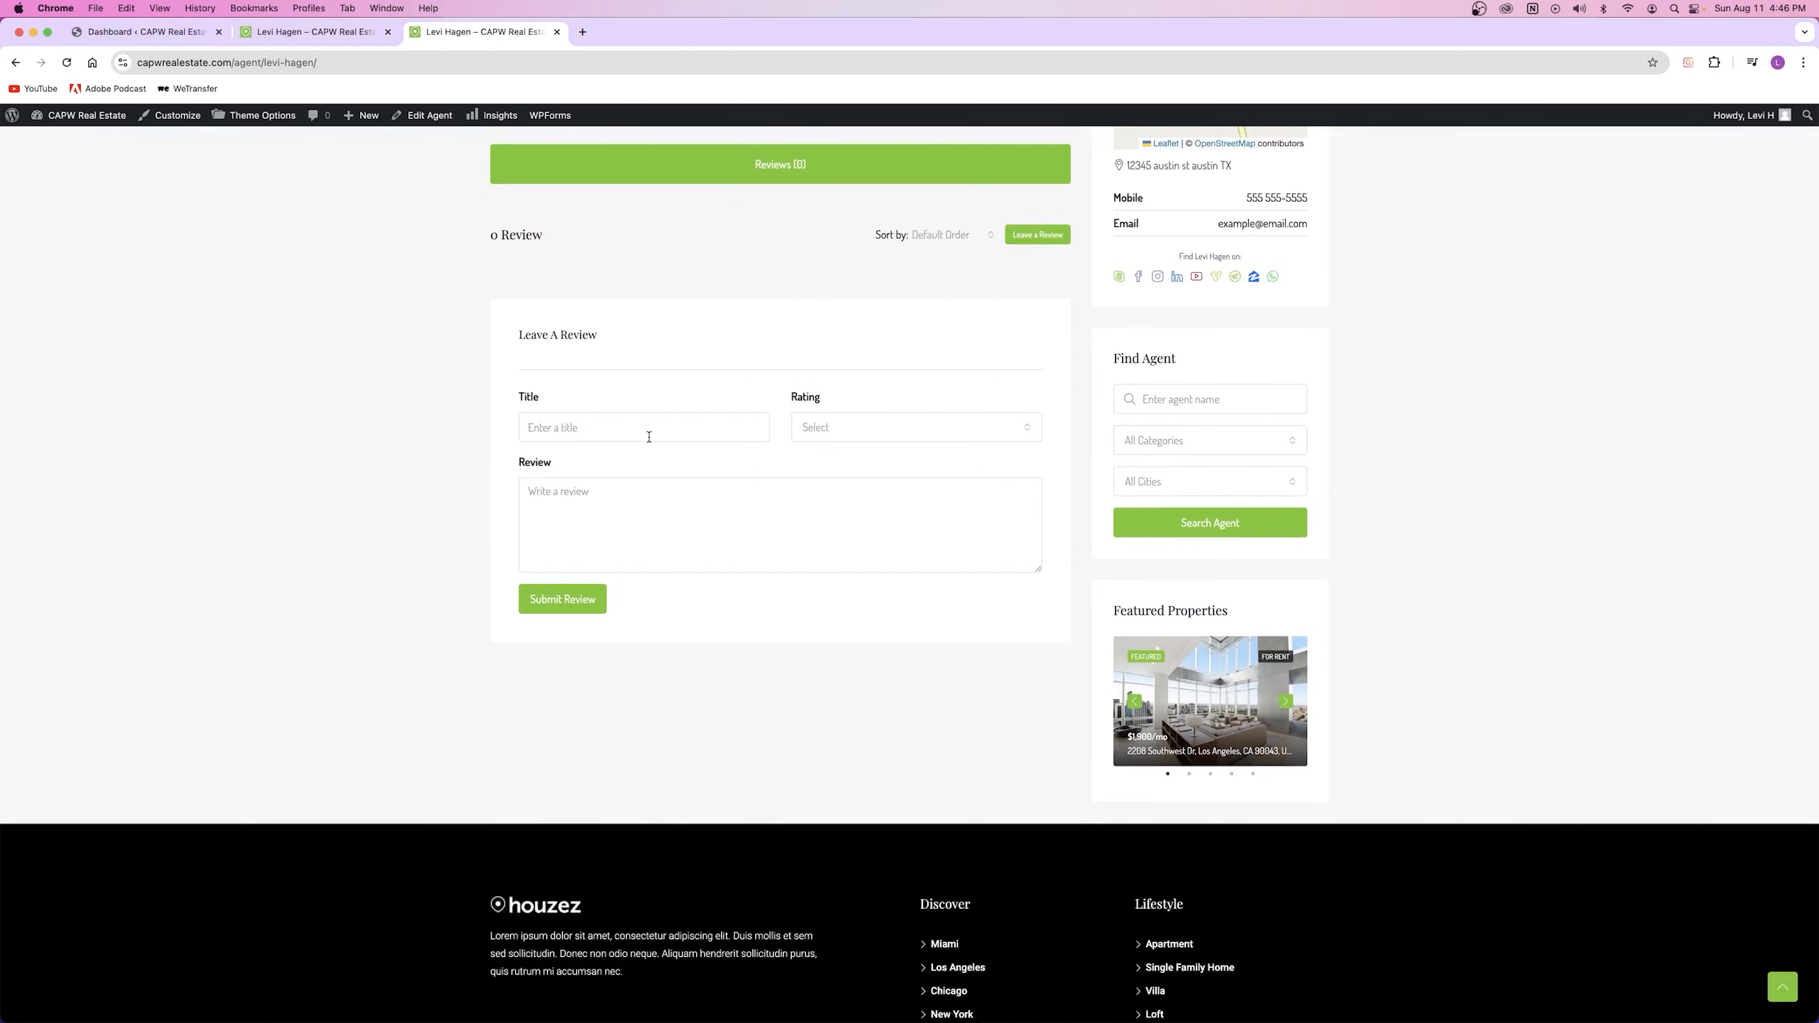
pyautogui.scroll(10, 649, 435)
pyautogui.scroll(1, 653, 427)
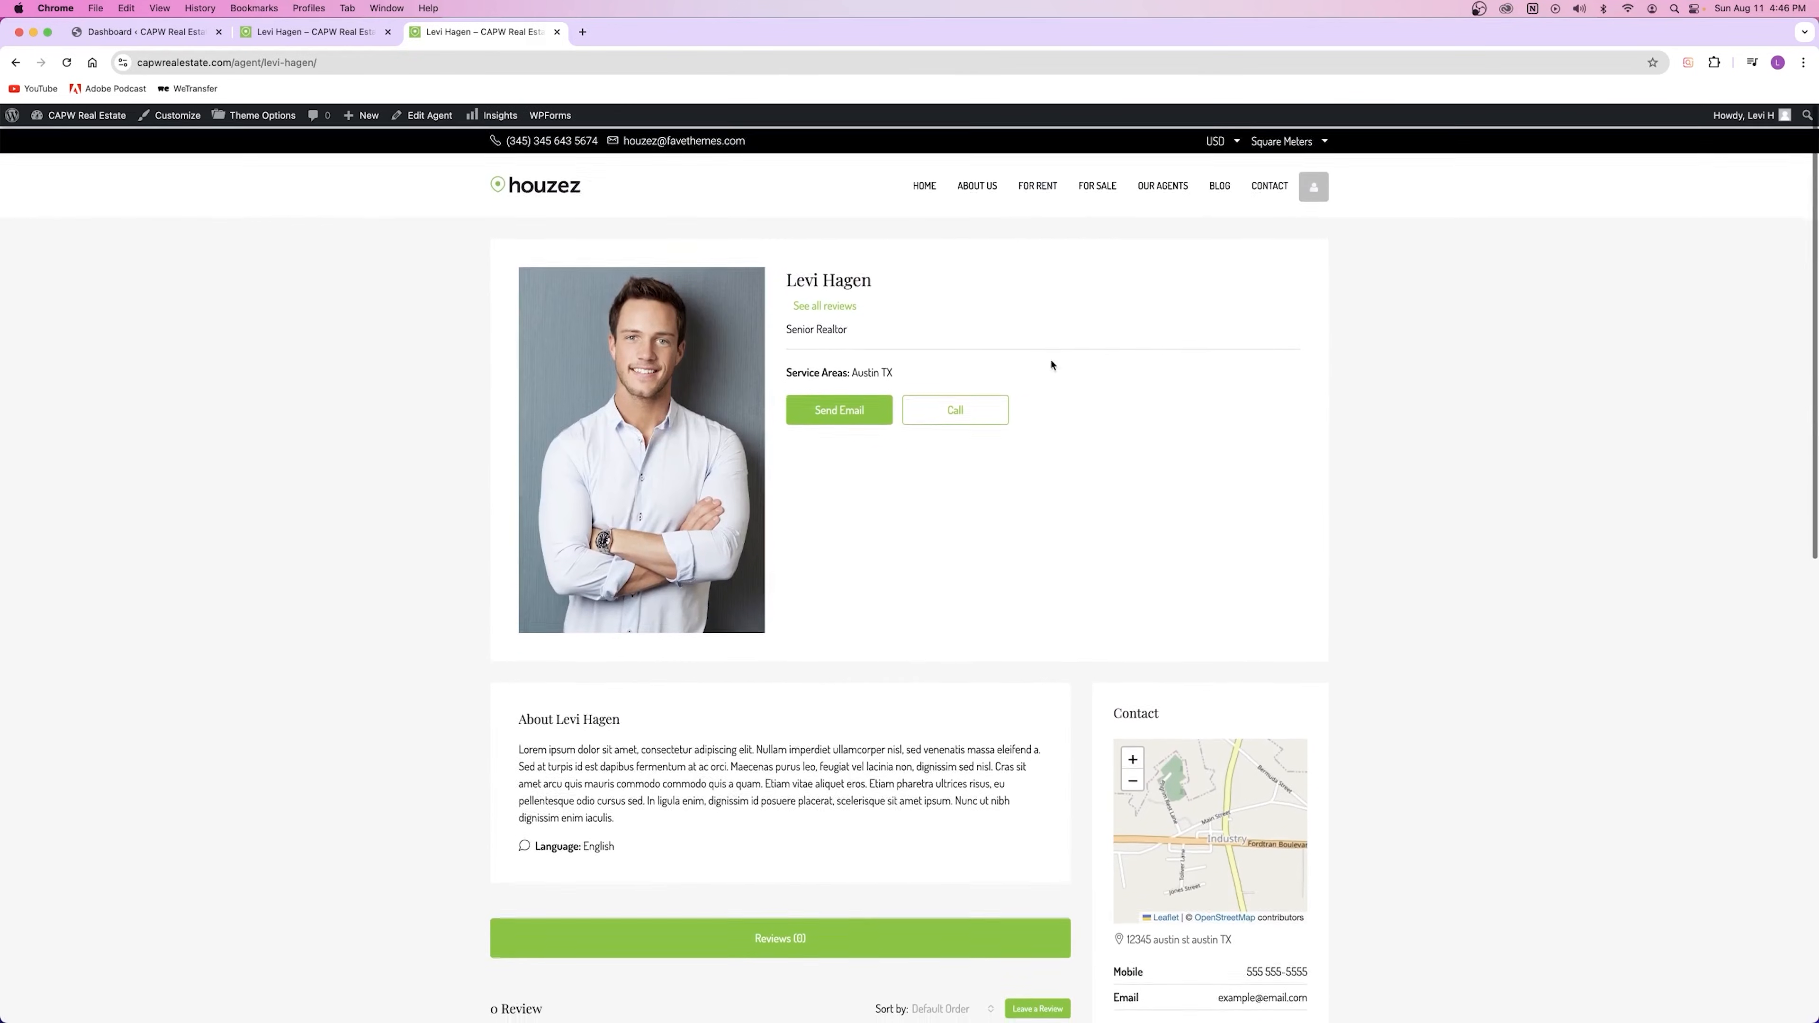
# Step: Return to the agency page, reopen the agent's page, then go to the admin Dashboard
pyautogui.click(21, 64)
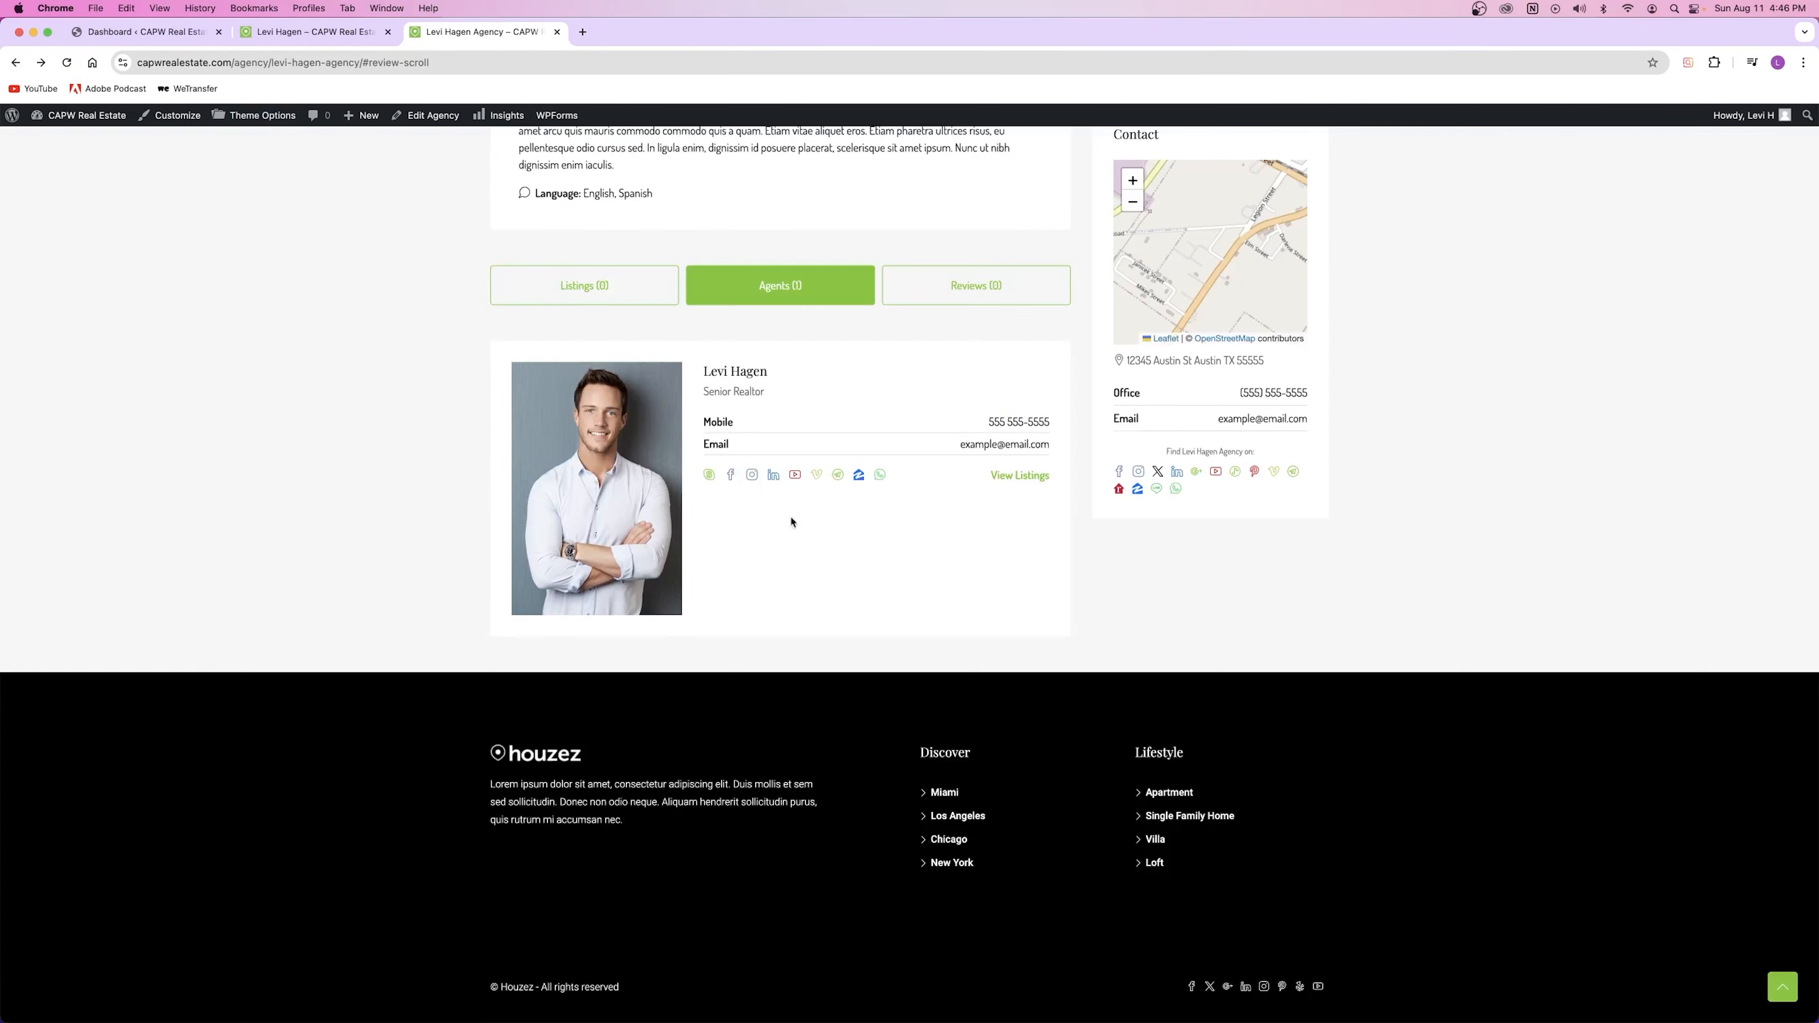
pyautogui.click(1021, 480)
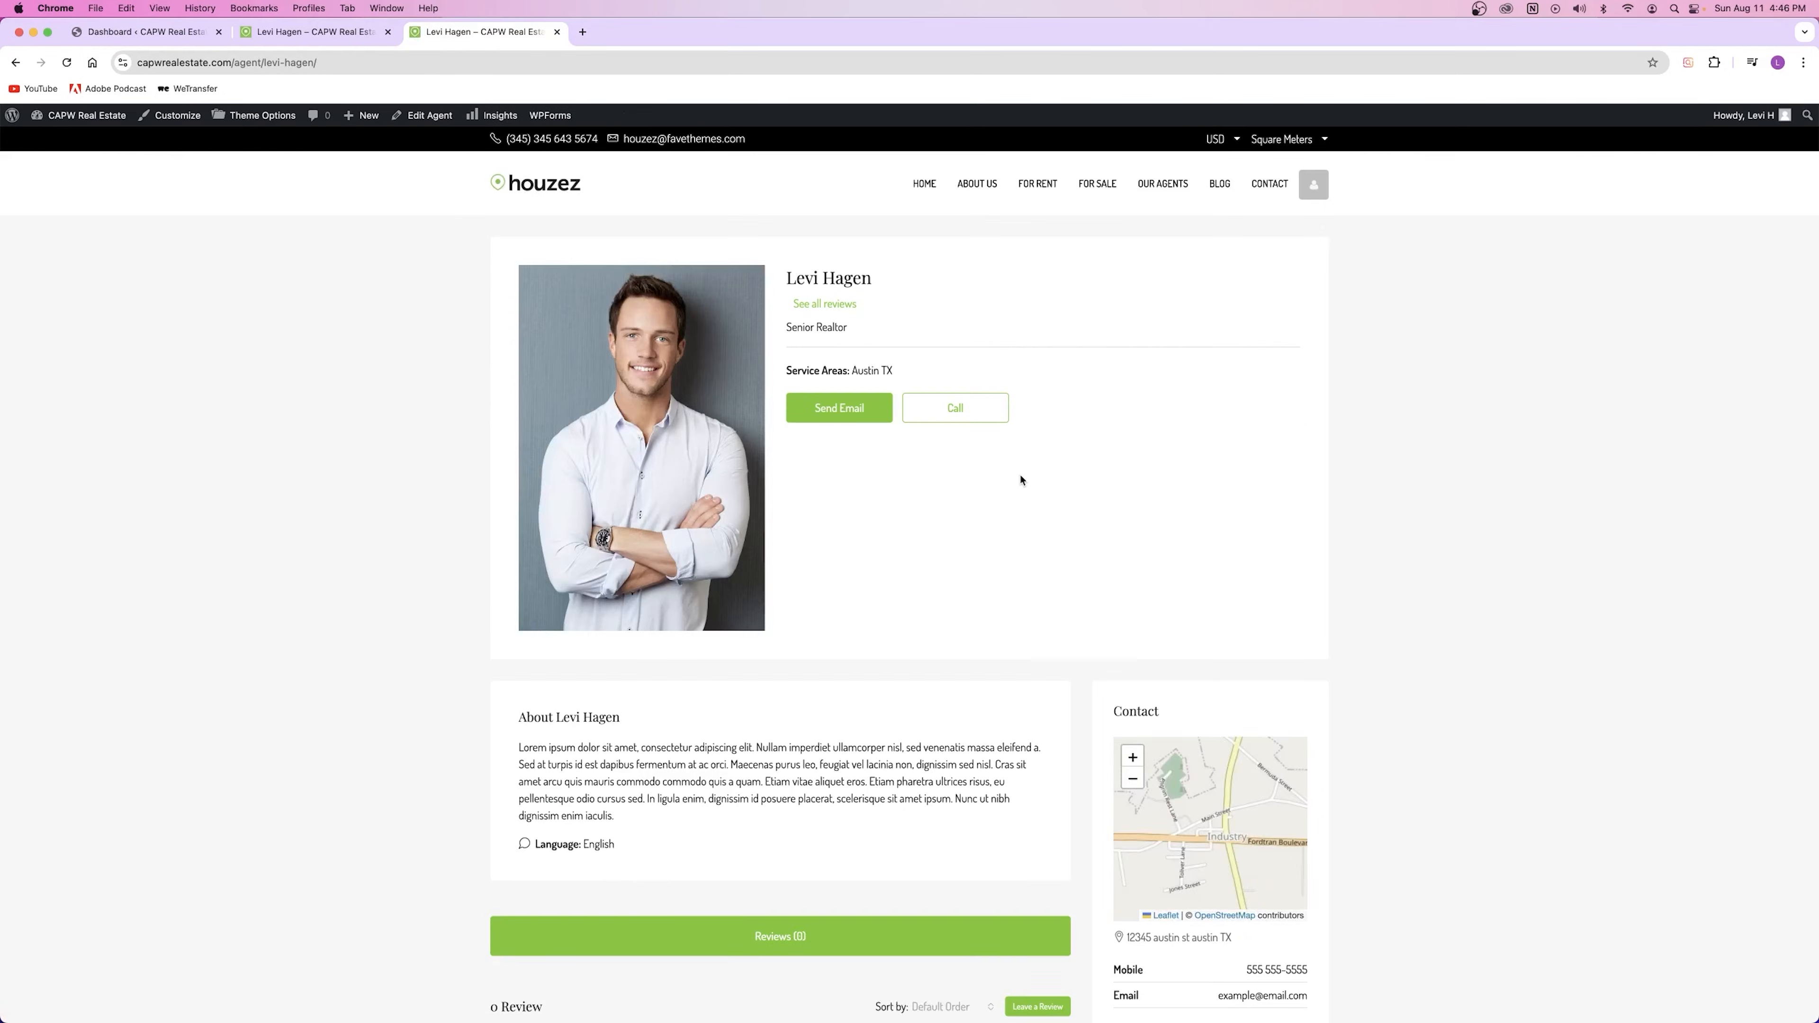
pyautogui.scroll(-10, 917, 568)
pyautogui.scroll(-2, 917, 568)
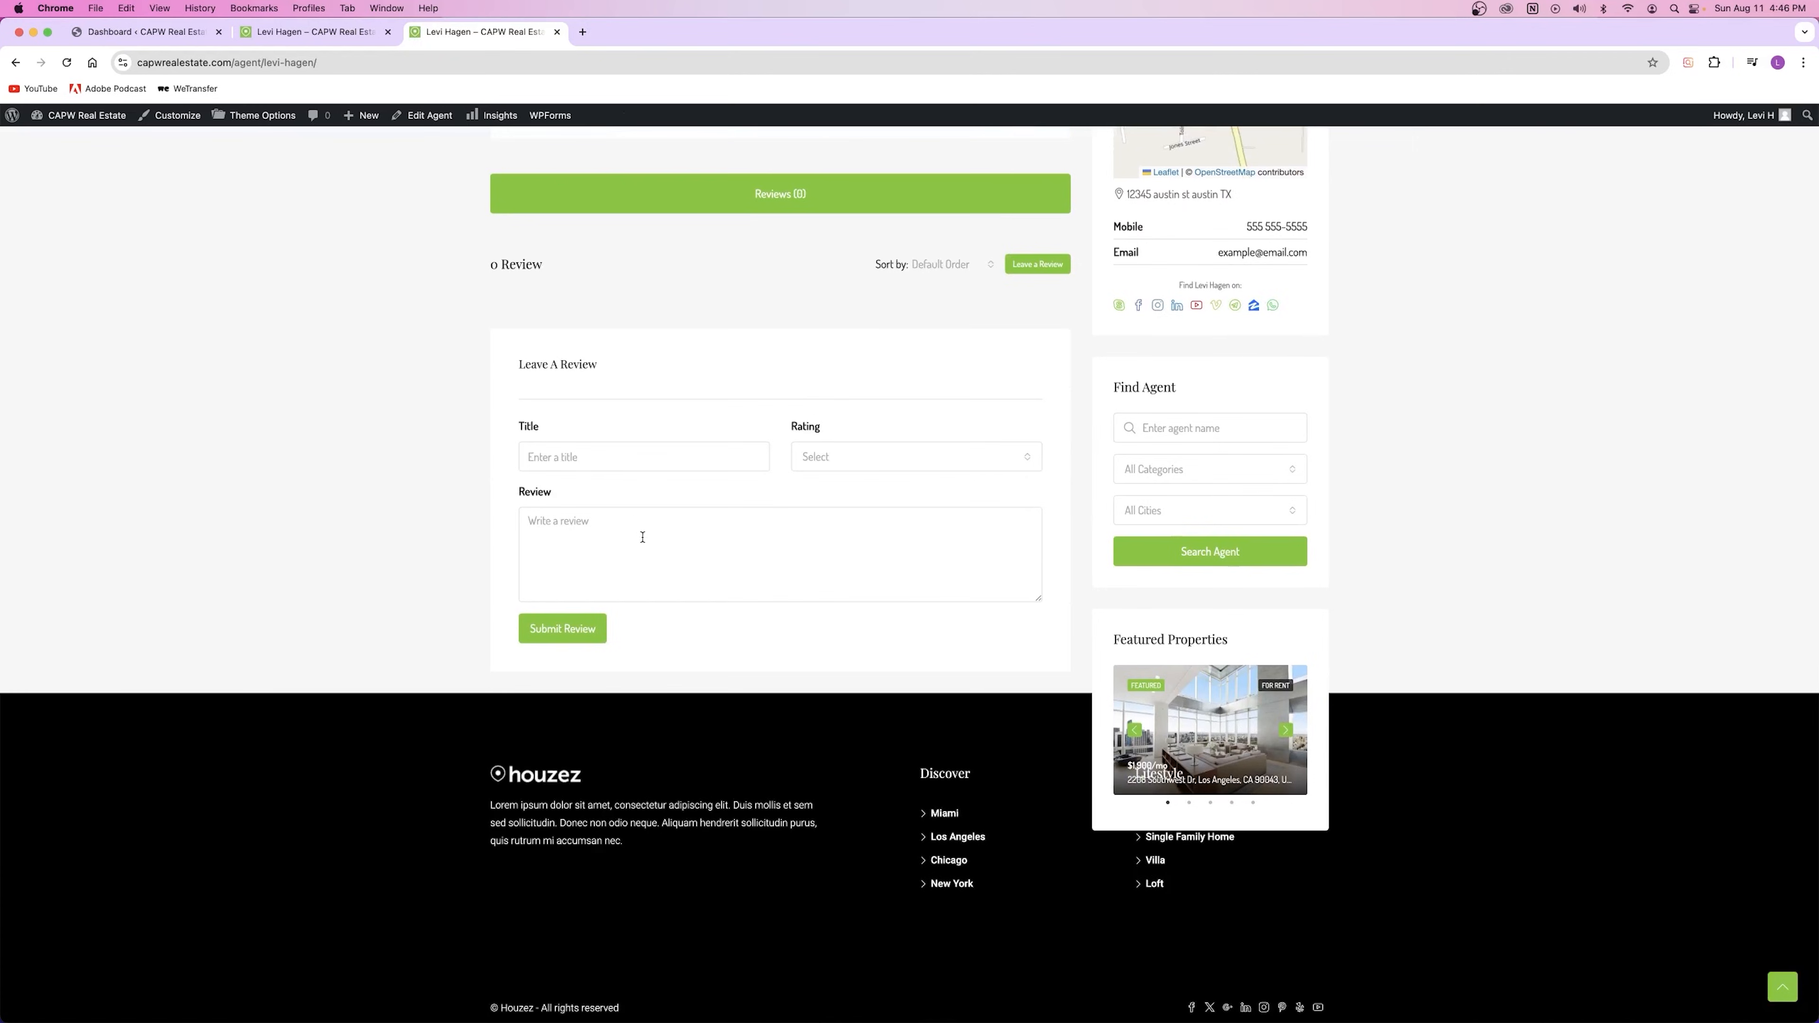
pyautogui.scroll(15, 642, 537)
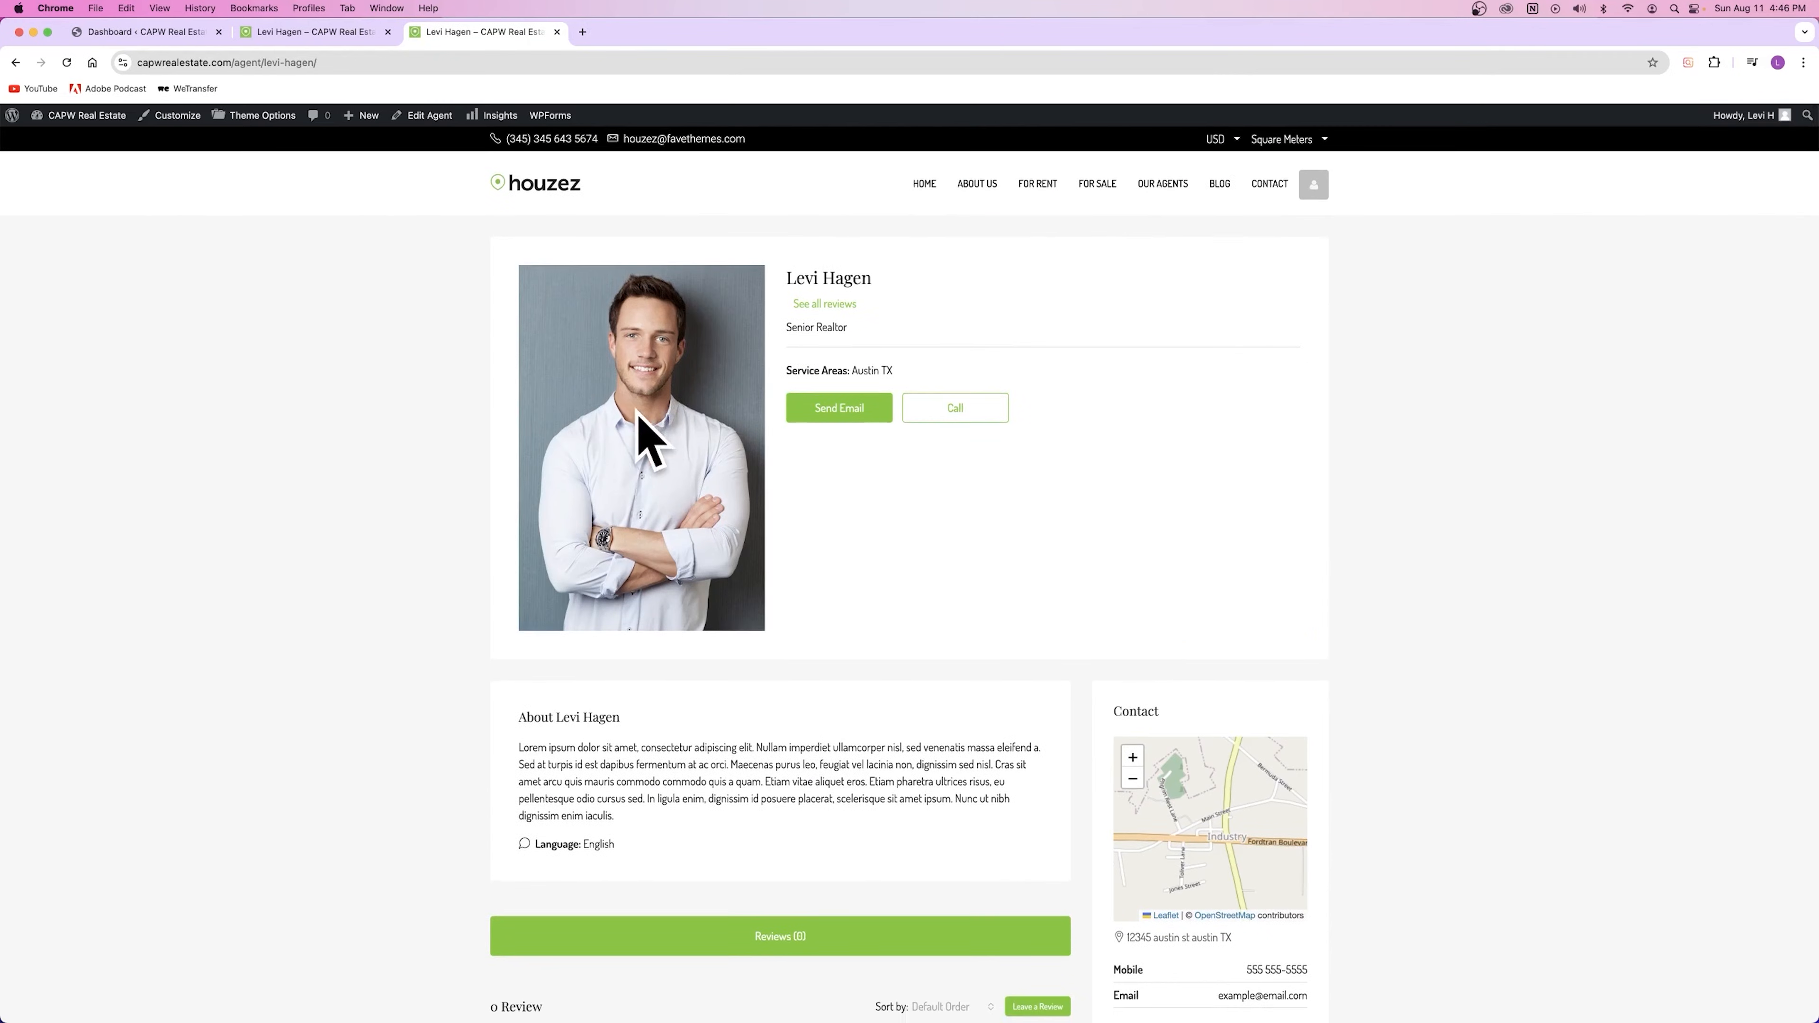
pyautogui.click(147, 32)
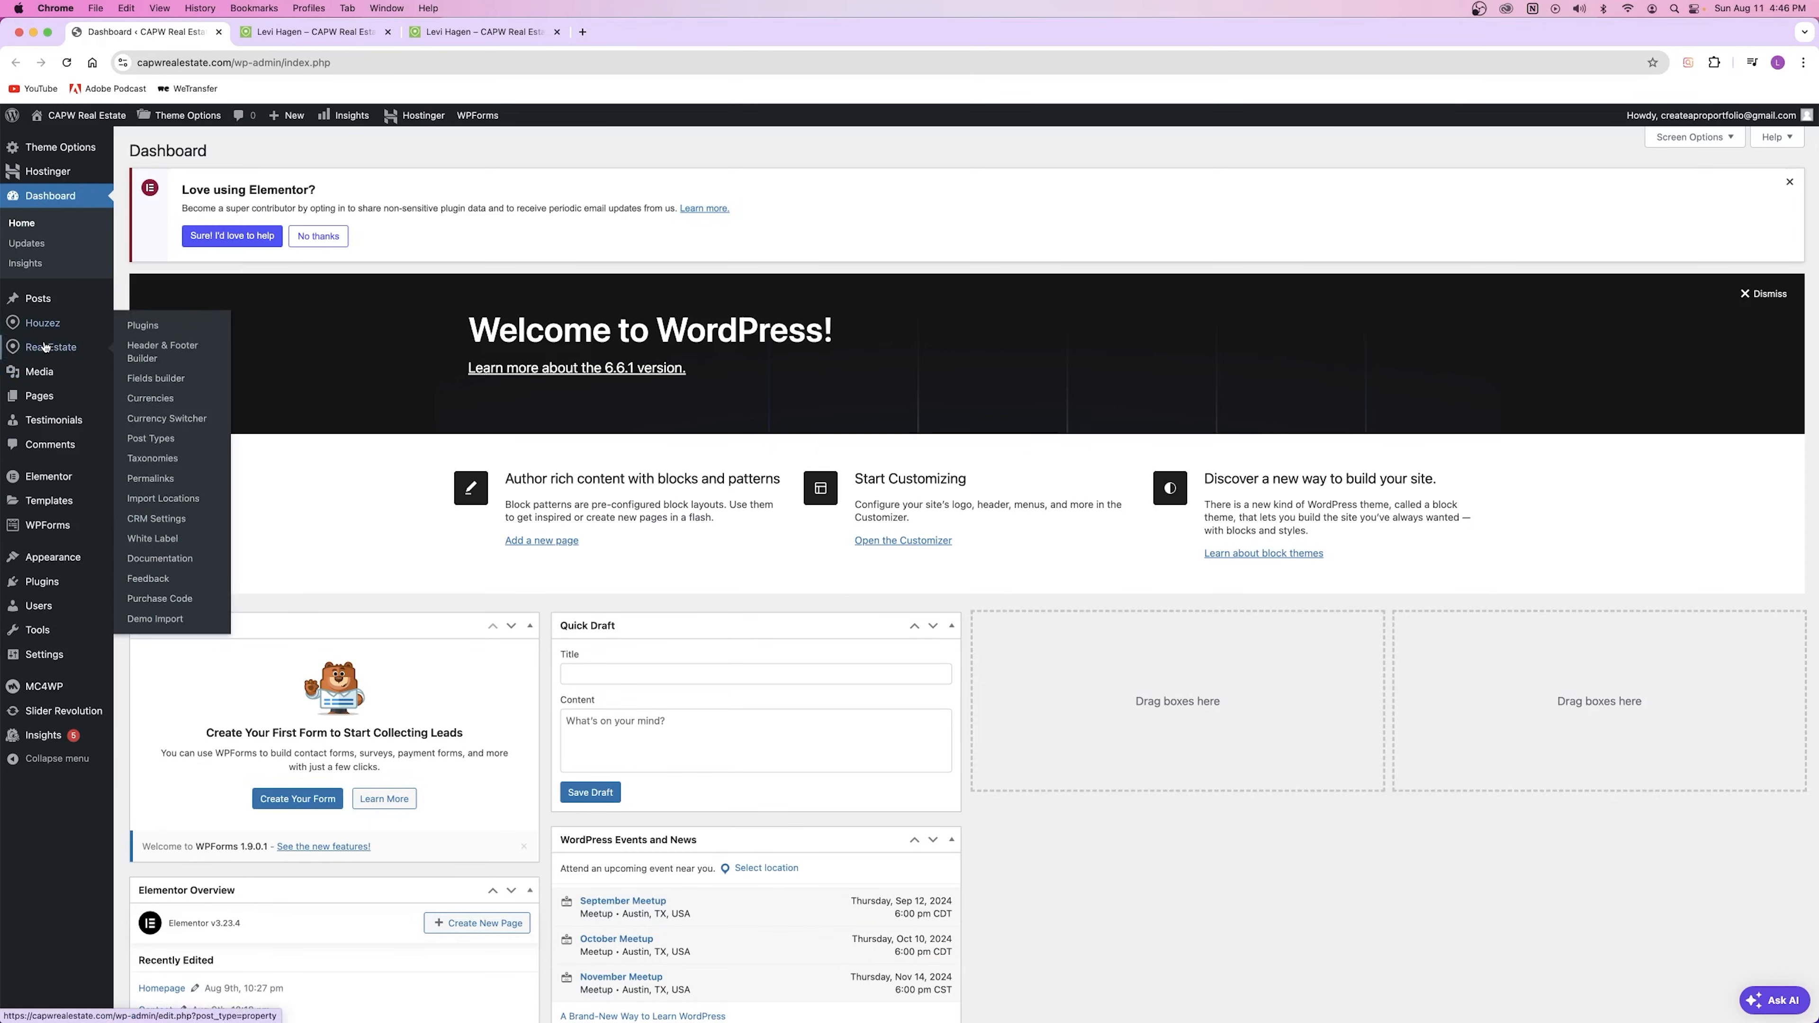
# Step: Open the Properties list in a new tab and move that tab to the end
pyautogui.rightClick(133, 349)
pyautogui.click(165, 354)
pyautogui.moveTo(311, 43); pyautogui.dragTo(655, 34)
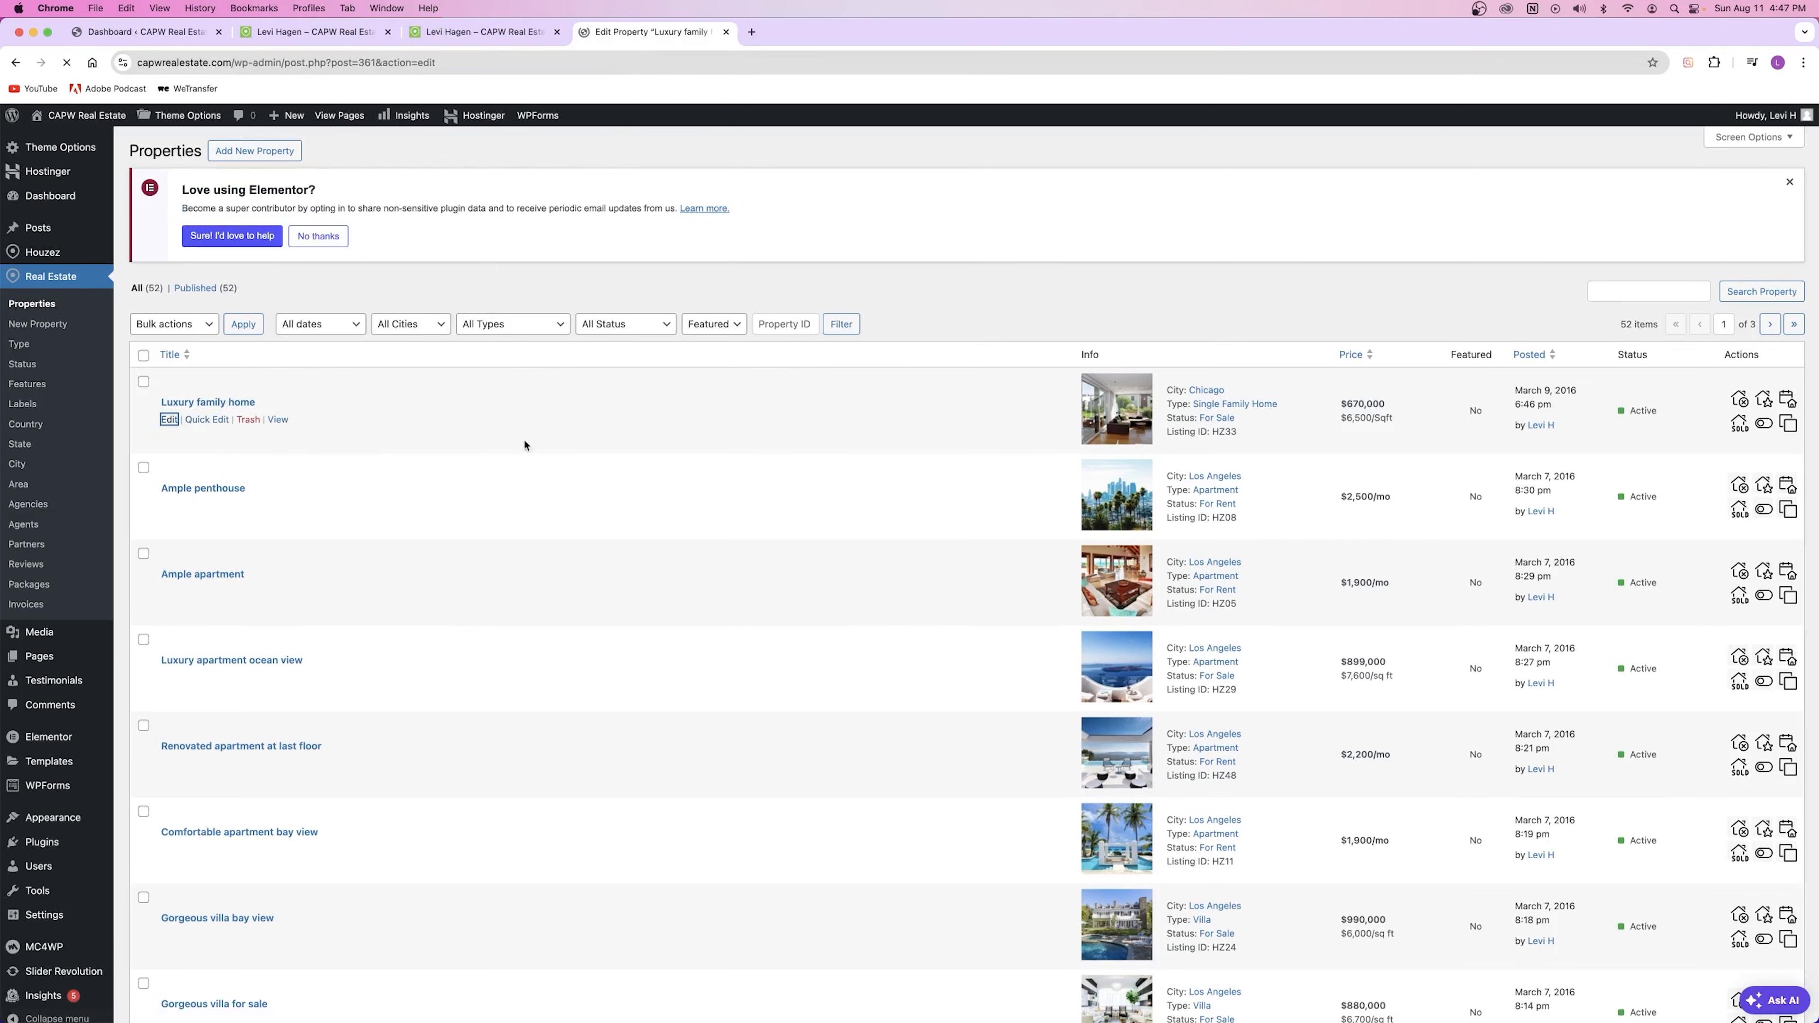
pyautogui.scroll(-8, 645, 501)
pyautogui.scroll(-2, 616, 617)
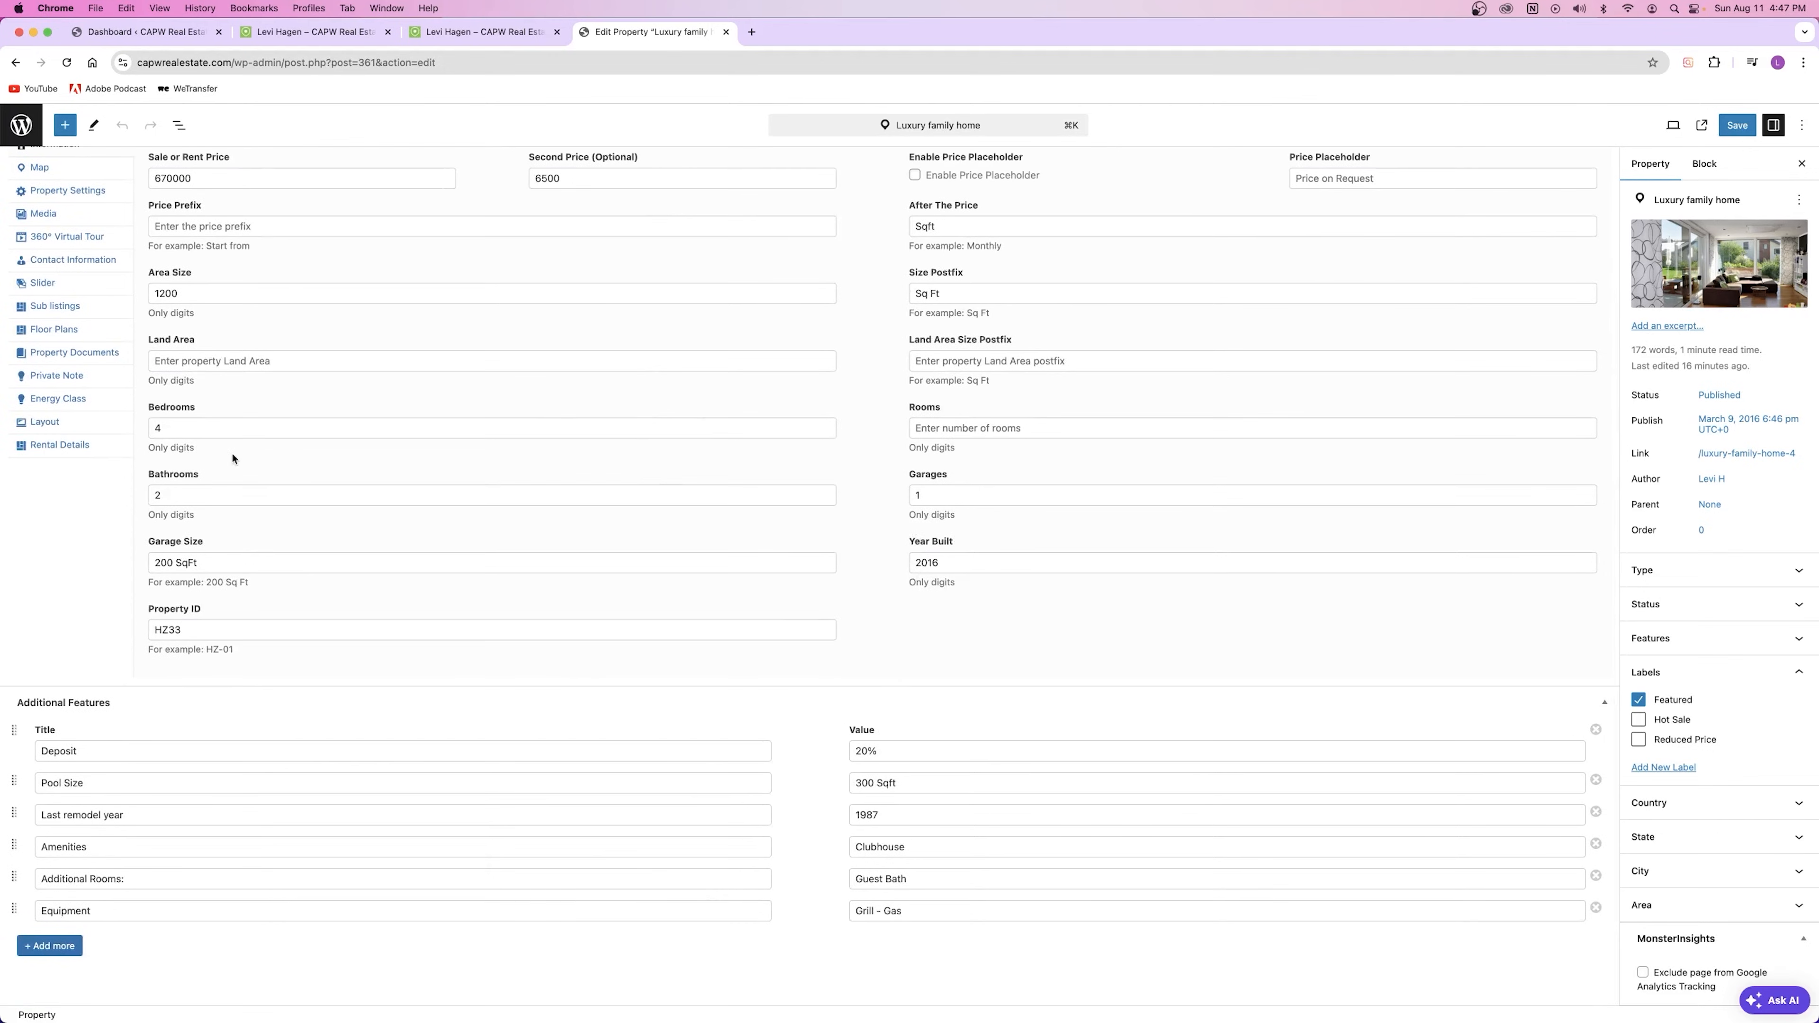
# Step: In Luxury Family Home's Contact Information, choose the new agent as the listing's agent
pyautogui.click(61, 262)
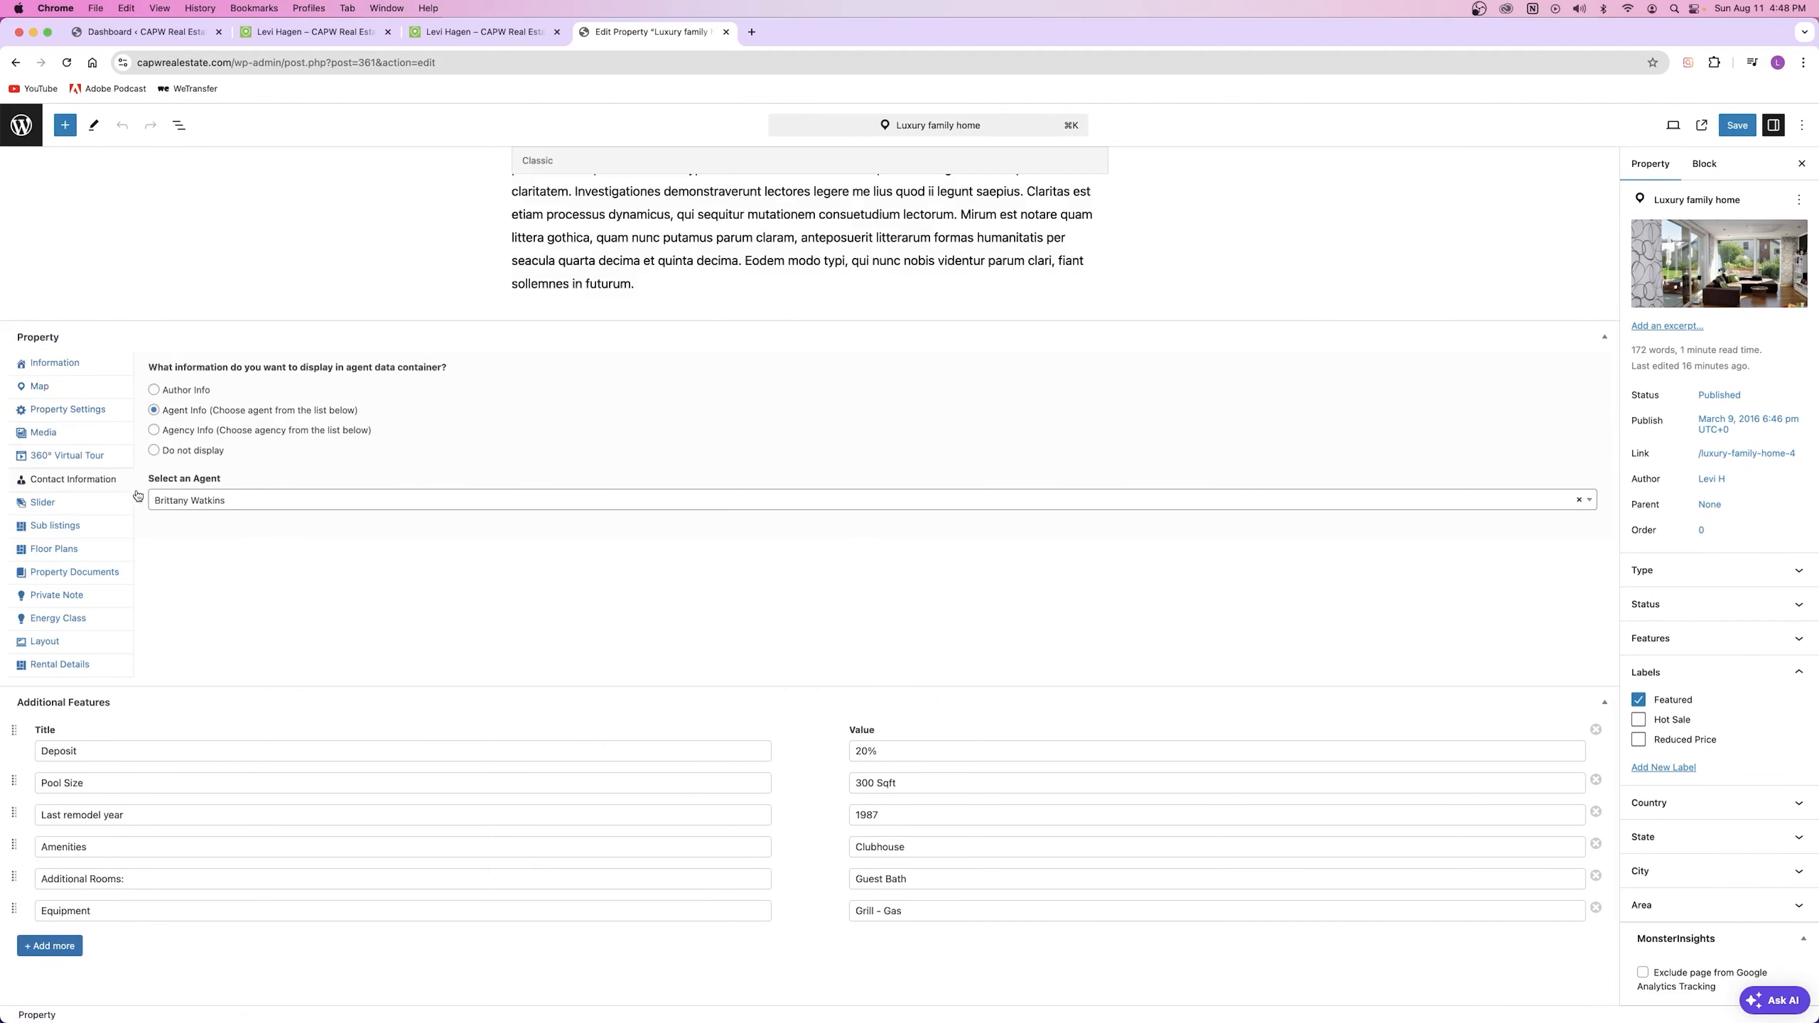
pyautogui.click(235, 509)
pyautogui.click(221, 550)
# Step: Save Luxury Family Home's agent change and reload the agent page to see the listing
pyautogui.click(1737, 124)
pyautogui.click(483, 32)
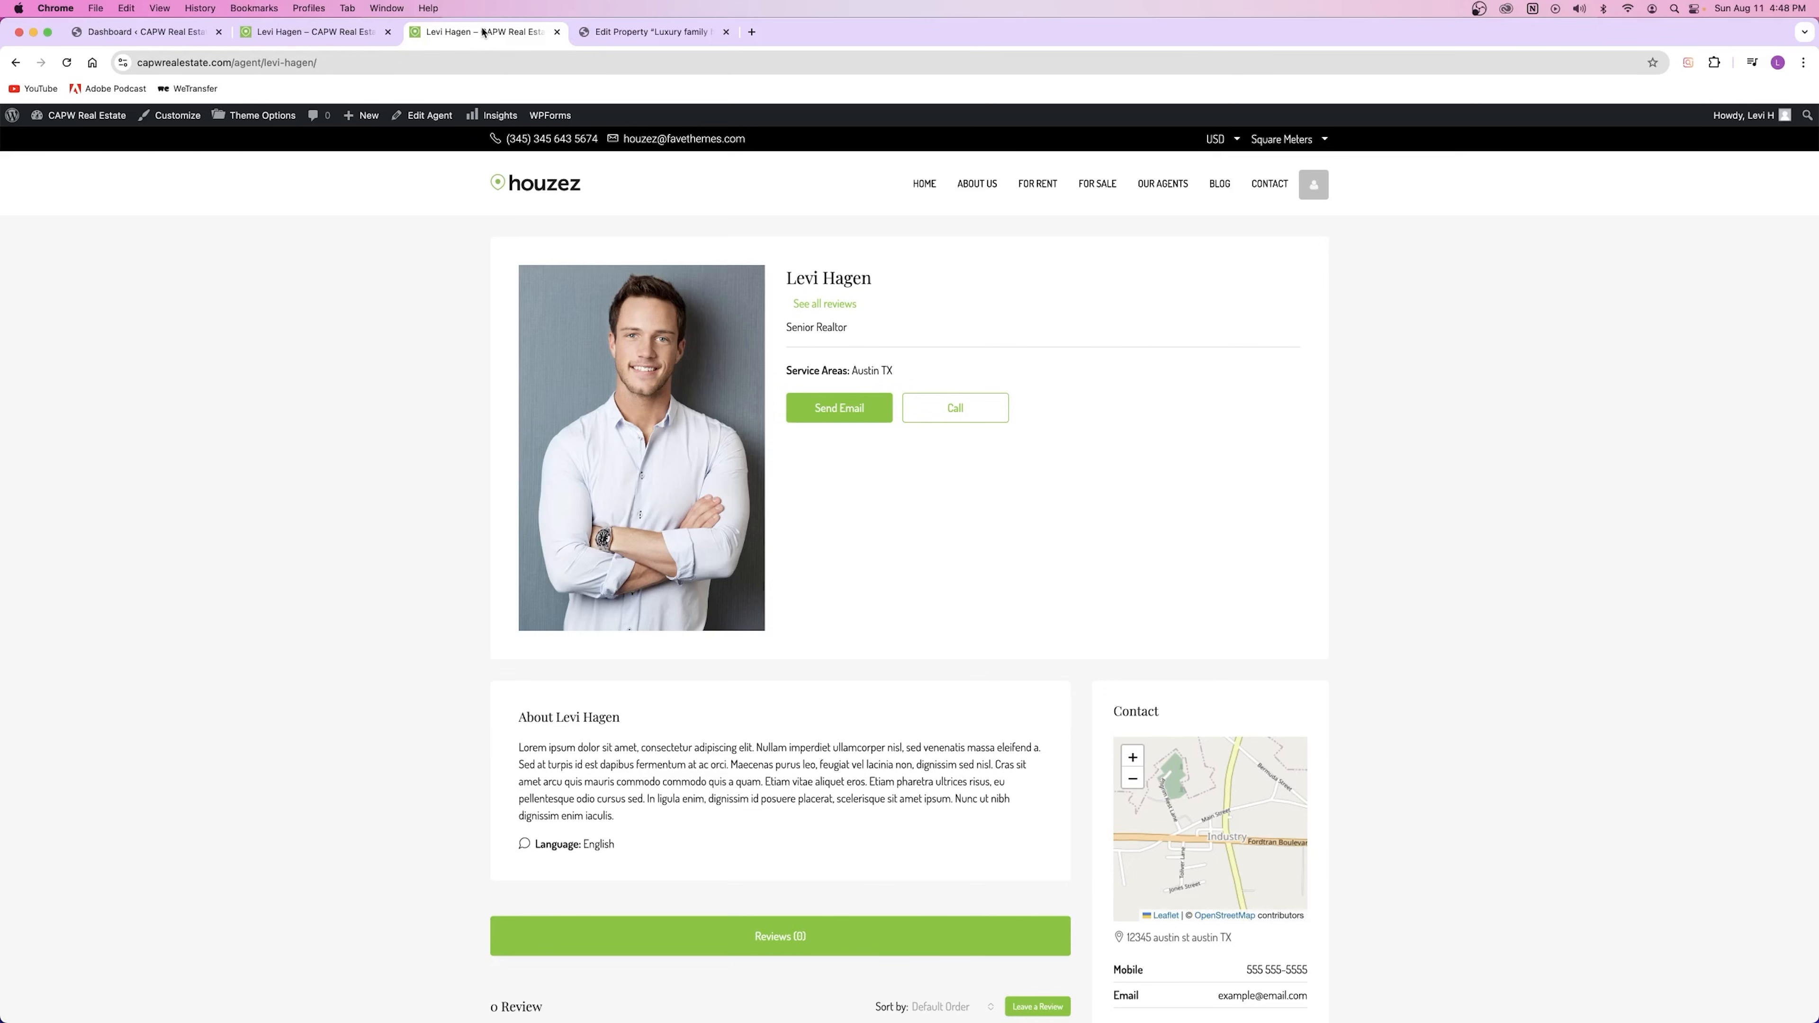
pyautogui.click(67, 63)
pyautogui.scroll(-5, 894, 523)
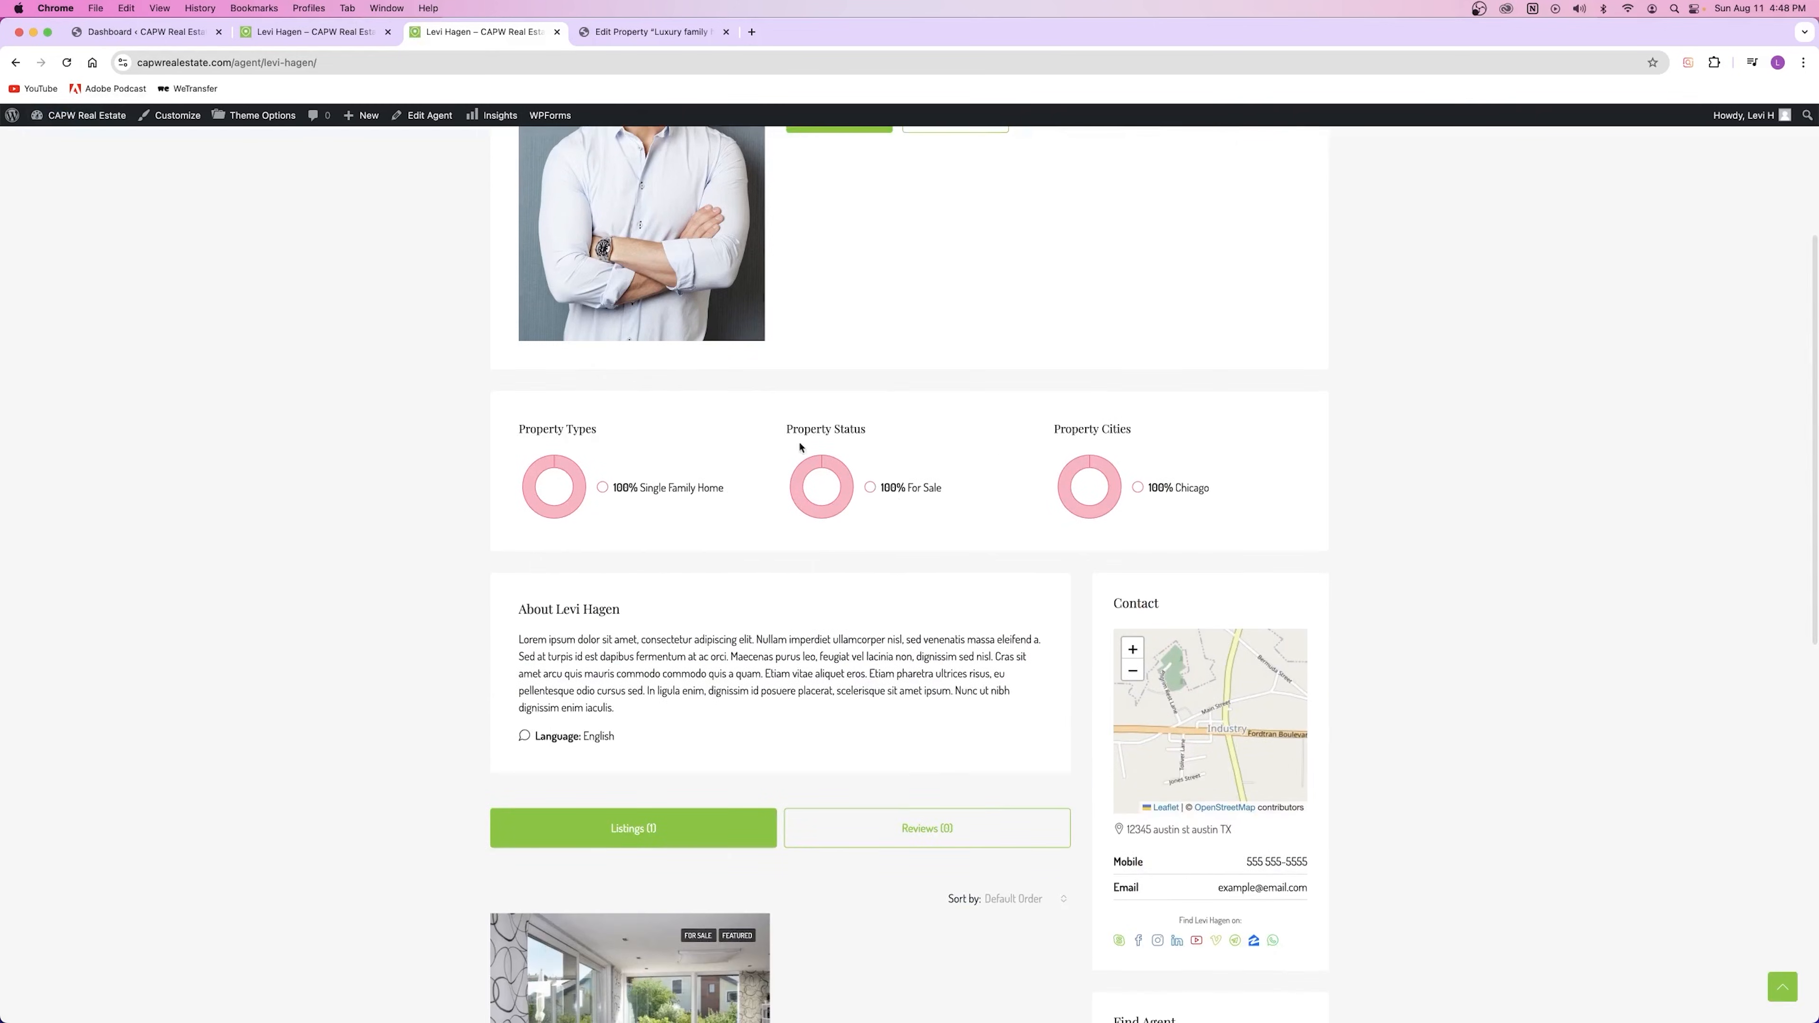
pyautogui.scroll(-7, 764, 492)
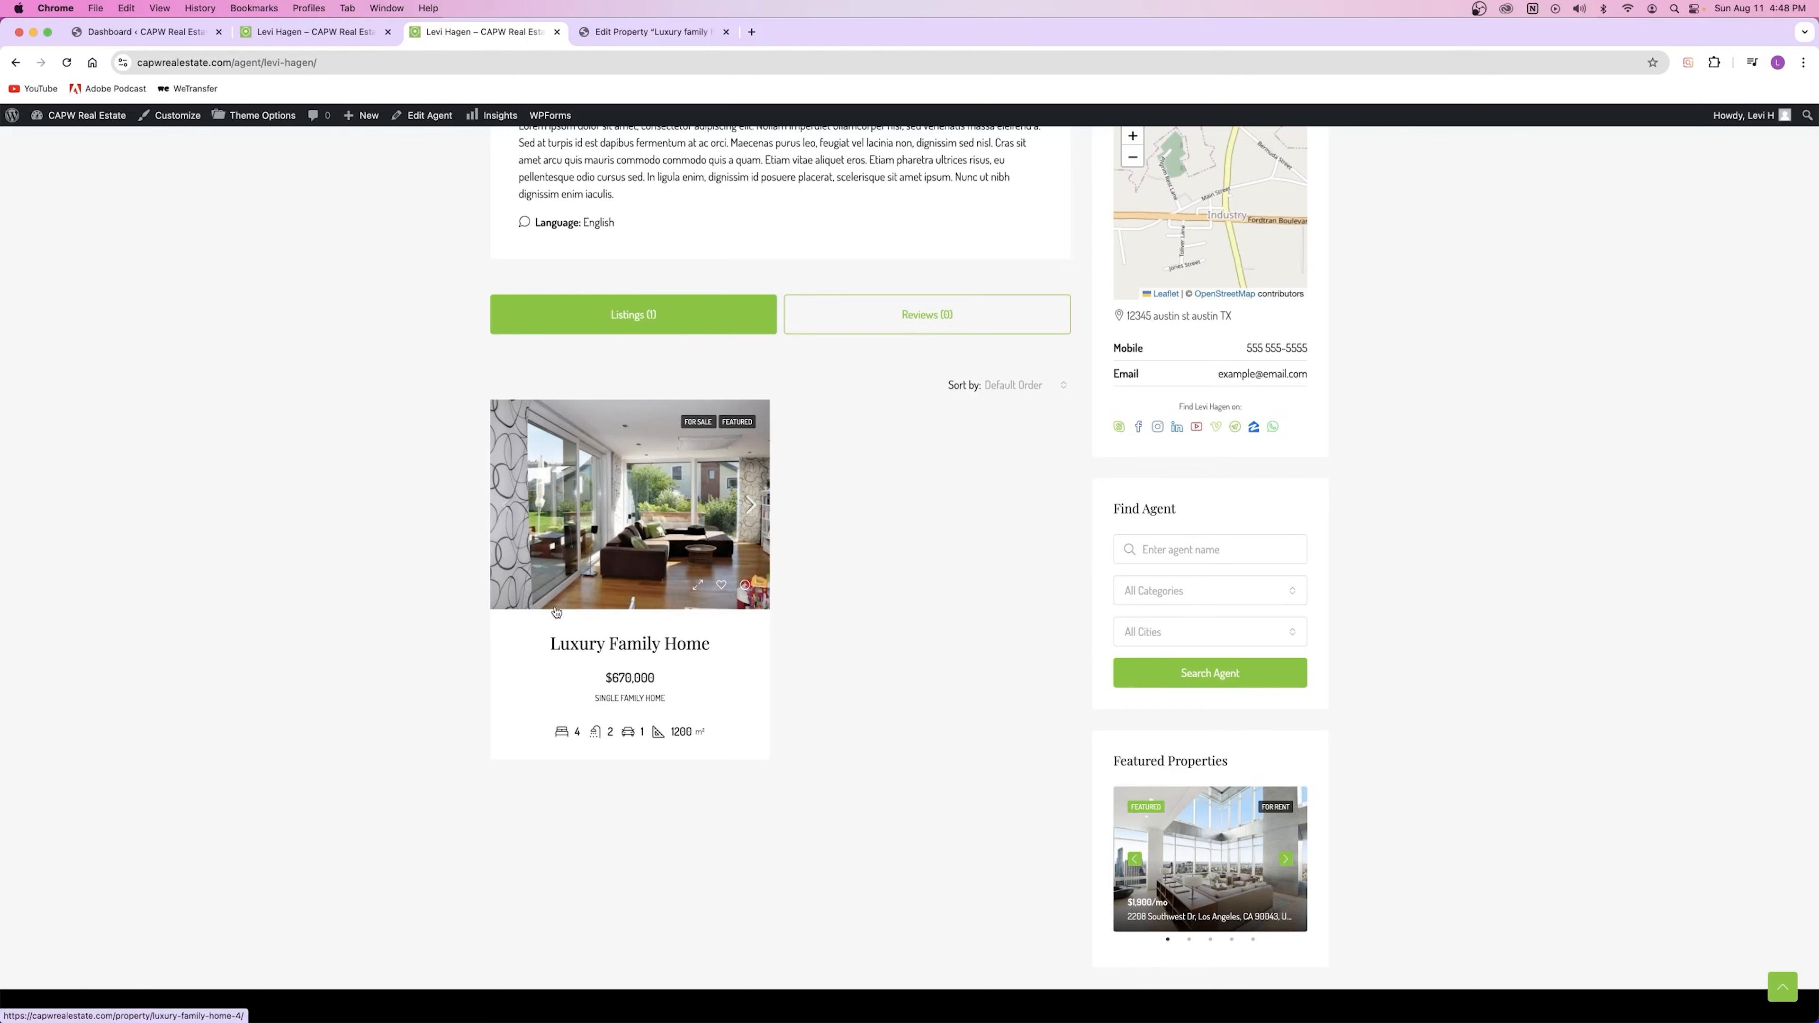
pyautogui.scroll(8, 609, 584)
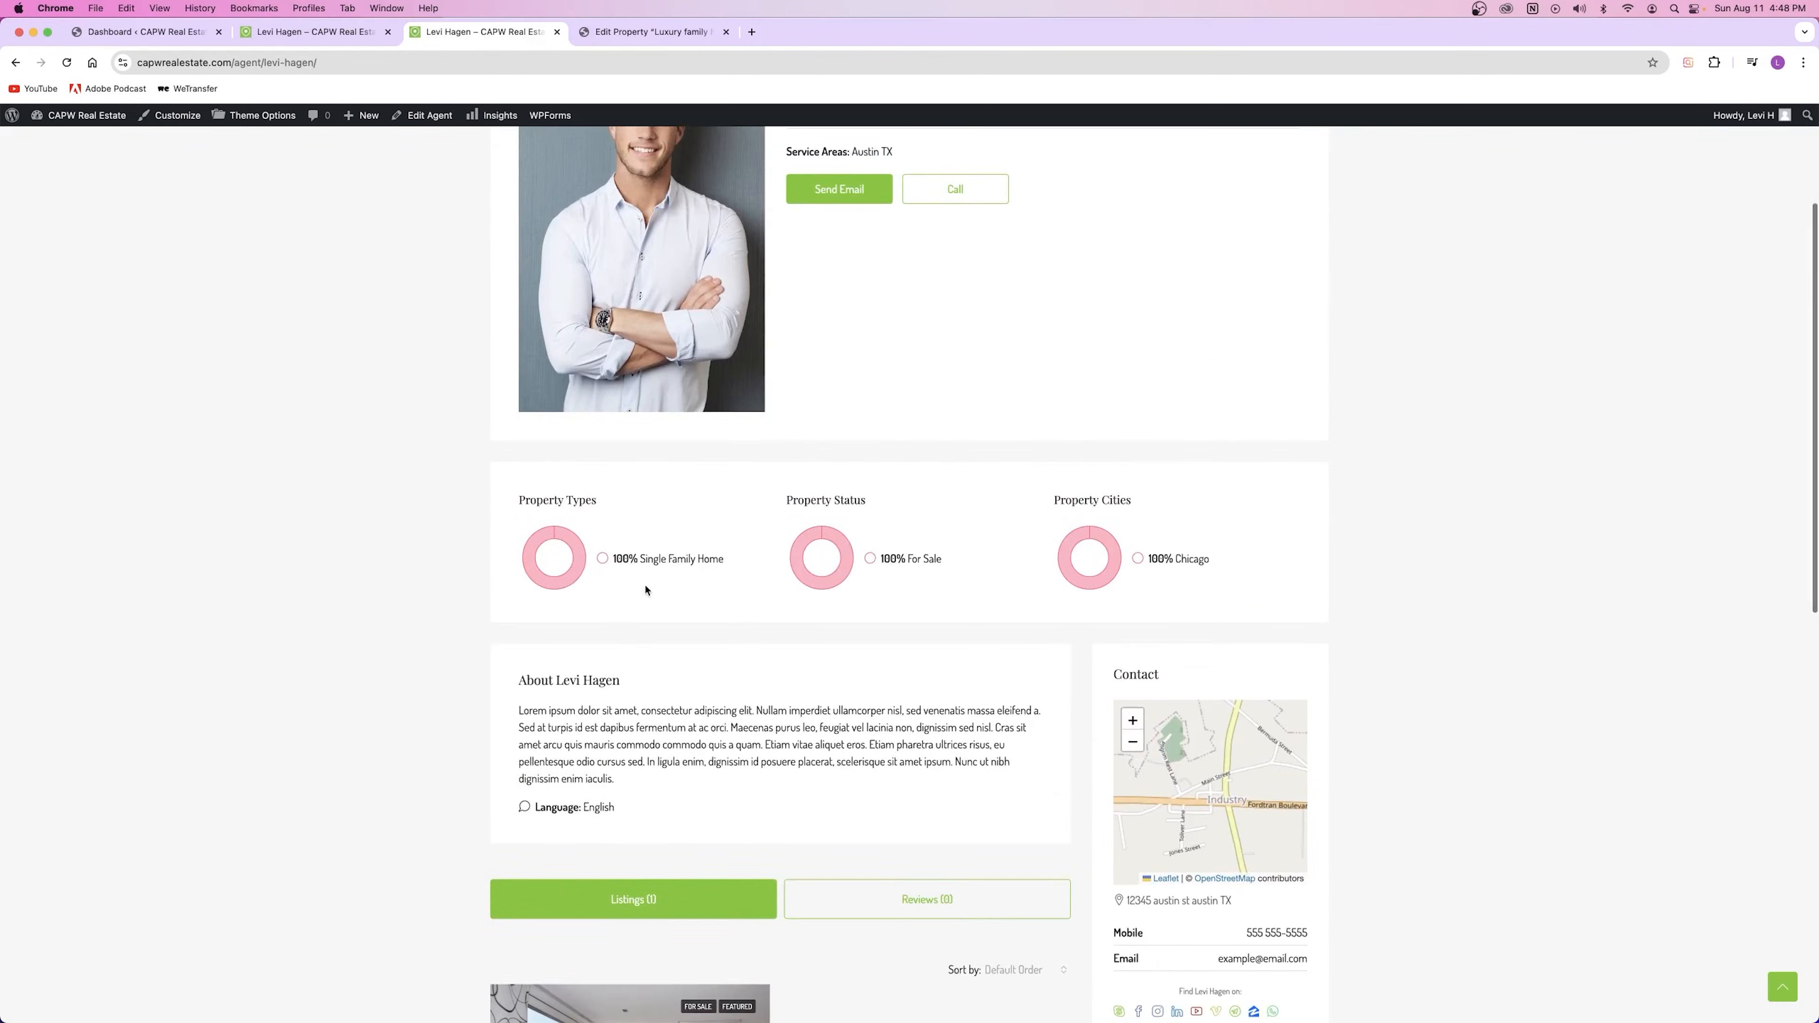
# Step: Review the Listings (1) entry on the agent page, then return to the property editor
pyautogui.moveTo(809, 501); pyautogui.dragTo(869, 503)
pyautogui.moveTo(523, 497); pyautogui.dragTo(602, 503)
pyautogui.moveTo(1078, 500); pyautogui.dragTo(1132, 502)
pyautogui.scroll(-14, 880, 676)
pyautogui.scroll(4, 754, 601)
pyautogui.scroll(10, 636, 435)
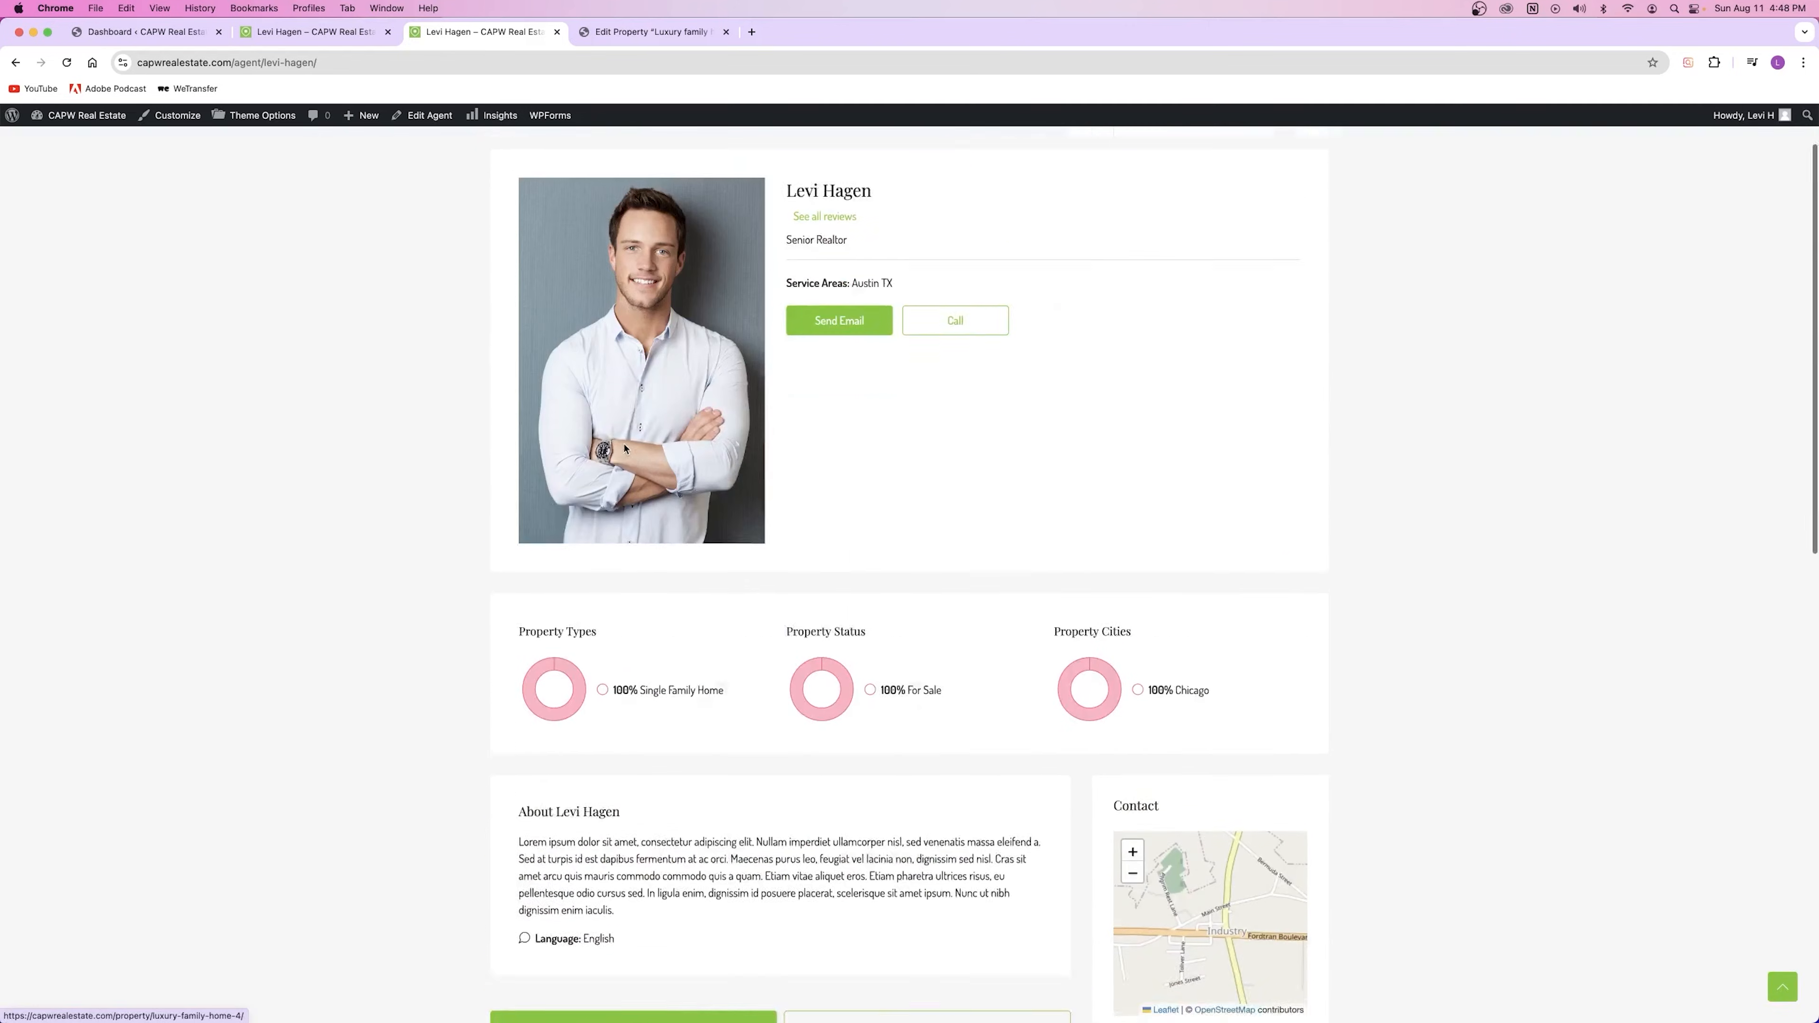
pyautogui.scroll(-3, 674, 560)
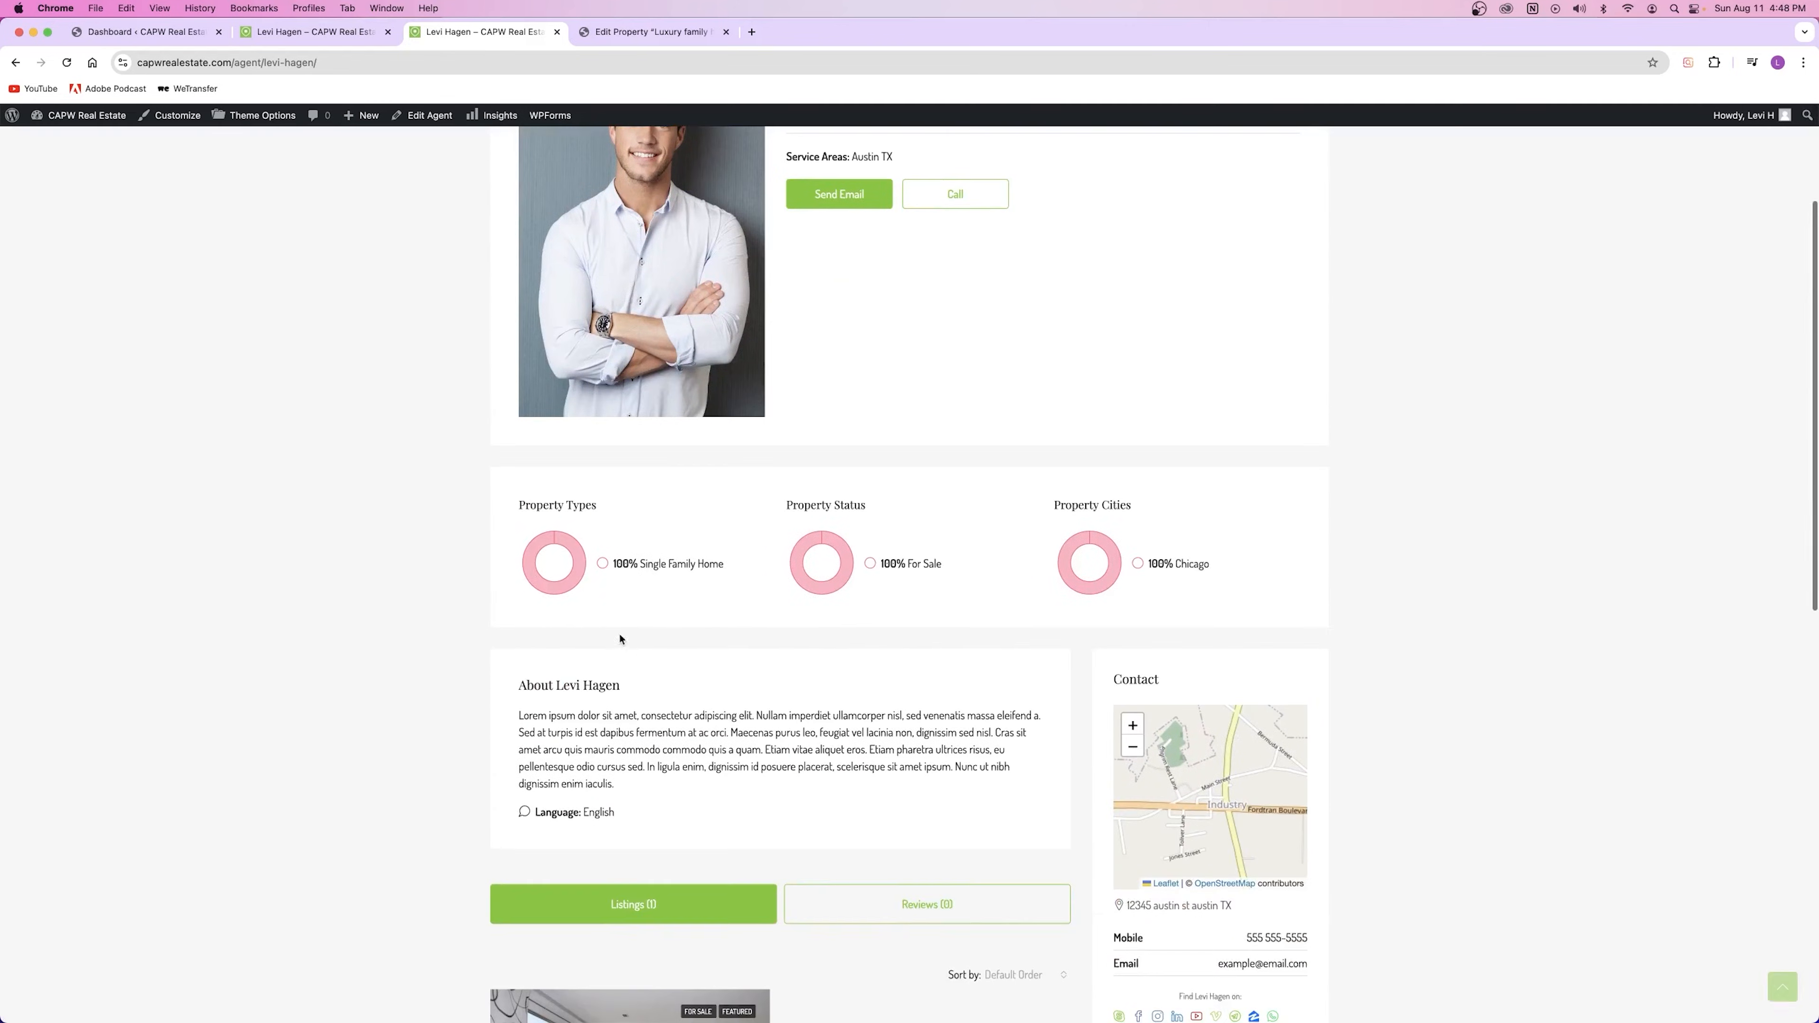
pyautogui.hotkey('ctrl', 'Tab')
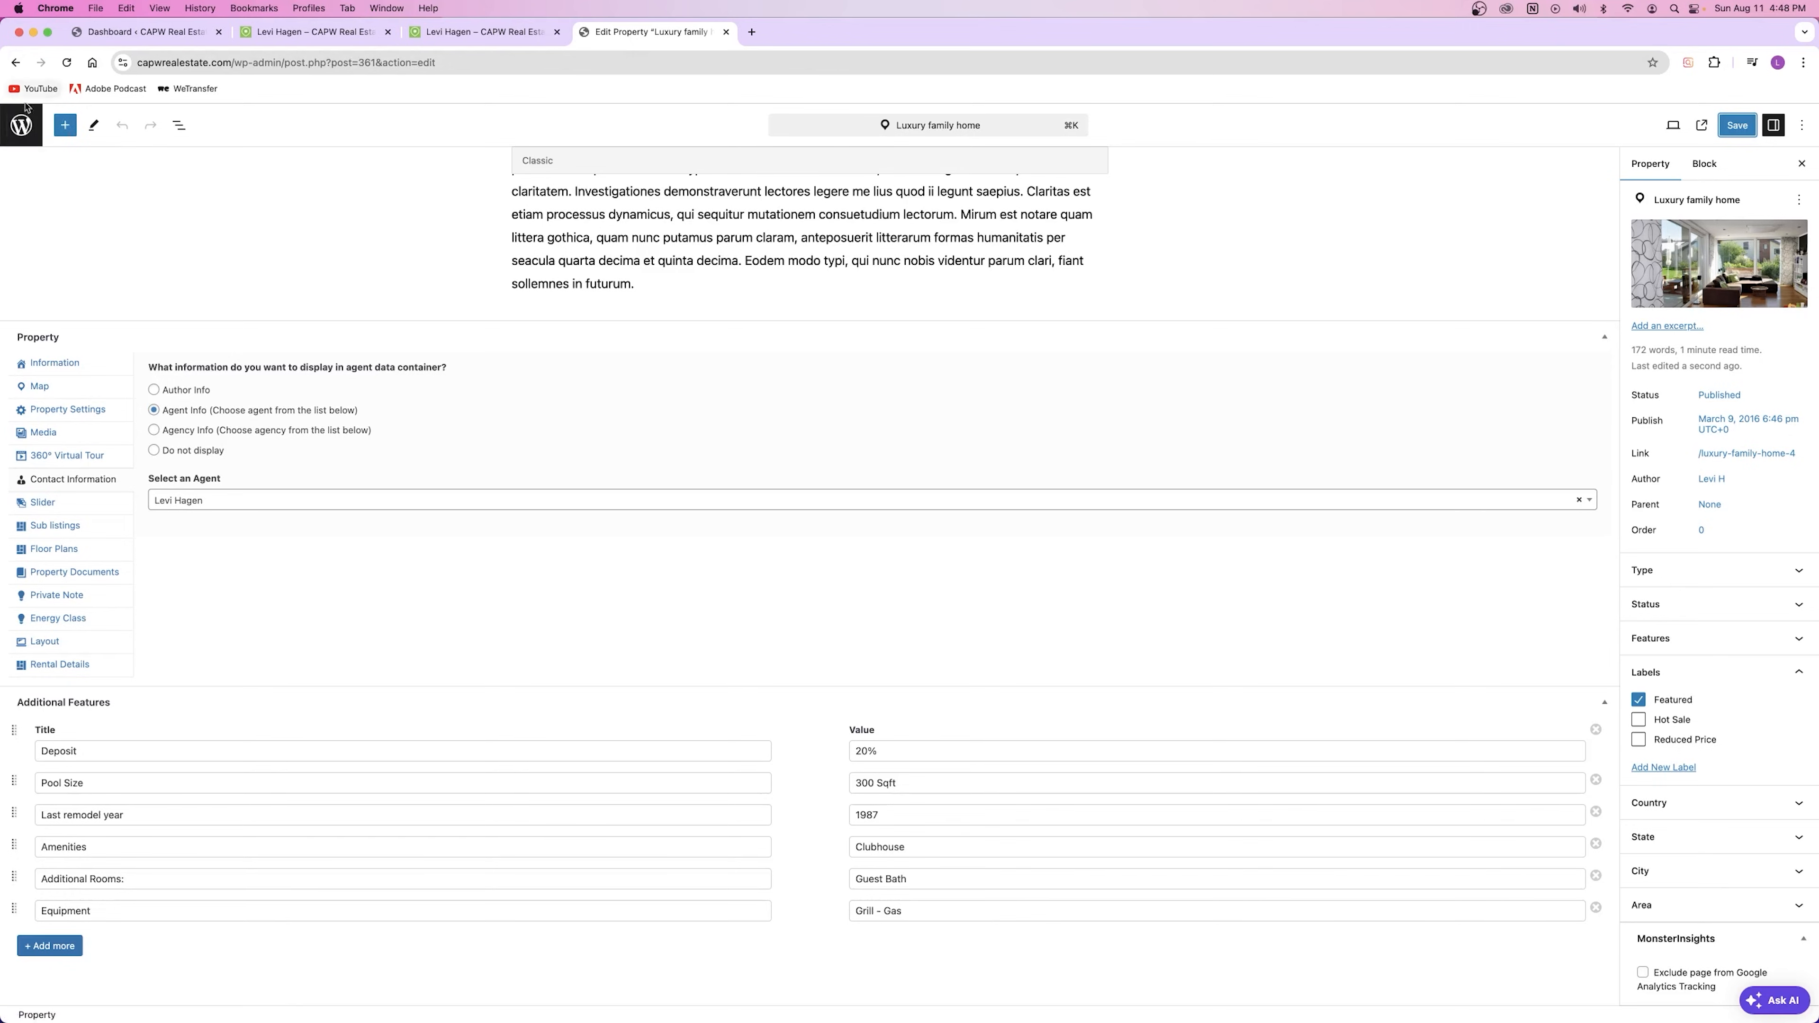
# Step: In the Properties list, preview quick edit for Ample Penthouse and Luxury Family Home
pyautogui.click(22, 124)
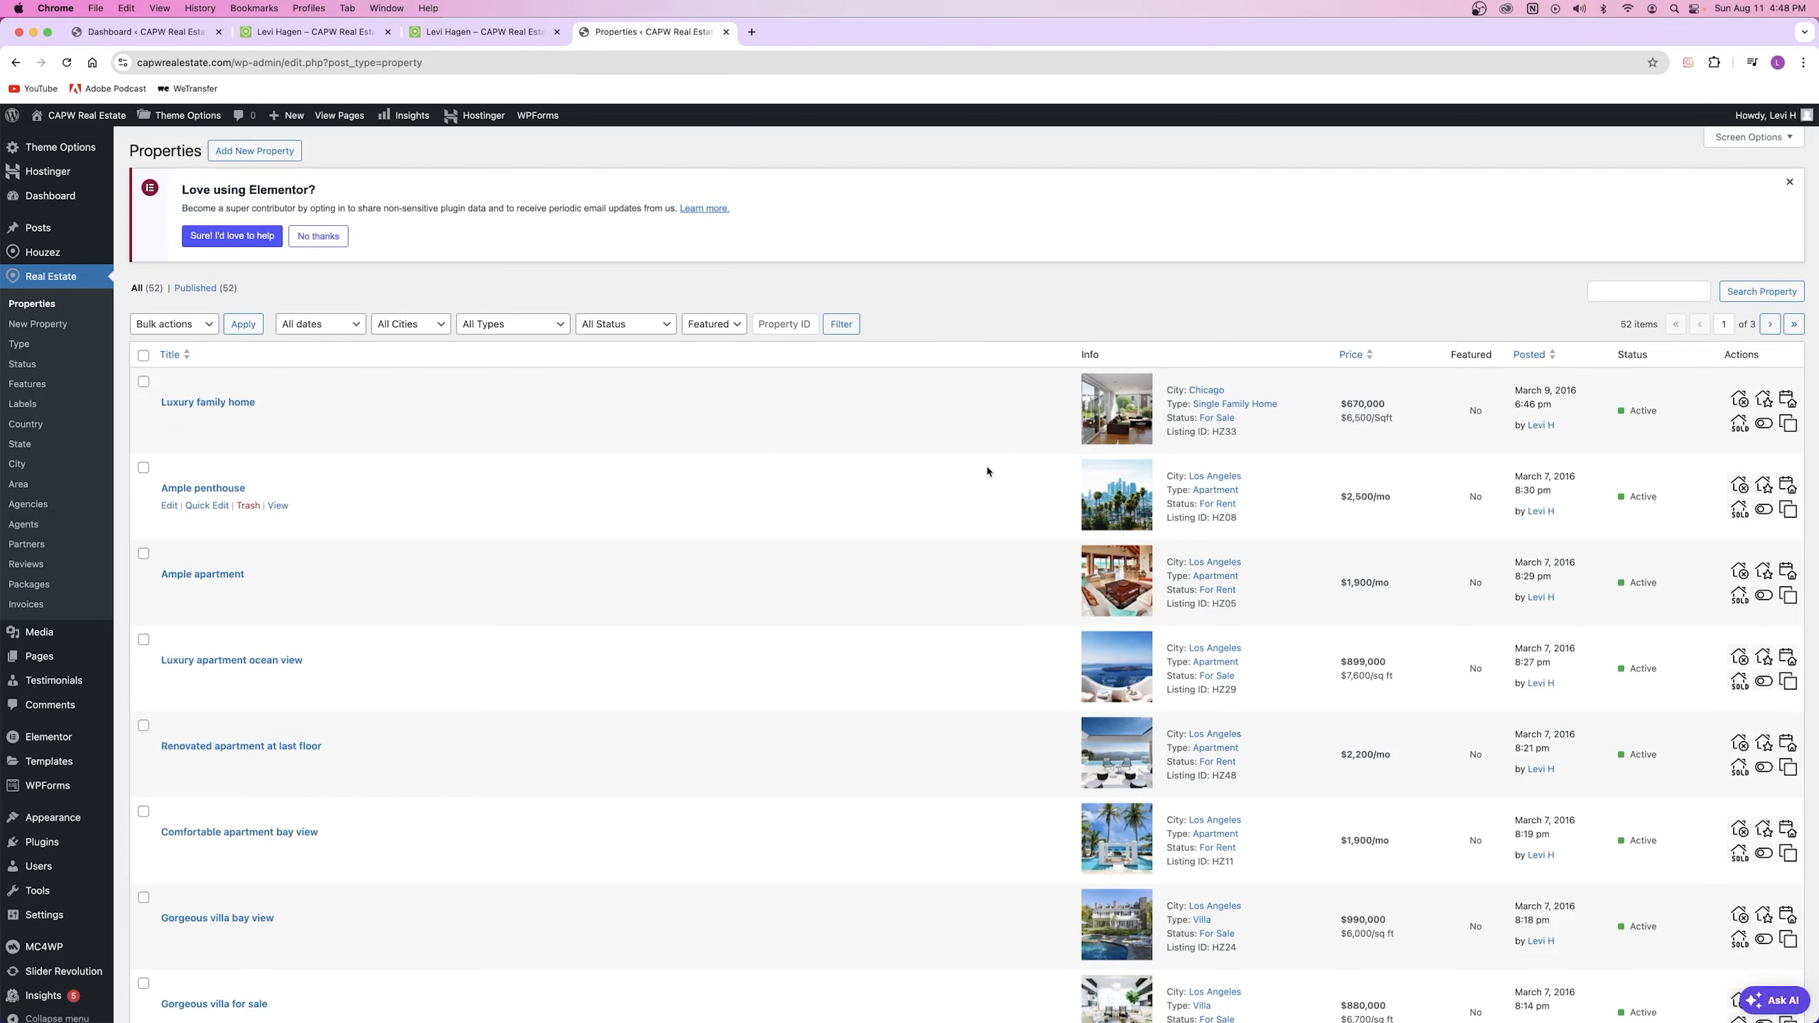
pyautogui.click(198, 505)
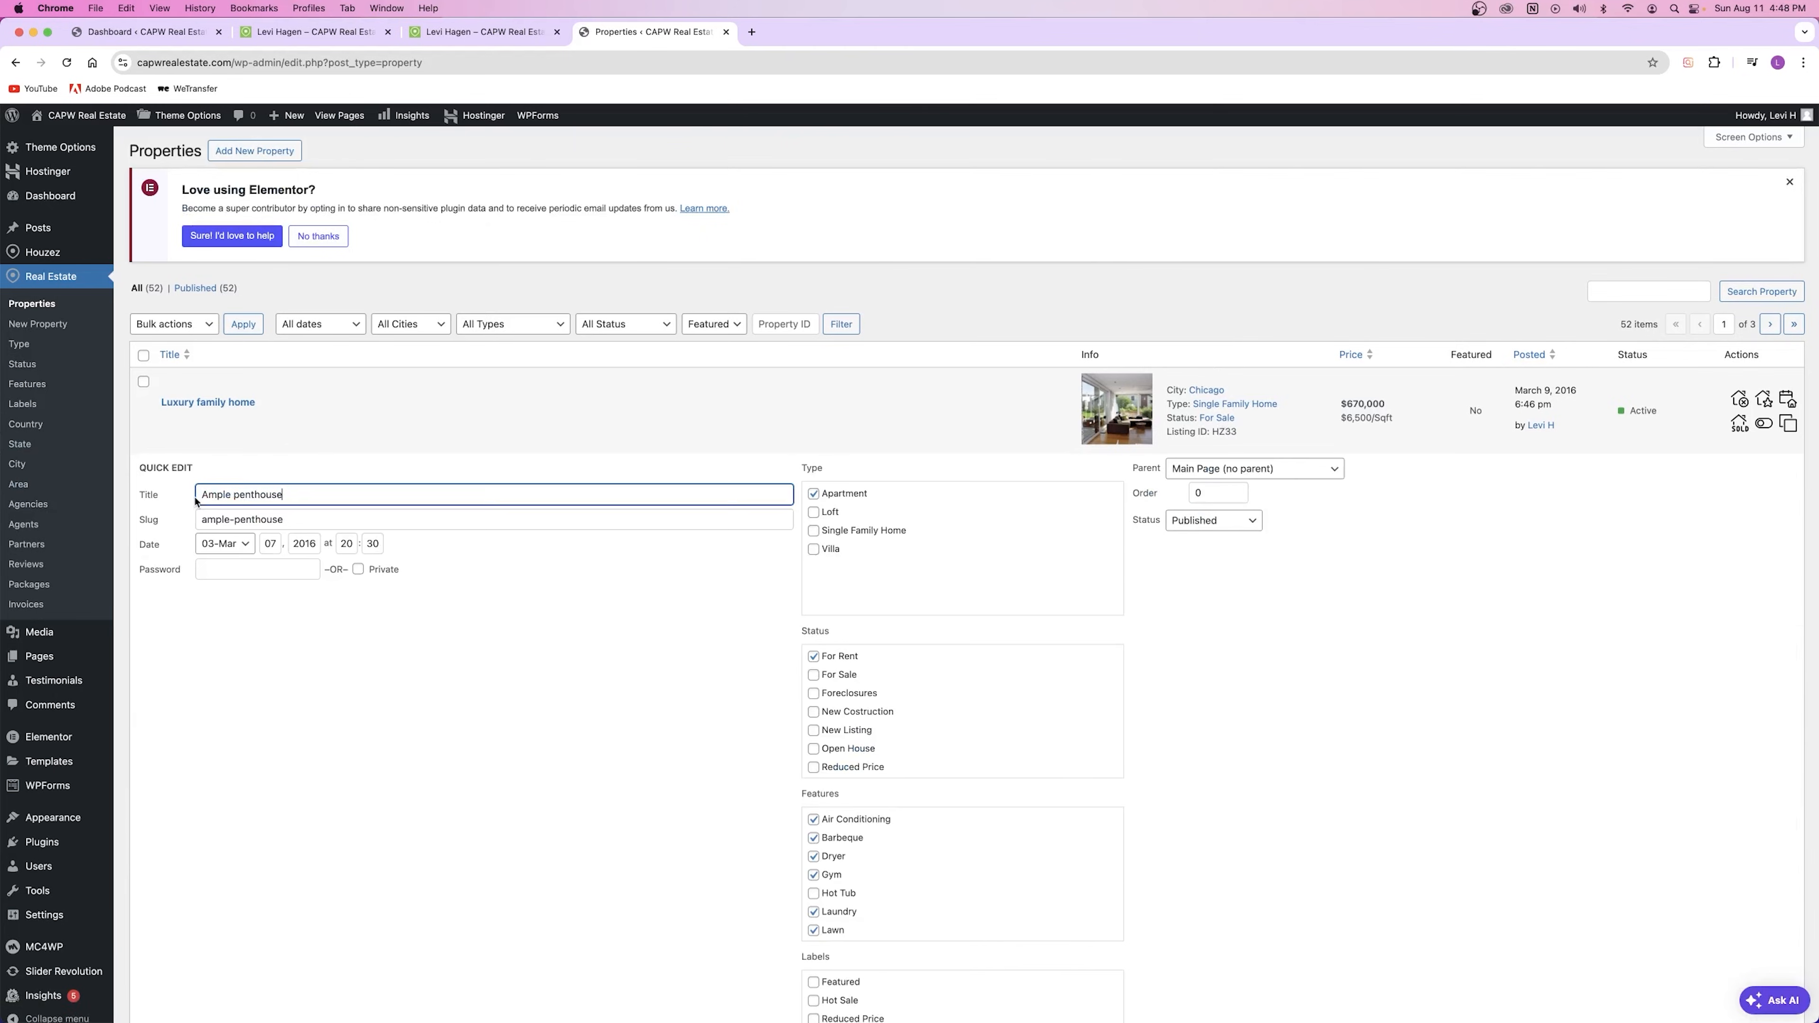
pyautogui.scroll(-10, 945, 608)
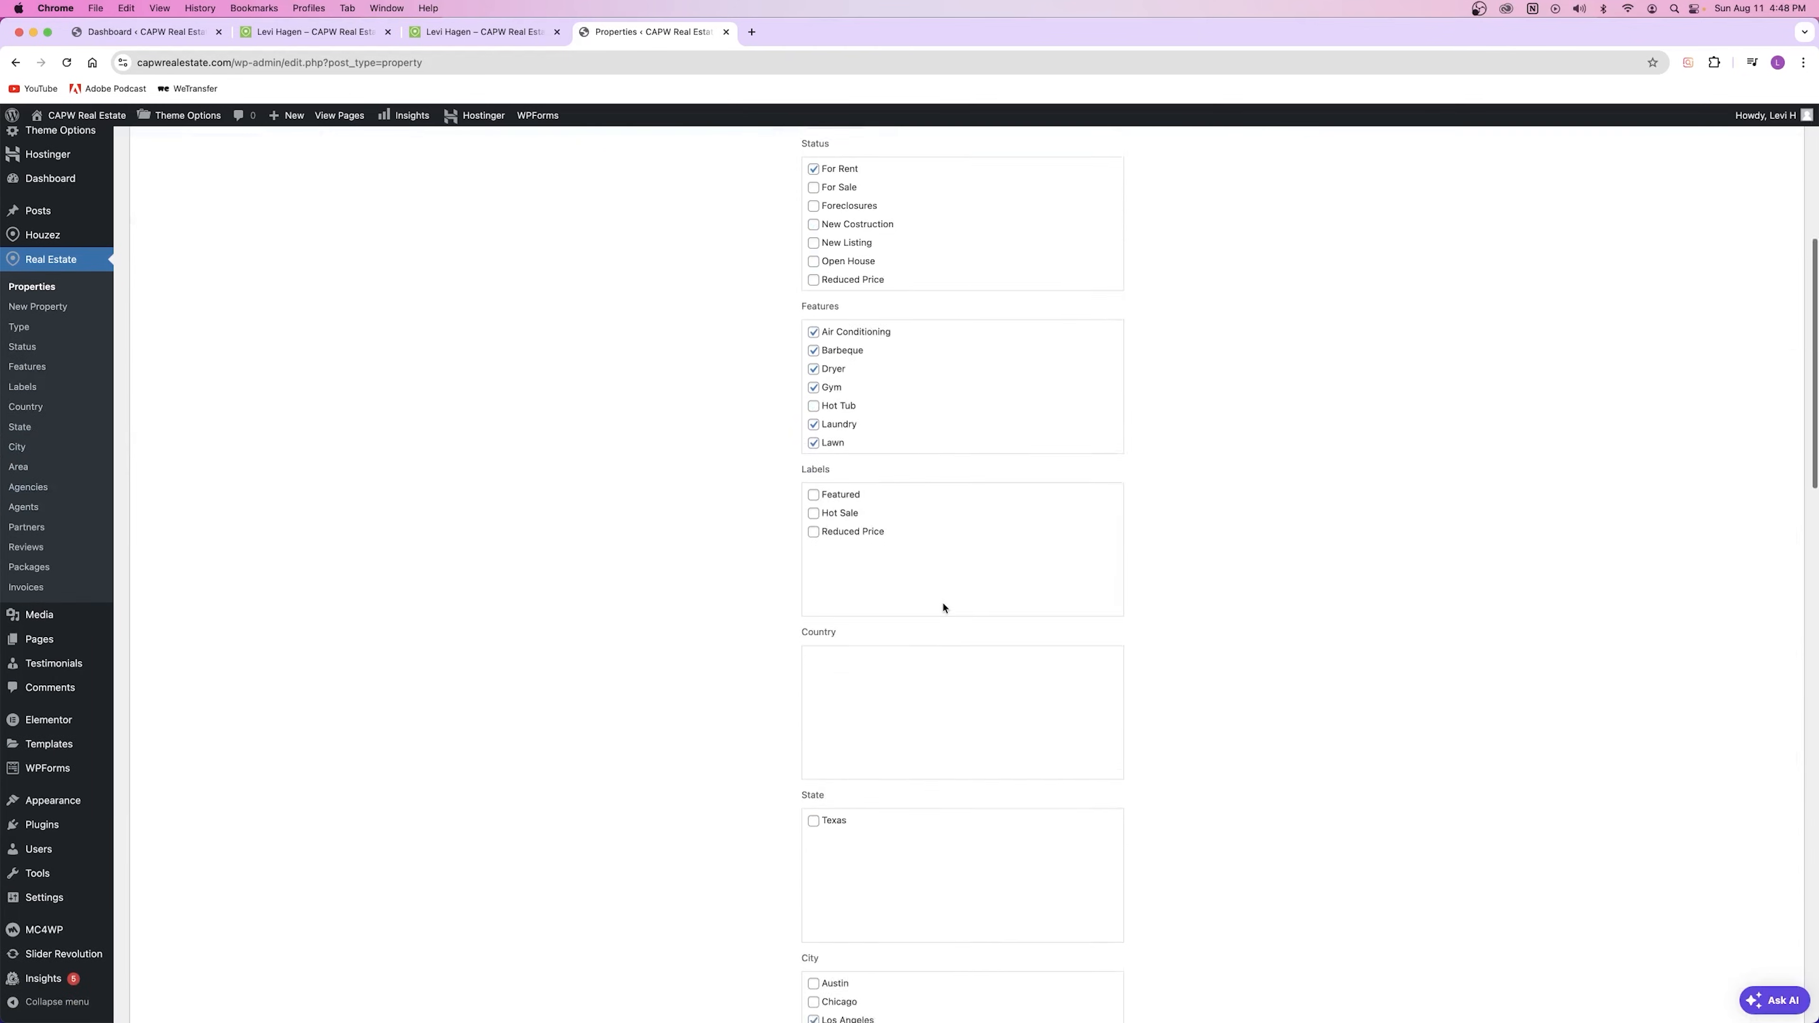
pyautogui.scroll(10, 935, 604)
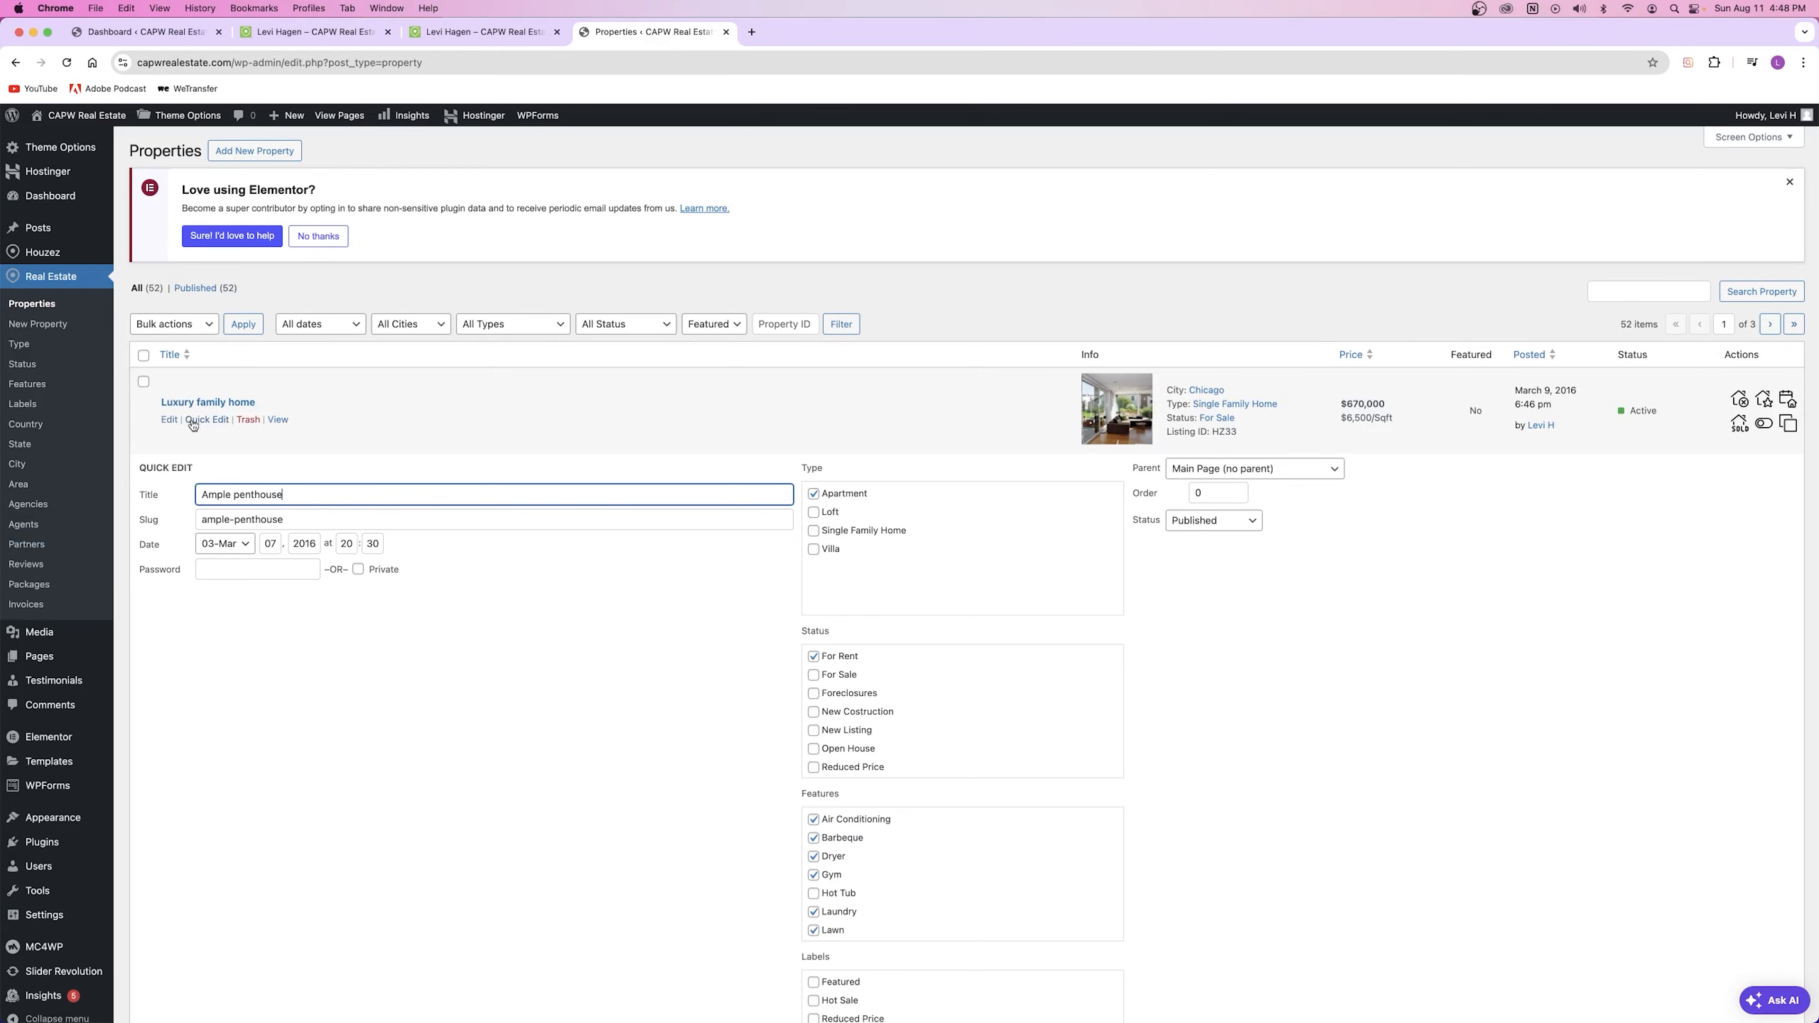
pyautogui.click(207, 420)
pyautogui.scroll(-15, 235, 411)
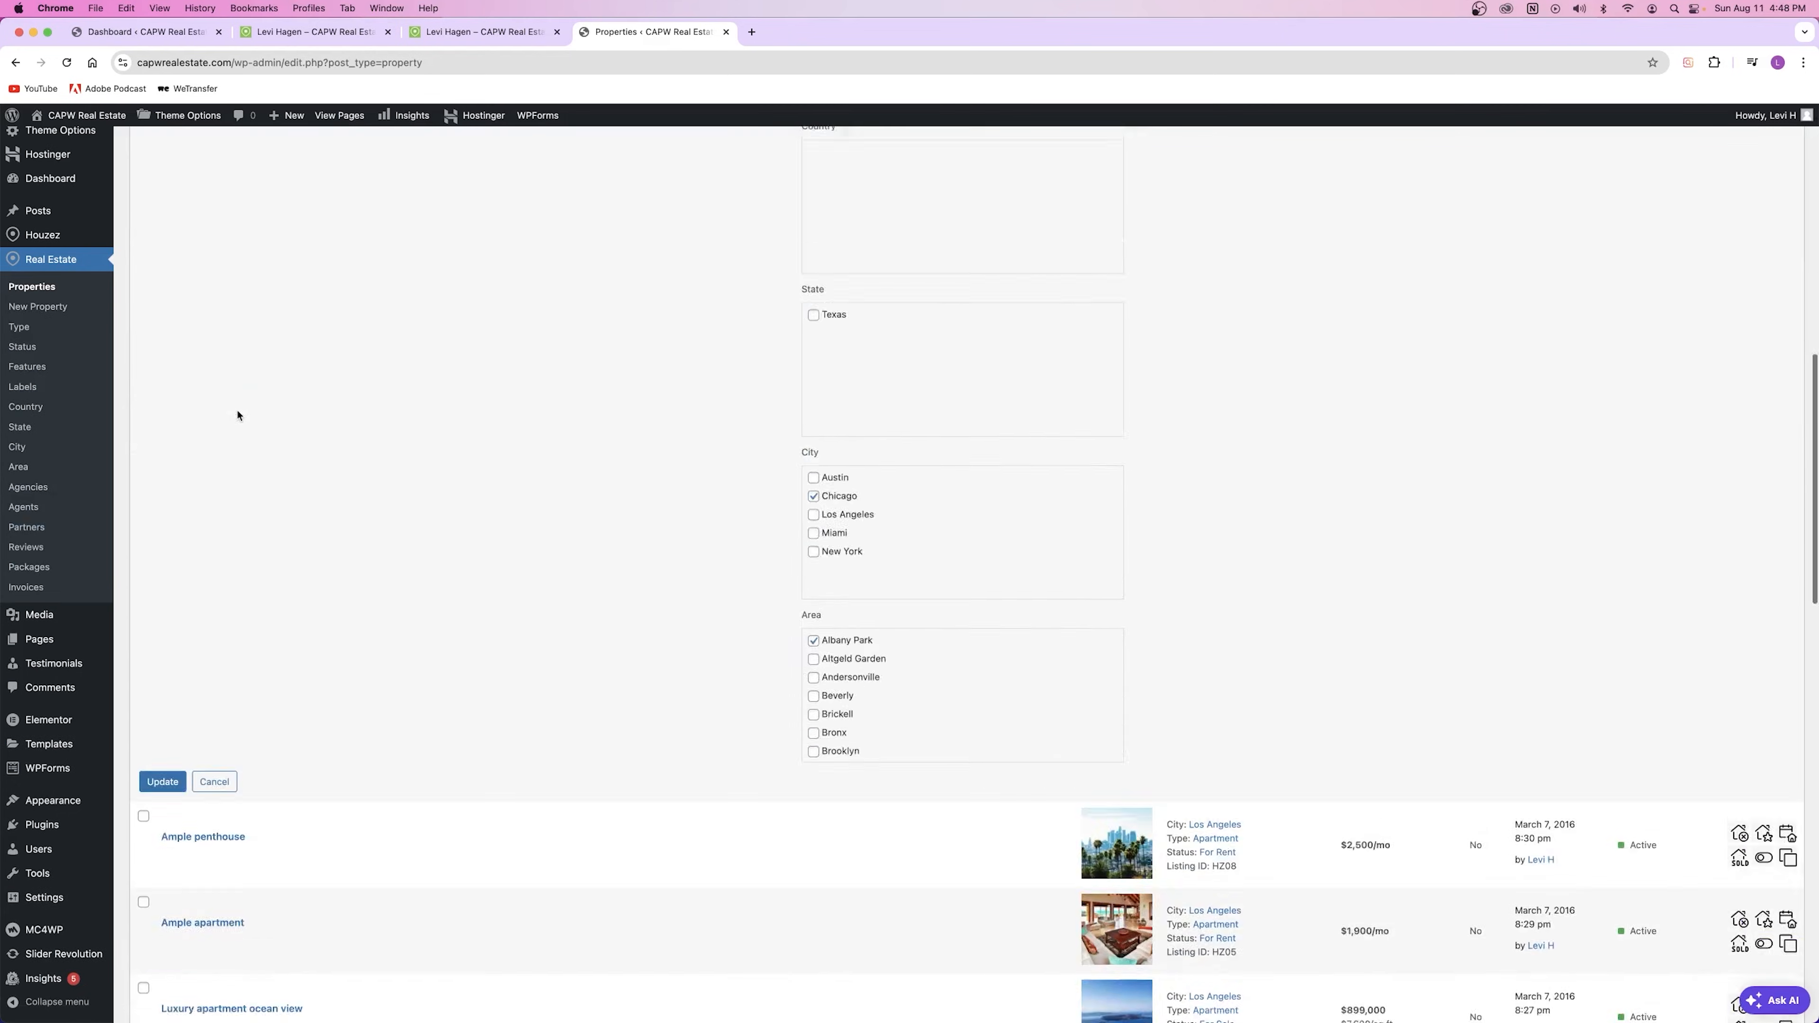
pyautogui.scroll(3, 244, 411)
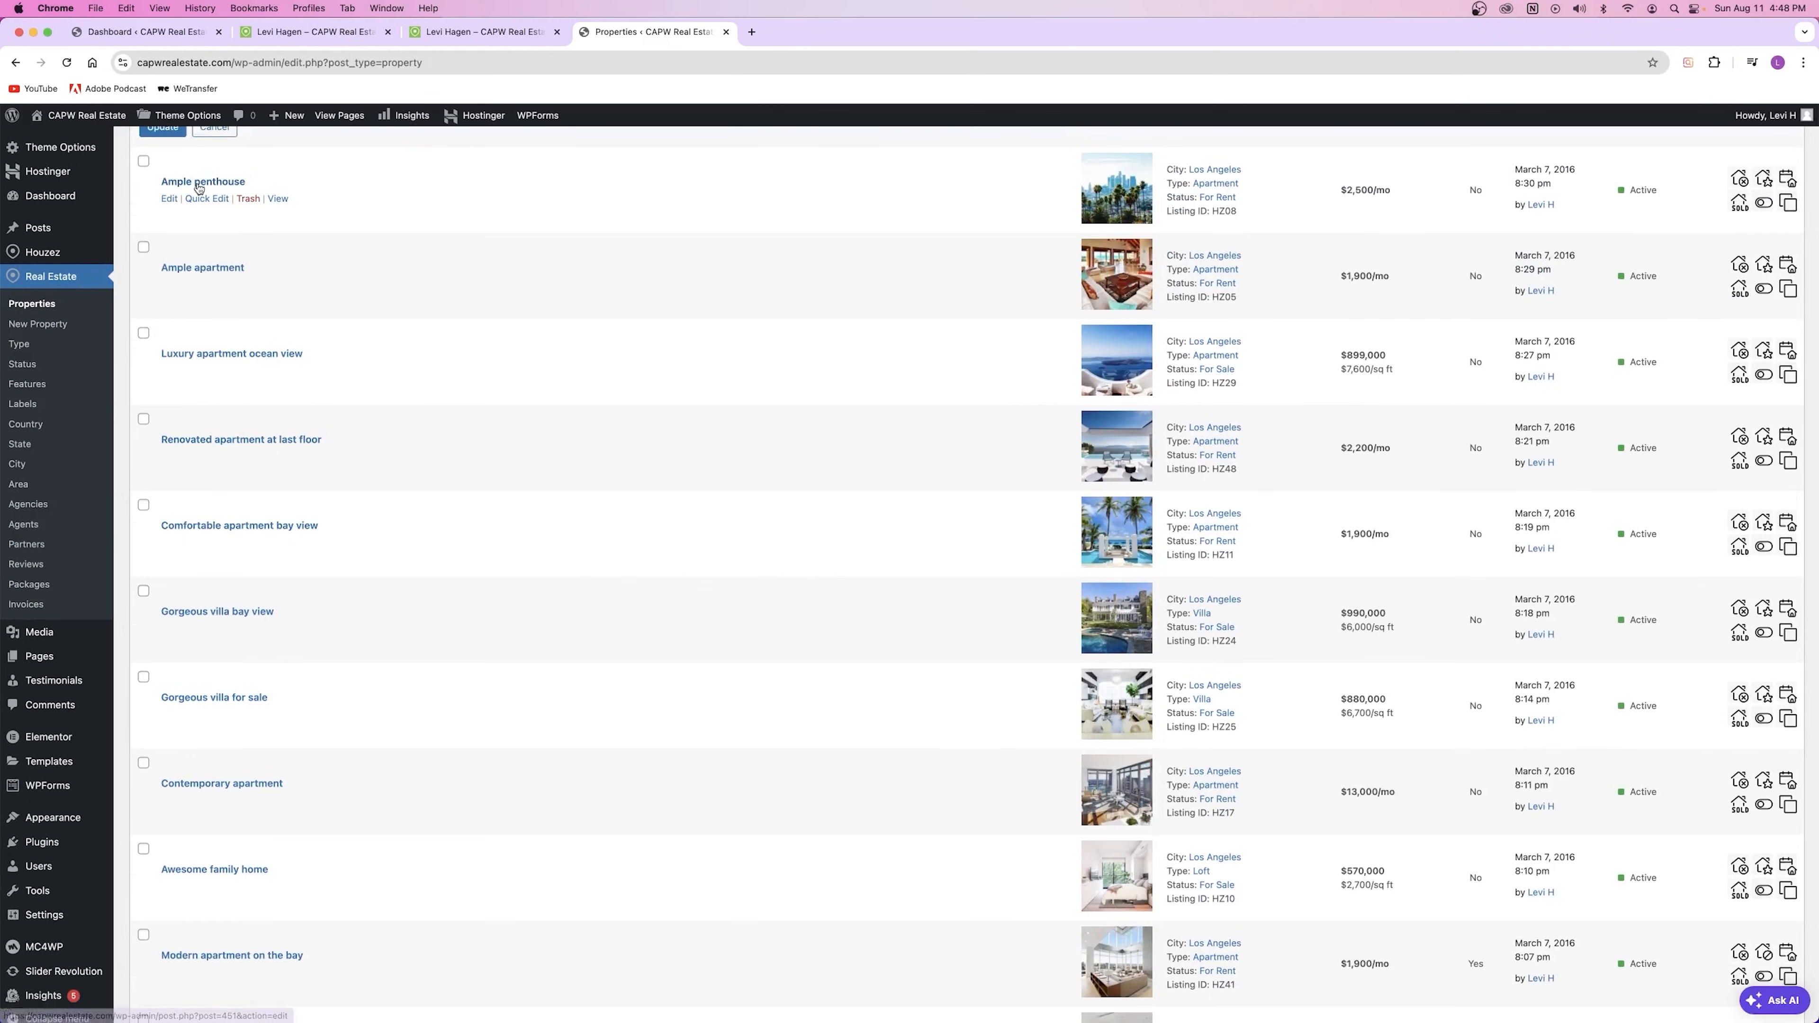
# Step: Assign the new agent to Ample Penthouse in Contact Information and save
pyautogui.click(170, 198)
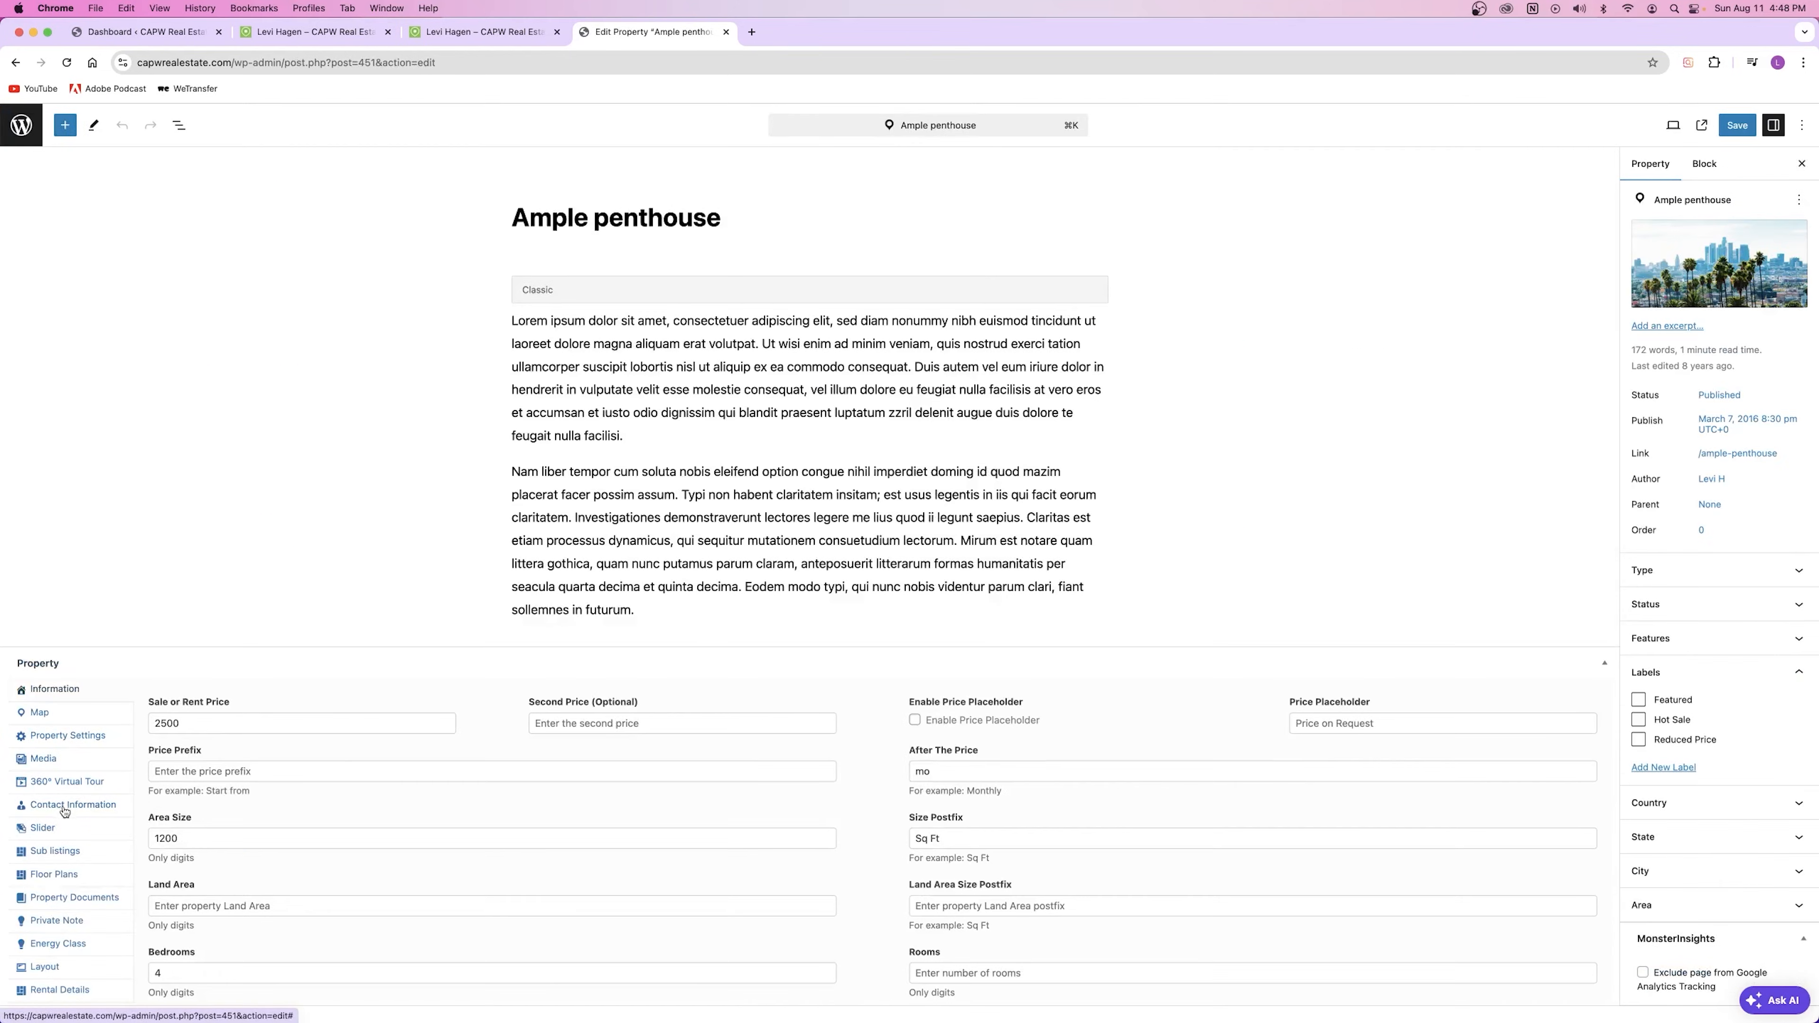
pyautogui.click(64, 807)
pyautogui.click(220, 829)
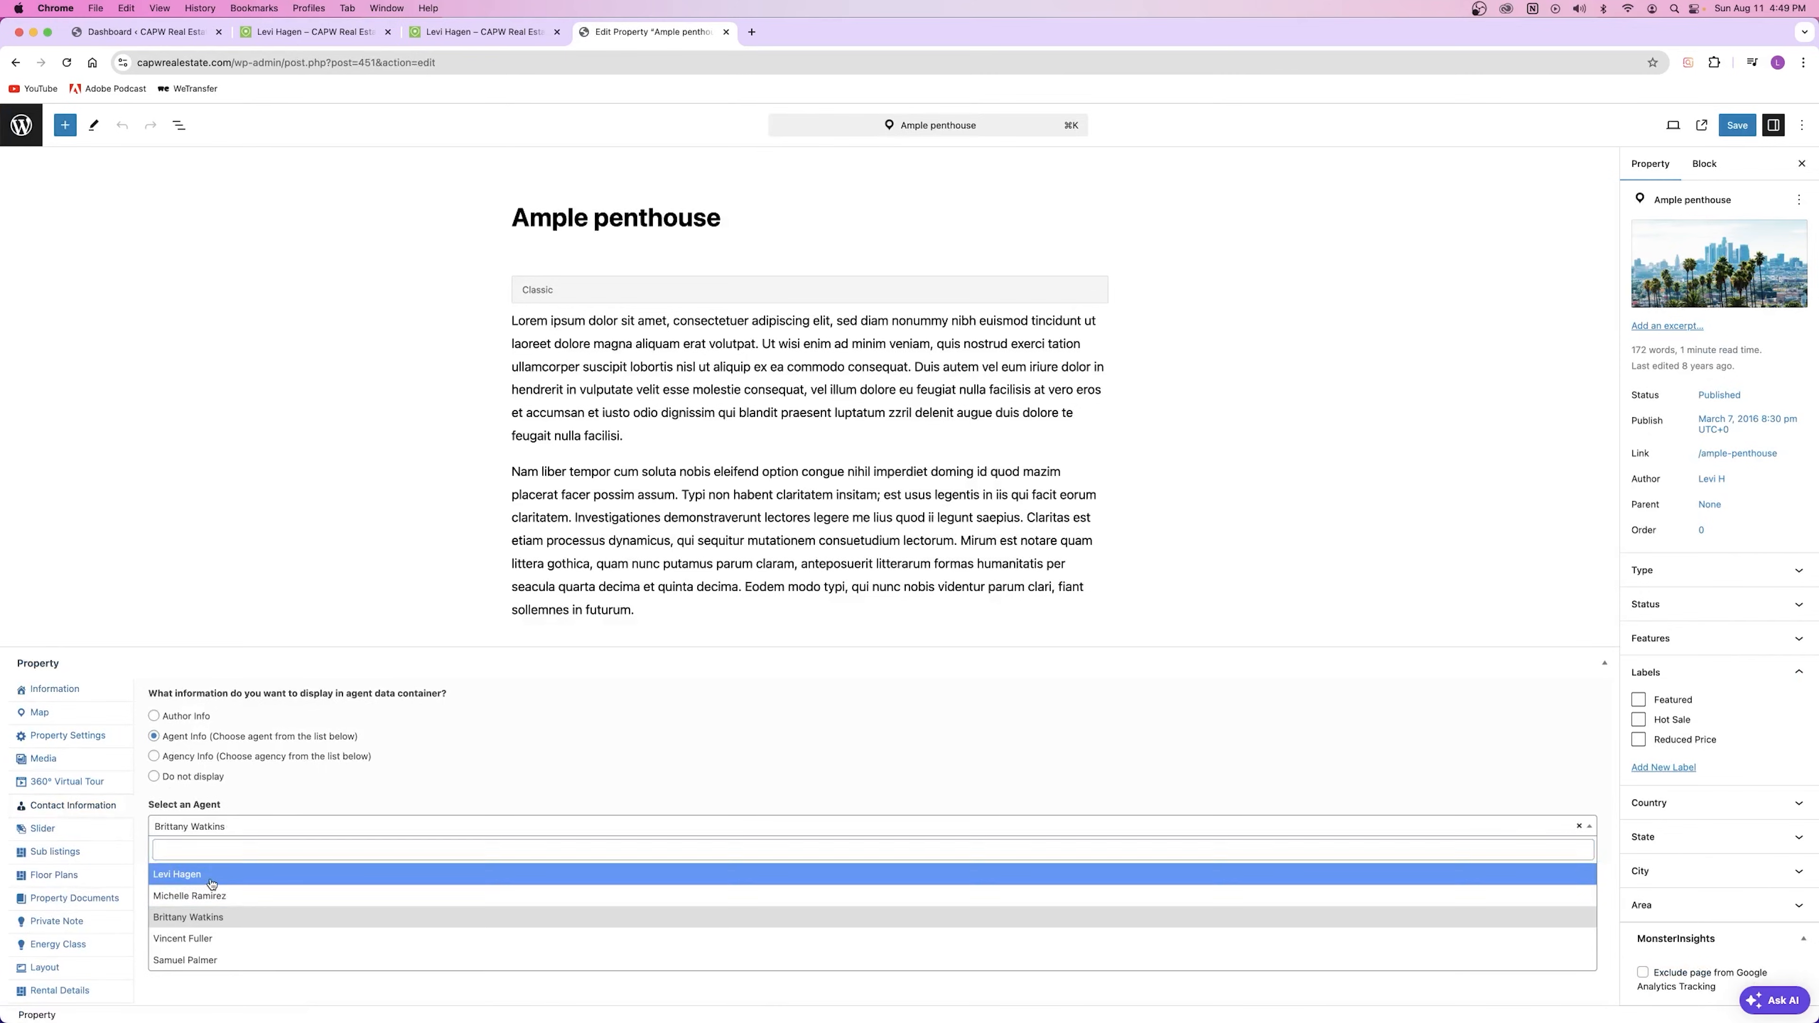
pyautogui.click(212, 876)
pyautogui.click(1738, 126)
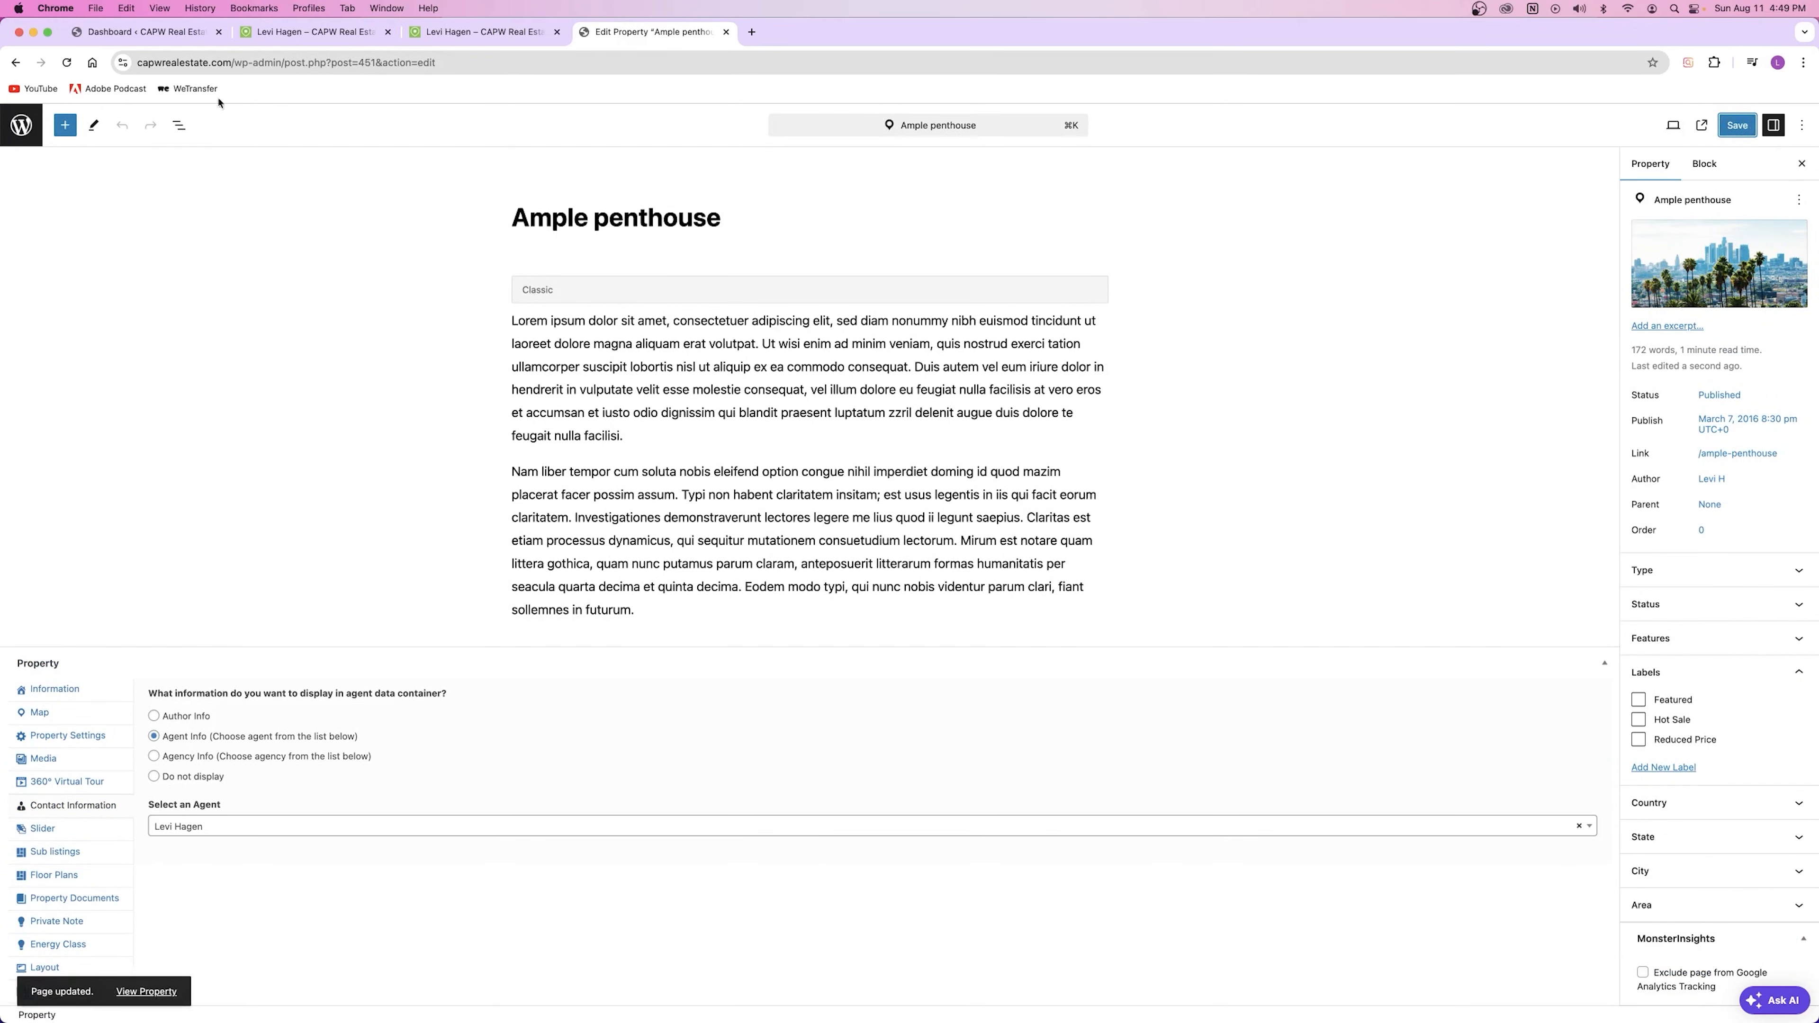
# Step: Assign the new agent to Luxury Apartment Ocean View, save it, and close the editor tab
pyautogui.click(17, 124)
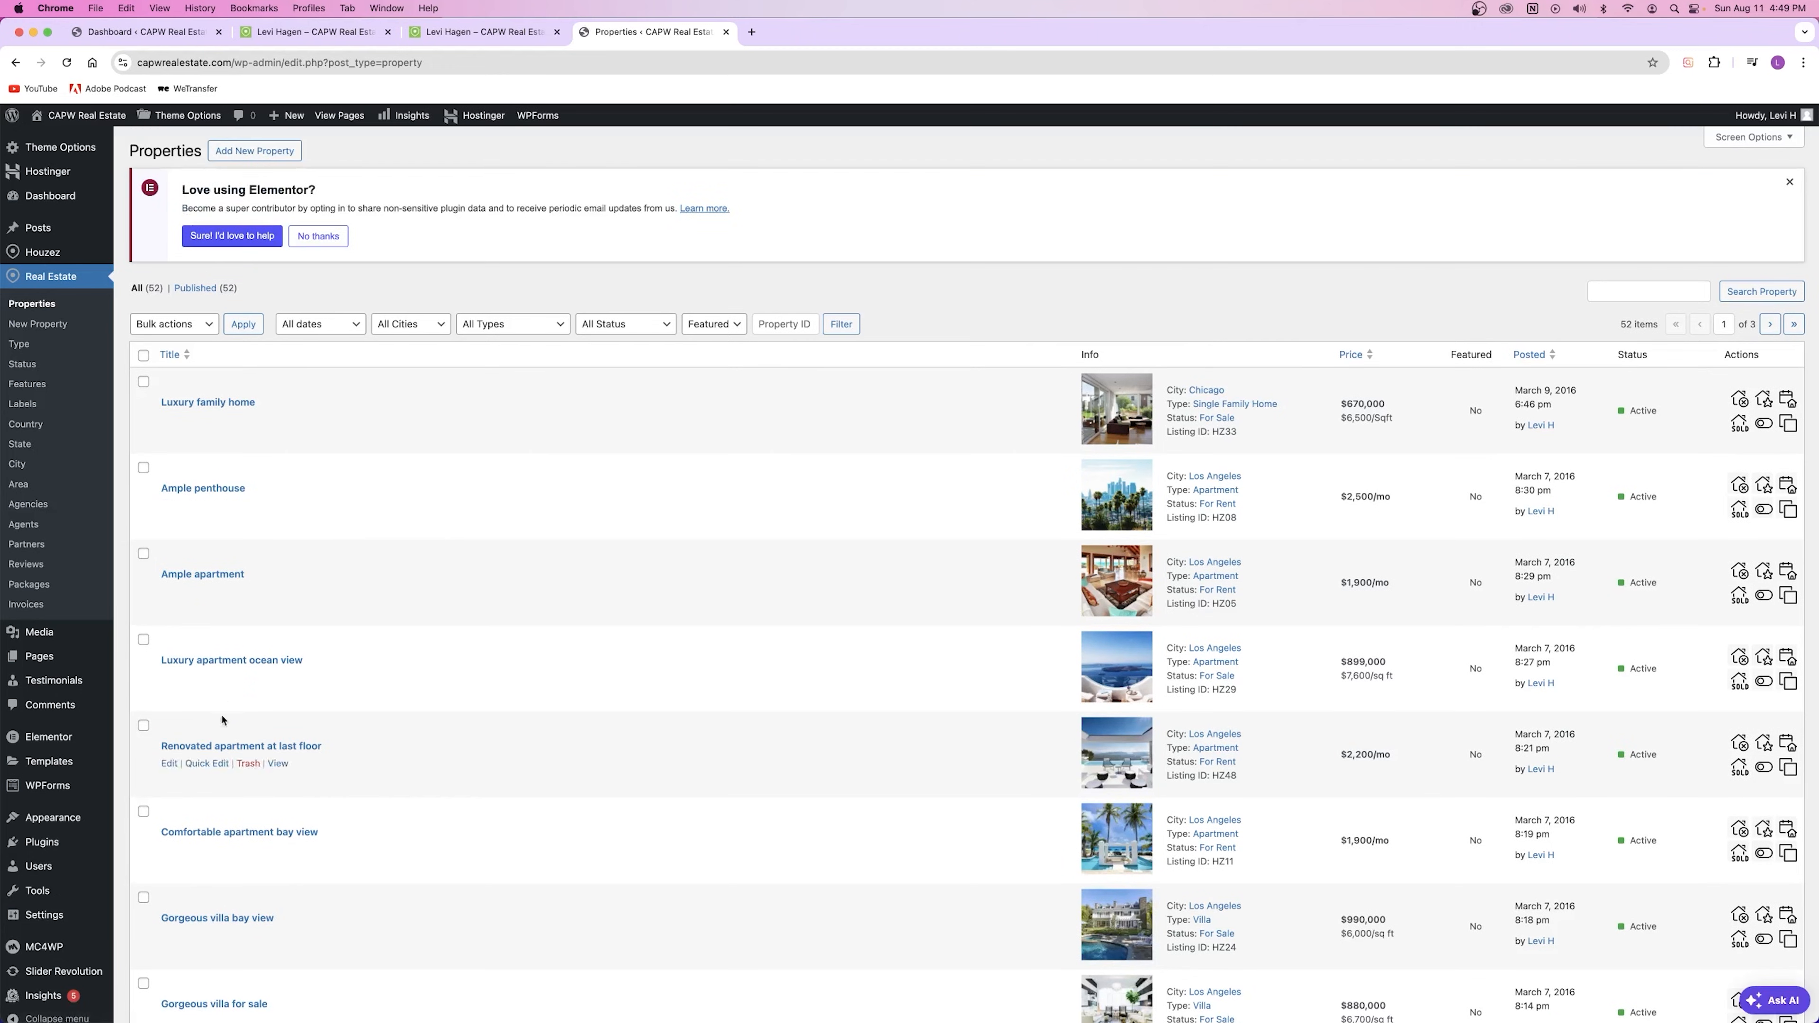
pyautogui.click(172, 678)
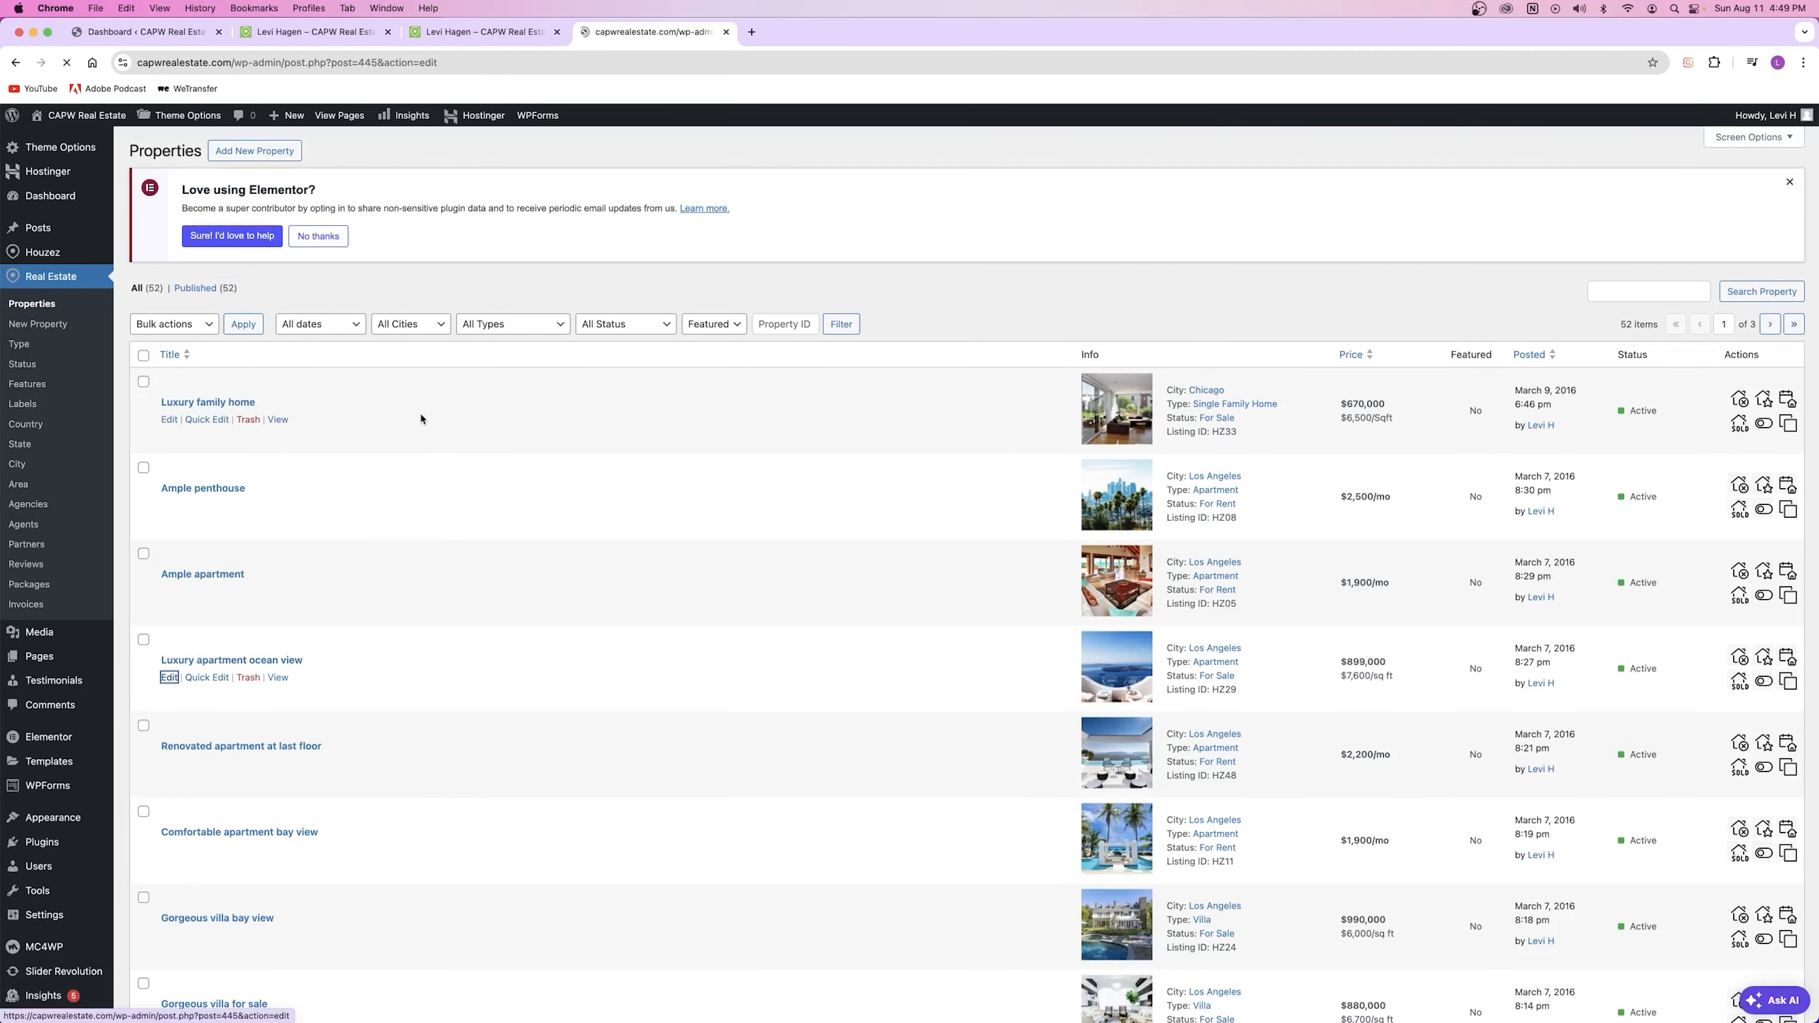
pyautogui.click(70, 806)
pyautogui.click(252, 826)
pyautogui.click(237, 884)
pyautogui.press('super+s')
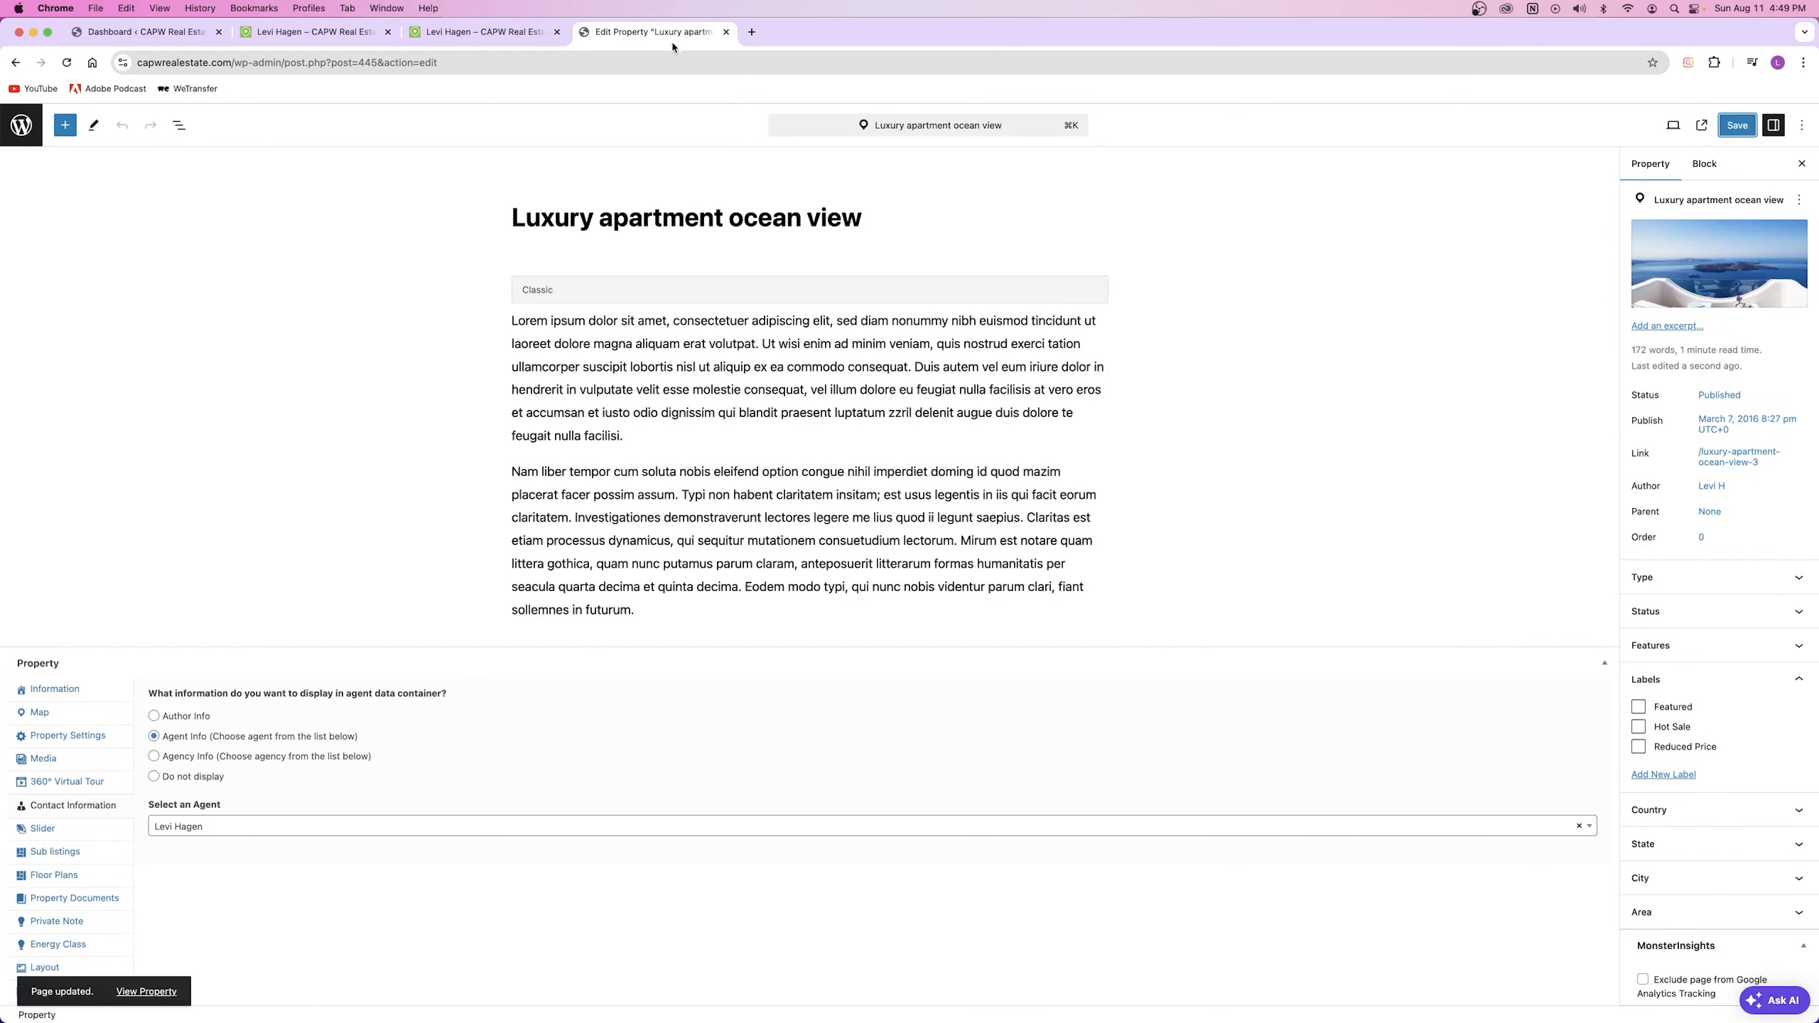
pyautogui.click(726, 33)
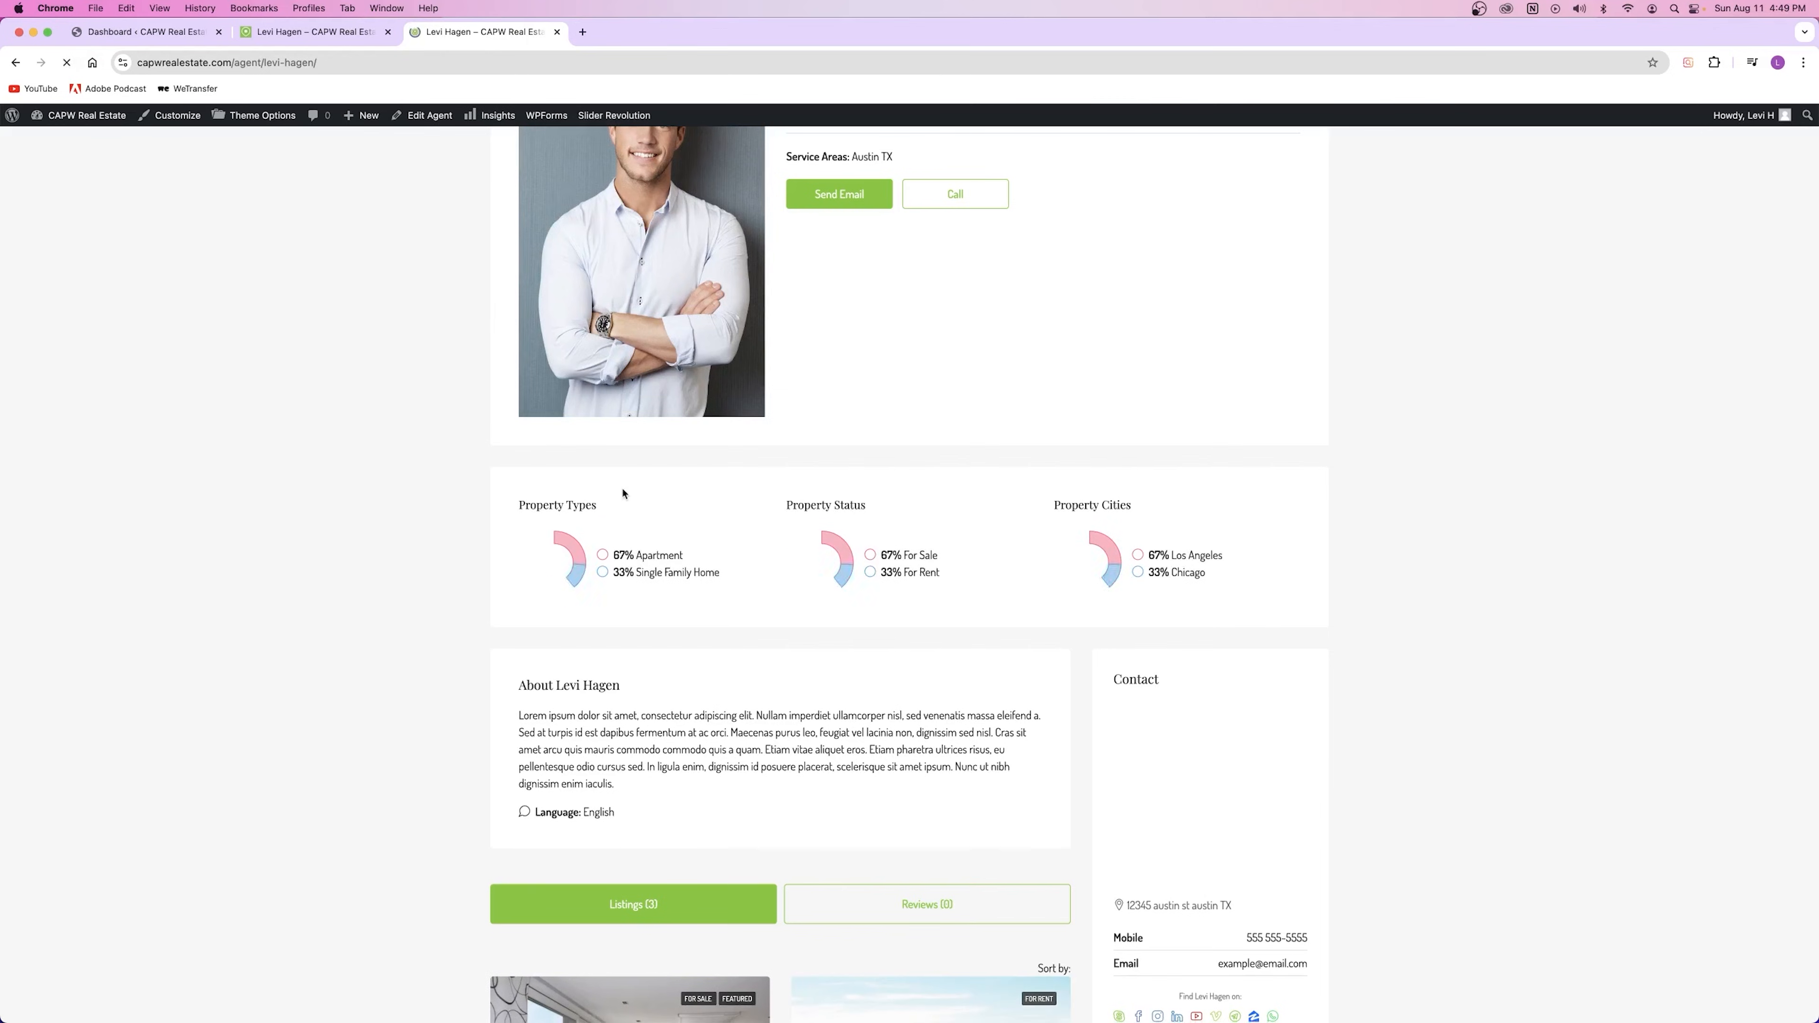
# Step: Review the agent page's Listings (3) and property type statistics
pyautogui.scroll(3, 780, 507)
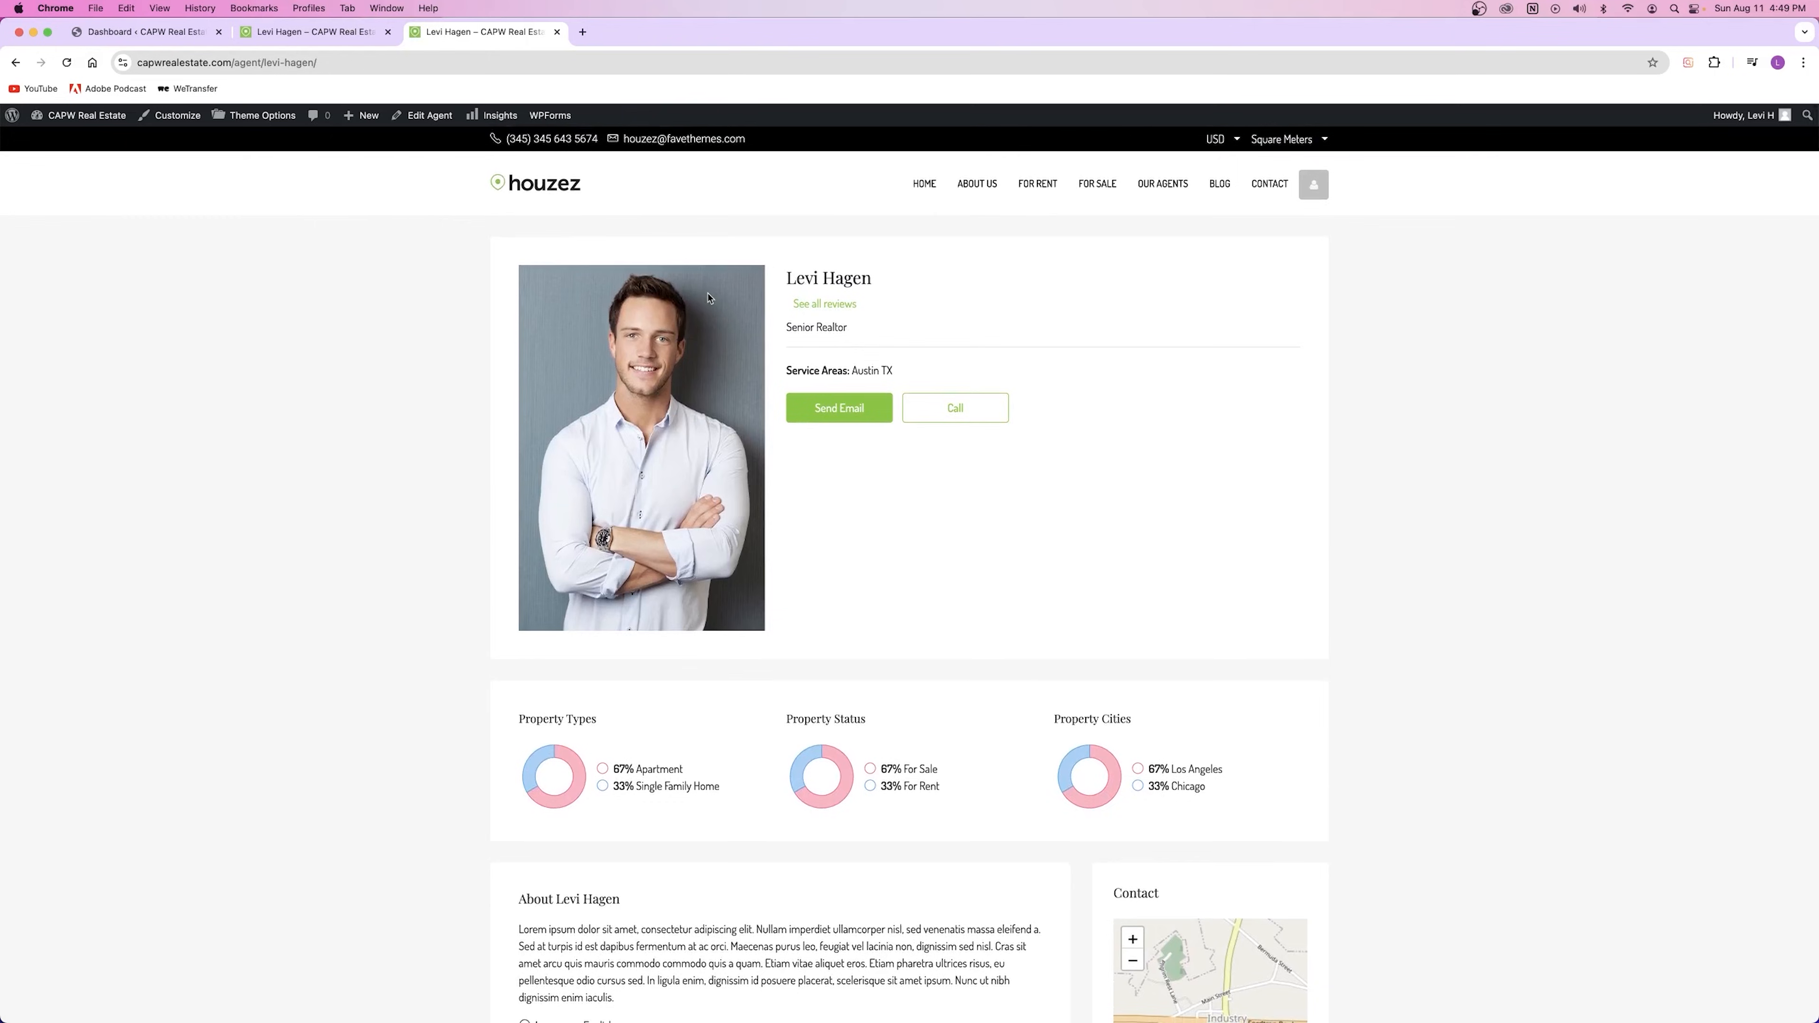
pyautogui.scroll(-3, 709, 298)
pyautogui.moveTo(614, 578); pyautogui.dragTo(720, 595)
pyautogui.click(705, 738)
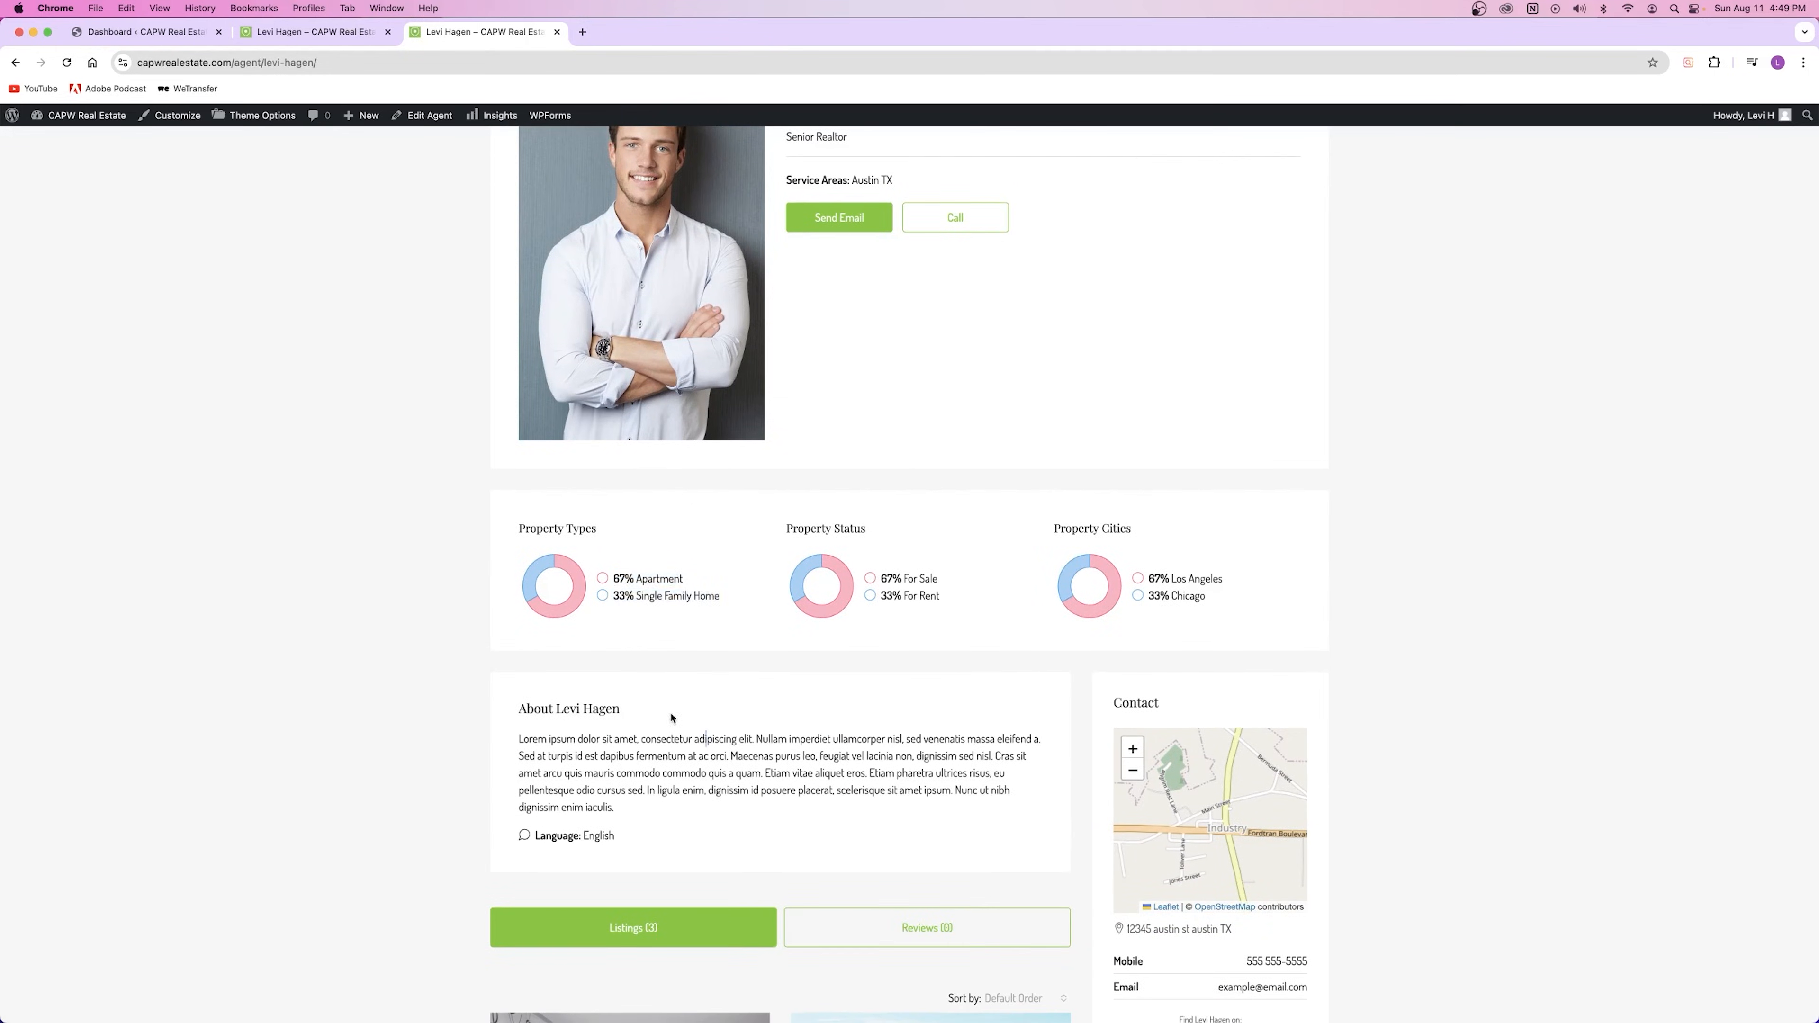
pyautogui.scroll(-6, 664, 705)
pyautogui.scroll(-2, 783, 598)
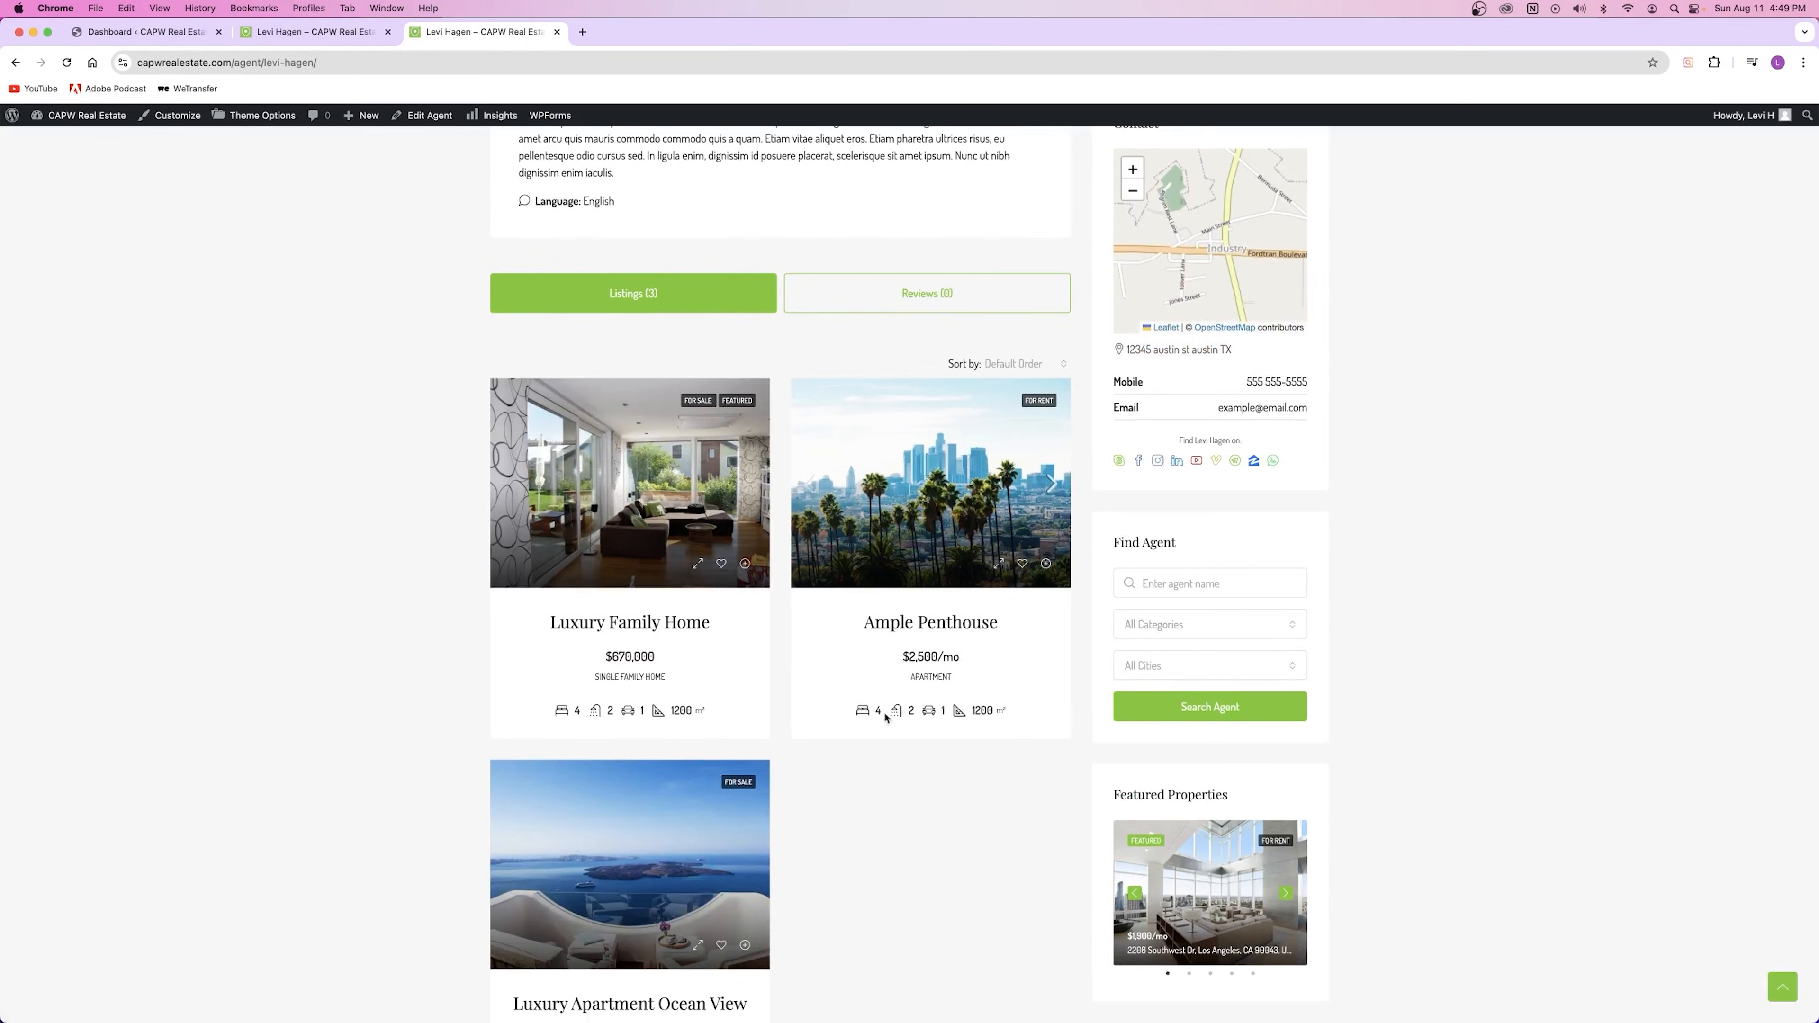
pyautogui.scroll(-1, 816, 804)
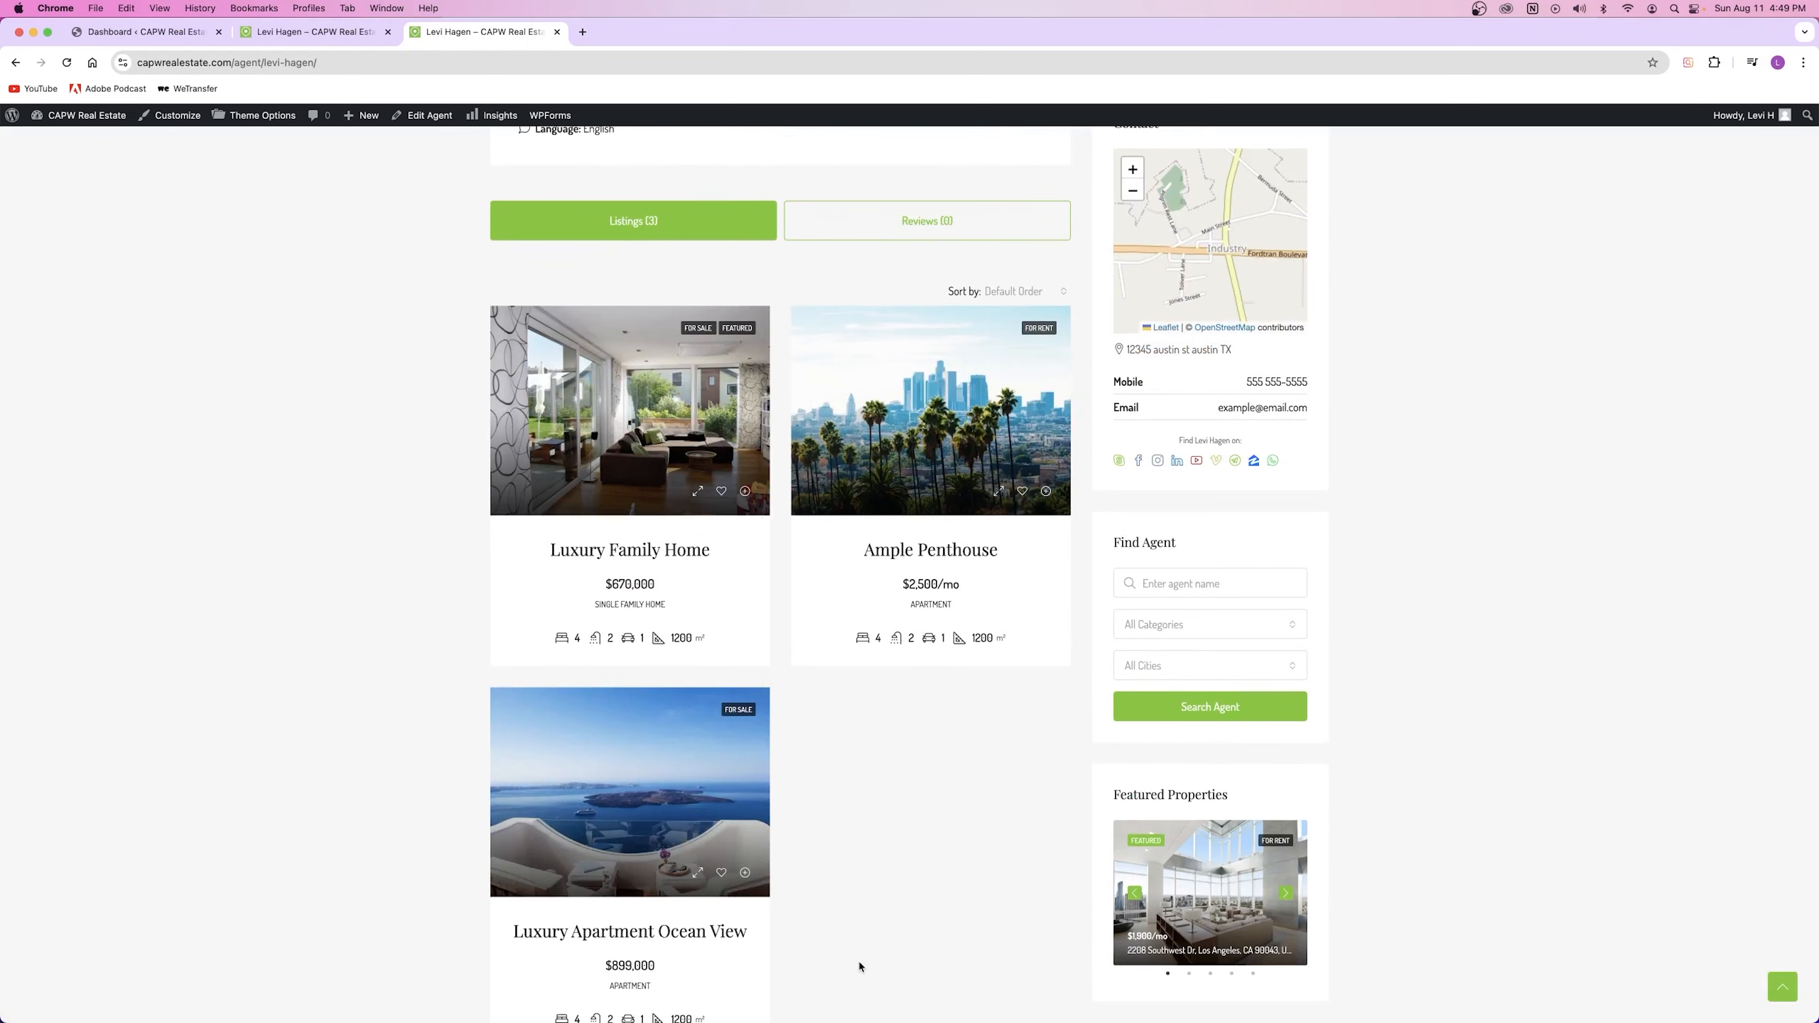
pyautogui.scroll(10, 860, 967)
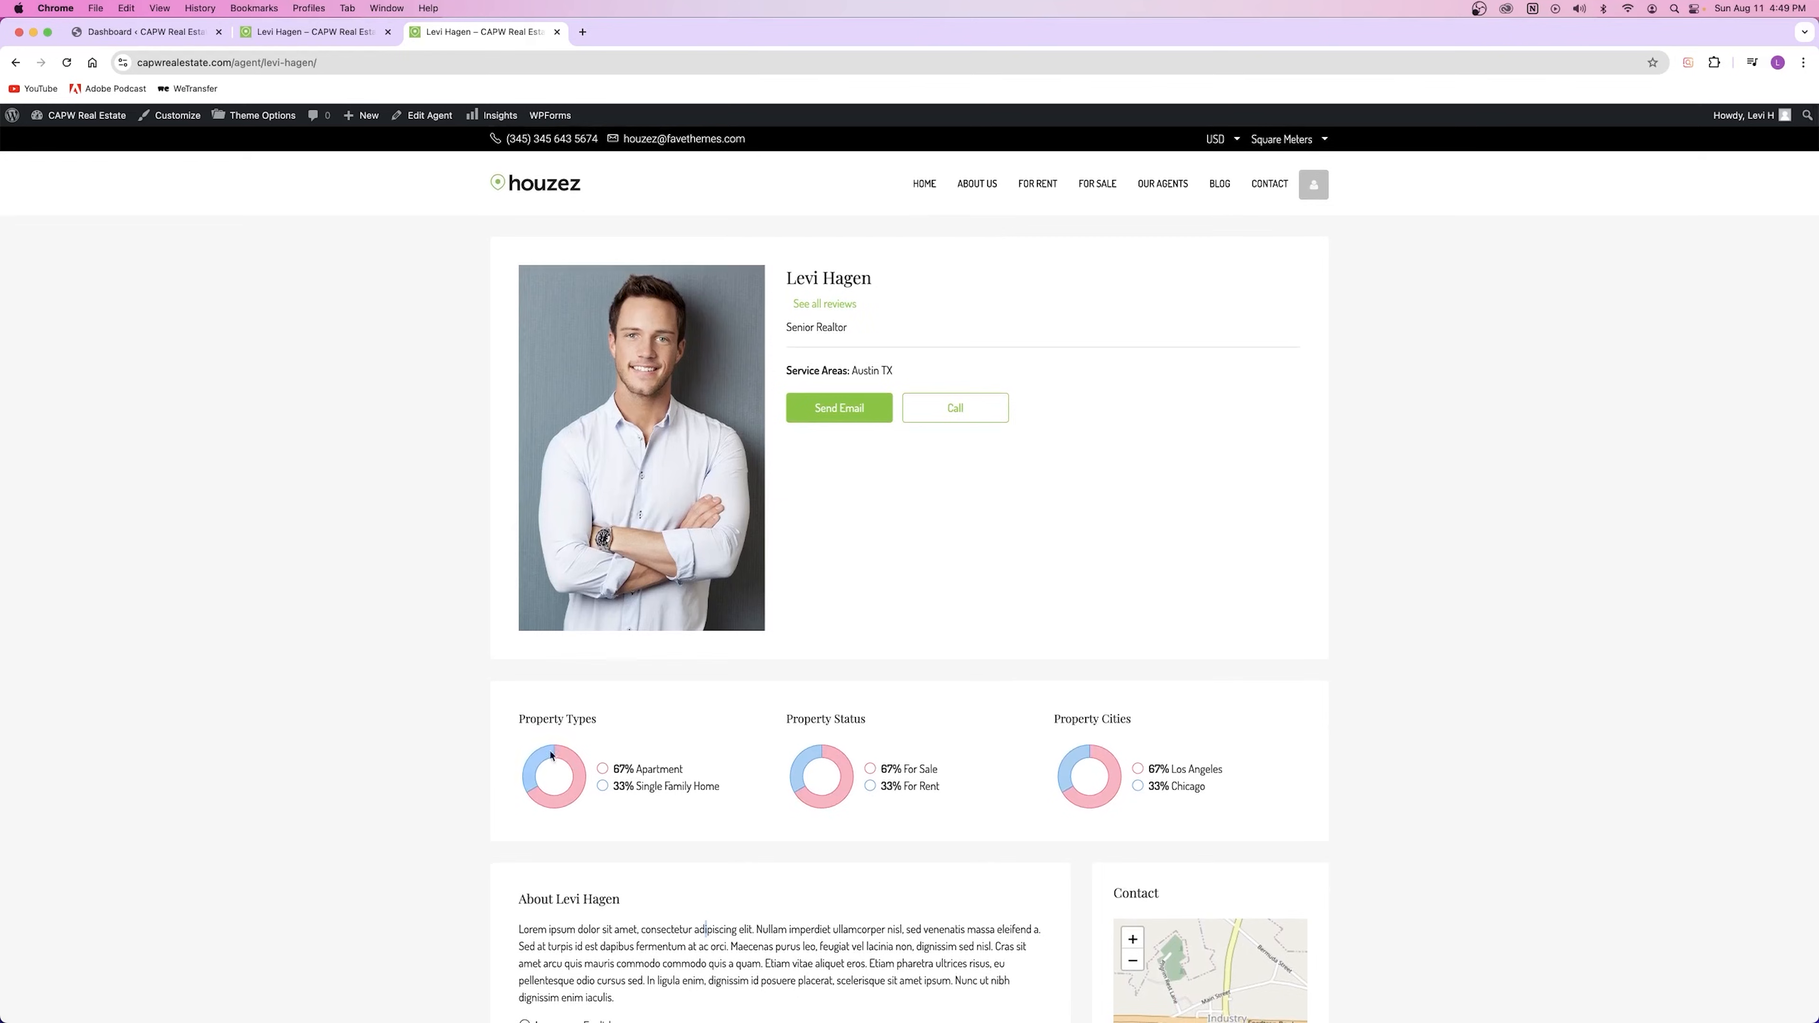
pyautogui.scroll(-3, 690, 703)
# Step: Check the property status percentages and the Los Angeles city share
pyautogui.moveTo(787, 476); pyautogui.dragTo(870, 477)
pyautogui.moveTo(953, 531); pyautogui.dragTo(819, 607)
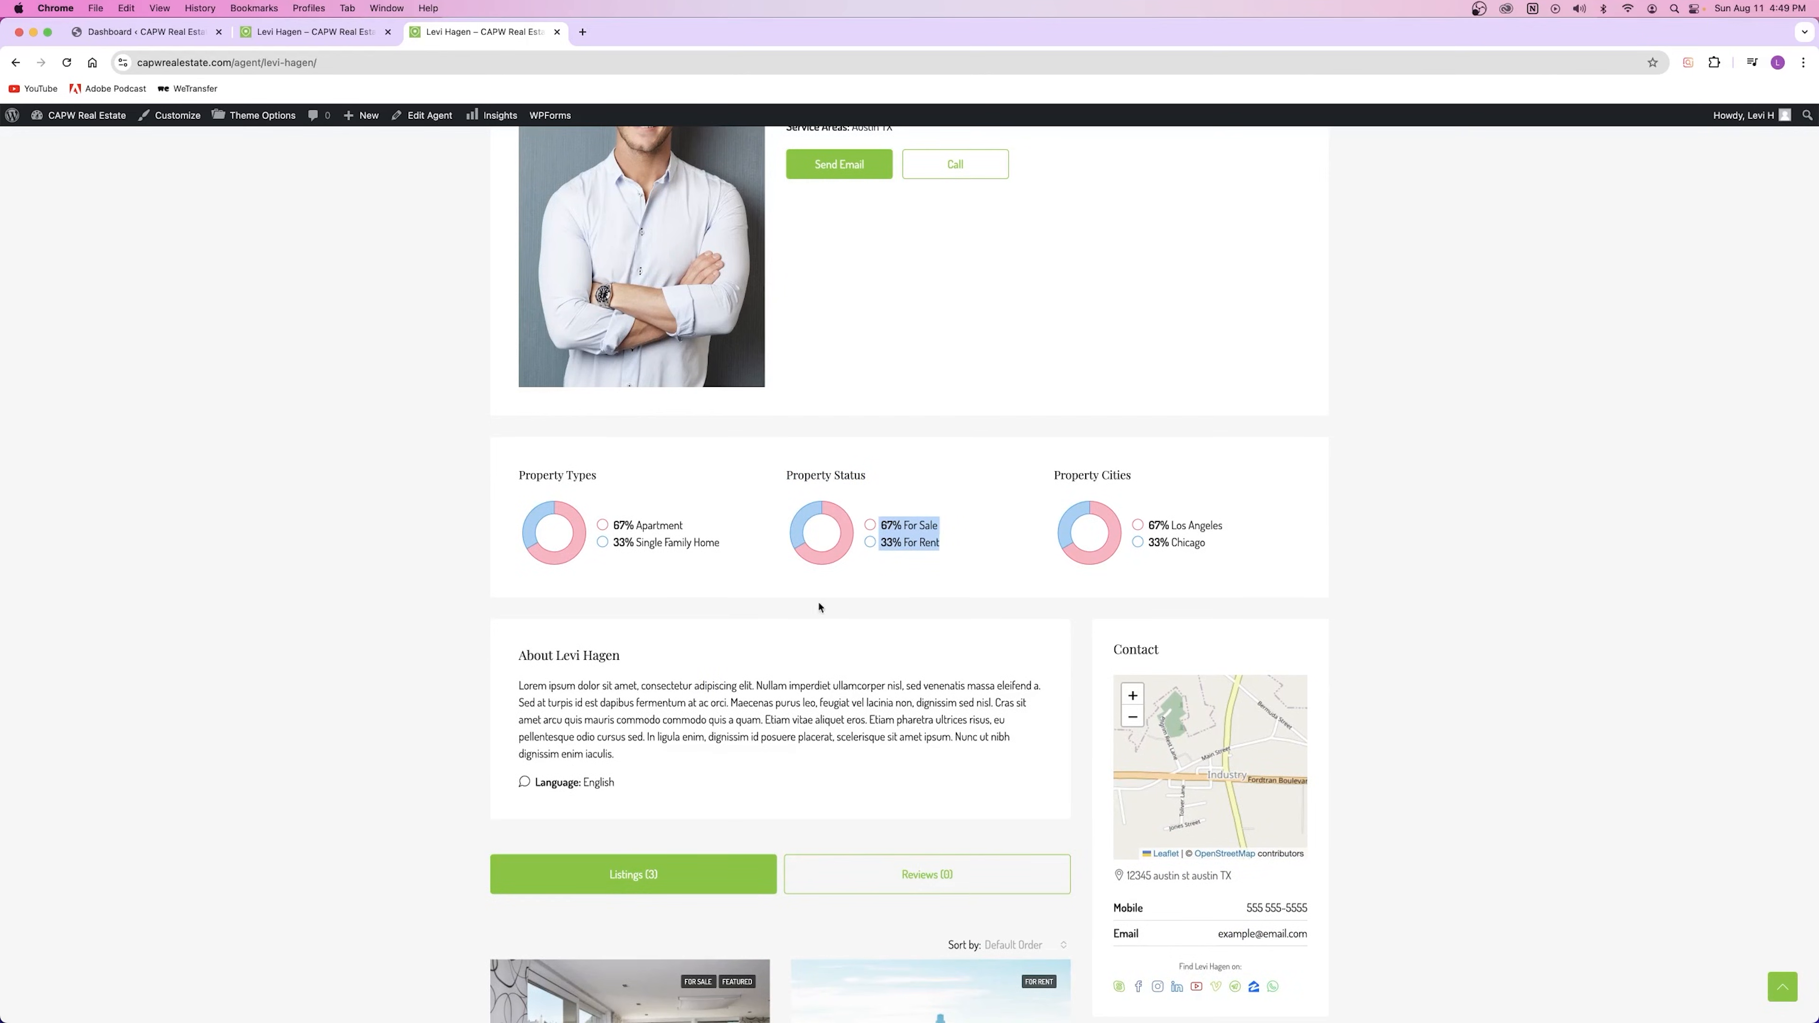
pyautogui.click(935, 543)
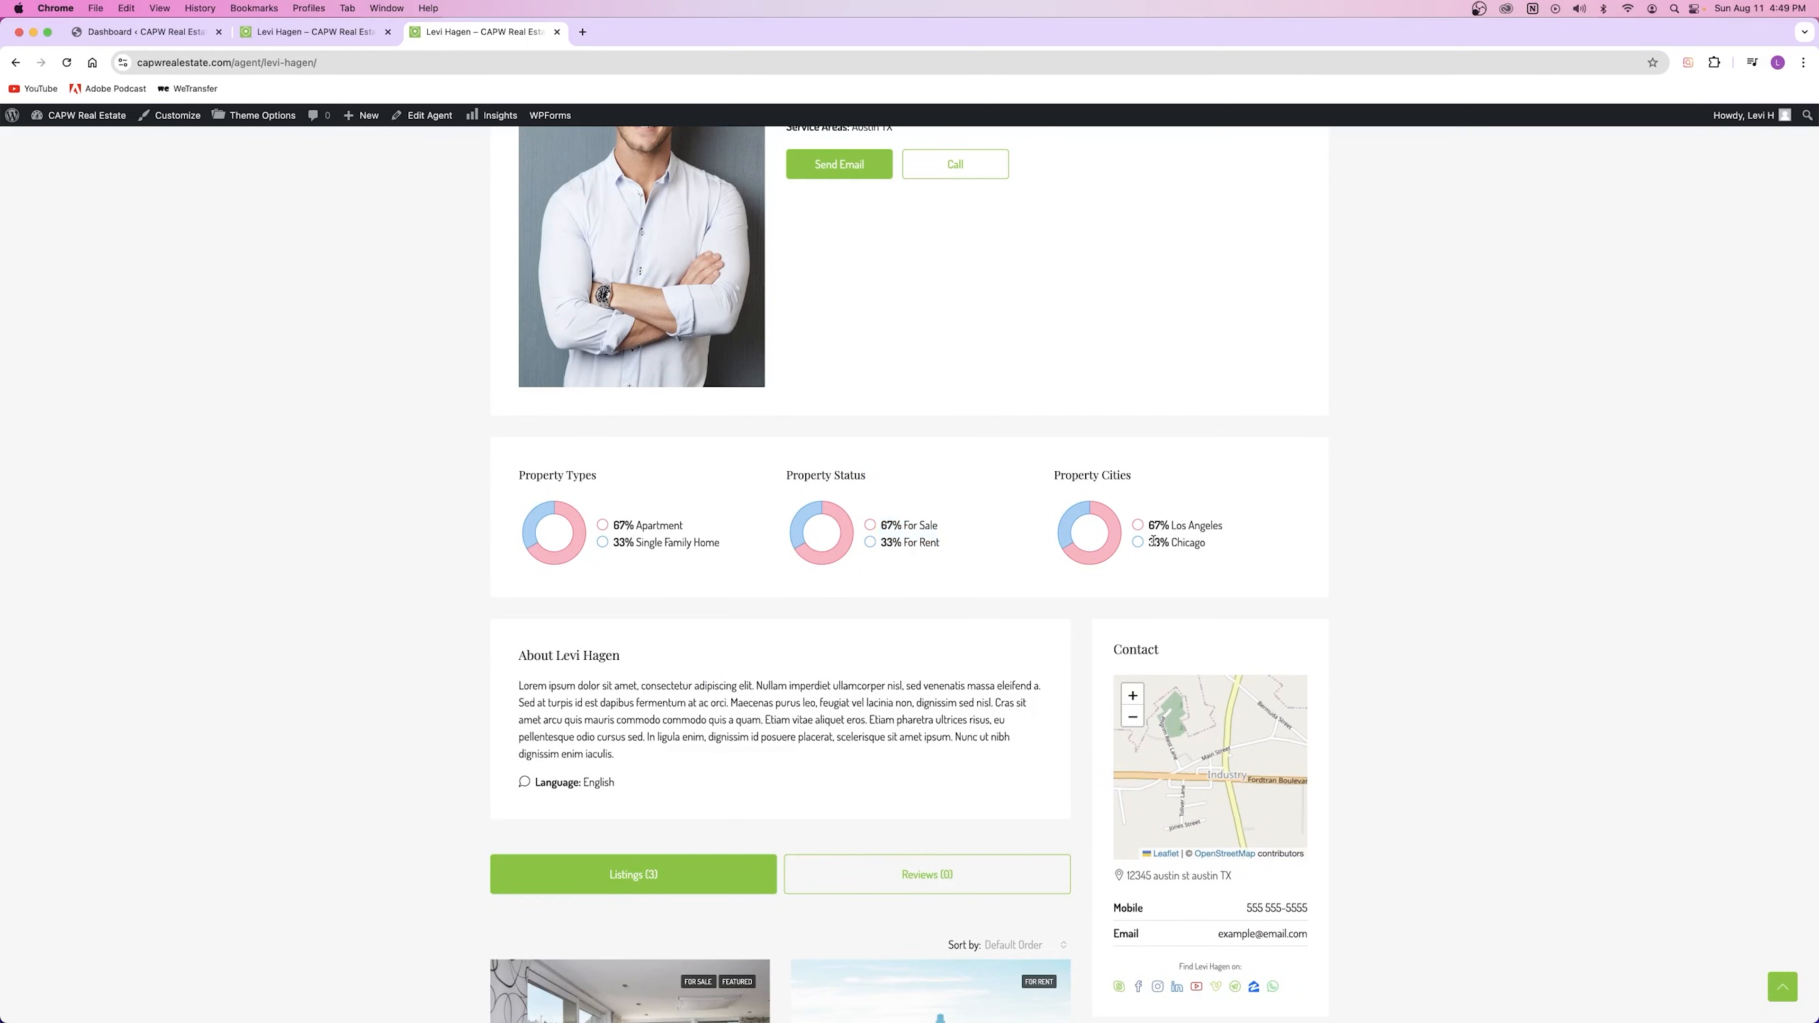
pyautogui.moveTo(1146, 525); pyautogui.dragTo(1242, 549)
pyautogui.click(1241, 619)
pyautogui.scroll(-4, 1242, 619)
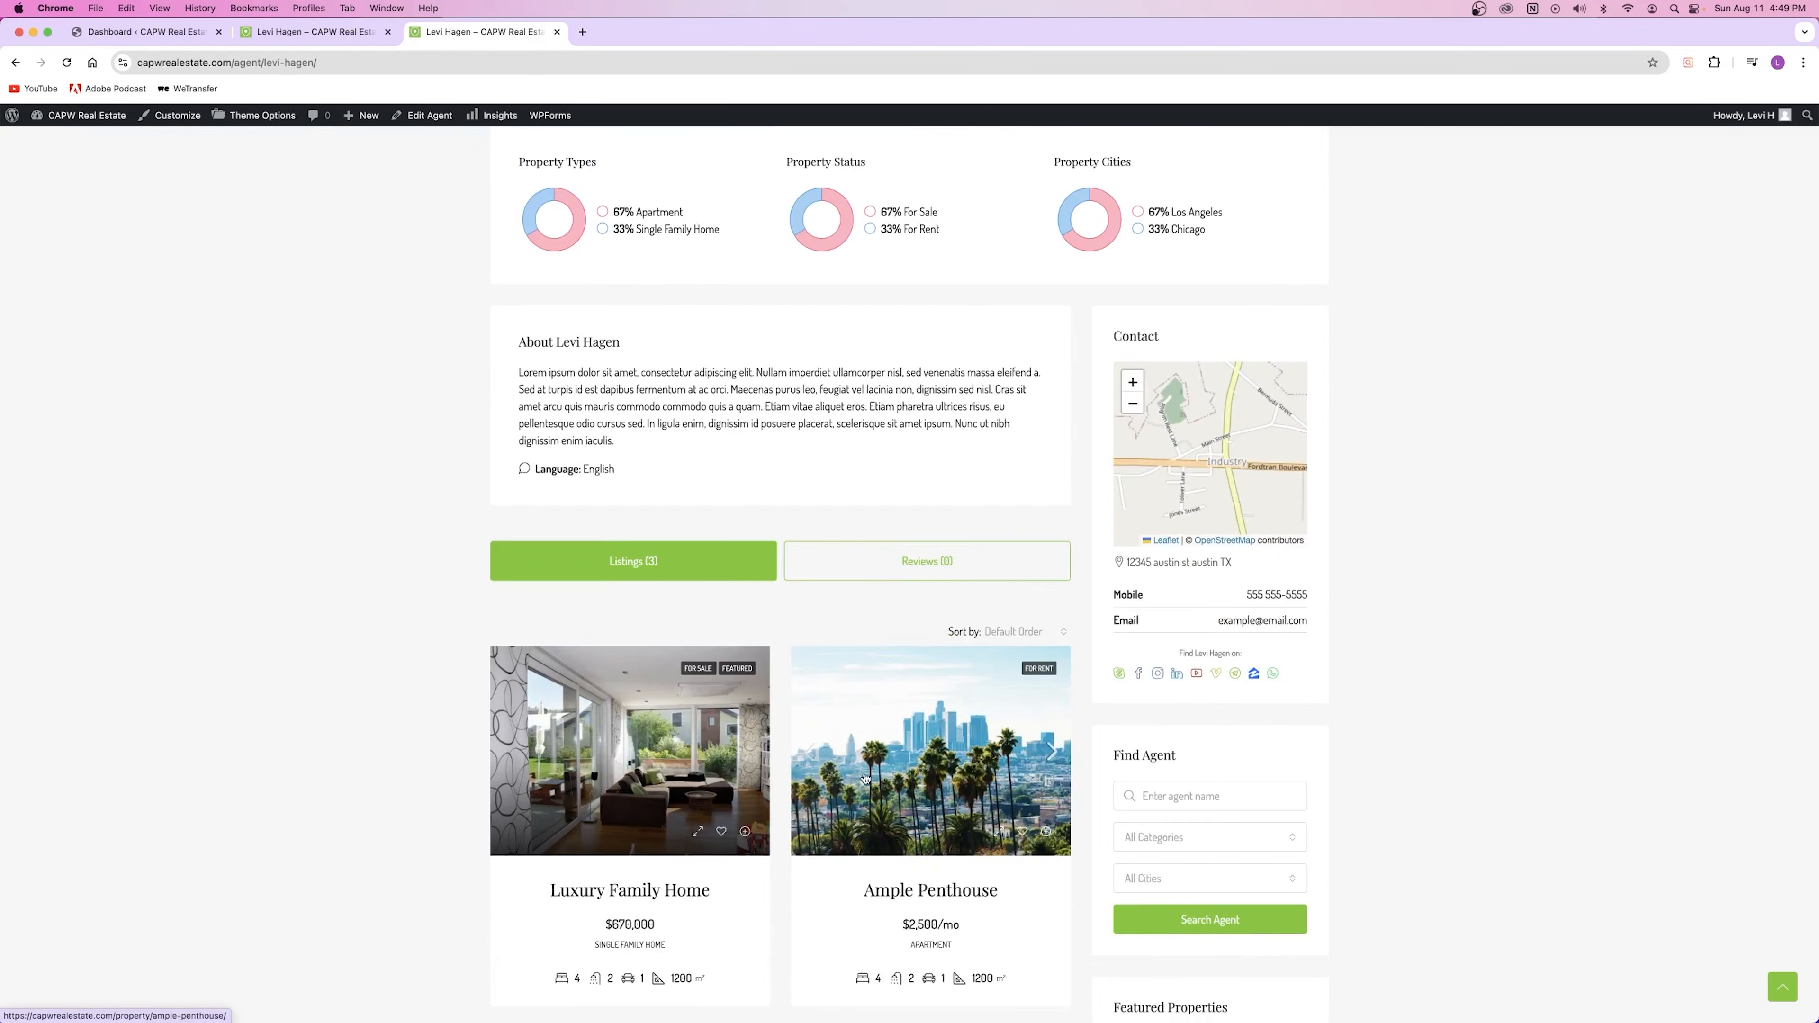
pyautogui.scroll(8, 832, 759)
# Step: Close the Edit Agent tab and go back to the agency's public profile page
pyautogui.click(315, 32)
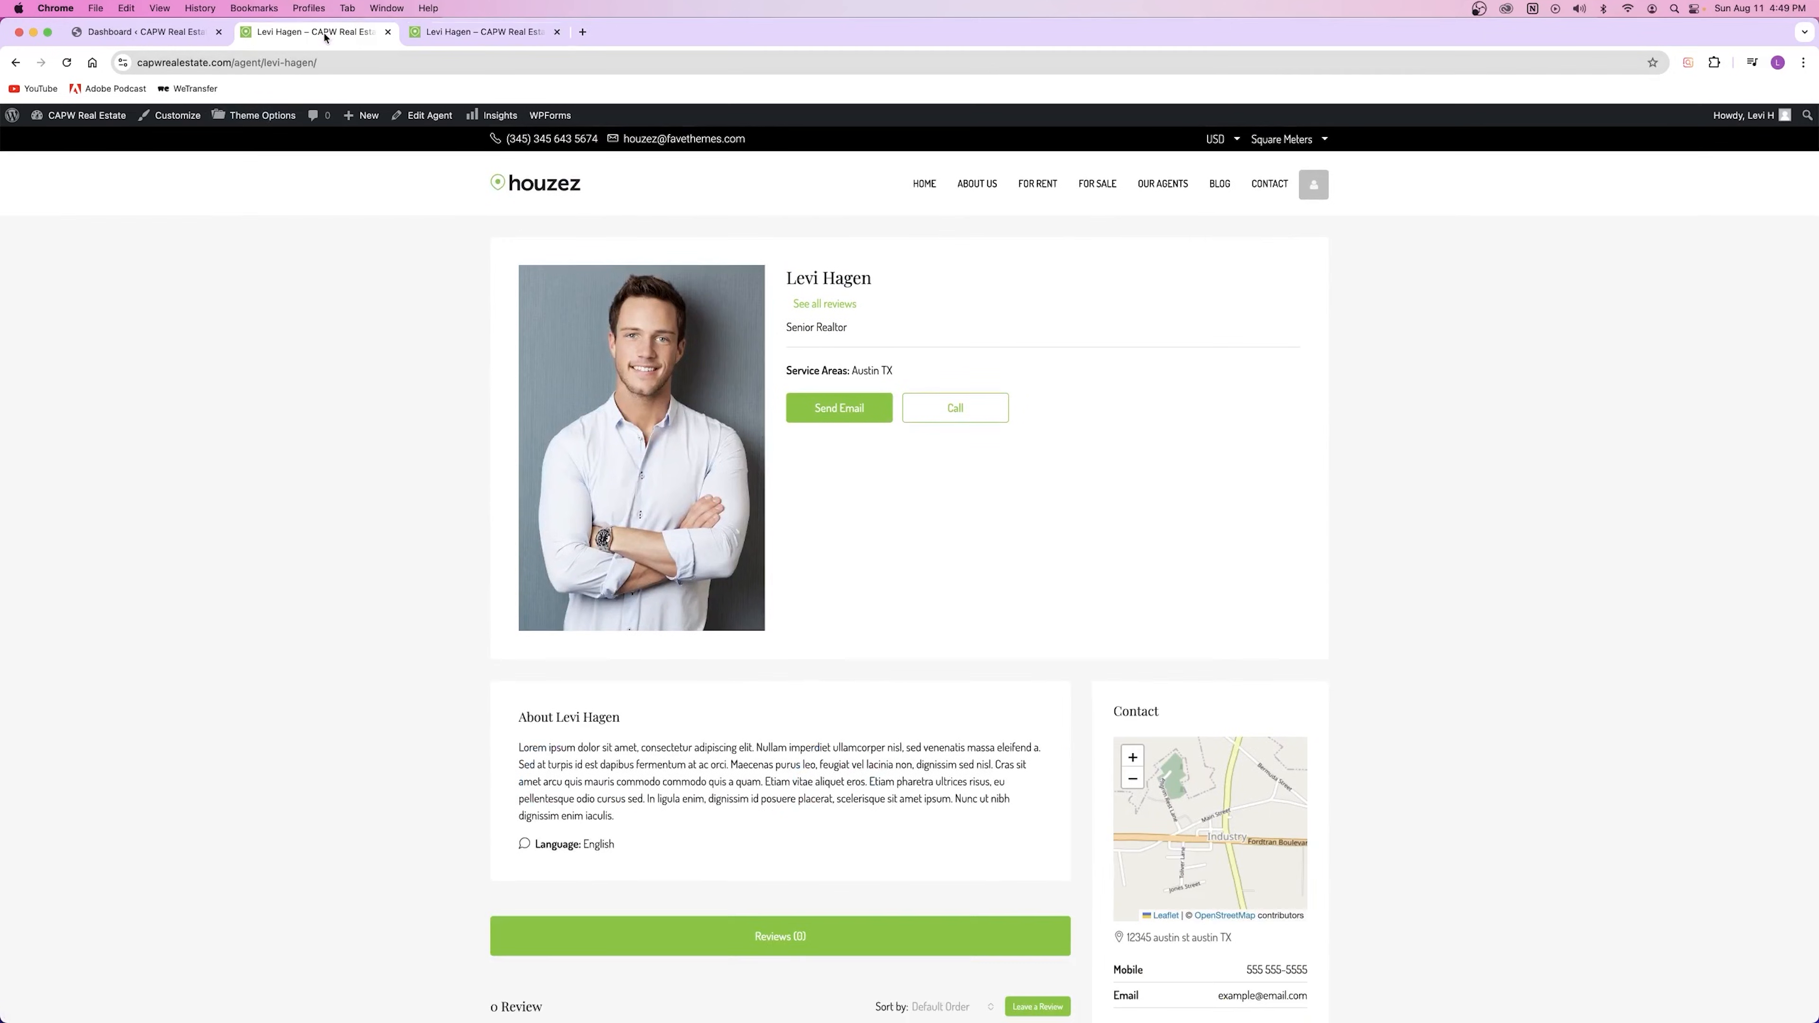
pyautogui.click(8, 63)
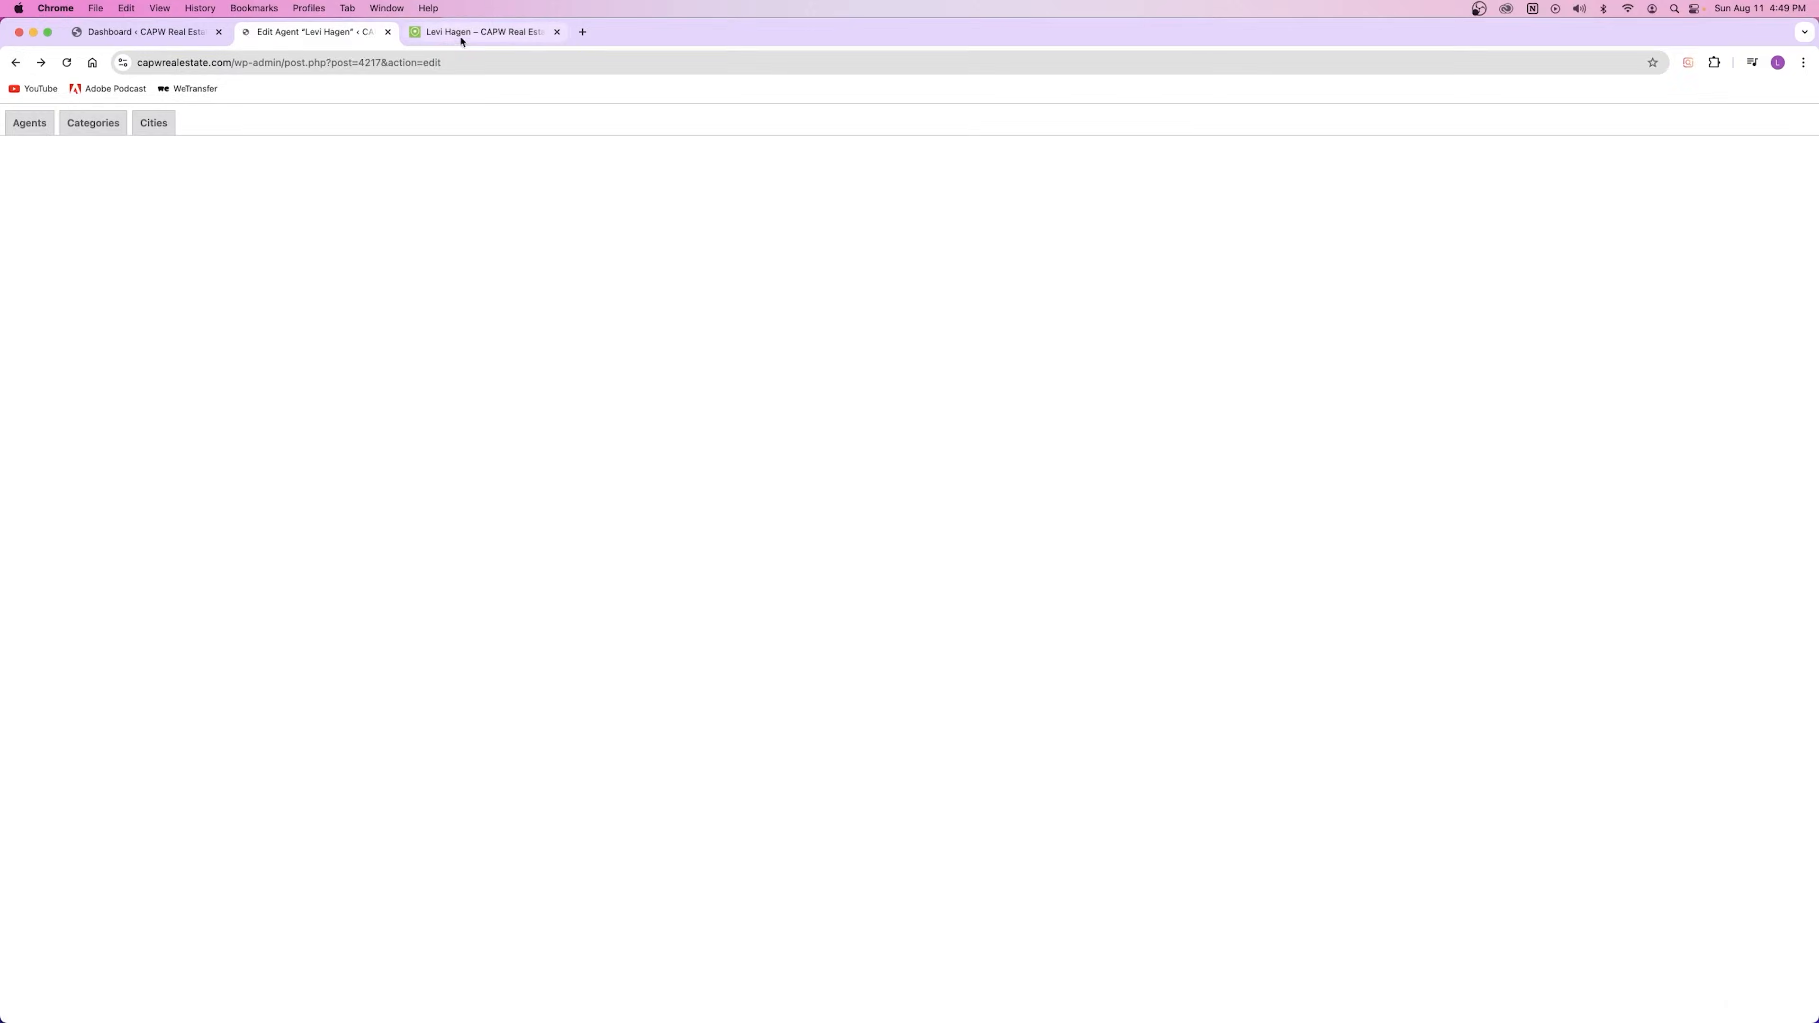
pyautogui.click(387, 32)
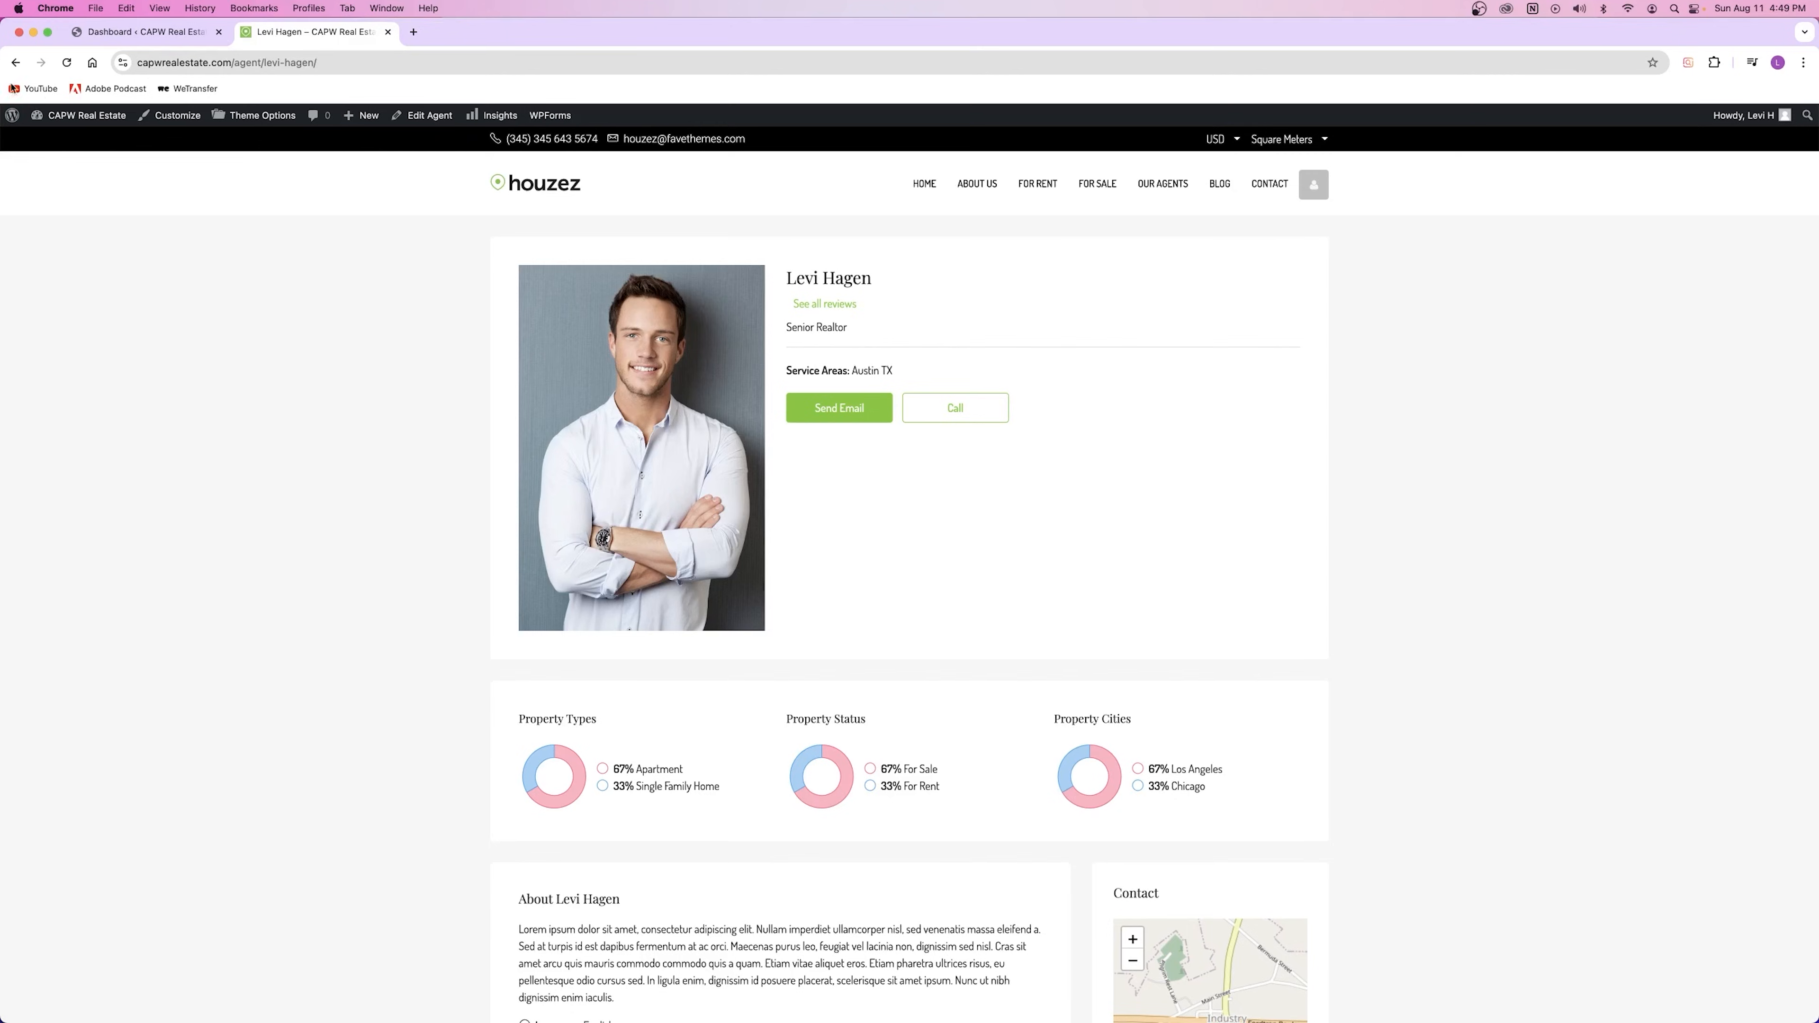
pyautogui.click(12, 63)
pyautogui.moveTo(708, 283); pyautogui.dragTo(915, 281)
pyautogui.scroll(-2, 1079, 374)
# Step: View the agency's Agents (1) tab and its Listings (3) tab
pyautogui.click(1074, 375)
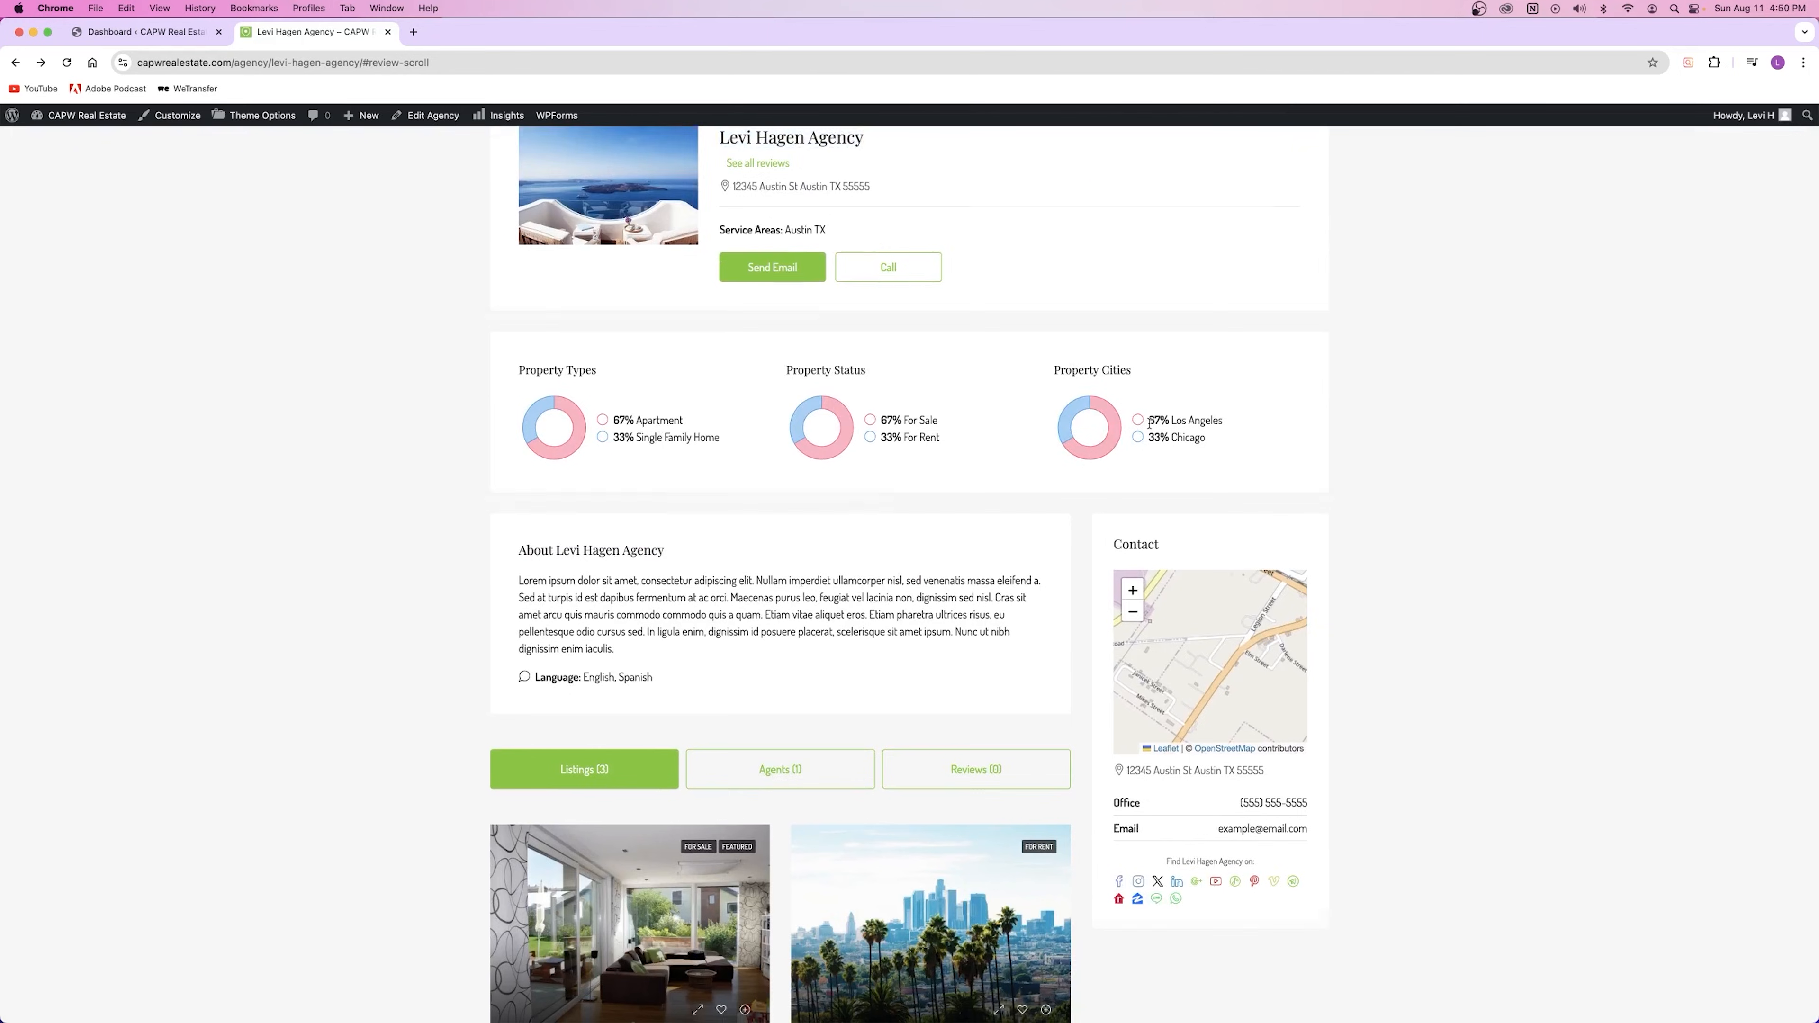
pyautogui.scroll(-3, 1149, 423)
pyautogui.click(752, 569)
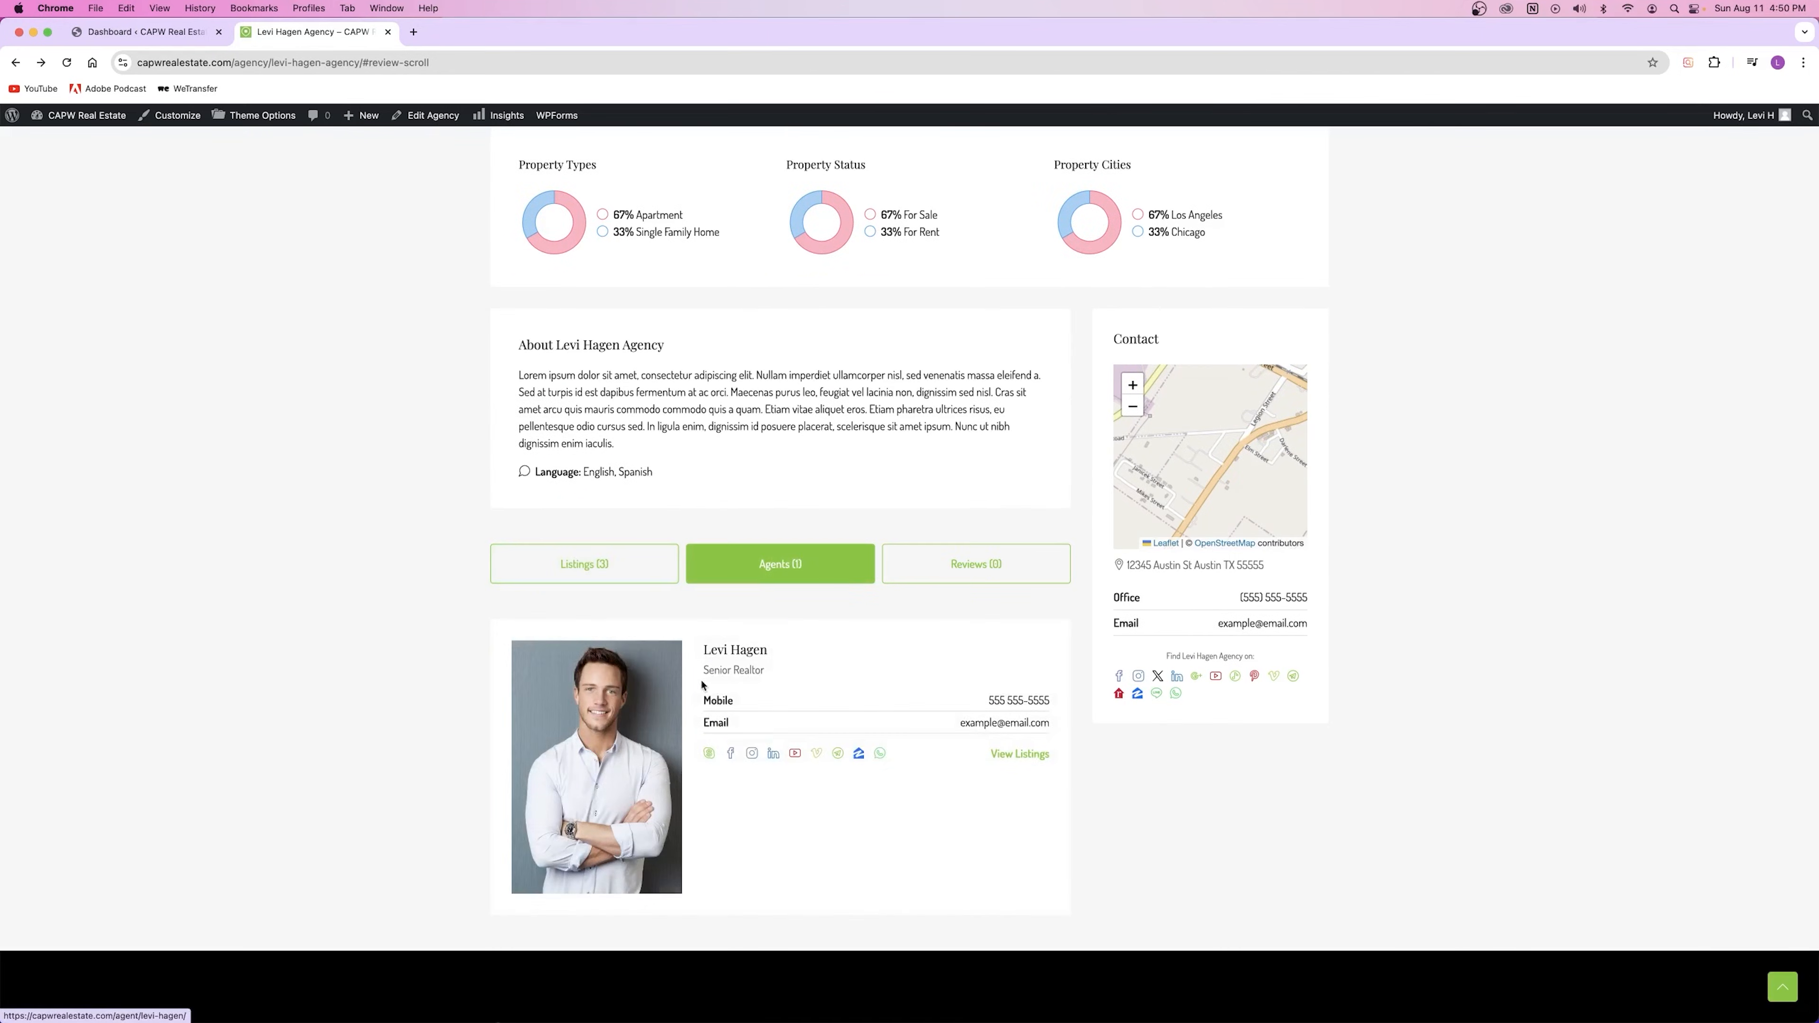
pyautogui.click(592, 567)
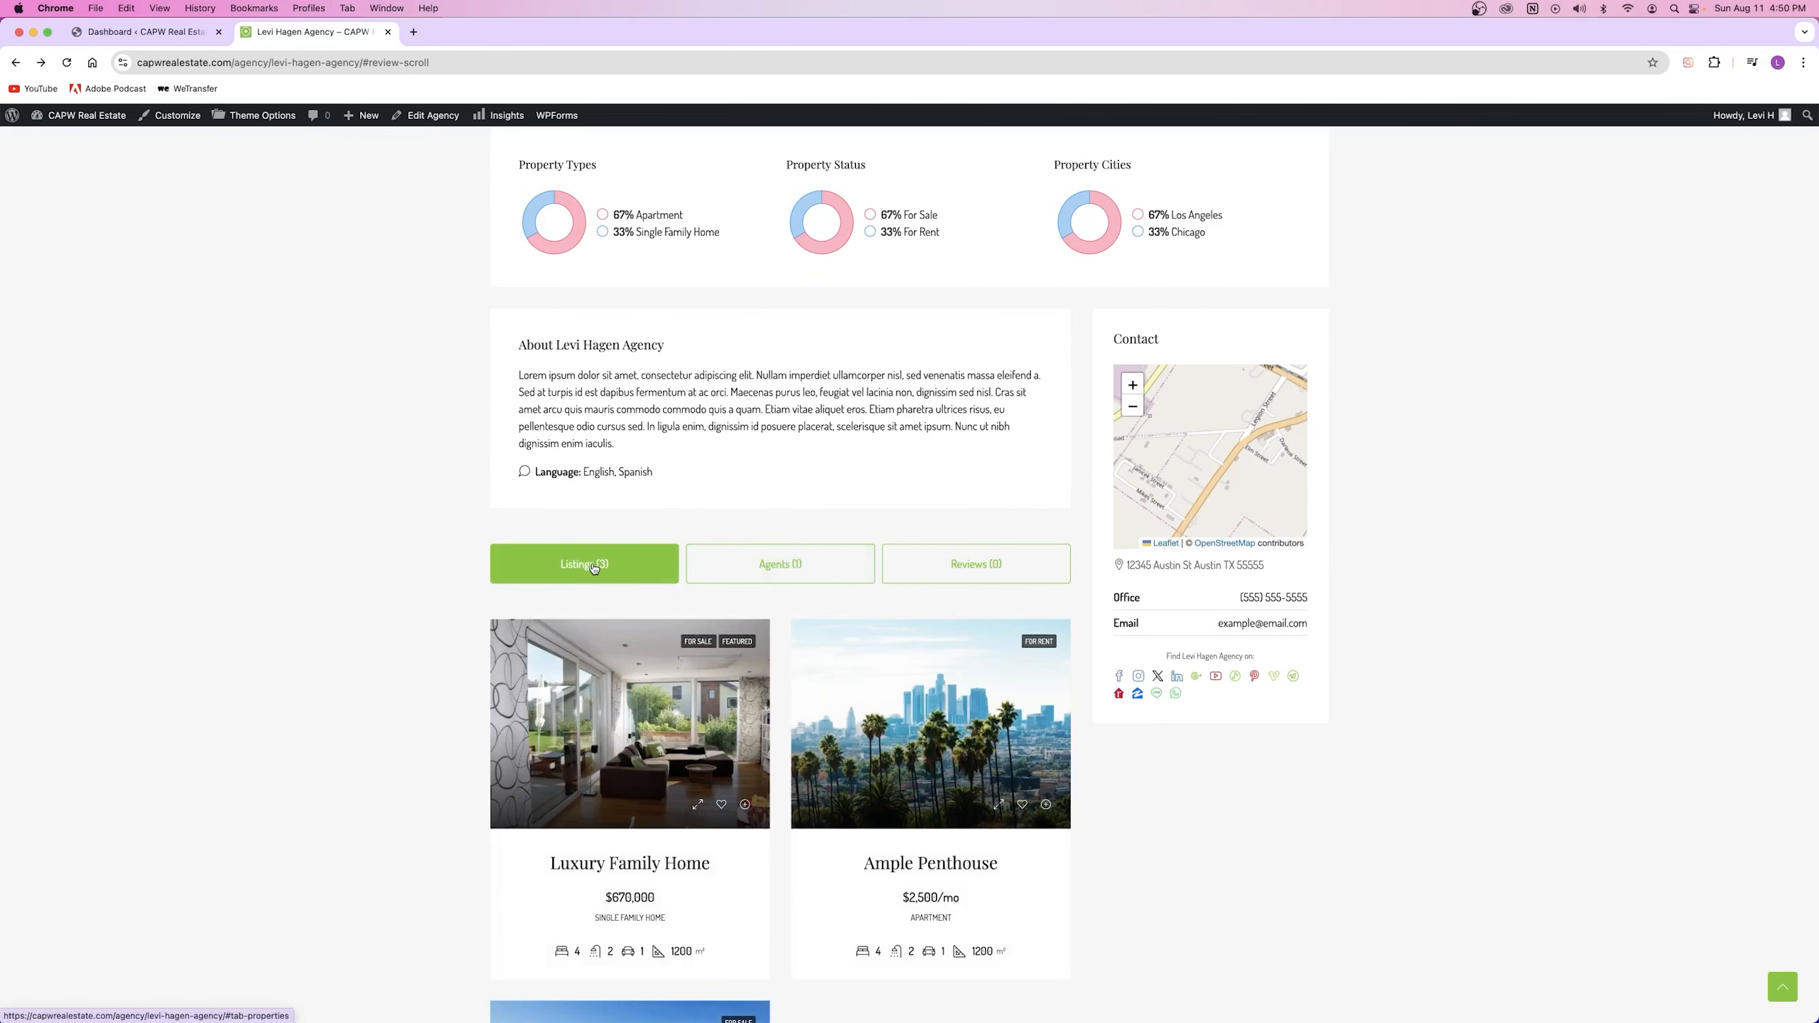
pyautogui.scroll(-5, 623, 588)
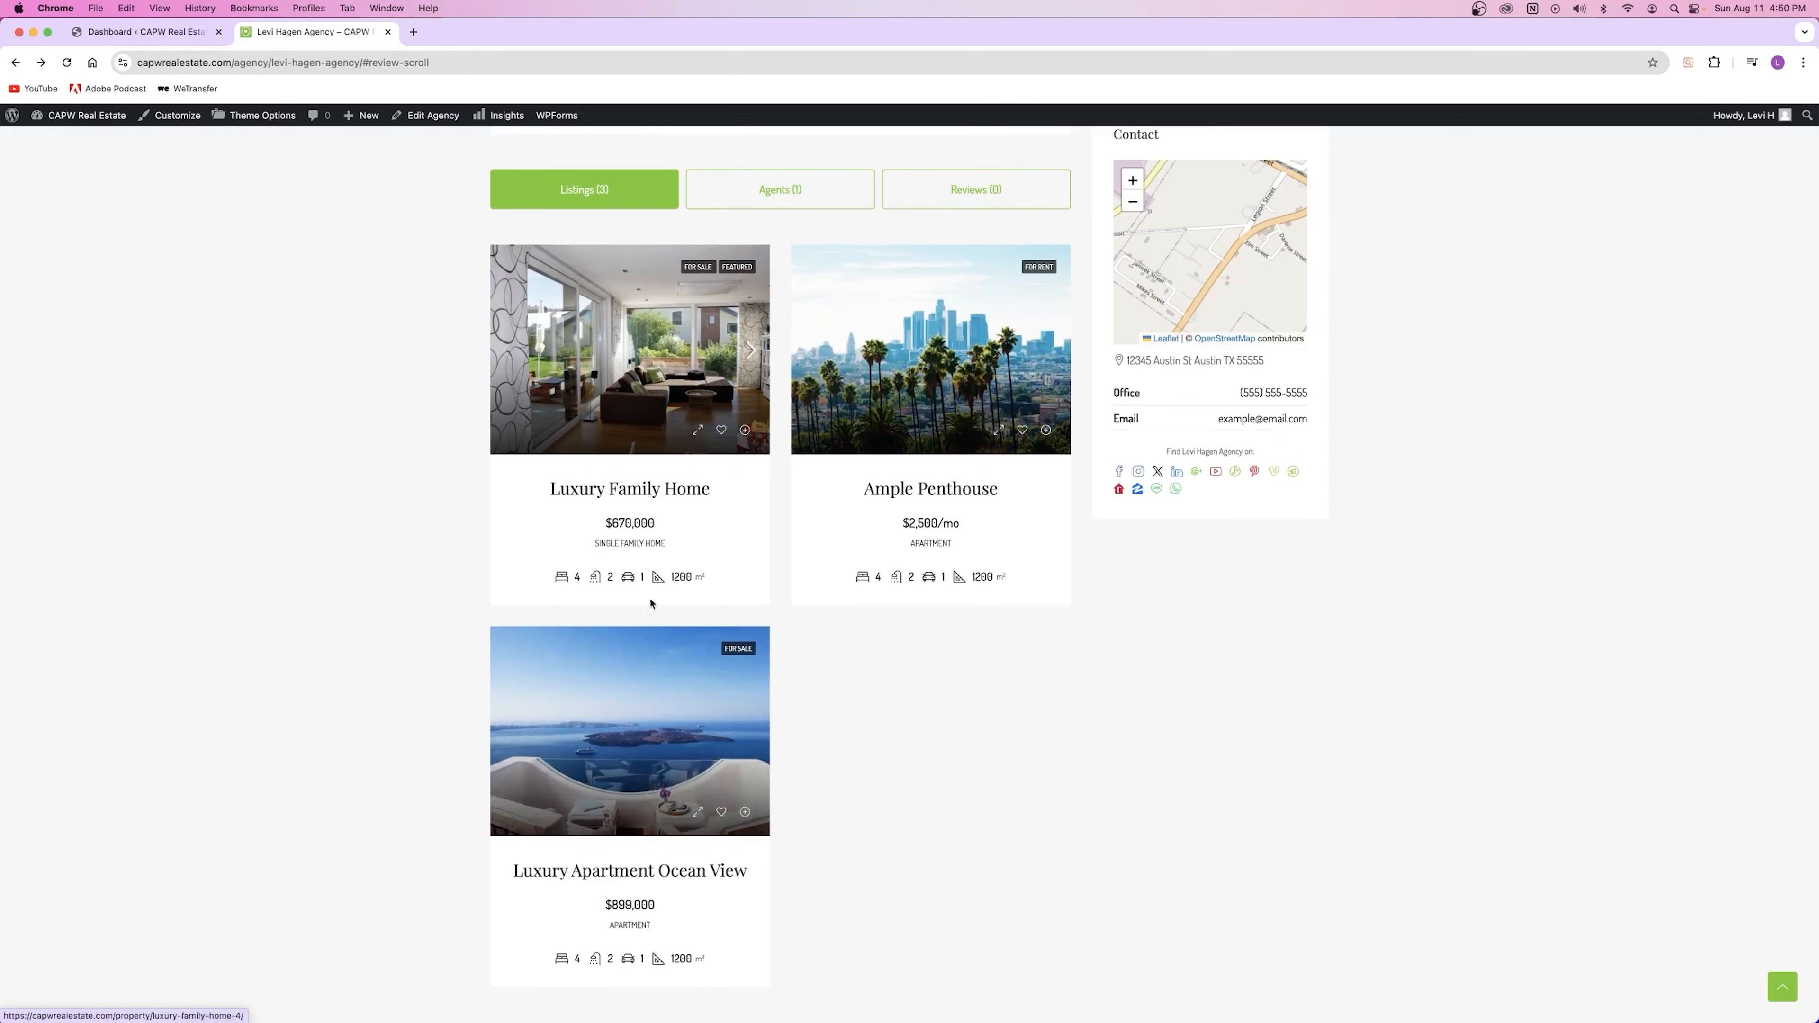
pyautogui.scroll(10, 650, 603)
pyautogui.scroll(-13, 711, 455)
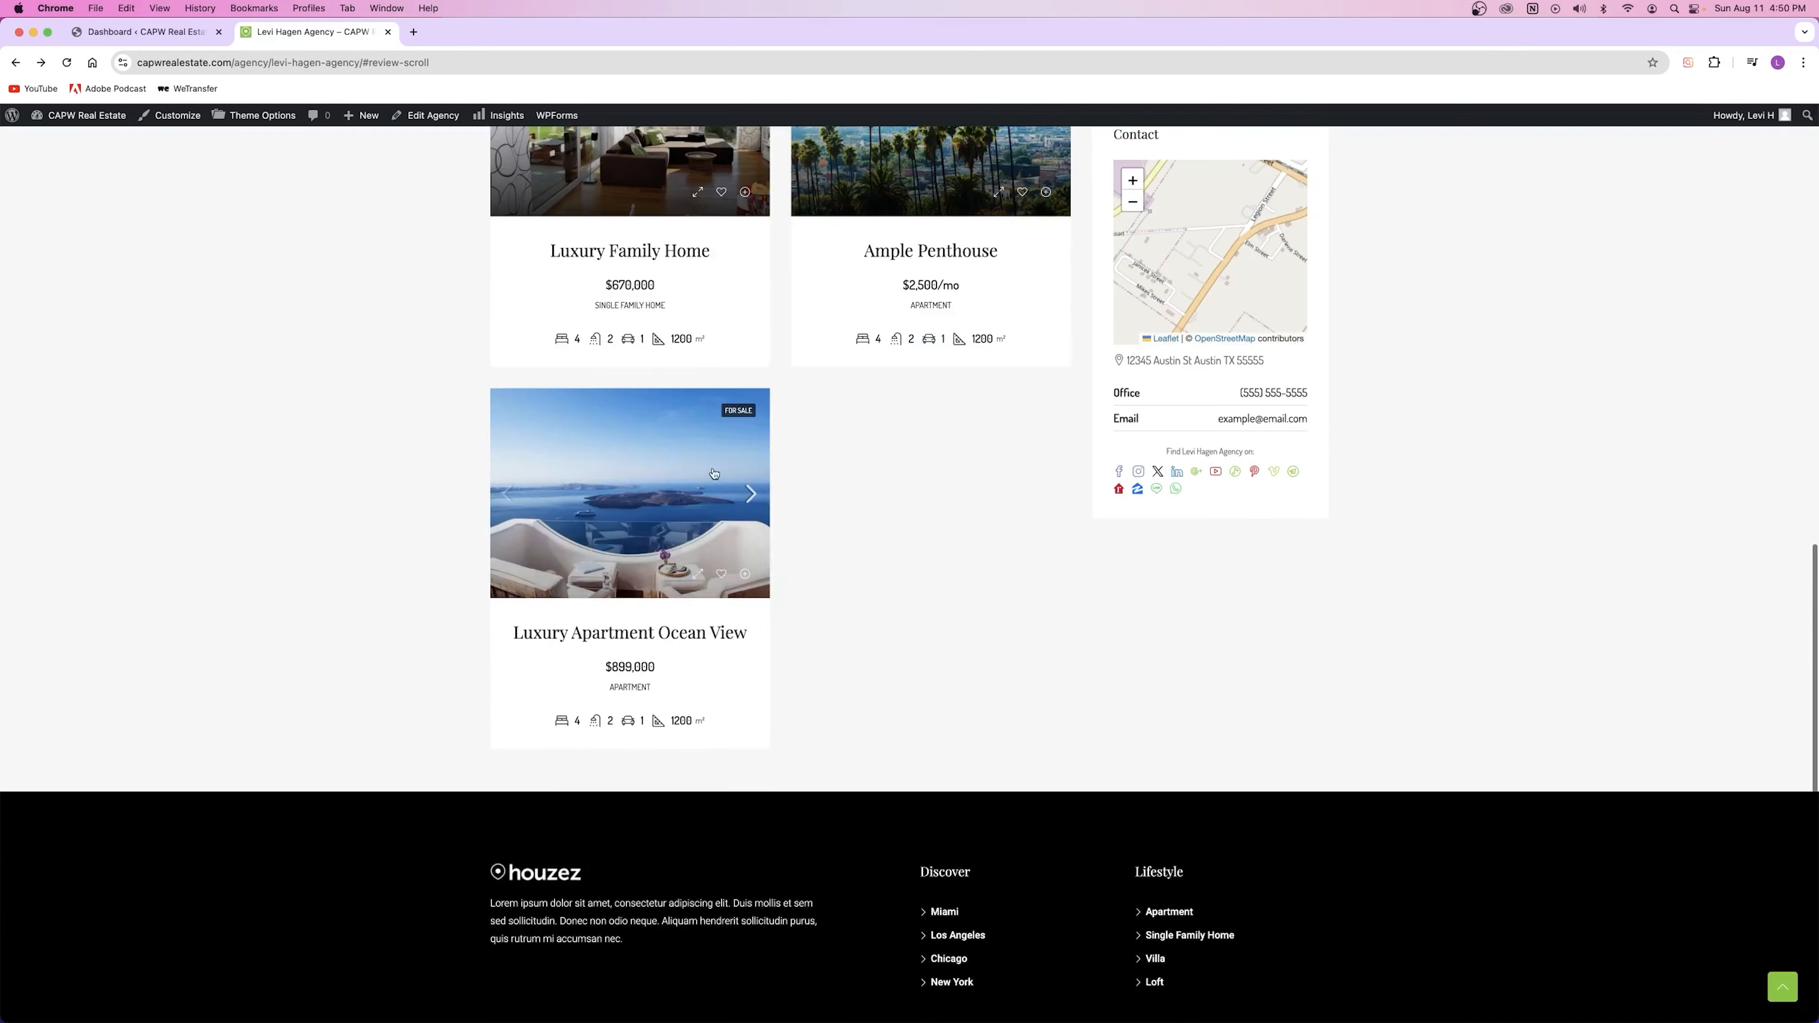
# Step: Check that Luxury Family Home lists the new agent as contact, then close that page
pyautogui.click(694, 512)
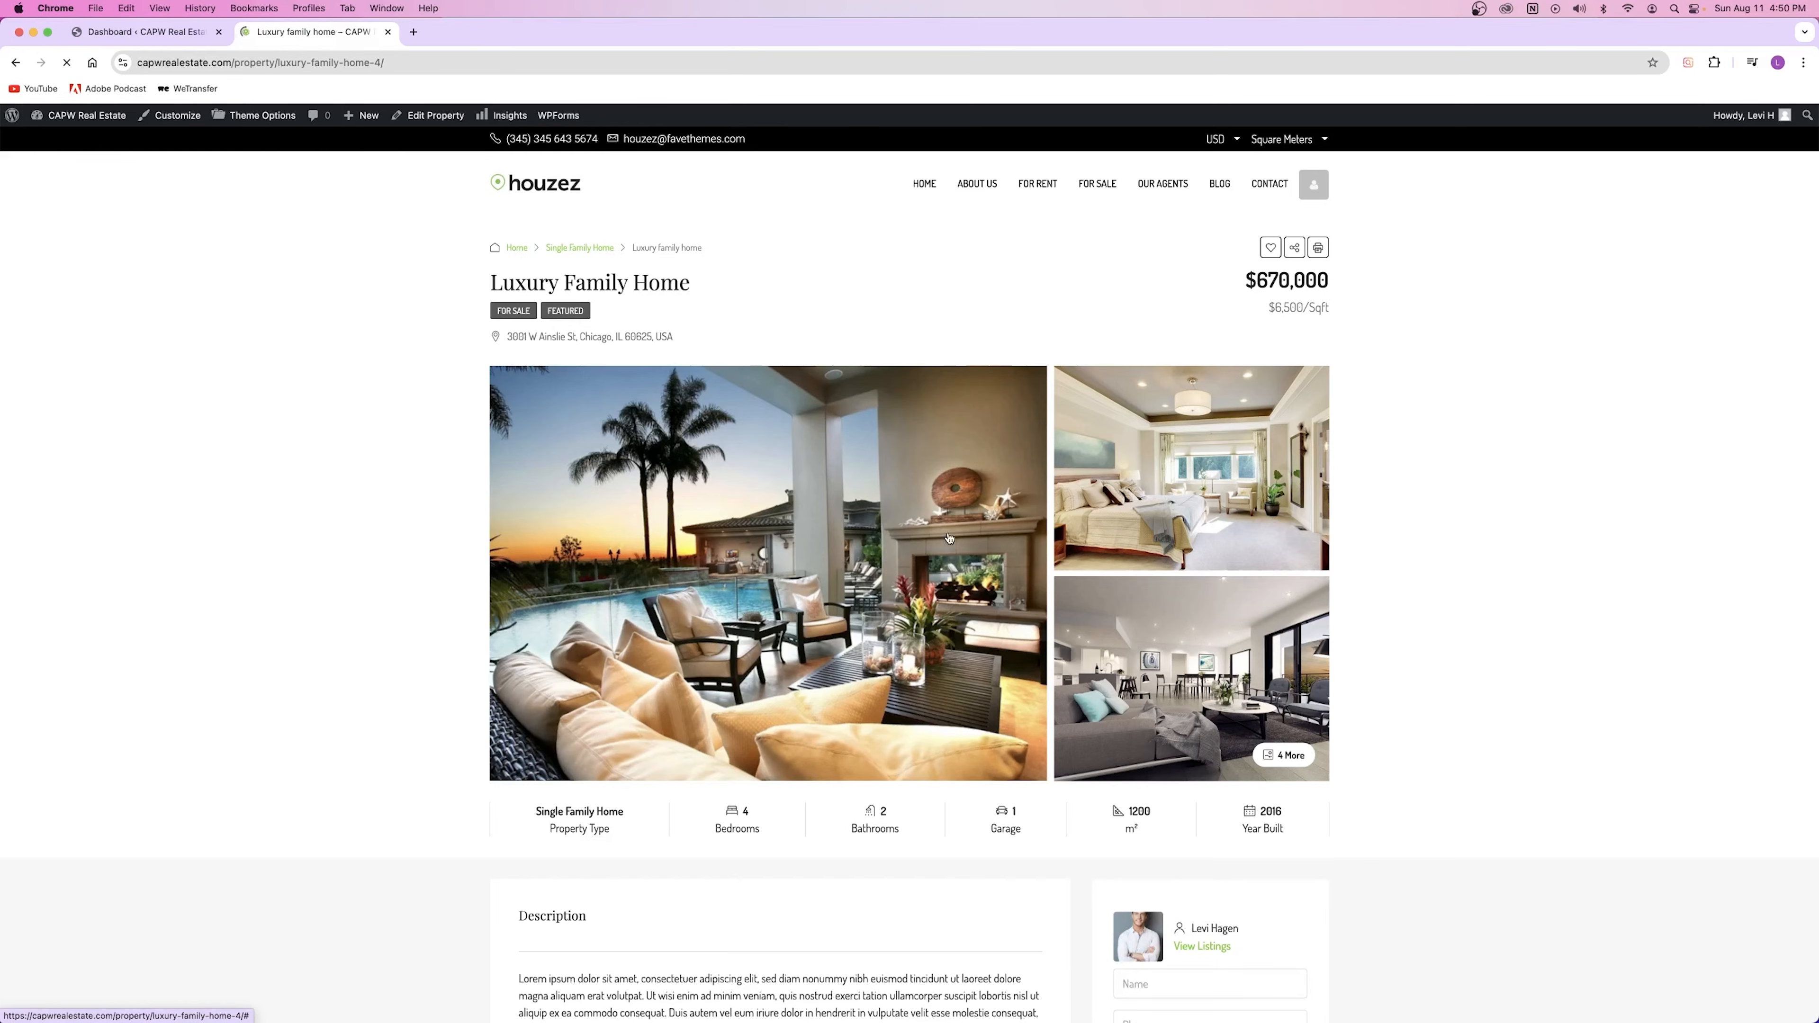
pyautogui.scroll(-7, 978, 532)
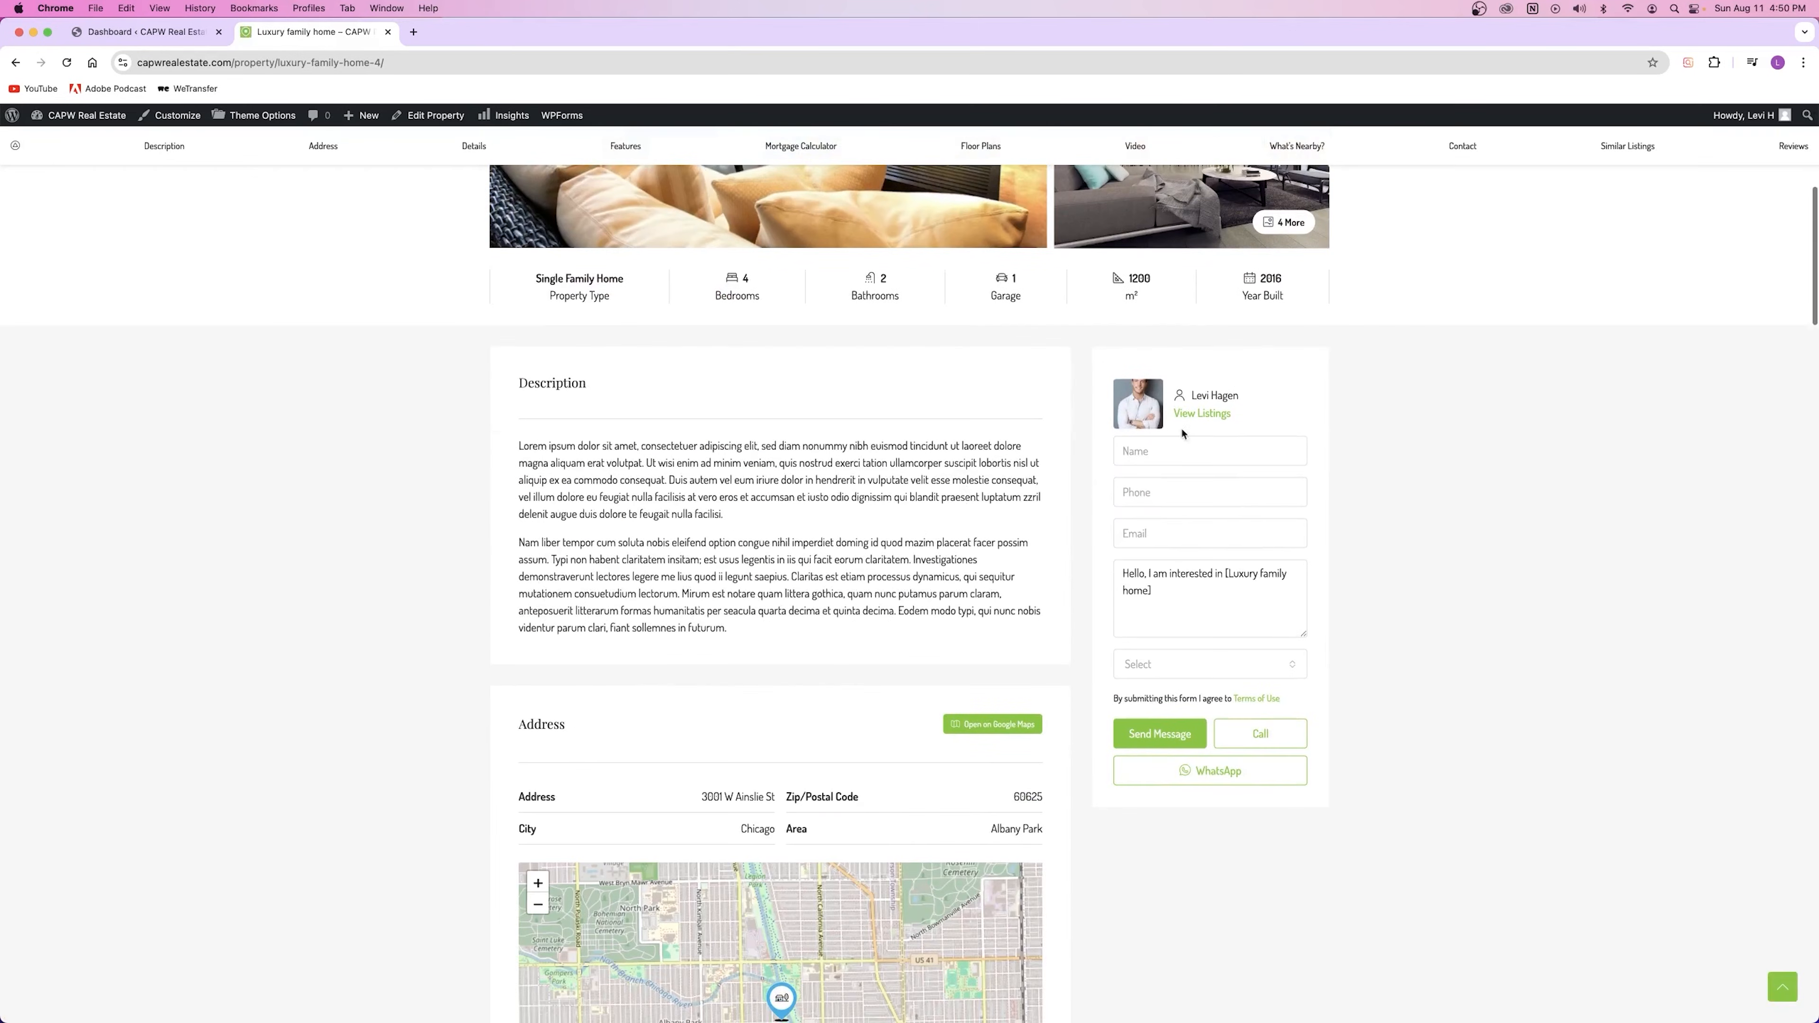
pyautogui.tripleClick(1185, 396)
pyautogui.click(1175, 459)
pyautogui.click(1173, 492)
pyautogui.click(1170, 539)
pyautogui.click(1397, 508)
pyautogui.scroll(-10, 1214, 660)
pyautogui.scroll(20, 1336, 638)
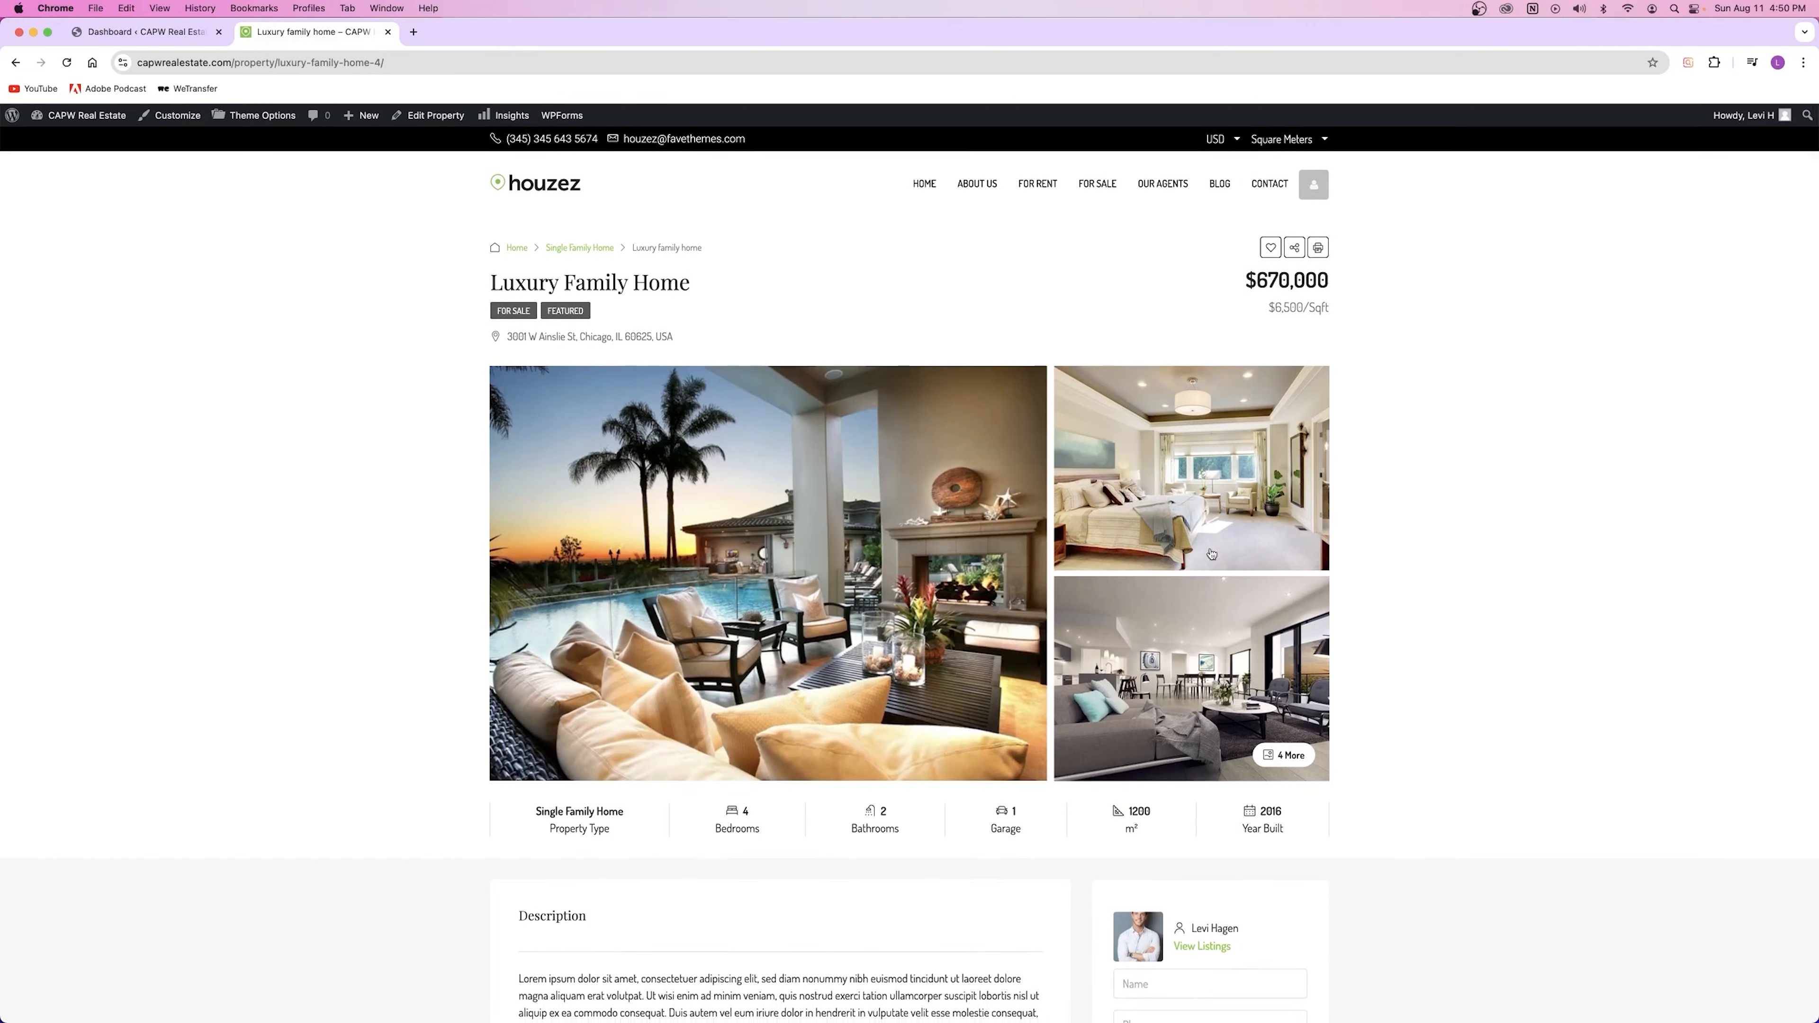
pyautogui.click(388, 33)
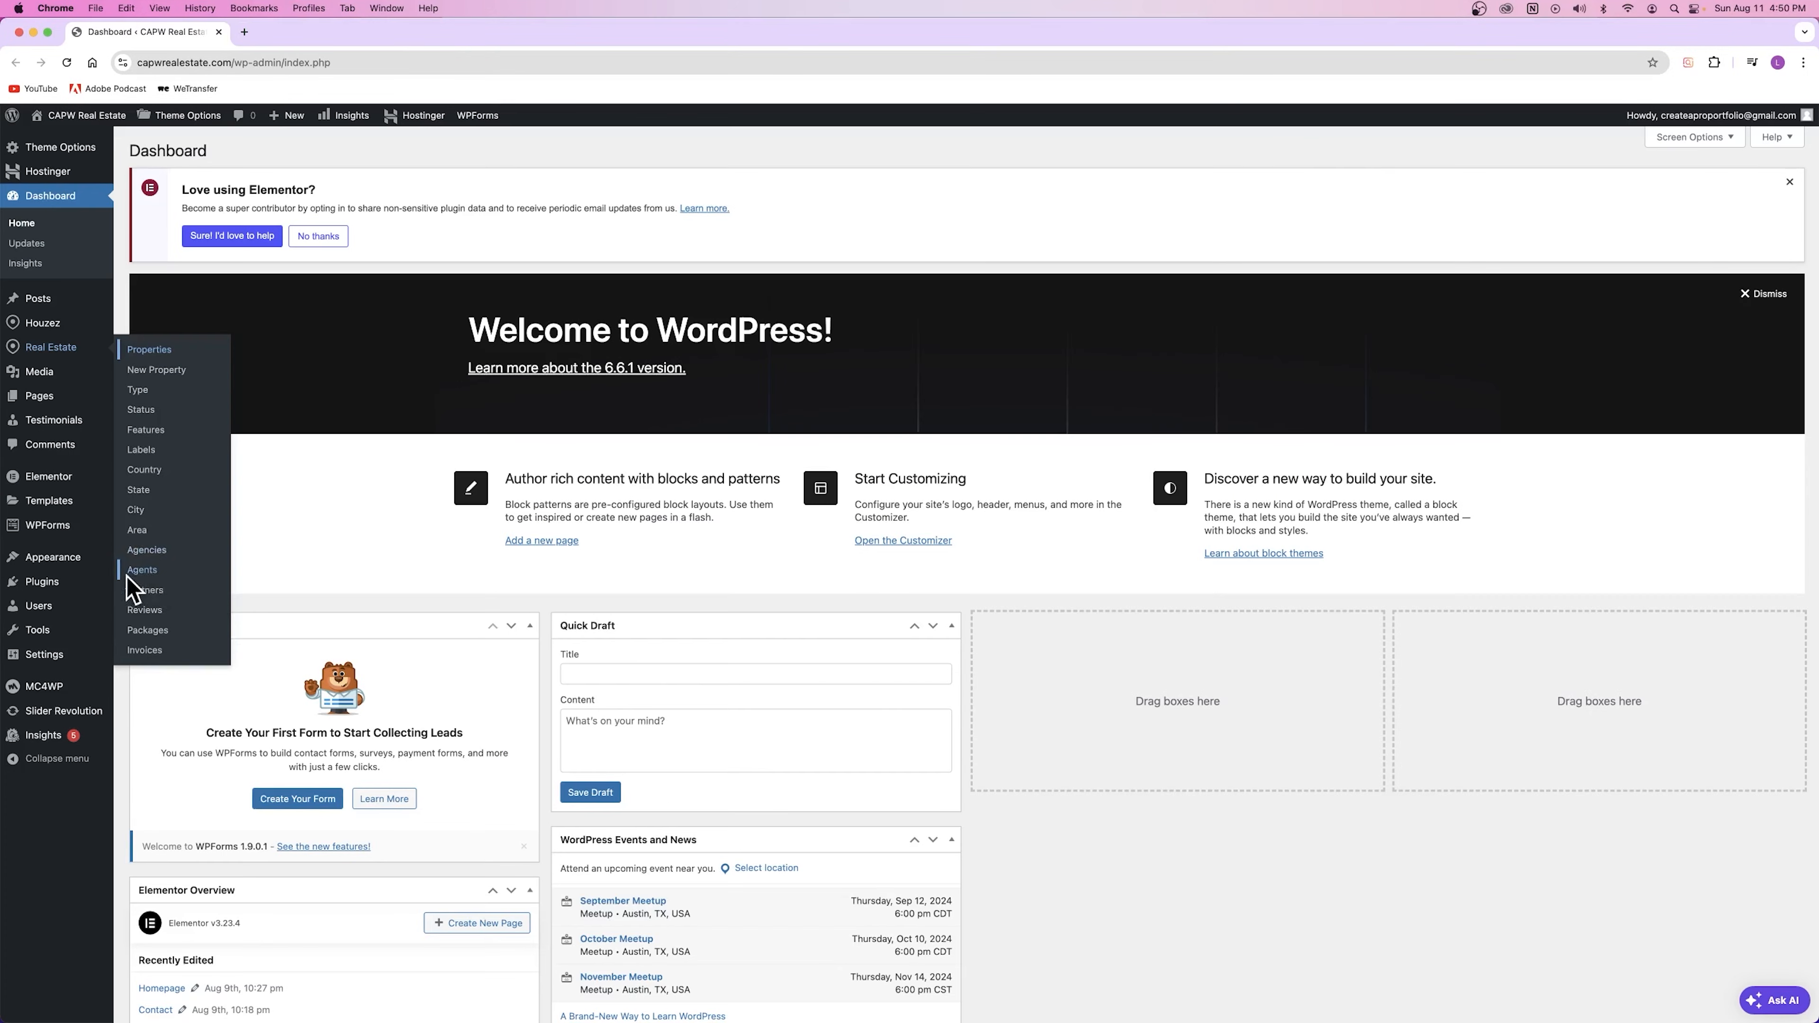
# Step: Open Partners in a new tab and start a new Partner, focusing the website field
pyautogui.rightClick(149, 596)
pyautogui.click(222, 600)
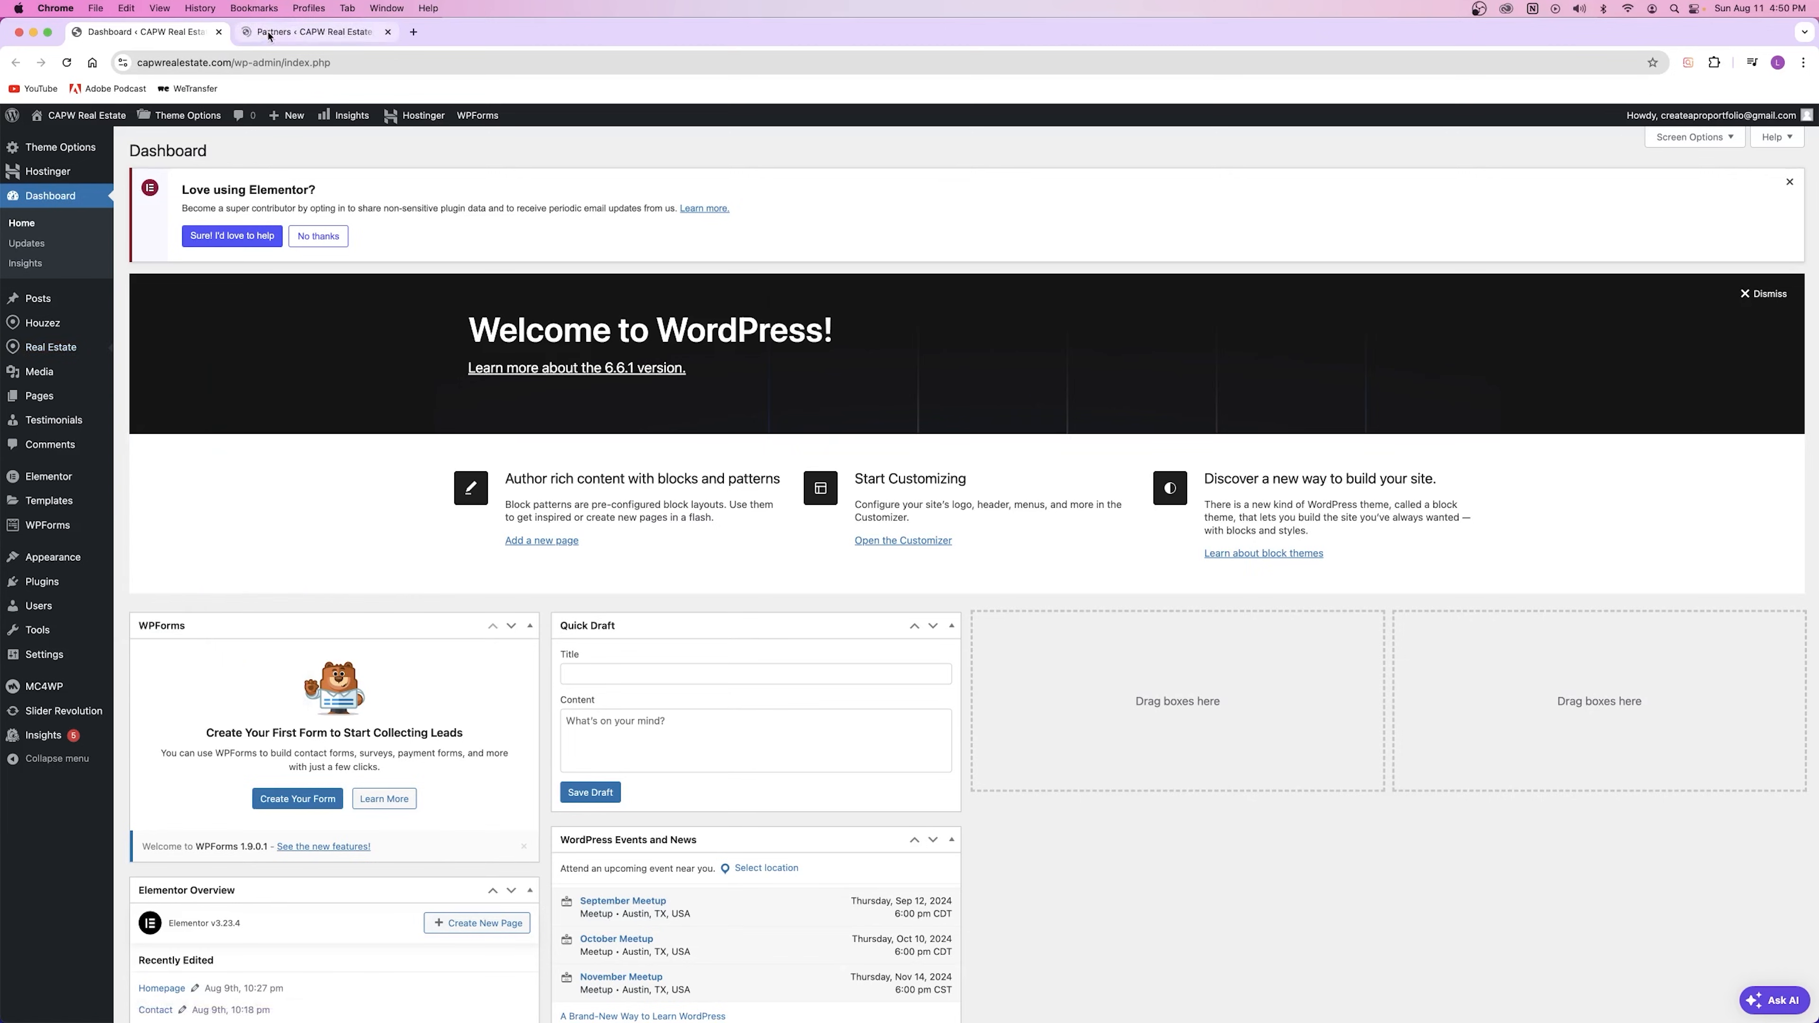
pyautogui.click(316, 32)
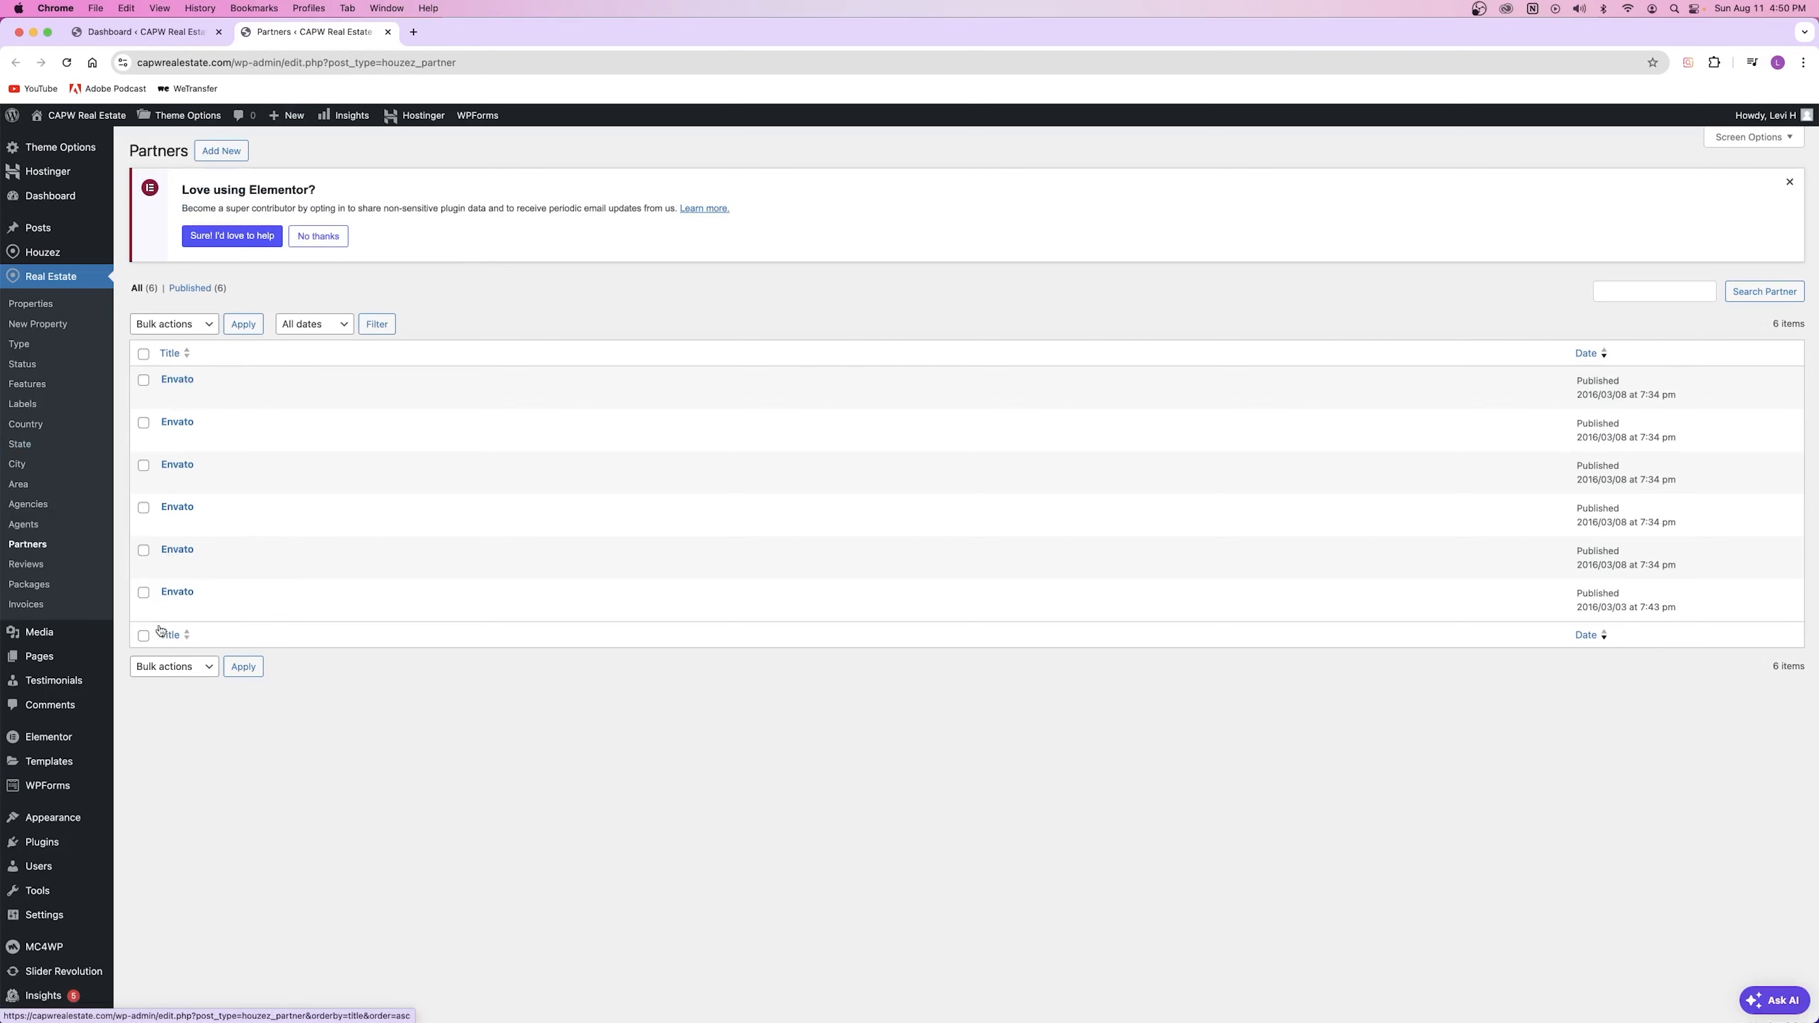
pyautogui.click(221, 151)
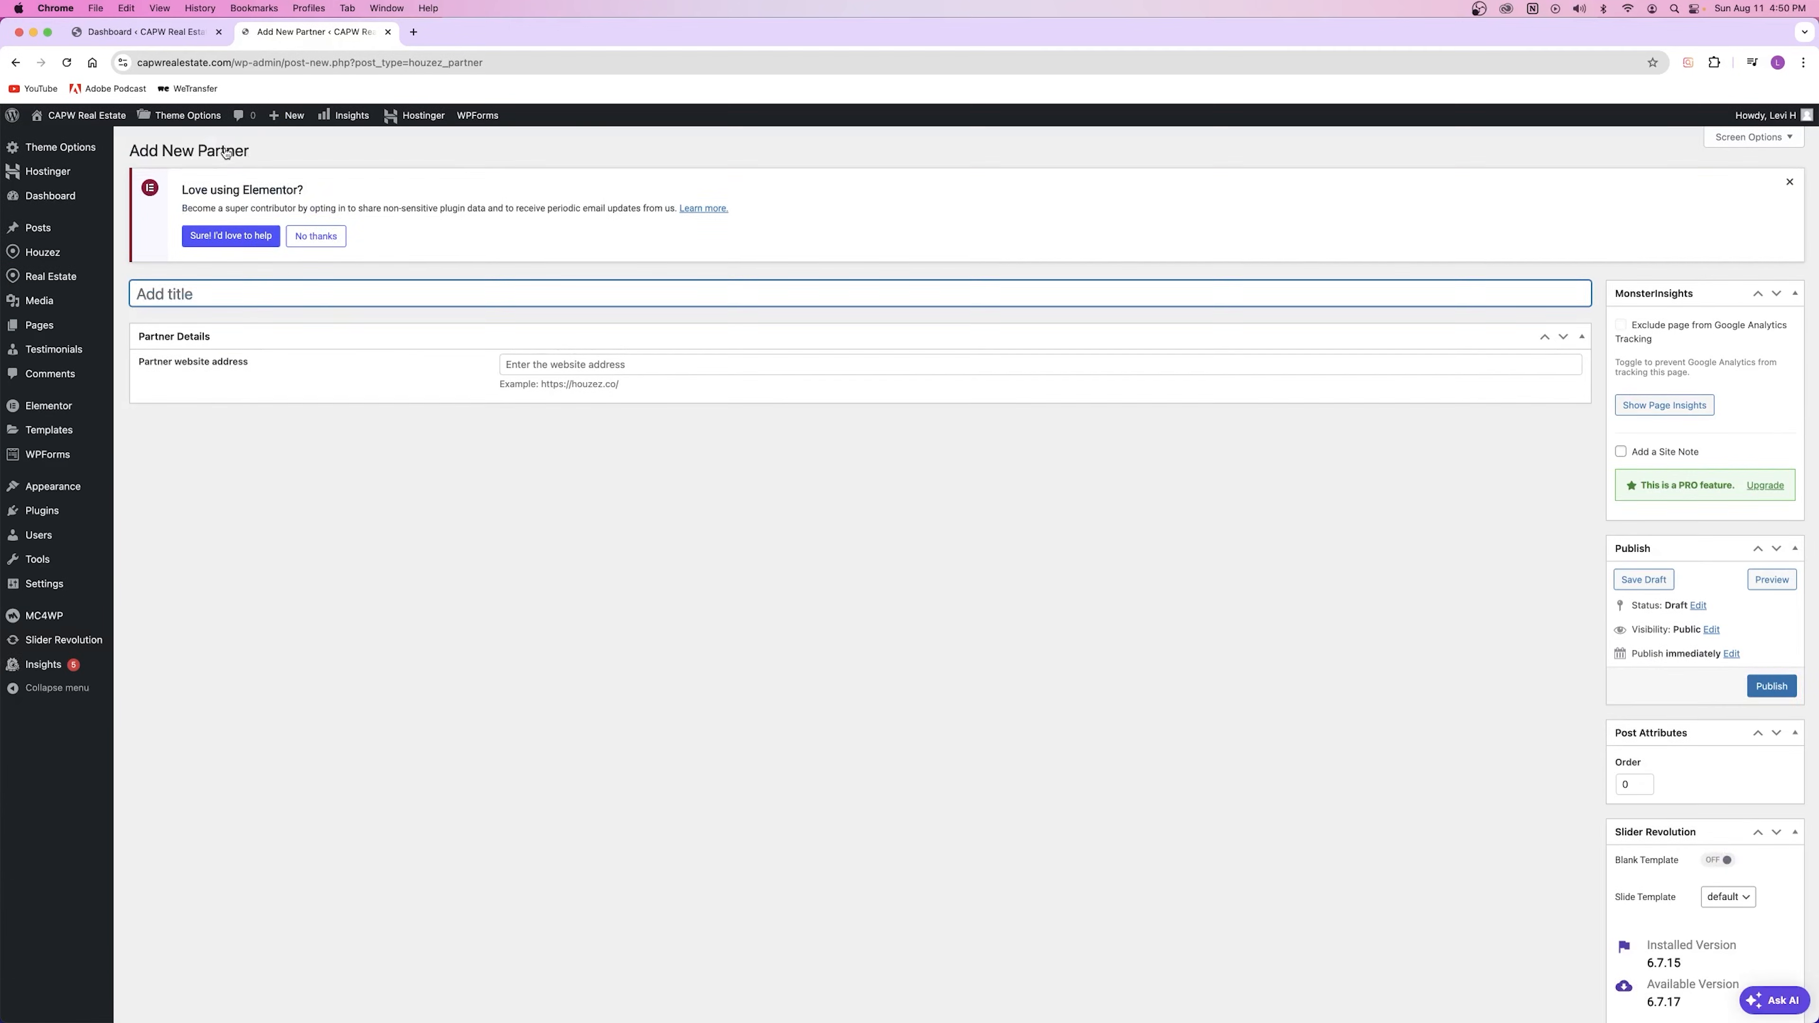
pyautogui.click(615, 367)
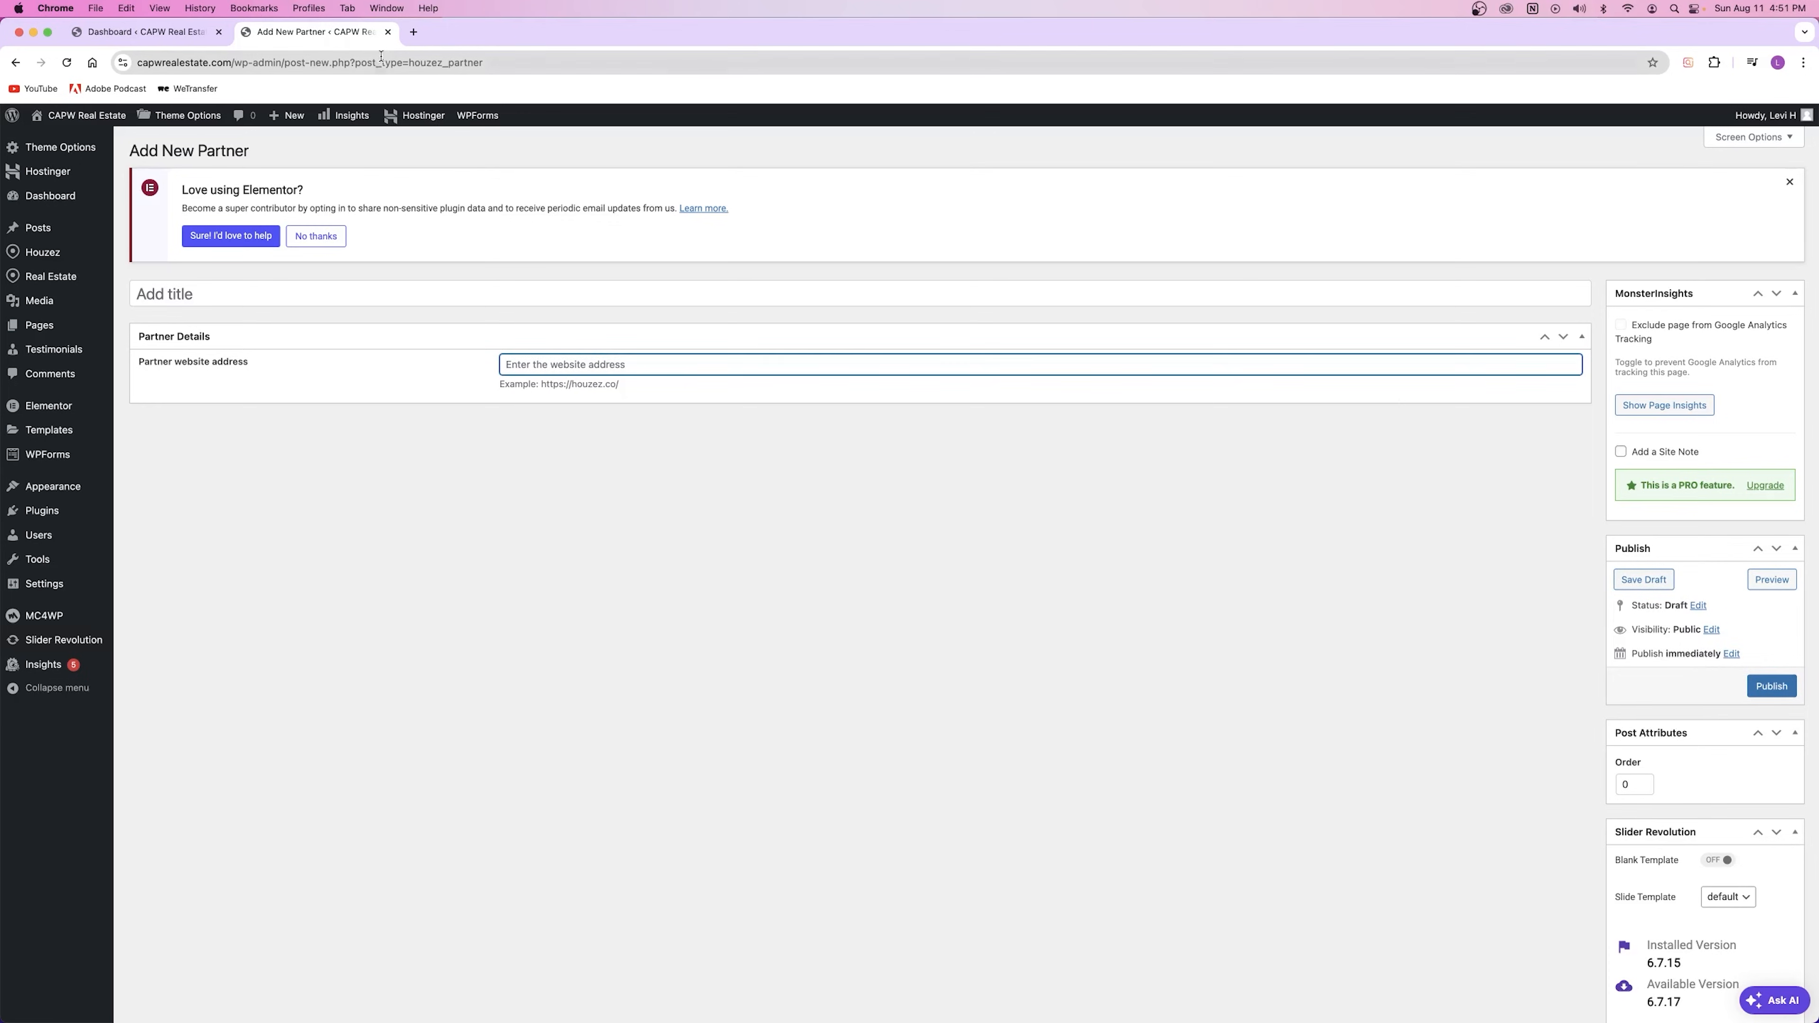
# Step: Close the unsaved Add New Partner tab and bring up link options for the Reviews menu item
pyautogui.click(387, 33)
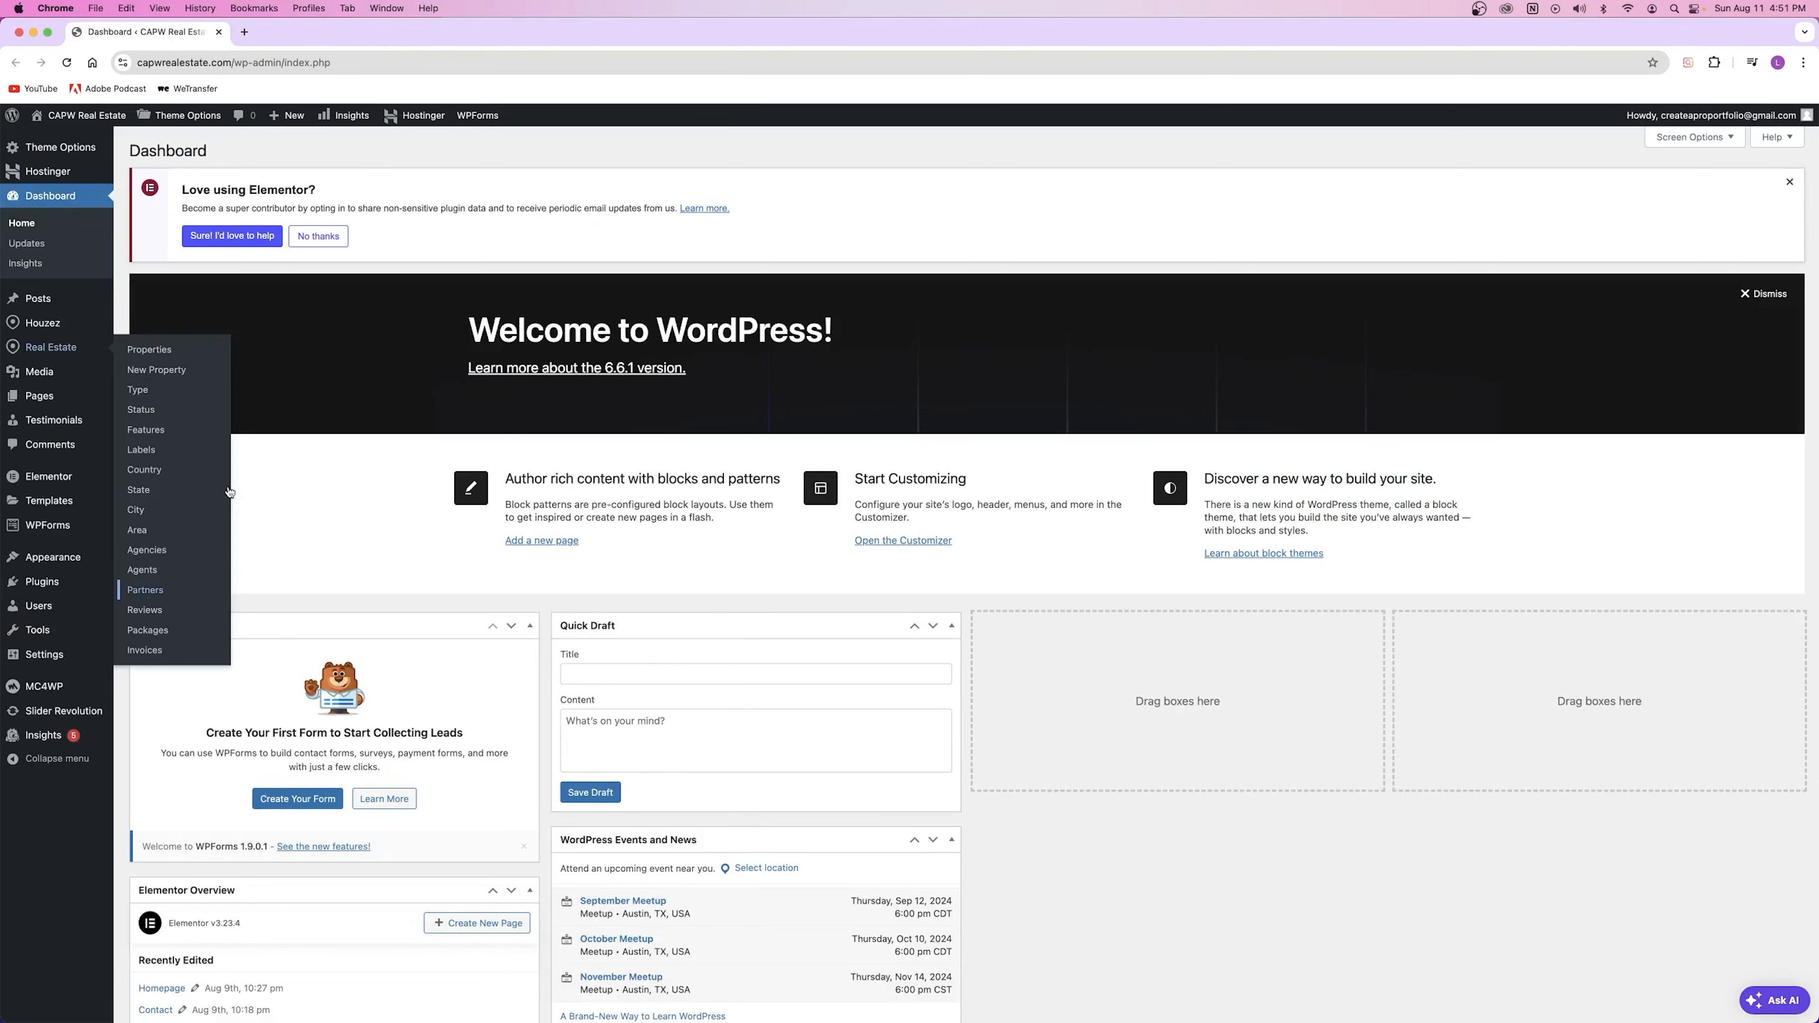
pyautogui.rightClick(144, 609)
# Step: Open the Reviews list and the public site in new tabs, then open the agent's profile from Our Agents
pyautogui.click(194, 616)
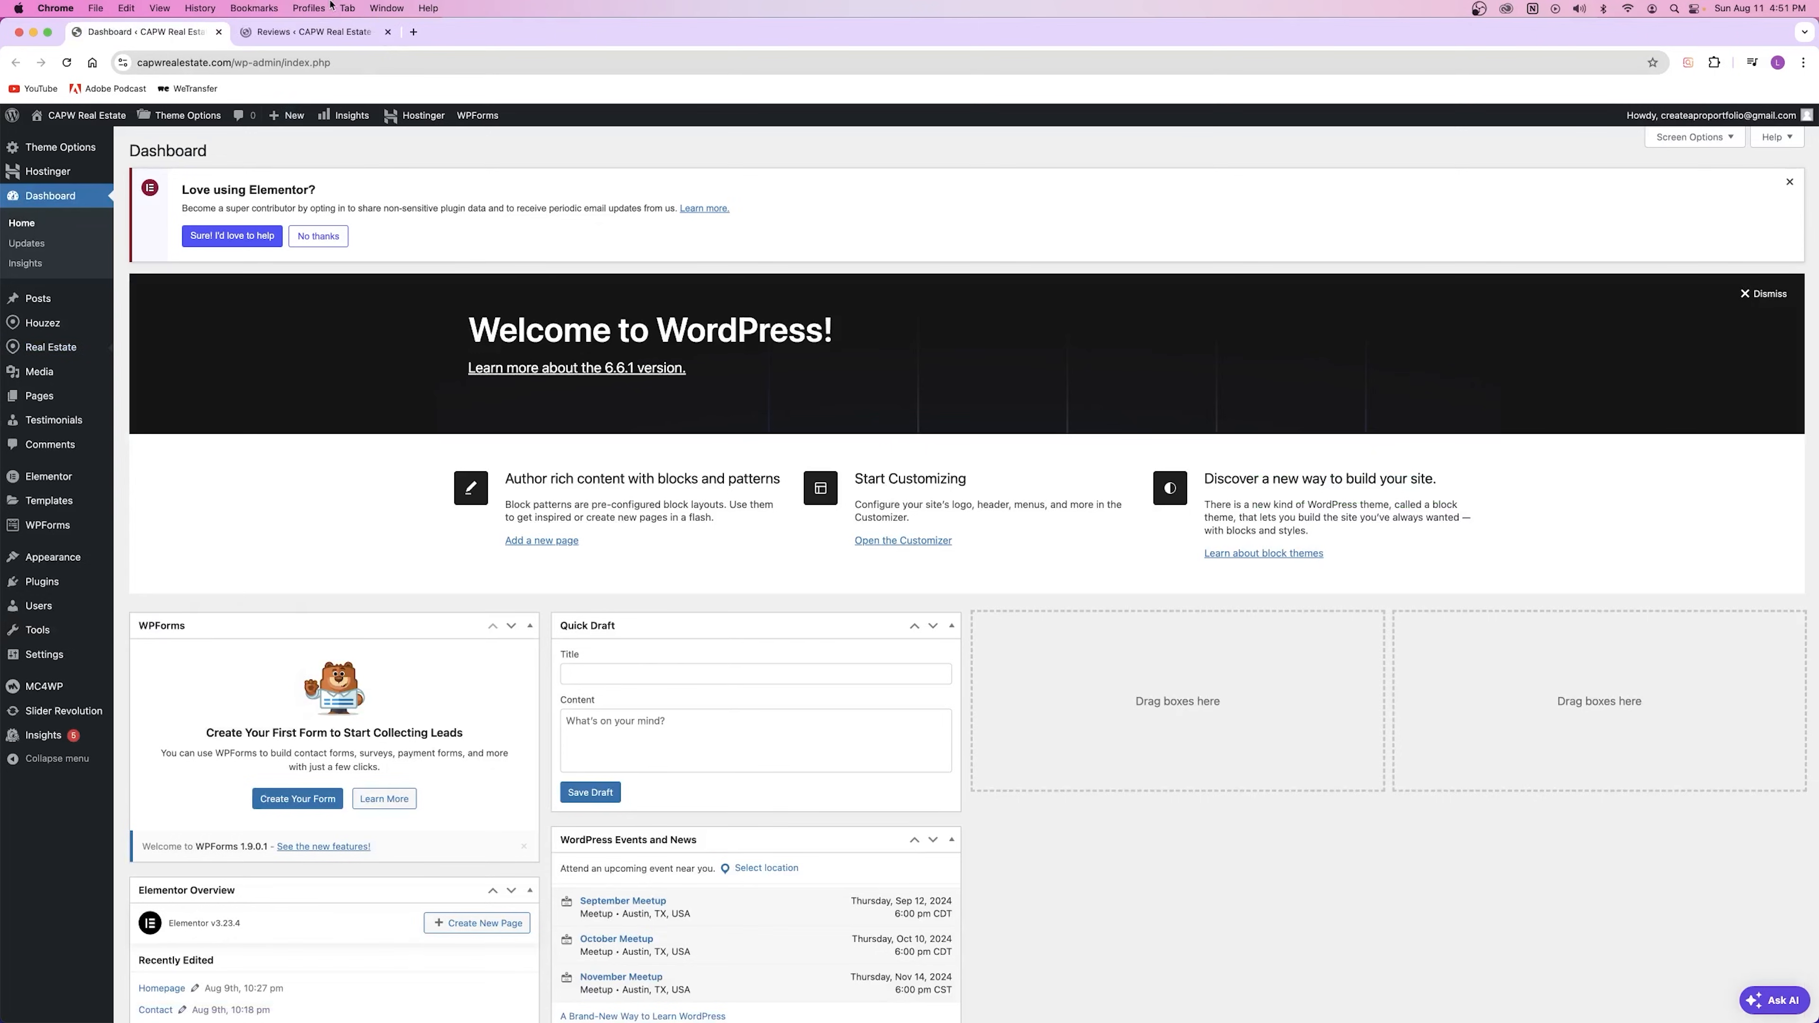
pyautogui.click(319, 33)
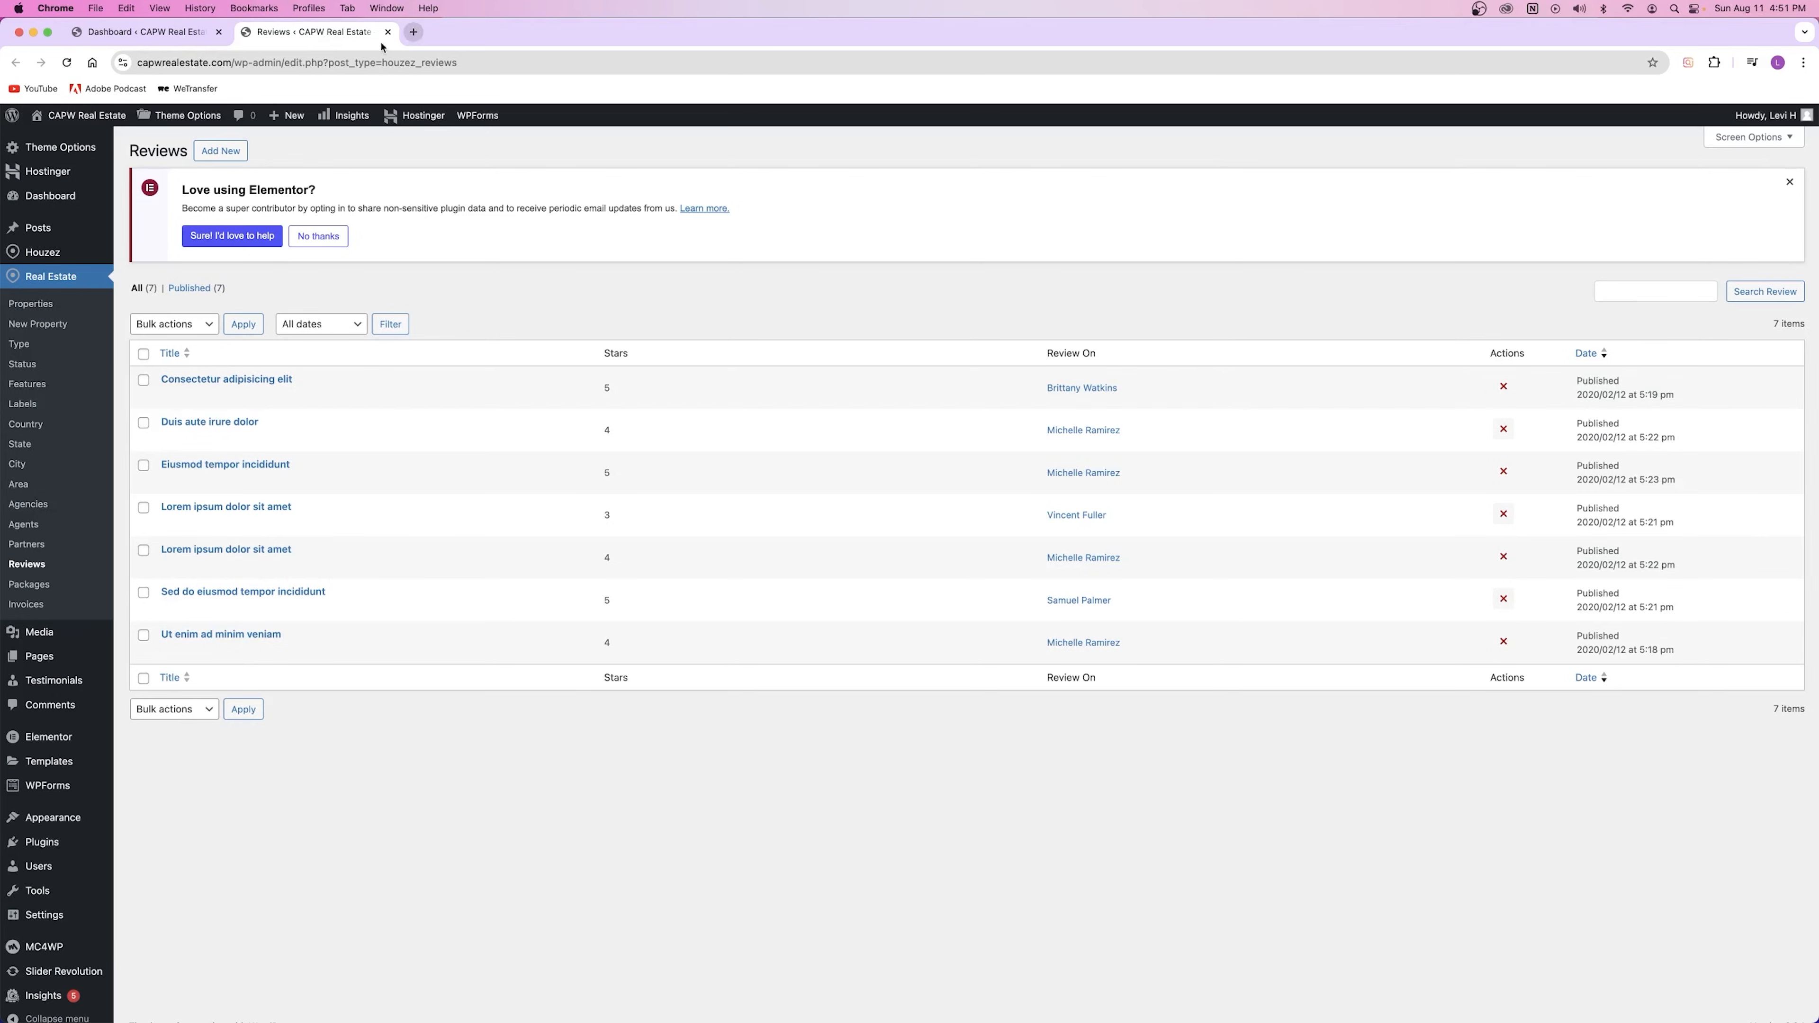
pyautogui.rightClick(111, 114)
pyautogui.click(158, 121)
pyautogui.click(437, 32)
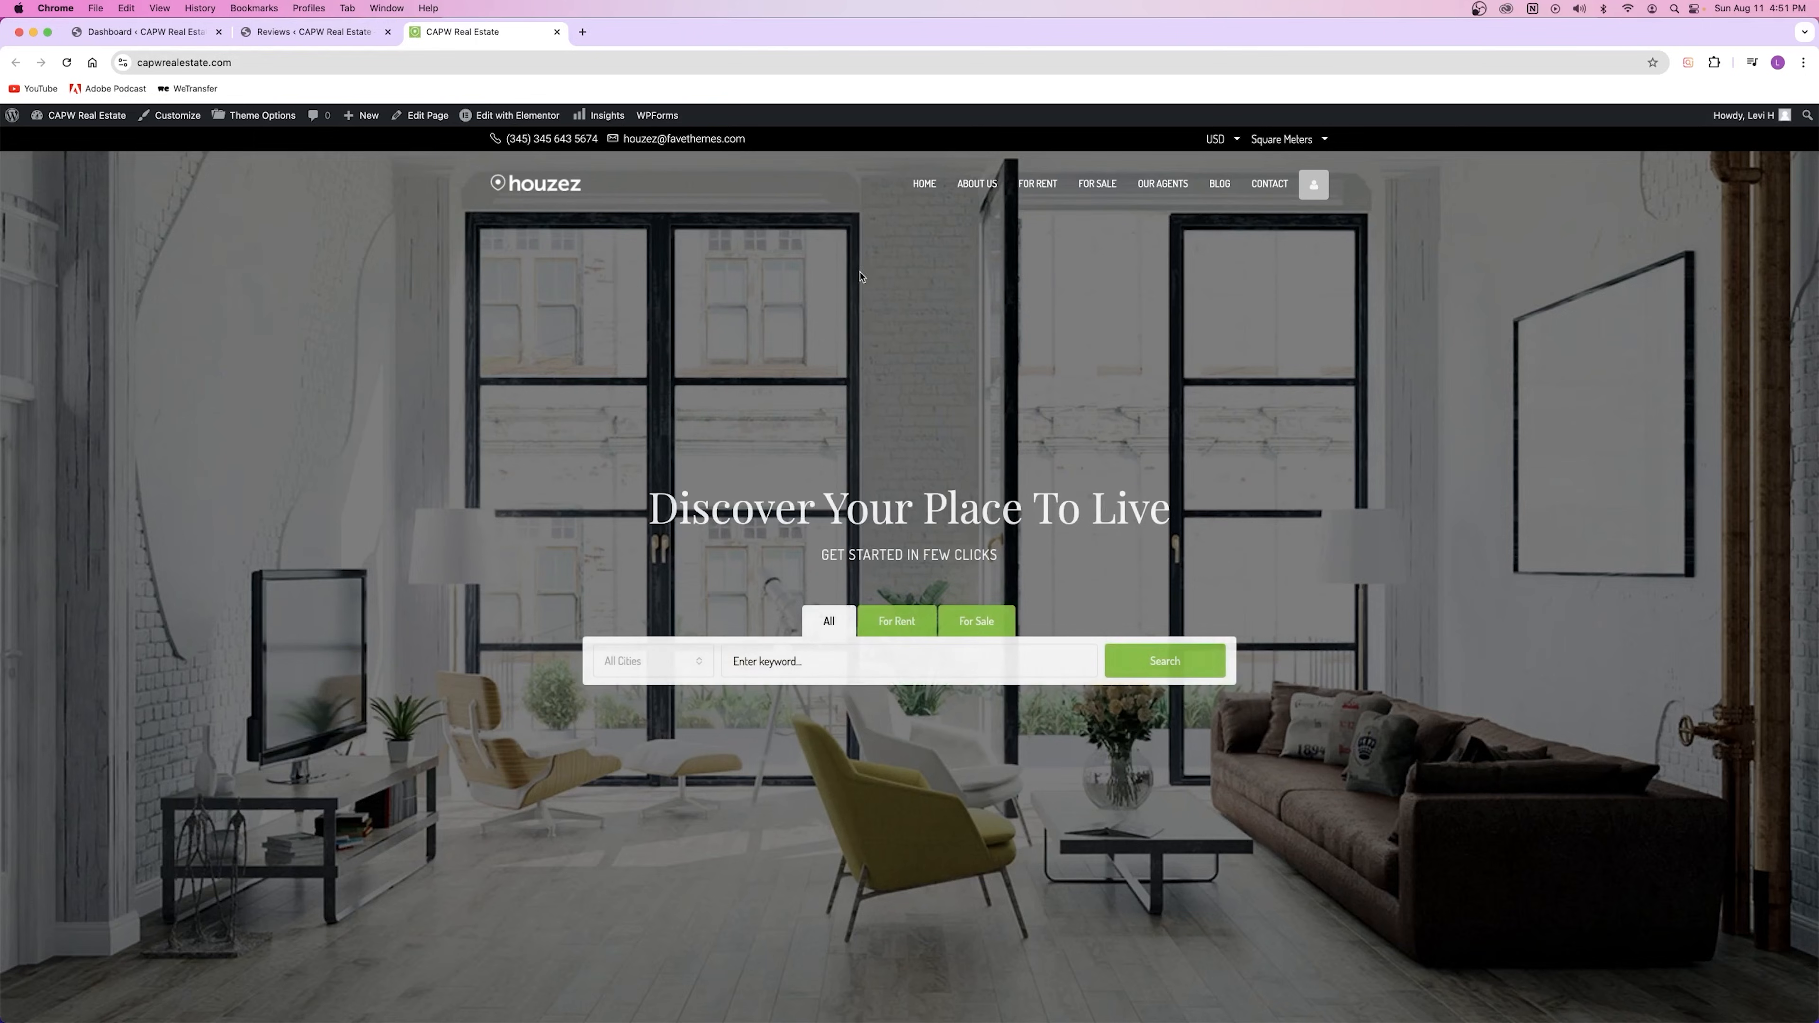
pyautogui.click(1097, 184)
pyautogui.click(1161, 185)
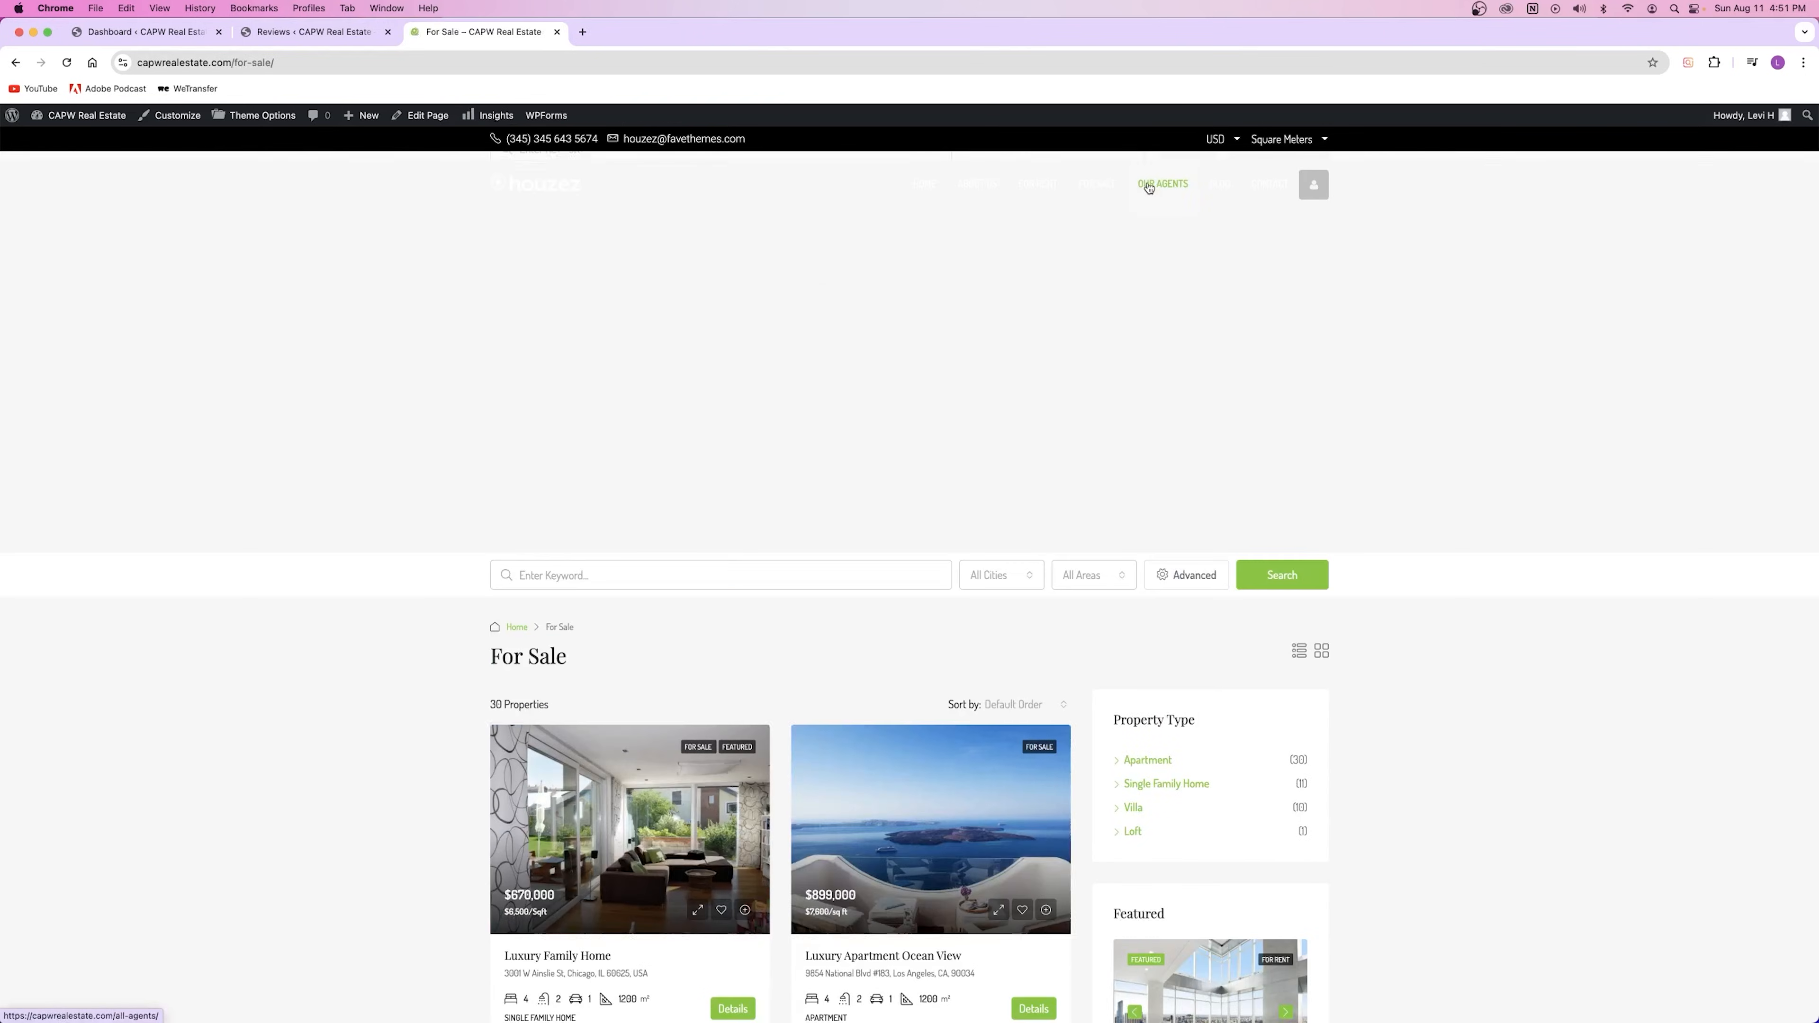
pyautogui.click(643, 453)
# Step: Write a 5 Star - Excellent review titled 'Hand' on the agent's profile and submit it
pyautogui.scroll(-15, 648, 452)
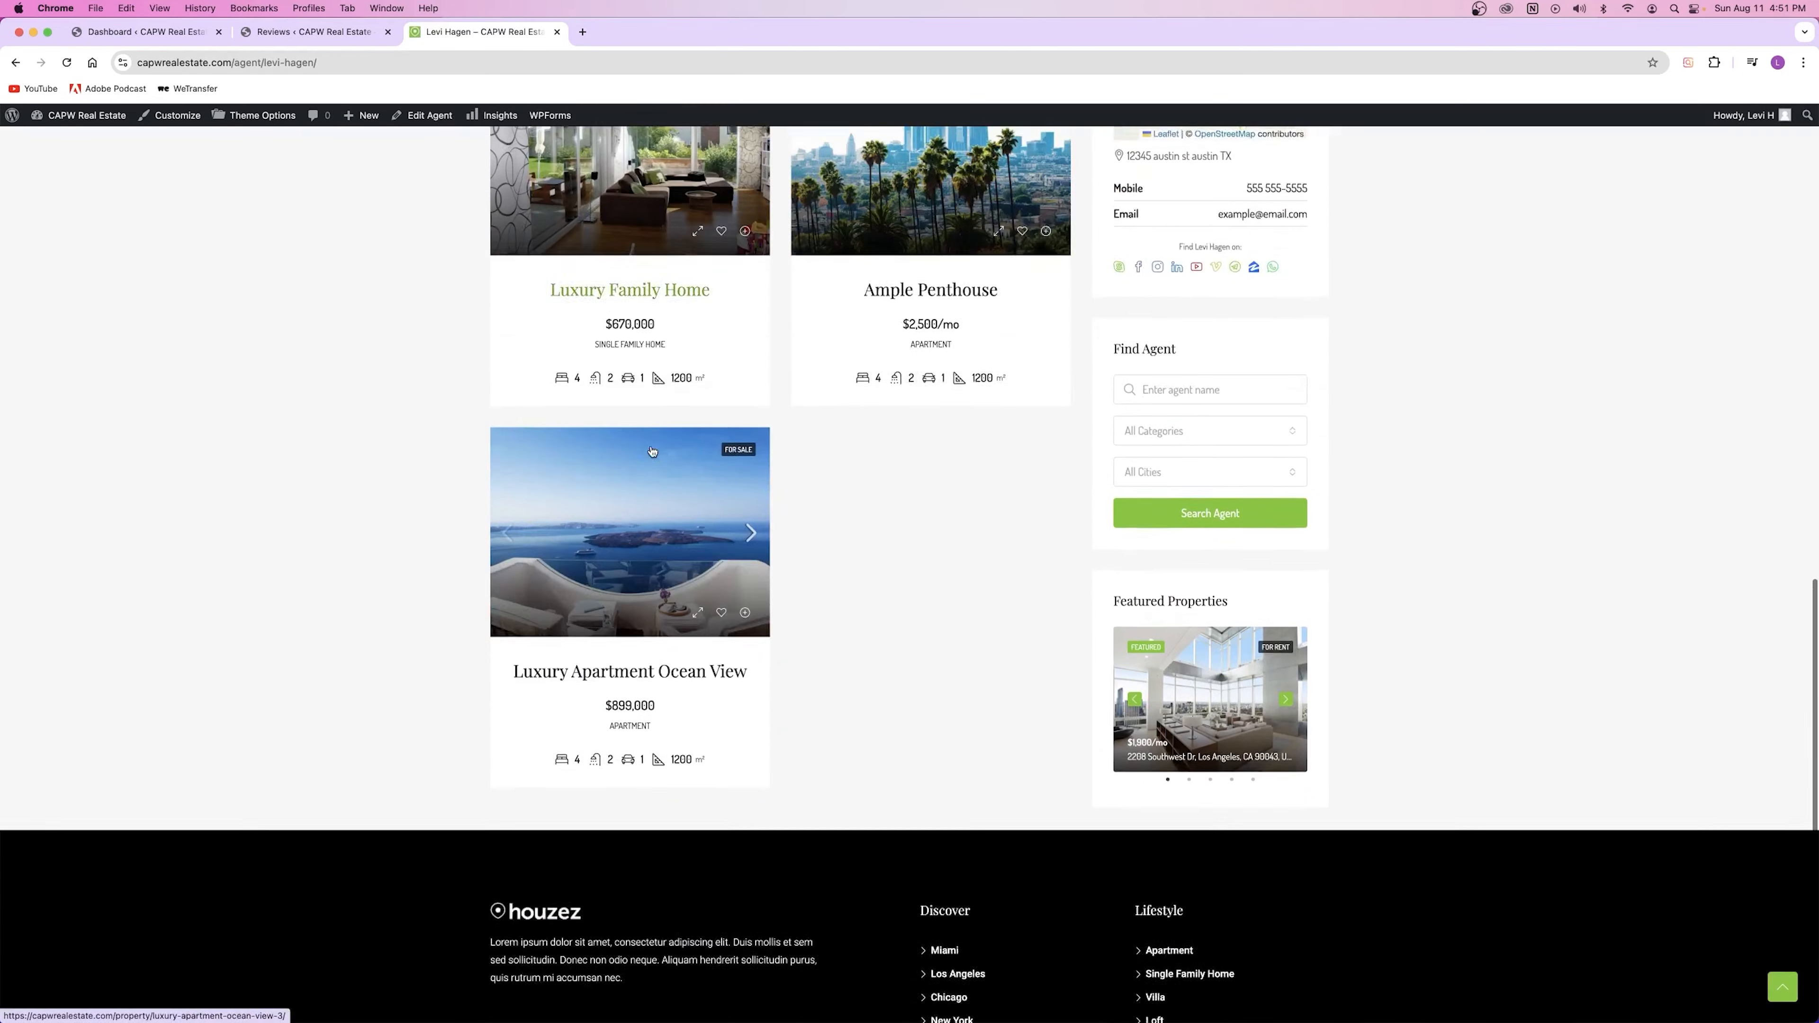
pyautogui.scroll(5, 652, 450)
pyautogui.click(926, 337)
pyautogui.scroll(-2, 605, 524)
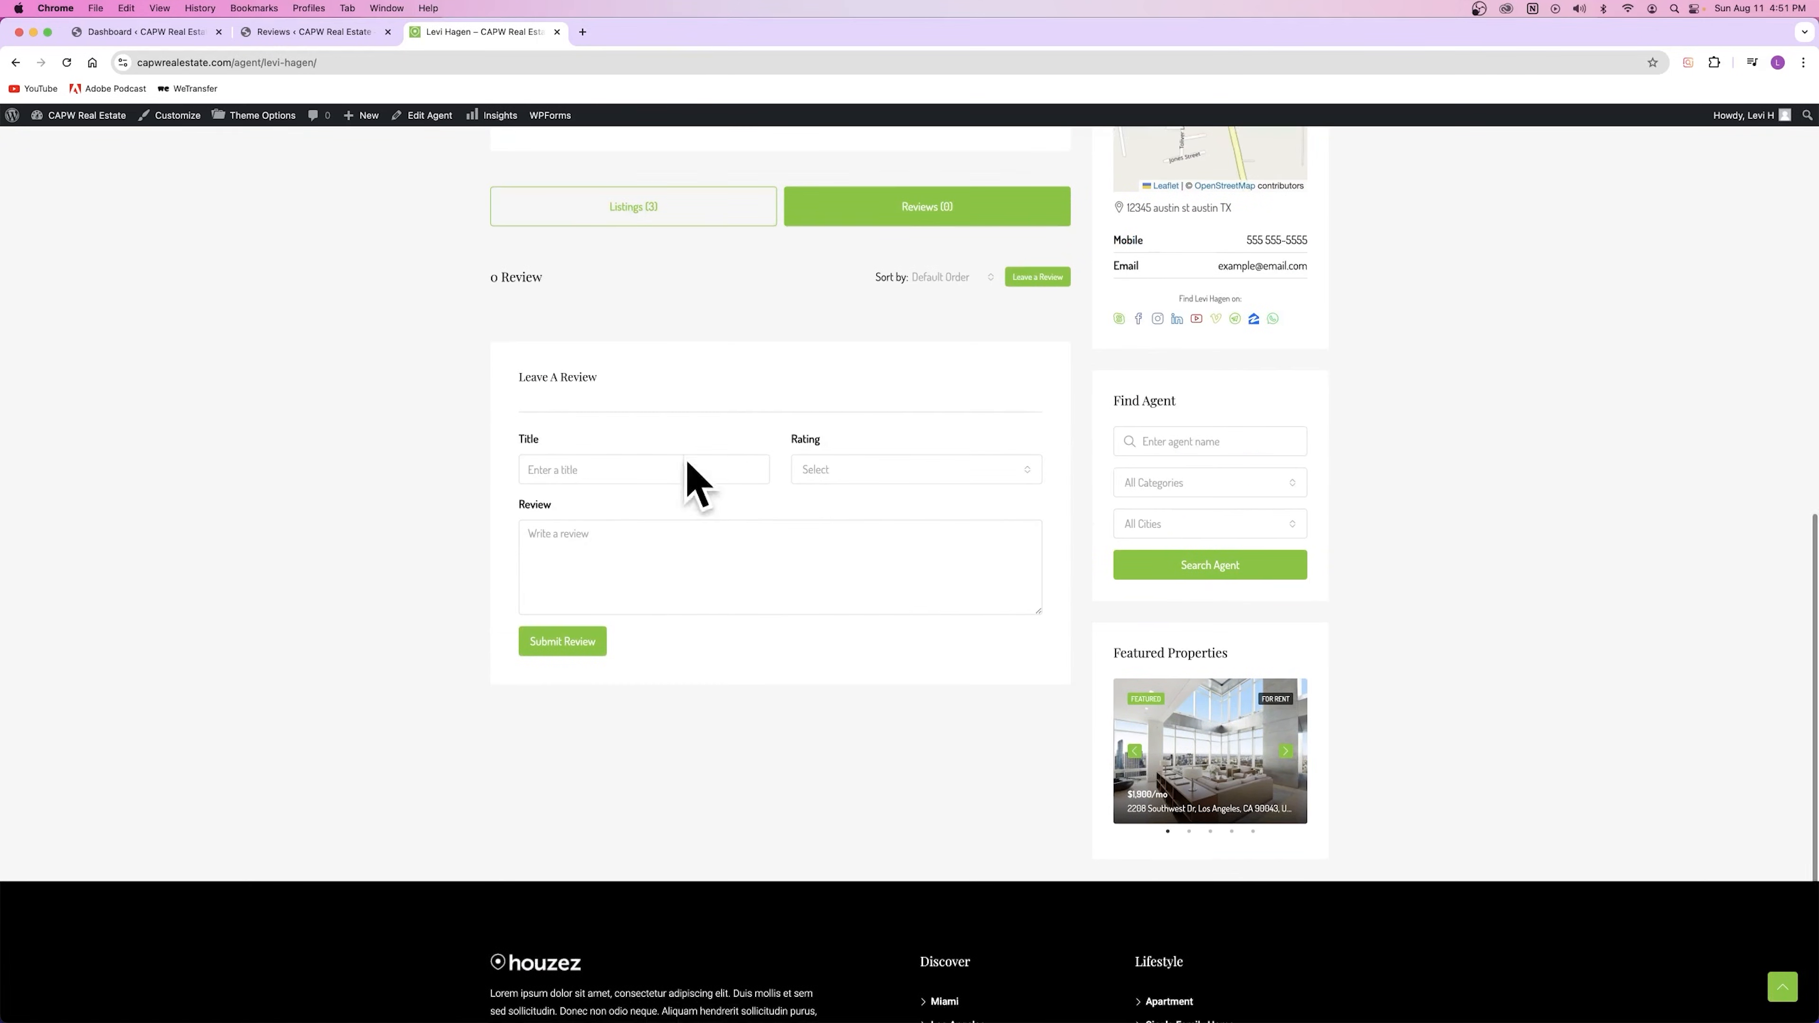
pyautogui.click(658, 474)
pyautogui.write('Handsome Guy')
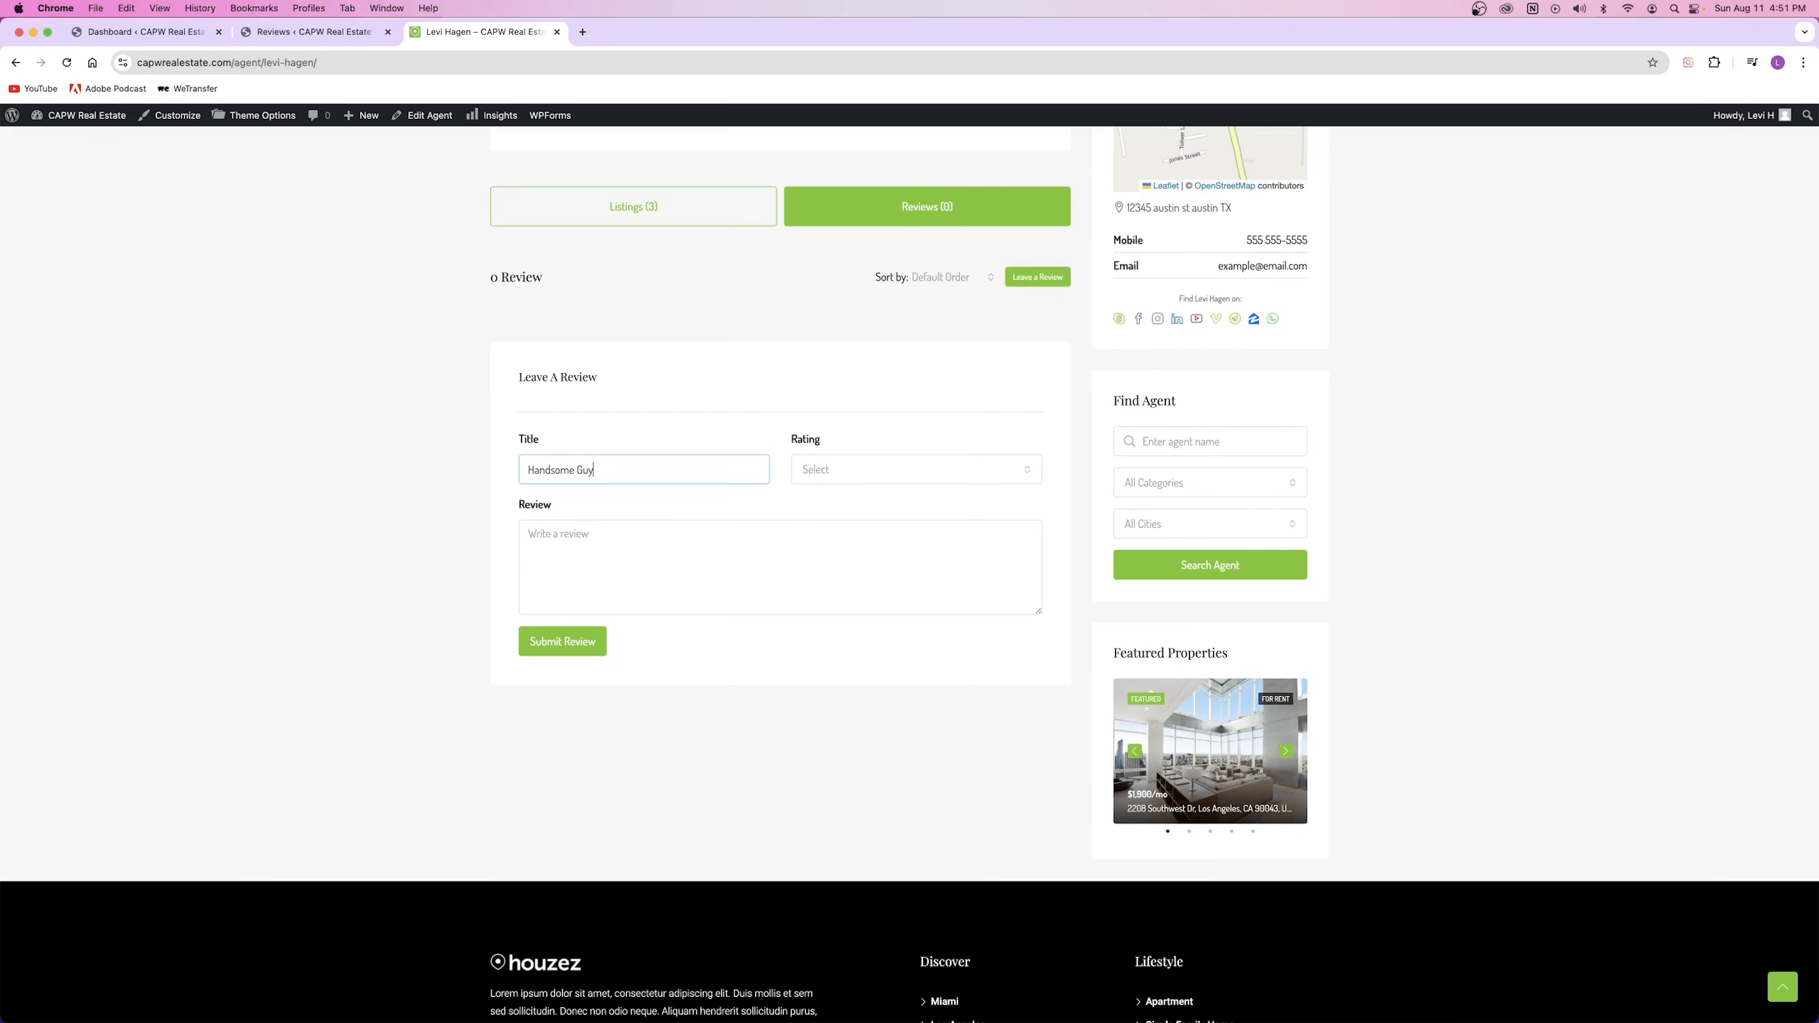
pyautogui.click(830, 474)
pyautogui.click(860, 658)
pyautogui.click(634, 587)
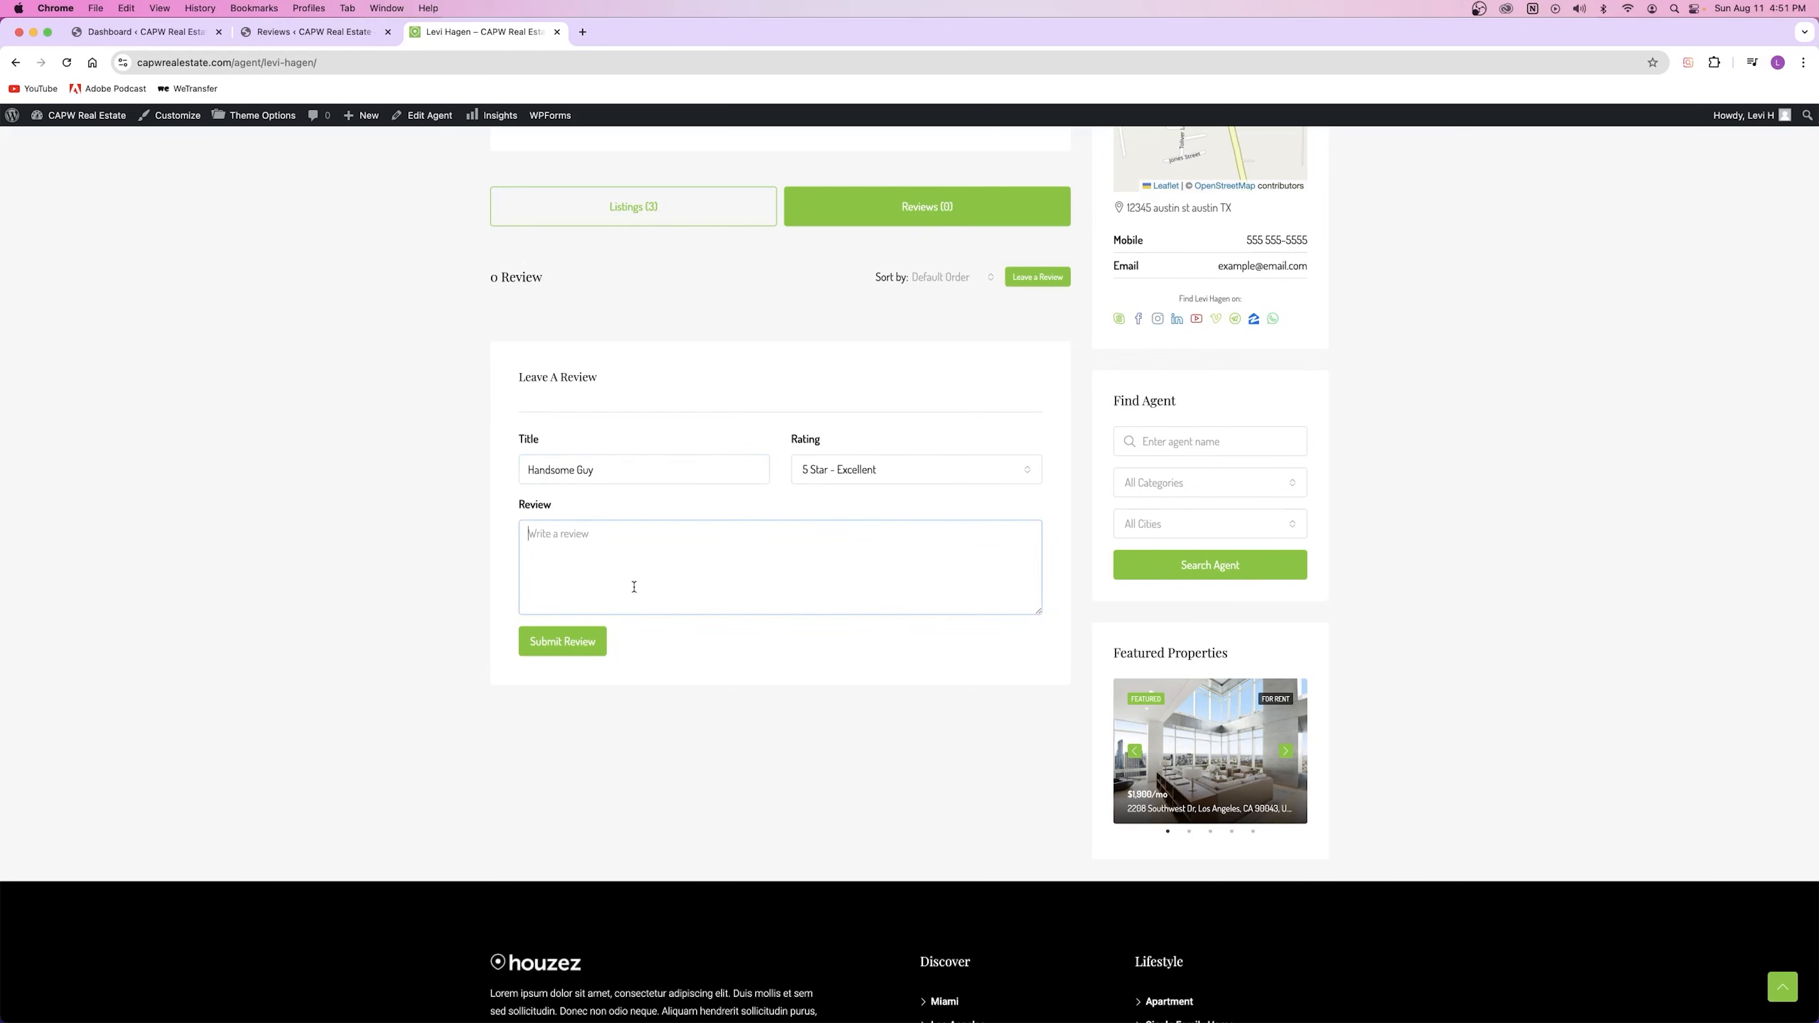
pyautogui.scroll(13, 633, 586)
pyautogui.scroll(-13, 631, 592)
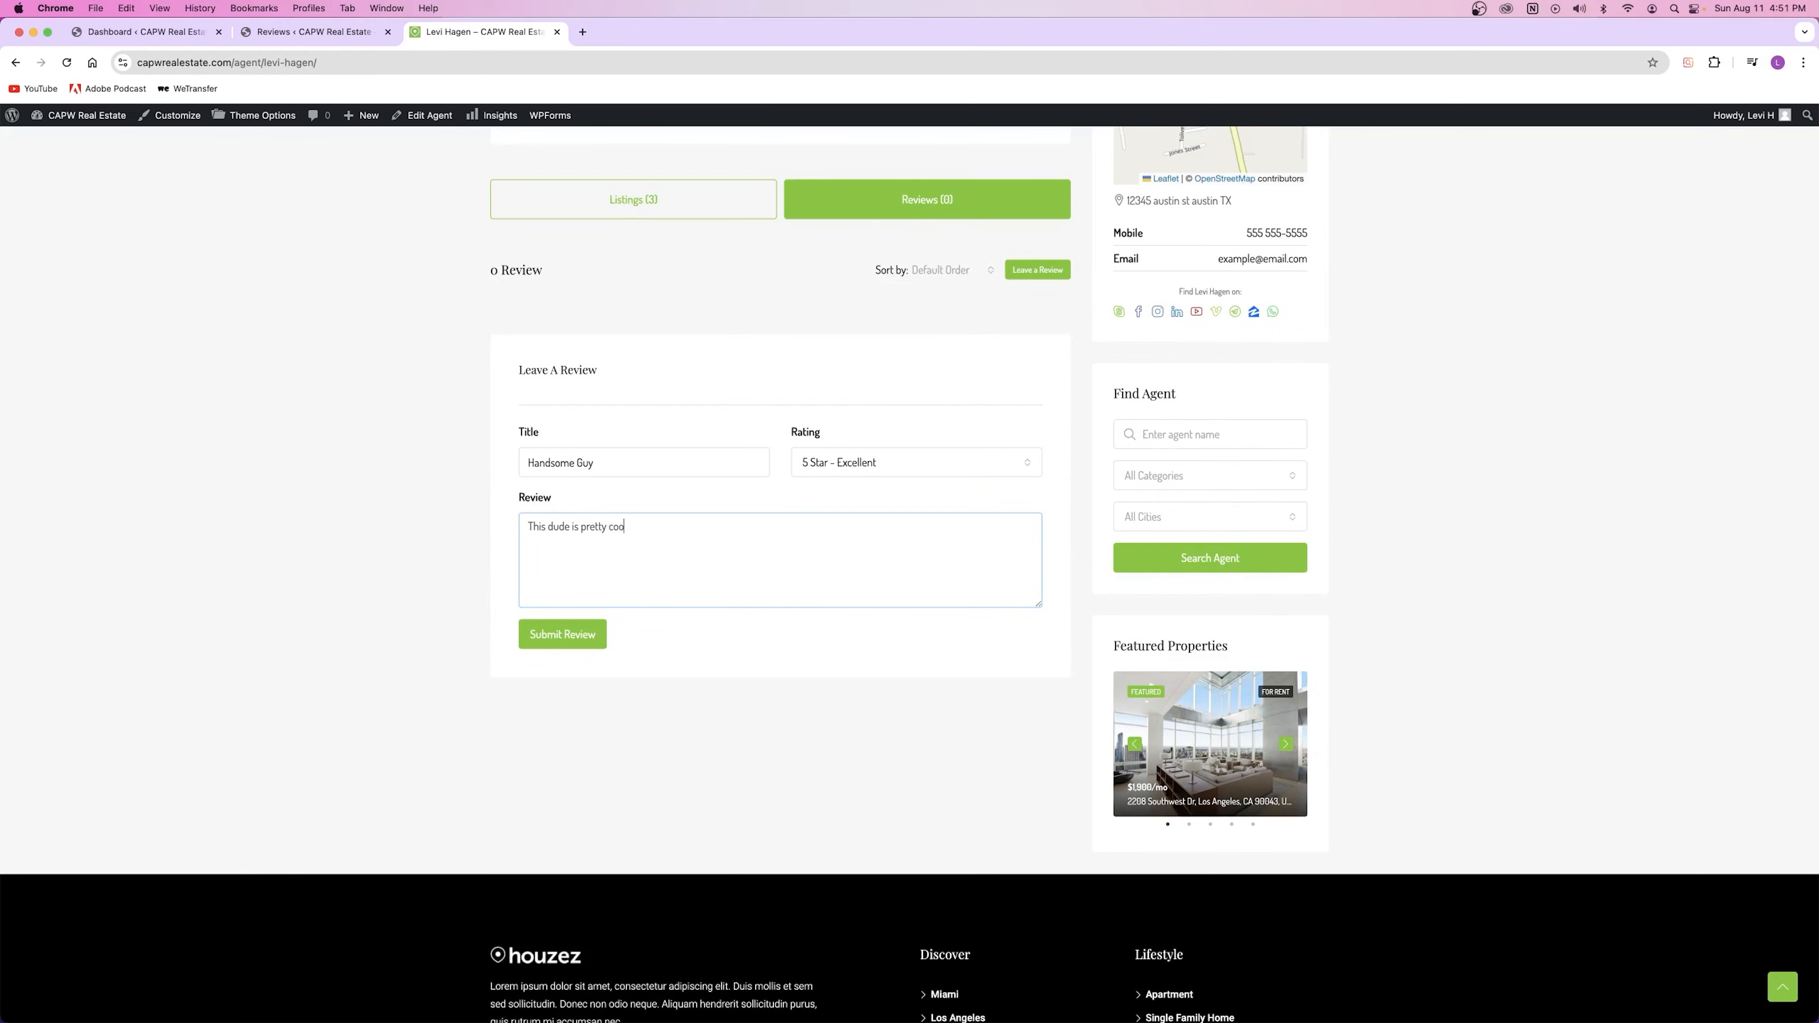
pyautogui.click(552, 636)
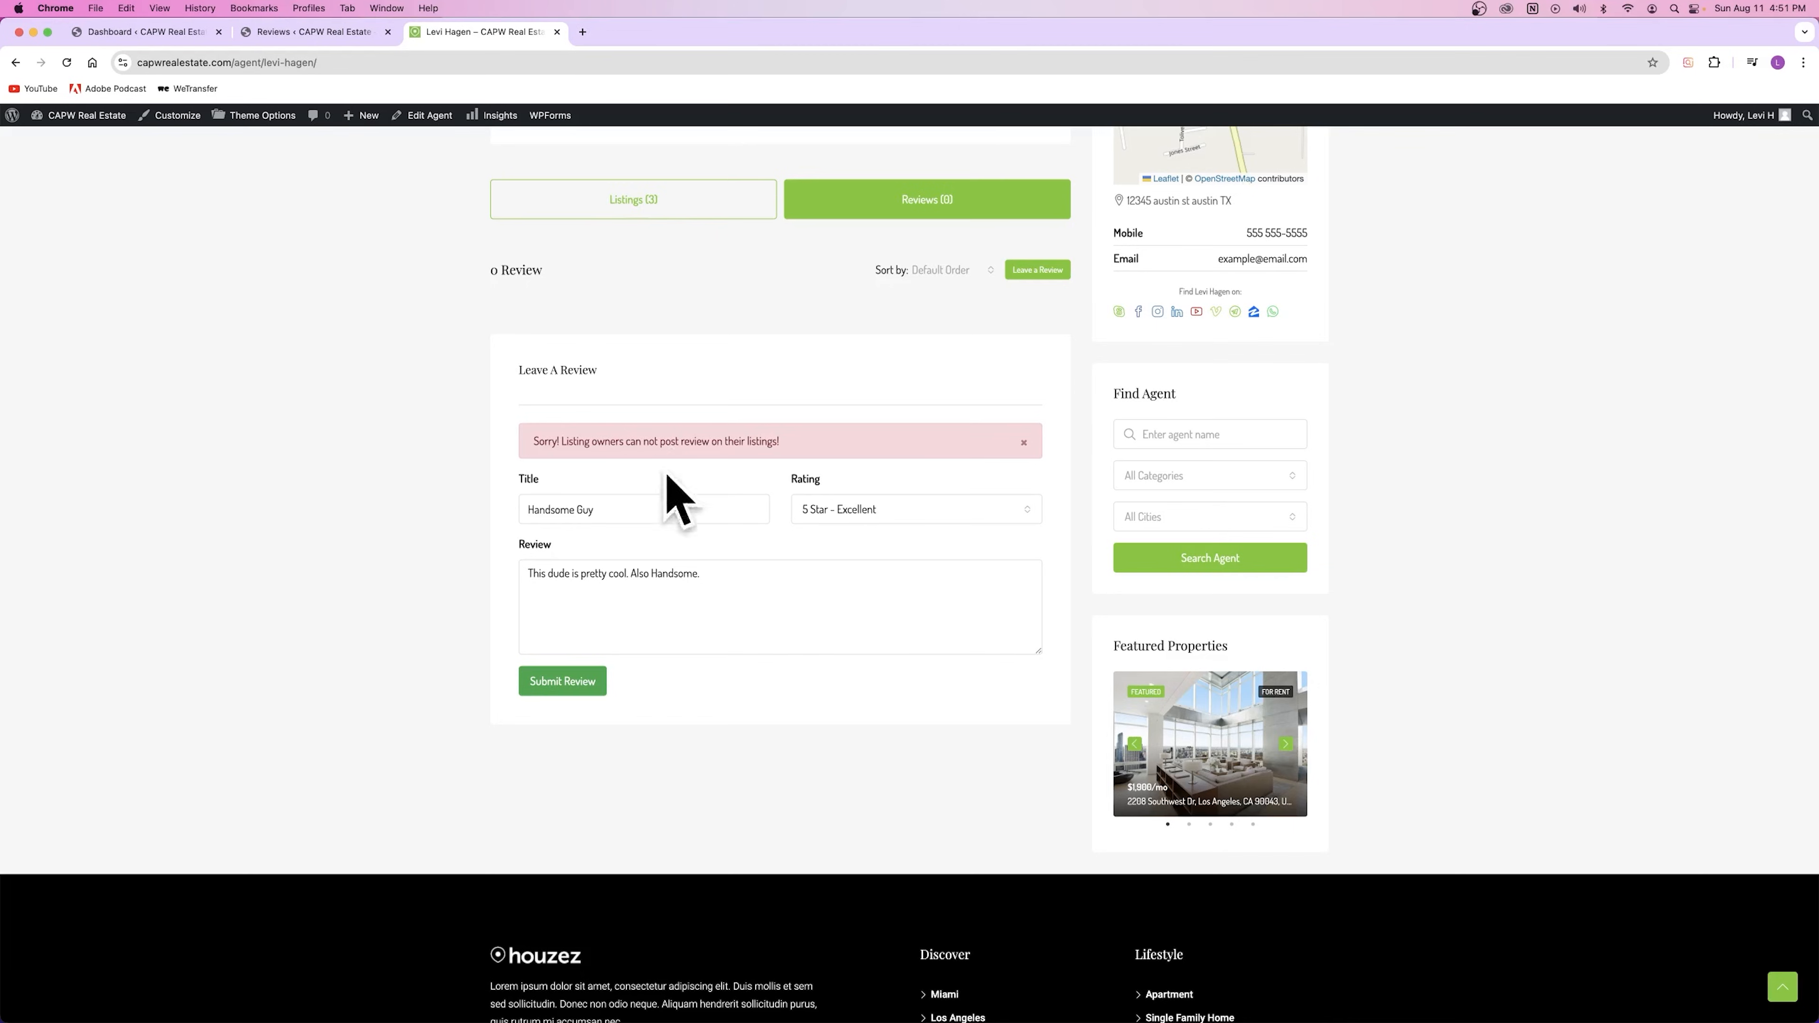
# Step: See the review refused for listing owners and close the agent page, back to the Reviews list
pyautogui.scroll(12, 636, 458)
pyautogui.scroll(-15, 656, 457)
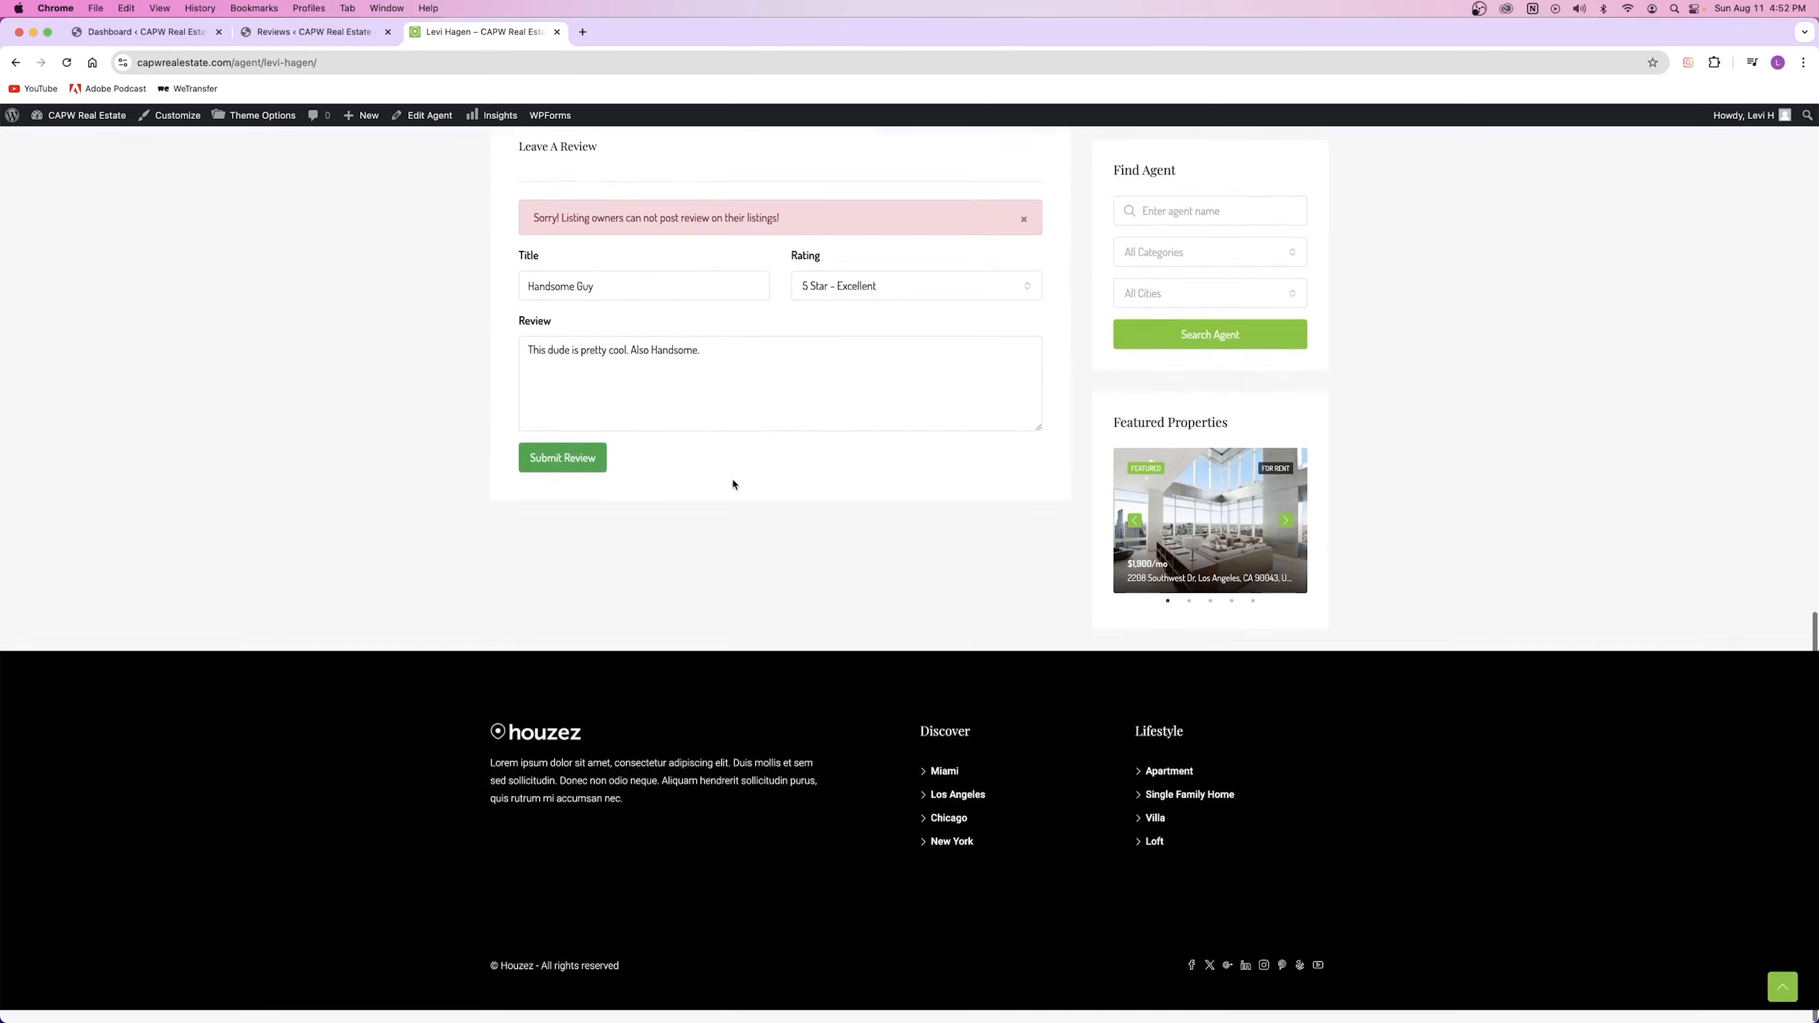
pyautogui.scroll(12, 614, 355)
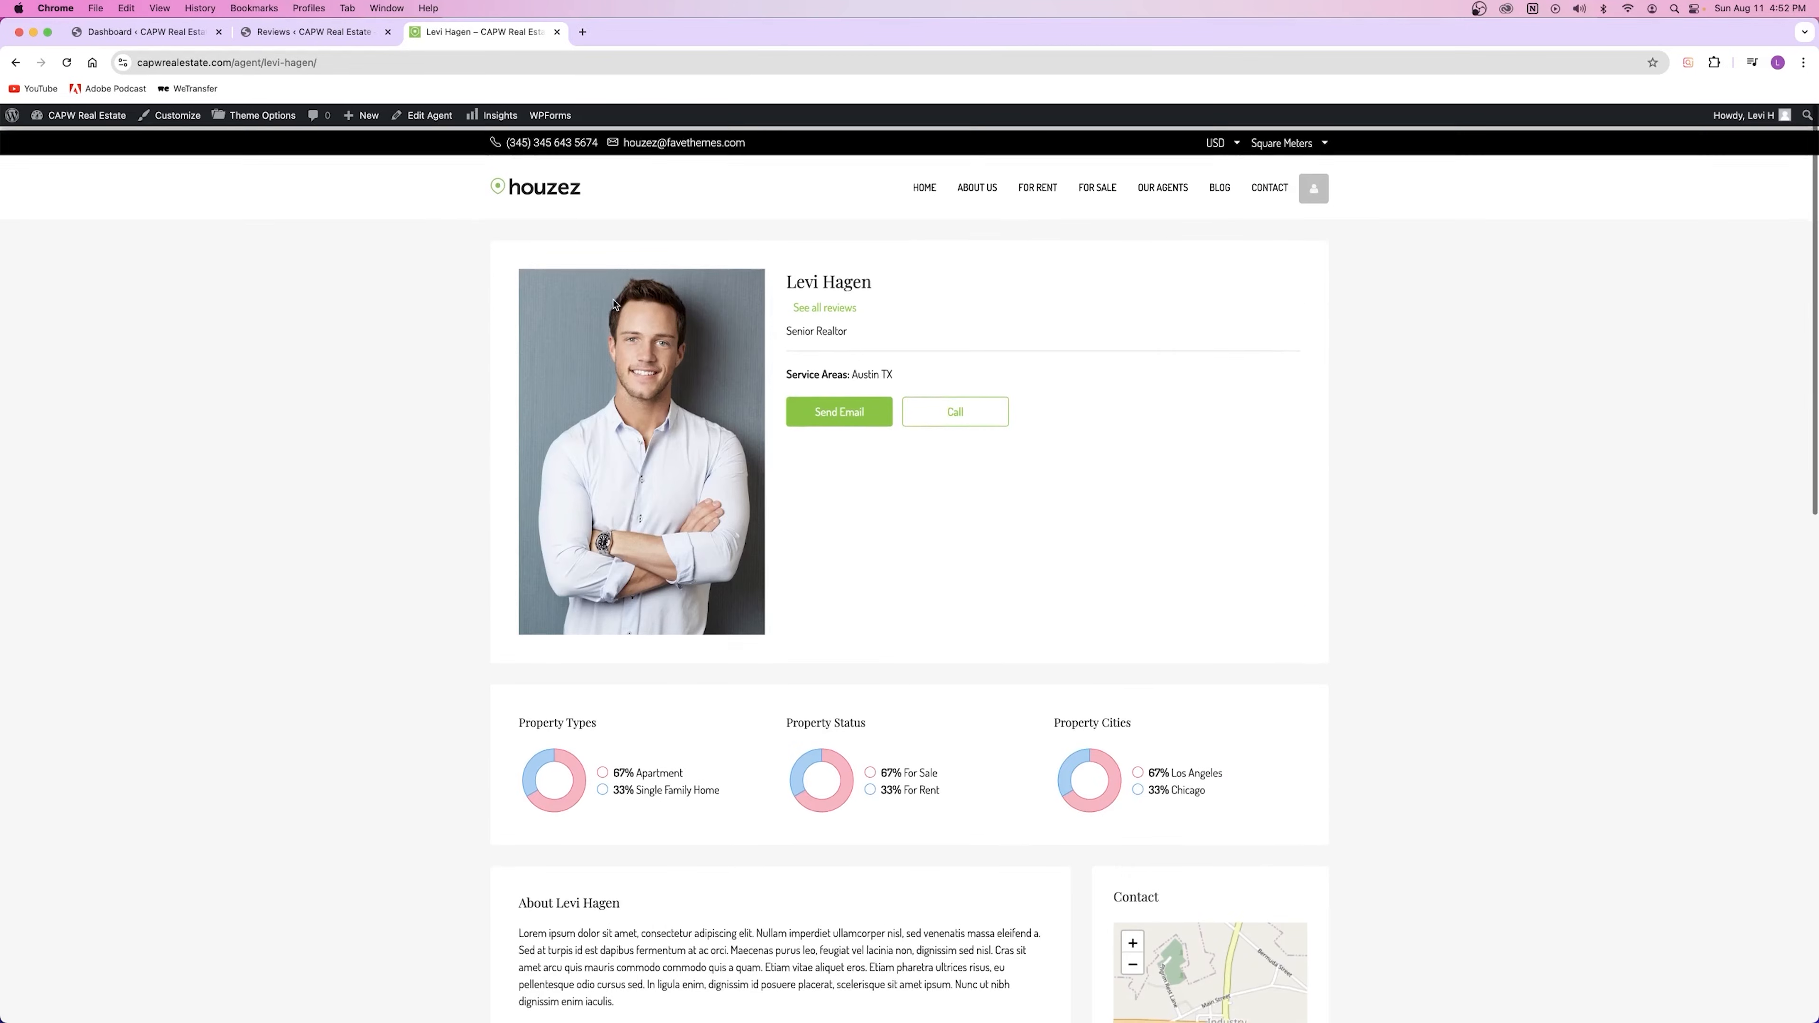
pyautogui.click(558, 32)
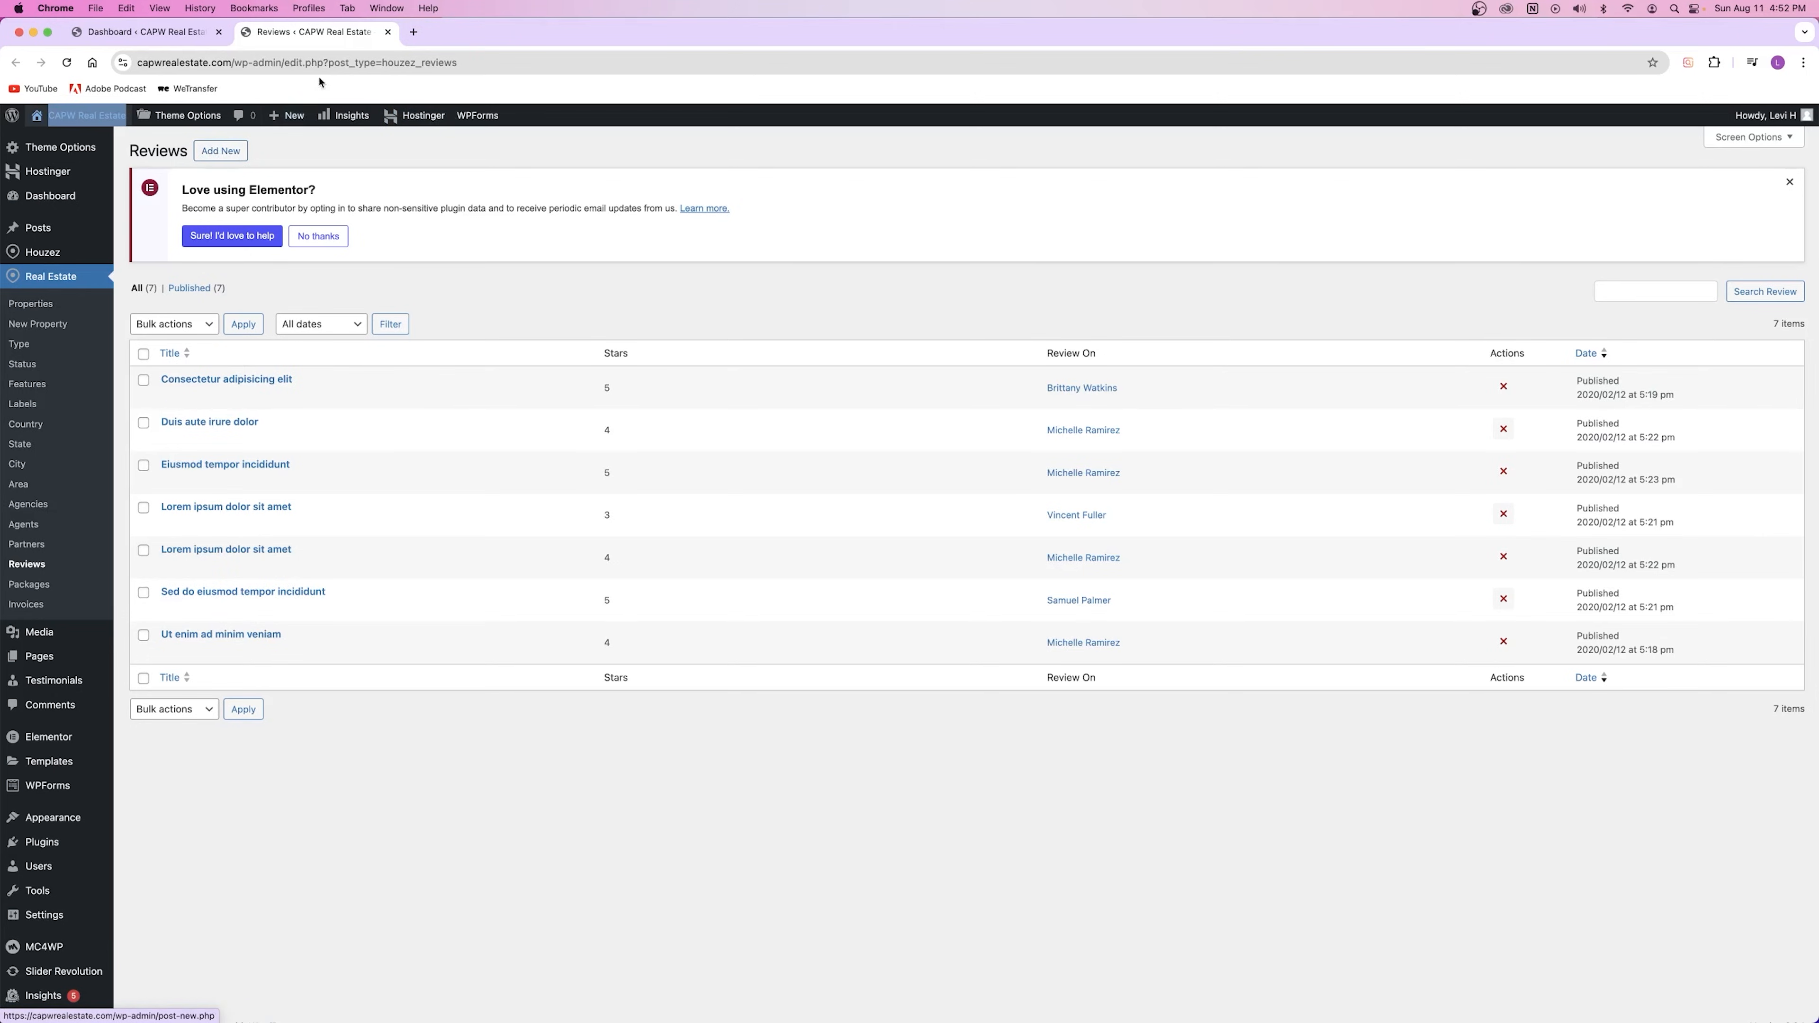
# Step: Publish a new review titled 'Great Service' with placeholder body text, then close its editor
pyautogui.click(221, 152)
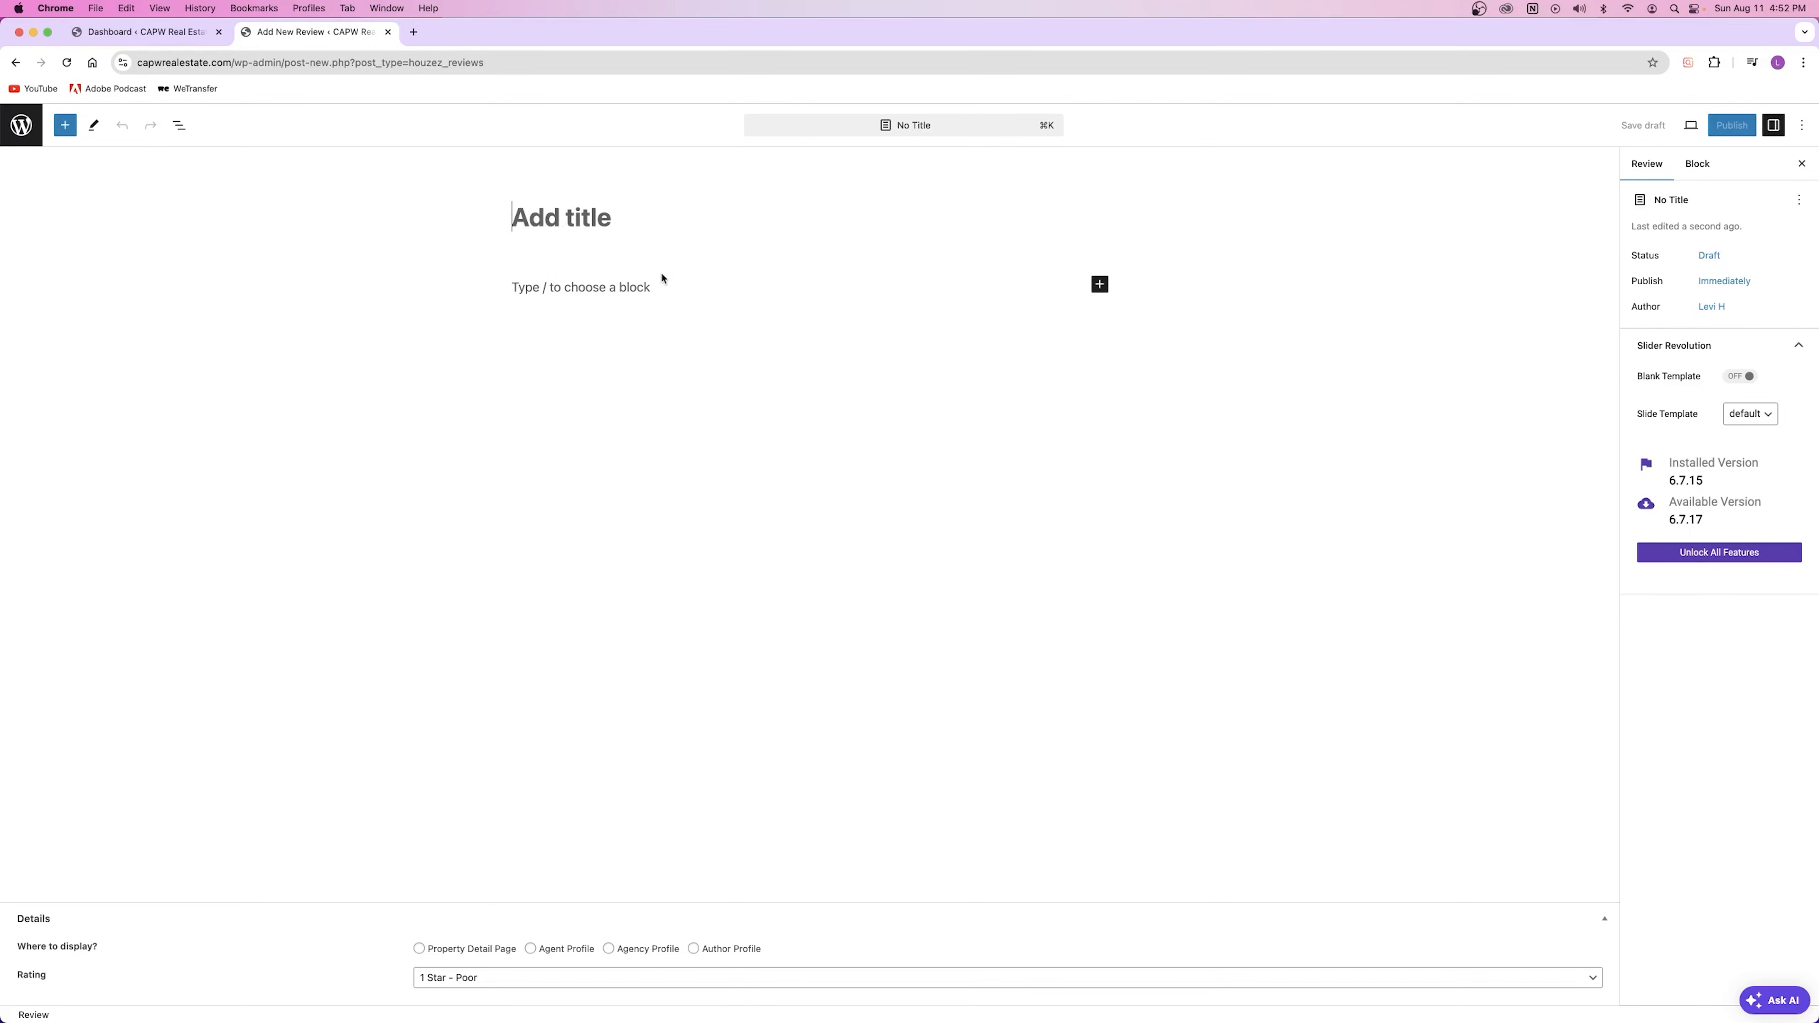
pyautogui.write('Great Jo')
pyautogui.press('BackSpace')
pyautogui.press('BackSpace')
pyautogui.write('Service')
pyautogui.click(655, 295)
pyautogui.write('asdfasdfasdfasdfkajsdhflkjashdkljasdfg')
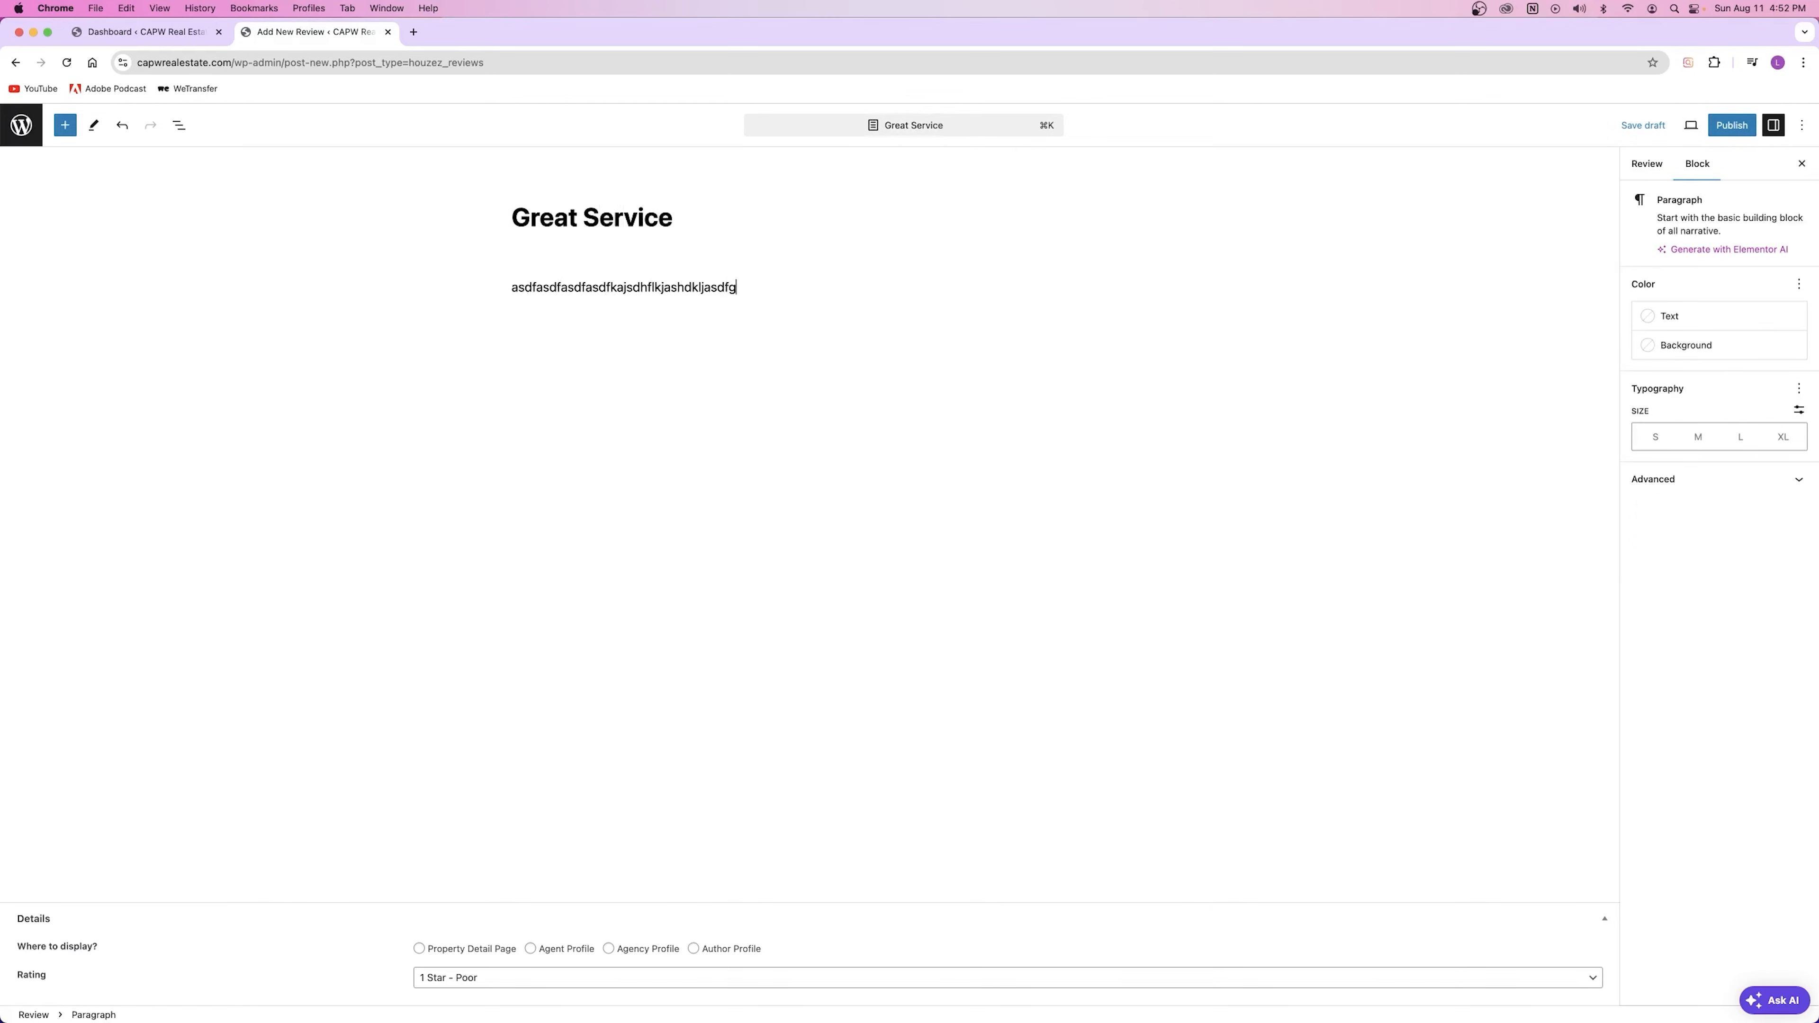
pyautogui.click(1732, 125)
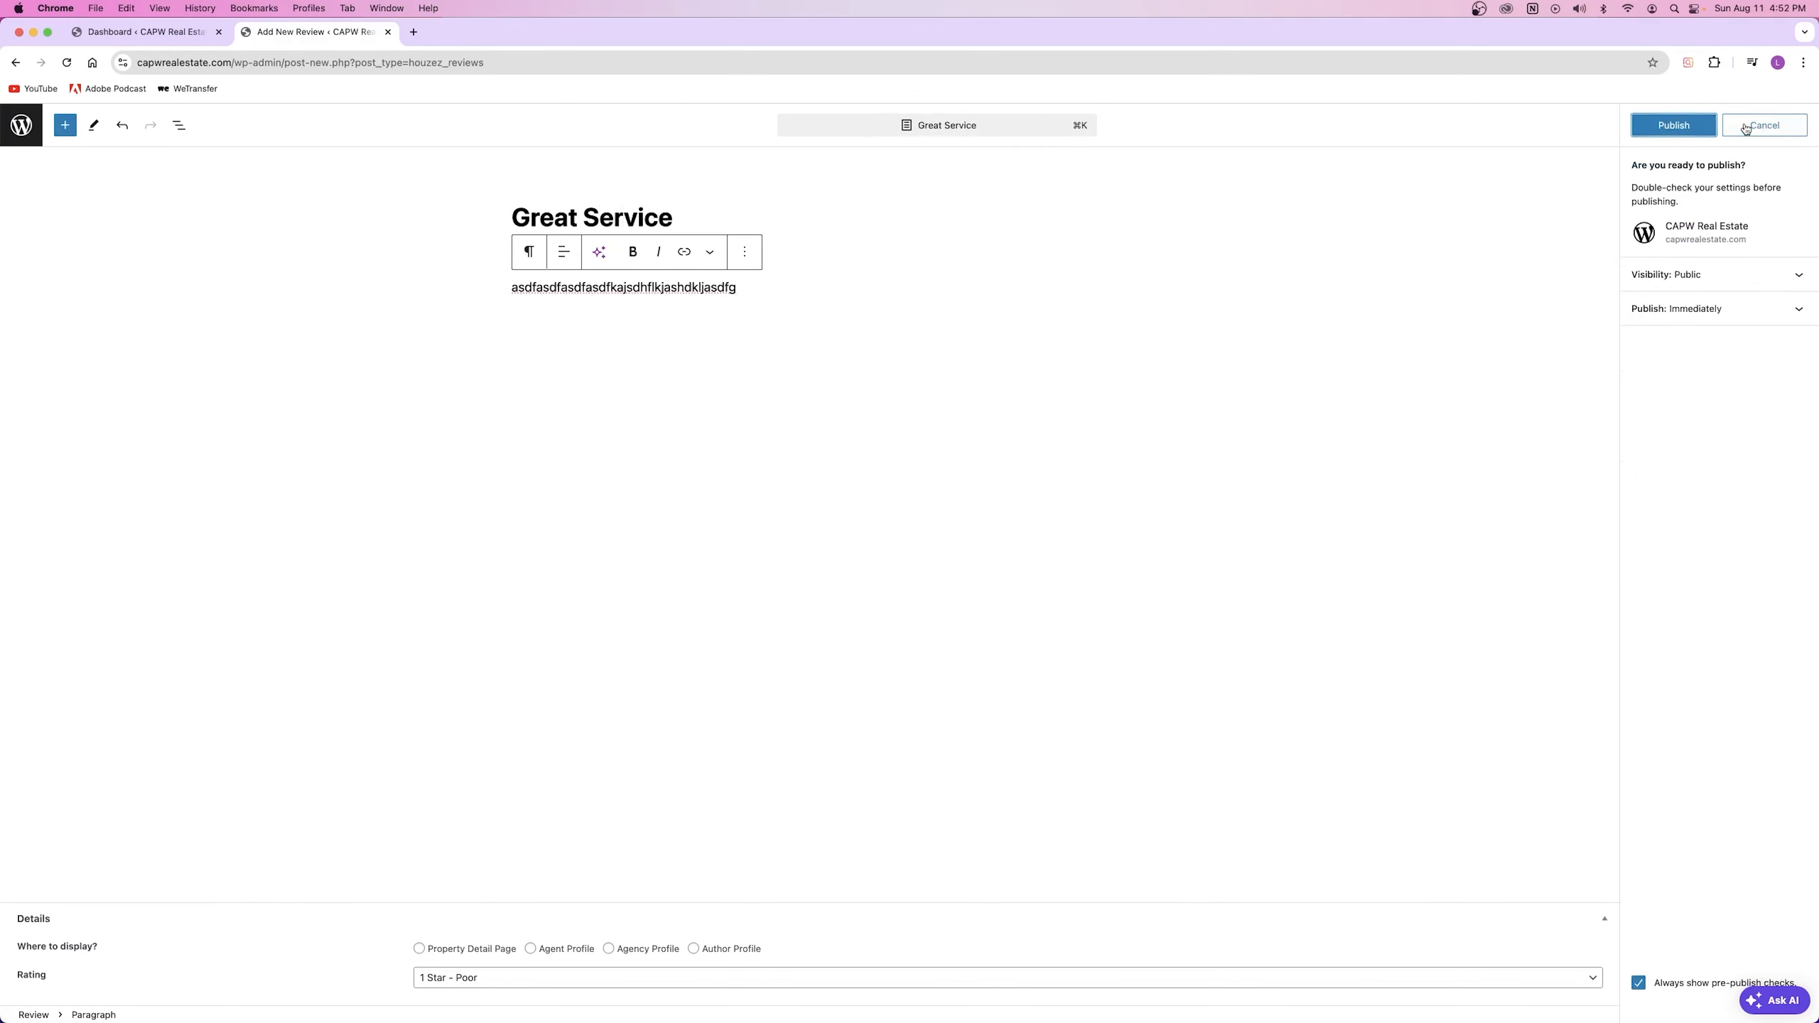
pyautogui.click(1674, 125)
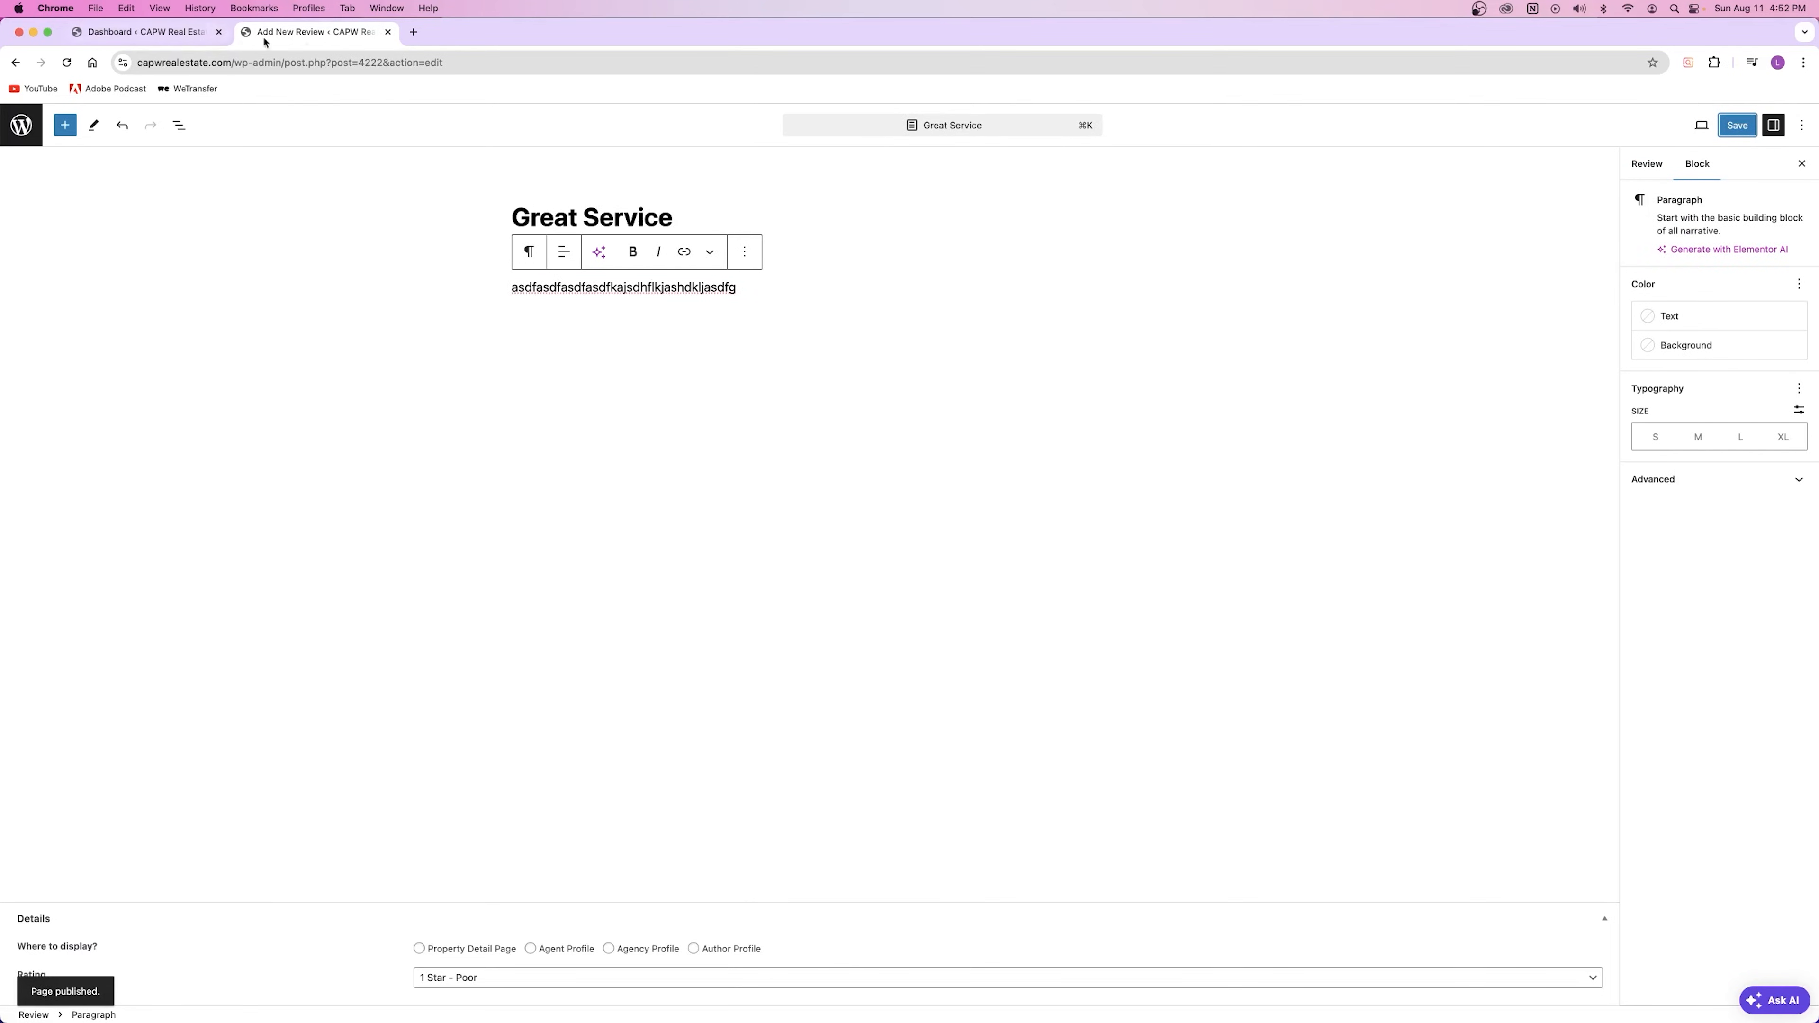
pyautogui.click(388, 32)
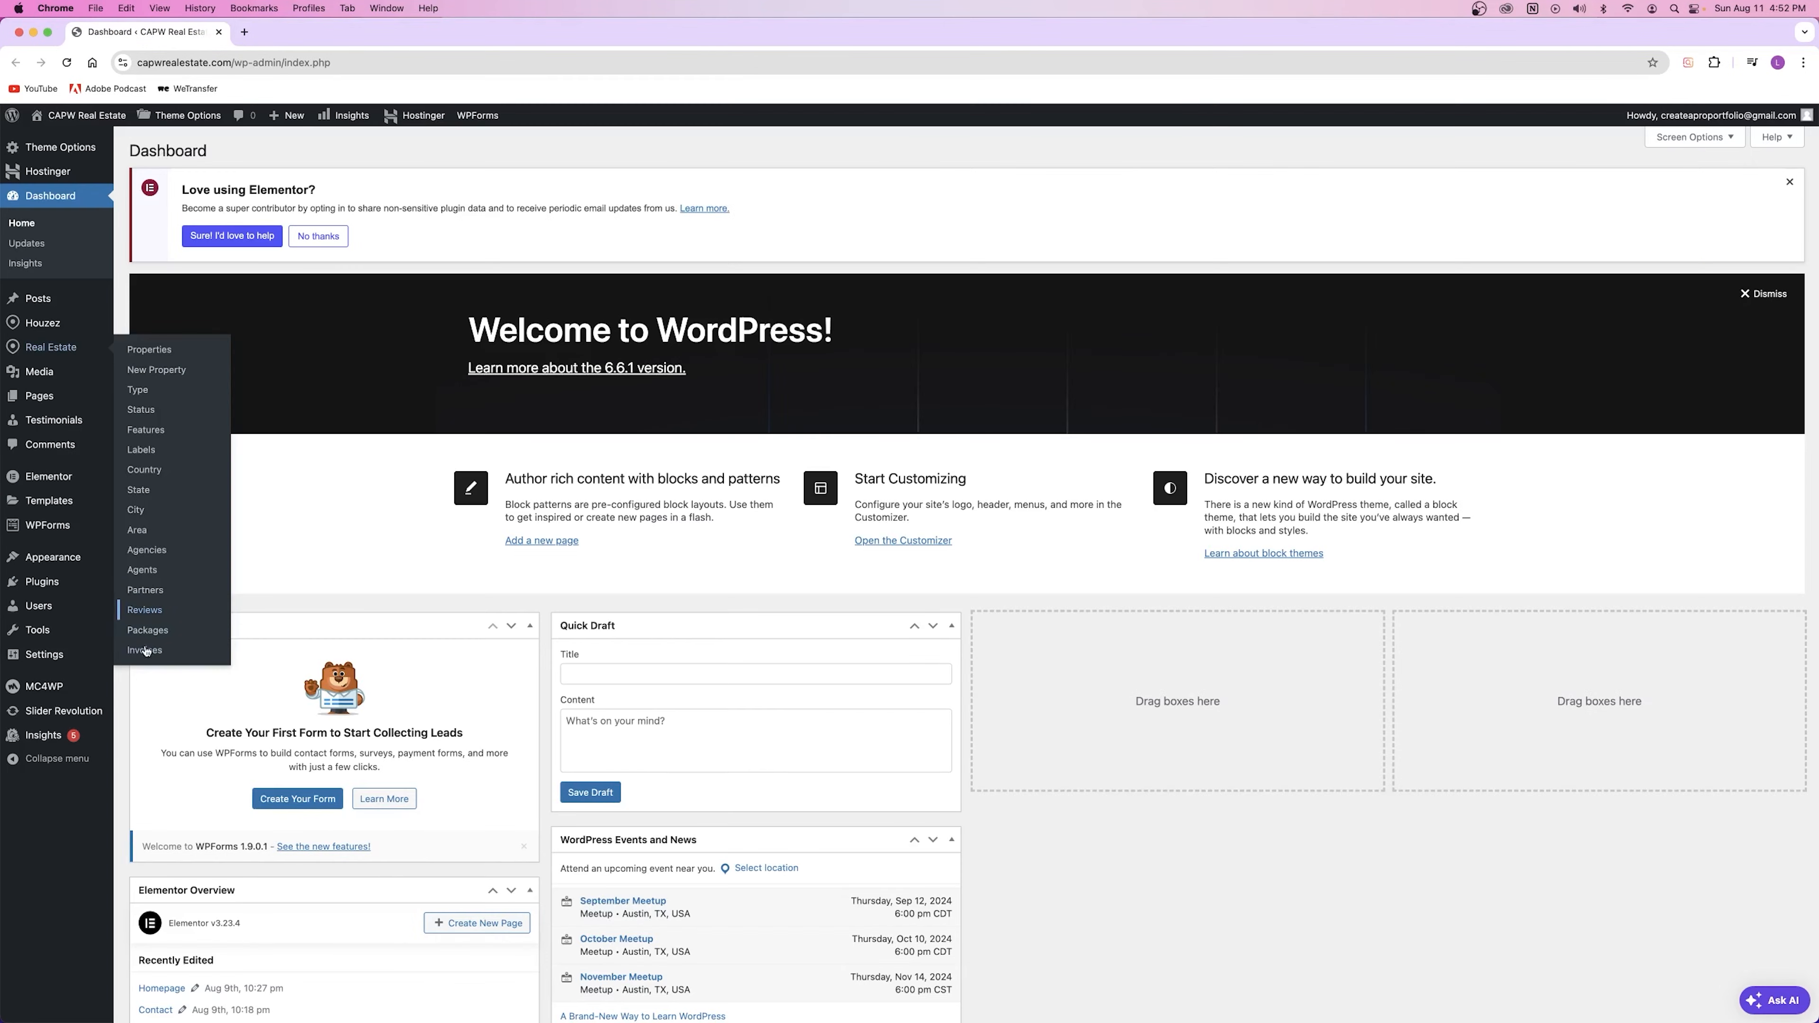
# Step: Open the Reviews list in a new tab and open the Great Service review for editing
pyautogui.rightClick(144, 610)
pyautogui.click(192, 620)
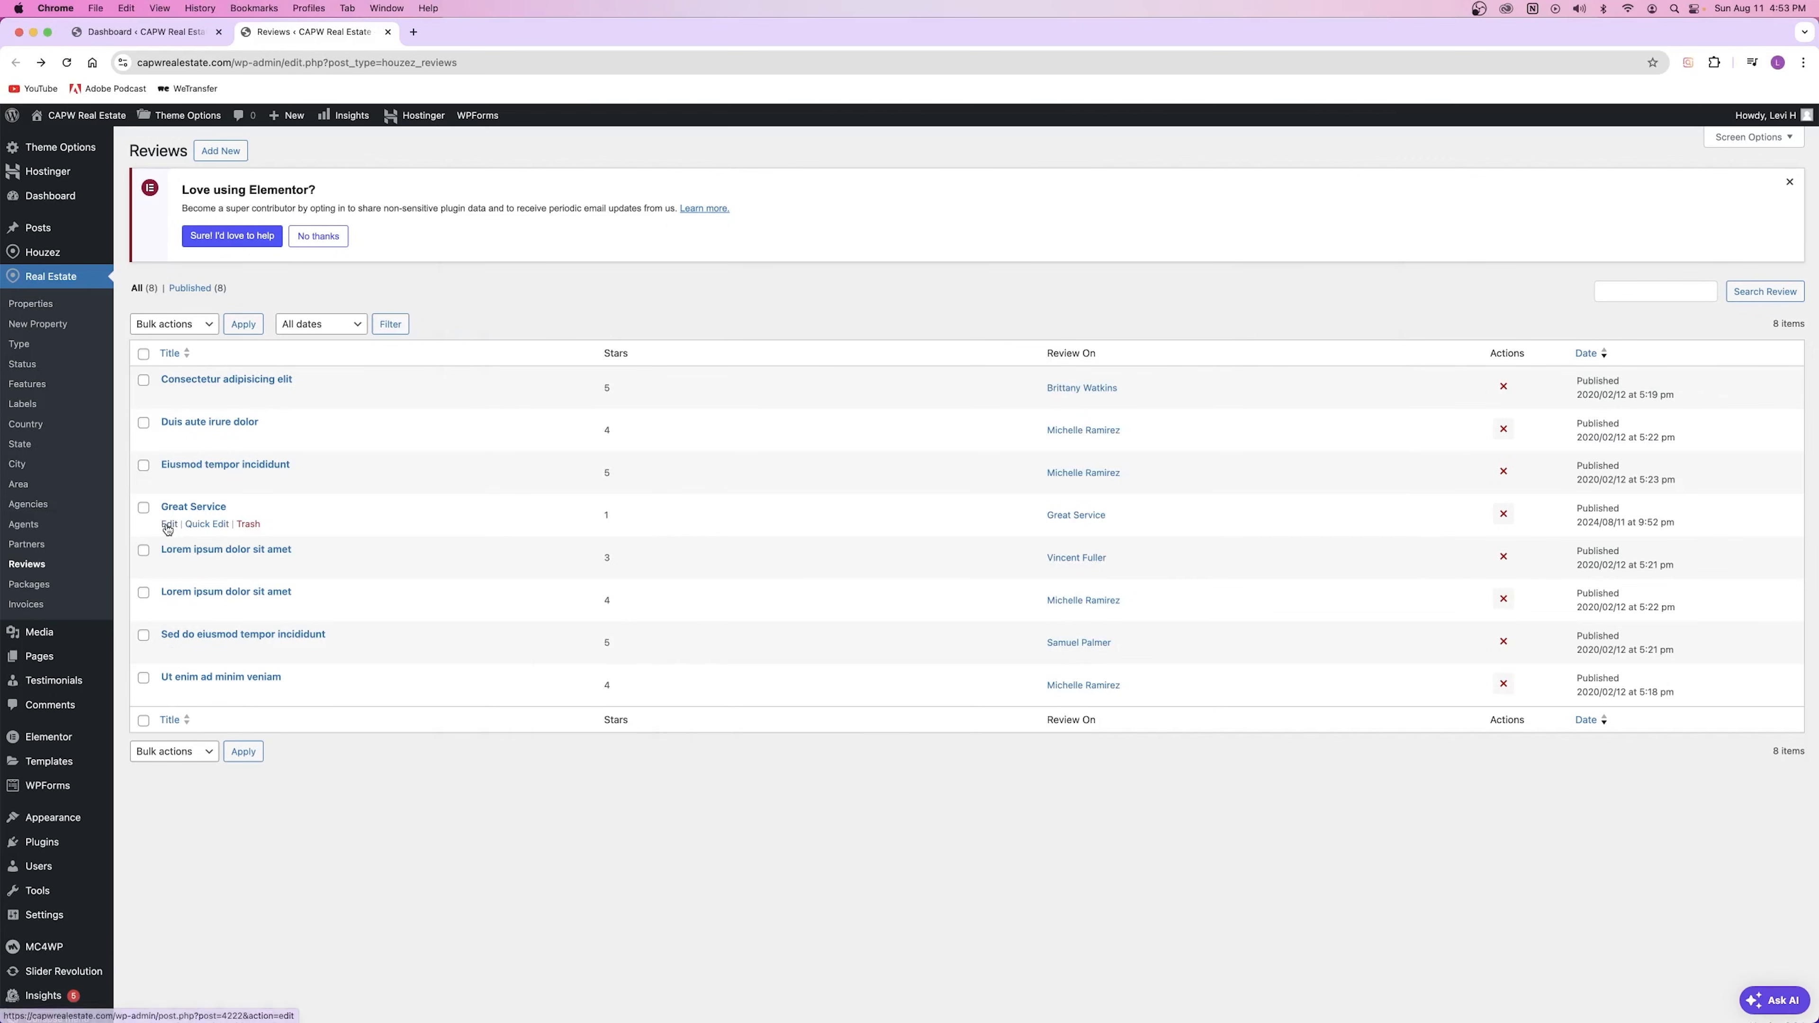
pyautogui.rightClick(172, 524)
pyautogui.click(167, 525)
pyautogui.click(168, 525)
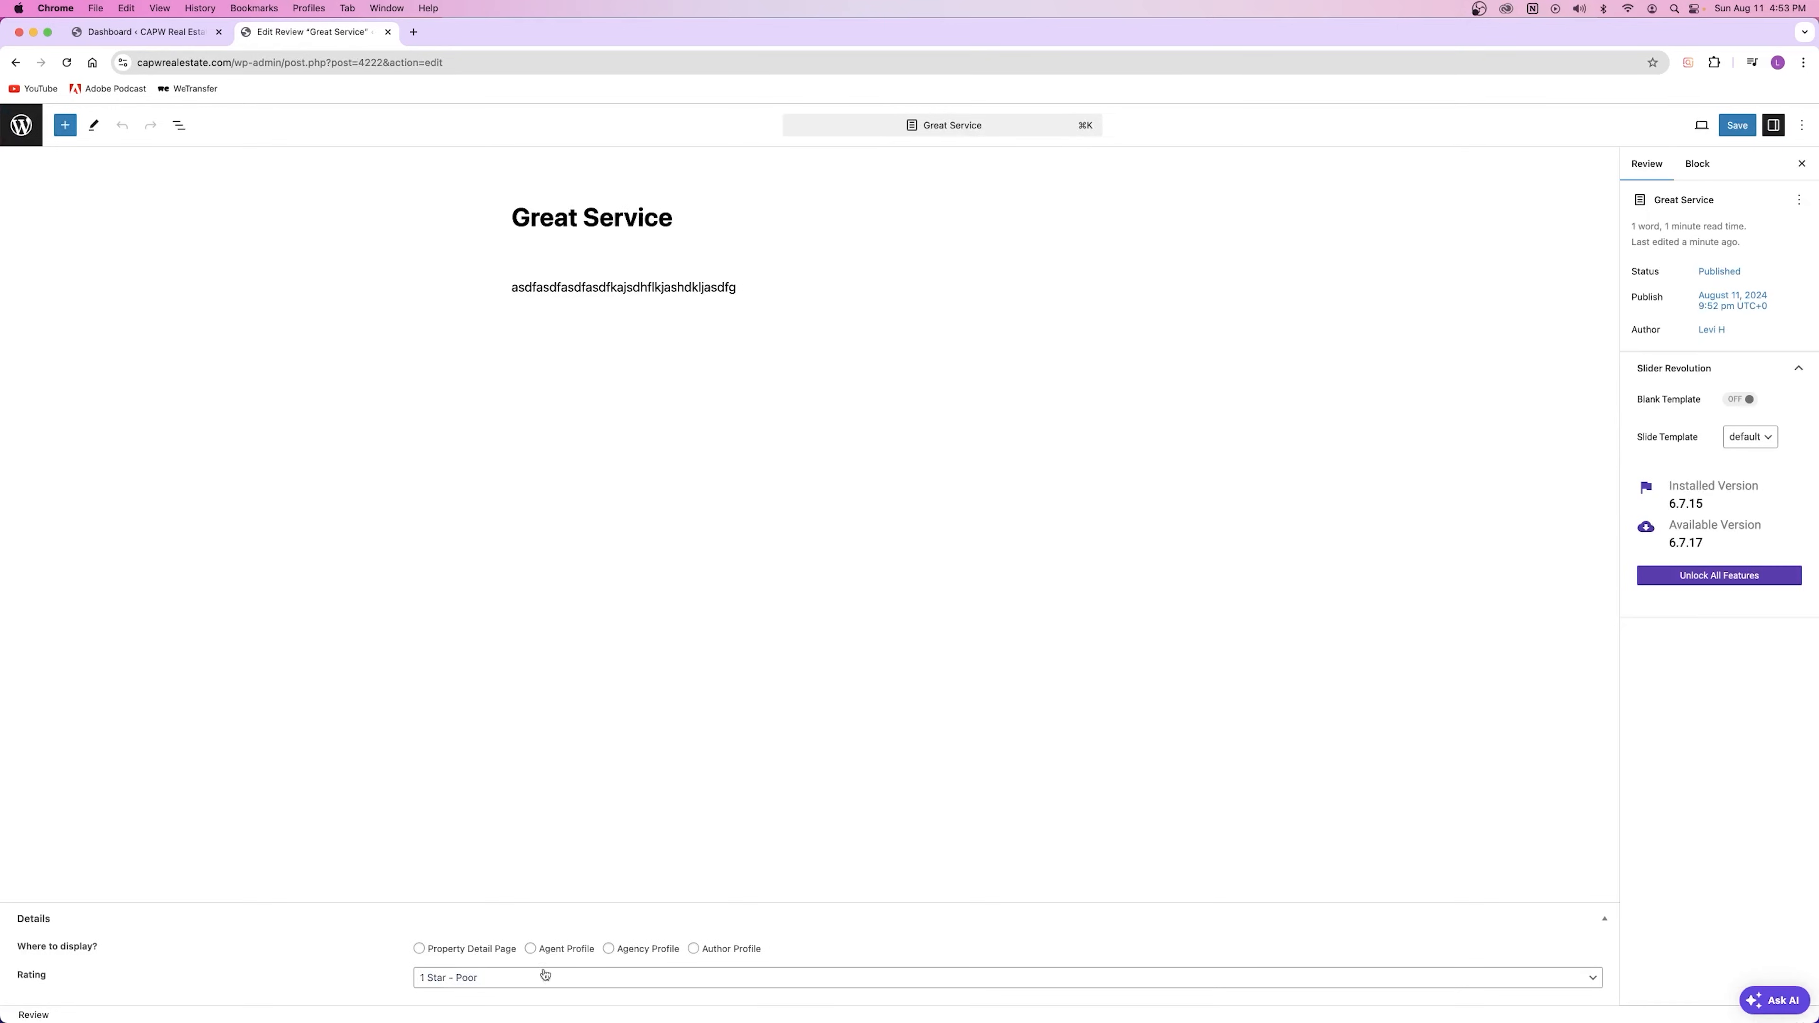
pyautogui.moveTo(512, 212); pyautogui.dragTo(507, 287)
pyautogui.click(722, 368)
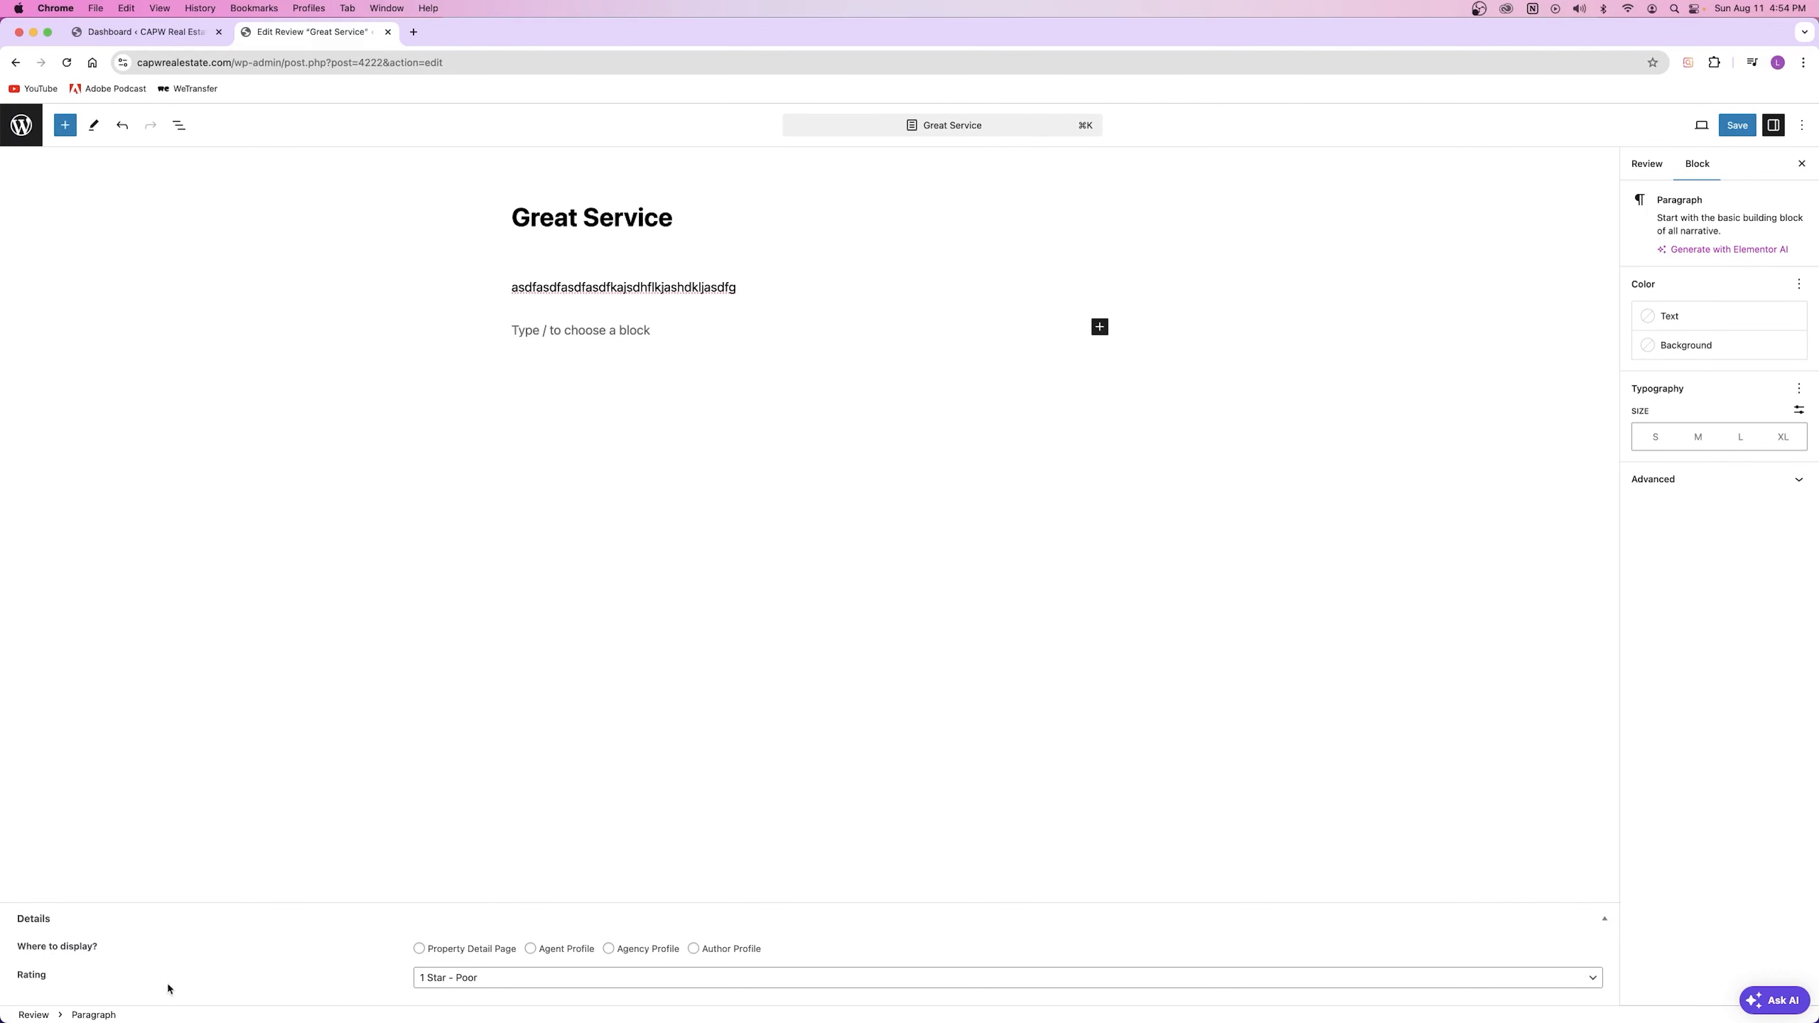
# Step: Rate it 5 Star - Excellent, display it on the chosen agent's profile, and save
pyautogui.click(459, 980)
pyautogui.click(477, 961)
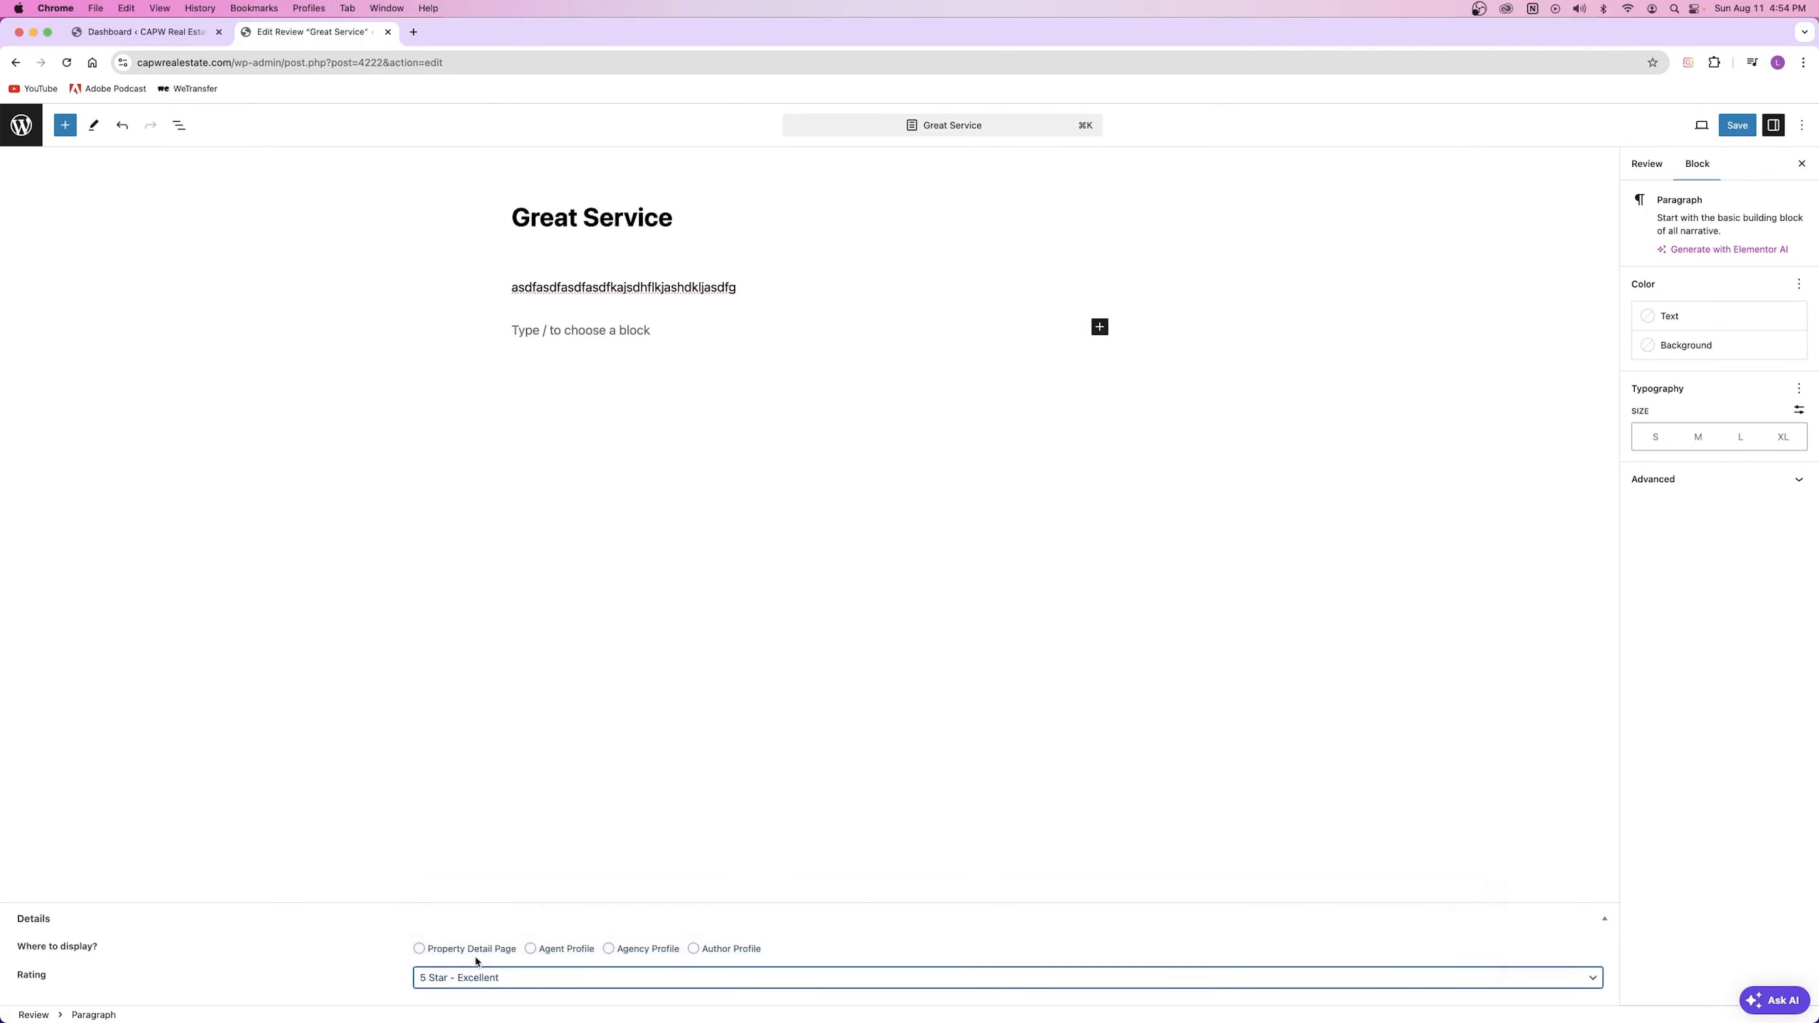
pyautogui.click(548, 950)
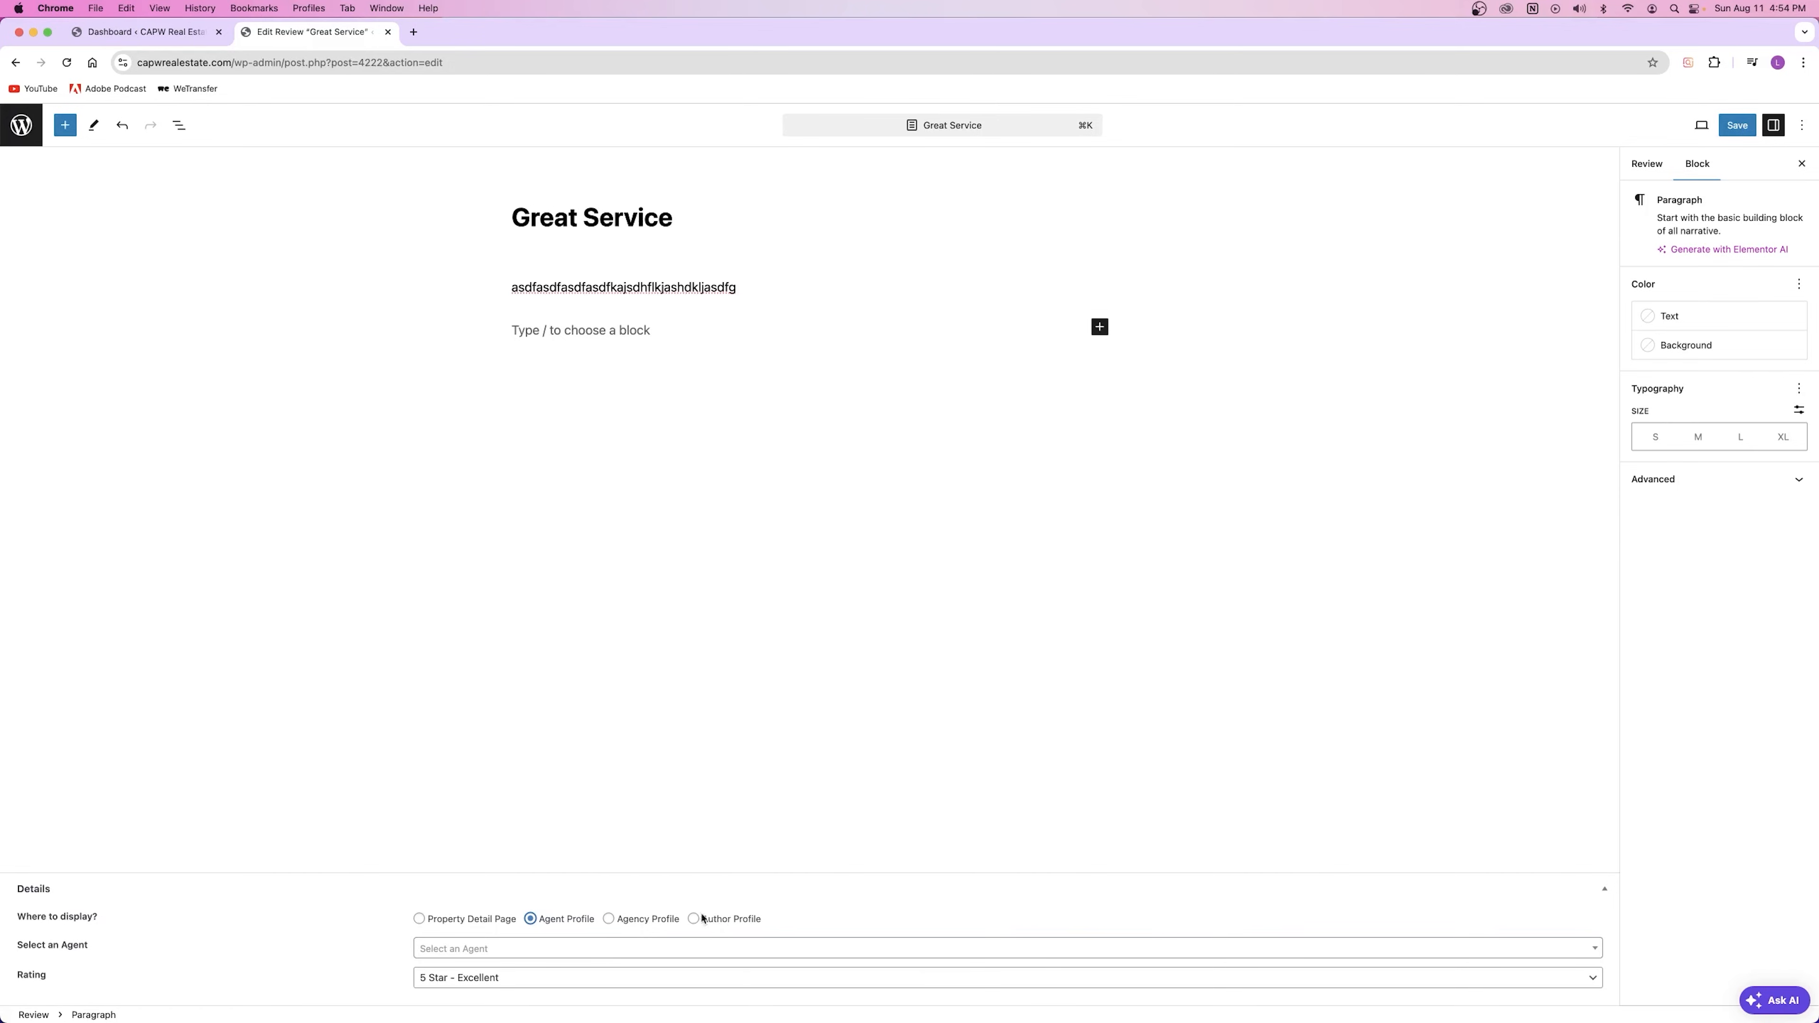
pyautogui.click(512, 950)
pyautogui.click(466, 847)
pyautogui.click(1738, 125)
pyautogui.click(102, 40)
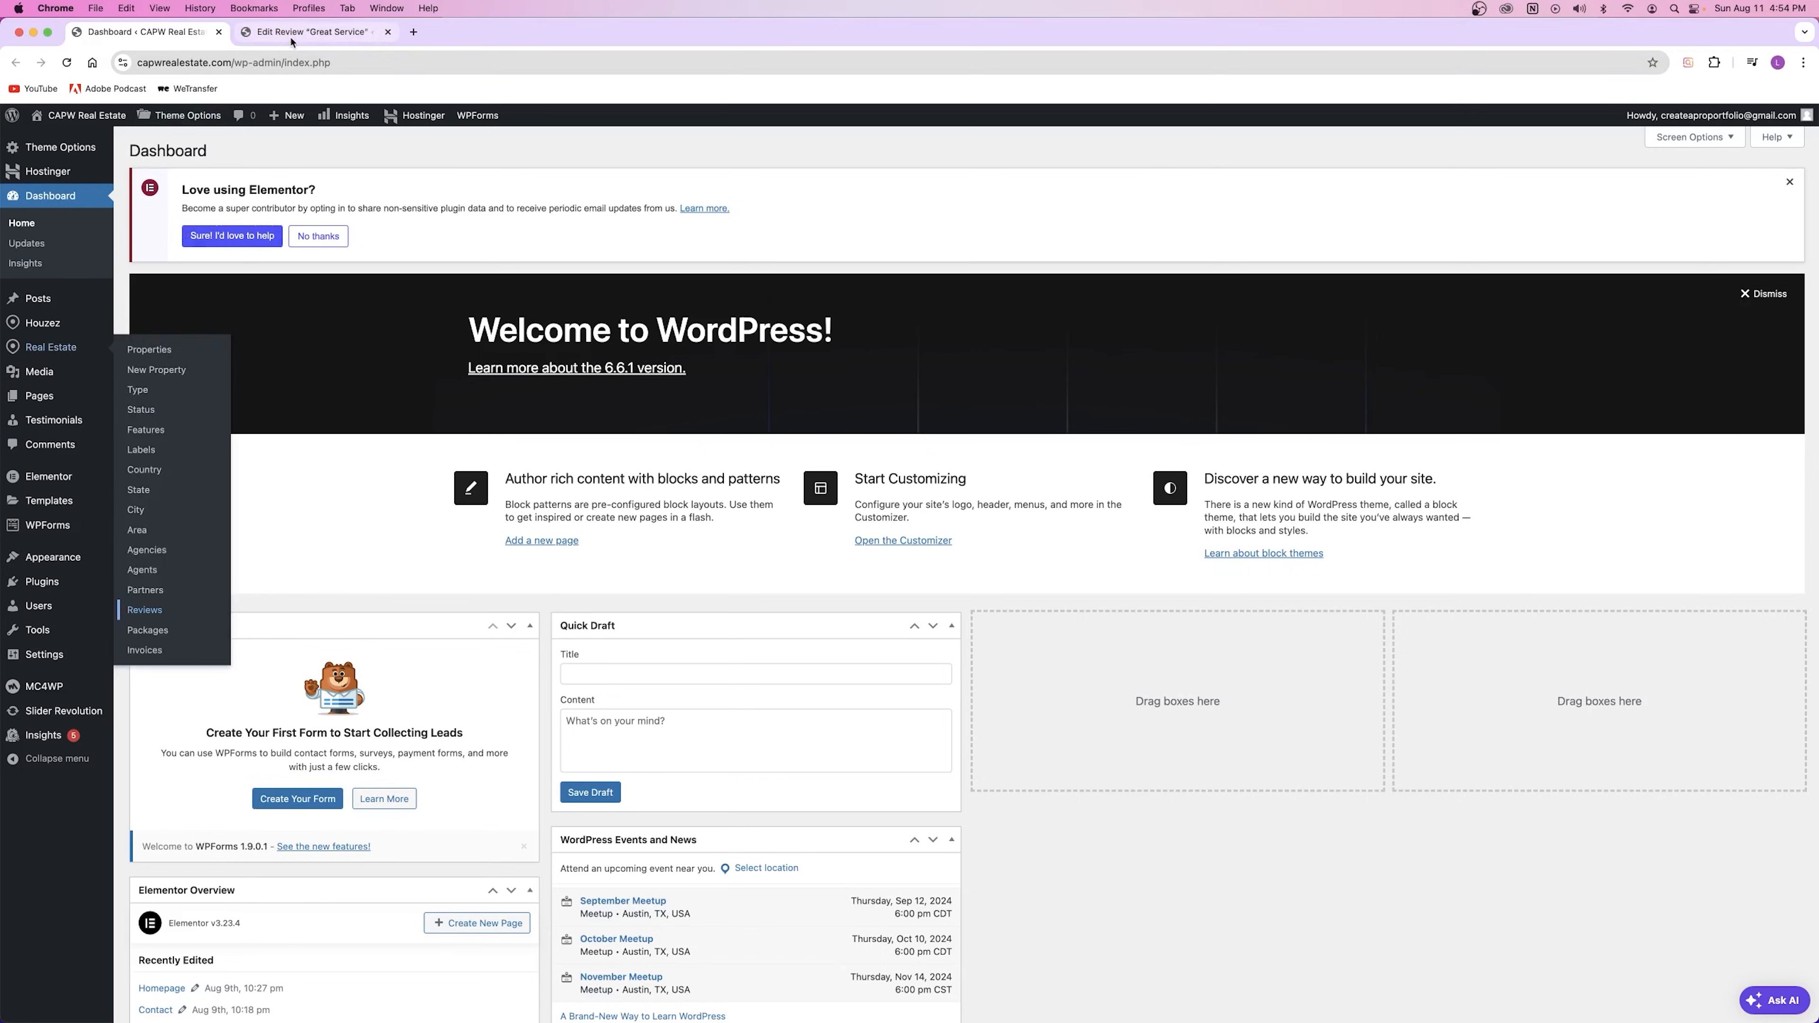
# Step: Move the Great Service review to the Trash from the Reviews list, then close that tab
pyautogui.click(269, 39)
pyautogui.click(21, 126)
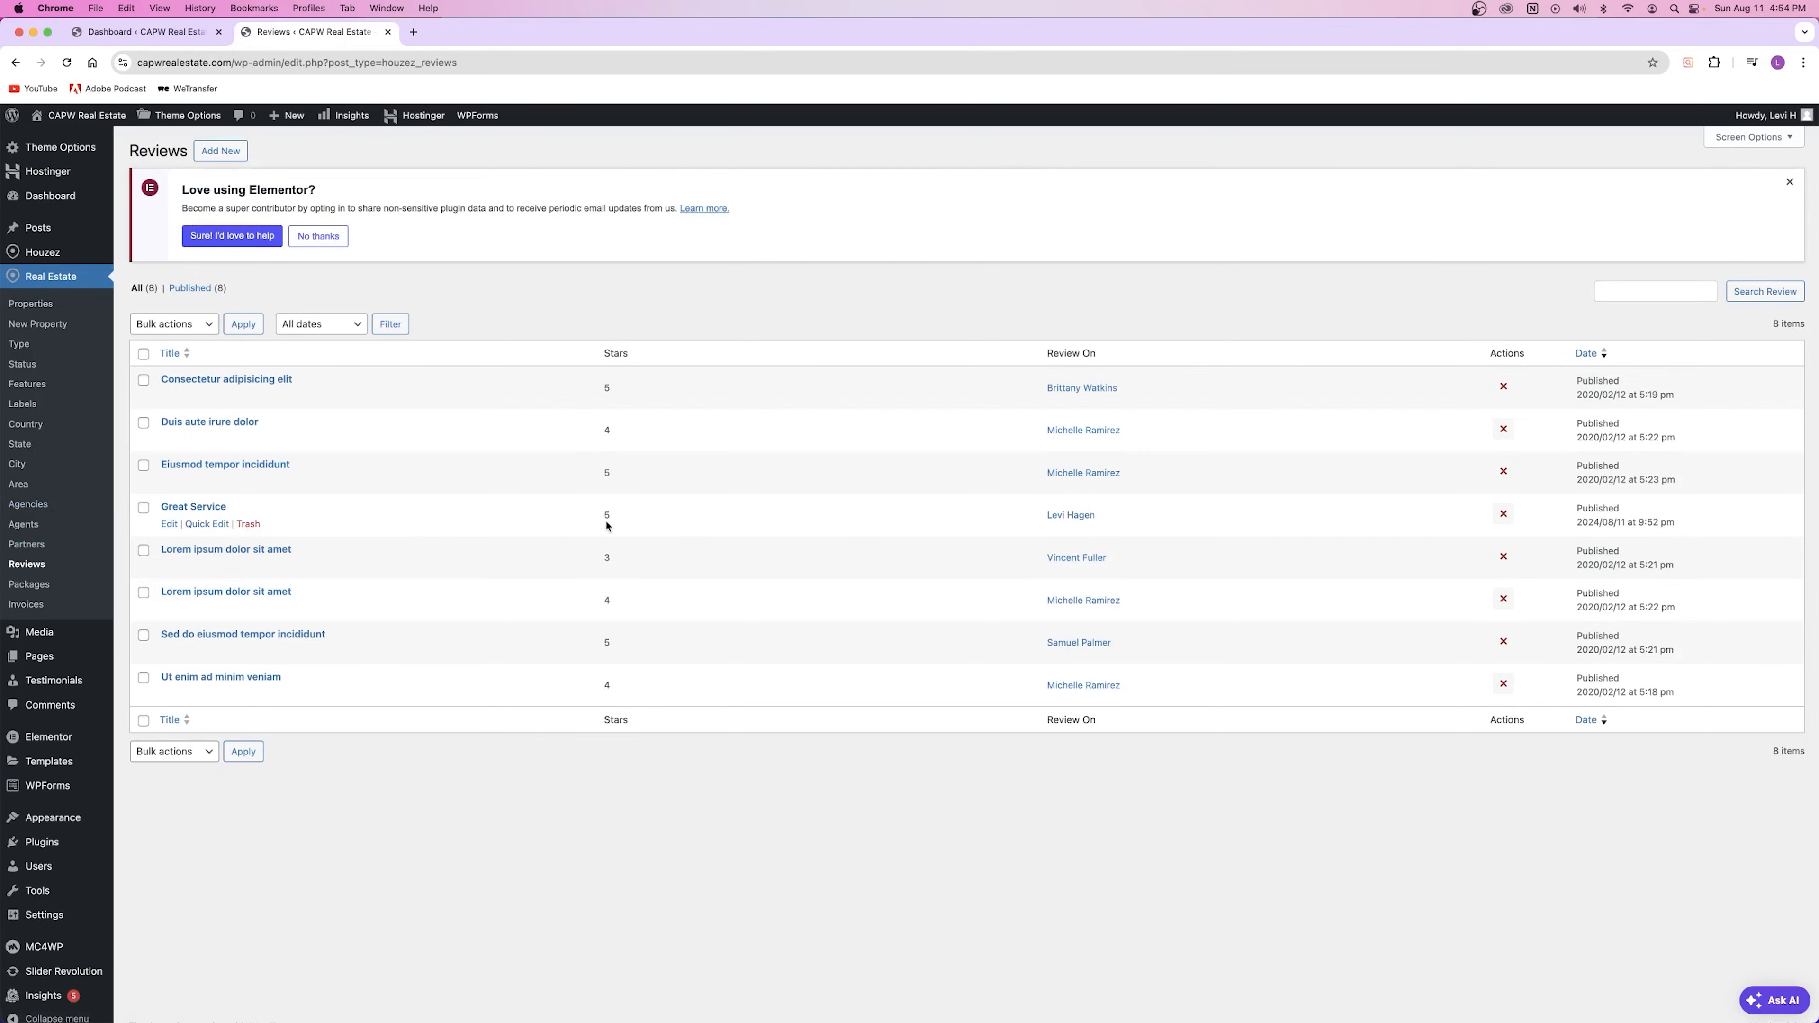
pyautogui.click(249, 524)
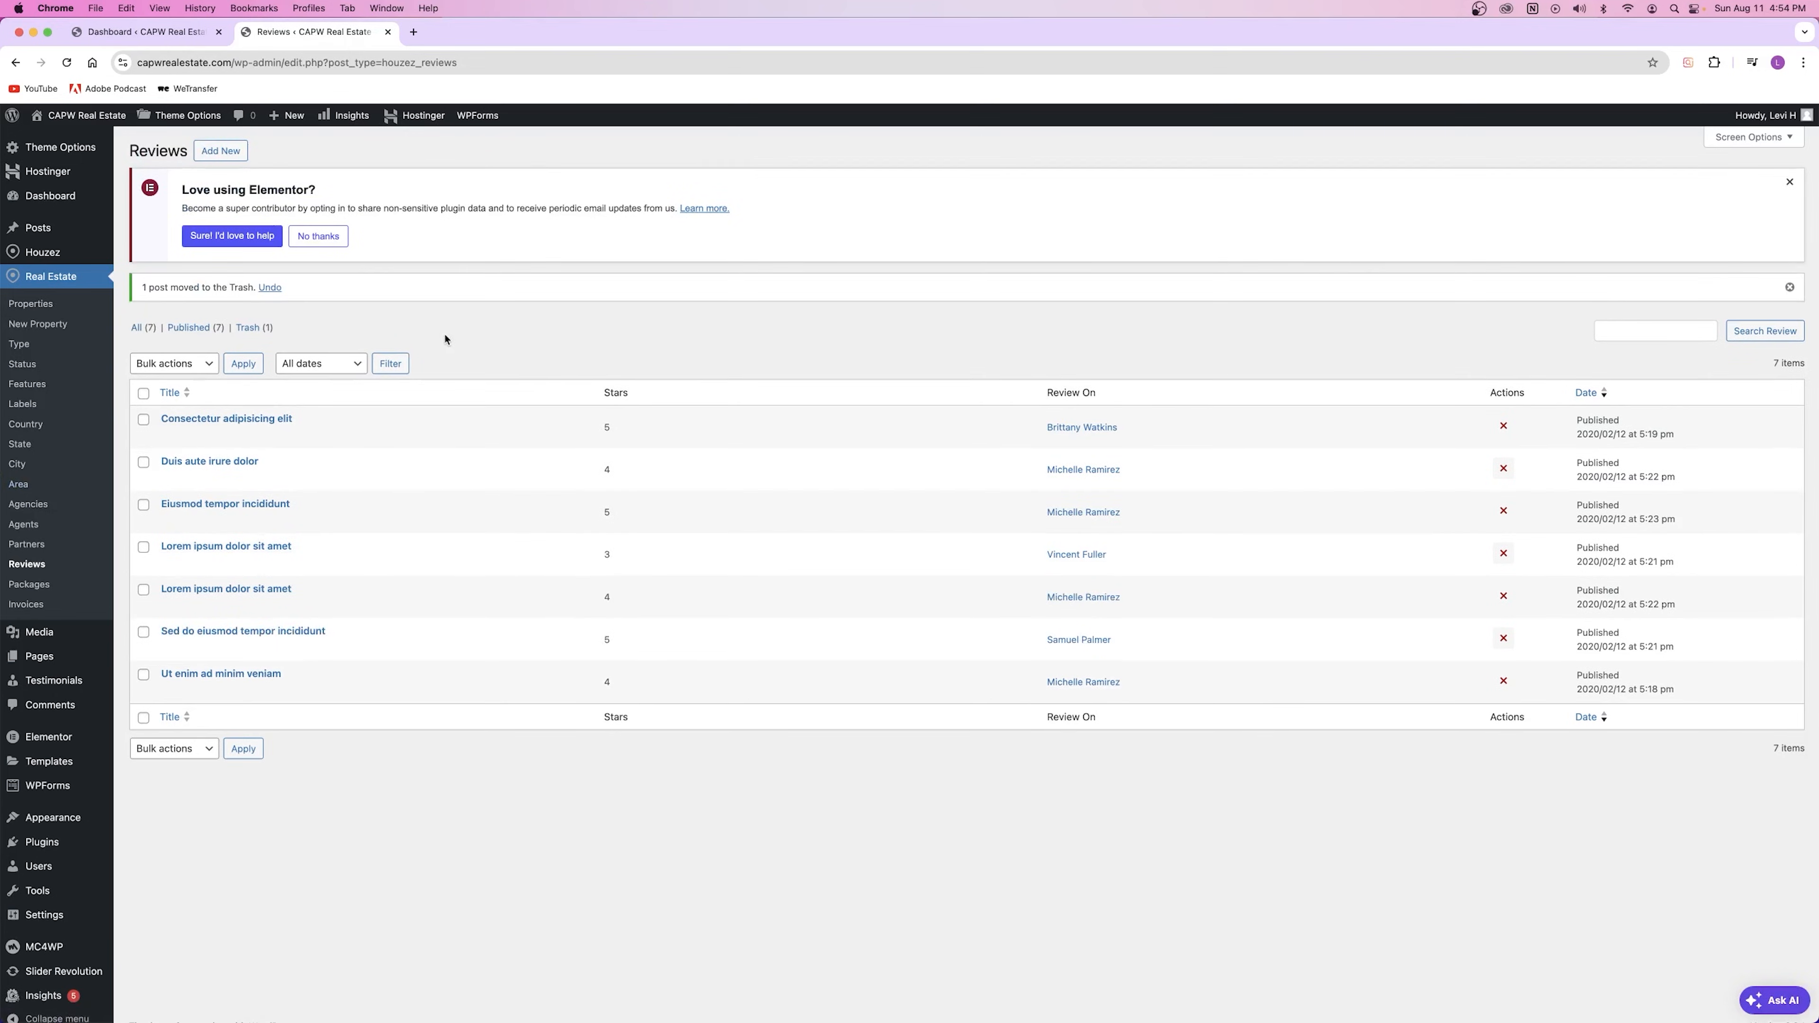
pyautogui.click(388, 32)
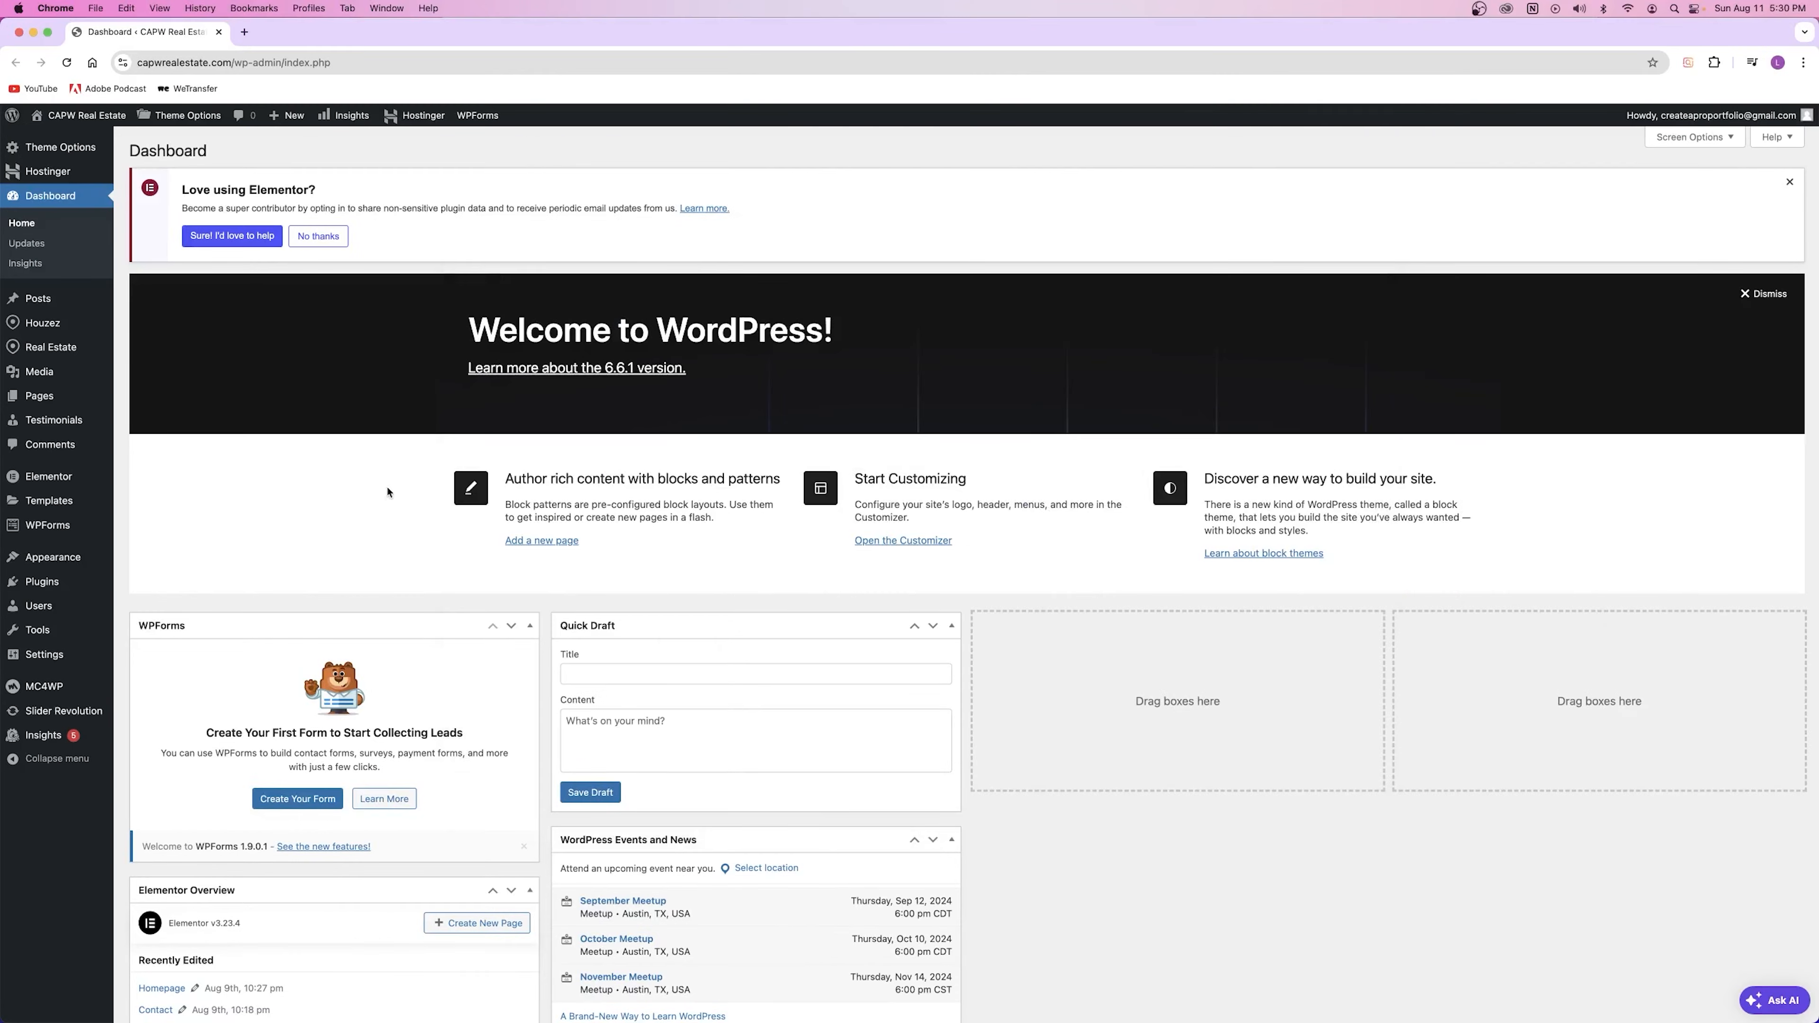
# Step: Open the Add New Property editor and the Properties list in separate new tabs
pyautogui.moveTo(36, 349)
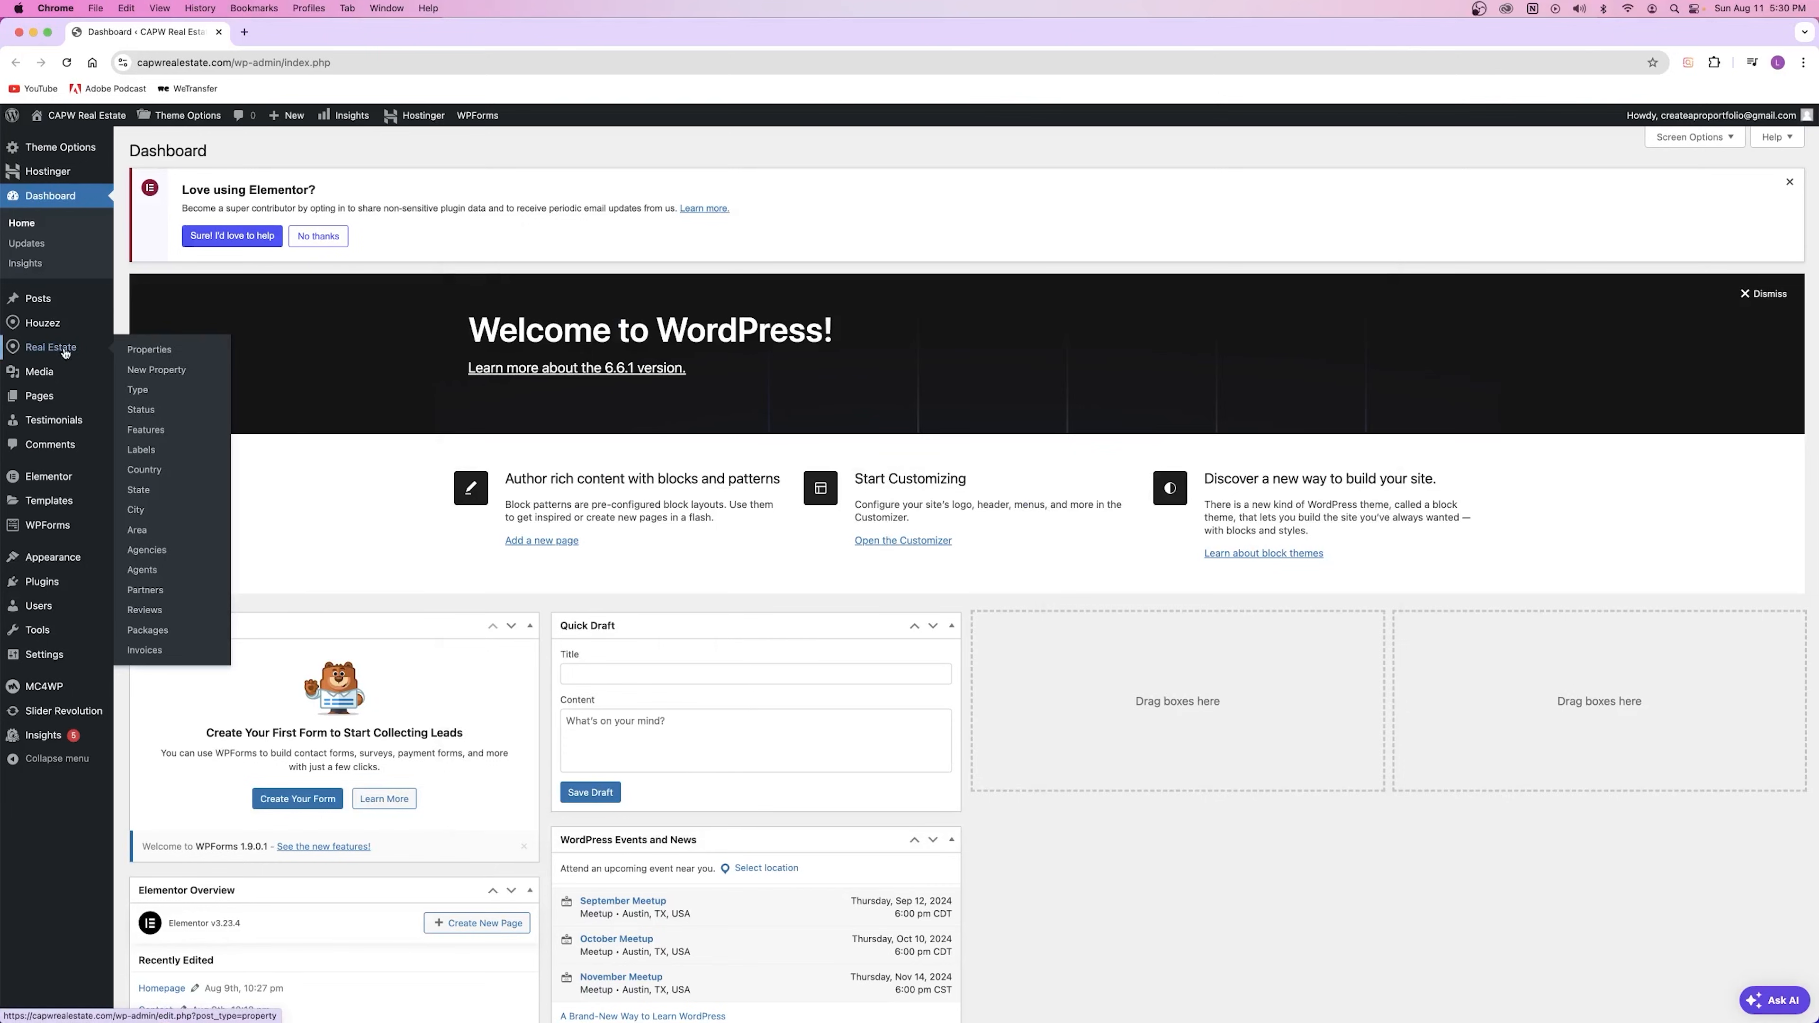
pyautogui.rightClick(160, 373)
pyautogui.click(208, 375)
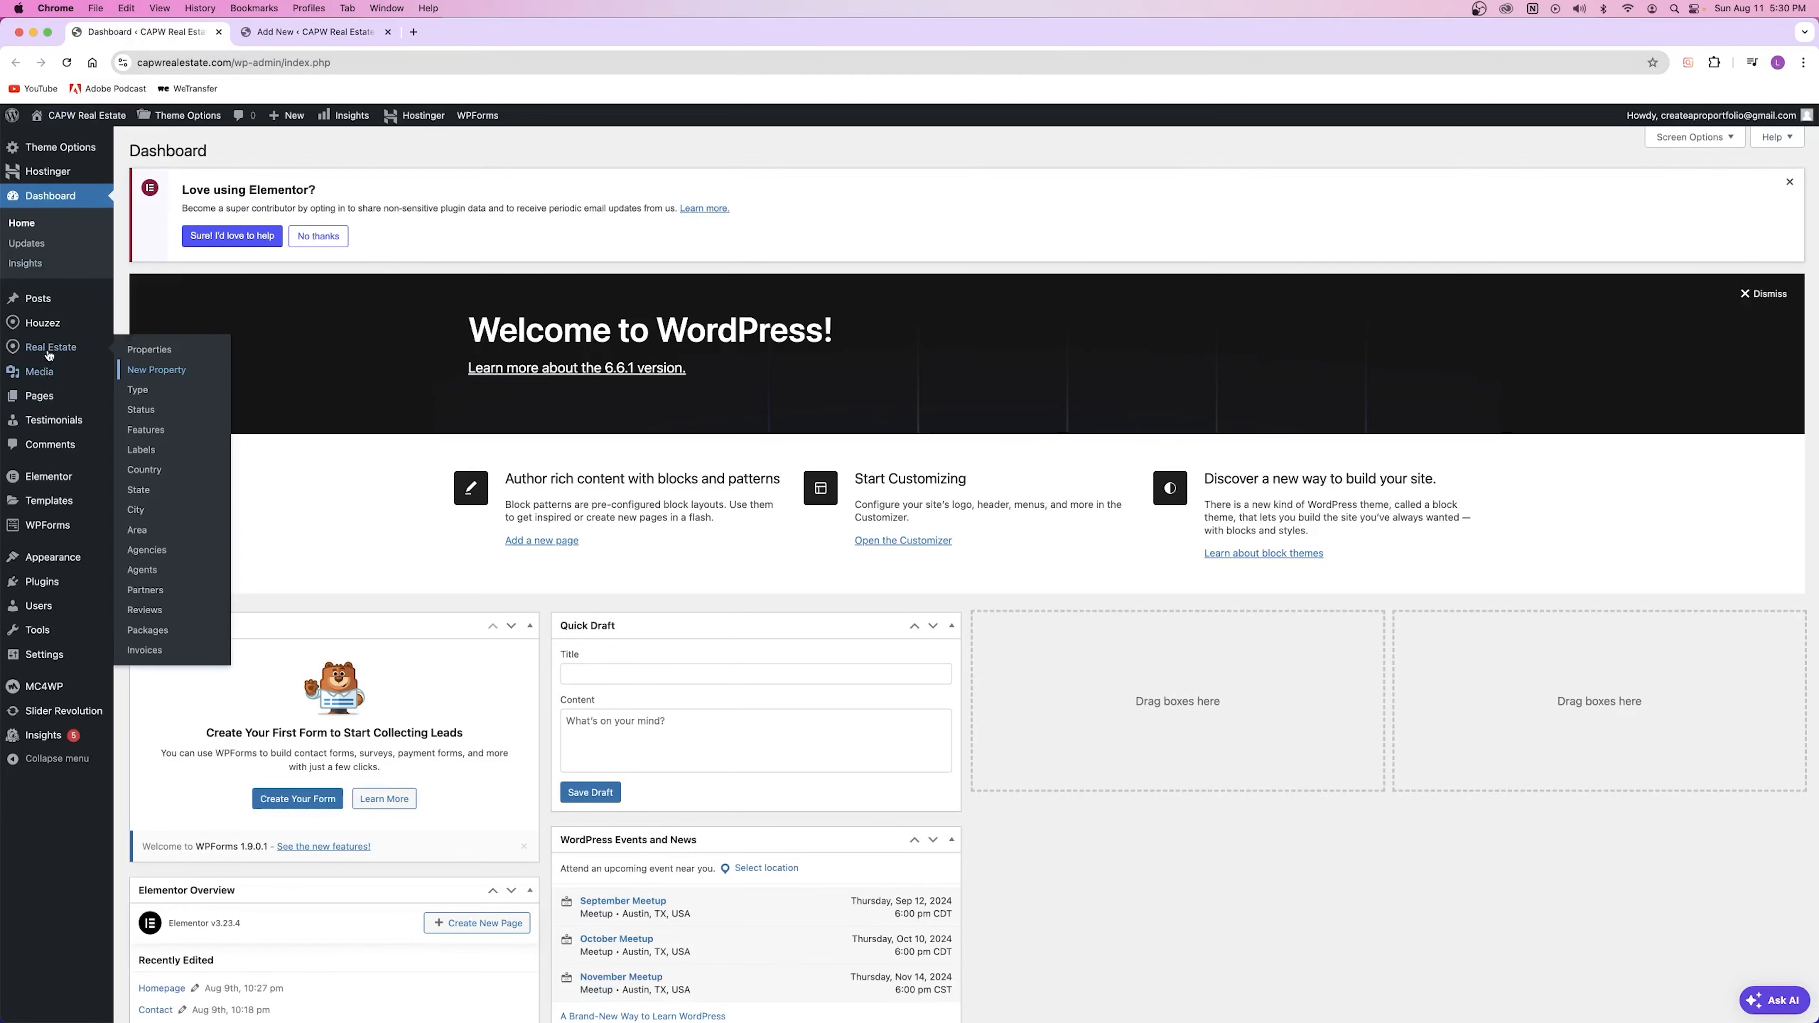
pyautogui.rightClick(154, 352)
pyautogui.click(161, 357)
pyautogui.click(476, 32)
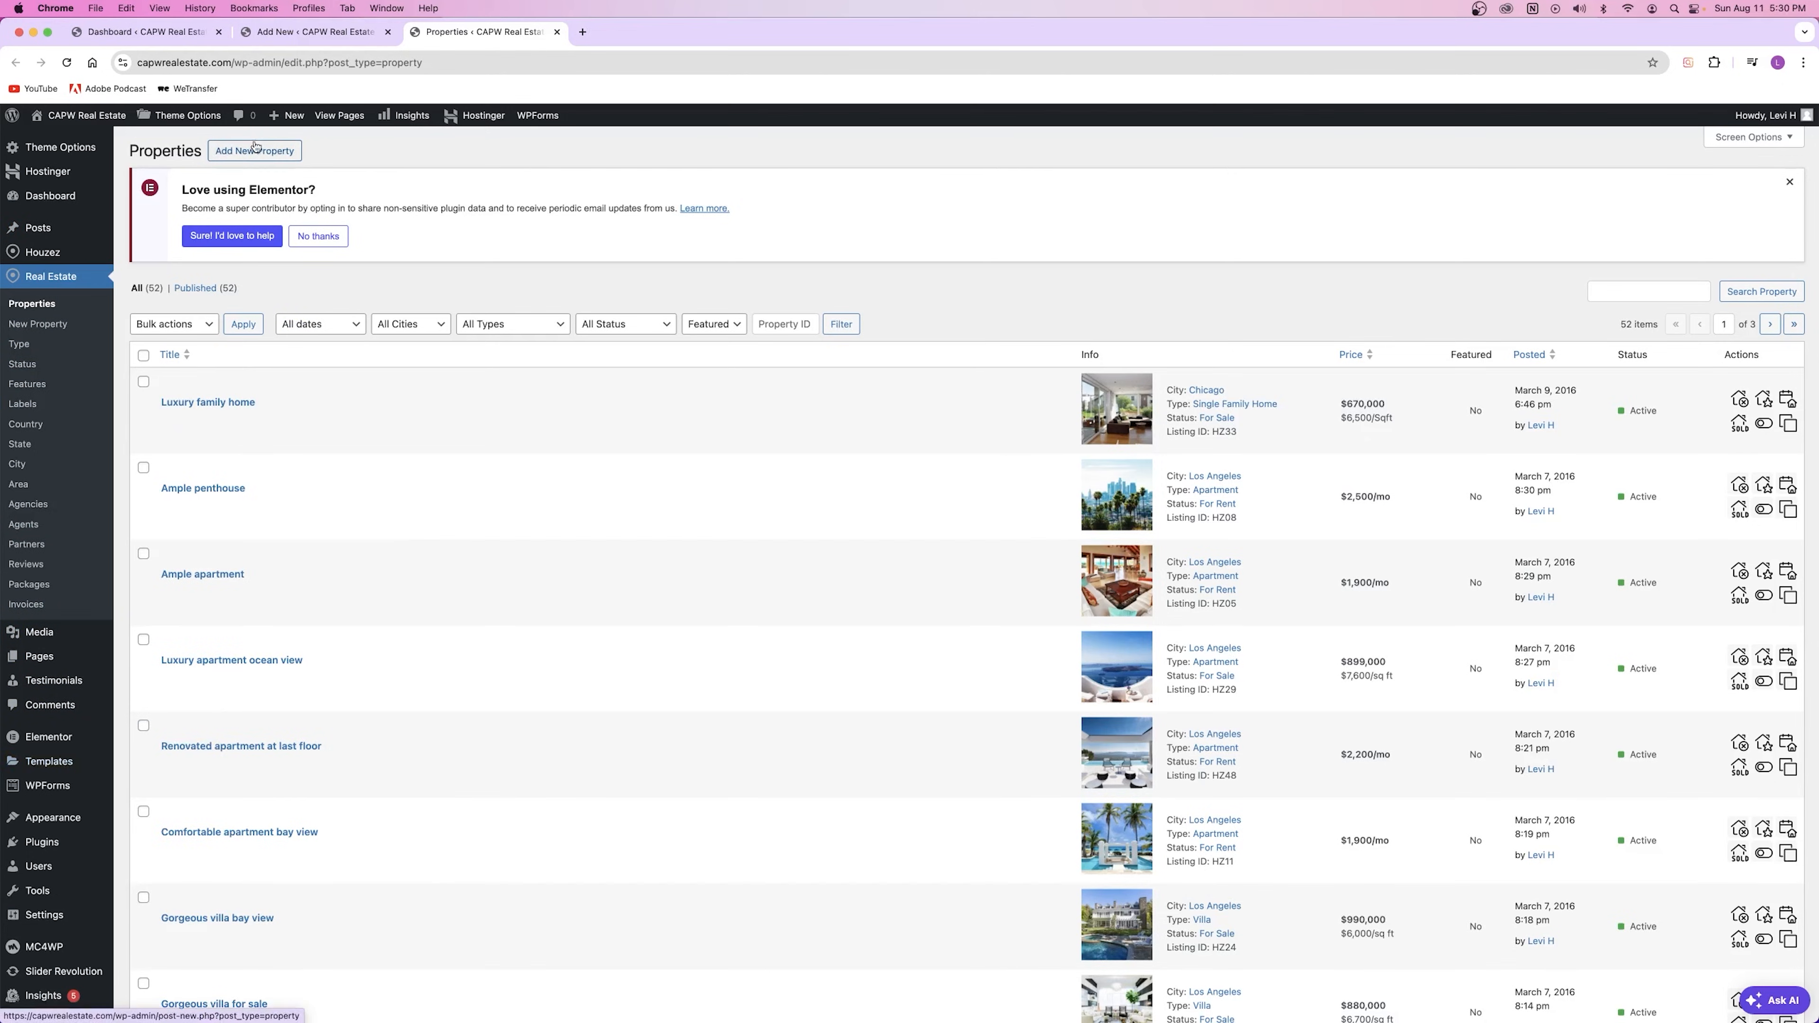
# Step: Close the Properties list tab and open a blank new browser tab
pyautogui.click(557, 32)
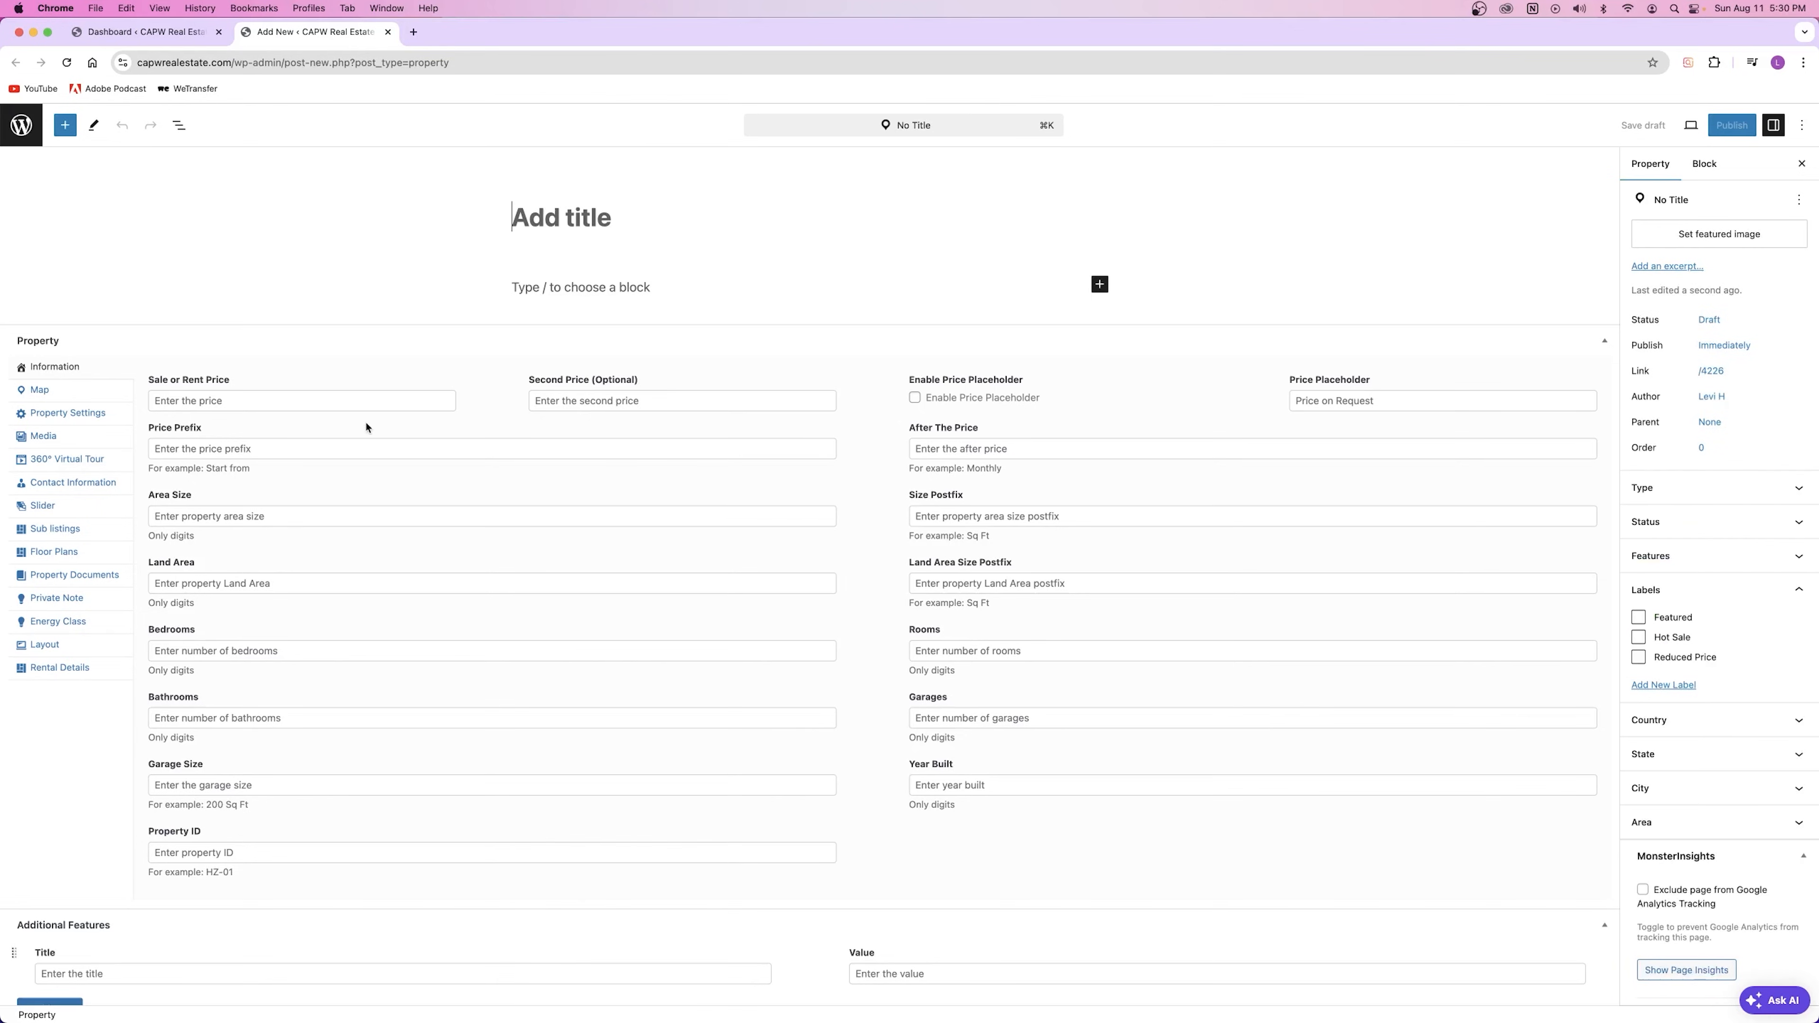
pyautogui.click(160, 32)
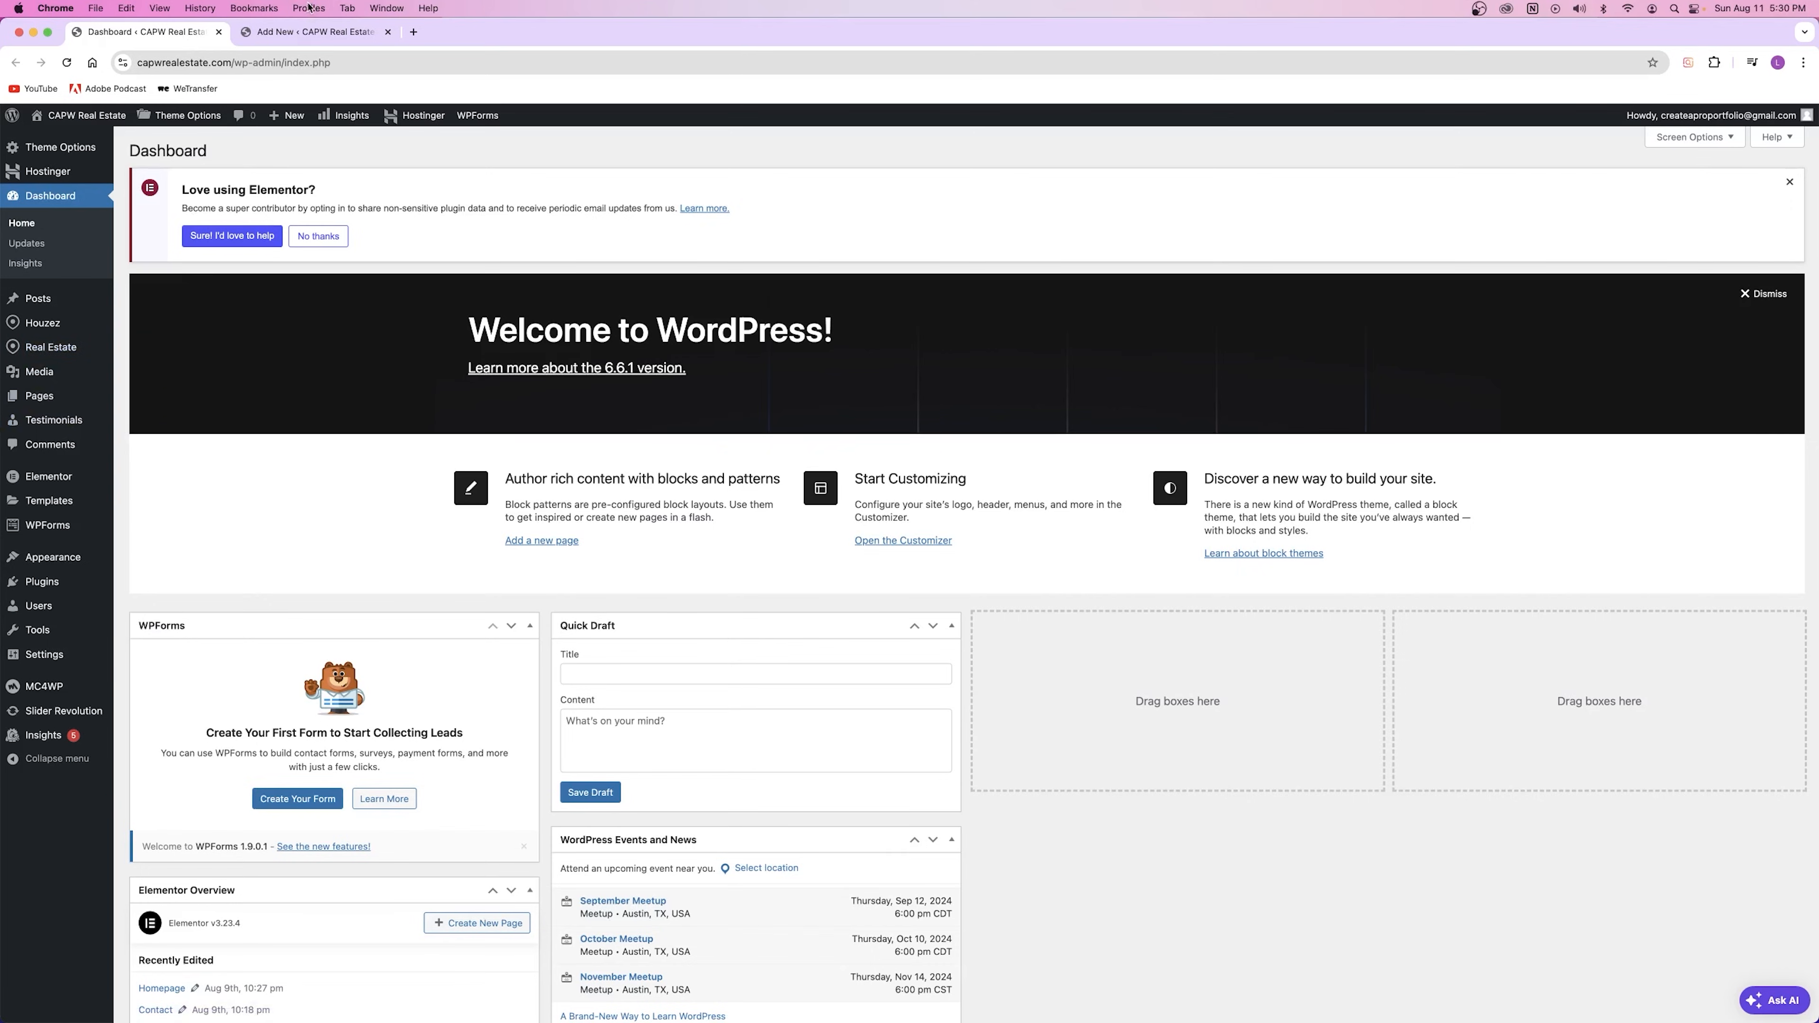
pyautogui.click(315, 31)
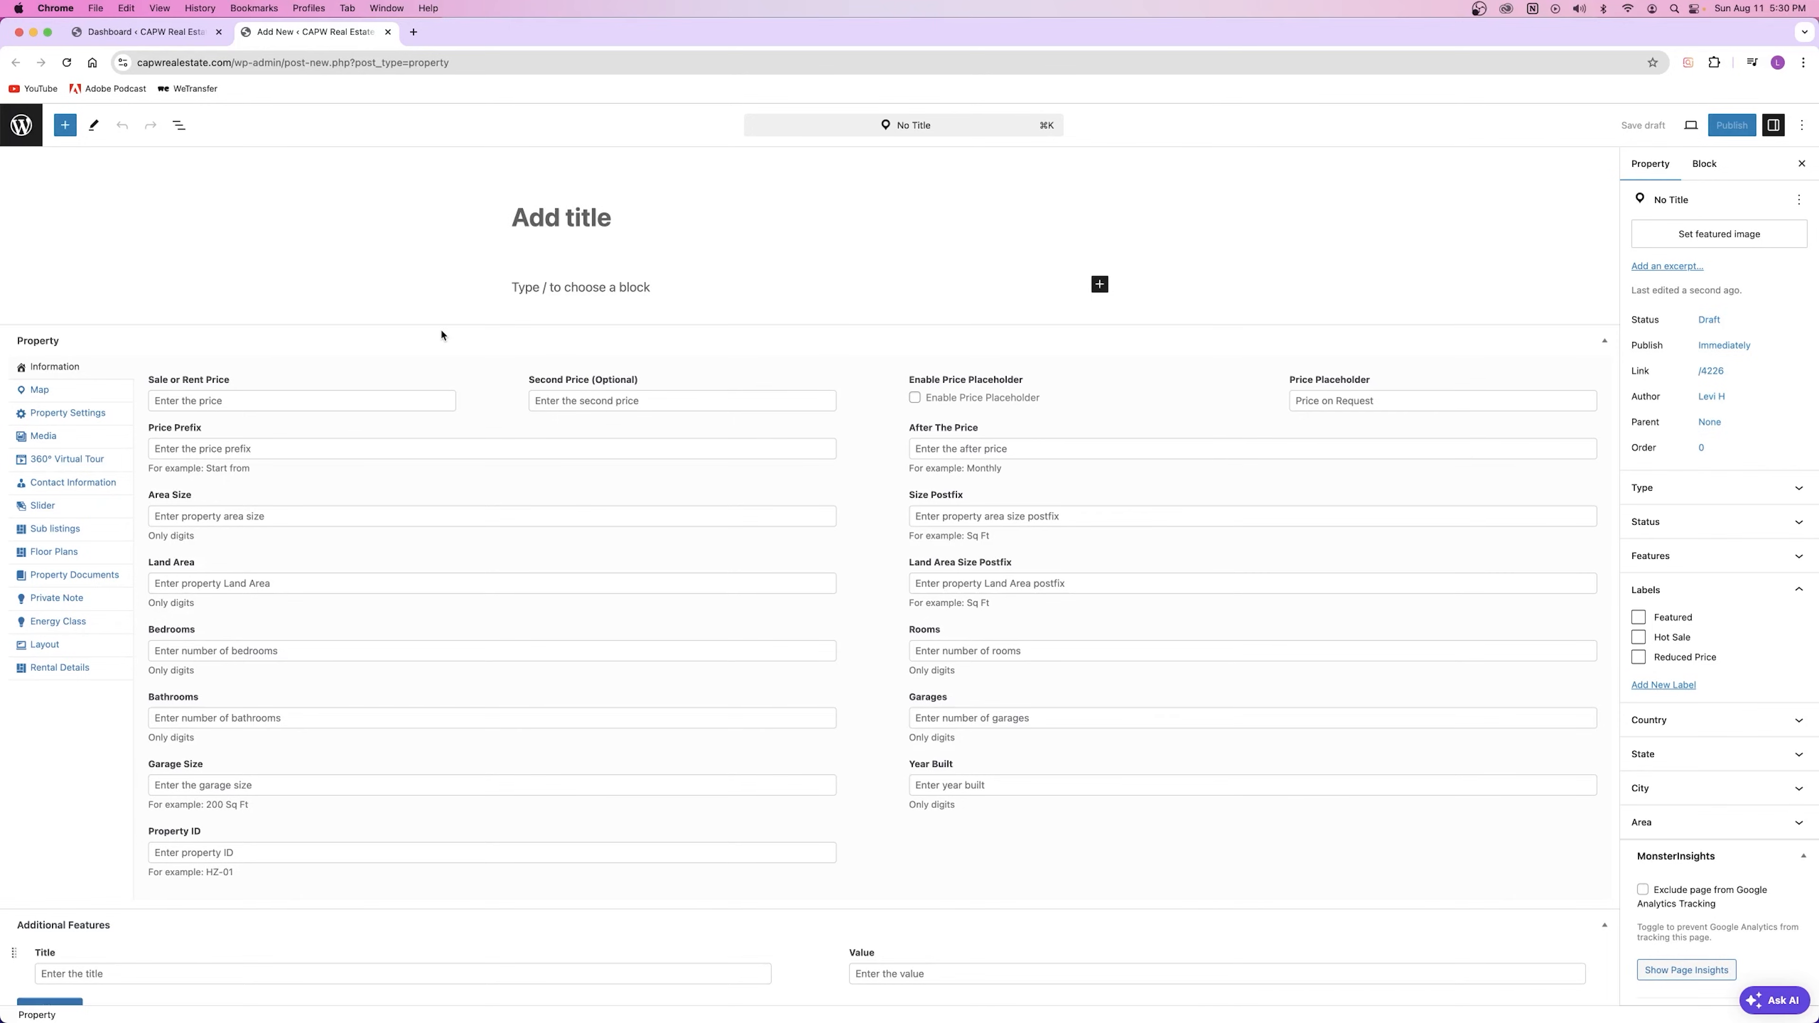
pyautogui.click(413, 32)
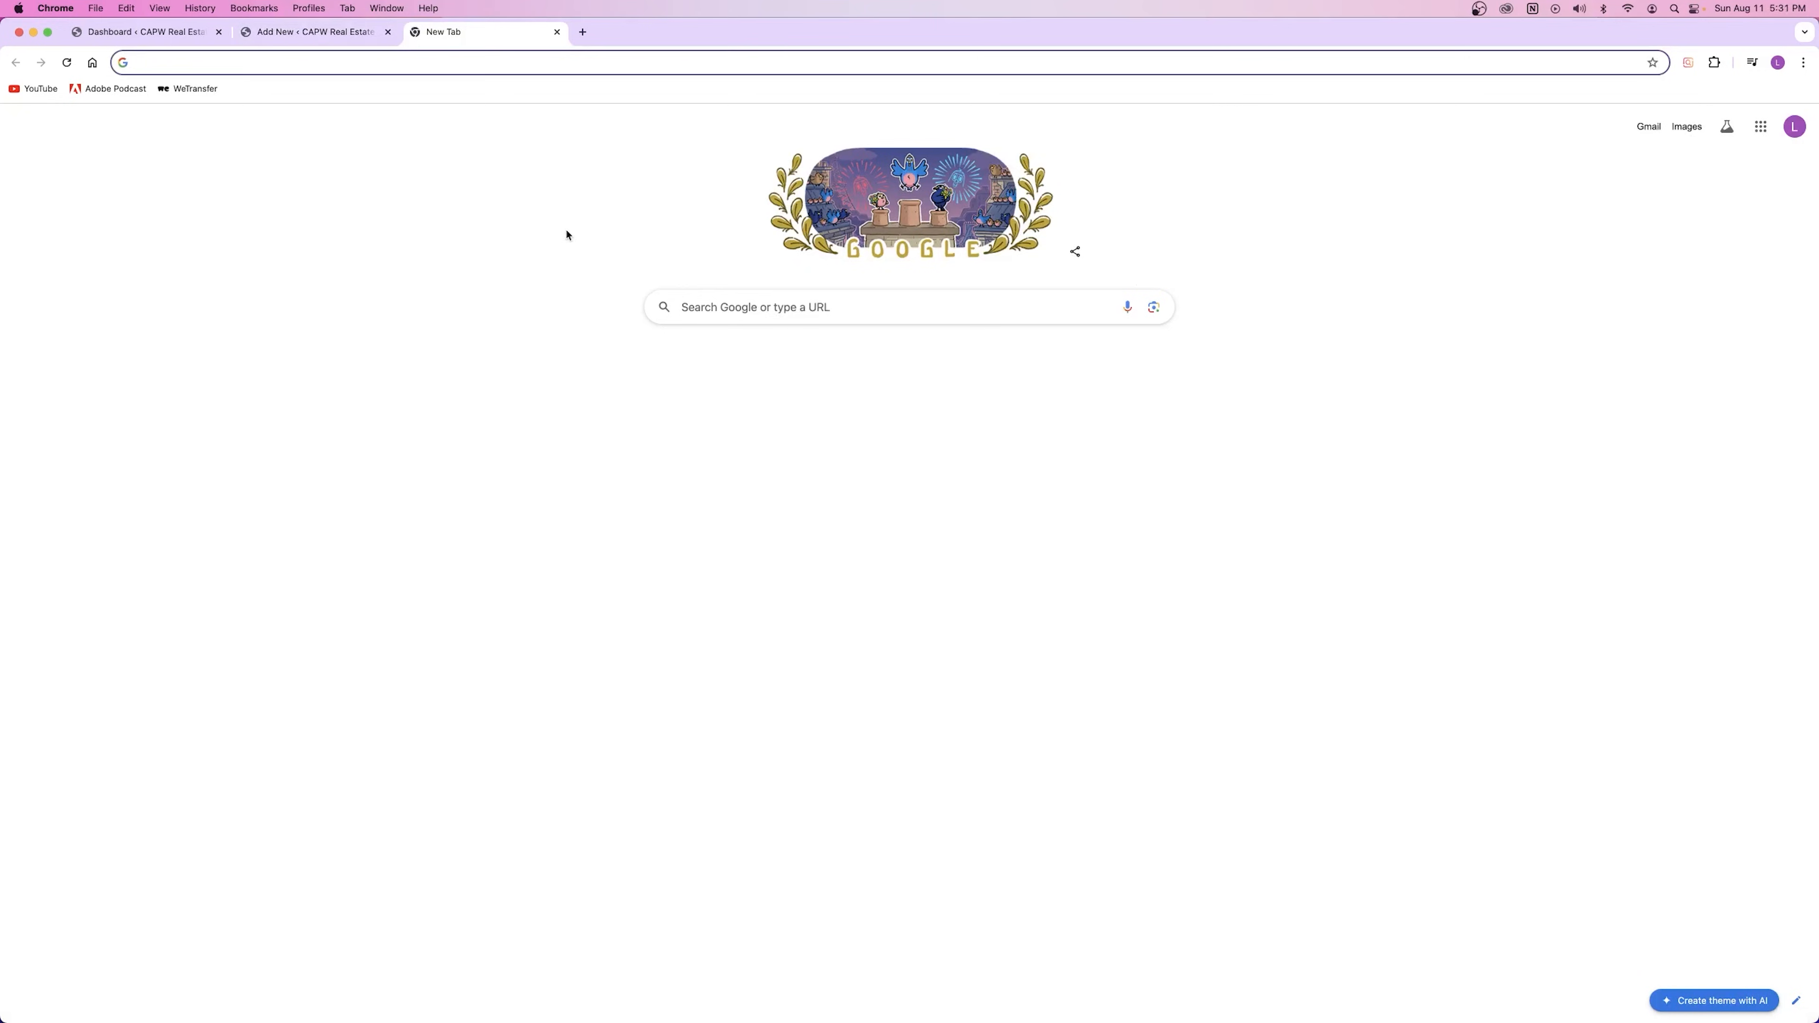
# Step: Close the blank tab, preview the live site's homepage in a new tab, then close it
pyautogui.click(557, 32)
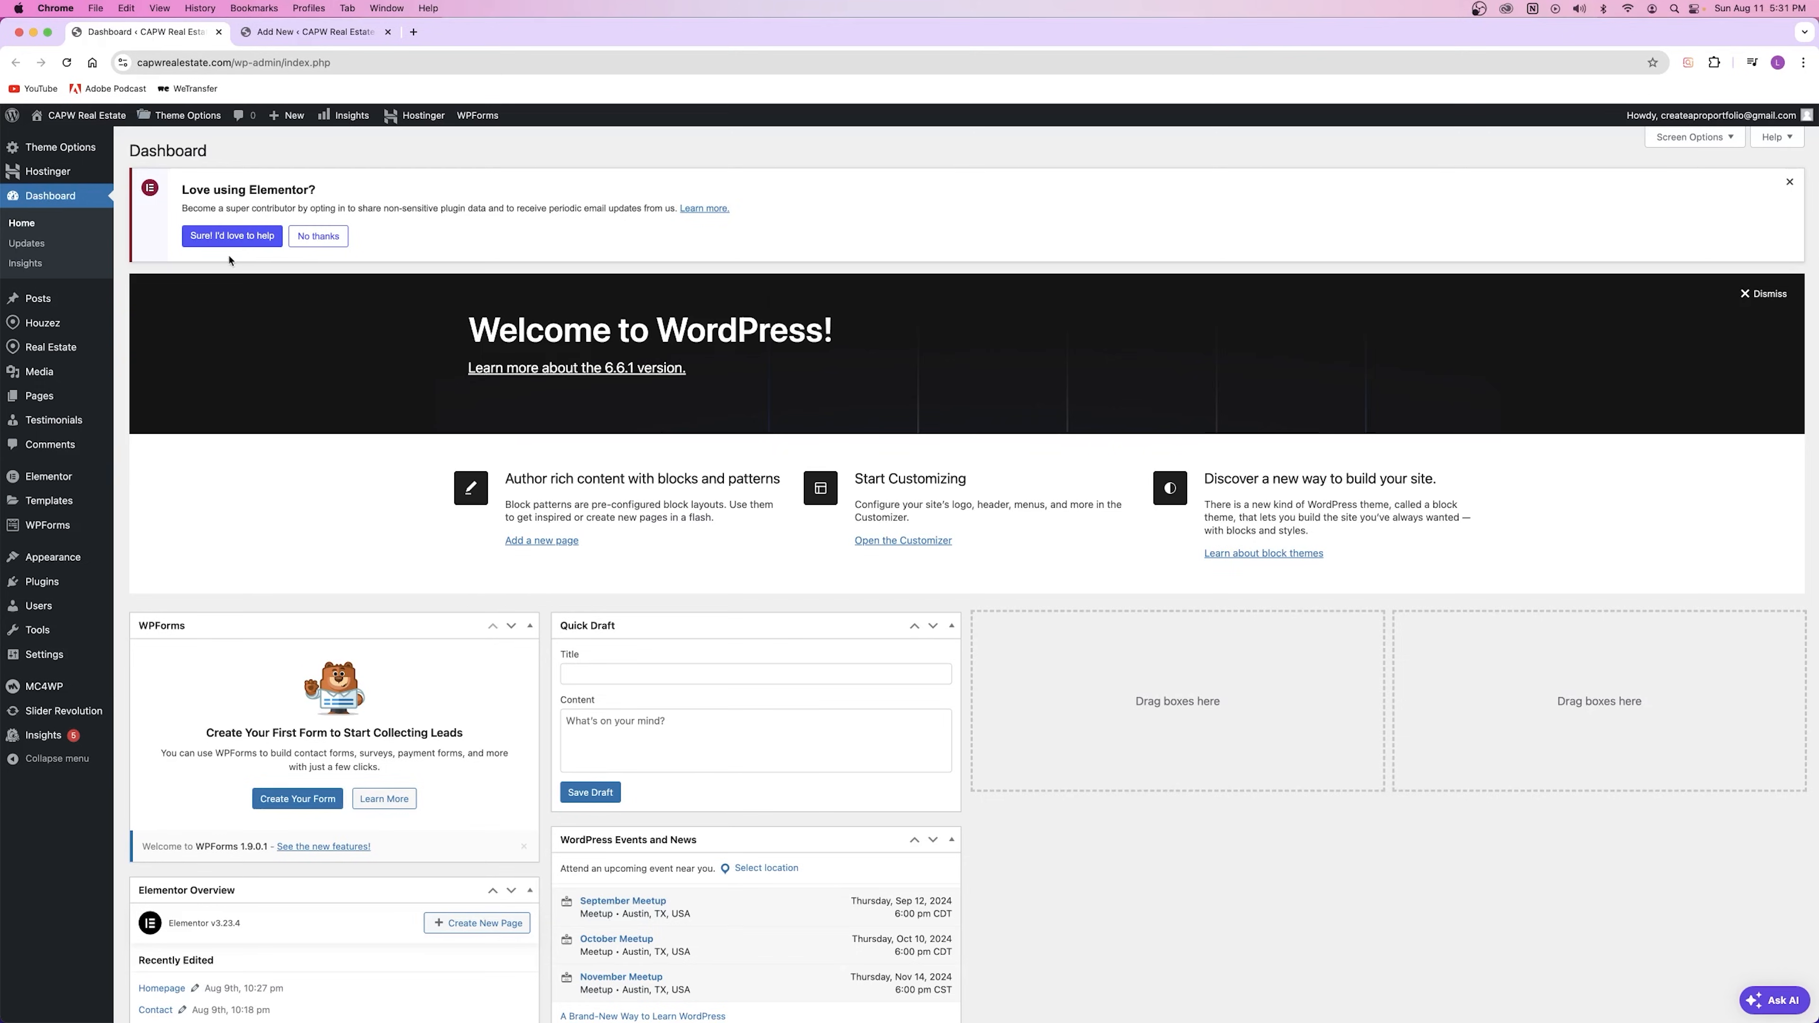
pyautogui.rightClick(87, 117)
pyautogui.click(135, 127)
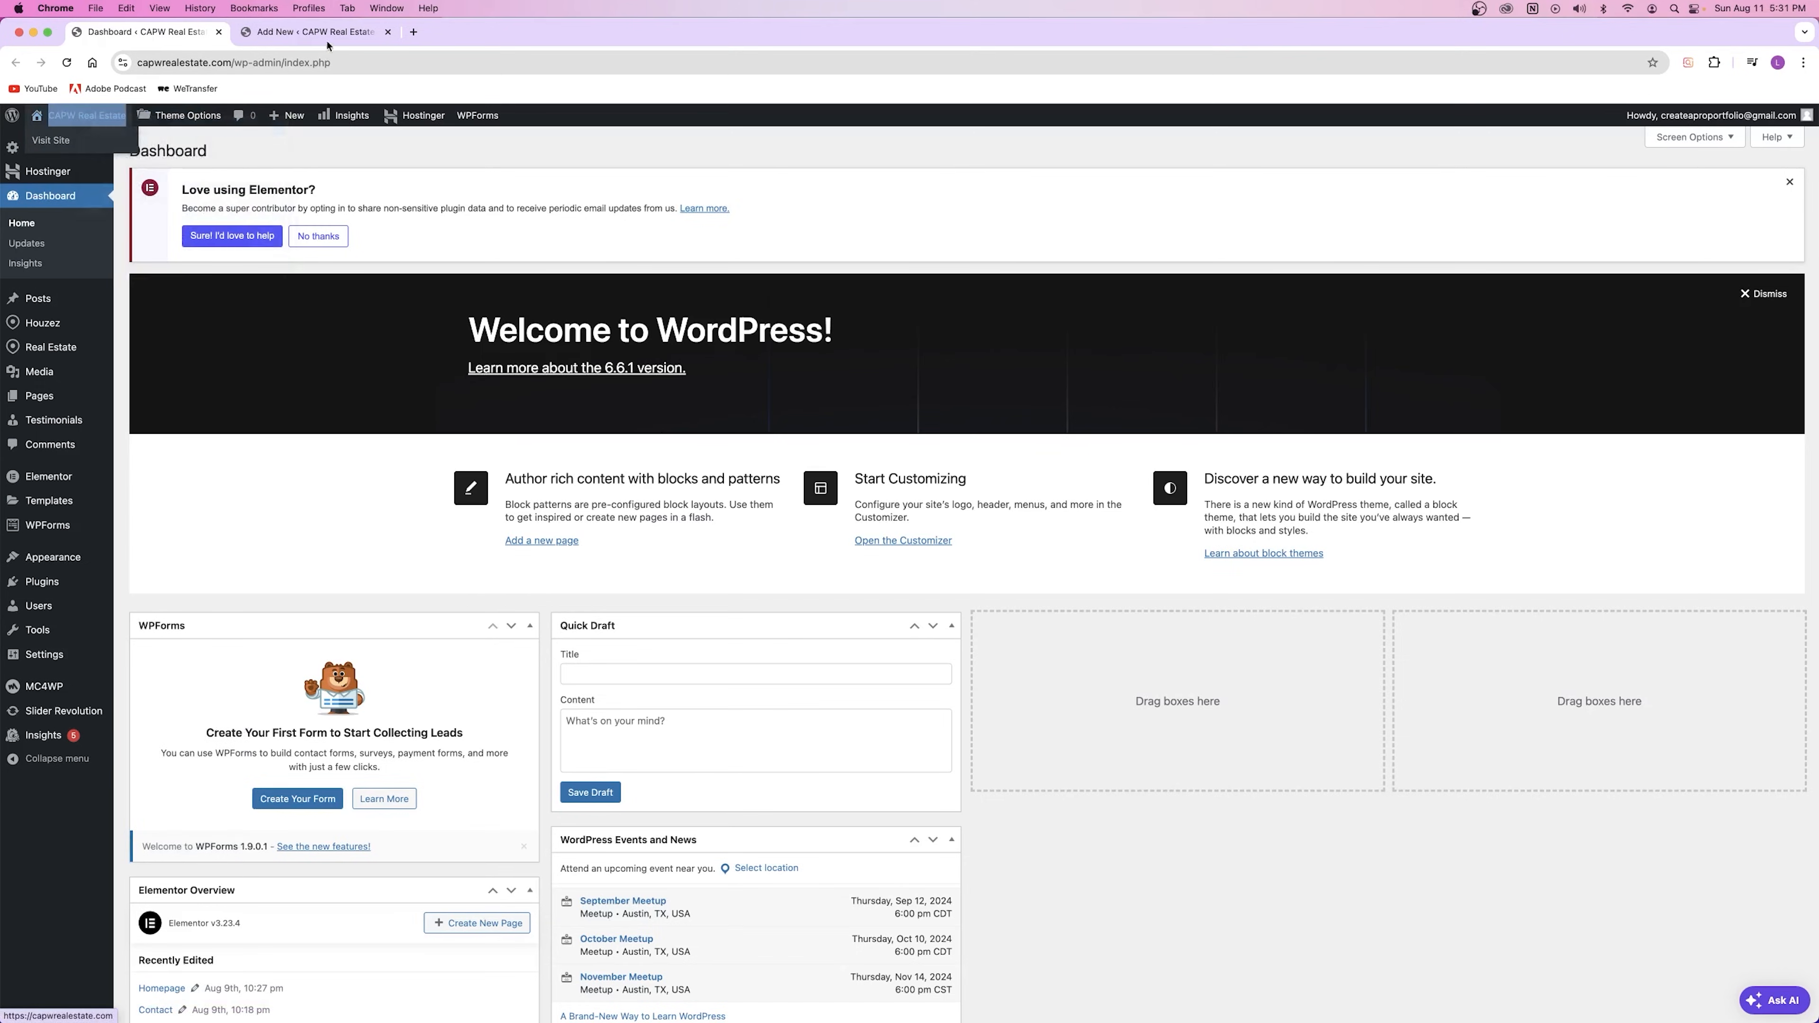
pyautogui.click(564, 40)
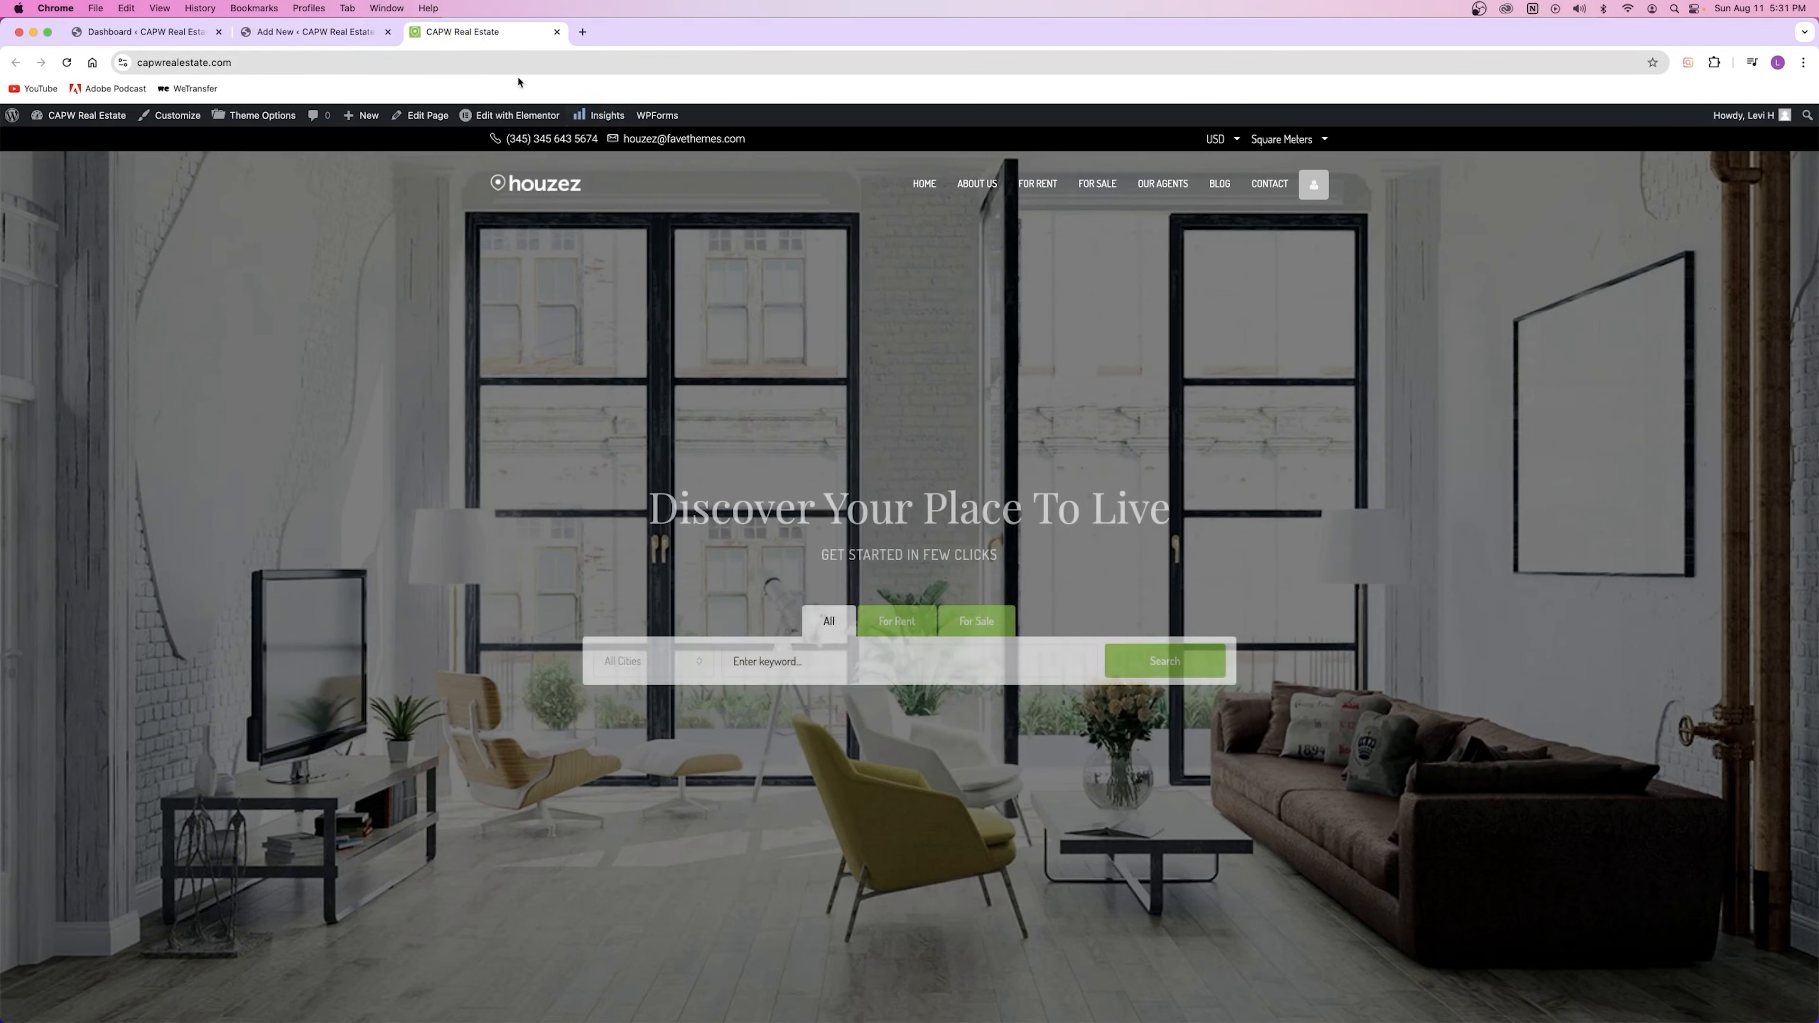
pyautogui.click(557, 31)
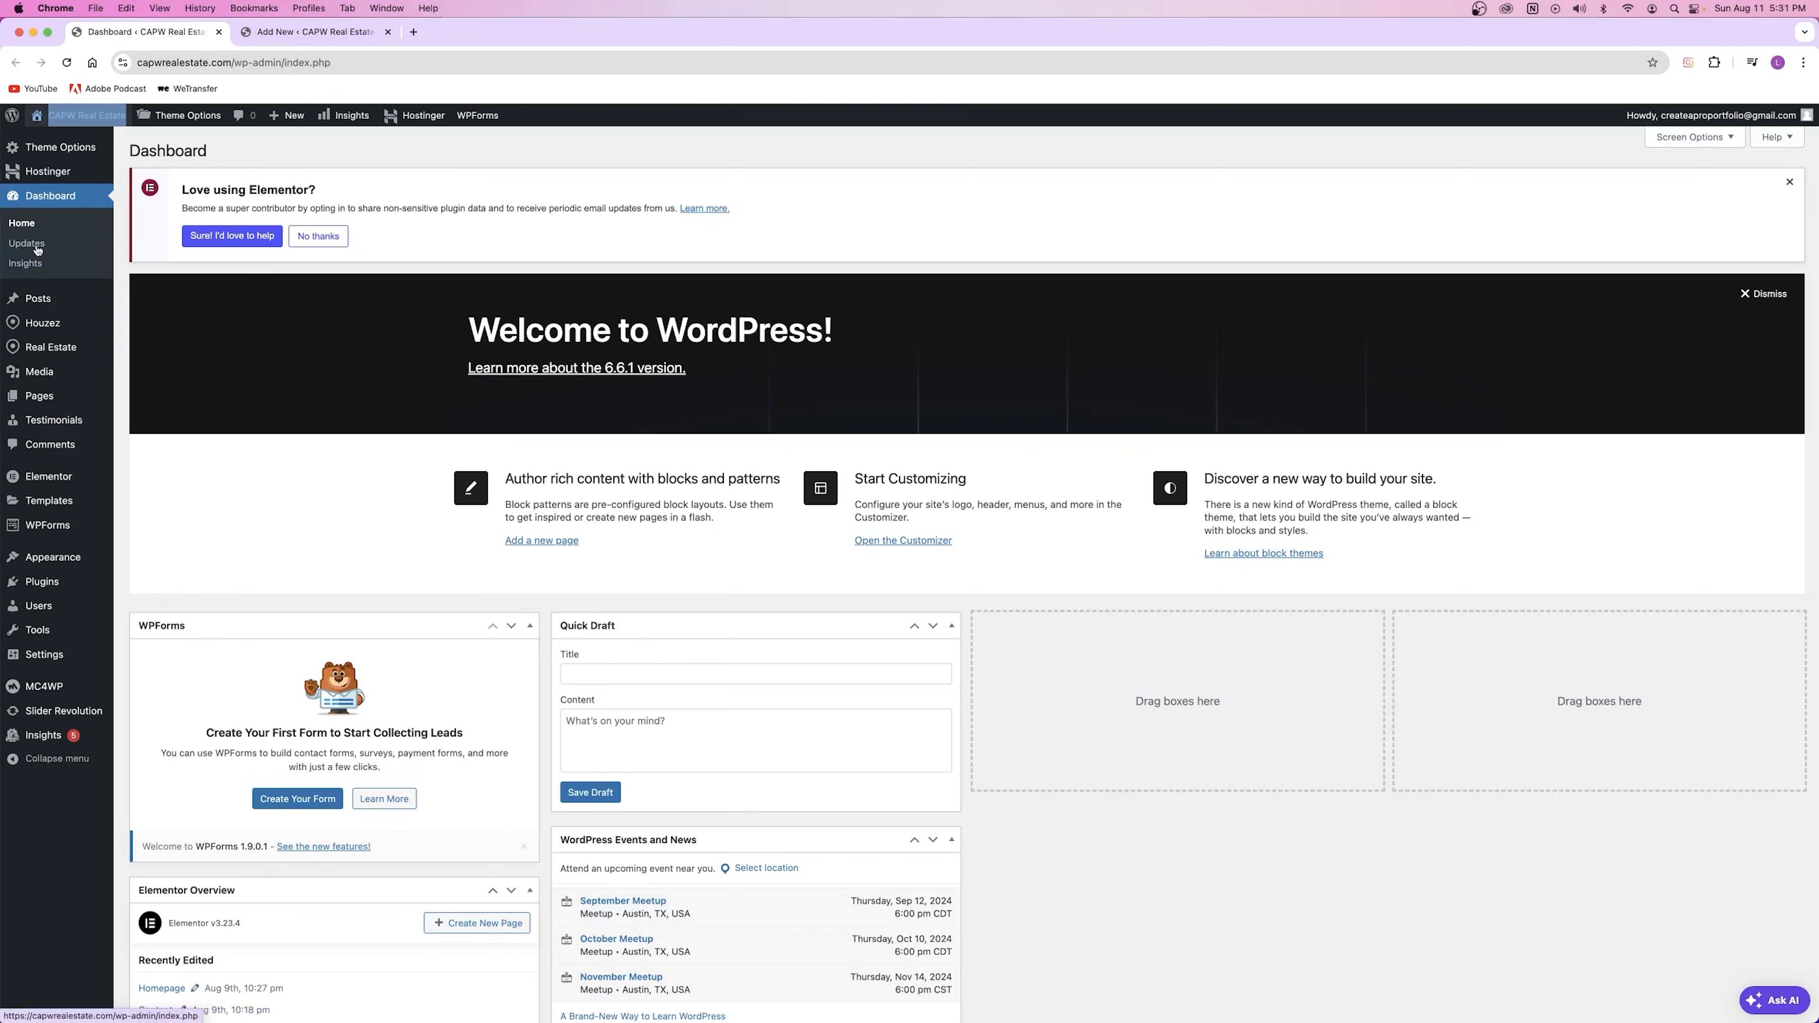
# Step: Open the Properties list in a new tab and open Luxury family home for editing
pyautogui.moveTo(51, 427)
pyautogui.moveTo(51, 347)
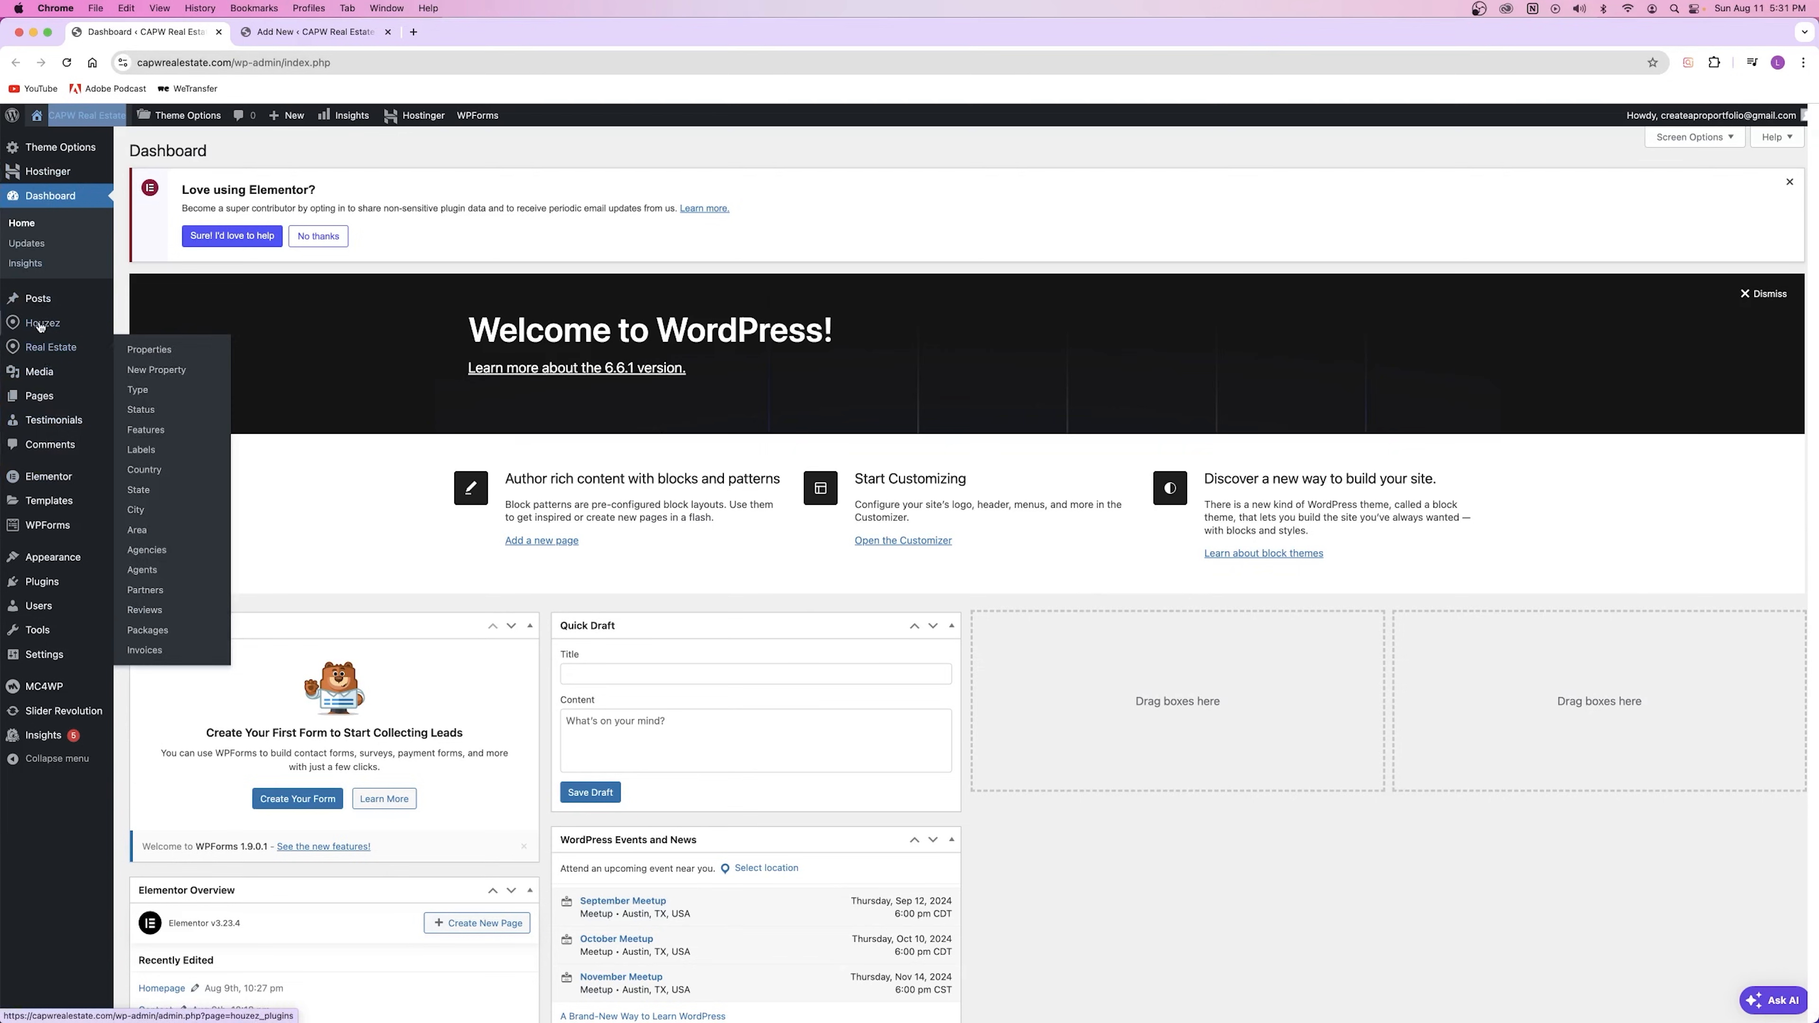
pyautogui.rightClick(179, 349)
pyautogui.click(197, 357)
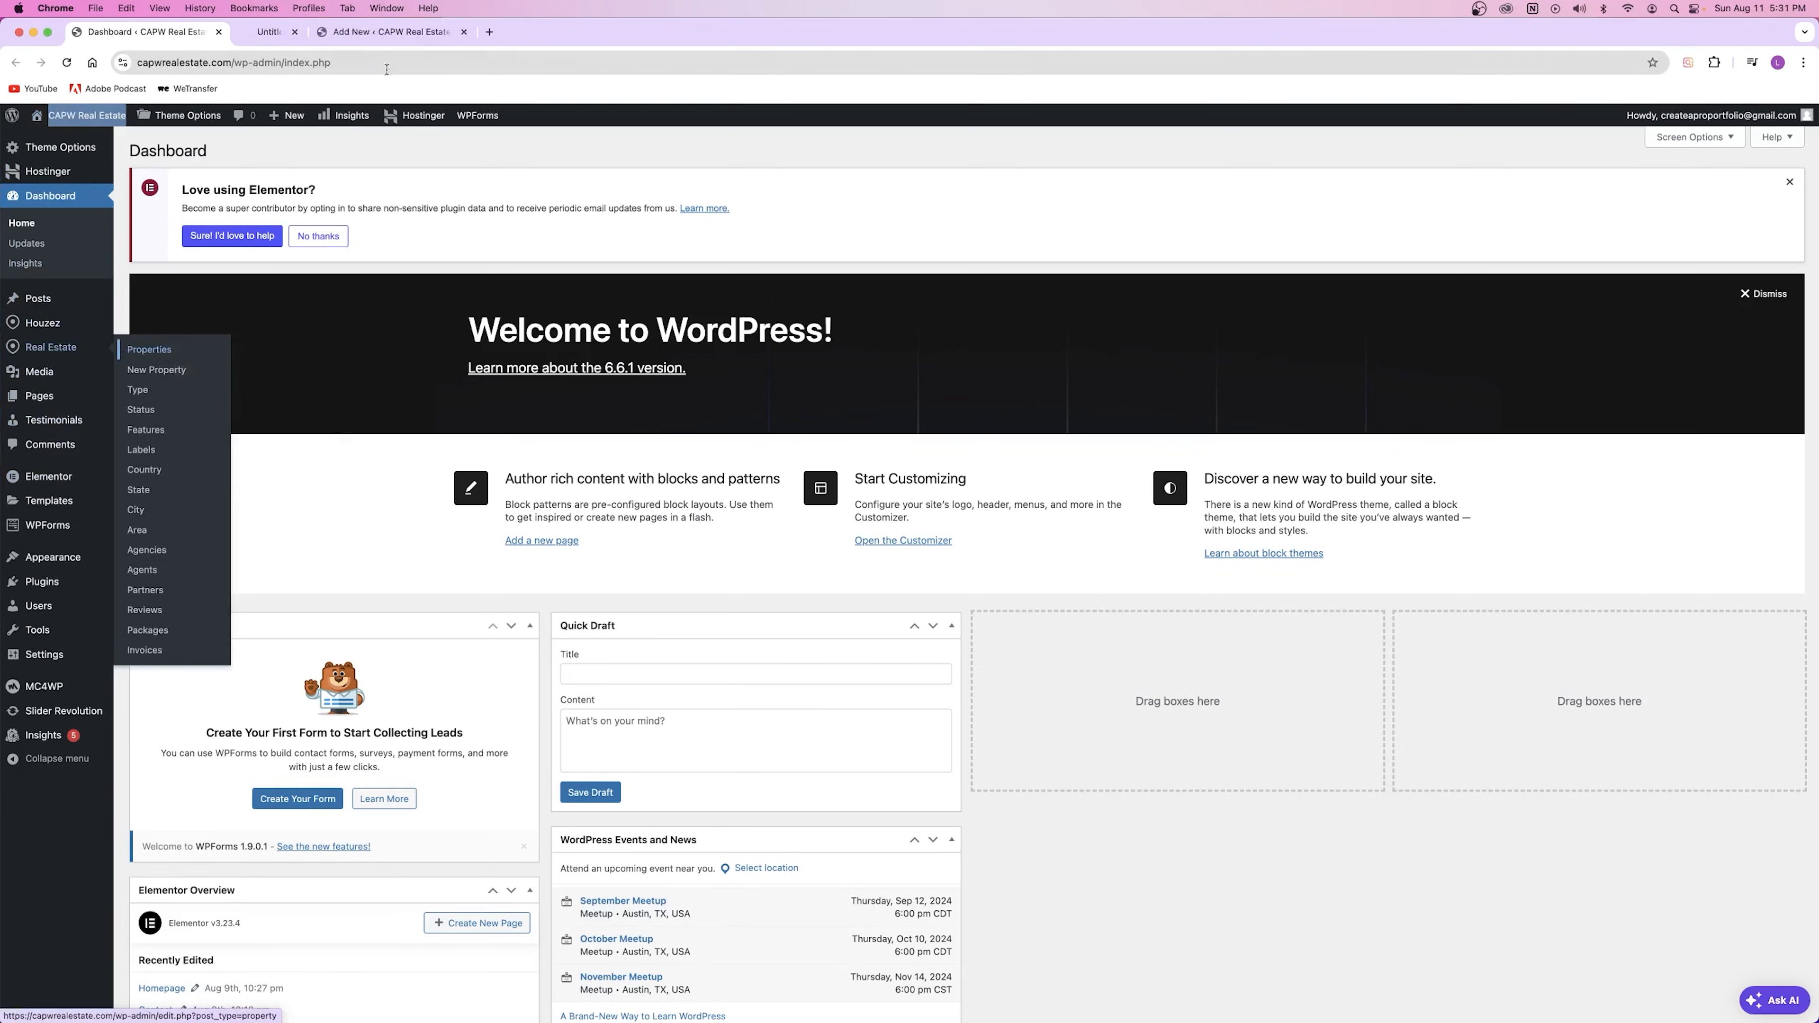
pyautogui.click(356, 30)
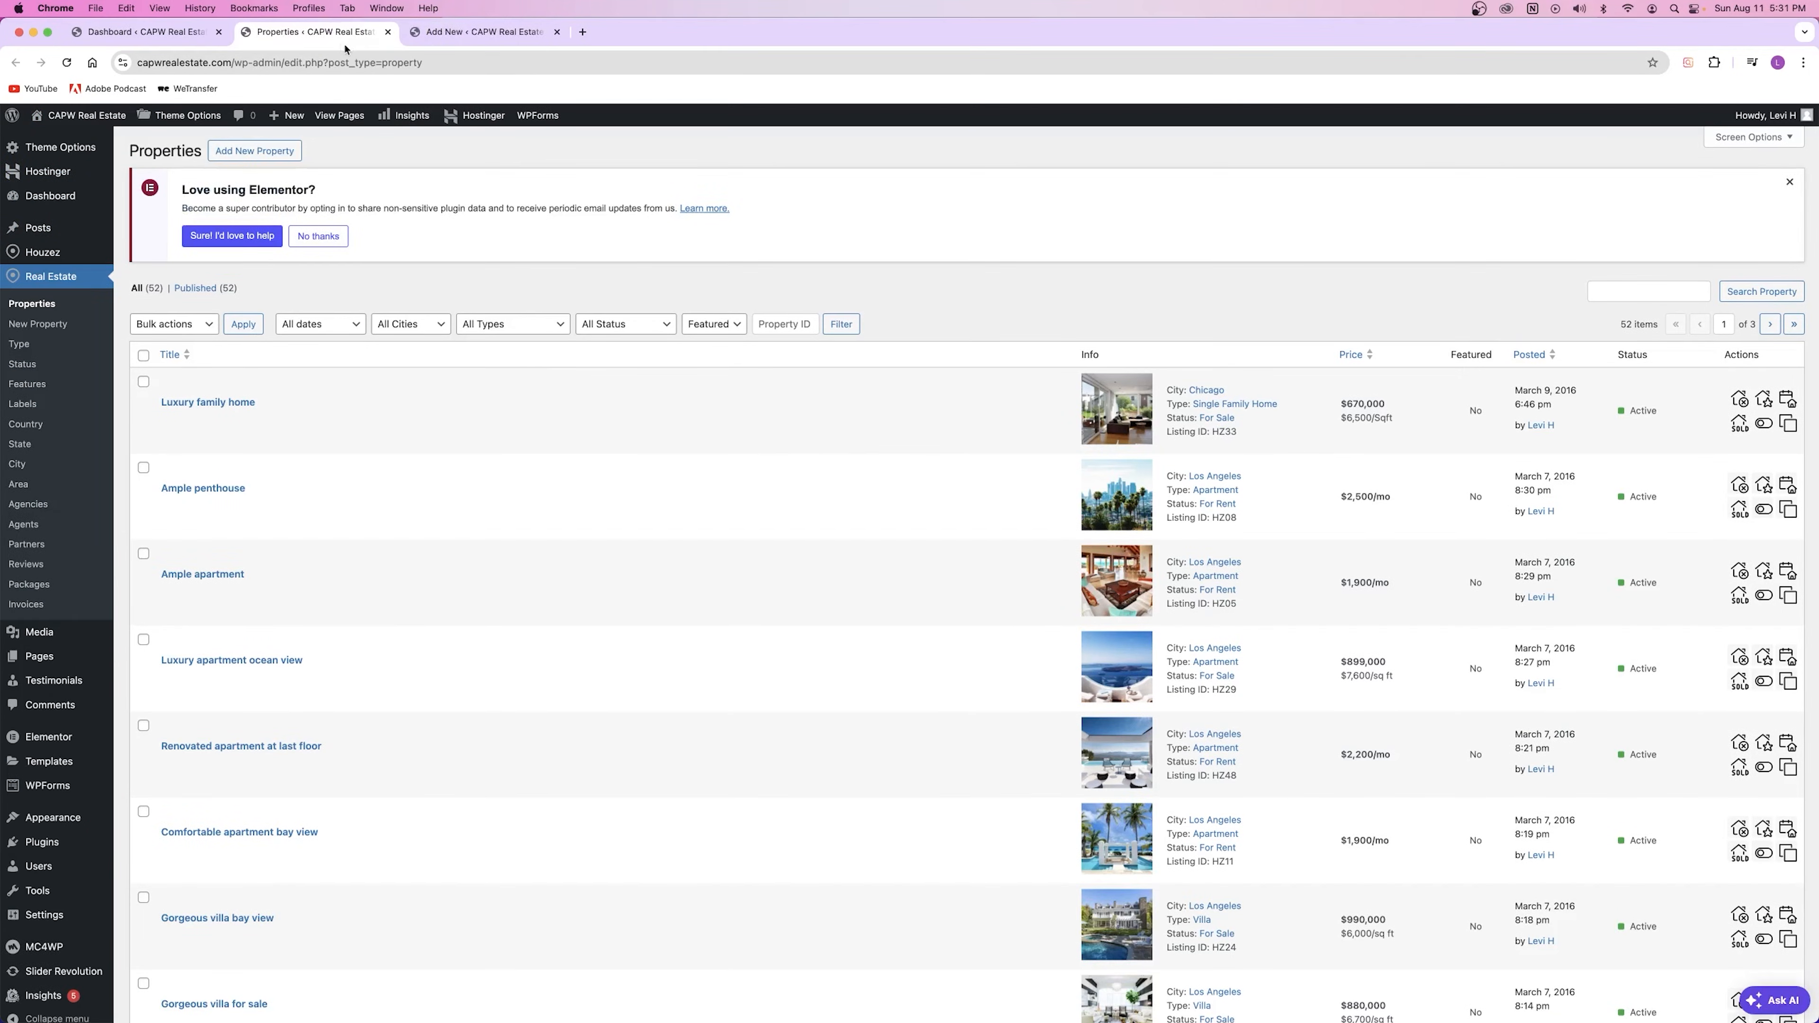
pyautogui.click(221, 405)
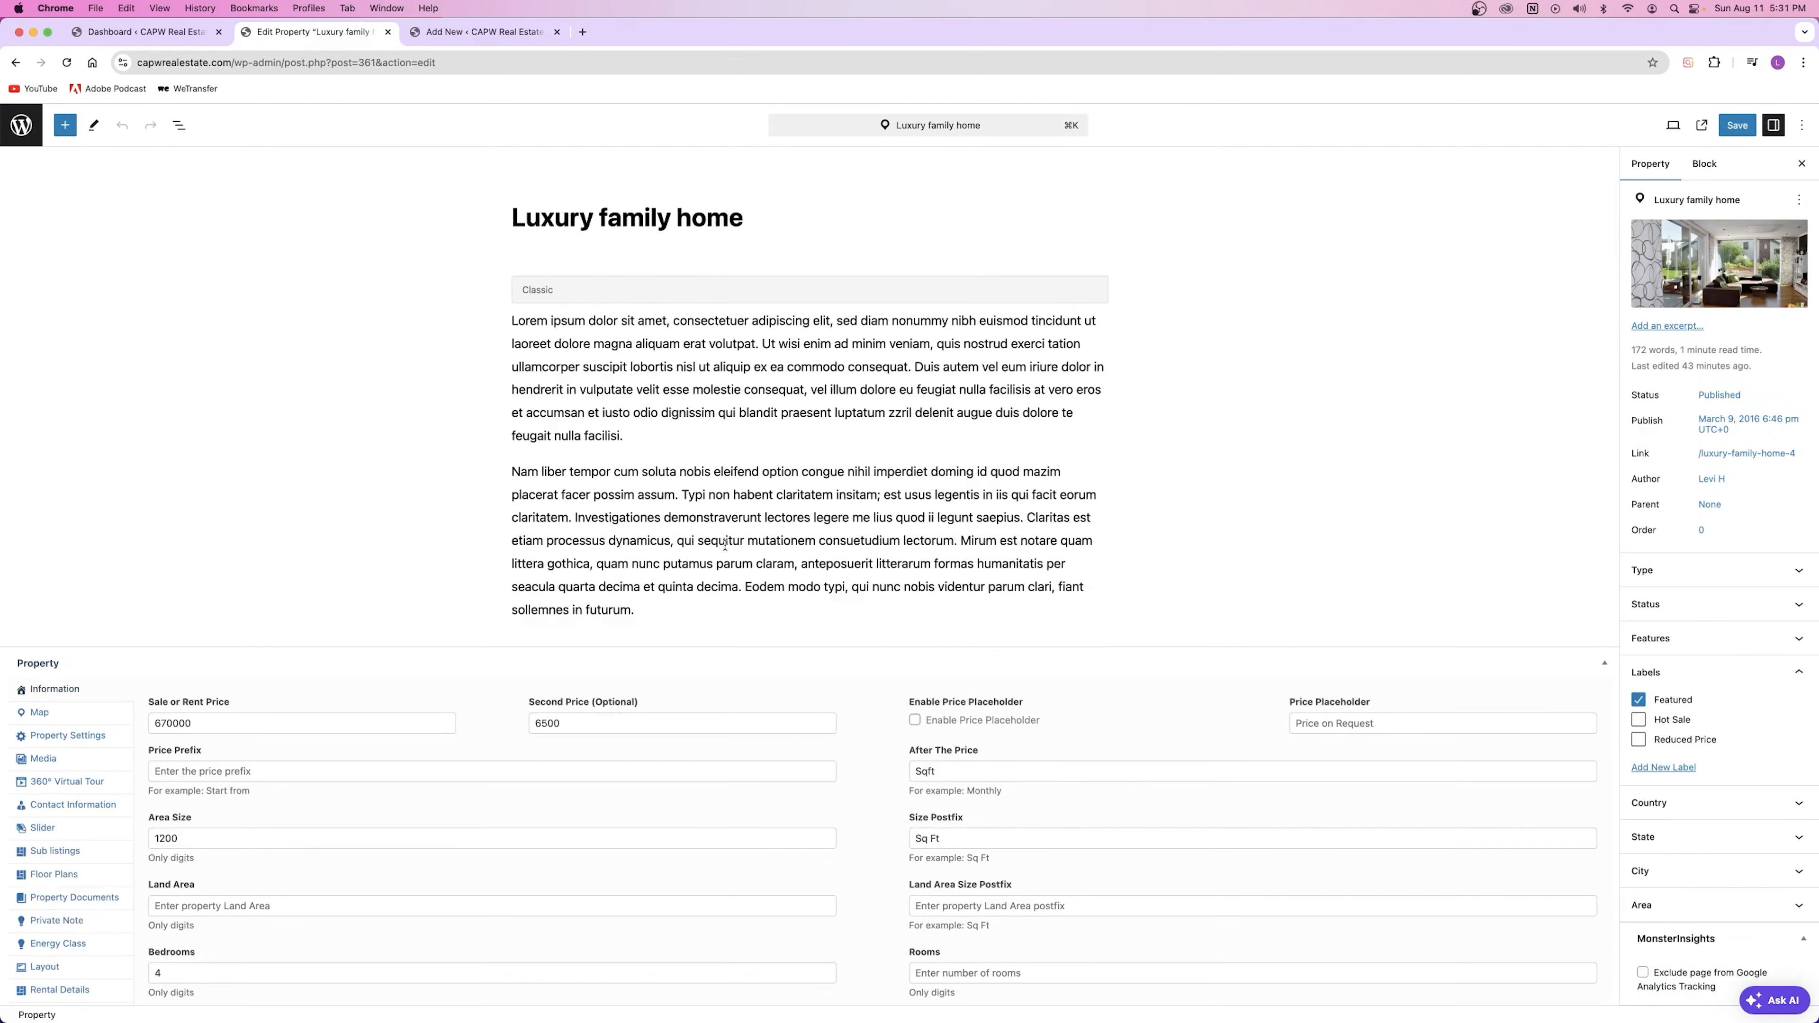
pyautogui.scroll(-10, 441, 535)
pyautogui.scroll(10, 441, 534)
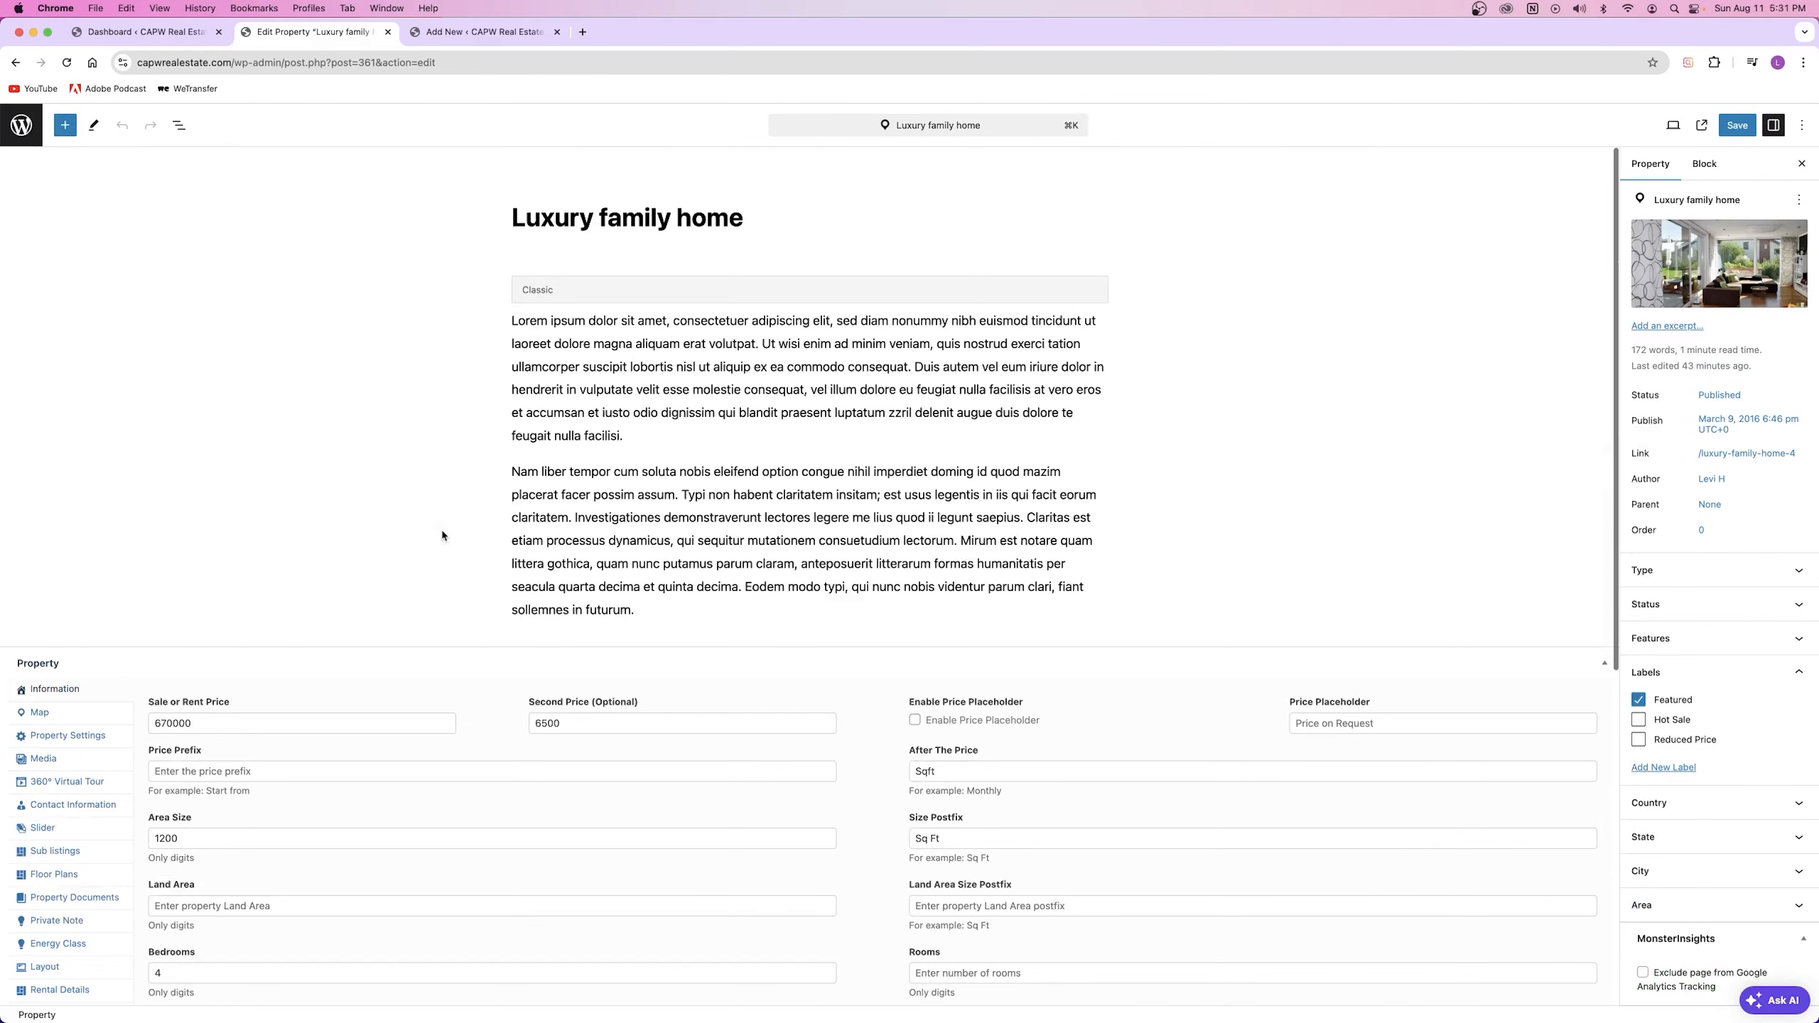
# Step: Title the new property '5505 Example St', comparing it with the Luxury family home editor
pyautogui.click(478, 32)
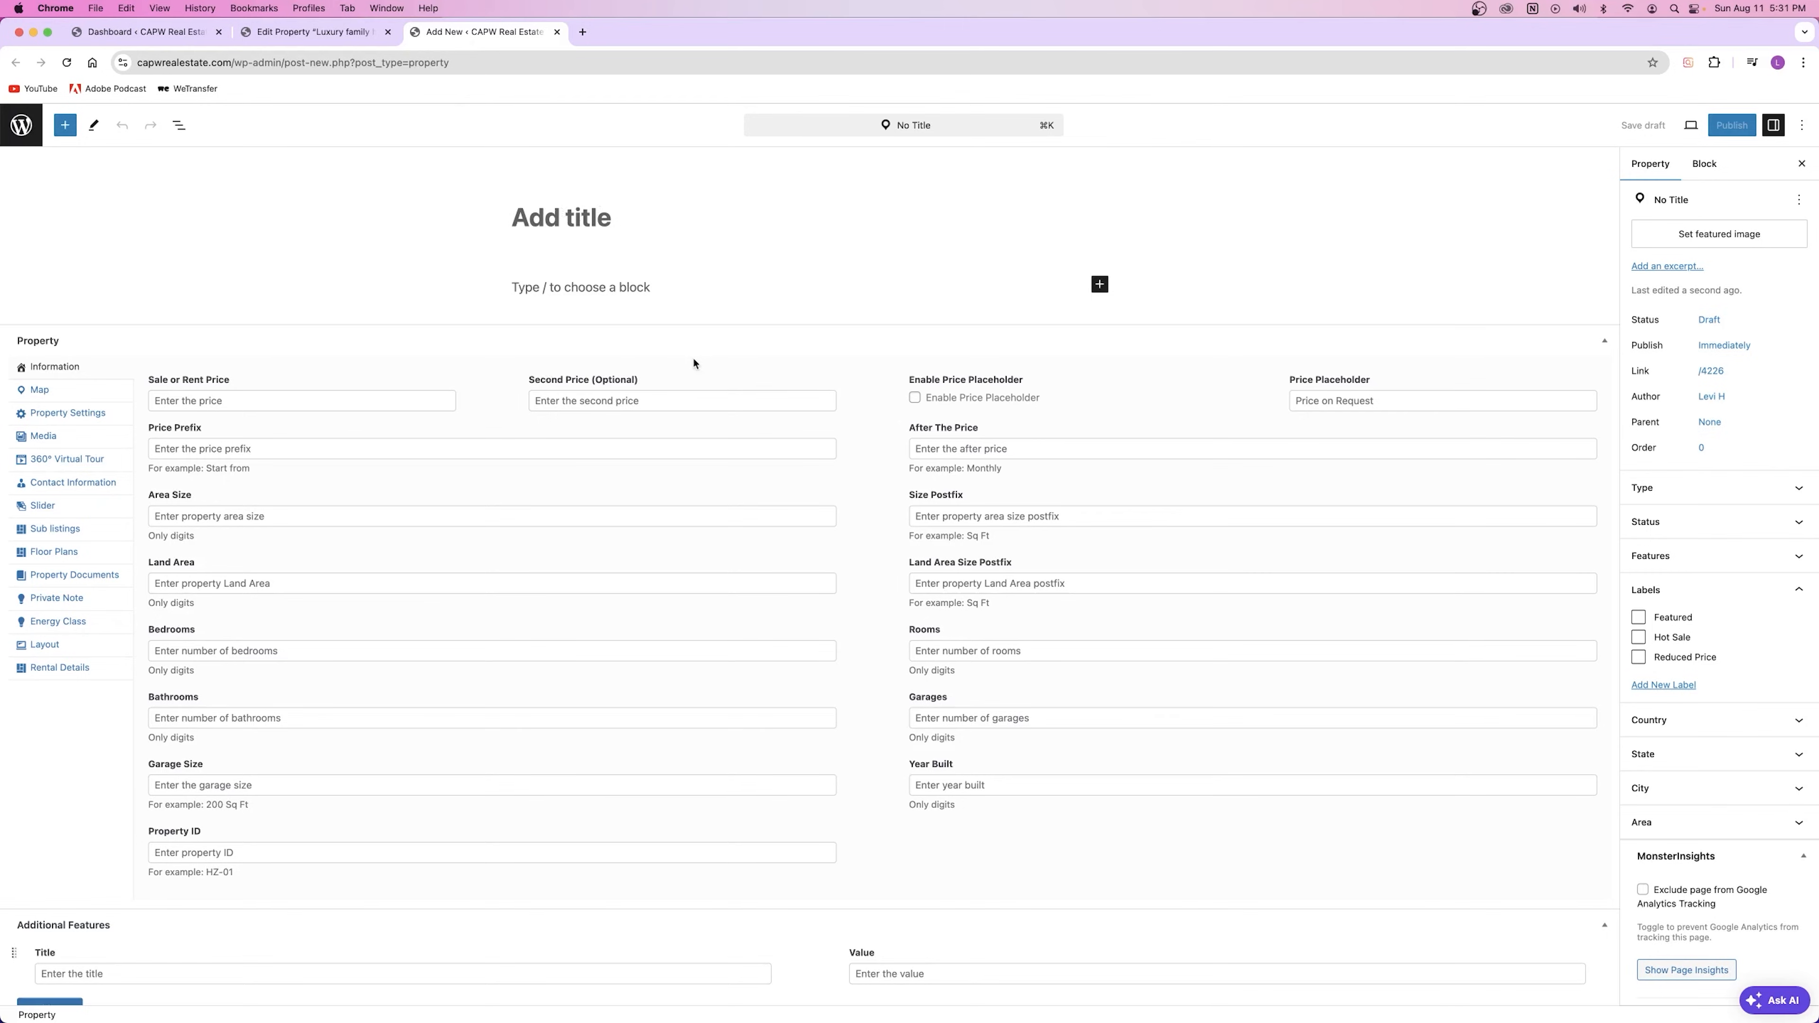
pyautogui.write('5505 Exama')
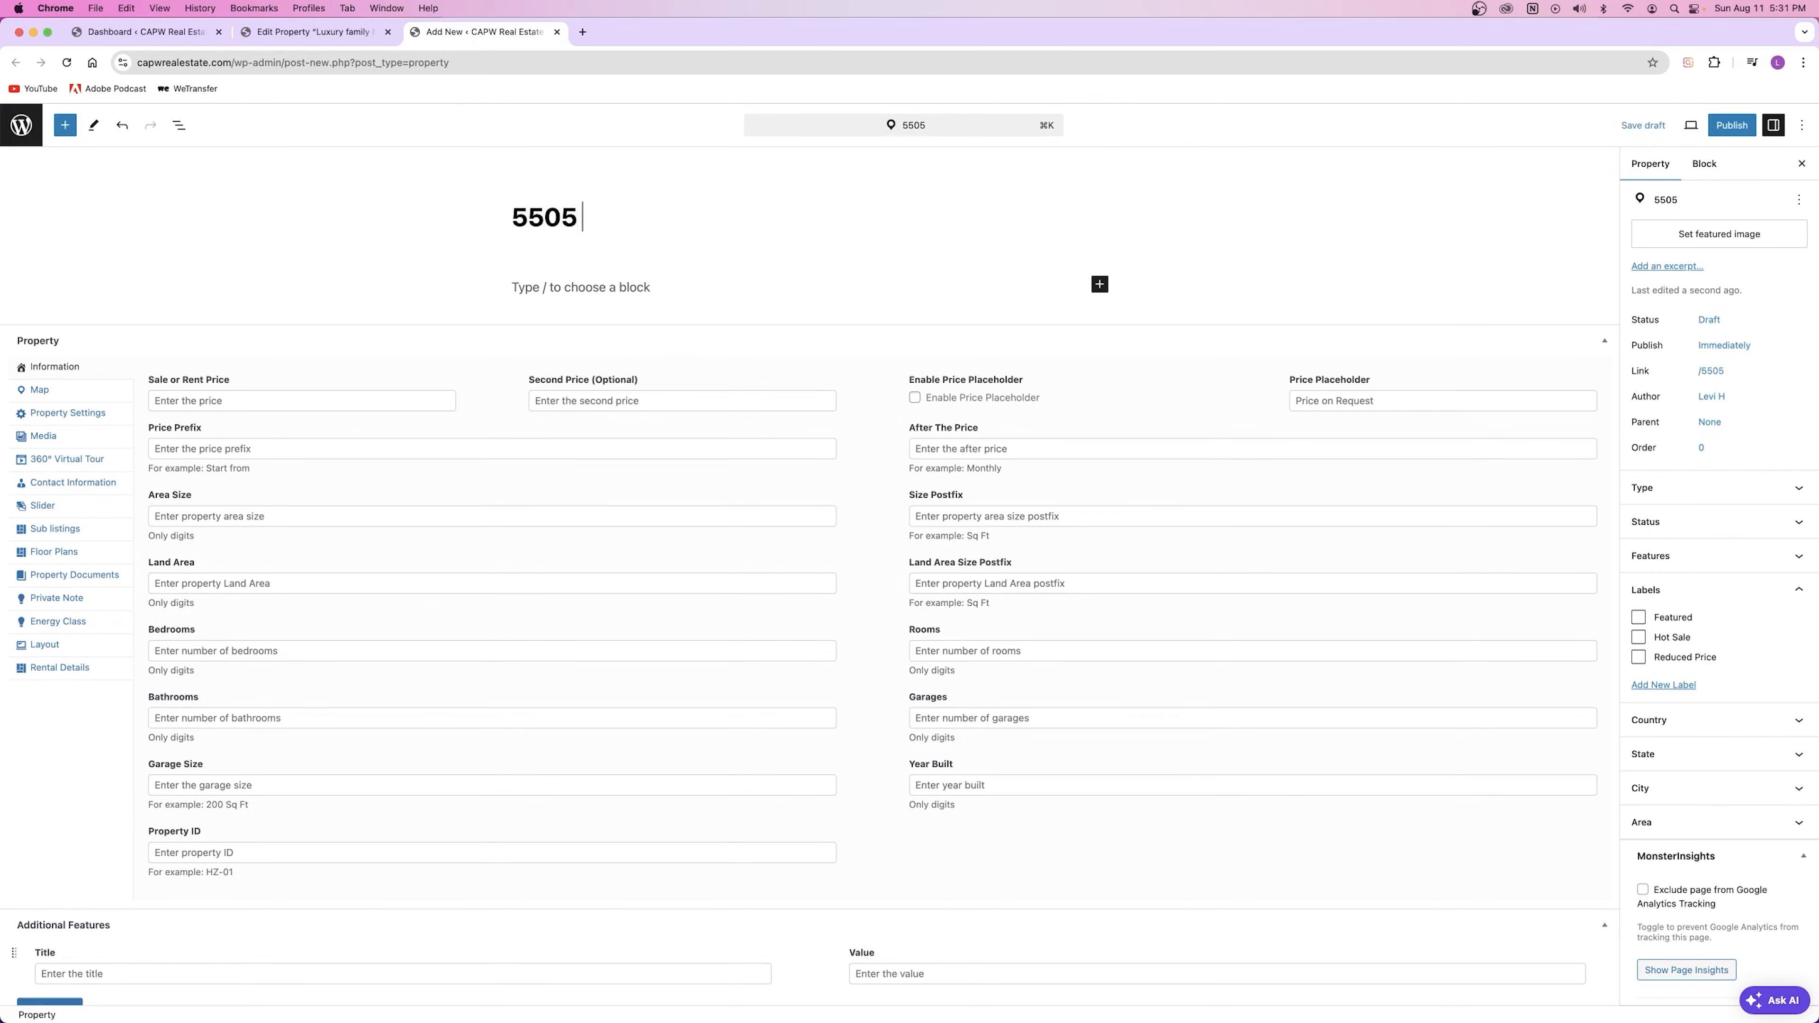
pyautogui.press('BackSpace')
pyautogui.write('mple')
pyautogui.press('BackSpace')
pyautogui.write('e St')
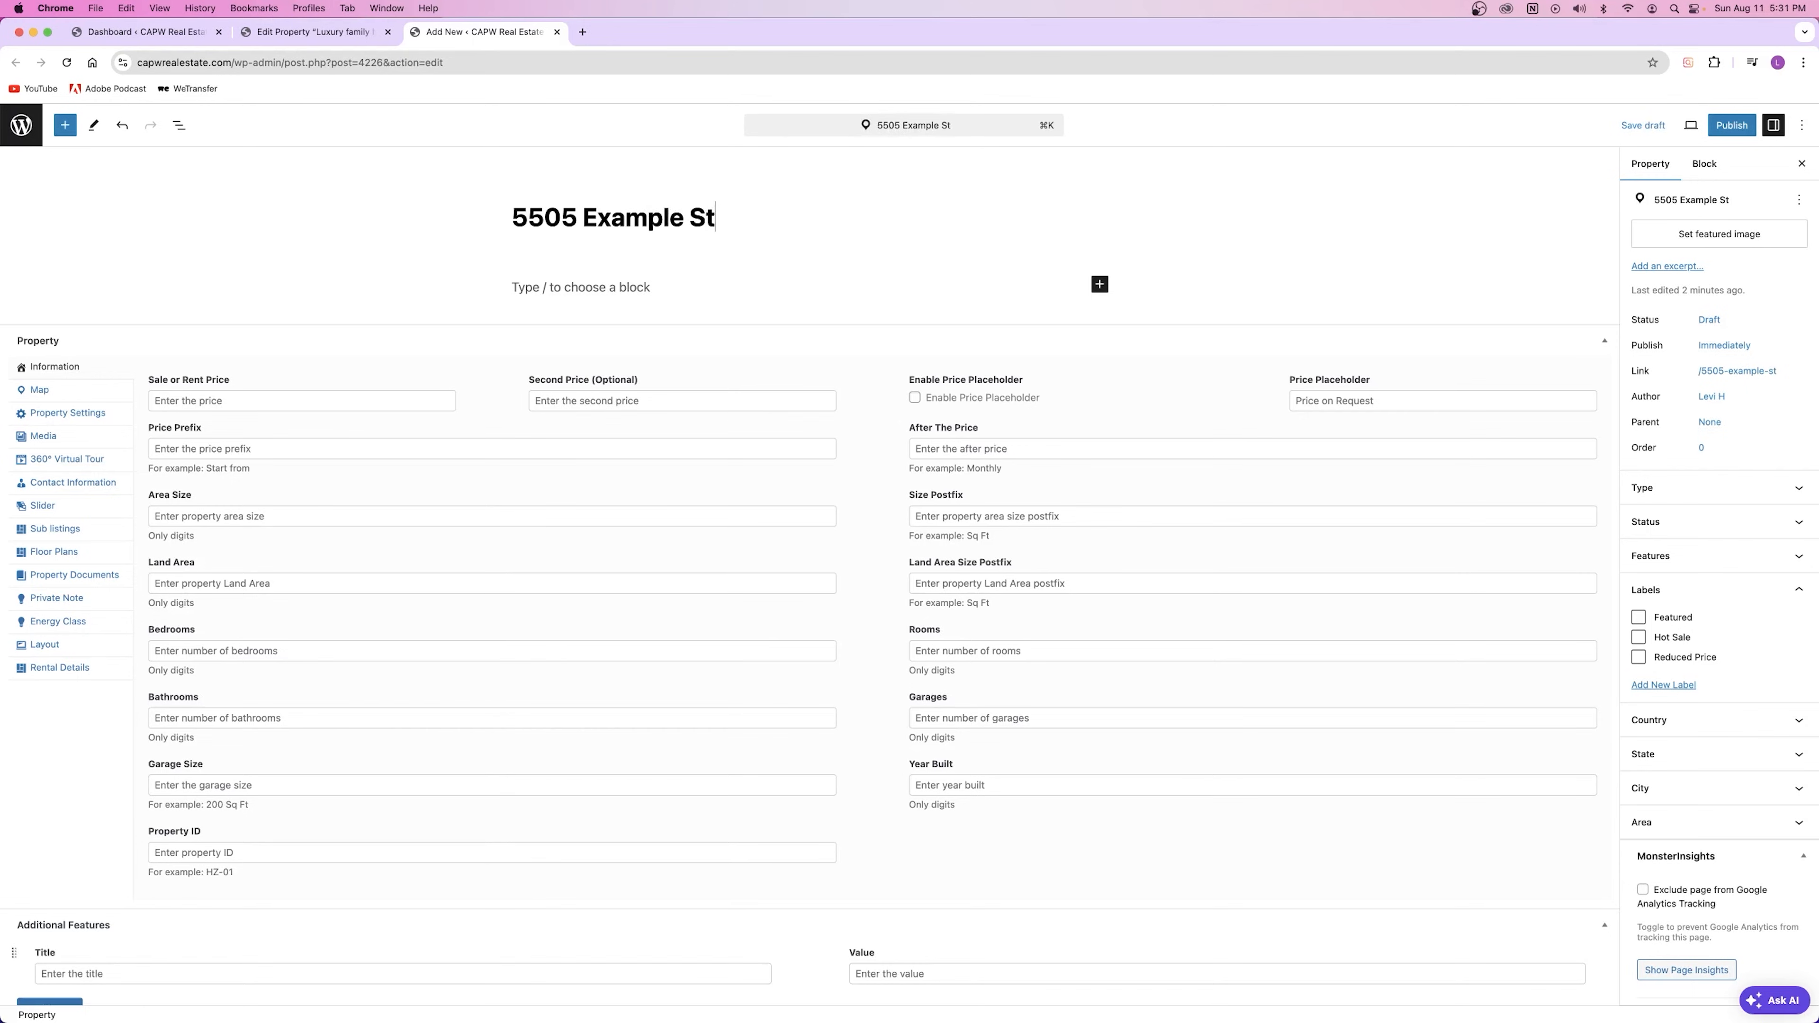
pyautogui.click(313, 40)
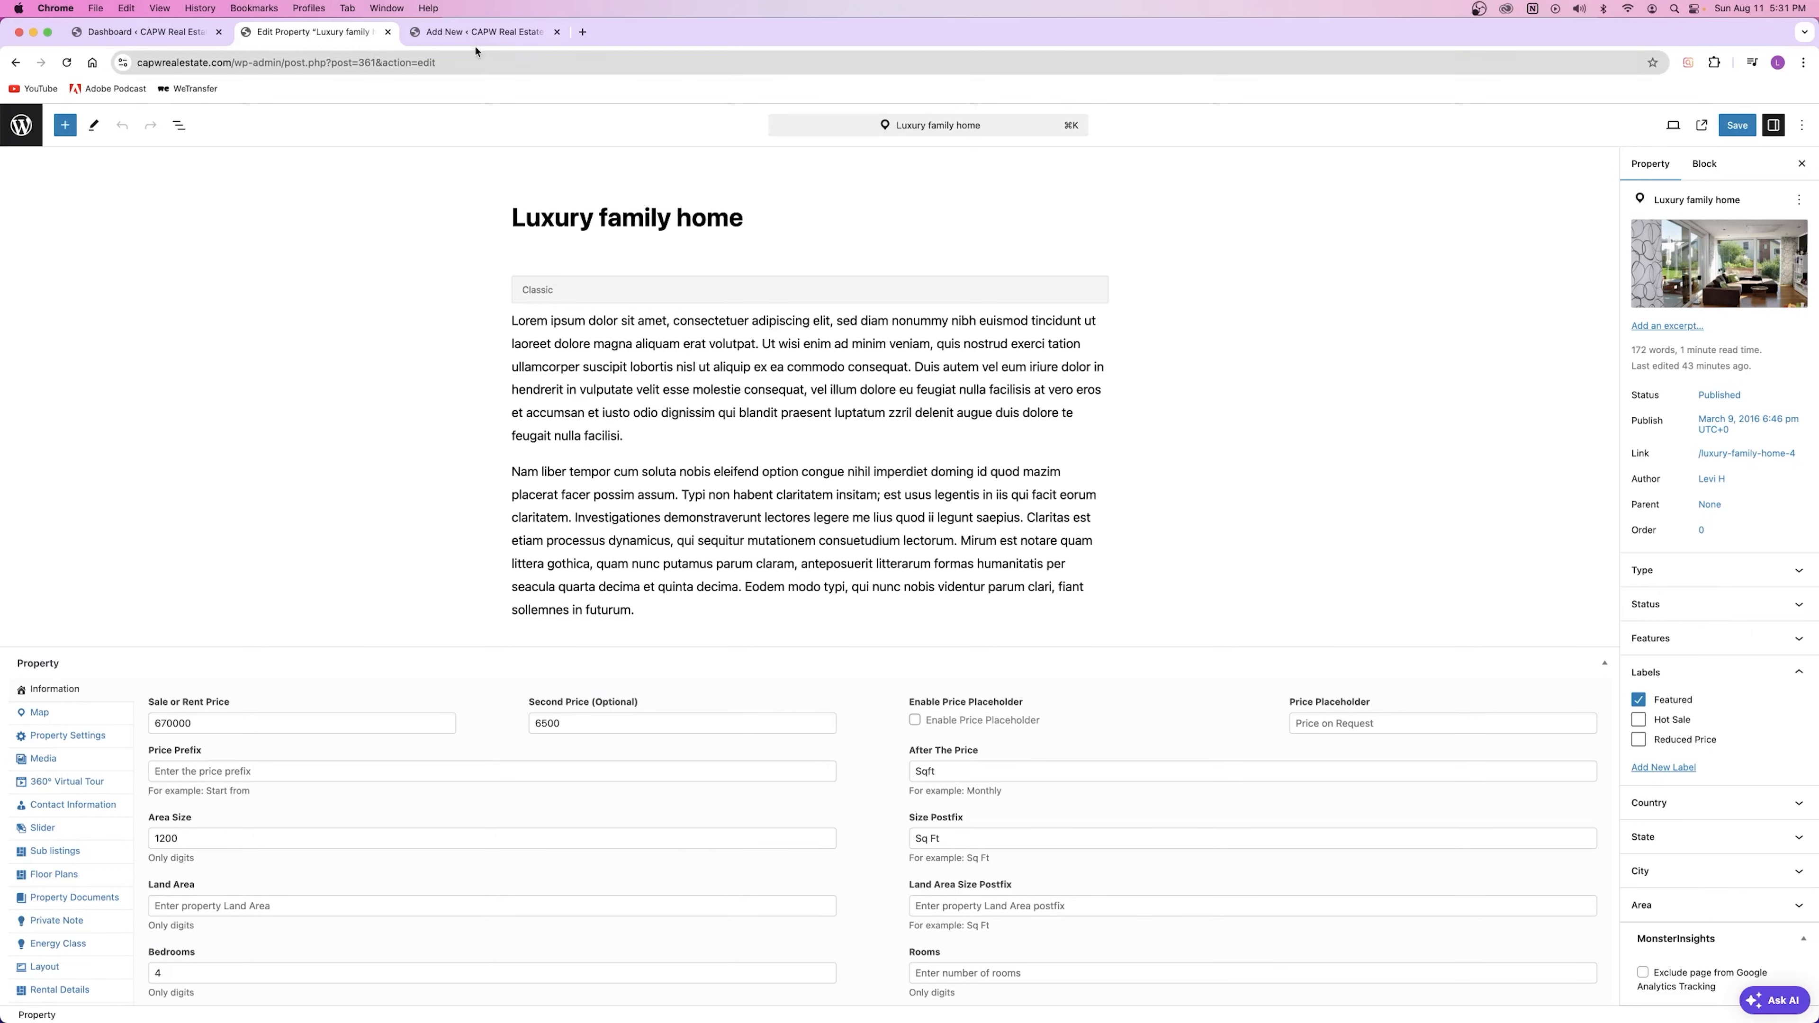
pyautogui.click(474, 32)
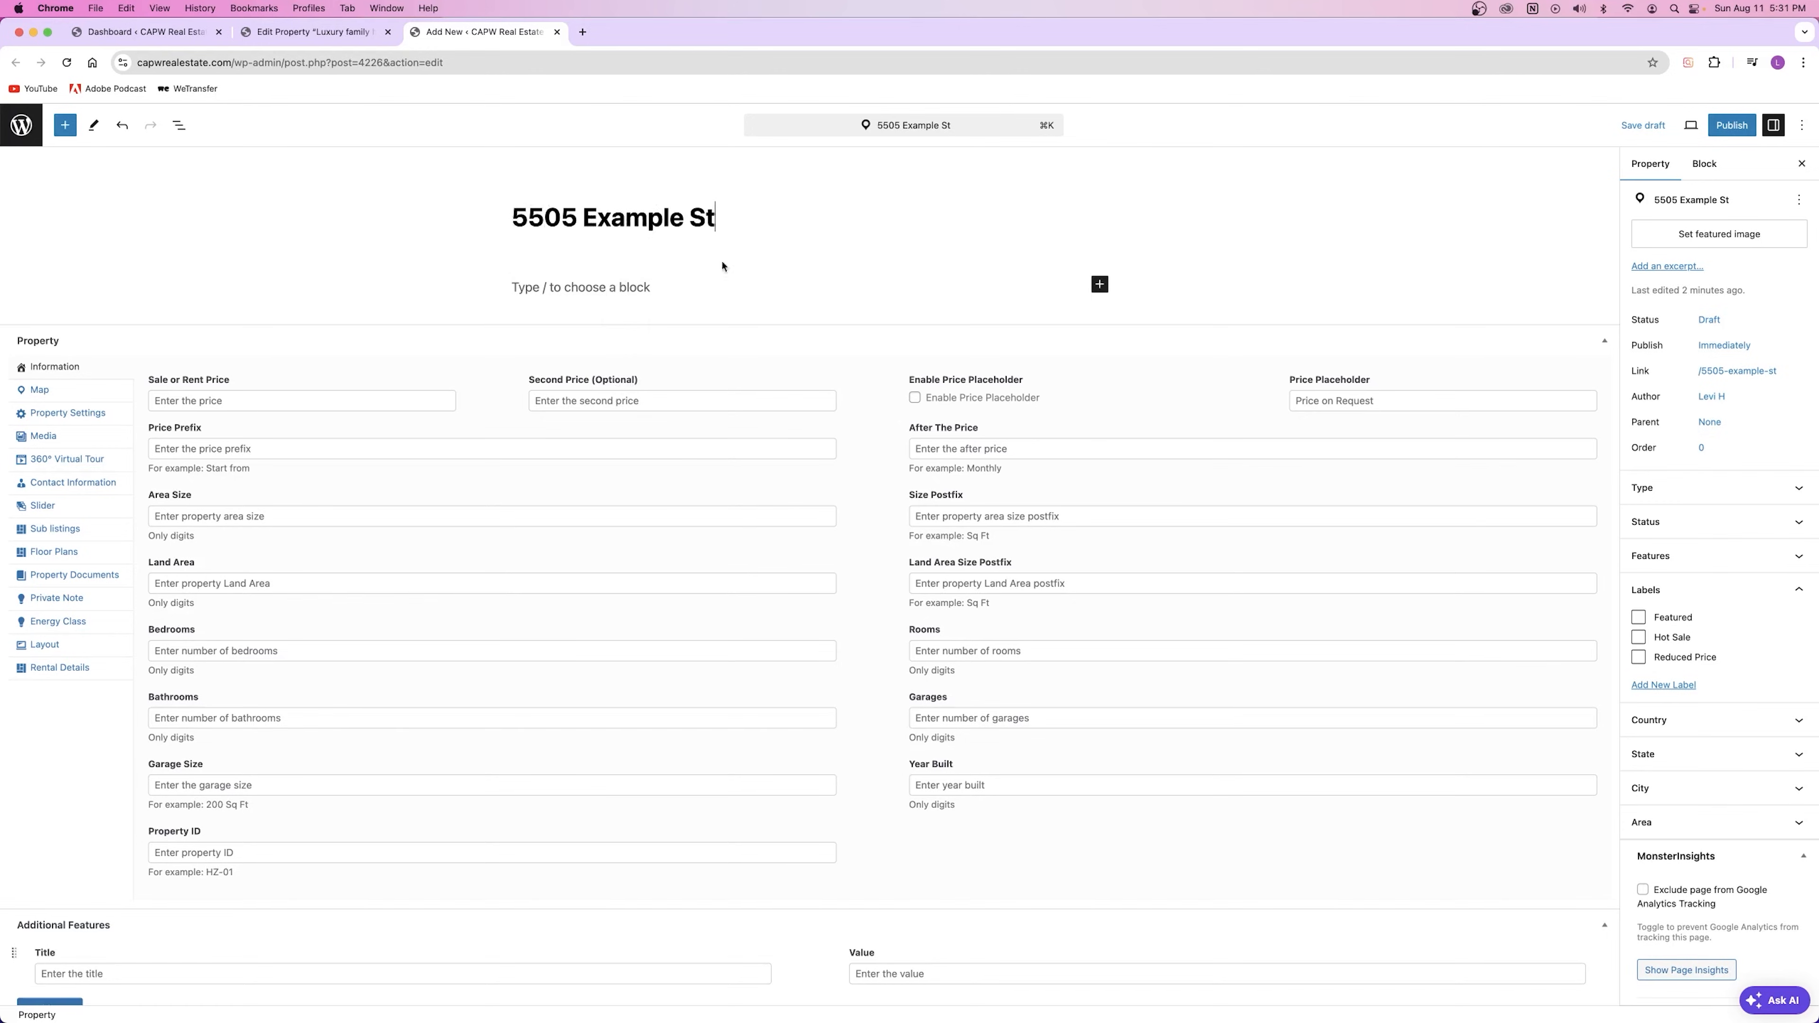
pyautogui.moveTo(513, 218); pyautogui.dragTo(752, 341)
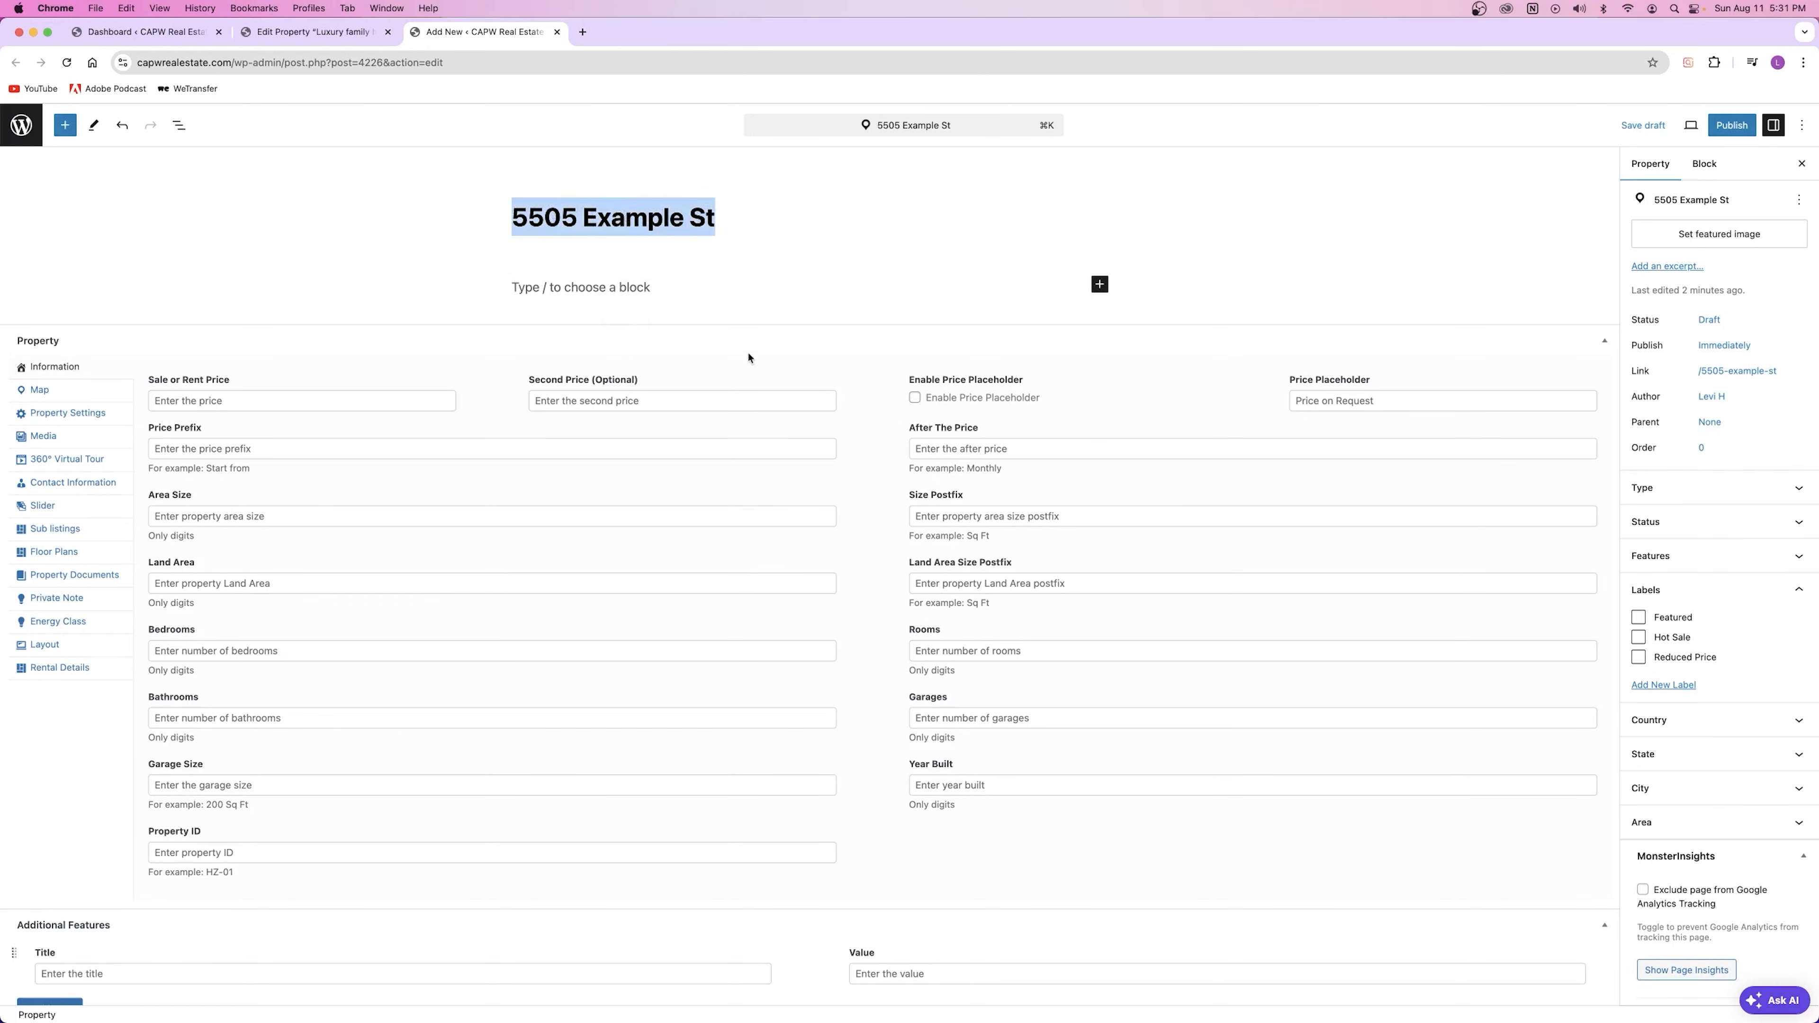
pyautogui.hotkey('ctrl', 'shift', 'Tab')
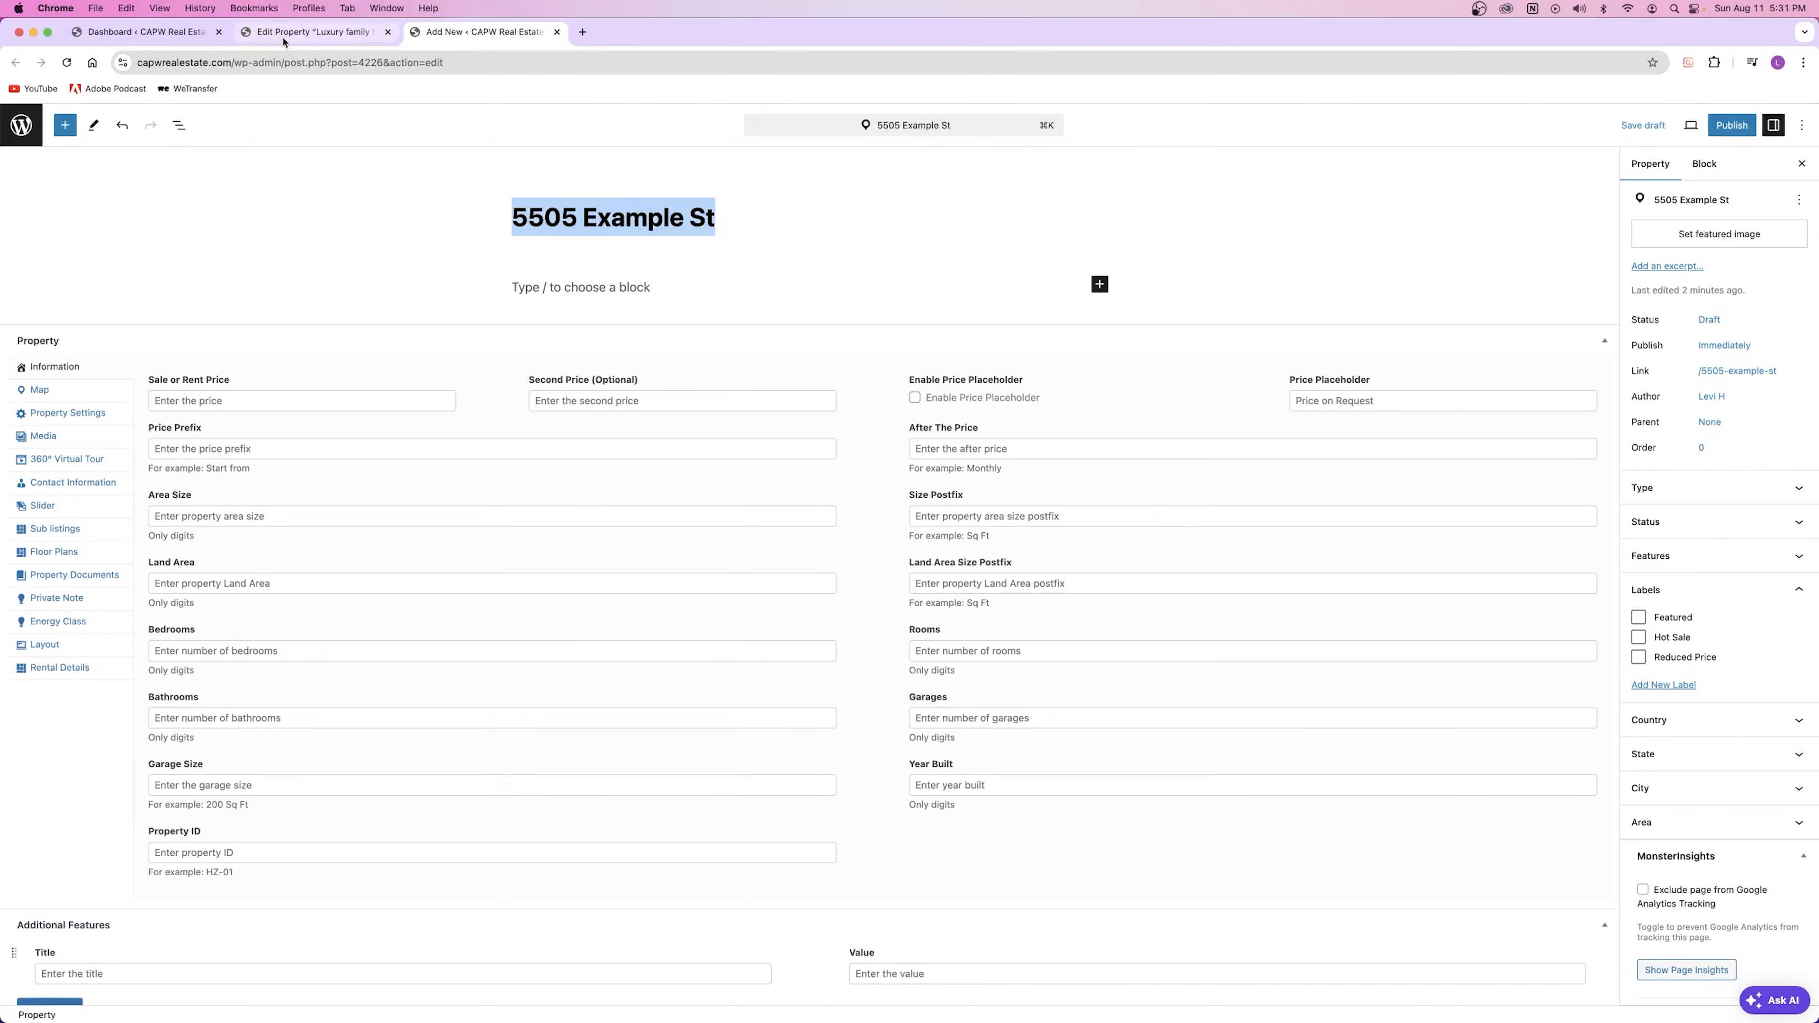
pyautogui.click(147, 33)
# Step: Open the live site's For Sale page and select the Gorgeous Villa Bay View street address
pyautogui.rightClick(96, 114)
pyautogui.click(133, 124)
pyautogui.click(331, 32)
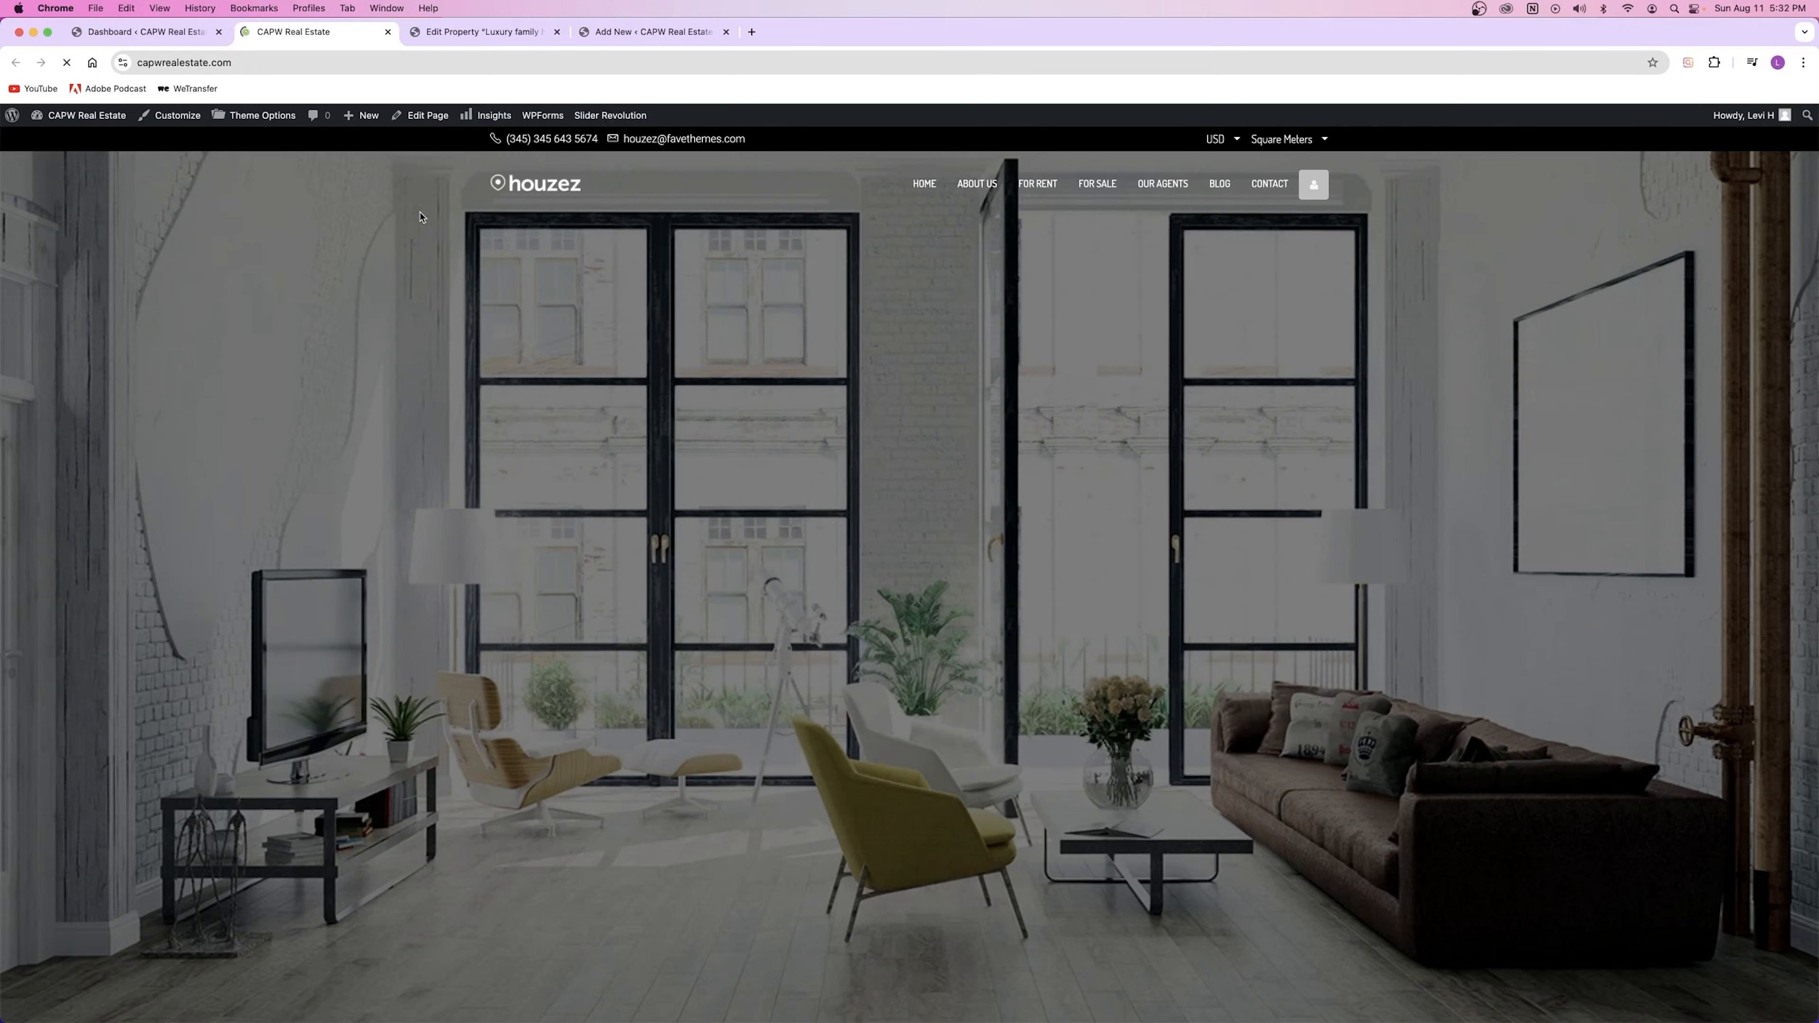
pyautogui.click(1106, 191)
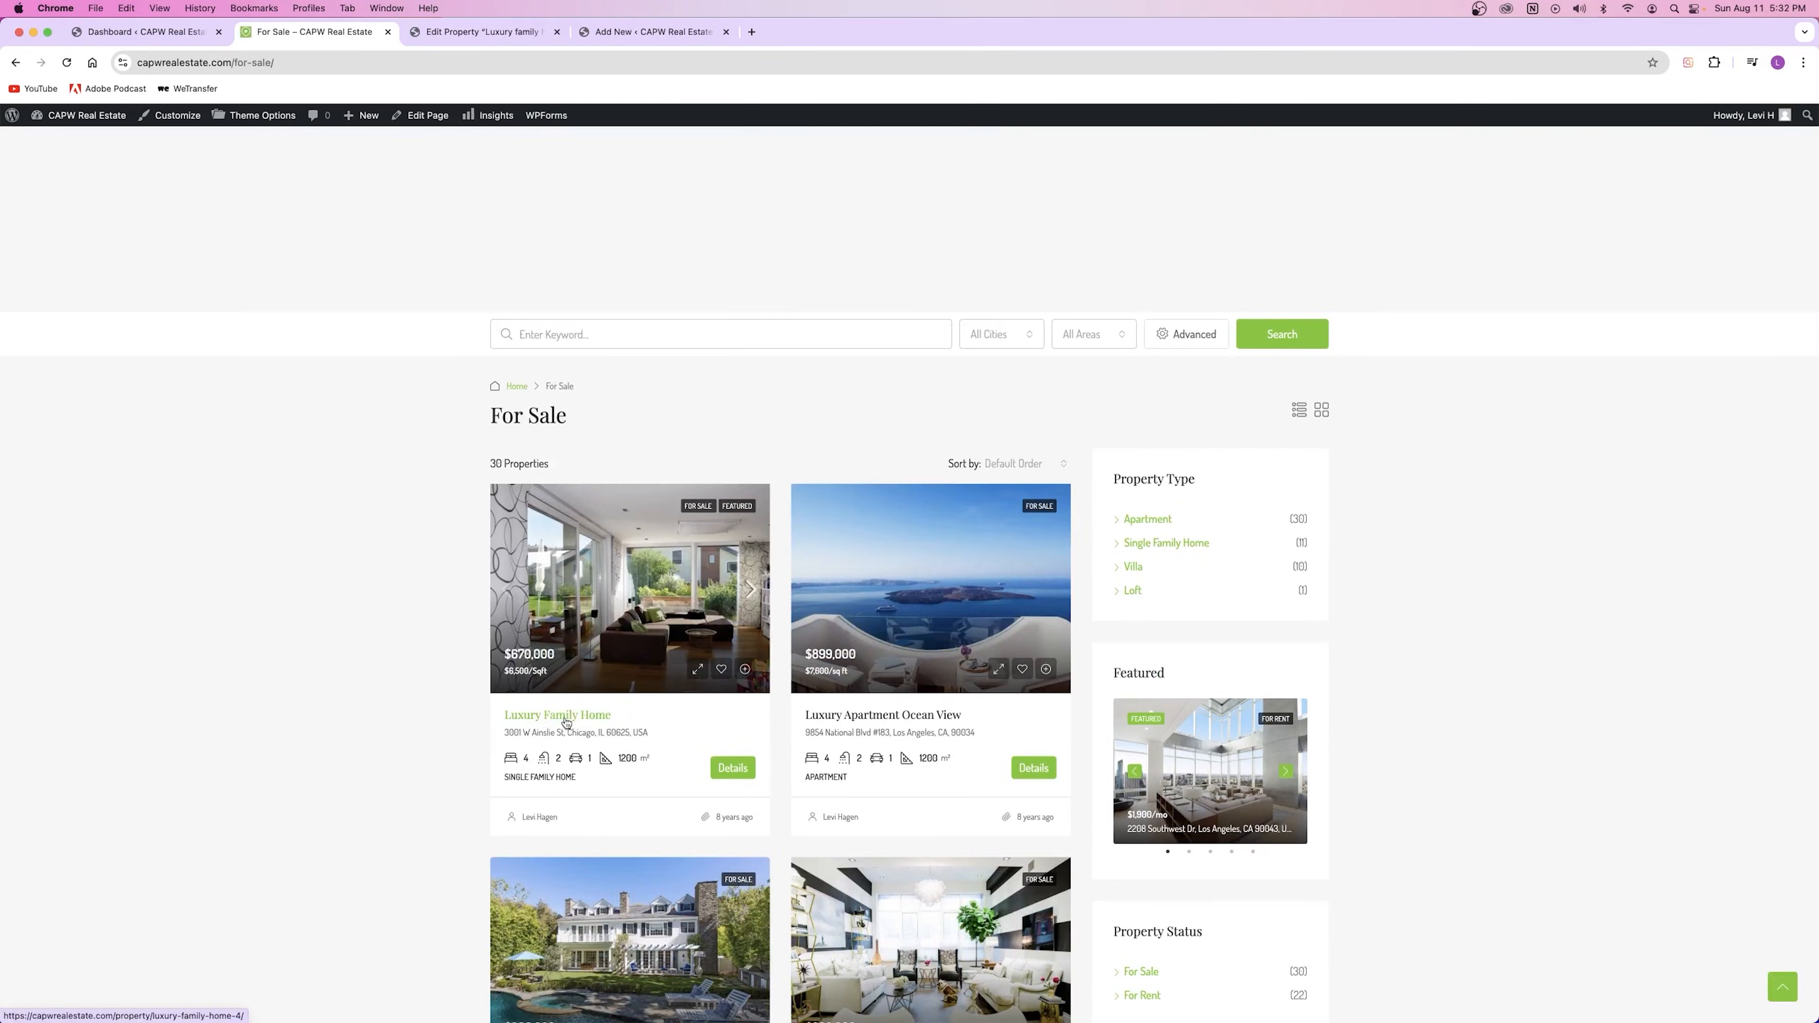
pyautogui.scroll(-3, 559, 717)
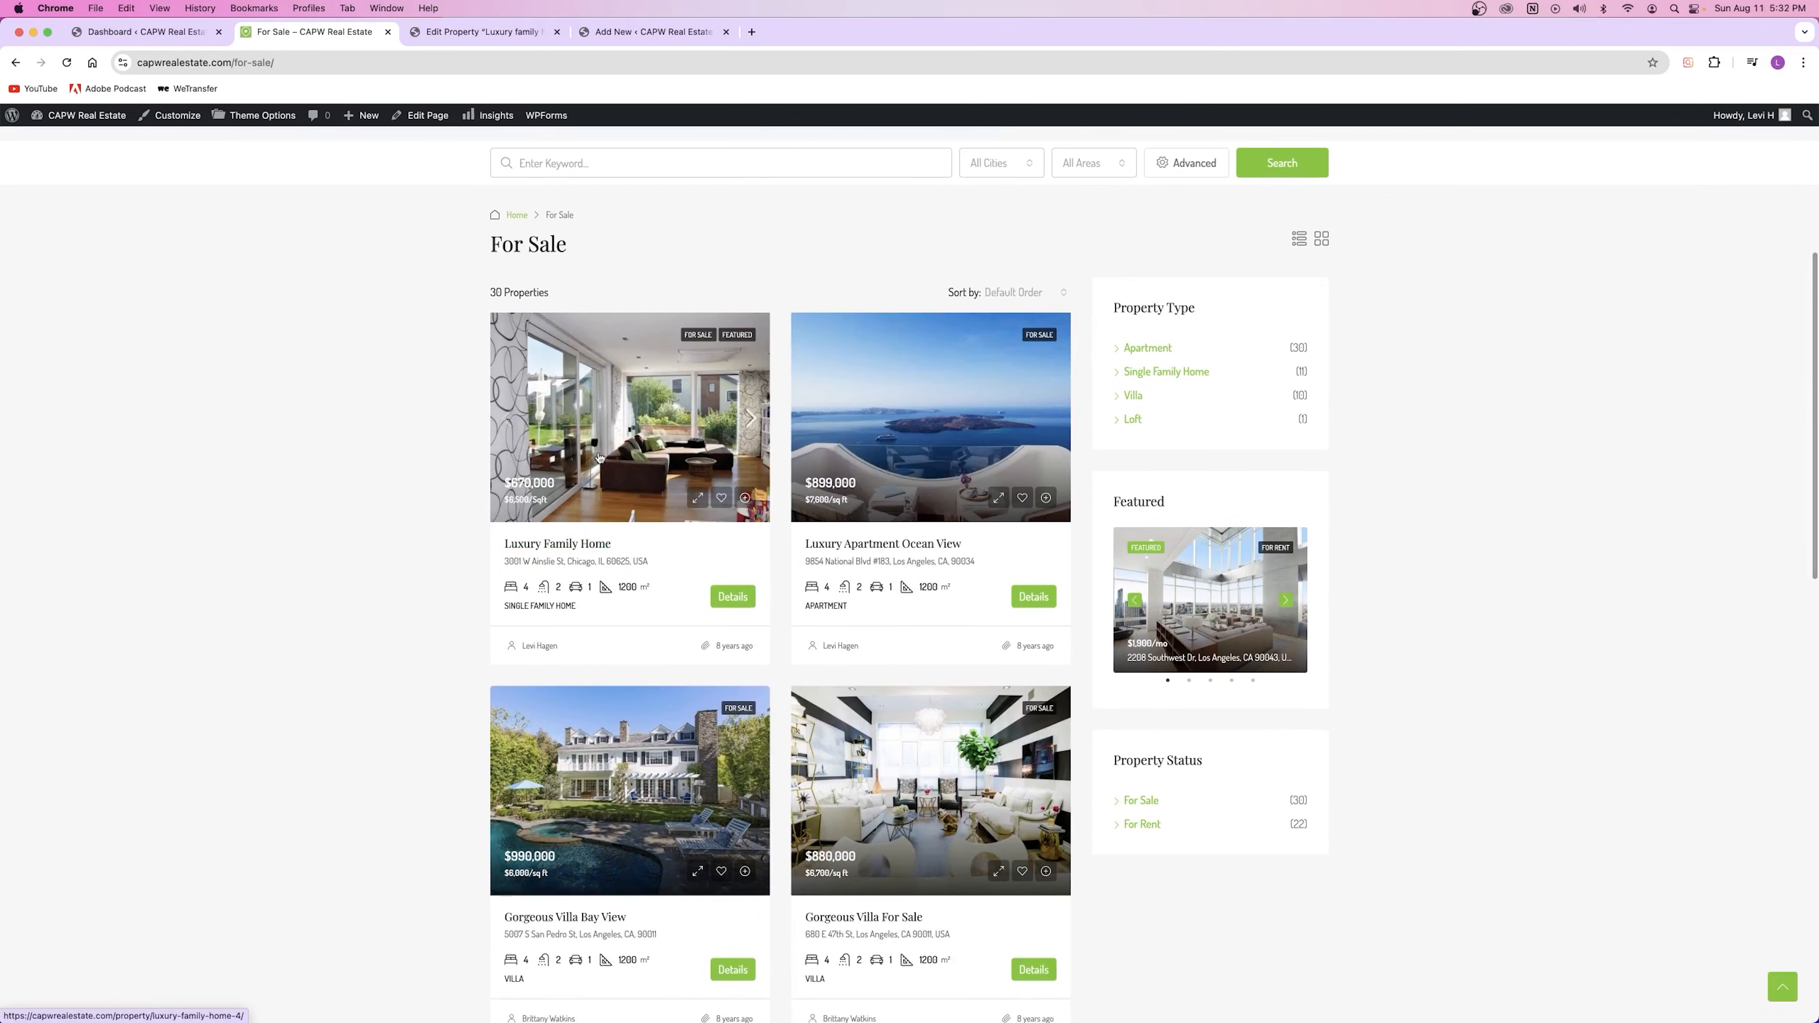
pyautogui.scroll(-3, 670, 467)
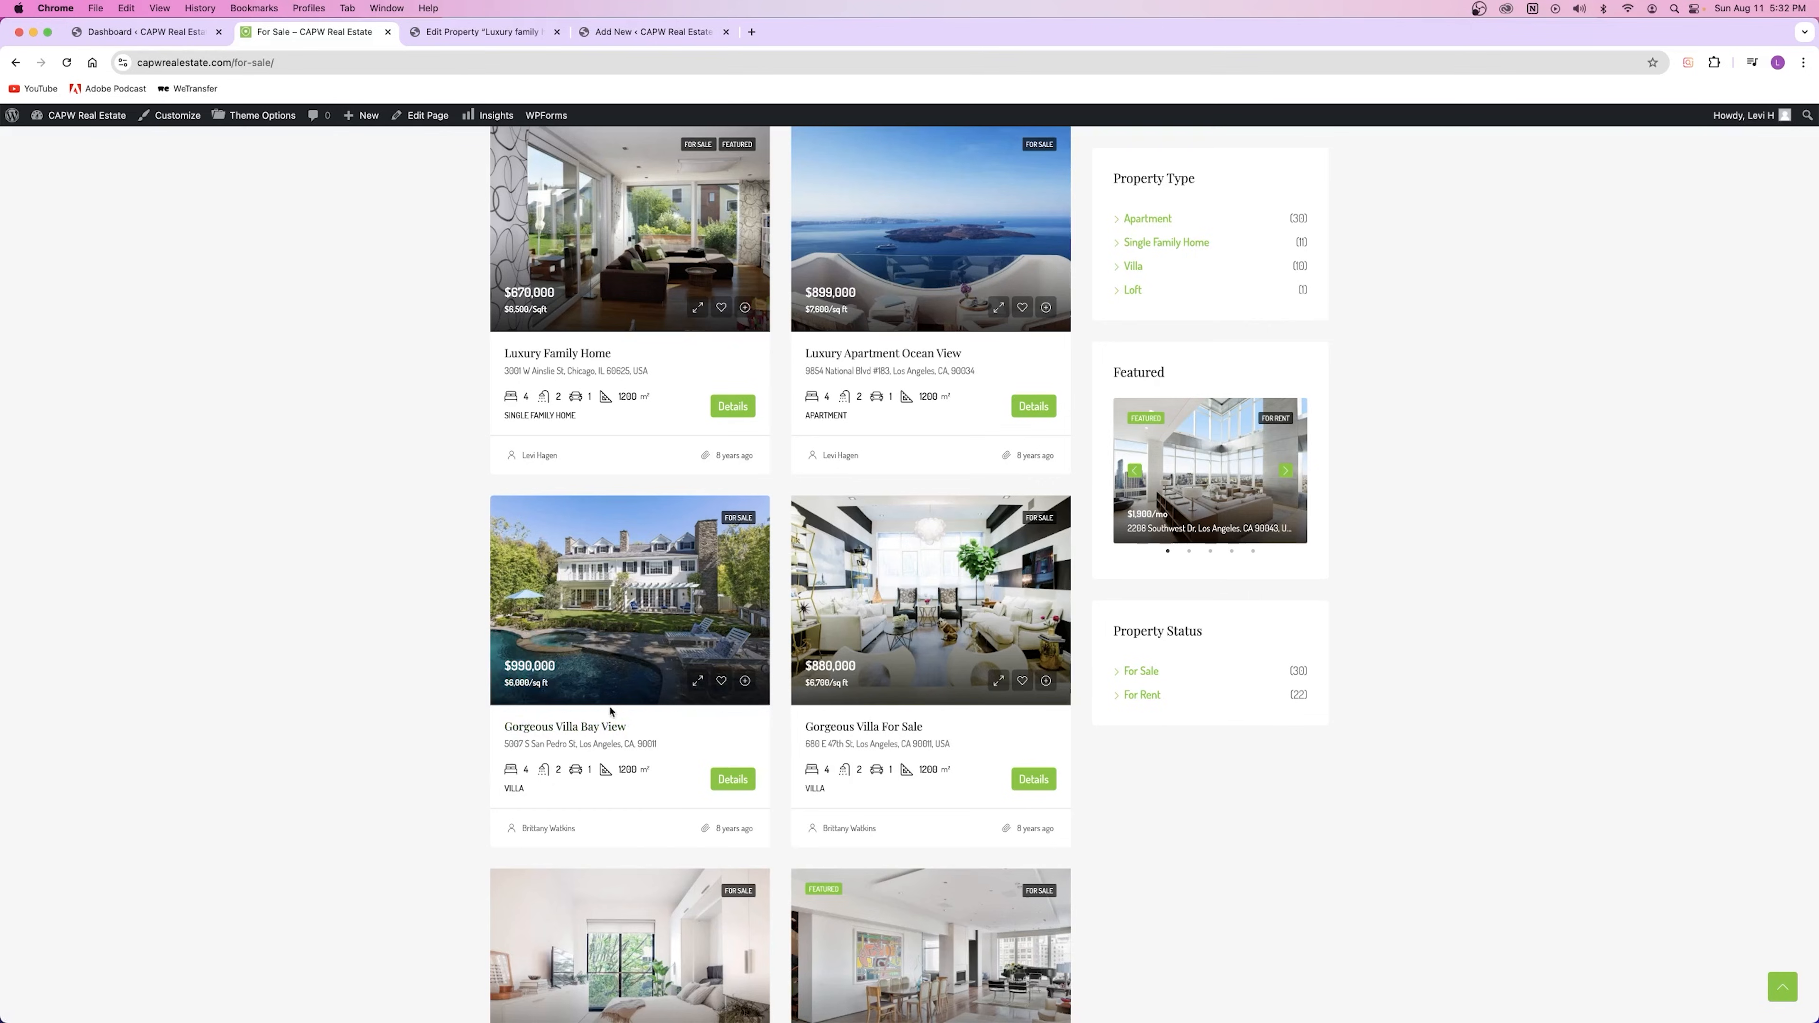
pyautogui.moveTo(503, 745); pyautogui.dragTo(660, 744)
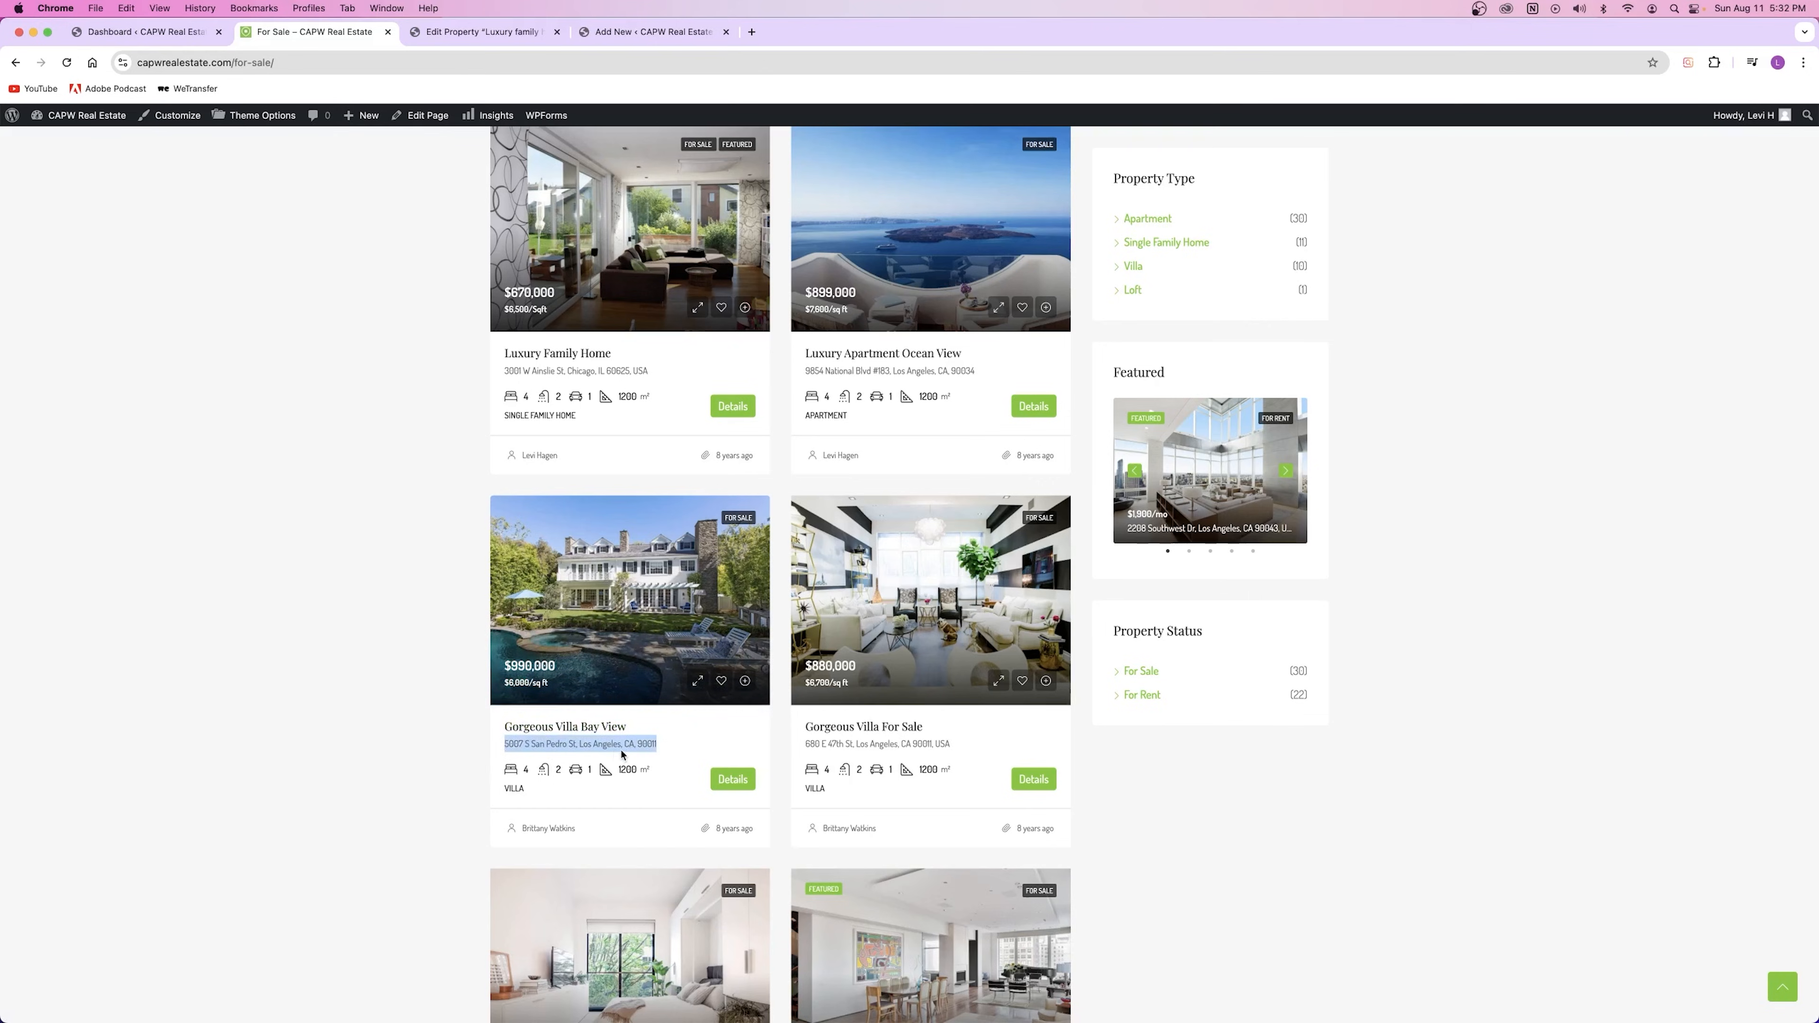
pyautogui.scroll(8, 622, 754)
pyautogui.scroll(-8, 622, 645)
# Step: Append ', Austin TX' so the title reads '5505 Example St, Austin TX'
pyautogui.click(610, 33)
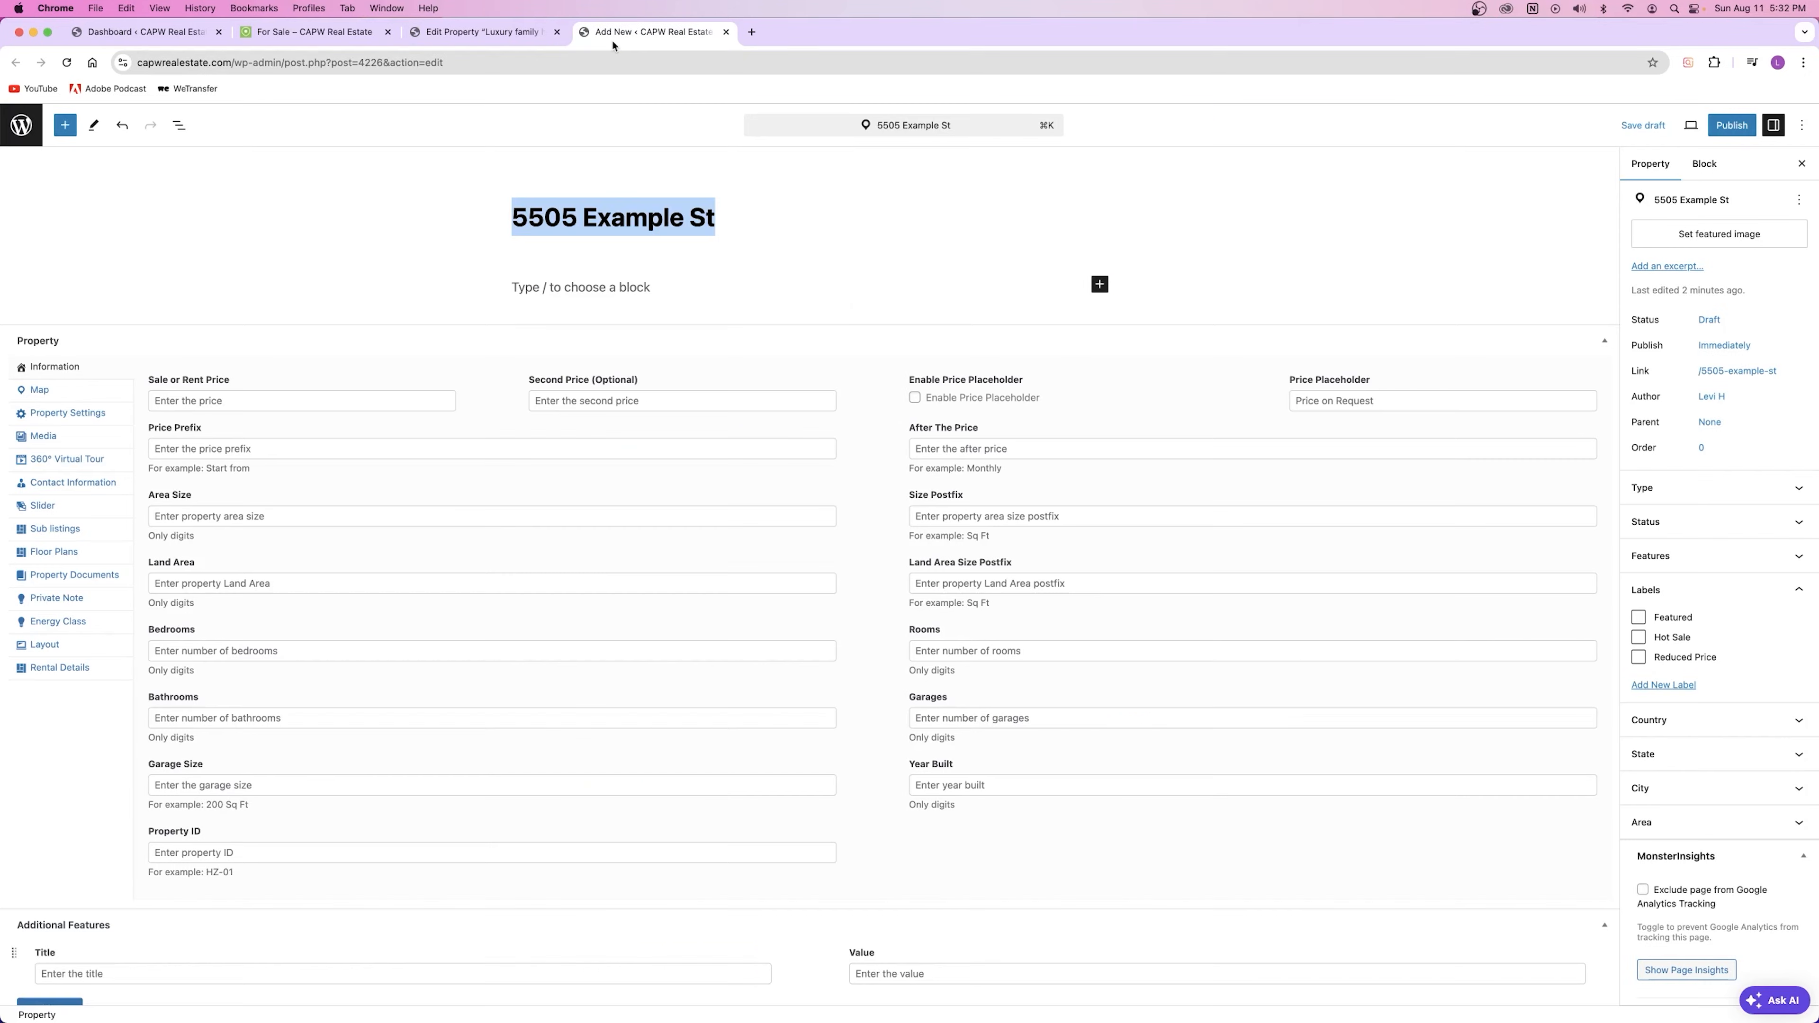
pyautogui.click(604, 220)
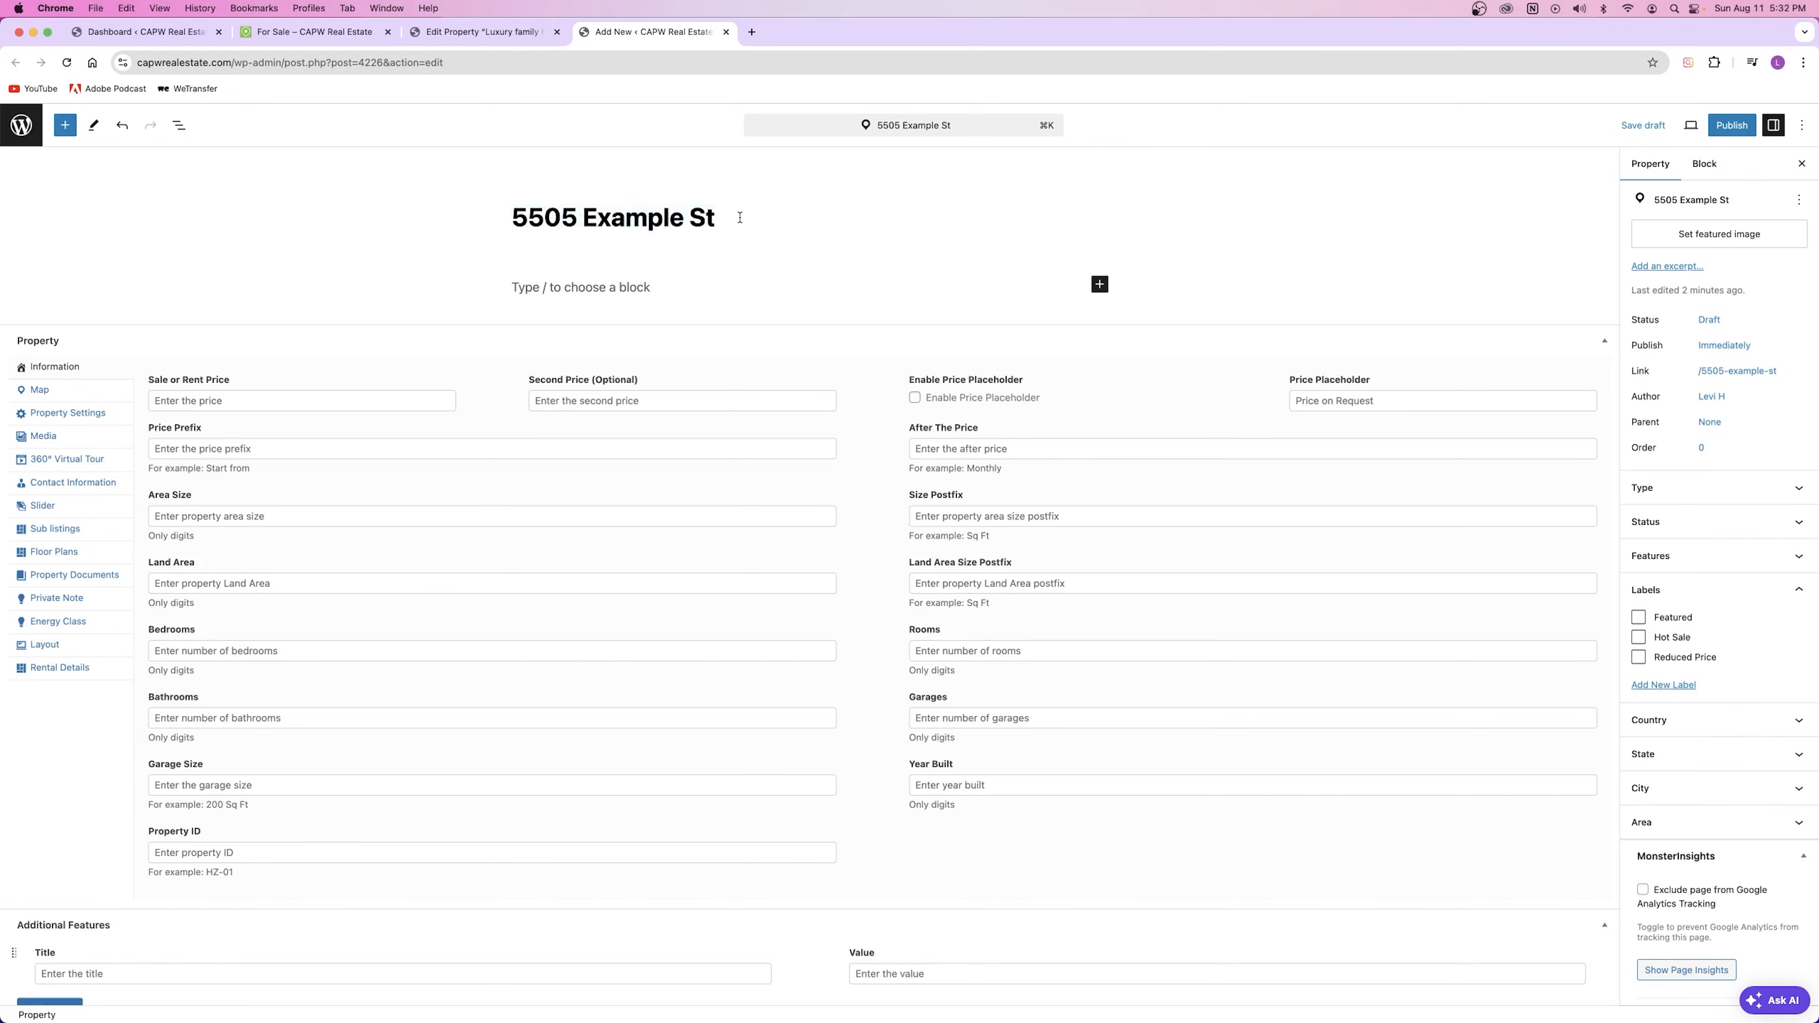
pyautogui.write(', Austin TX')
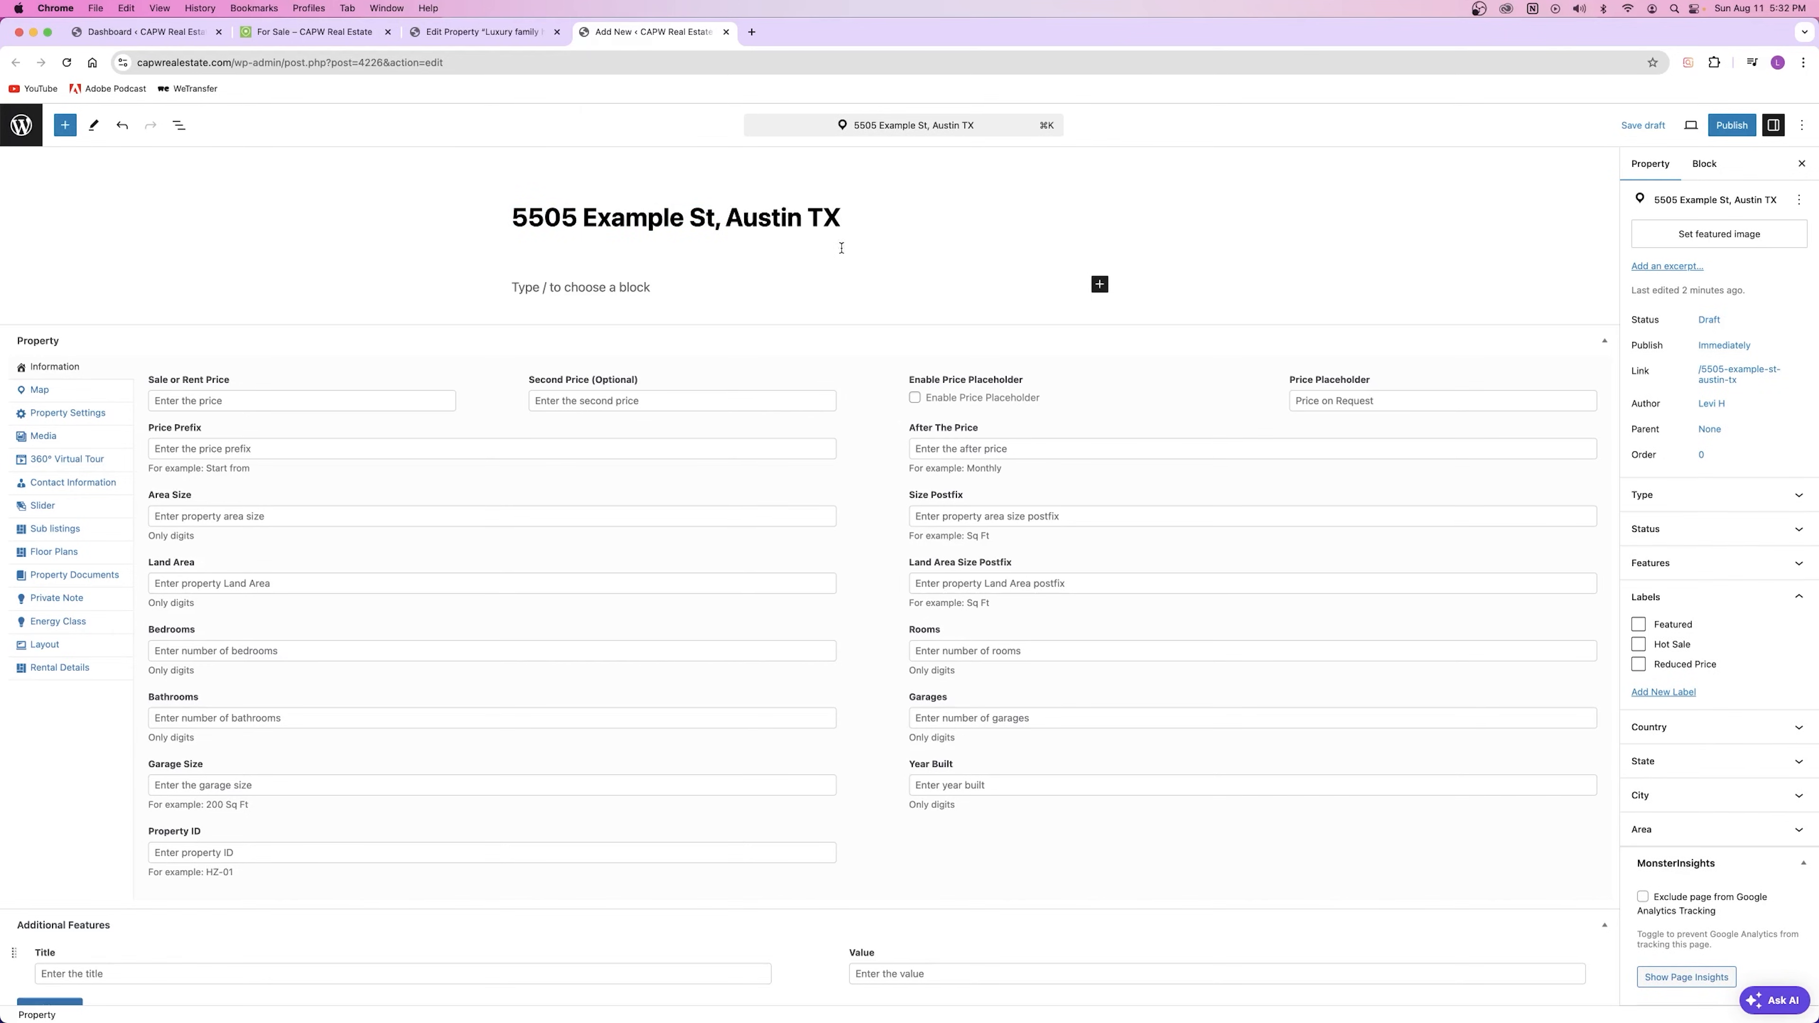
# Step: Copy both Lorem ipsum paragraphs from Luxury family home into the empty description block
pyautogui.click(596, 289)
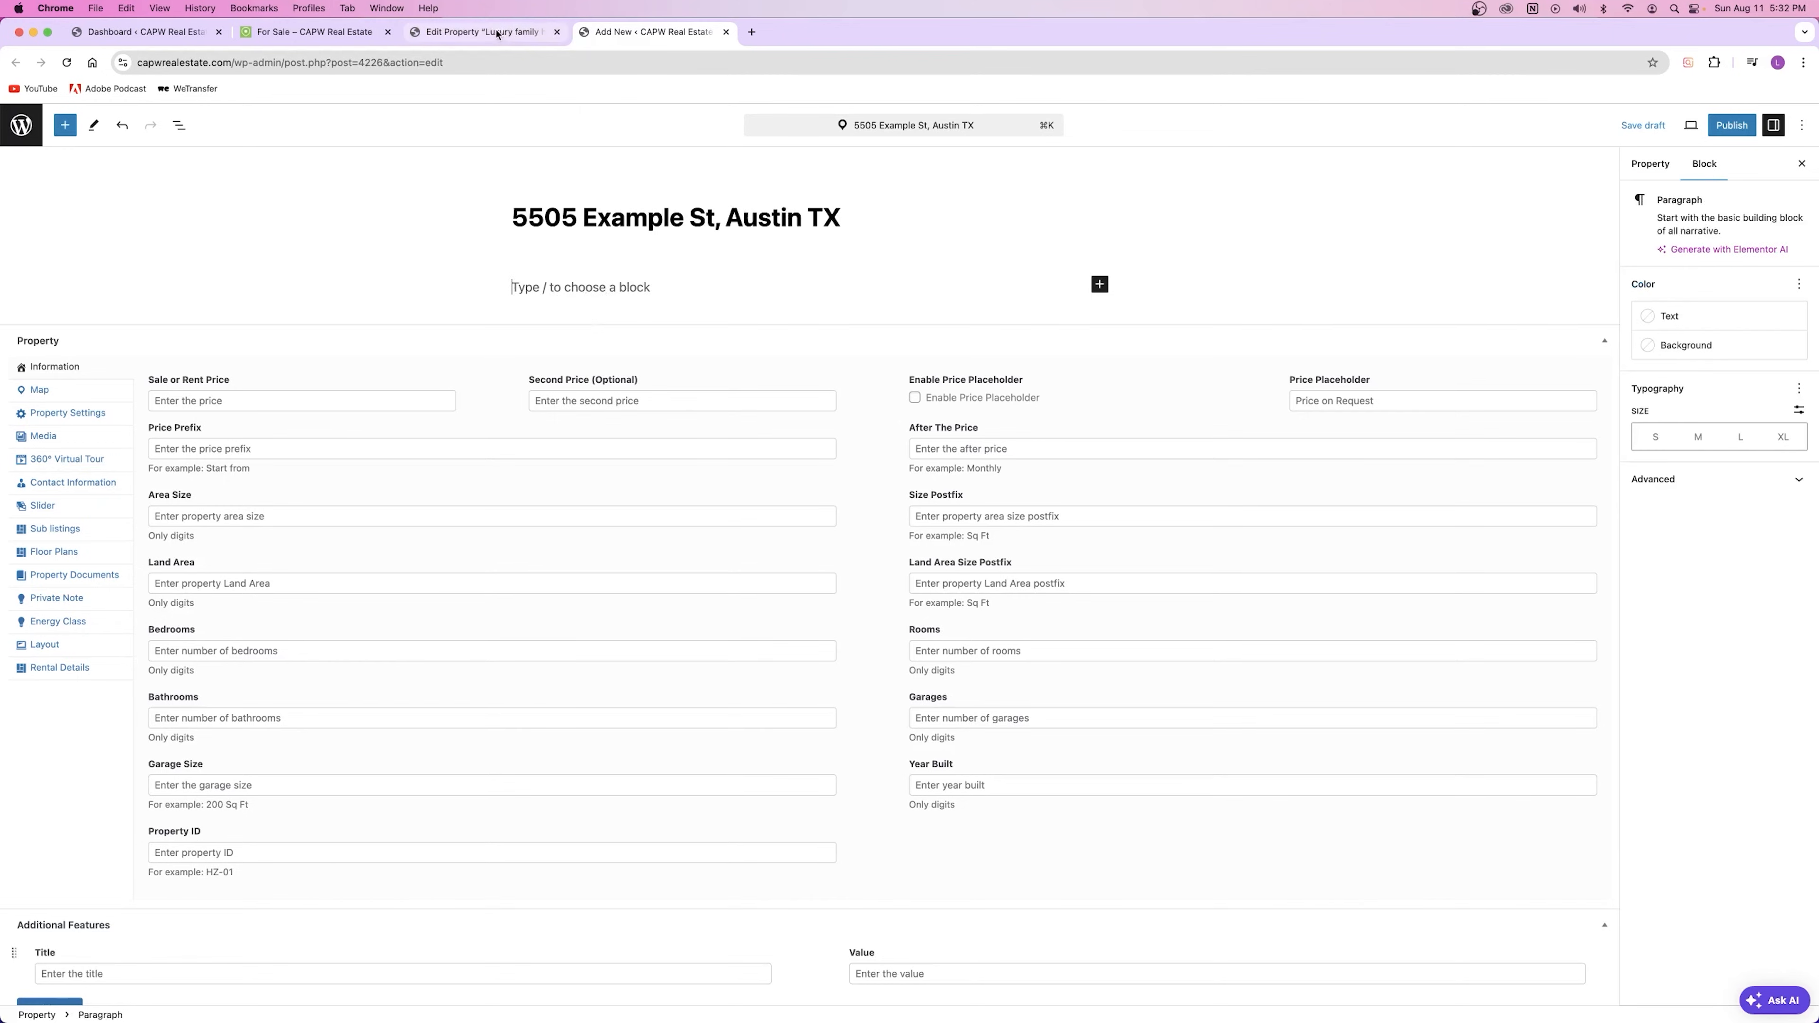
pyautogui.click(498, 34)
pyautogui.moveTo(512, 320); pyautogui.dragTo(722, 601)
pyautogui.press('super+c')
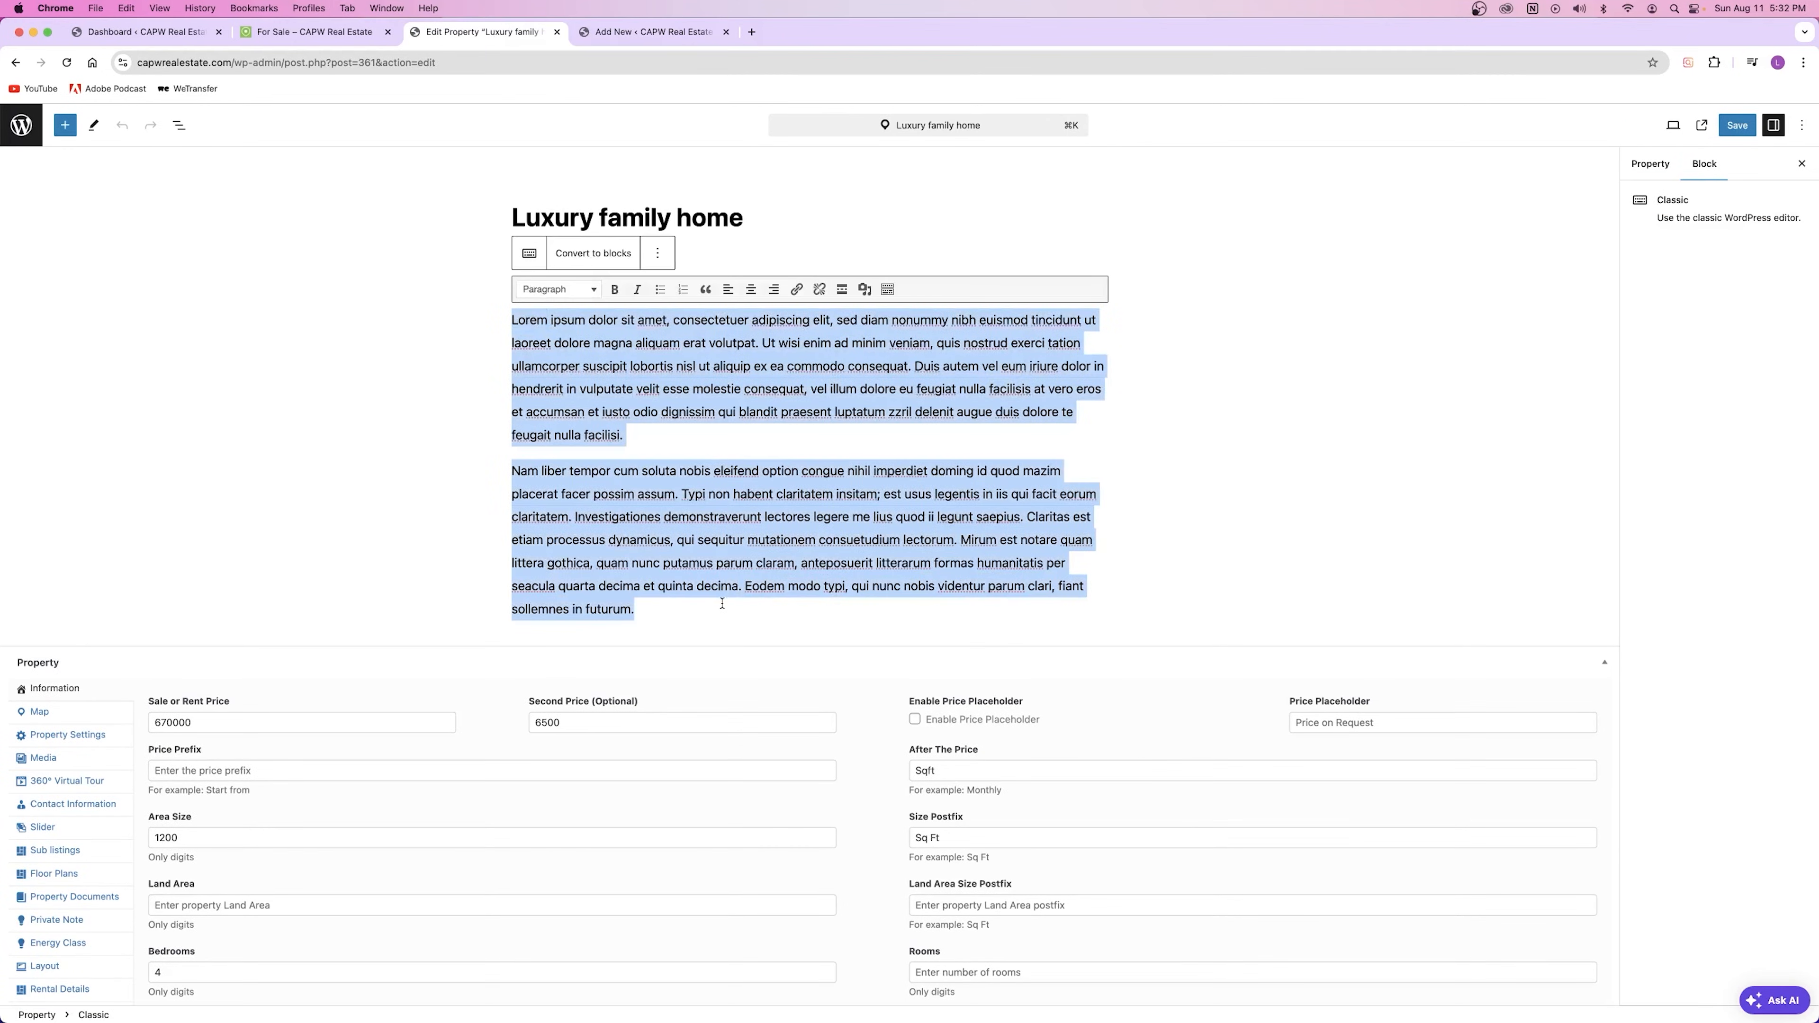
pyautogui.click(630, 38)
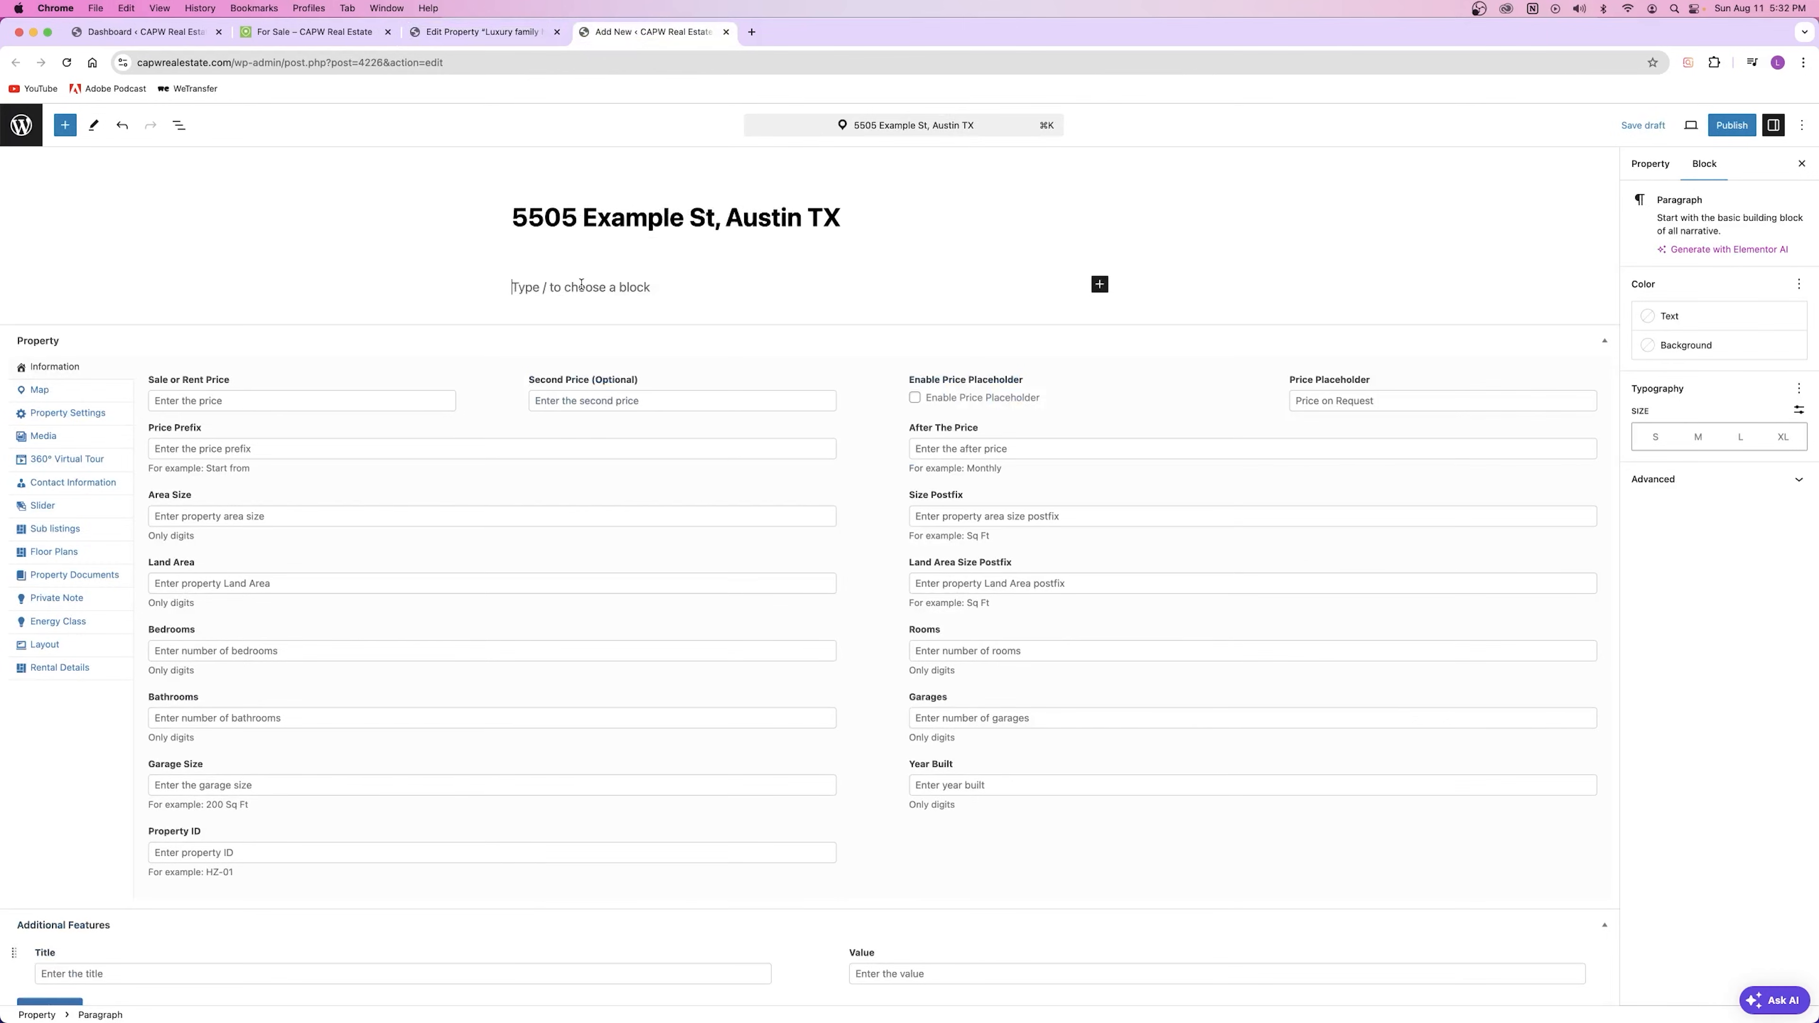
pyautogui.press('super+v')
pyautogui.moveTo(516, 286); pyautogui.dragTo(787, 514)
pyautogui.click(789, 512)
pyautogui.click(799, 402)
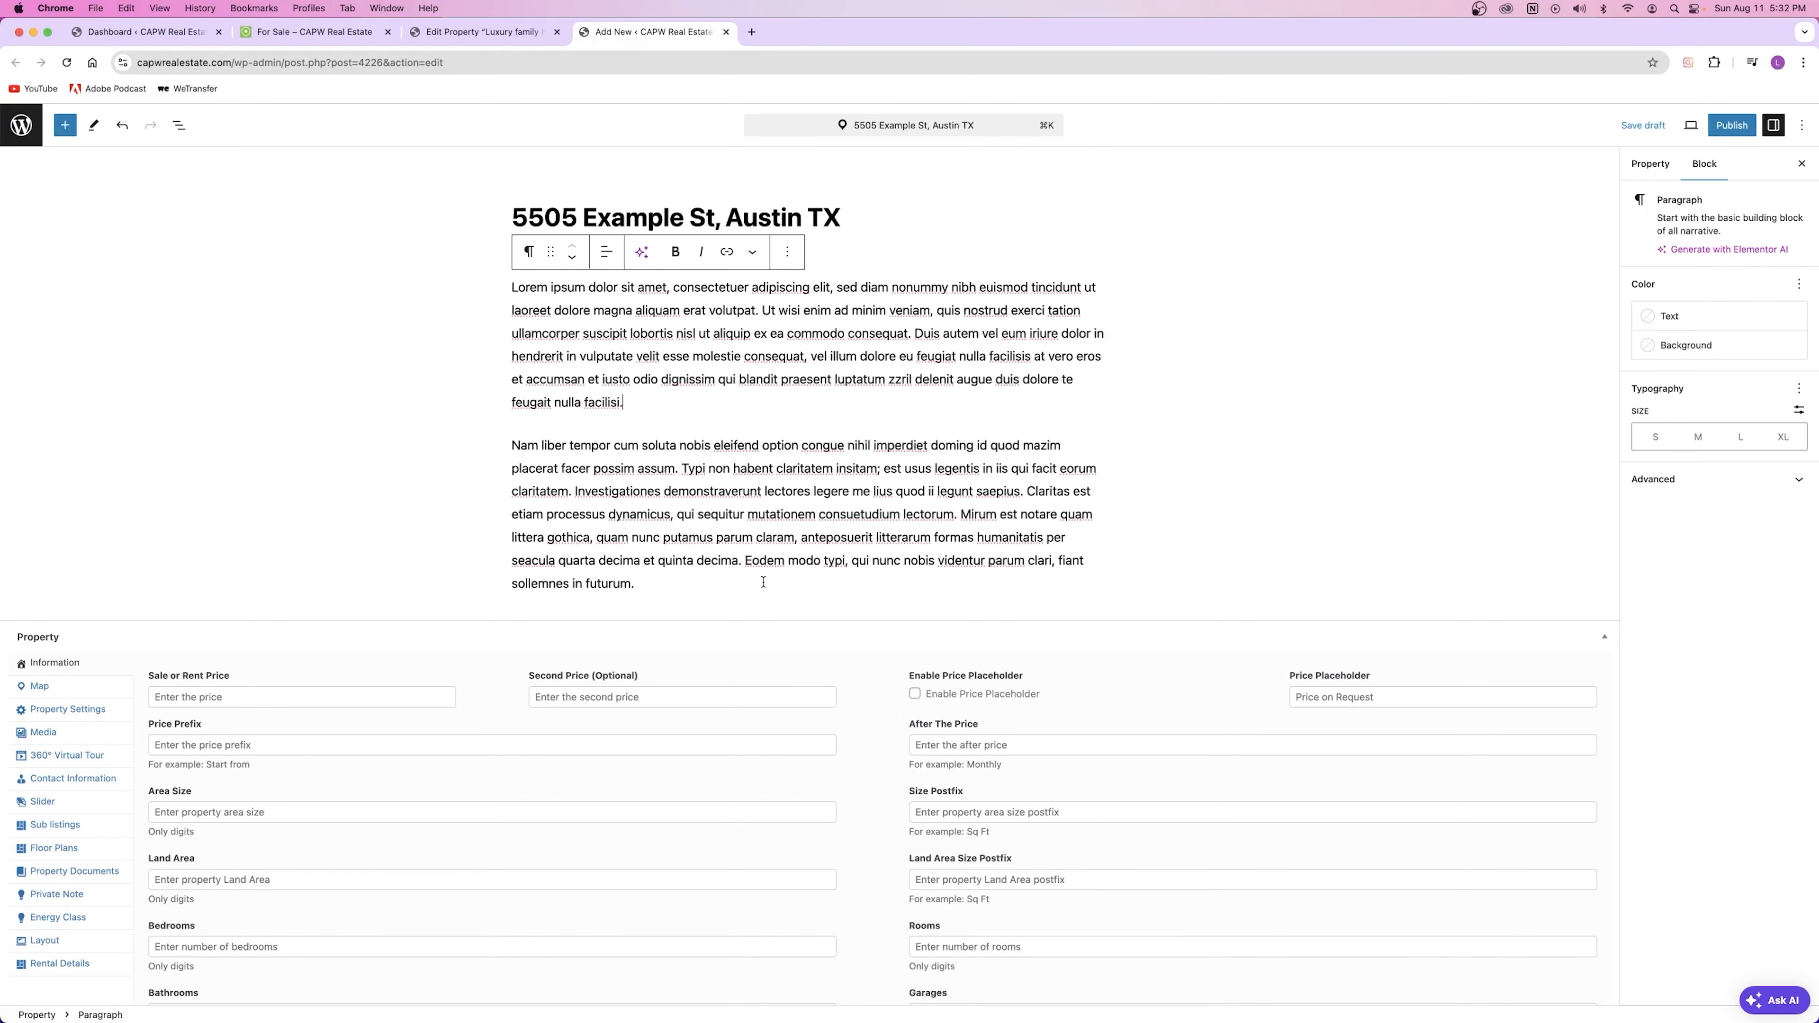
pyautogui.click(868, 225)
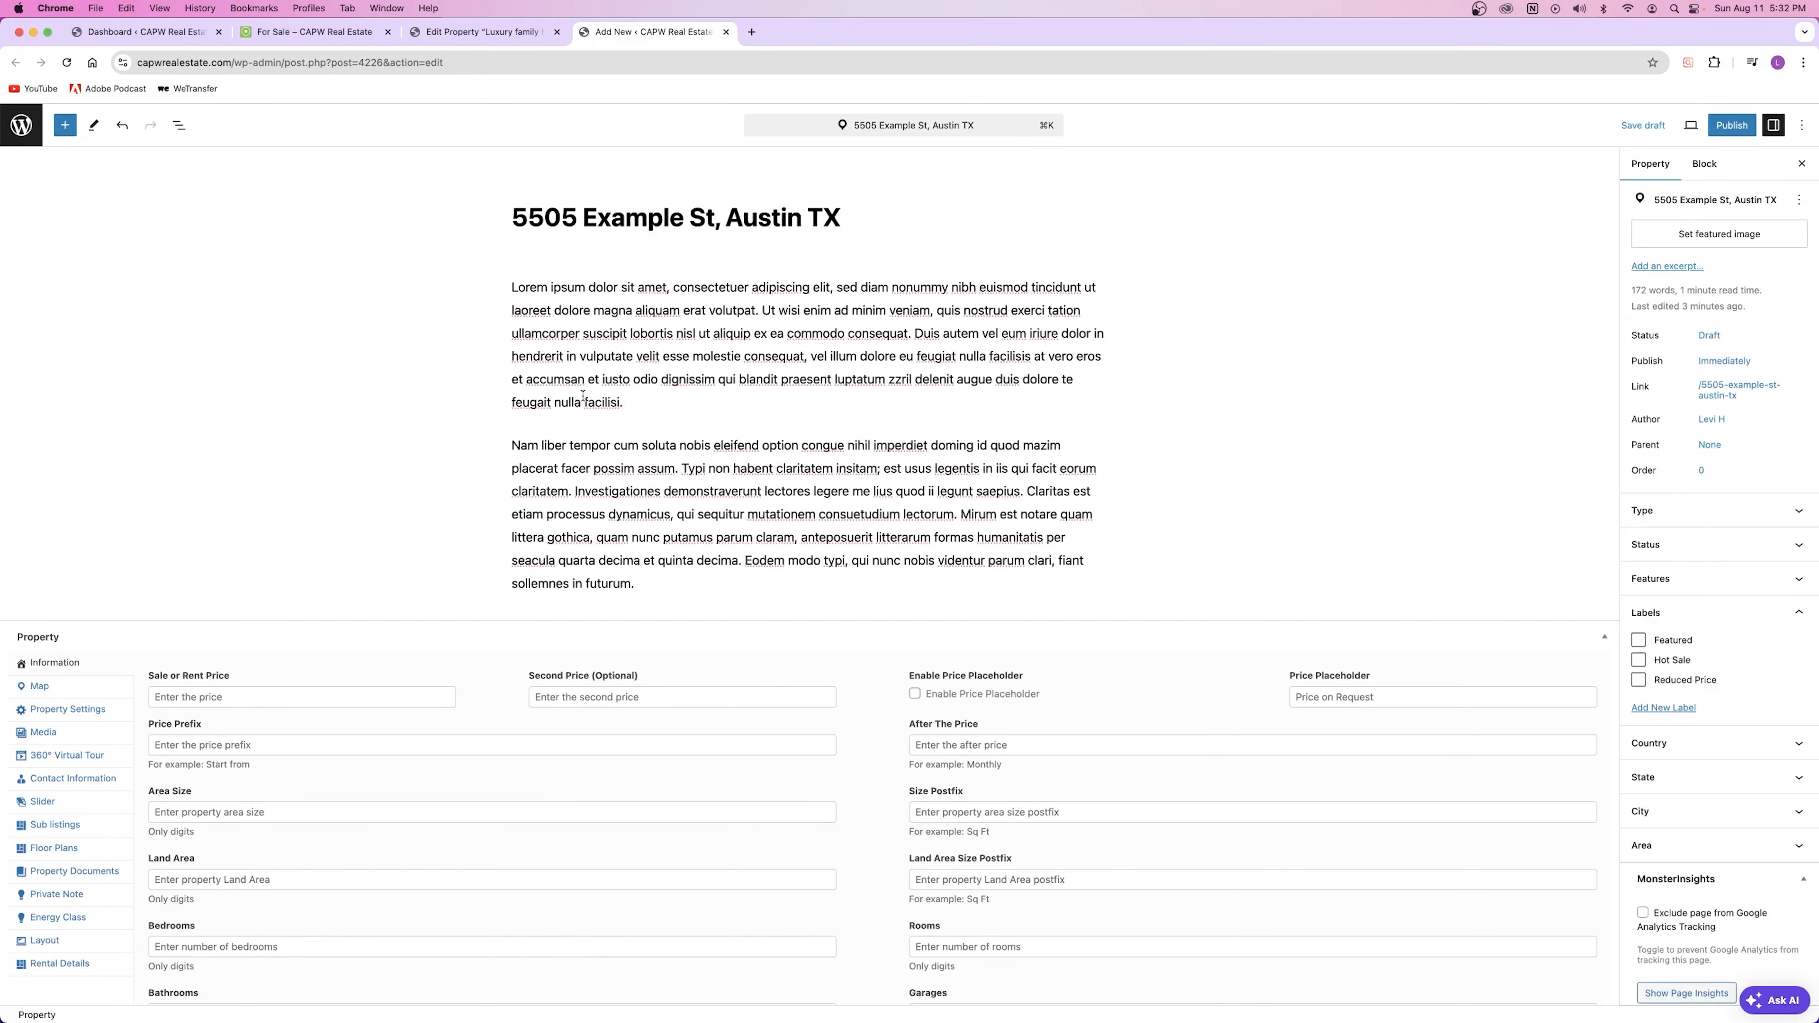
pyautogui.click(643, 311)
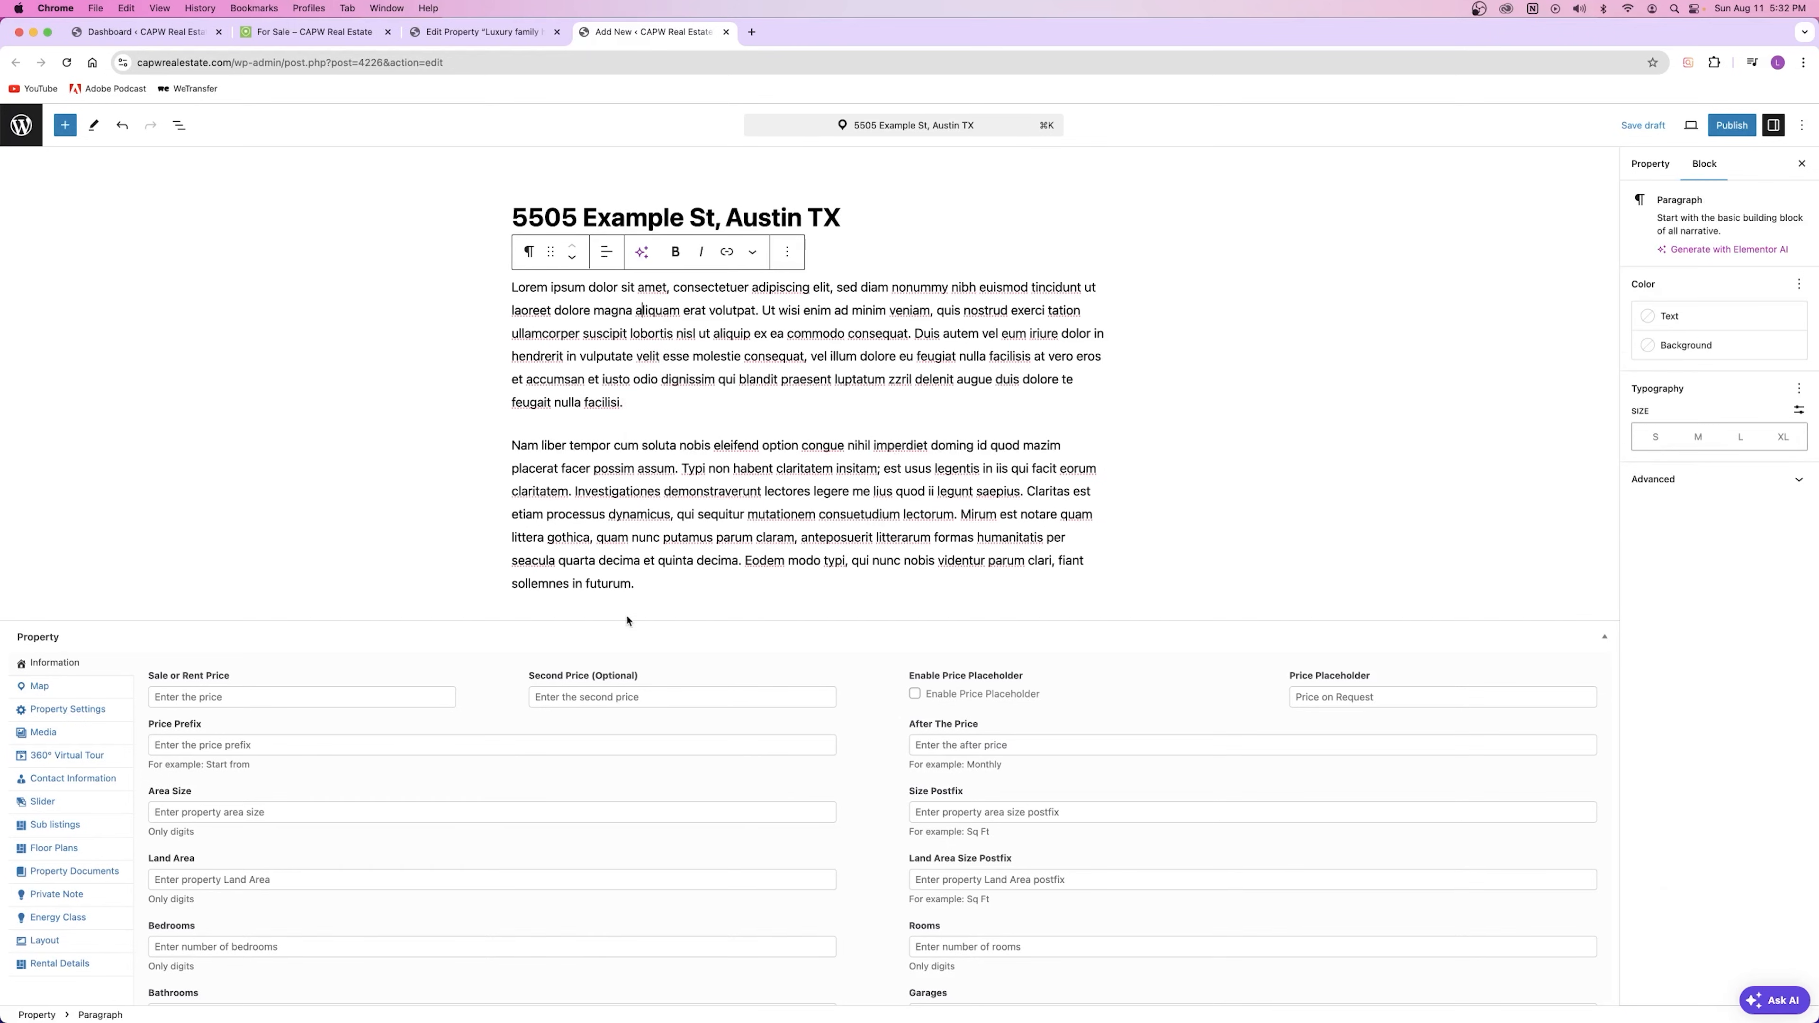
pyautogui.scroll(-5, 627, 621)
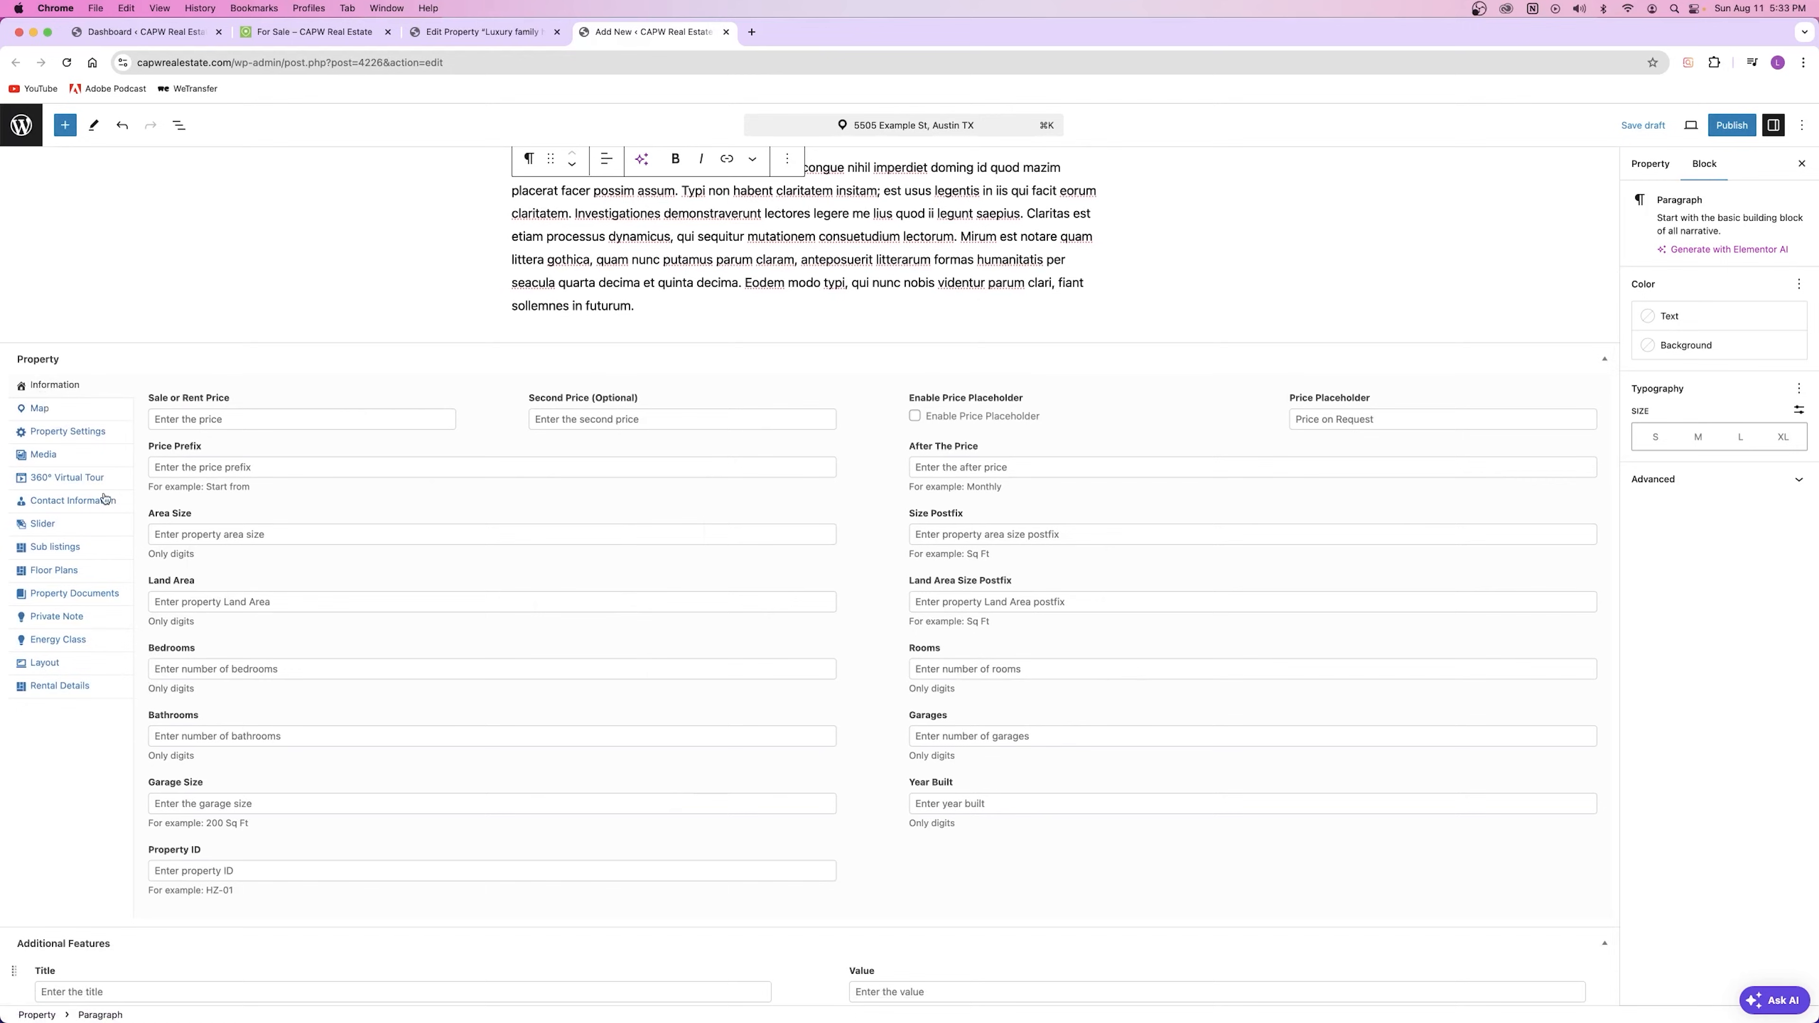
# Step: Look through the Map, Settings, Media, Virtual Tour, Contact and Slider sections, then return to Information
pyautogui.click(50, 411)
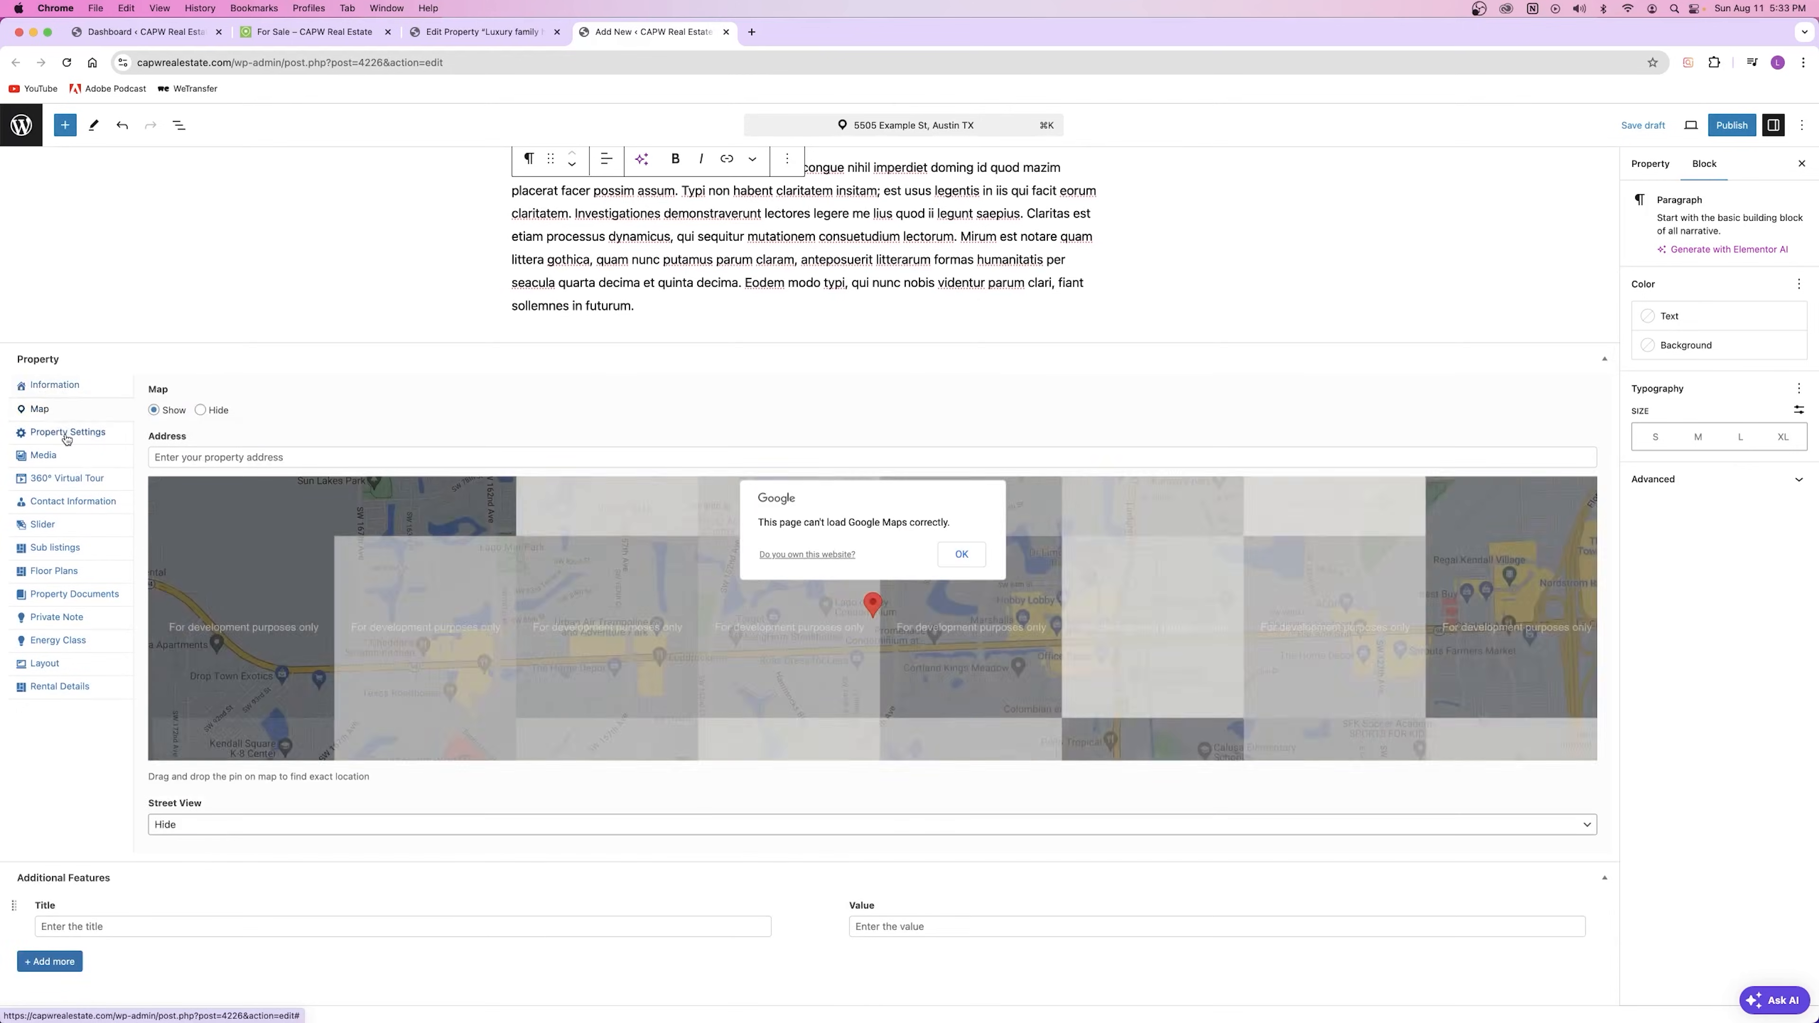
pyautogui.click(66, 439)
pyautogui.click(49, 598)
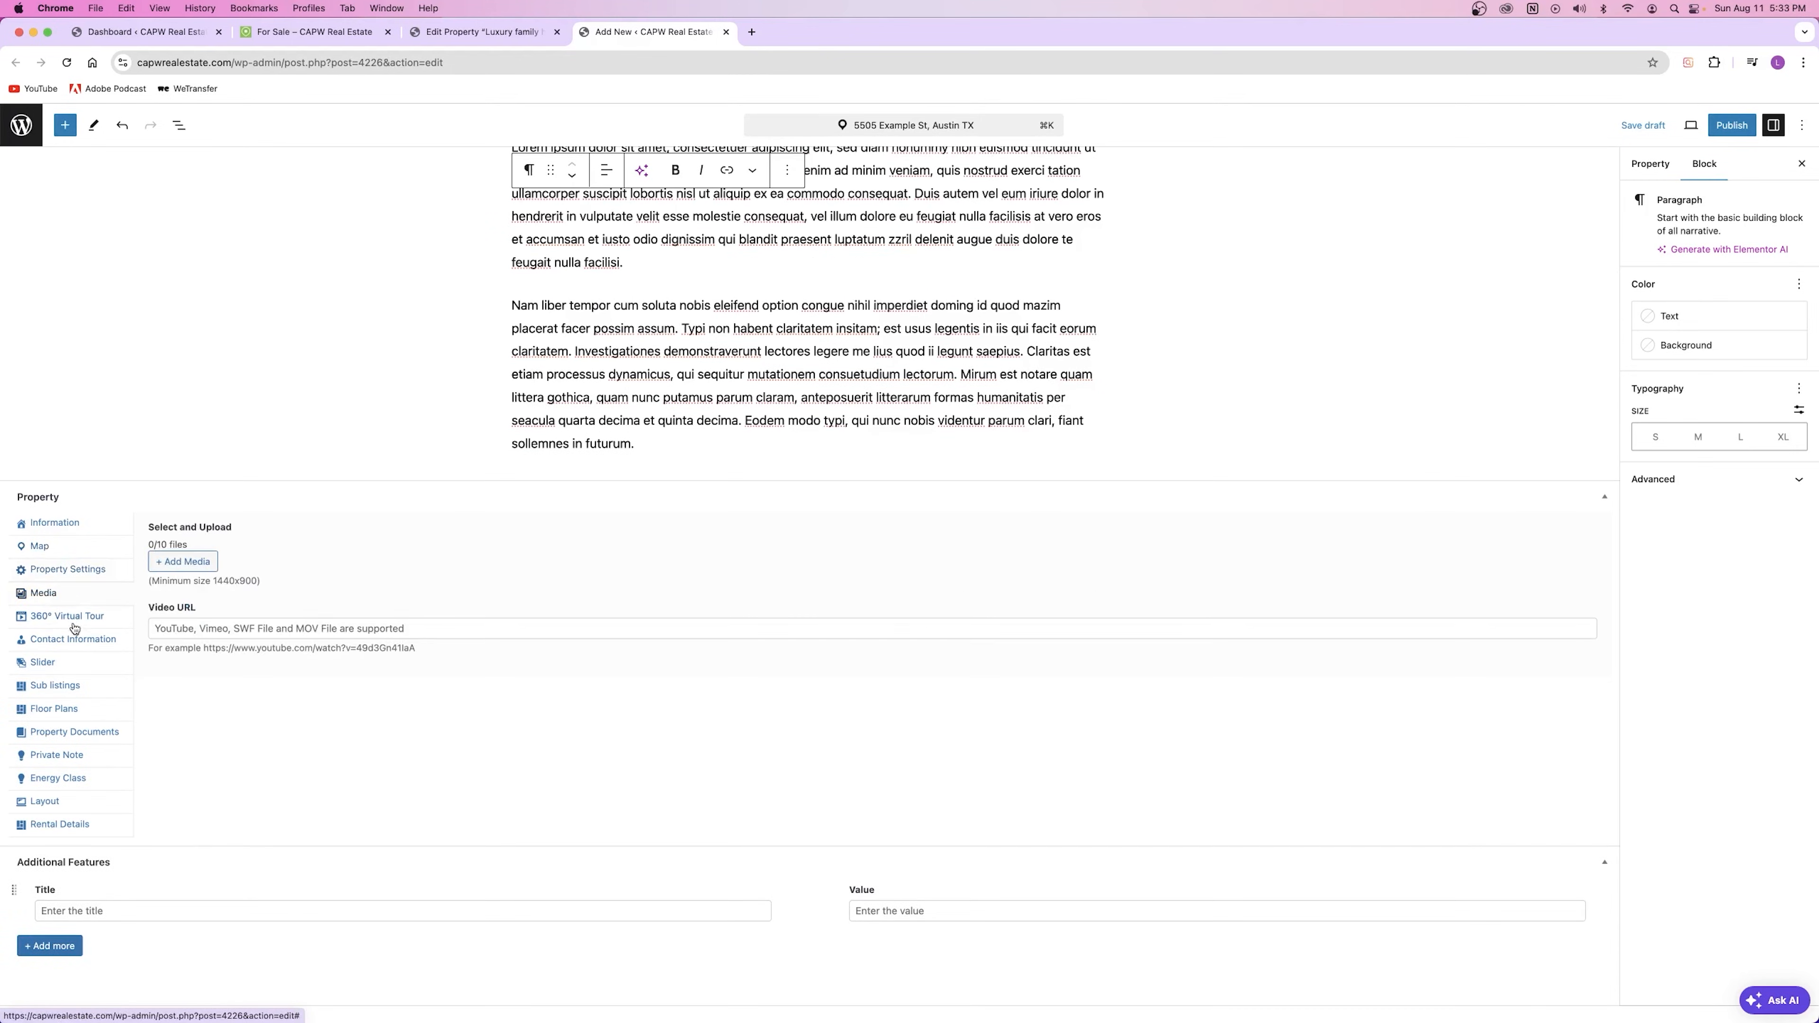
pyautogui.click(71, 619)
pyautogui.click(56, 640)
pyautogui.click(58, 668)
pyautogui.click(53, 532)
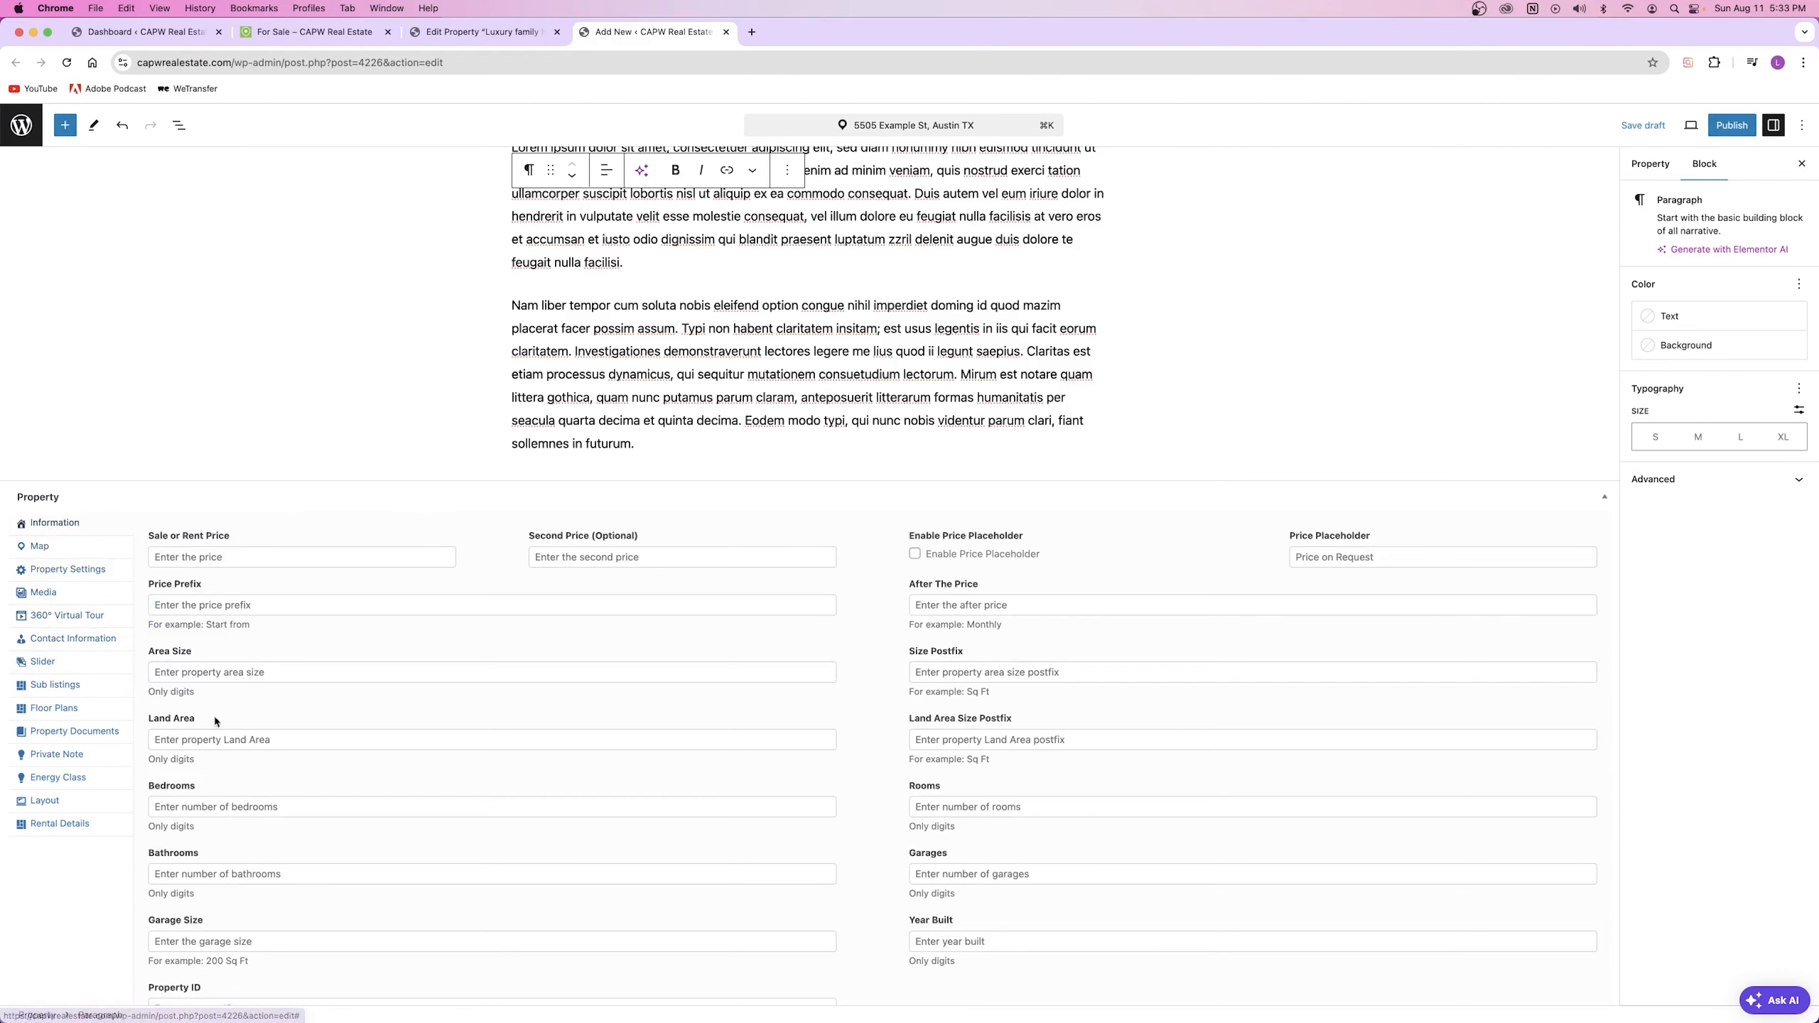
# Step: Enter 600,000 as the property's Sale or Rent Price
pyautogui.scroll(-5, 406, 650)
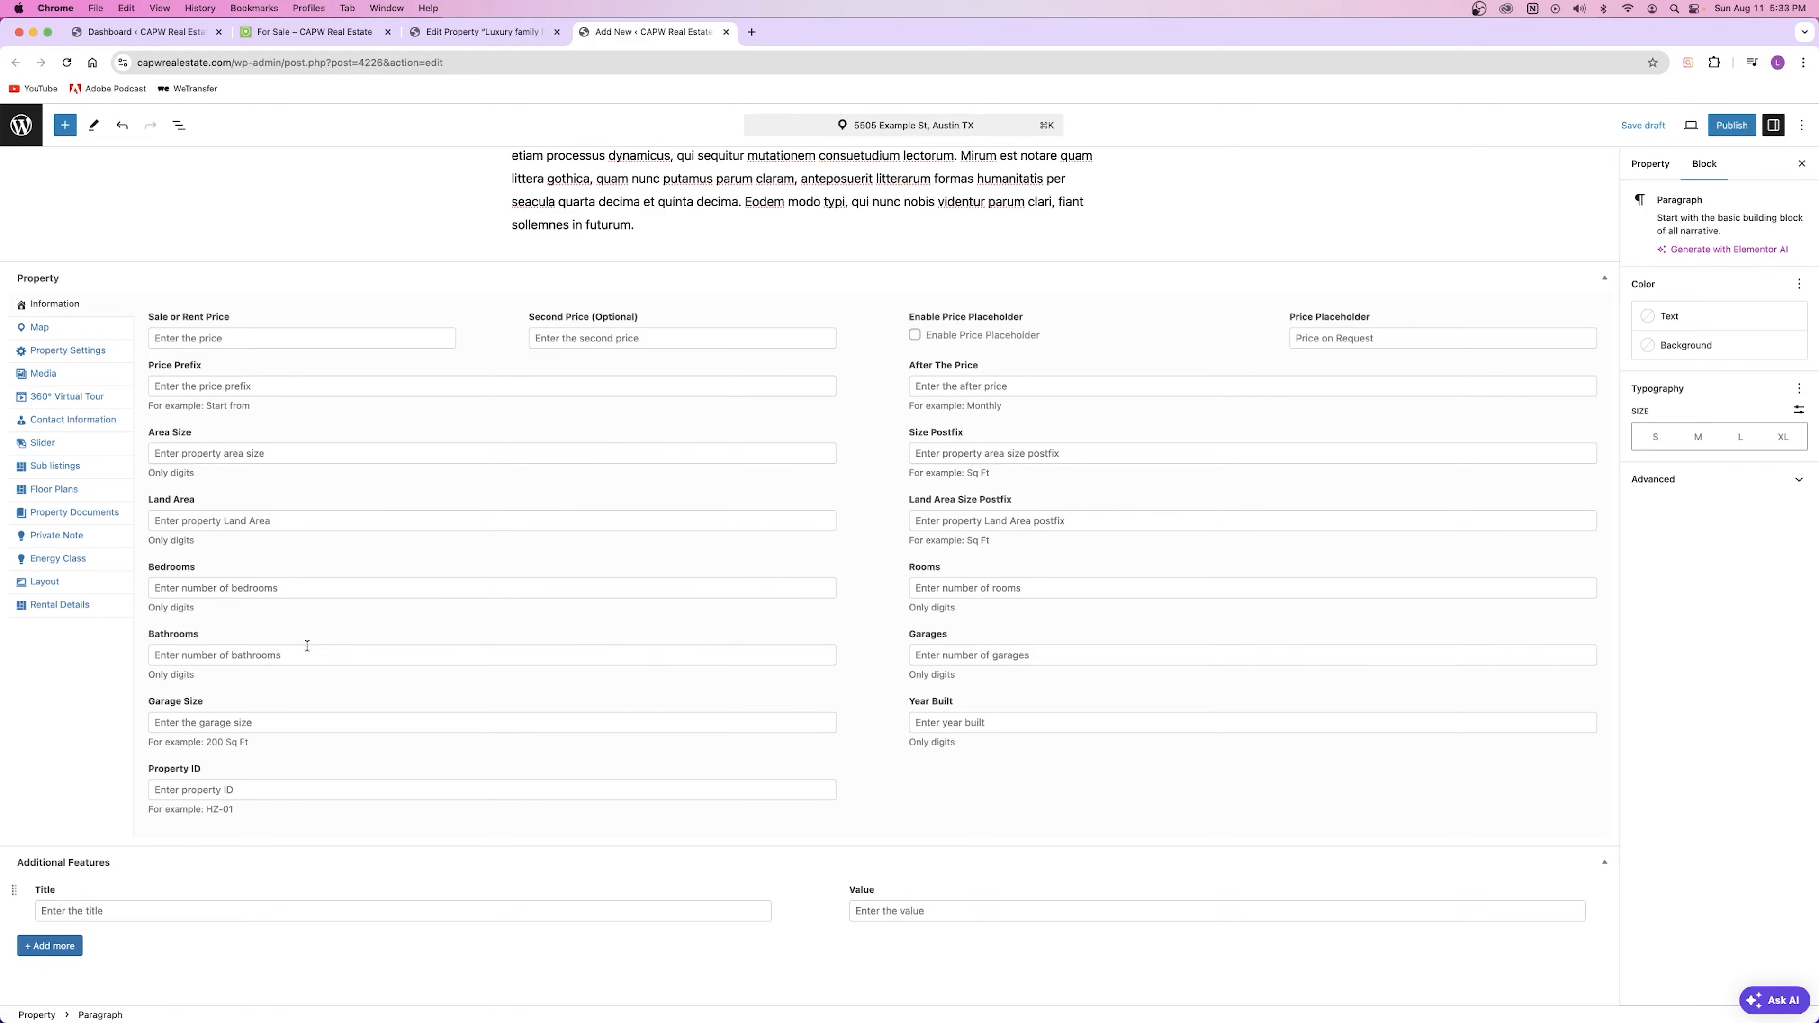
pyautogui.scroll(5, 565, 488)
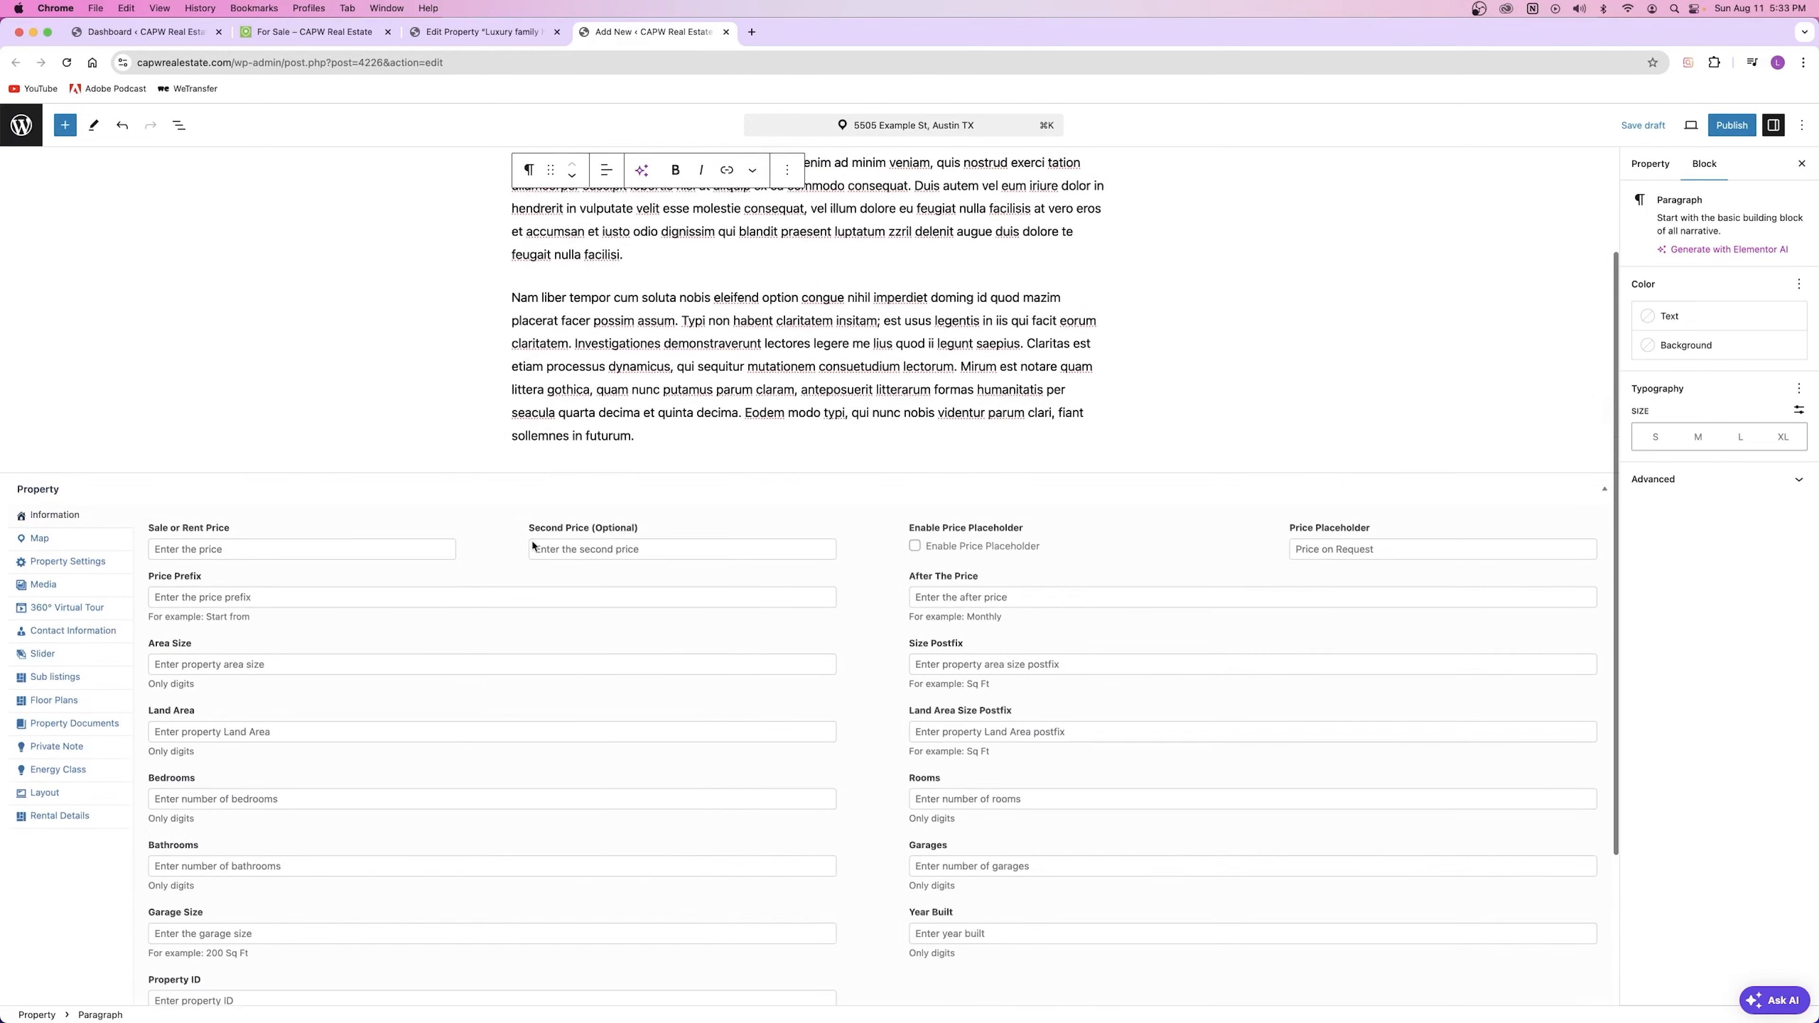
pyautogui.scroll(-5, 530, 501)
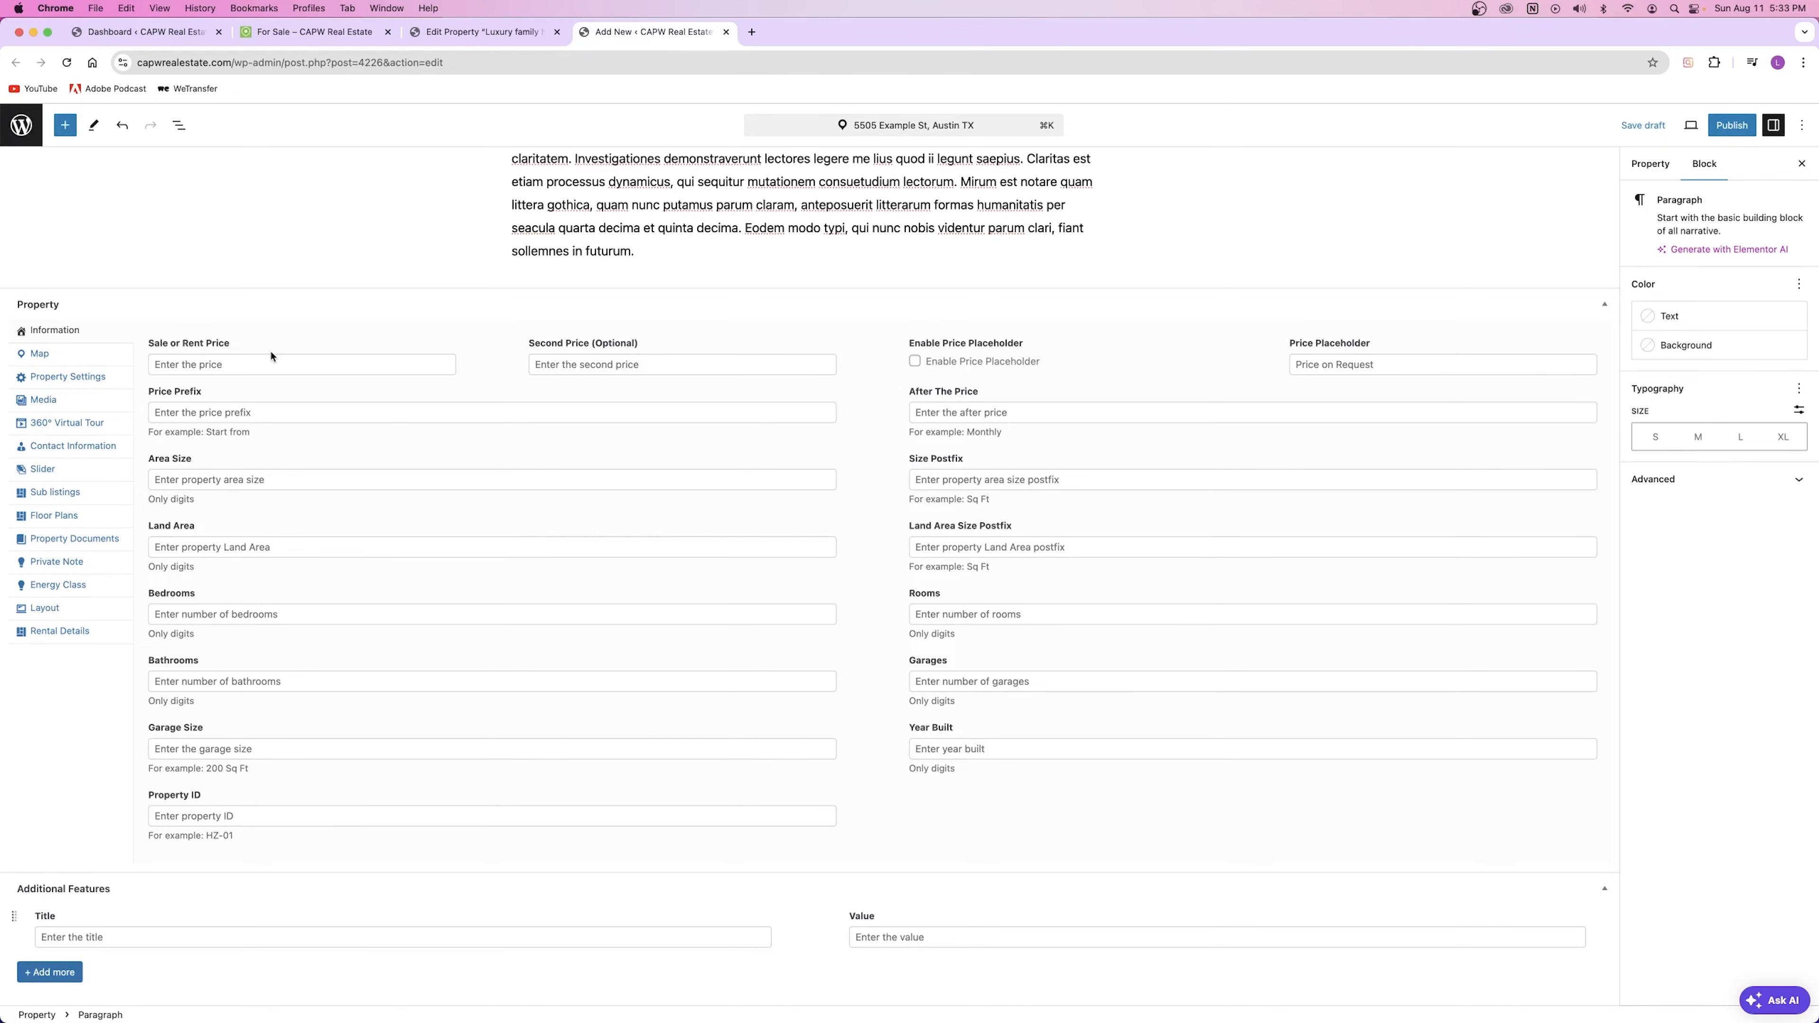
pyautogui.click(211, 366)
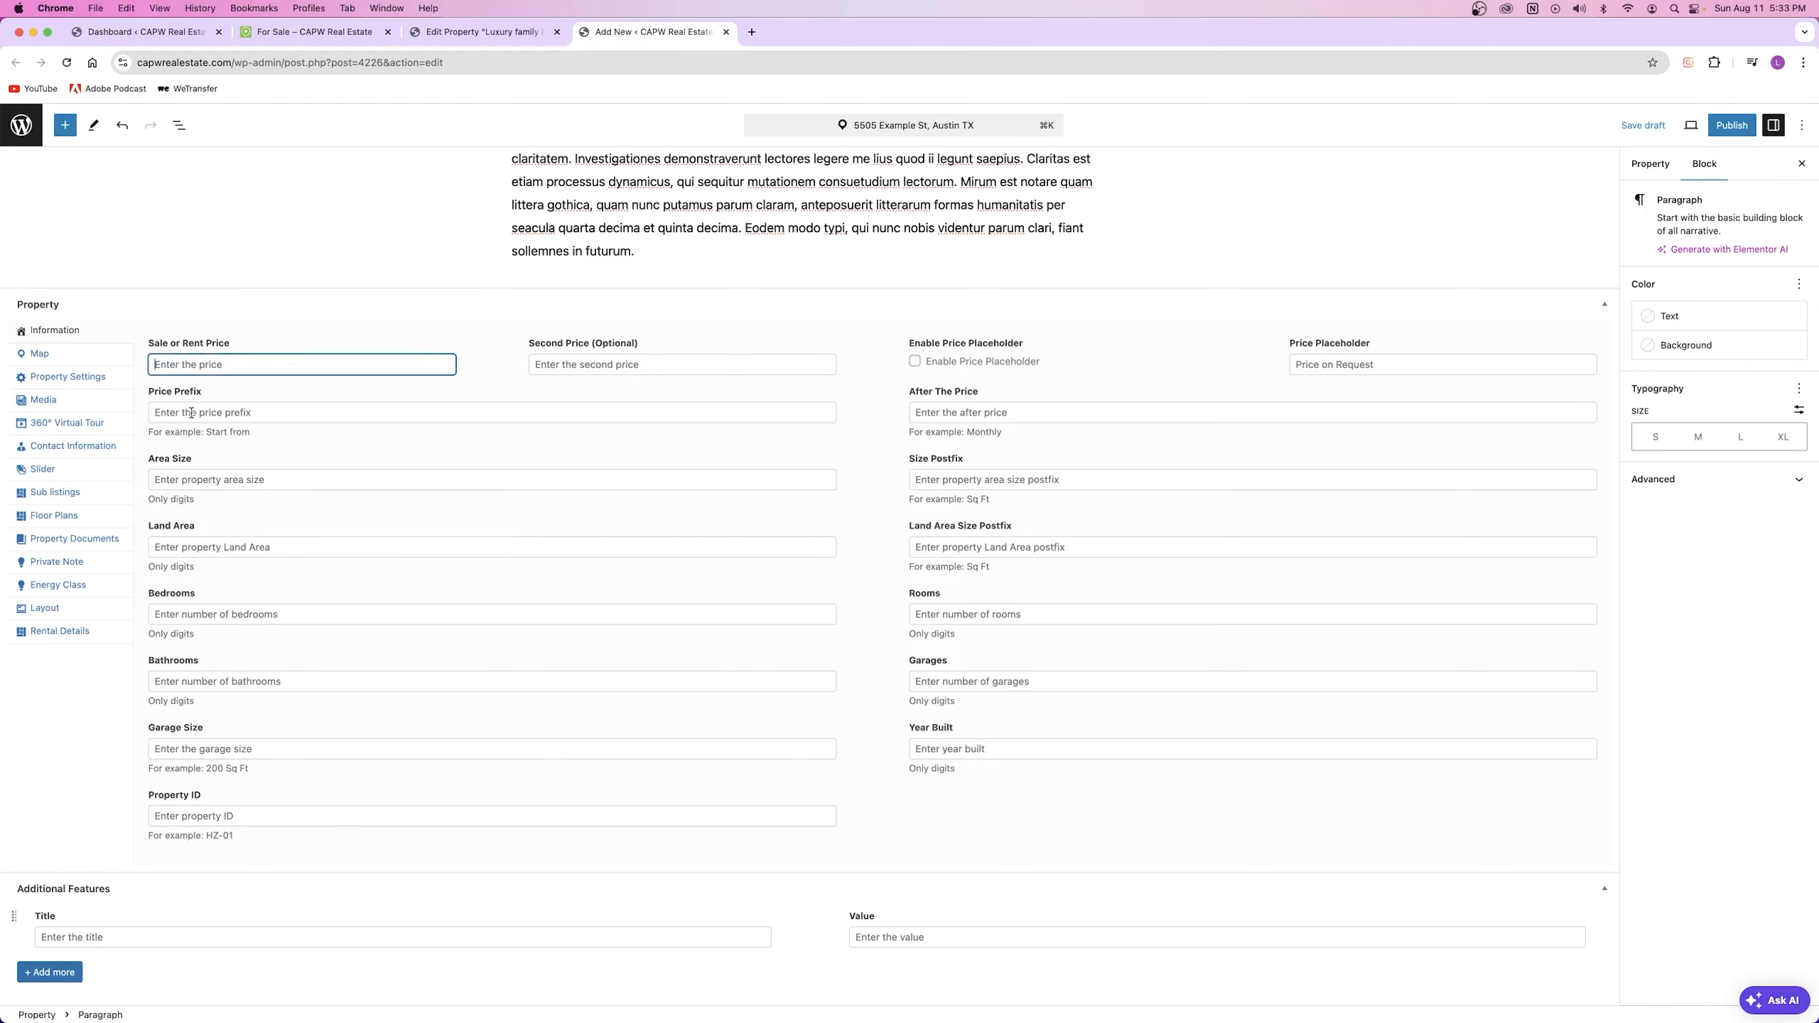
pyautogui.click(209, 422)
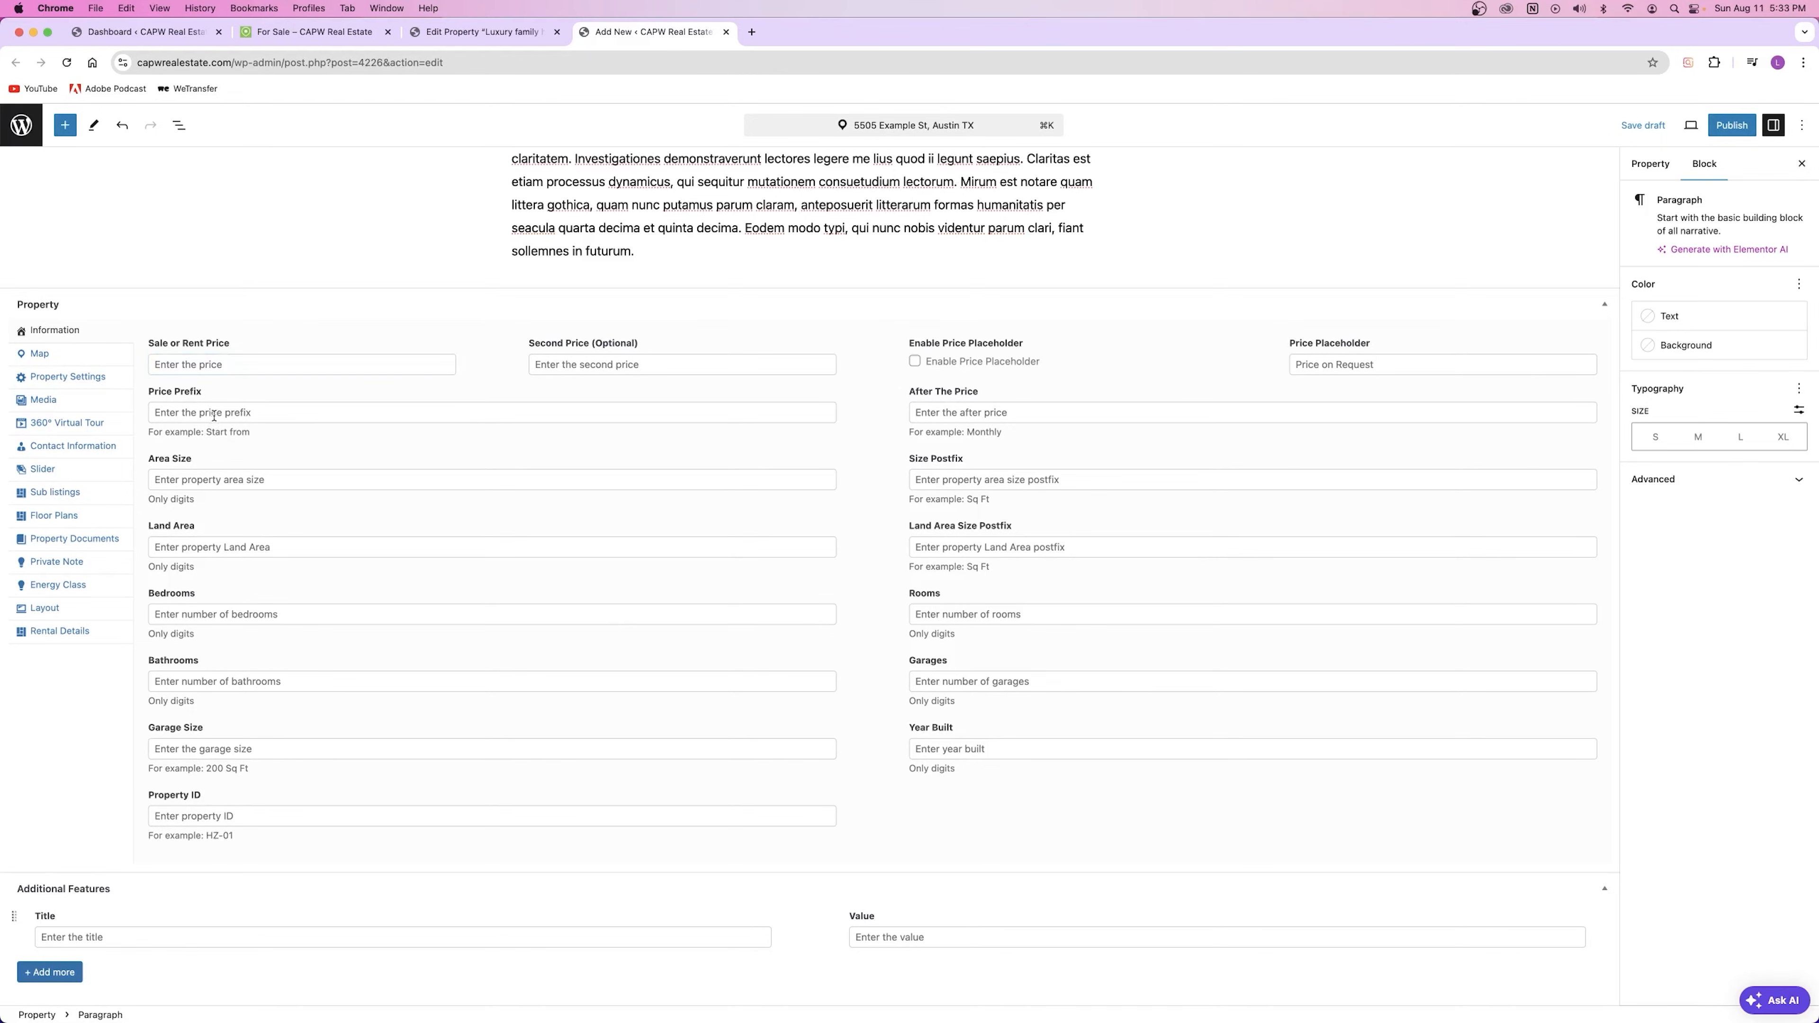
pyautogui.click(175, 360)
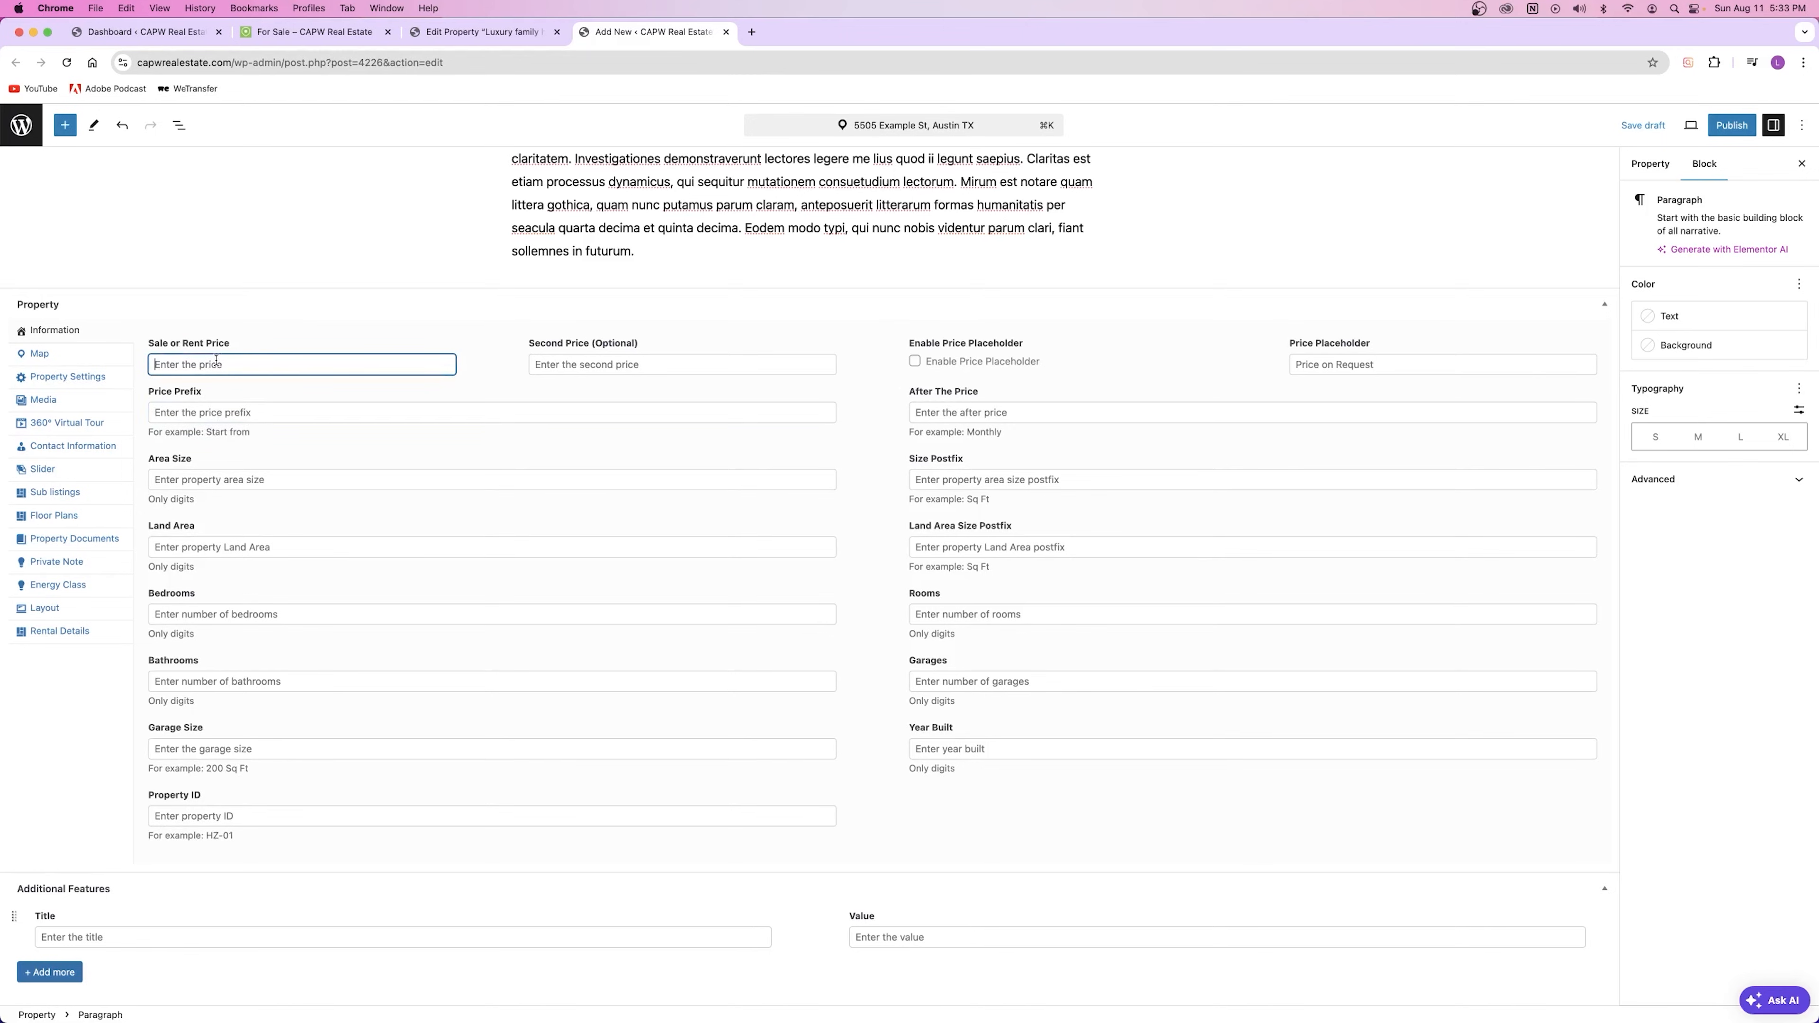
pyautogui.write('600,000')
pyautogui.click(242, 398)
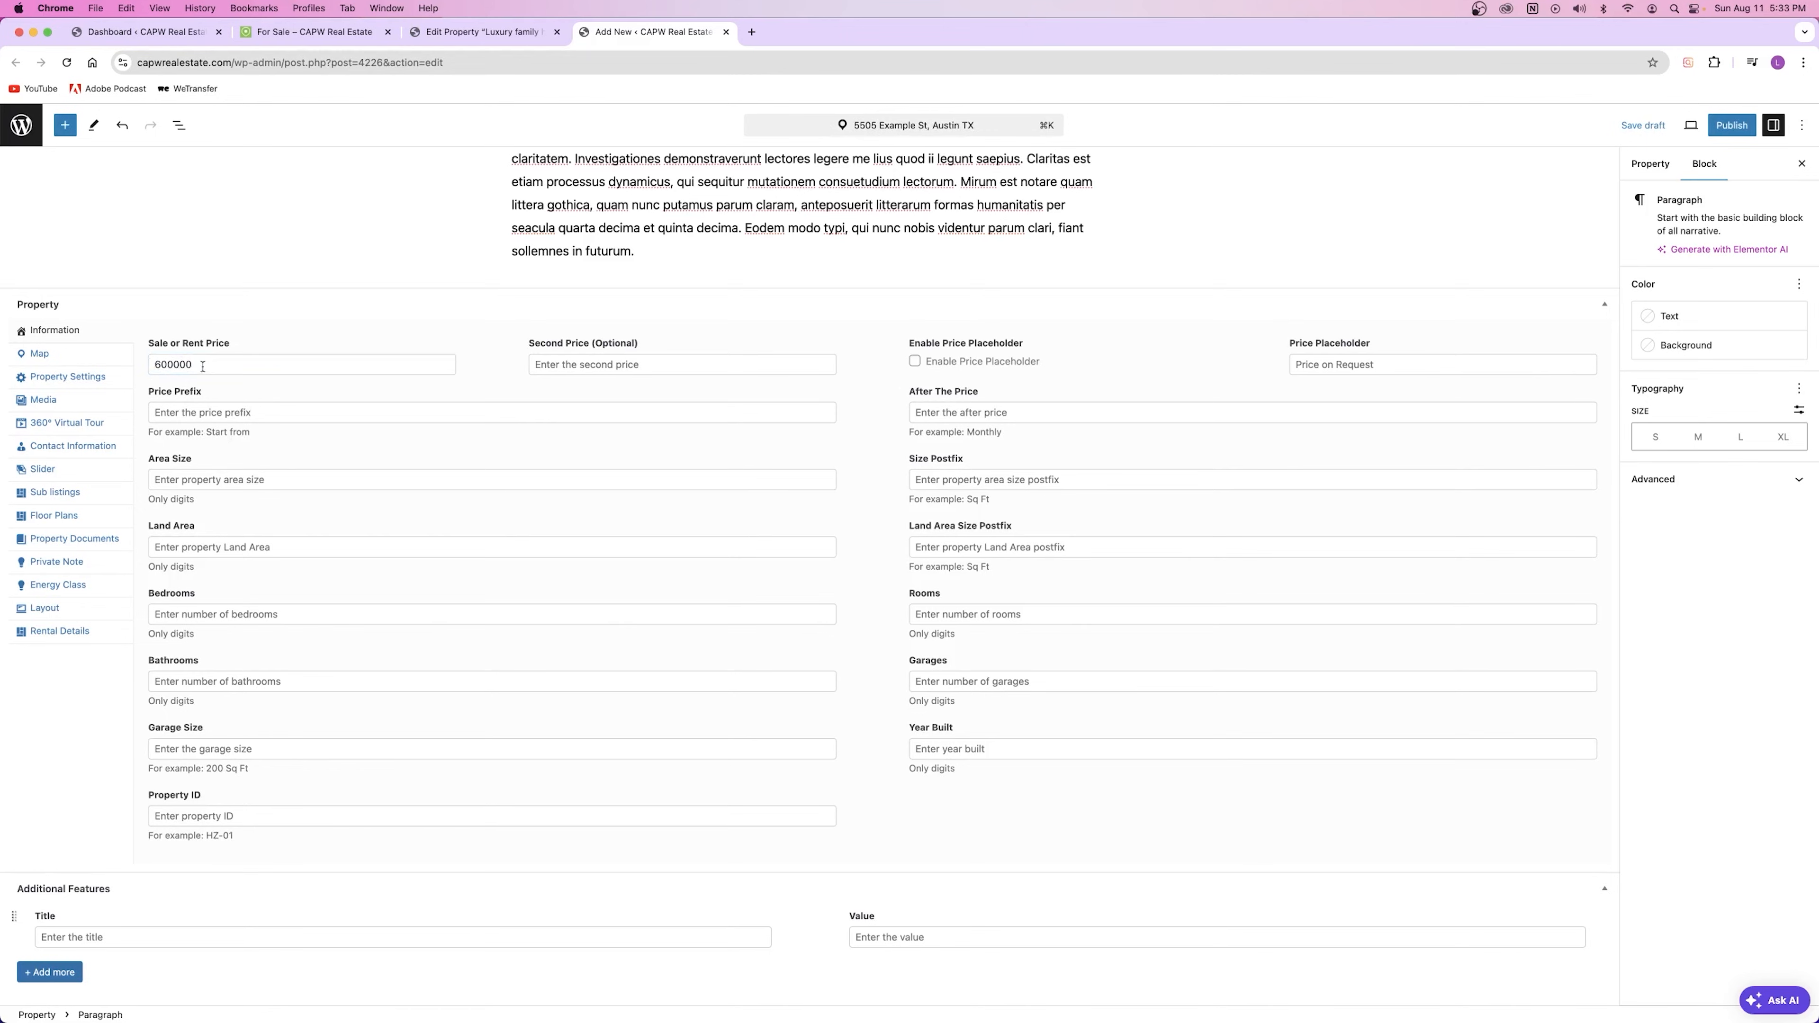
pyautogui.click(173, 365)
# Step: Open Luxury Family Home from the For Sale listings in a new tab and check its $6,500/Sqft price
pyautogui.click(435, 33)
pyautogui.click(341, 33)
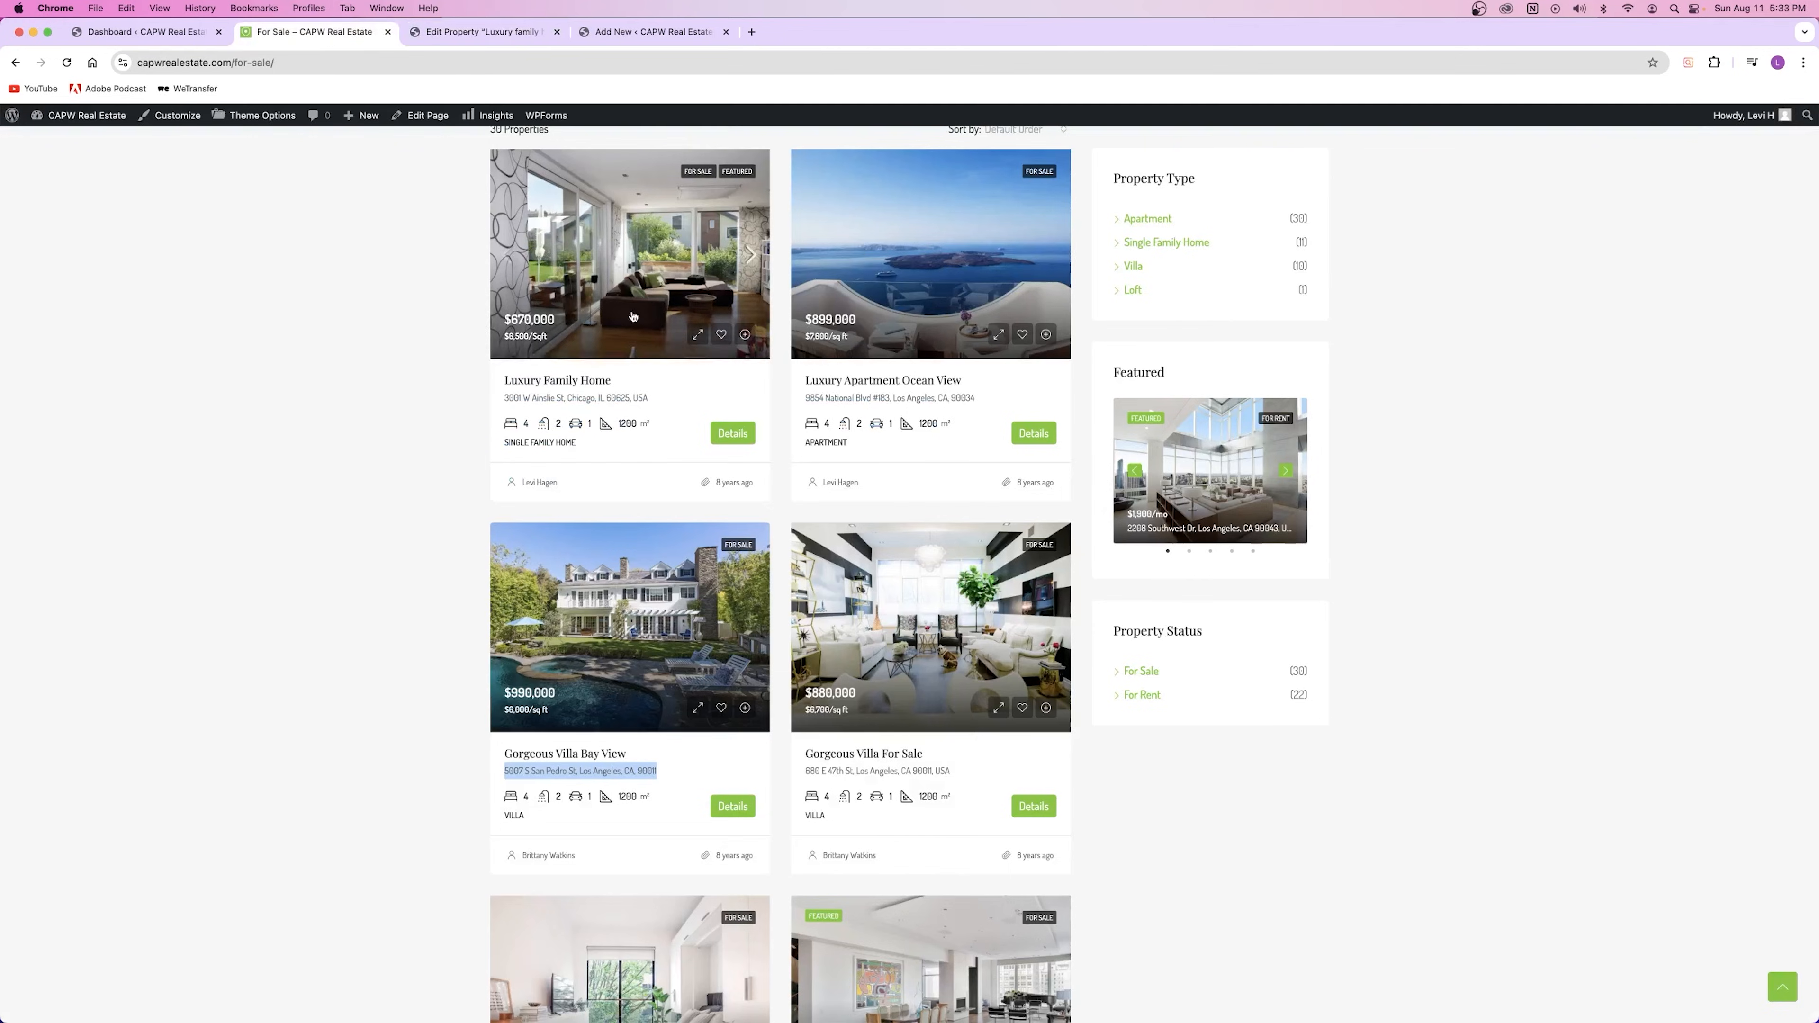
pyautogui.rightClick(599, 264)
pyautogui.click(634, 276)
pyautogui.click(549, 36)
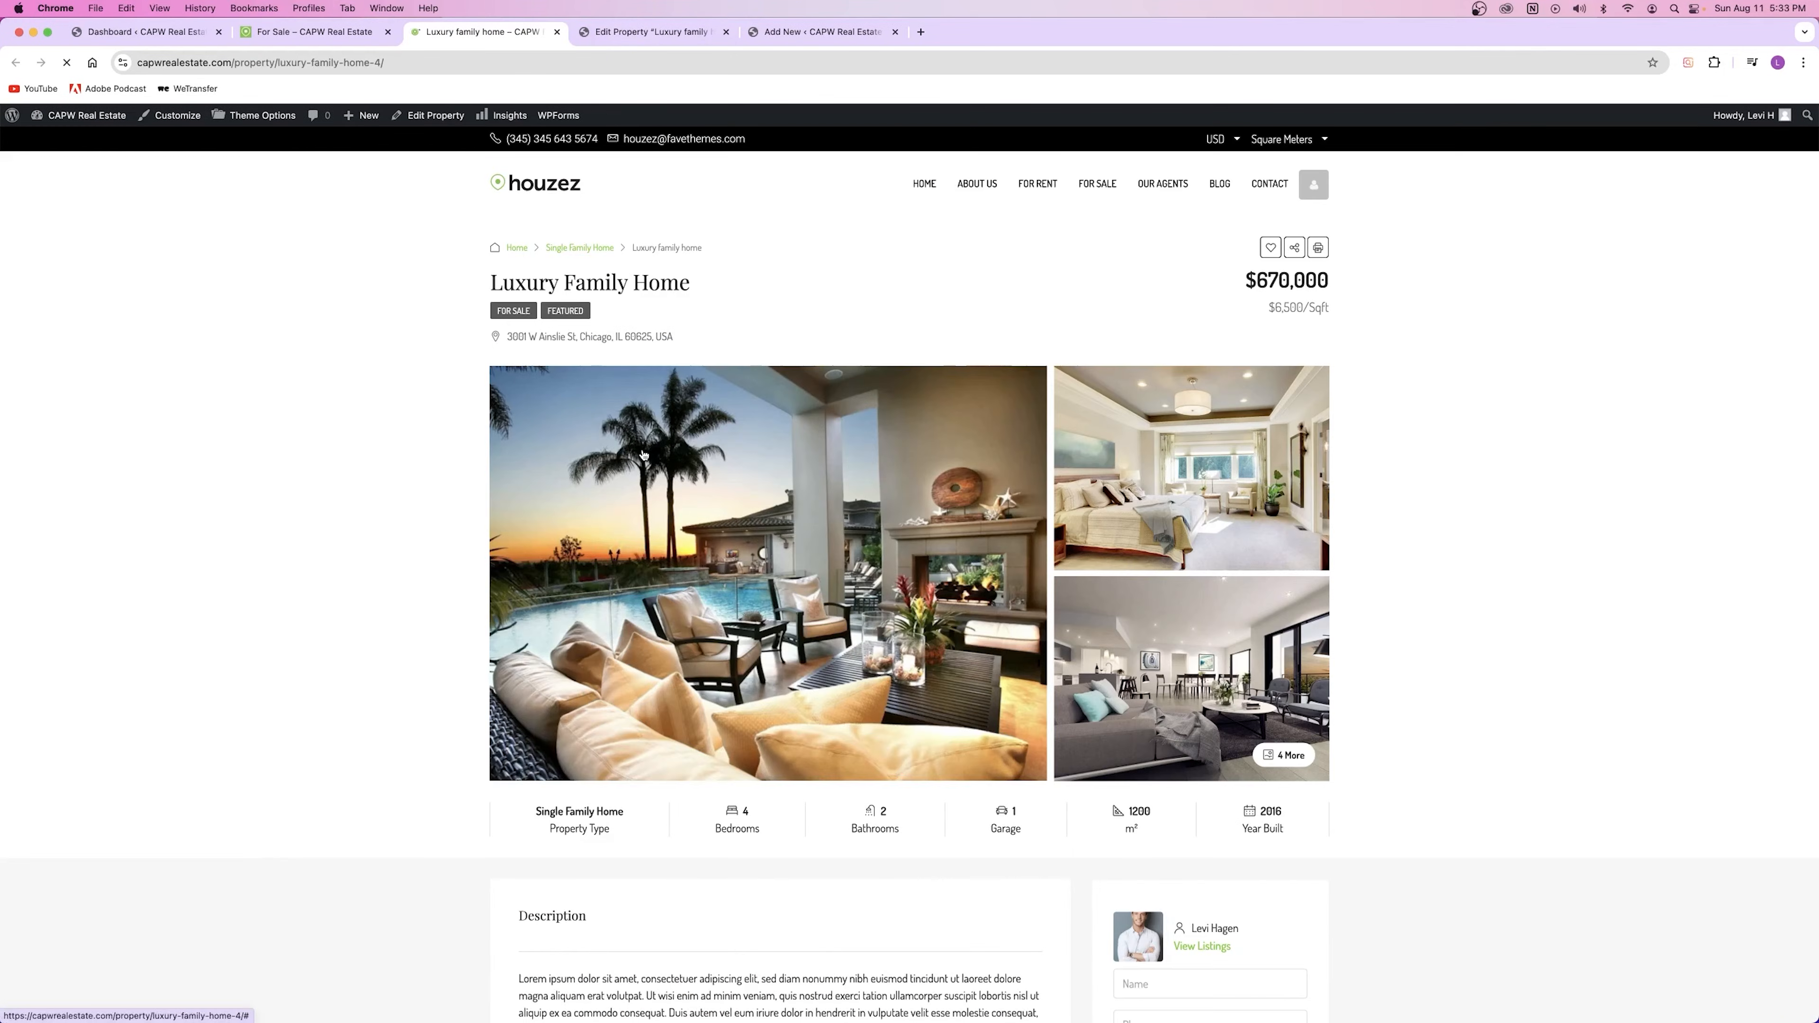
pyautogui.moveTo(1272, 310); pyautogui.dragTo(1374, 485)
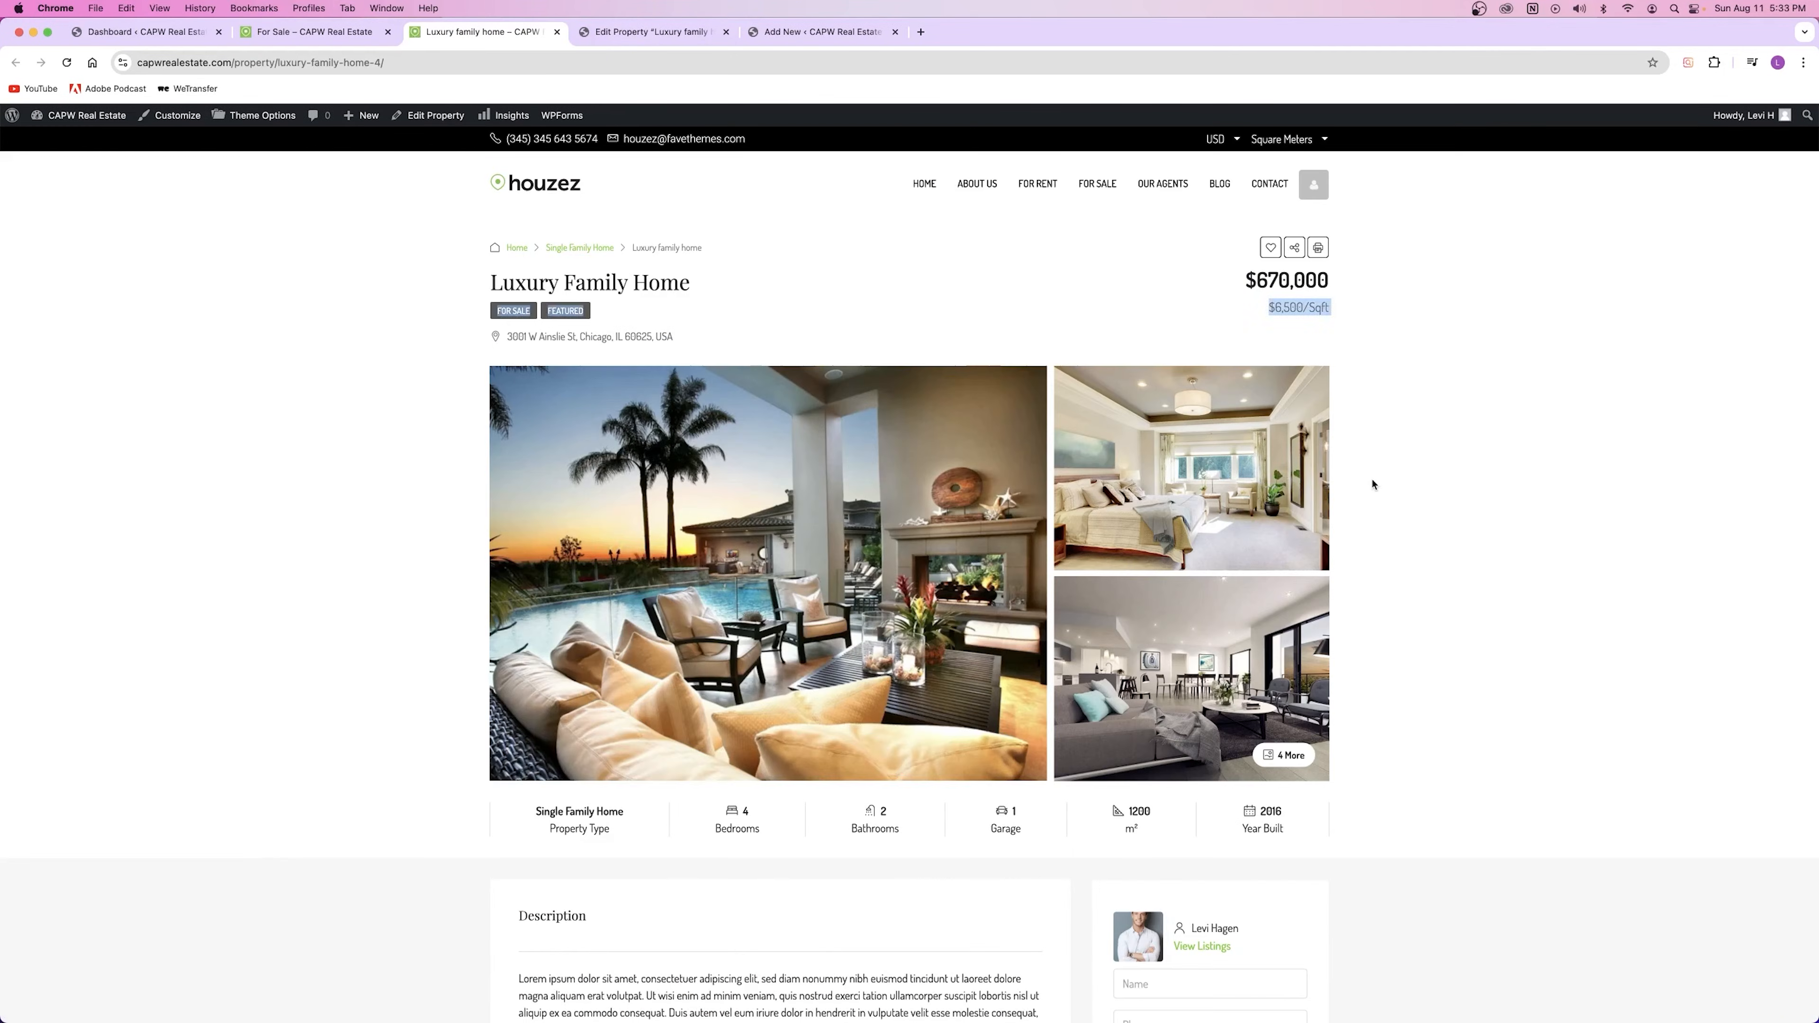
pyautogui.click(1272, 308)
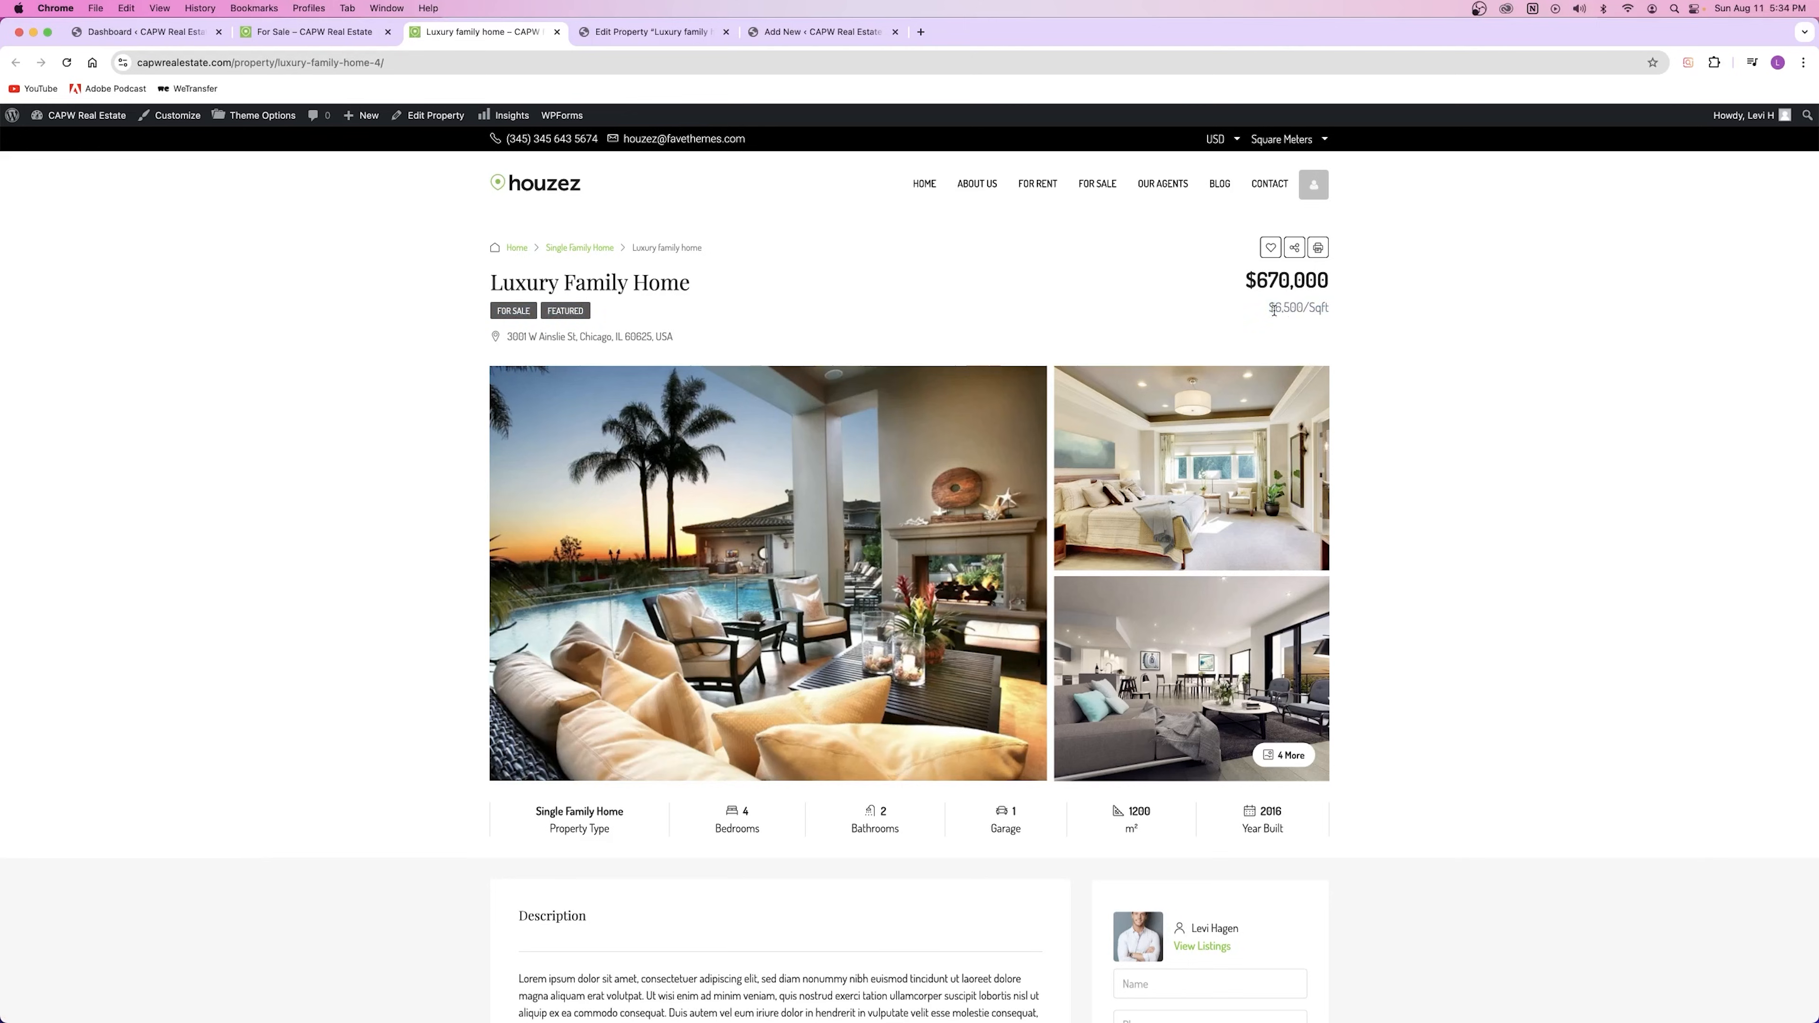
pyautogui.moveTo(1310, 309); pyautogui.dragTo(1336, 349)
pyautogui.moveTo(1266, 308); pyautogui.dragTo(1342, 328)
pyautogui.click(1325, 338)
# Step: In the Luxury family home editor, review the Second Price 6500 and its After The Price hints
pyautogui.click(650, 31)
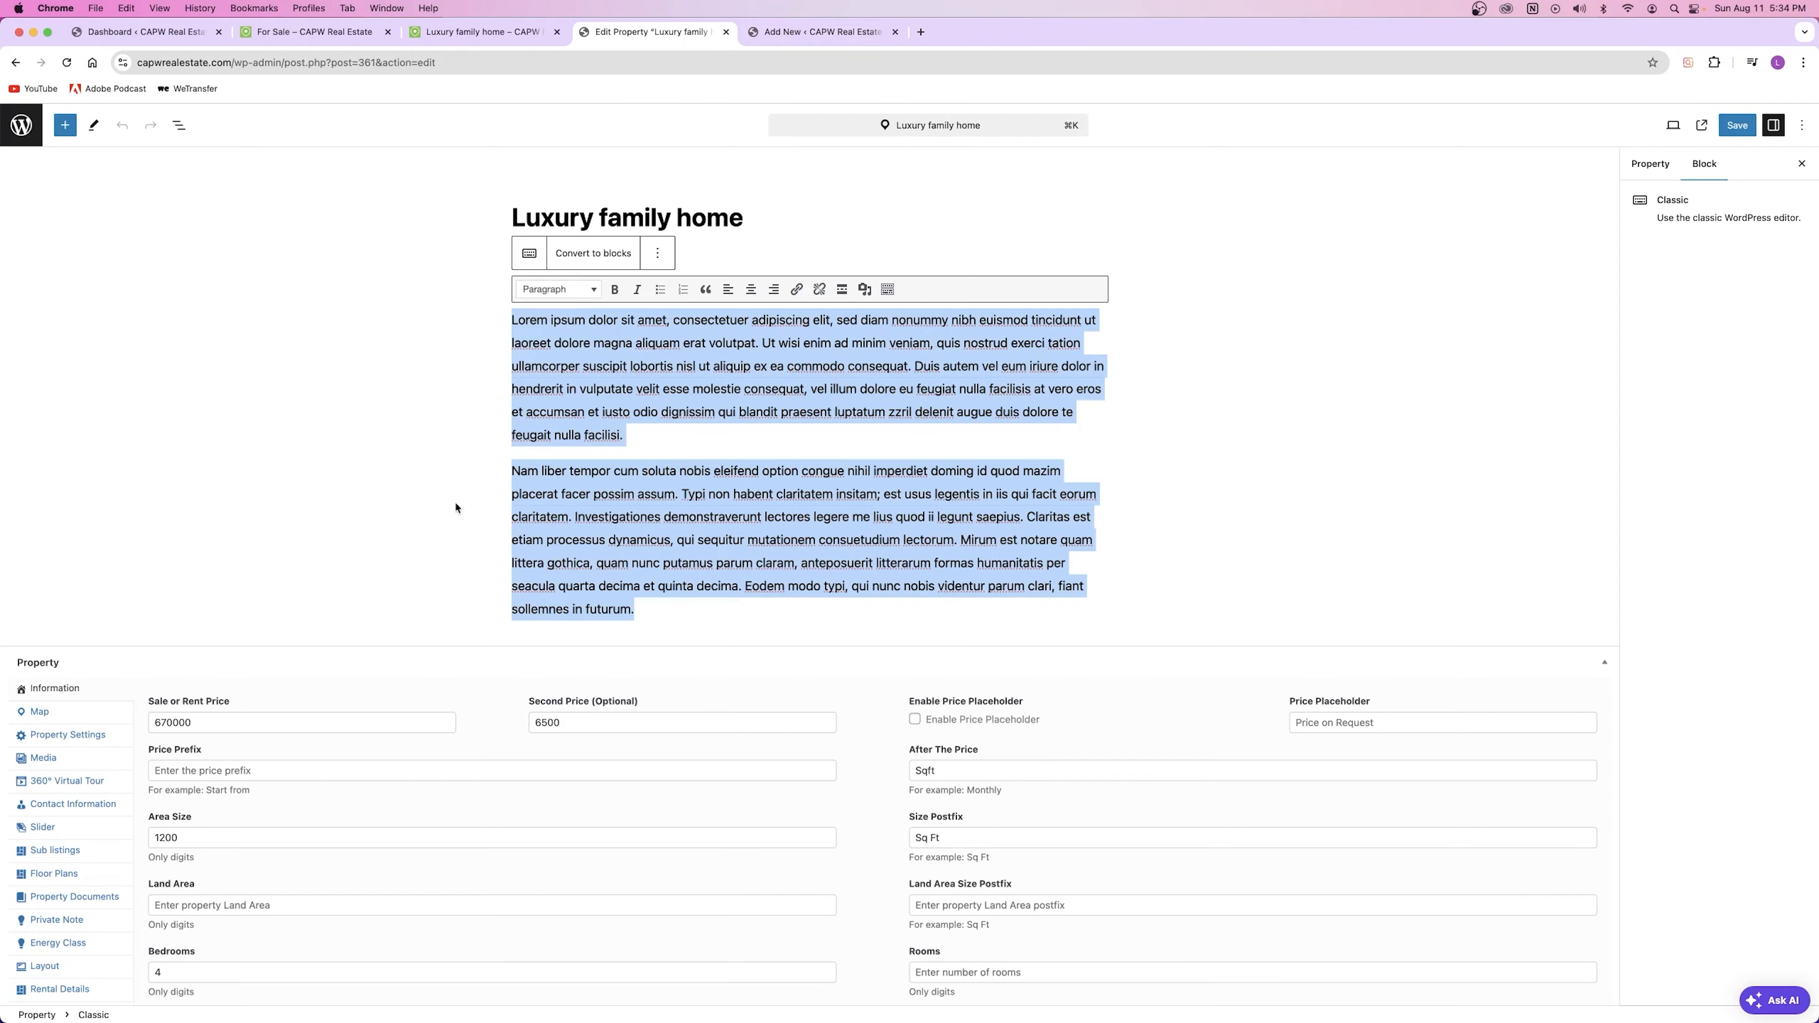
pyautogui.click(464, 30)
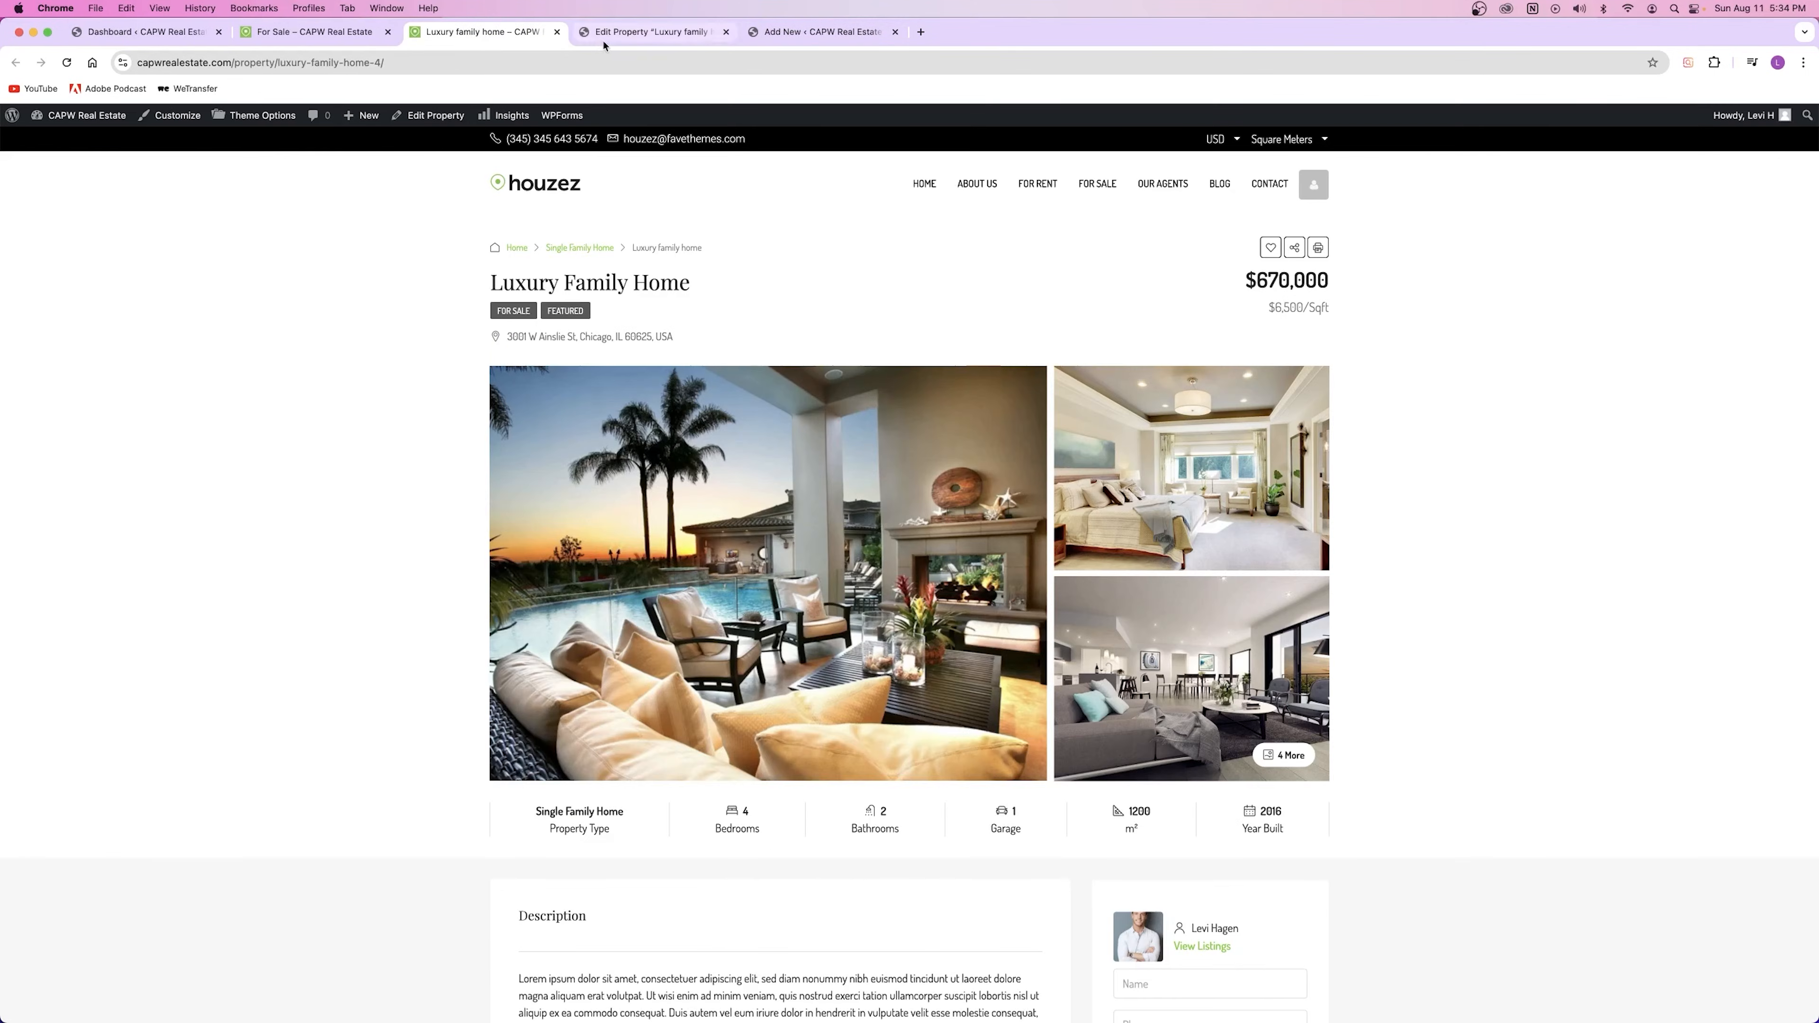
pyautogui.click(650, 31)
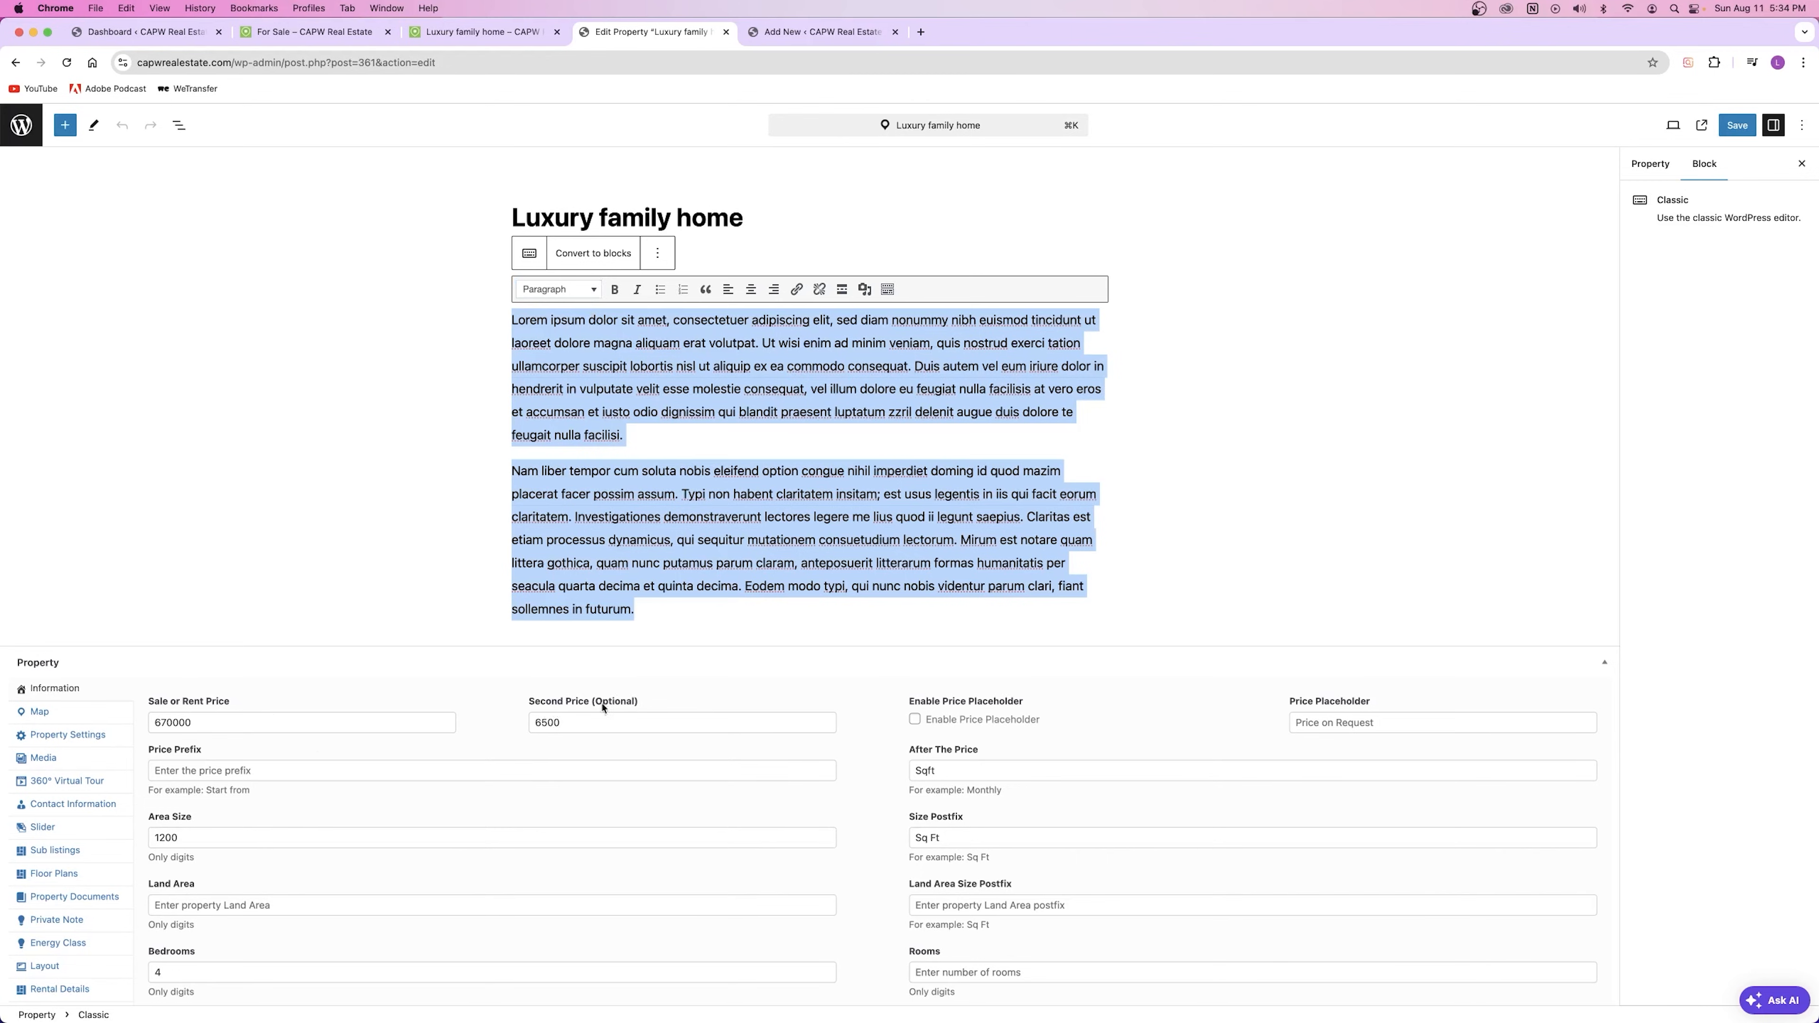
pyautogui.click(580, 722)
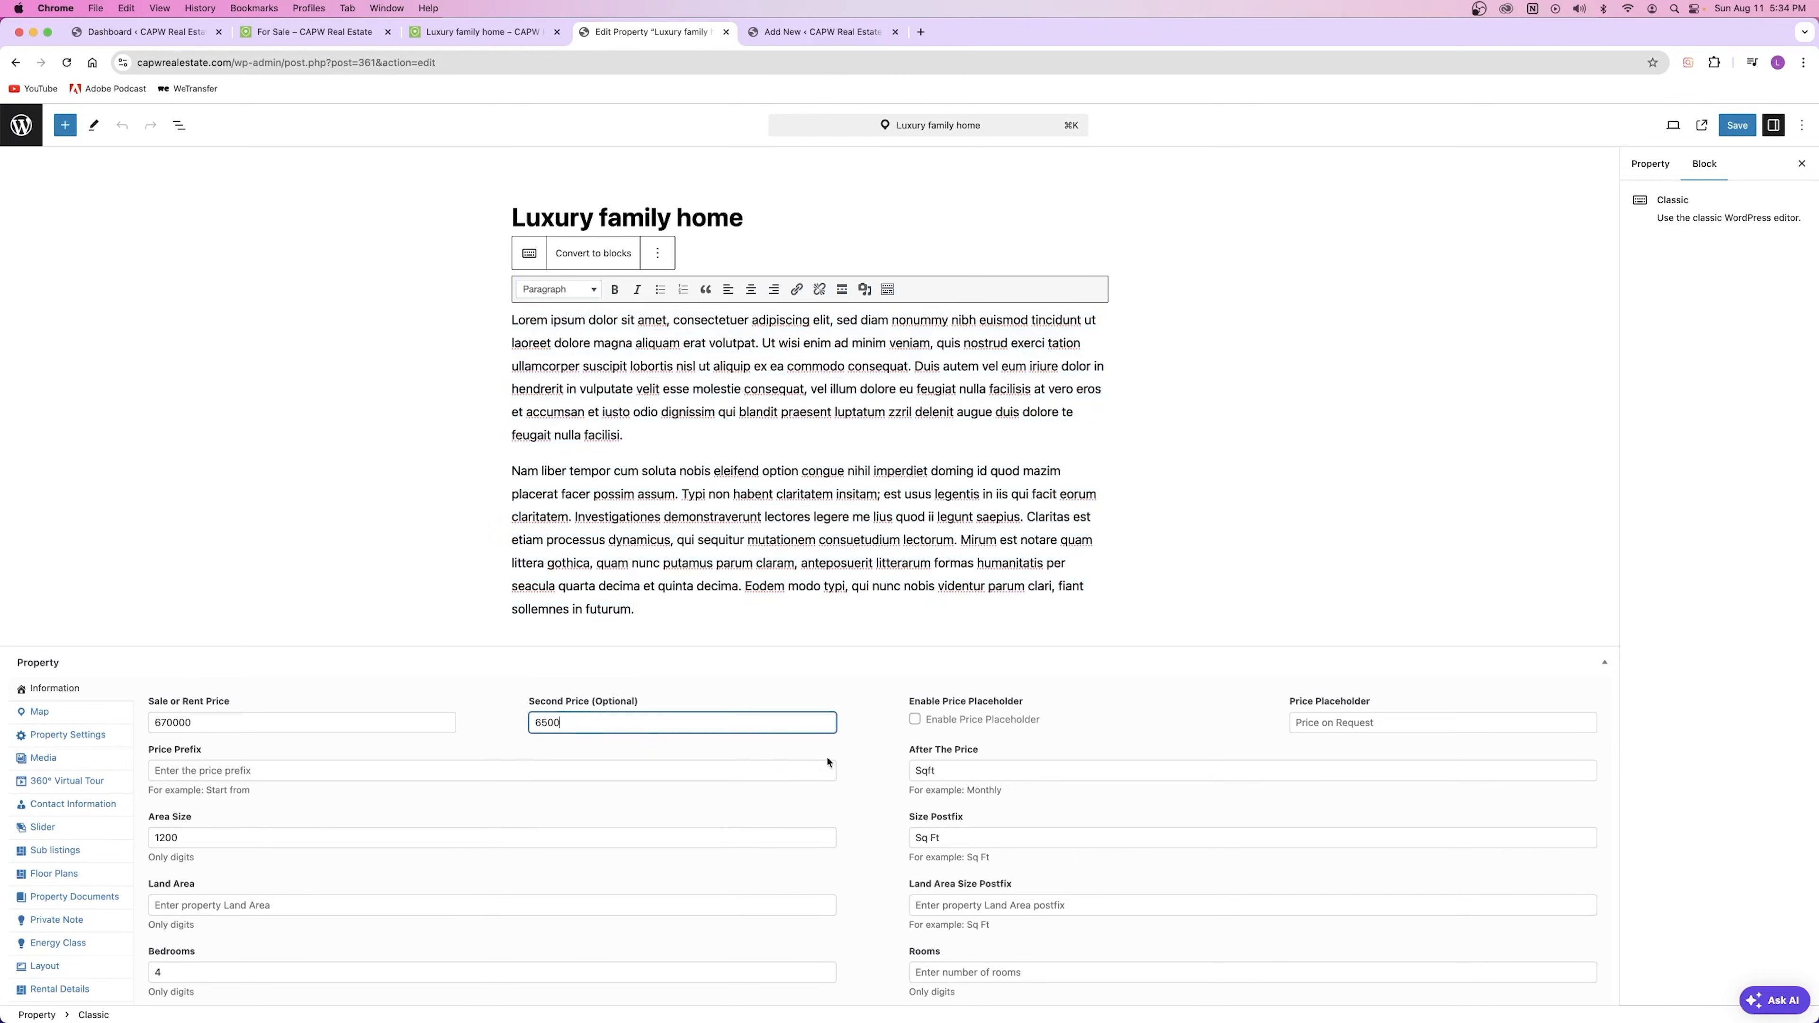
pyautogui.moveTo(911, 750); pyautogui.dragTo(1016, 757)
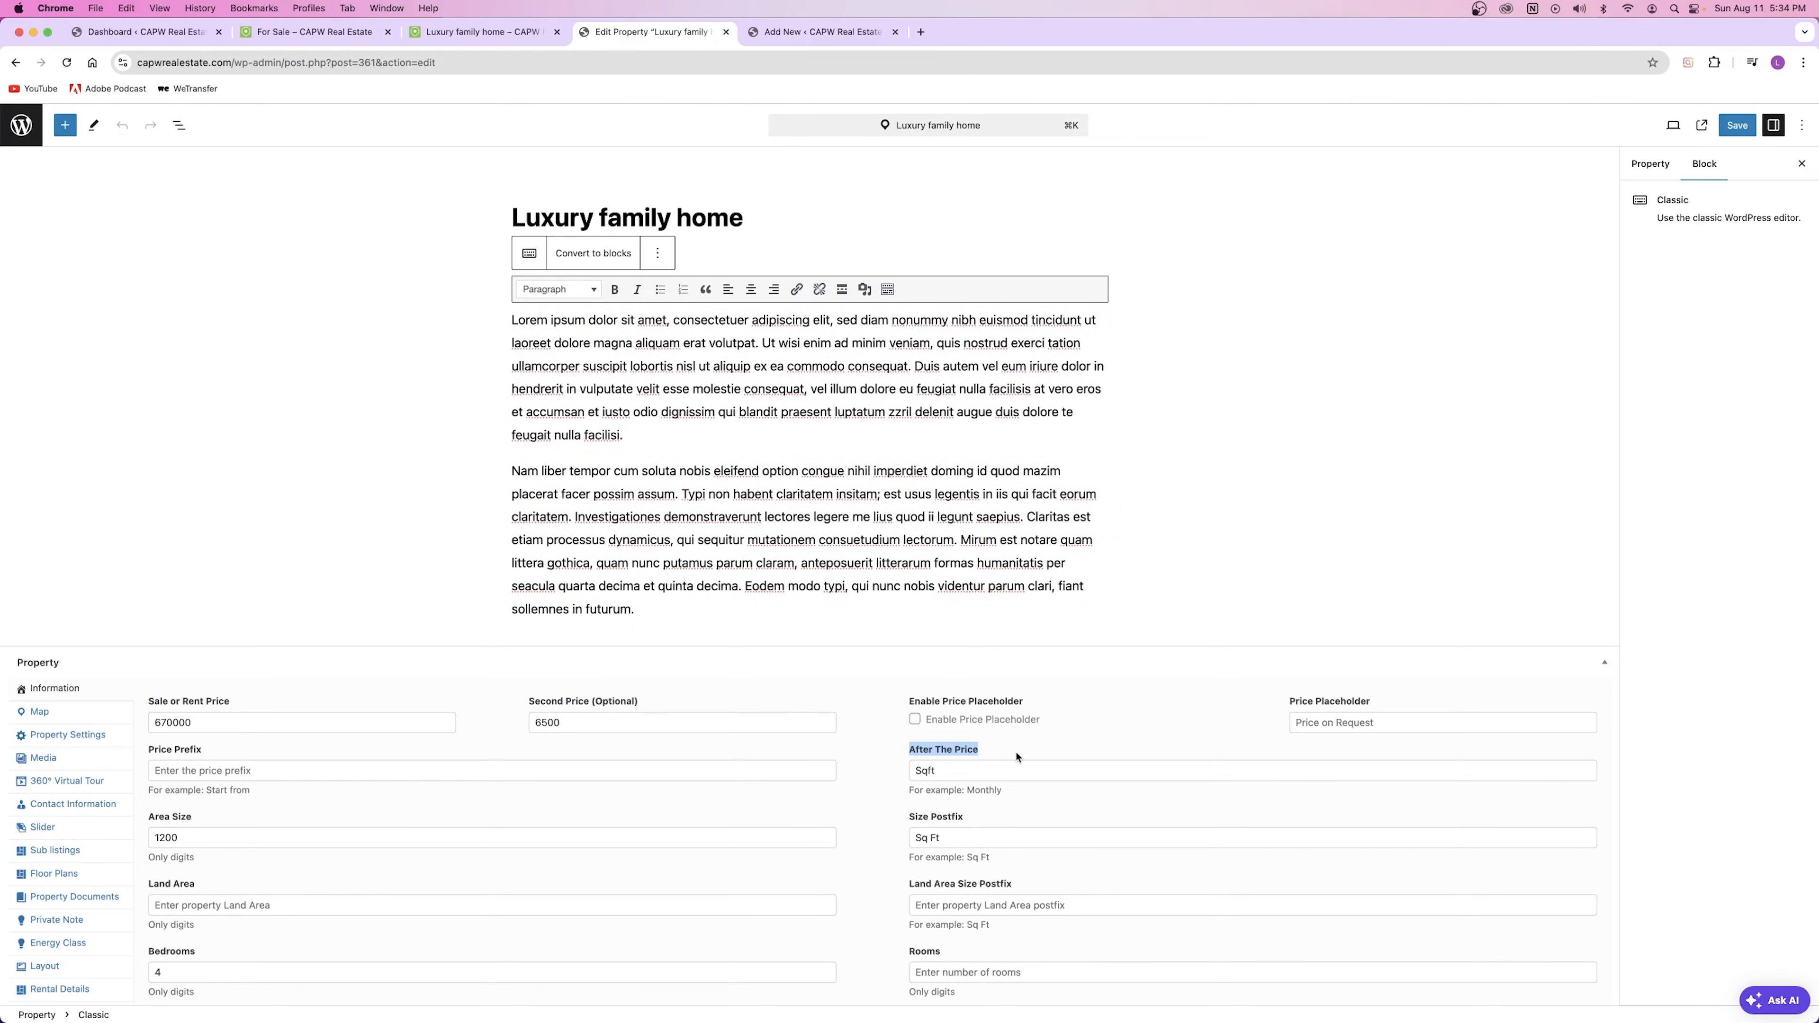
pyautogui.click(1178, 825)
pyautogui.moveTo(1003, 791); pyautogui.dragTo(925, 800)
pyautogui.click(923, 798)
# Step: Back in the new property's editor, set Second Price to 120 with Sq Ft after the price
pyautogui.hotkey('ctrl', 'Tab')
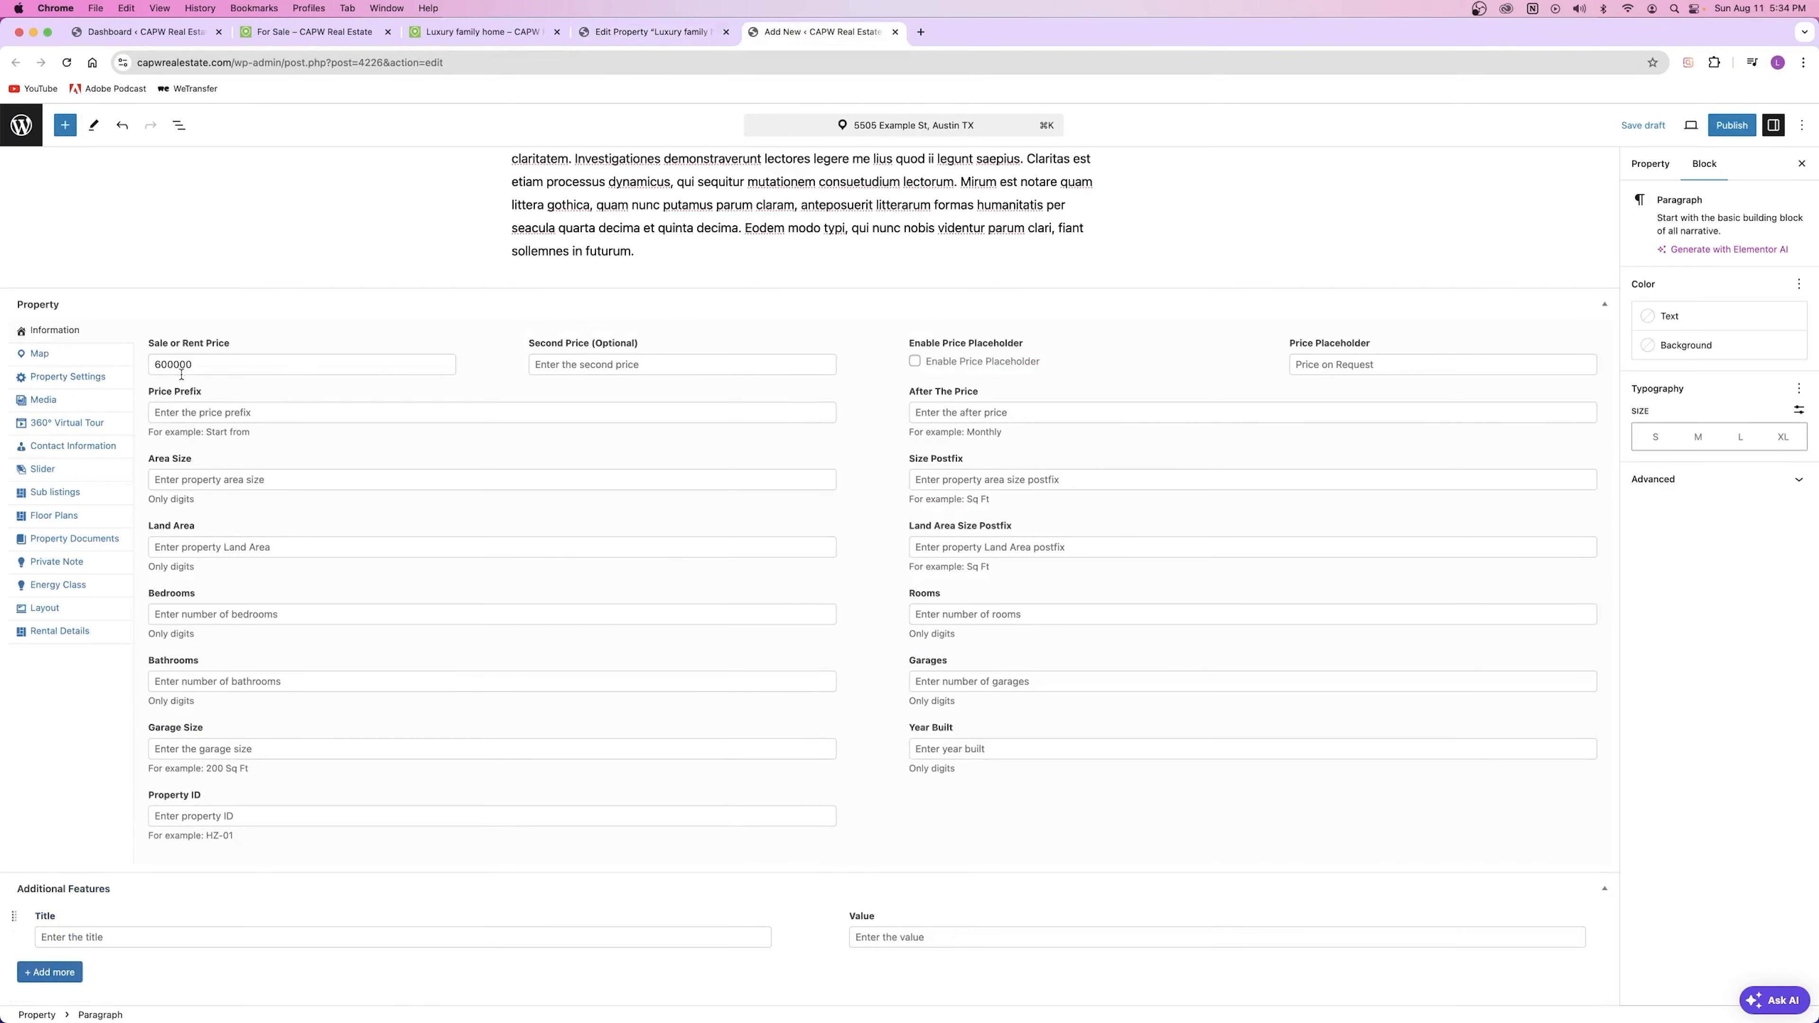
pyautogui.click(579, 362)
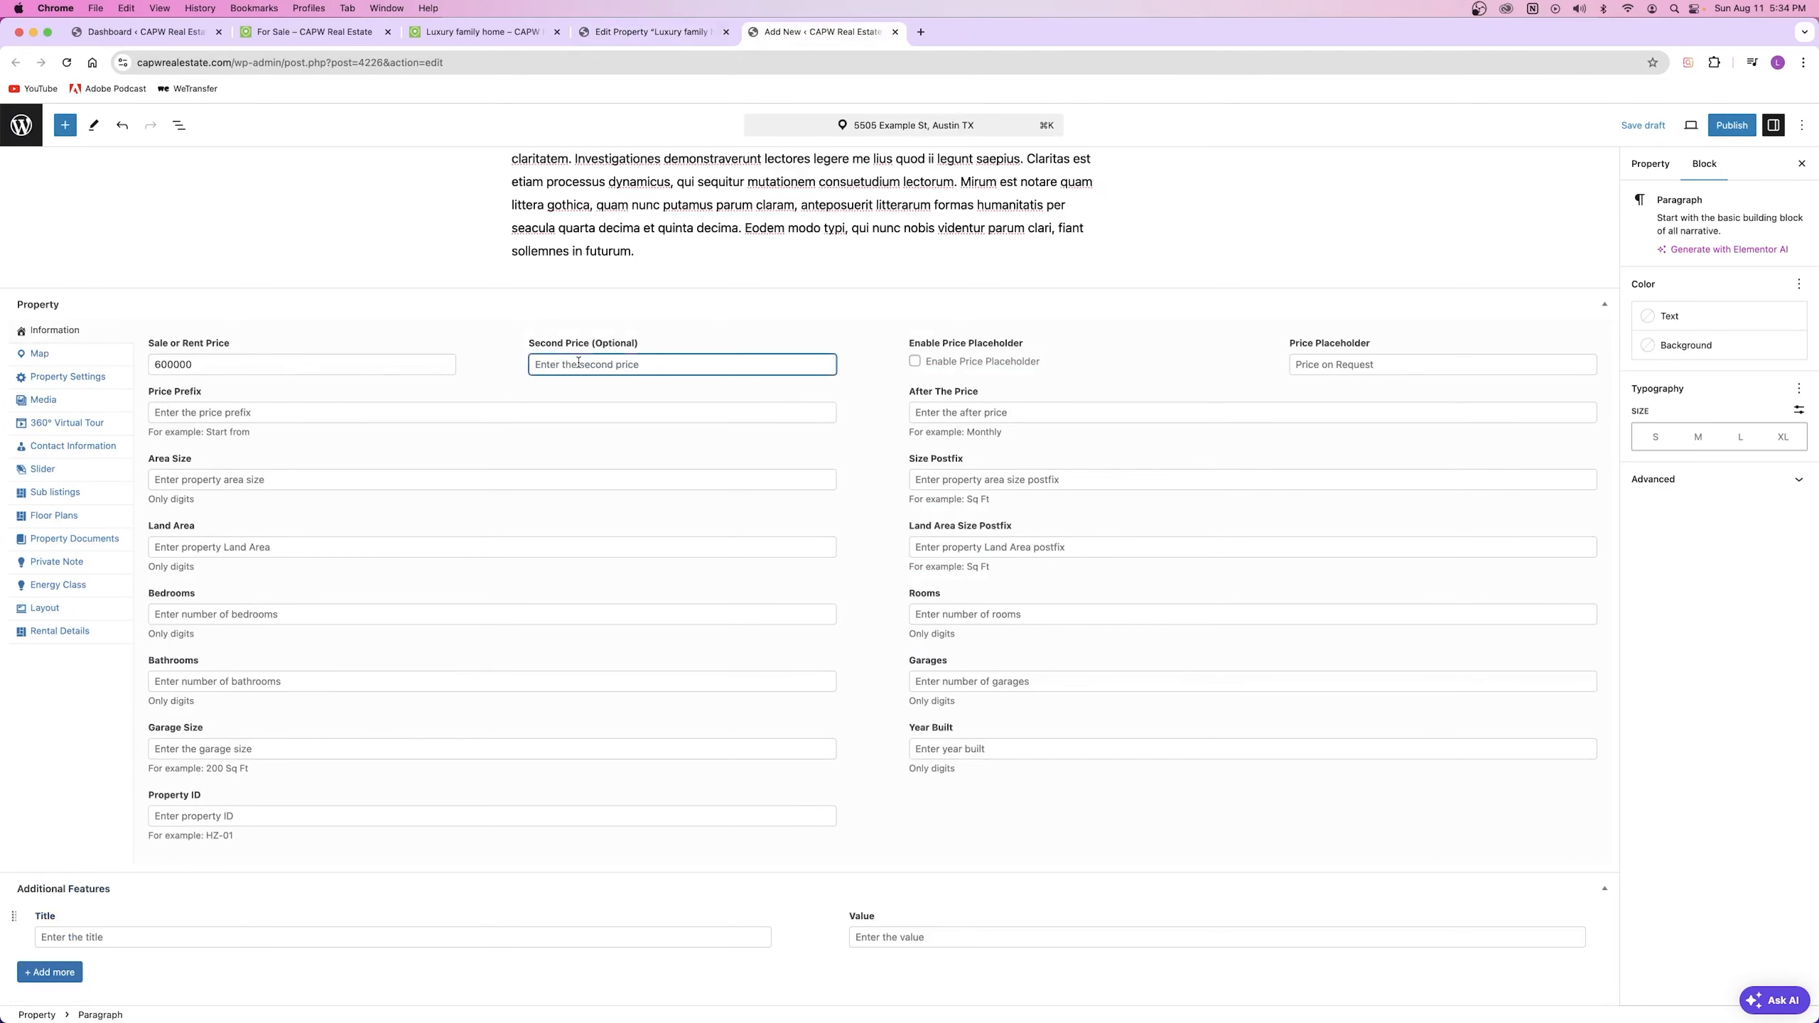
pyautogui.write('120')
pyautogui.click(700, 331)
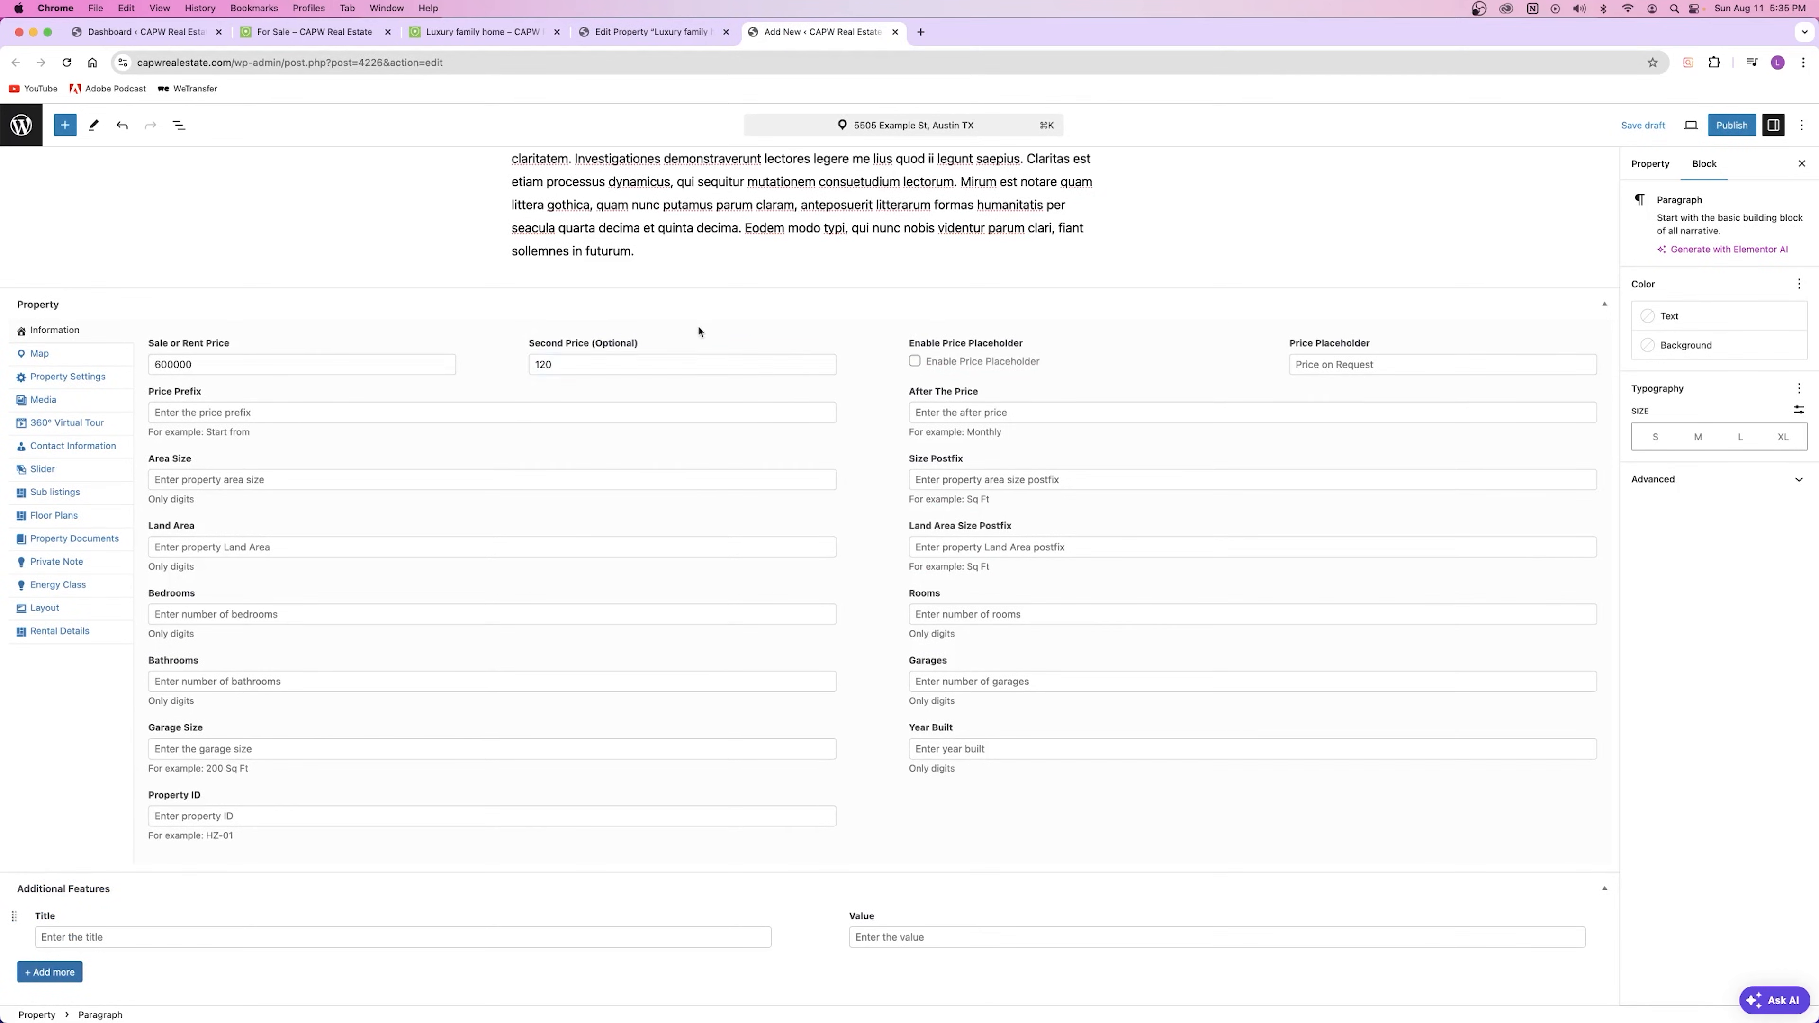
pyautogui.click(975, 413)
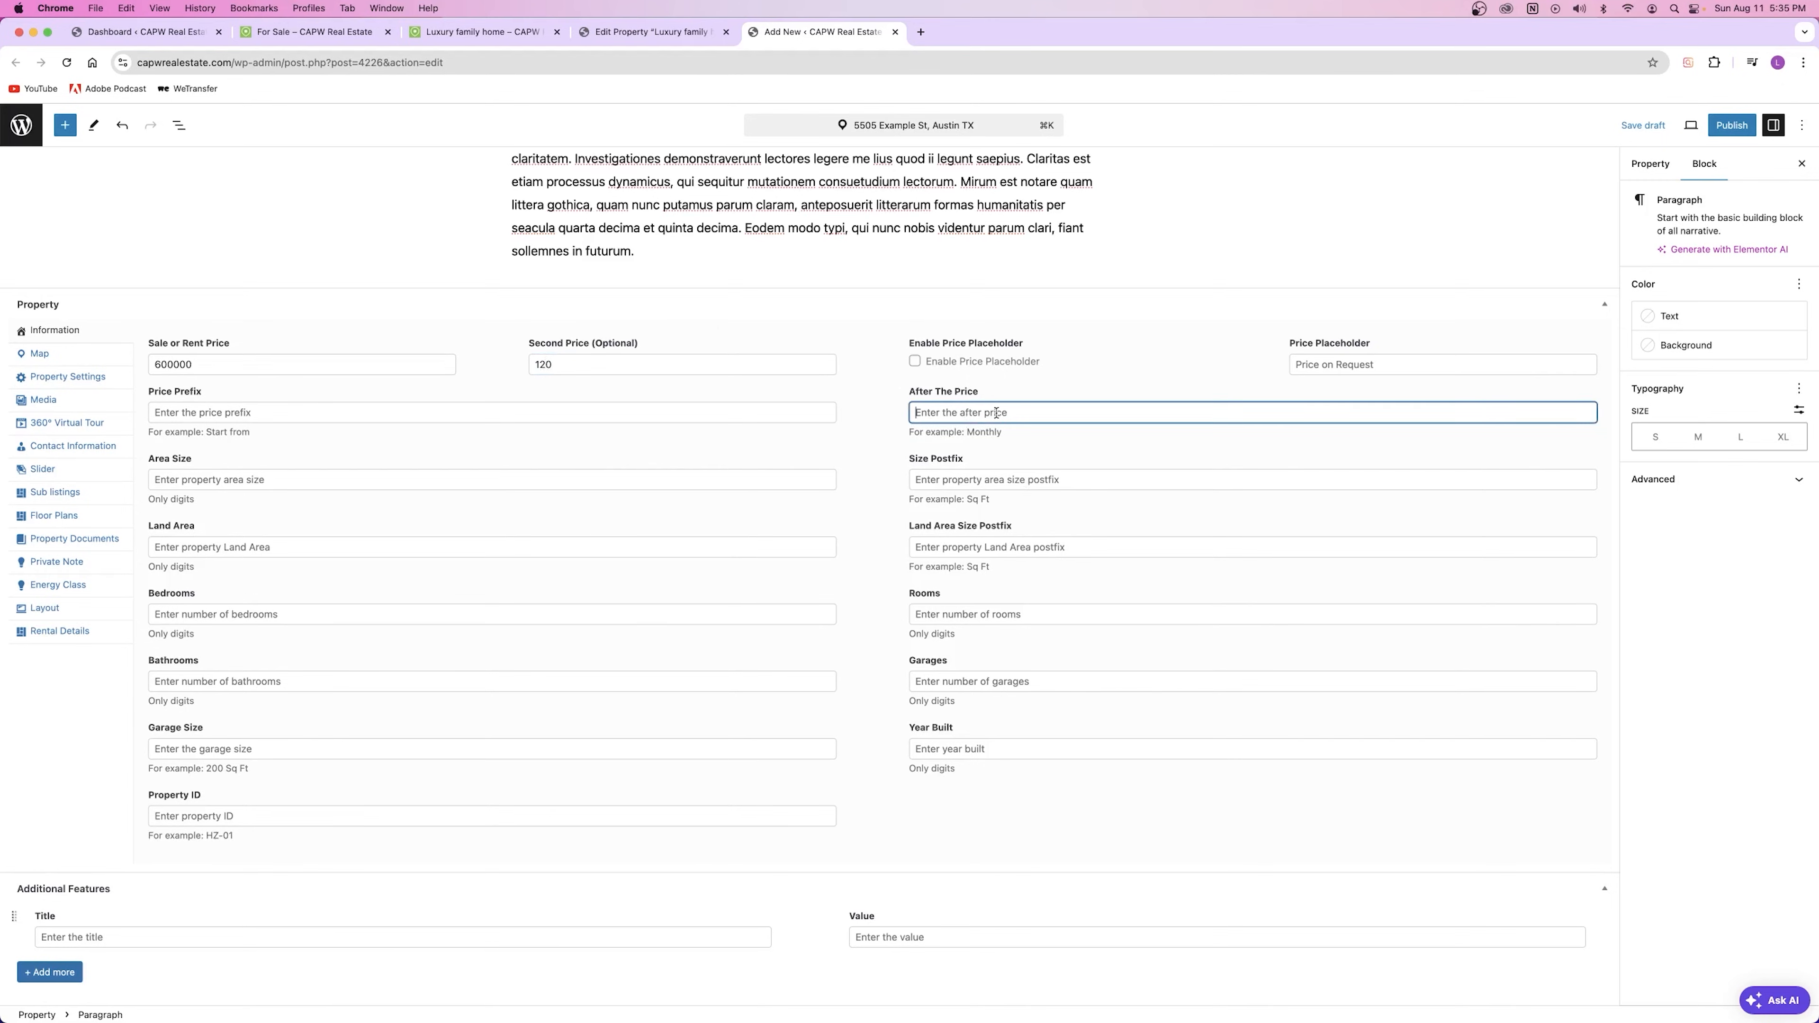
pyautogui.write('Sq Ft')
pyautogui.click(871, 400)
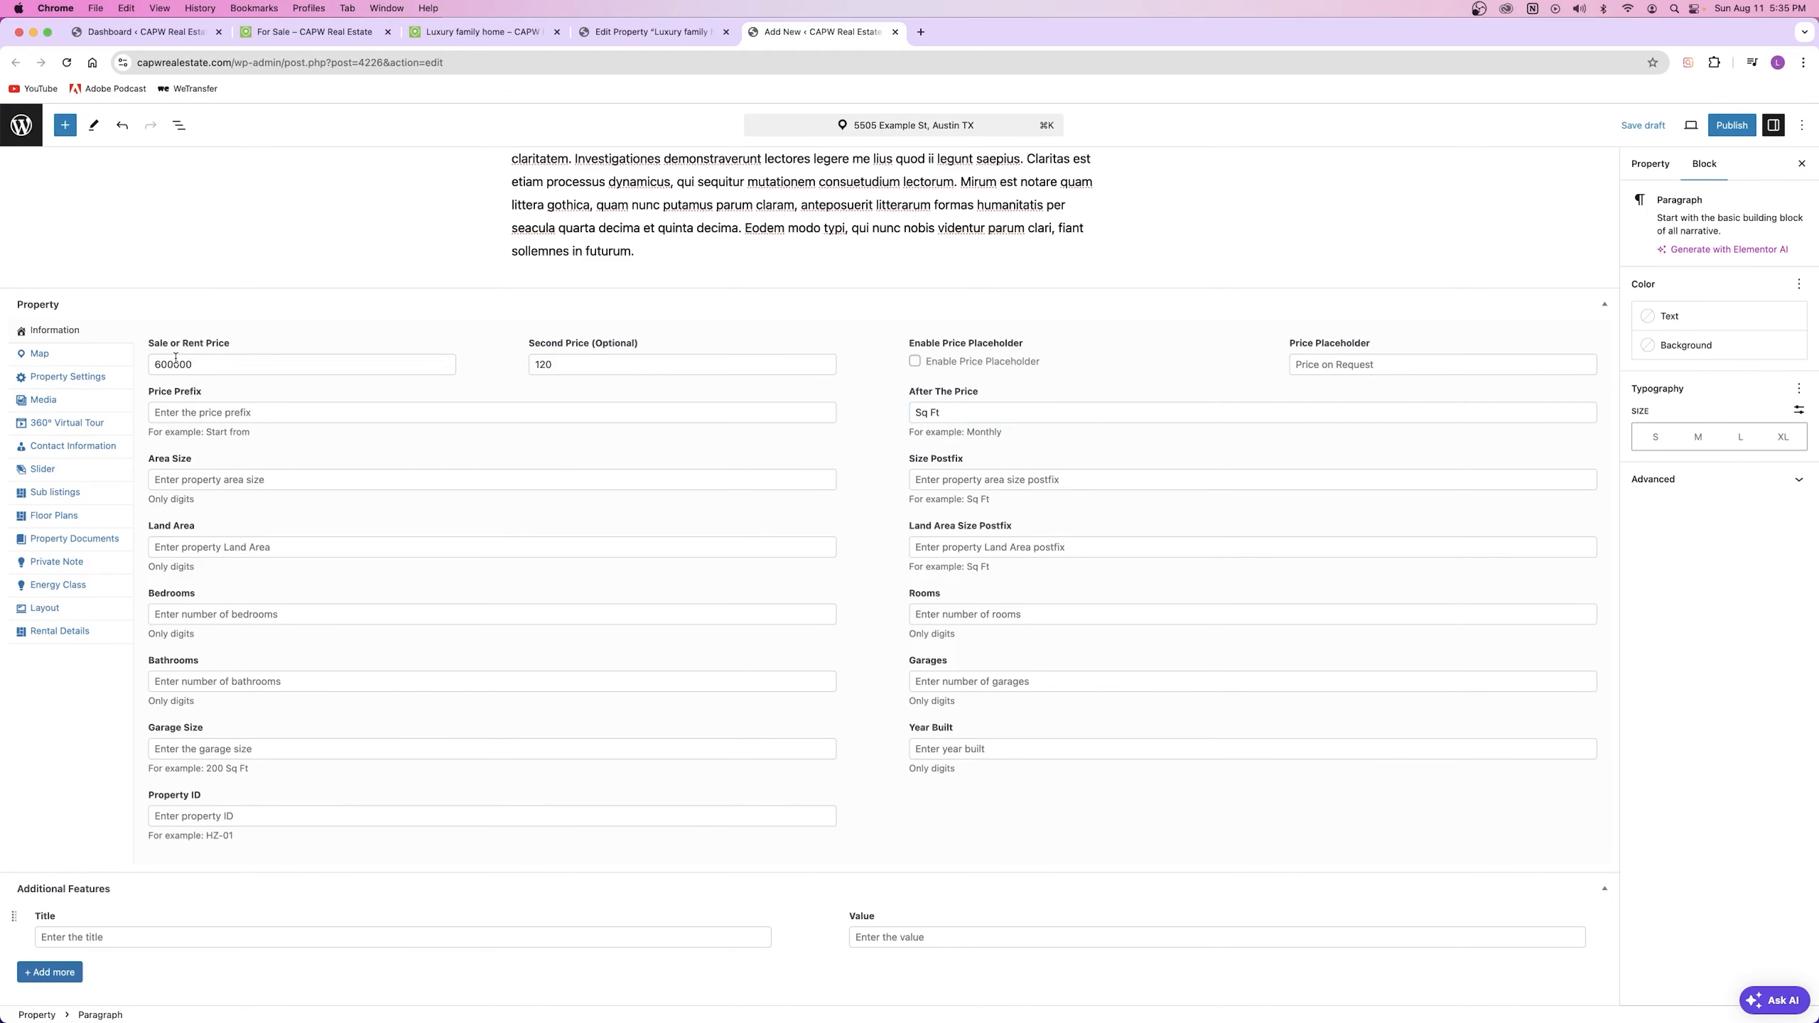
pyautogui.click(588, 361)
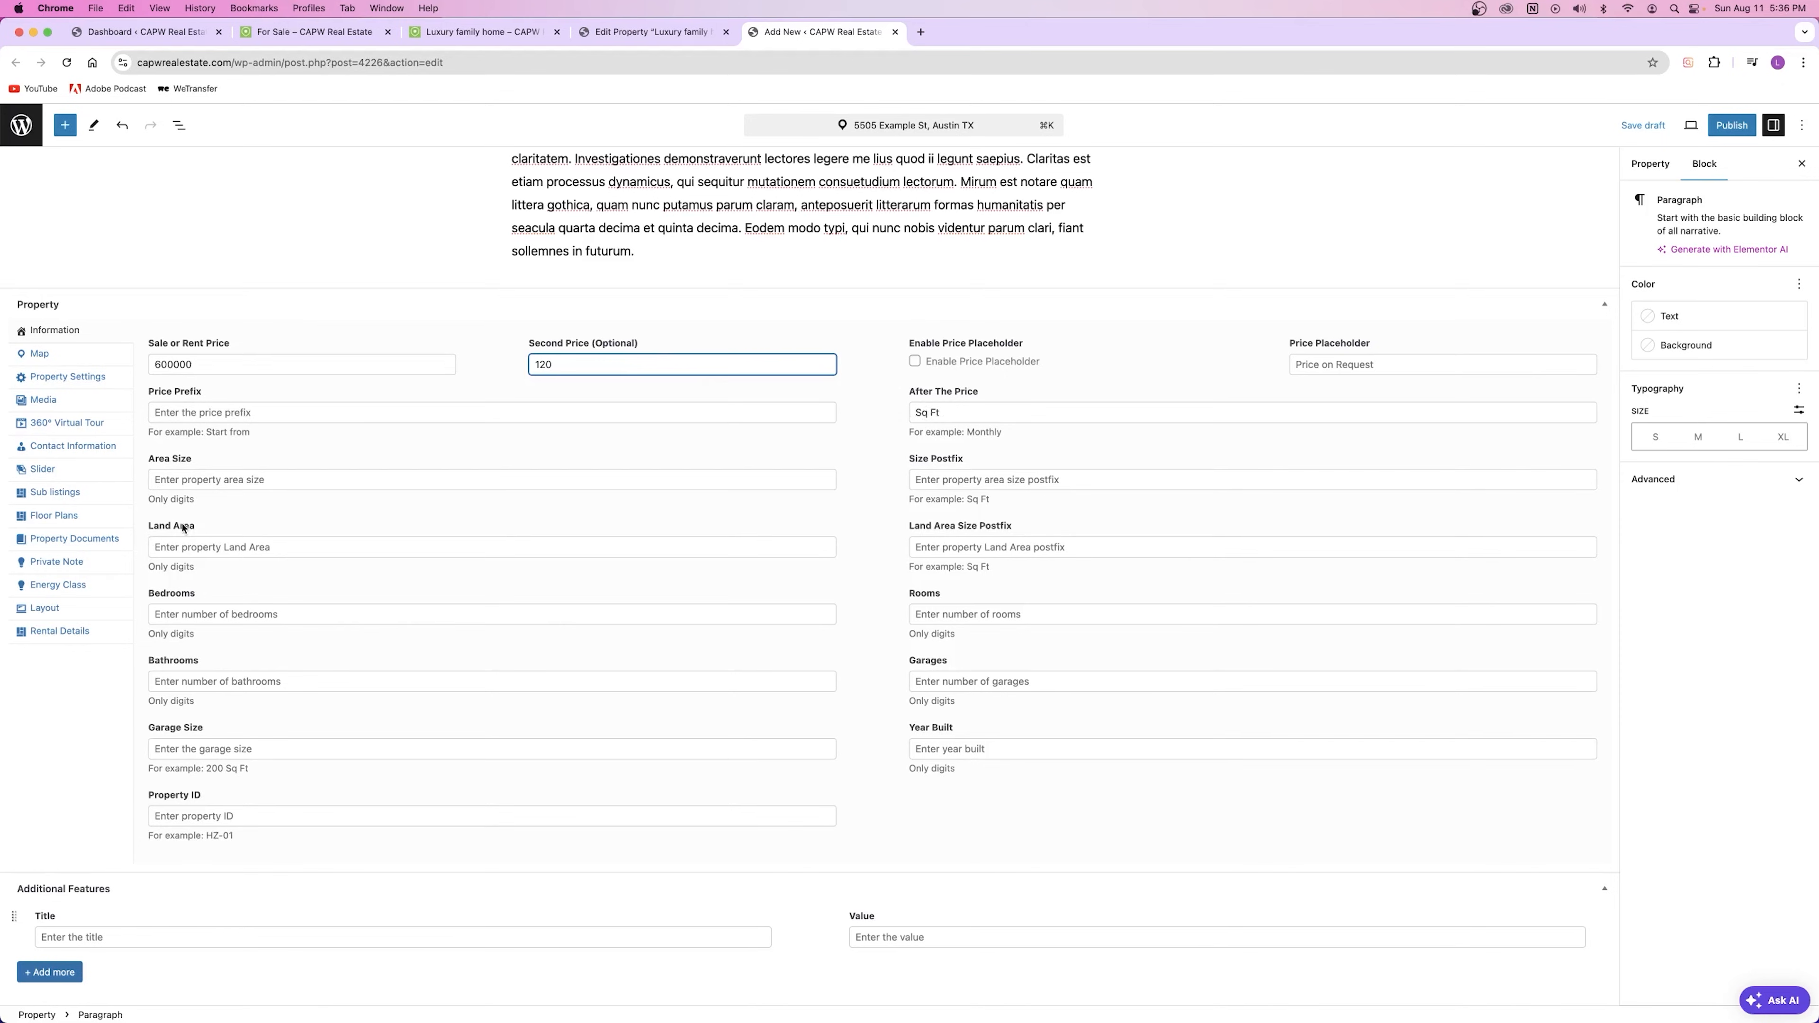
# Step: Set Area Size to 2500 and Land Area to 5000
pyautogui.tripleClick(158, 461)
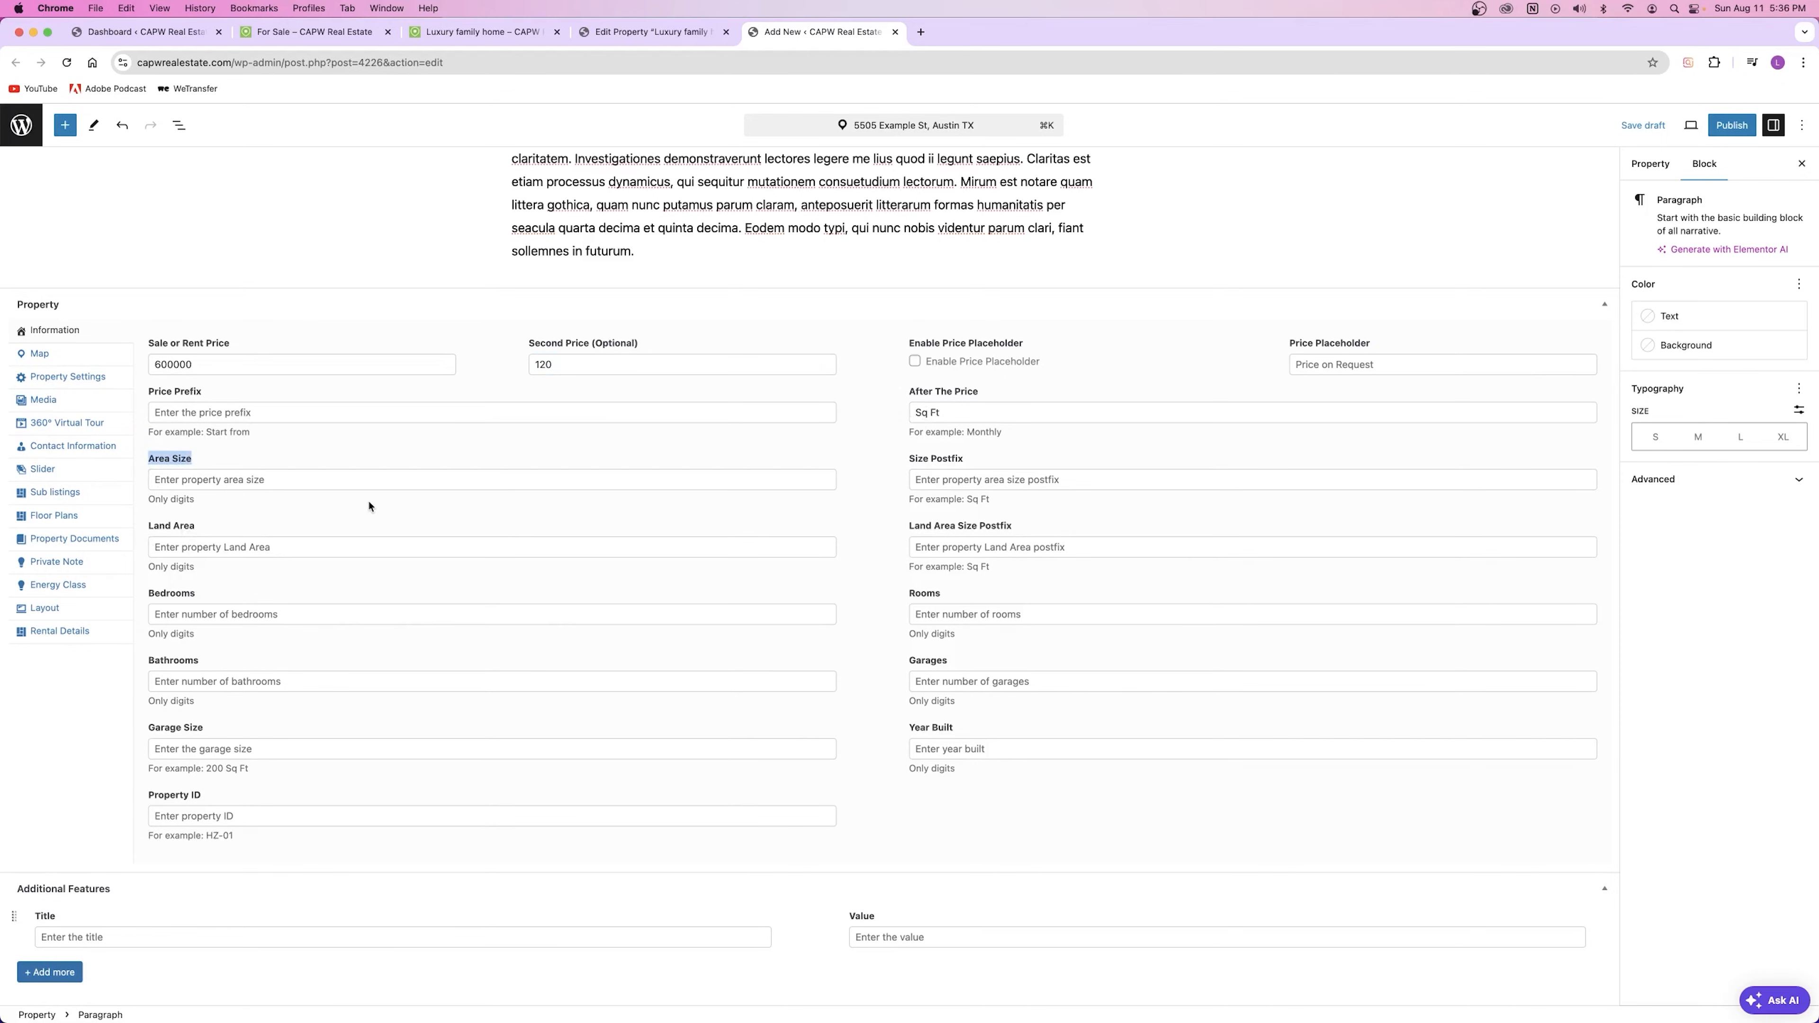
pyautogui.tripleClick(267, 530)
pyautogui.click(226, 480)
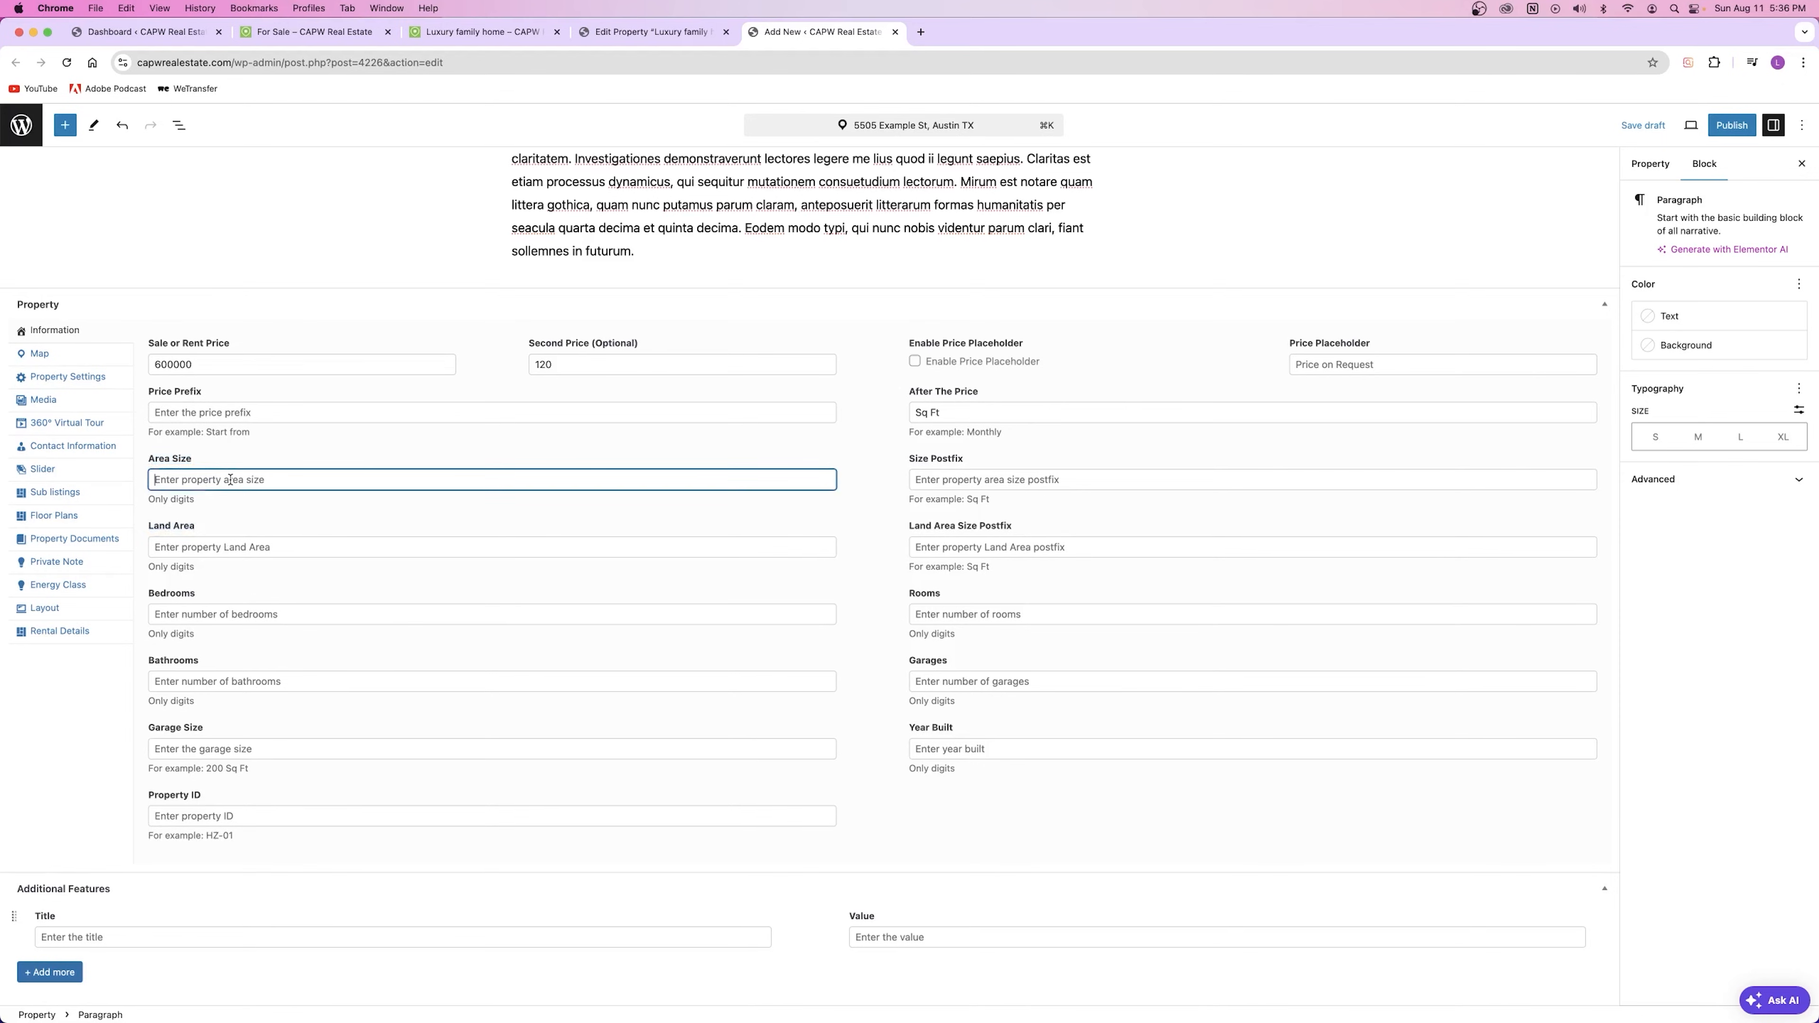
pyautogui.write('5000')
pyautogui.click(161, 344)
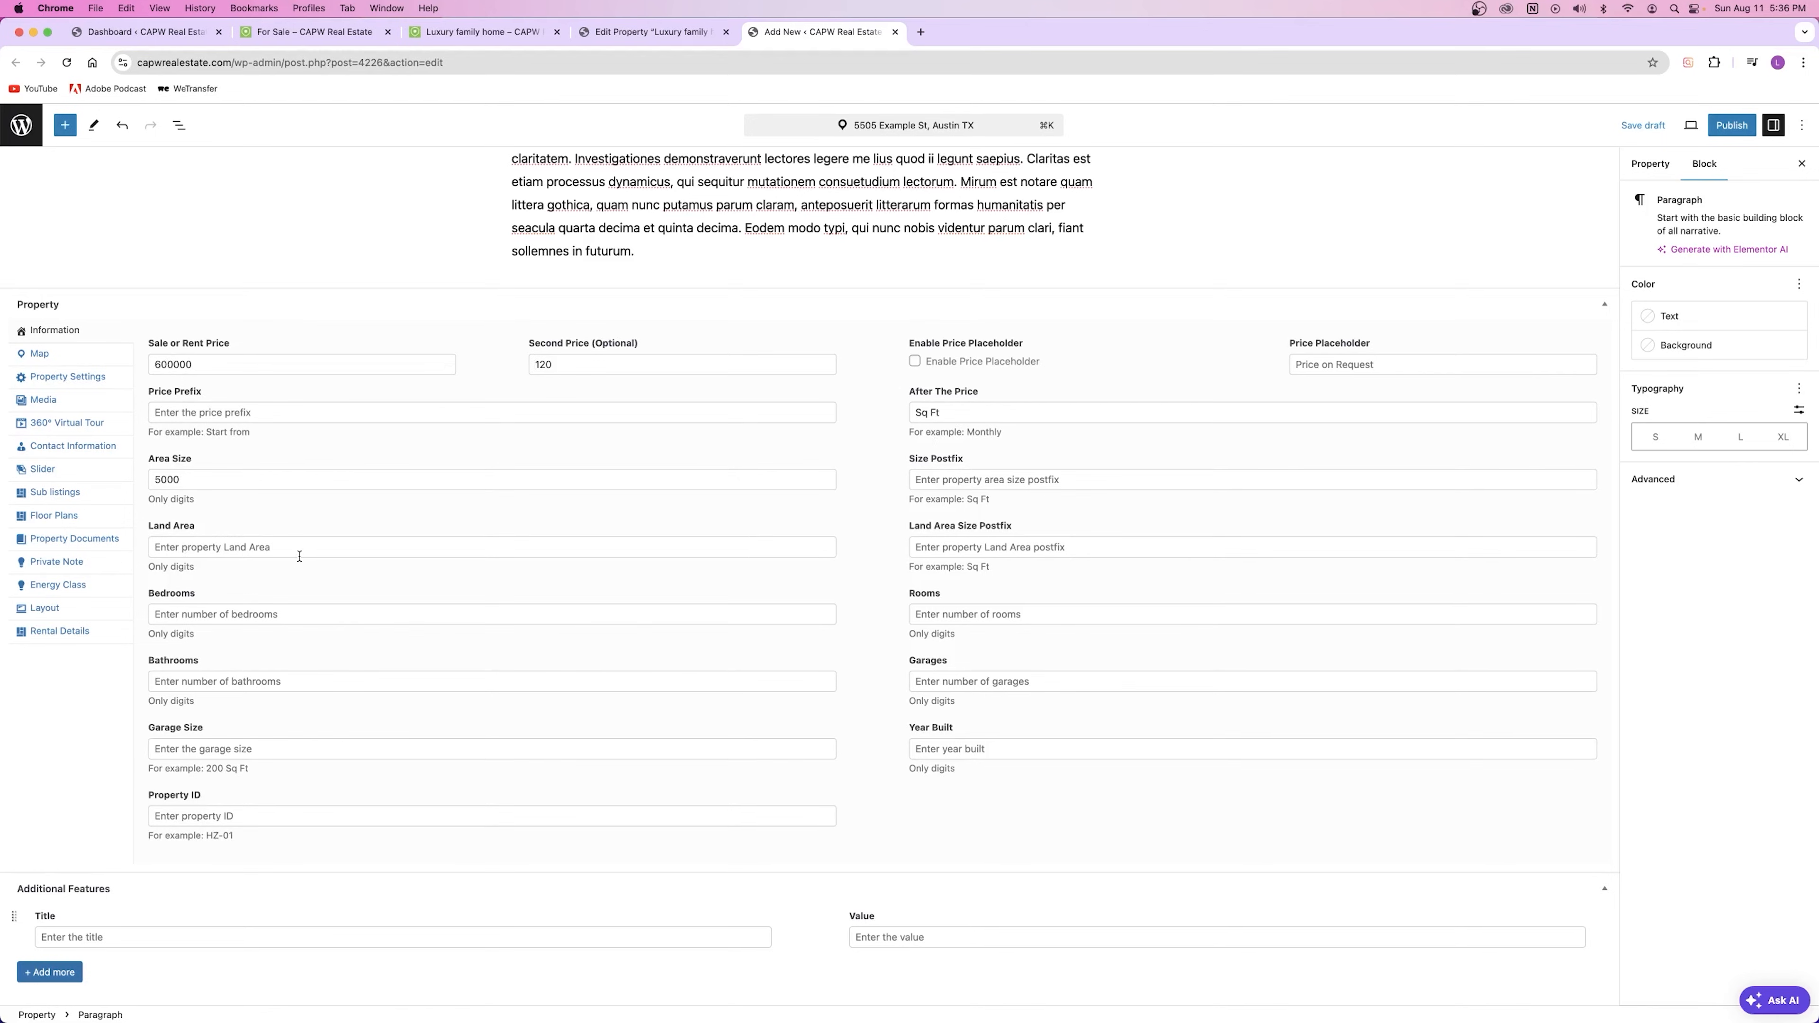
pyautogui.click(246, 545)
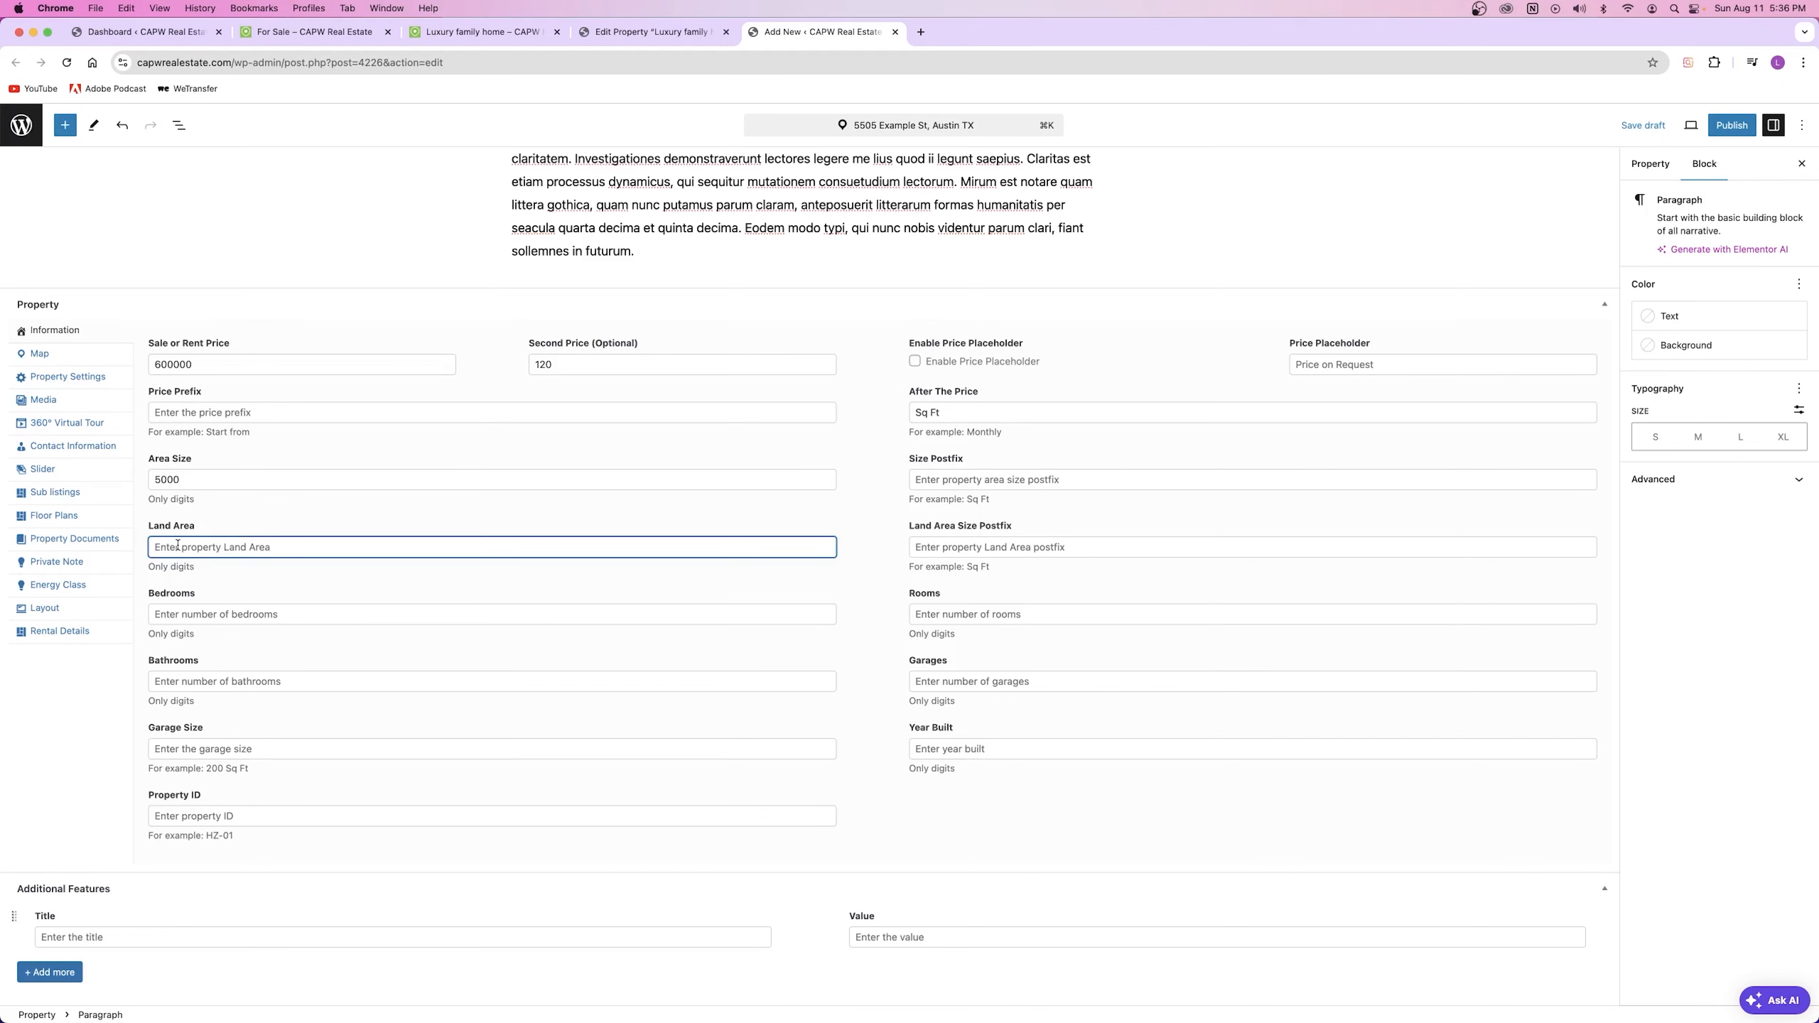
pyautogui.write('5000')
pyautogui.doubleClick(158, 484)
pyautogui.write('2500')
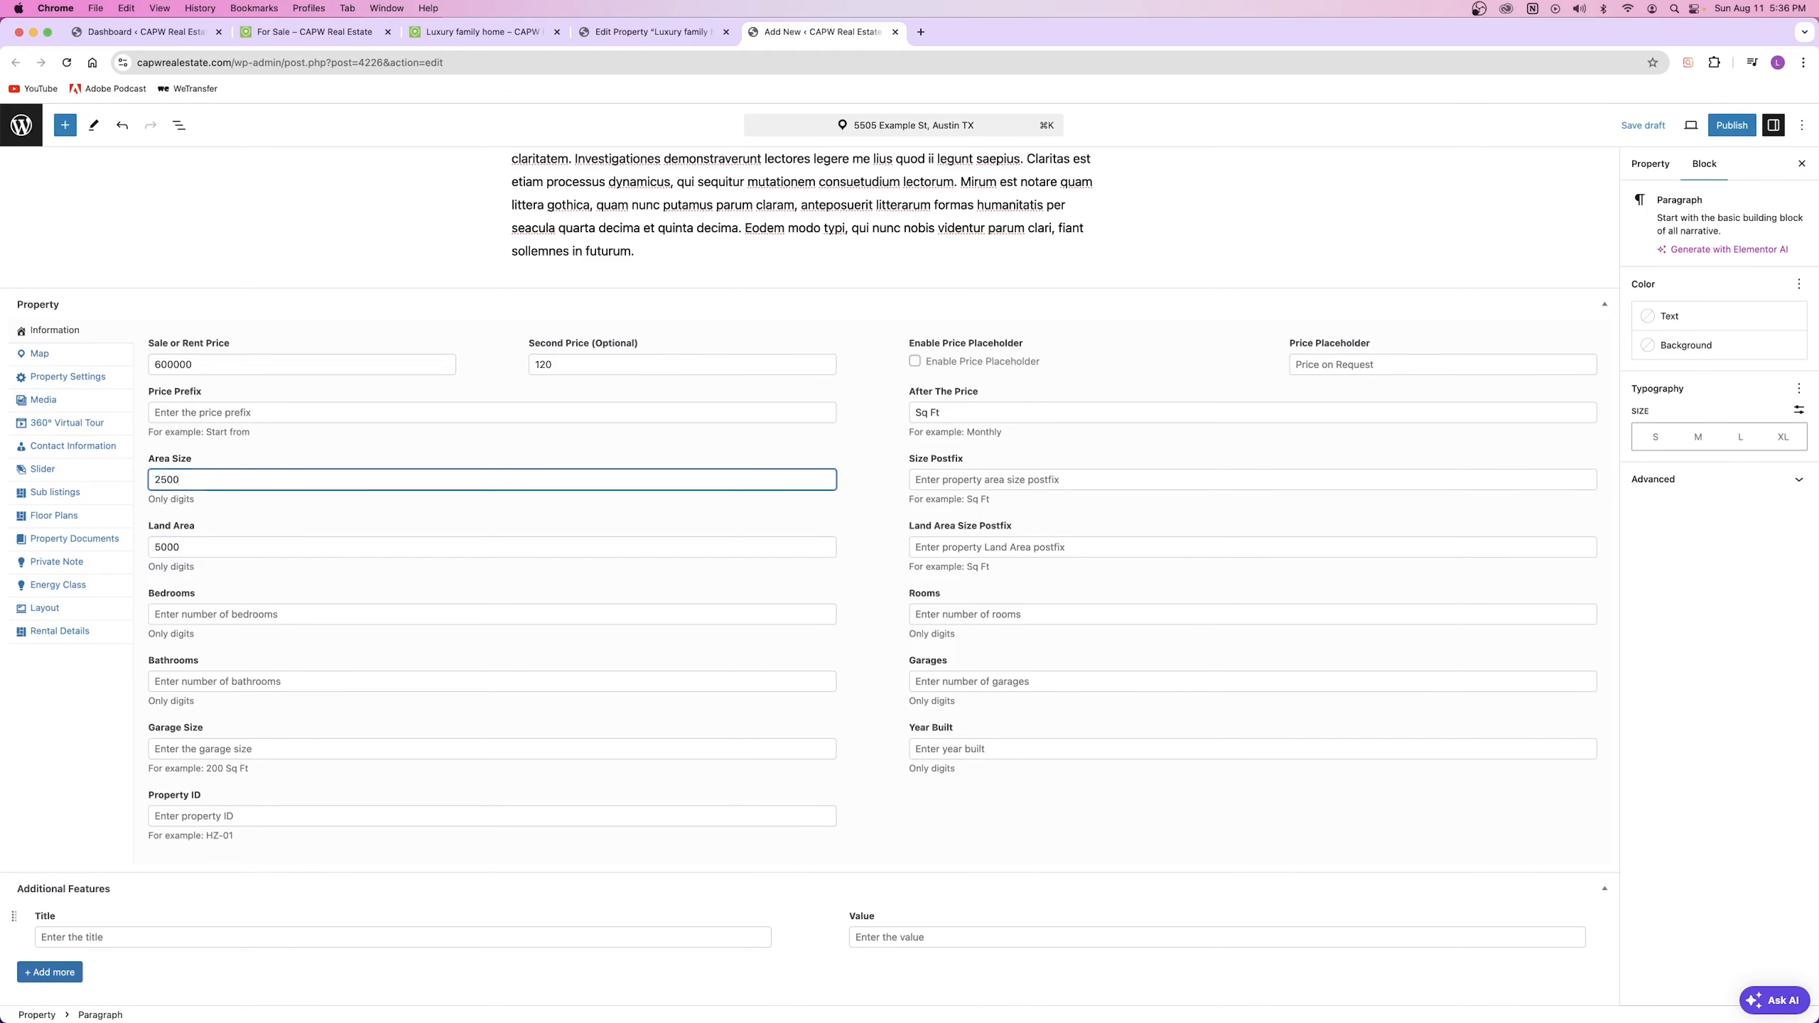
pyautogui.click(260, 440)
# Step: Recheck the Land Area, Sale or Rent Price and Second Price values
pyautogui.click(195, 557)
pyautogui.click(217, 354)
pyautogui.click(201, 574)
pyautogui.click(585, 362)
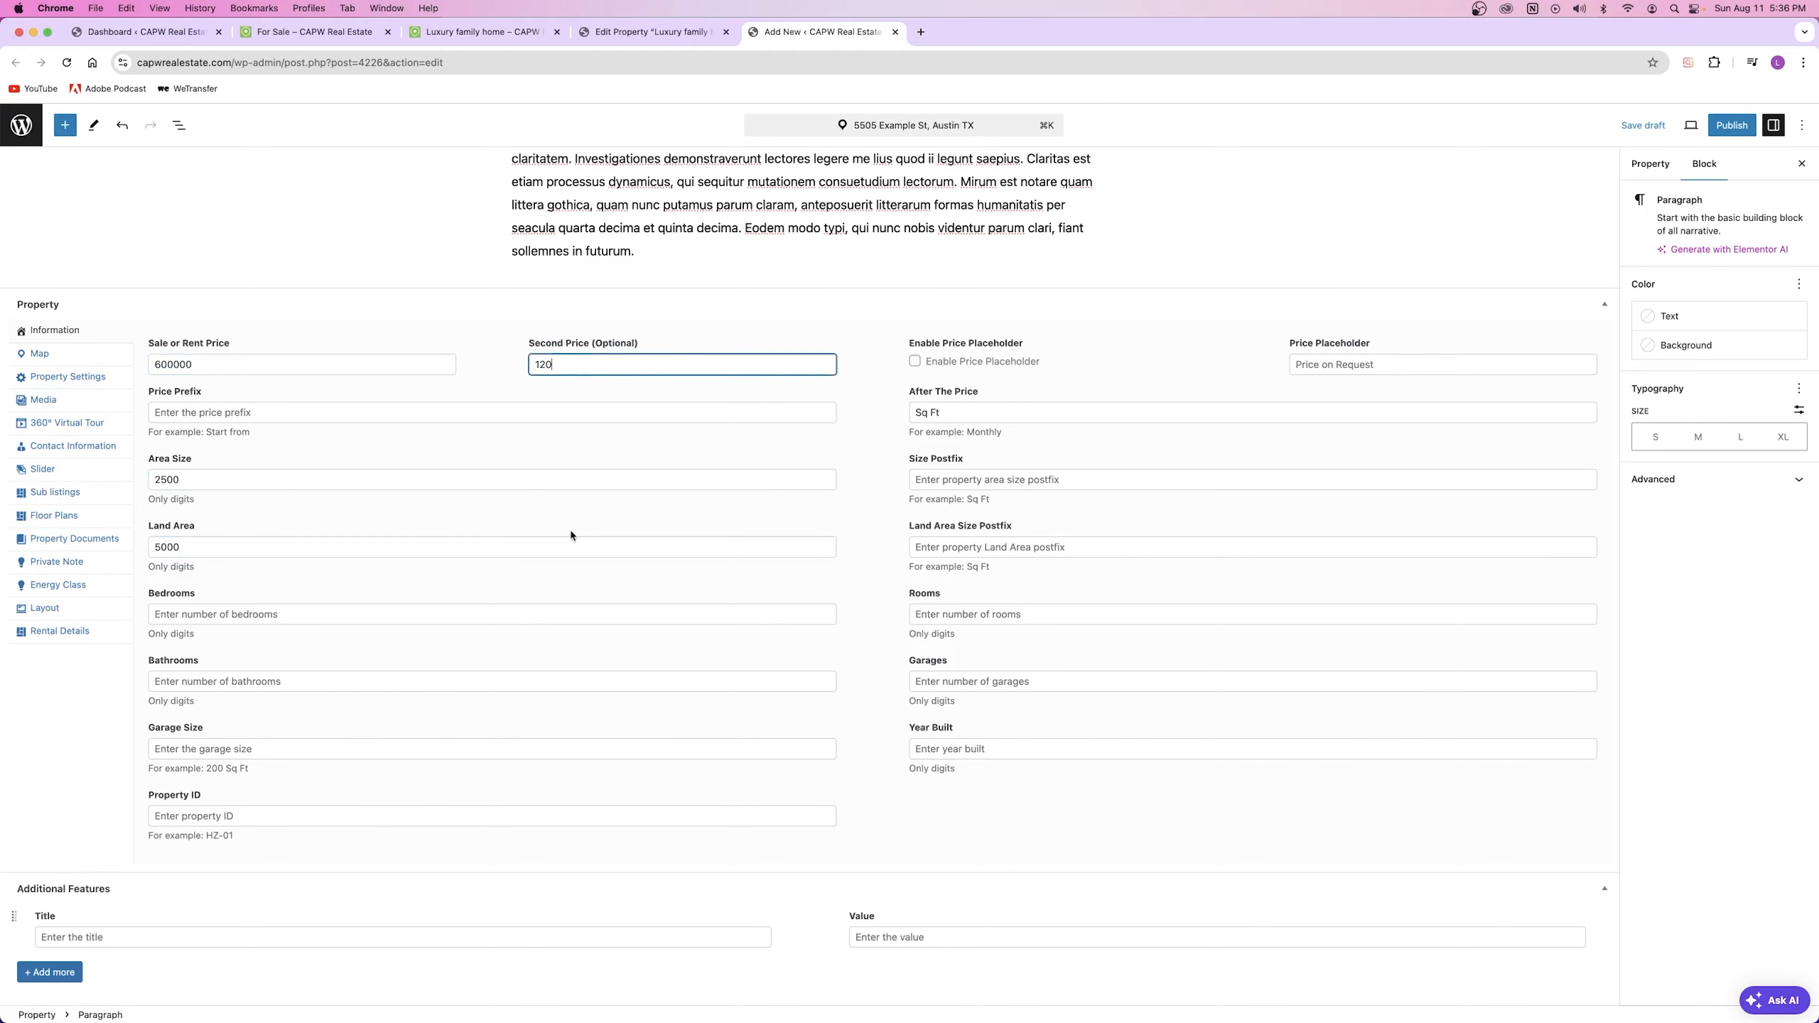
pyautogui.click(553, 436)
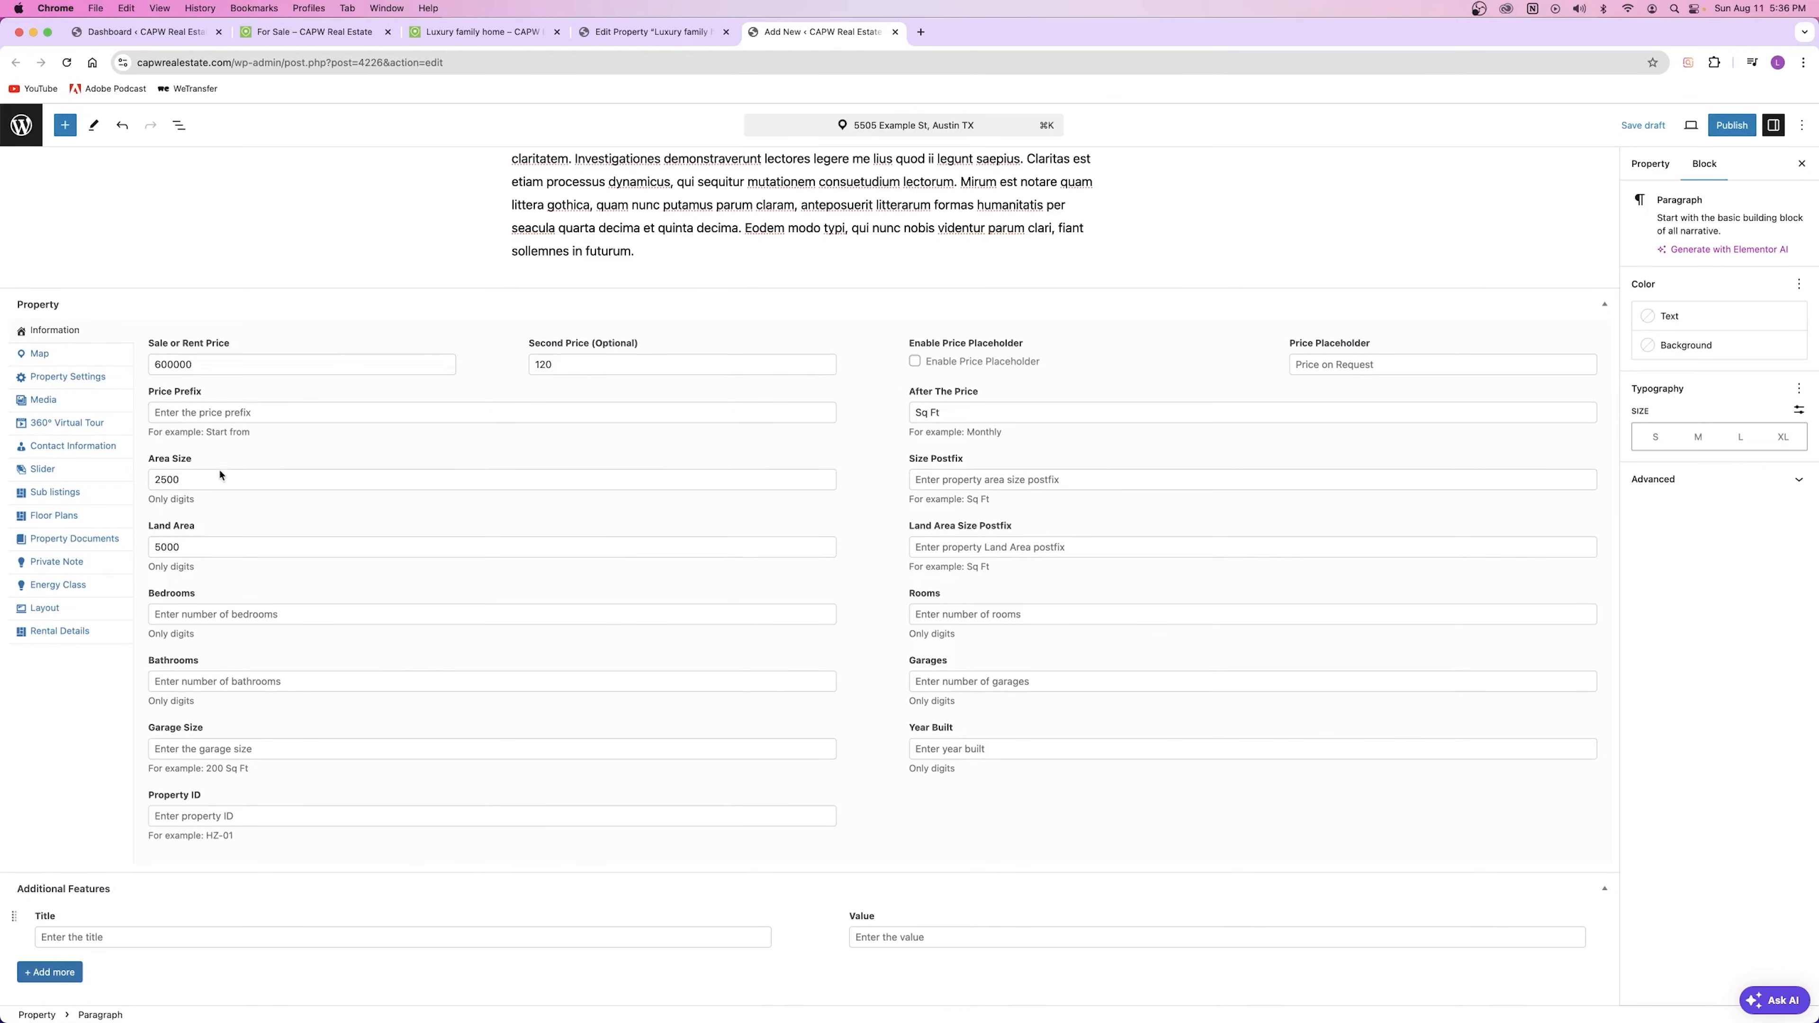
# Step: Highlight the Price Prefix label and the Start from and Only digits hints
pyautogui.moveTo(147, 394); pyautogui.dragTo(284, 393)
pyautogui.click(272, 447)
pyautogui.moveTo(150, 430); pyautogui.dragTo(304, 431)
pyautogui.click(305, 431)
pyautogui.moveTo(148, 566); pyautogui.dragTo(215, 570)
pyautogui.click(203, 452)
pyautogui.moveTo(150, 432); pyautogui.dragTo(228, 432)
pyautogui.click(281, 461)
# Step: Enter Sq Ft as the Size Postfix and paste it into Land Area Size Postfix
pyautogui.click(243, 419)
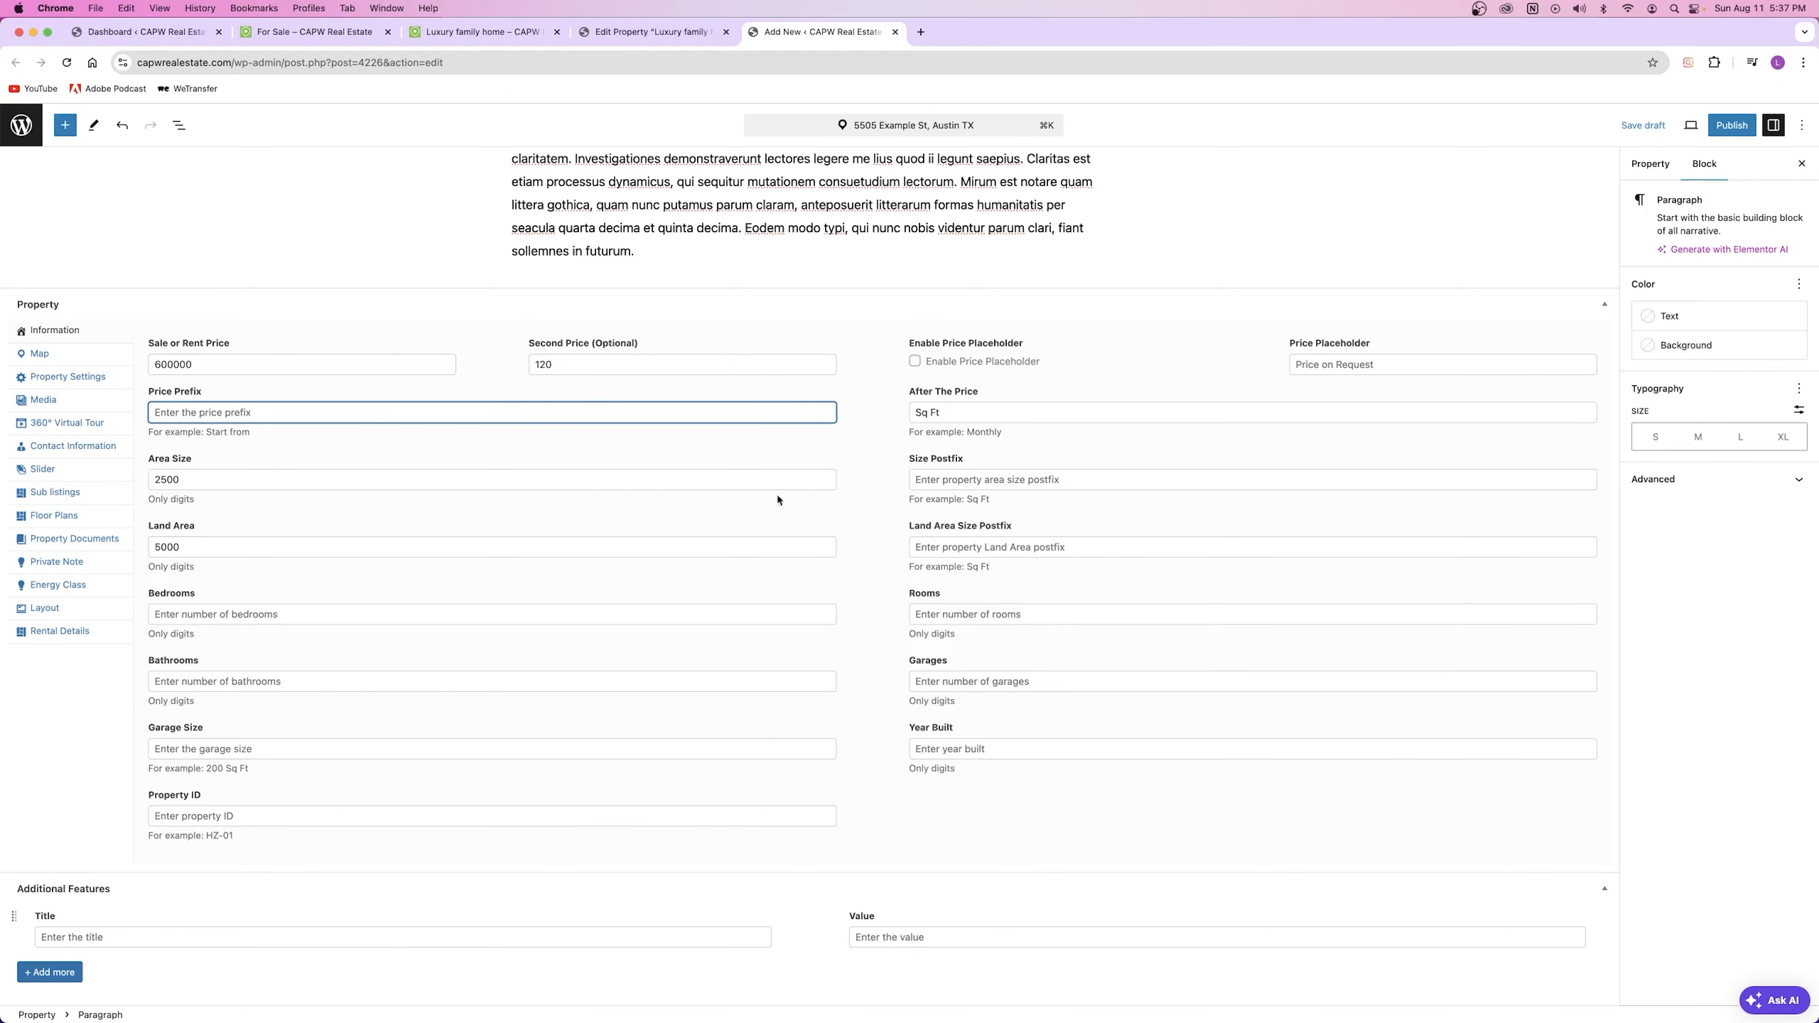
pyautogui.click(970, 477)
pyautogui.write('Sq Ft')
pyautogui.press('super+a')
pyautogui.press('super+c')
pyautogui.click(963, 545)
pyautogui.press('super+v')
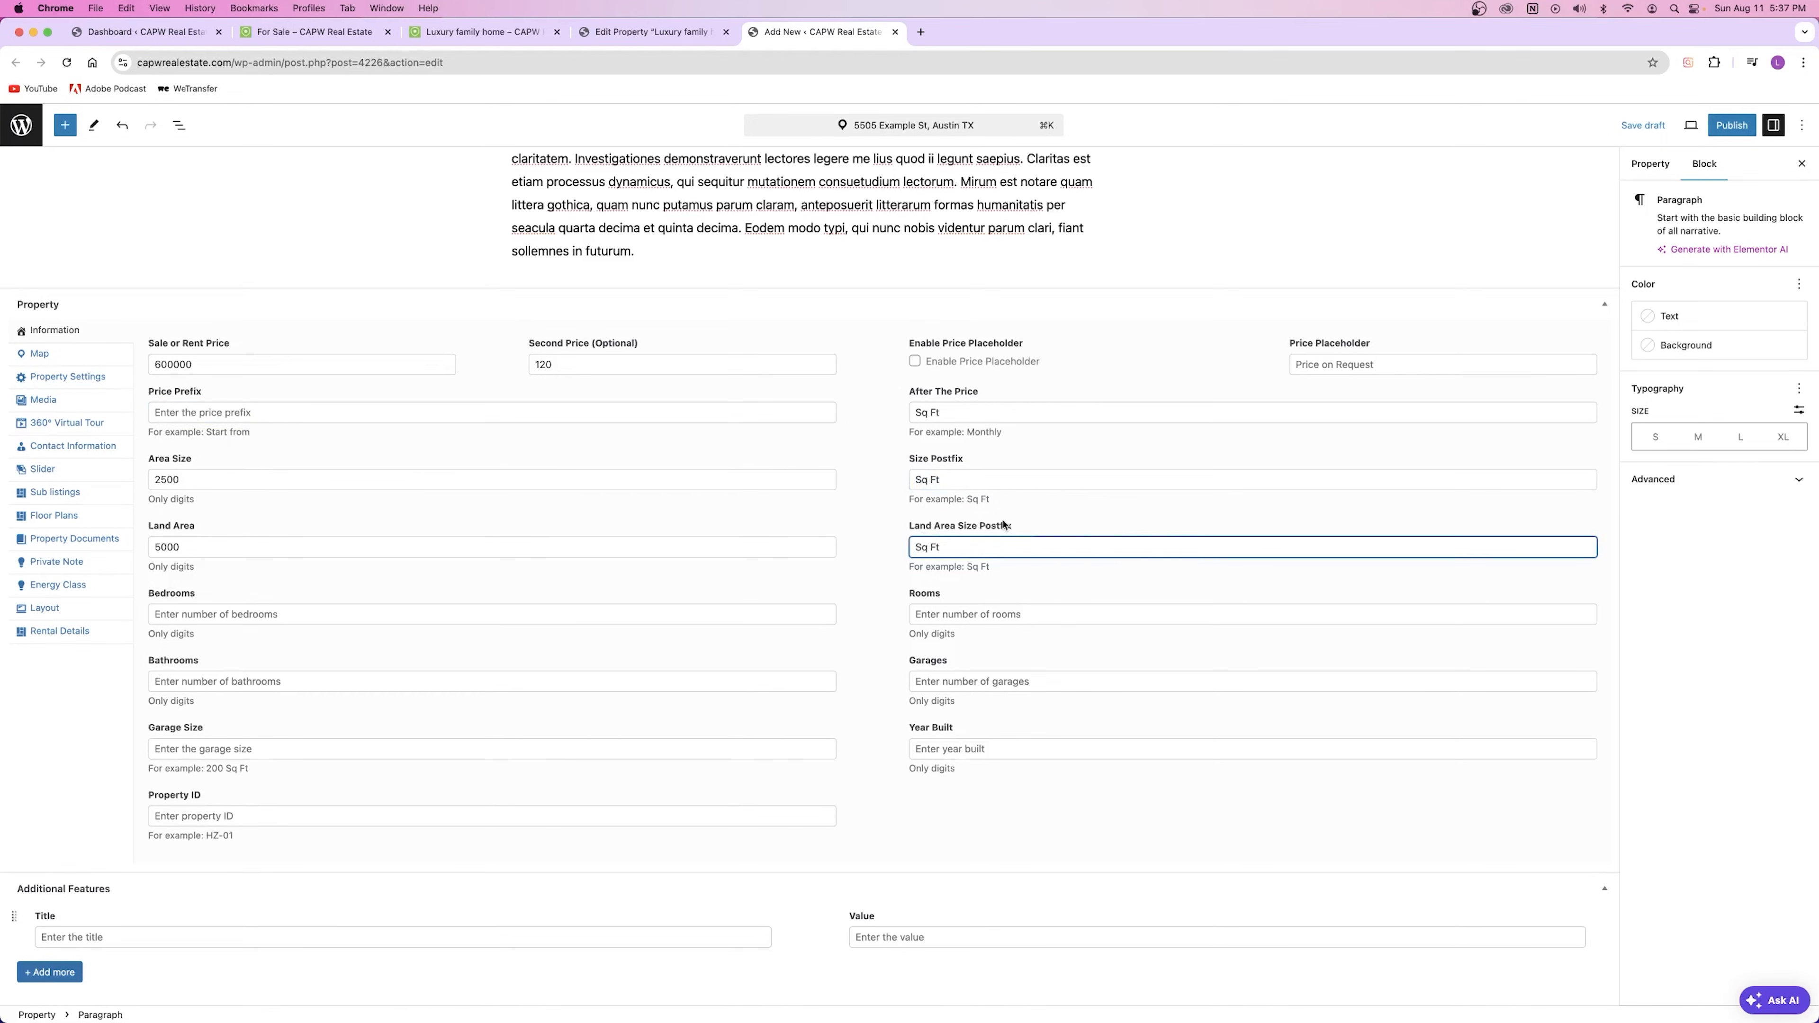
pyautogui.moveTo(989, 567); pyautogui.dragTo(956, 577)
pyautogui.click(951, 548)
pyautogui.press('super+a')
pyautogui.click(868, 614)
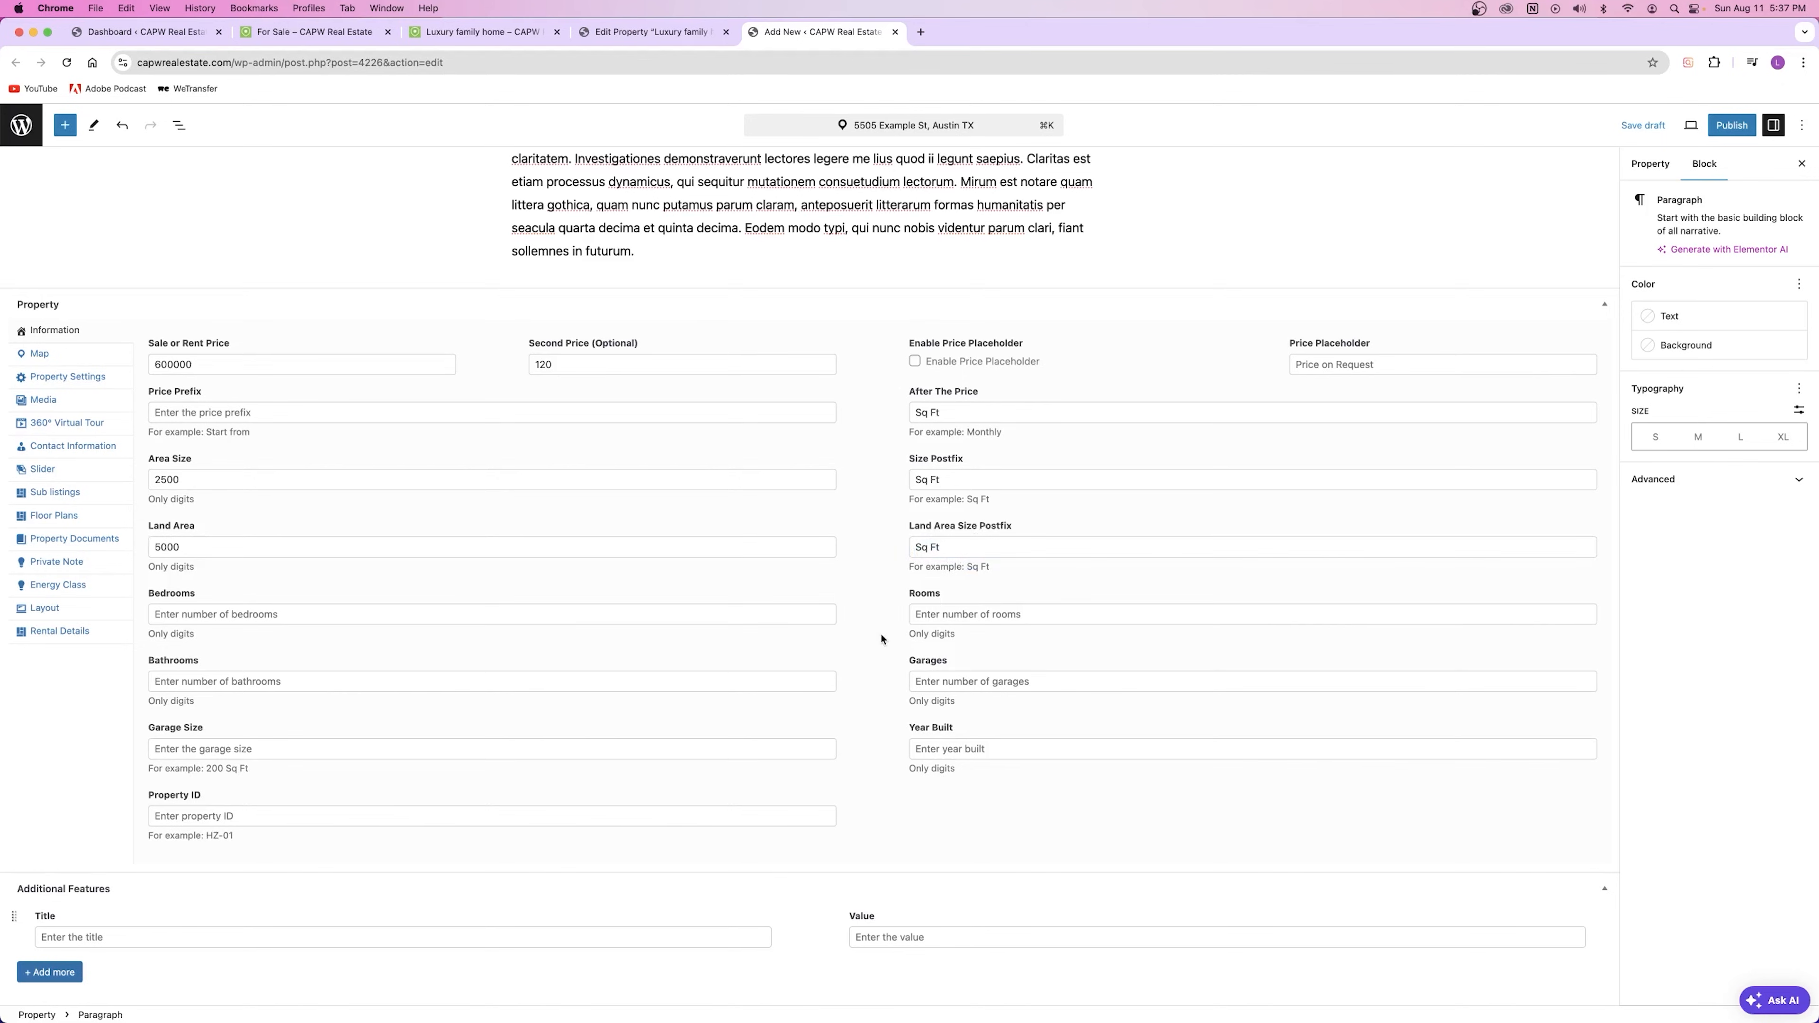
# Step: Move through the Rooms, Bathrooms, Garages, Garage Size and Year Built fields
pyautogui.click(946, 617)
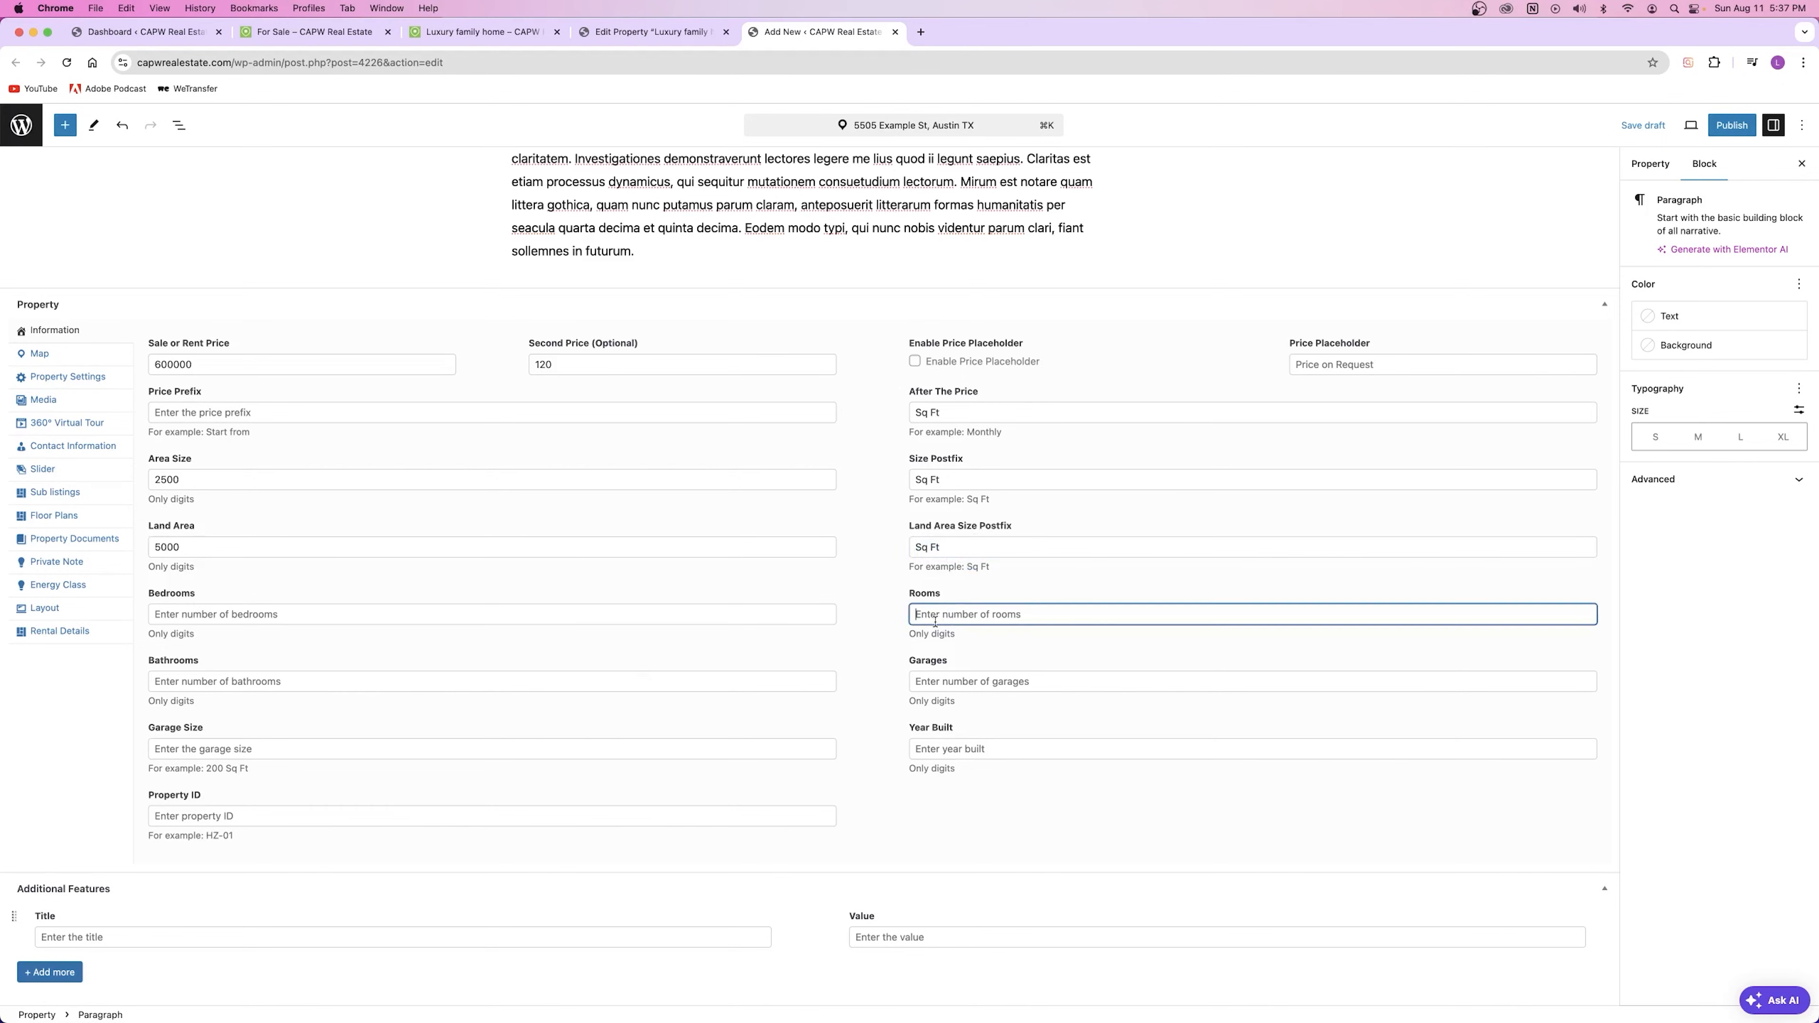
pyautogui.click(217, 687)
pyautogui.click(1020, 681)
pyautogui.click(361, 751)
pyautogui.click(982, 748)
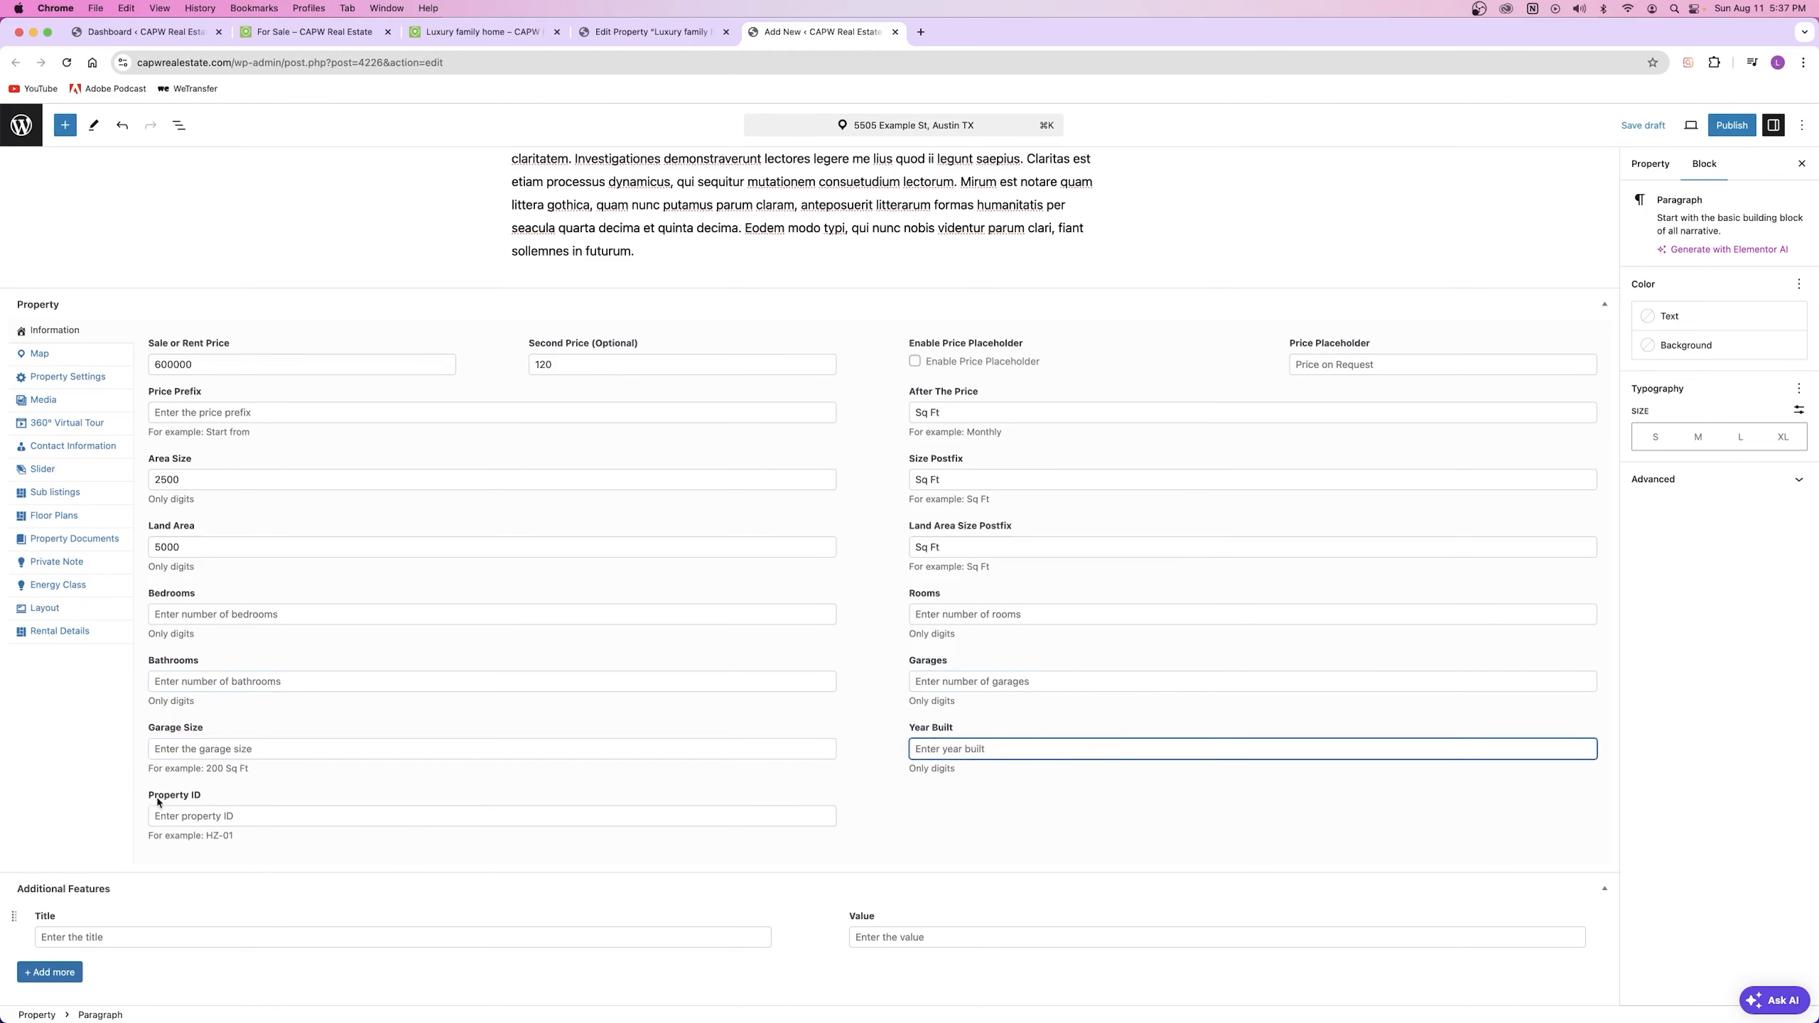
pyautogui.moveTo(236, 837); pyautogui.dragTo(120, 844)
pyautogui.click(209, 838)
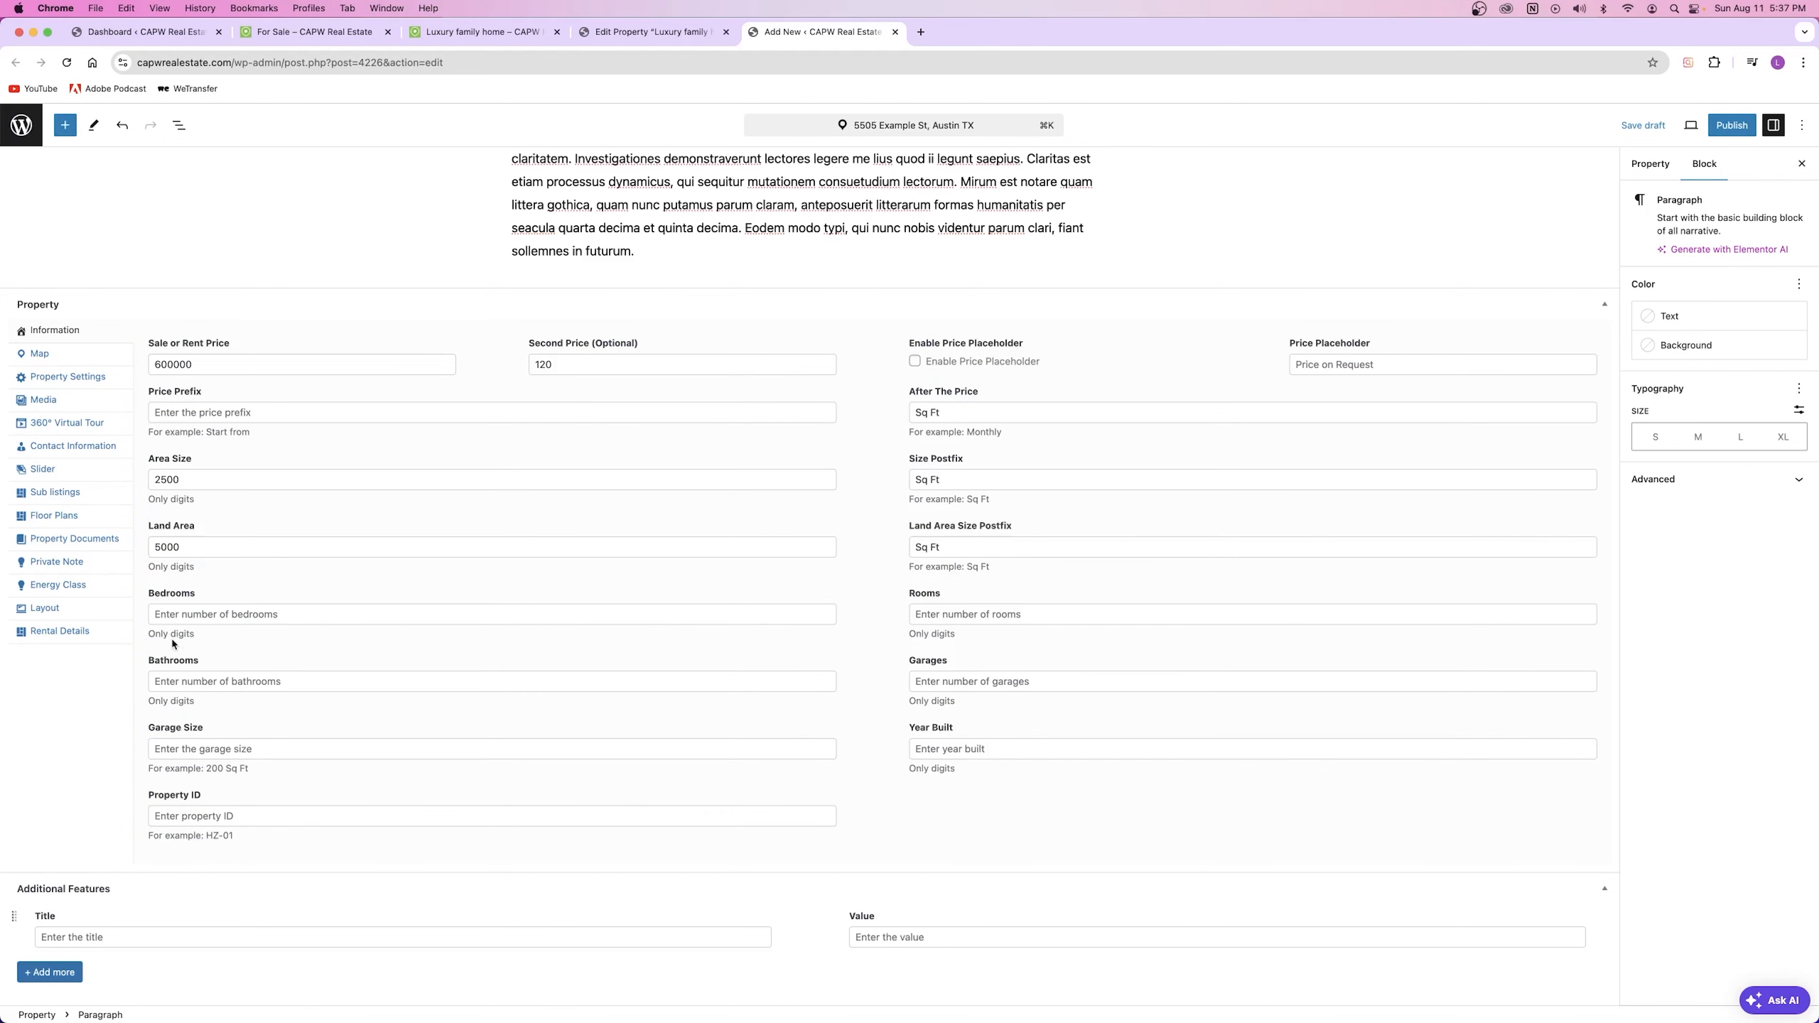
# Step: Enter 6 bedrooms, 8 rooms and 3 bathrooms
pyautogui.click(176, 601)
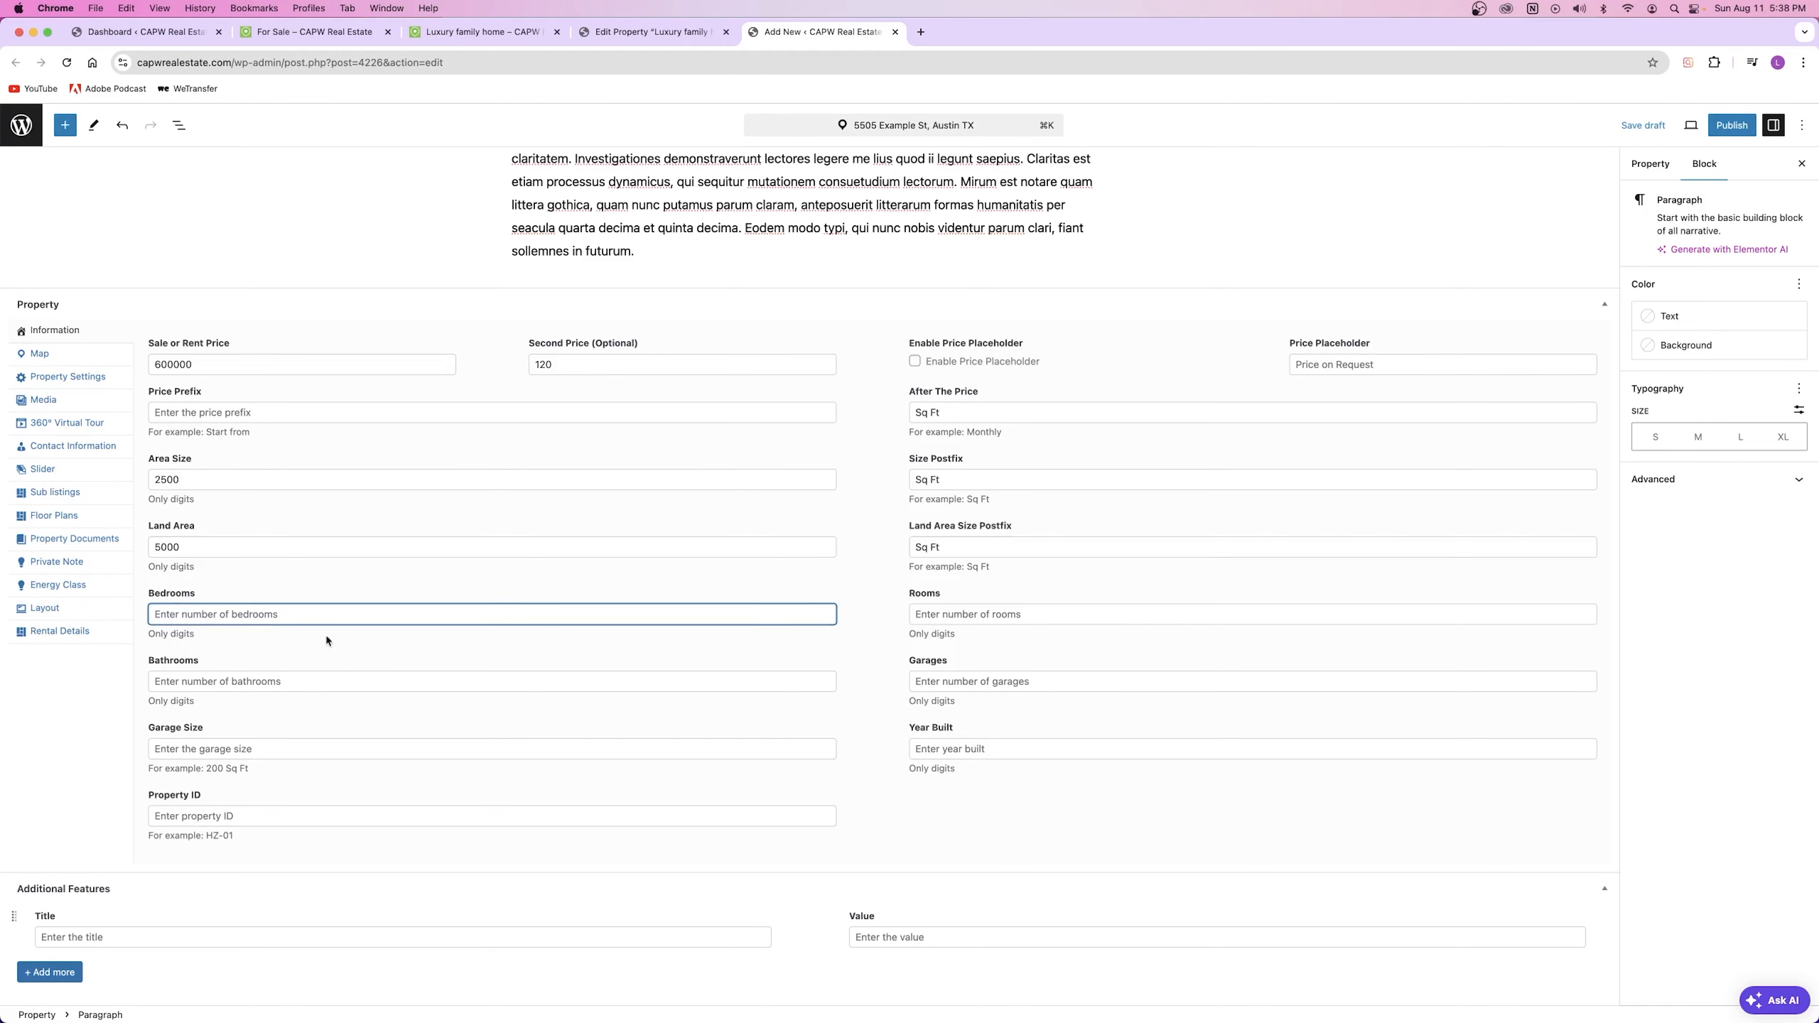
pyautogui.write('6')
pyautogui.press('Tab')
pyautogui.write('8')
pyautogui.click(246, 677)
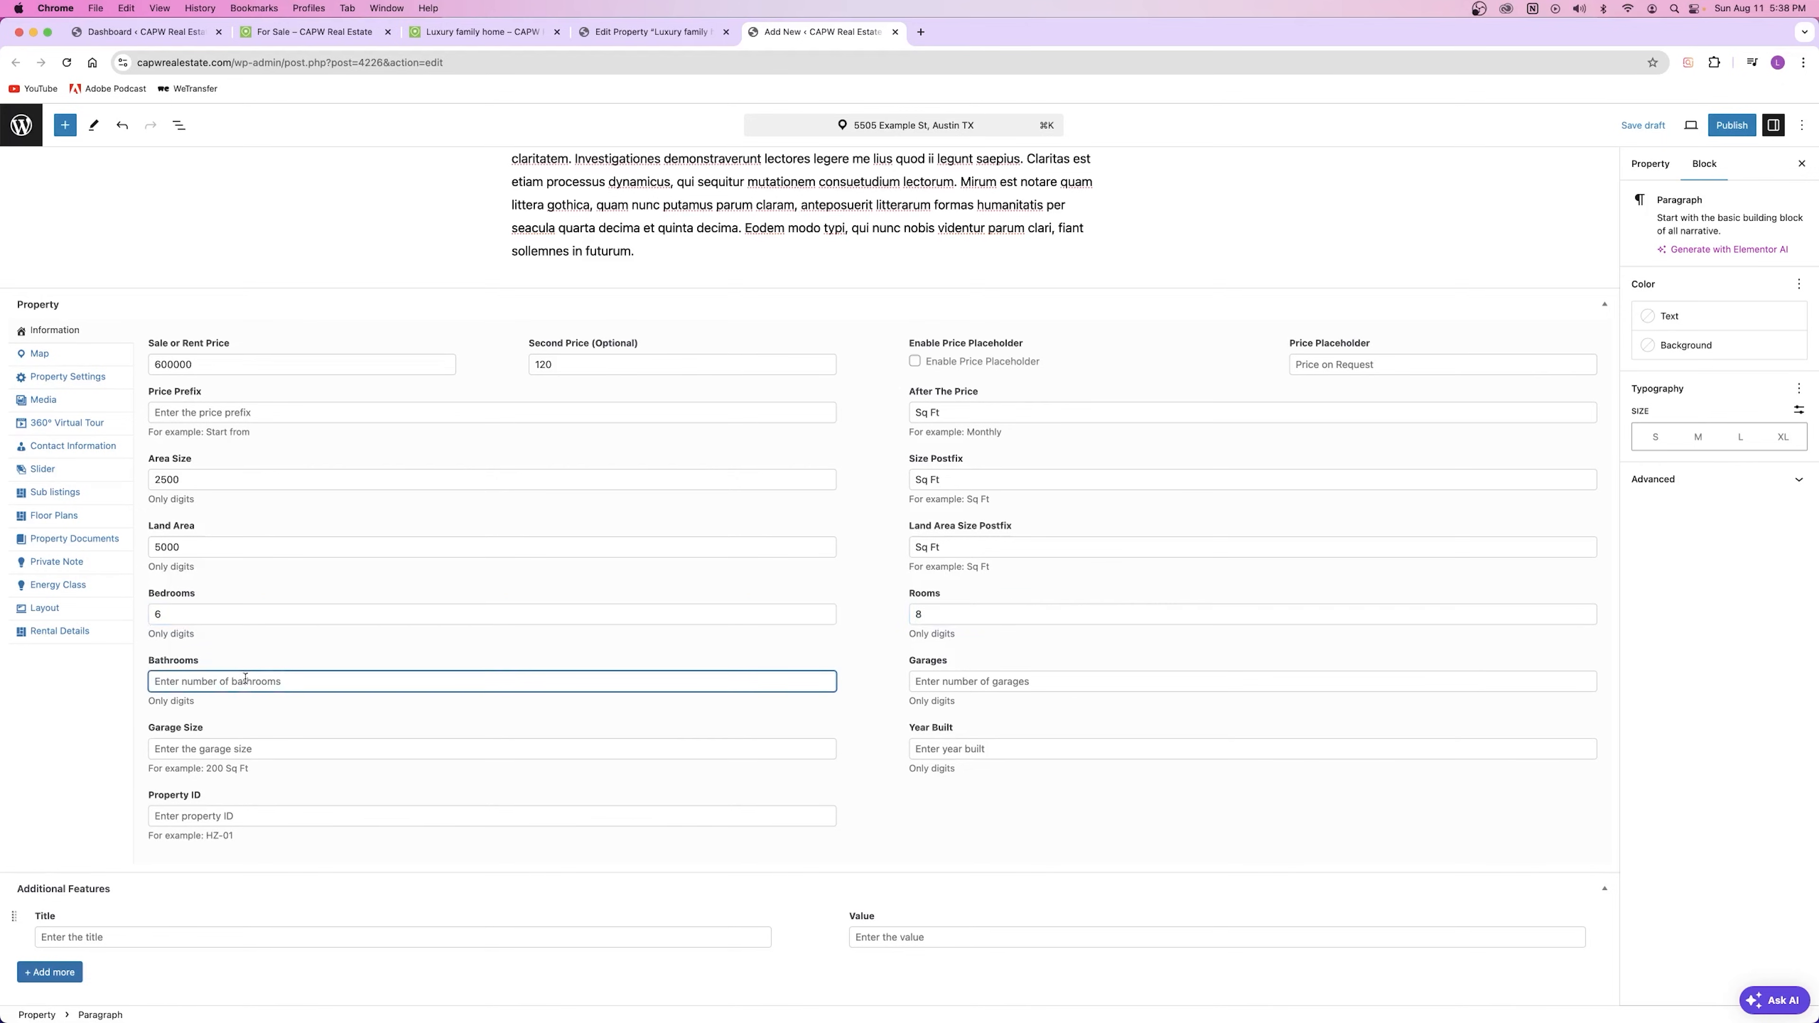
pyautogui.write('2')
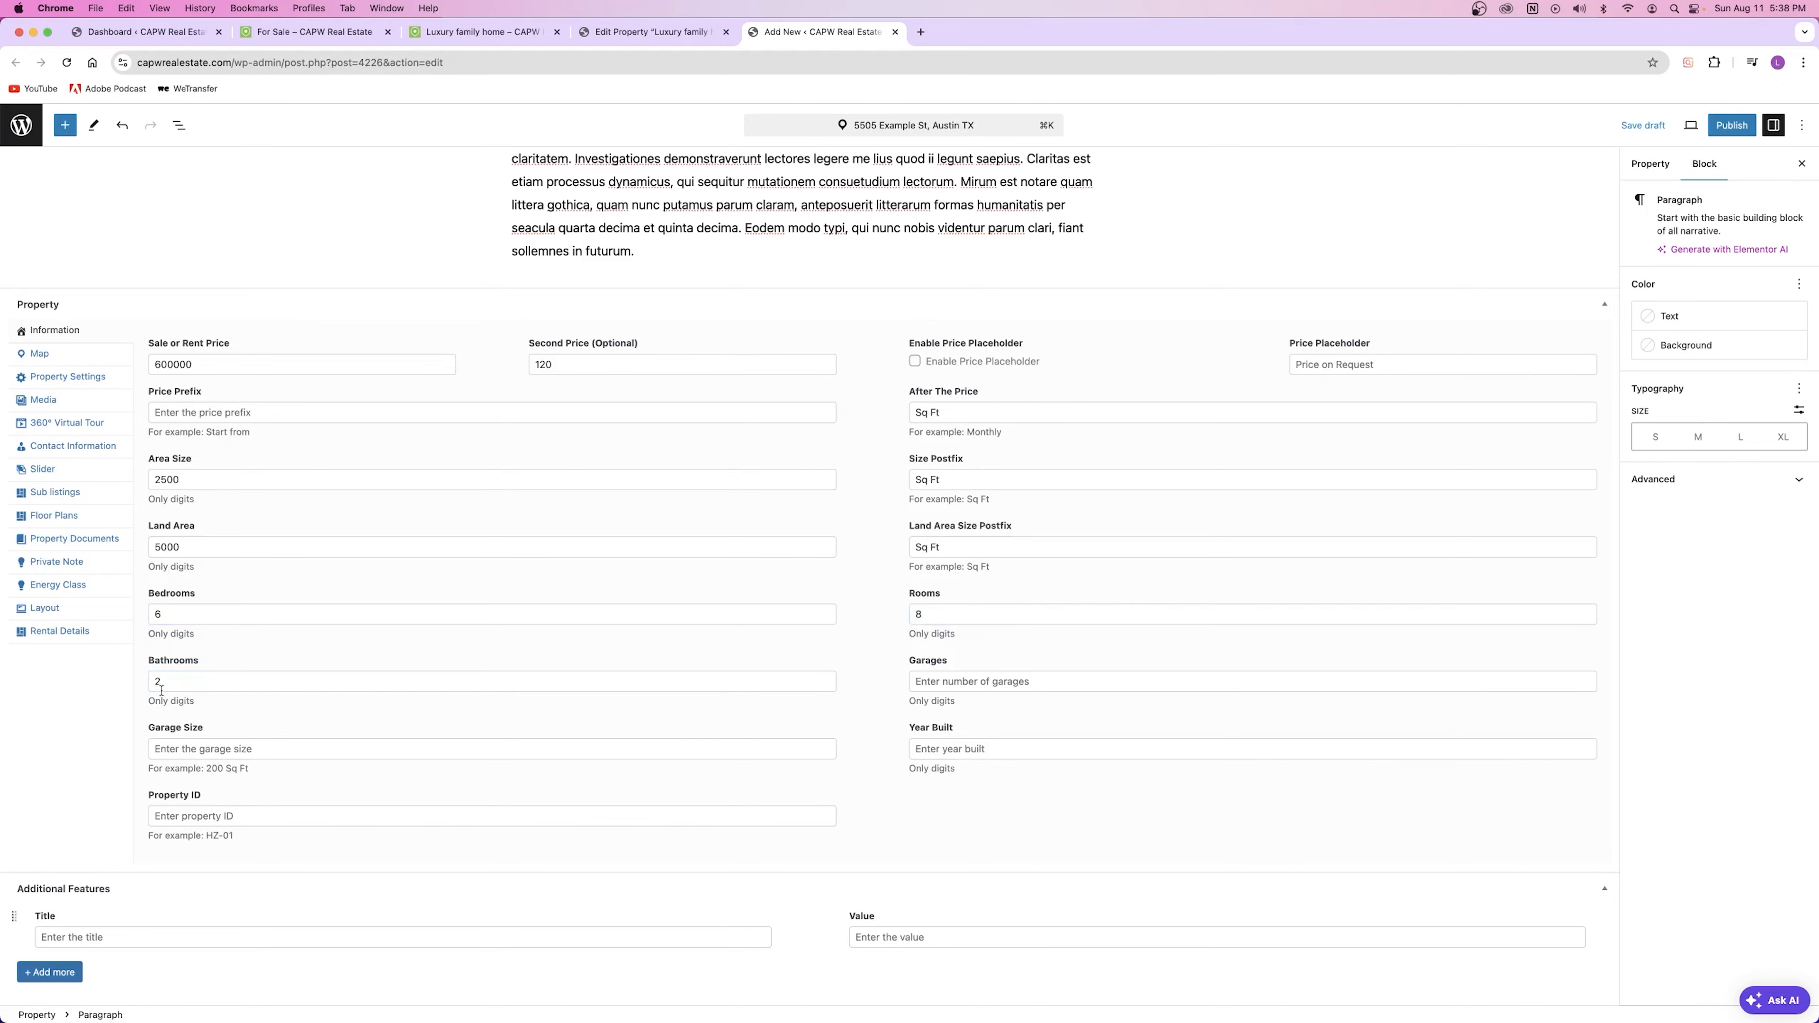
pyautogui.click(183, 676)
pyautogui.press('BackSpace')
pyautogui.write('3')
# Step: Enter 2 garages, a garage size of 300 and year built 1999
pyautogui.click(1033, 683)
pyautogui.write('1')
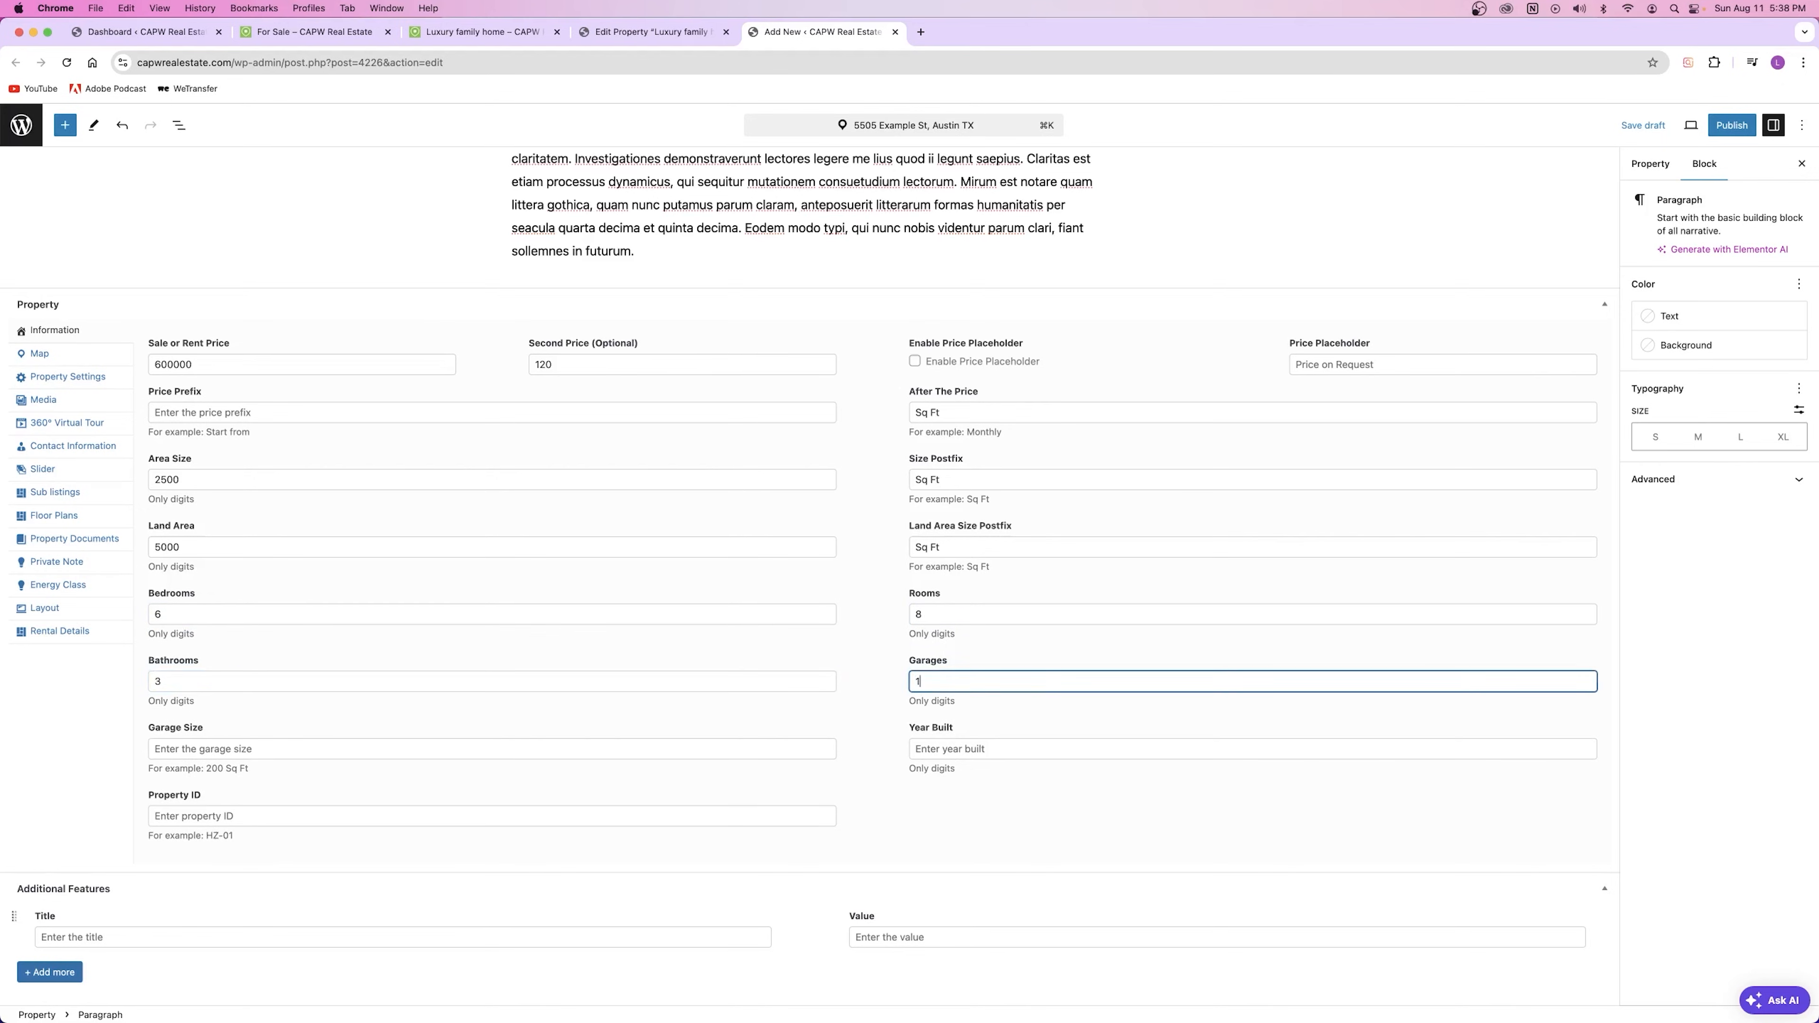
pyautogui.press('BackSpace')
pyautogui.write('2')
pyautogui.click(216, 748)
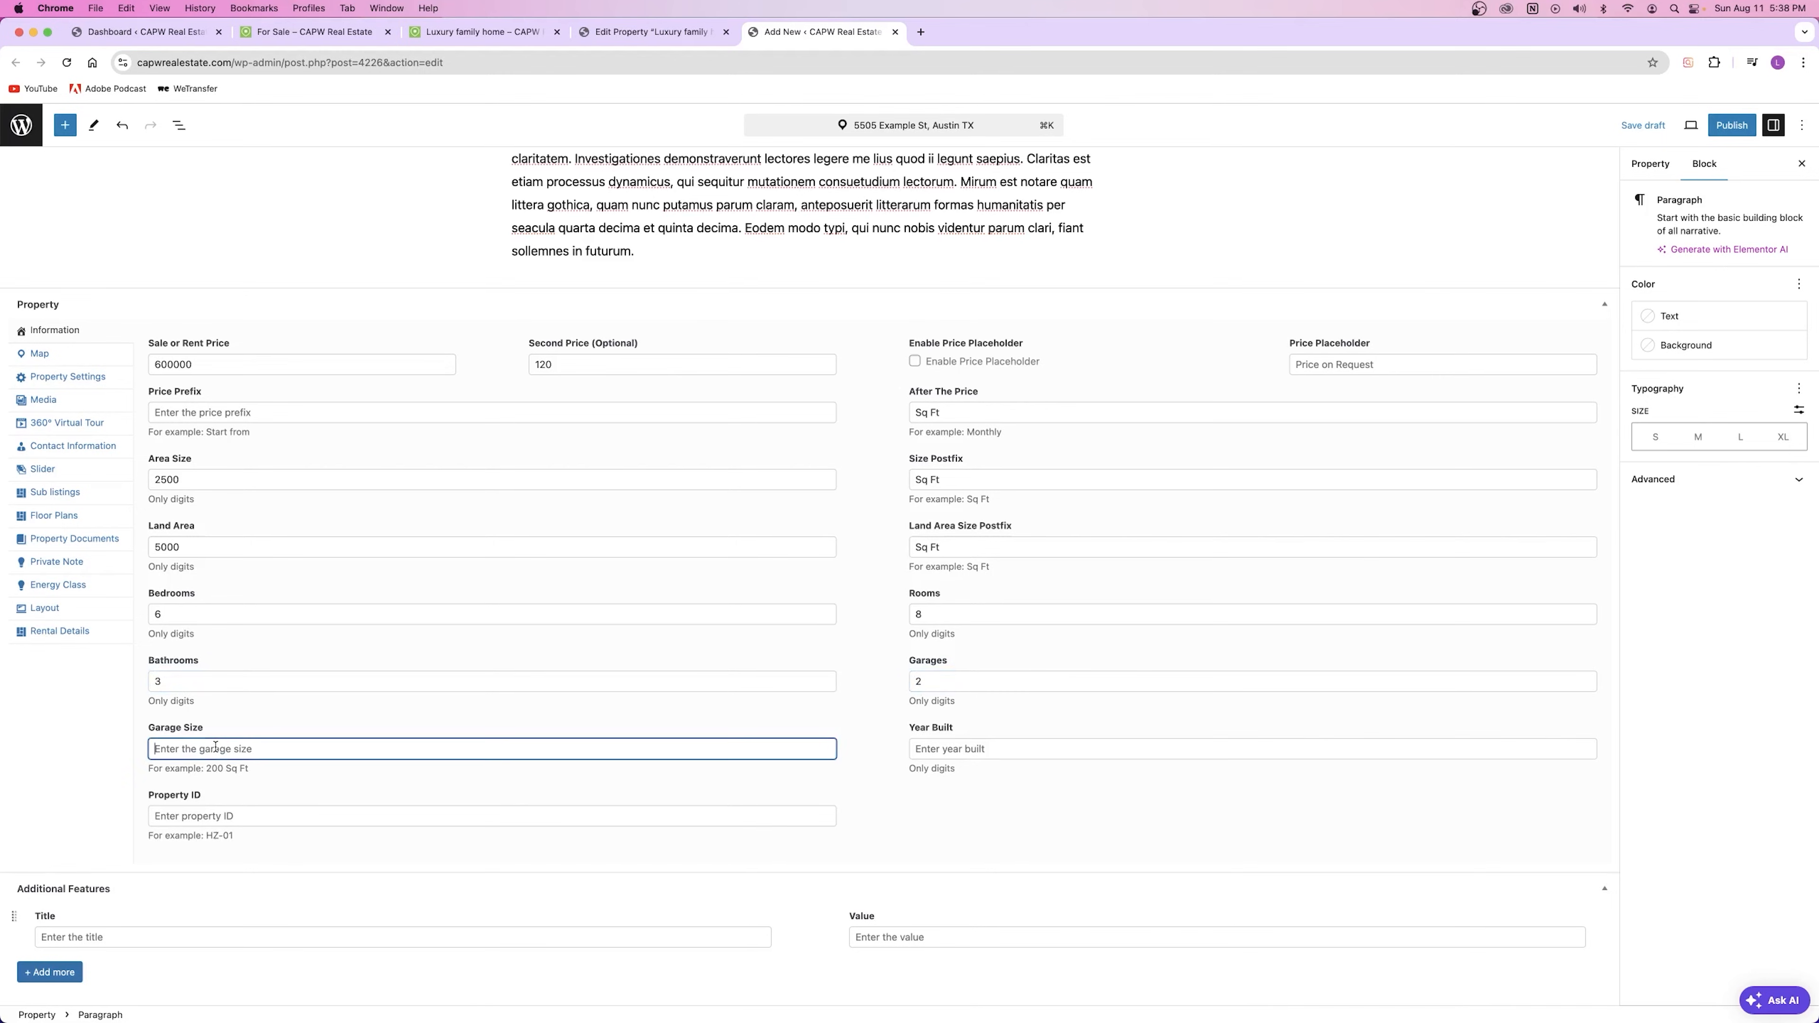
pyautogui.write('300')
pyautogui.click(257, 718)
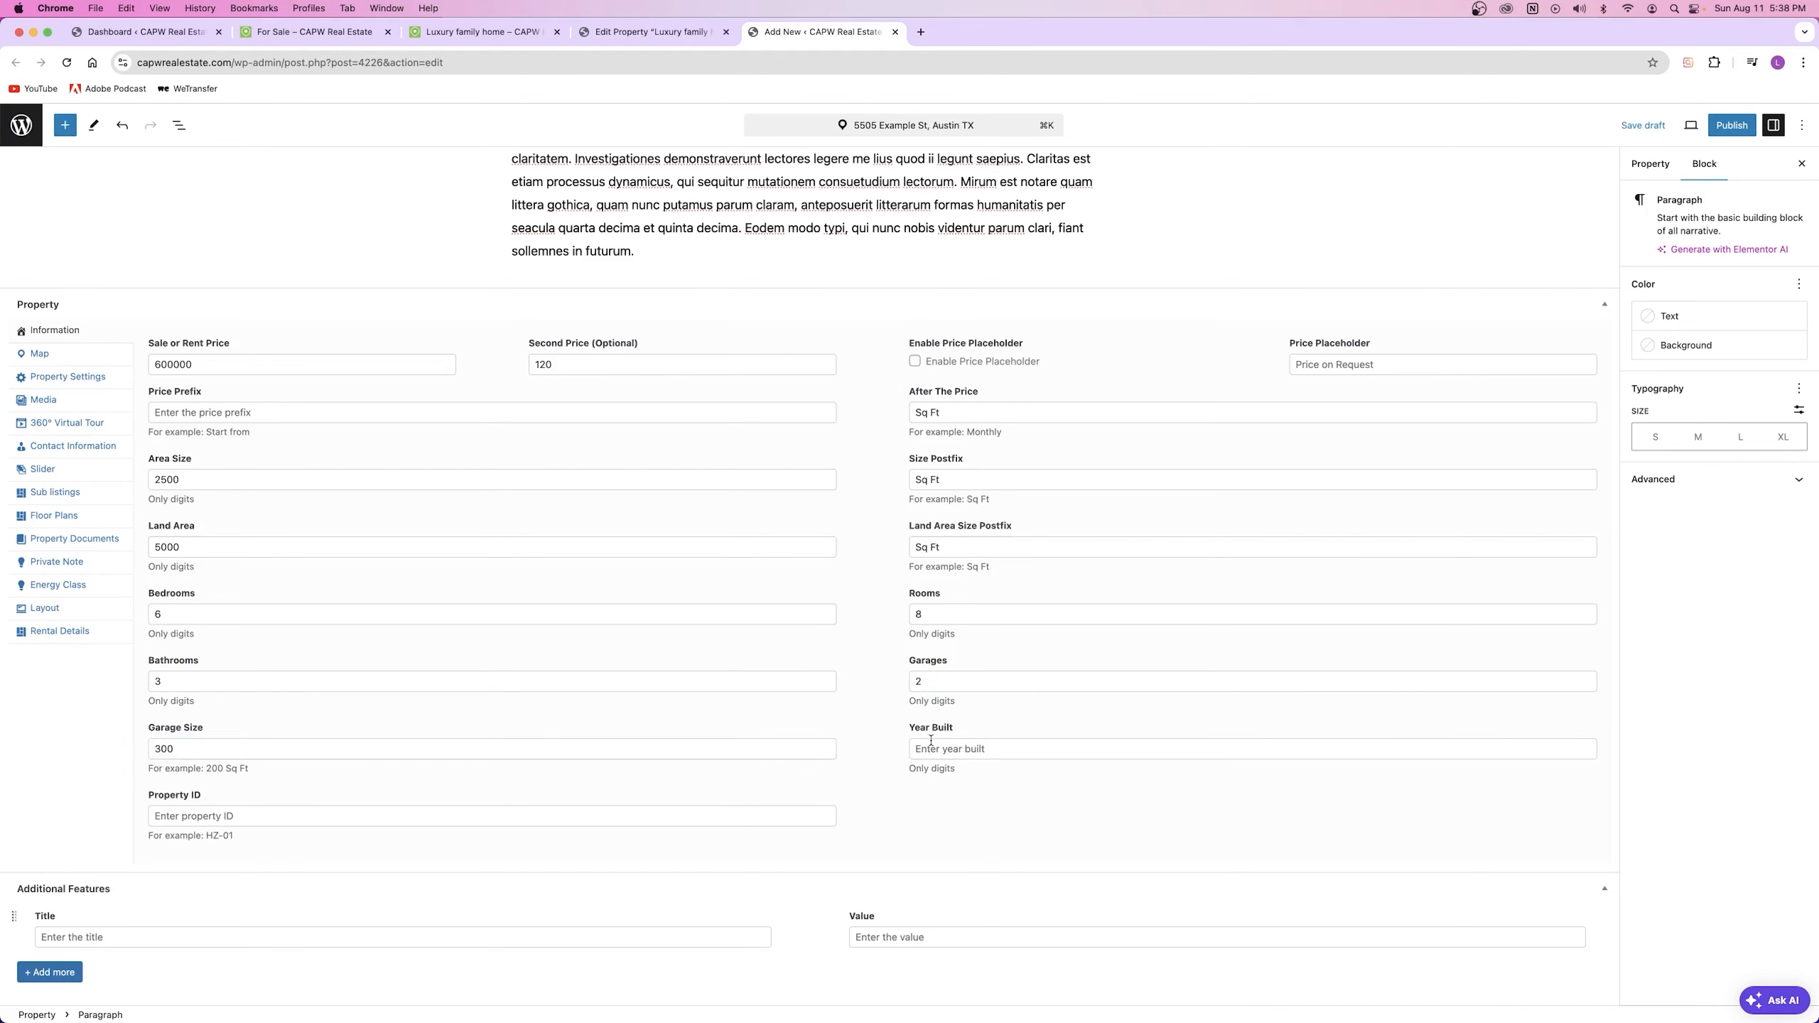
pyautogui.click(972, 747)
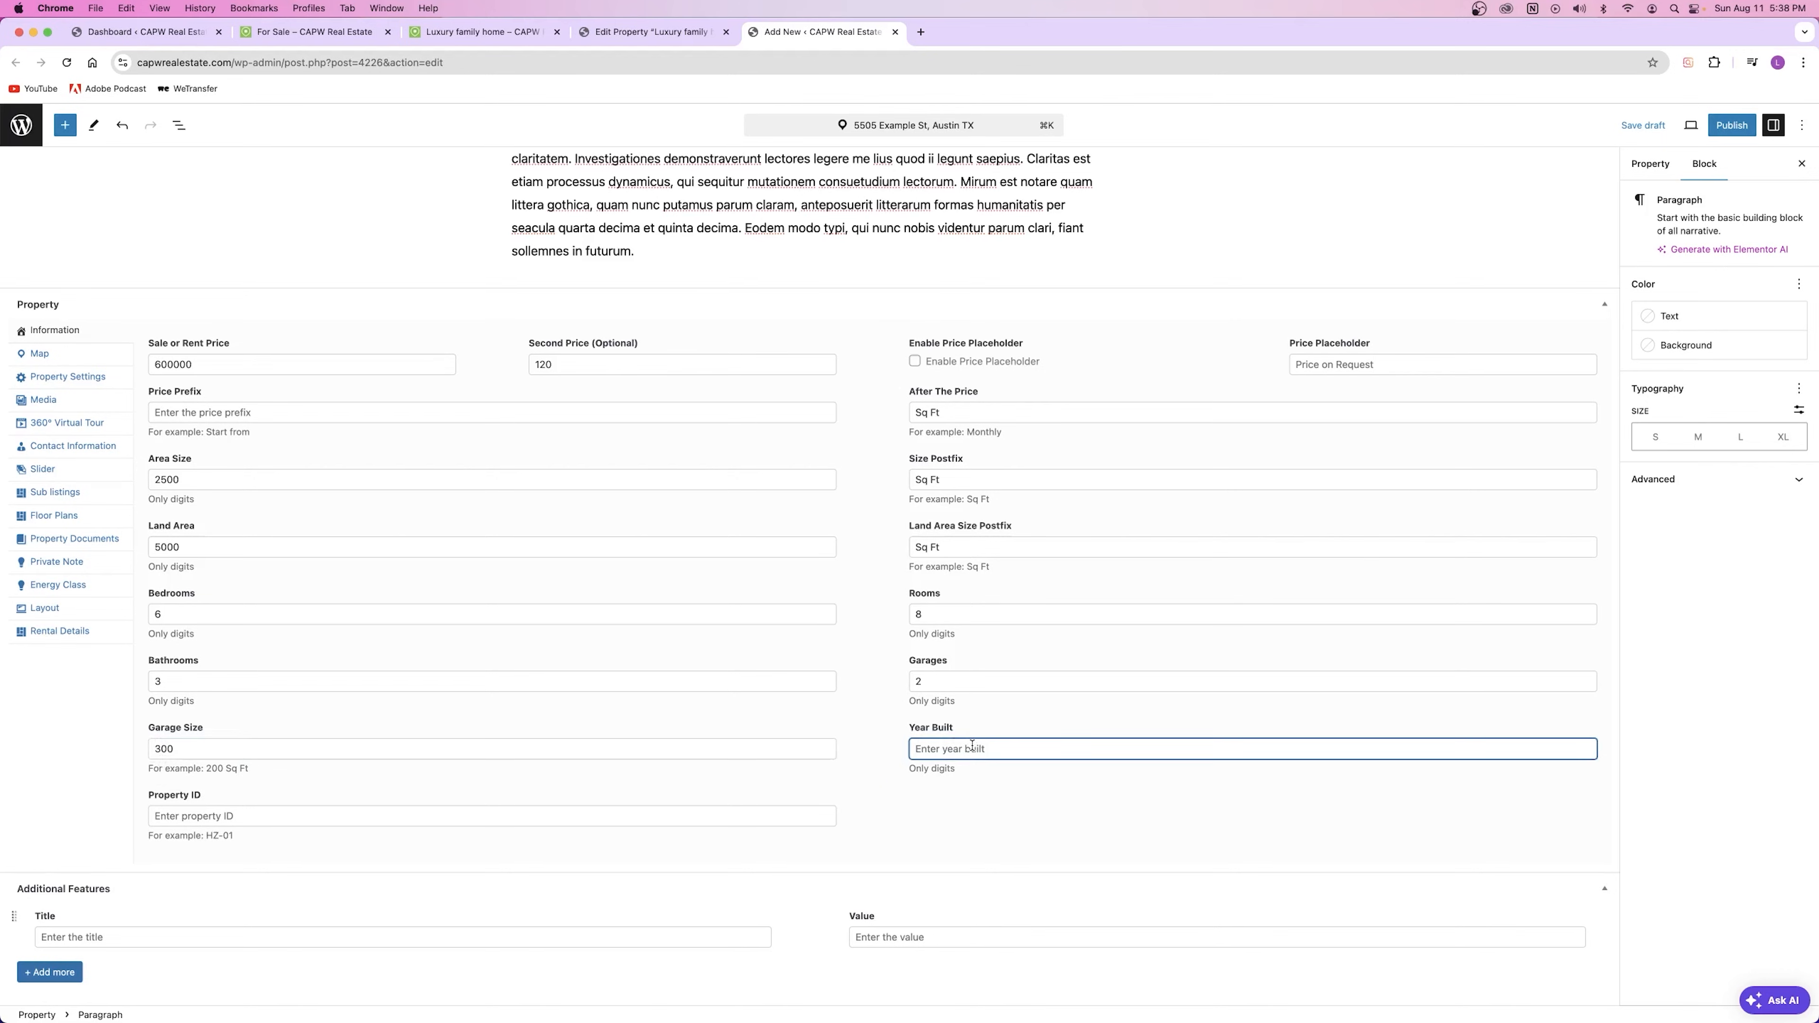
pyautogui.write('1999')
pyautogui.click(876, 759)
pyautogui.moveTo(949, 750); pyautogui.dragTo(859, 756)
pyautogui.click(858, 757)
# Step: Set the Property ID to HZ-01
pyautogui.click(248, 809)
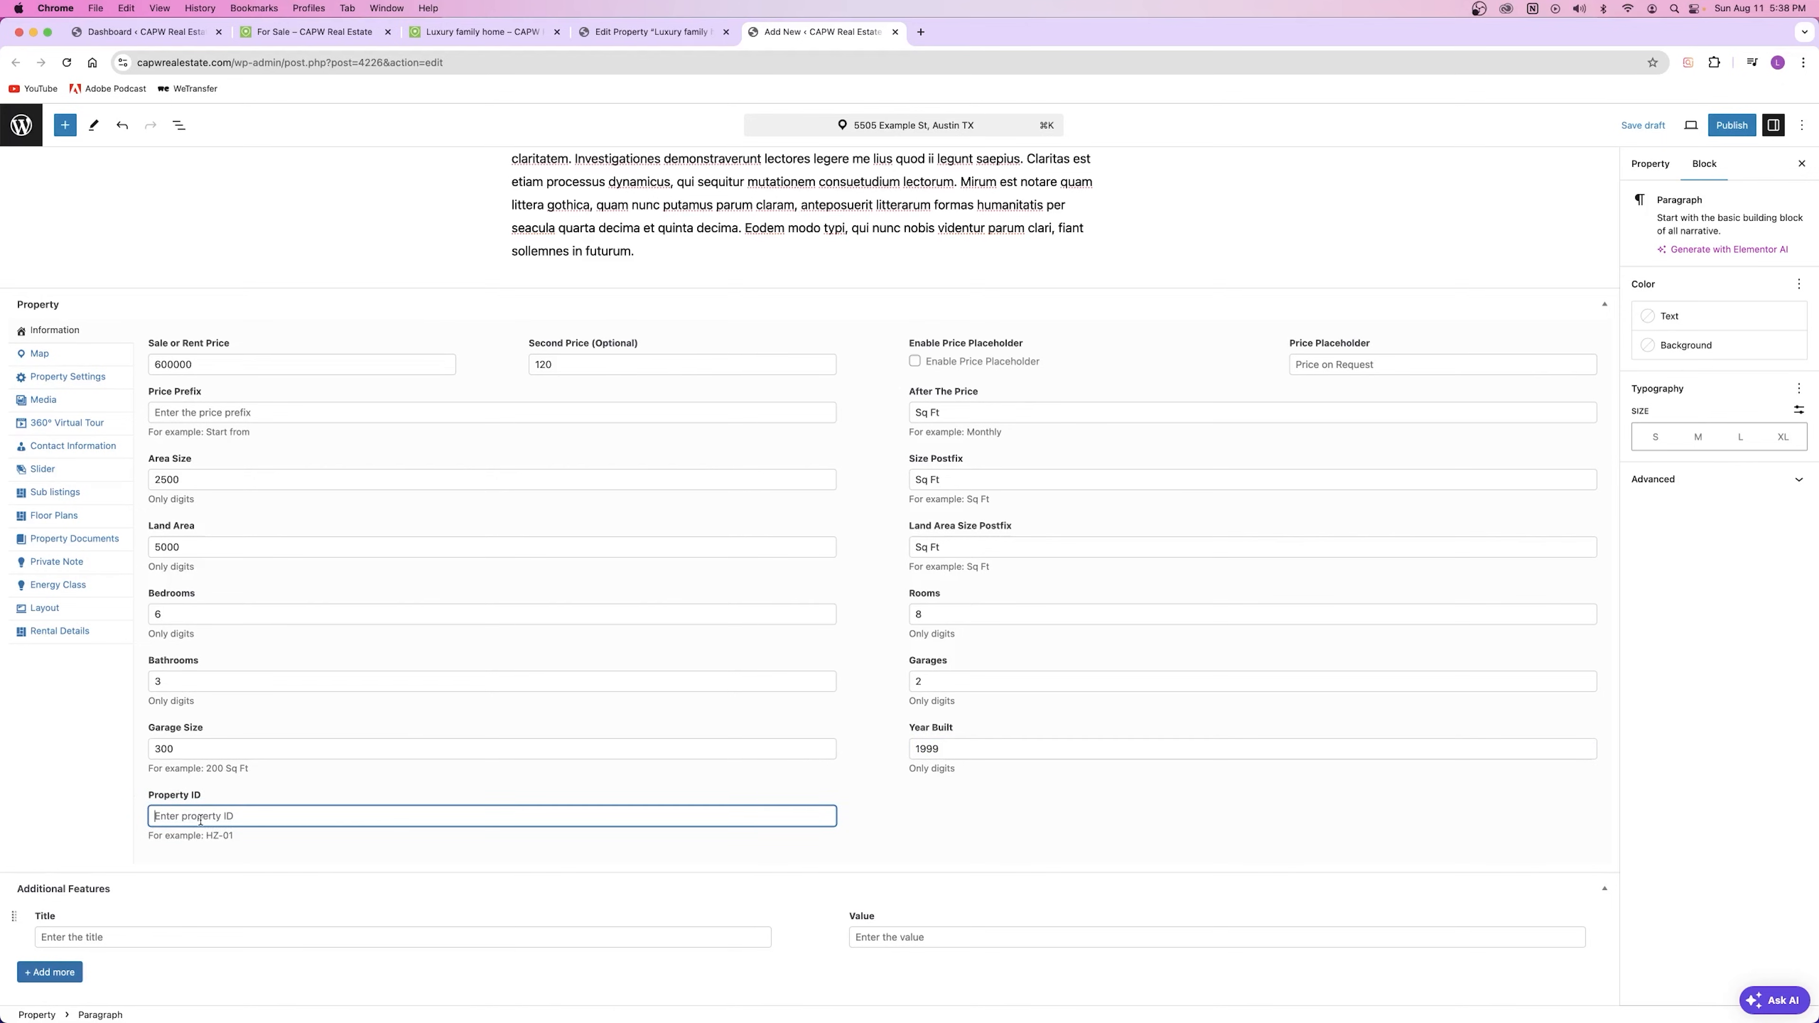
pyautogui.moveTo(229, 834); pyautogui.dragTo(186, 839)
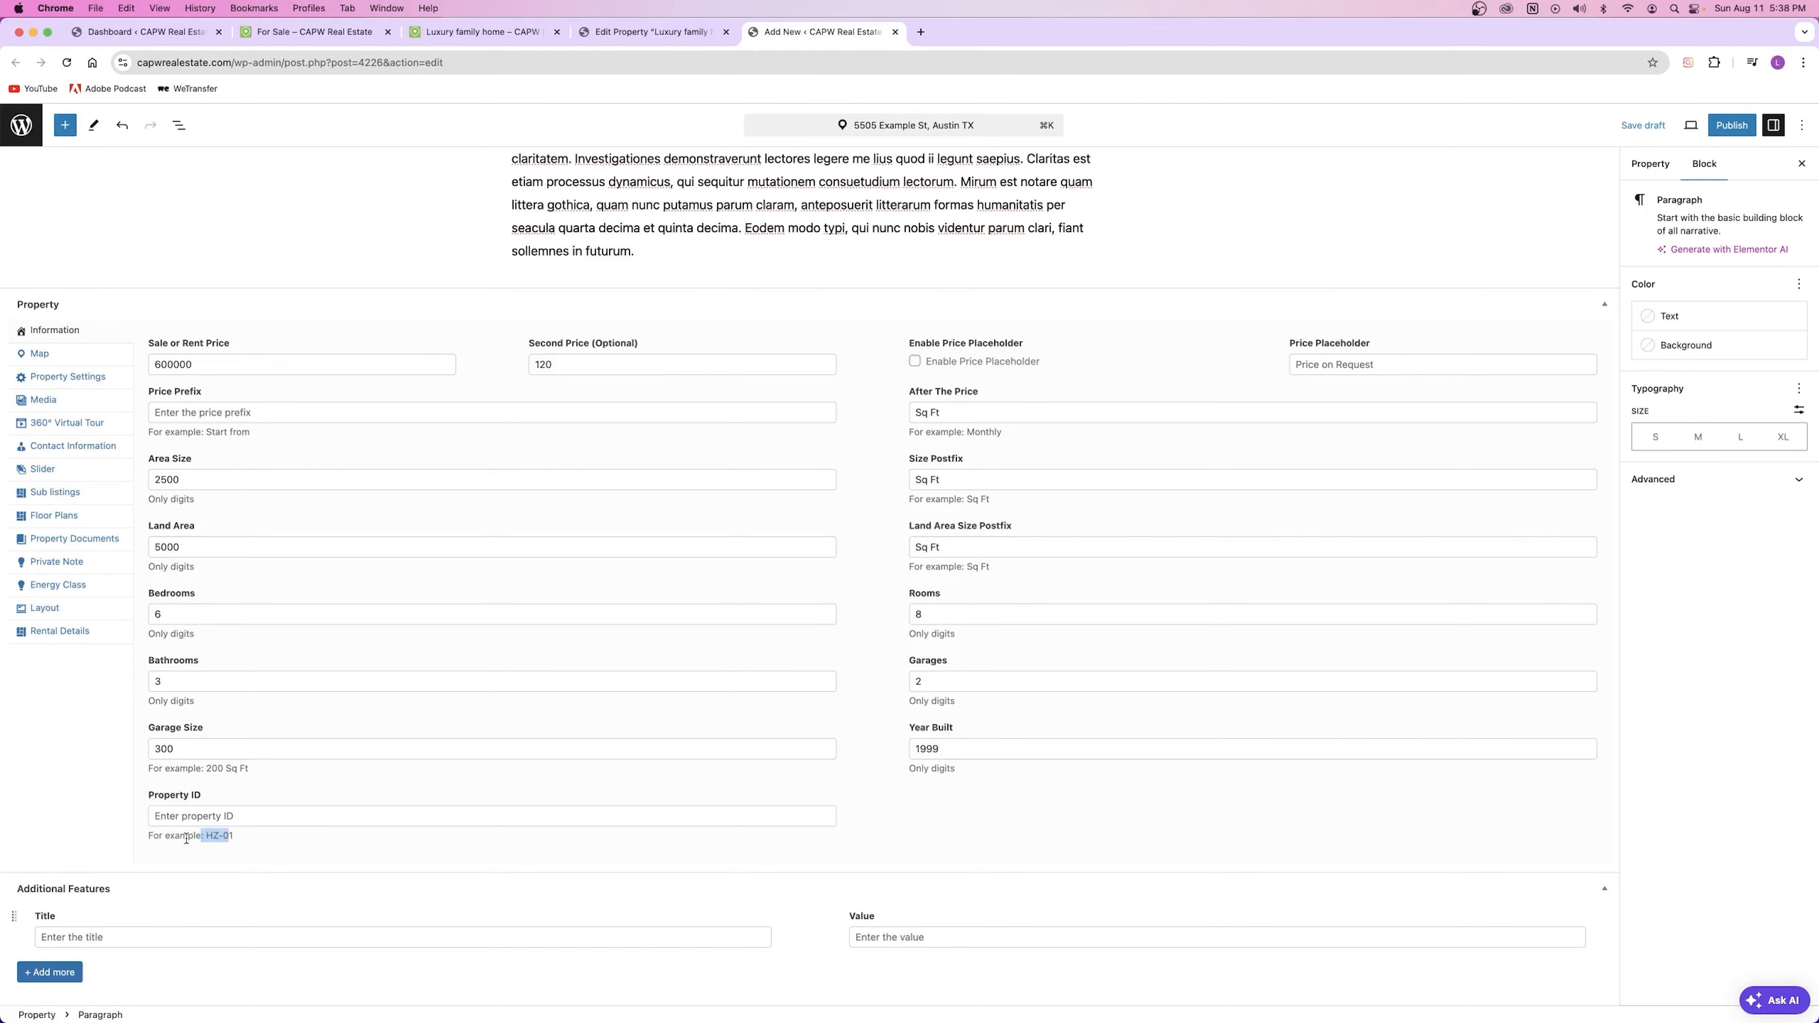
pyautogui.click(198, 815)
pyautogui.write('H')
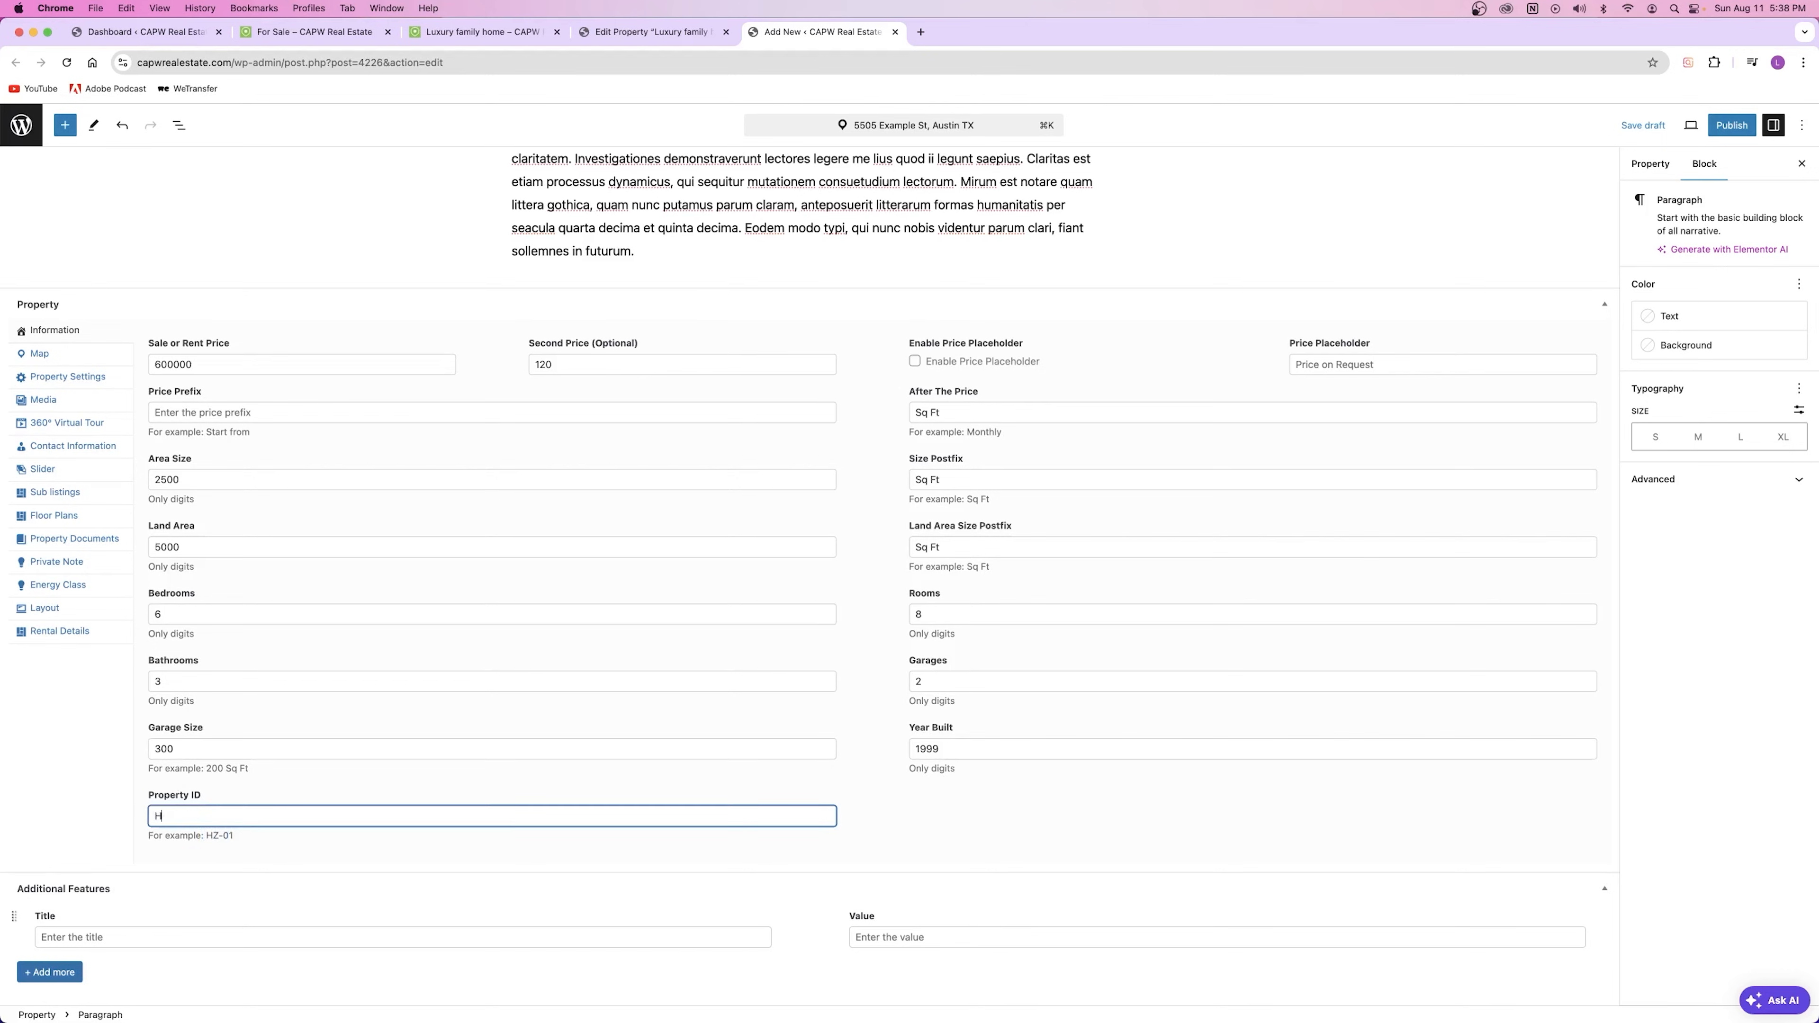
pyautogui.write('Z-01')
pyautogui.click(226, 787)
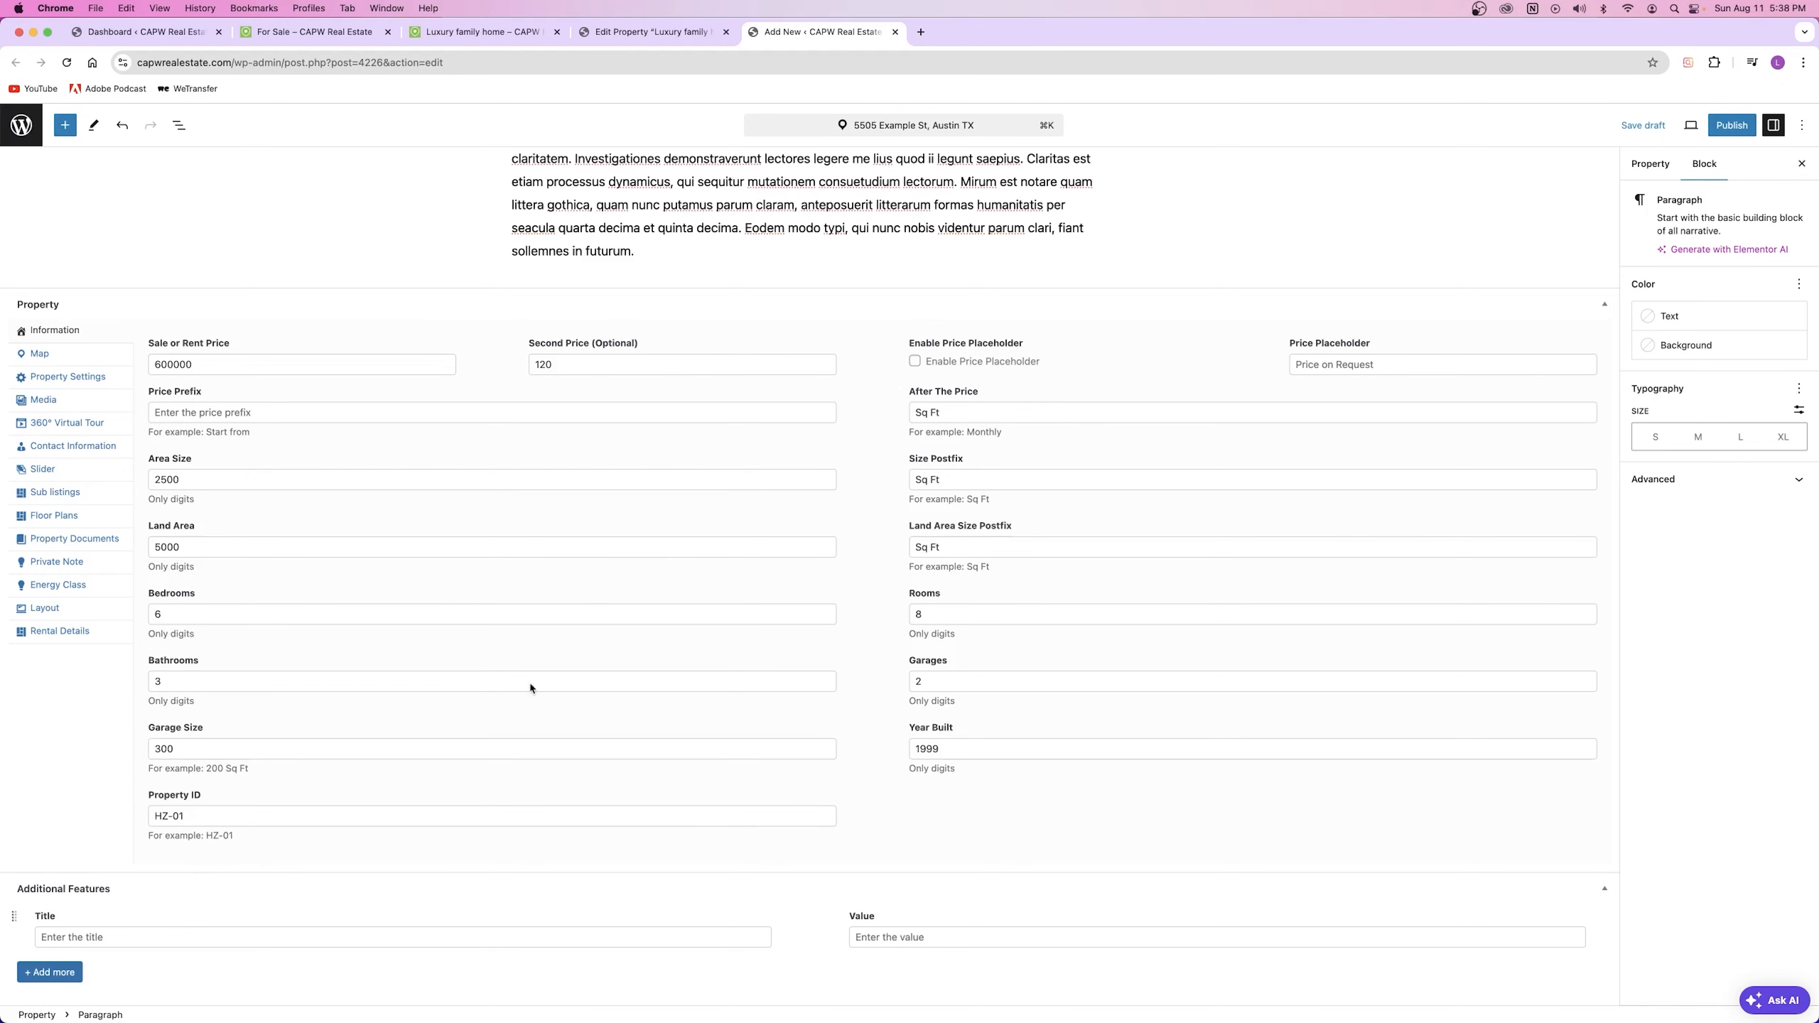
pyautogui.scroll(-1, 215, 930)
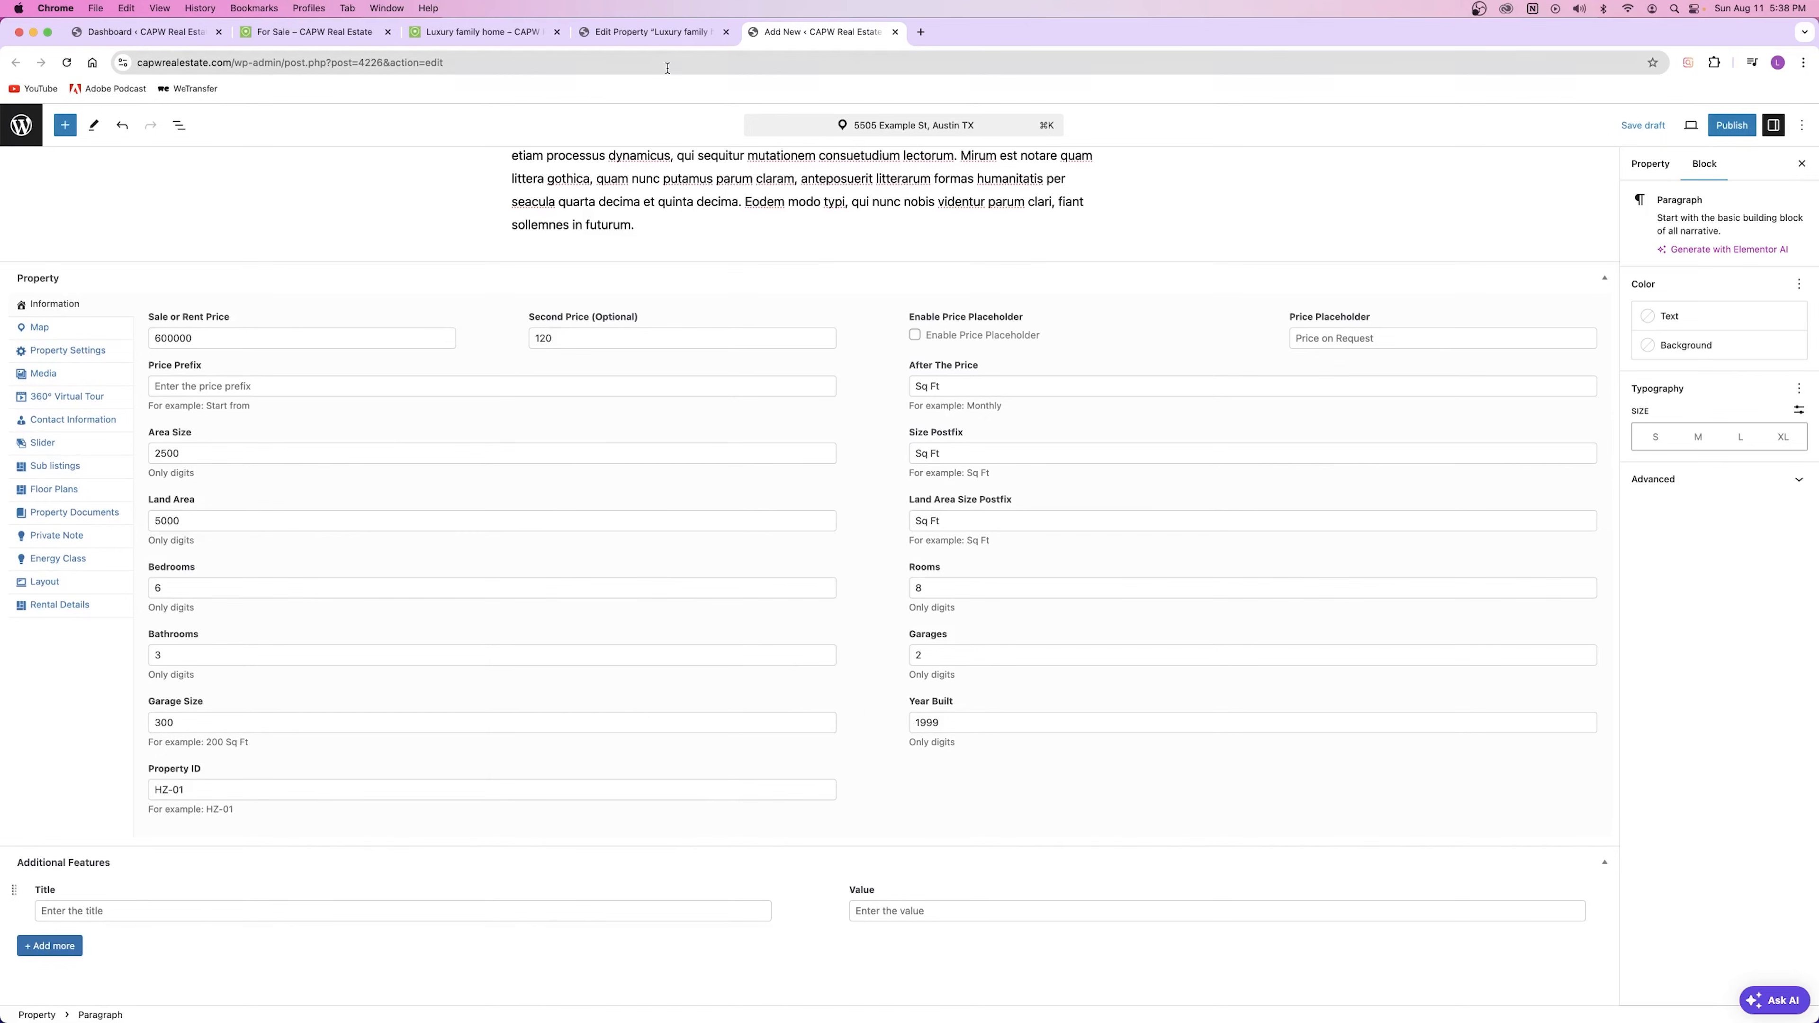
pyautogui.click(650, 33)
pyautogui.scroll(-10, 551, 510)
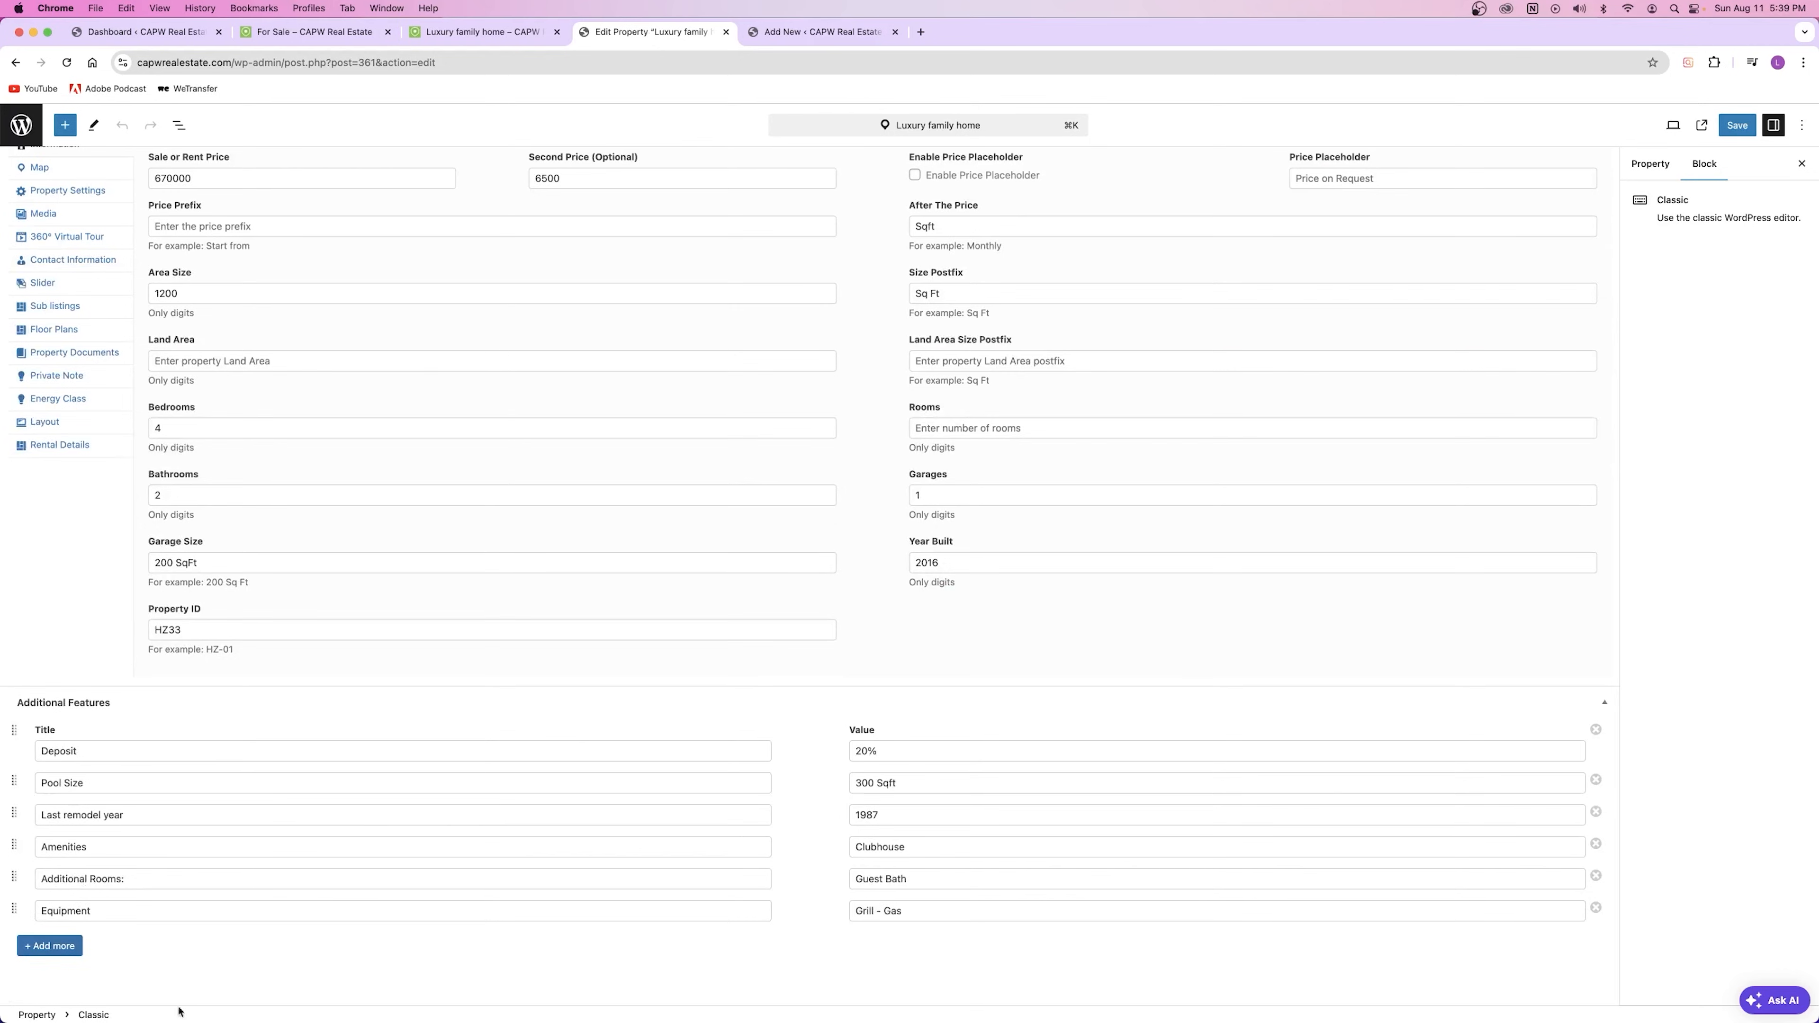
pyautogui.click(510, 41)
pyautogui.scroll(-10, 664, 271)
pyautogui.scroll(-7, 663, 271)
pyautogui.scroll(1, 662, 268)
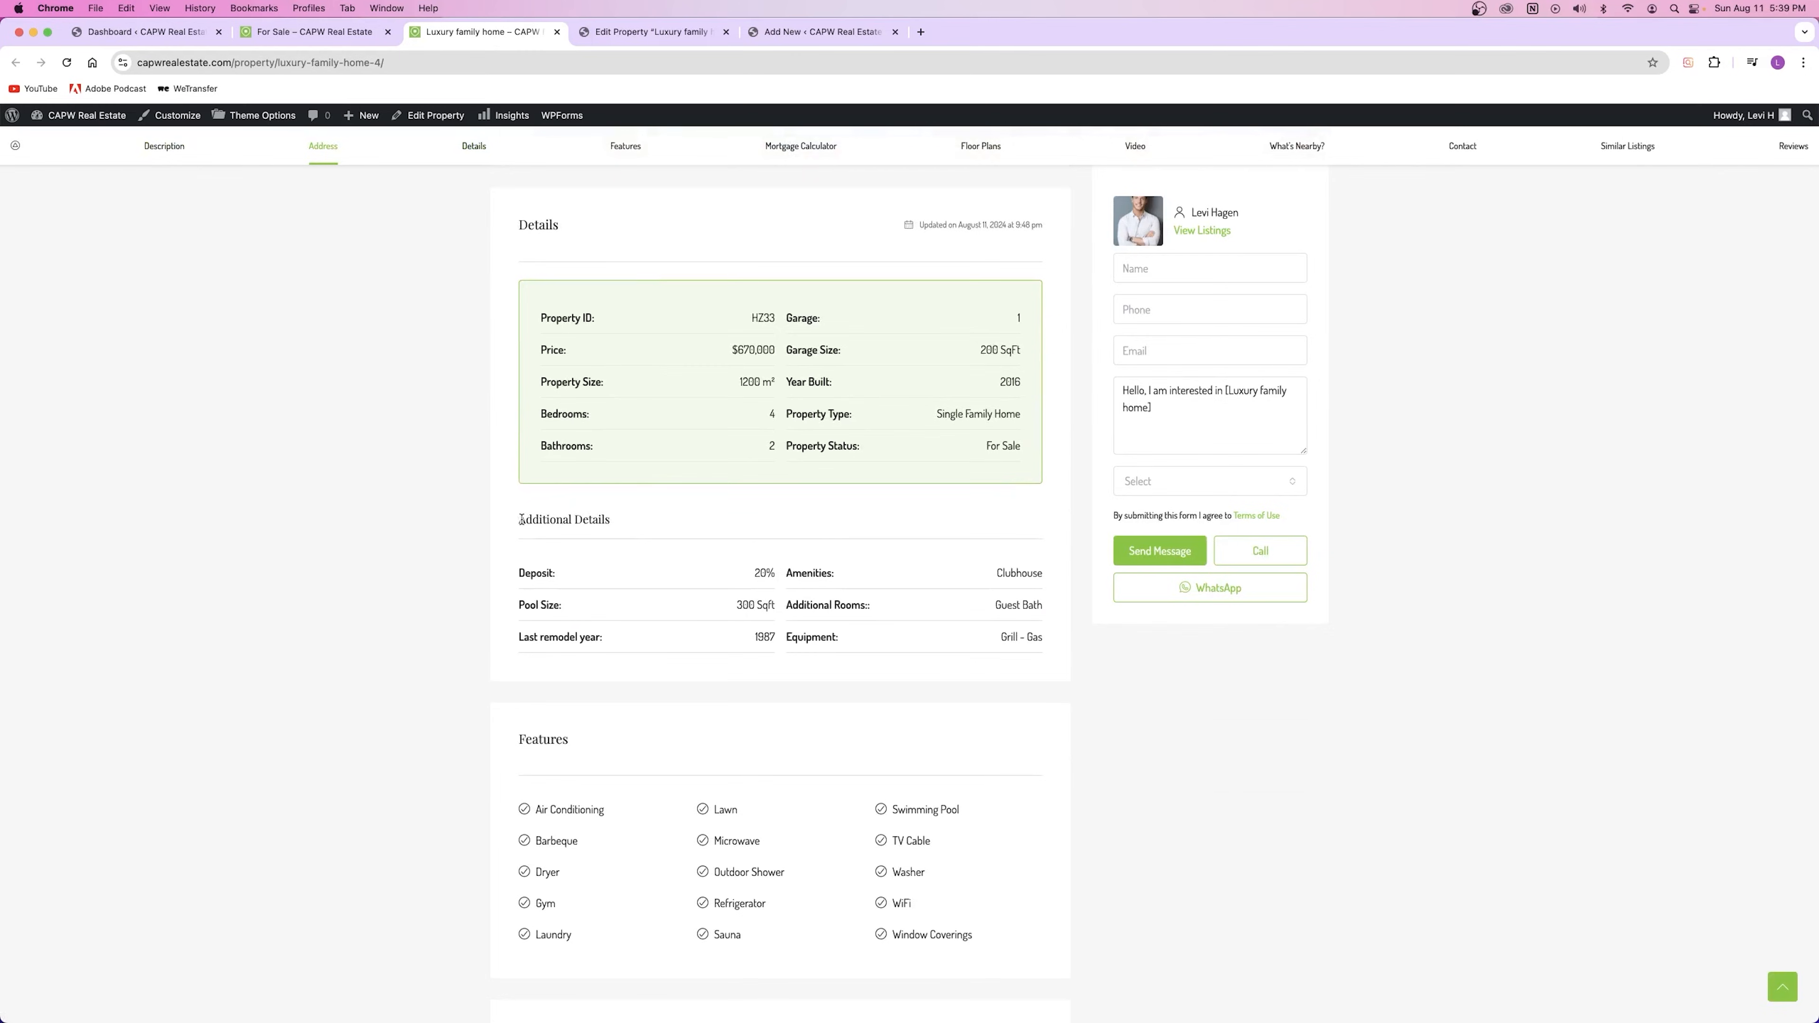
pyautogui.moveTo(520, 521); pyautogui.dragTo(634, 523)
pyautogui.click(619, 34)
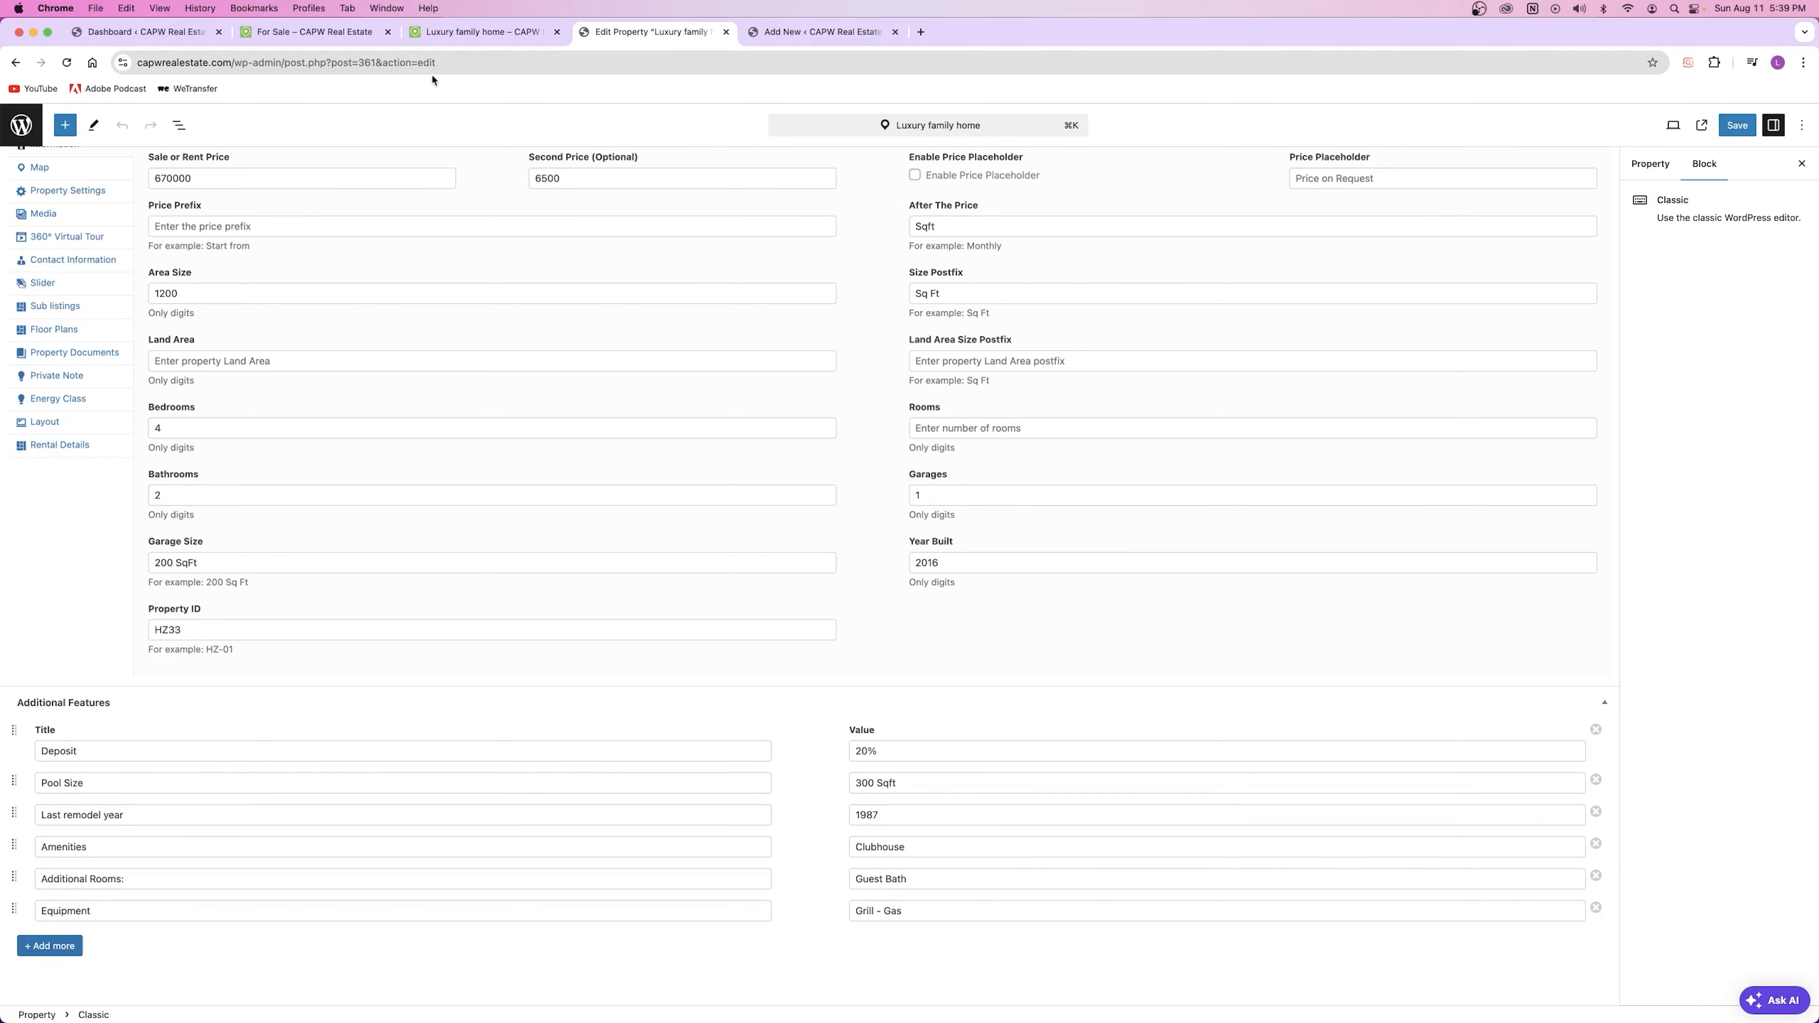
pyautogui.click(459, 33)
pyautogui.click(540, 572)
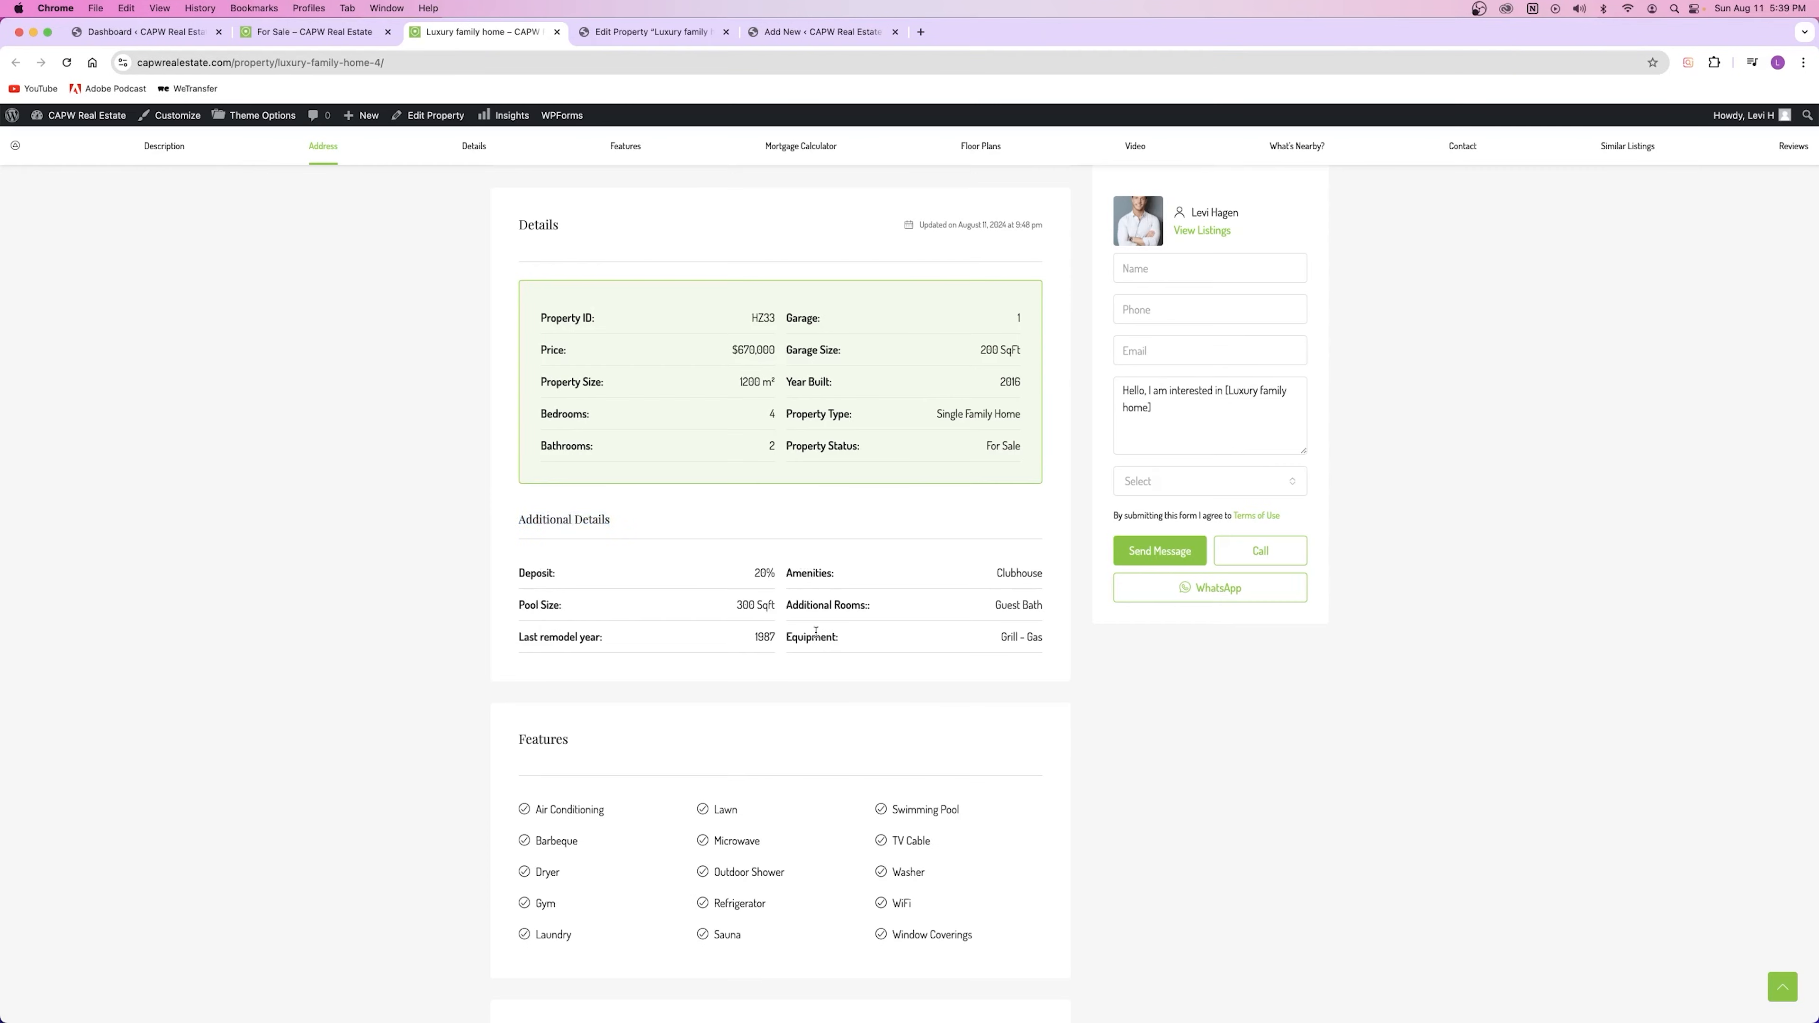
pyautogui.moveTo(1019, 572); pyautogui.dragTo(1007, 649)
pyautogui.click(1007, 649)
pyautogui.moveTo(539, 317); pyautogui.dragTo(1023, 448)
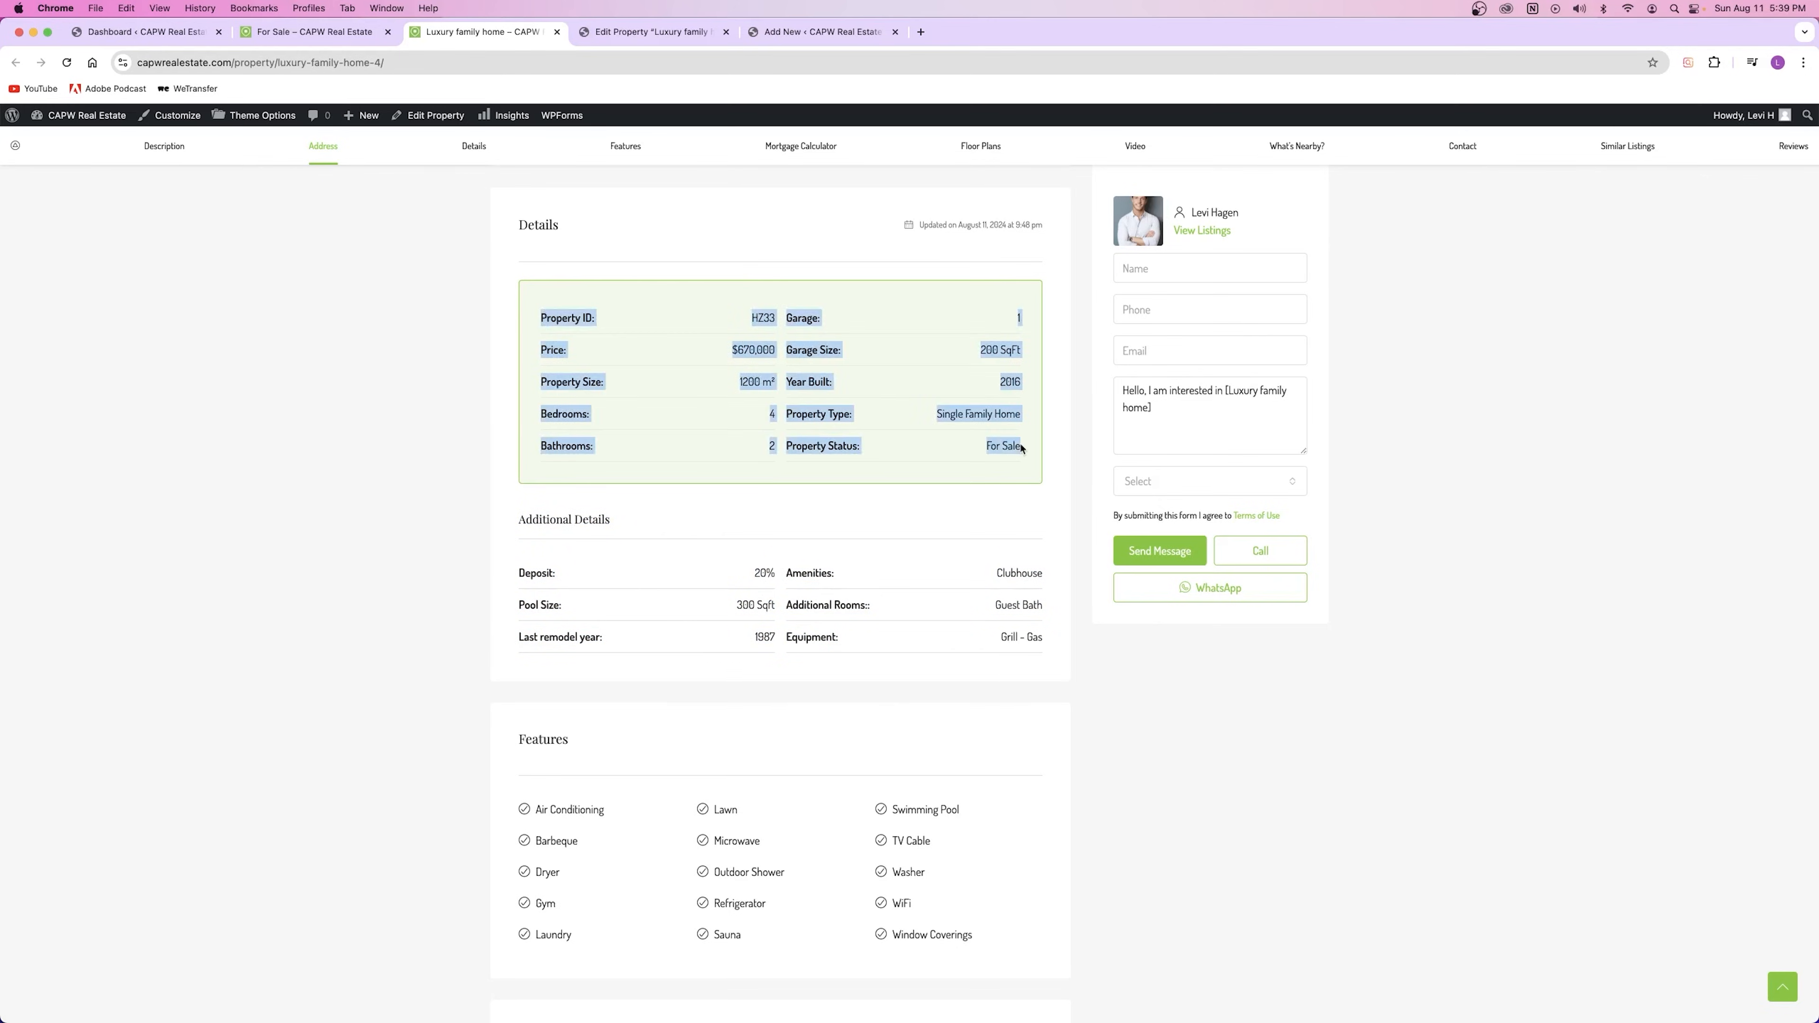
pyautogui.click(648, 31)
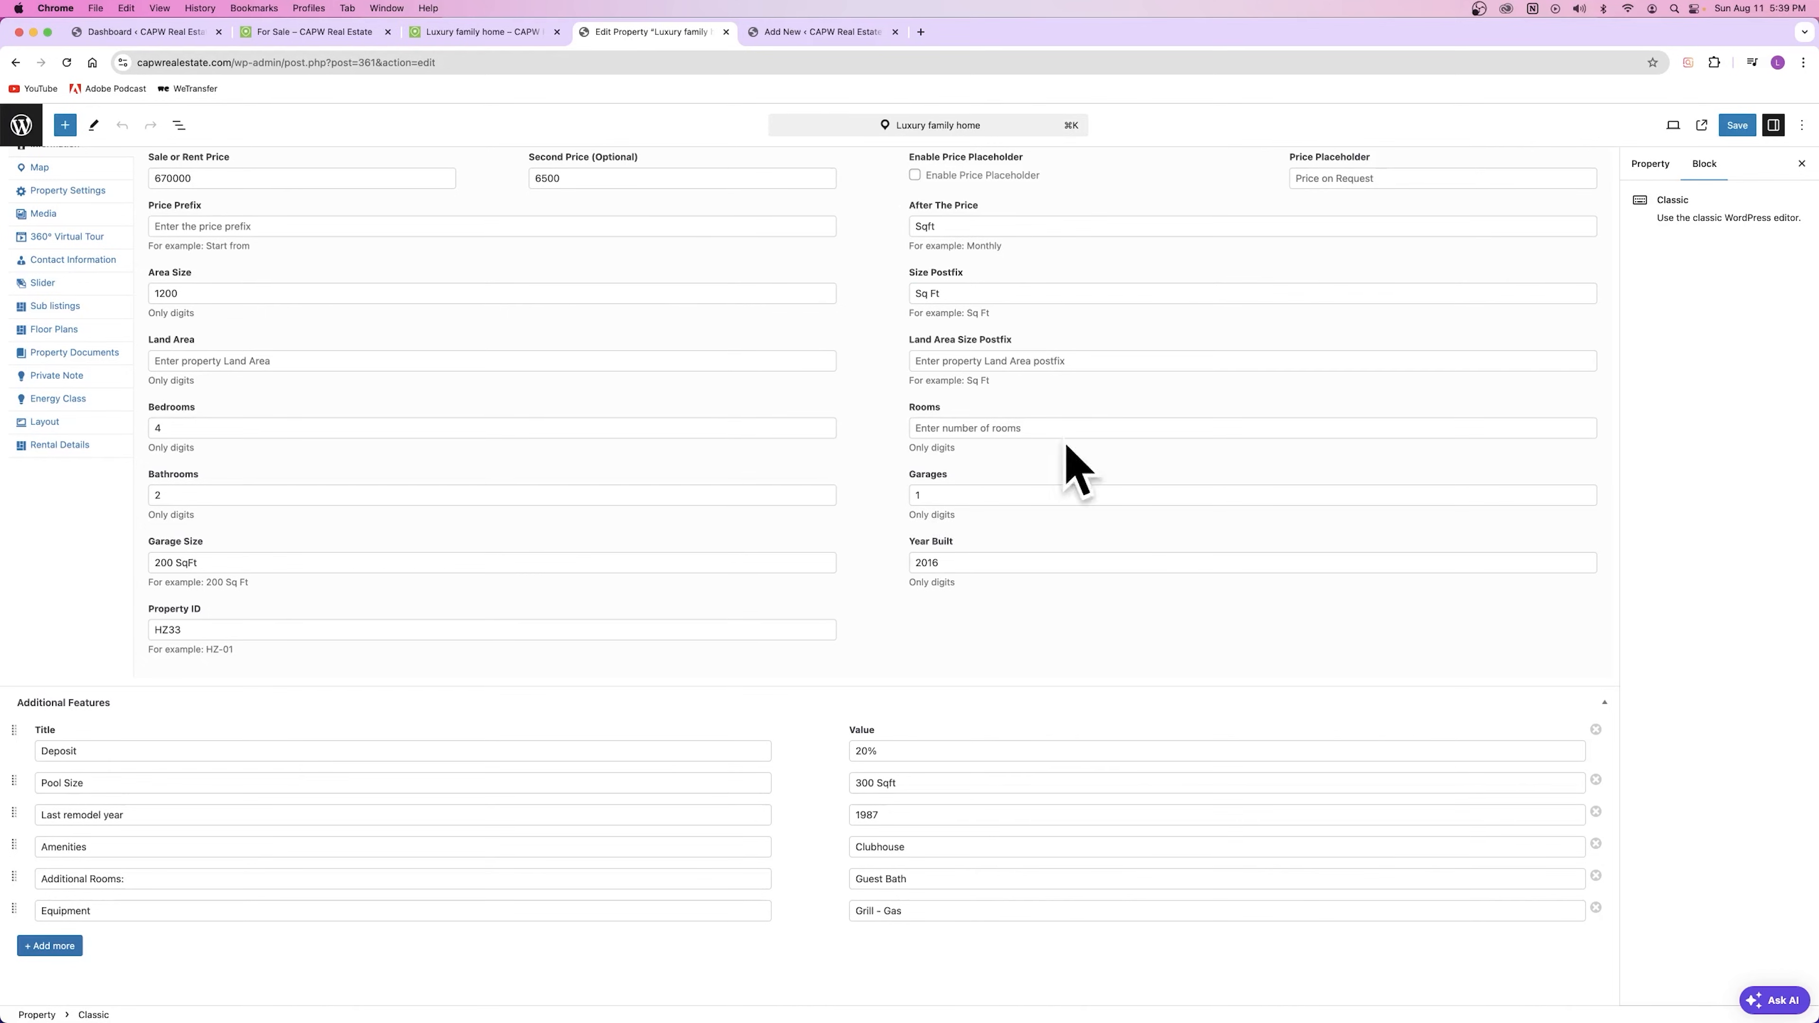
pyautogui.hotkey('ctrl', 'Tab')
pyautogui.click(492, 37)
pyautogui.scroll(15, 953, 286)
pyautogui.scroll(10, 954, 286)
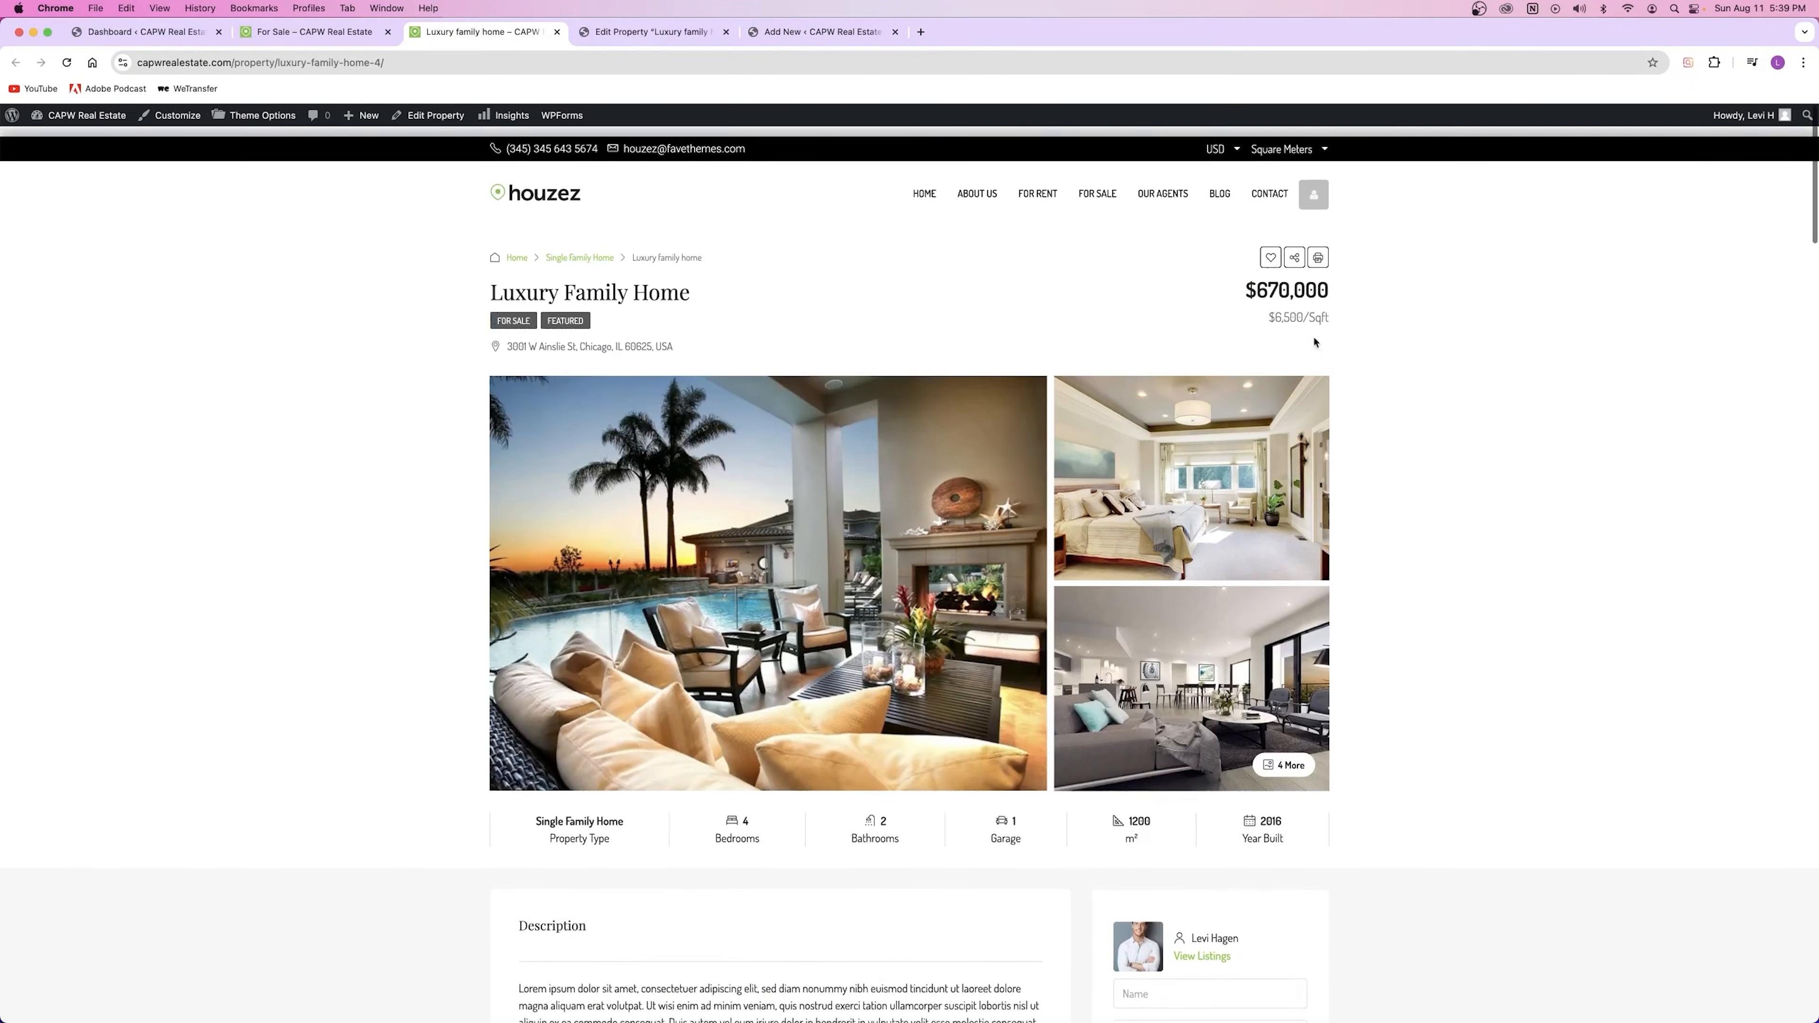
pyautogui.scroll(-20, 566, 478)
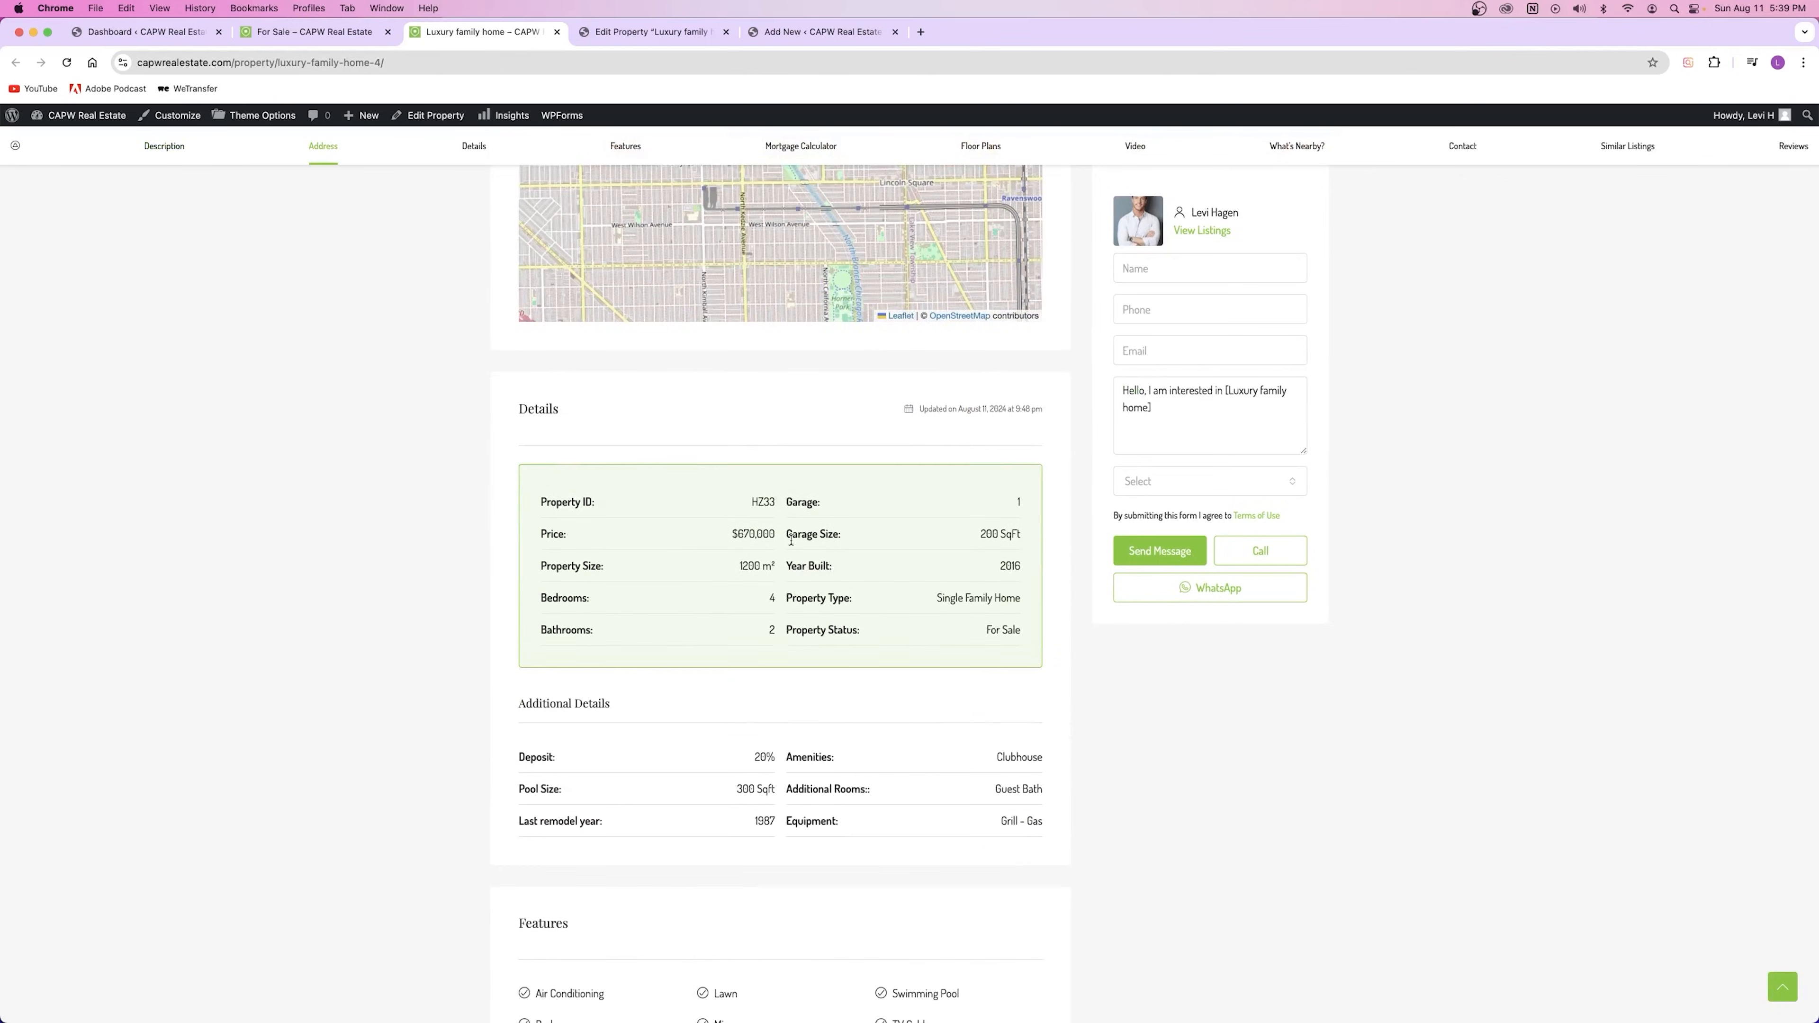
pyautogui.doubleClick(828, 567)
pyautogui.moveTo(808, 535); pyautogui.dragTo(964, 545)
pyautogui.moveTo(801, 503); pyautogui.dragTo(896, 512)
pyautogui.moveTo(558, 599); pyautogui.dragTo(594, 630)
pyautogui.click(911, 604)
pyautogui.click(715, 61)
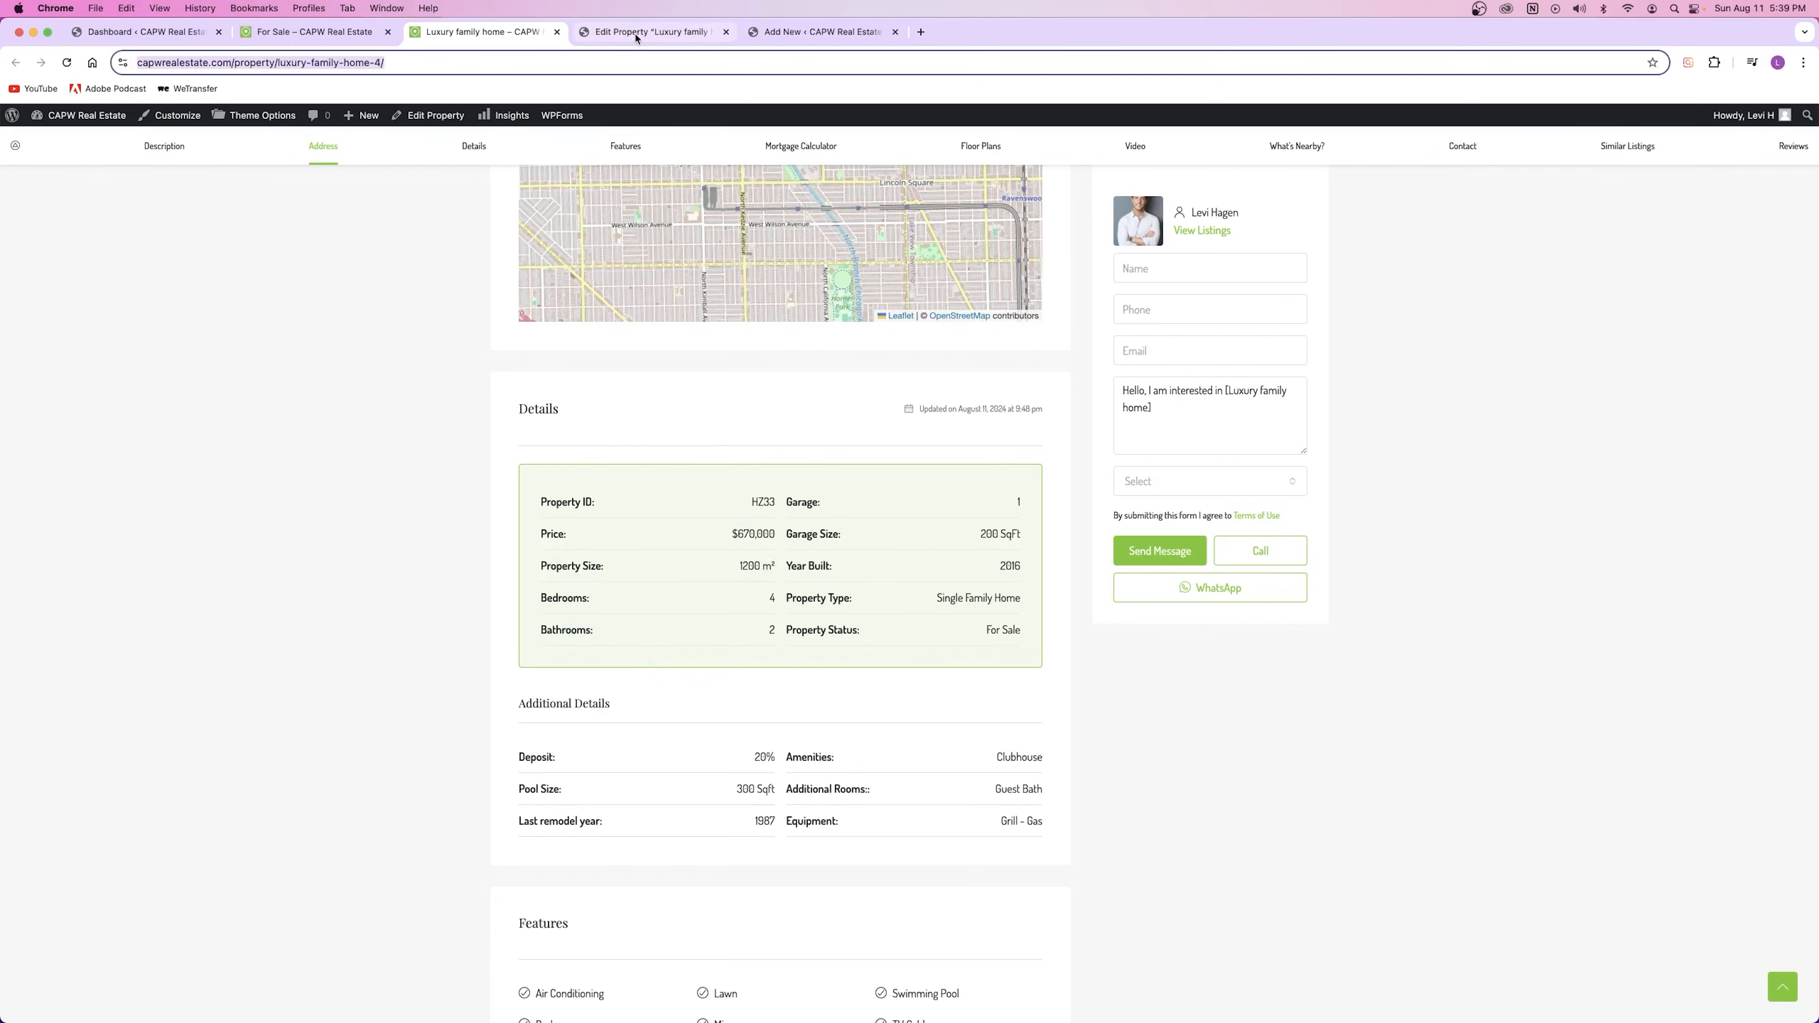
pyautogui.click(810, 34)
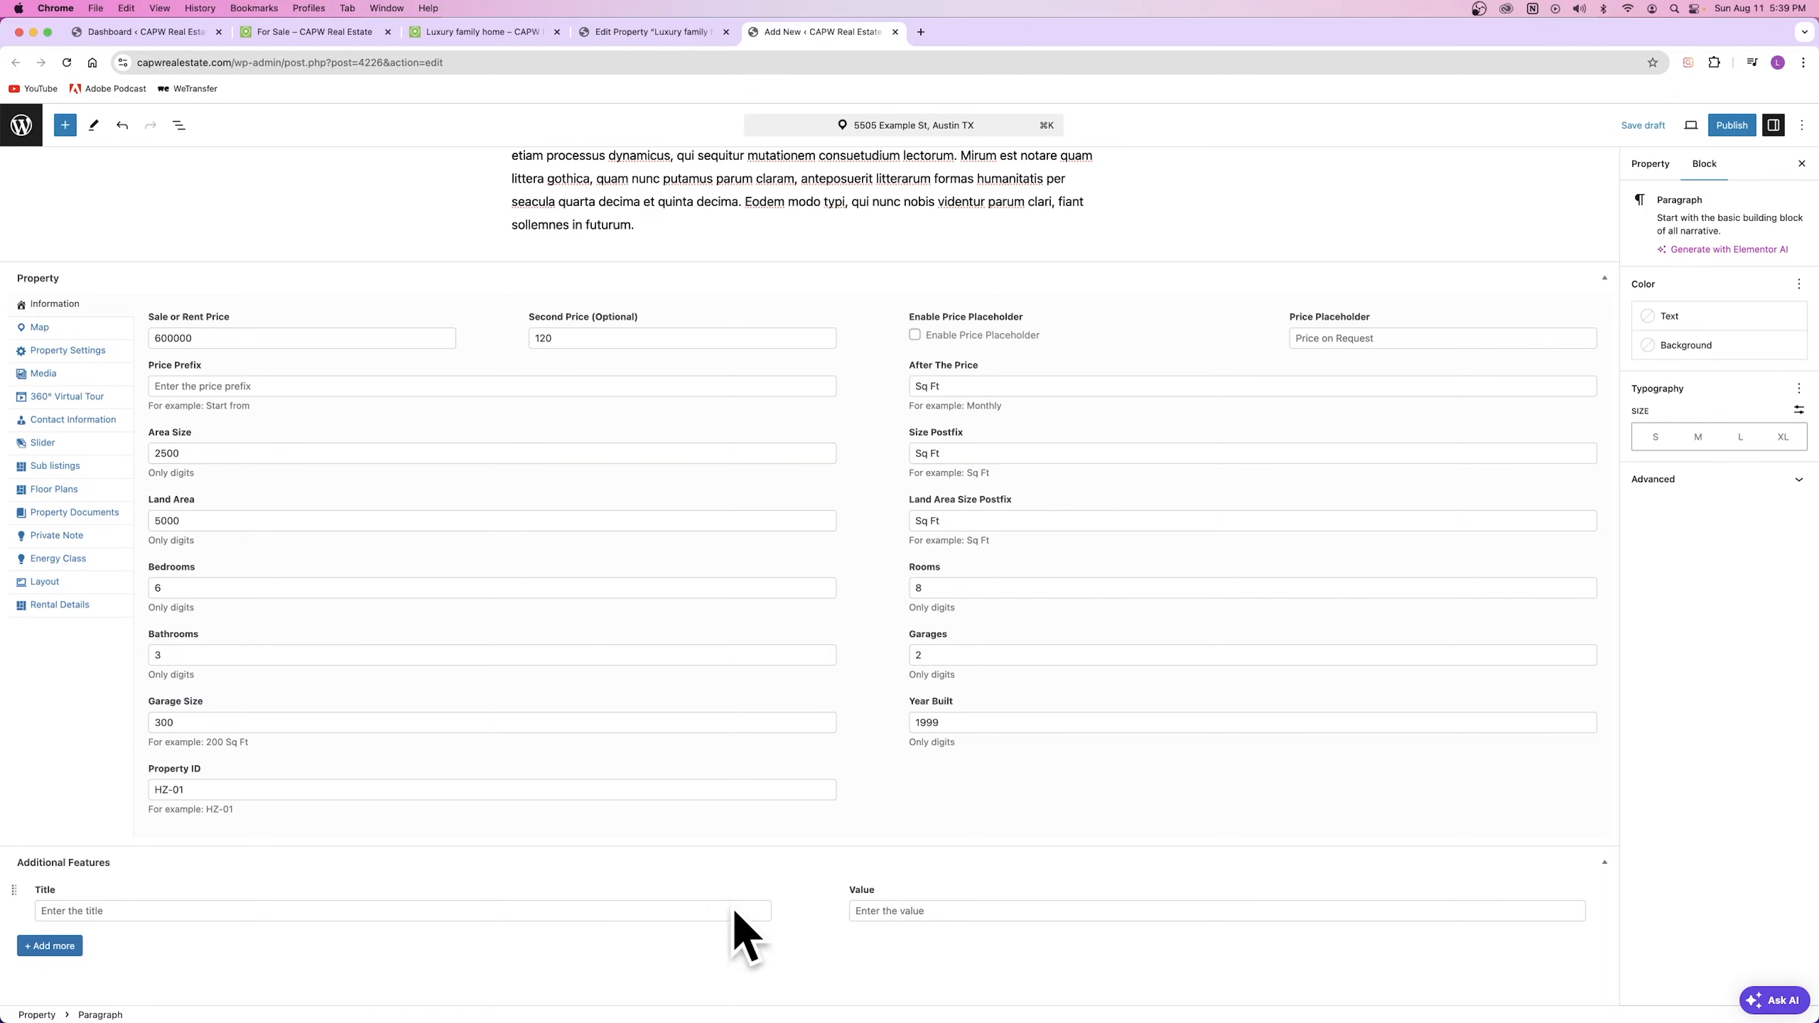
# Step: Add a Pool Size feature with value 300 Sqft, copied from the Luxury family home listing
pyautogui.click(613, 36)
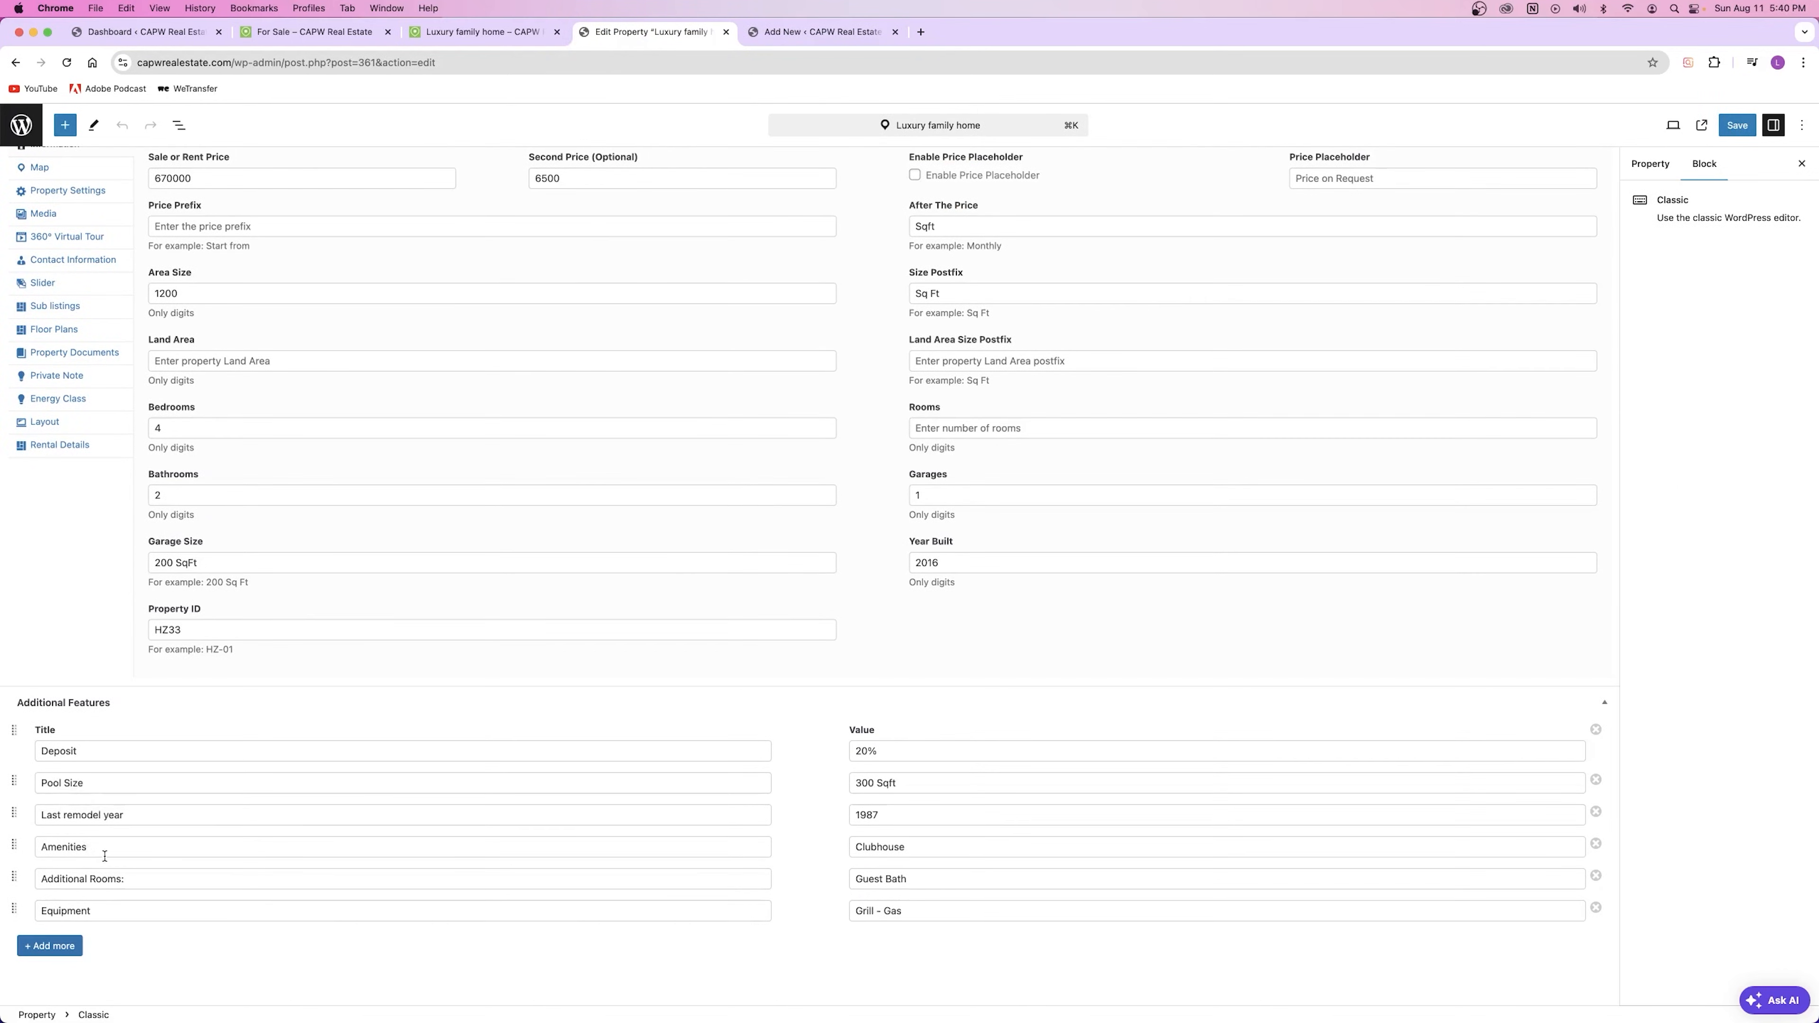
pyautogui.click(126, 913)
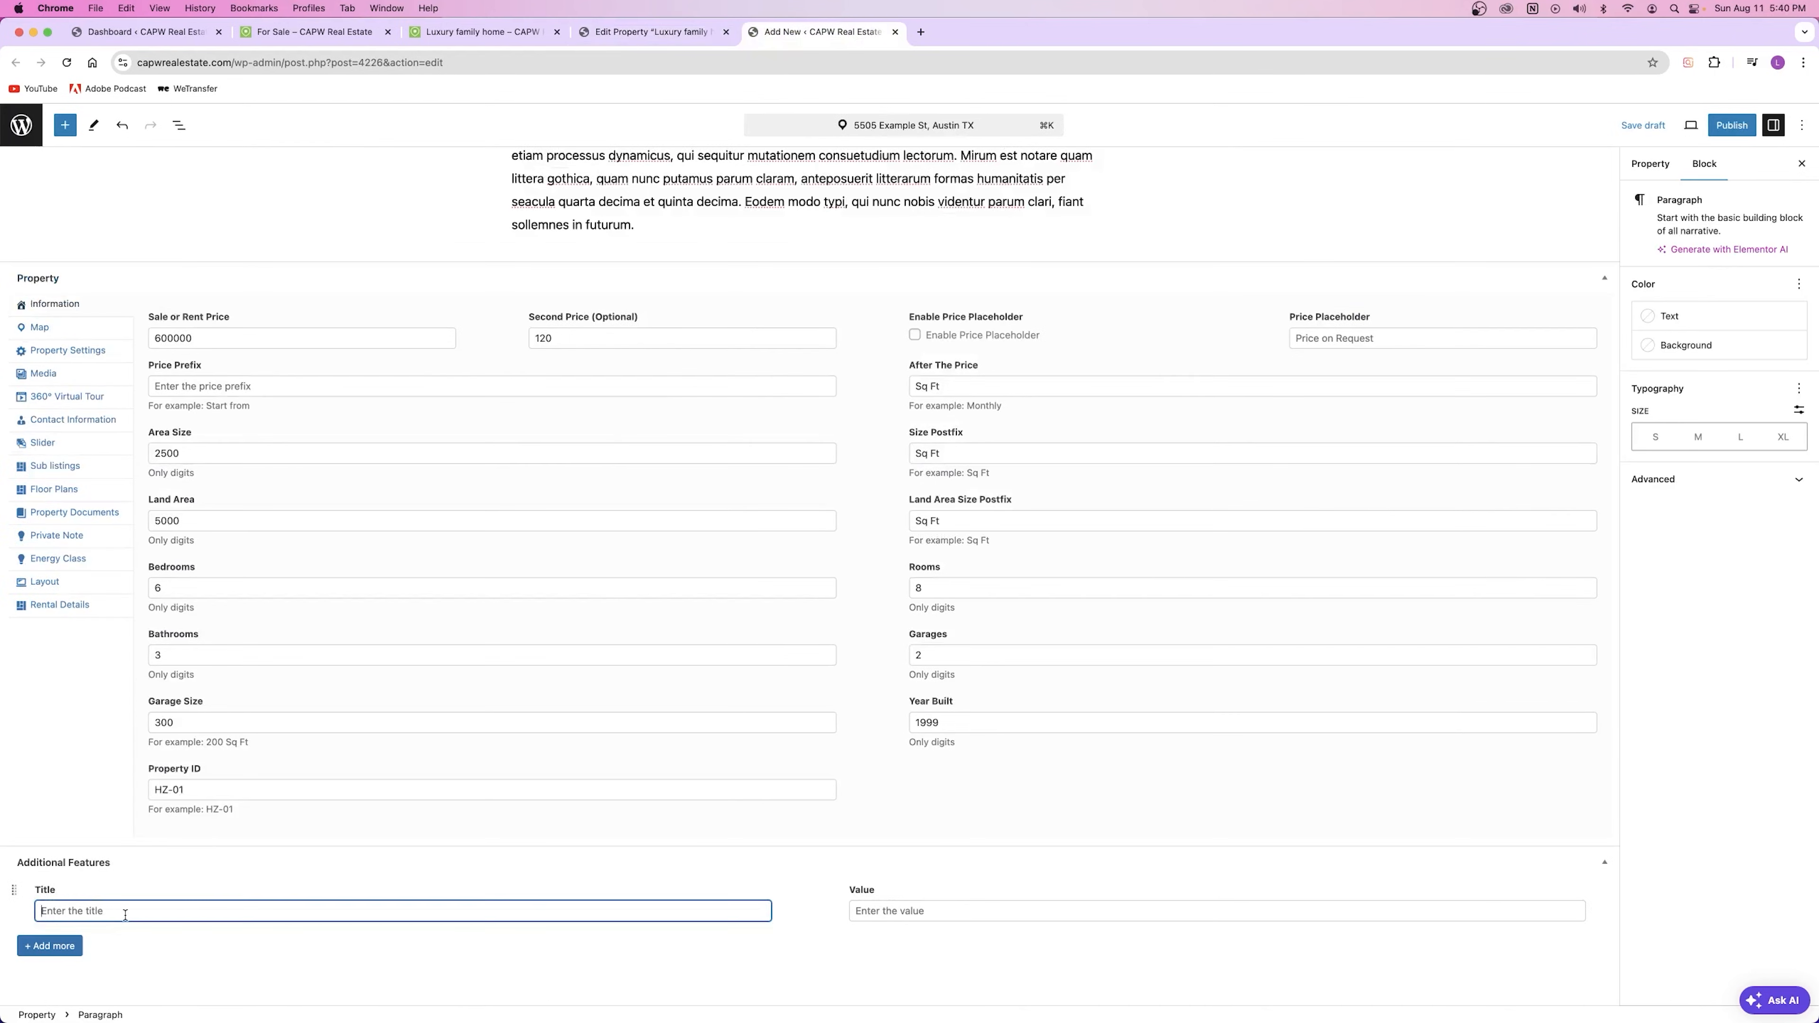
pyautogui.write('Pool Size')
pyautogui.press('Tab')
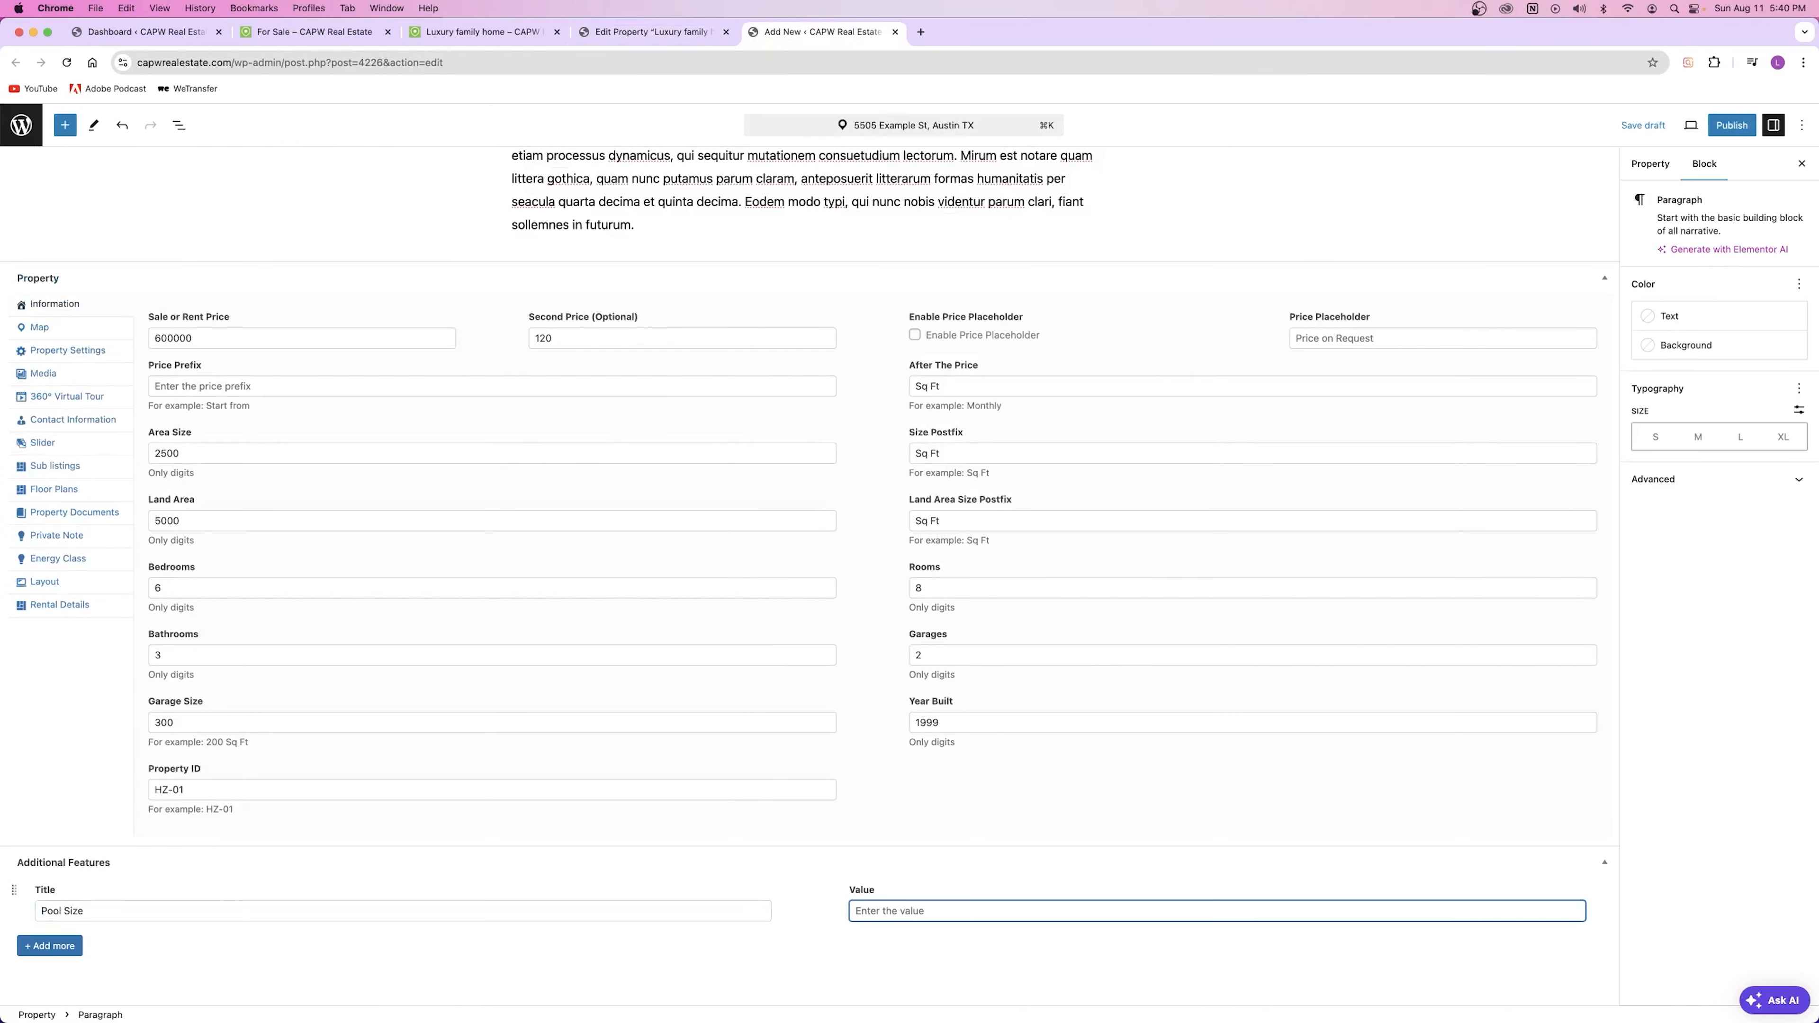
pyautogui.click(652, 31)
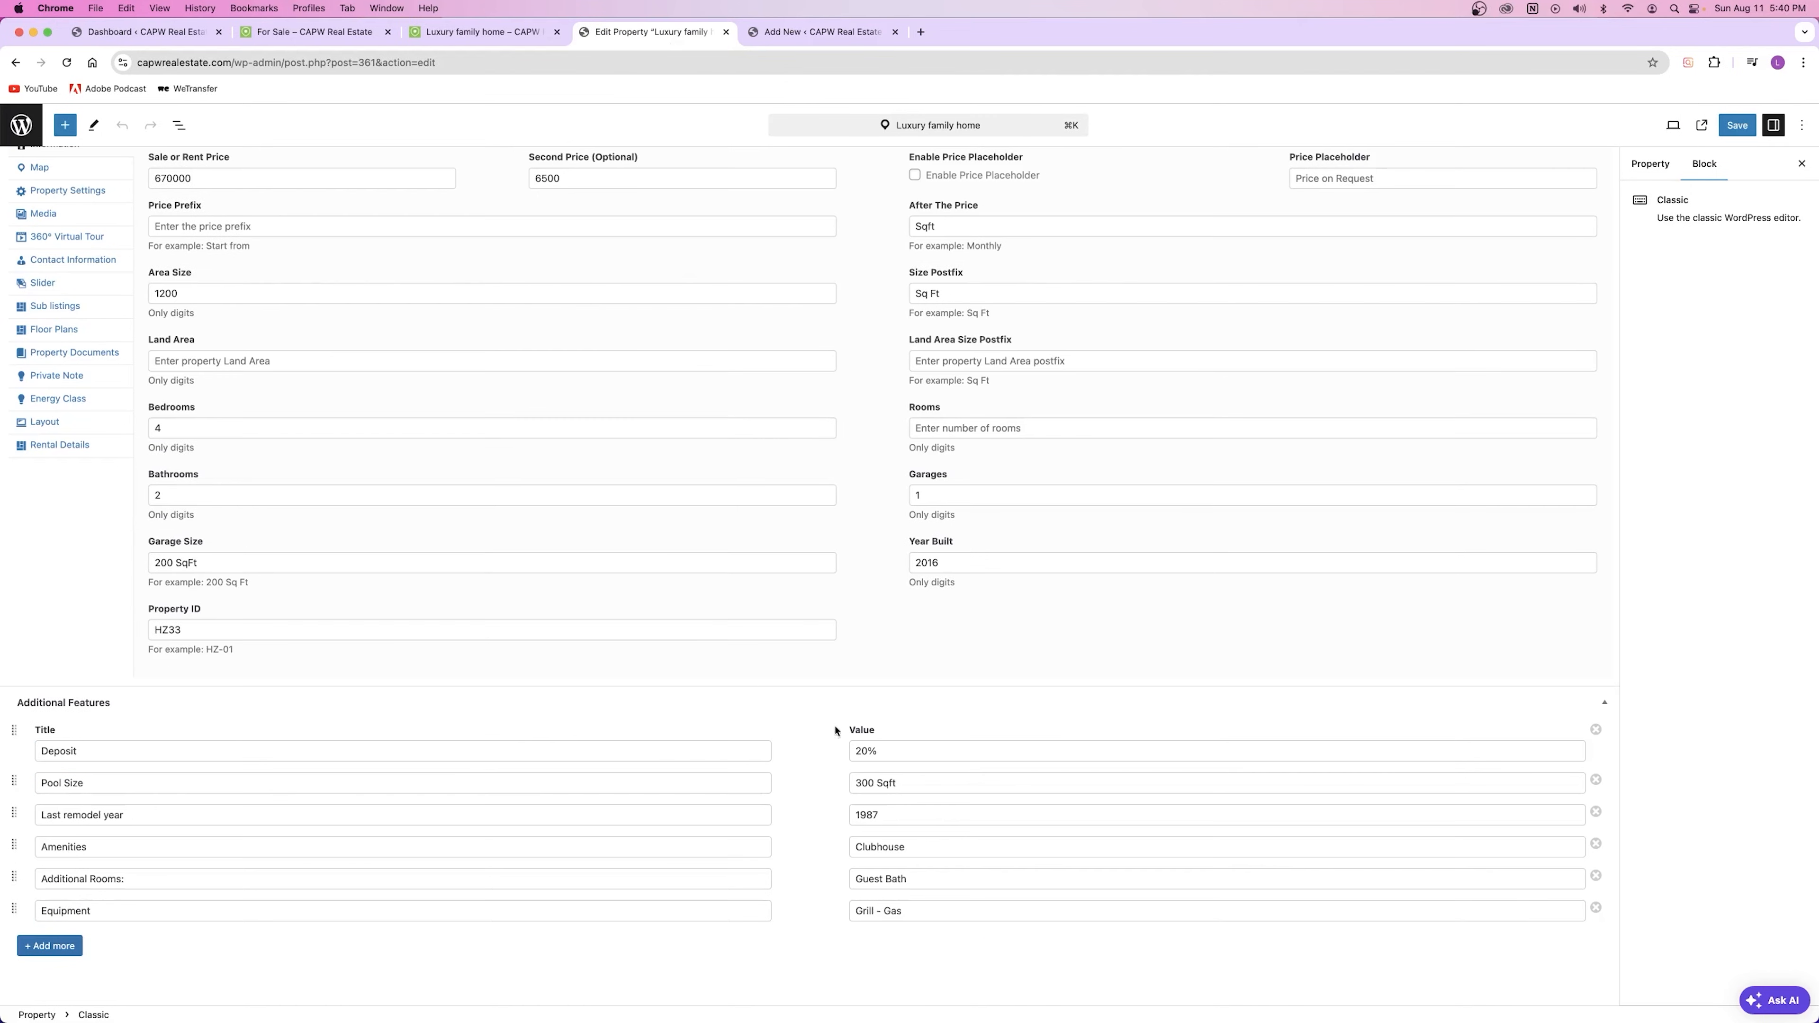
pyautogui.tripleClick(918, 783)
pyautogui.press('super+c')
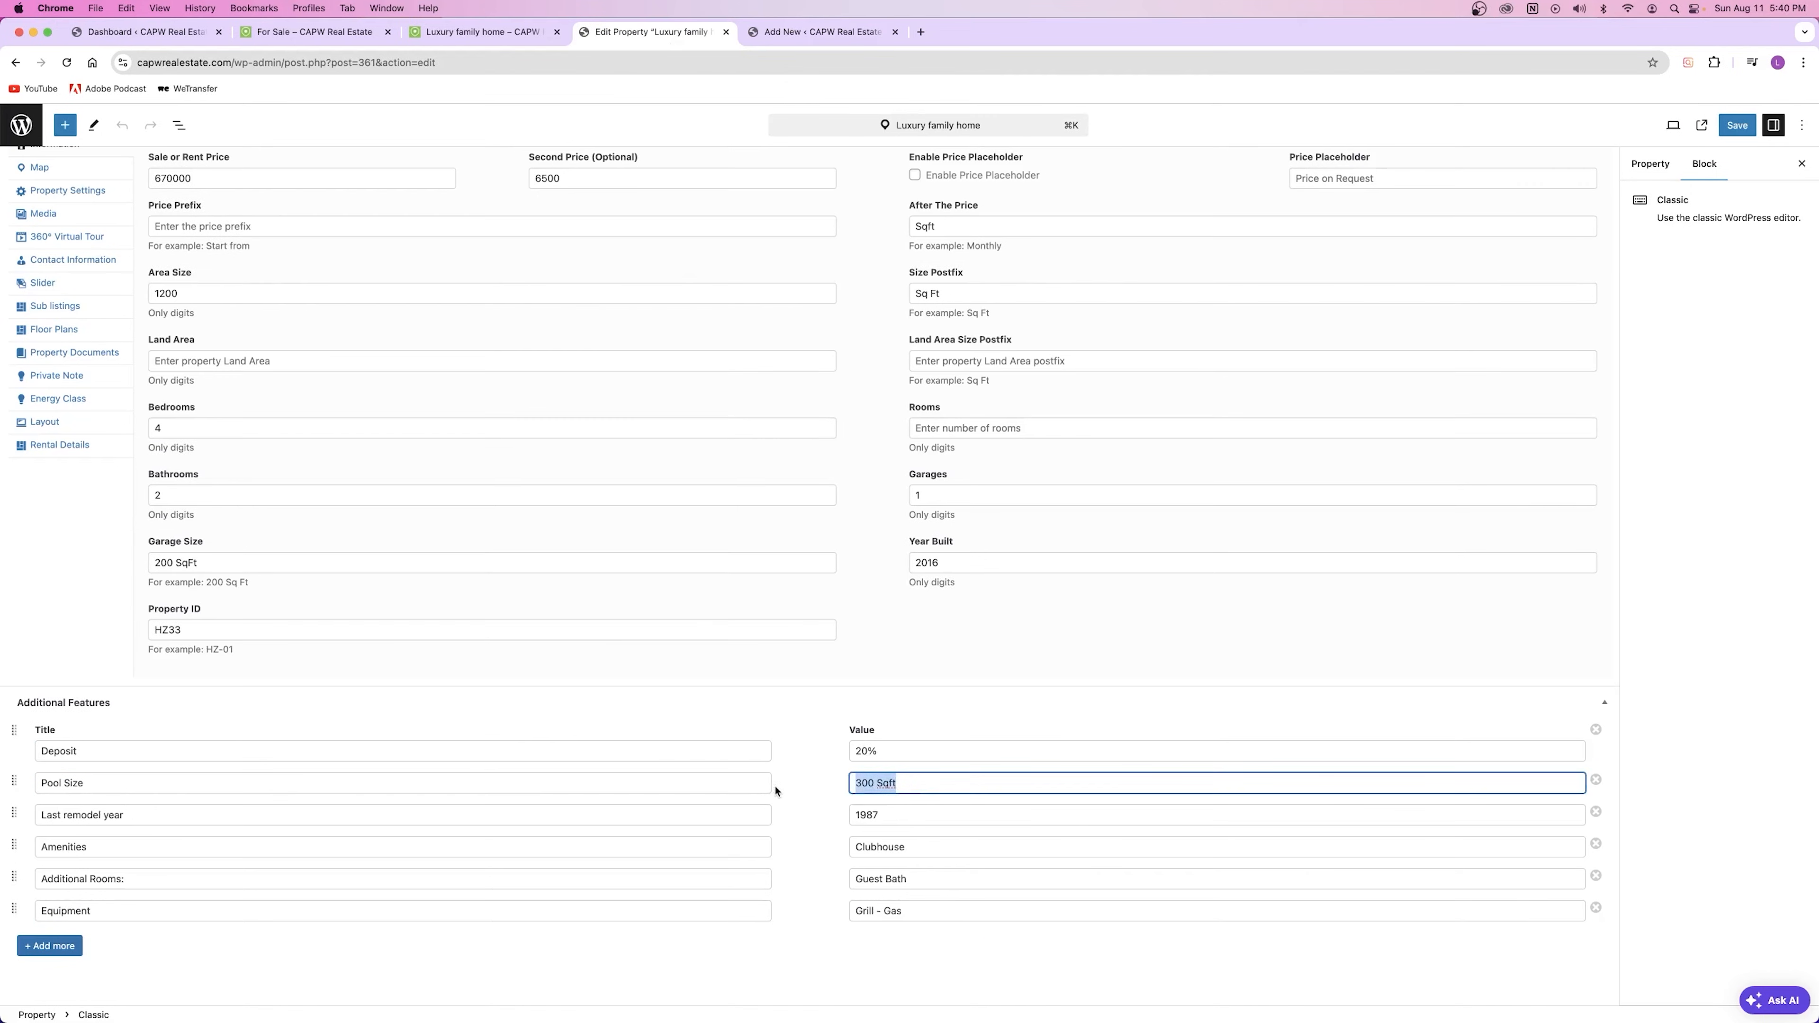
pyautogui.click(808, 34)
pyautogui.press('super+v')
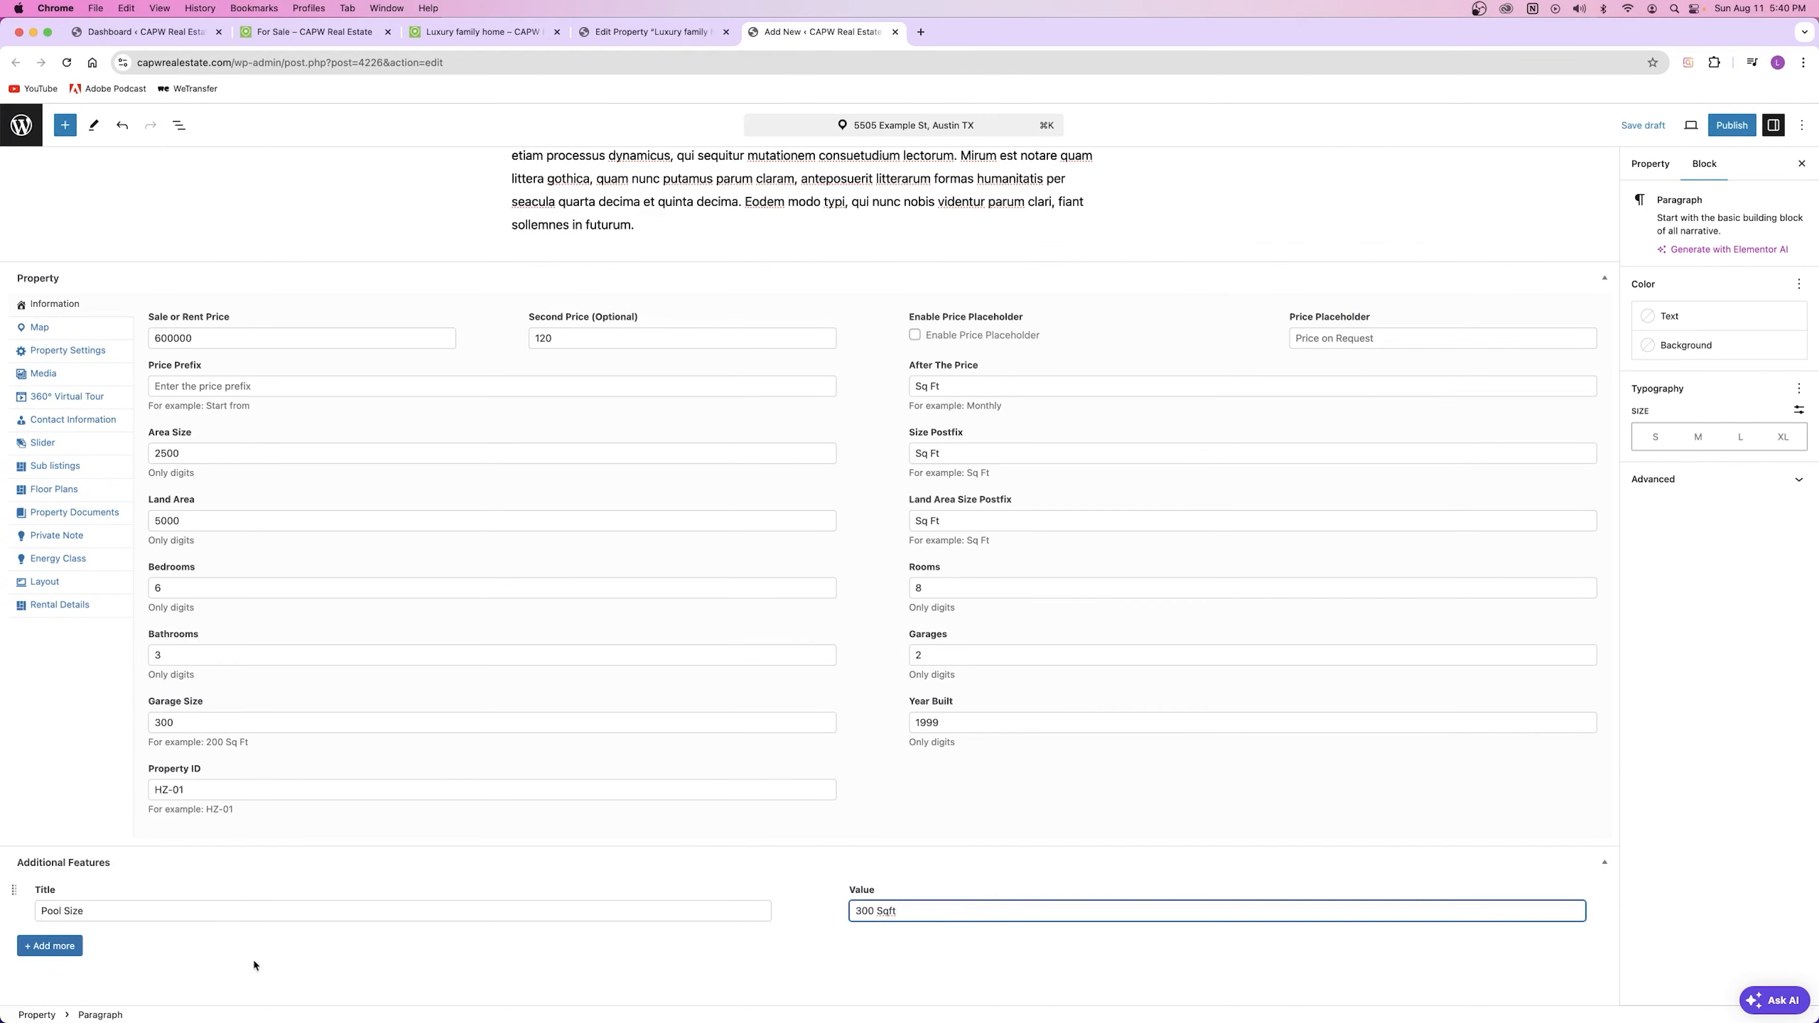
# Step: Add a second feature row: Pond with value 350 SqFt
pyautogui.click(38, 959)
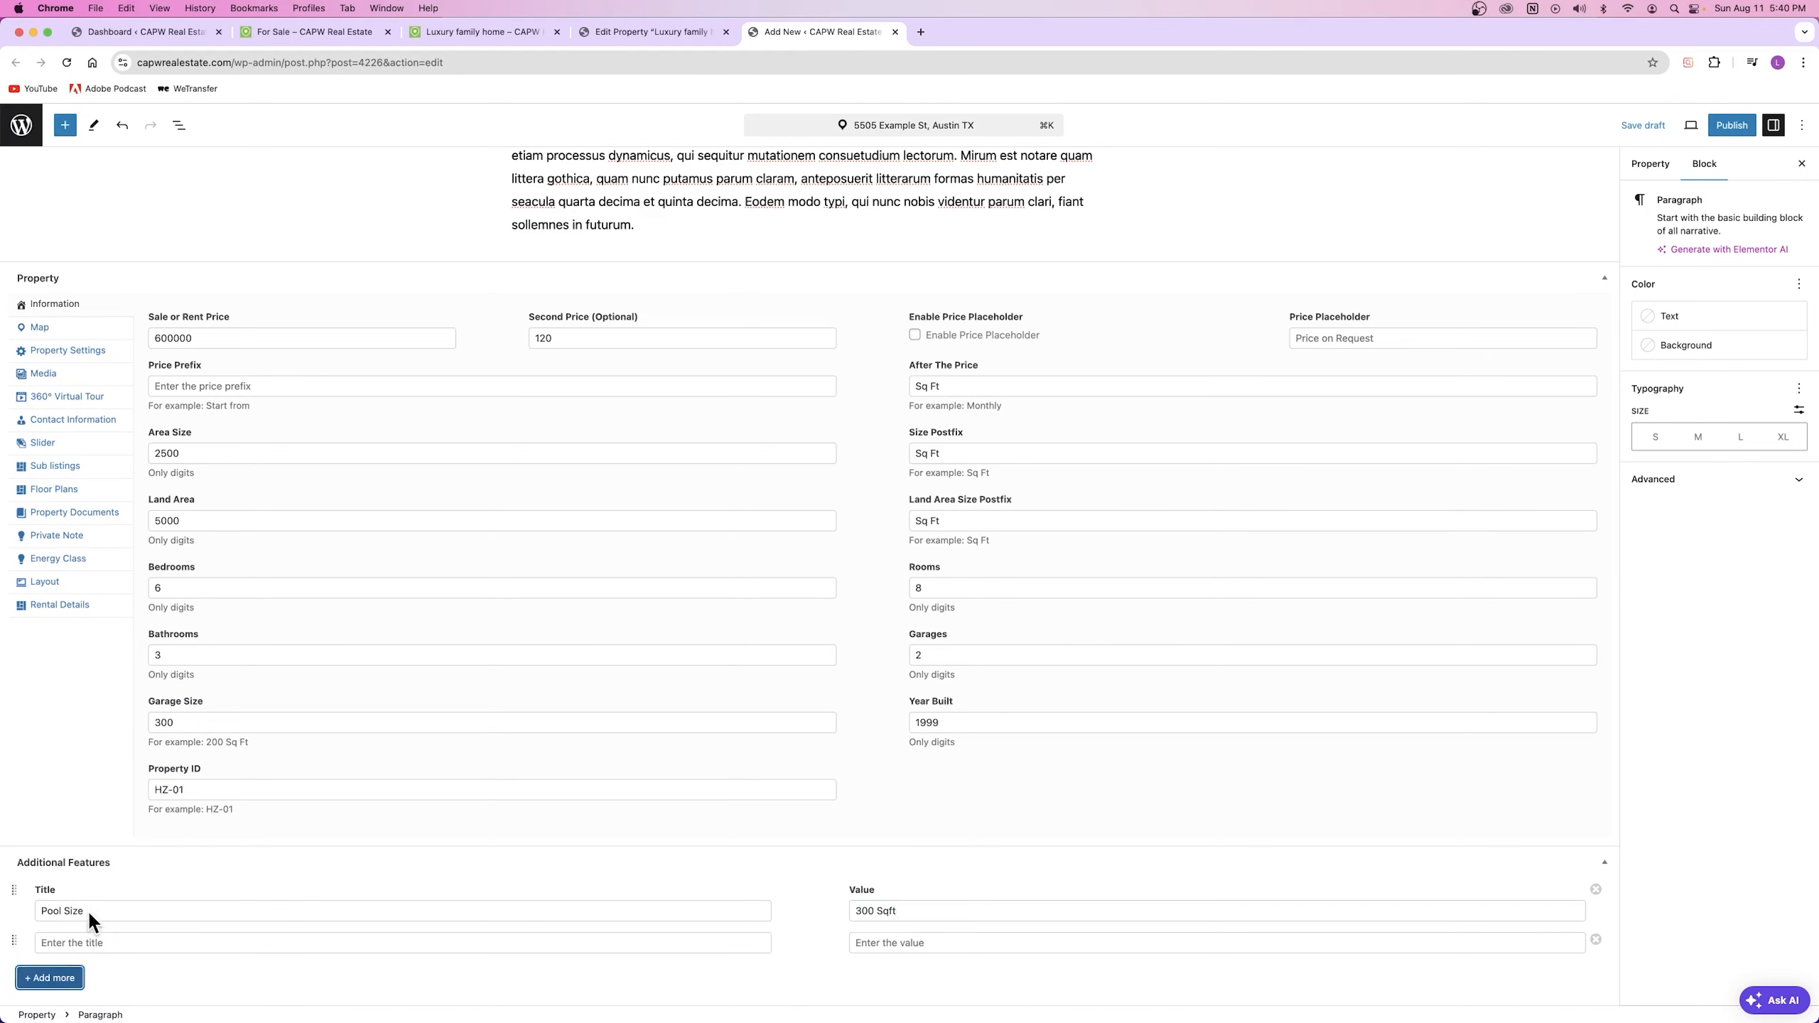
pyautogui.click(89, 944)
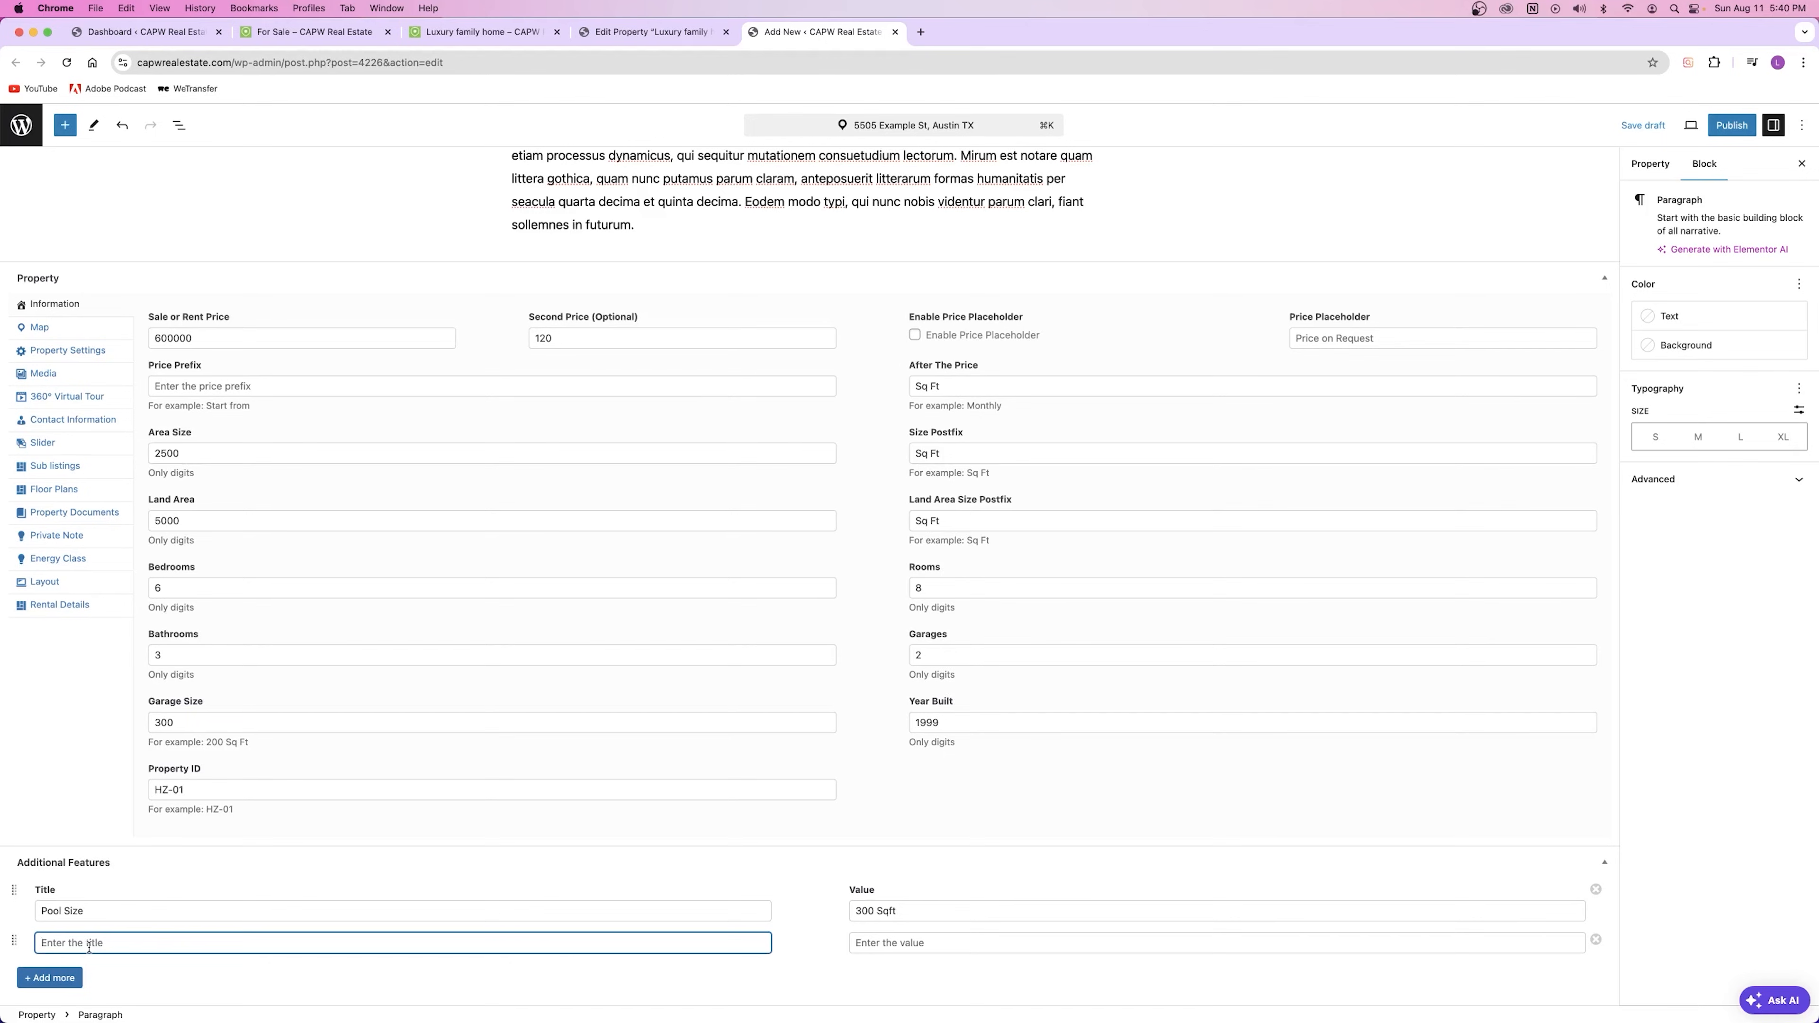
pyautogui.write('Pond')
pyautogui.press('Tab')
pyautogui.write('350 SQ Ft')
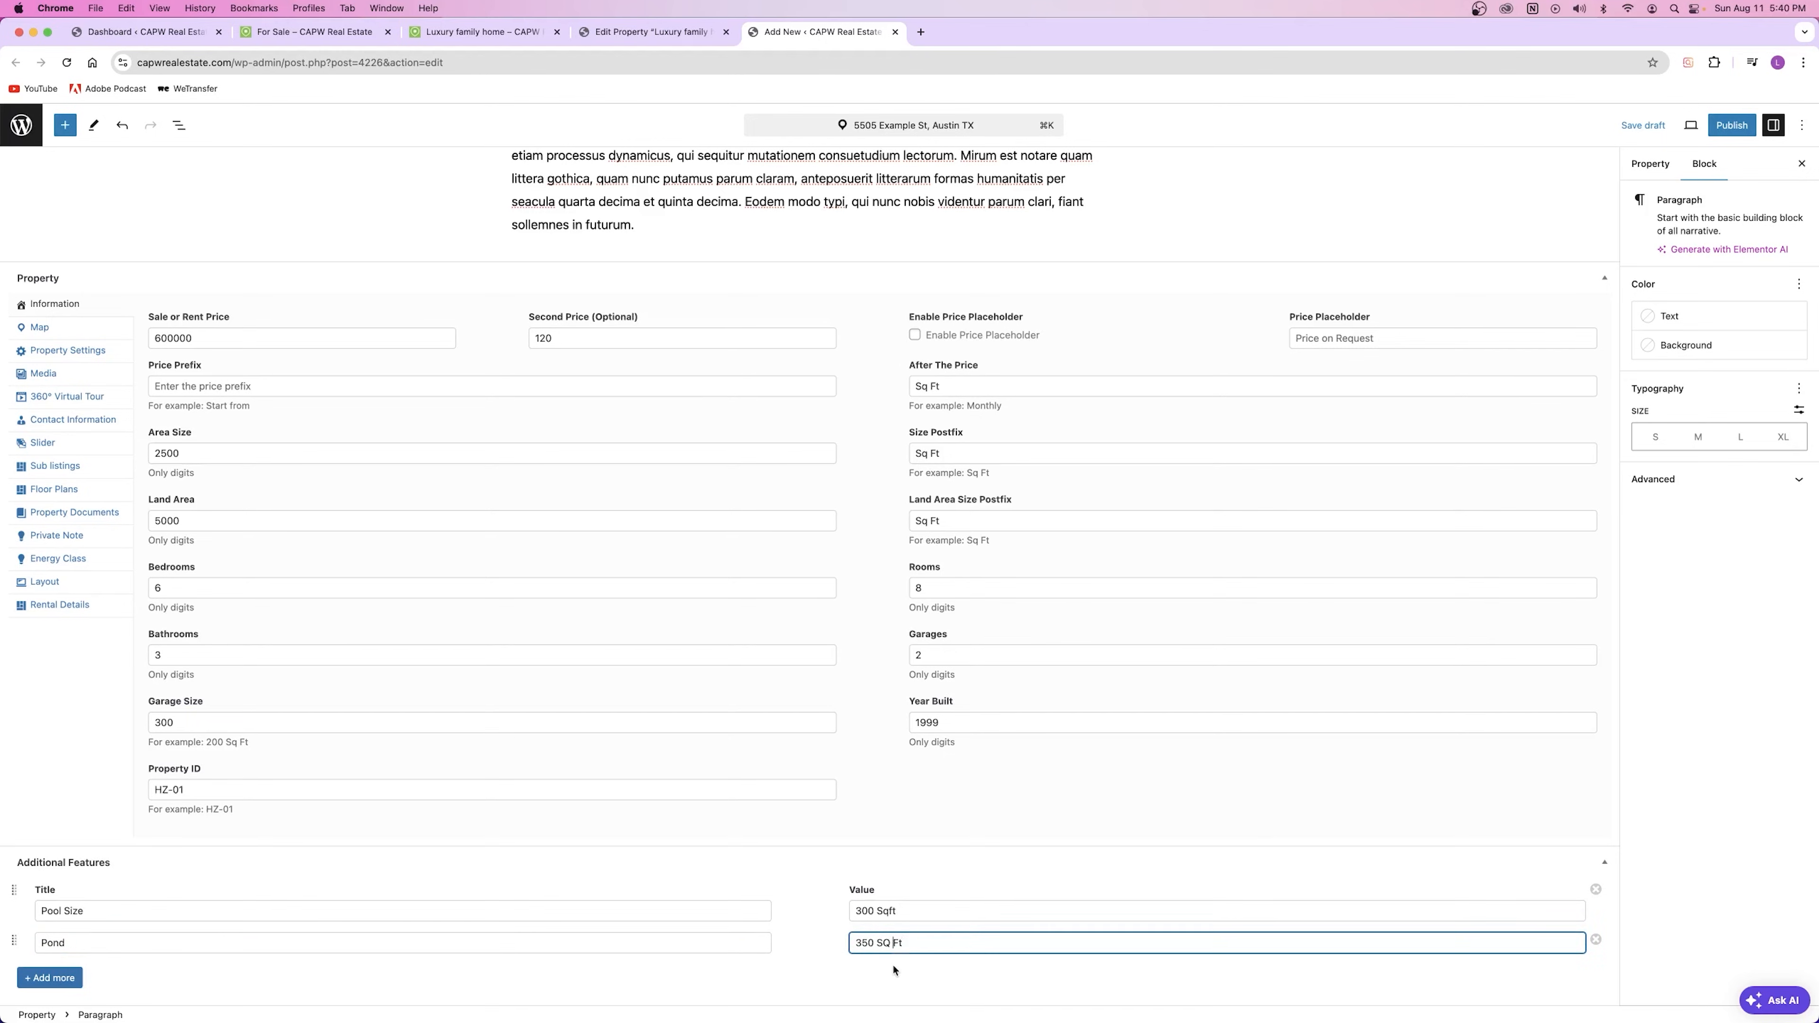
pyautogui.press('BackSpace')
pyautogui.press('BackSpace')
pyautogui.write('q')
pyautogui.click(152, 894)
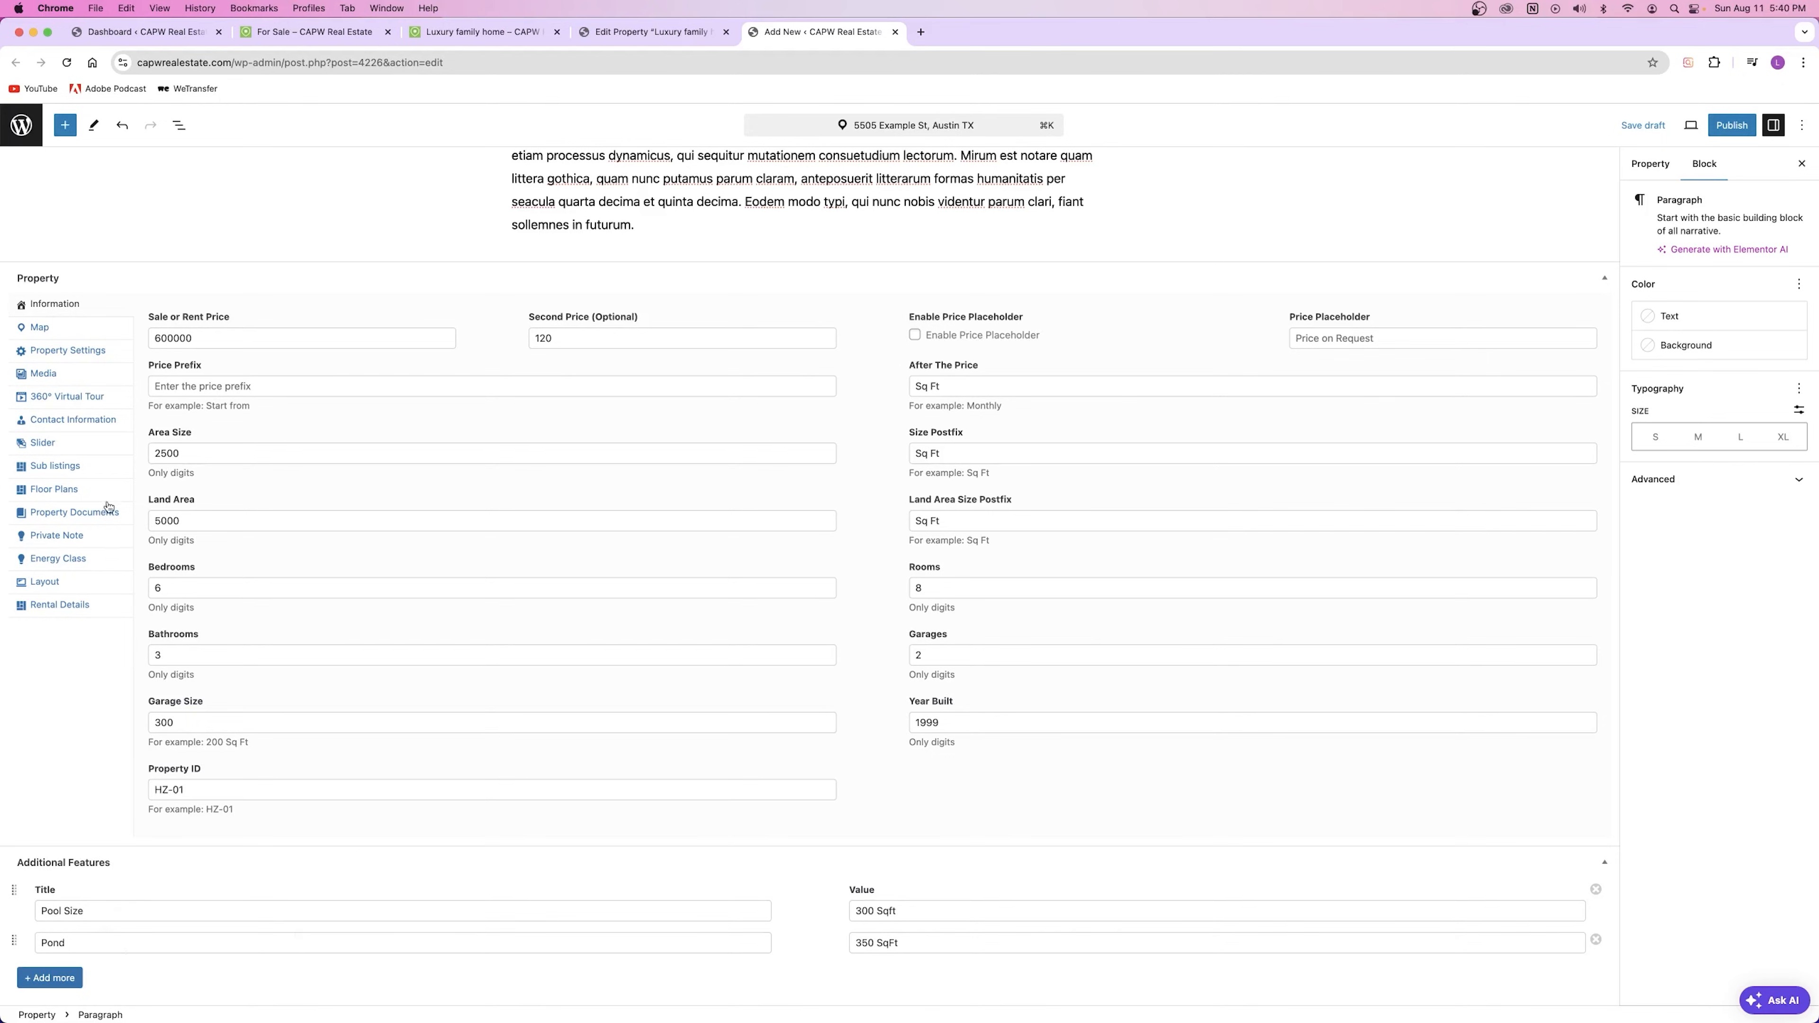
# Step: Open the property's Map settings, dismiss the Google Maps error, and keep the map shown
pyautogui.click(63, 330)
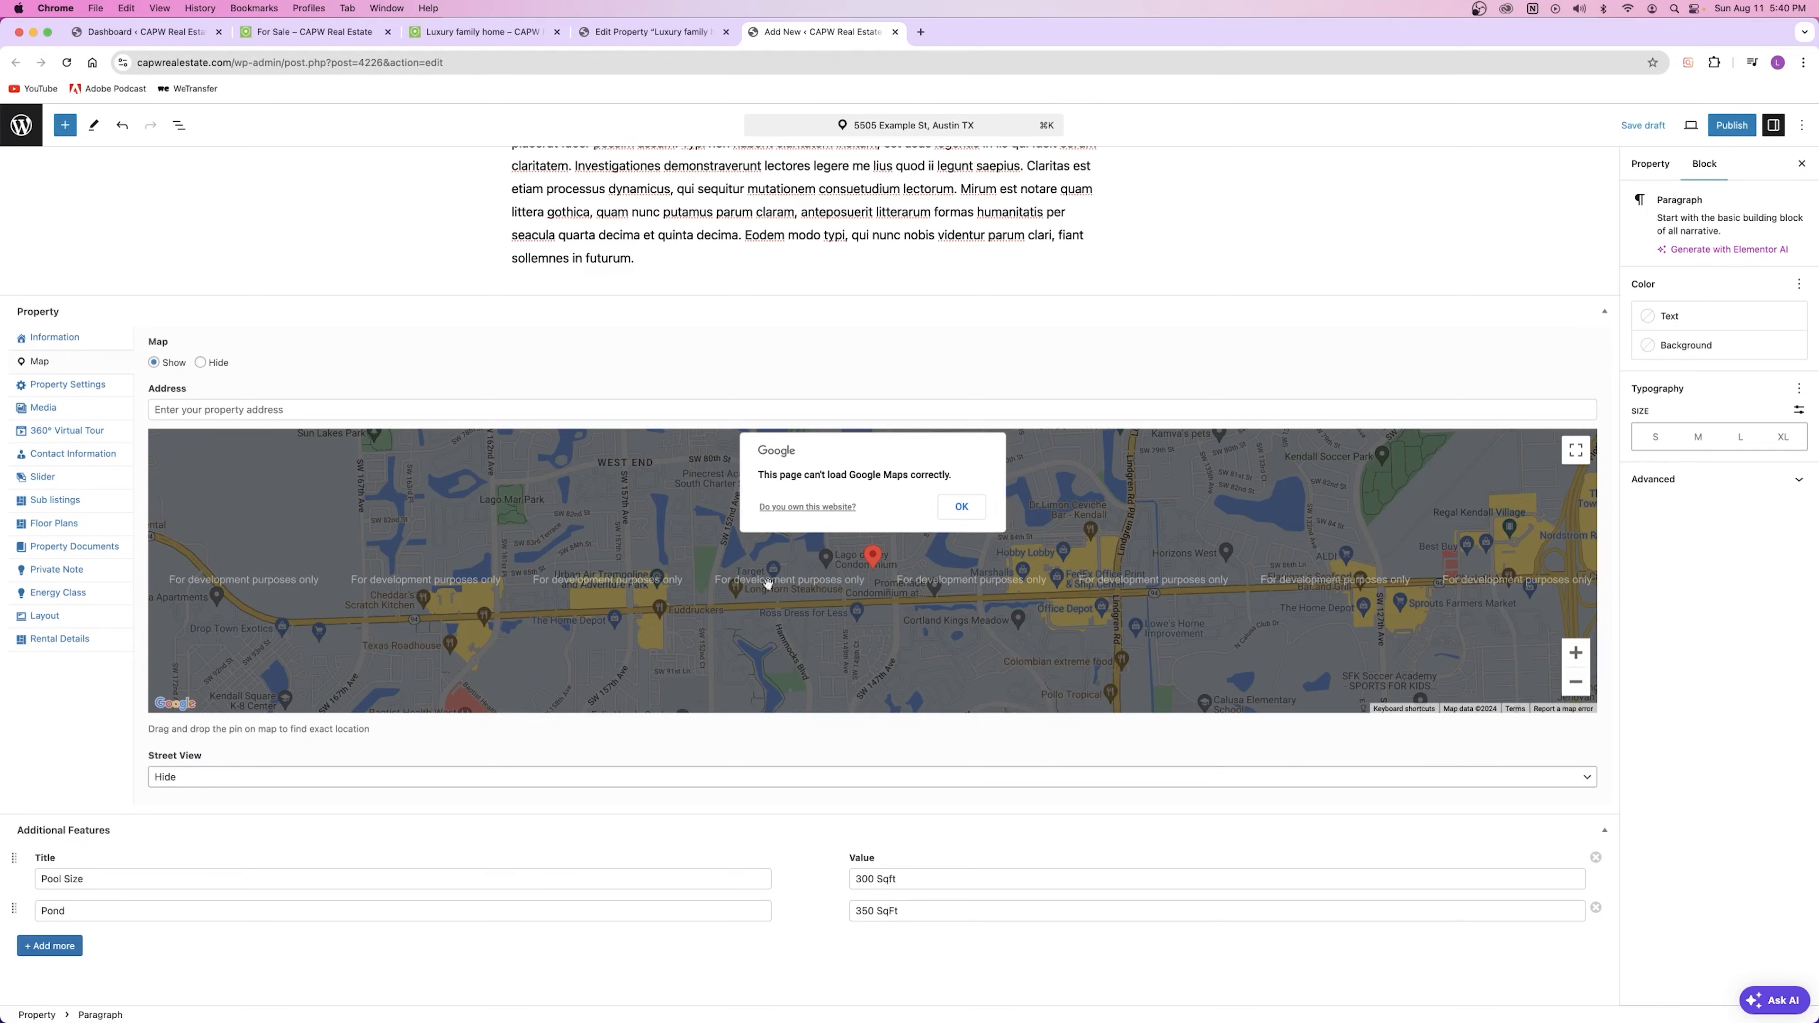
pyautogui.click(957, 510)
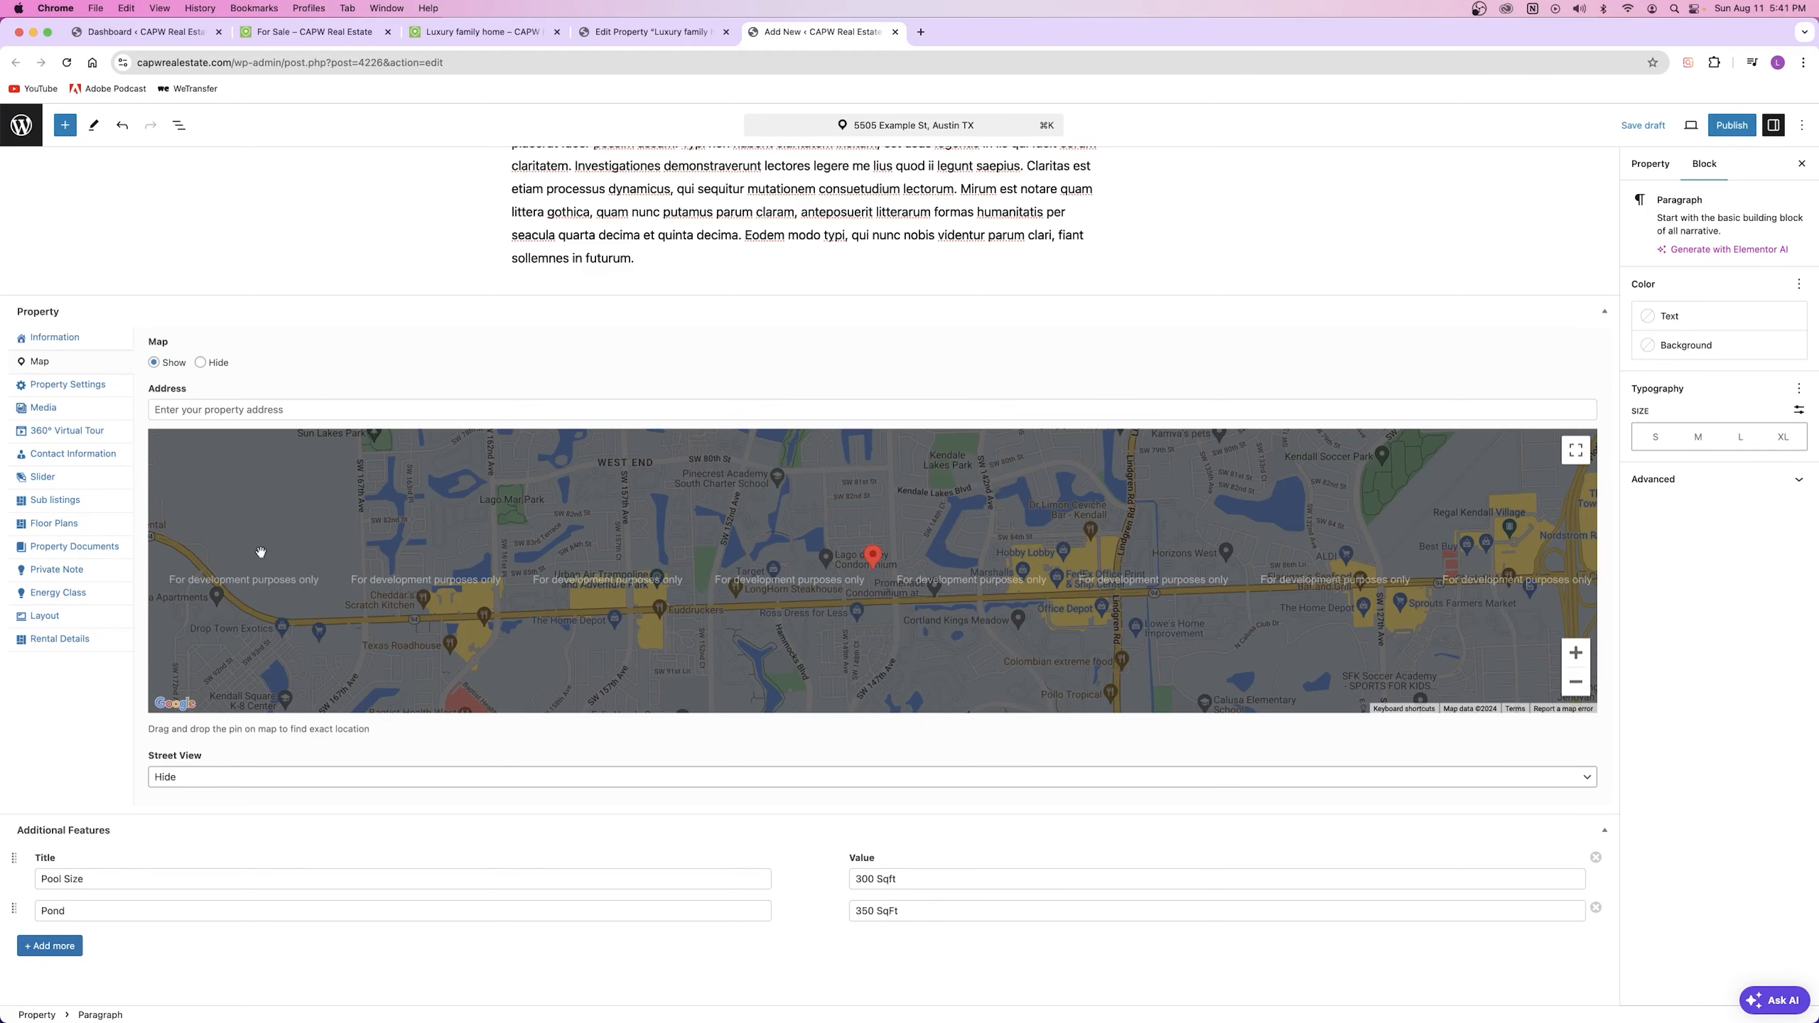
pyautogui.click(200, 363)
pyautogui.click(154, 363)
# Step: Paste '5505 Example St, Austin TX' as the map address, leaving Street View on Hide
pyautogui.click(459, 410)
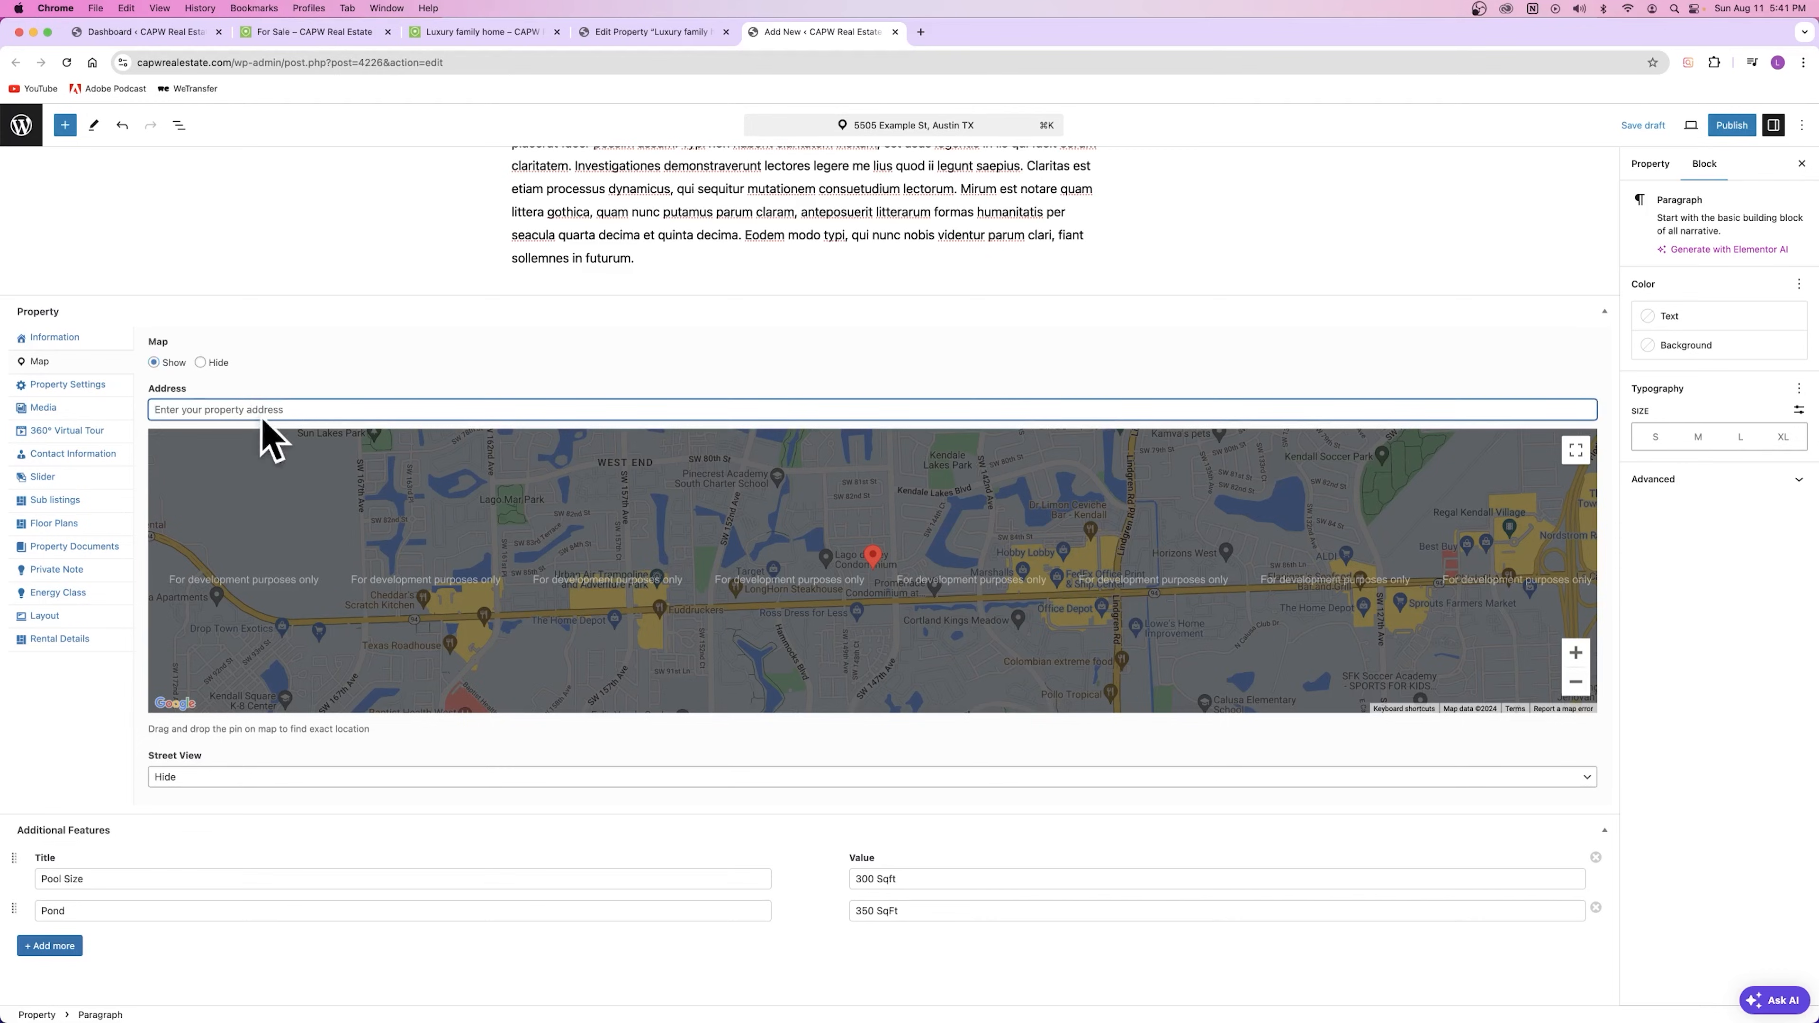
pyautogui.scroll(5, 392, 418)
pyautogui.moveTo(512, 217); pyautogui.dragTo(815, 218)
pyautogui.press('super+c')
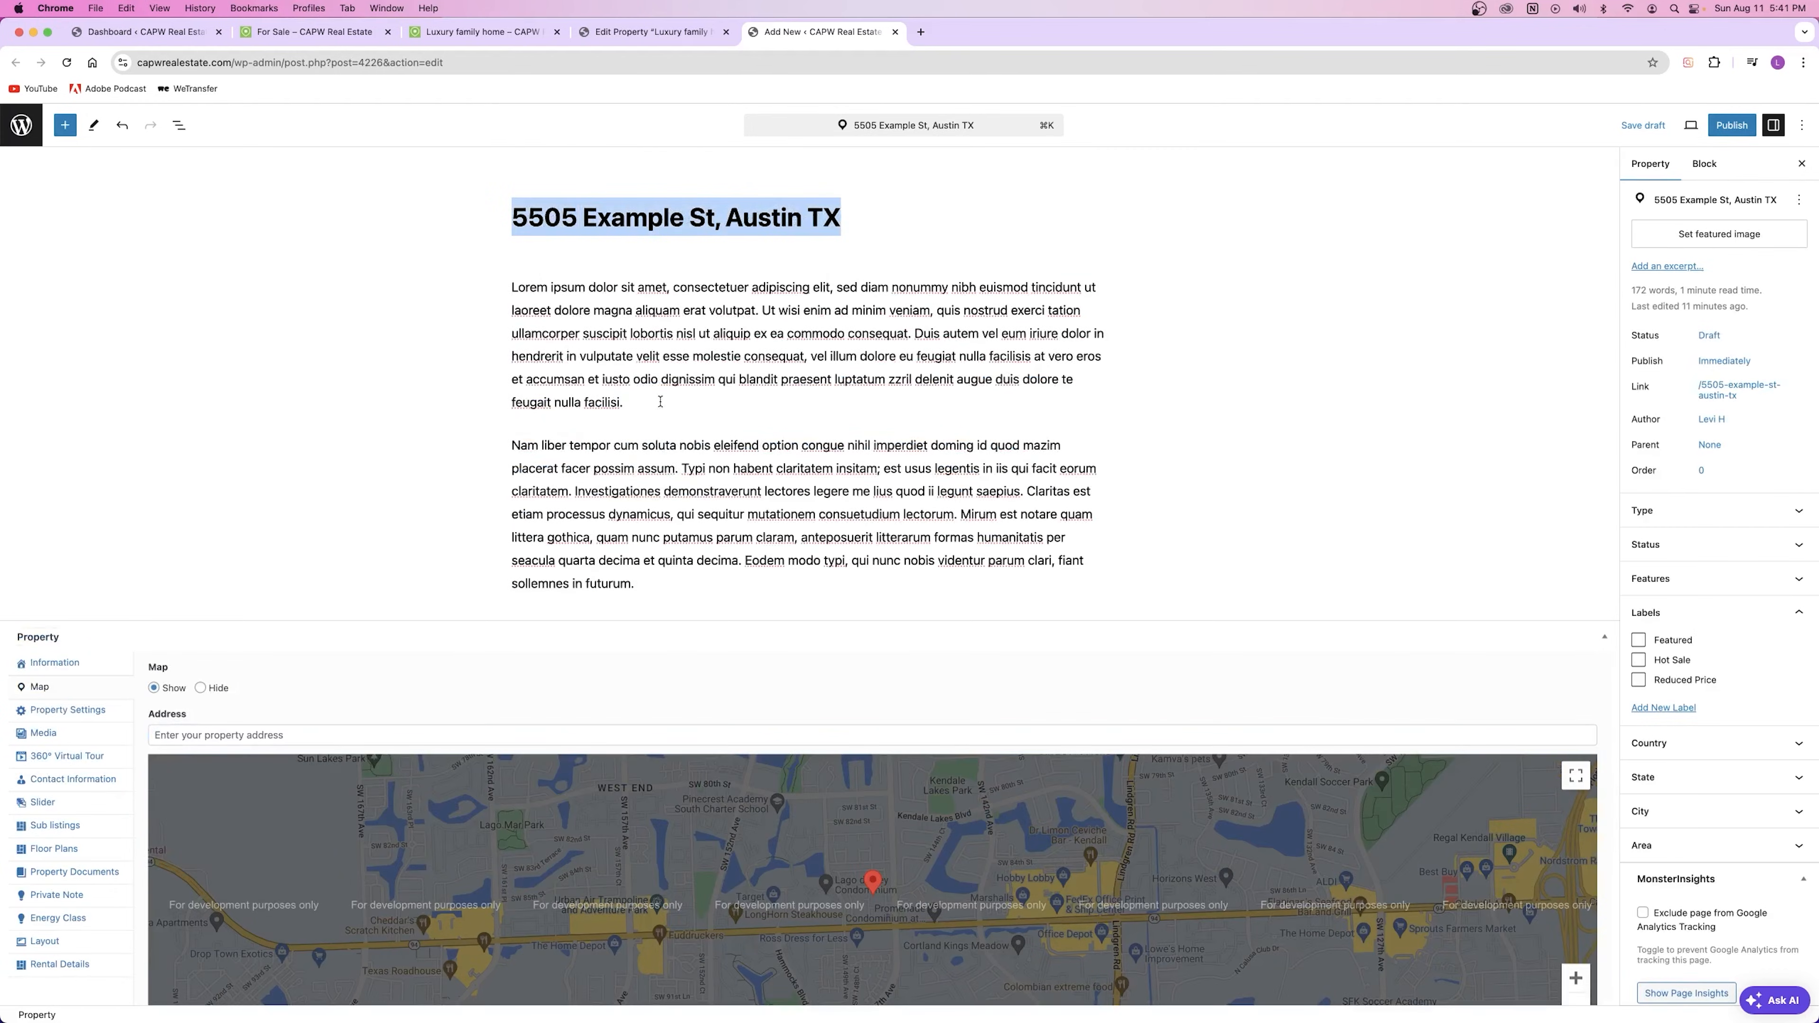
pyautogui.scroll(-3, 661, 401)
pyautogui.click(334, 517)
pyautogui.press('super+v')
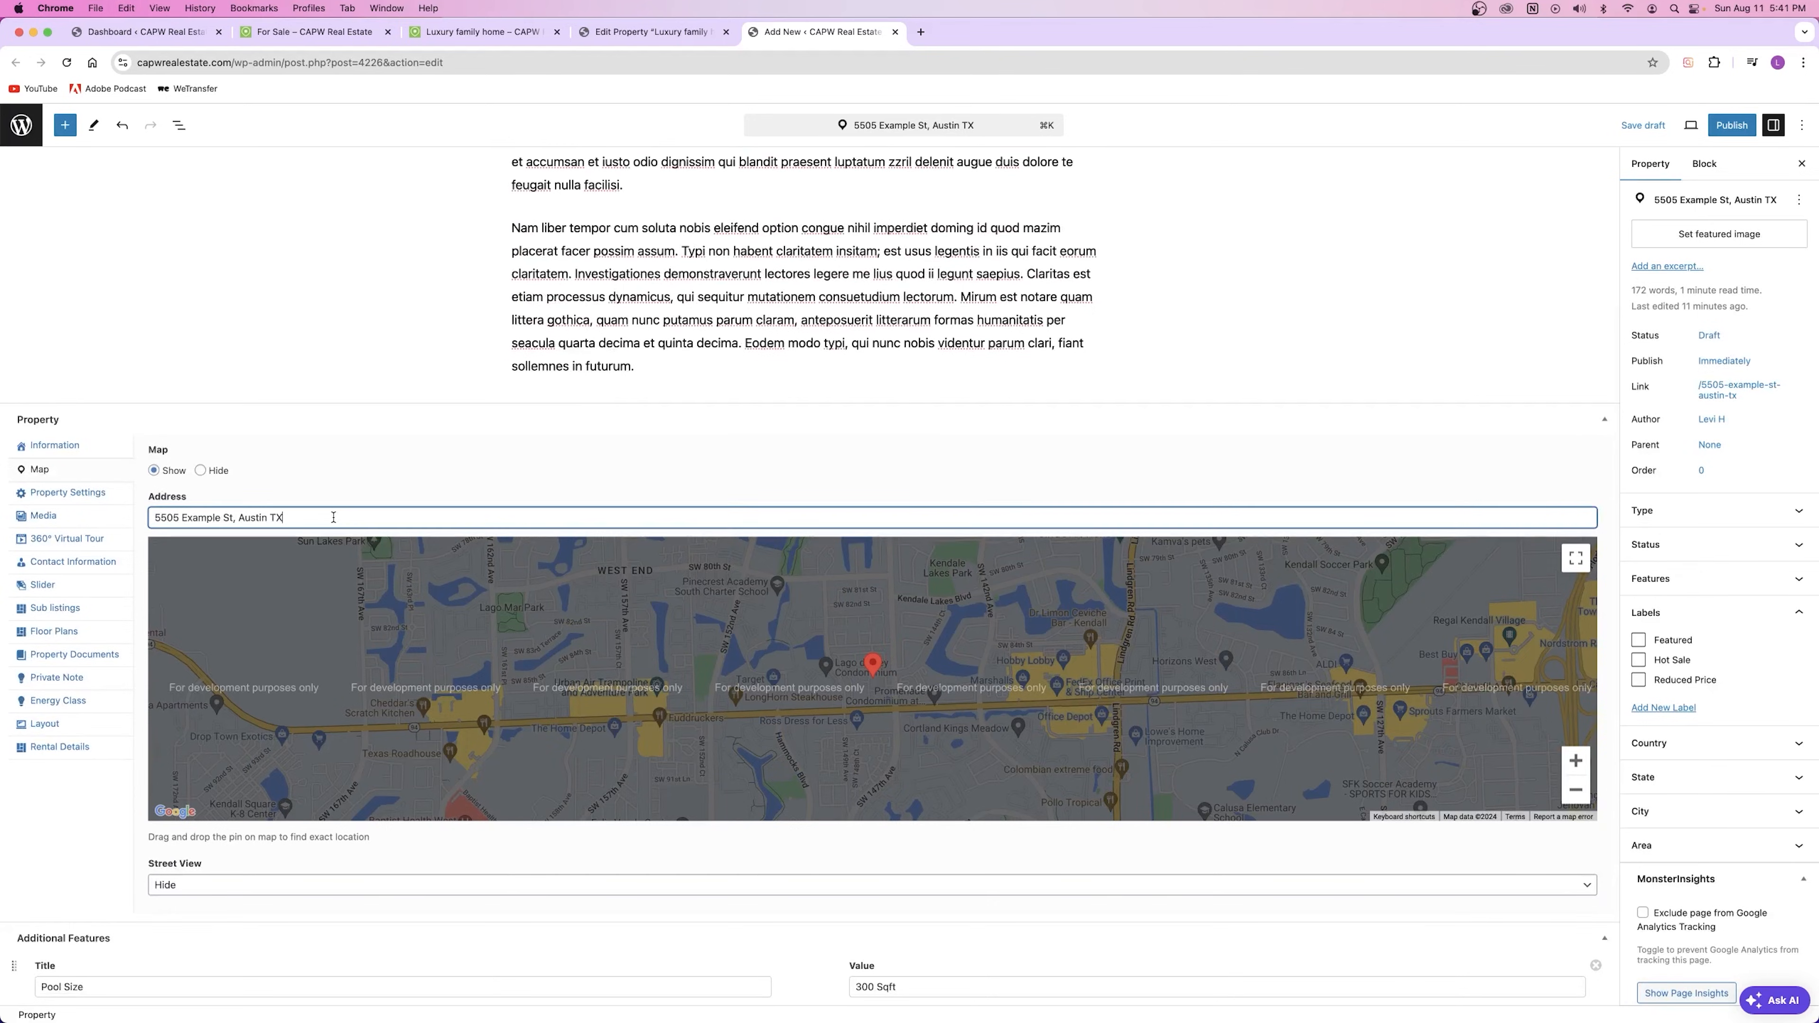
pyautogui.click(441, 483)
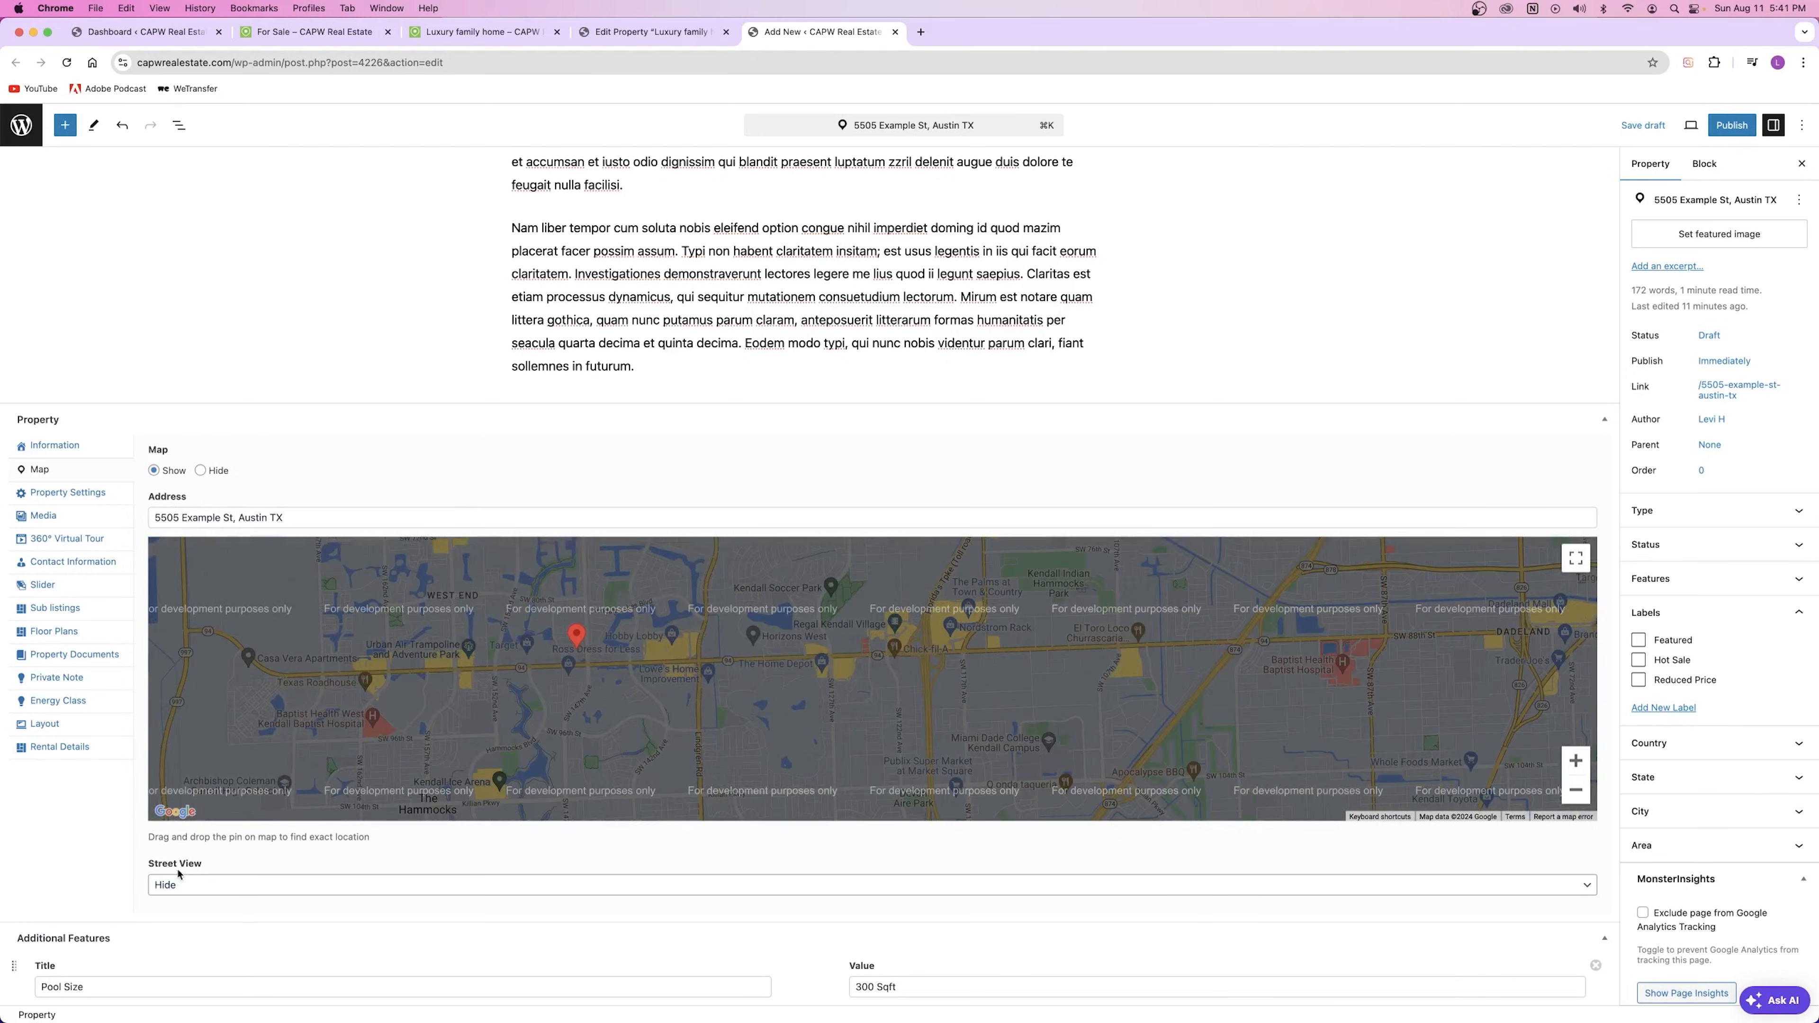
pyautogui.click(203, 885)
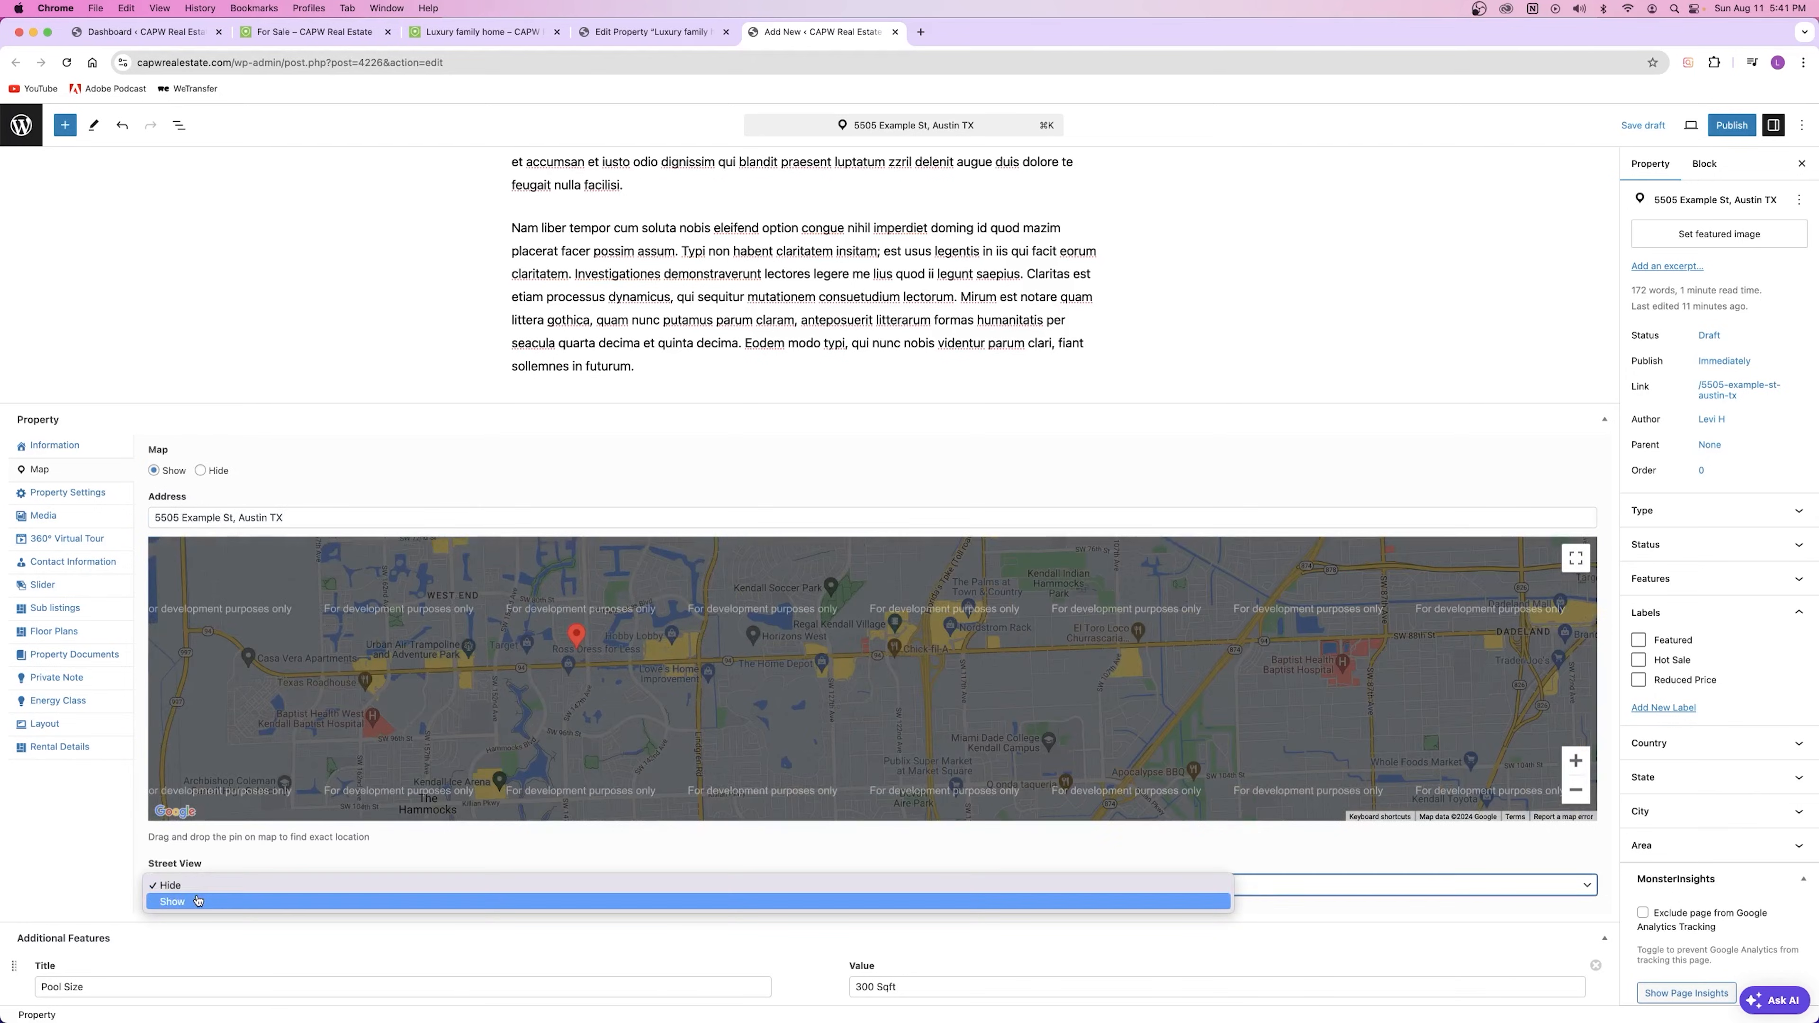
pyautogui.click(163, 877)
pyautogui.click(207, 869)
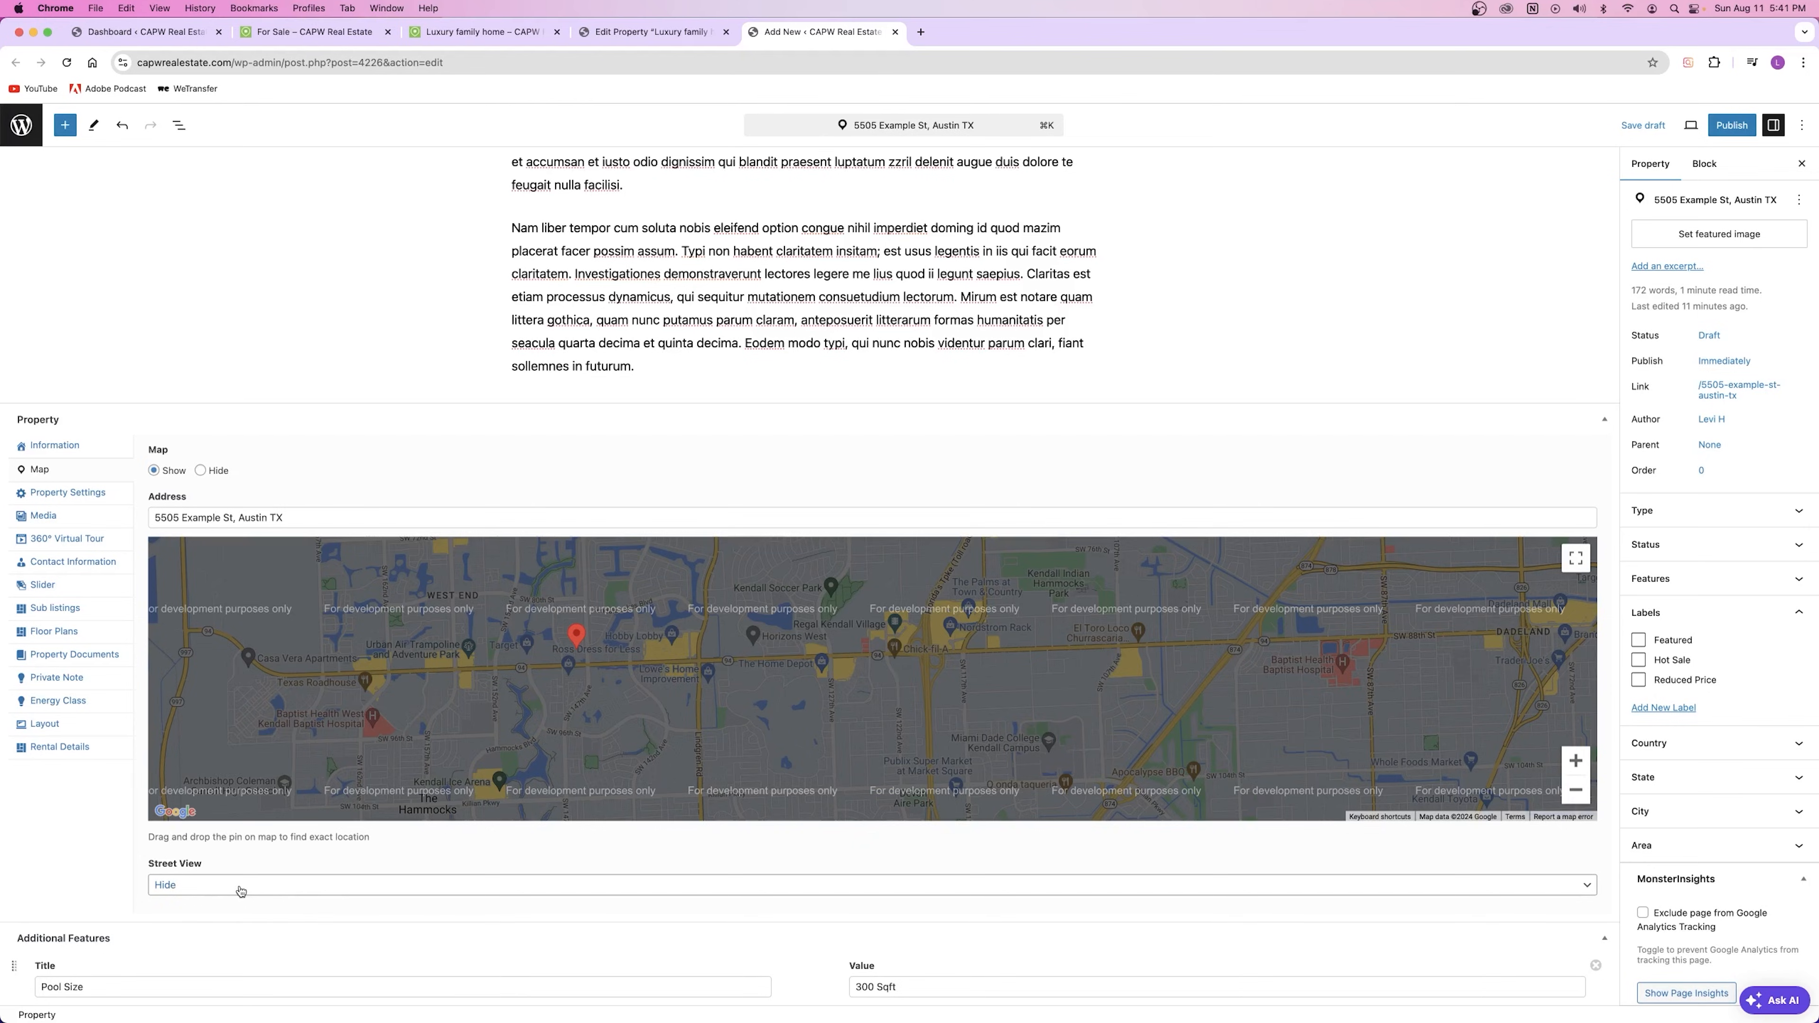
# Step: Enter street address 5505 Example St, Austin TX and zip code 55555 in Property Settings
pyautogui.click(89, 498)
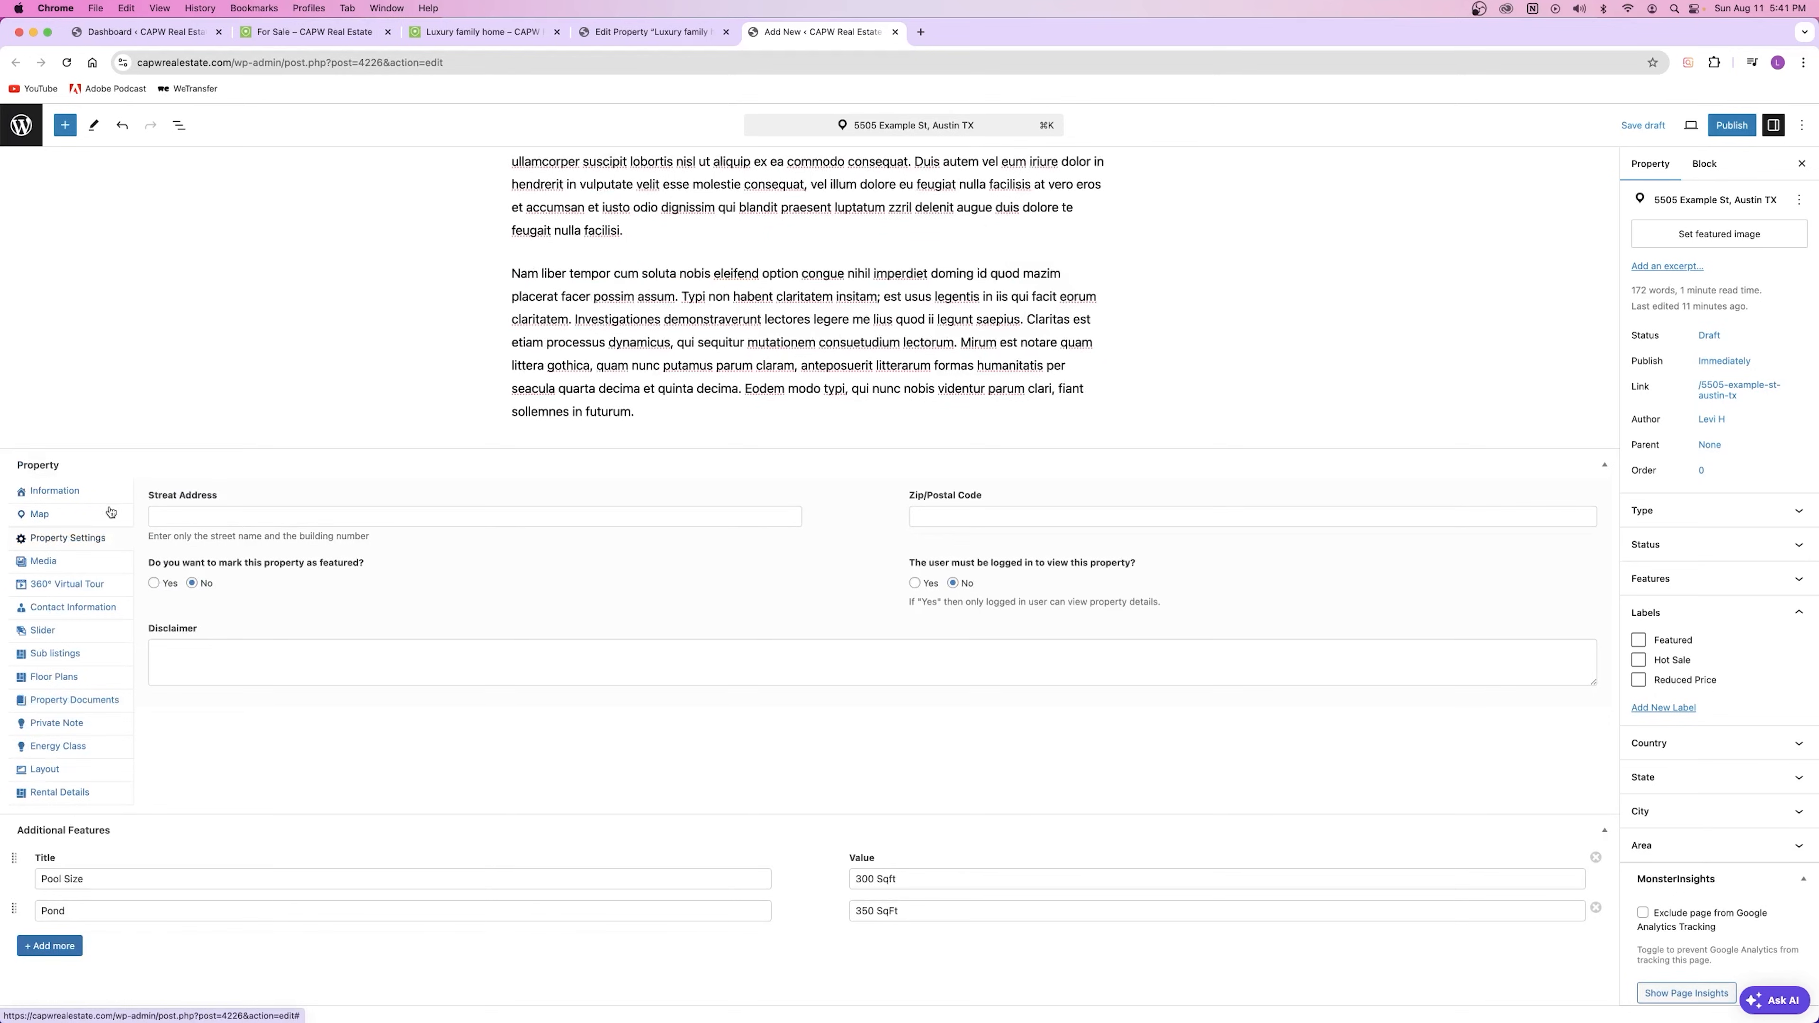
pyautogui.click(237, 514)
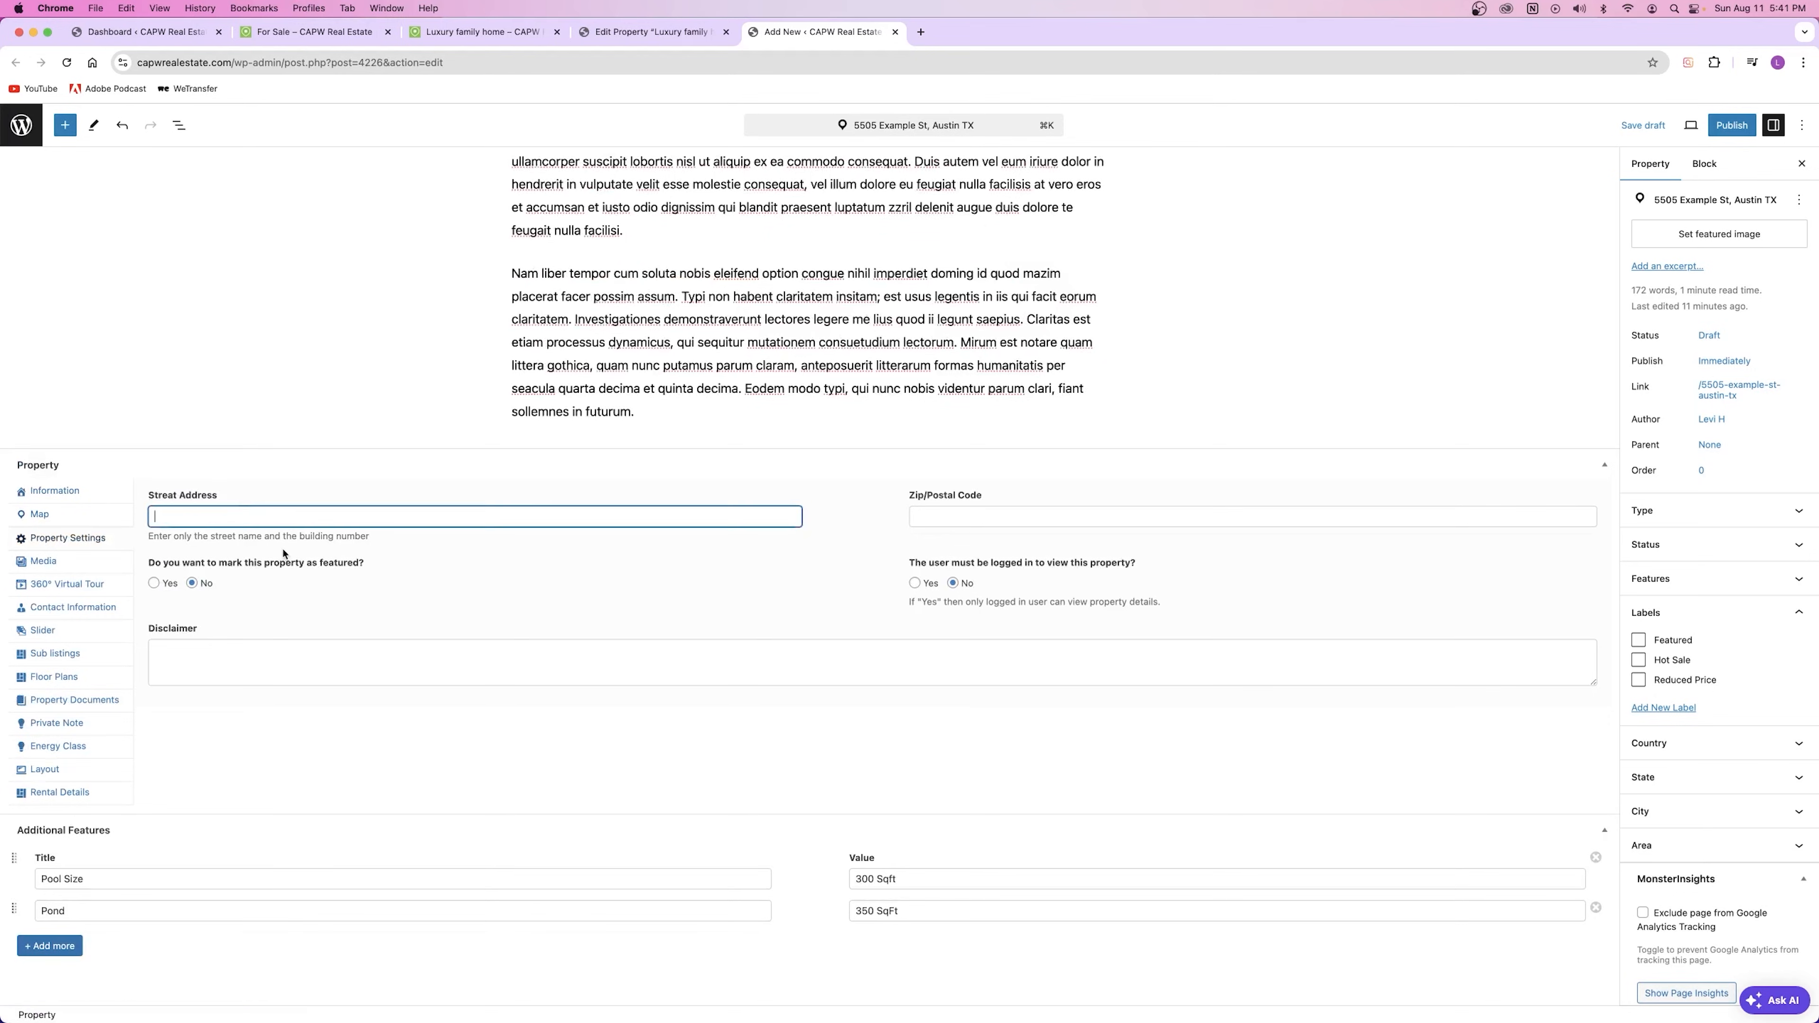
pyautogui.press('super+v')
pyautogui.click(944, 514)
pyautogui.write('55555')
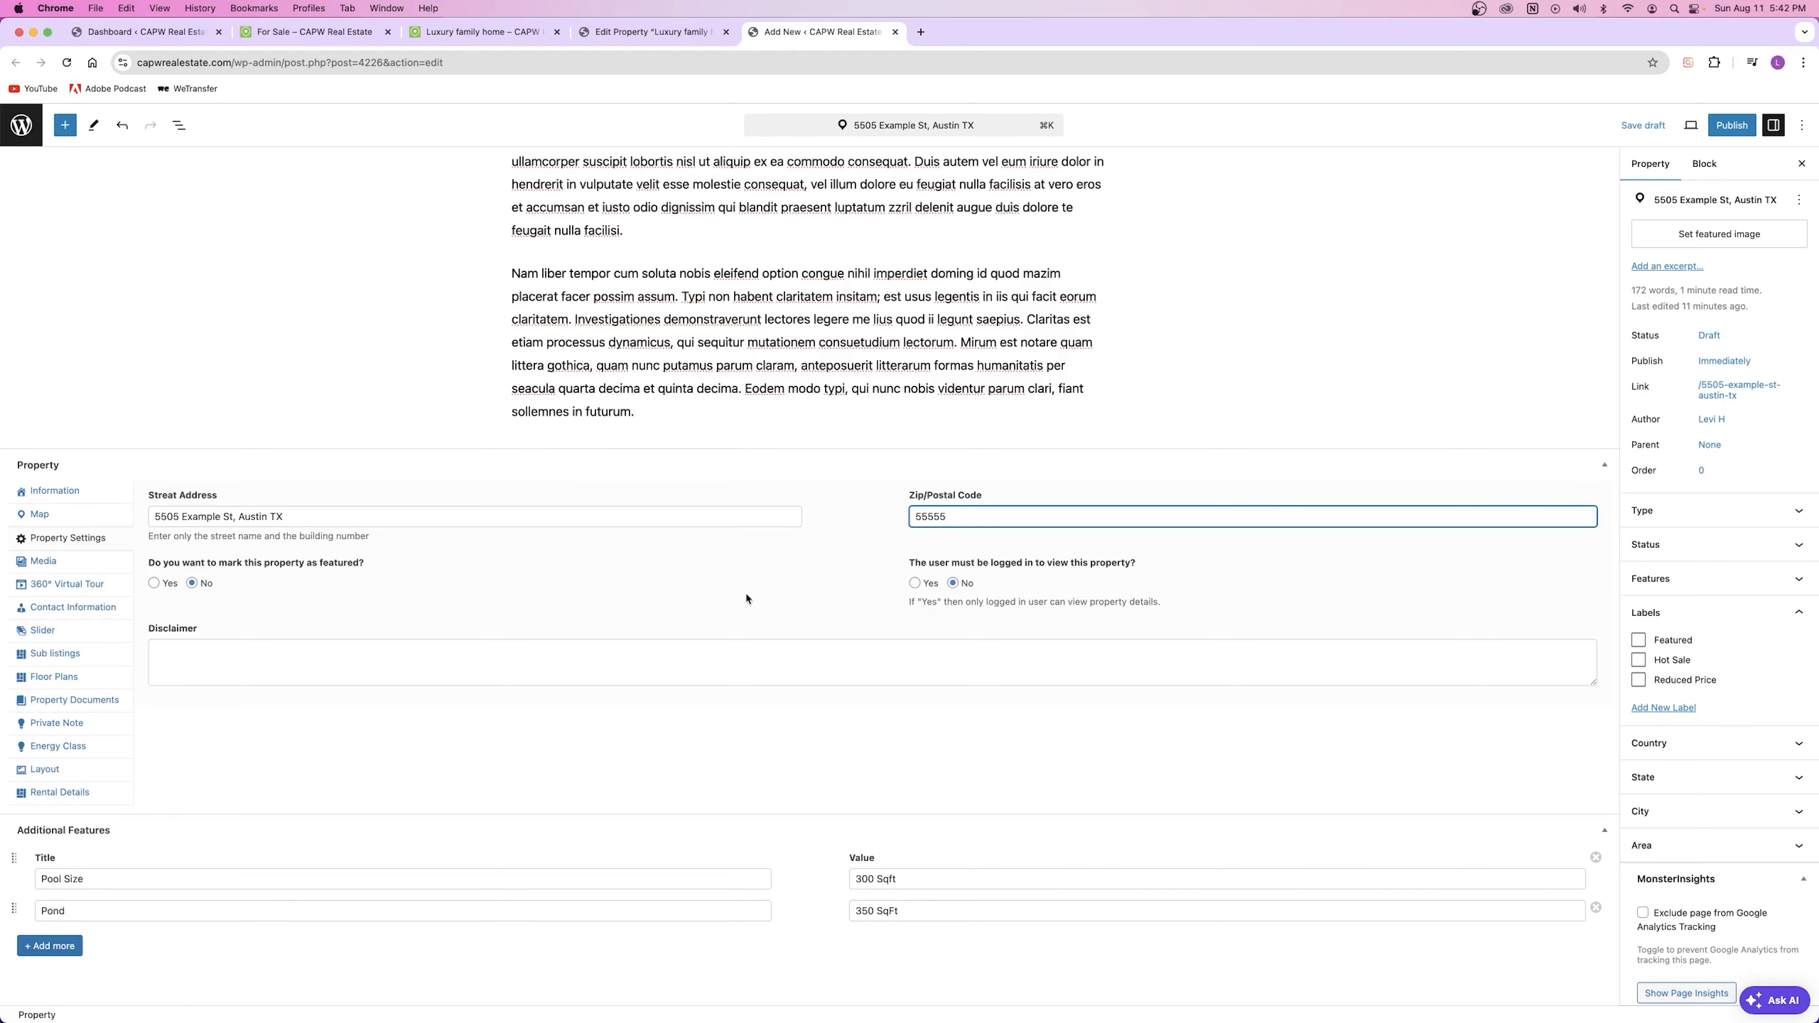
pyautogui.click(297, 643)
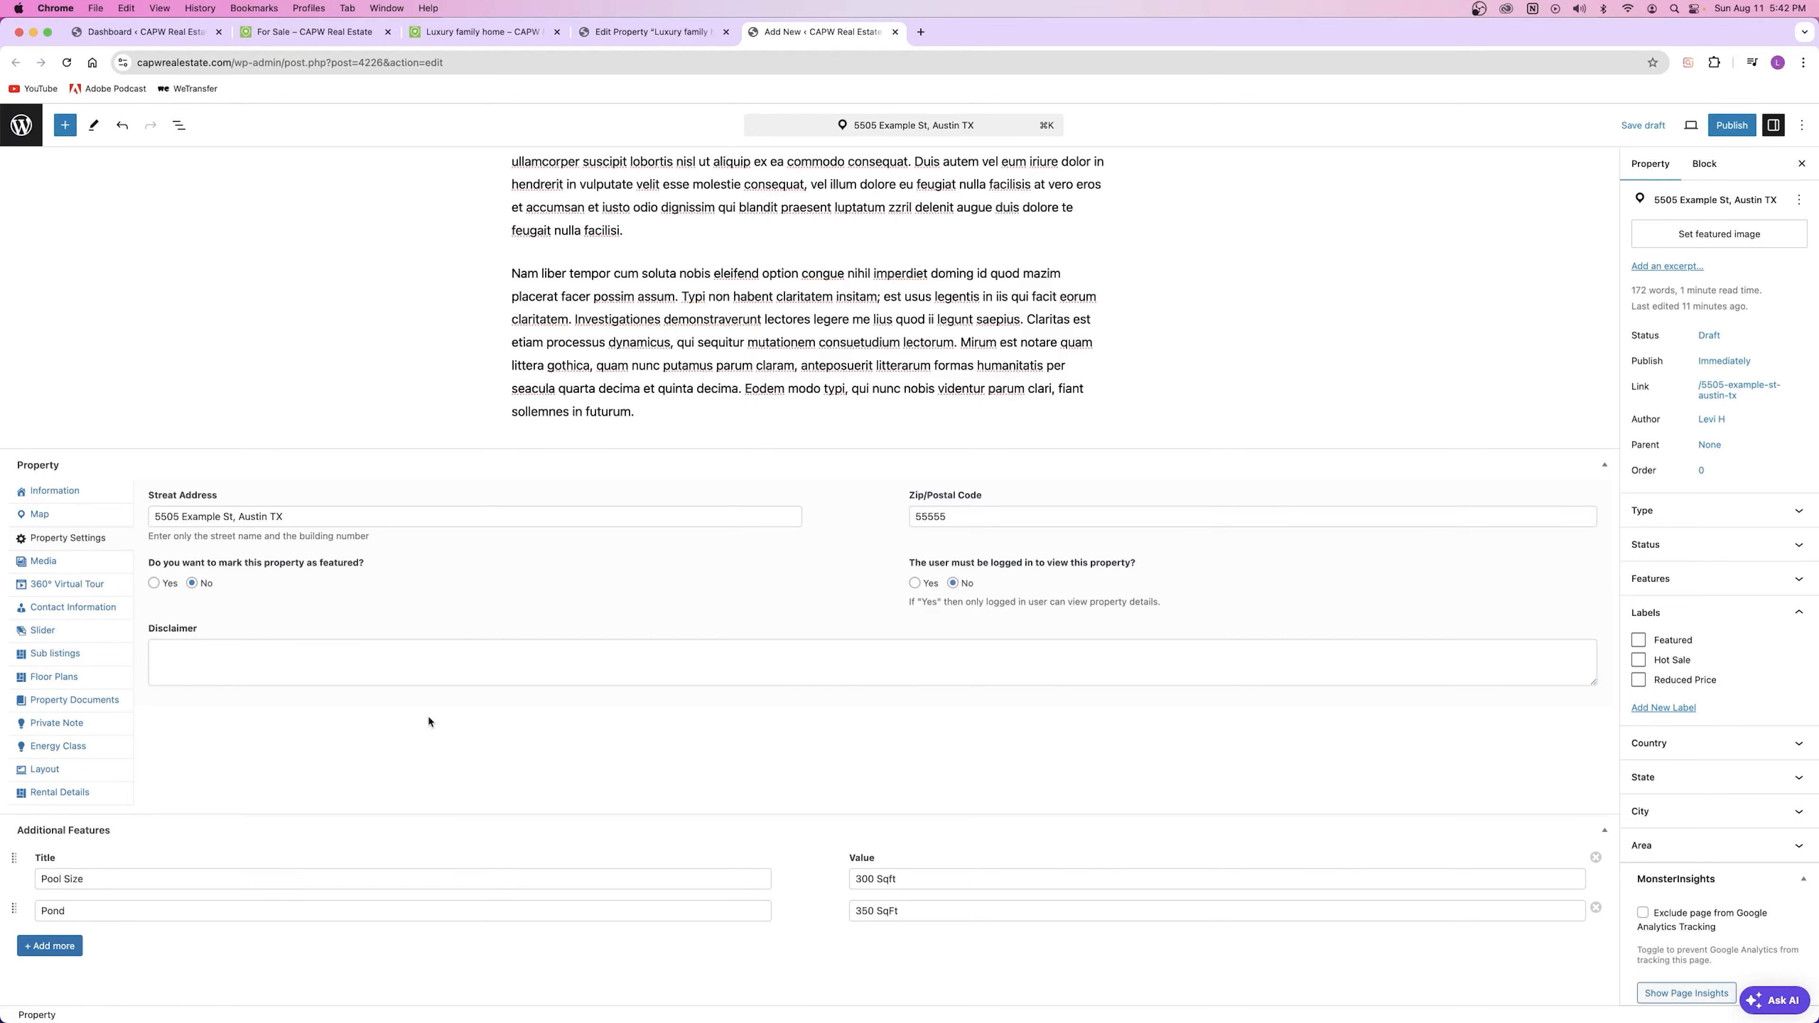
pyautogui.click(41, 562)
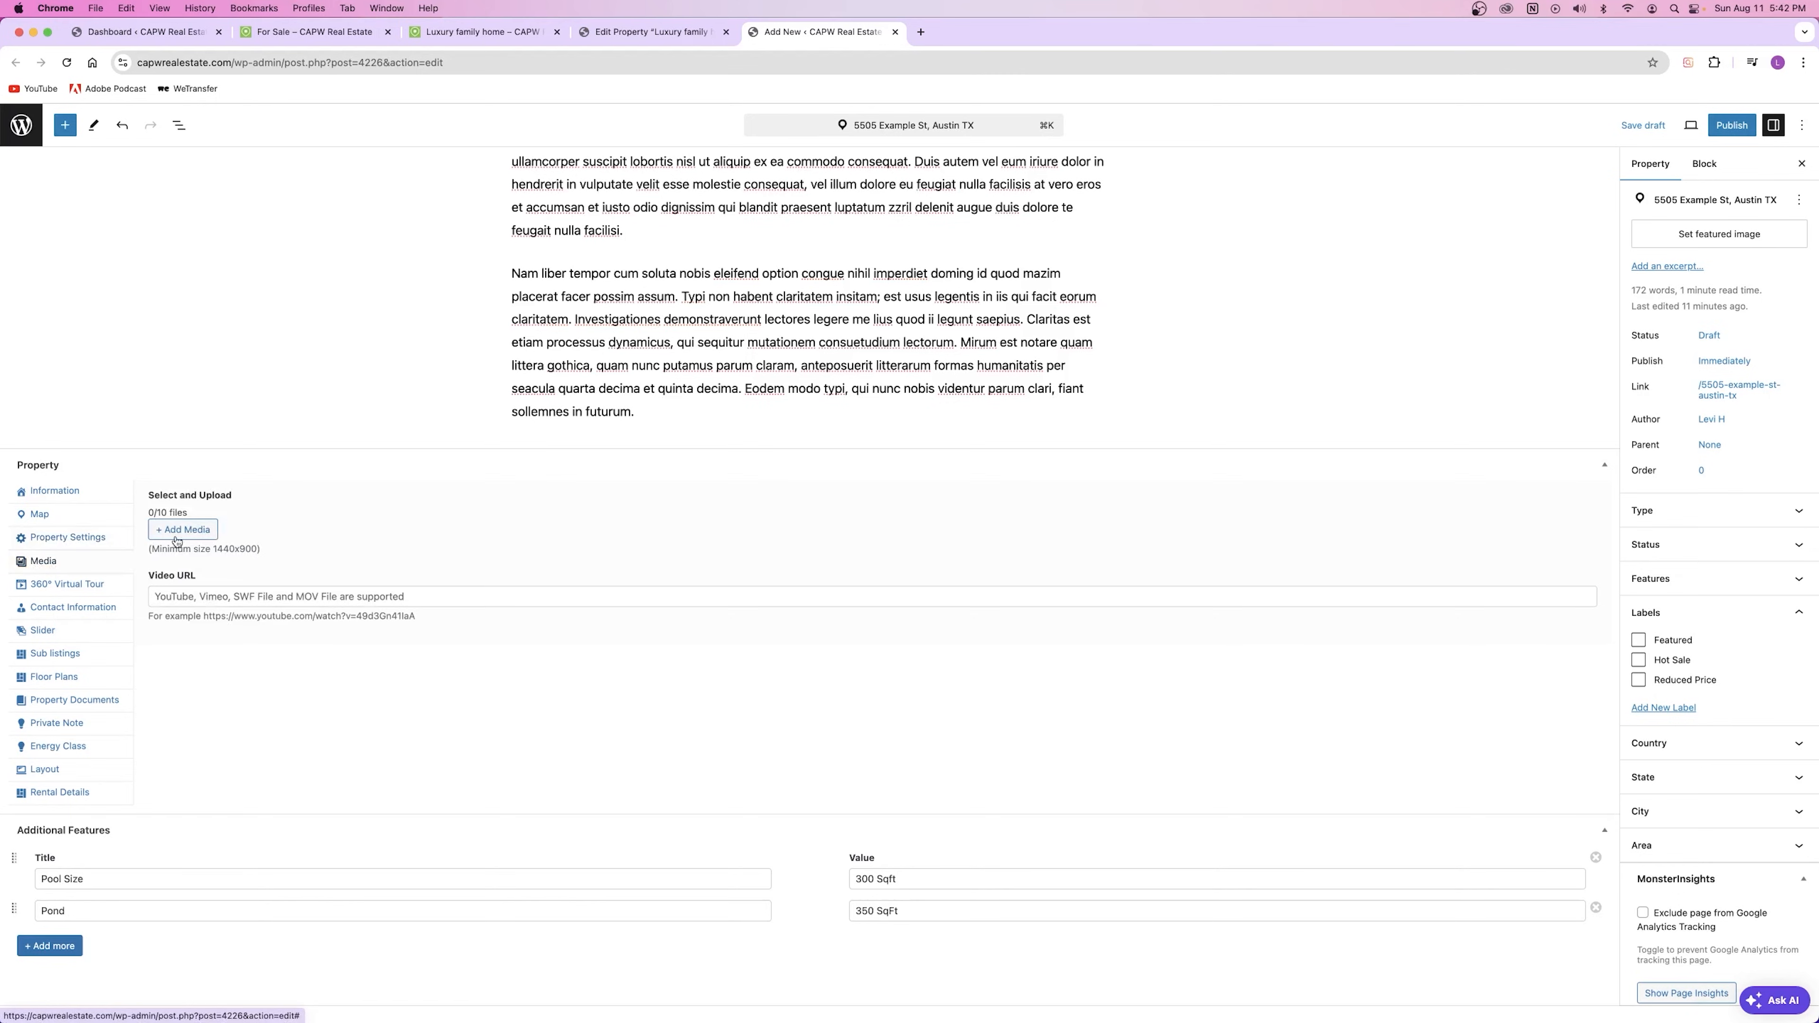
# Step: Start adding gallery images, browsing Upload files before returning to the Media Library
pyautogui.moveTo(183, 513); pyautogui.dragTo(148, 513)
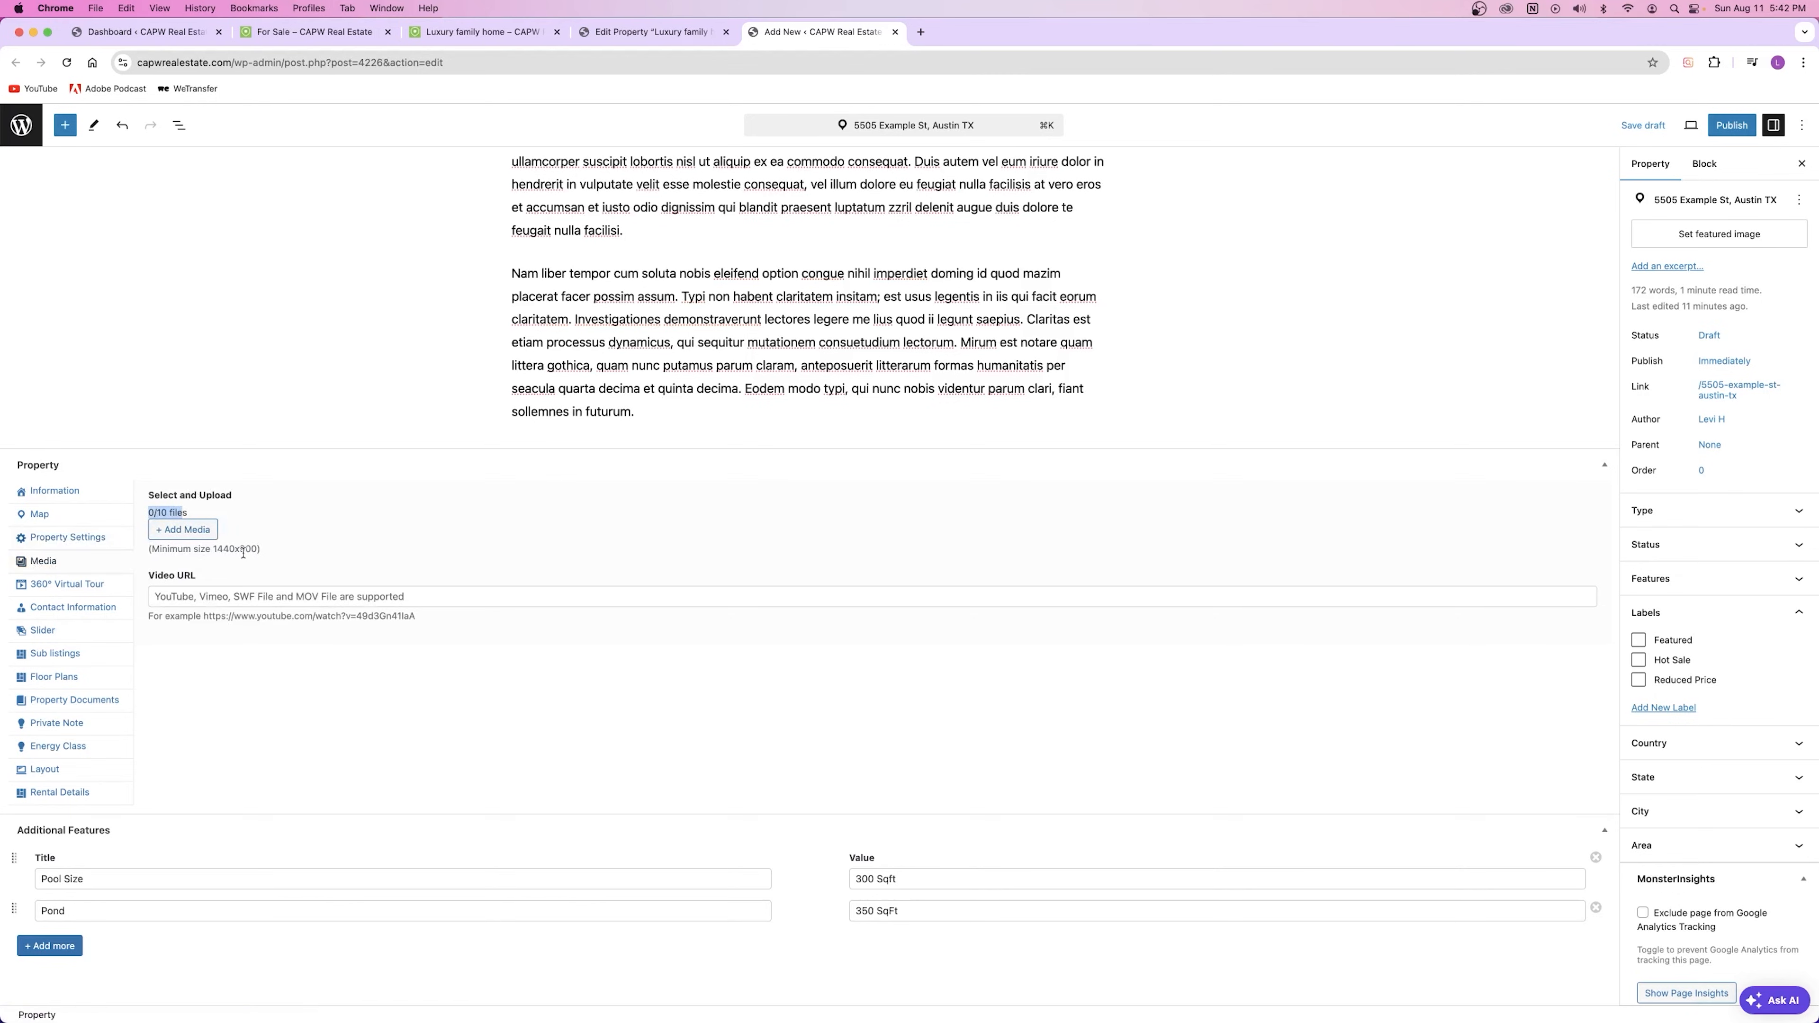
pyautogui.moveTo(165, 556); pyautogui.dragTo(280, 553)
pyautogui.click(315, 565)
pyautogui.click(200, 534)
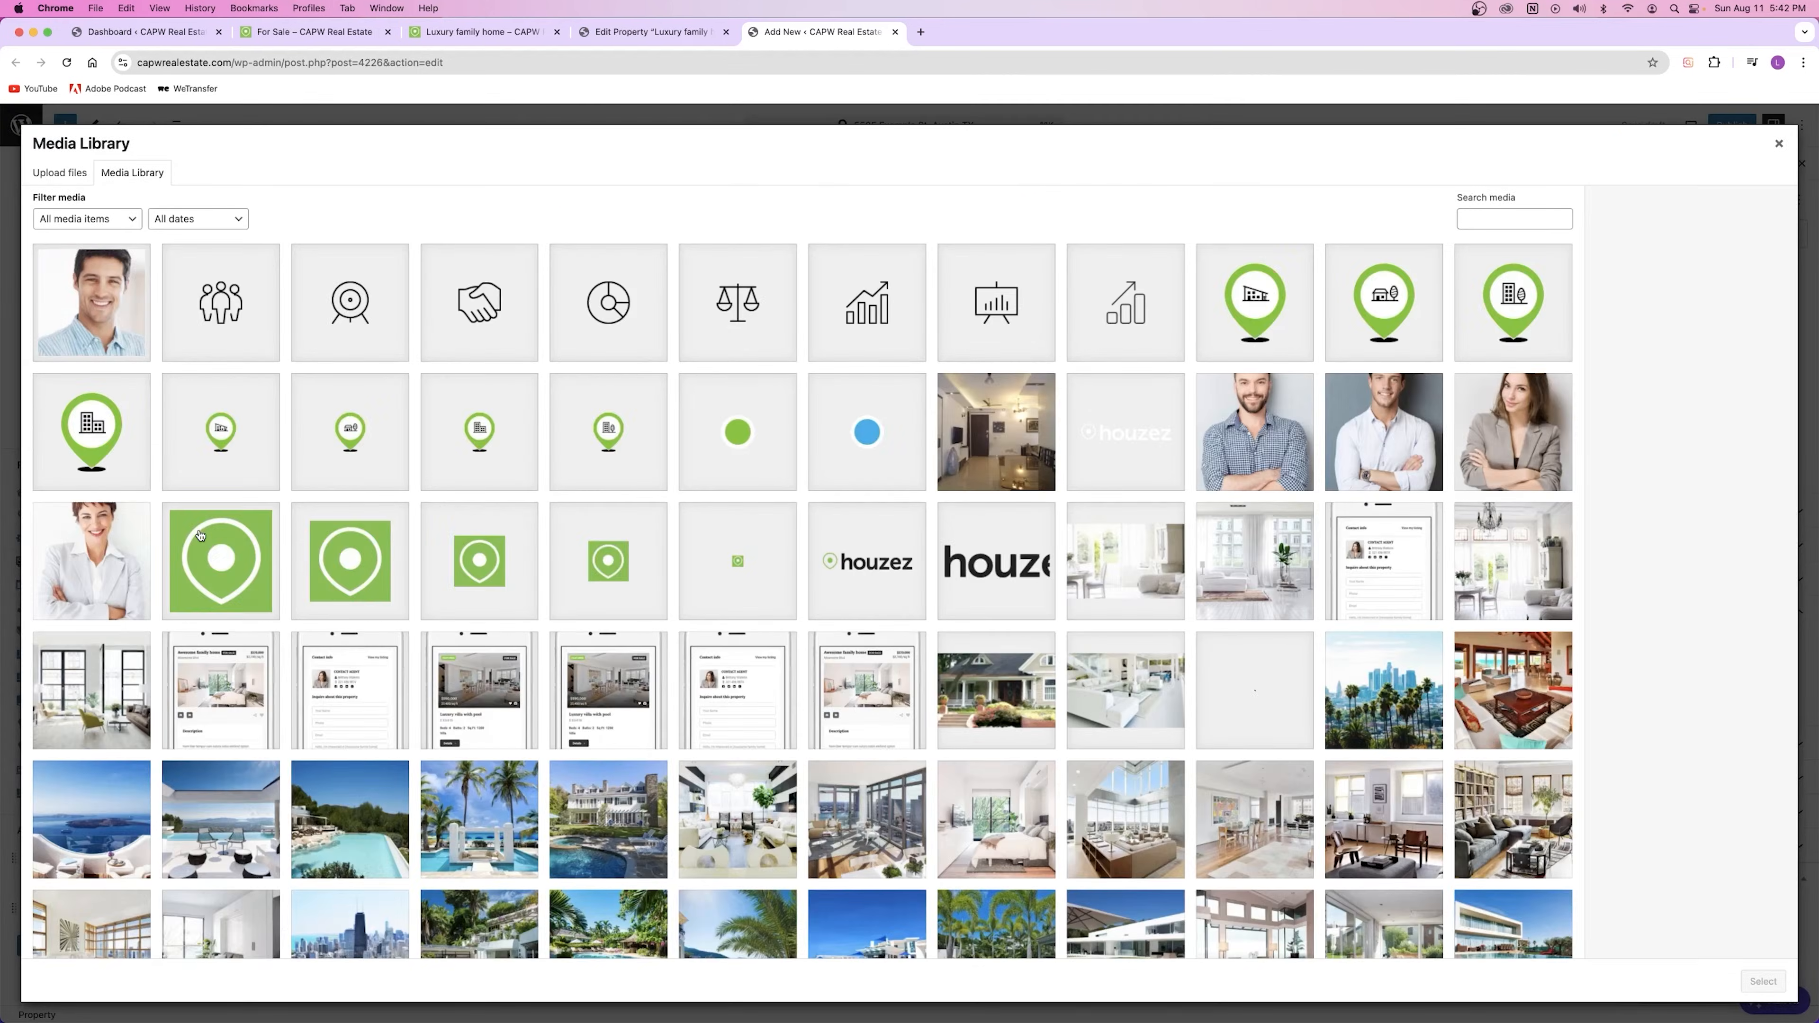
pyautogui.scroll(-5, 579, 554)
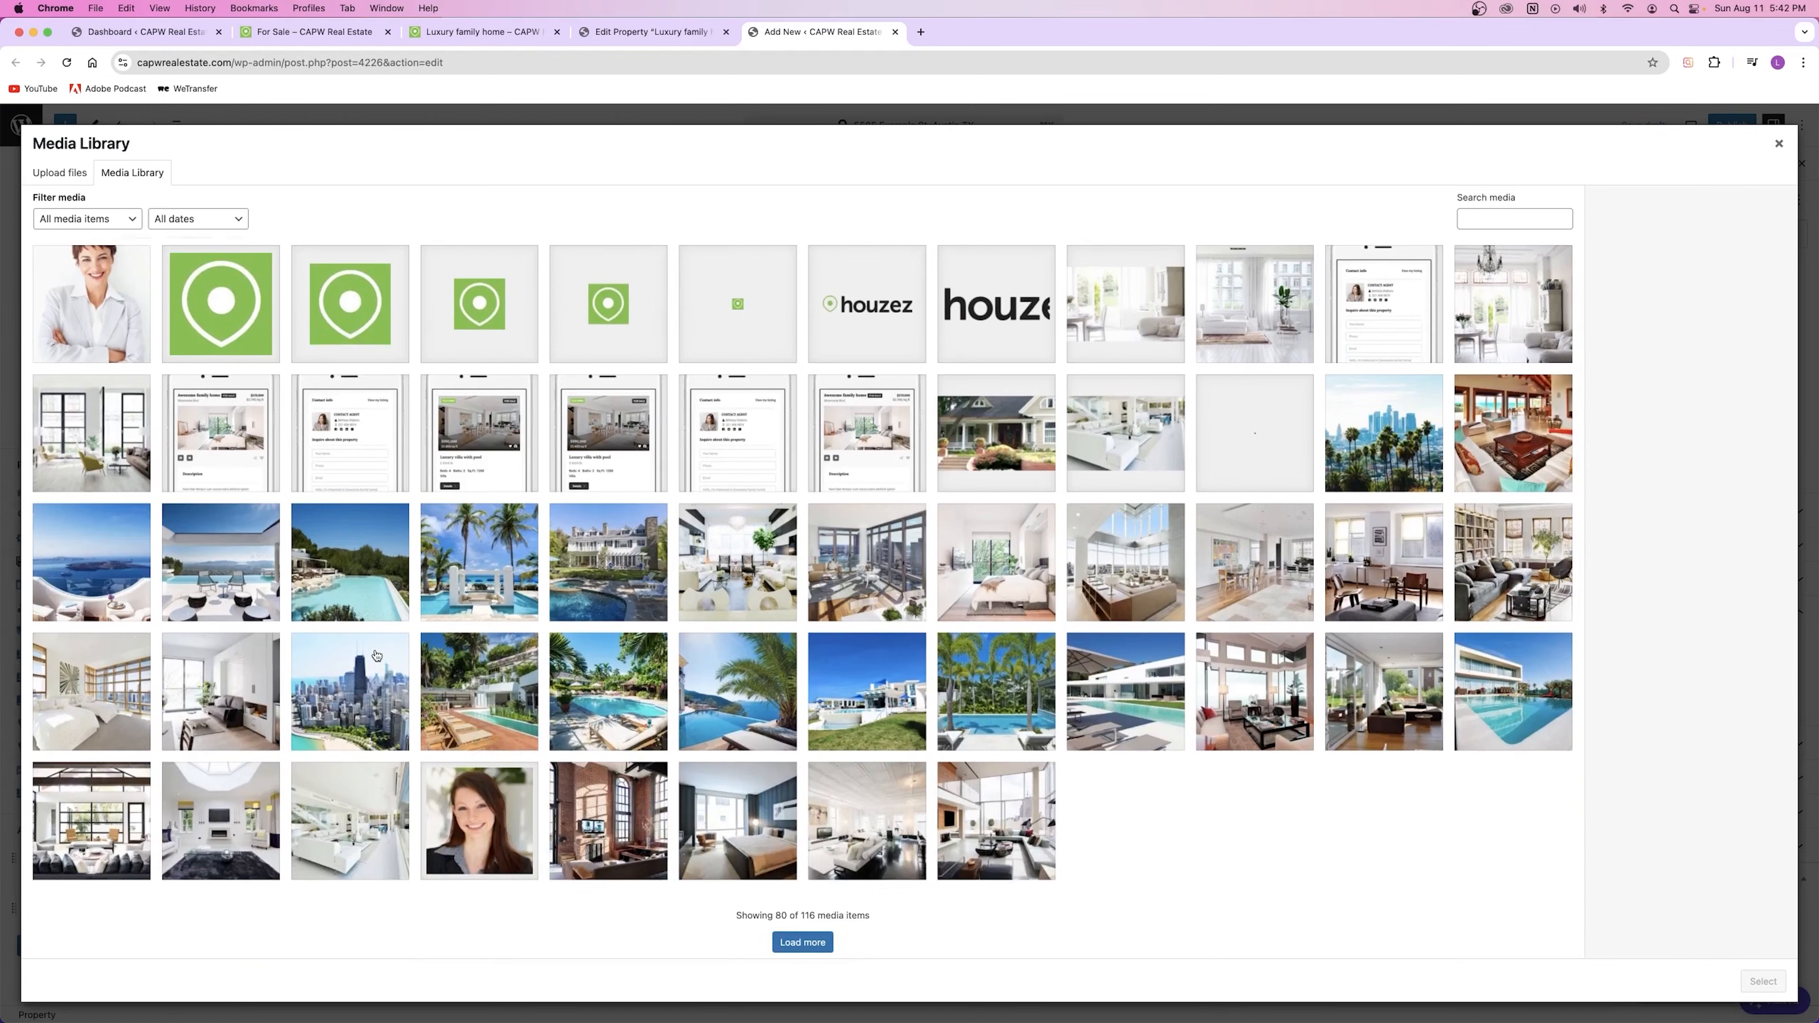
pyautogui.scroll(5, 388, 551)
pyautogui.click(52, 169)
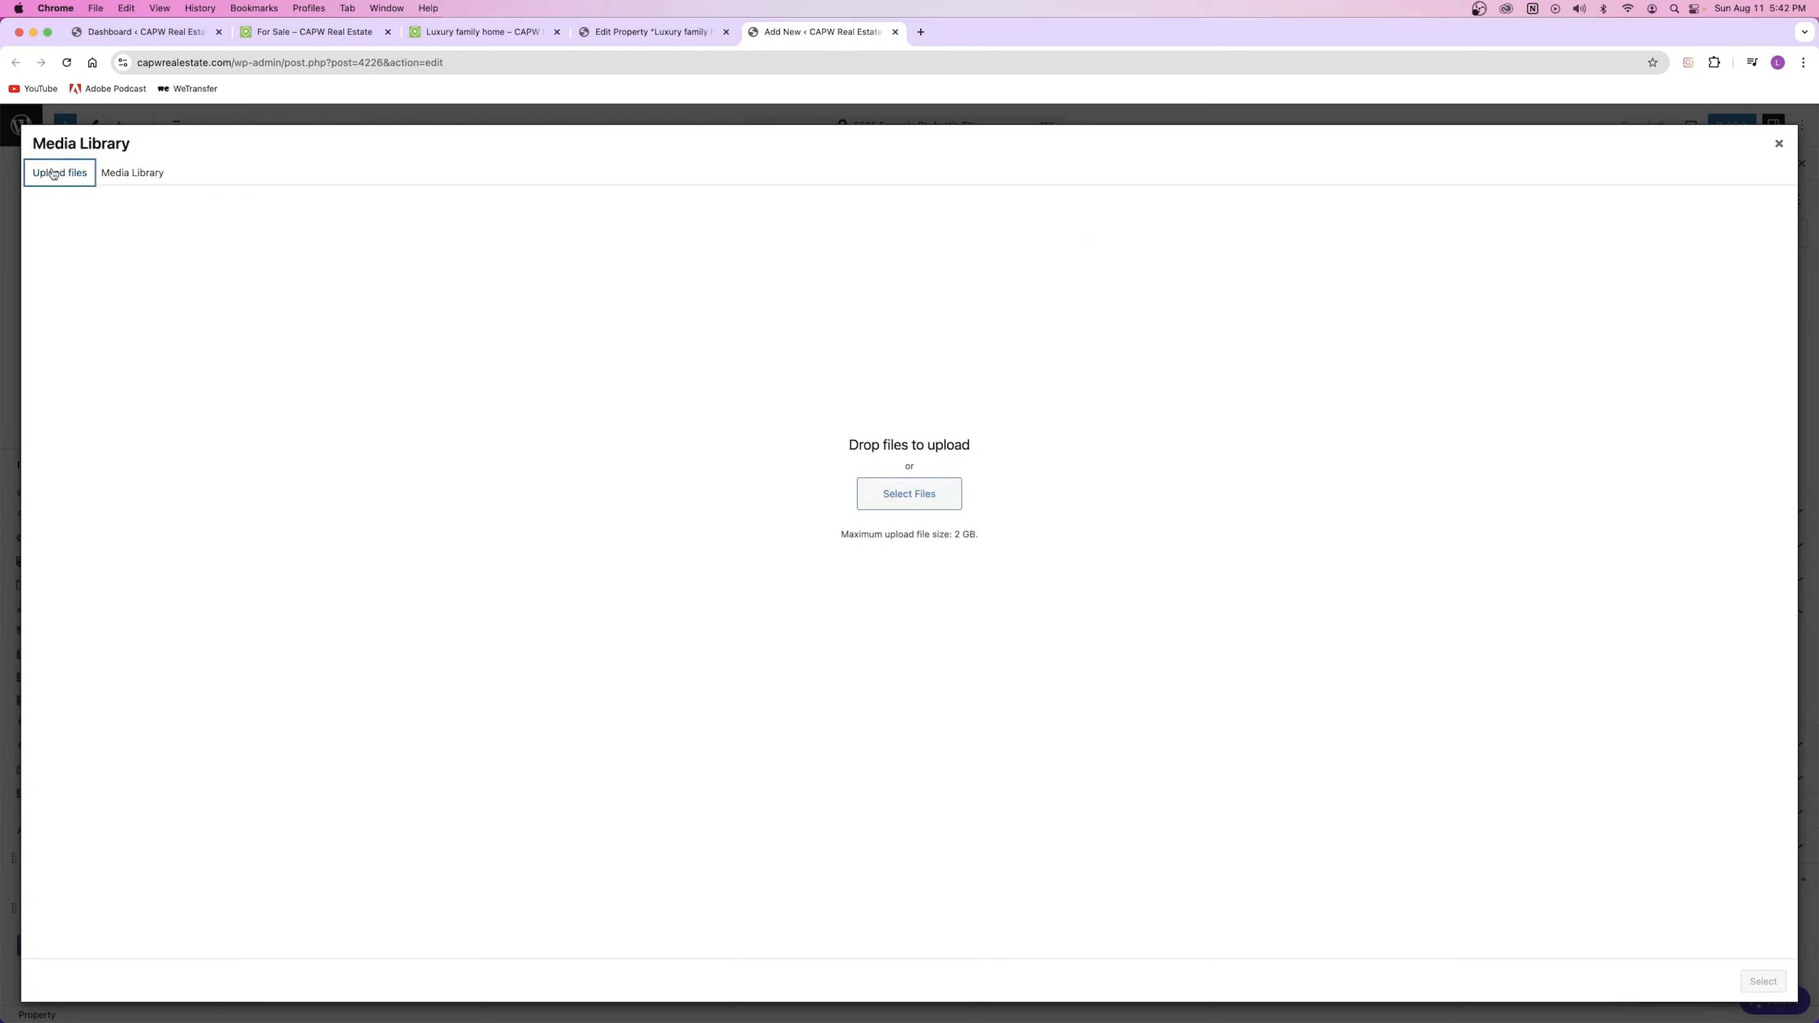
pyautogui.click(906, 503)
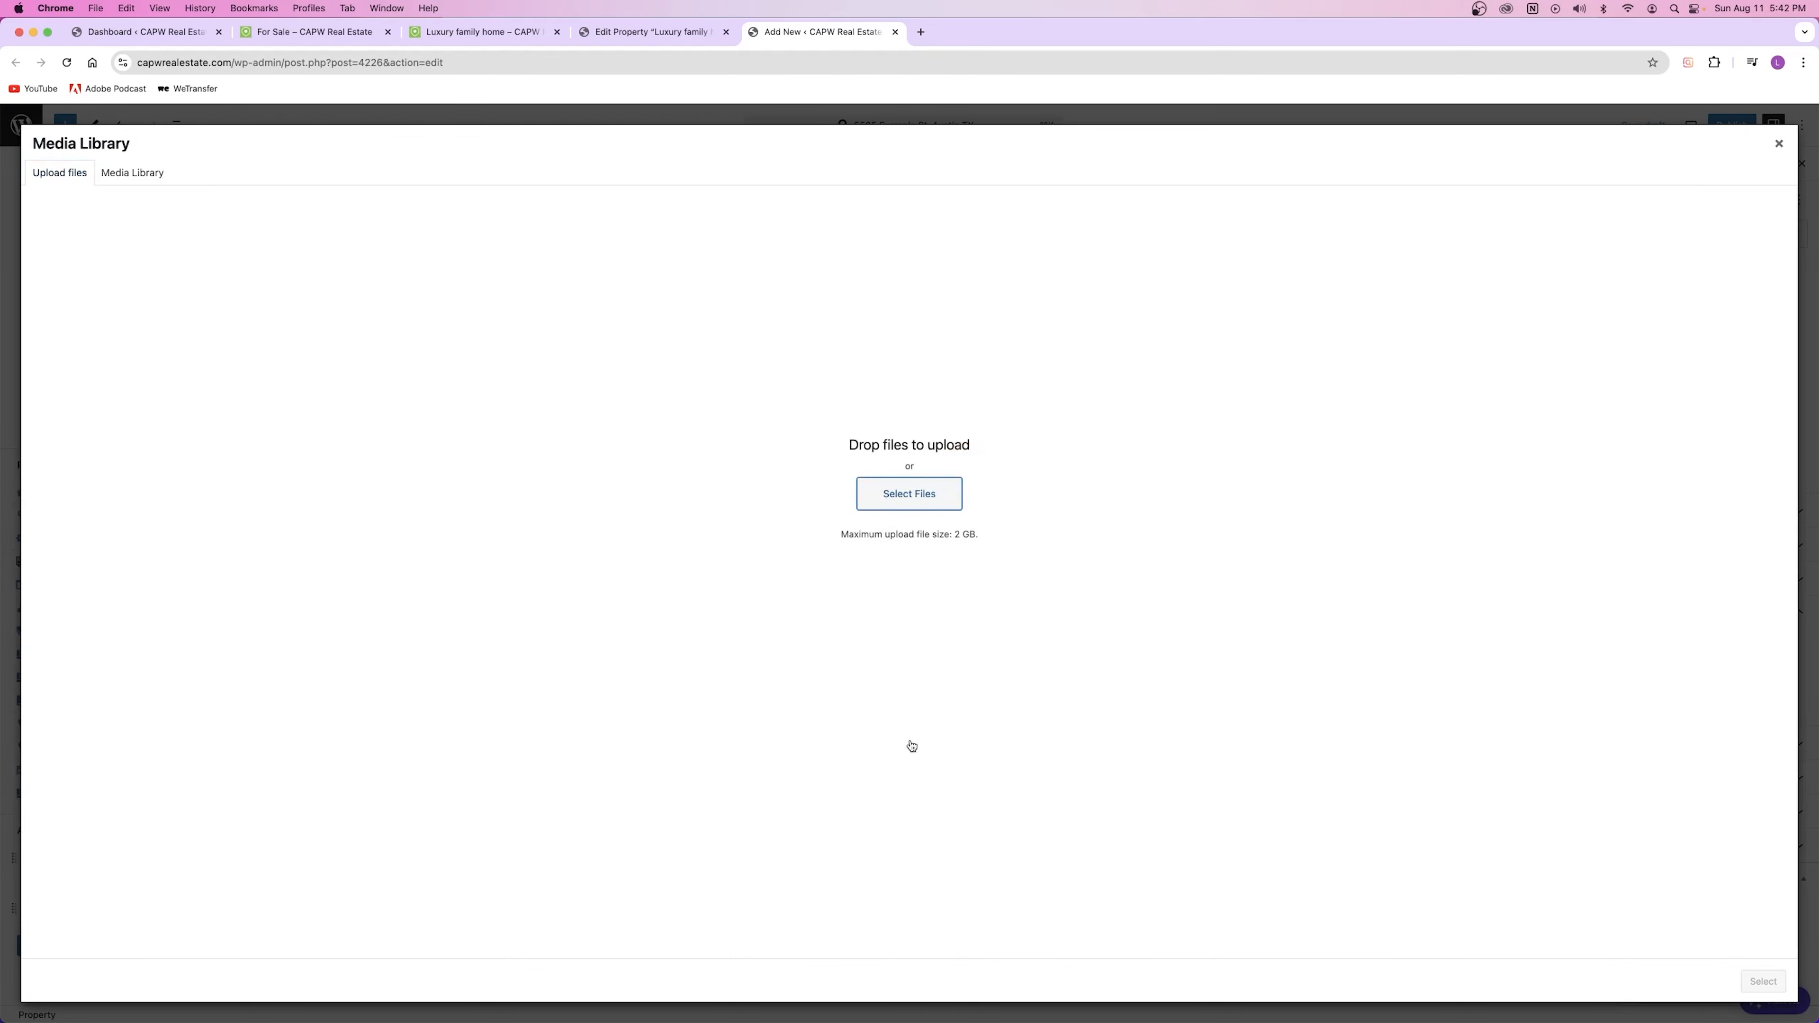
pyautogui.click(1238, 701)
pyautogui.click(132, 173)
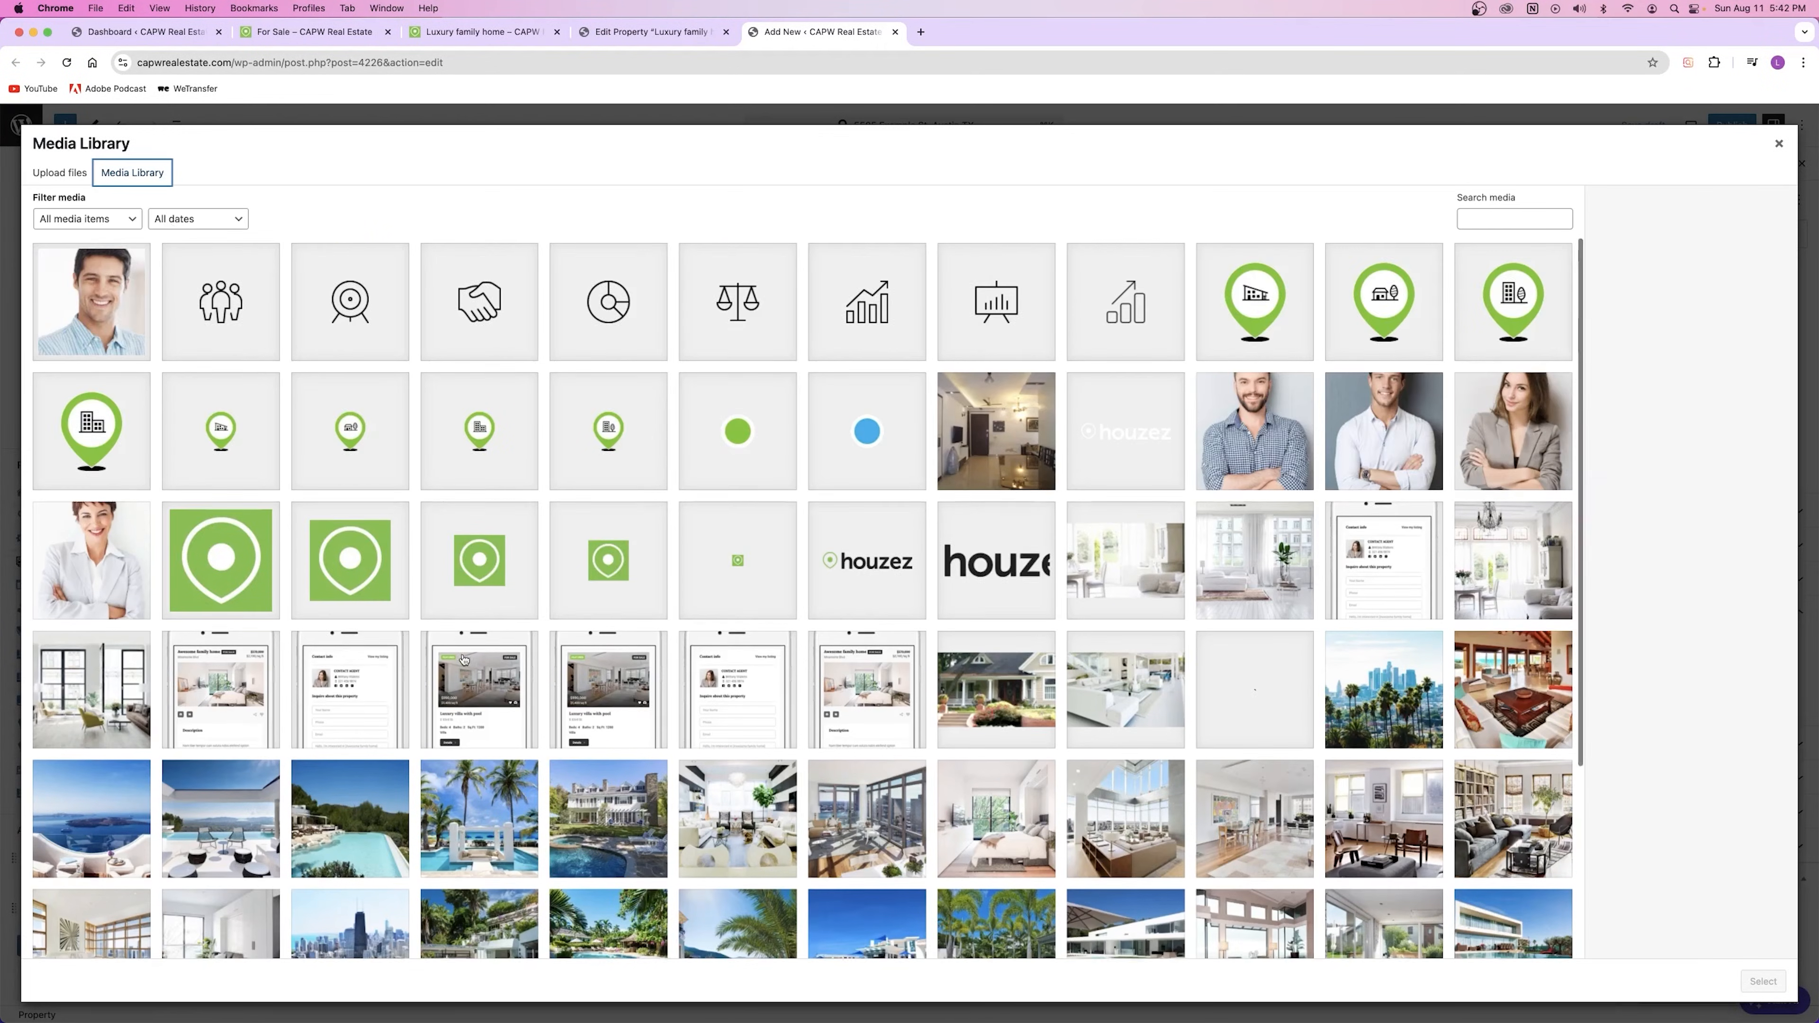
# Step: Select four pool and seaside photos and insert them into the gallery
pyautogui.scroll(-4, 469, 666)
pyautogui.click(136, 601)
pyautogui.click(265, 615)
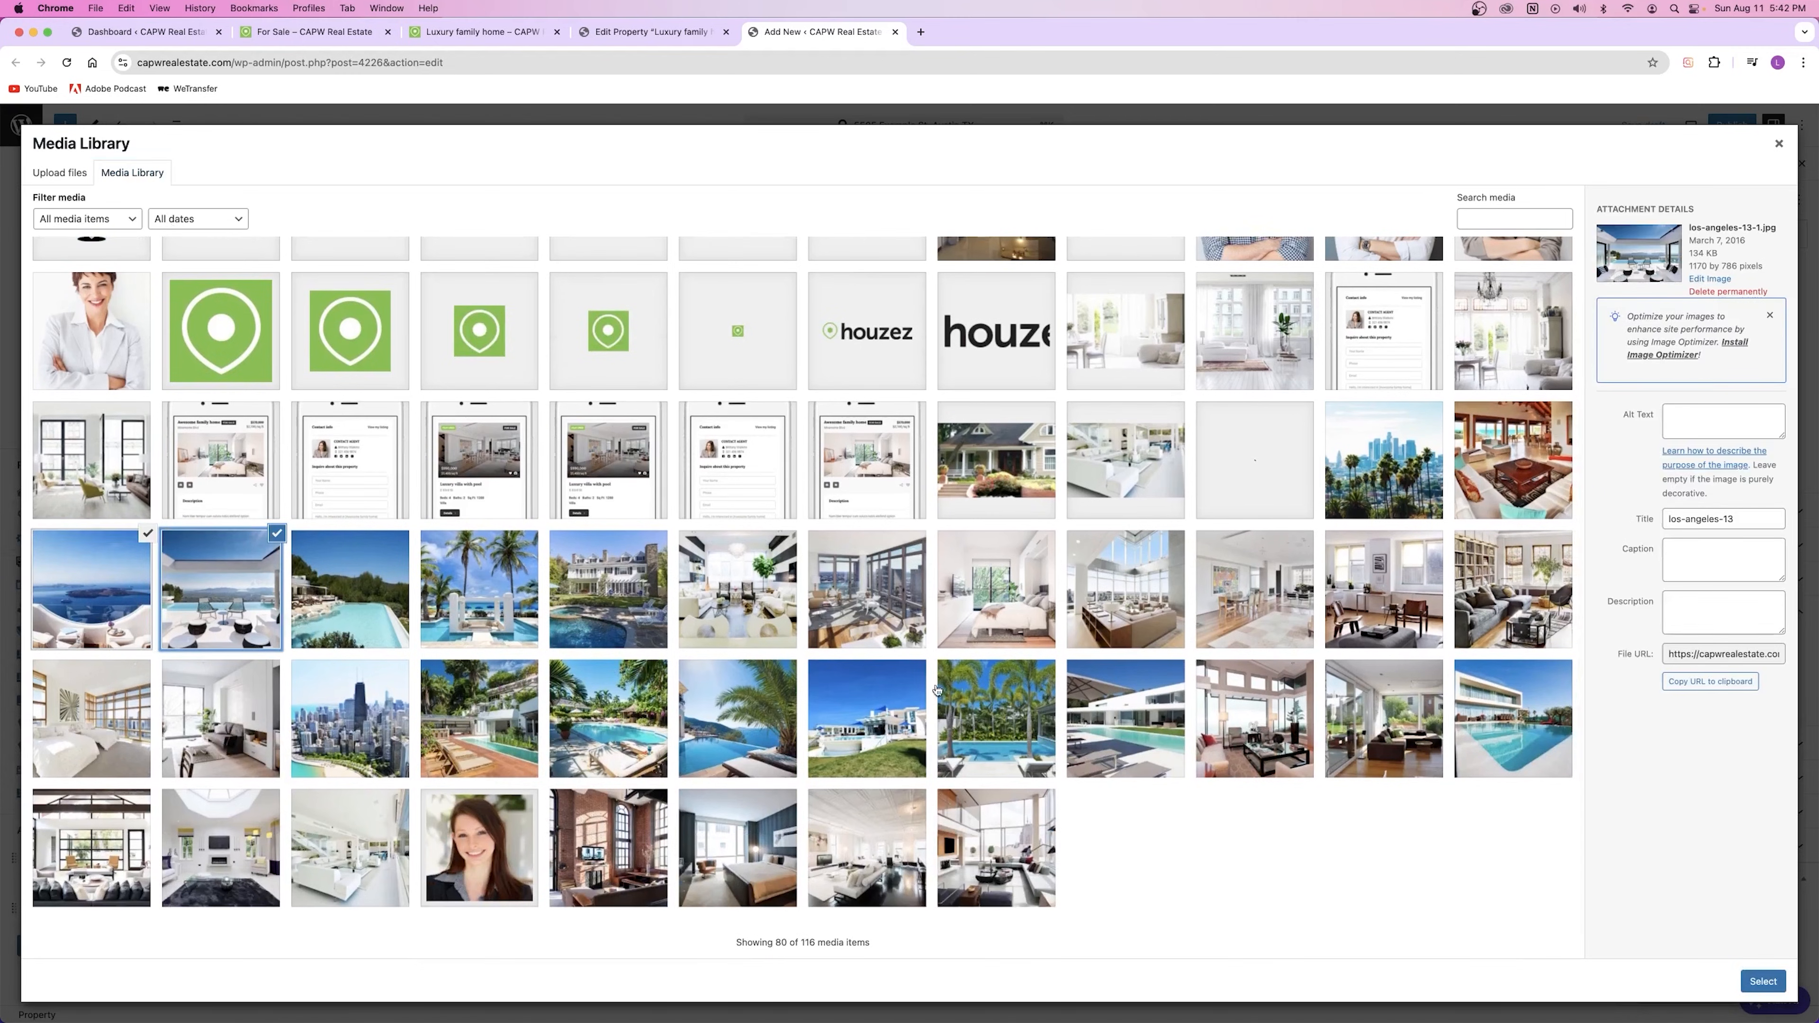
pyautogui.click(846, 731)
pyautogui.click(763, 728)
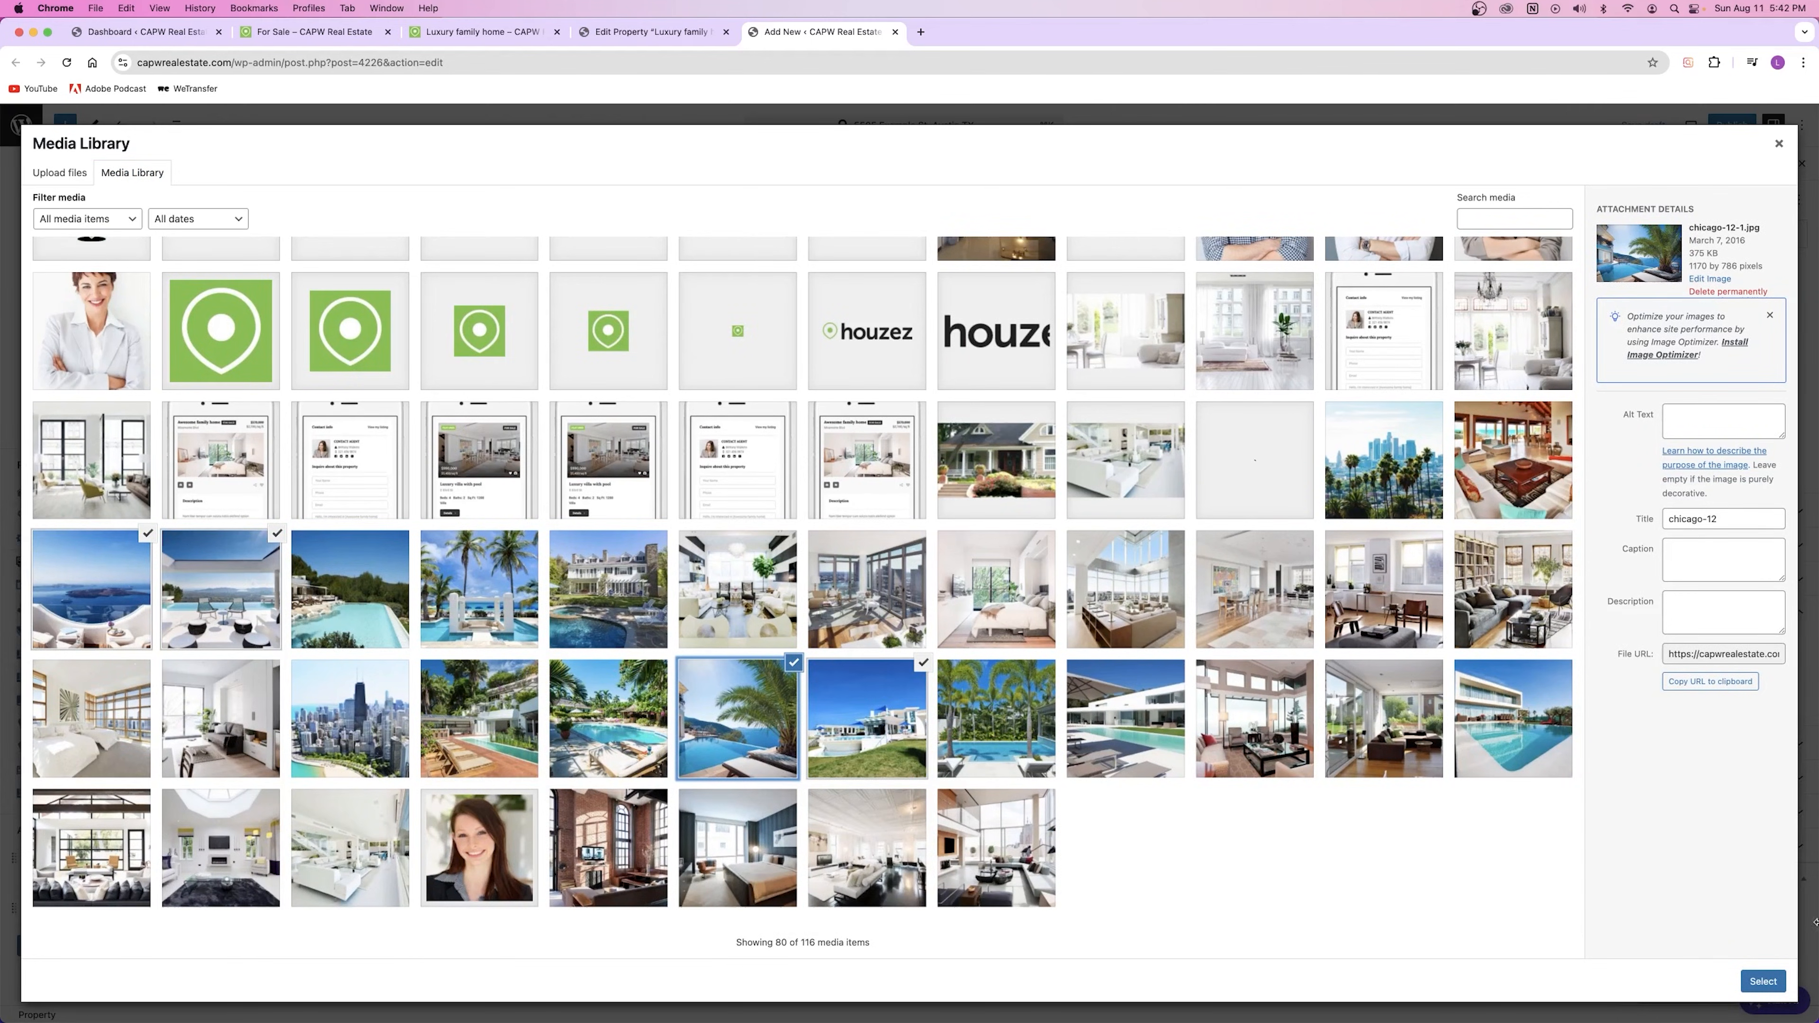
pyautogui.click(1763, 981)
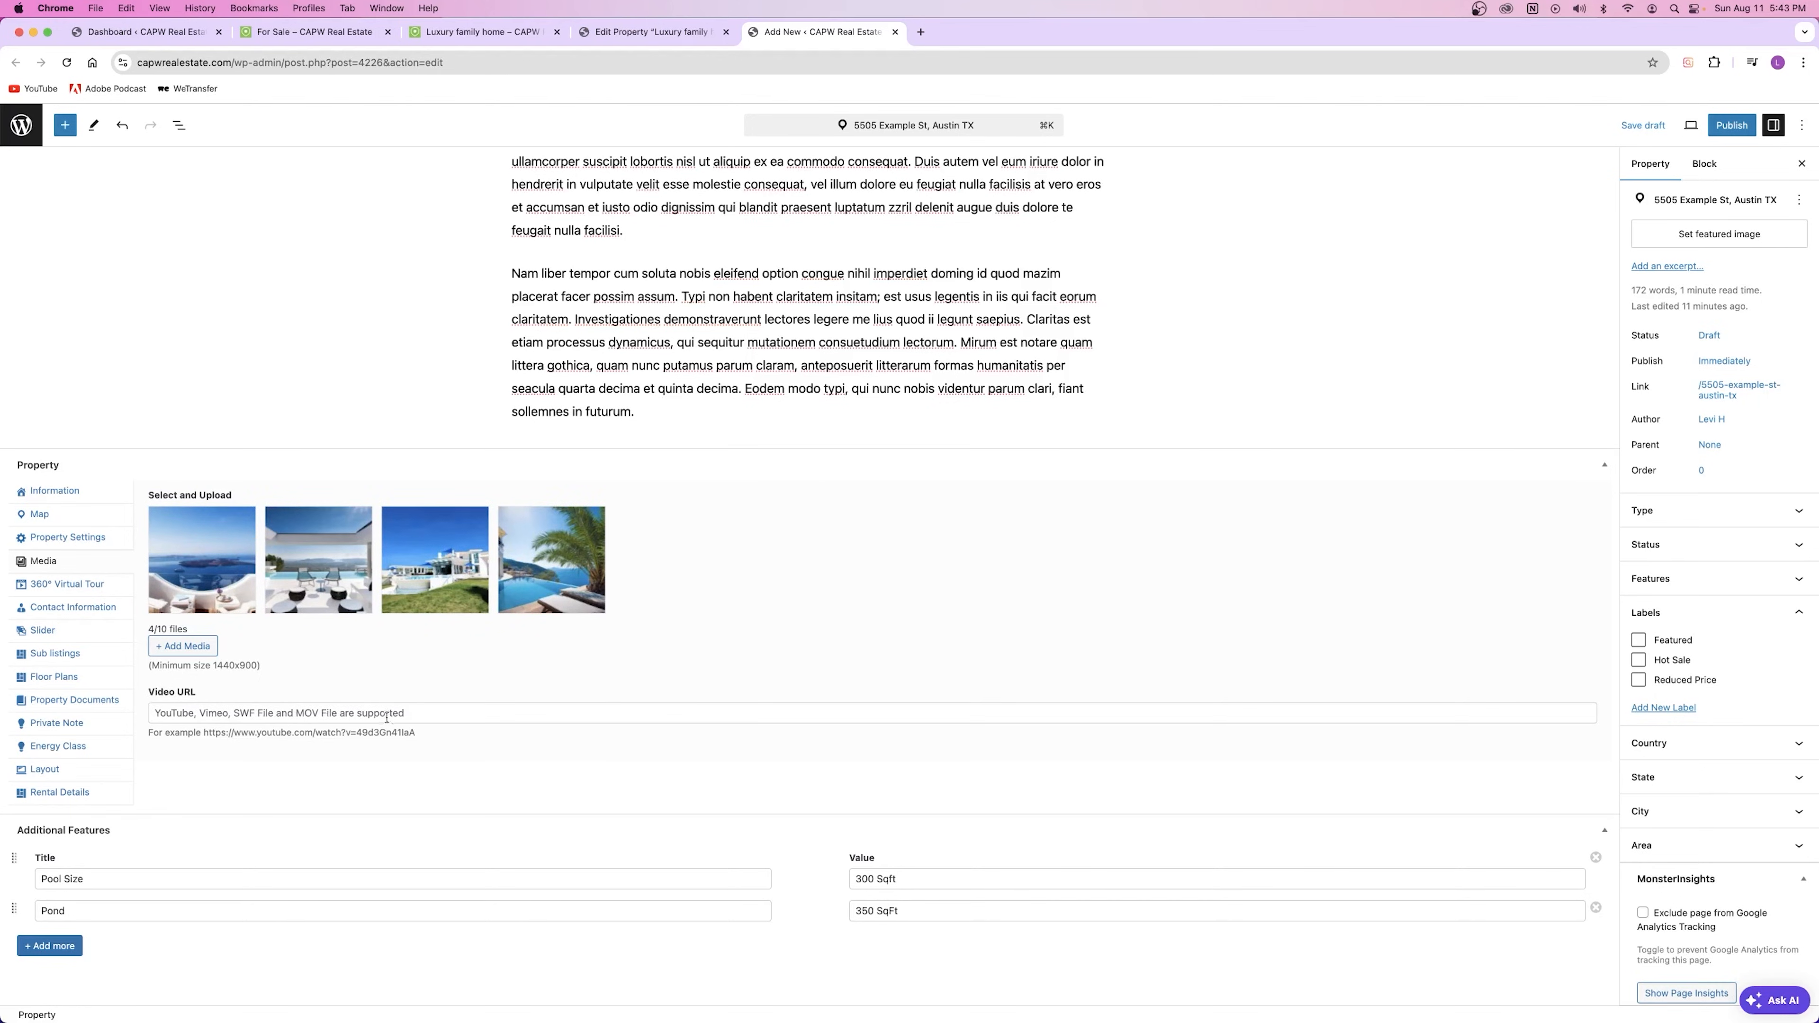
# Step: Leave the video URL and 360° virtual tour embed code empty
pyautogui.click(401, 715)
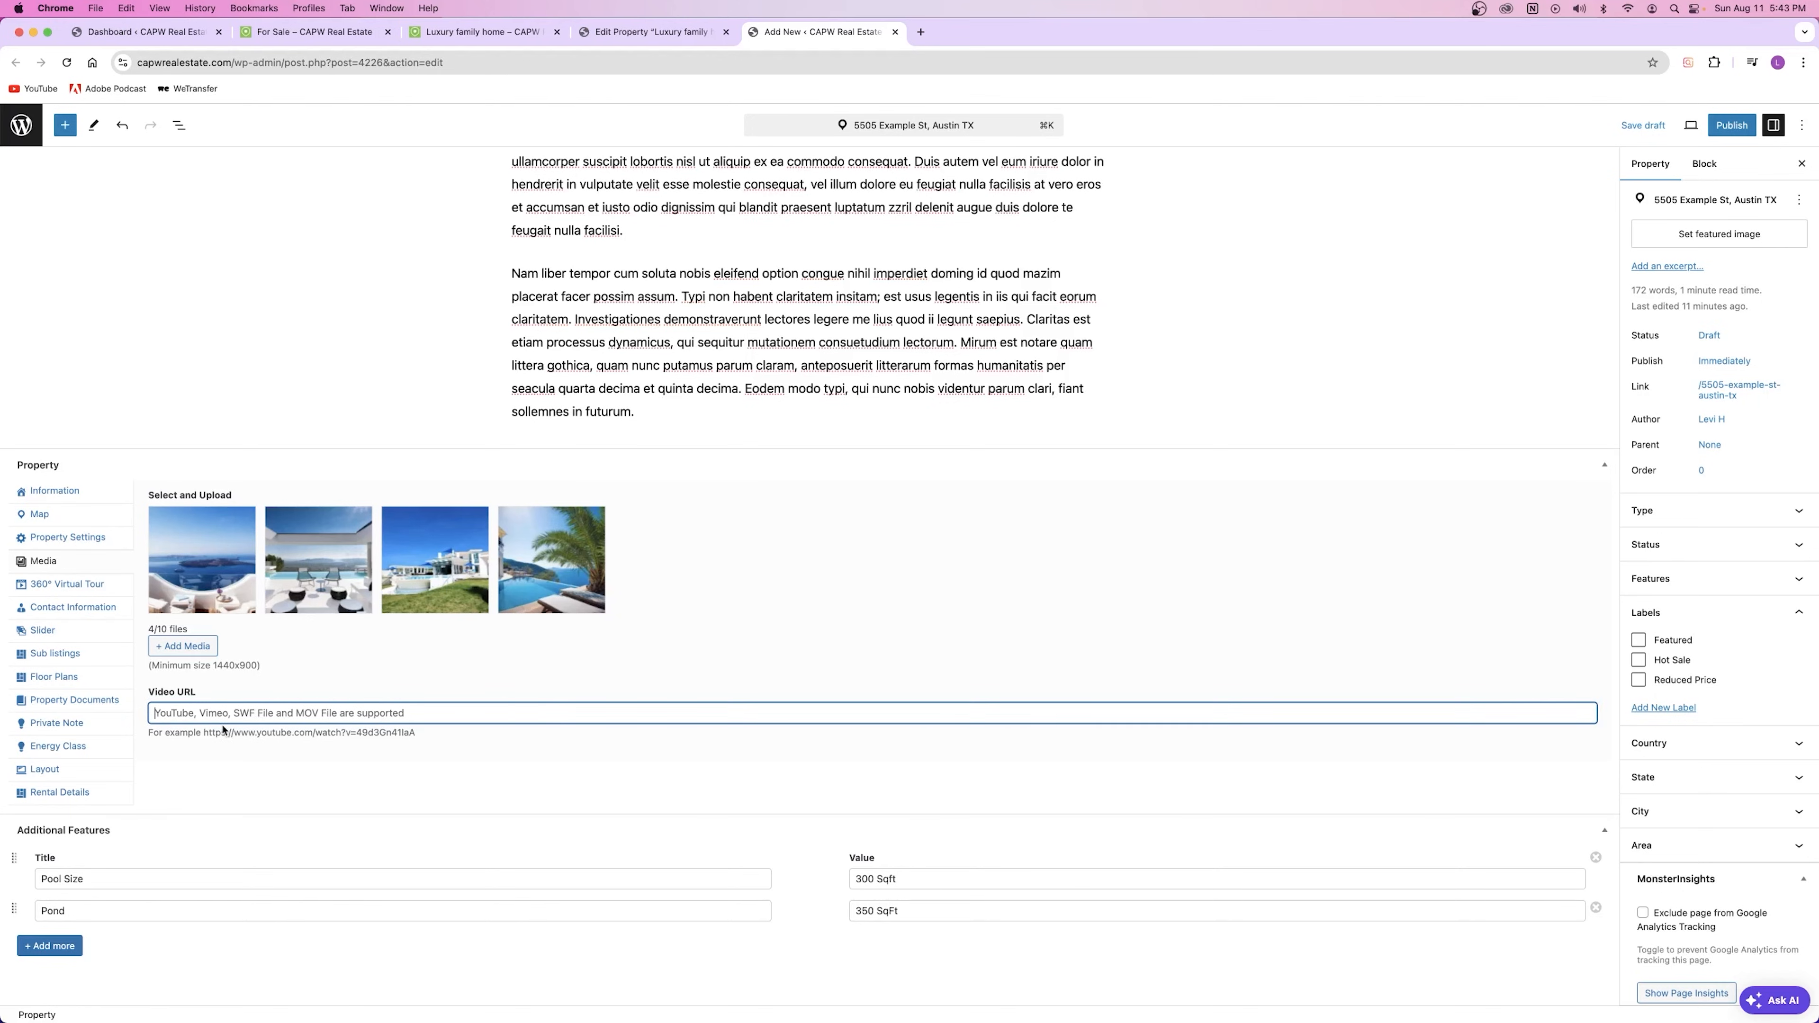
pyautogui.click(334, 646)
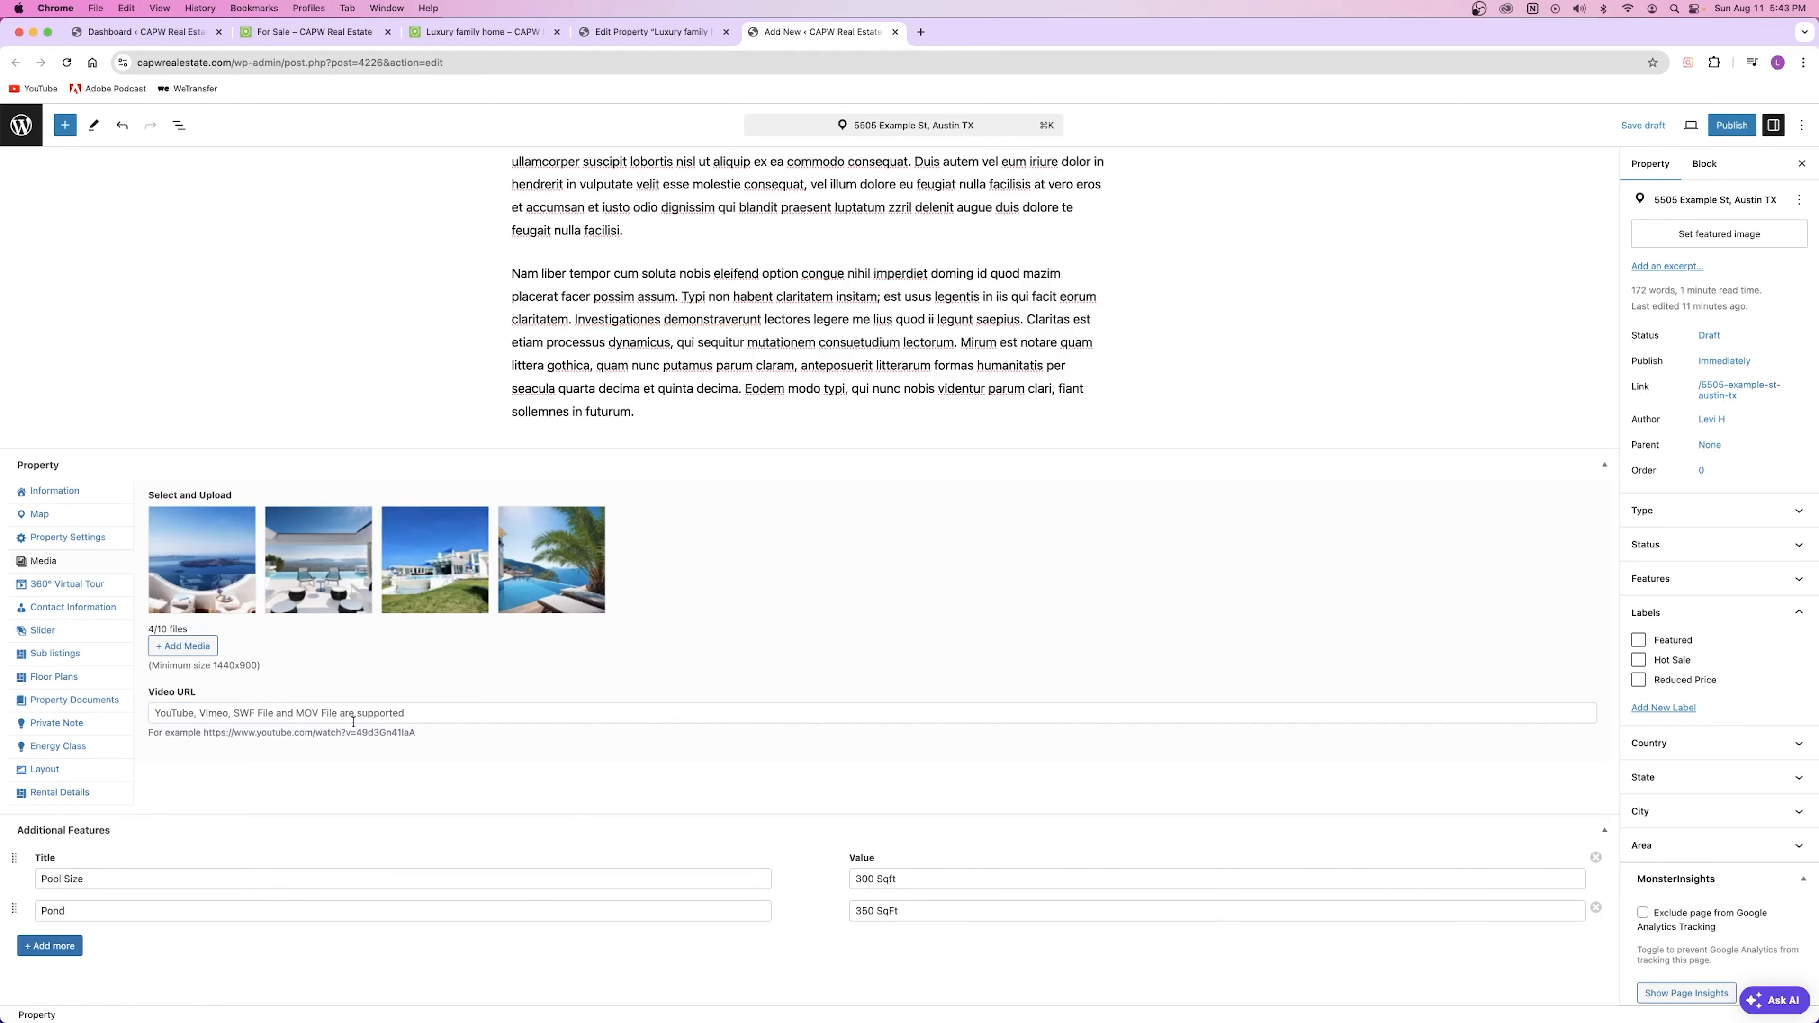
pyautogui.click(48, 586)
pyautogui.click(181, 522)
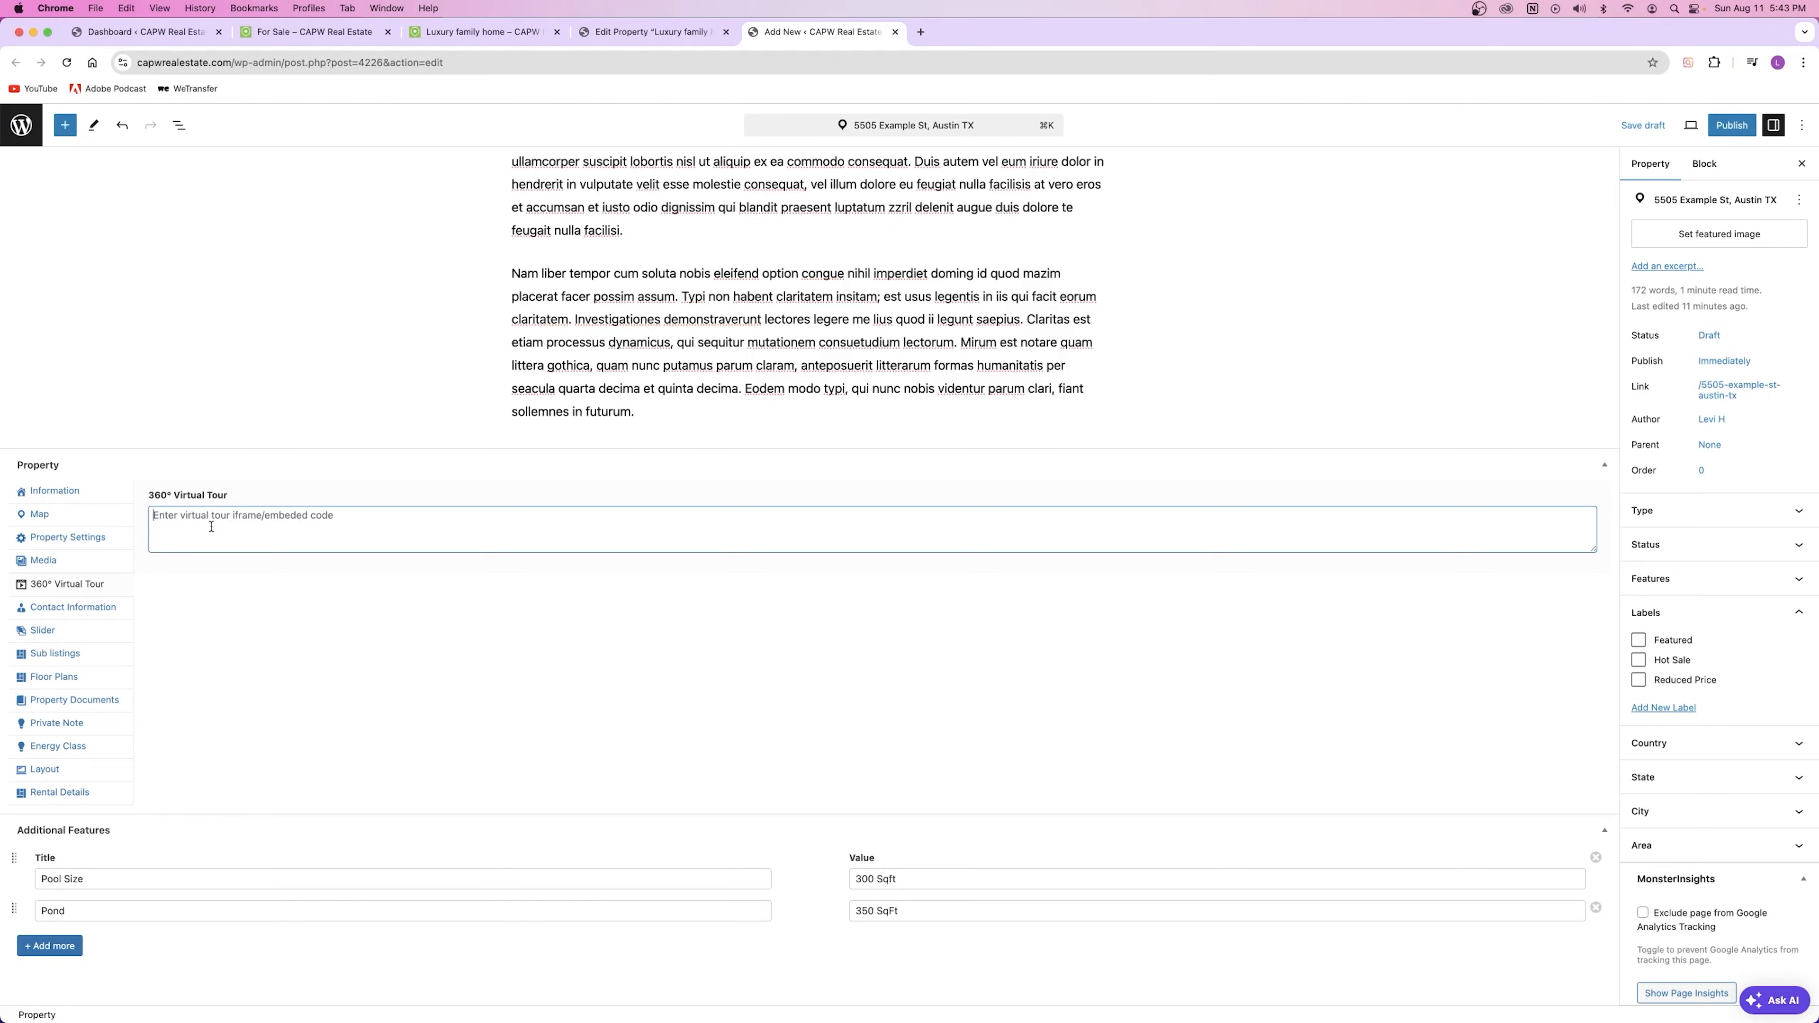
# Step: Set the contact box to Agent Info with the chosen agent selected from the list
pyautogui.click(78, 607)
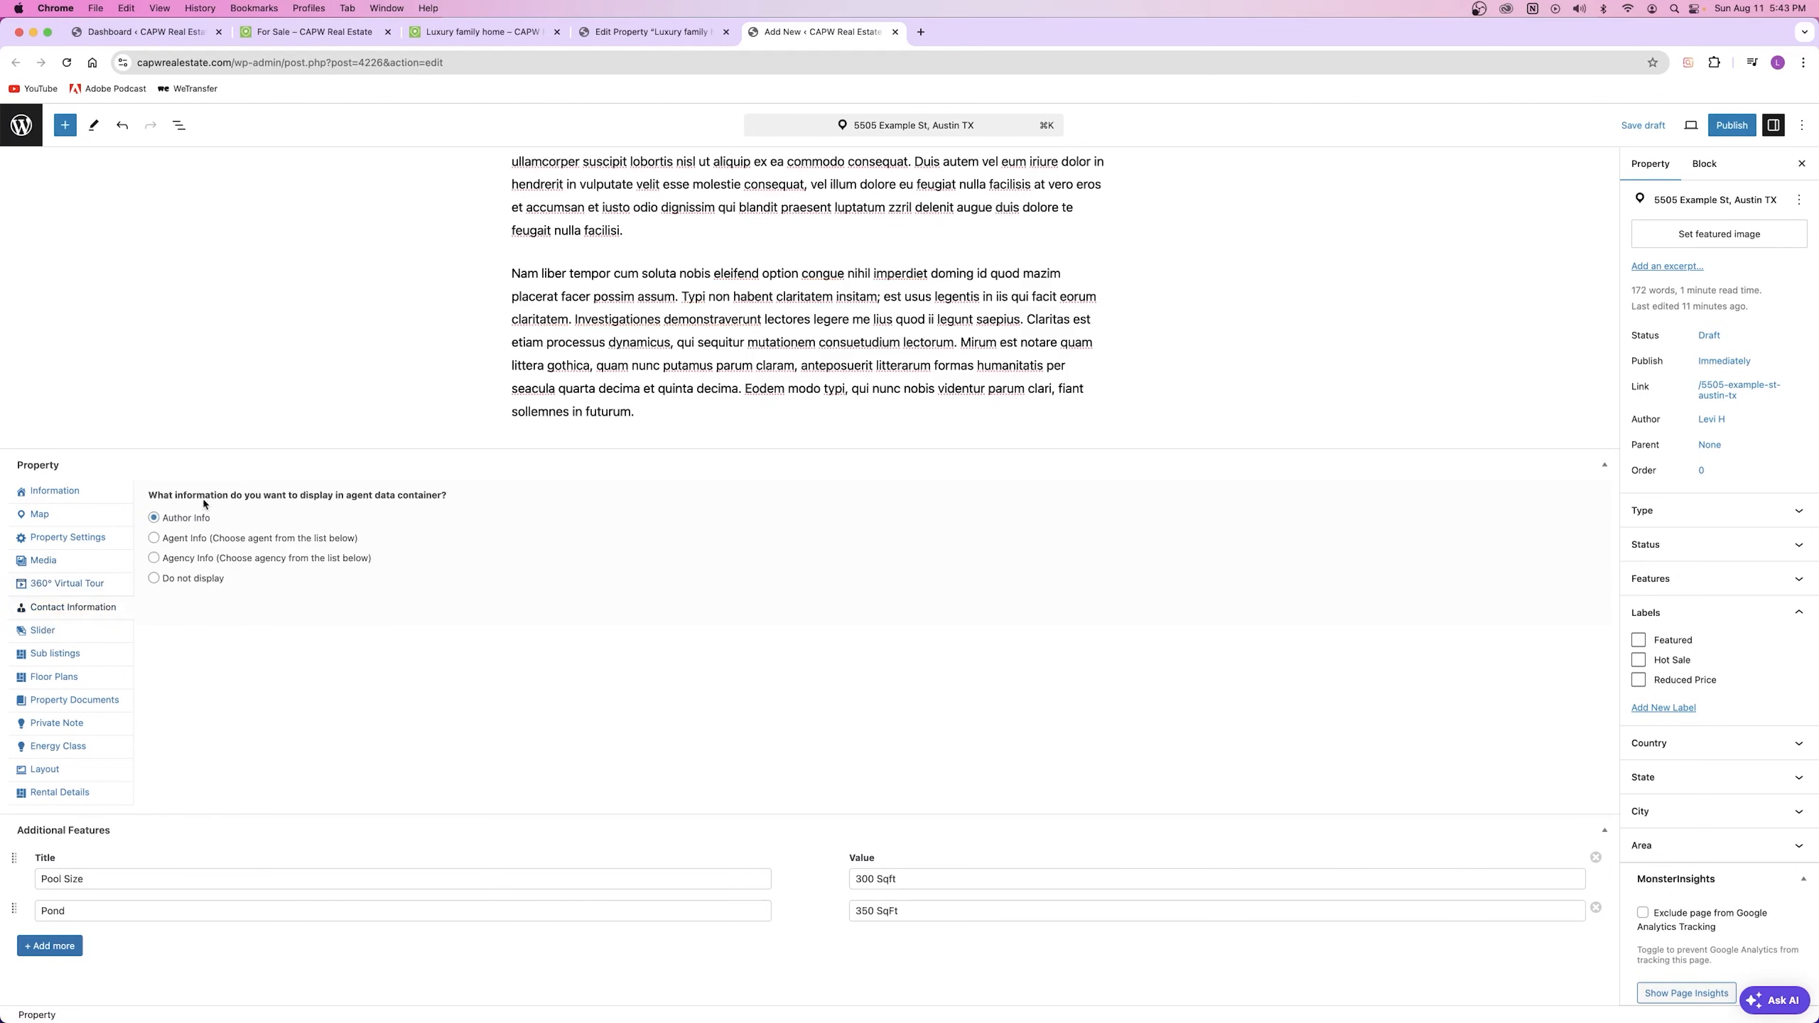
pyautogui.click(183, 547)
pyautogui.click(231, 635)
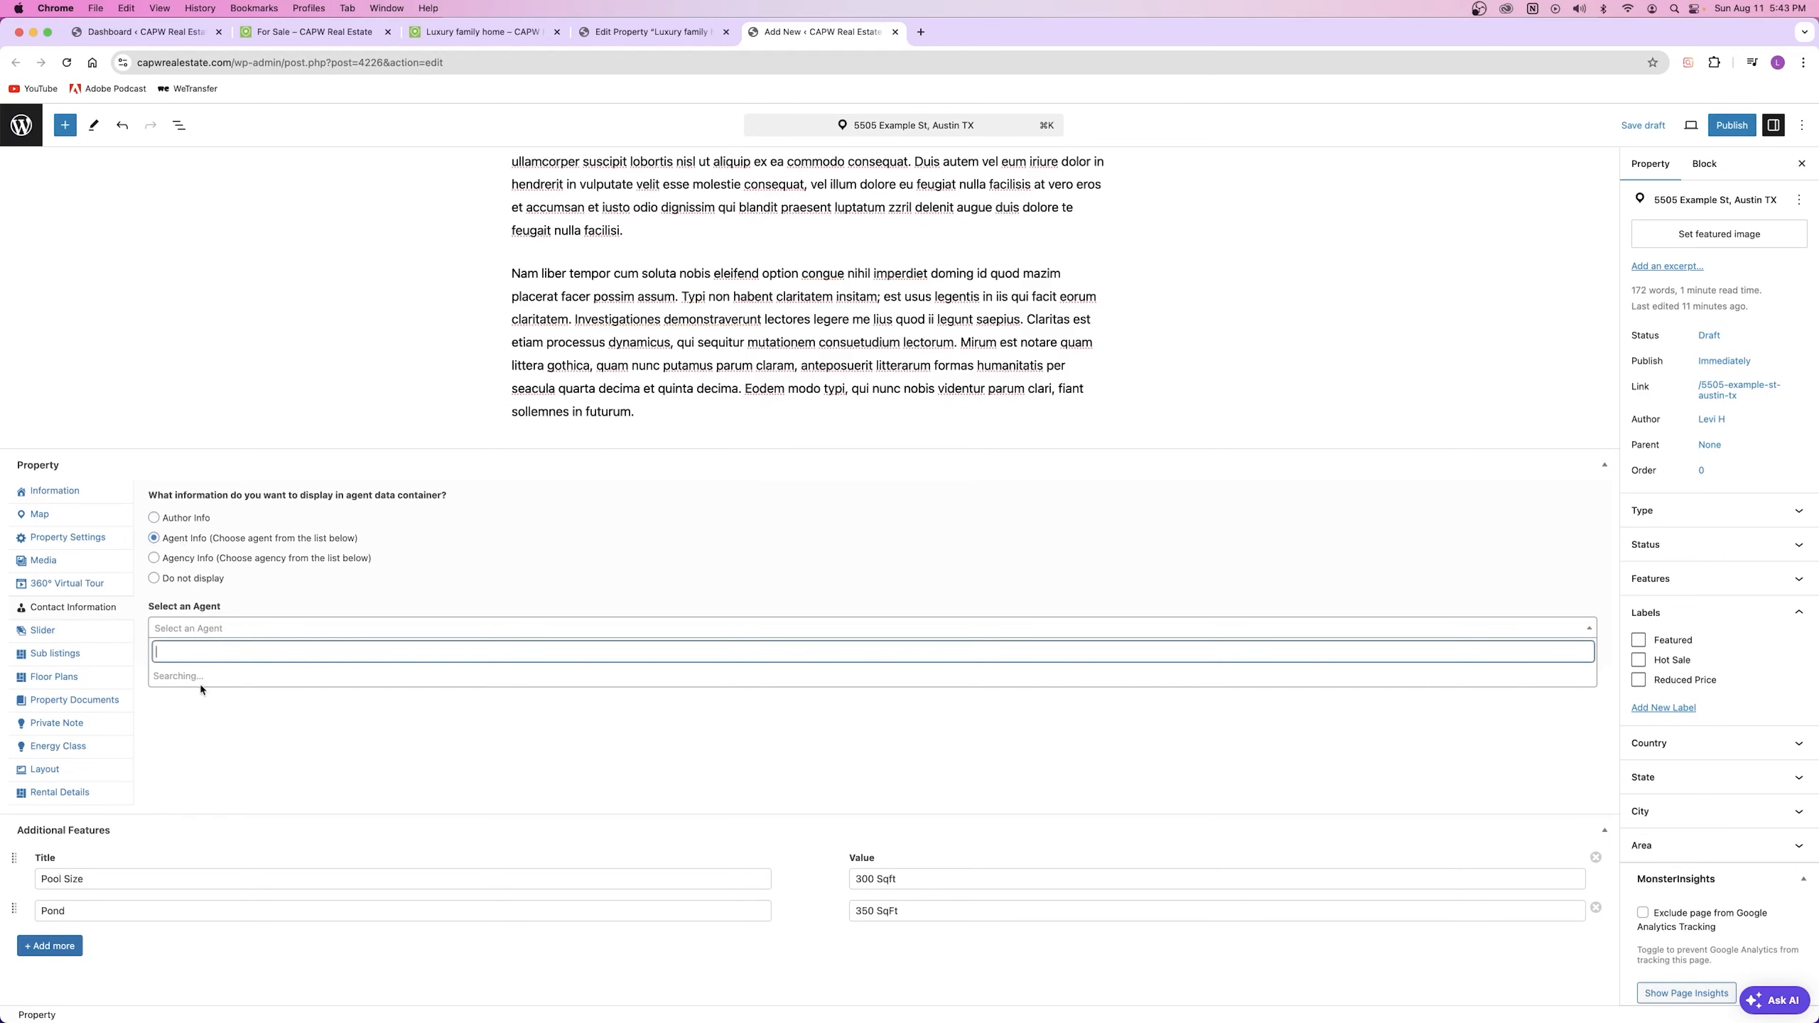
pyautogui.write('levi')
pyautogui.press('Return')
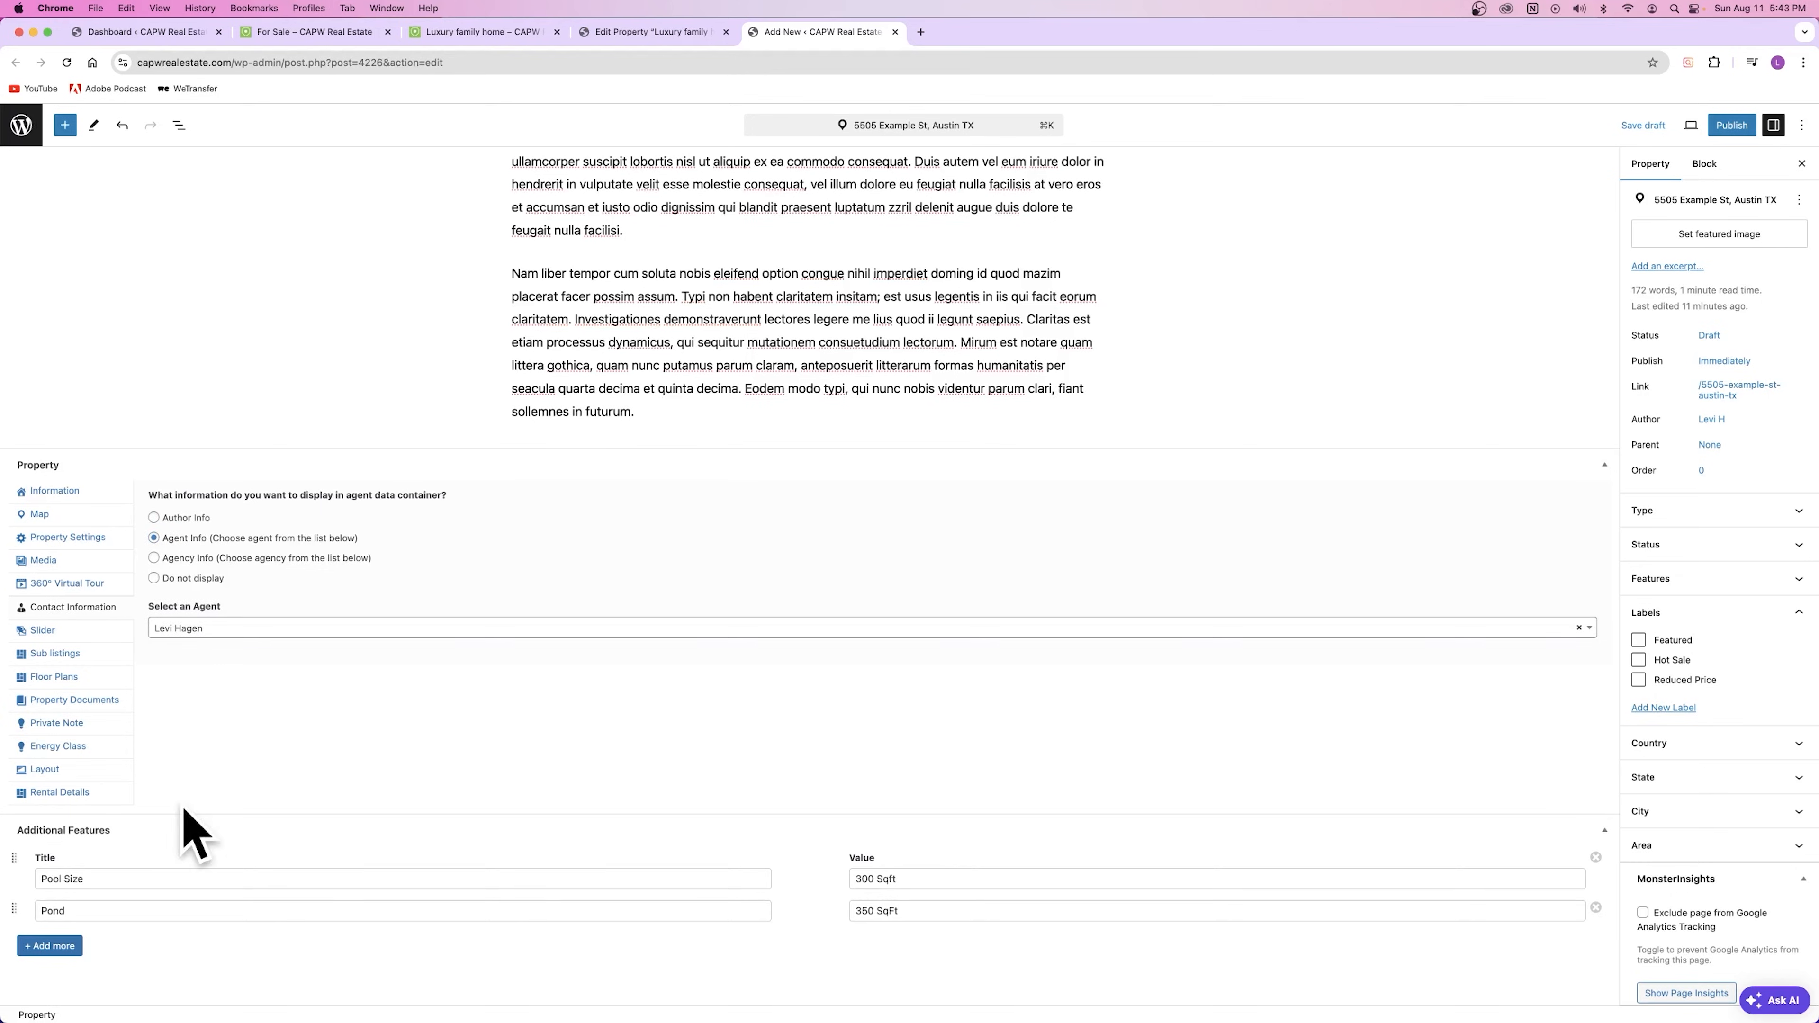
pyautogui.click(175, 564)
pyautogui.click(202, 638)
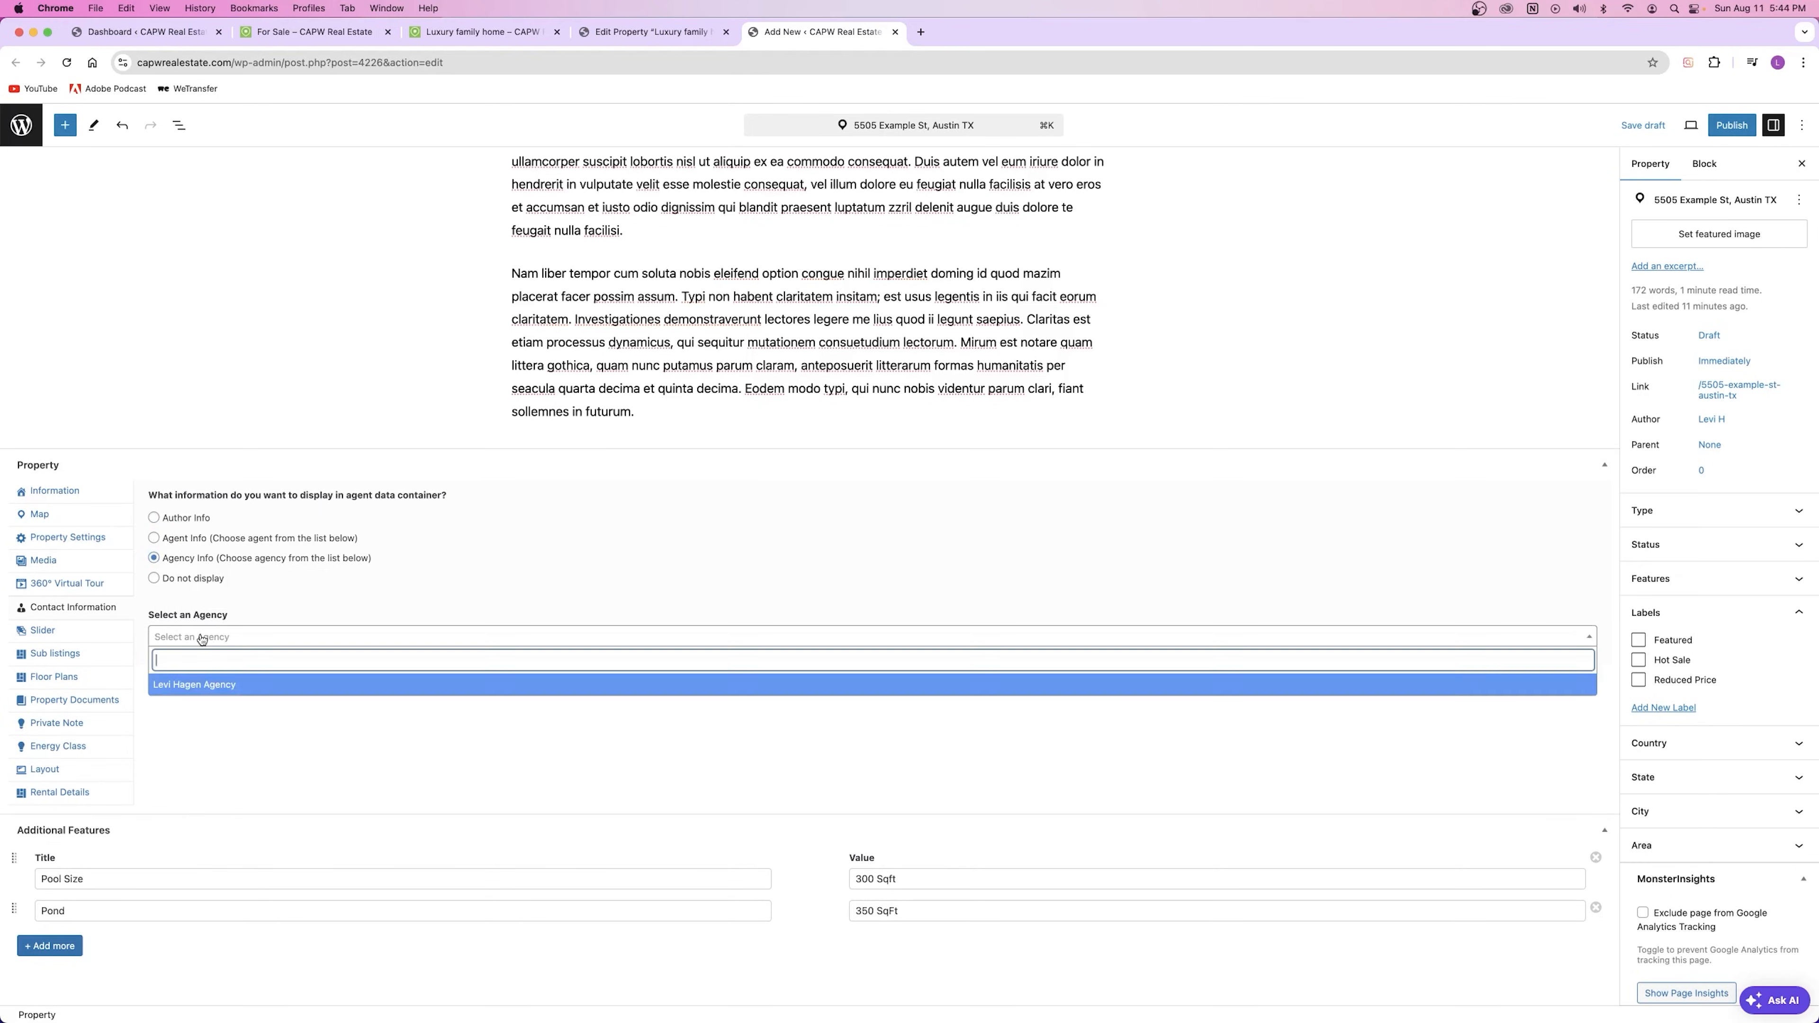
pyautogui.click(239, 688)
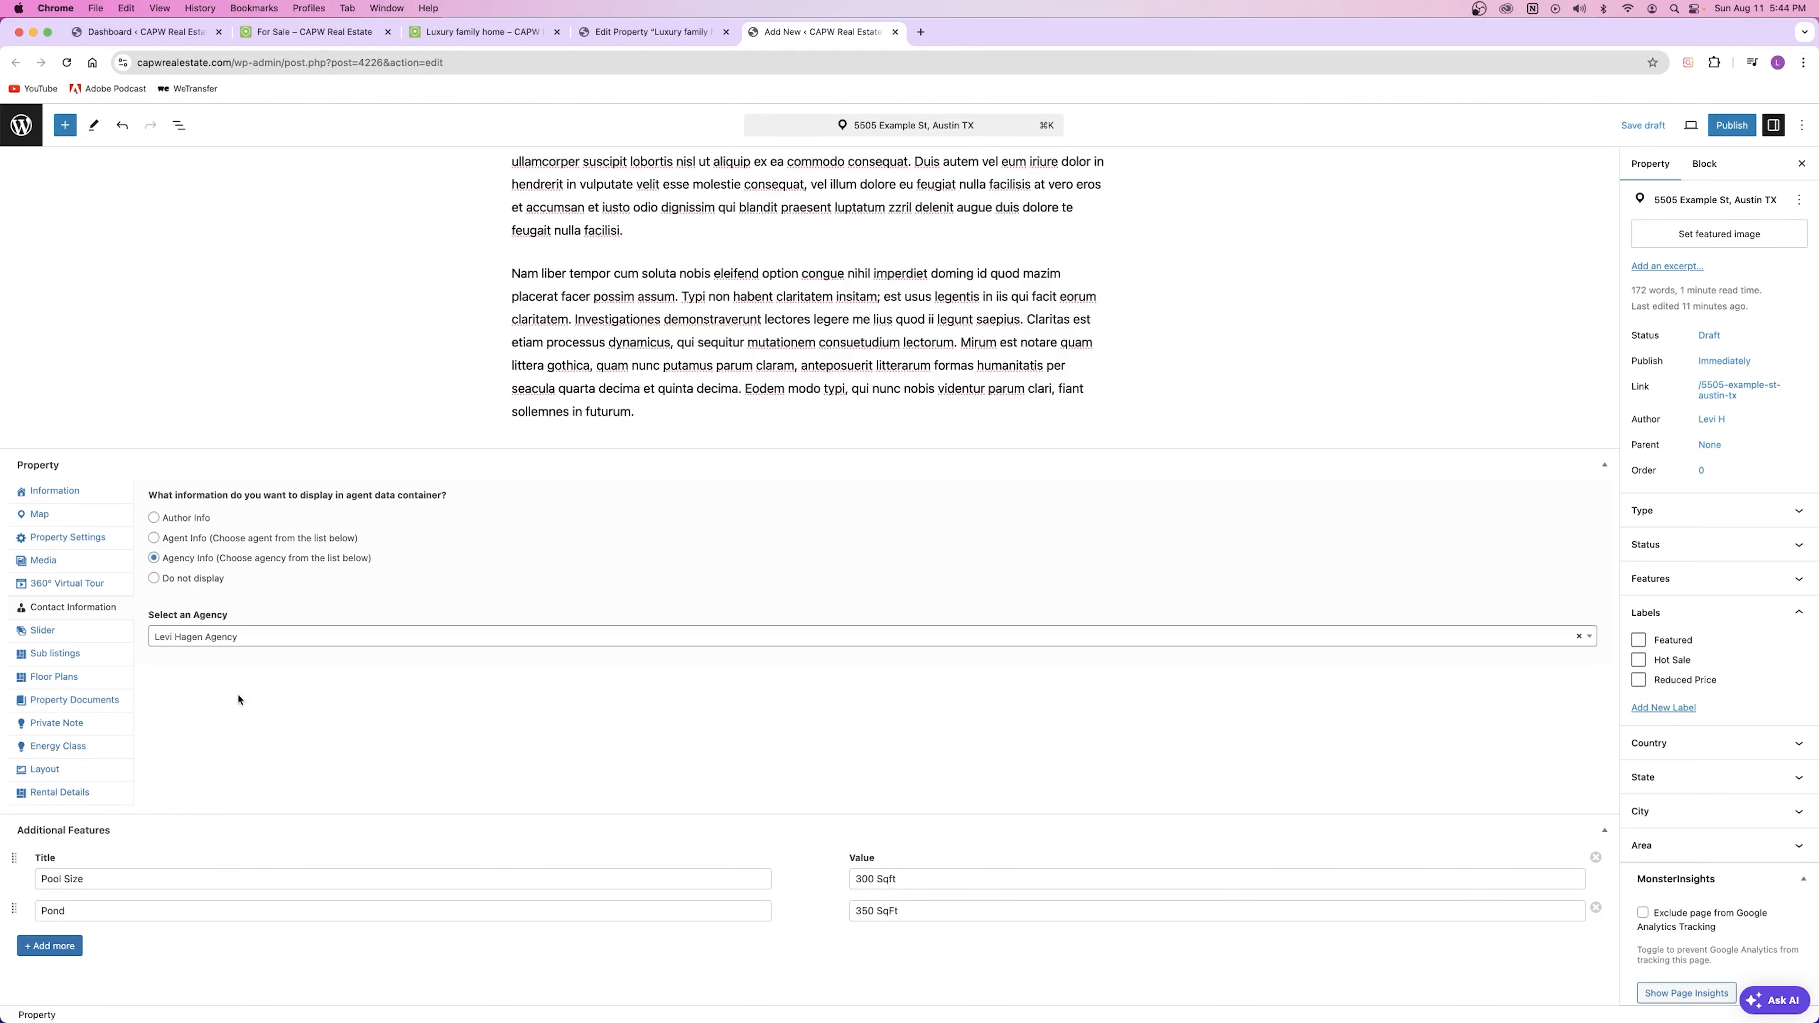
pyautogui.click(193, 581)
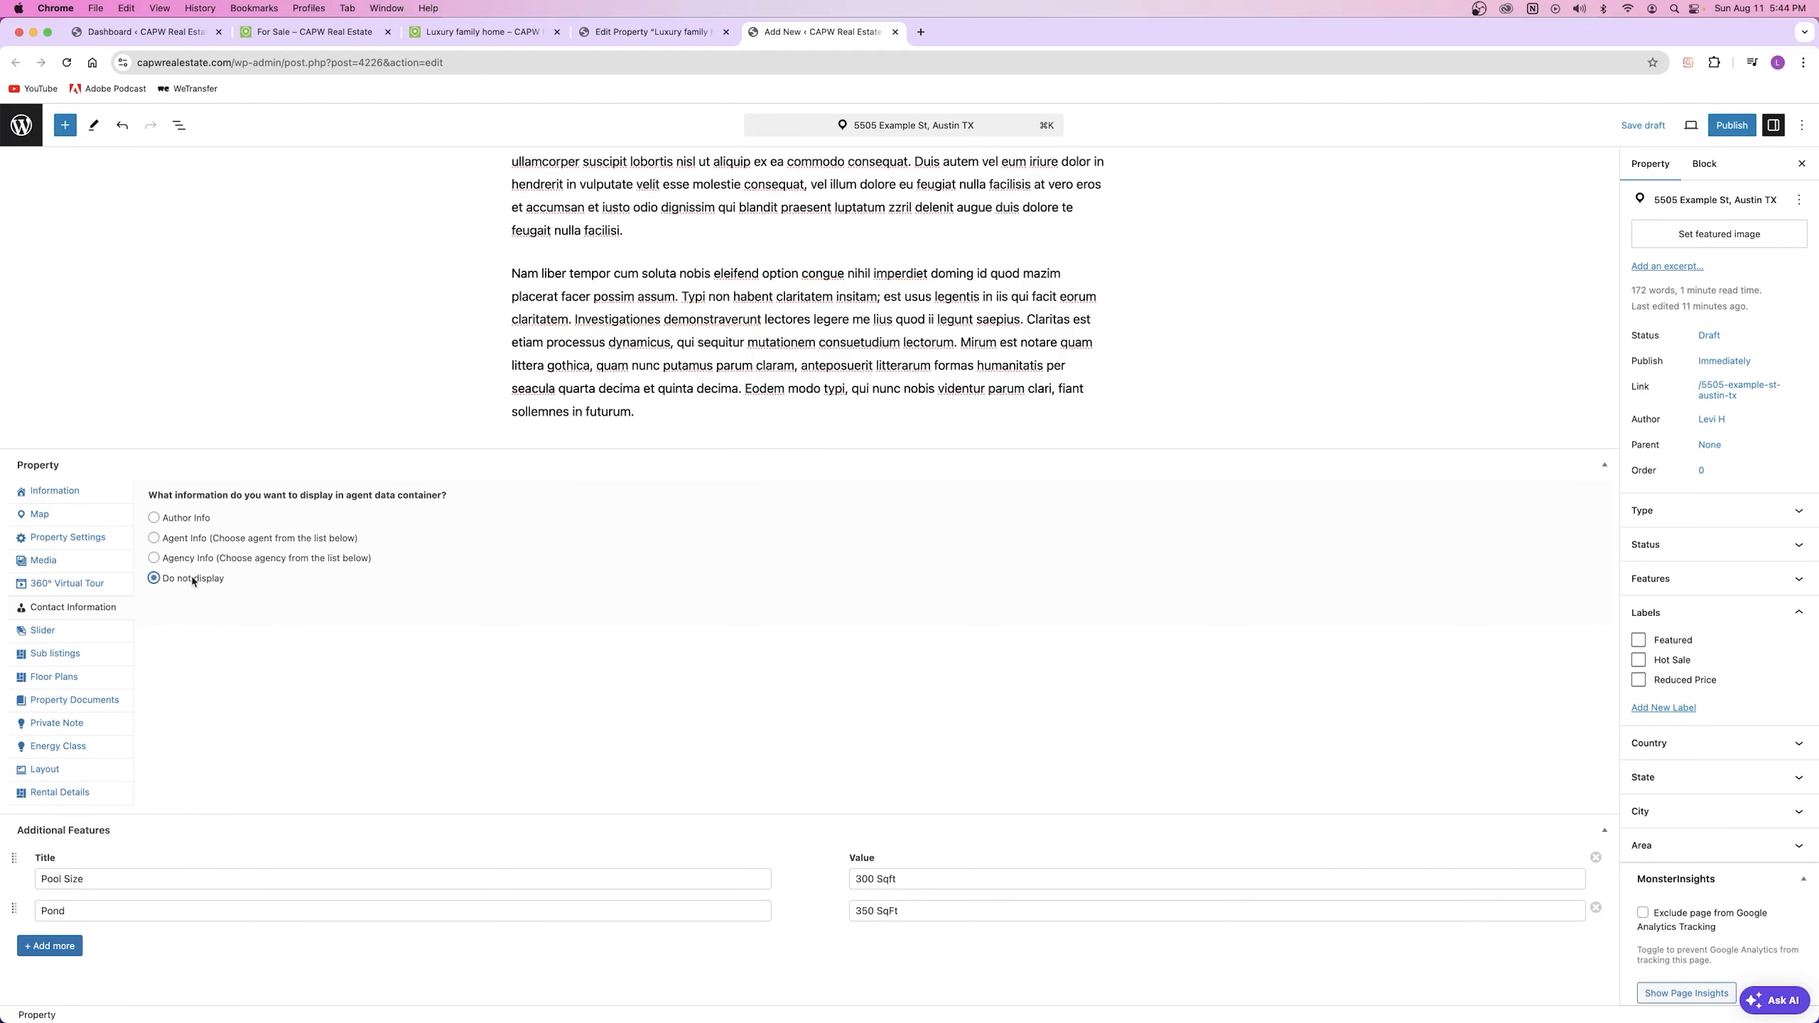
pyautogui.click(185, 538)
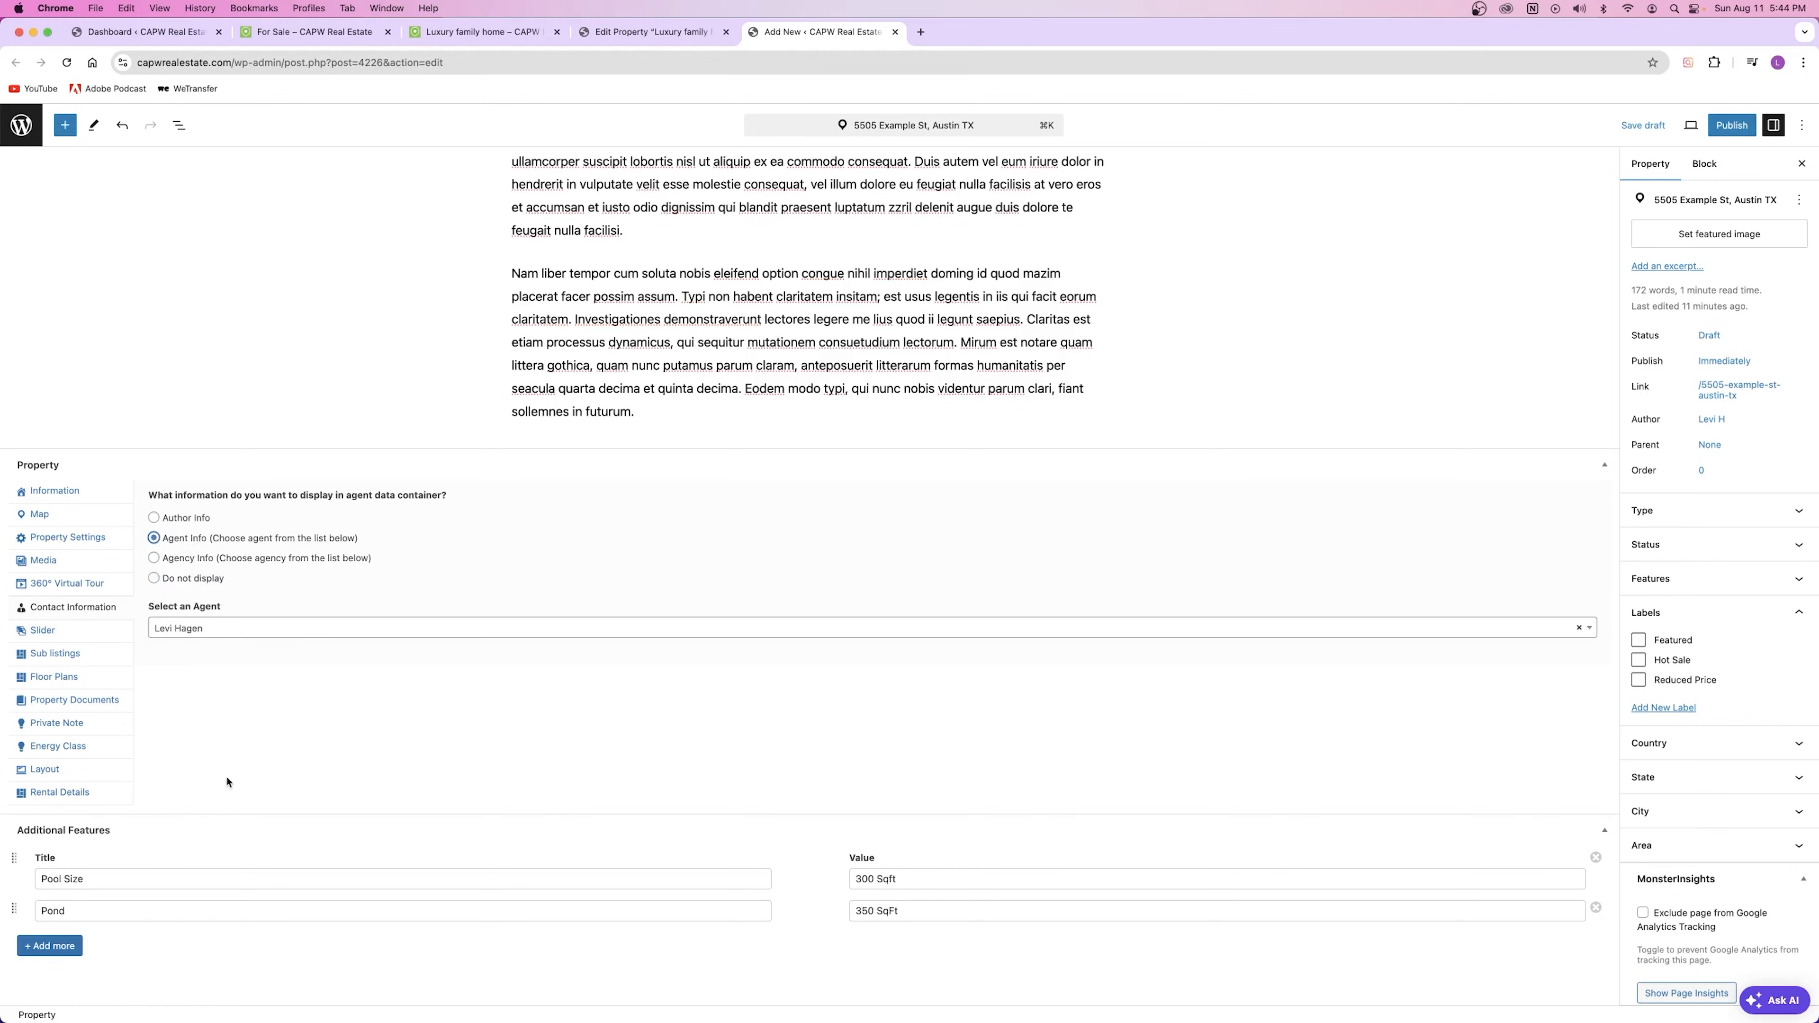
pyautogui.click(44, 632)
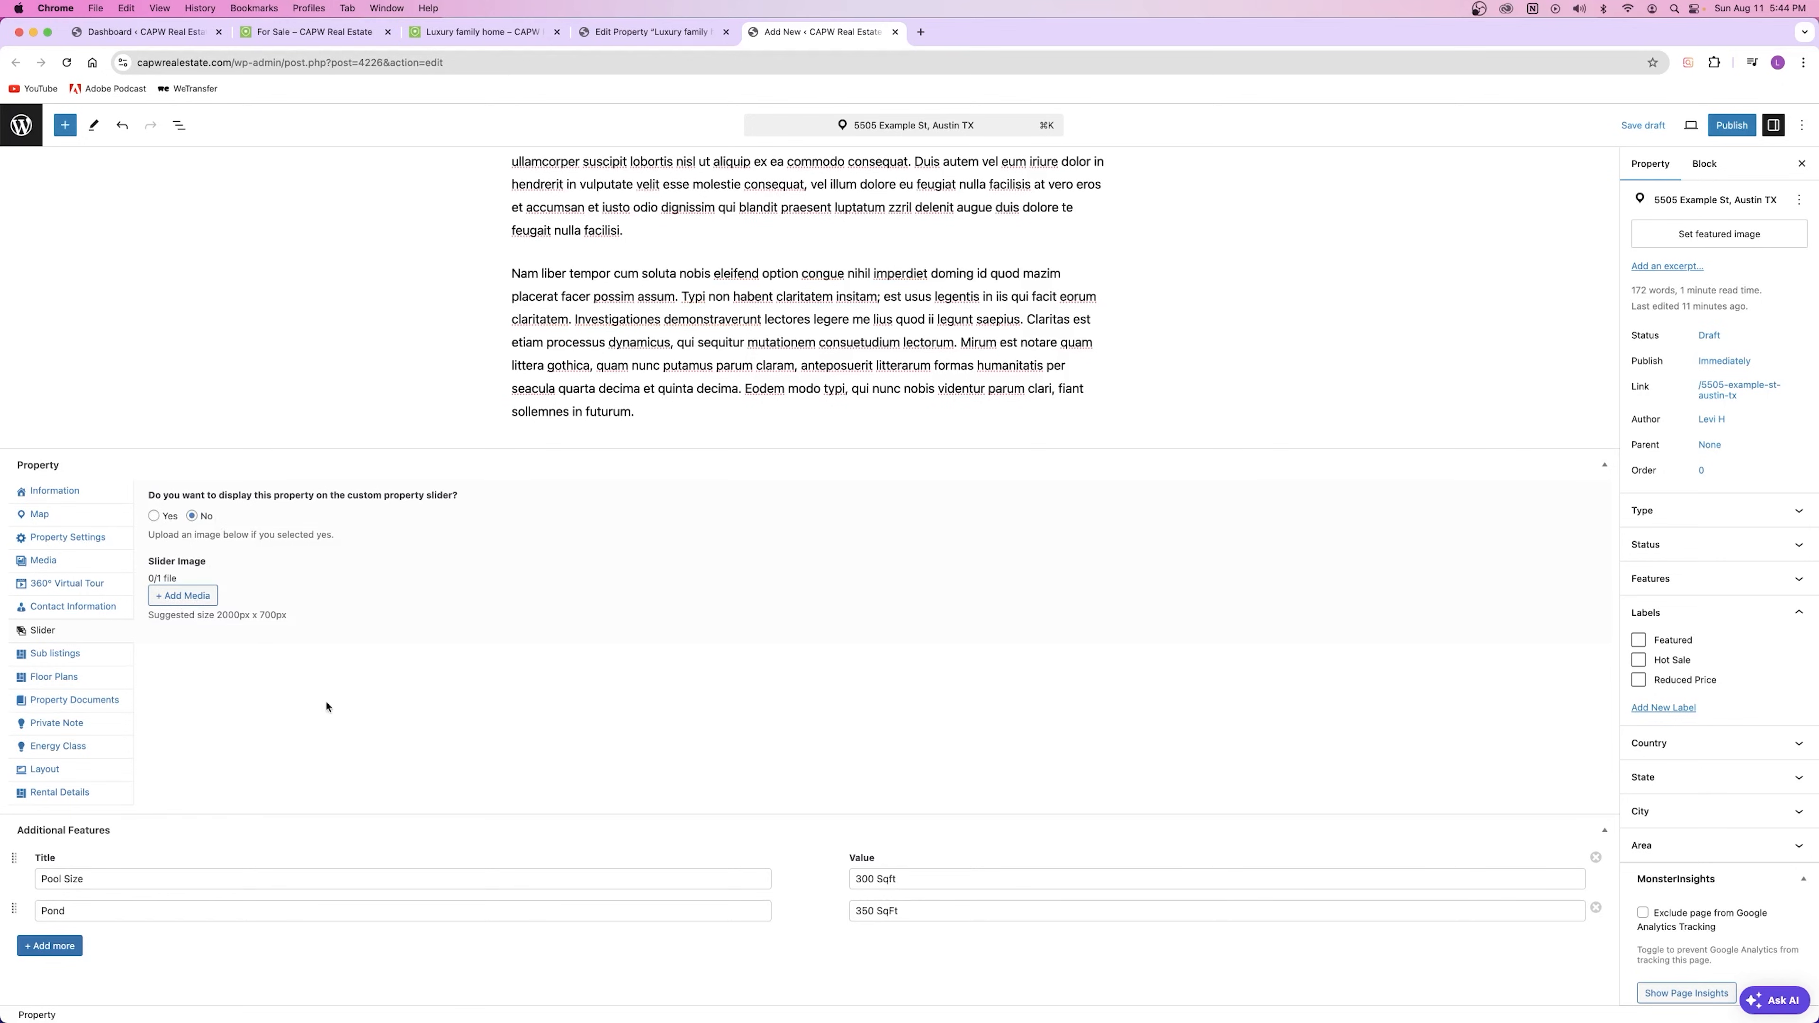
# Step: Review the live Luxury family home listing, then return to the draft's Floor Plans section
pyautogui.click(59, 655)
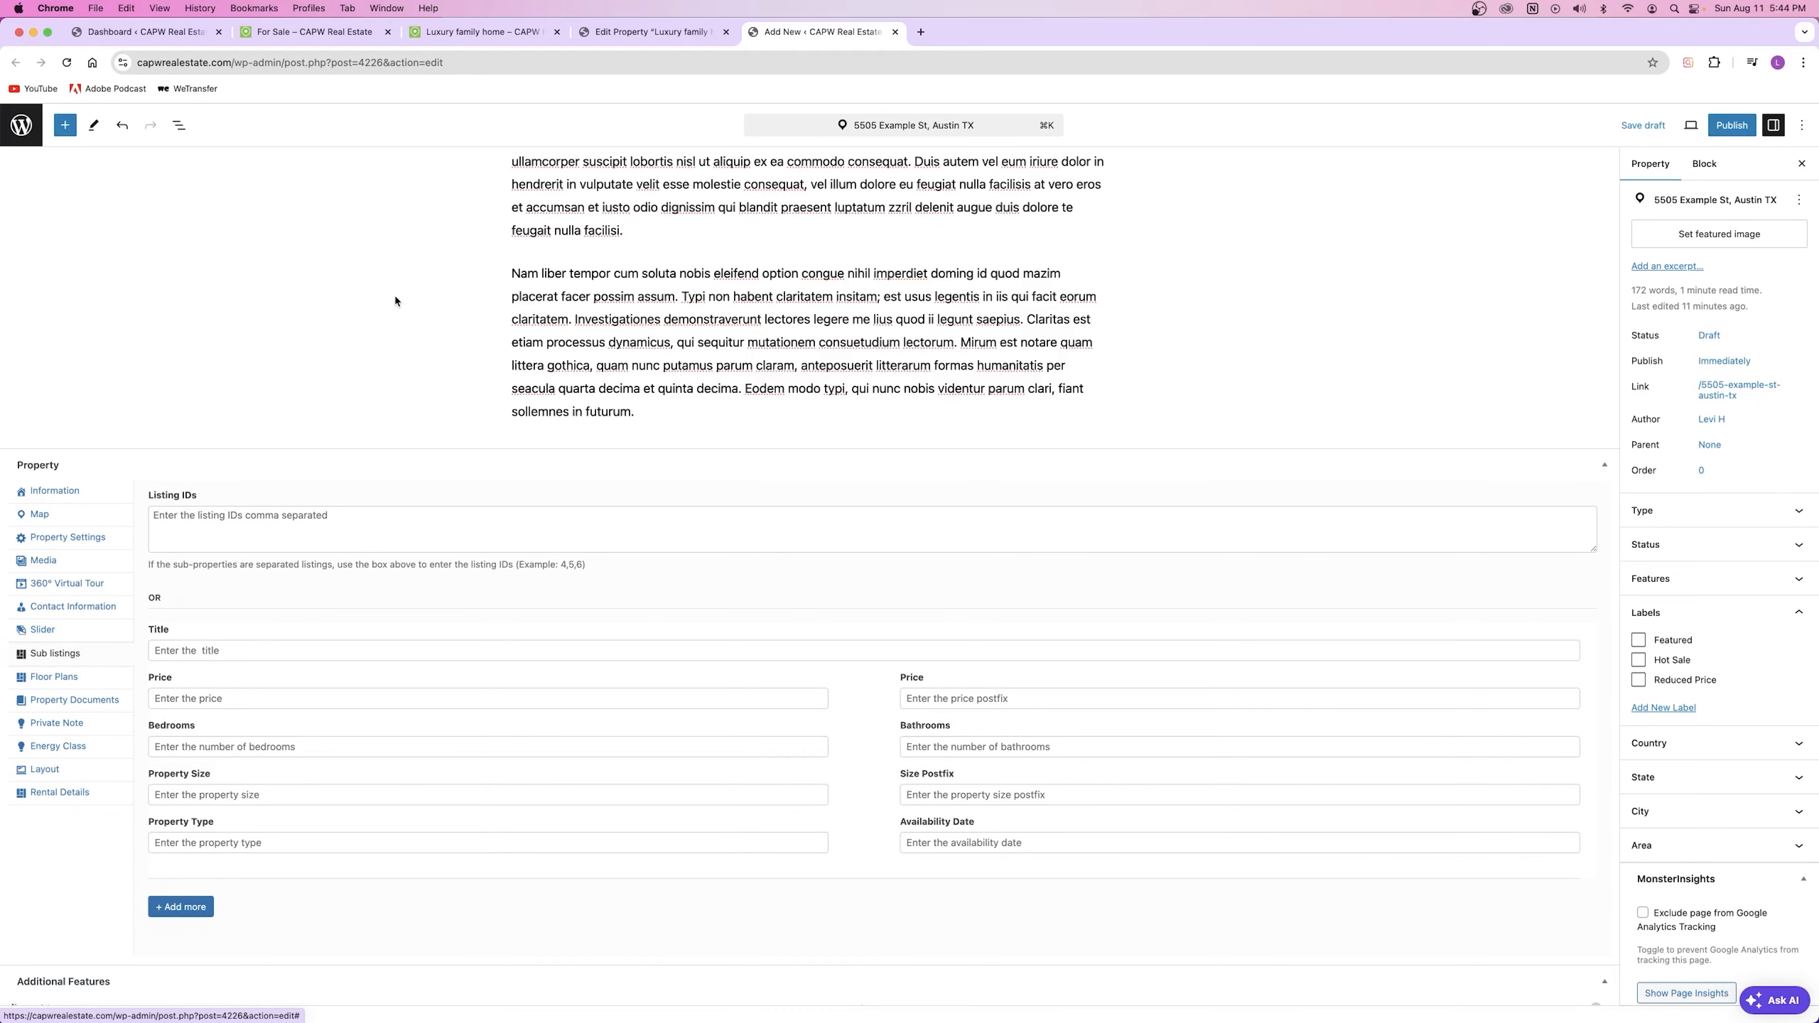
pyautogui.click(480, 32)
pyautogui.scroll(-10, 565, 384)
pyautogui.scroll(-15, 577, 380)
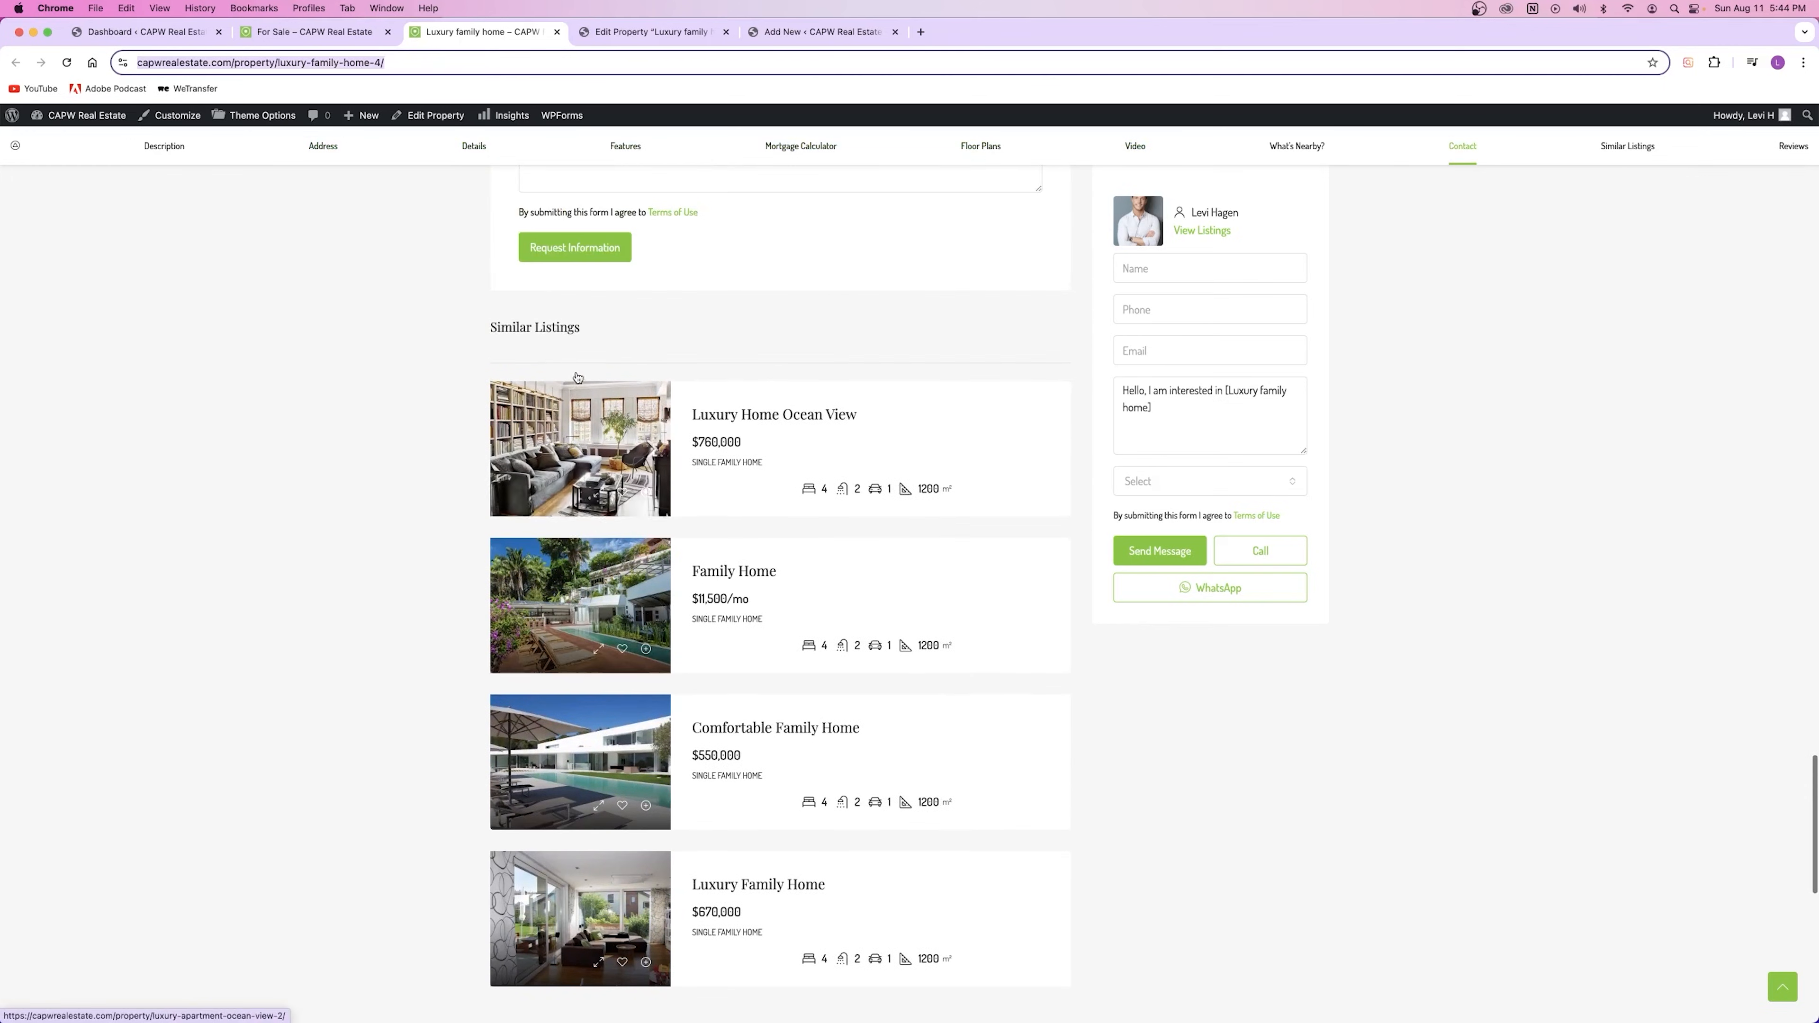
pyautogui.moveTo(473, 329); pyautogui.dragTo(666, 369)
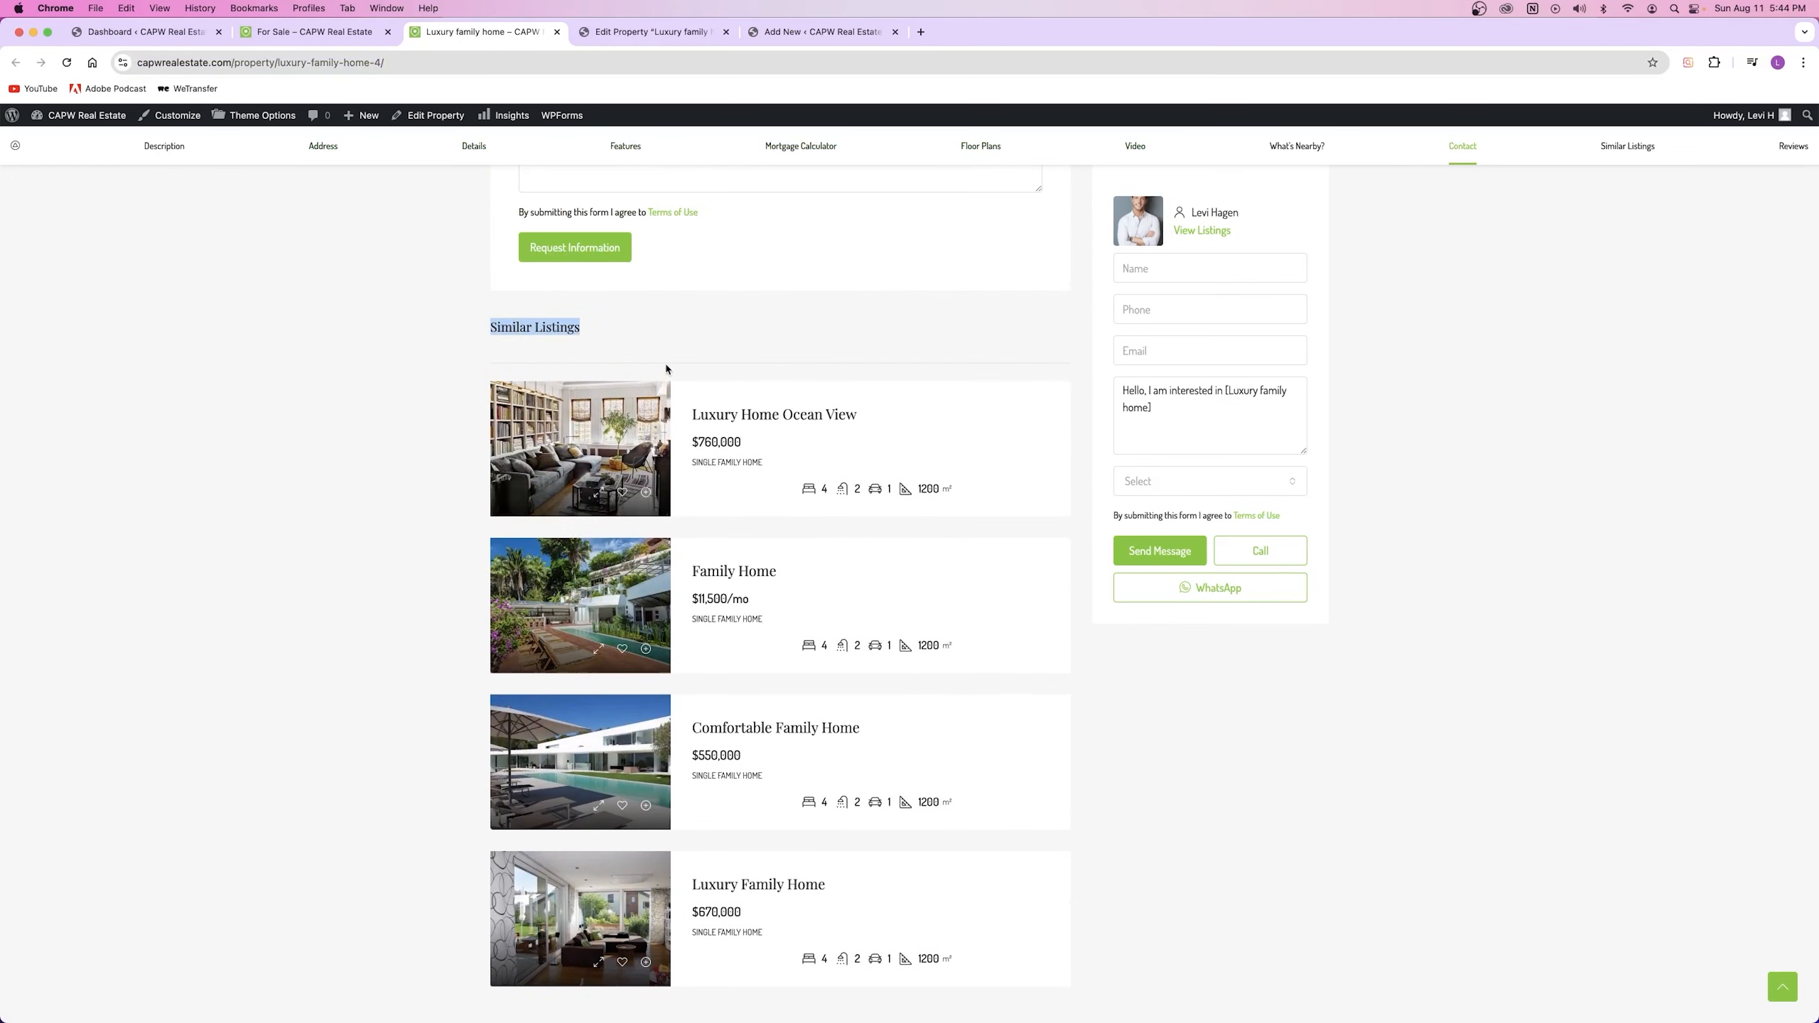
pyautogui.click(564, 329)
pyautogui.click(822, 32)
pyautogui.click(71, 681)
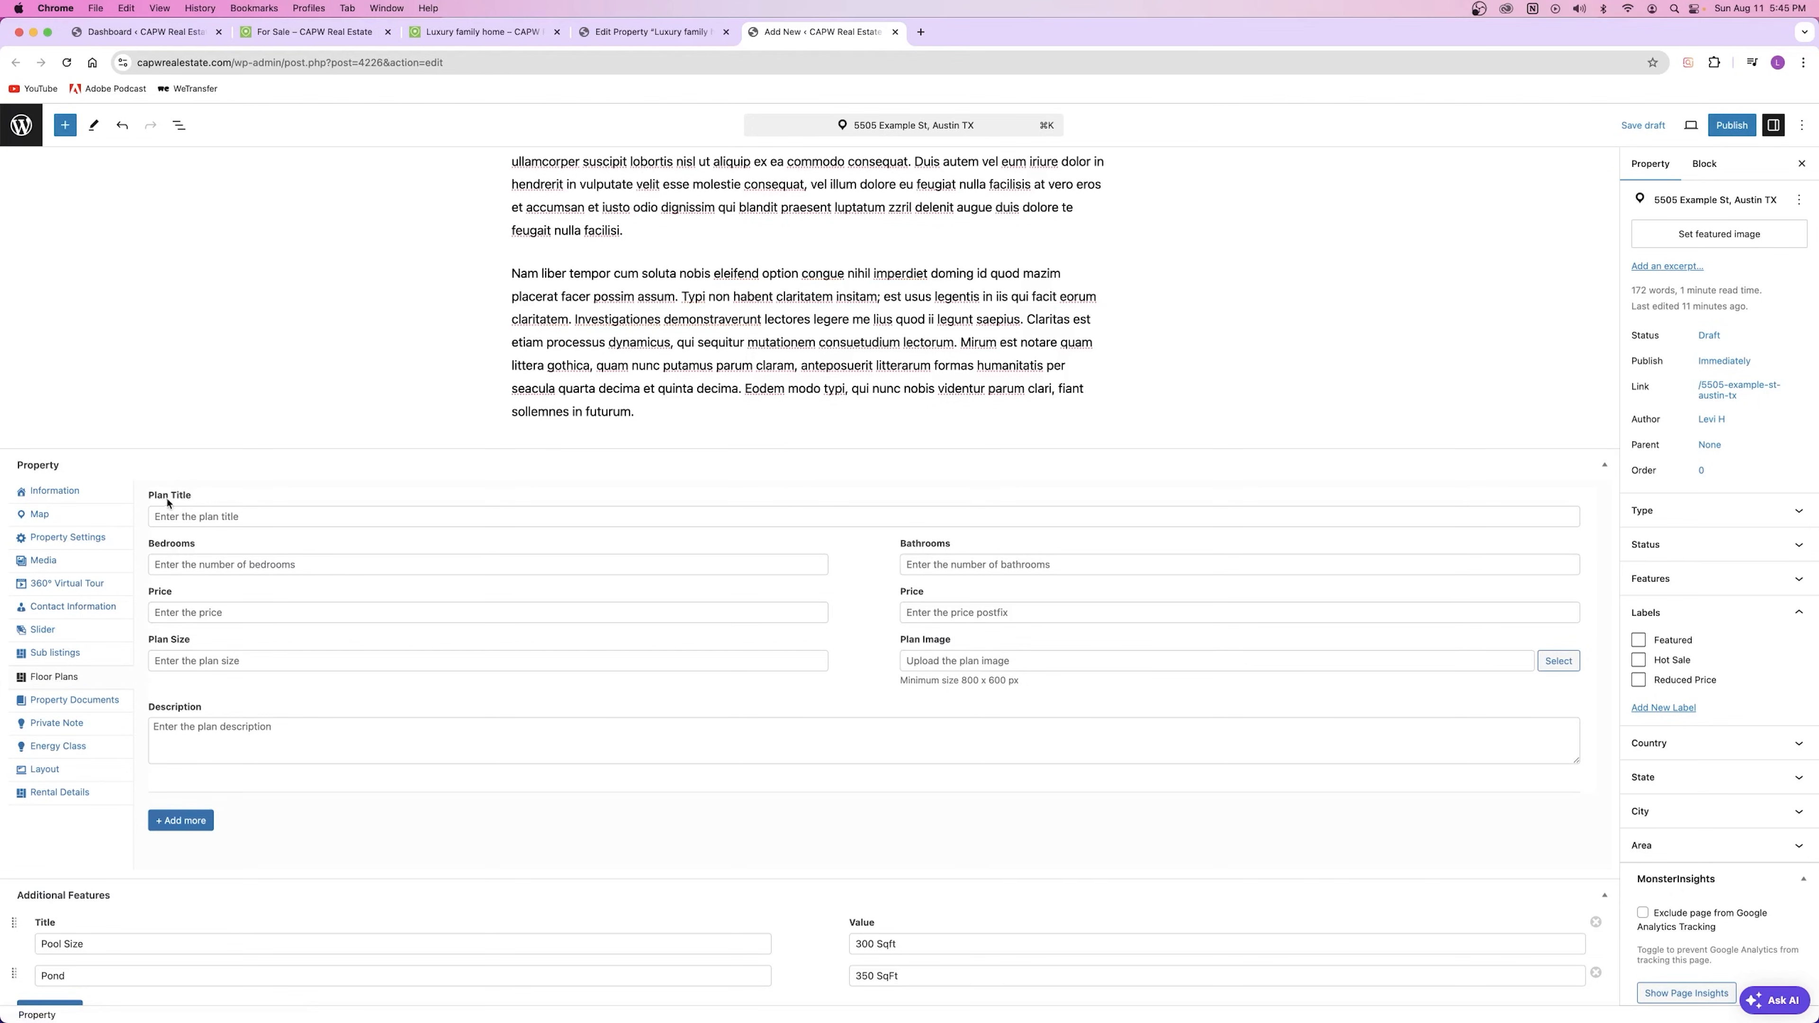
# Step: Title the floor plan 'First Floor' with 1 bedroom and 2 bathrooms
pyautogui.click(186, 513)
pyautogui.write('First Floor')
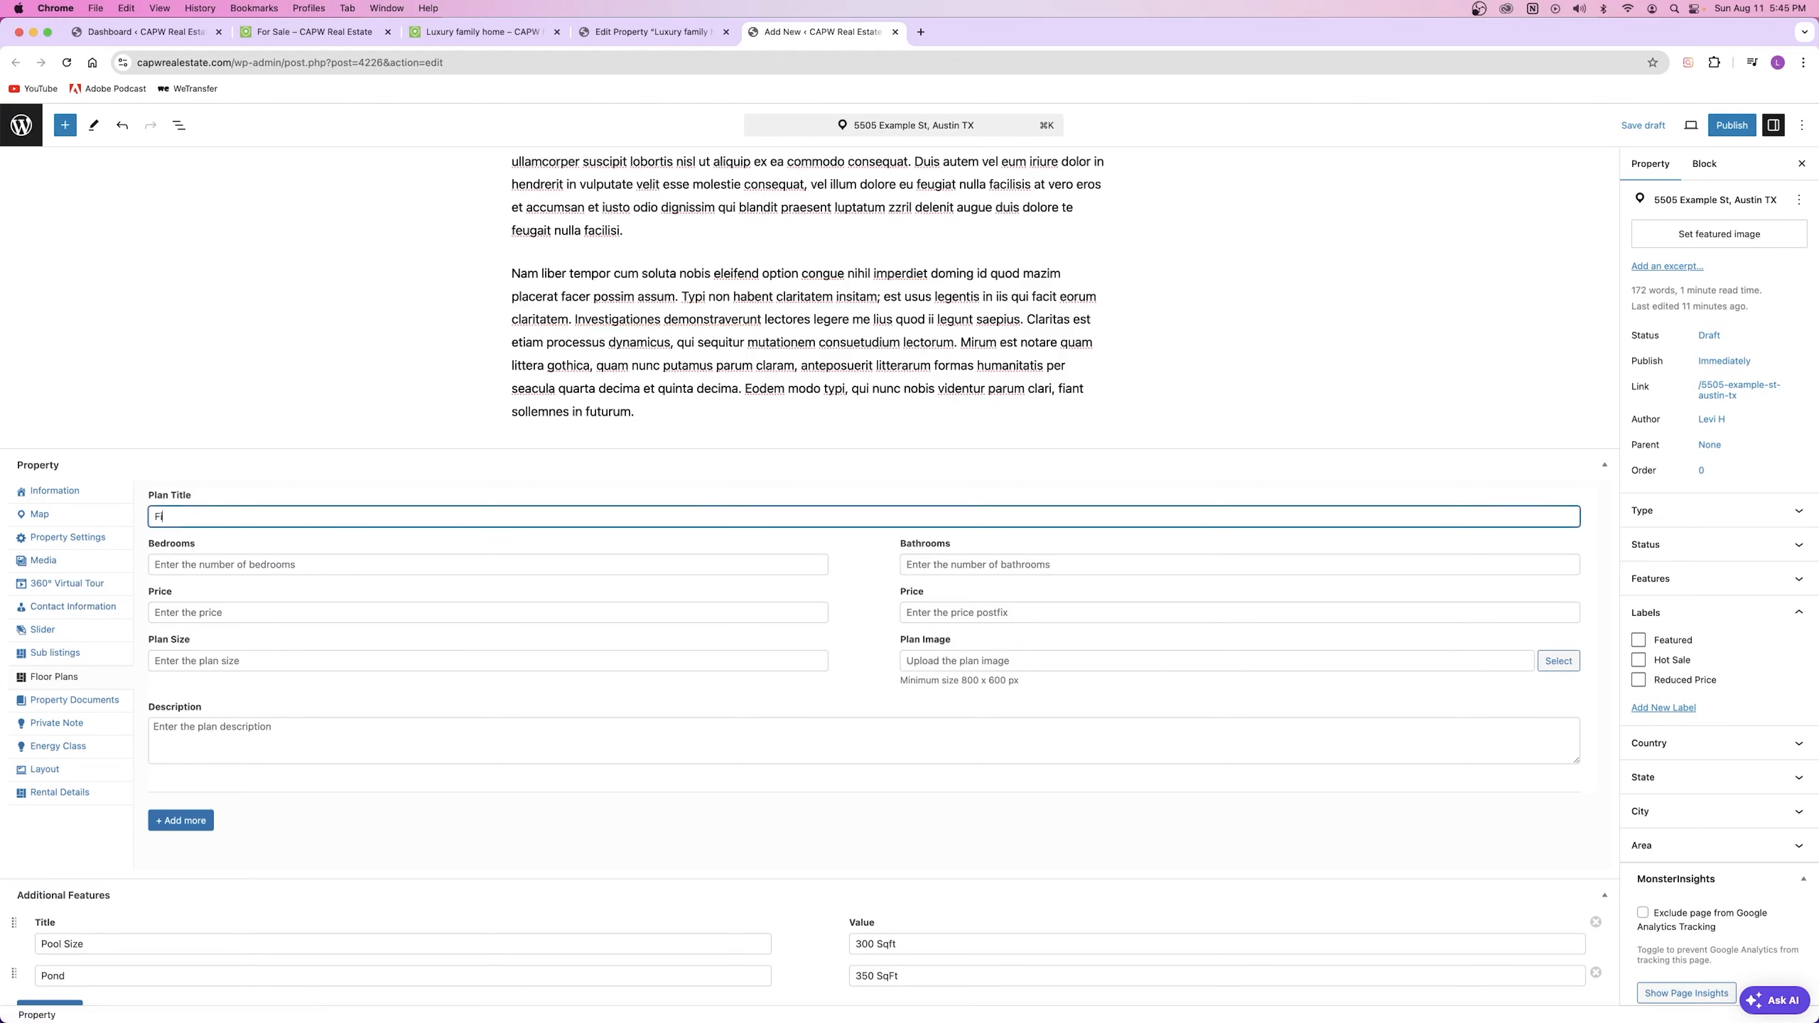
pyautogui.doubleClick(163, 515)
pyautogui.click(244, 522)
pyautogui.click(202, 563)
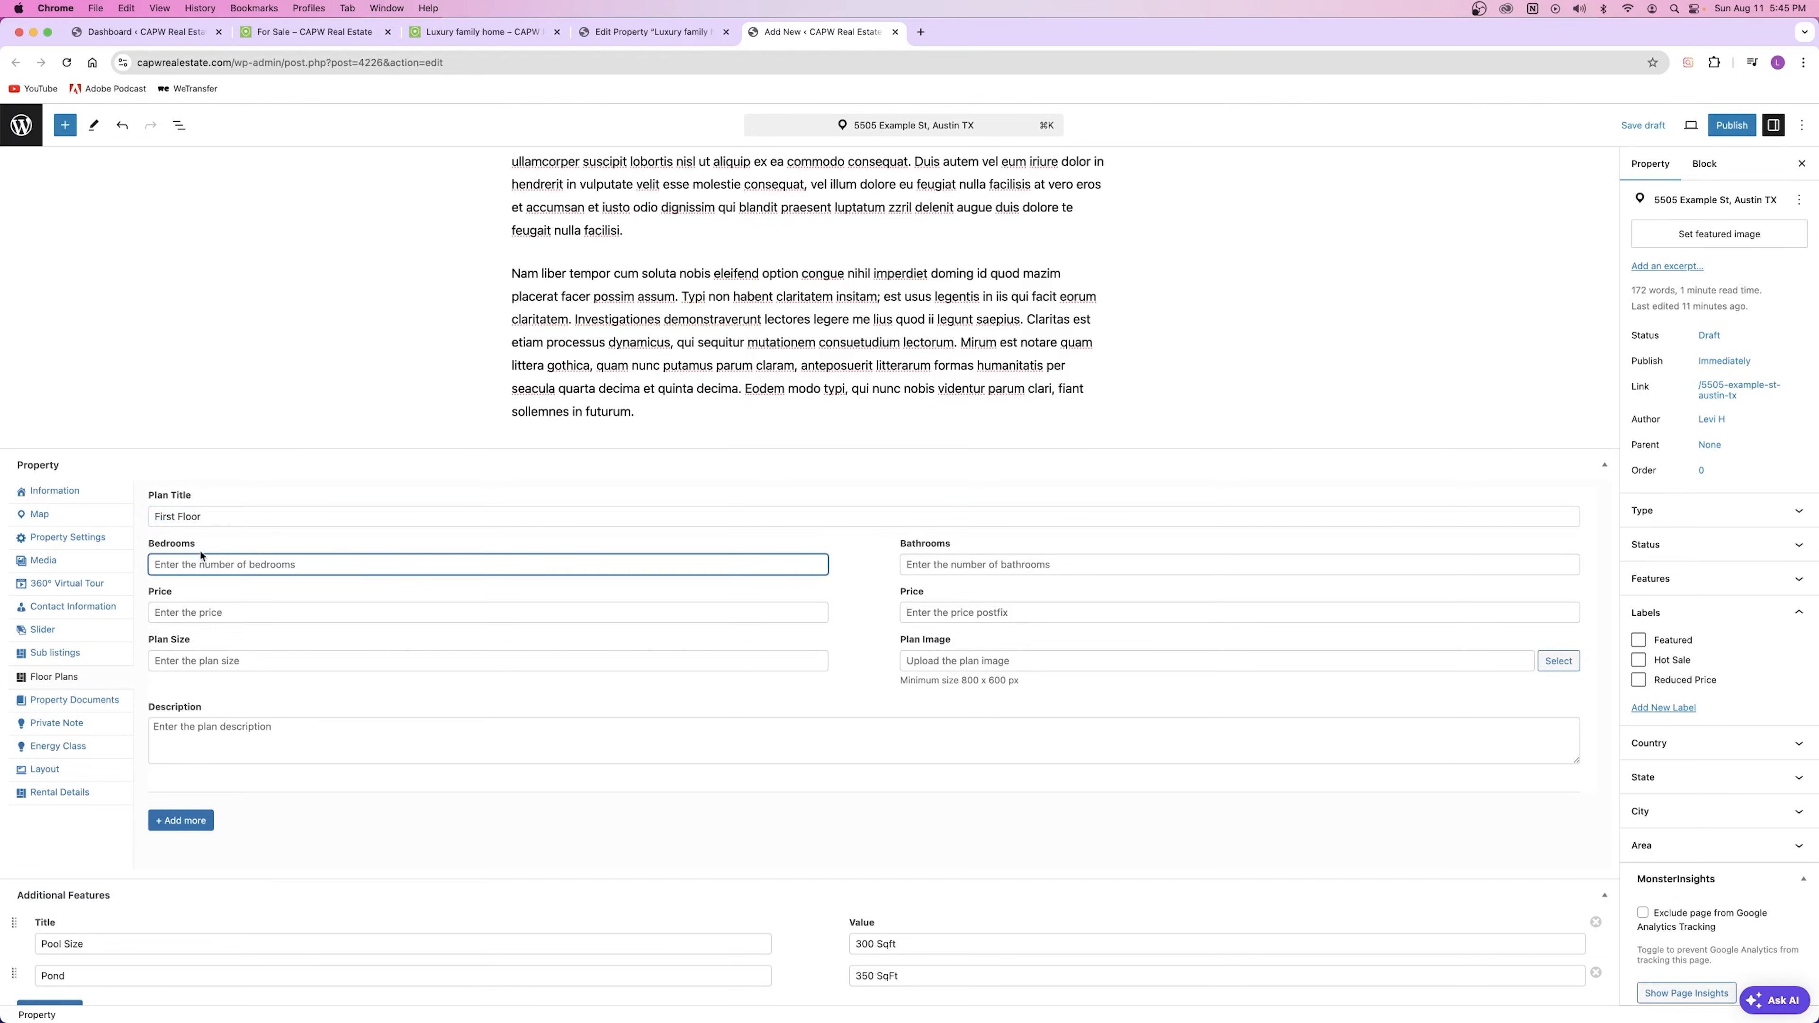
pyautogui.write('1')
pyautogui.click(204, 583)
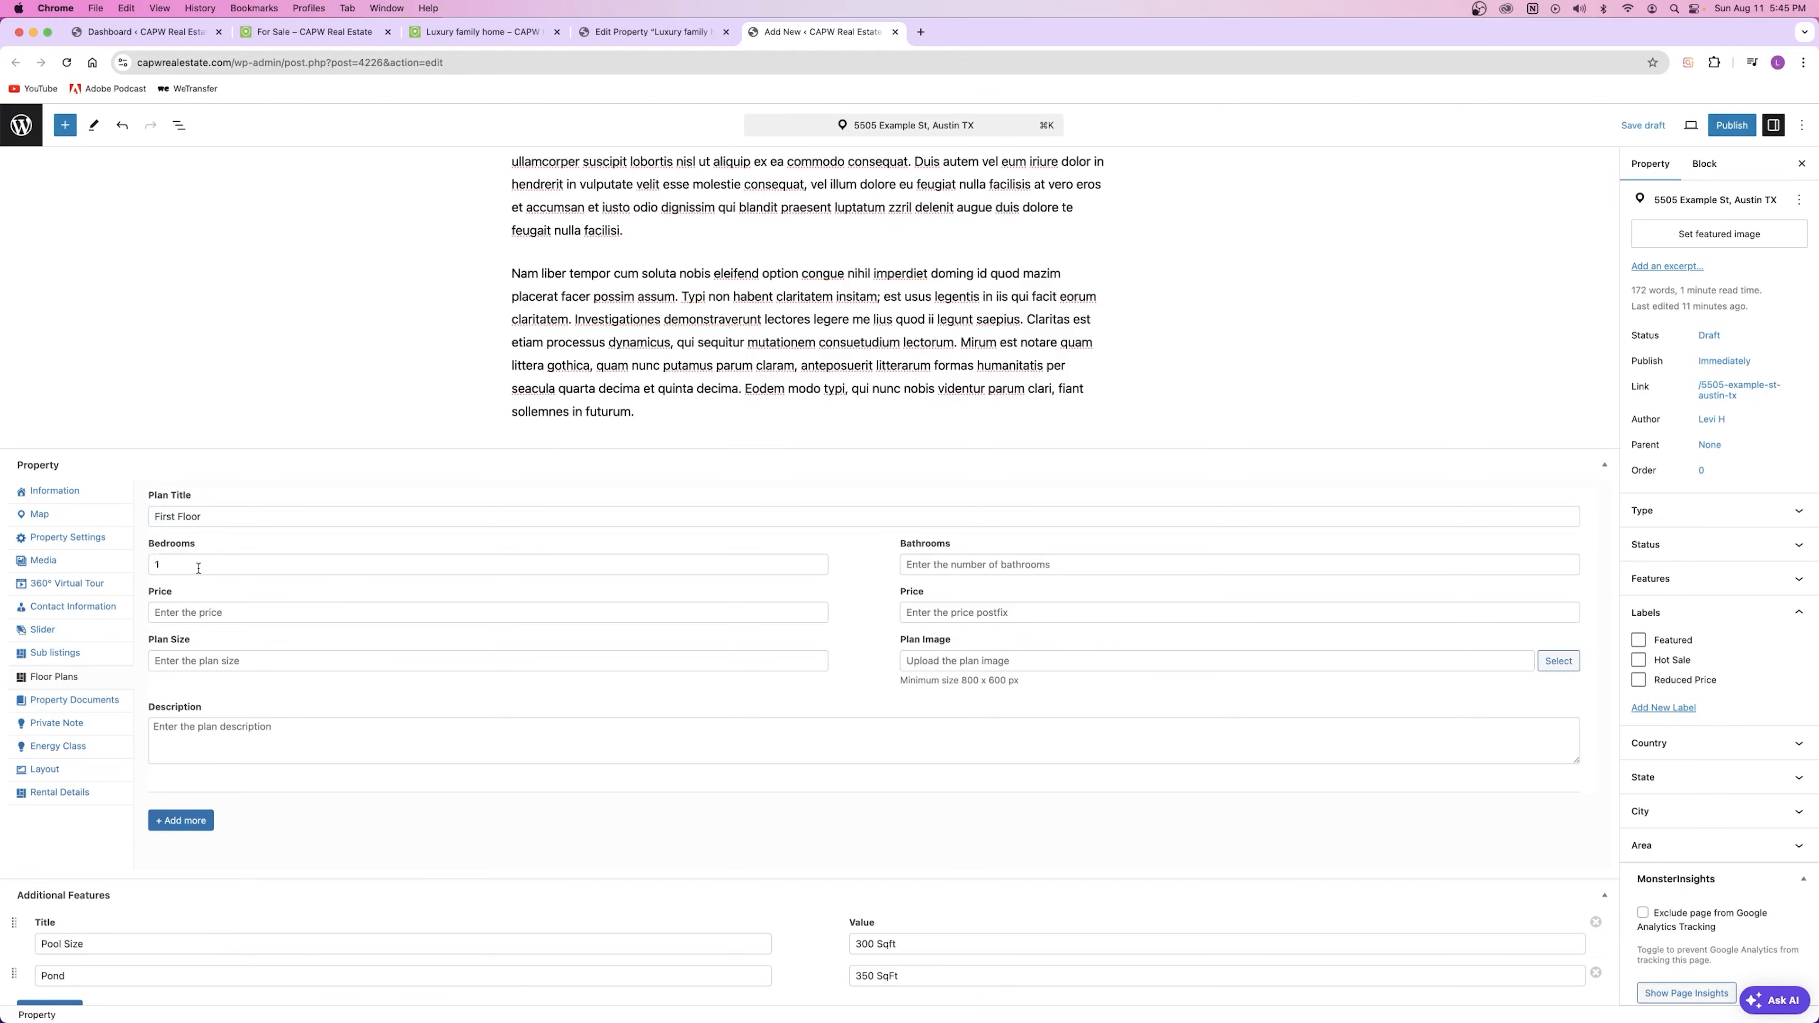
pyautogui.click(1001, 565)
pyautogui.write('1')
pyautogui.press('BackSpace')
pyautogui.write('2')
pyautogui.press('Tab')
# Step: Leave the plan's price, price postfix and size fields empty
pyautogui.click(955, 617)
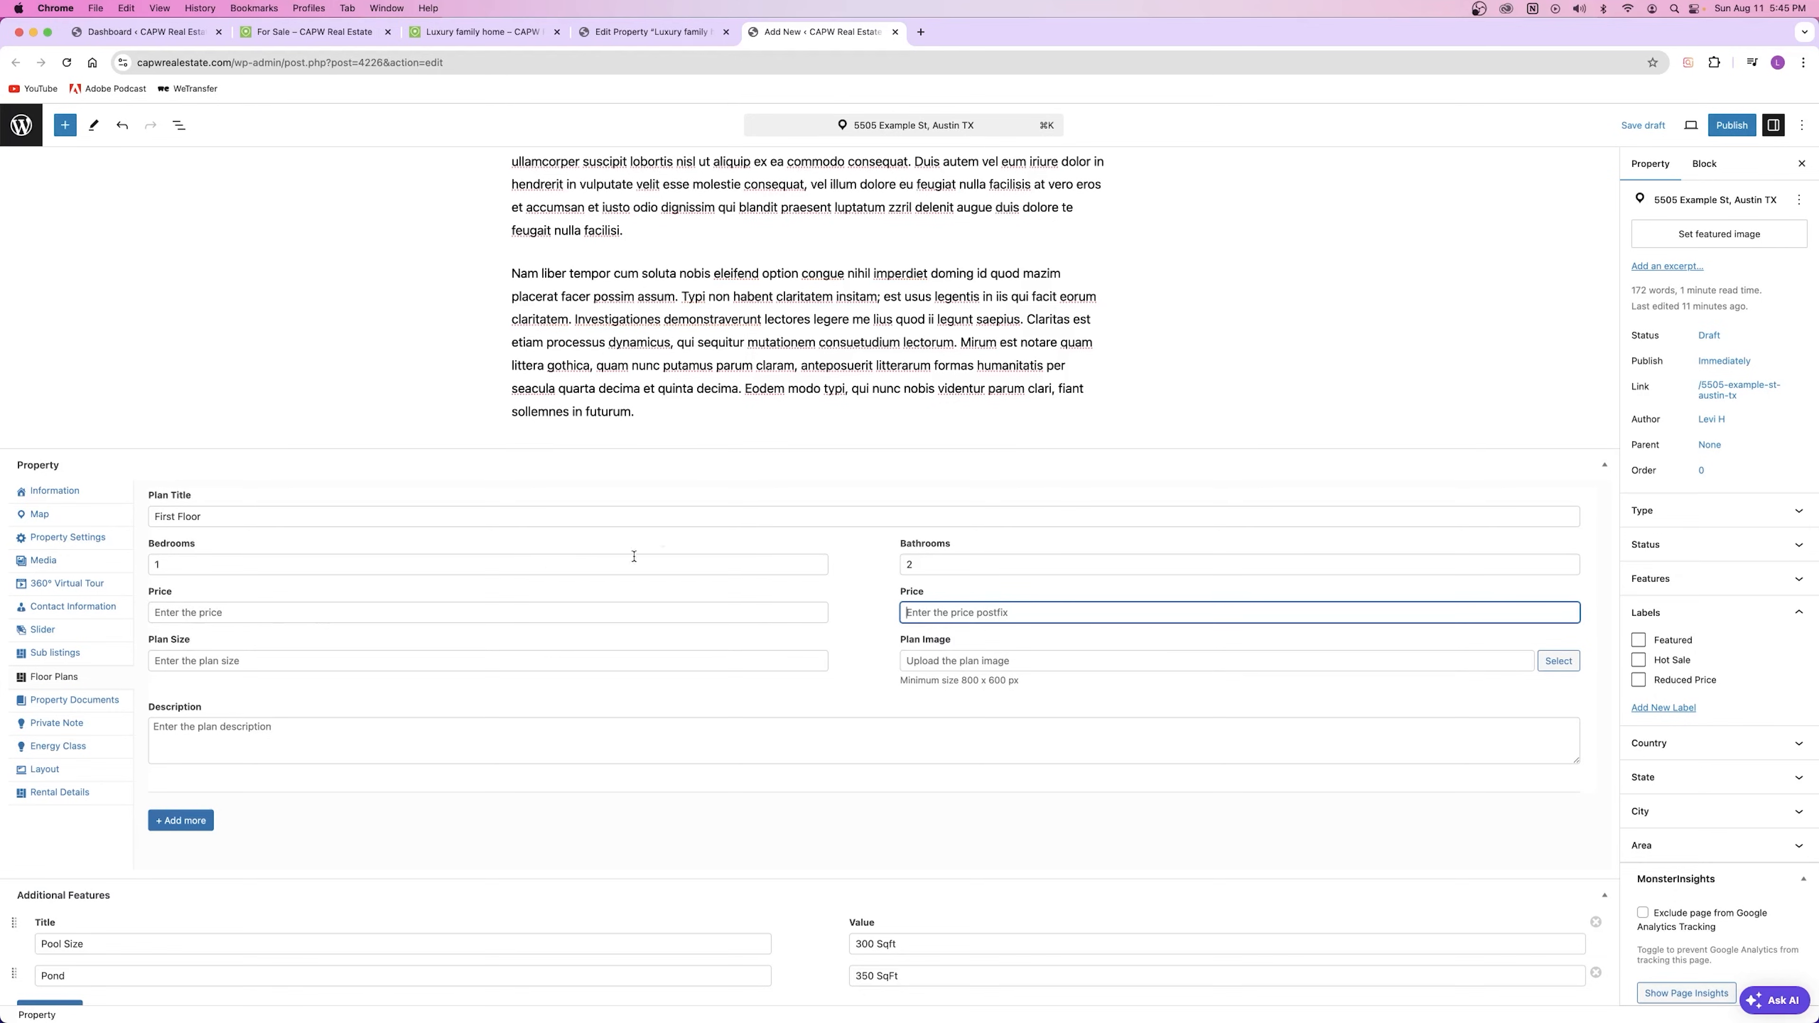
pyautogui.click(210, 612)
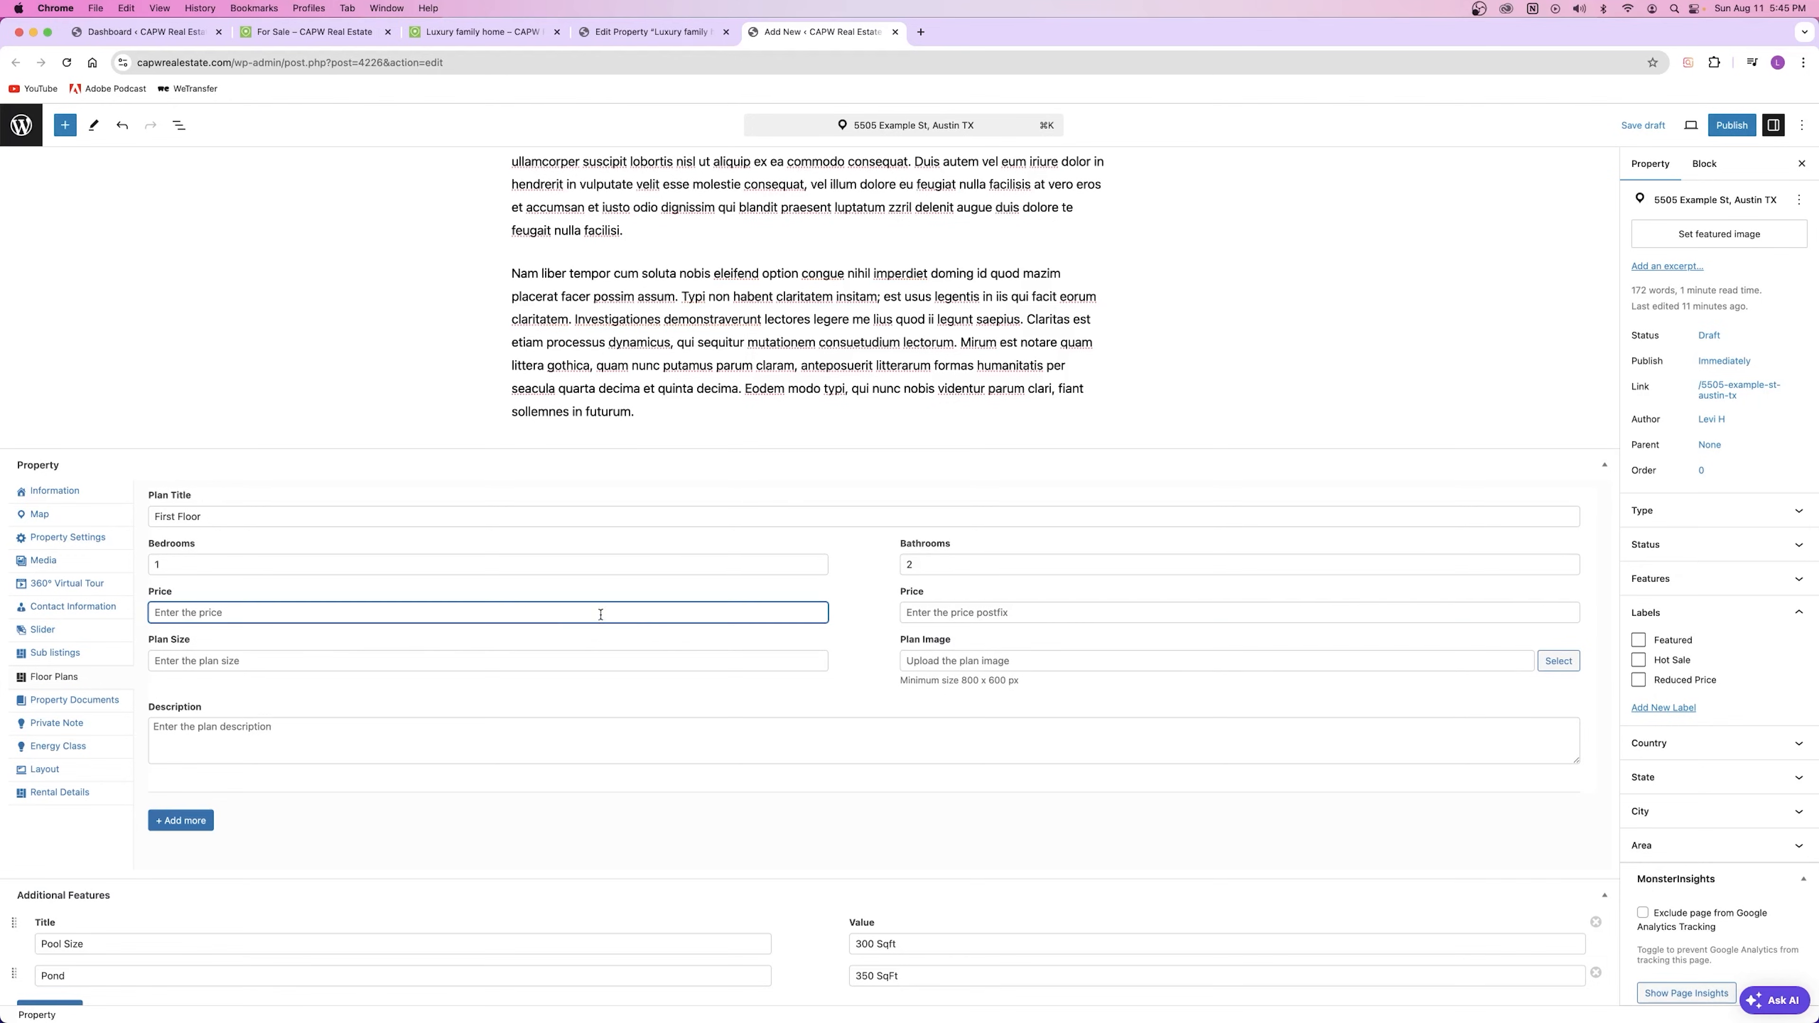
pyautogui.click(166, 663)
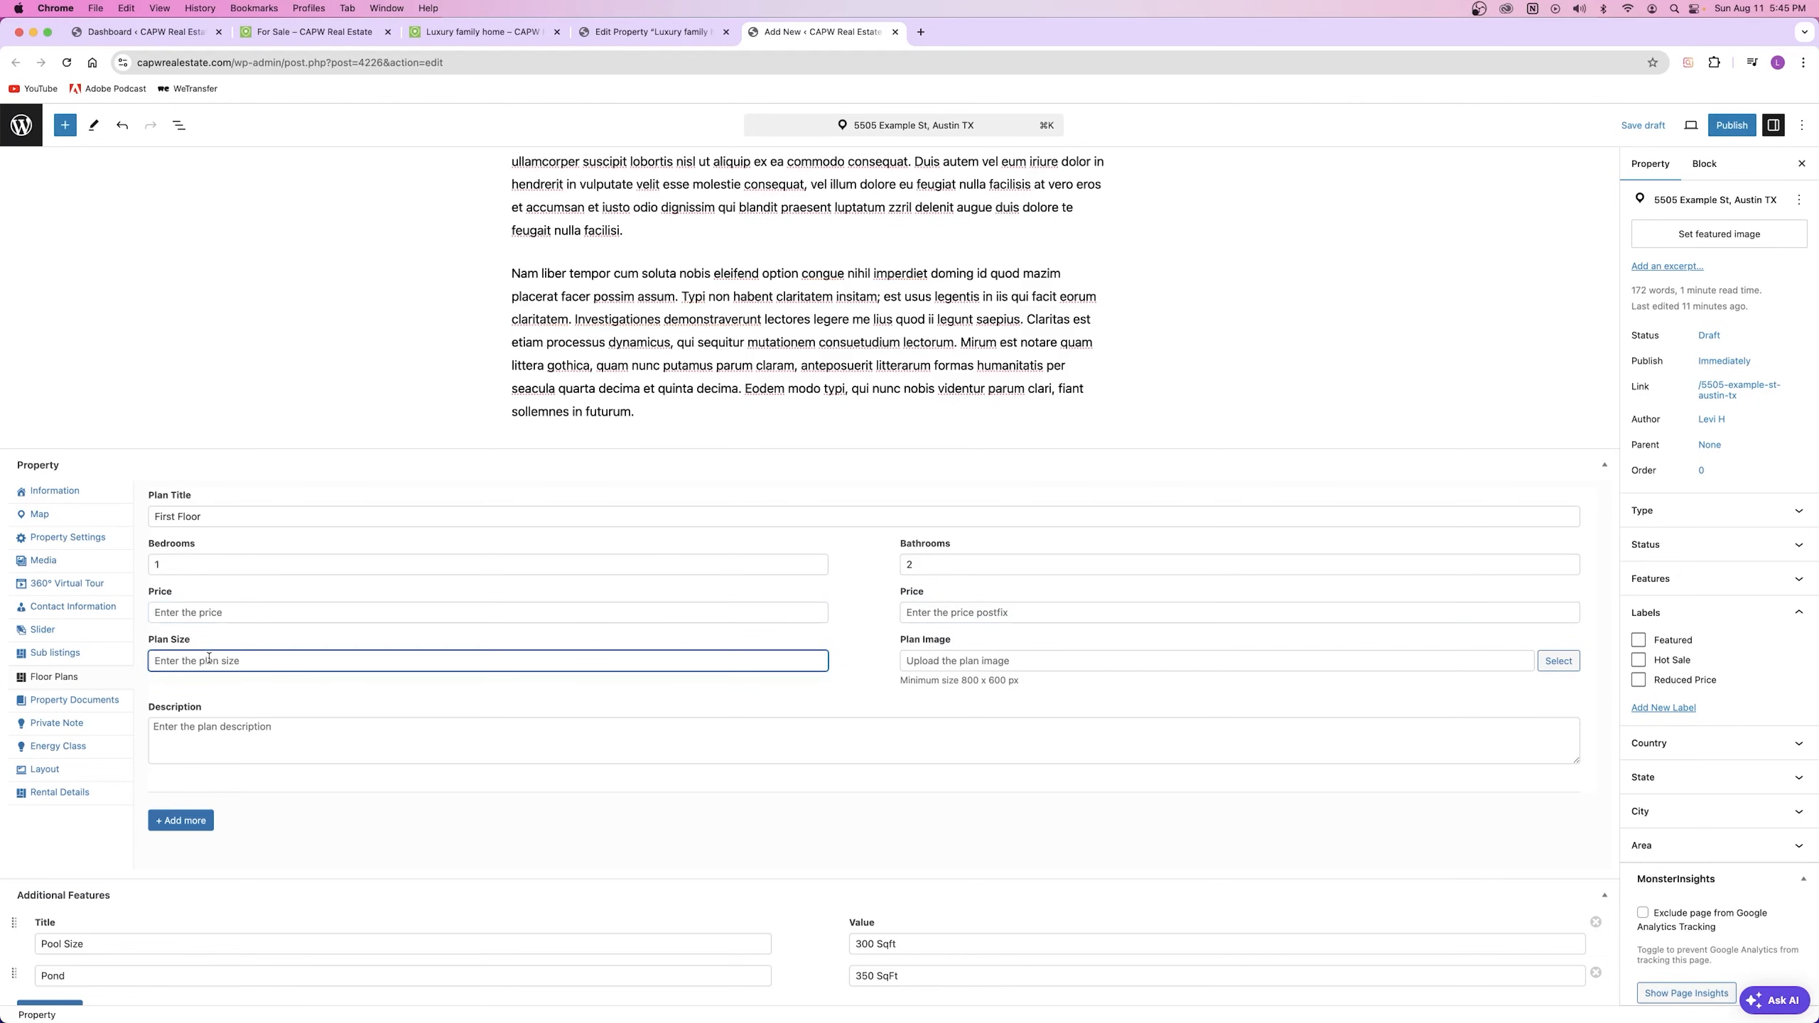
pyautogui.click(1002, 664)
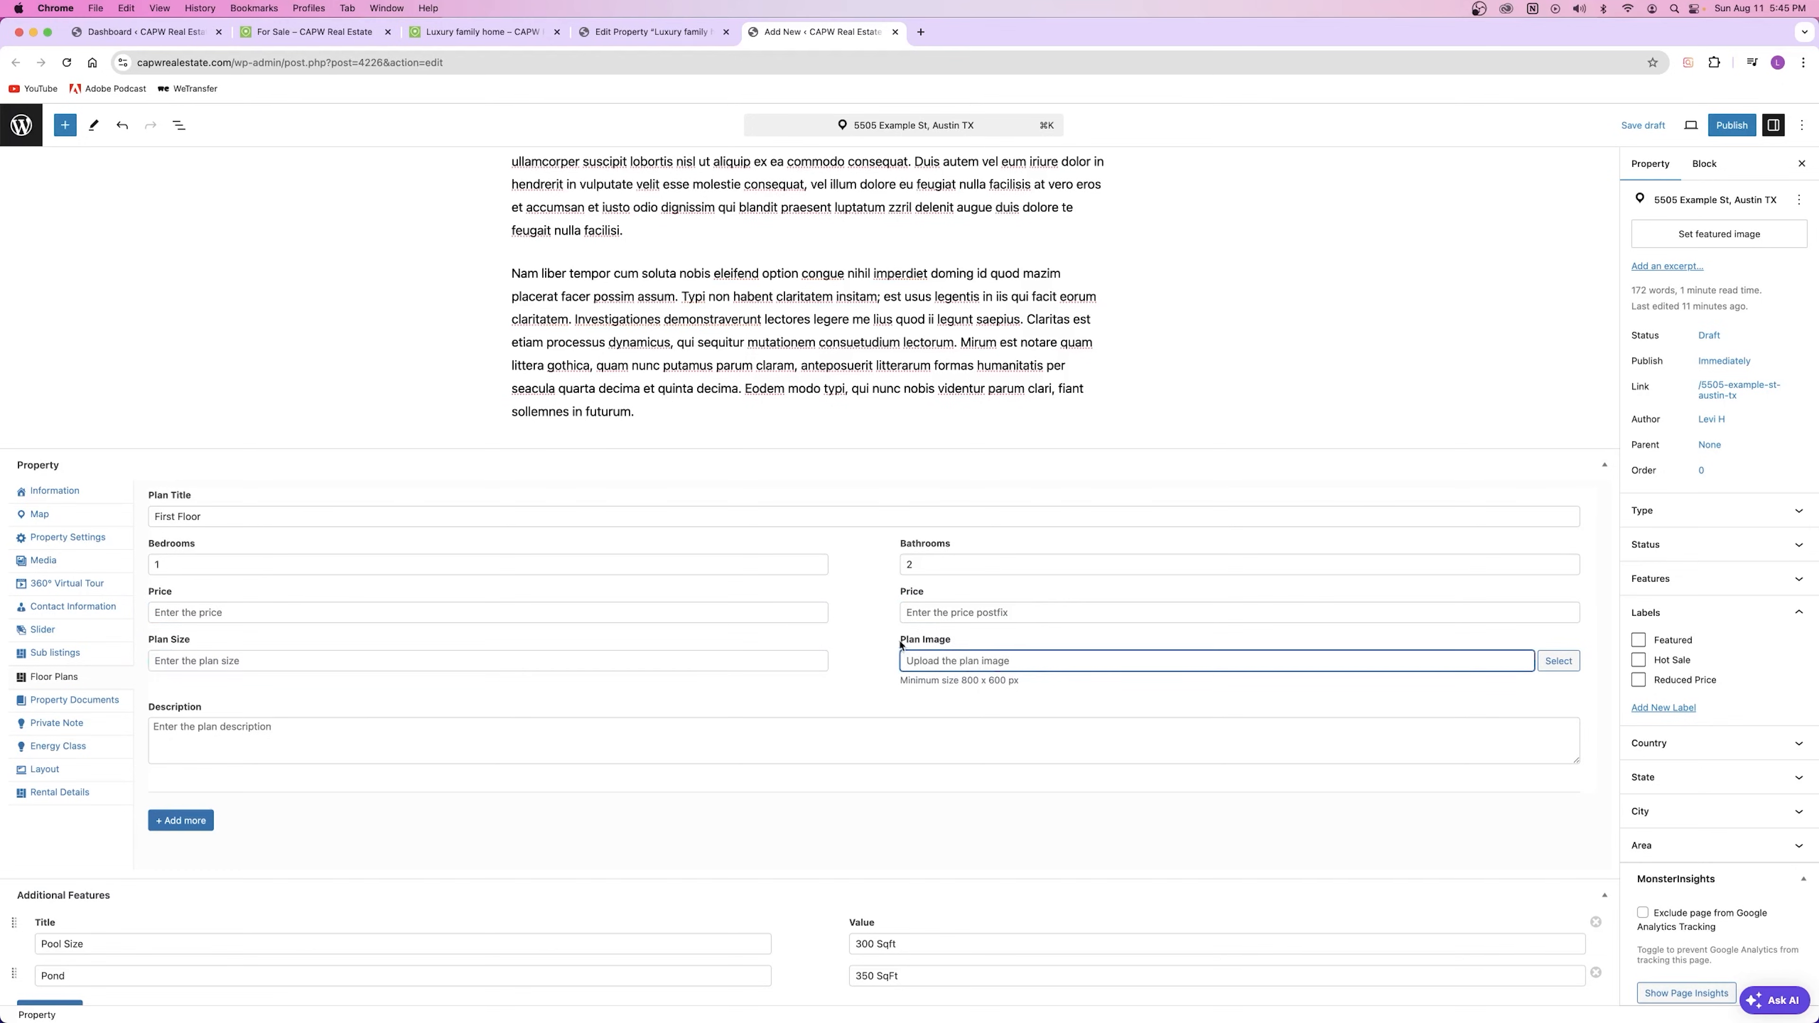
pyautogui.moveTo(901, 640); pyautogui.dragTo(954, 644)
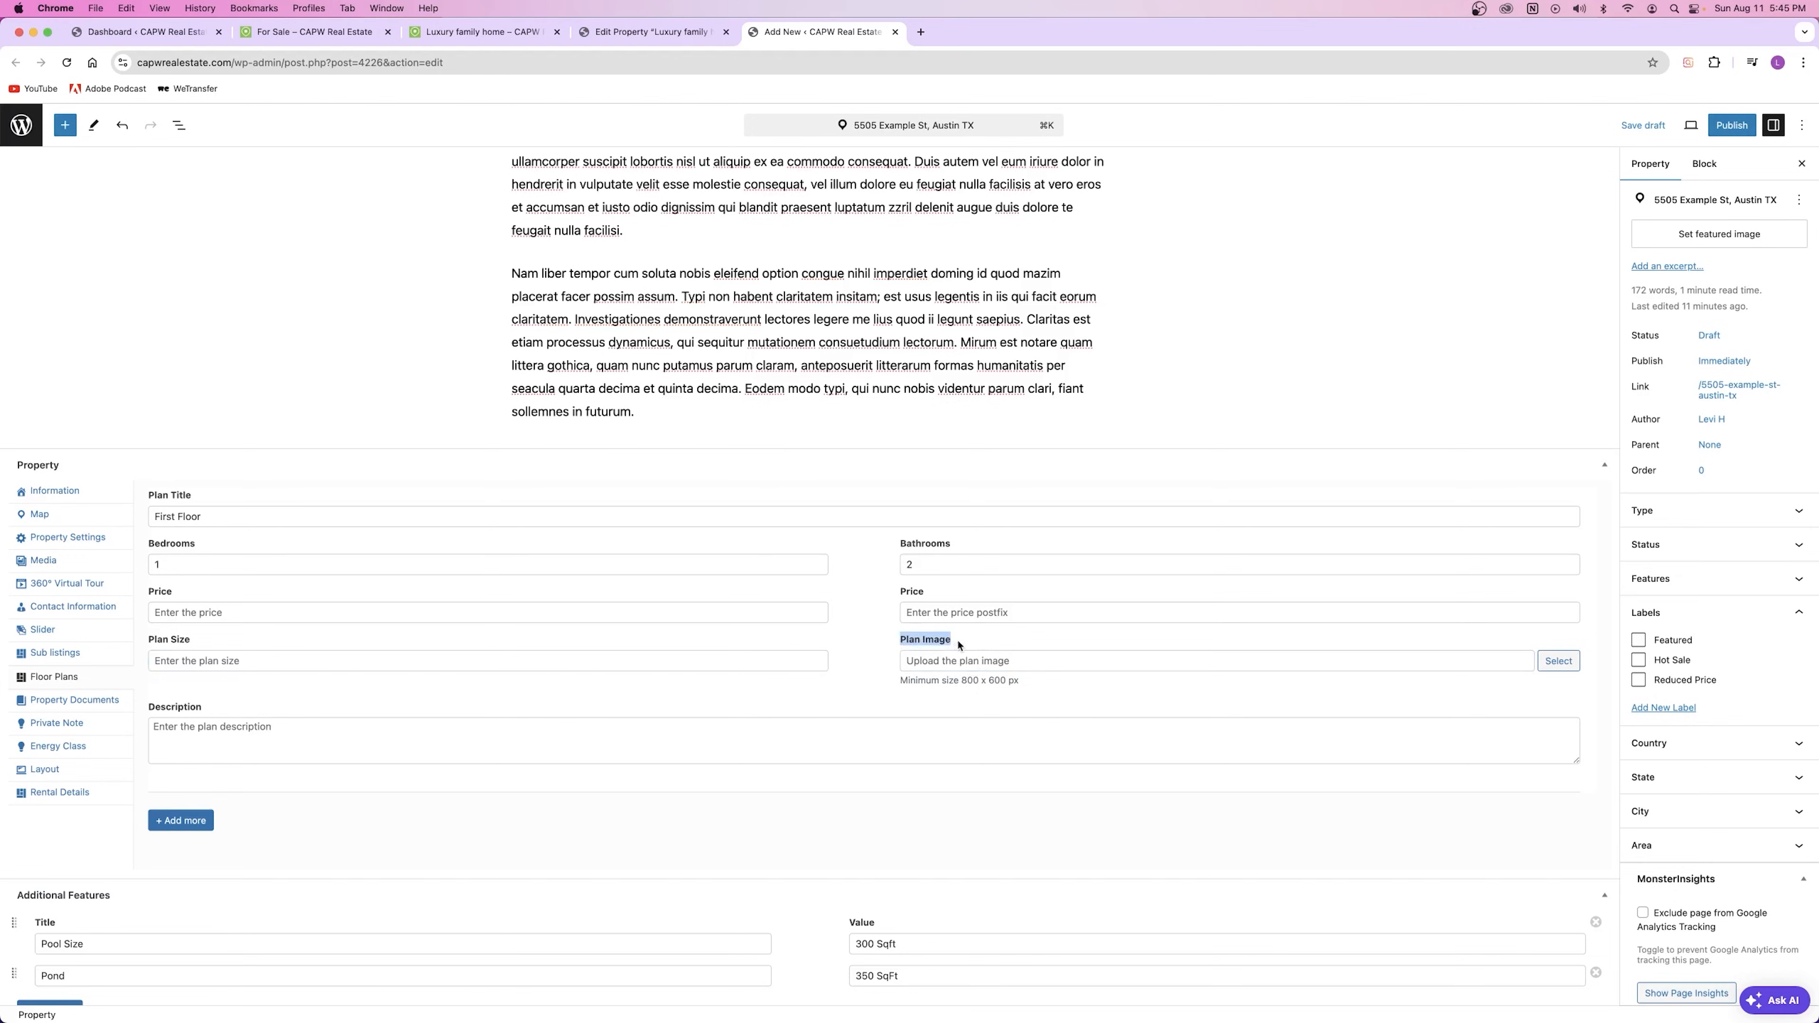
pyautogui.click(934, 642)
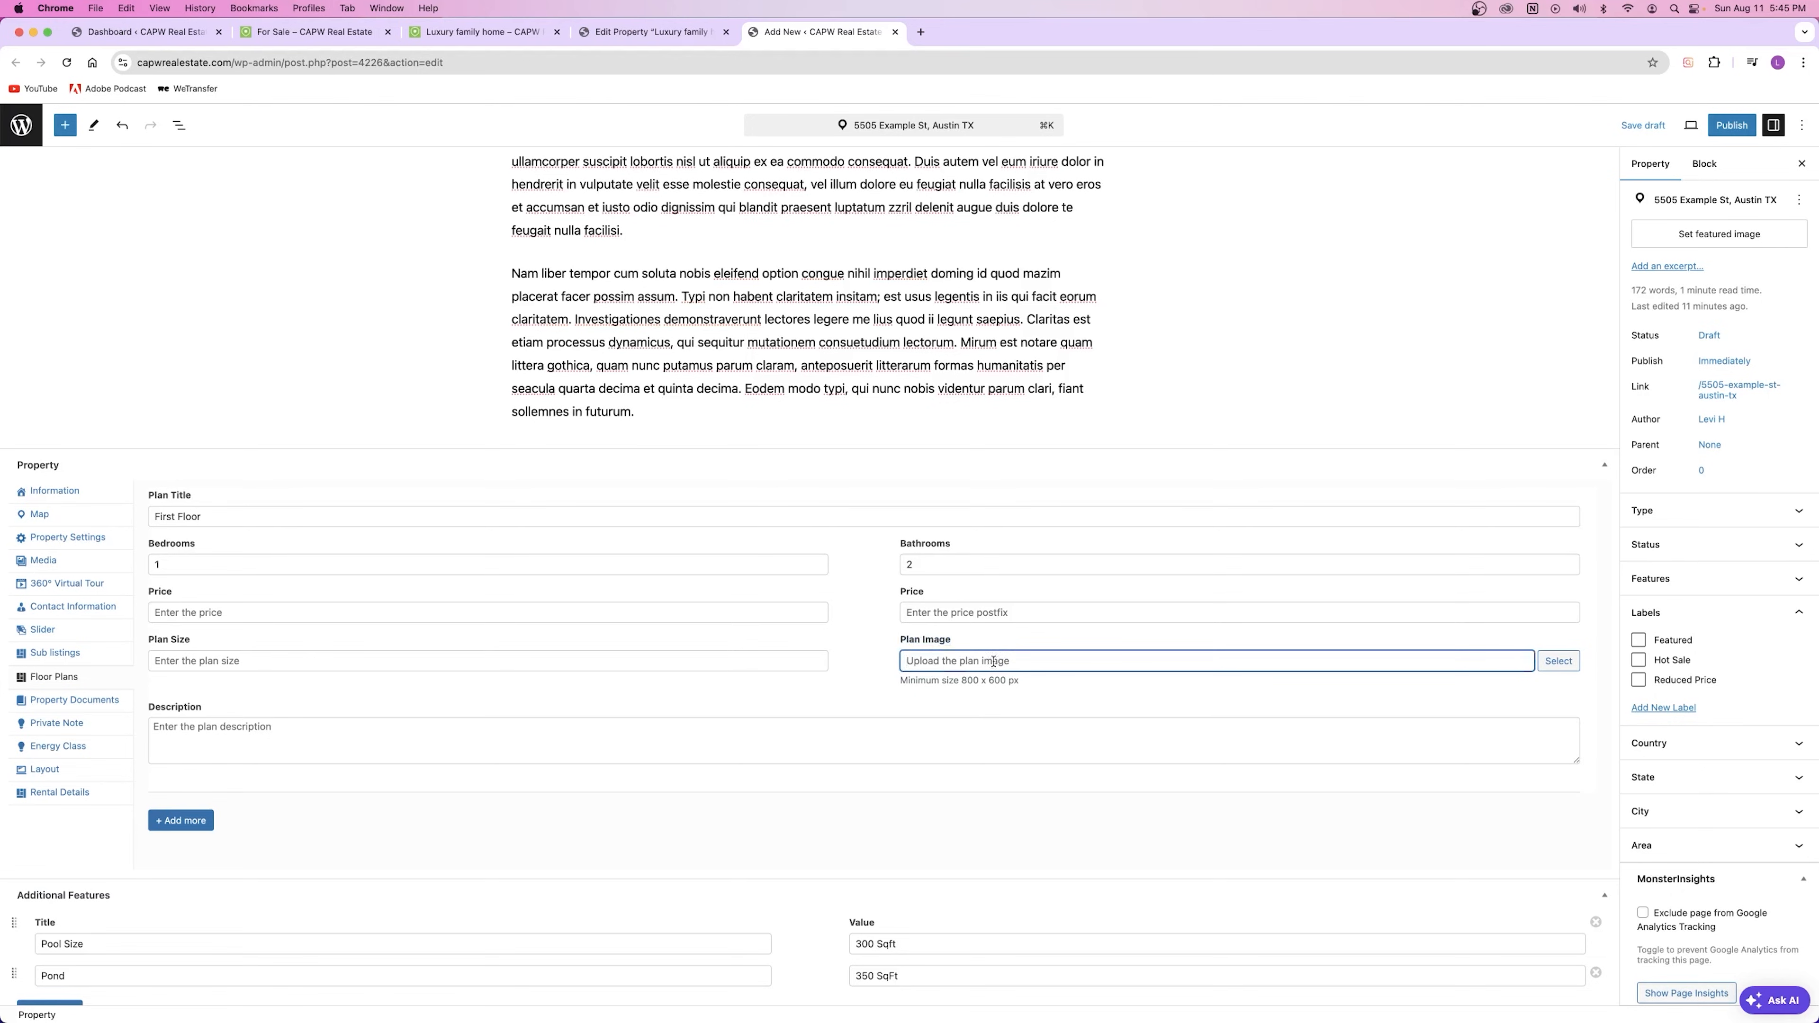
# Step: Attach plan-2-1.jpg from the Media Library as the First Floor plan image
pyautogui.click(1556, 660)
pyautogui.scroll(-4, 1288, 456)
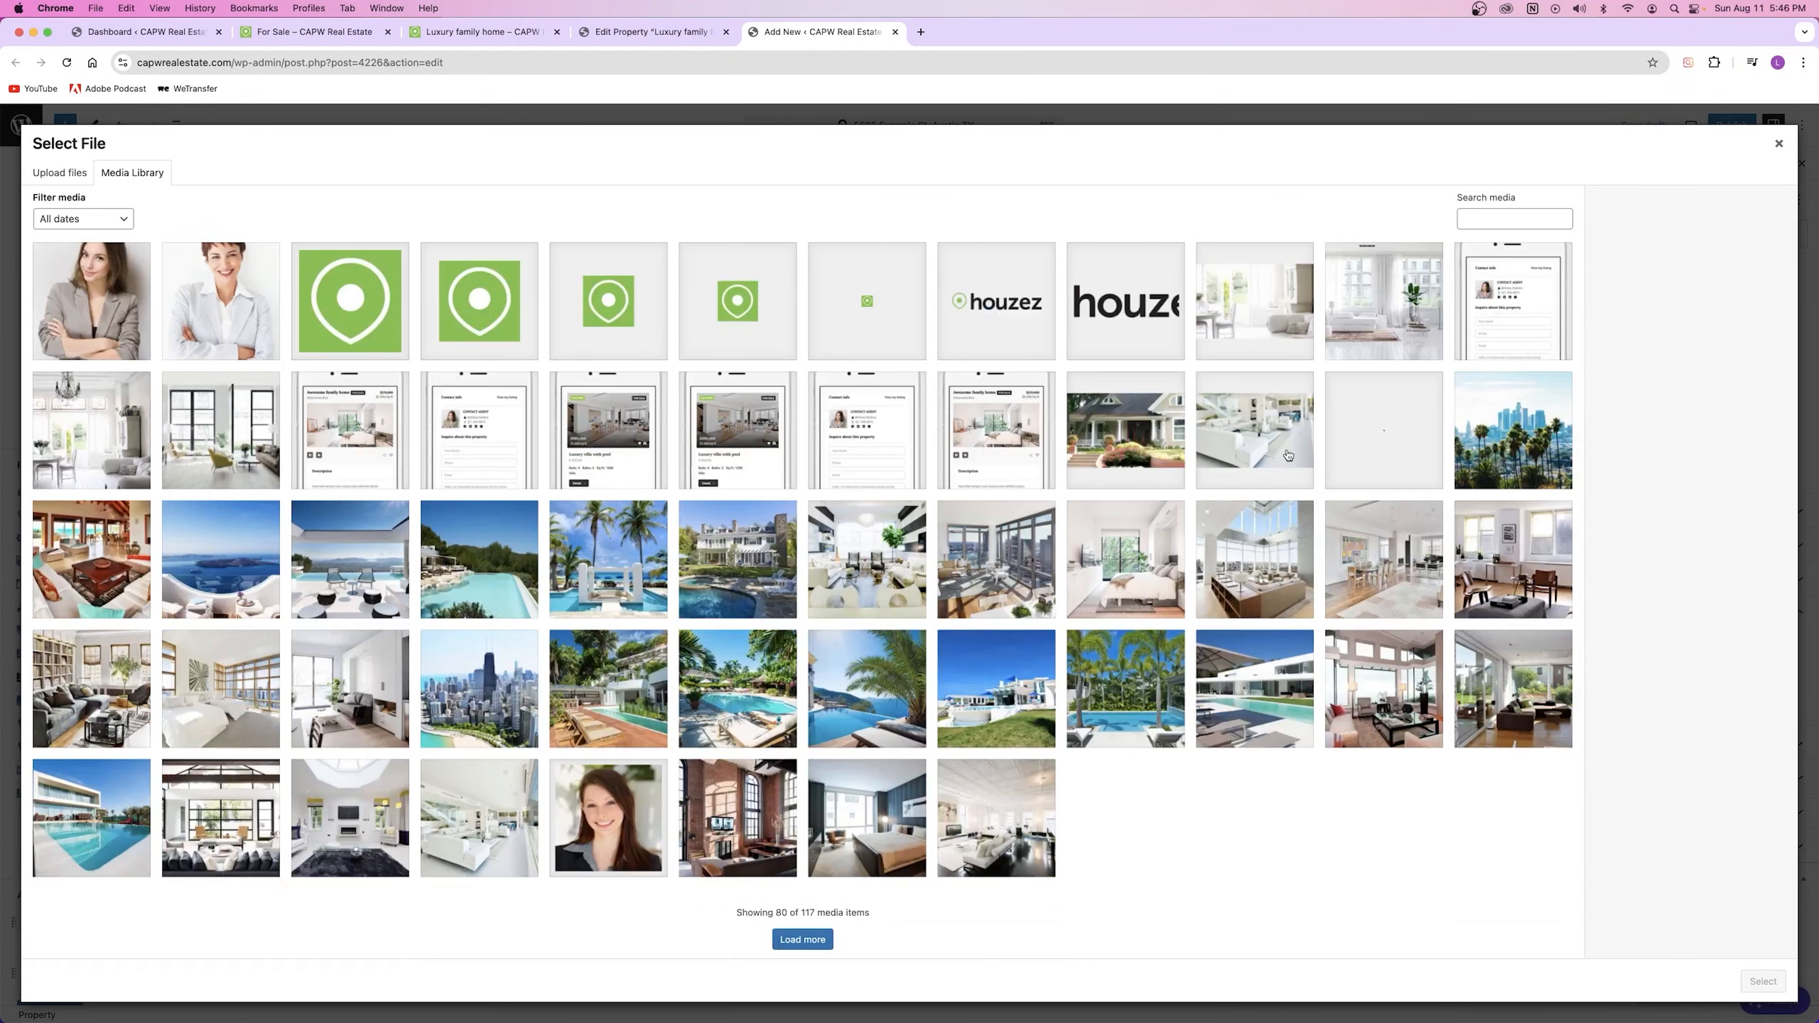
pyautogui.click(802, 940)
pyautogui.scroll(-5, 800, 513)
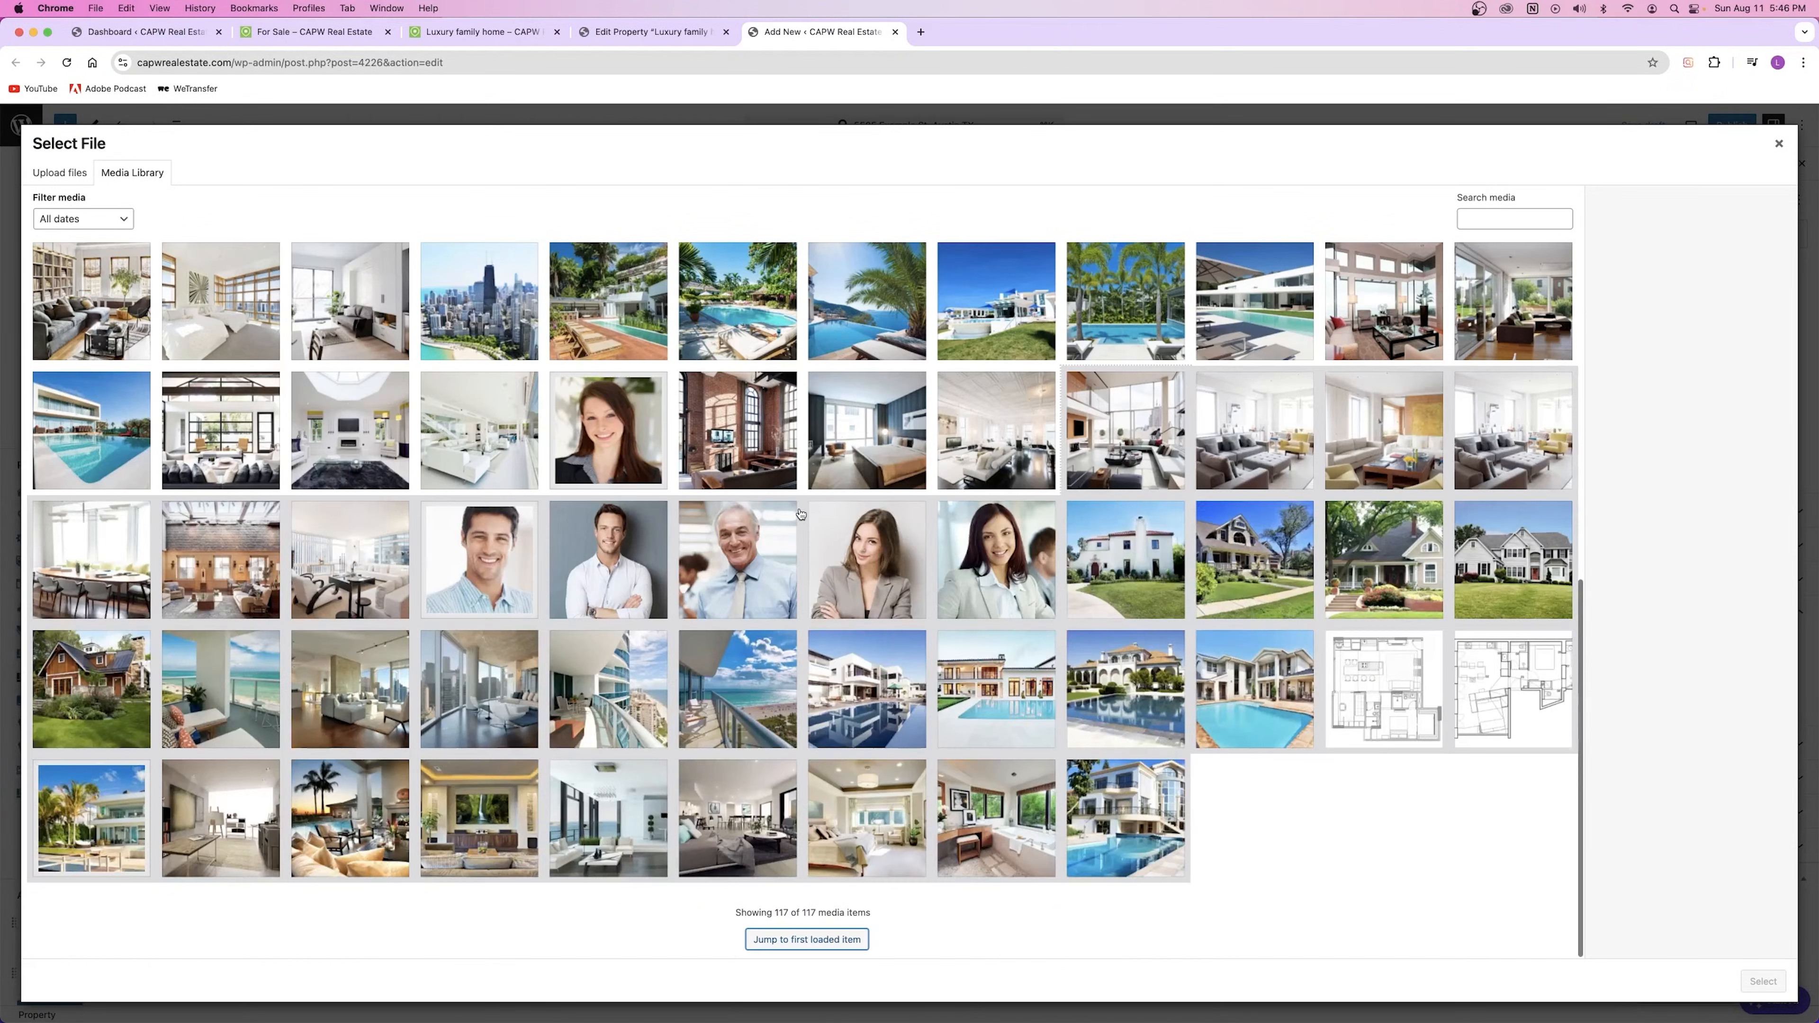
pyautogui.click(1402, 692)
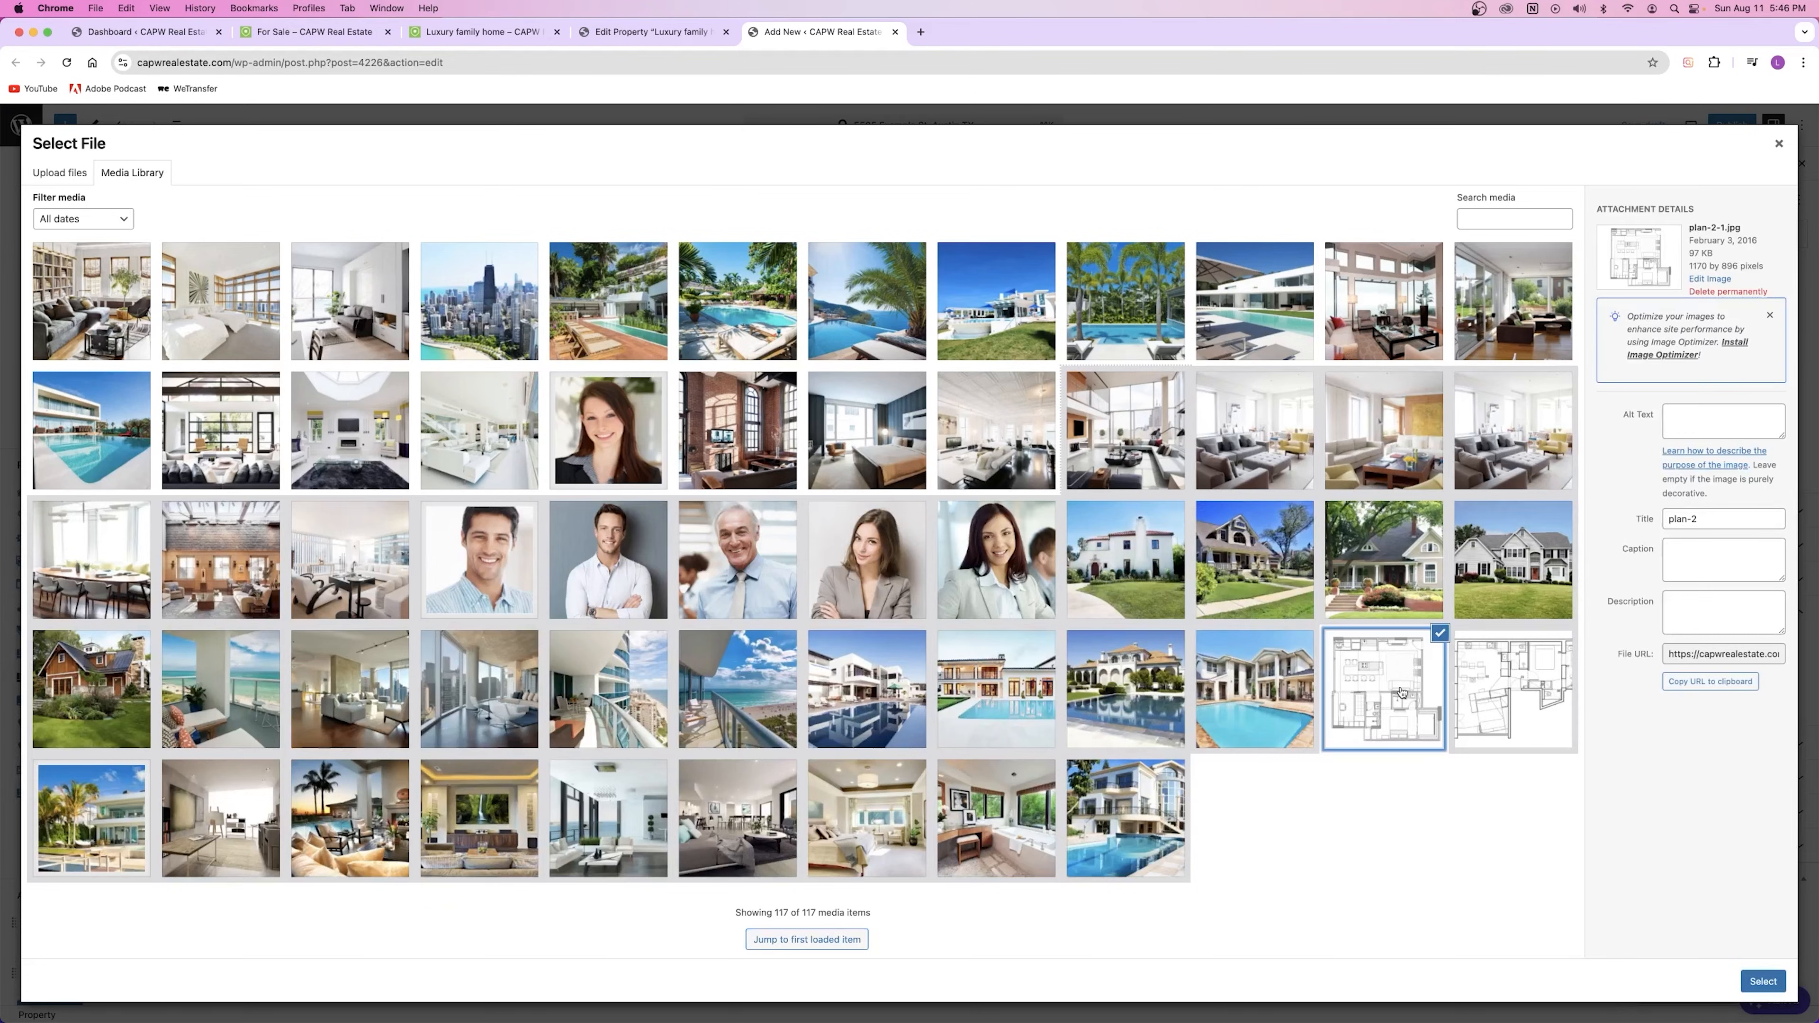
pyautogui.click(1760, 983)
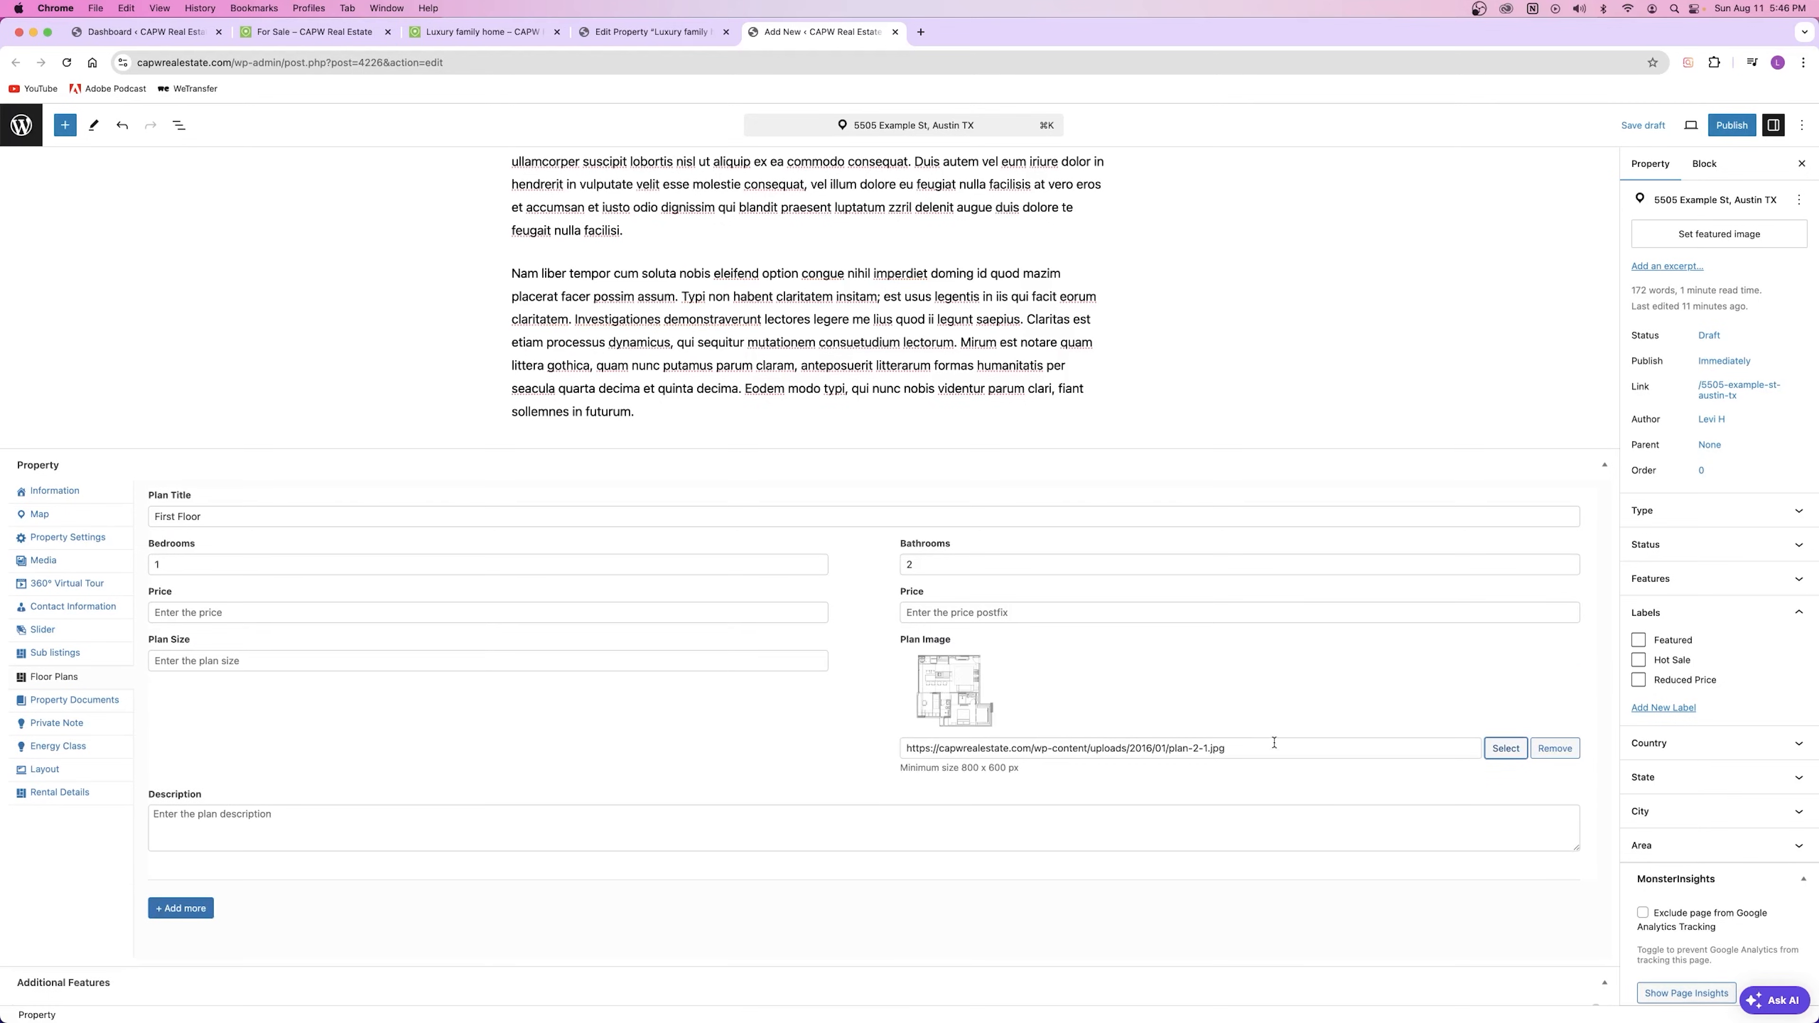
pyautogui.click(212, 815)
# Step: Add a second plan titled 'Second Floor' with 3 bedrooms and 2 bathrooms
pyautogui.click(180, 908)
pyautogui.scroll(-5, 187, 895)
pyautogui.click(208, 667)
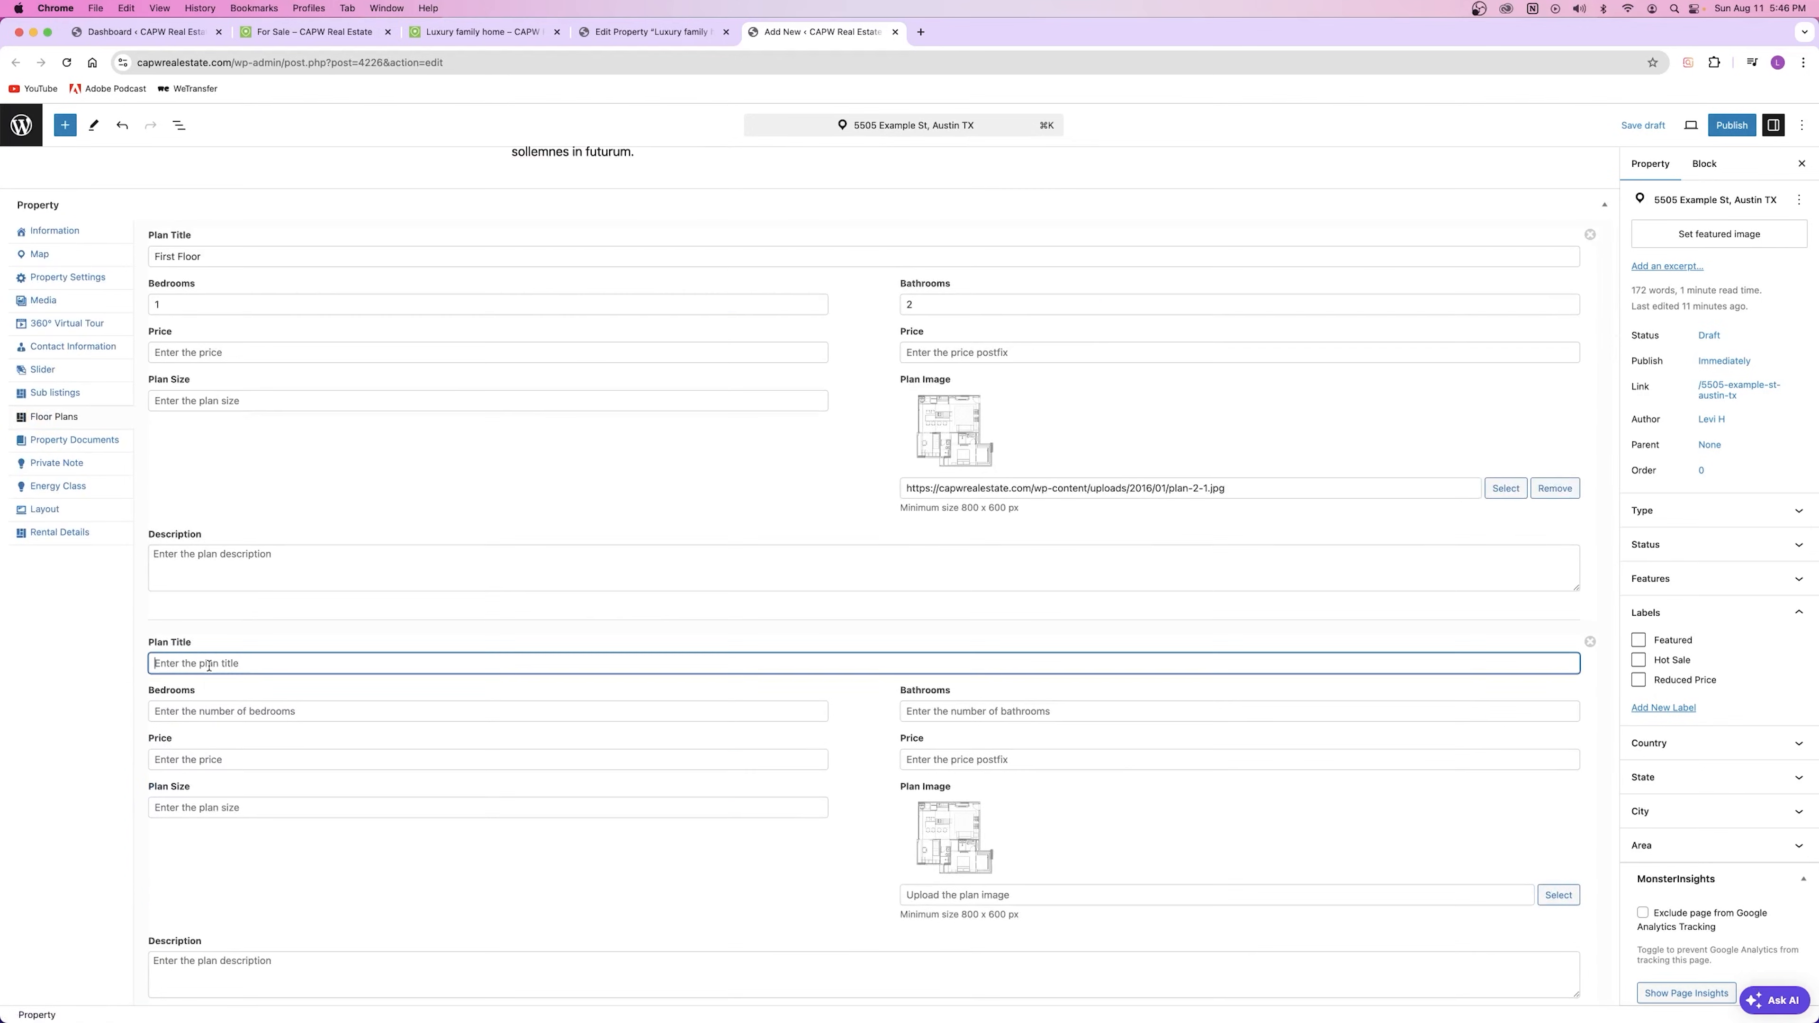
pyautogui.write('Second Floor')
pyautogui.press('Tab')
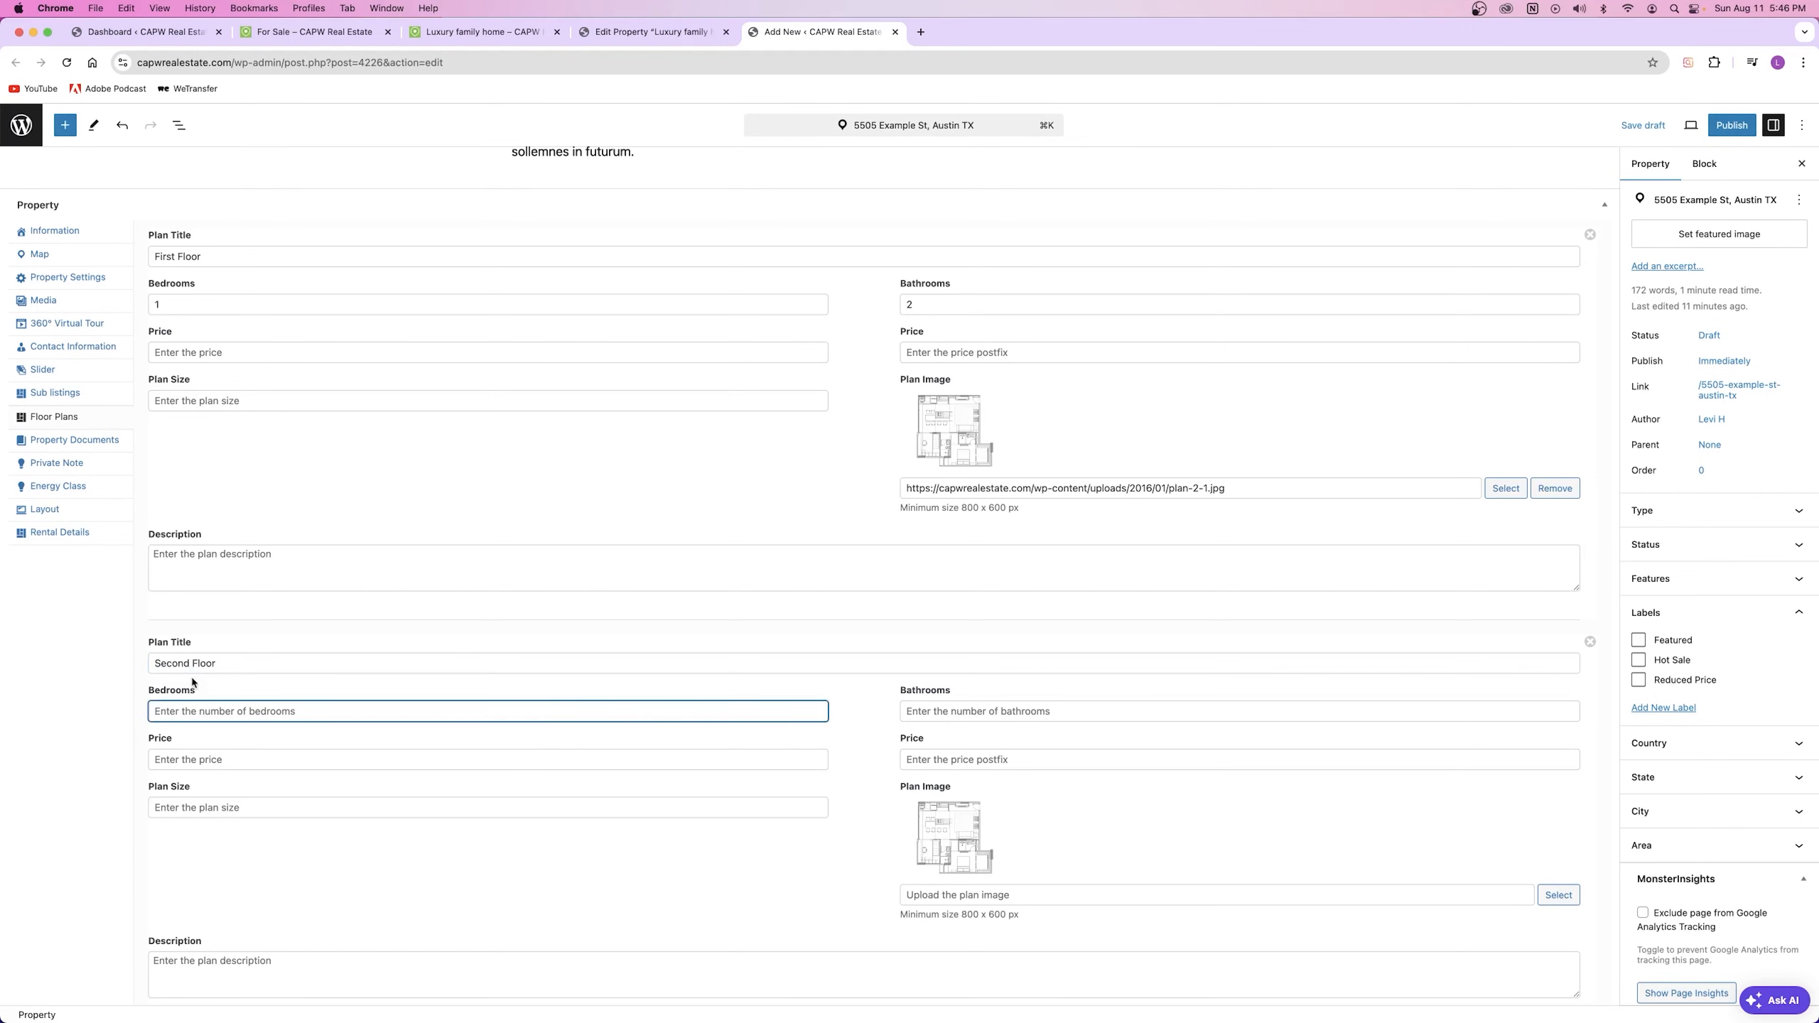
pyautogui.write('3')
pyautogui.click(946, 714)
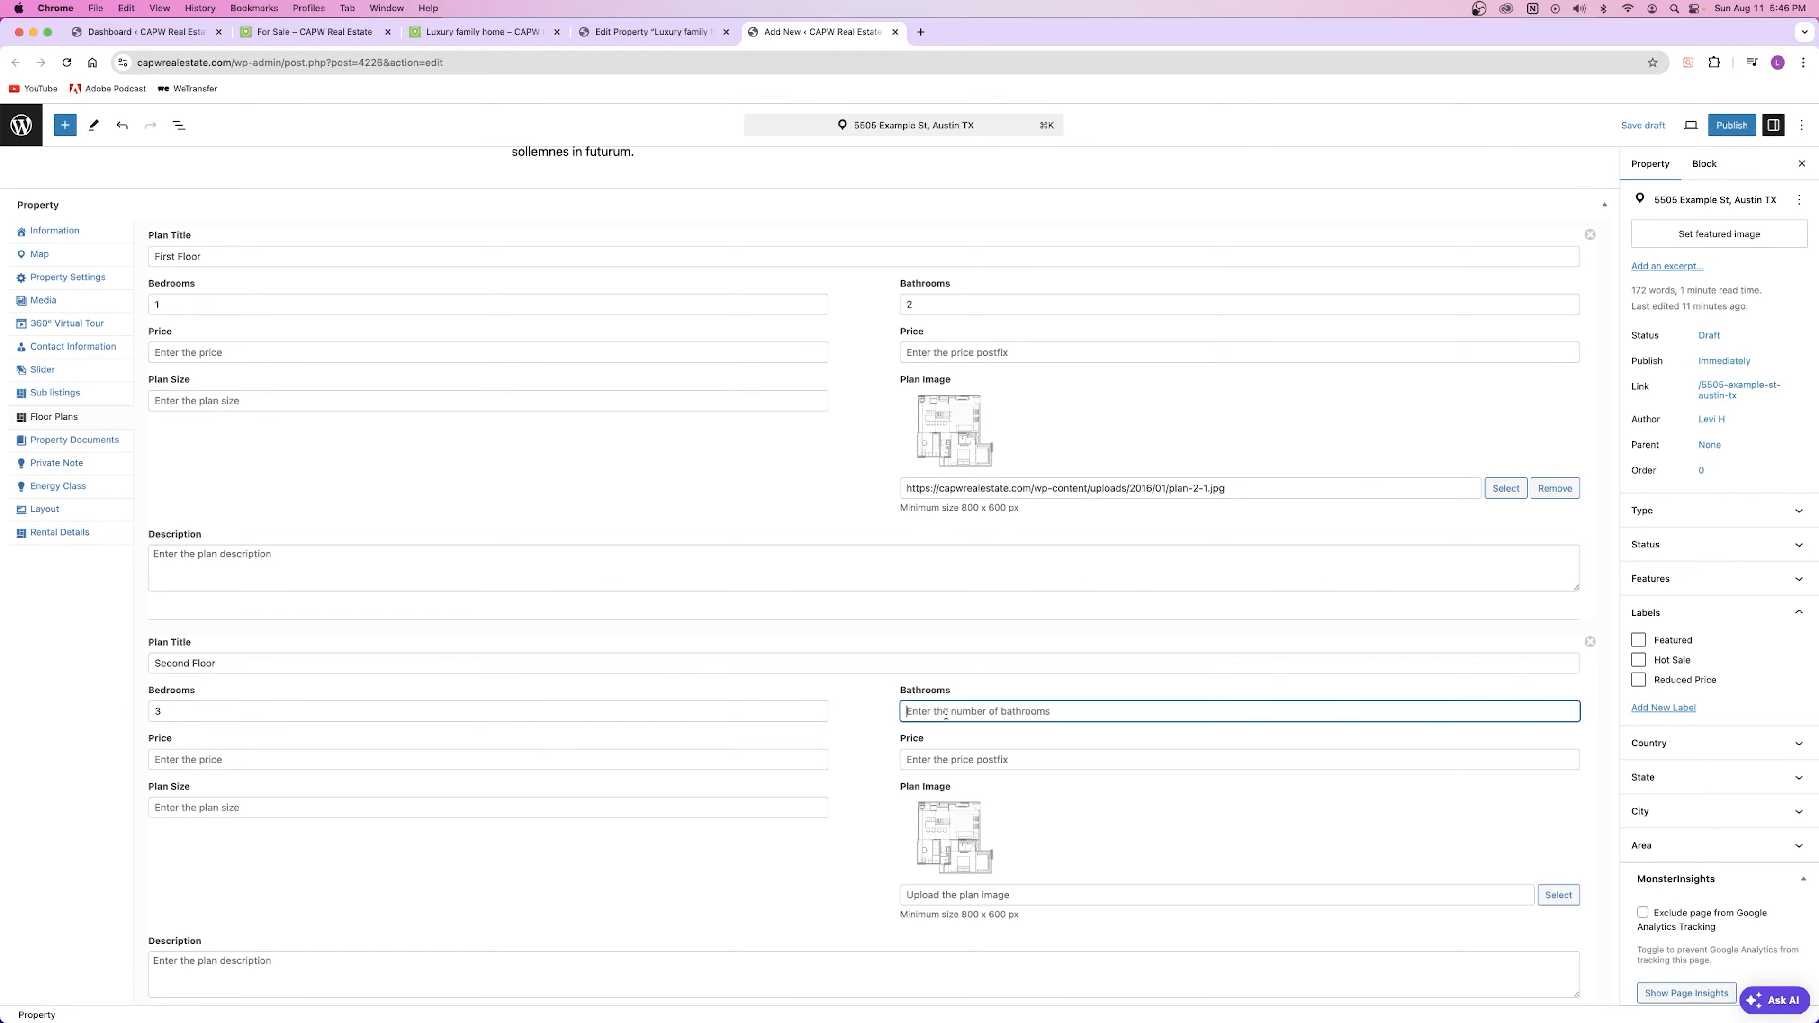
pyautogui.write('2')
pyautogui.click(249, 761)
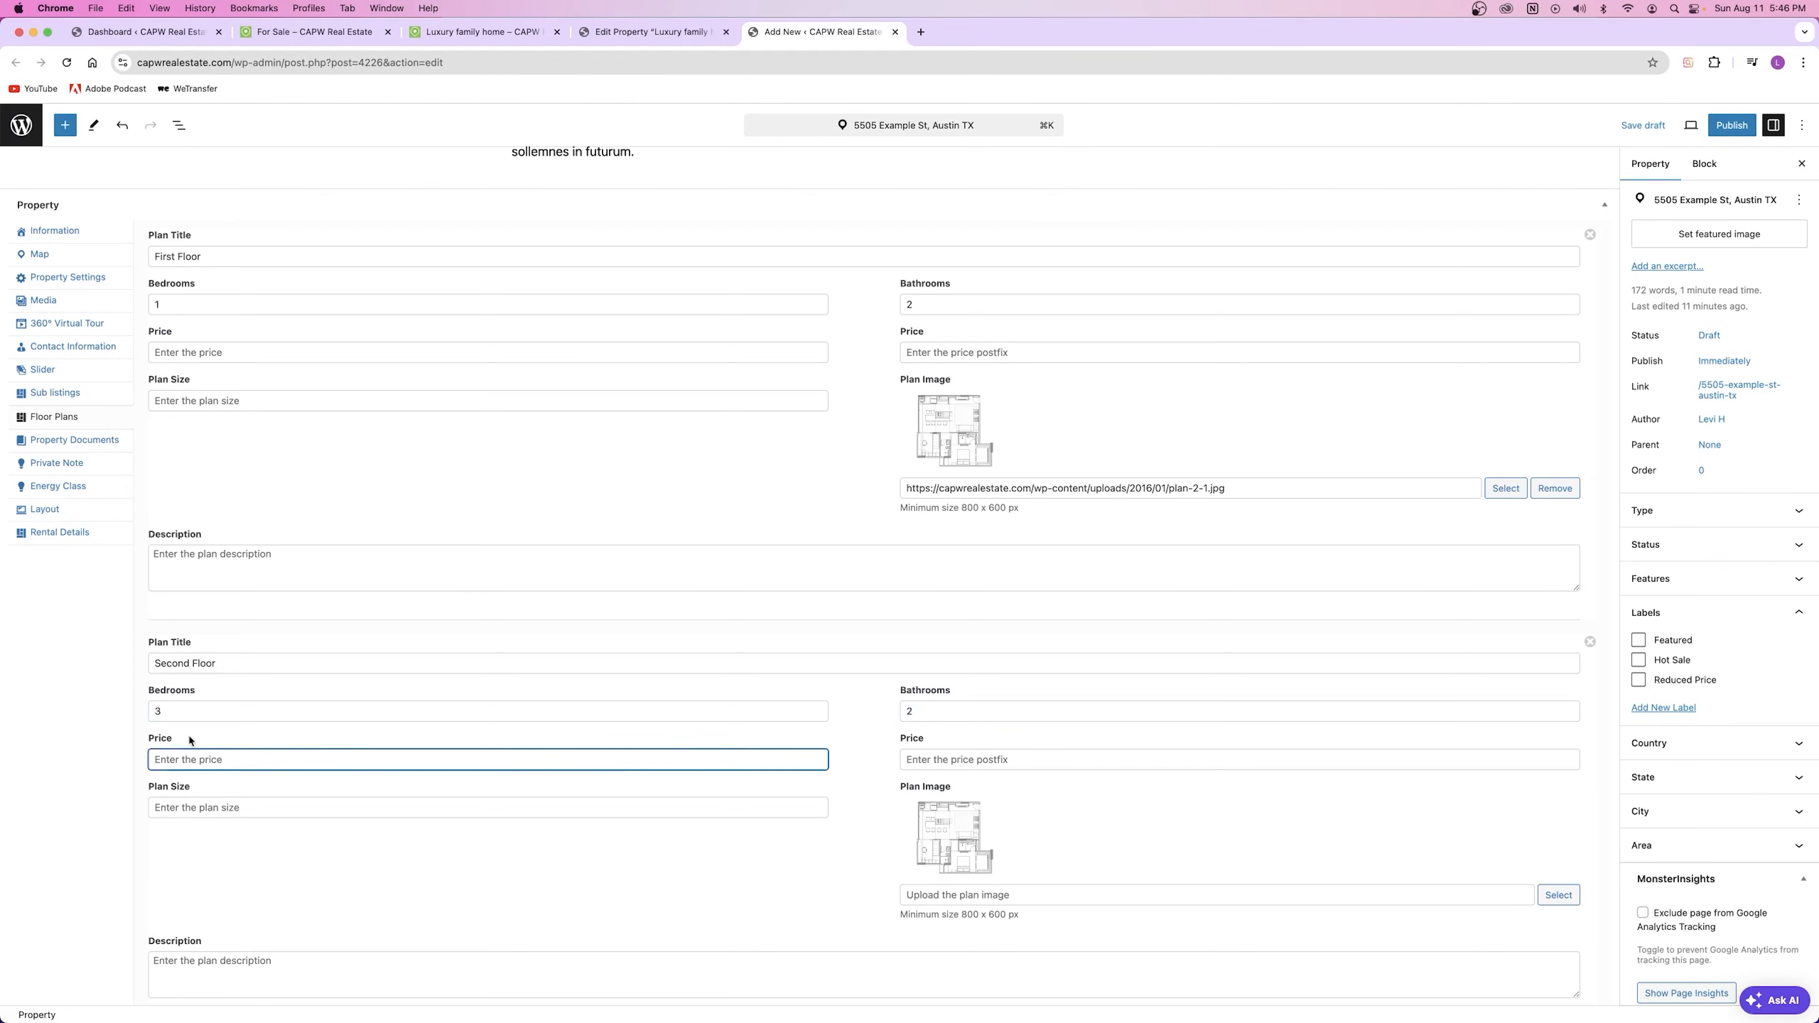
pyautogui.click(946, 761)
pyautogui.click(277, 805)
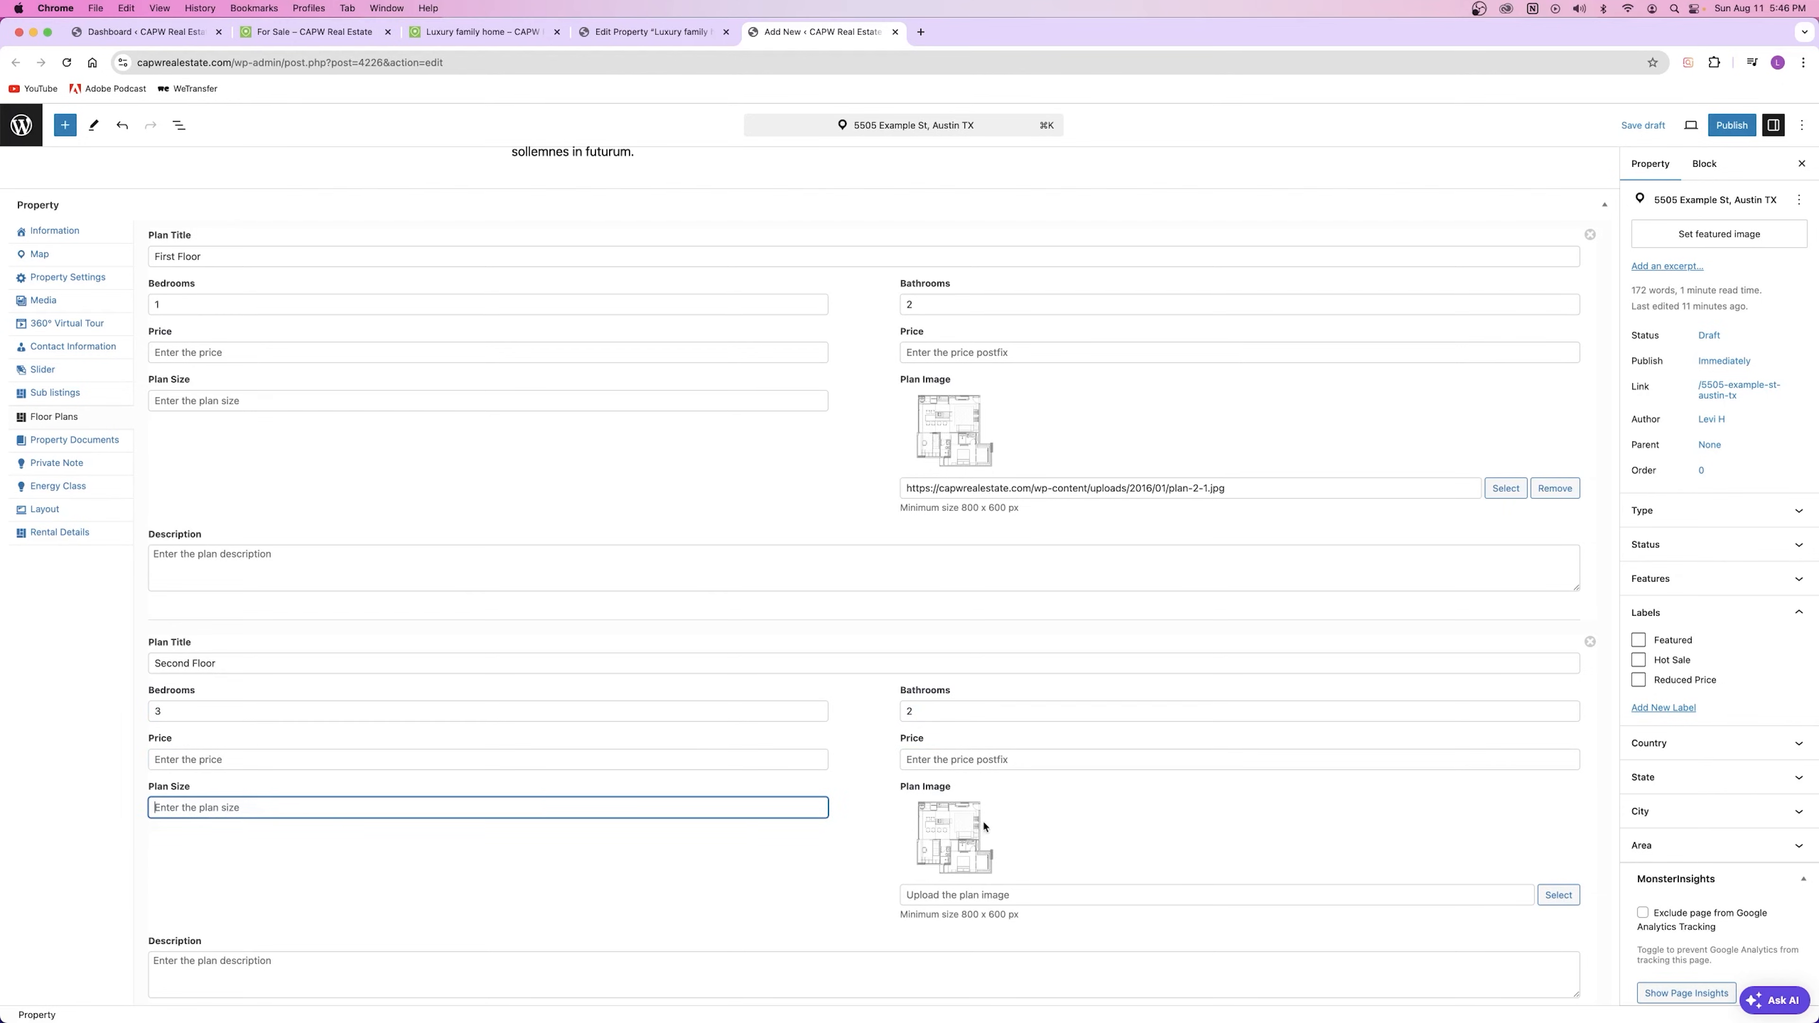
# Step: Attach plan-1-1.jpg from the Media Library as the Second Floor plan image
pyautogui.click(1557, 896)
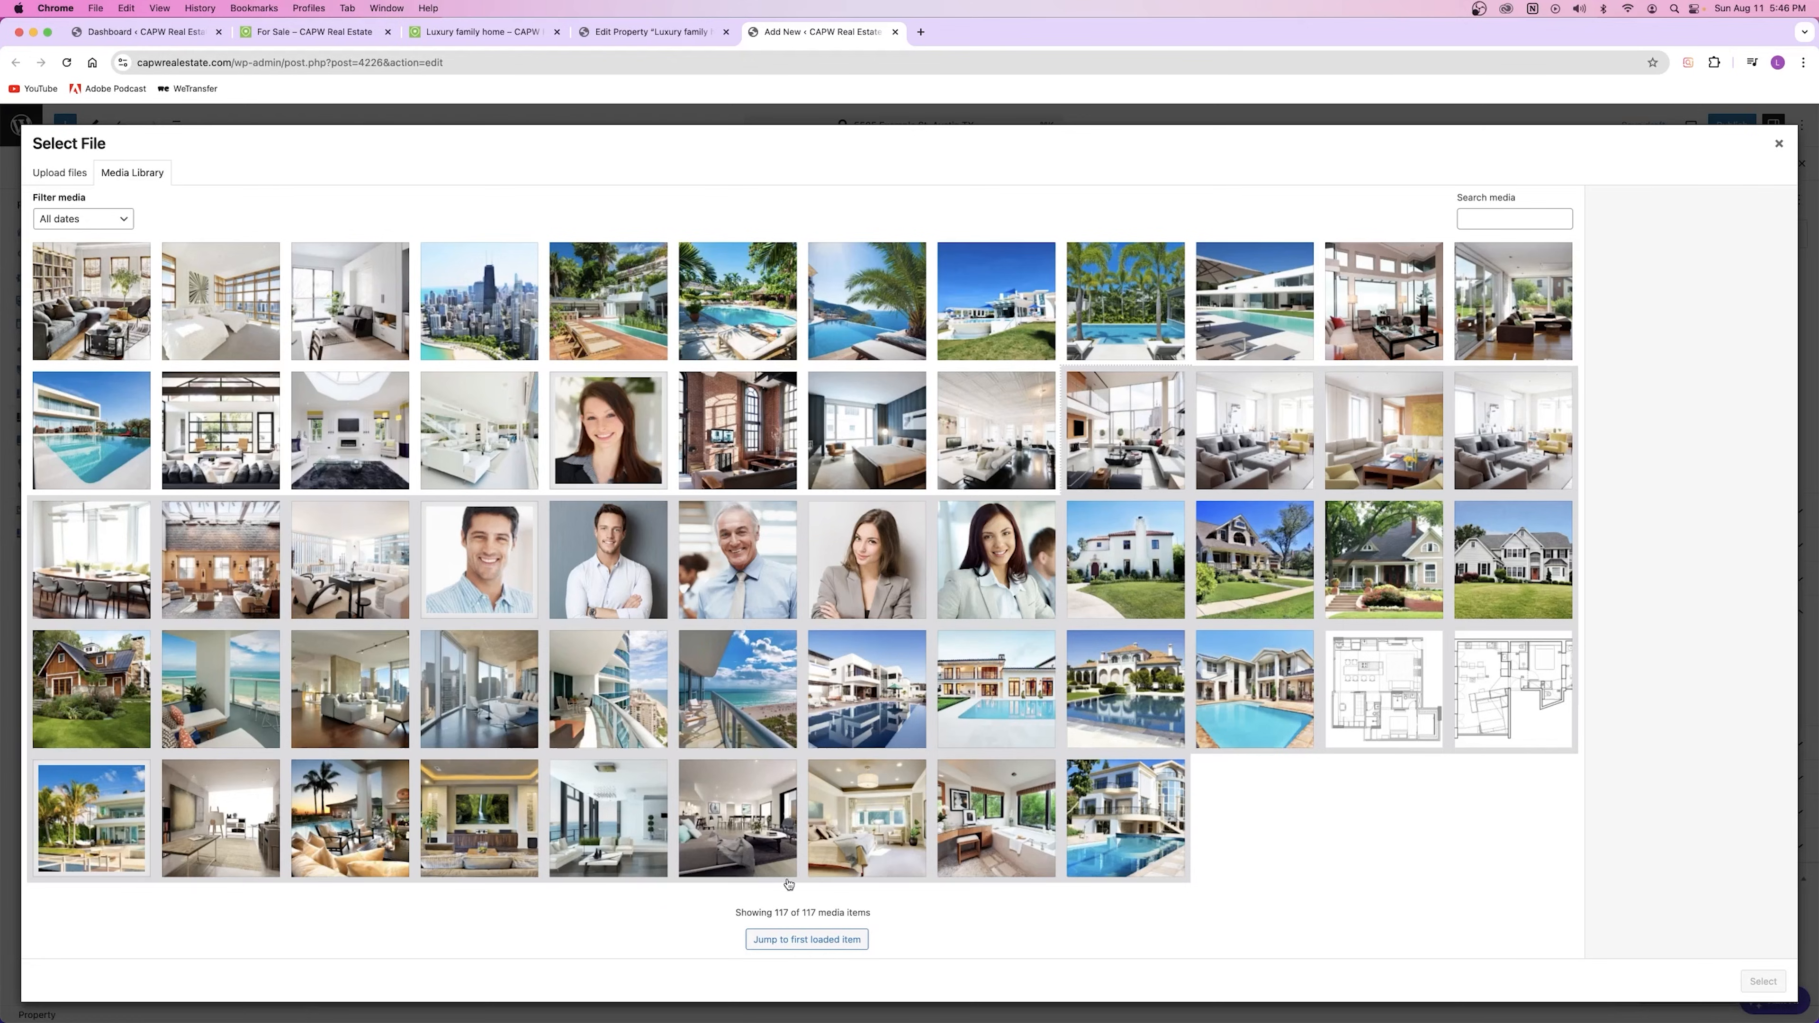
pyautogui.click(1512, 690)
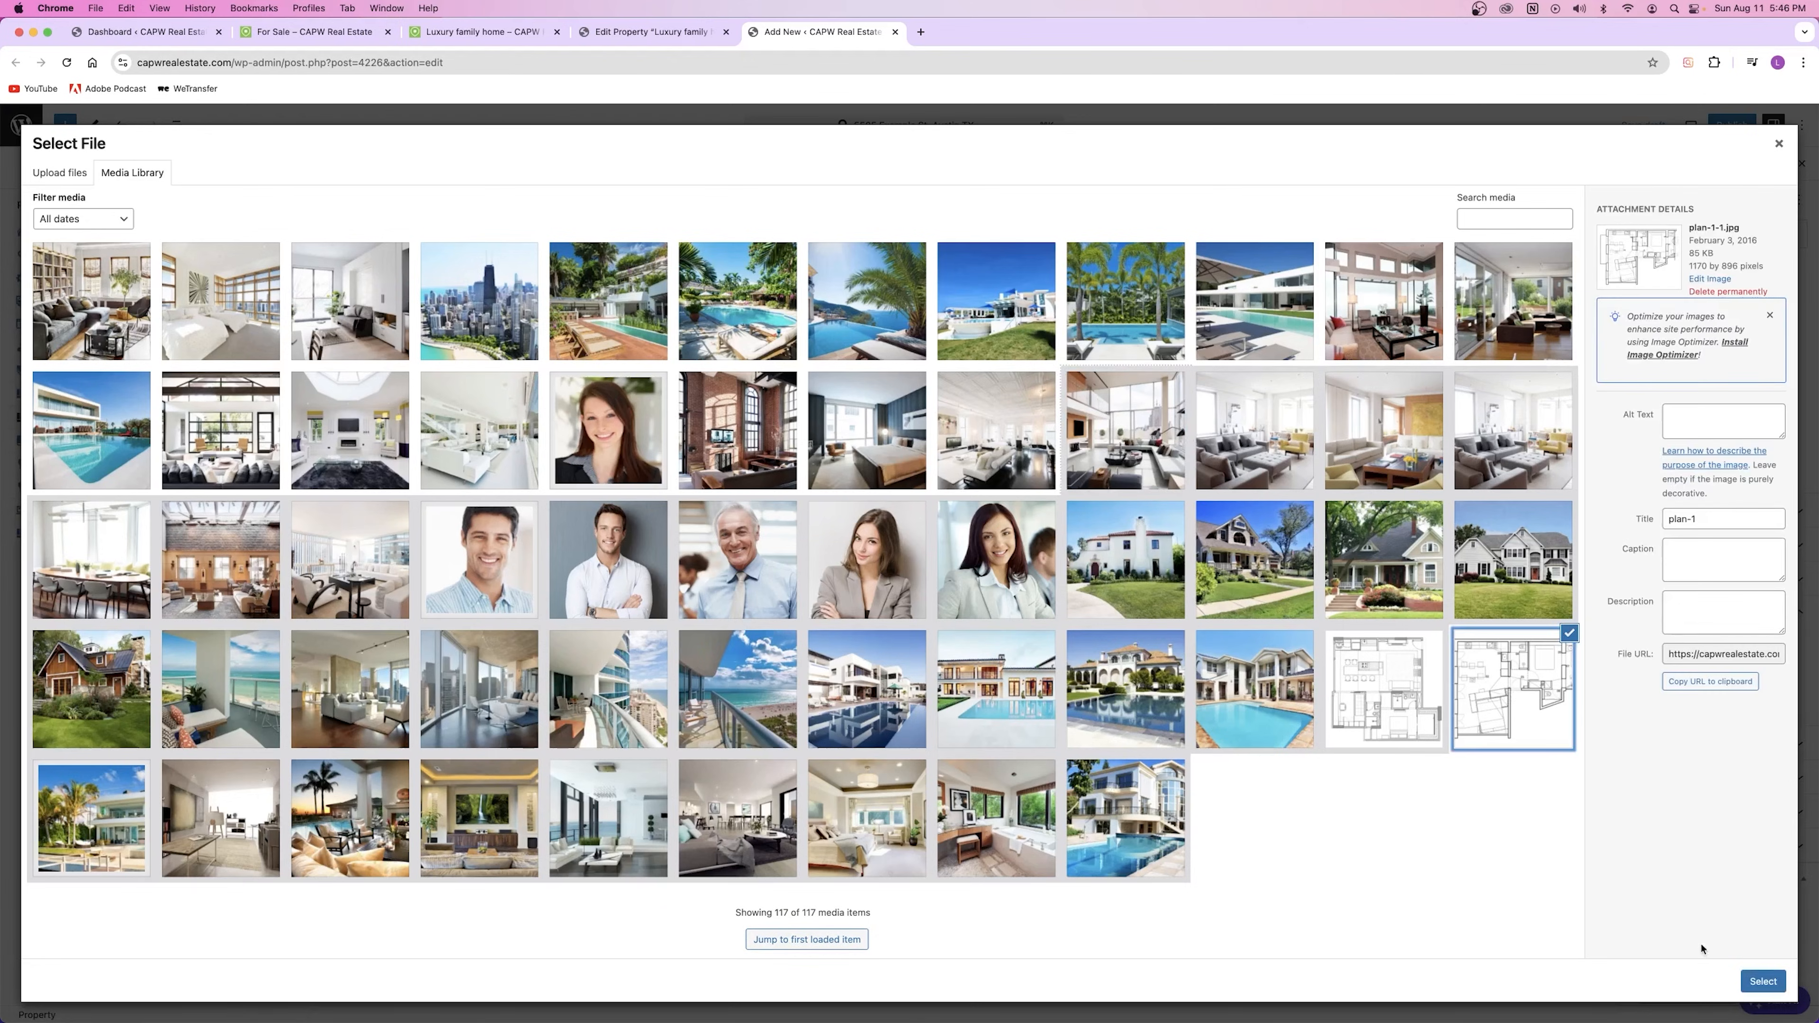
pyautogui.click(1764, 982)
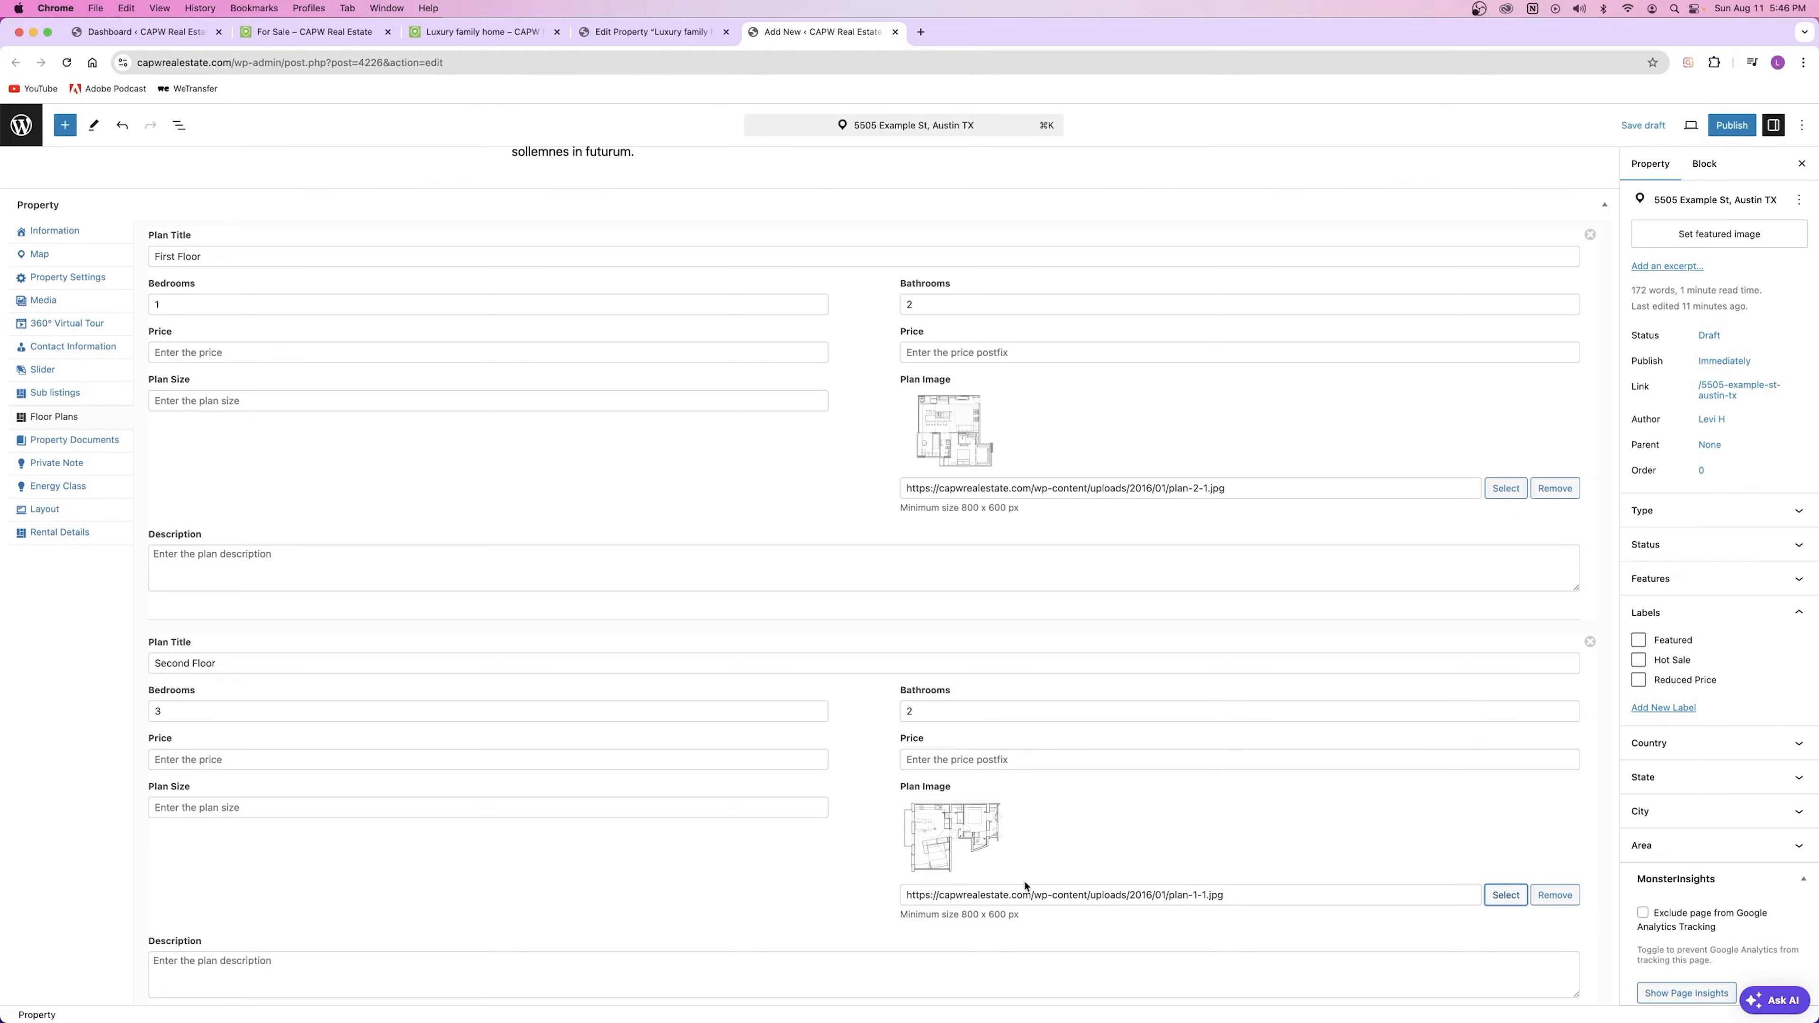
pyautogui.scroll(-4, 681, 871)
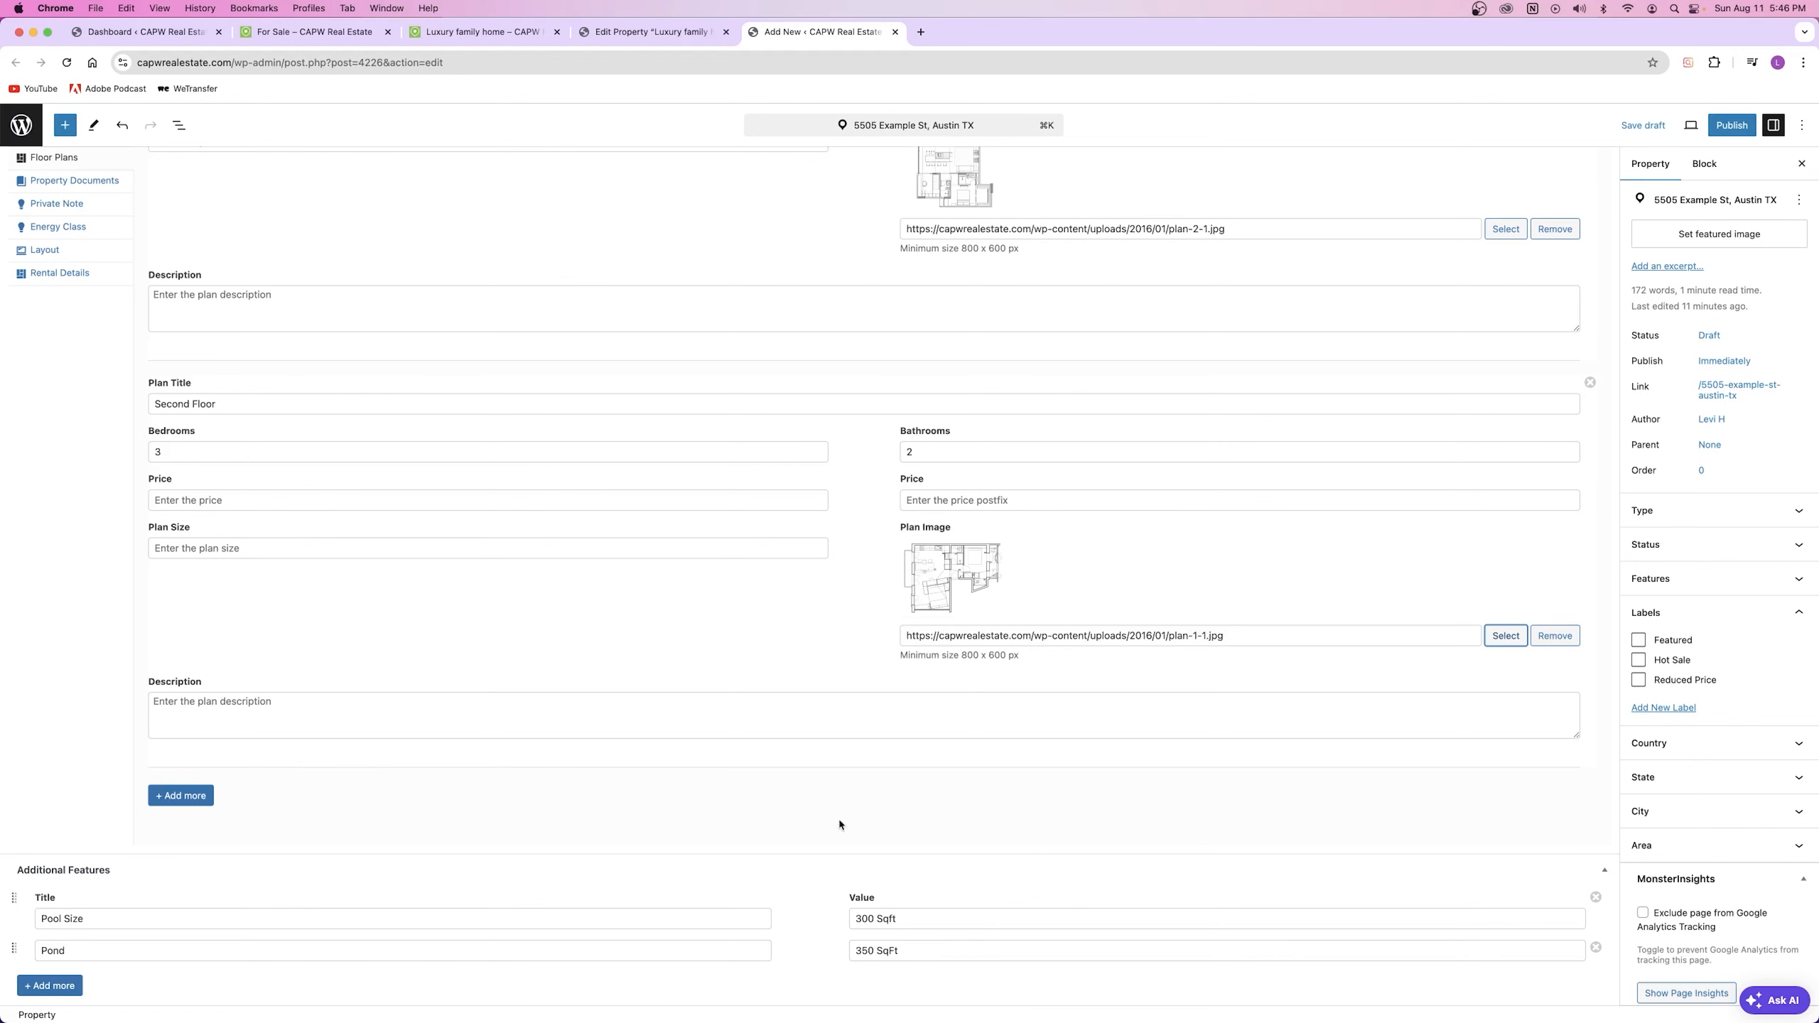
pyautogui.scroll(-1, 324, 821)
pyautogui.scroll(5, 285, 638)
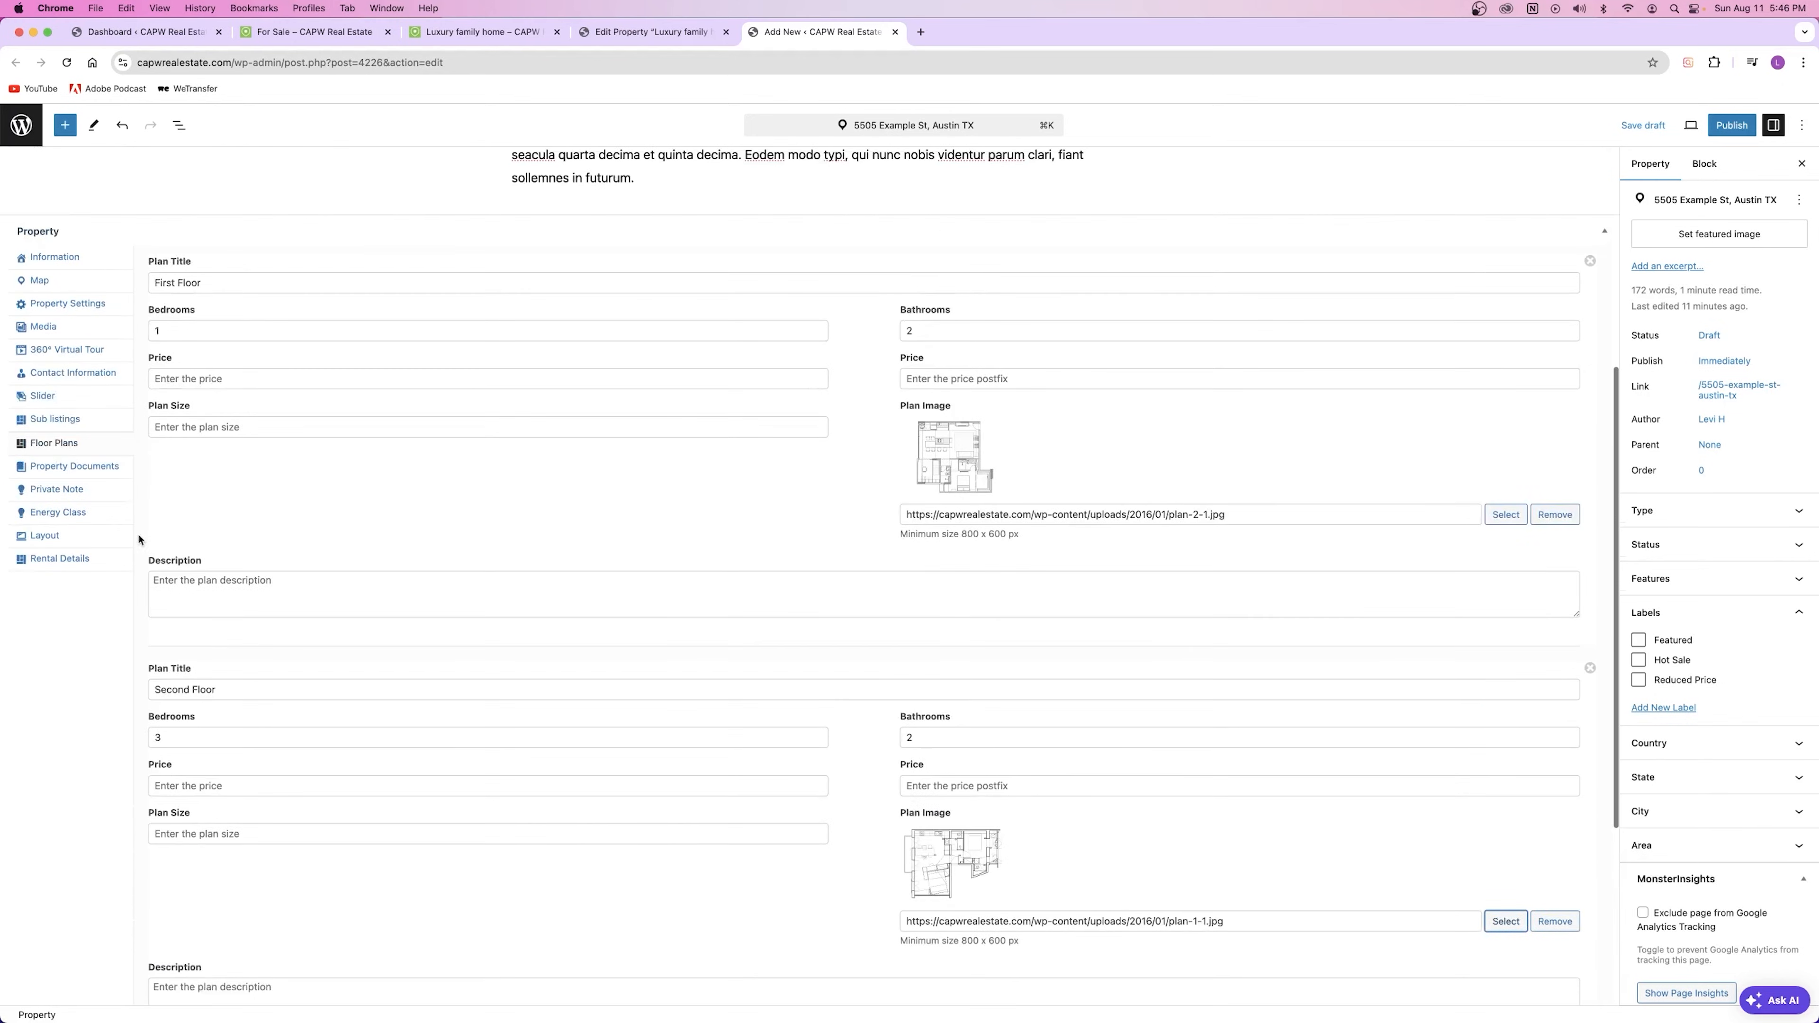
# Step: Show the Property Documents section and read its attachment help text
pyautogui.click(74, 467)
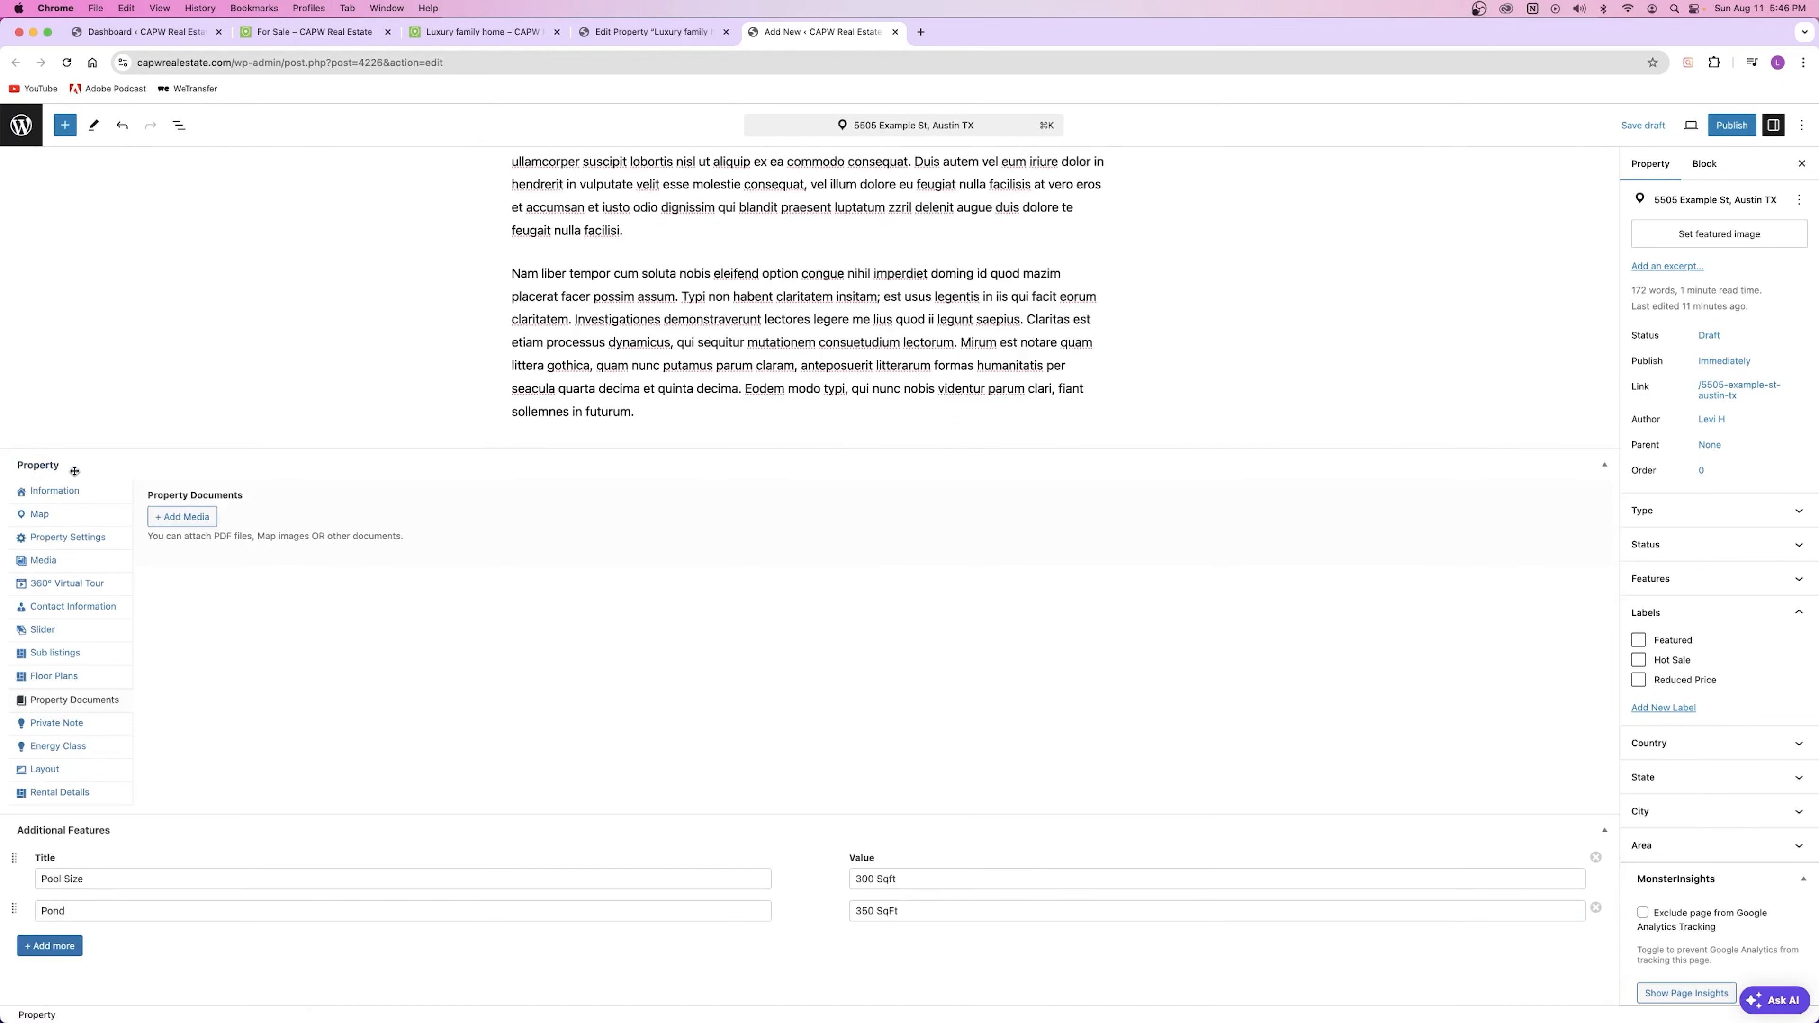
pyautogui.moveTo(148, 536); pyautogui.dragTo(182, 547)
pyautogui.click(226, 534)
pyautogui.moveTo(373, 536); pyautogui.dragTo(382, 535)
pyautogui.click(414, 544)
# Step: Close the documents Media Library without attaching files, and start an empty Private Note
pyautogui.click(193, 517)
pyautogui.click(51, 172)
pyautogui.click(138, 173)
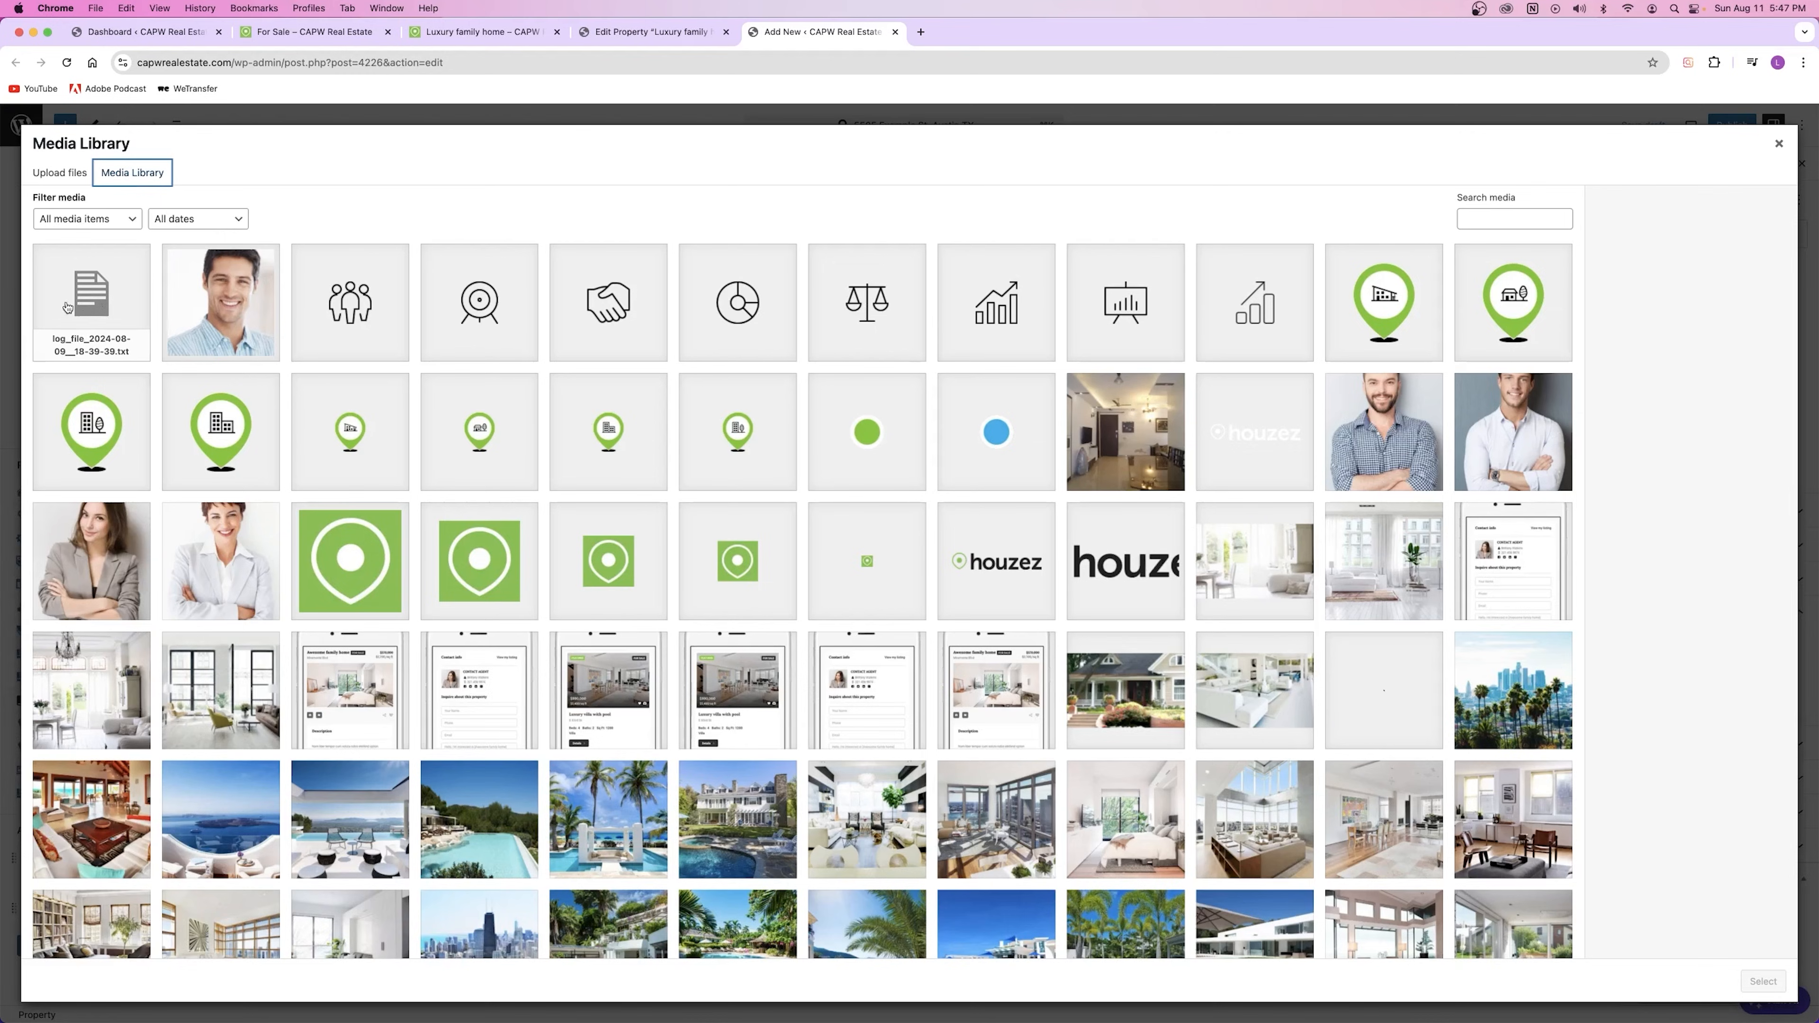
pyautogui.click(1778, 144)
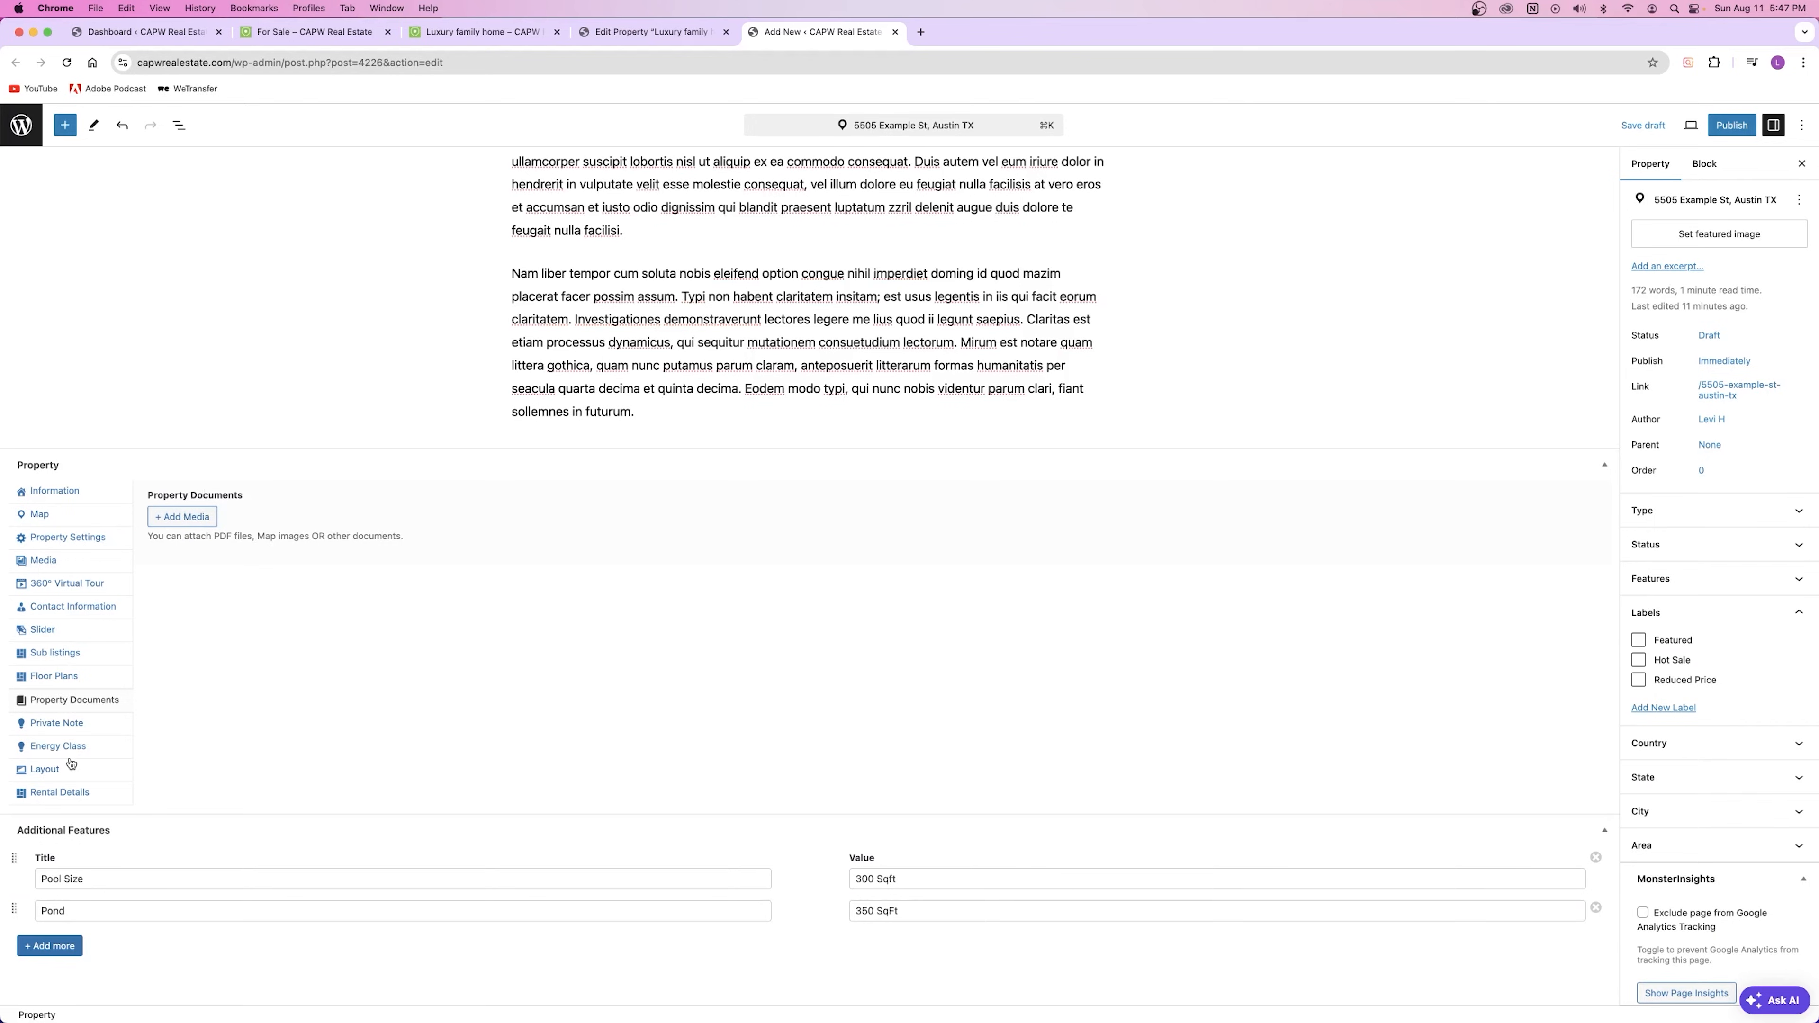
pyautogui.click(57, 723)
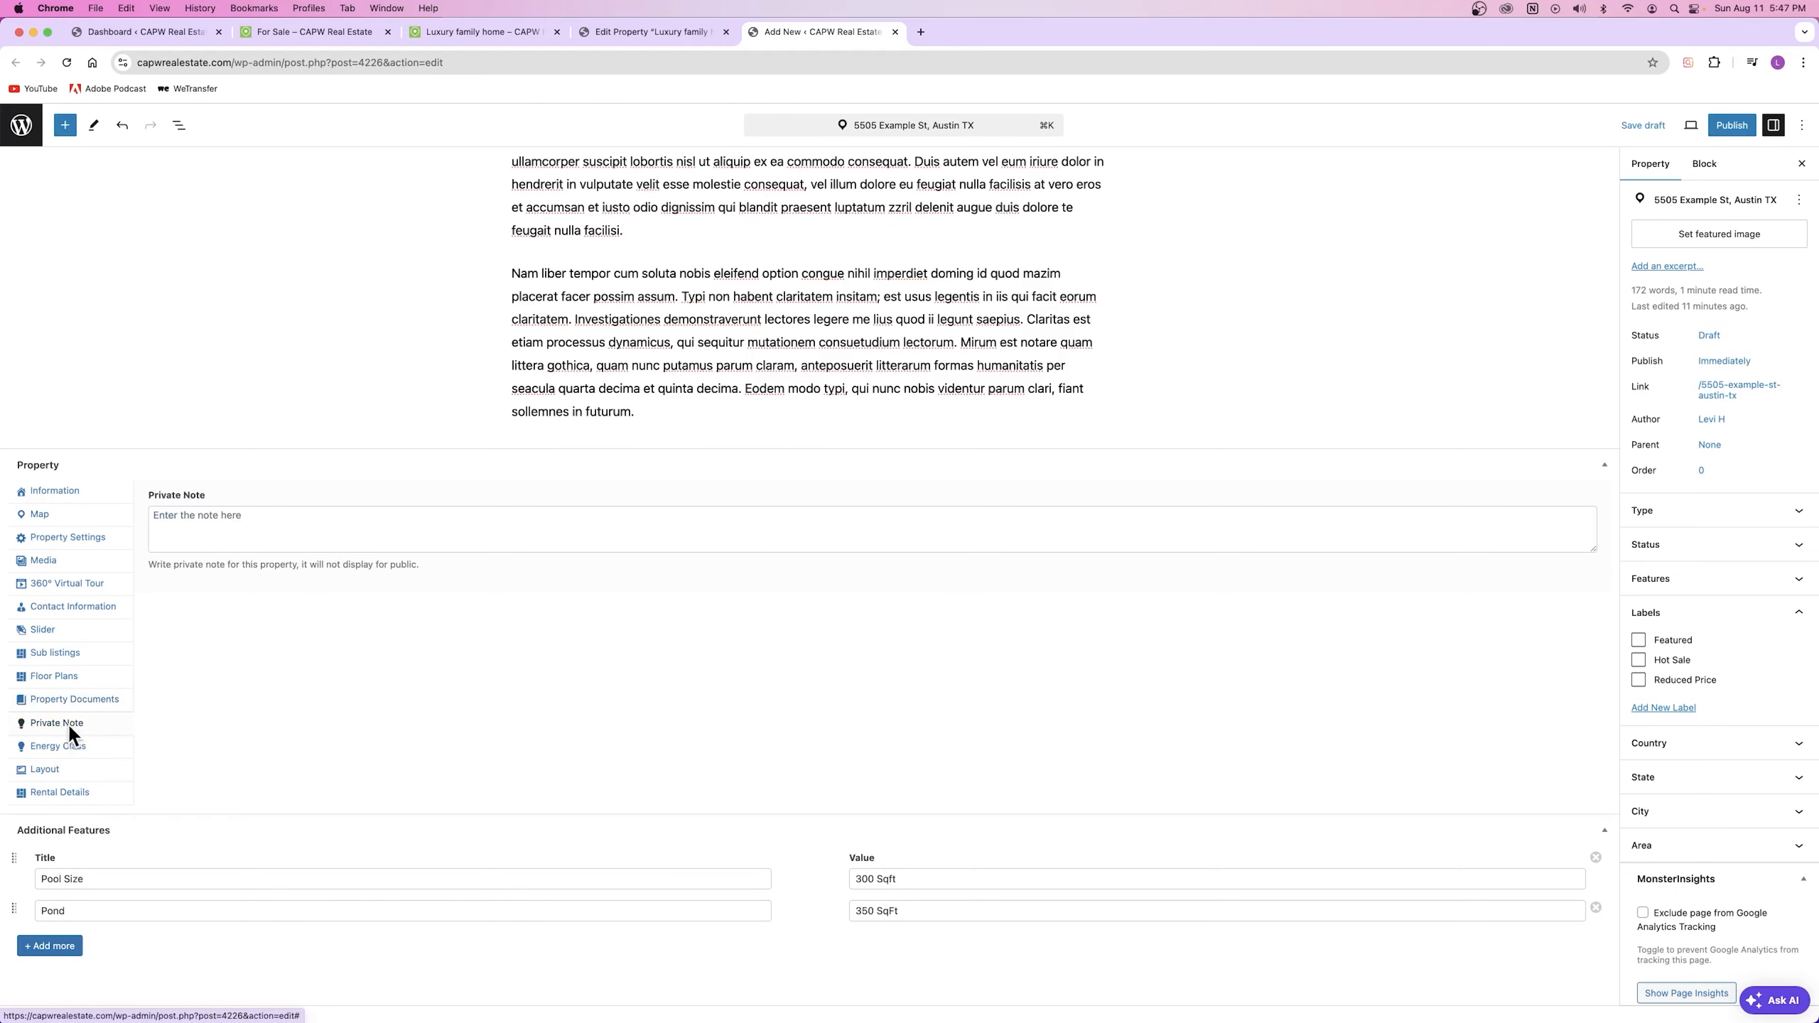
pyautogui.click(244, 519)
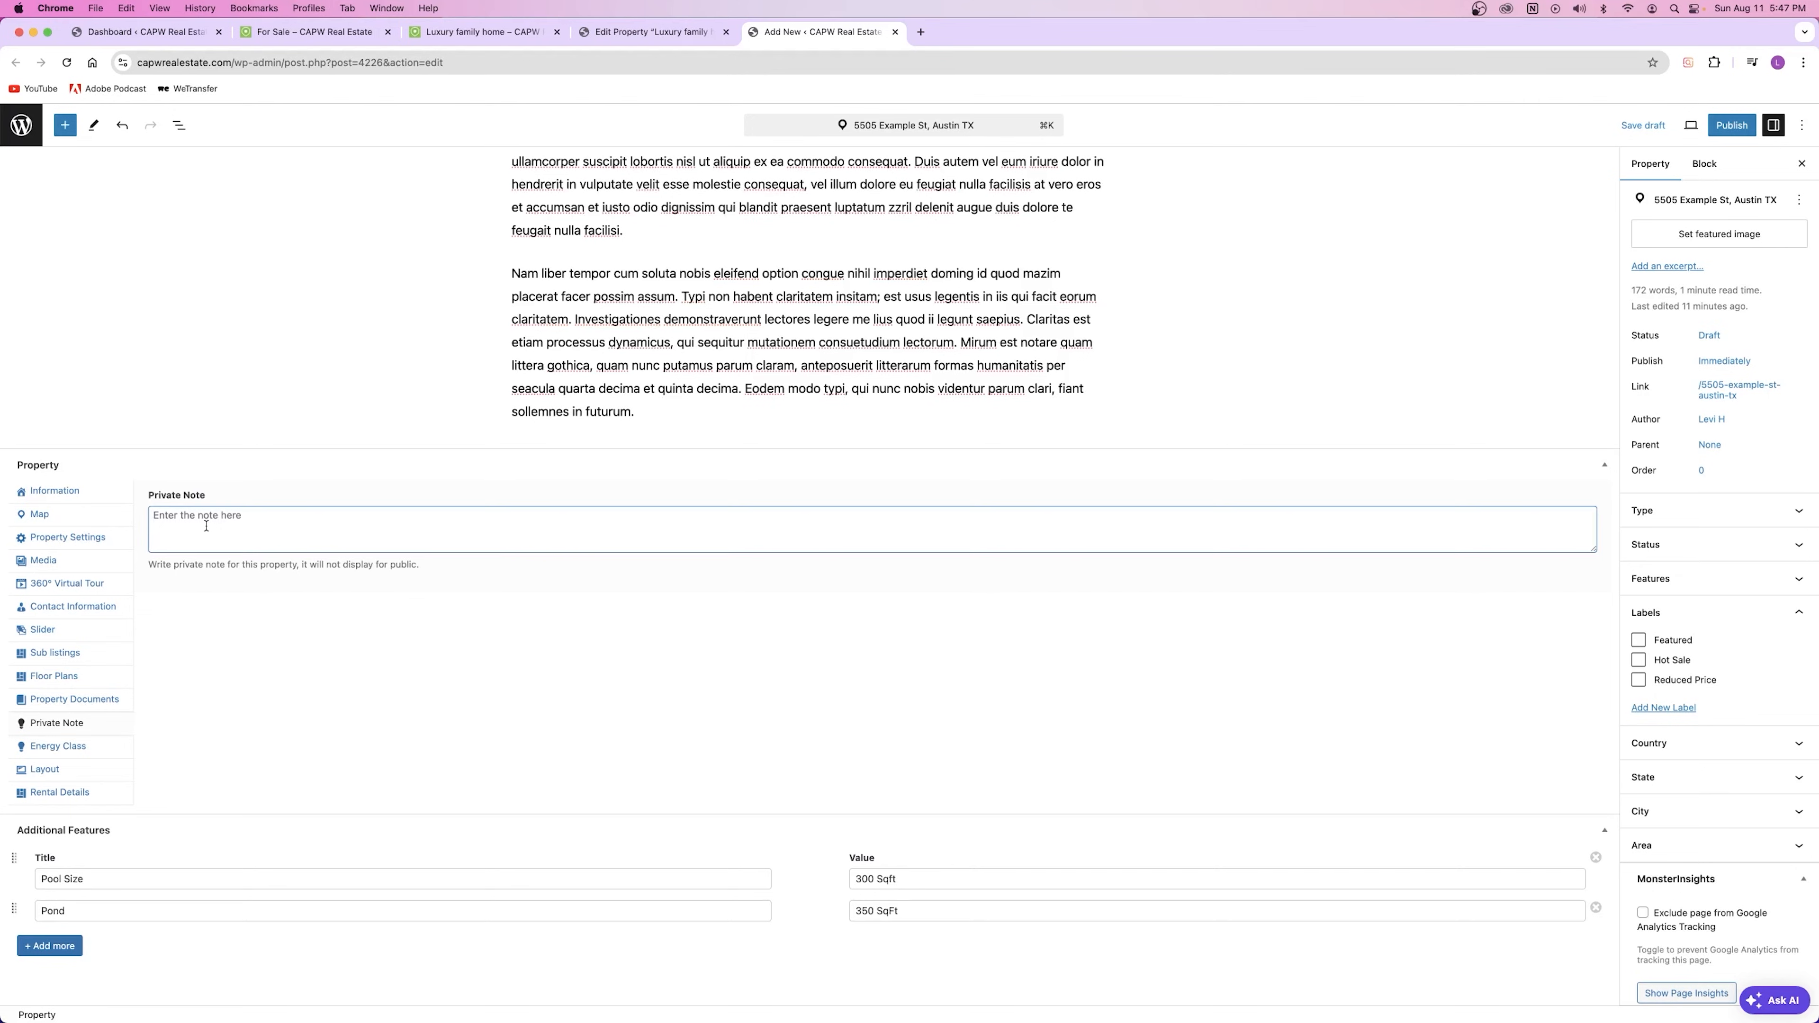
# Step: Leave Energy Class unset and show the Layout settings, with top type and content layout on Global
pyautogui.click(61, 743)
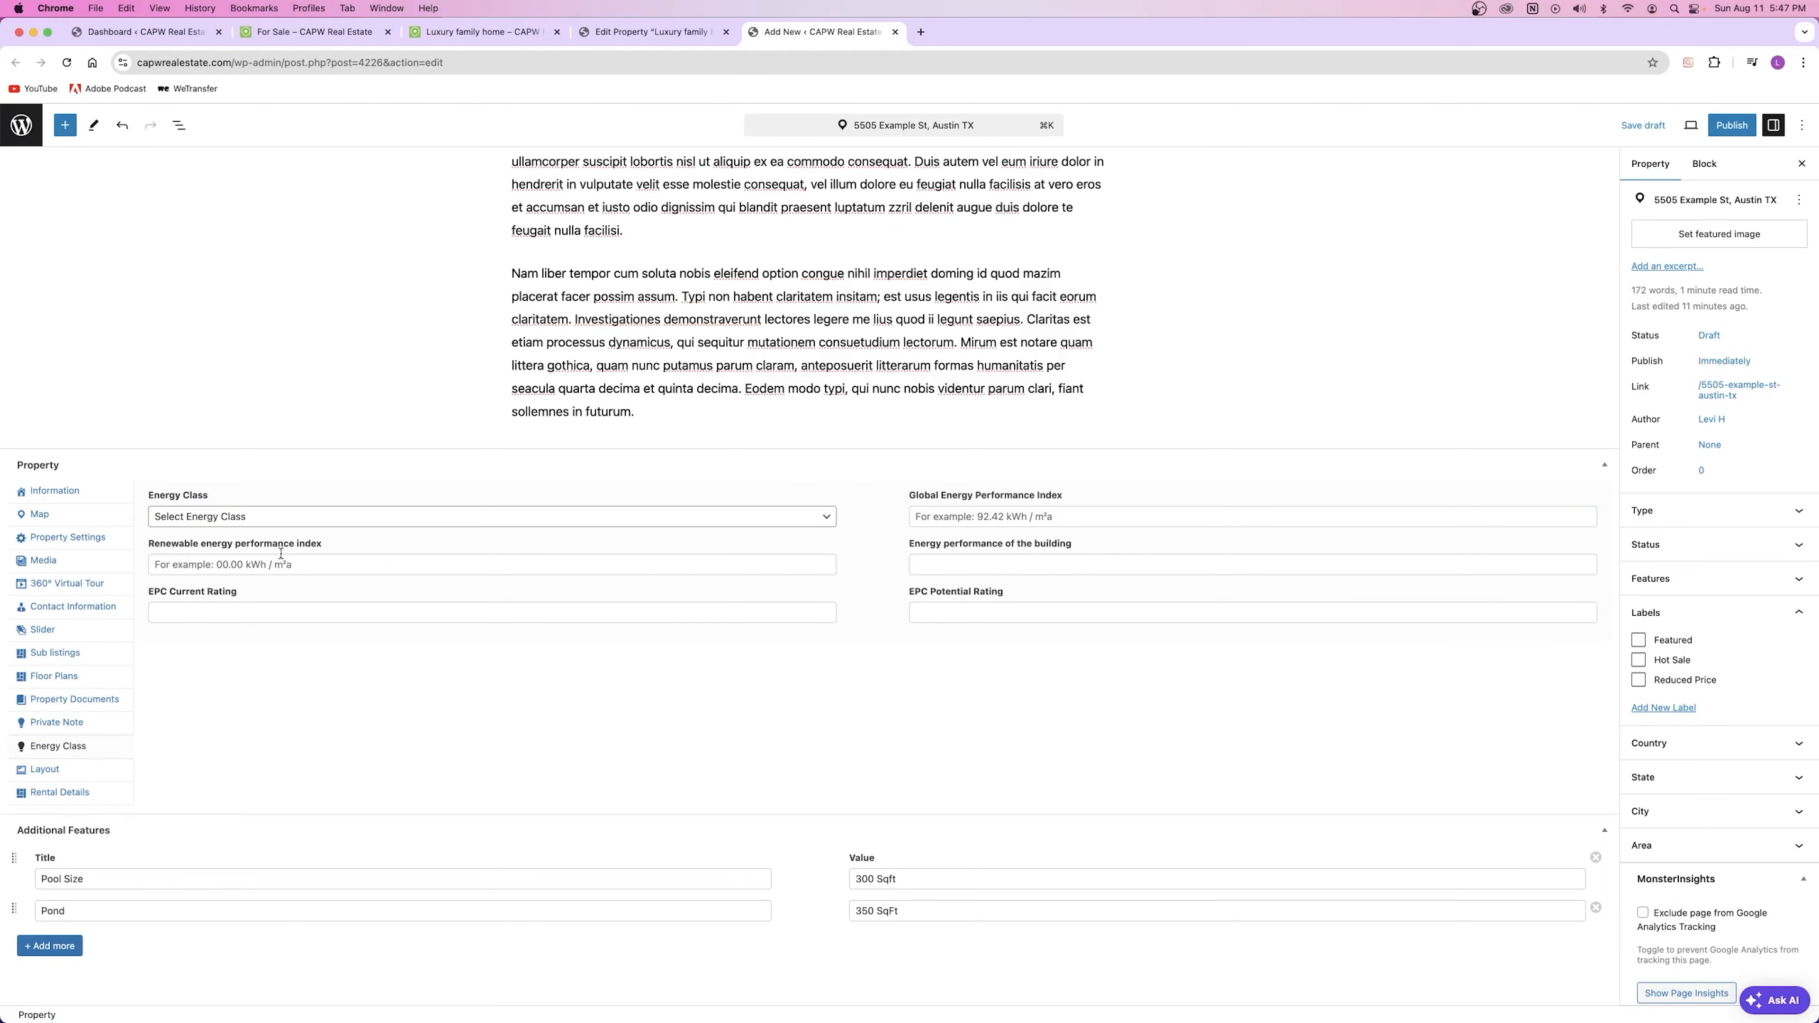
pyautogui.click(355, 570)
pyautogui.click(329, 517)
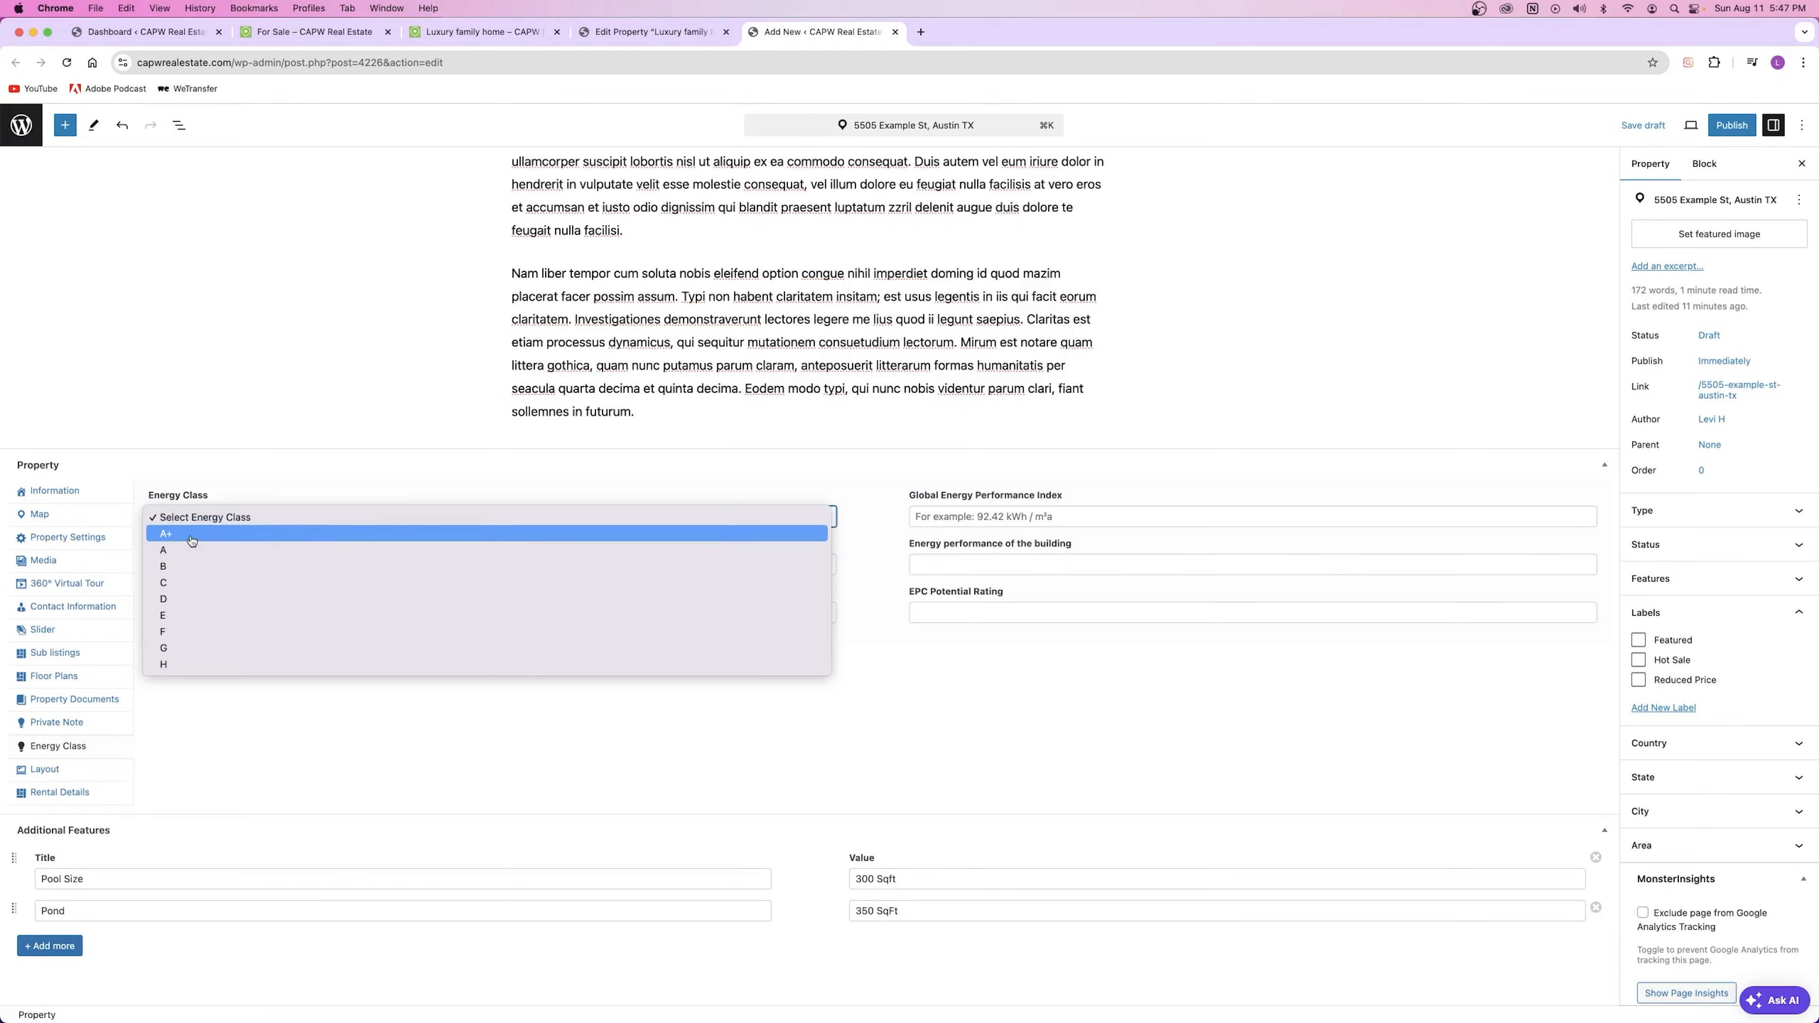
pyautogui.click(1161, 519)
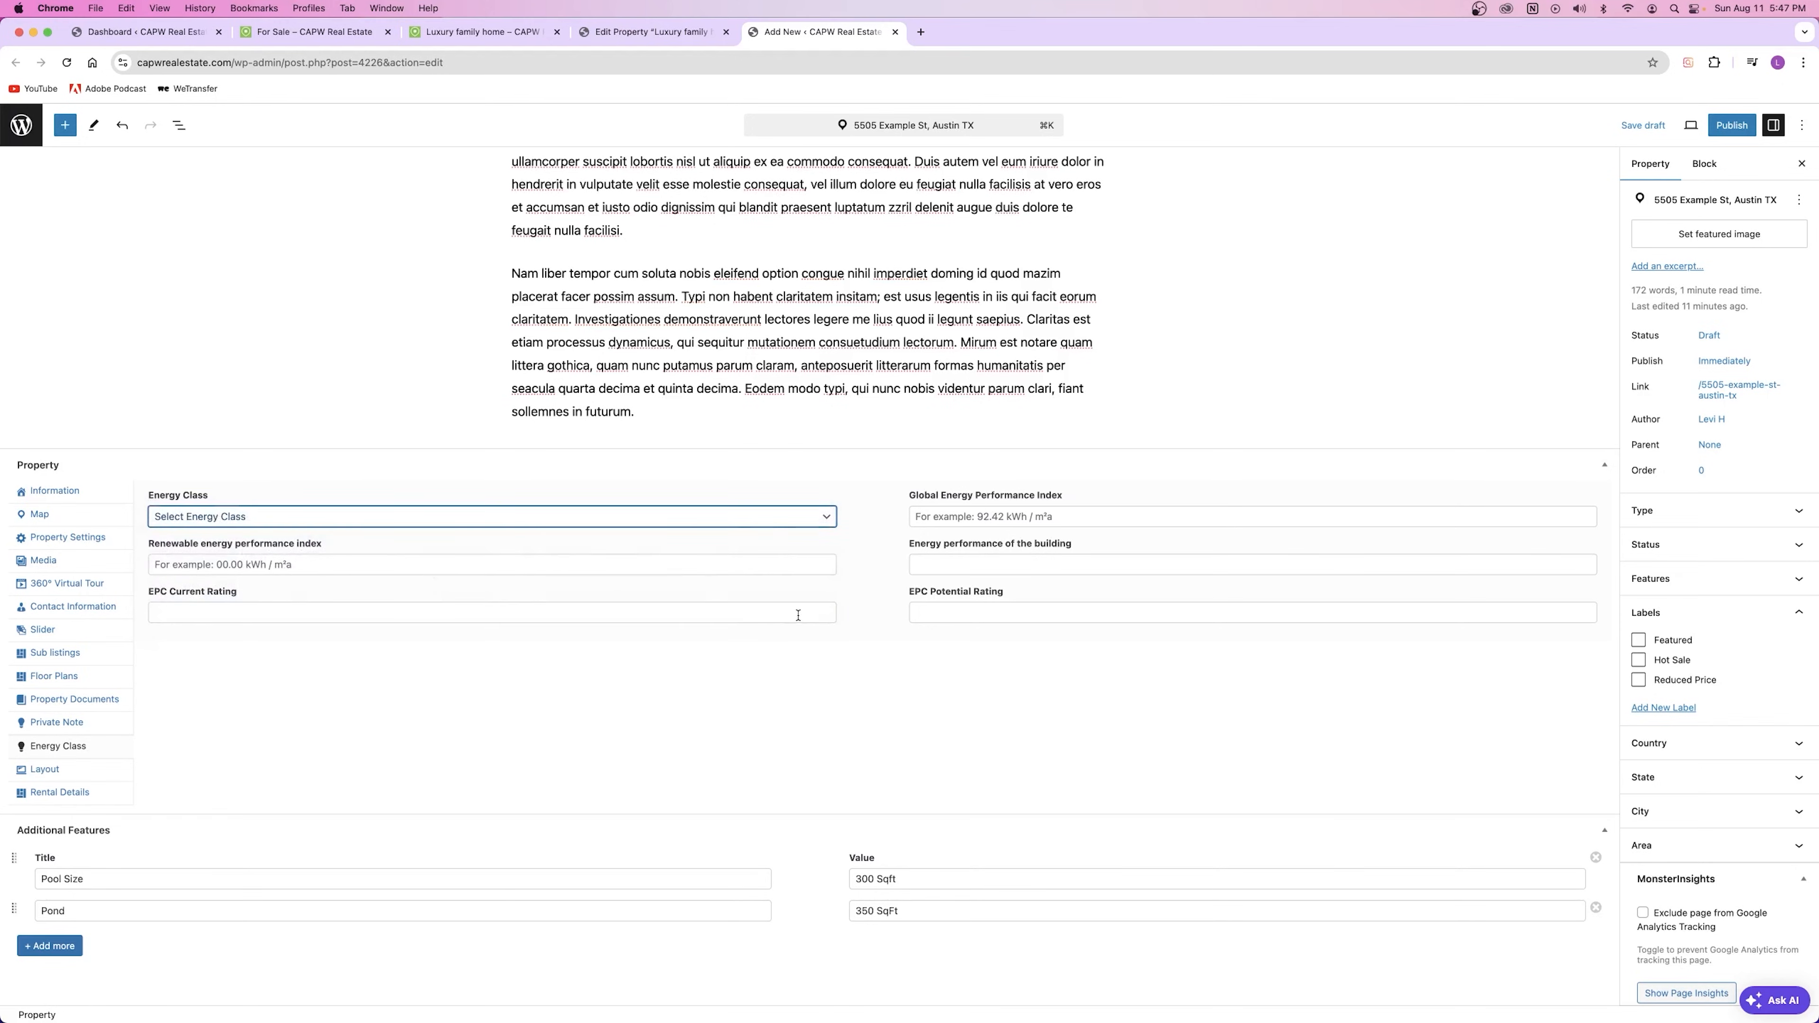
pyautogui.click(424, 590)
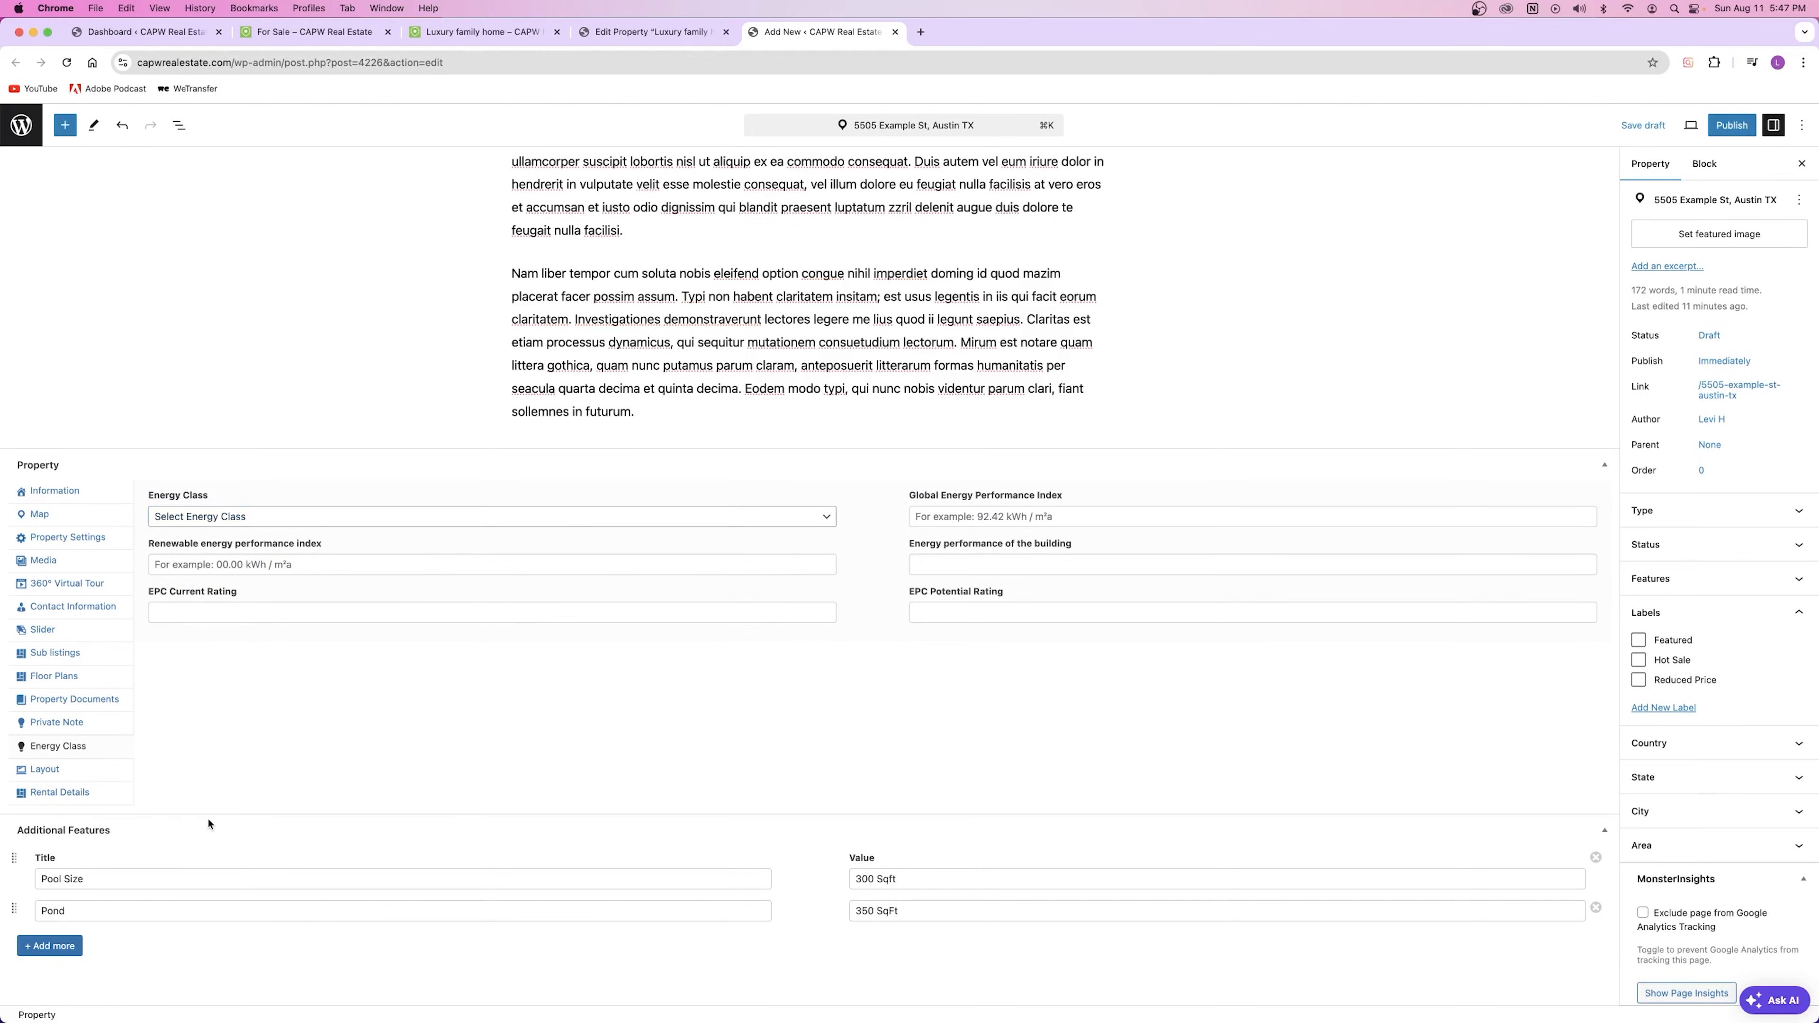
pyautogui.click(44, 769)
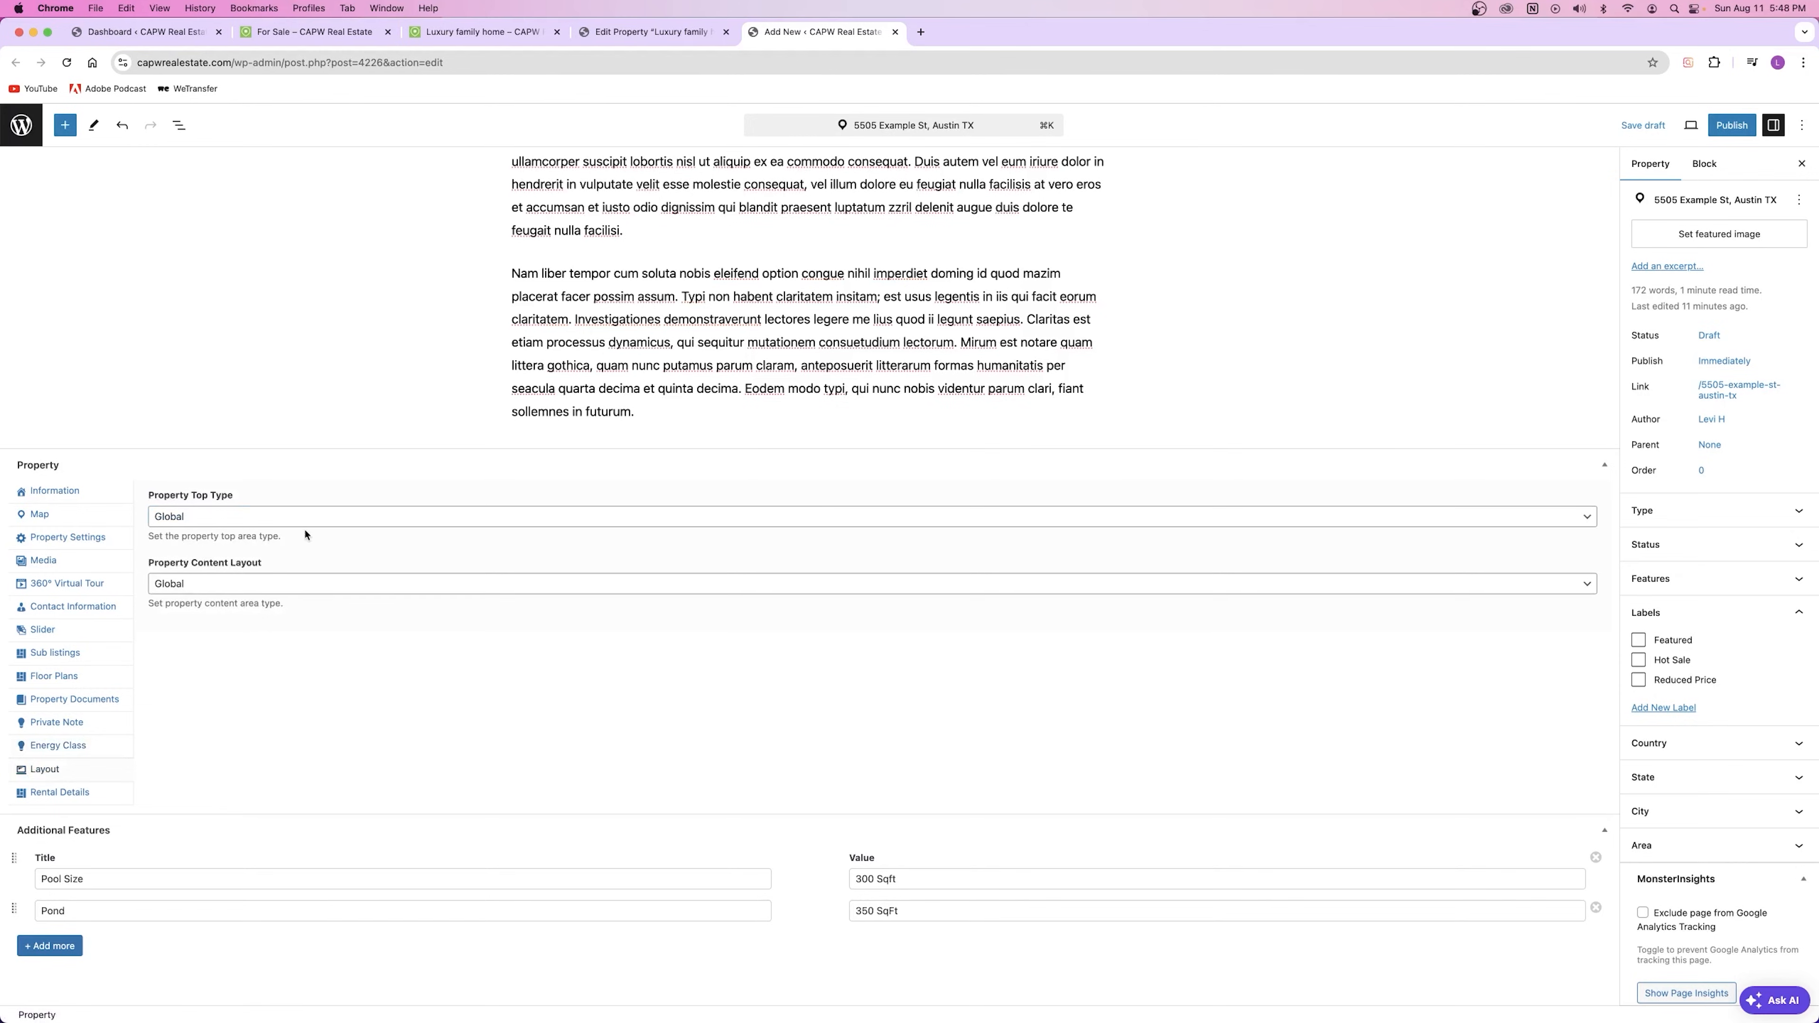
# Step: Compare the Luxury family home listing page, then return to the new property editor
pyautogui.click(462, 33)
pyautogui.scroll(4, 730, 453)
pyautogui.scroll(15, 730, 453)
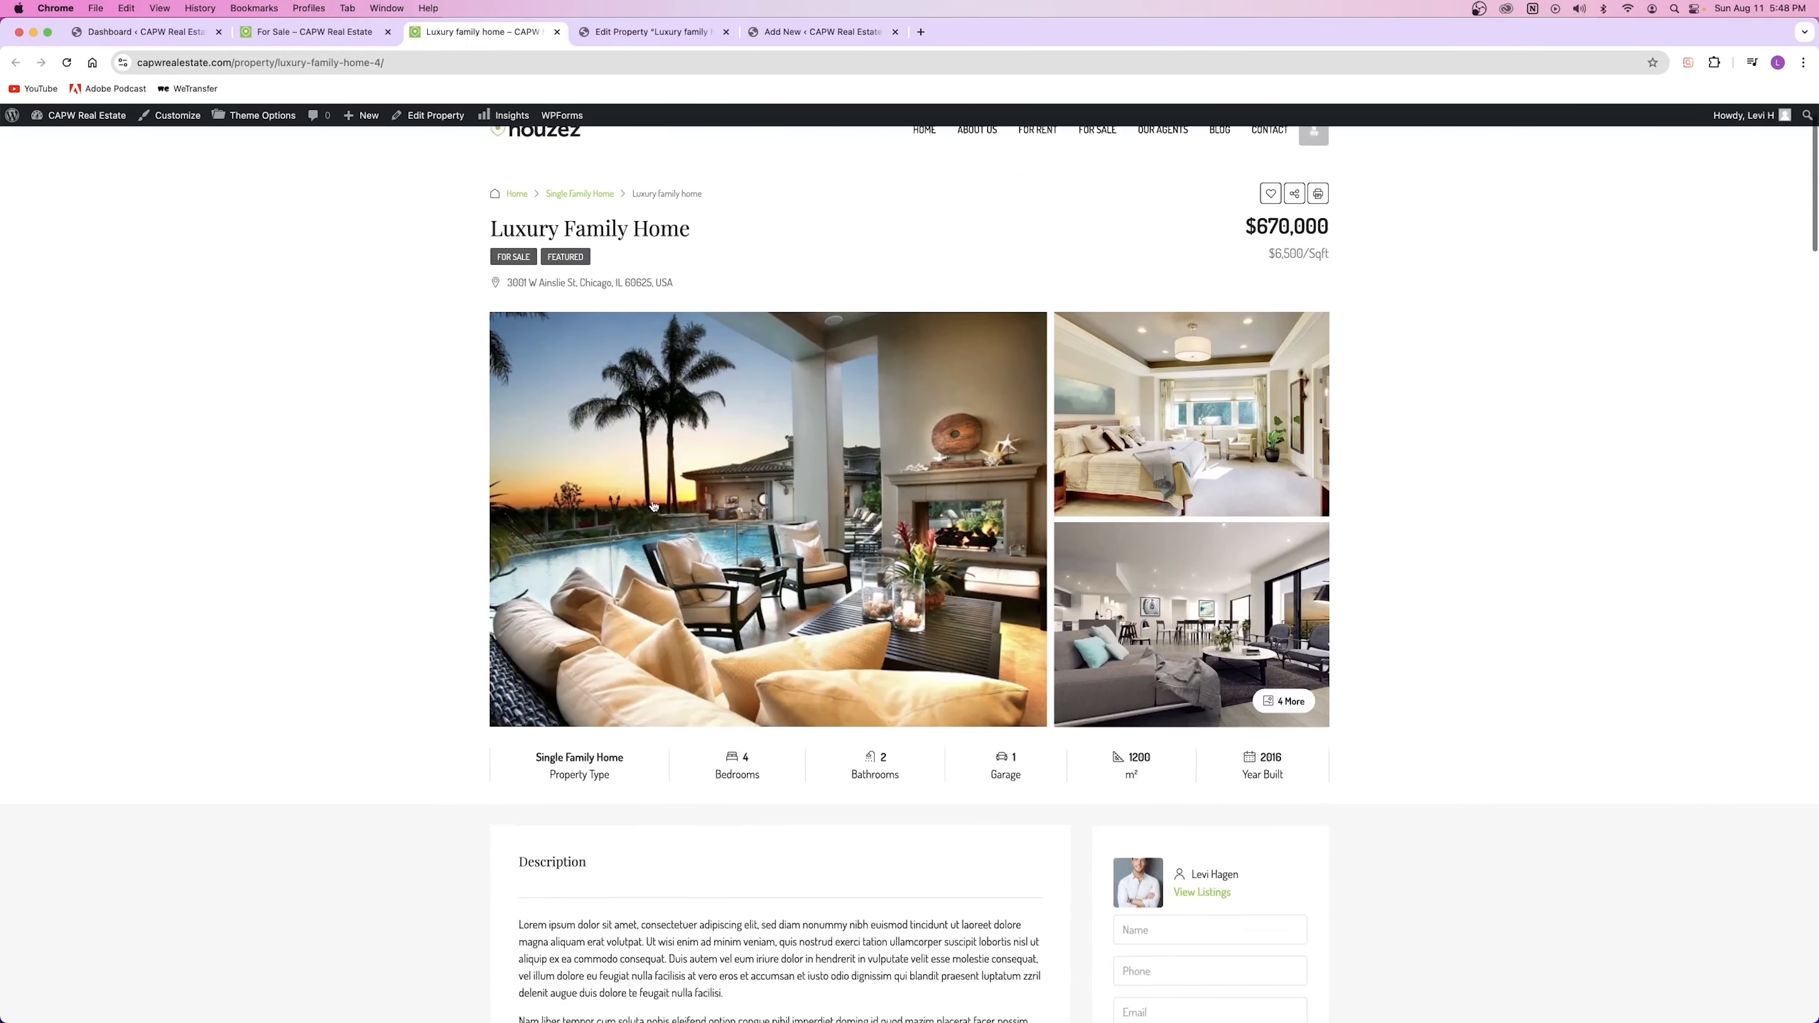
pyautogui.scroll(-2, 717, 401)
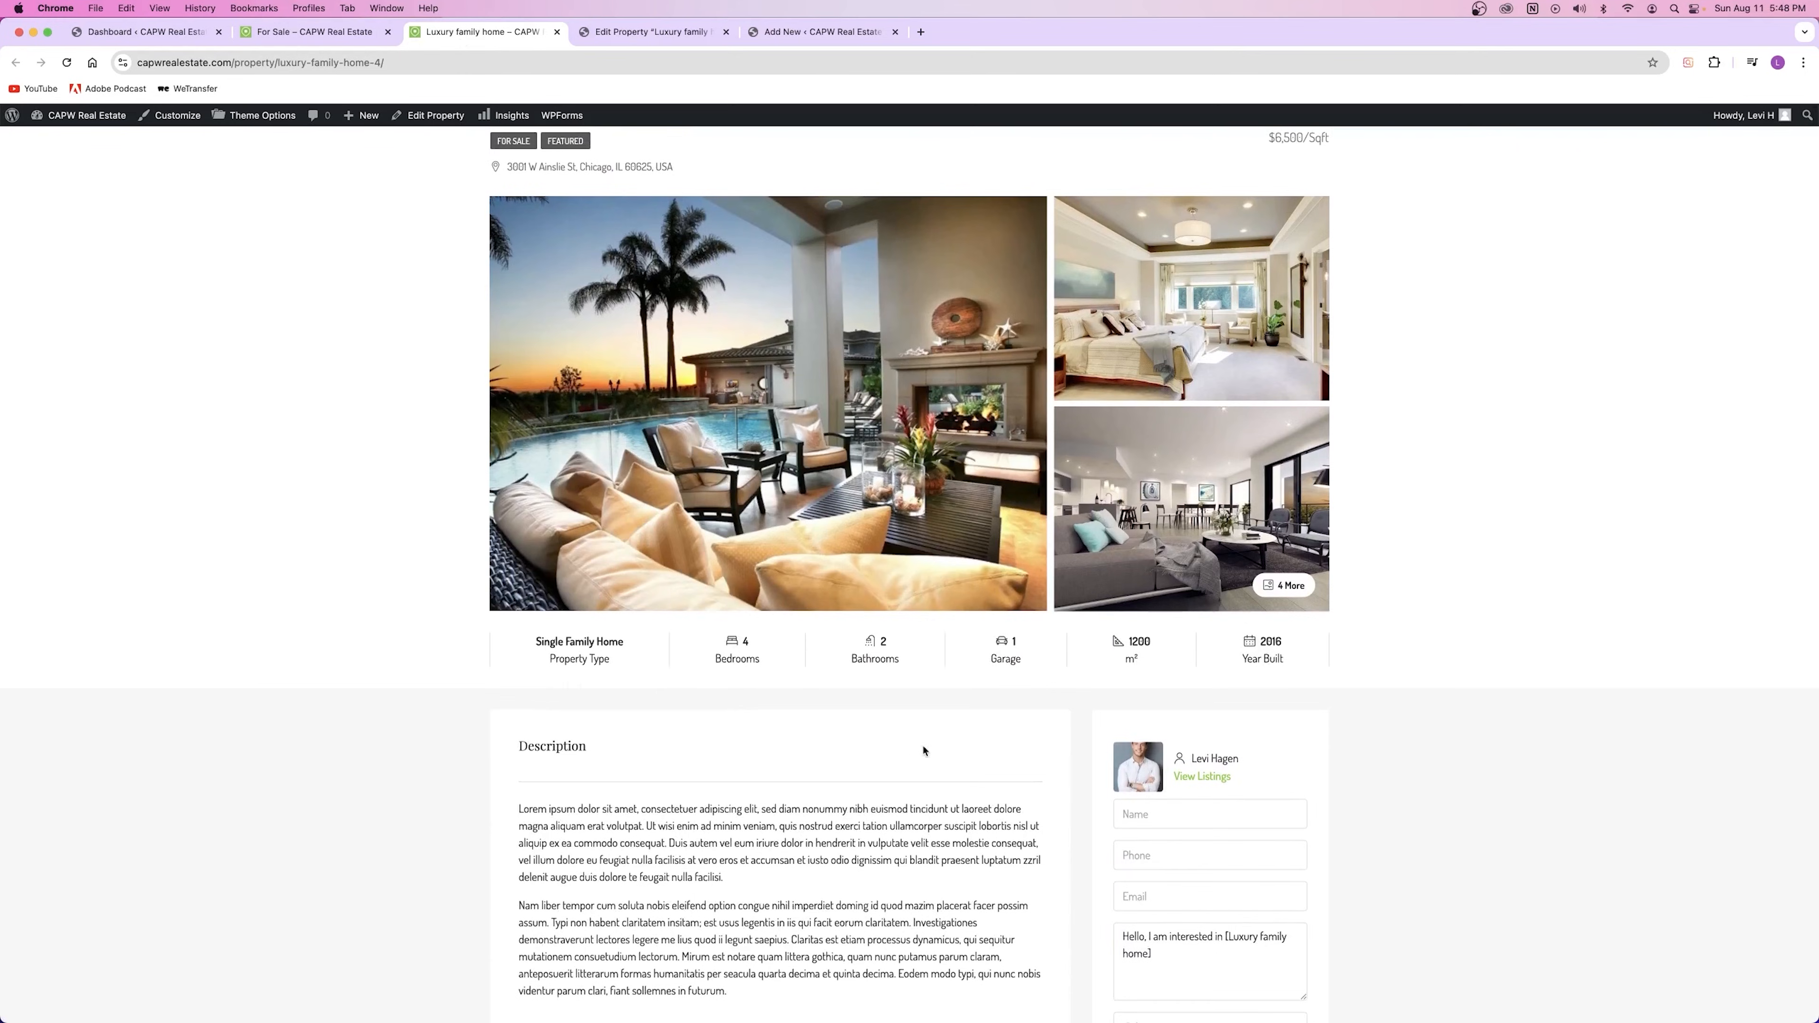
pyautogui.click(630, 31)
pyautogui.click(795, 32)
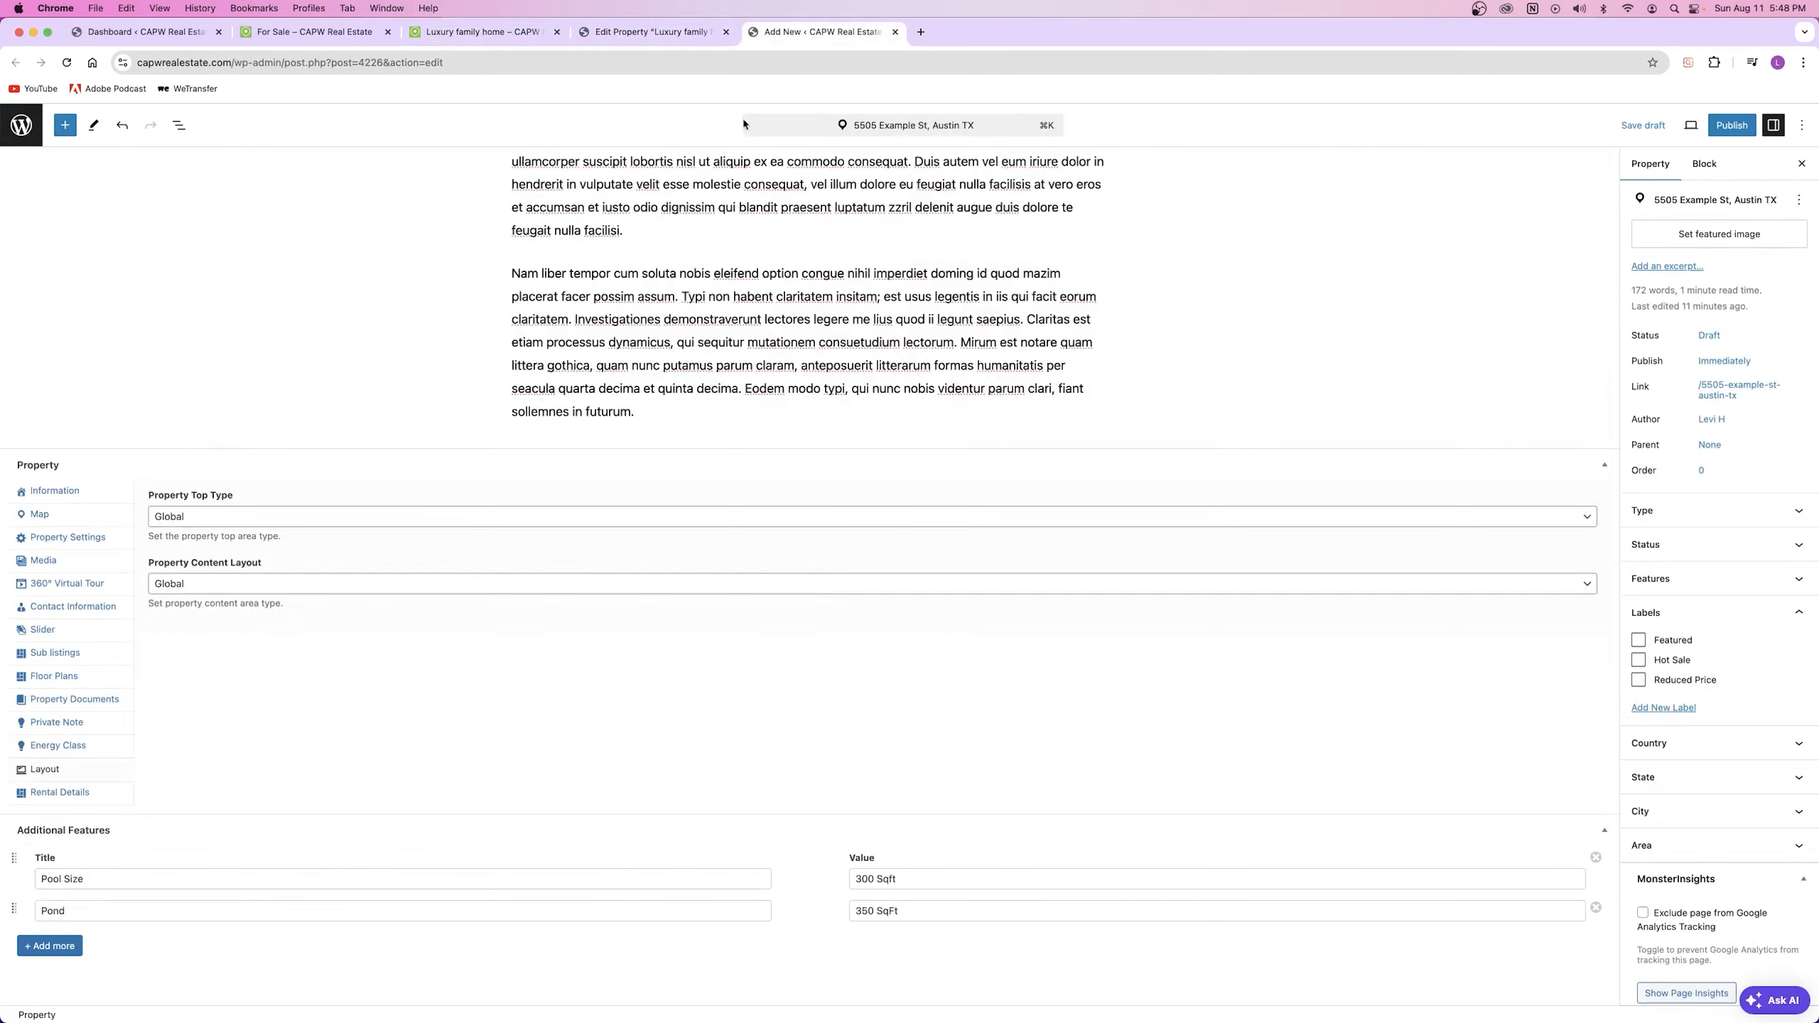
# Step: Check the Property Top Type versions, keep Global, and recheck the Luxury family home page
pyautogui.click(228, 518)
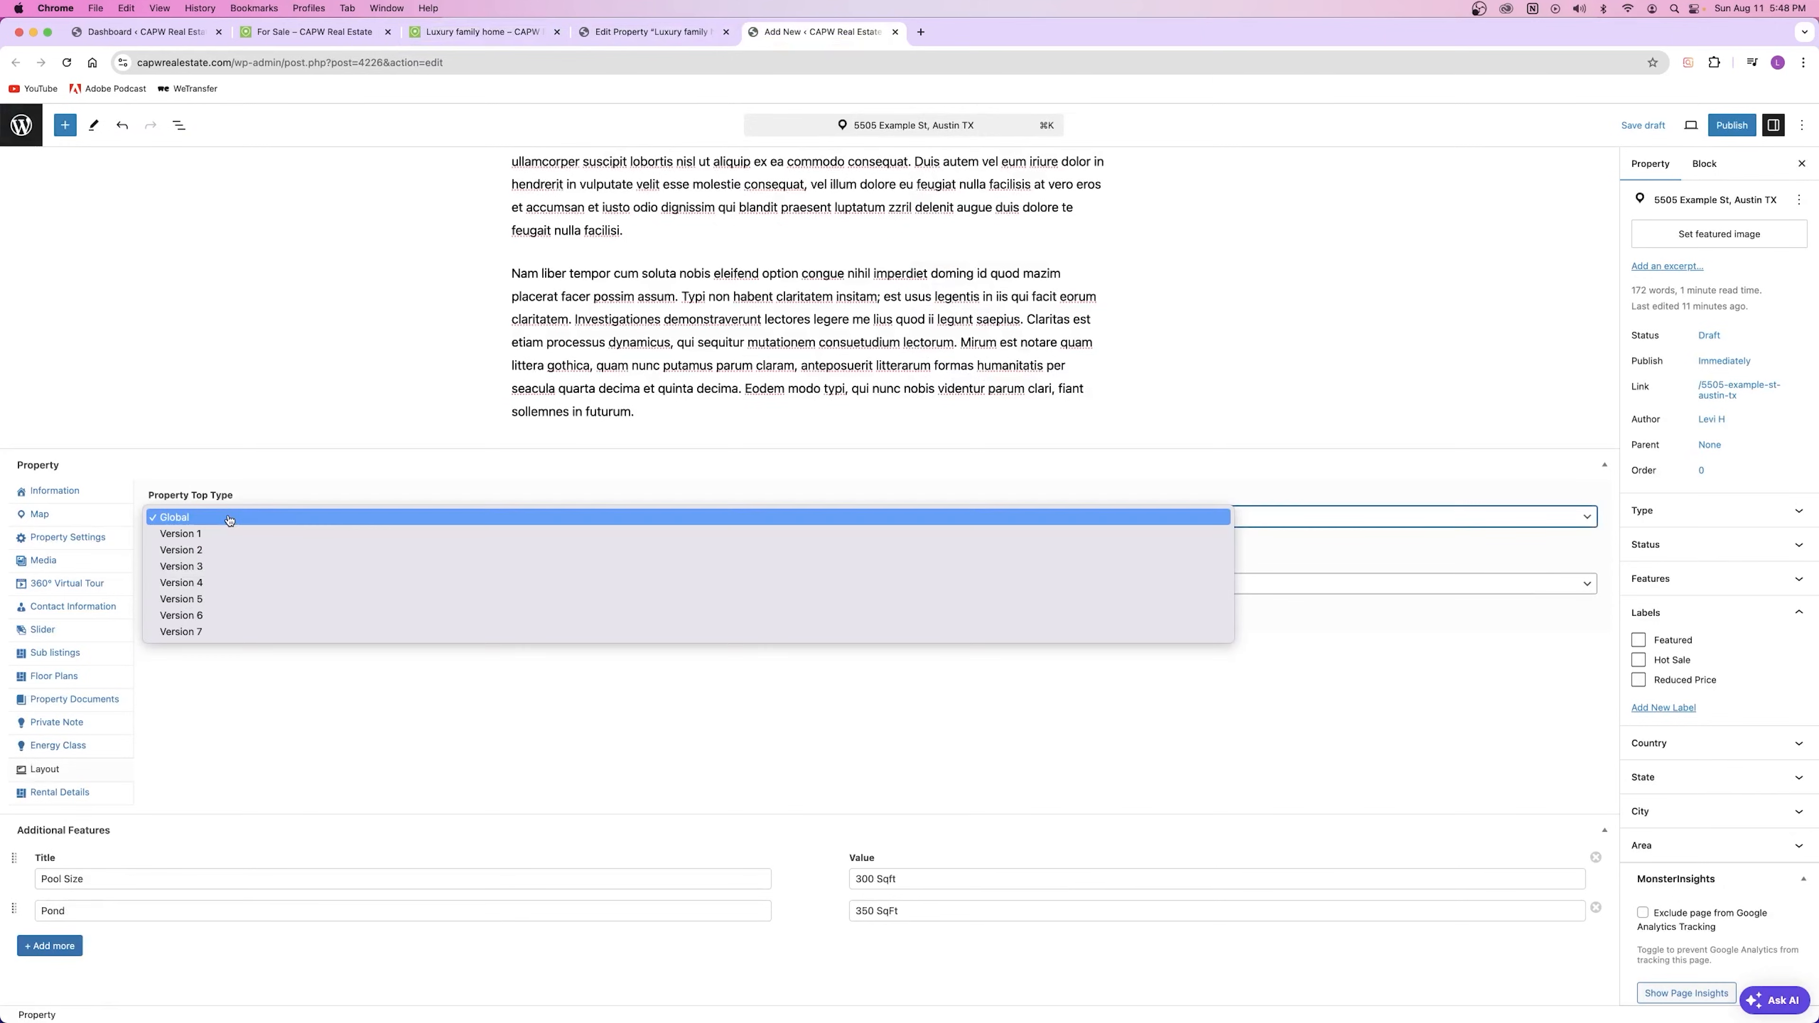
pyautogui.click(247, 684)
pyautogui.click(646, 34)
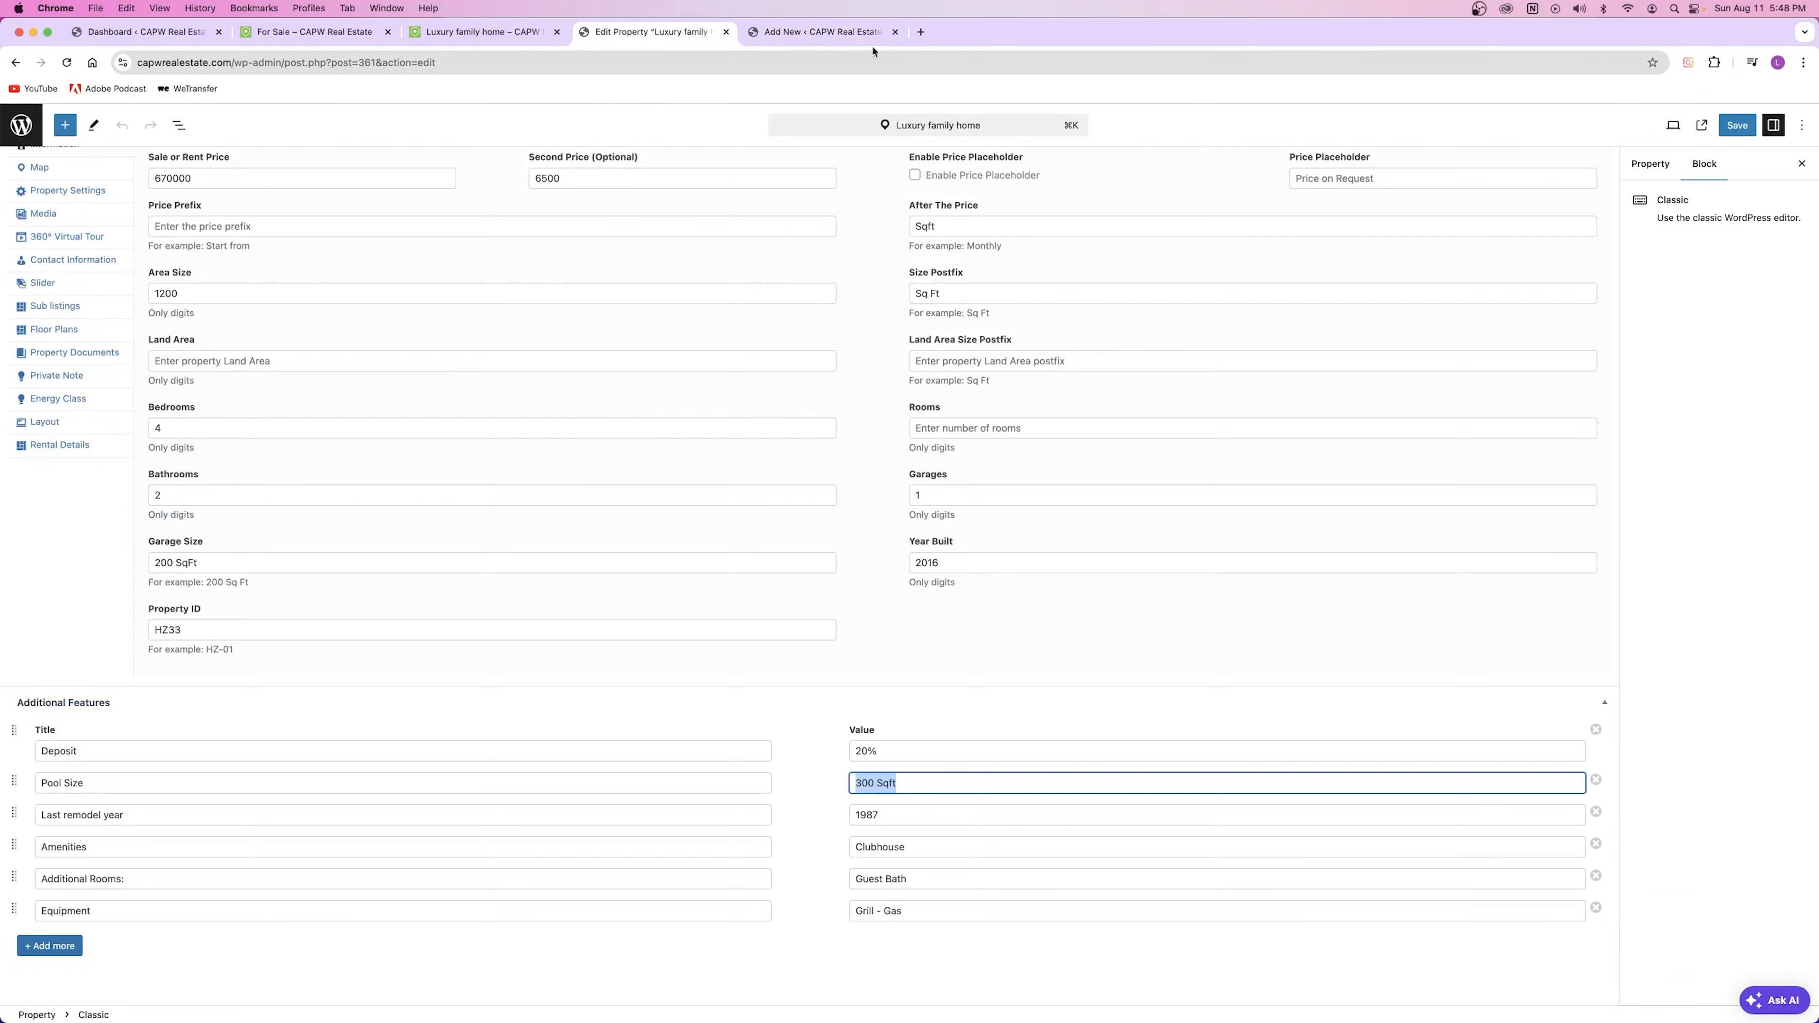
pyautogui.click(441, 34)
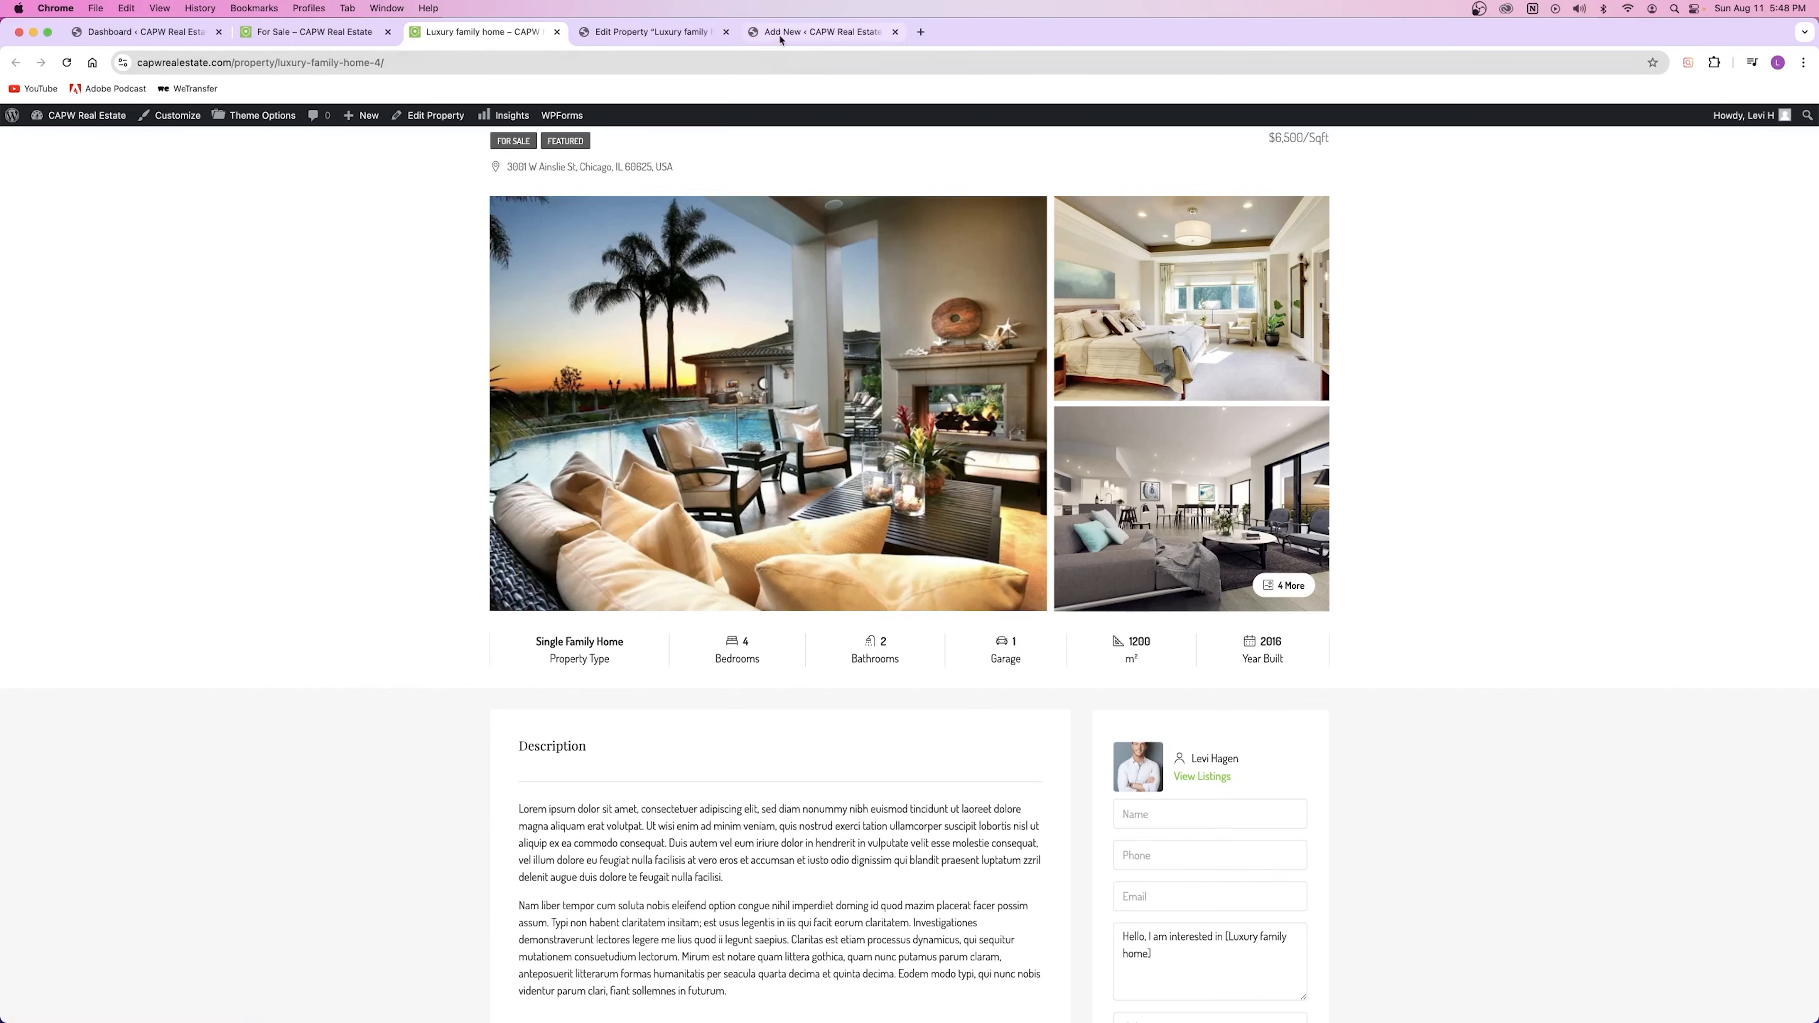
pyautogui.click(822, 31)
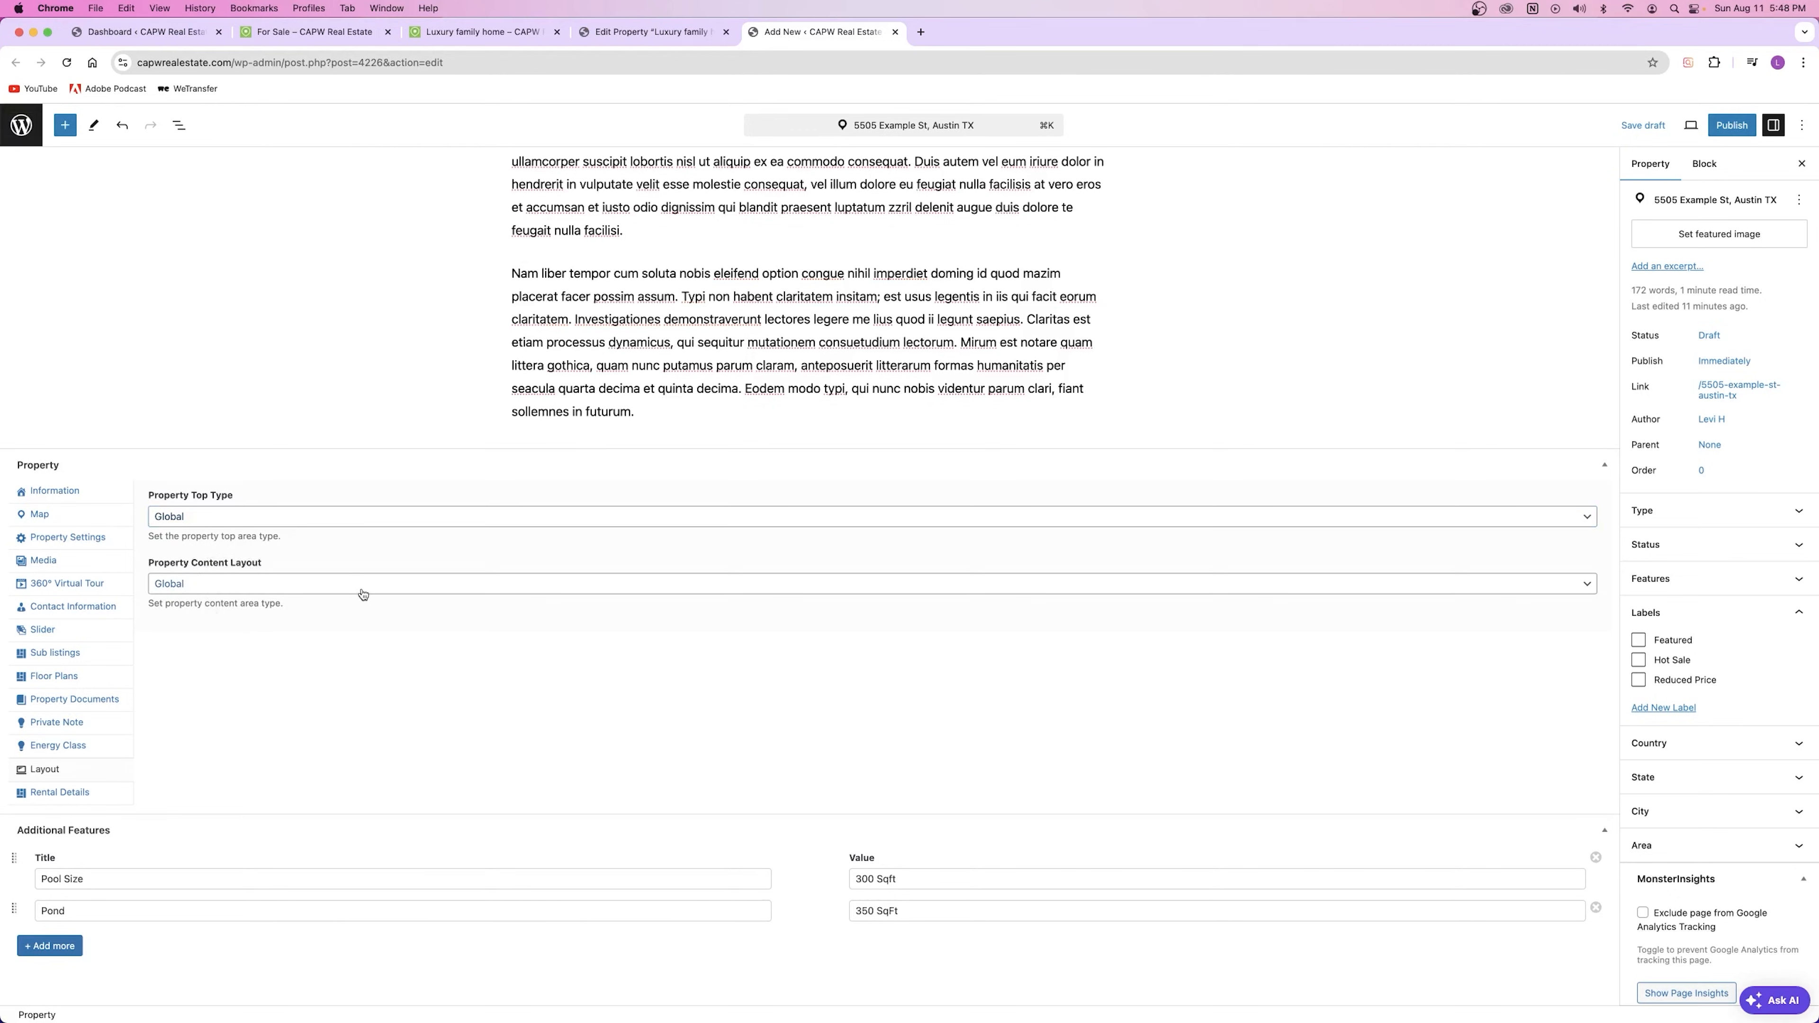
pyautogui.click(479, 32)
pyautogui.scroll(-2, 868, 504)
pyautogui.scroll(2, 868, 502)
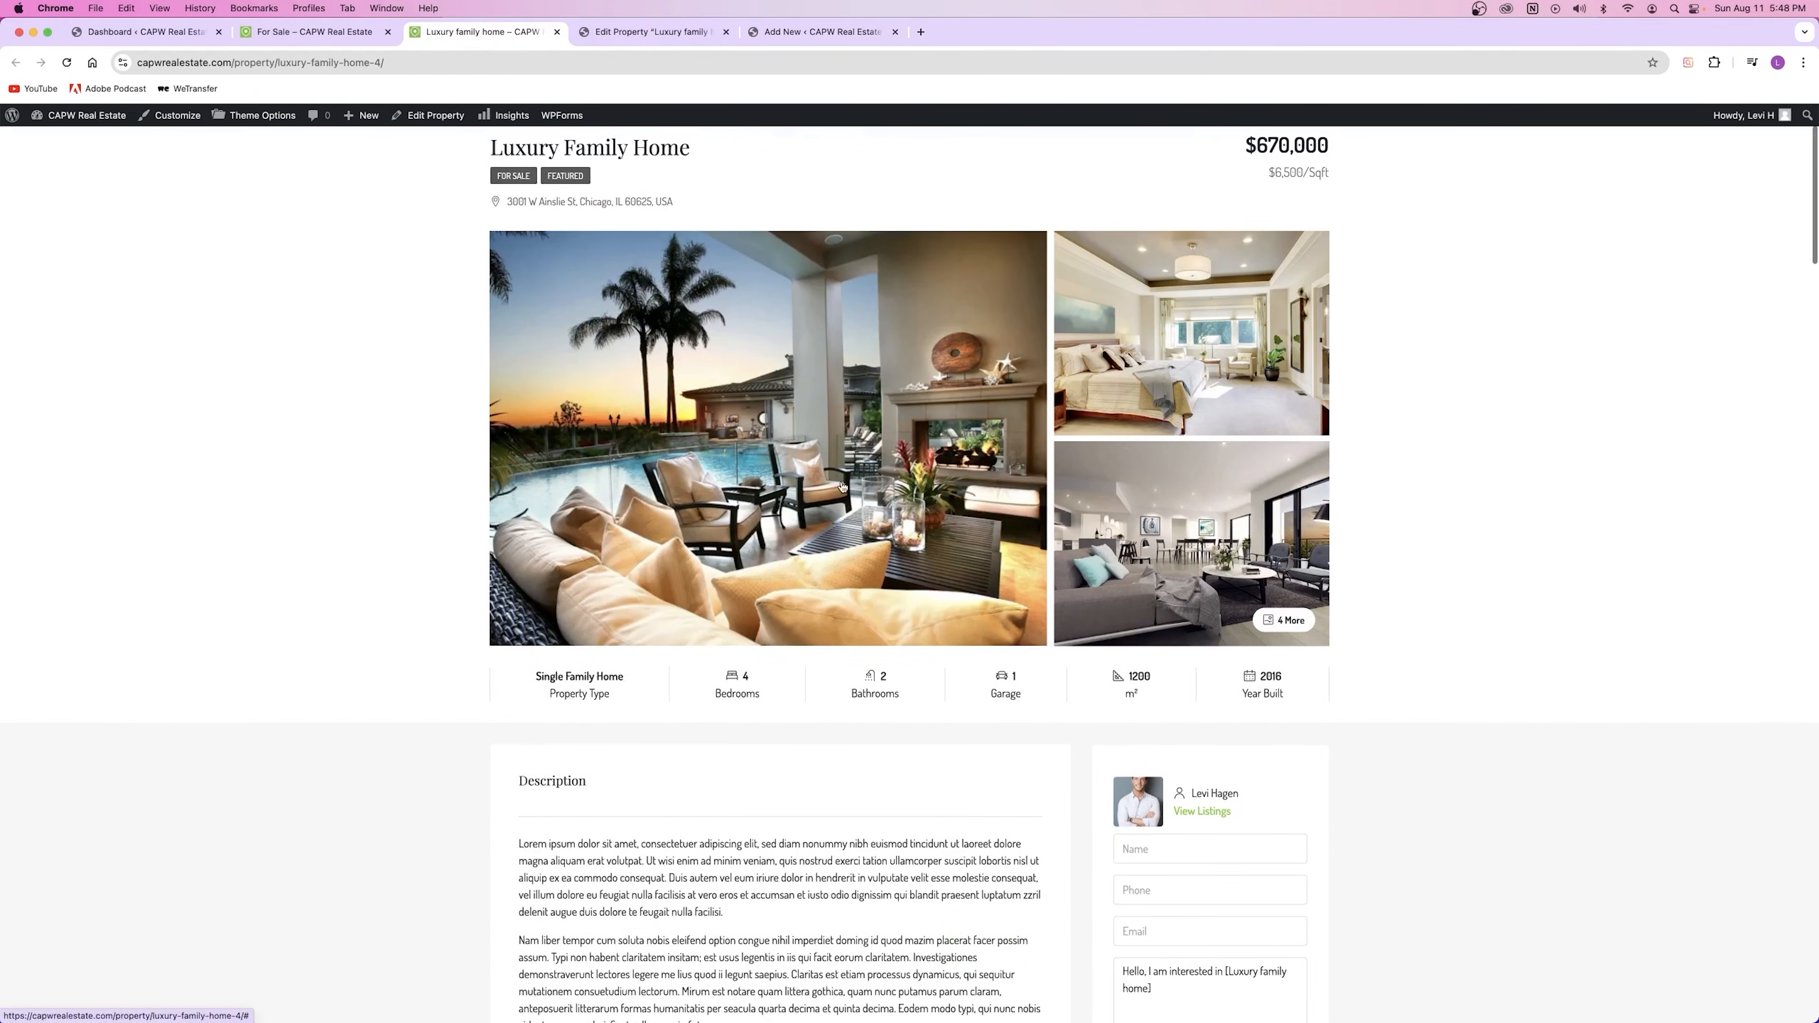
pyautogui.click(757, 34)
# Step: Review Rental Details, then the Information fields: price 600000, 6 bedrooms, 2500 Sq Ft
pyautogui.click(68, 793)
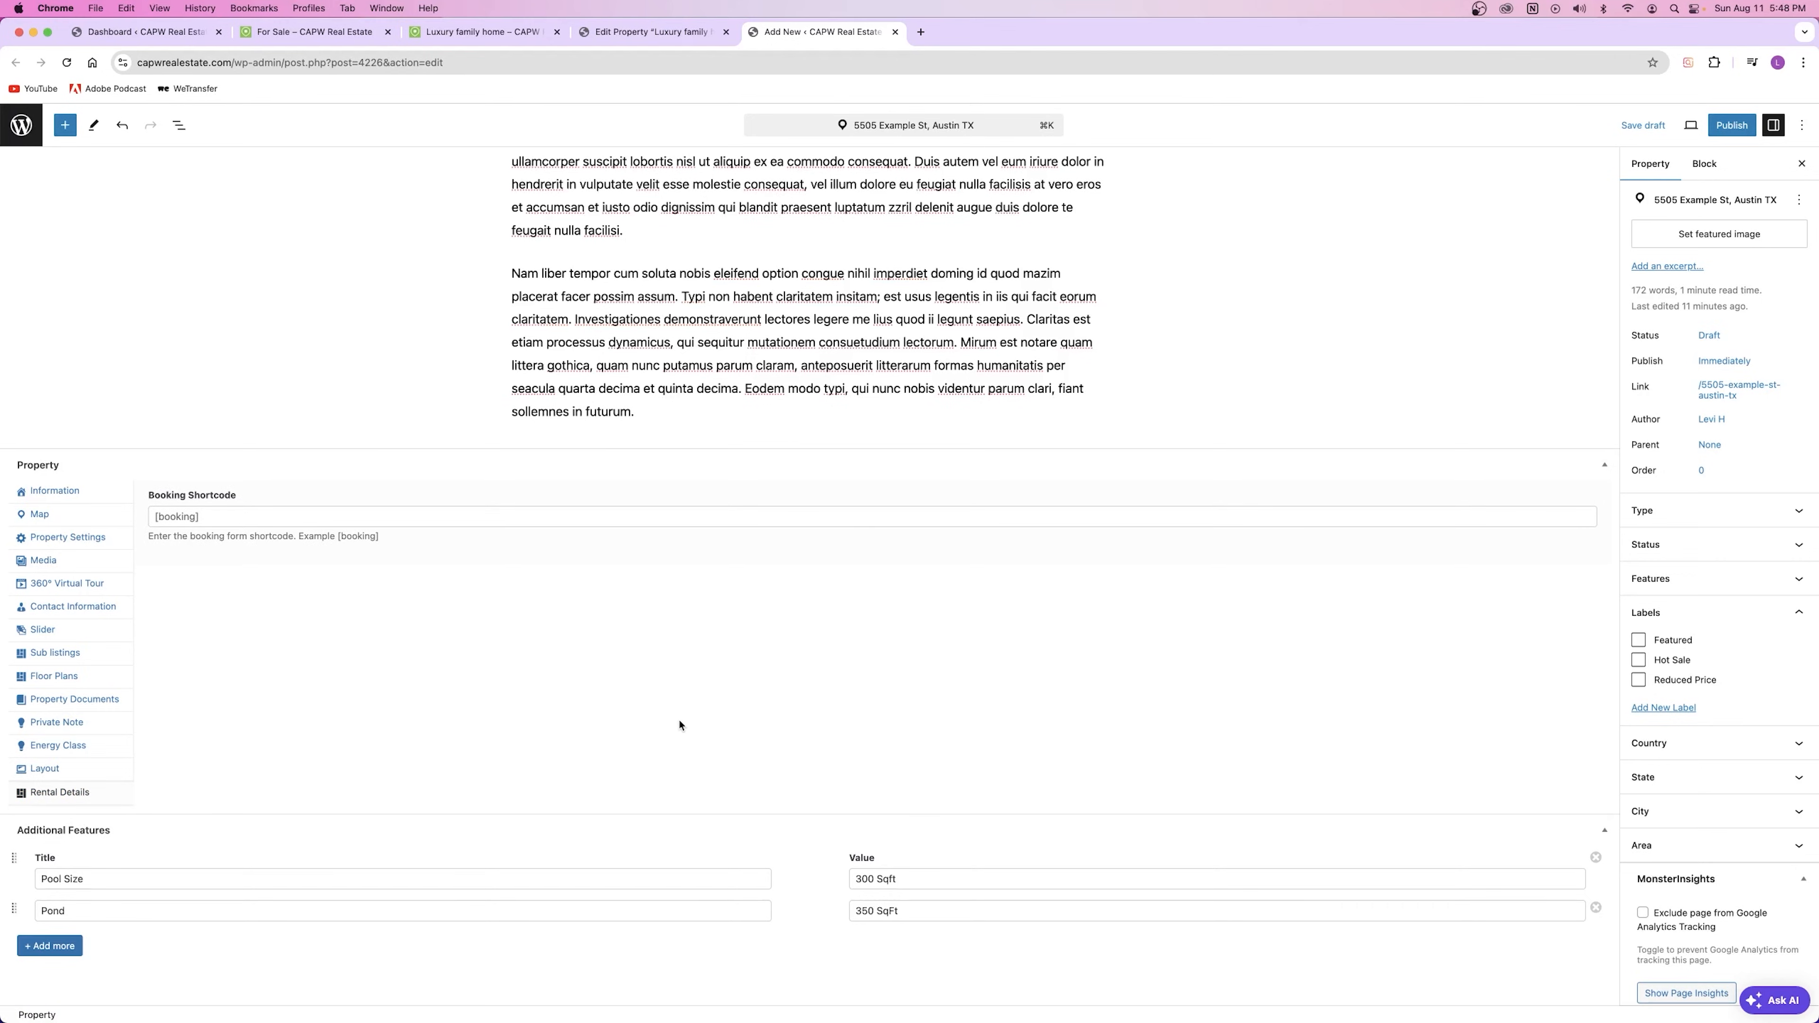
pyautogui.click(66, 492)
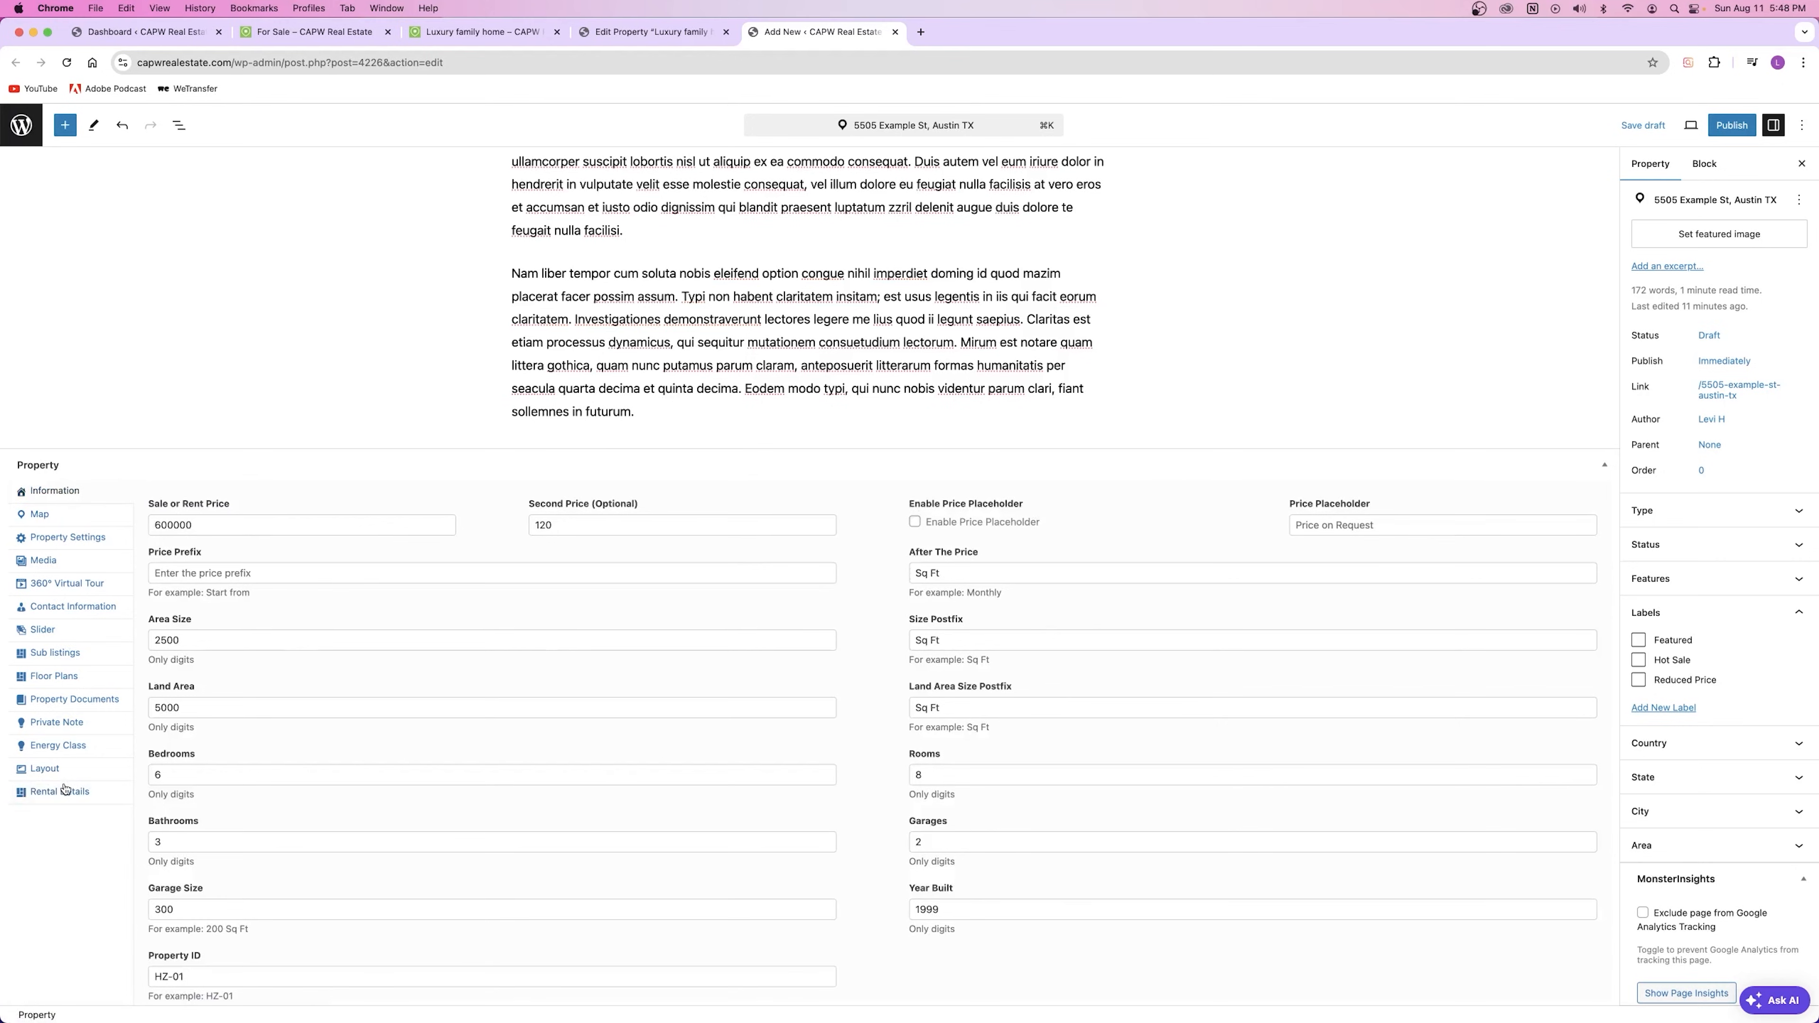
pyautogui.scroll(-5, 690, 630)
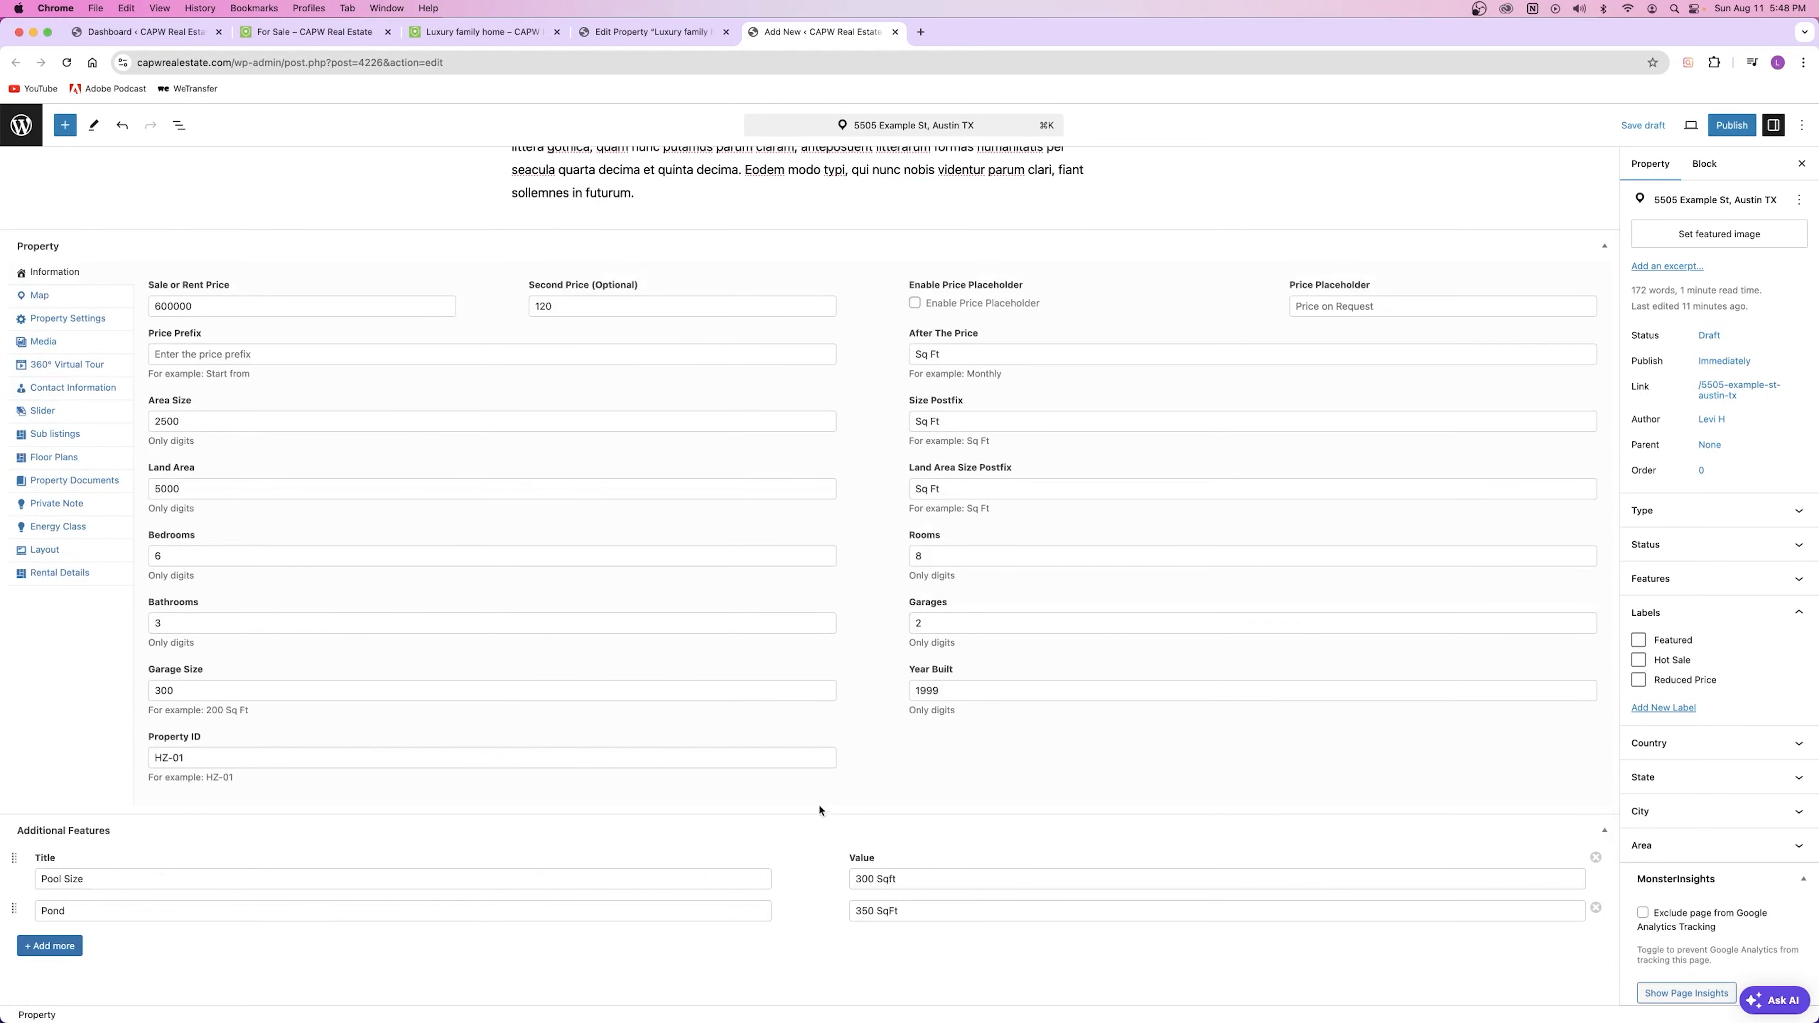
pyautogui.scroll(9, 820, 808)
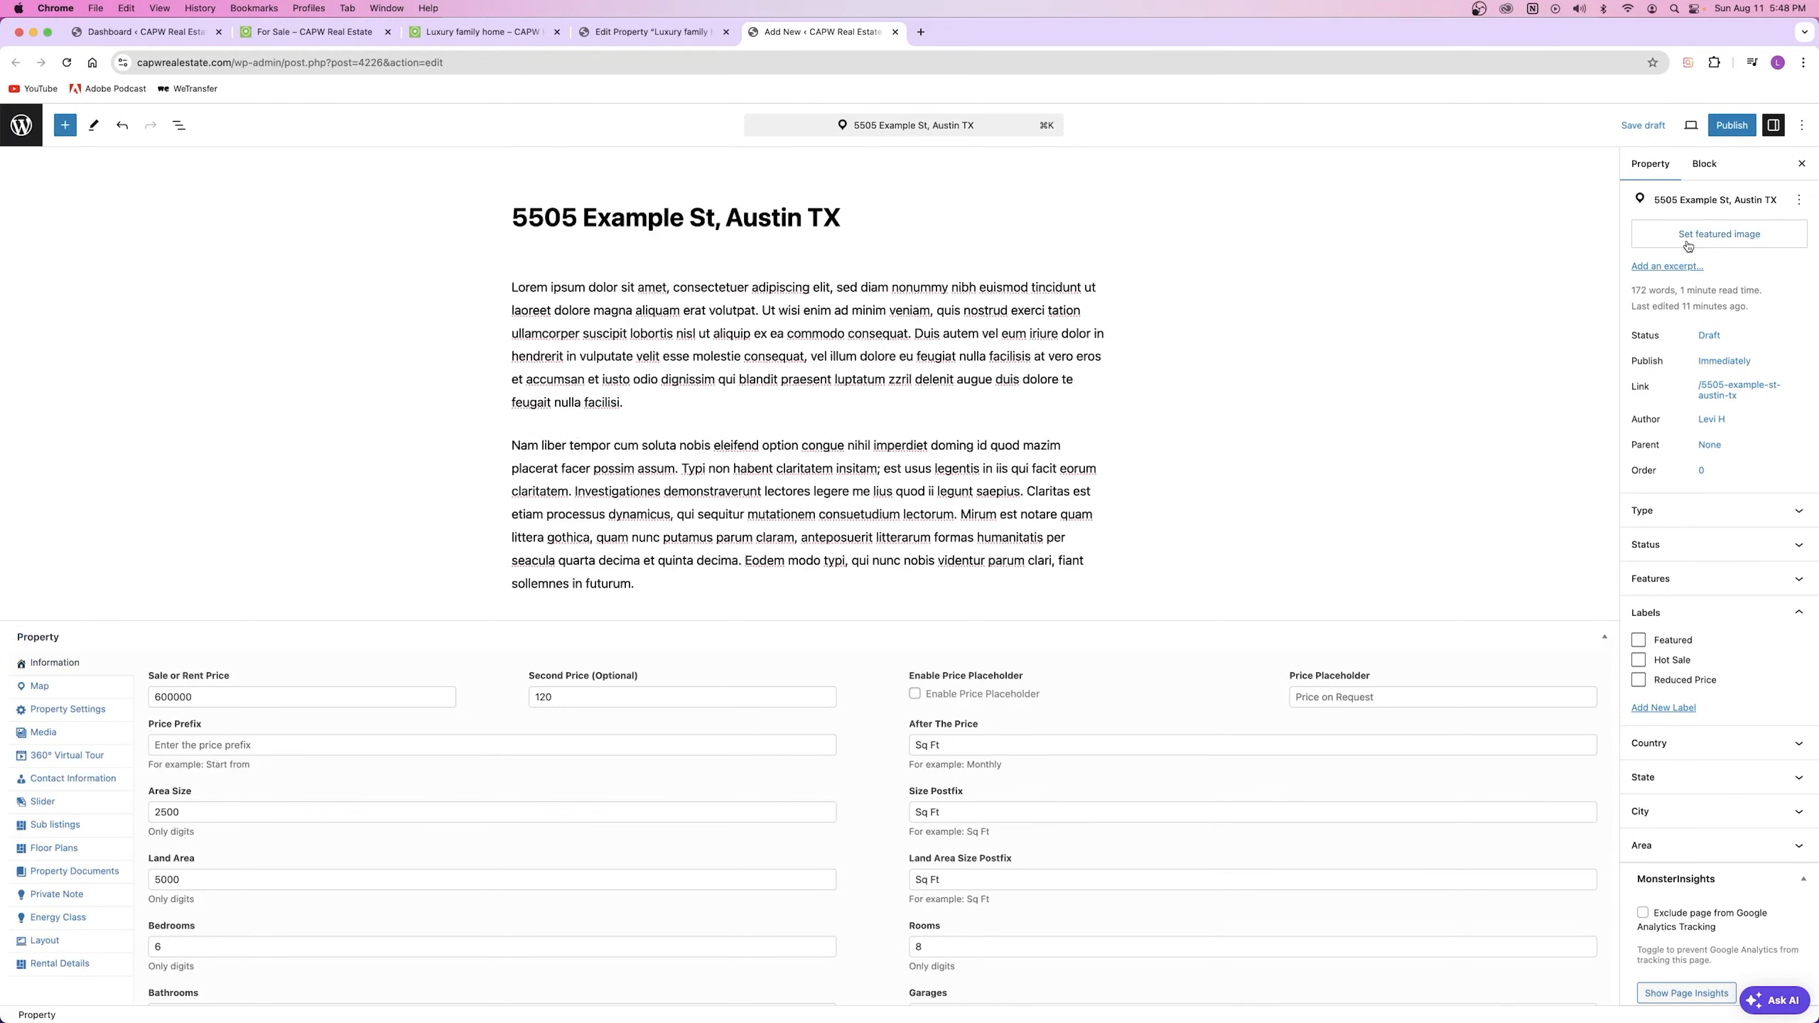
# Step: Look over the Luxury family home page and the For Sale listings, then return to the editor
pyautogui.click(484, 33)
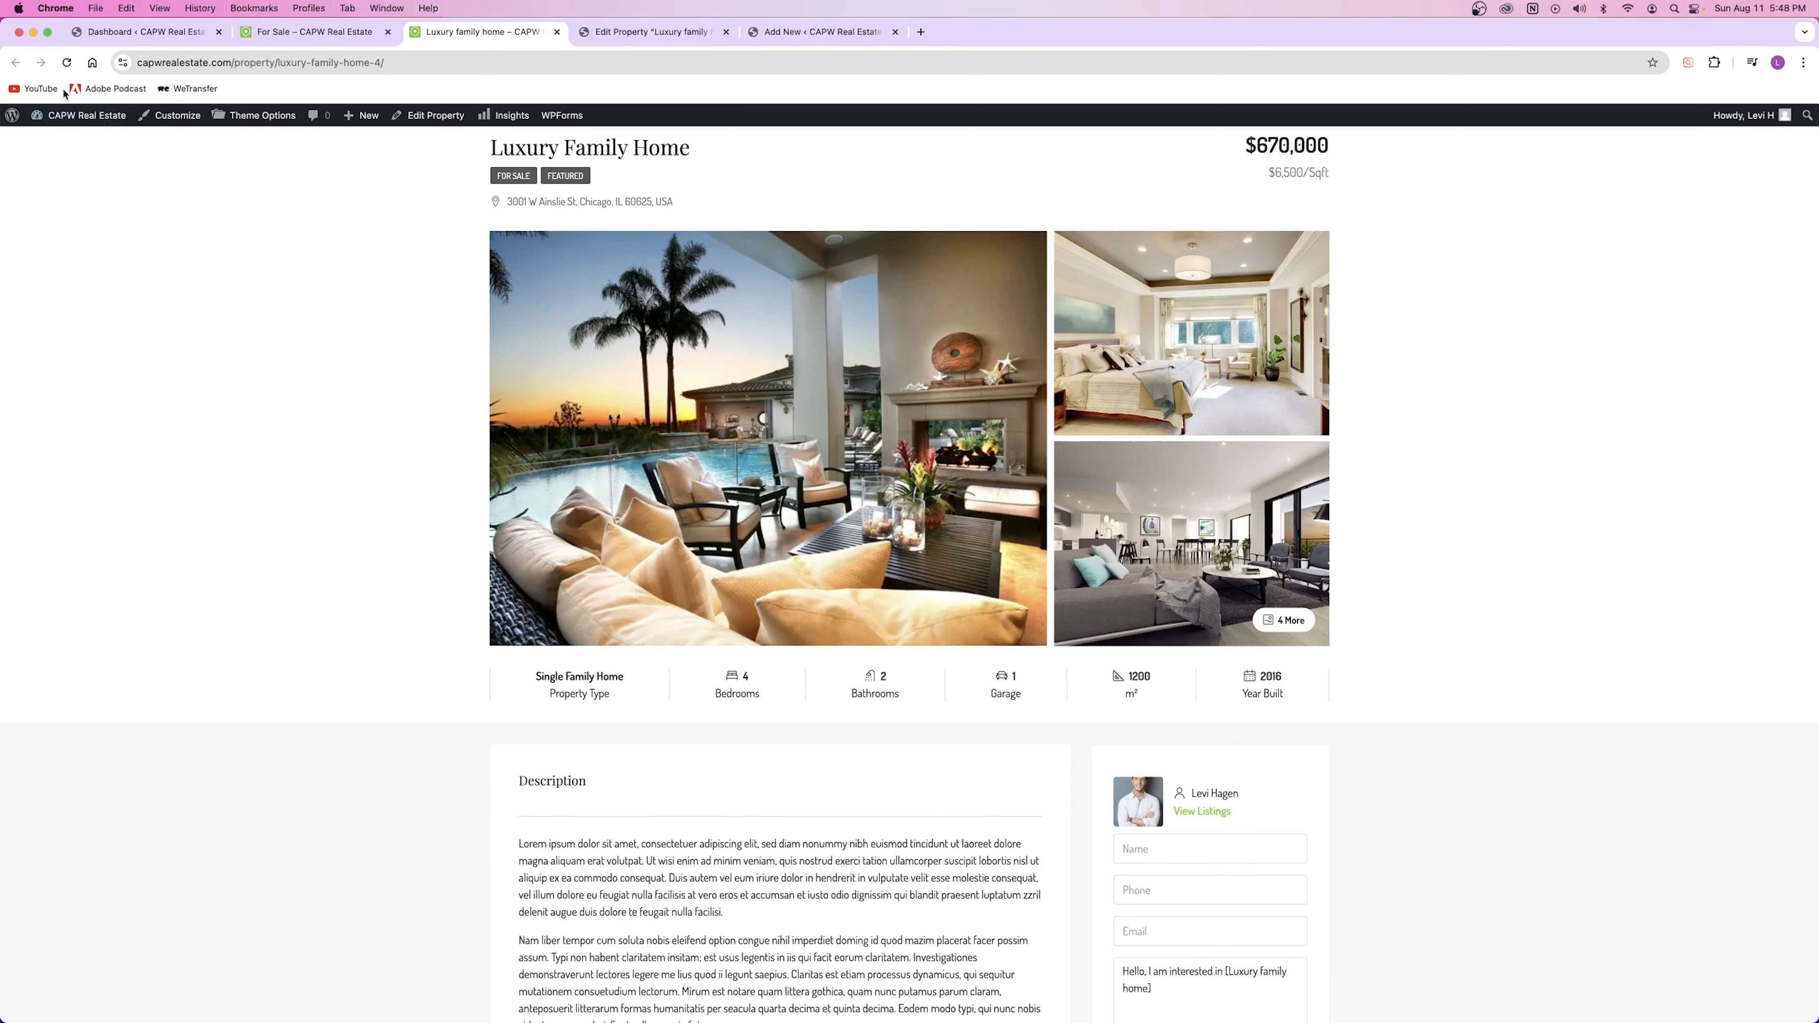
pyautogui.click(320, 39)
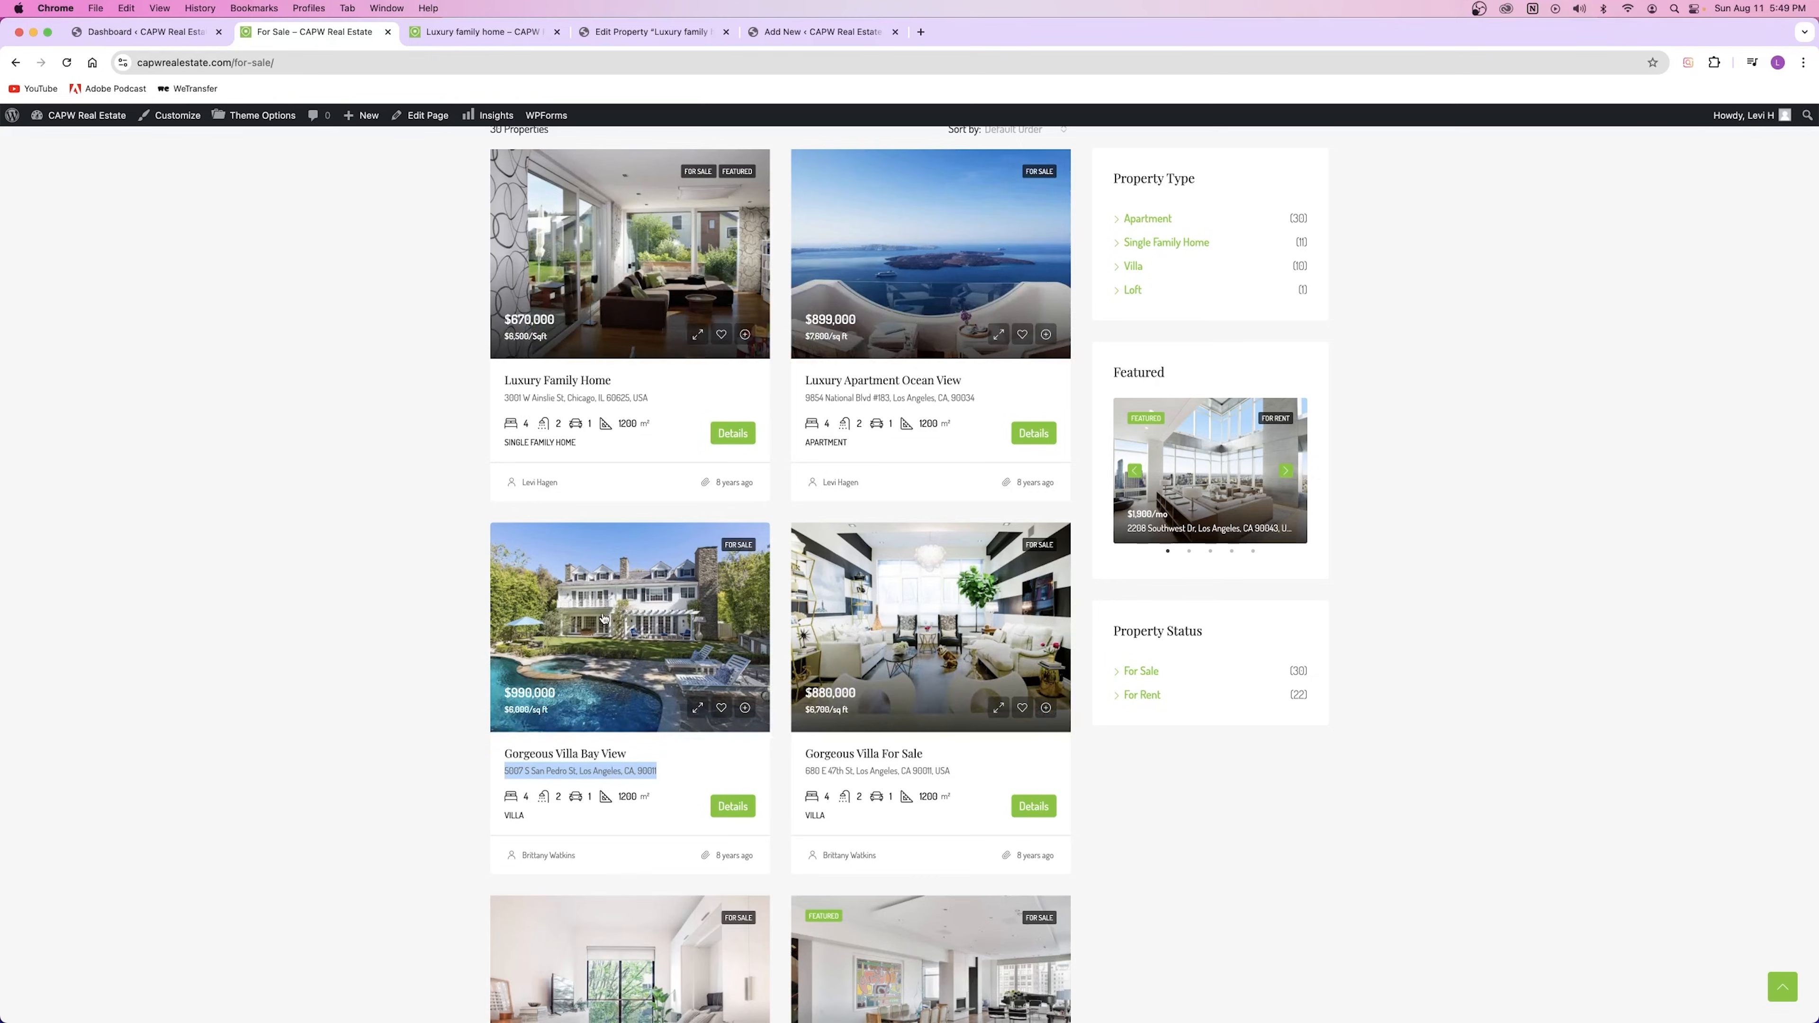
pyautogui.click(815, 33)
# Step: Set the ocean-view los-angeles-14 photo as the property's featured image
pyautogui.click(1734, 233)
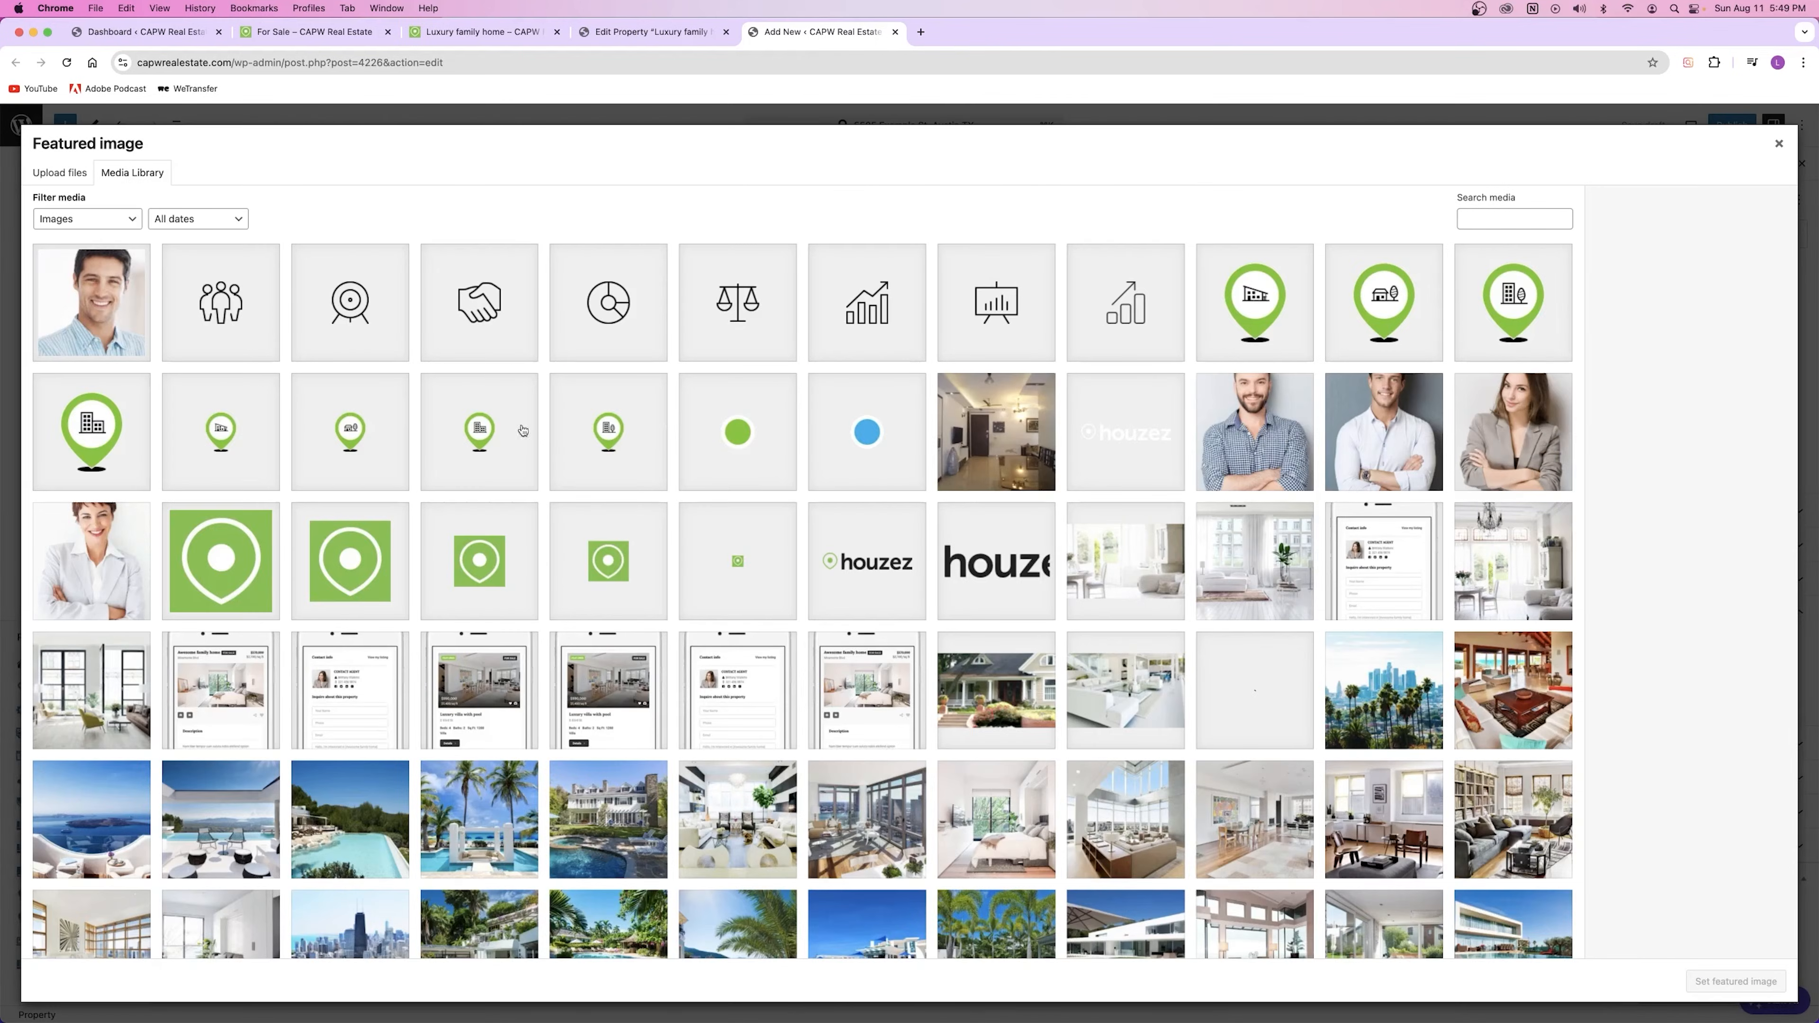
pyautogui.click(77, 849)
pyautogui.click(1695, 988)
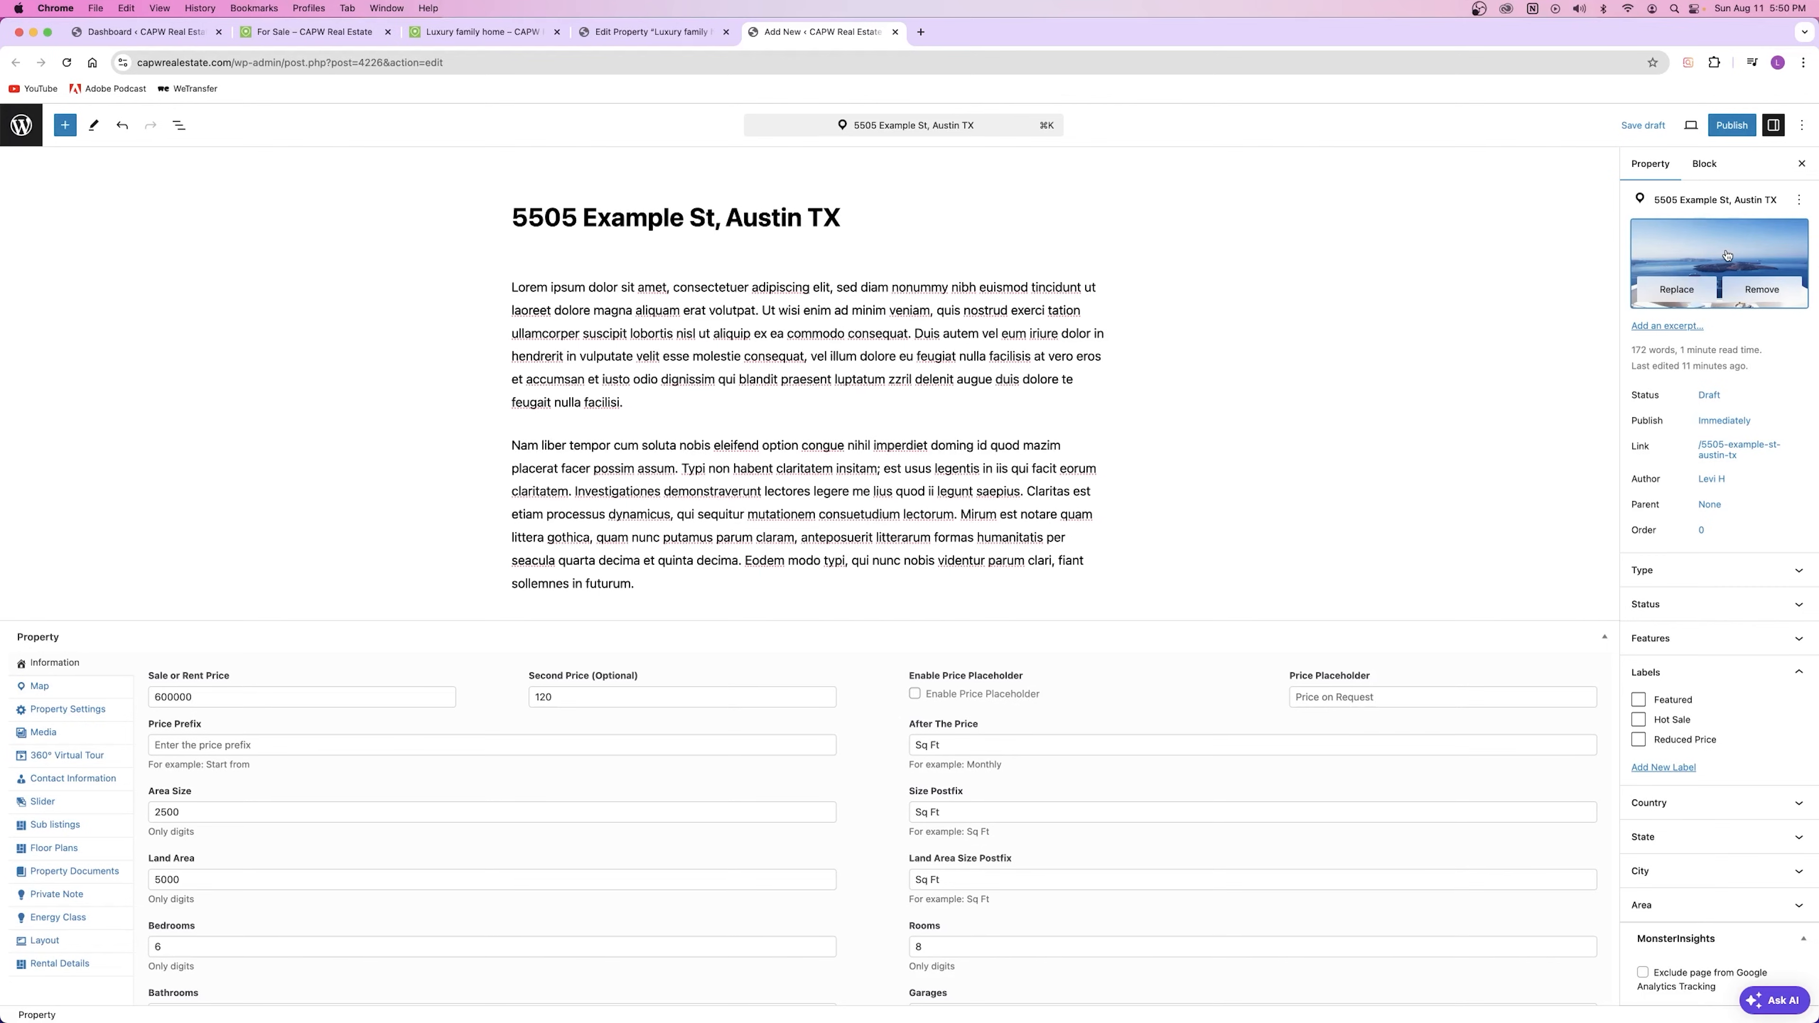
pyautogui.scroll(-5, 1722, 258)
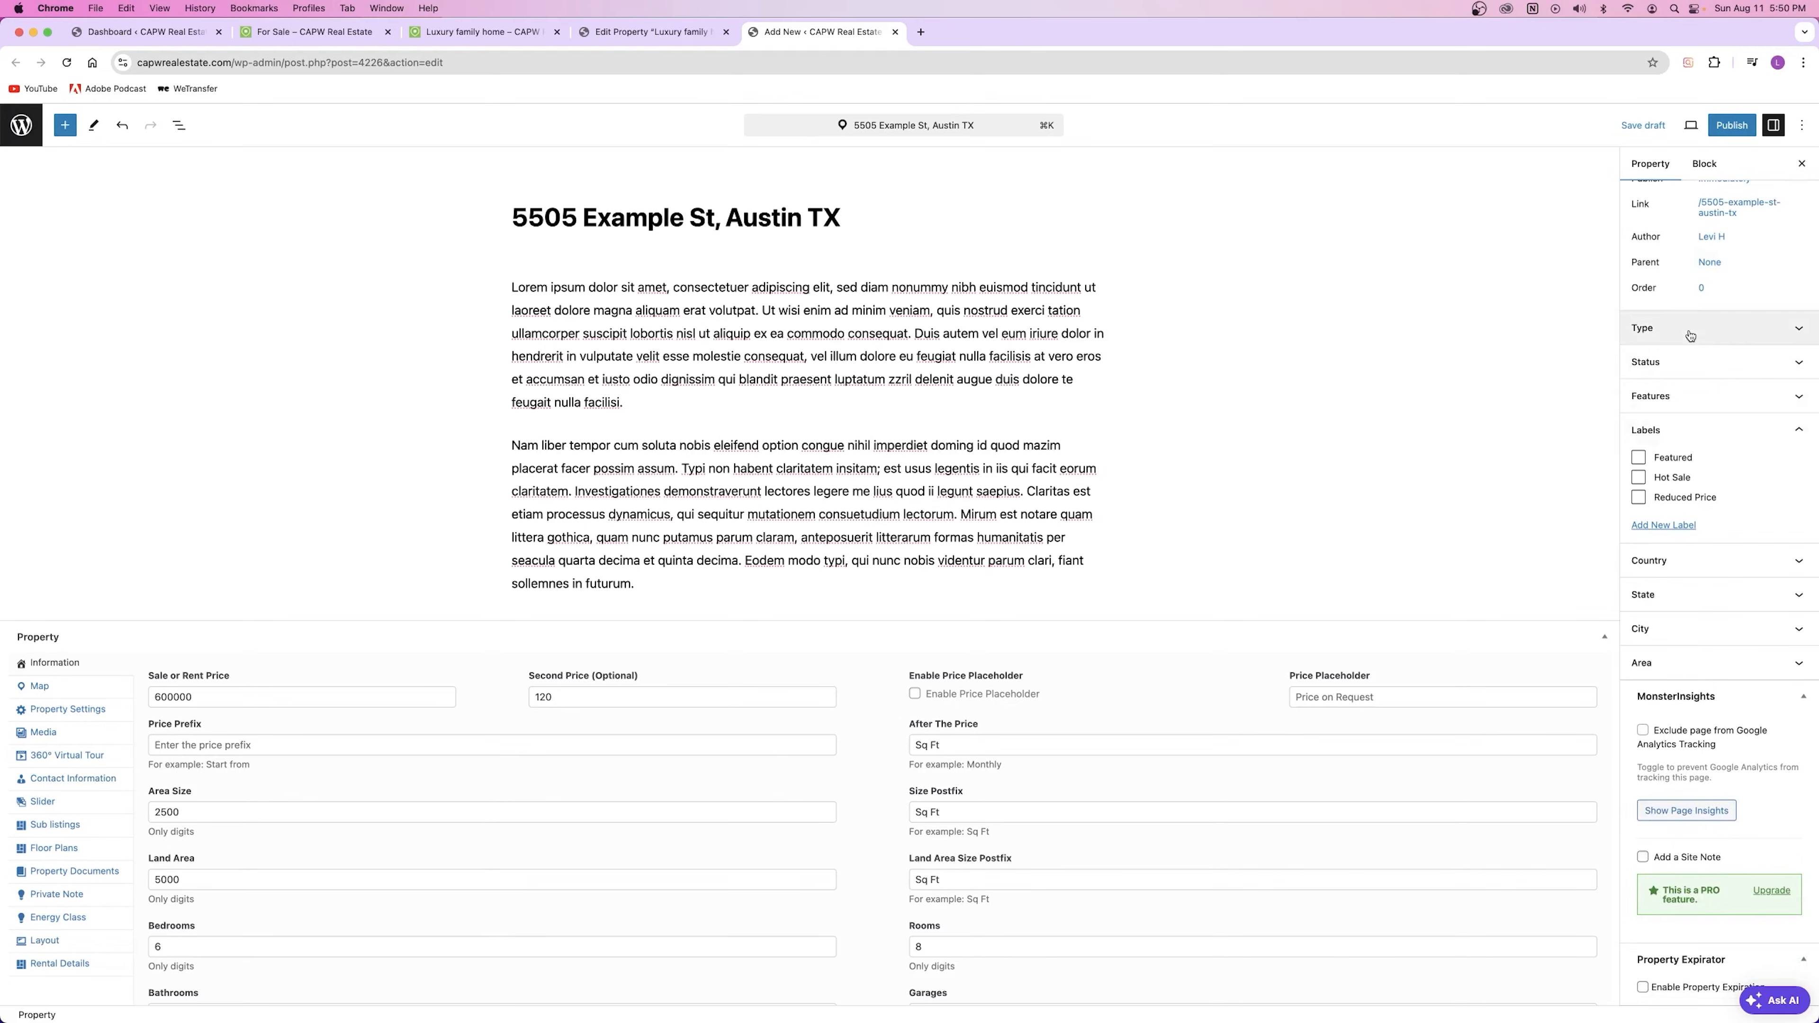
# Step: Set the property Type to Villa and its Status to For Sale
pyautogui.click(1671, 330)
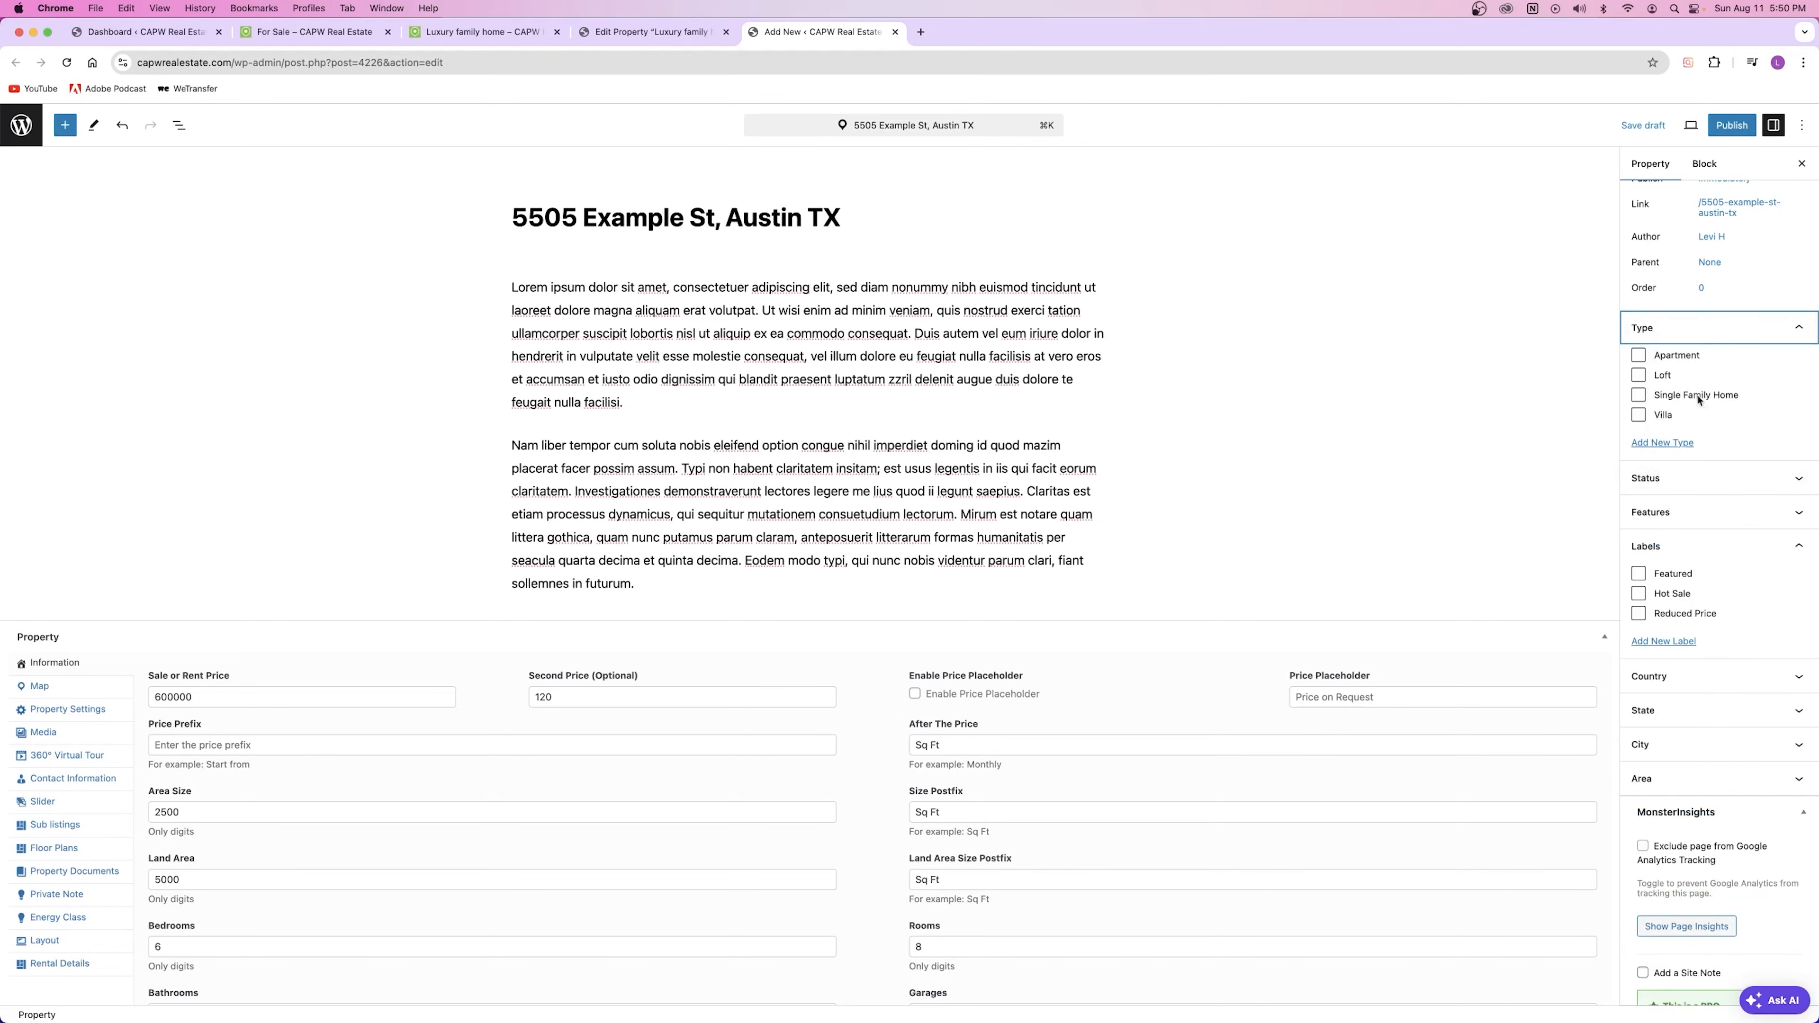
pyautogui.click(1647, 416)
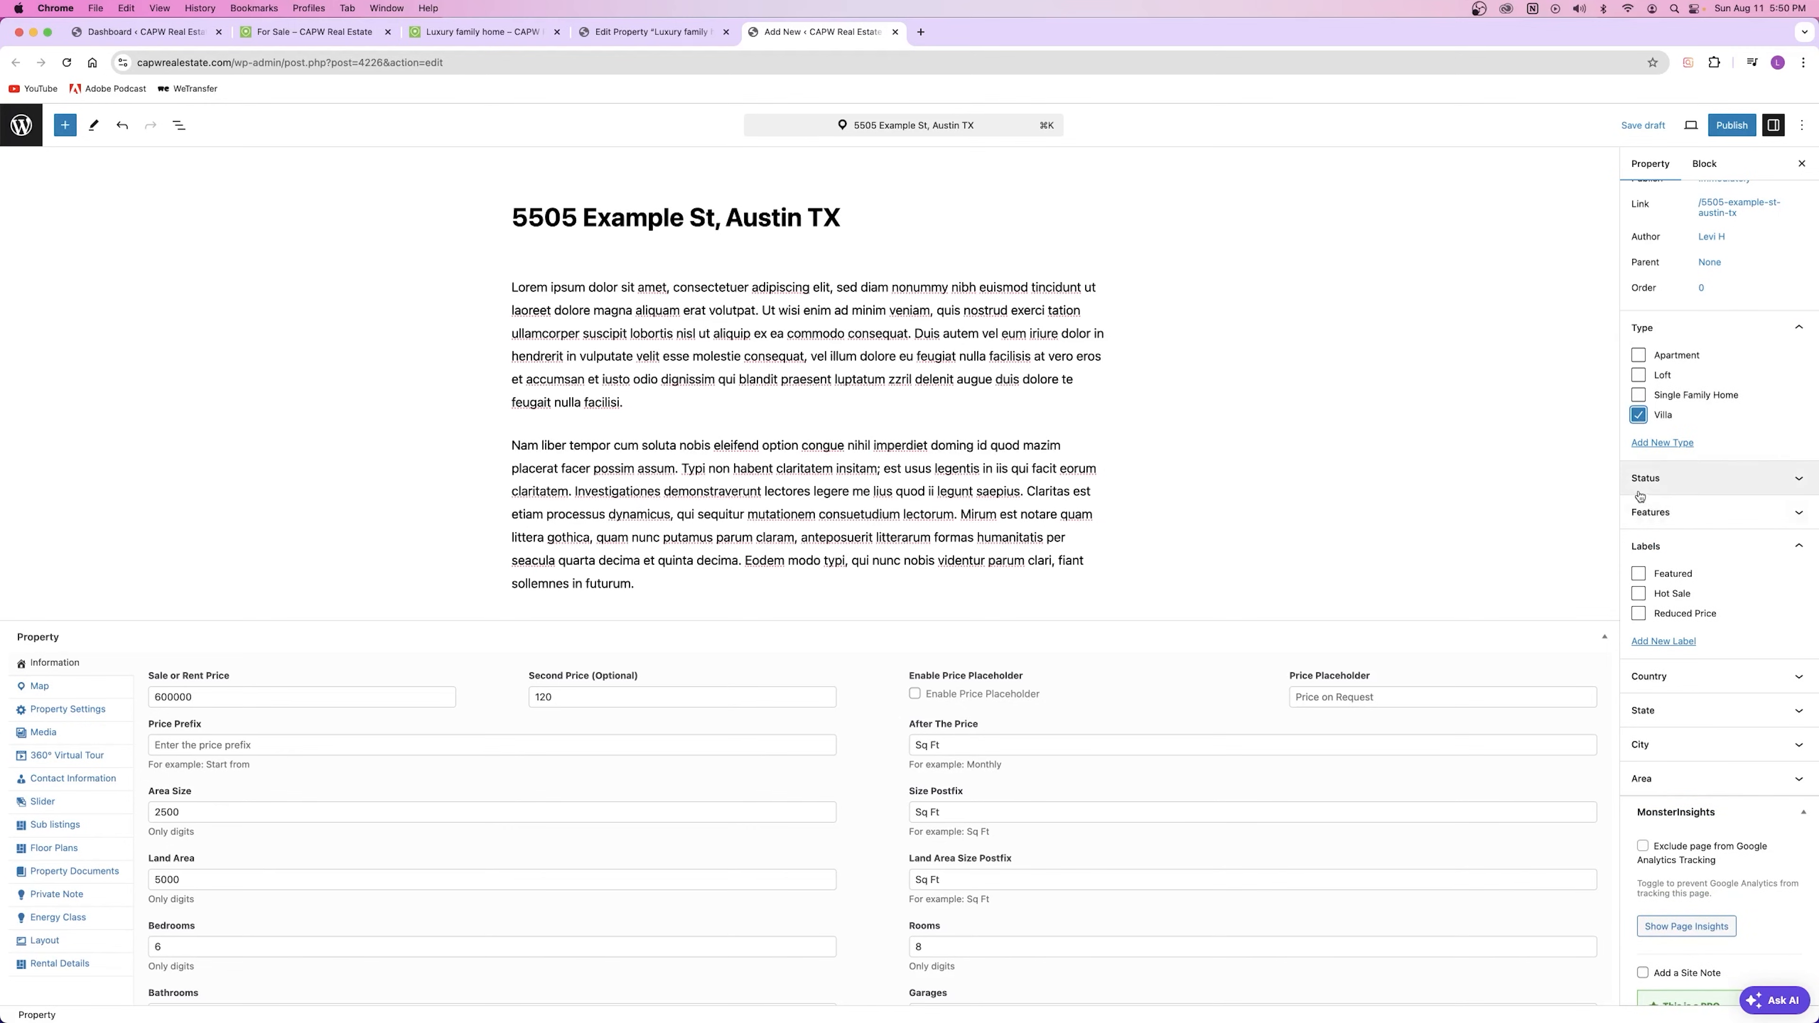
pyautogui.click(1677, 481)
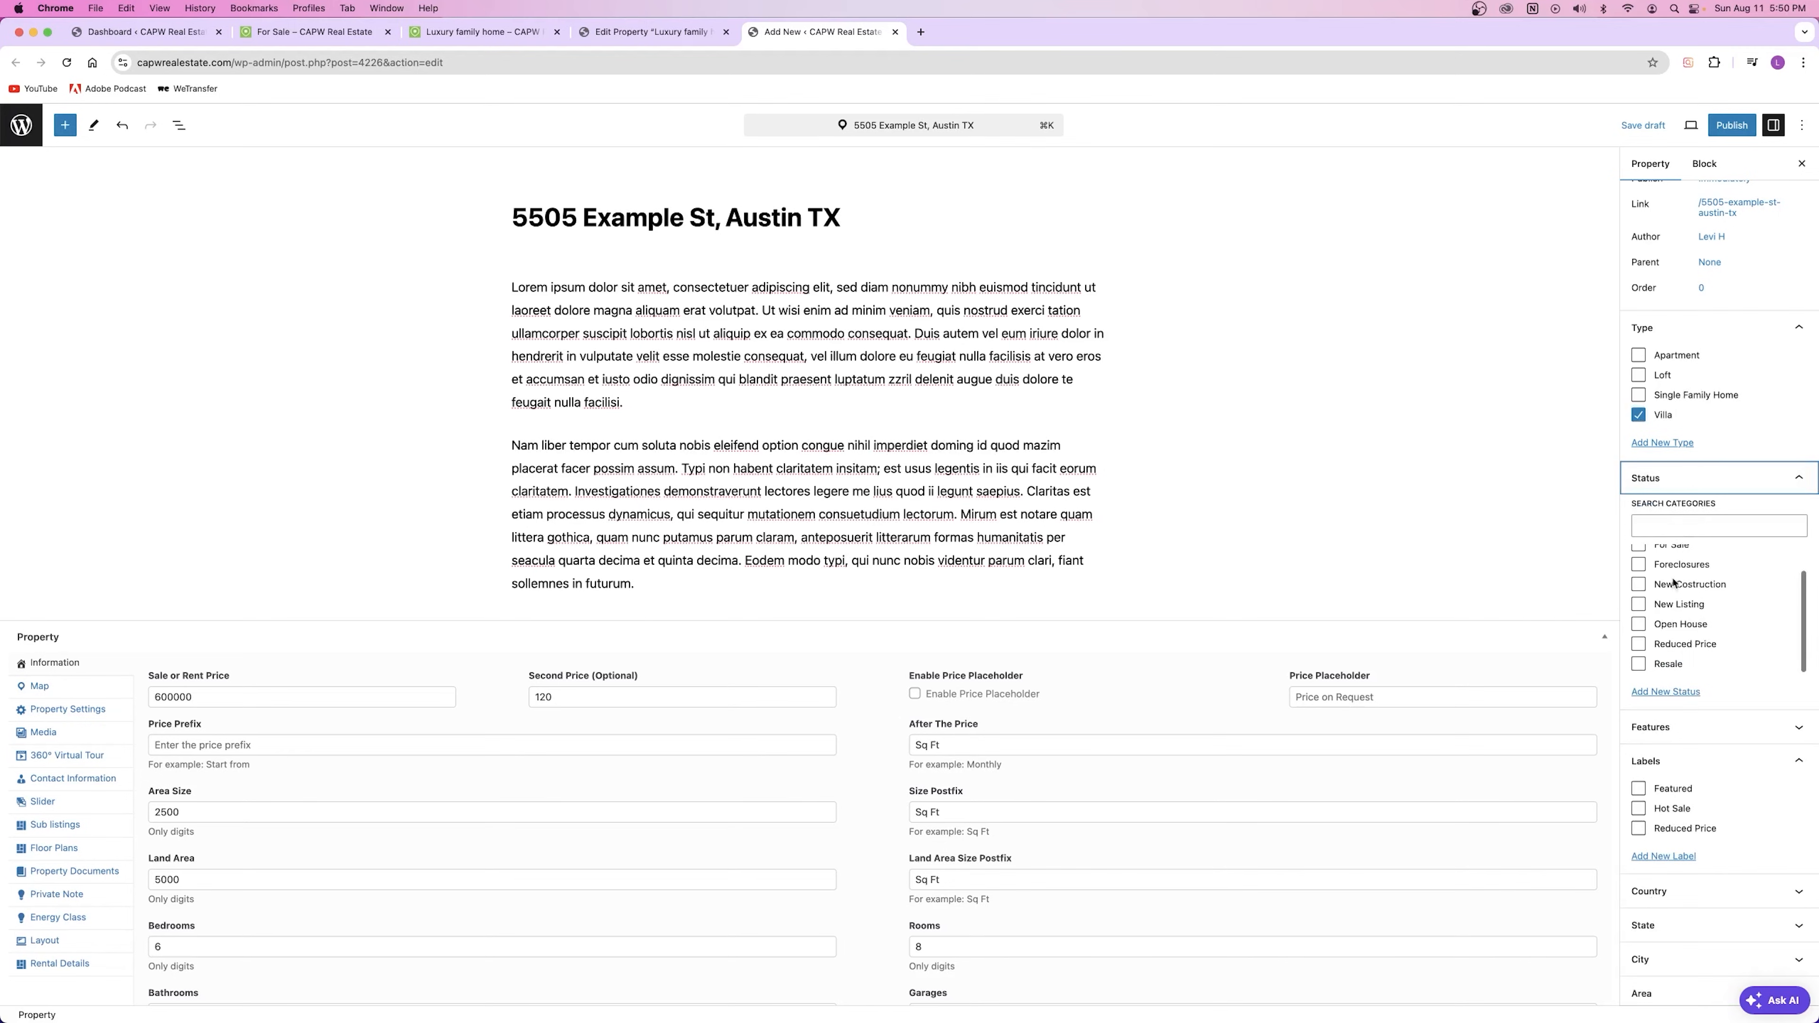
pyautogui.click(1671, 577)
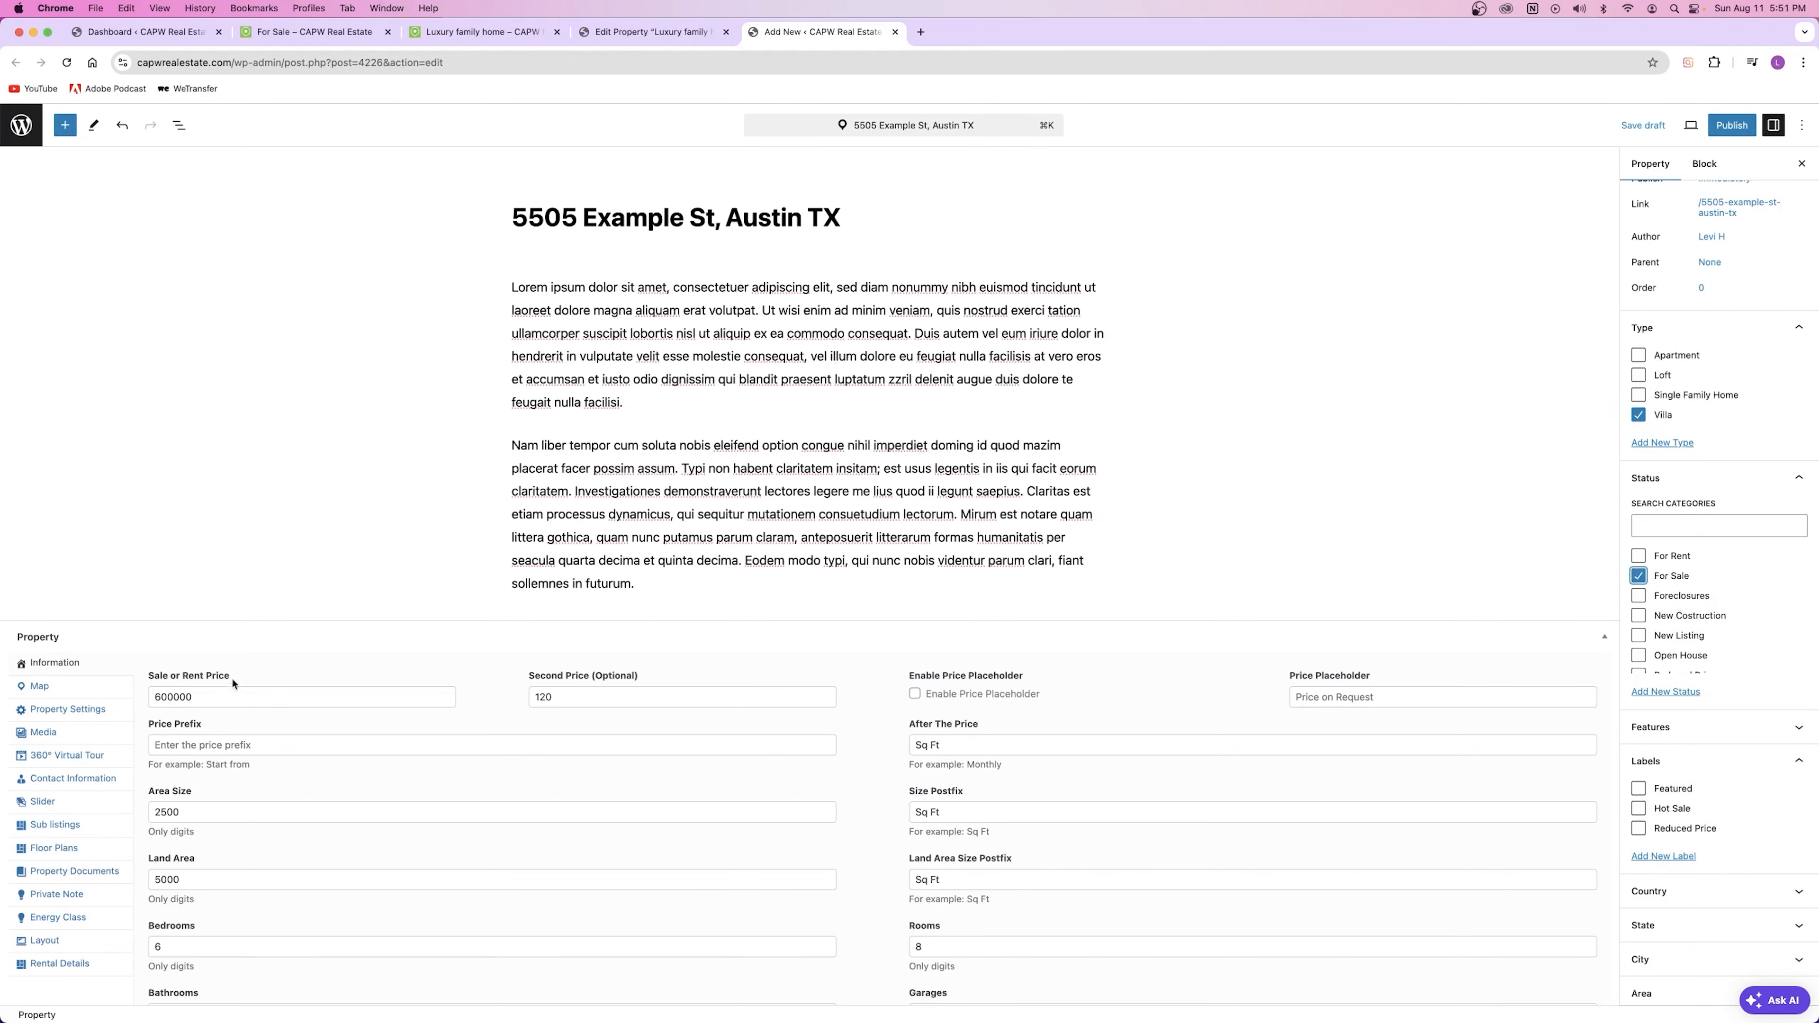
# Step: Add features Air Conditioning, Barbeque, Dryer, Gym, Hot Tub and Laundry
pyautogui.scroll(-5, 1669, 545)
pyautogui.click(1683, 573)
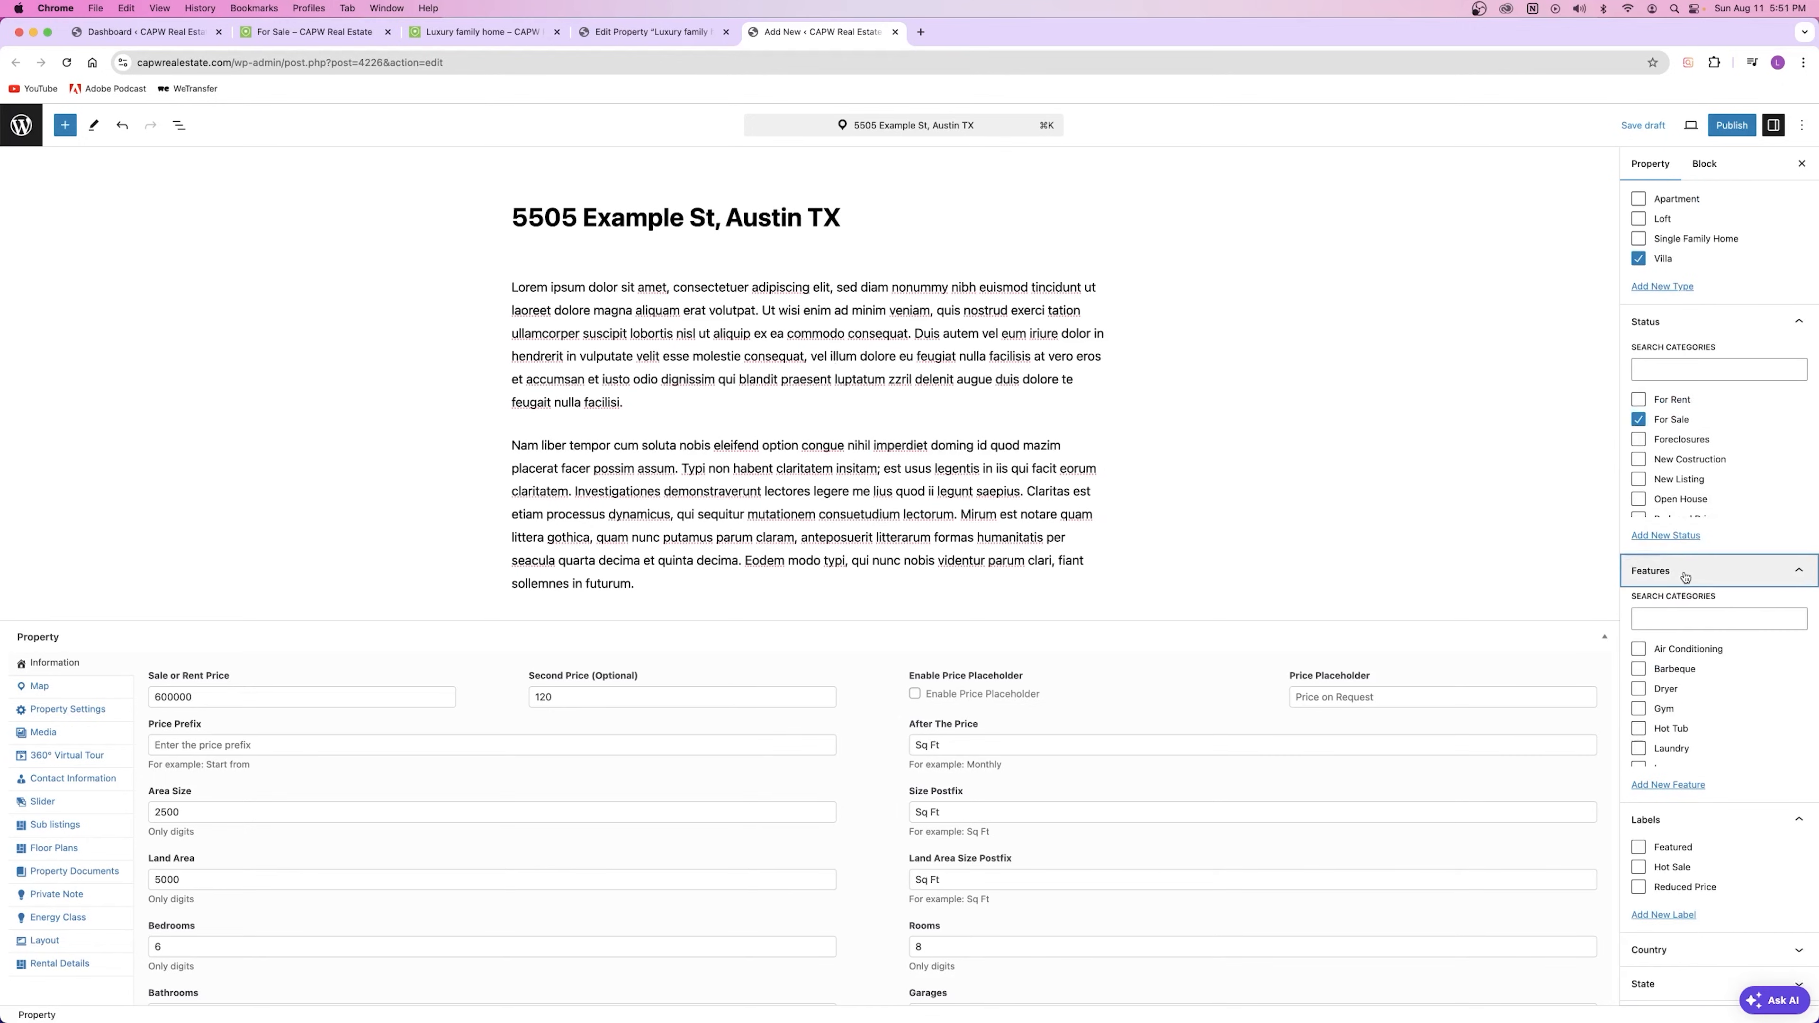
pyautogui.scroll(-2, 1675, 604)
pyautogui.scroll(-2, 1676, 604)
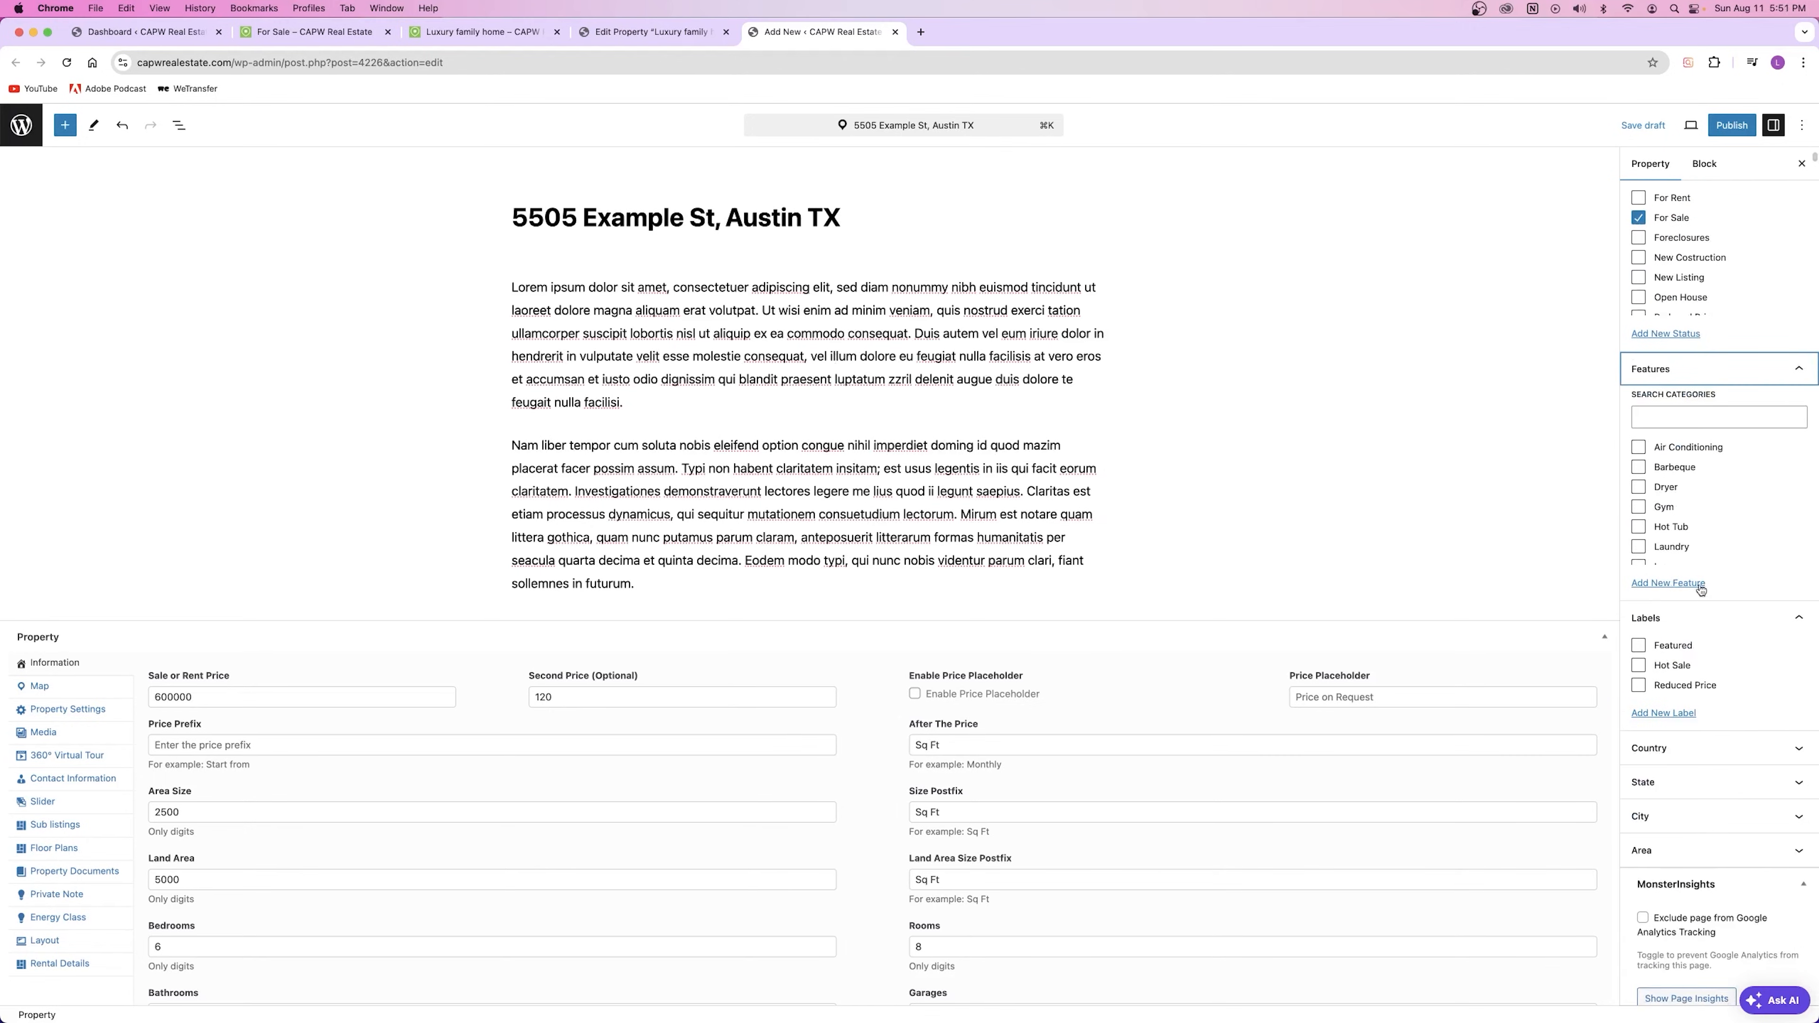
pyautogui.scroll(-2, 1672, 520)
pyautogui.scroll(3, 1674, 502)
pyautogui.click(1639, 448)
pyautogui.click(1639, 467)
pyautogui.click(1639, 487)
pyautogui.click(1641, 507)
pyautogui.click(1640, 527)
pyautogui.click(1640, 548)
pyautogui.scroll(-3, 1657, 490)
pyautogui.scroll(1, 1657, 491)
# Step: Add Lawn, Microwave, Outdoor Shower, Refrigerator, Sauna, Swimming Pool, TV Cable, Washer, WiFi and Window Coverings
pyautogui.click(1639, 464)
pyautogui.click(1643, 465)
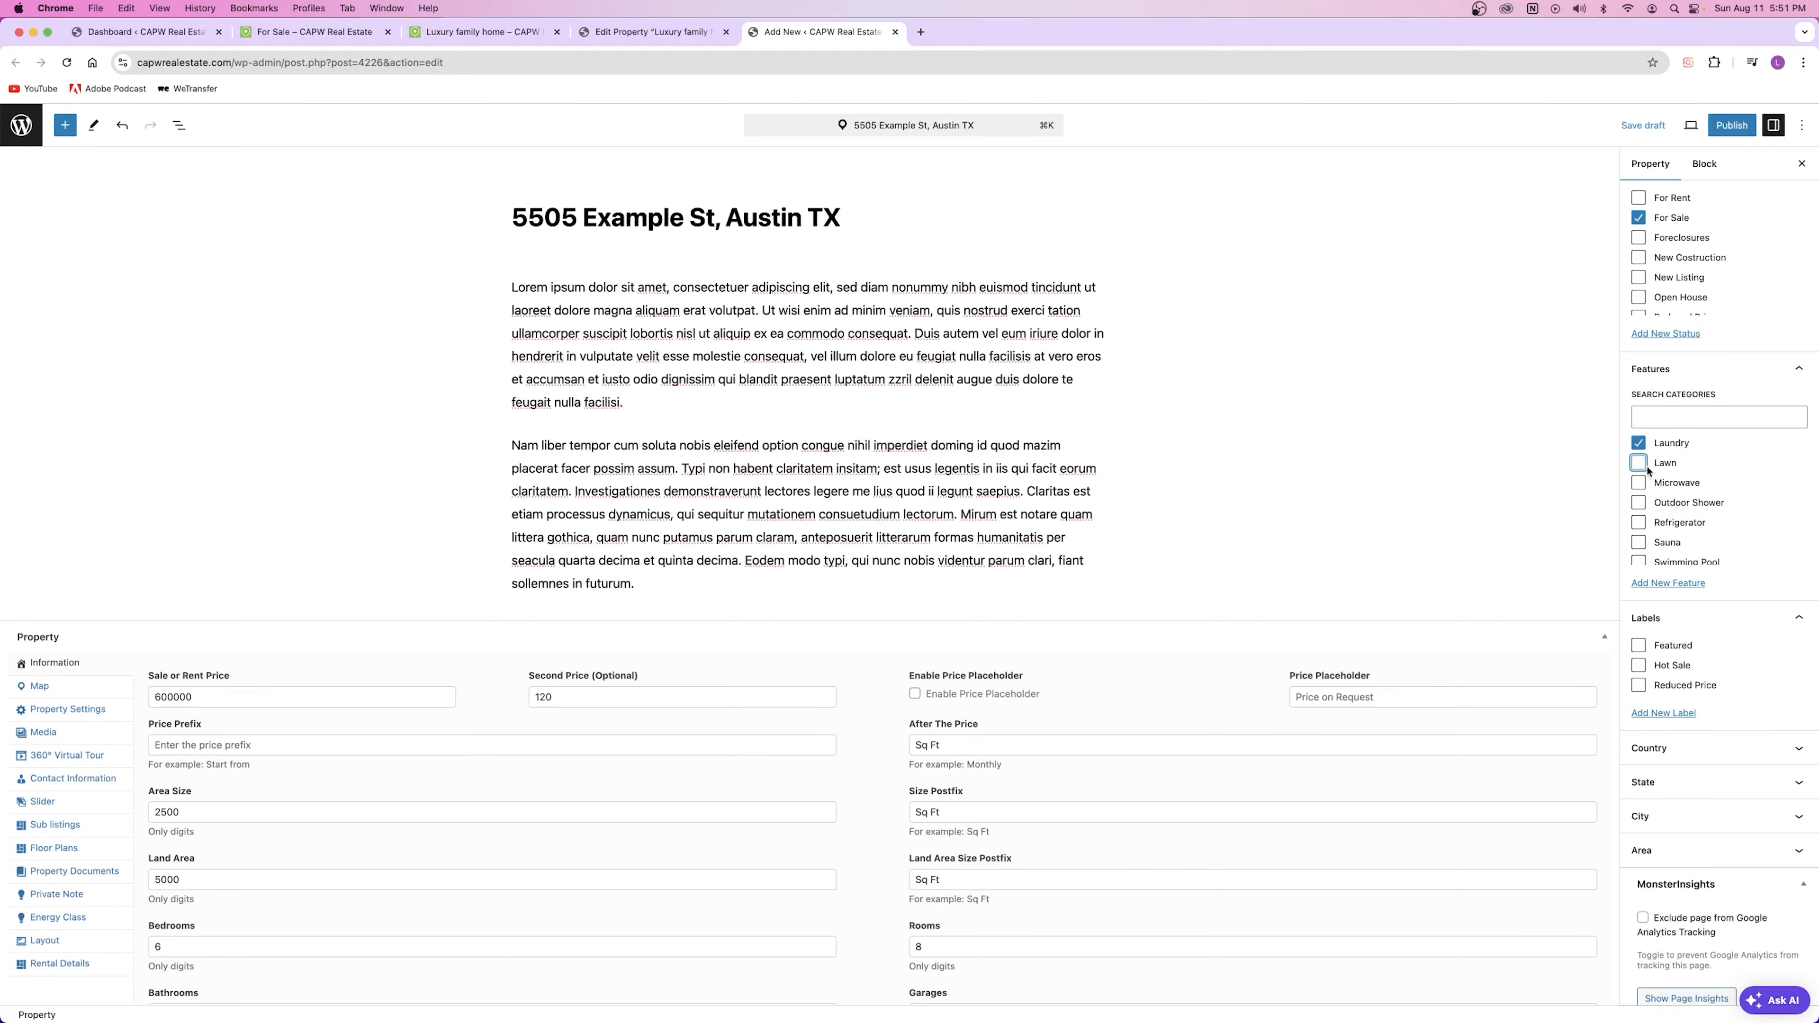
pyautogui.click(1640, 465)
pyautogui.click(1640, 485)
pyautogui.click(1640, 505)
pyautogui.click(1641, 525)
pyautogui.click(1643, 546)
pyautogui.click(1640, 562)
pyautogui.scroll(-2, 1640, 562)
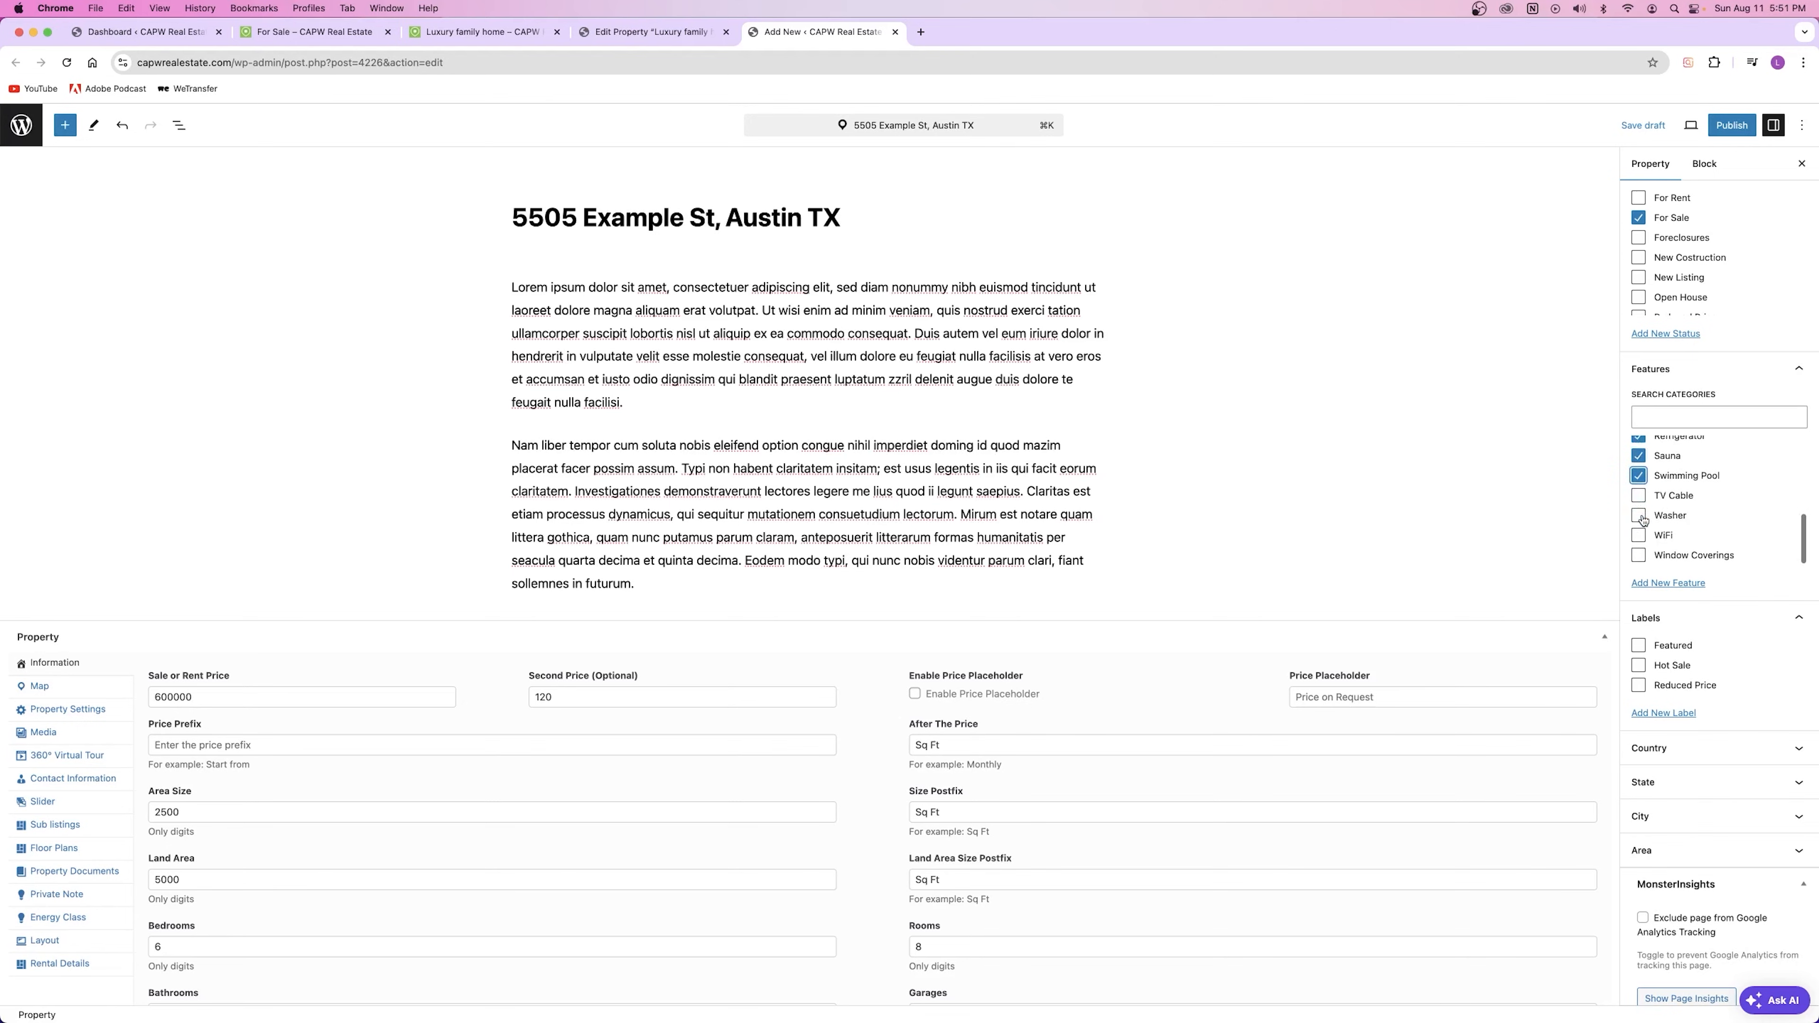
pyautogui.click(1640, 498)
pyautogui.click(1641, 516)
pyautogui.click(1640, 535)
pyautogui.click(1638, 556)
# Step: Check the Second Price of 120 with its Sq Ft label beside the 600000 price
pyautogui.scroll(-4, 1704, 559)
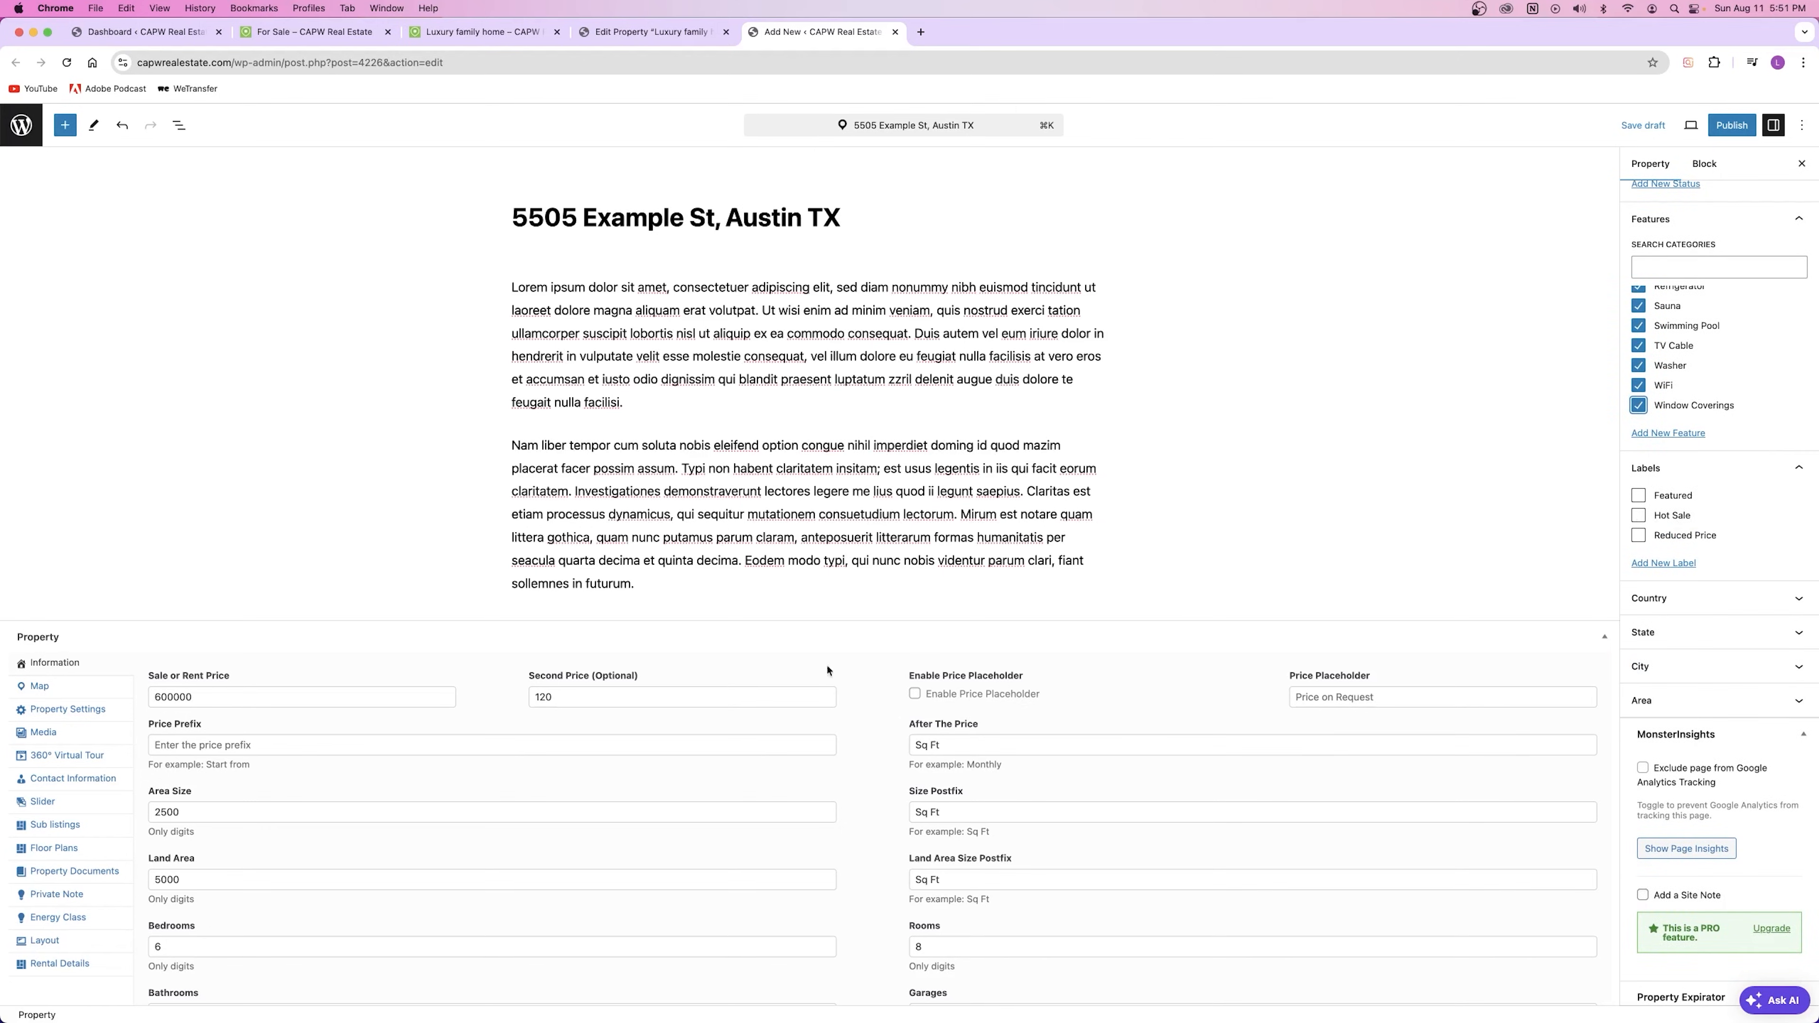
pyautogui.click(589, 698)
pyautogui.doubleClick(589, 697)
pyautogui.moveTo(969, 745); pyautogui.dragTo(878, 743)
pyautogui.moveTo(594, 697); pyautogui.dragTo(514, 715)
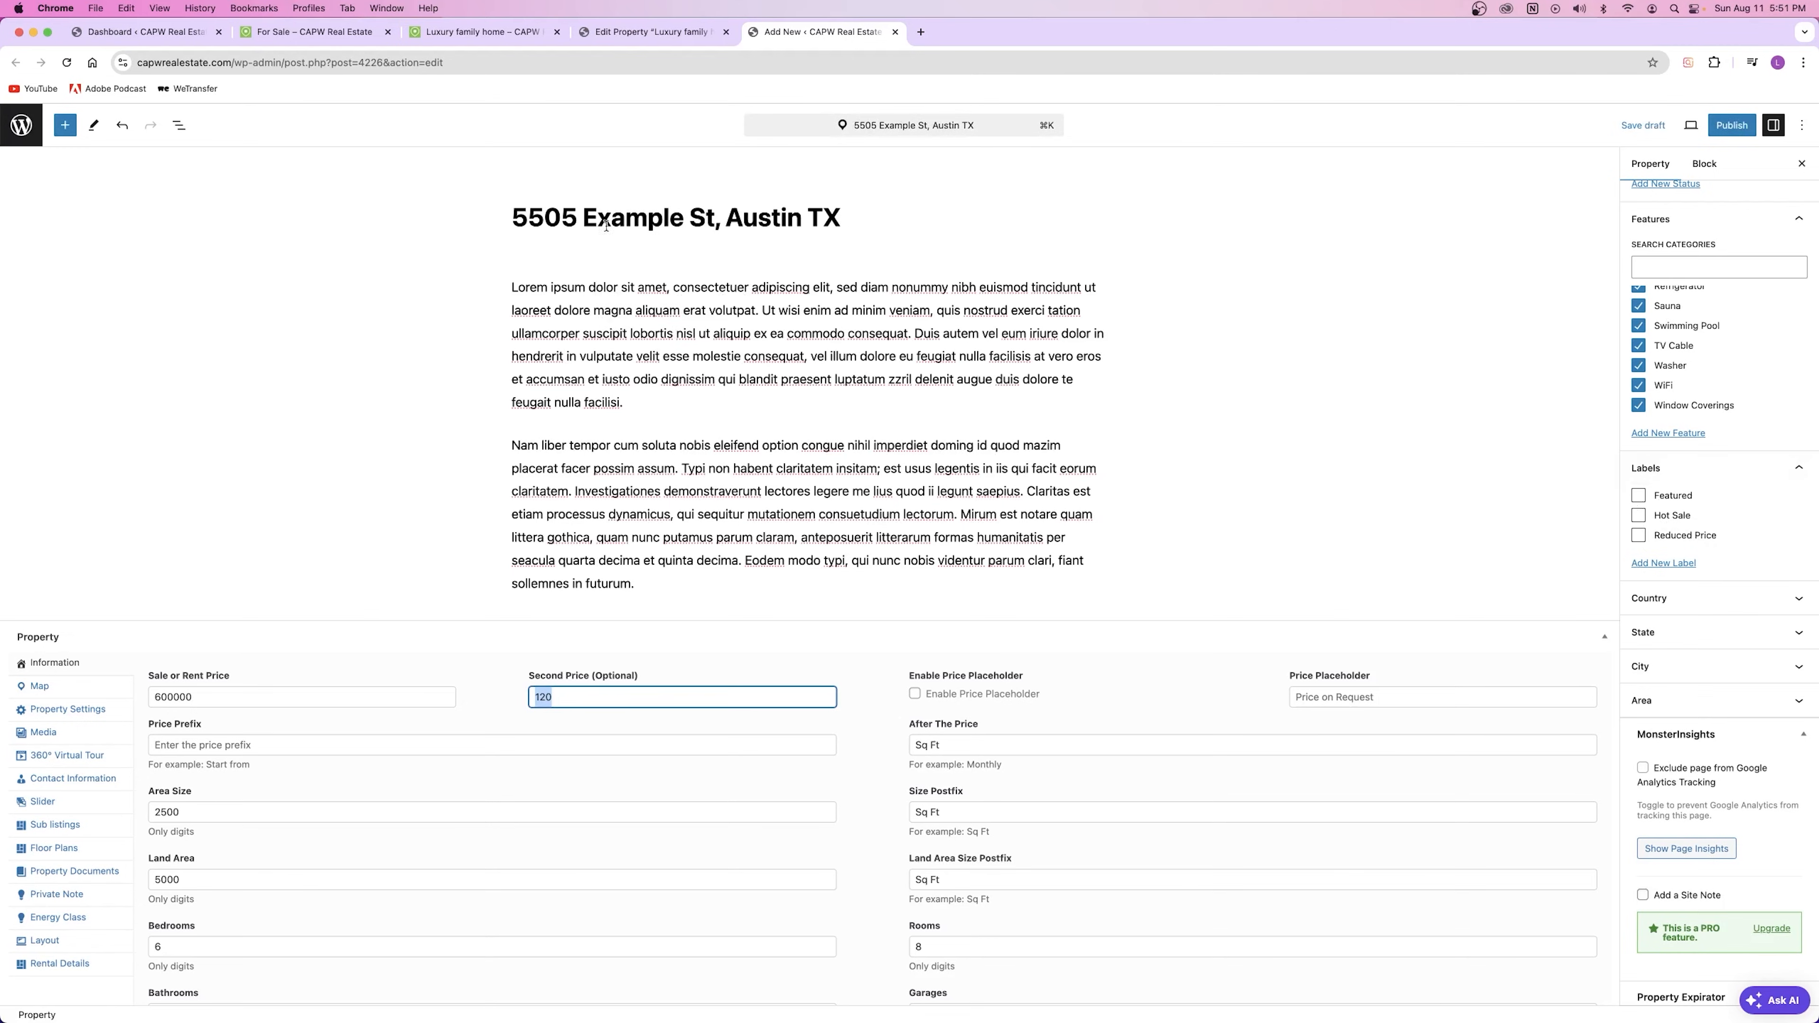
pyautogui.click(479, 33)
# Step: Assign the state Texas and the city Austin to the listing
pyautogui.scroll(-3, 1673, 480)
pyautogui.click(1670, 487)
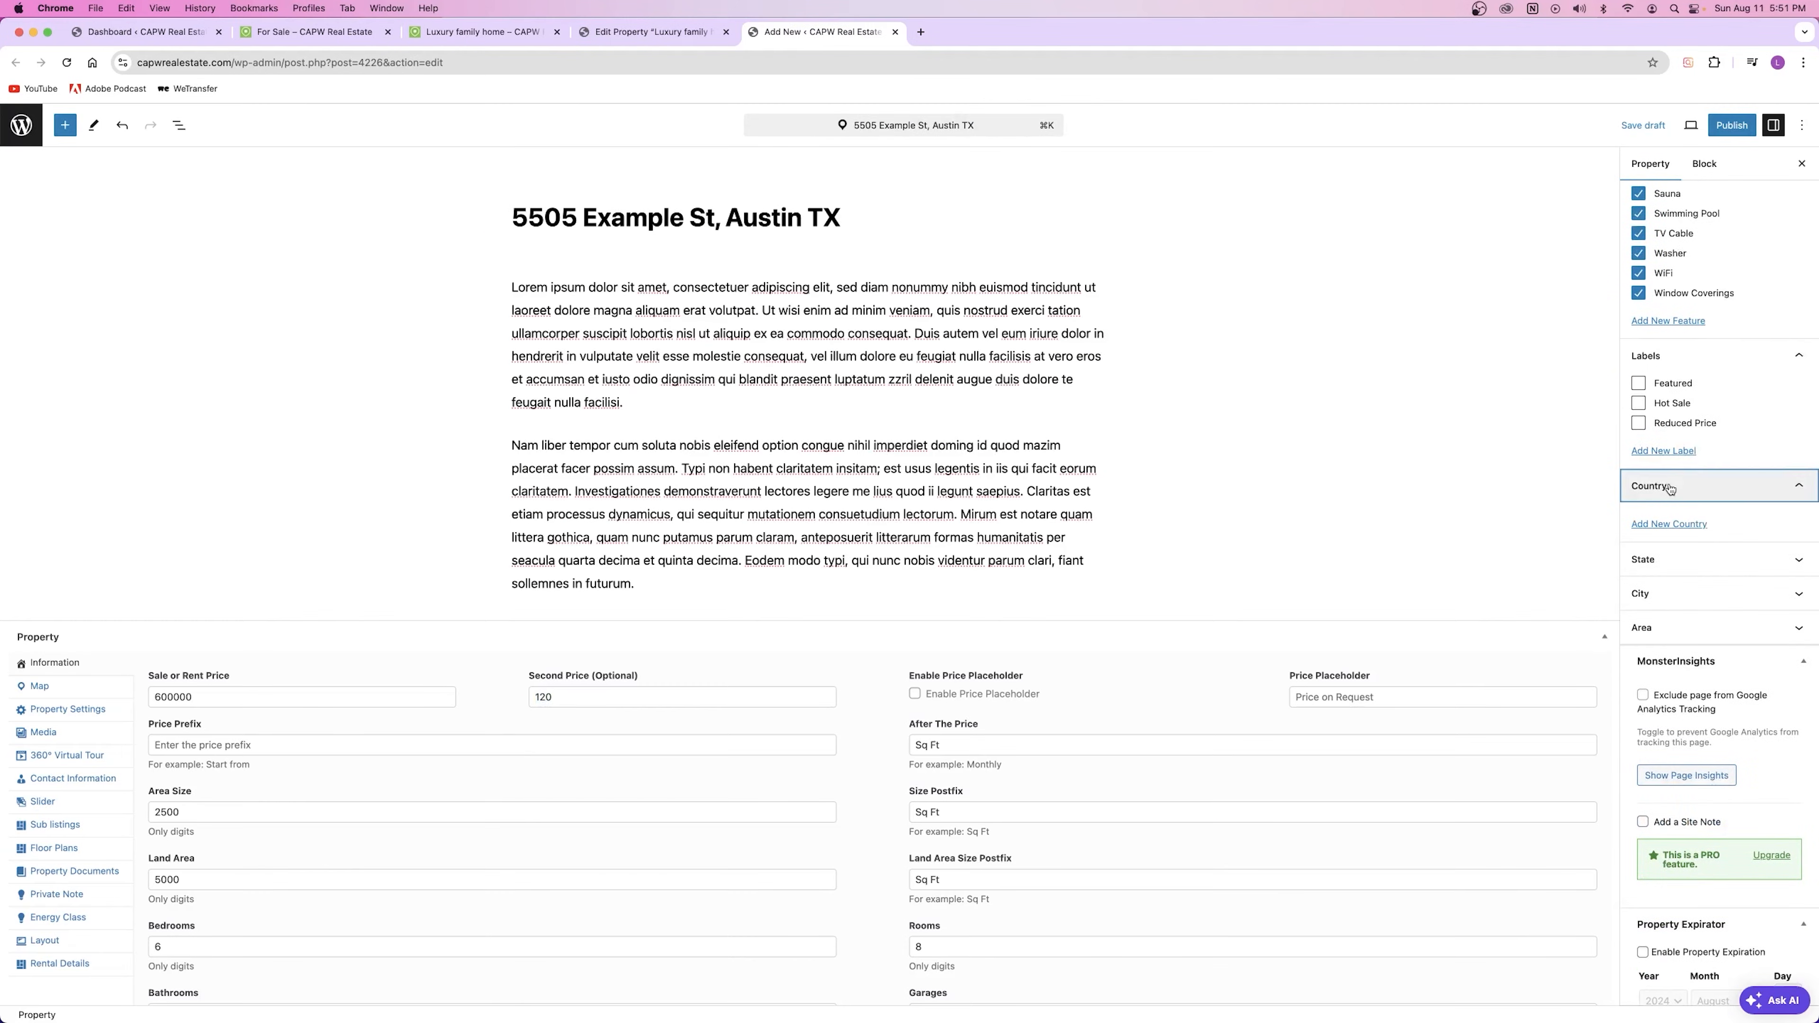
pyautogui.click(1673, 488)
pyautogui.click(1661, 511)
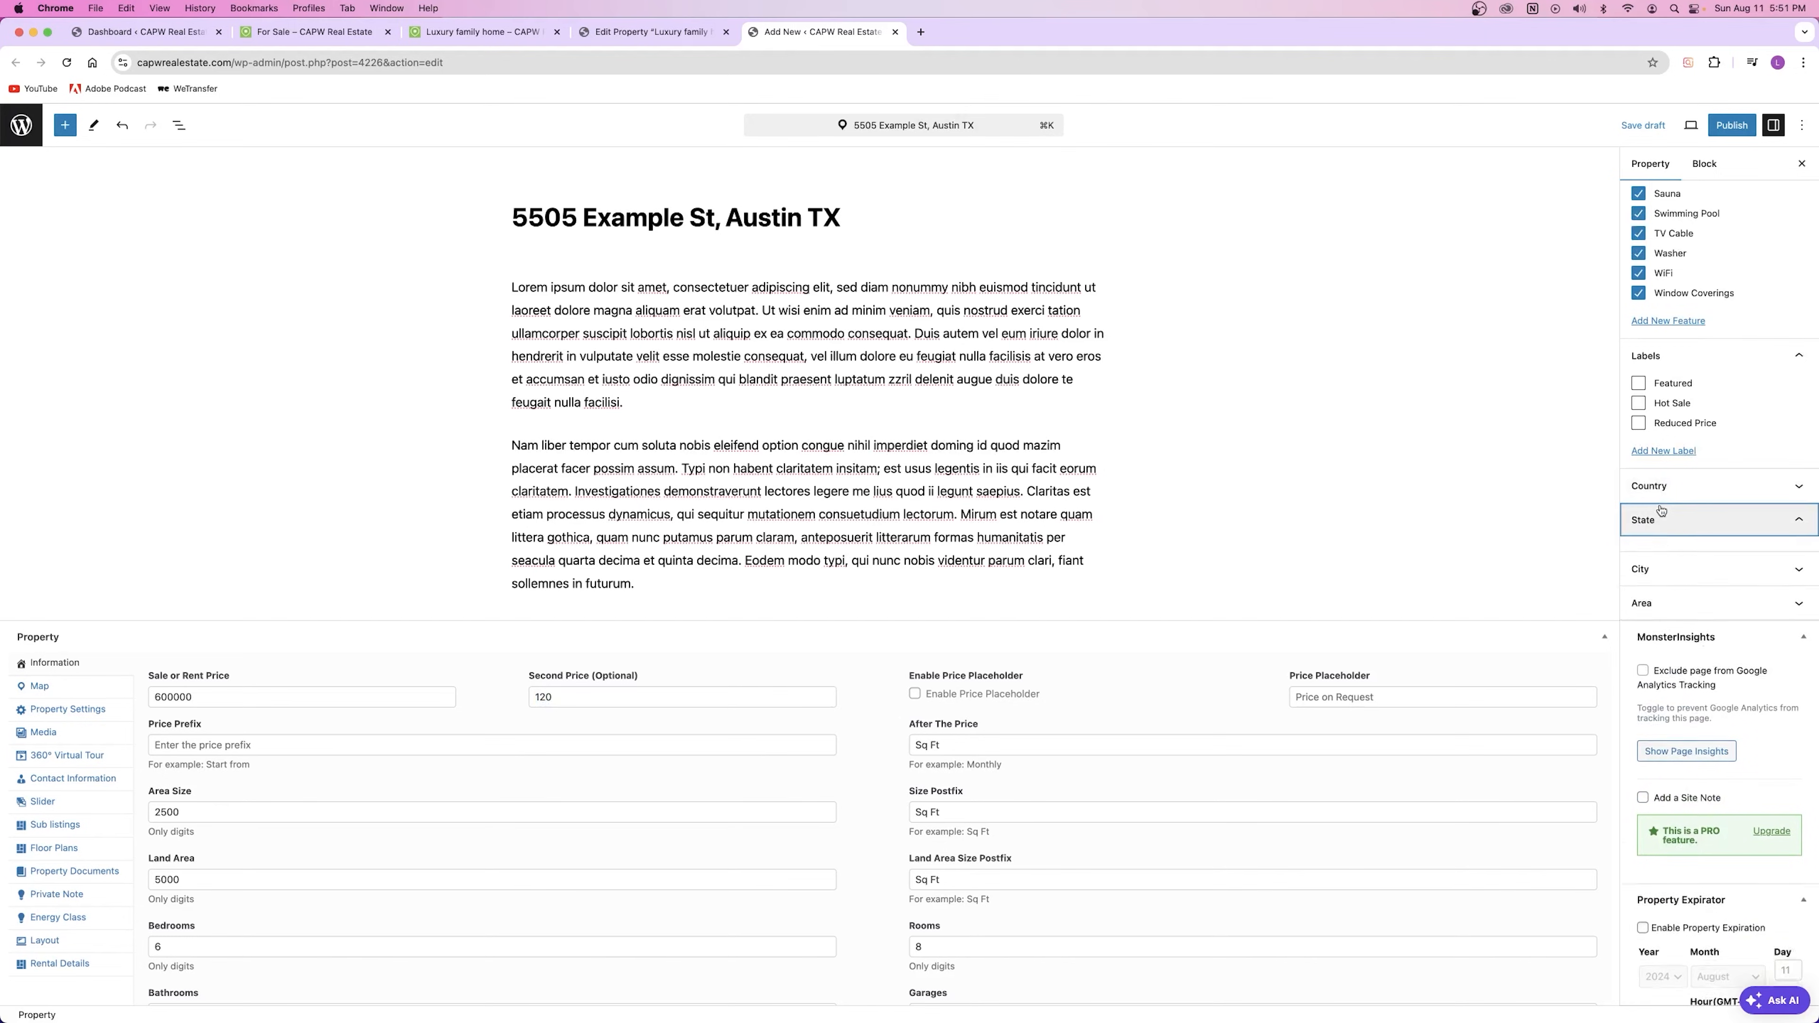
pyautogui.click(1640, 553)
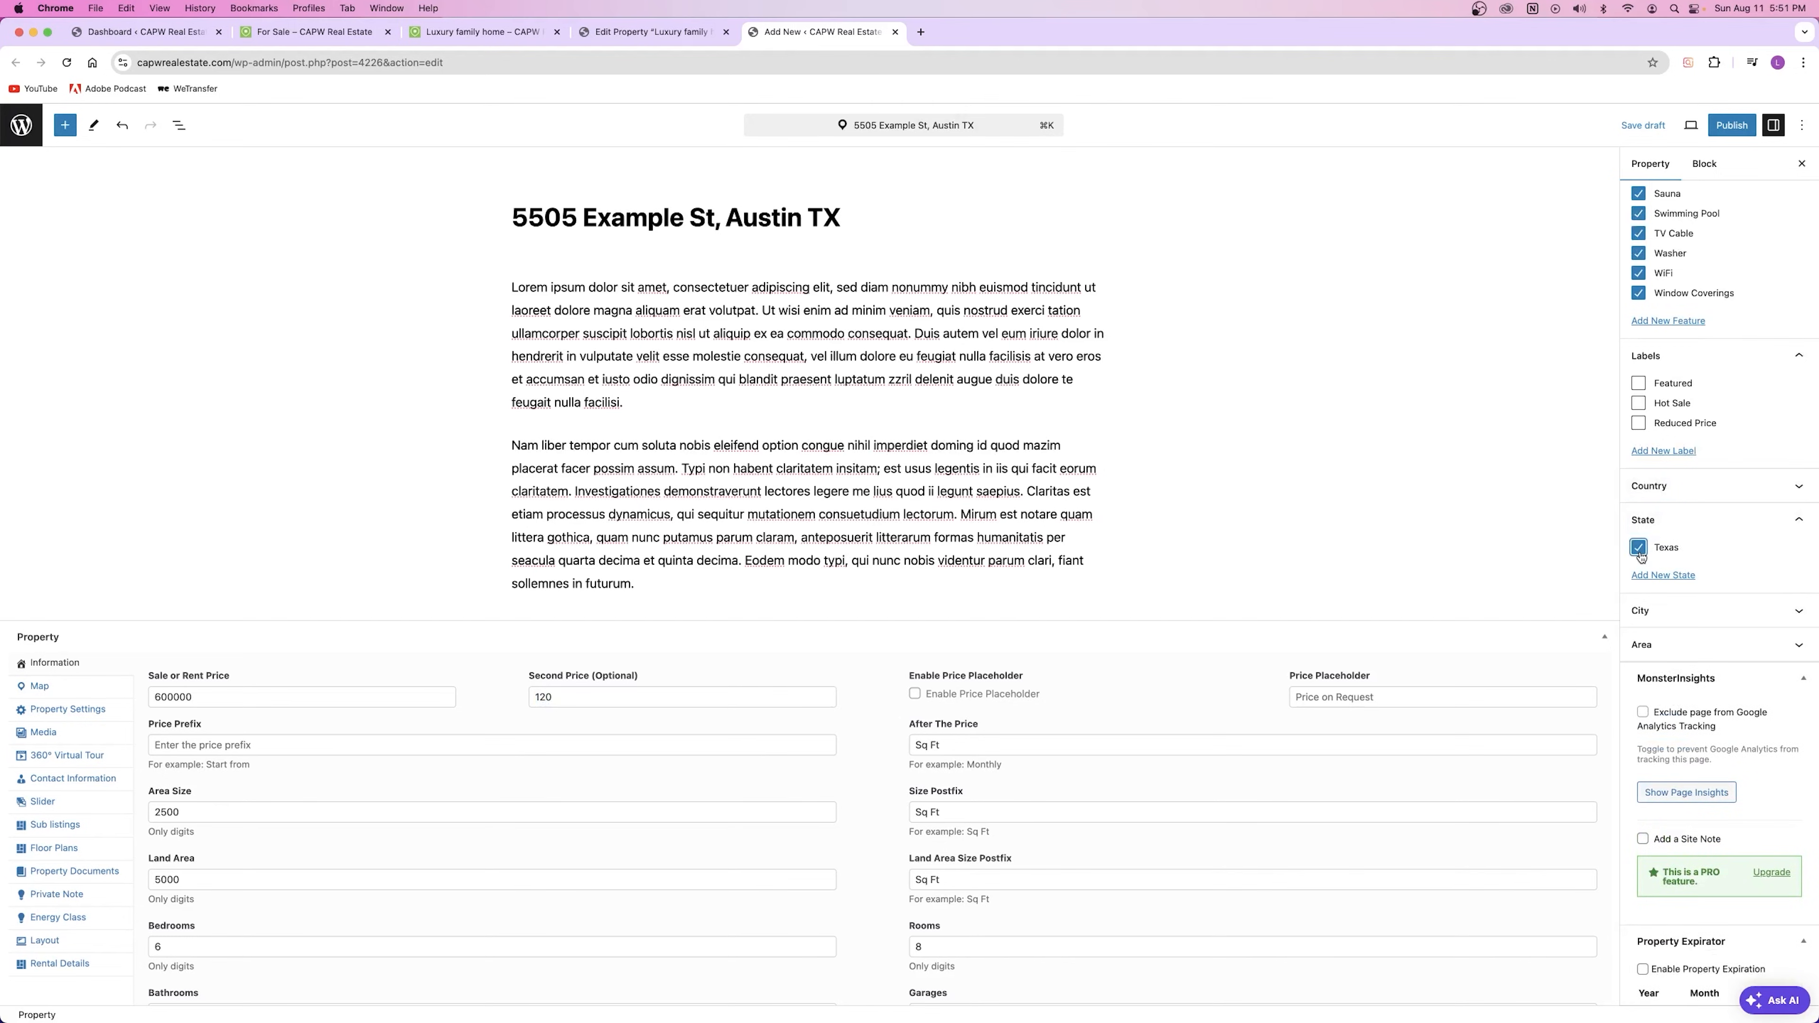
pyautogui.click(1659, 609)
pyautogui.click(1645, 643)
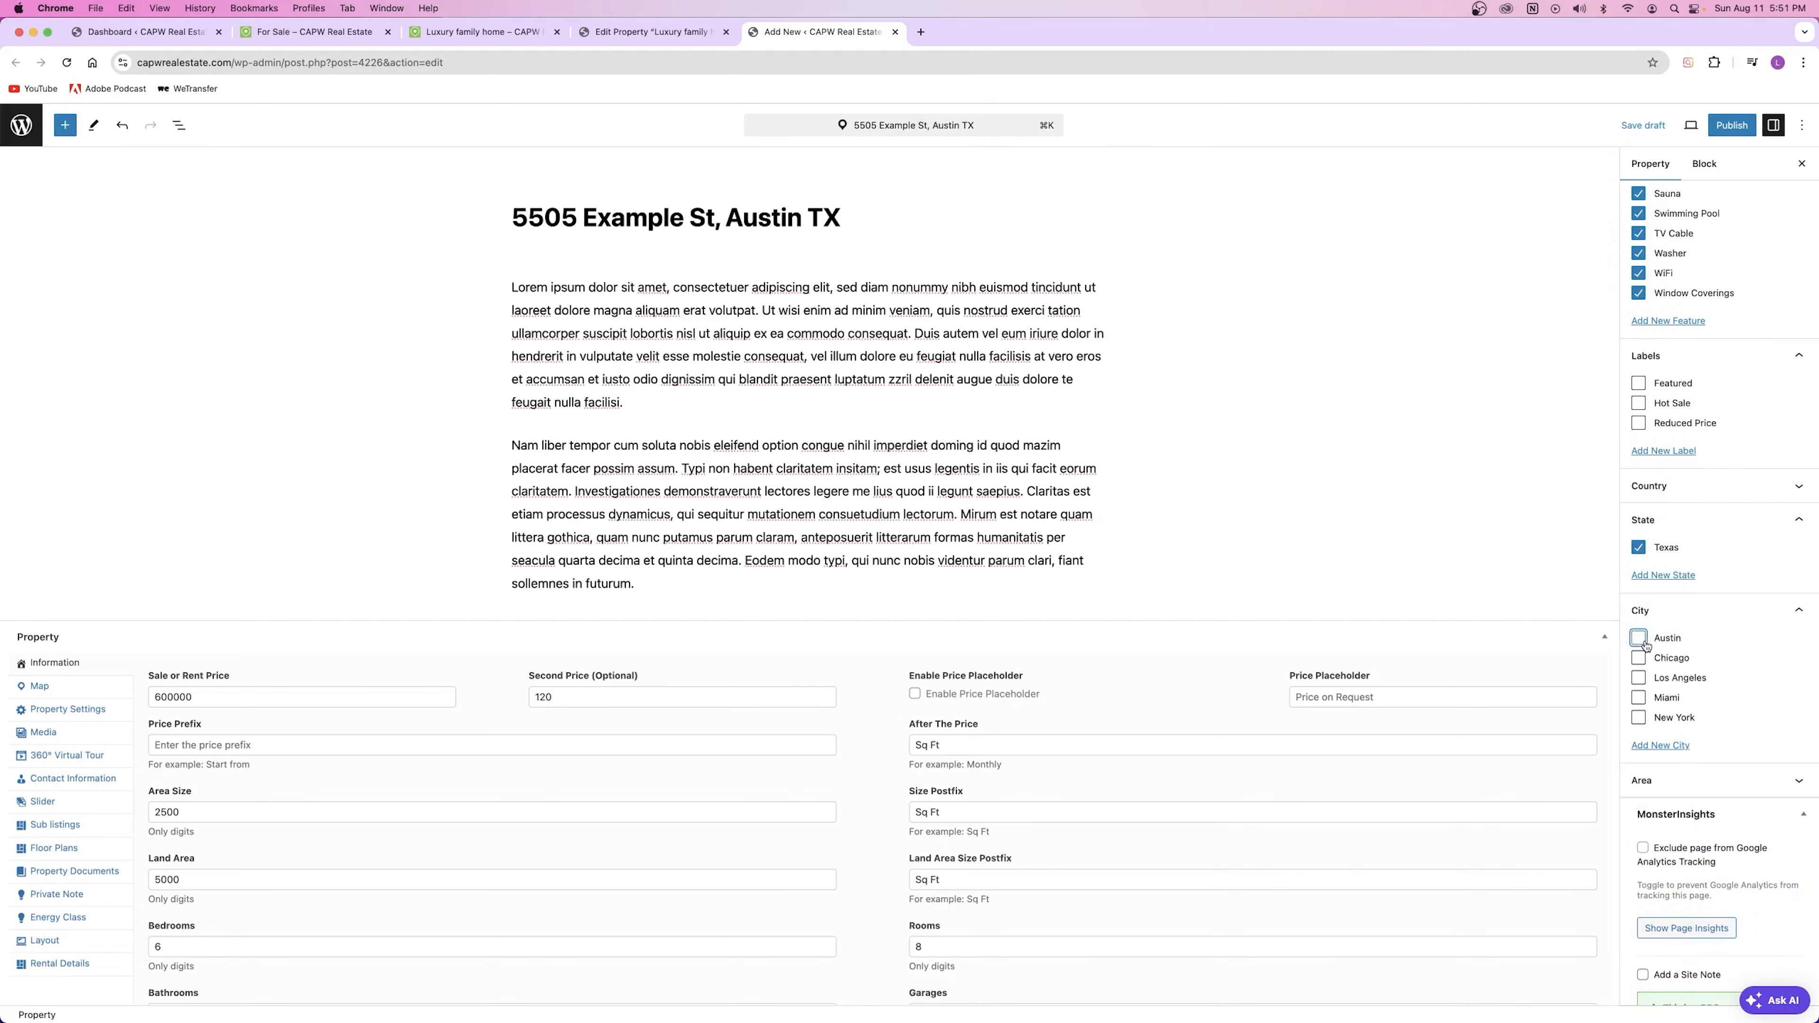
pyautogui.click(1686, 529)
pyautogui.click(1687, 555)
# Step: Search areas for 'oa' and assign Oak Hill to the listing
pyautogui.click(1660, 590)
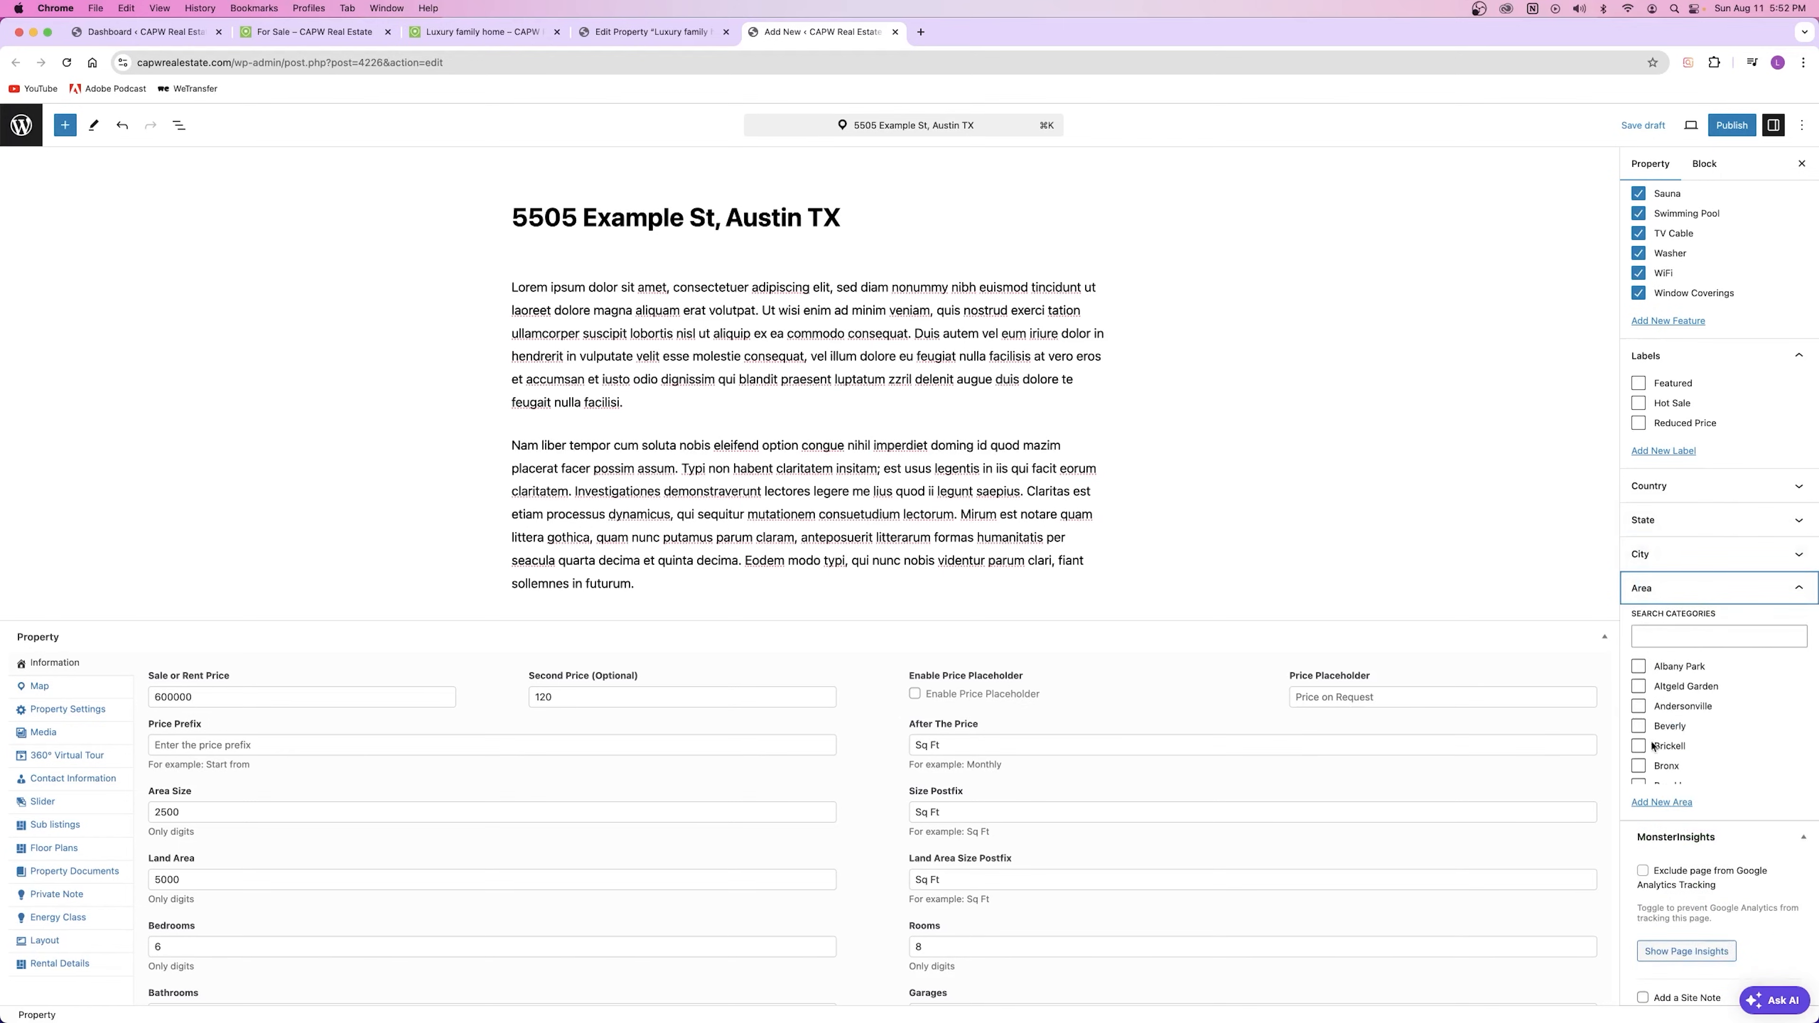
pyautogui.click(1672, 638)
pyautogui.write('oak')
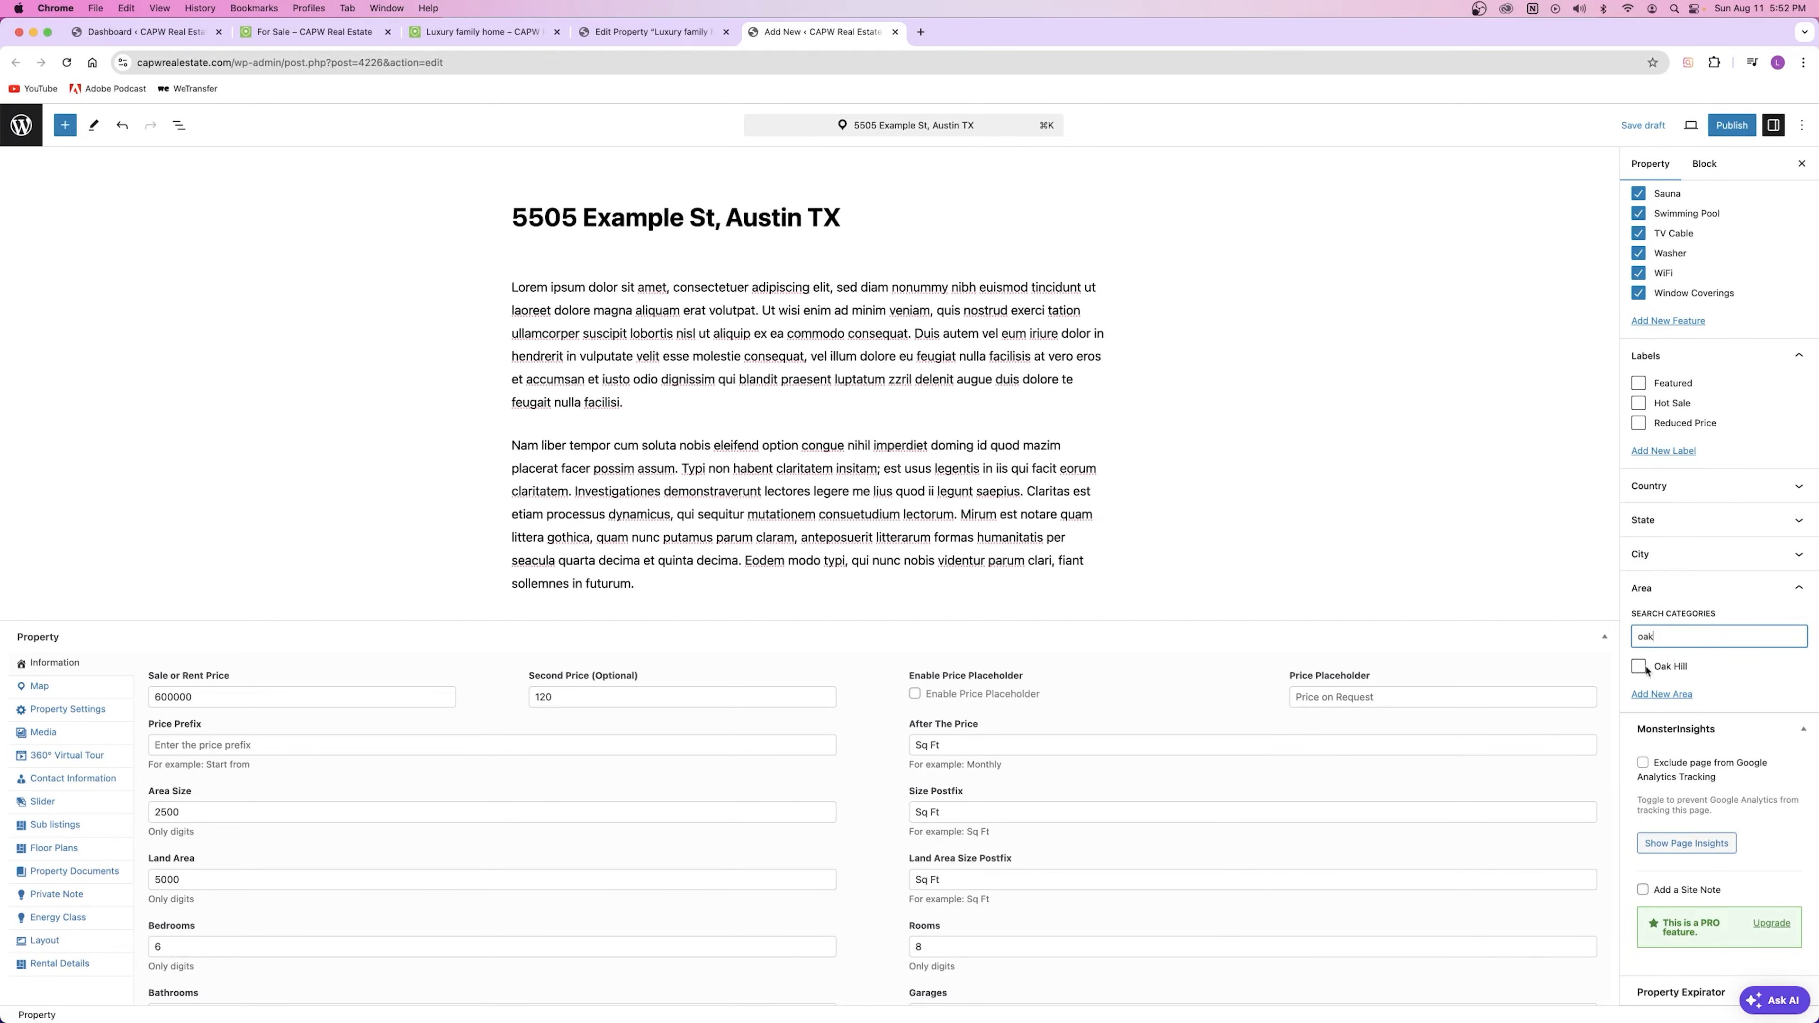
pyautogui.click(1639, 667)
pyautogui.click(1709, 587)
pyautogui.scroll(-10, 1709, 596)
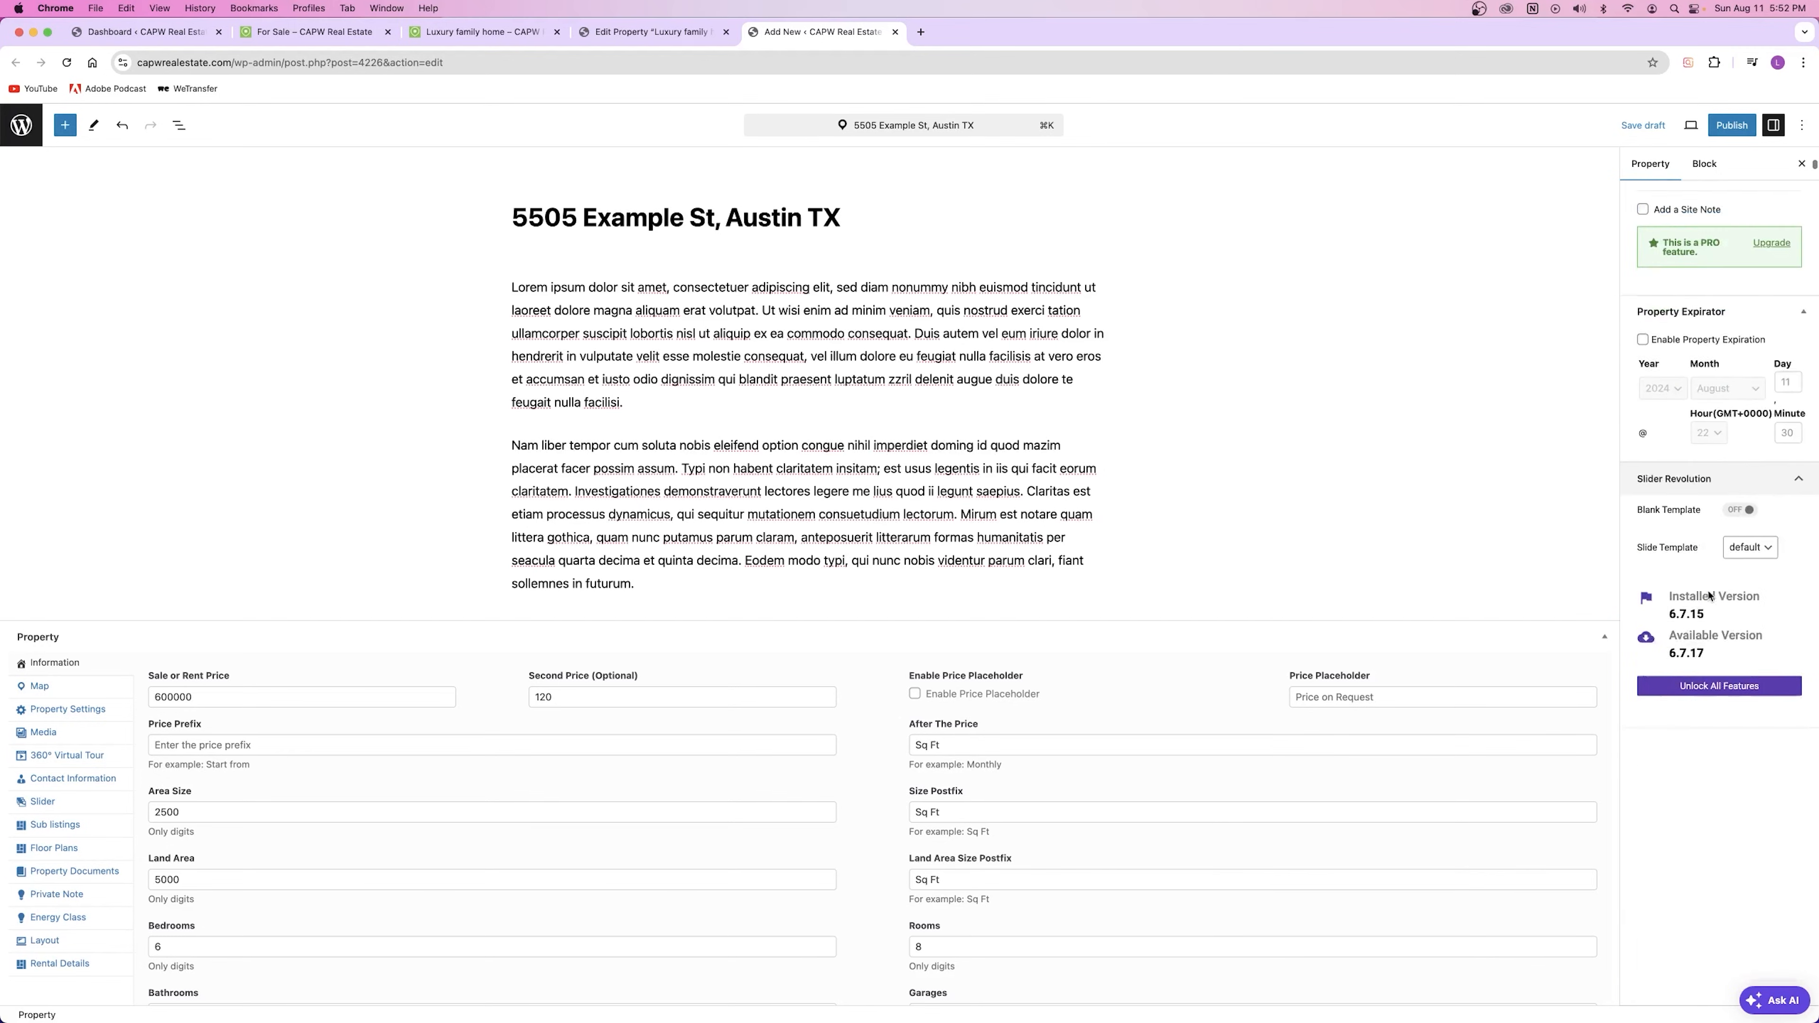
pyautogui.scroll(15, 1708, 596)
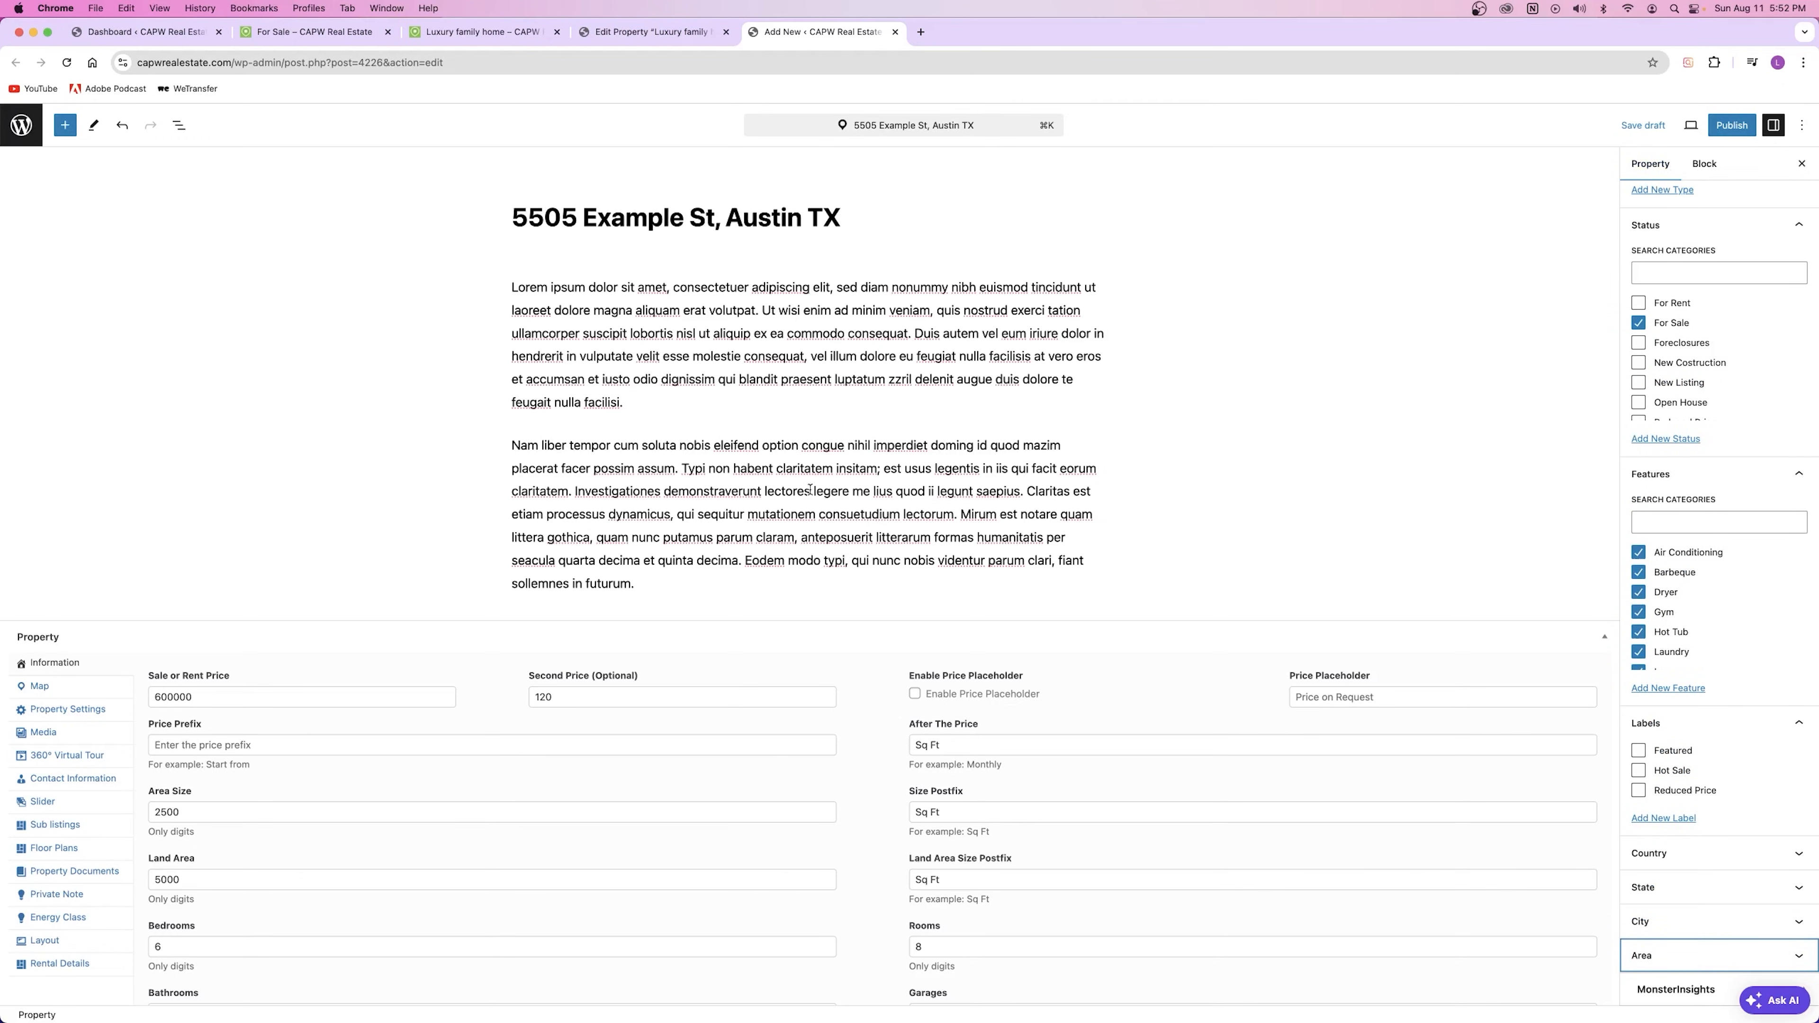
pyautogui.scroll(-5, 810, 497)
pyautogui.scroll(5, 810, 483)
# Step: Publish the 5505 Example St listing, close the Luxury family home editor, and view the property
pyautogui.scroll(8, 1747, 362)
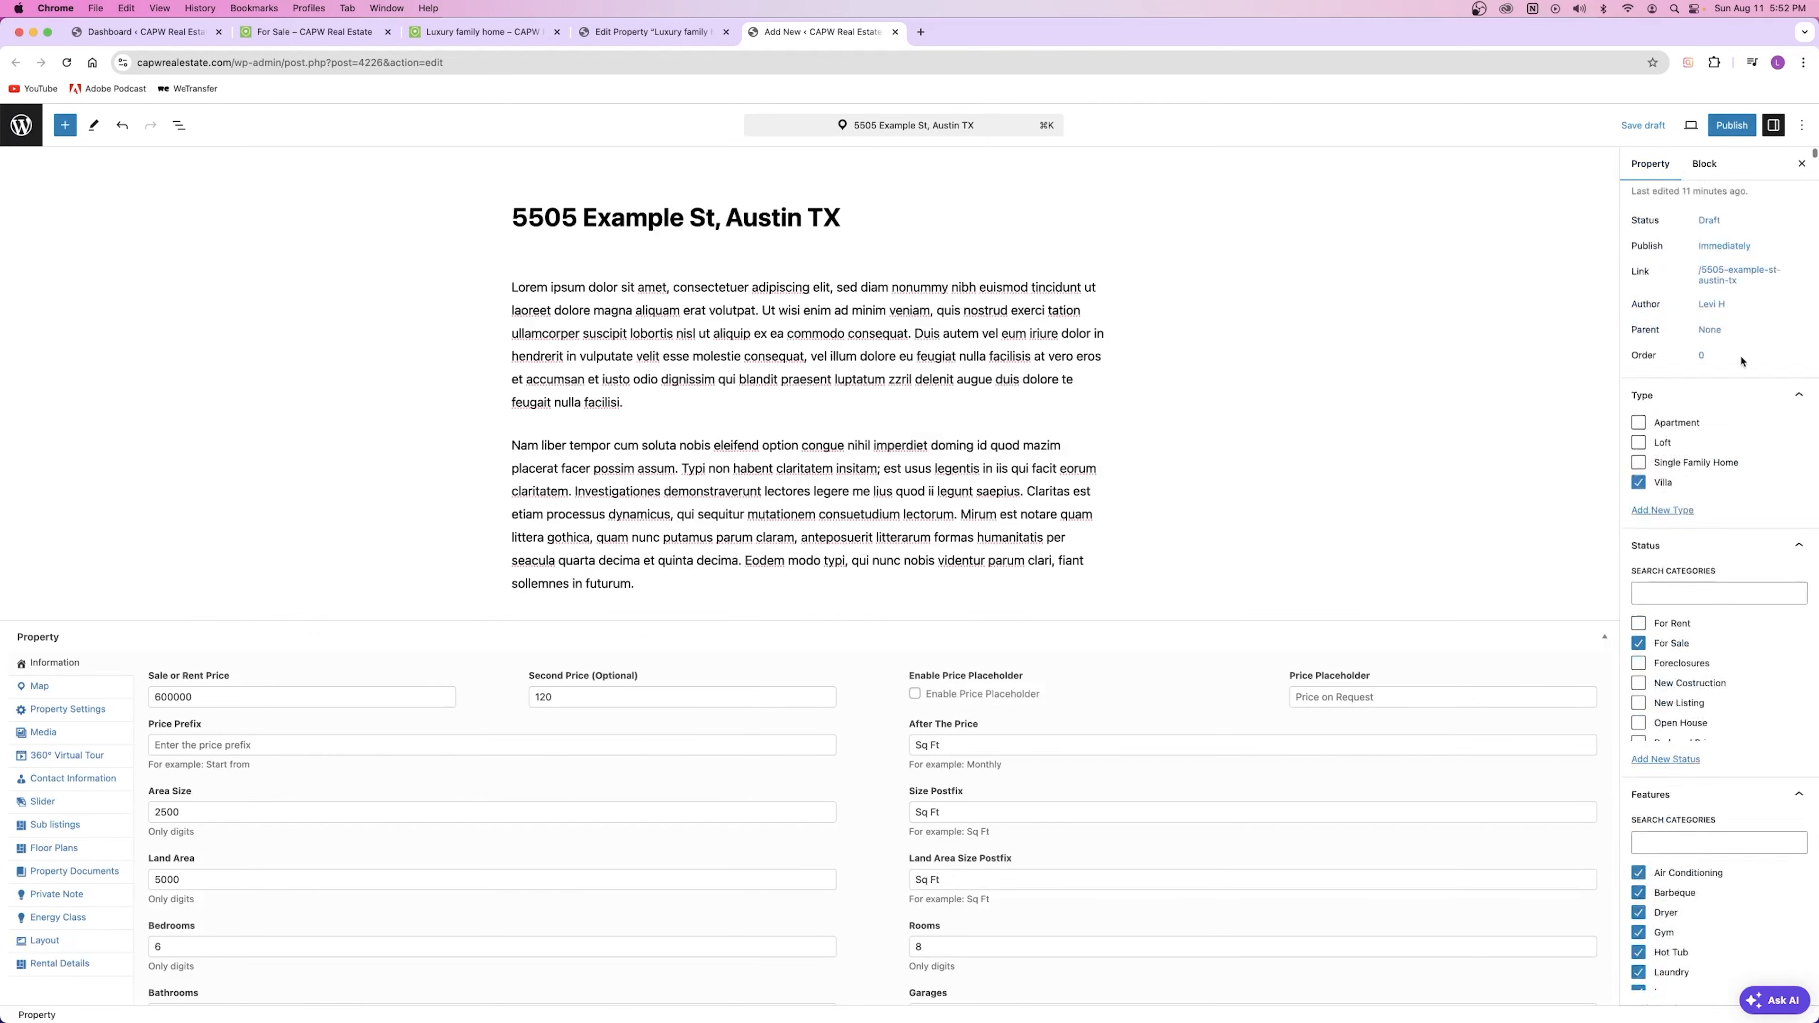
pyautogui.click(1731, 132)
pyautogui.click(1673, 126)
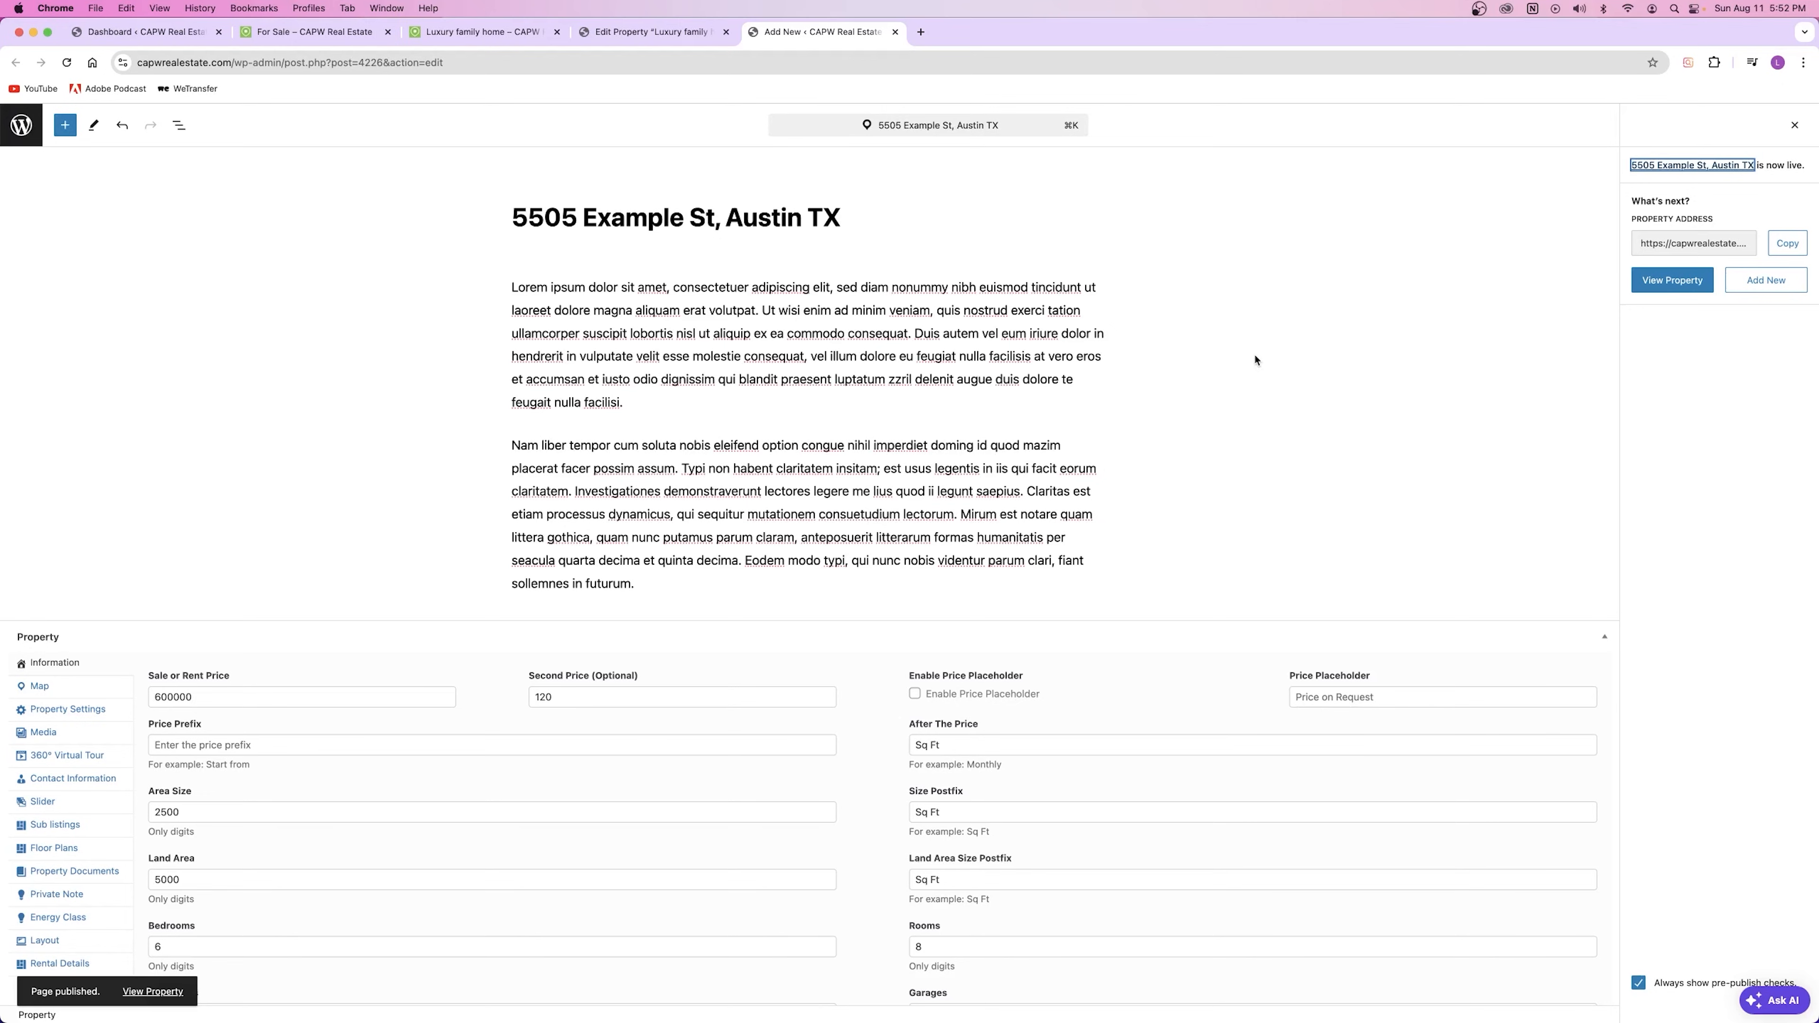
pyautogui.click(725, 31)
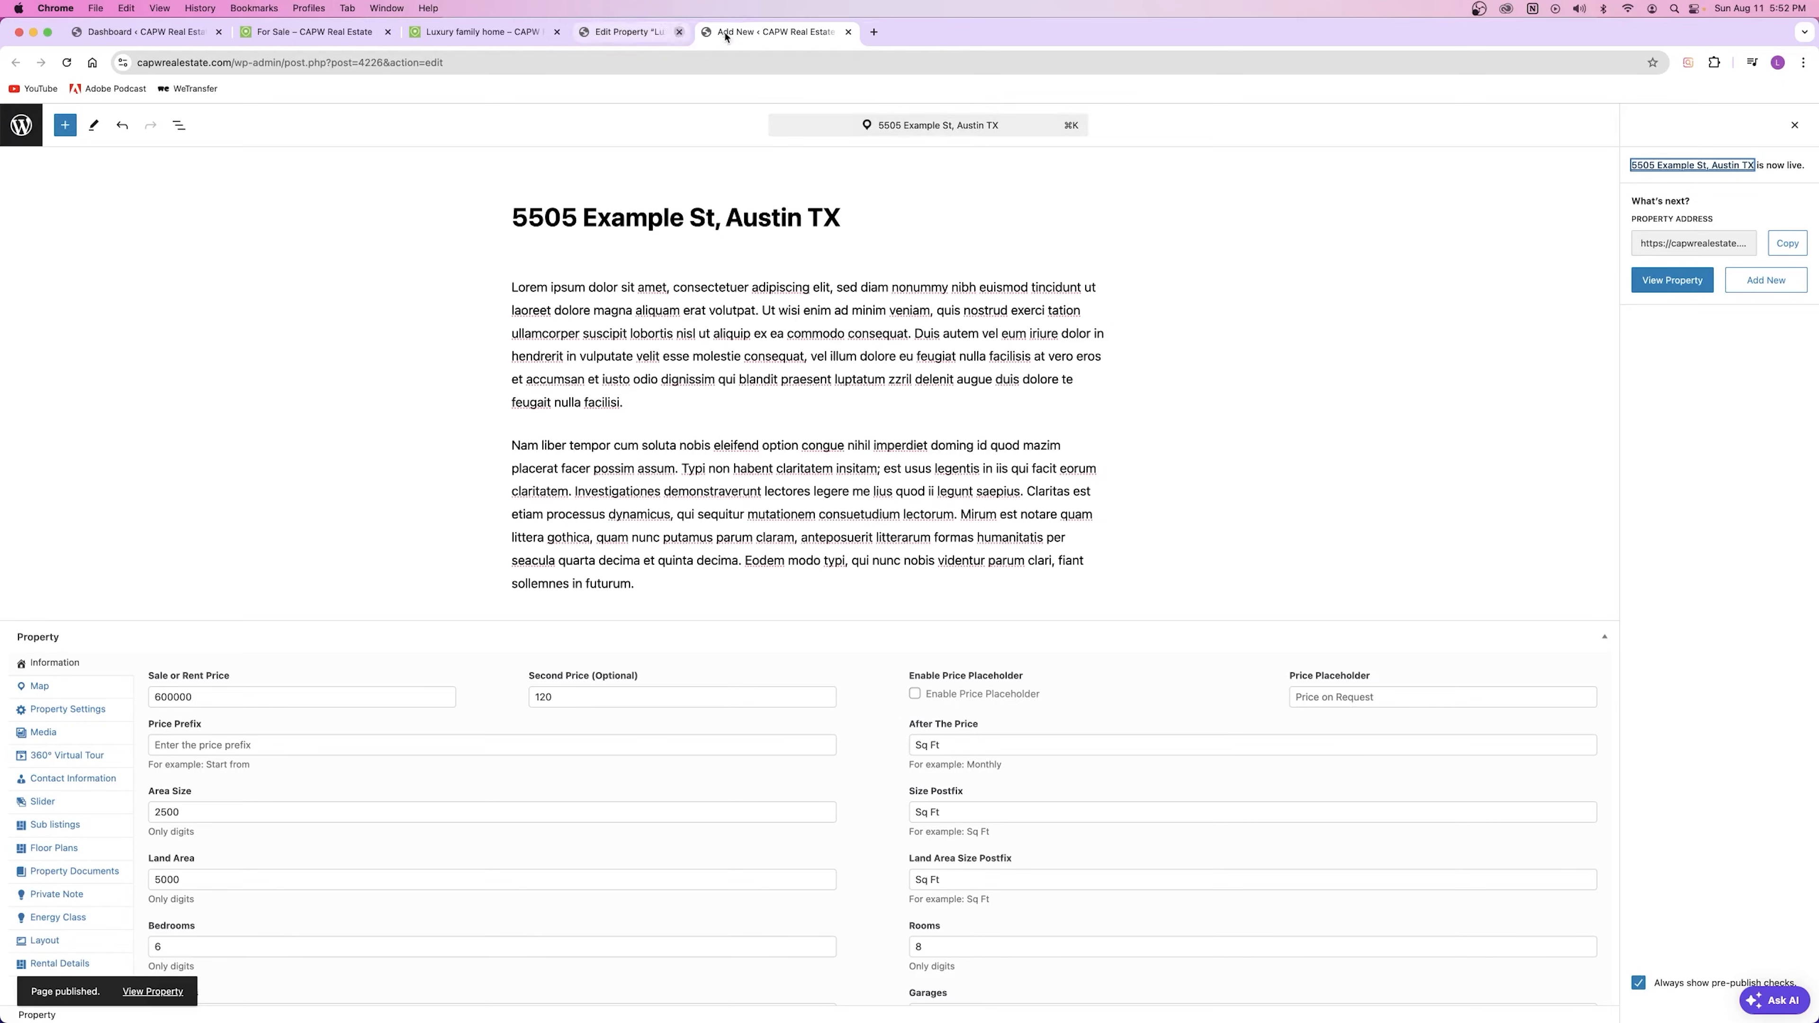
pyautogui.click(1674, 282)
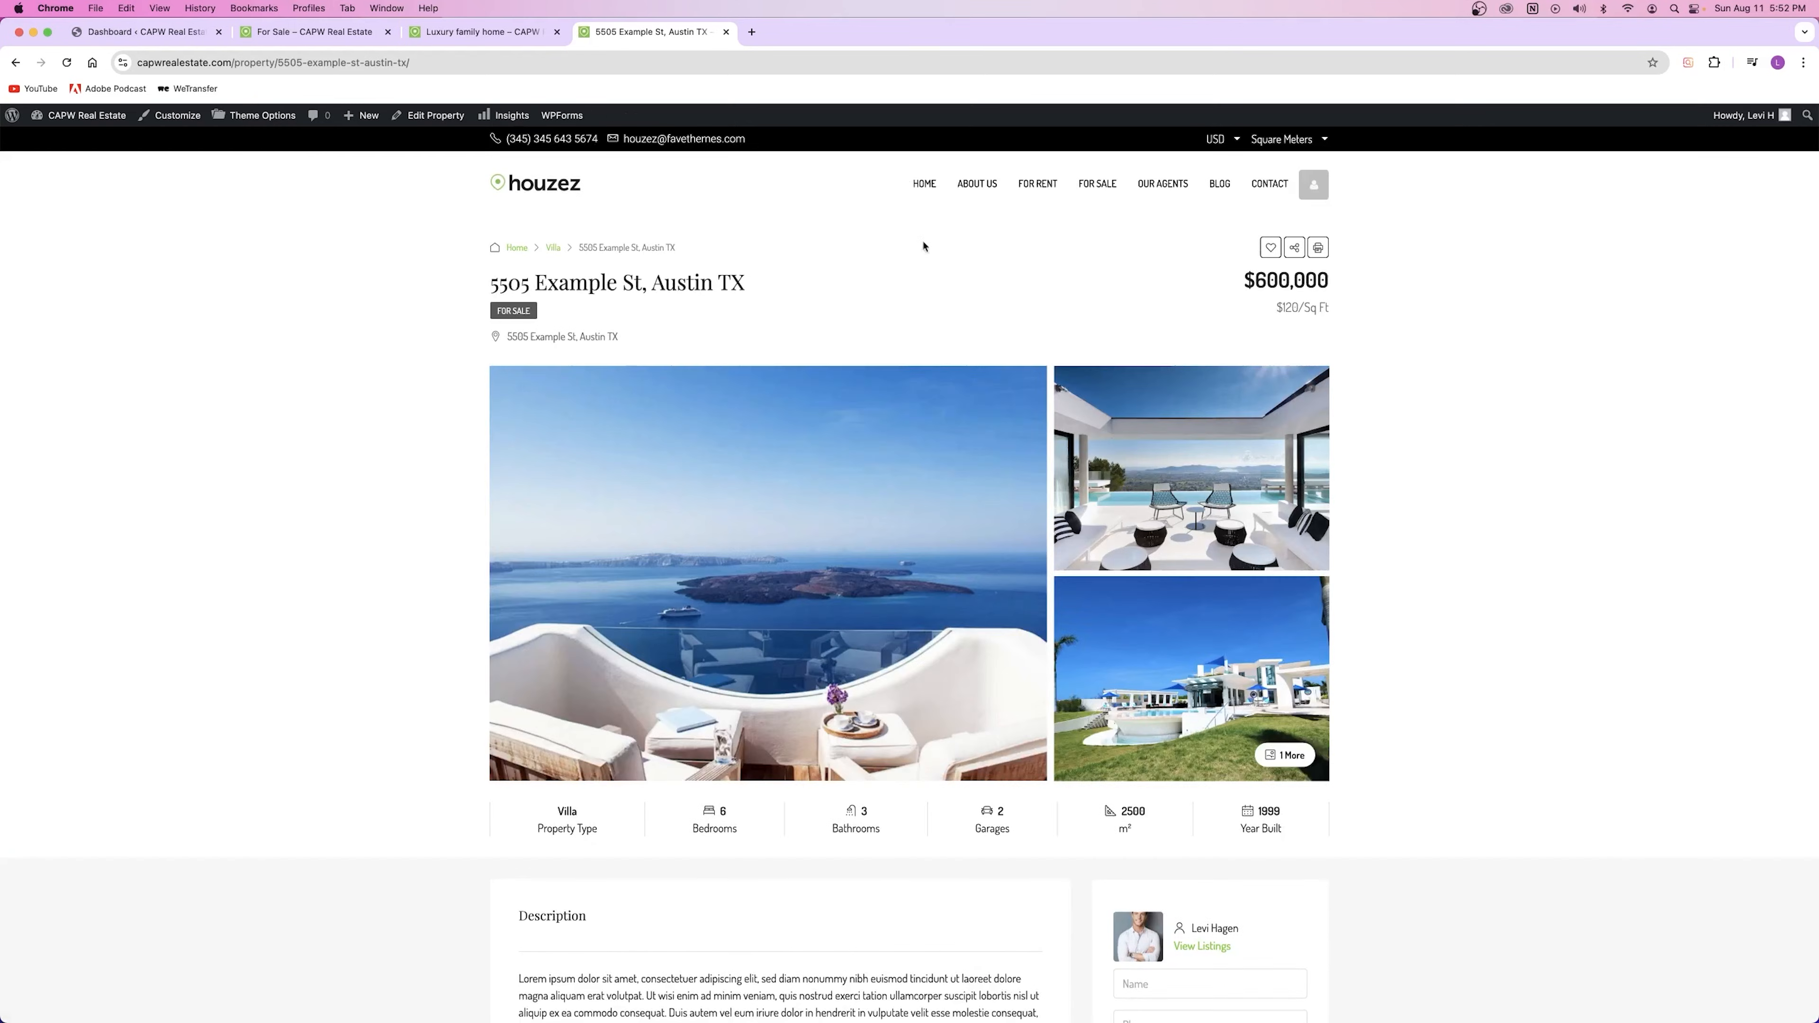
# Step: Compare with Luxury family home, then highlight the live listing's title, address and $120/Sq Ft price
pyautogui.click(483, 41)
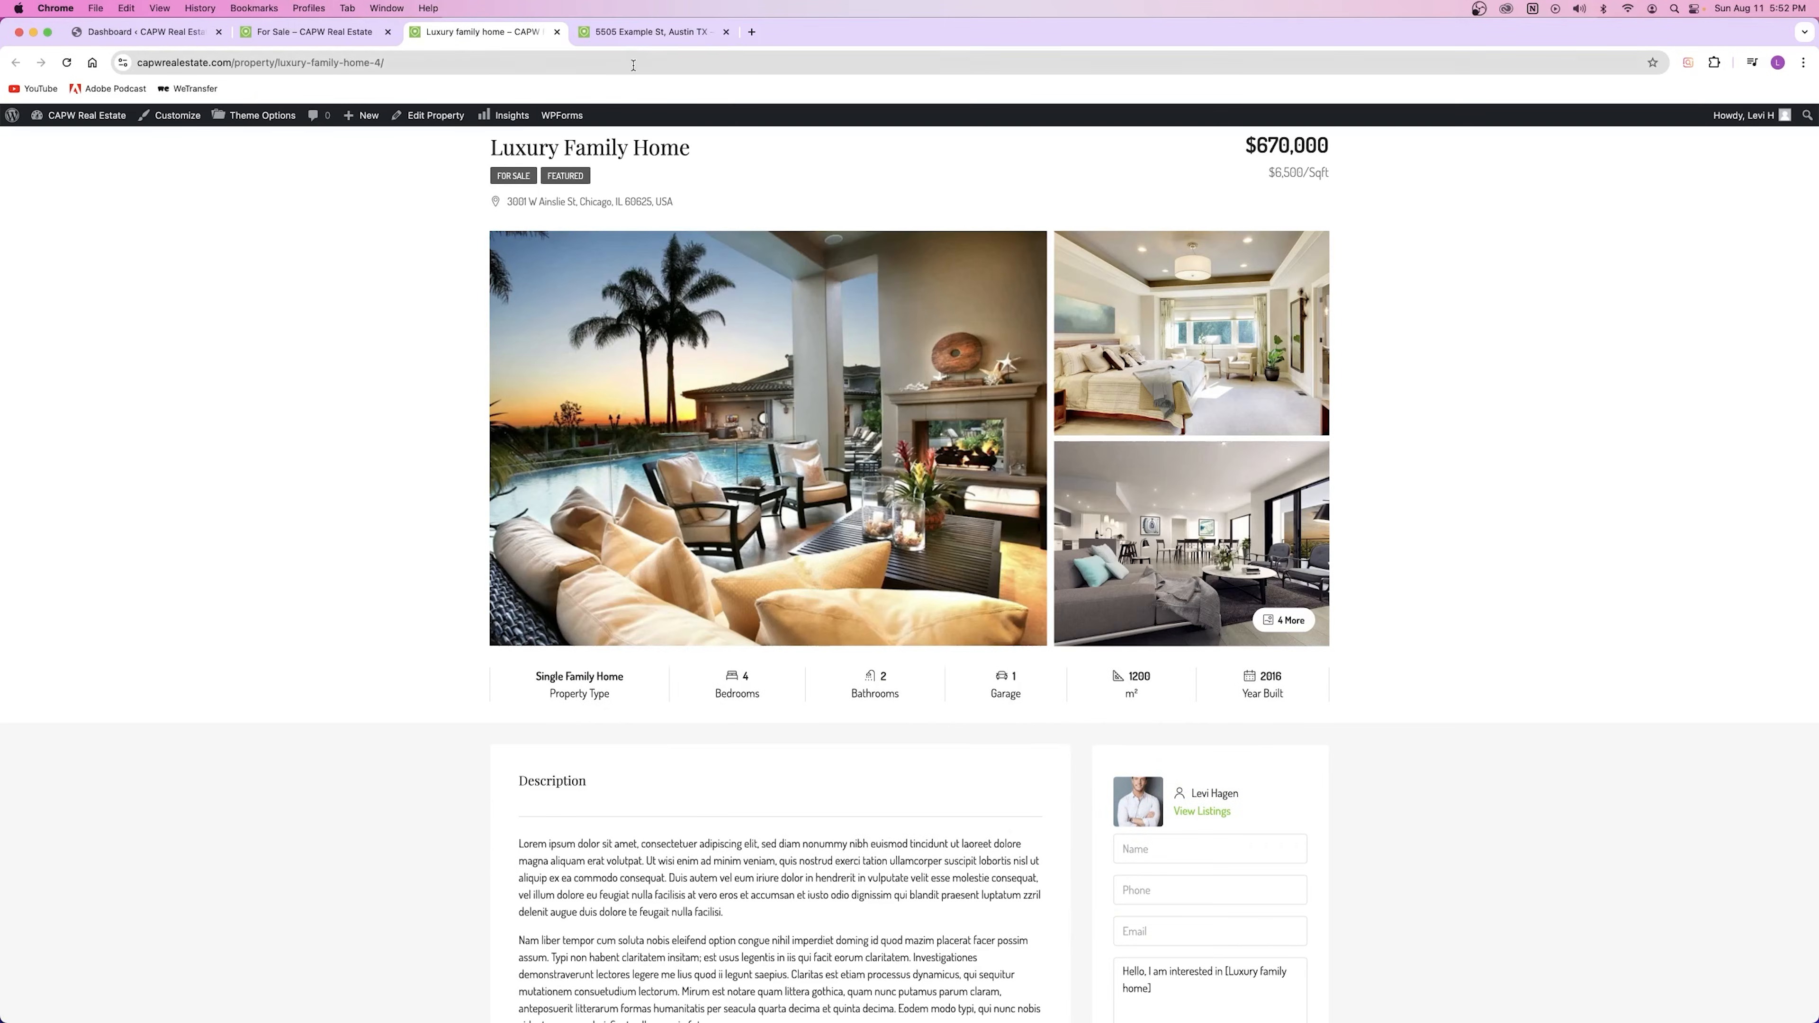
pyautogui.click(629, 37)
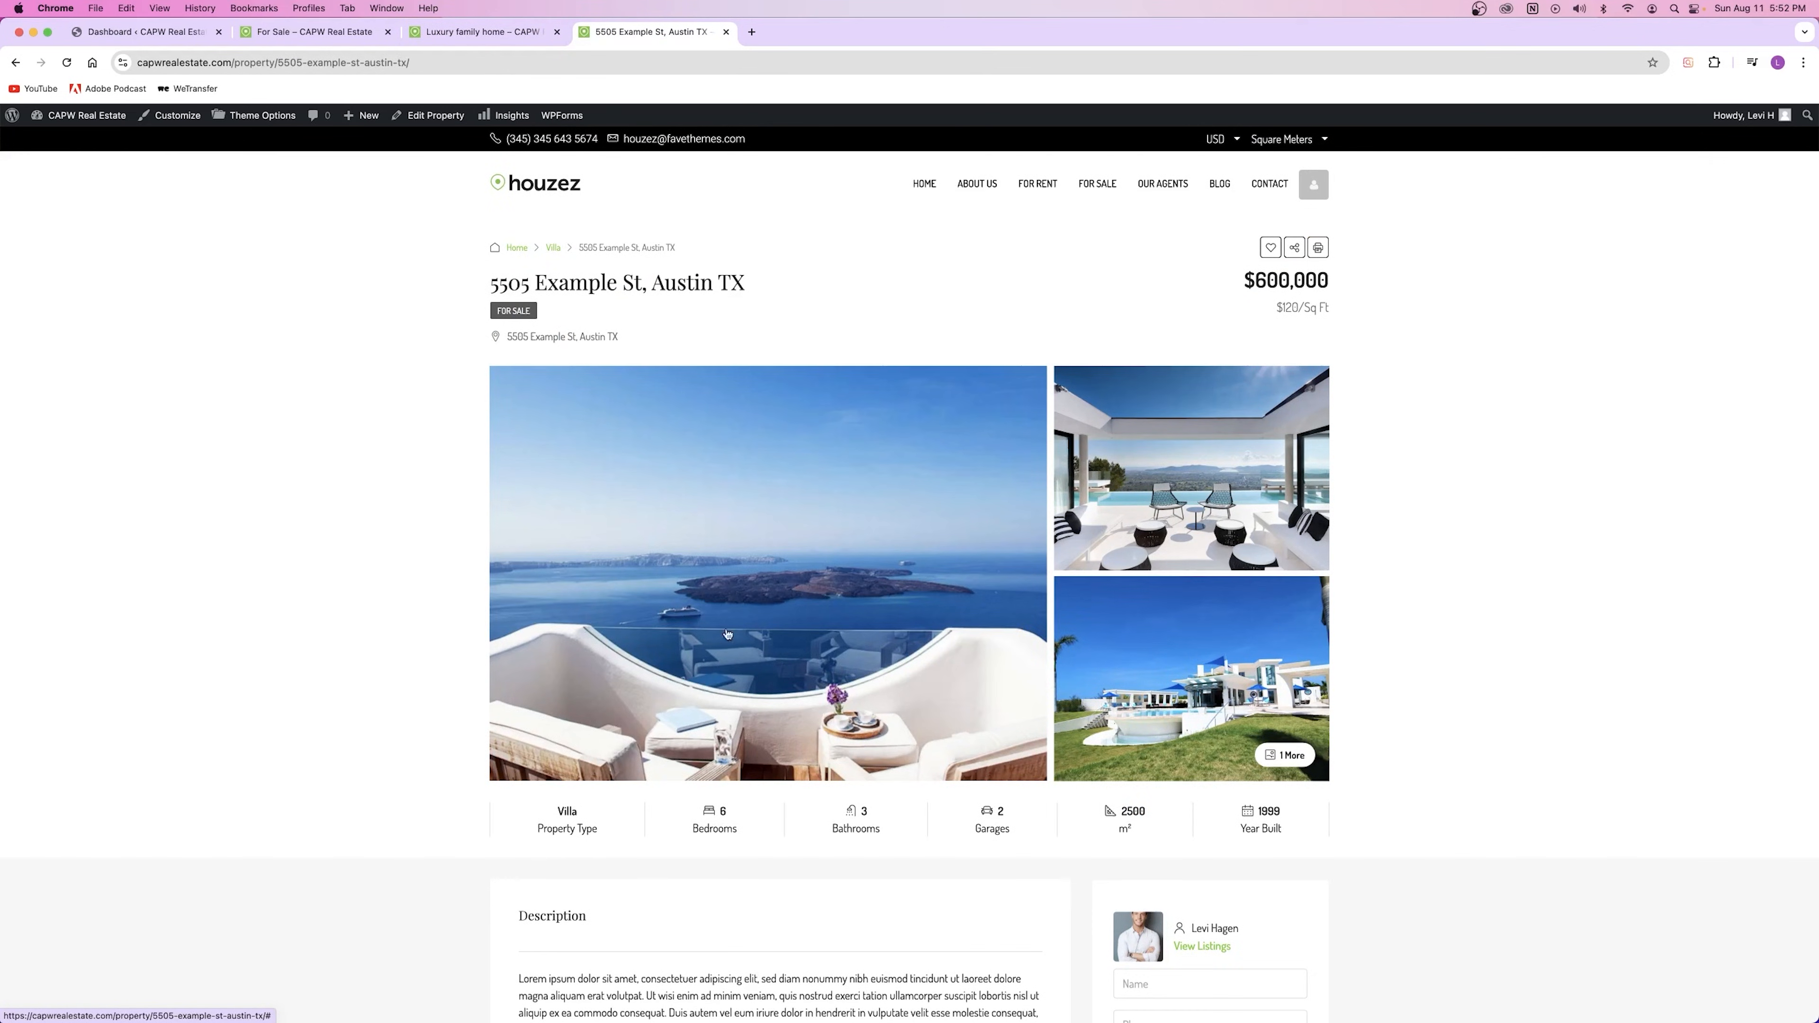
pyautogui.moveTo(622, 338); pyautogui.dragTo(469, 285)
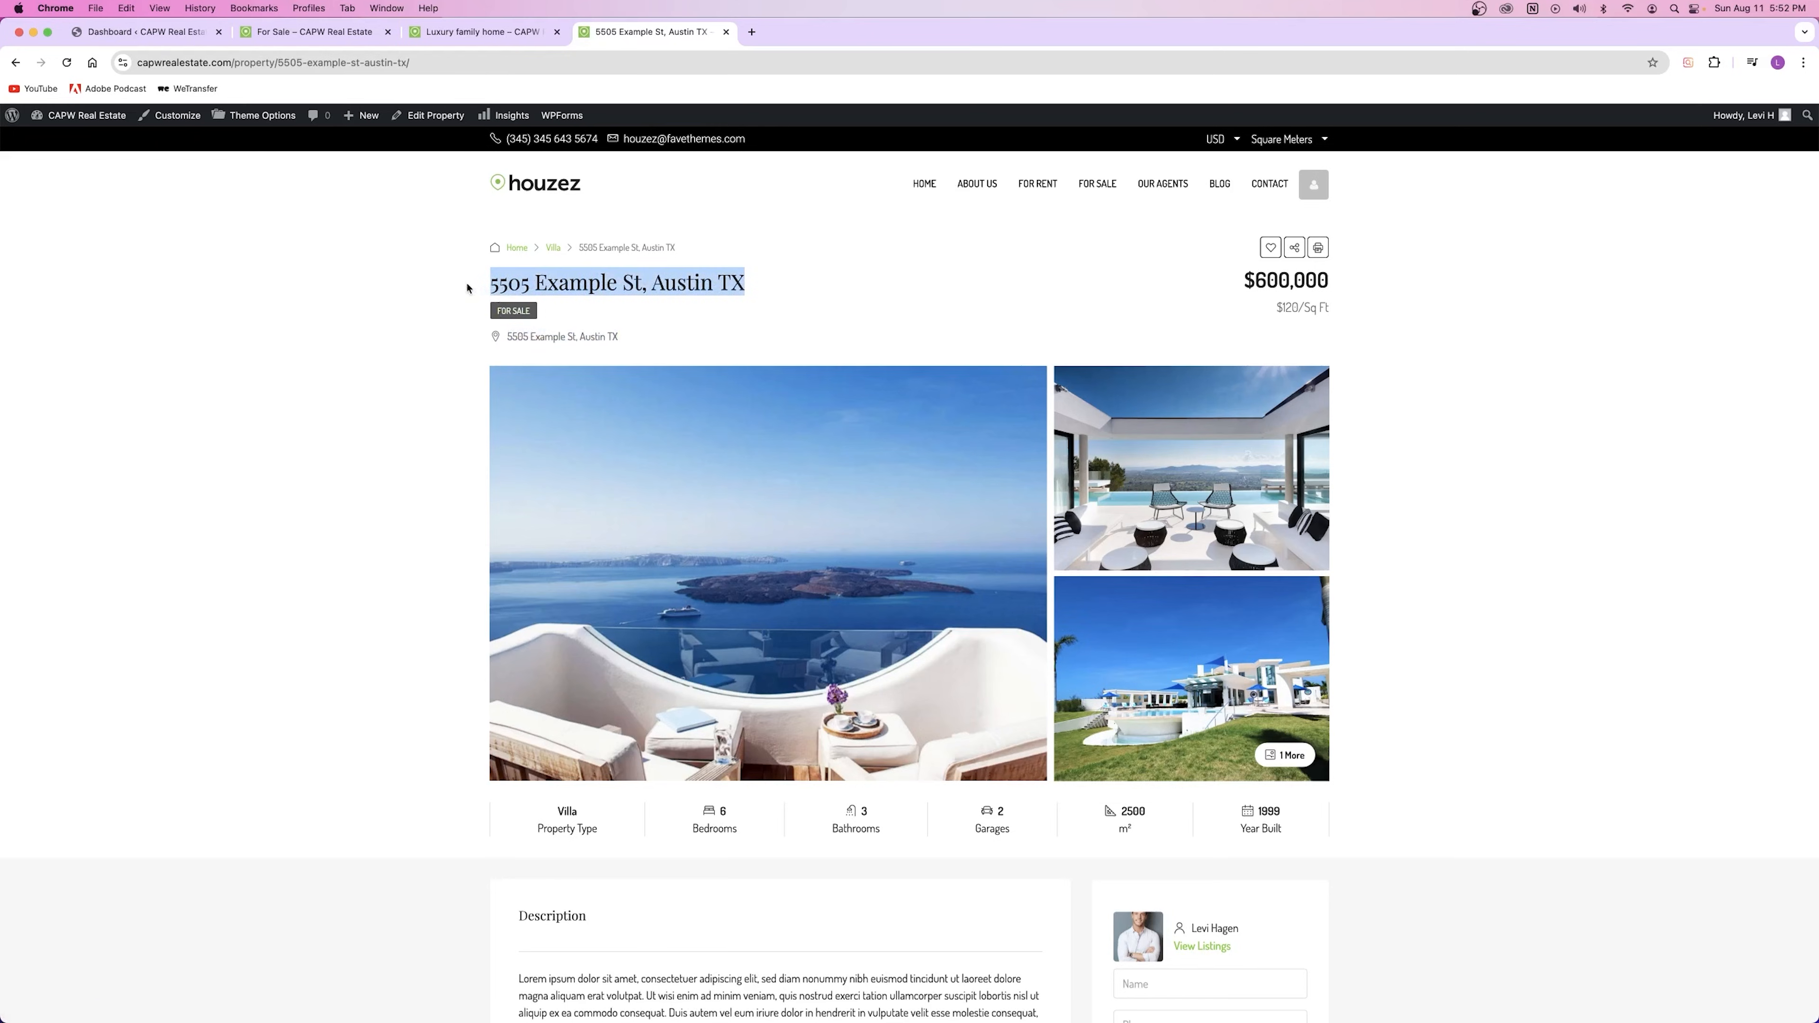
pyautogui.click(499, 286)
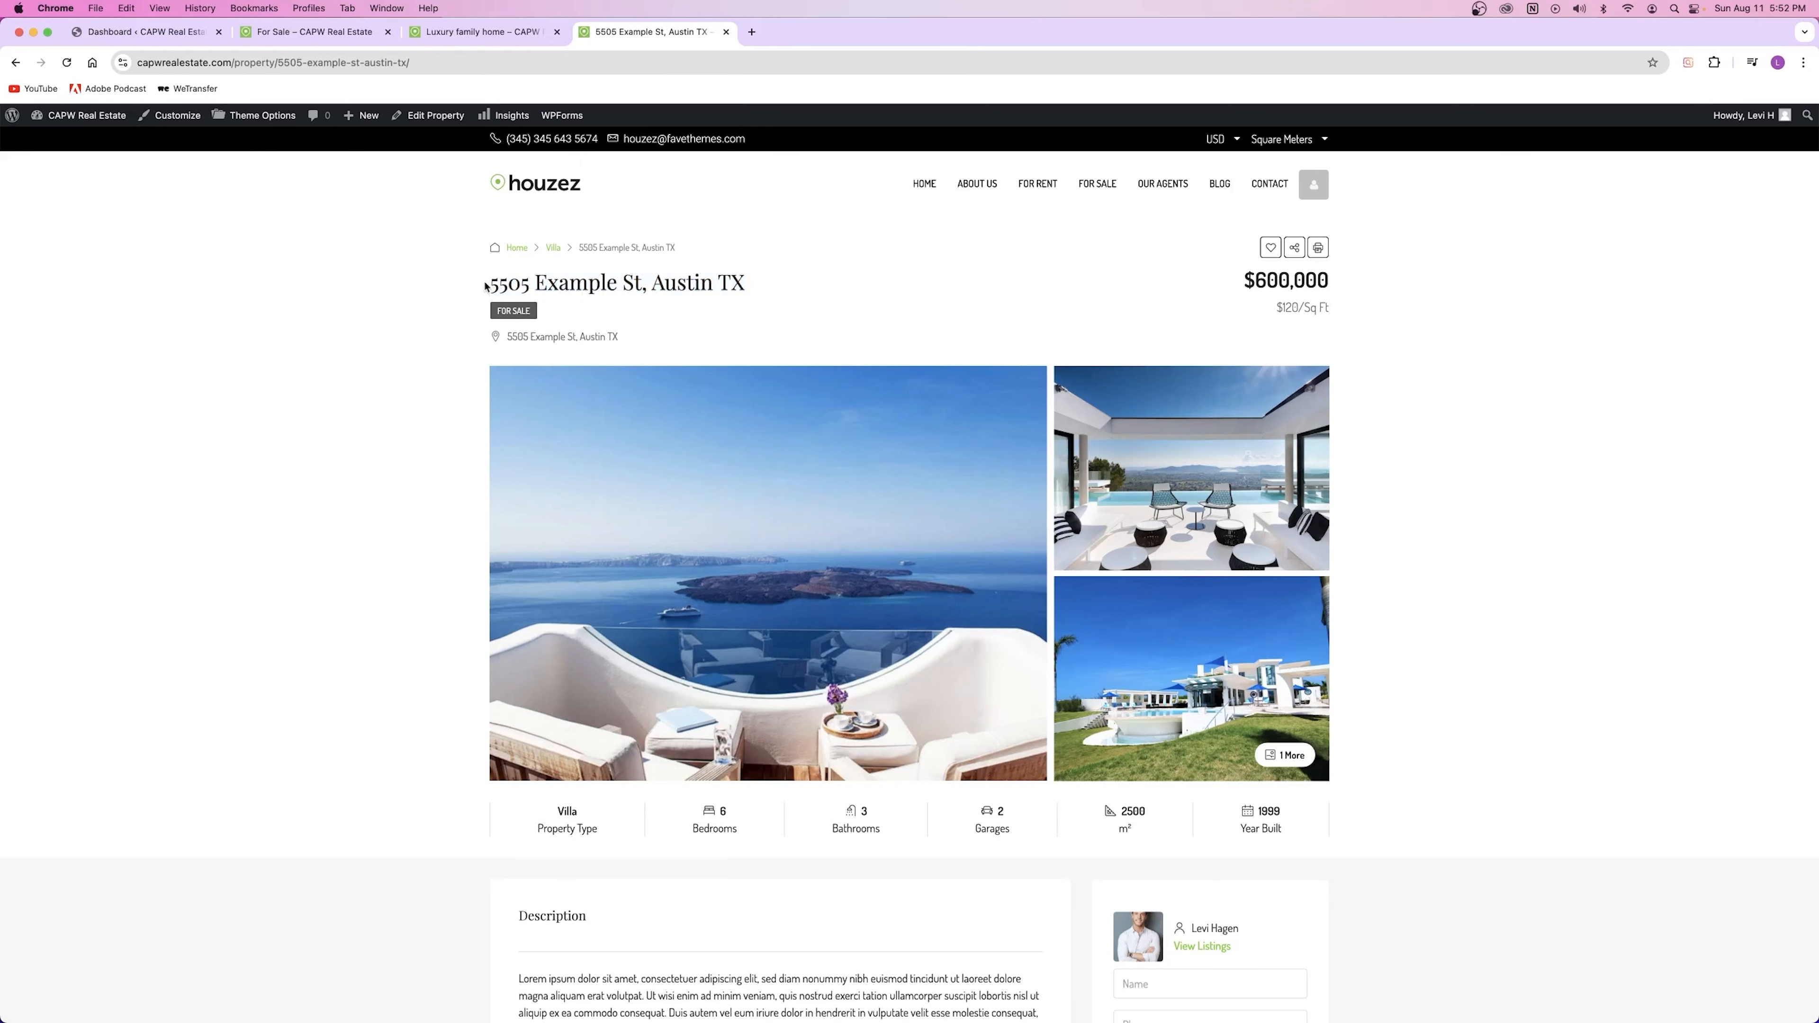
pyautogui.moveTo(750, 288); pyautogui.dragTo(490, 287)
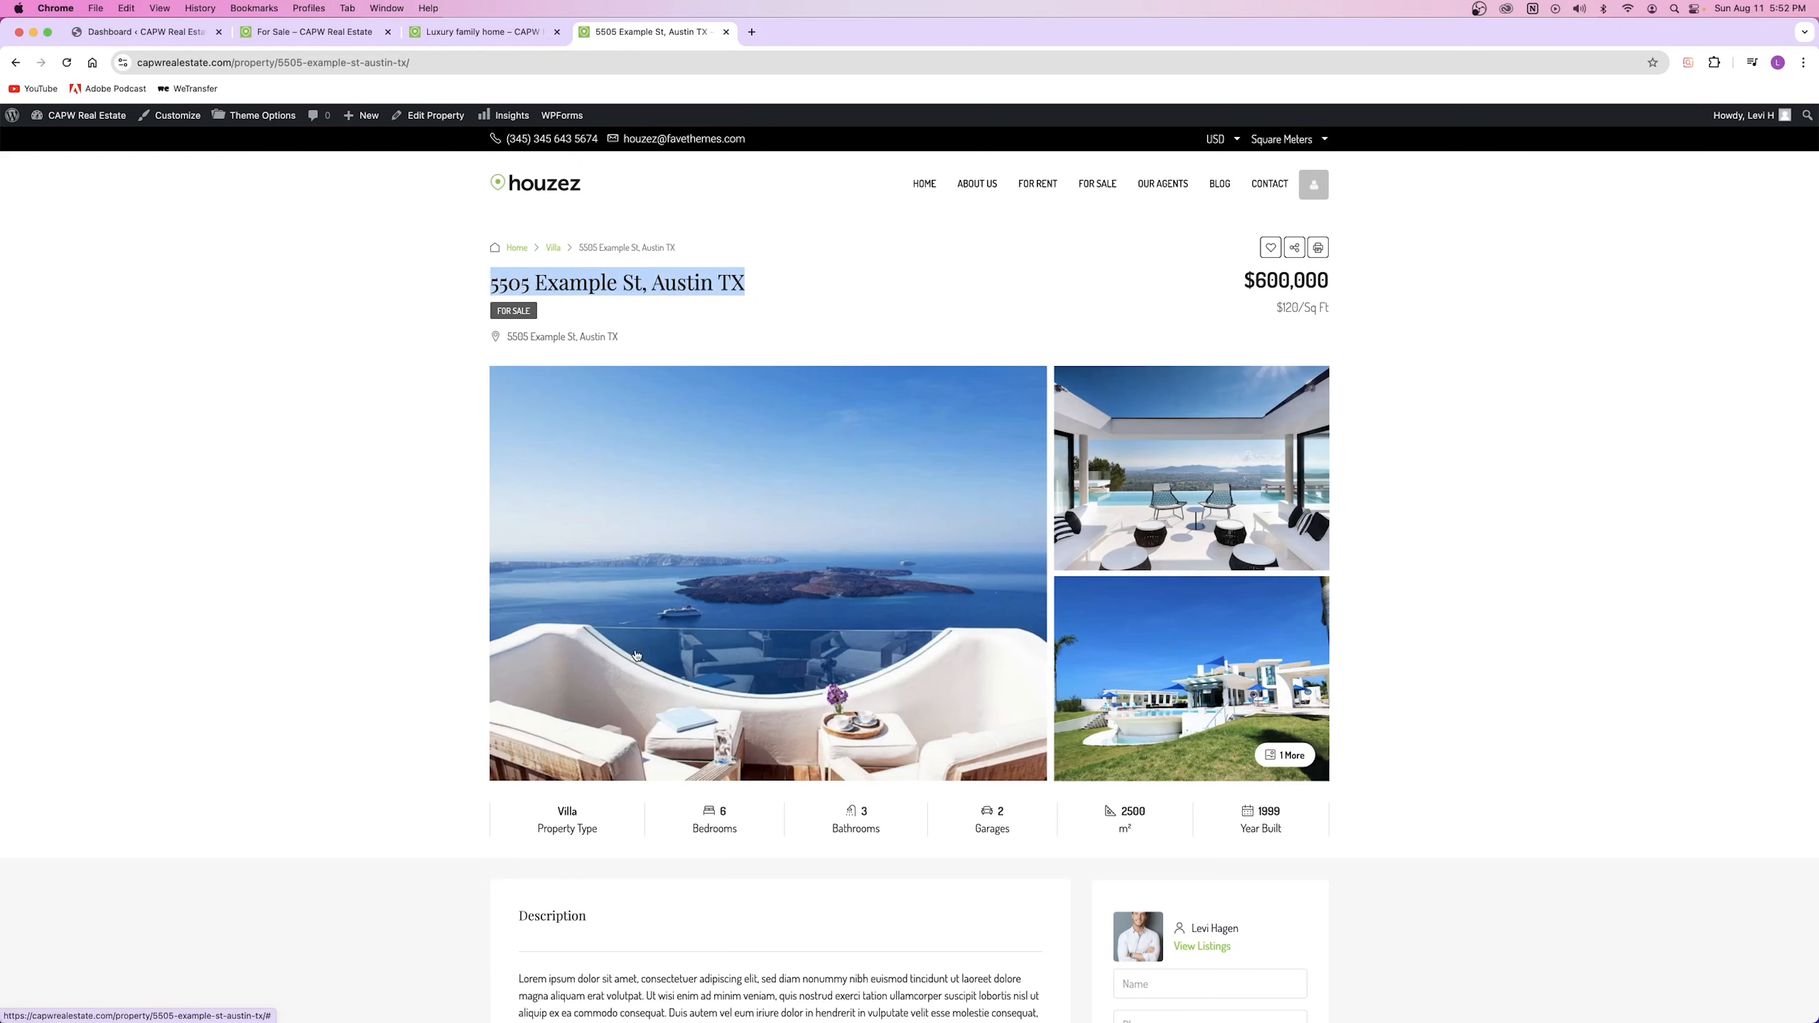
pyautogui.moveTo(620, 337); pyautogui.dragTo(507, 343)
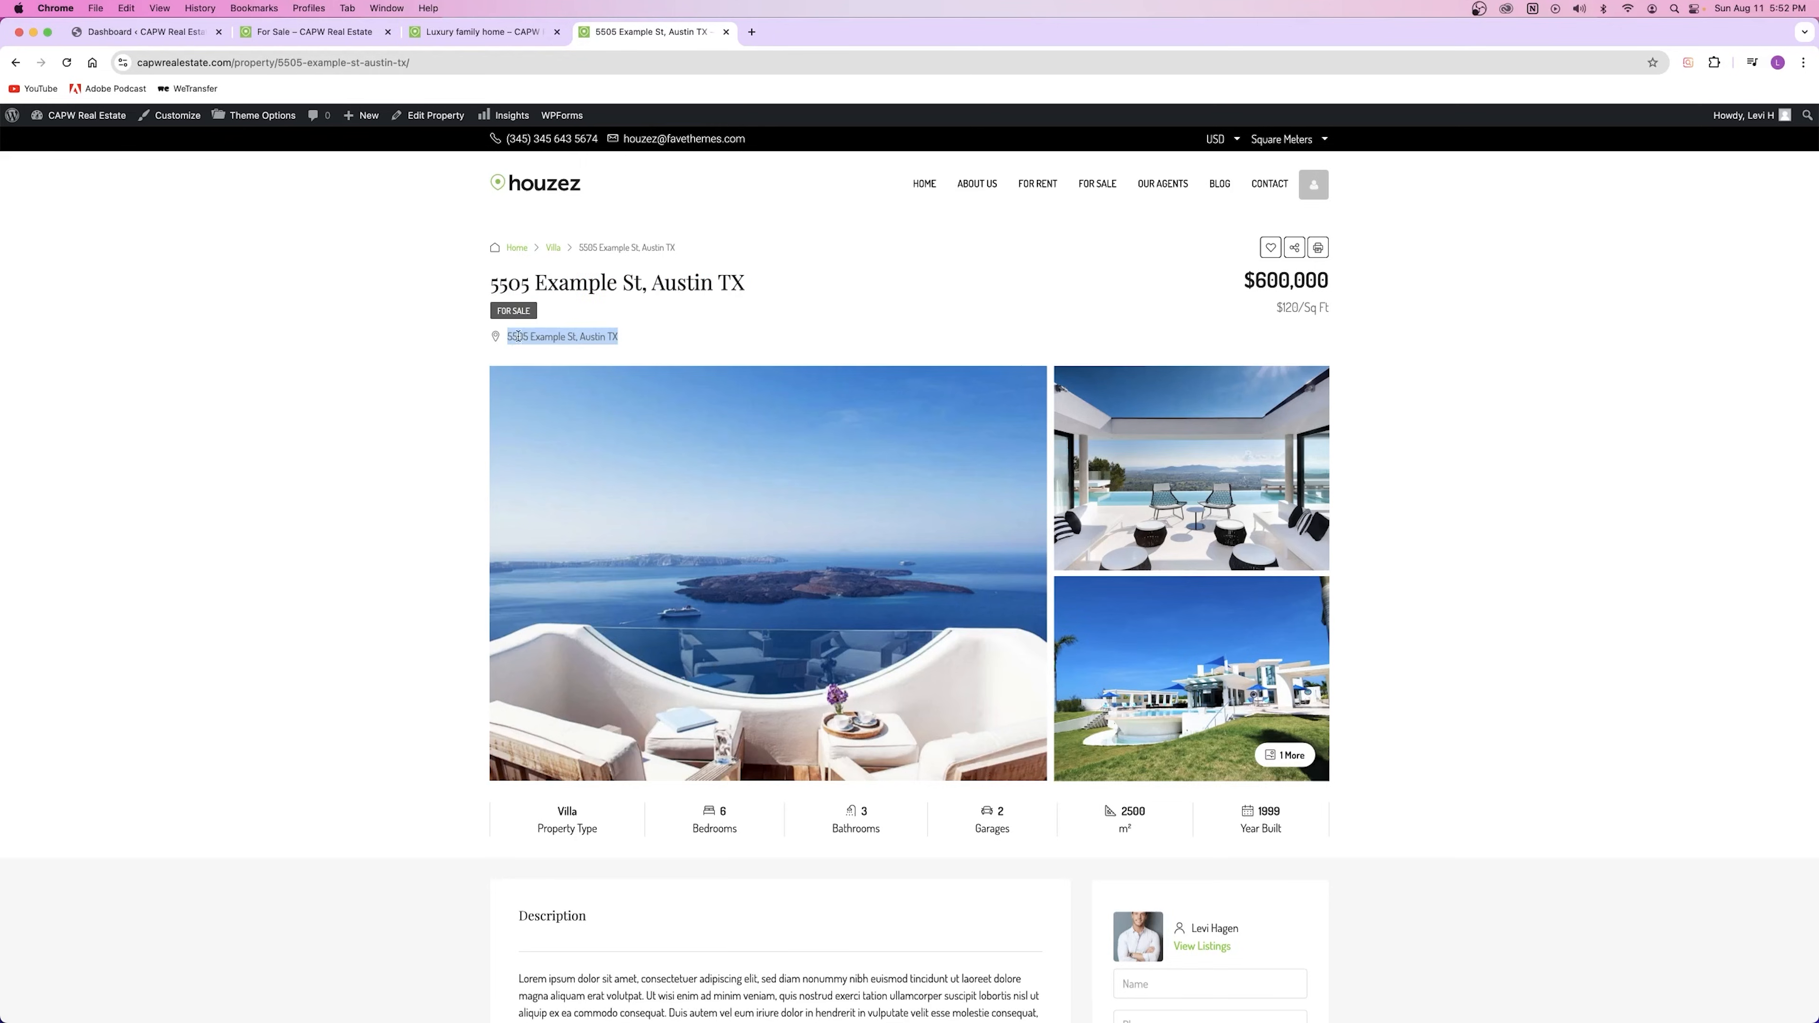
pyautogui.moveTo(642, 340); pyautogui.dragTo(484, 341)
pyautogui.tripleClick(693, 289)
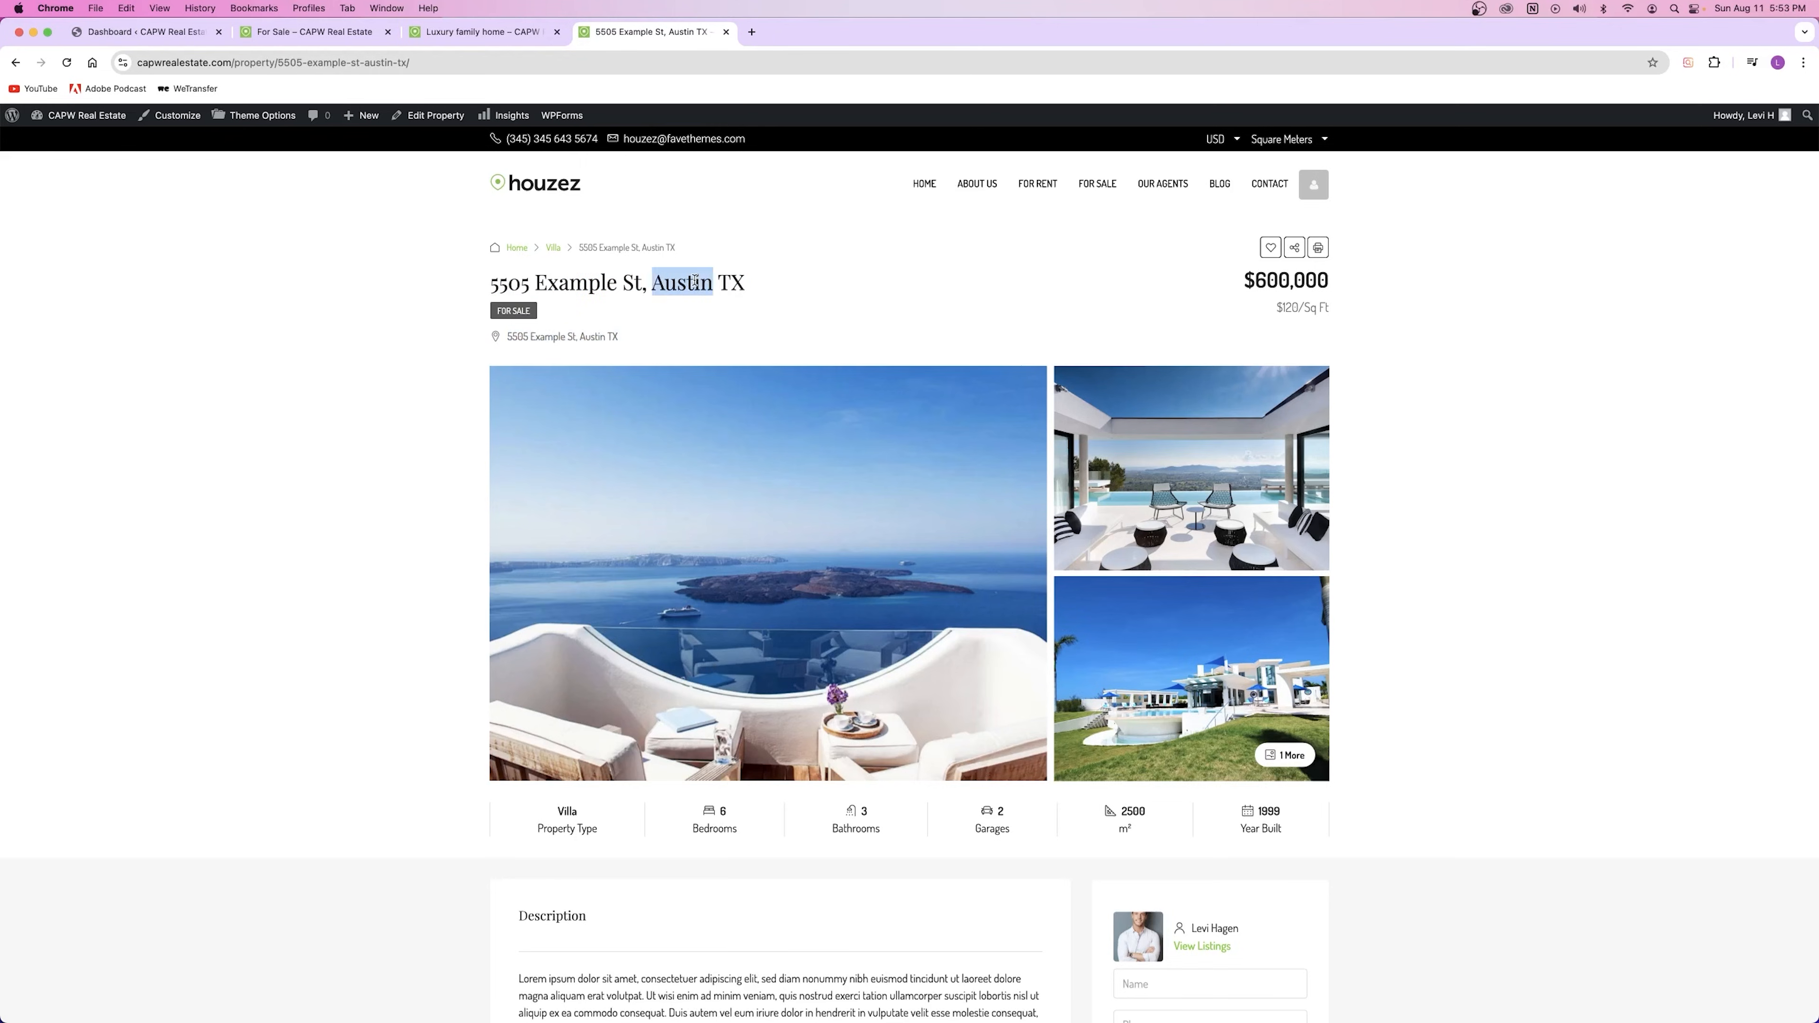
pyautogui.click(676, 312)
pyautogui.doubleClick(1293, 309)
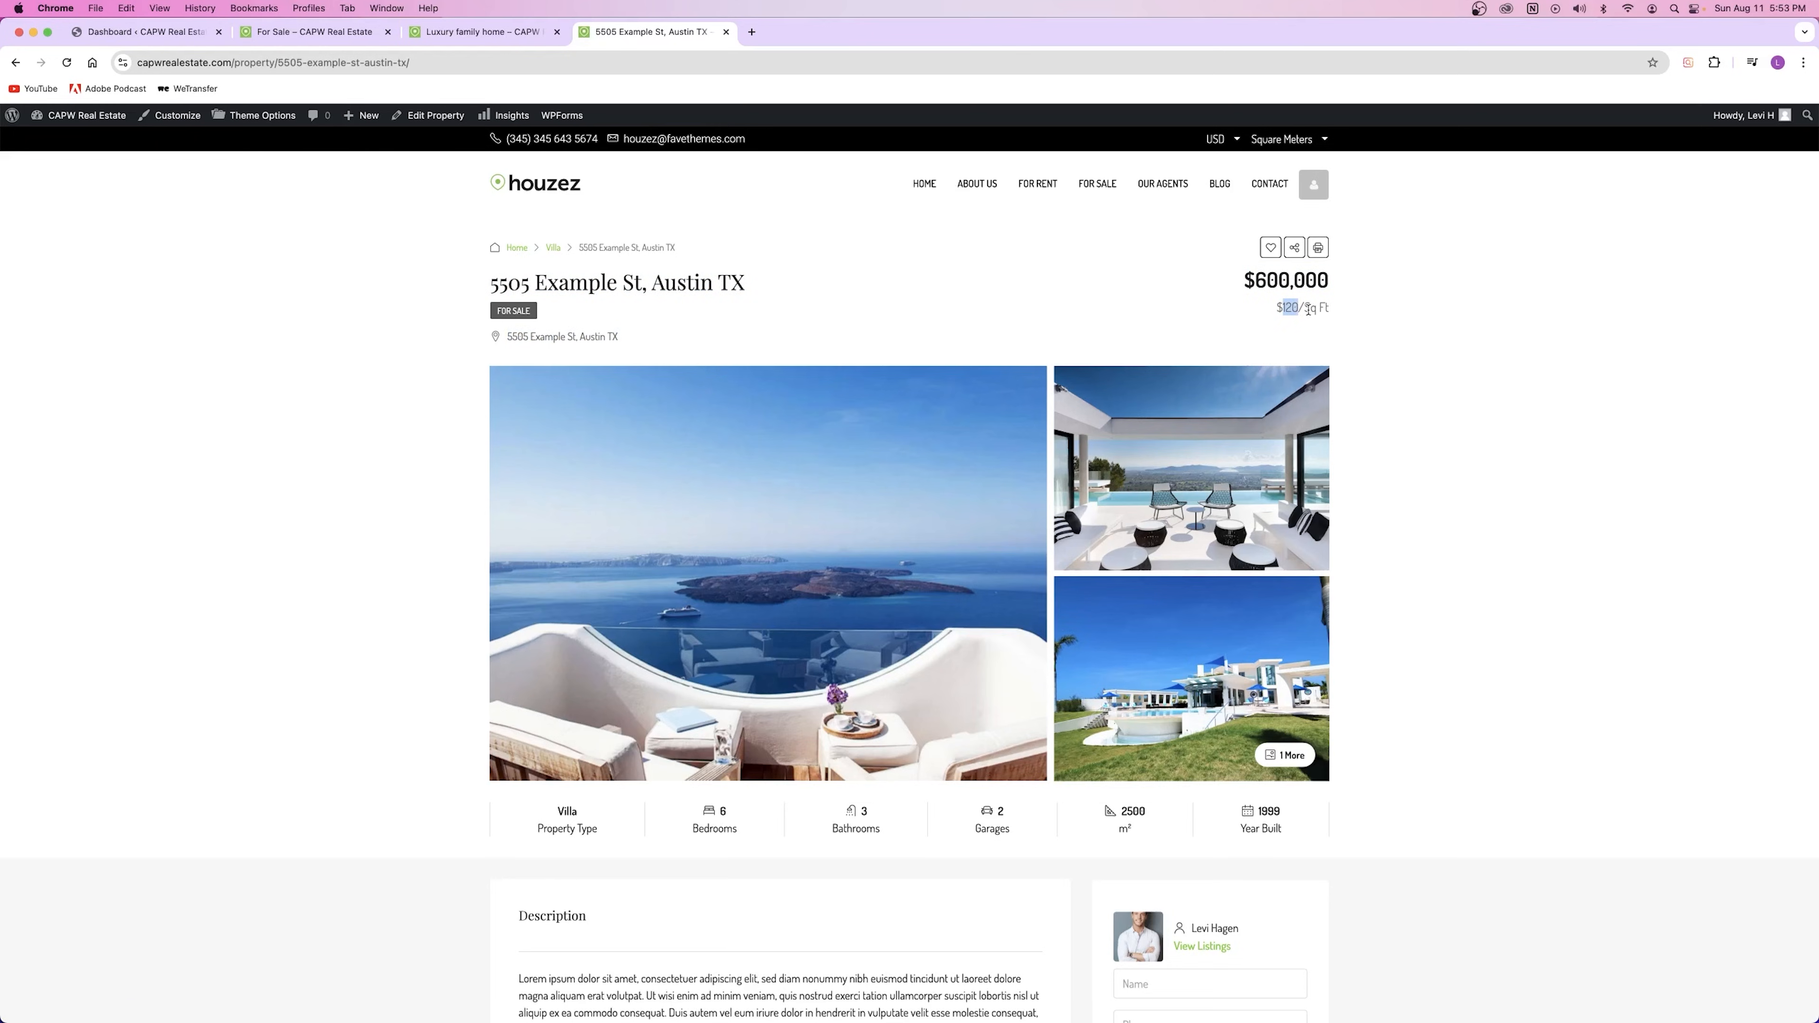
pyautogui.scroll(-5, 1308, 309)
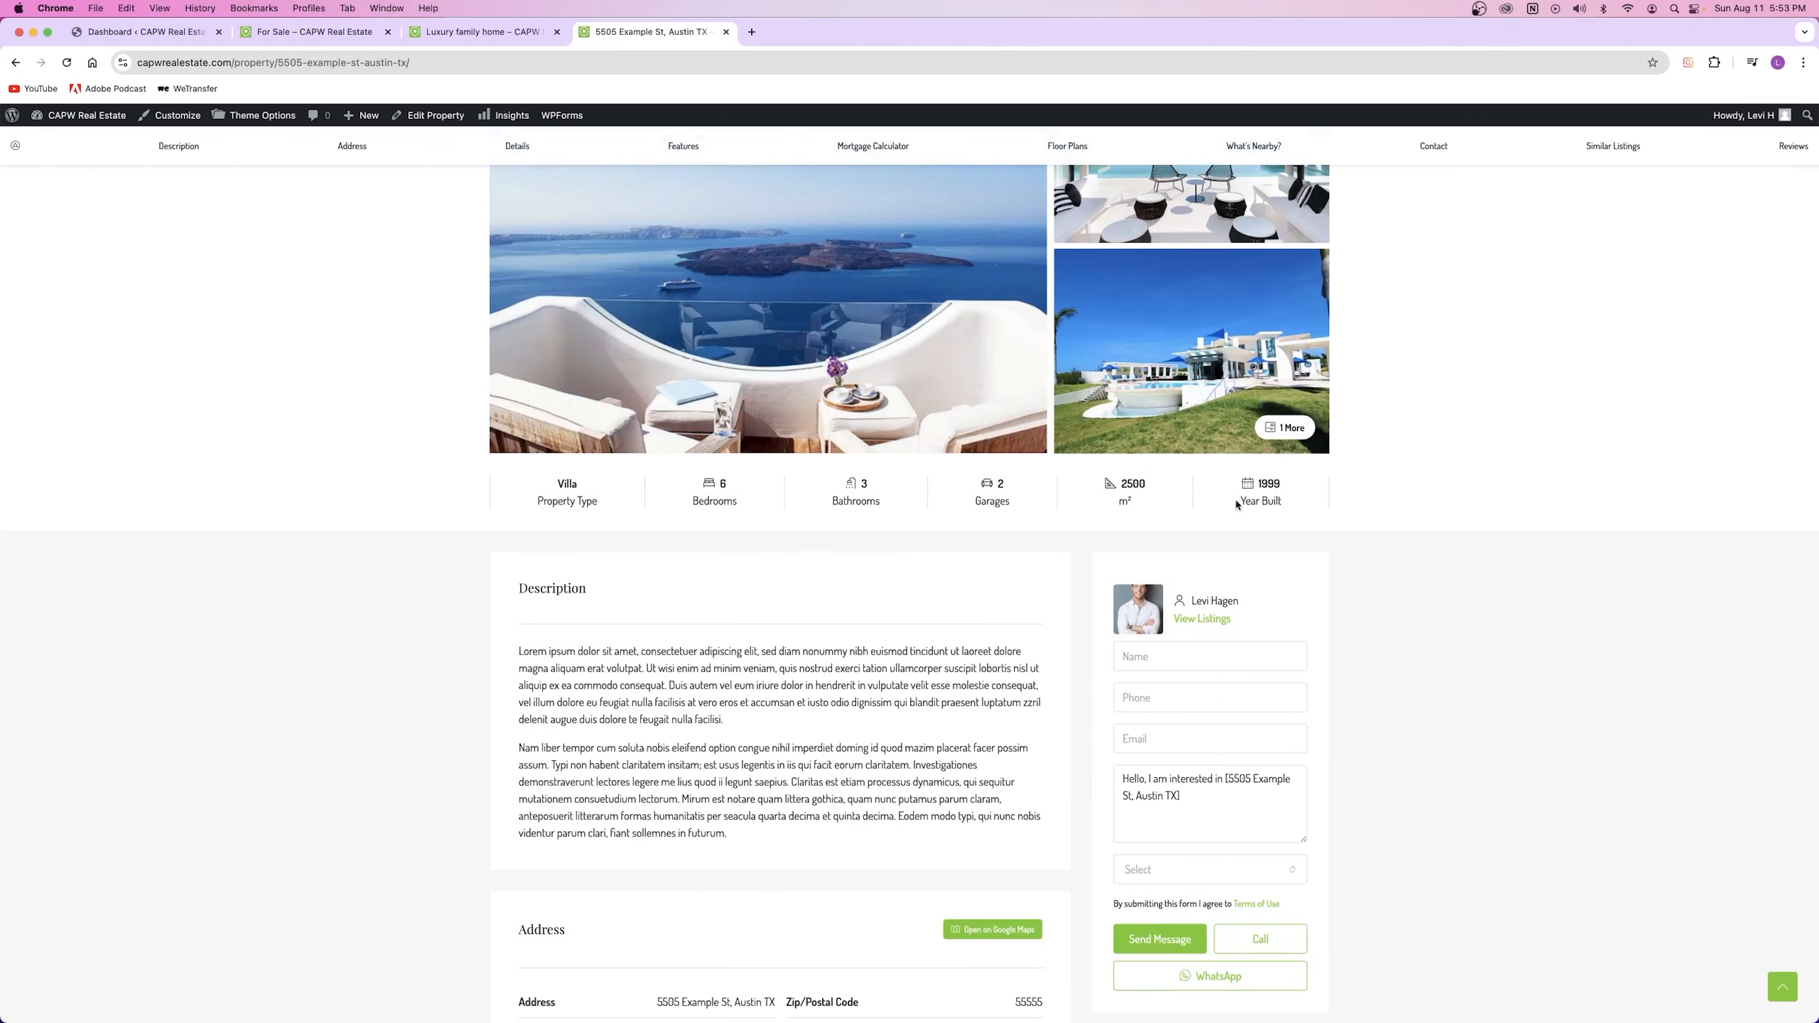
pyautogui.doubleClick(1123, 483)
pyautogui.doubleClick(1280, 481)
pyautogui.click(763, 486)
pyautogui.scroll(-5, 774, 679)
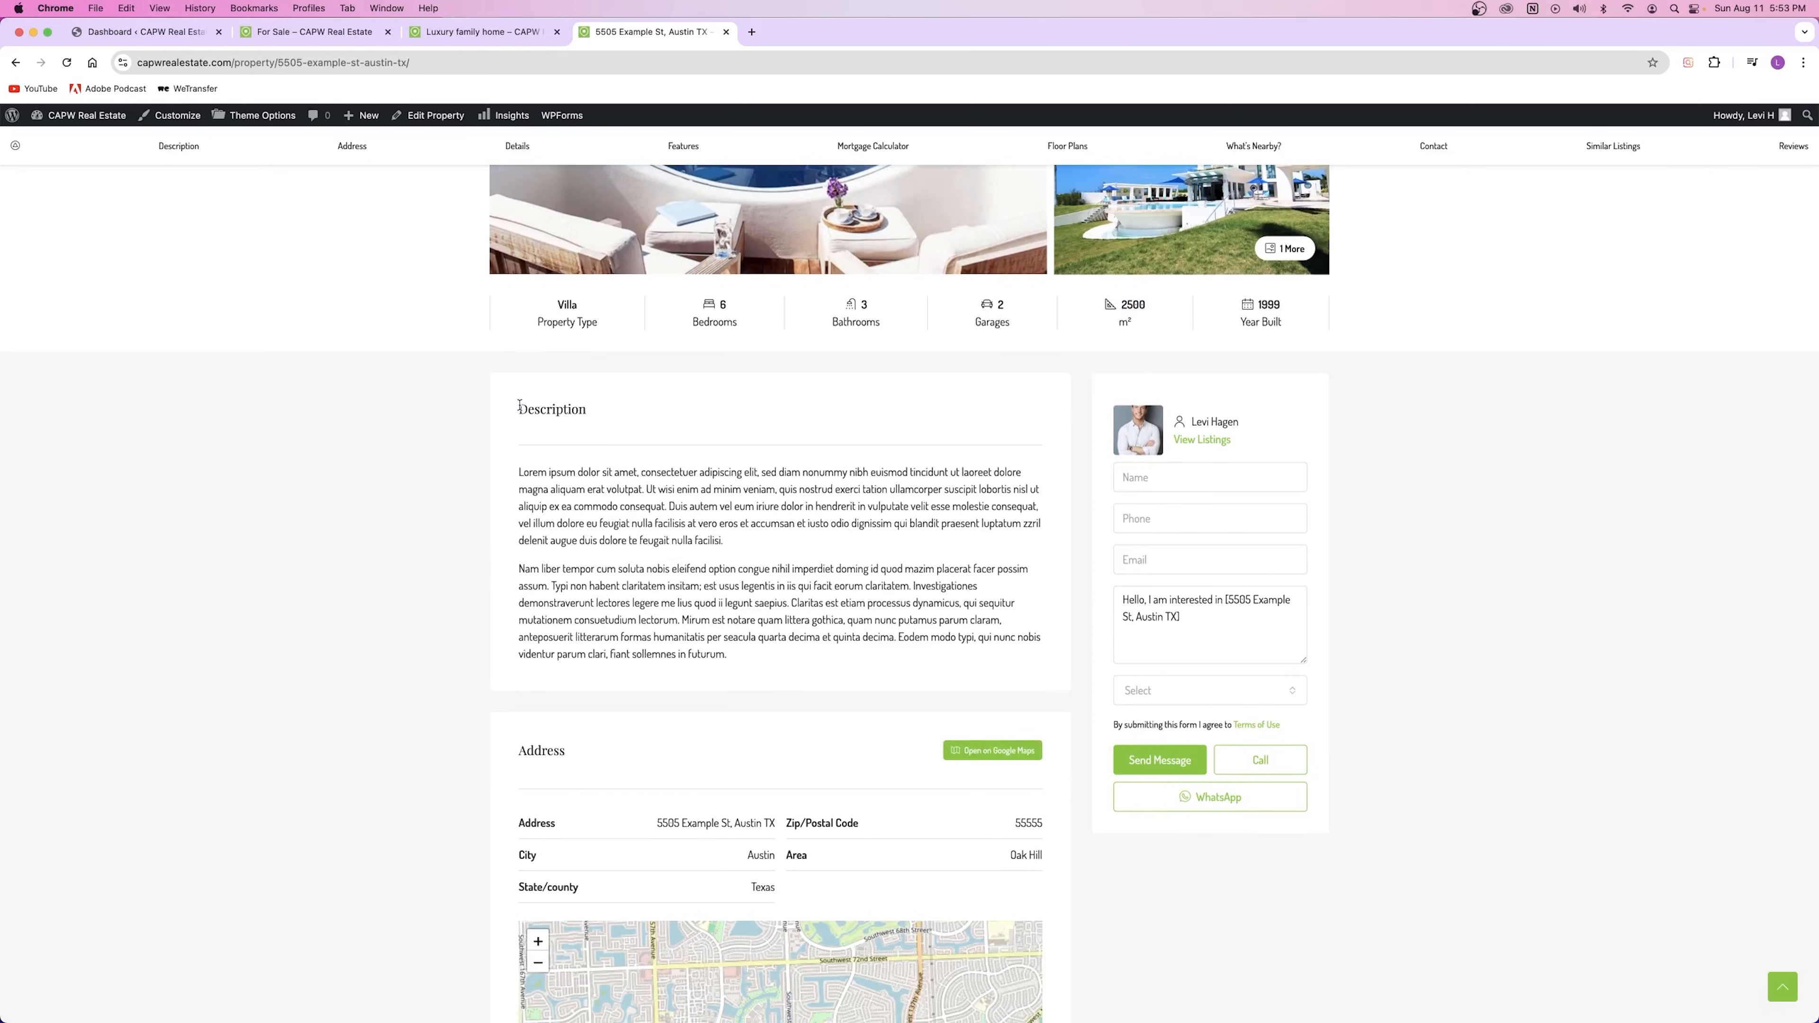
pyautogui.moveTo(519, 406); pyautogui.dragTo(589, 410)
pyautogui.moveTo(500, 470); pyautogui.dragTo(787, 655)
pyautogui.scroll(-3, 787, 626)
pyautogui.scroll(-5, 788, 627)
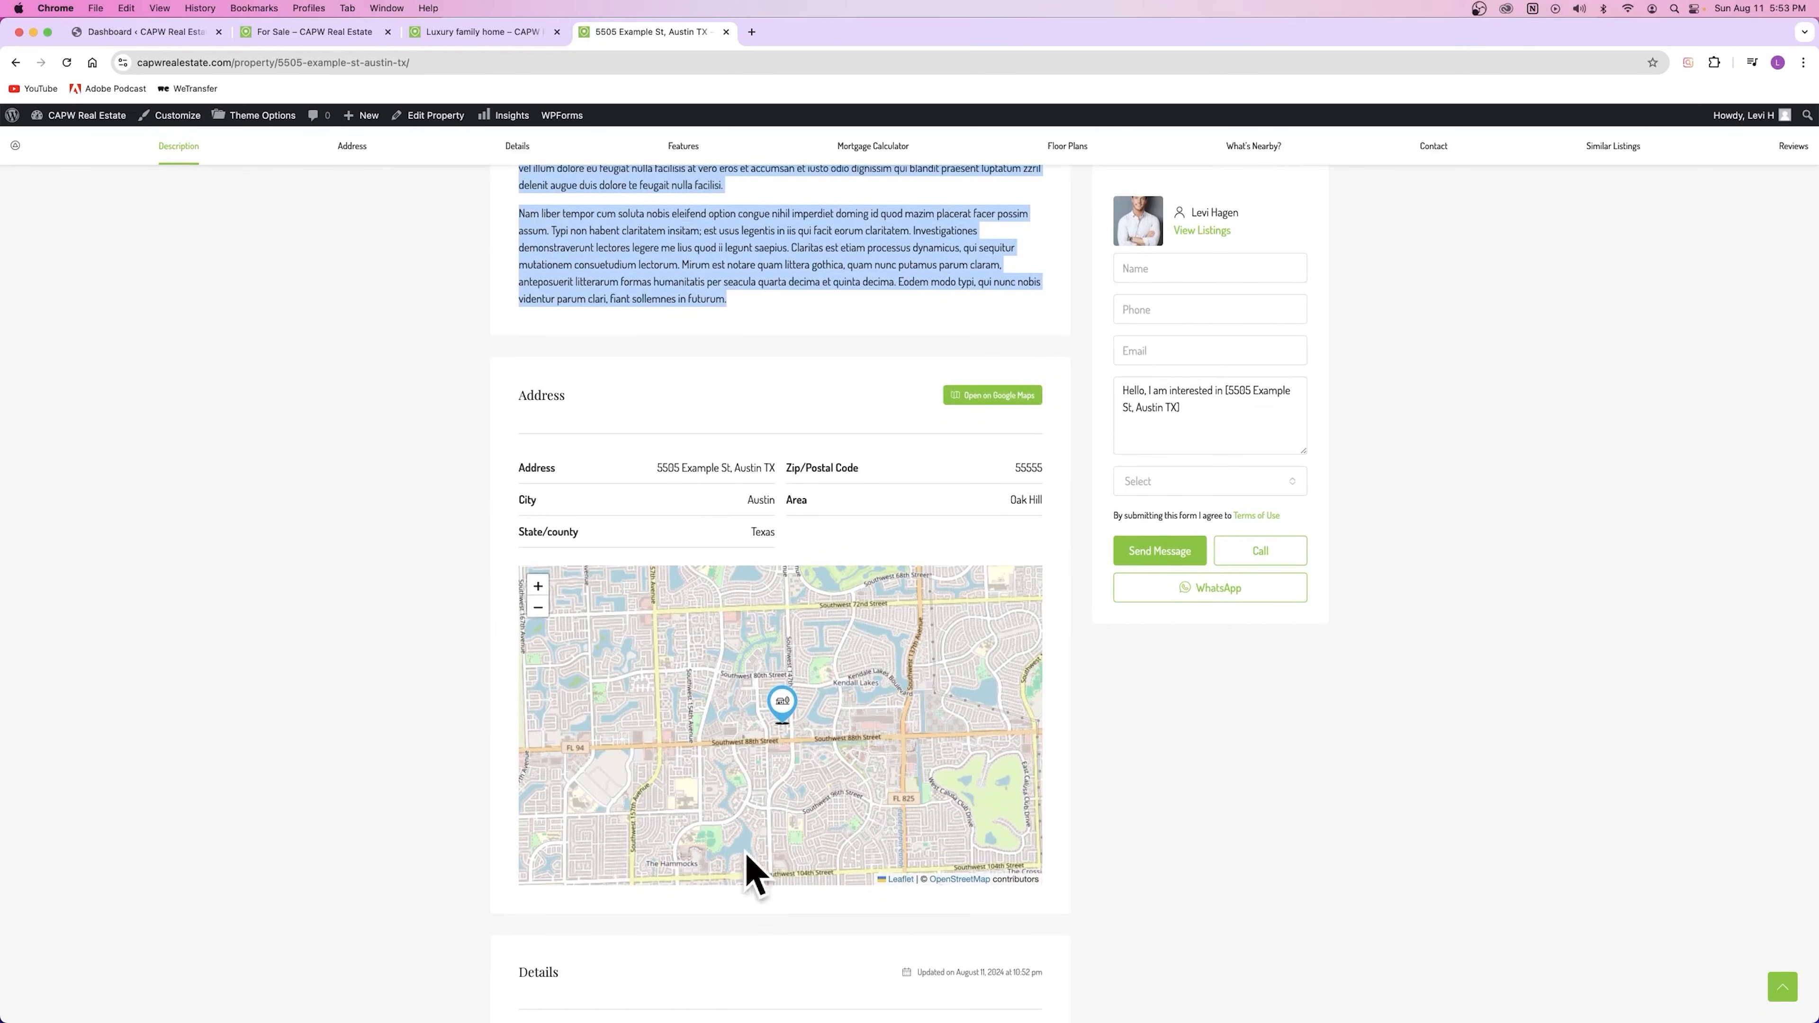
pyautogui.moveTo(656, 467); pyautogui.dragTo(765, 473)
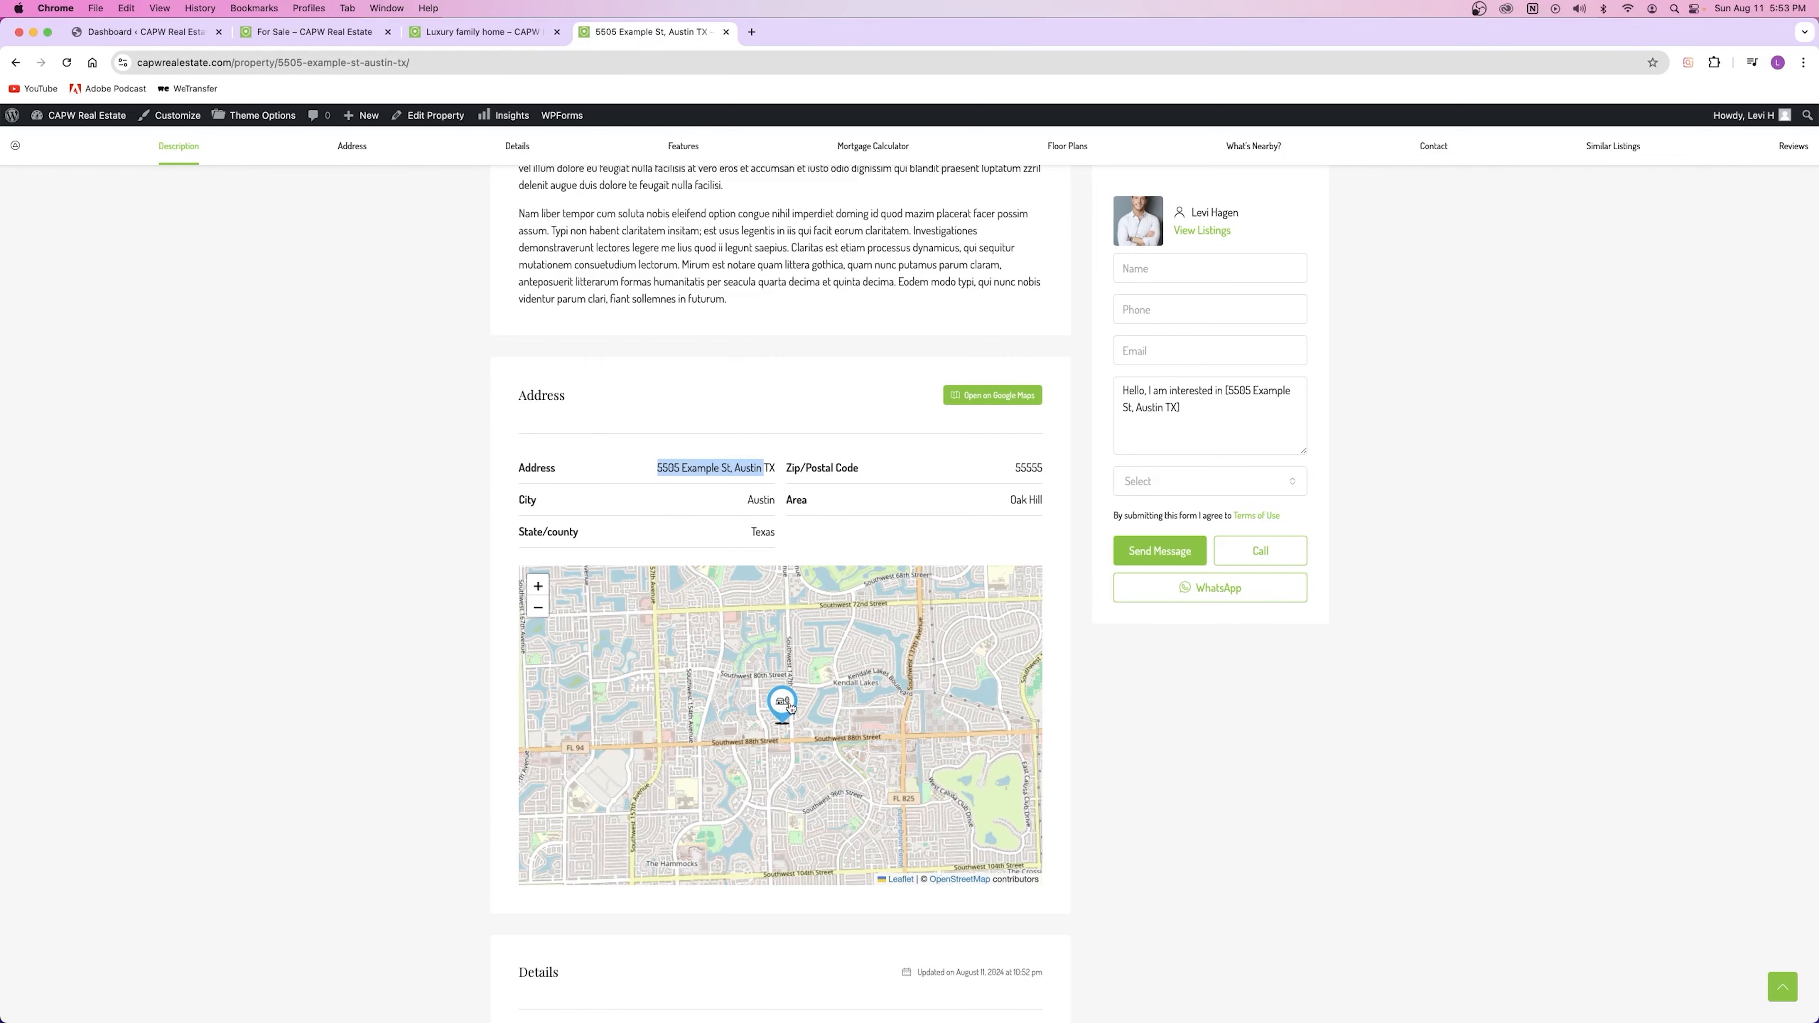
pyautogui.moveTo(789, 703)
pyautogui.scroll(5, 1218, 308)
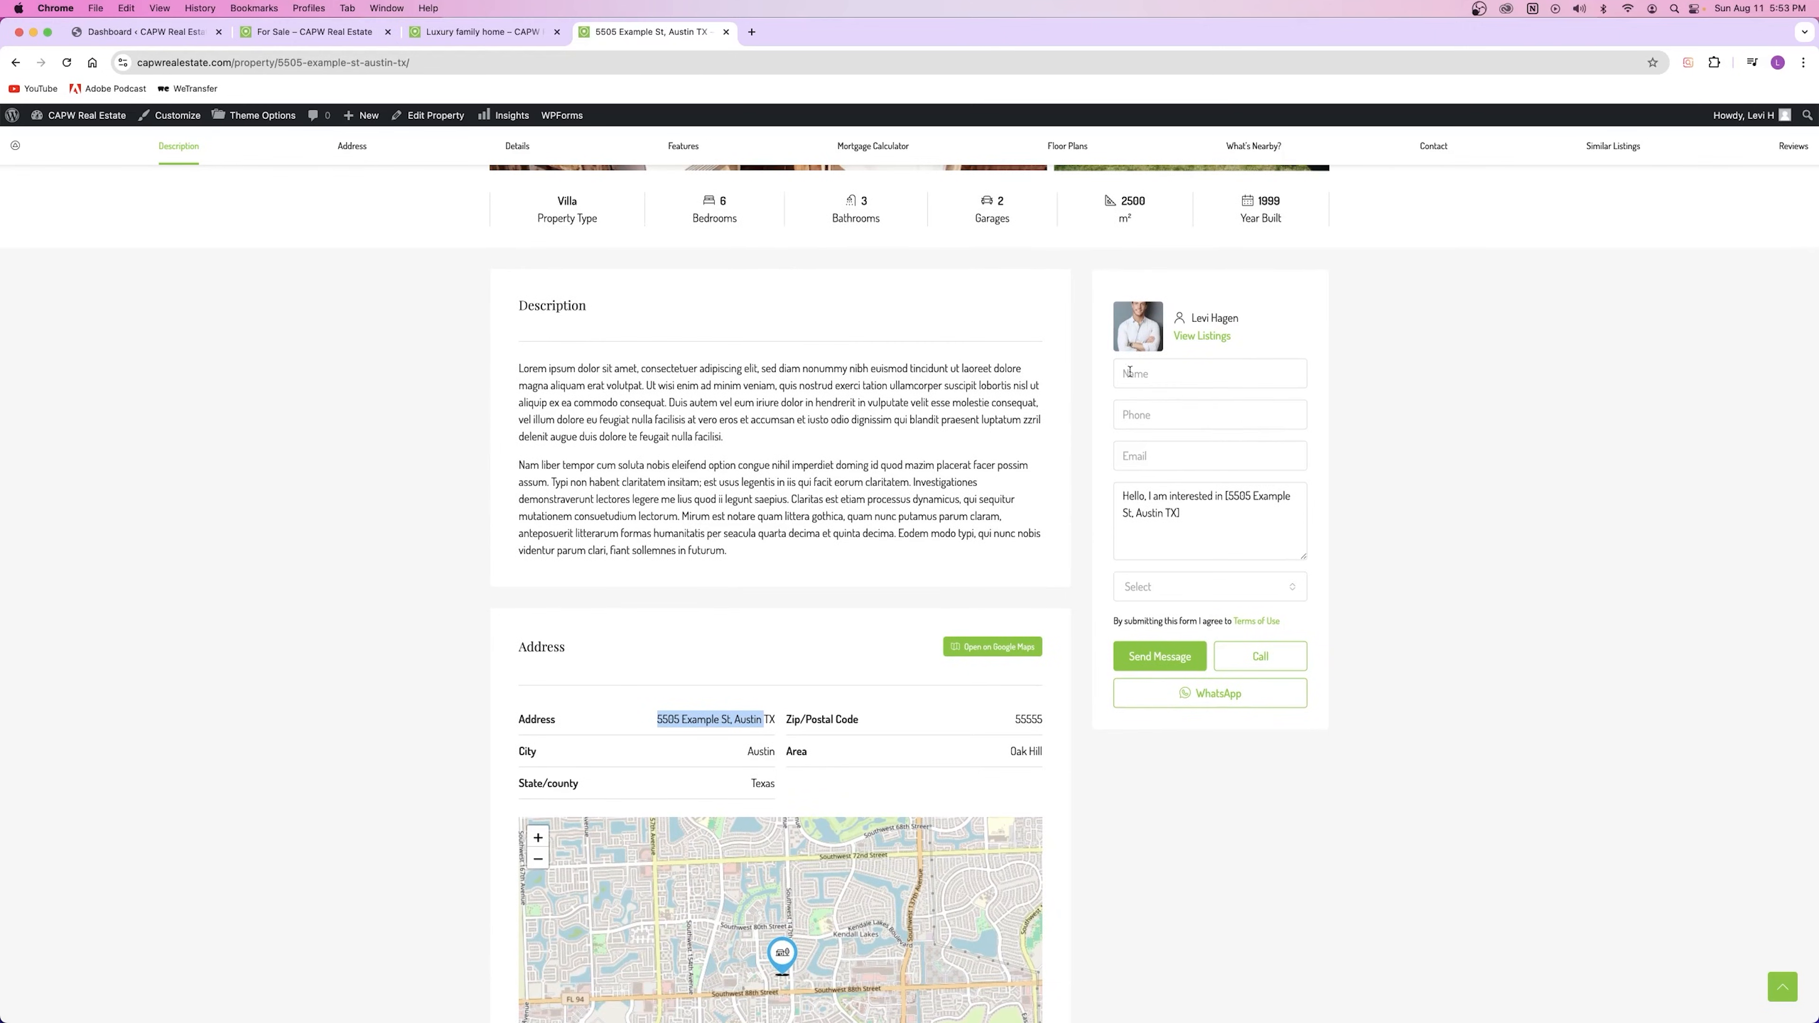
# Step: Open the properties list from the admin dashboard and close the Luxury family home tab
pyautogui.click(138, 36)
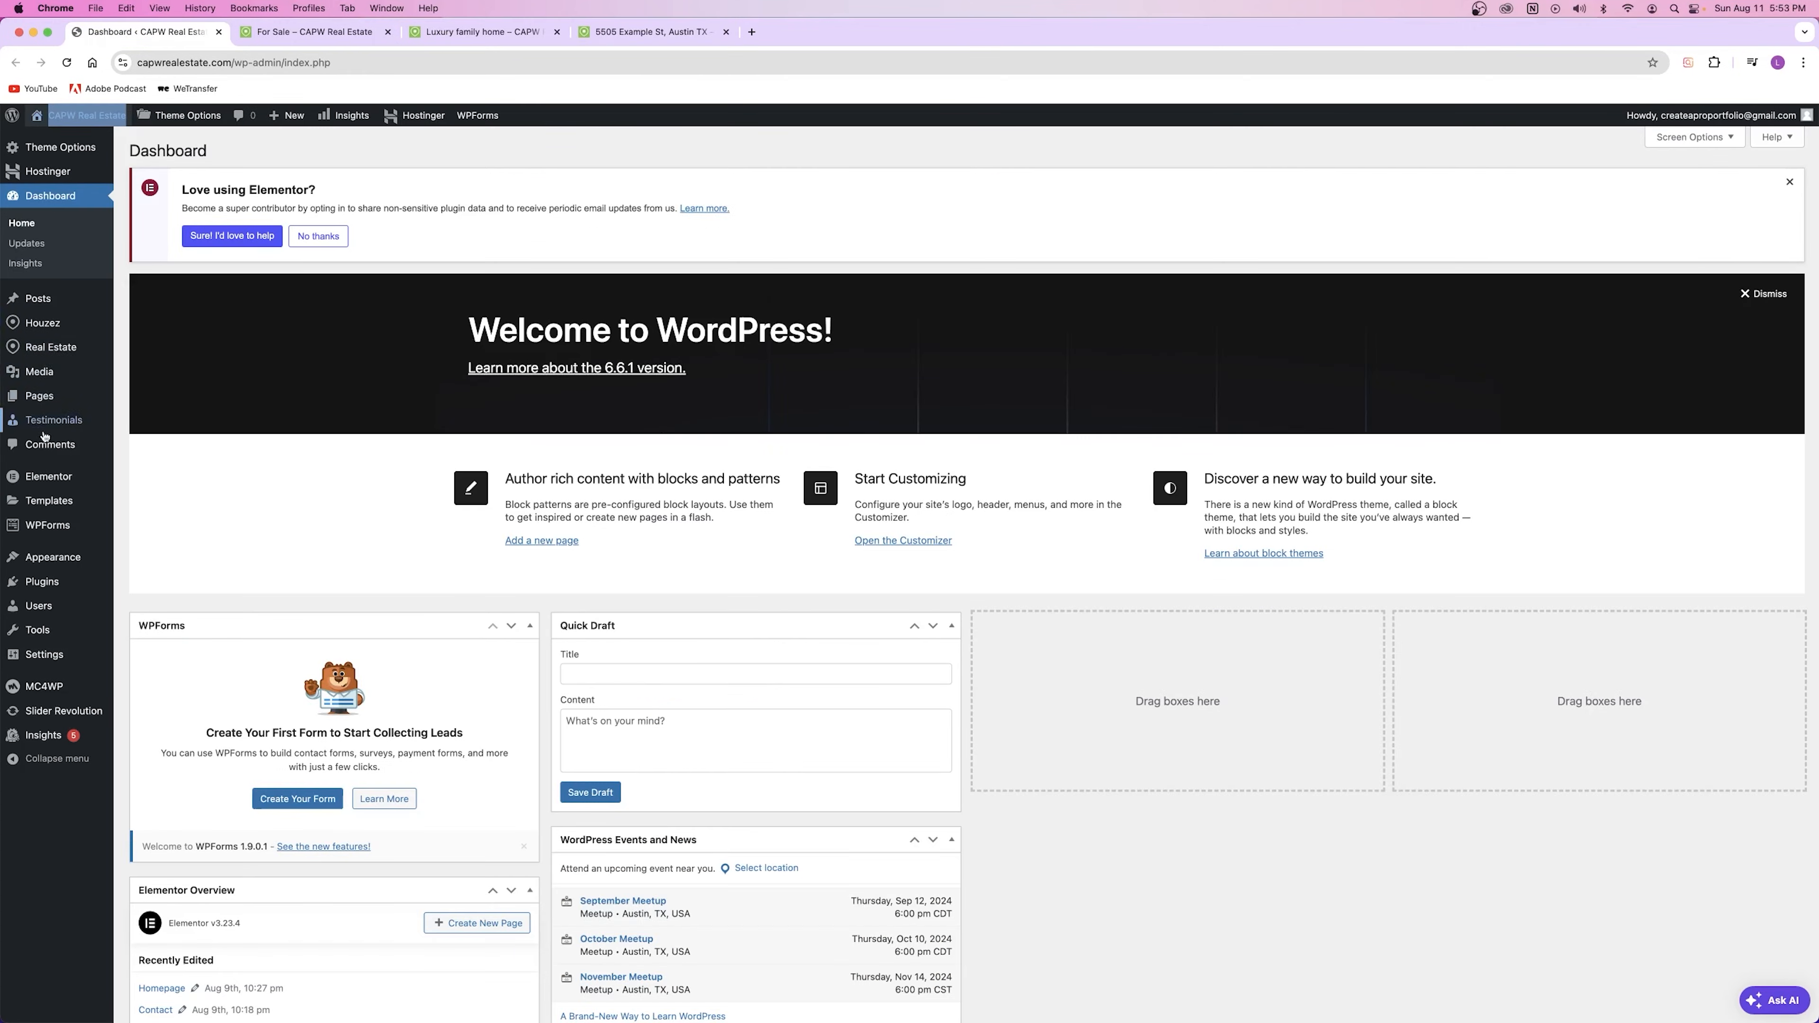
pyautogui.moveTo(141, 354)
pyautogui.moveTo(143, 354); pyautogui.dragTo(322, 31)
pyautogui.click(558, 33)
pyautogui.click(308, 32)
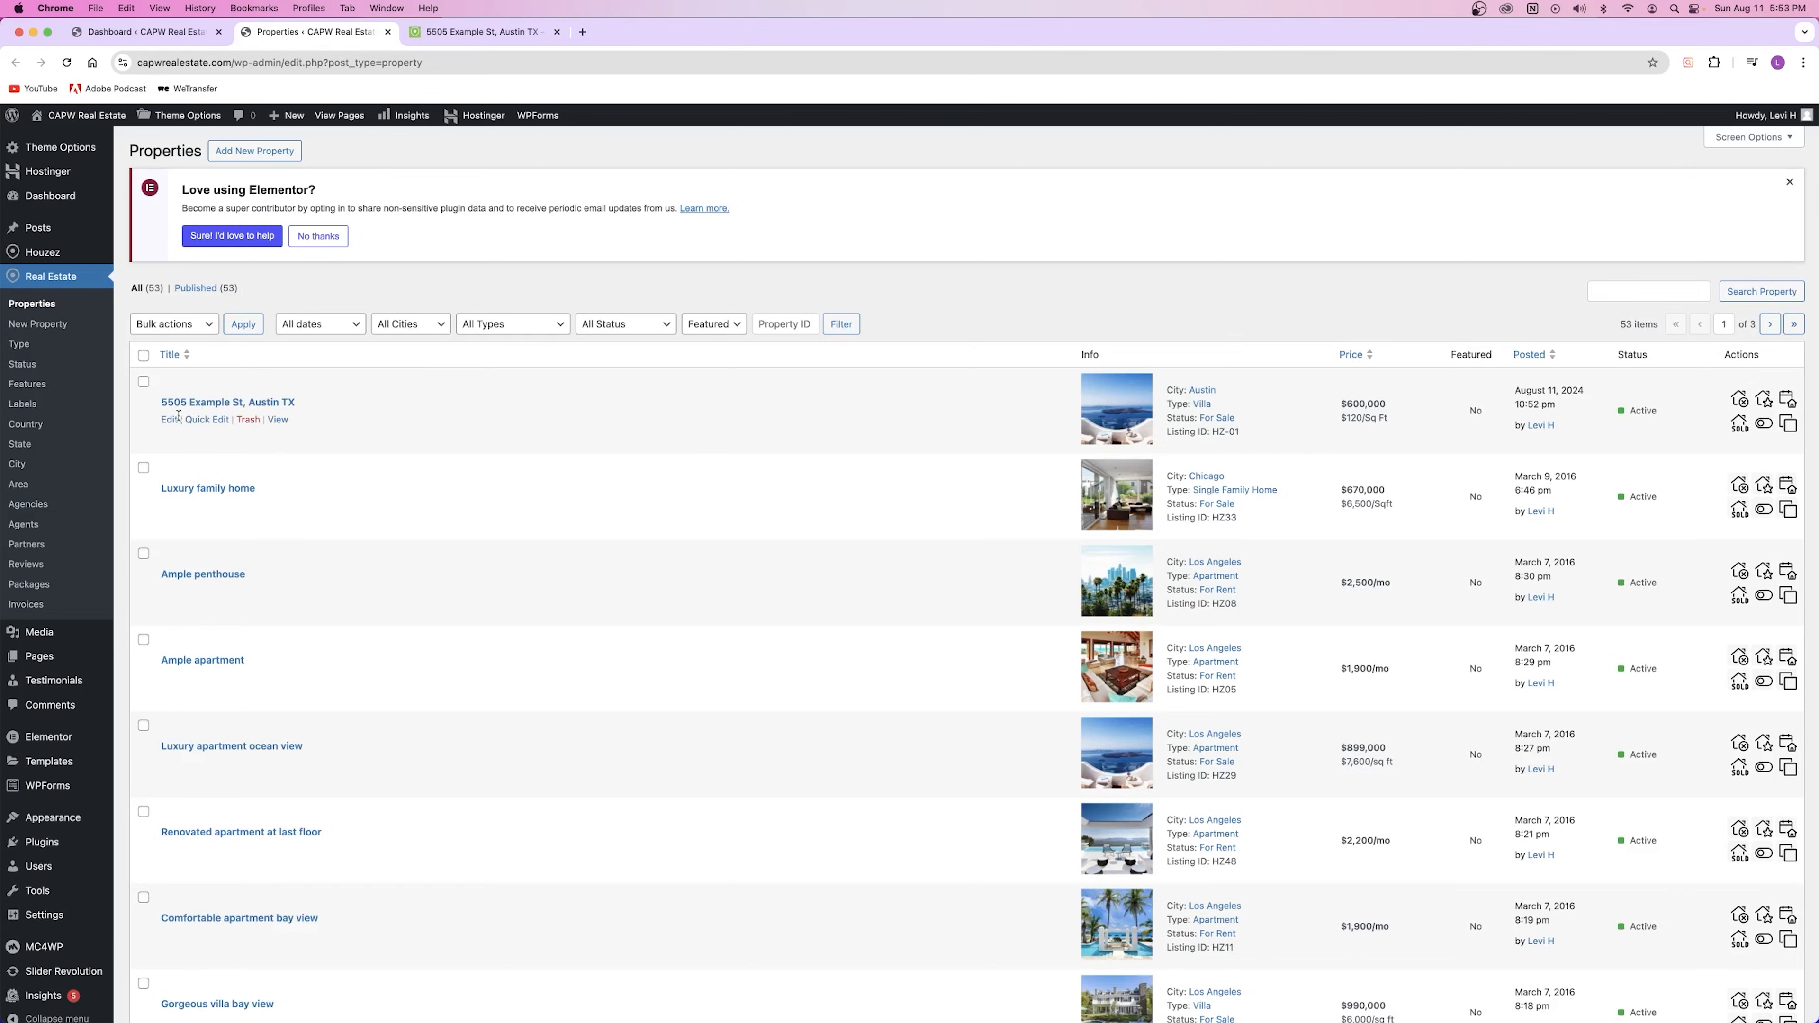
# Step: Open the 5505 Example St listing, check its contact information, and view the live page
pyautogui.click(170, 420)
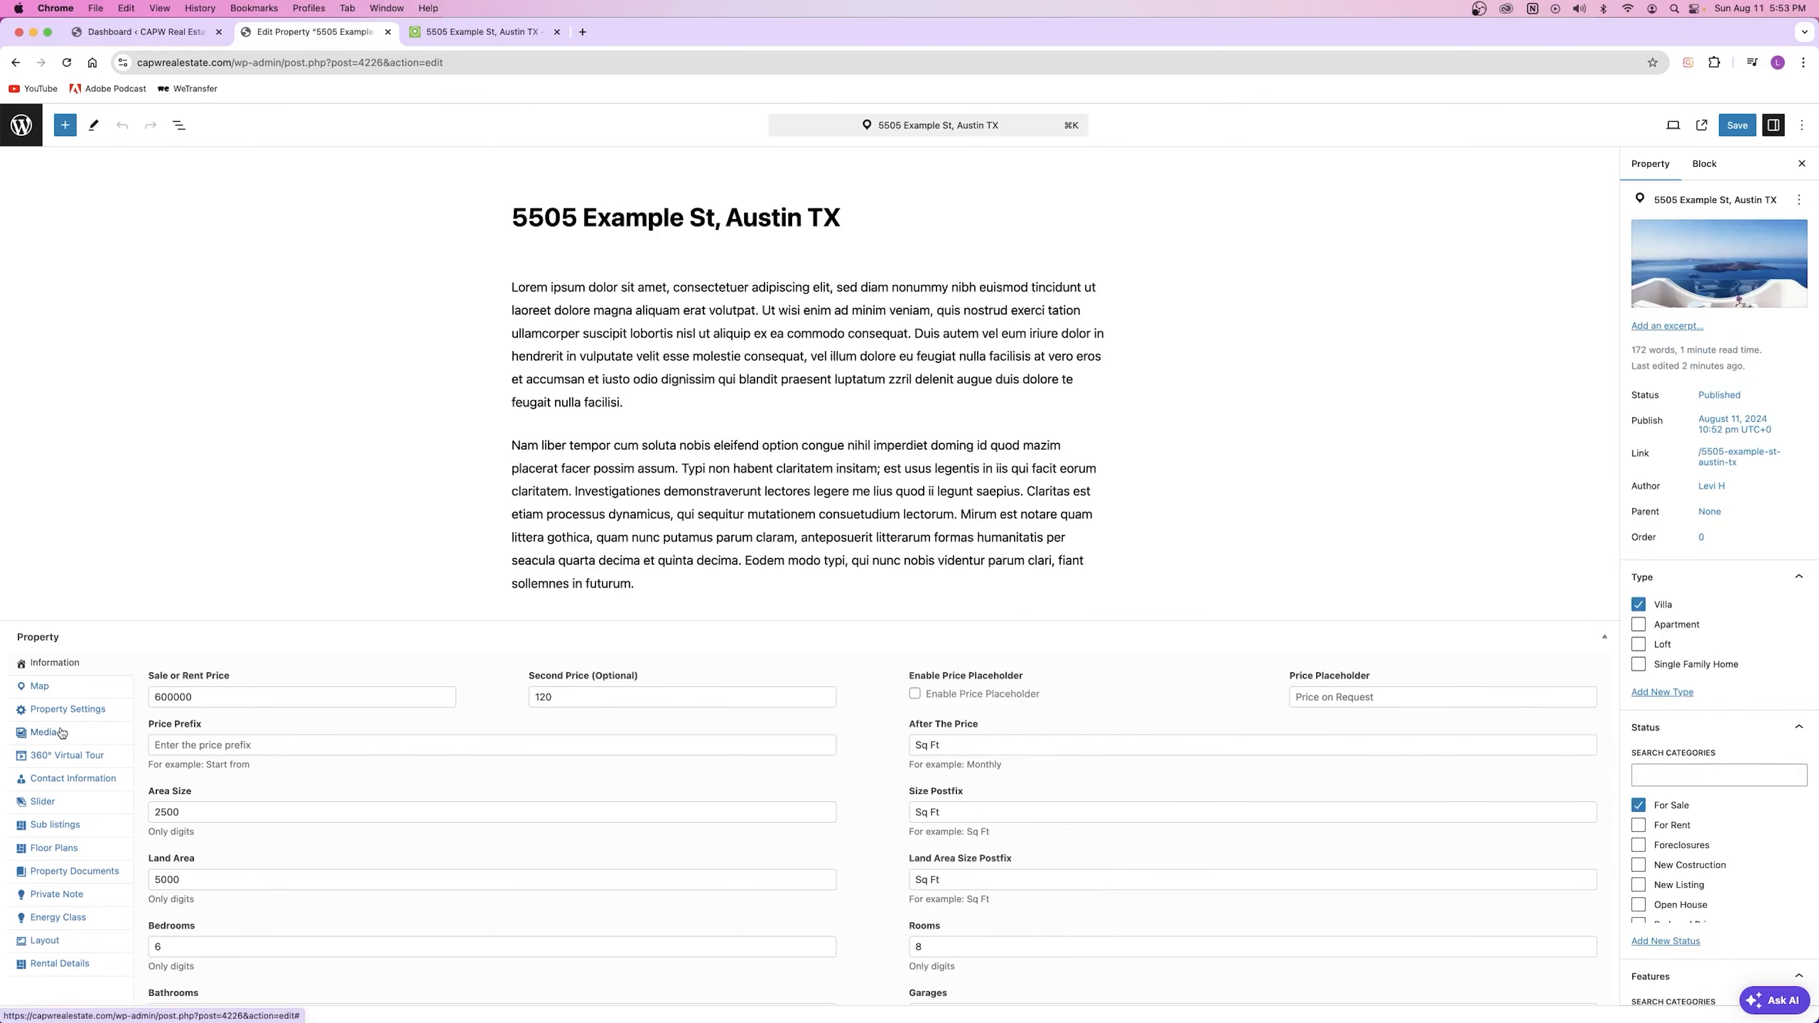
pyautogui.click(58, 780)
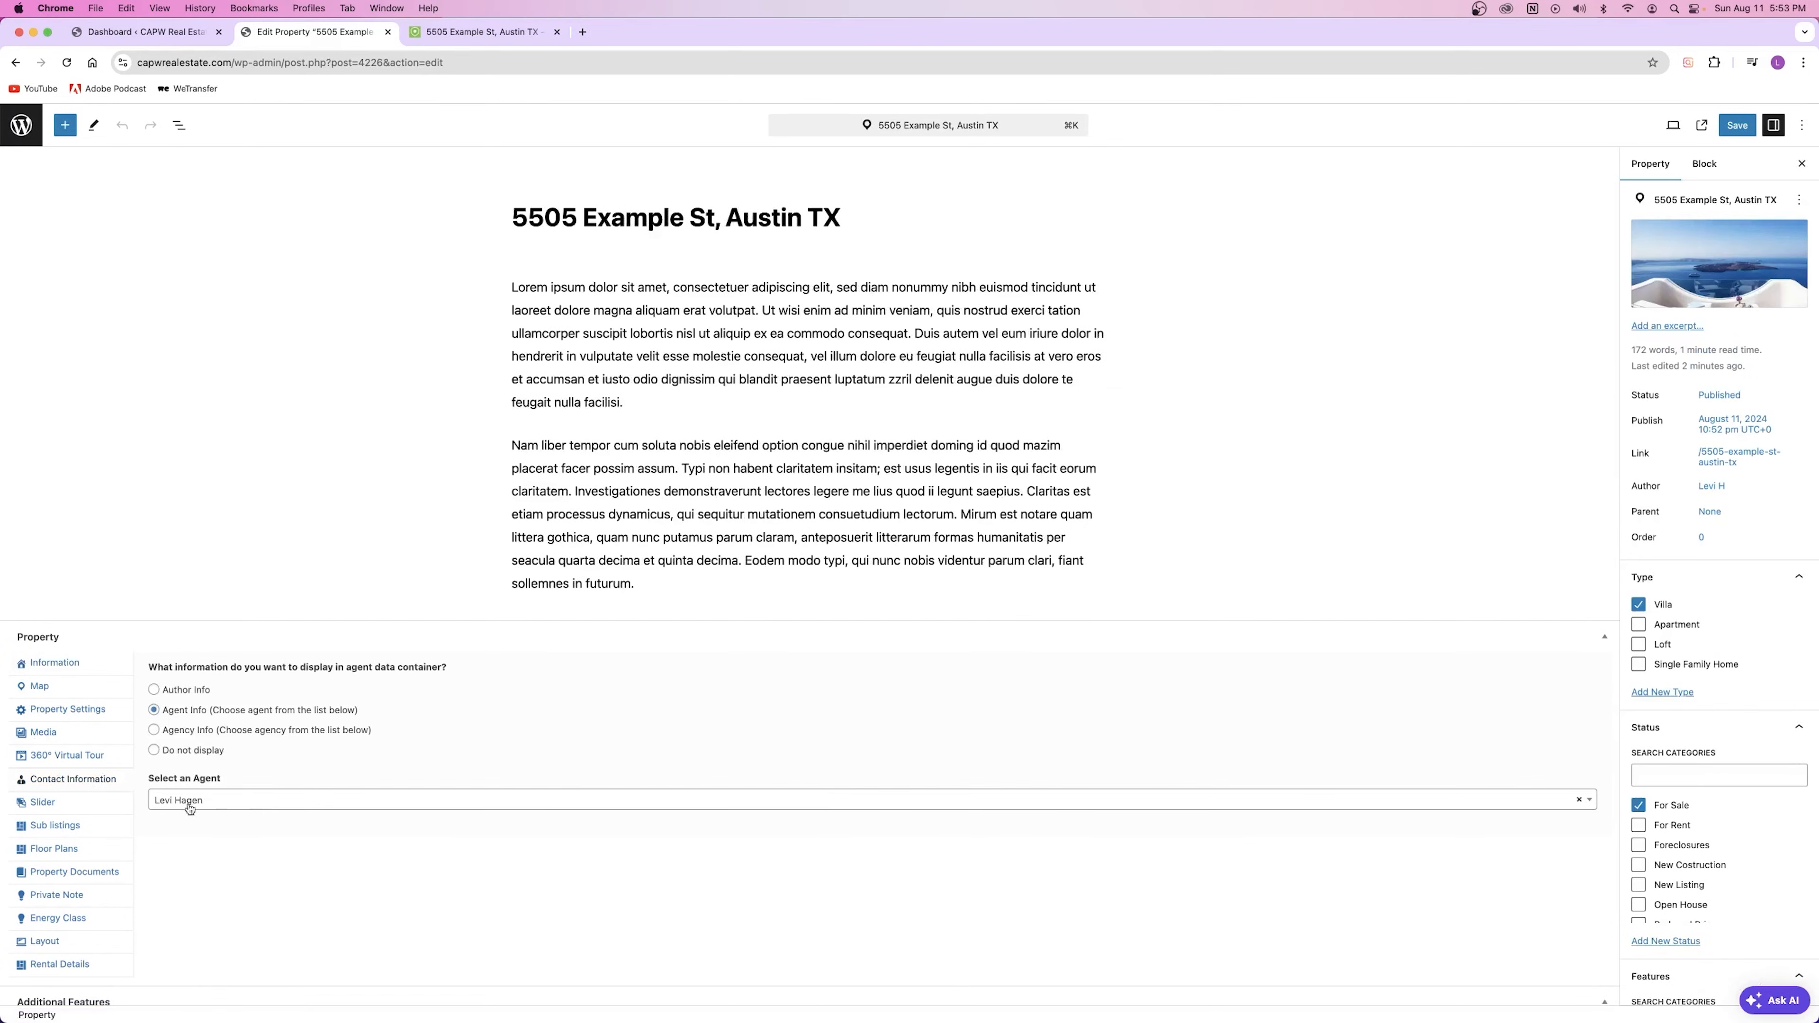
pyautogui.click(467, 33)
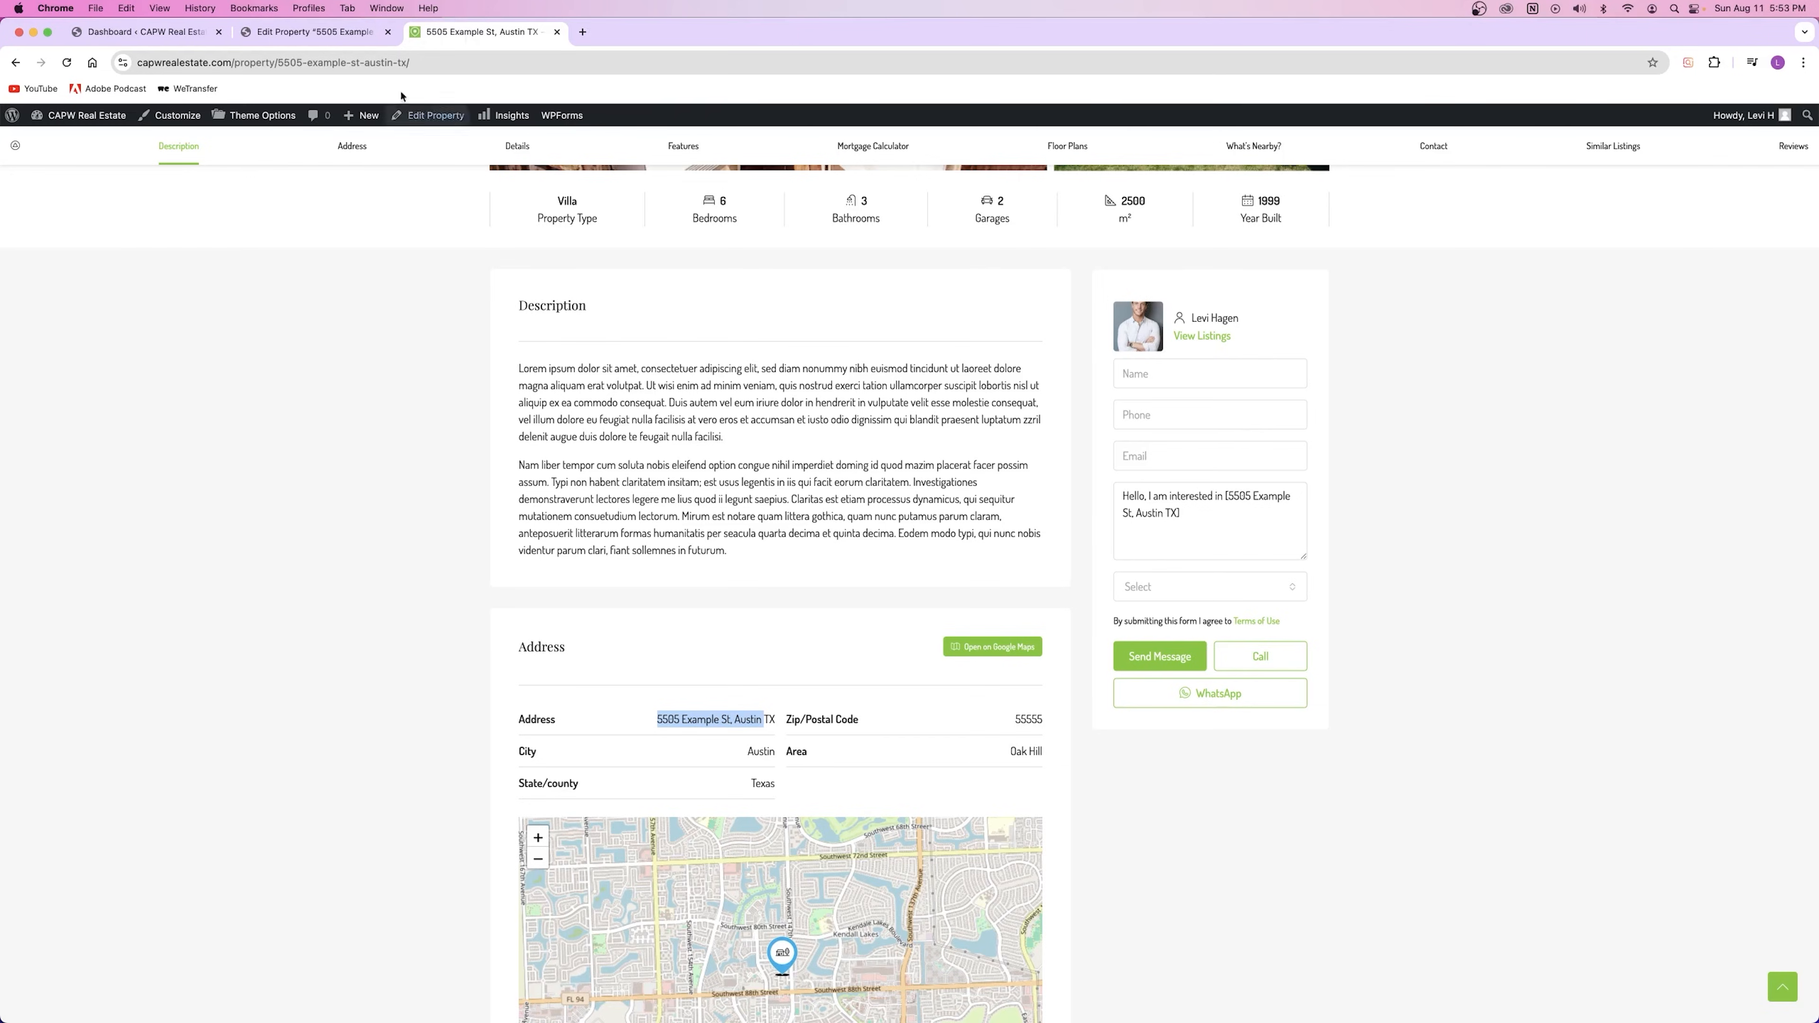
pyautogui.click(290, 32)
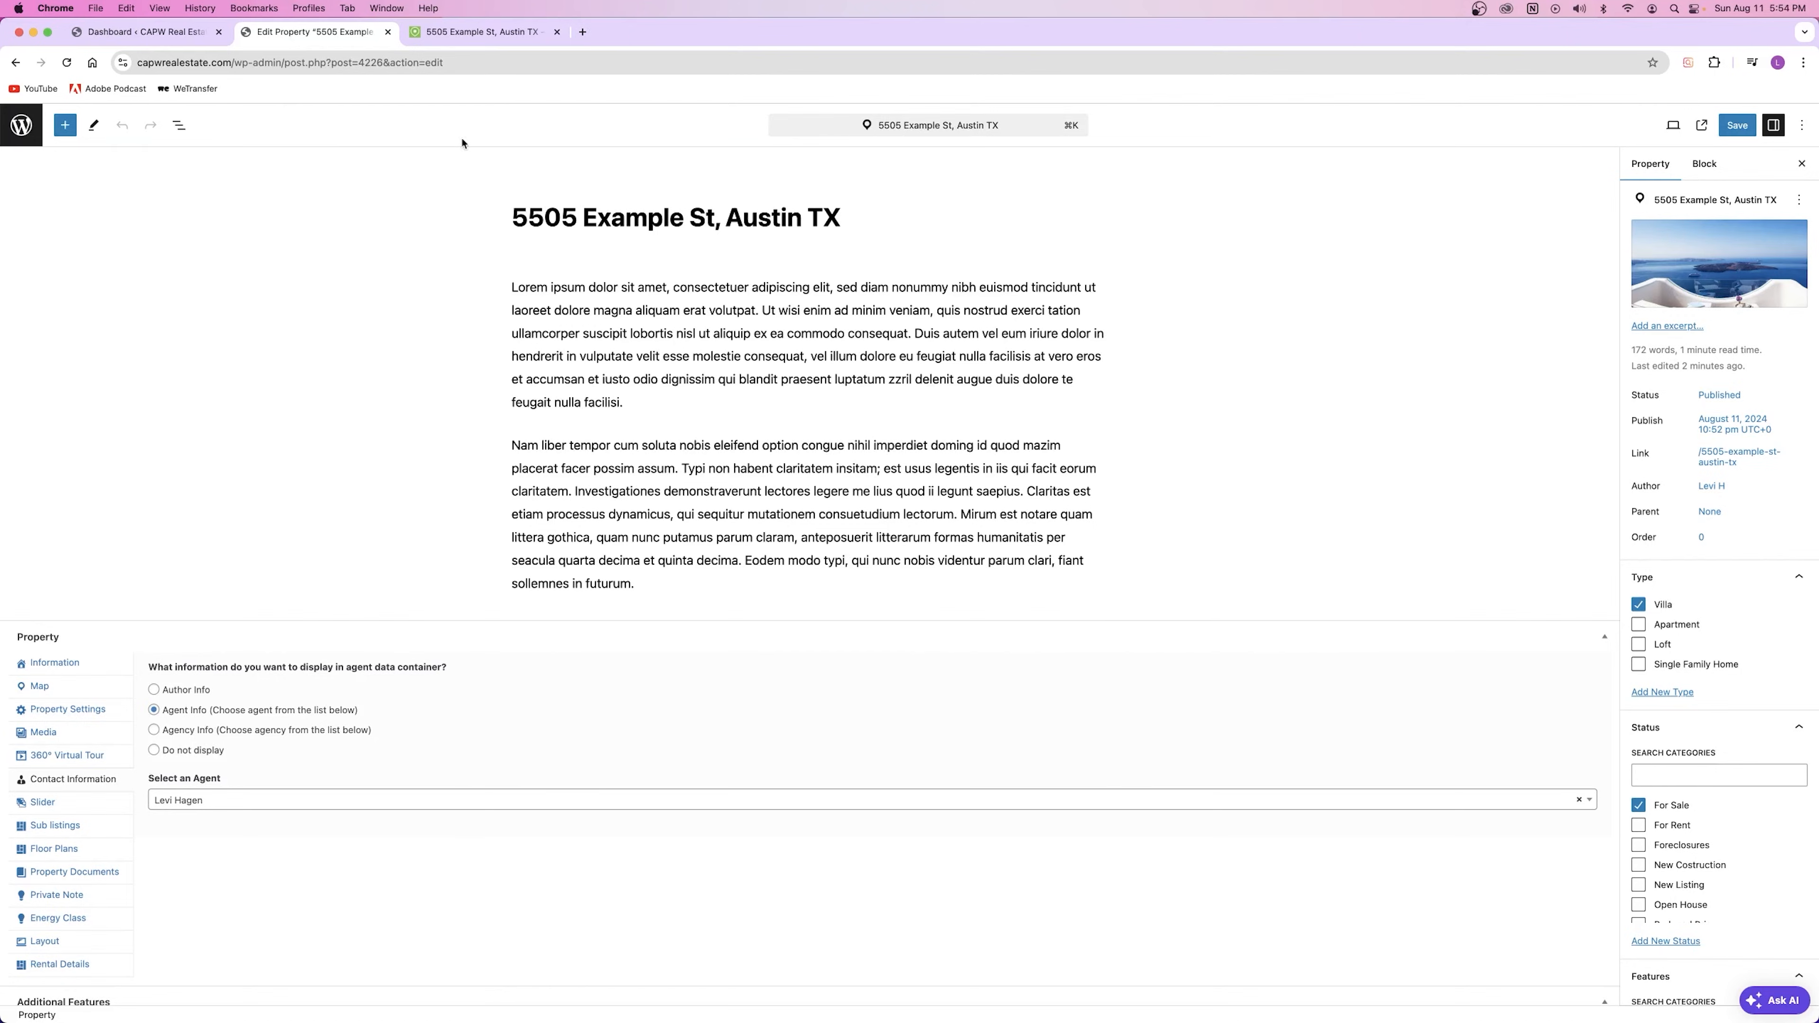
pyautogui.click(470, 33)
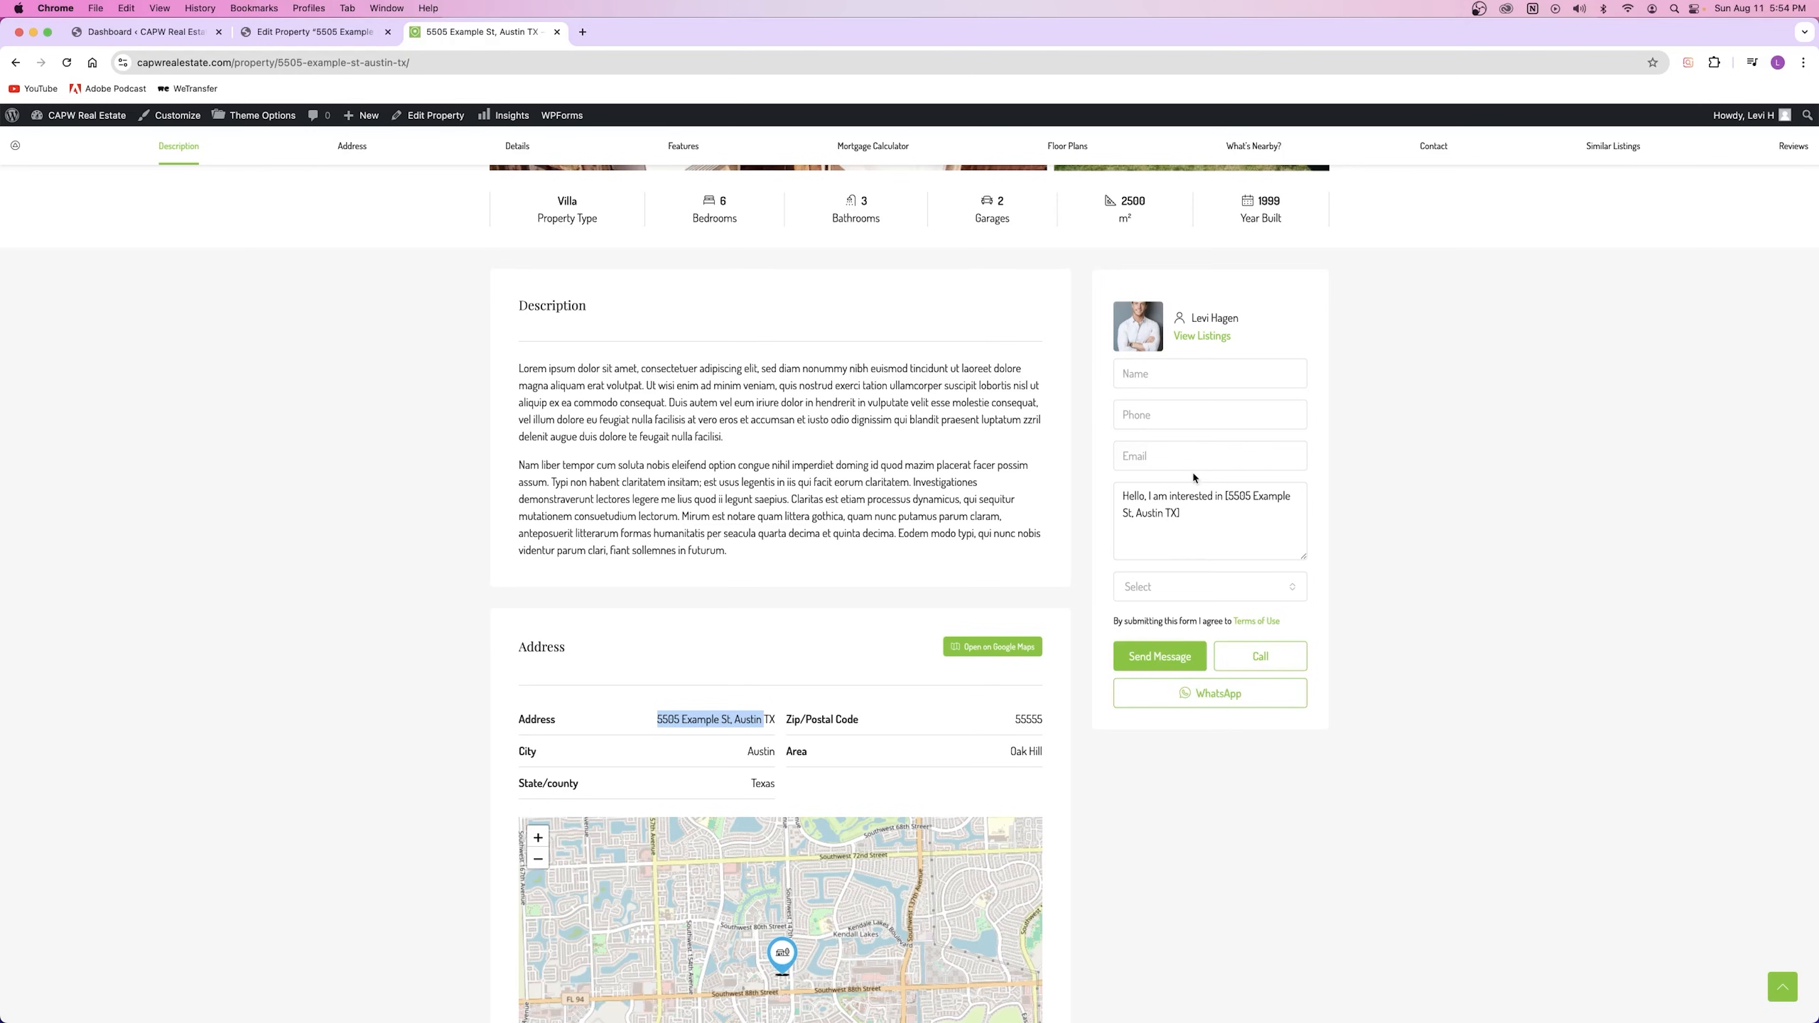
pyautogui.scroll(-15, 1185, 457)
pyautogui.moveTo(537, 385); pyautogui.dragTo(955, 569)
pyautogui.click(956, 568)
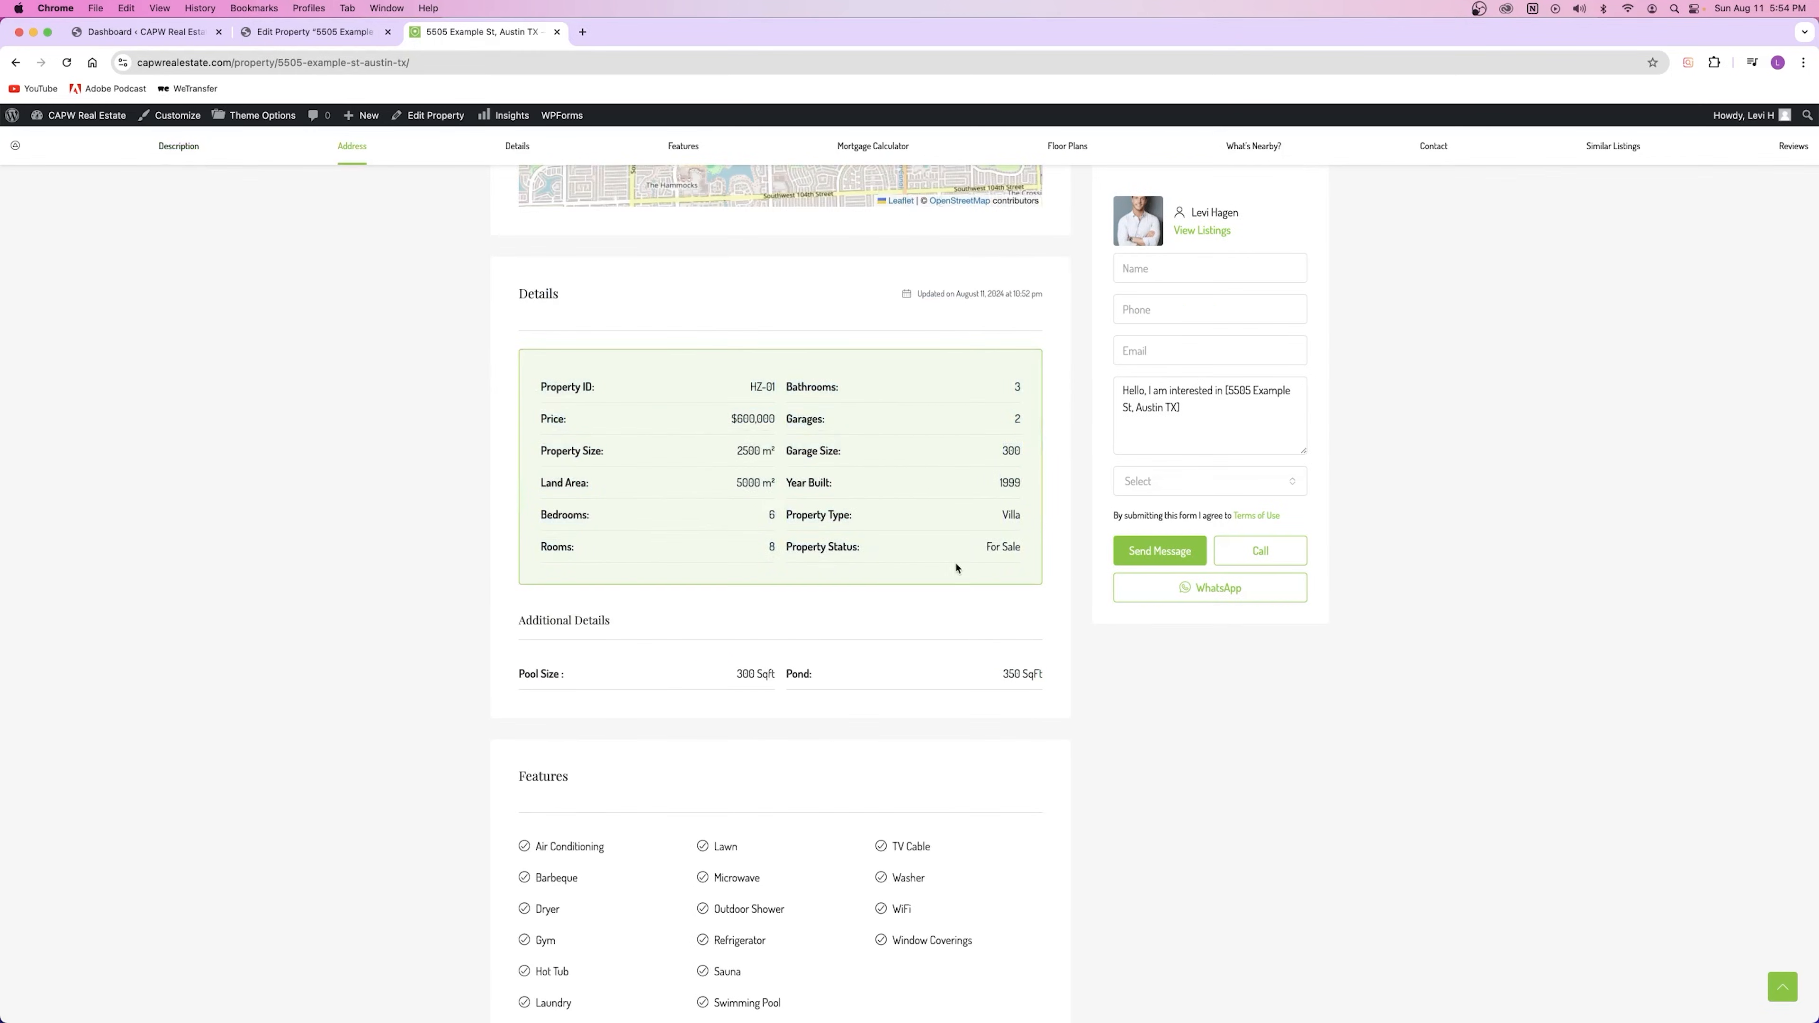
pyautogui.click(300, 33)
pyautogui.scroll(-3, 852, 420)
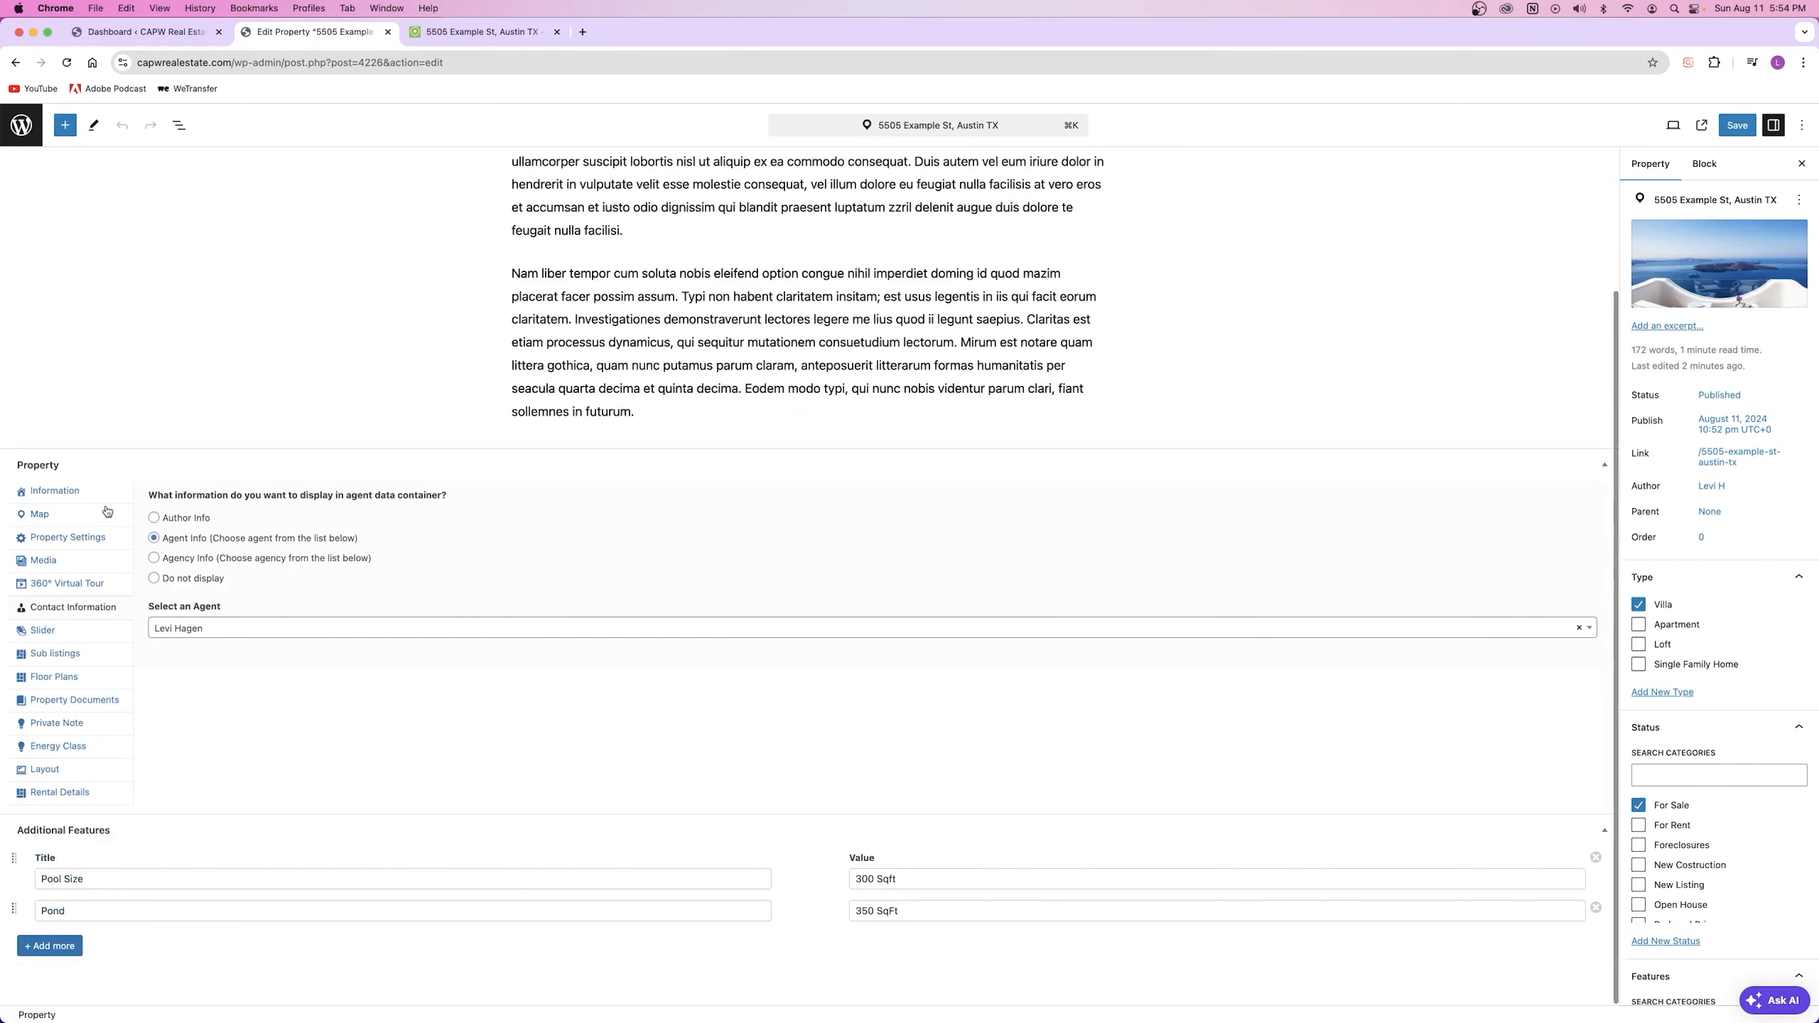
pyautogui.click(54, 491)
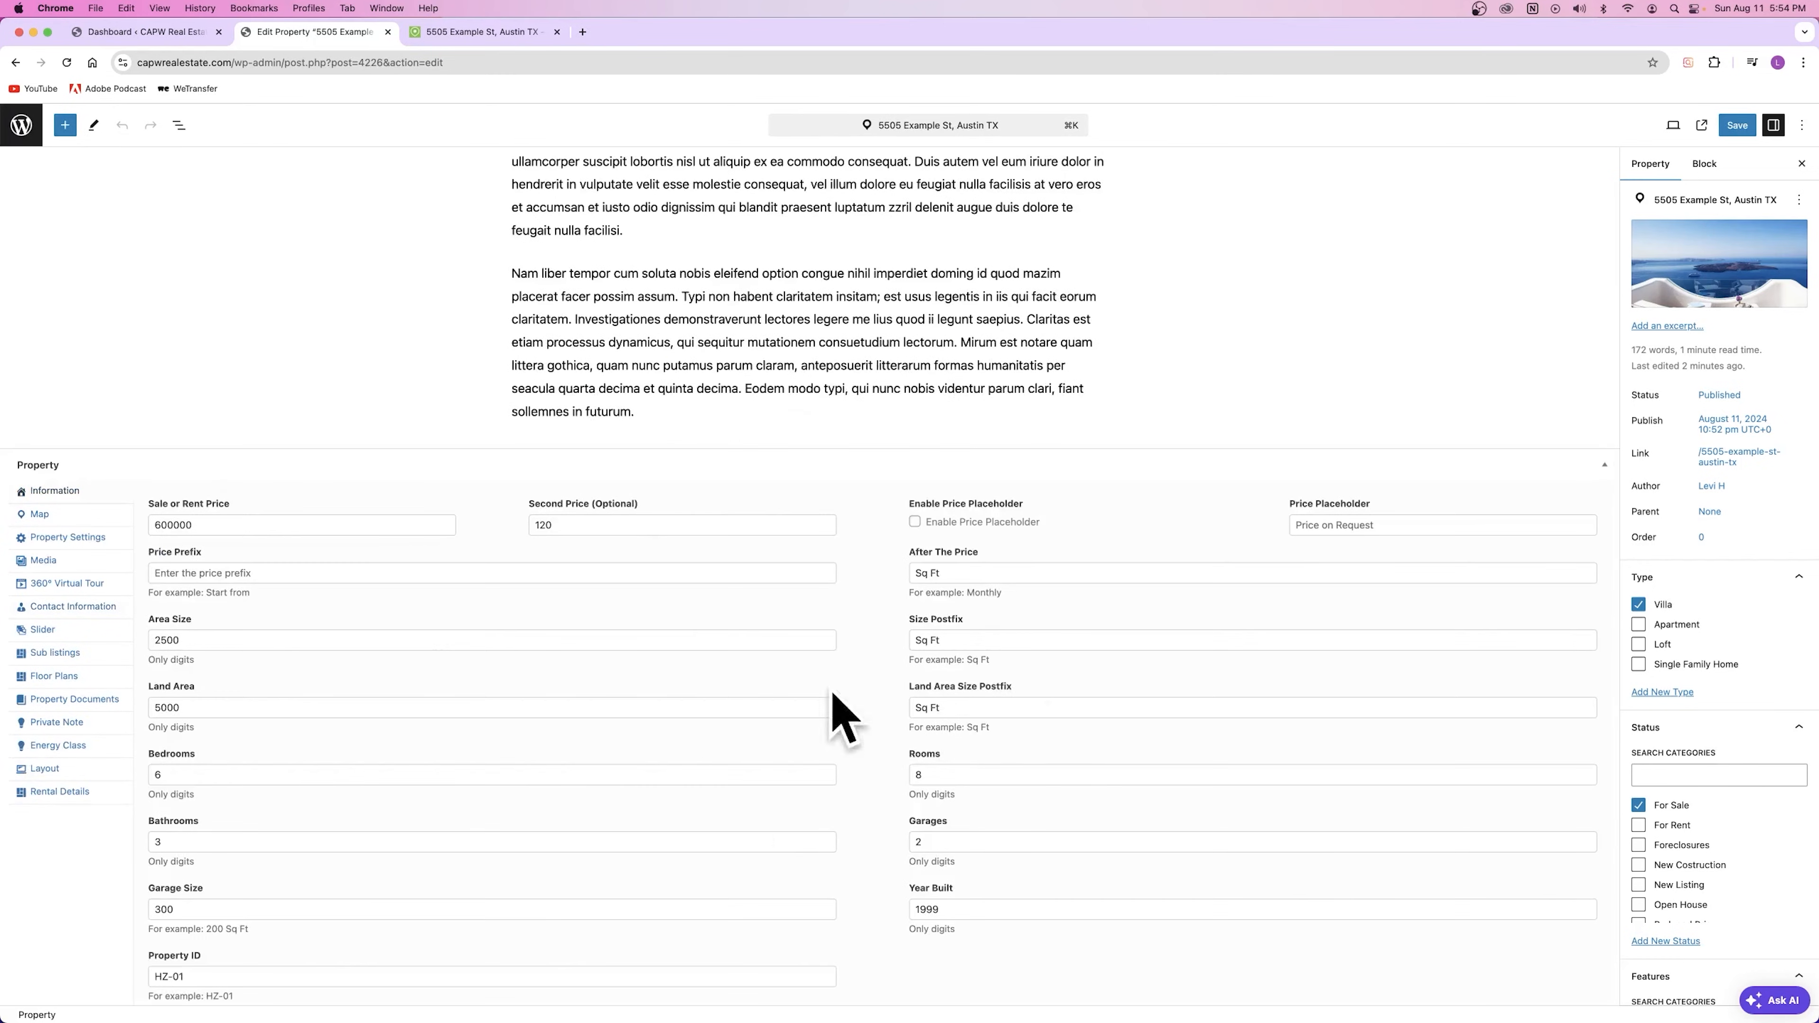
pyautogui.click(454, 34)
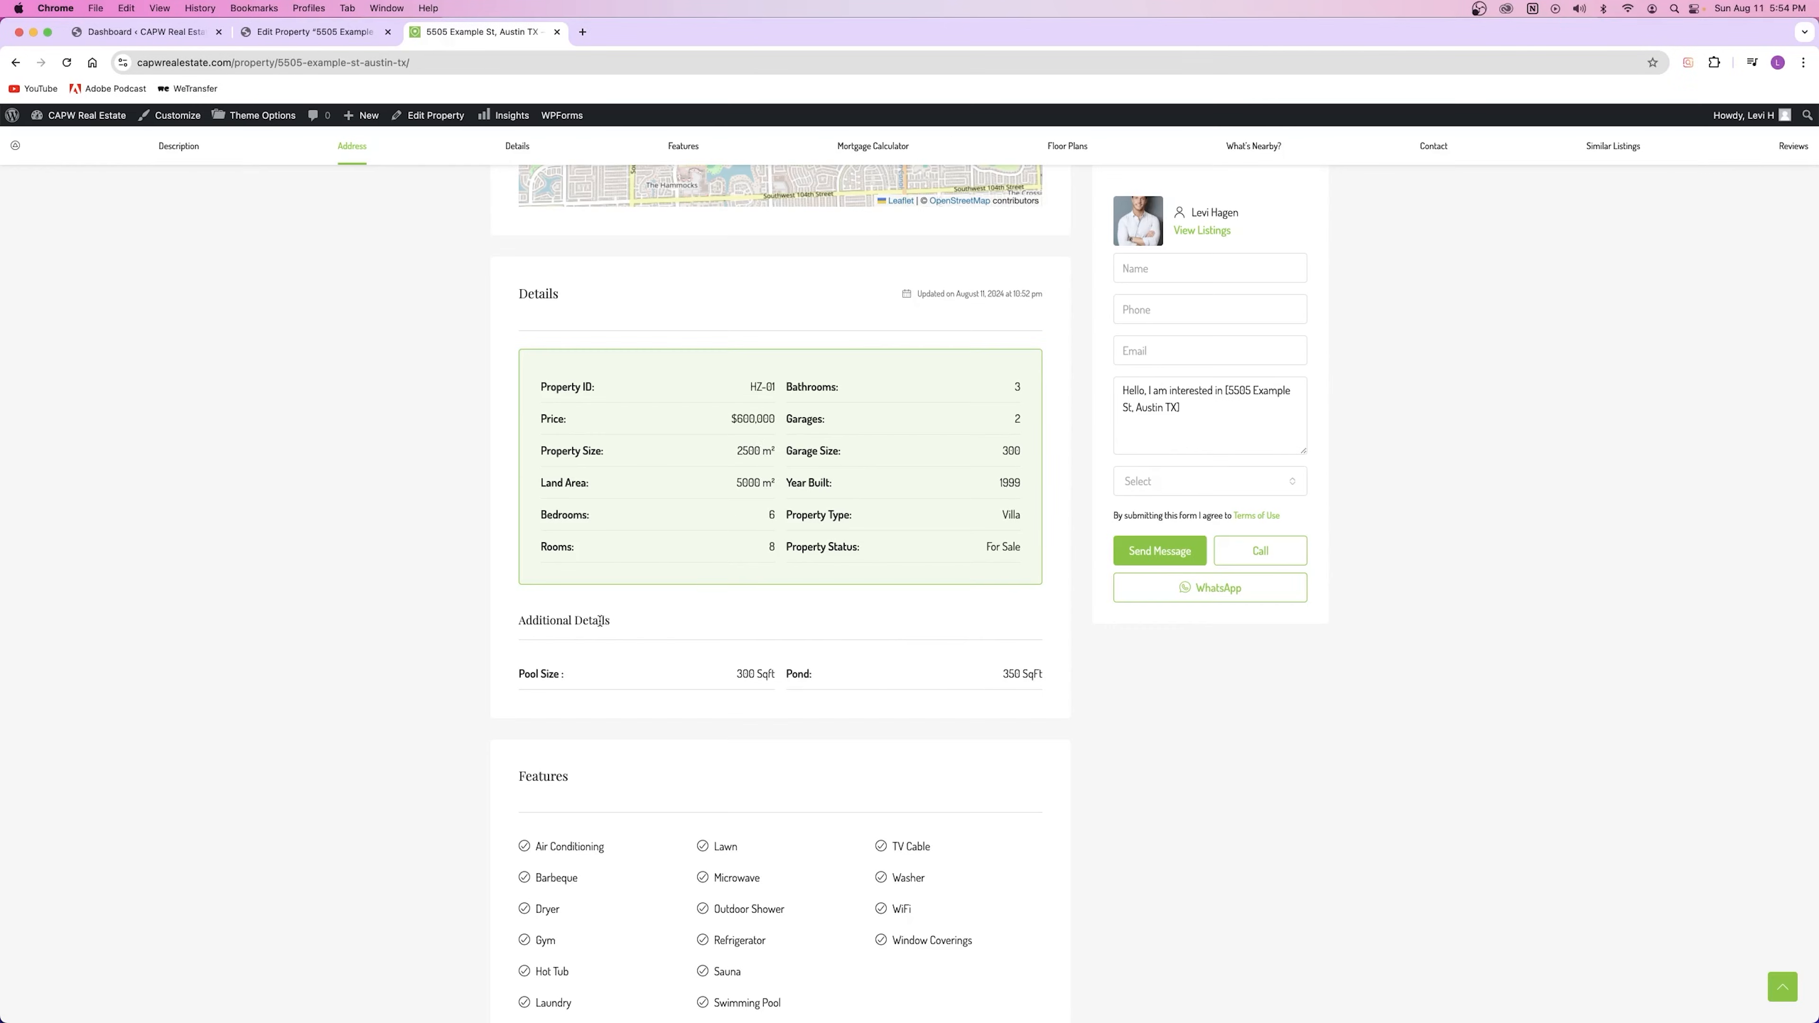
pyautogui.moveTo(513, 629); pyautogui.dragTo(667, 649)
pyautogui.click(666, 649)
pyautogui.moveTo(518, 678); pyautogui.dragTo(592, 689)
pyautogui.moveTo(784, 676); pyautogui.dragTo(813, 675)
pyautogui.click(1050, 688)
pyautogui.scroll(20, 953, 678)
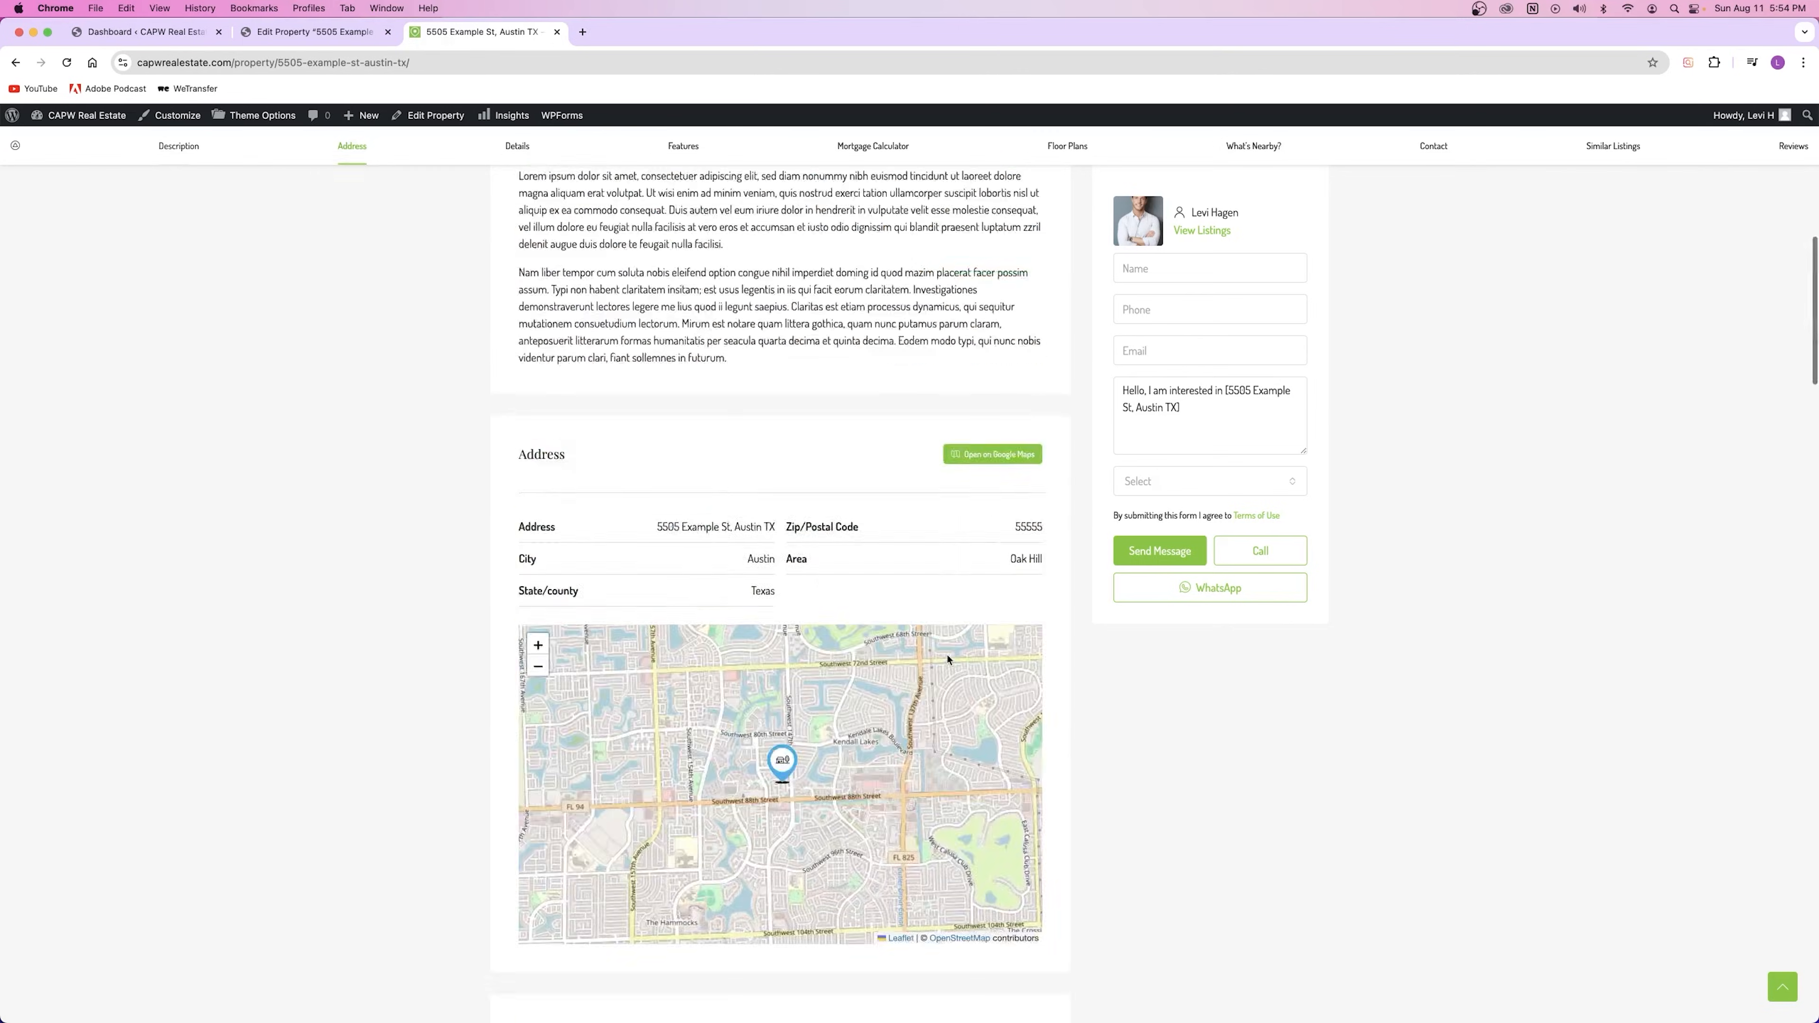
pyautogui.scroll(-15, 838, 617)
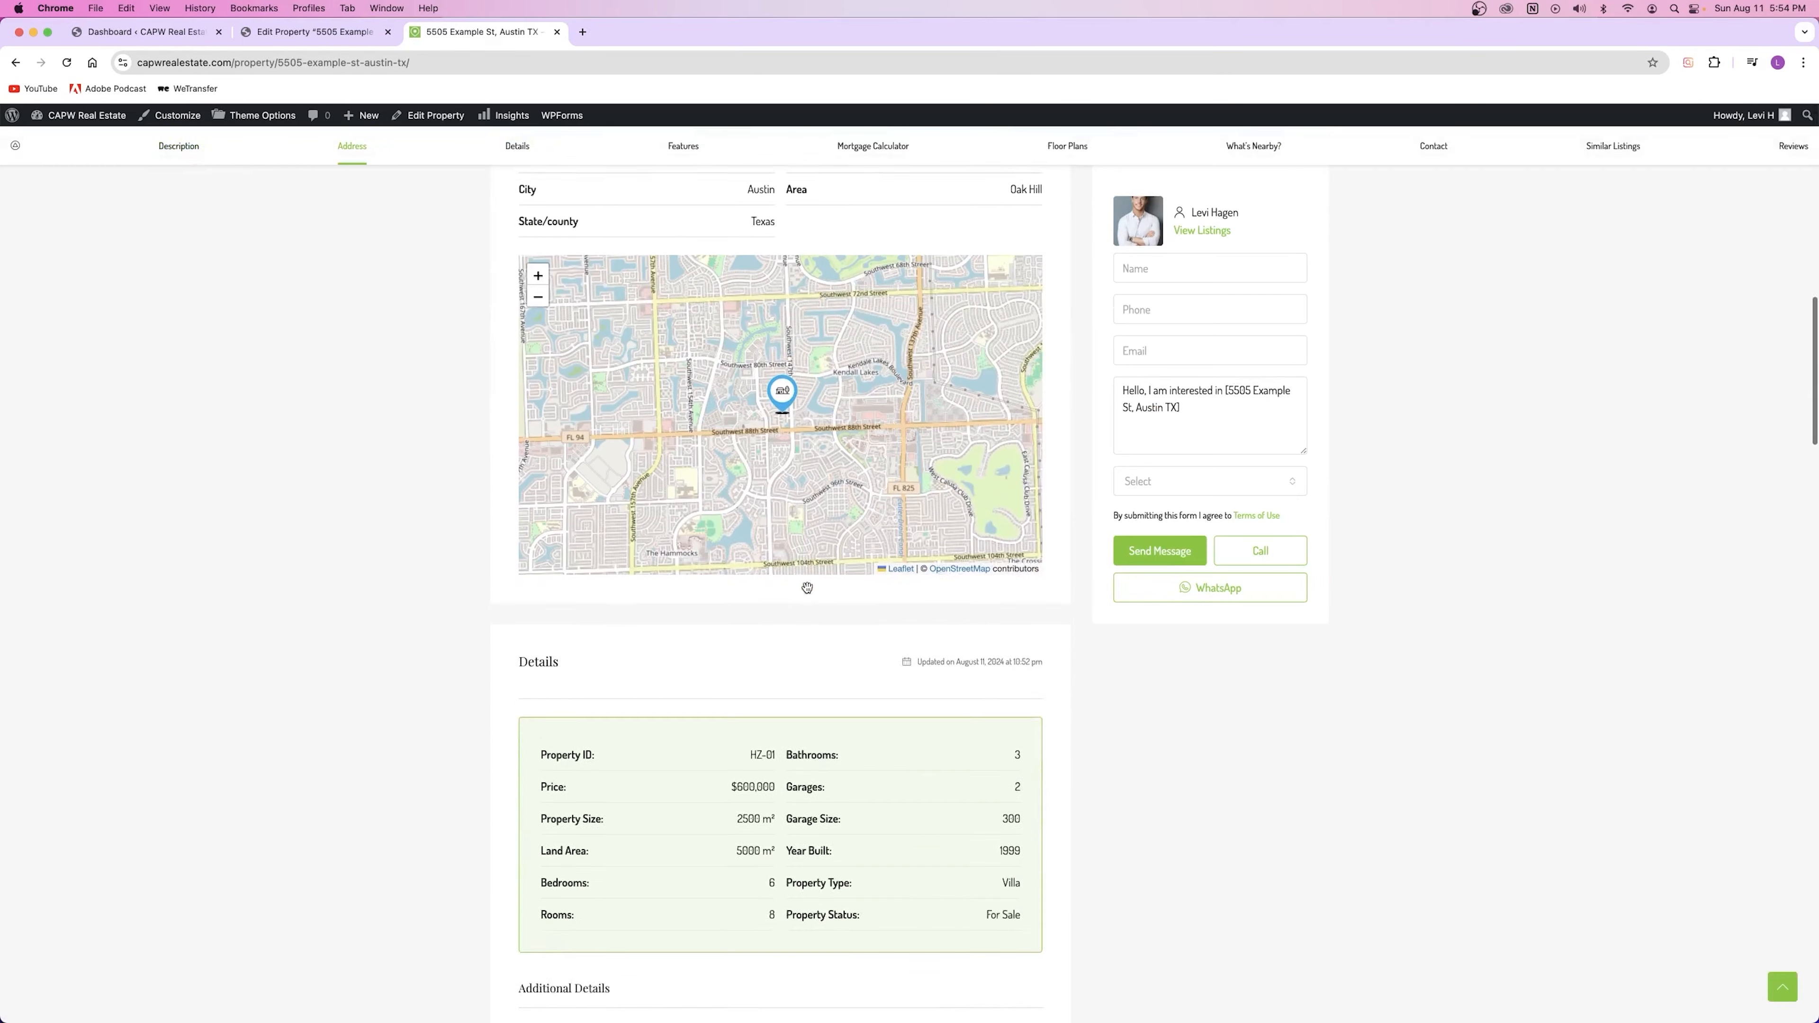
pyautogui.scroll(-6, 799, 595)
pyautogui.doubleClick(606, 408)
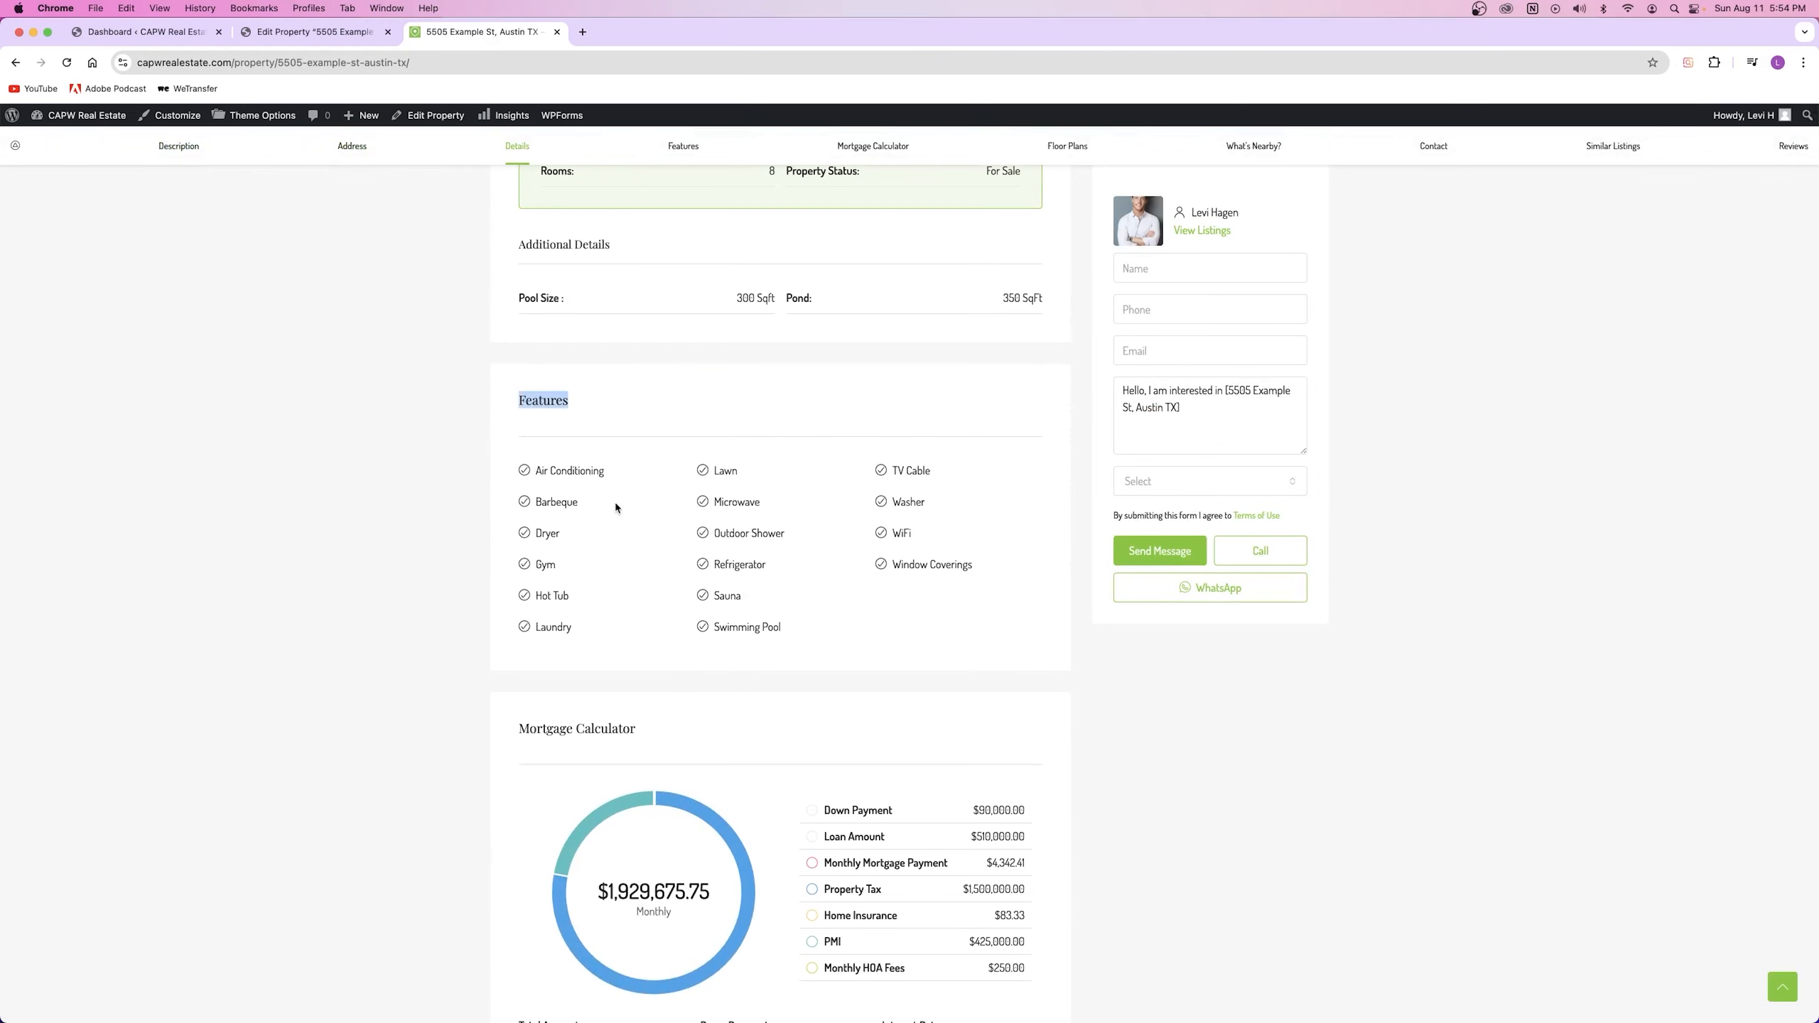
pyautogui.moveTo(523, 470); pyautogui.dragTo(1044, 663)
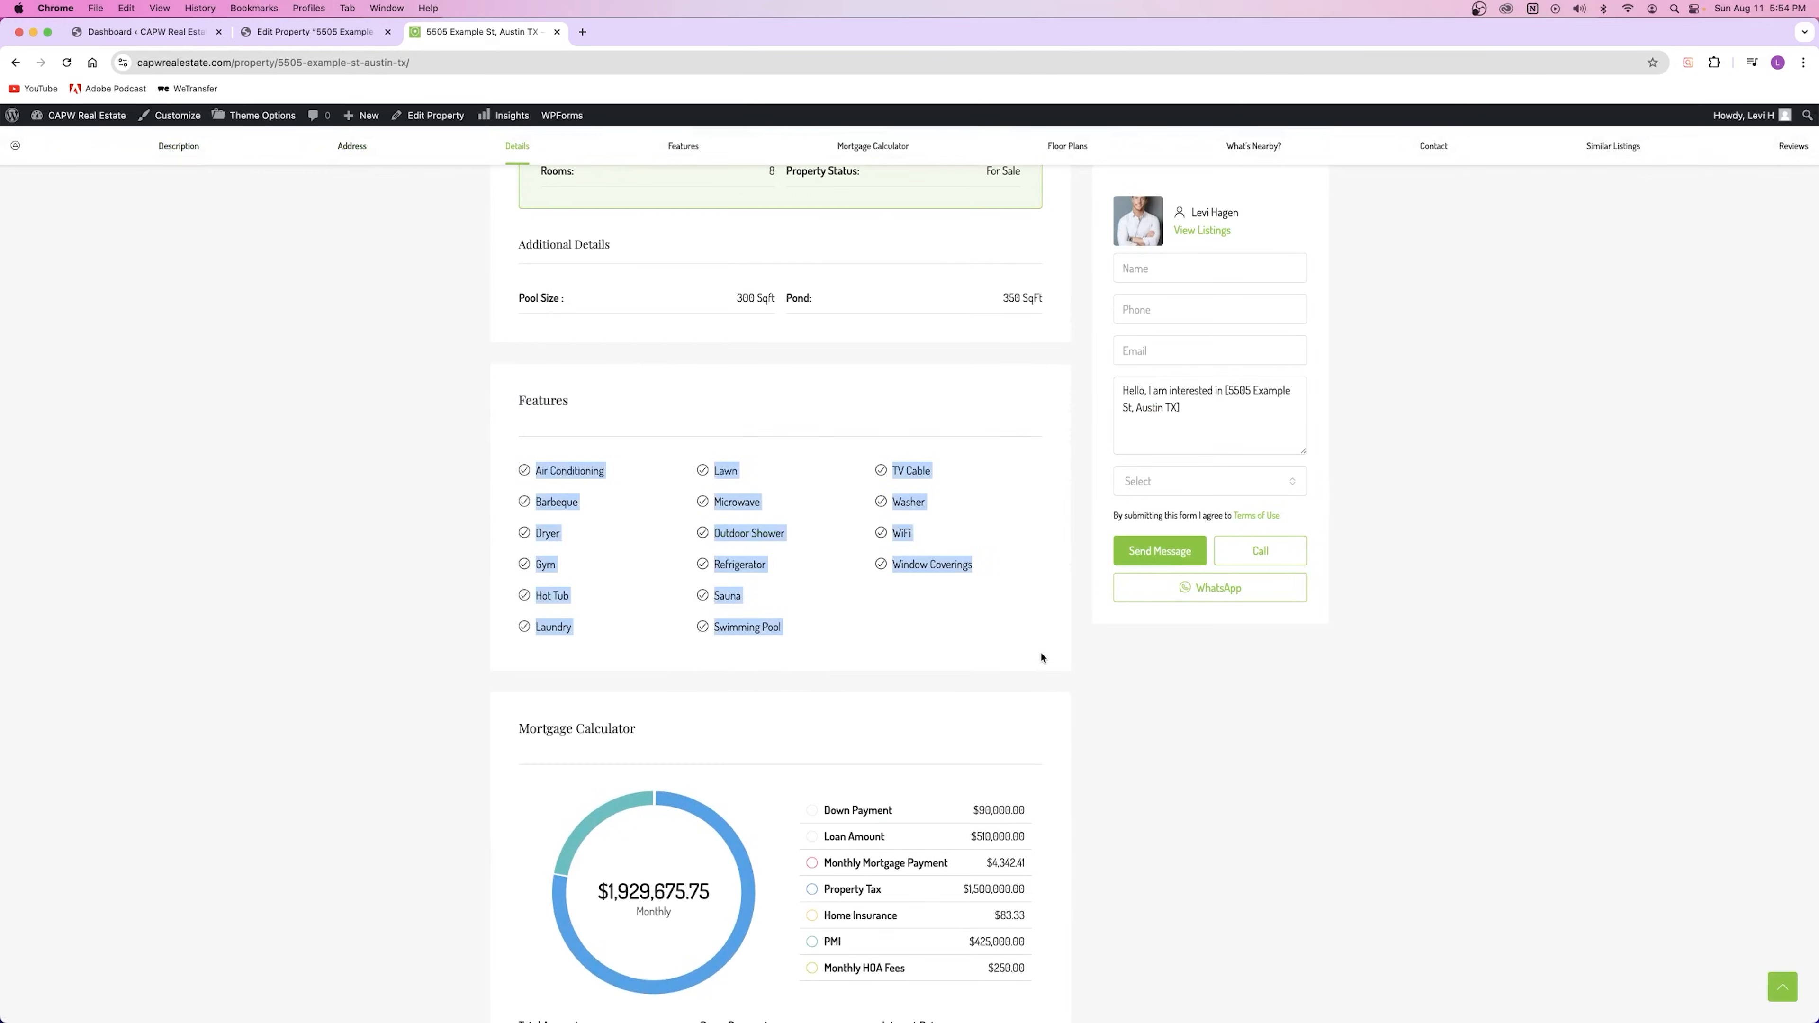
pyautogui.click(1038, 657)
pyautogui.click(278, 34)
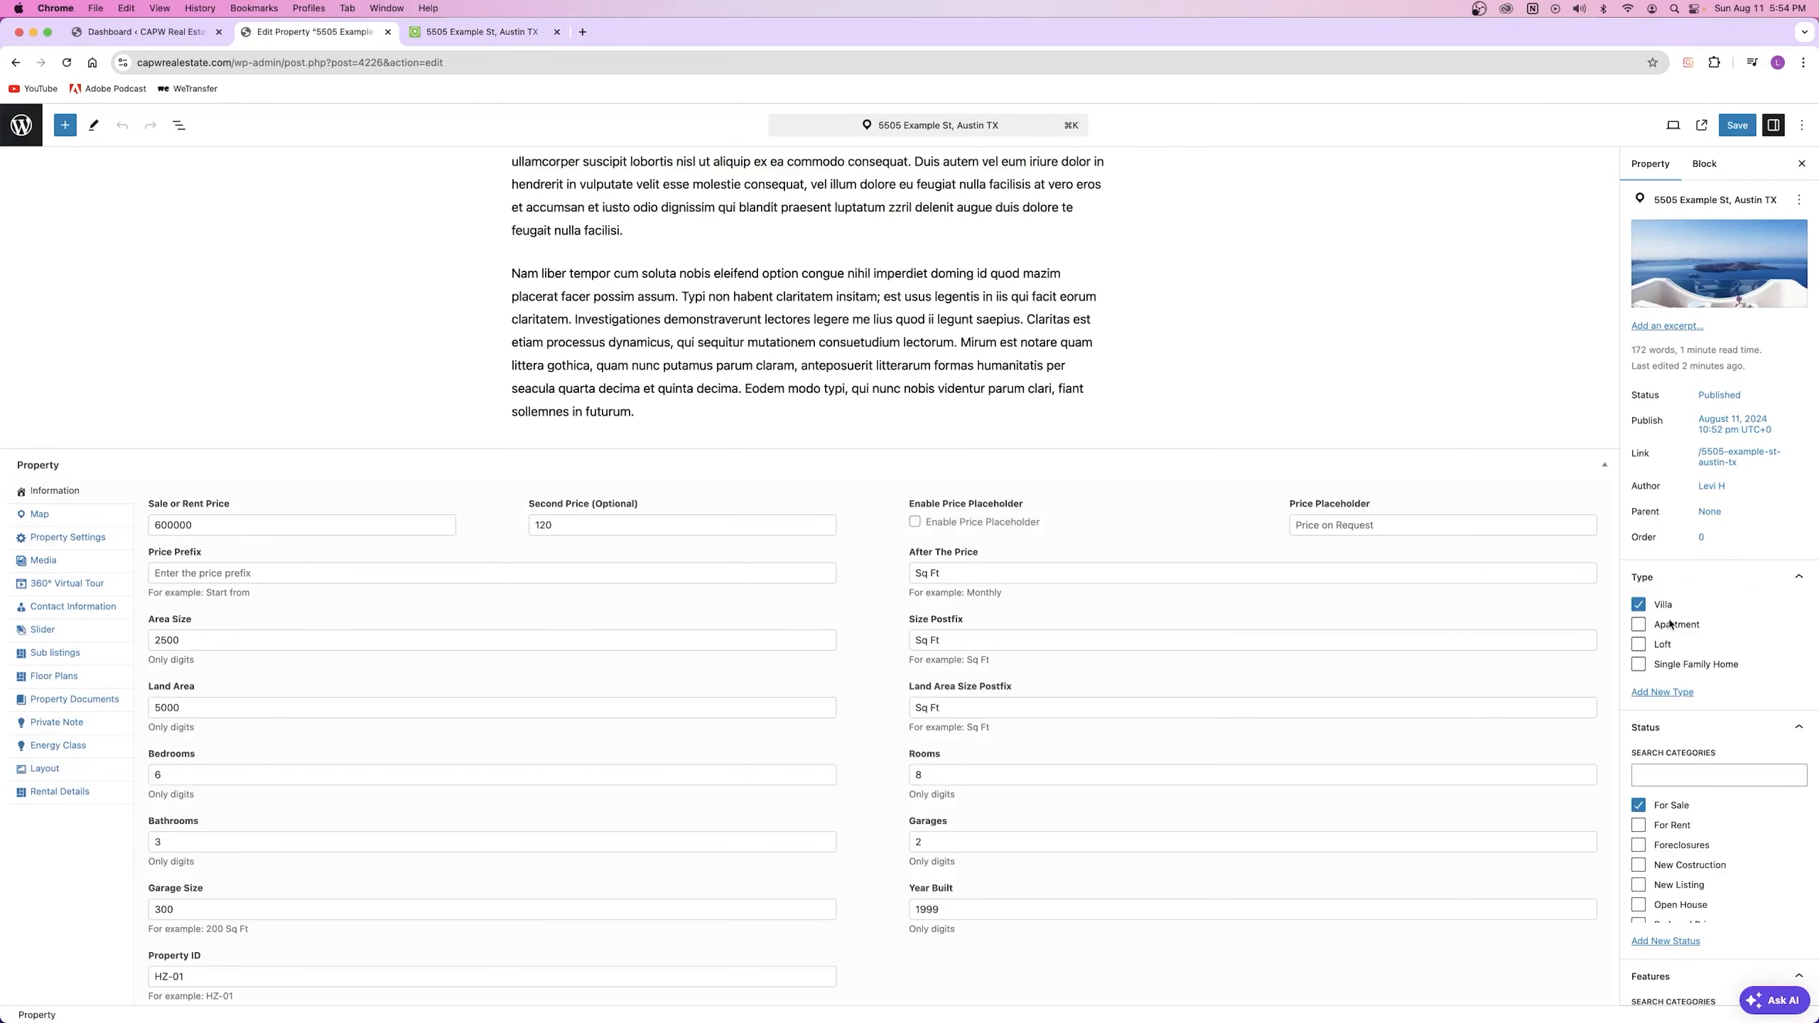
pyautogui.scroll(-5, 1711, 865)
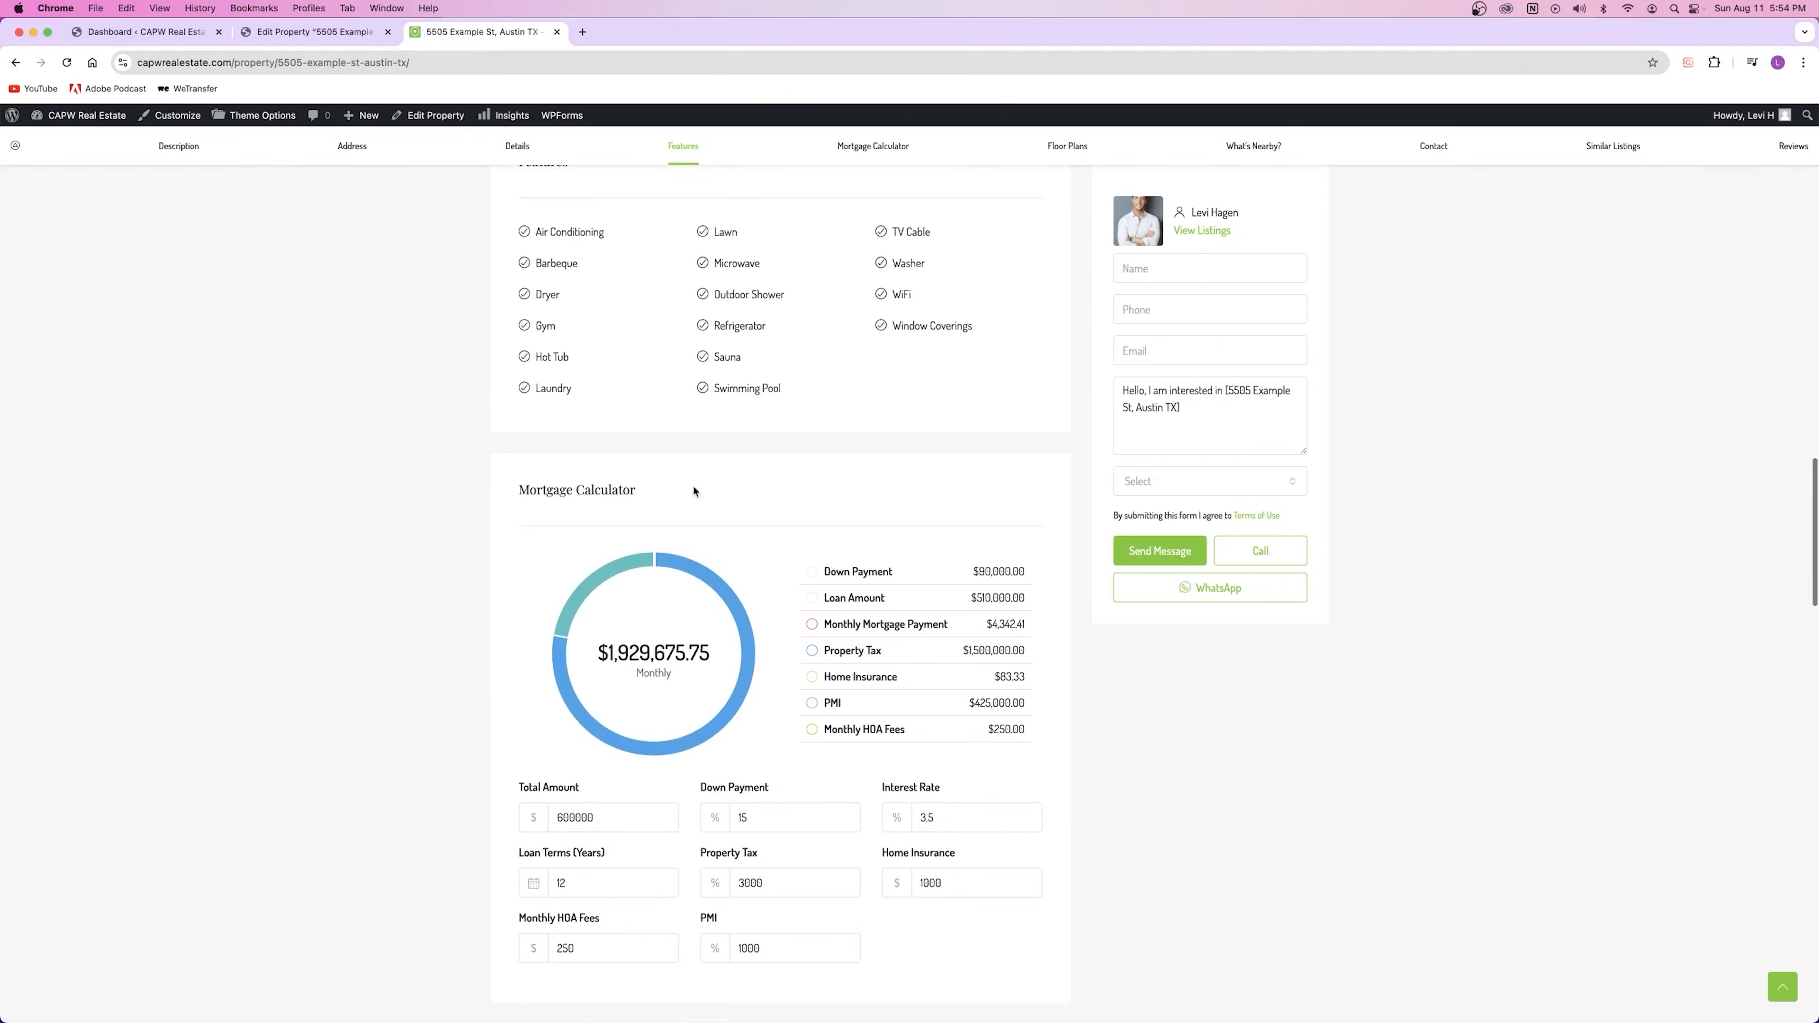
# Step: Review the Mortgage Calculator's 600000 total, interest rate, loan terms and property tax values
pyautogui.scroll(-4, 694, 489)
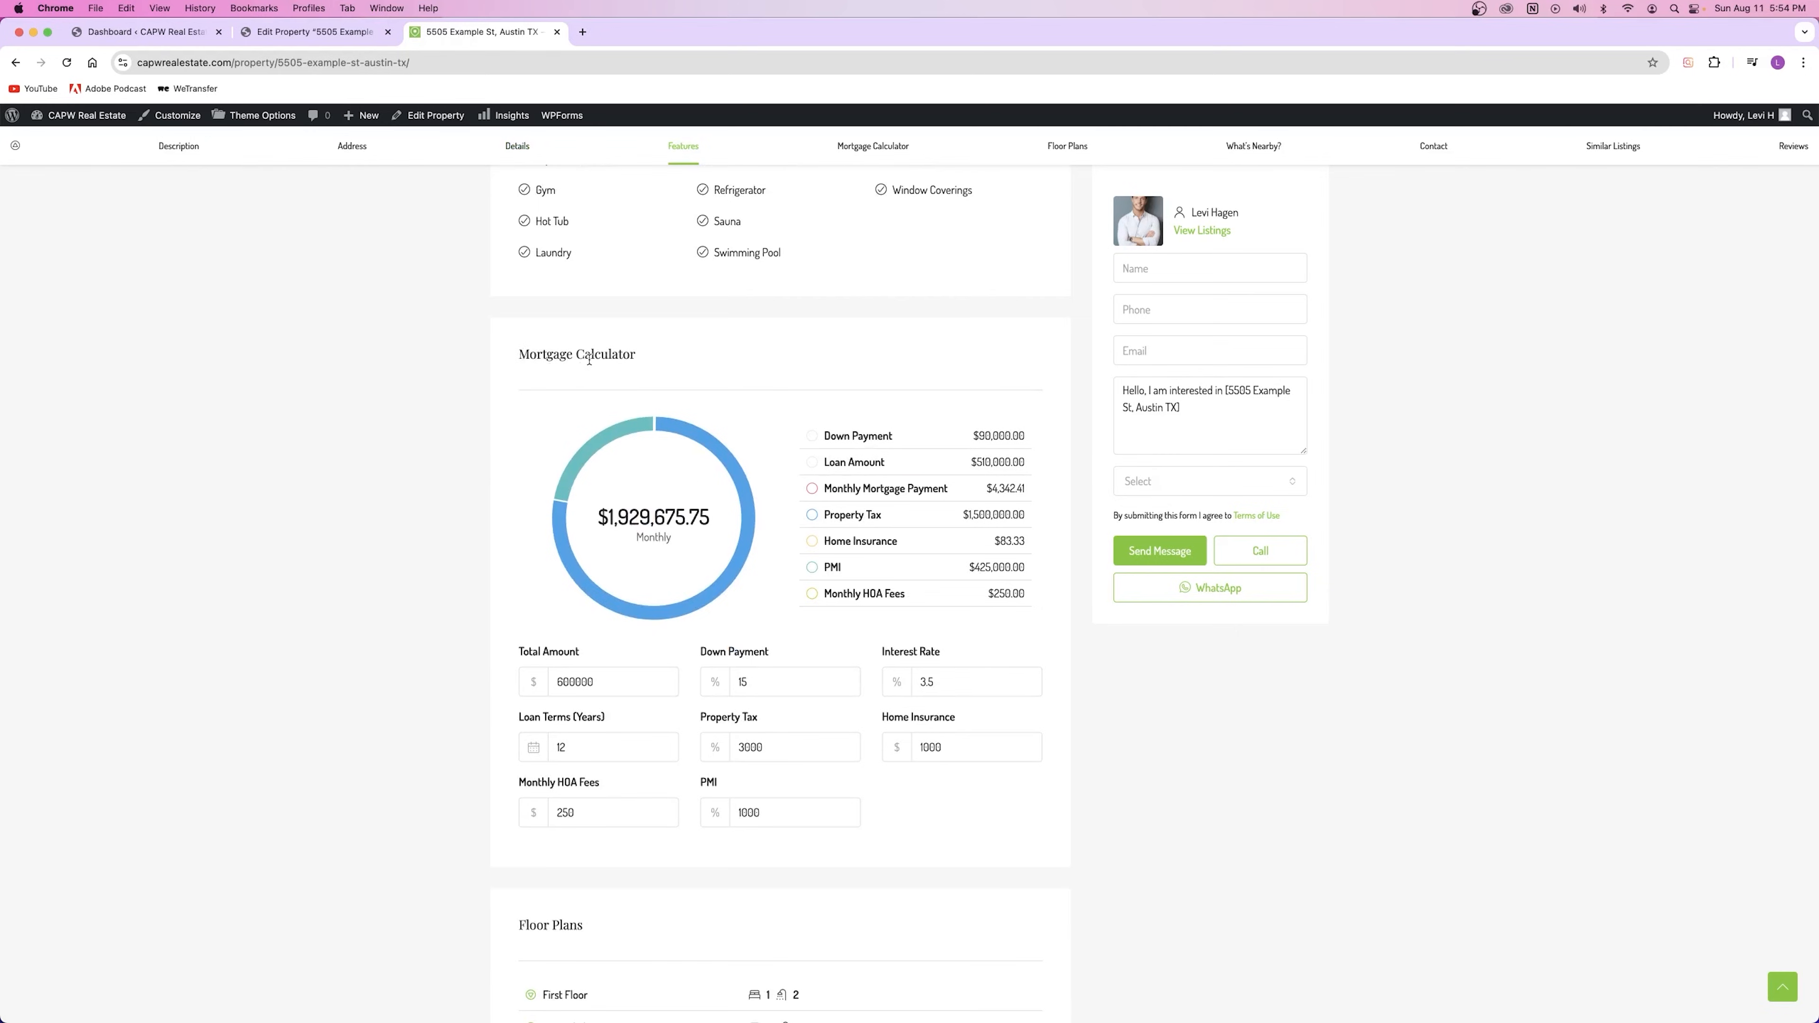
pyautogui.click(569, 684)
pyautogui.doubleClick(571, 680)
pyautogui.click(800, 647)
pyautogui.moveTo(935, 681); pyautogui.dragTo(930, 677)
pyautogui.moveTo(619, 741); pyautogui.dragTo(554, 744)
pyautogui.moveTo(782, 742); pyautogui.dragTo(707, 743)
pyautogui.click(607, 575)
# Step: Expand and collapse the First Floor and Second Floor plan accordions
pyautogui.scroll(-8, 851, 485)
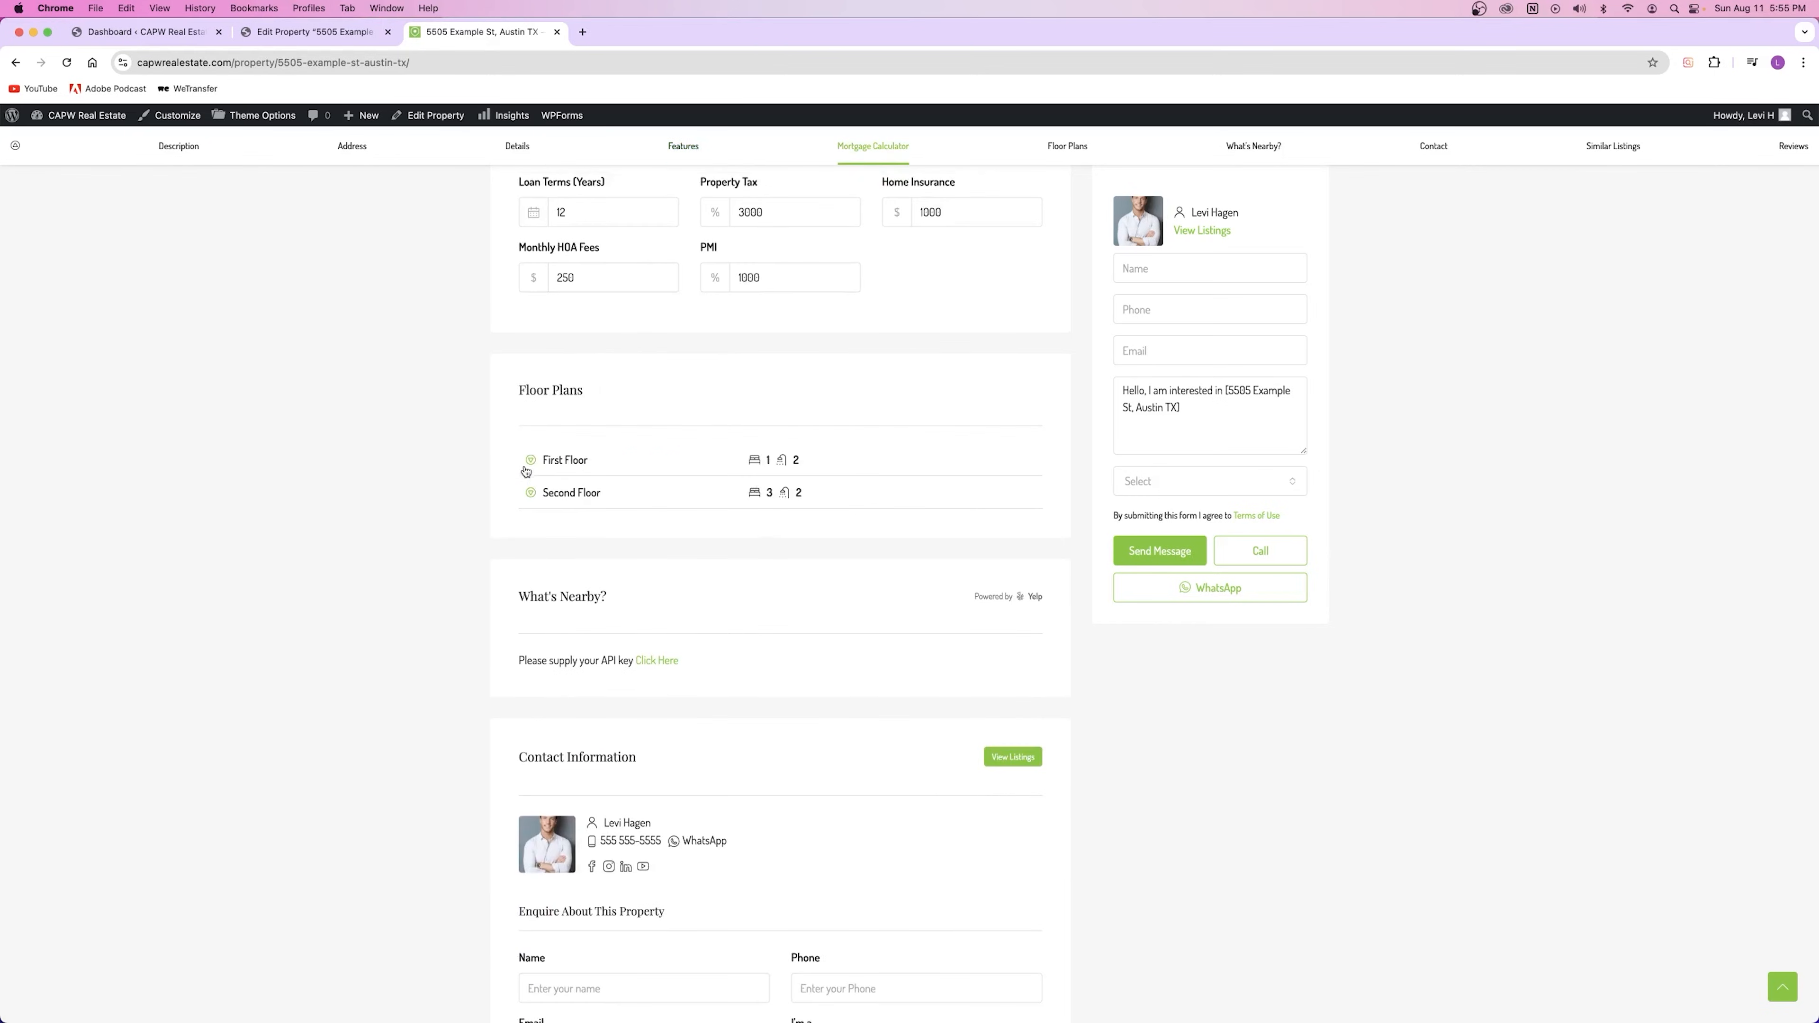
pyautogui.click(531, 464)
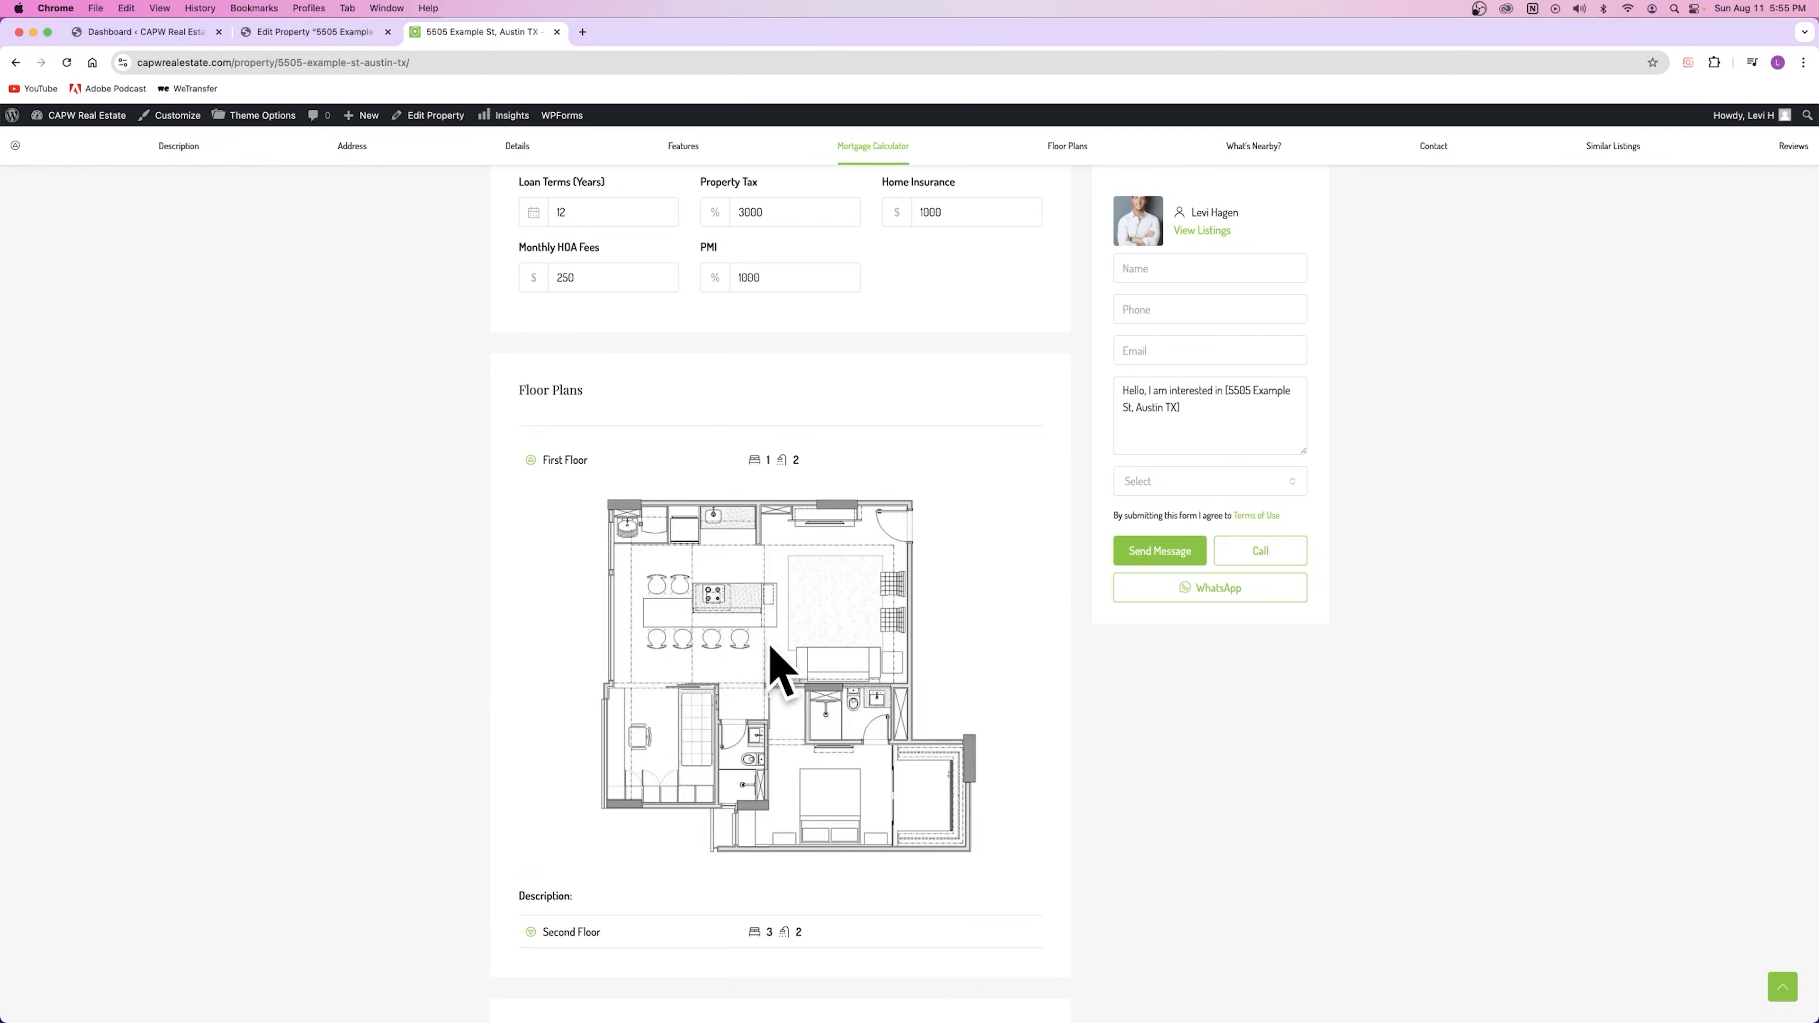
pyautogui.click(799, 463)
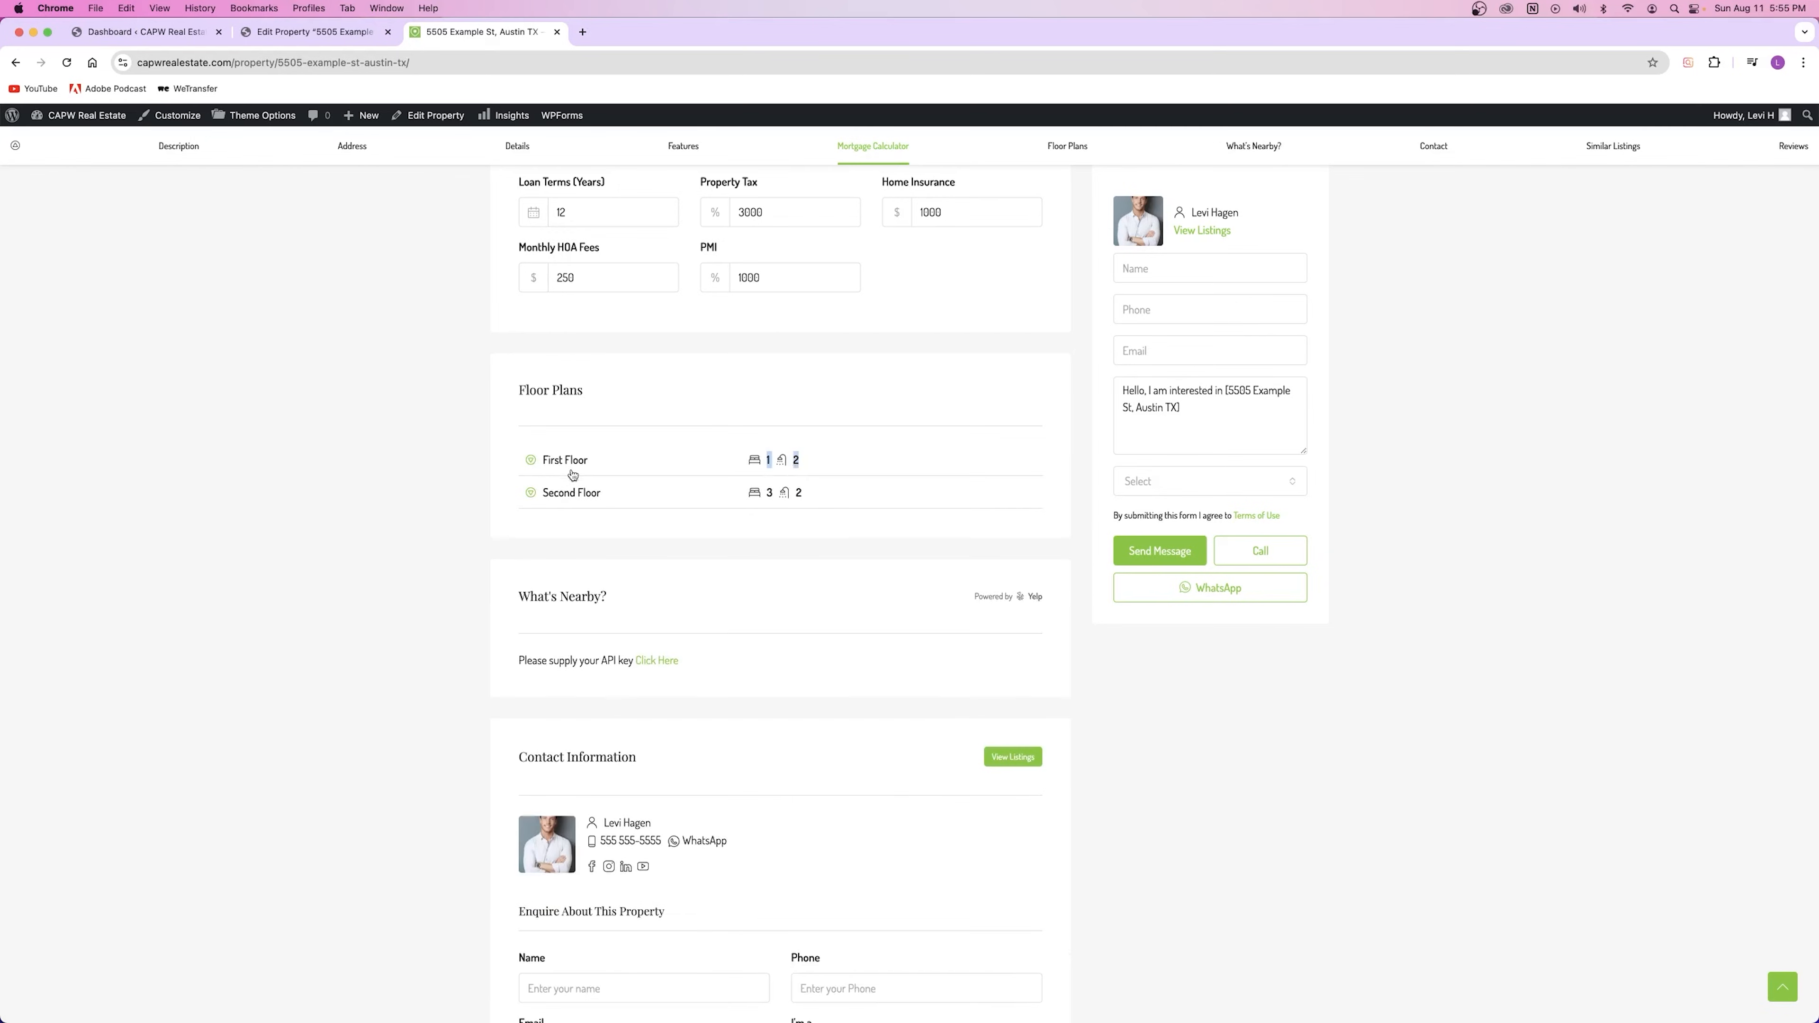
pyautogui.click(562, 466)
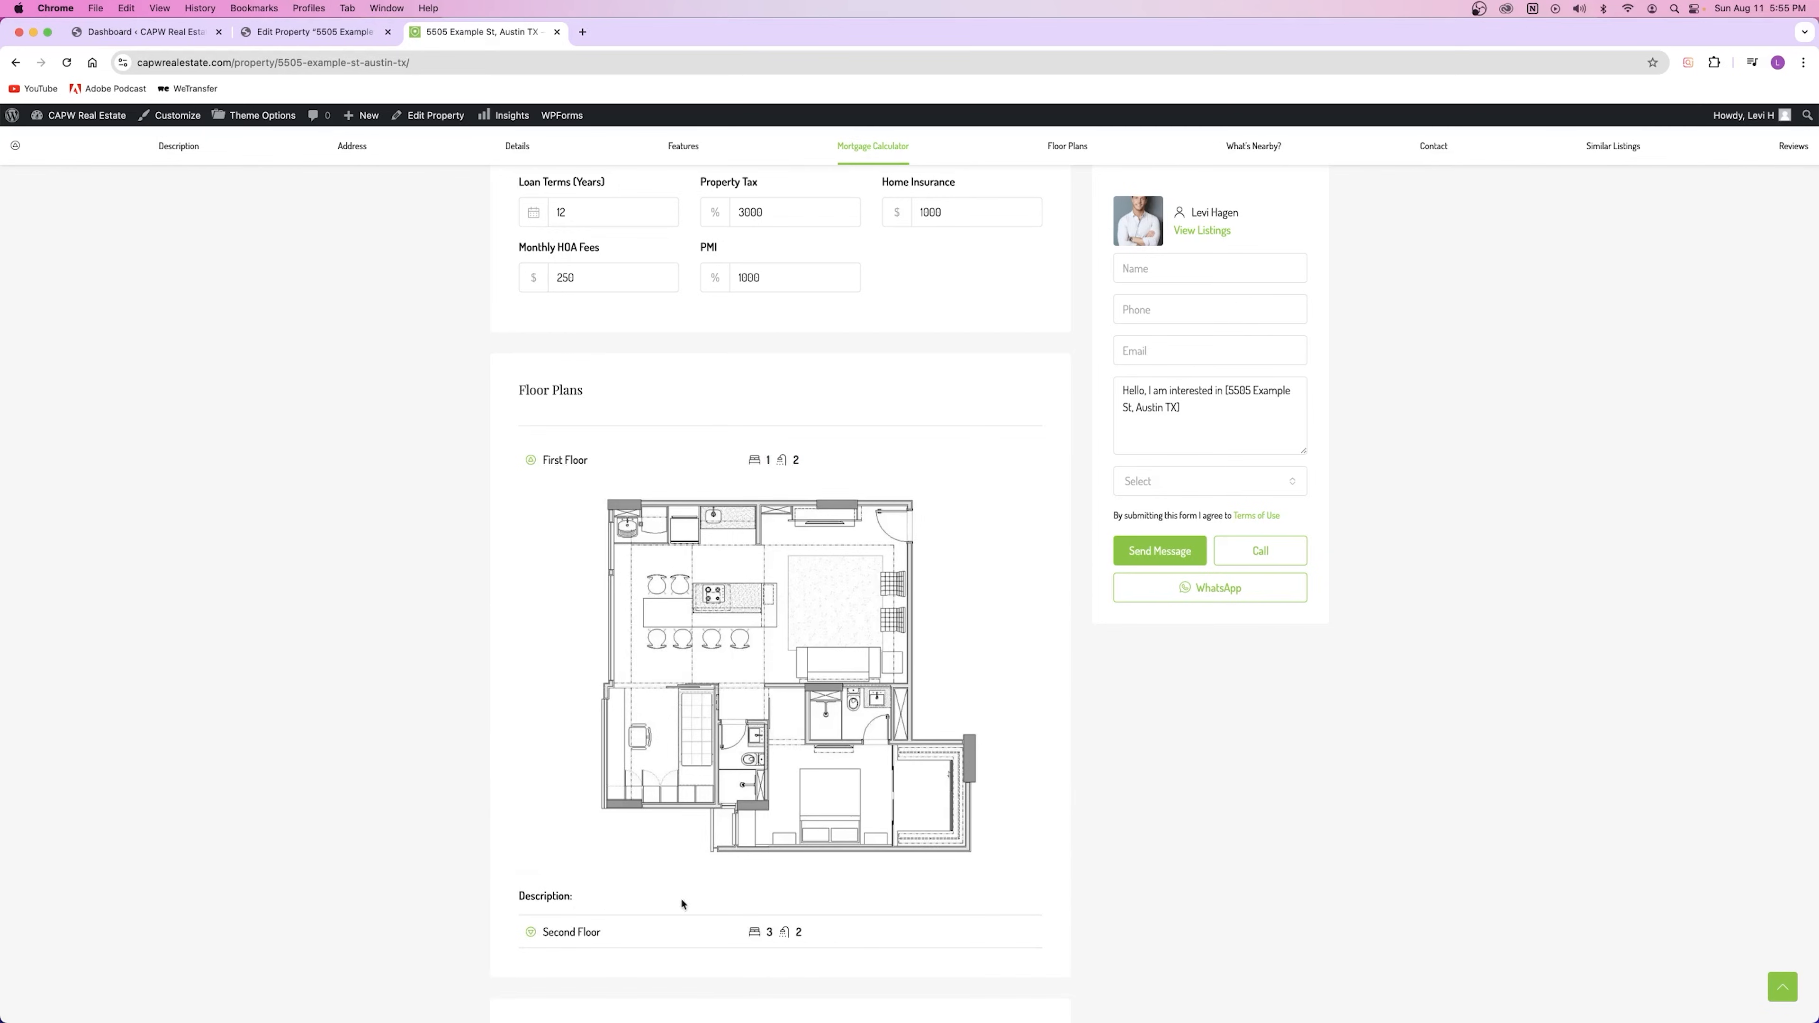
pyautogui.click(551, 464)
pyautogui.click(571, 499)
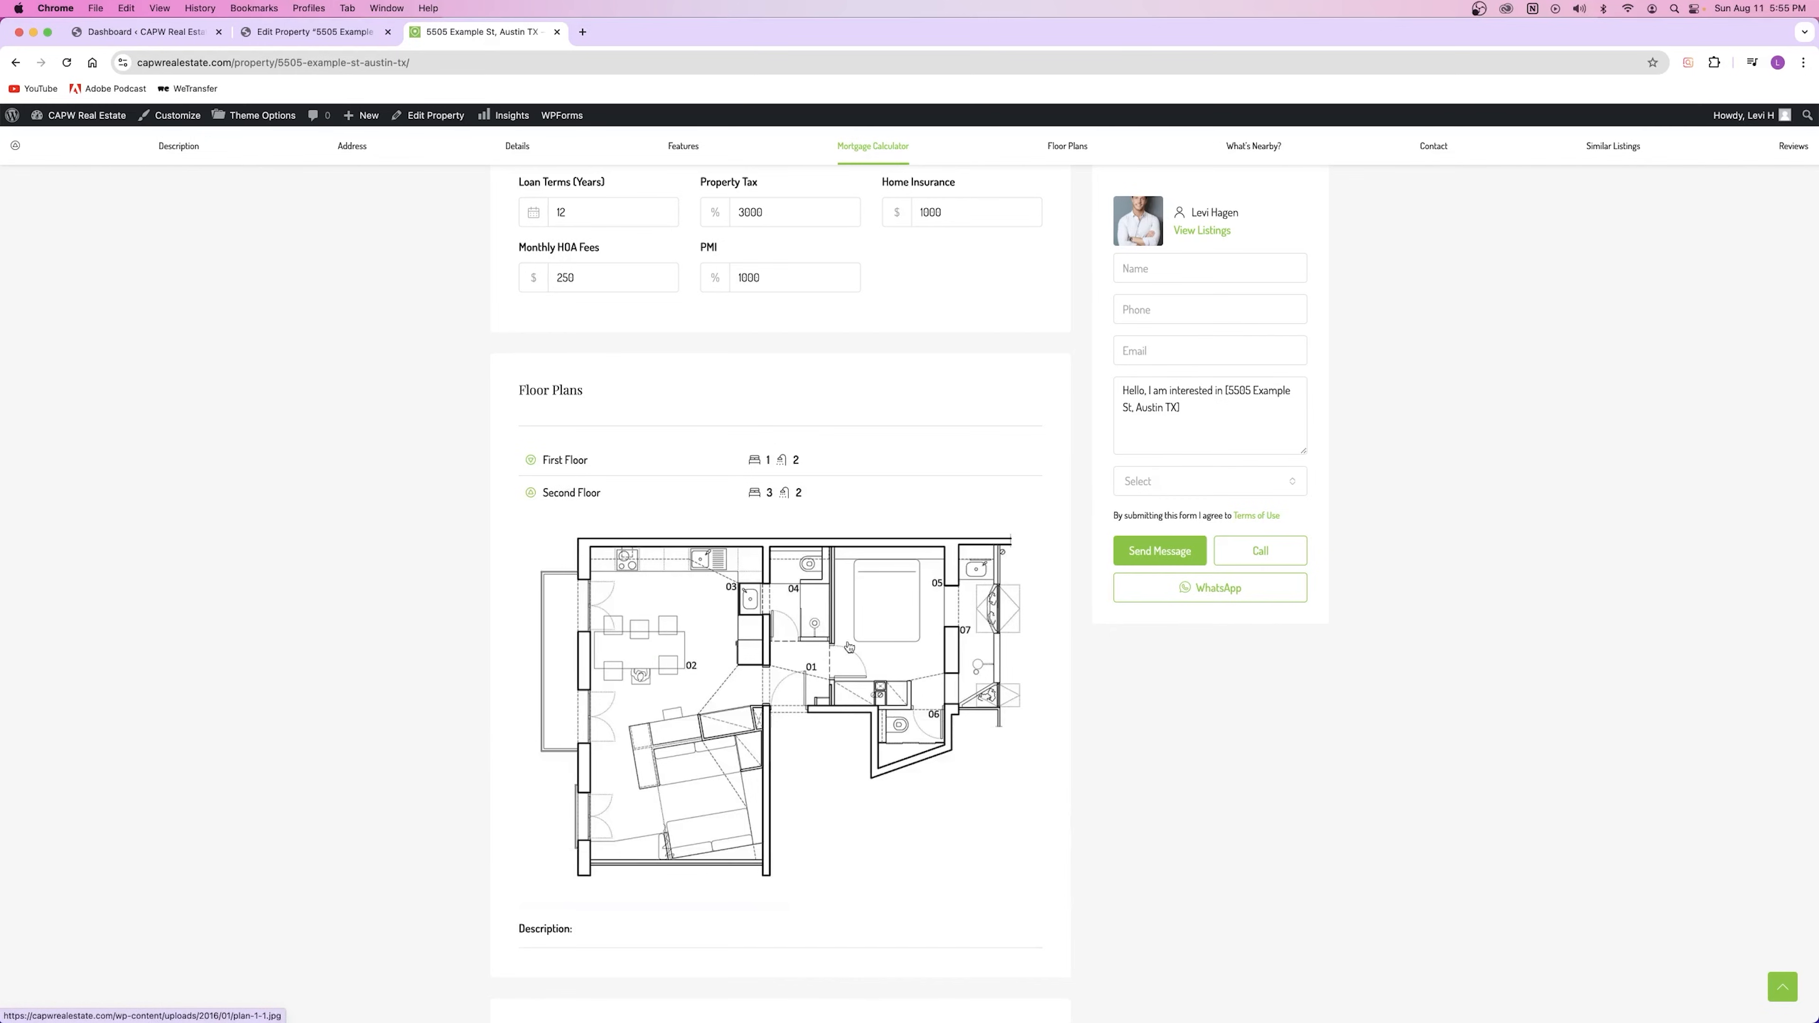
pyautogui.click(578, 496)
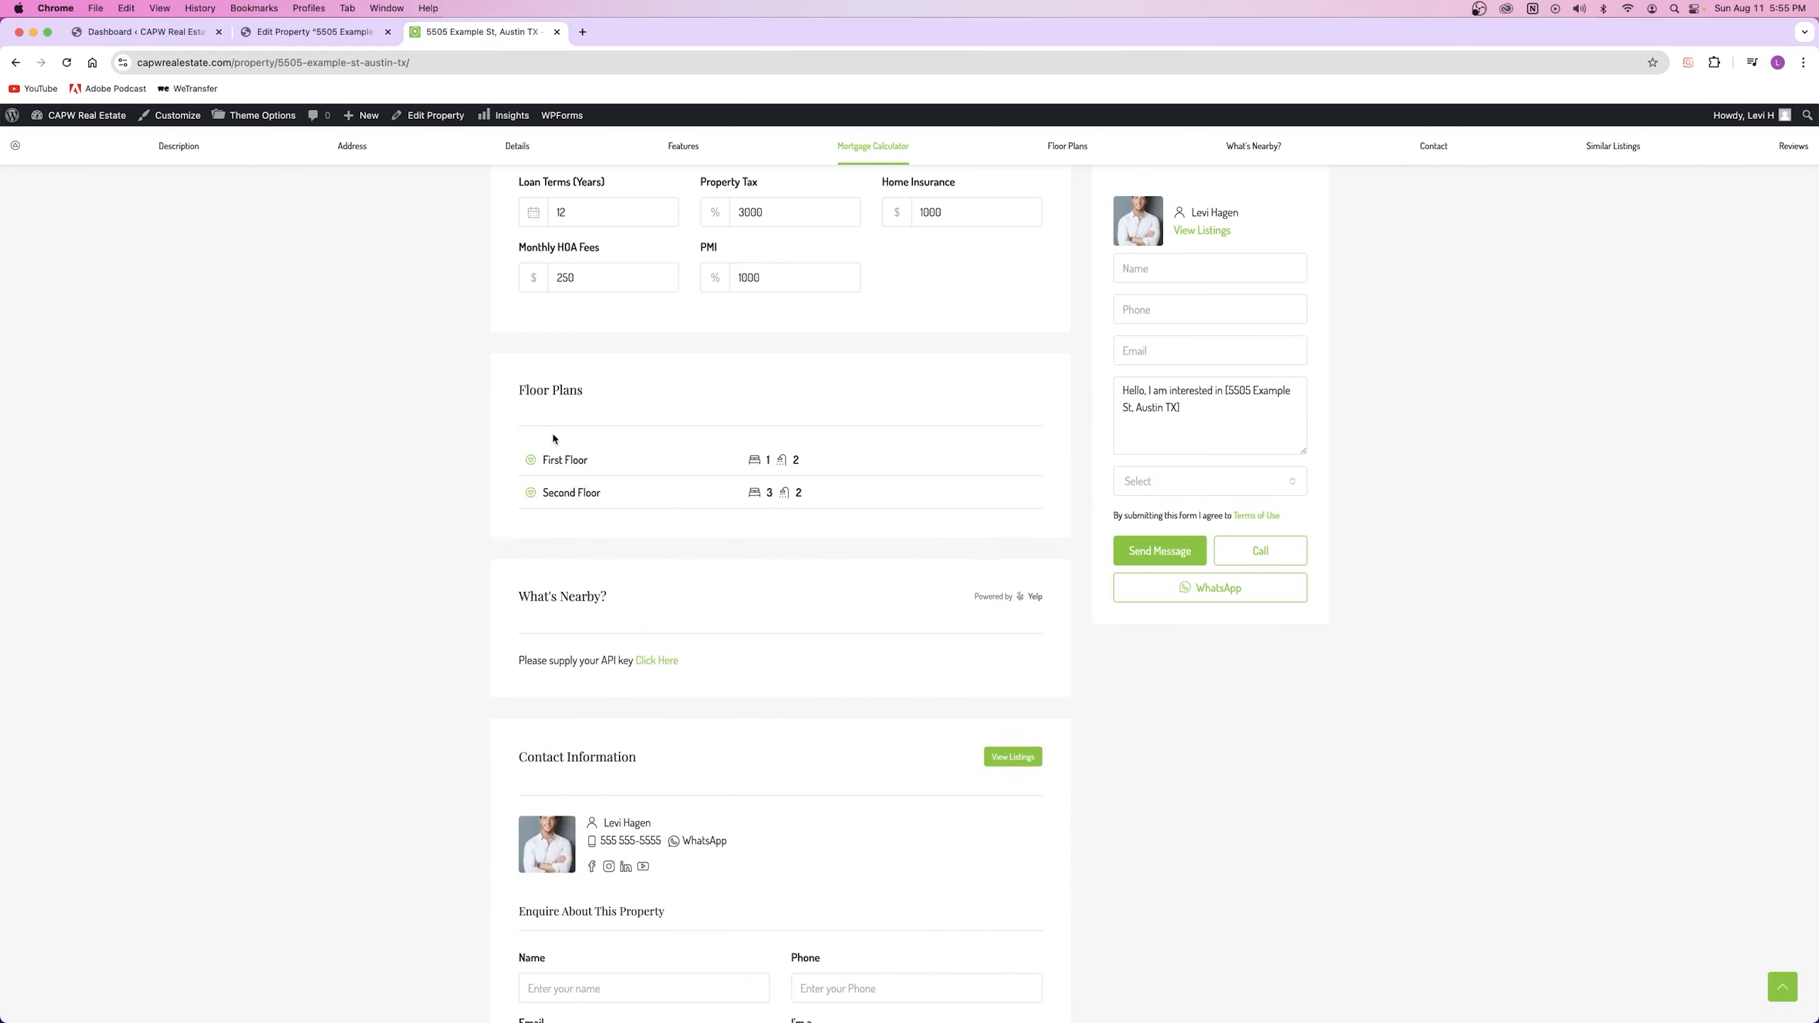
pyautogui.click(559, 460)
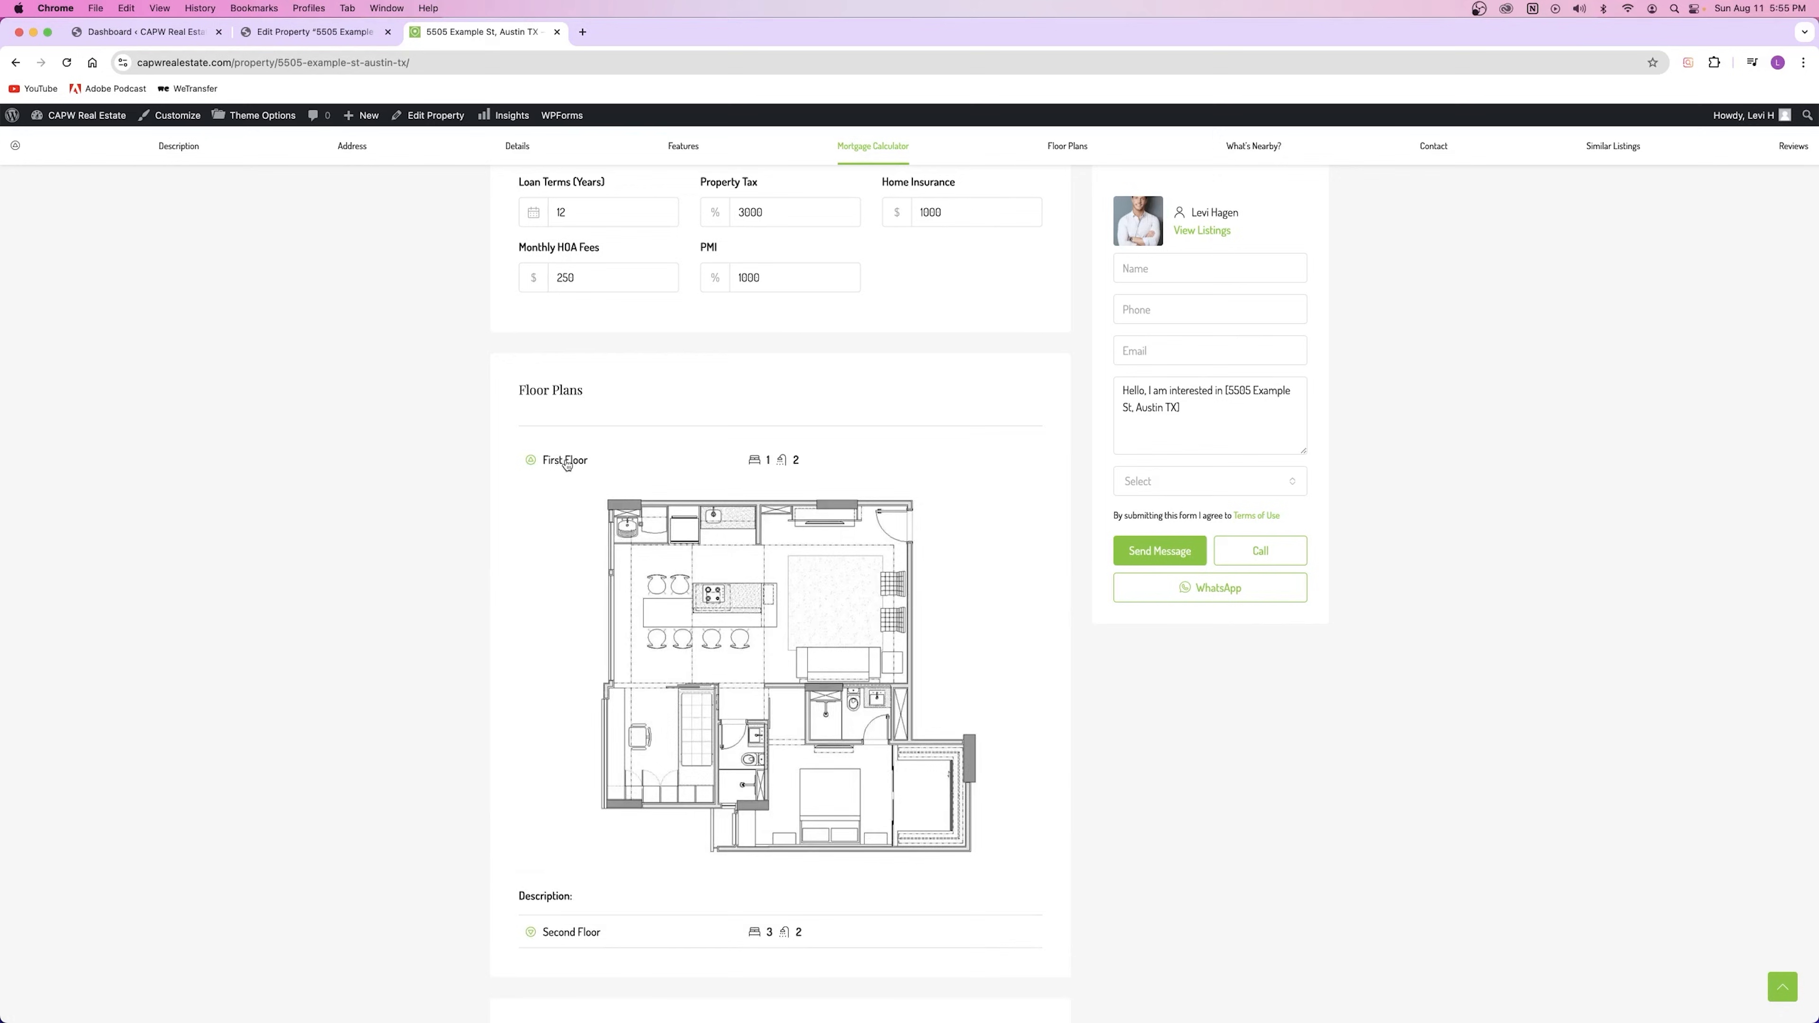
pyautogui.click(566, 461)
# Step: Review the agent's contact details and enquiry message, then close the live listing tab
pyautogui.scroll(-5, 725, 745)
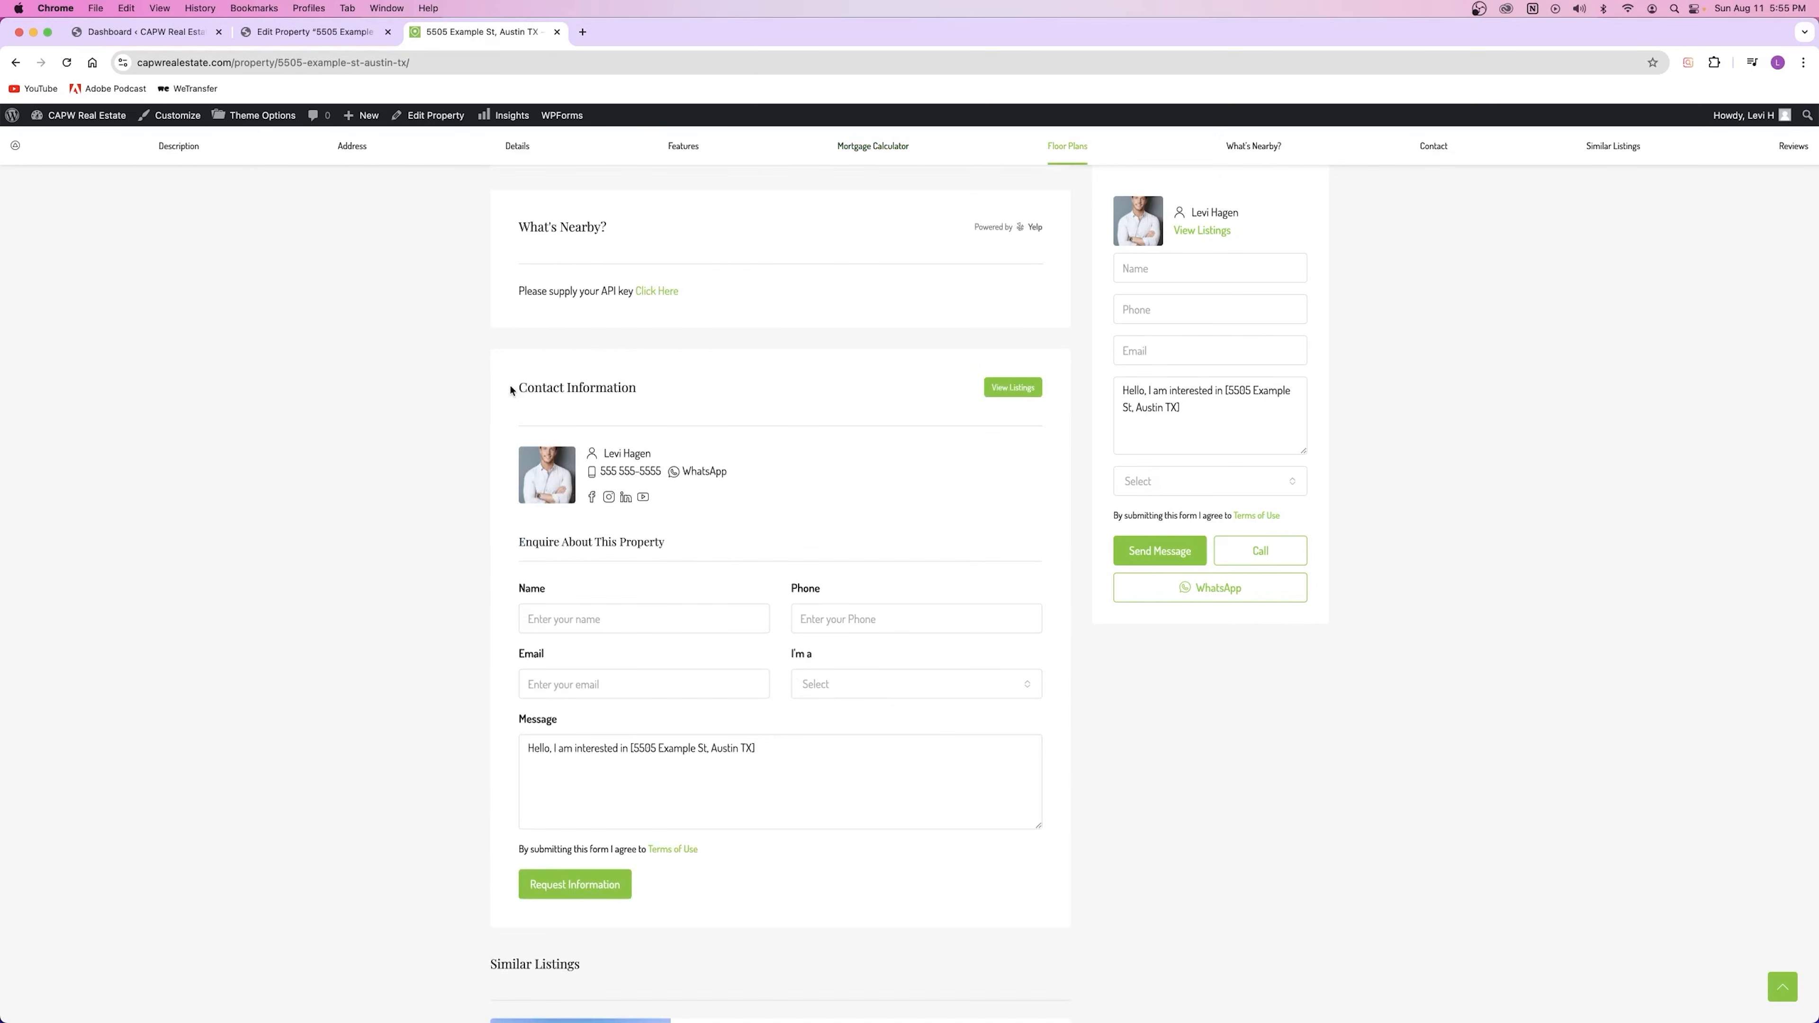
pyautogui.moveTo(511, 388); pyautogui.dragTo(638, 388)
pyautogui.moveTo(602, 453); pyautogui.dragTo(662, 473)
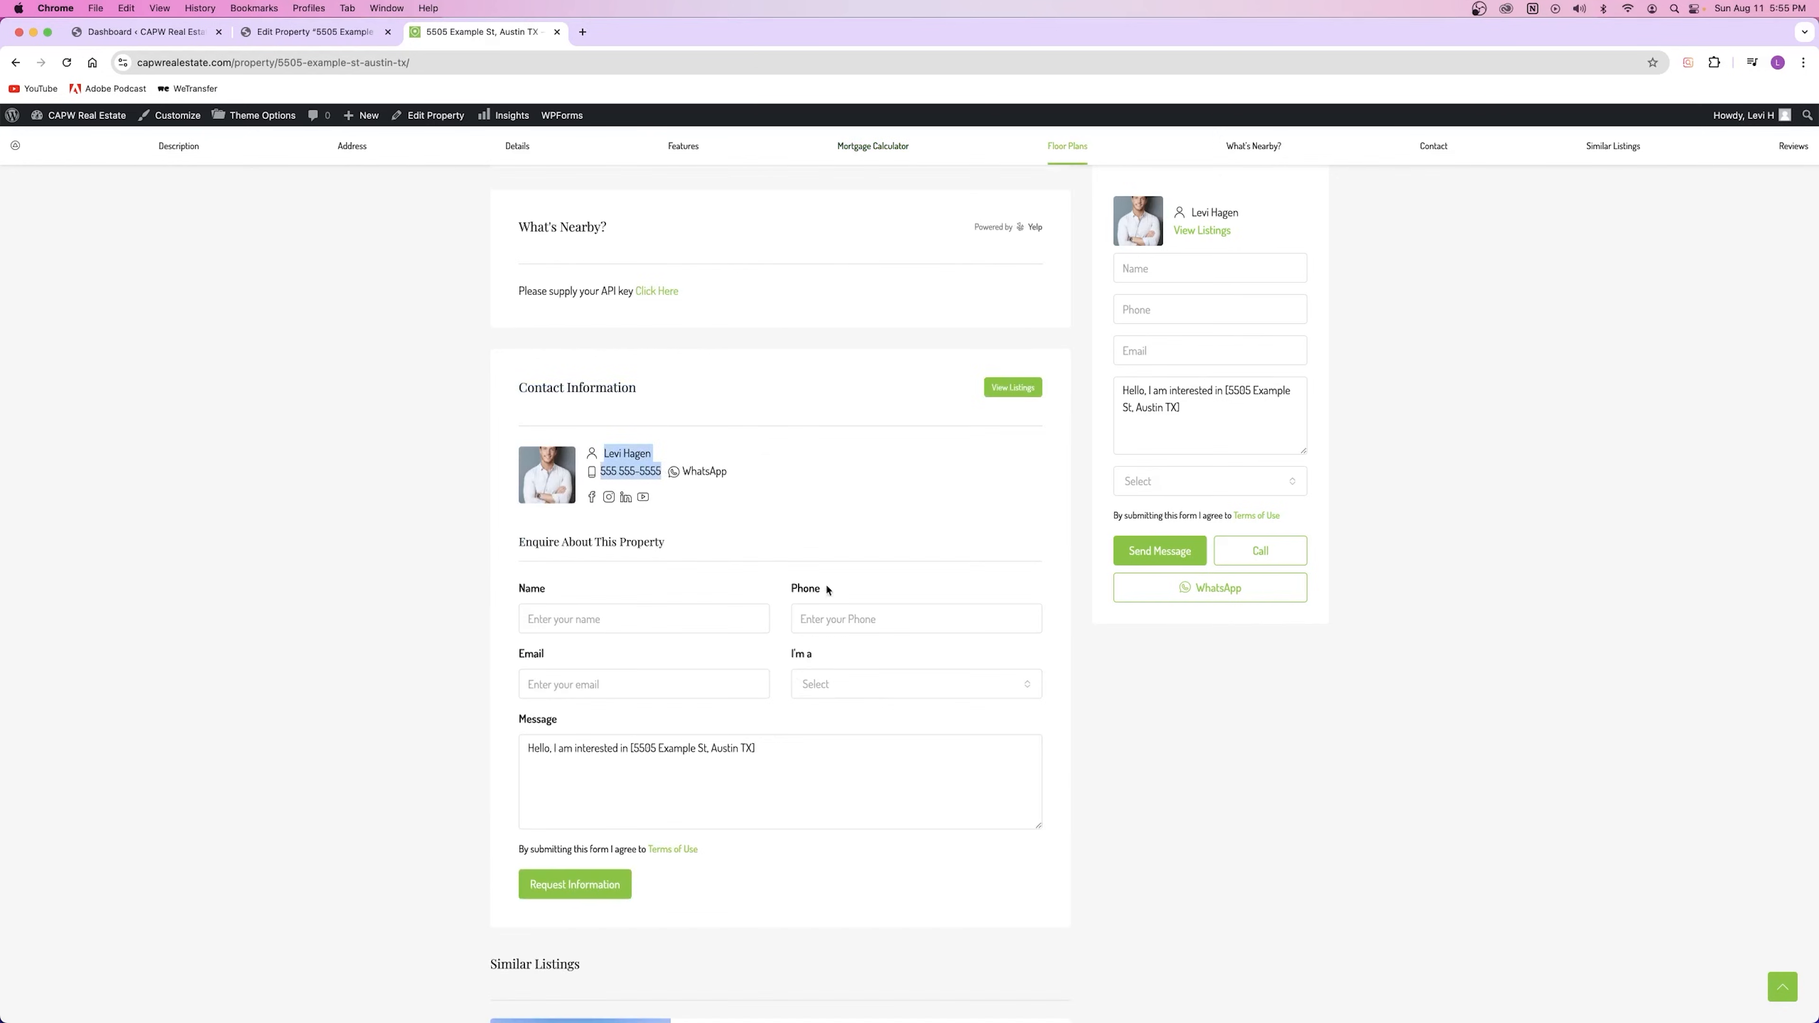
pyautogui.click(642, 628)
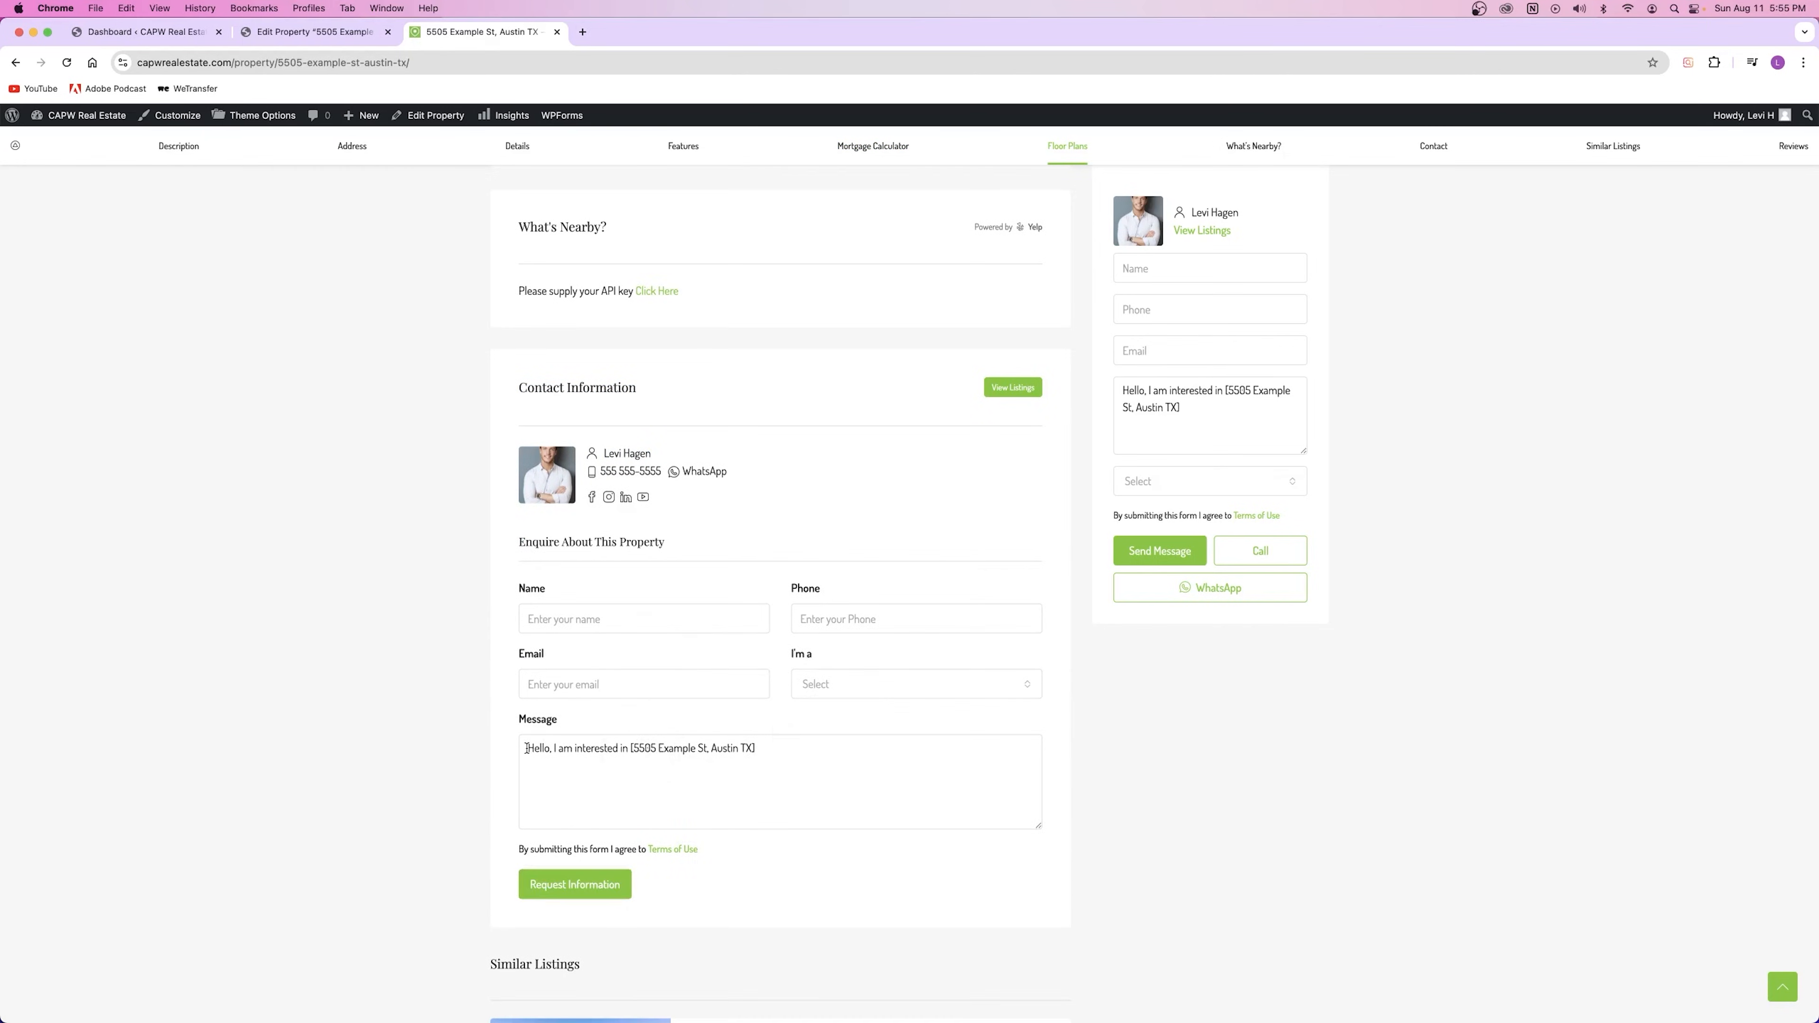
pyautogui.moveTo(526, 748); pyautogui.dragTo(916, 749)
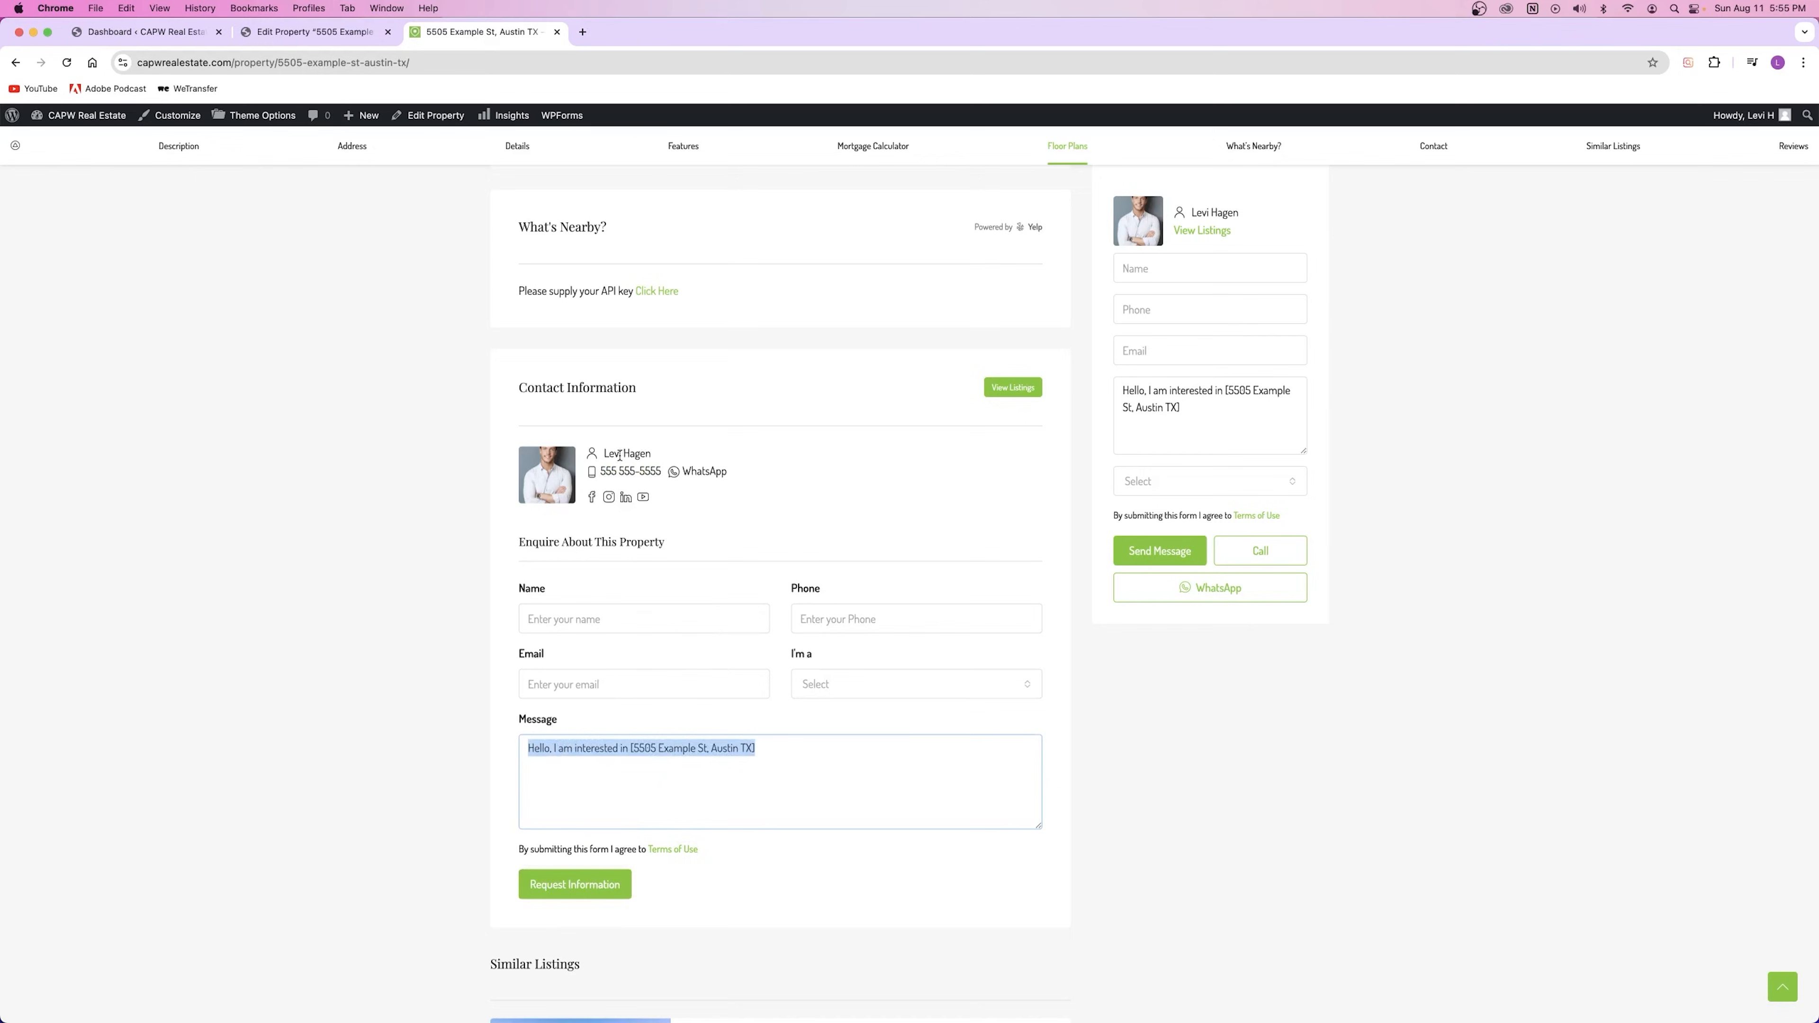
pyautogui.scroll(-15, 662, 577)
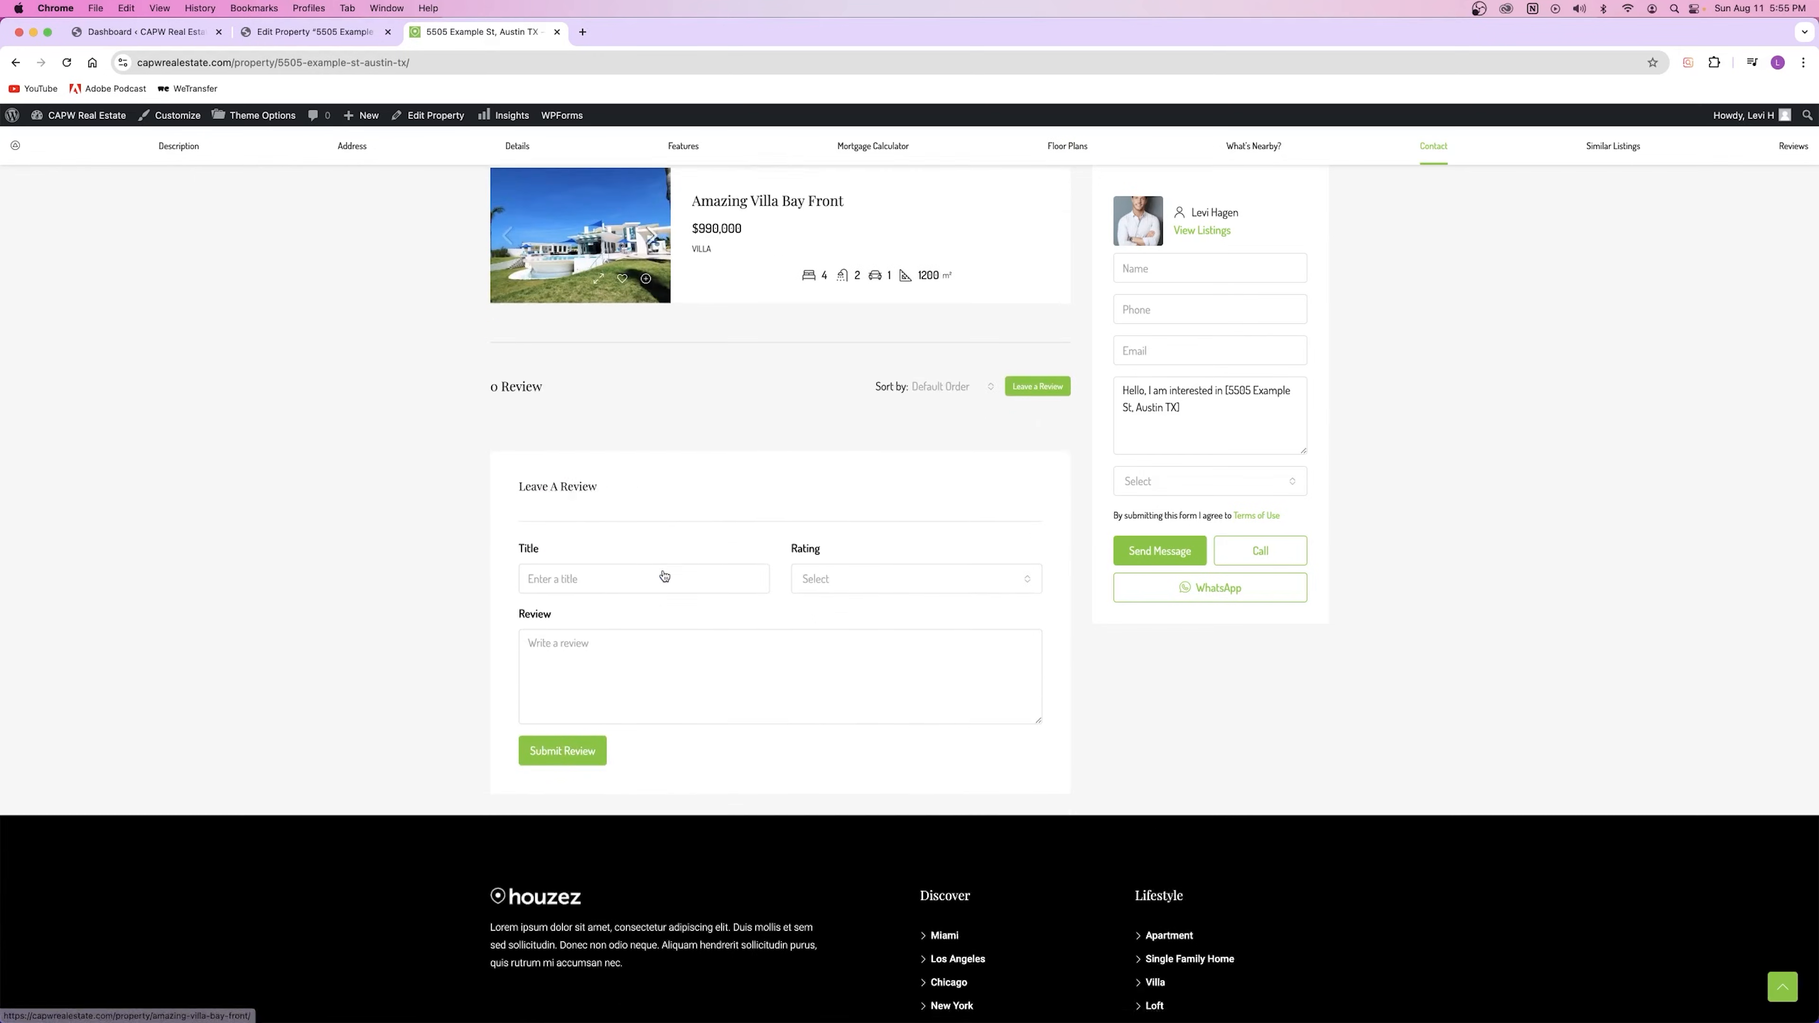
pyautogui.scroll(10, 662, 577)
pyautogui.scroll(-5, 662, 578)
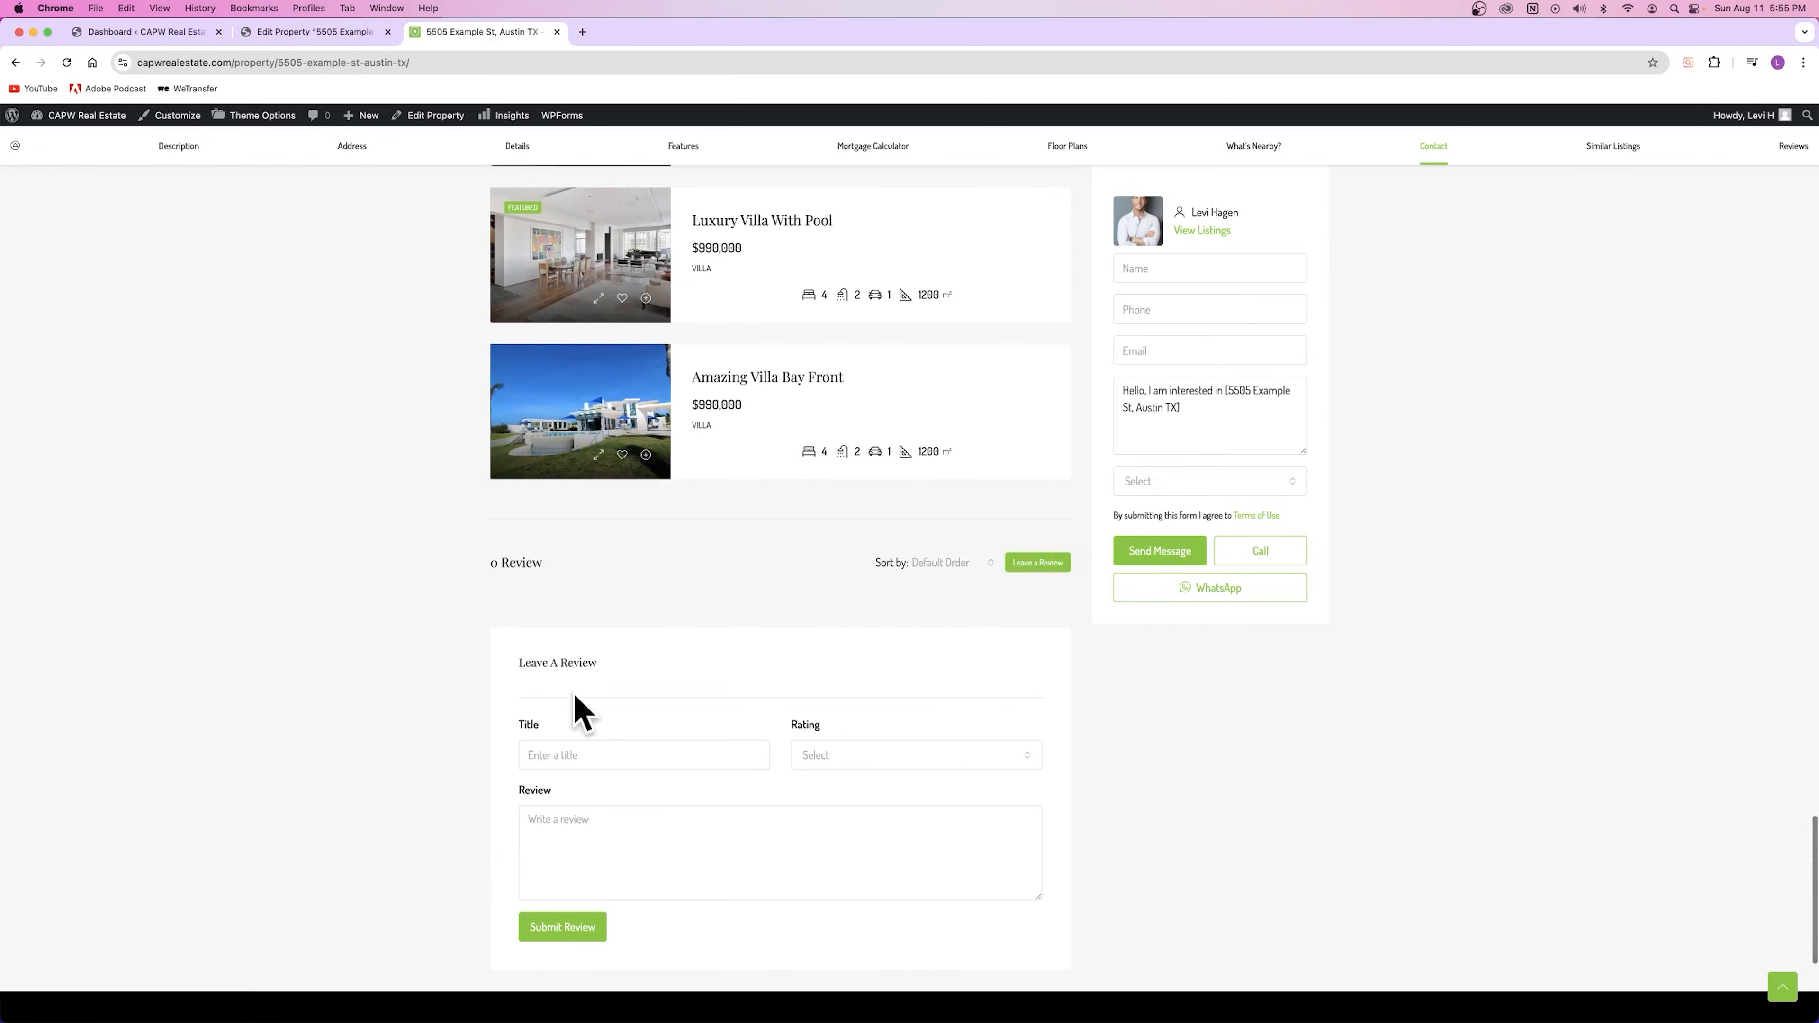
pyautogui.scroll(20, 589, 691)
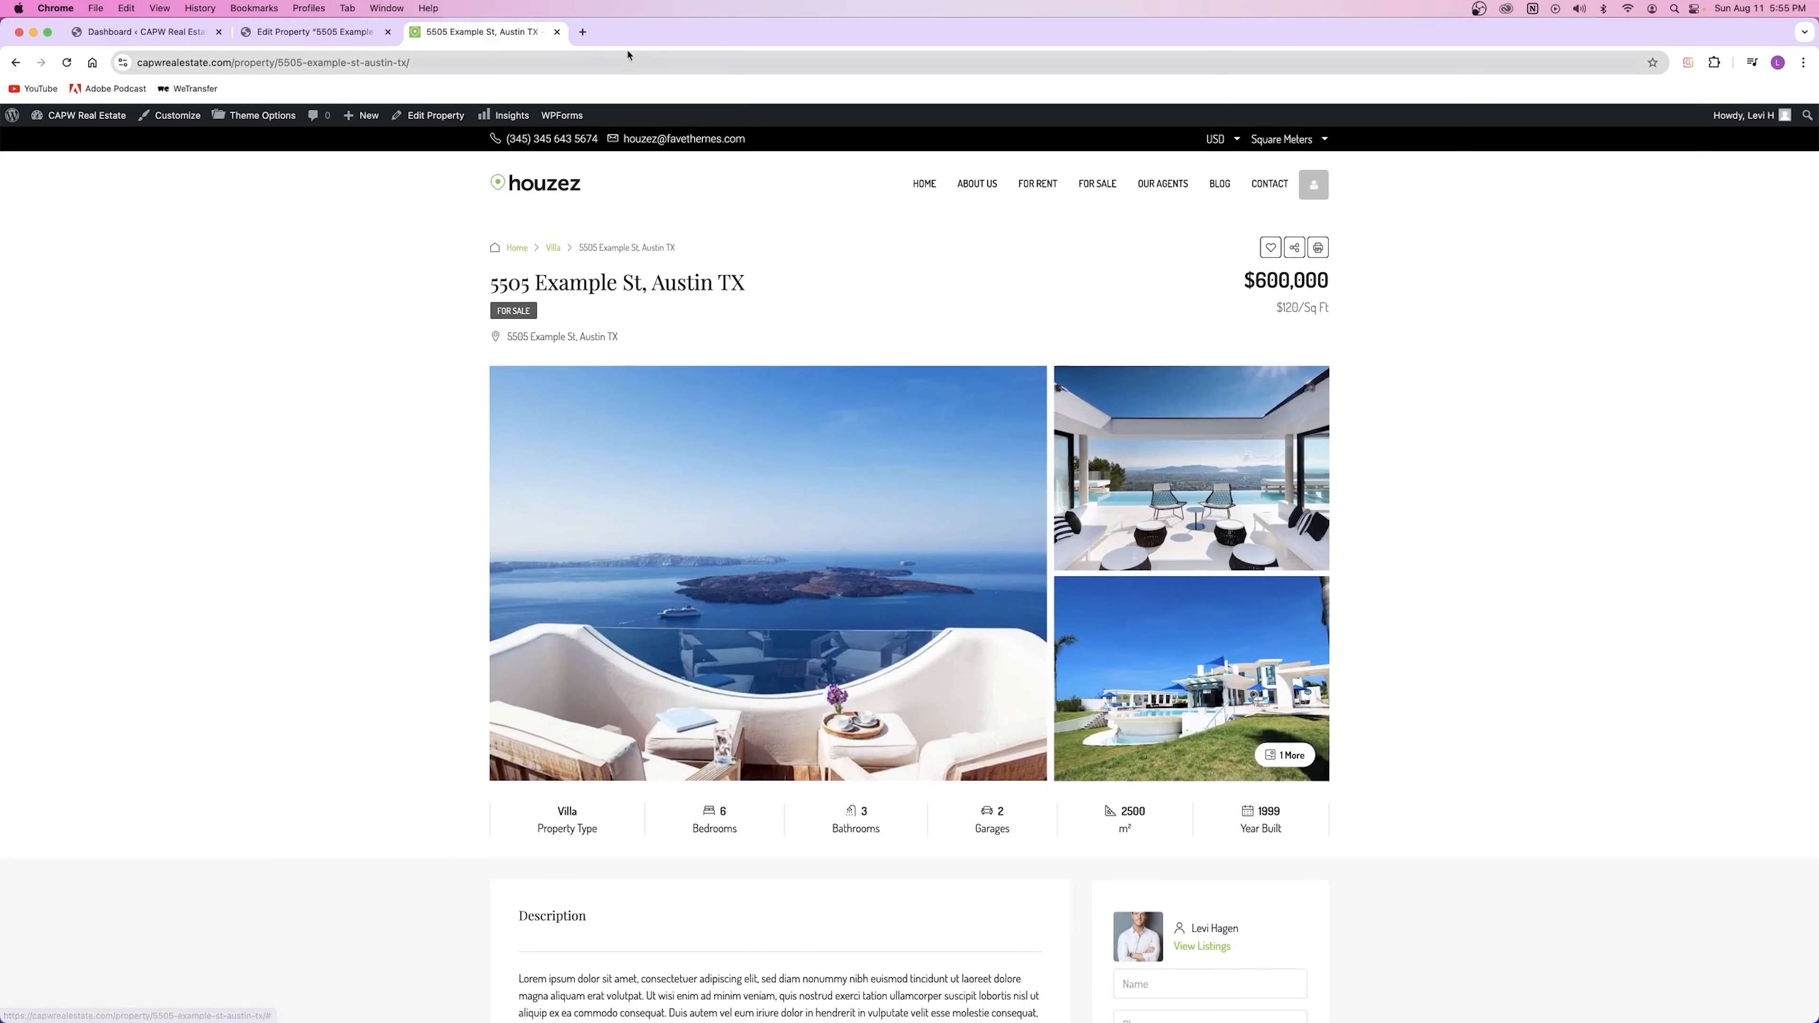
pyautogui.click(557, 31)
# Step: Close the Edit Property tab, leaving the WordPress Dashboard with its admin menu
pyautogui.click(387, 32)
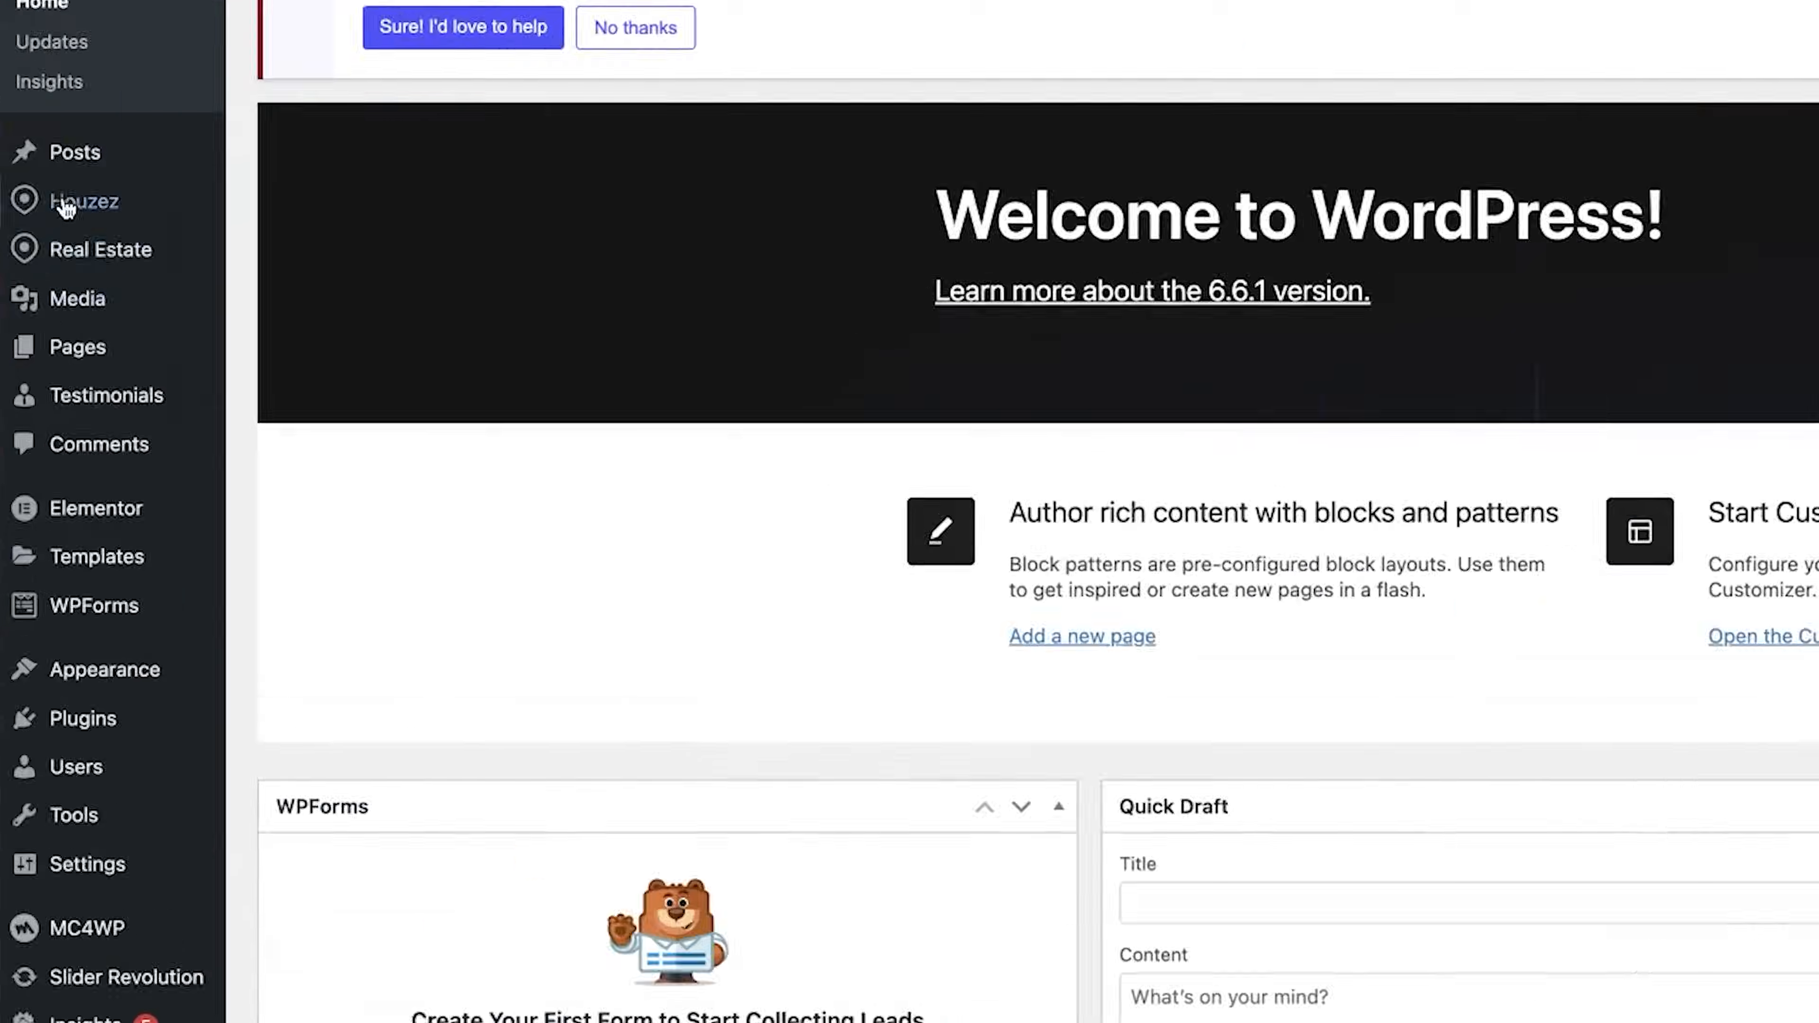
pyautogui.moveTo(43, 324)
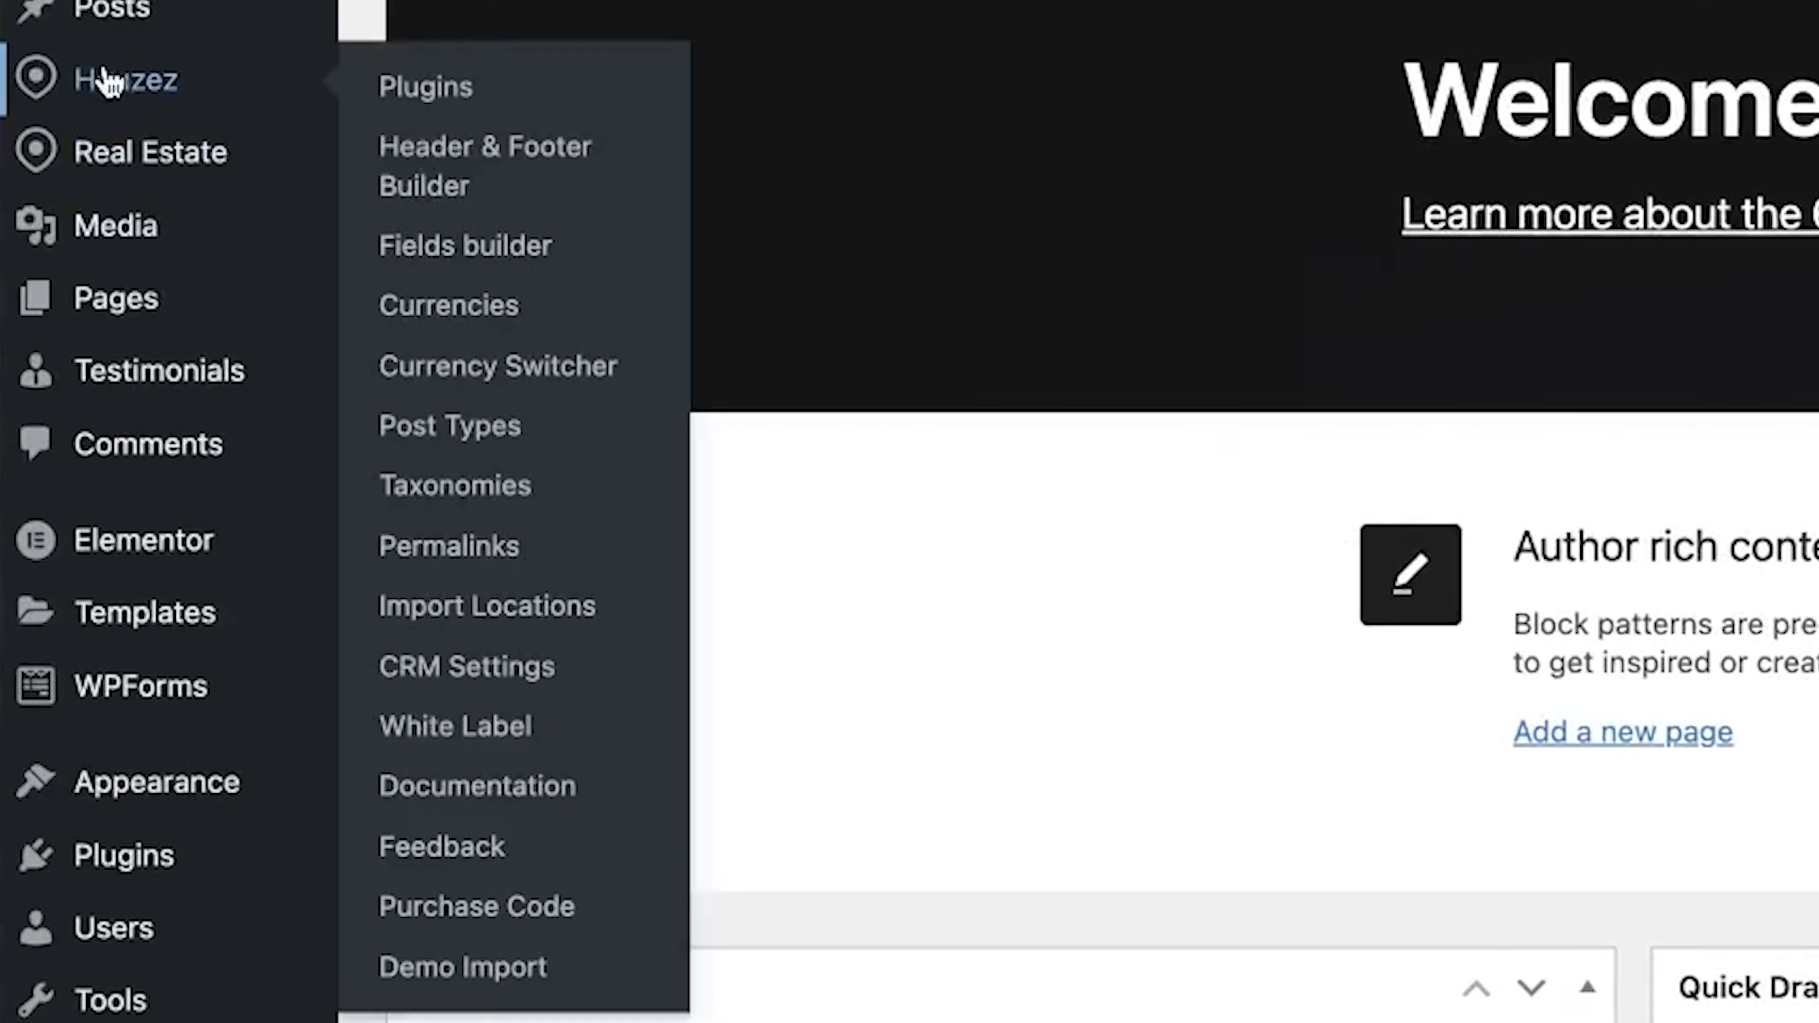
# Step: Open Houzez Plugins in a new tab and go to its Fields Builder, which lists no fields yet
pyautogui.rightClick(154, 86)
pyautogui.click(105, 332)
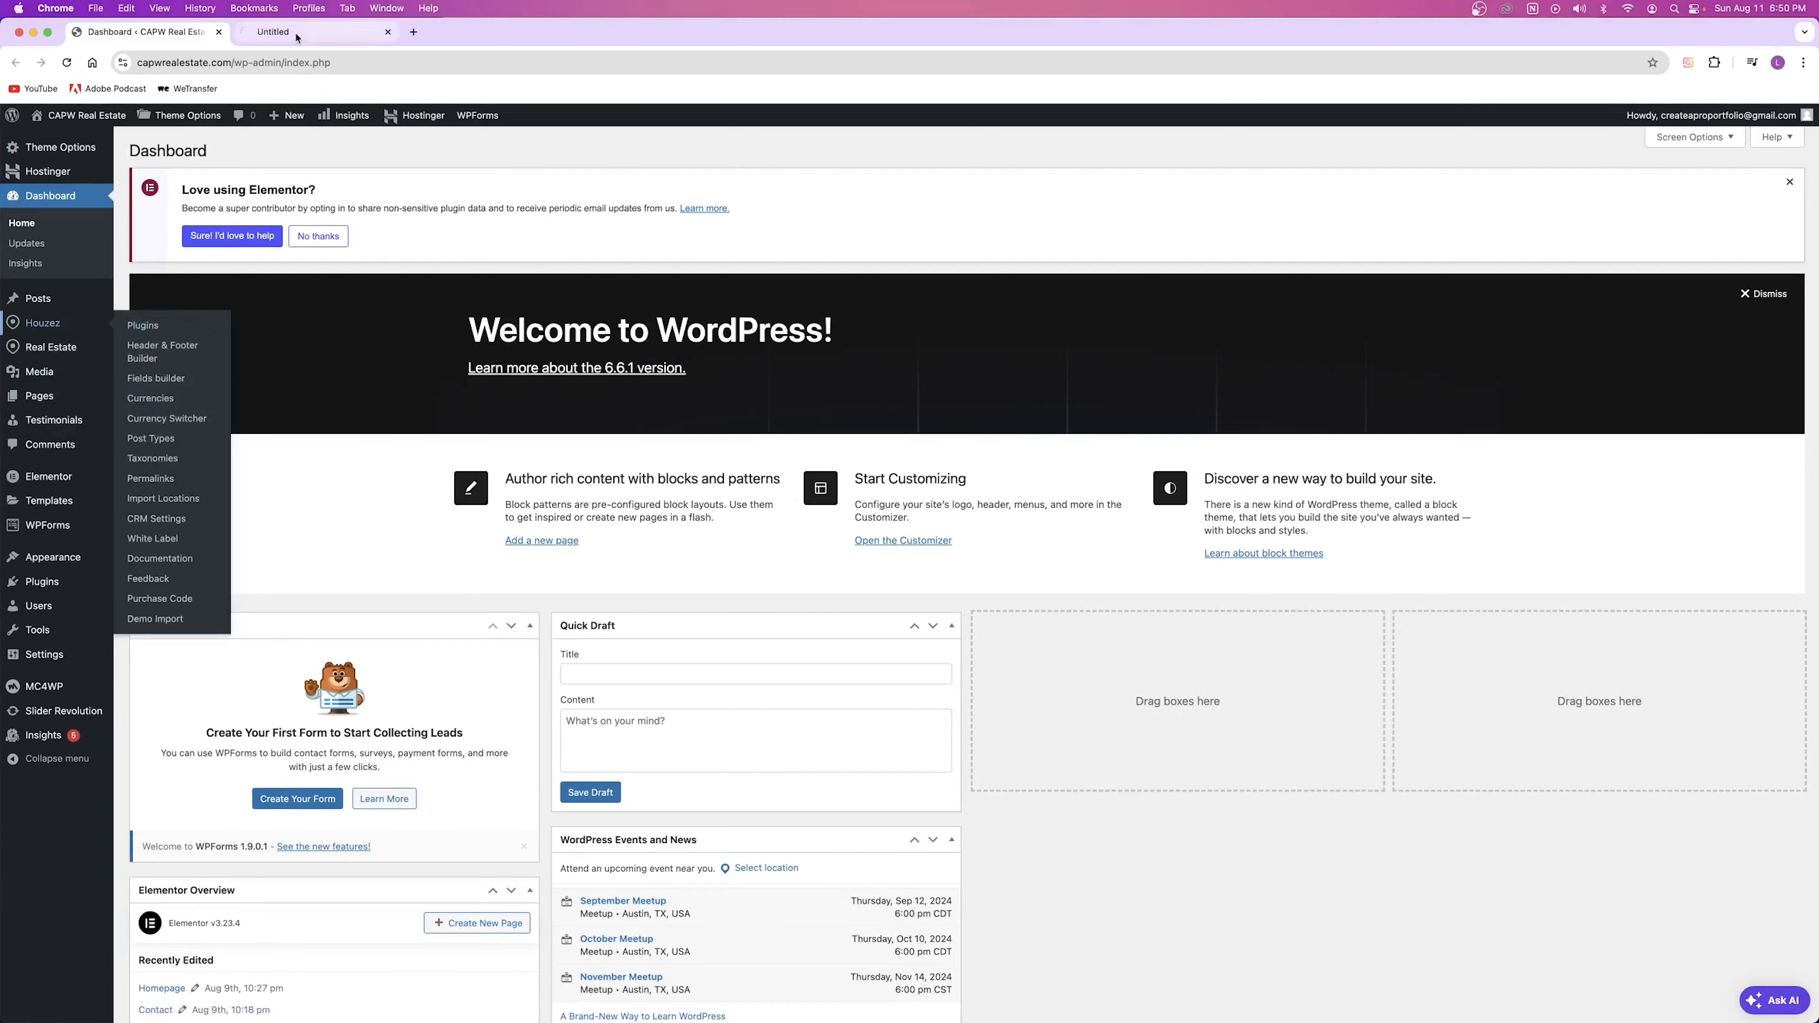
pyautogui.click(297, 33)
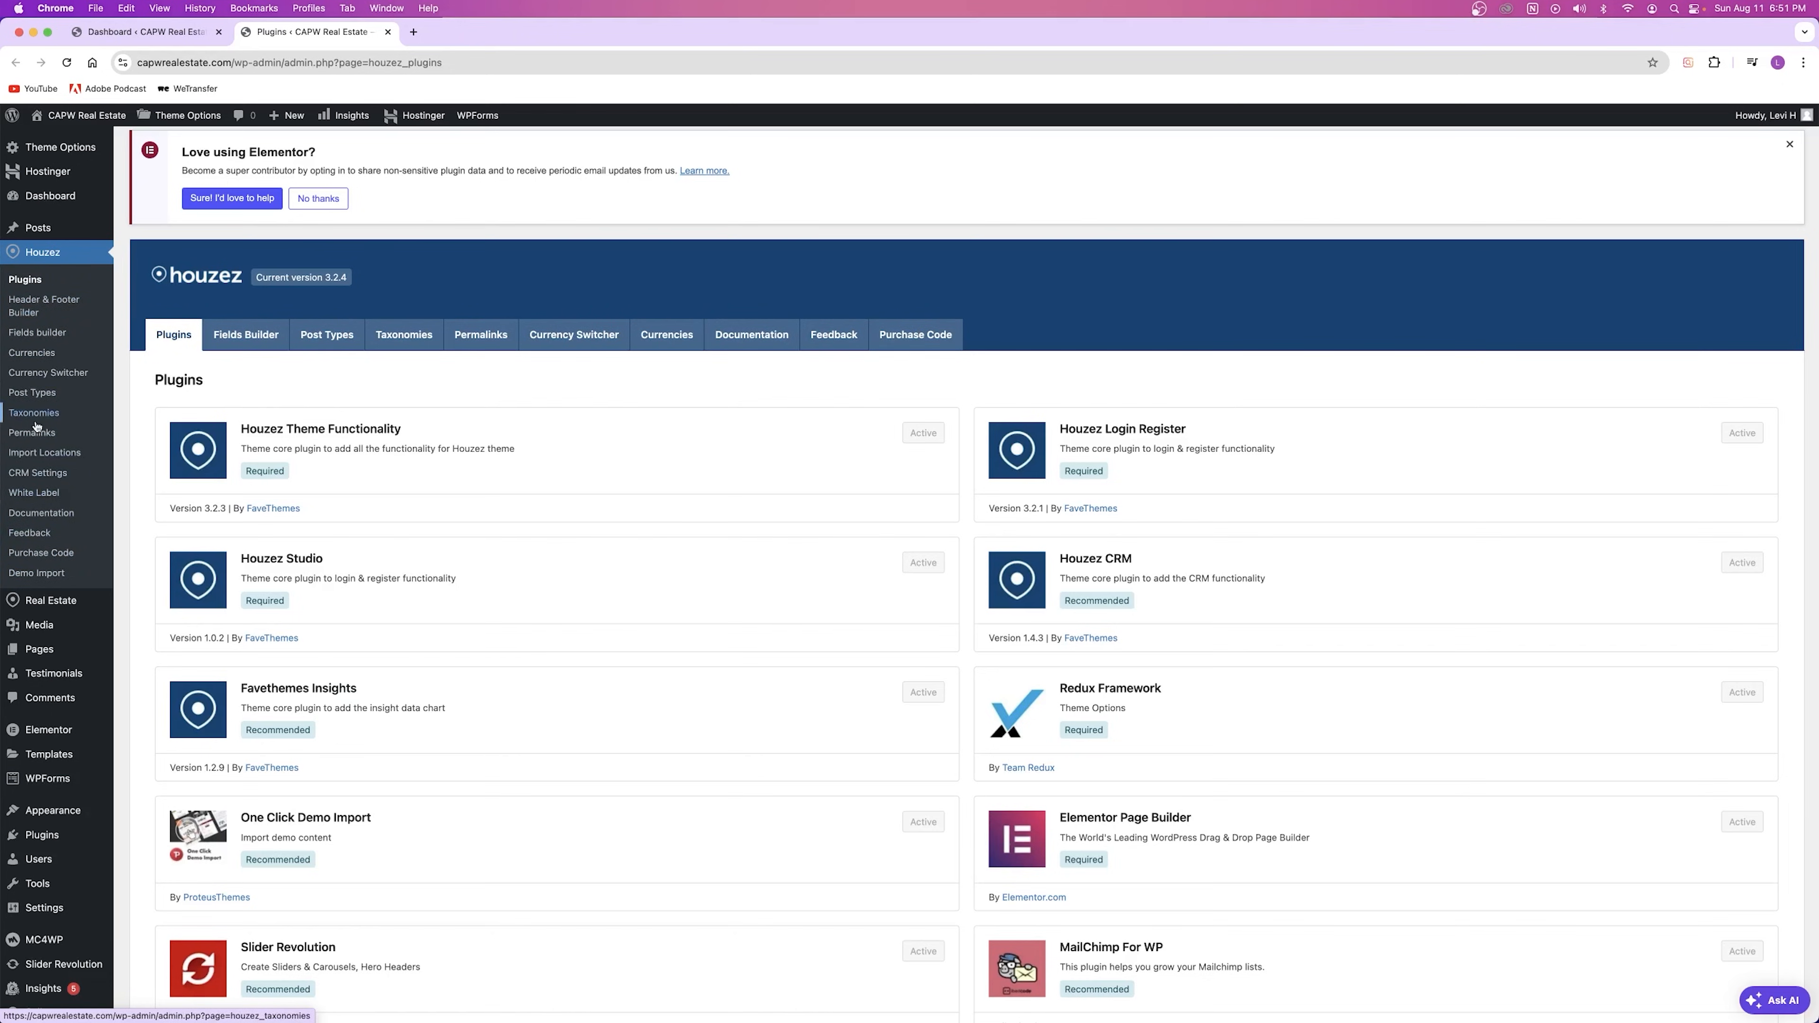
pyautogui.scroll(-3, 785, 437)
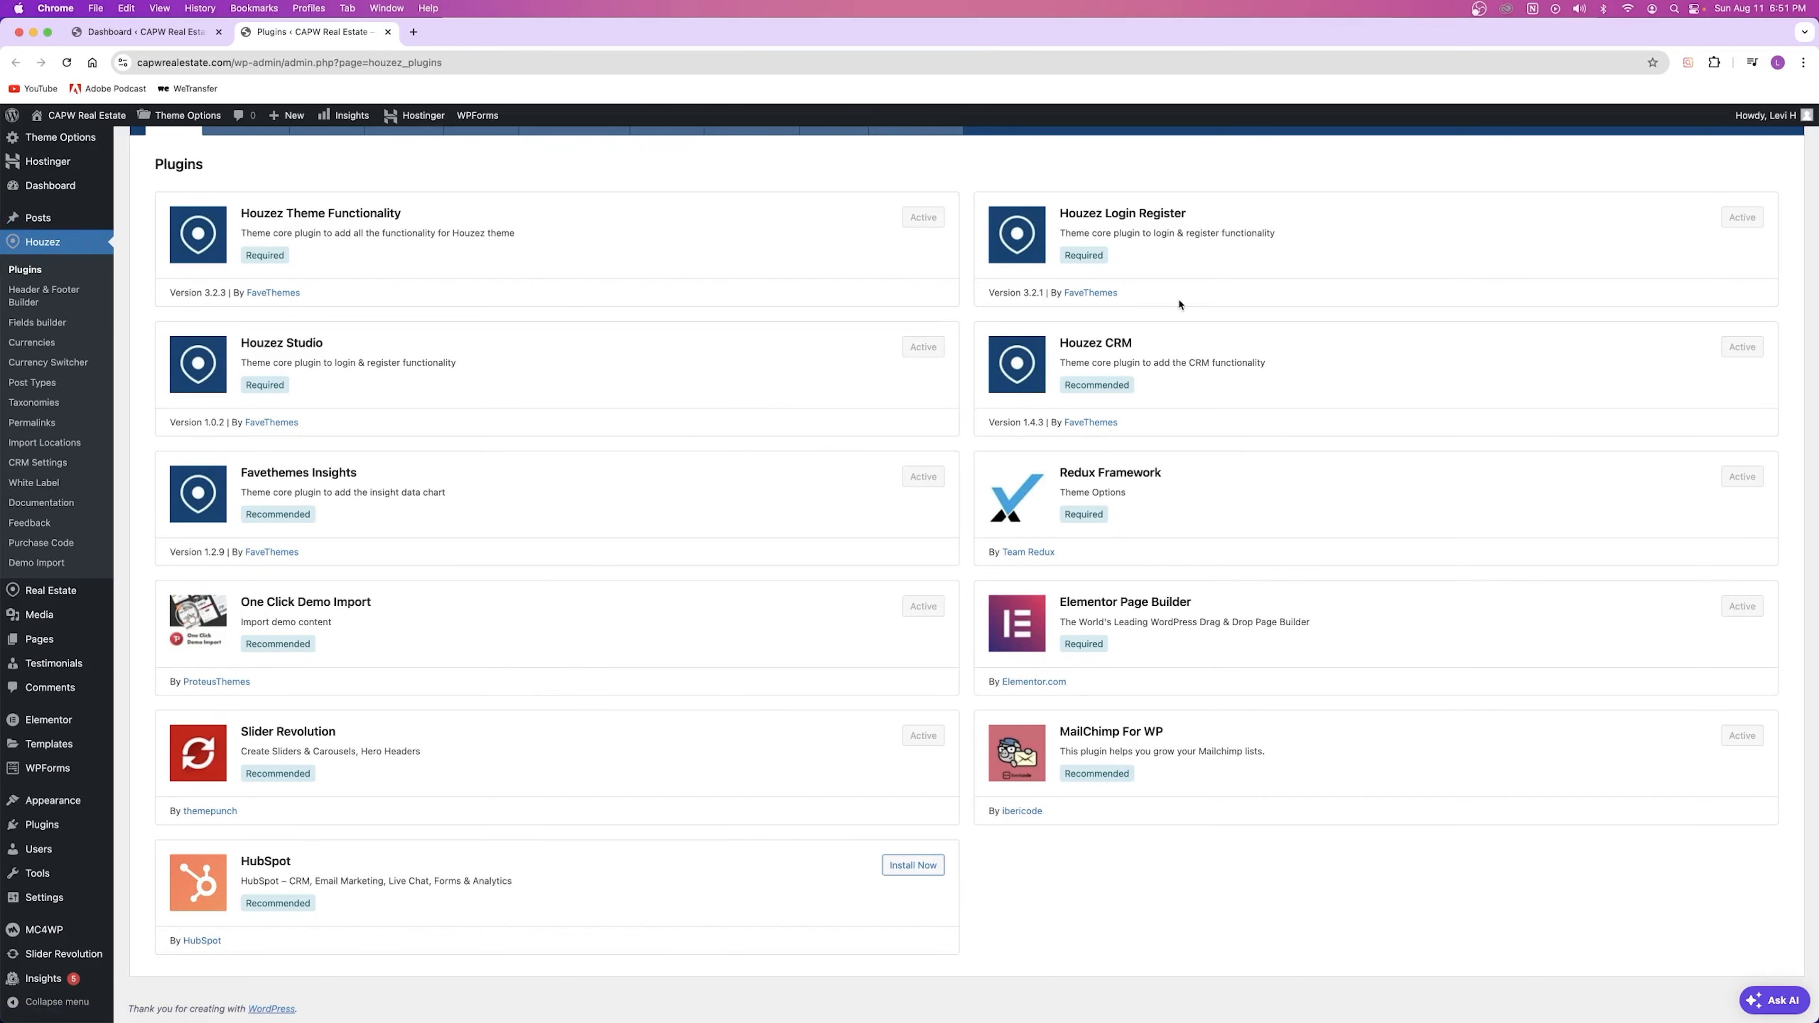
pyautogui.scroll(5, 352, 506)
pyautogui.click(250, 339)
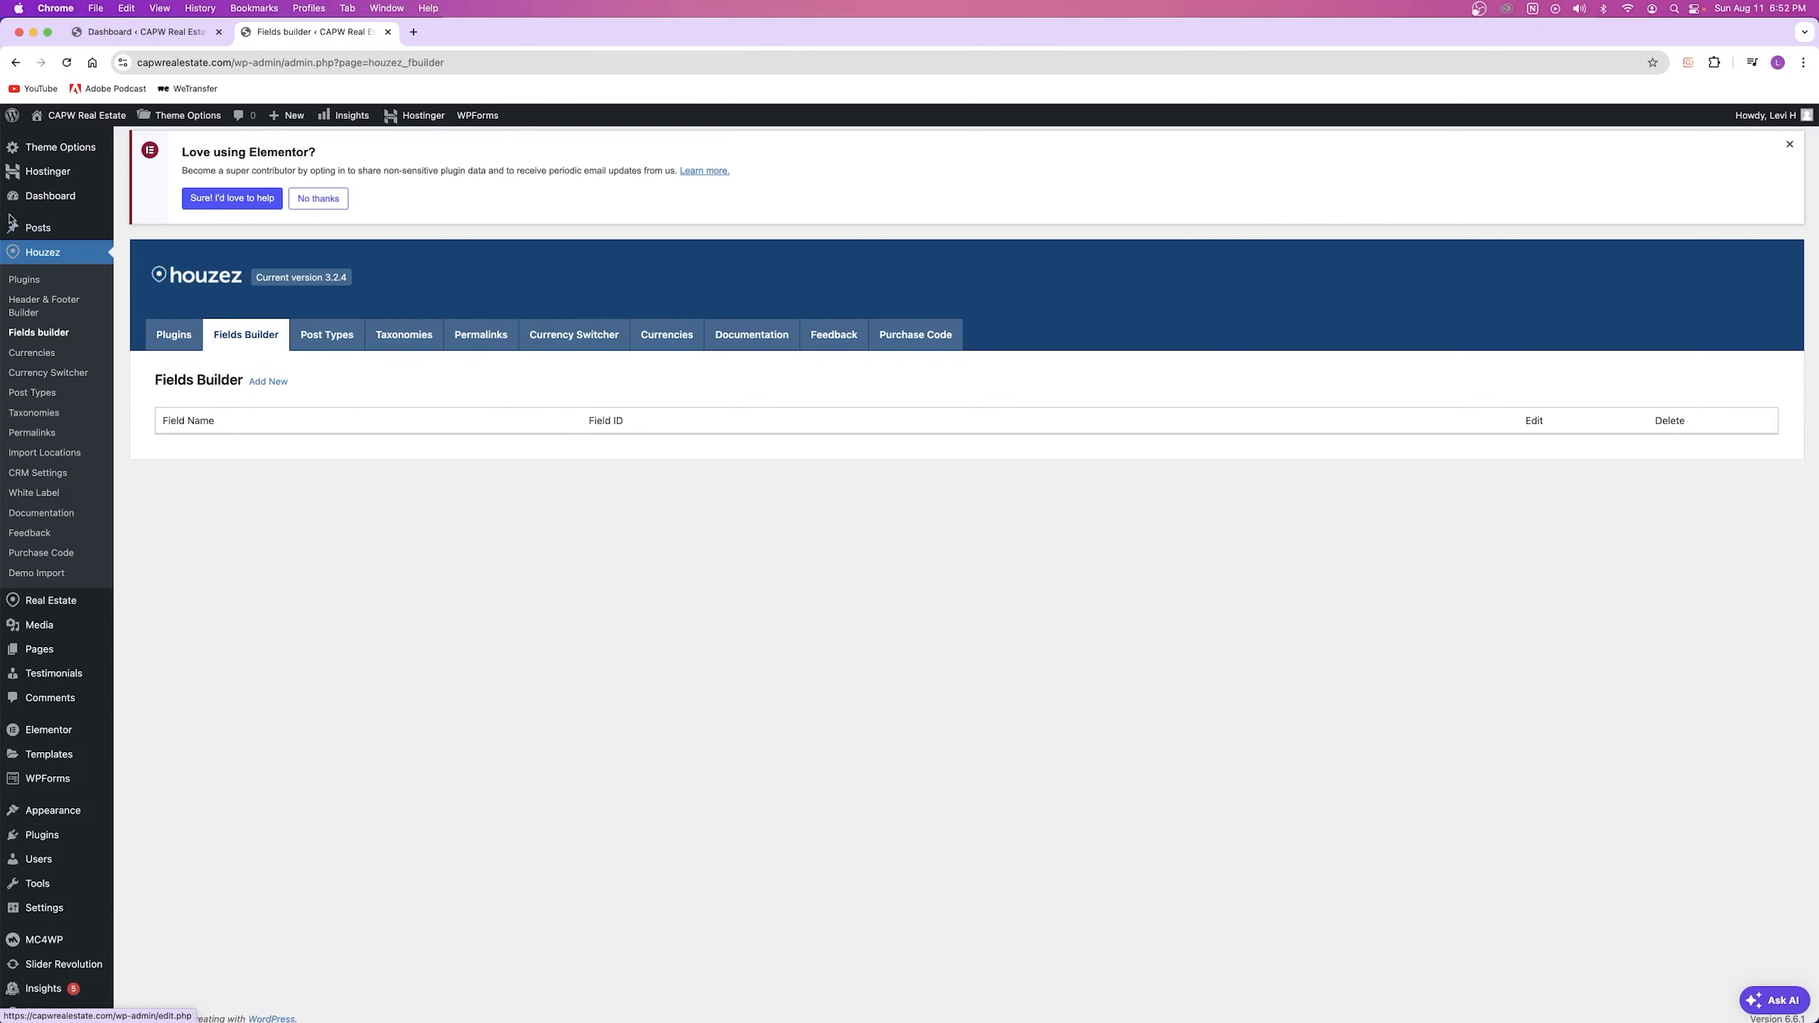
# Step: Open the Real Estate Properties list in a new tab and start a new property
pyautogui.moveTo(36, 609)
pyautogui.rightClick(146, 604)
pyautogui.click(172, 615)
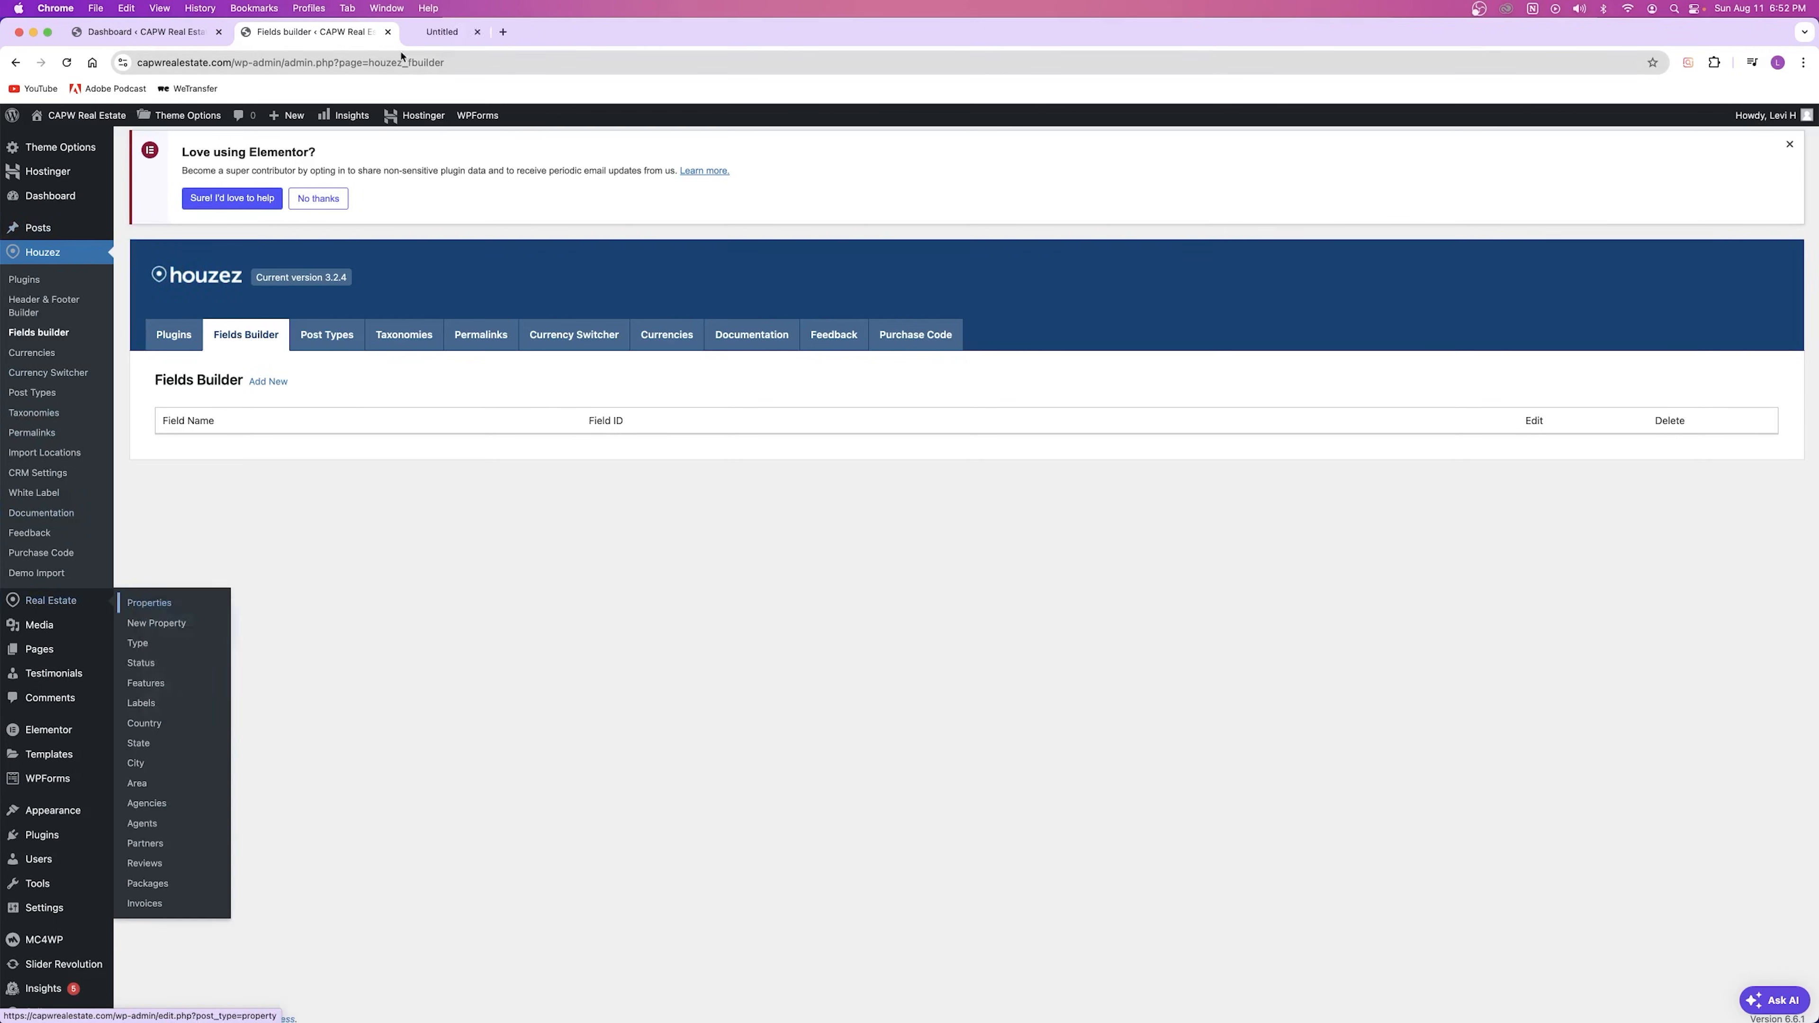
pyautogui.click(473, 31)
pyautogui.click(255, 151)
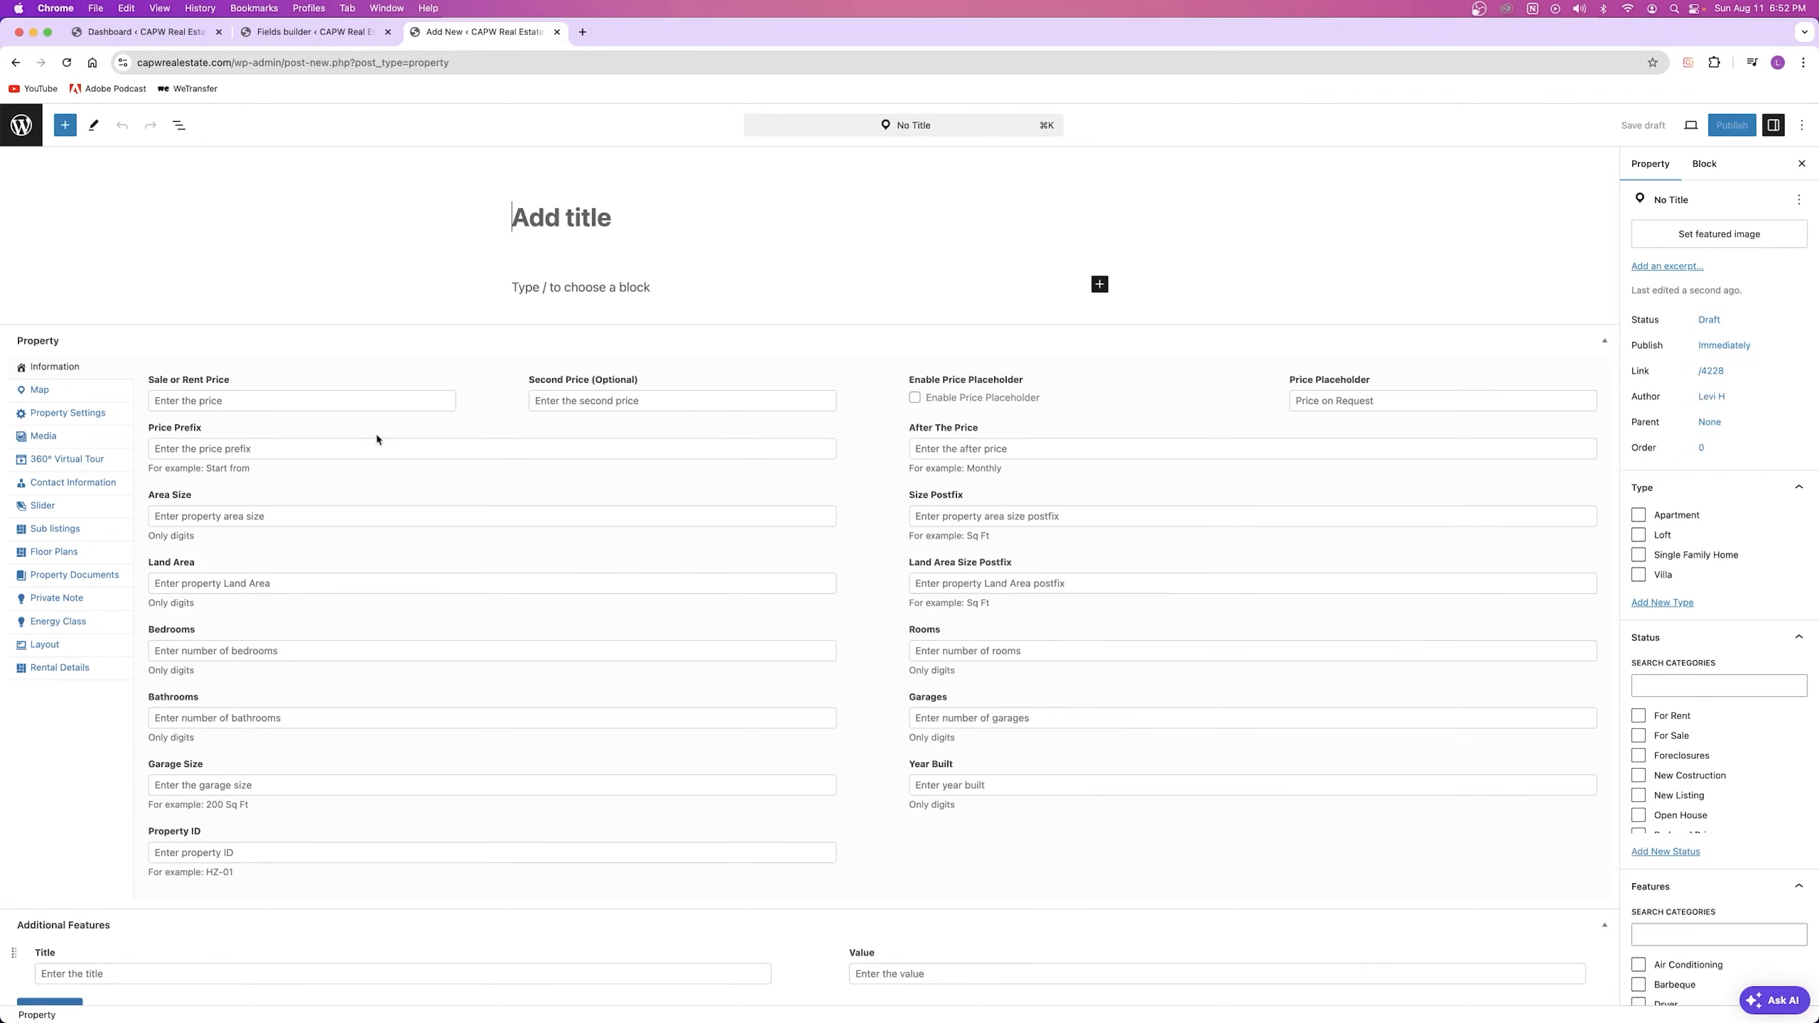
pyautogui.scroll(-2, 637, 446)
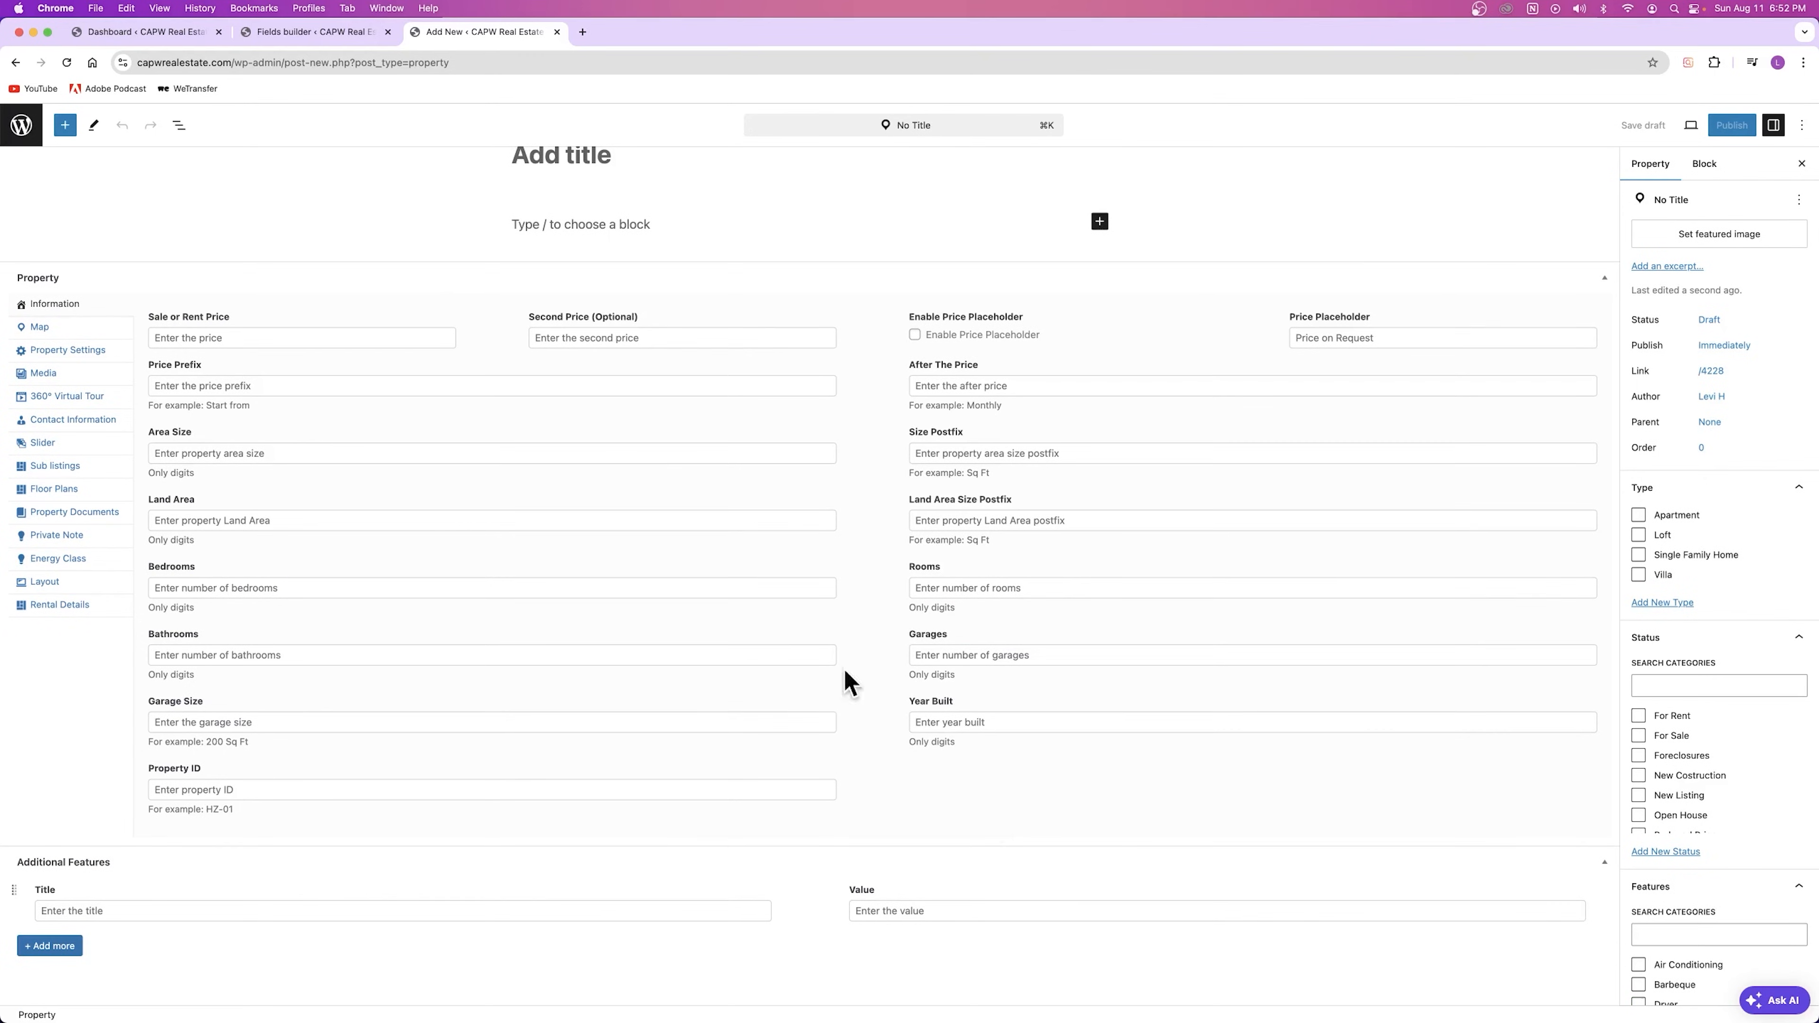
# Step: Open the live site in a new tab and view the 5505 Example St, Austin TX listing under For Sale
pyautogui.click(143, 32)
pyautogui.rightClick(78, 121)
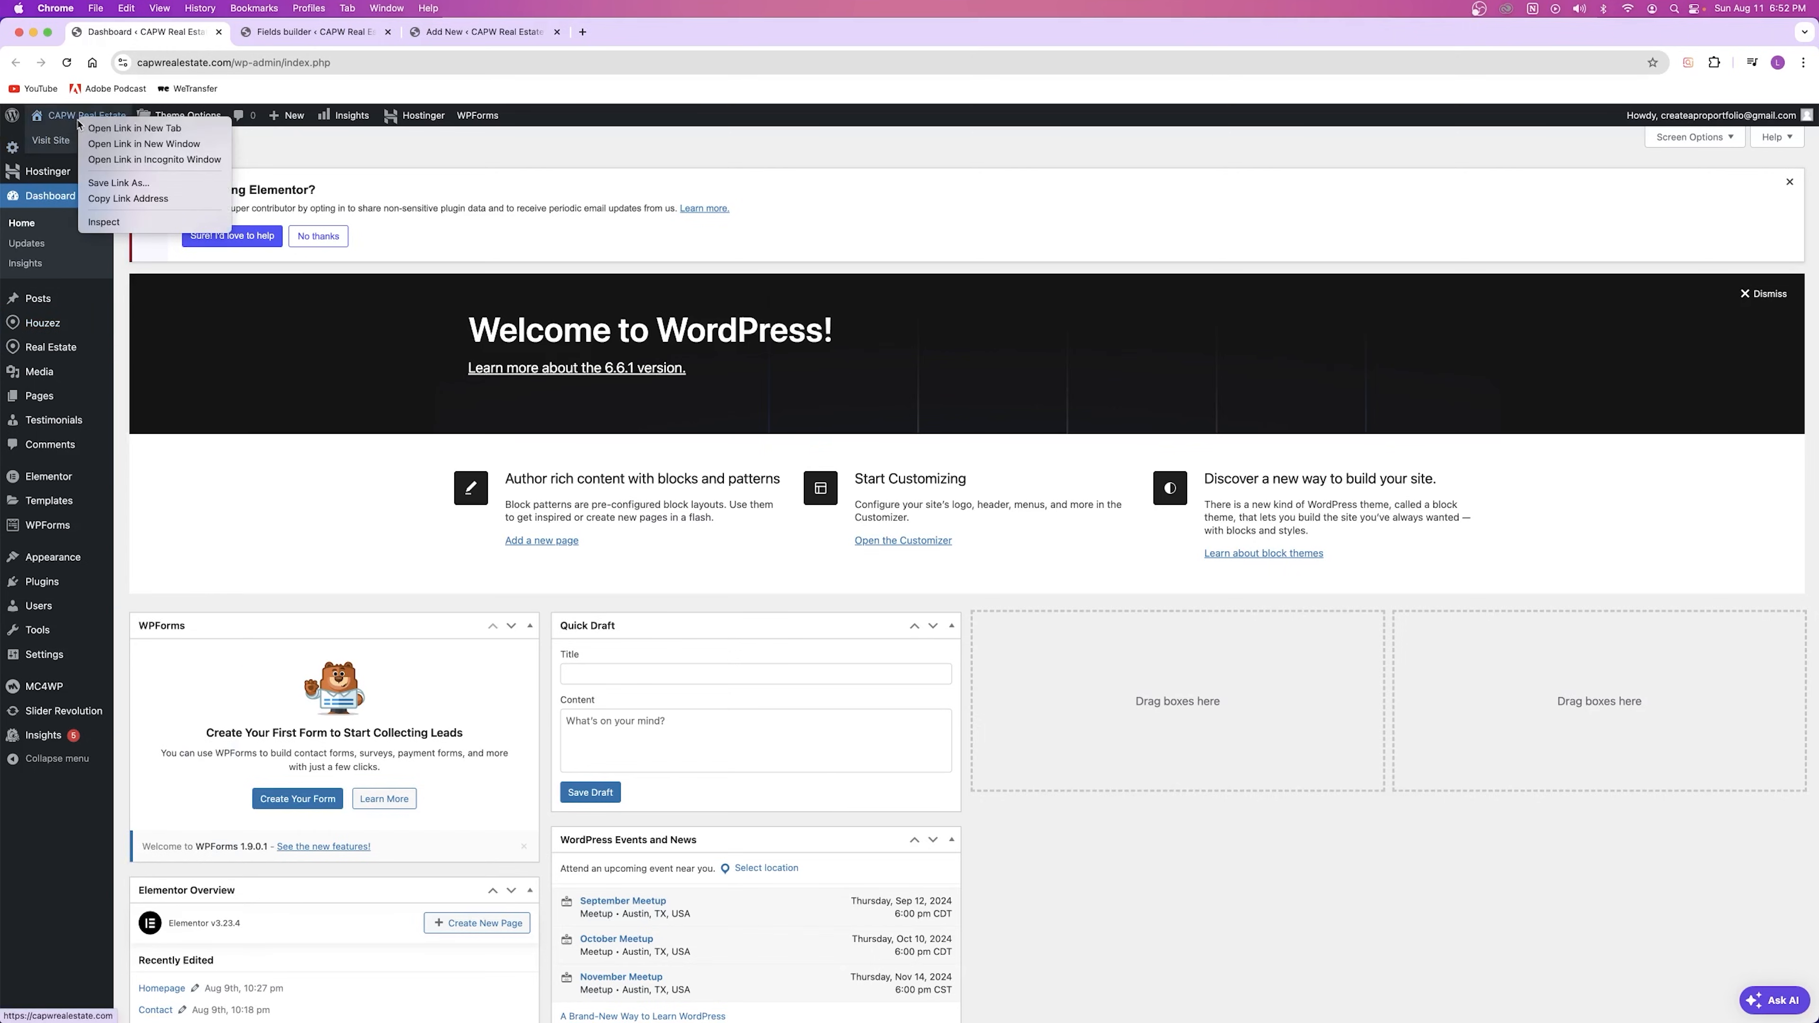
pyautogui.click(135, 127)
pyautogui.click(308, 32)
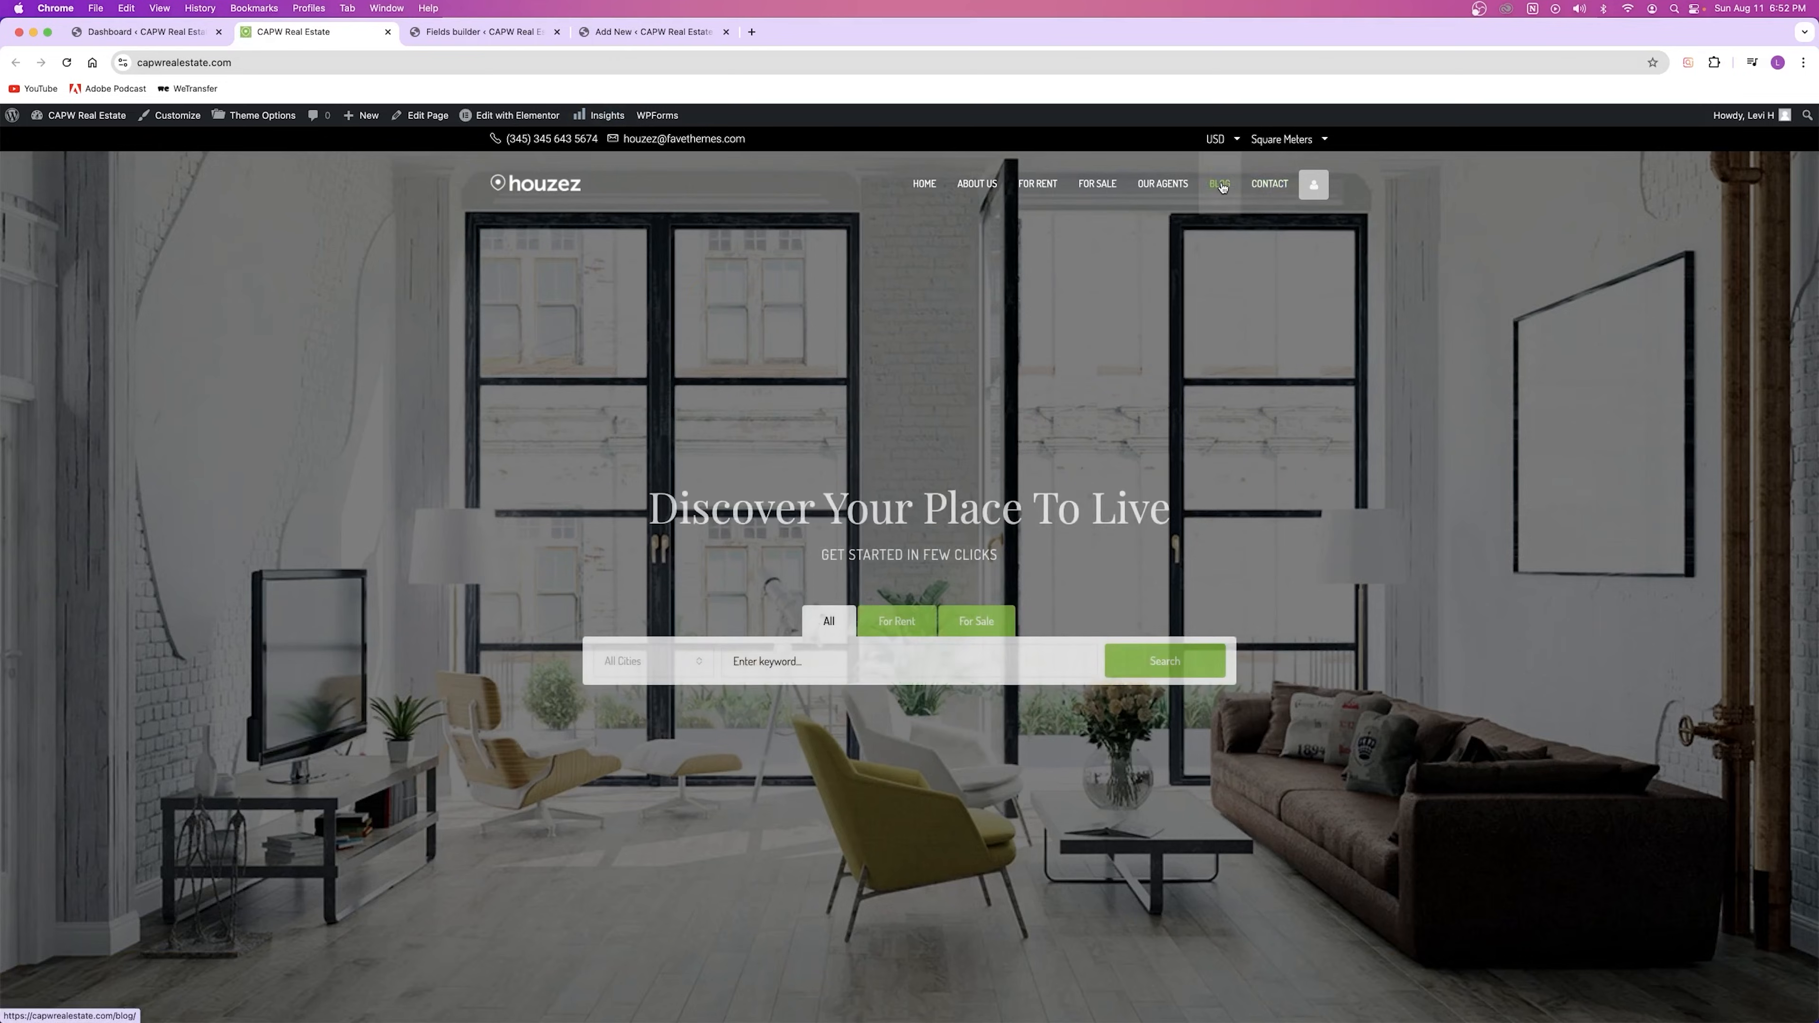
pyautogui.click(1102, 186)
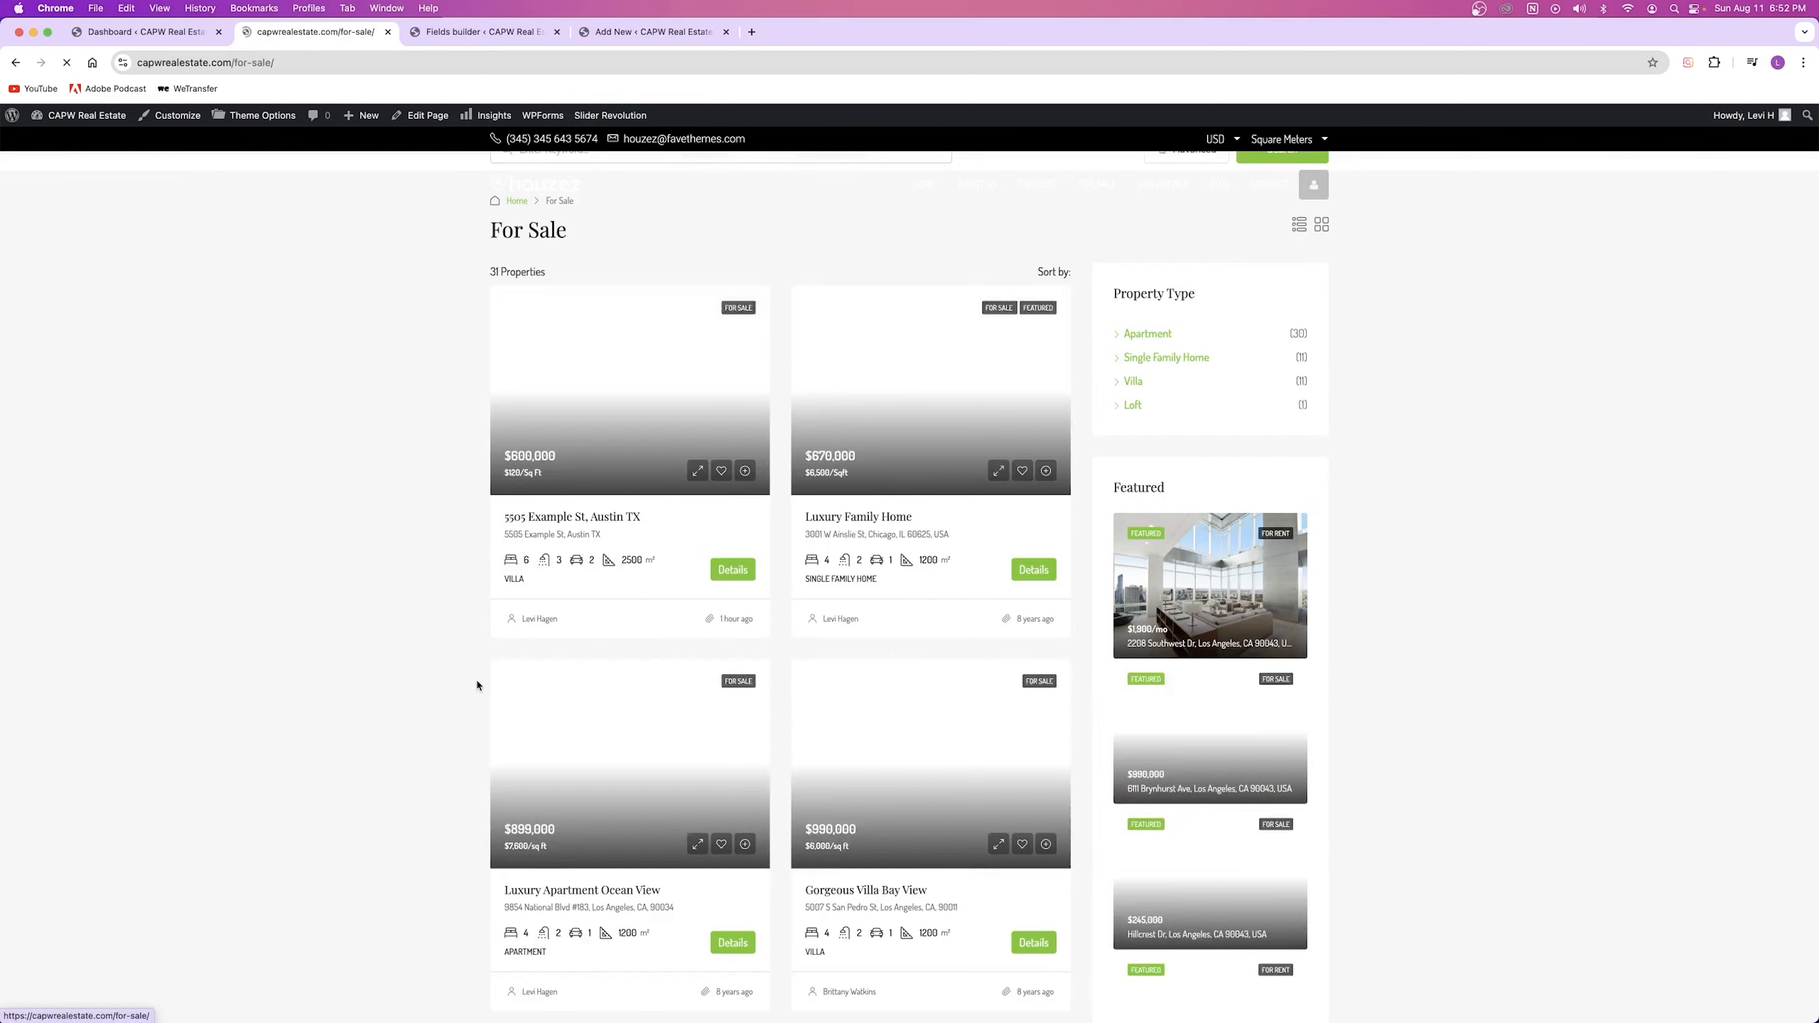
pyautogui.click(636, 789)
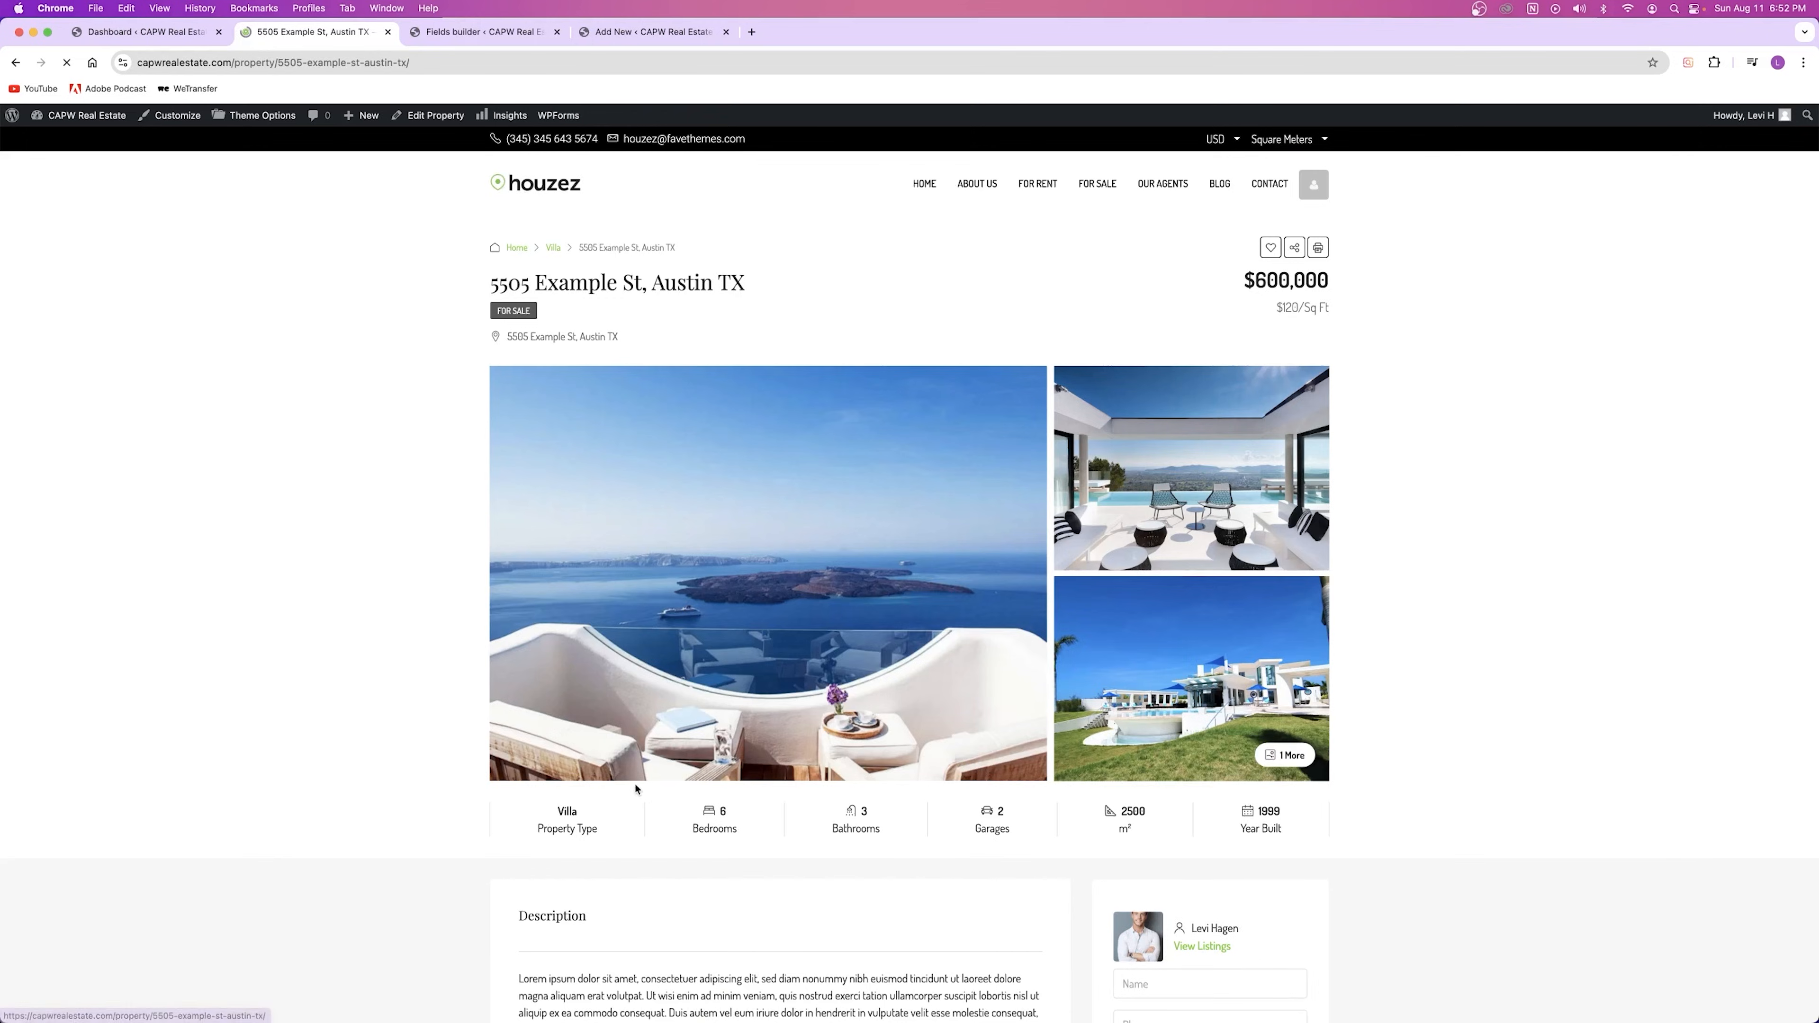
pyautogui.scroll(-15, 711, 386)
pyautogui.scroll(-2, 710, 386)
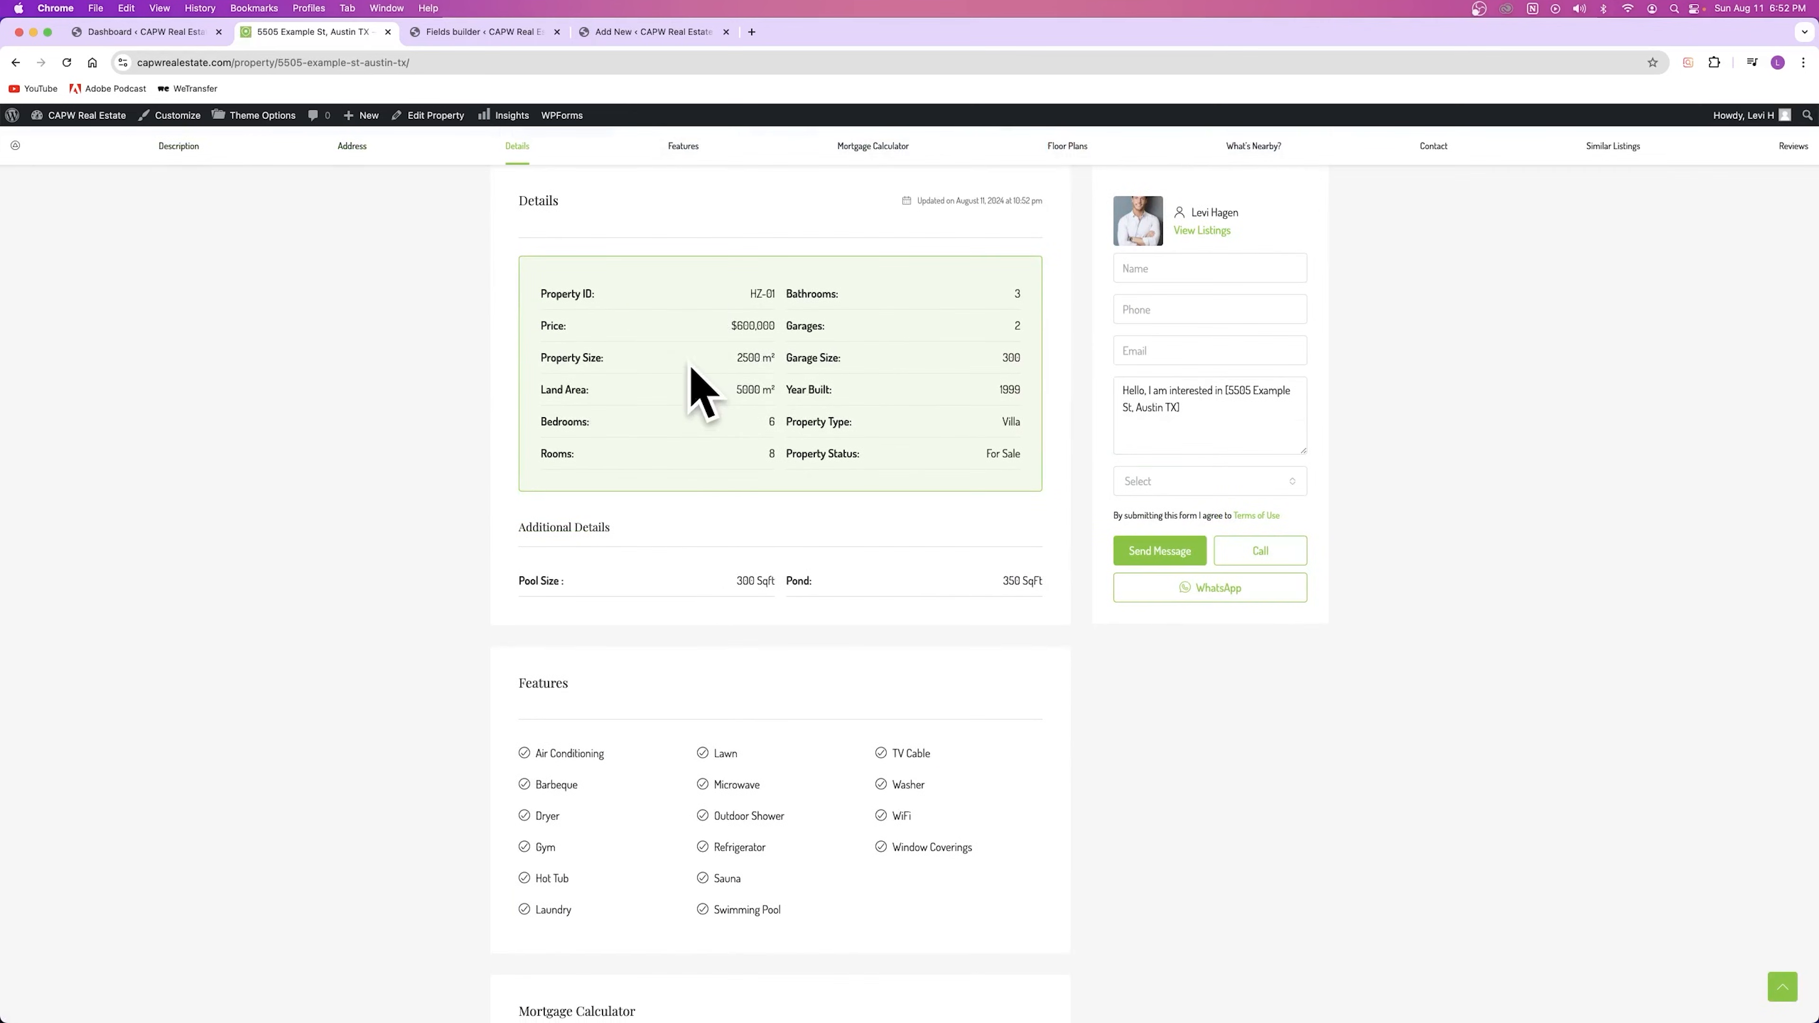
# Step: Close the unused new-property editor tab and return to the 5505 listing page
pyautogui.hotkey('ctrl', 'Tab')
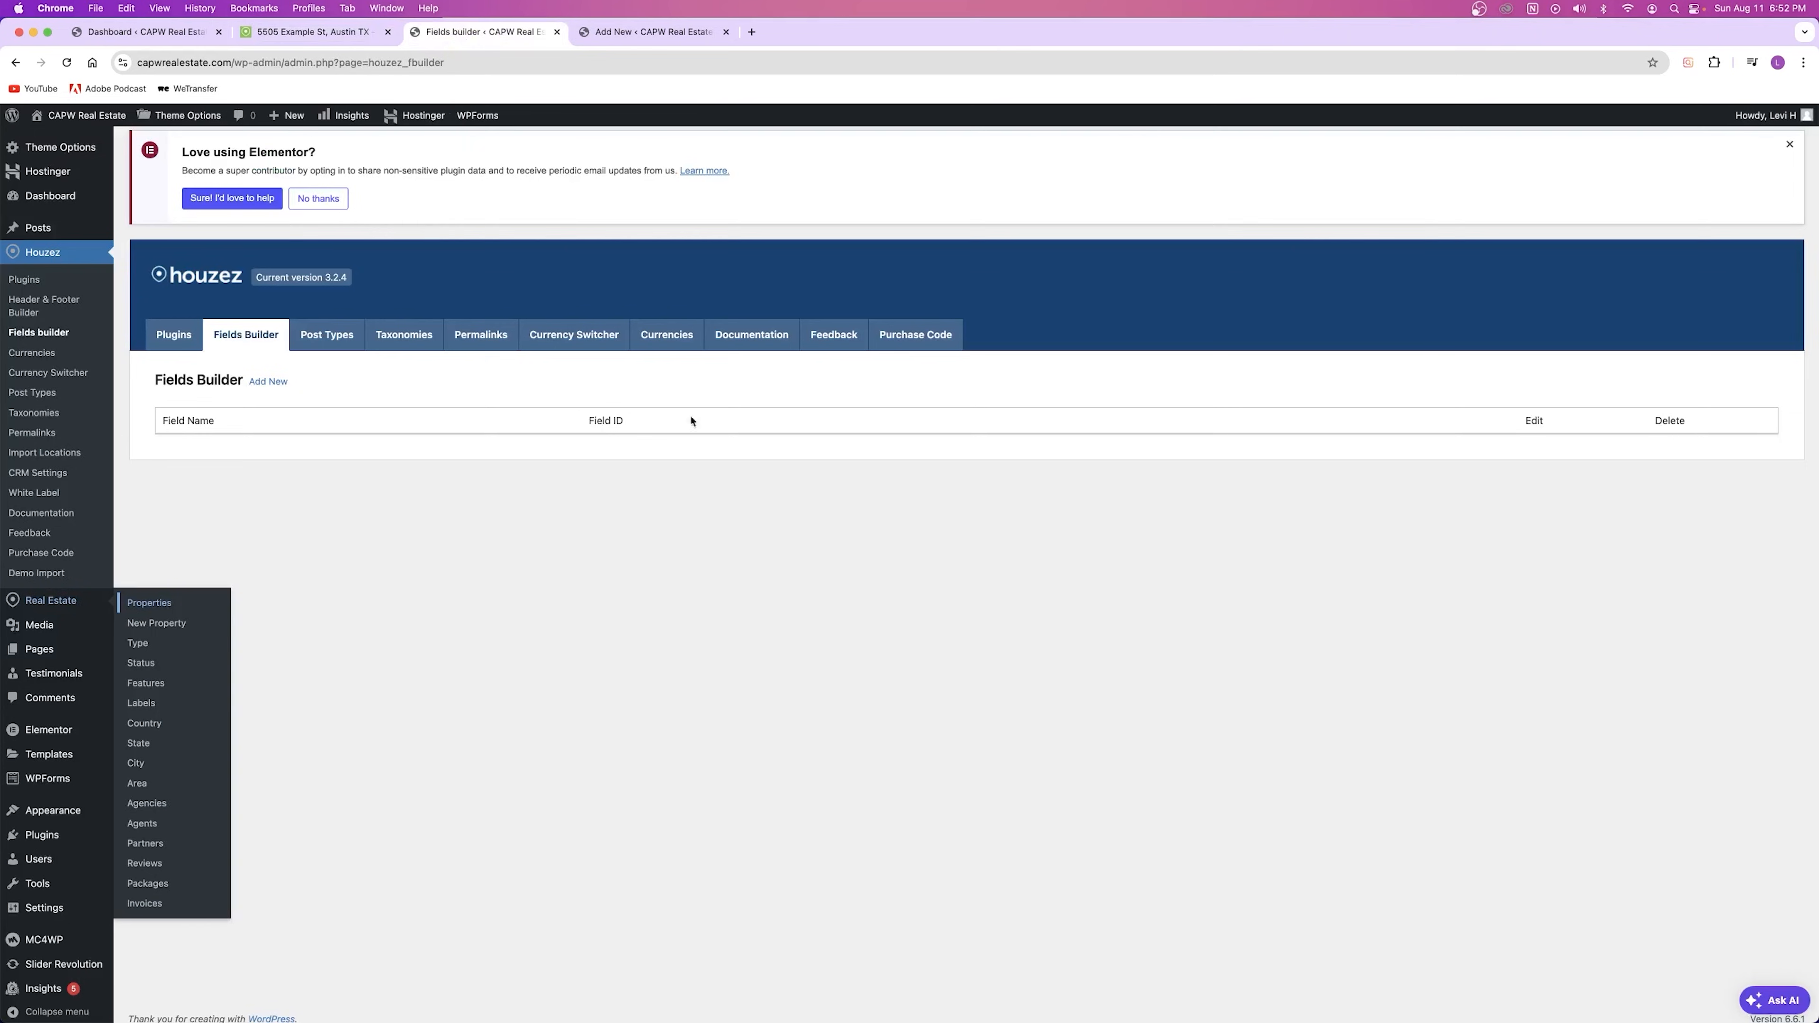
pyautogui.click(650, 32)
pyautogui.moveTo(638, 36); pyautogui.dragTo(576, 47)
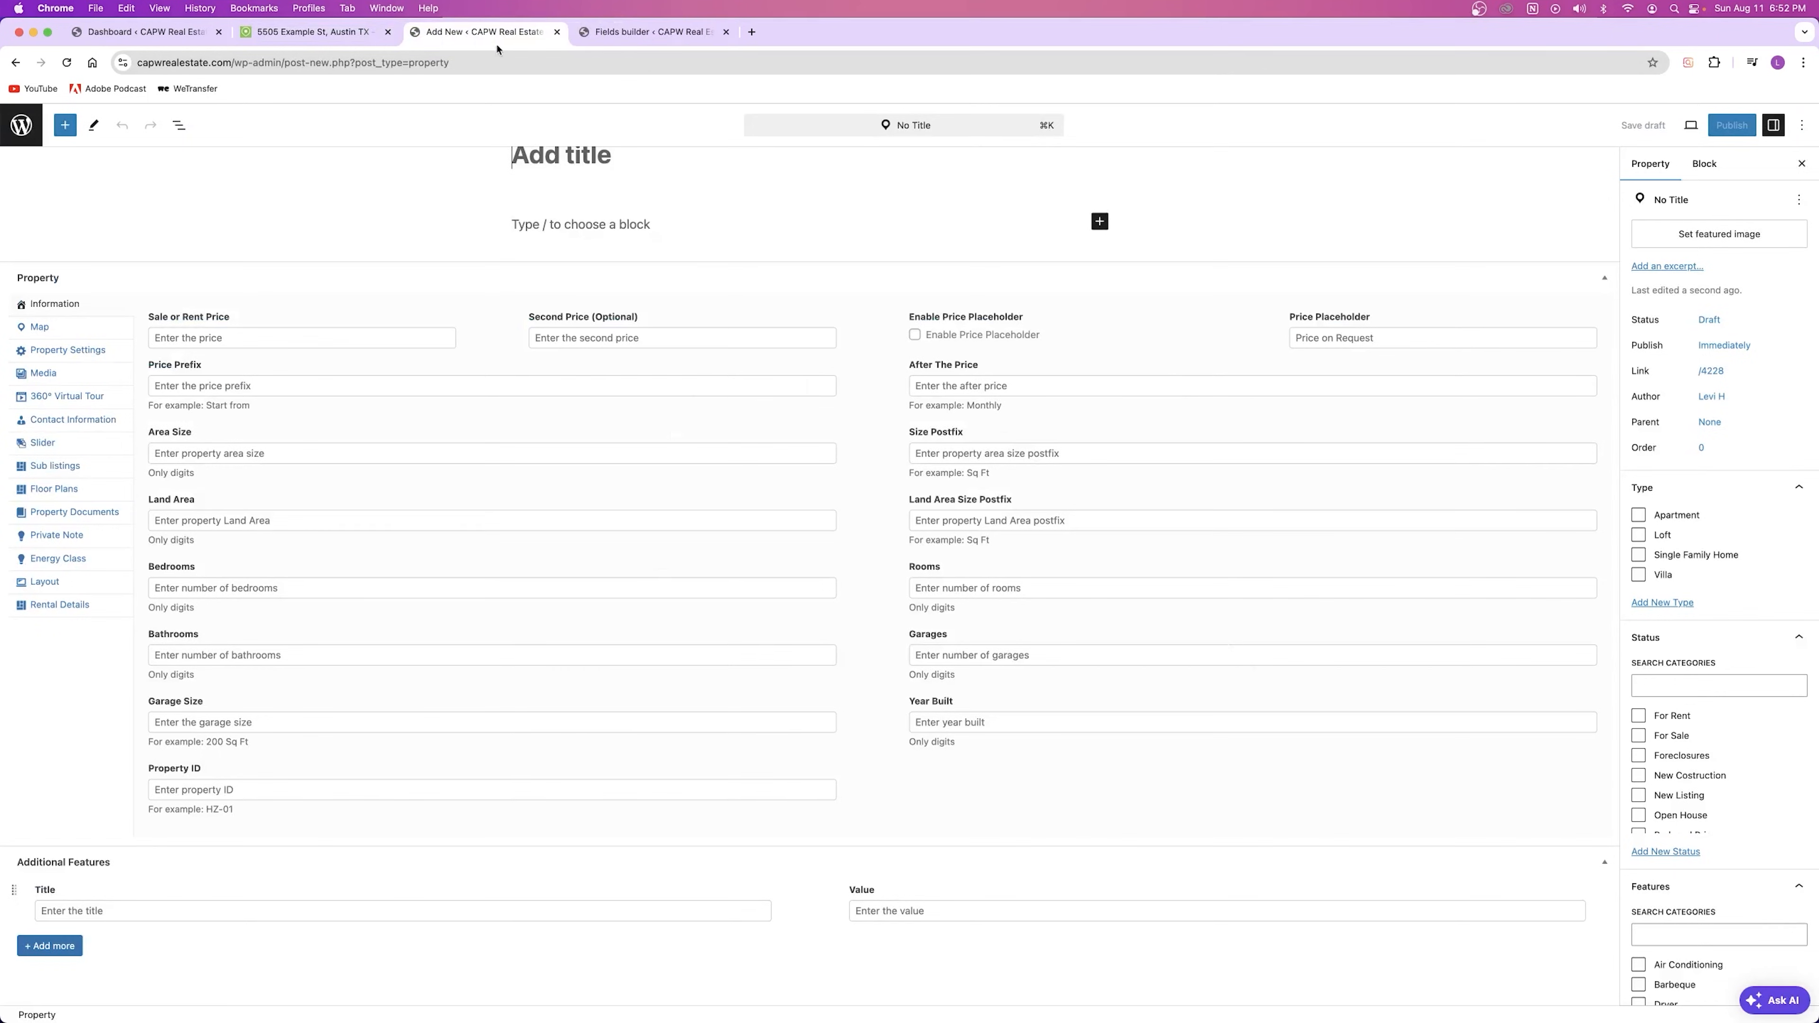
pyautogui.click(557, 32)
pyautogui.click(303, 36)
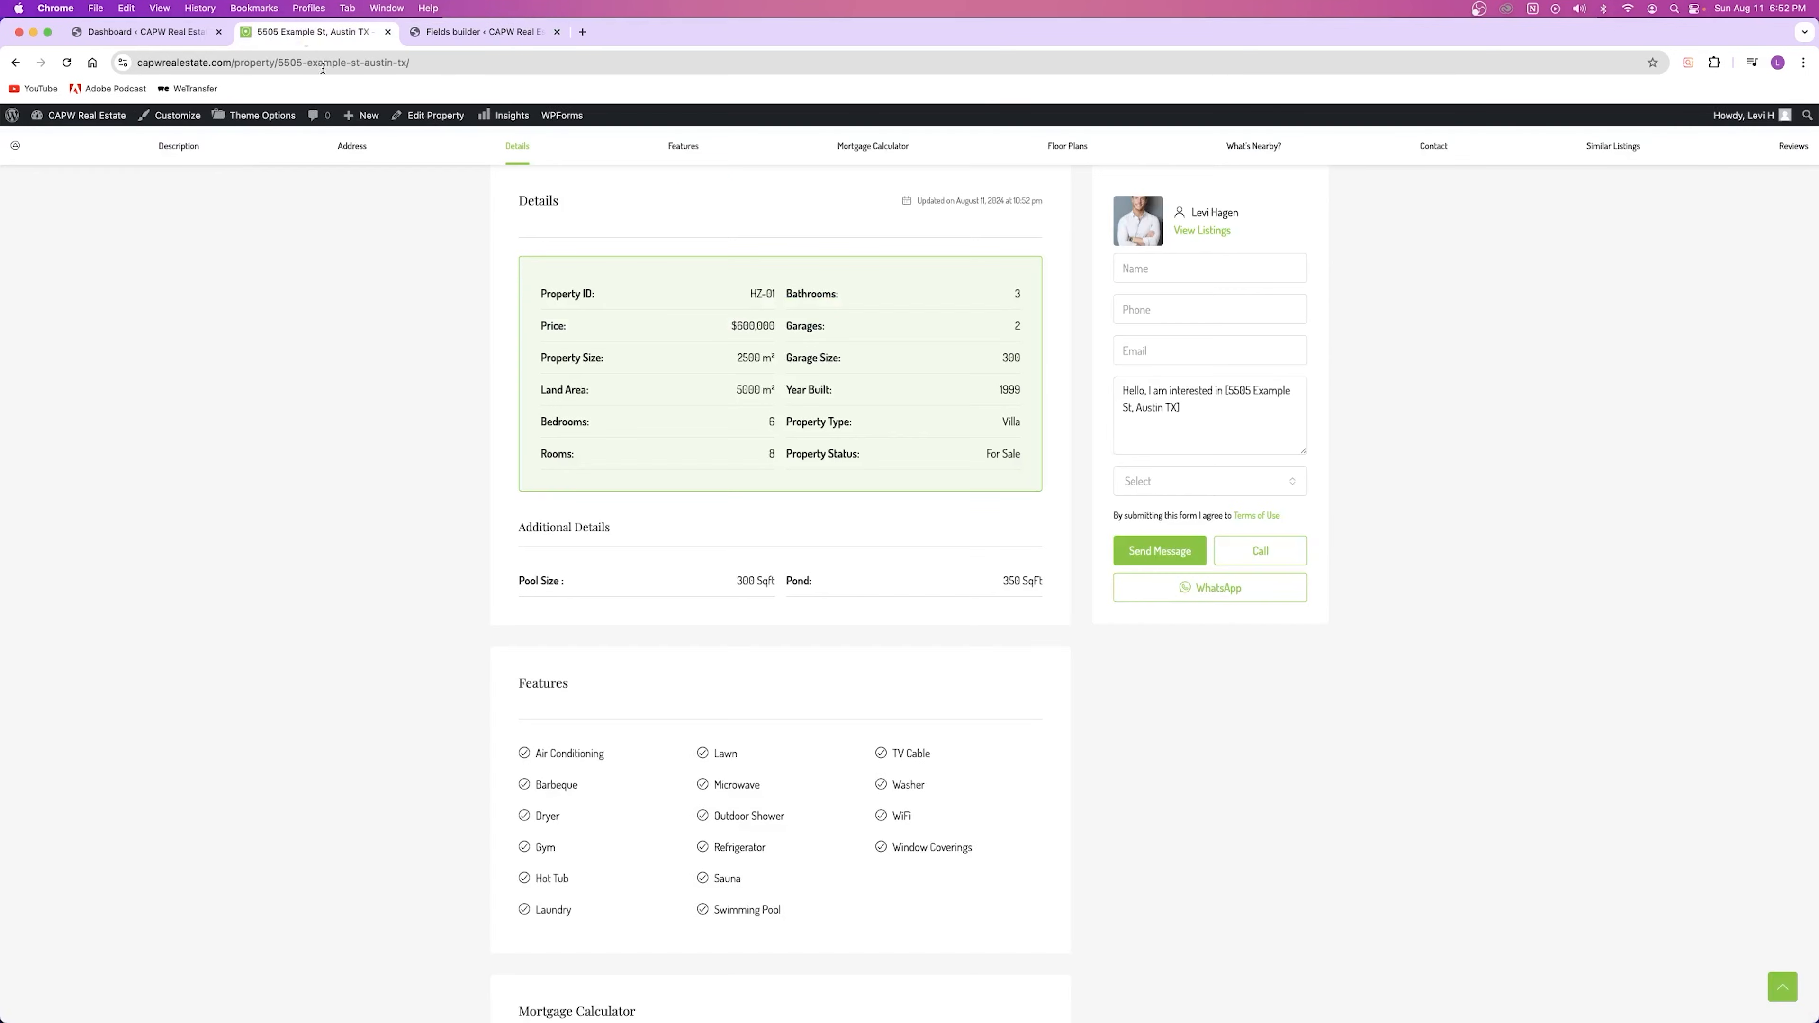
# Step: Open the 5505 Example St property's editor in a new tab
pyautogui.rightClick(425, 121)
pyautogui.click(427, 127)
pyautogui.press('super+alt+Right')
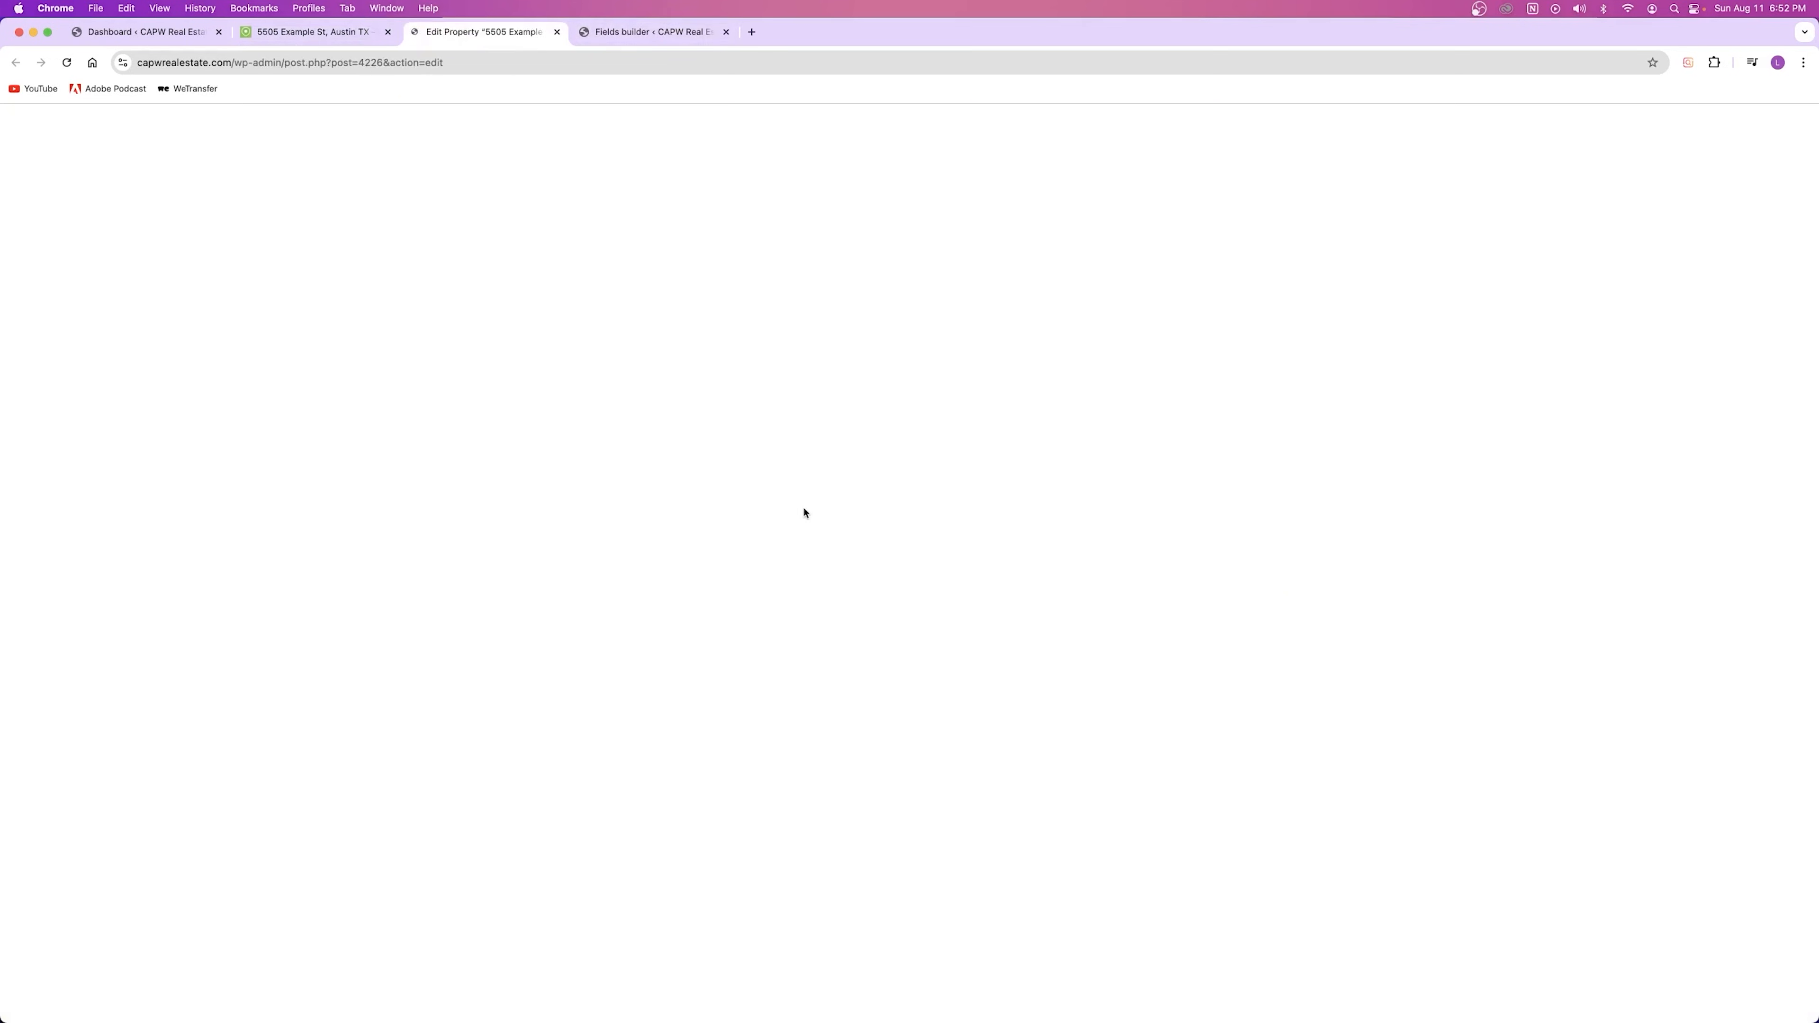
pyautogui.moveTo(528, 221); pyautogui.dragTo(803, 227)
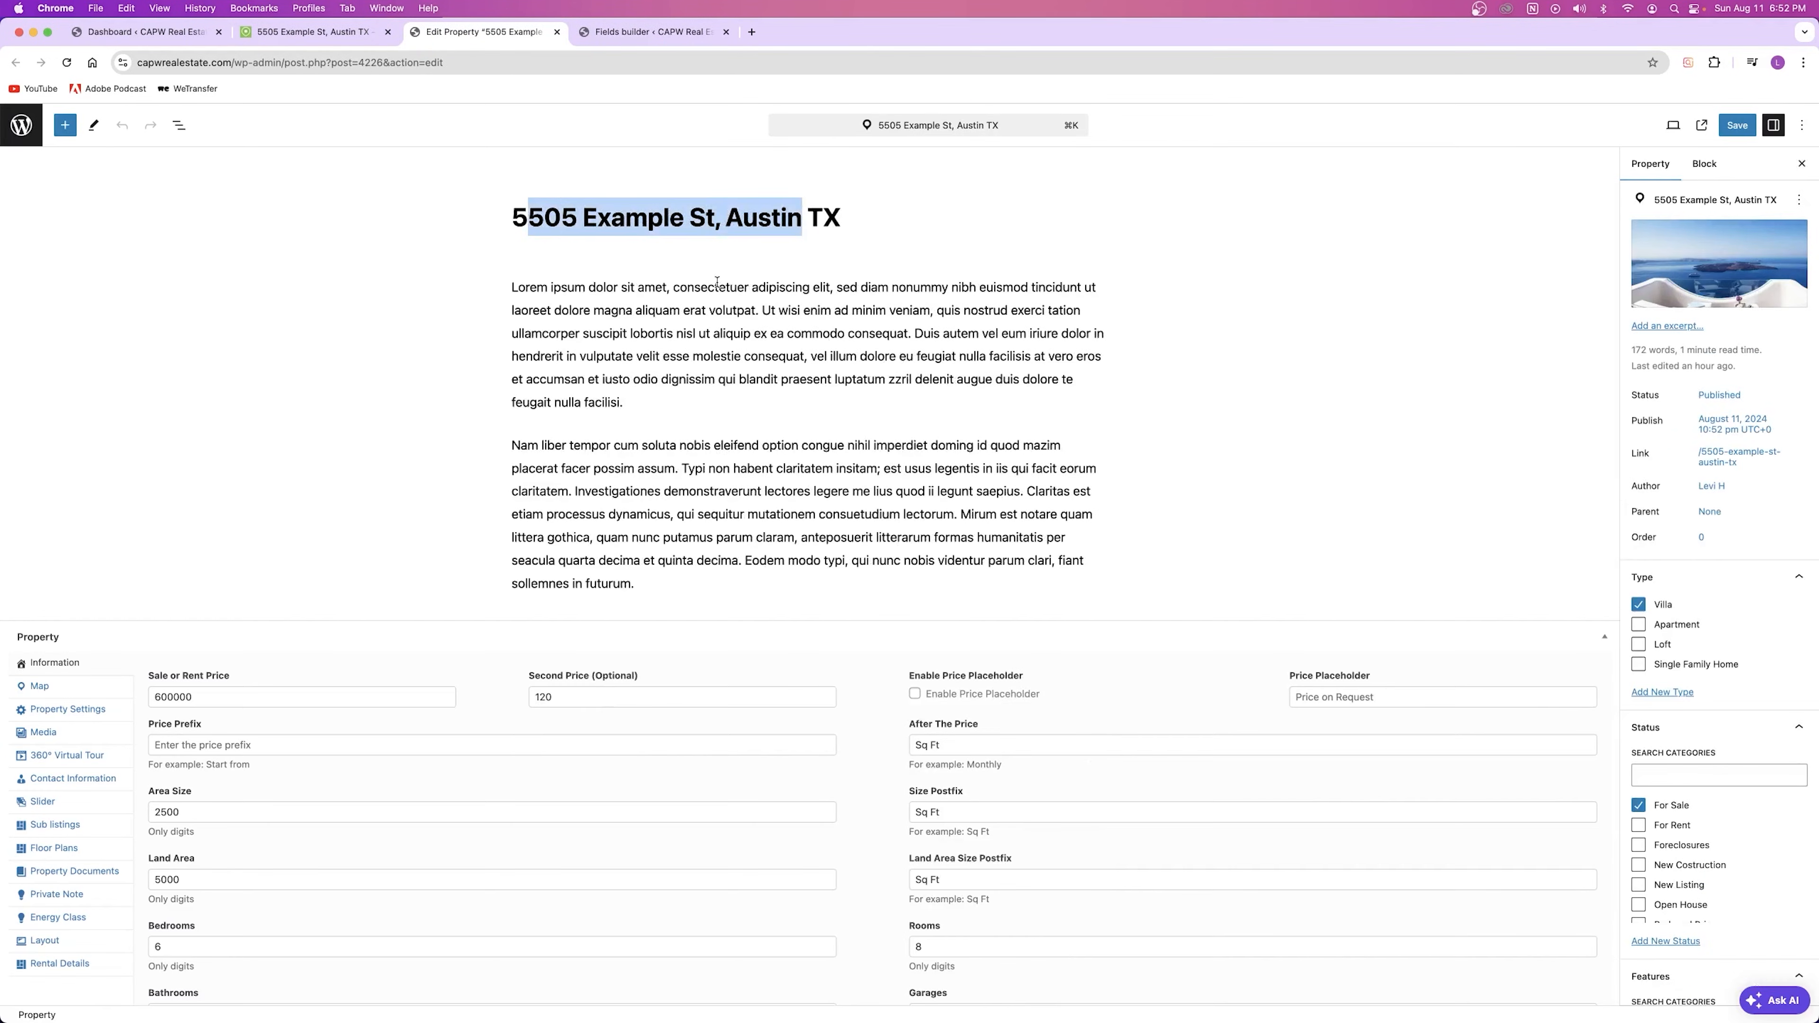
pyautogui.click(725, 287)
pyautogui.scroll(-5, 906, 737)
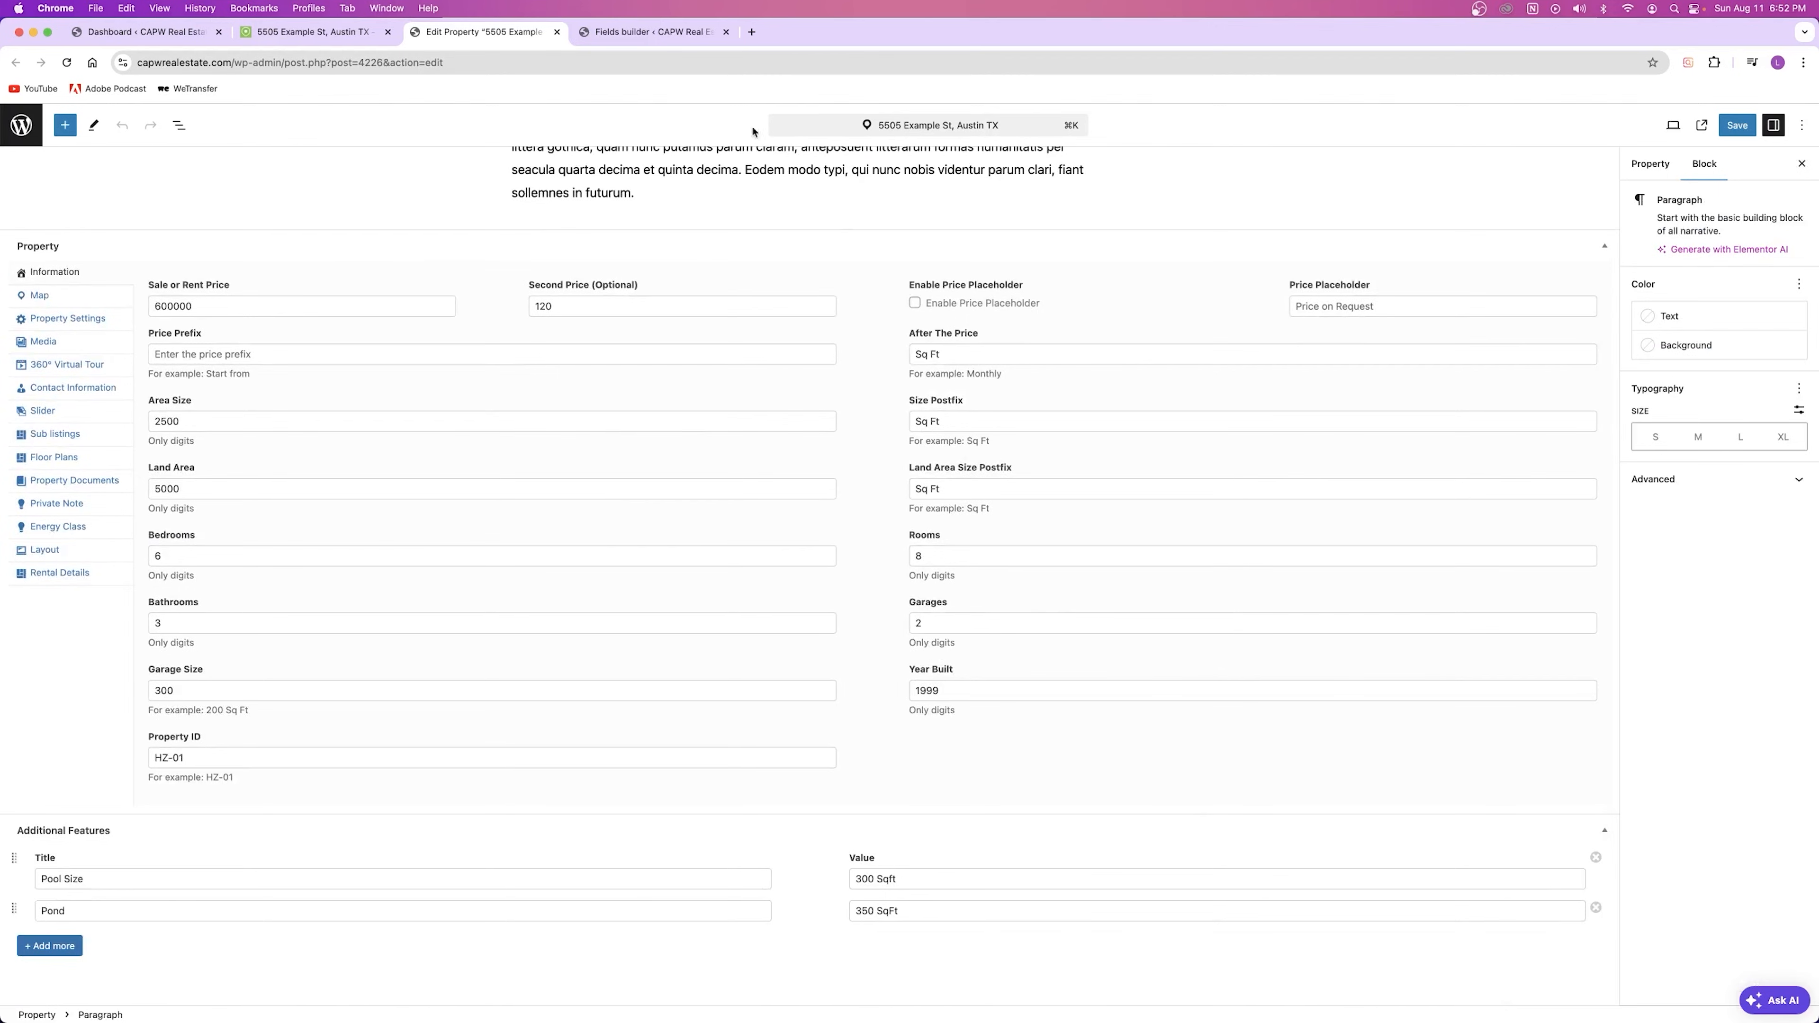
pyautogui.click(634, 40)
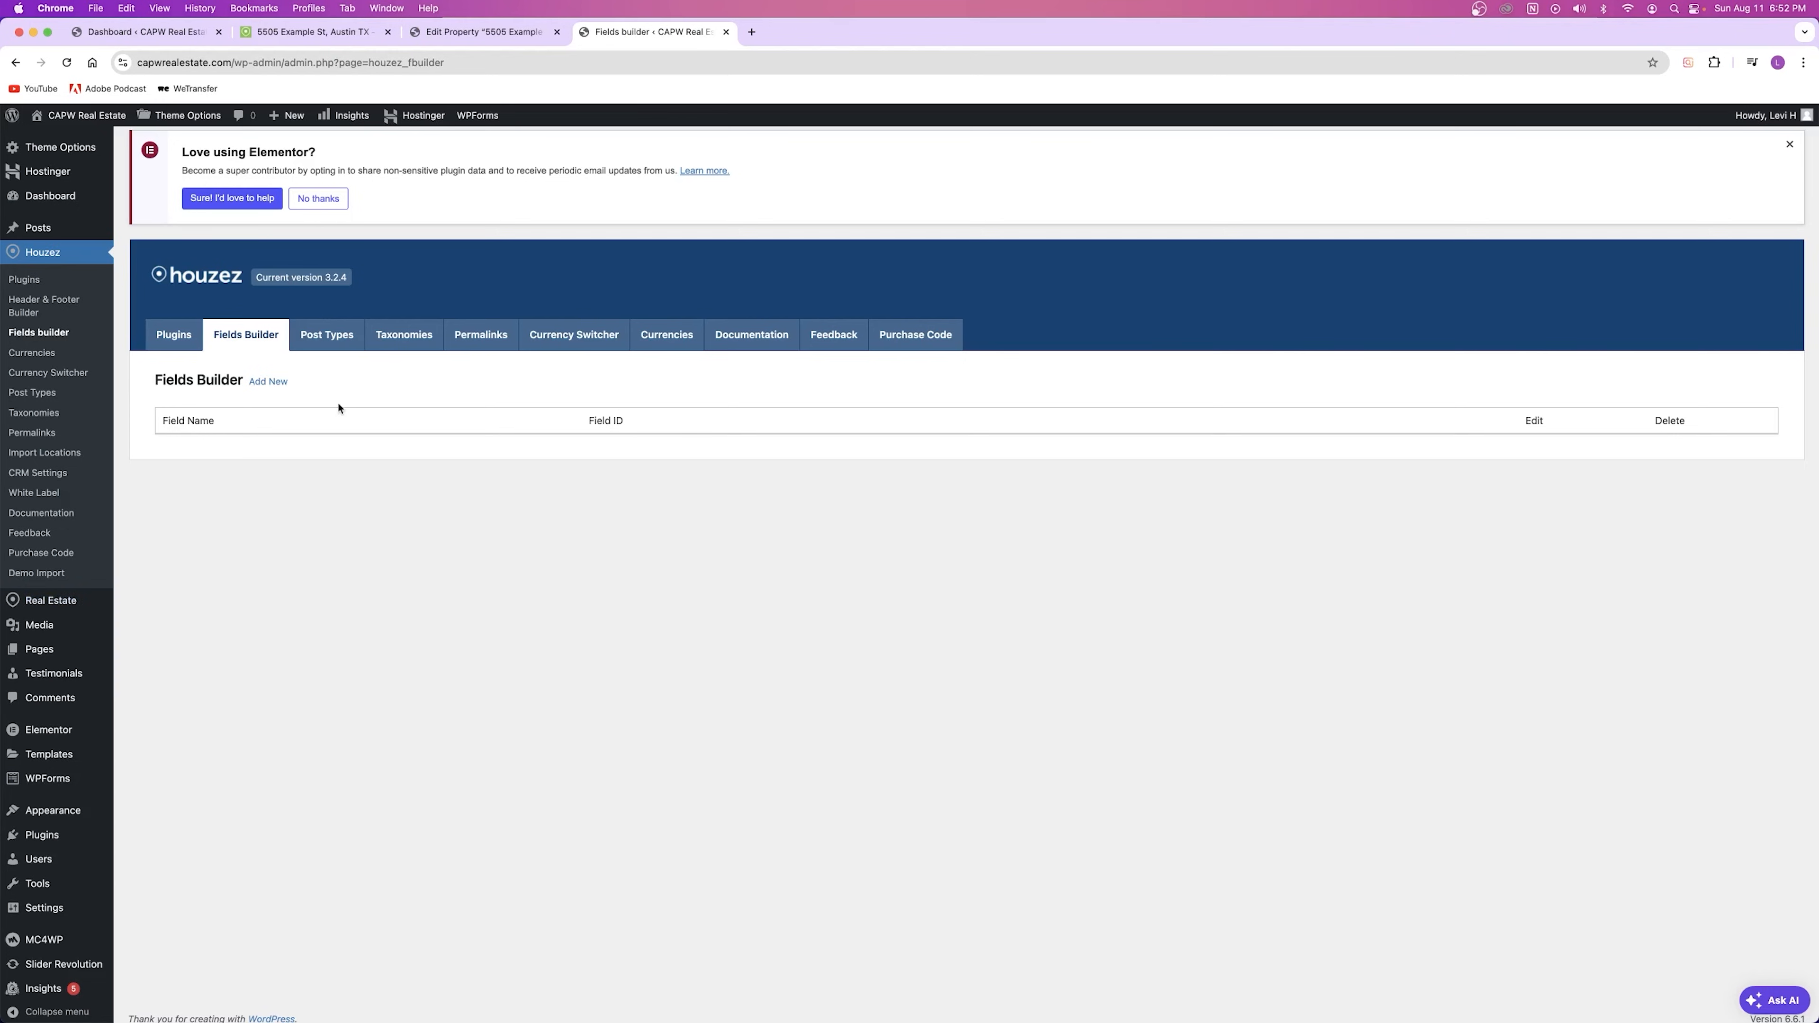
# Step: Start a new custom field and name it Barn, replacing the initial Dog House entry
pyautogui.click(272, 382)
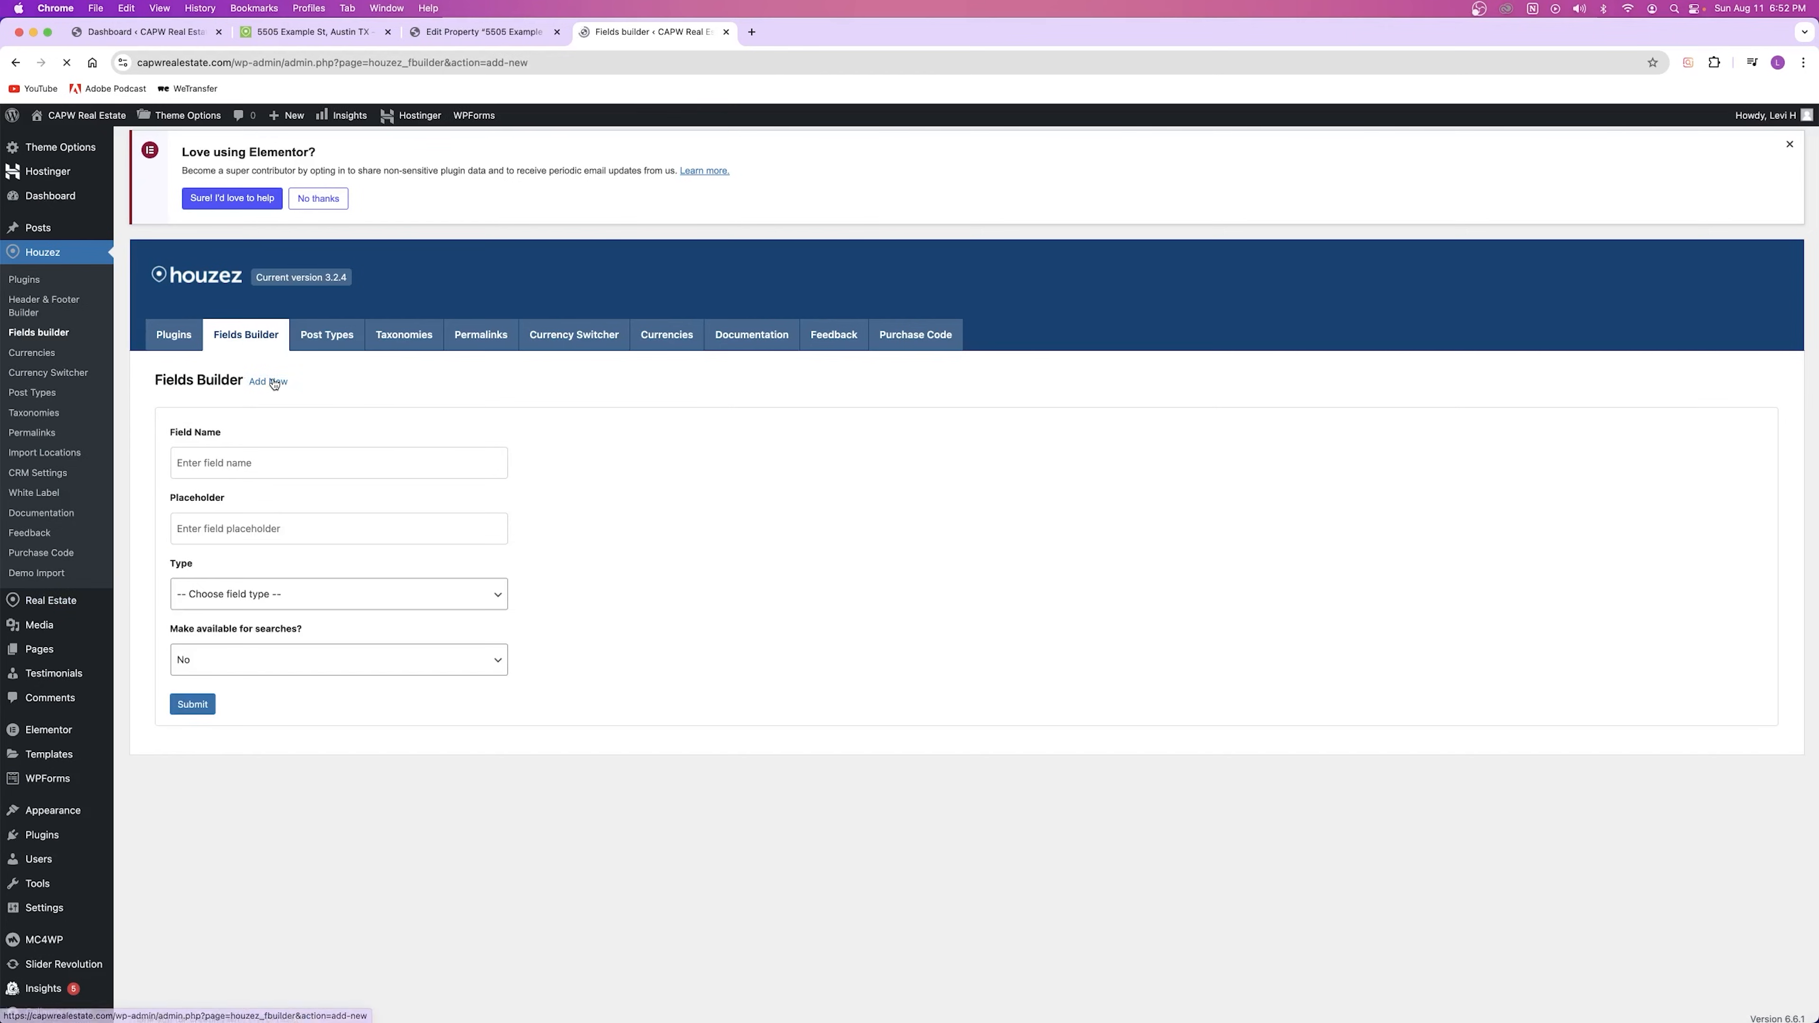
pyautogui.click(219, 466)
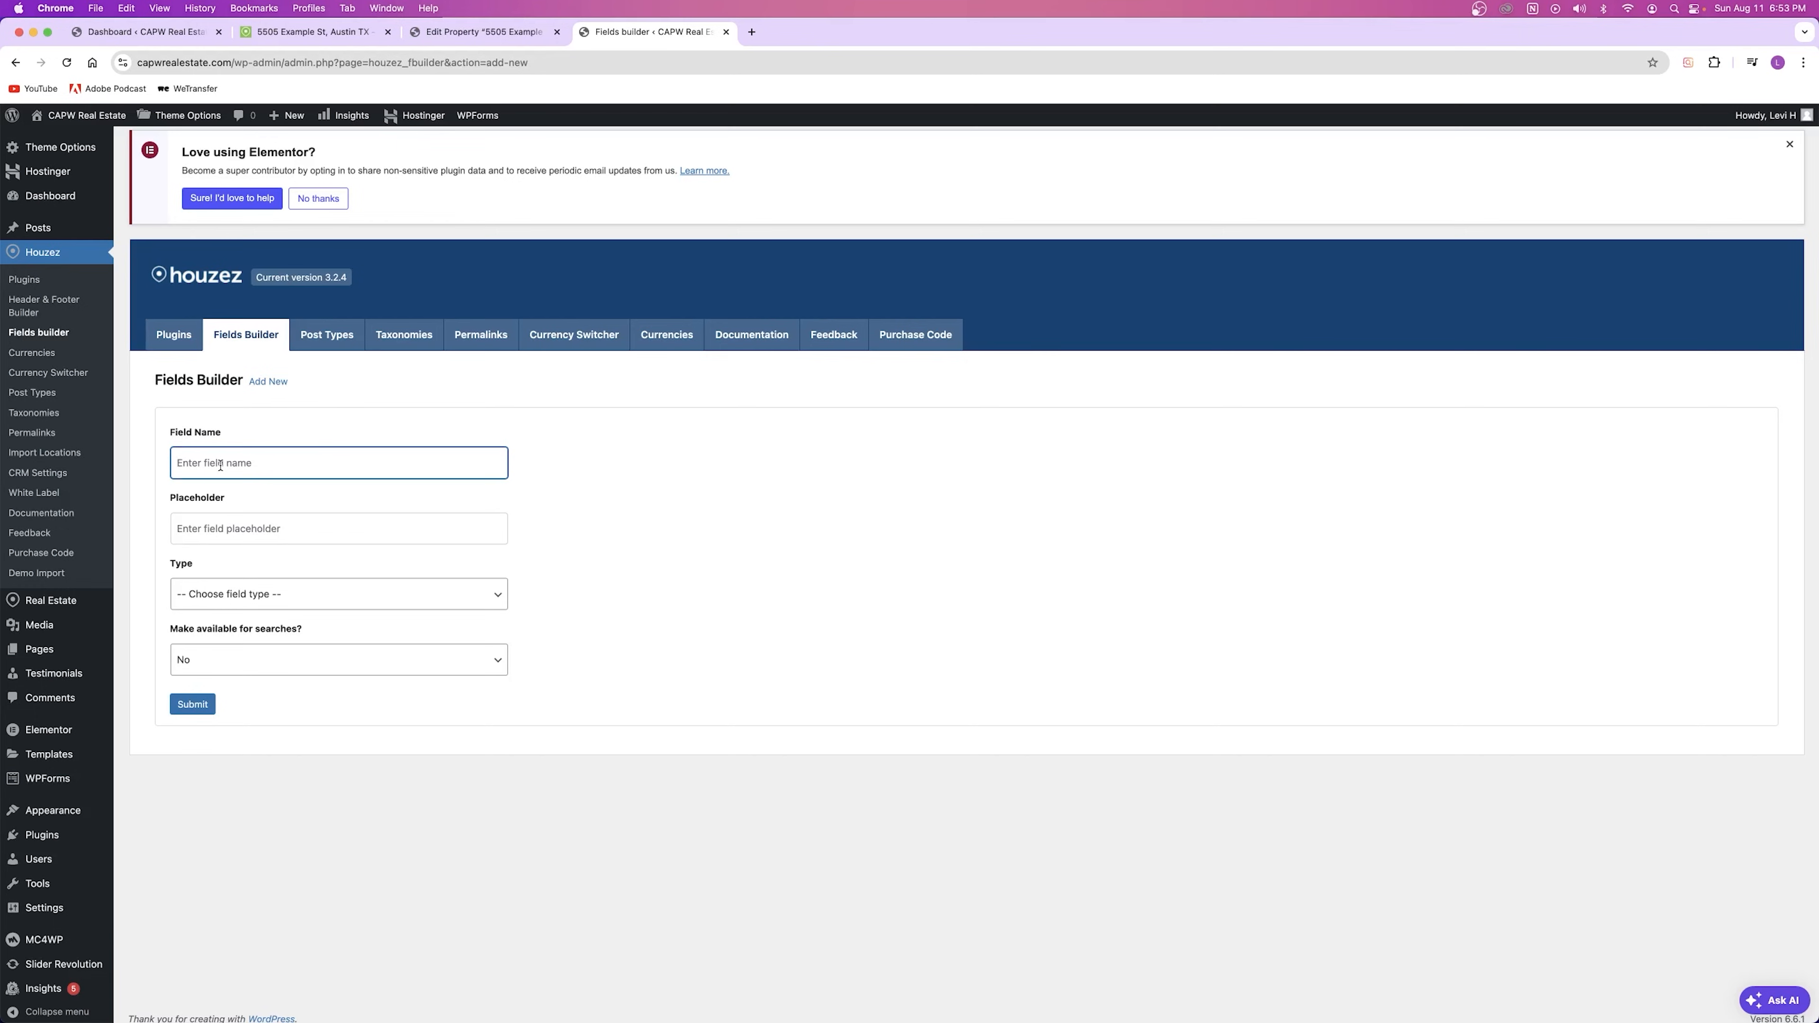
pyautogui.write('Dog House')
pyautogui.press('super+a')
pyautogui.press('BackSpace')
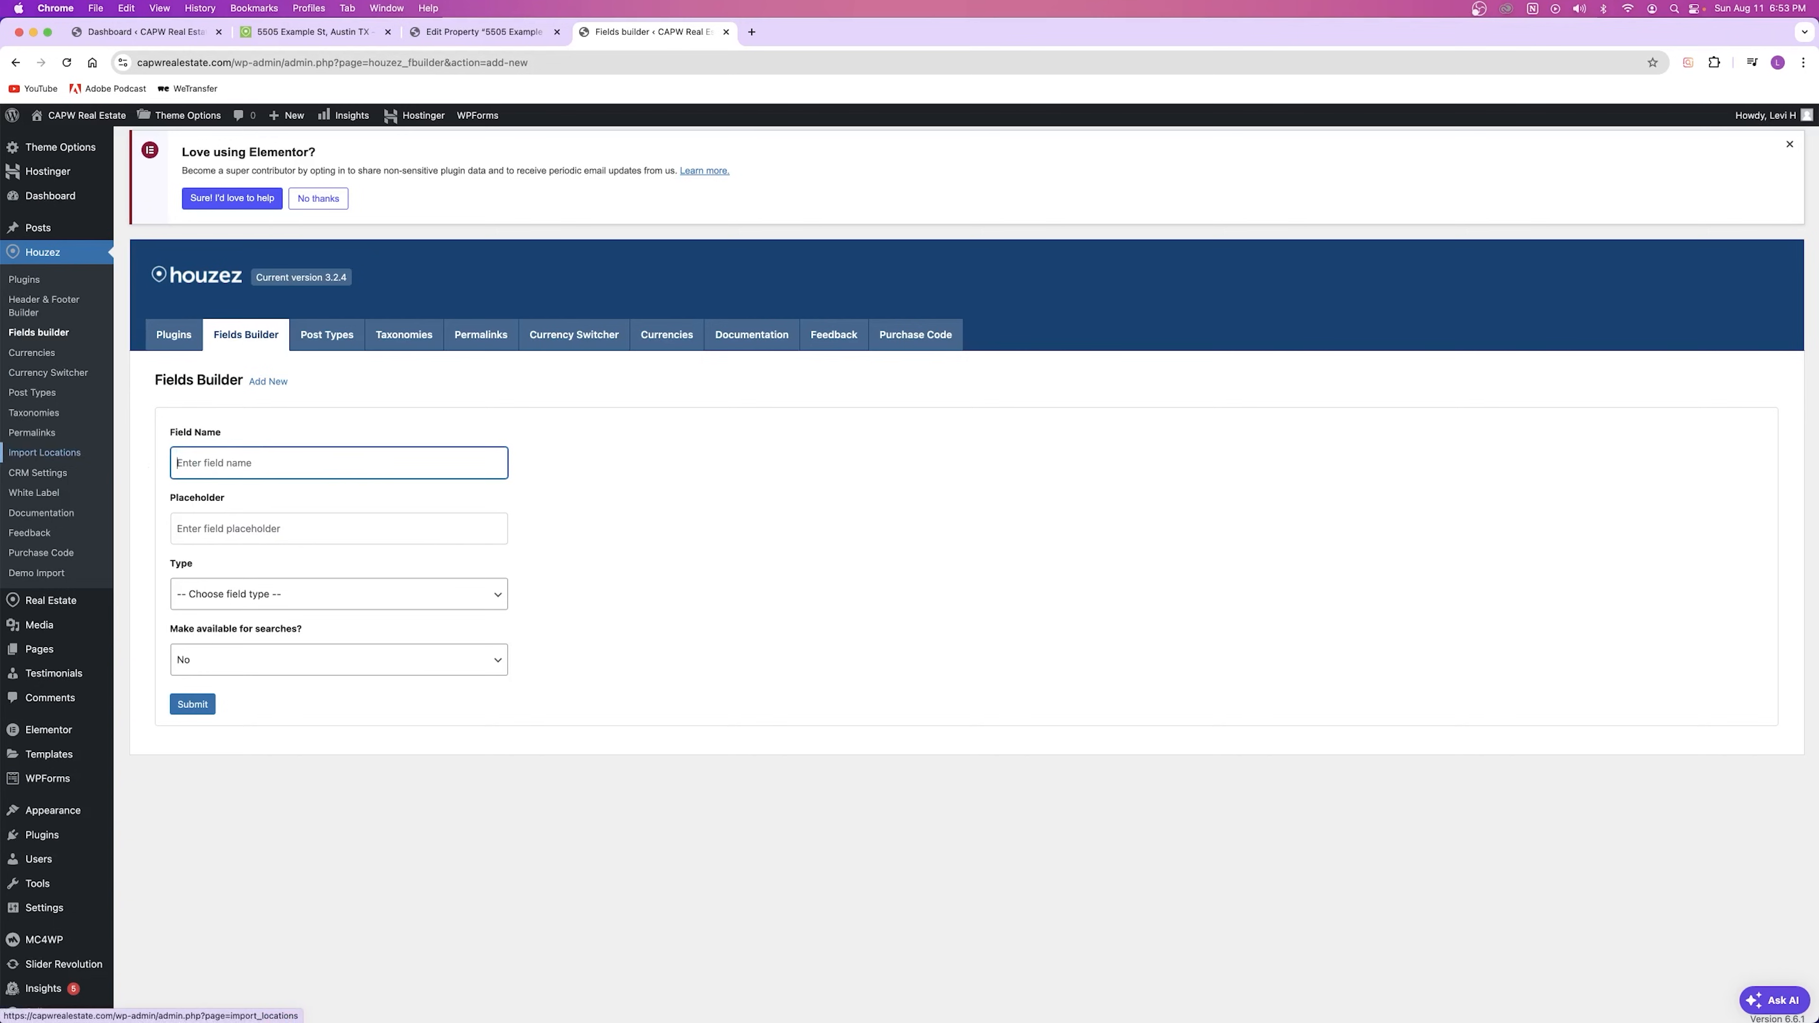
pyautogui.write('Bar')
pyautogui.click(264, 532)
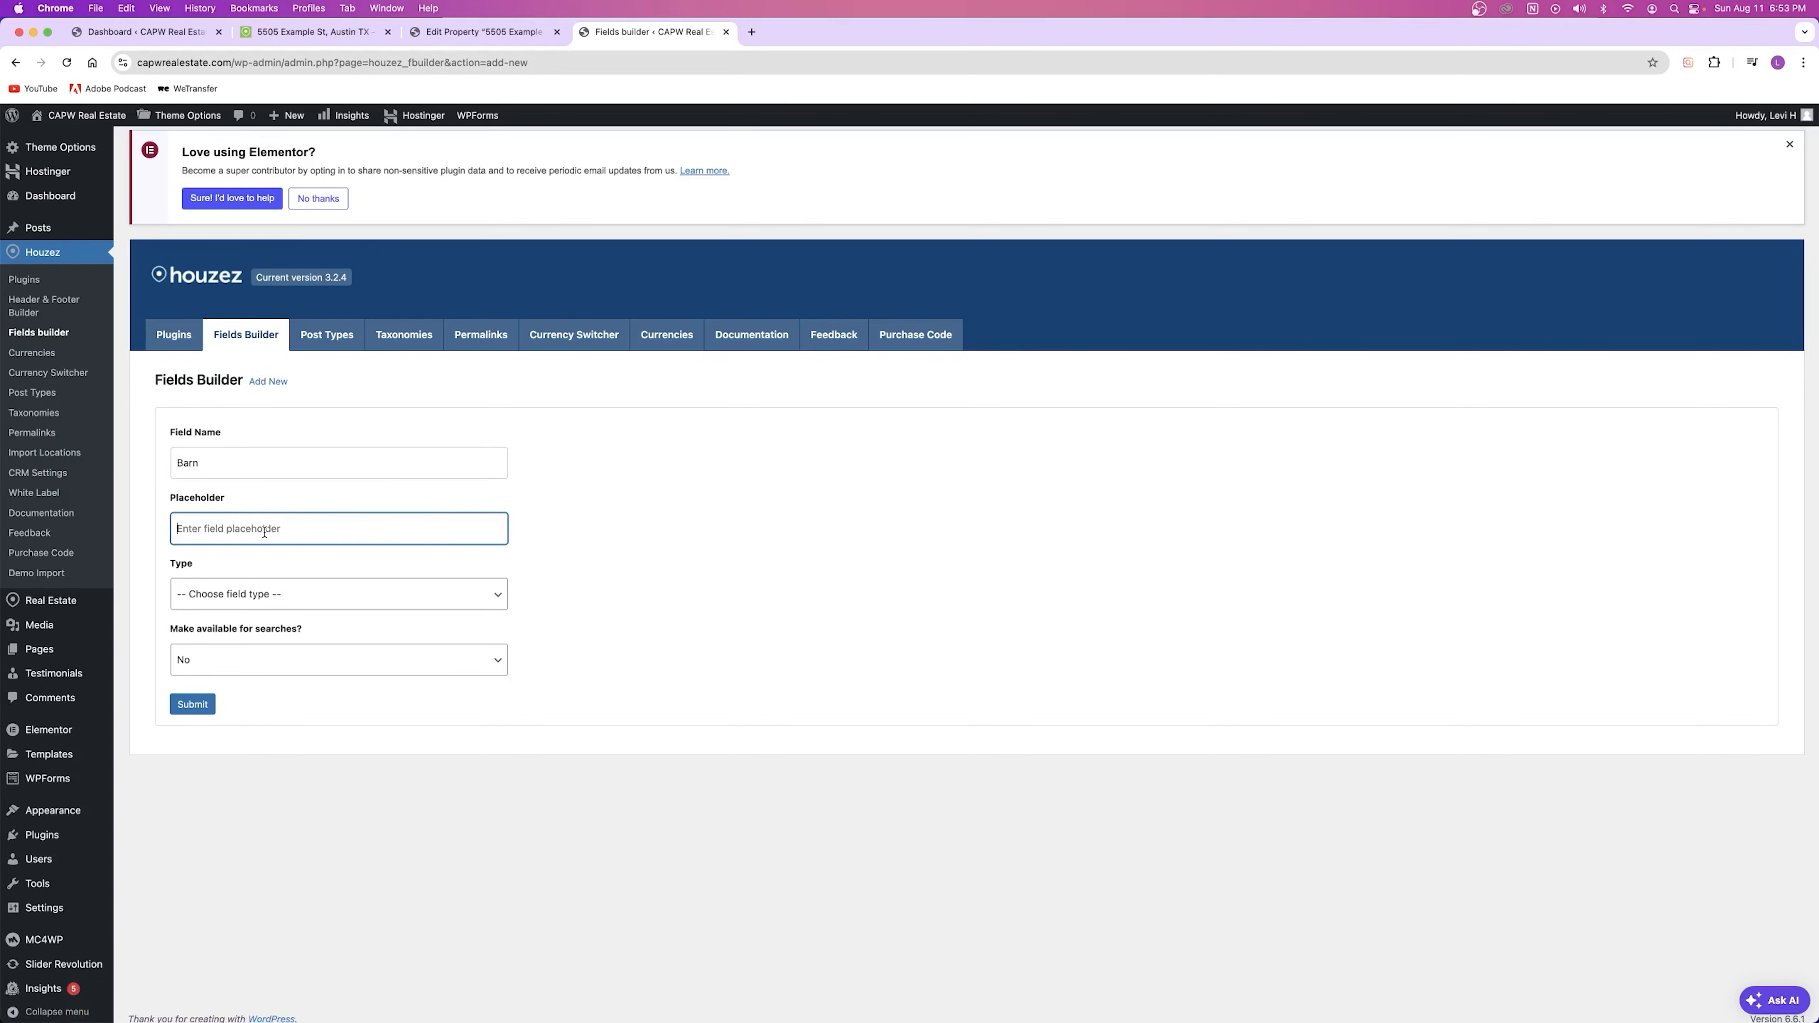
pyautogui.click(242, 594)
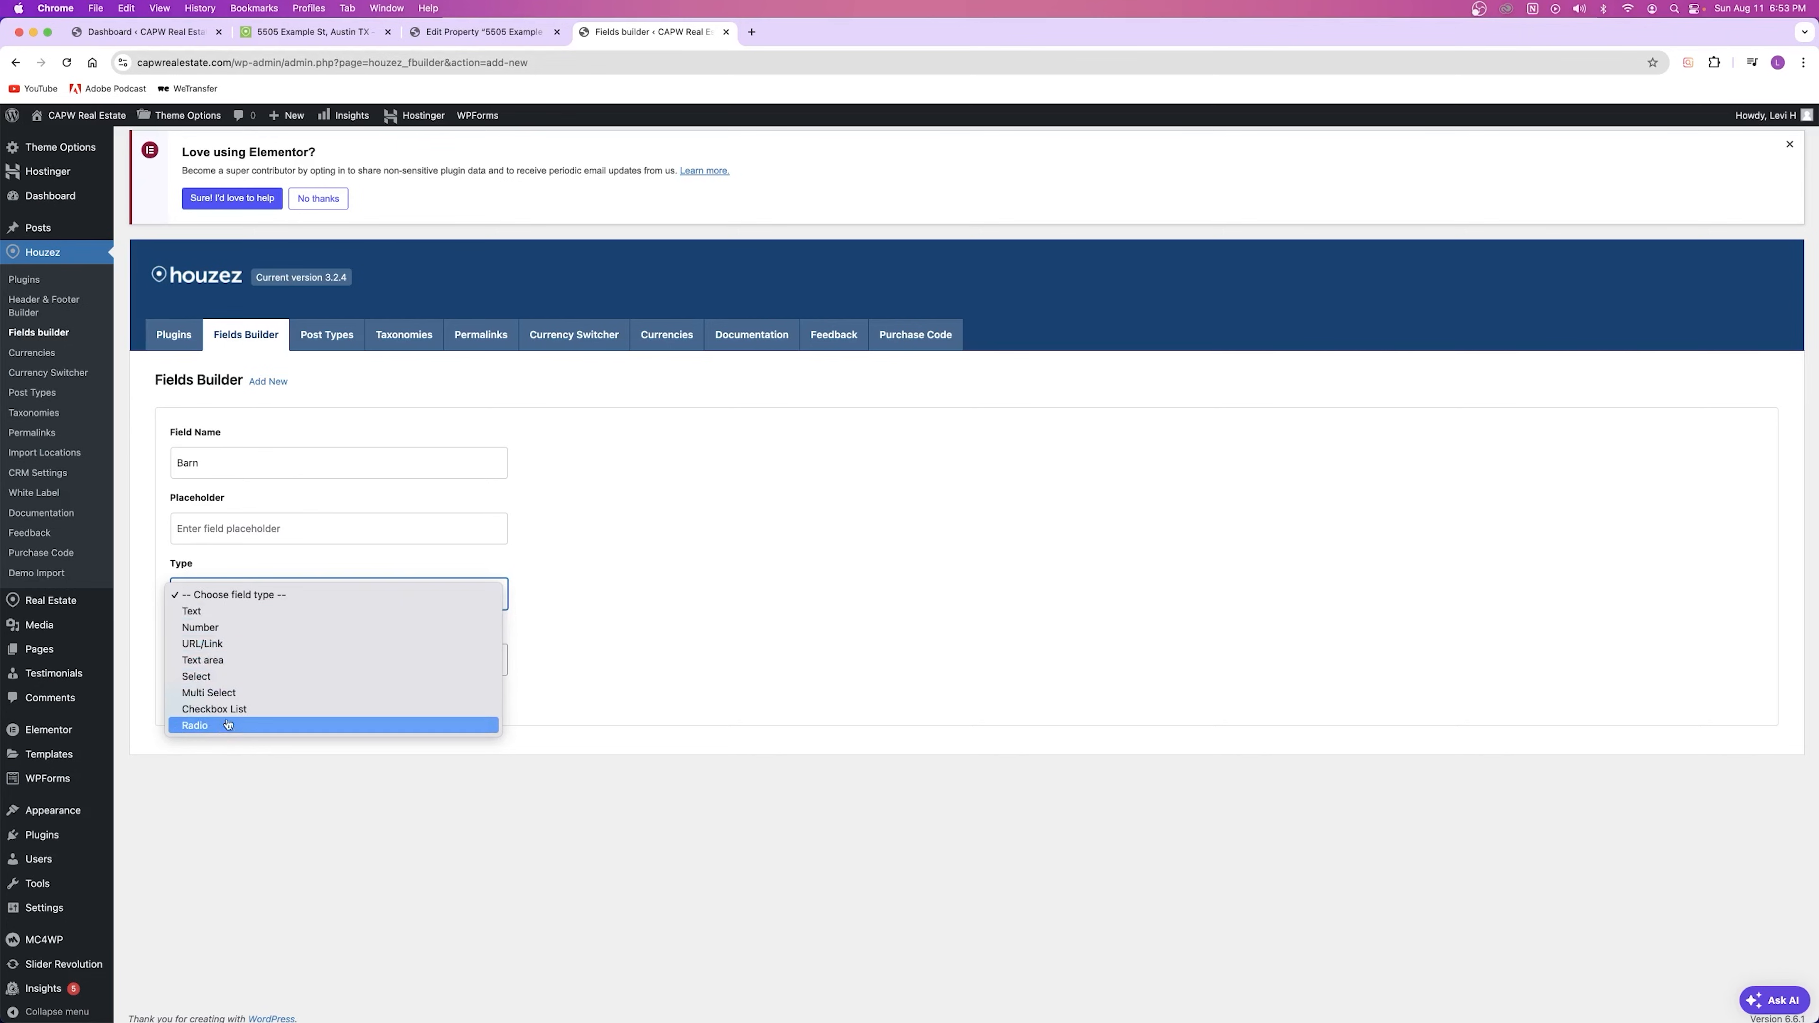
pyautogui.click(264, 568)
# Step: Review existing property fields such as Bedrooms, Price Prefix, Land Area Size Postfix and Rooms
pyautogui.hotkey('ctrl', 'shift', 'Tab')
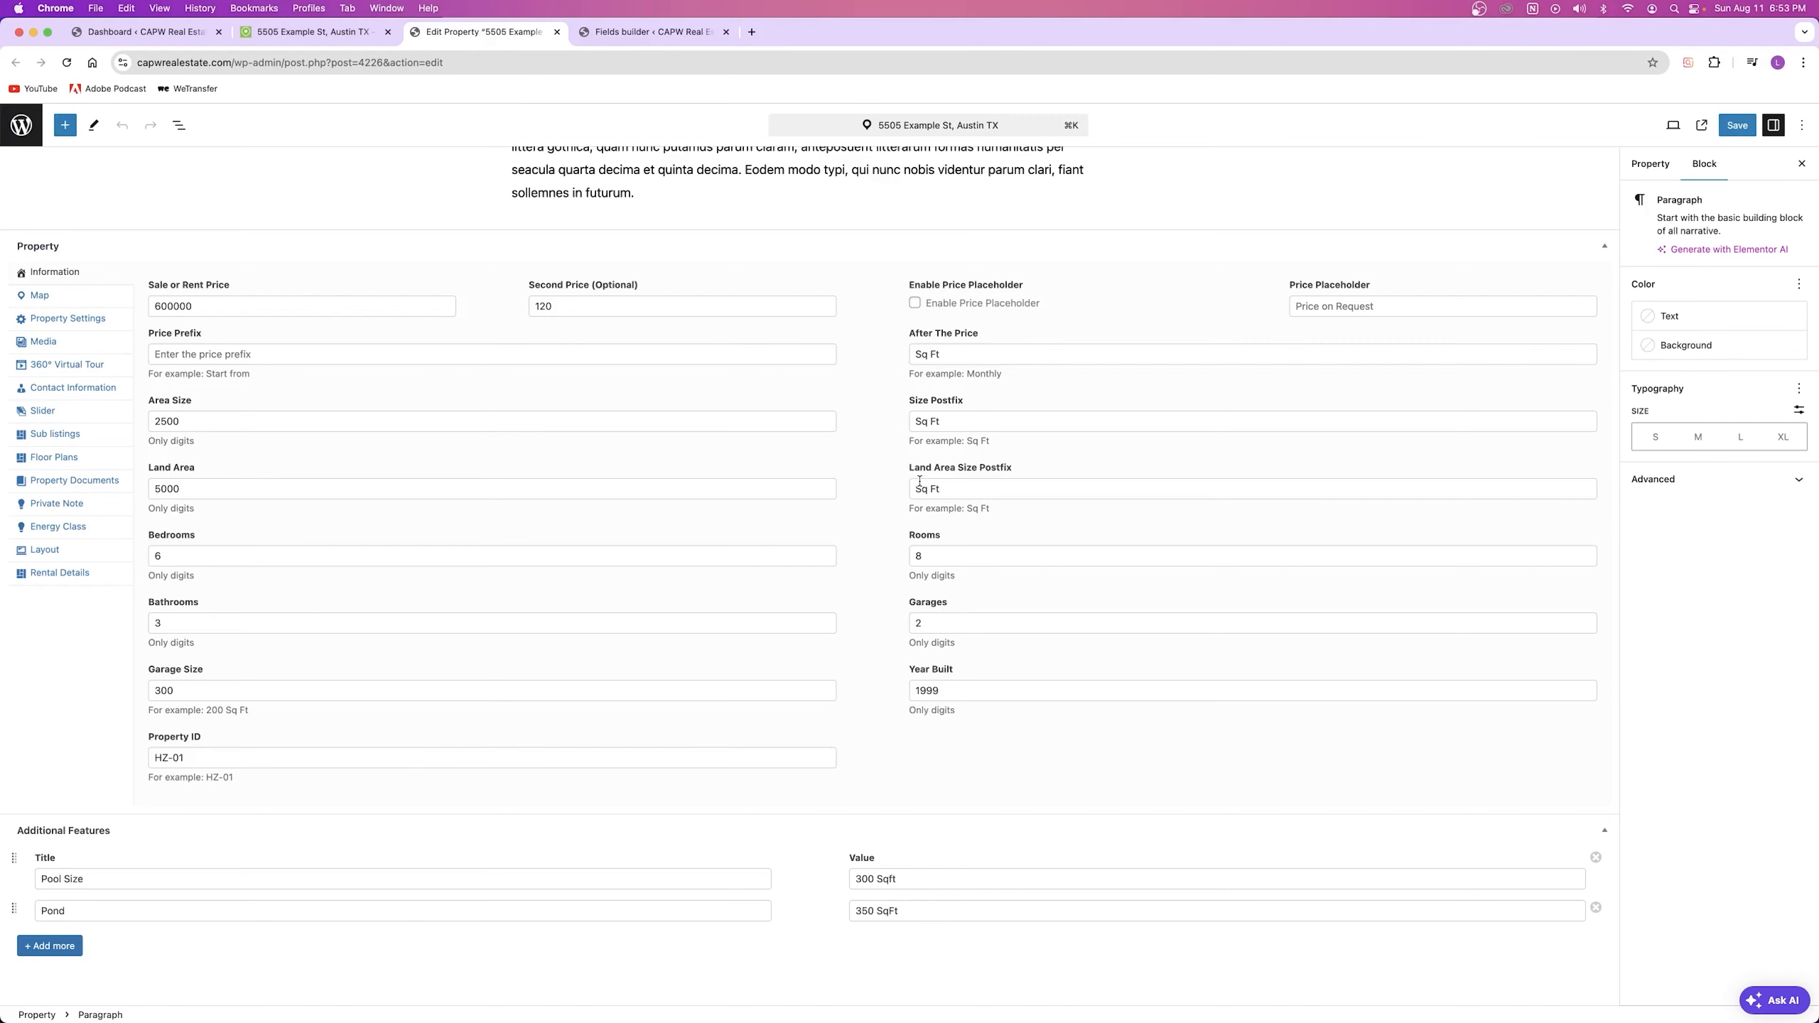
pyautogui.click(445, 554)
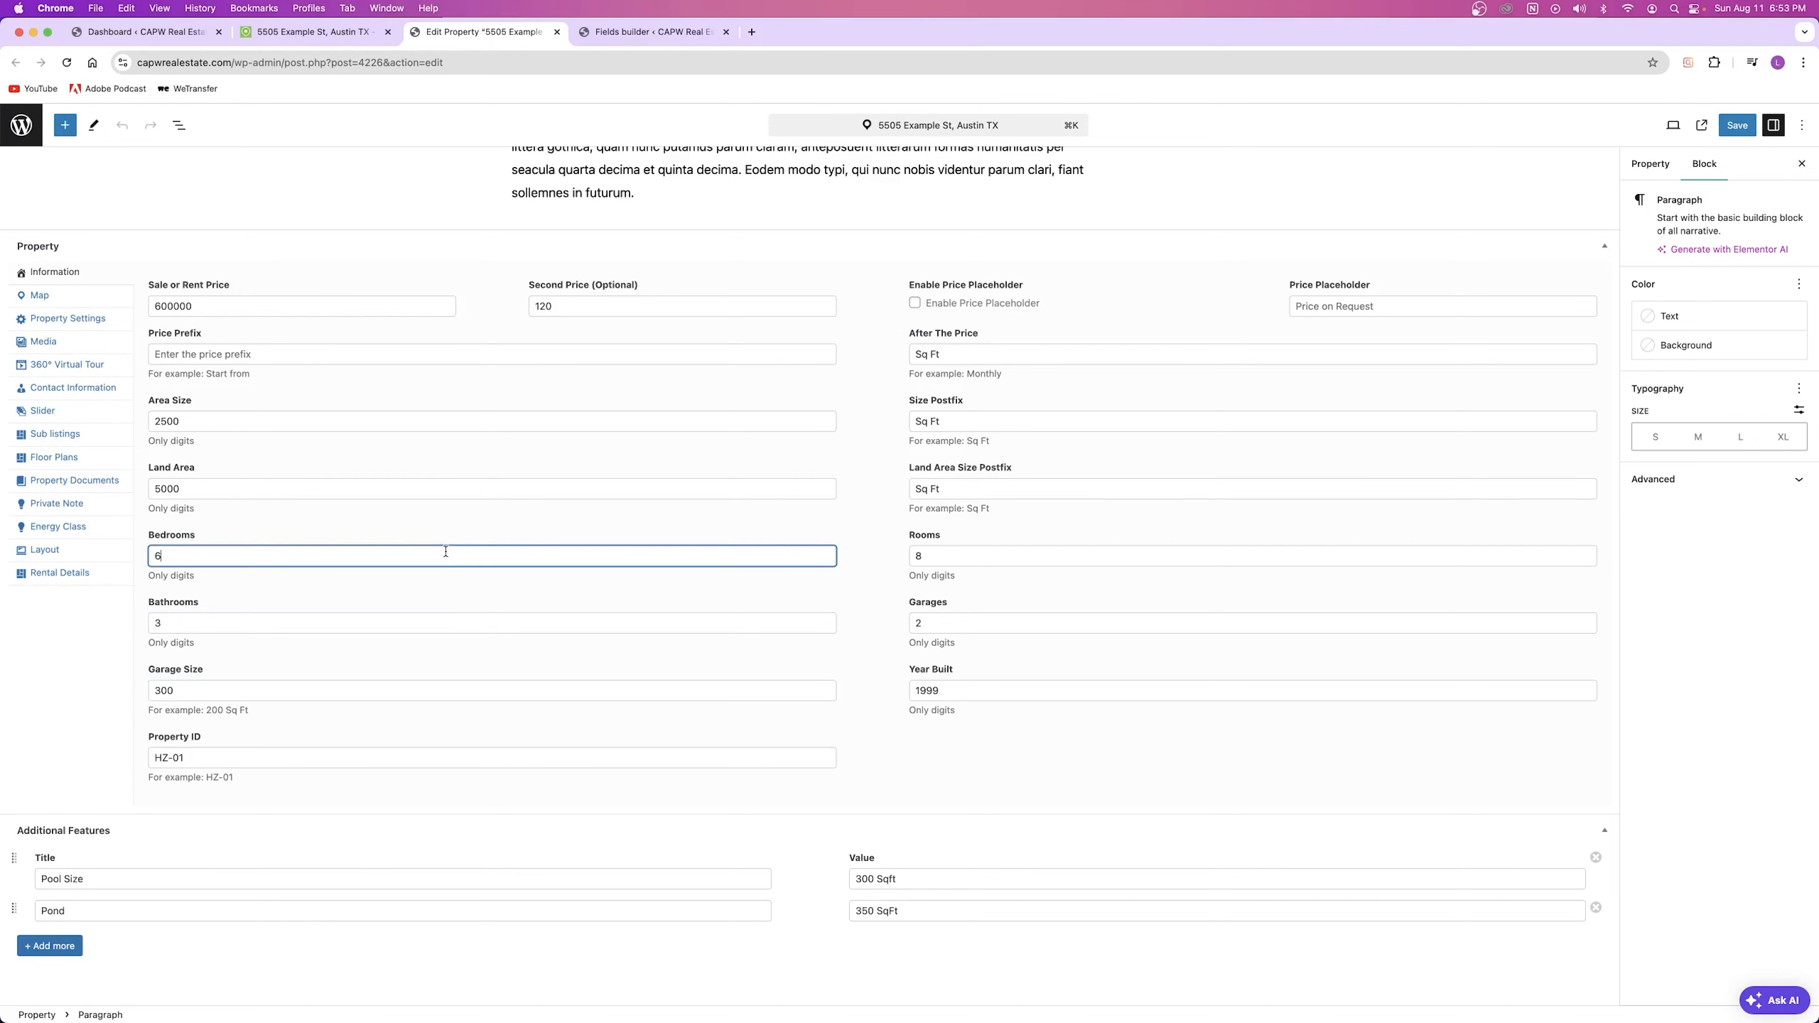
pyautogui.click(379, 352)
pyautogui.click(953, 492)
pyautogui.click(934, 558)
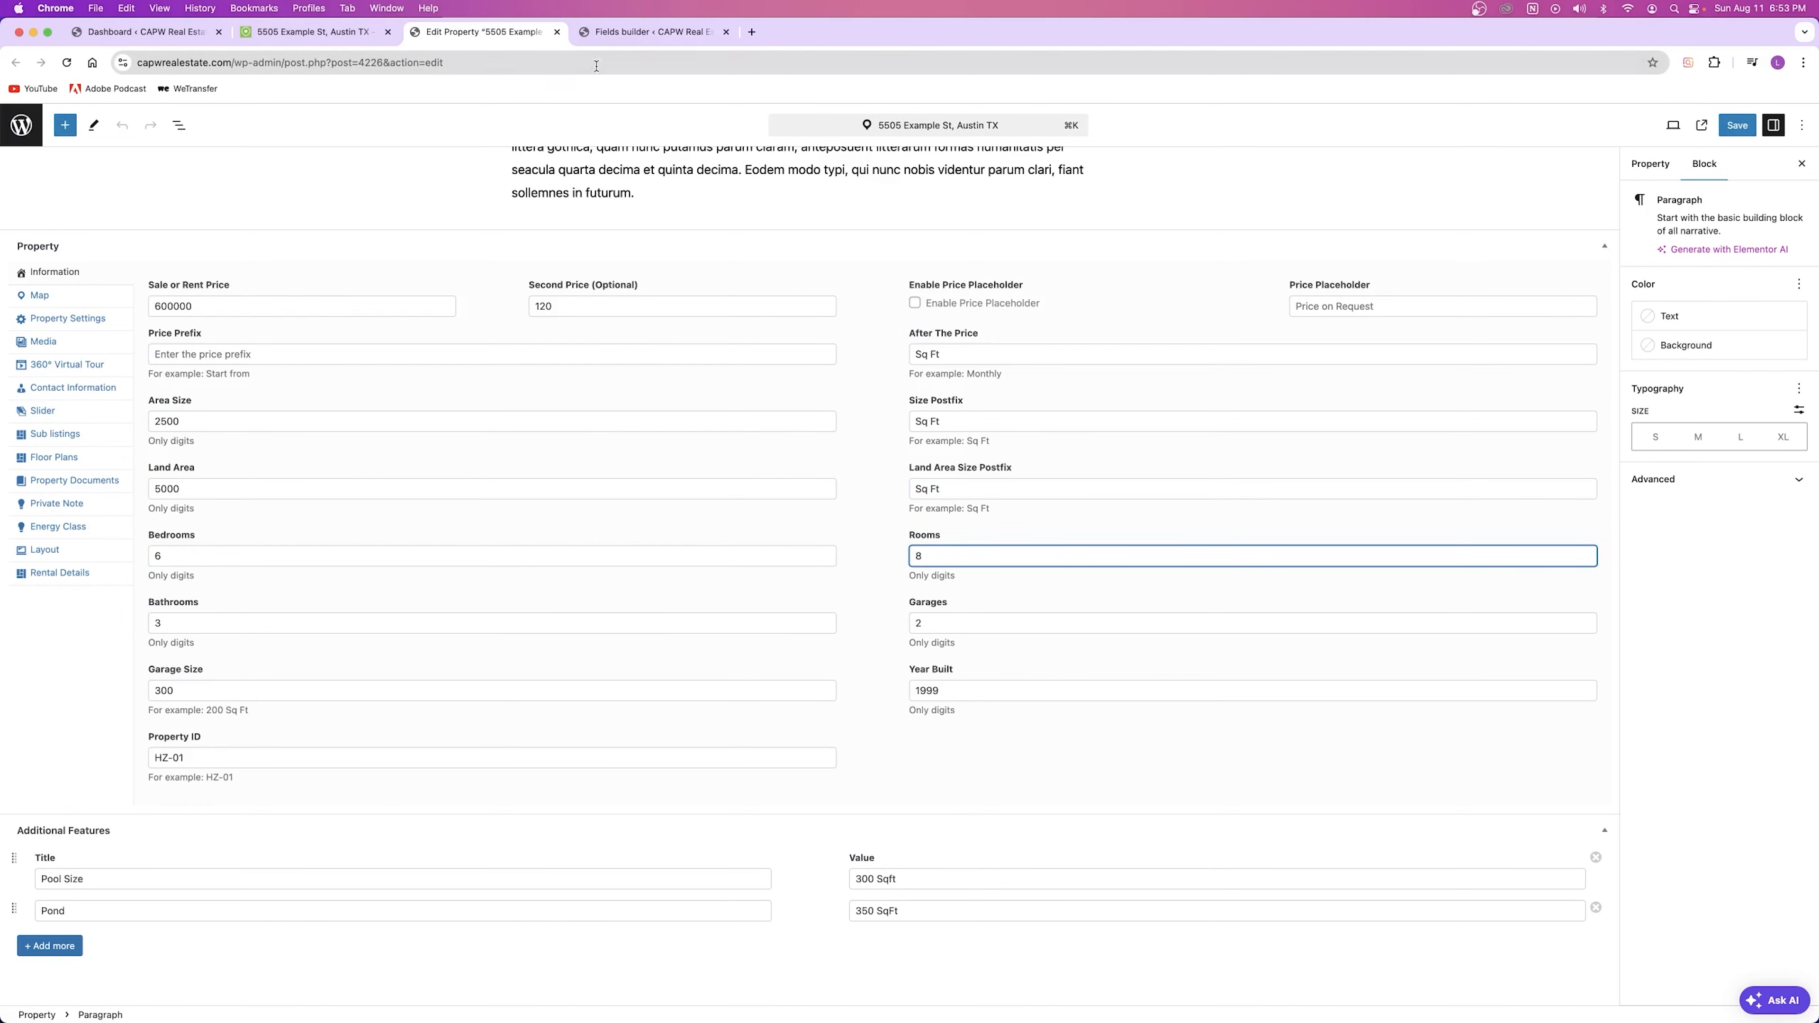
pyautogui.click(652, 31)
# Step: Set the Barn field type to Text with the placeholder 'Yes or No?'
pyautogui.click(287, 594)
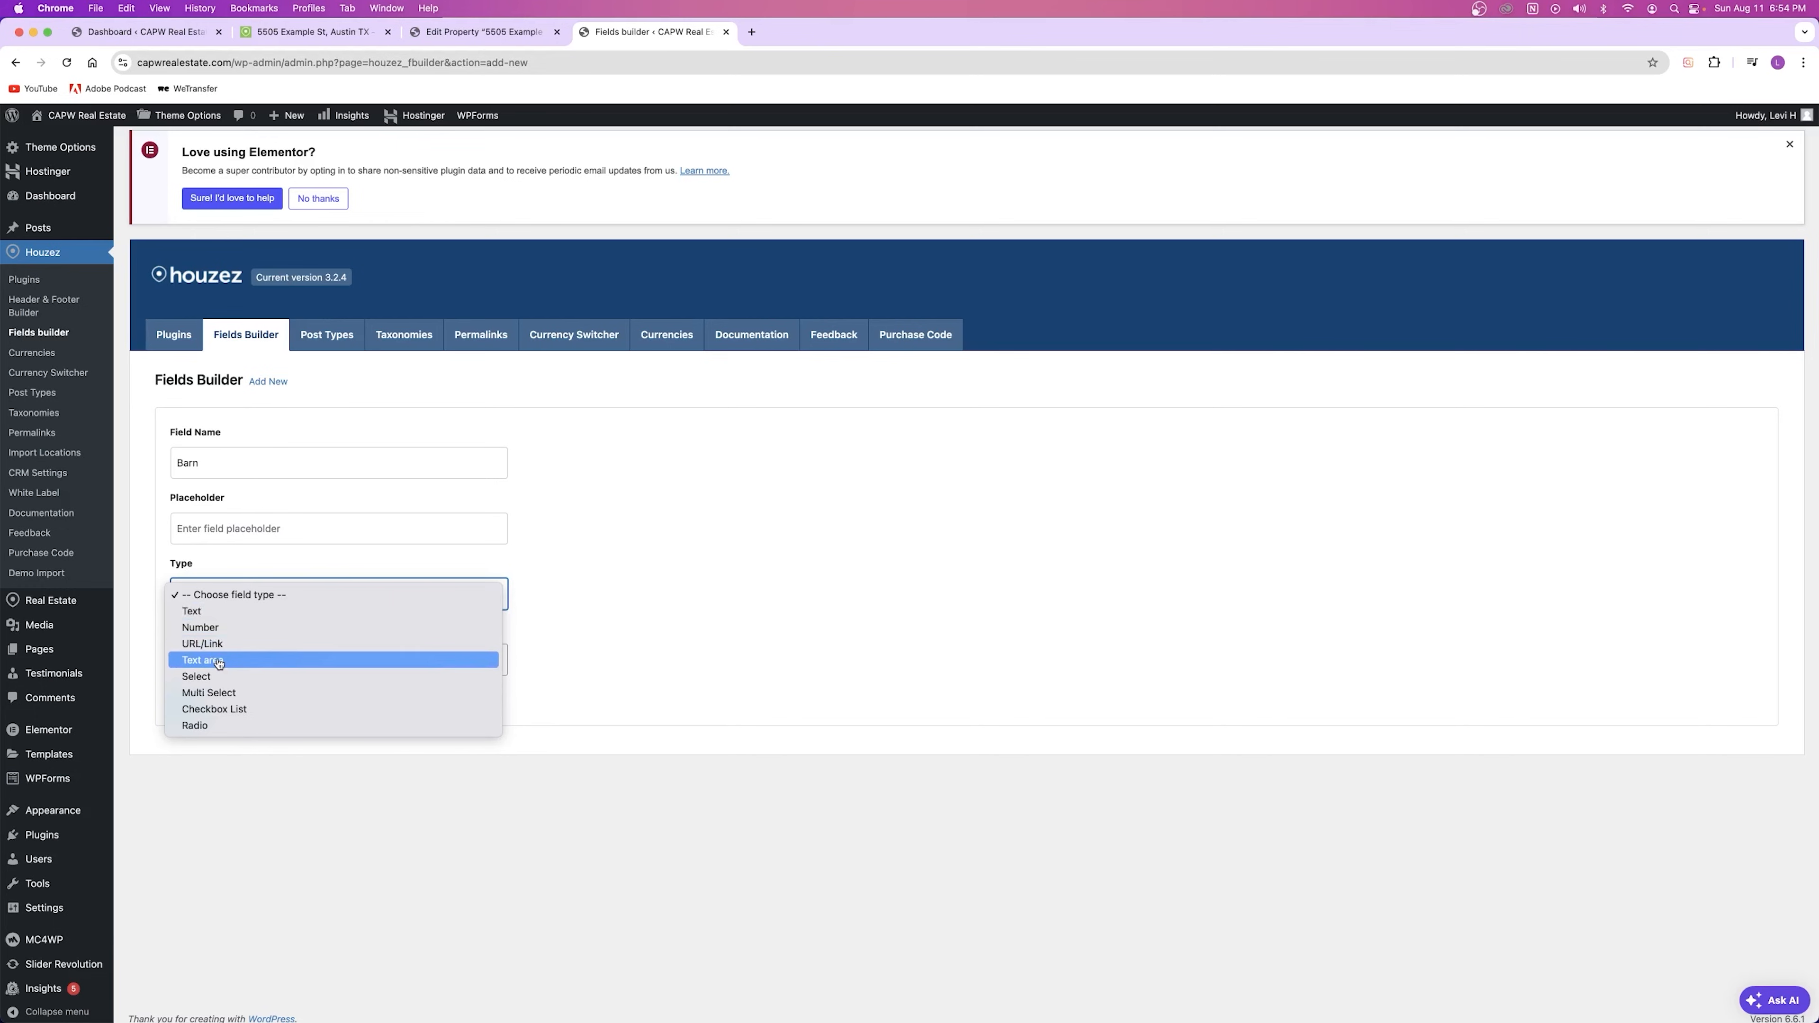
pyautogui.click(191, 612)
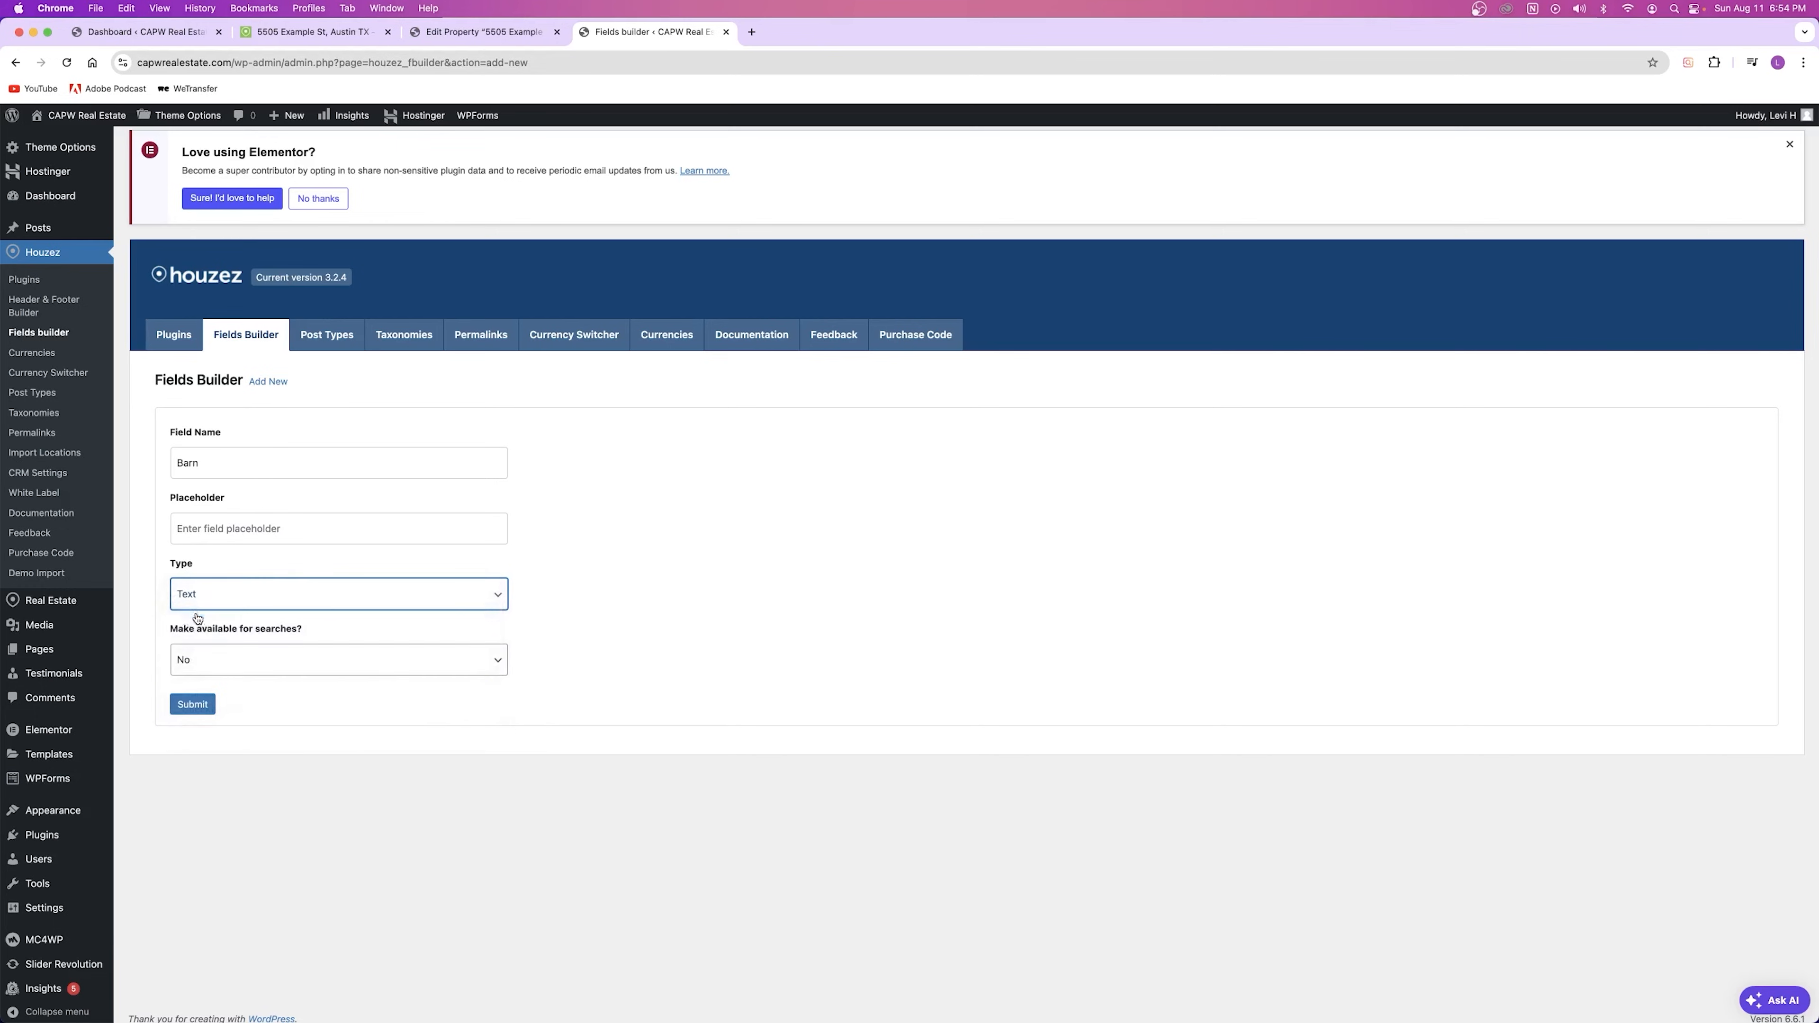
pyautogui.click(269, 531)
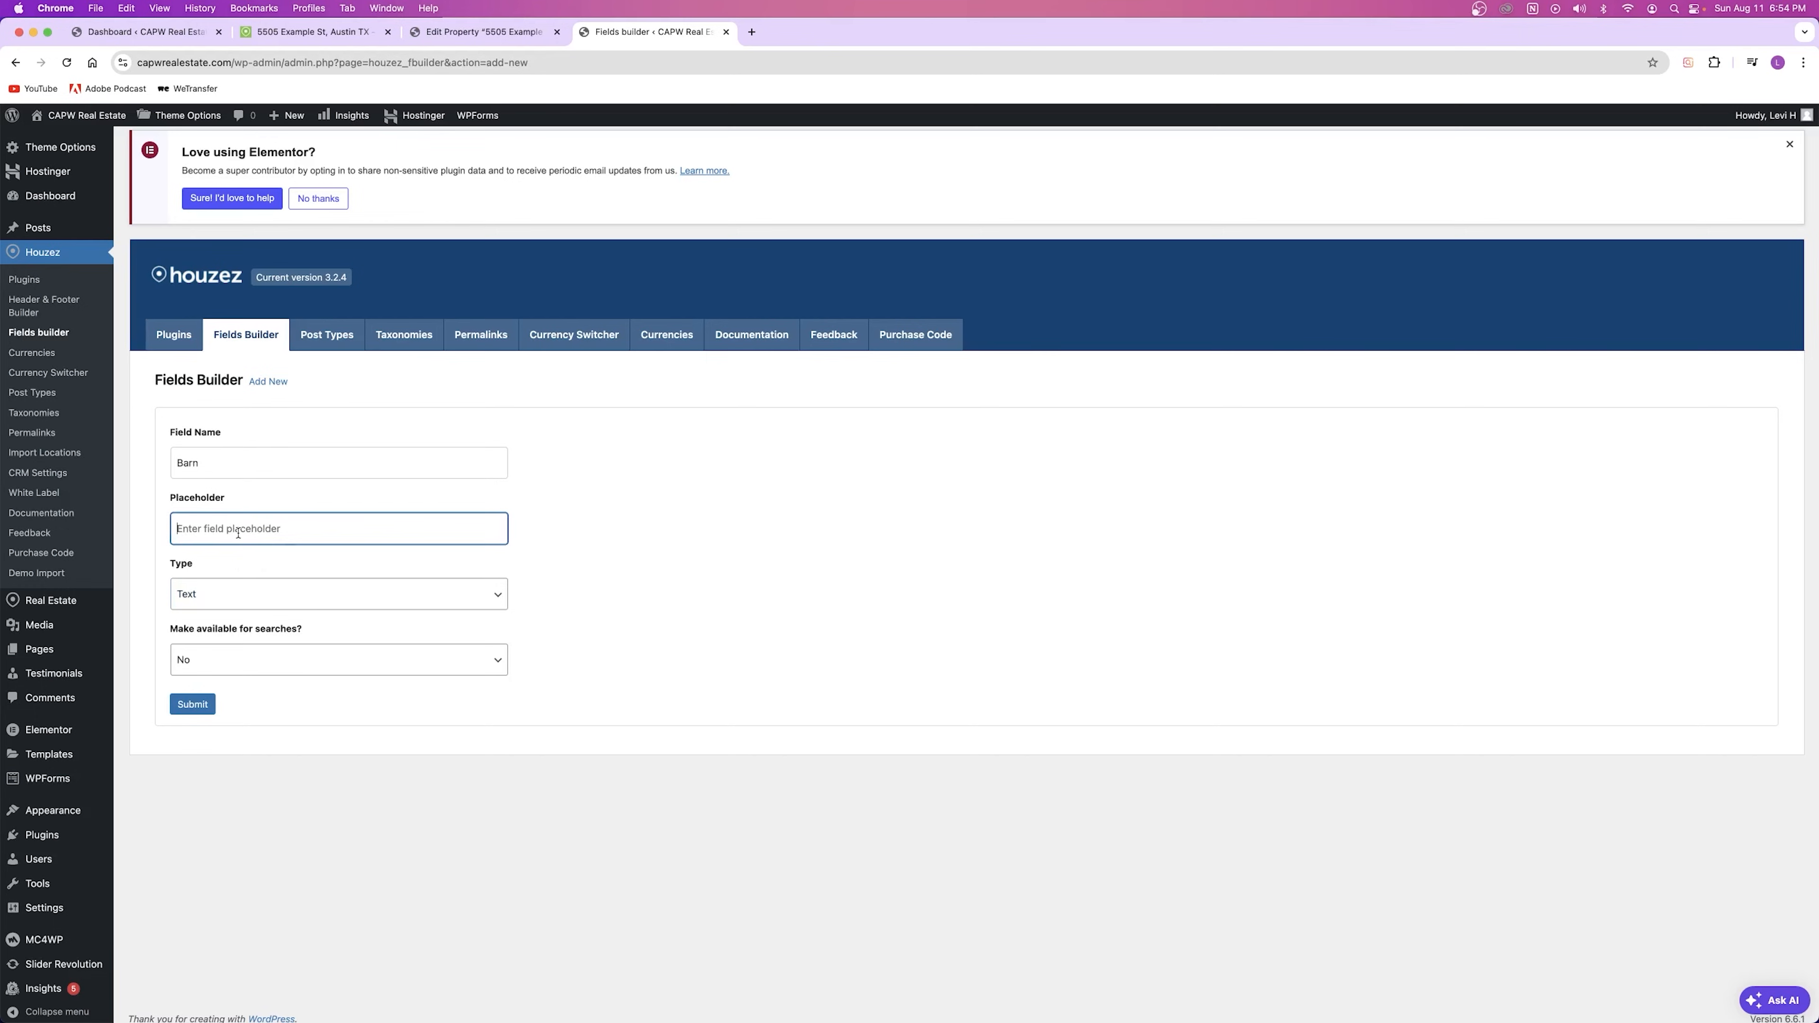
pyautogui.write('Yes or No!')
pyautogui.click(270, 566)
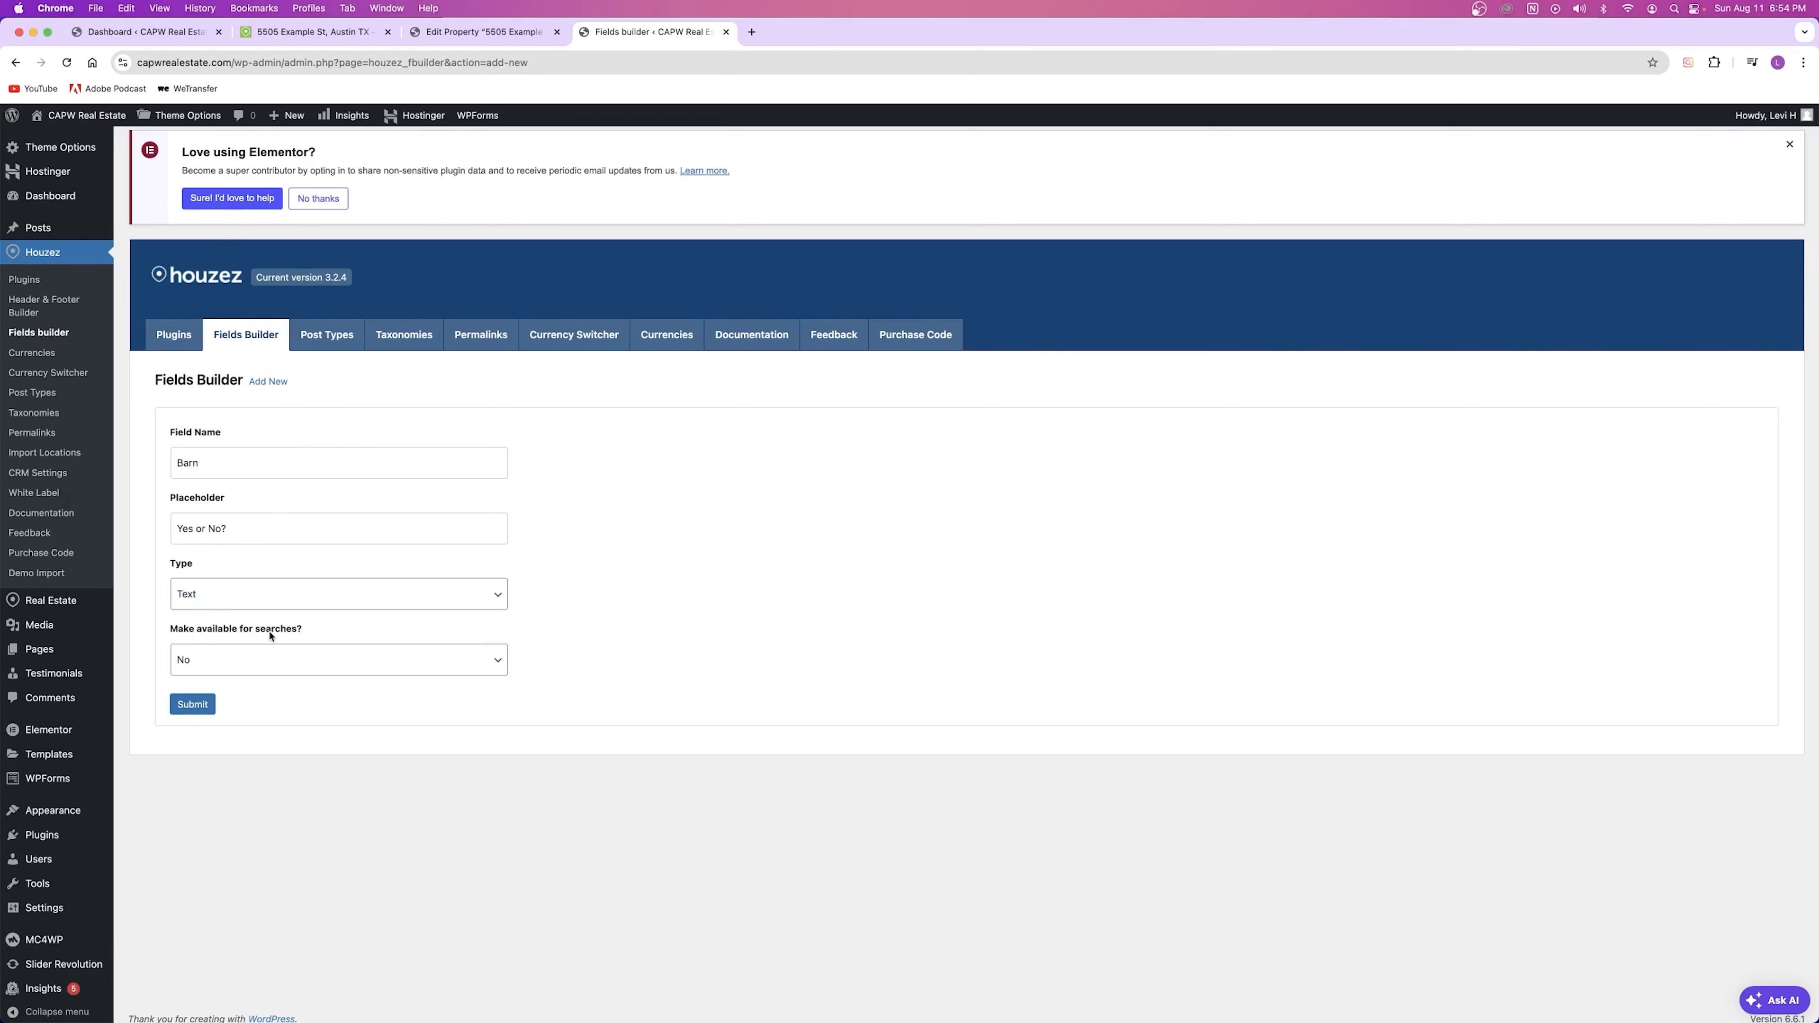
# Step: Make the Barn field available for searches and submit it
pyautogui.click(181, 674)
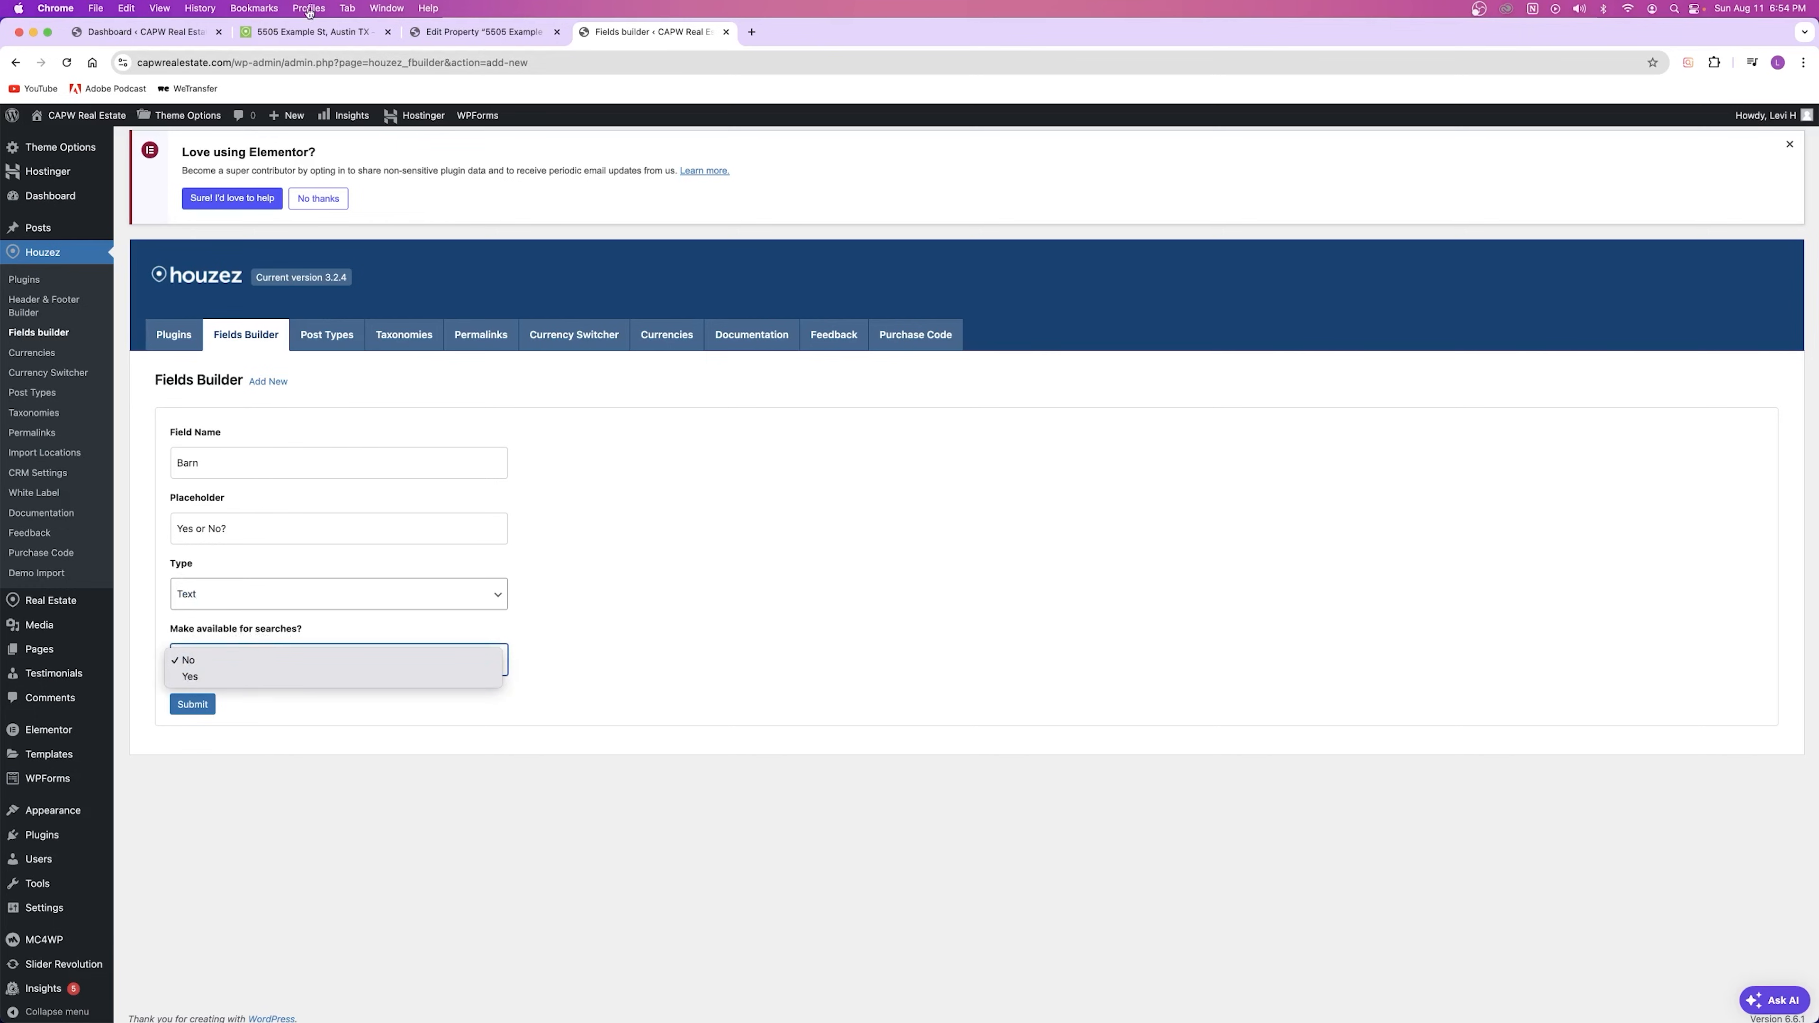
pyautogui.click(279, 41)
pyautogui.click(308, 32)
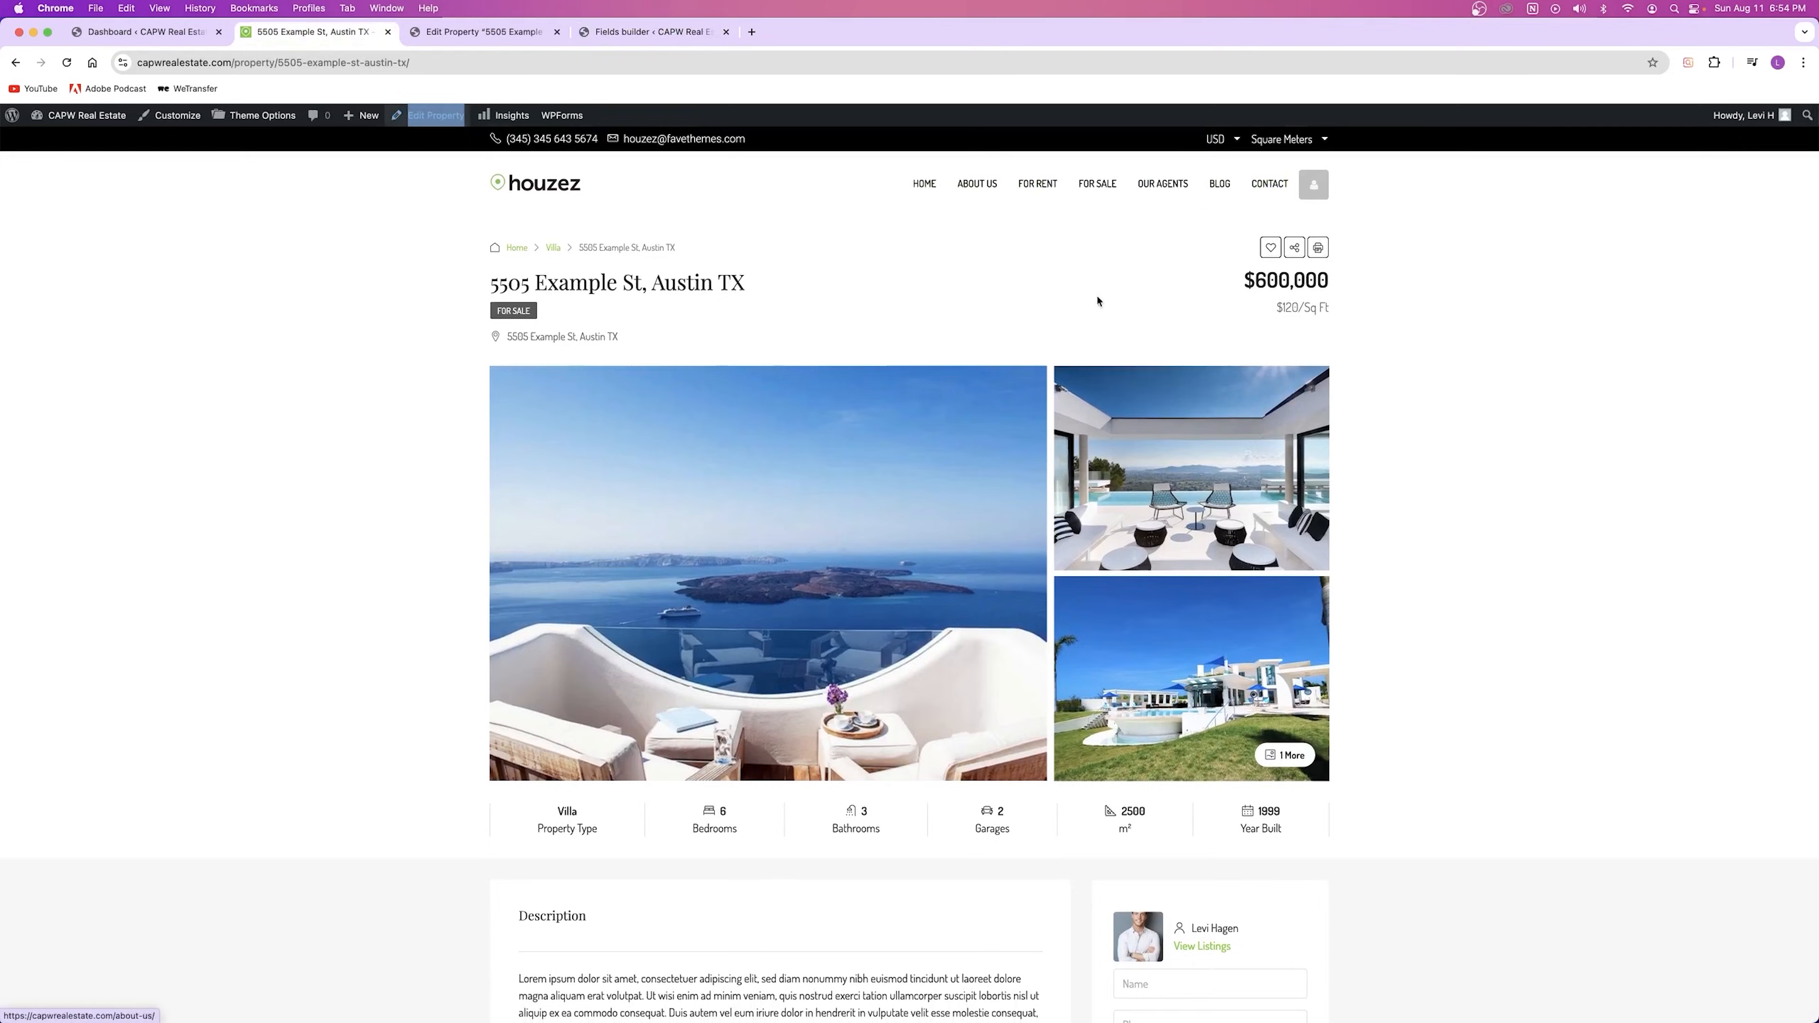
pyautogui.click(573, 188)
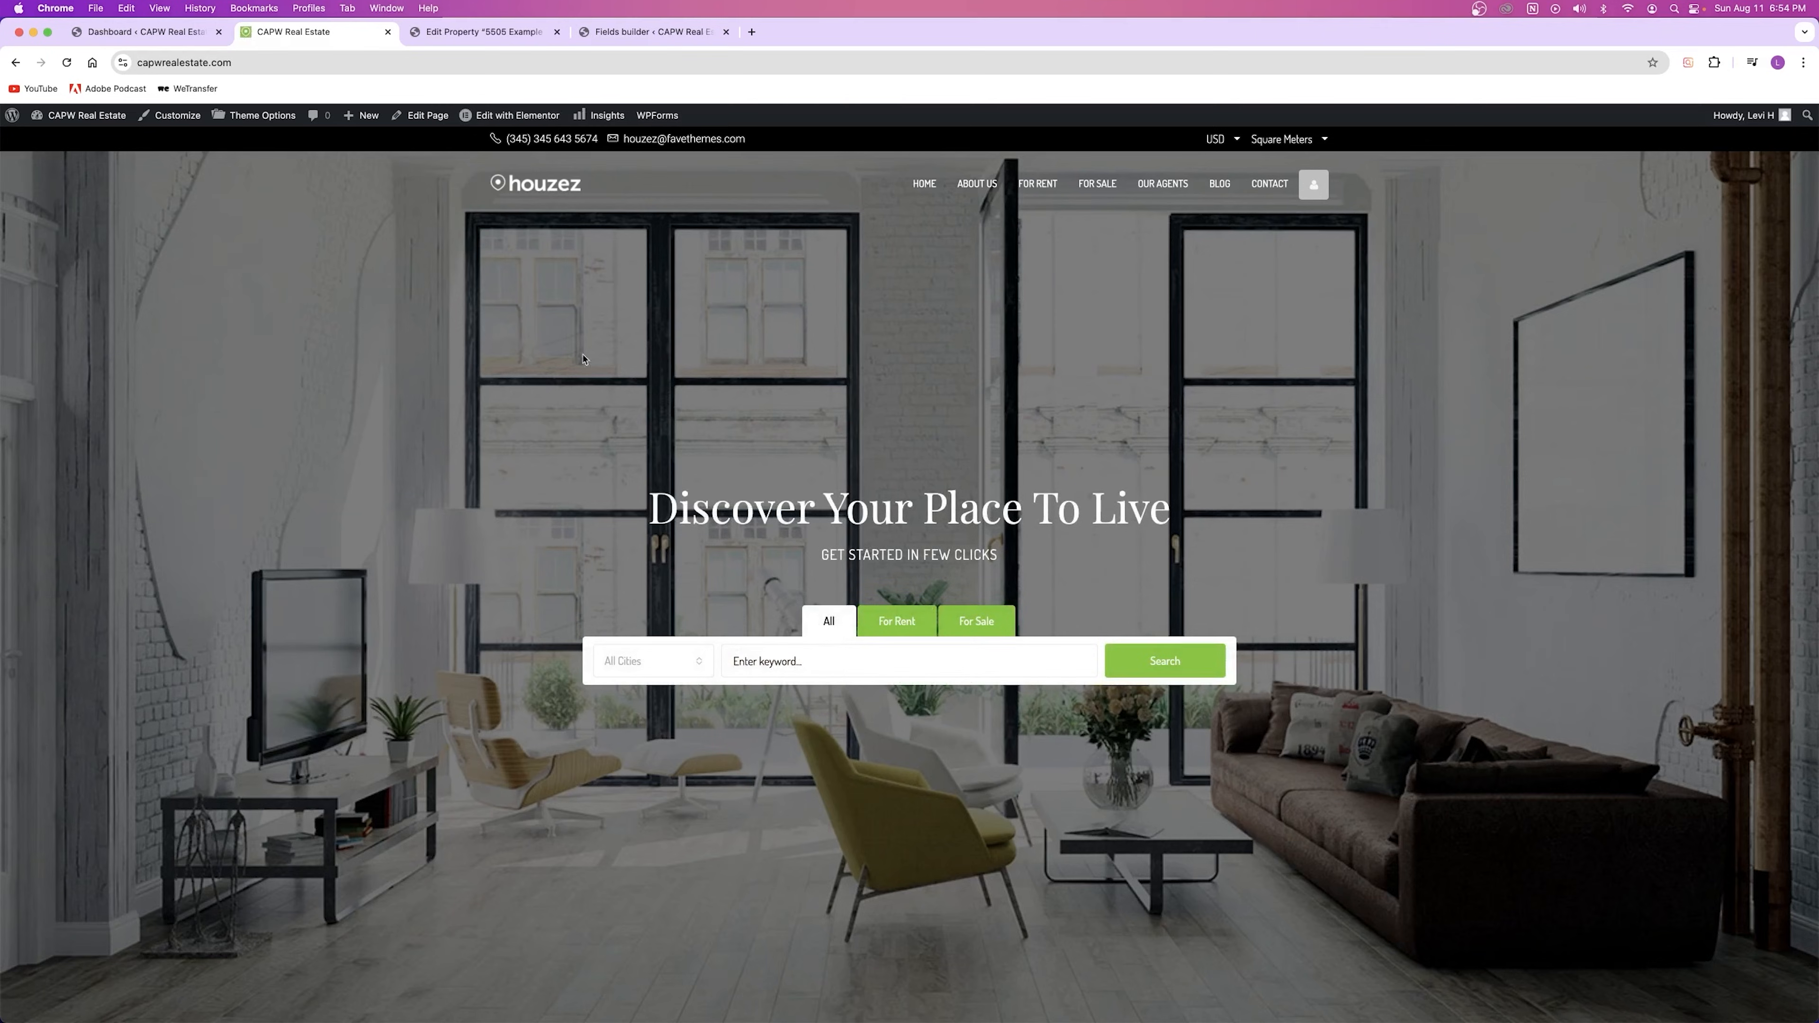
pyautogui.click(630, 32)
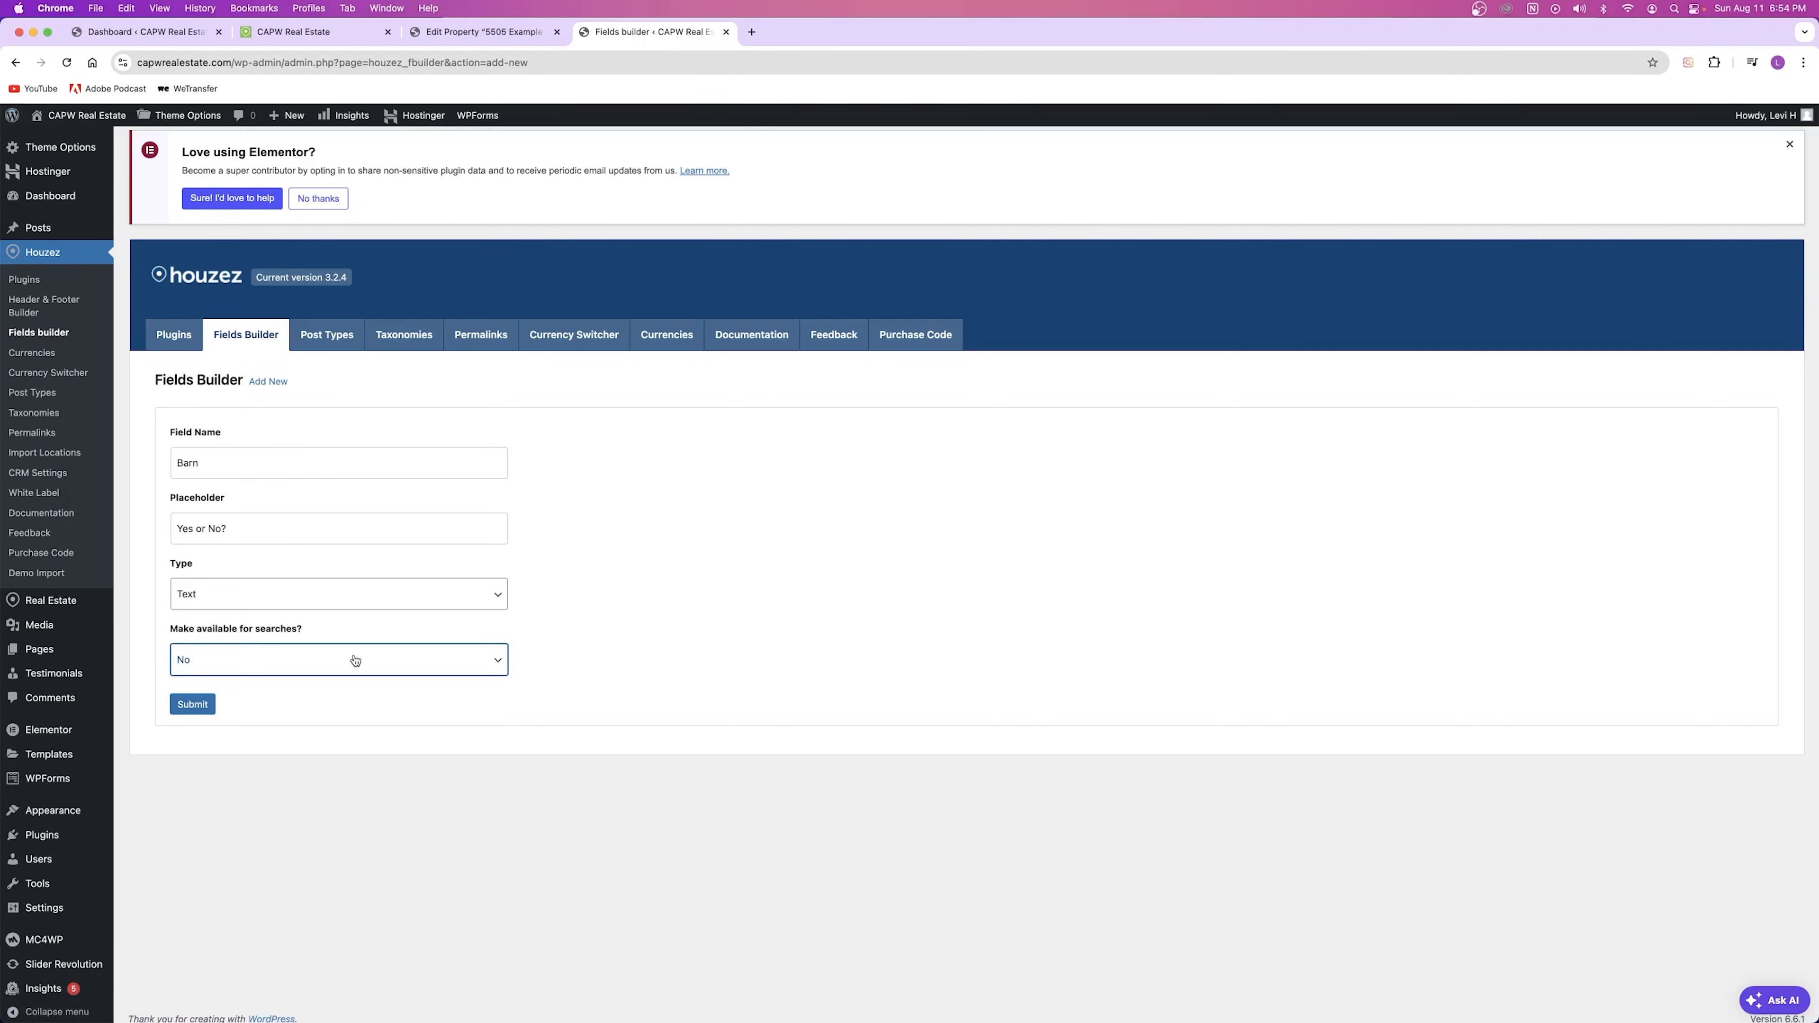
pyautogui.click(311, 658)
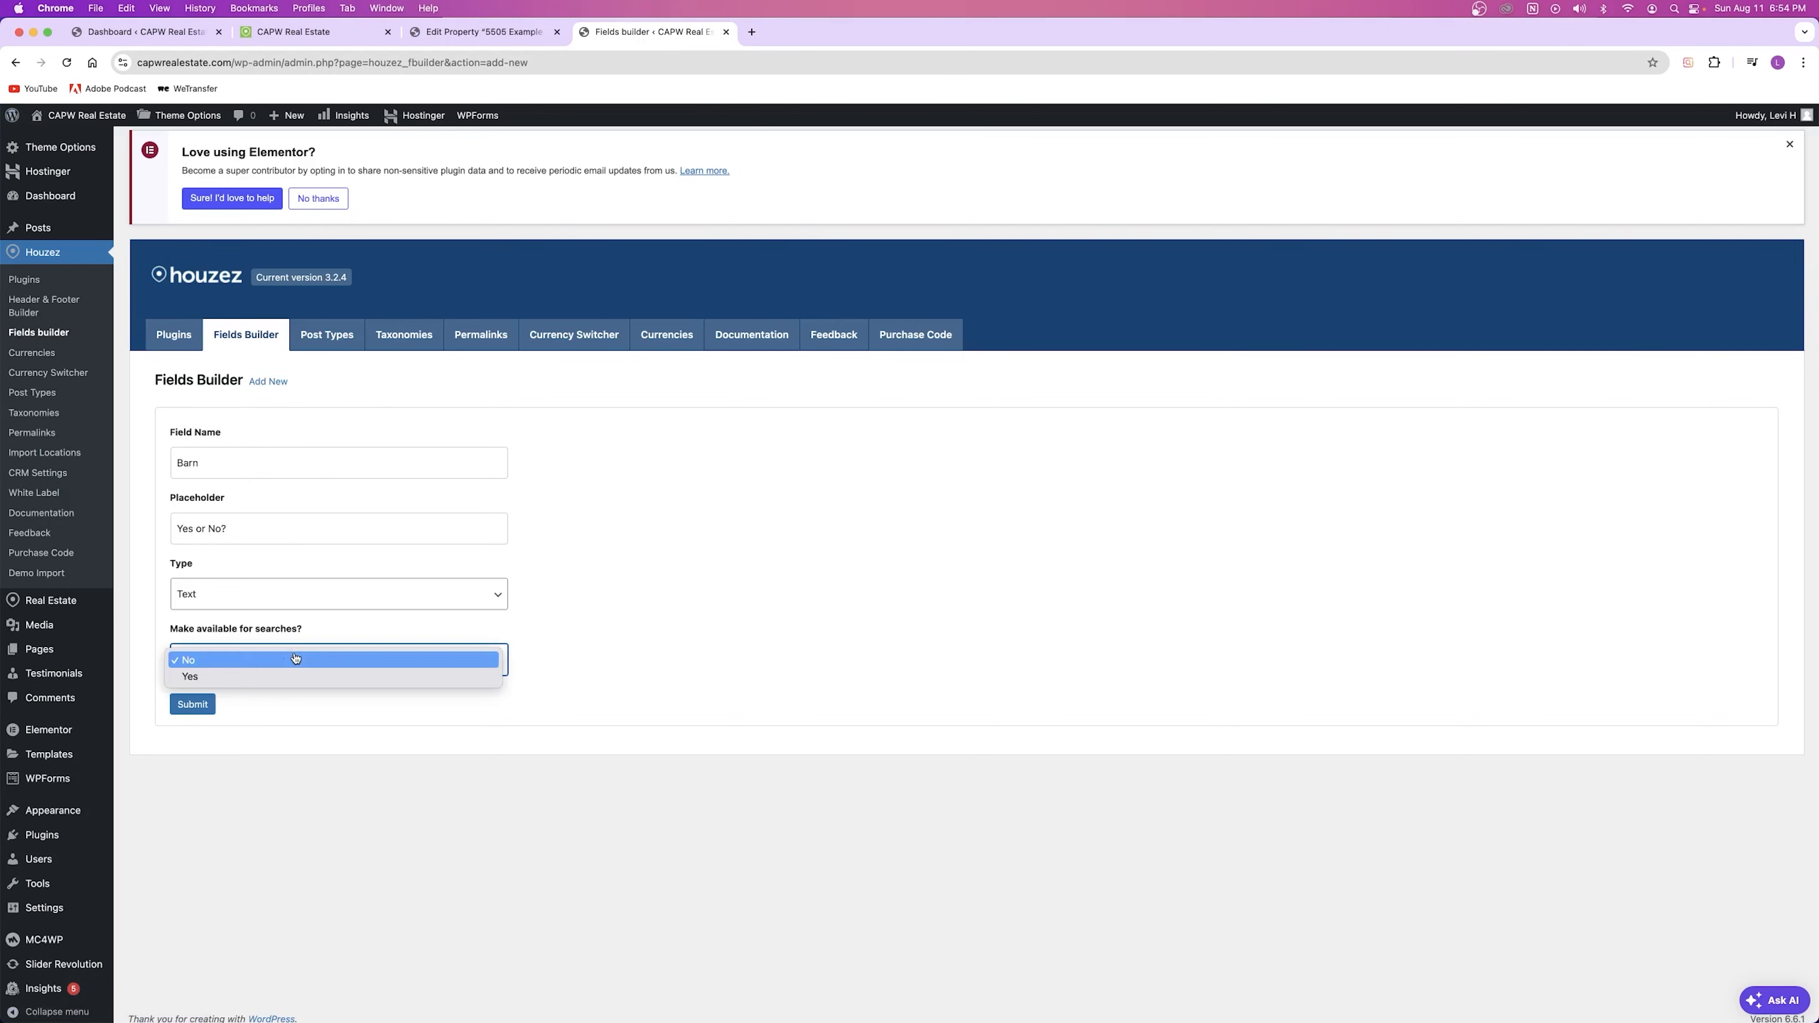
pyautogui.click(254, 675)
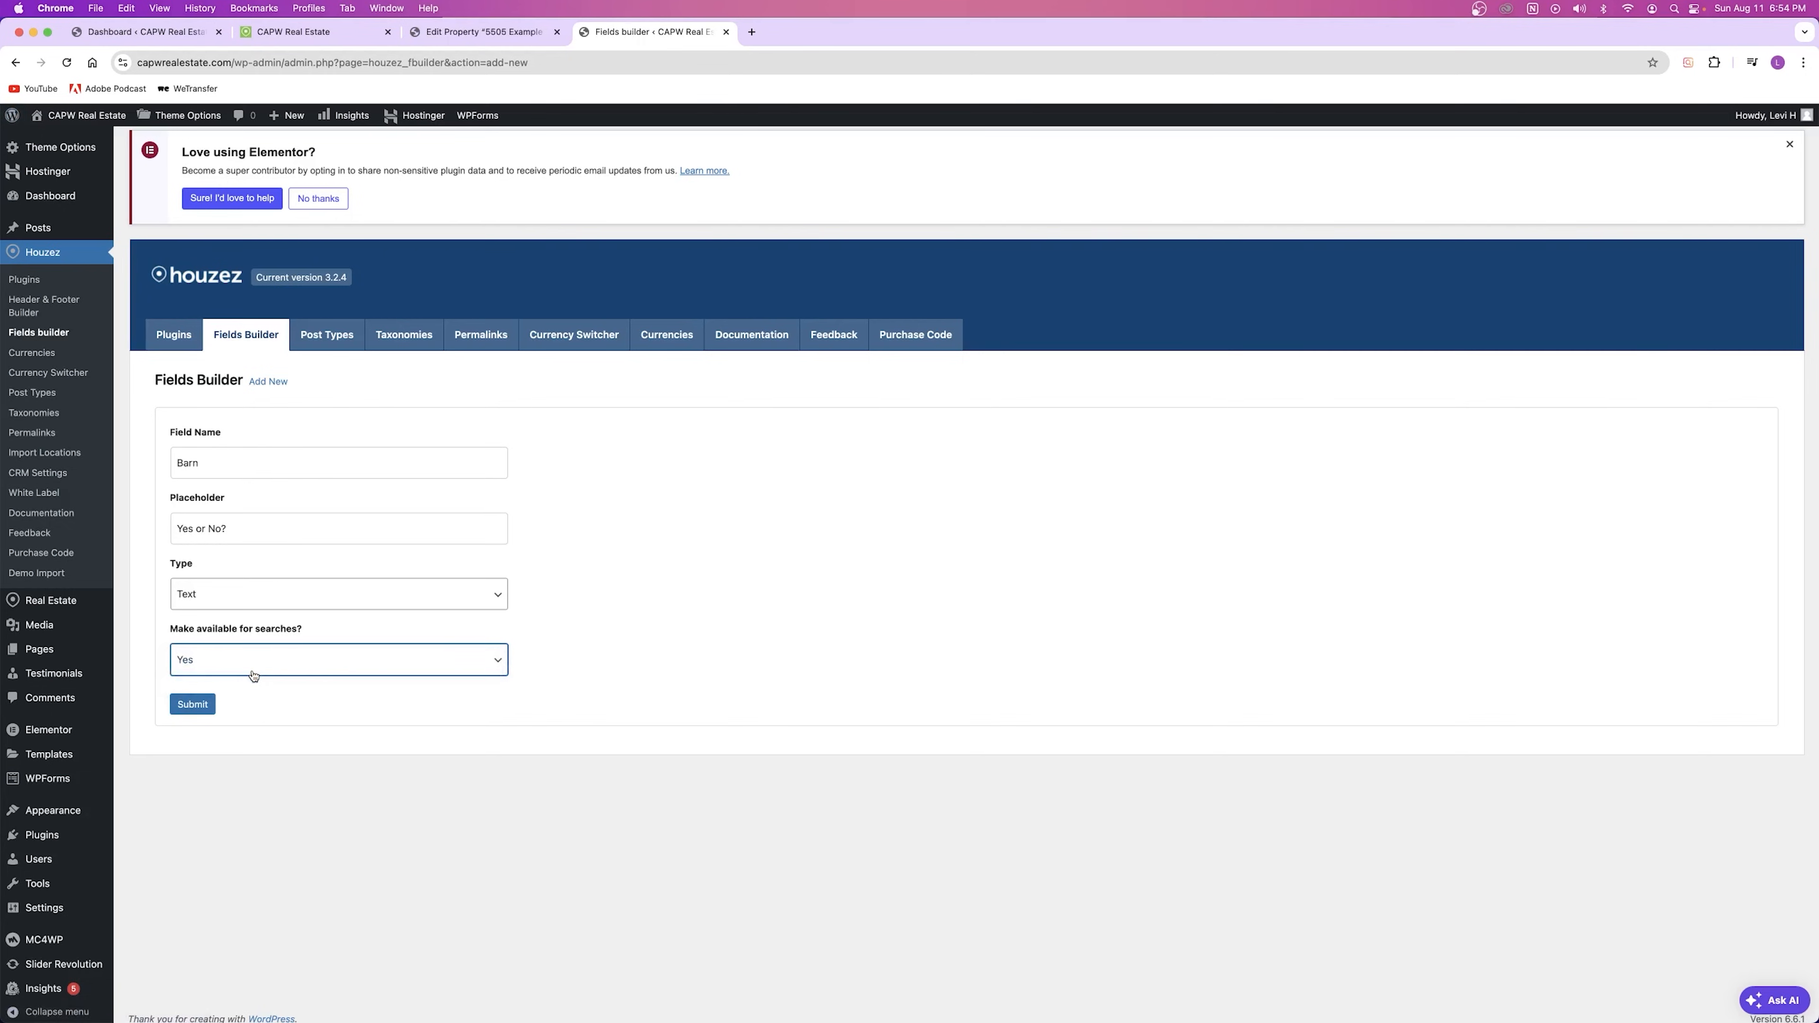
pyautogui.click(192, 703)
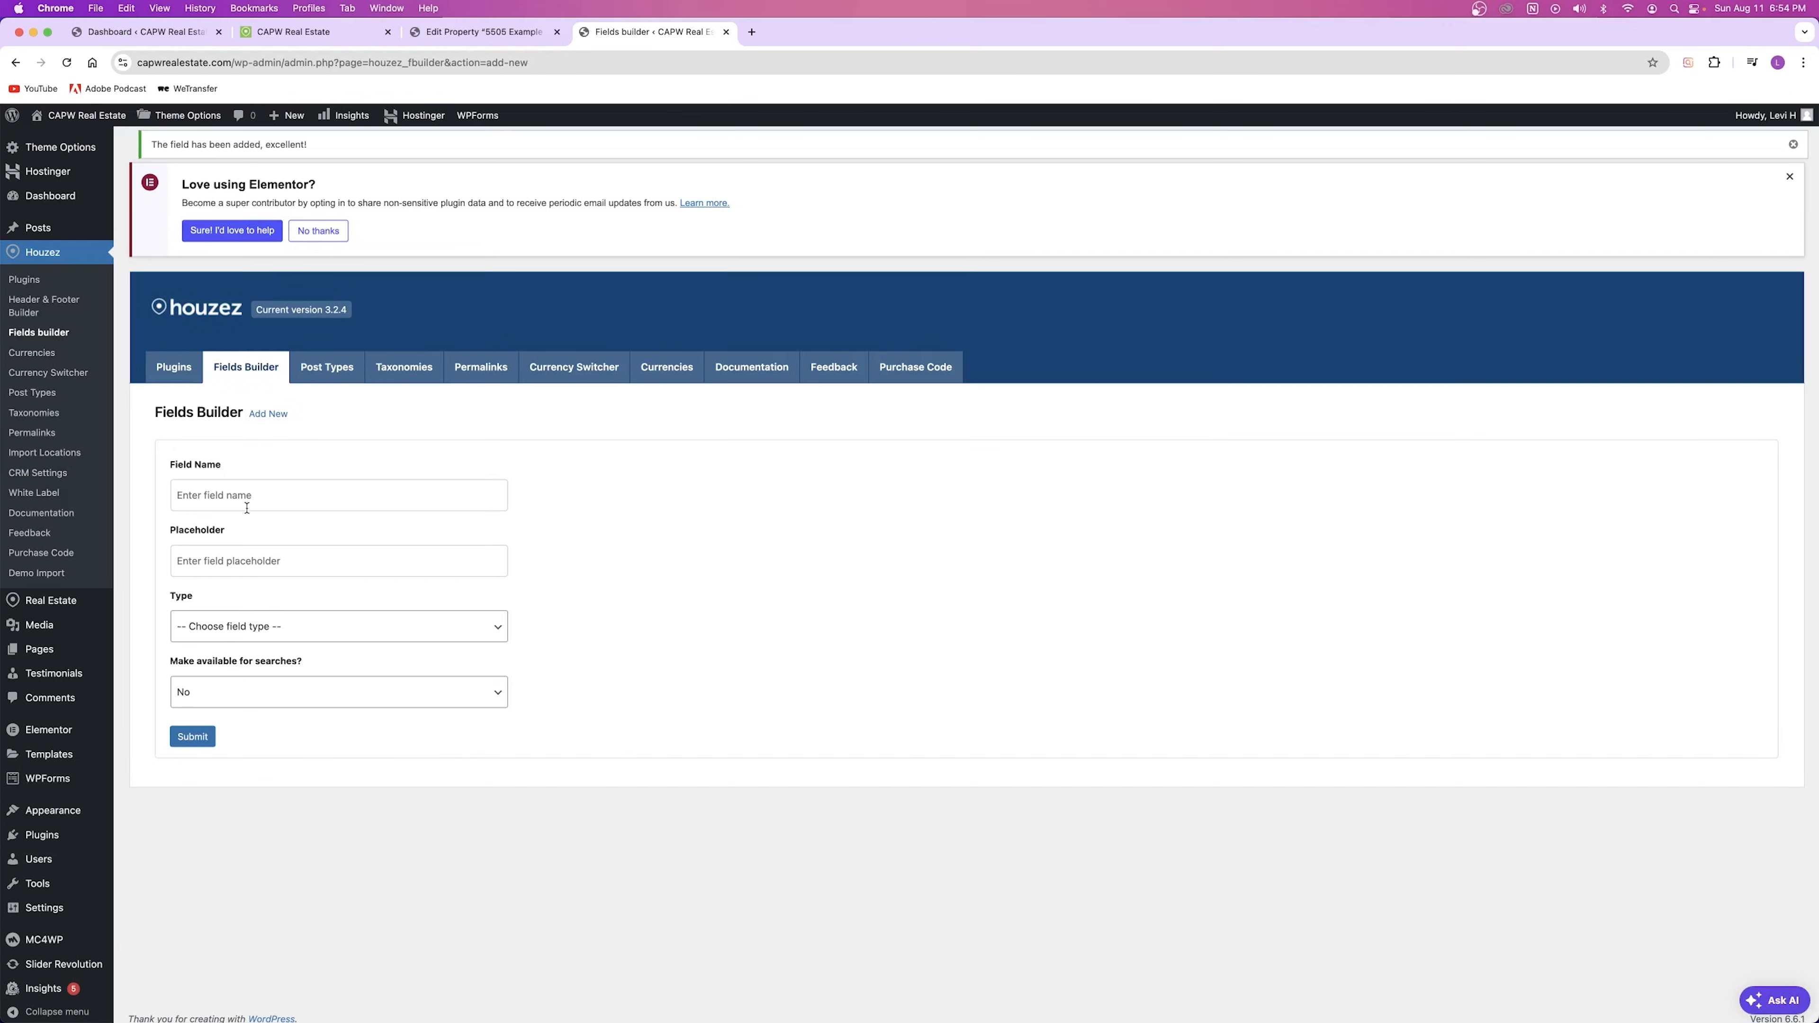
# Step: Confirm Barn in the custom fields list and reload the property editor to show it
pyautogui.click(256, 364)
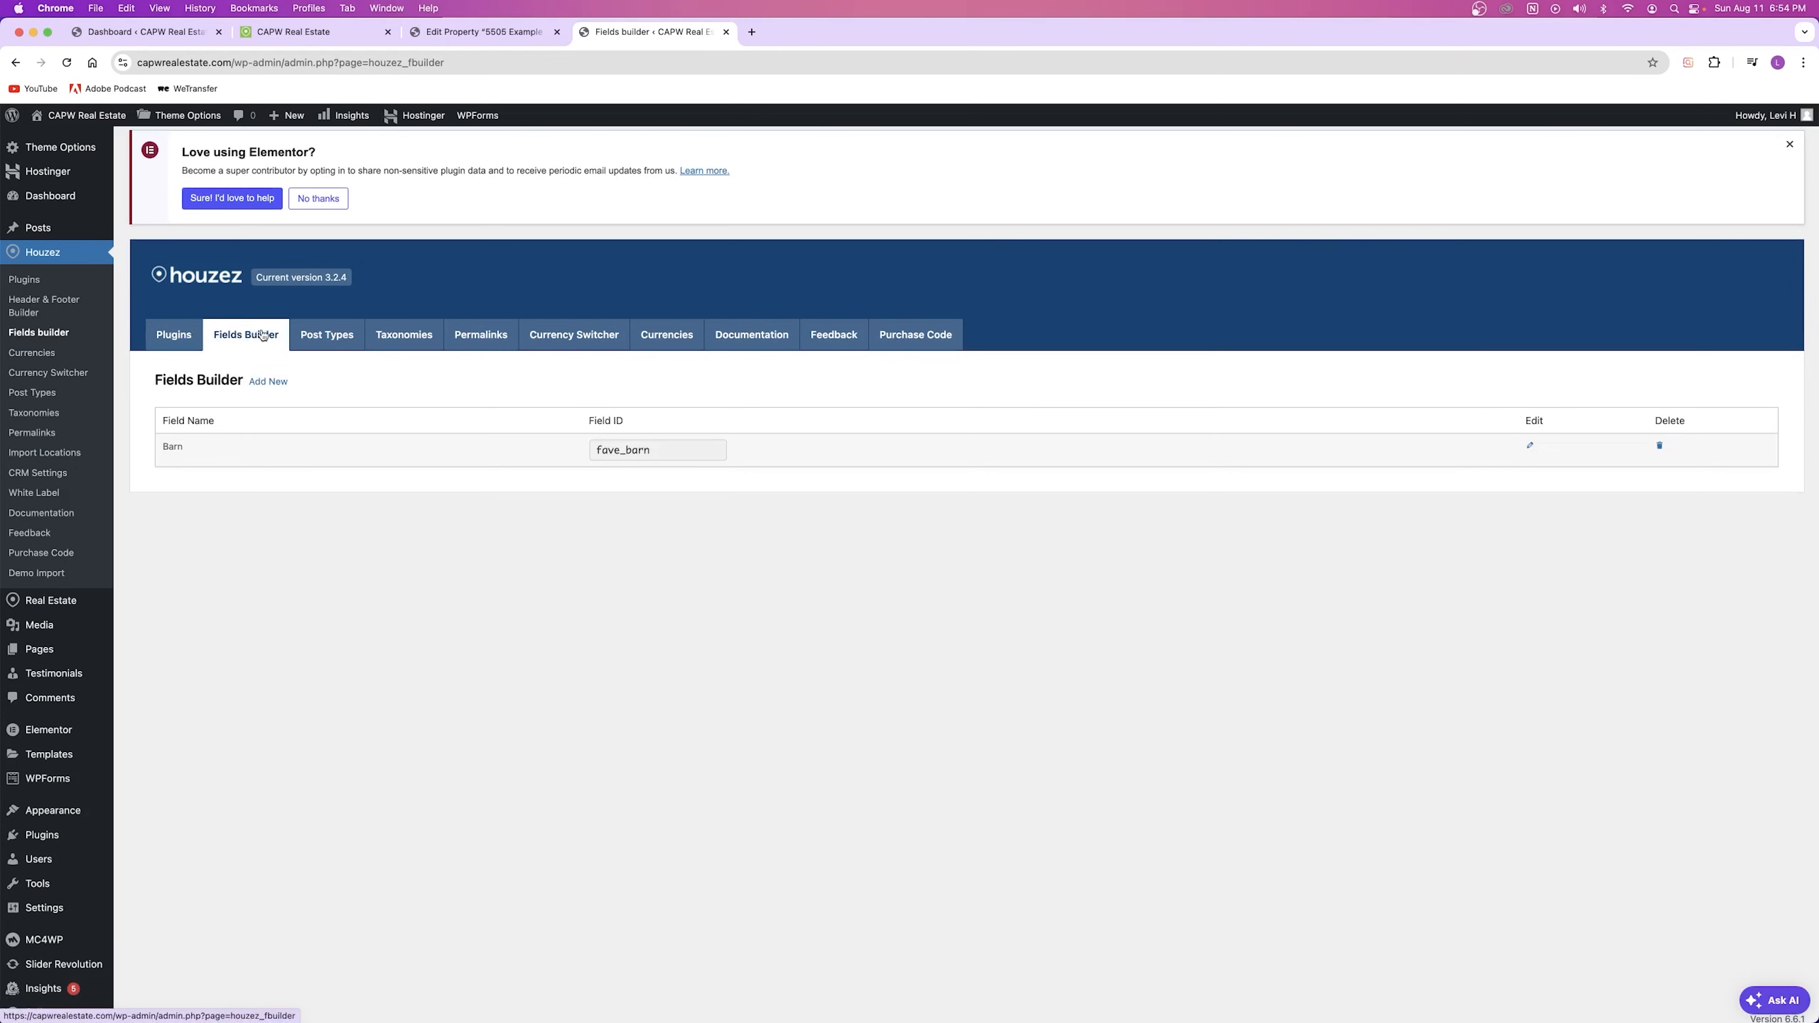
pyautogui.doubleClick(165, 446)
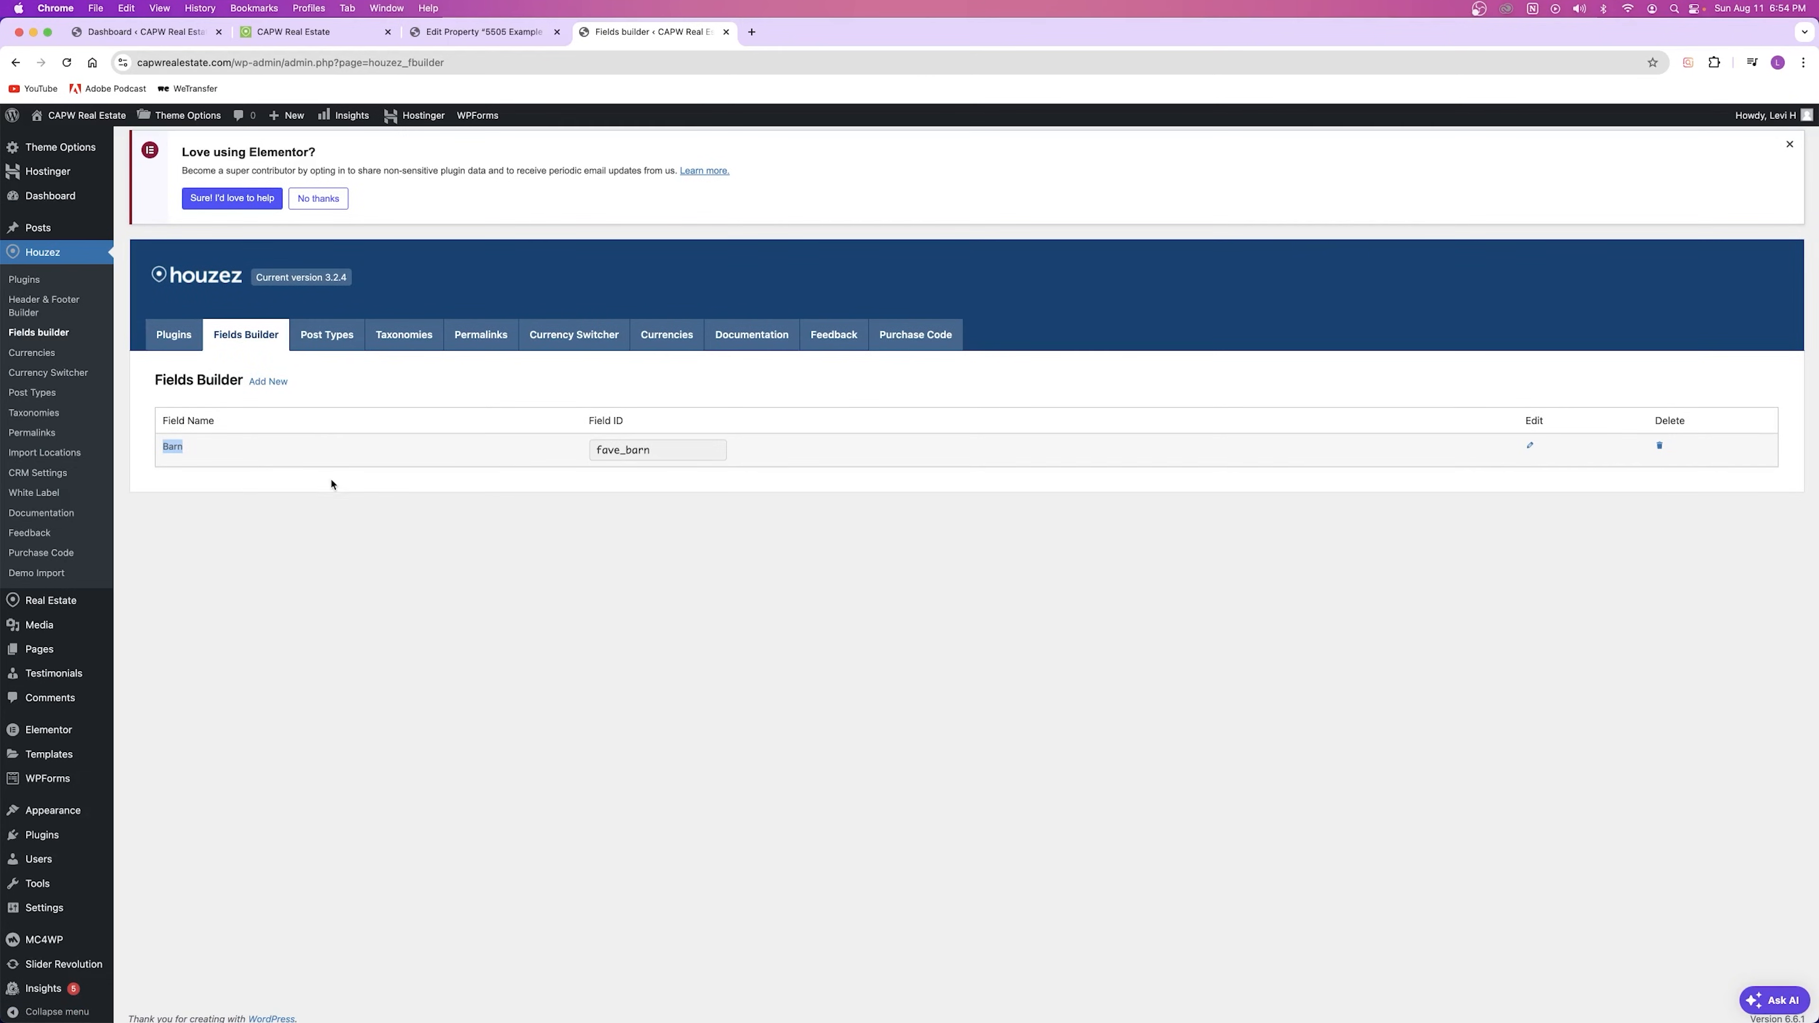
pyautogui.click(809, 464)
pyautogui.click(494, 38)
pyautogui.click(68, 62)
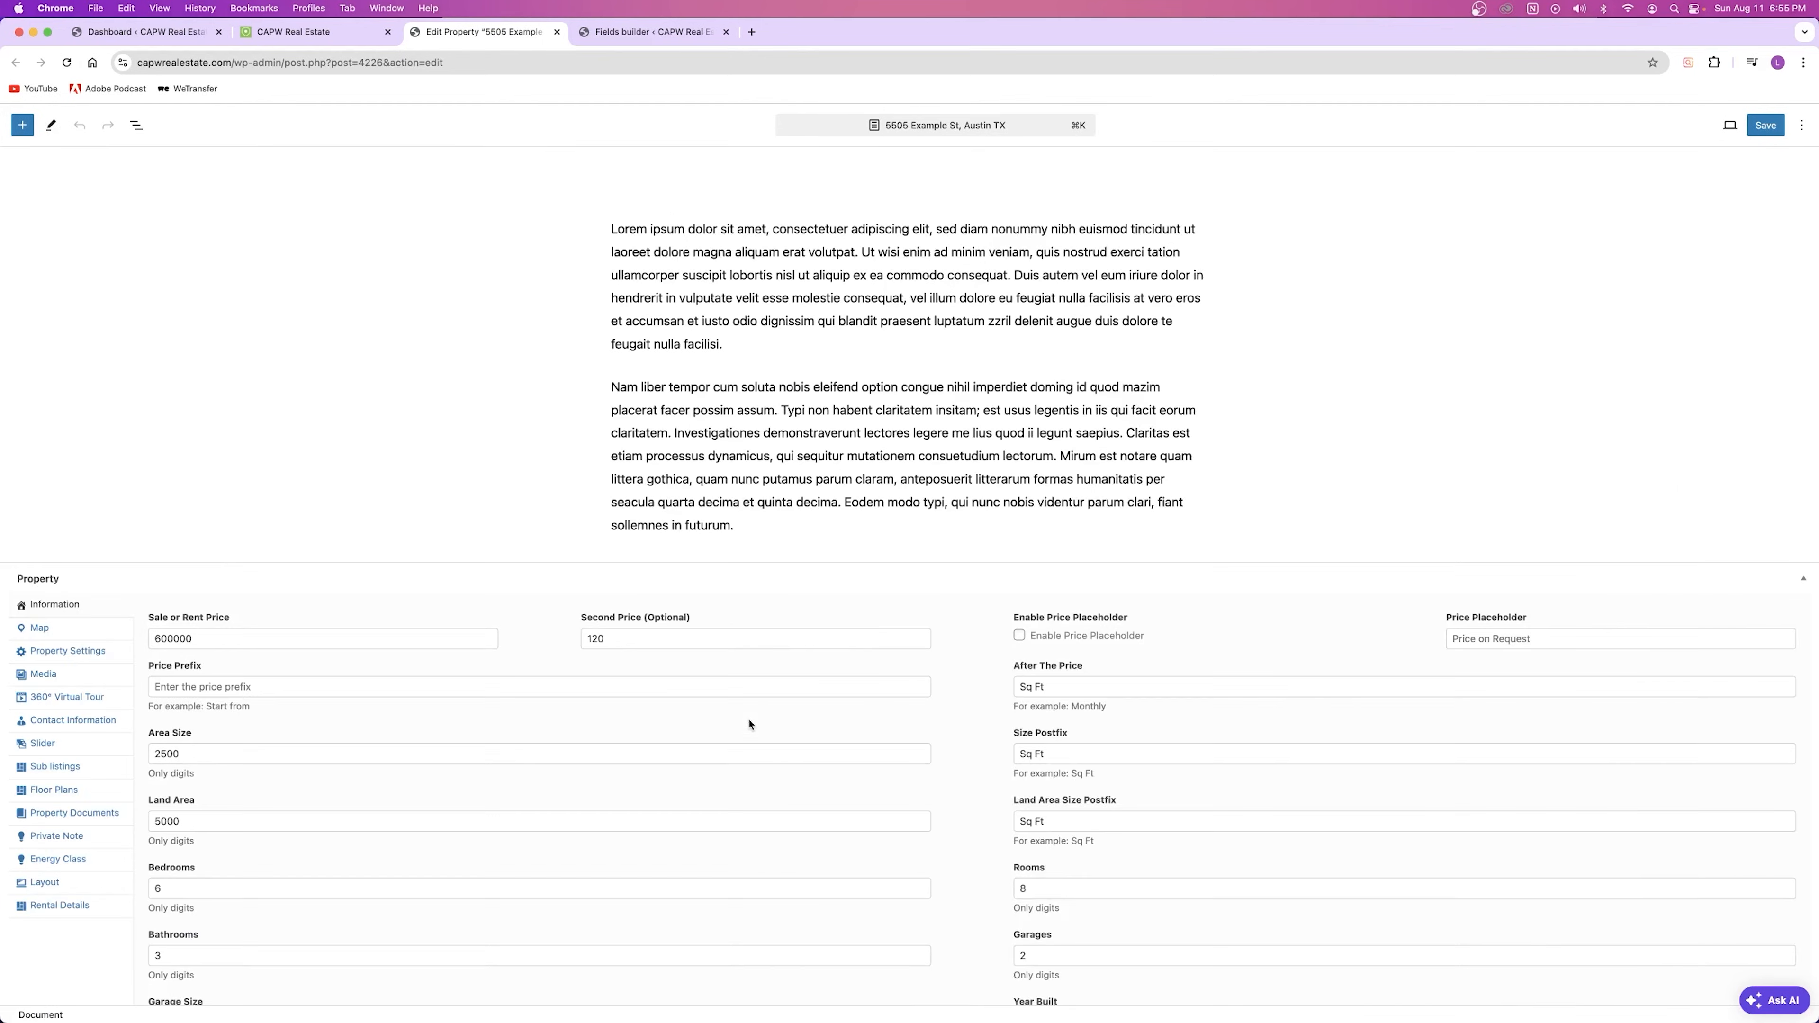
# Step: Enter Yes in the 5505 property's Barn field and save the listing
pyautogui.doubleClick(918, 736)
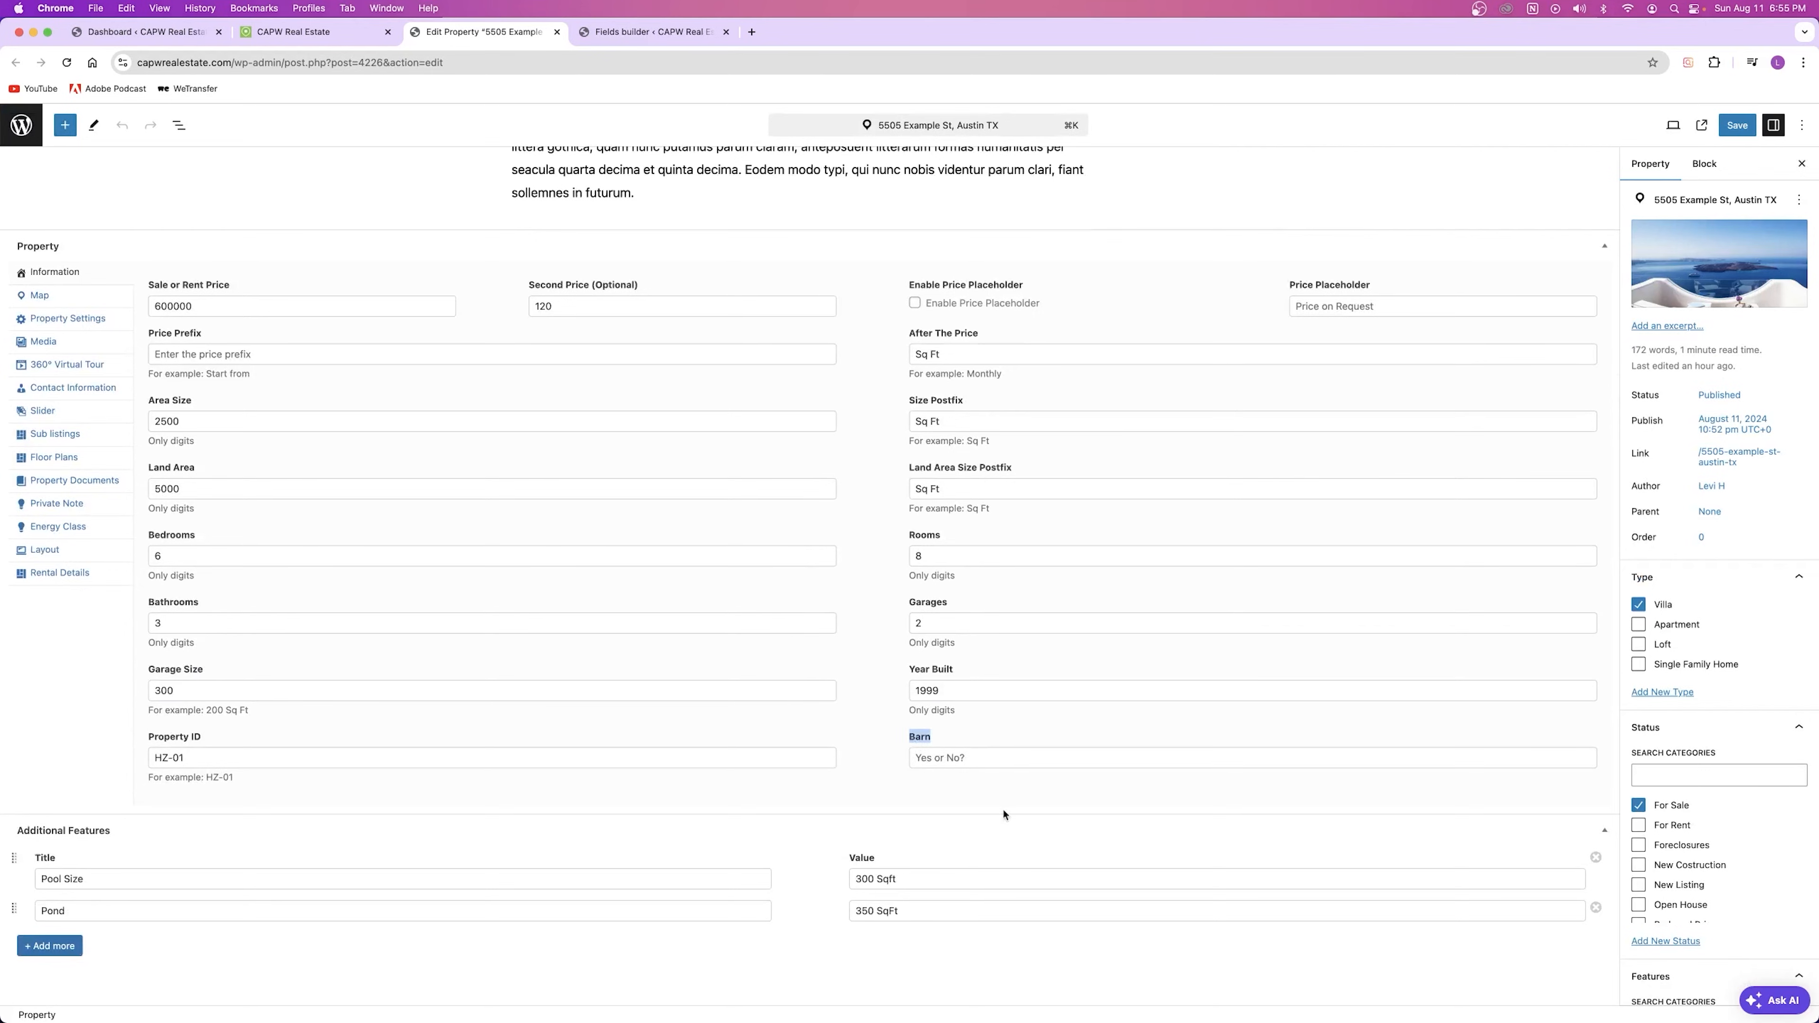
pyautogui.click(987, 764)
pyautogui.write('Yes')
pyautogui.press('super+s')
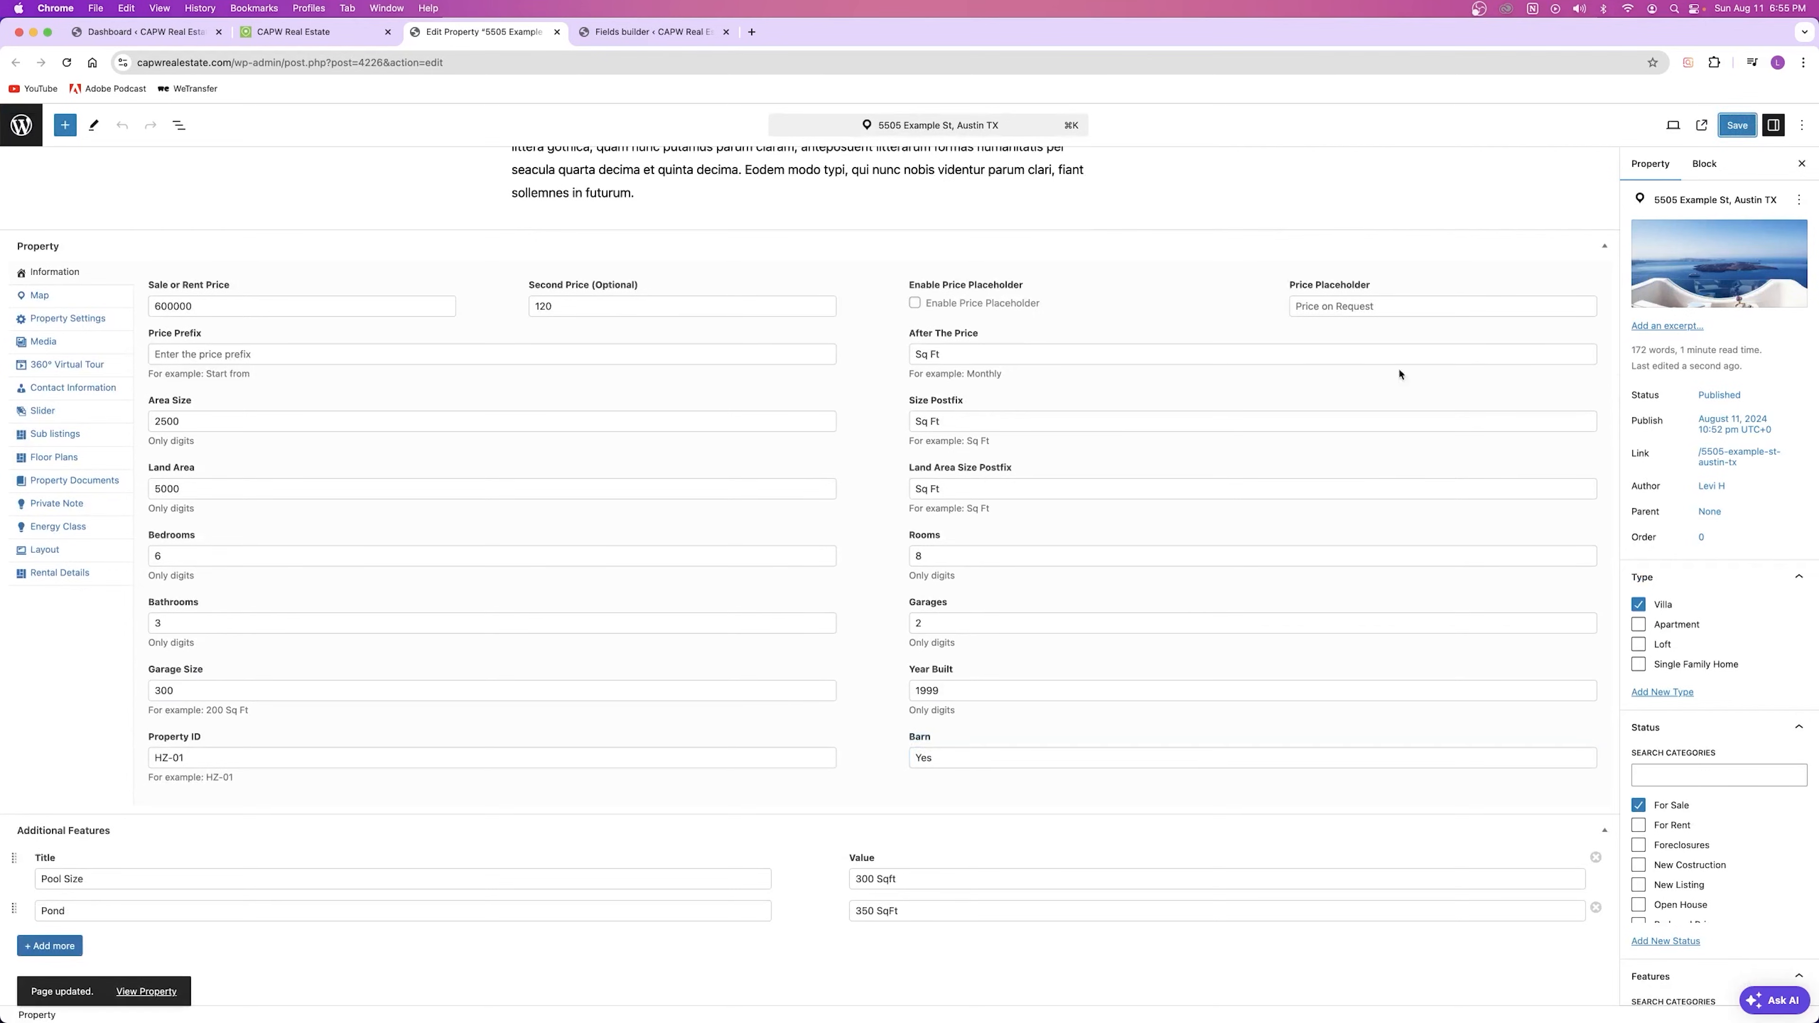
pyautogui.moveTo(1702, 245)
pyautogui.click(605, 31)
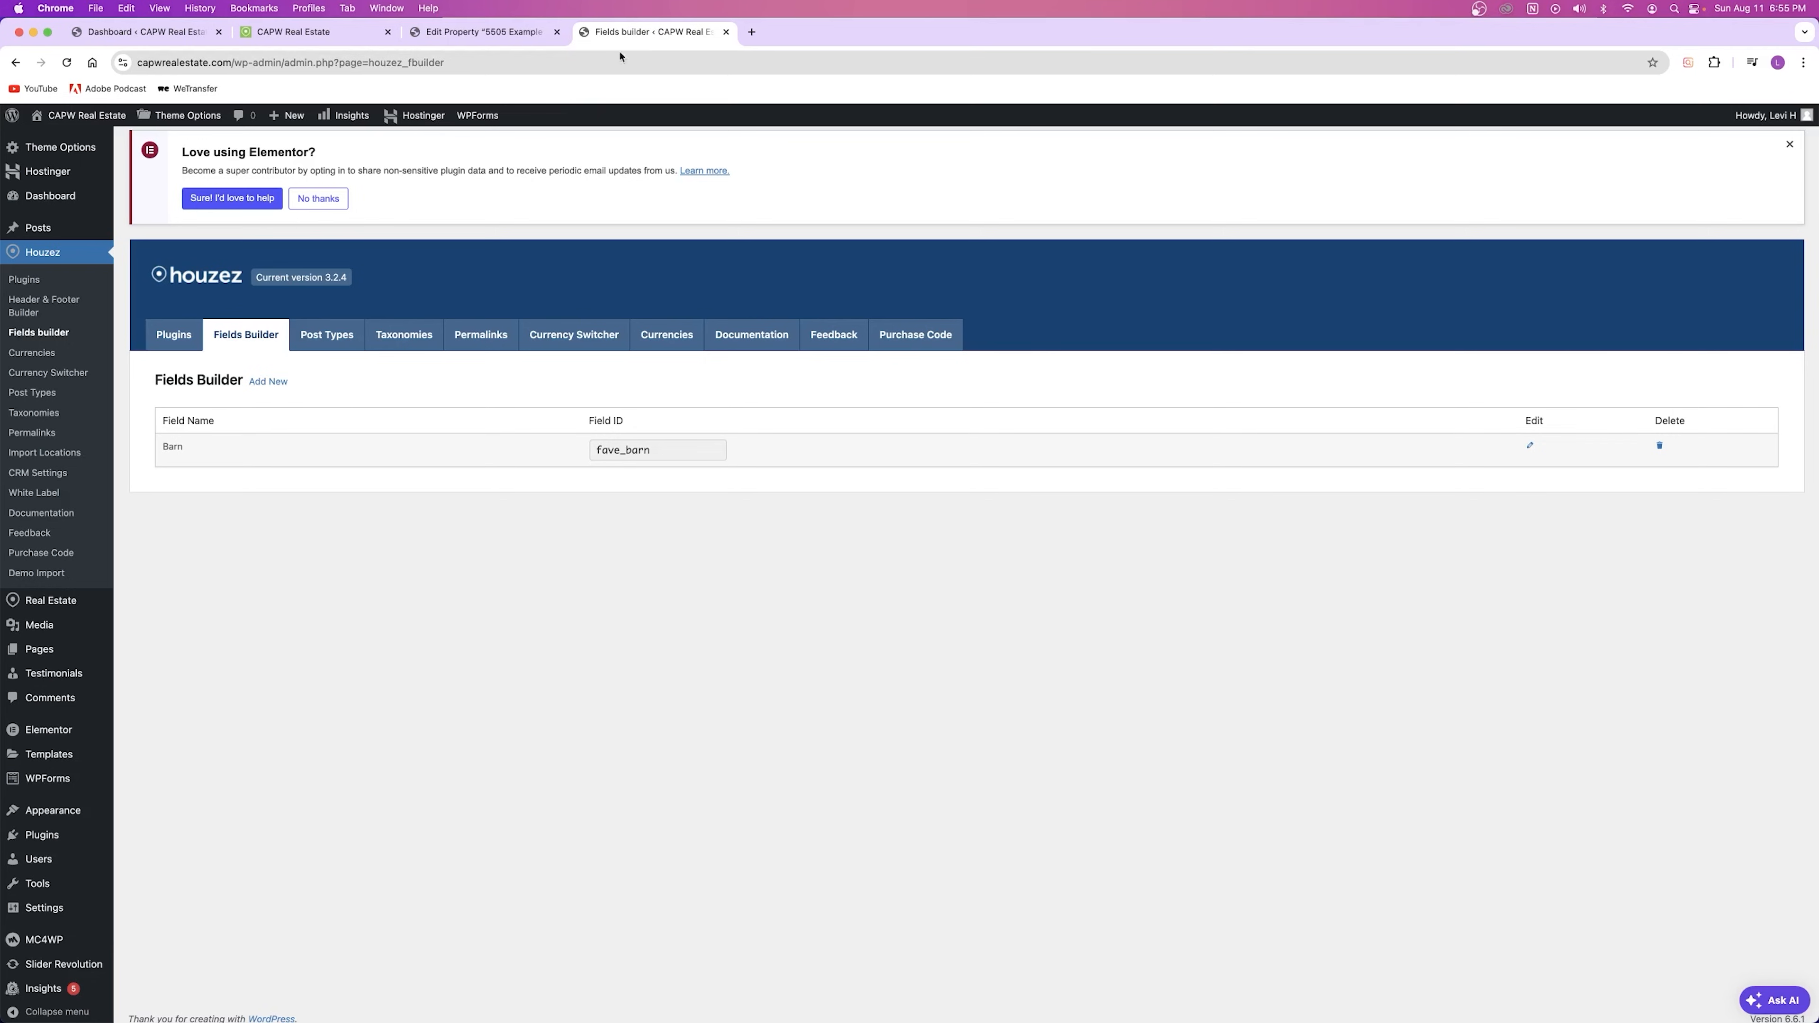
pyautogui.click(308, 31)
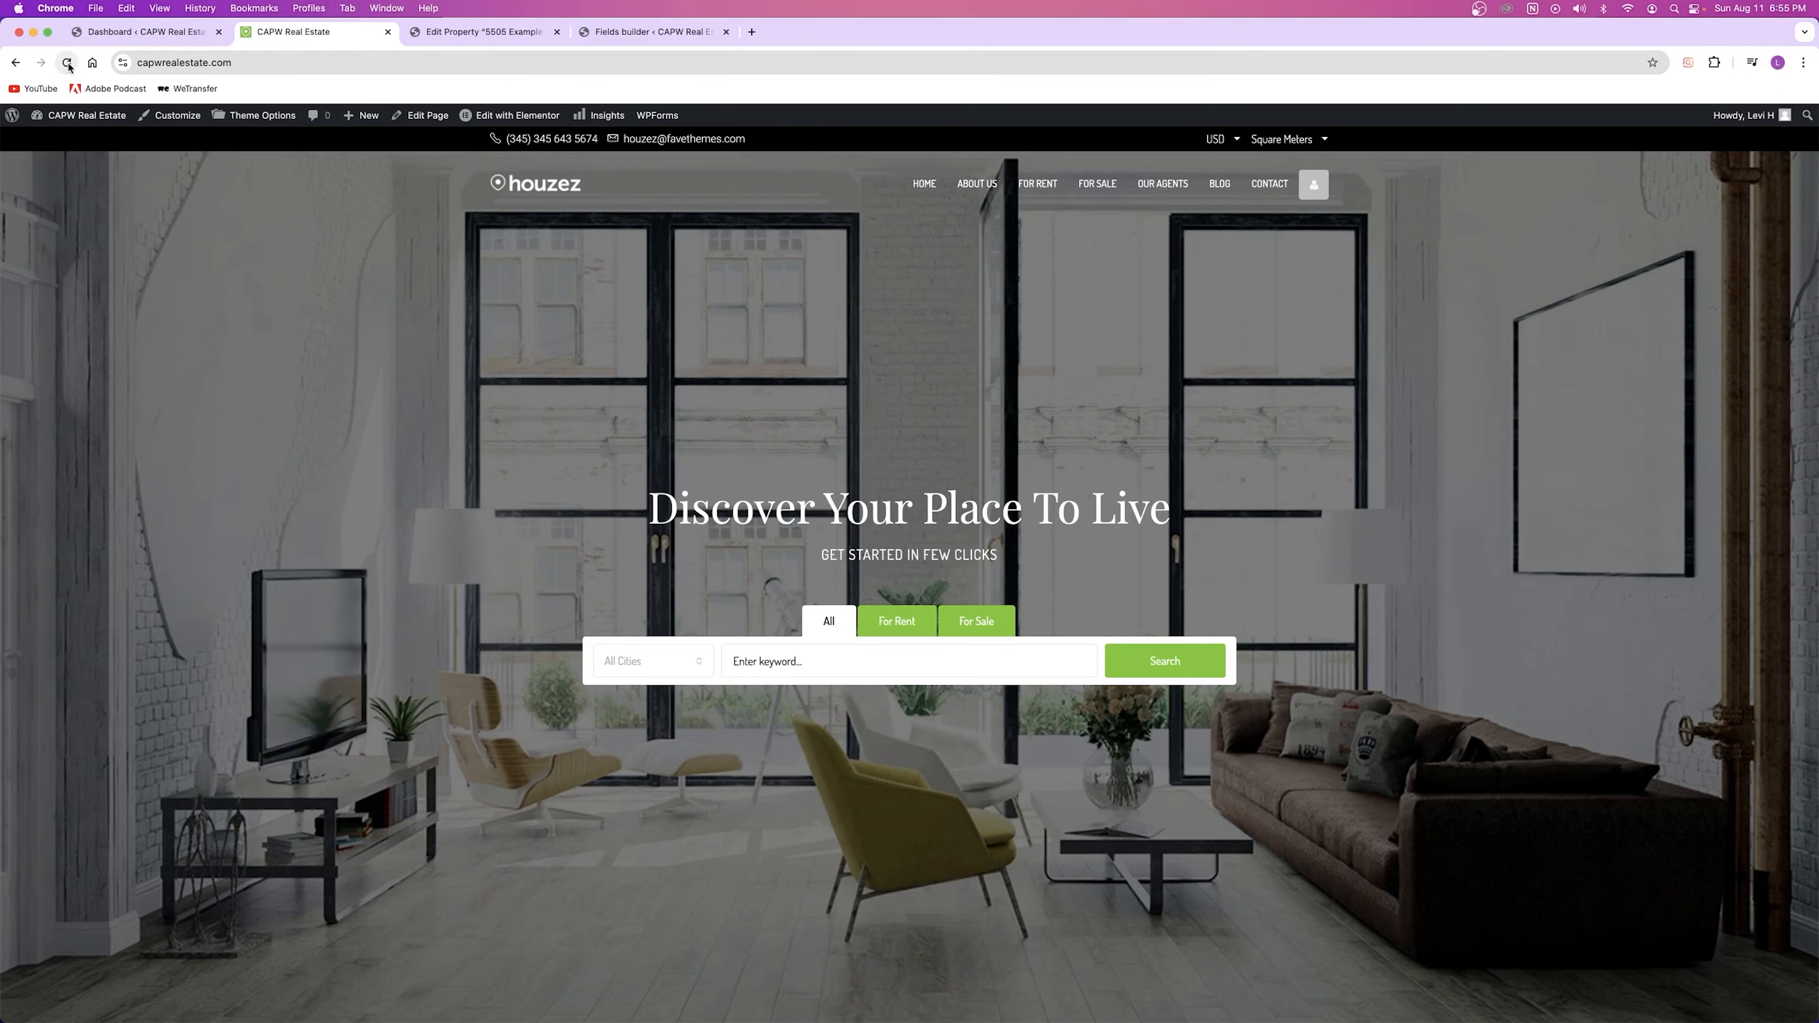
pyautogui.click(472, 32)
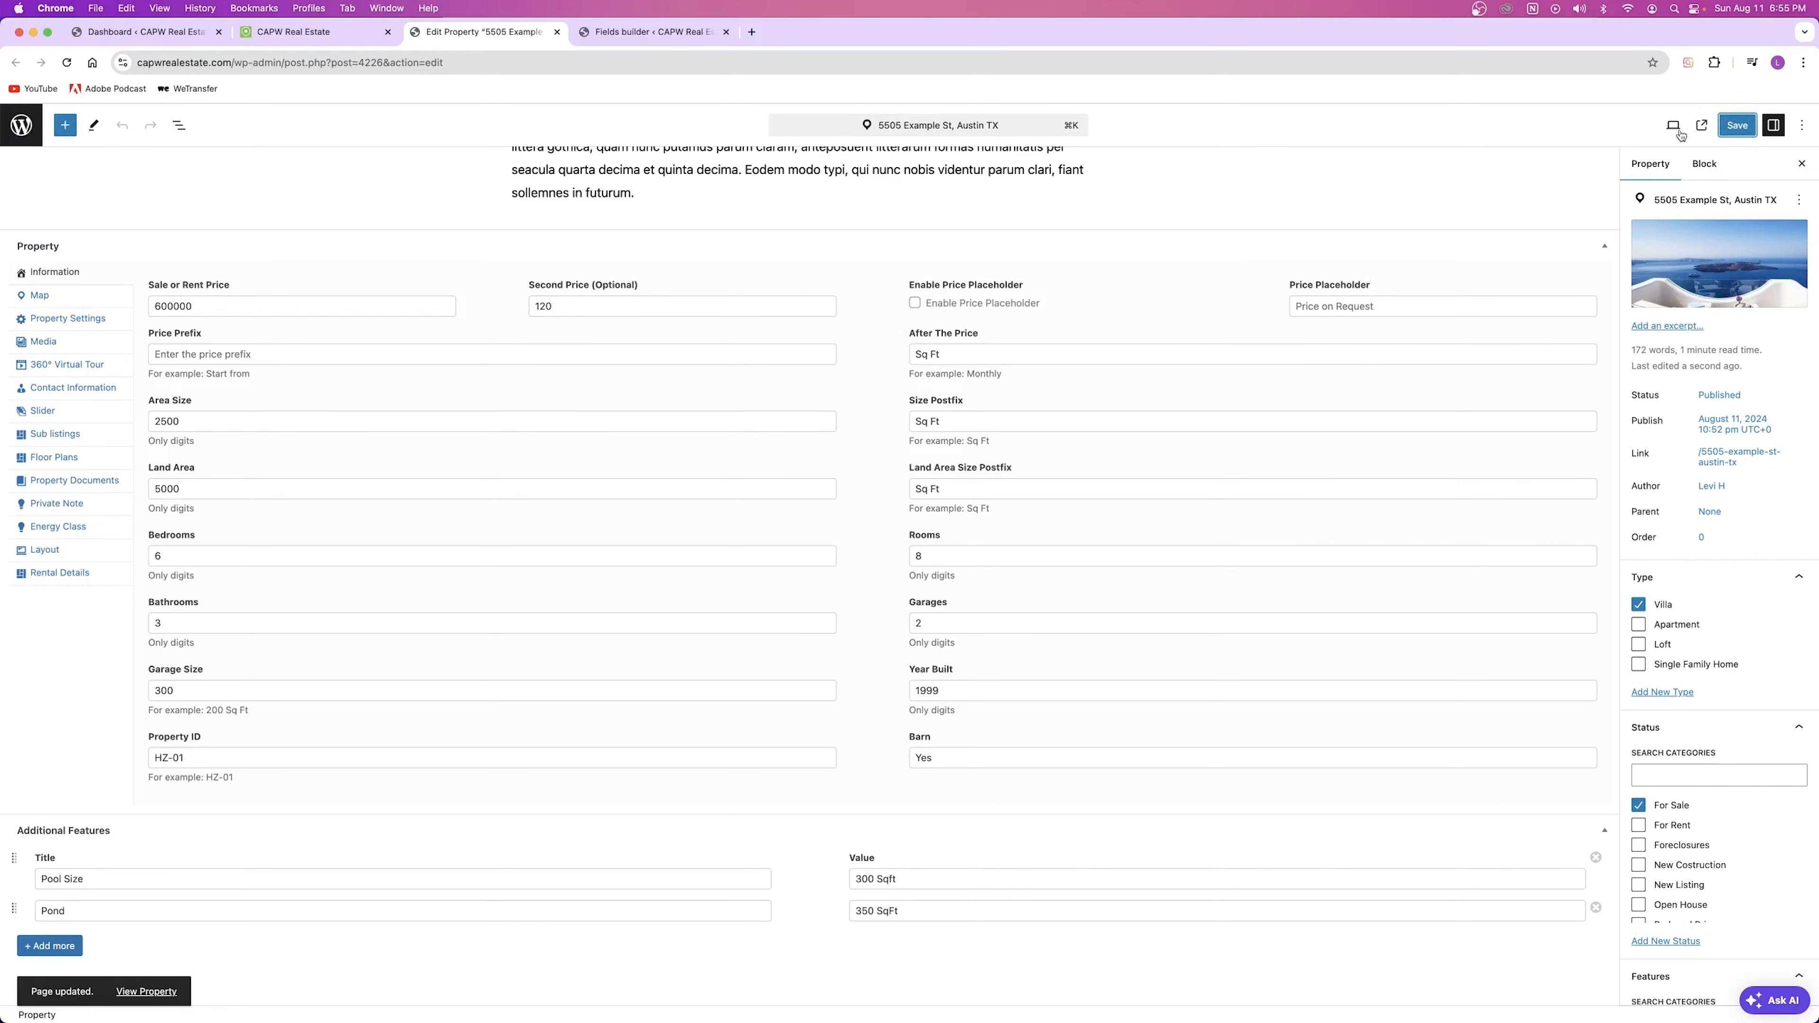
# Step: Open the live 5505 Example St page and check its Details show Barn: Yes
pyautogui.click(1700, 126)
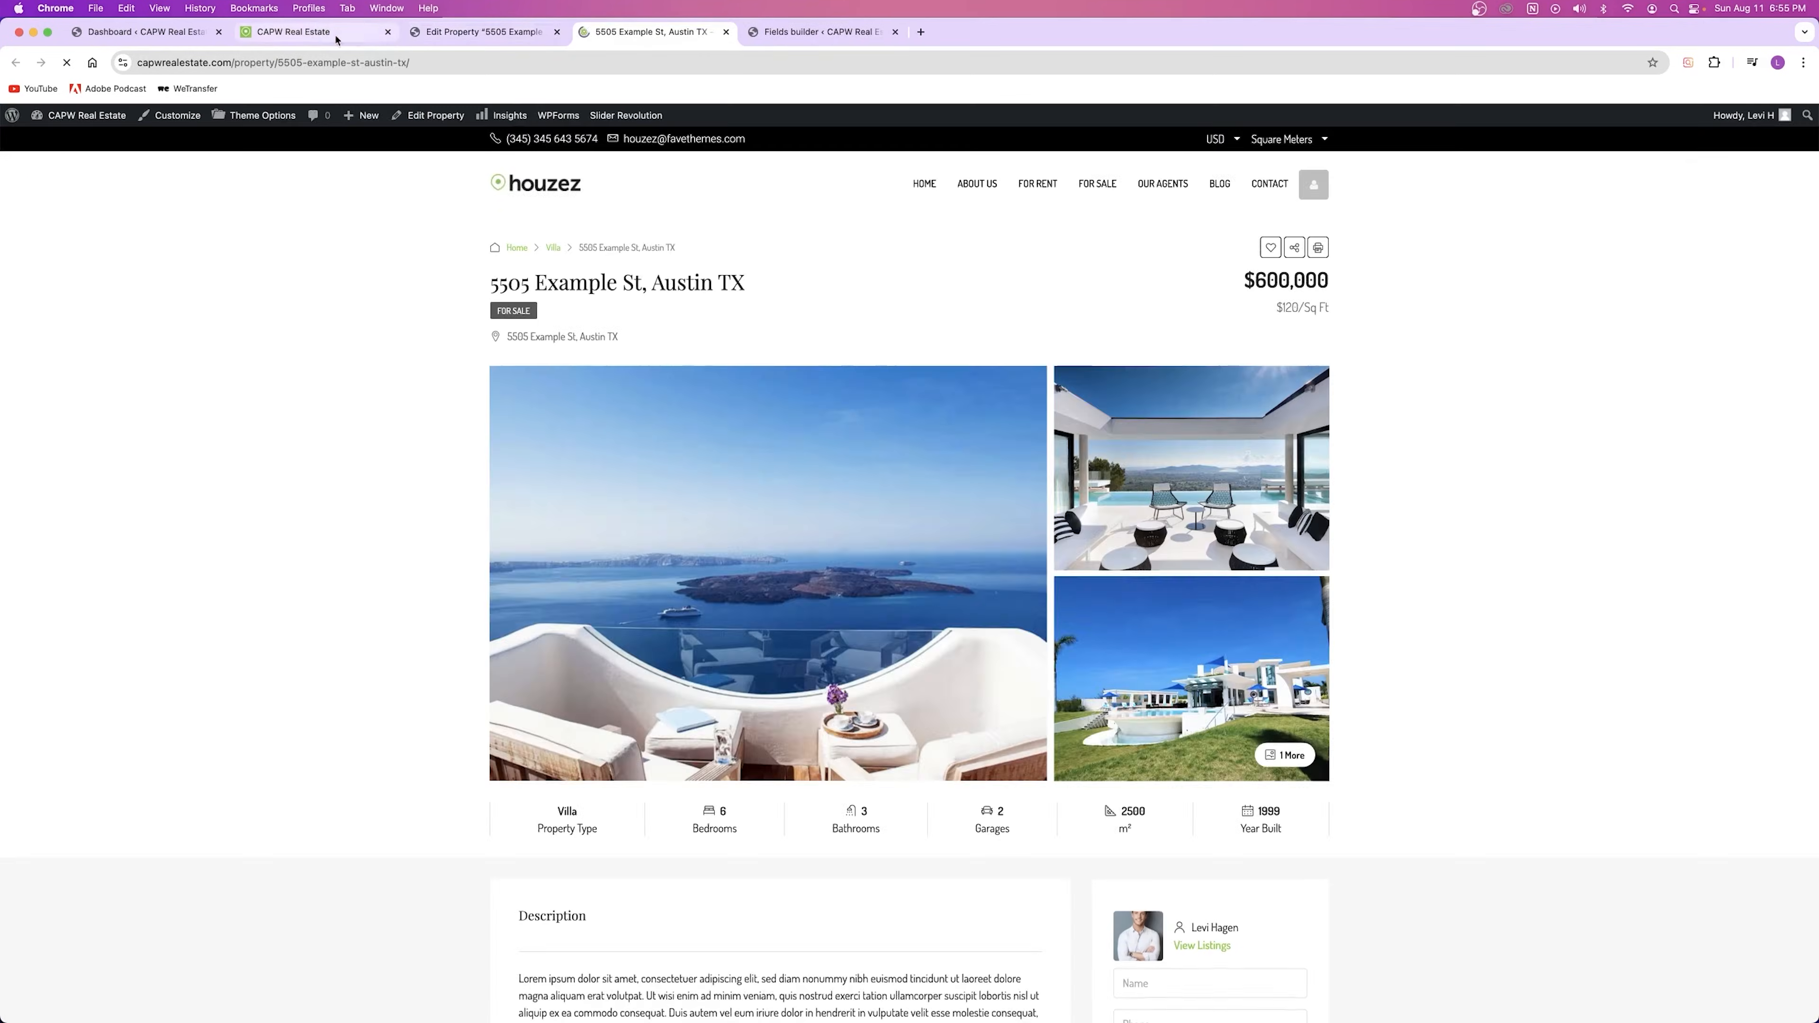
pyautogui.click(387, 31)
pyautogui.moveTo(486, 38); pyautogui.dragTo(316, 36)
pyautogui.scroll(-15, 963, 428)
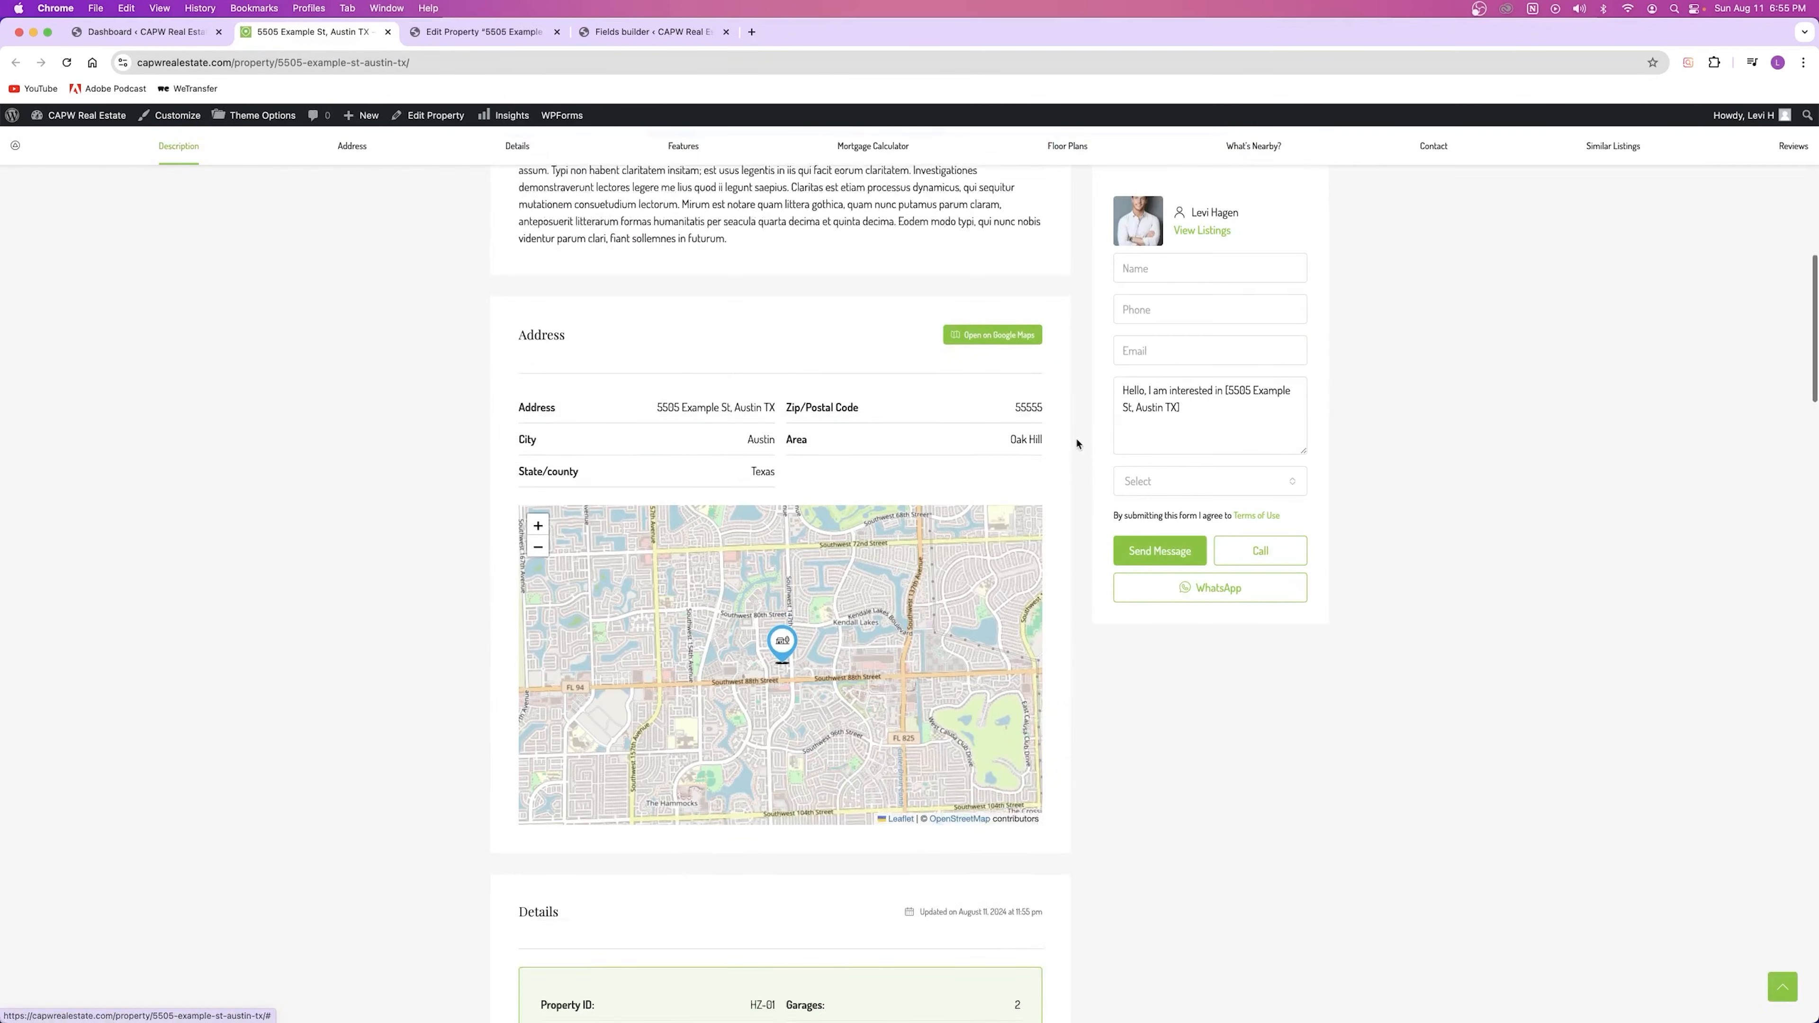
pyautogui.scroll(-2, 963, 428)
pyautogui.moveTo(786, 574); pyautogui.dragTo(814, 575)
pyautogui.doubleClick(1013, 573)
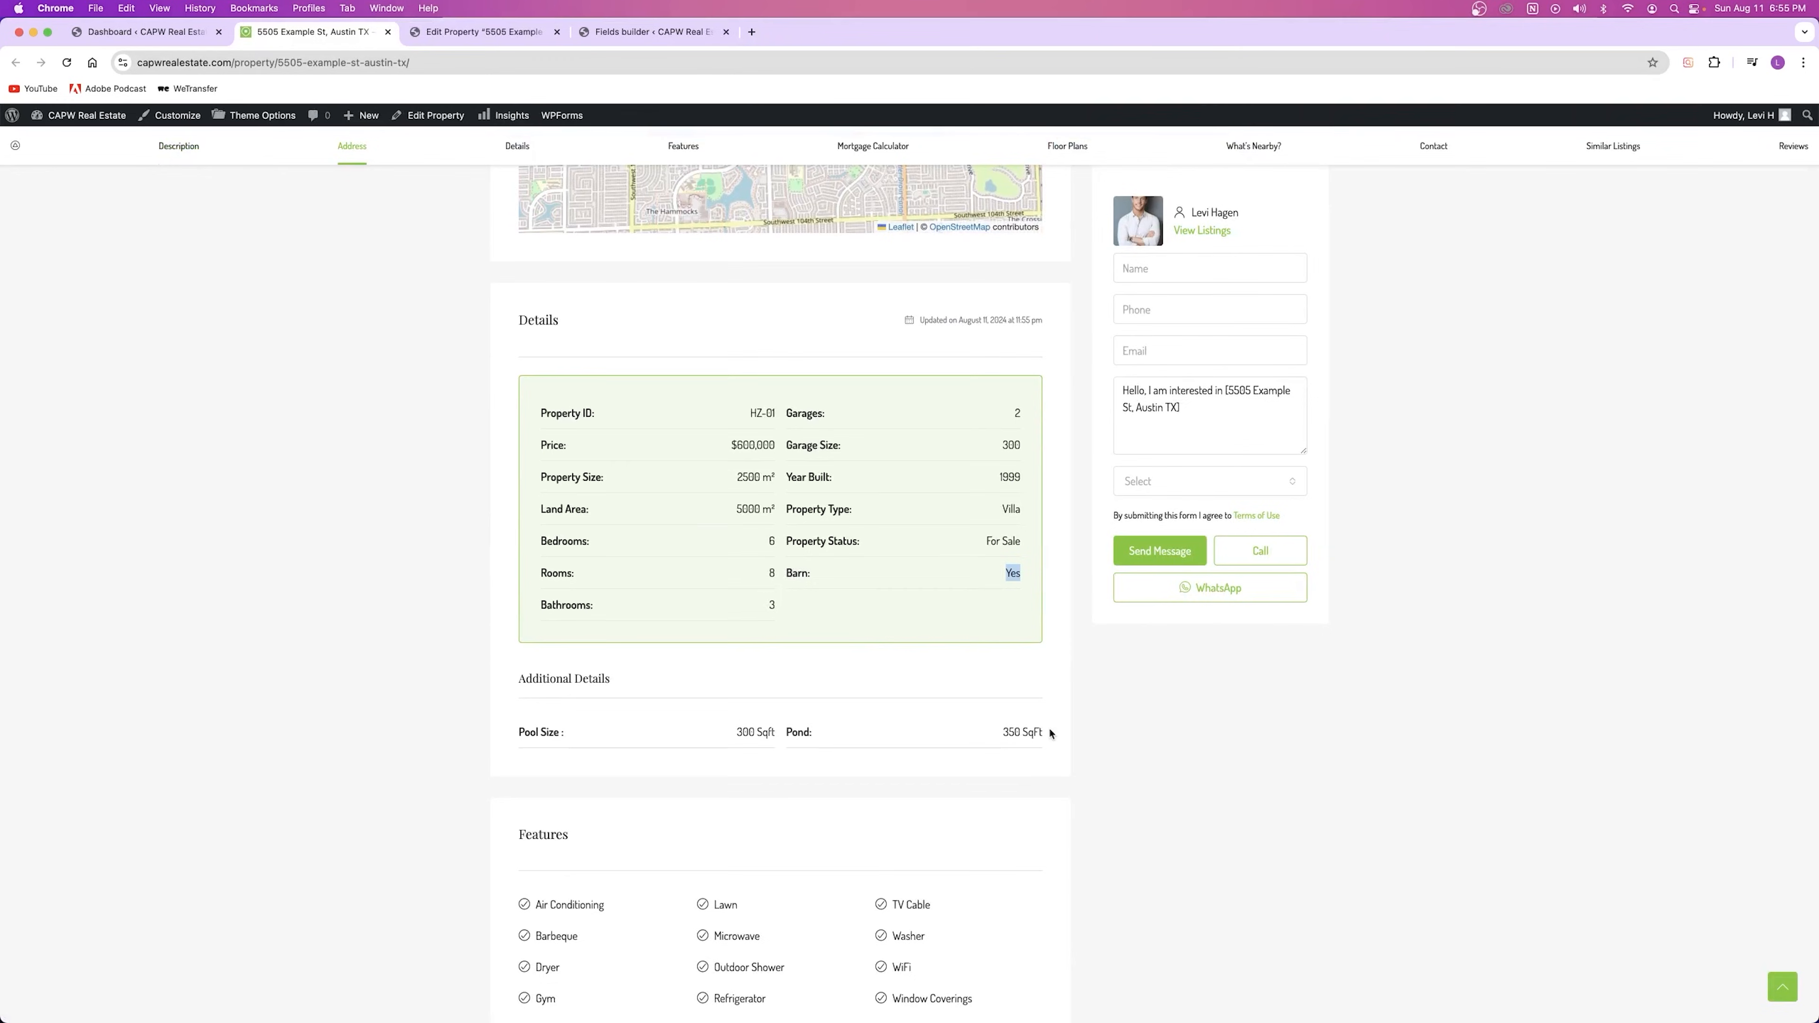
pyautogui.doubleClick(828, 484)
pyautogui.click(809, 532)
pyautogui.moveTo(521, 680); pyautogui.dragTo(628, 682)
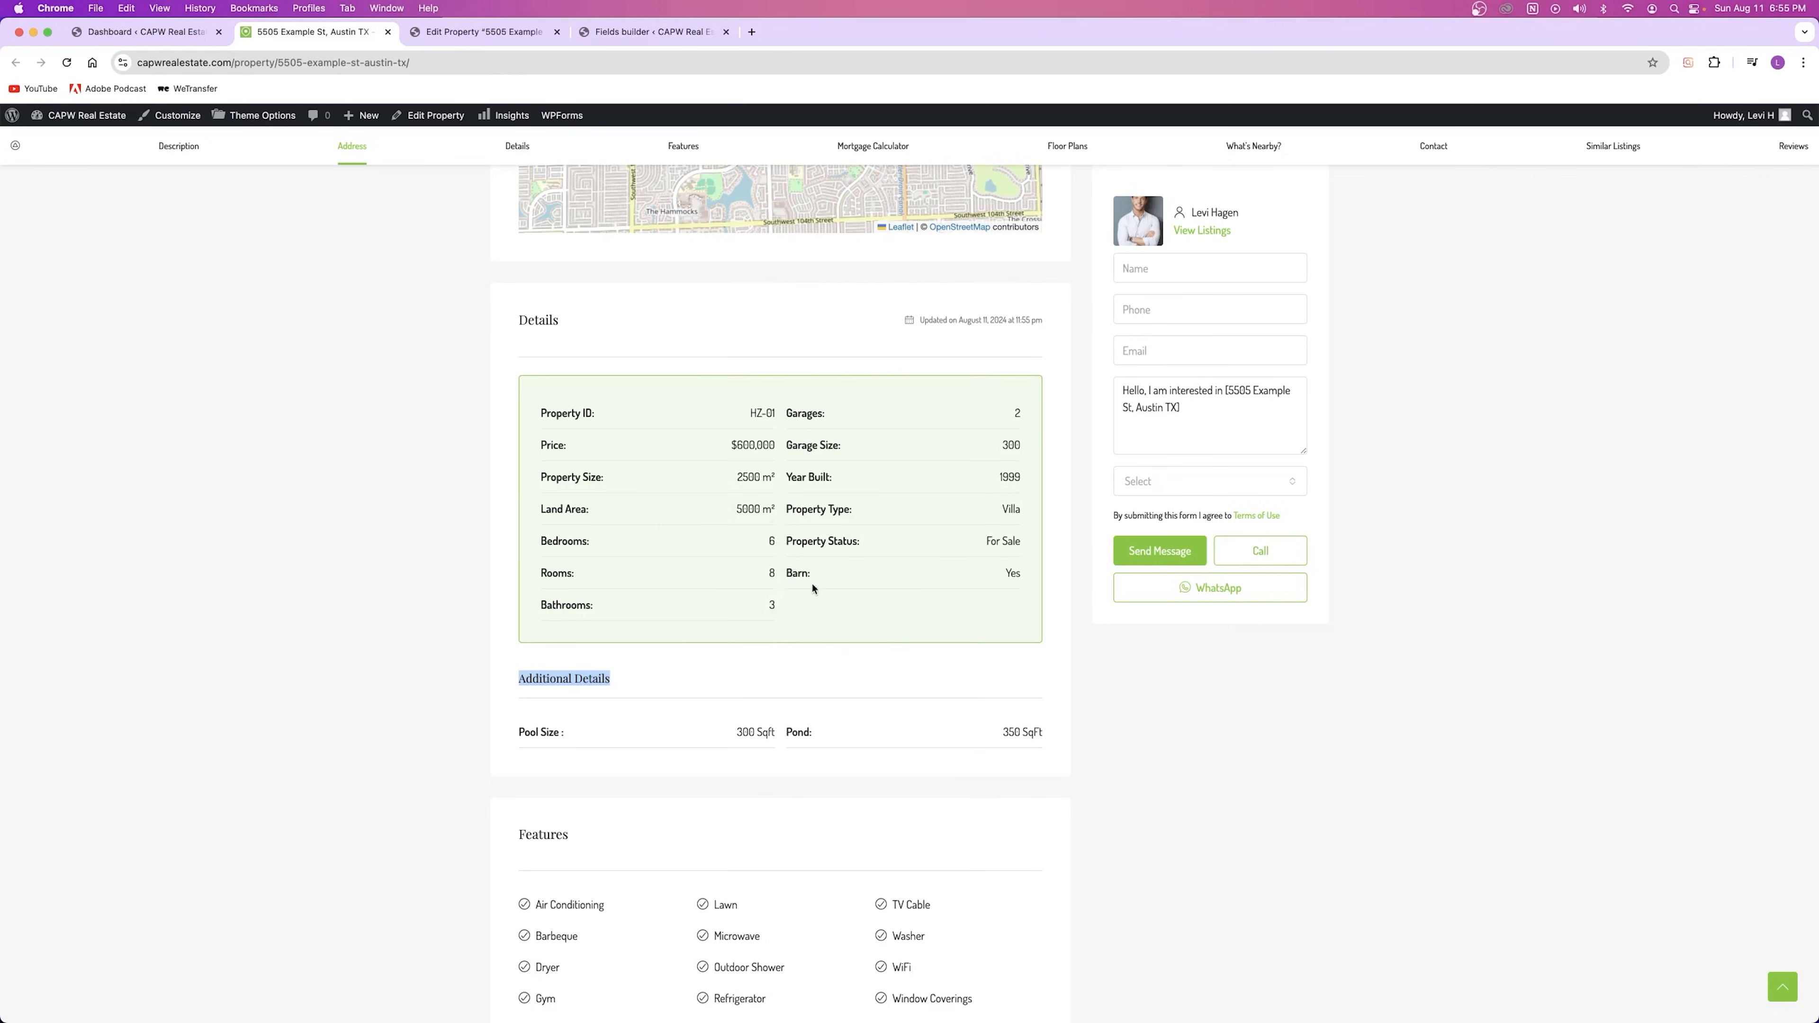
pyautogui.click(639, 33)
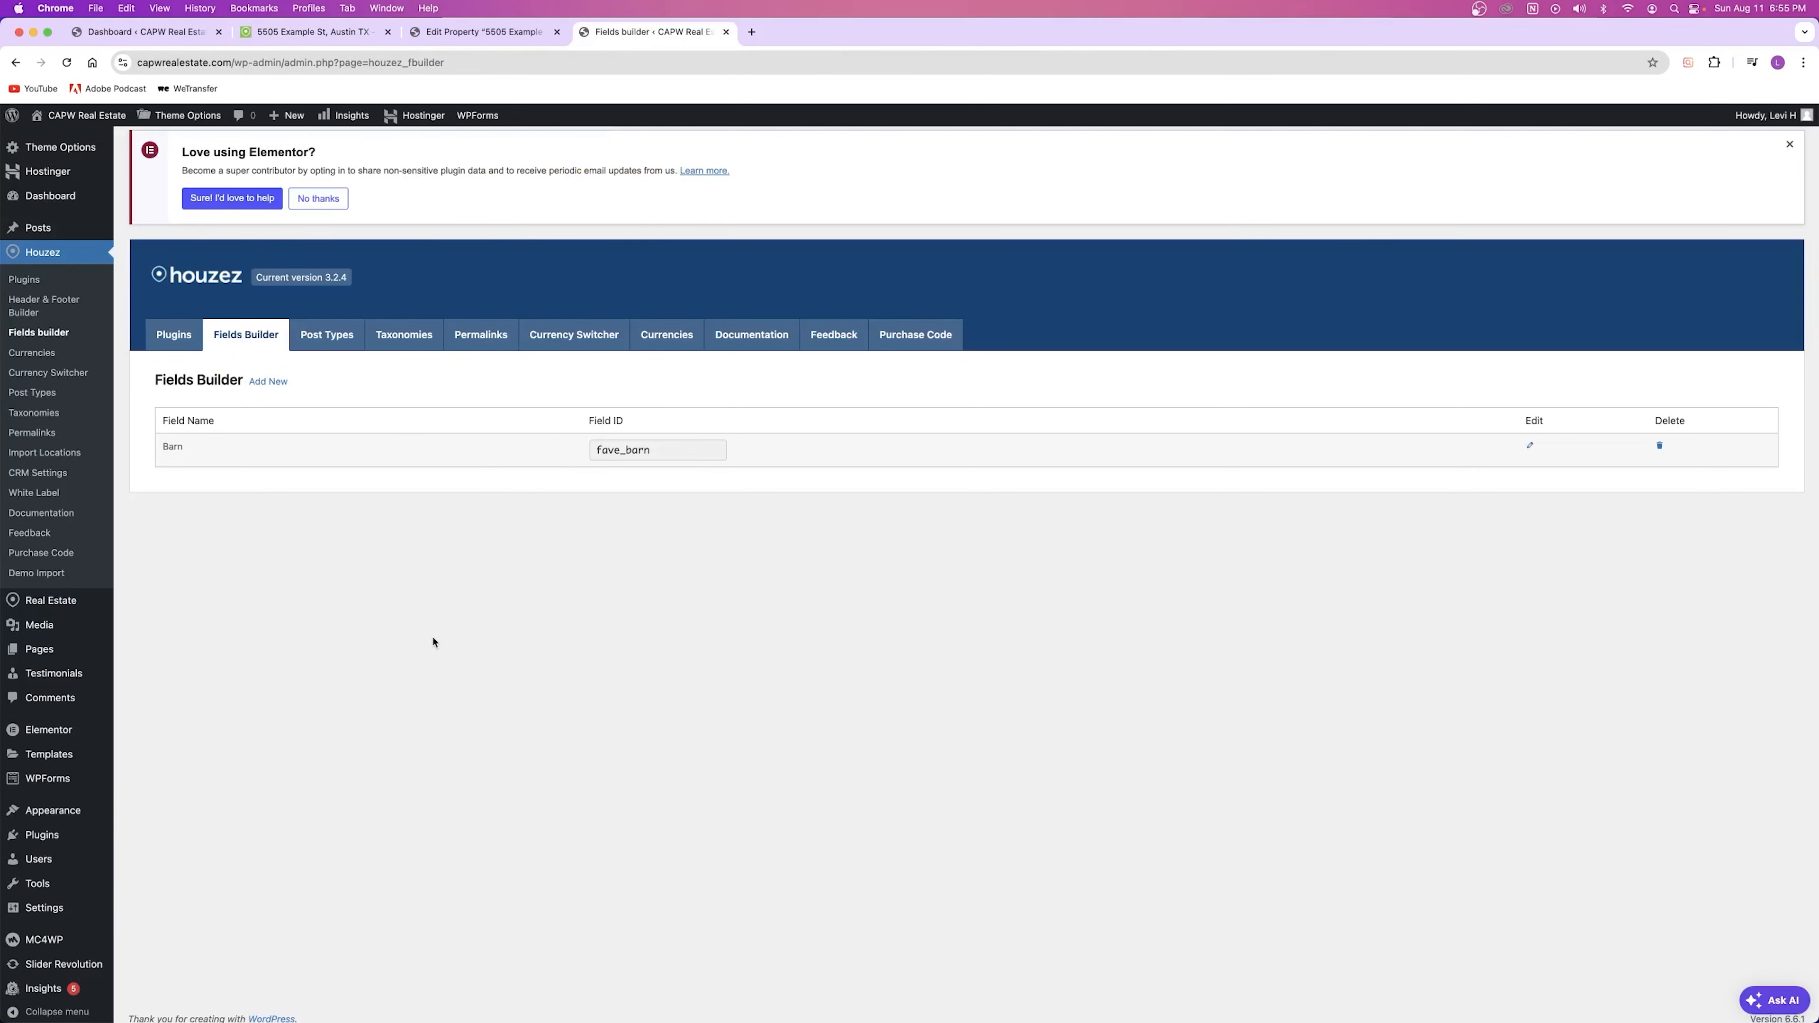
# Step: Open the Houzez Post Types settings, close the property editor, and review Agents through Houzez Invoices
pyautogui.click(326, 335)
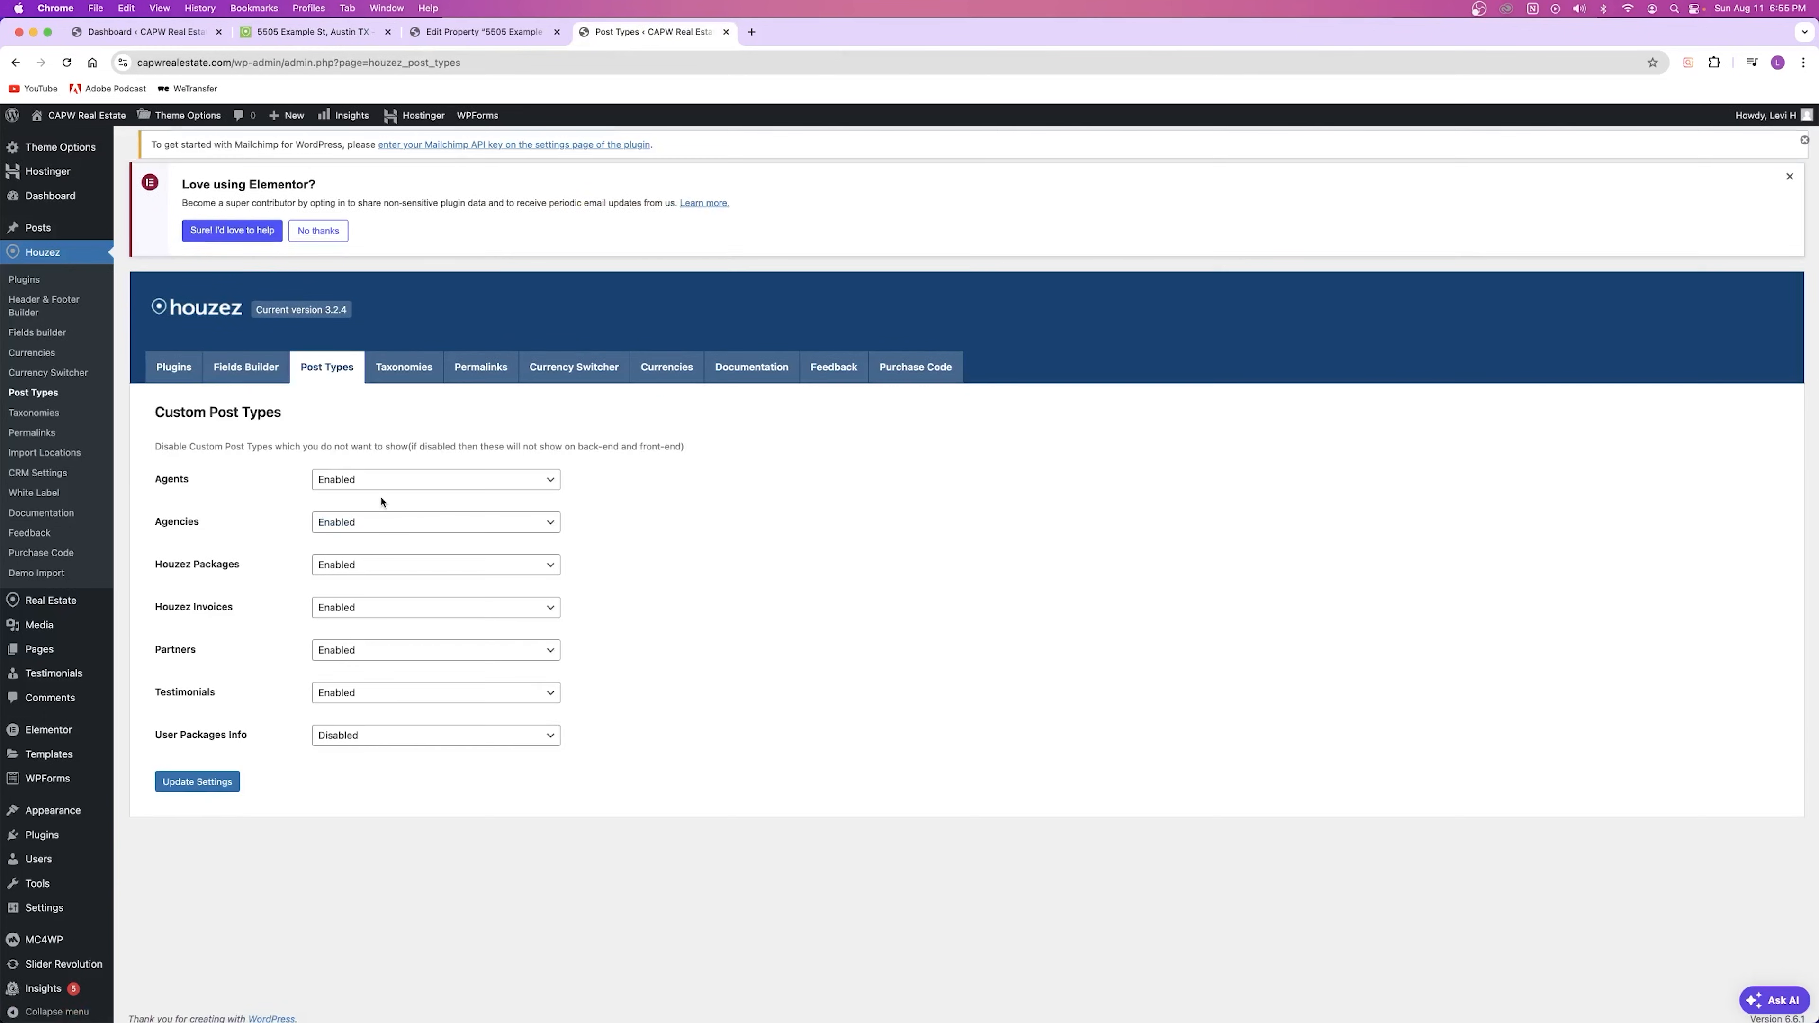
pyautogui.click(557, 32)
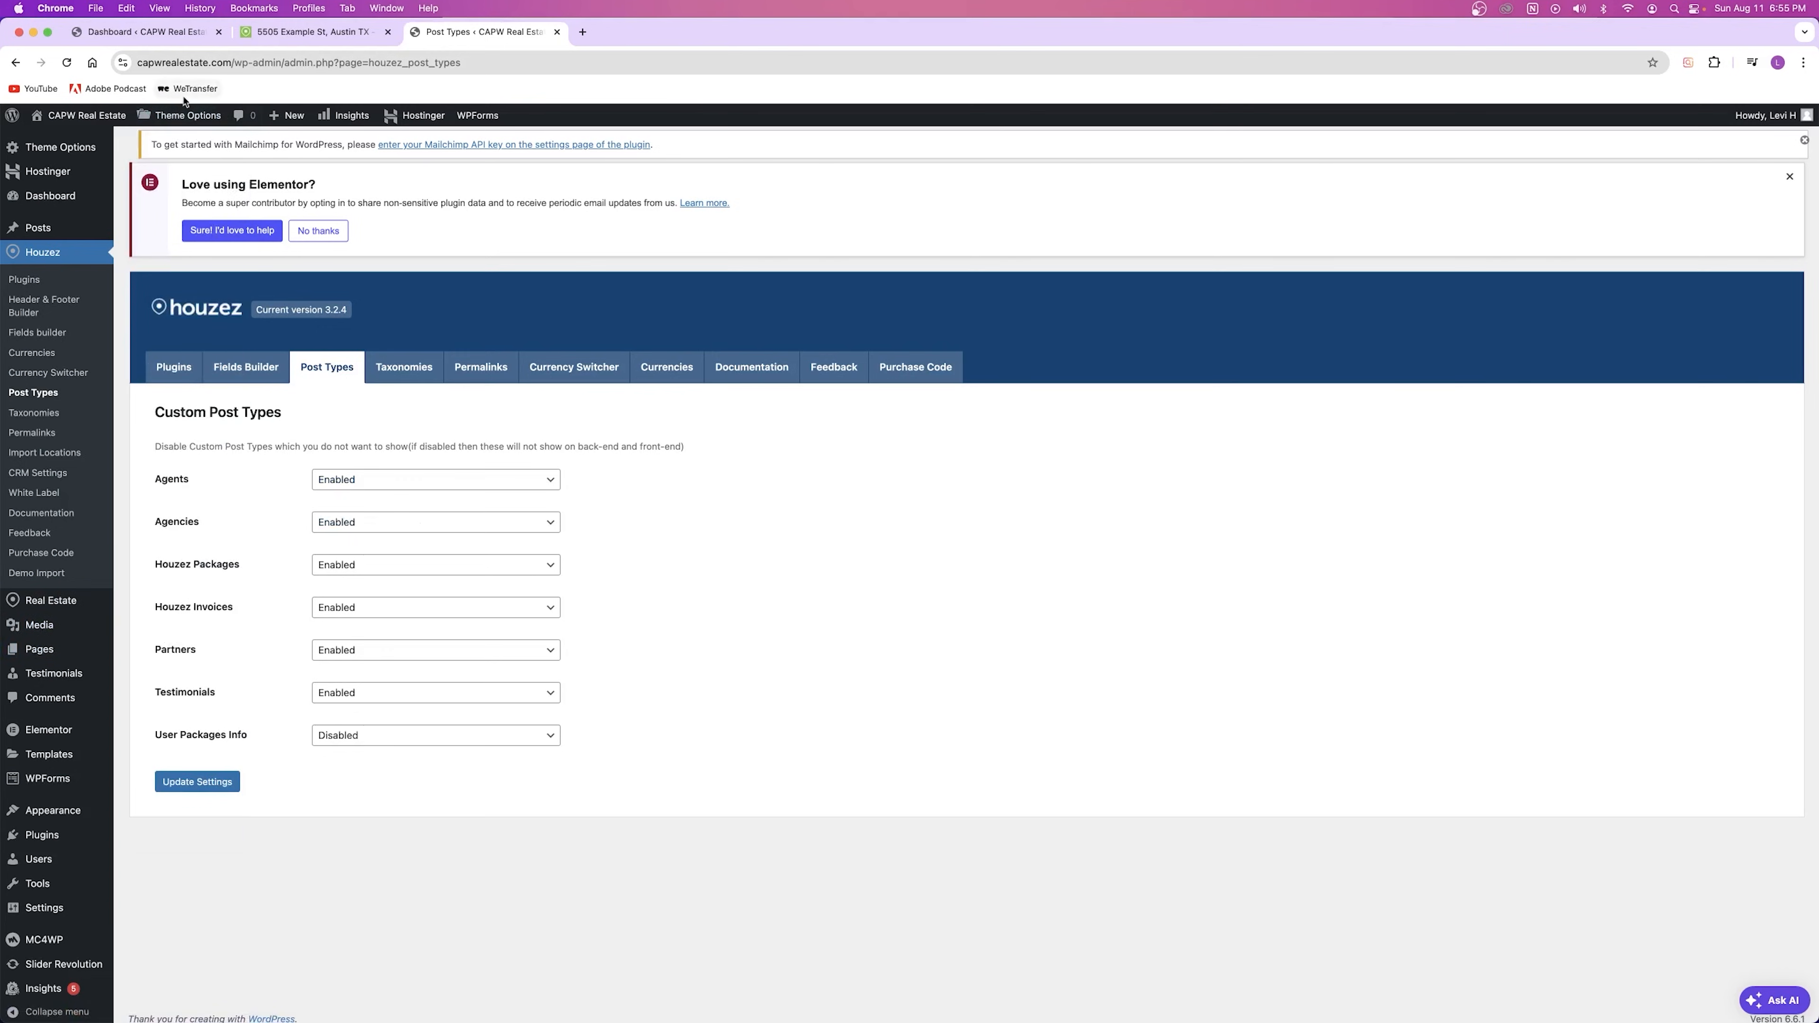
pyautogui.moveTo(184, 115)
pyautogui.moveTo(163, 480); pyautogui.dragTo(349, 482)
pyautogui.moveTo(143, 523); pyautogui.dragTo(271, 584)
pyautogui.moveTo(152, 609); pyautogui.dragTo(232, 637)
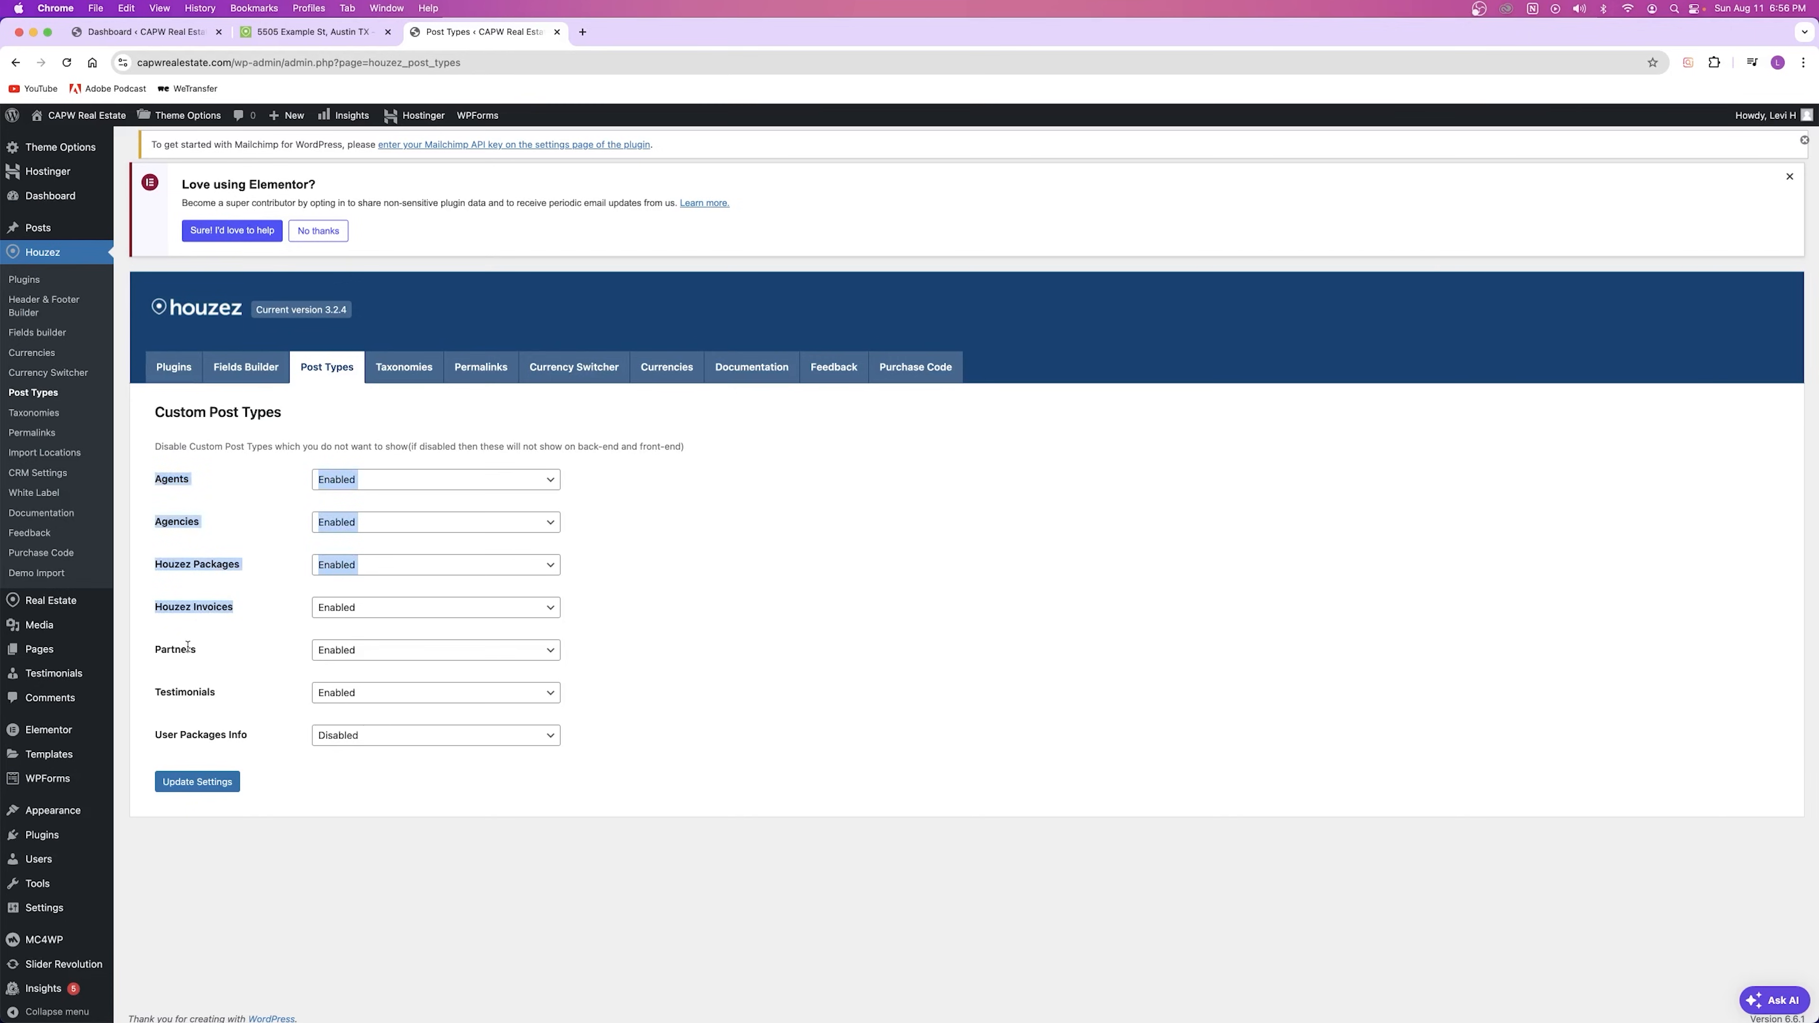
pyautogui.click(220, 695)
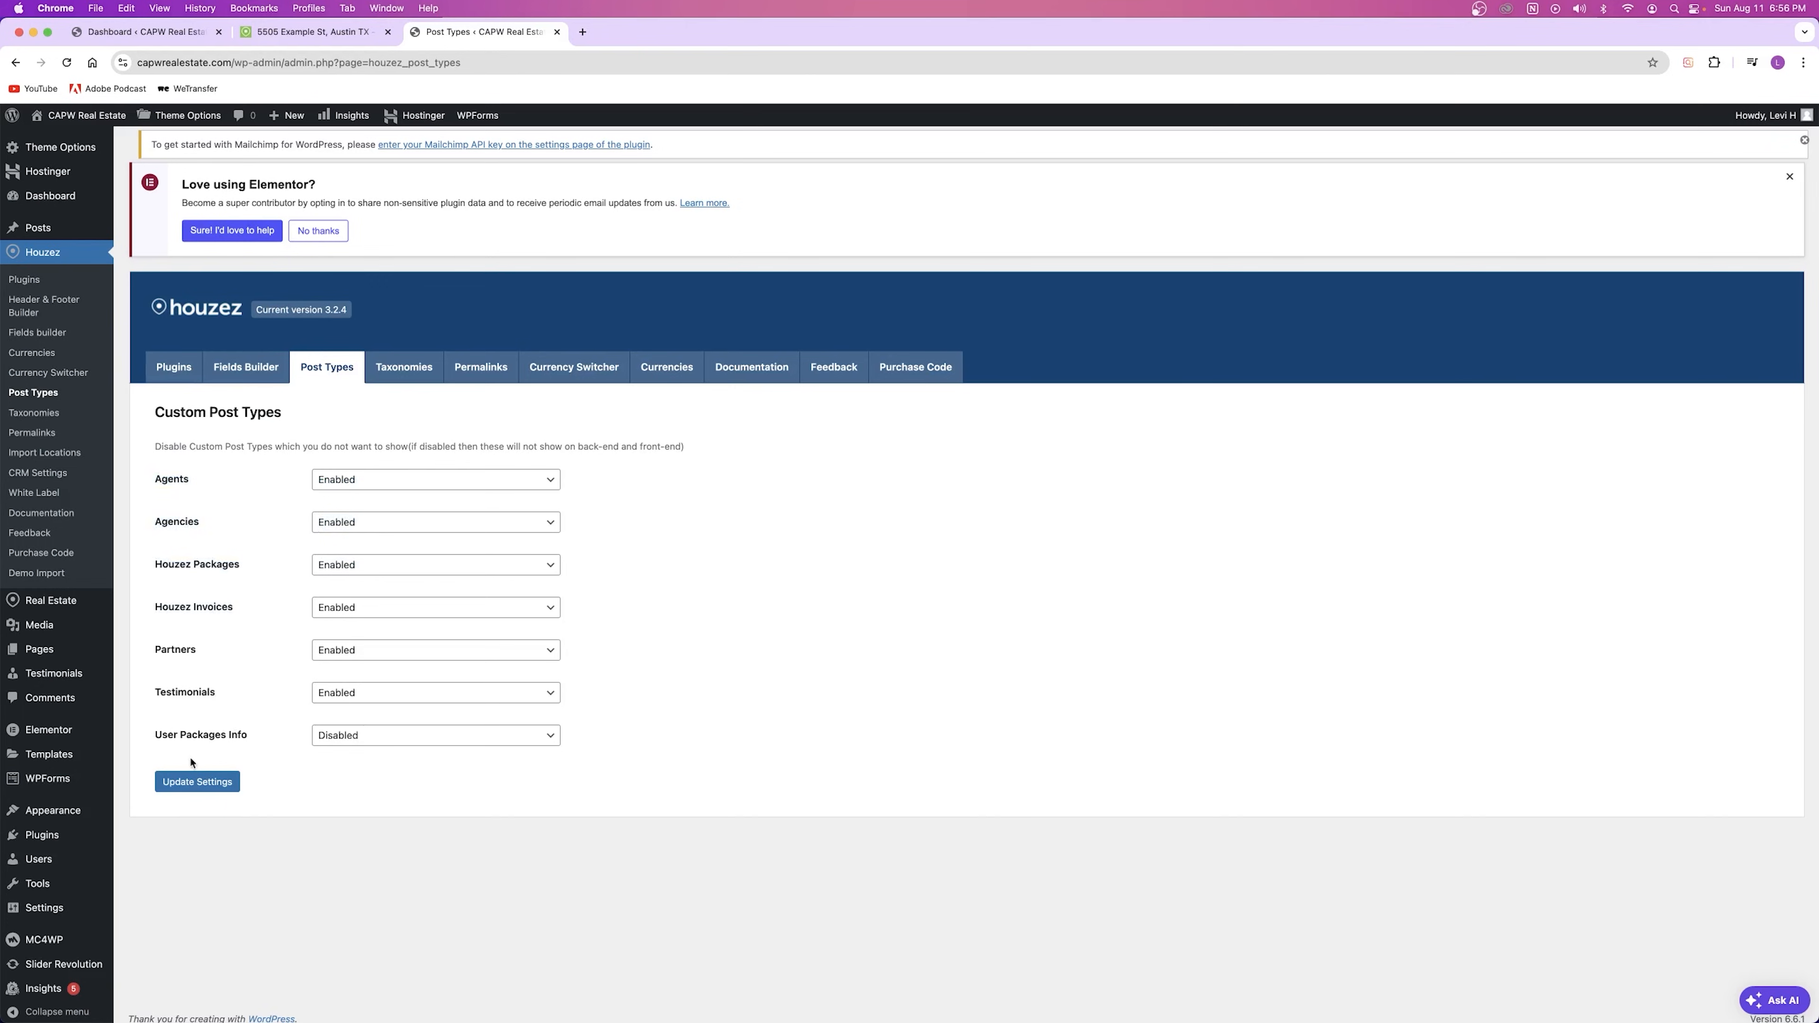
# Step: Toggle Partners to Disabled and back to Enabled, leaving it unchanged
pyautogui.moveTo(154, 651); pyautogui.dragTo(197, 652)
pyautogui.click(372, 652)
pyautogui.click(383, 668)
pyautogui.click(329, 653)
pyautogui.click(340, 636)
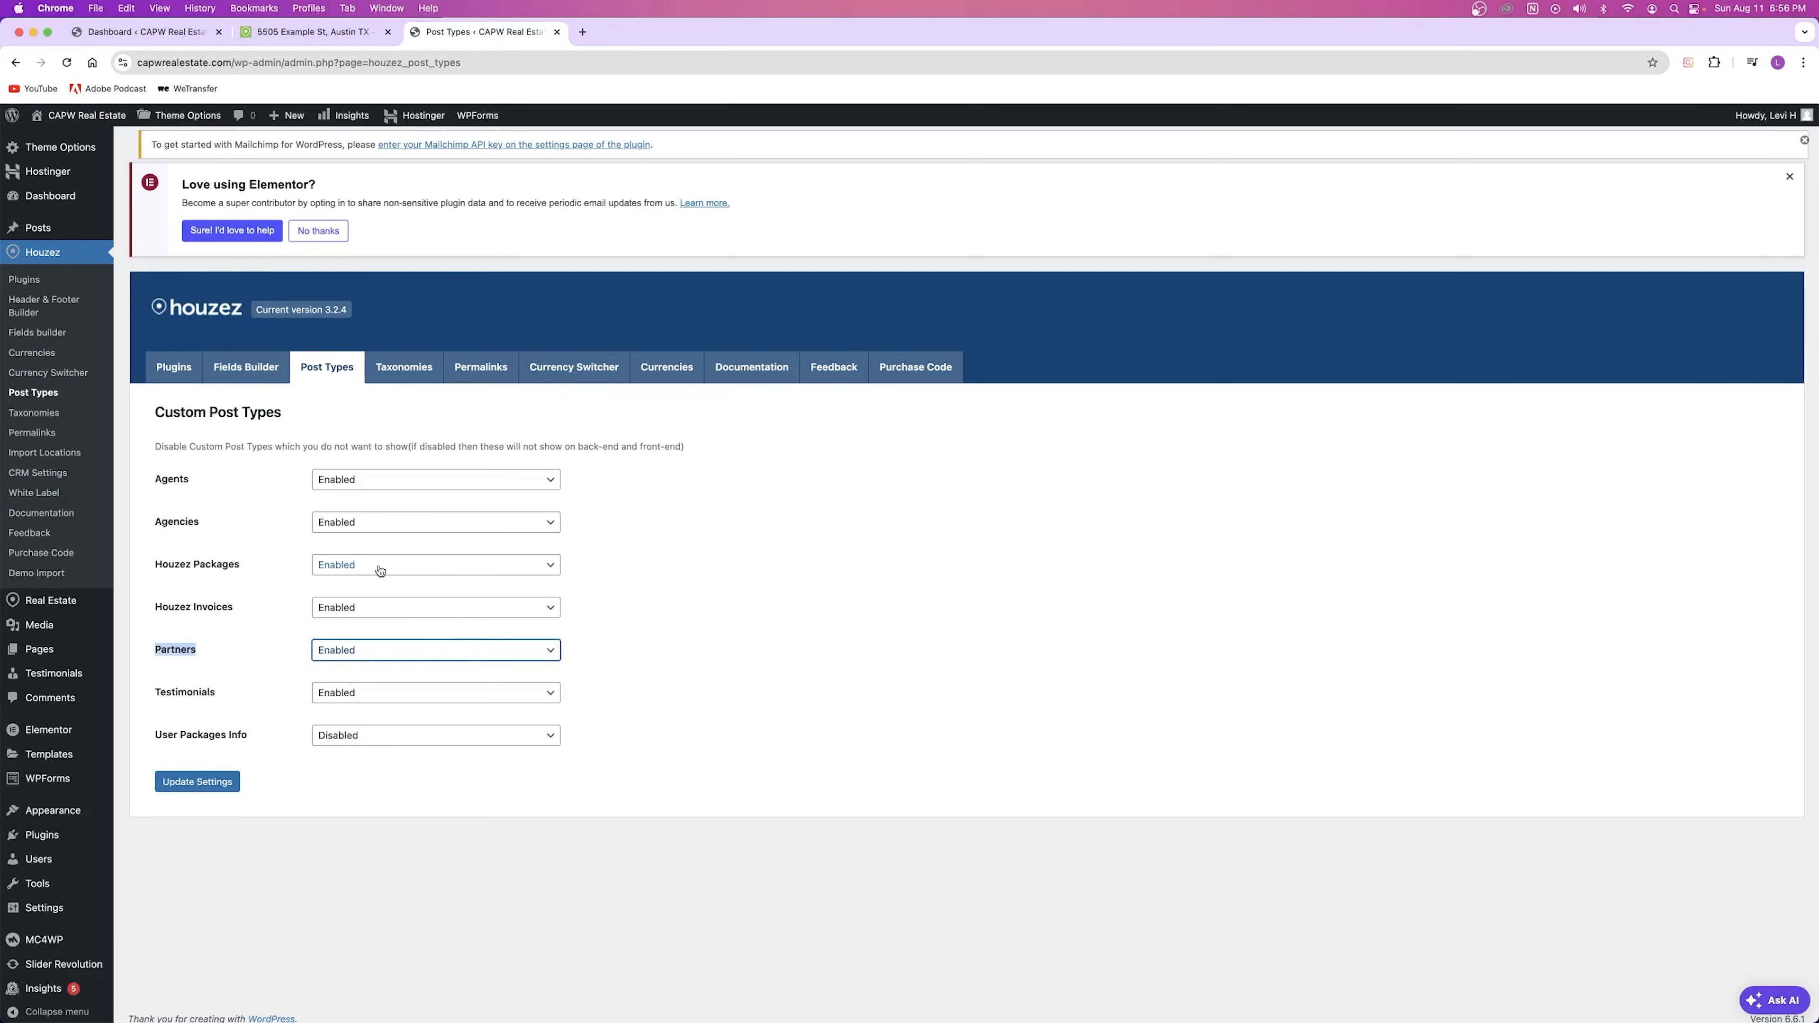
pyautogui.click(391, 370)
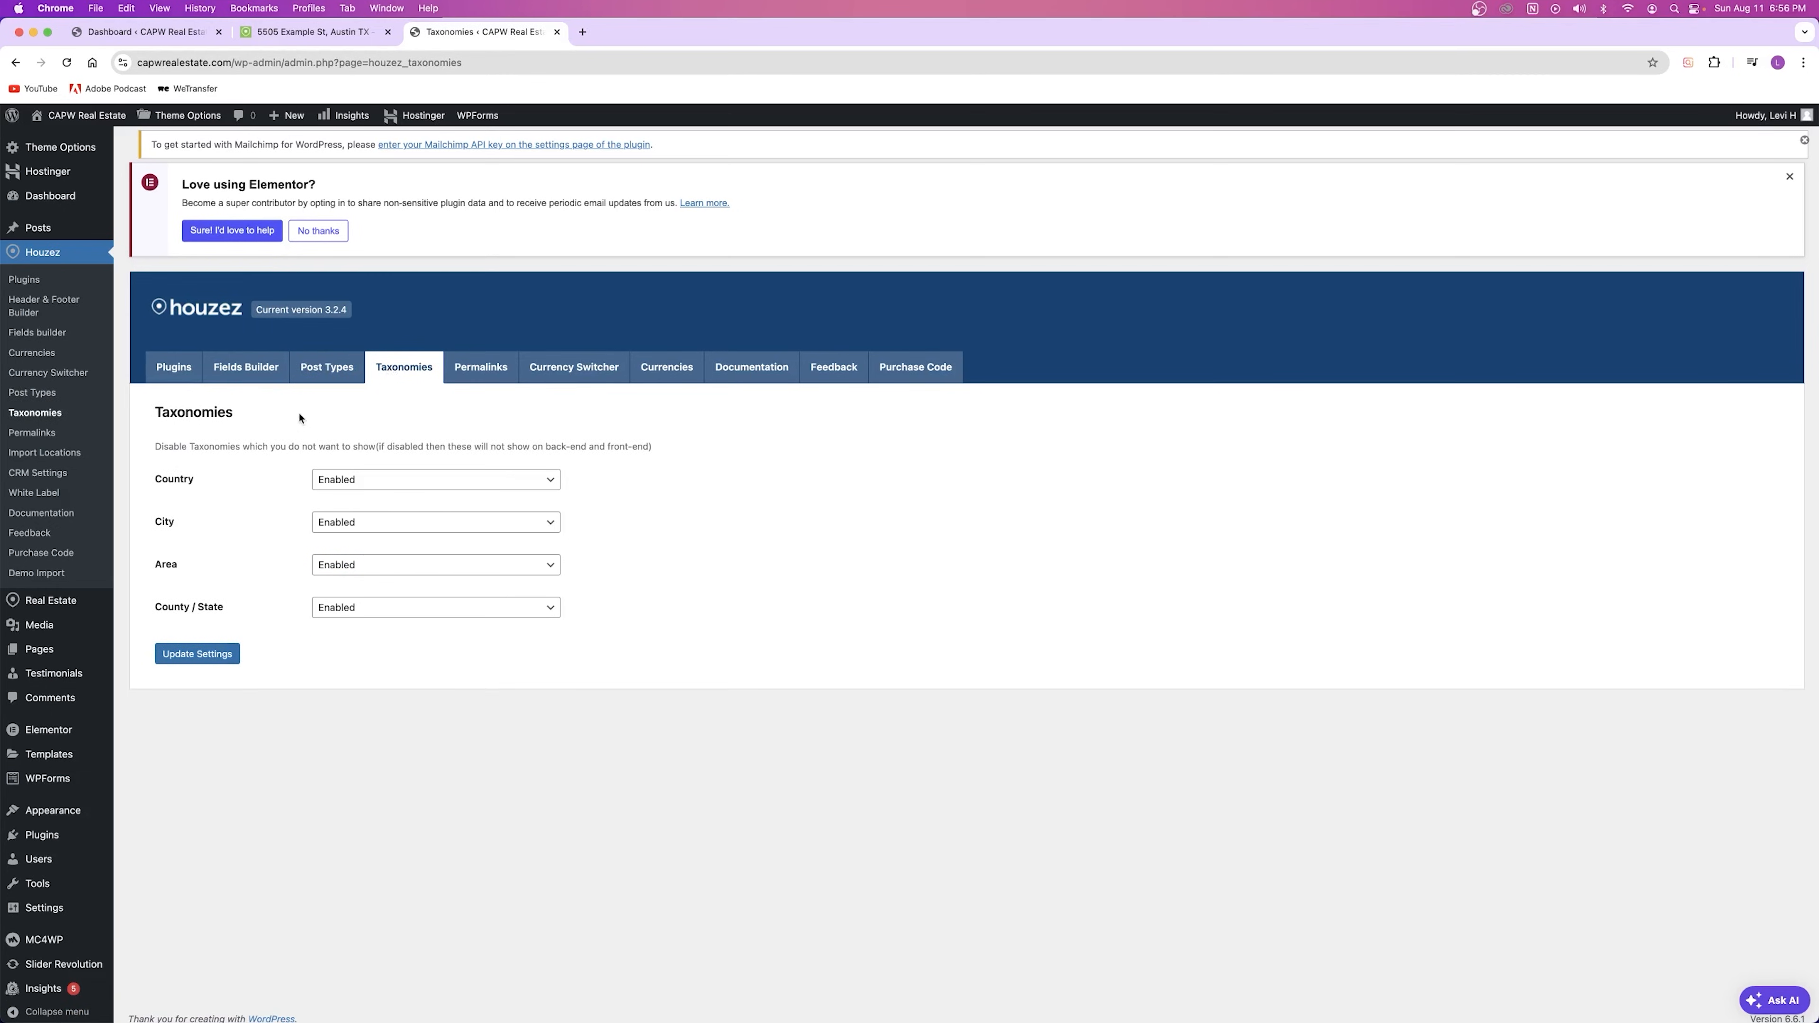
# Step: Review the taxonomy settings, switching Country to Disabled and keeping City Enabled
pyautogui.moveTo(155, 477); pyautogui.dragTo(254, 624)
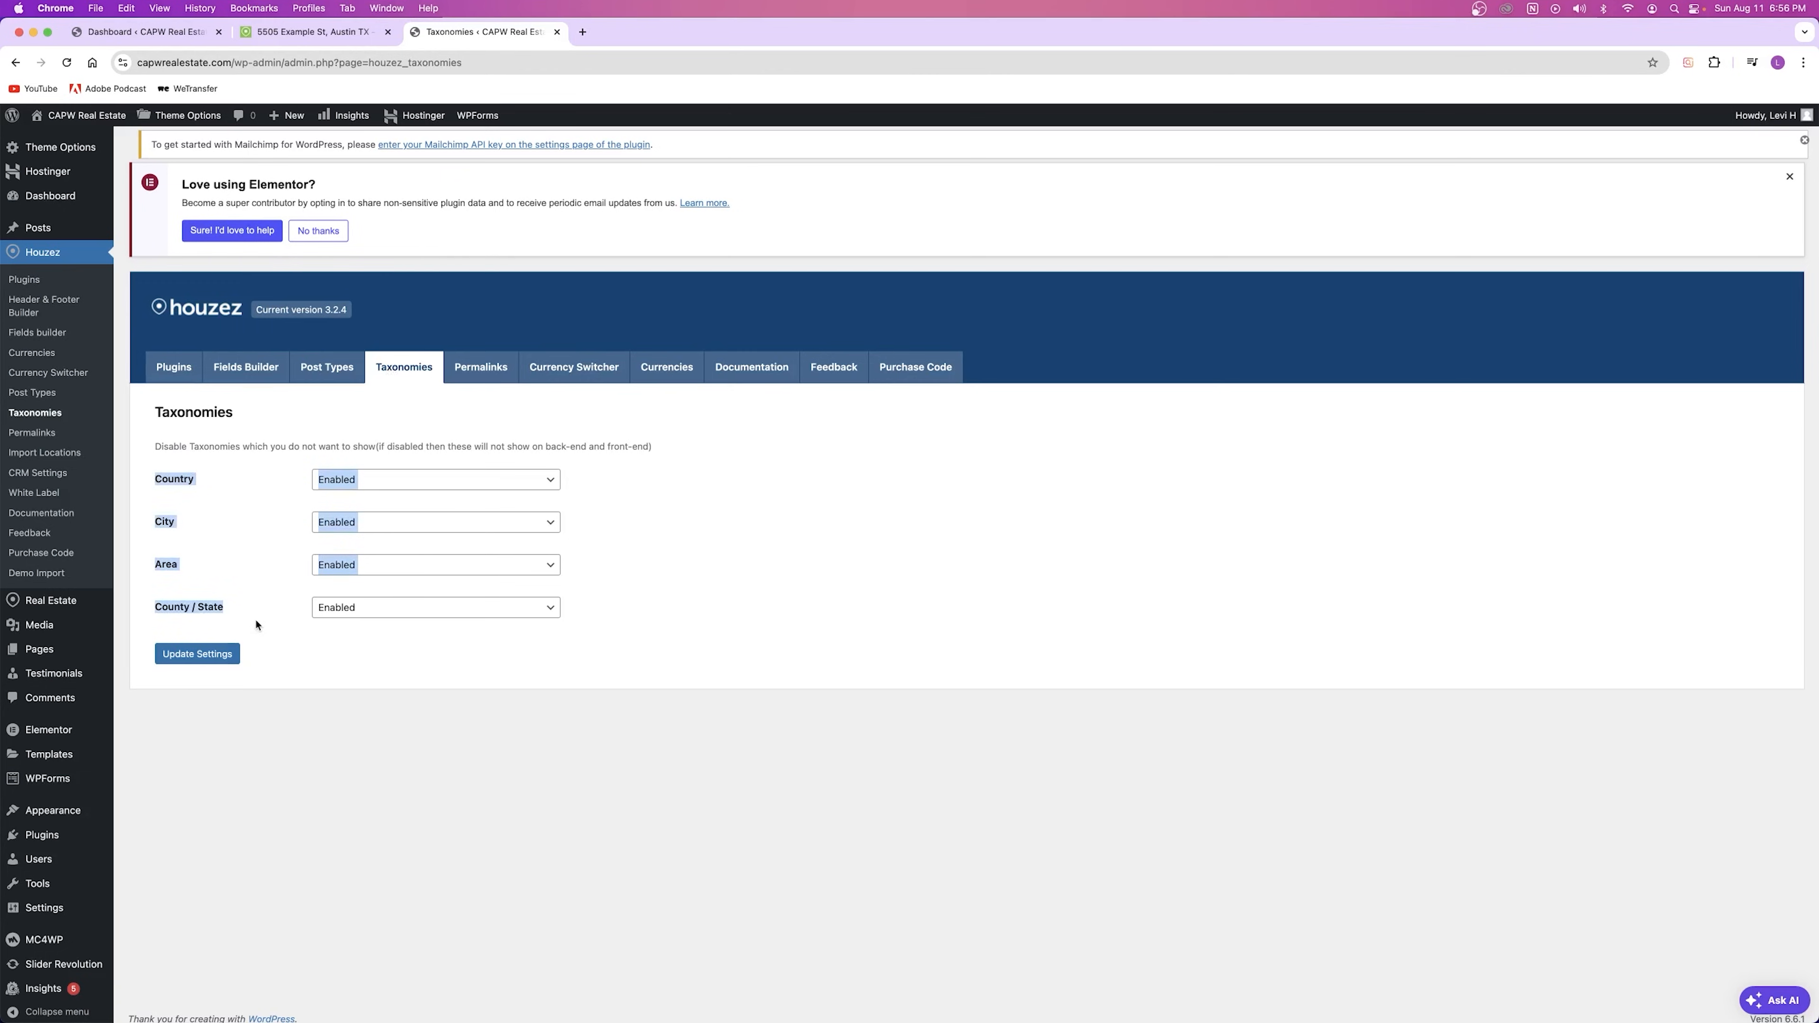
pyautogui.click(213, 561)
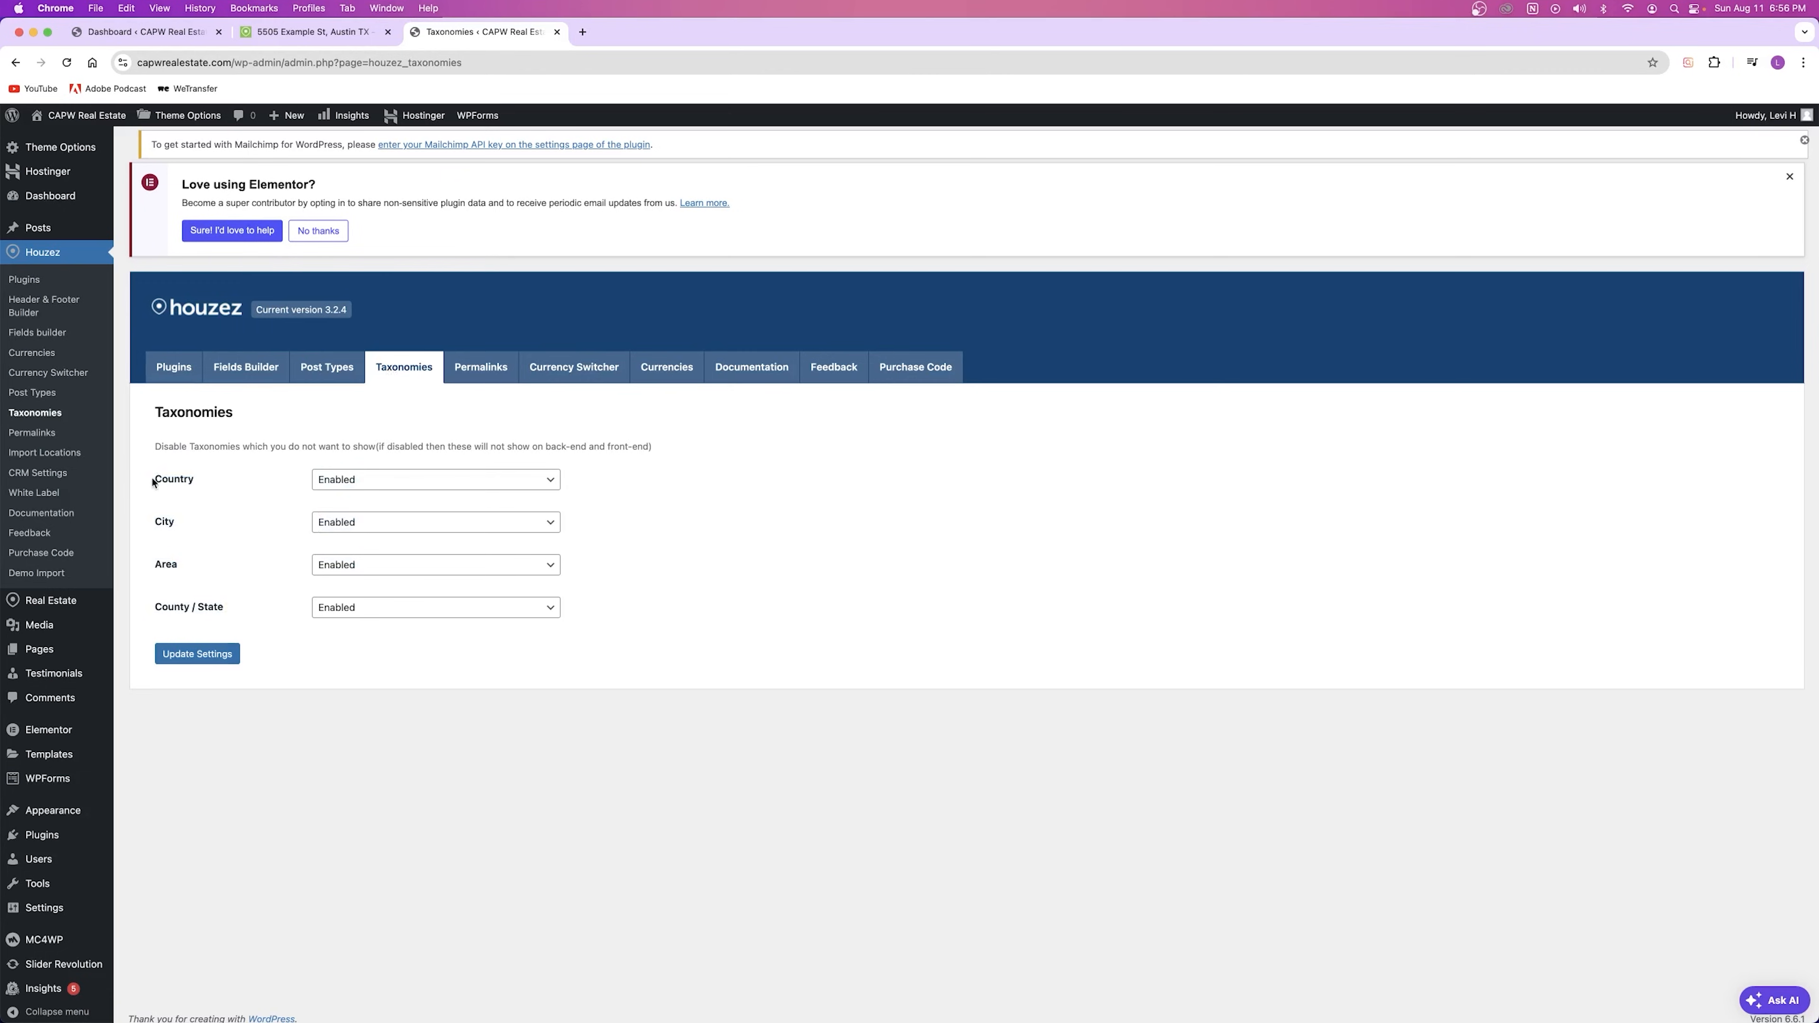
pyautogui.click(337, 480)
pyautogui.click(337, 496)
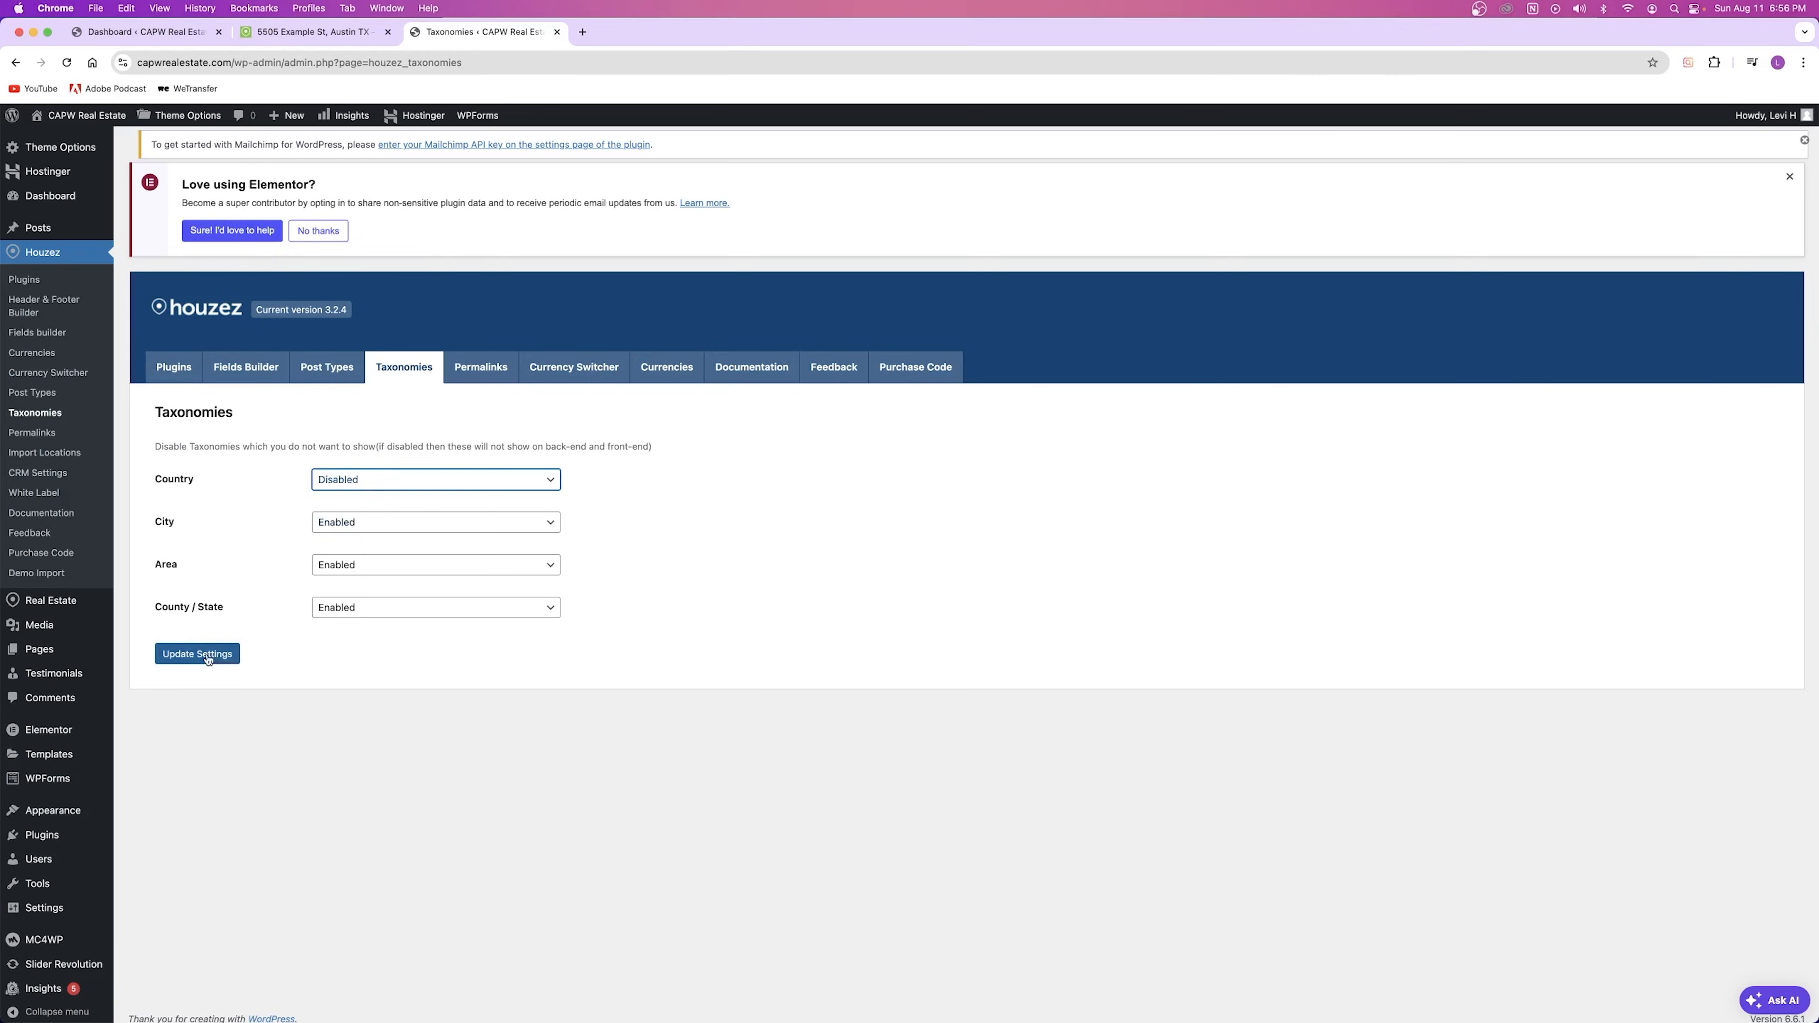
pyautogui.click(337, 522)
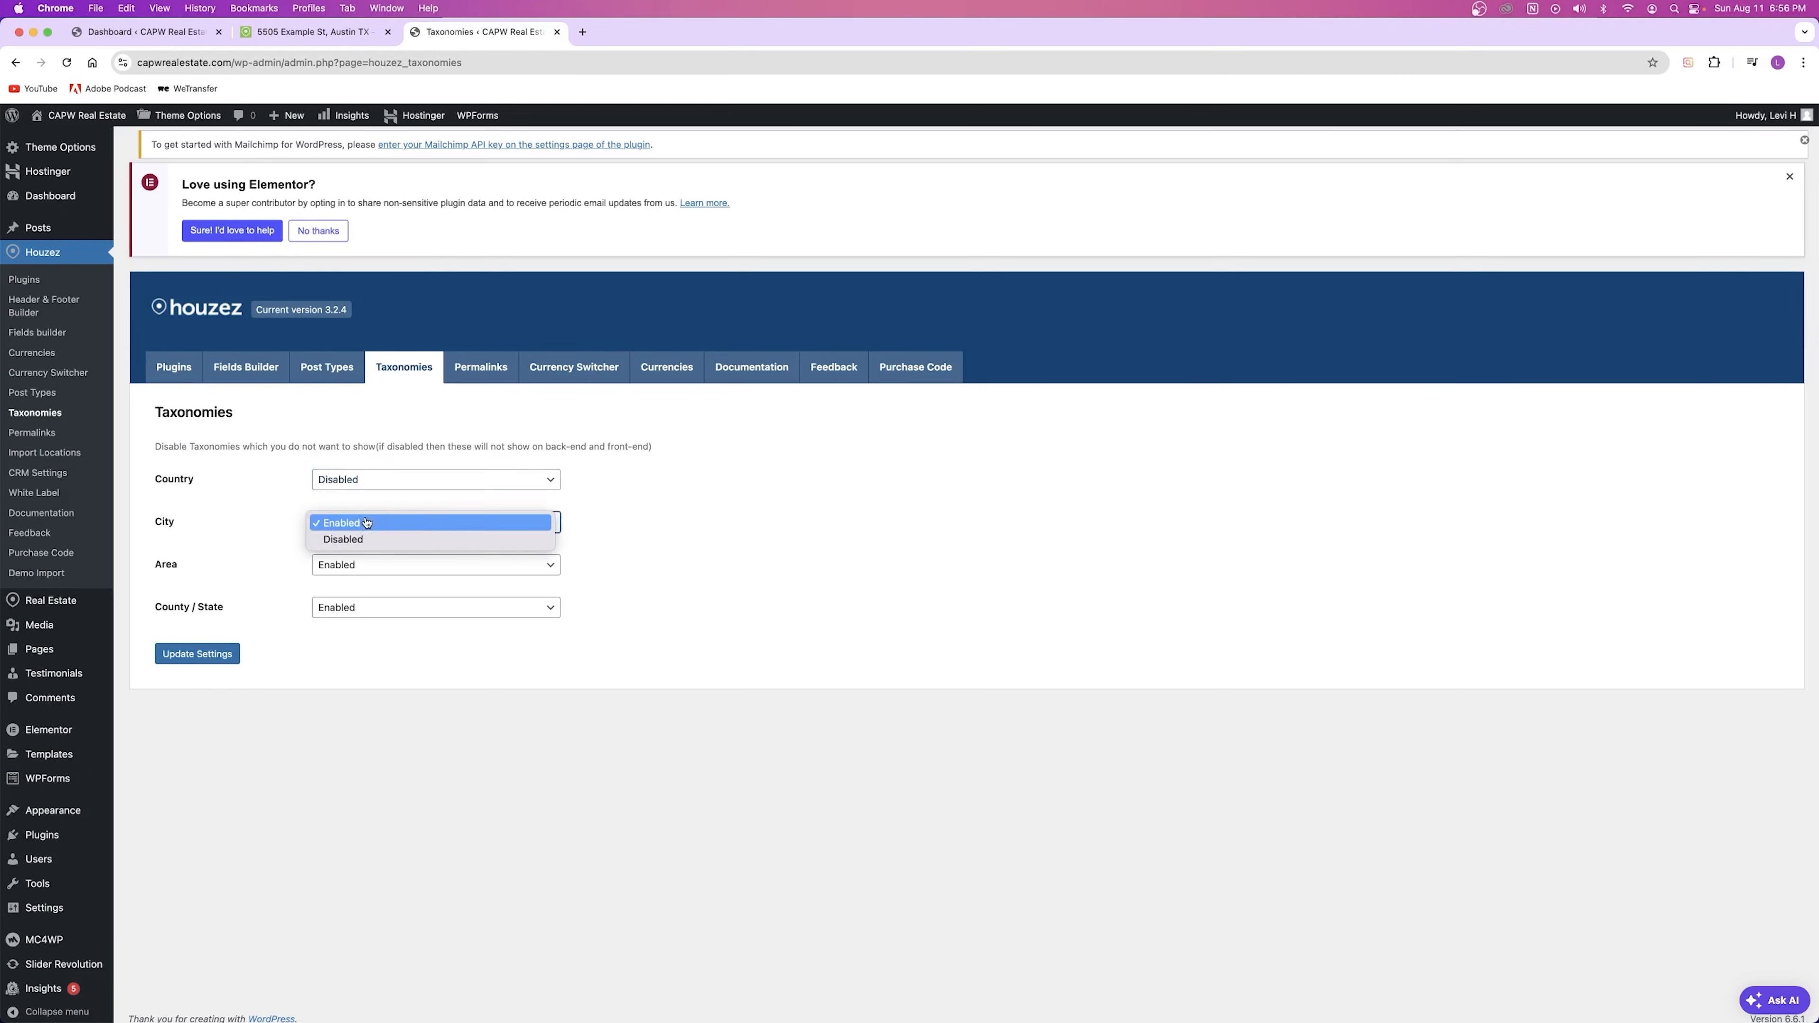
pyautogui.click(285, 523)
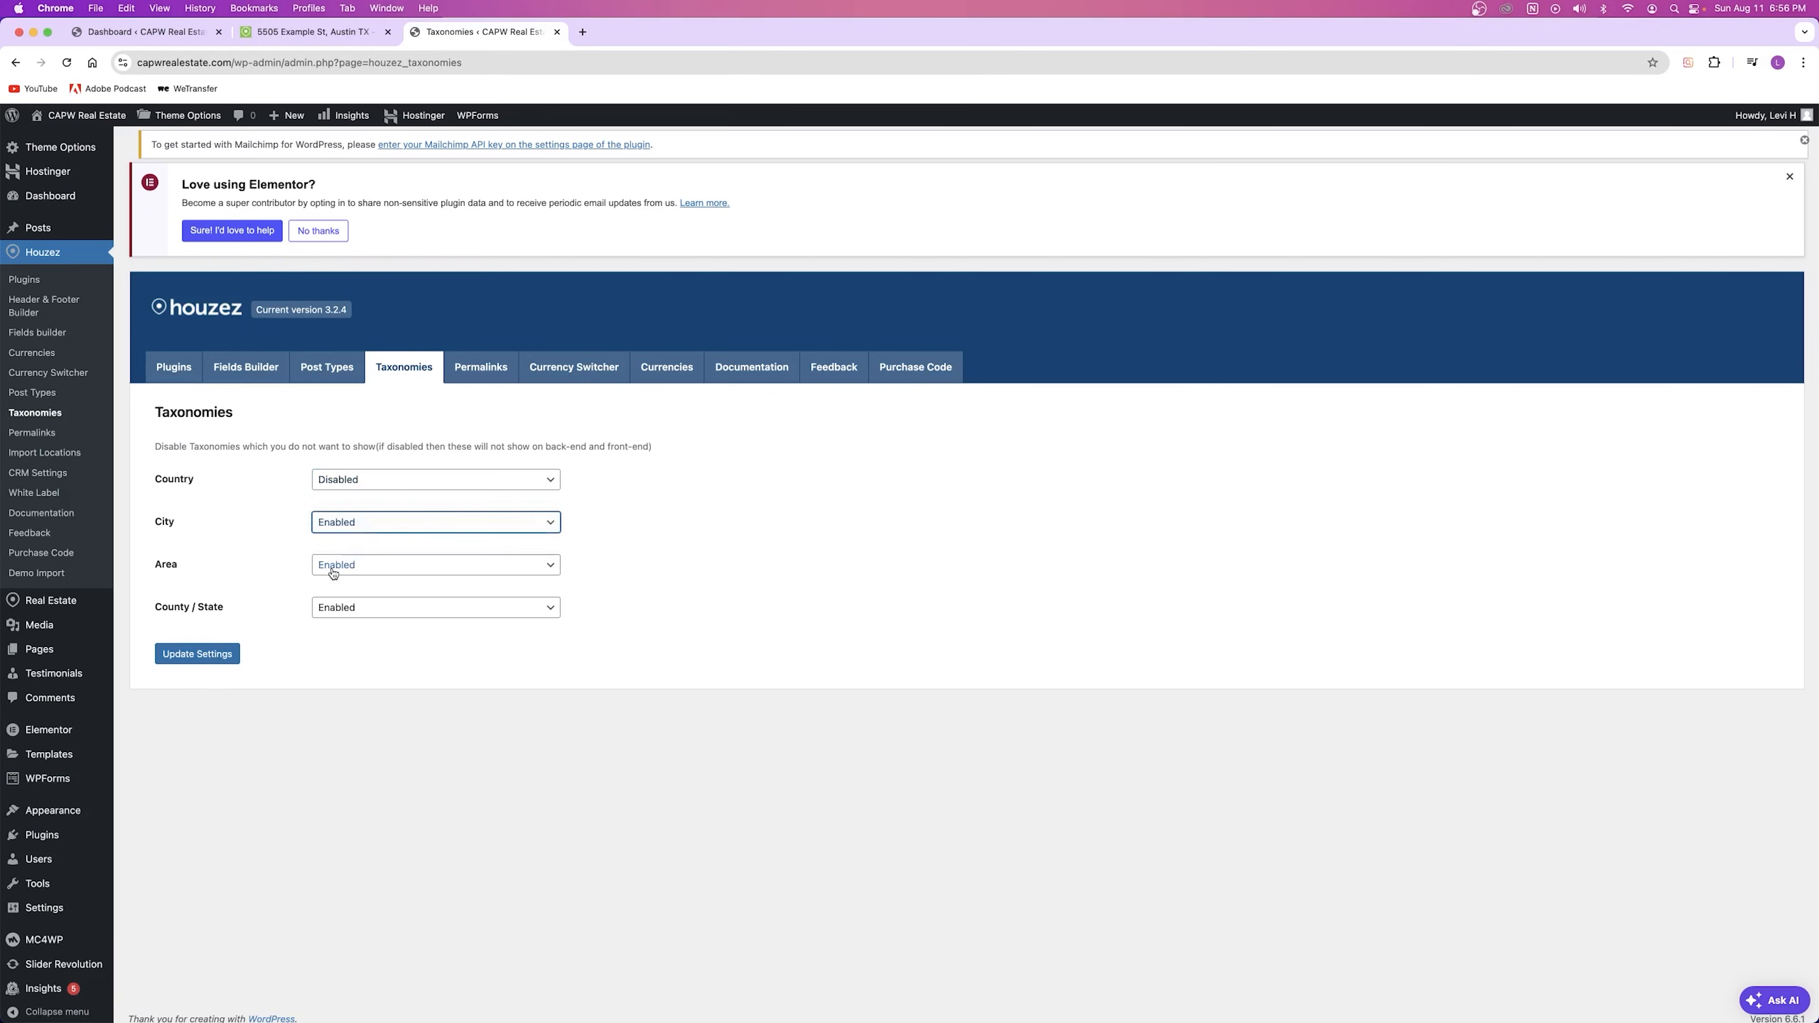
# Step: Reopen Taxonomies, re-choose the Country status, and save the taxonomy settings
pyautogui.click(476, 380)
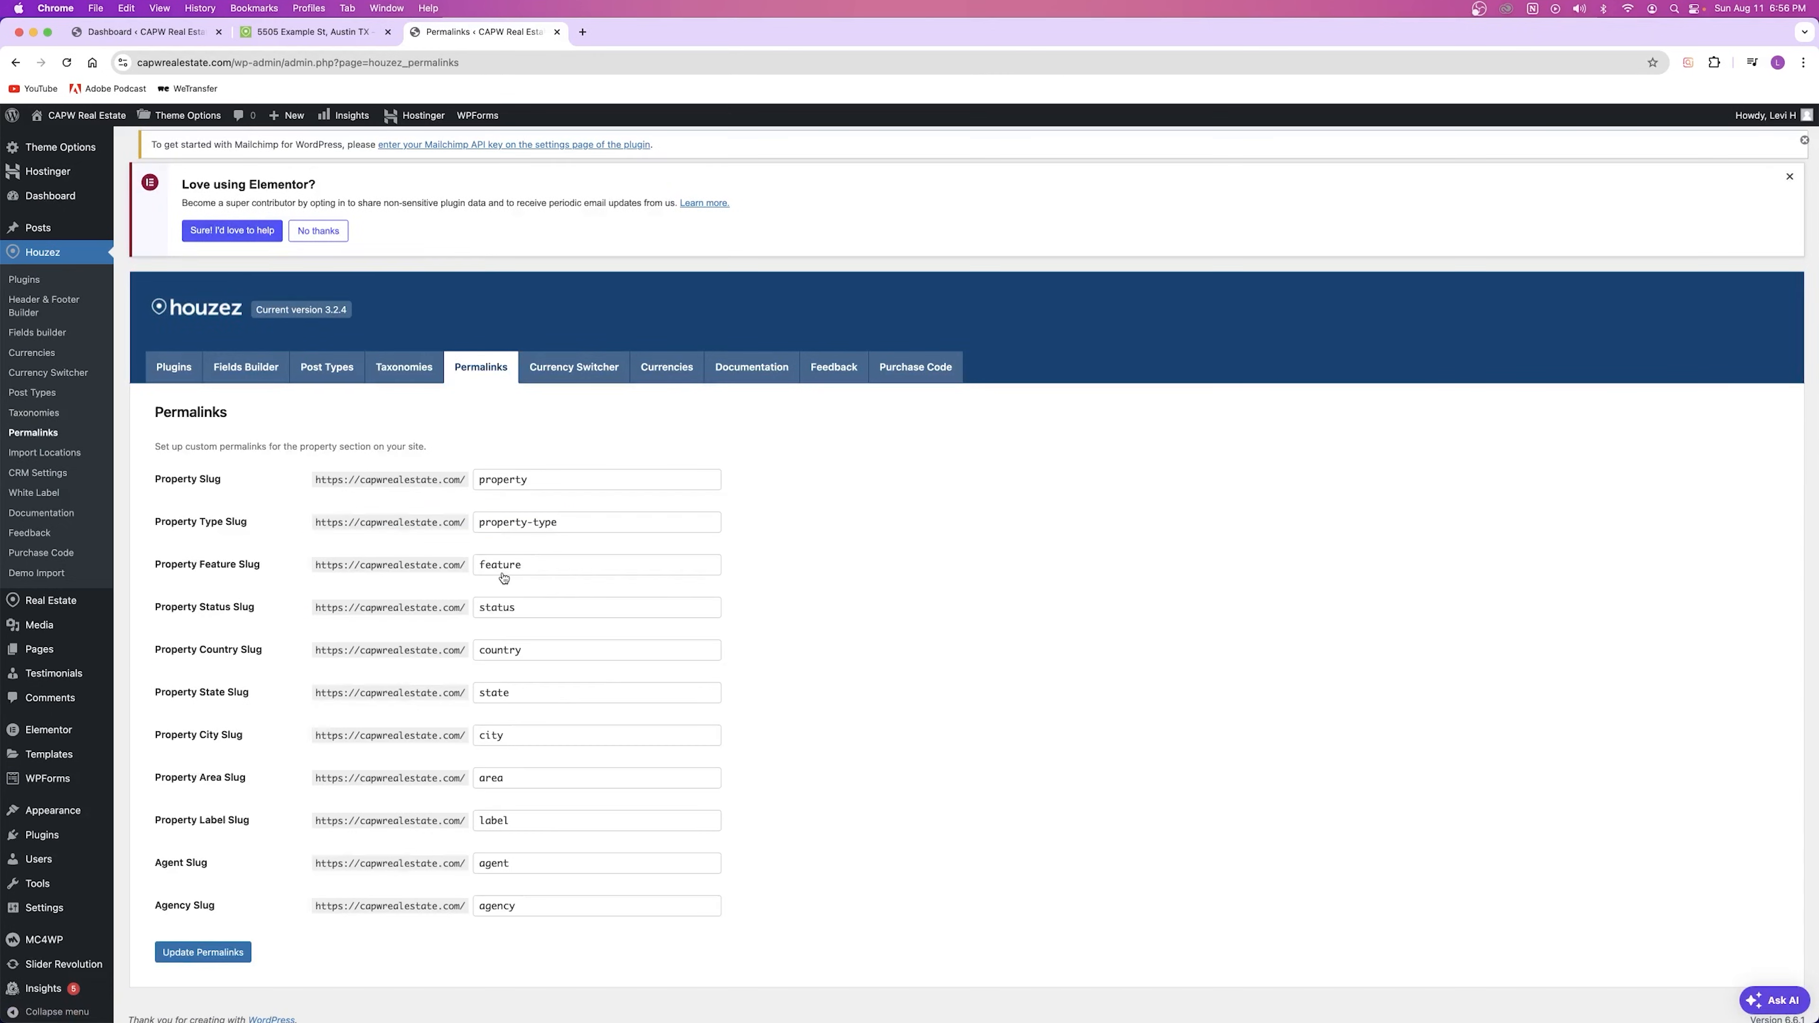
pyautogui.click(404, 366)
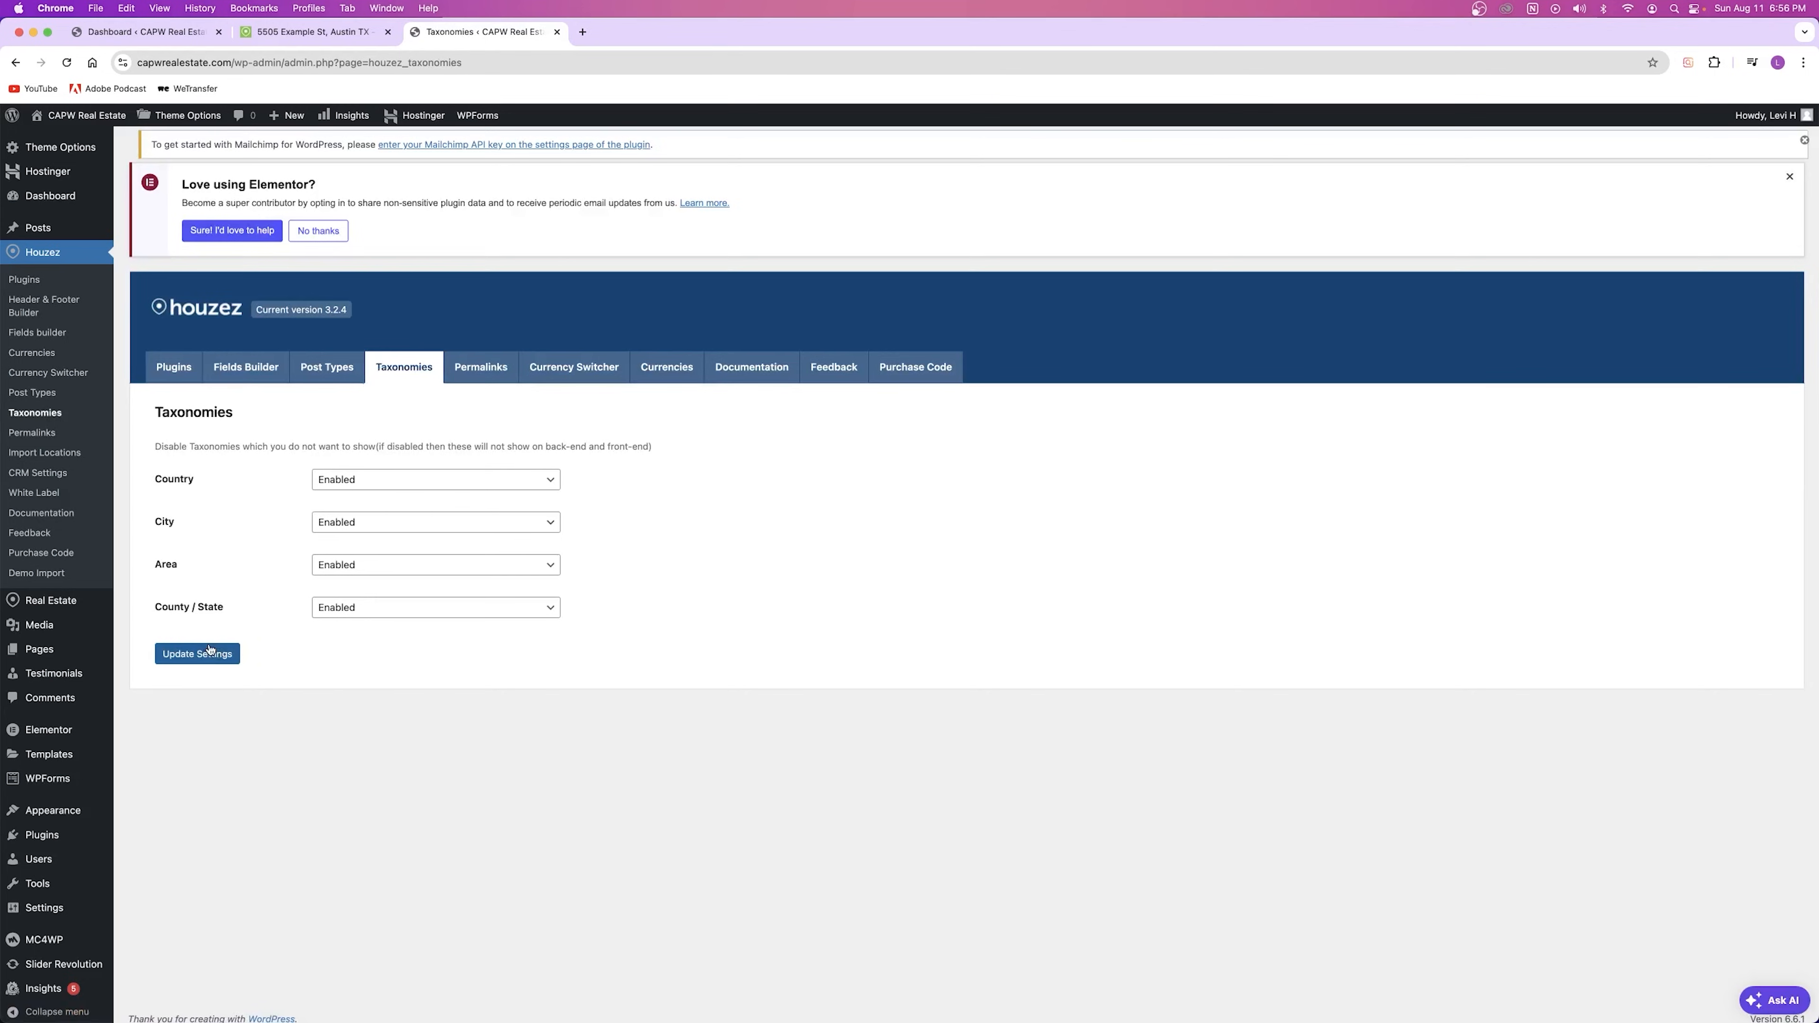
pyautogui.click(337, 479)
pyautogui.click(359, 498)
pyautogui.click(219, 662)
pyautogui.click(273, 402)
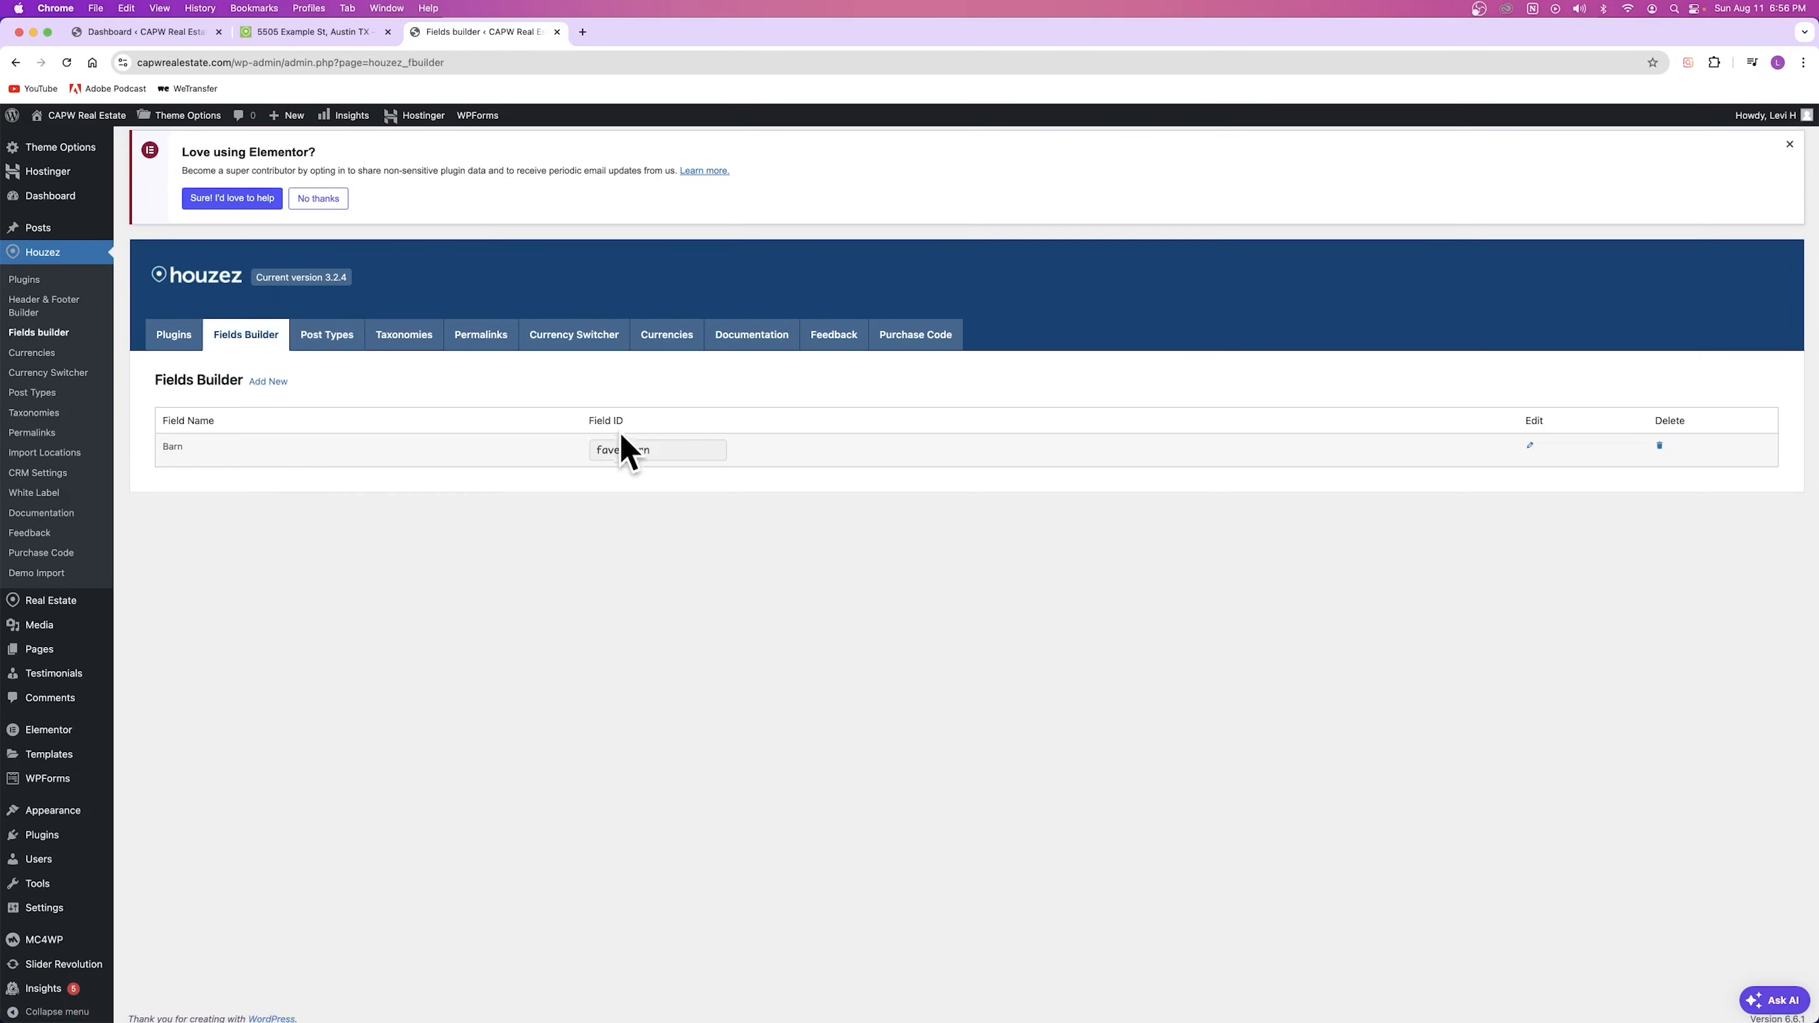
# Step: Review the Houzez permalink slugs, including Property Slug, without changing them
pyautogui.click(479, 338)
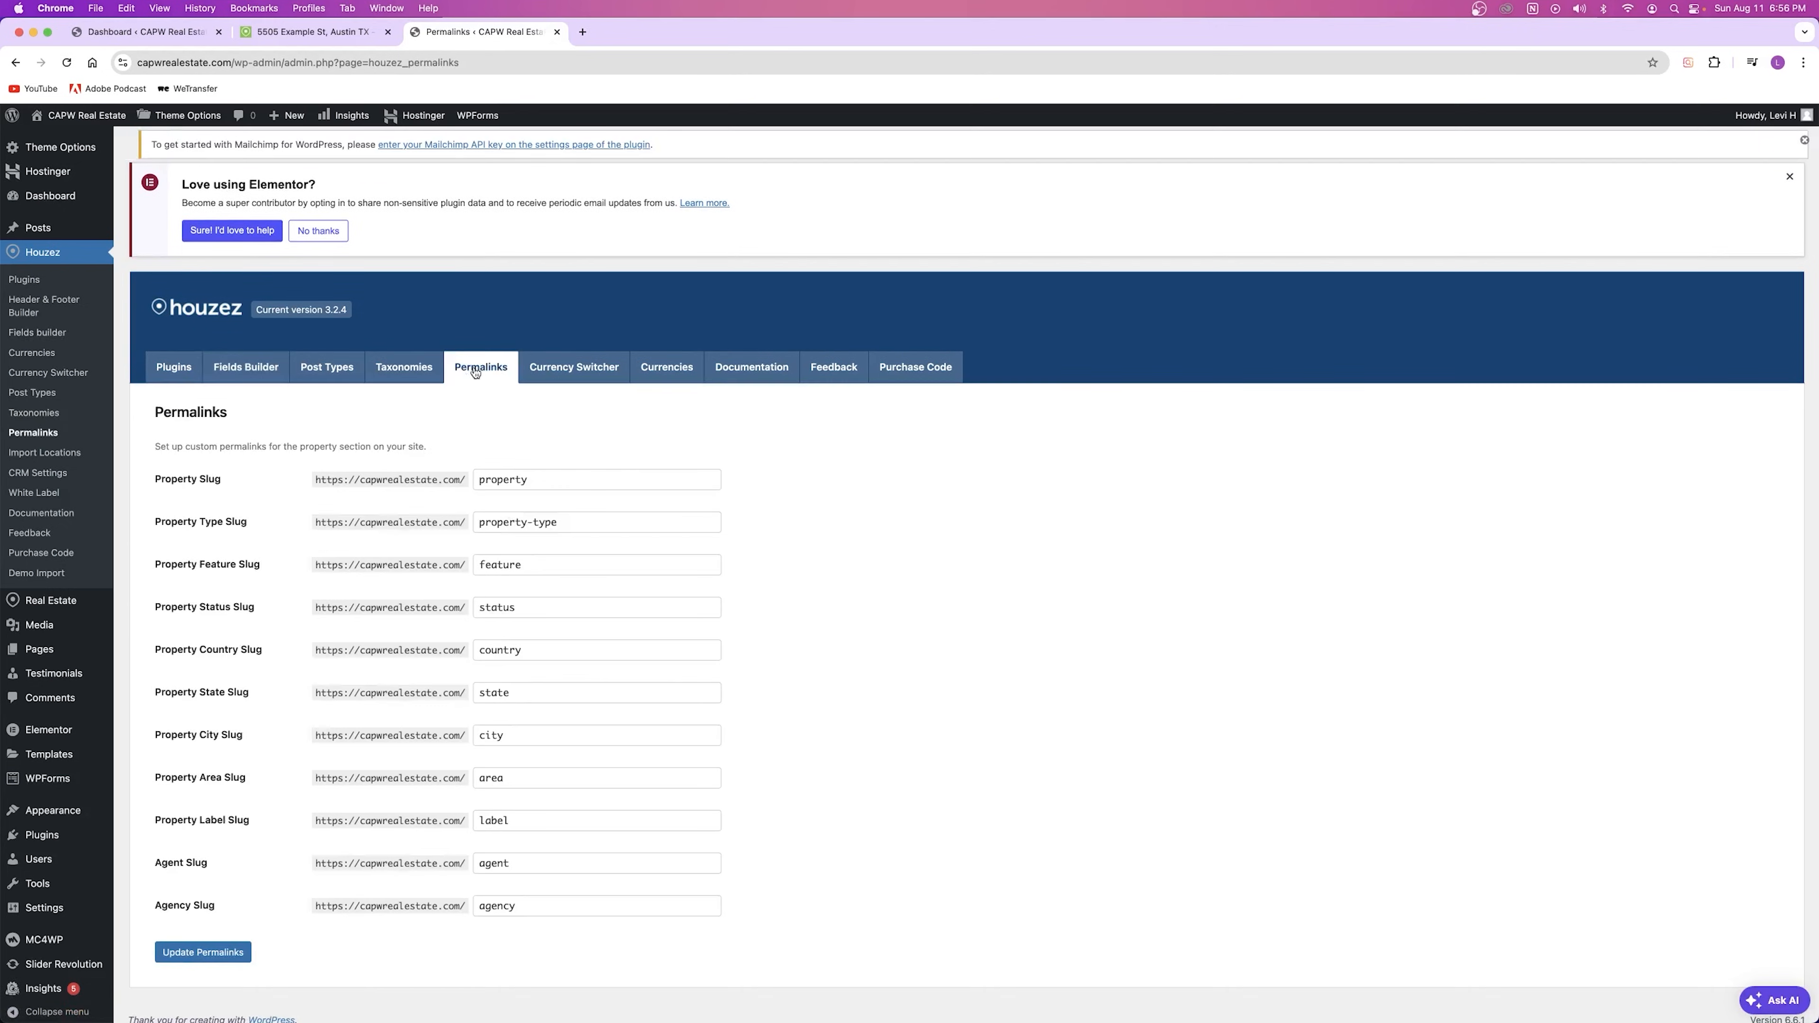
pyautogui.scroll(-1, 493, 464)
pyautogui.scroll(1, 459, 516)
pyautogui.moveTo(143, 470); pyautogui.dragTo(623, 940)
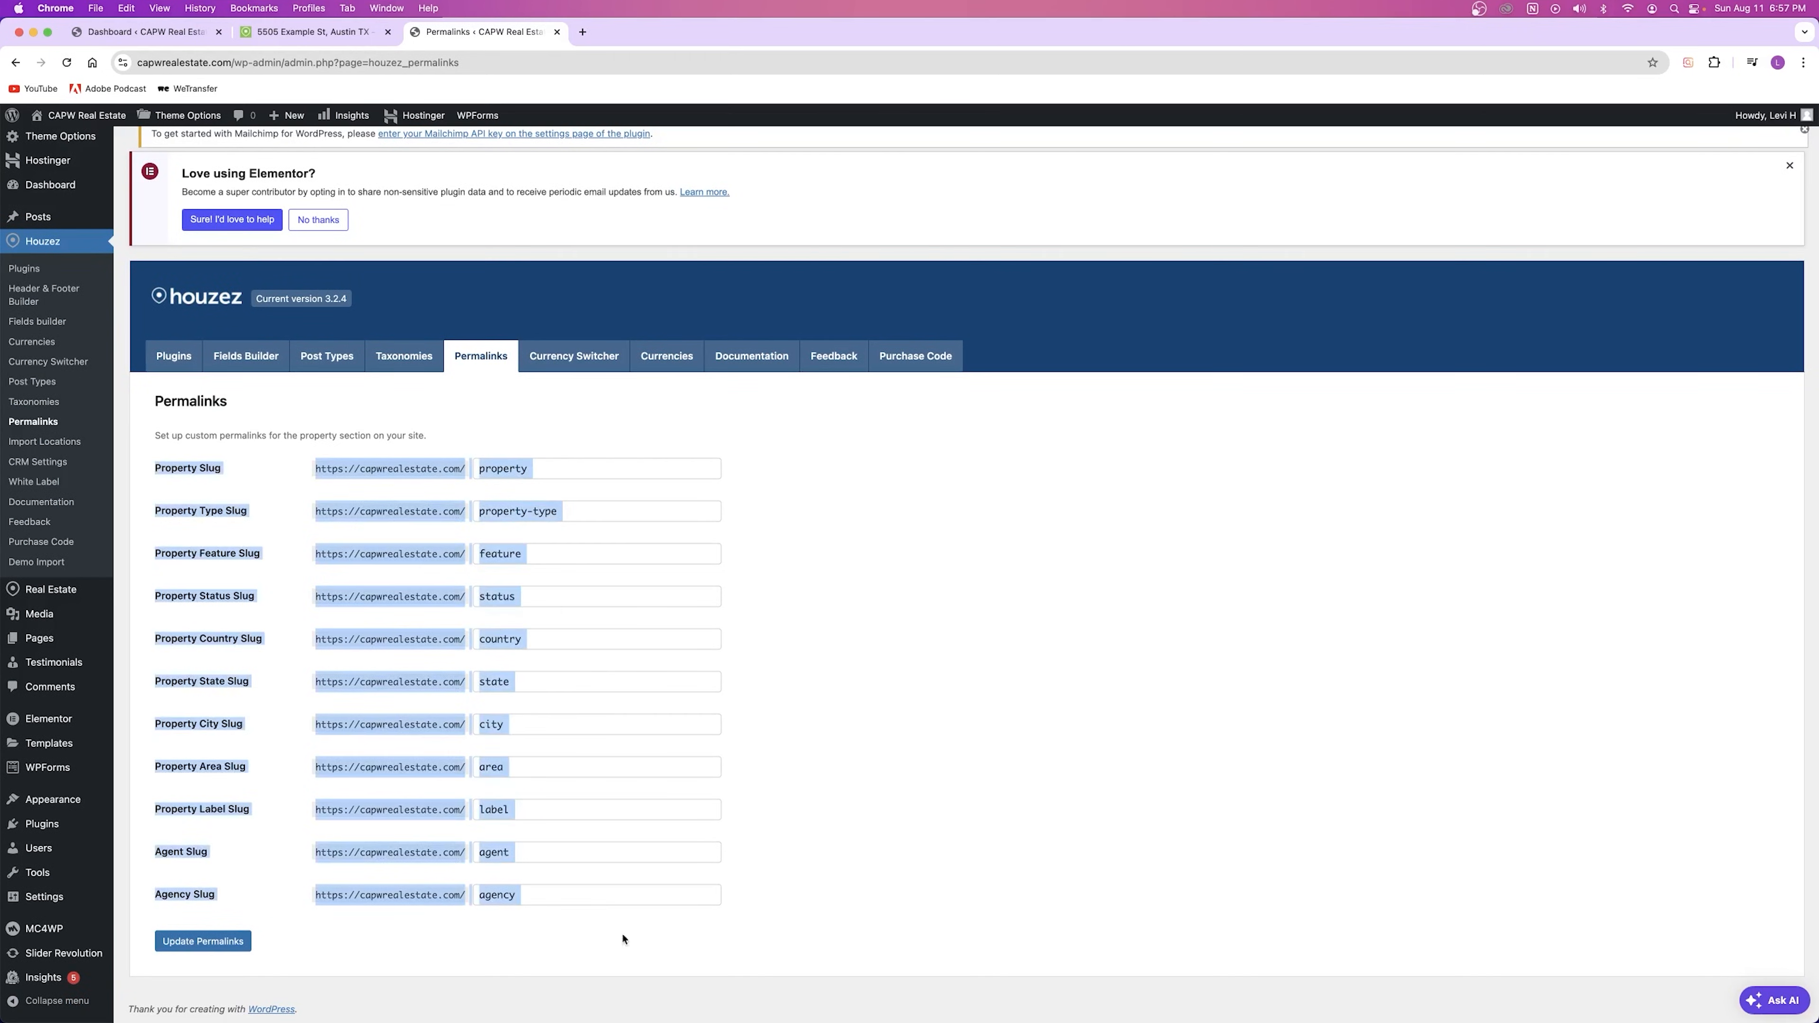
pyautogui.click(783, 715)
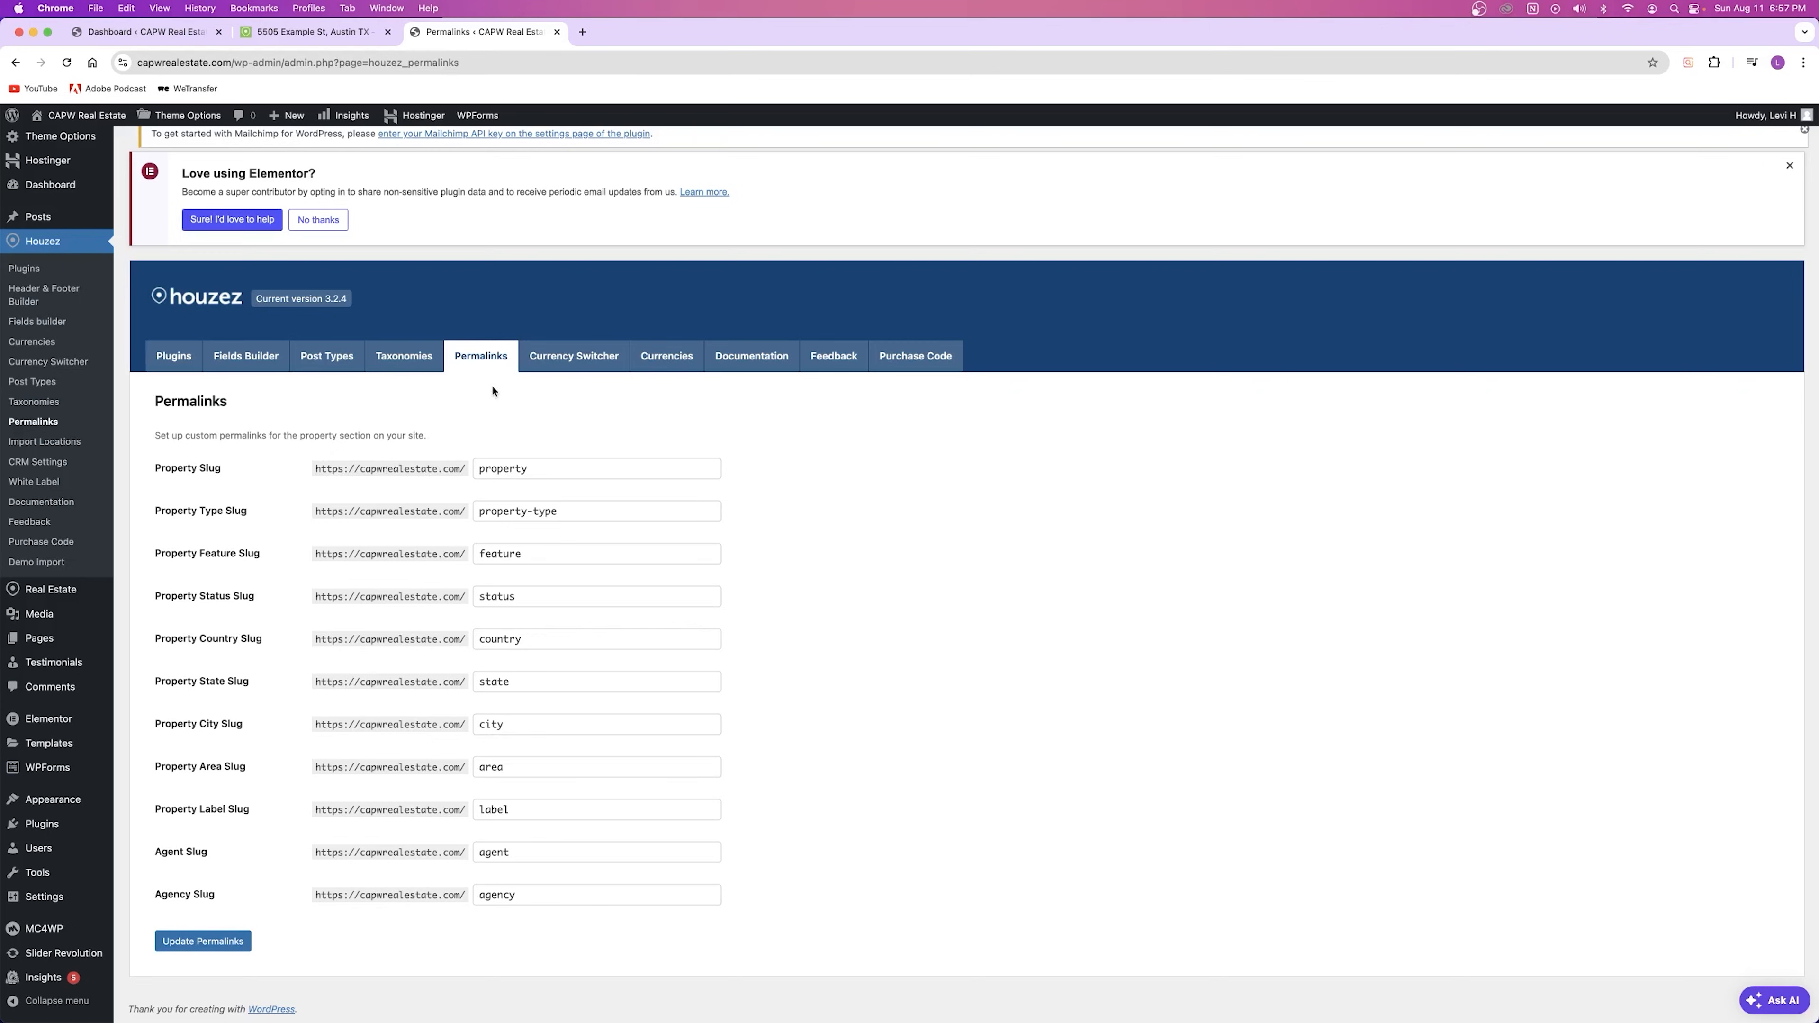
pyautogui.click(520, 469)
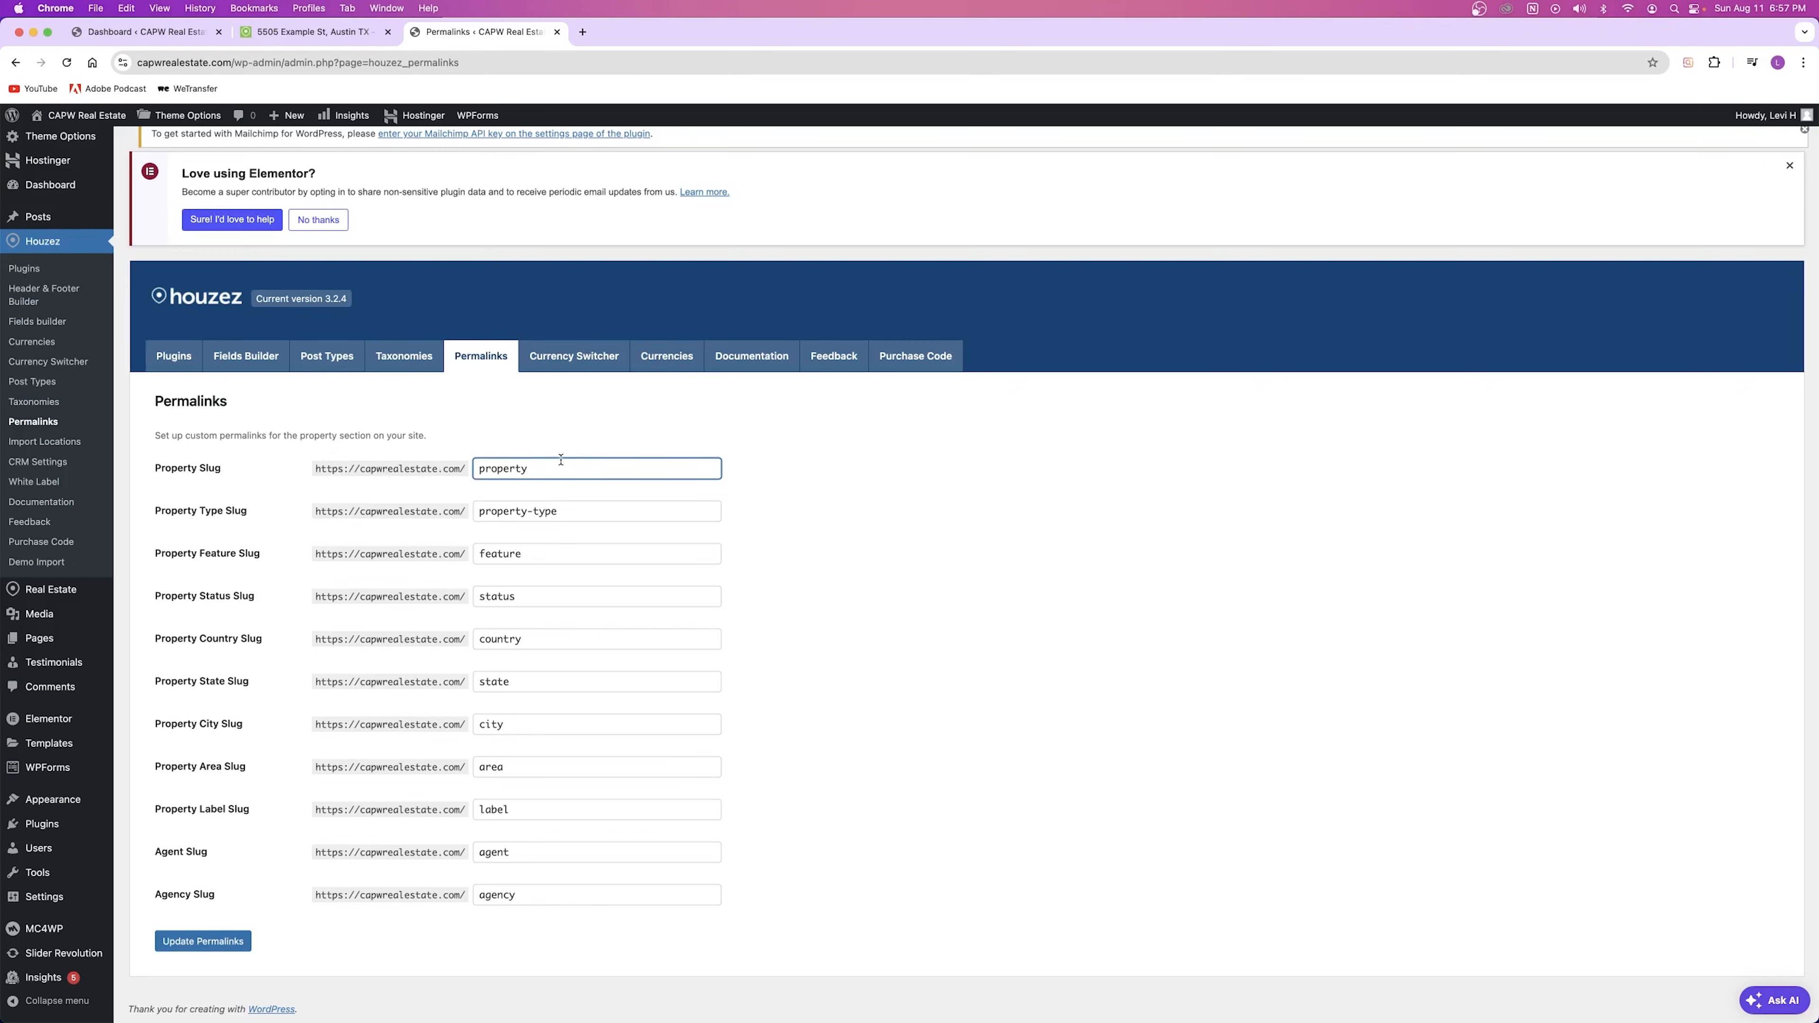
pyautogui.click(867, 641)
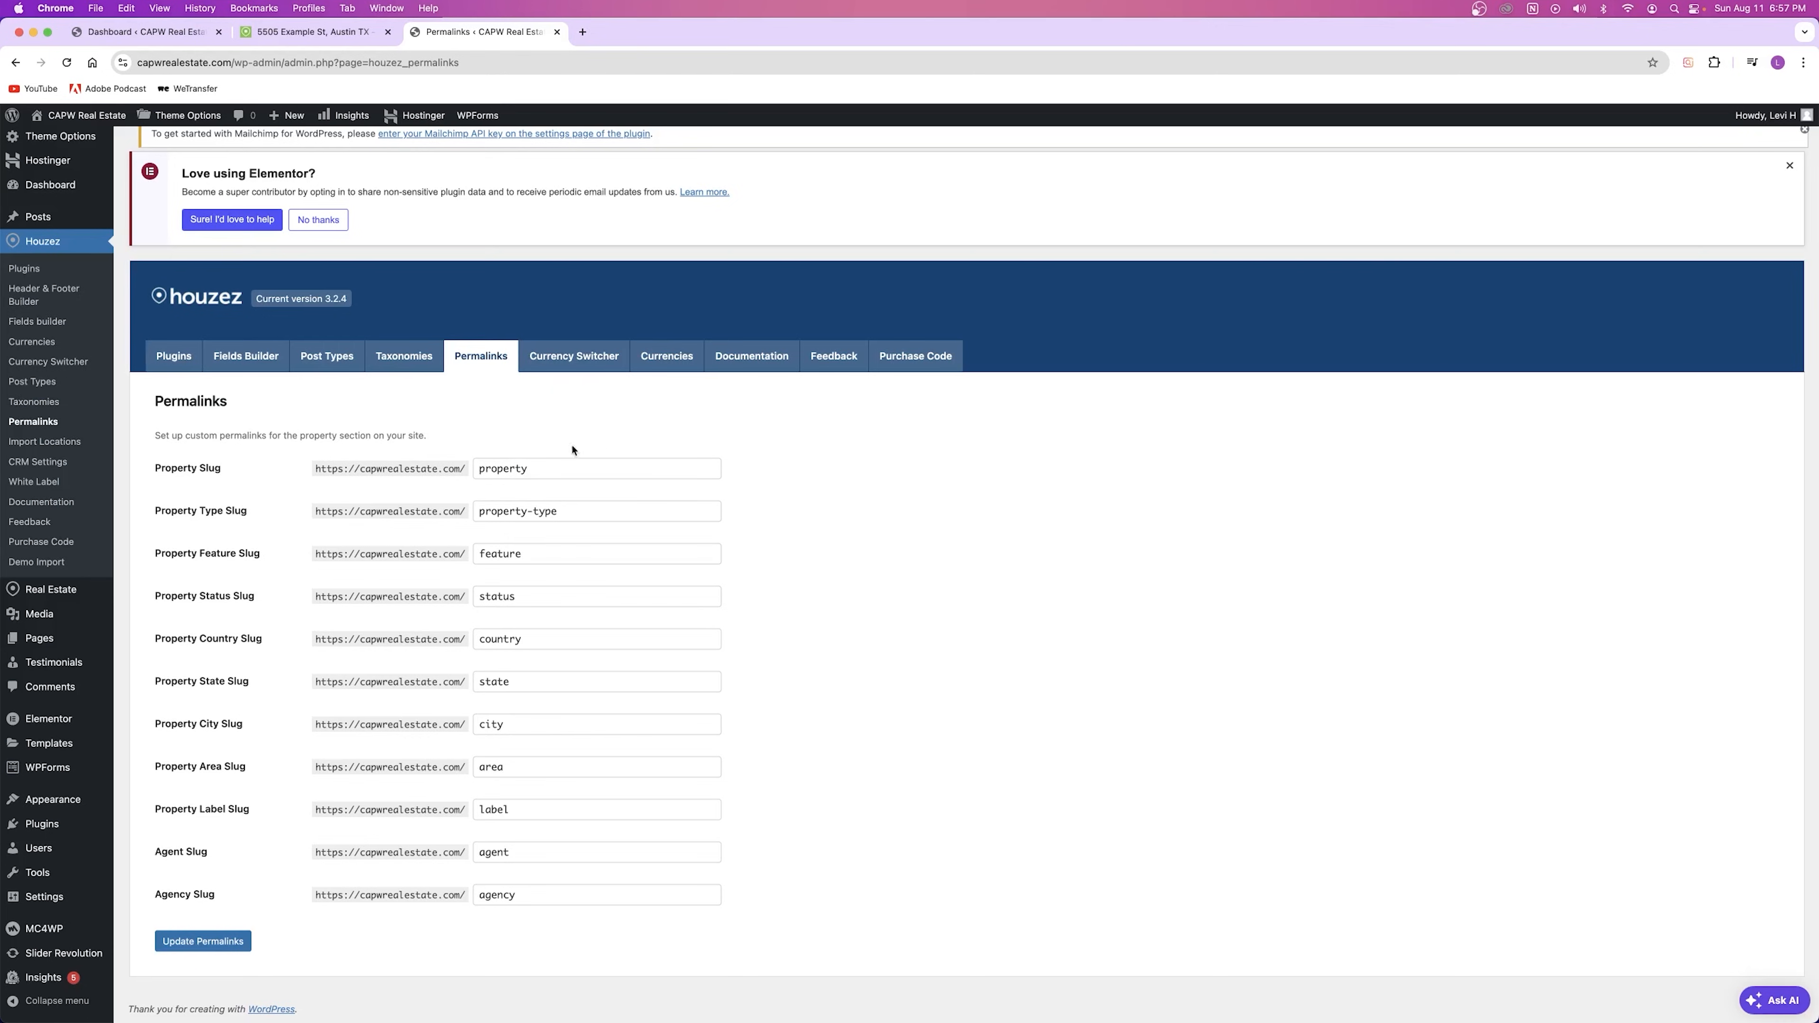
pyautogui.click(584, 355)
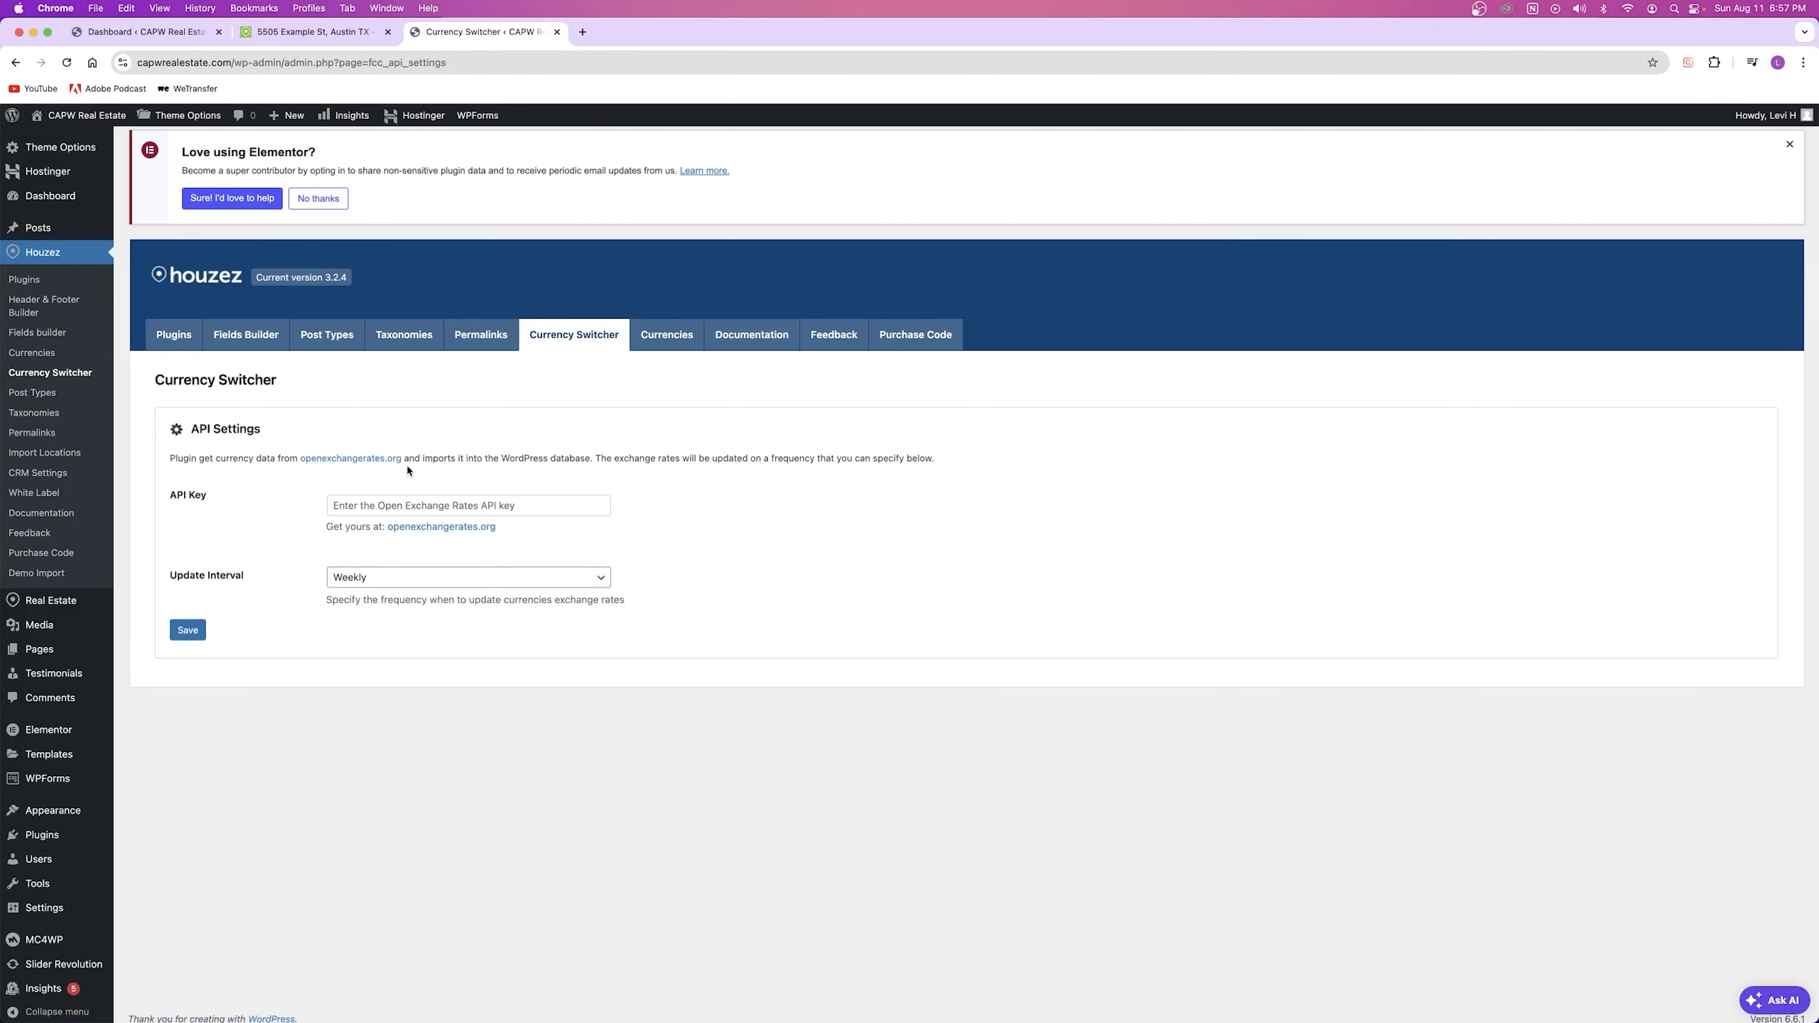
# Step: Read the exchange-rate source and empty API Key settings, then open the empty Currencies list
pyautogui.moveTo(299, 460); pyautogui.dragTo(435, 465)
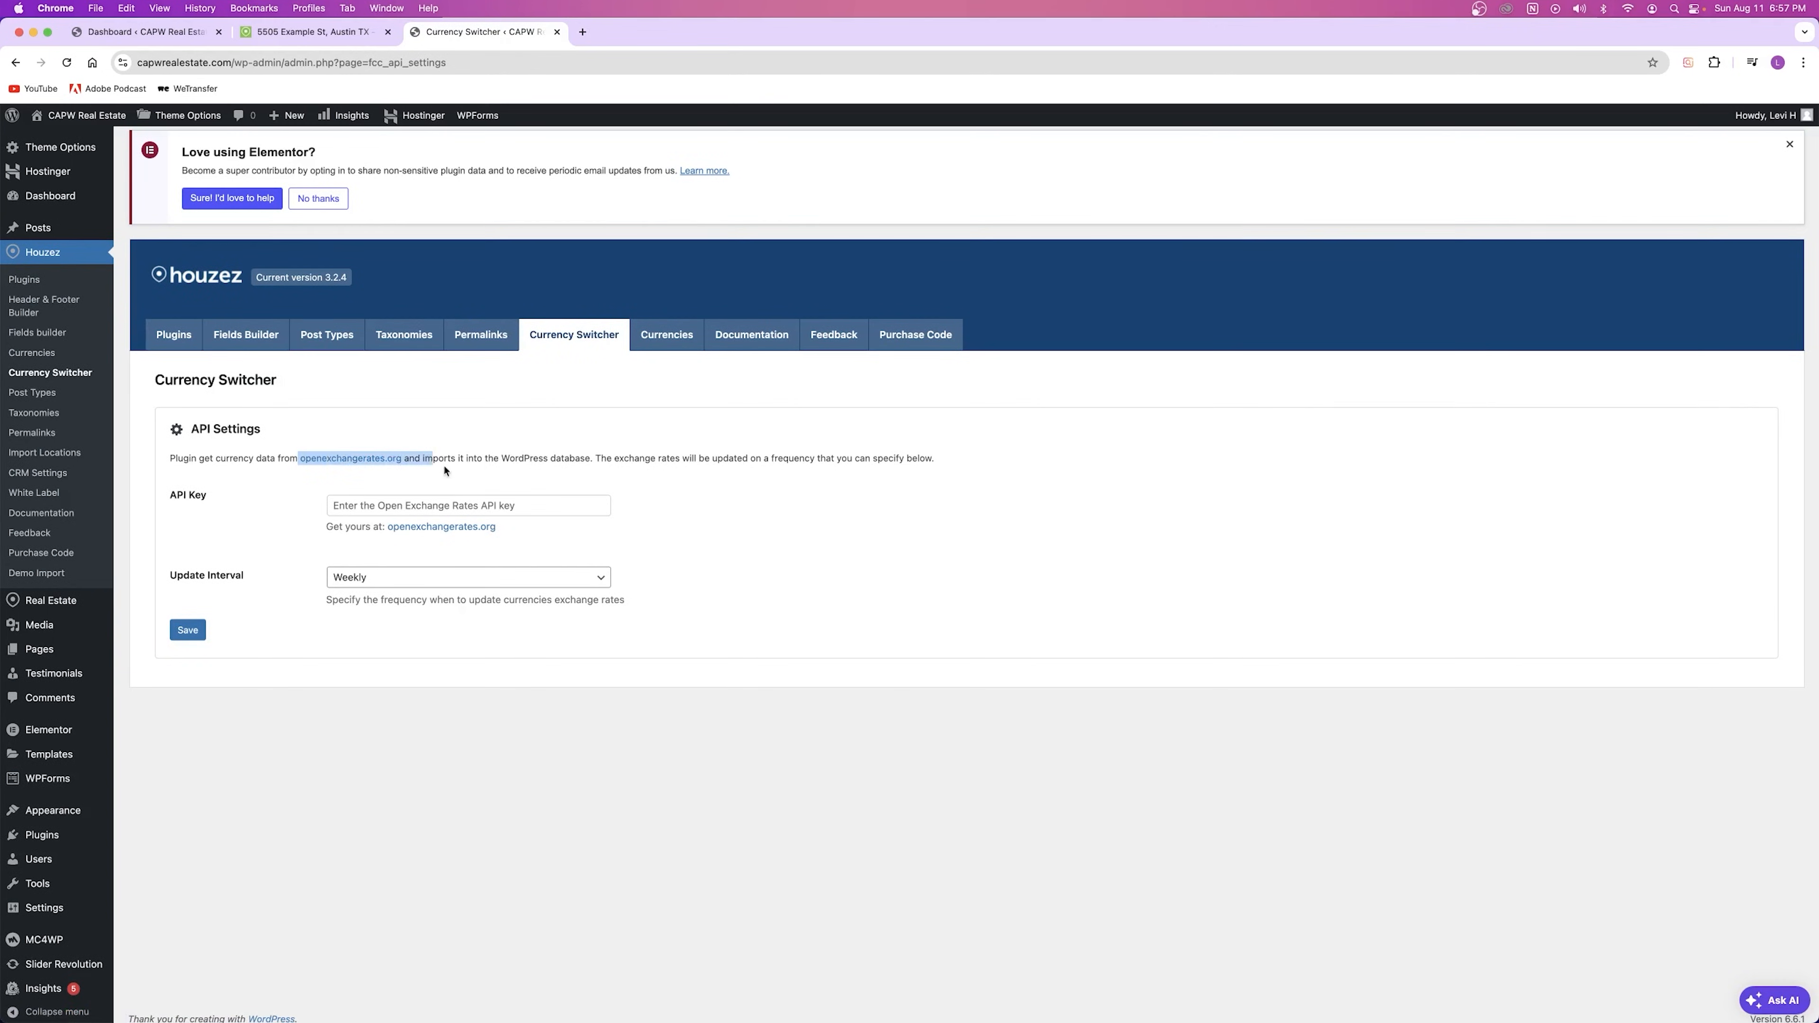
pyautogui.click(437, 475)
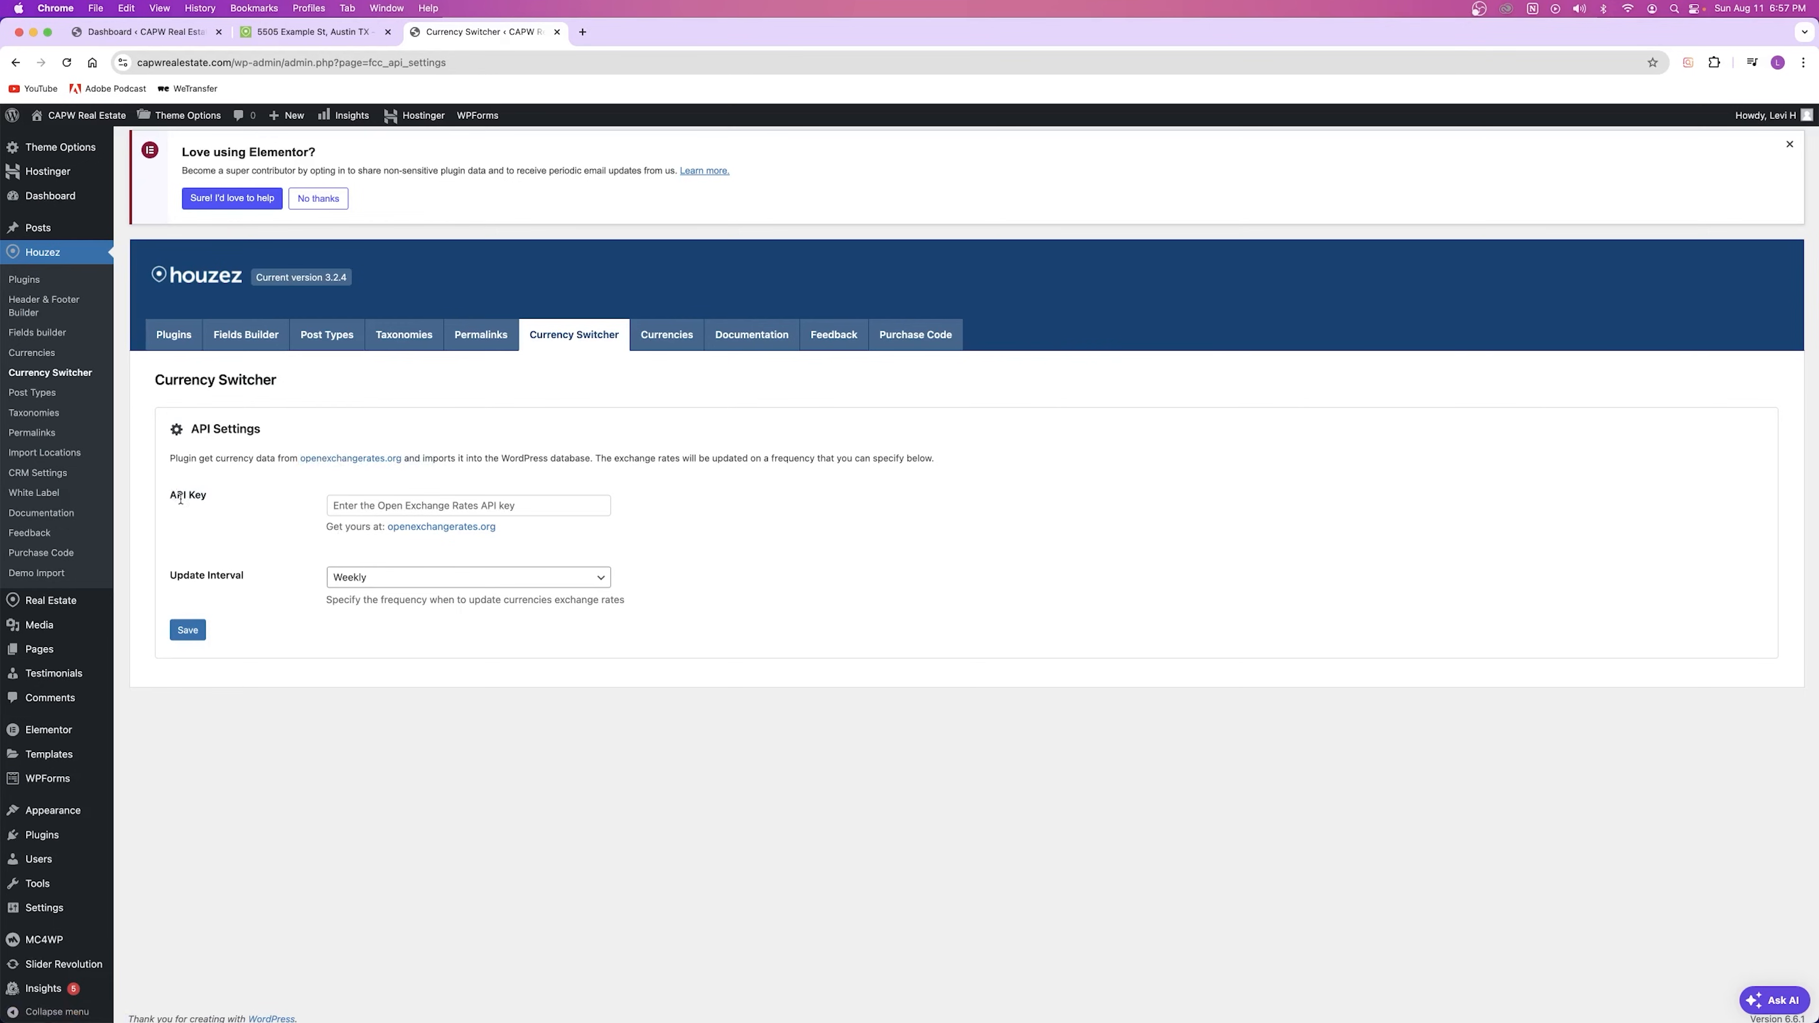
pyautogui.moveTo(172, 497); pyautogui.dragTo(258, 502)
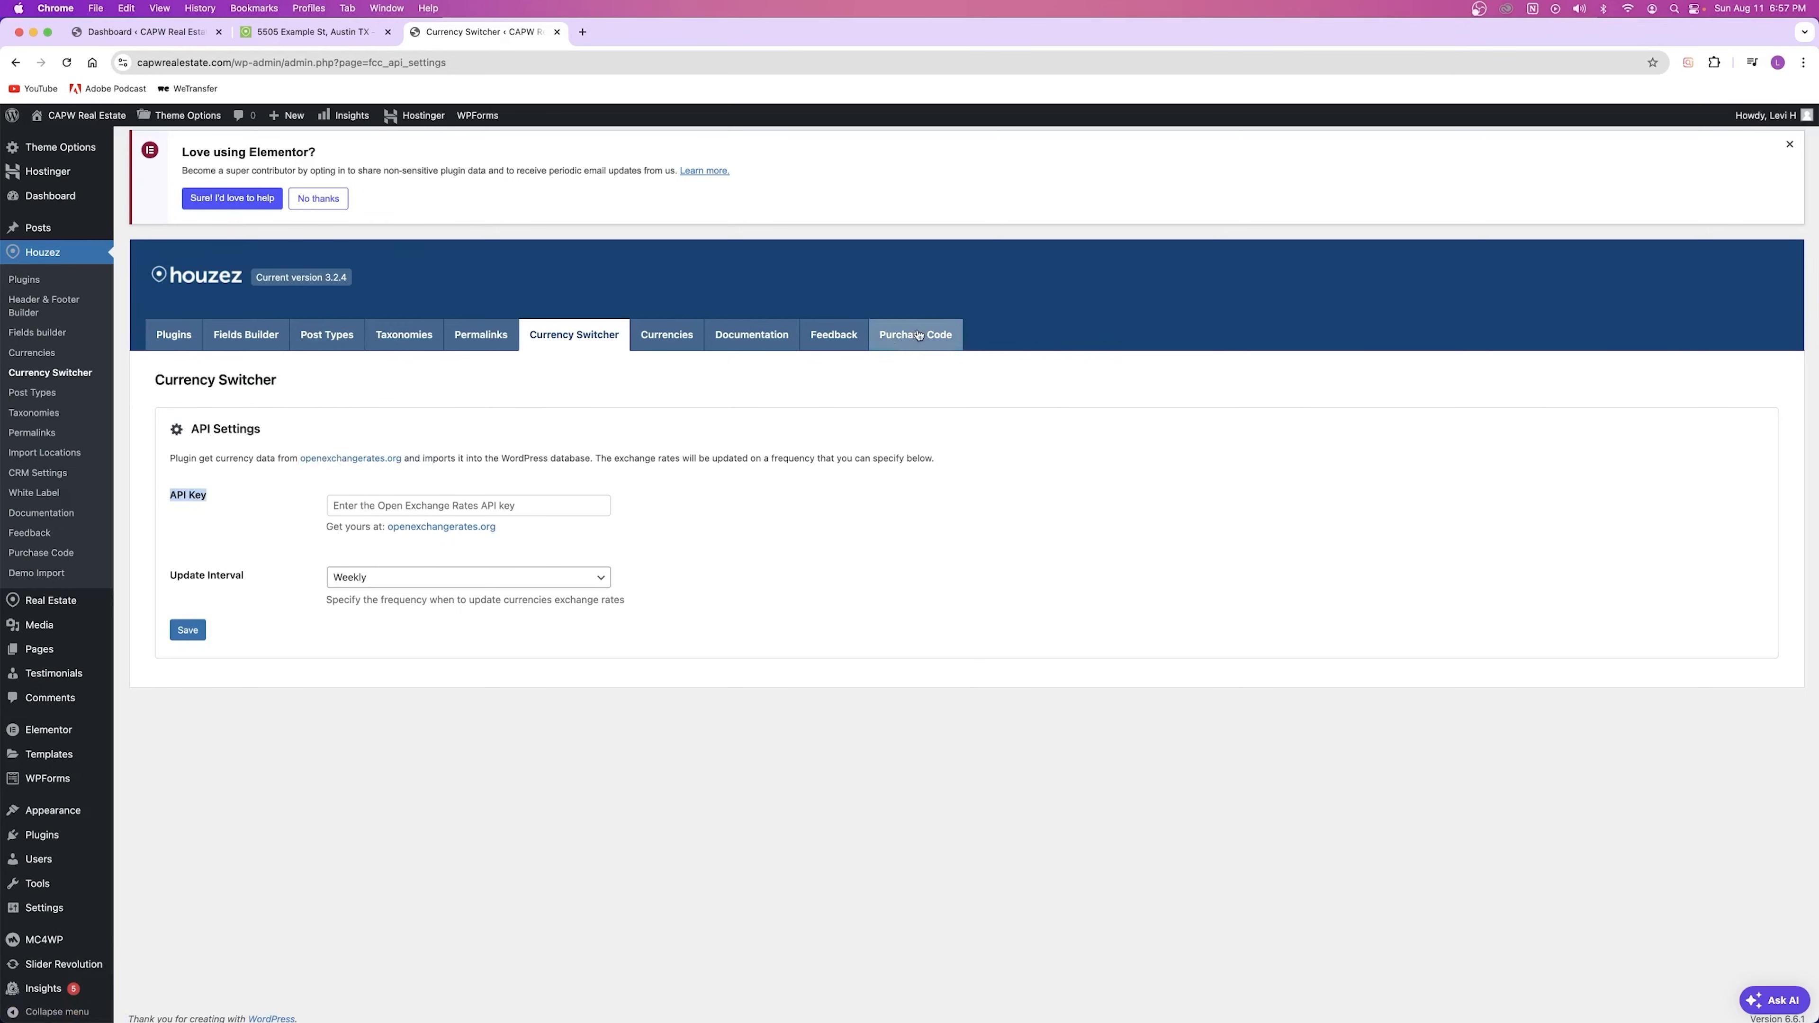
pyautogui.click(184, 514)
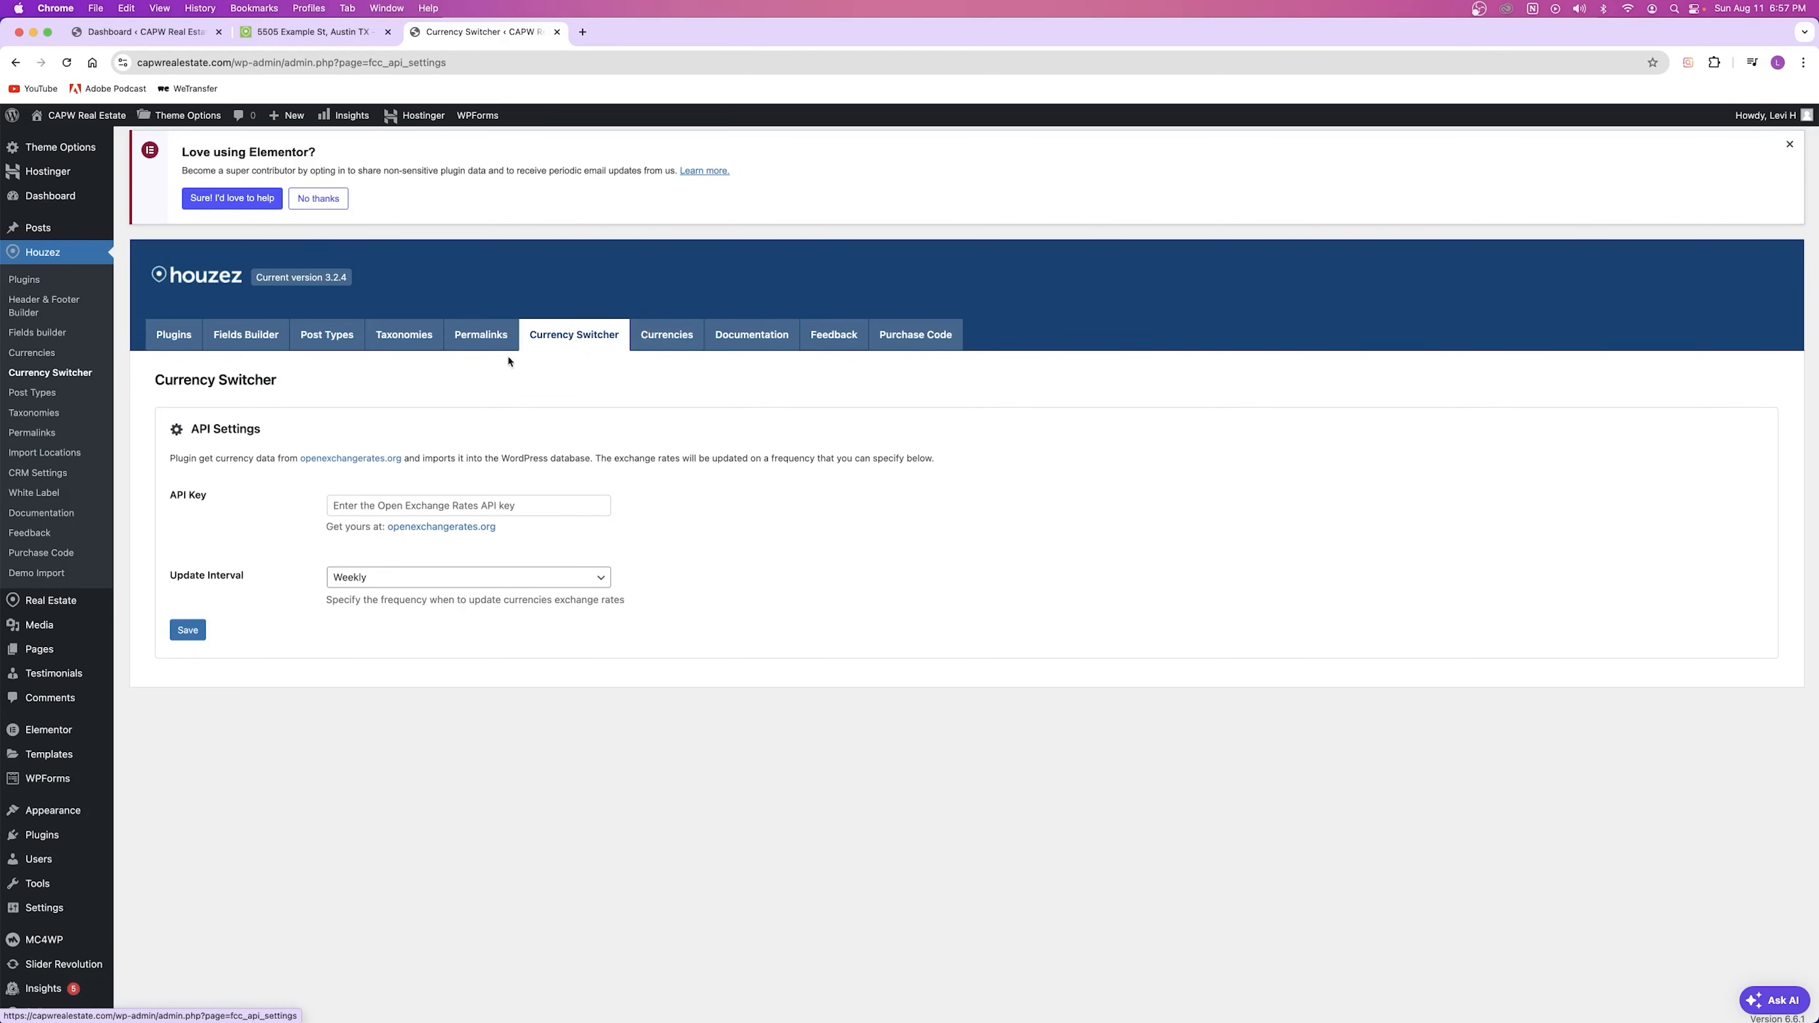
pyautogui.click(662, 334)
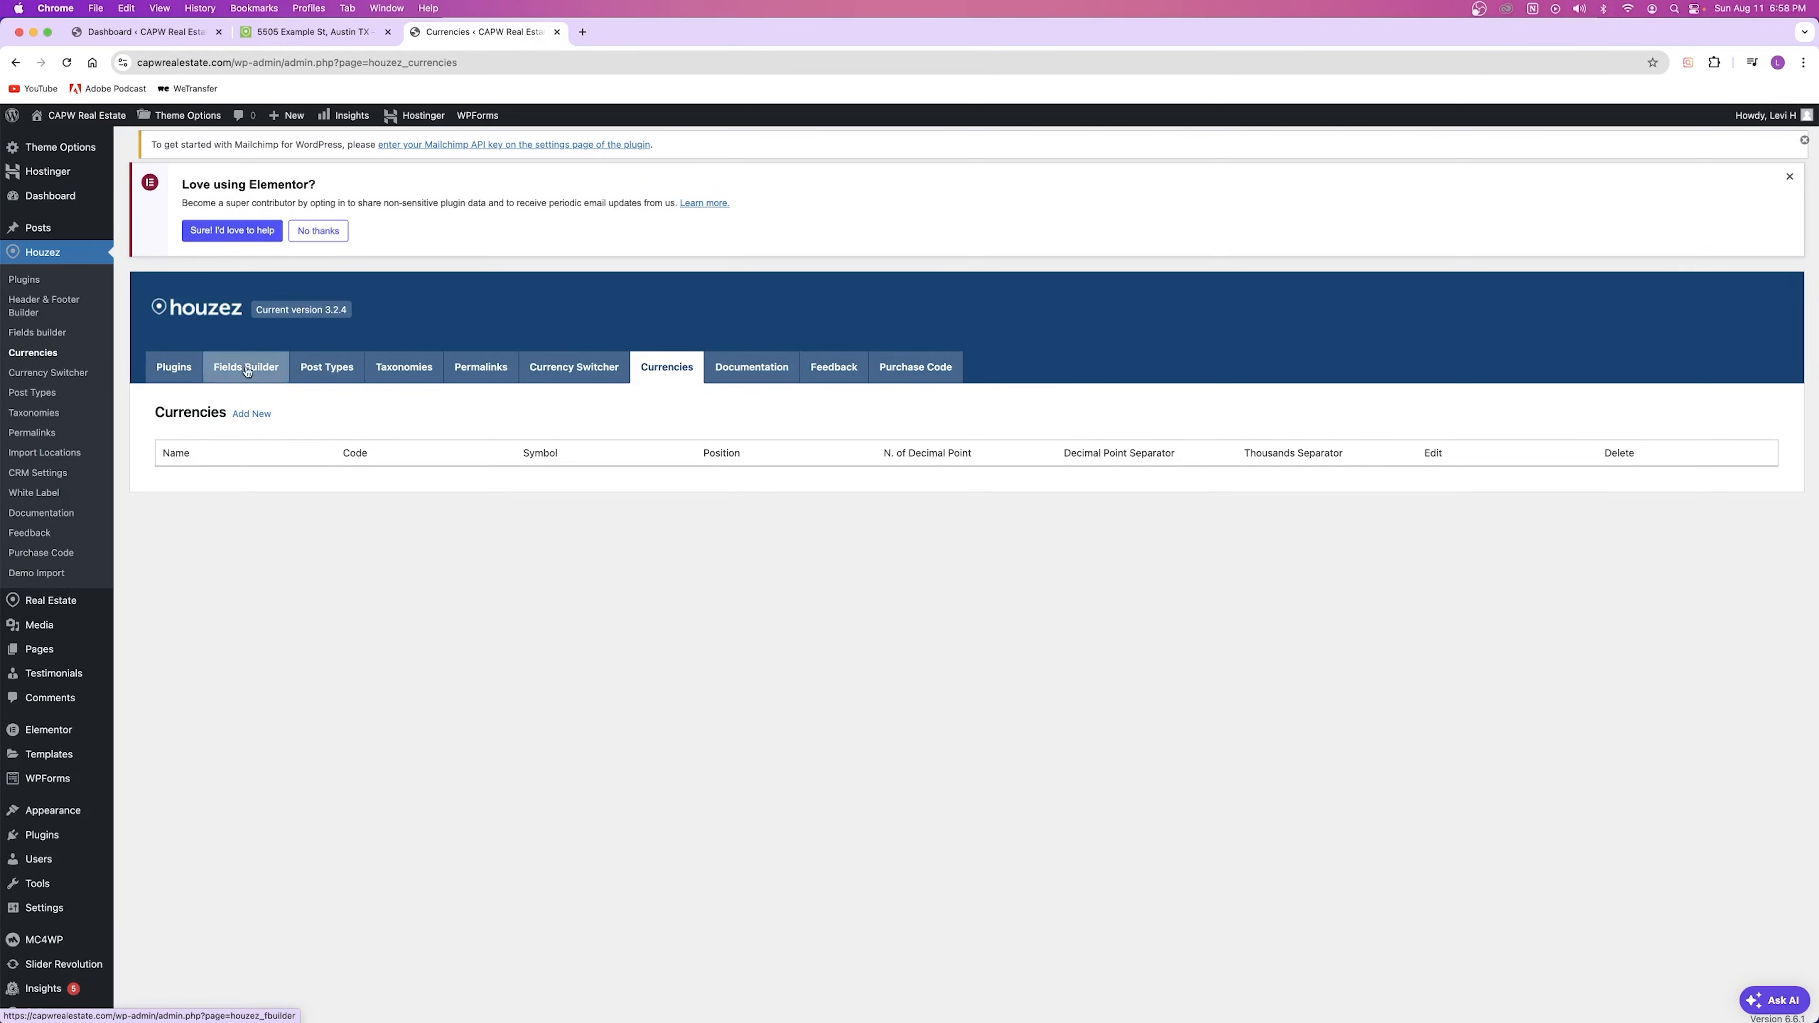
# Step: Add a new currency named United States Dollar with code USD and symbol $
pyautogui.click(252, 414)
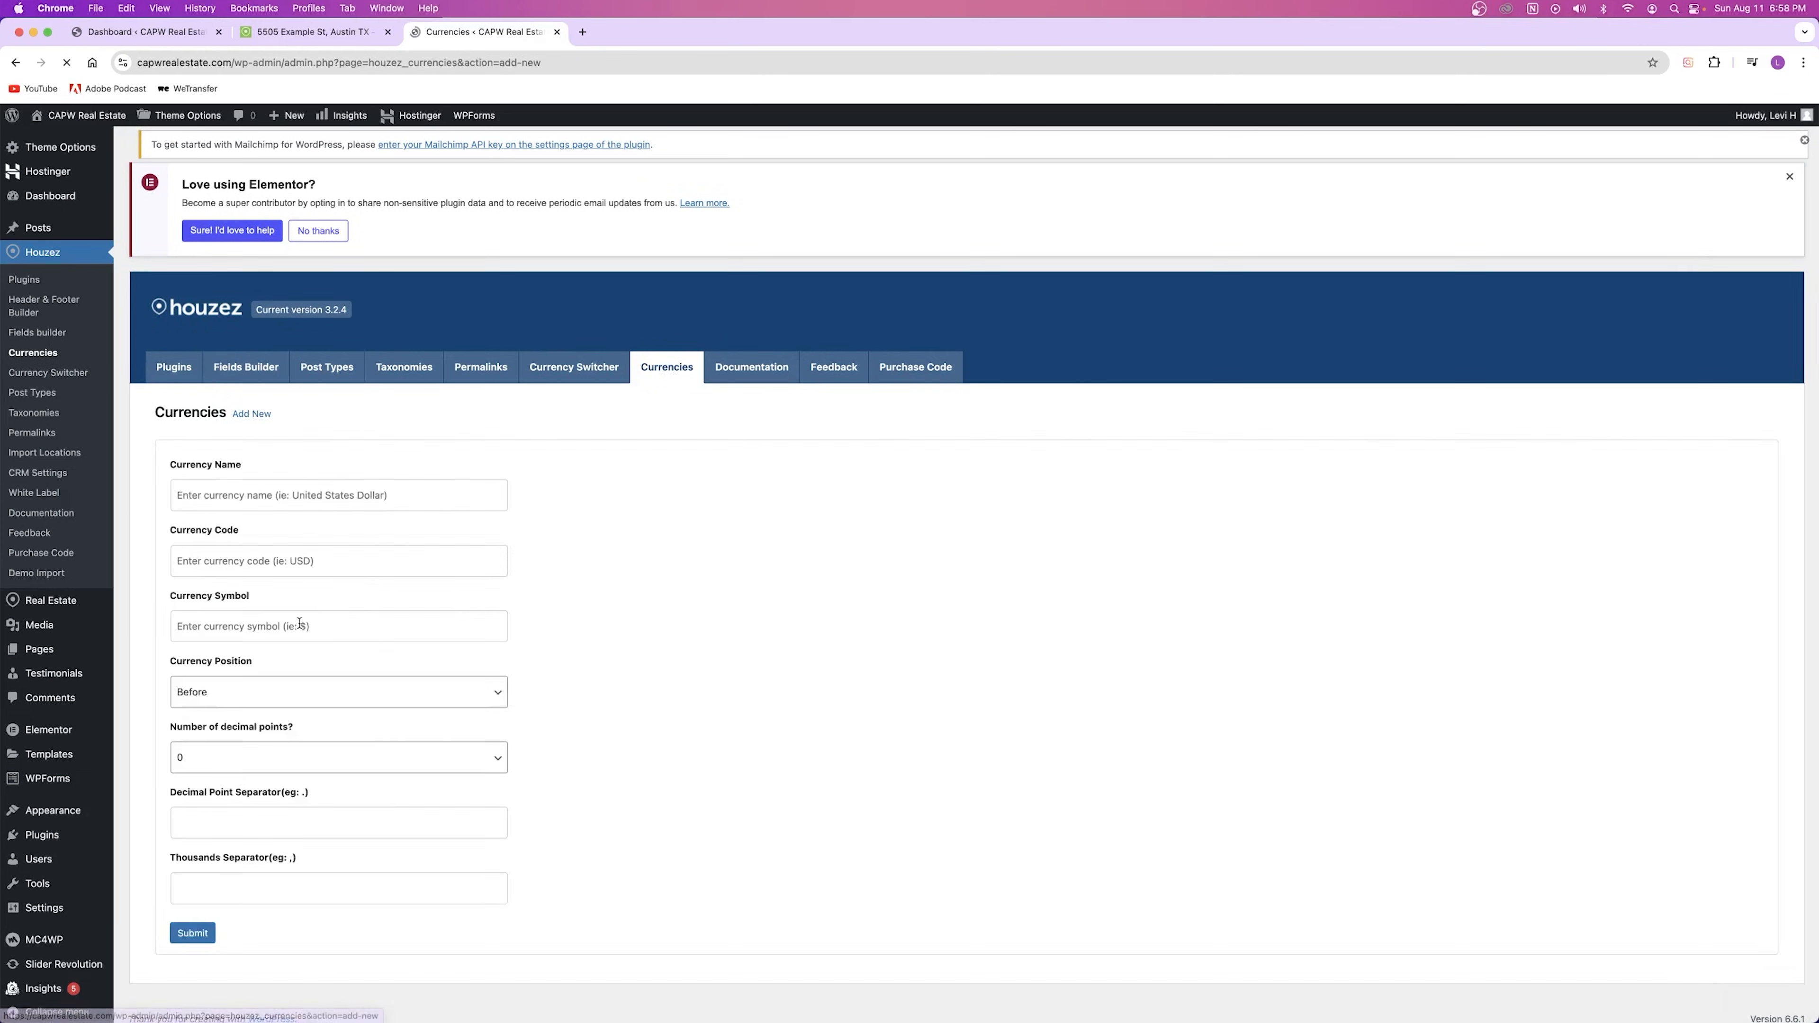
pyautogui.scroll(-1, 317, 618)
pyautogui.click(264, 490)
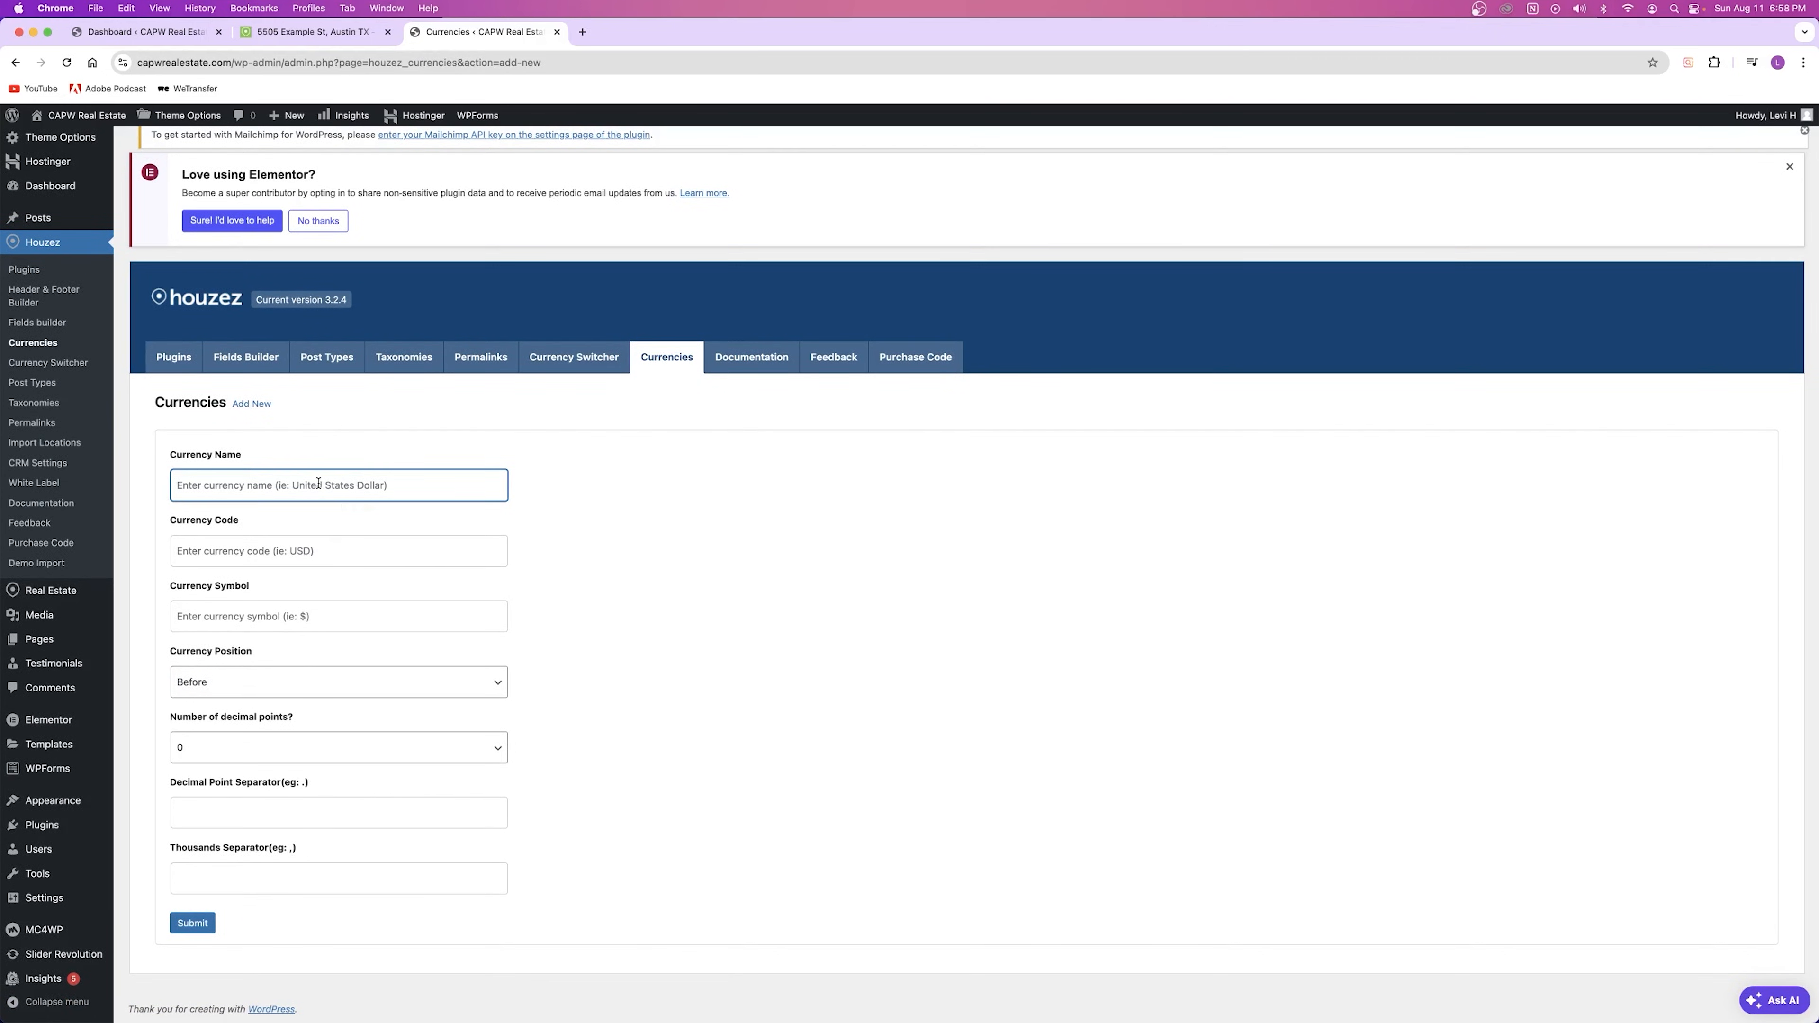
pyautogui.write('United States Dollar')
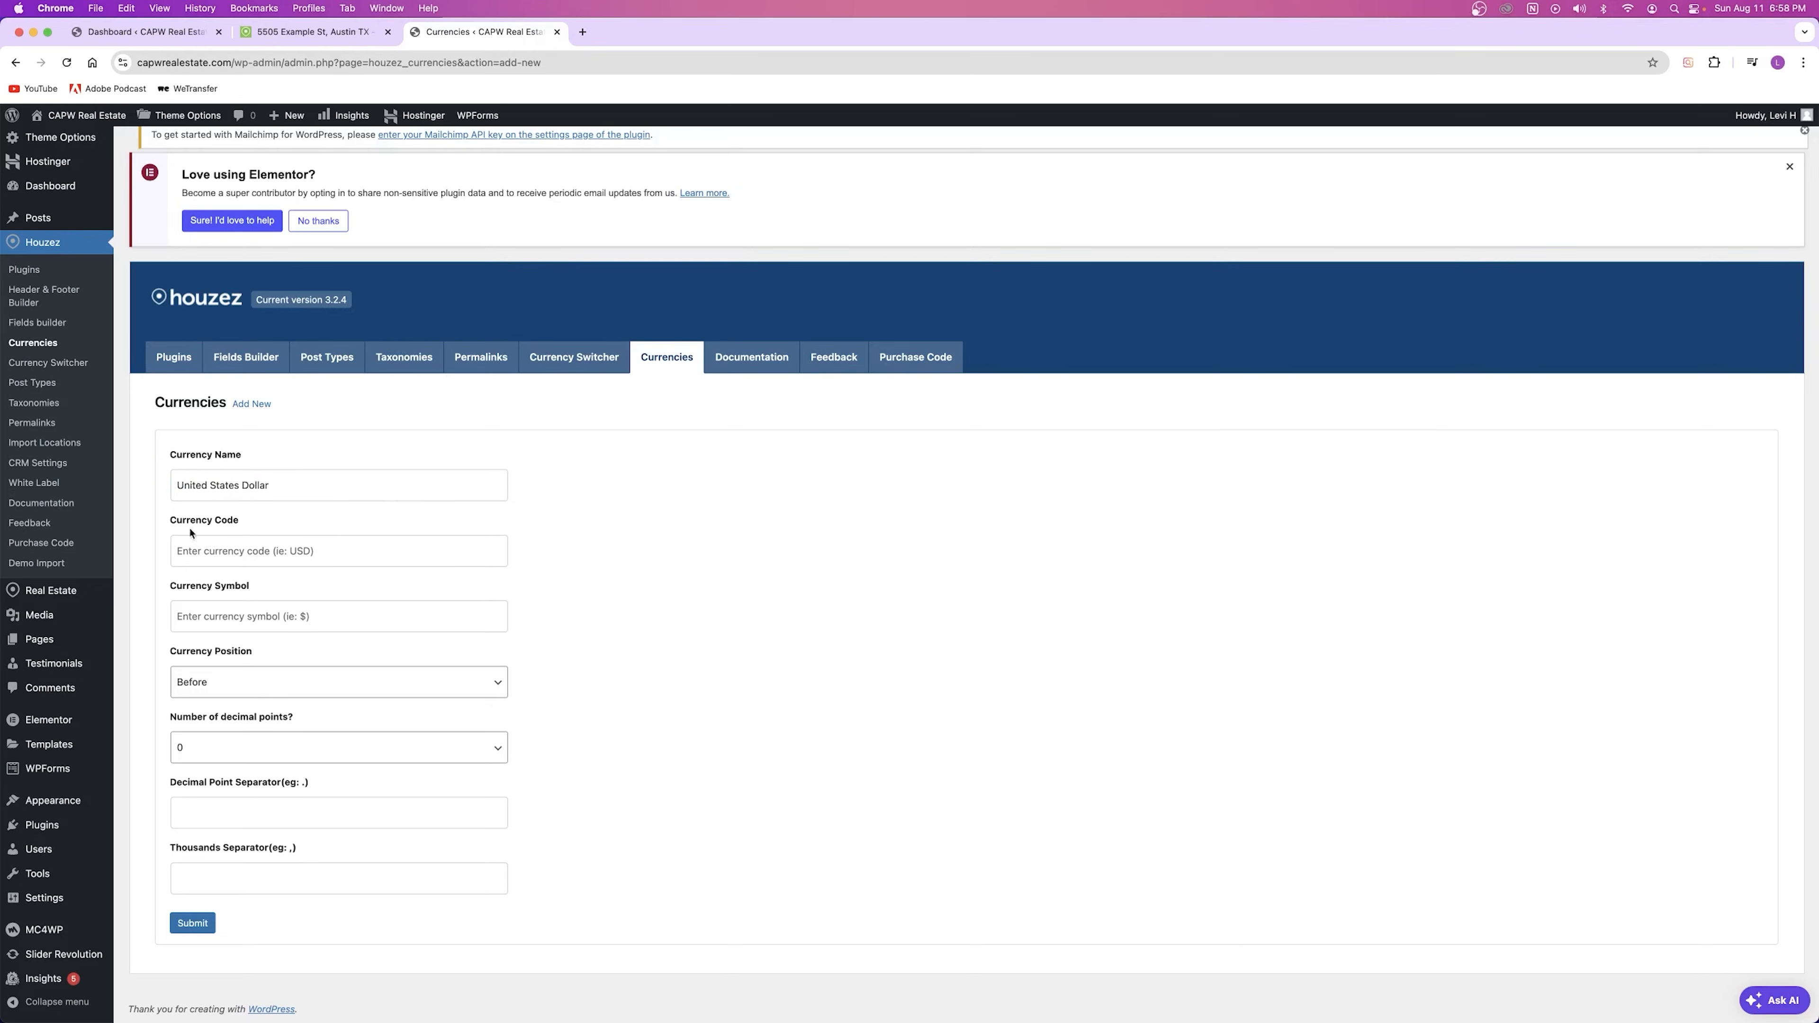
pyautogui.click(236, 551)
pyautogui.write('USD')
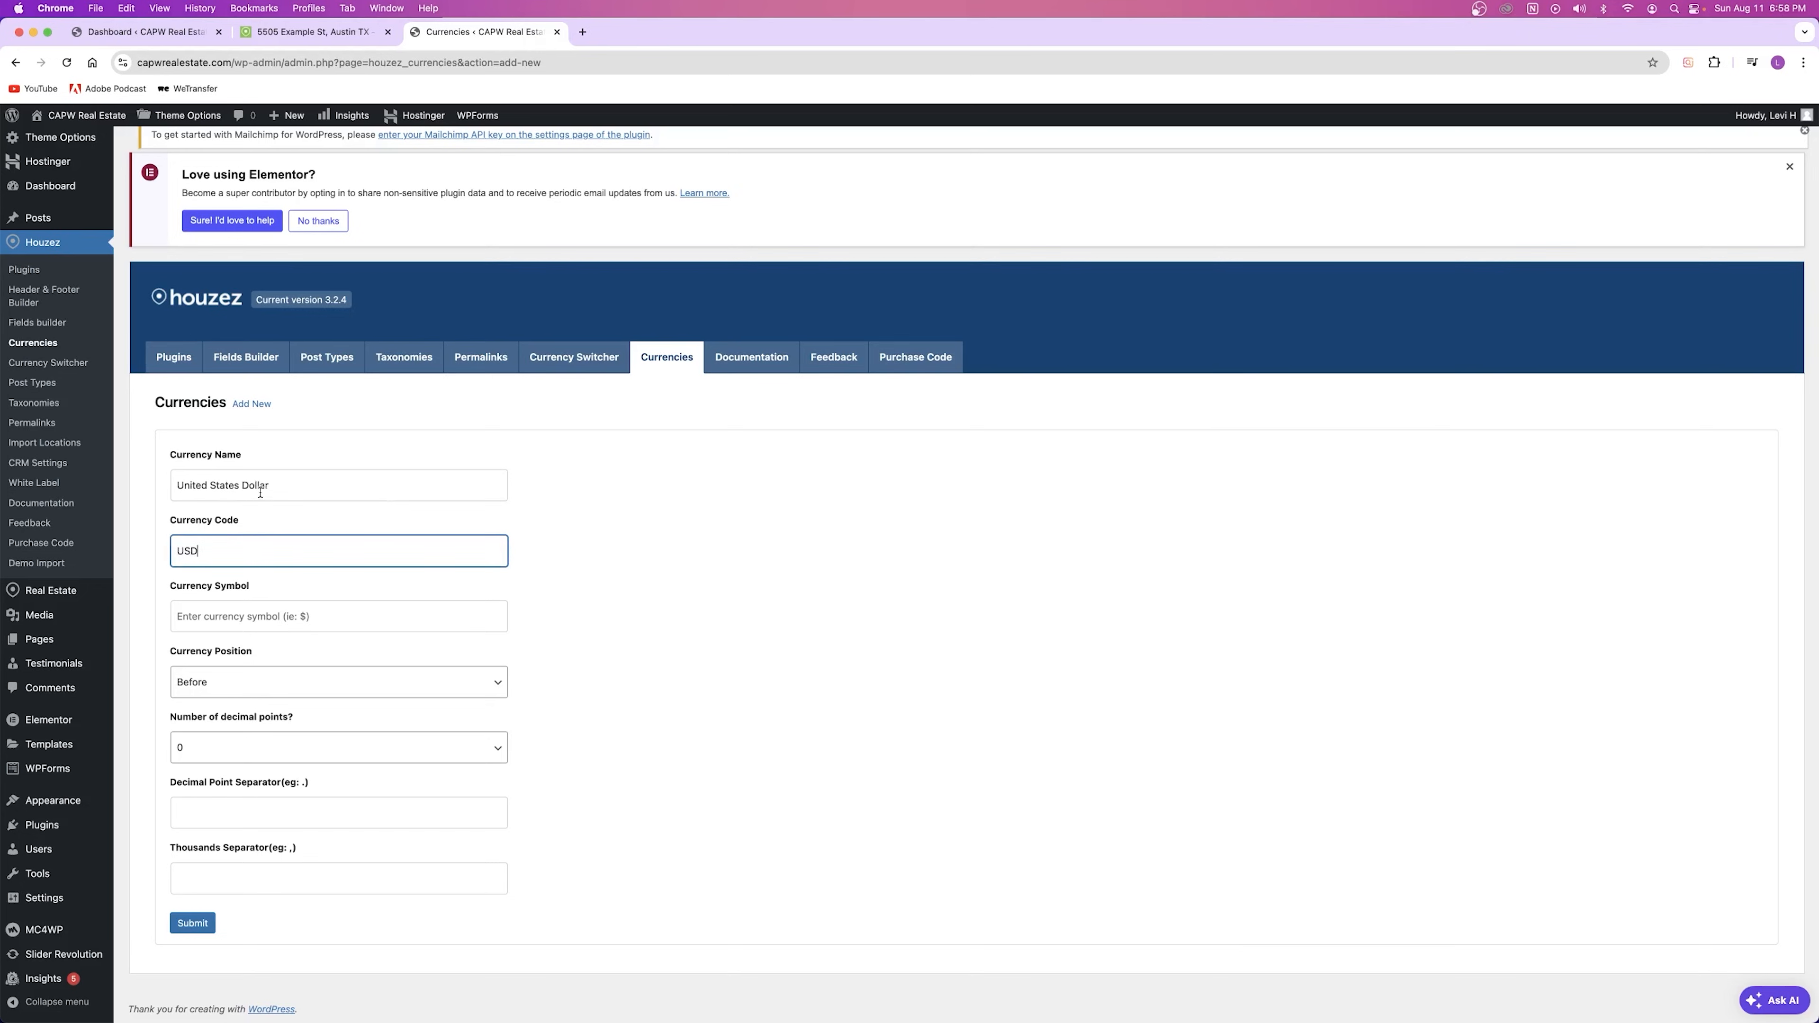
pyautogui.click(230, 623)
pyautogui.write('$')
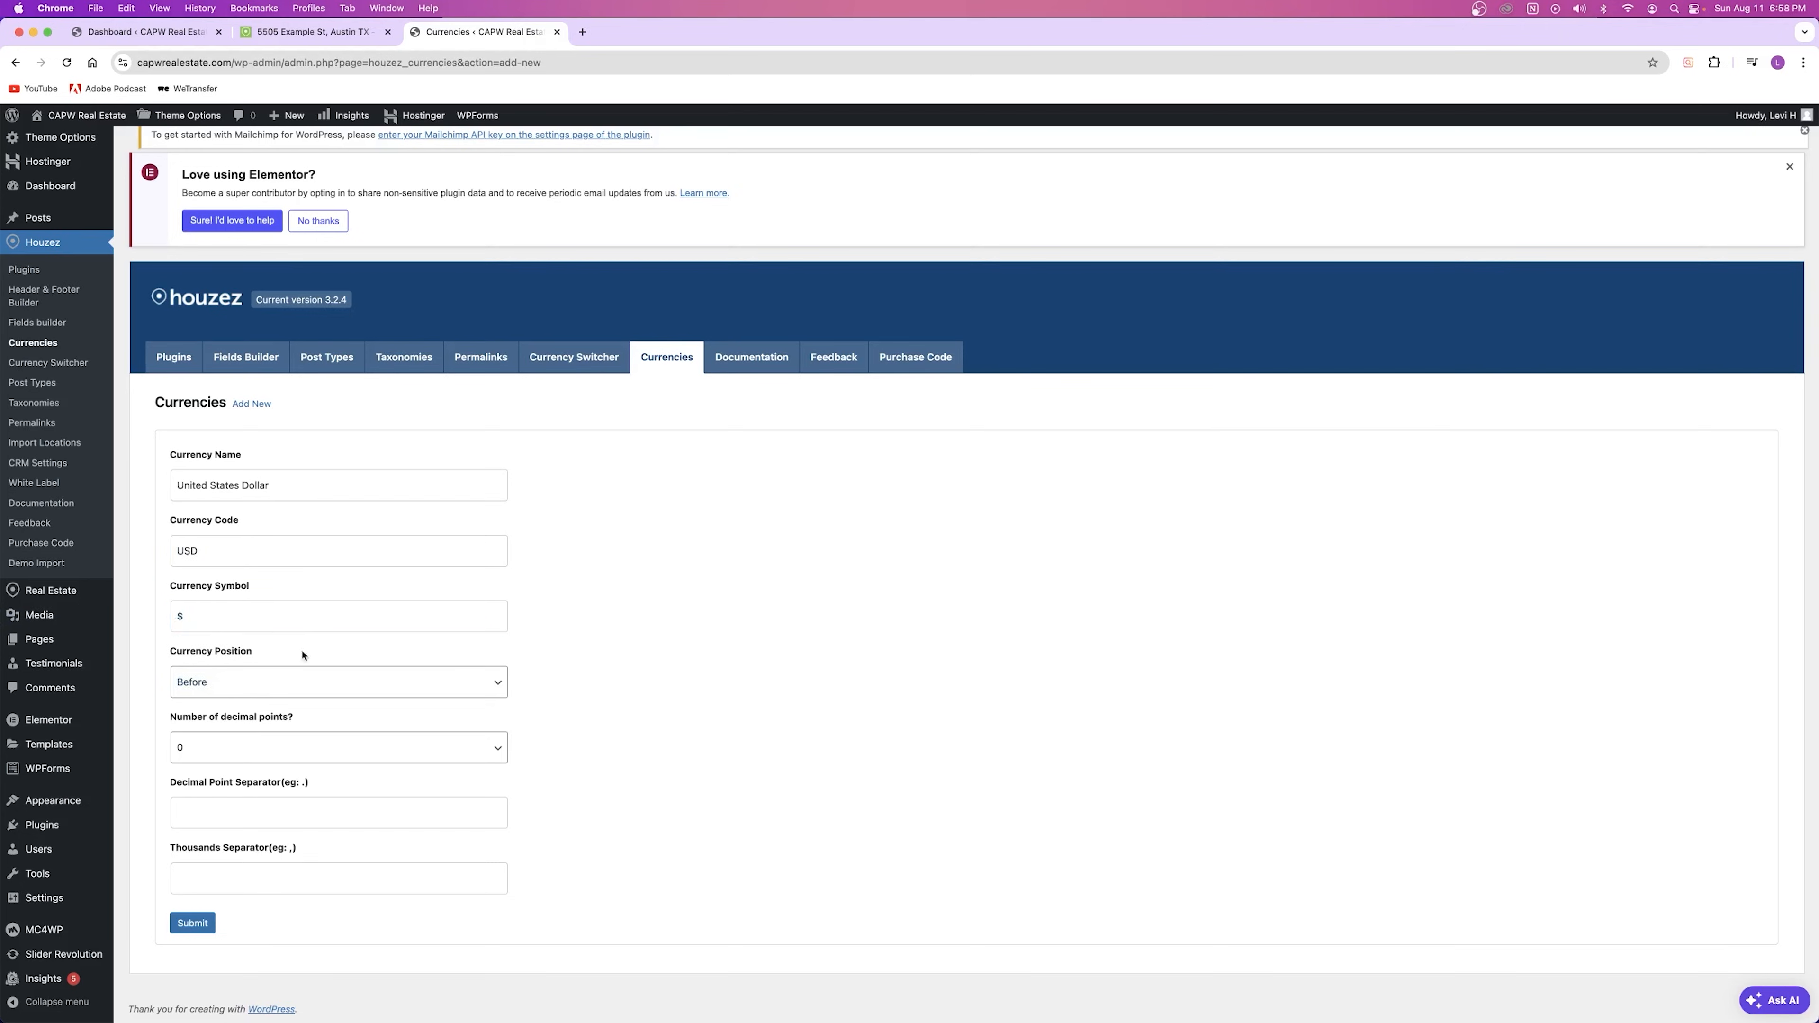
# Step: Keep the currency position as Before and look over the decimal and separator fields
pyautogui.click(228, 684)
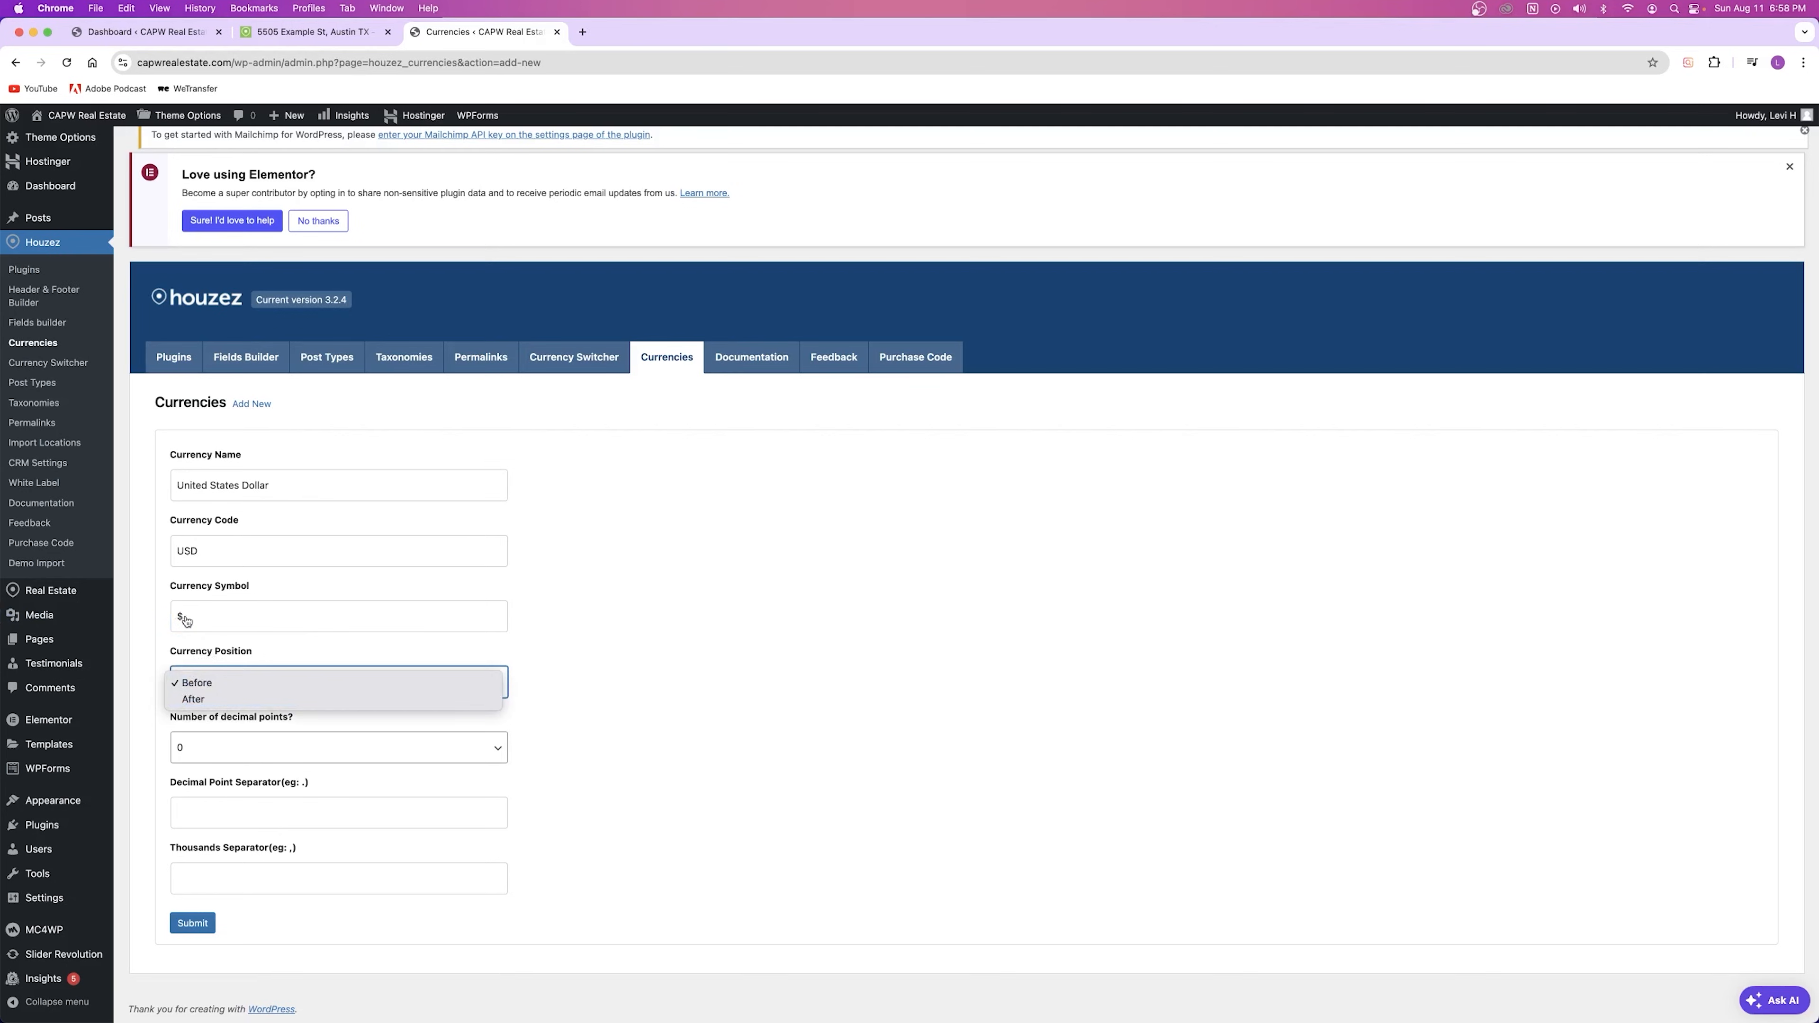
pyautogui.click(206, 685)
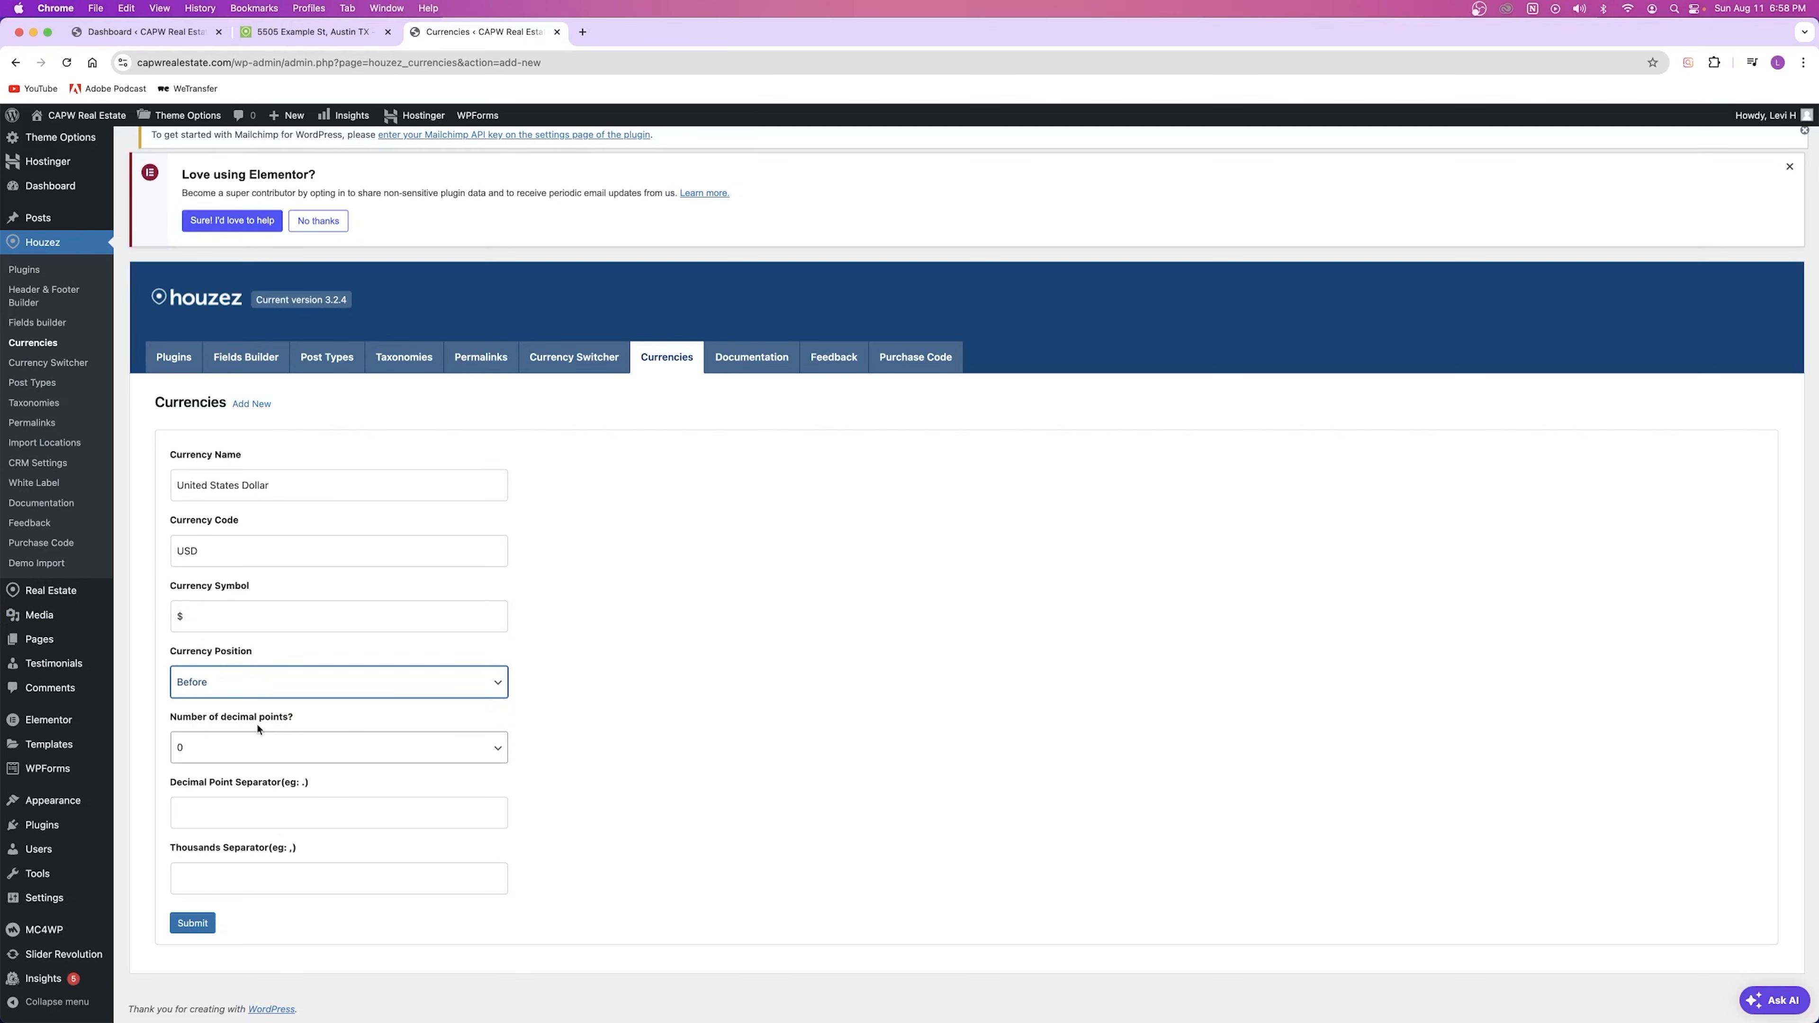
pyautogui.click(199, 750)
pyautogui.click(344, 723)
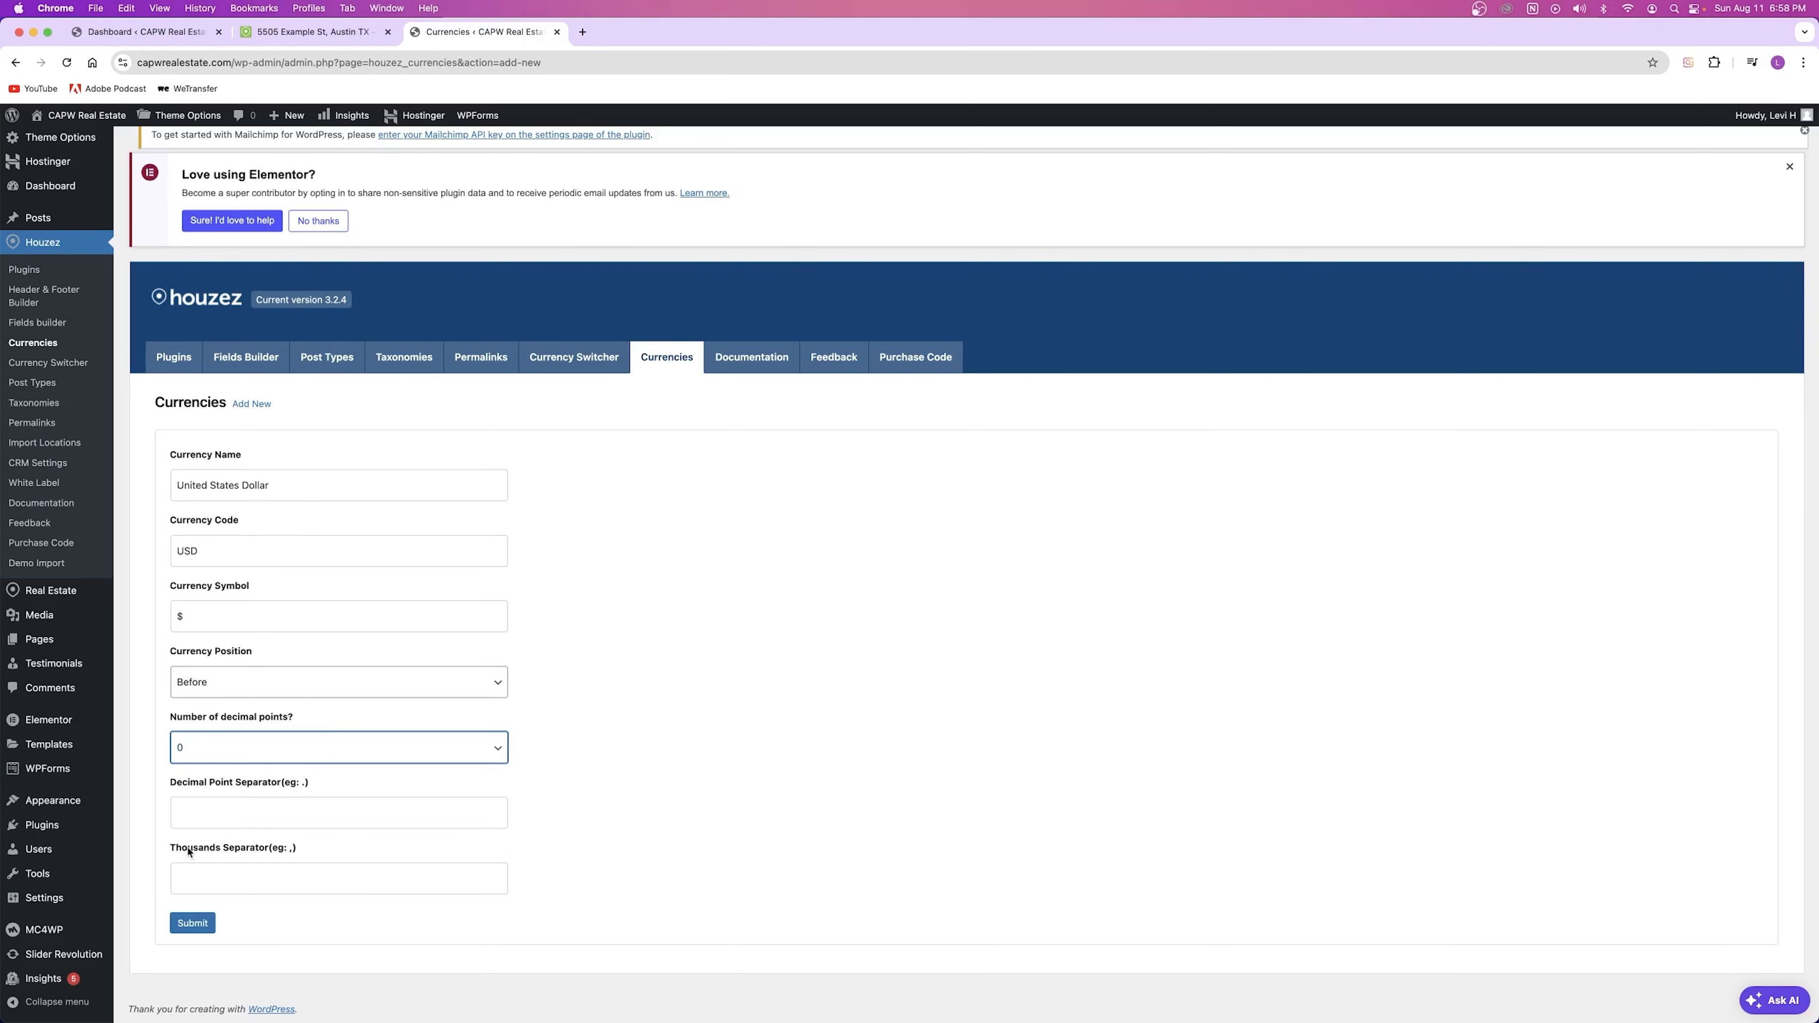
pyautogui.moveTo(167, 850); pyautogui.dragTo(280, 850)
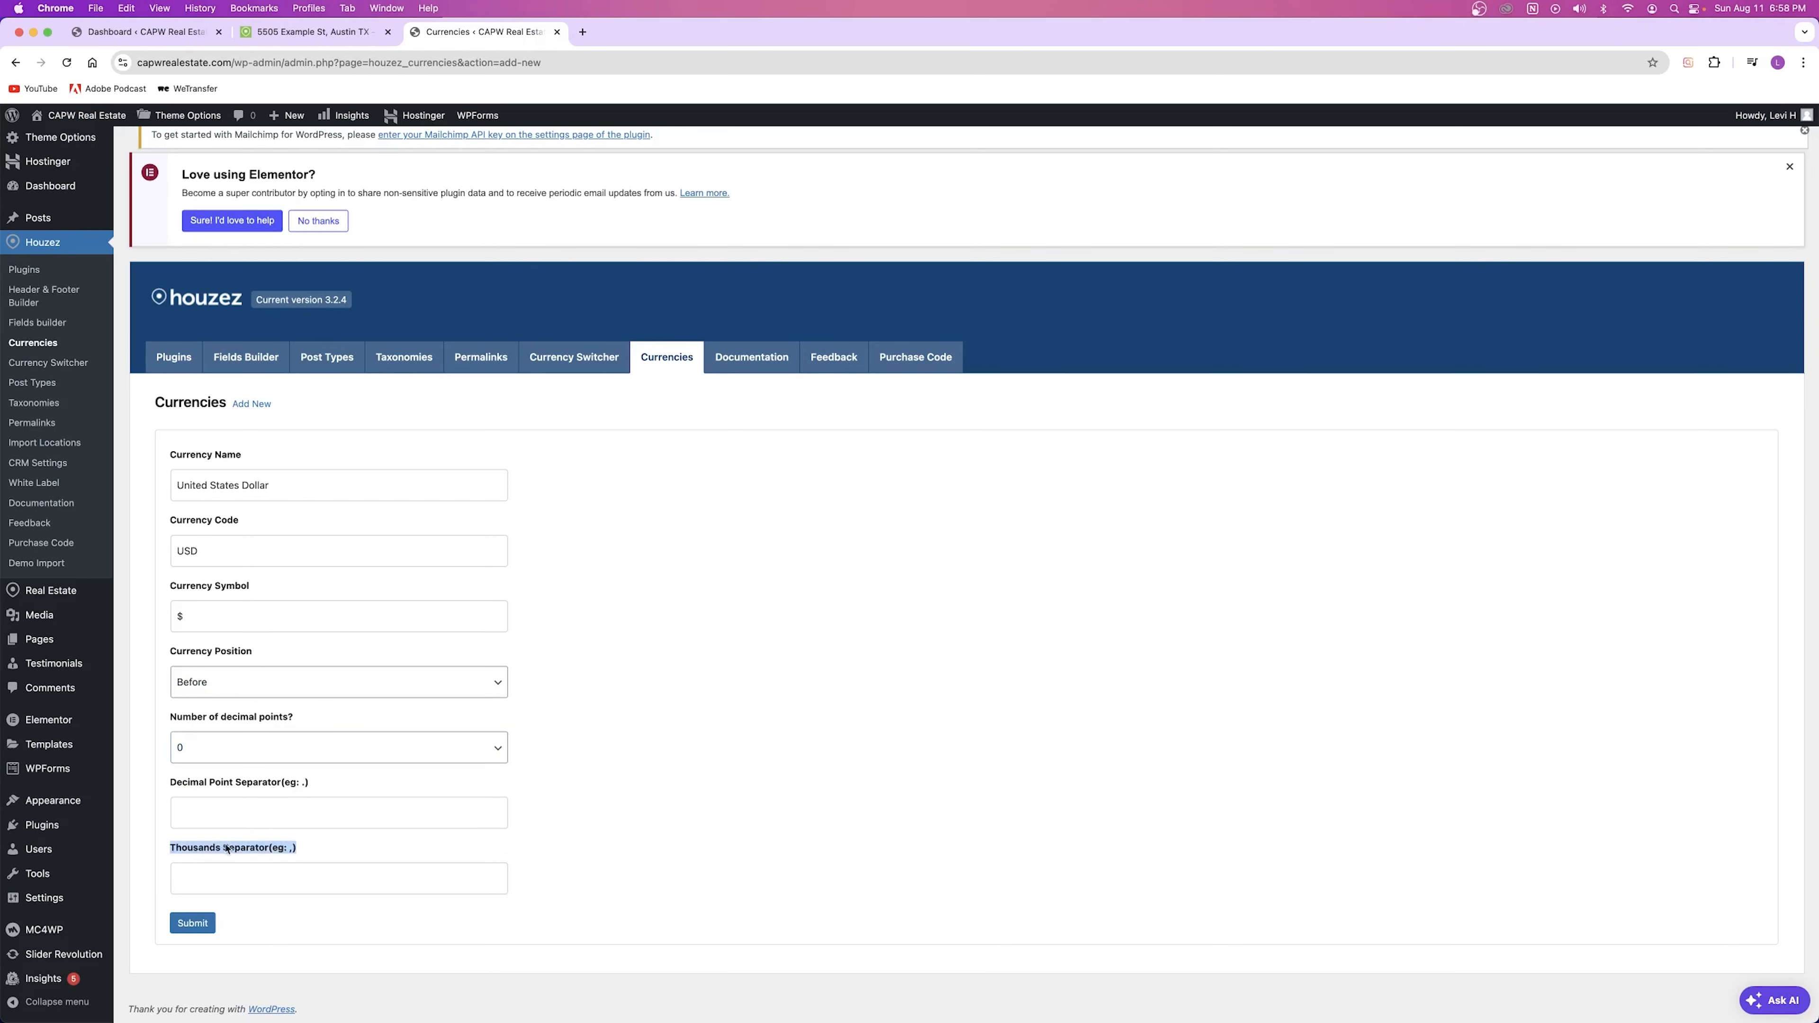
pyautogui.click(241, 860)
pyautogui.click(218, 807)
pyautogui.click(240, 871)
pyautogui.click(244, 819)
pyautogui.click(243, 872)
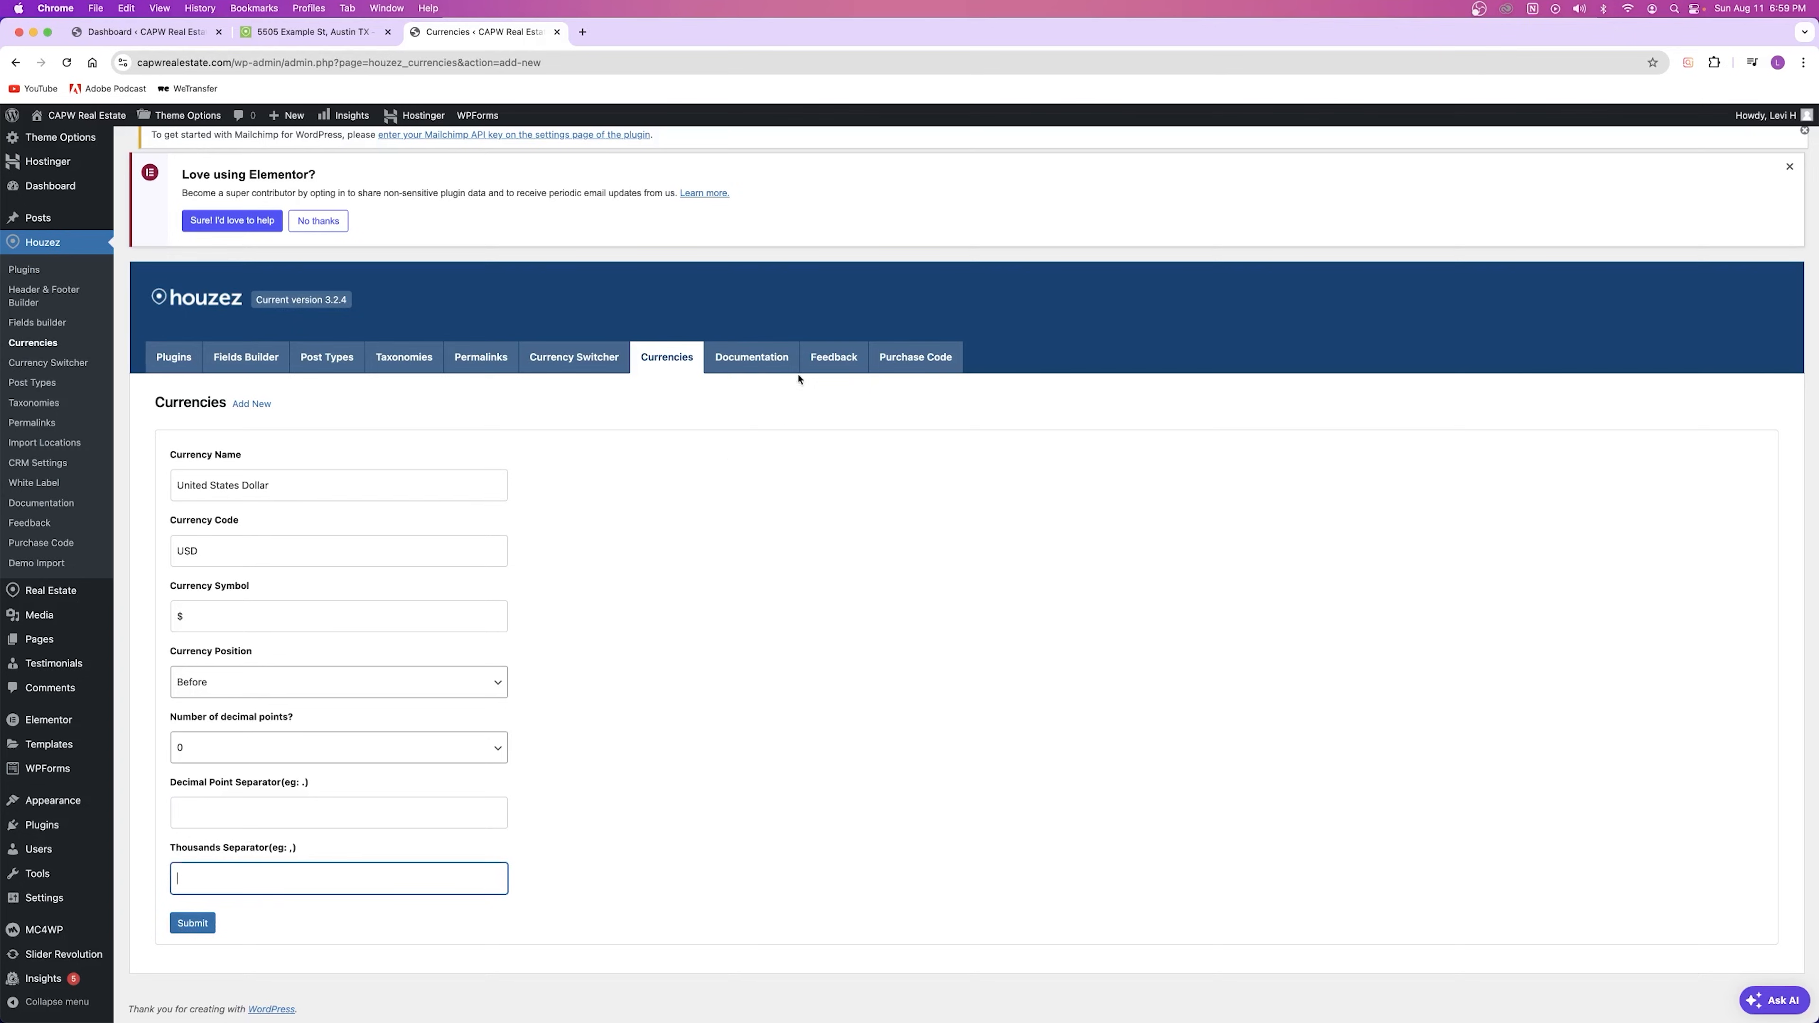
# Step: Set 2 decimal points, '.' decimal and ',' thousands separators, then submit the currency
pyautogui.click(240, 745)
pyautogui.click(200, 783)
pyautogui.click(215, 811)
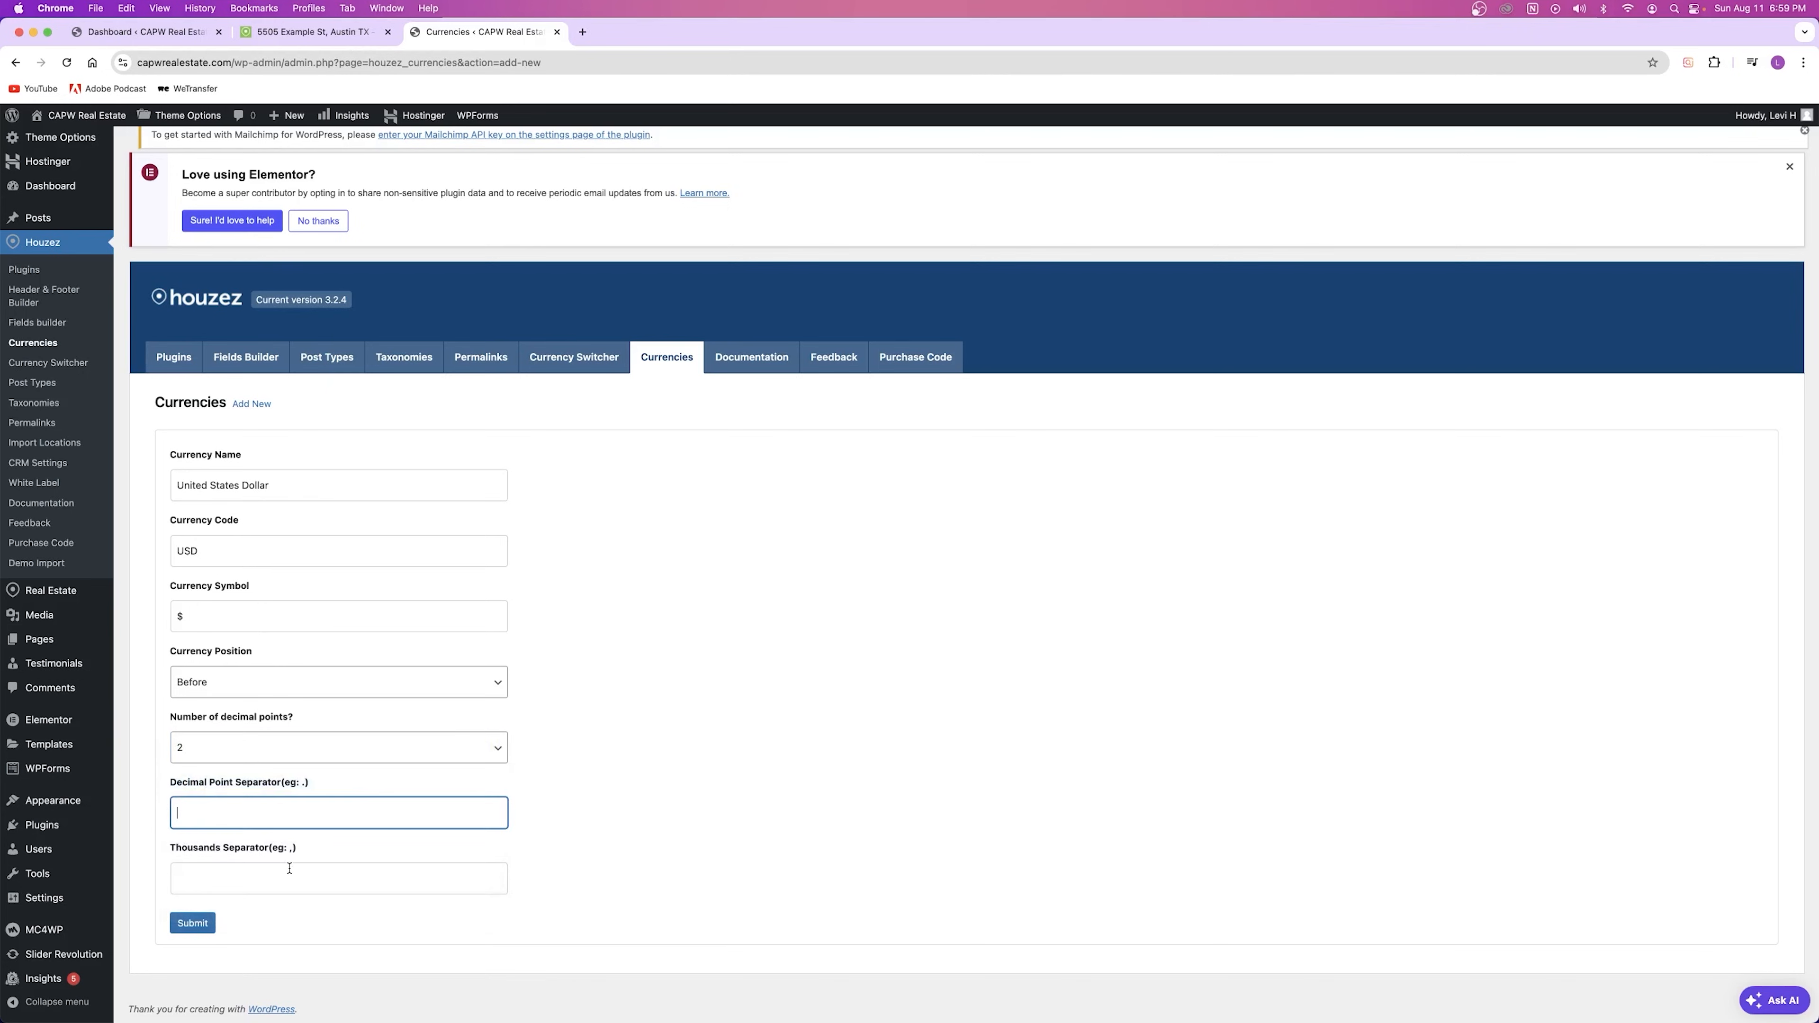
pyautogui.write('.')
pyautogui.click(209, 869)
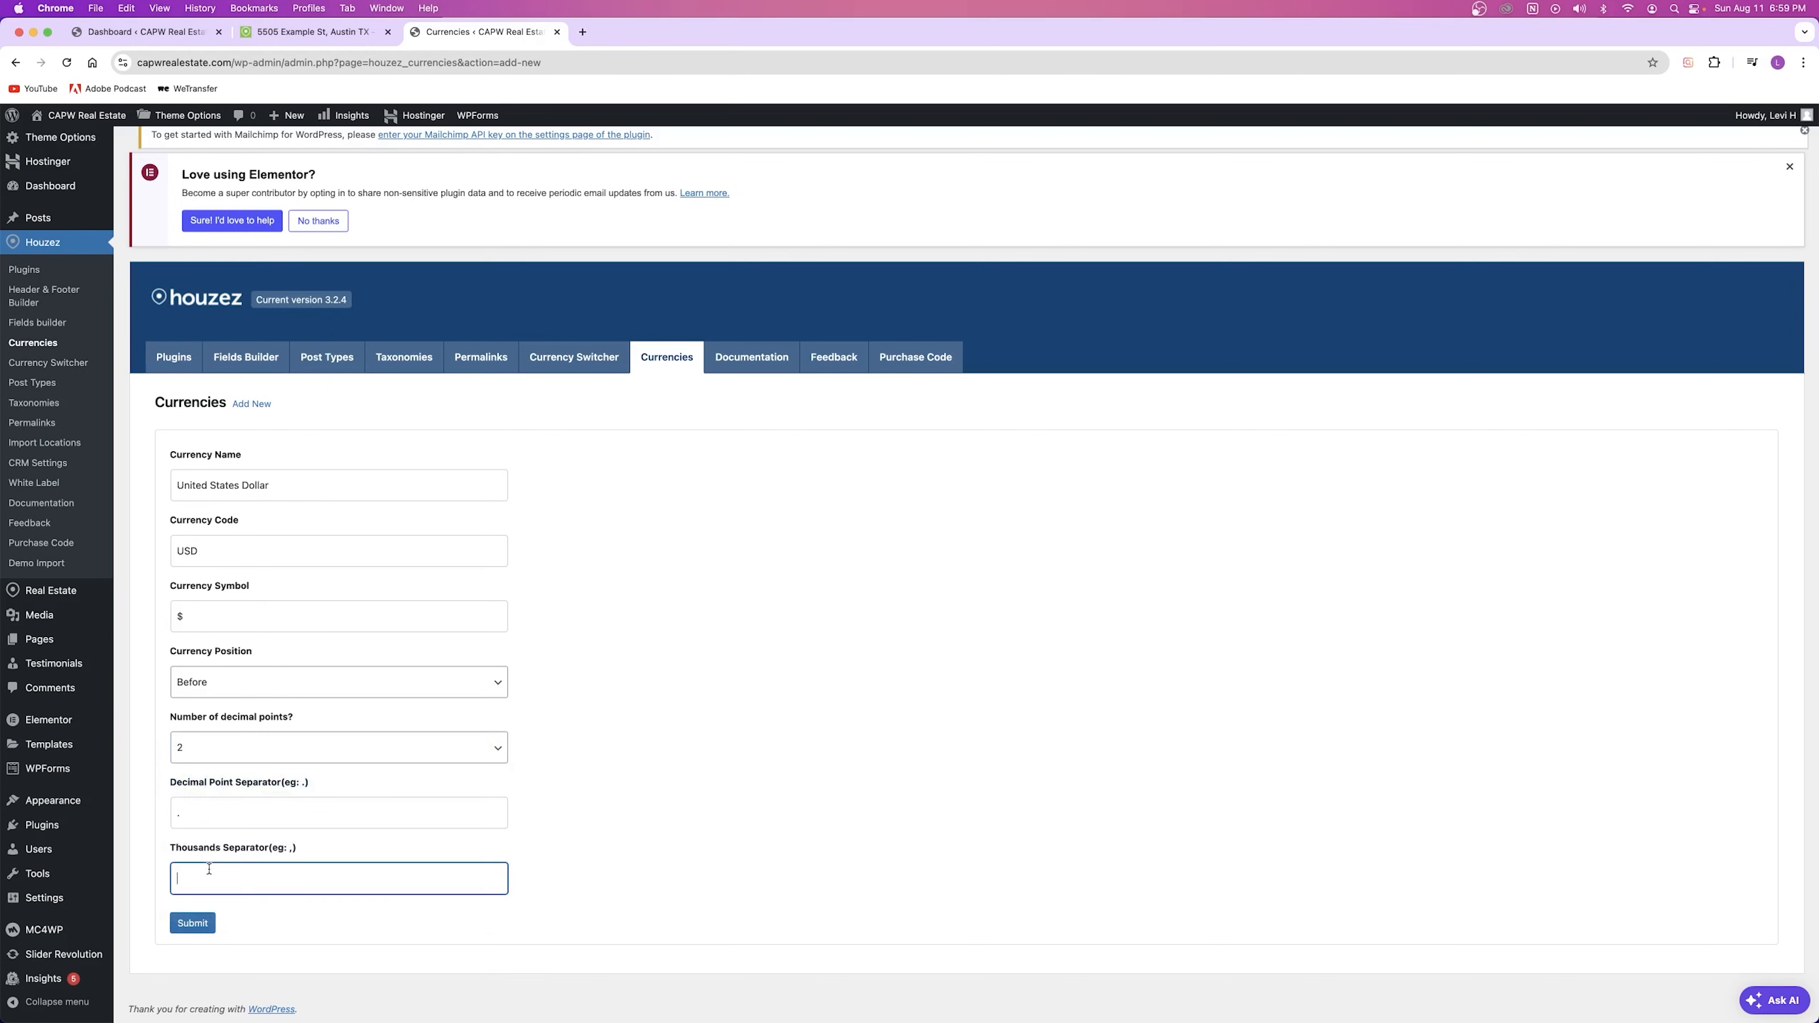
pyautogui.write(',')
pyautogui.click(192, 923)
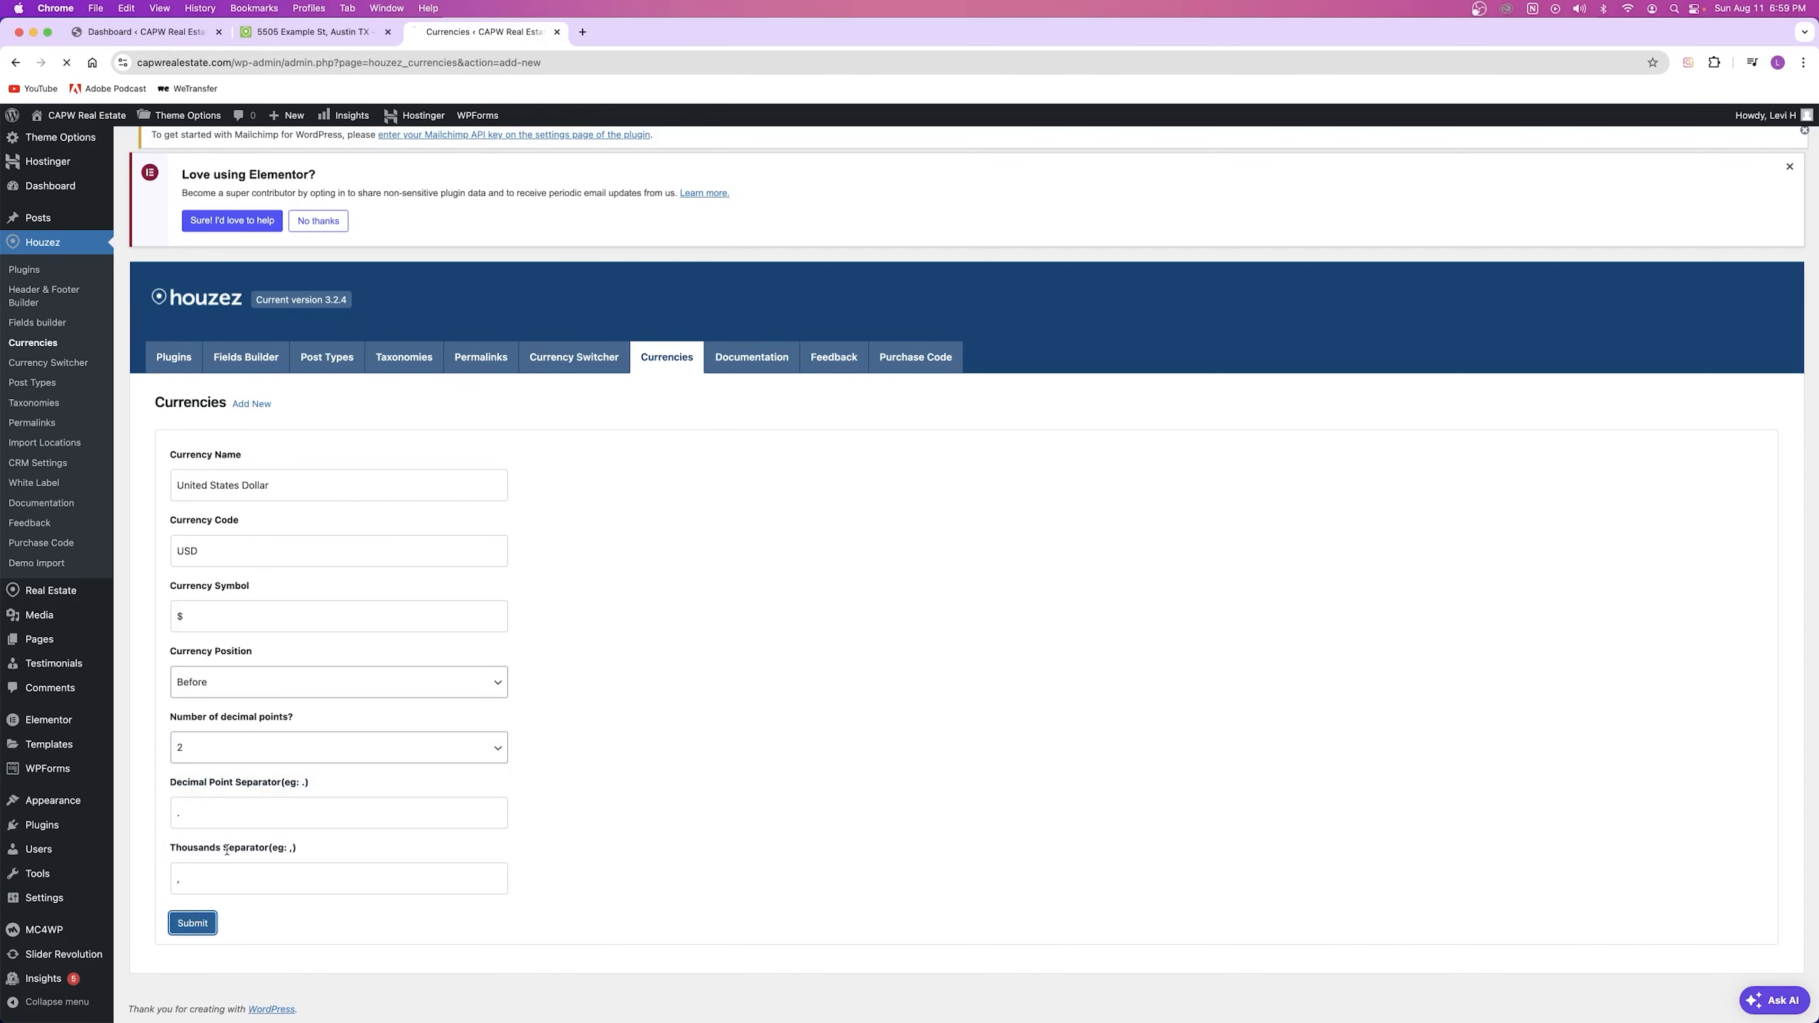
pyautogui.click(695, 400)
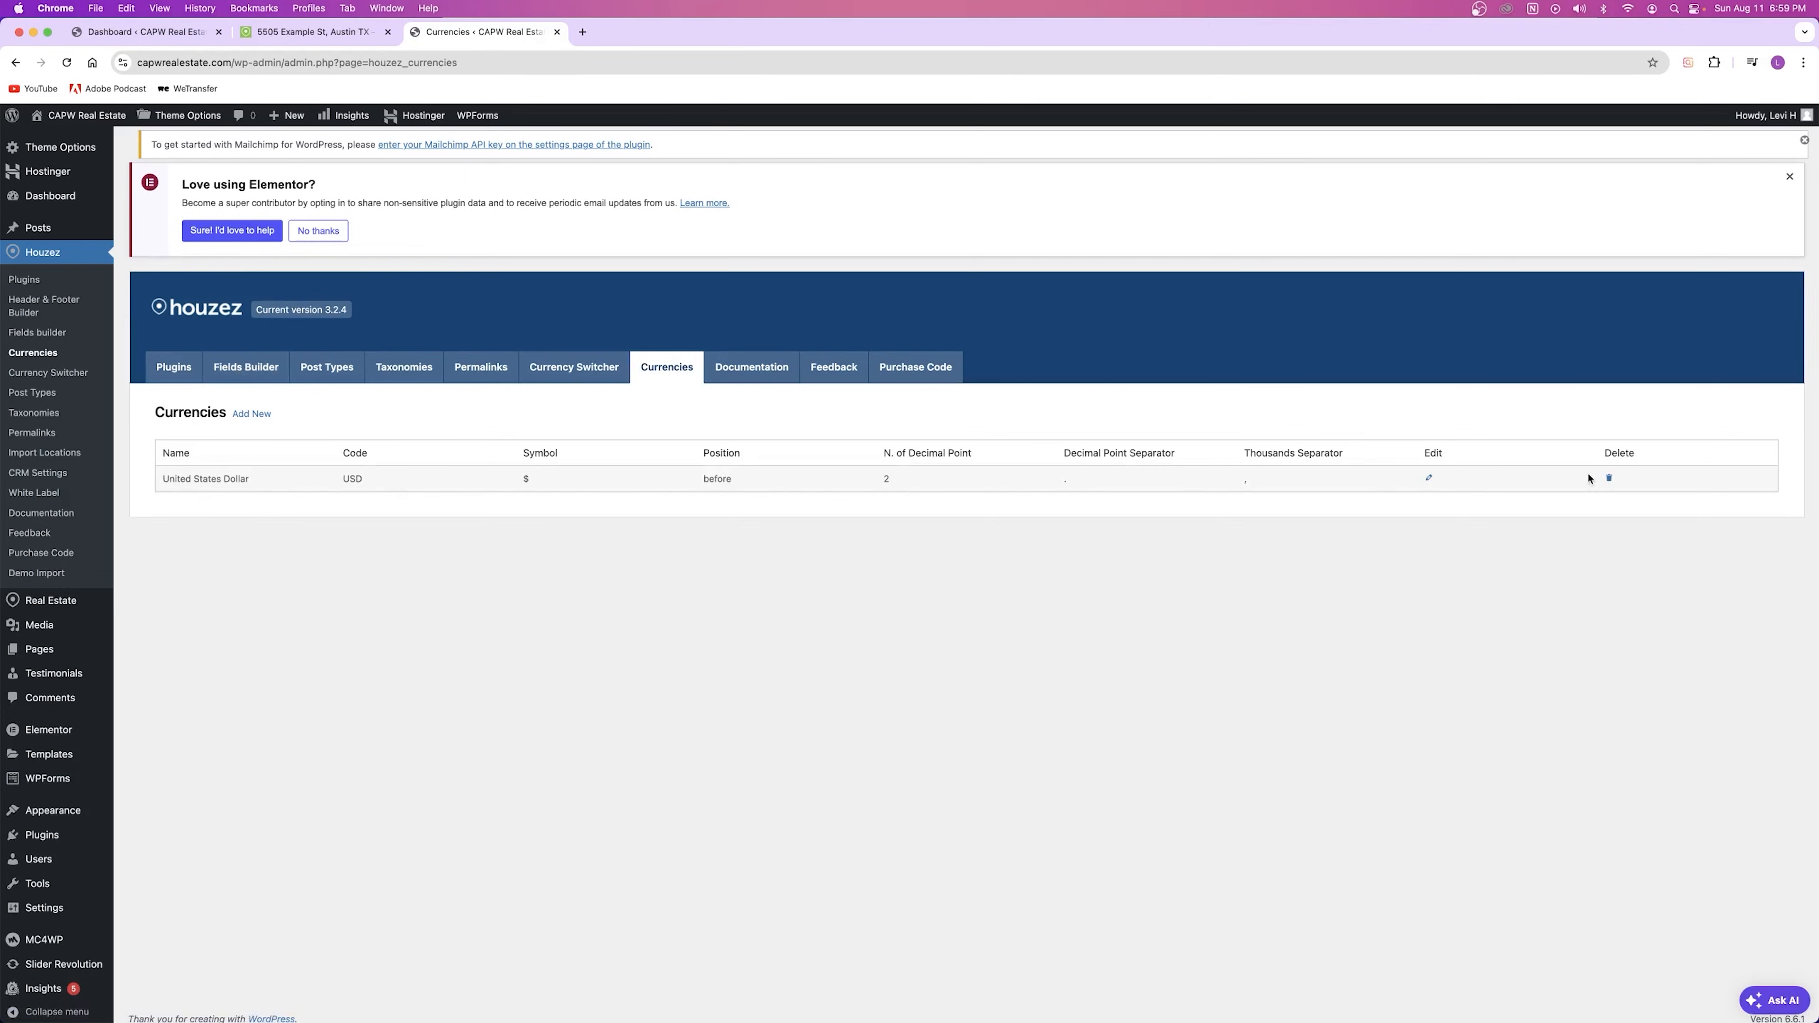
# Step: Delete the USD currency, browse the Houzez documentation, feedback and purchase code pages, then return to Dashboard
pyautogui.click(1607, 478)
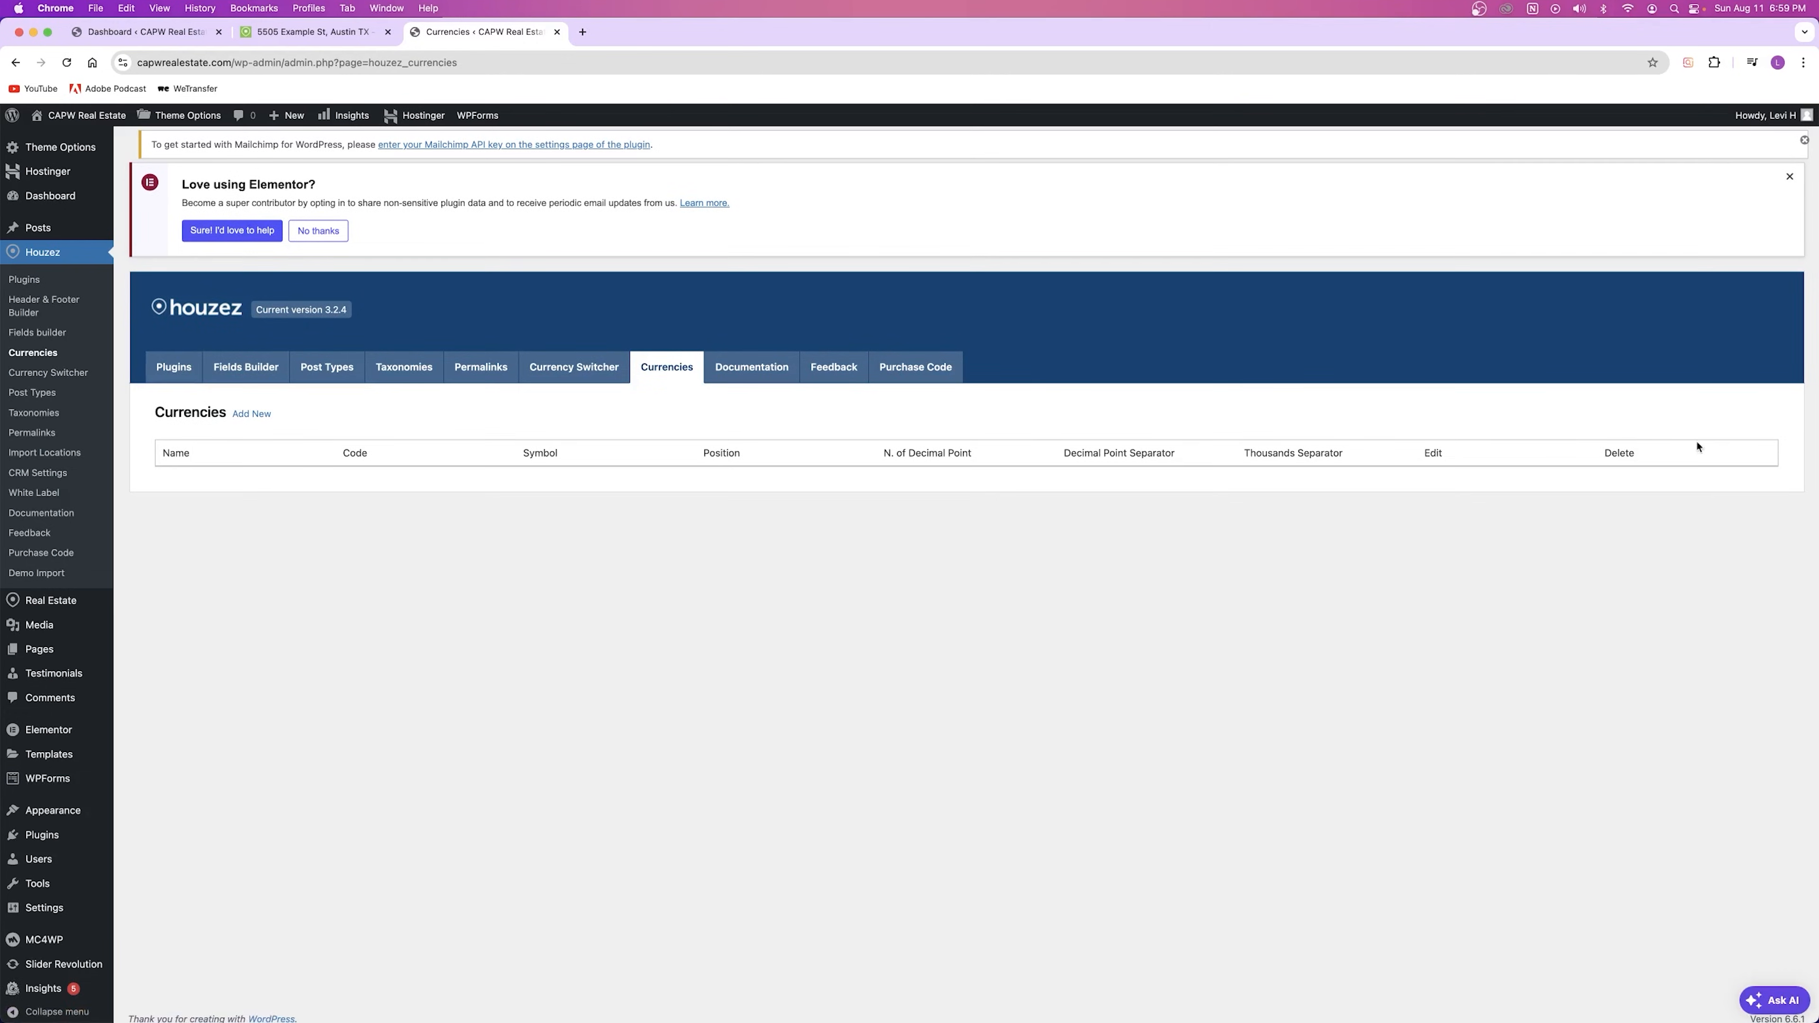
pyautogui.click(749, 369)
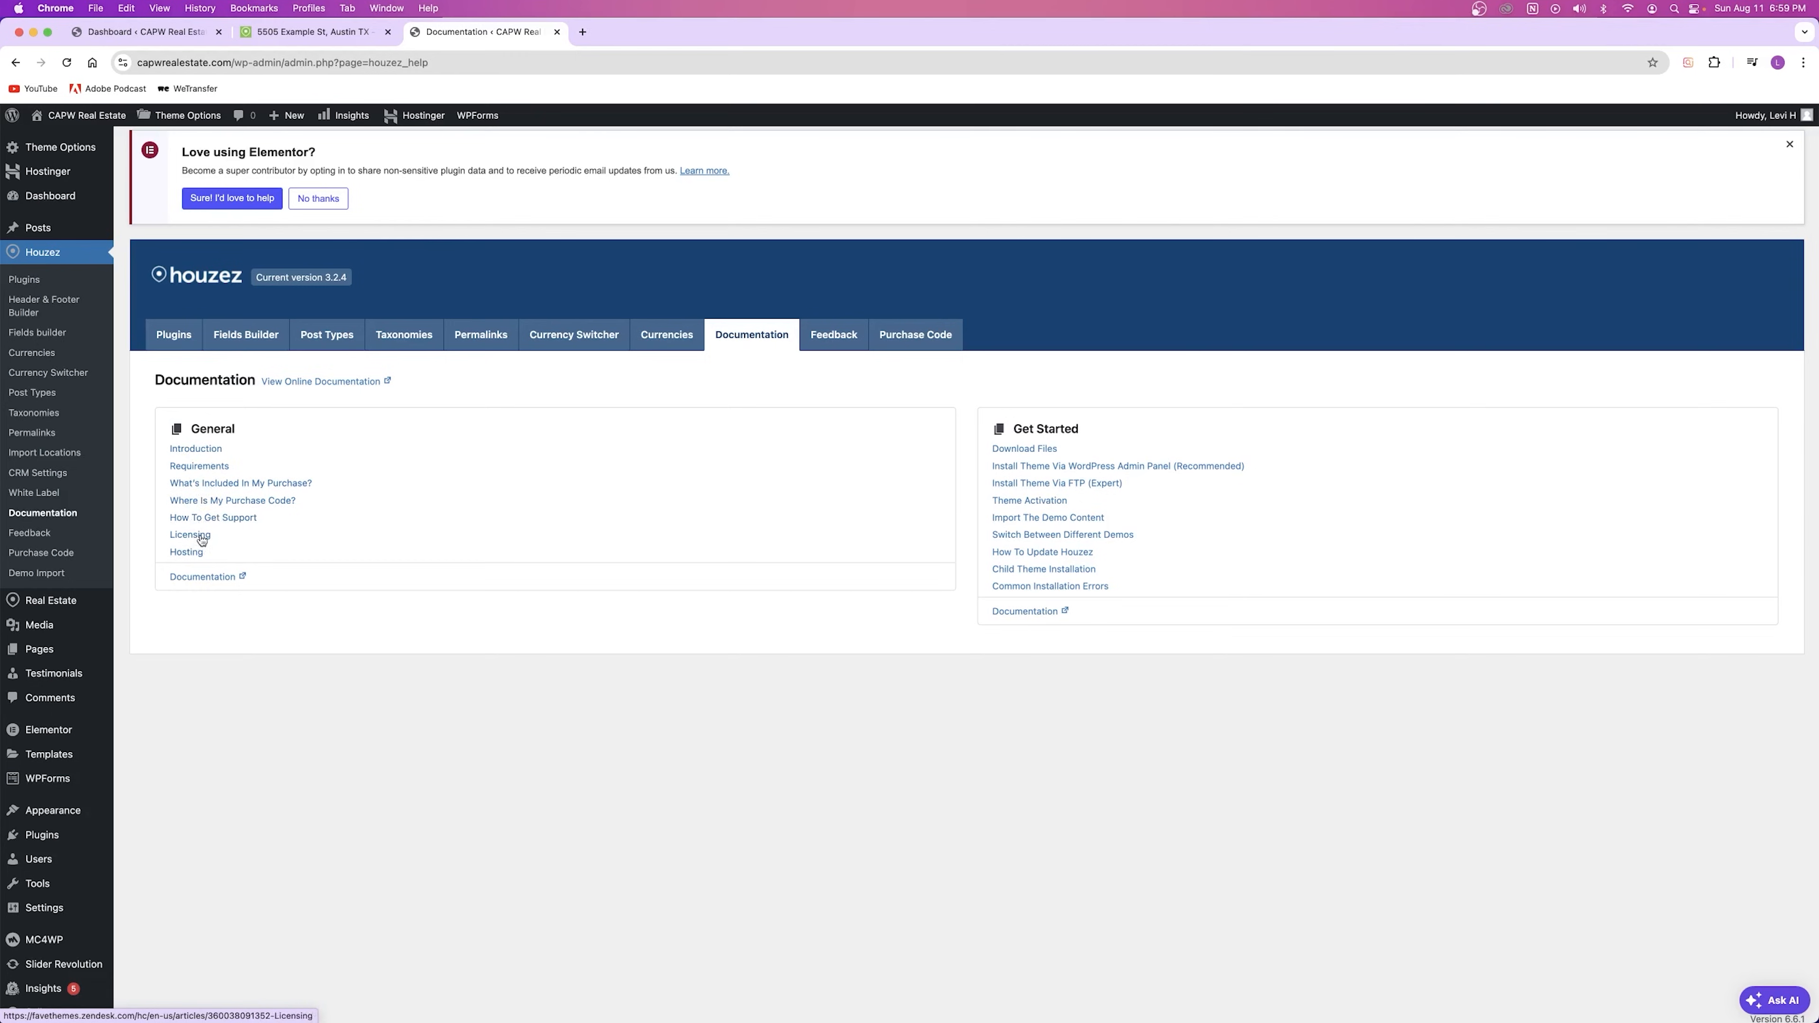
pyautogui.click(814, 336)
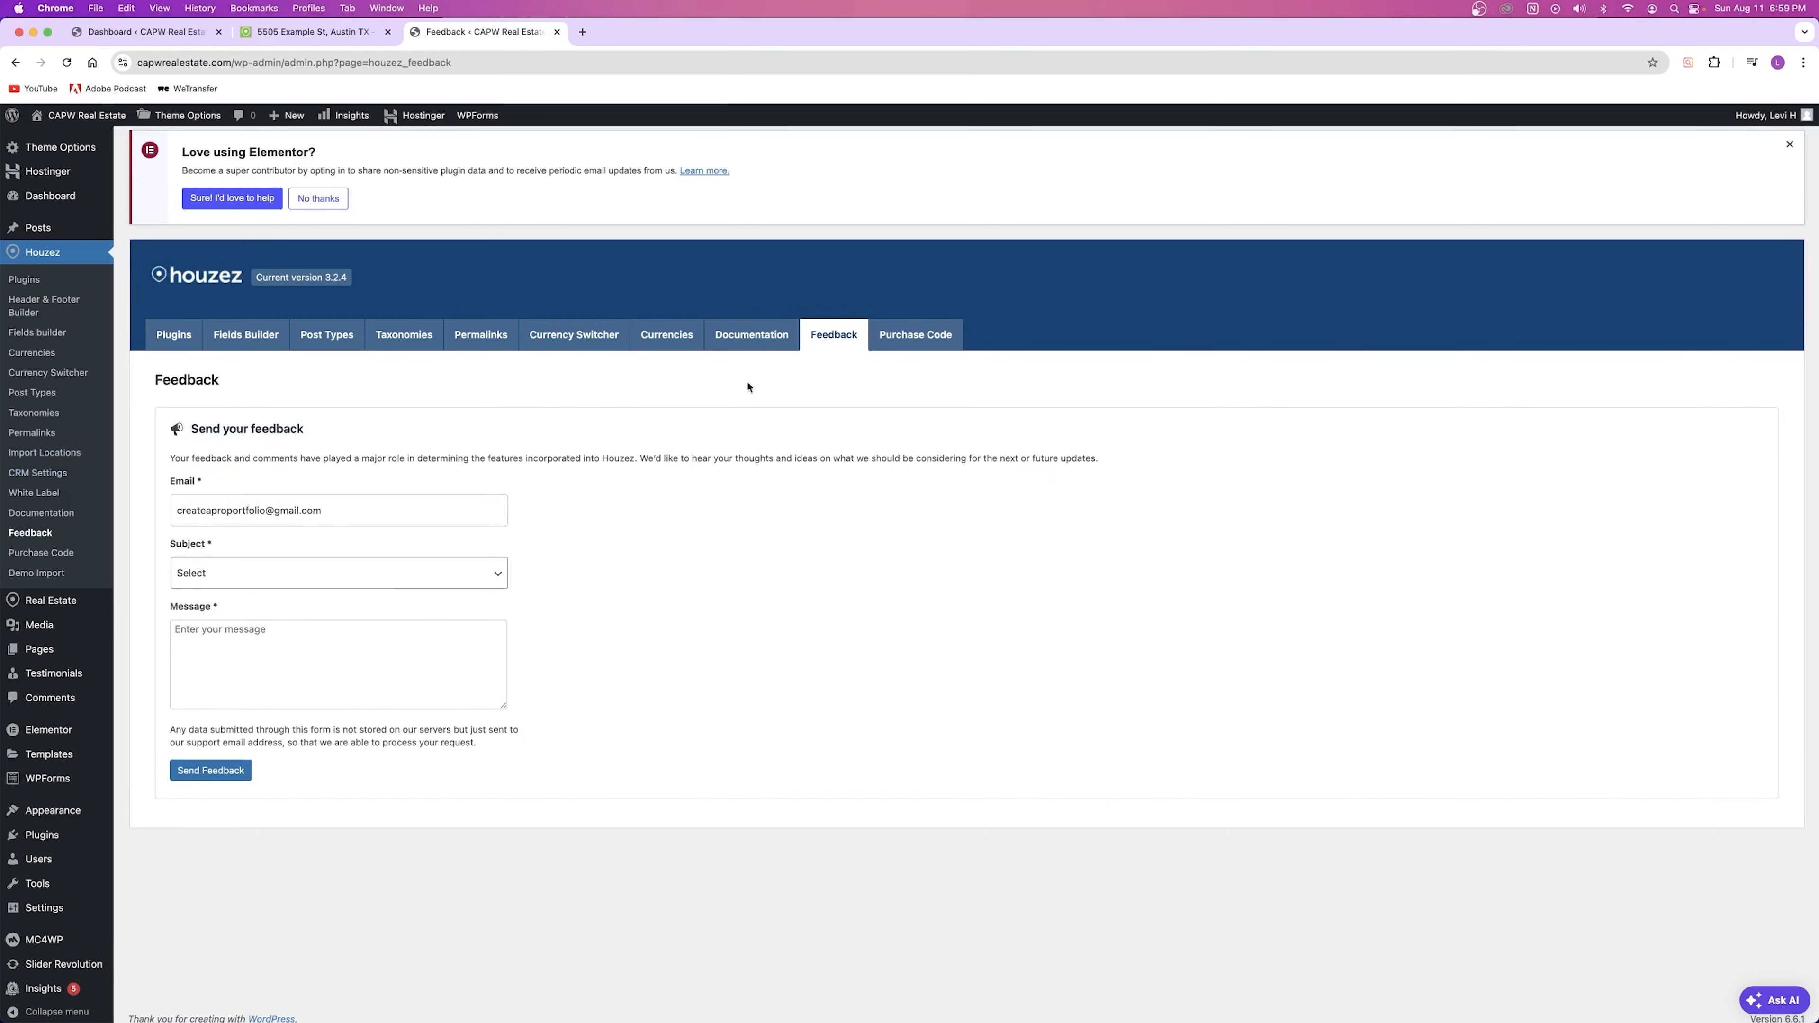
pyautogui.click(931, 334)
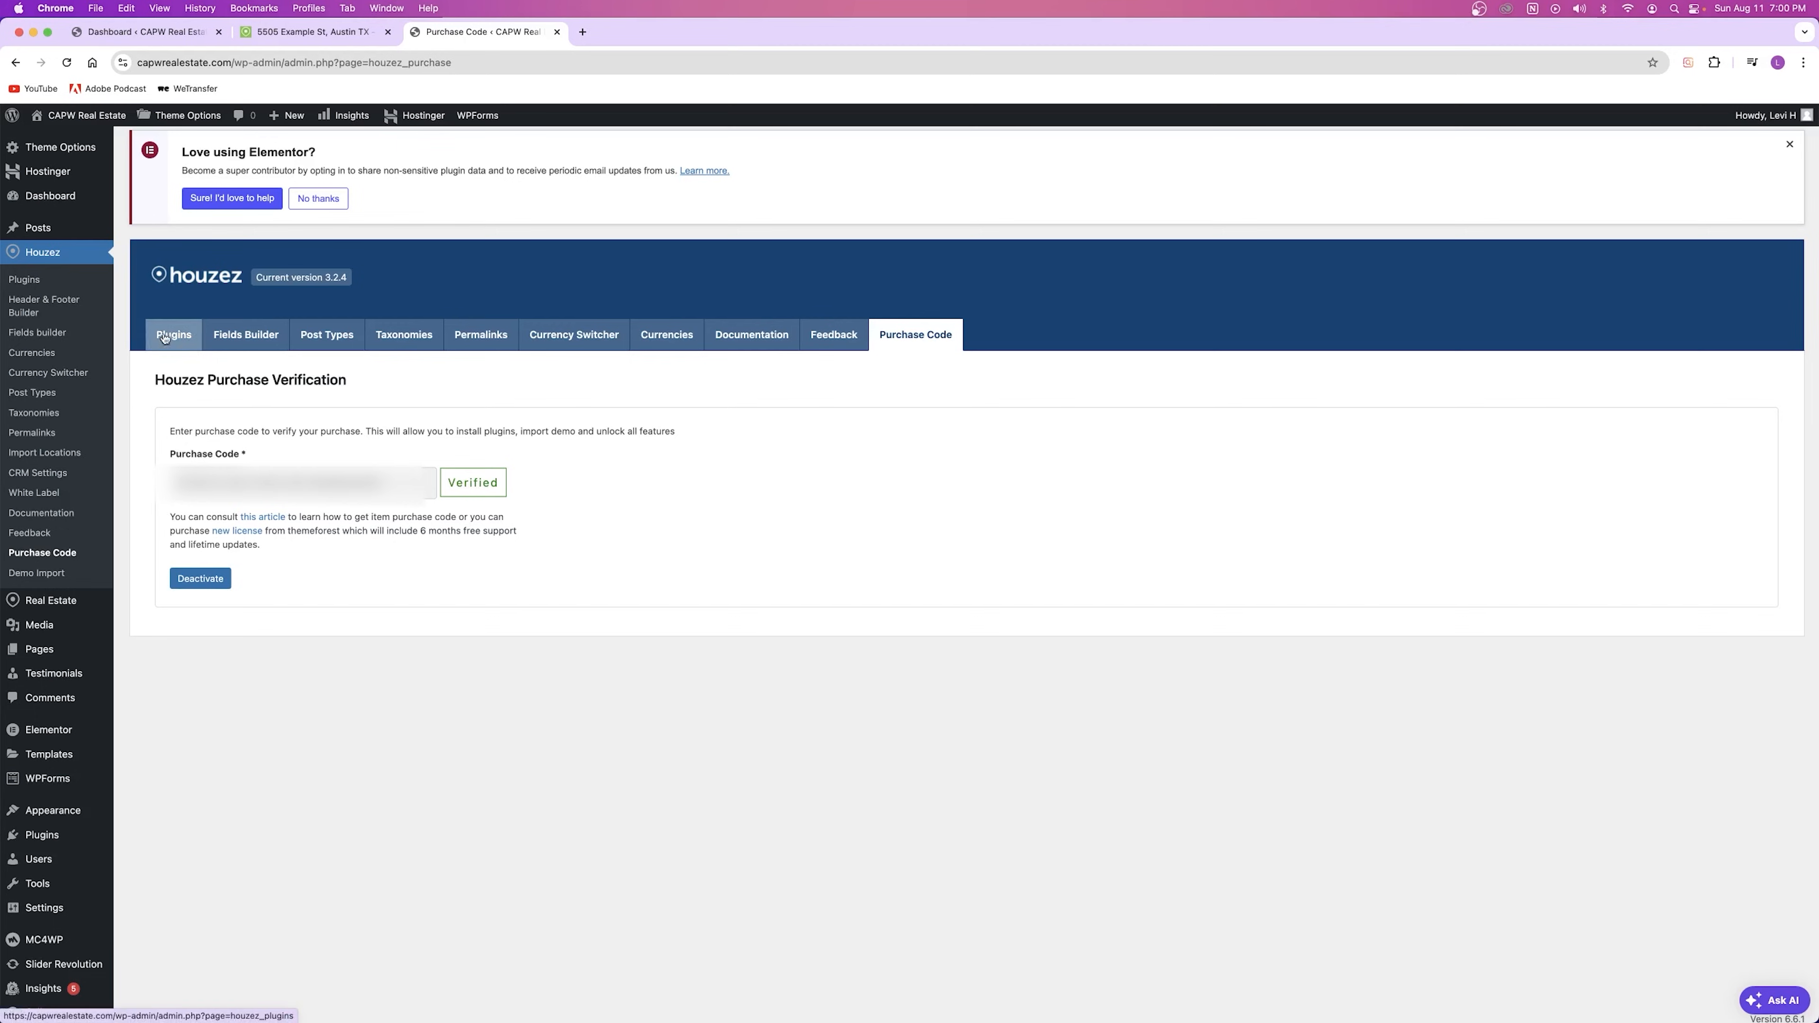
pyautogui.click(63, 196)
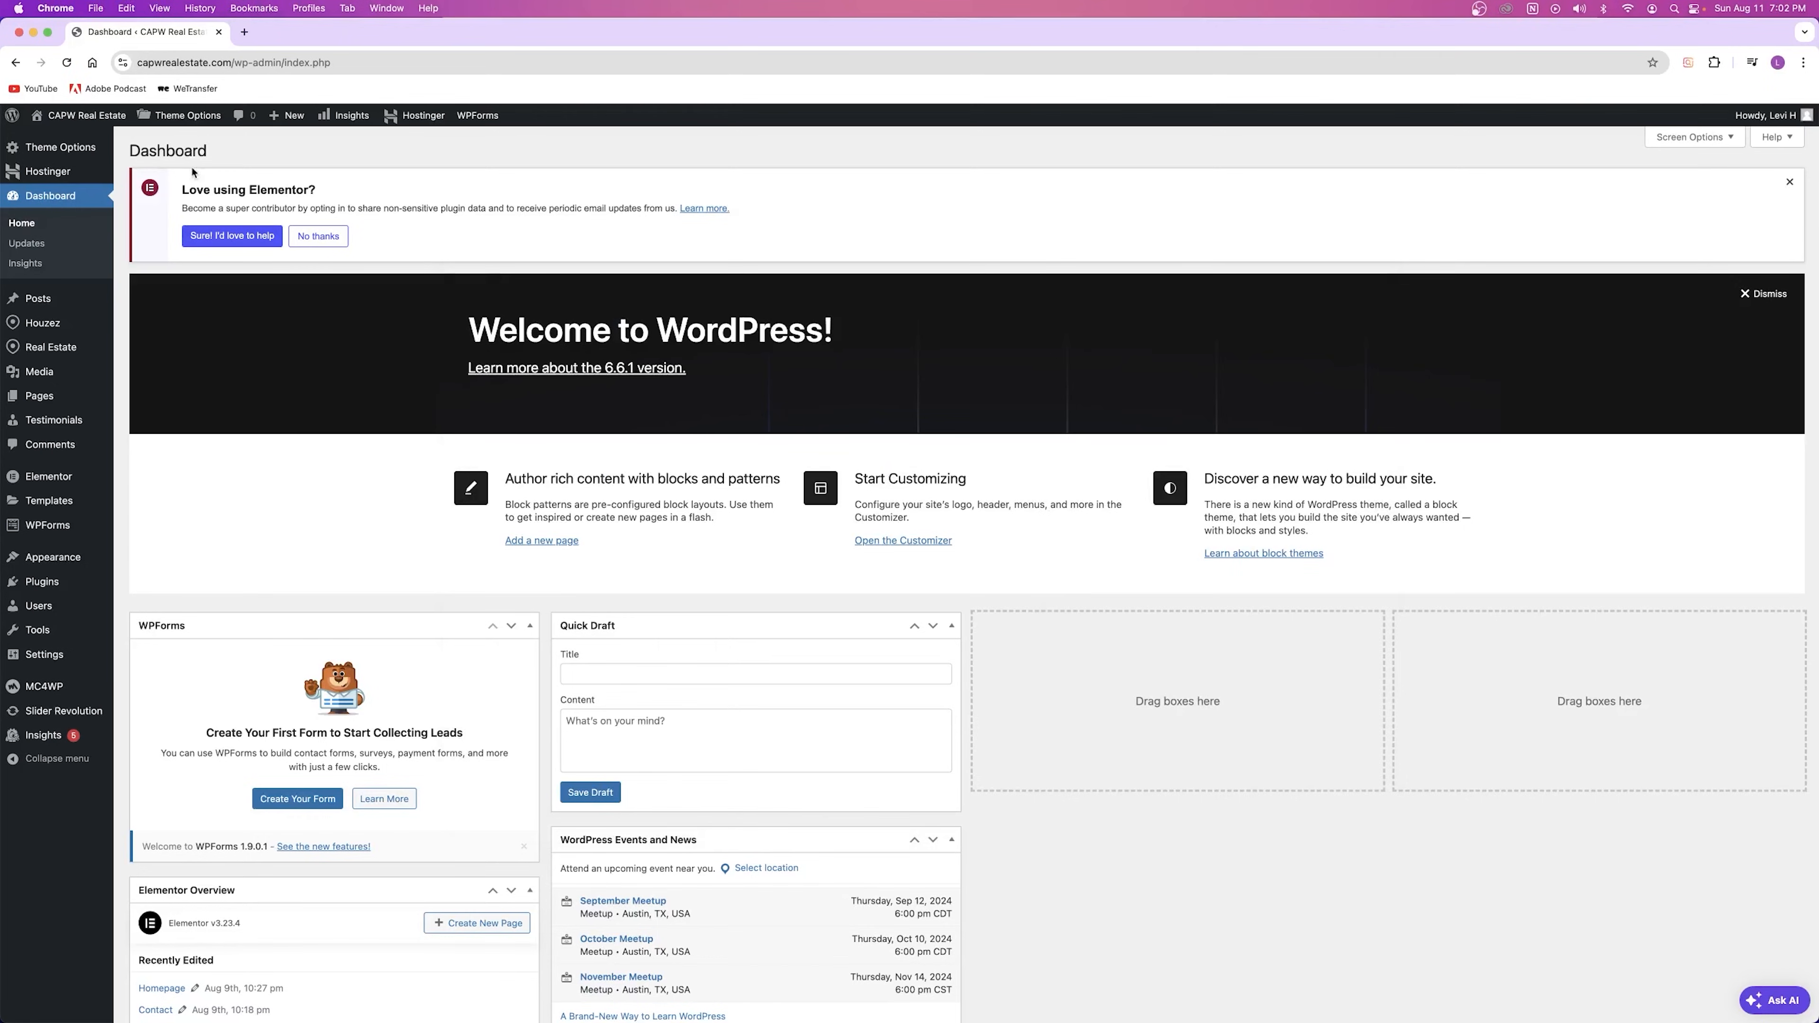
# Step: Open the Houzez Theme Options in a new browser tab
pyautogui.moveTo(183, 115)
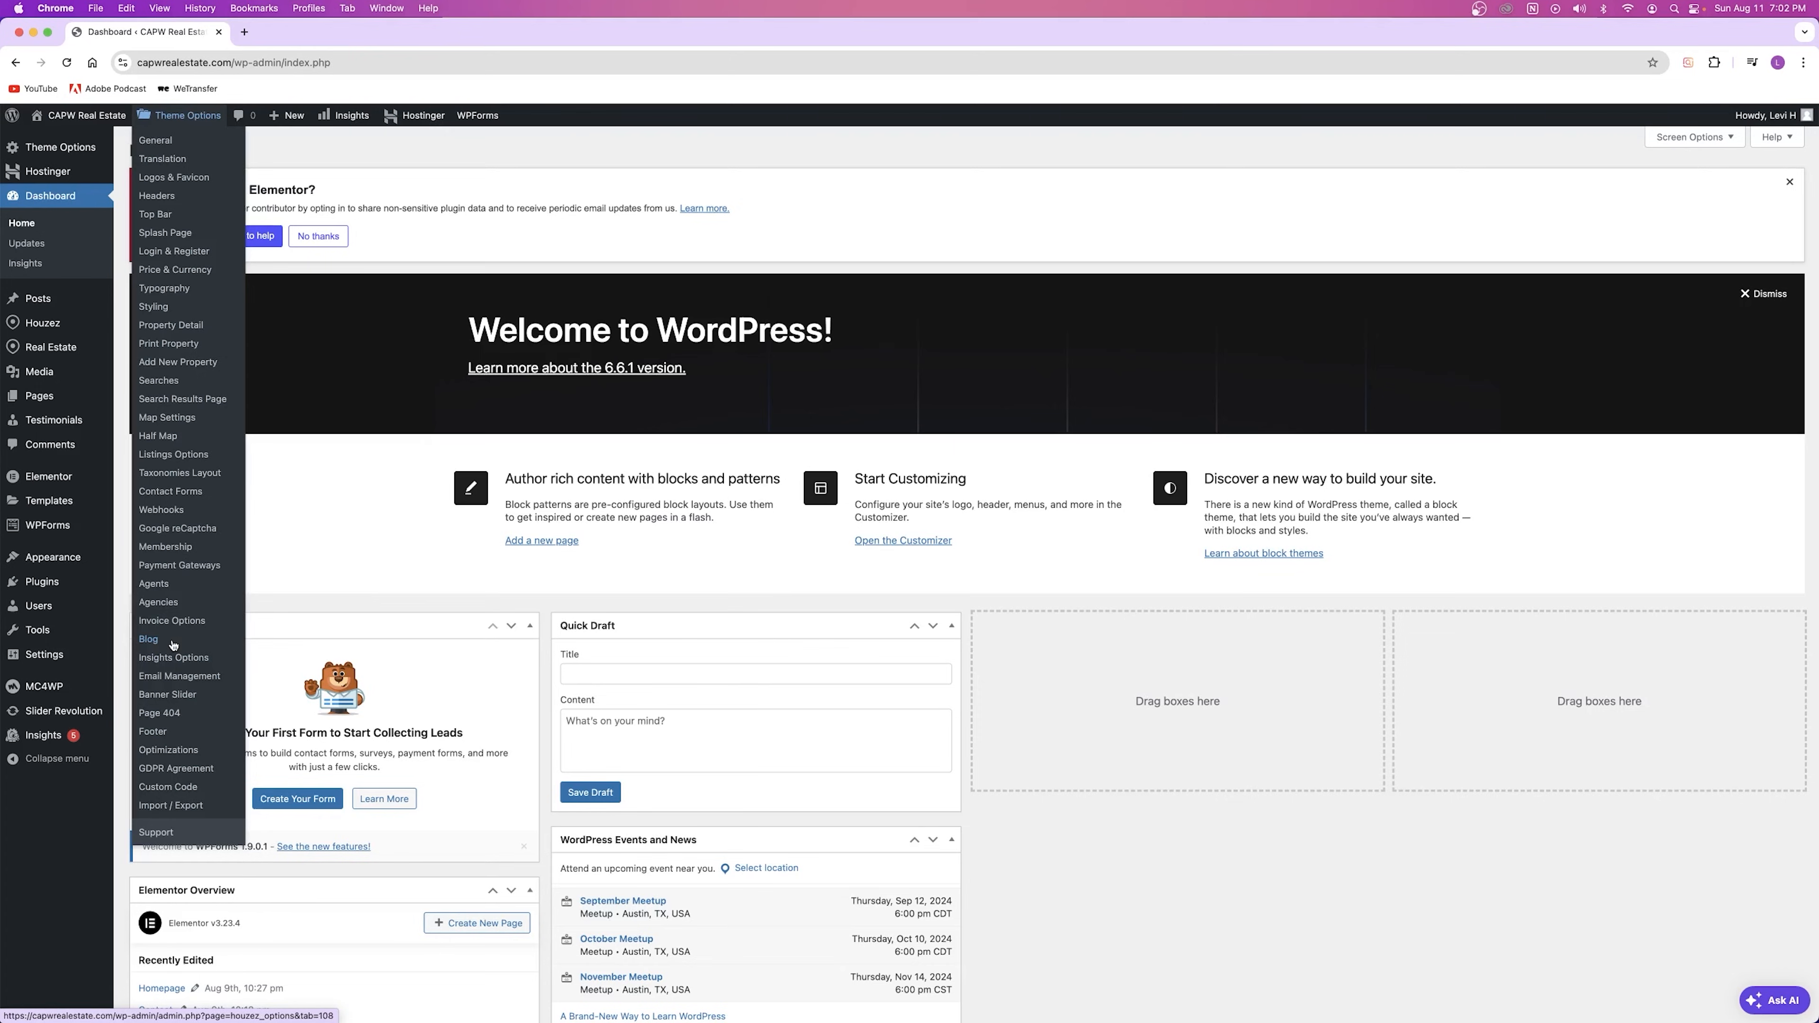
pyautogui.rightClick(183, 114)
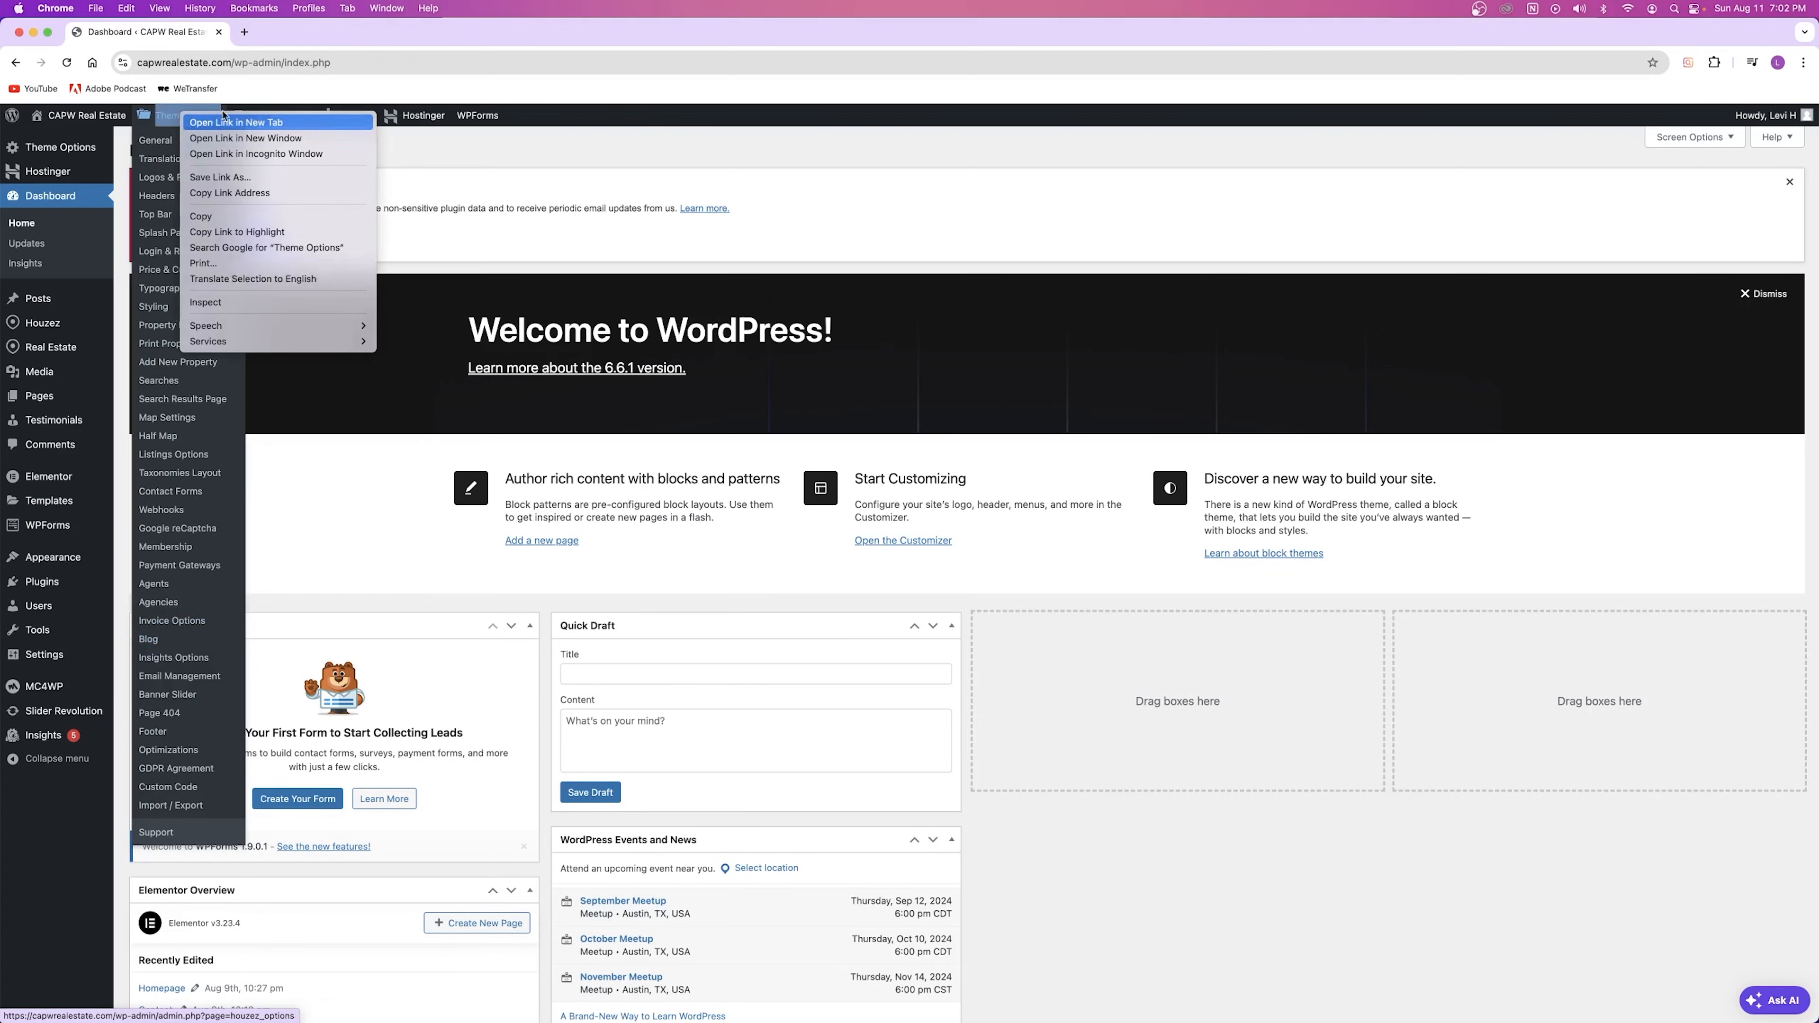
pyautogui.click(236, 123)
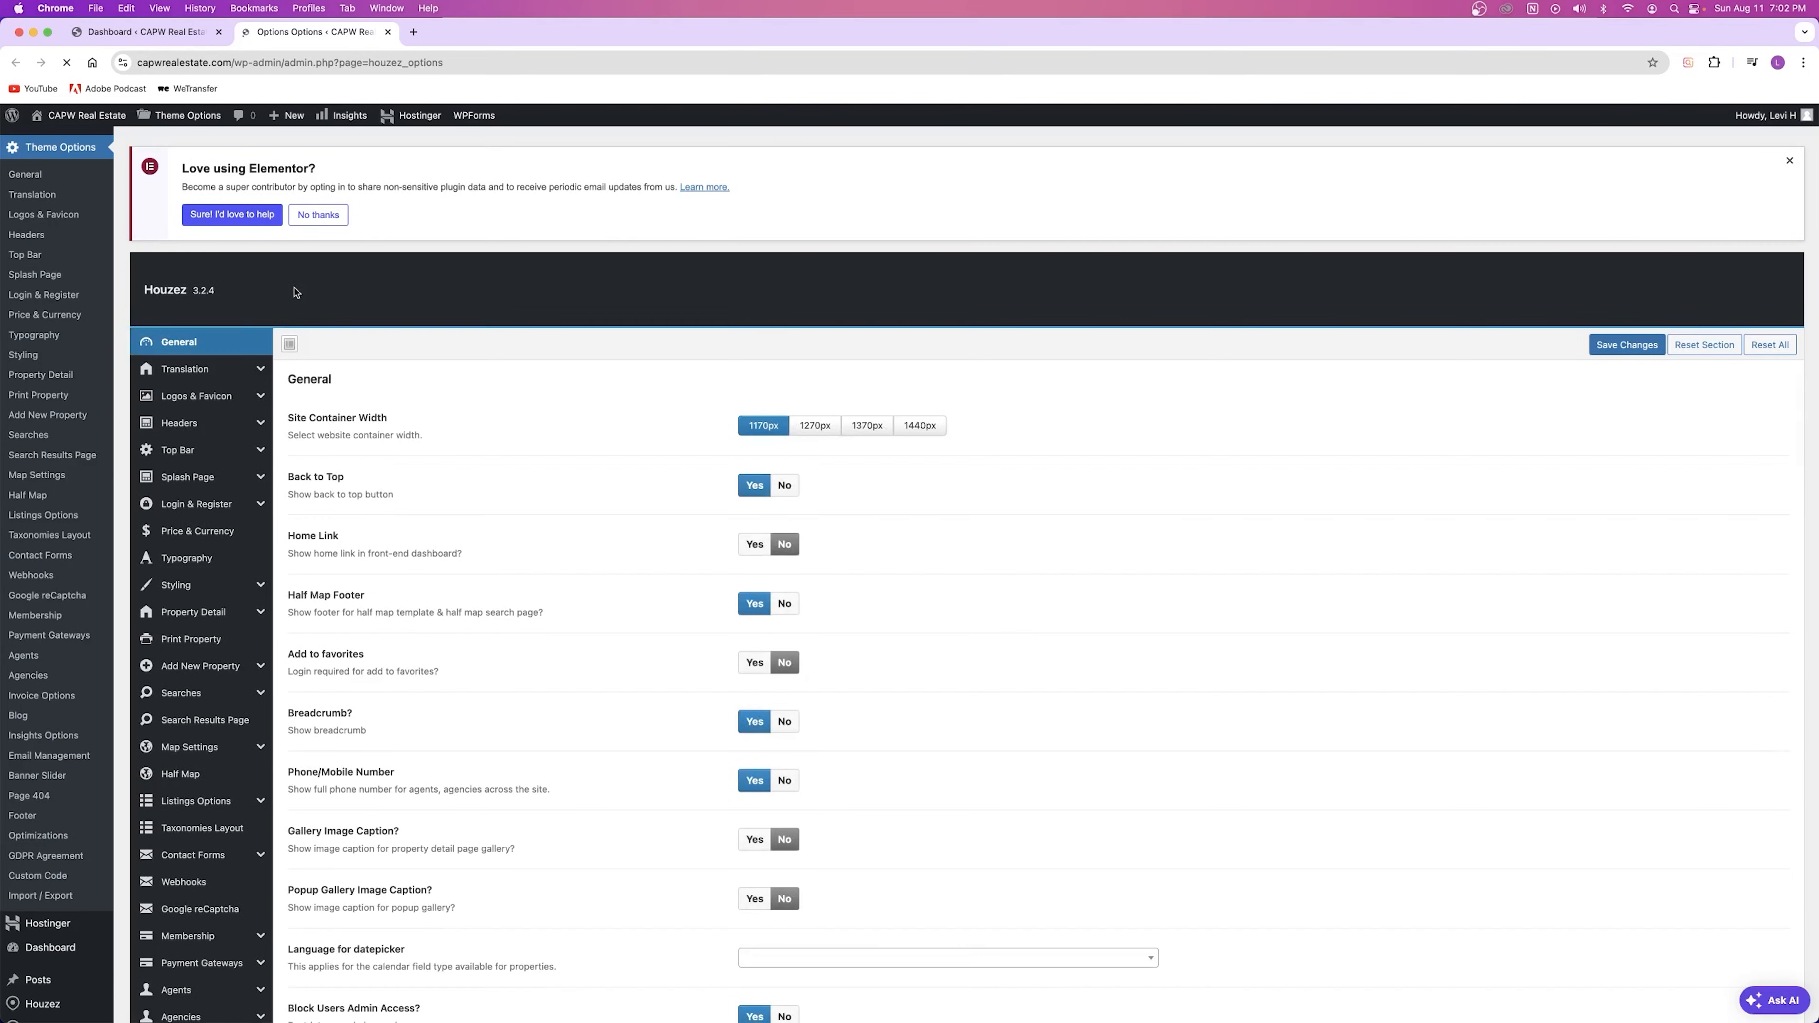
pyautogui.moveTo(186, 364)
pyautogui.scroll(-10, 609, 320)
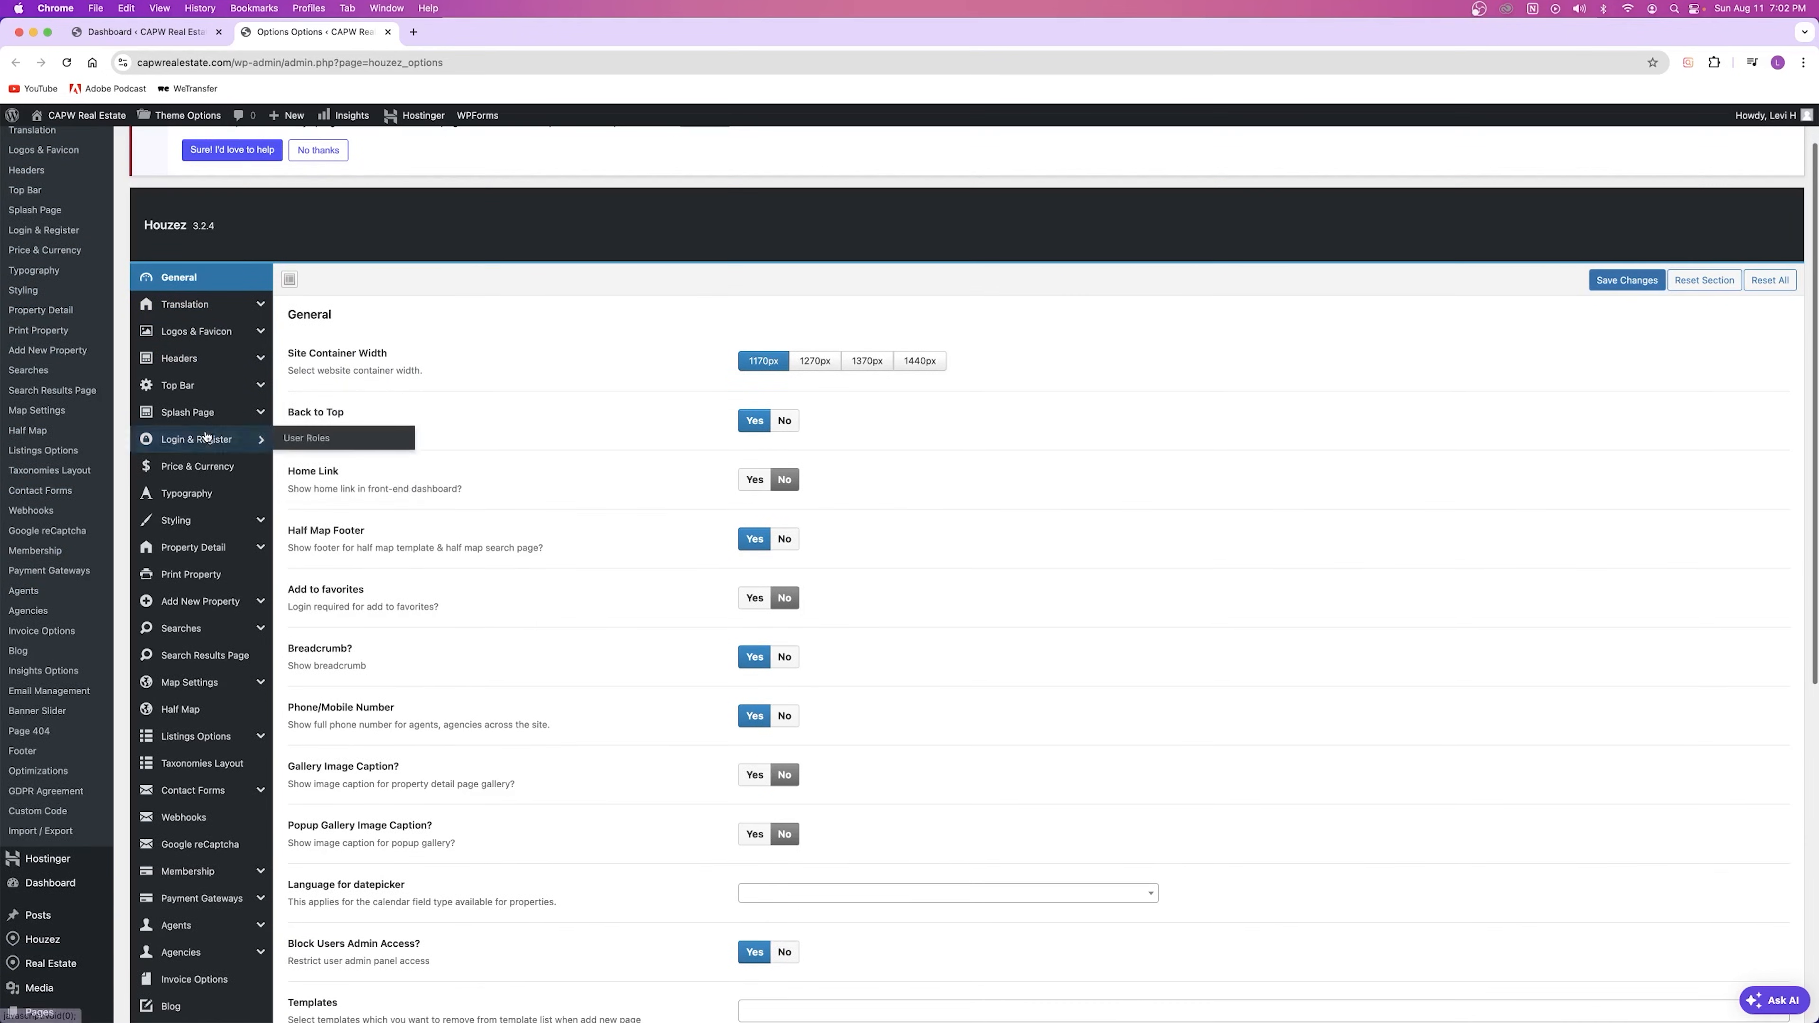
pyautogui.scroll(10, 501, 502)
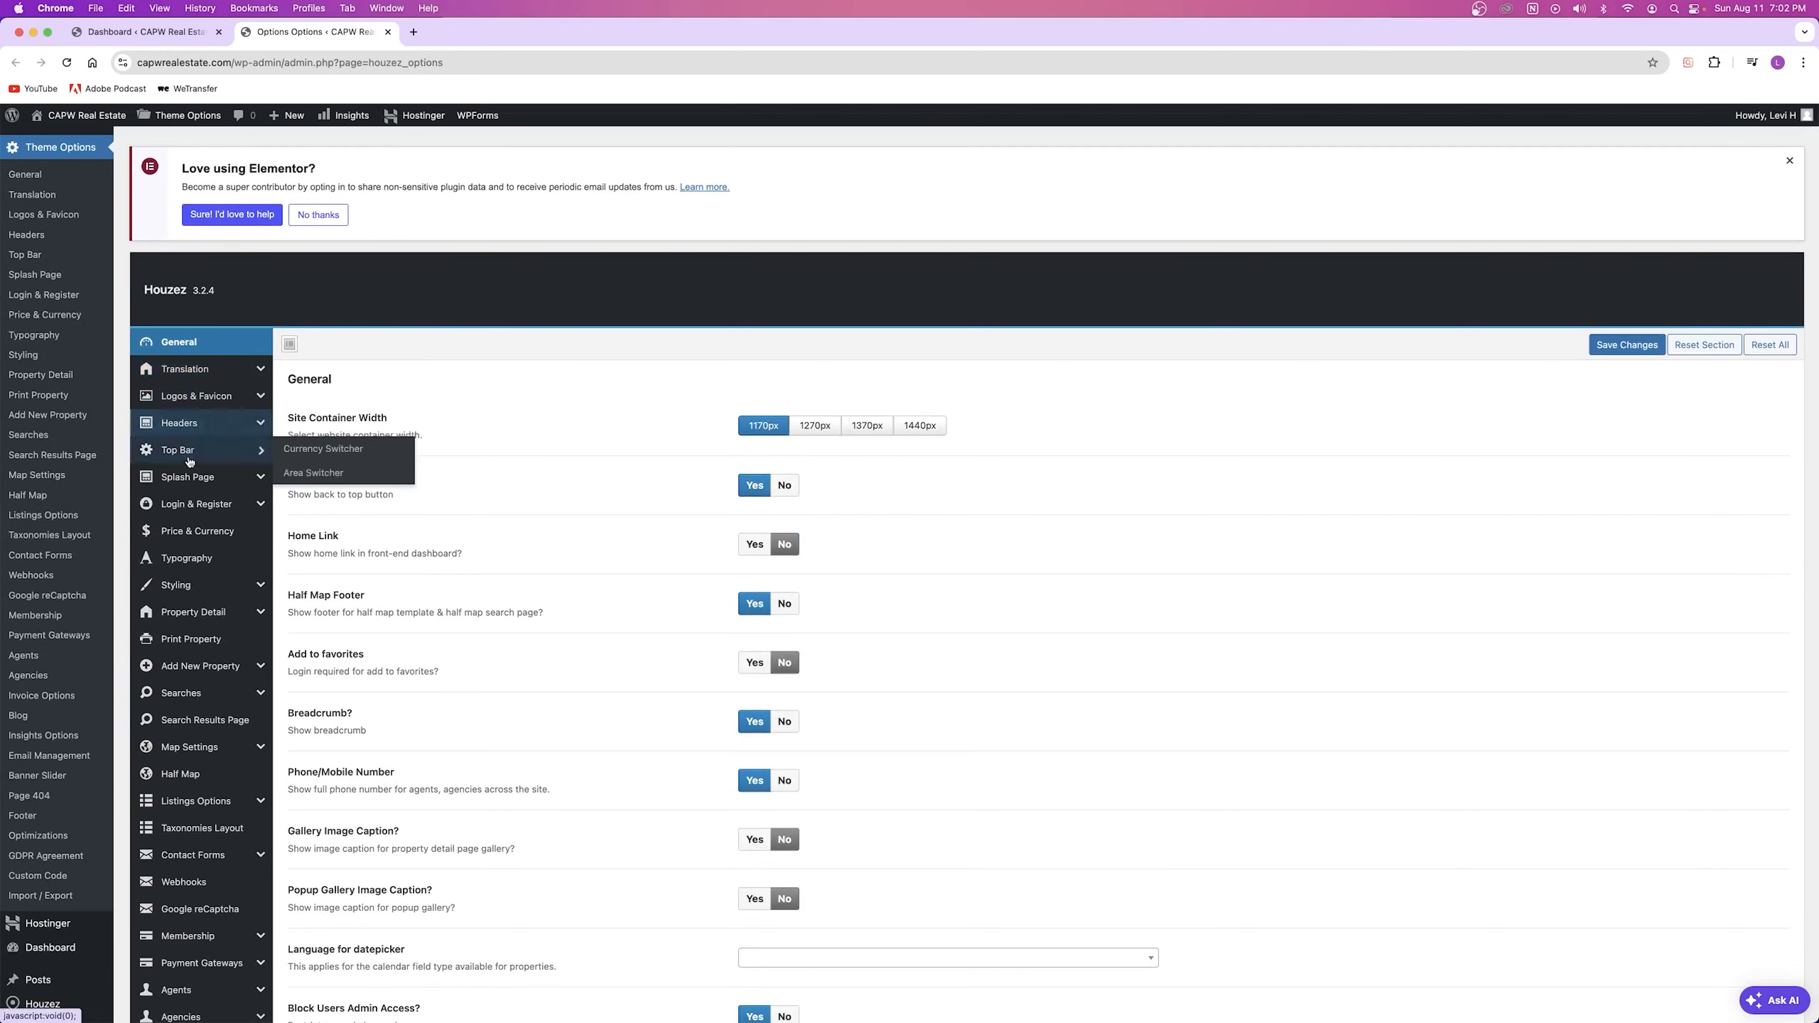
pyautogui.moveTo(185, 677)
pyautogui.scroll(-8, 186, 677)
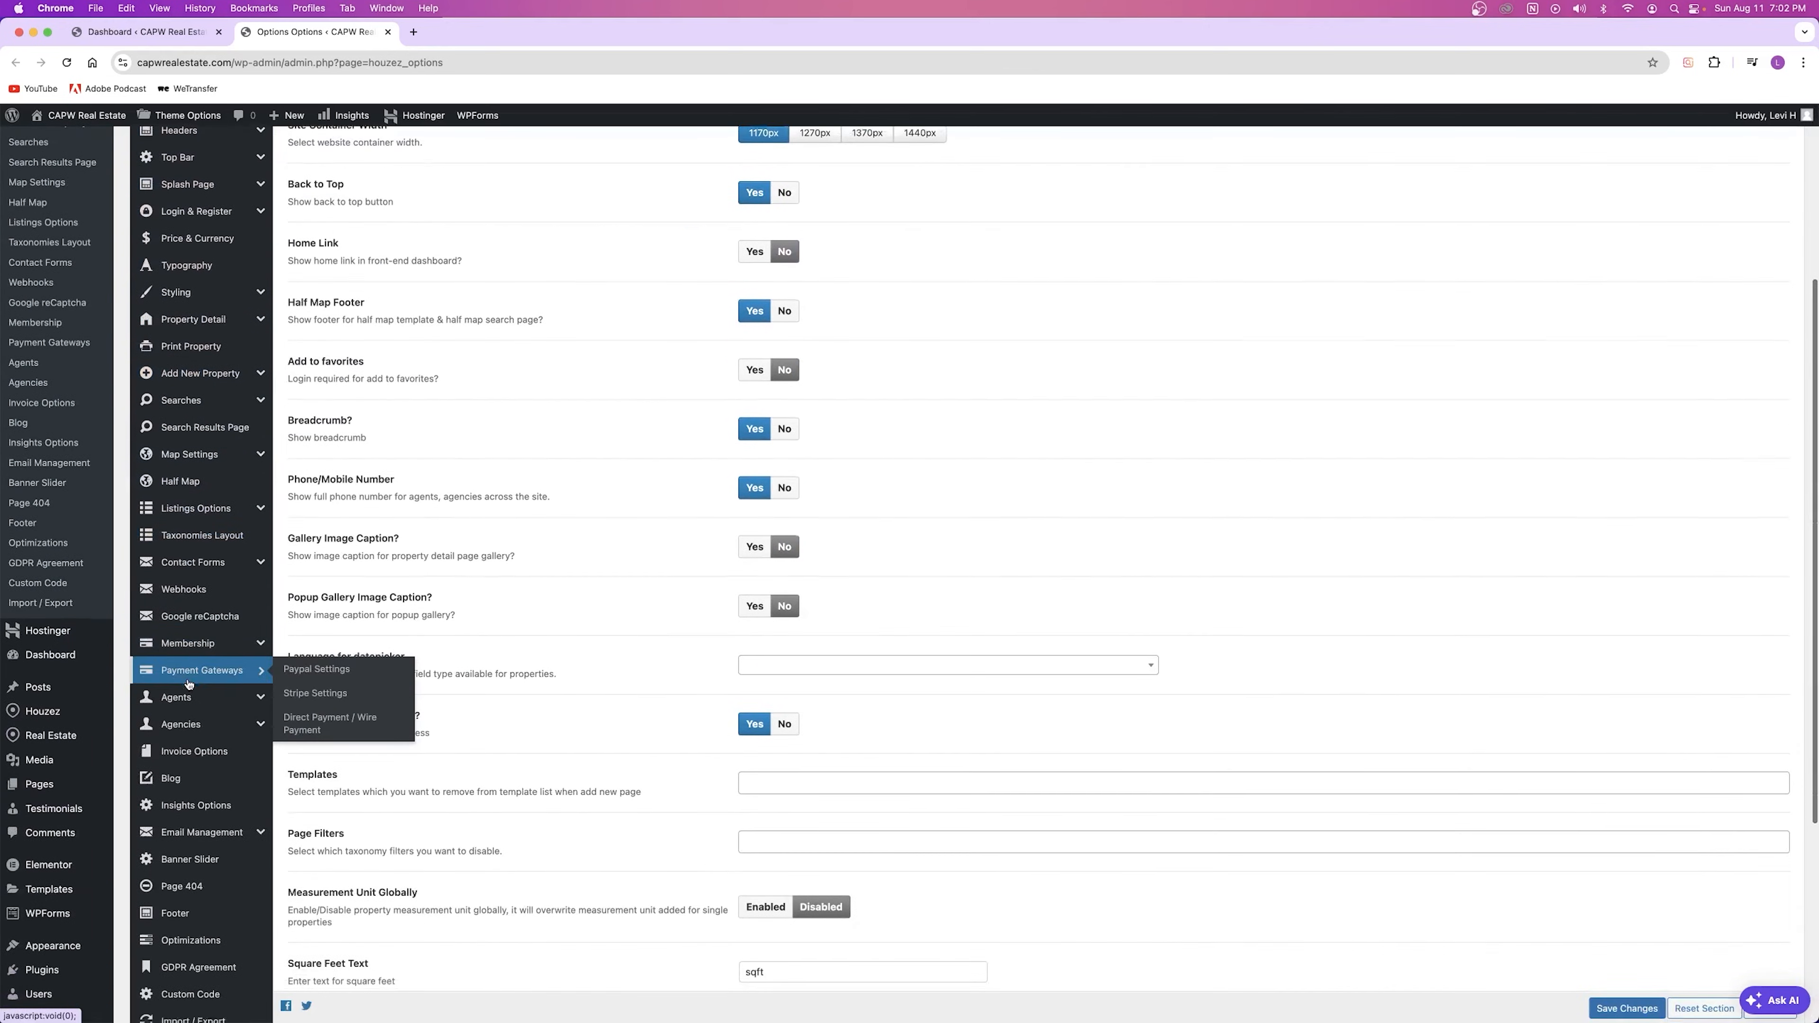
pyautogui.scroll(10, 435, 292)
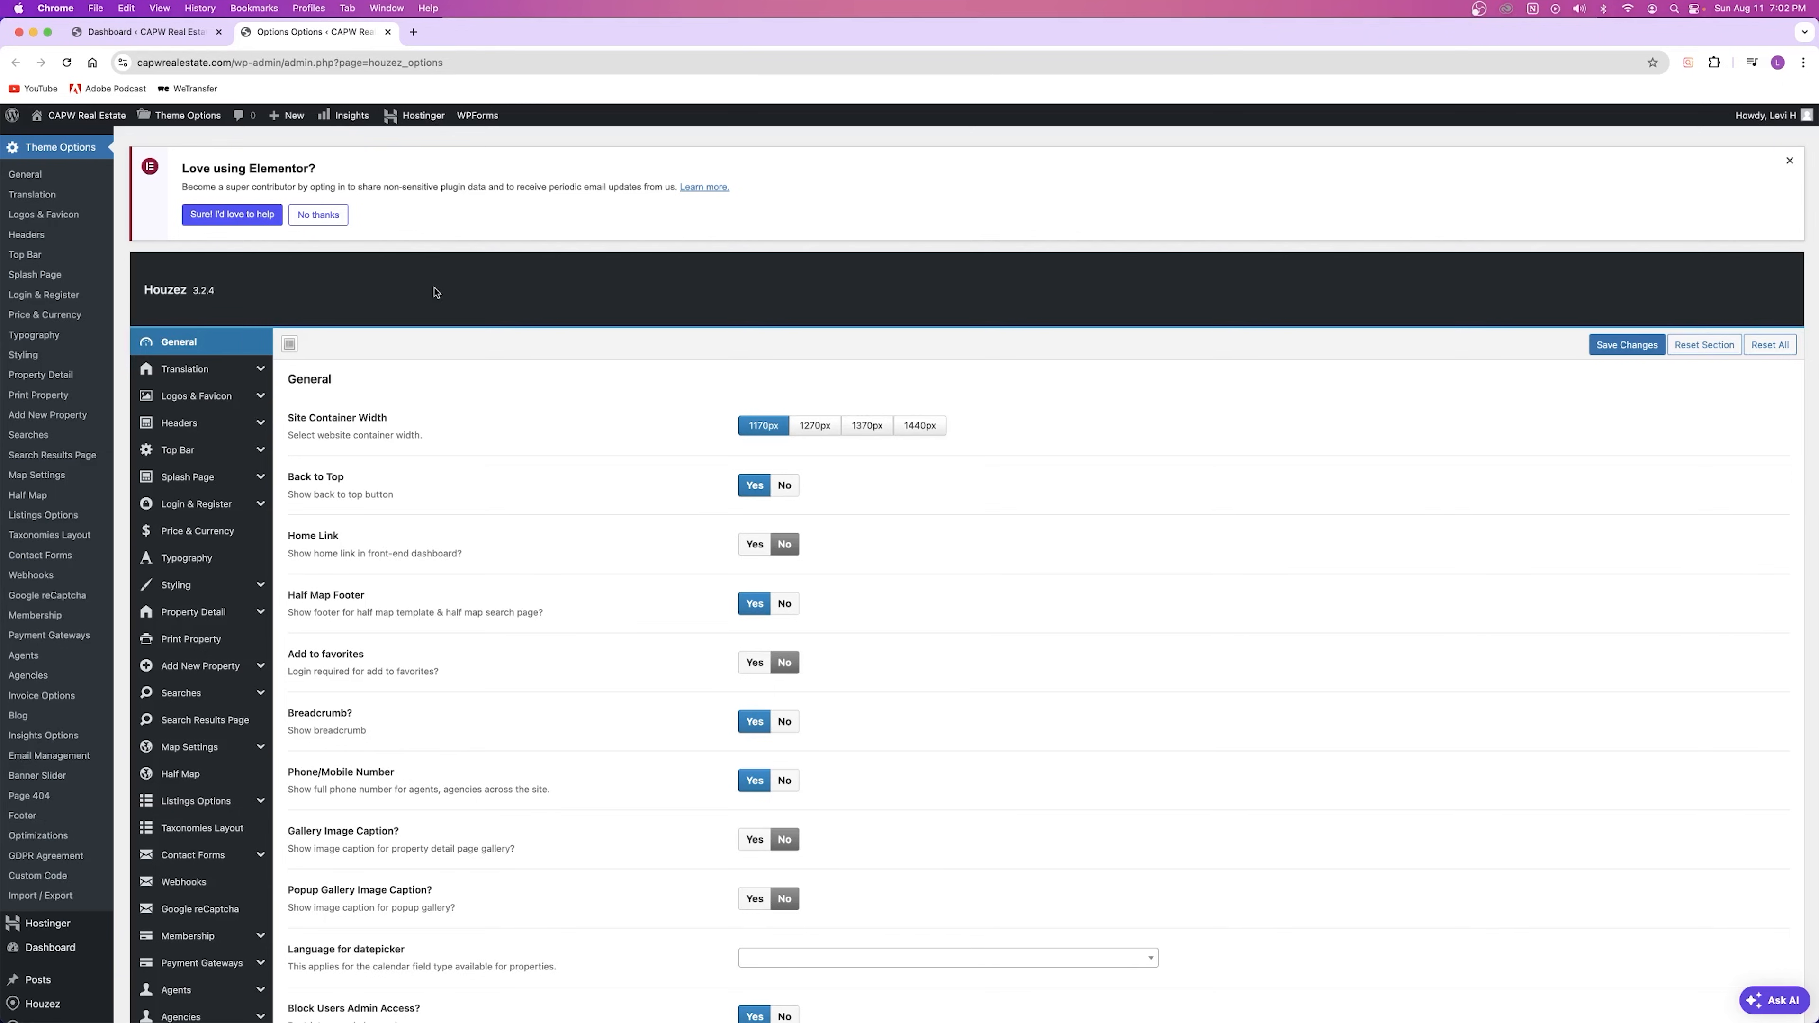
pyautogui.scroll(-6, 433, 291)
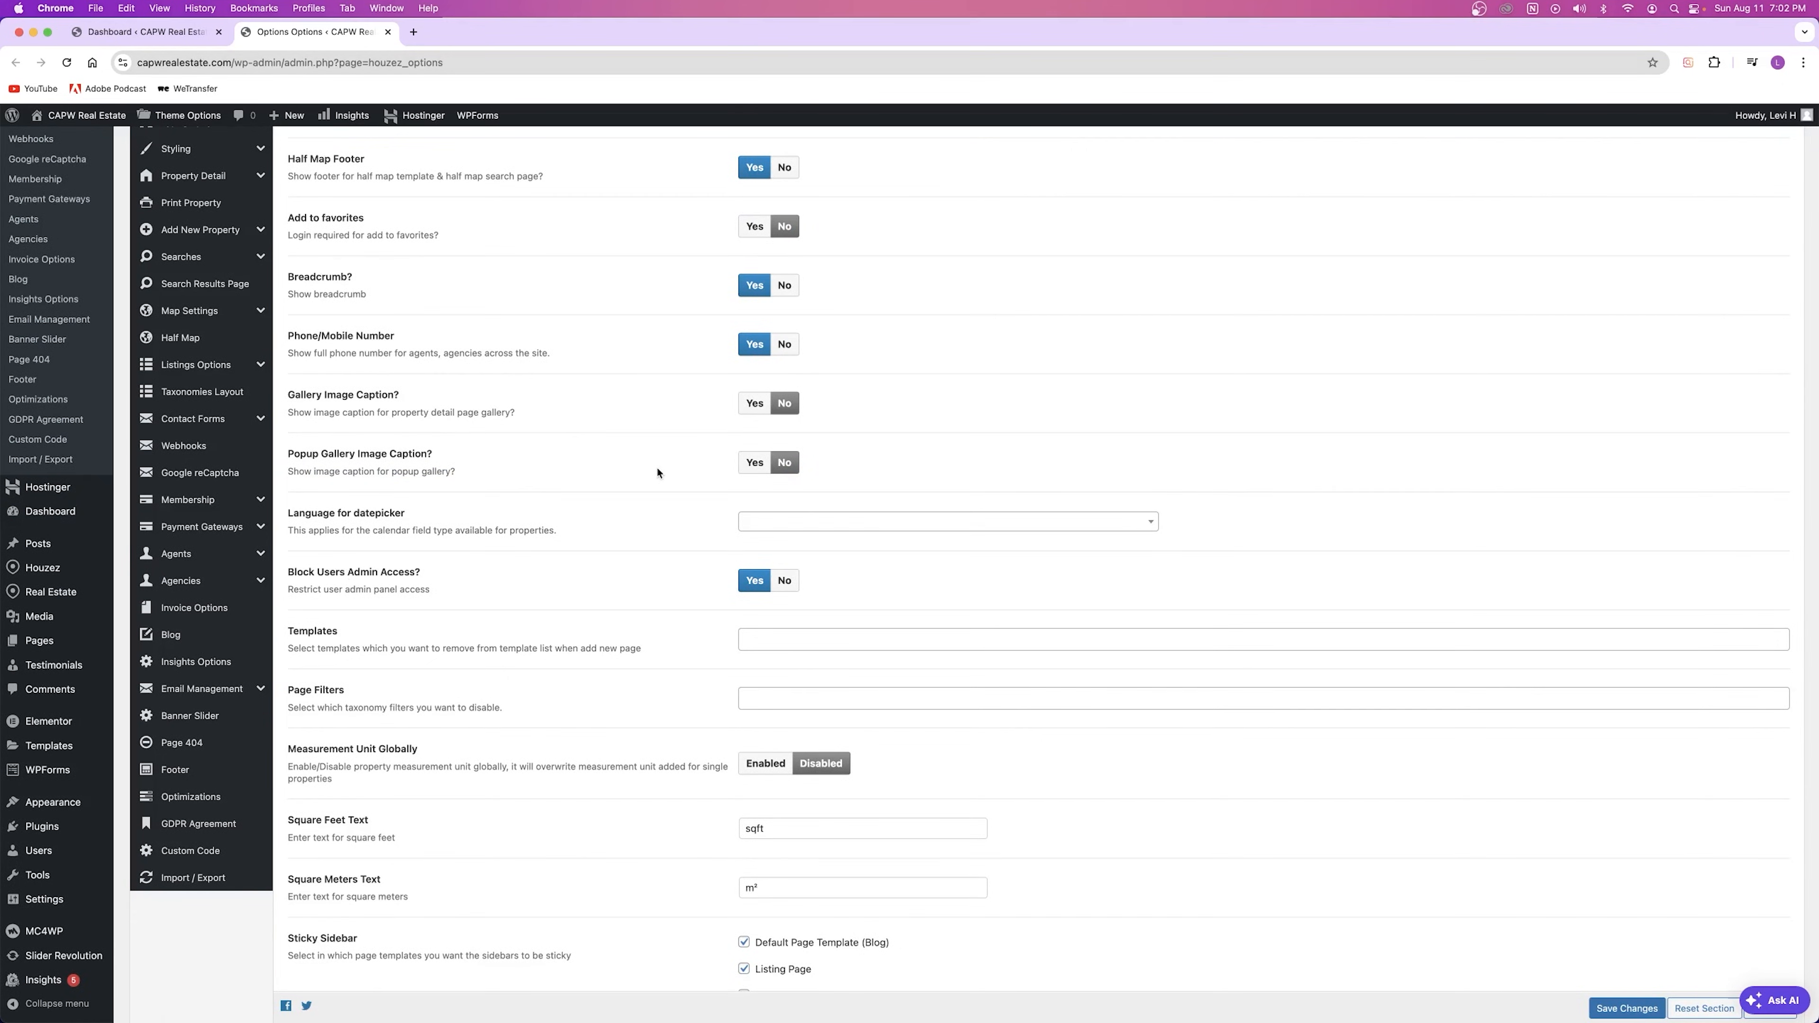
pyautogui.scroll(8, 658, 473)
# Step: Open the live site in a new tab and place Theme Options after it
pyautogui.click(143, 32)
pyautogui.rightClick(106, 122)
pyautogui.click(106, 121)
pyautogui.moveTo(316, 34); pyautogui.dragTo(447, 37)
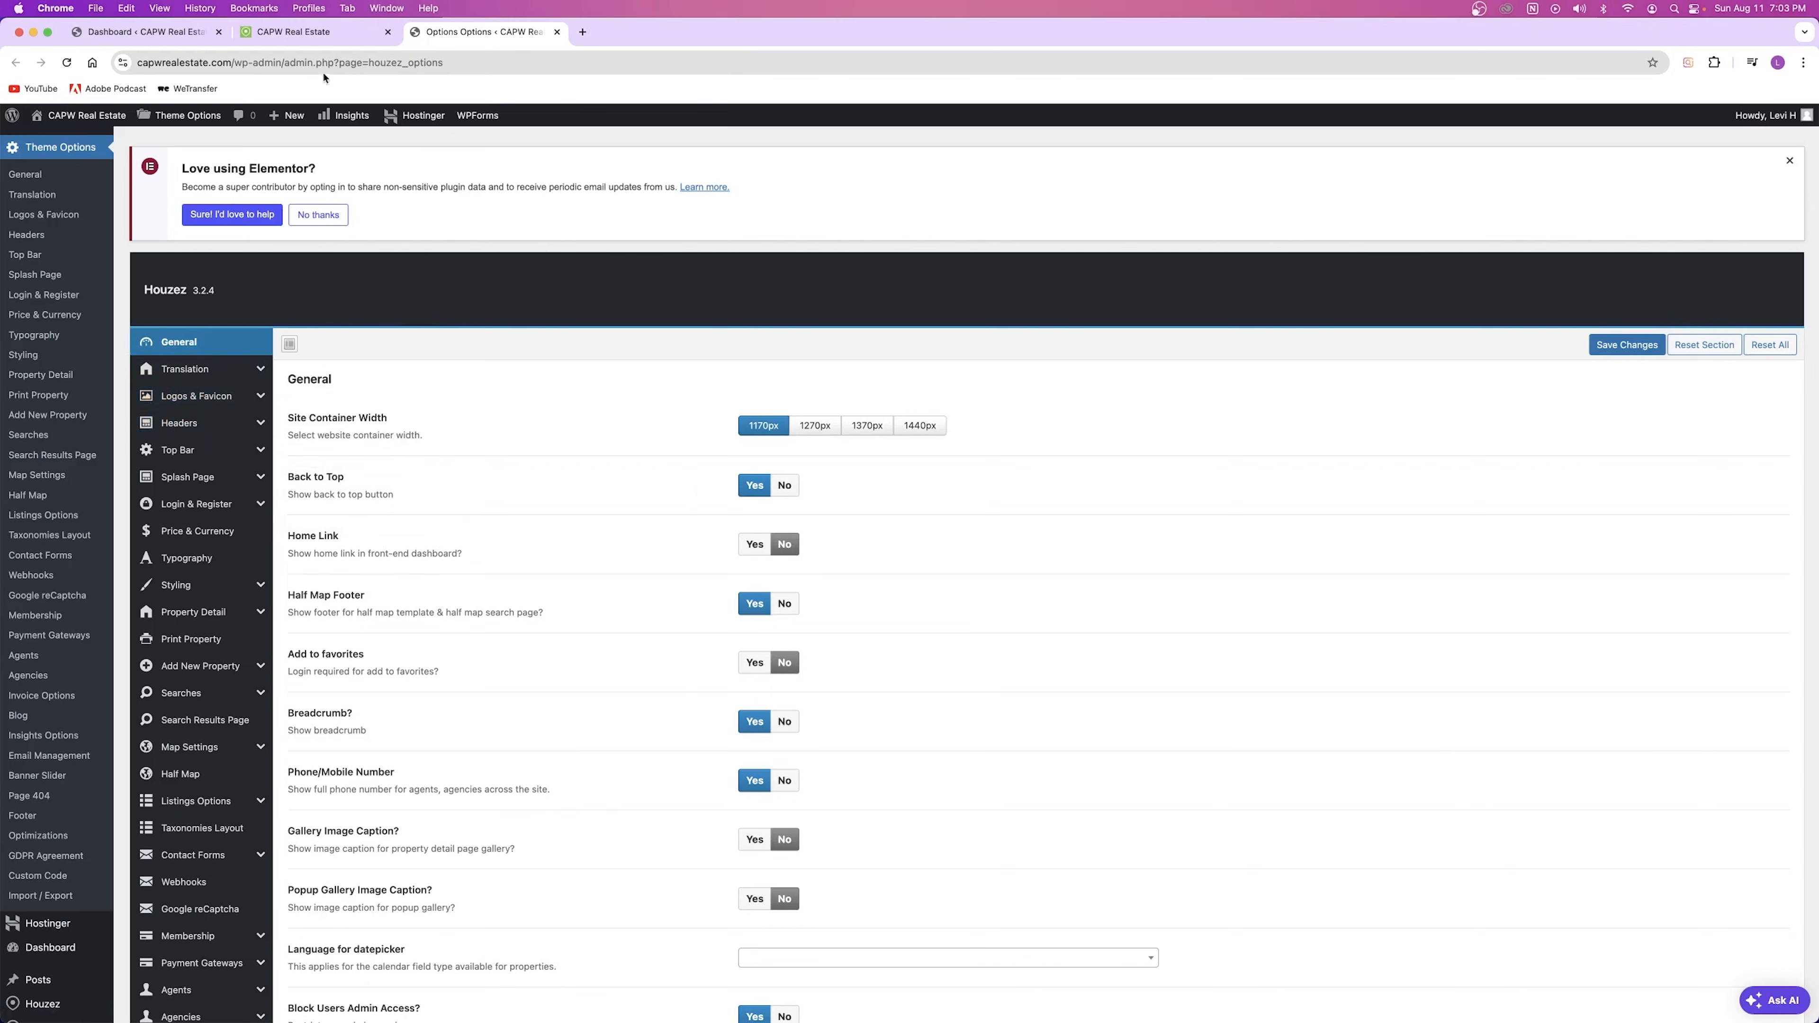
pyautogui.click(308, 32)
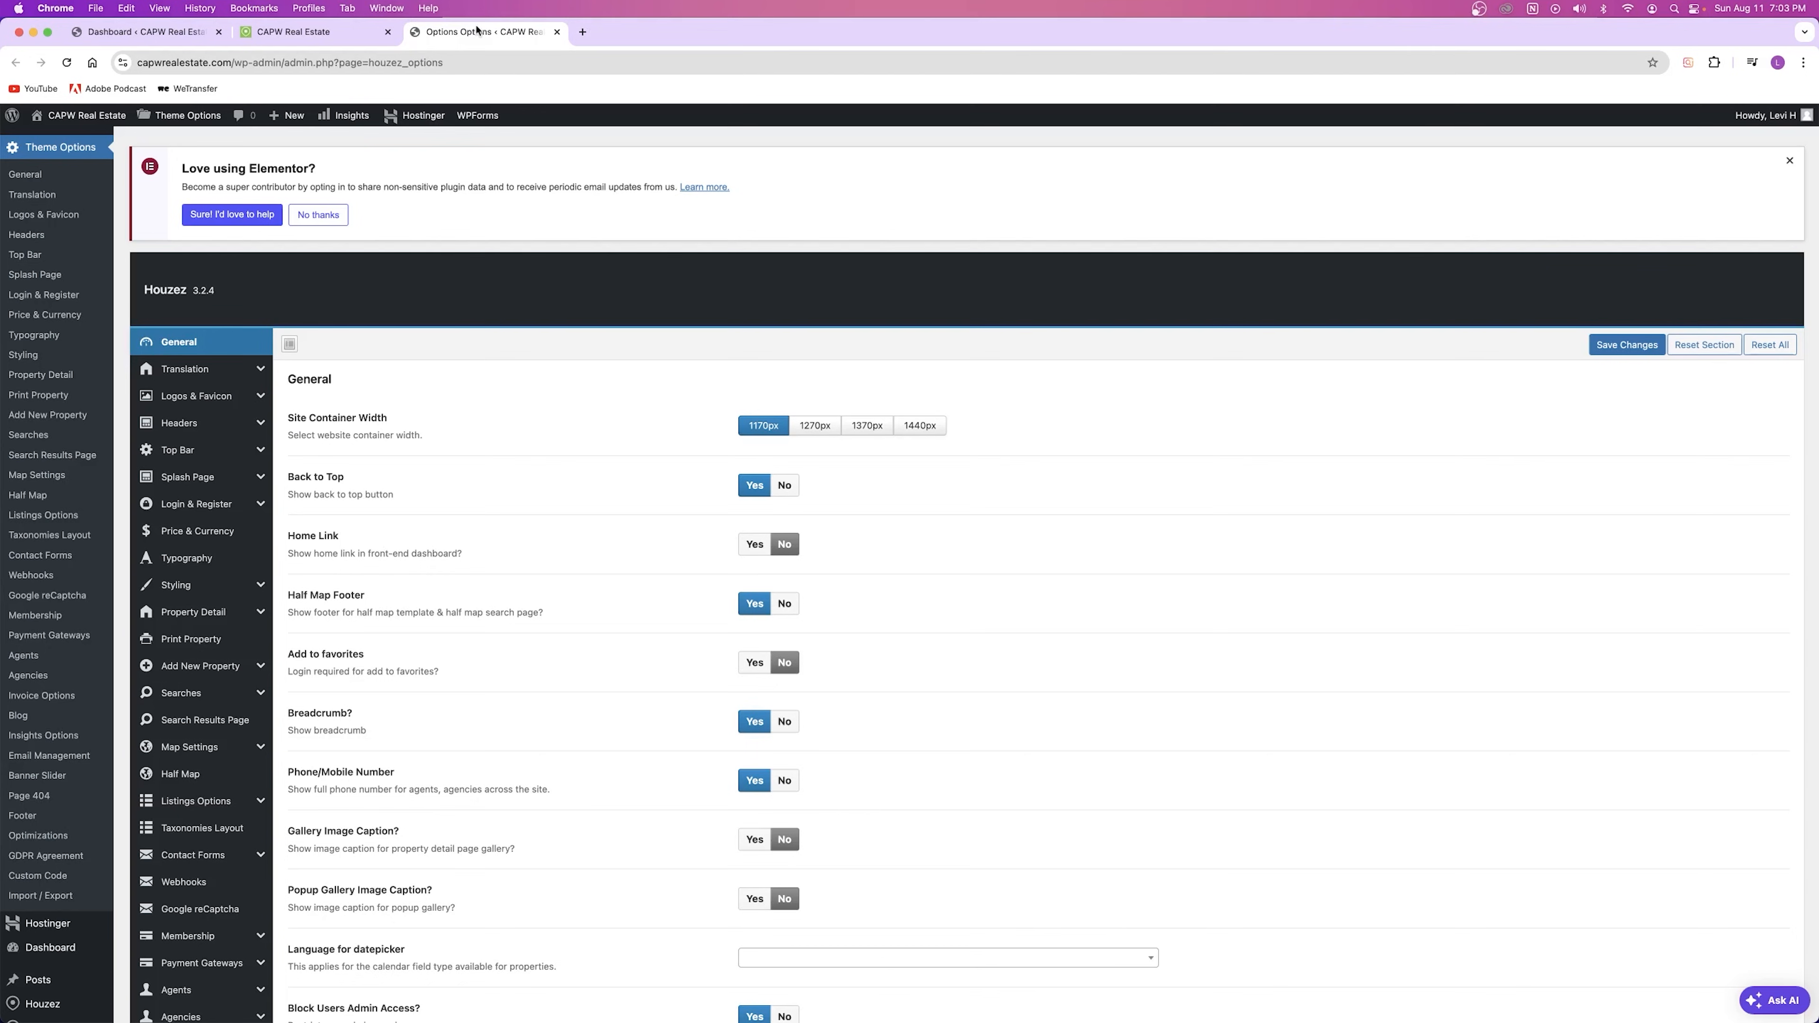
pyautogui.click(473, 32)
pyautogui.moveTo(173, 115)
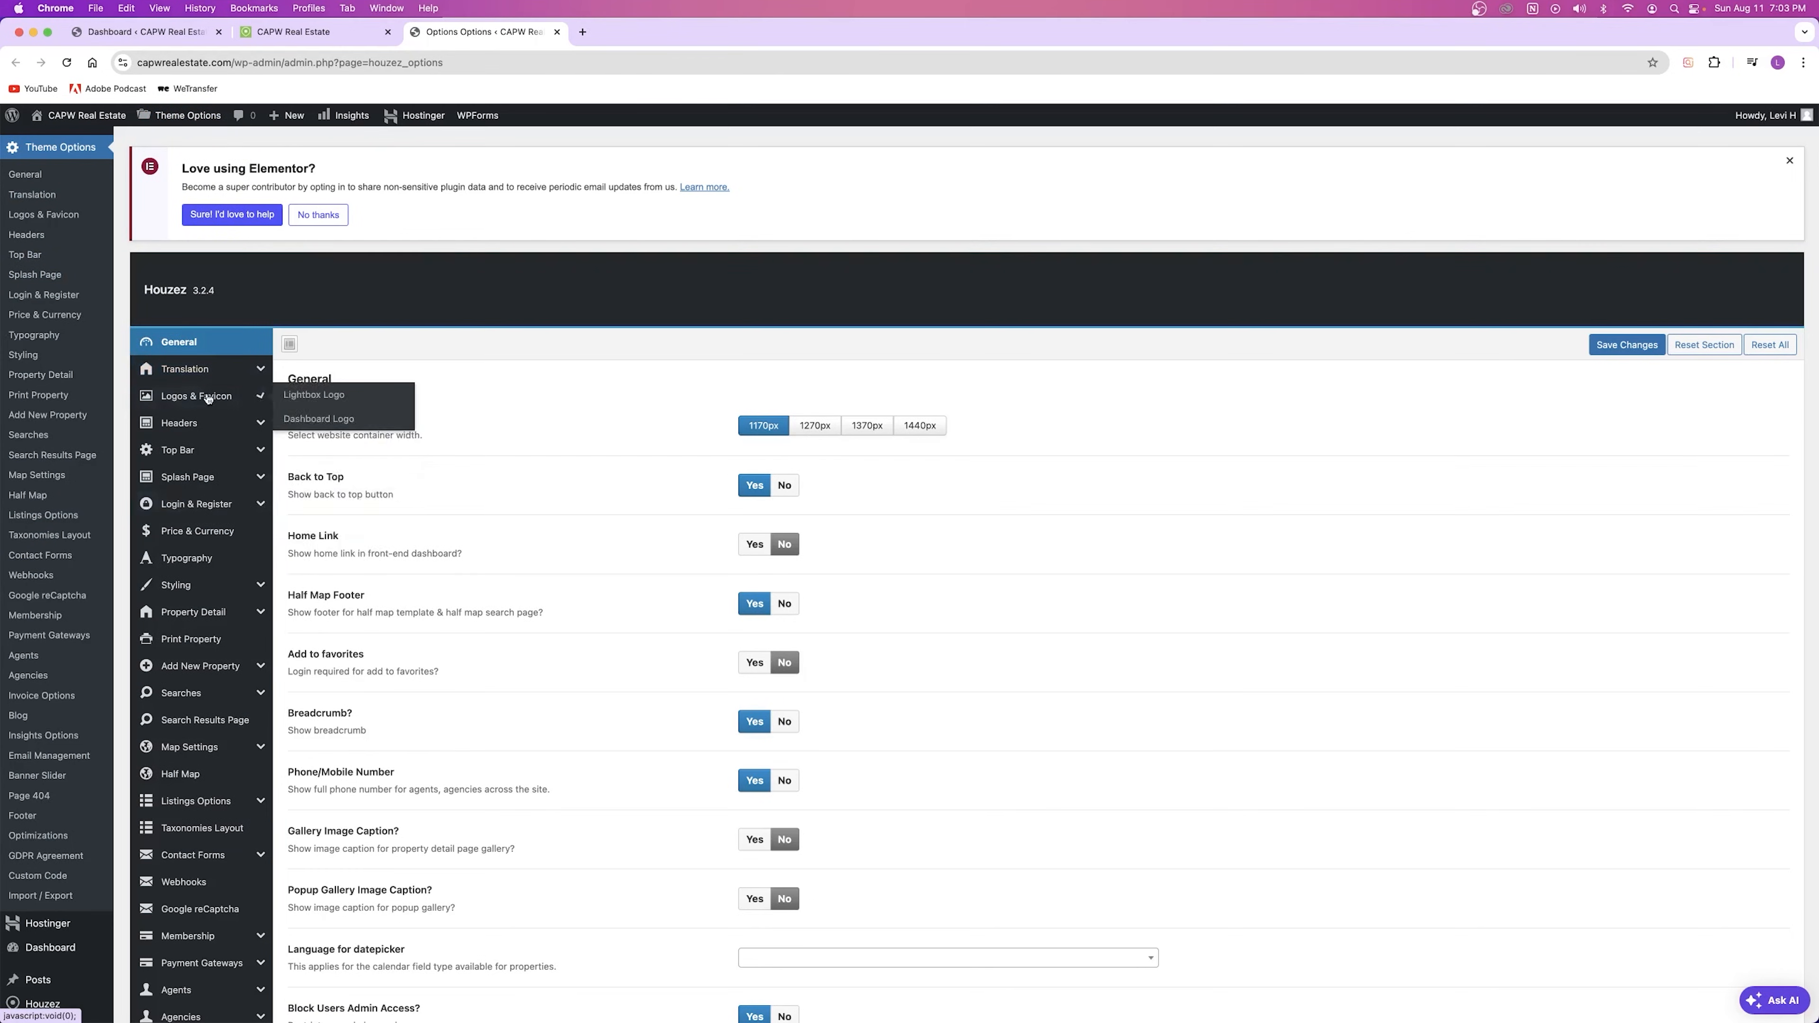
pyautogui.moveTo(210, 484)
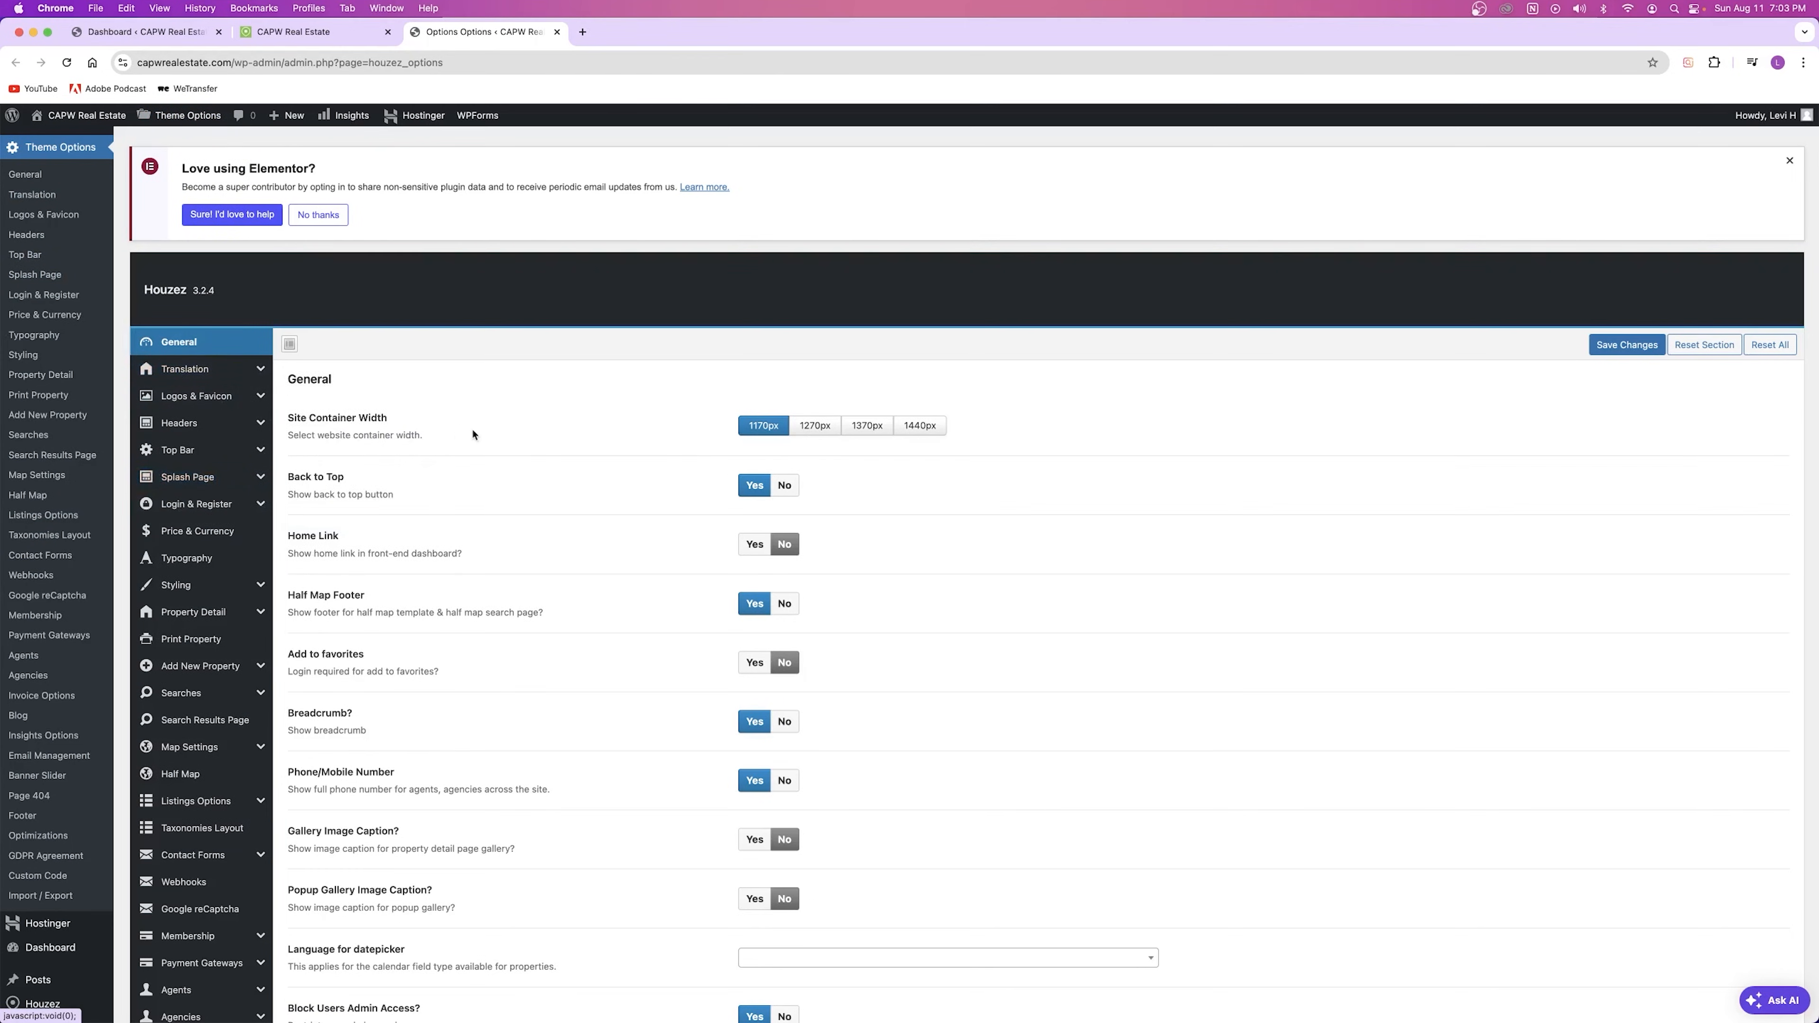
pyautogui.scroll(-2, 480, 436)
pyautogui.moveTo(288, 284); pyautogui.dragTo(399, 288)
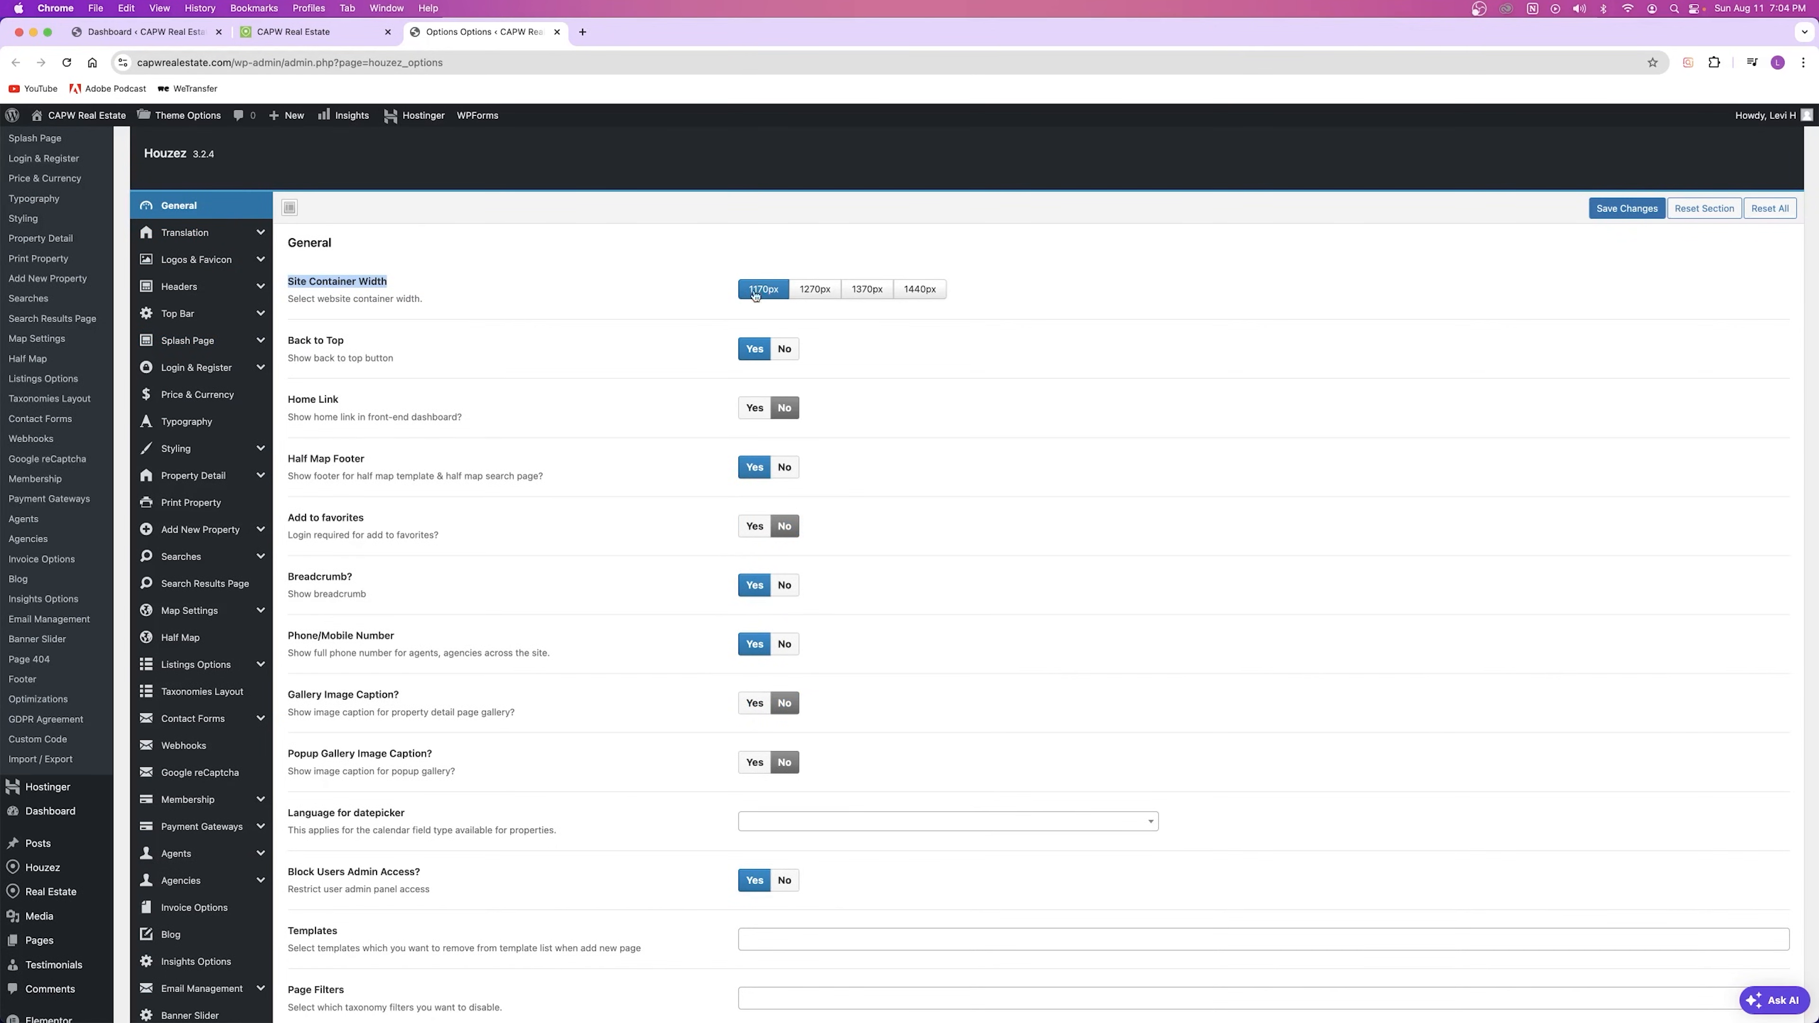
# Step: Open the live site's blog page for comparison
pyautogui.click(336, 35)
pyautogui.click(498, 38)
pyautogui.click(310, 37)
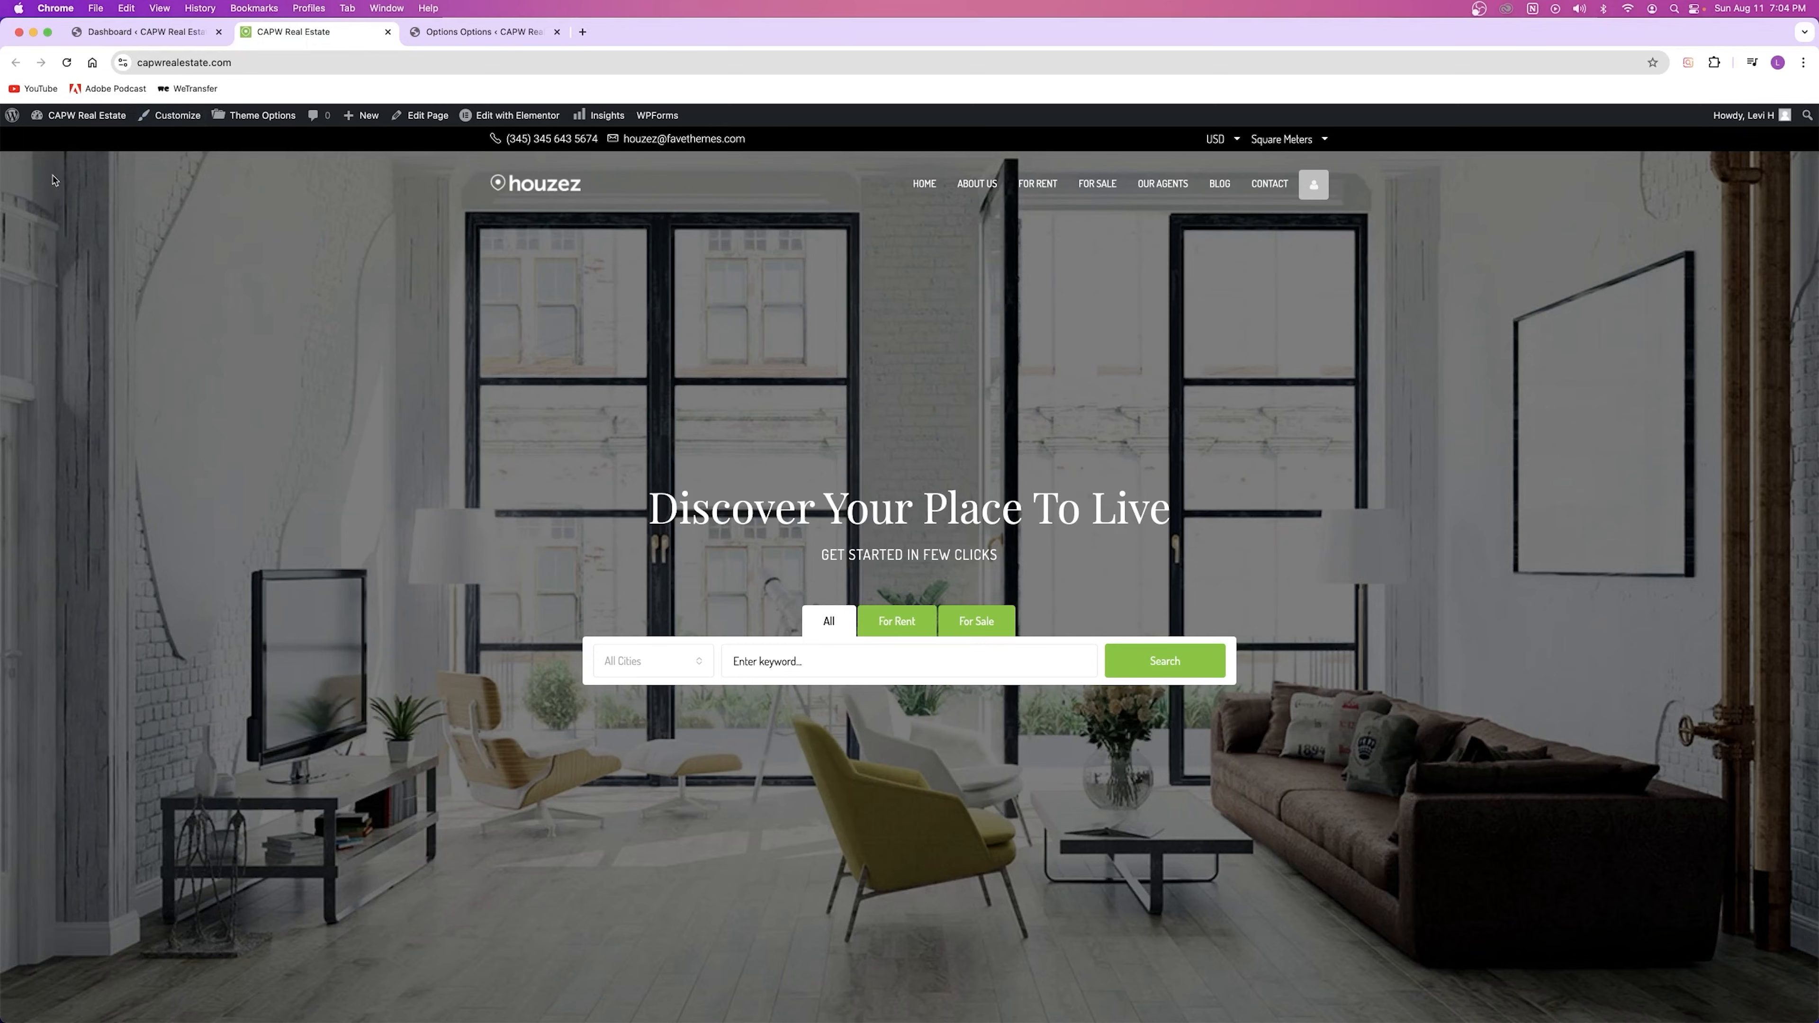
pyautogui.click(1223, 189)
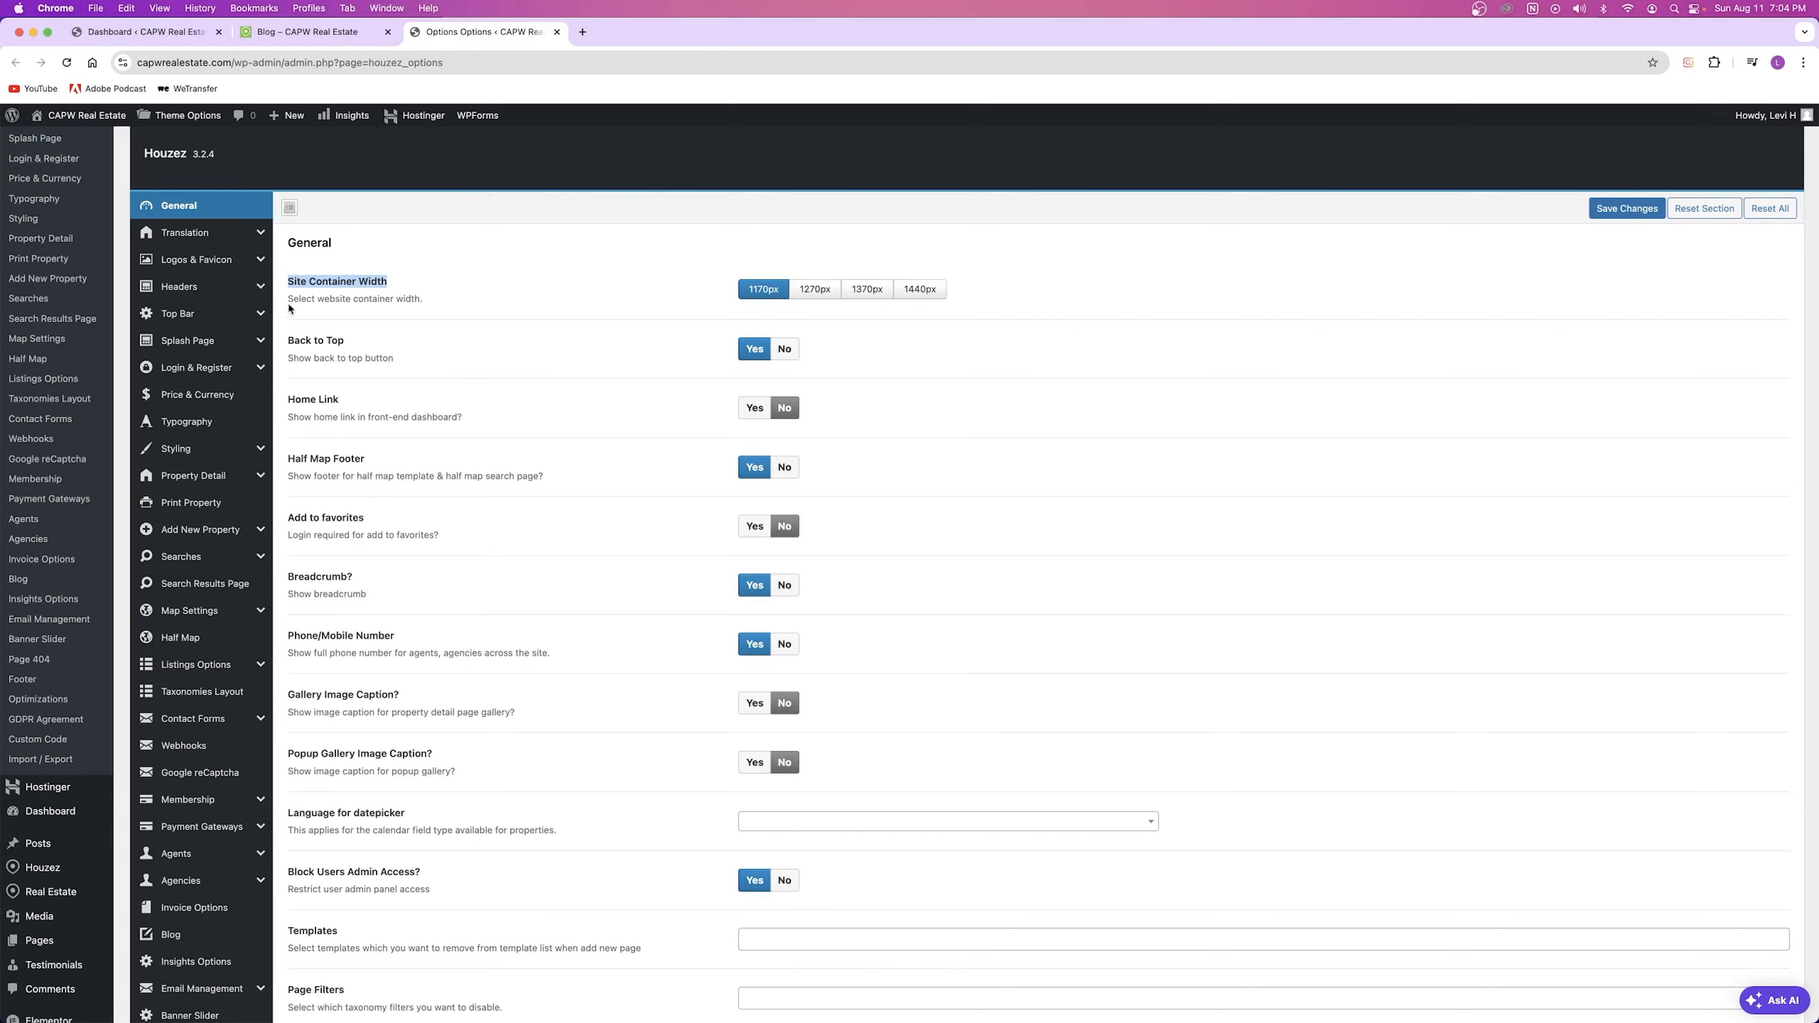
# Step: Set the Site Container Width to 1440px and save the theme options
pyautogui.click(351, 289)
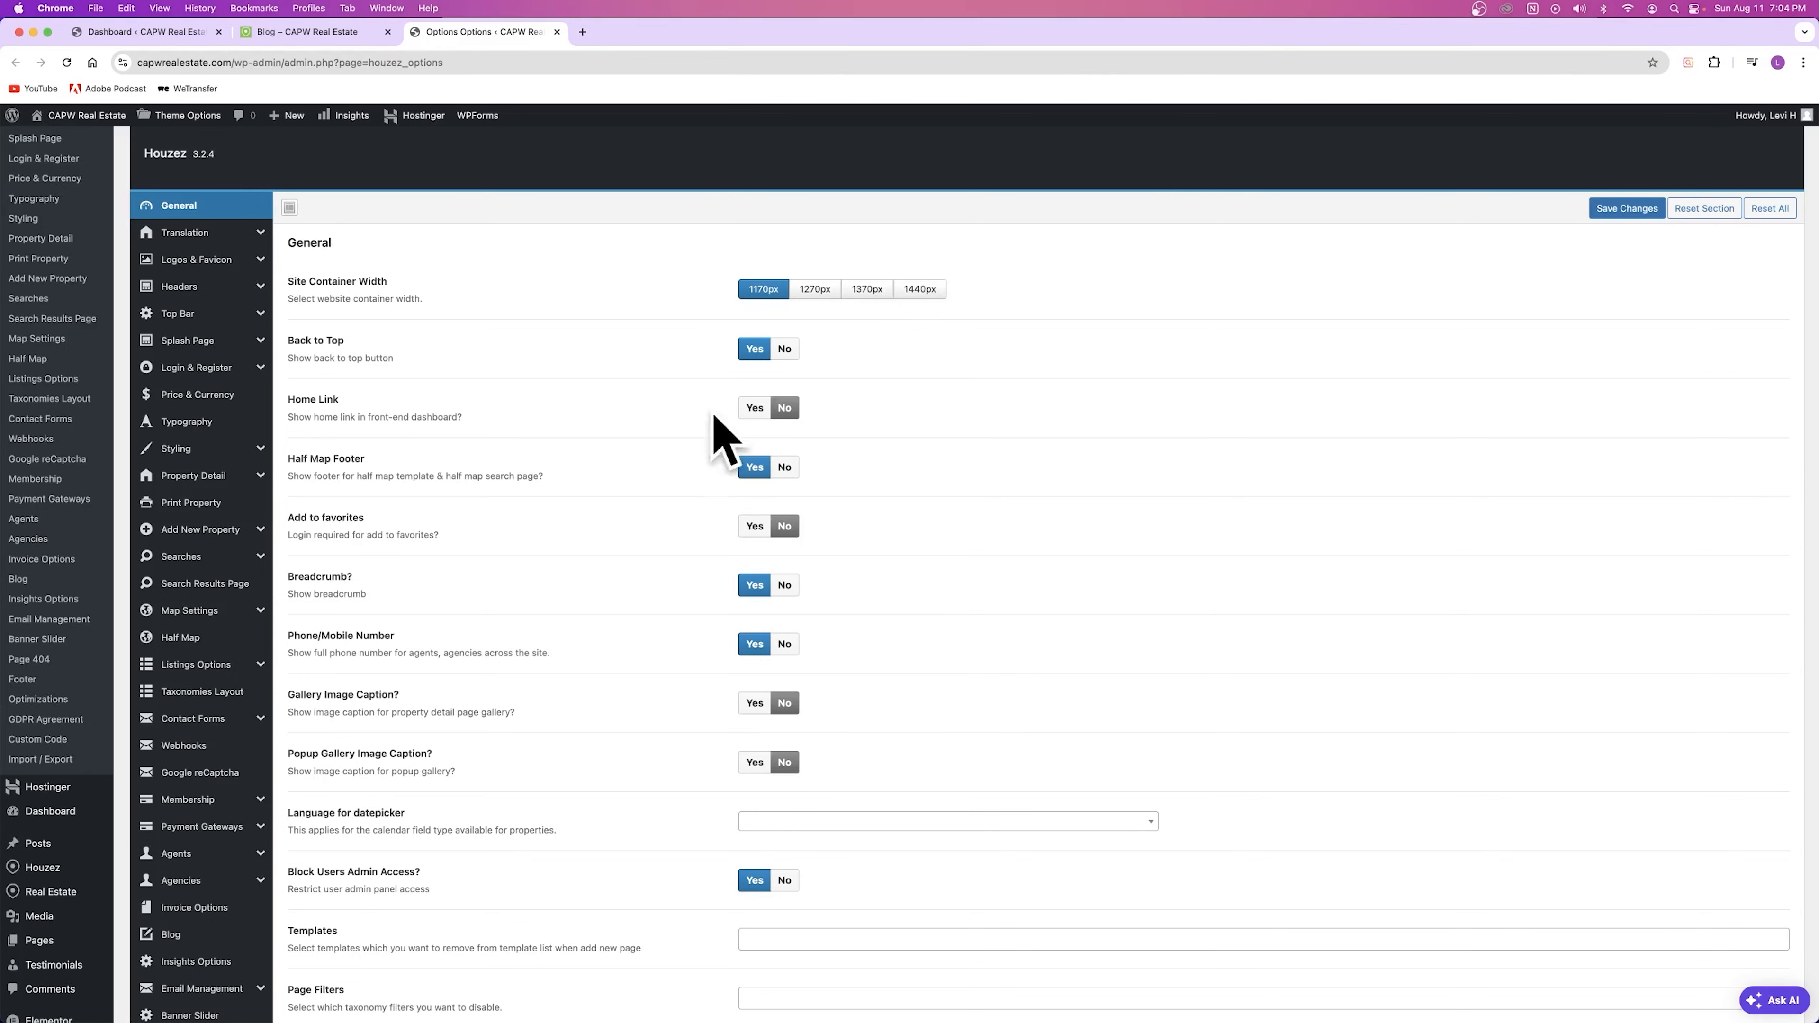
pyautogui.click(922, 291)
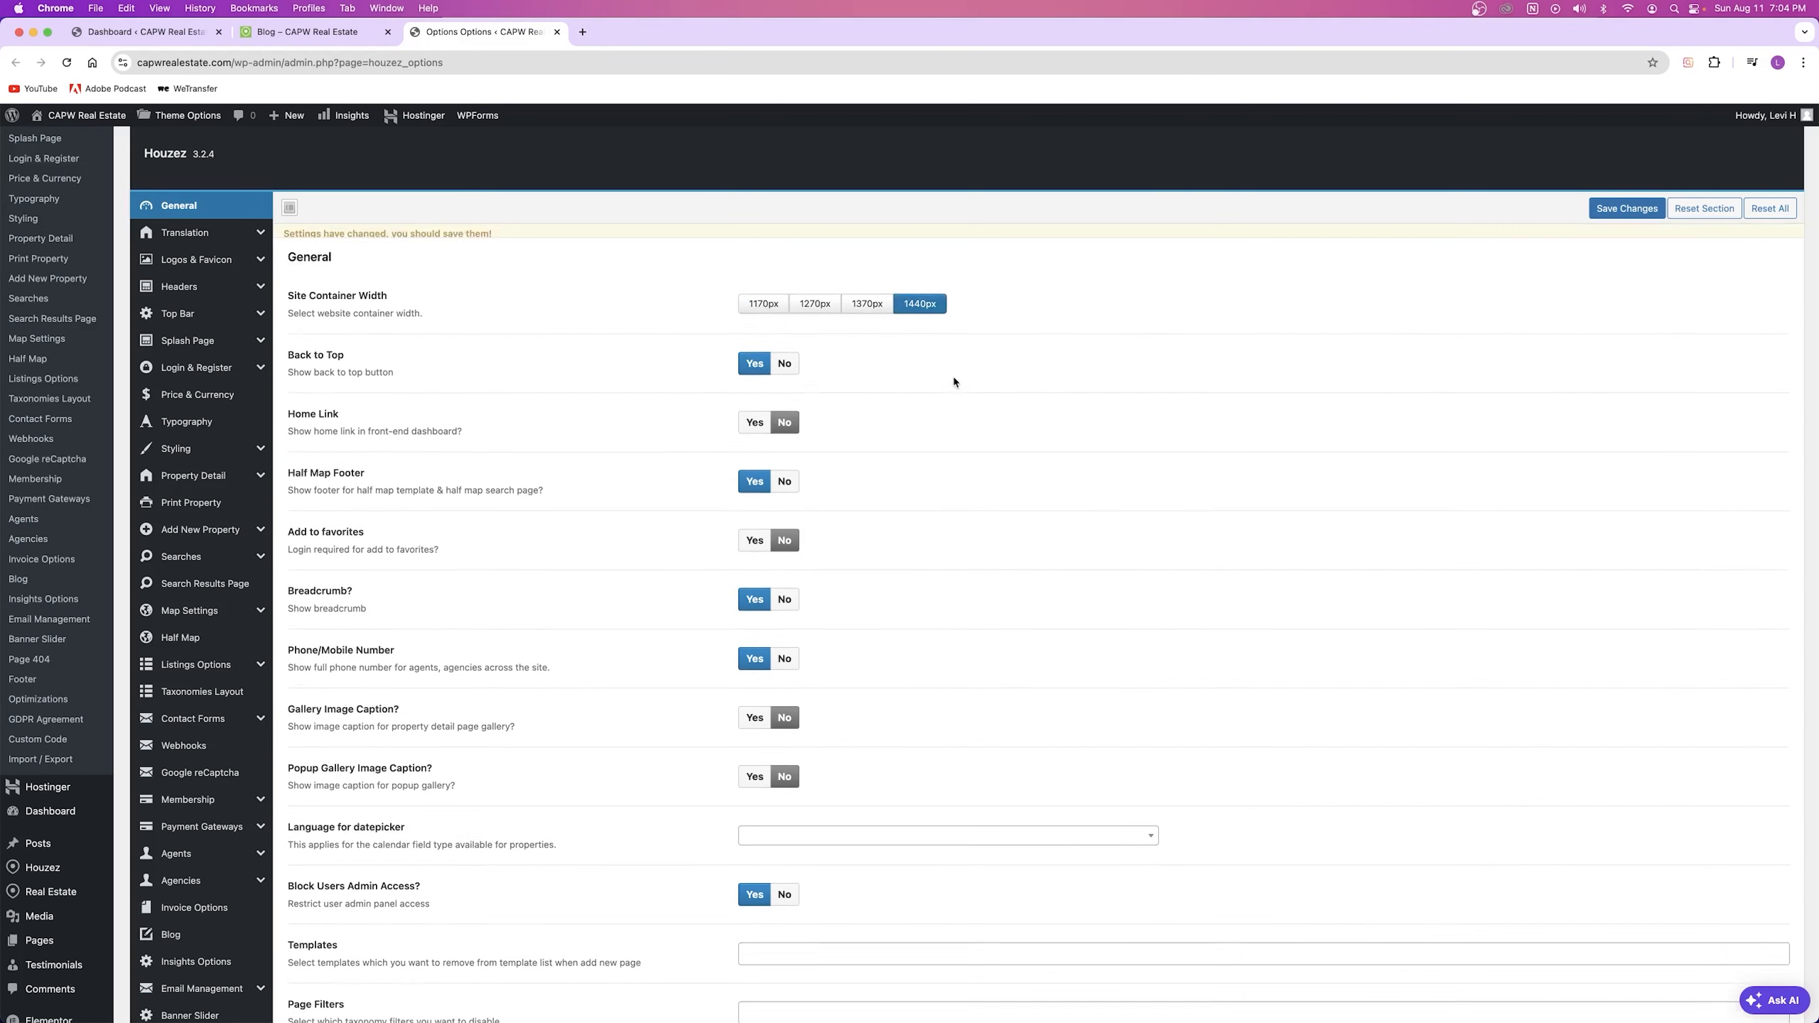
pyautogui.click(1624, 208)
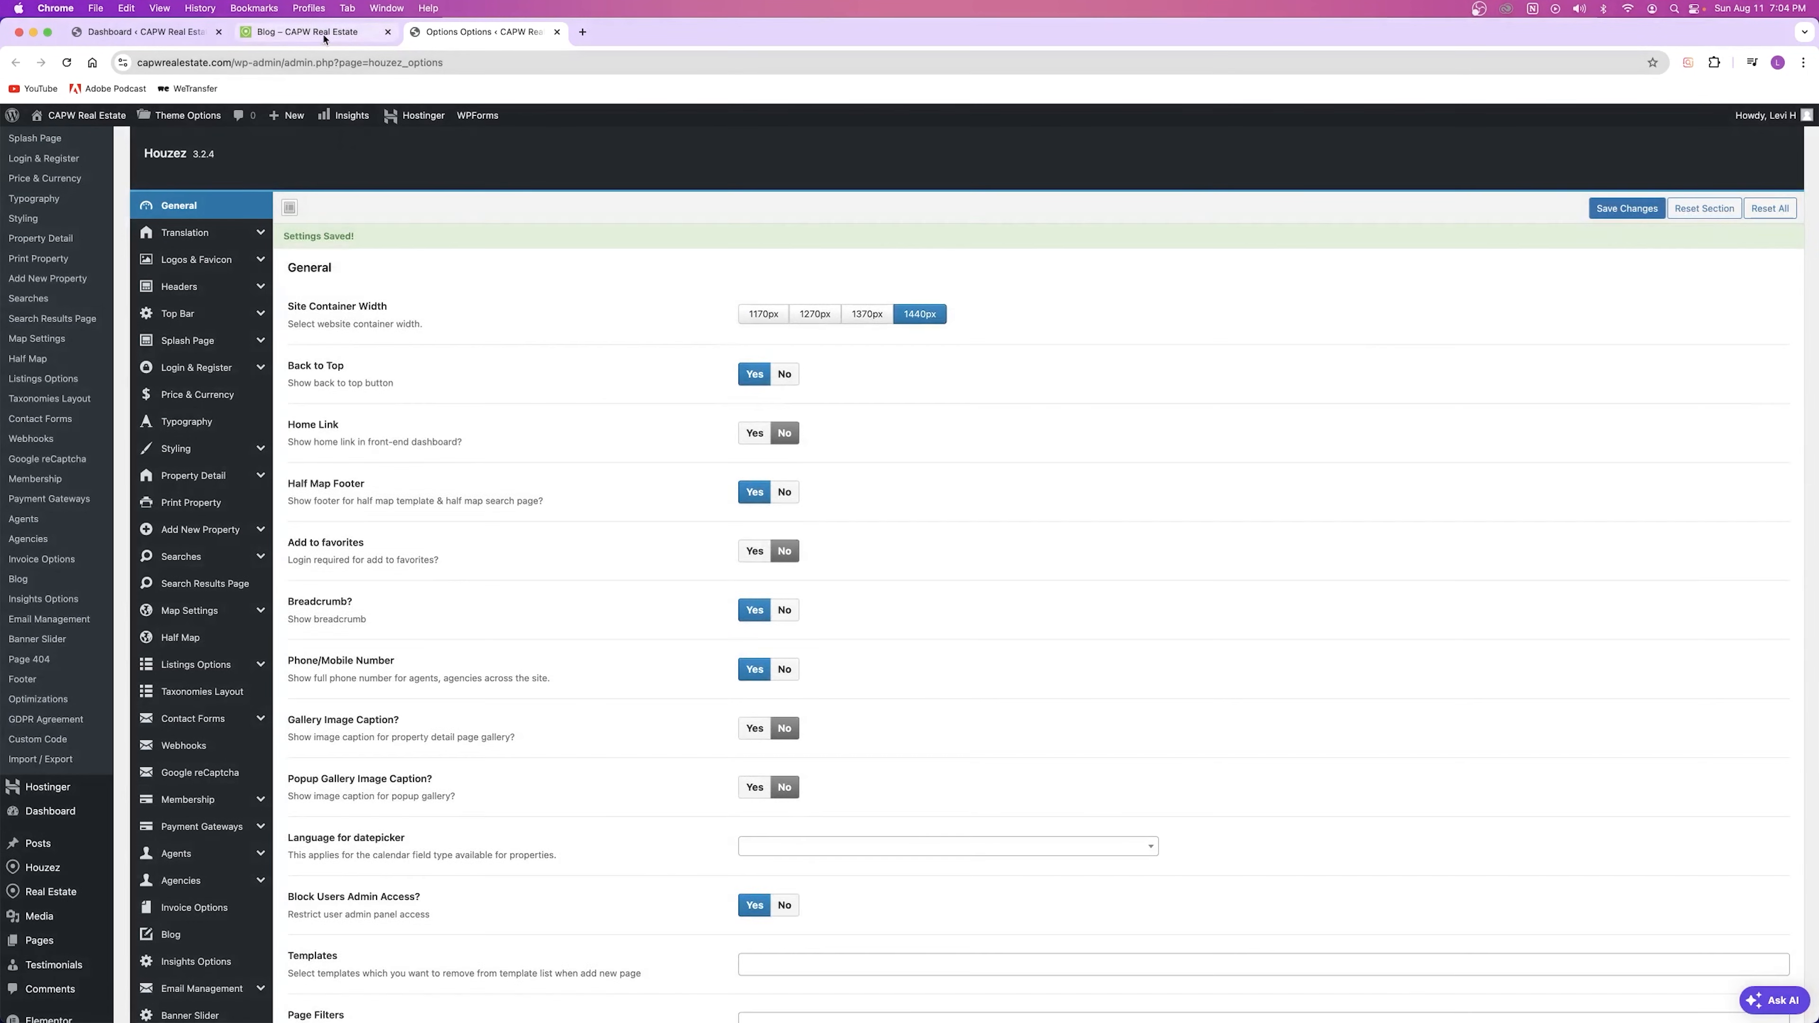
# Step: Reload the blog at 1440px, then restore the container width to 1170px and save
pyautogui.moveTo(324, 40); pyautogui.dragTo(550, 51)
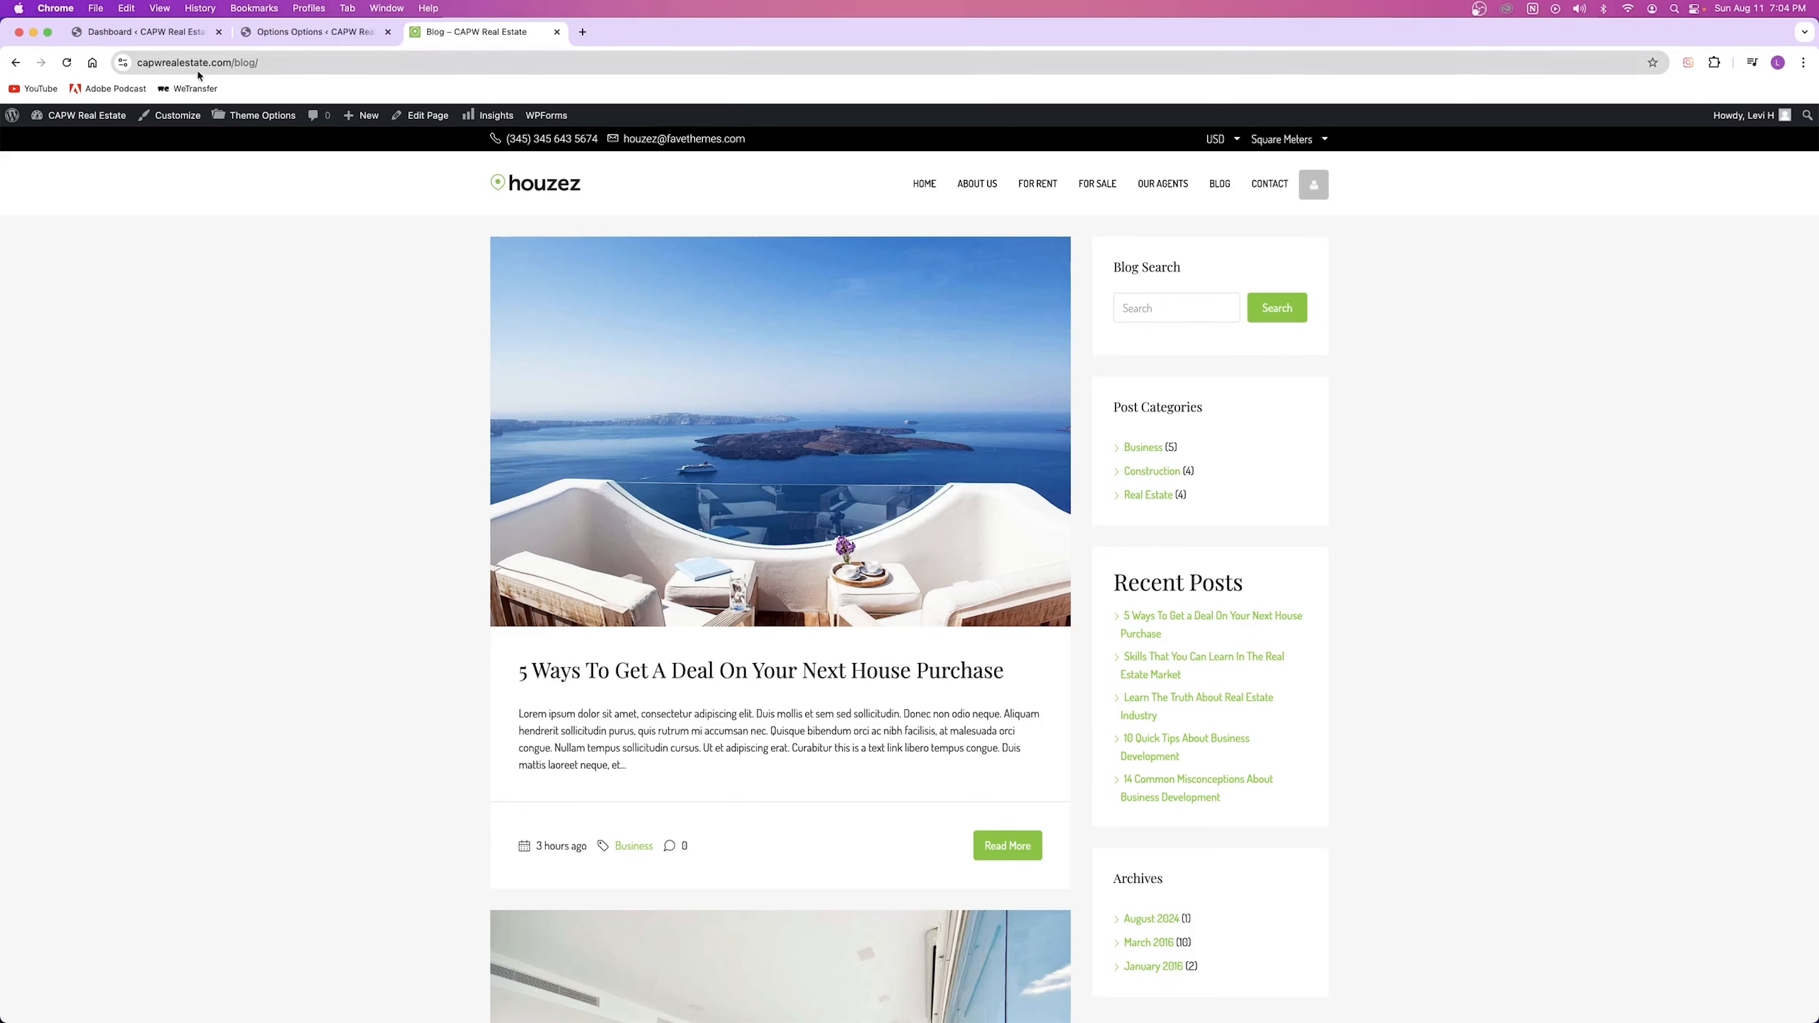
pyautogui.click(68, 63)
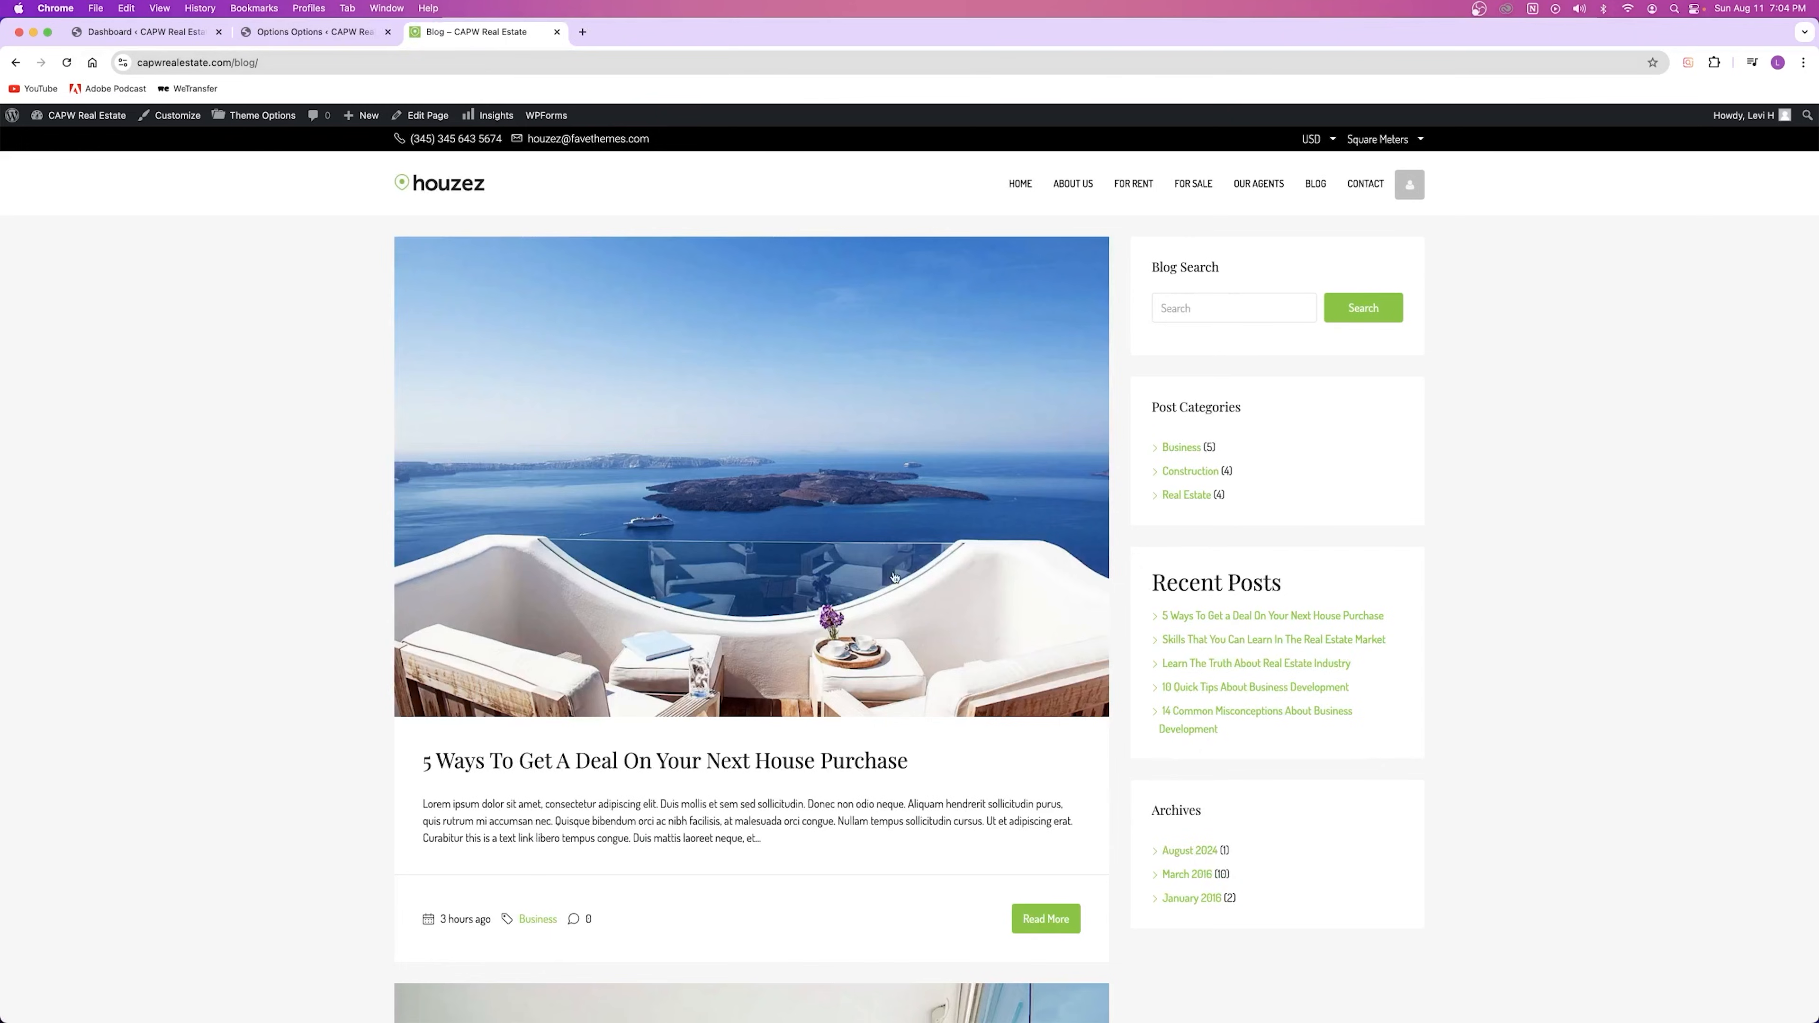
pyautogui.click(300, 31)
pyautogui.click(764, 289)
pyautogui.click(1594, 215)
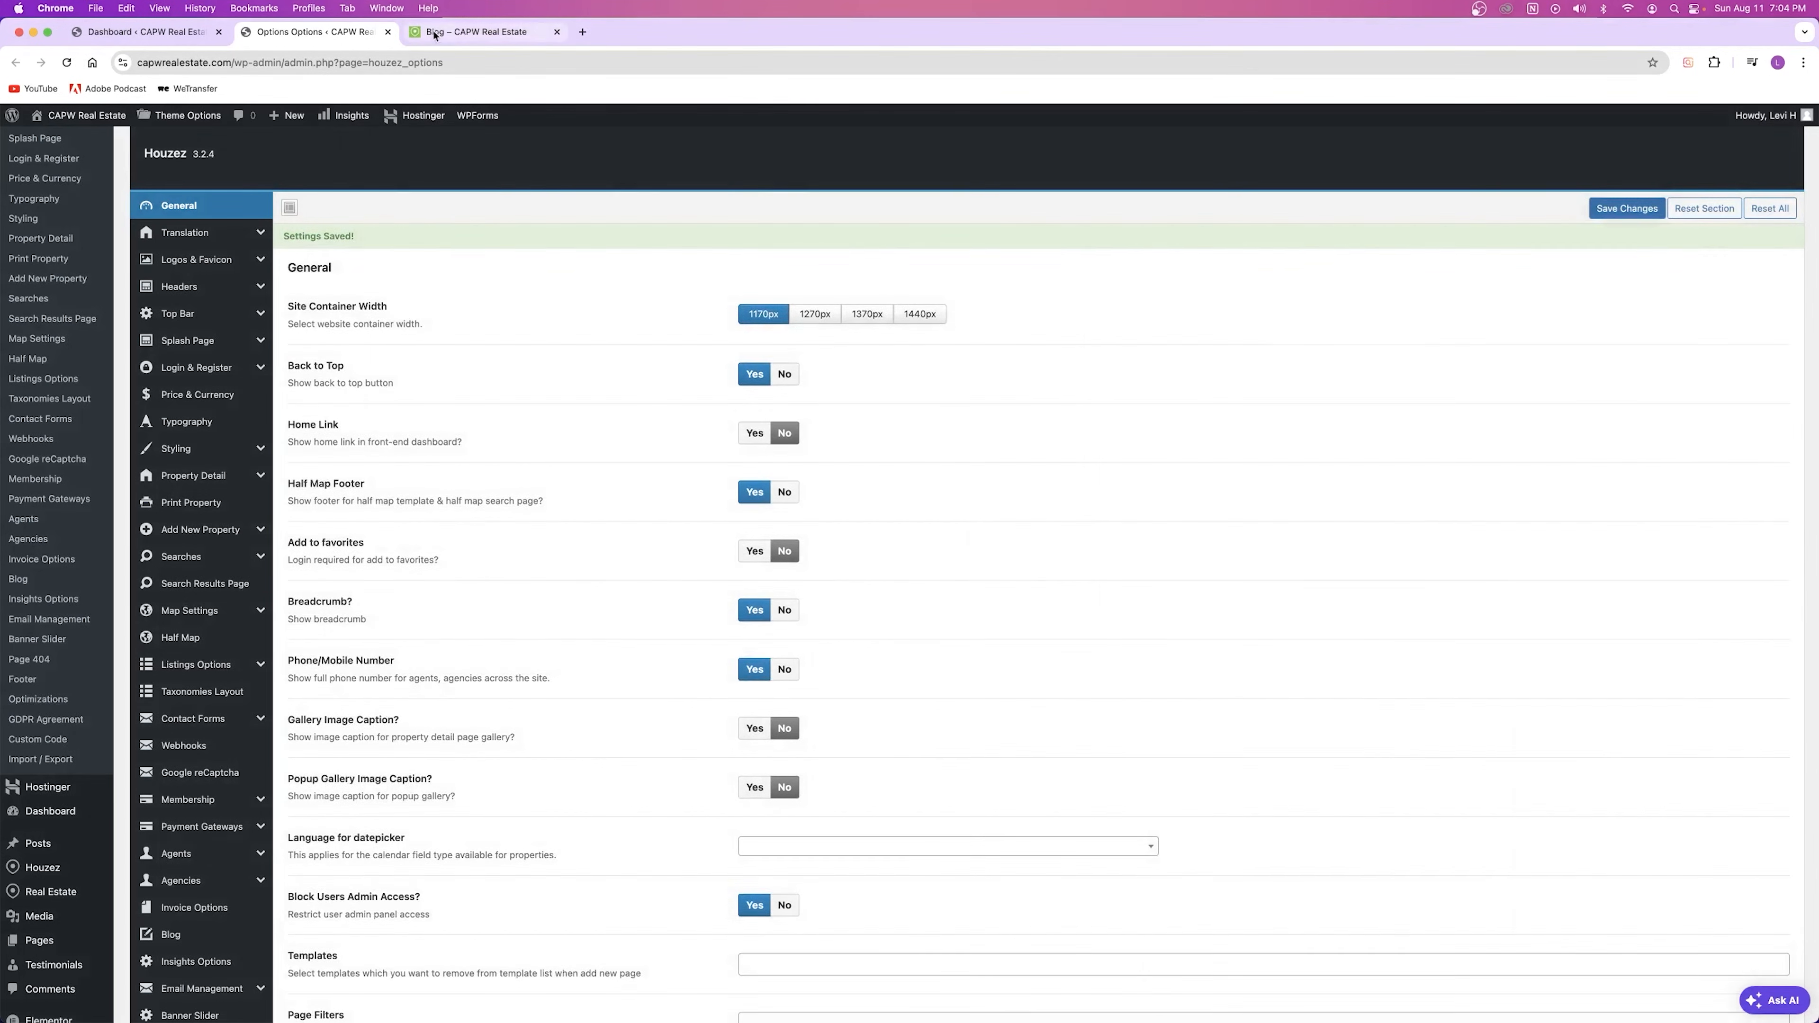
# Step: Reload the blog and compare its 1170px layout against the theme options
pyautogui.click(473, 32)
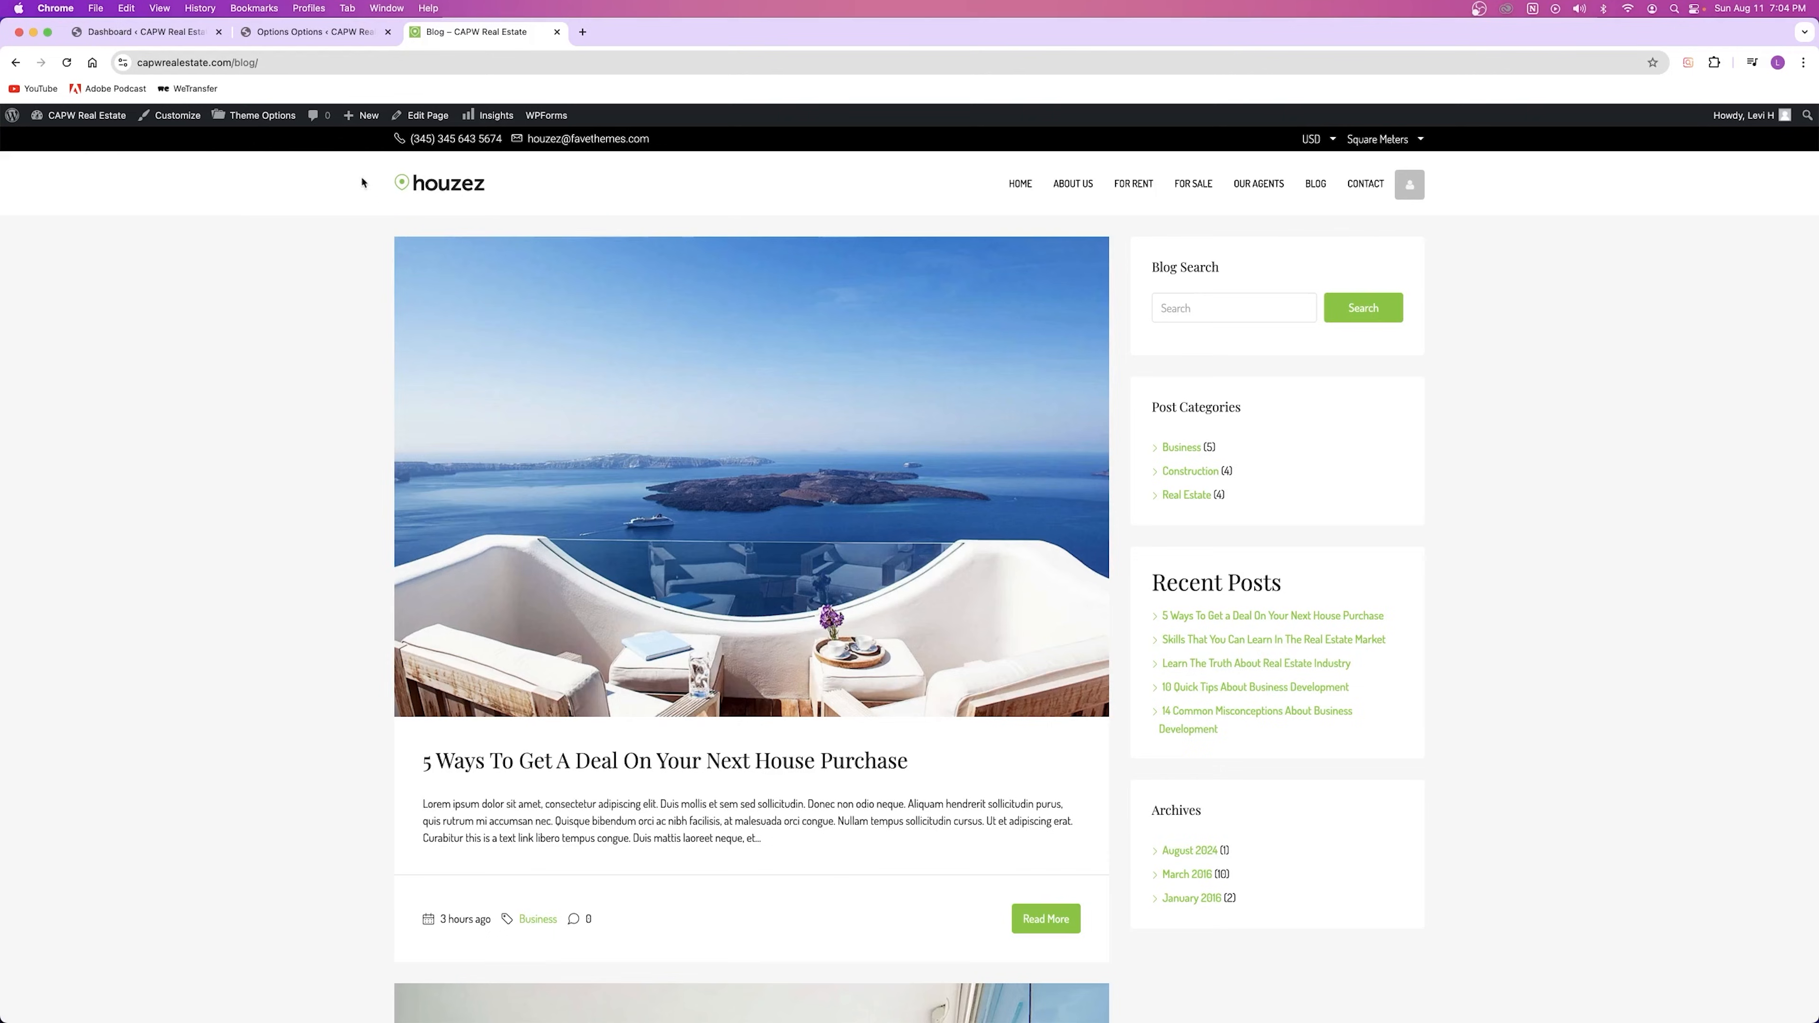
pyautogui.click(67, 63)
pyautogui.click(315, 32)
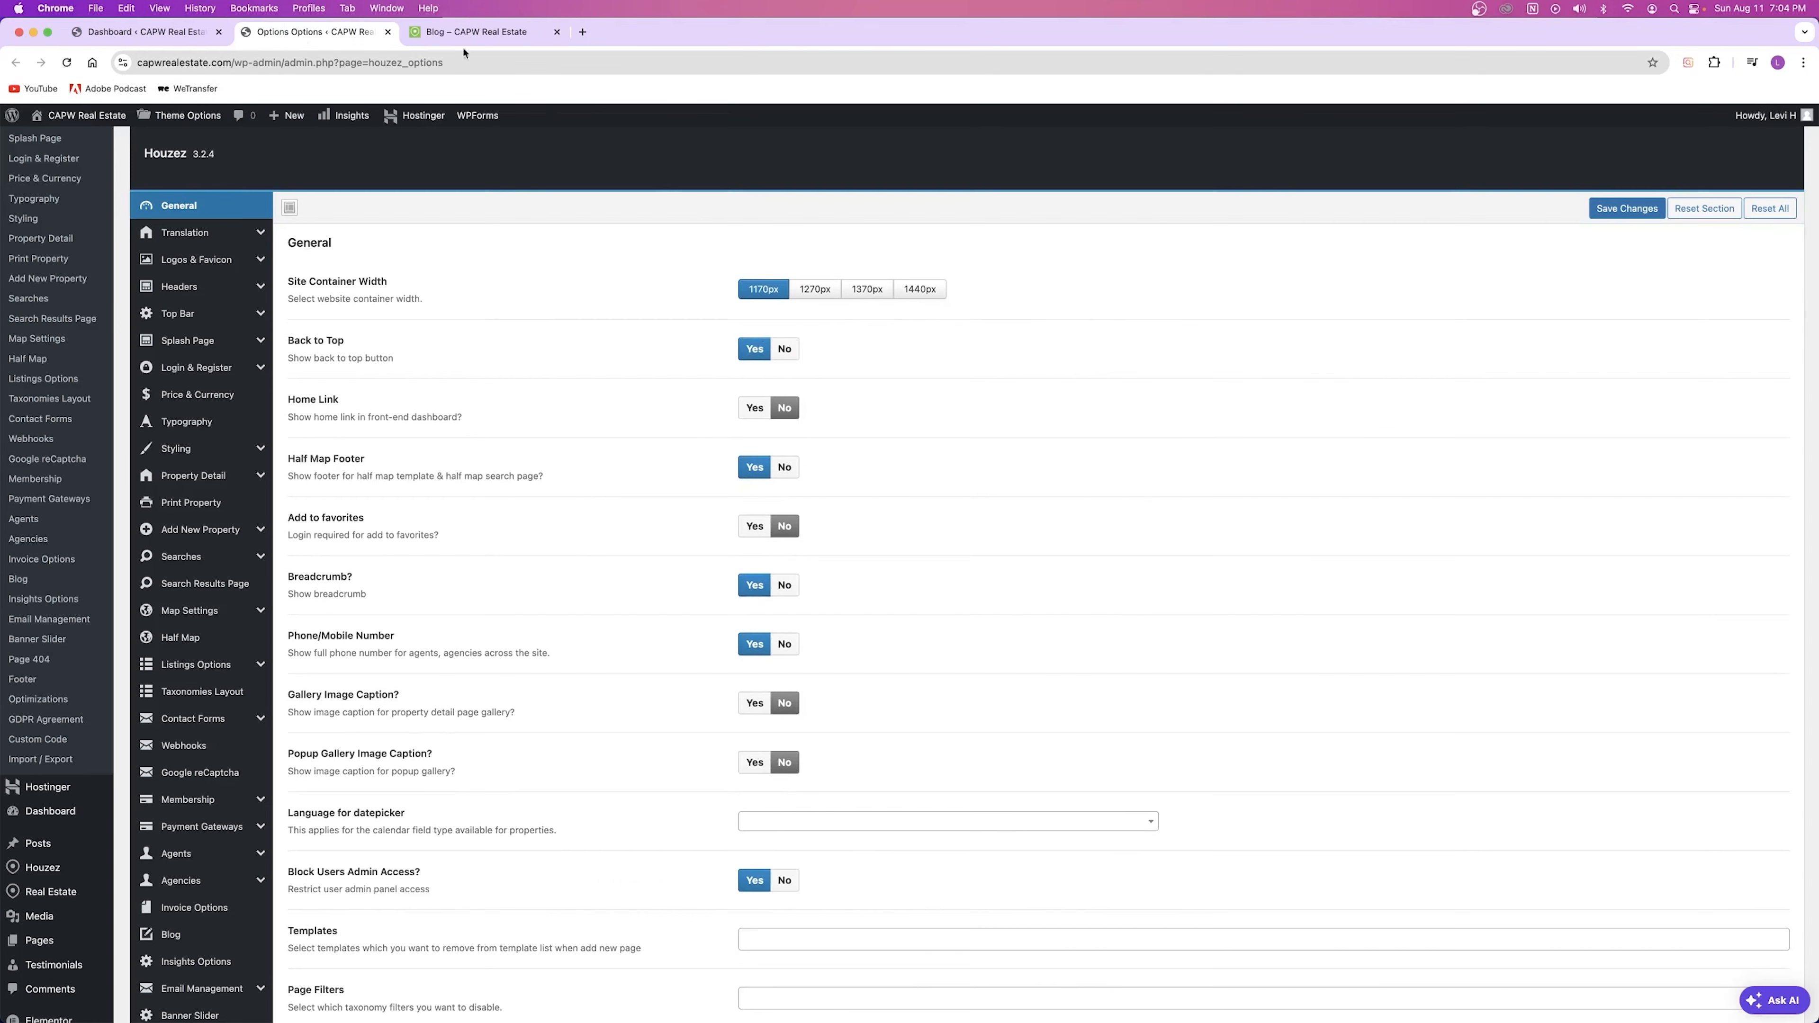
pyautogui.click(476, 31)
pyautogui.scroll(-5, 797, 374)
pyautogui.scroll(5, 797, 375)
pyautogui.click(300, 33)
pyautogui.click(462, 33)
pyautogui.scroll(-3, 1417, 640)
pyautogui.scroll(-2, 1417, 640)
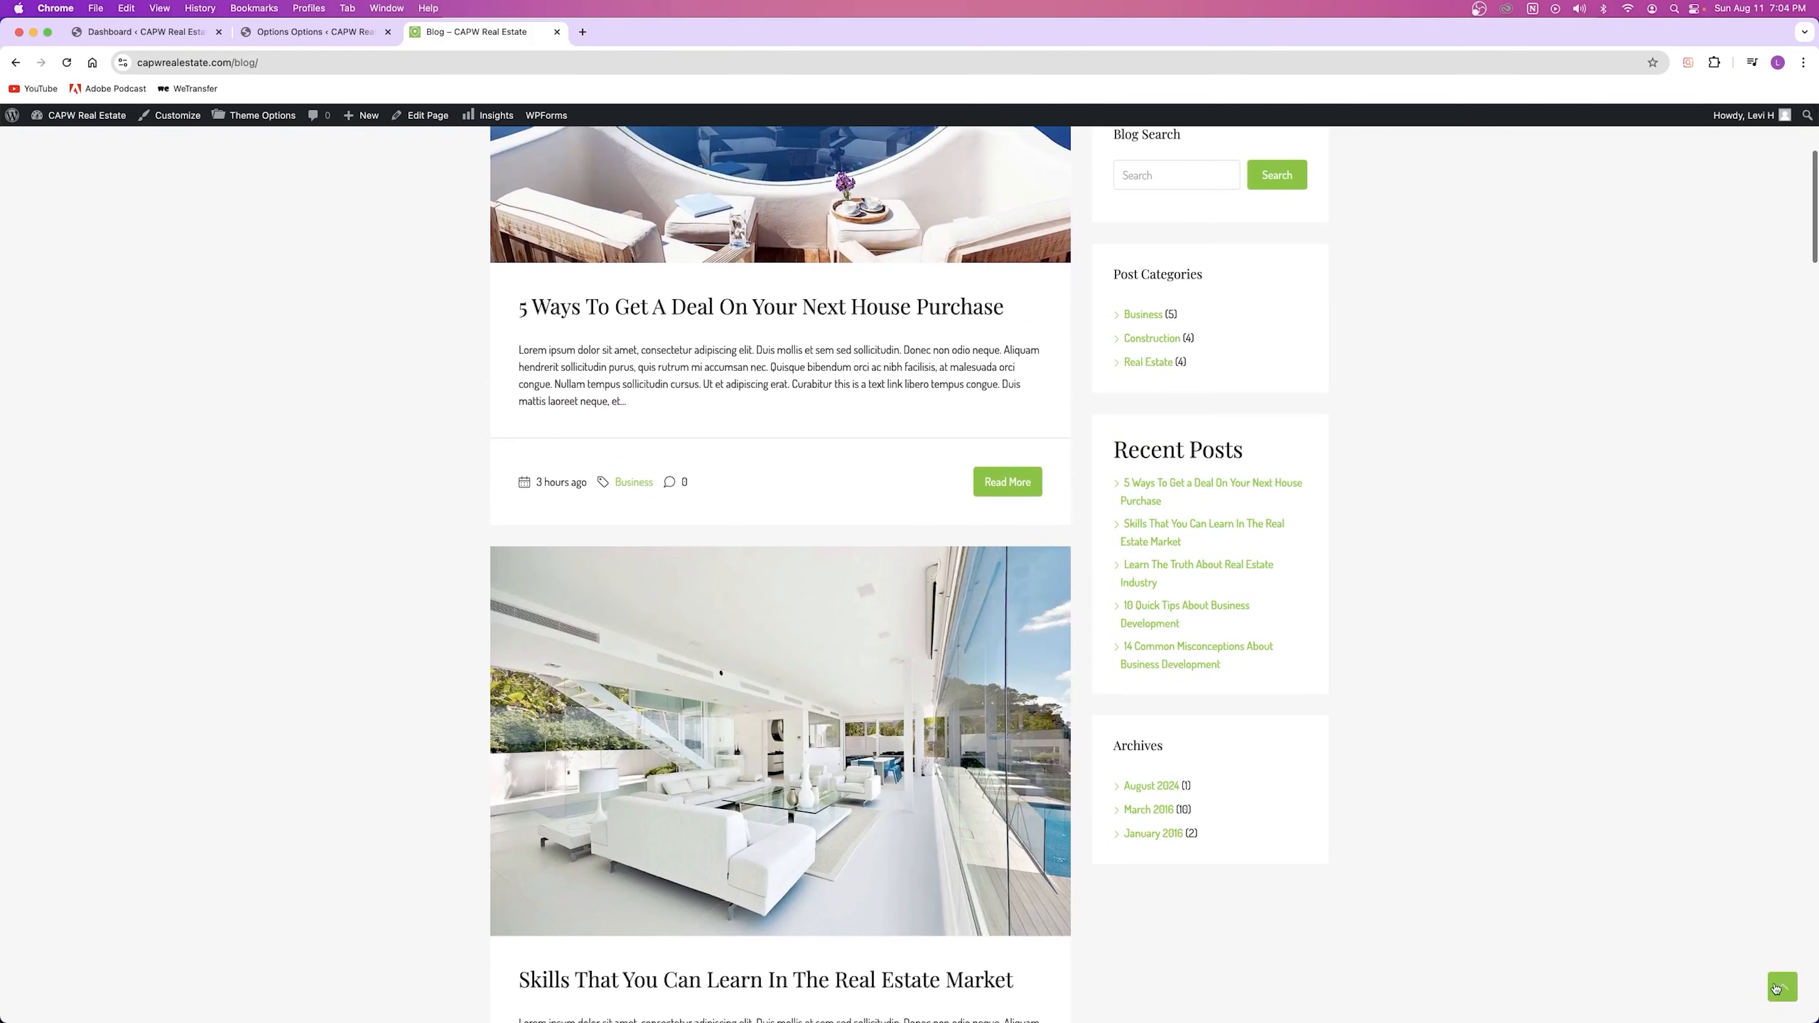
pyautogui.click(1782, 988)
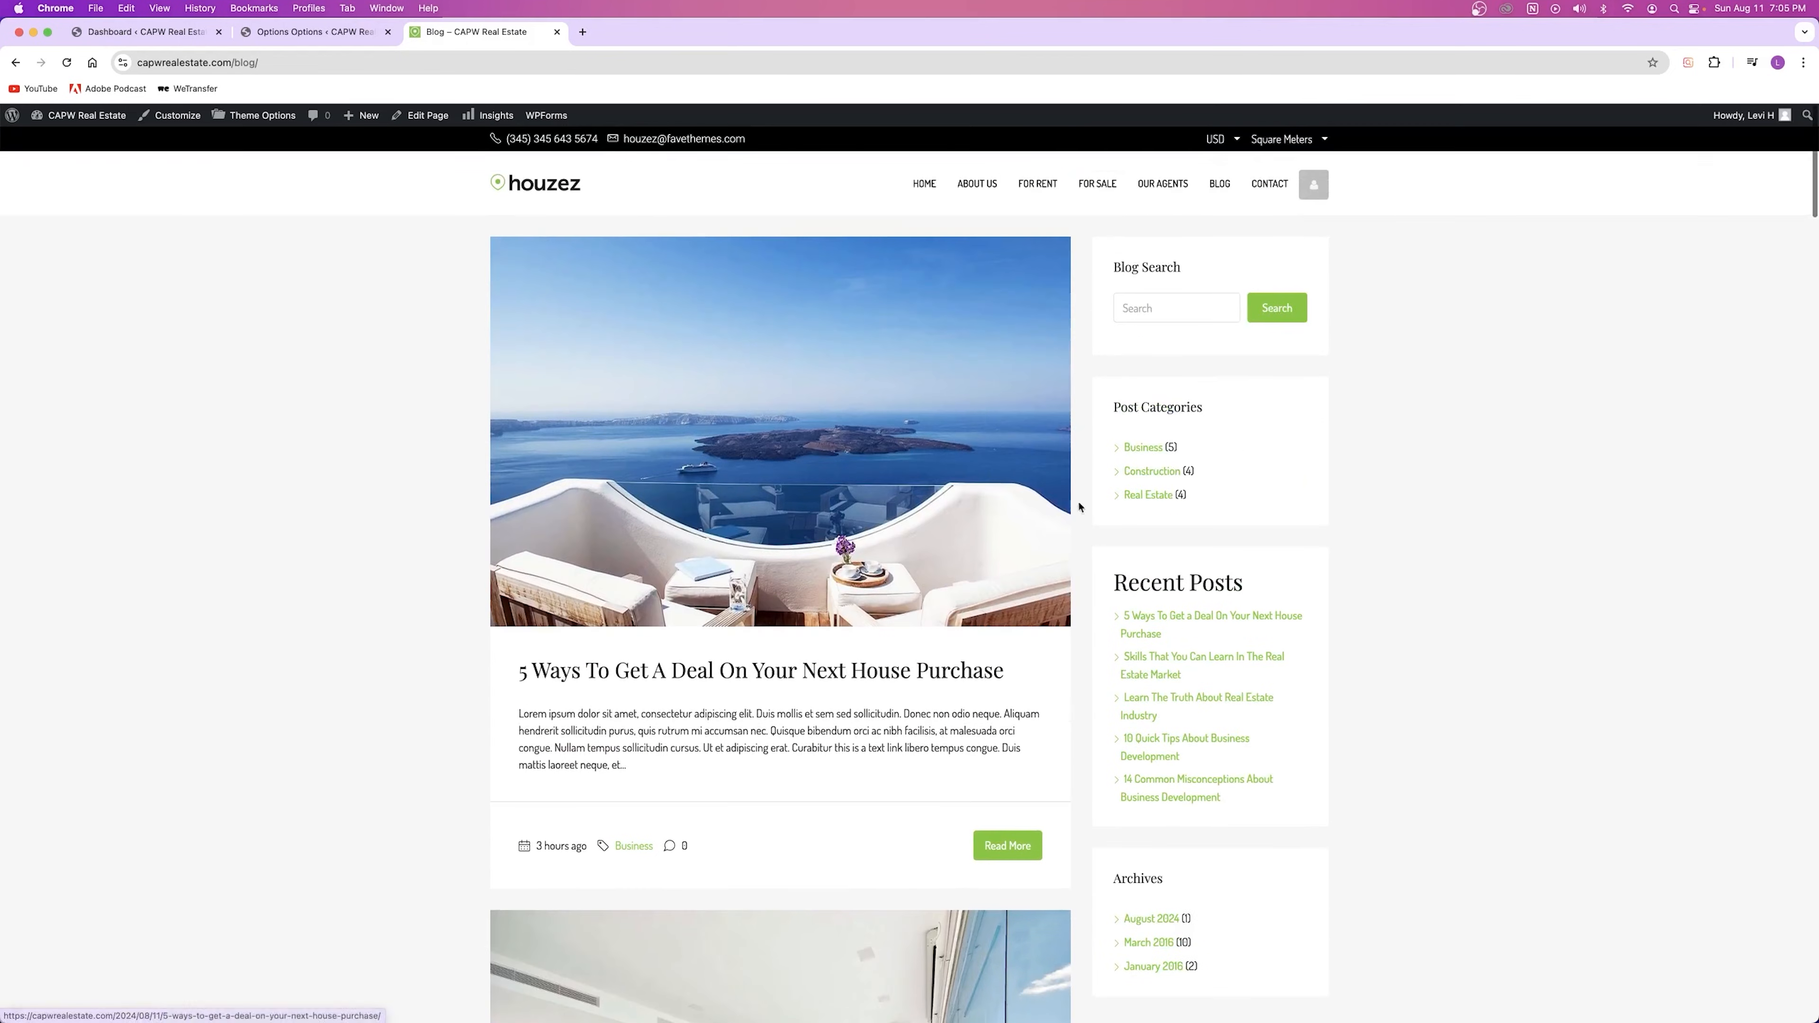
pyautogui.scroll(-20, 674, 575)
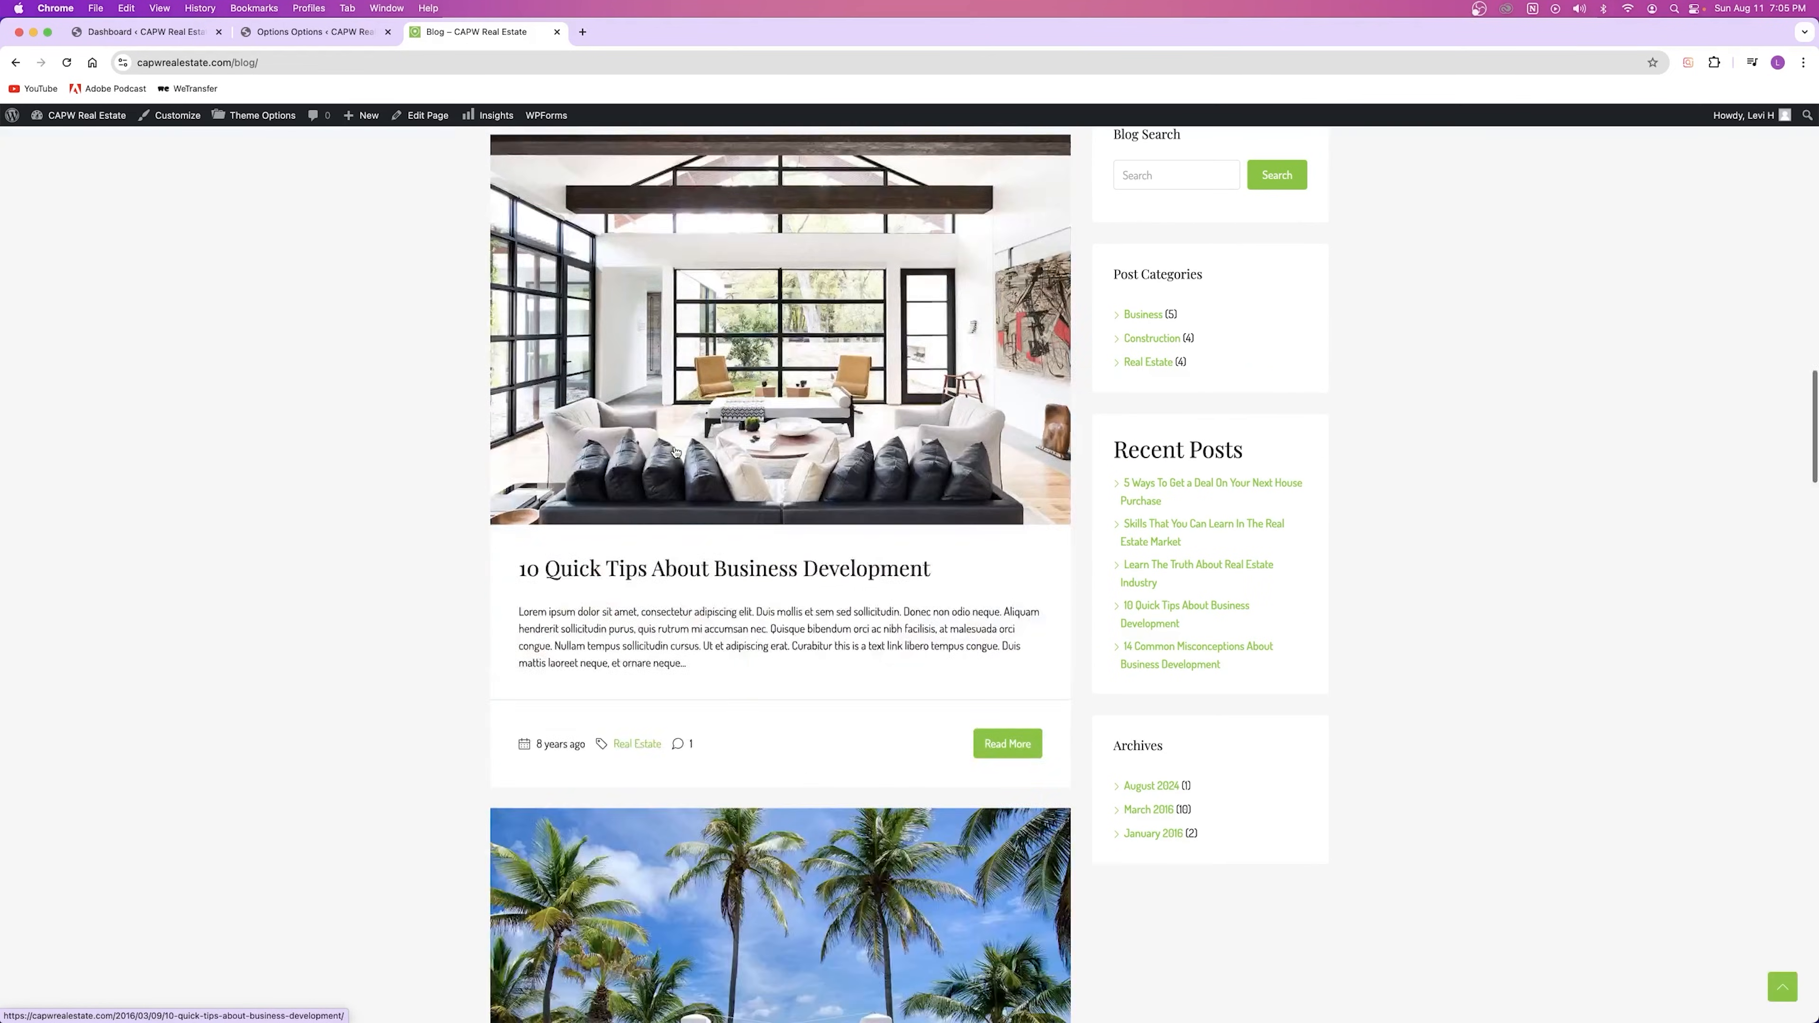
pyautogui.scroll(-15, 681, 459)
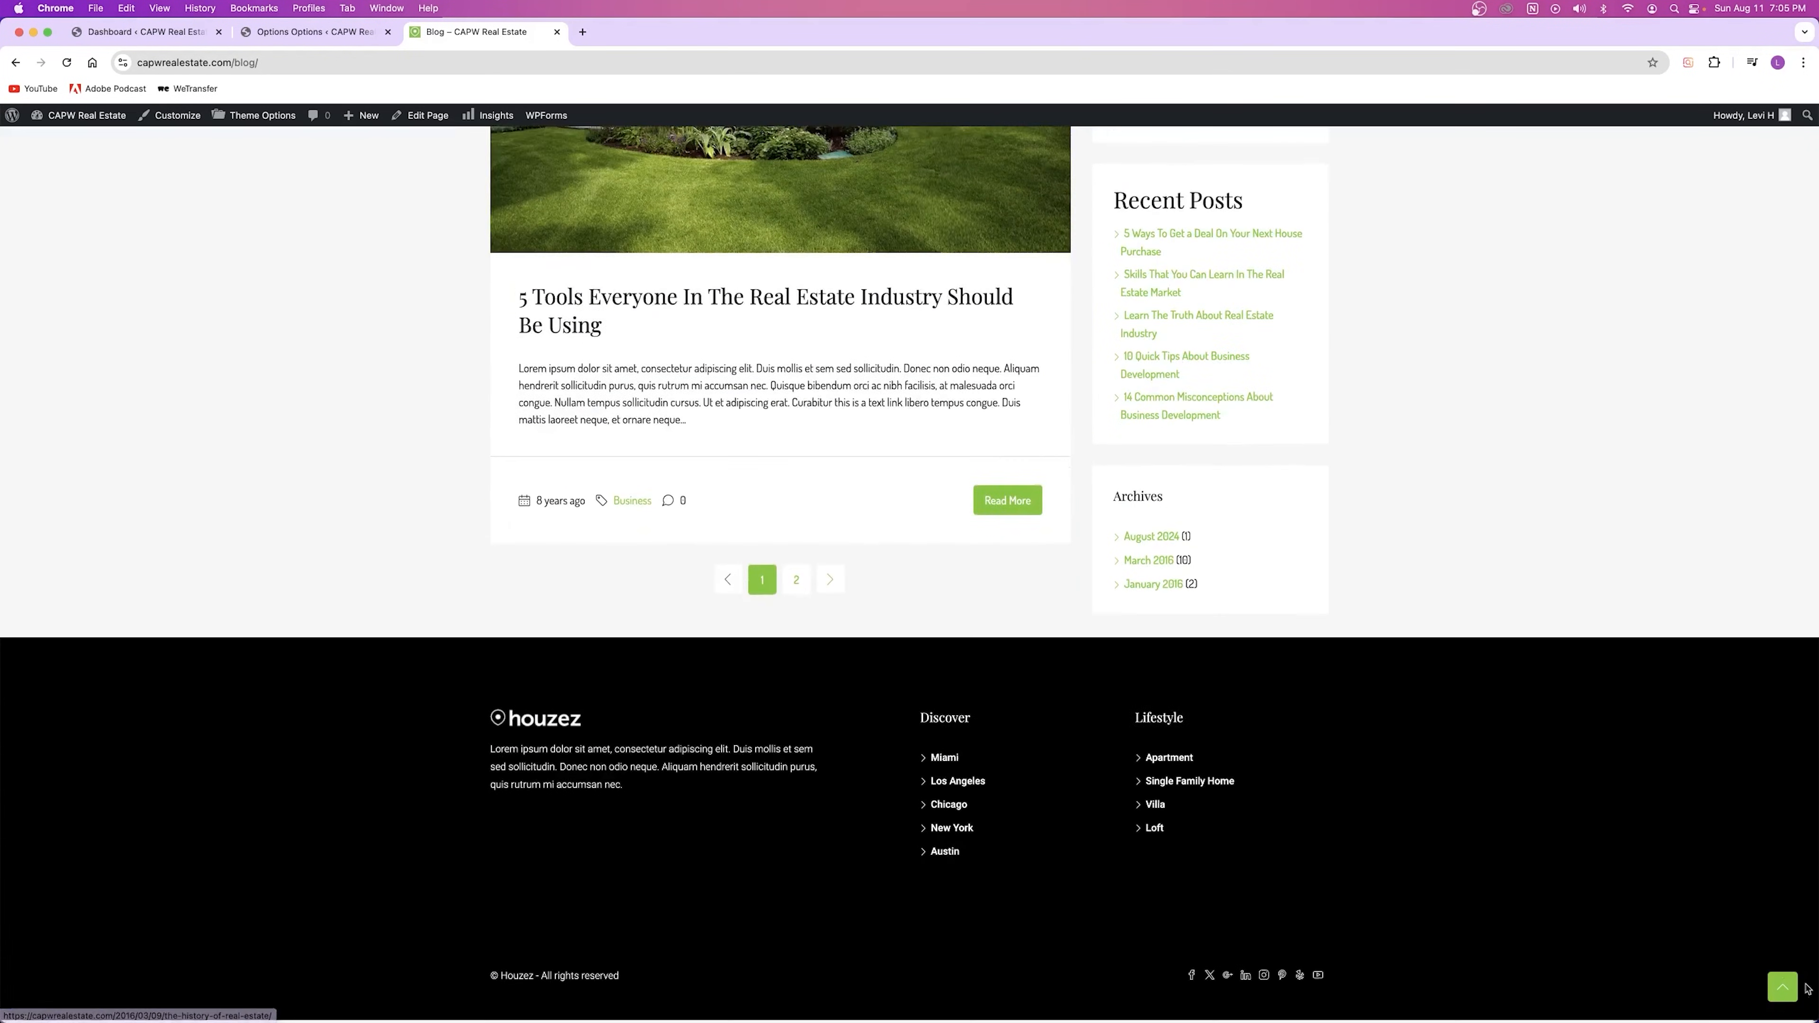
pyautogui.click(1781, 988)
pyautogui.click(305, 32)
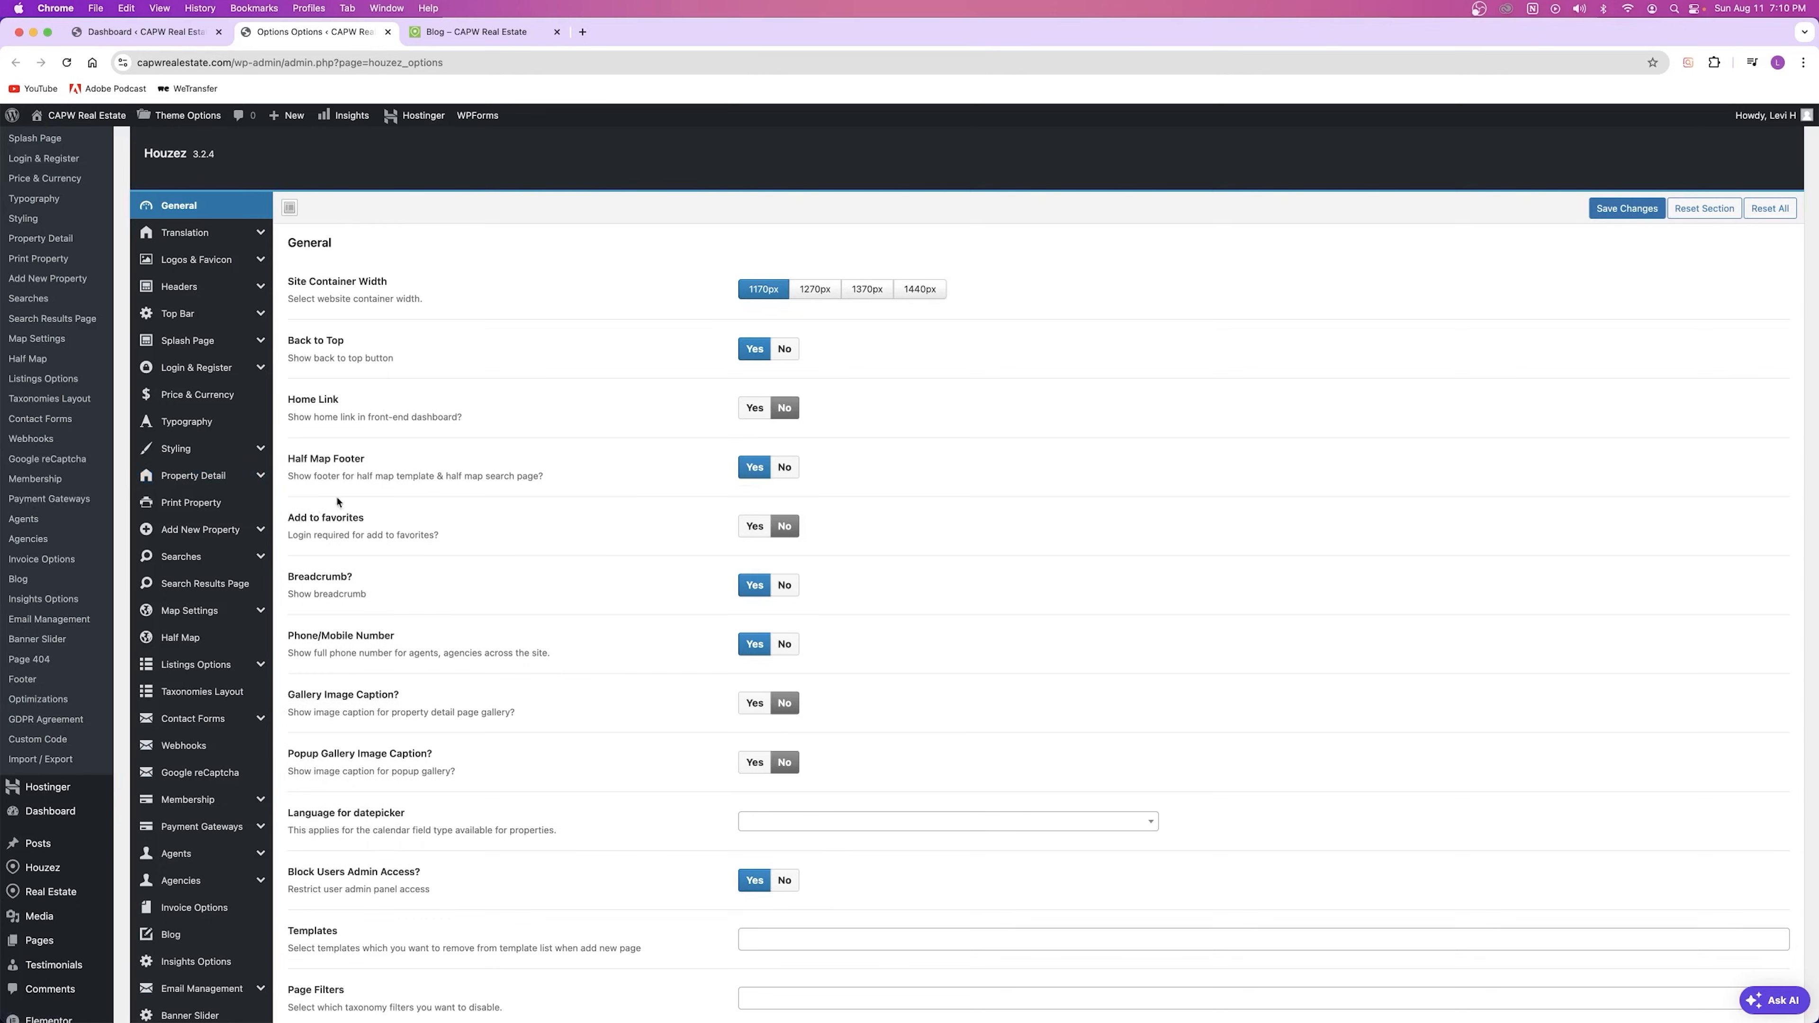
pyautogui.scroll(-3, 293, 430)
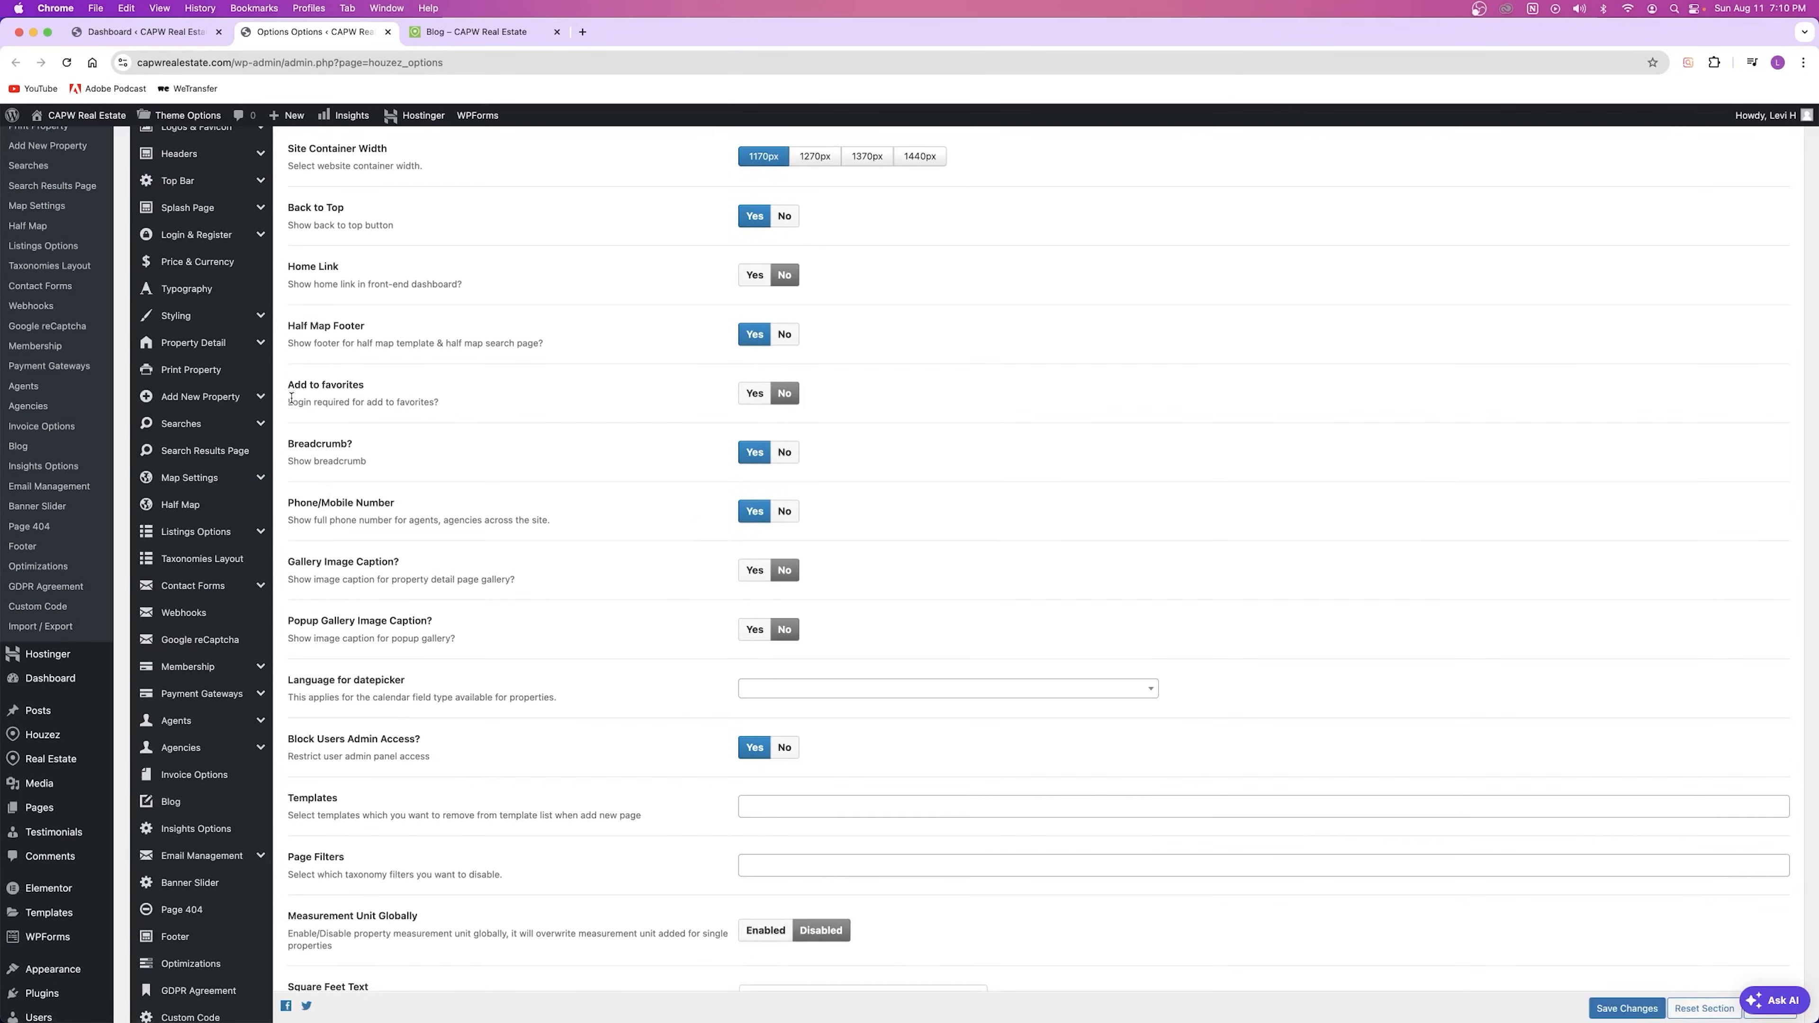
pyautogui.click(476, 32)
pyautogui.scroll(15, 743, 363)
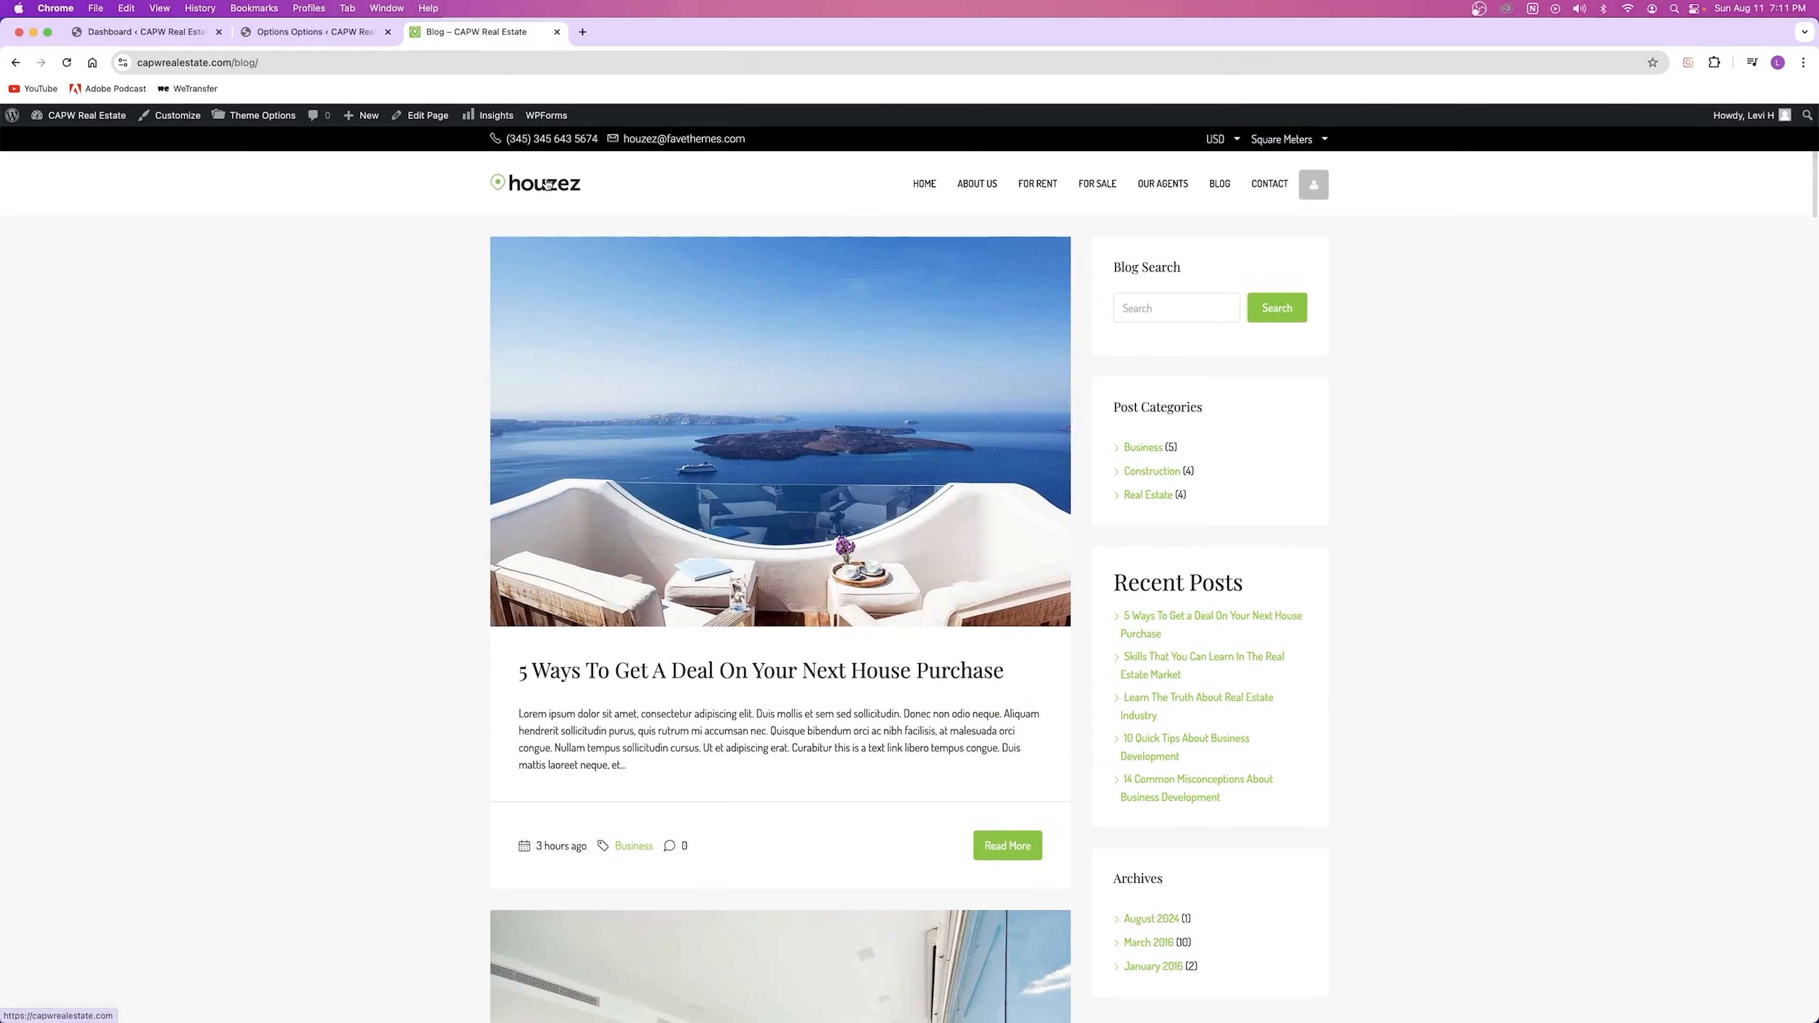
pyautogui.click(754, 537)
pyautogui.scroll(-15, 751, 529)
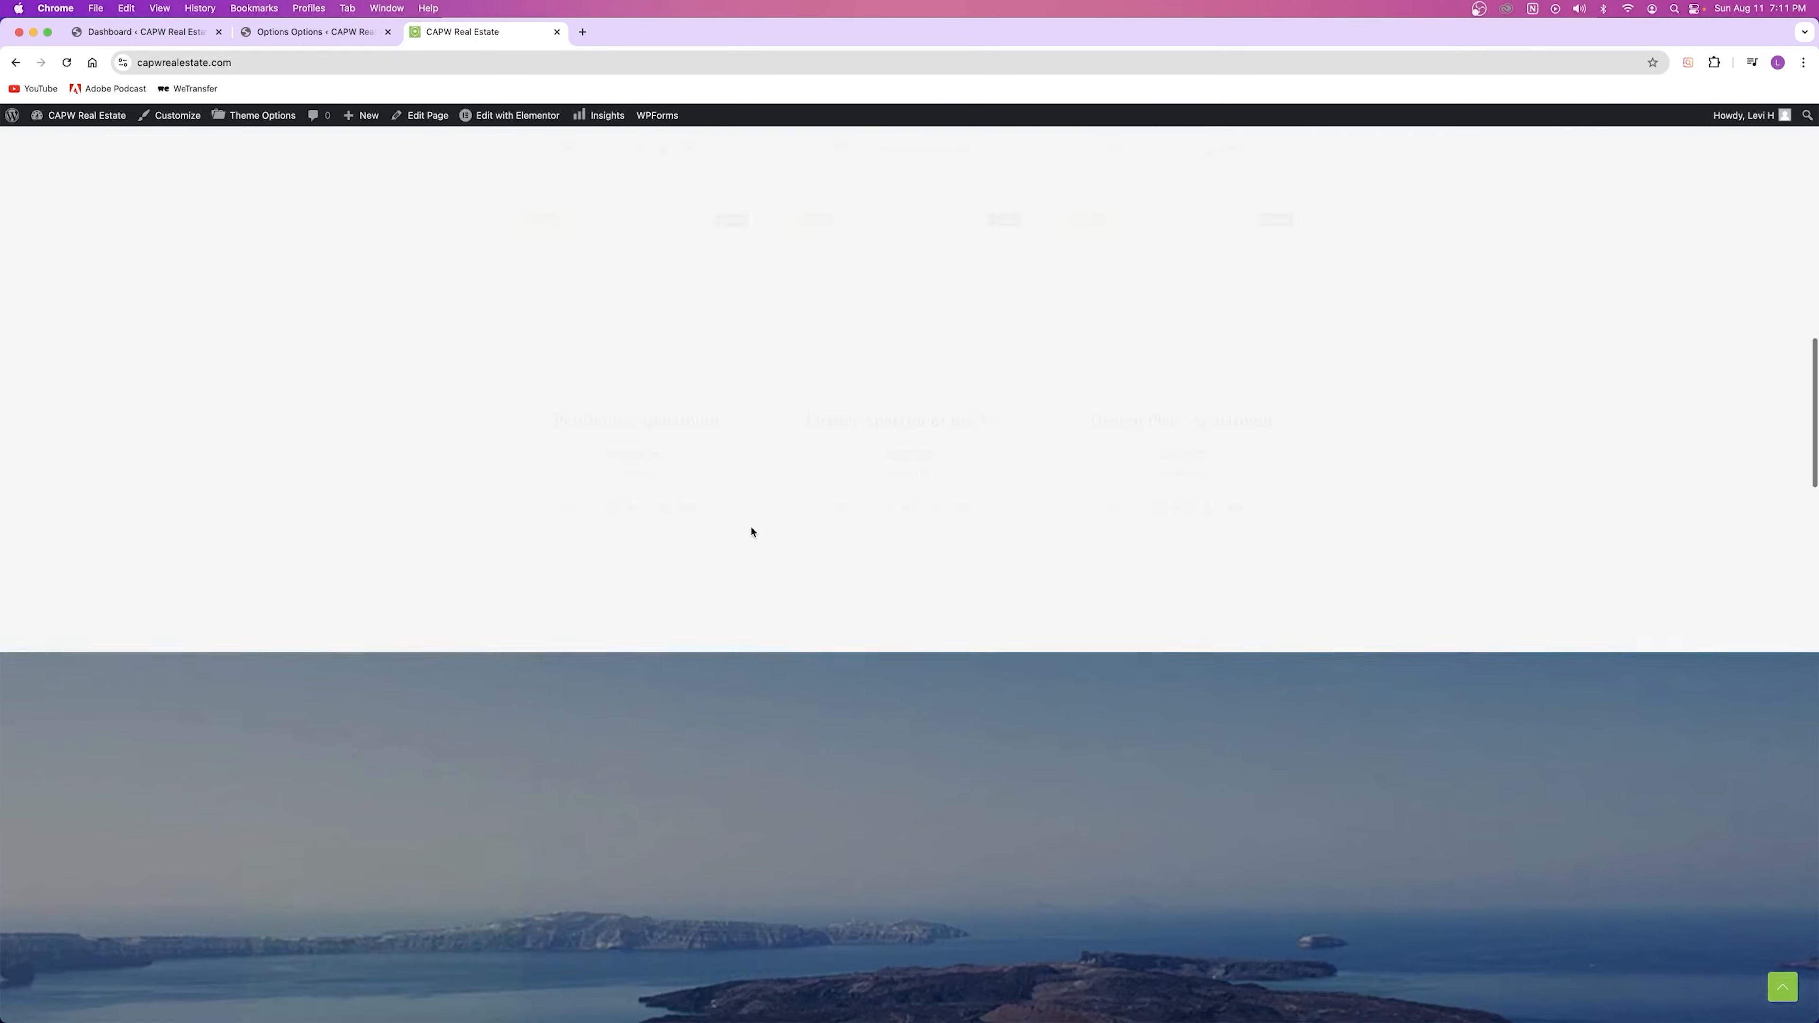
pyautogui.scroll(1, 748, 524)
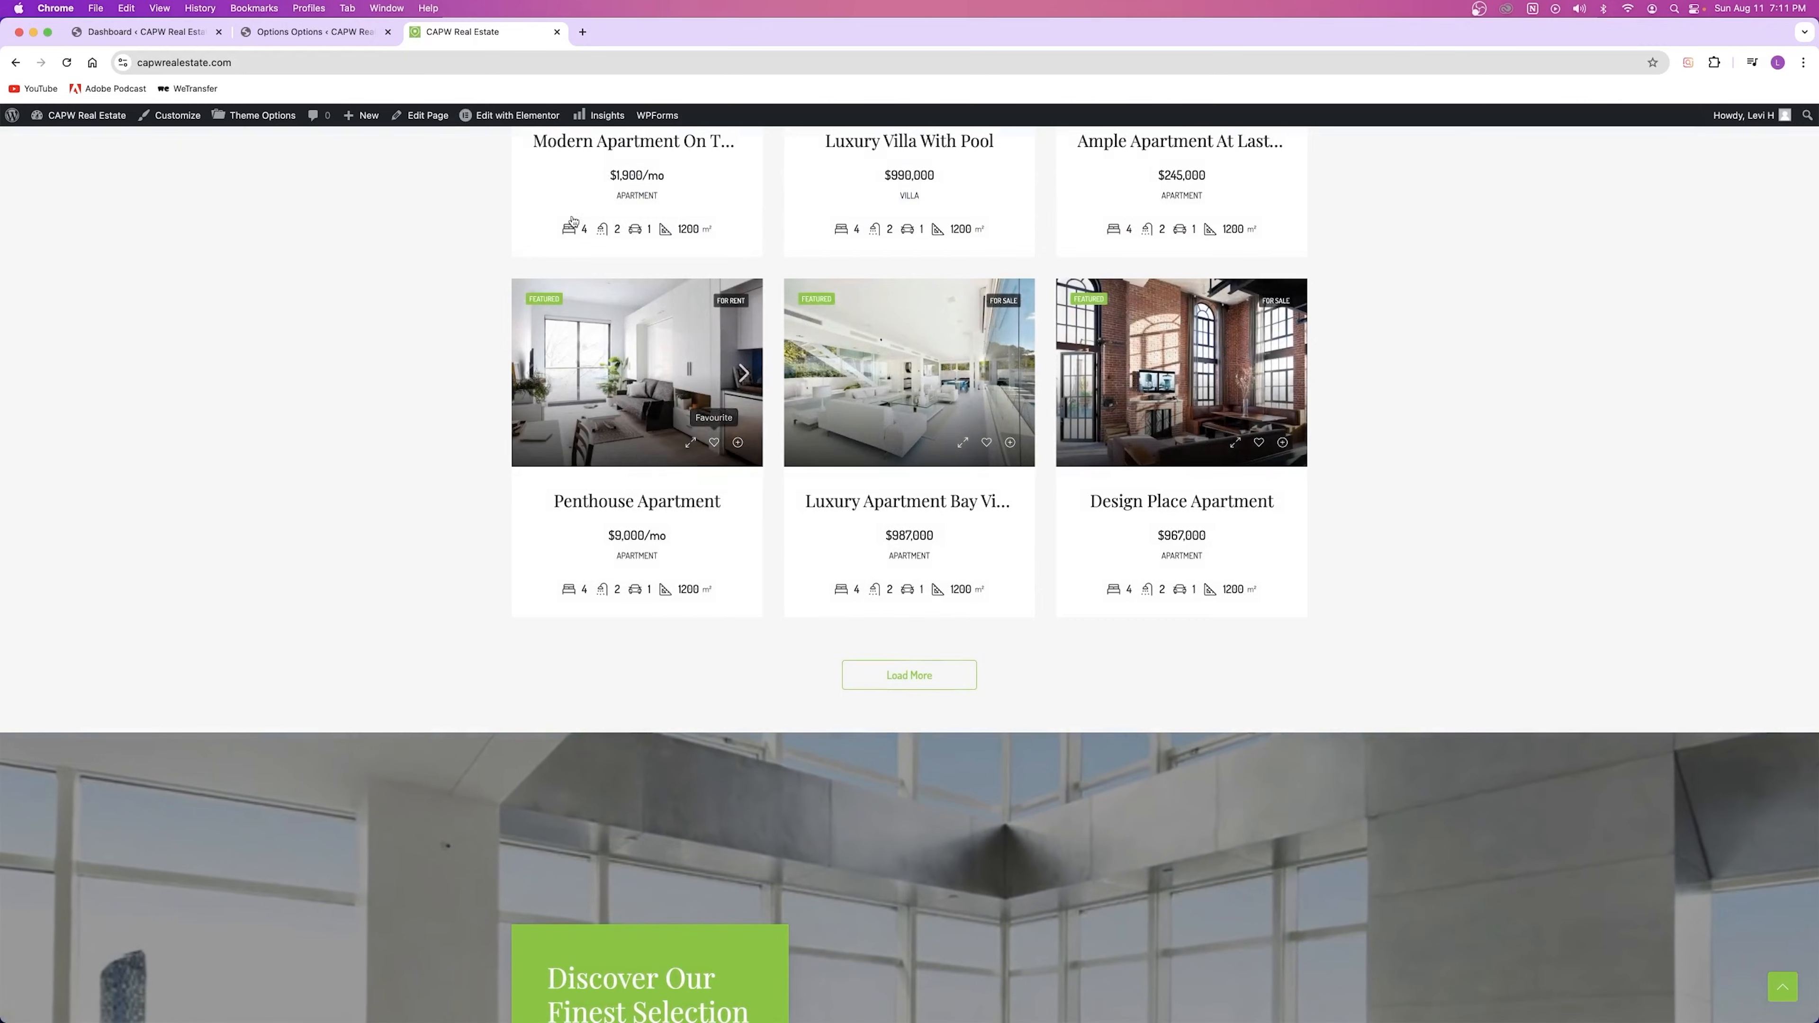
pyautogui.click(313, 32)
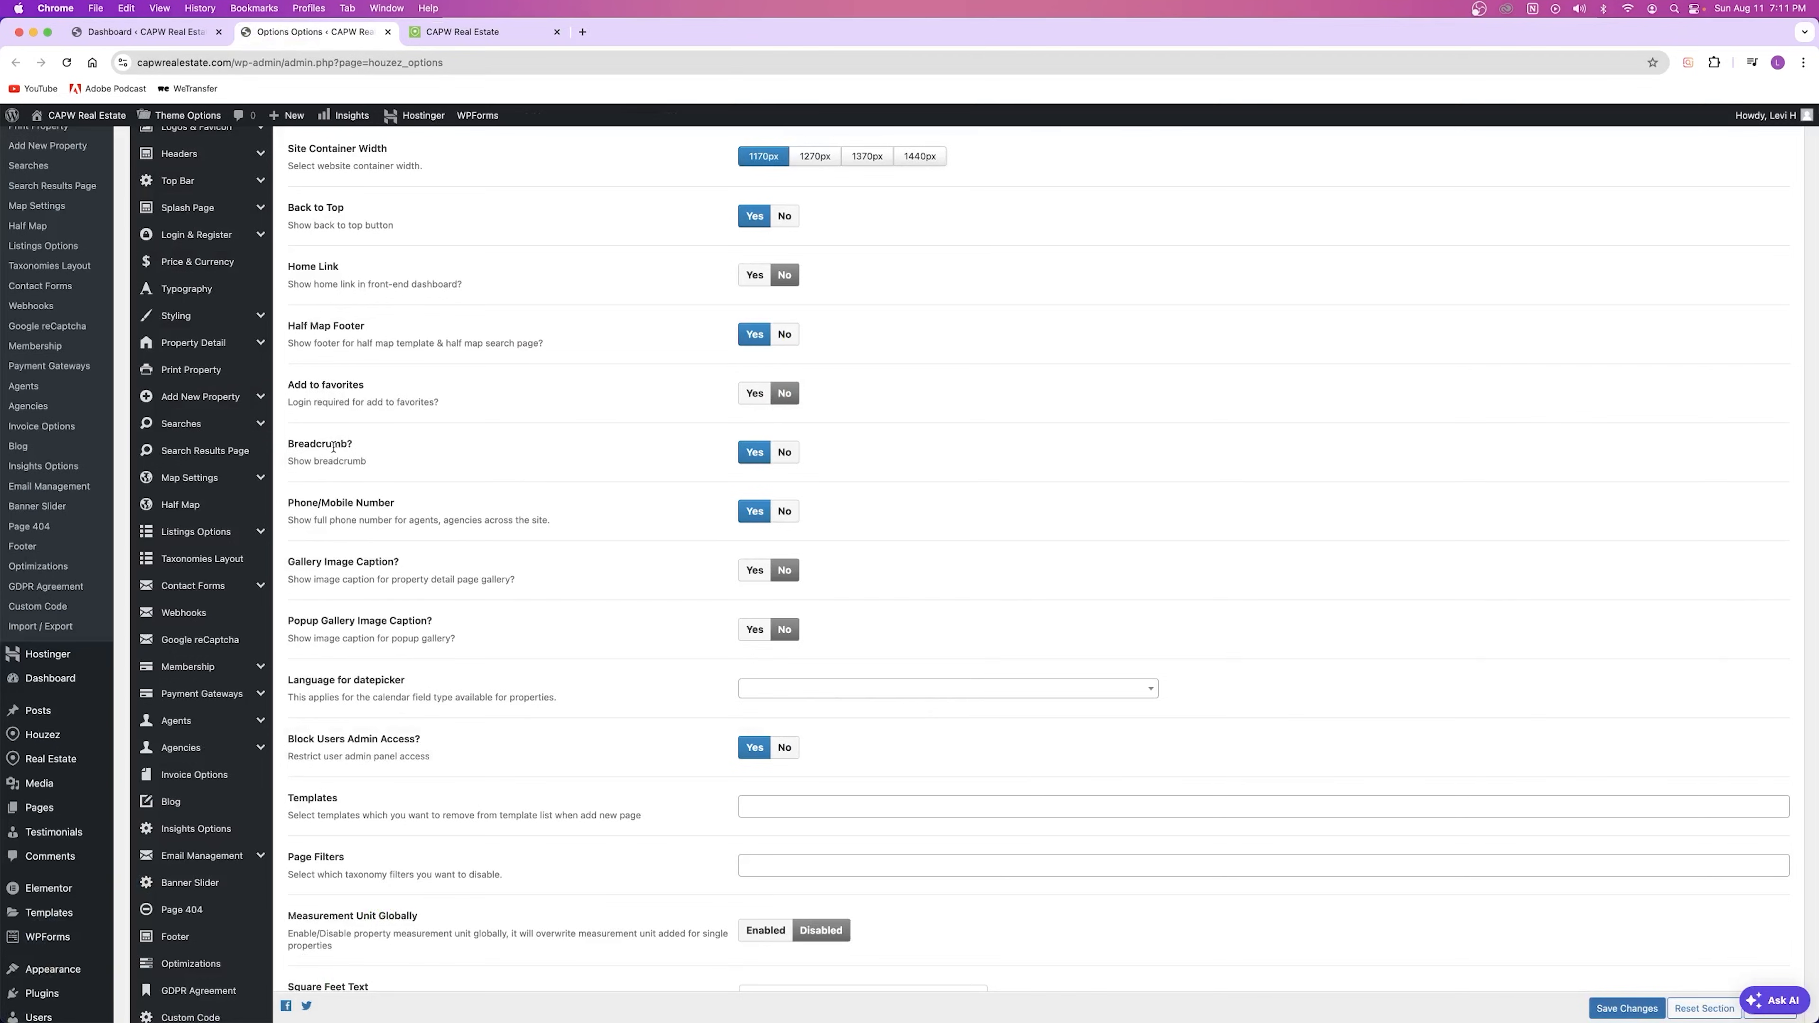
pyautogui.click(462, 32)
pyautogui.click(615, 369)
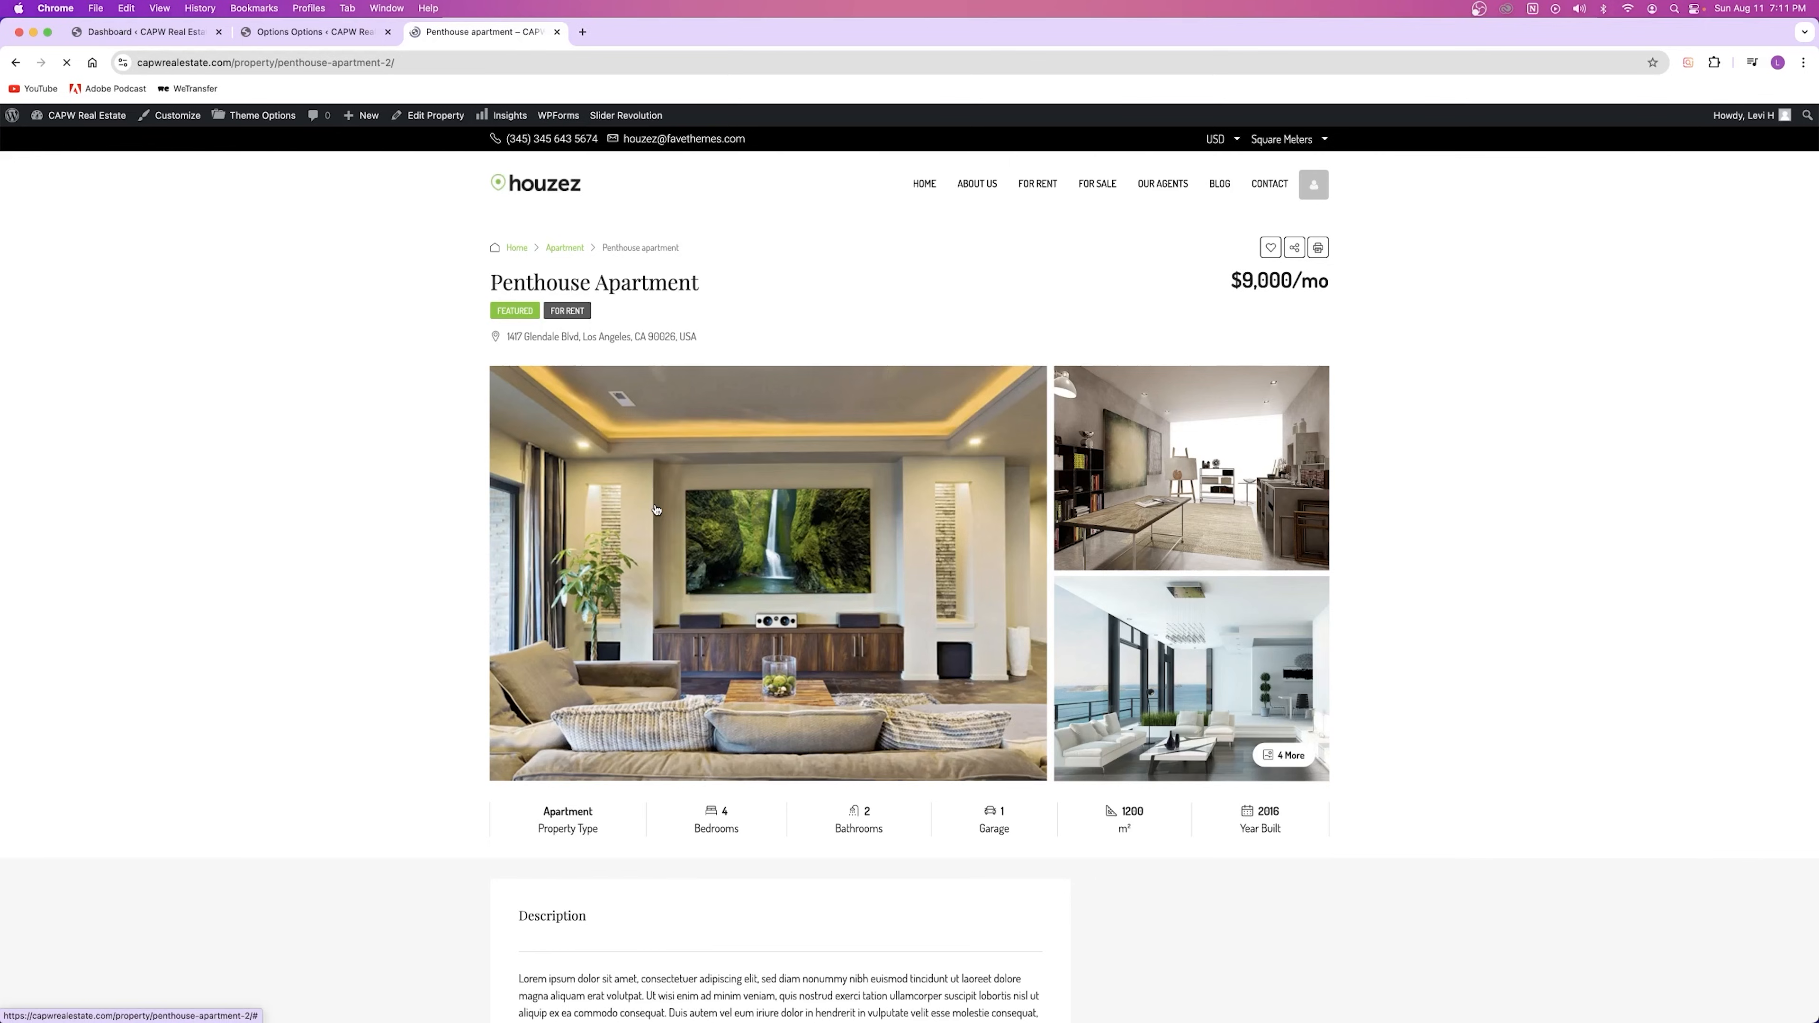
pyautogui.moveTo(719, 251); pyautogui.dragTo(605, 246)
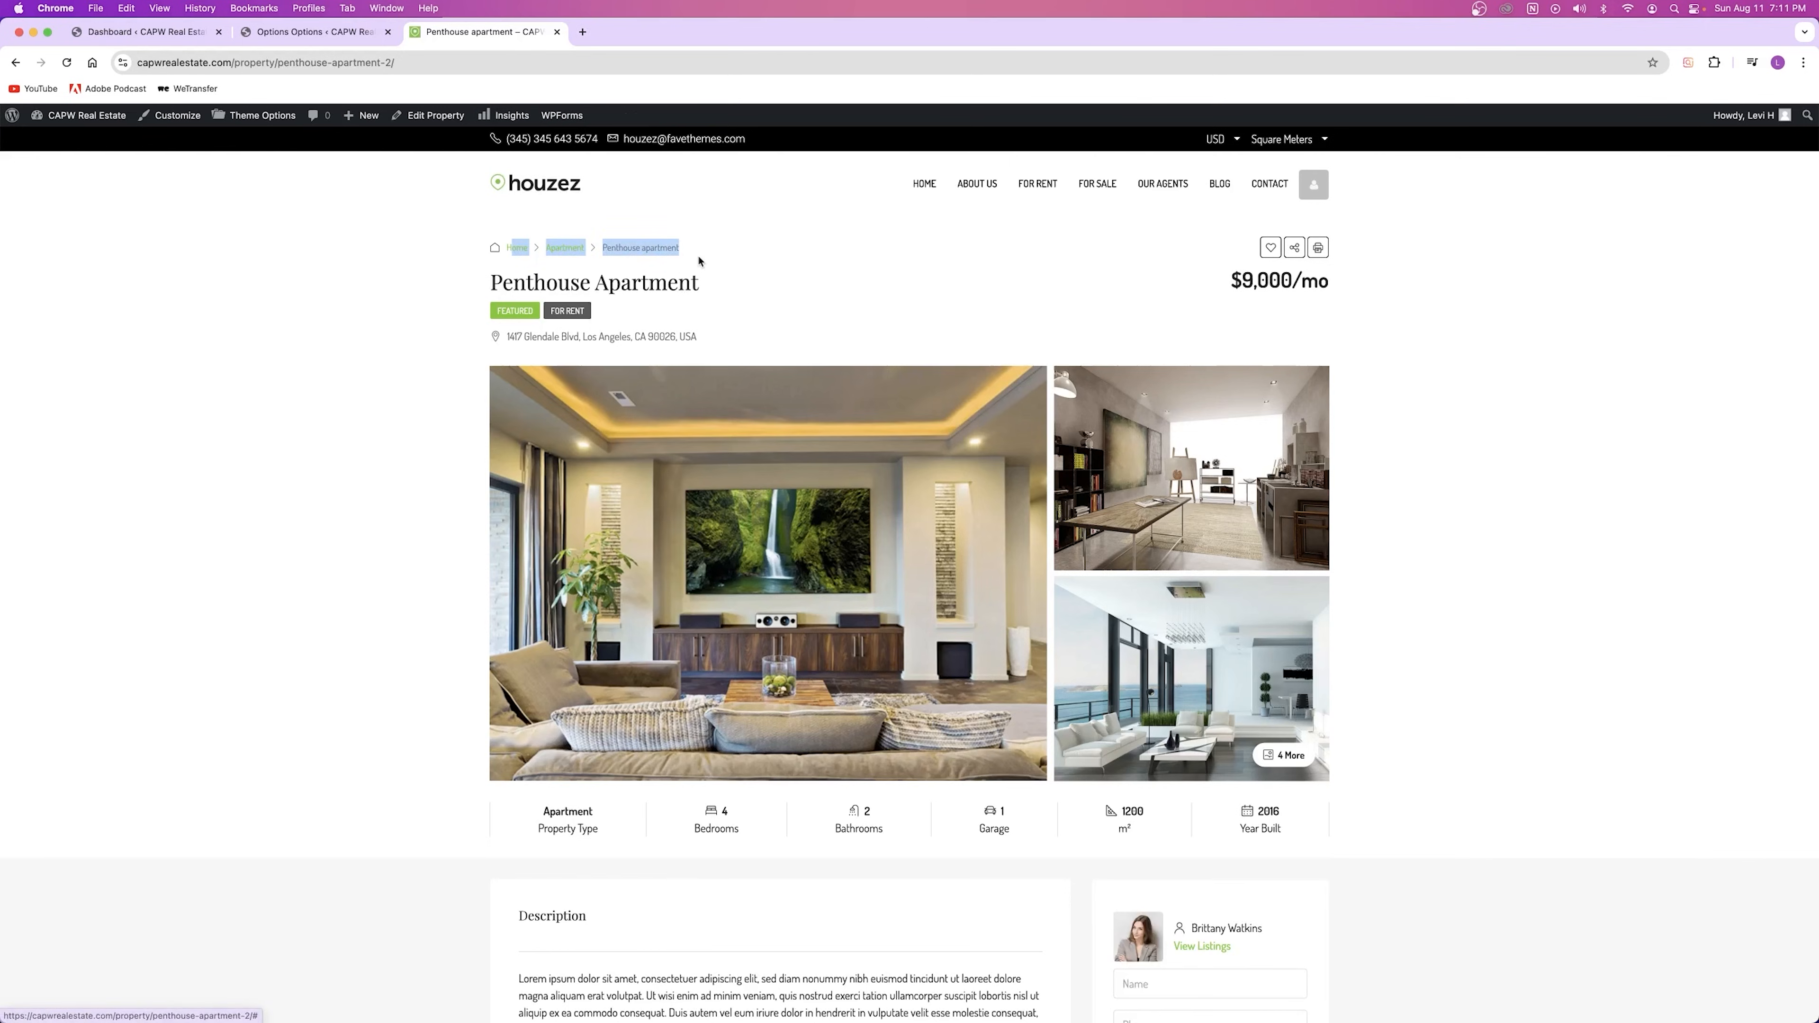
pyautogui.click(530, 256)
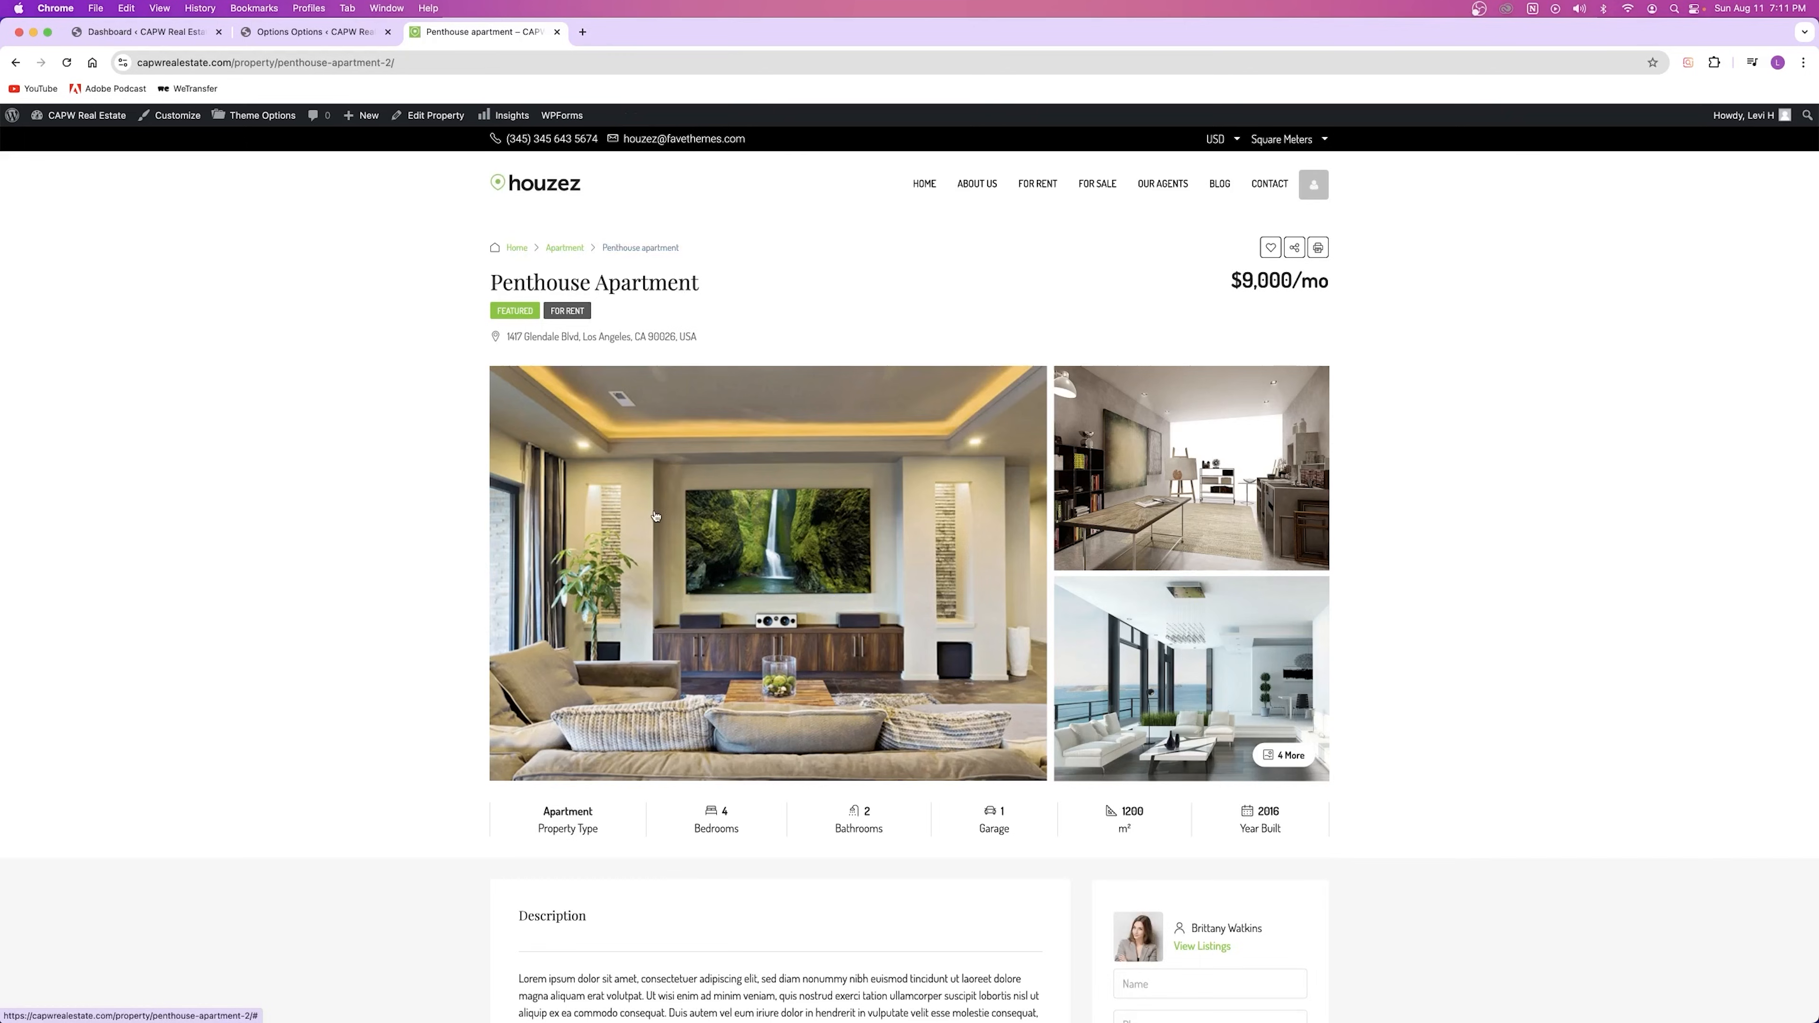
pyautogui.scroll(-3, 587, 444)
pyautogui.scroll(3, 570, 314)
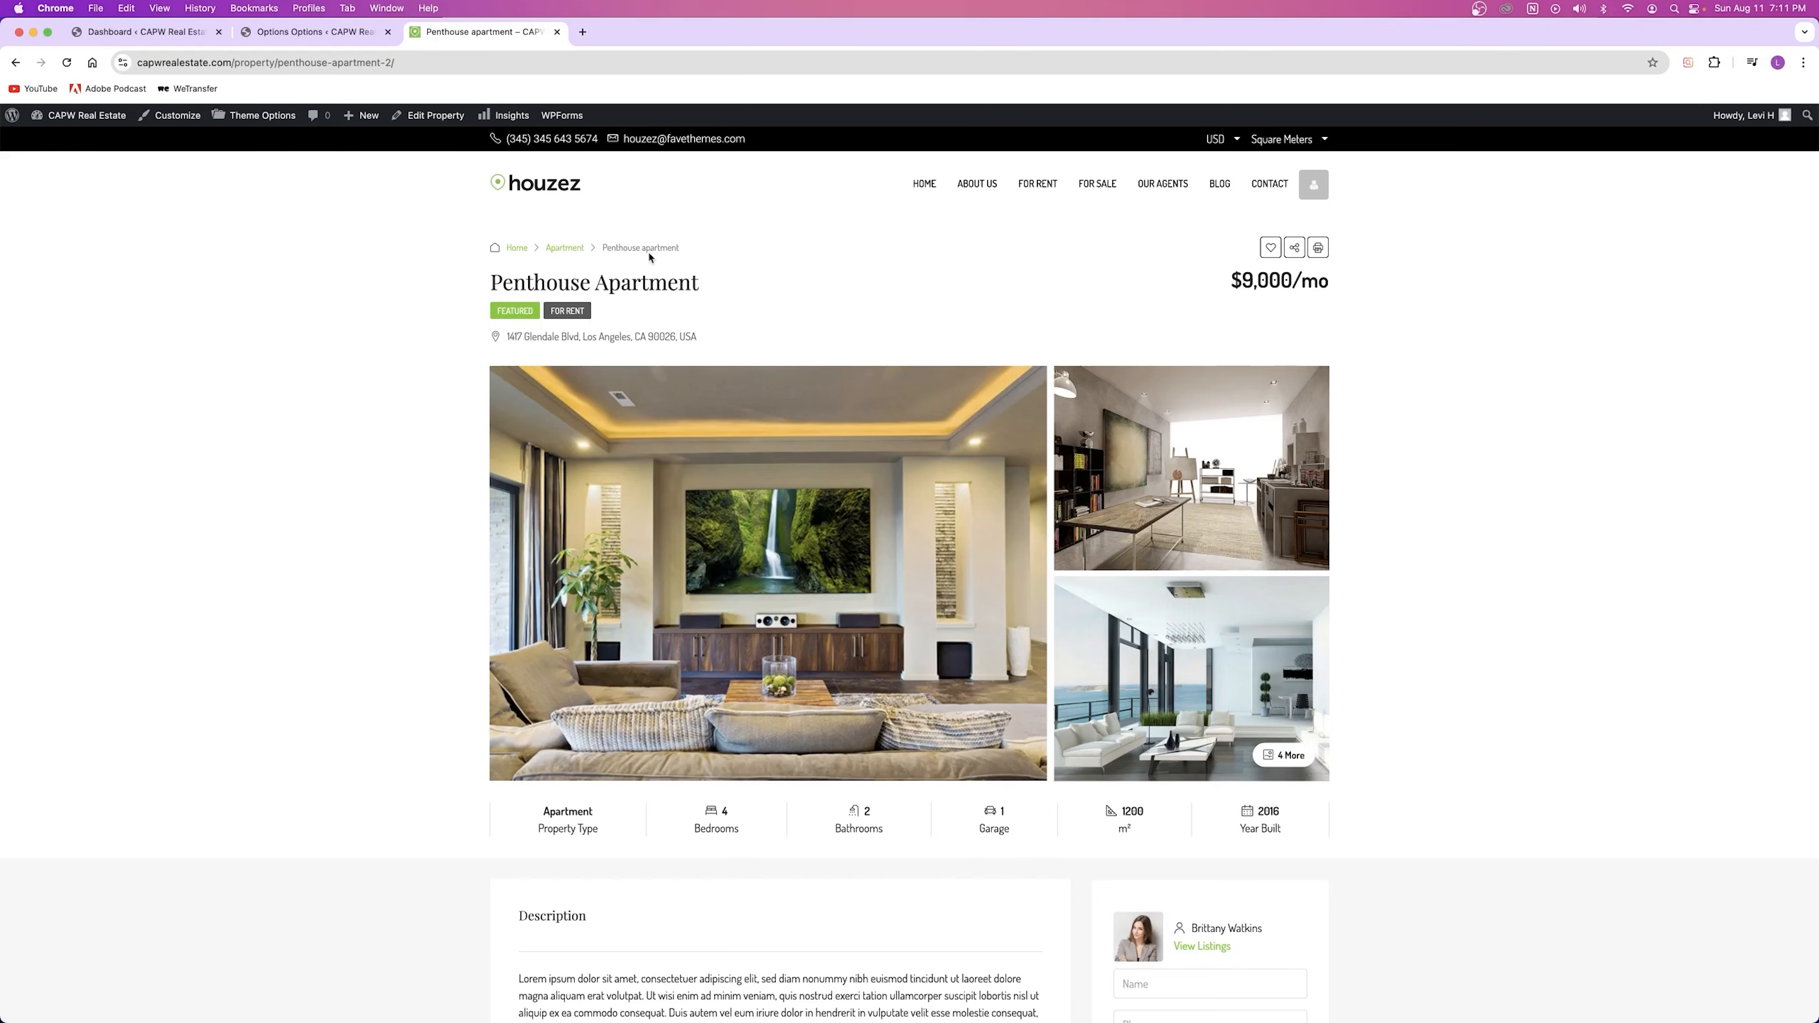
pyautogui.hotkey('ctrl', 'shift', 'Tab')
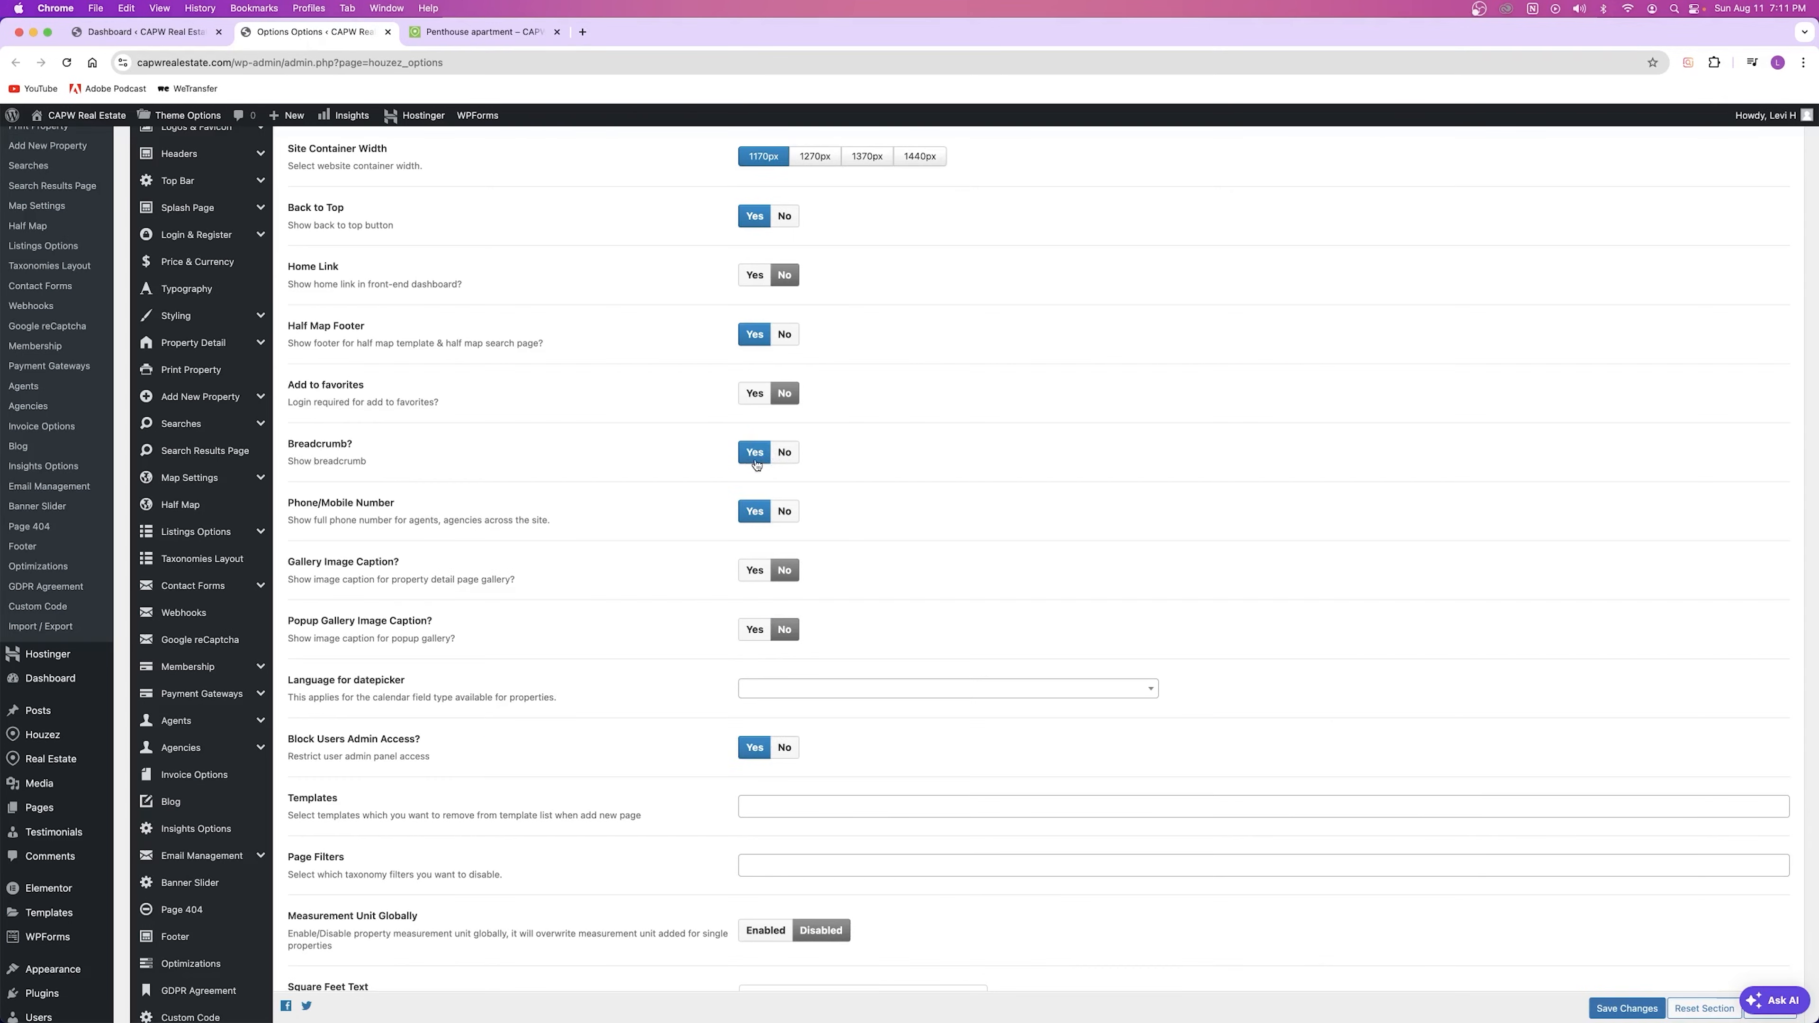
# Step: Locate the Square Feet Text field and select its sqft value
pyautogui.scroll(-5, 436, 543)
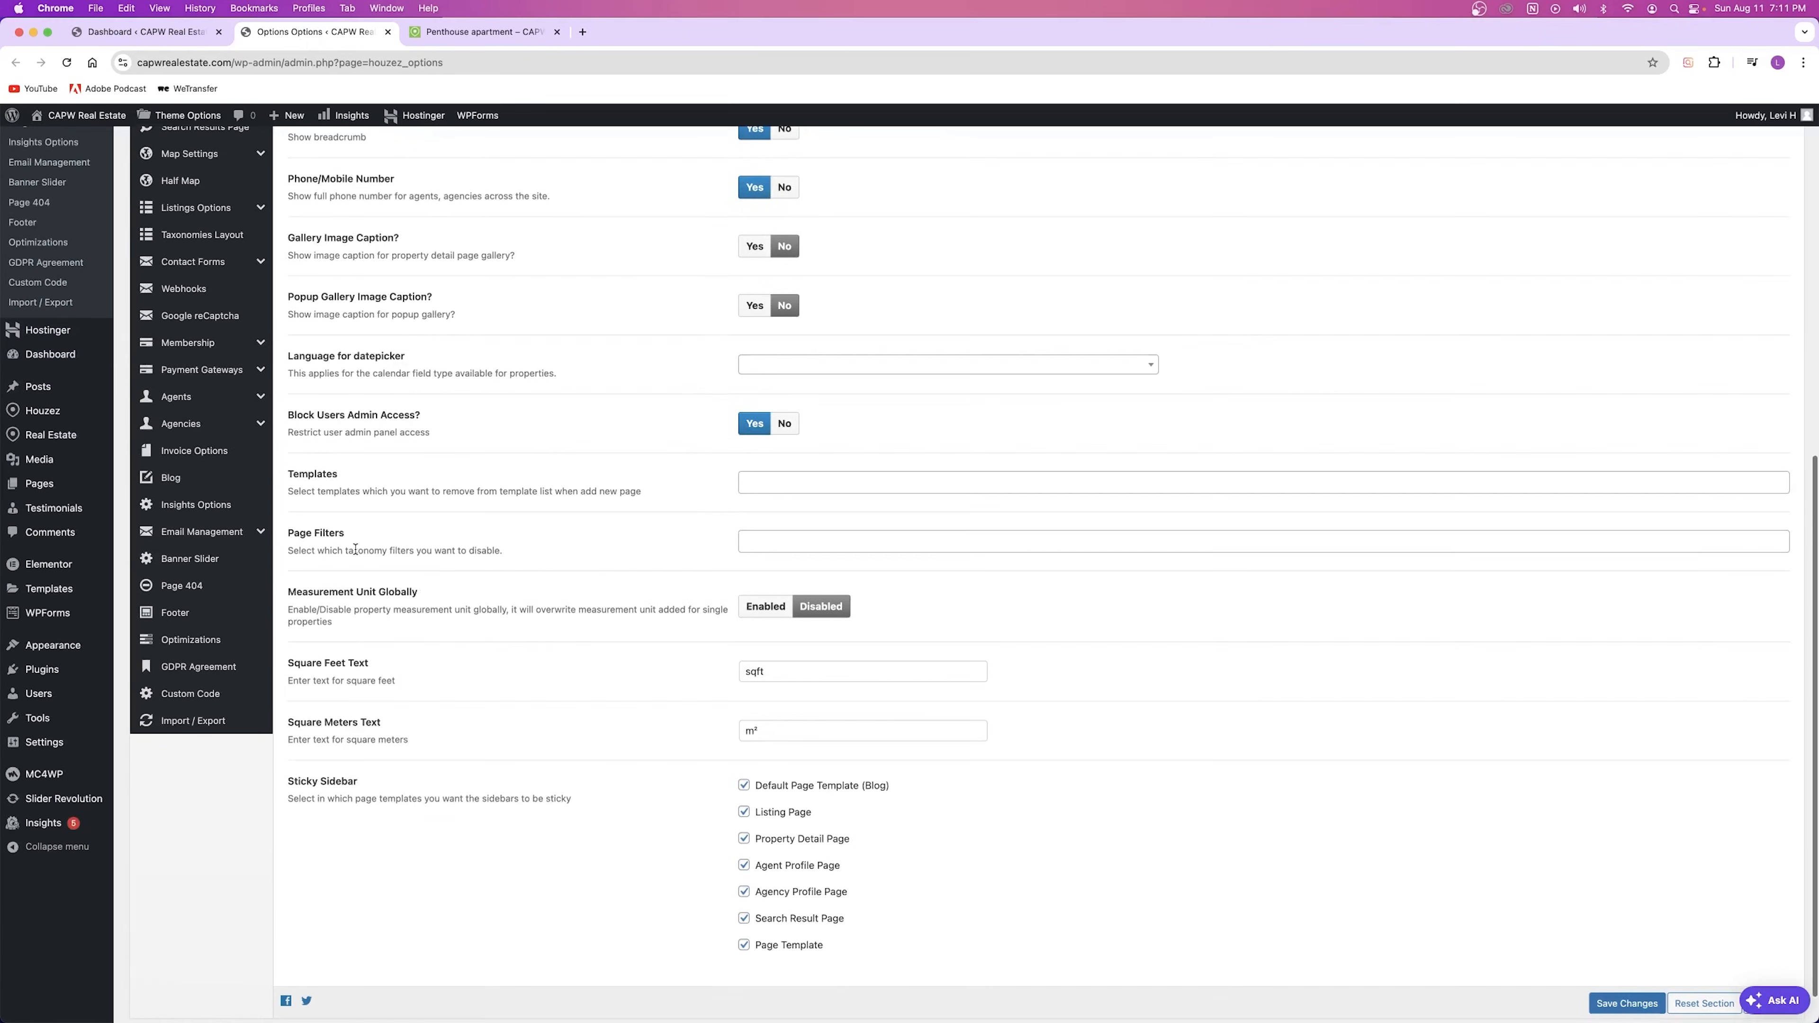
pyautogui.moveTo(287, 620); pyautogui.dragTo(369, 622)
pyautogui.moveTo(289, 680); pyautogui.dragTo(382, 681)
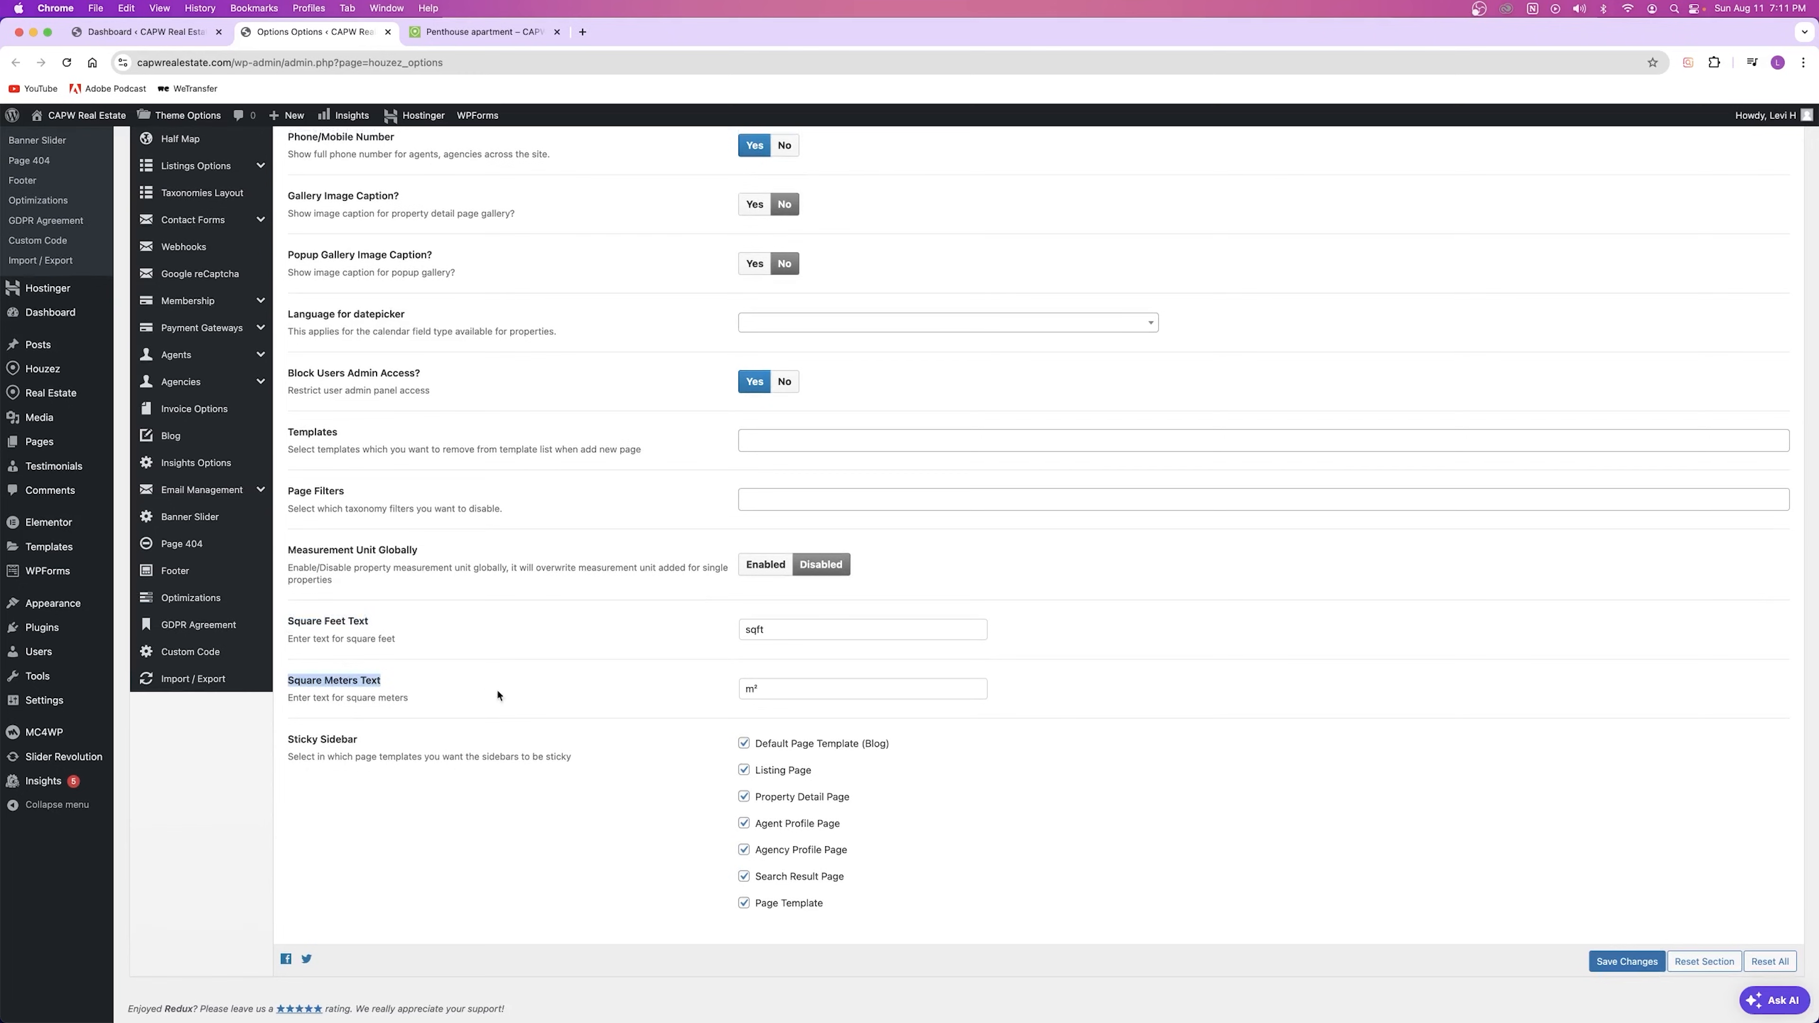
pyautogui.click(771, 630)
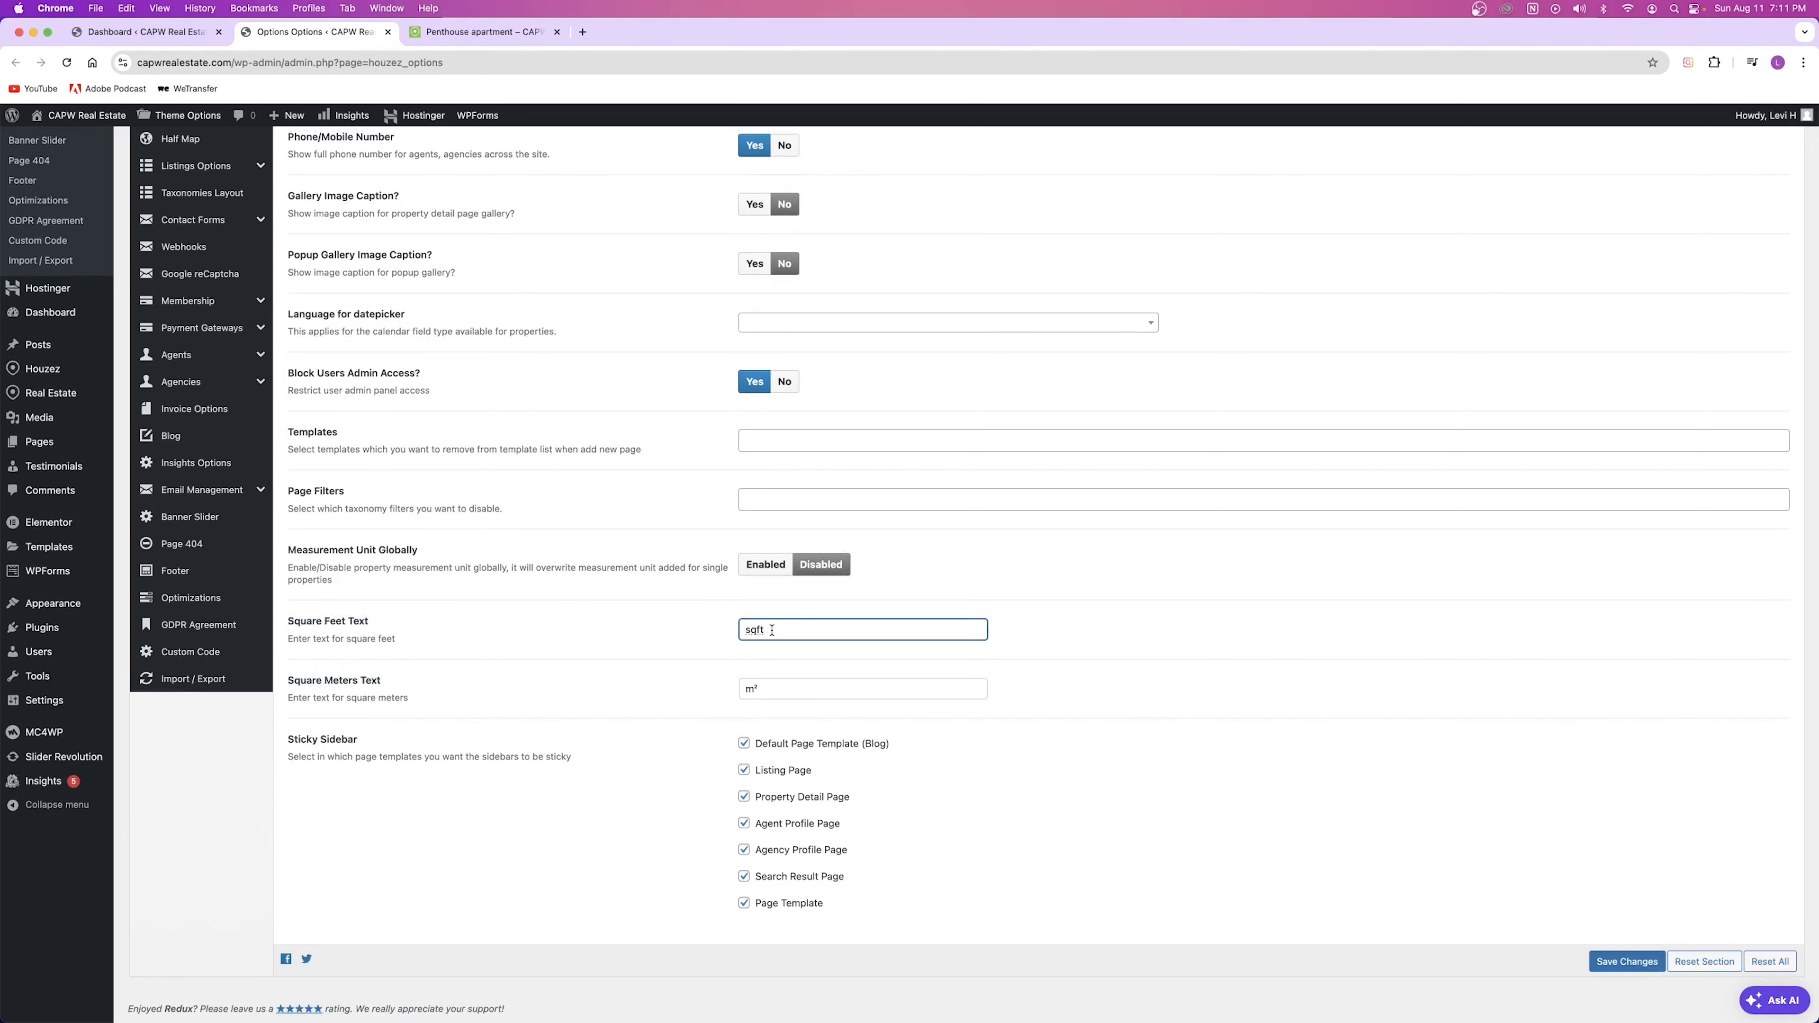
pyautogui.moveTo(772, 631); pyautogui.dragTo(724, 635)
pyautogui.click(778, 633)
pyautogui.click(604, 632)
# Step: Replace the Square Feet Text value with SqFt and switch to the Penthouse Apartment page
pyautogui.doubleClick(757, 630)
pyautogui.write('SqF')
pyautogui.click(671, 638)
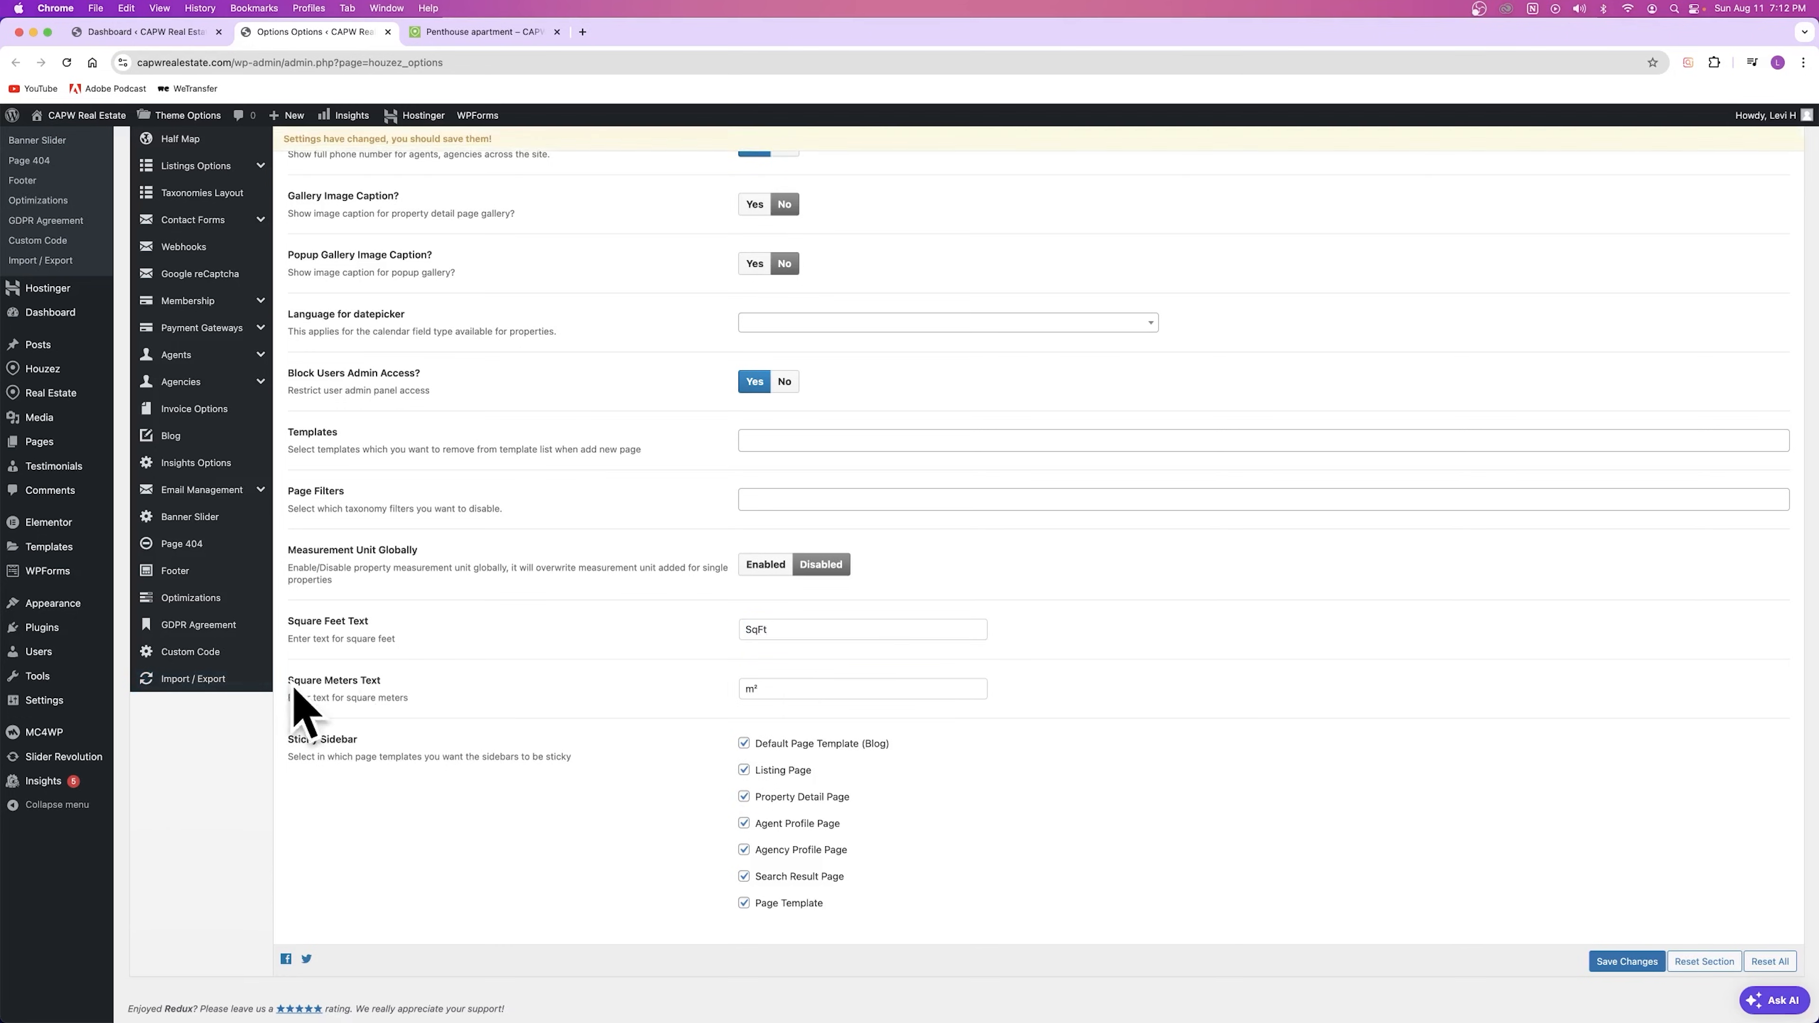
pyautogui.doubleClick(804, 630)
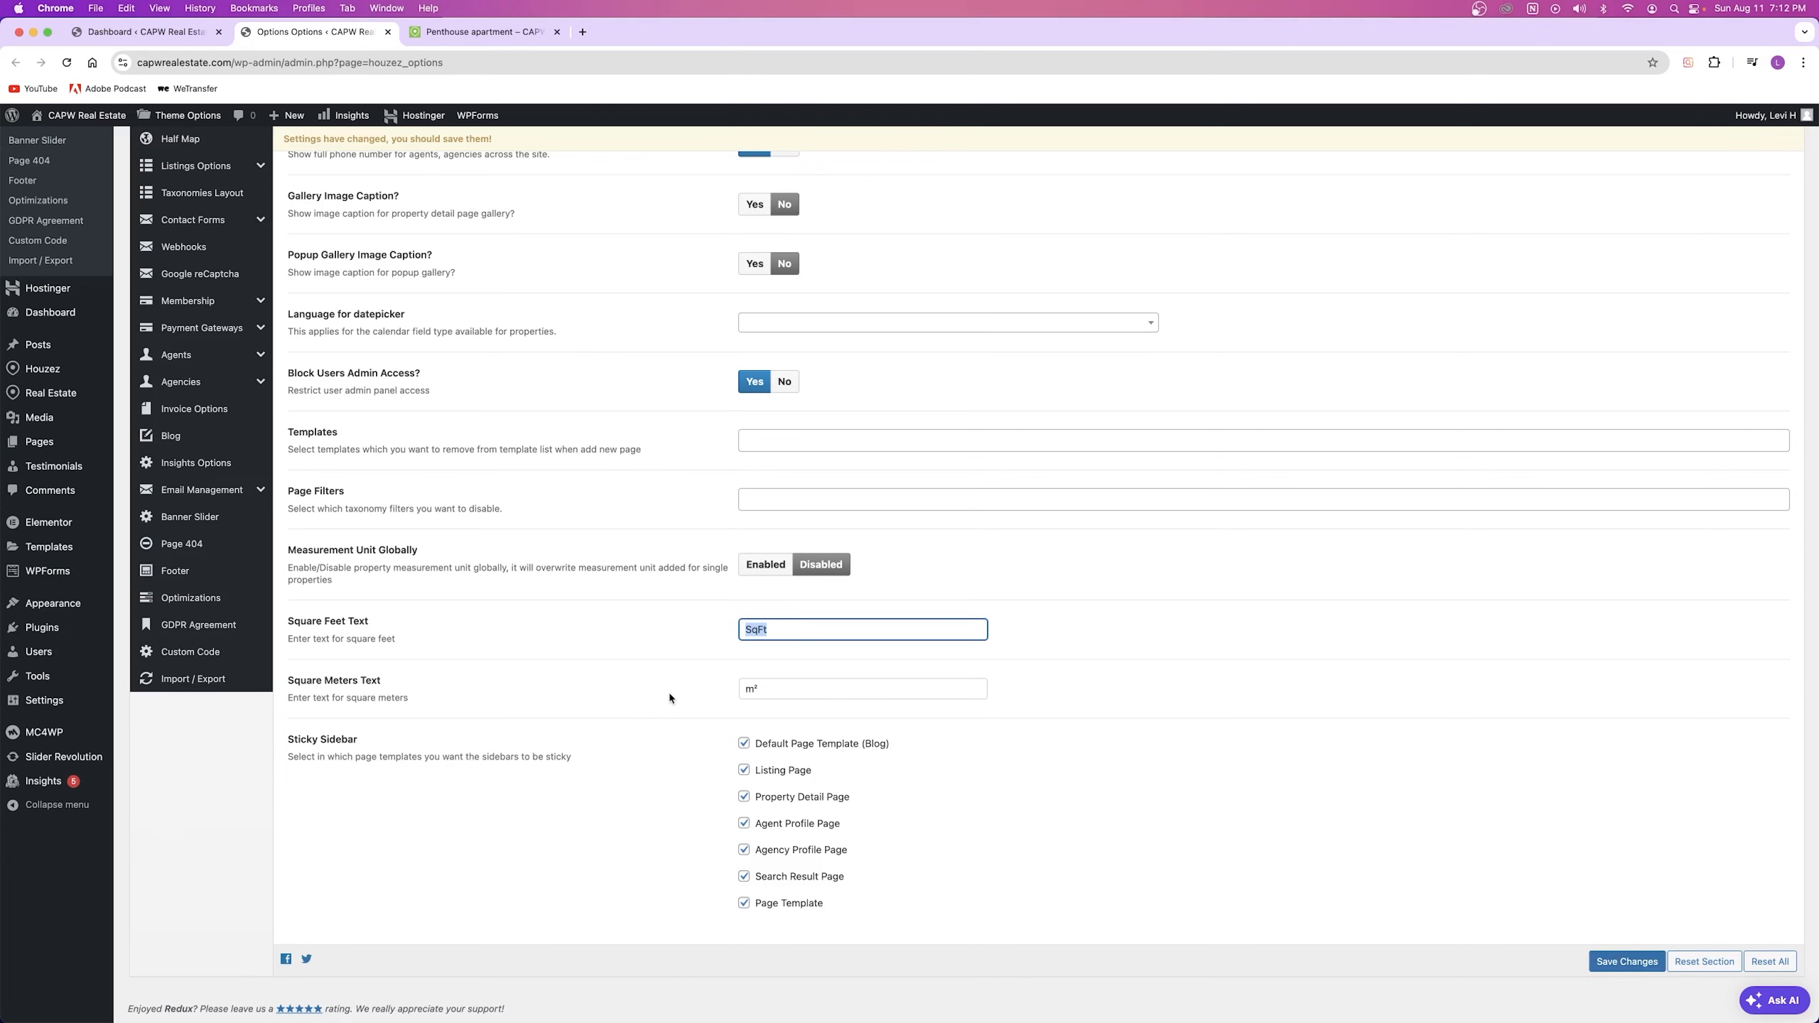
pyautogui.scroll(9, 344, 731)
pyautogui.scroll(-9, 285, 319)
pyautogui.click(487, 32)
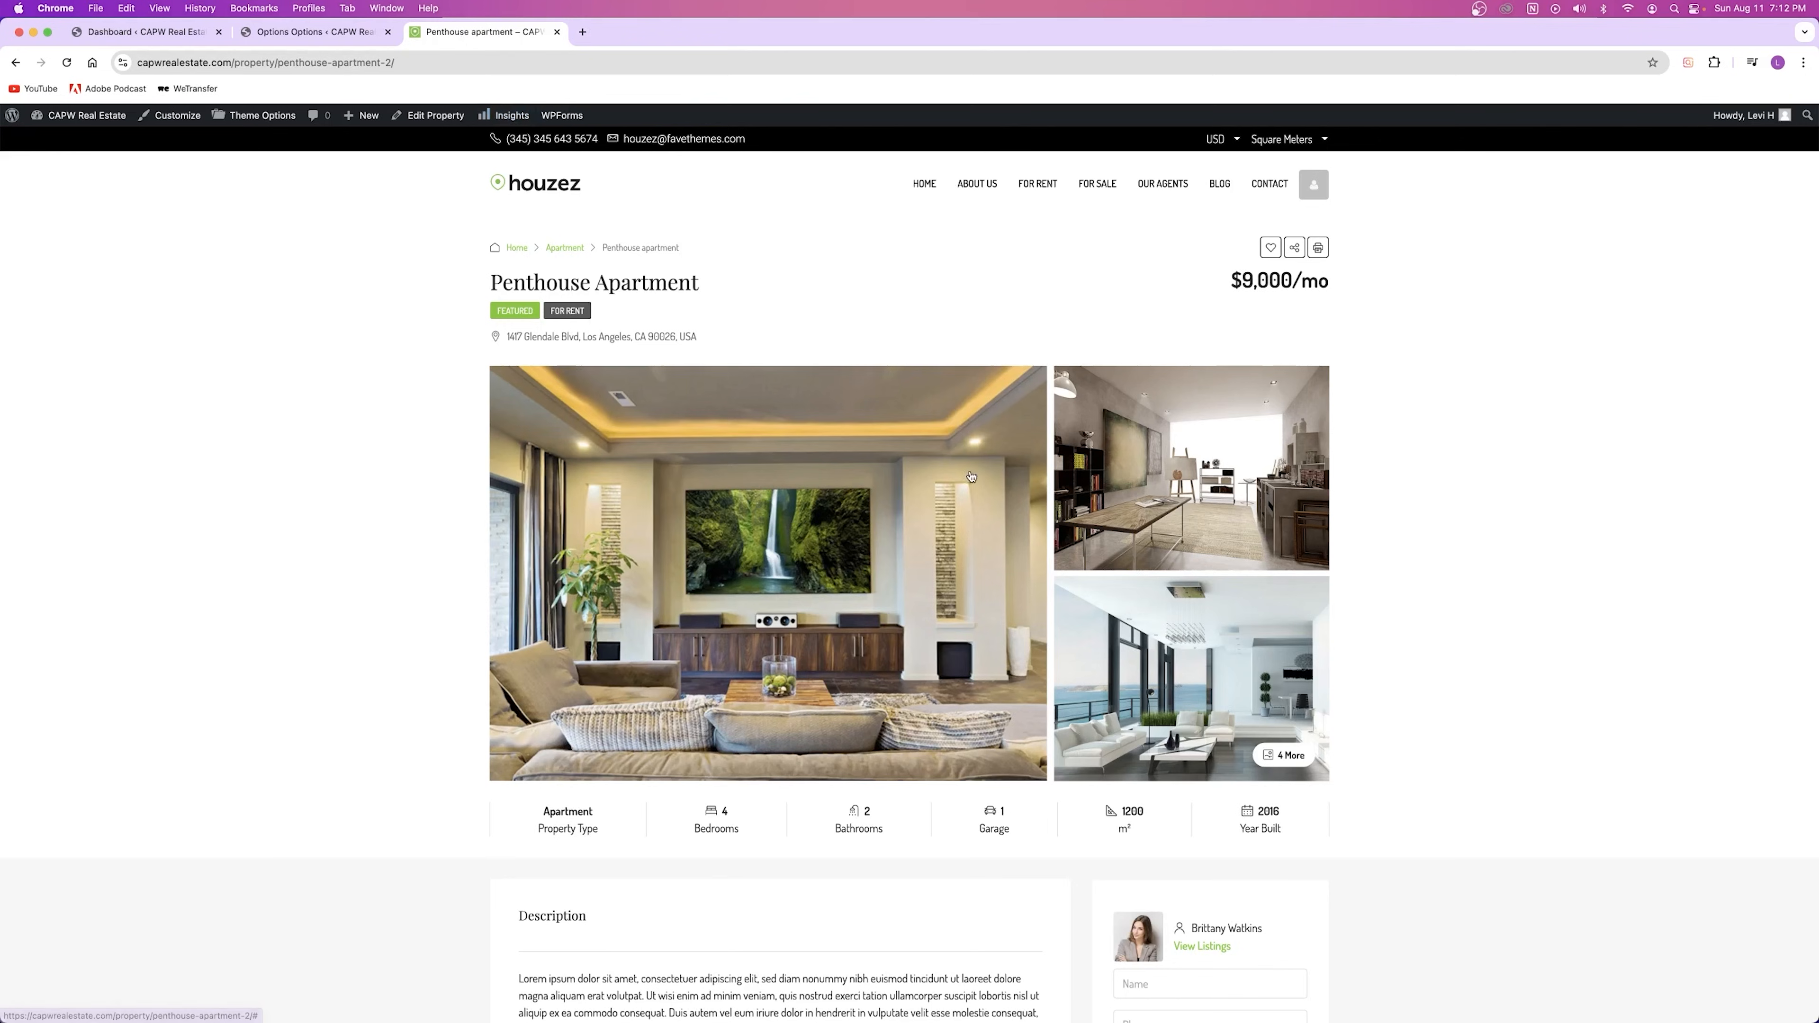
# Step: Scroll through the Penthouse Apartment listing on the live site
pyautogui.scroll(-14, 520, 279)
pyautogui.scroll(9, 1290, 706)
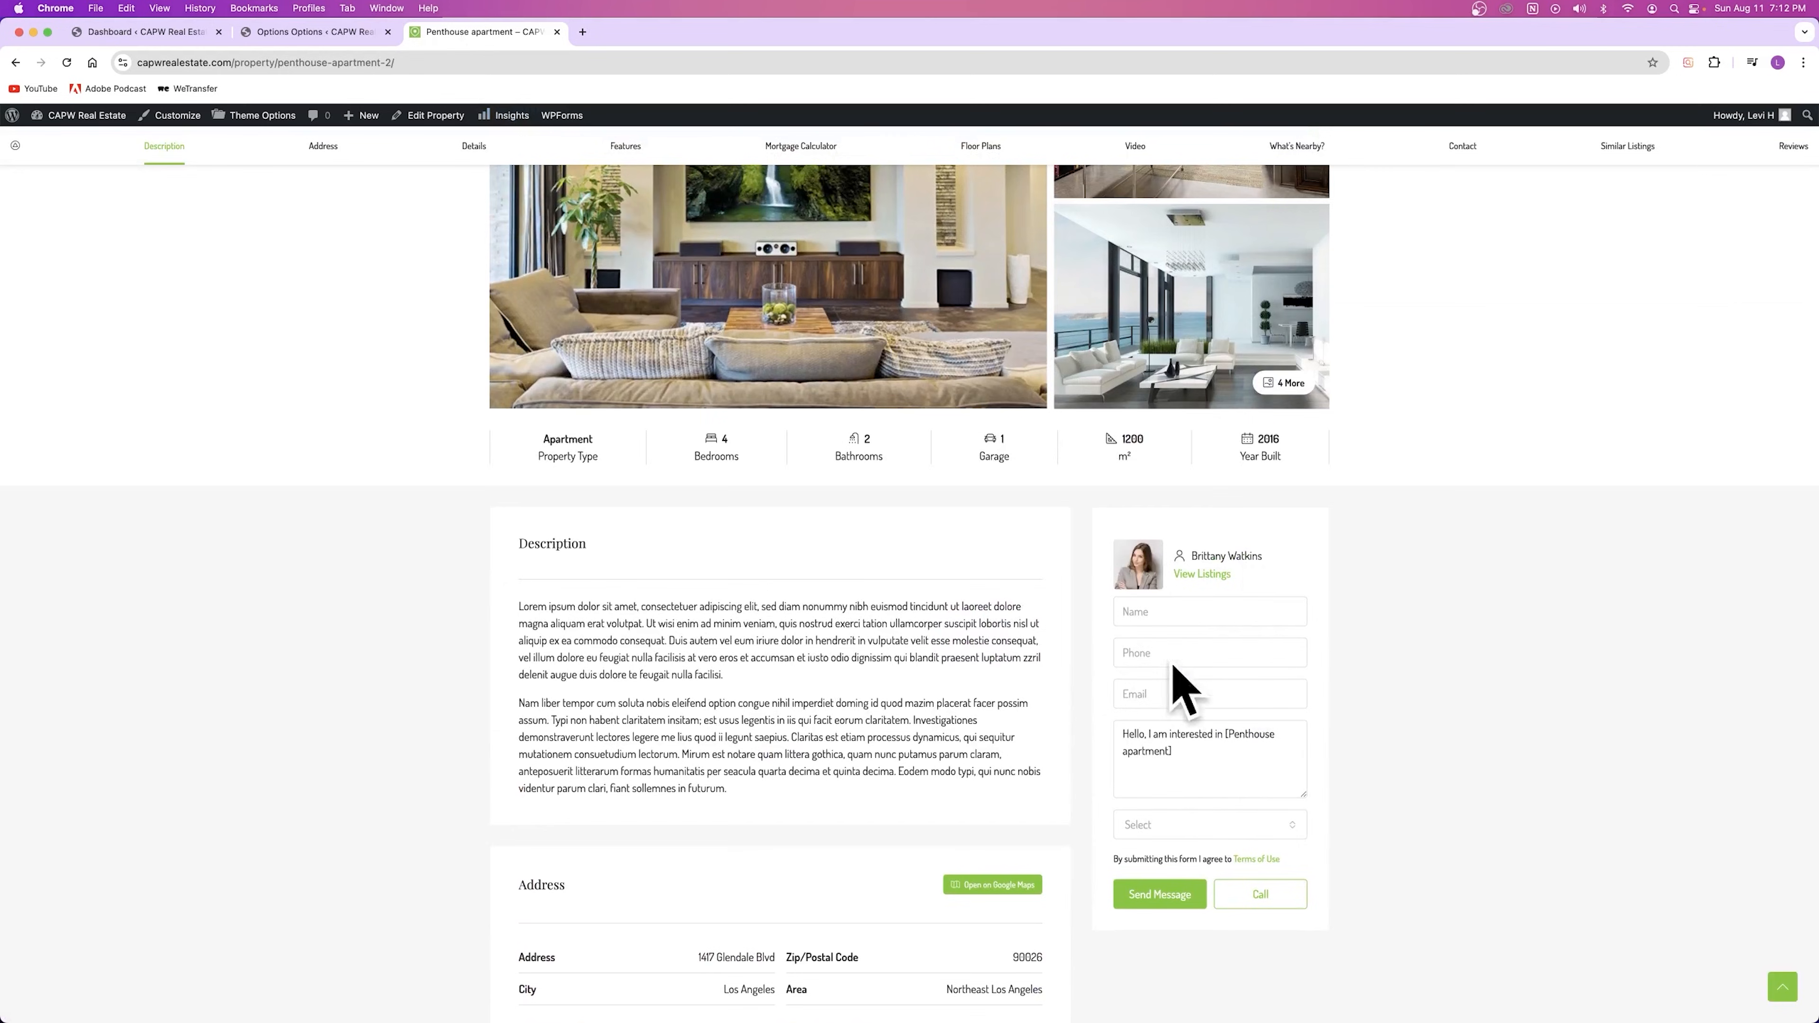
pyautogui.scroll(-8, 968, 599)
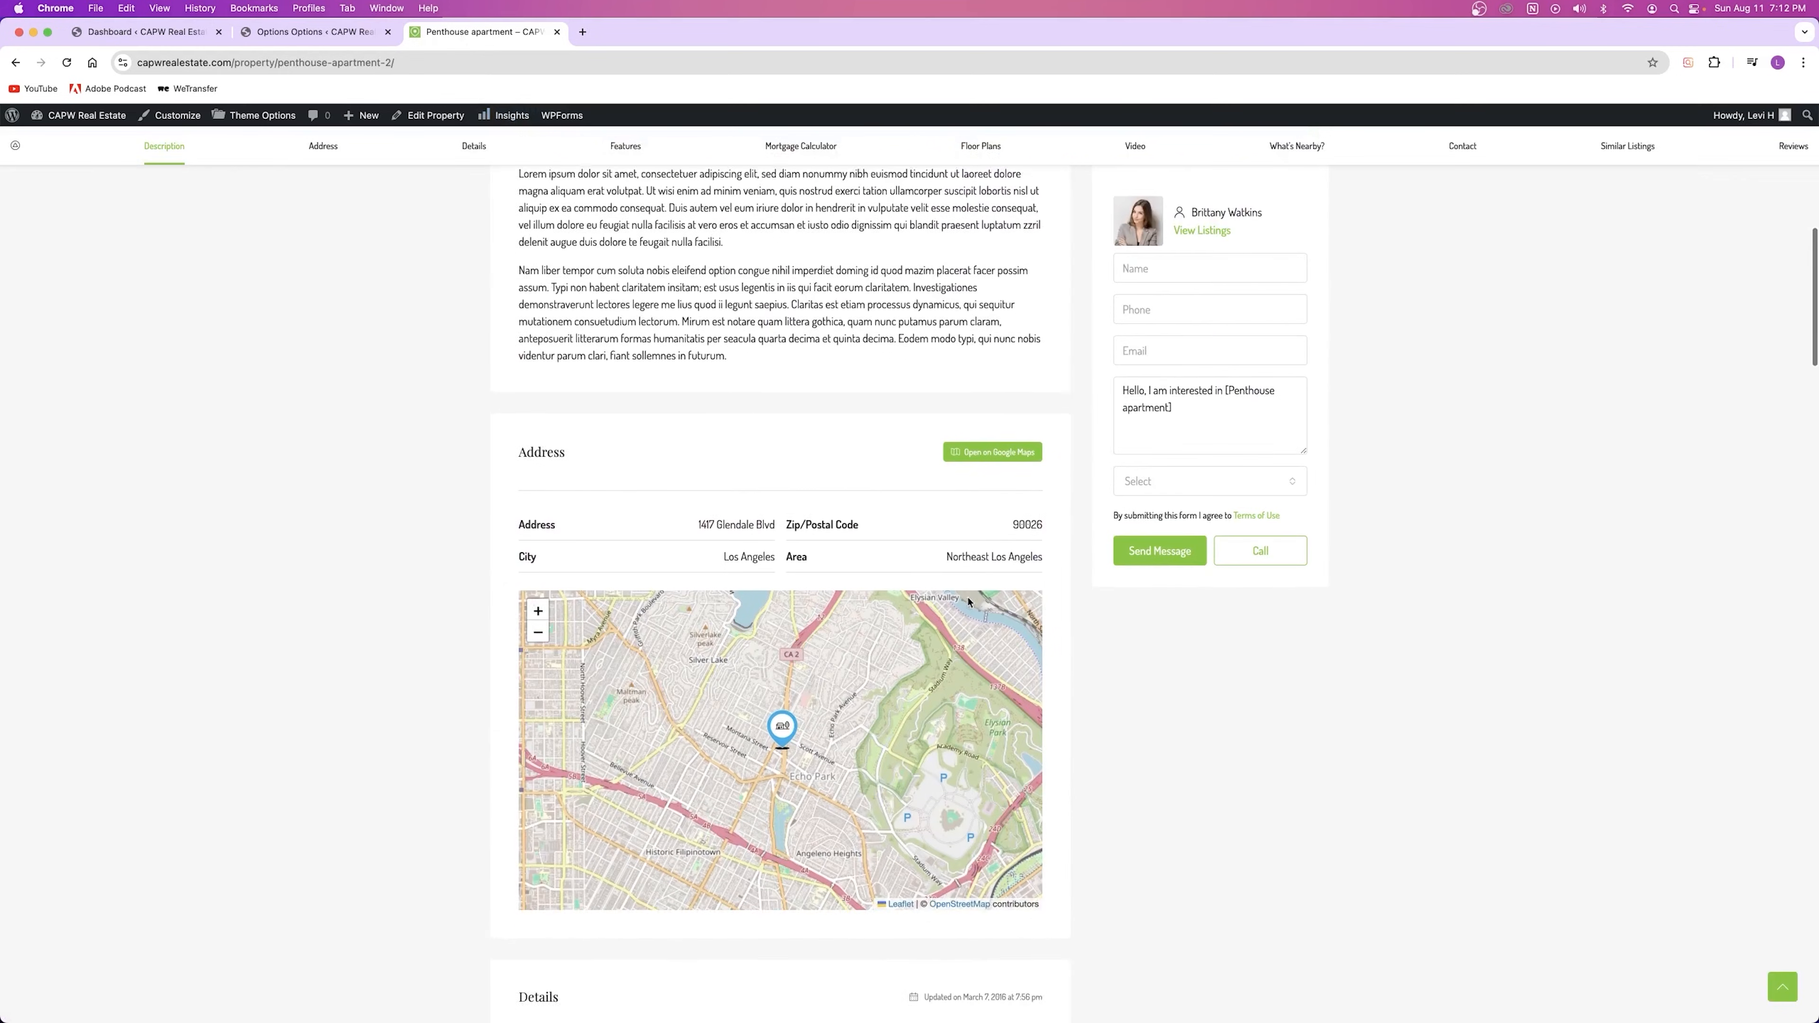
pyautogui.scroll(-1, 1003, 401)
pyautogui.scroll(3, 885, 457)
pyautogui.scroll(7, 886, 457)
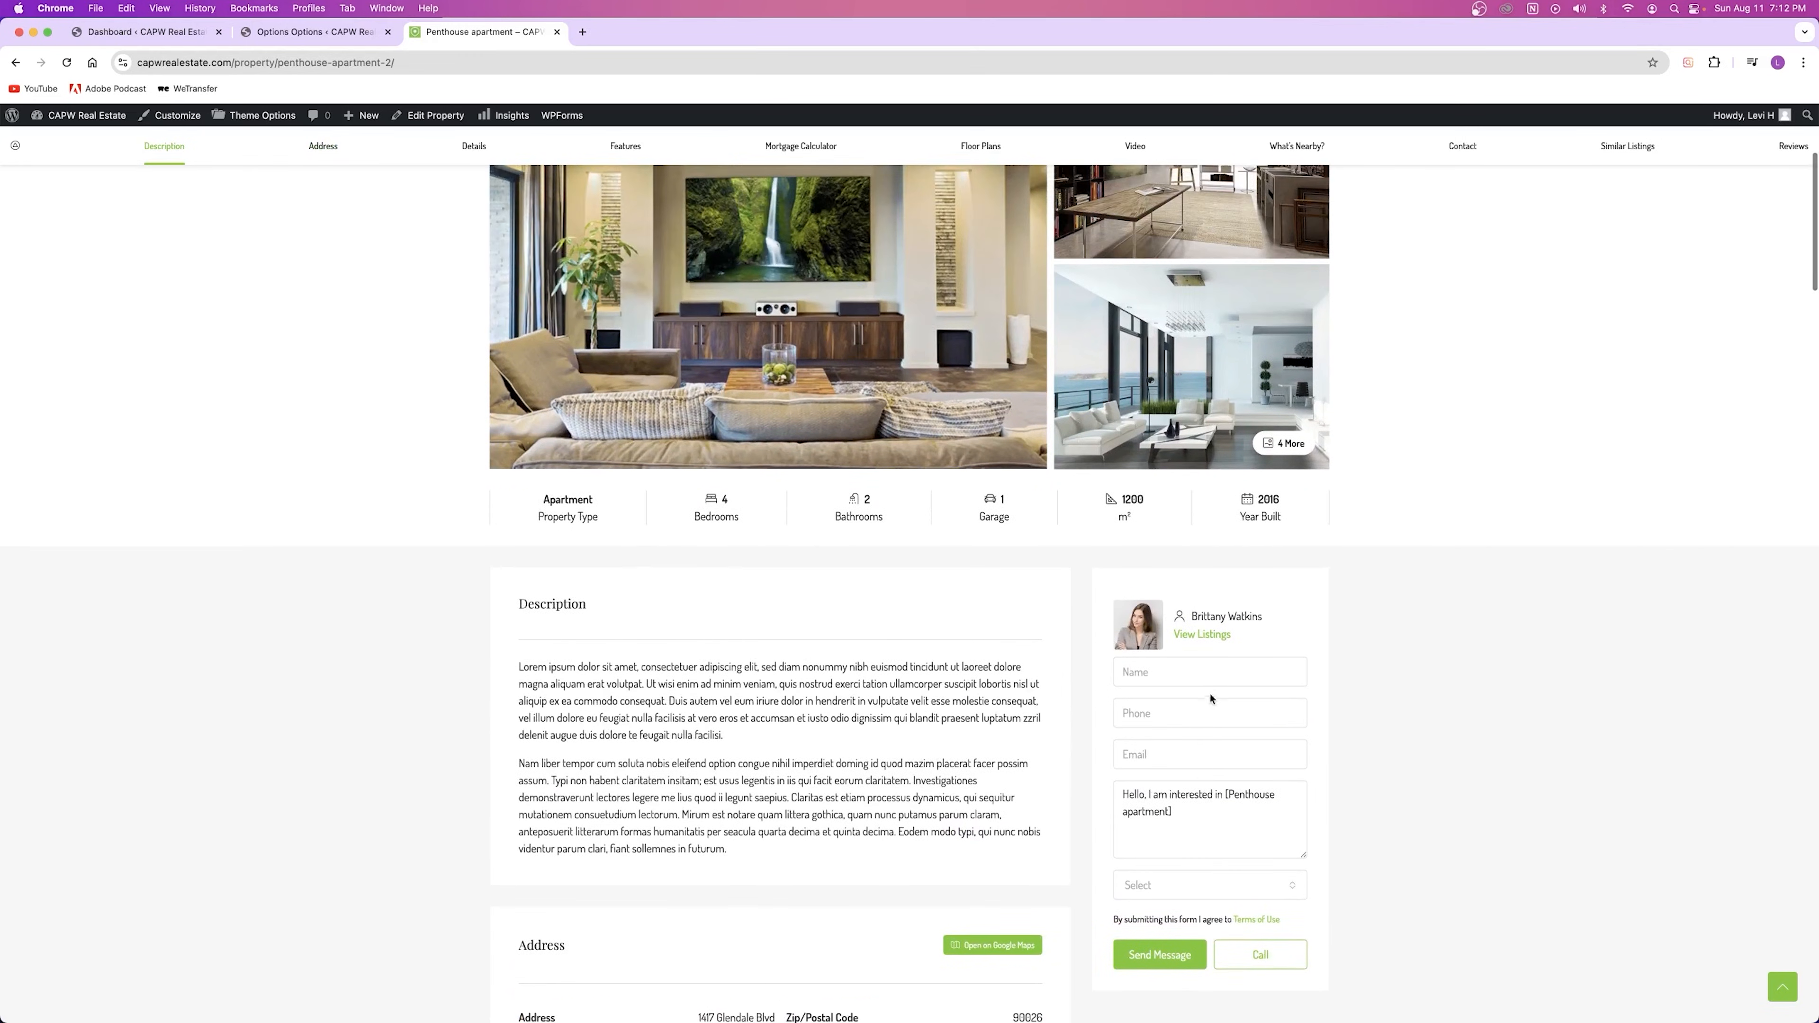
pyautogui.scroll(-2, 1210, 699)
pyautogui.scroll(6, 627, 452)
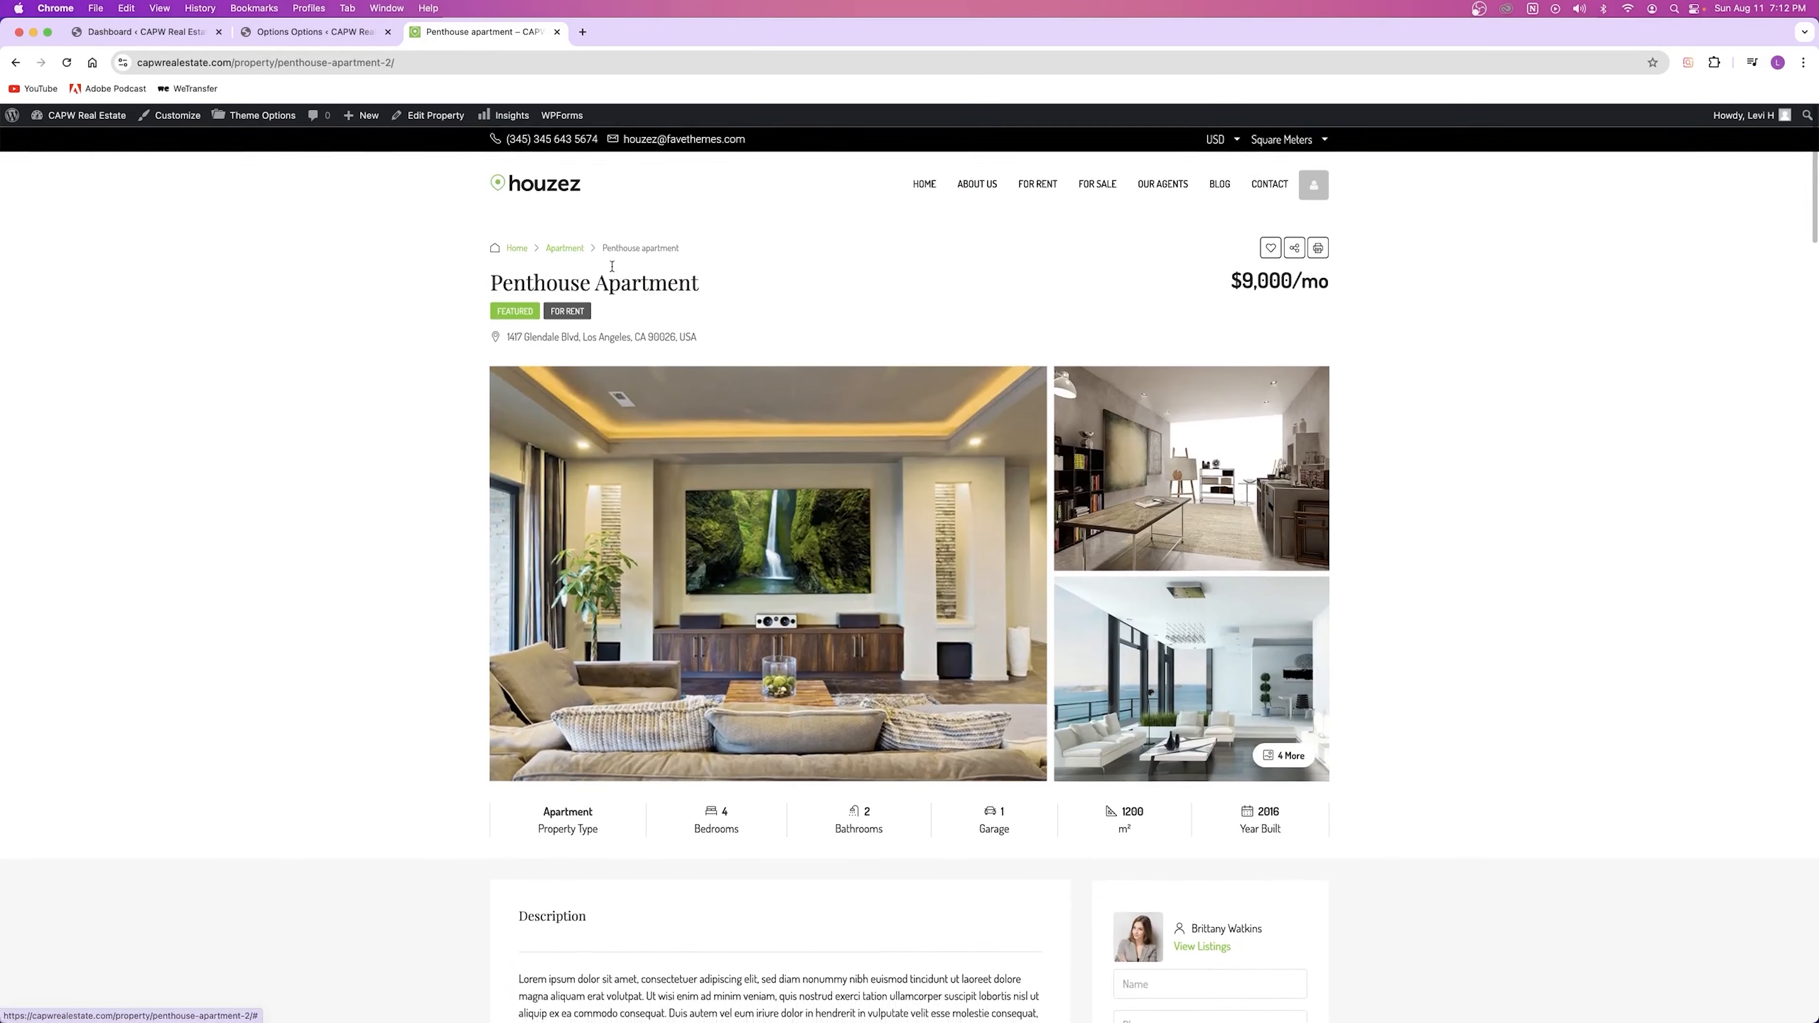
# Step: Browse the For Sale listings, then return to the theme options showing SqFt
pyautogui.click(1091, 188)
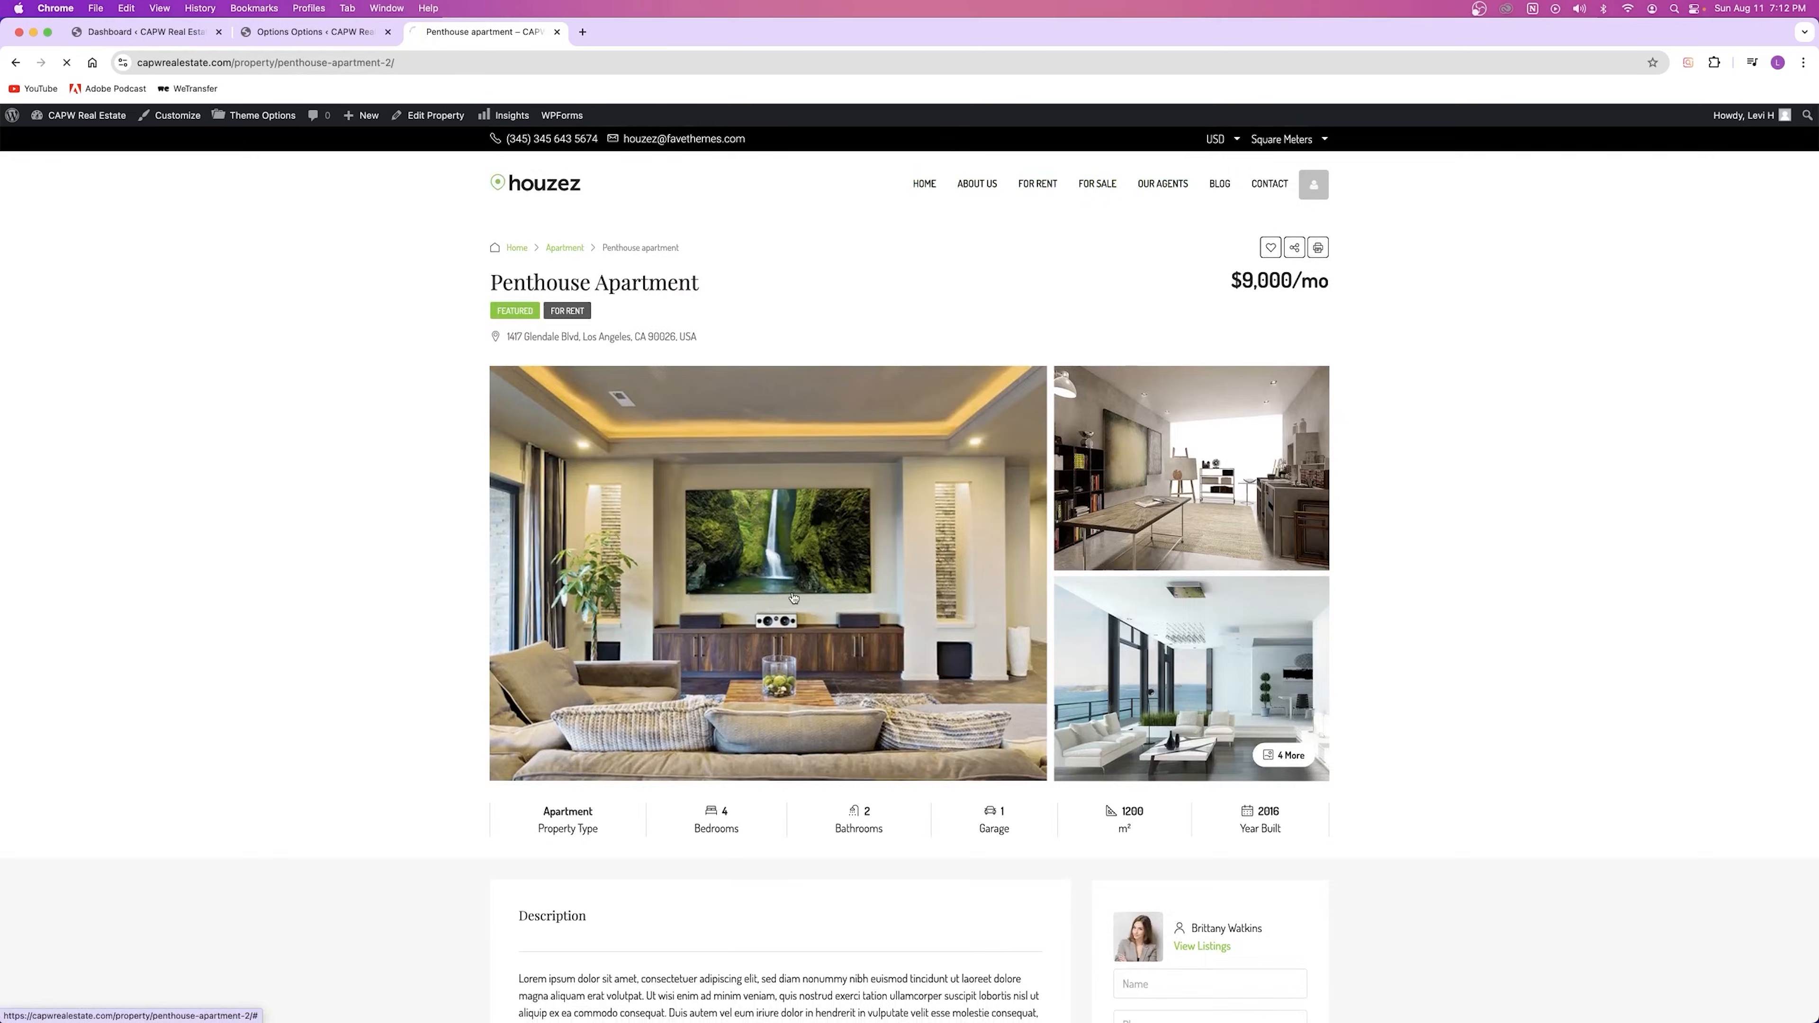
pyautogui.scroll(-15, 881, 662)
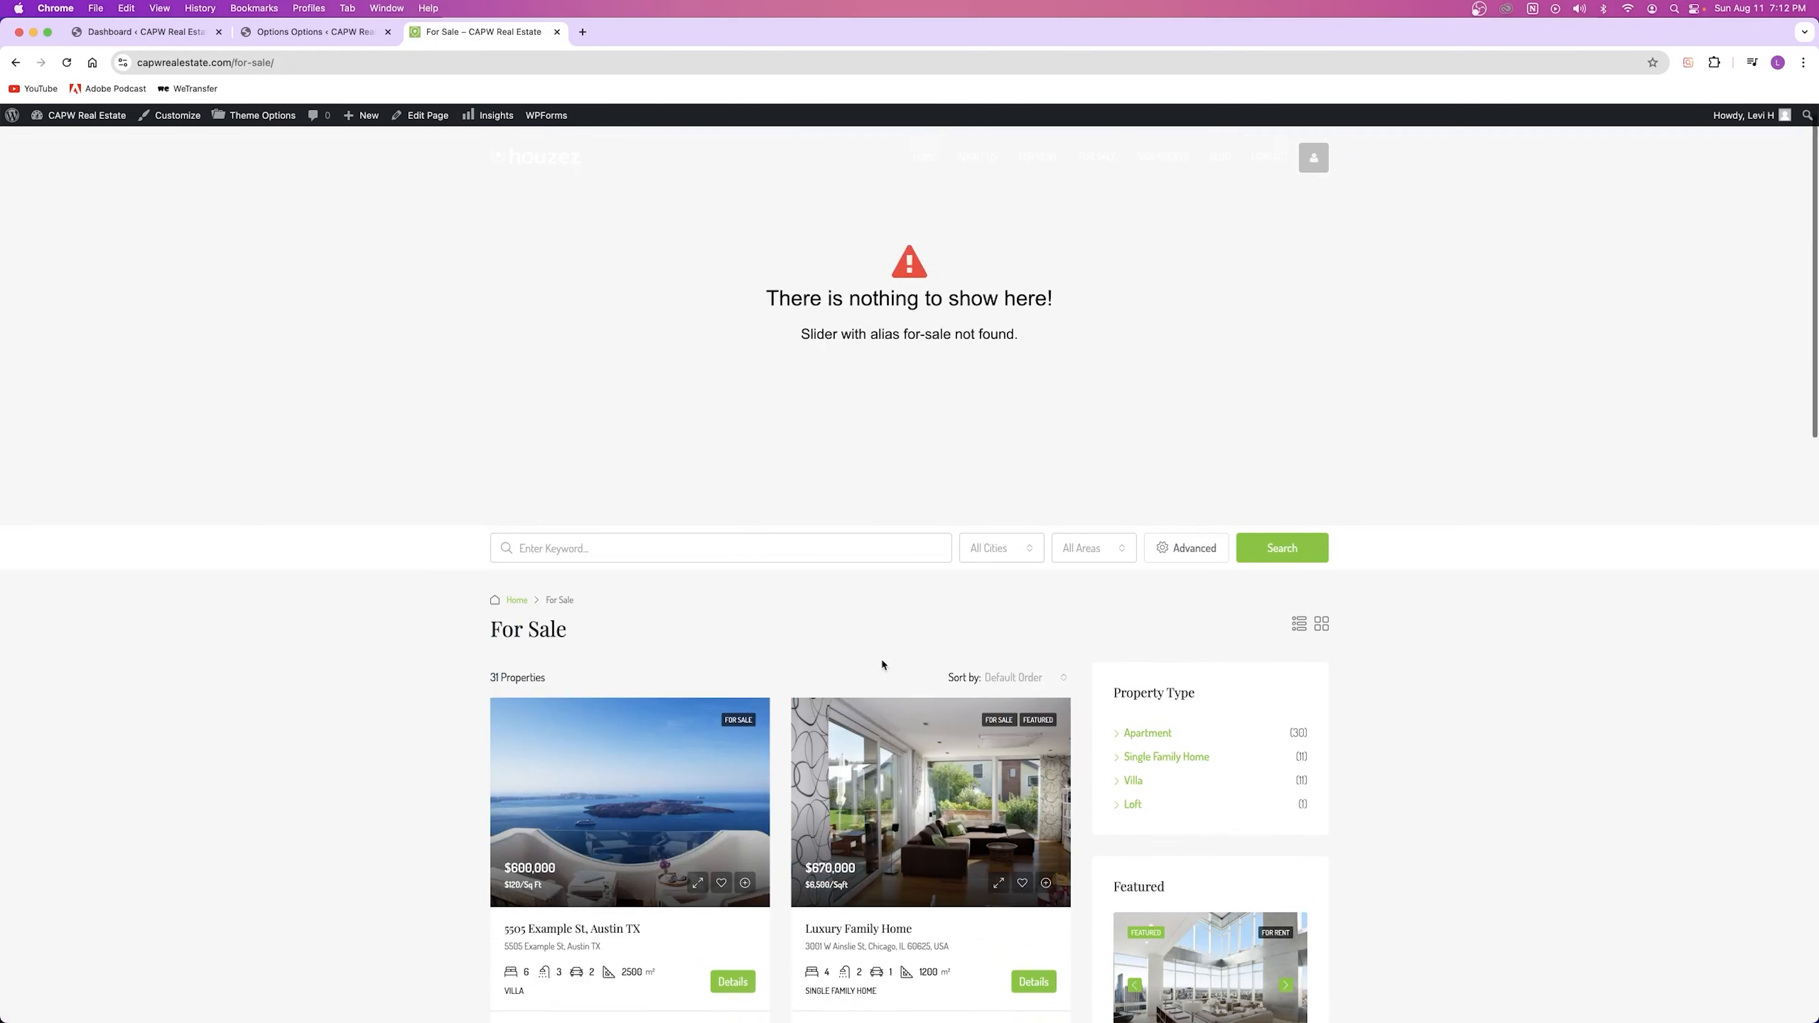
pyautogui.scroll(-6, 852, 661)
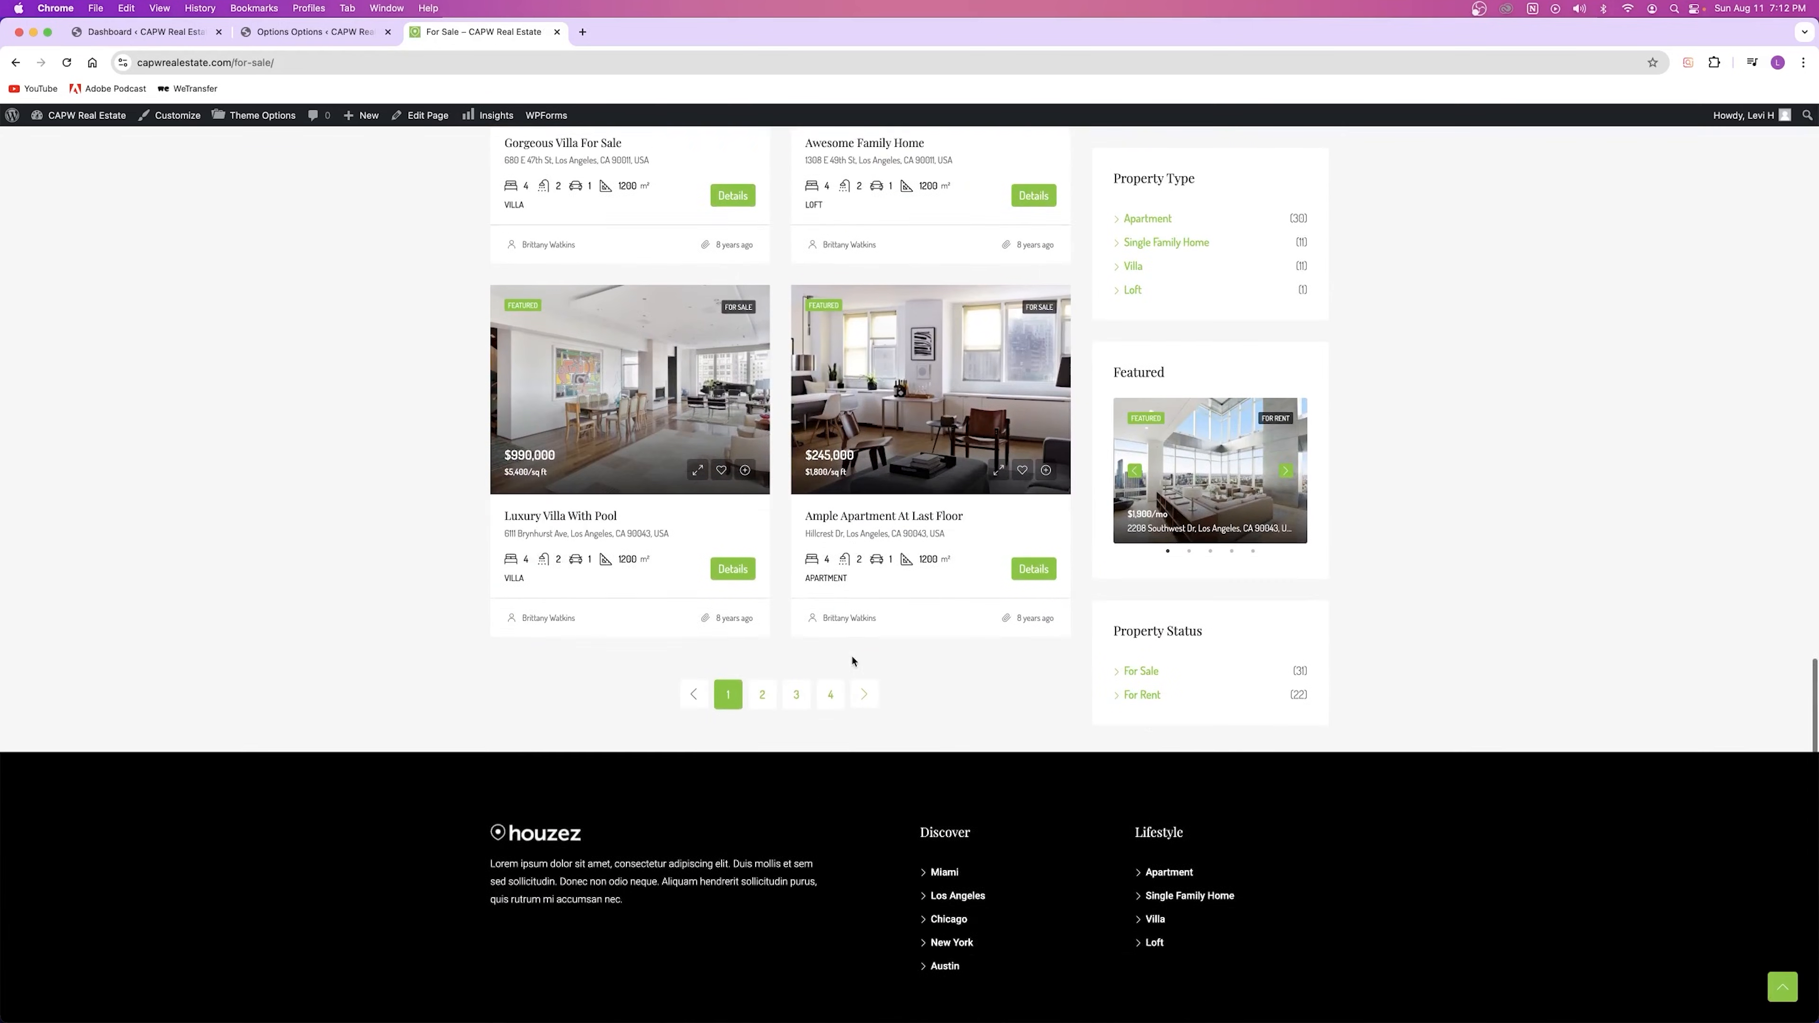
pyautogui.scroll(20, 852, 661)
pyautogui.scroll(-7, 852, 661)
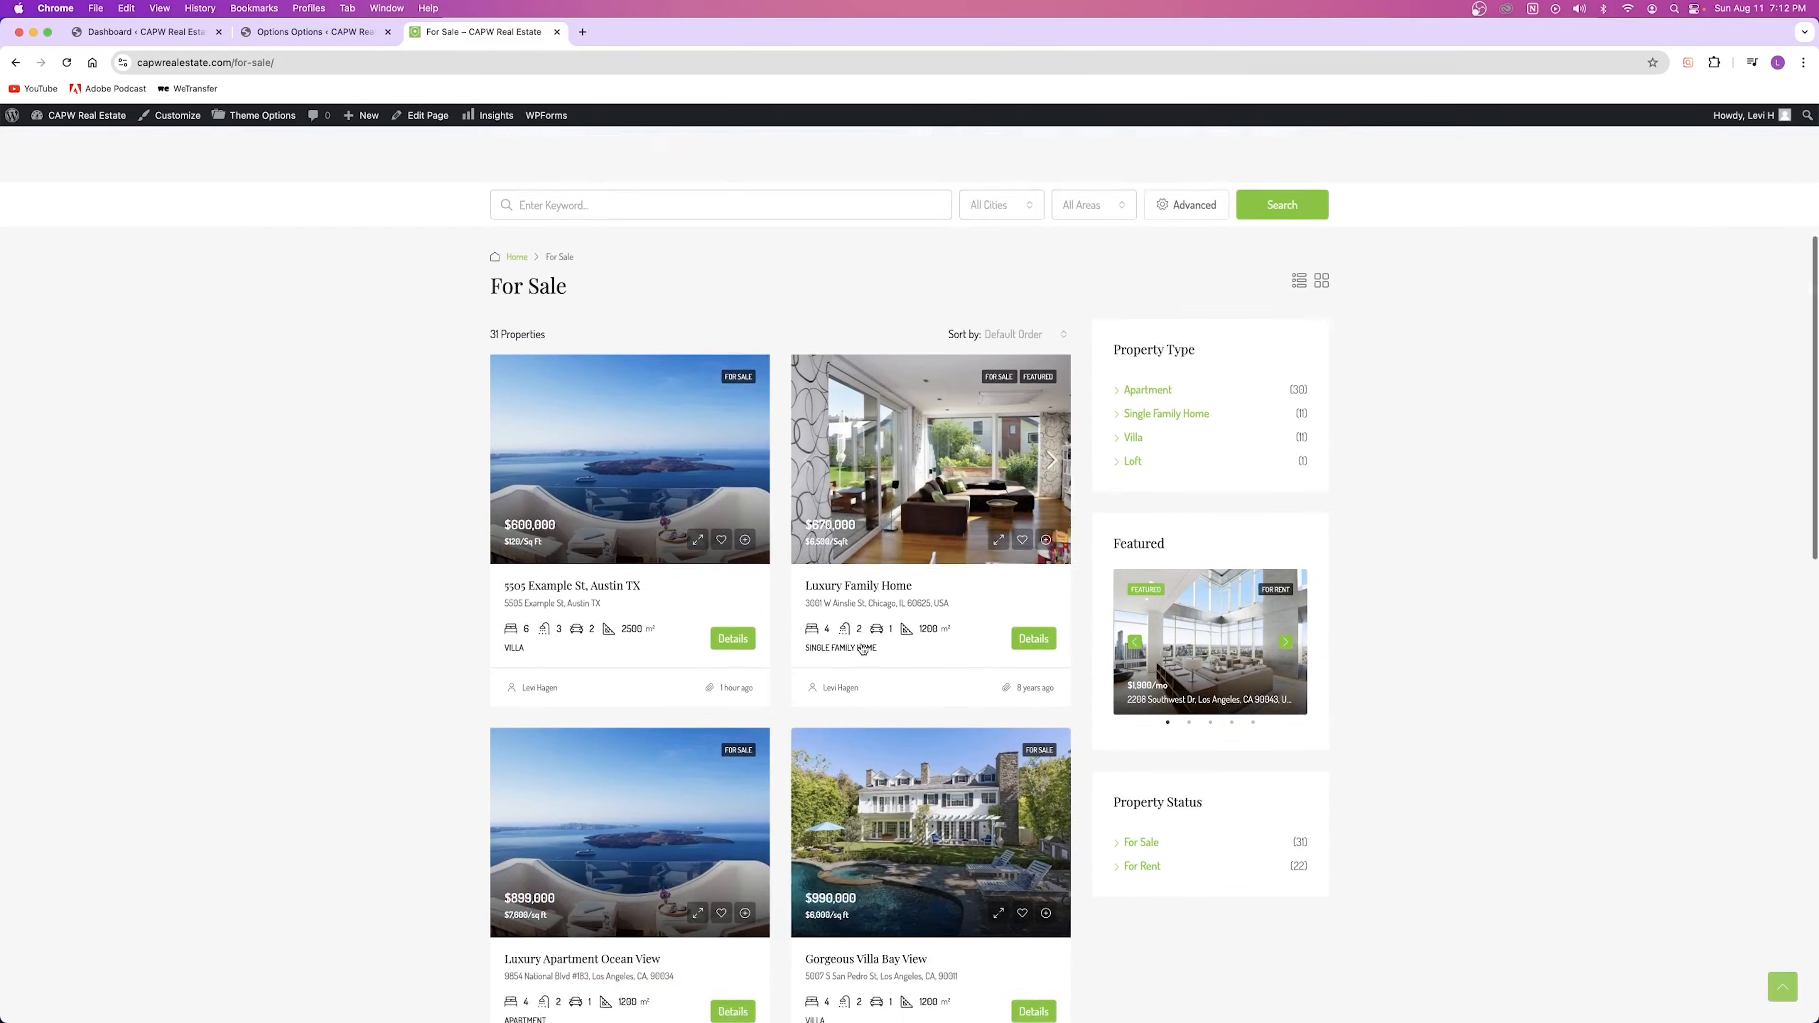
pyautogui.scroll(-9, 820, 492)
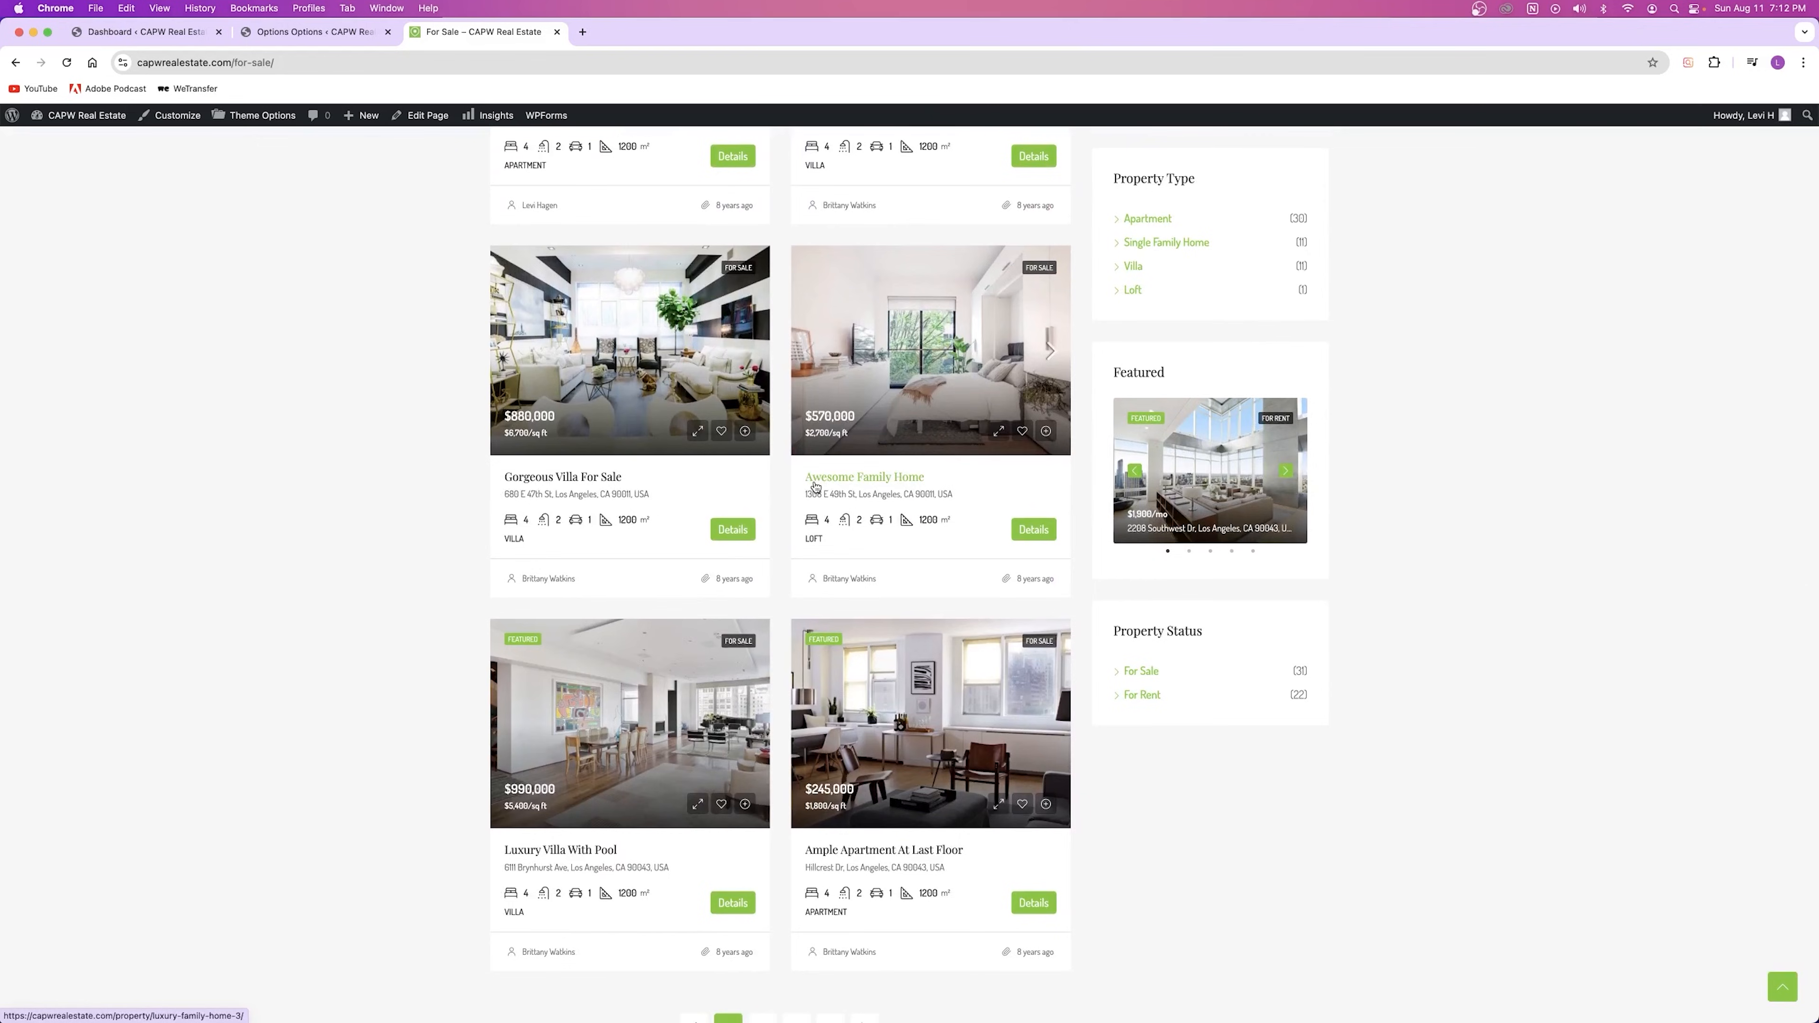
pyautogui.scroll(16, 889, 527)
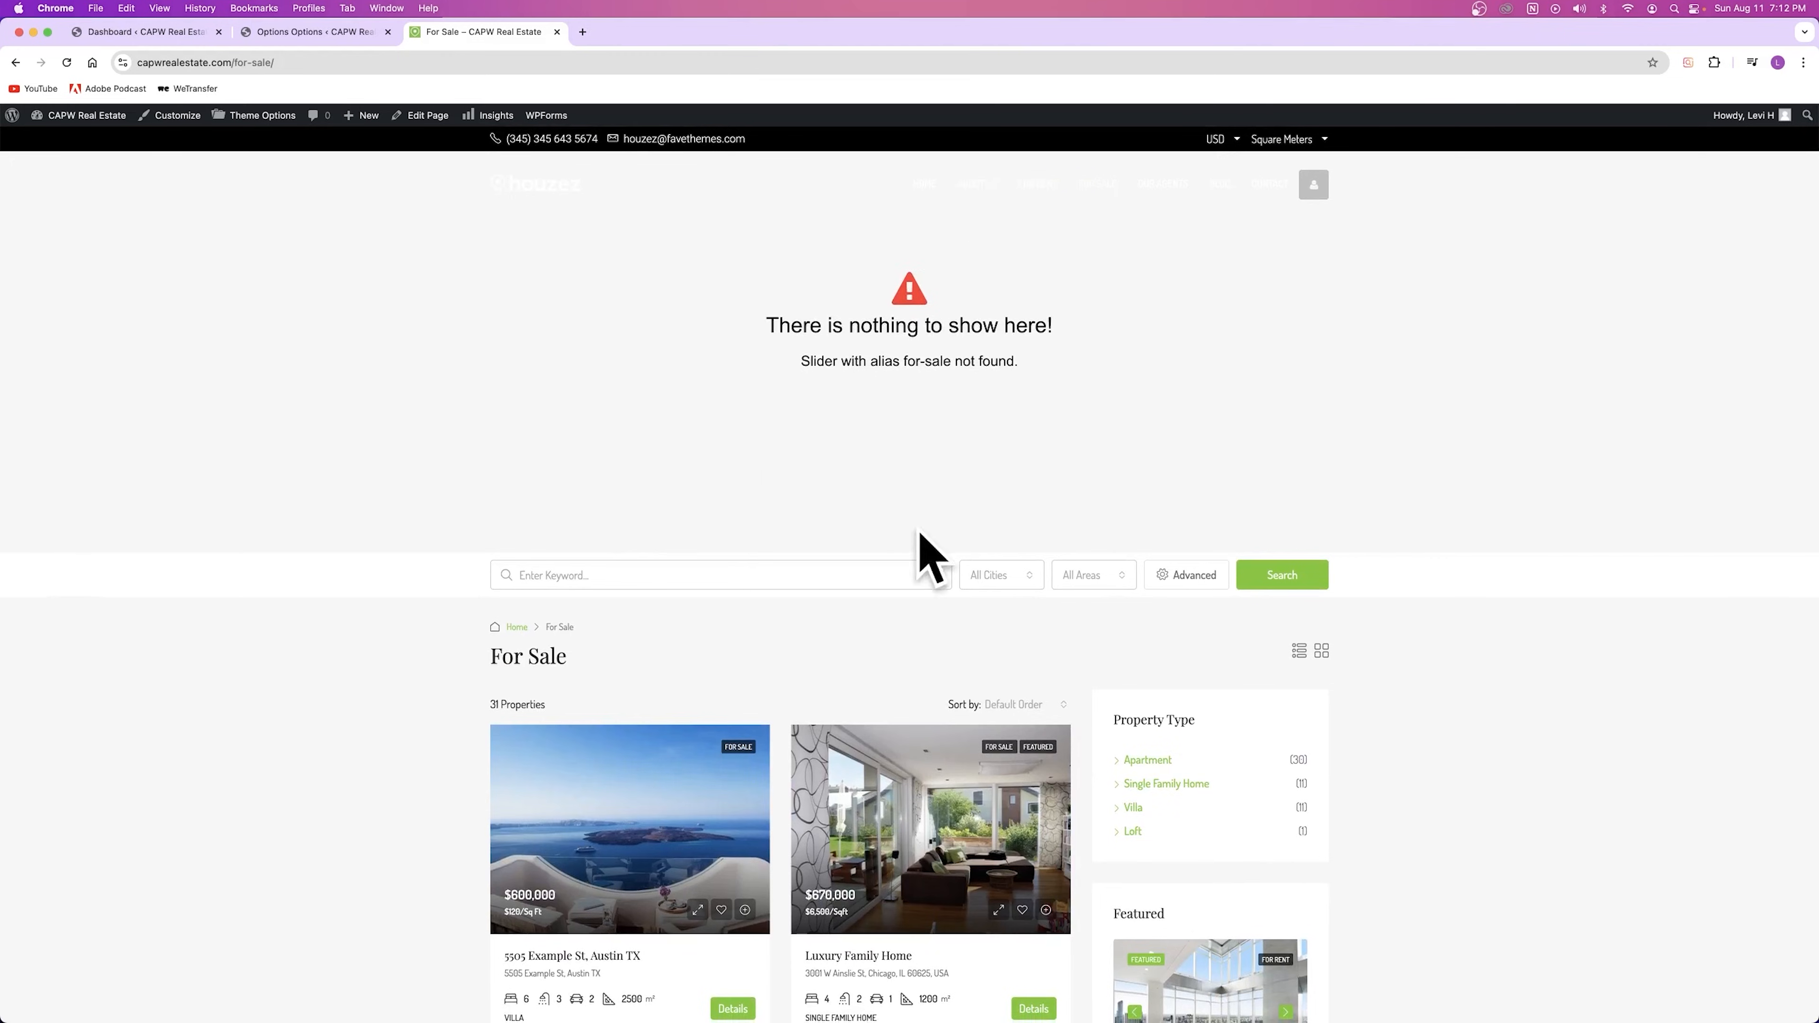
pyautogui.scroll(-20, 926, 519)
pyautogui.scroll(20, 894, 561)
pyautogui.scroll(-6, 970, 289)
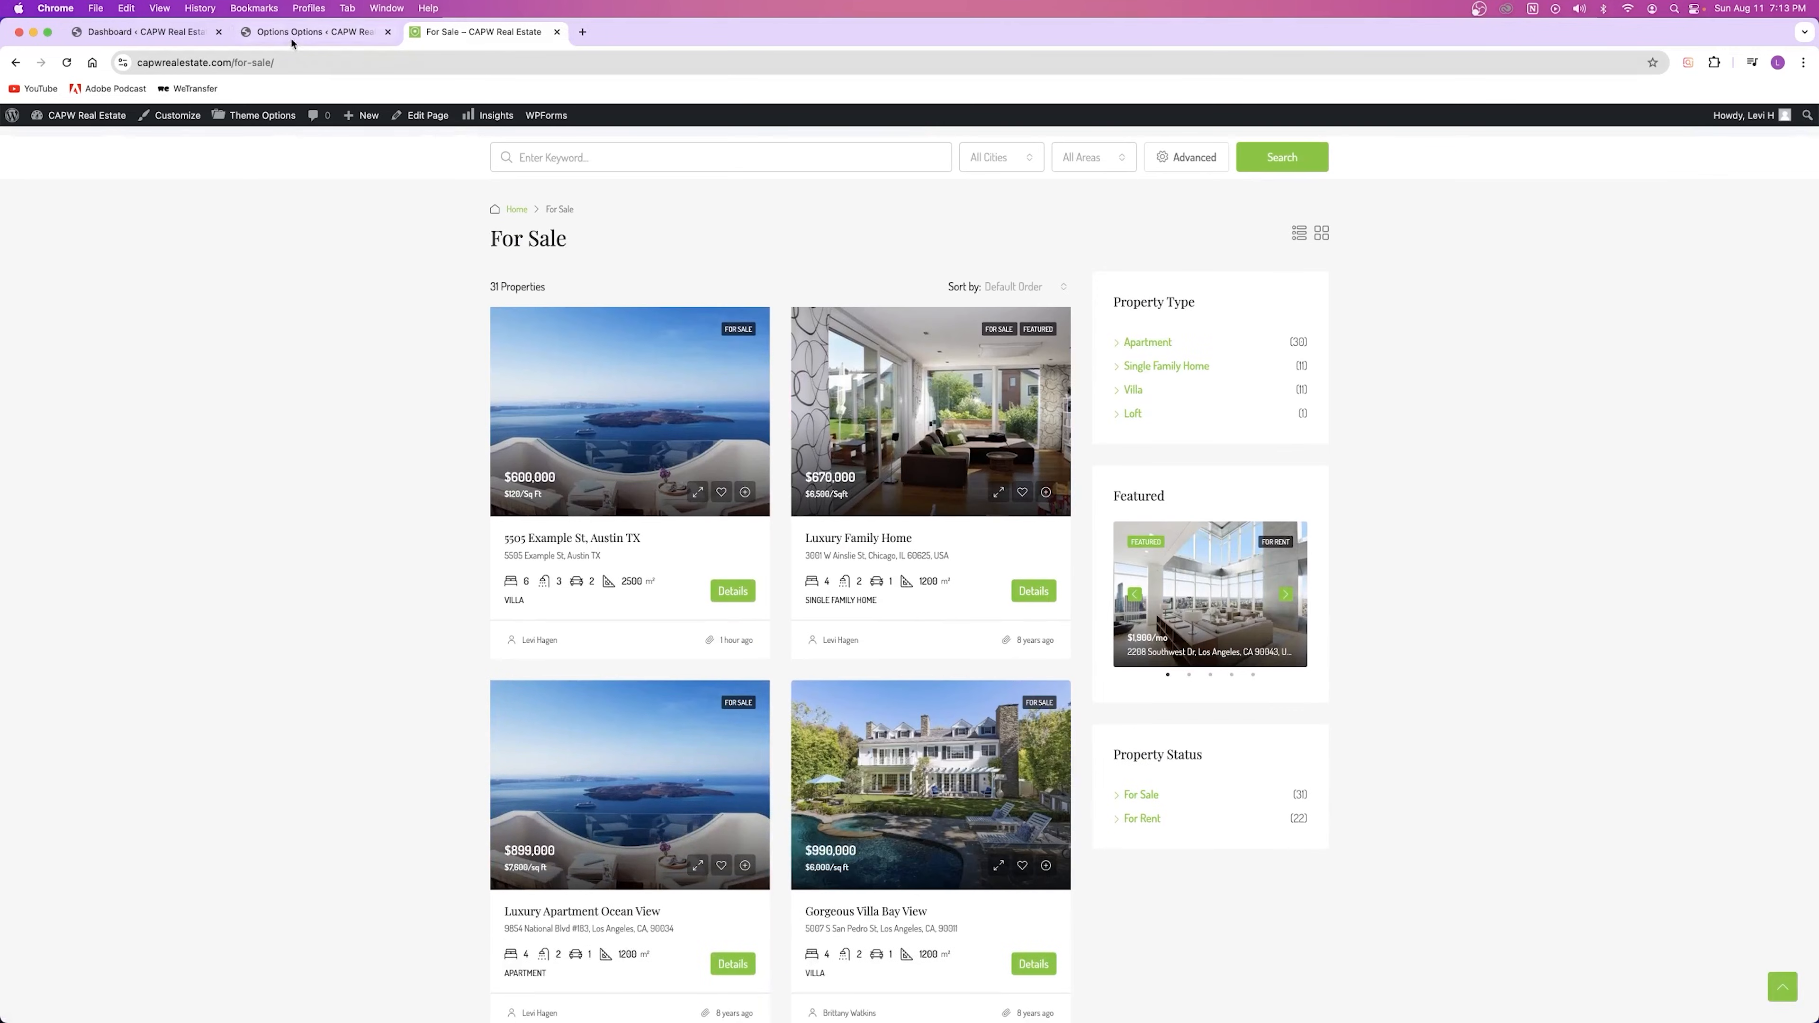
pyautogui.click(301, 31)
pyautogui.click(516, 788)
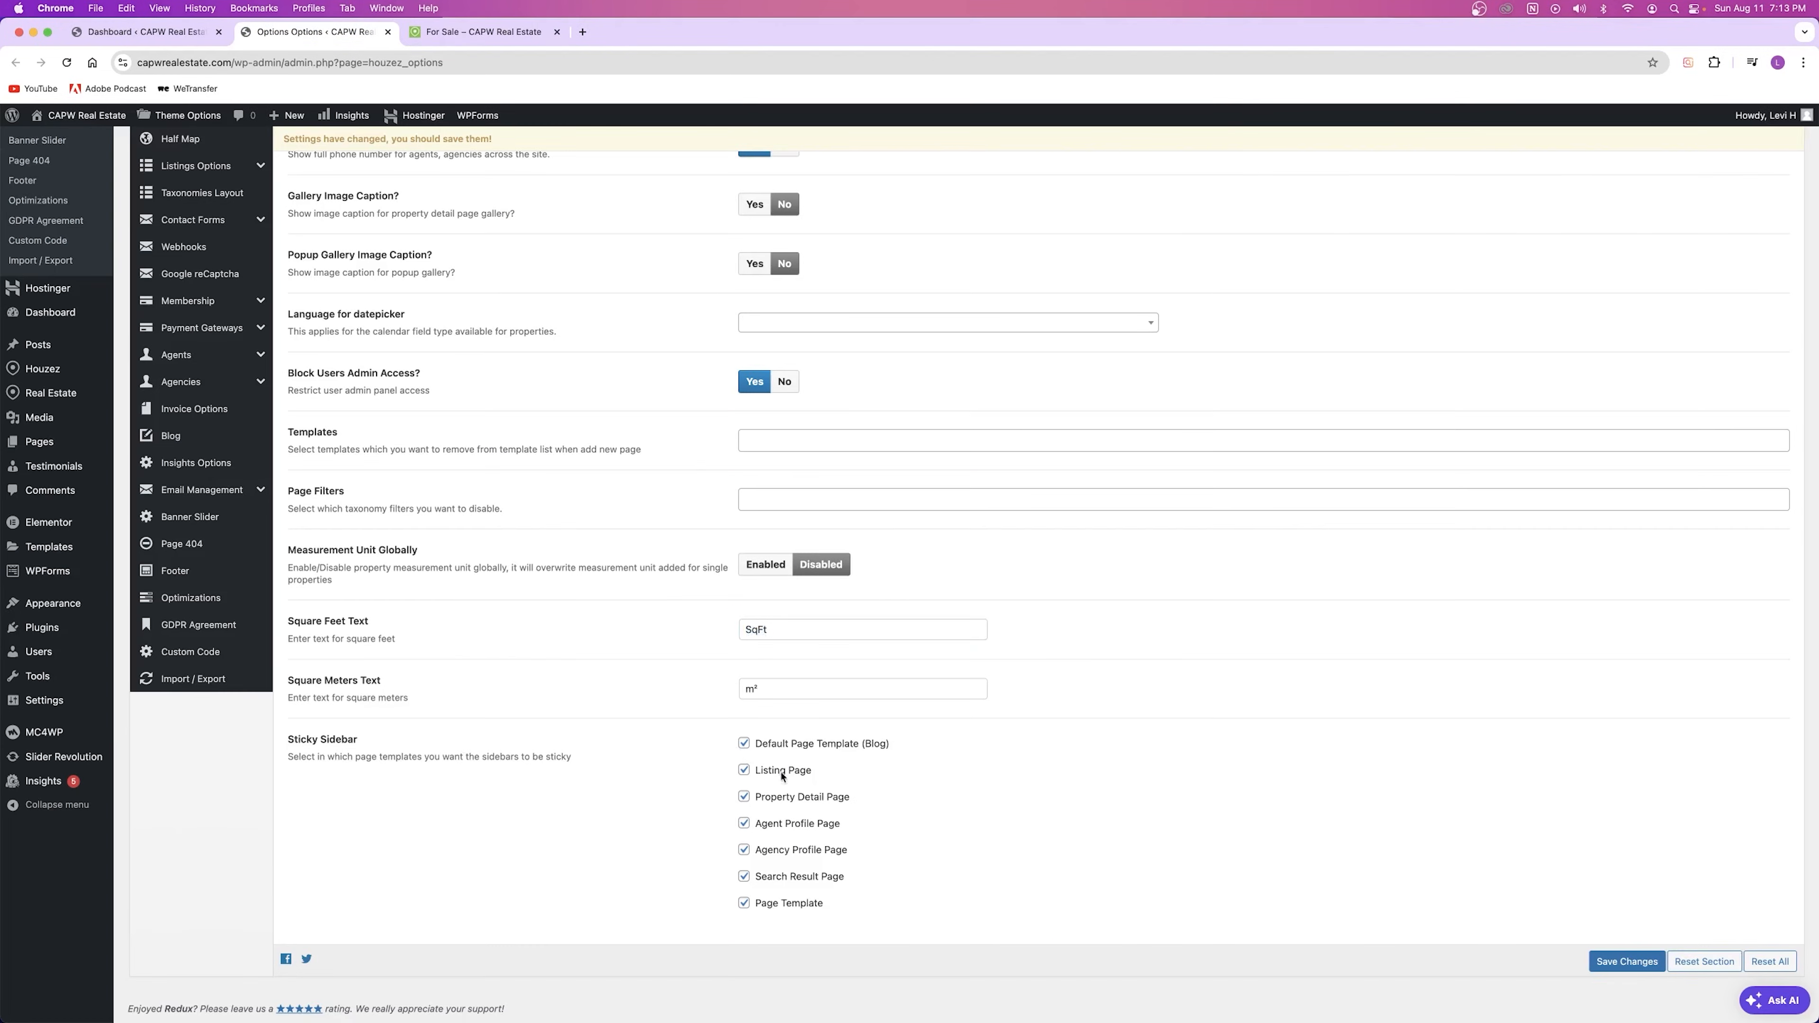
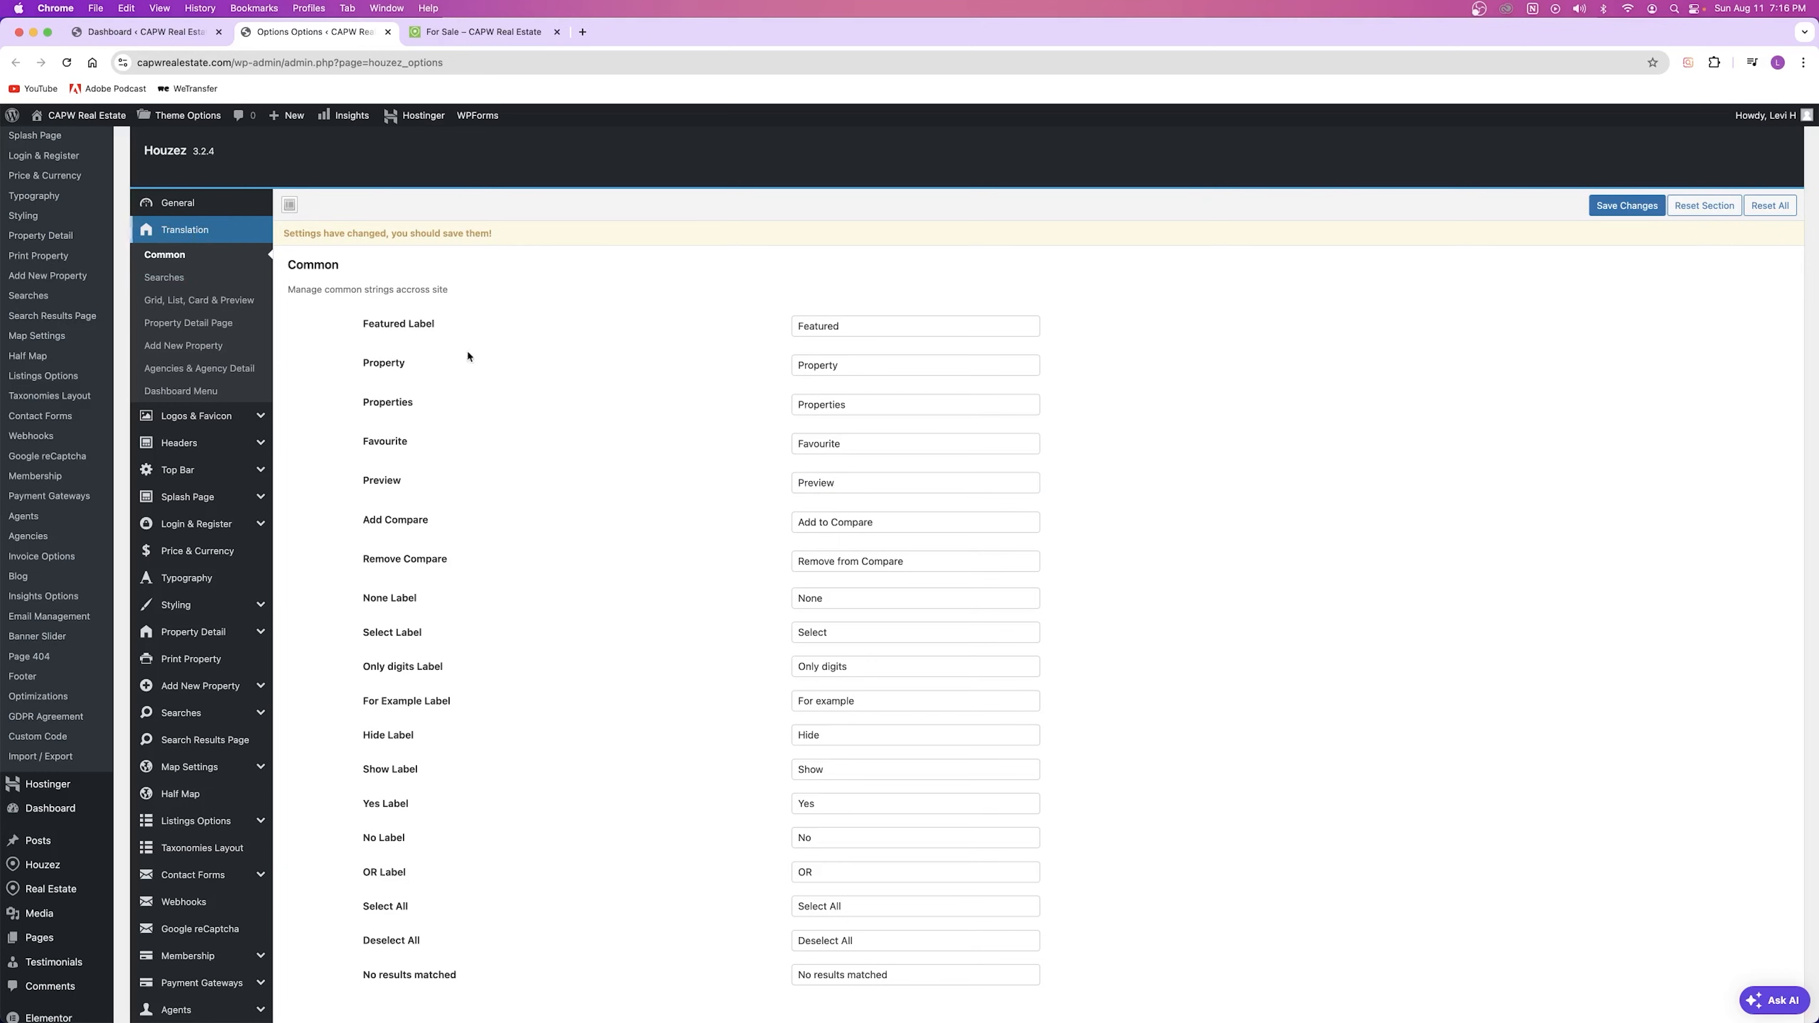
# Step: Open the Logos & Favicon settings after a look at the live For Sale and home pages
pyautogui.scroll(-6, 740, 684)
pyautogui.scroll(8, 739, 682)
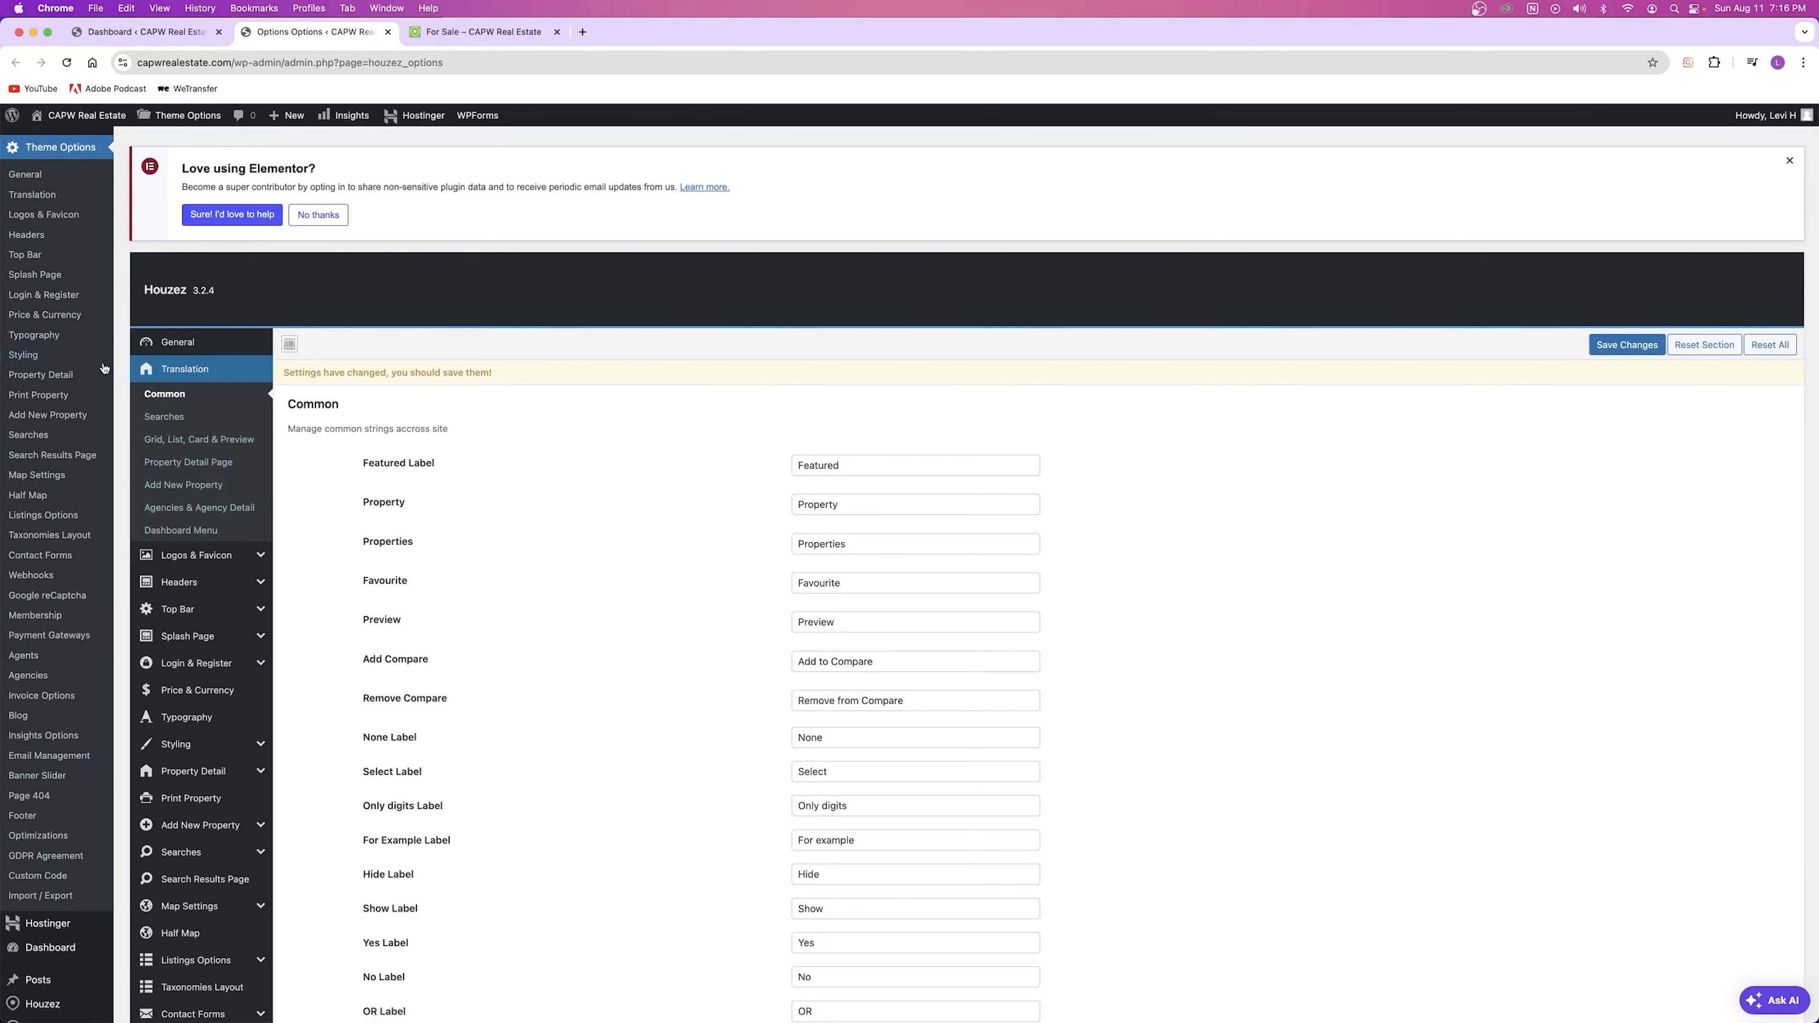
pyautogui.click(204, 561)
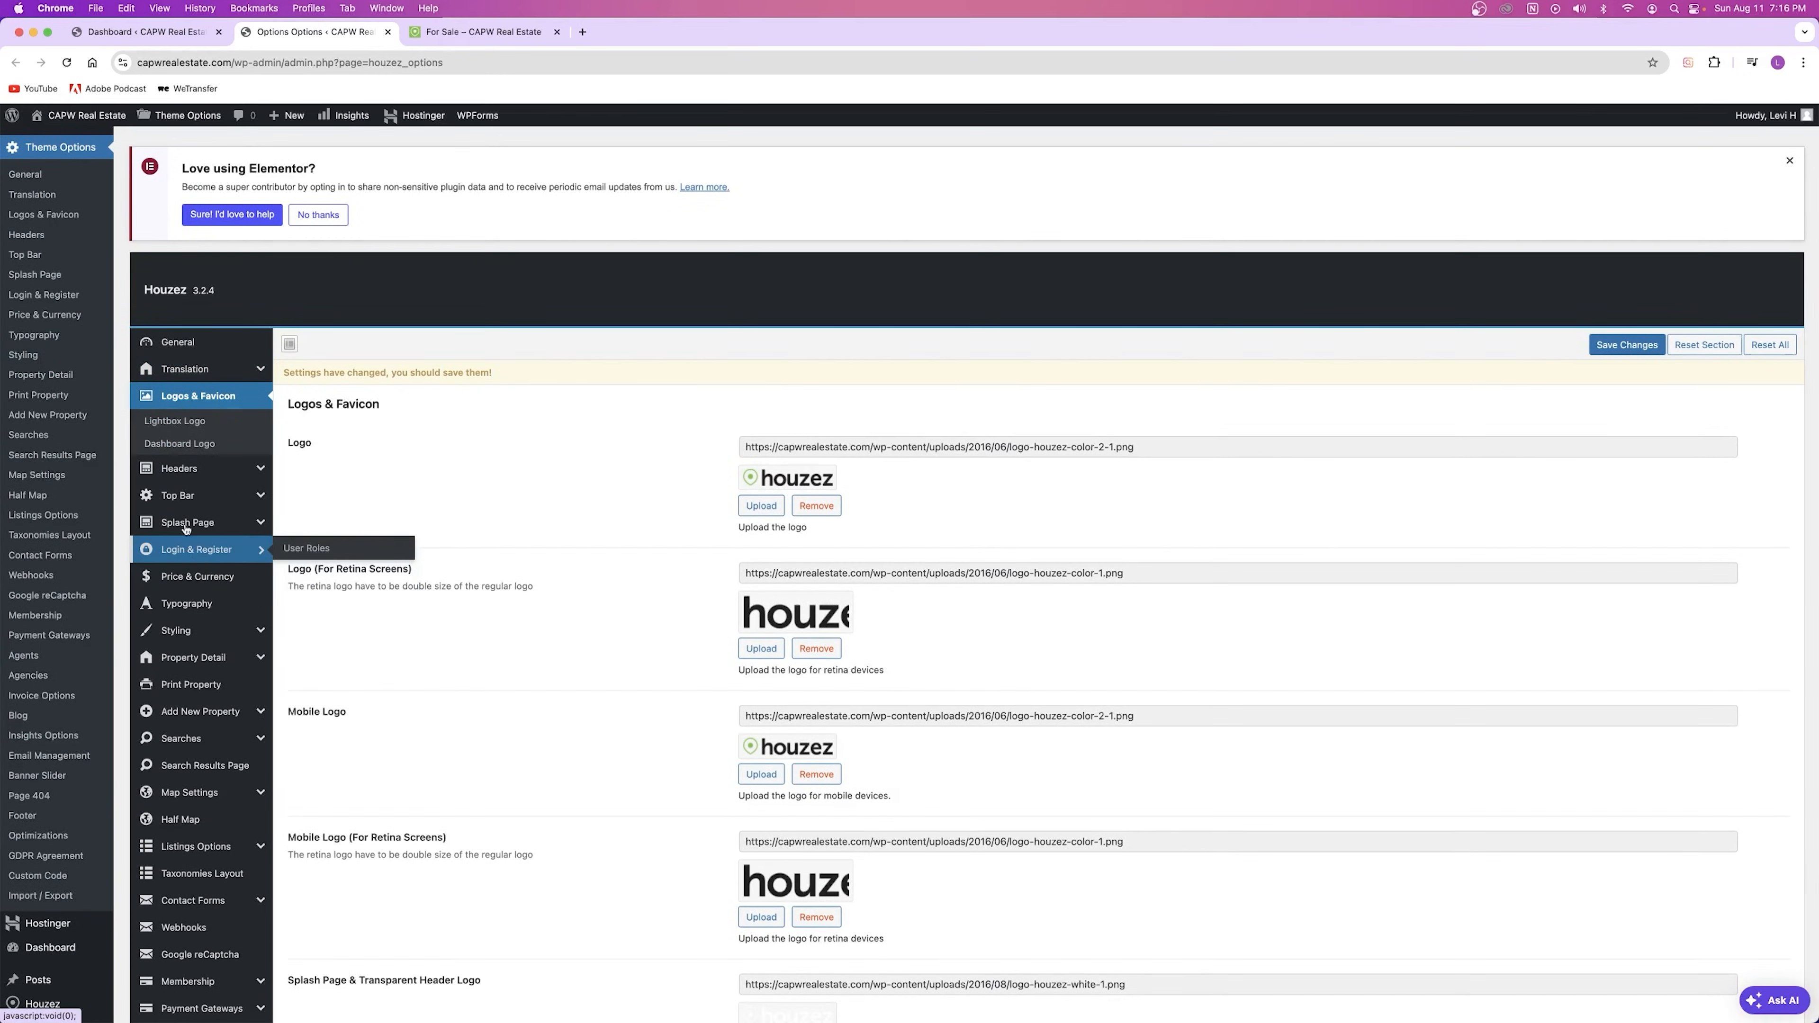
pyautogui.scroll(-3, 215, 358)
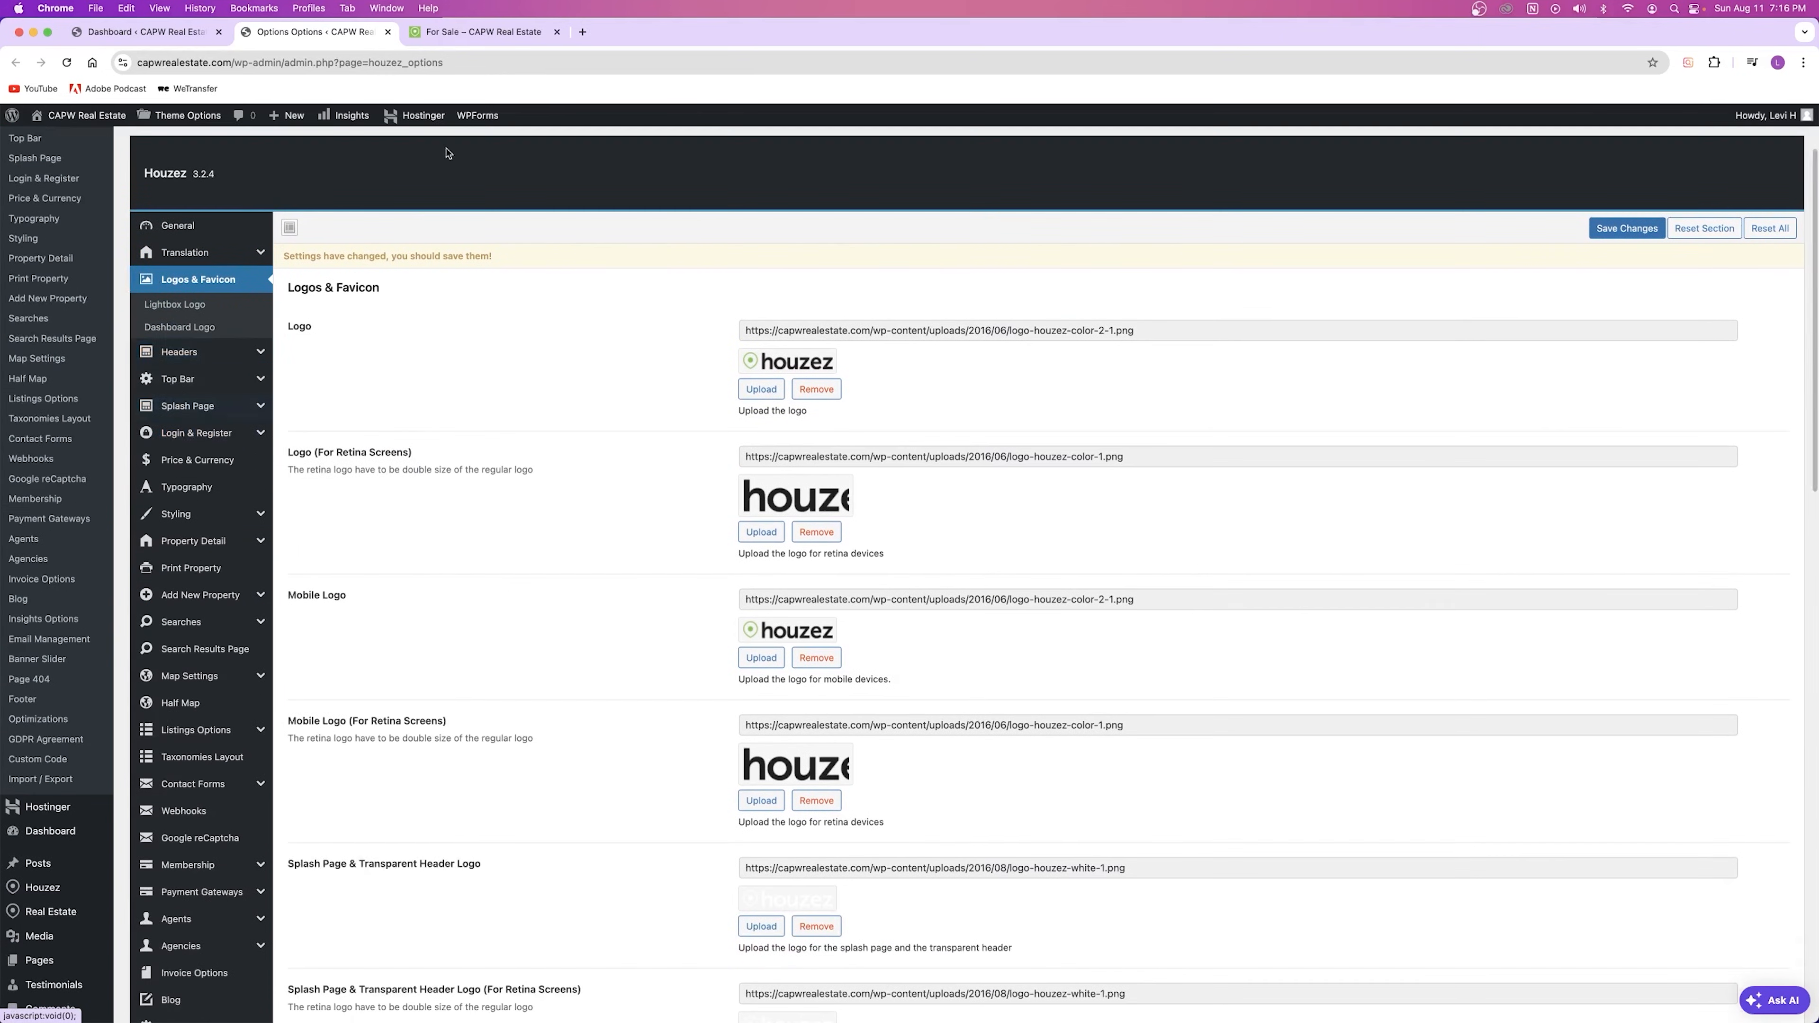
pyautogui.click(481, 32)
pyautogui.scroll(6, 833, 261)
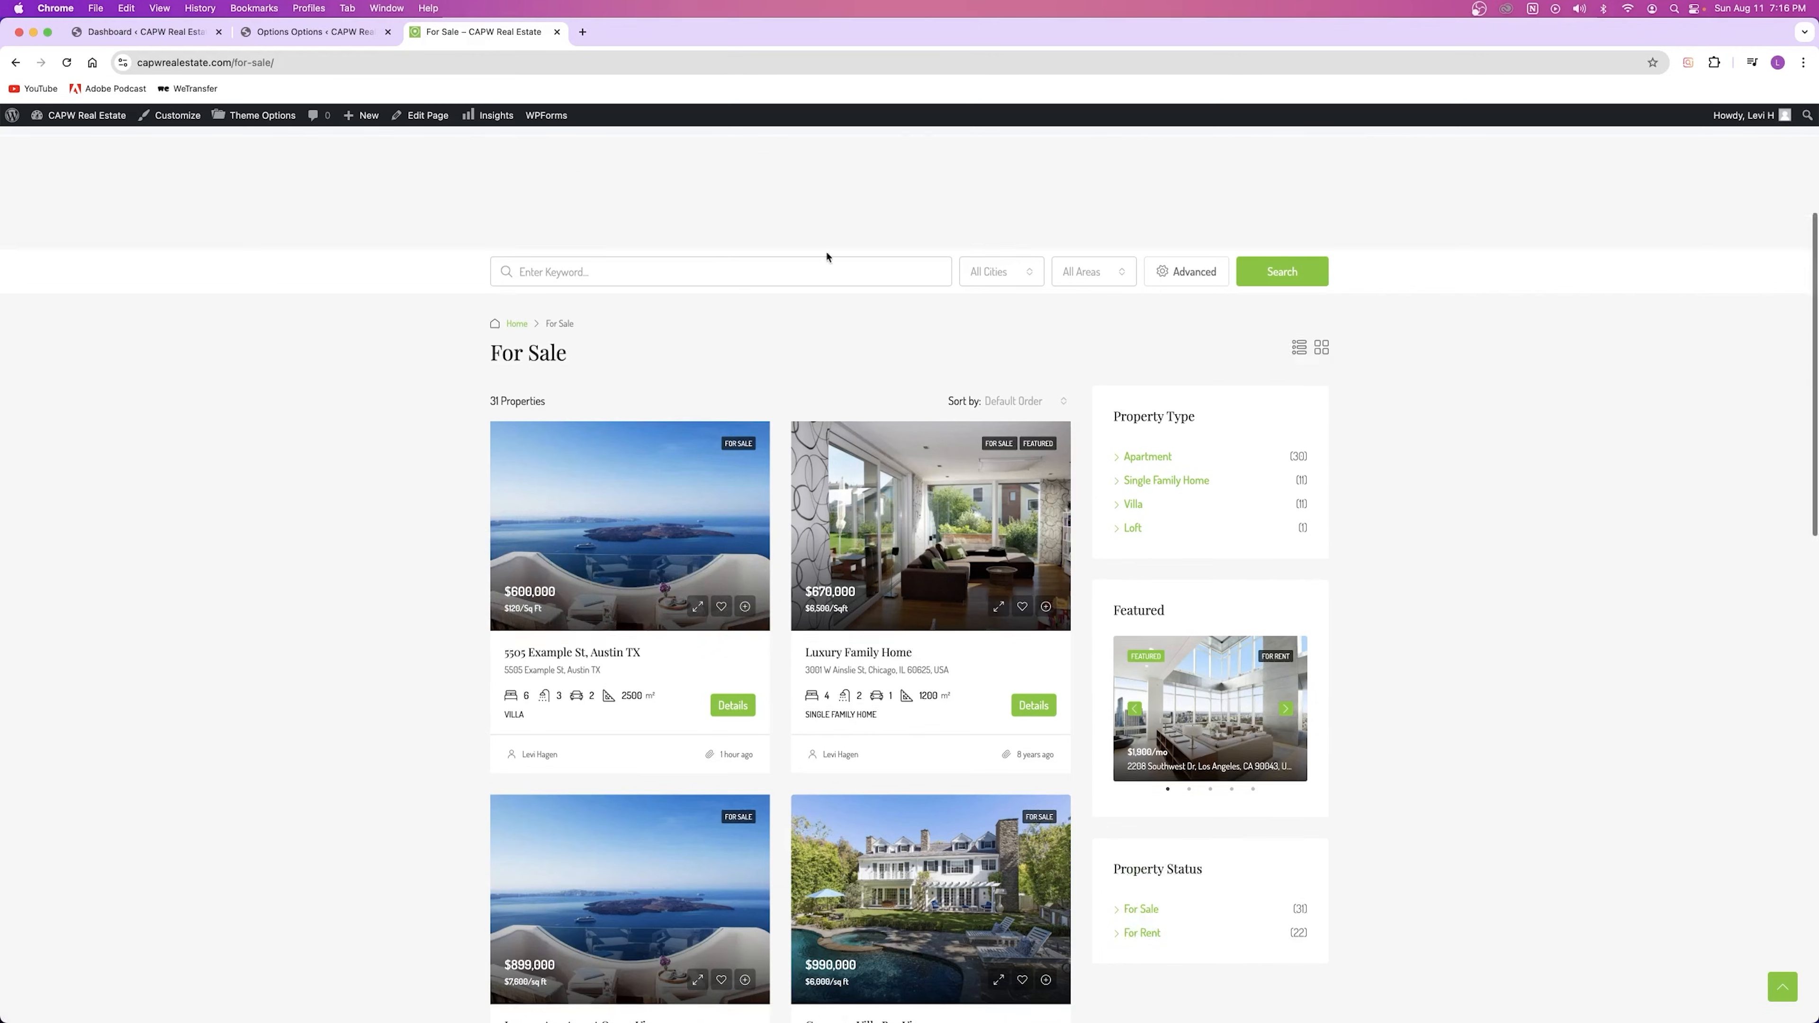
pyautogui.click(529, 189)
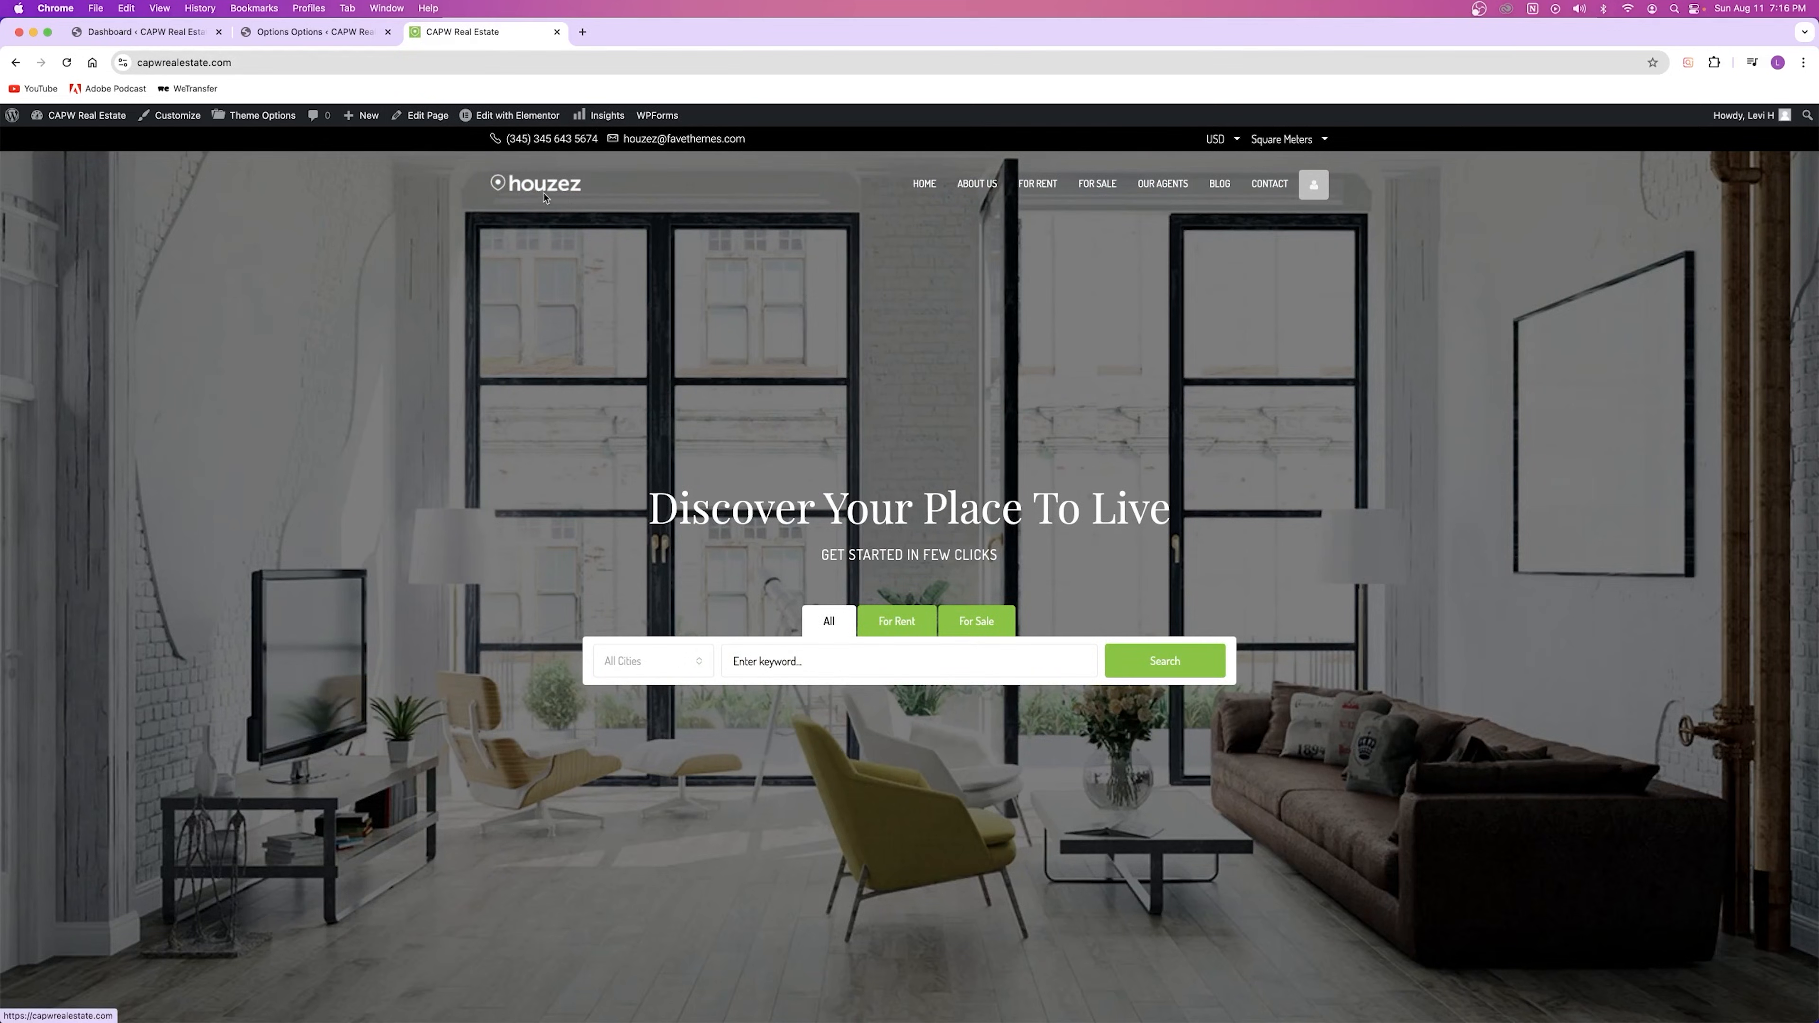
pyautogui.click(315, 38)
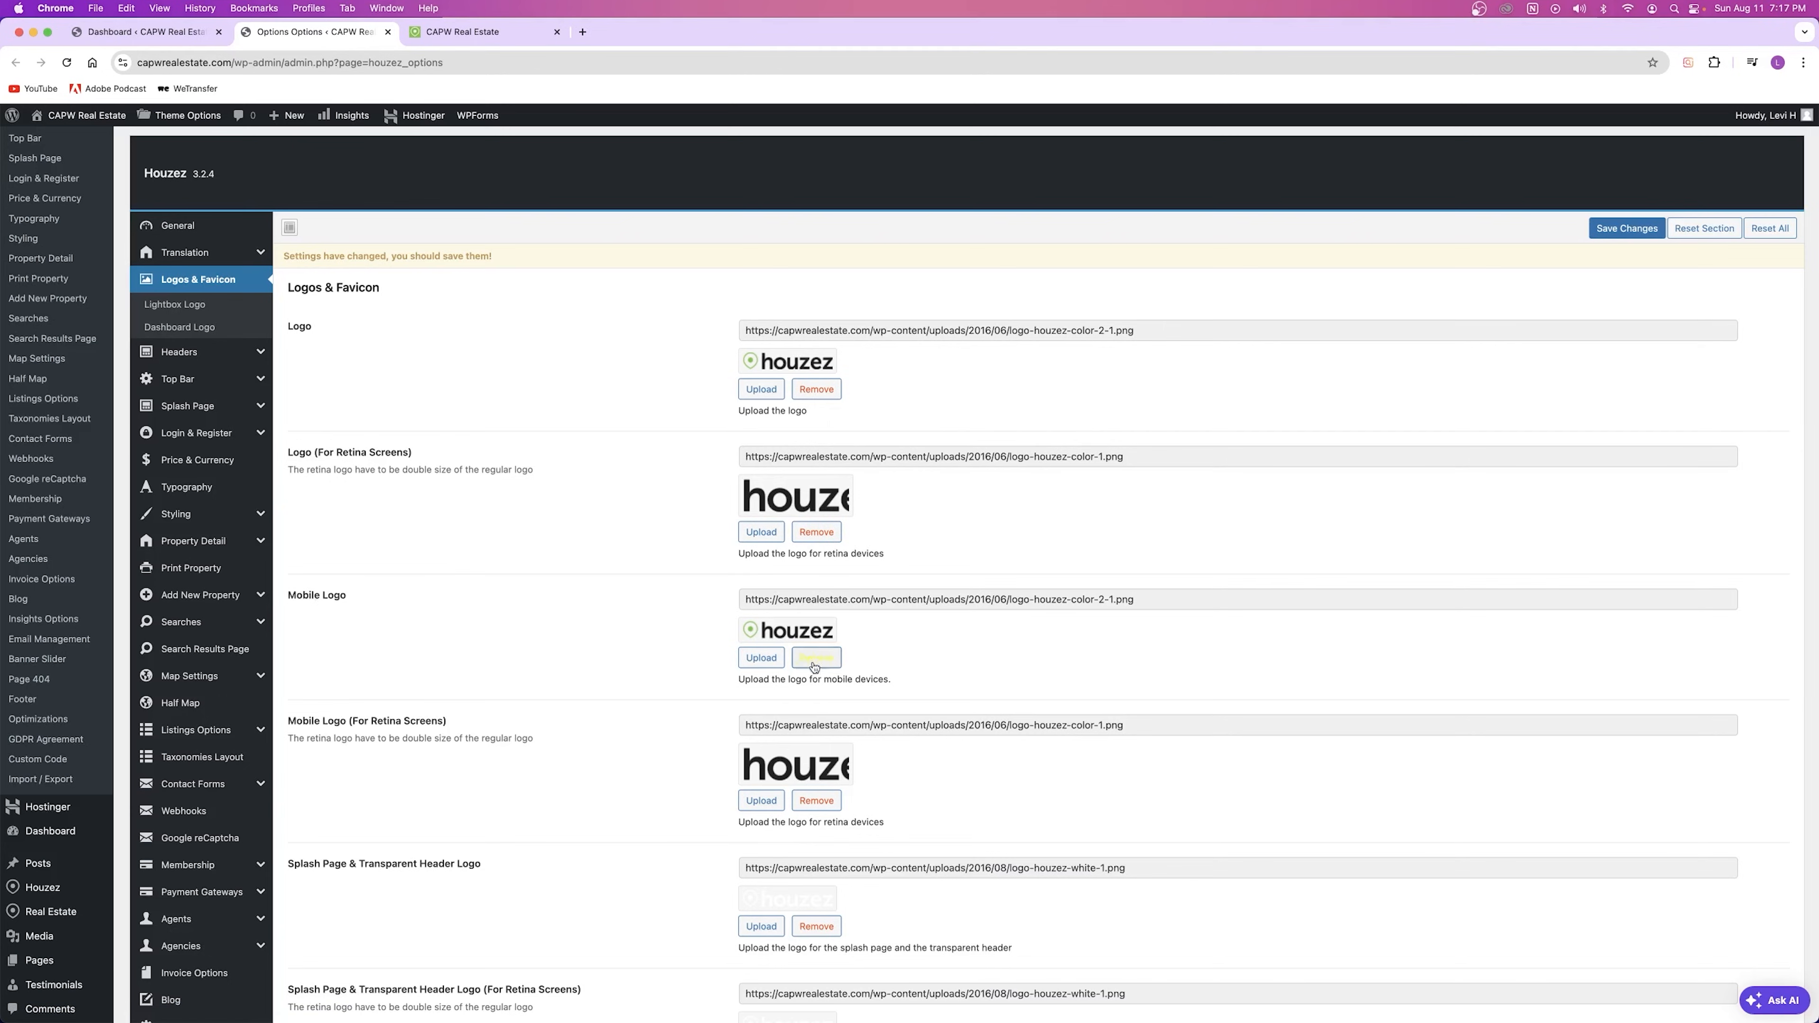
# Step: Review the standard and mobile logo height and width fields without changing them
pyautogui.scroll(-4, 706, 674)
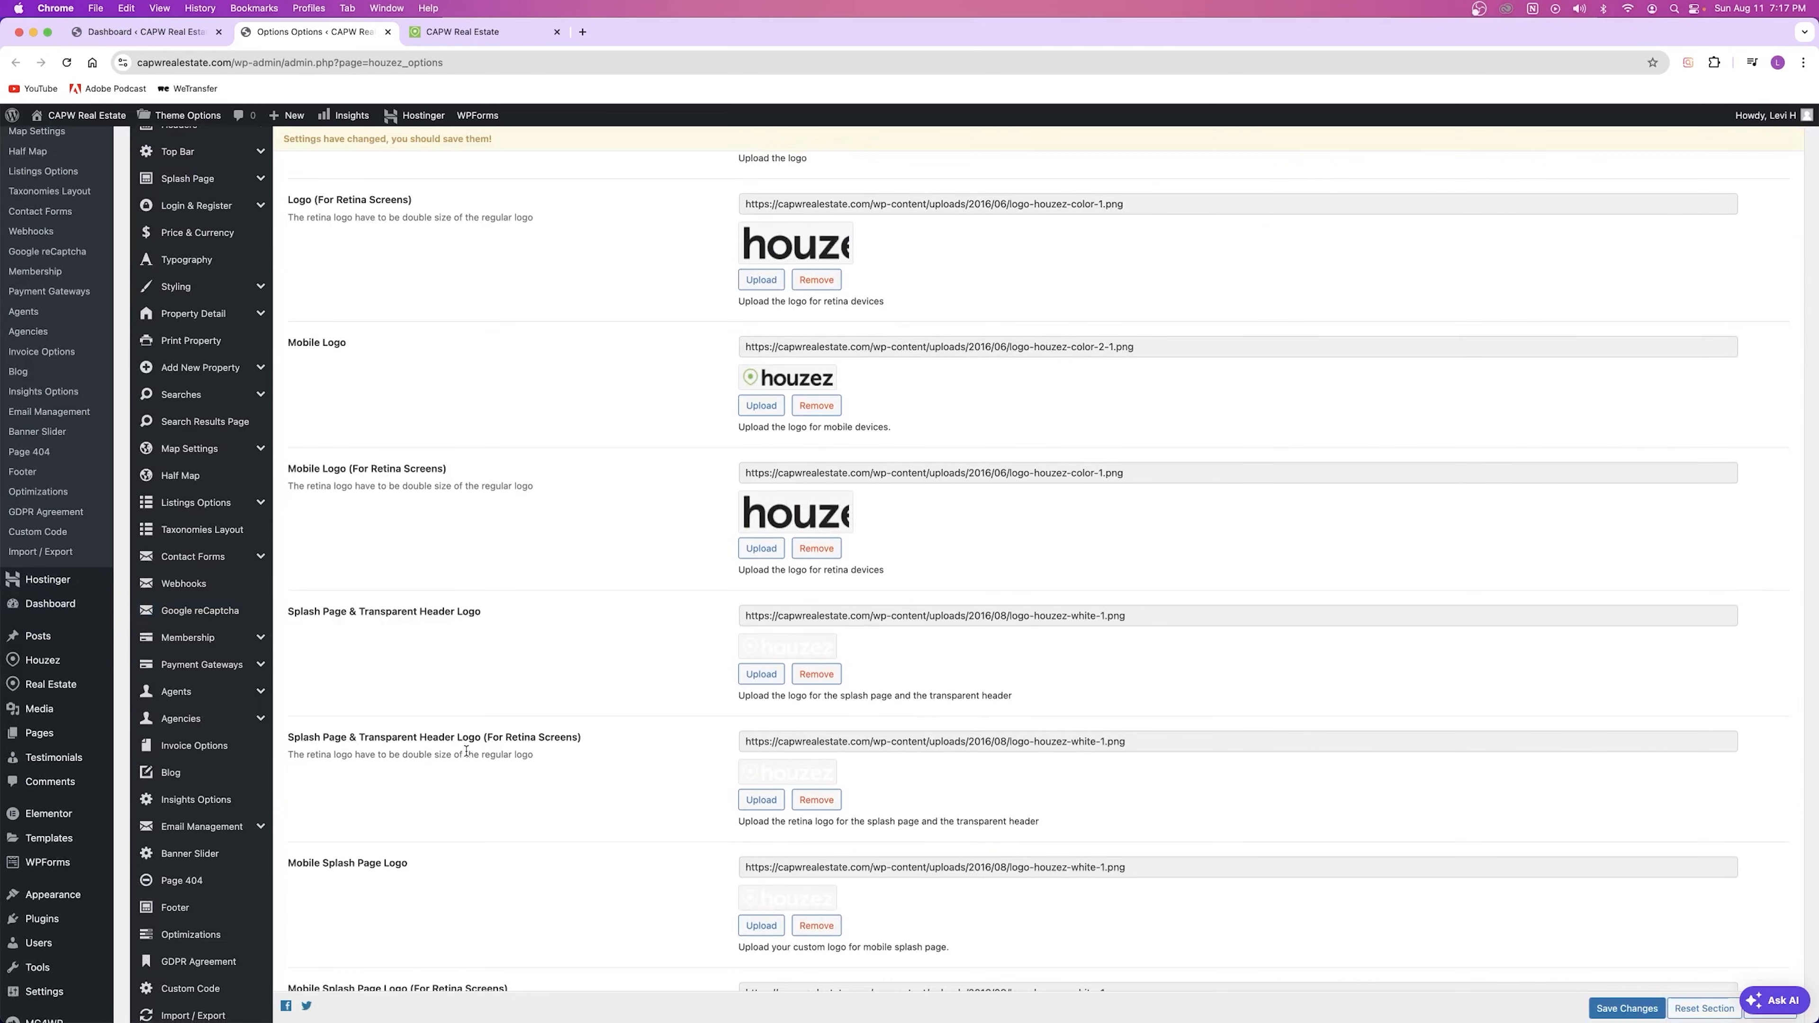
pyautogui.scroll(-6, 466, 750)
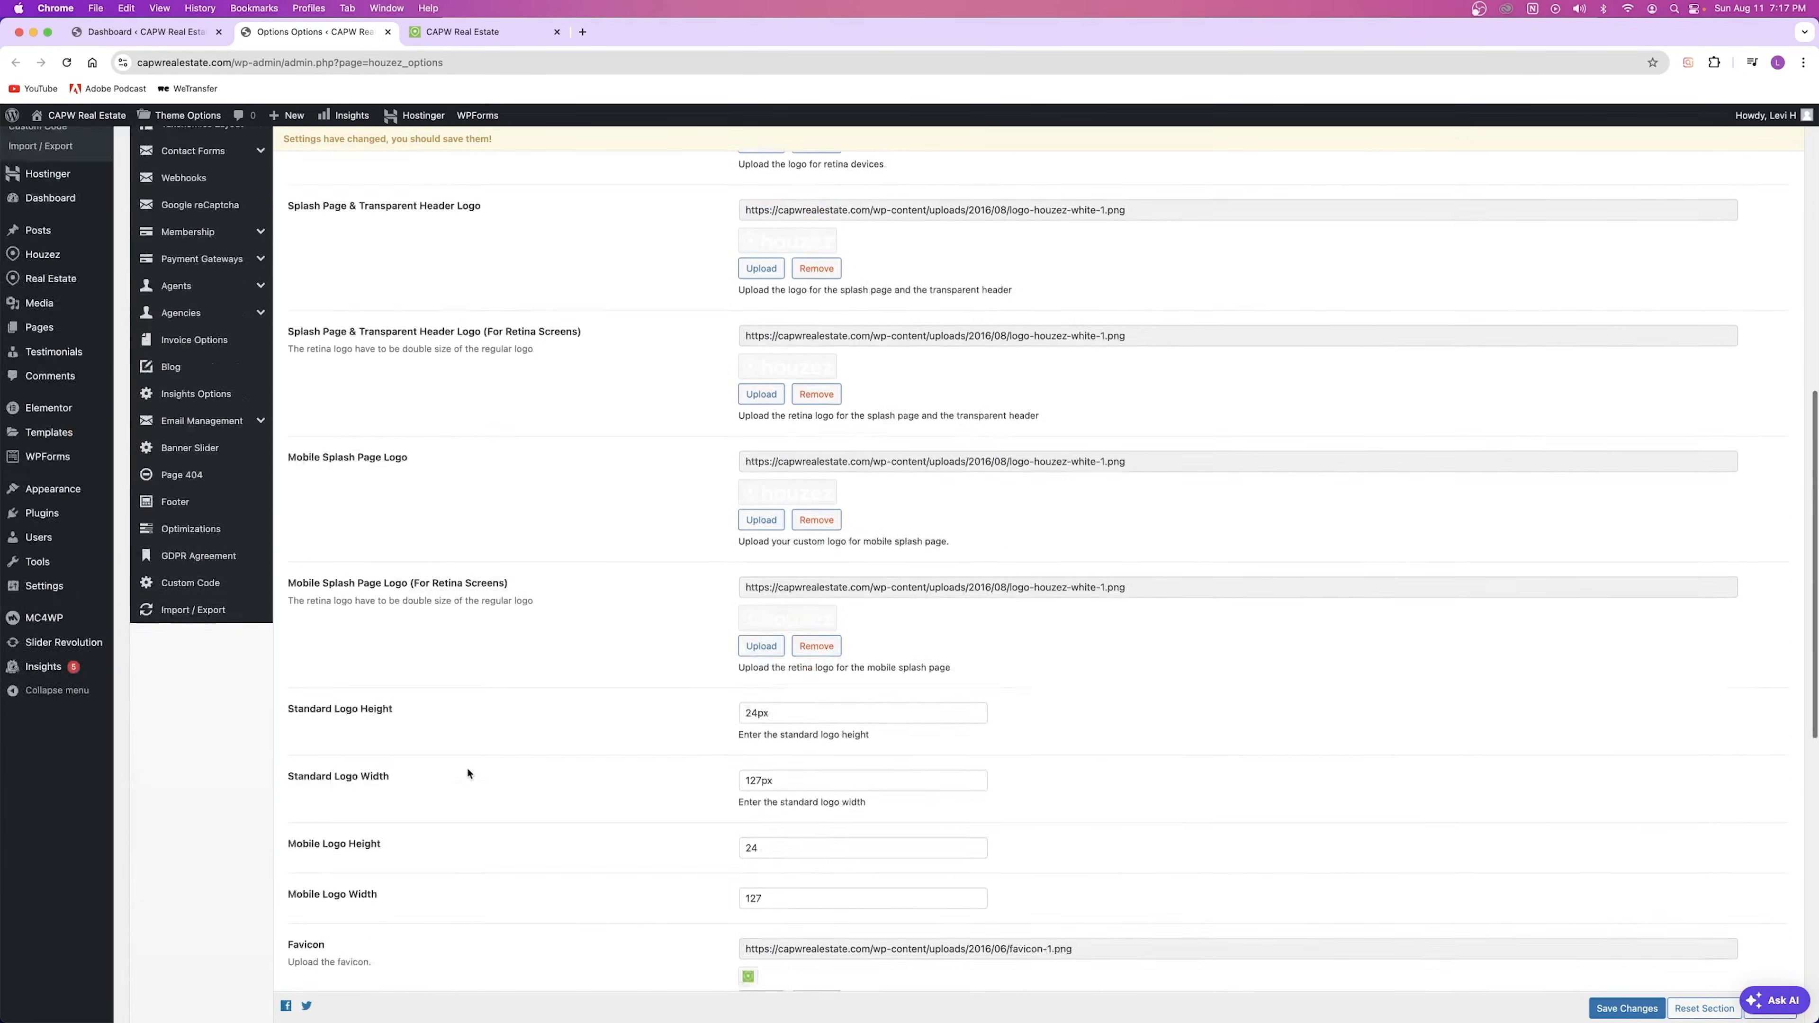
pyautogui.scroll(3, 468, 772)
pyautogui.scroll(-6, 822, 768)
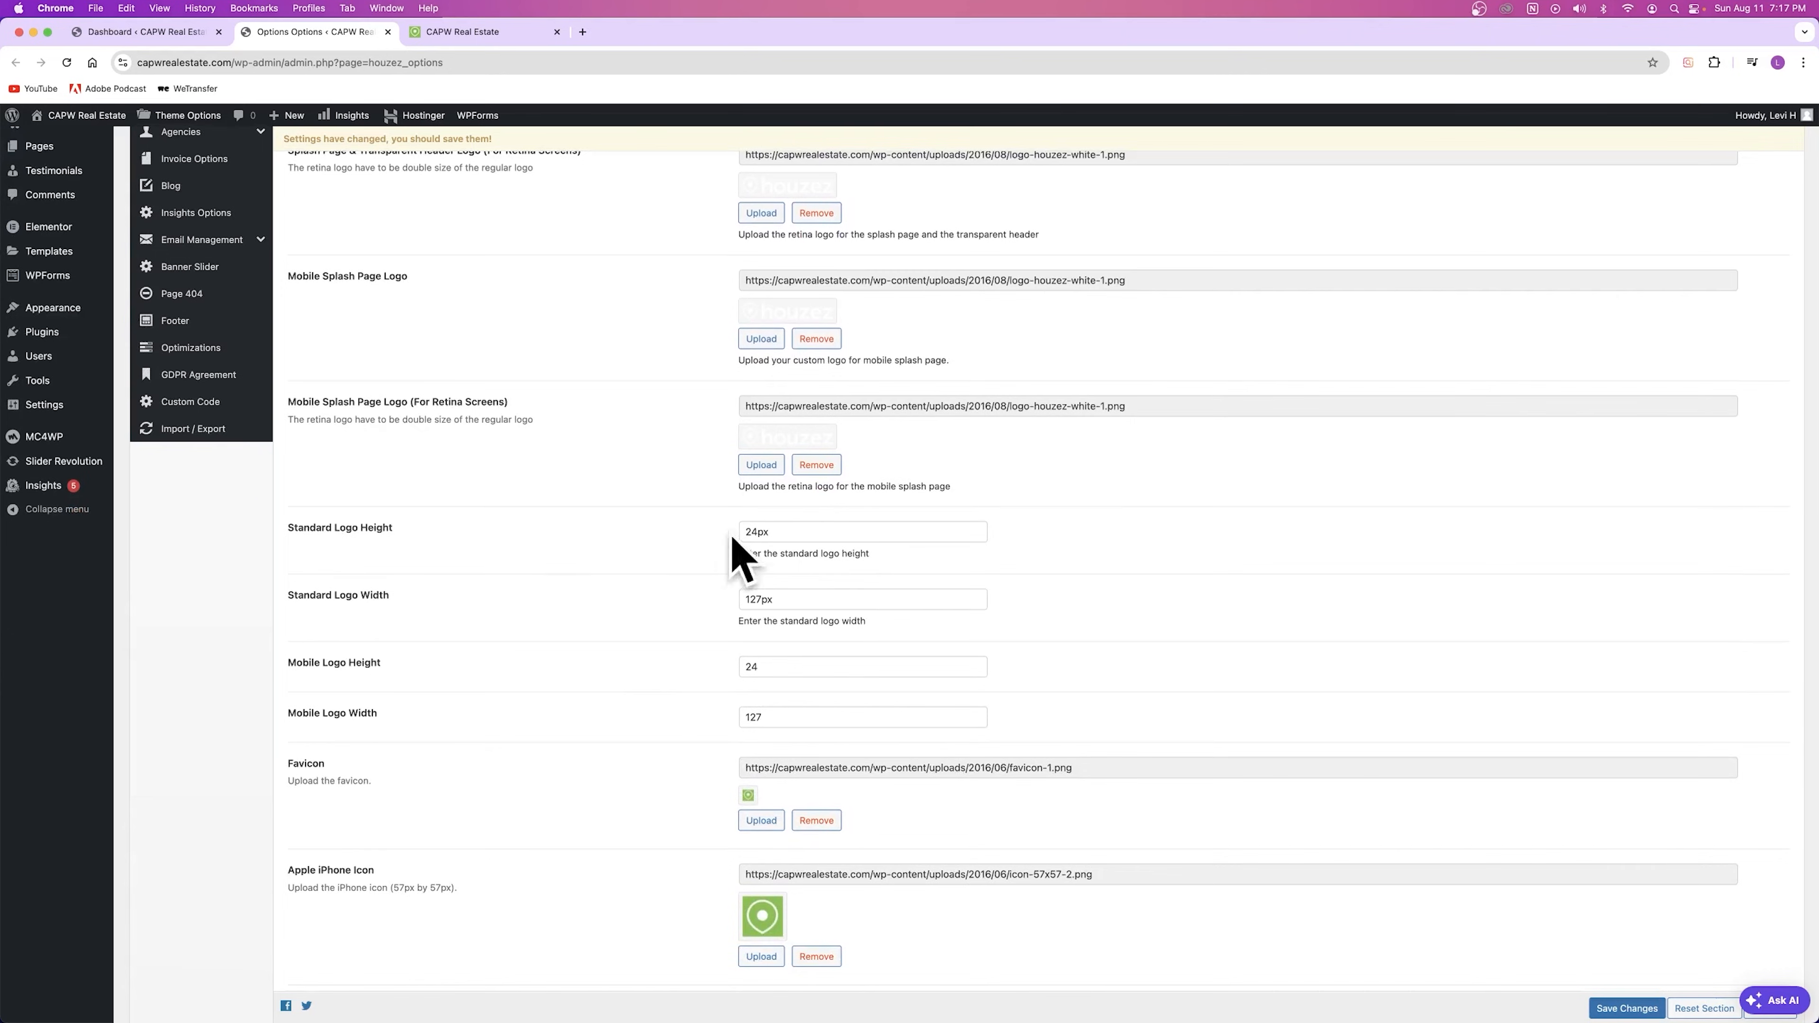
pyautogui.doubleClick(821, 531)
pyautogui.click(783, 599)
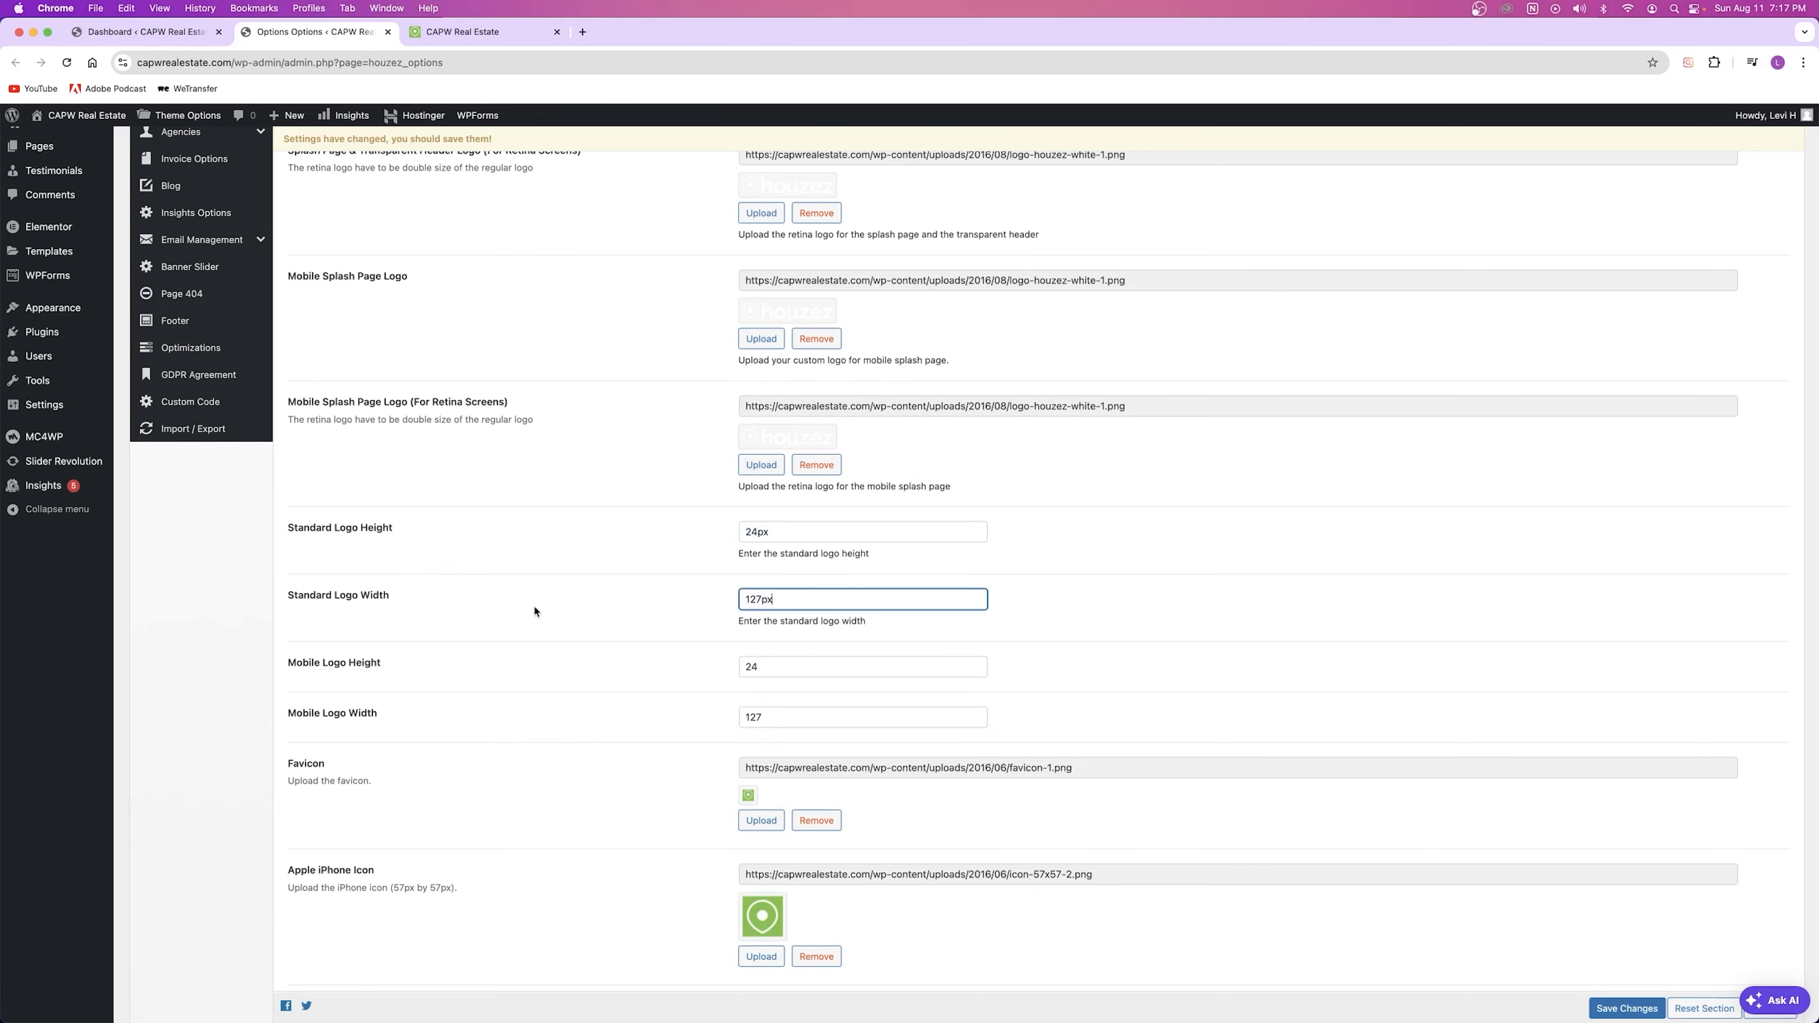
pyautogui.press('Tab')
pyautogui.press('Tab')
pyautogui.click(628, 715)
pyautogui.scroll(-3, 337, 593)
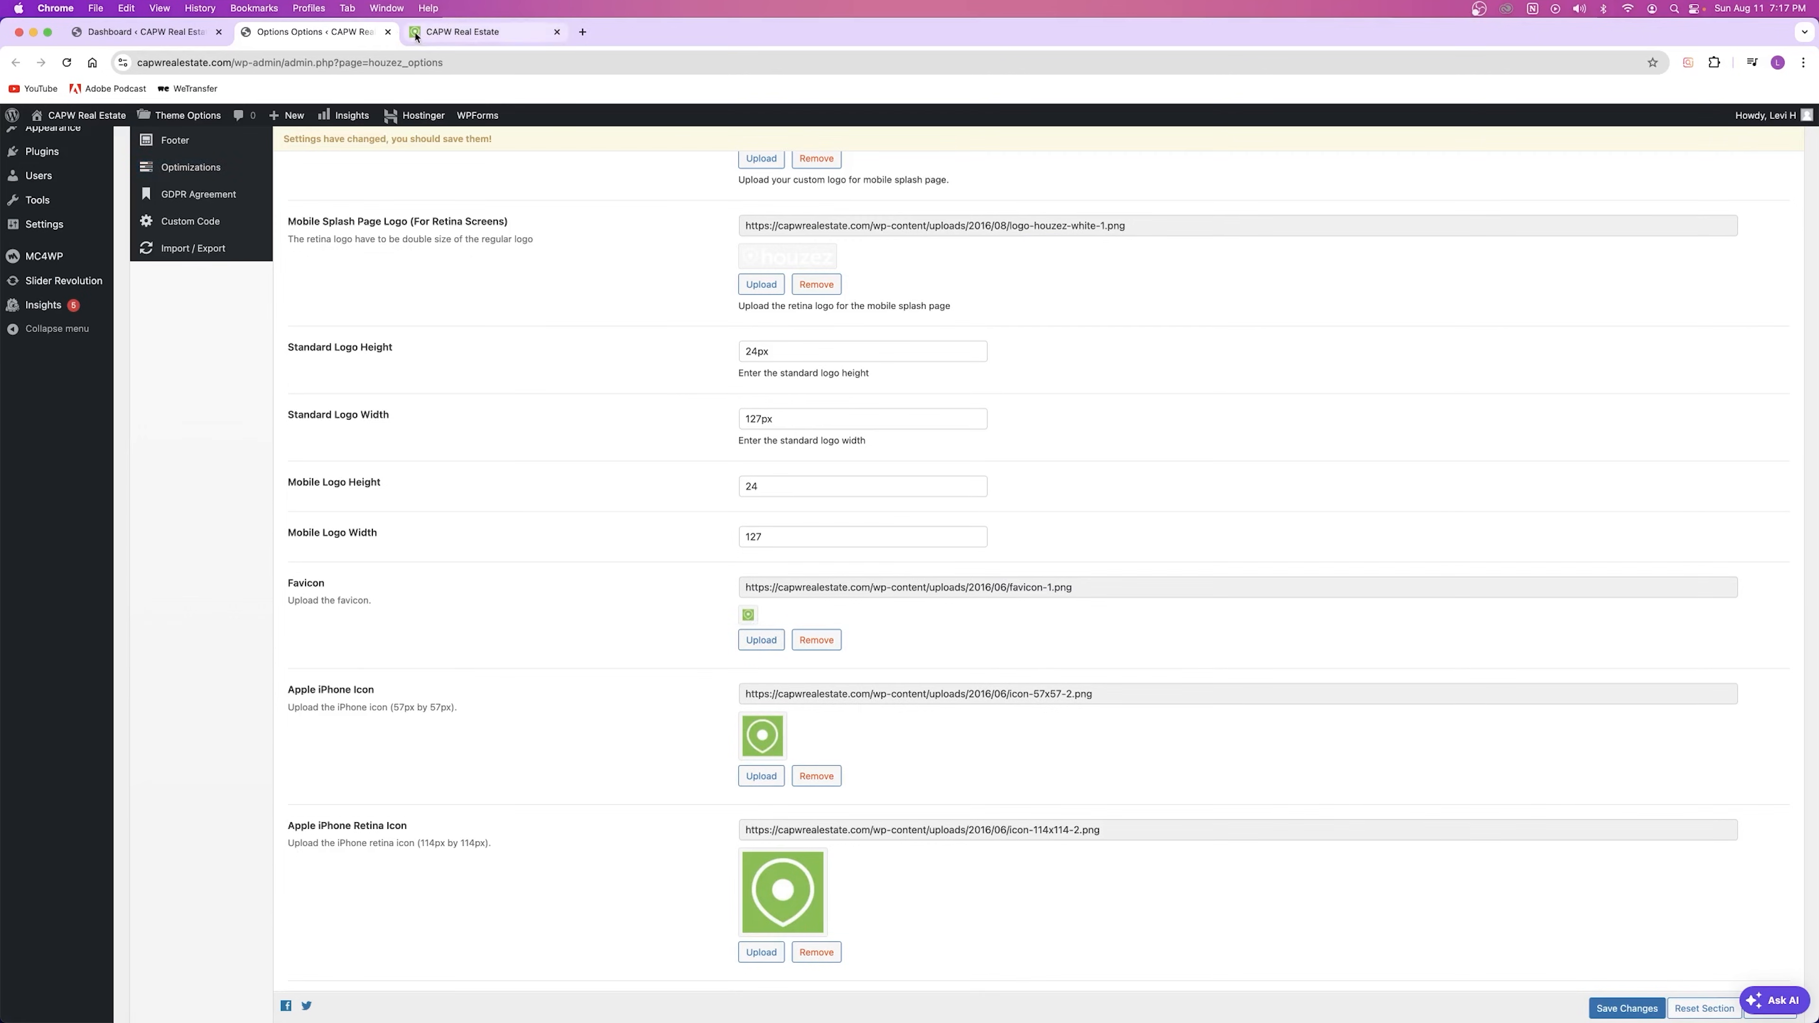
# Step: Glance at the dashboard and live home page, then go to the Headers settings
pyautogui.click(140, 31)
pyautogui.click(244, 32)
pyautogui.click(463, 33)
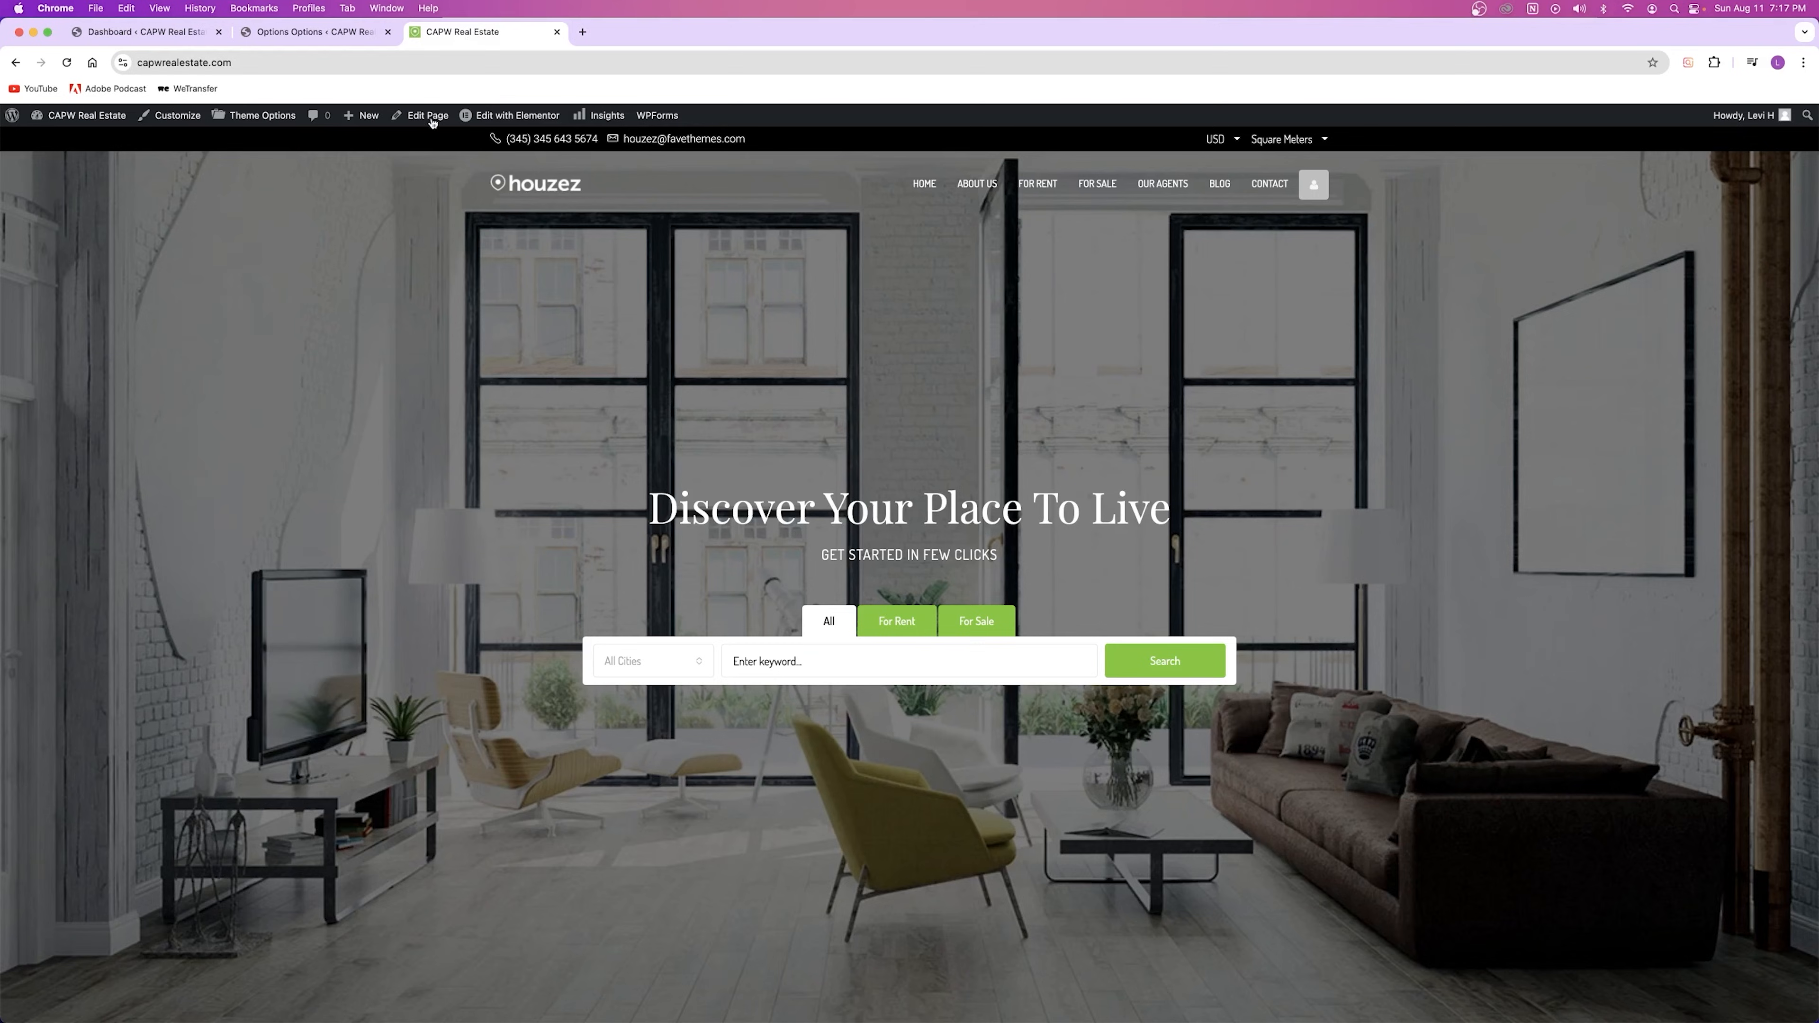
pyautogui.click(245, 33)
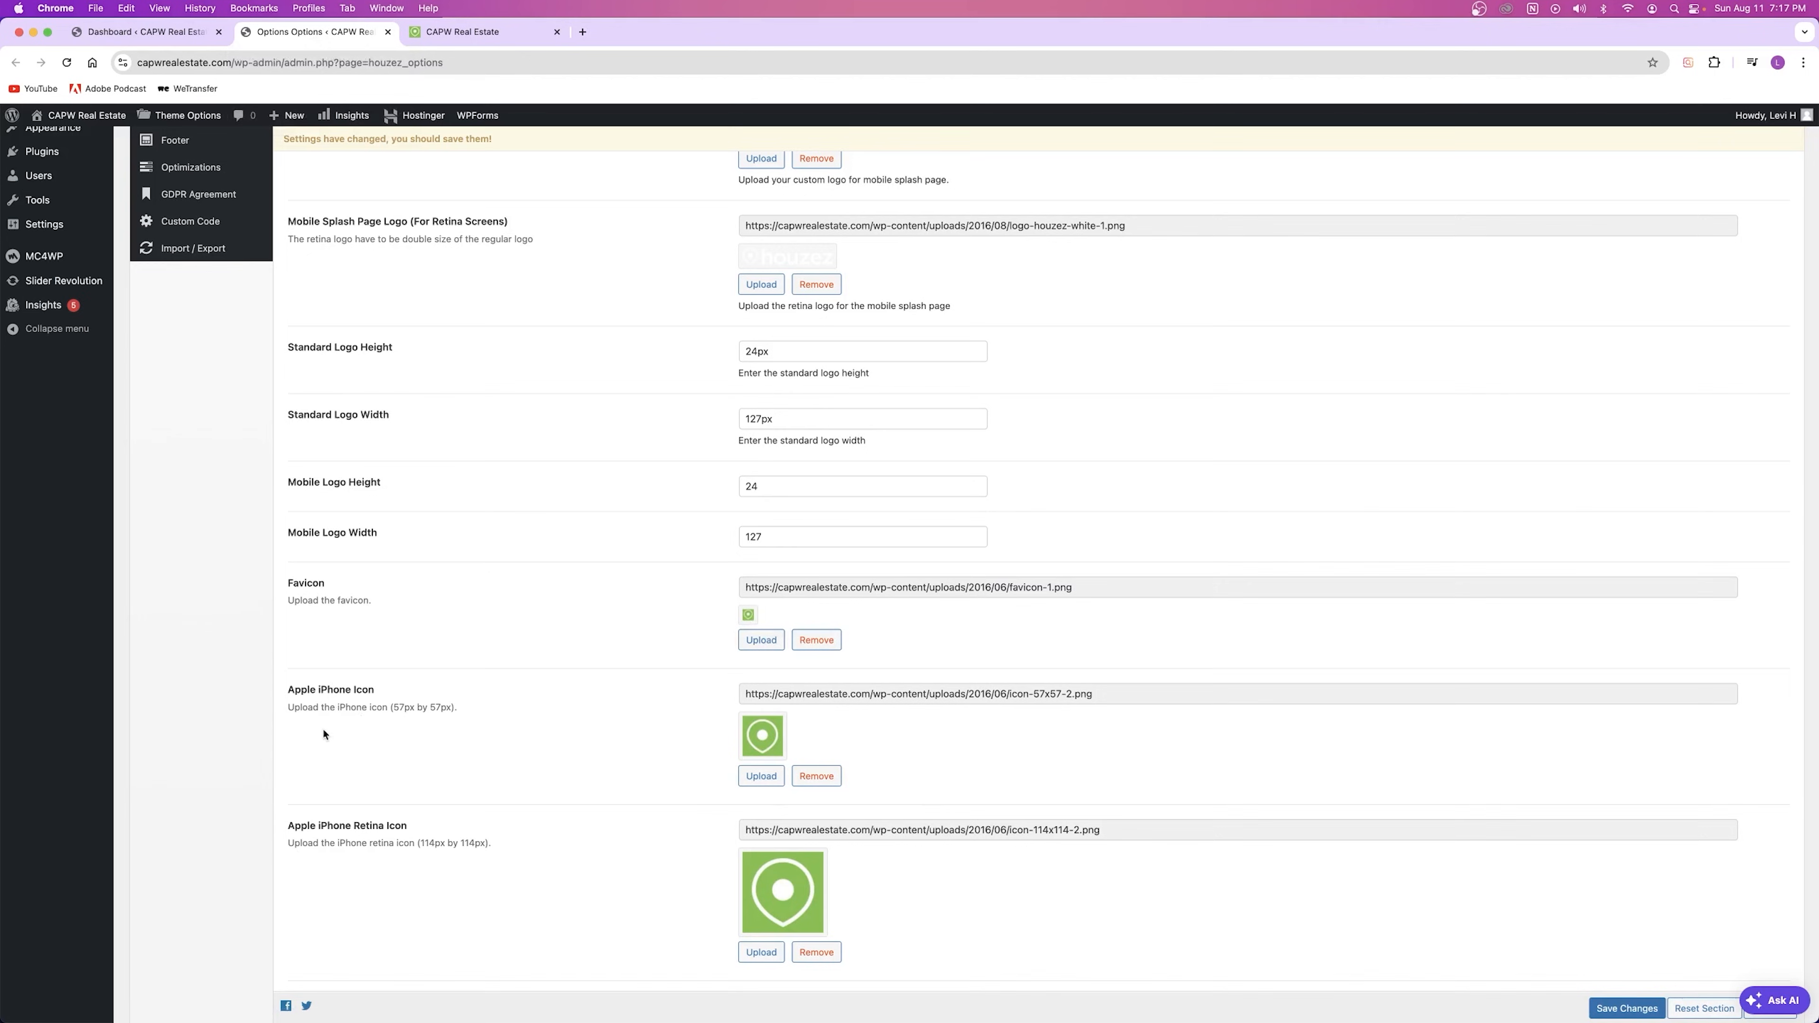
pyautogui.scroll(-5, 323, 734)
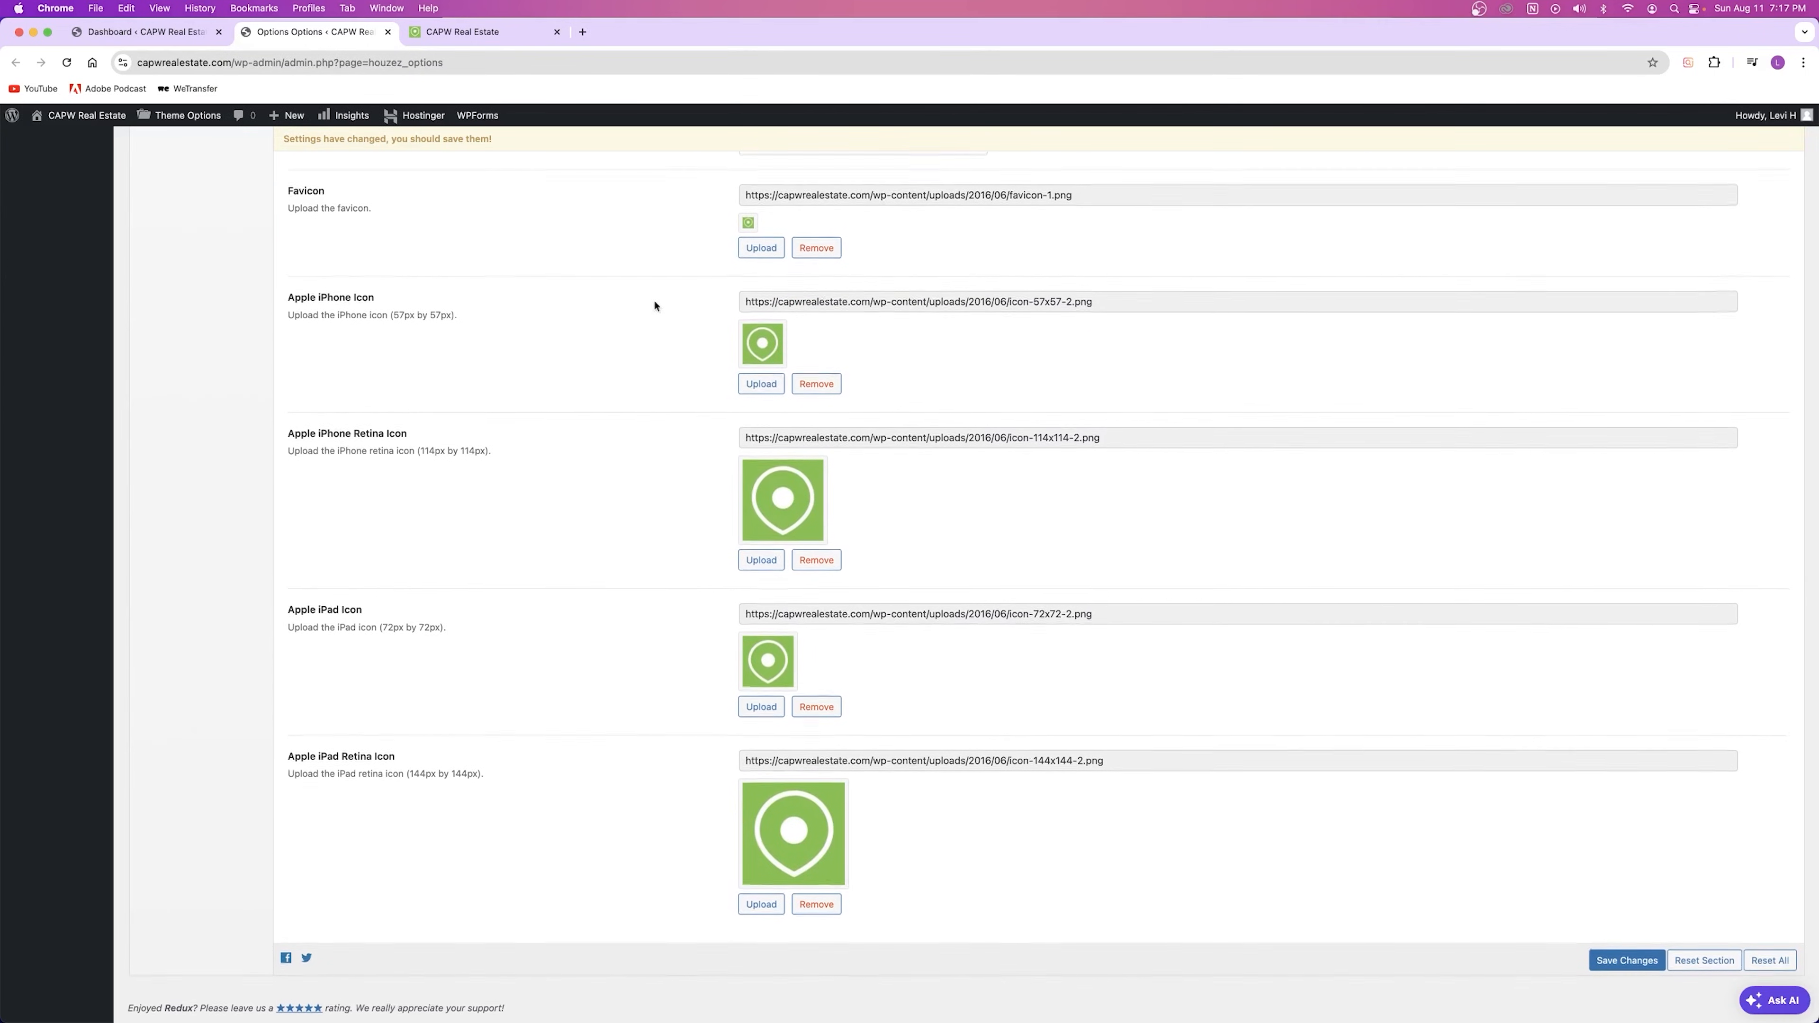
pyautogui.scroll(5, 805, 709)
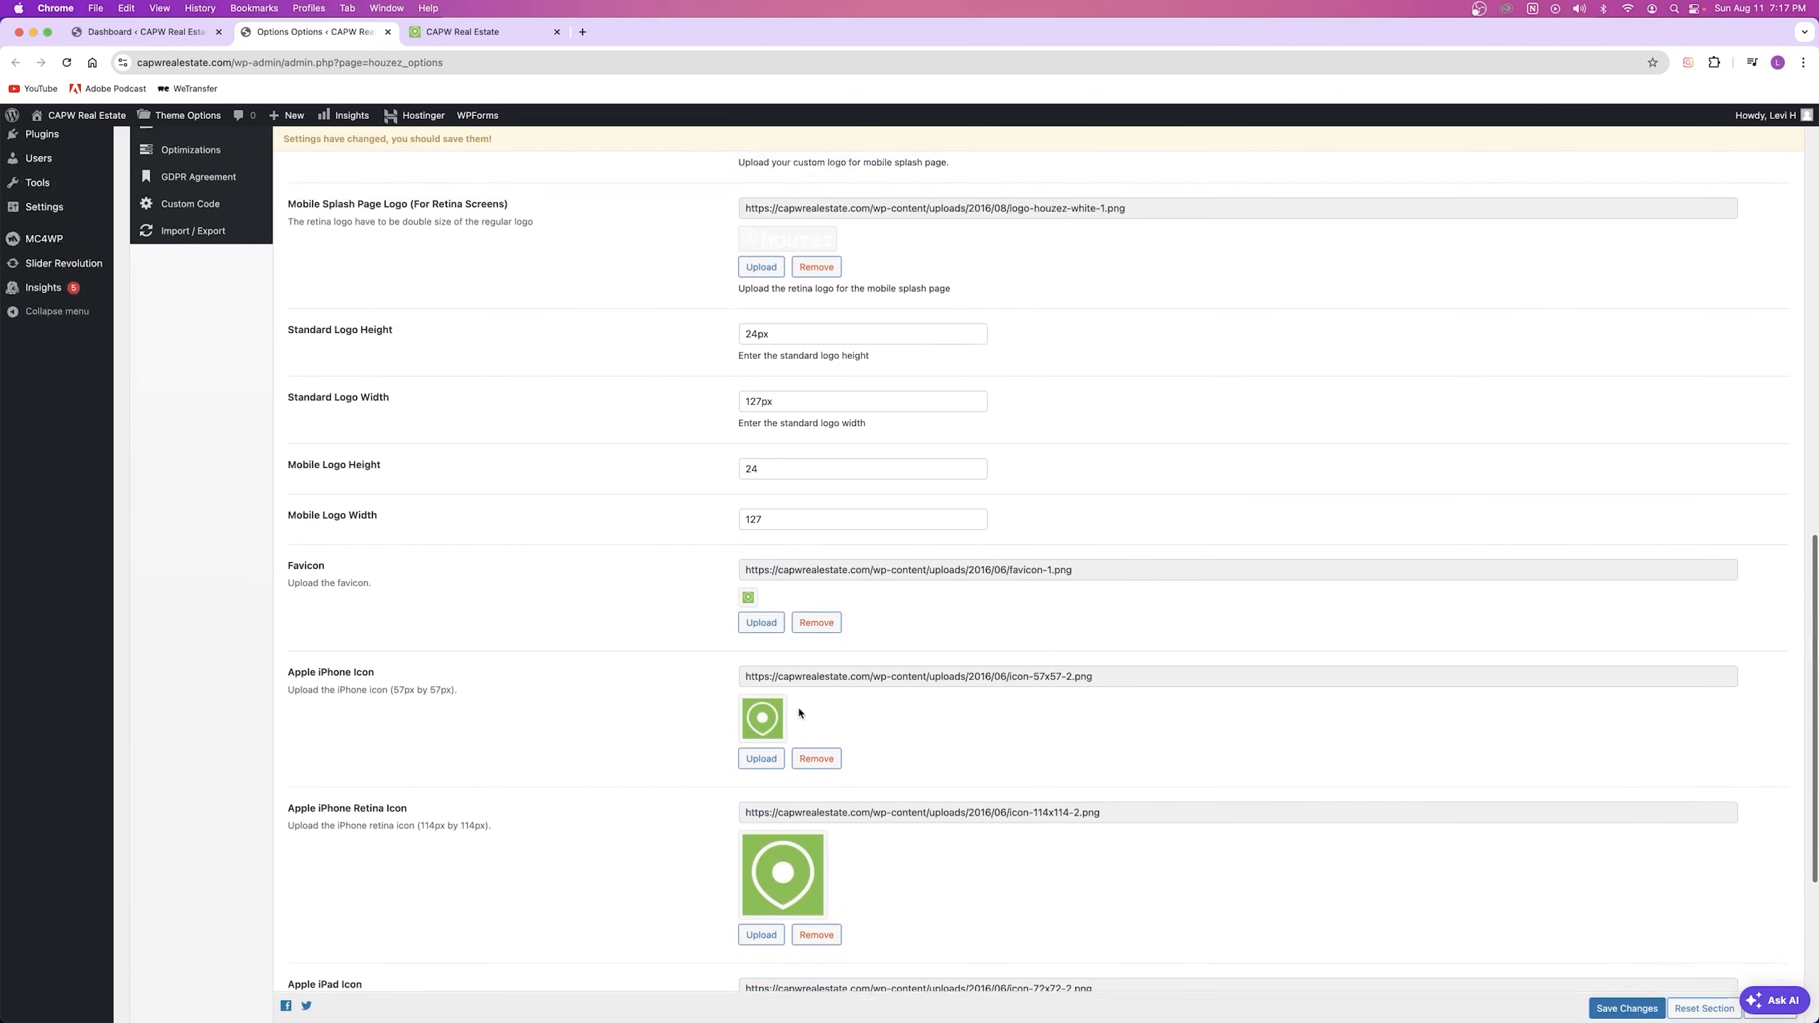
pyautogui.scroll(10, 800, 713)
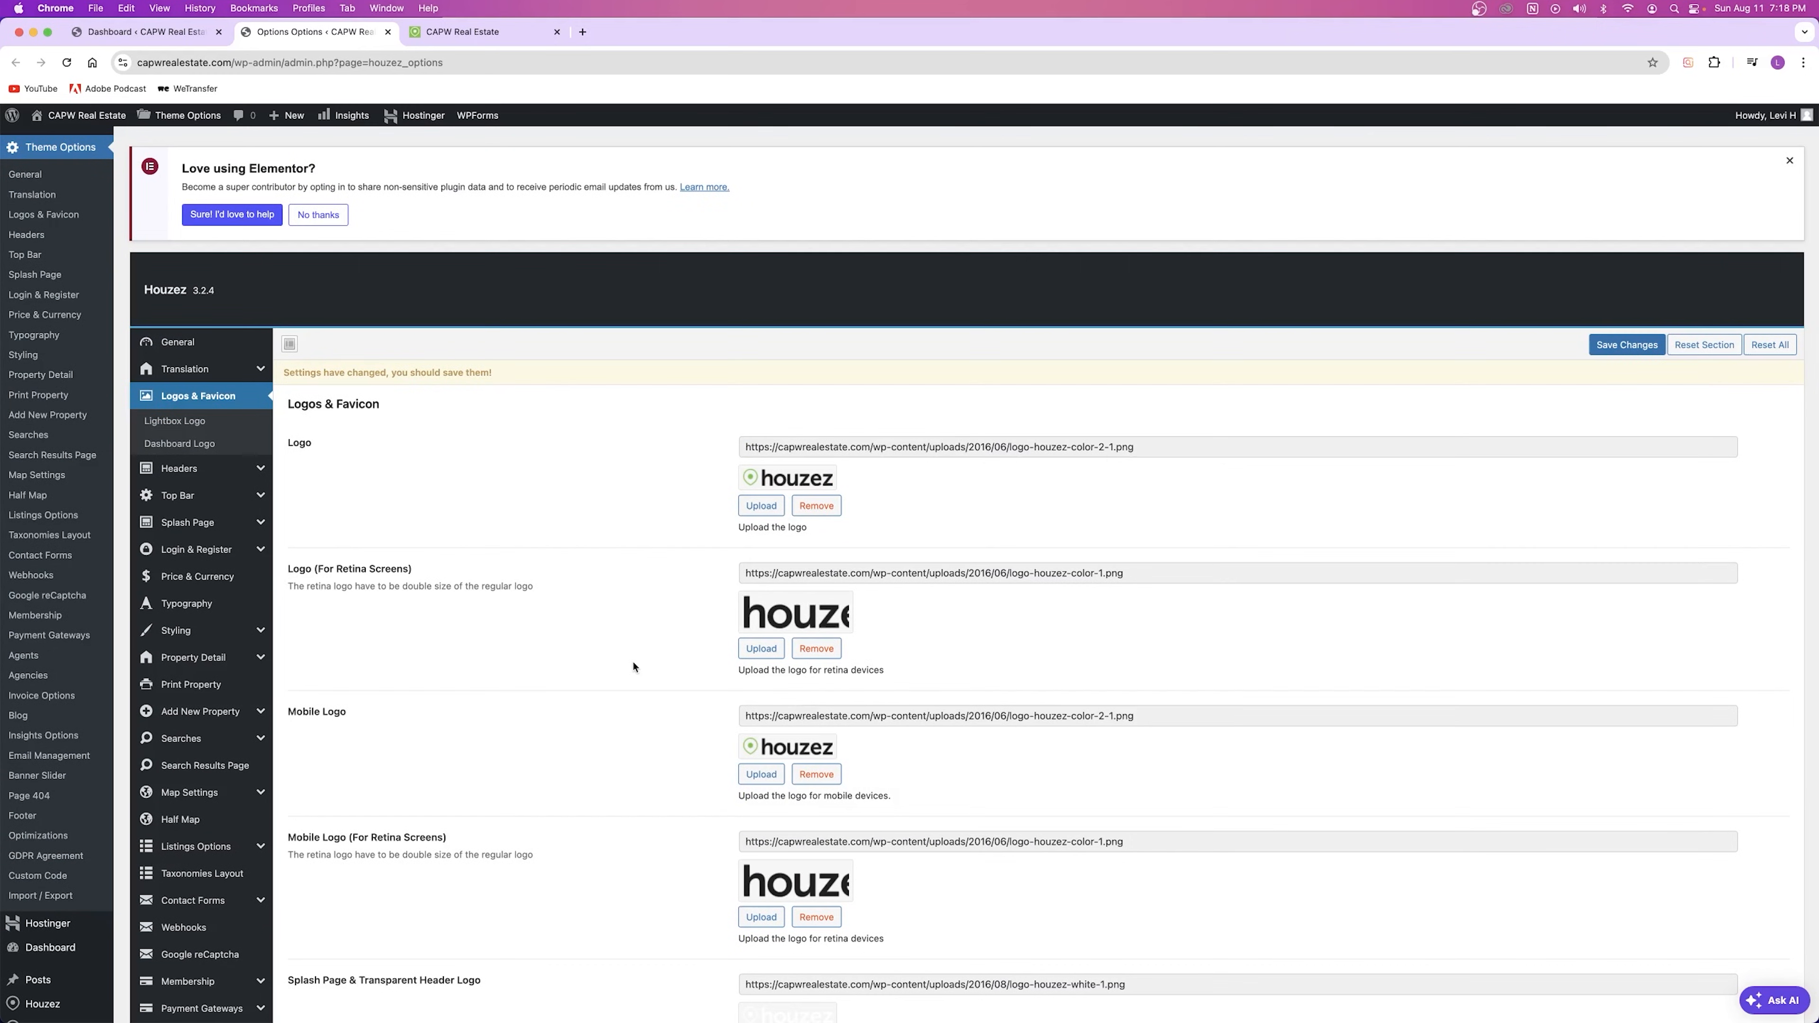
pyautogui.scroll(-12, 633, 667)
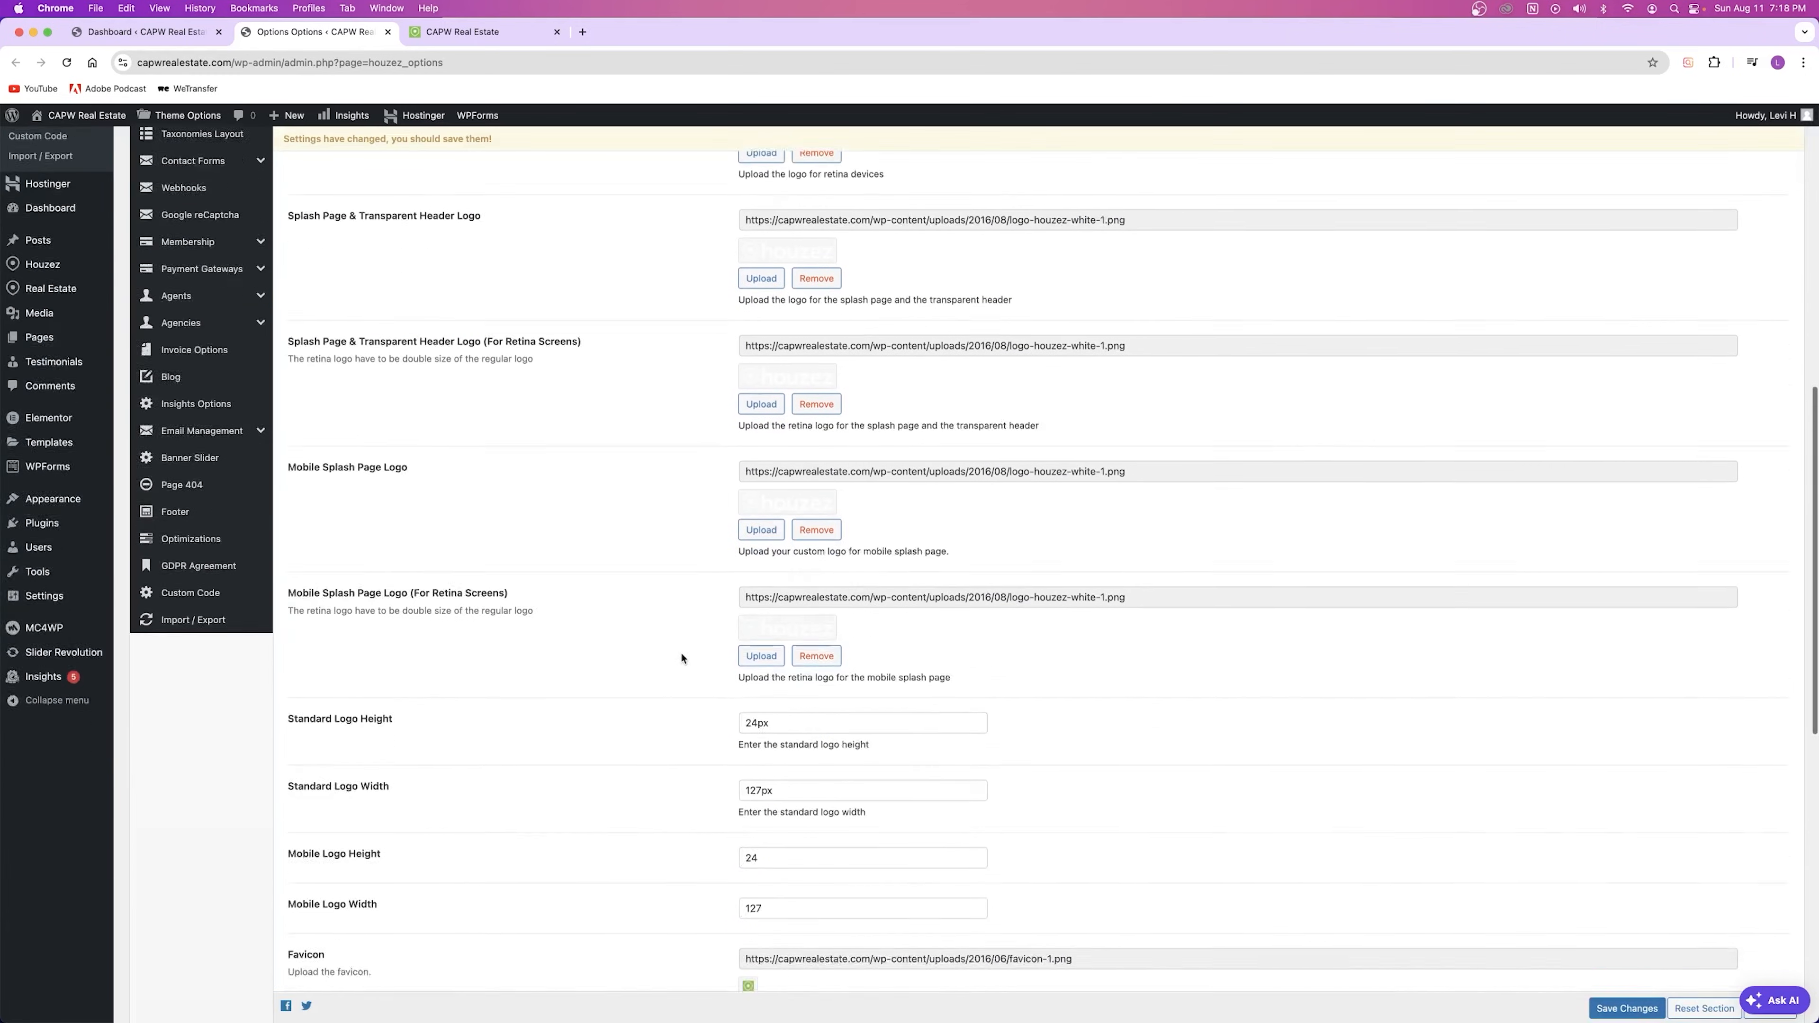
pyautogui.scroll(-5, 642, 594)
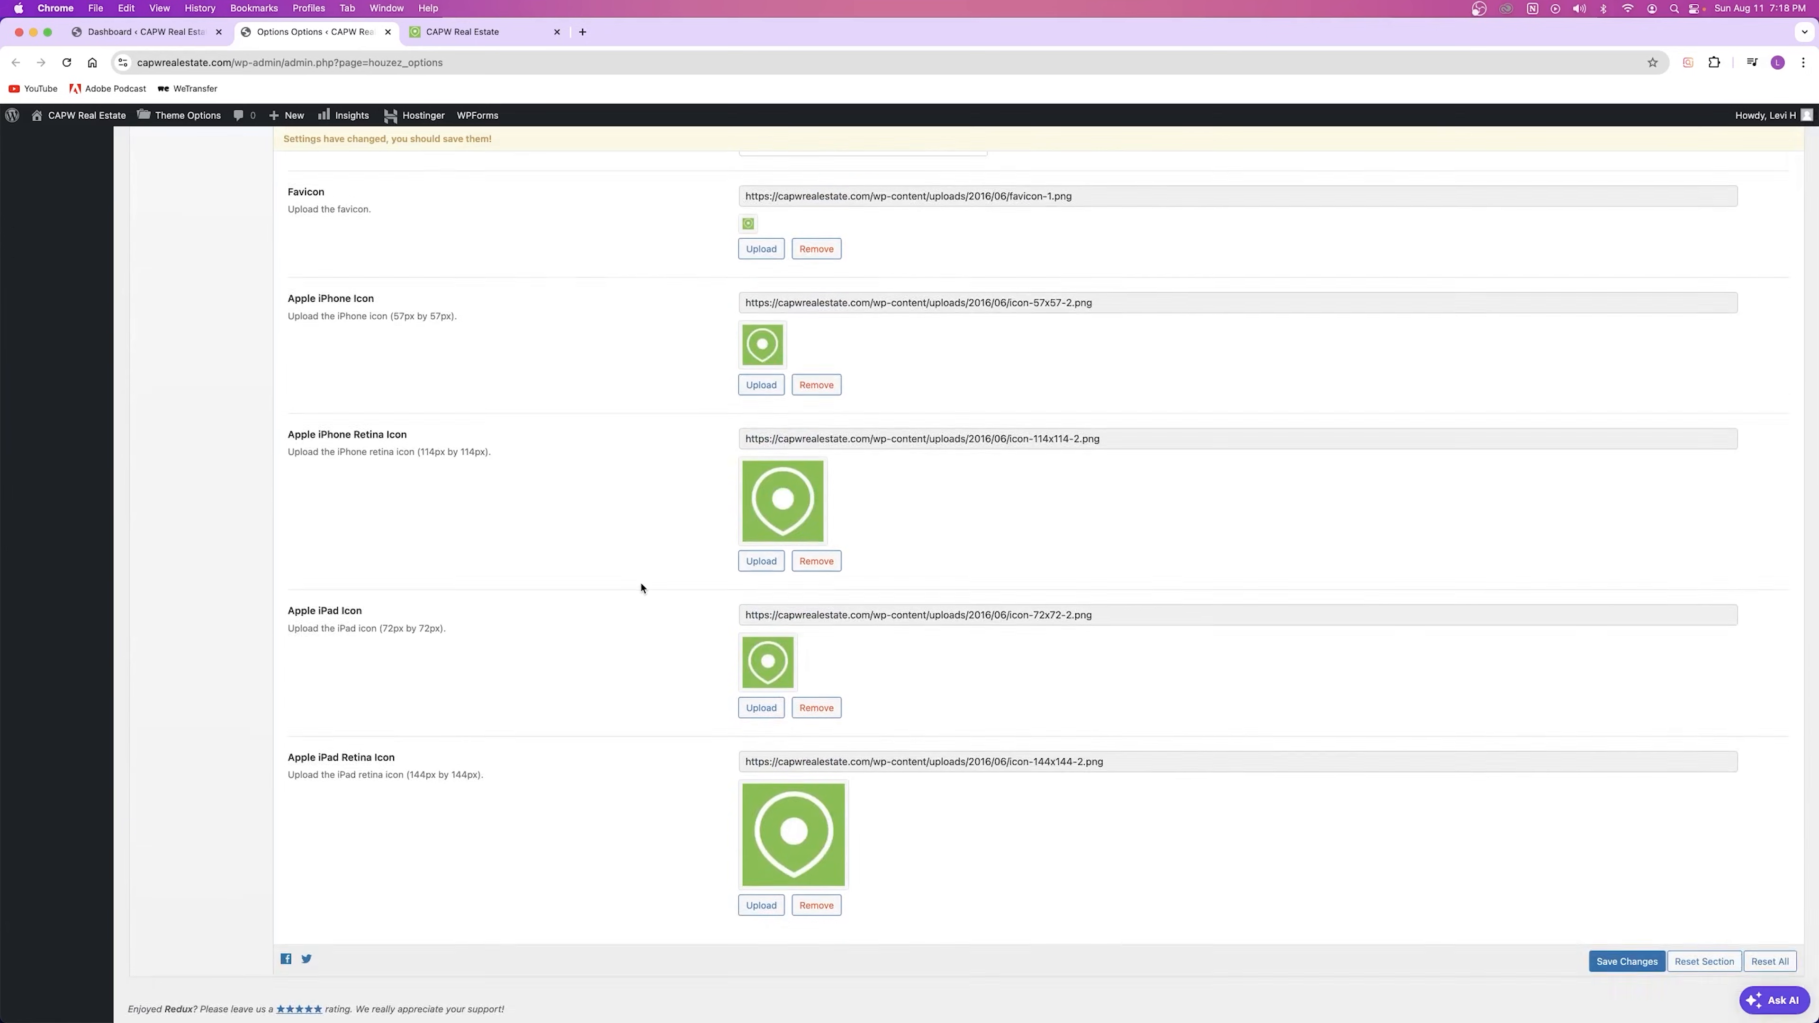
pyautogui.scroll(15, 642, 584)
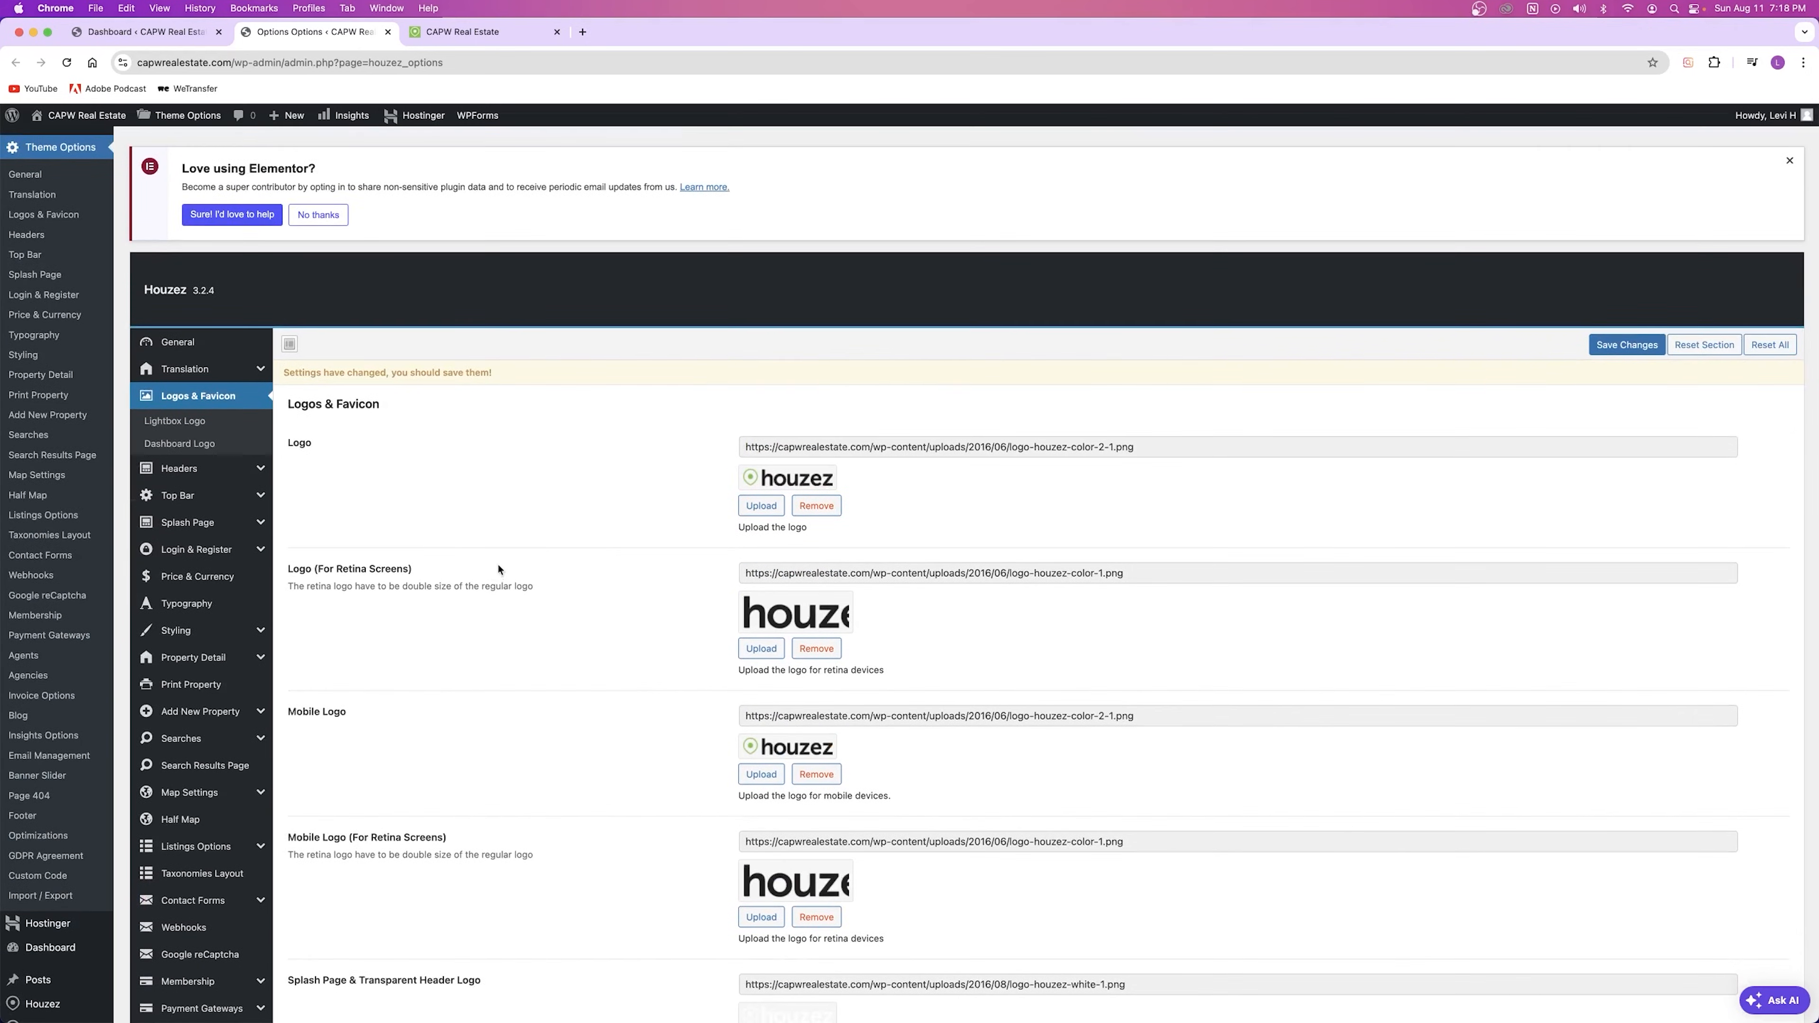
pyautogui.click(179, 470)
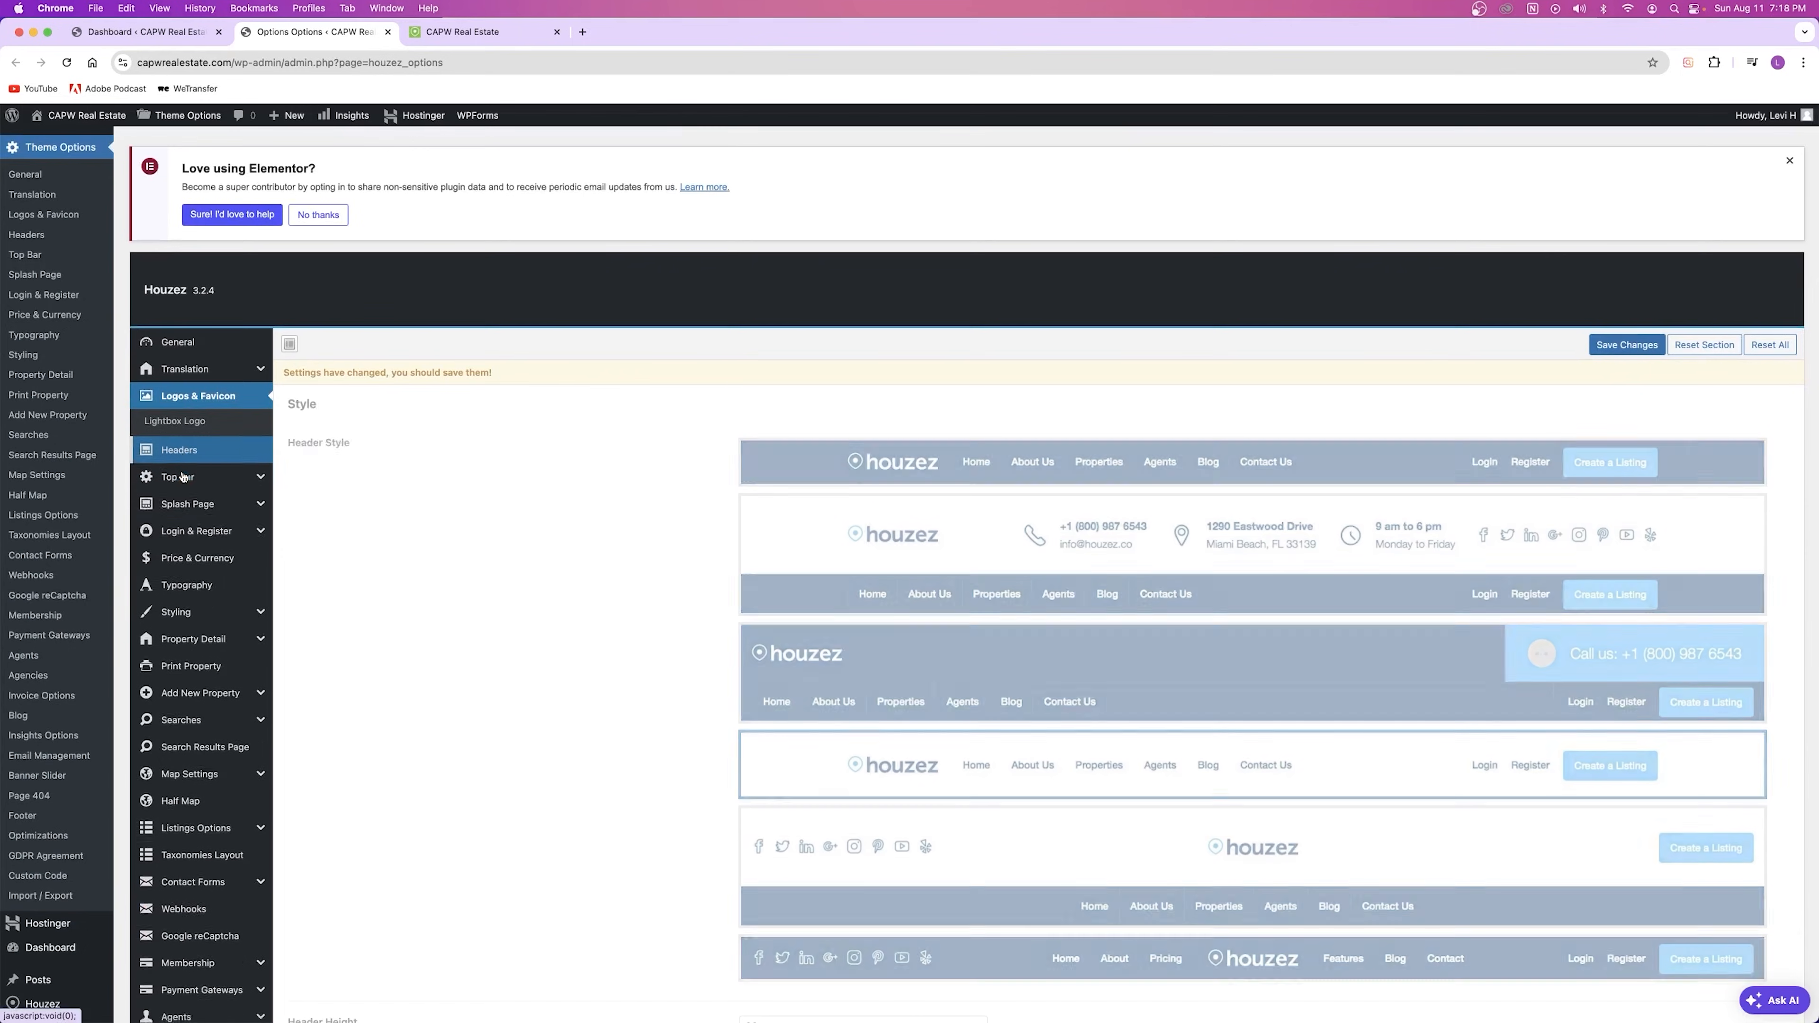
# Step: Select the second header style, with contact details beside the logo, and save
pyautogui.scroll(-3, 563, 493)
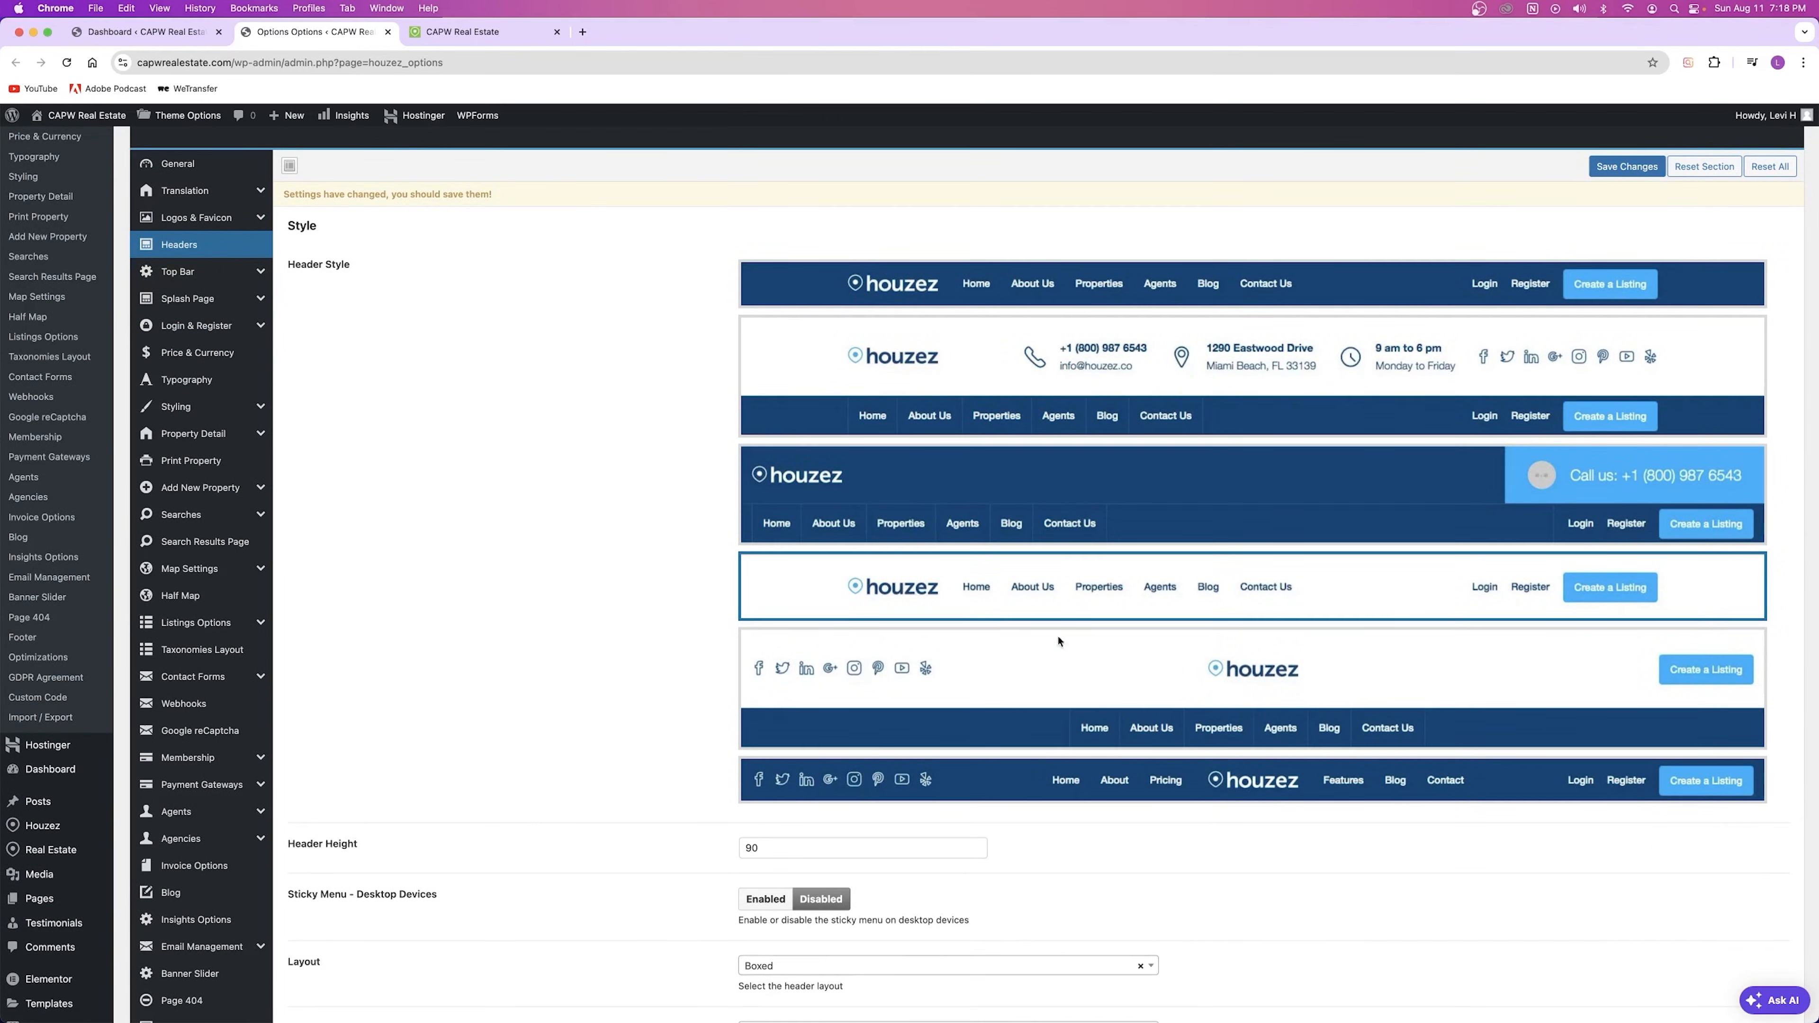
pyautogui.hotkey('ctrl', 'Tab')
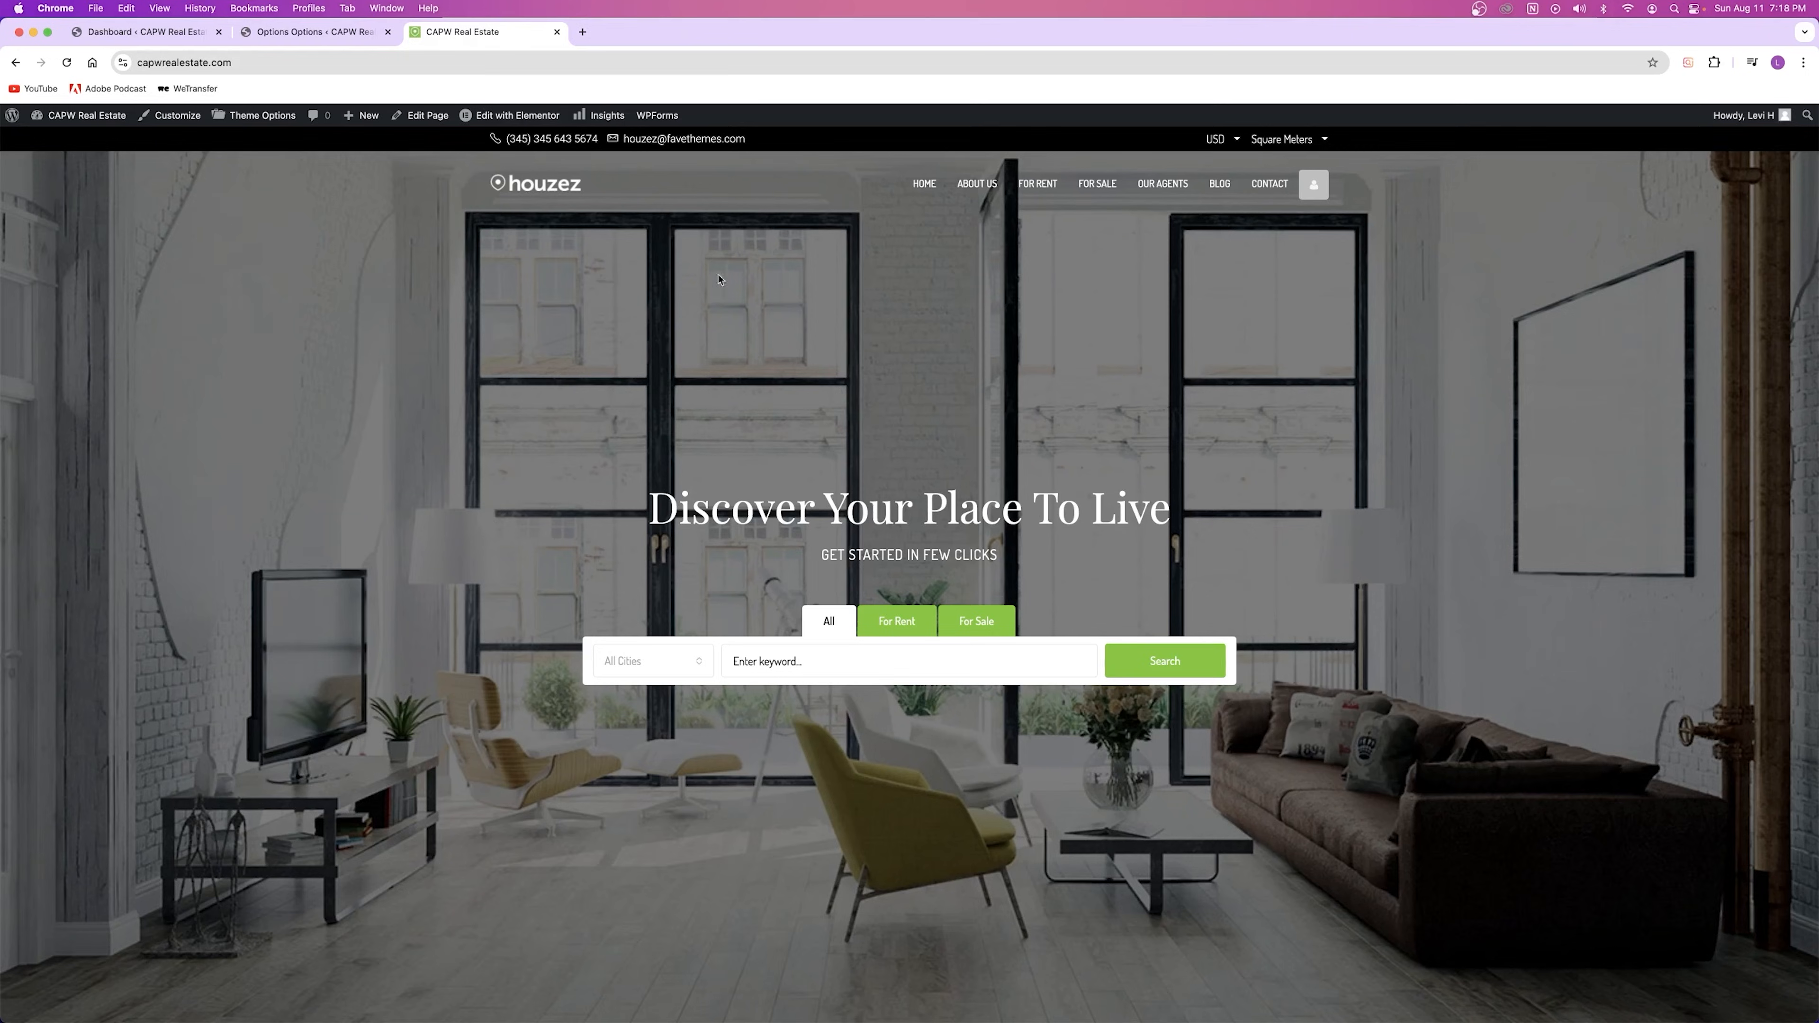
pyautogui.hotkey('ctrl', 'shift', 'Tab')
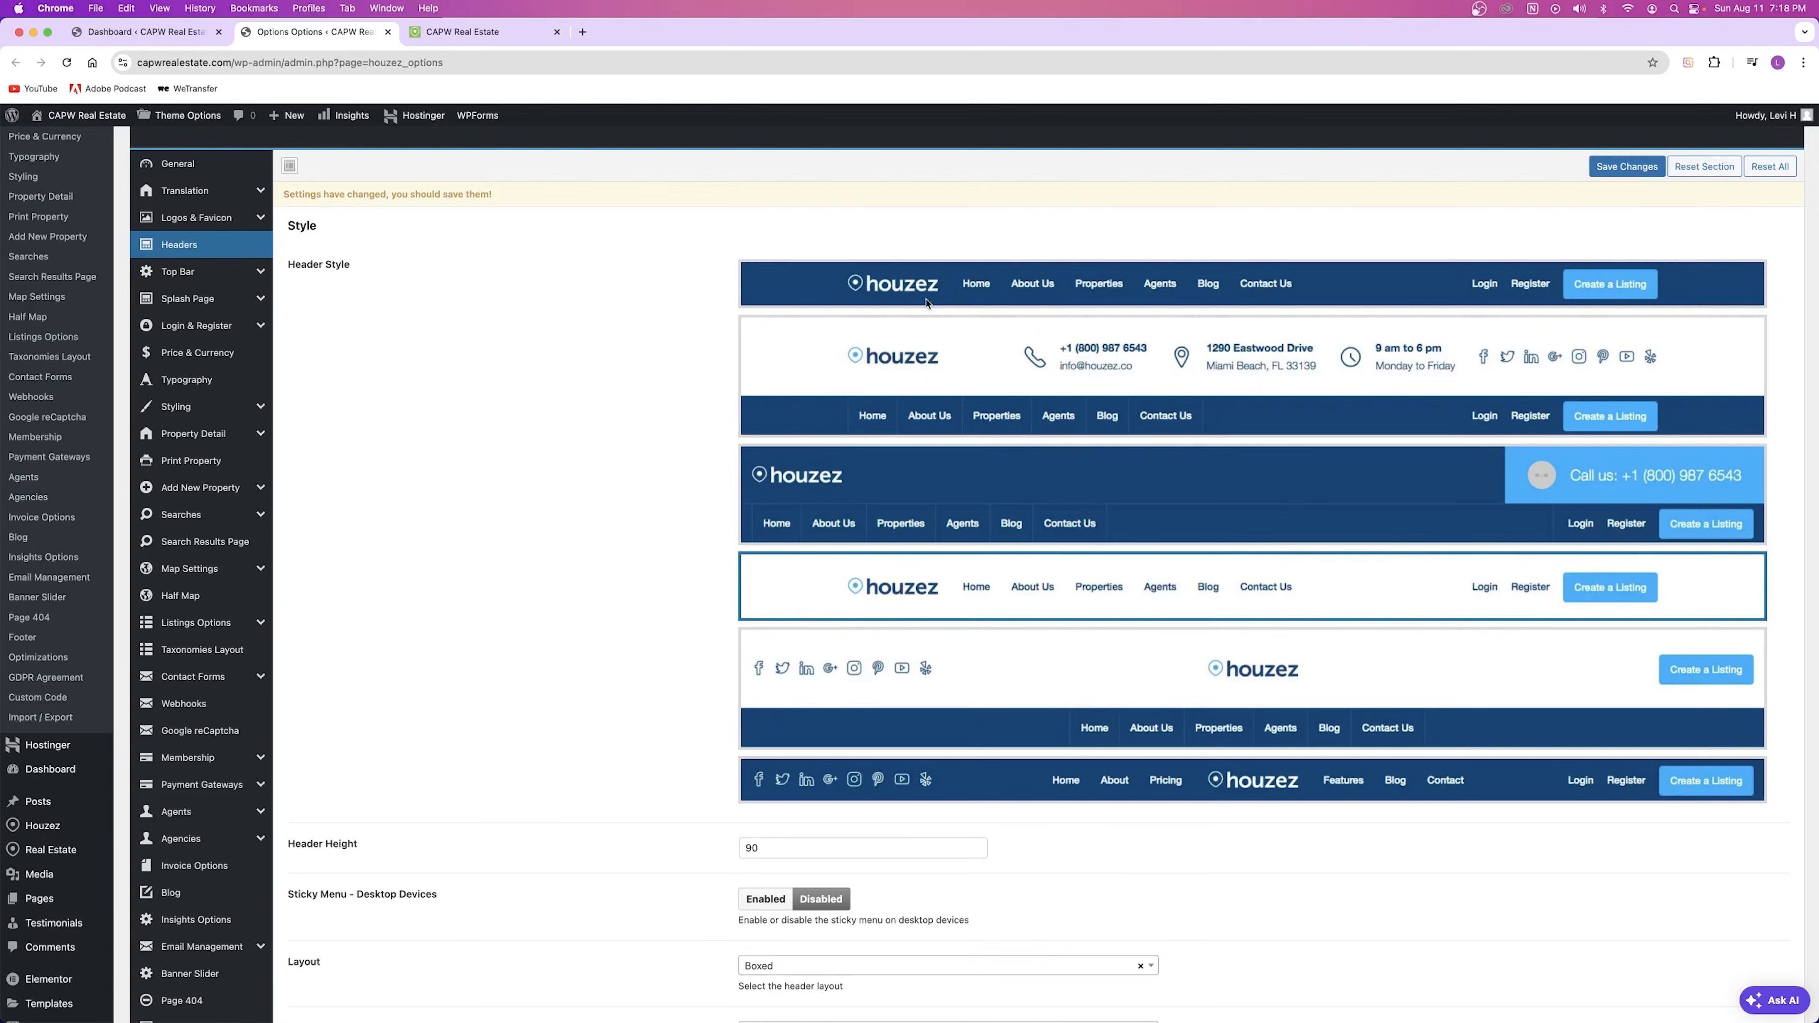
pyautogui.click(955, 299)
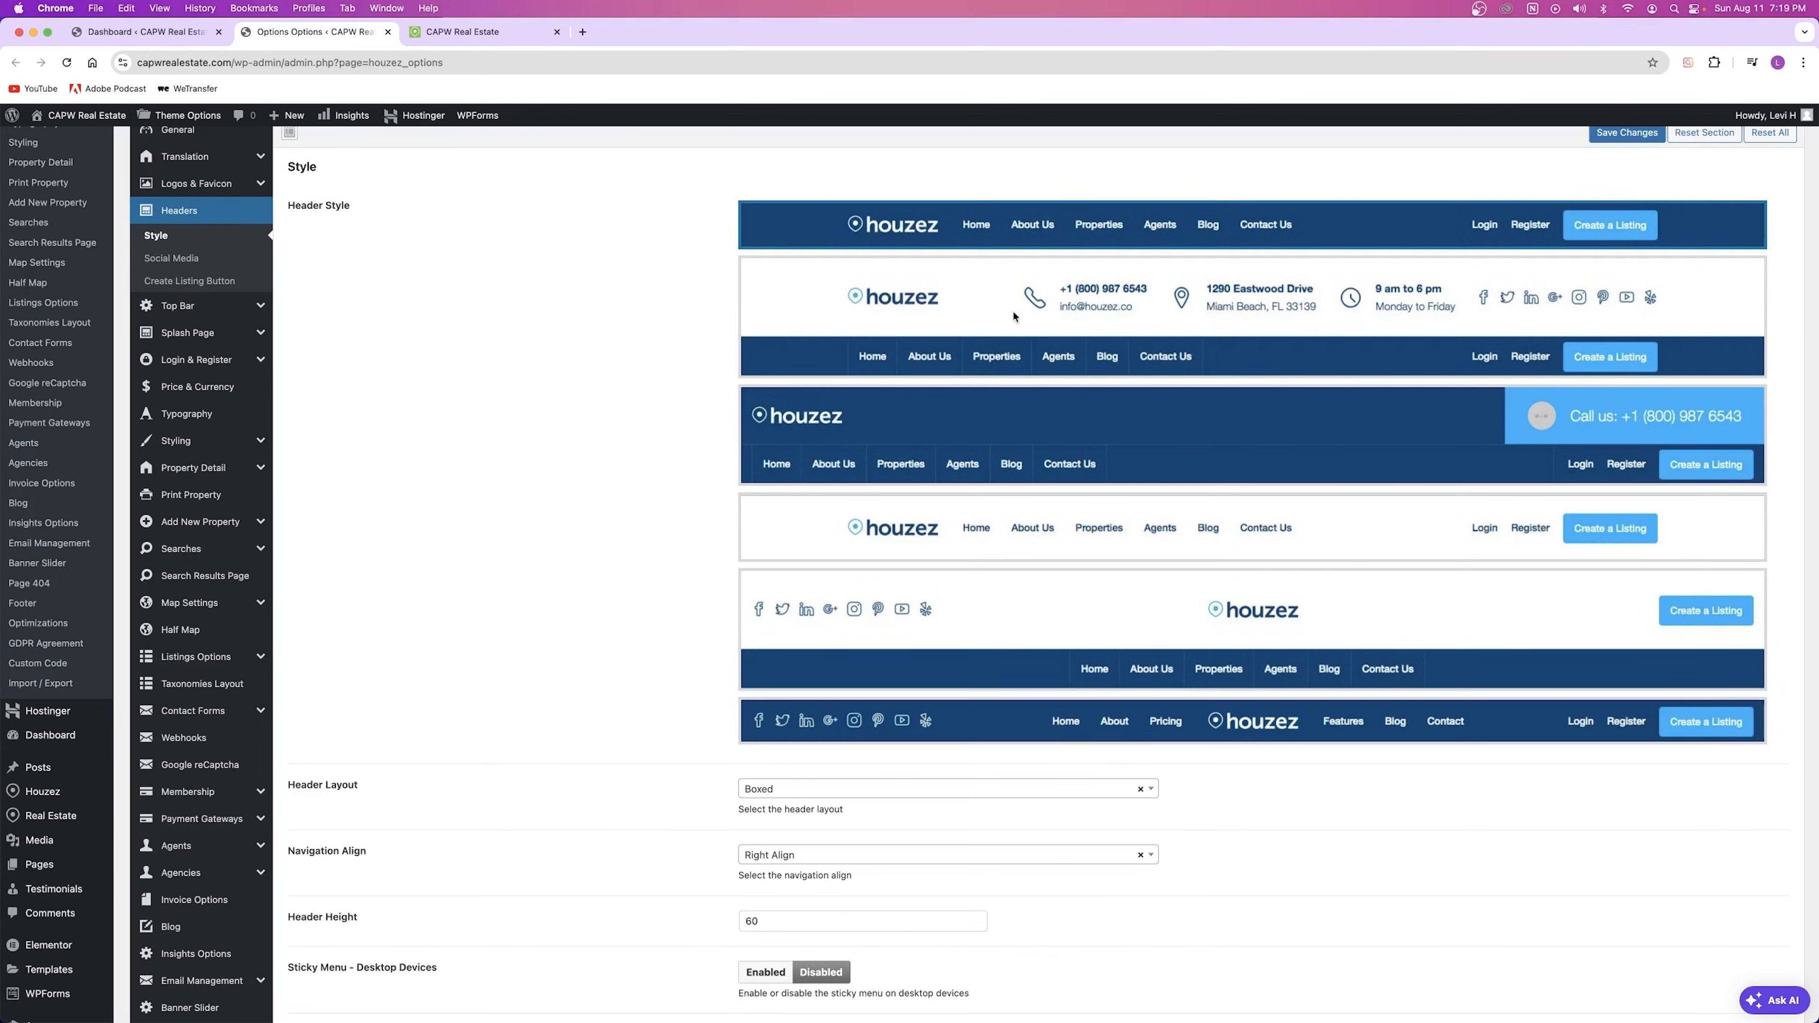
pyautogui.click(960, 309)
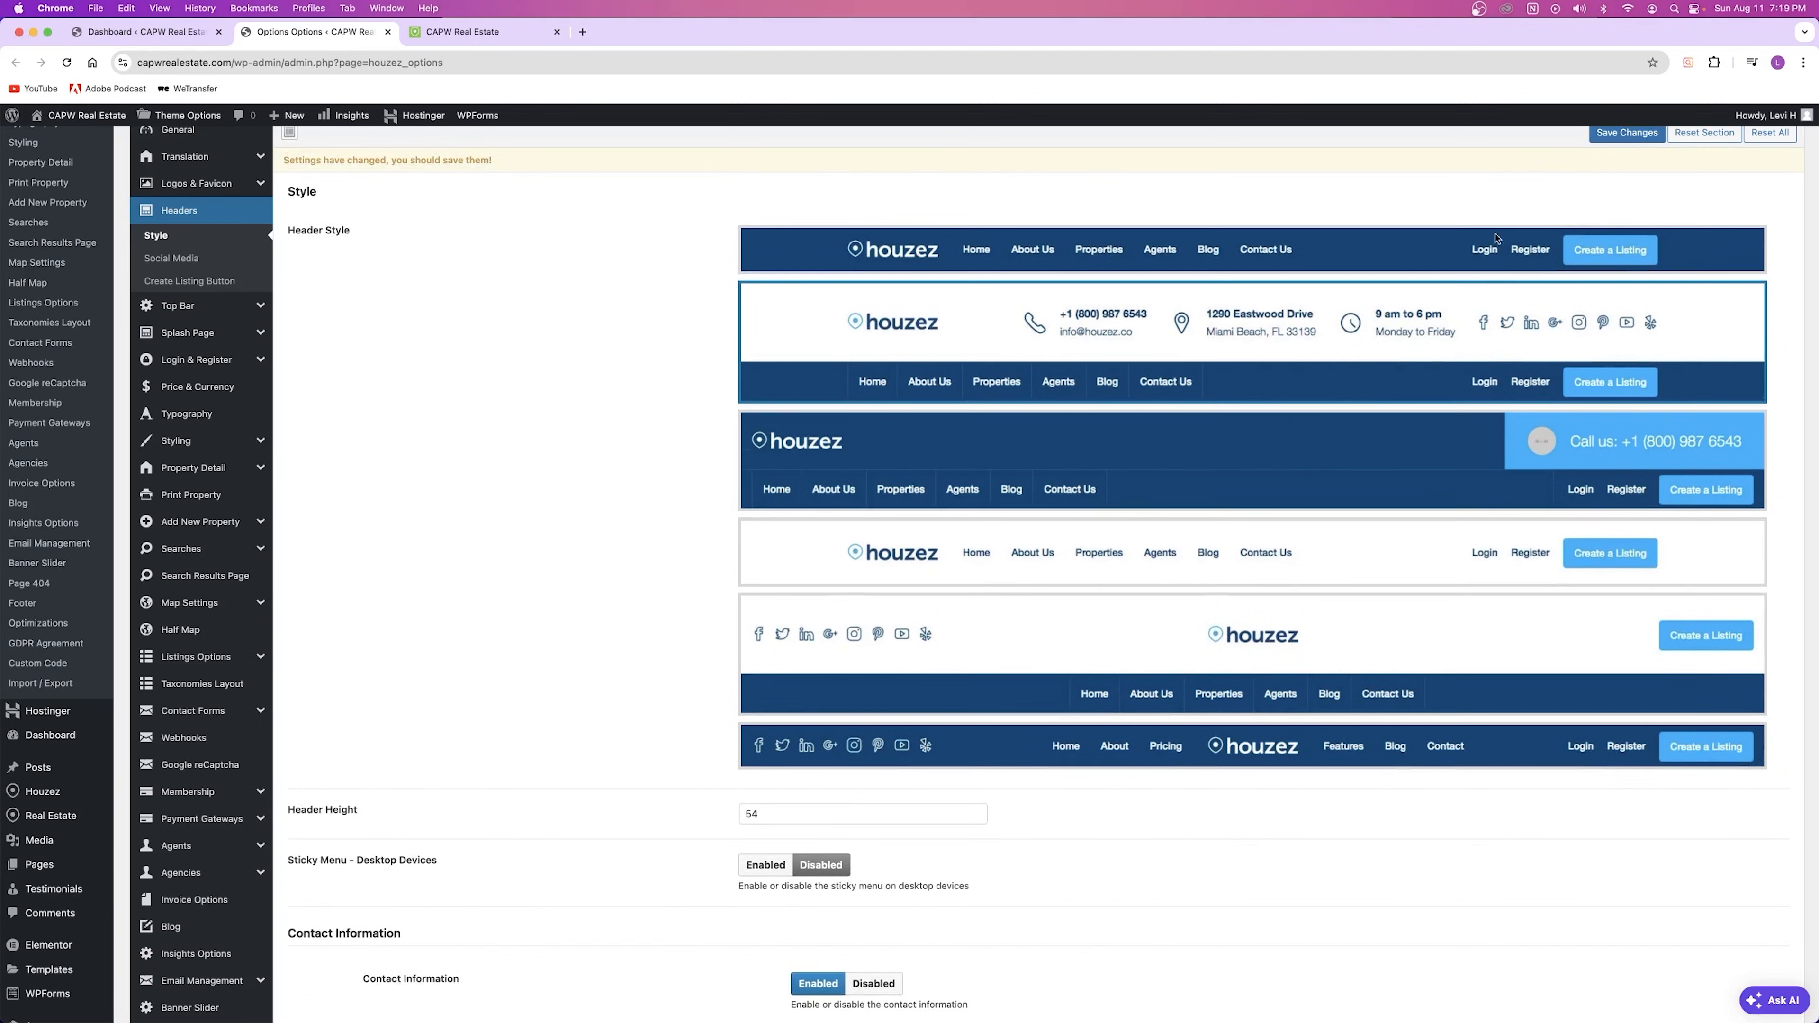
pyautogui.click(1627, 132)
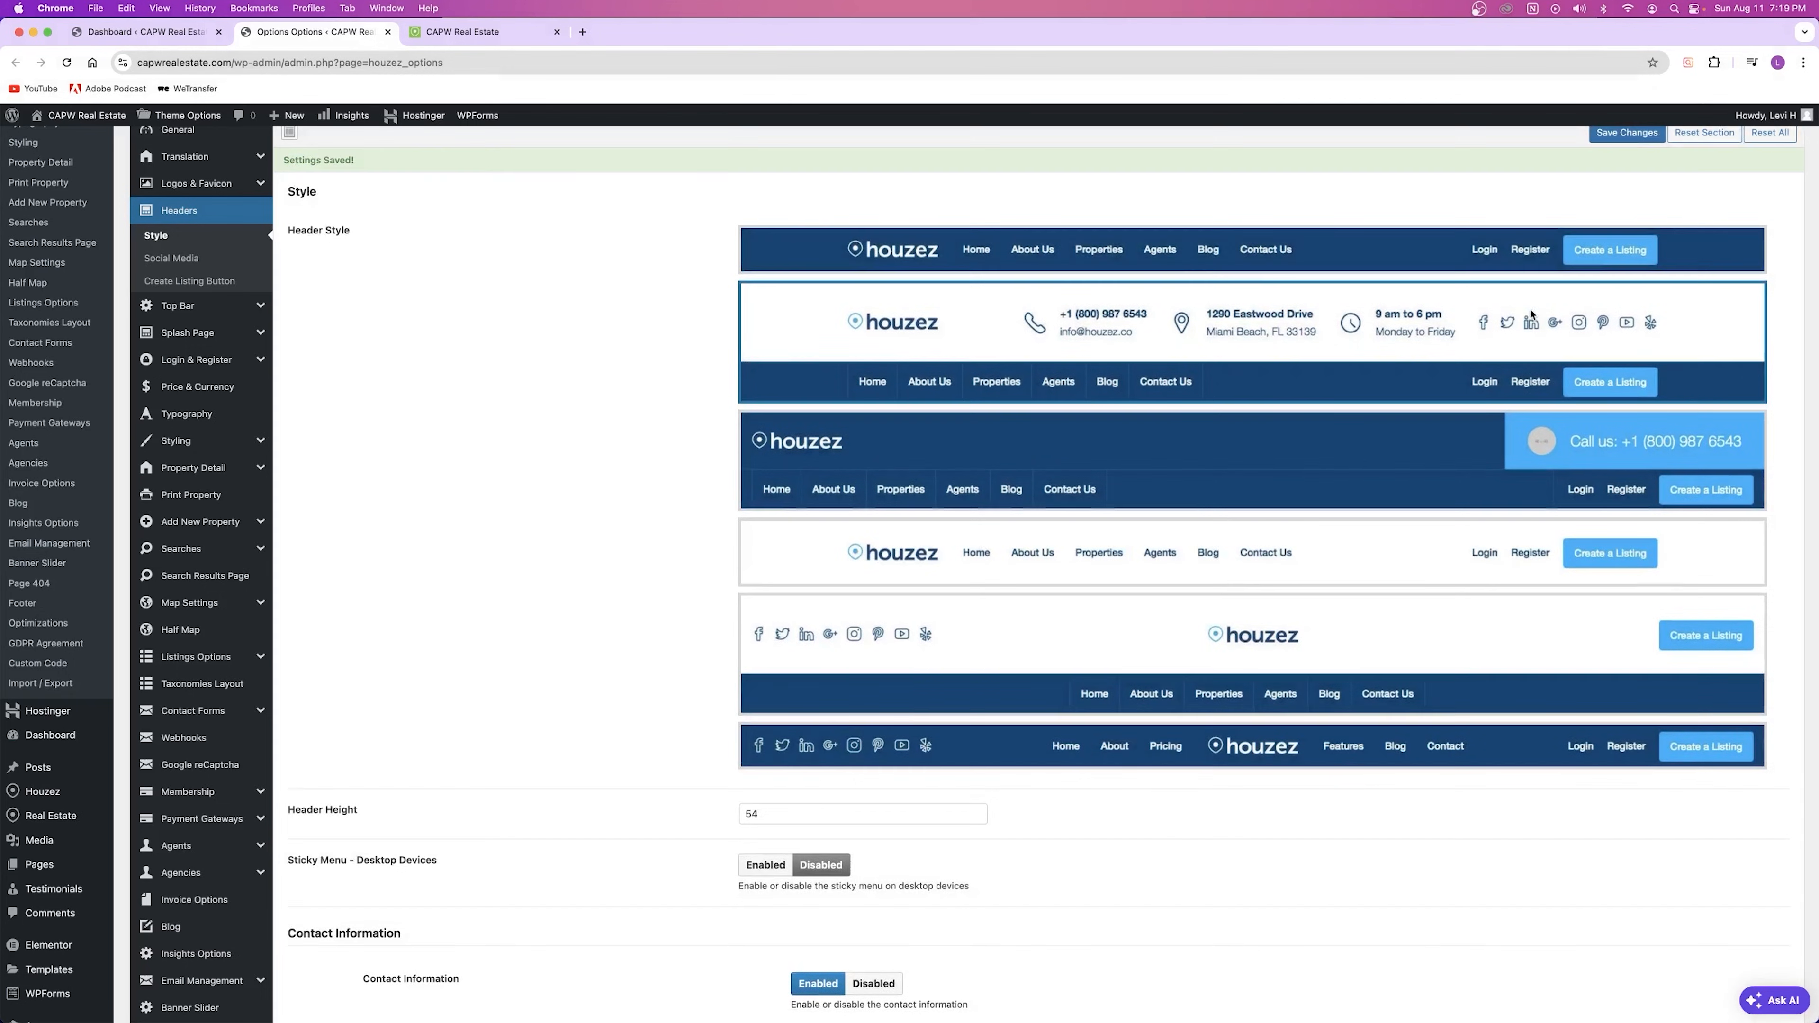
# Step: Check the new header on the home page in a separate tab, then close that tab
pyautogui.rightClick(99, 118)
pyautogui.click(143, 122)
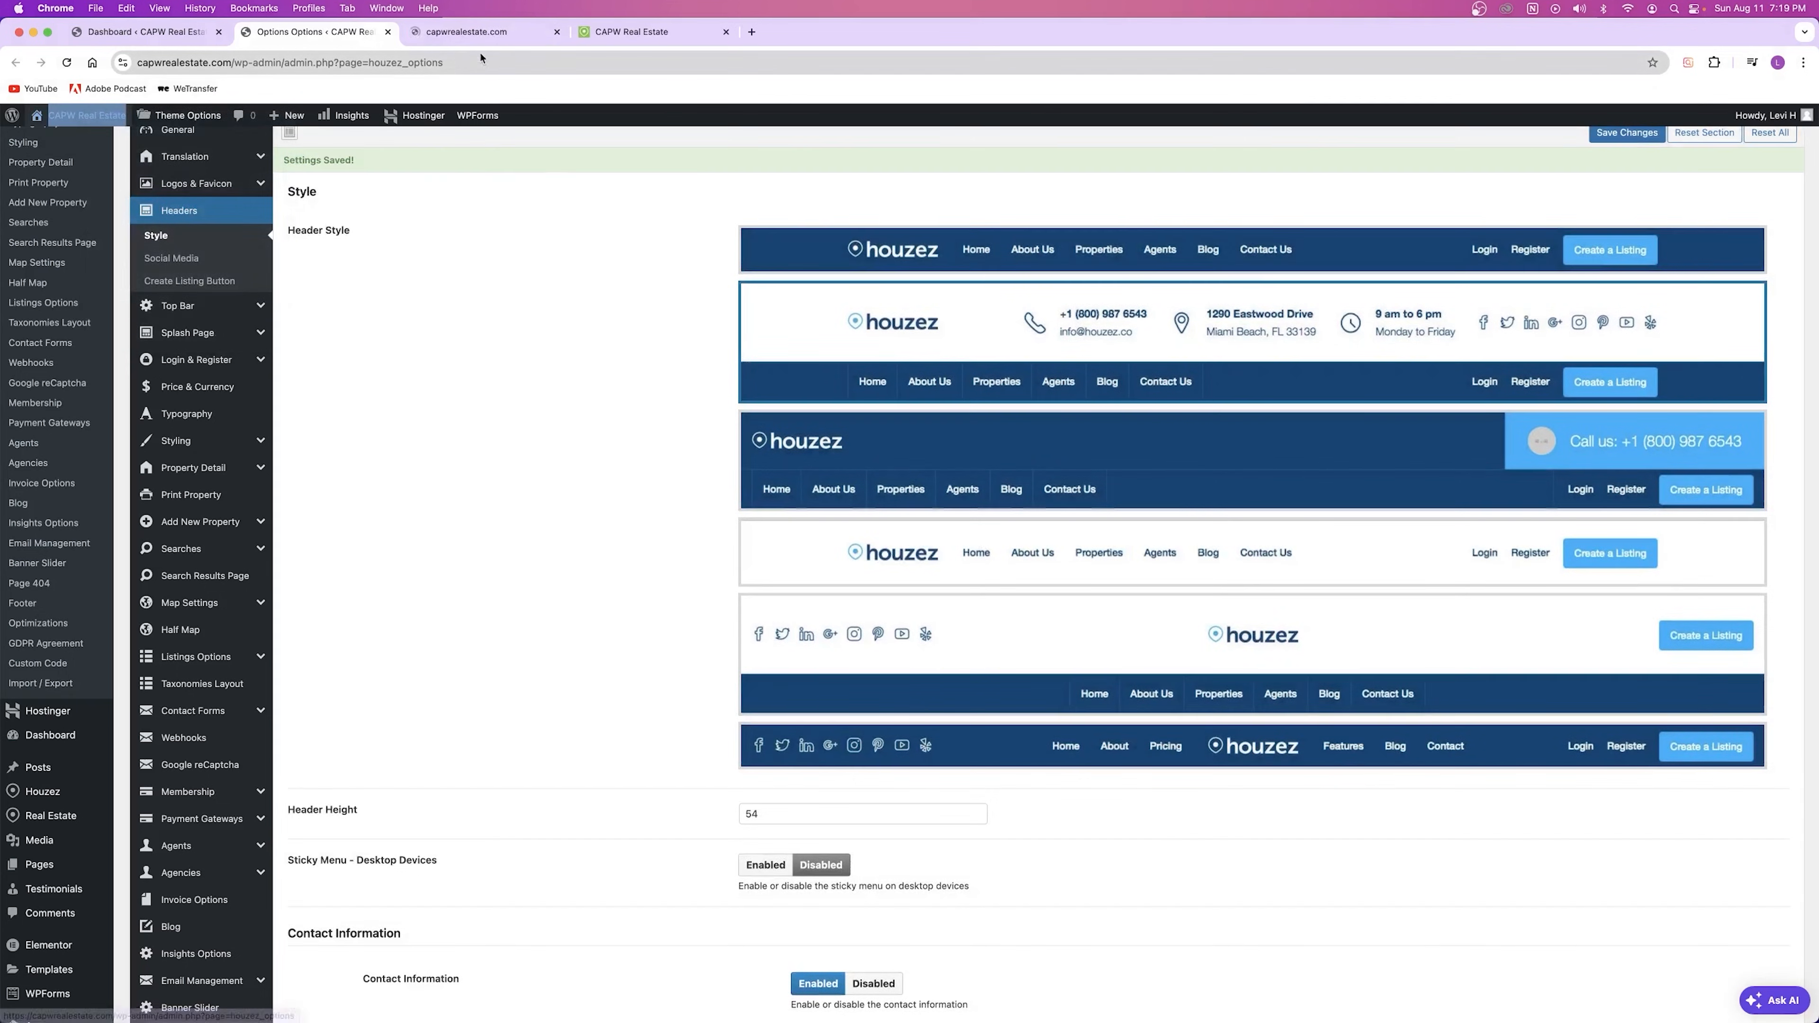
pyautogui.click(483, 32)
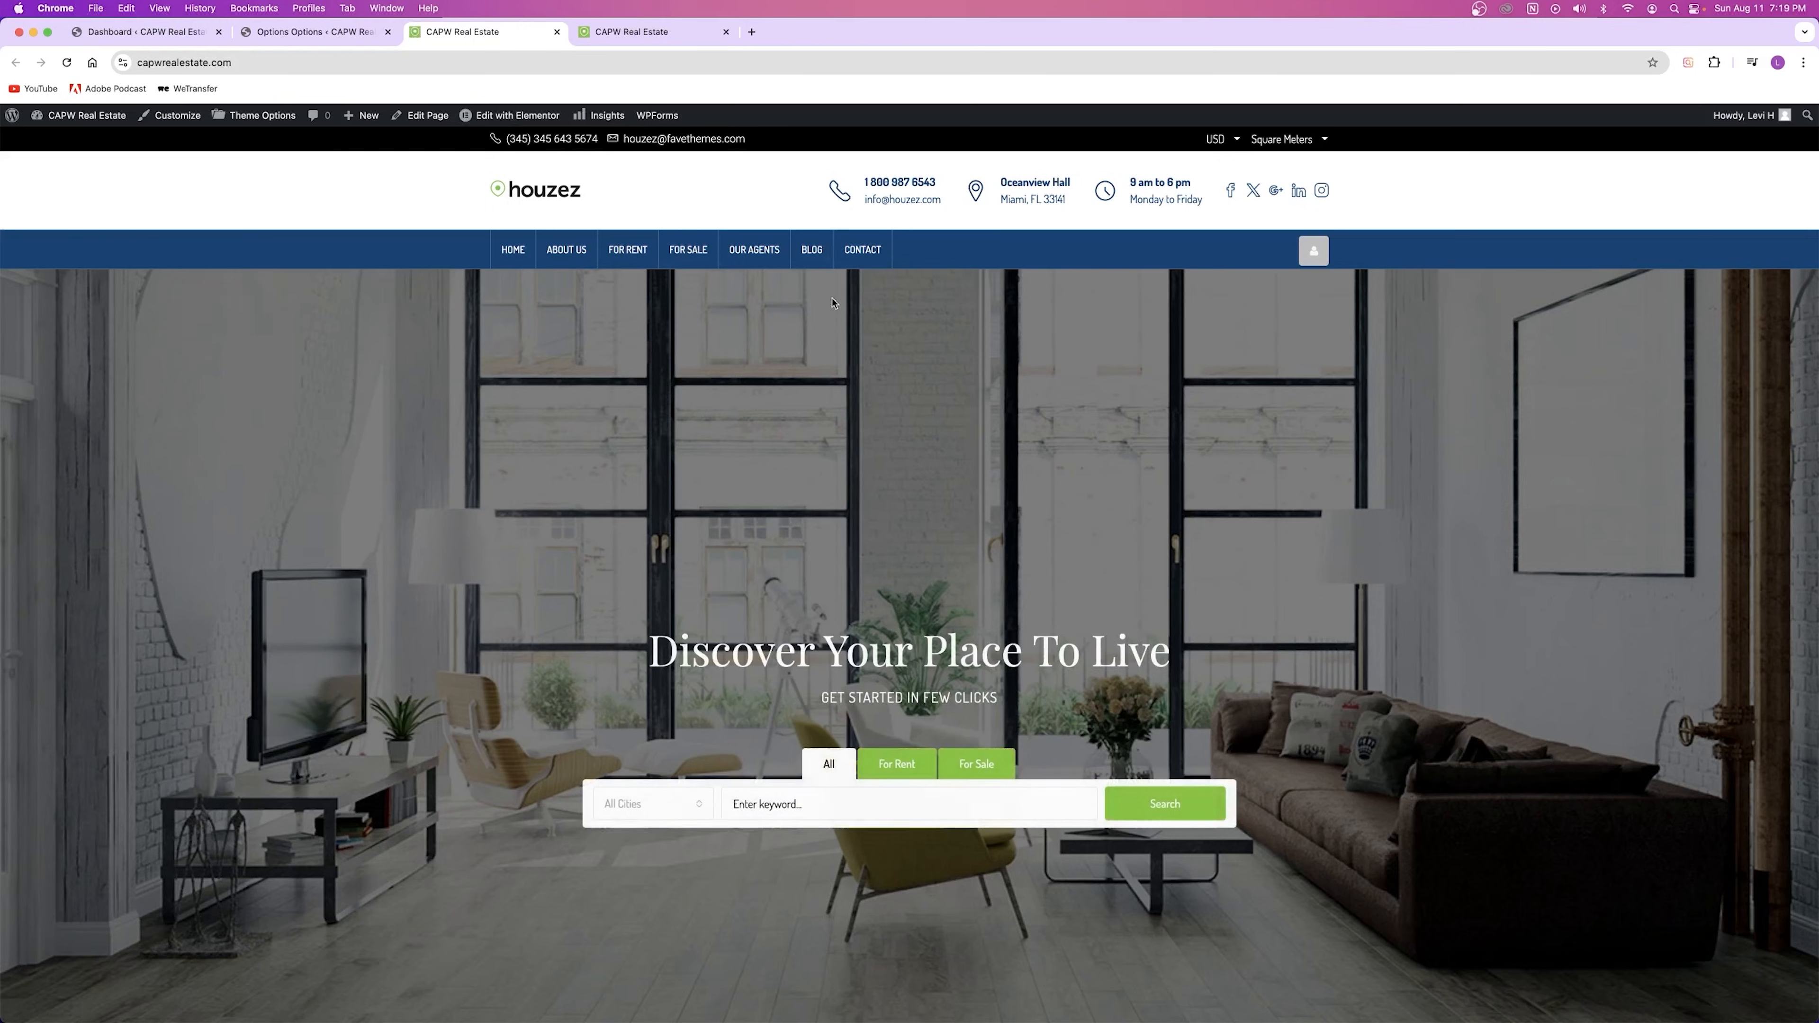
pyautogui.click(725, 31)
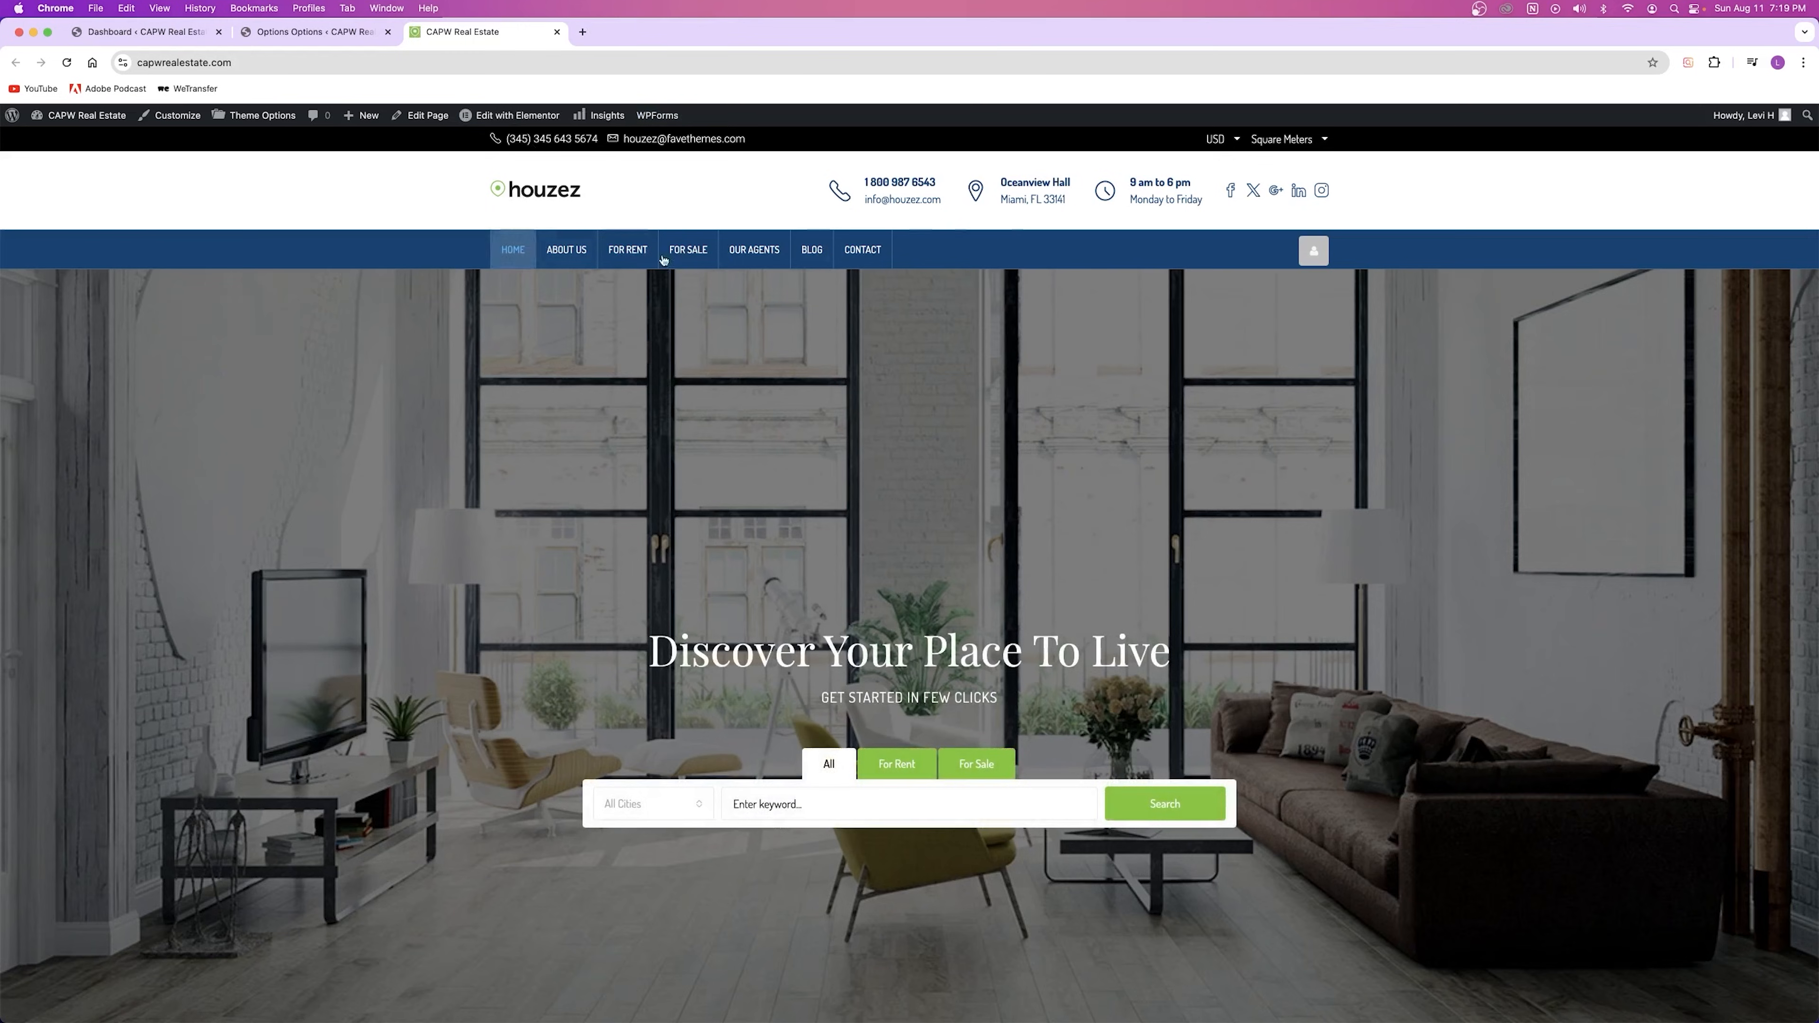
pyautogui.click(326, 37)
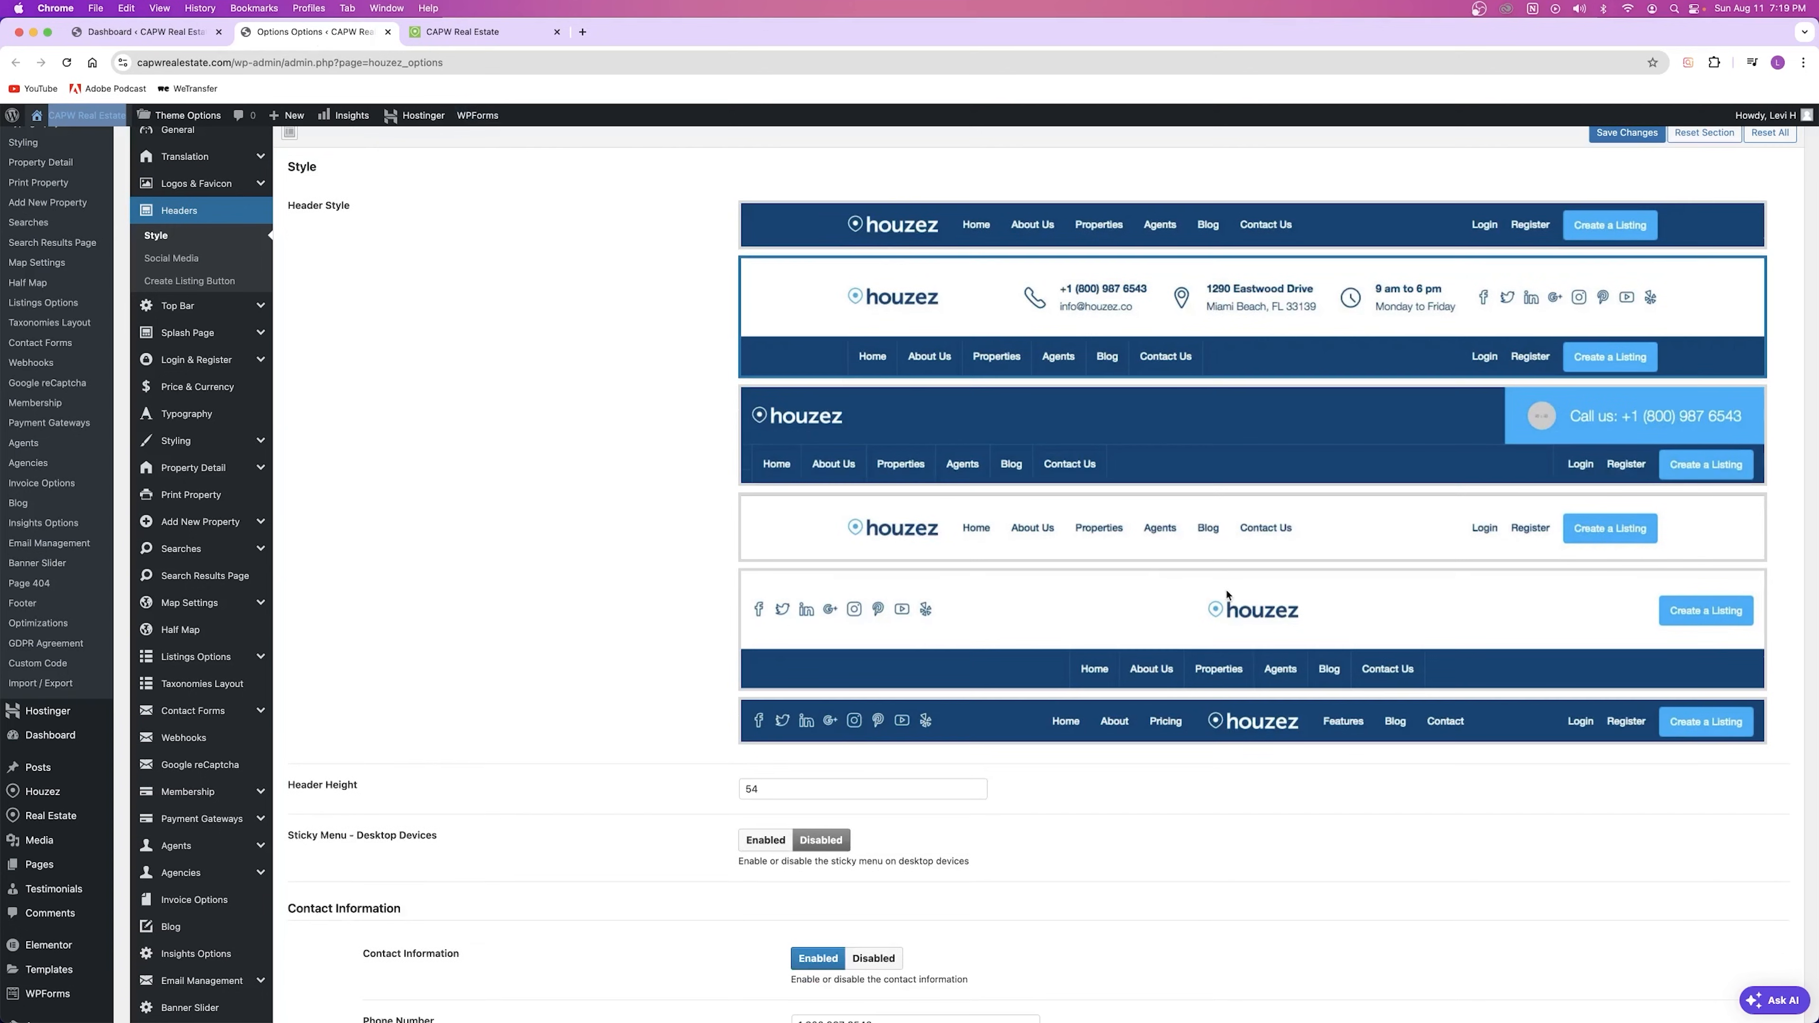
# Step: Choose the fourth, single-row header style and save the header settings
pyautogui.click(1175, 524)
pyautogui.scroll(-3, 1160, 660)
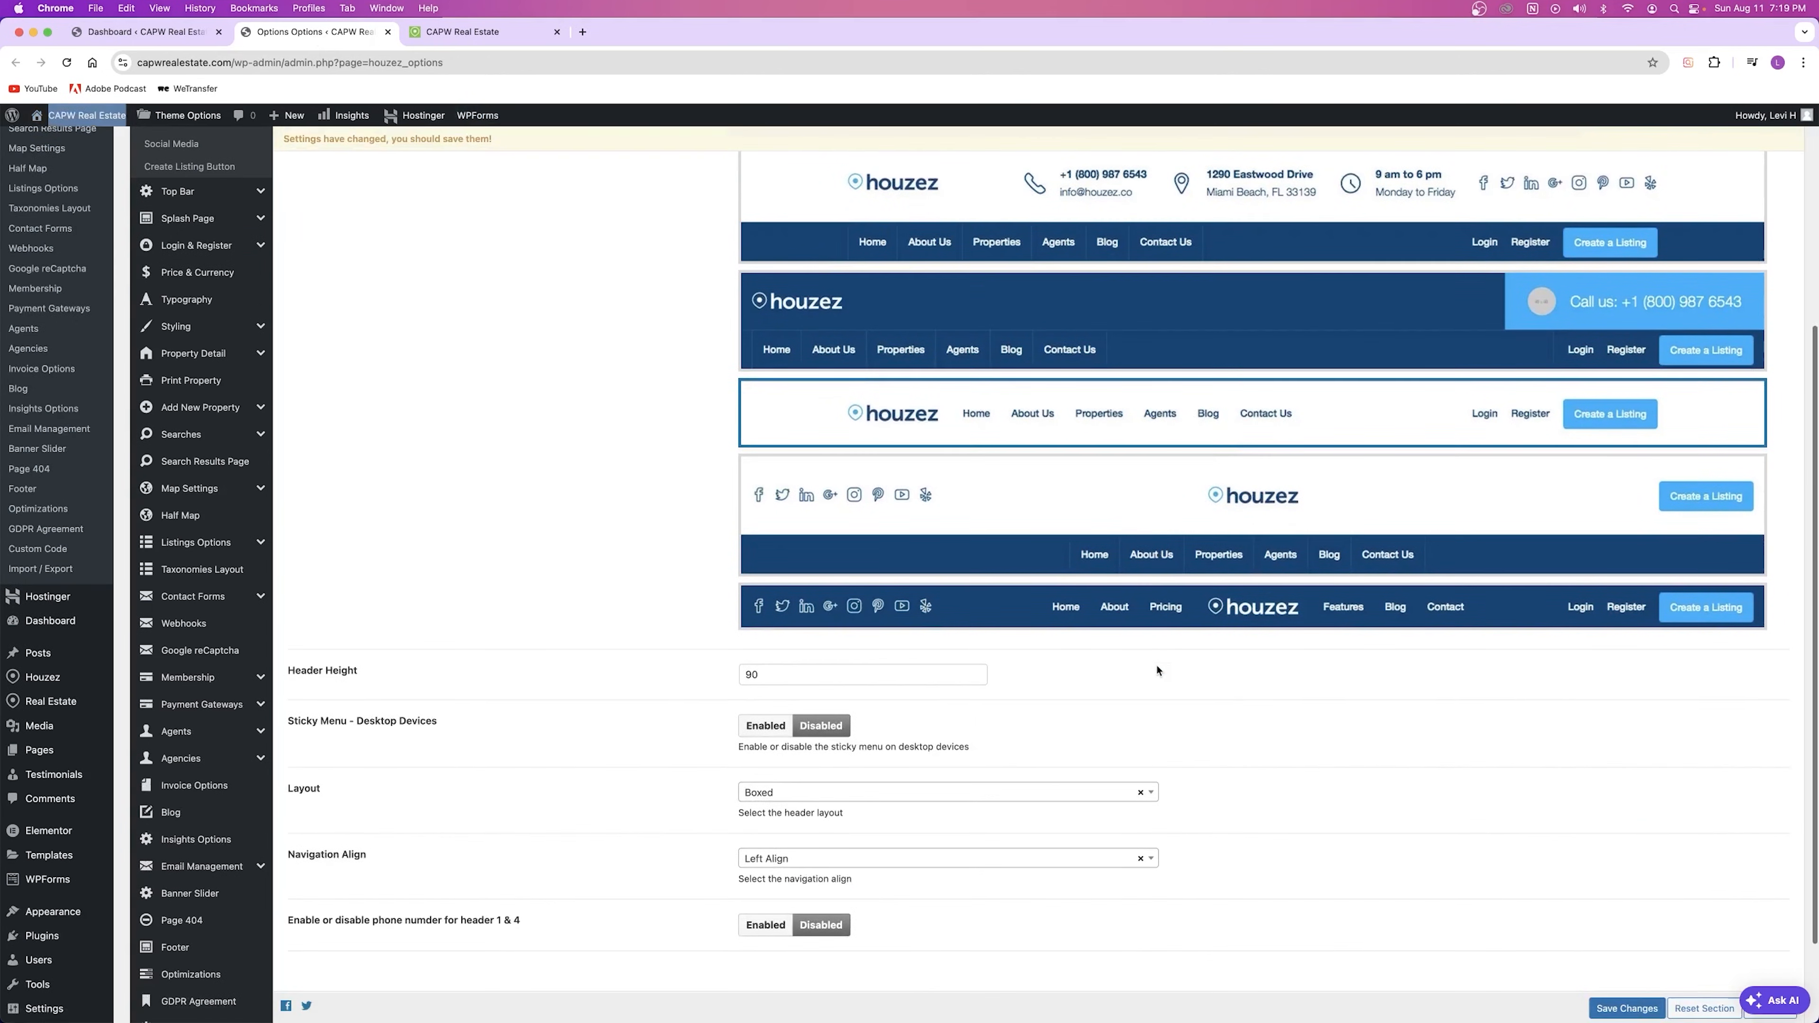
pyautogui.scroll(3, 1254, 621)
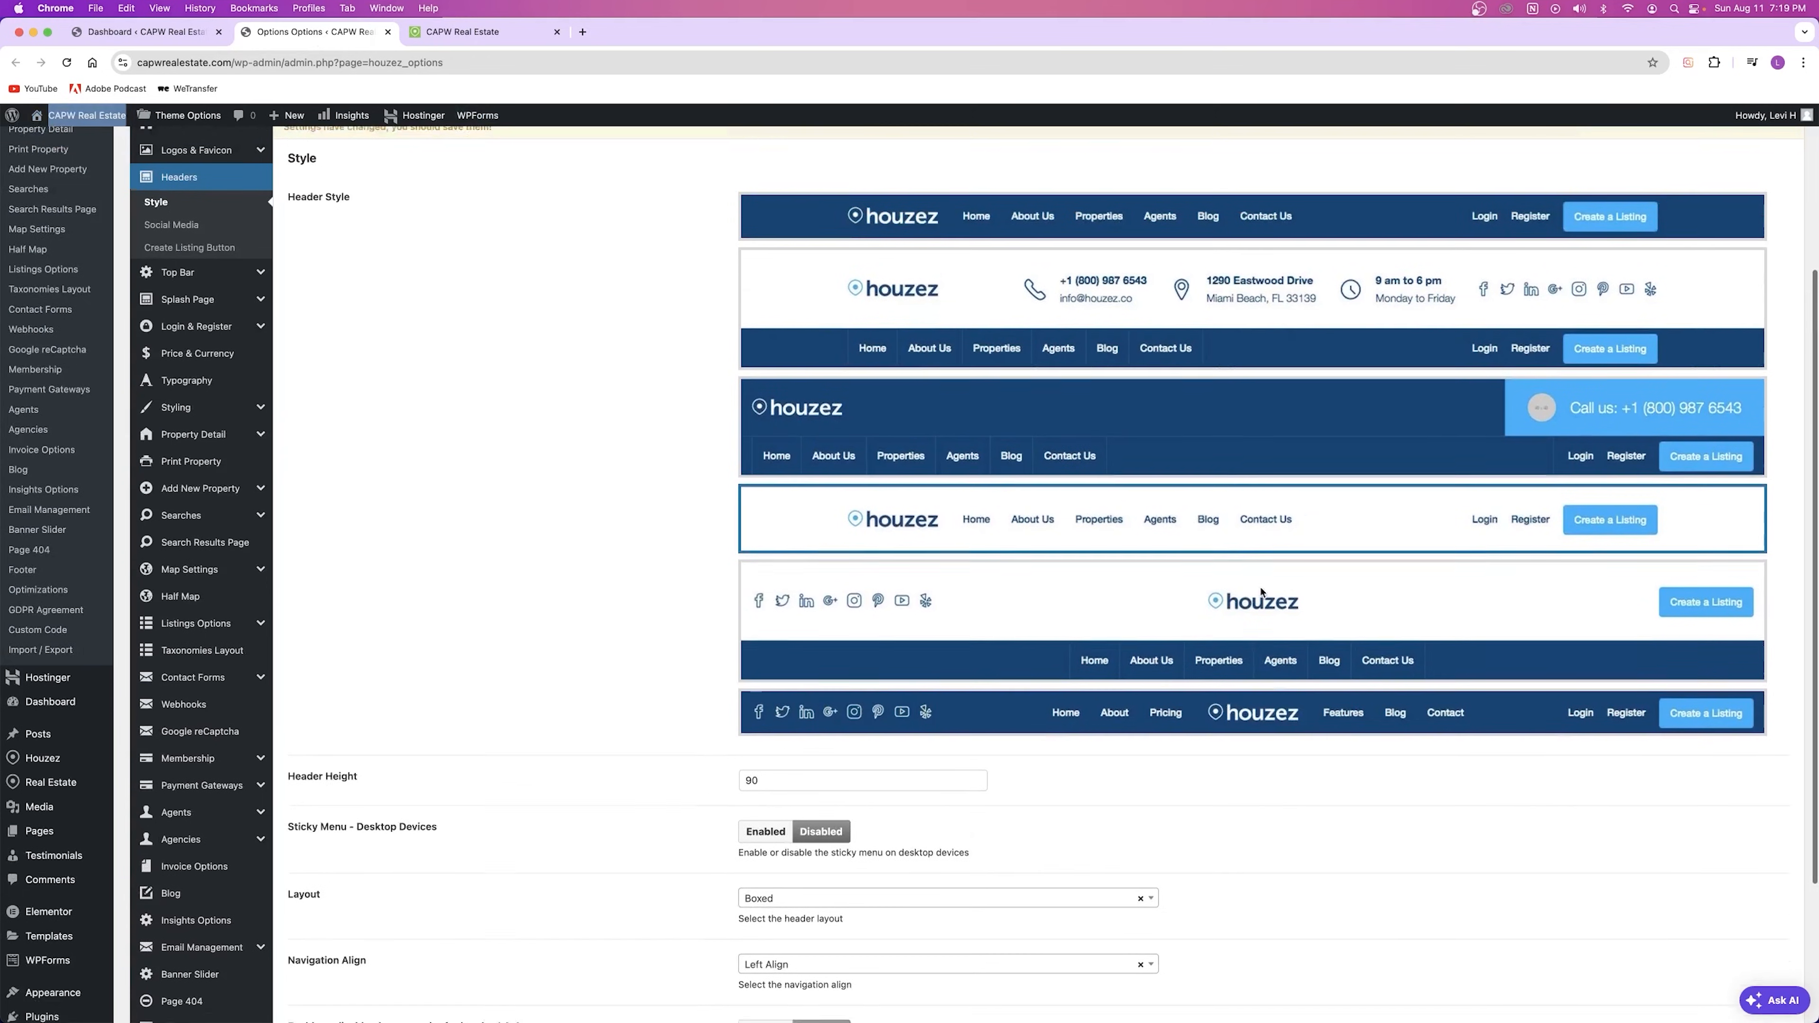
pyautogui.click(1083, 247)
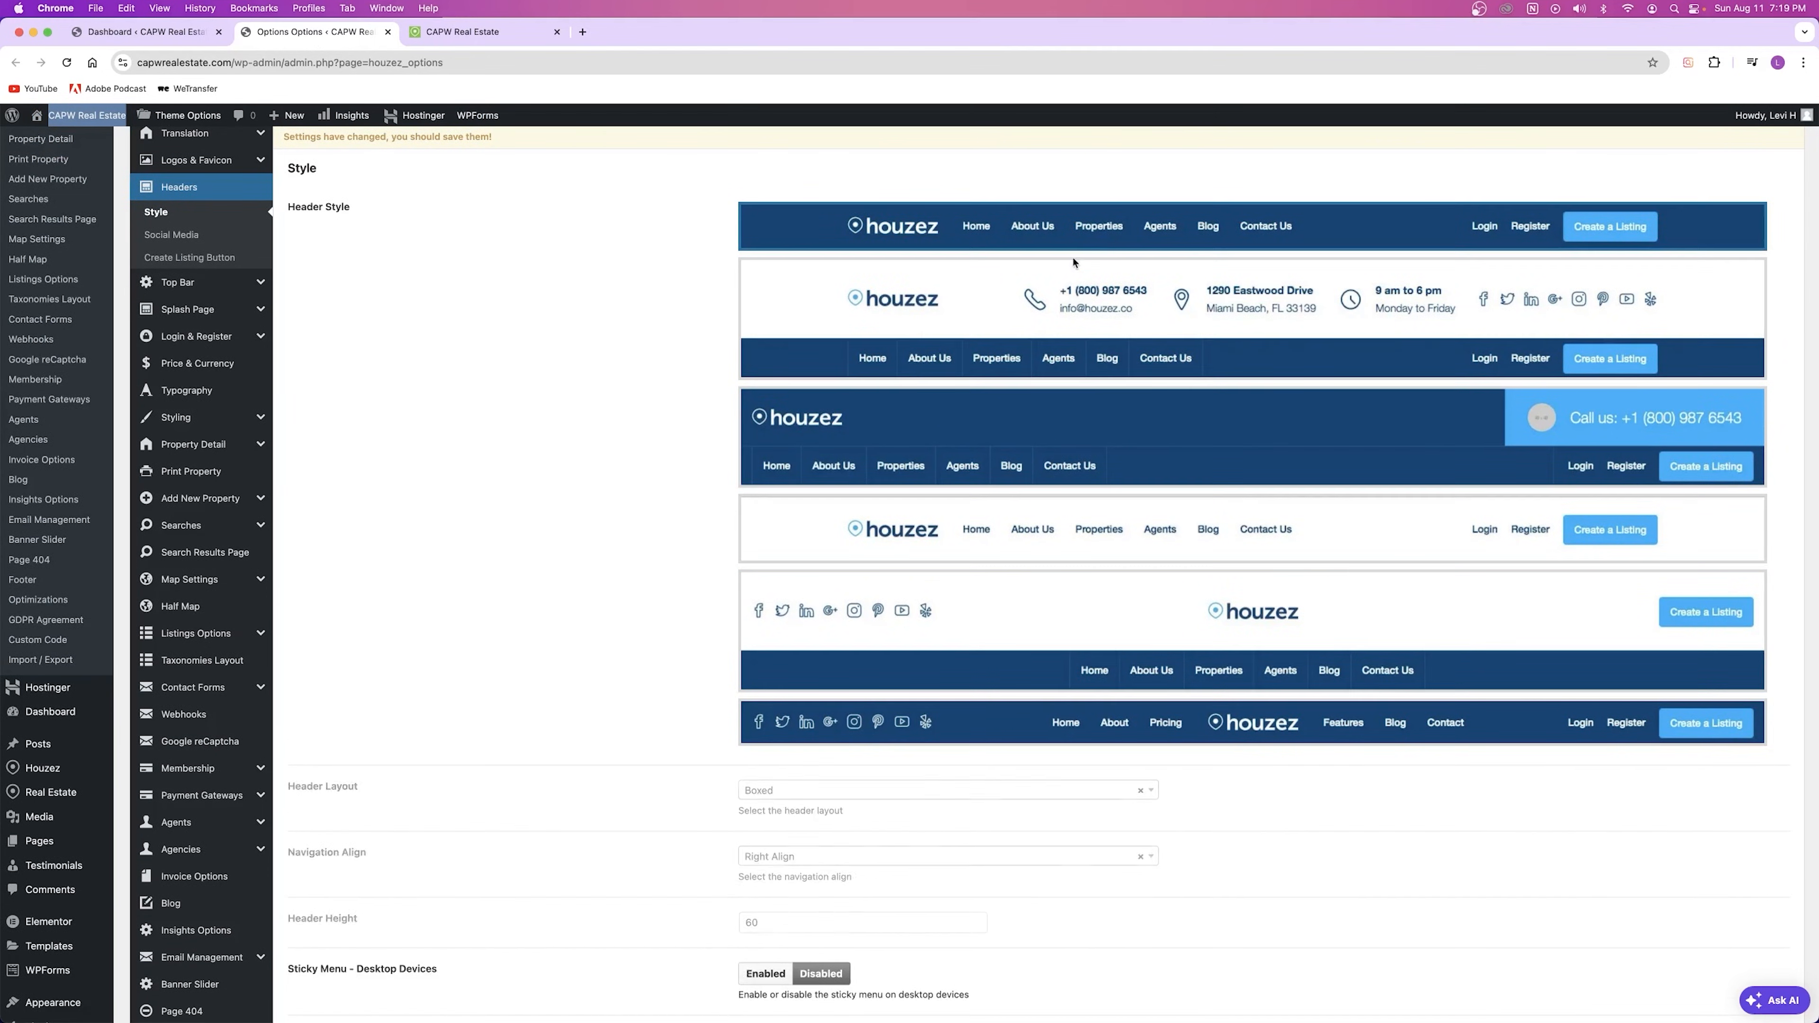
pyautogui.click(1038, 544)
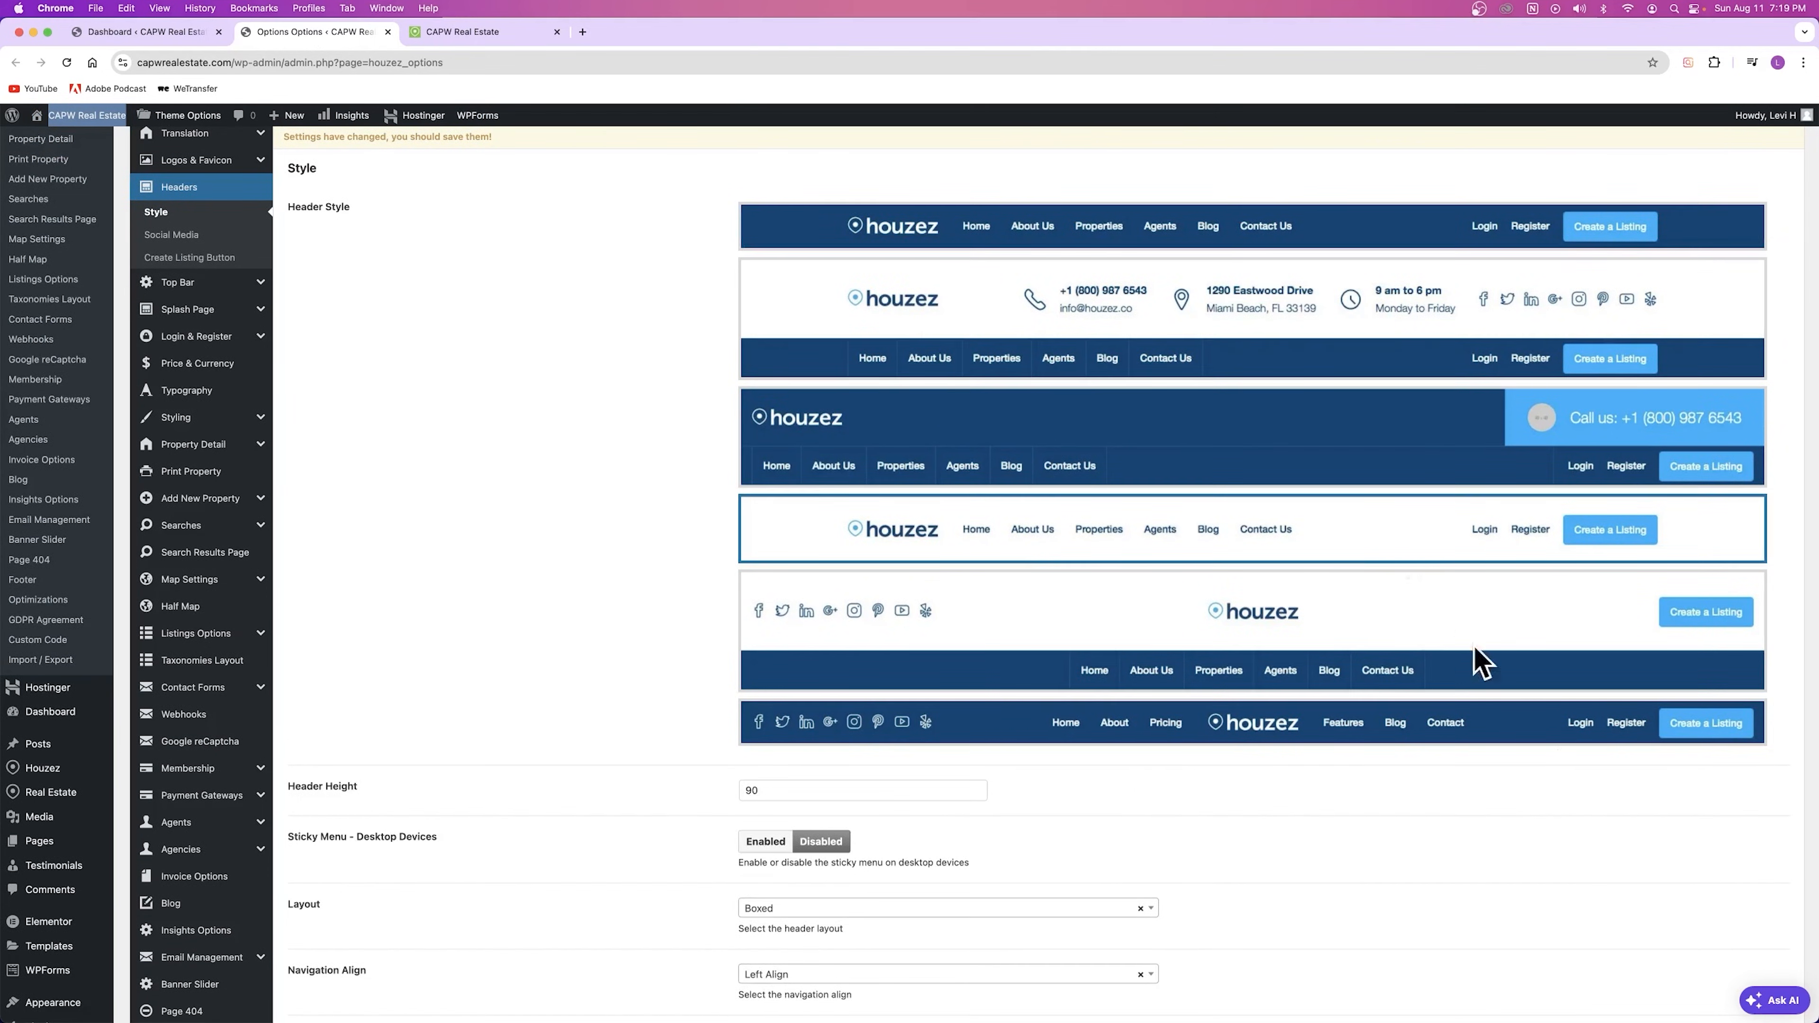
pyautogui.scroll(5, 1576, 340)
pyautogui.click(1626, 347)
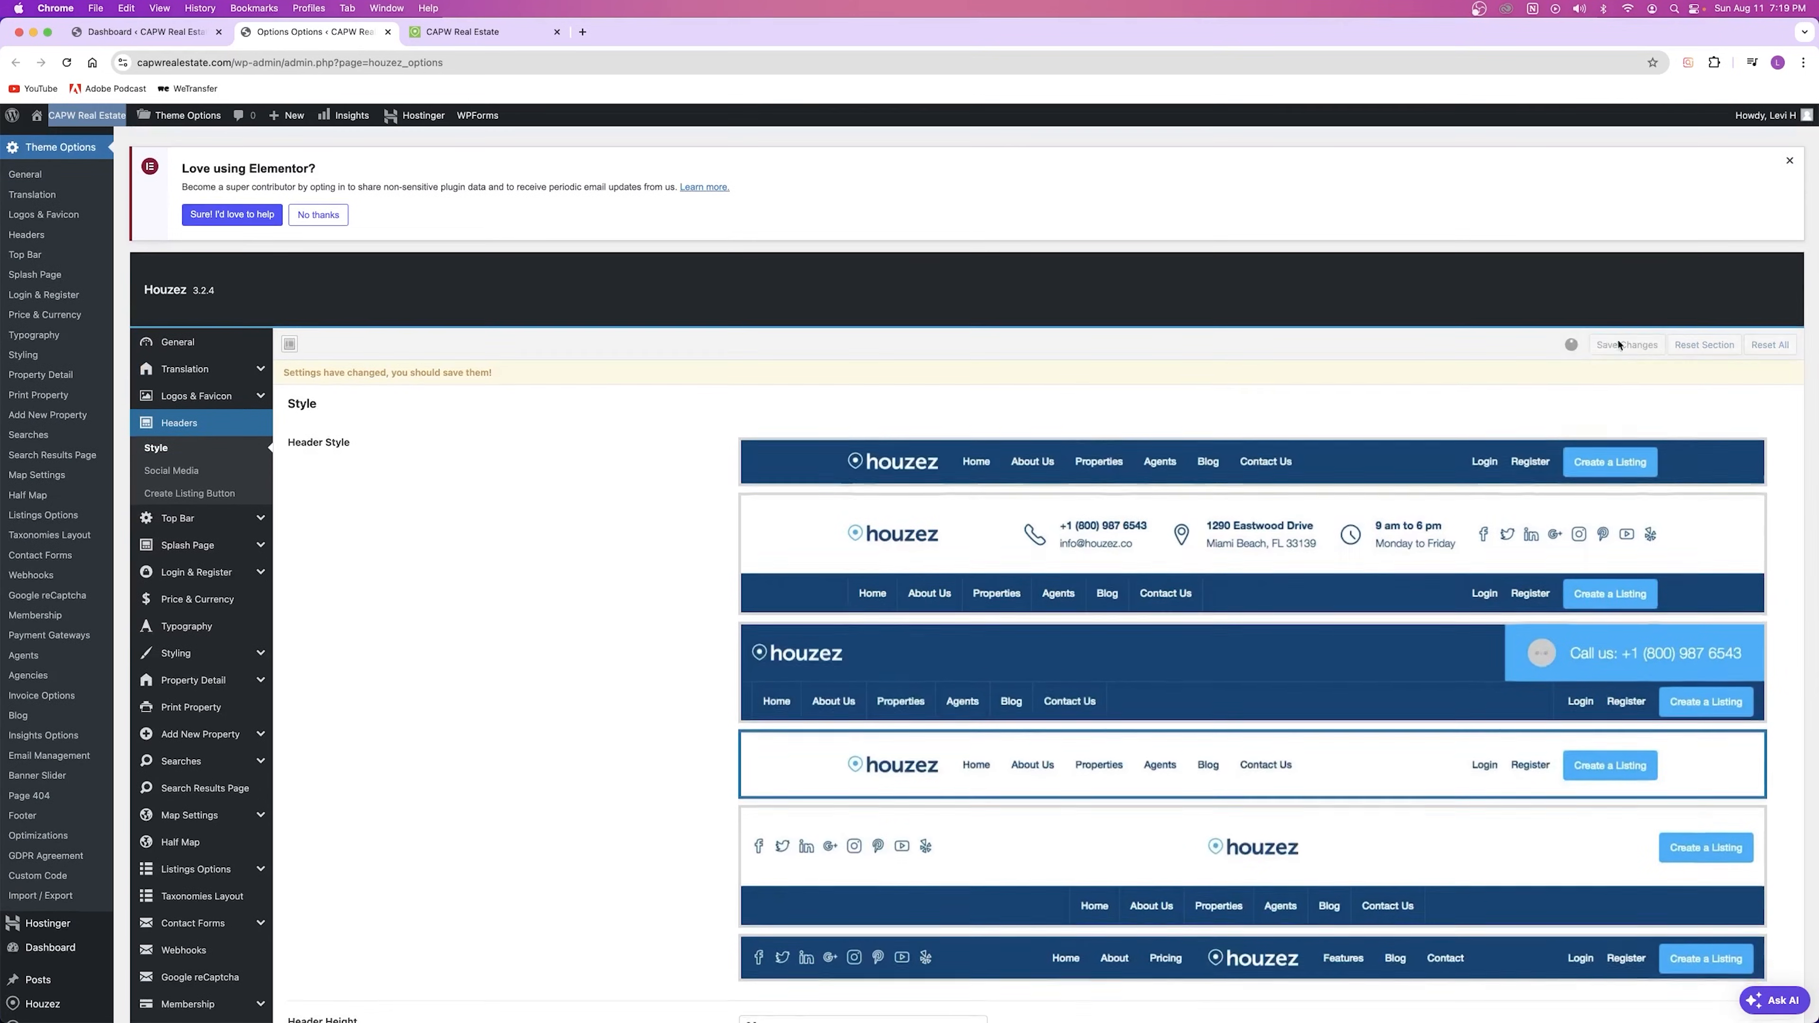
# Step: Reload the live homepage to see the single-row header over the hero image
pyautogui.click(473, 32)
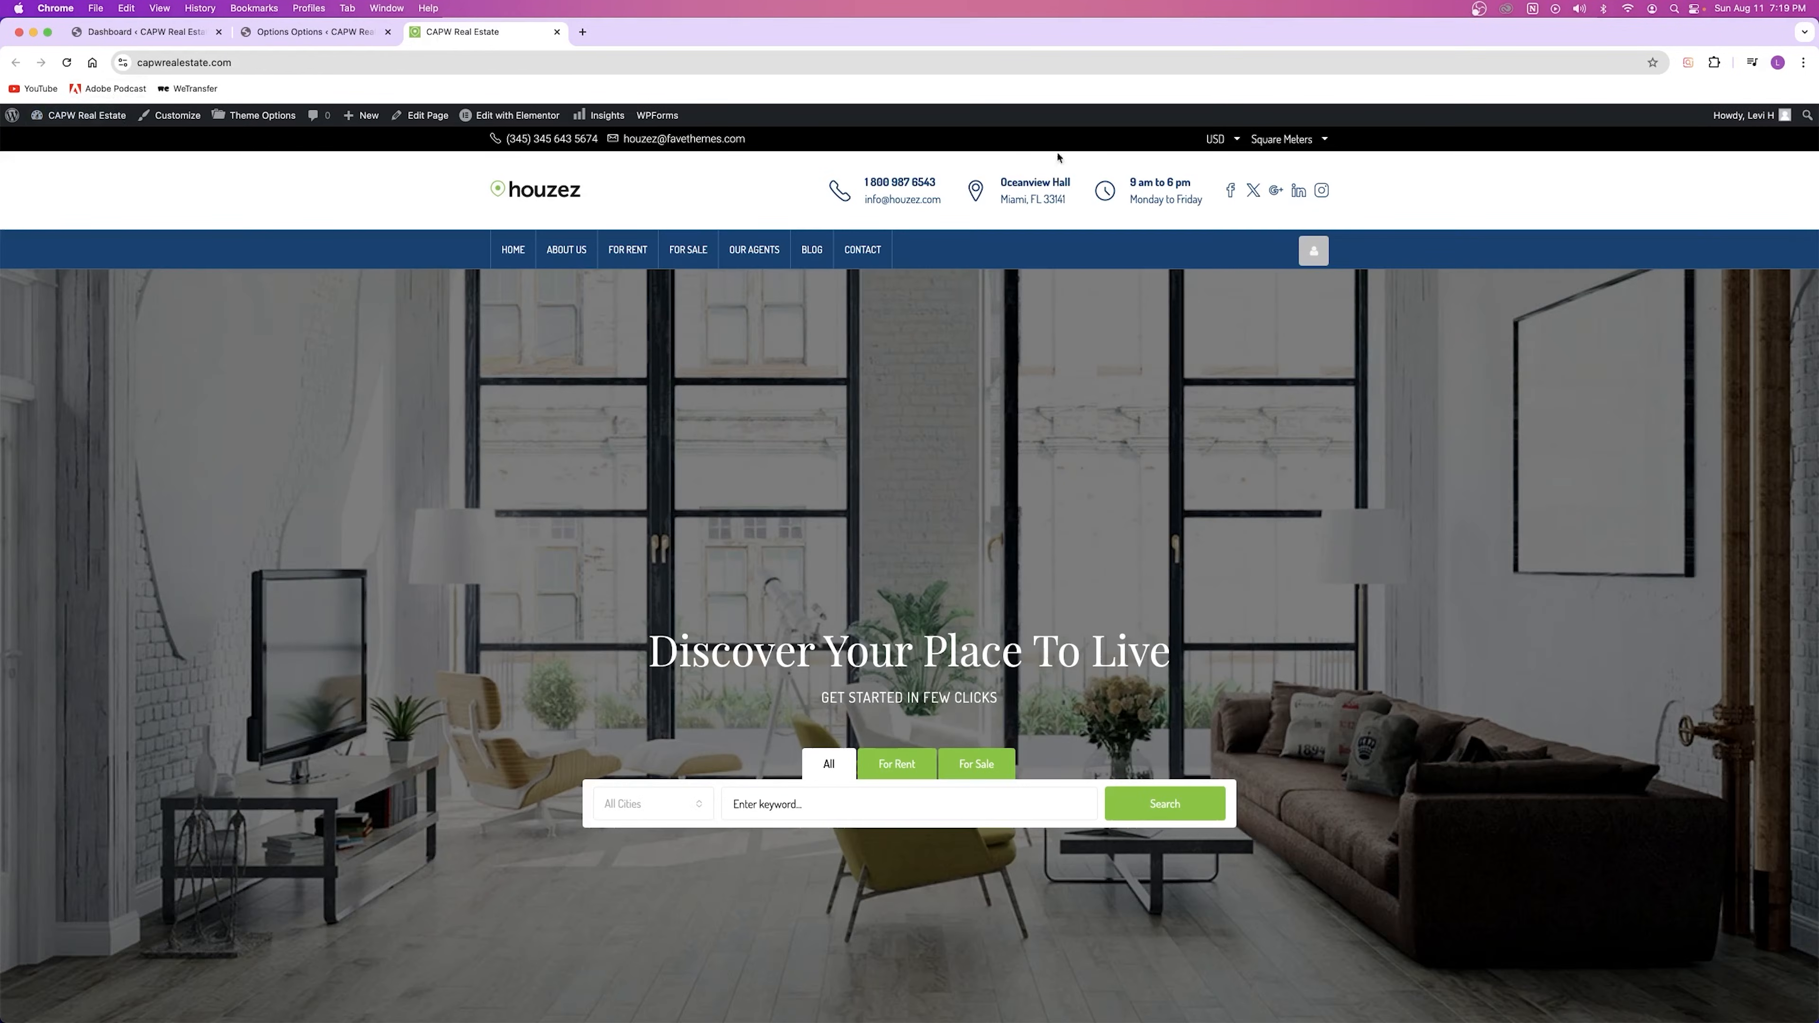
pyautogui.click(67, 63)
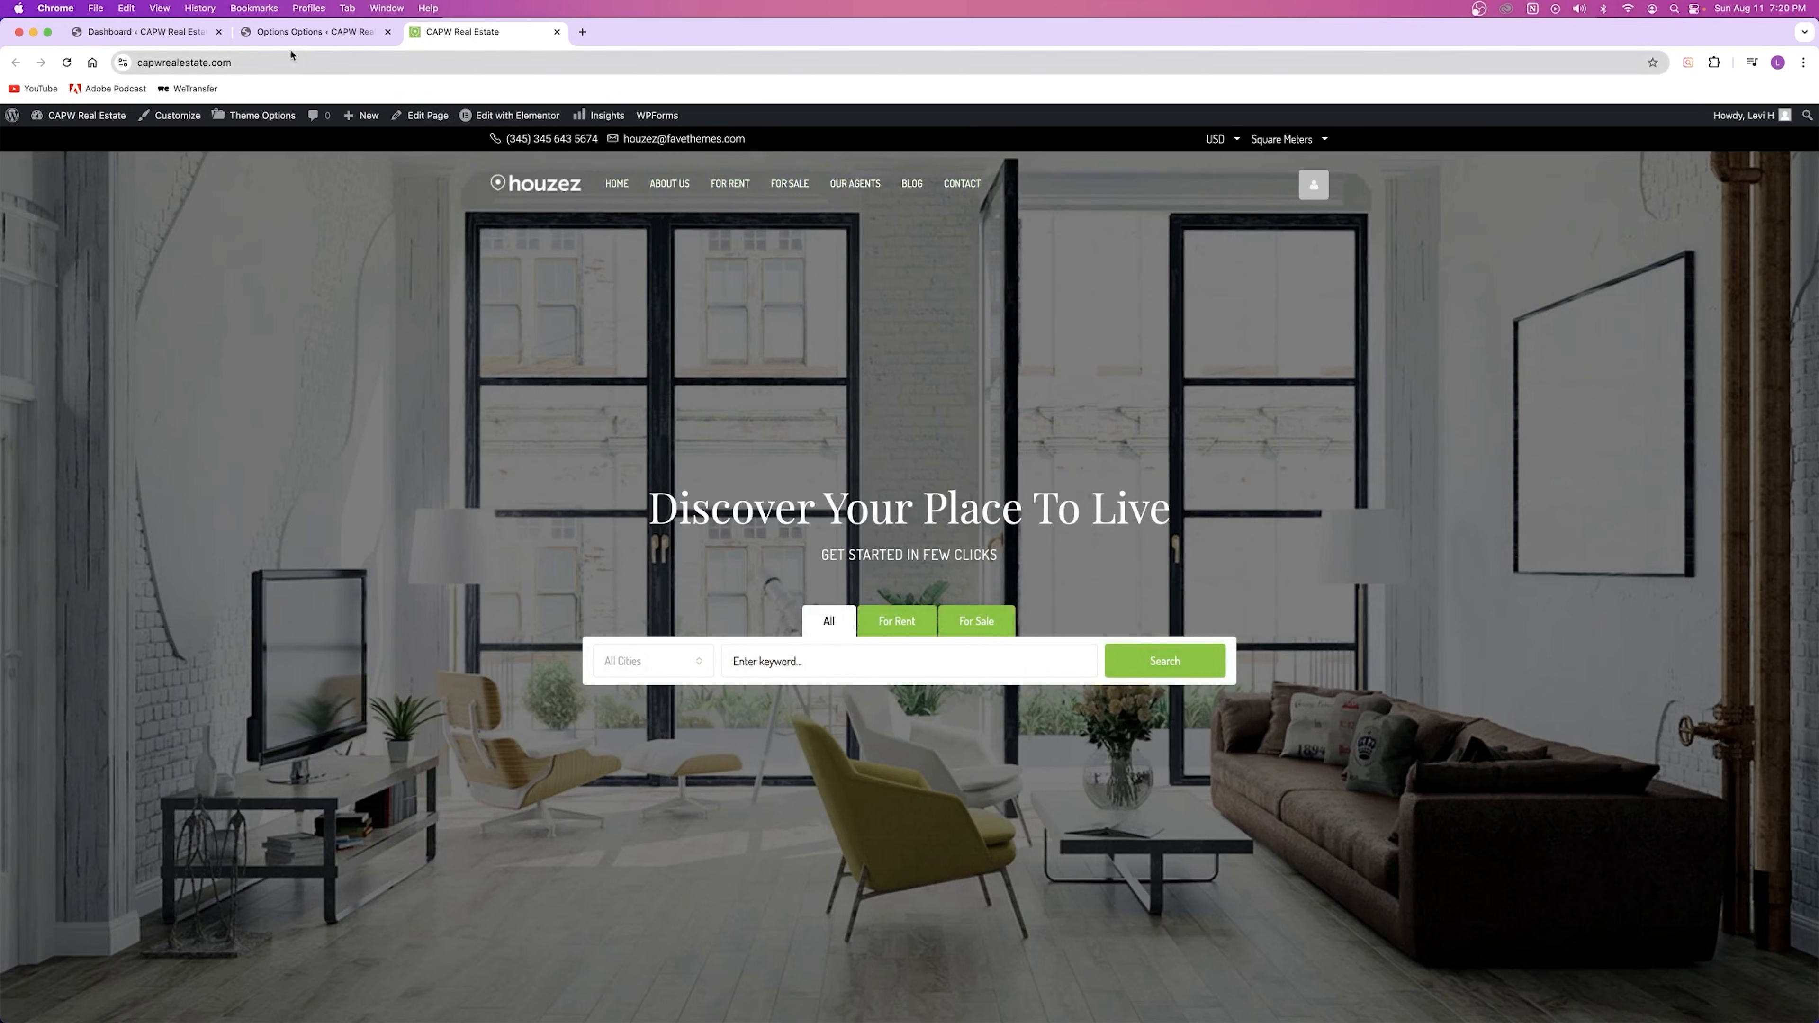
pyautogui.click(315, 32)
pyautogui.scroll(-5, 1255, 206)
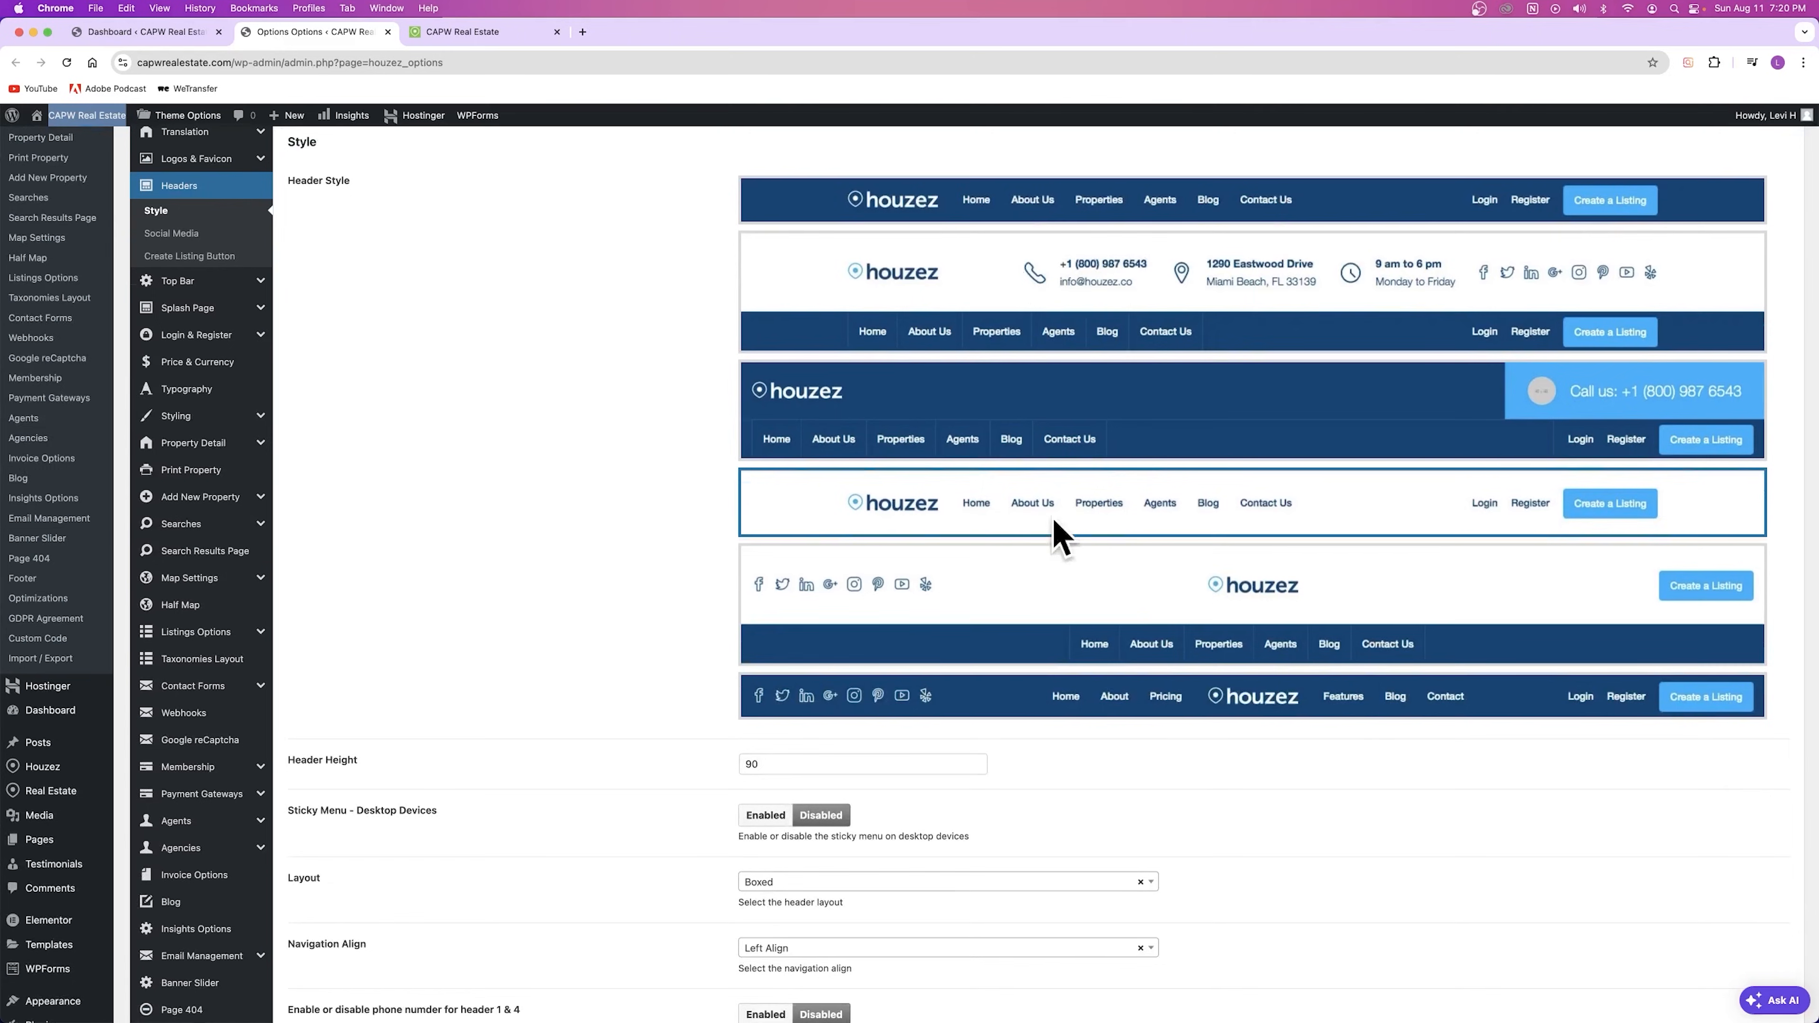
# Step: Keep the header layout Boxed, enable Sticky Menu for desktop devices, and save
pyautogui.scroll(-3, 520, 459)
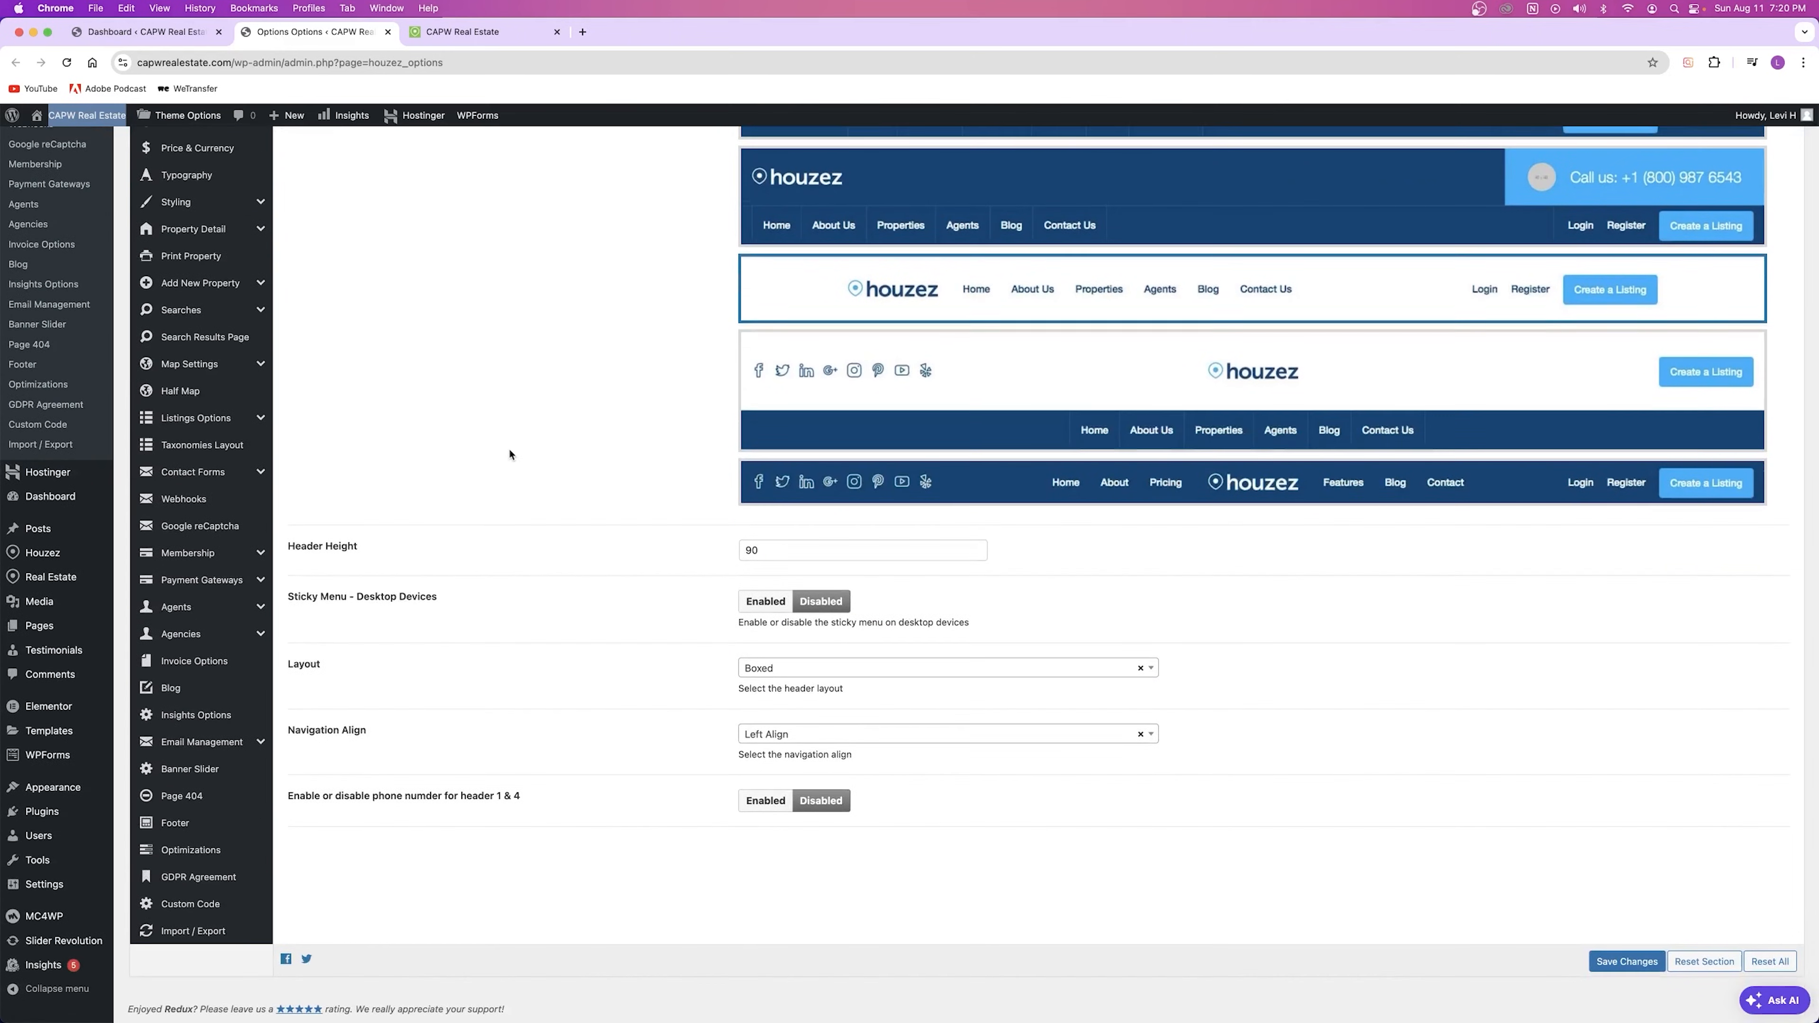
pyautogui.click(765, 668)
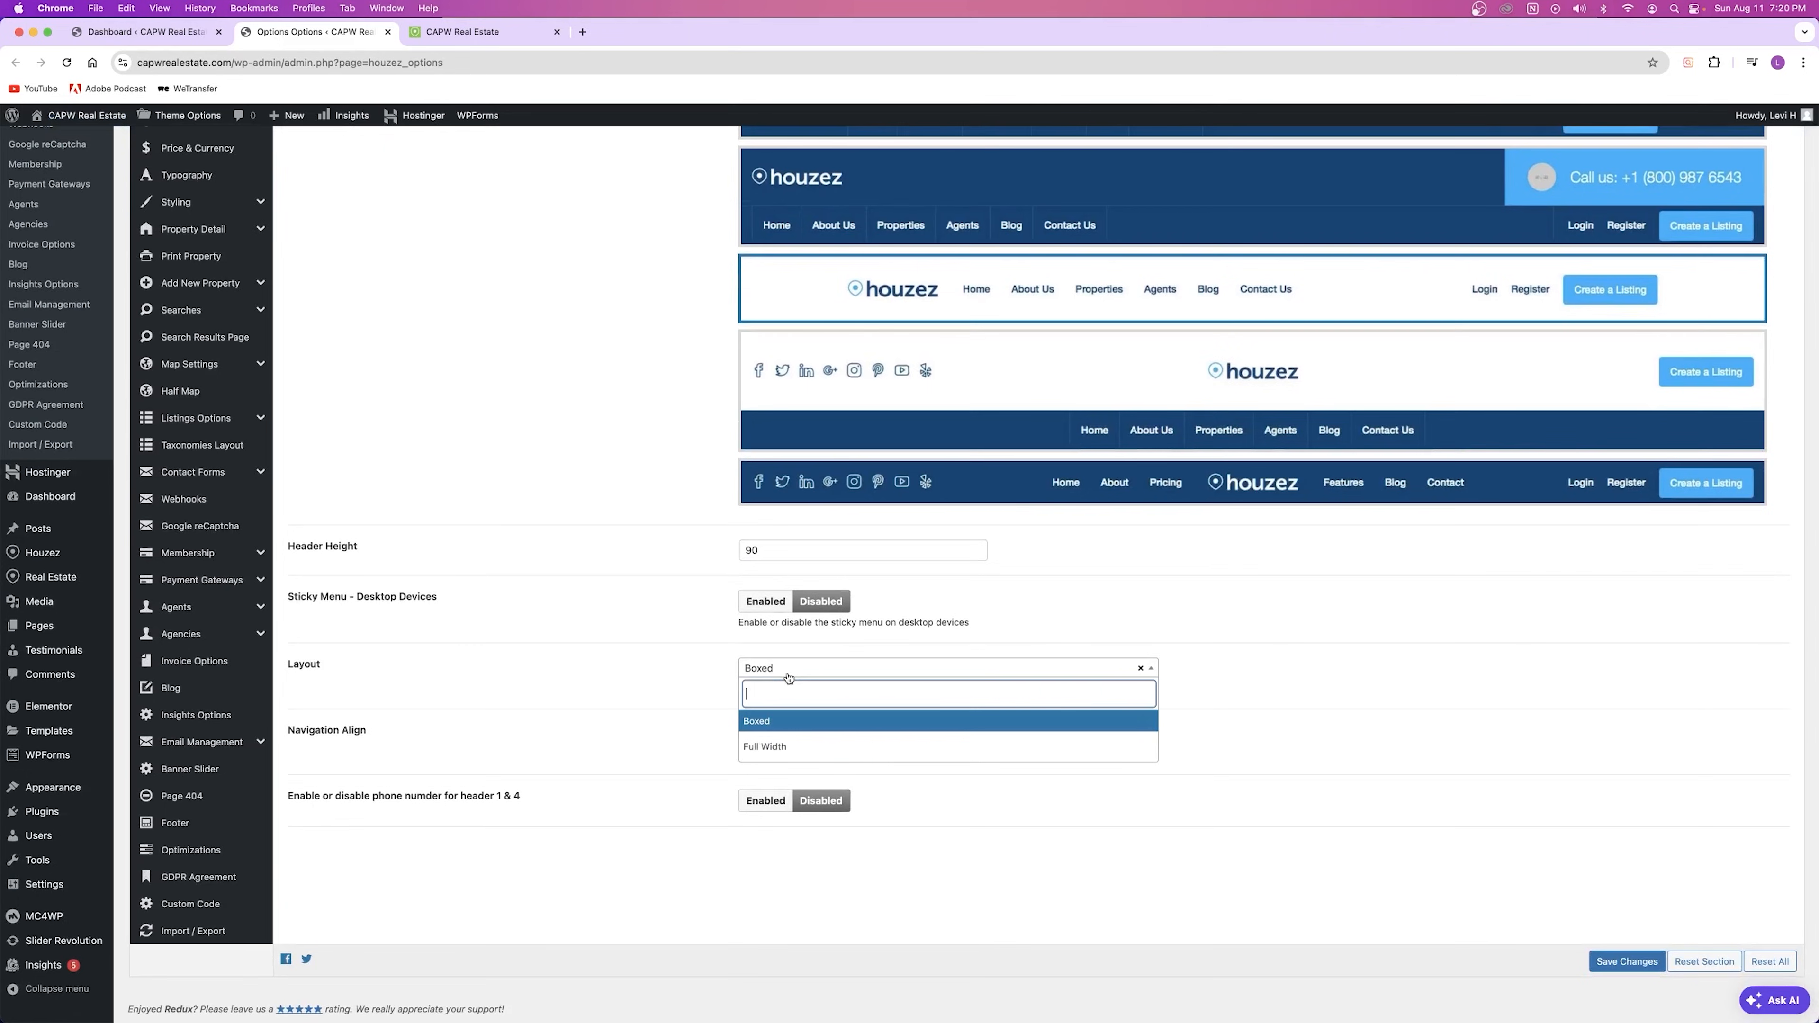
pyautogui.click(779, 729)
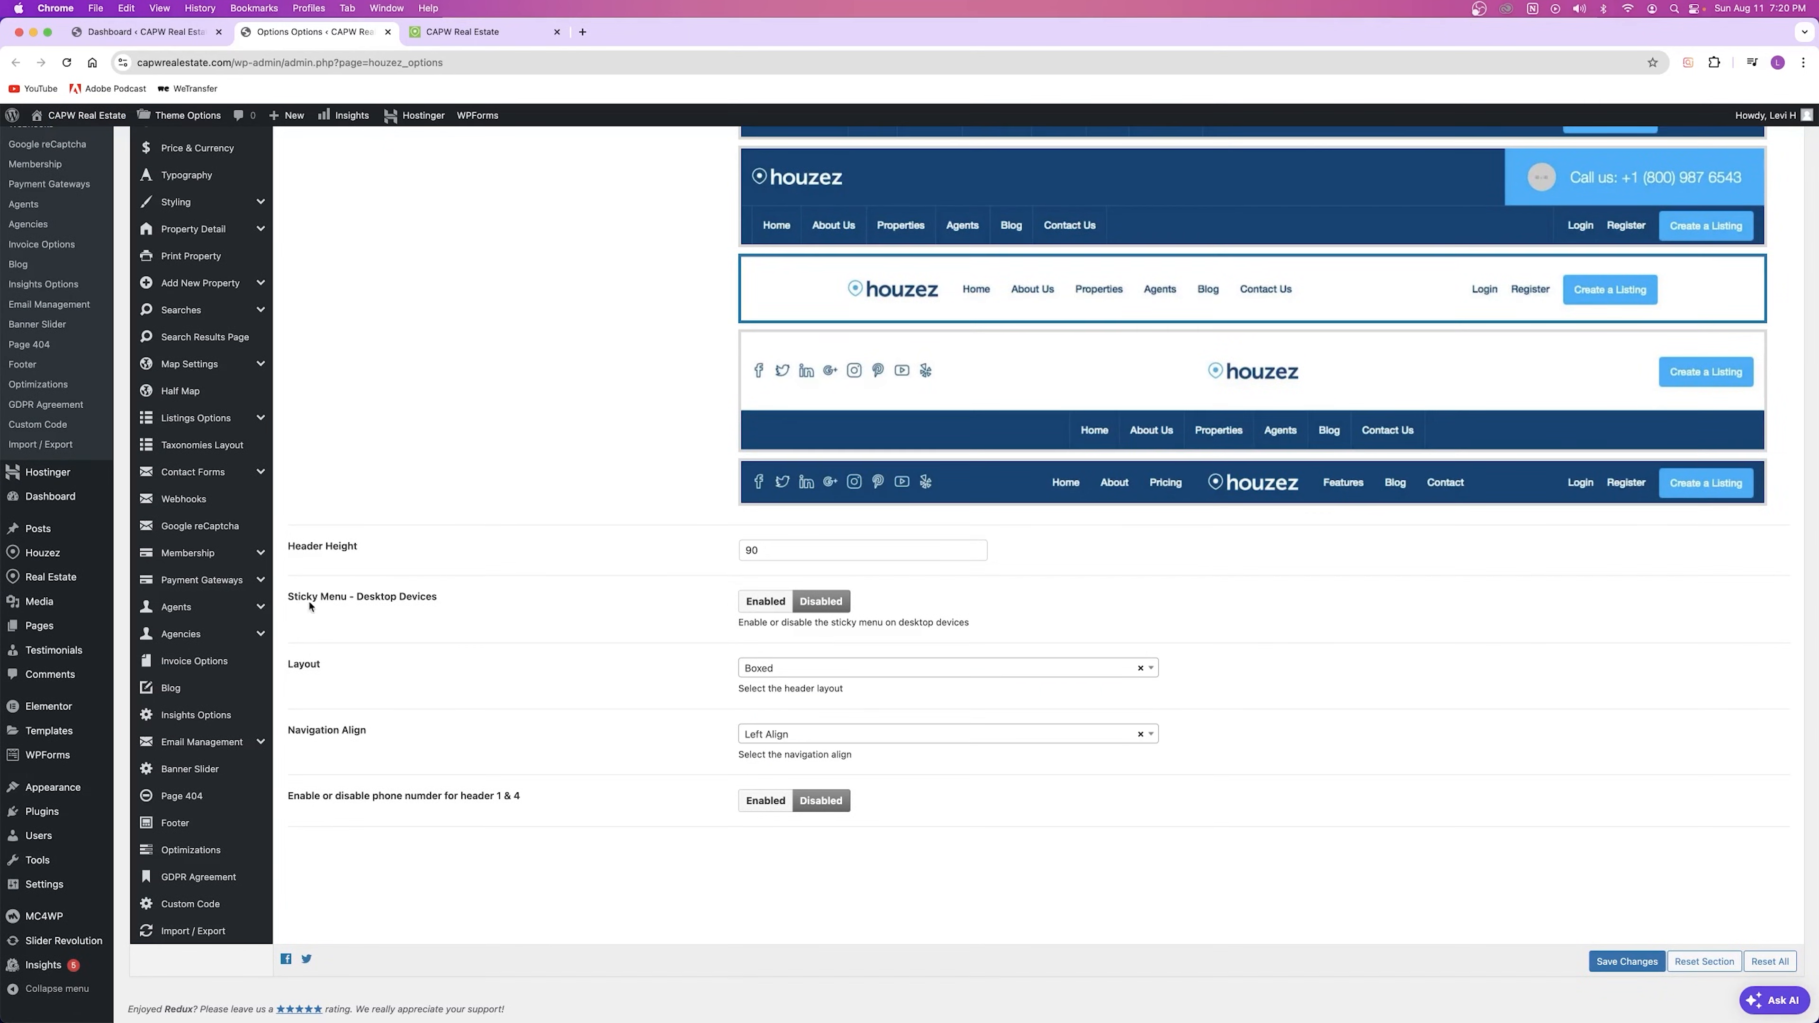
pyautogui.click(772, 608)
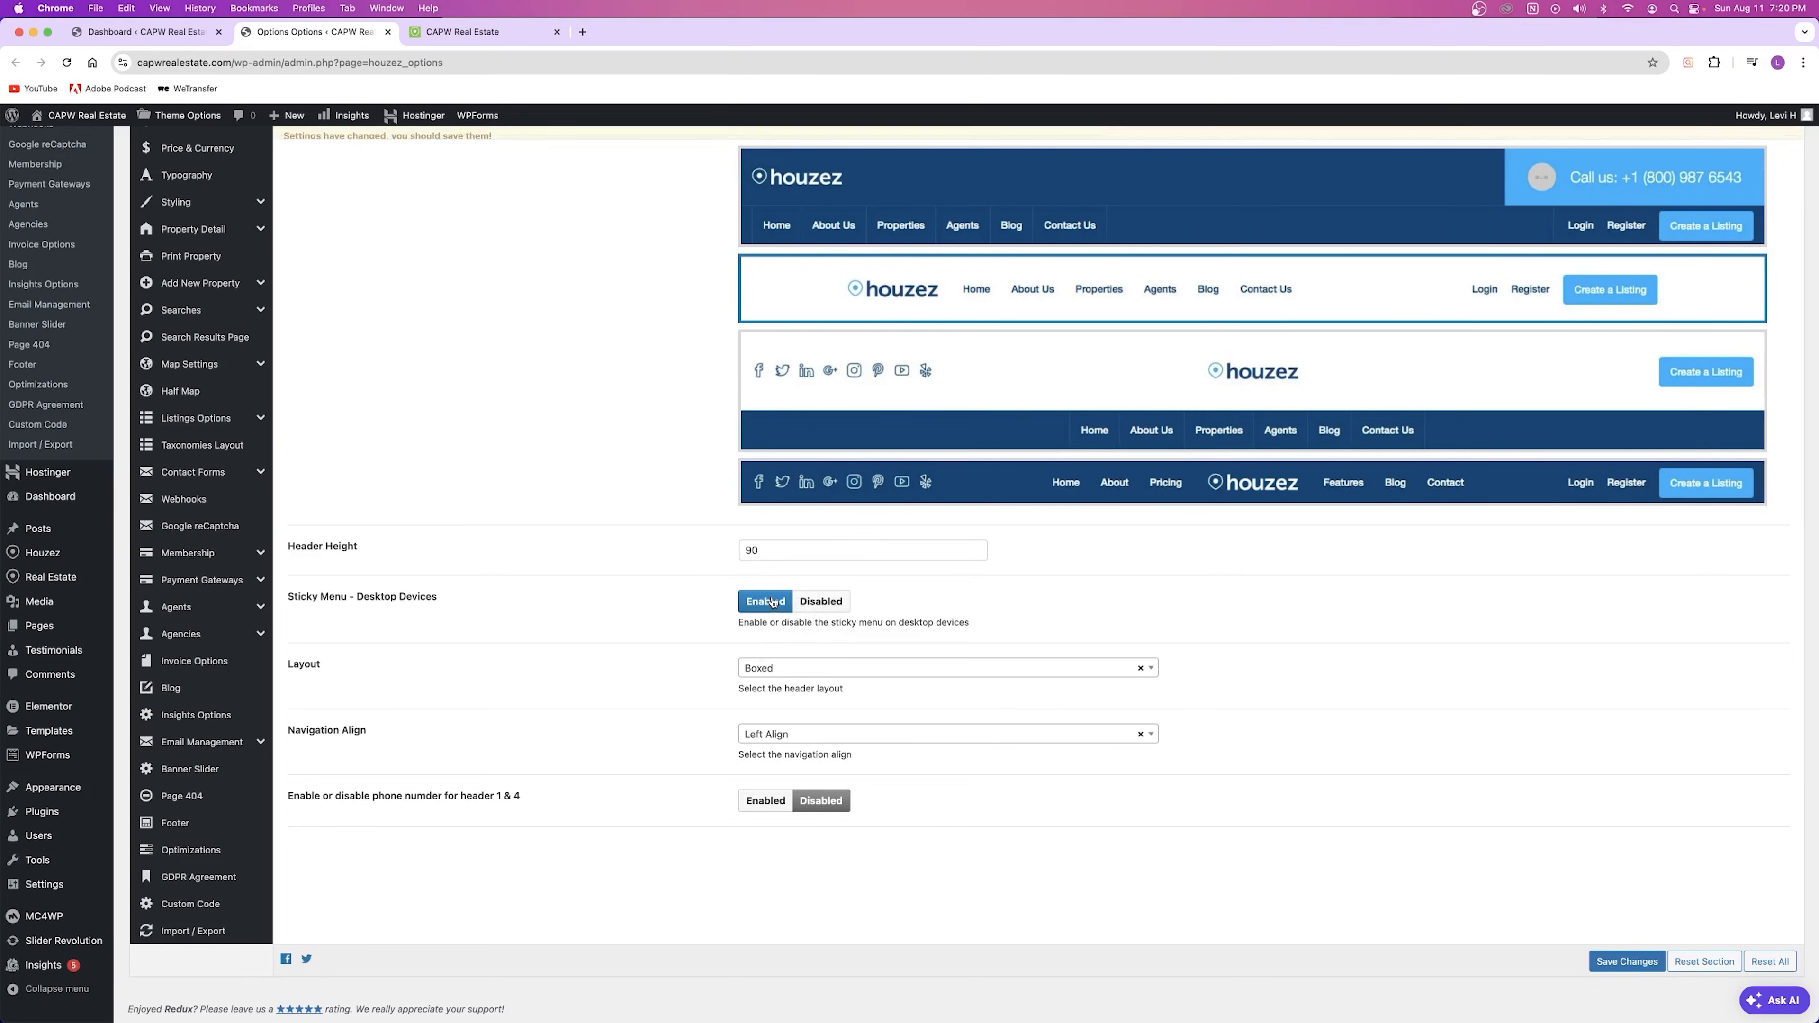
pyautogui.click(1608, 962)
# Step: Reload the live homepage and scroll down to confirm the header stays pinned
pyautogui.hotkey('ctrl', 'Tab')
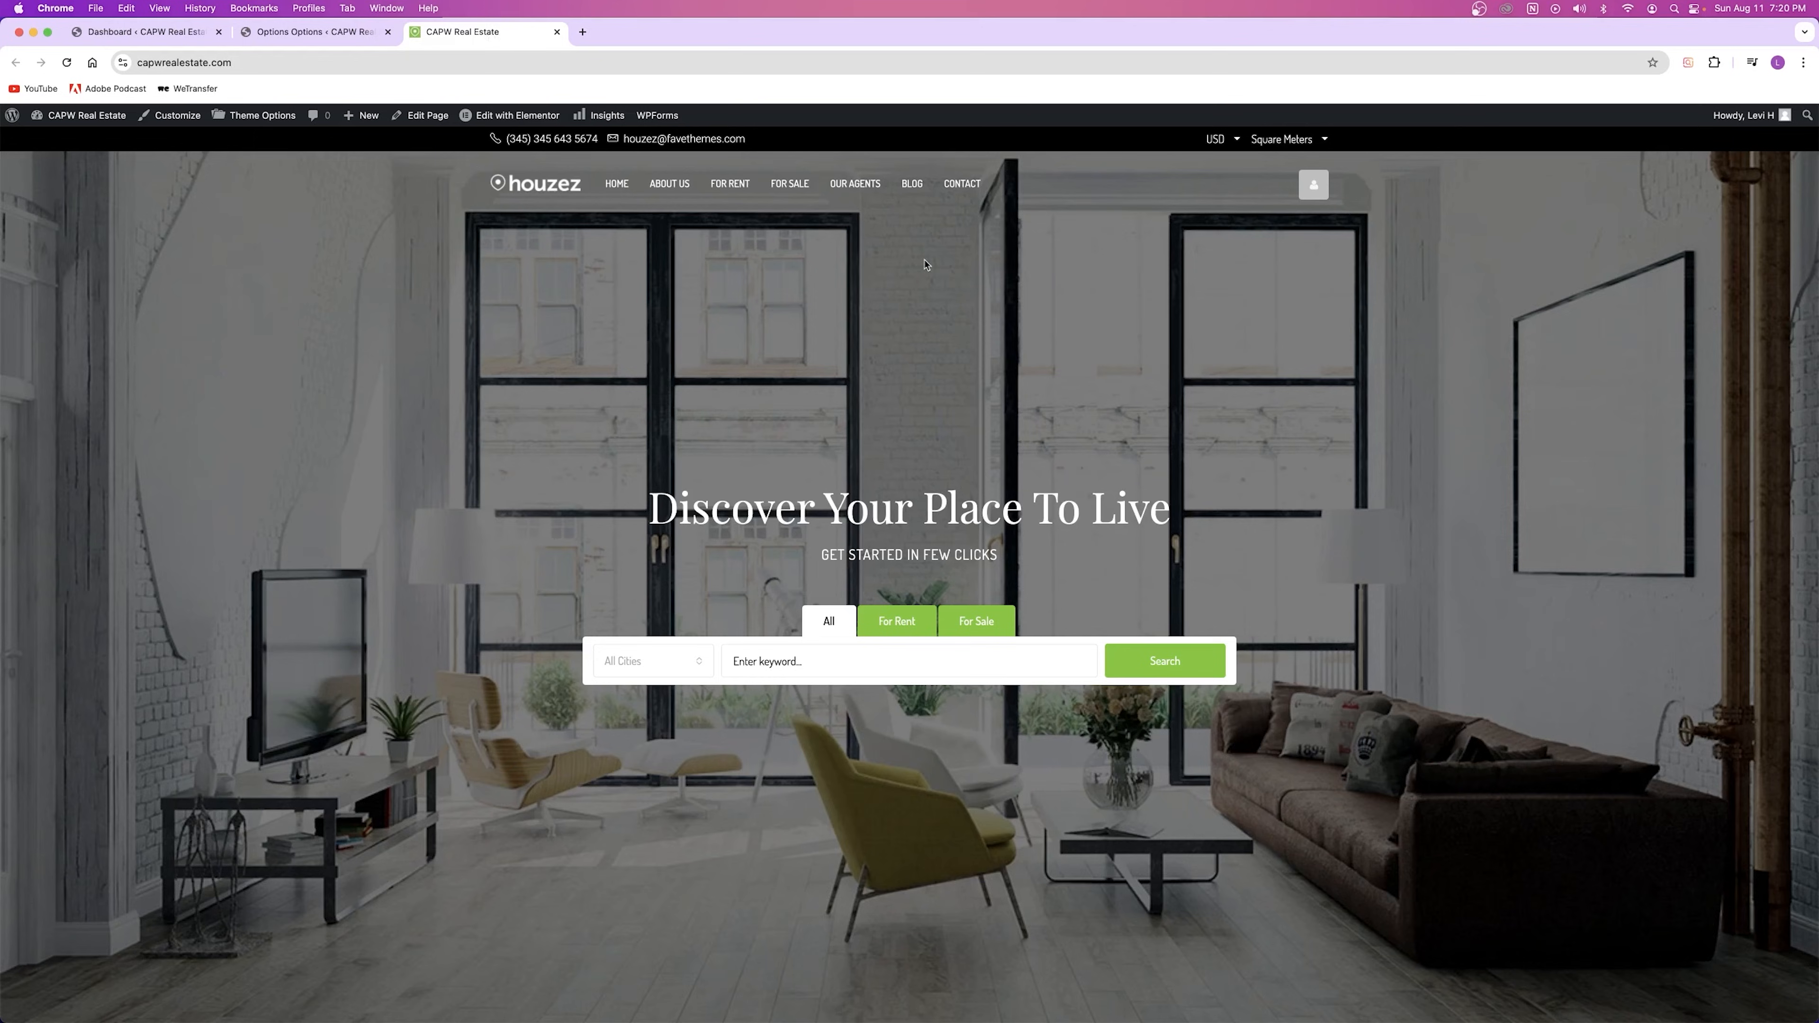
pyautogui.click(67, 63)
pyautogui.scroll(-5, 885, 380)
pyautogui.scroll(-10, 884, 380)
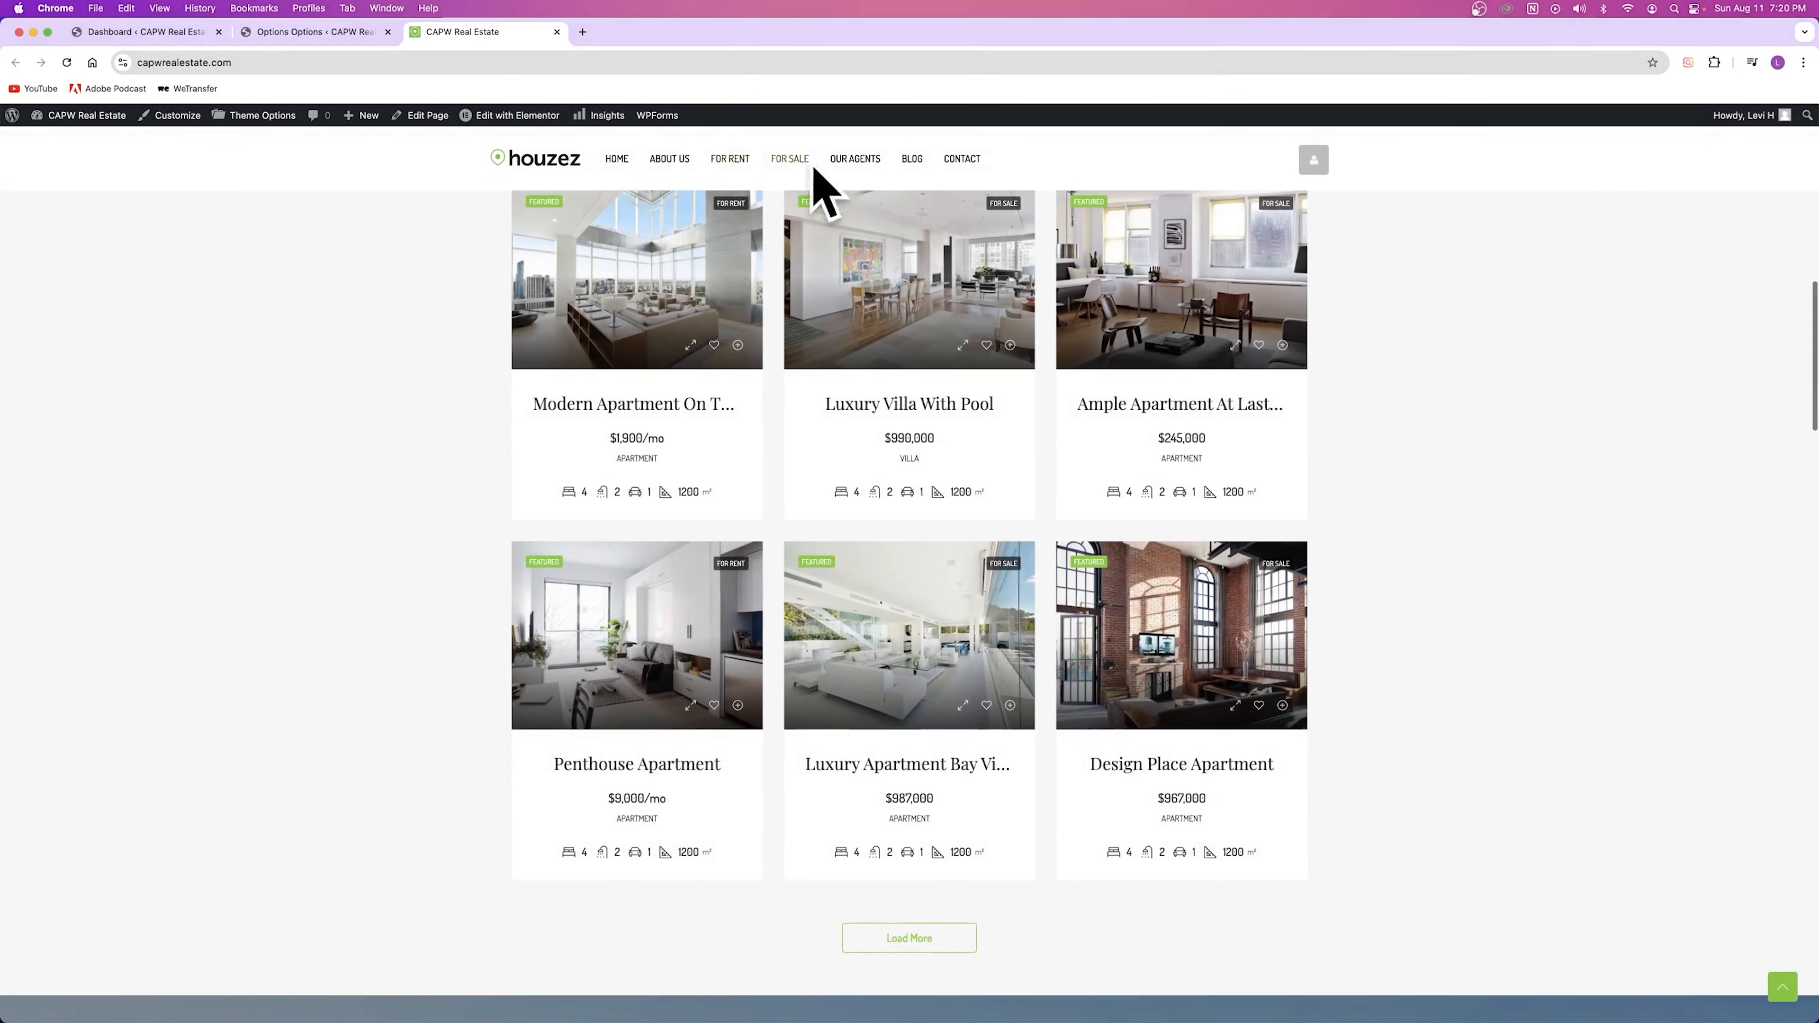
pyautogui.scroll(-10, 824, 587)
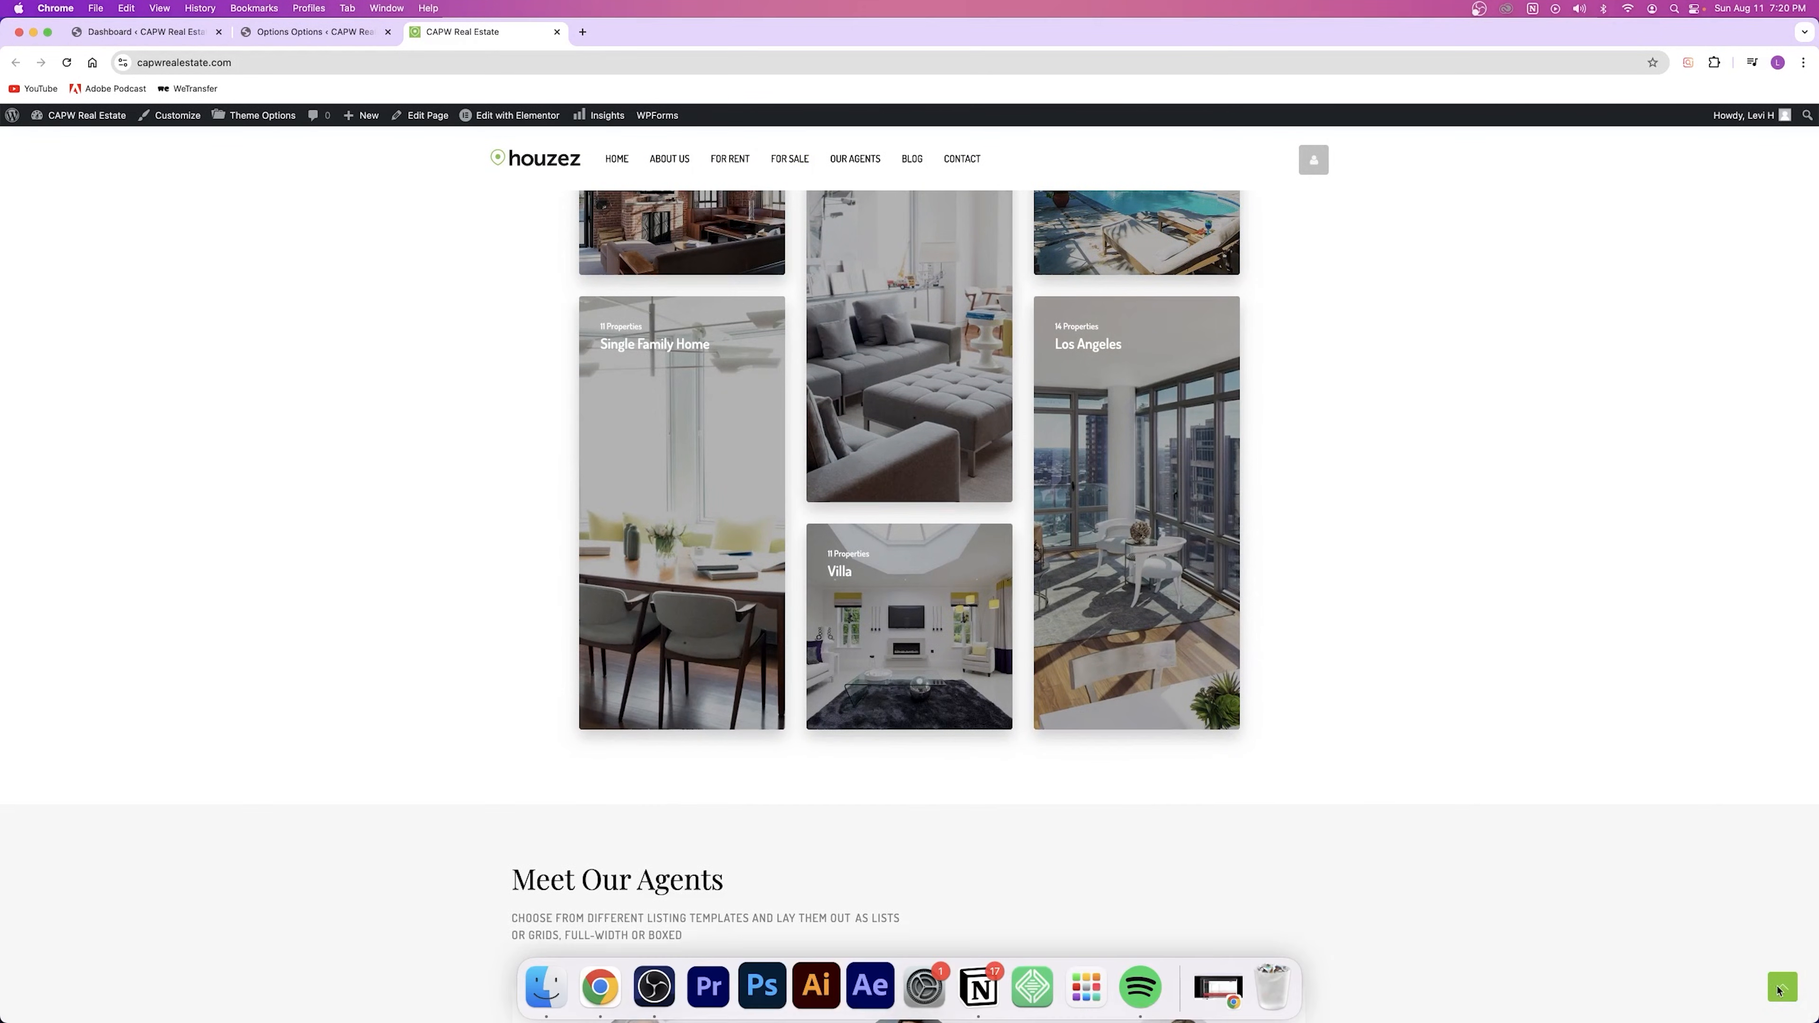
# Step: Go back to the Headers options, leave Header Height at 90, and scroll to the top
pyautogui.scroll(-10, 824, 358)
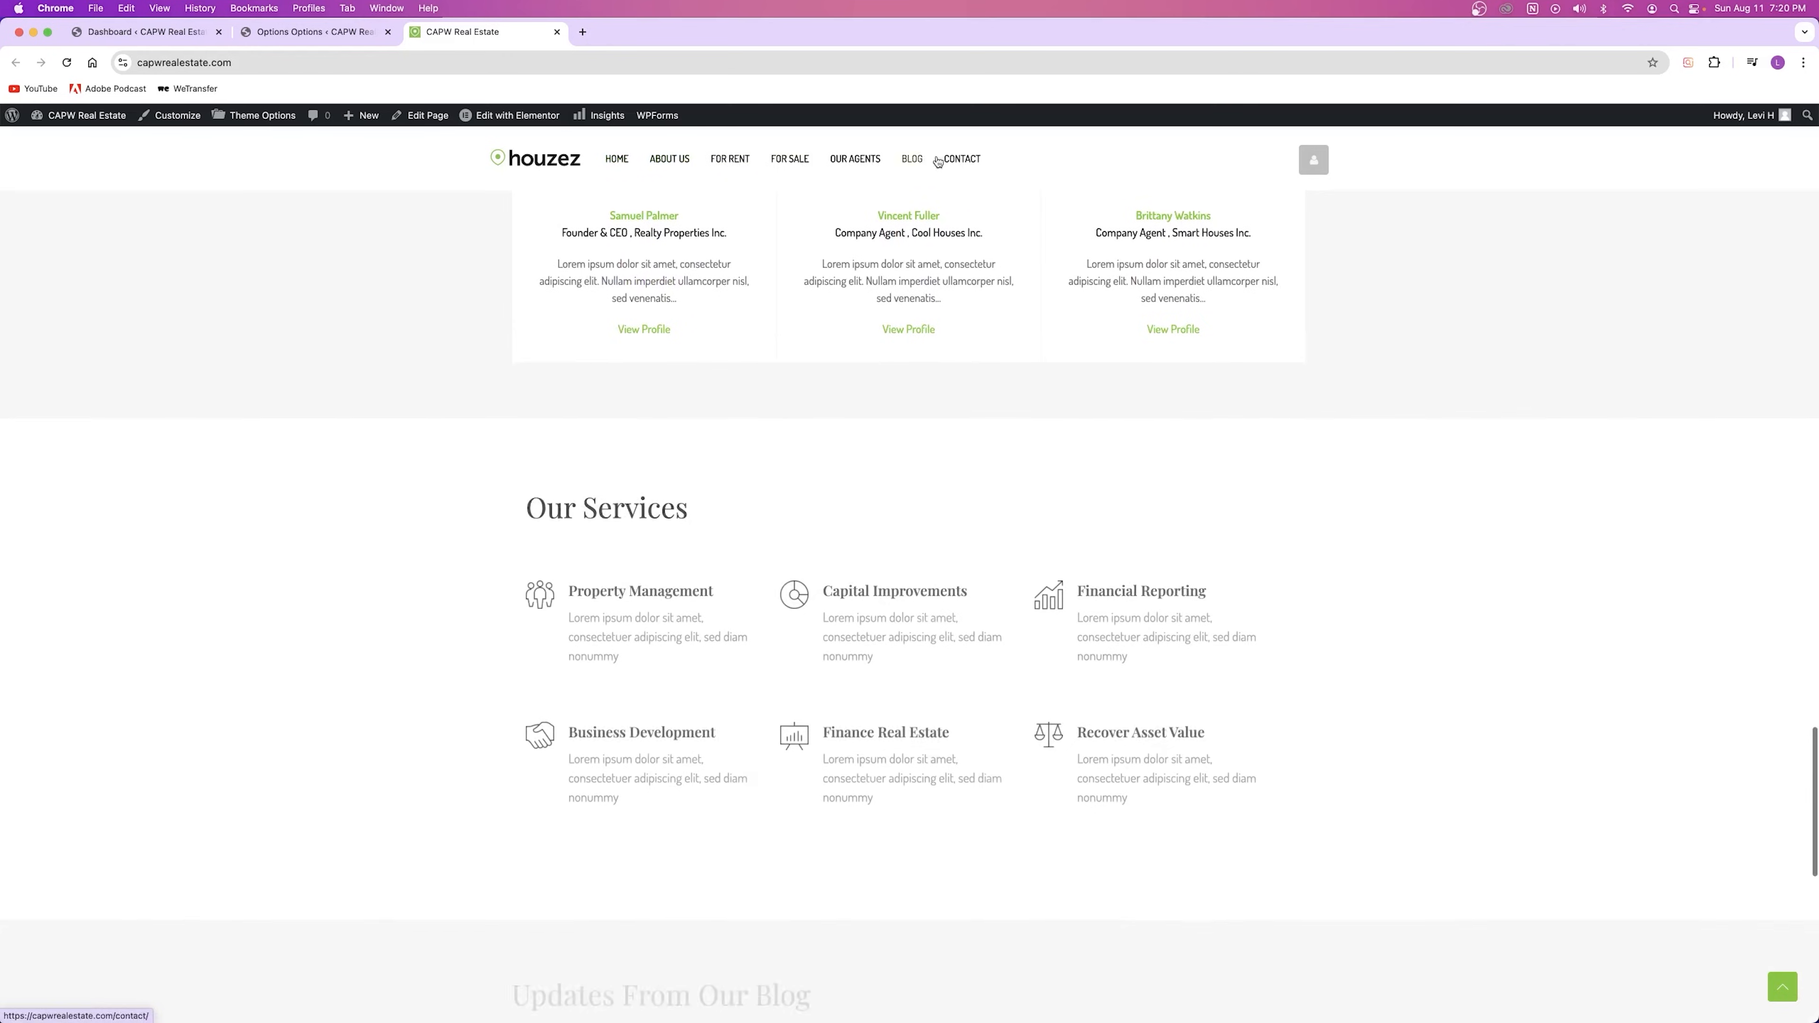
pyautogui.scroll(20, 771, 486)
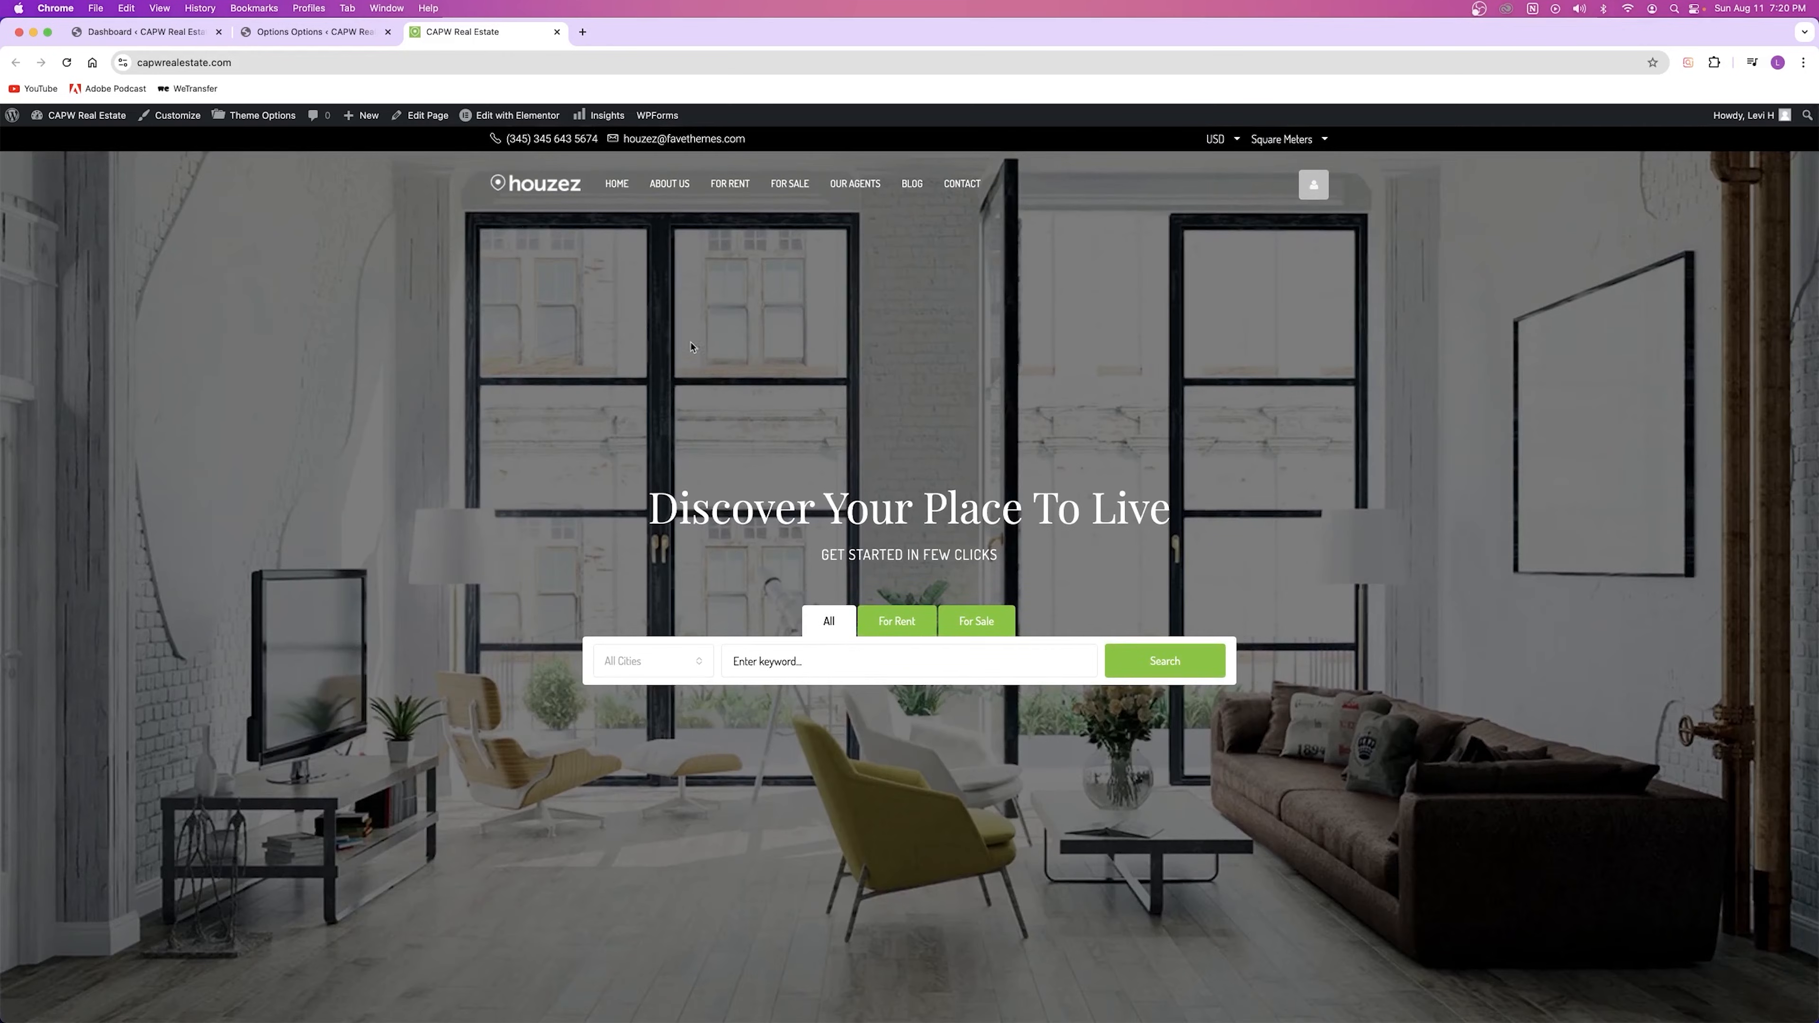
pyautogui.click(337, 31)
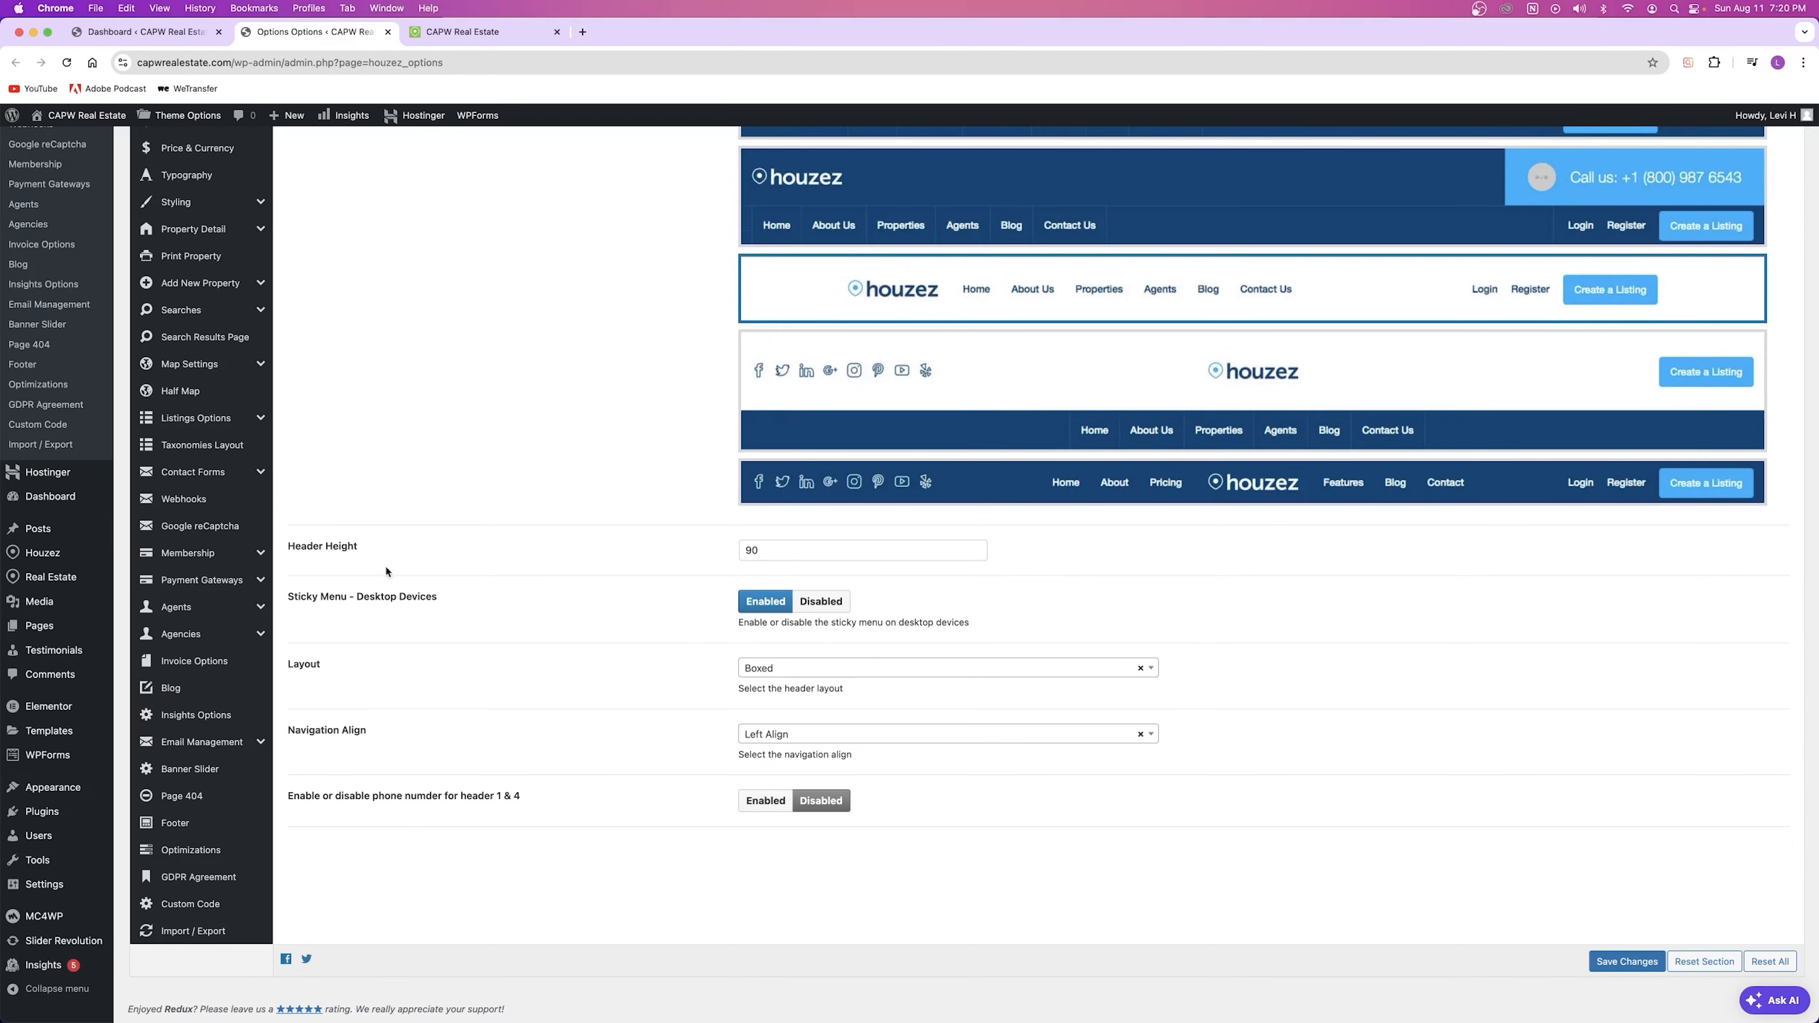
pyautogui.click(783, 553)
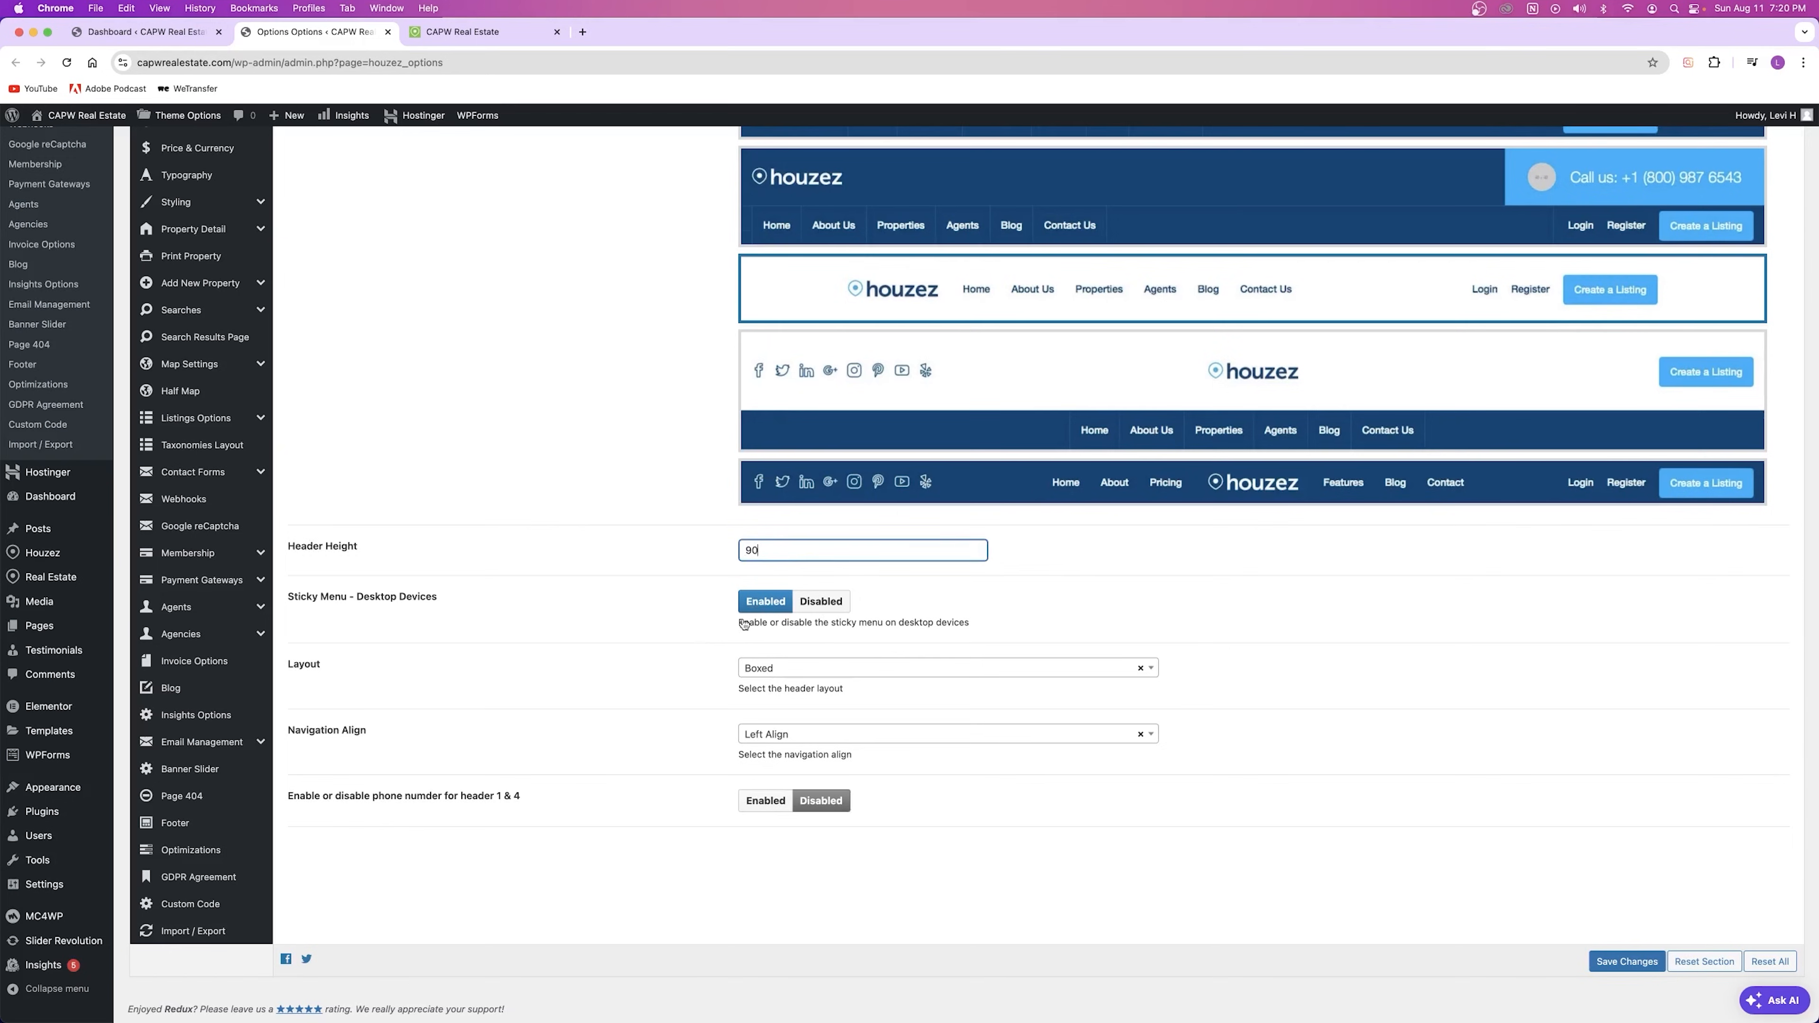
pyautogui.click(335, 733)
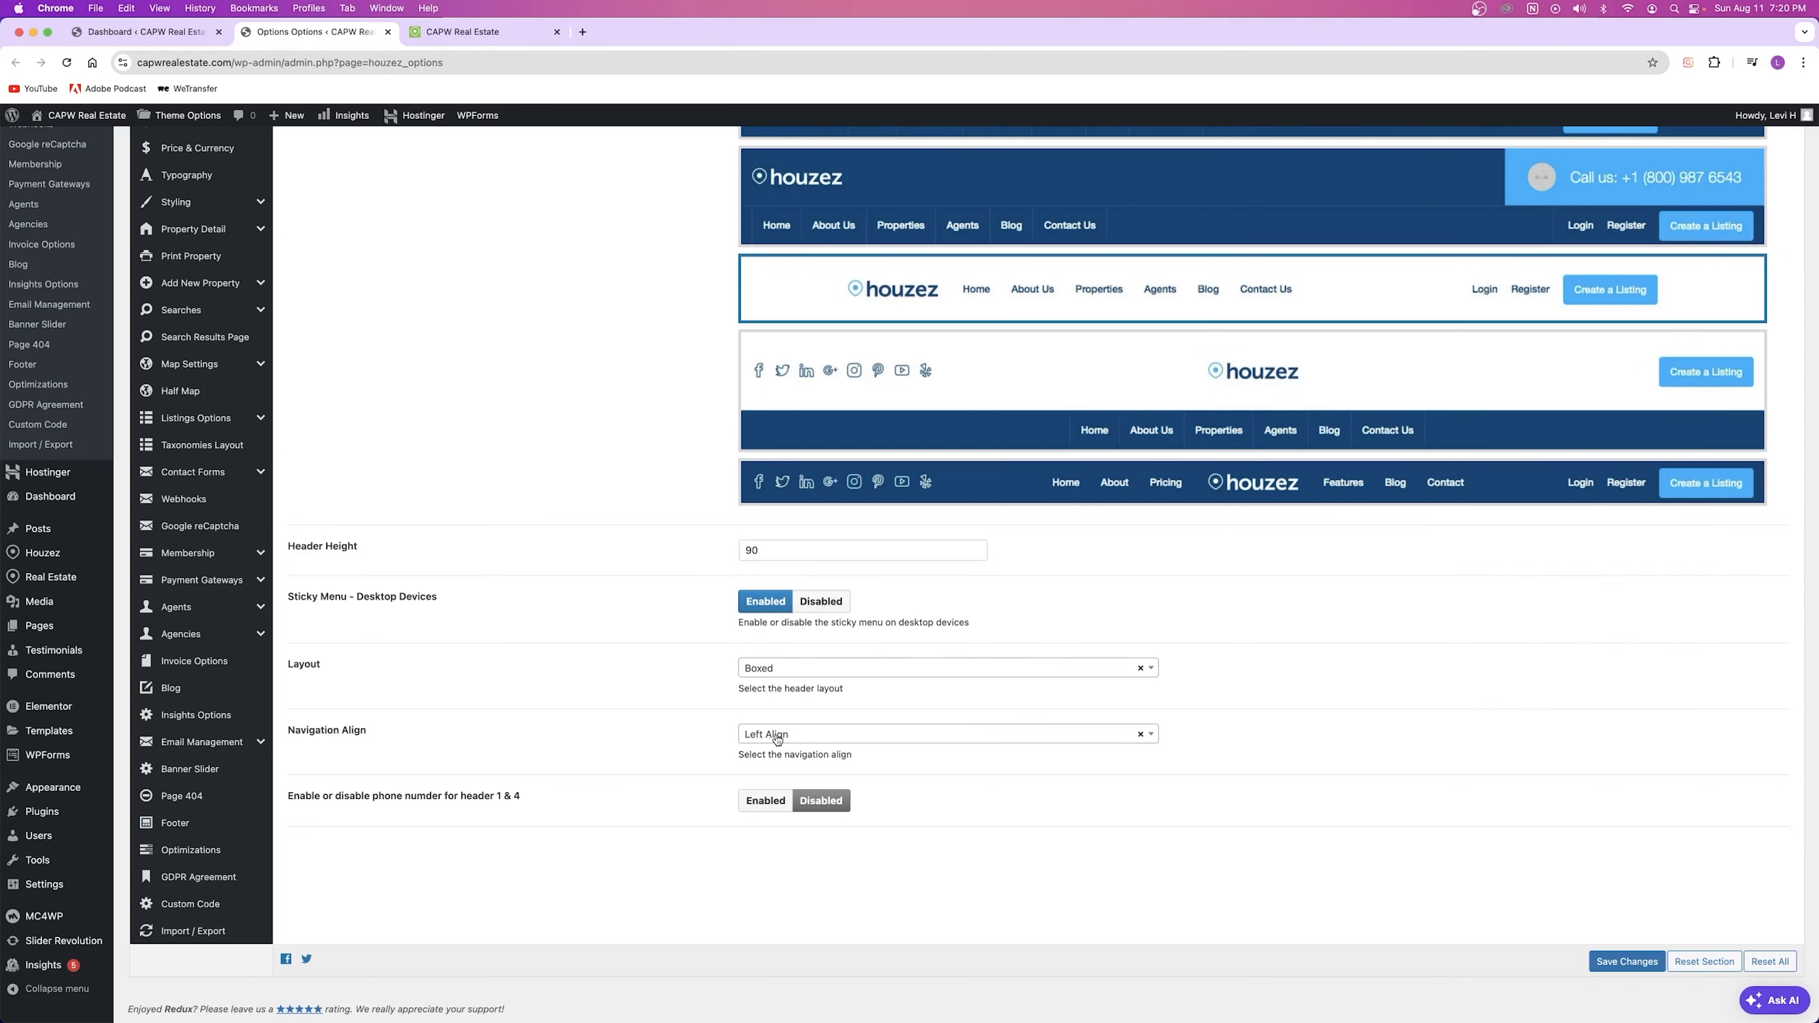
pyautogui.scroll(1, 509, 636)
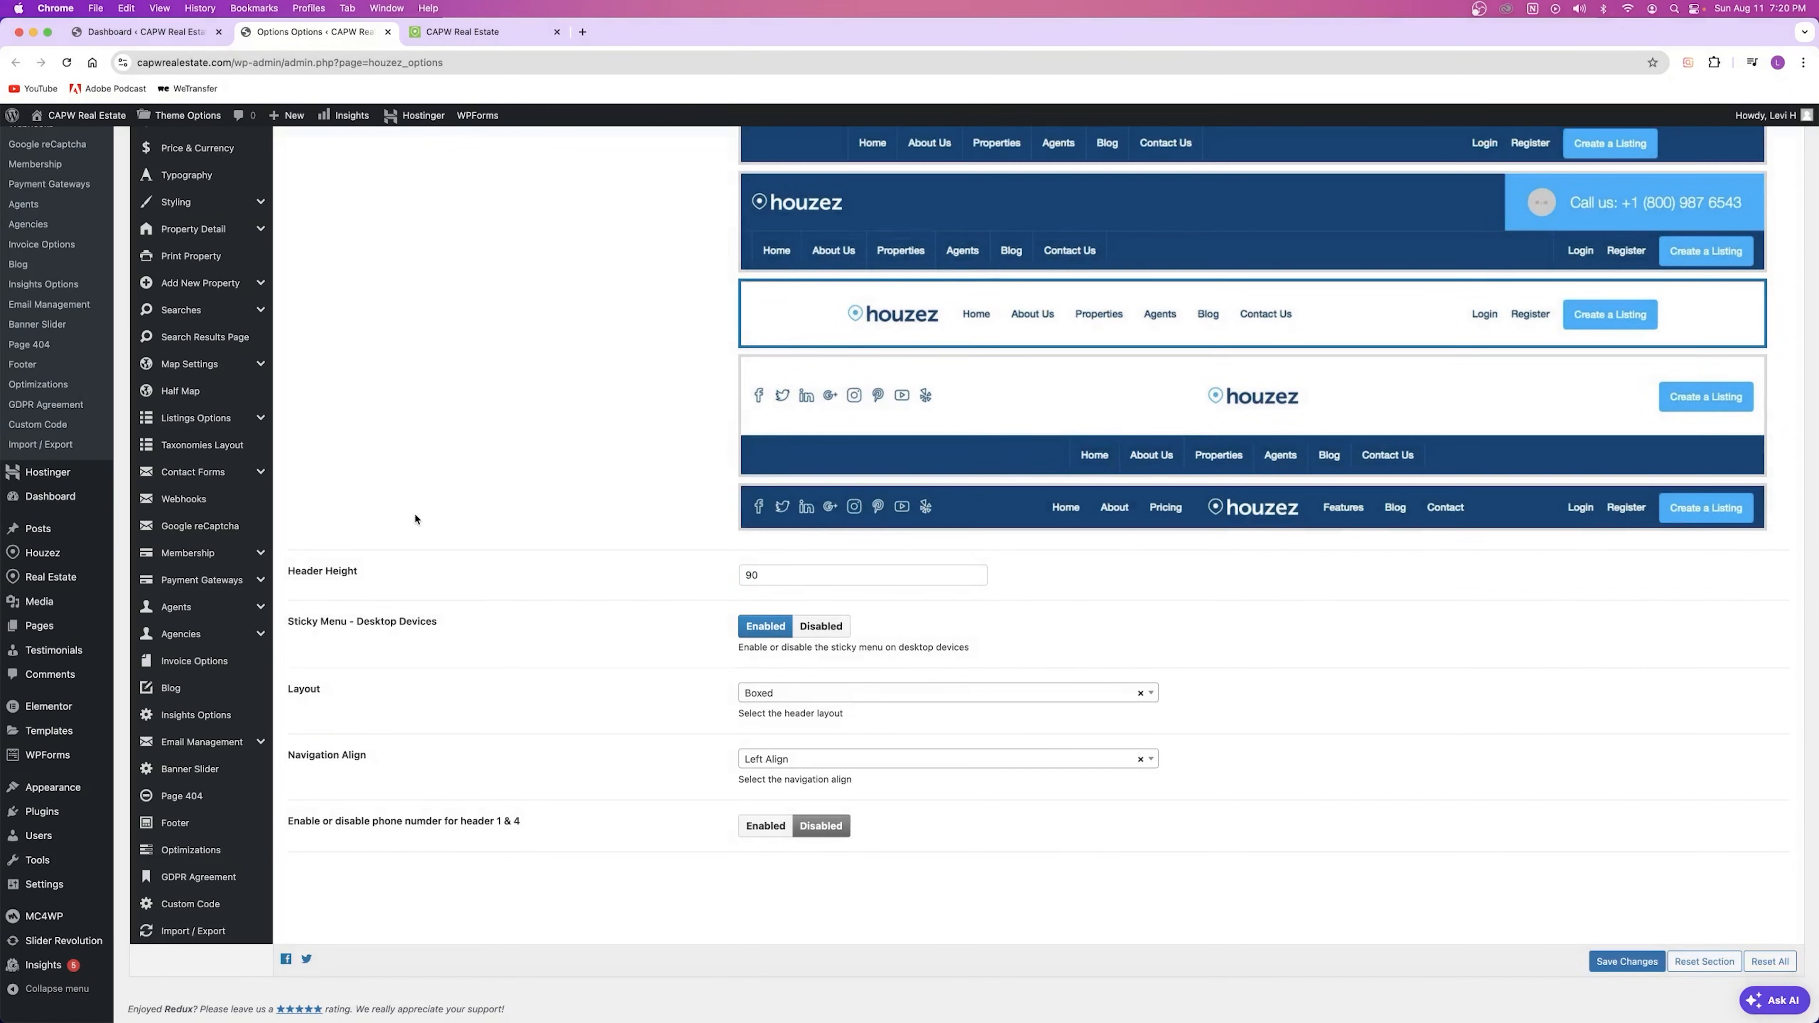
pyautogui.scroll(6, 415, 519)
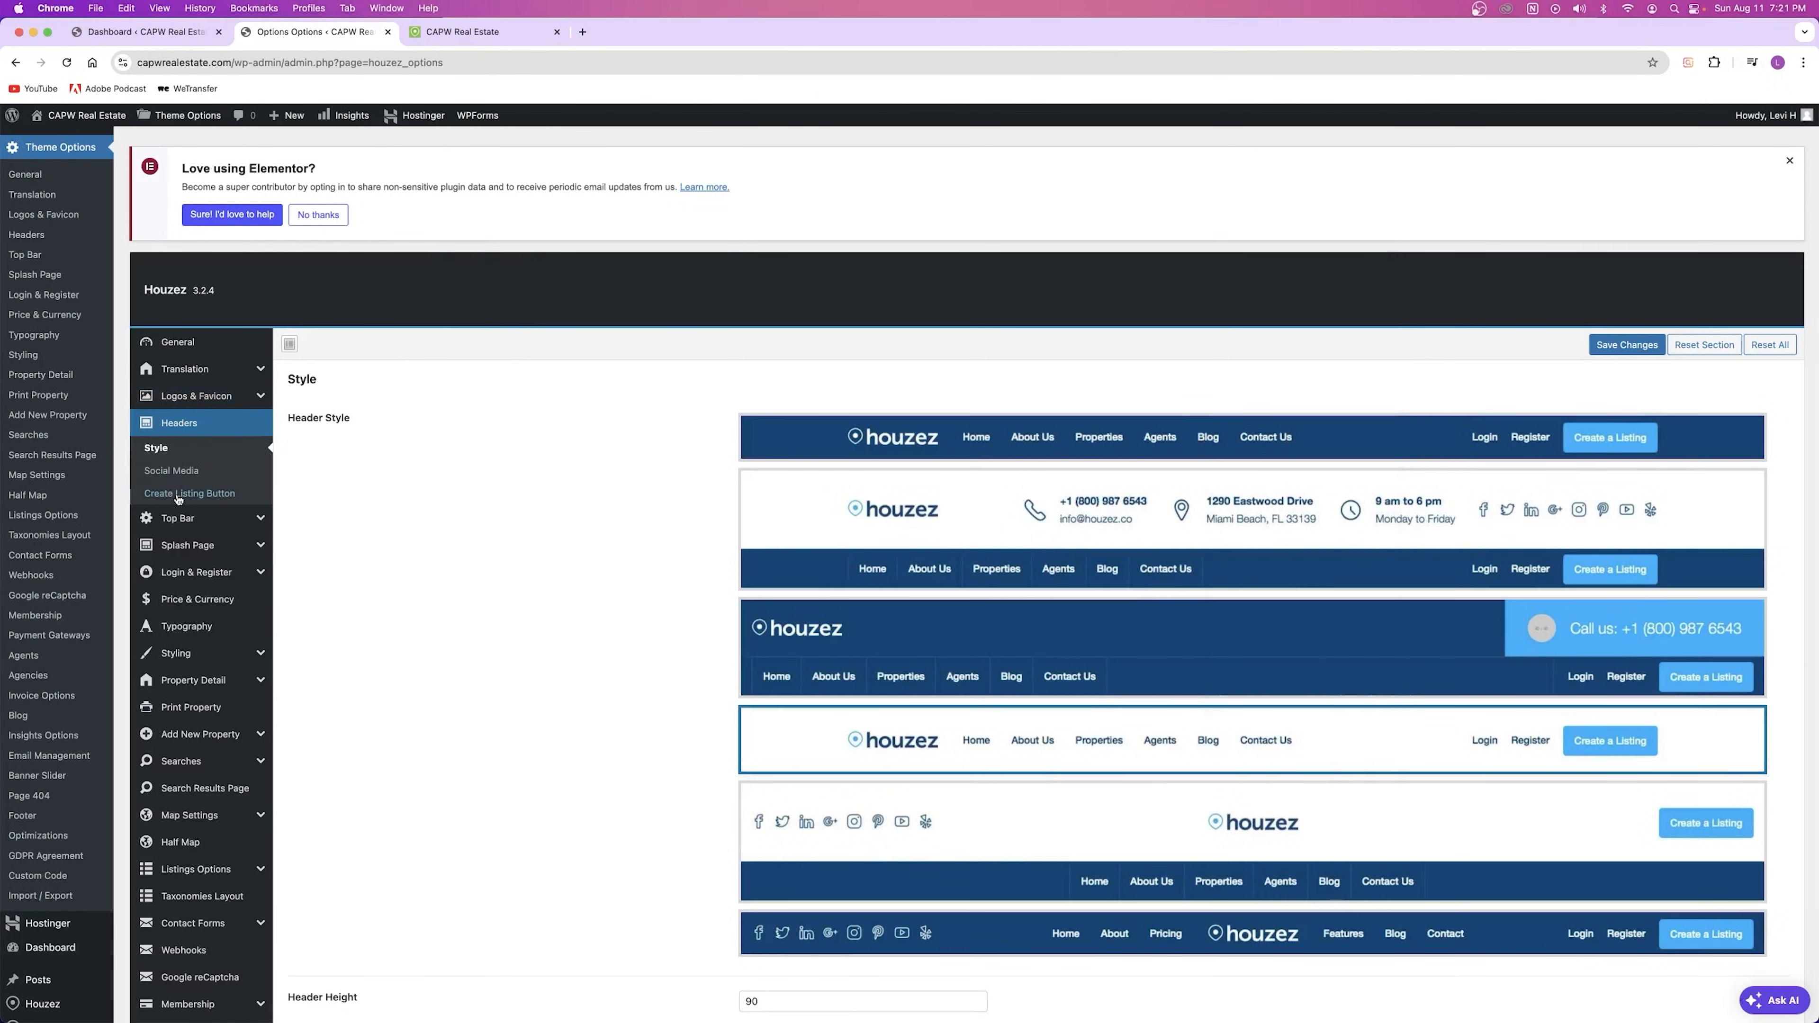
# Step: Open the header Social Media settings and compare with the live homepage
pyautogui.click(178, 476)
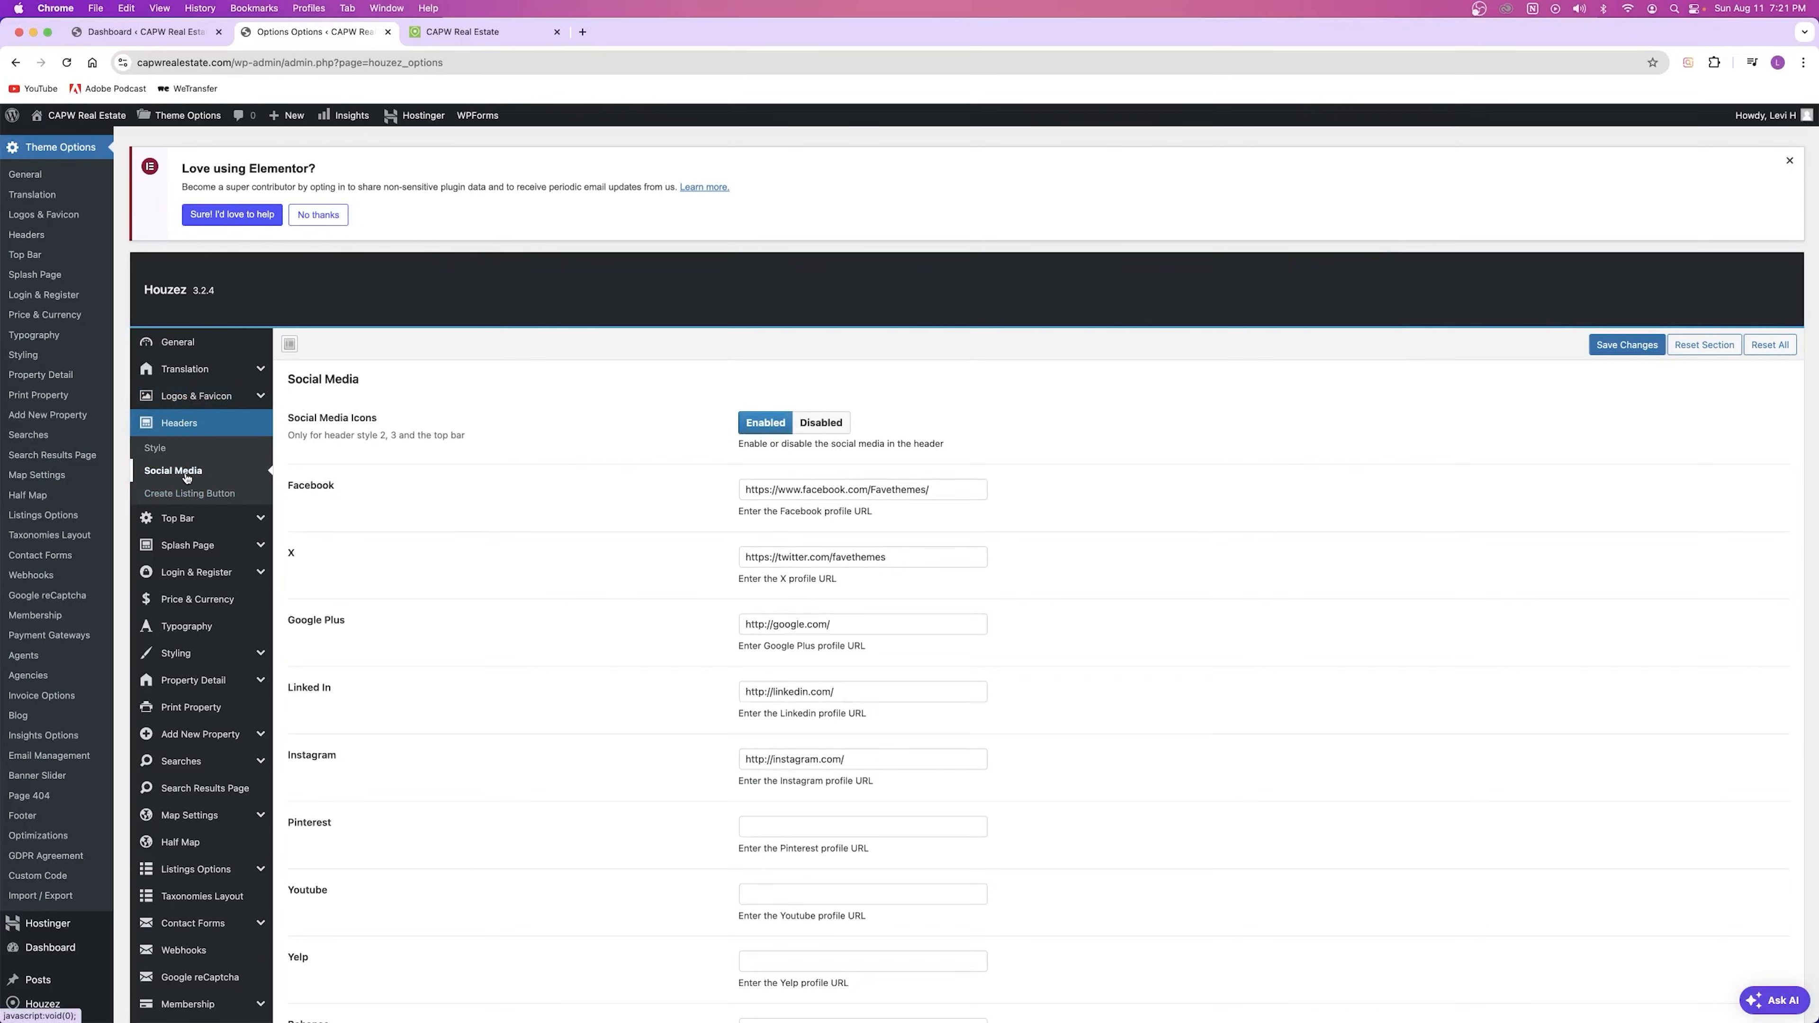
pyautogui.click(474, 30)
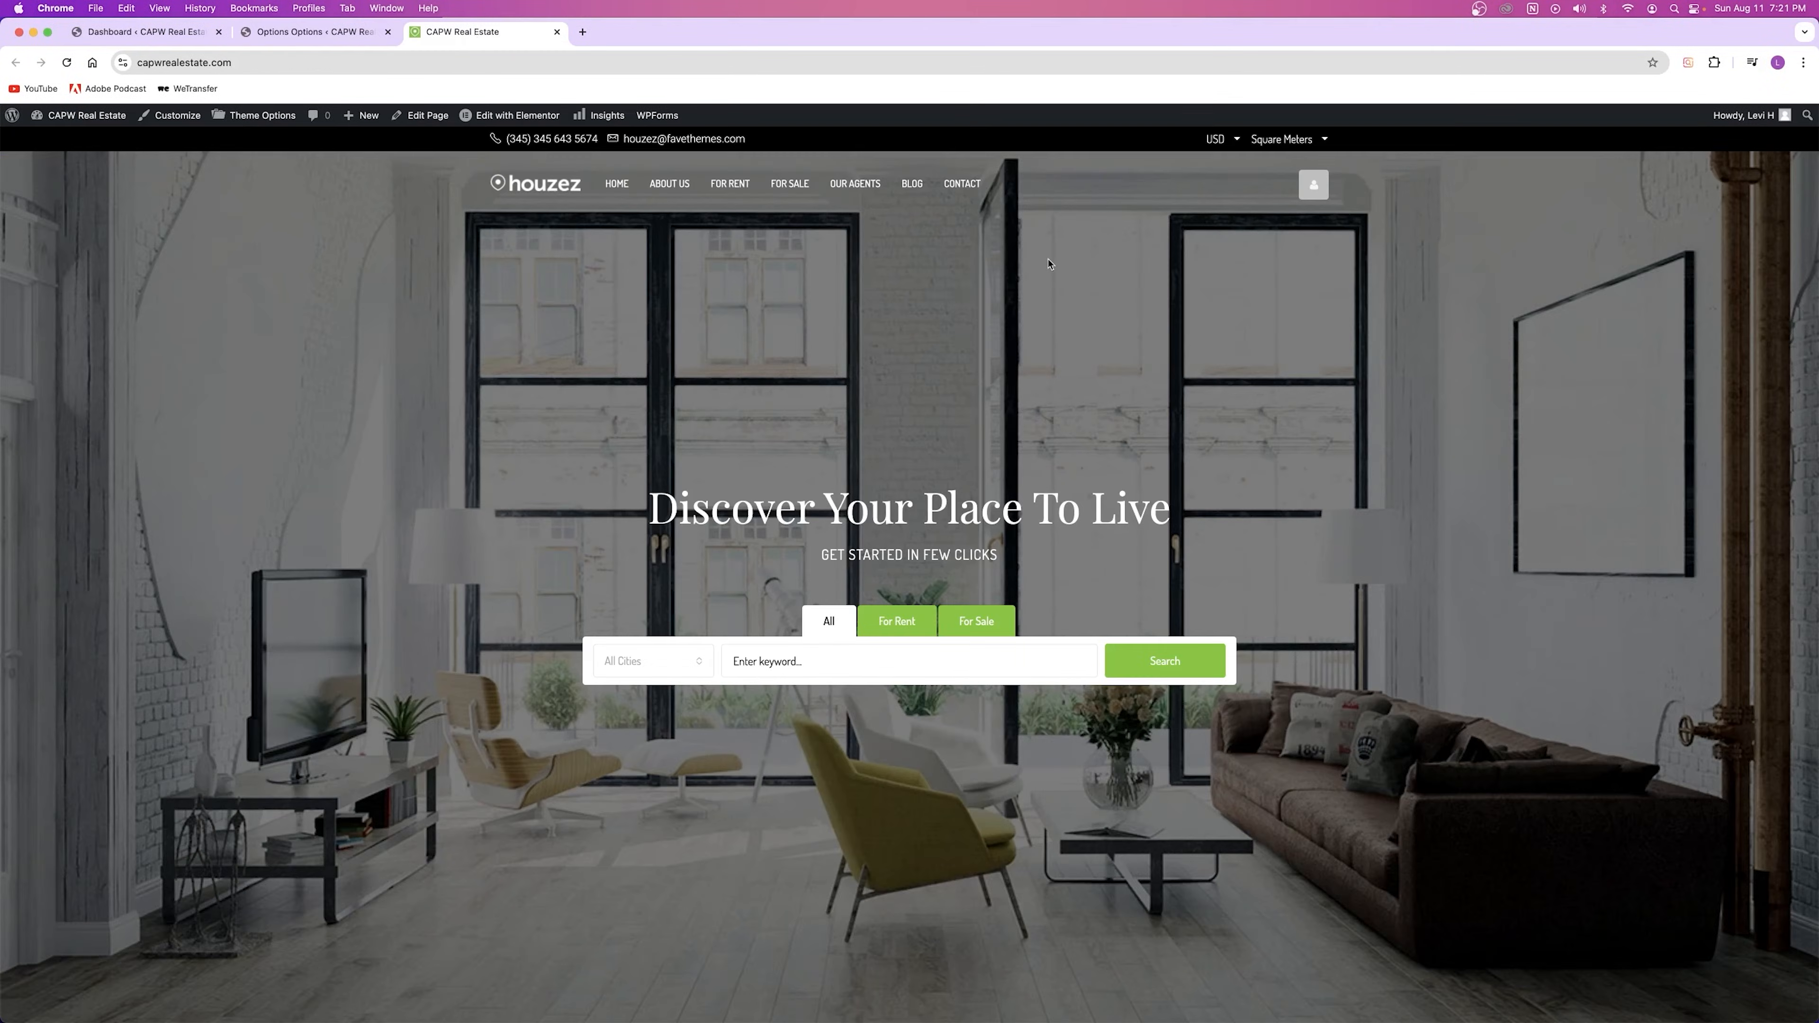
pyautogui.click(321, 40)
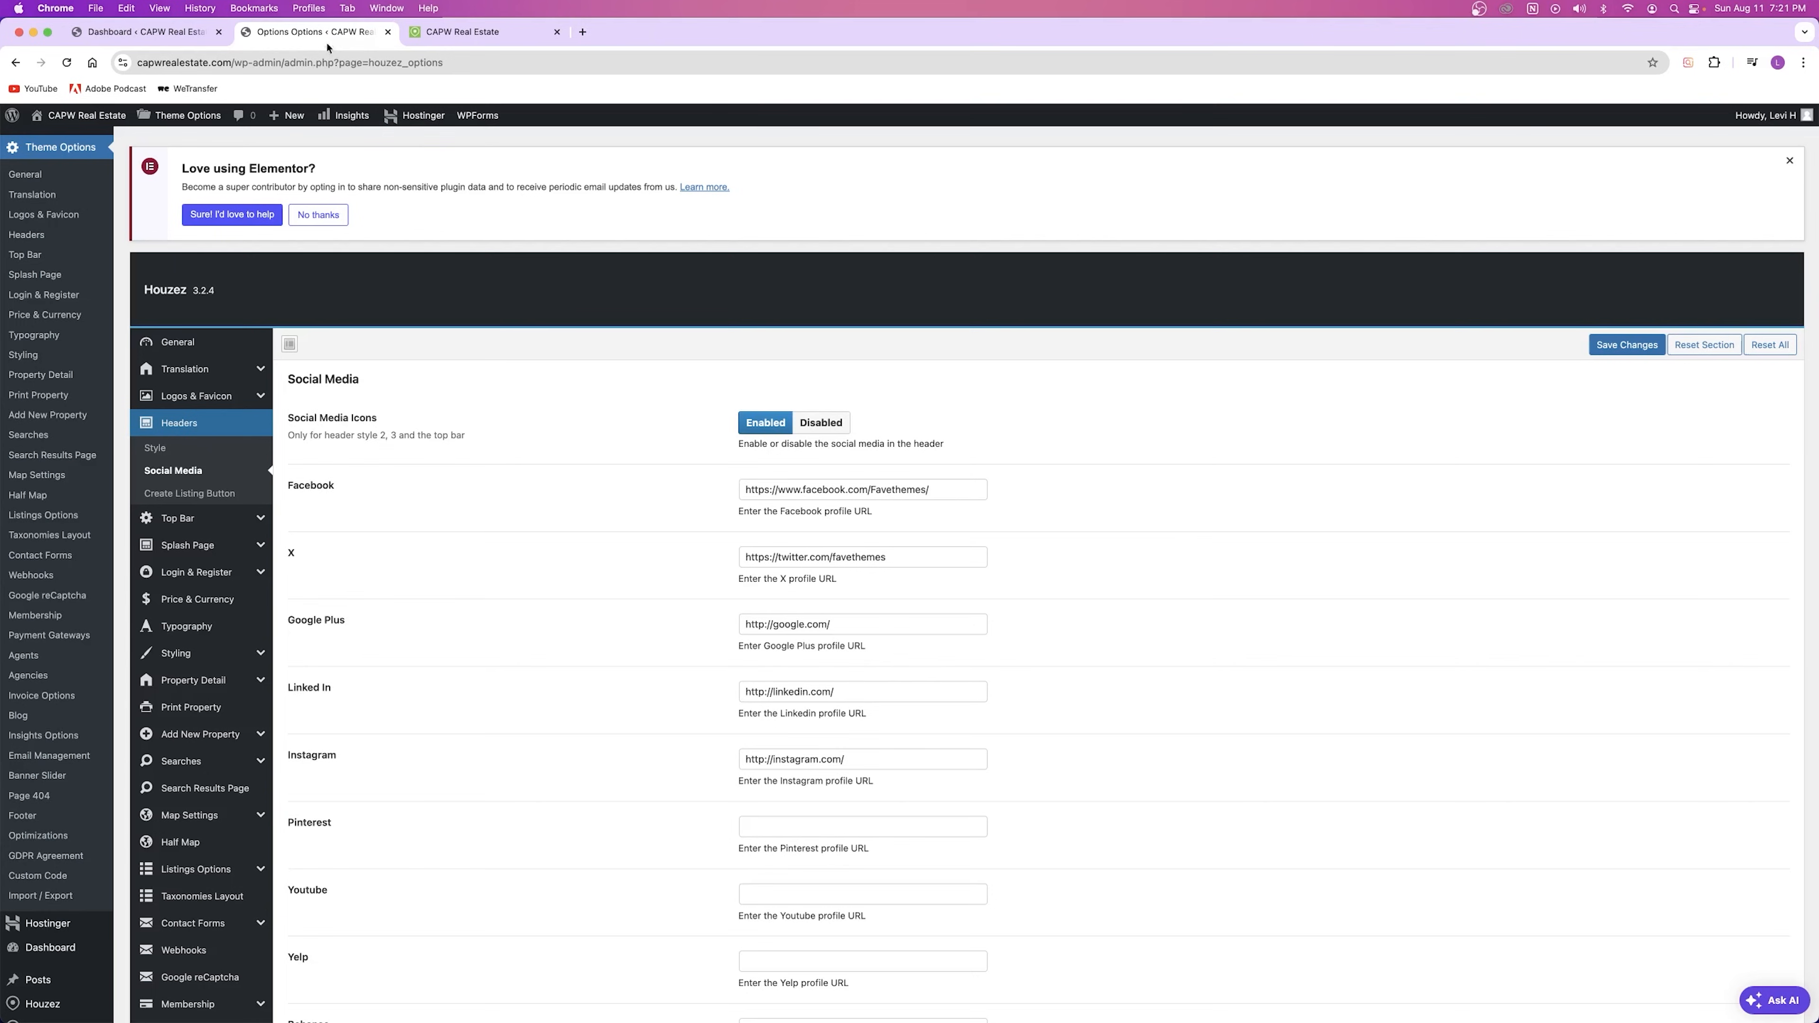
pyautogui.click(198, 429)
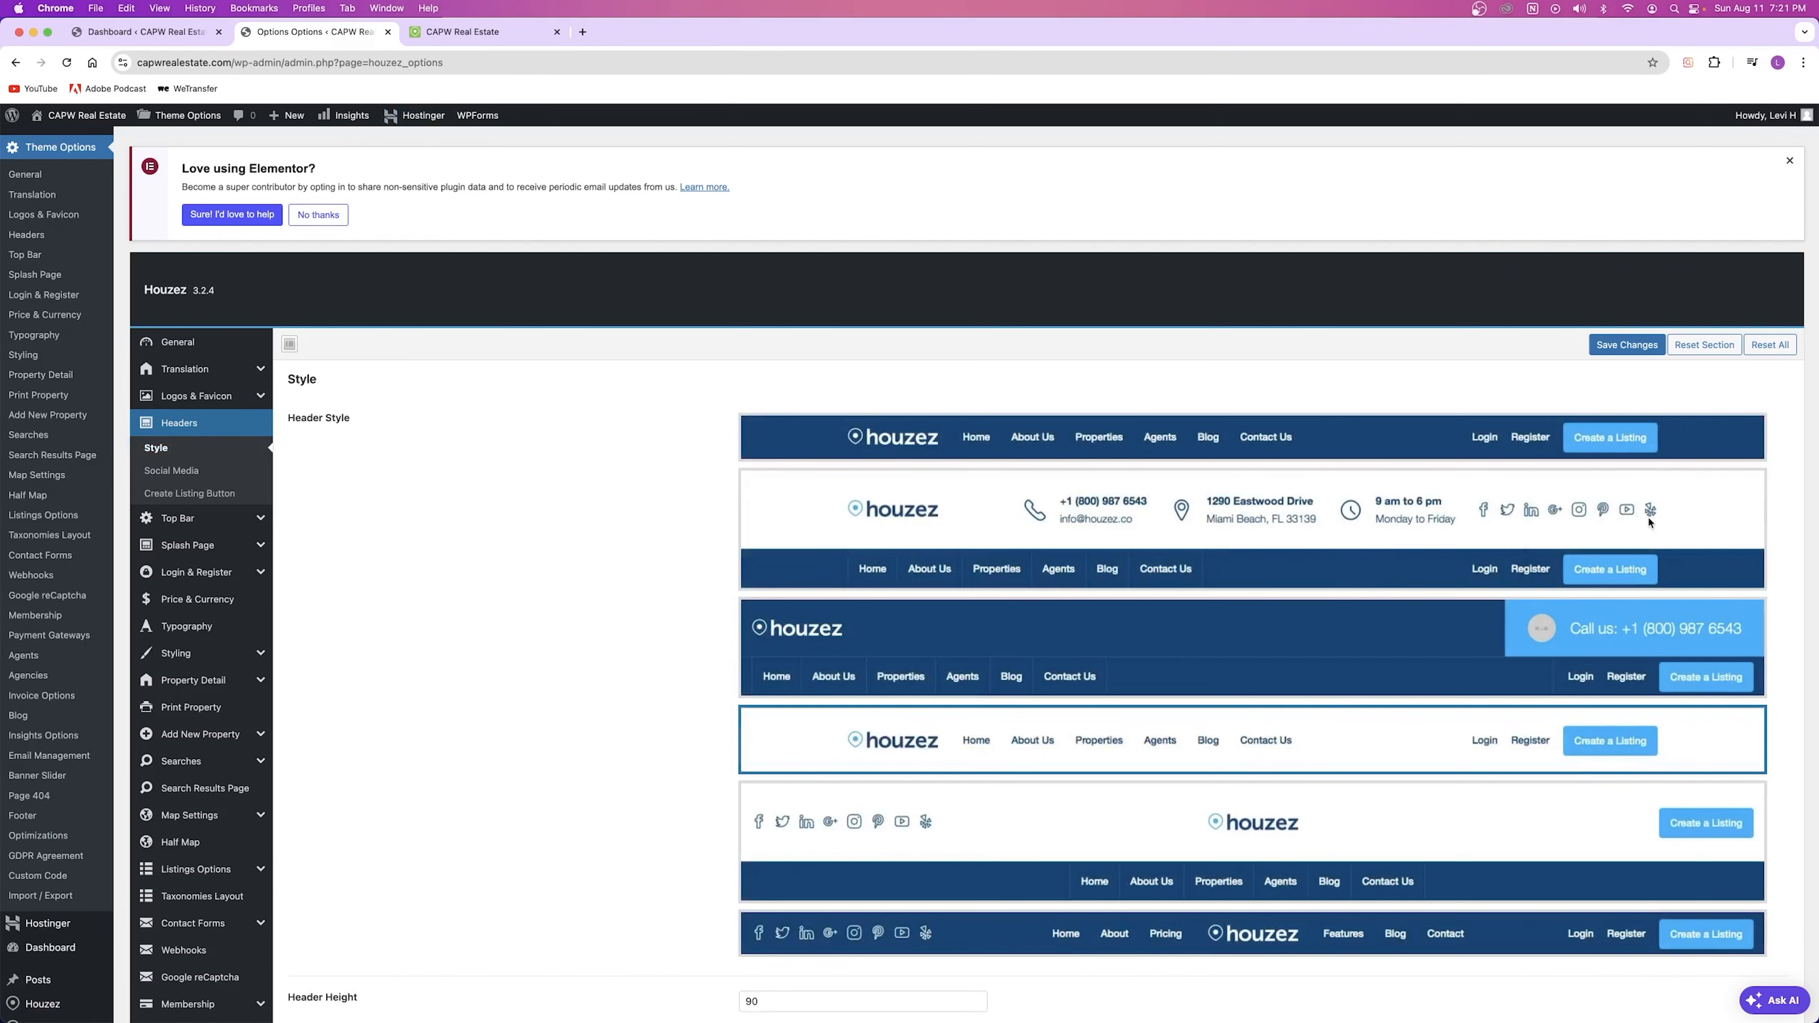
# Step: Review the Google Plus, LinkedIn, Instagram and empty YouTube URLs, then open Create Listing Button
pyautogui.click(152, 474)
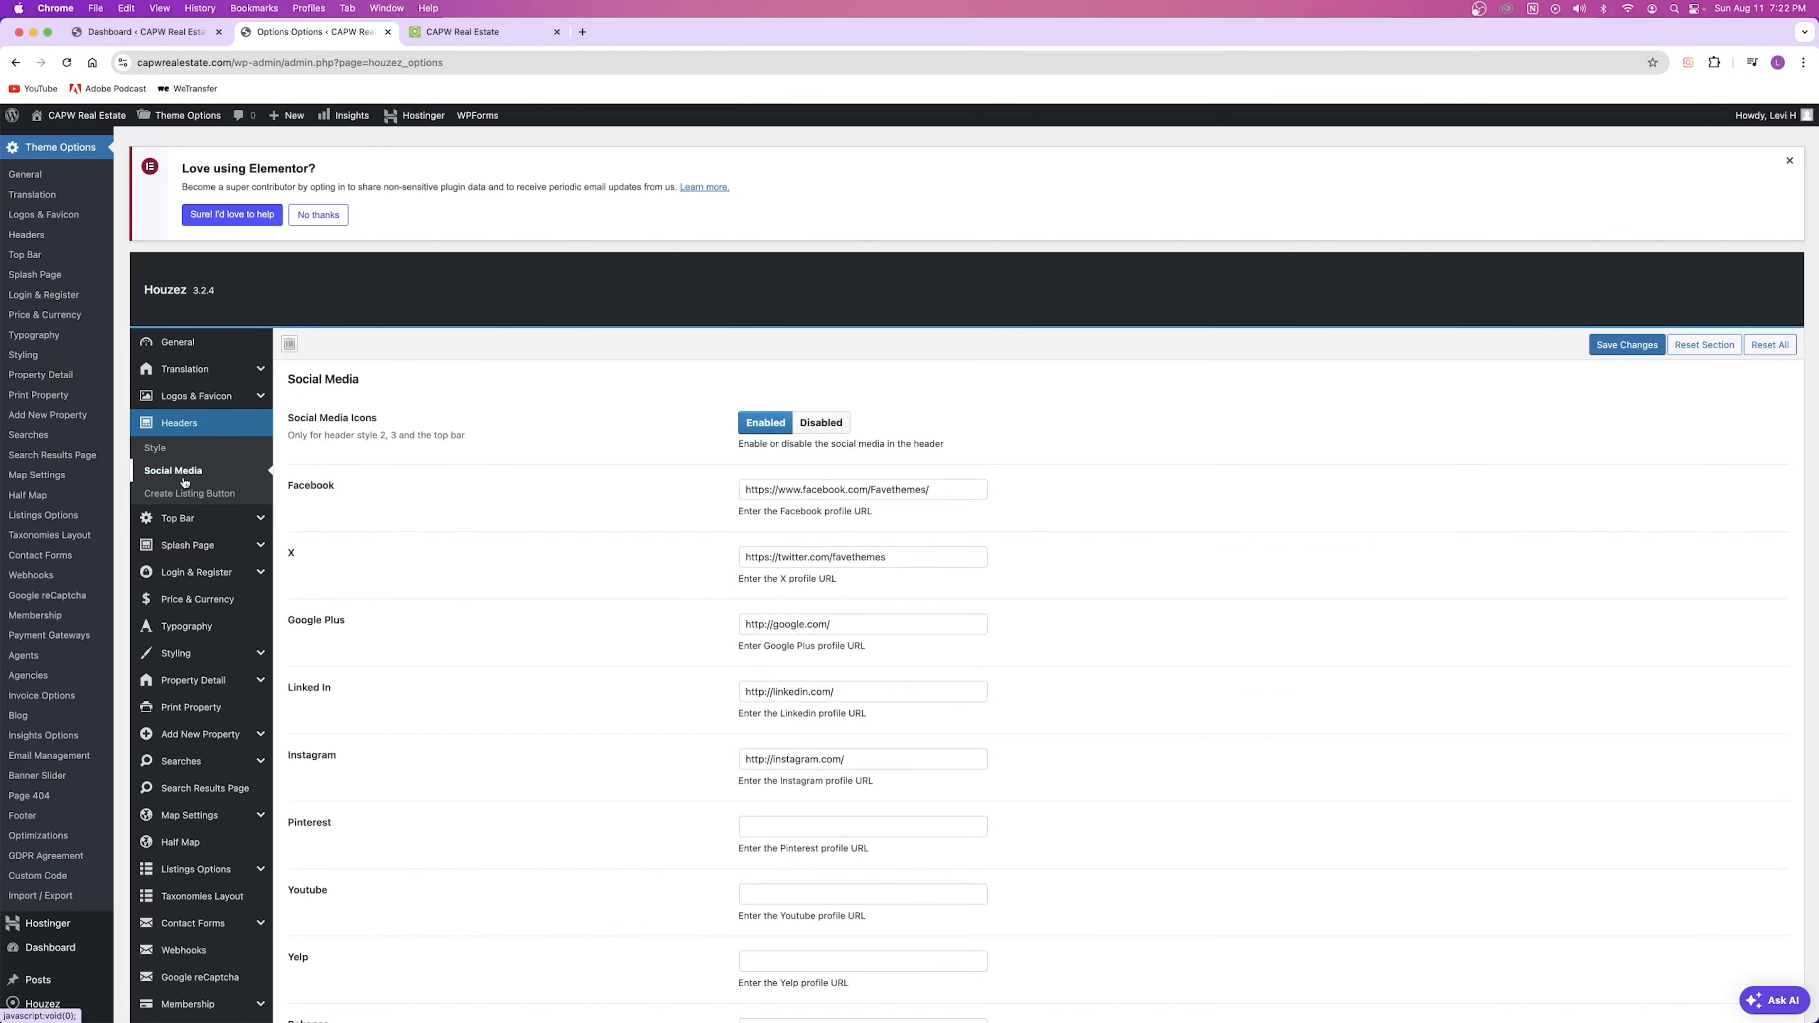
pyautogui.scroll(-2, 732, 611)
pyautogui.click(890, 530)
pyautogui.click(875, 597)
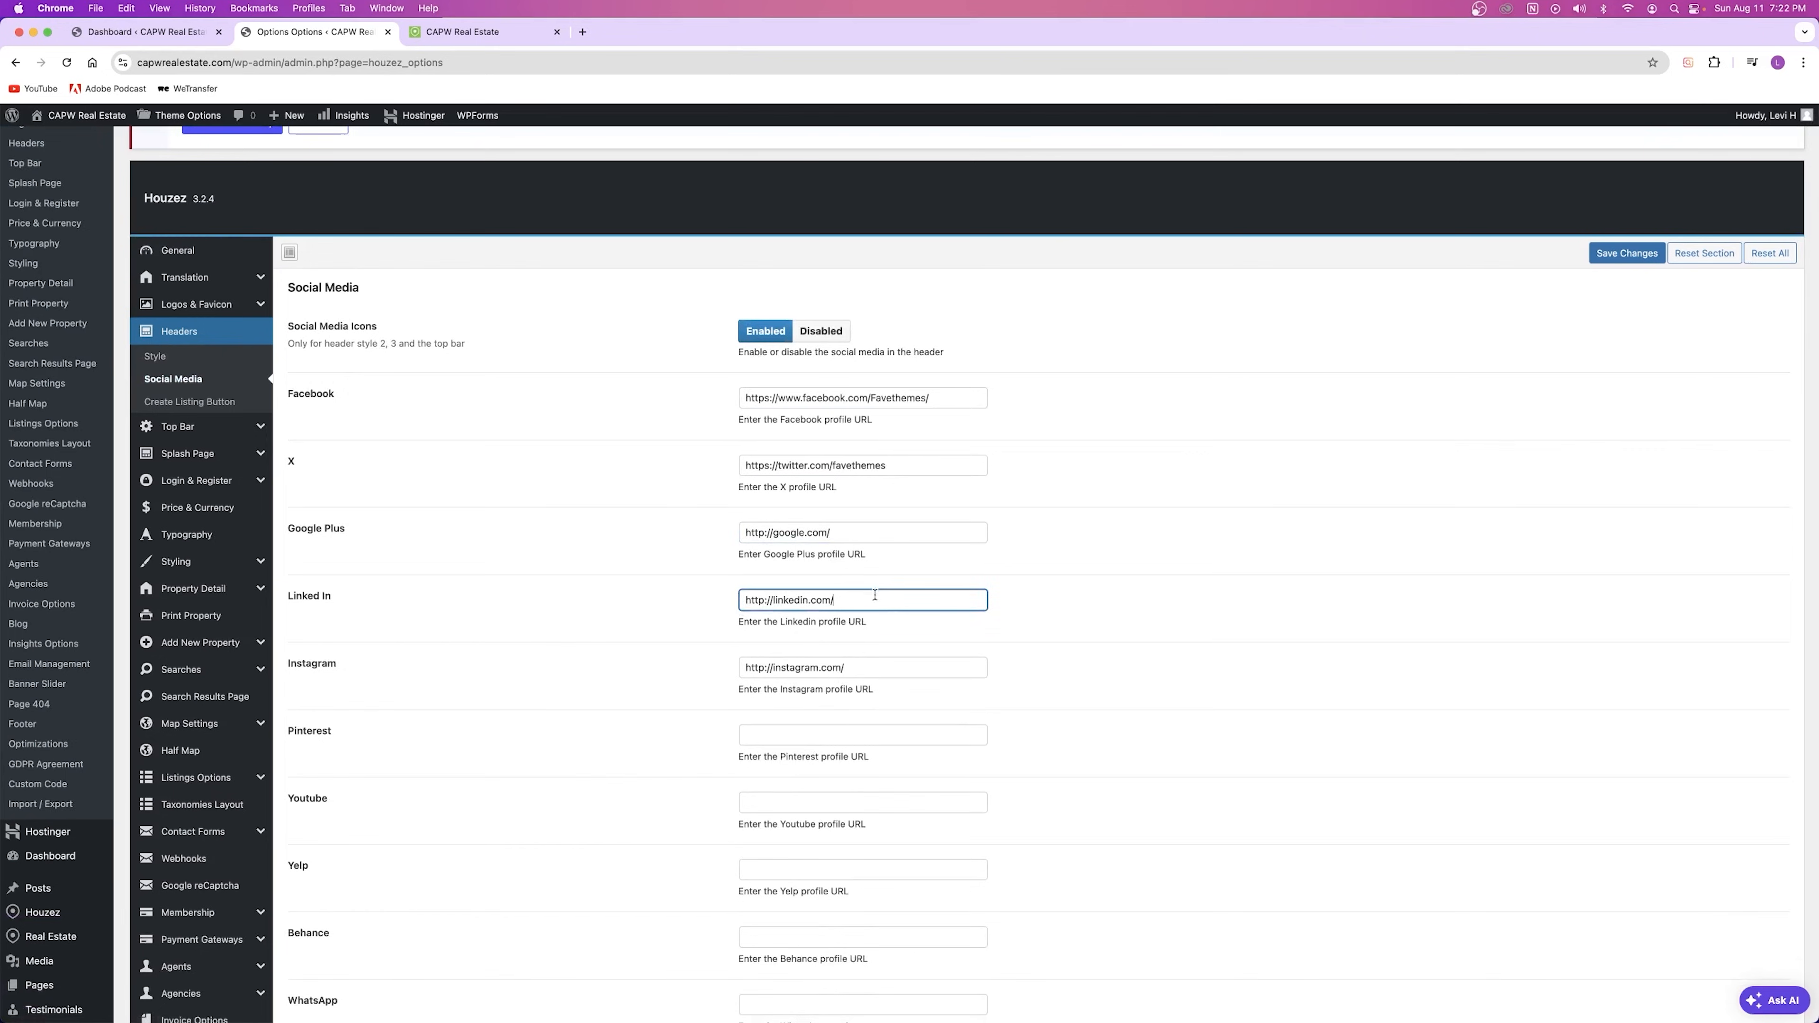
pyautogui.click(881, 663)
pyautogui.click(868, 802)
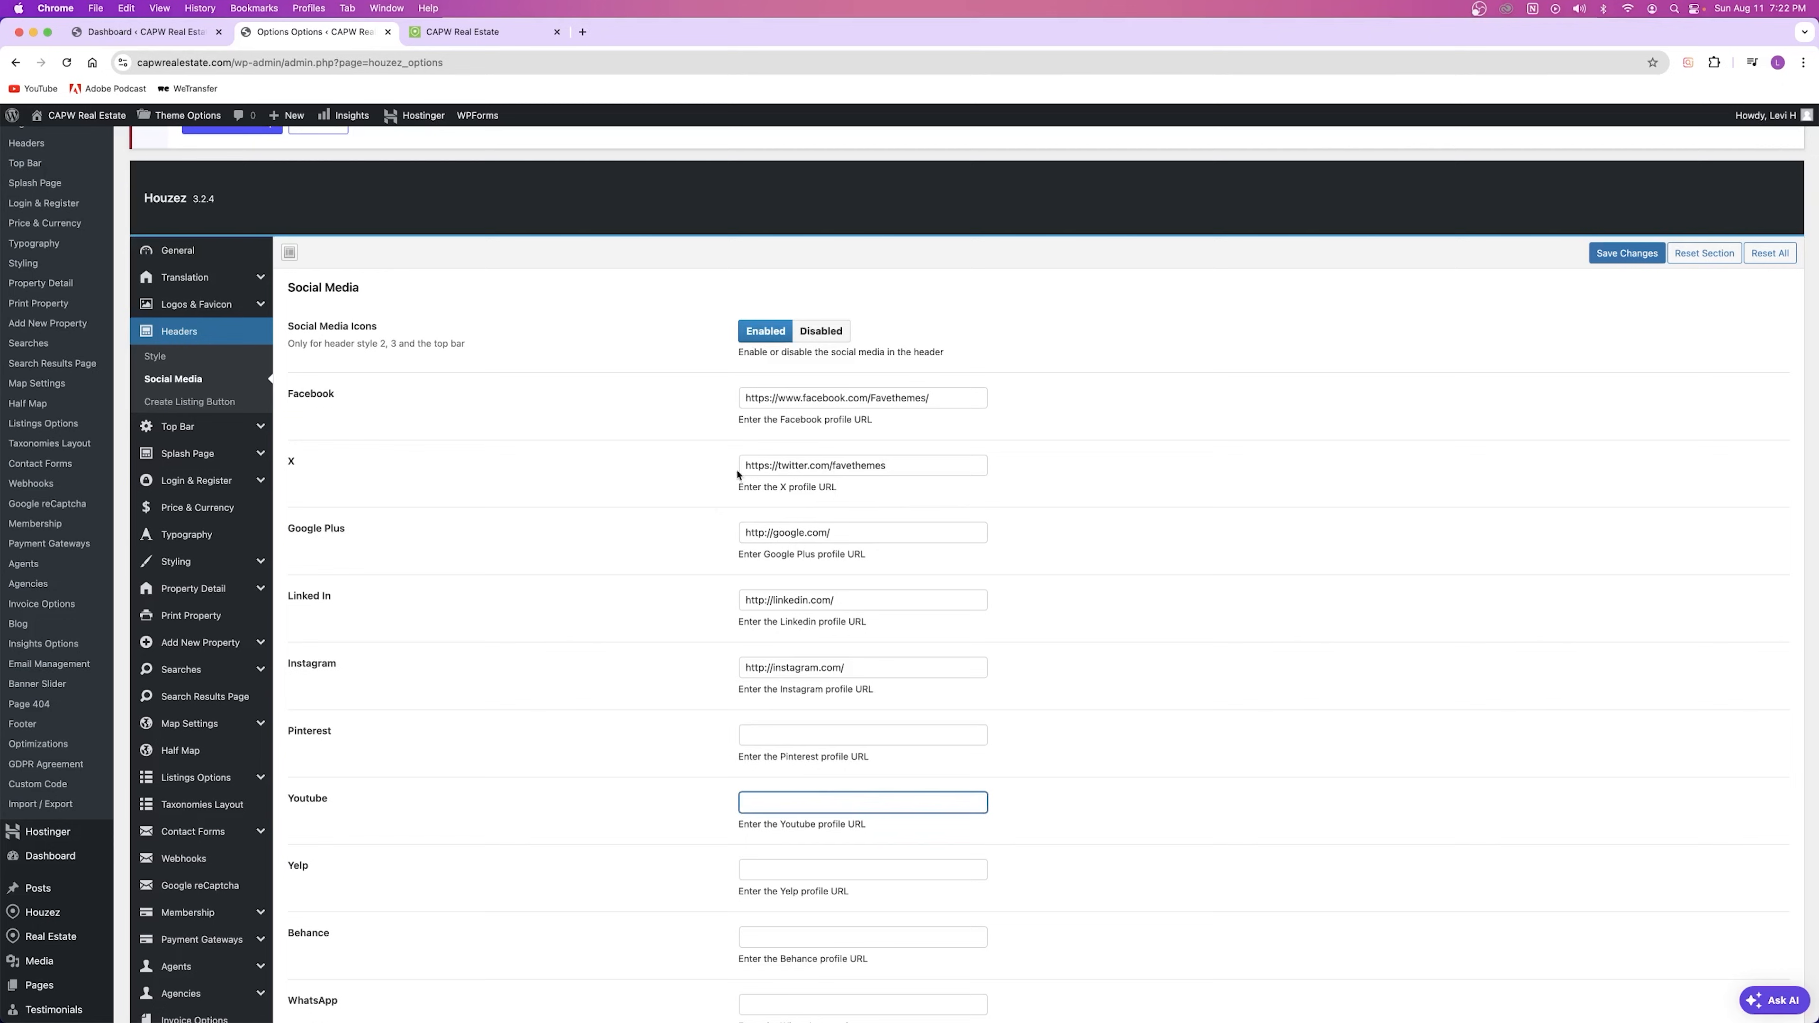
pyautogui.click(205, 402)
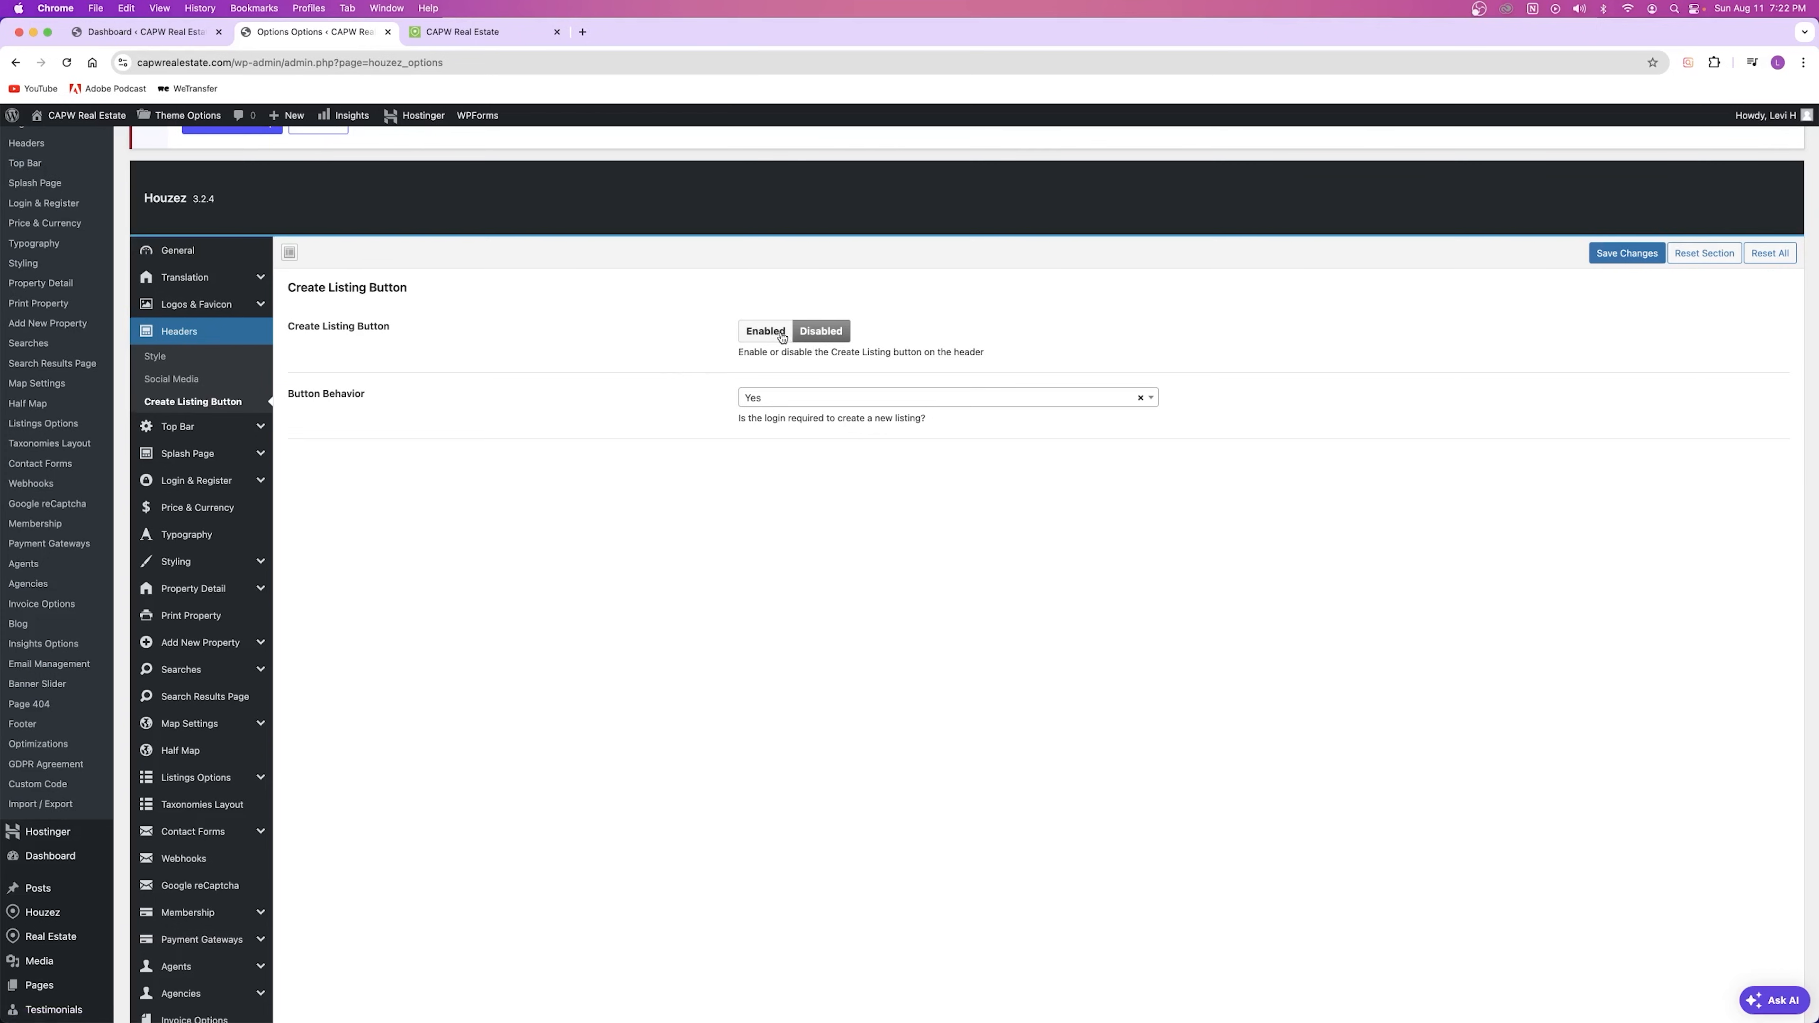
# Step: Enable the Create Listing button, save, and reload the live homepage to see it
pyautogui.click(765, 332)
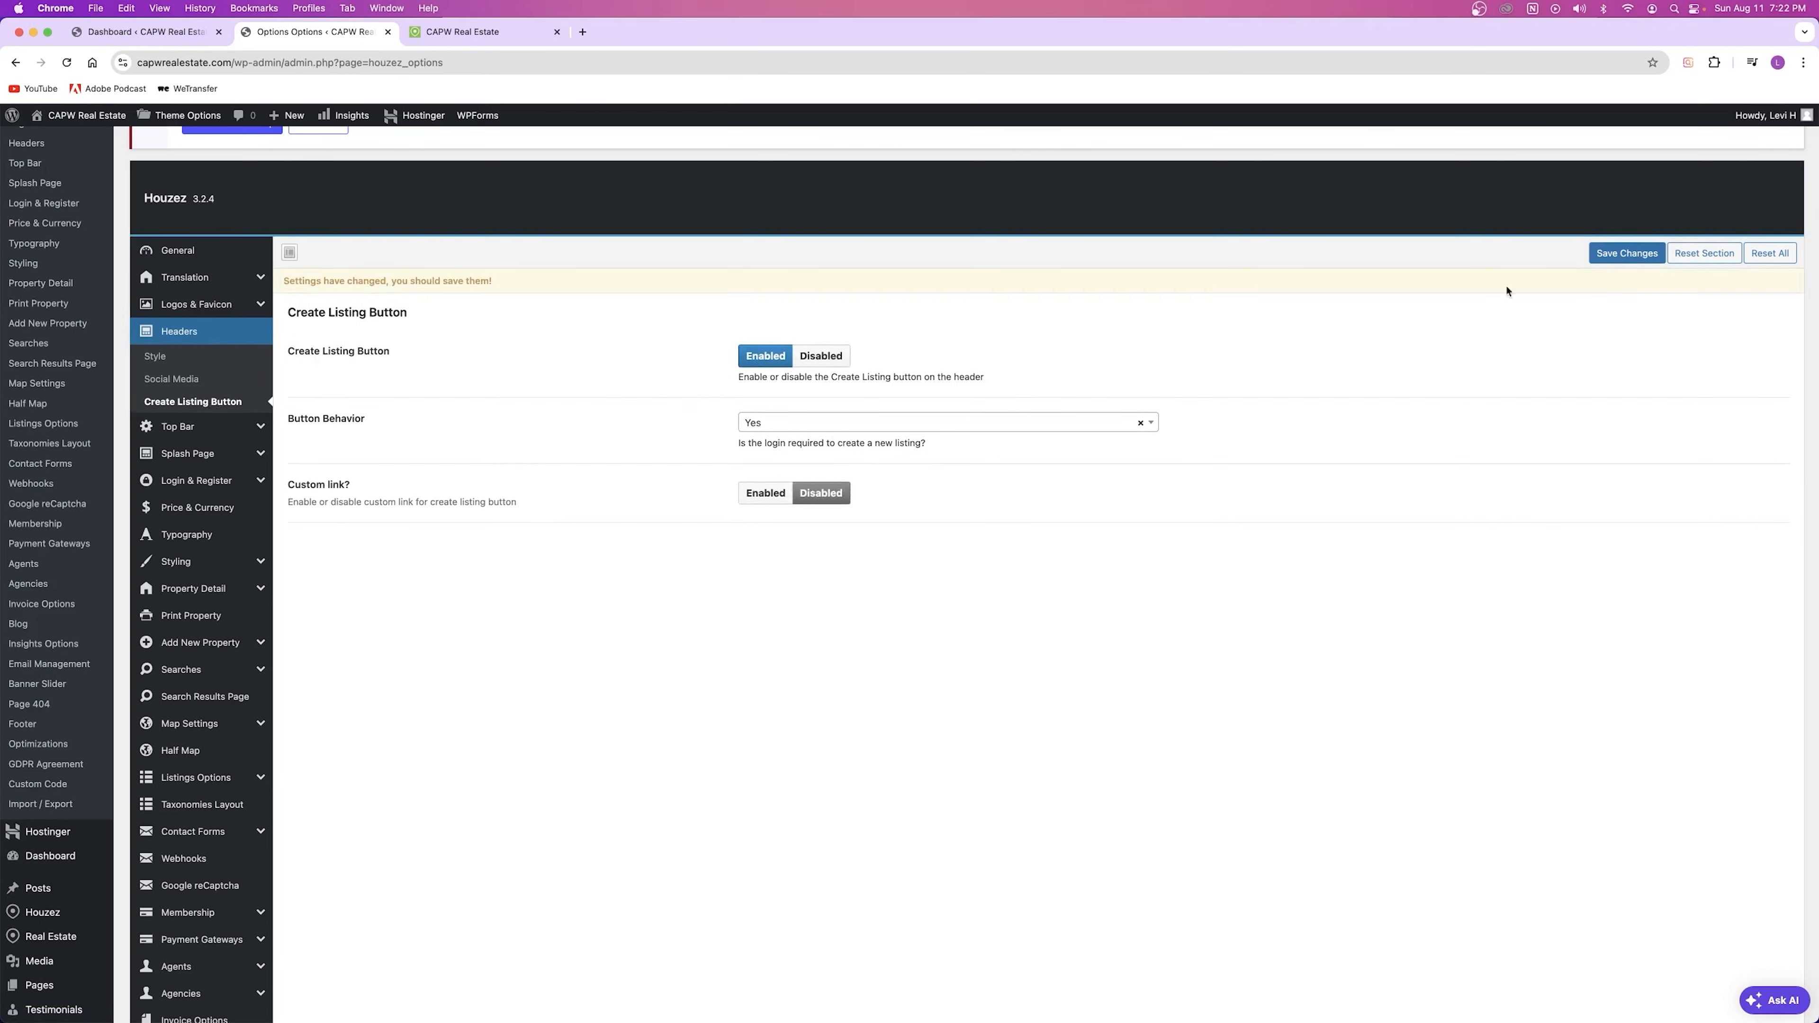
pyautogui.click(1626, 253)
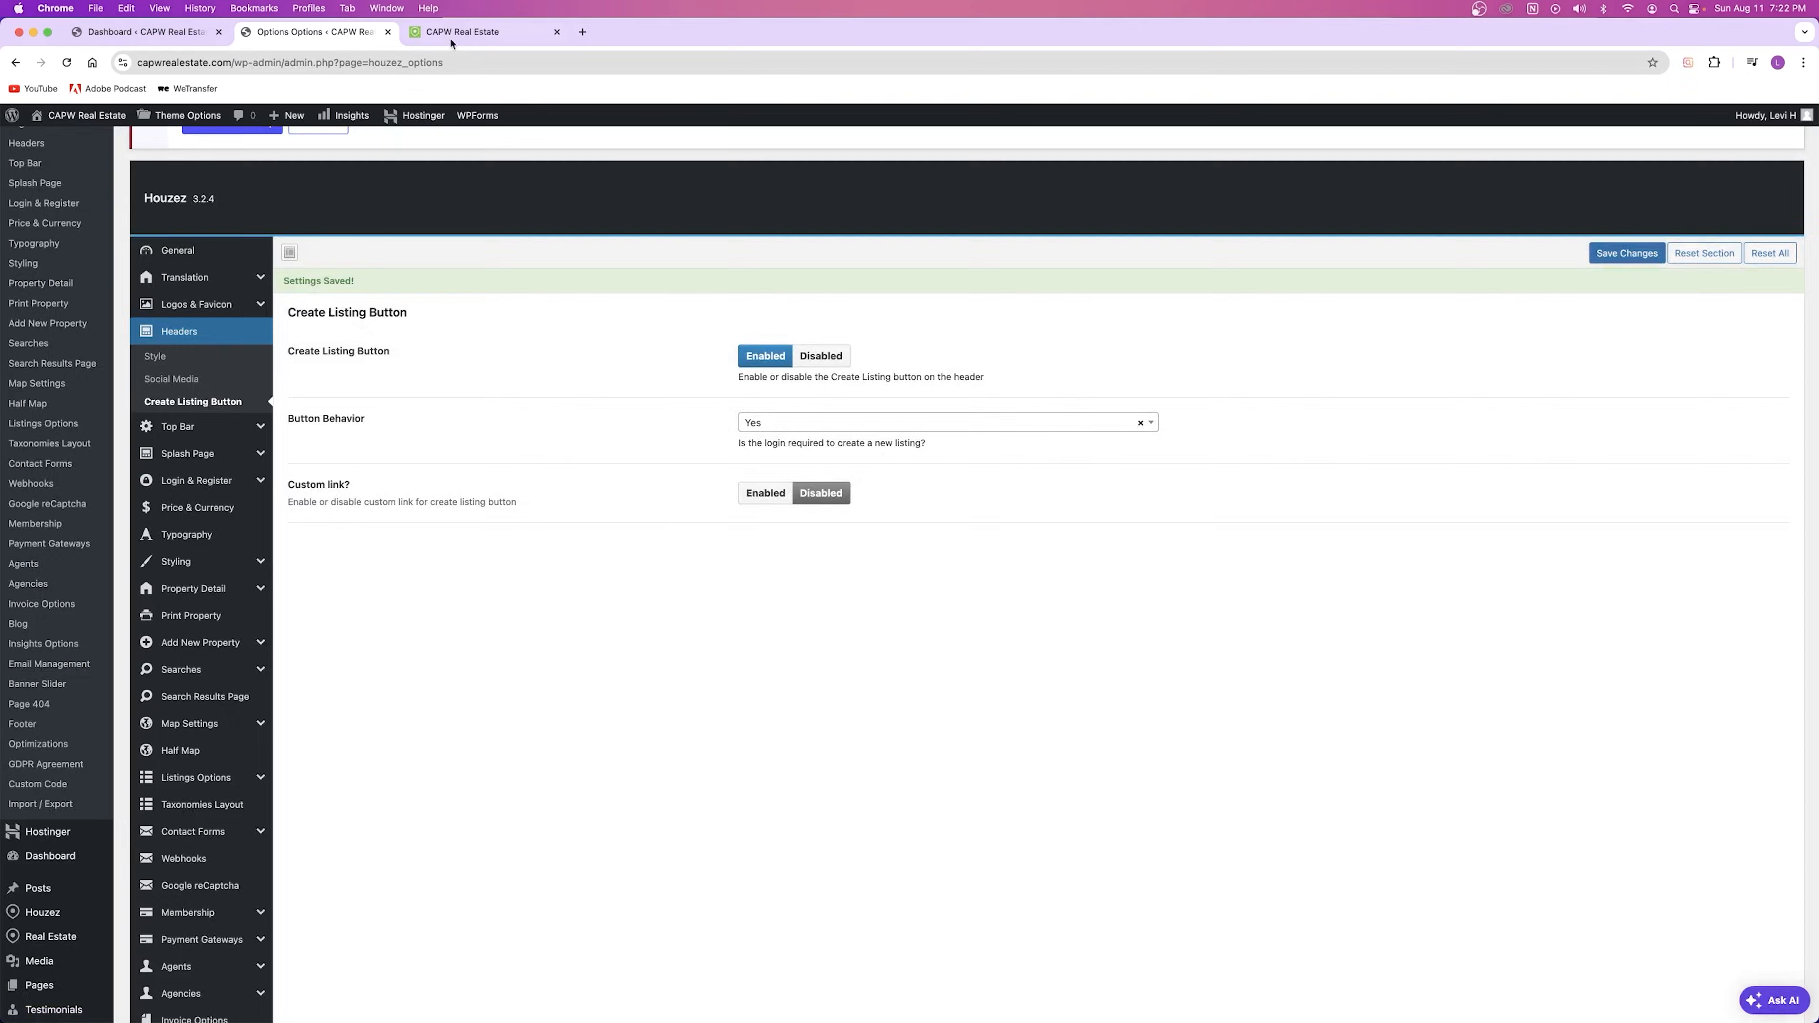
pyautogui.click(451, 43)
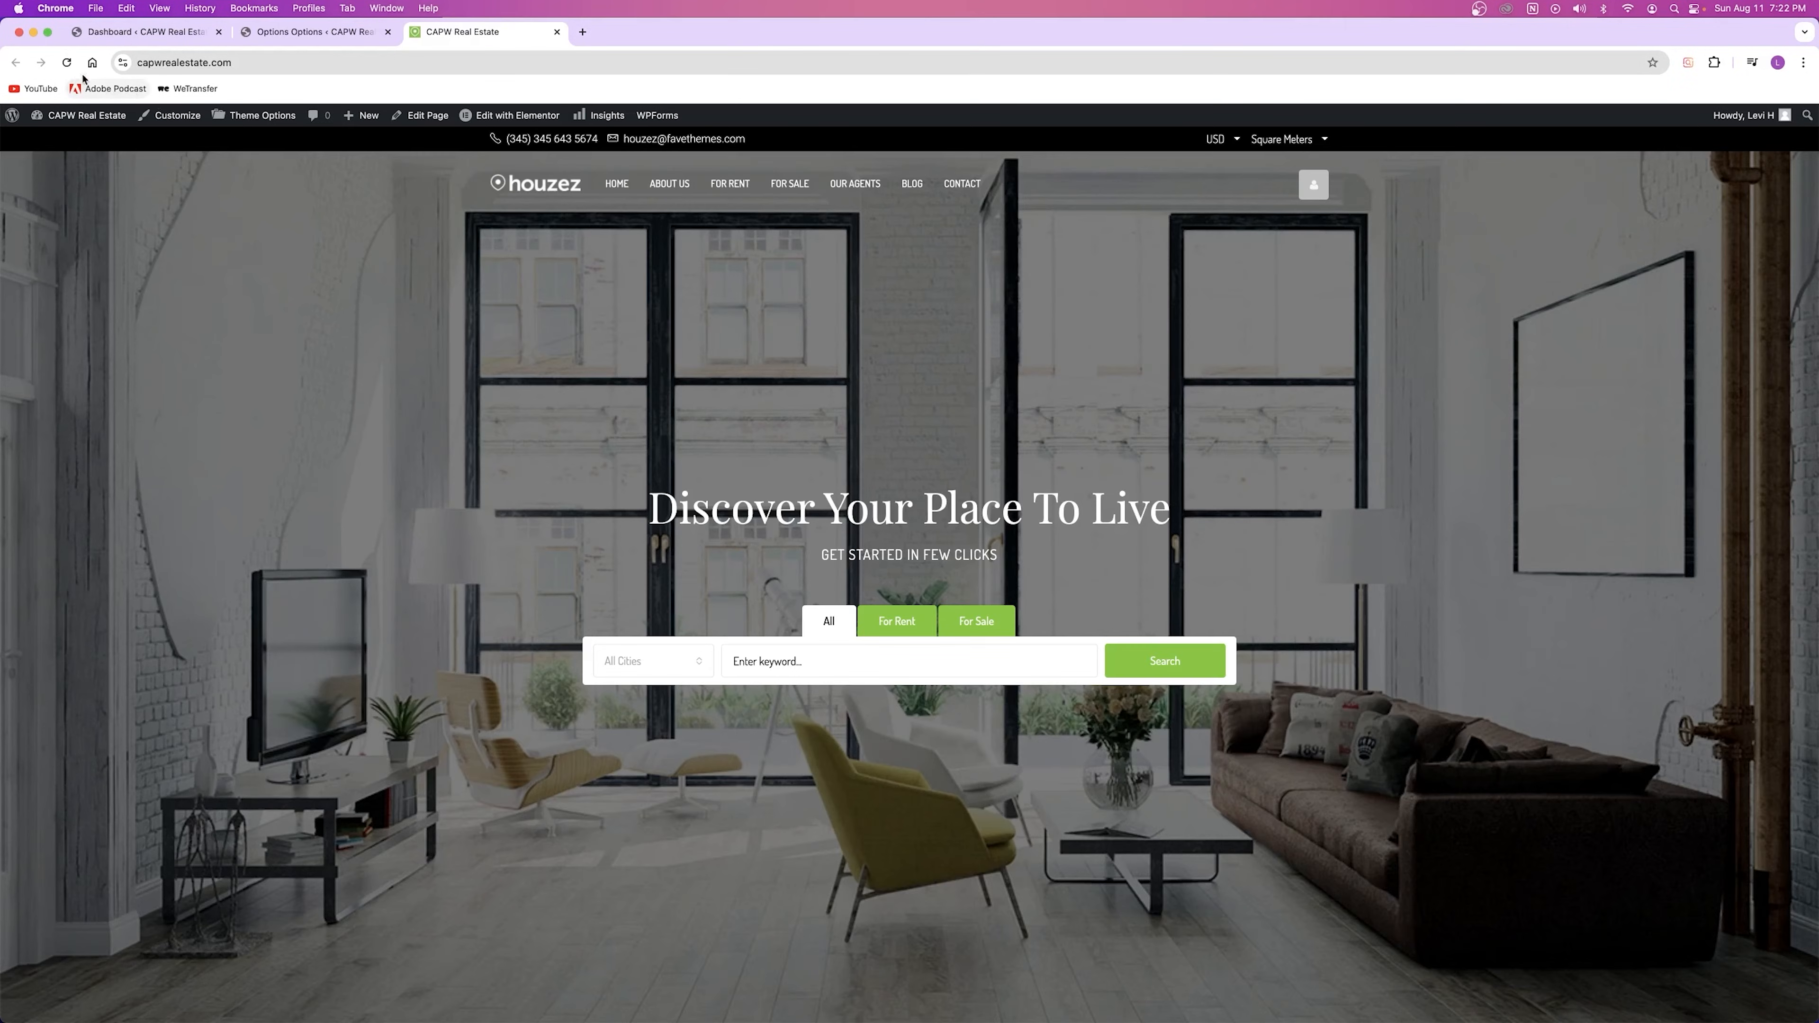
pyautogui.click(66, 62)
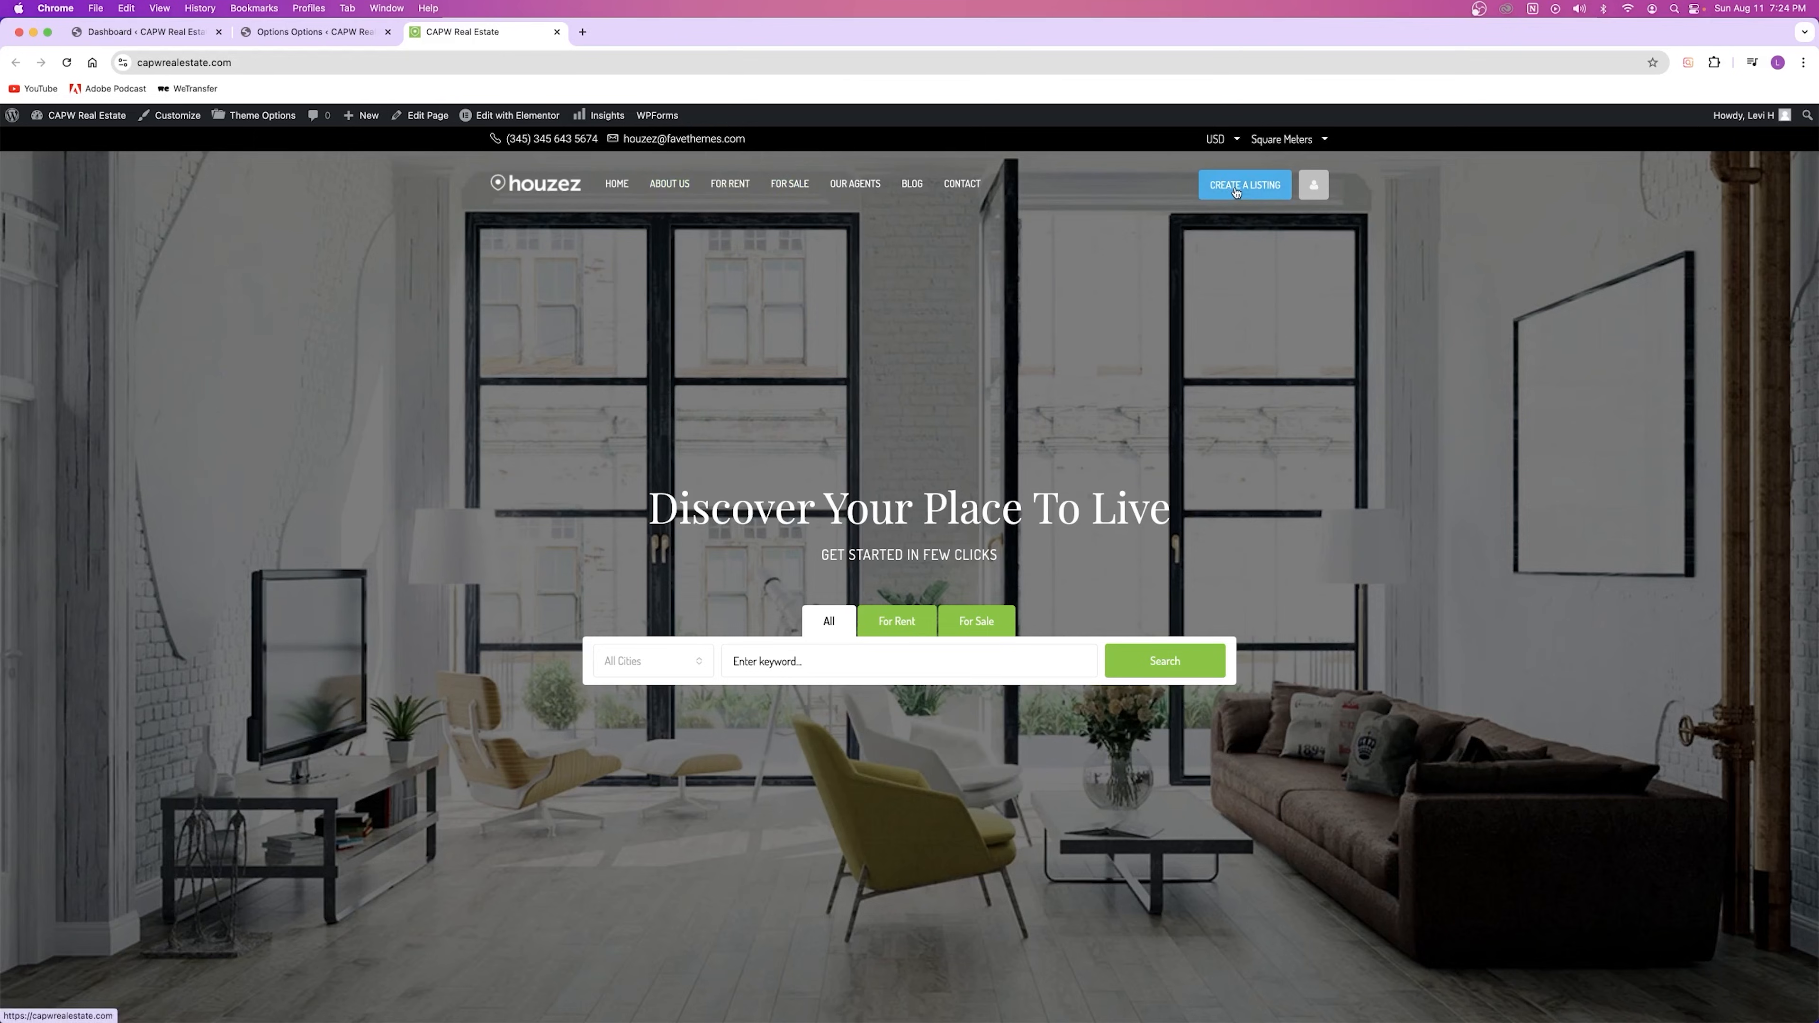
pyautogui.click(297, 36)
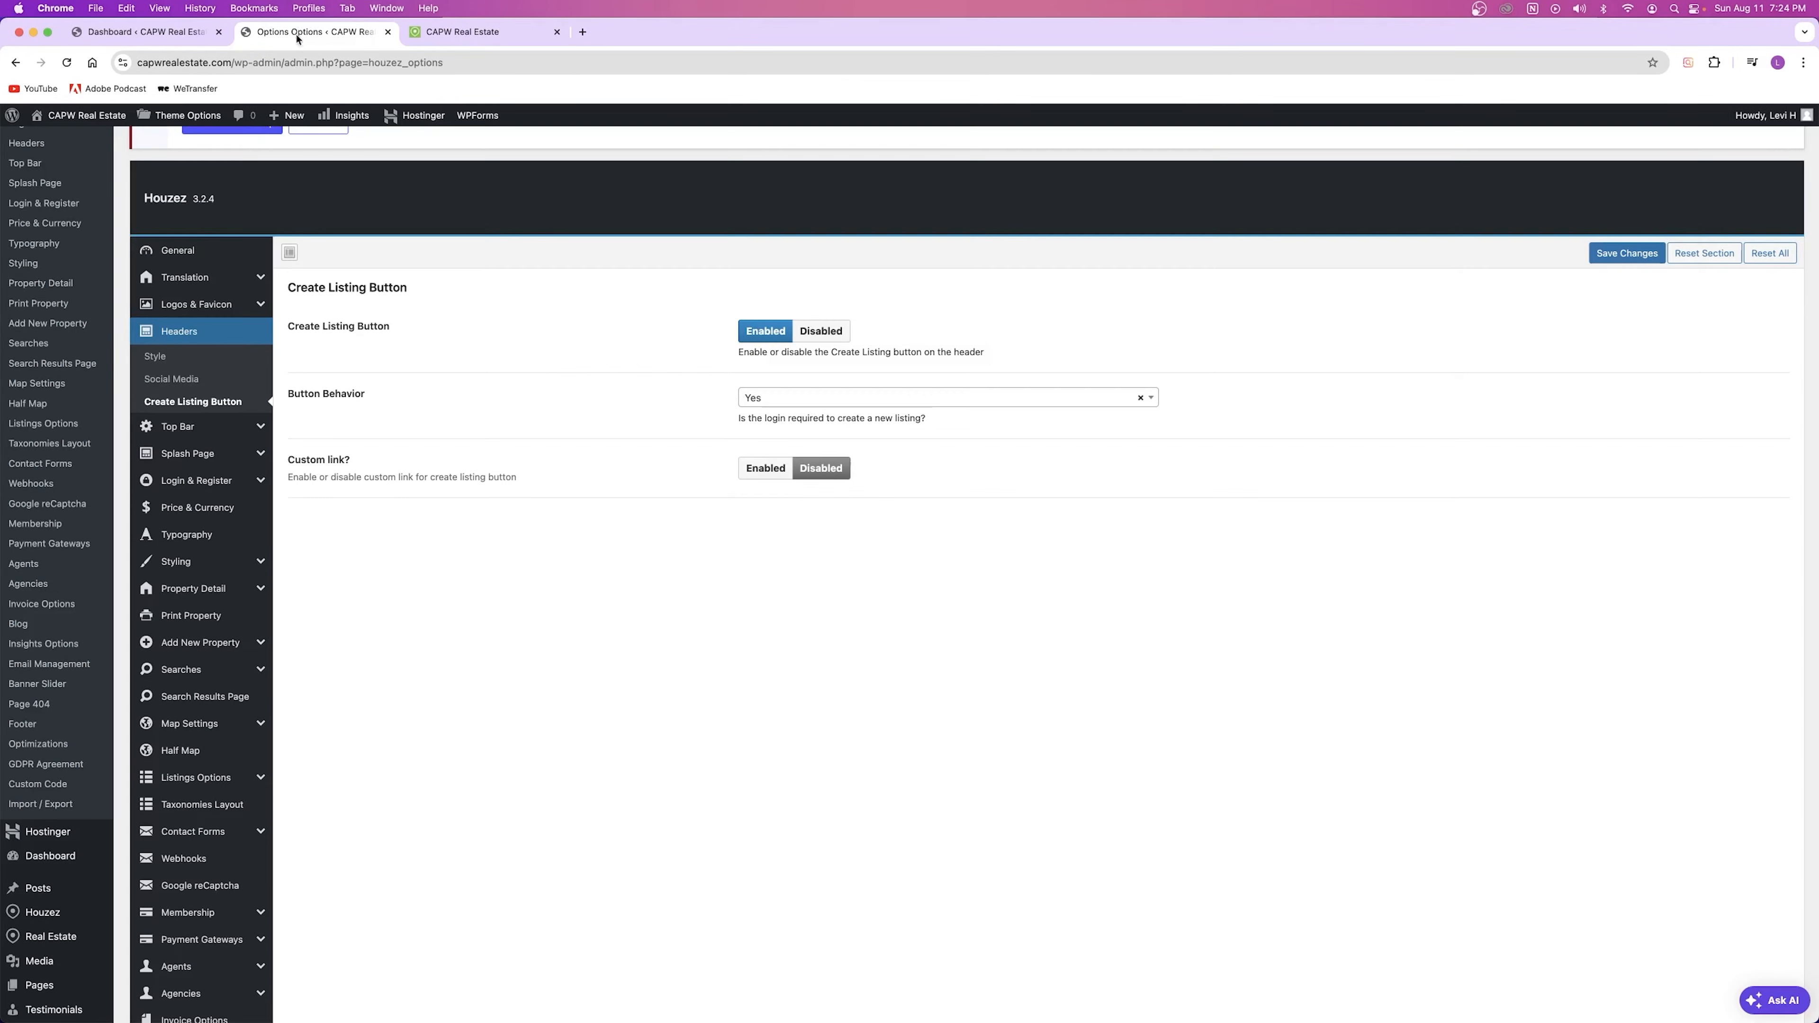
# Step: Set the Create Listing button back to Disabled, save, and confirm it is gone from the homepage
pyautogui.click(824, 333)
pyautogui.click(1592, 258)
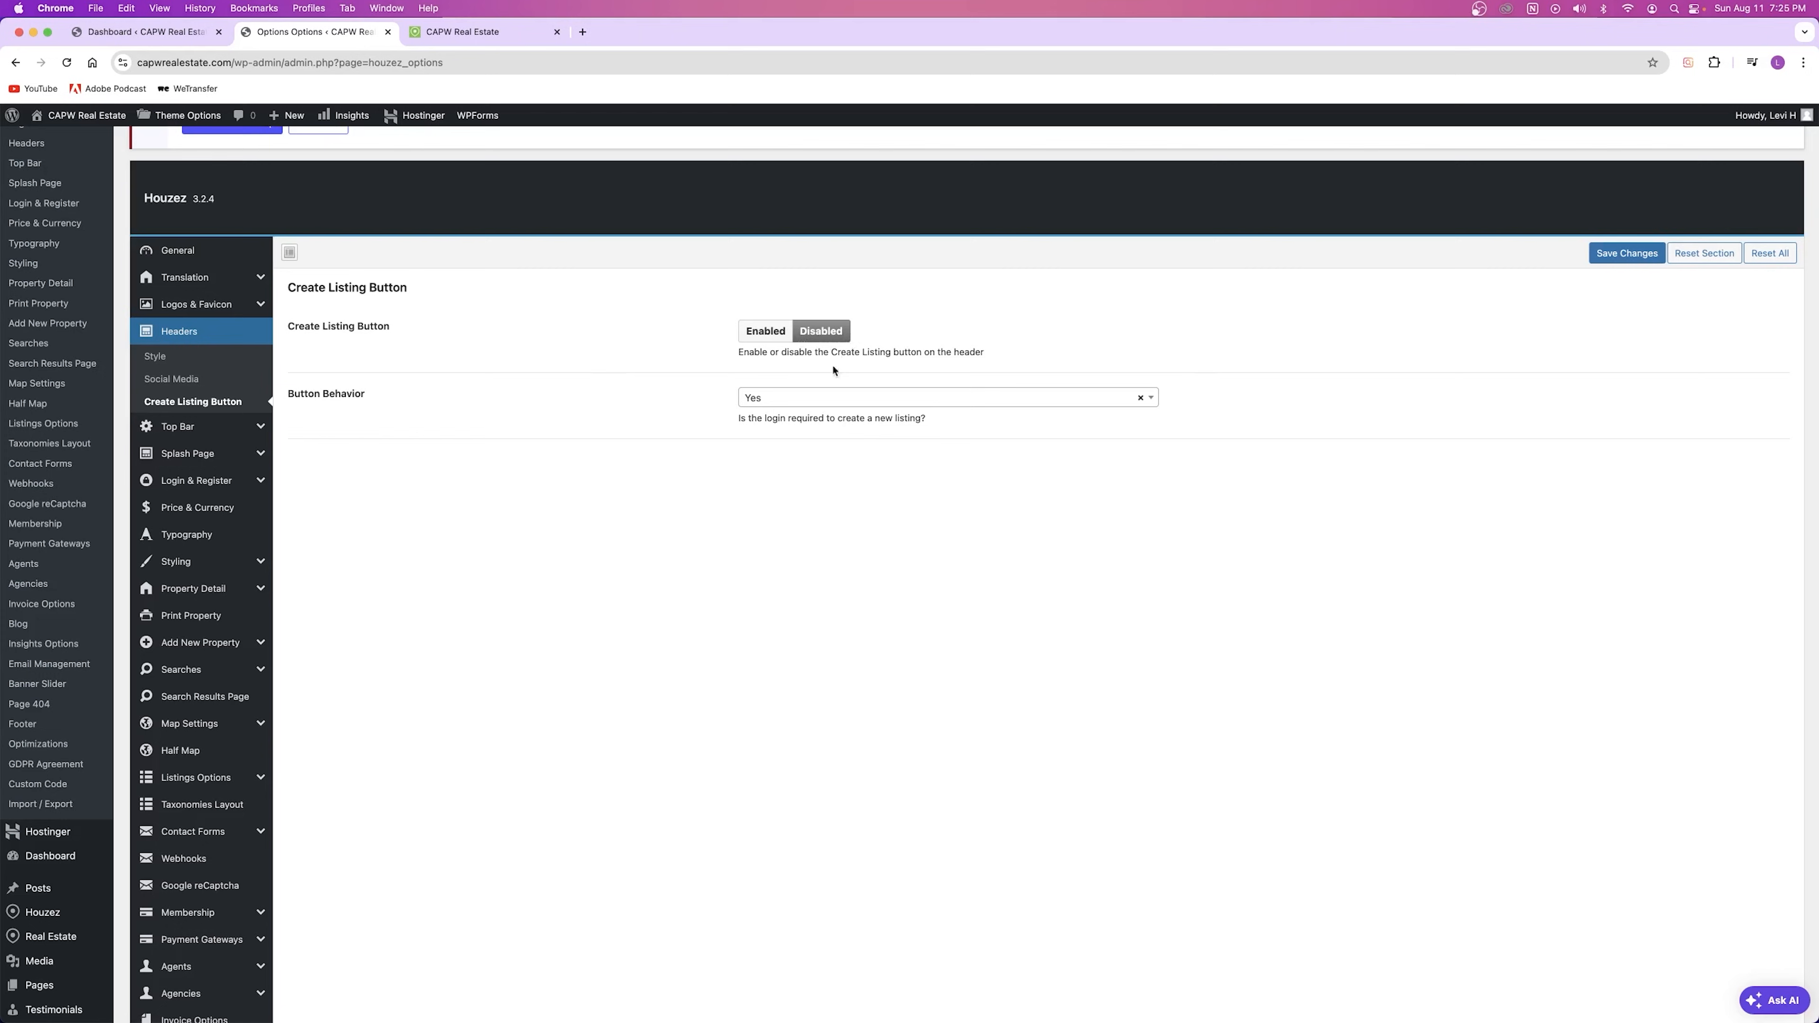
pyautogui.click(1627, 254)
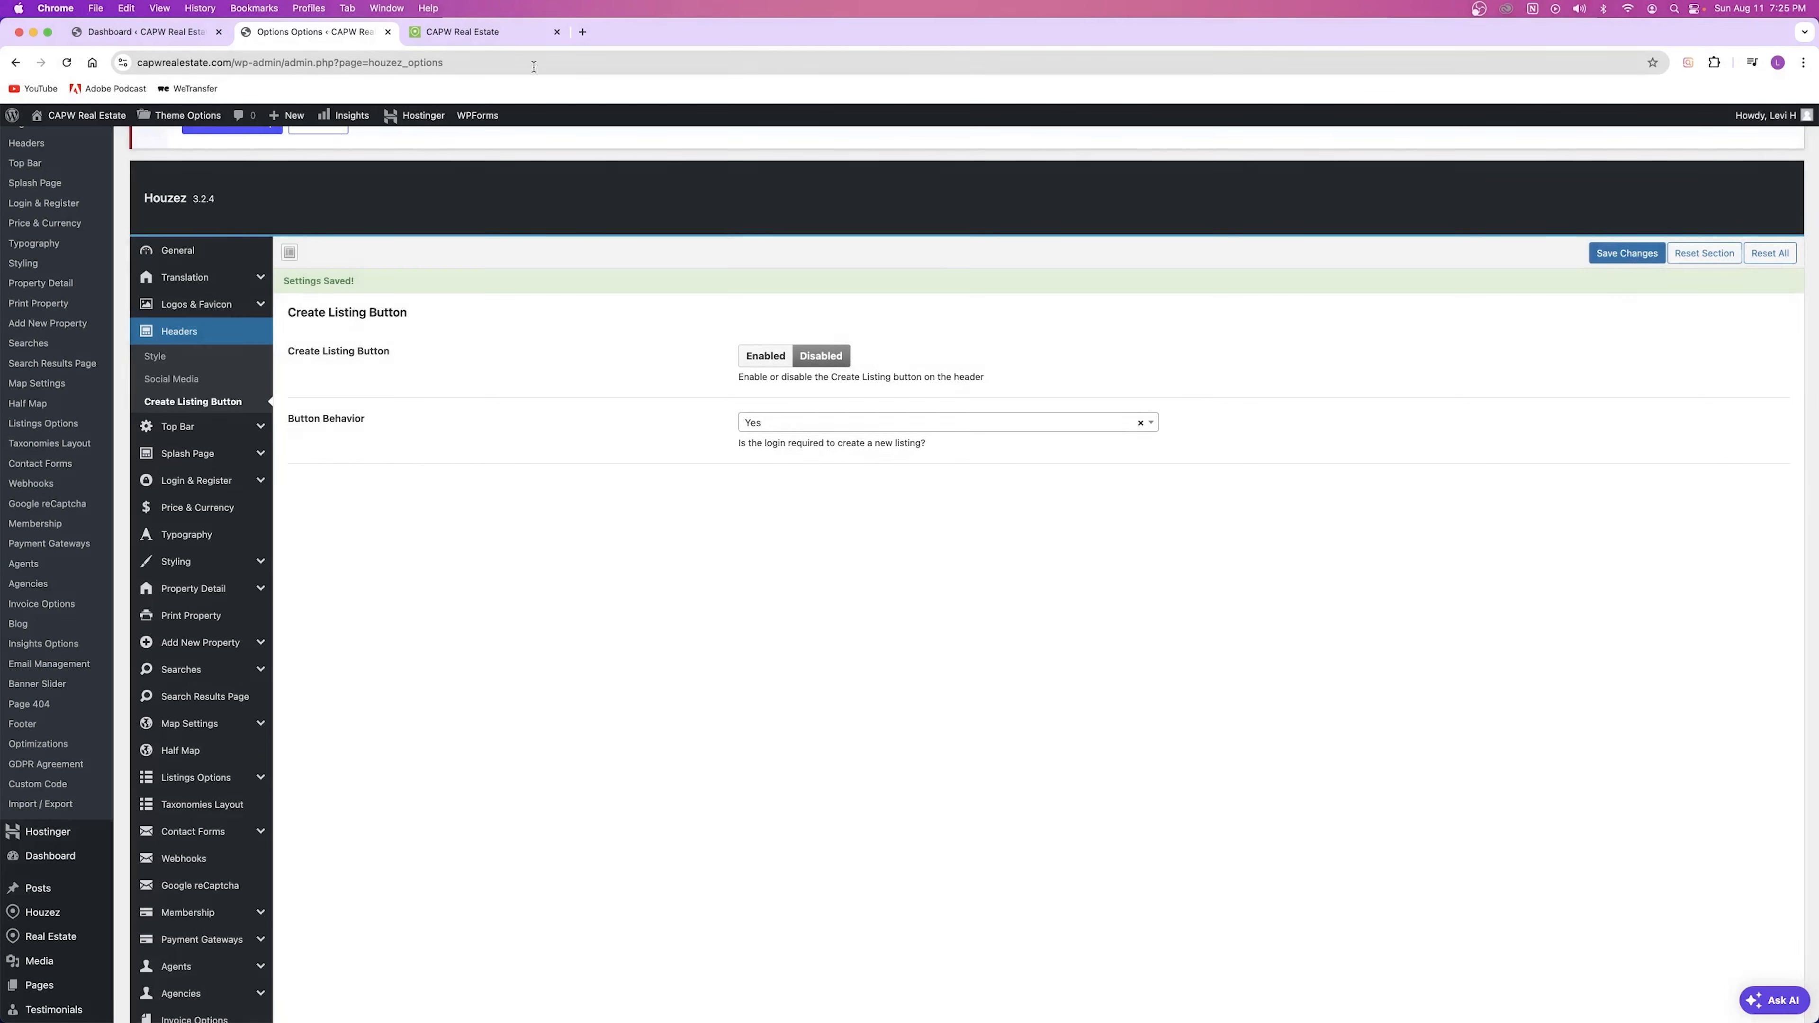
pyautogui.click(466, 32)
pyautogui.click(67, 63)
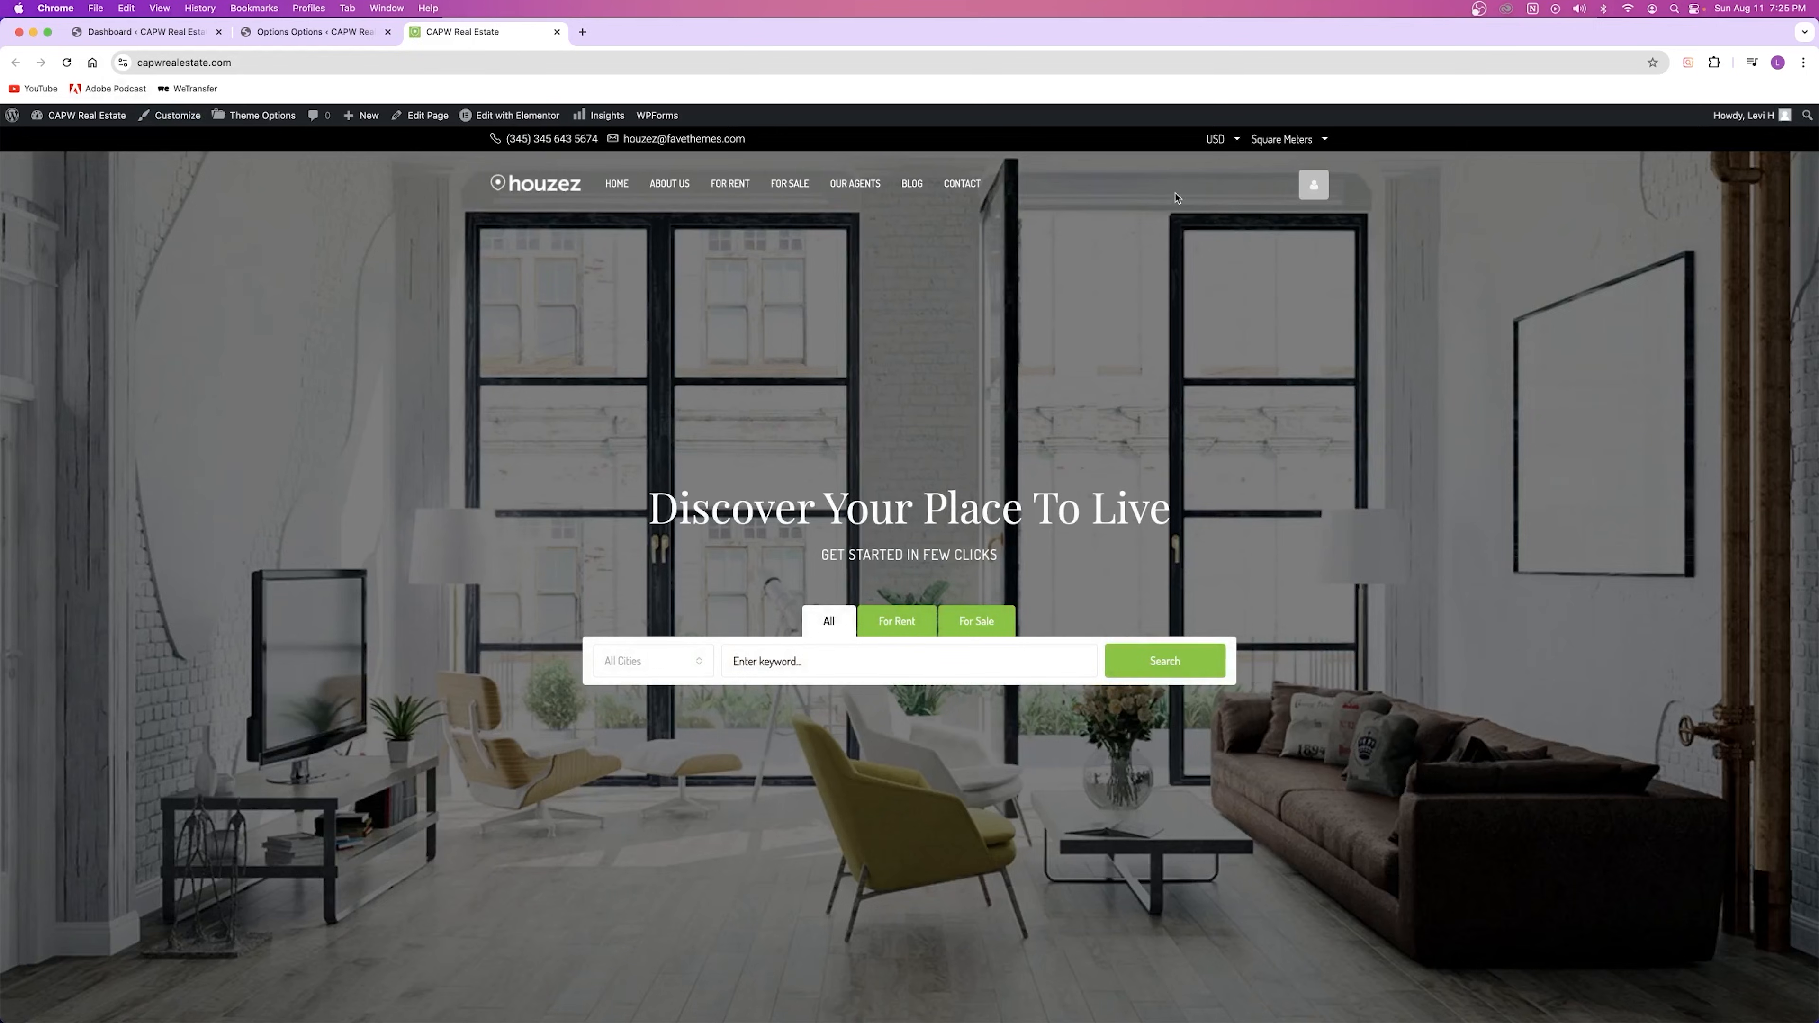
pyautogui.click(315, 32)
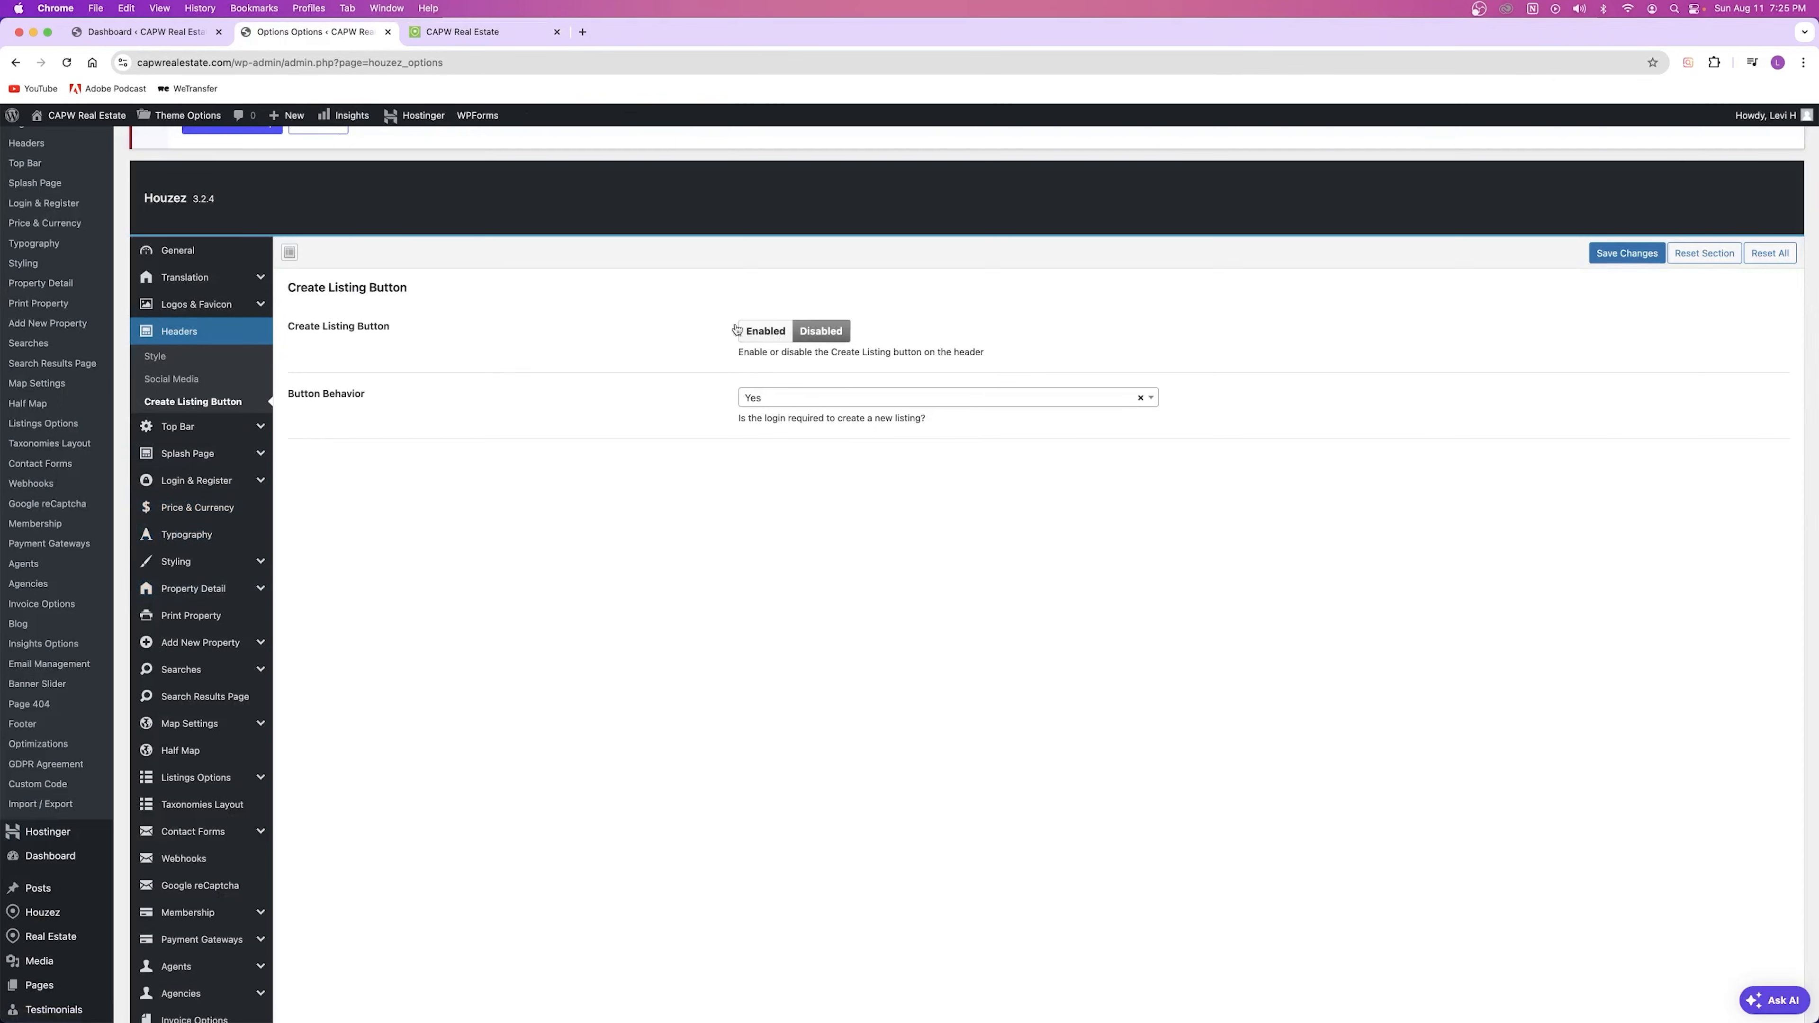
pyautogui.scroll(-5, 22, 551)
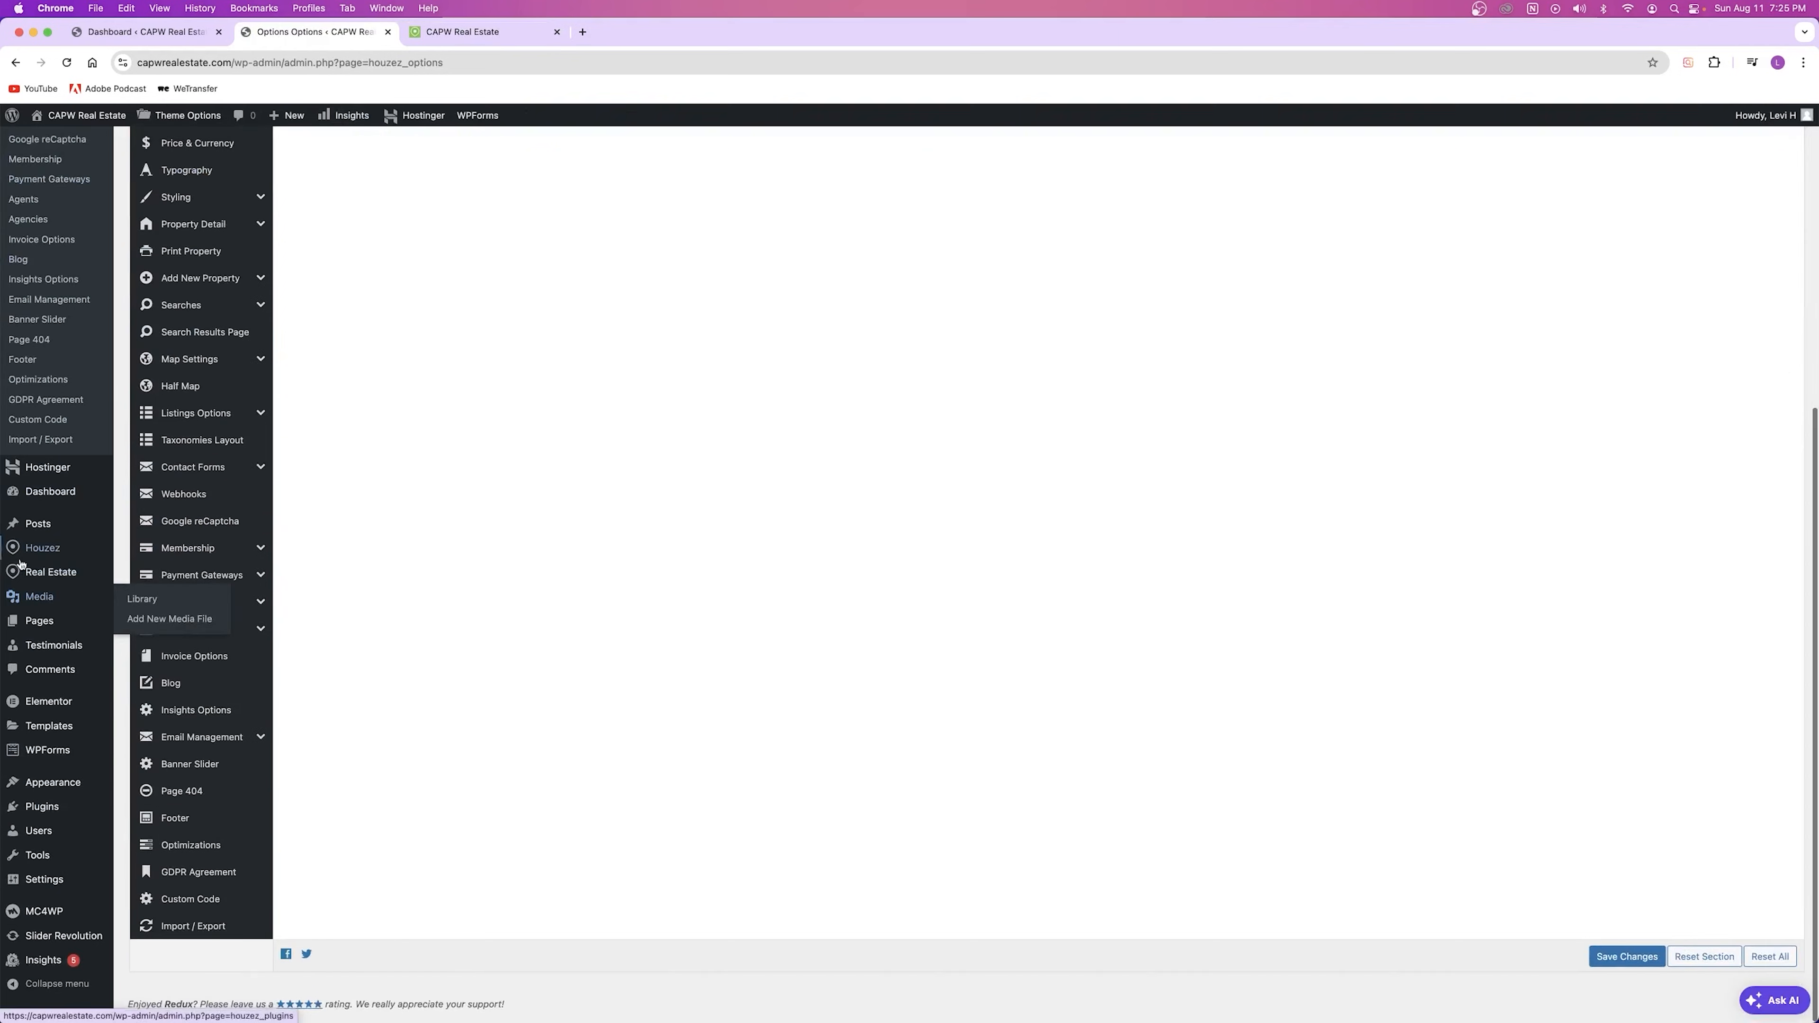
pyautogui.moveTo(53, 929)
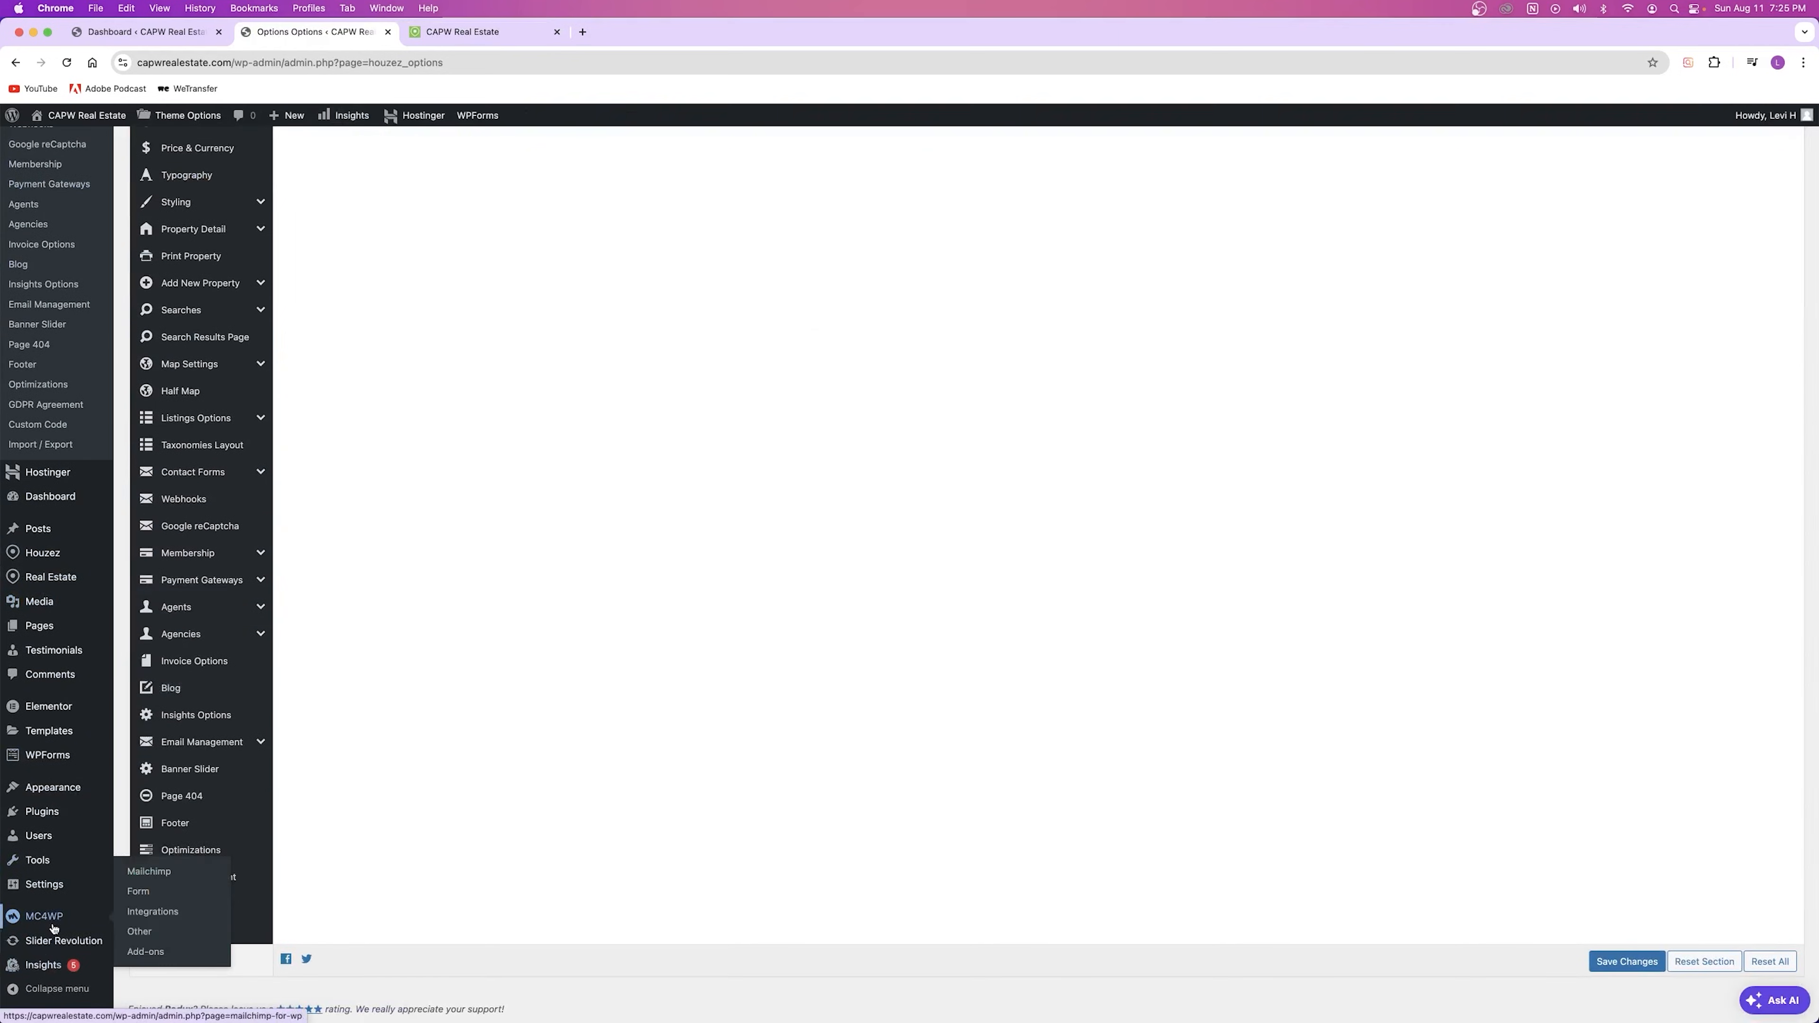
pyautogui.rightClick(49, 888)
pyautogui.click(108, 891)
pyautogui.click(645, 32)
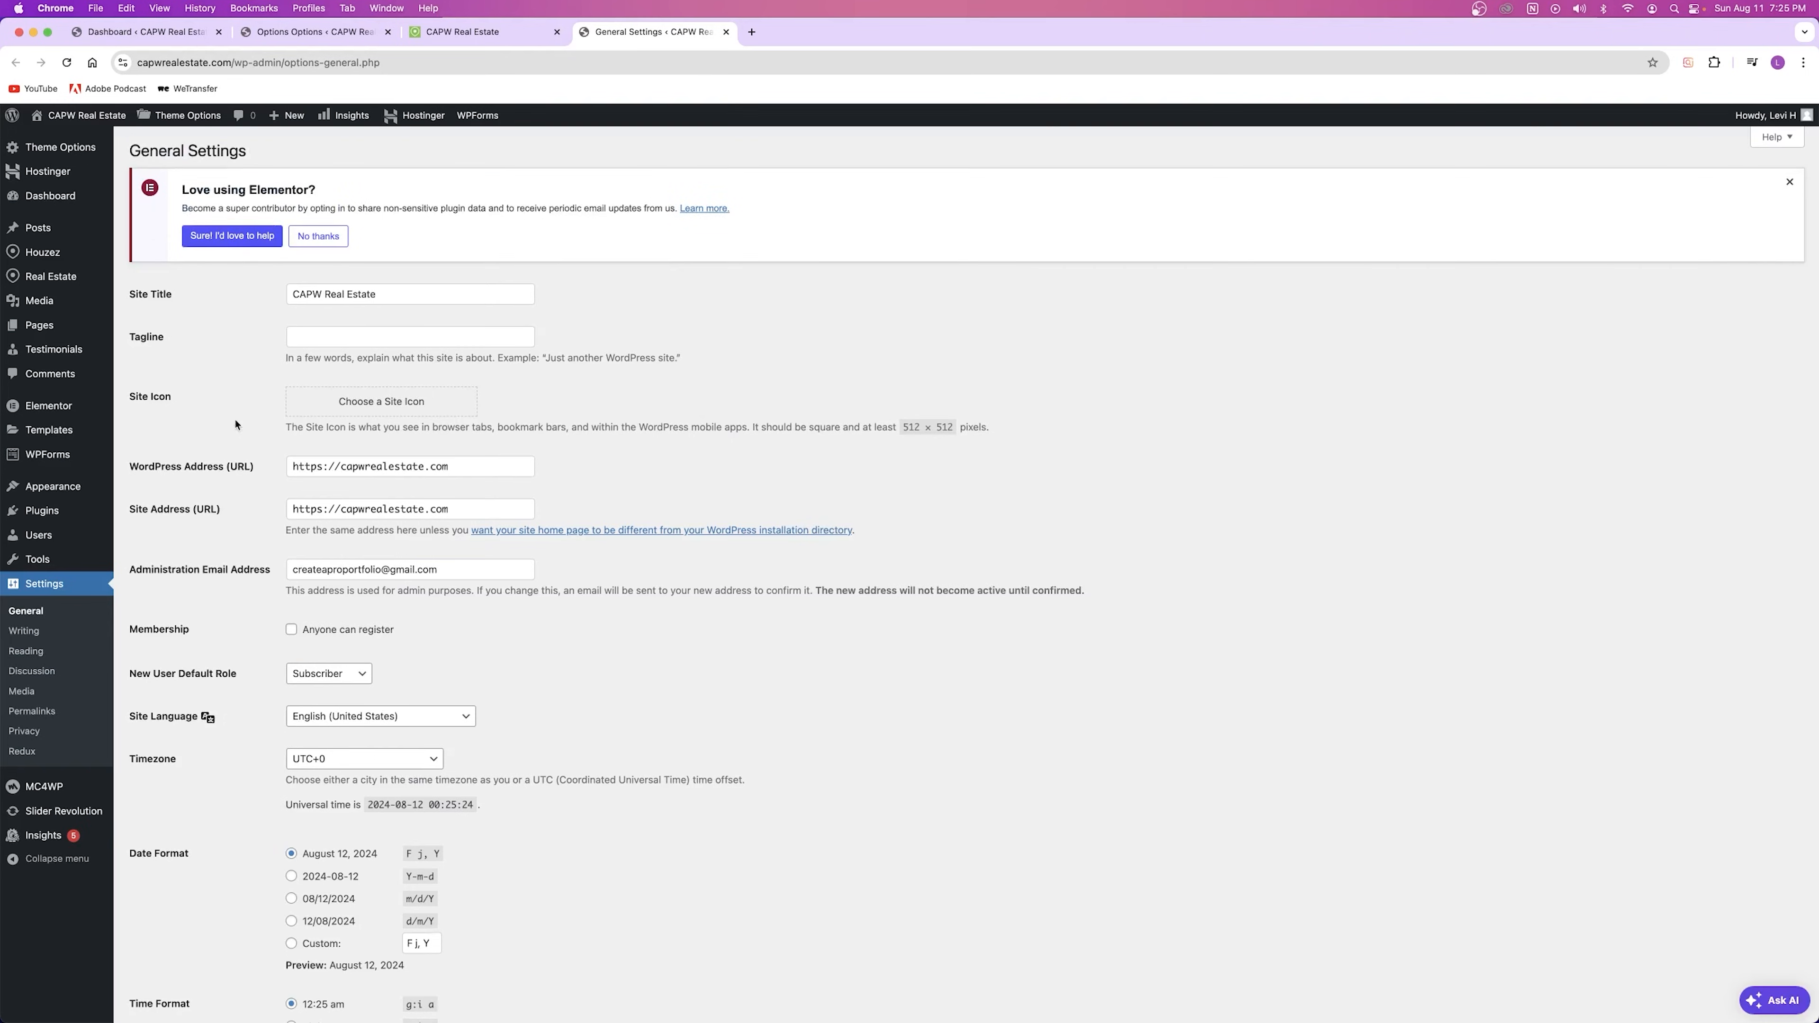
pyautogui.scroll(-4, 235, 424)
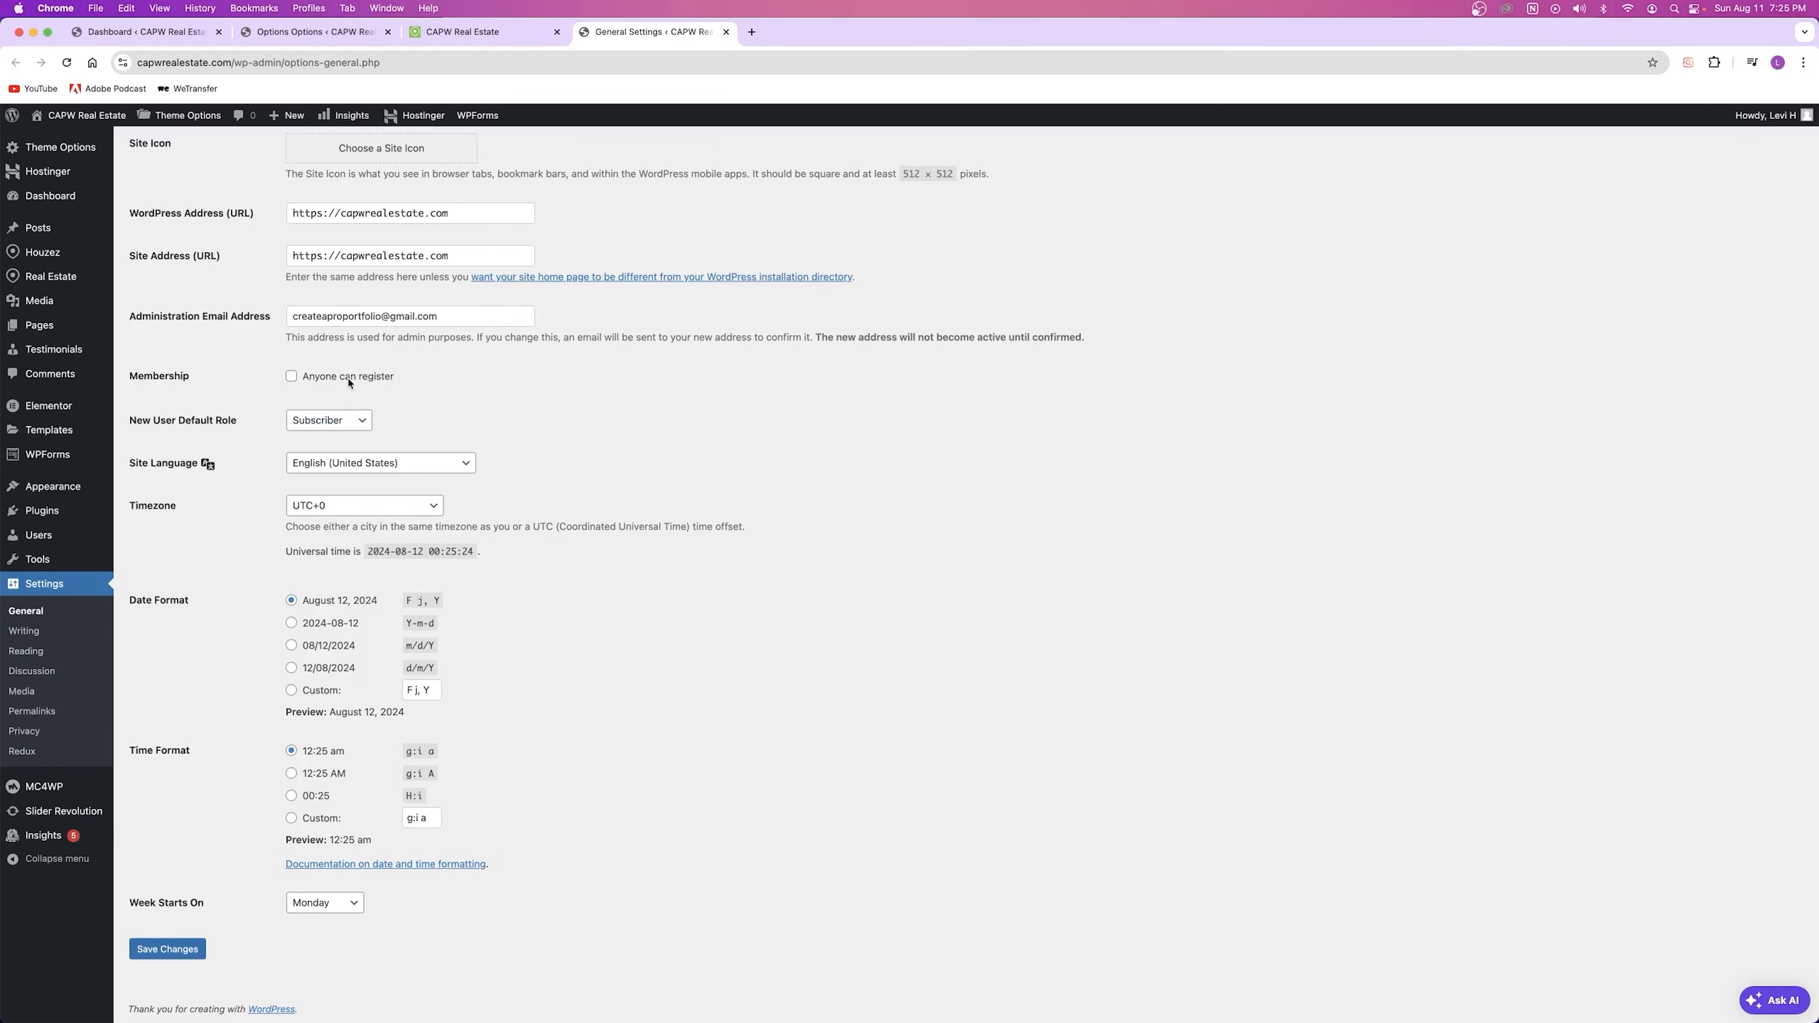
pyautogui.click(725, 32)
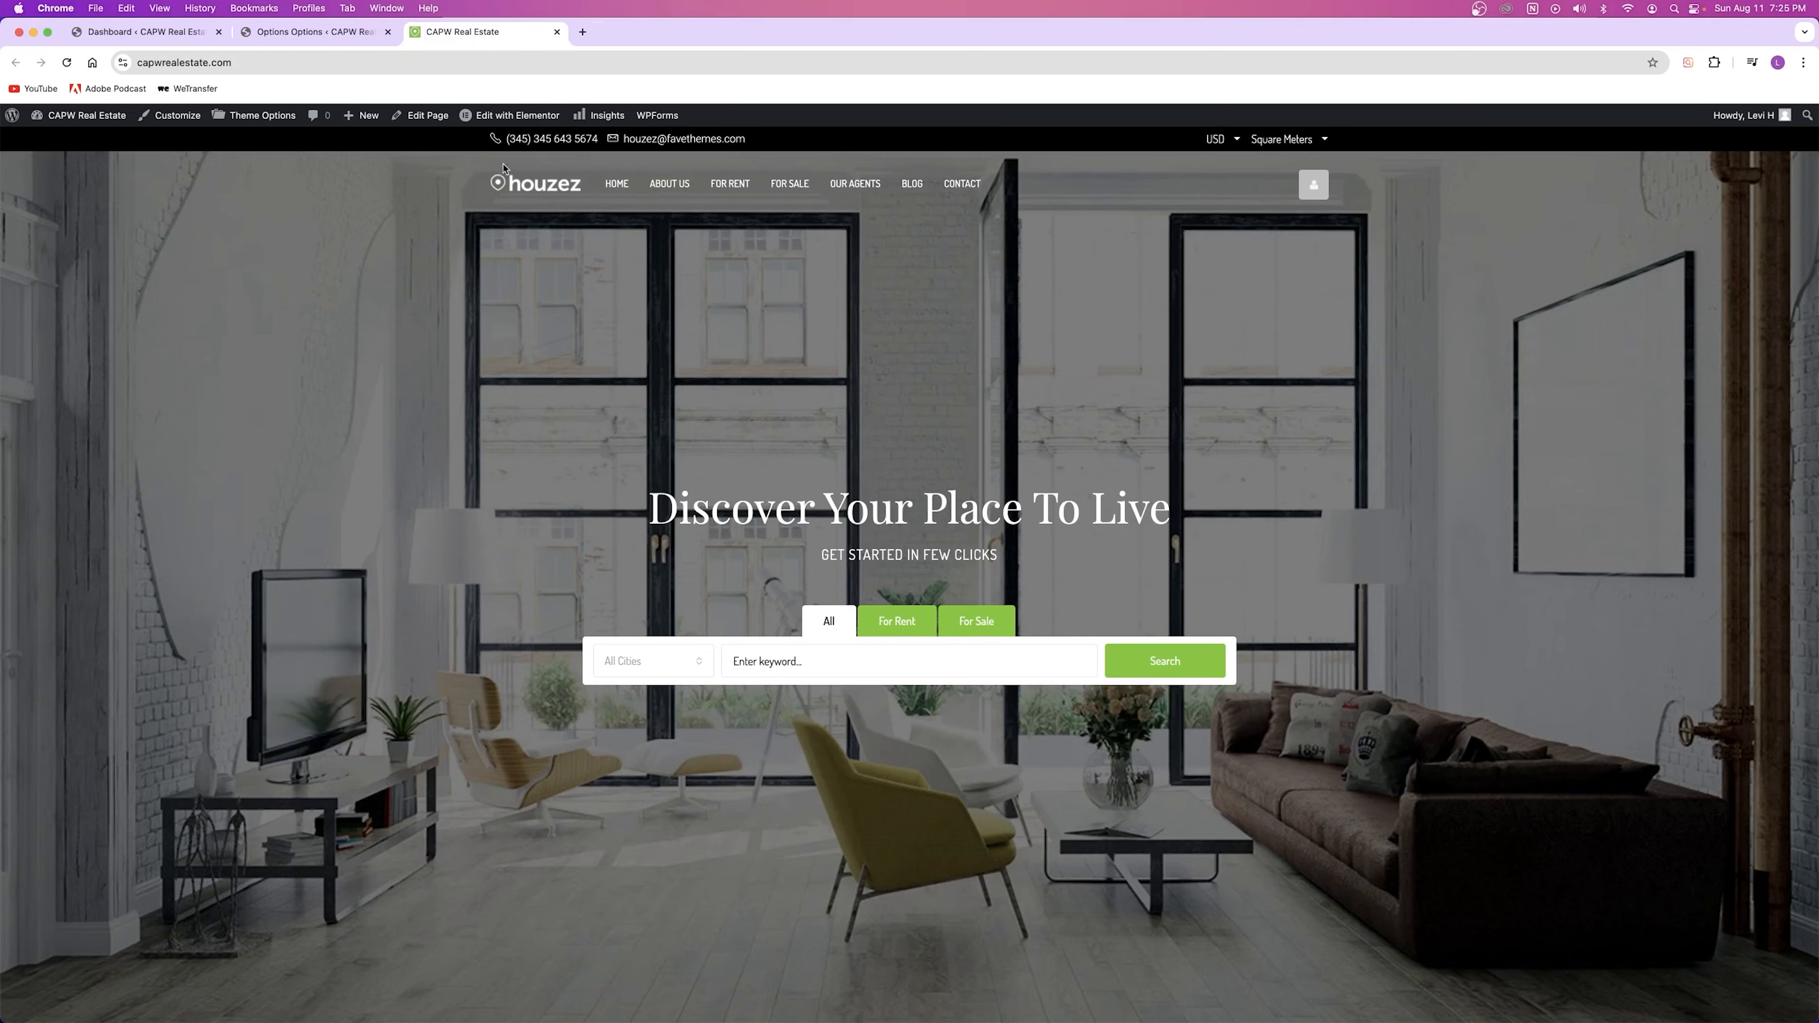
pyautogui.click(316, 31)
pyautogui.scroll(7, 458, 487)
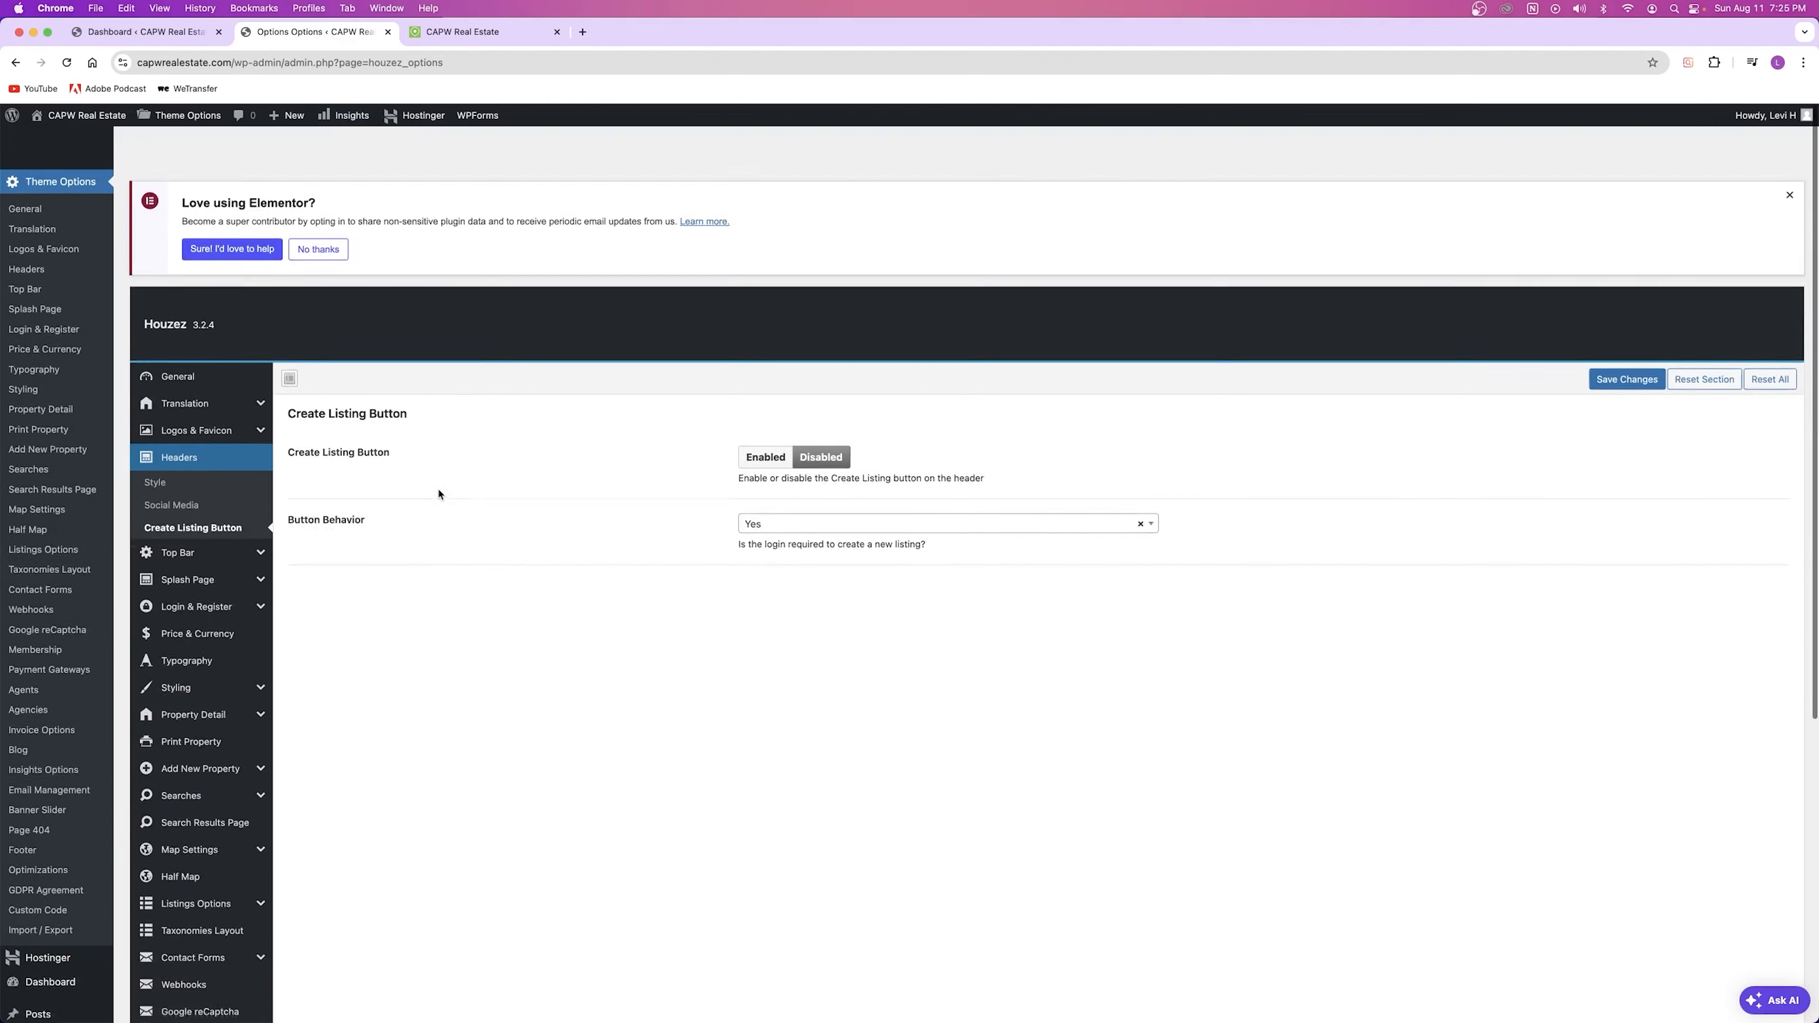
# Step: Enable the Create Listing button, save, and reload the homepage to show CREATE A LISTING
pyautogui.click(771, 424)
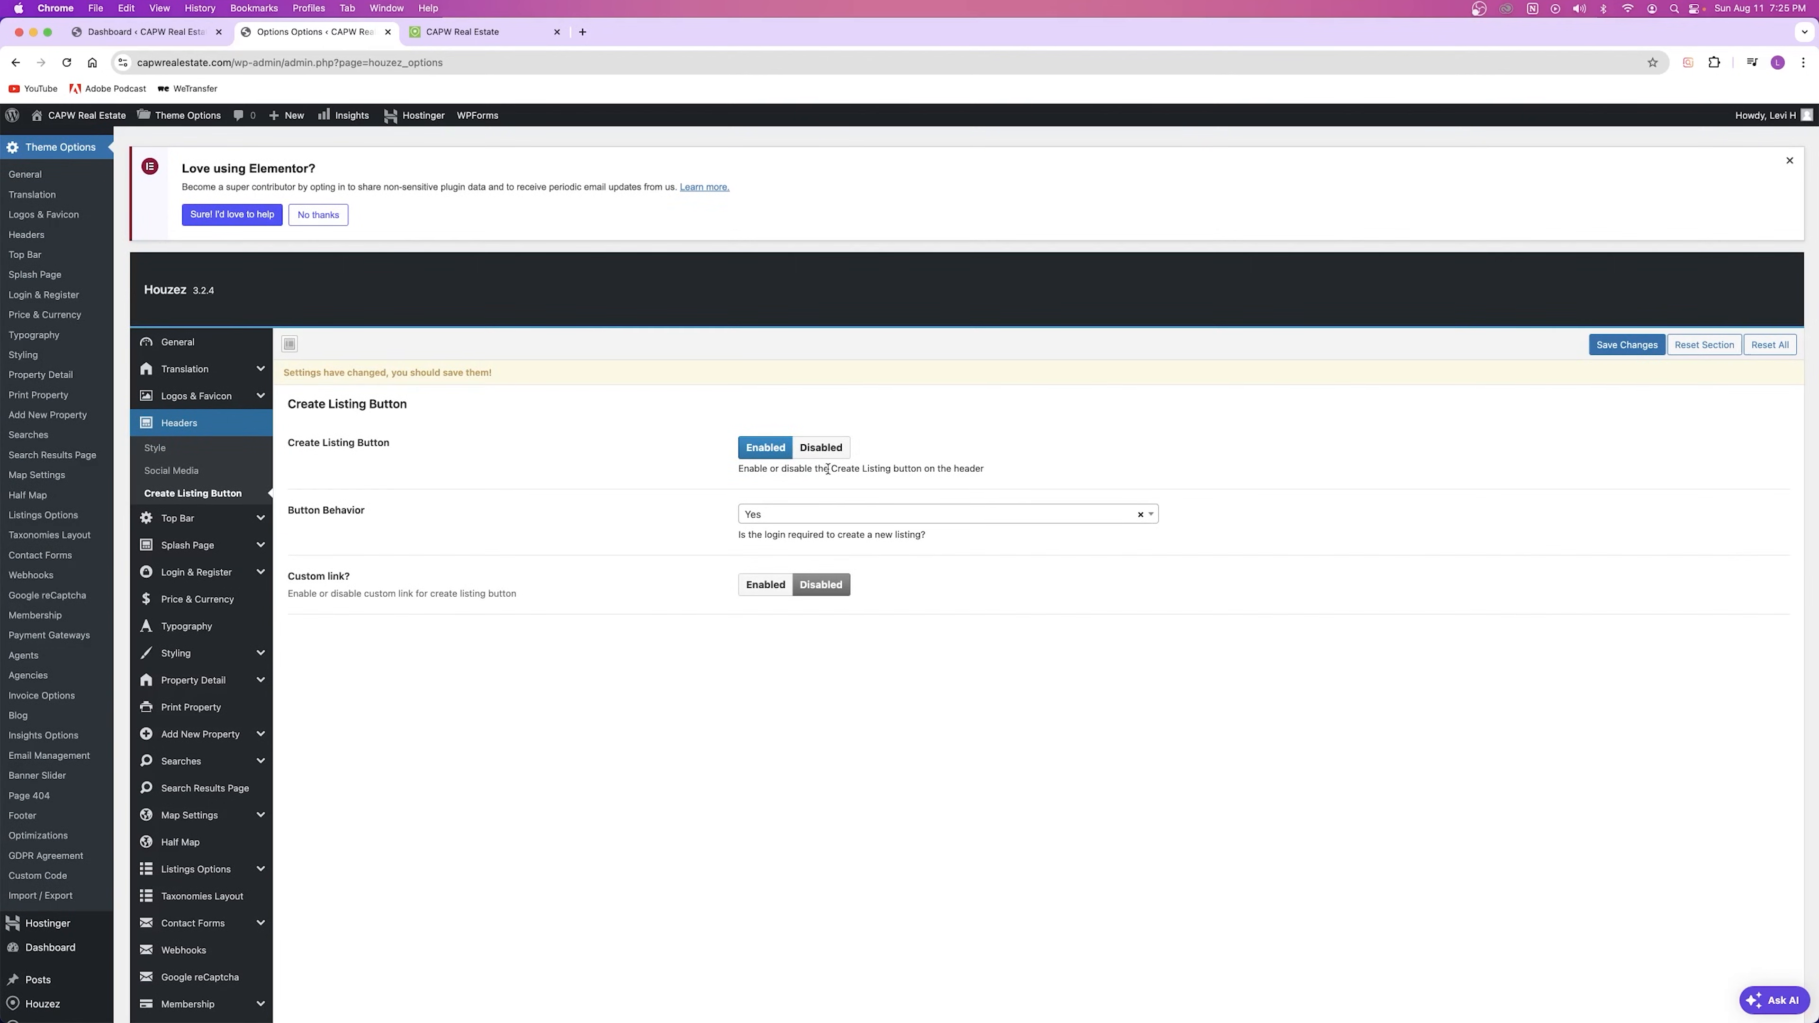
pyautogui.click(1627, 345)
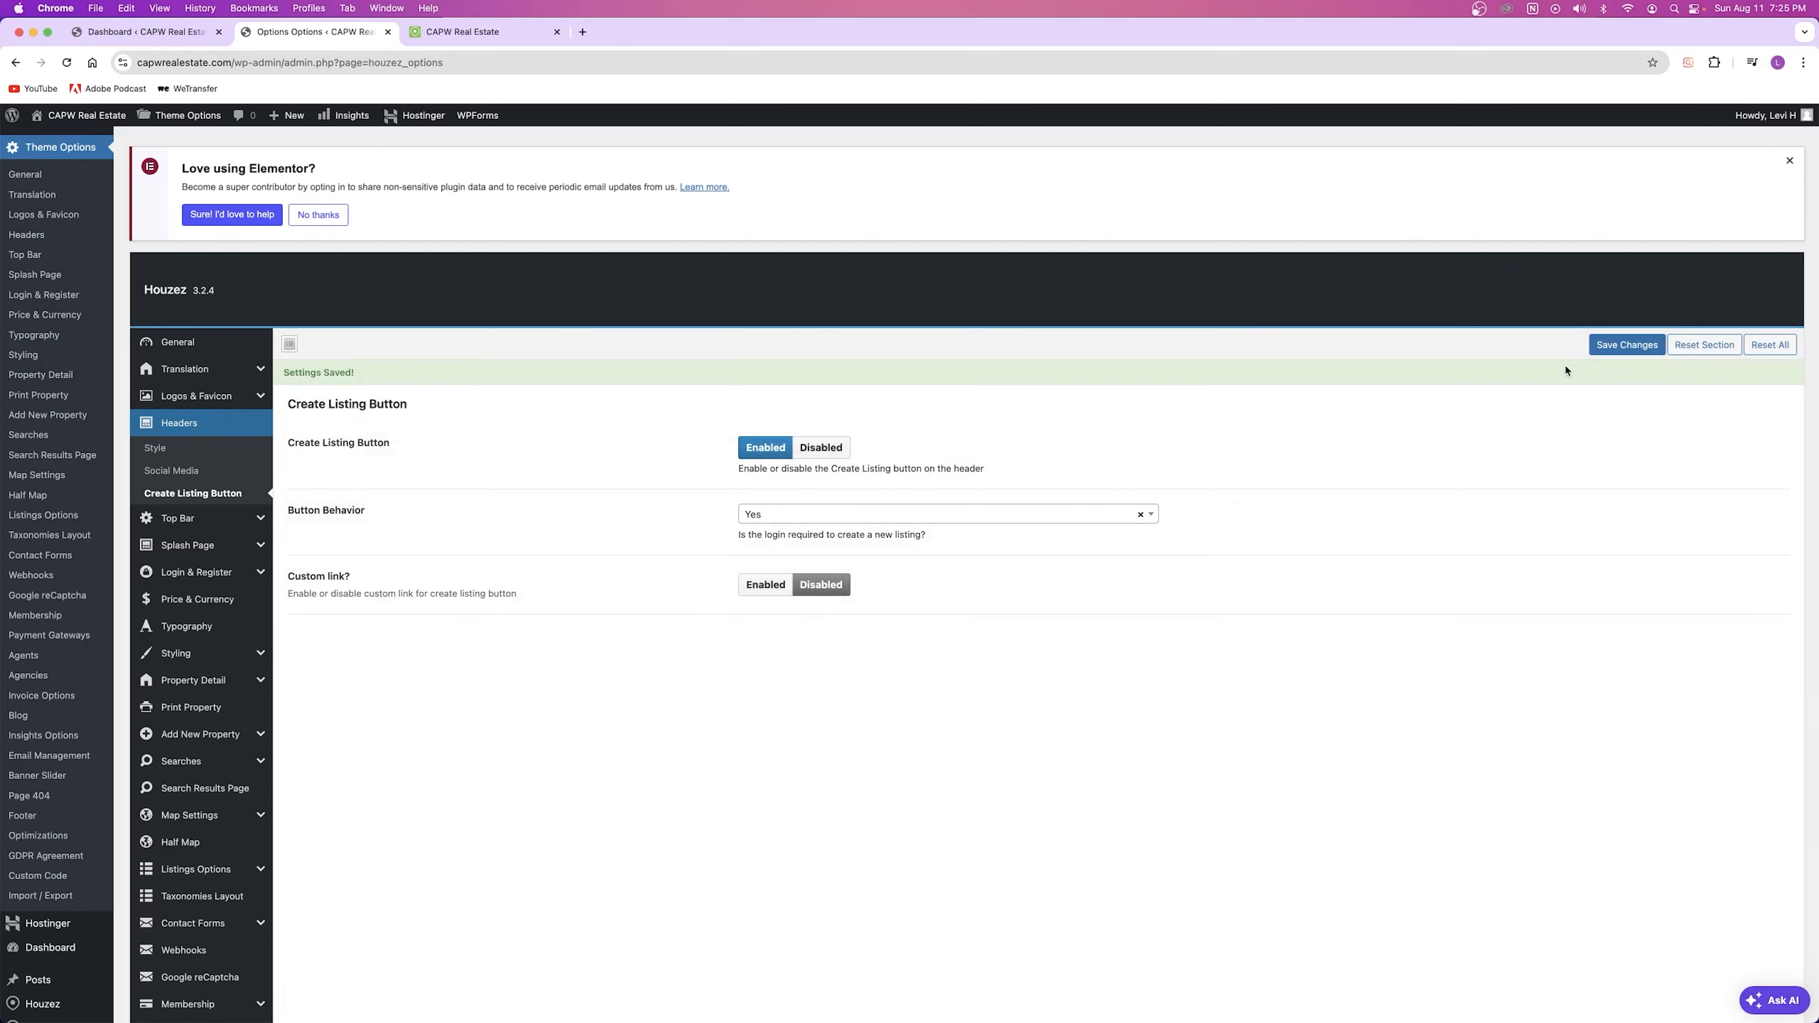
pyautogui.click(462, 32)
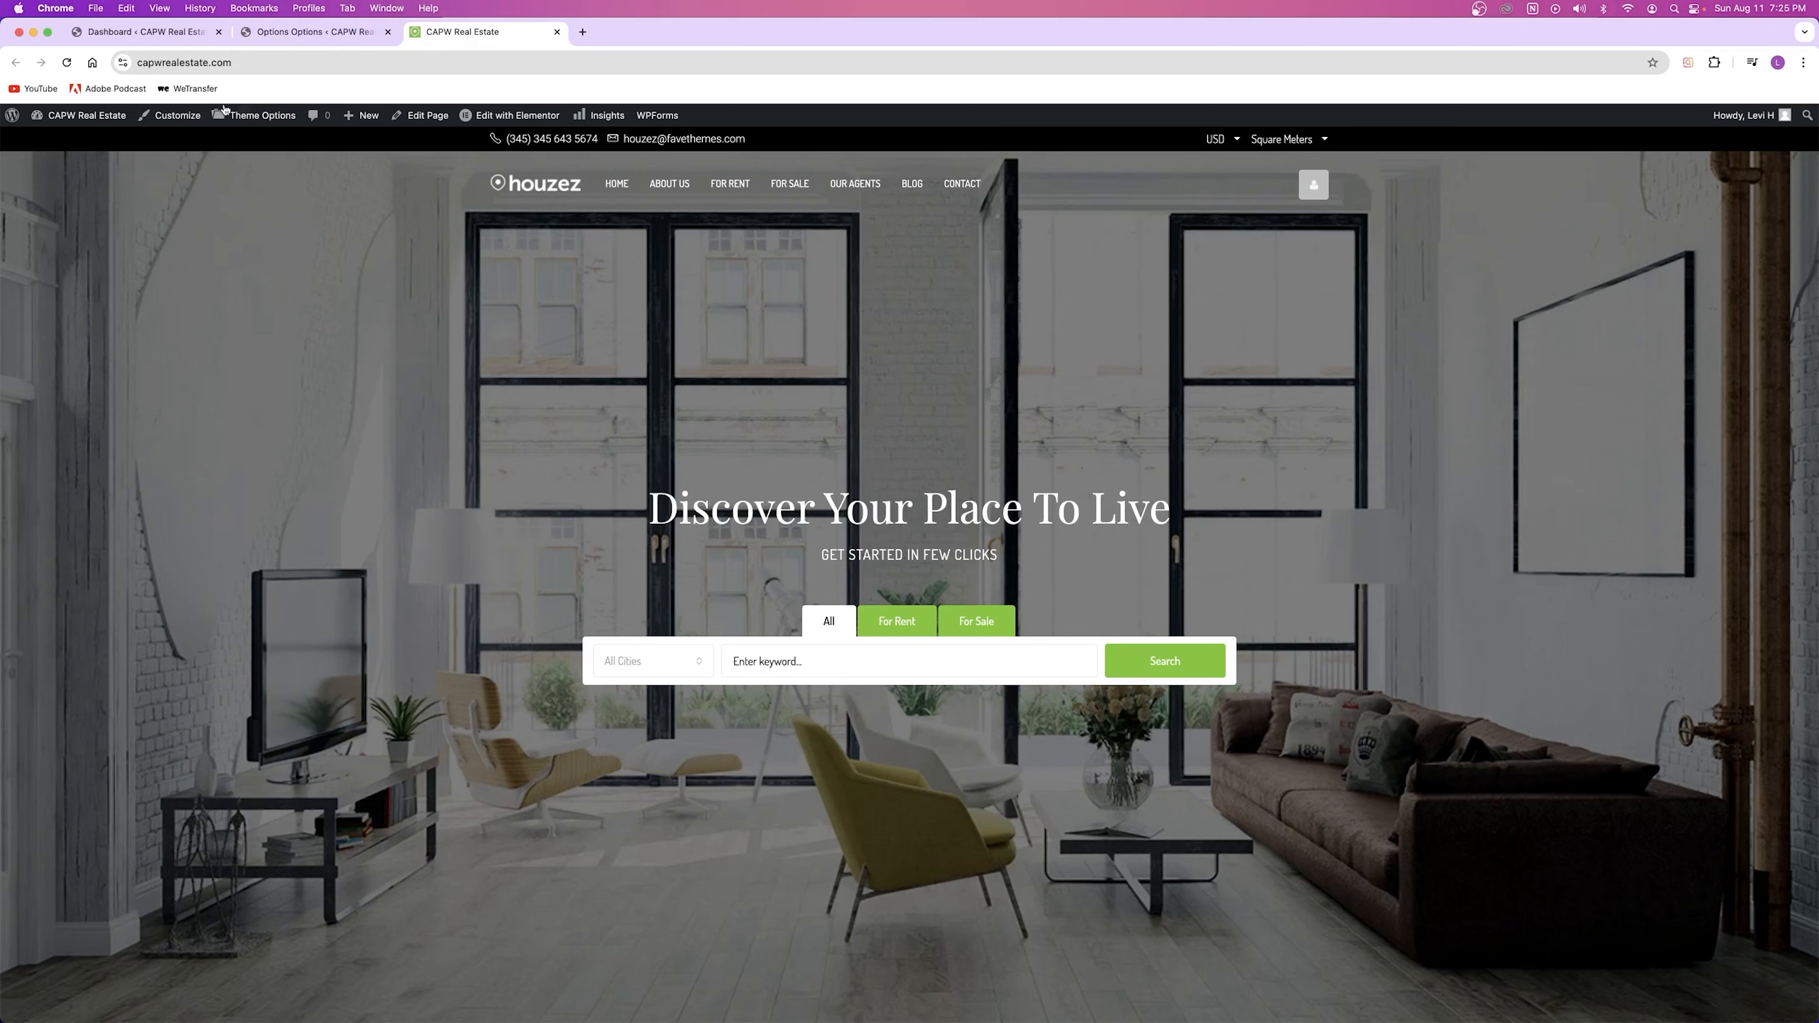
pyautogui.click(67, 62)
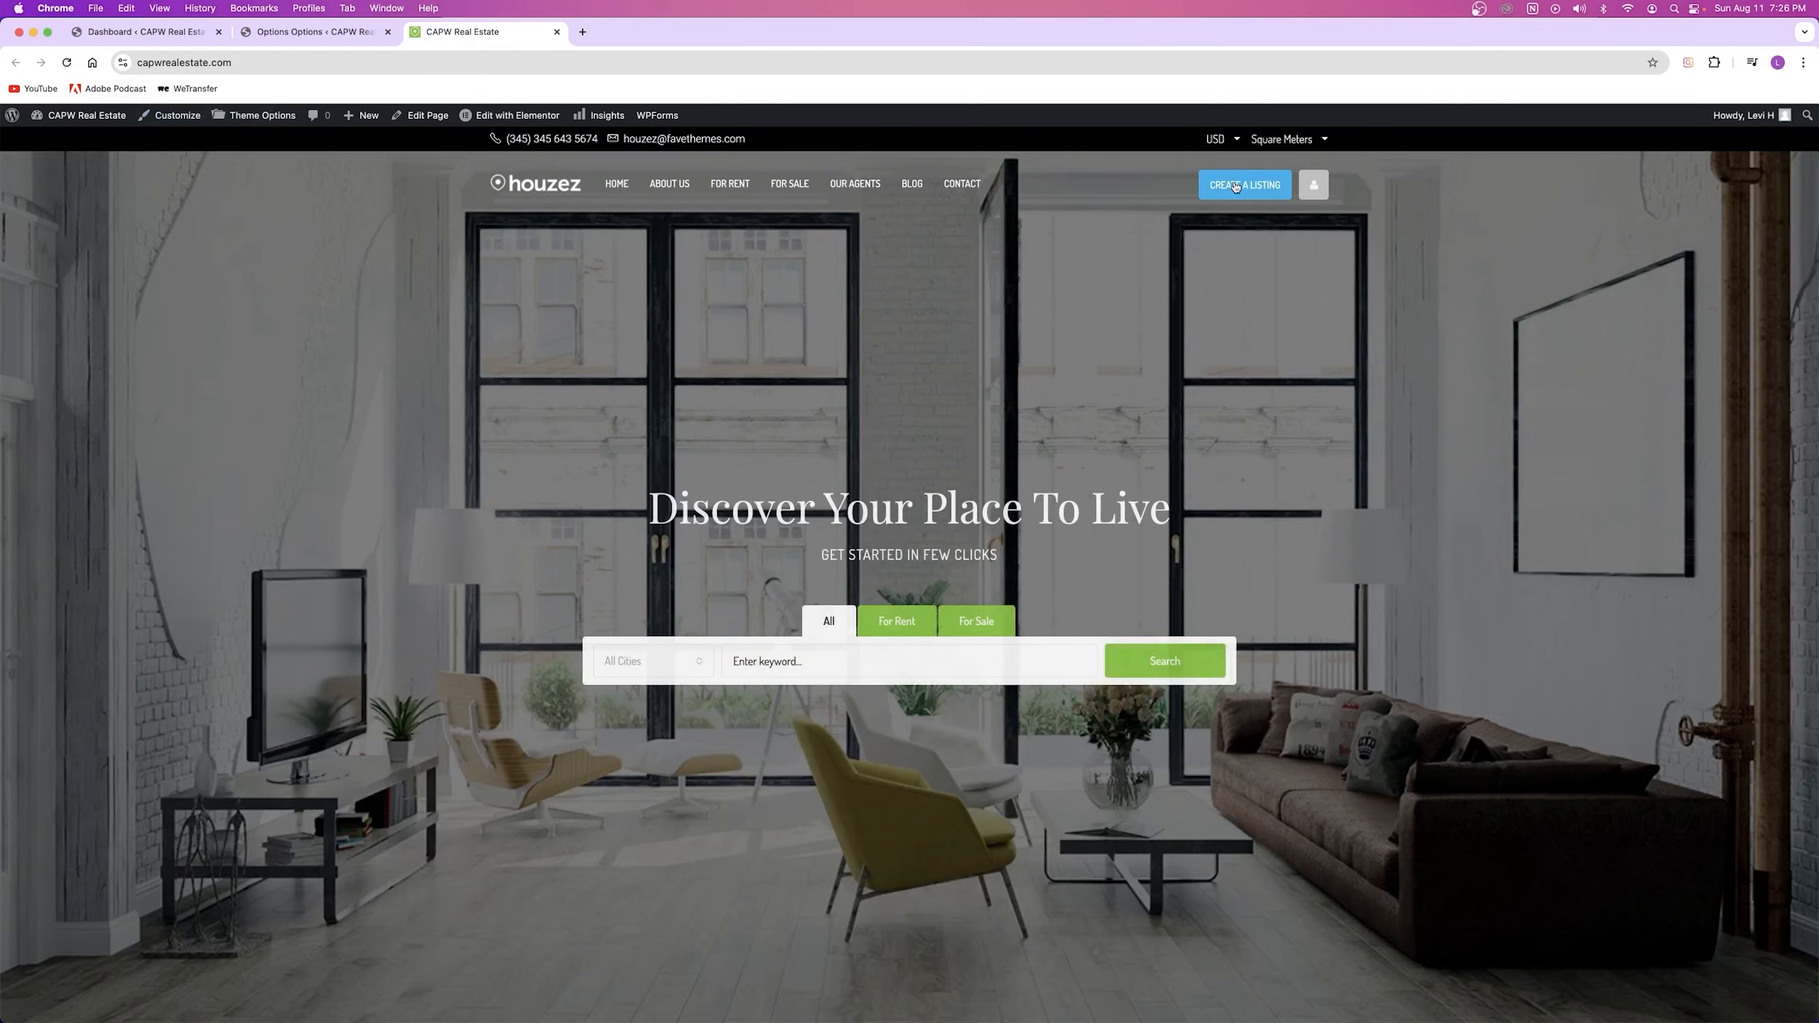
pyautogui.moveTo(1745, 116)
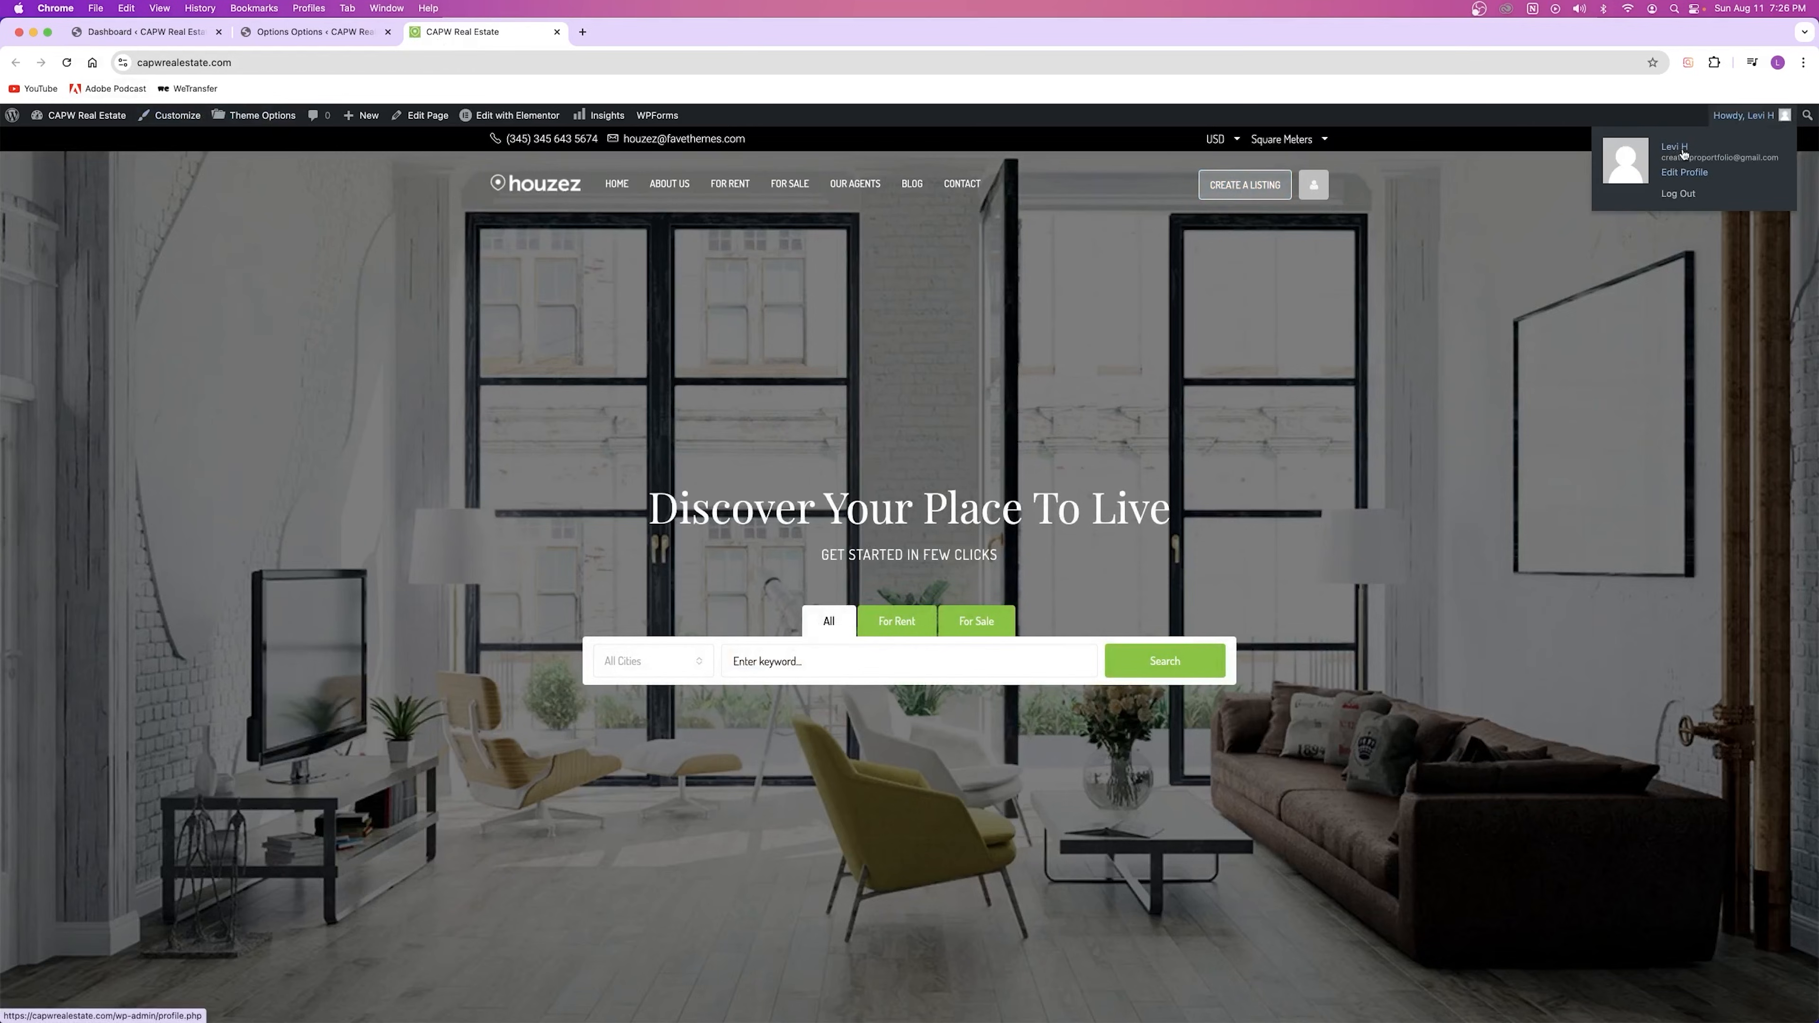
pyautogui.click(283, 63)
pyautogui.press('super+c')
pyautogui.click(283, 63)
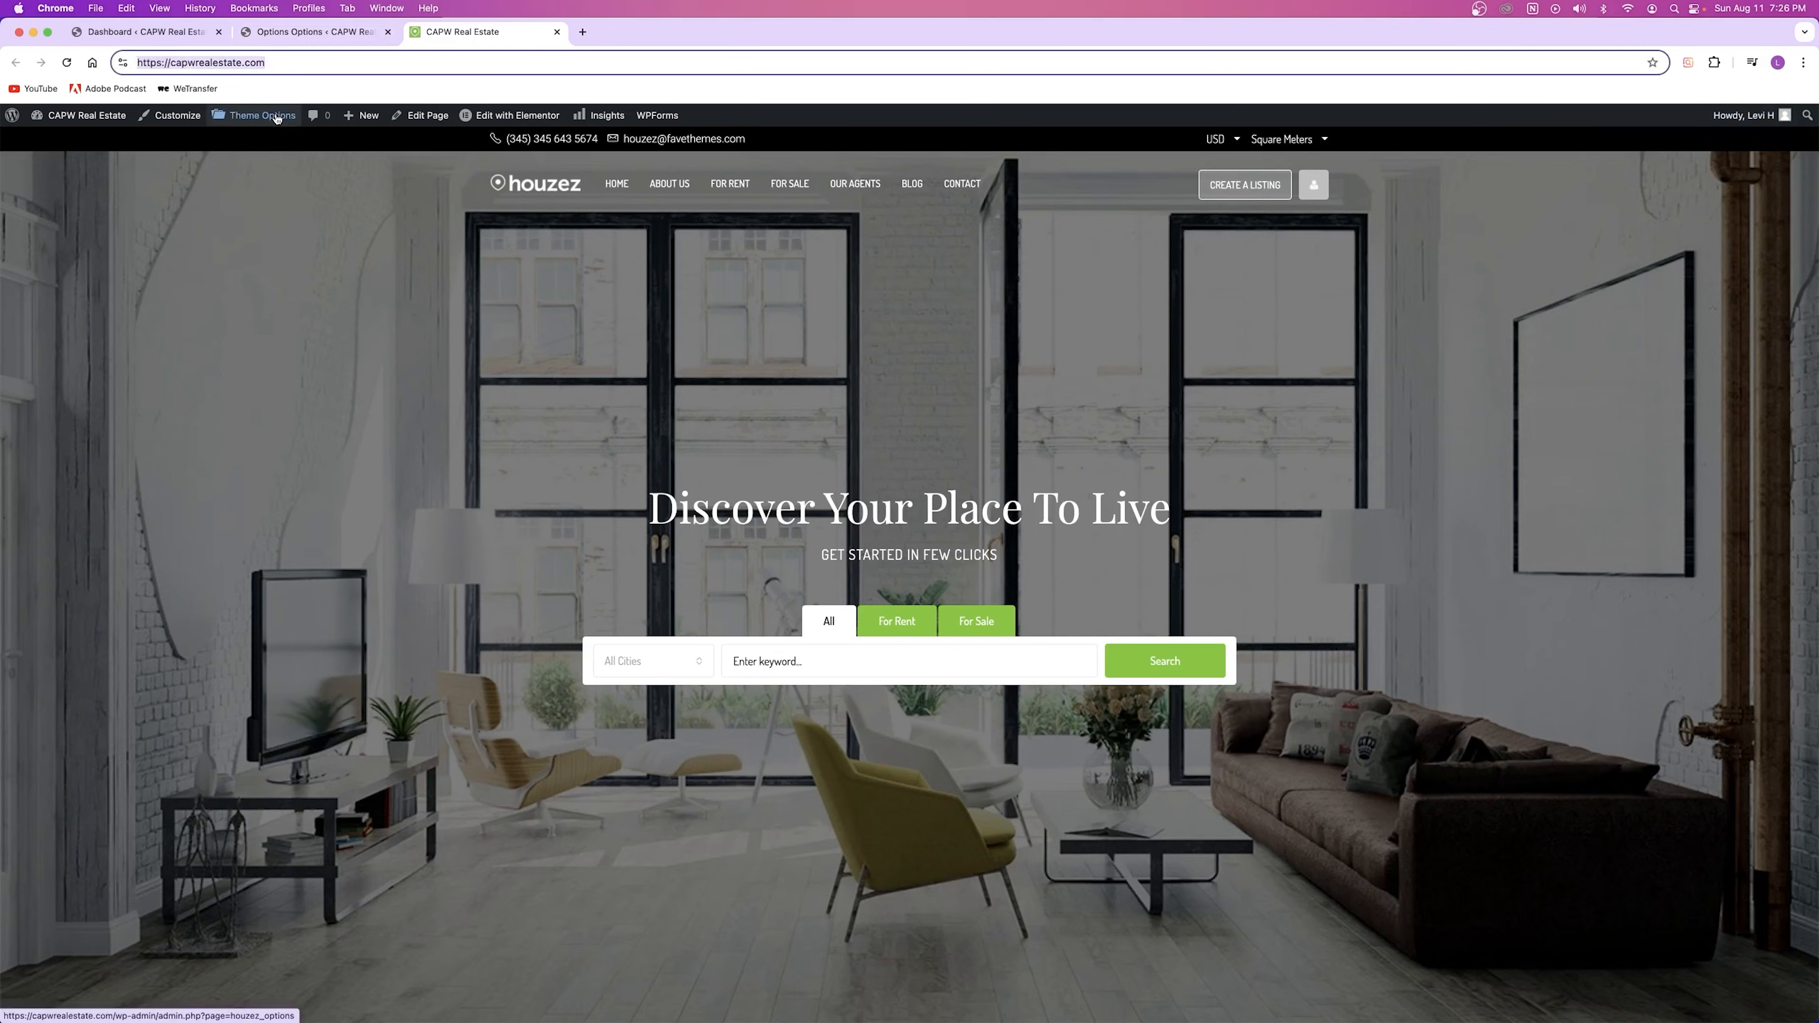
pyautogui.click(564, 353)
pyautogui.press('super+shift+n')
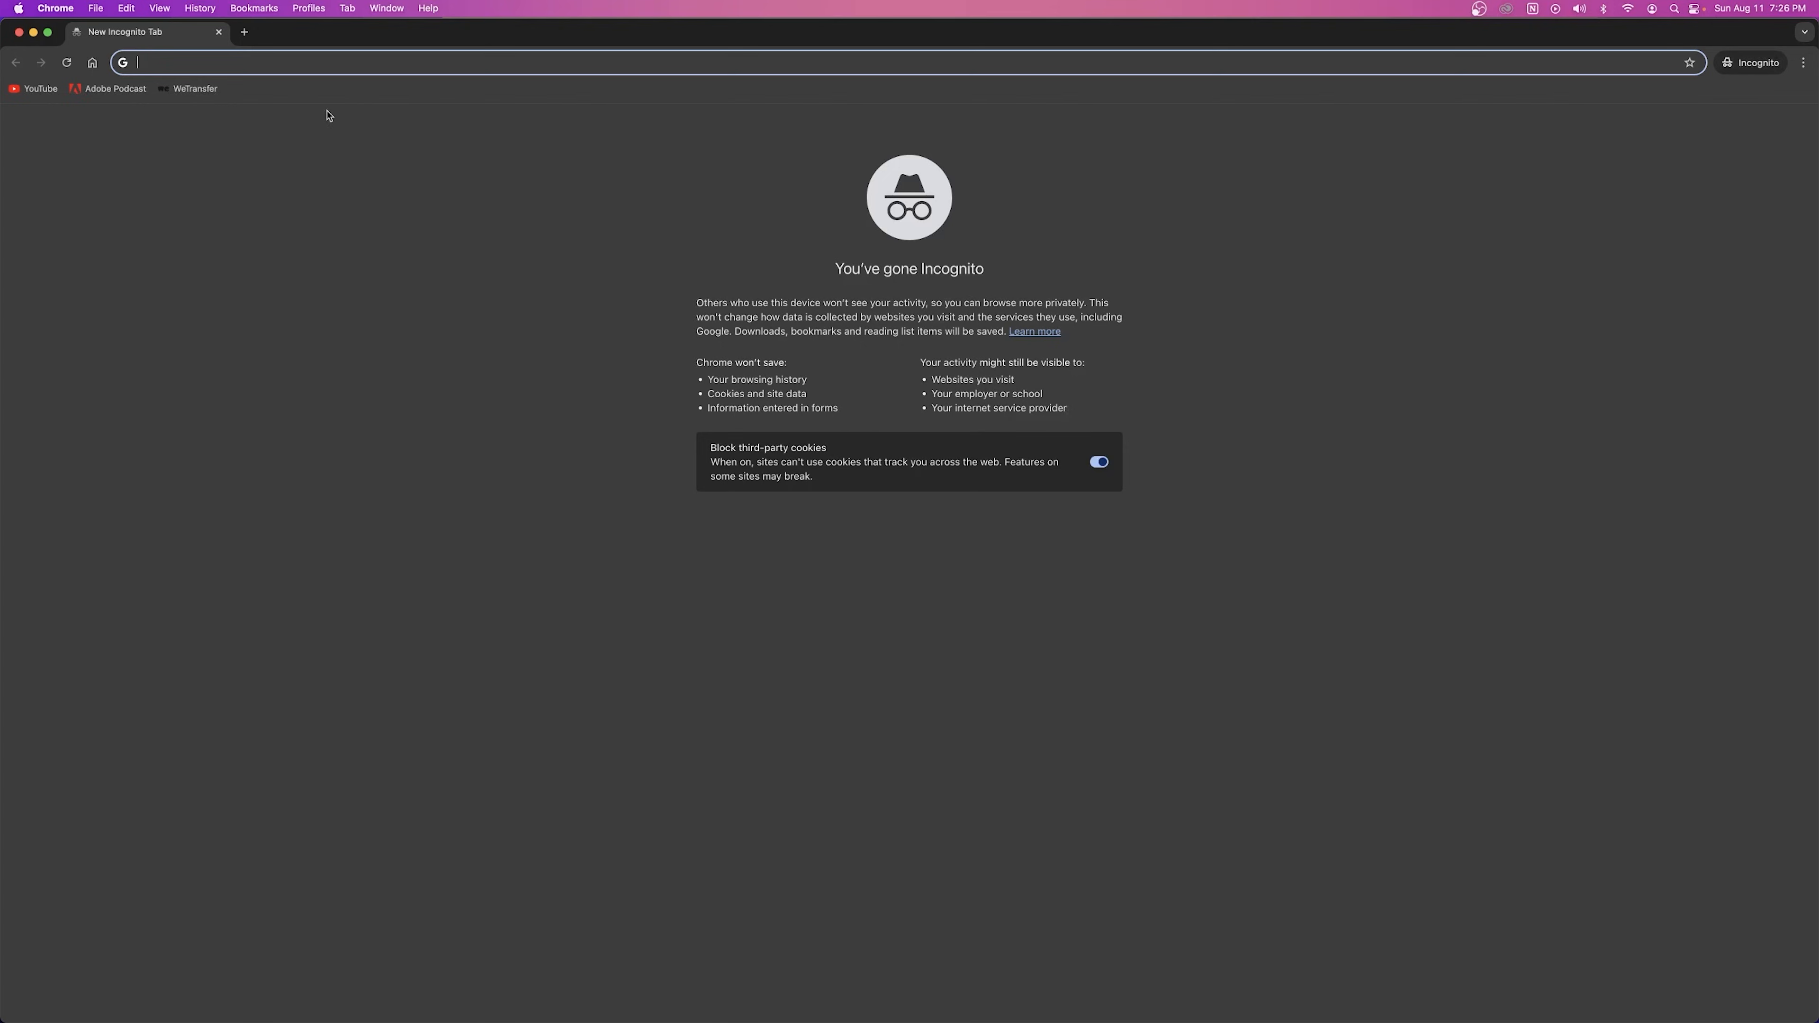
pyautogui.press('super+v')
pyautogui.press('Return')
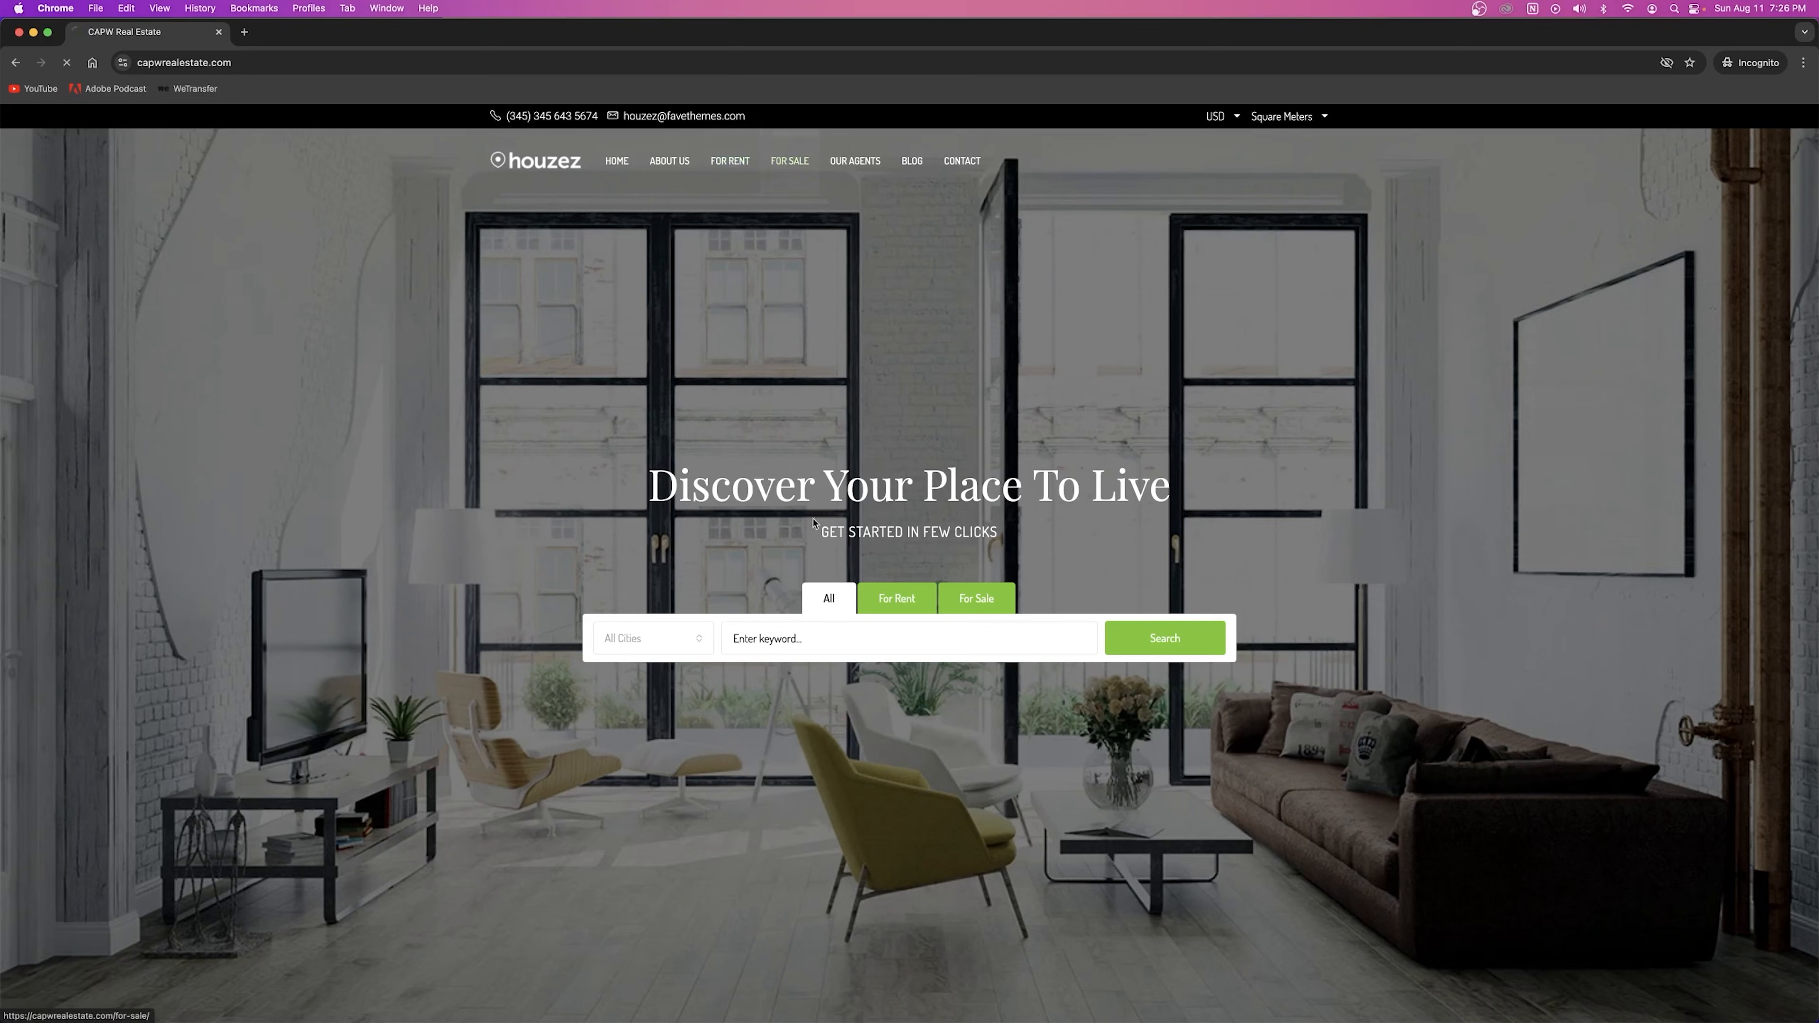
pyautogui.click(790, 160)
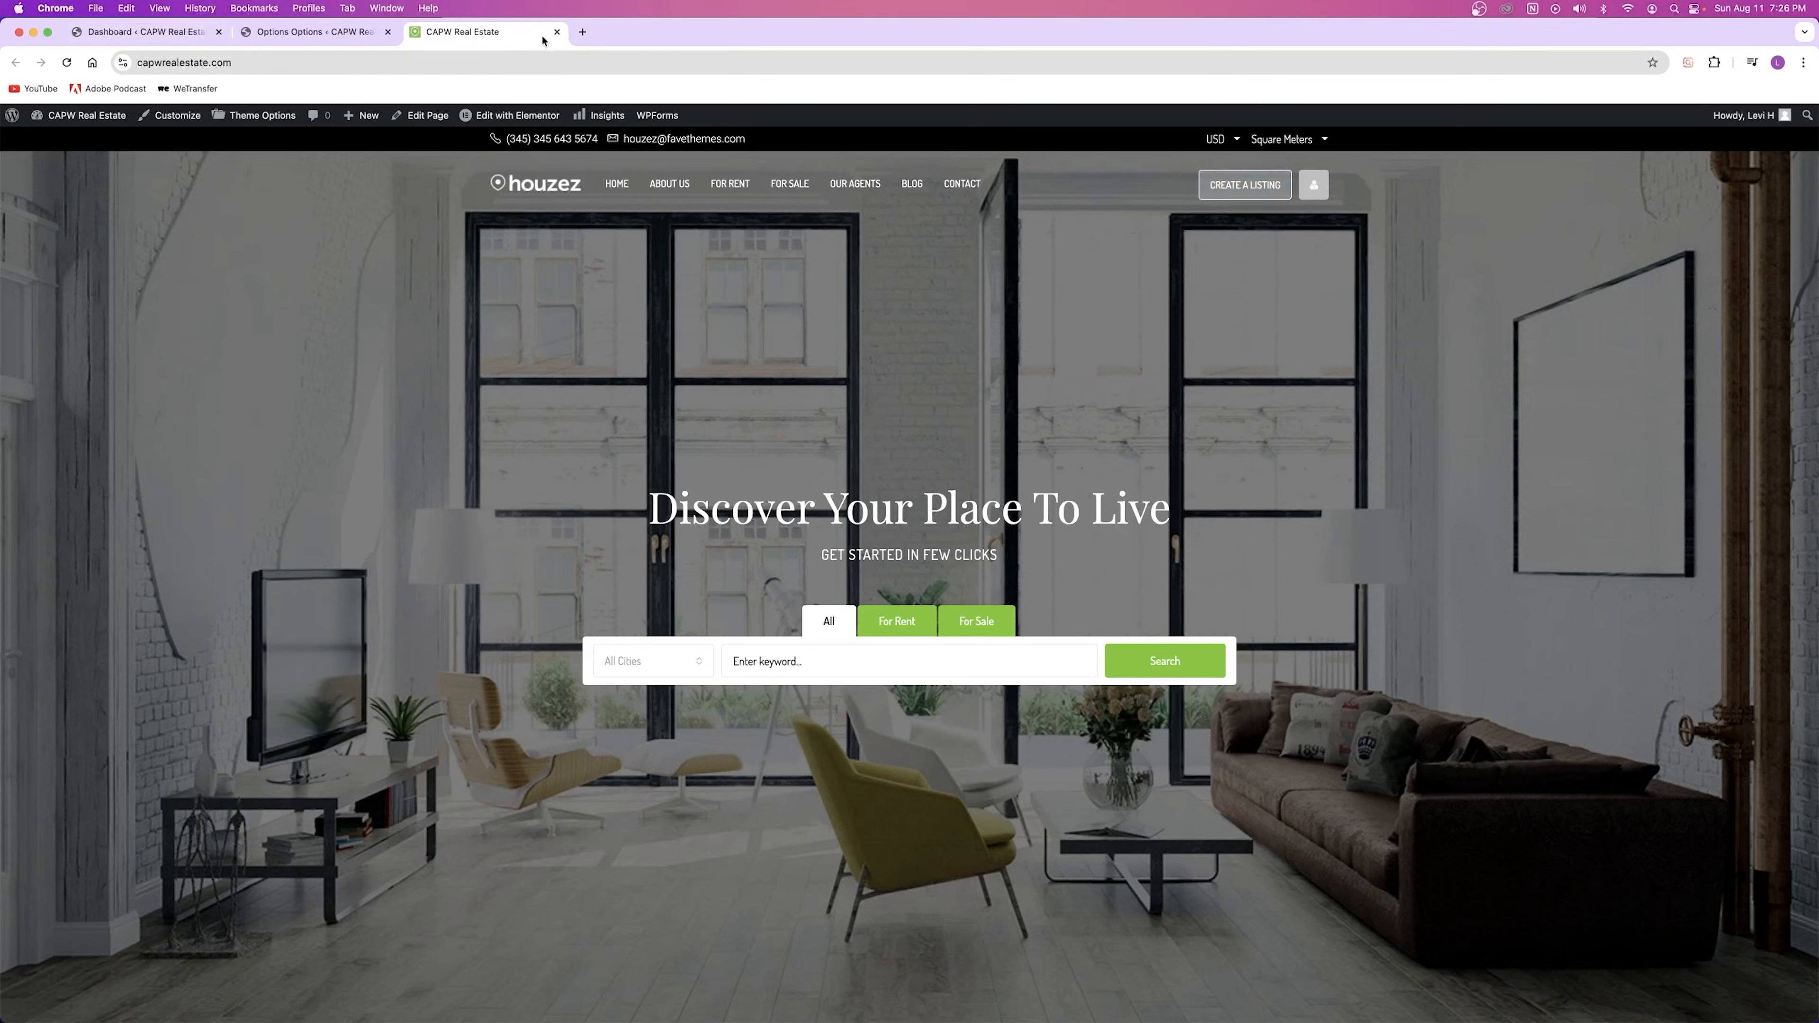
# Step: Set the Create Listing button to Disabled and save the theme options
pyautogui.click(557, 32)
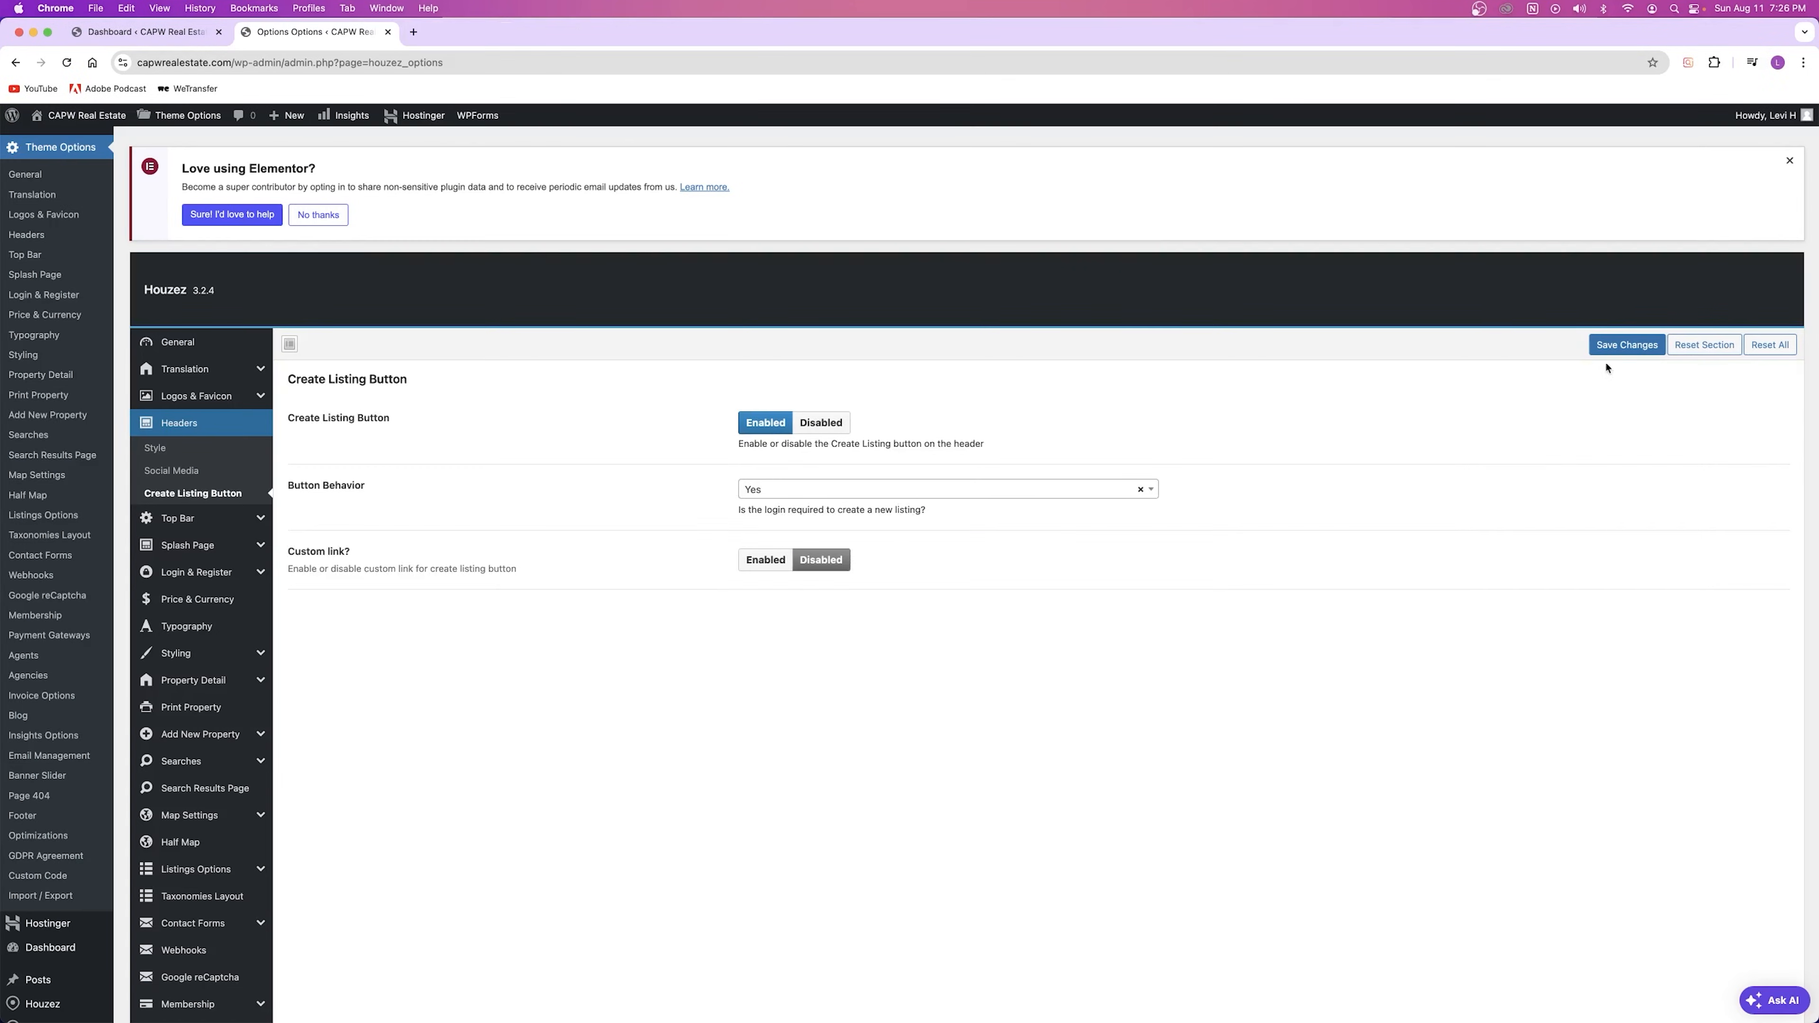
pyautogui.click(821, 423)
pyautogui.click(1626, 345)
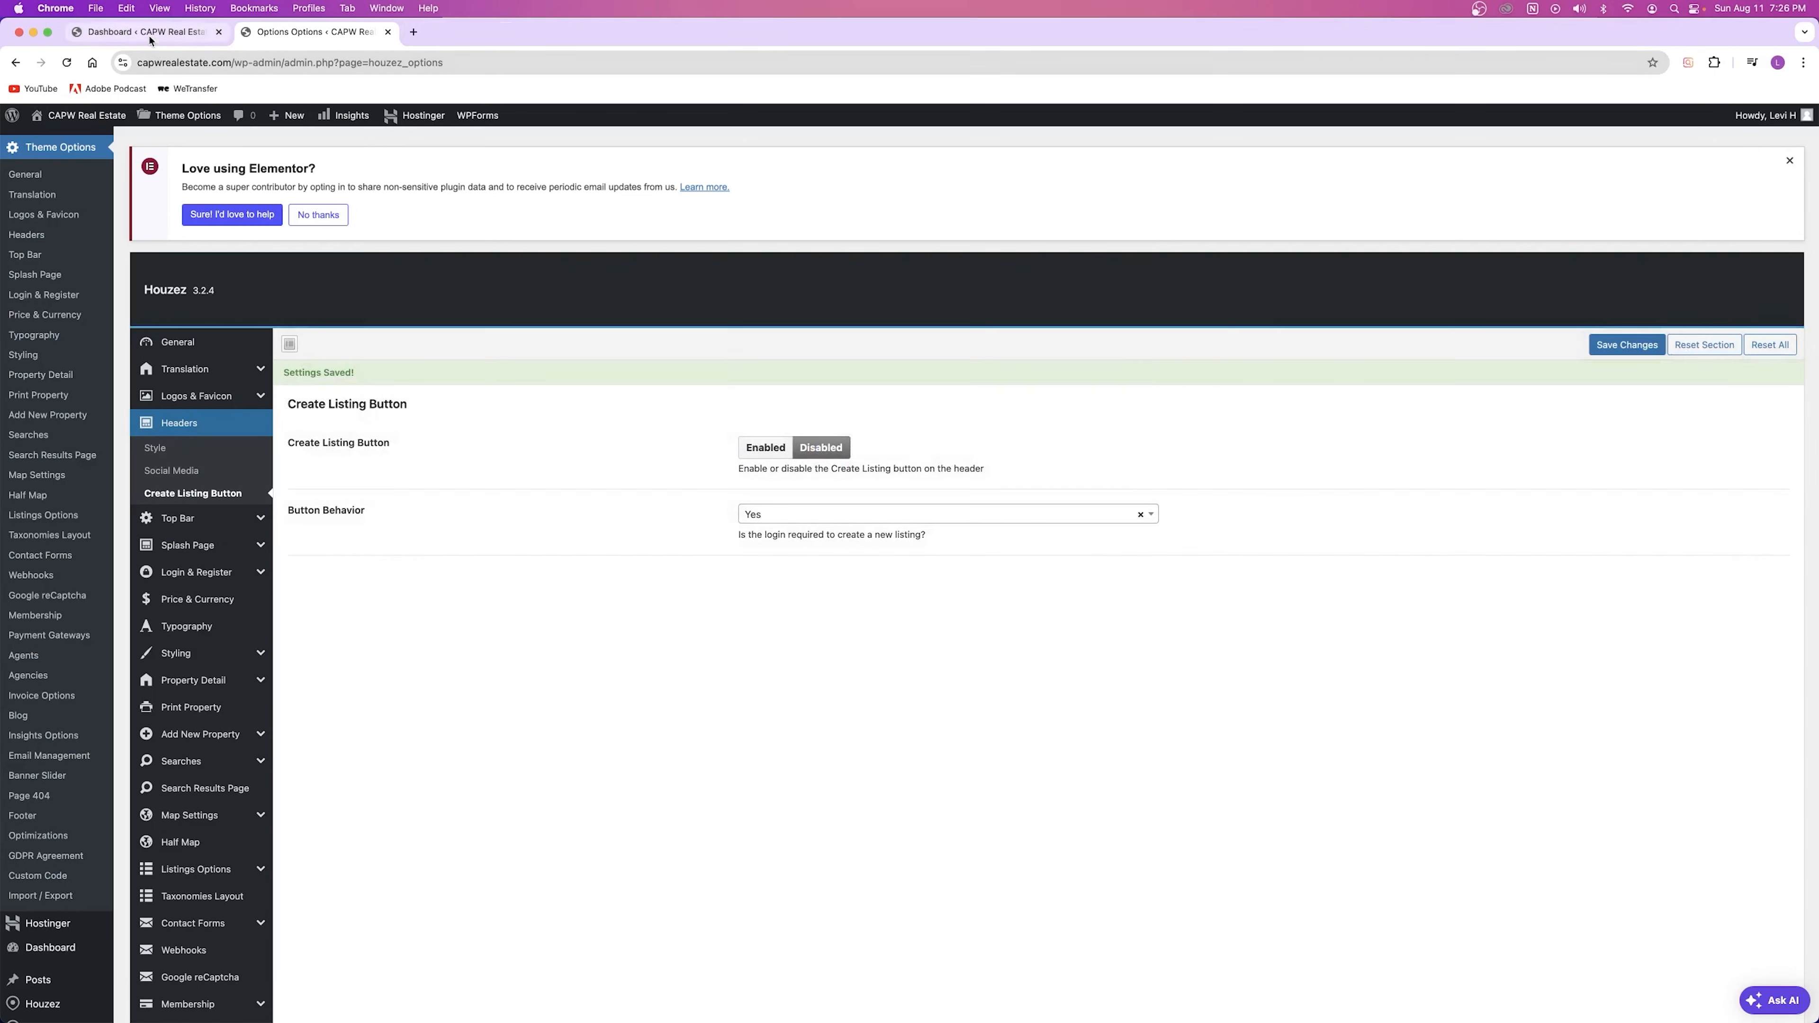
# Step: Check the live site's Board CRM activities page in a new tab, close it, then open Top Bar
pyautogui.rightClick(69, 116)
pyautogui.click(107, 126)
pyautogui.click(484, 40)
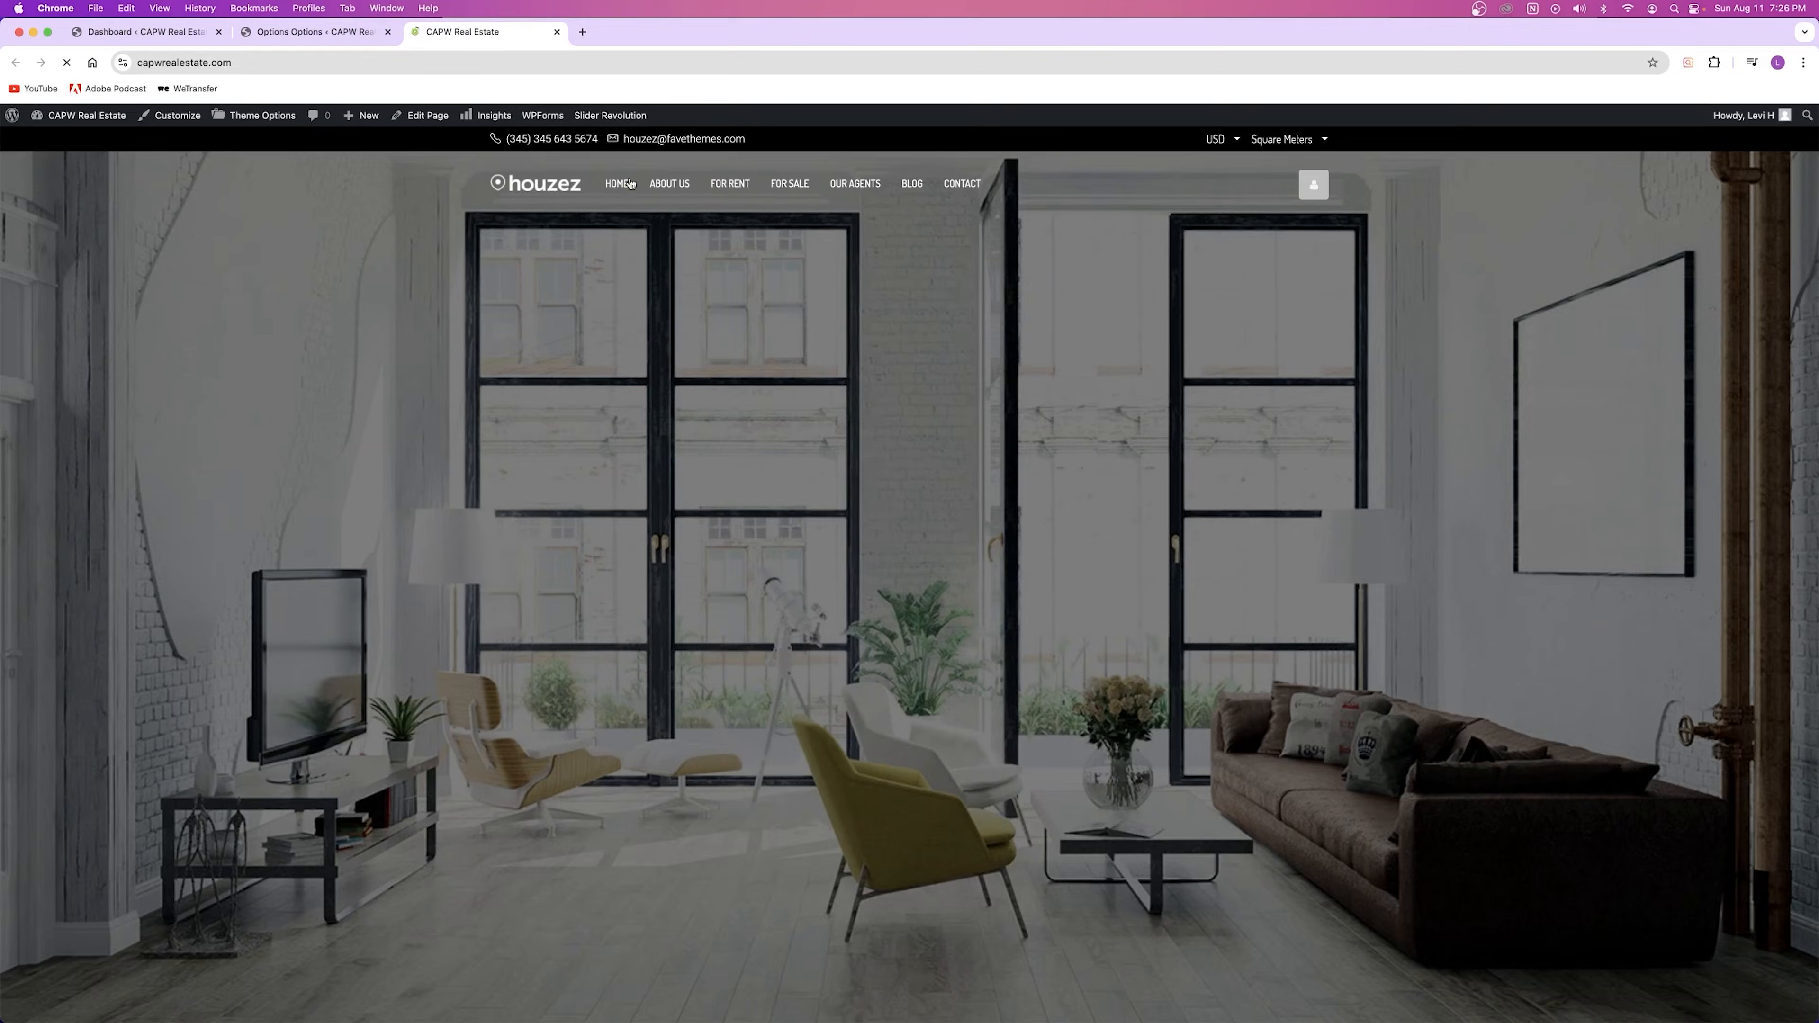
pyautogui.click(1316, 184)
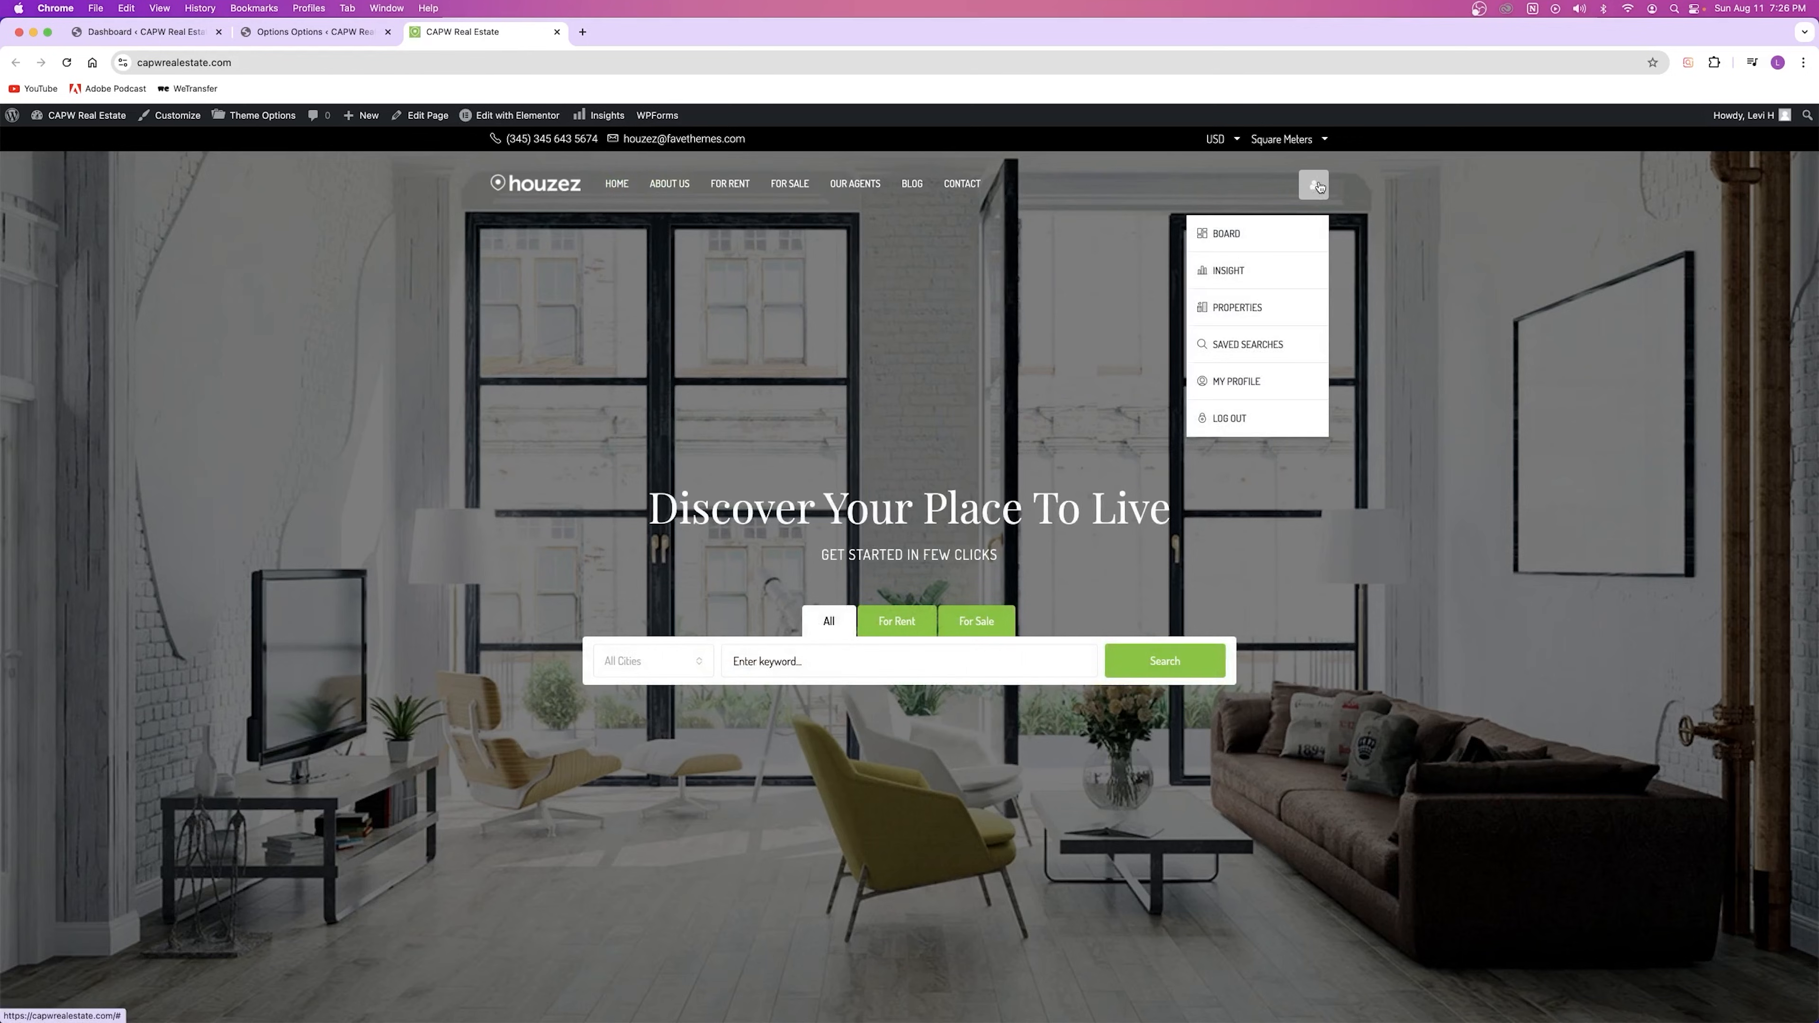
pyautogui.click(1268, 231)
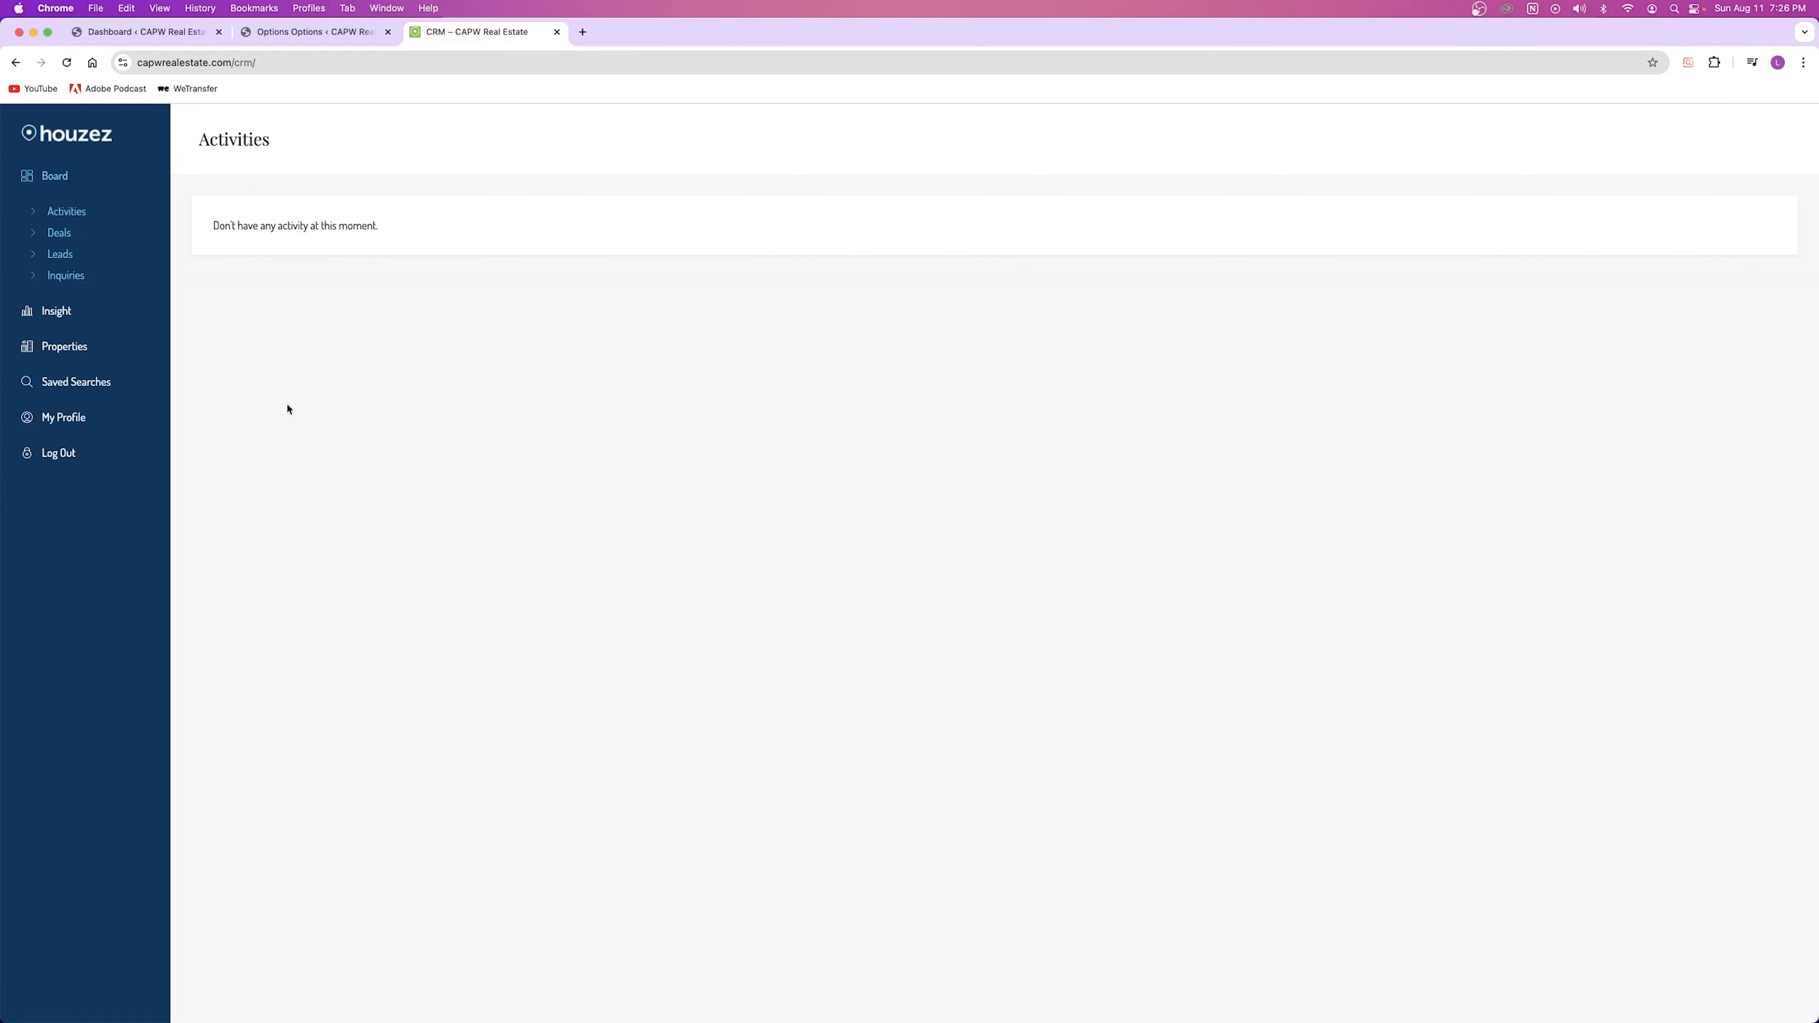
pyautogui.click(557, 32)
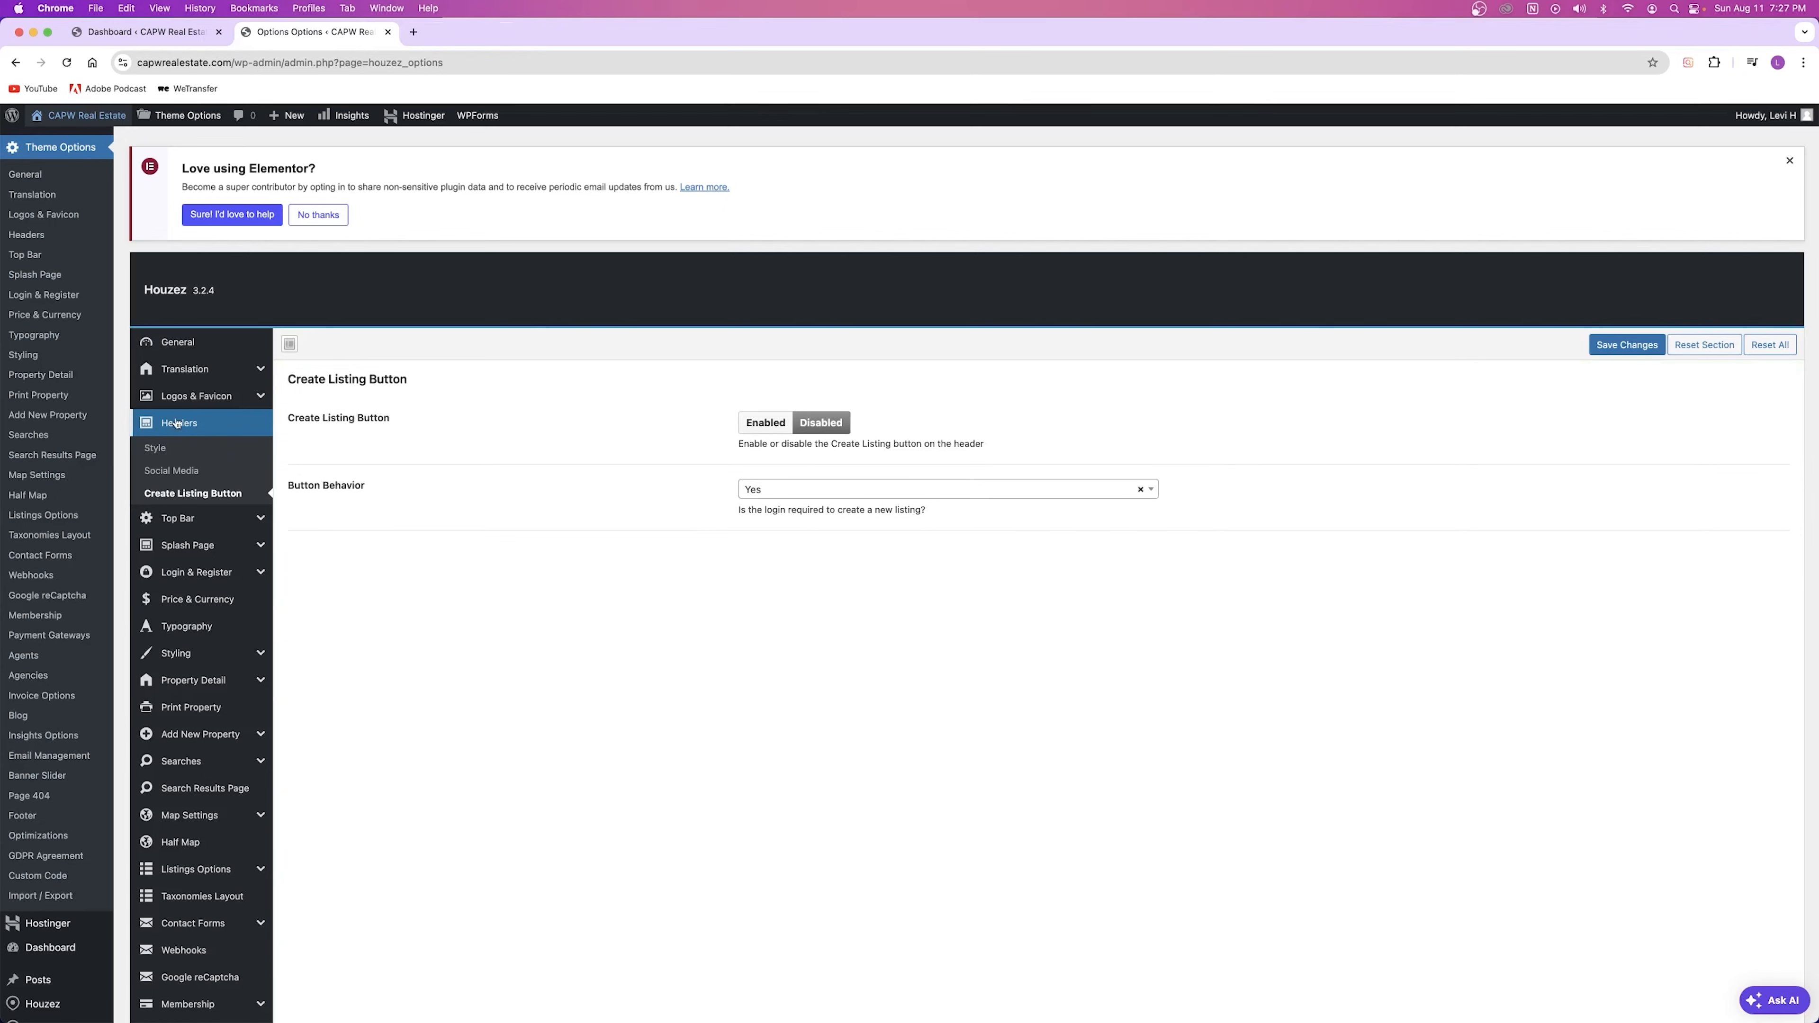
pyautogui.click(188, 519)
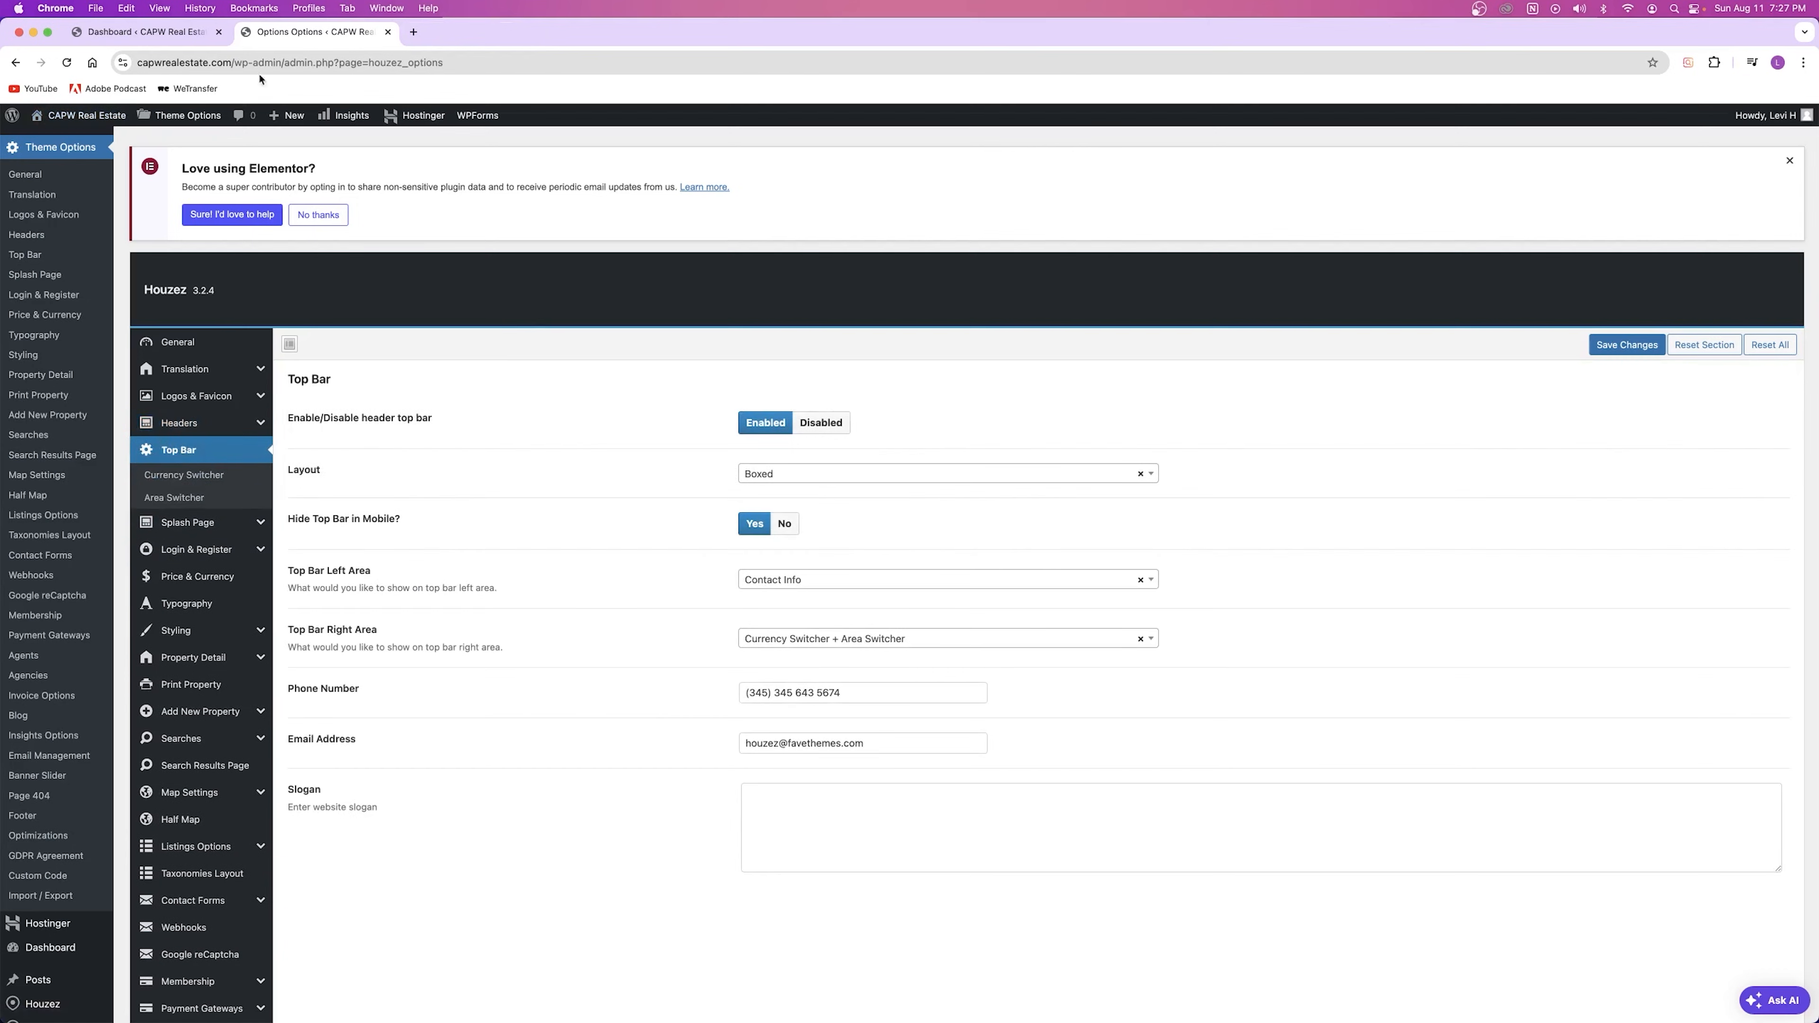
# Step: Open the live site in a new tab and switch its area unit to Square Feet
pyautogui.rightClick(59, 119)
pyautogui.click(100, 131)
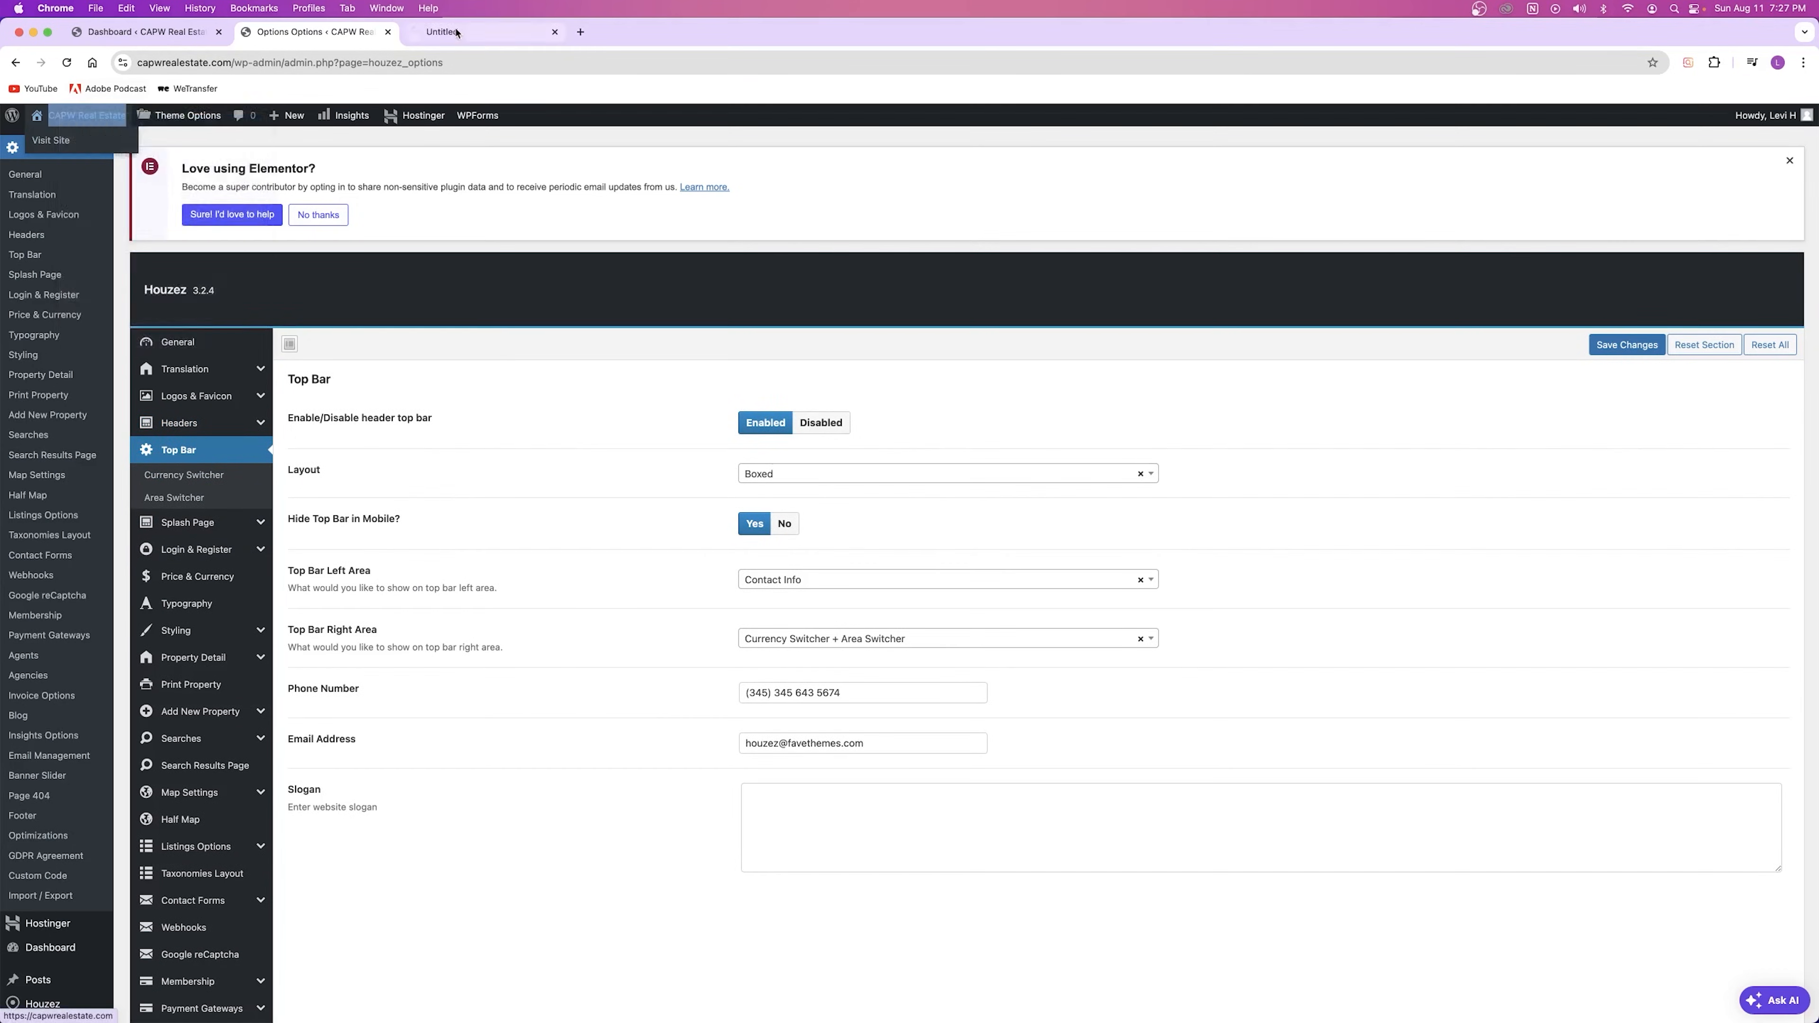
pyautogui.click(473, 32)
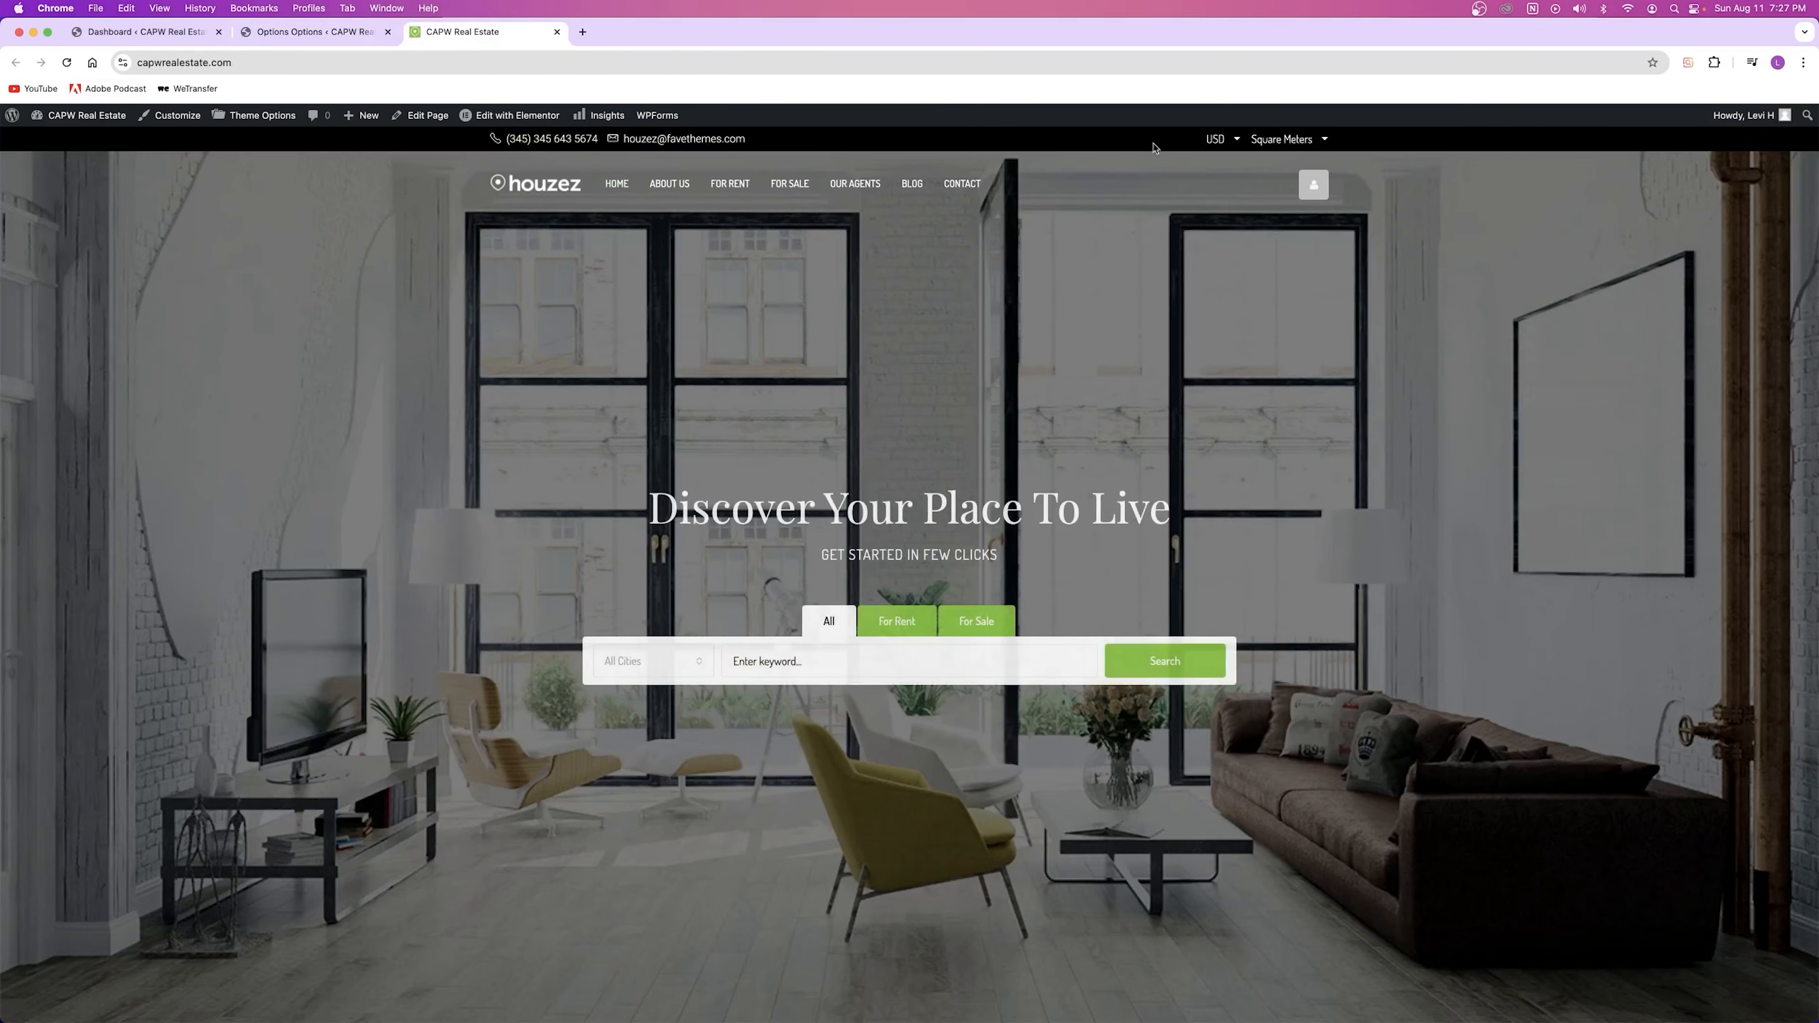
pyautogui.click(1295, 143)
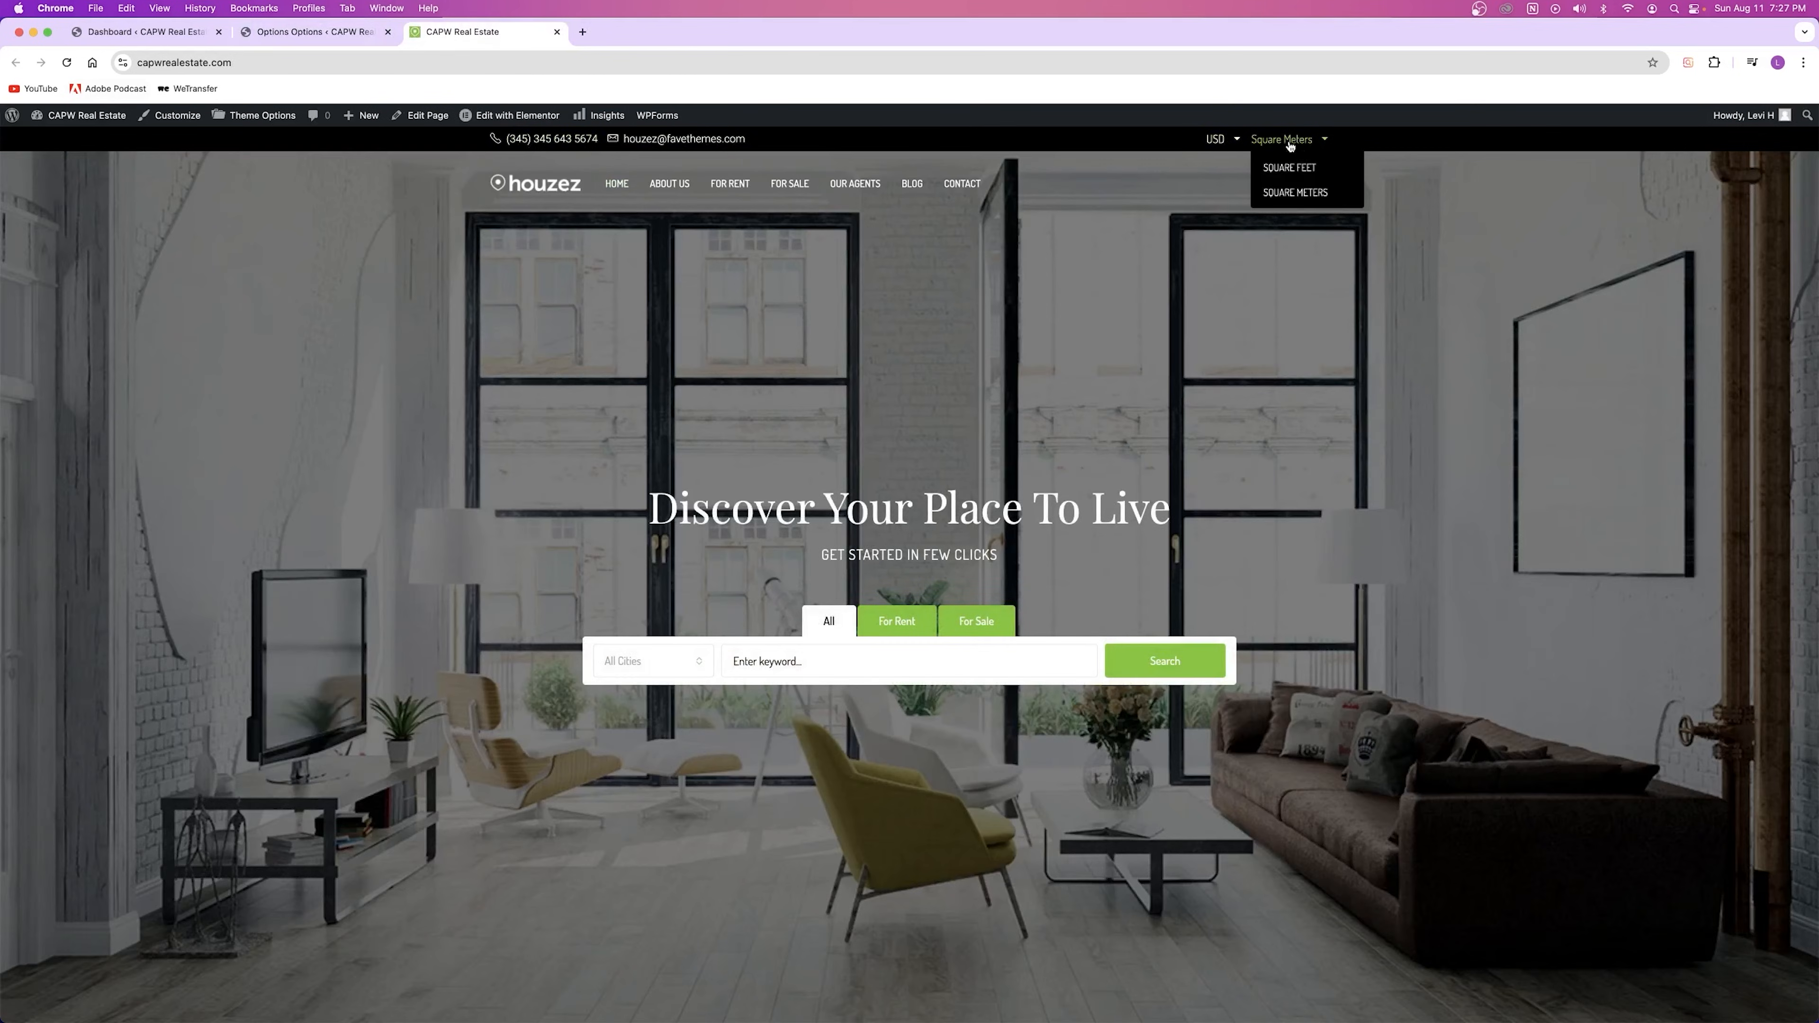
pyautogui.click(1314, 169)
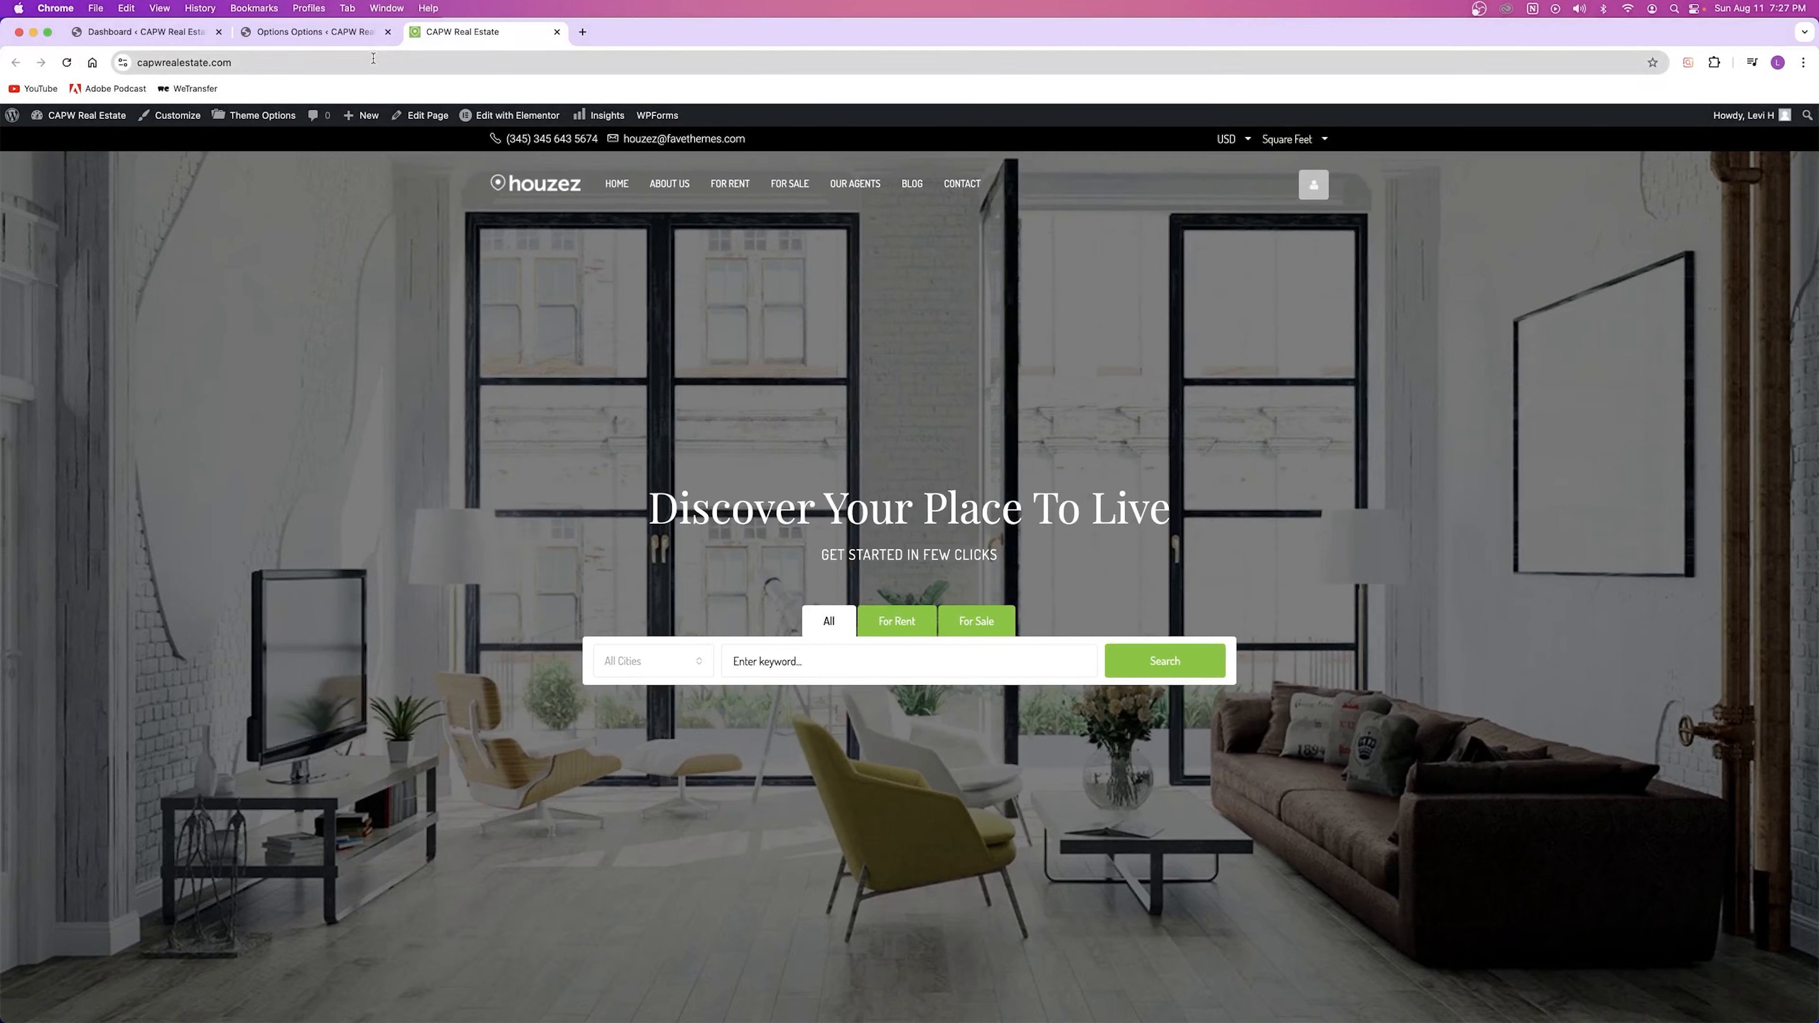
# Step: Keep the Top Bar layout as Boxed and compare it against the live homepage
pyautogui.click(315, 32)
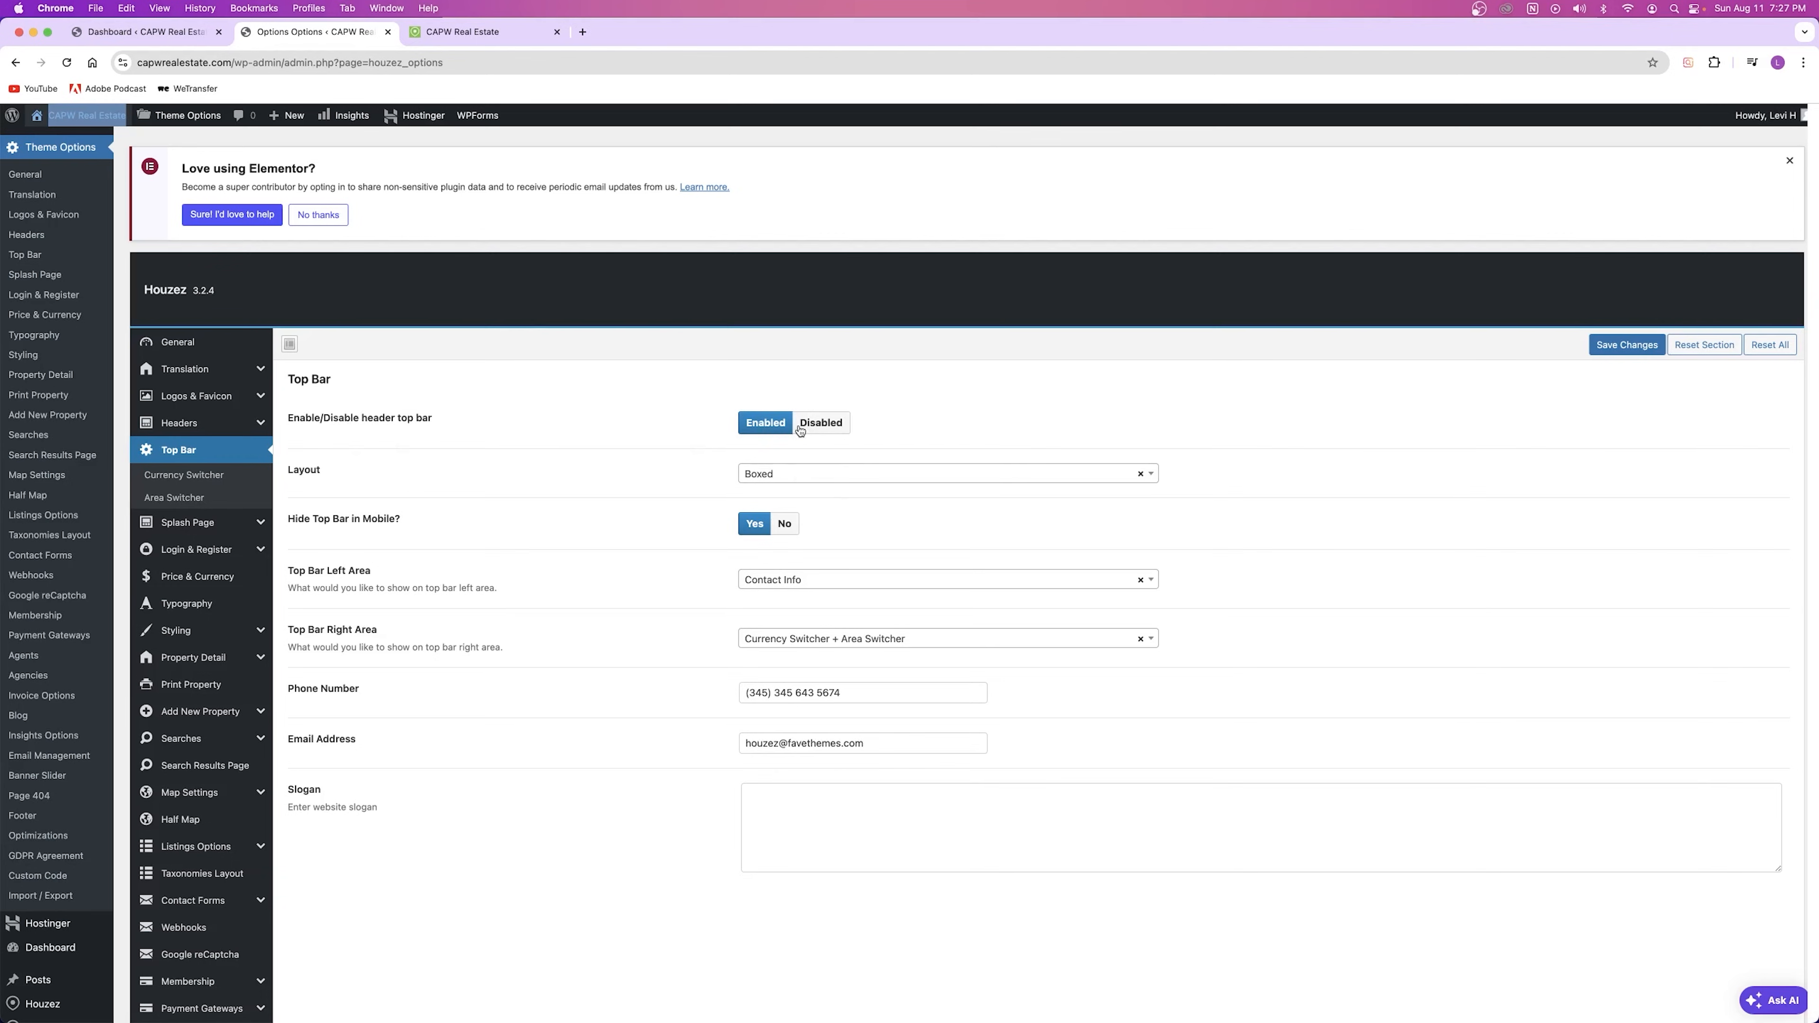
pyautogui.click(802, 474)
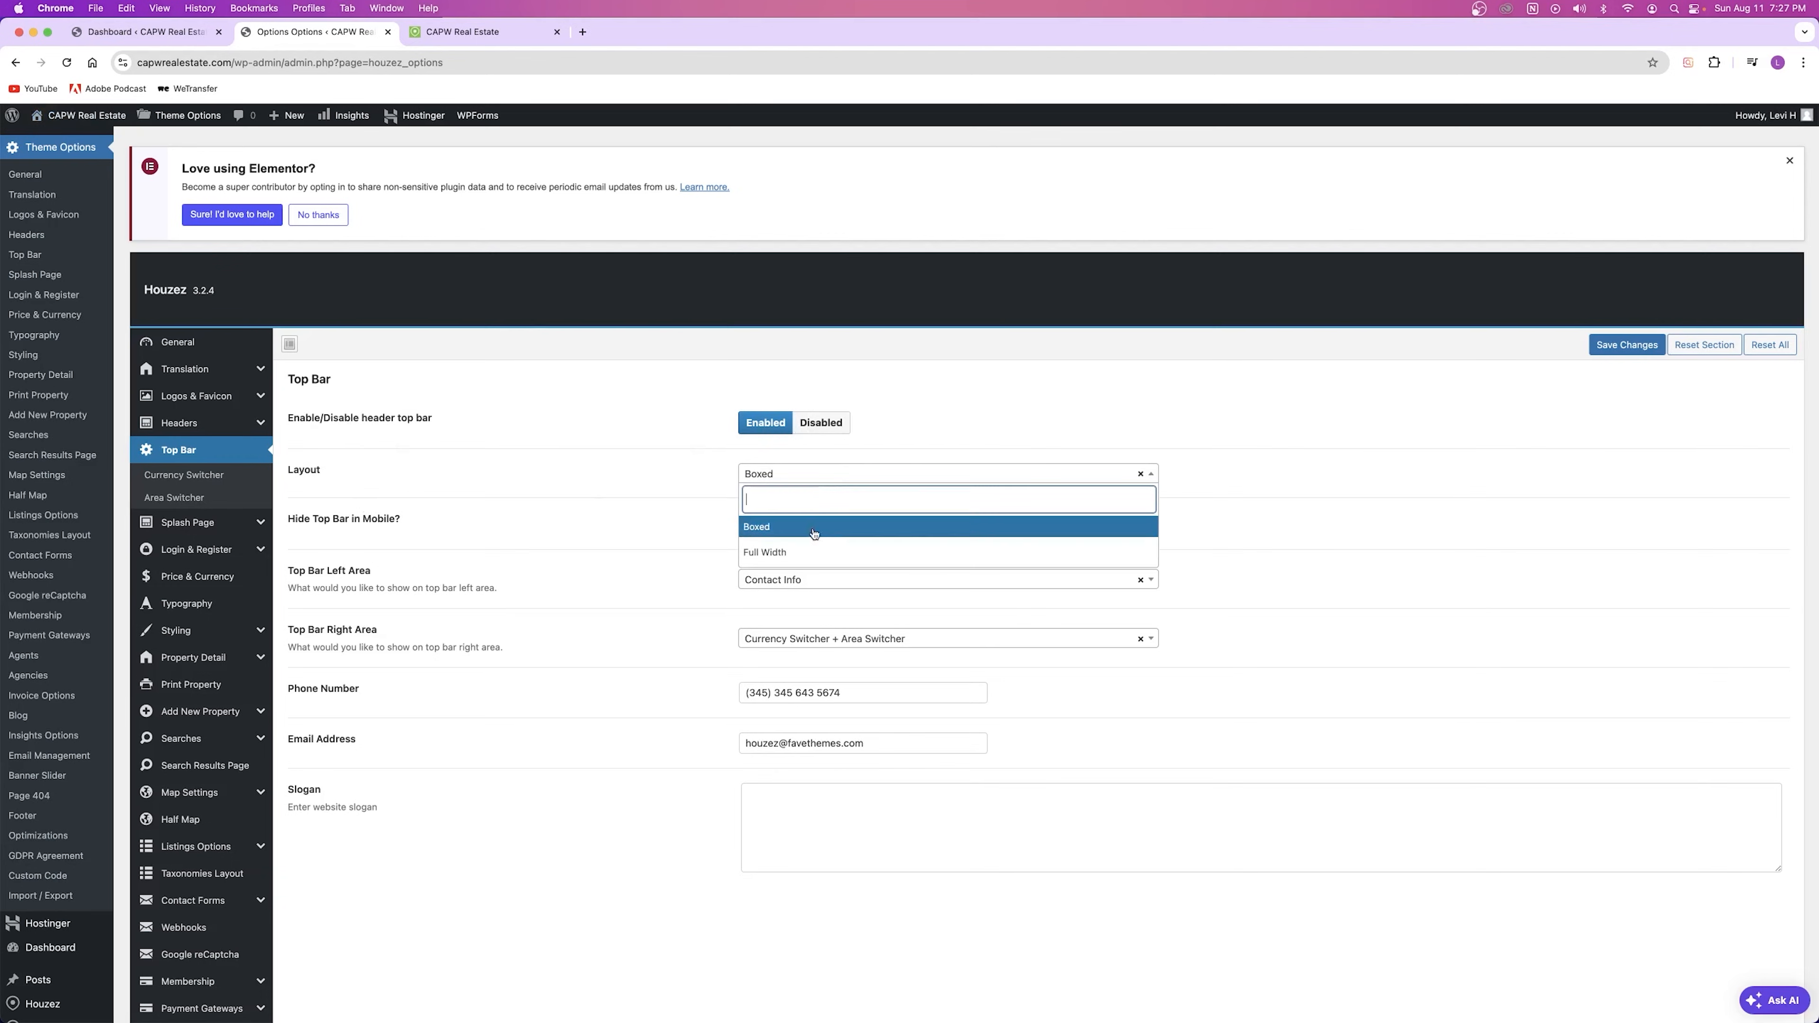
pyautogui.click(802, 526)
pyautogui.click(462, 32)
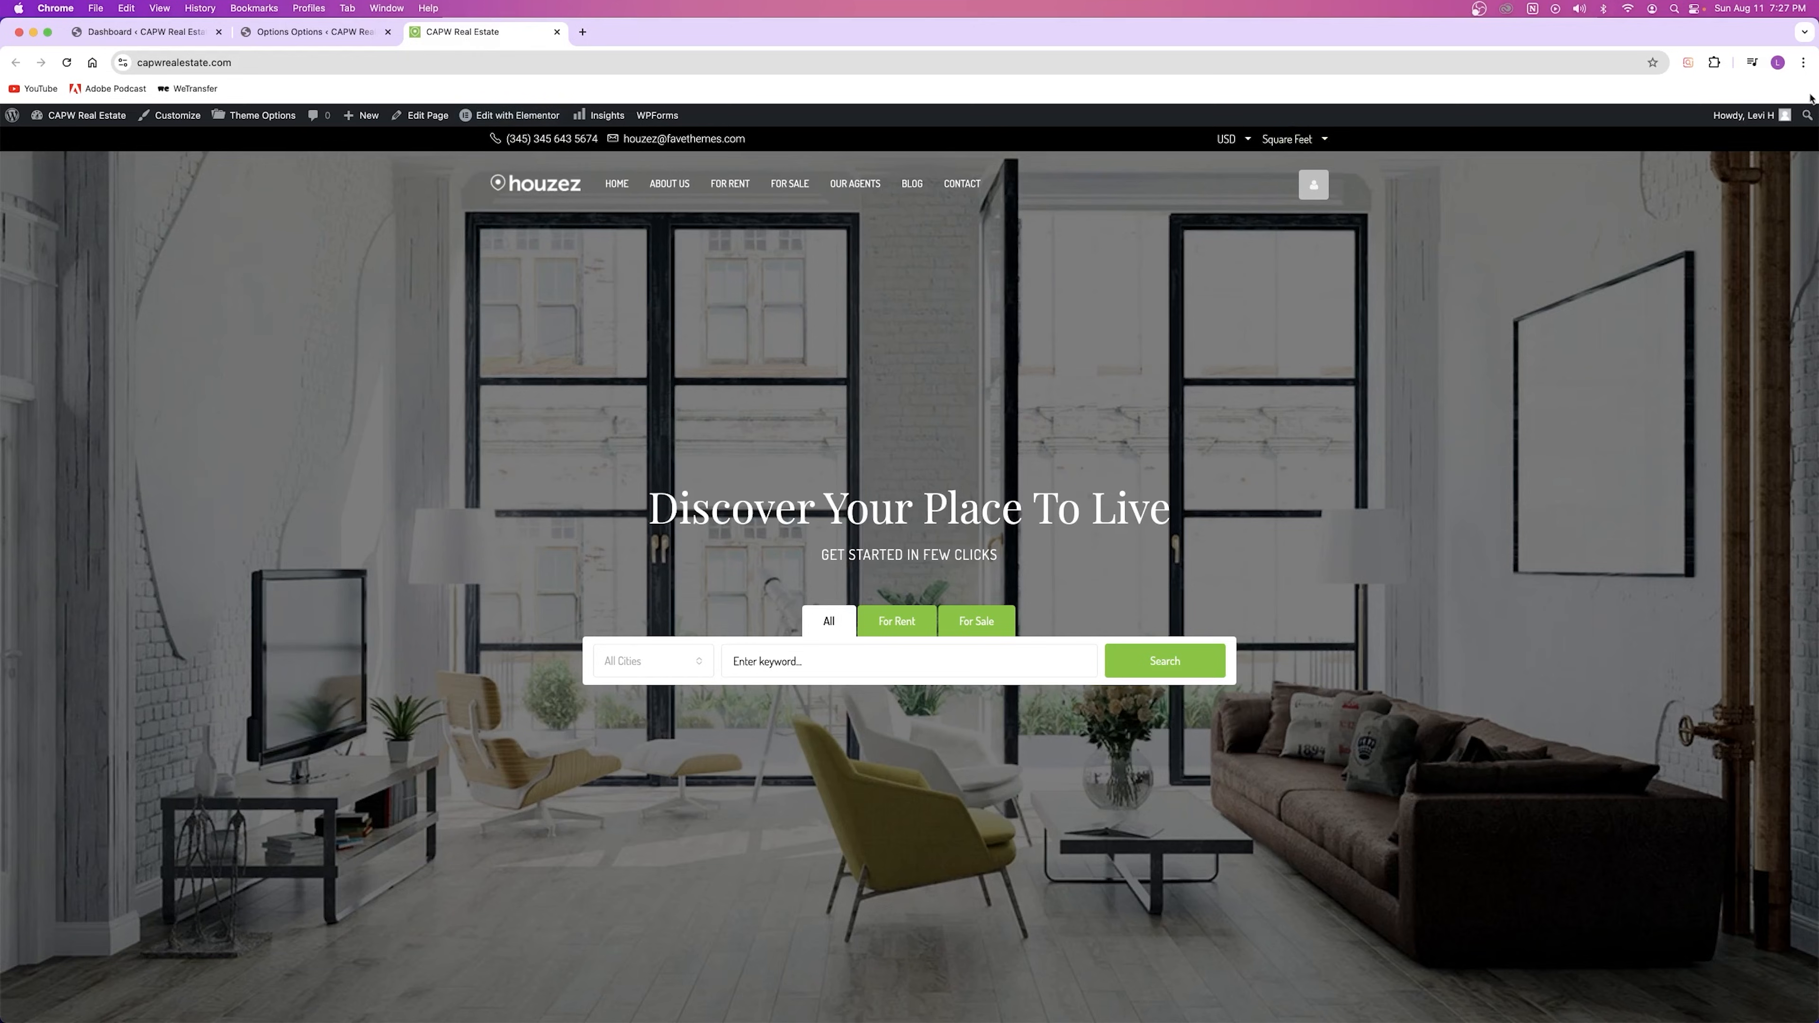
pyautogui.click(315, 32)
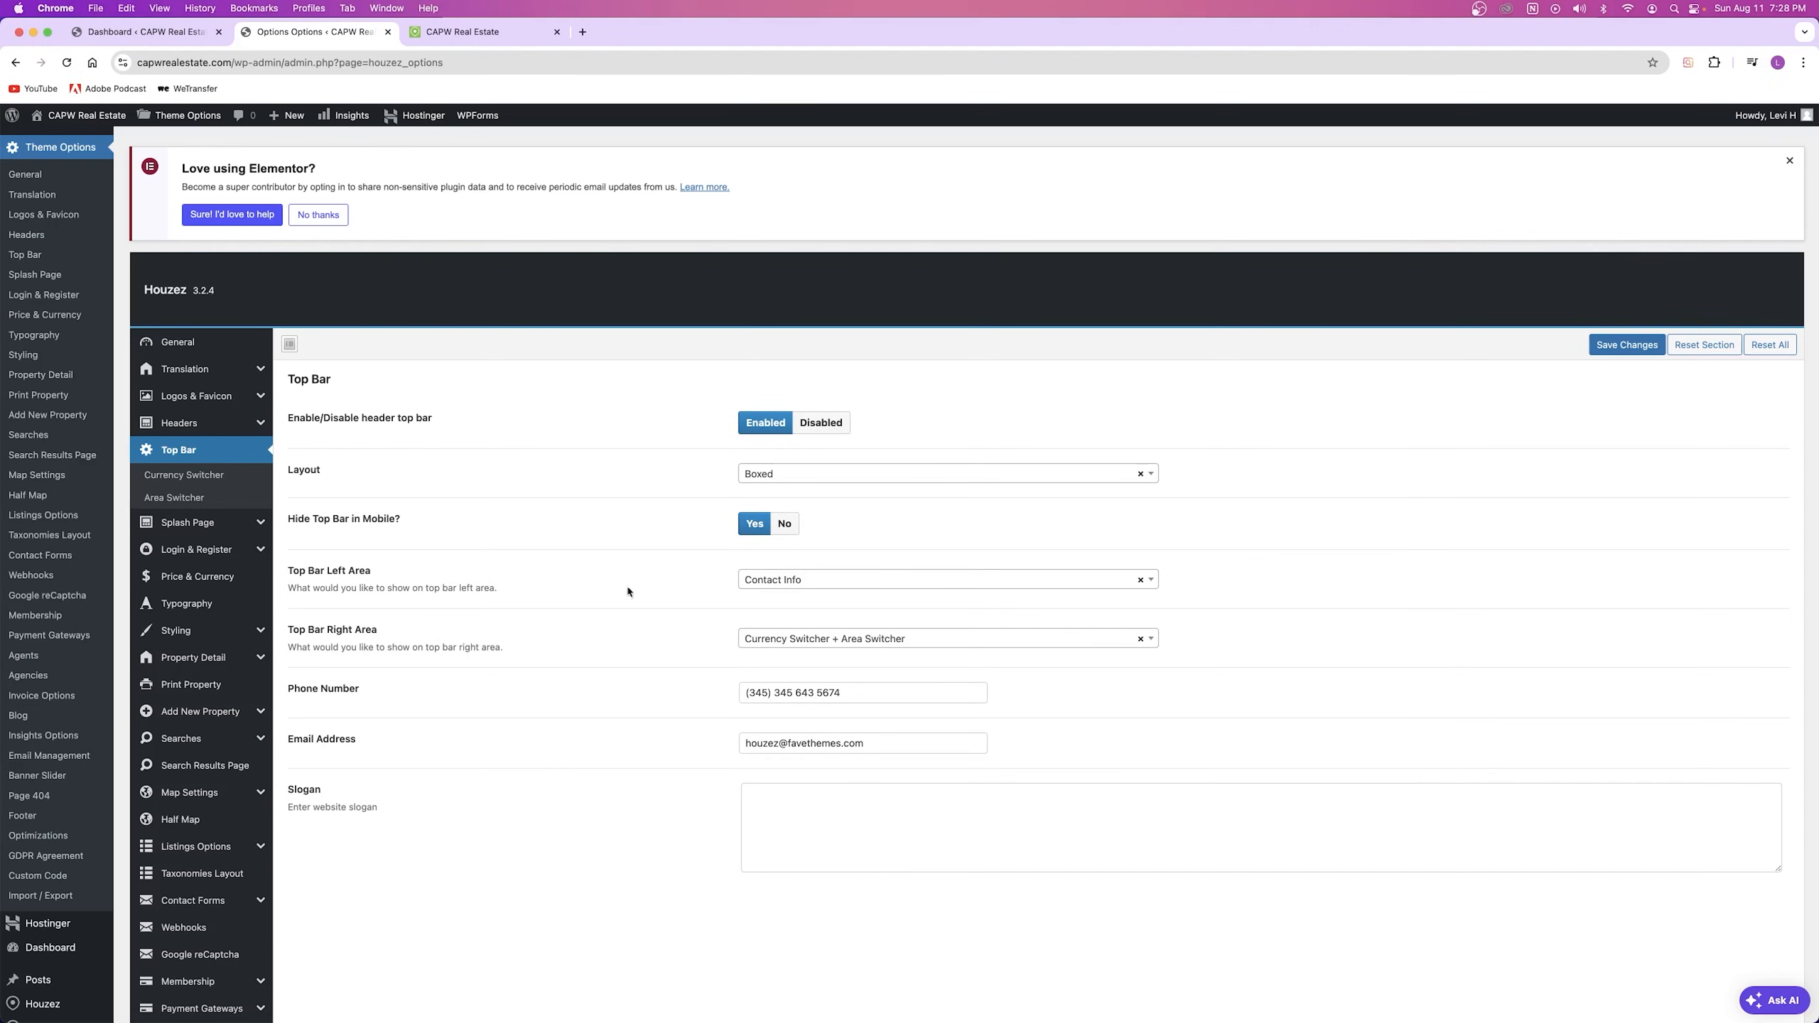
# Step: Compare the live site's top bar with the Top Bar Left Area choices, leaving them unchanged
pyautogui.click(451, 36)
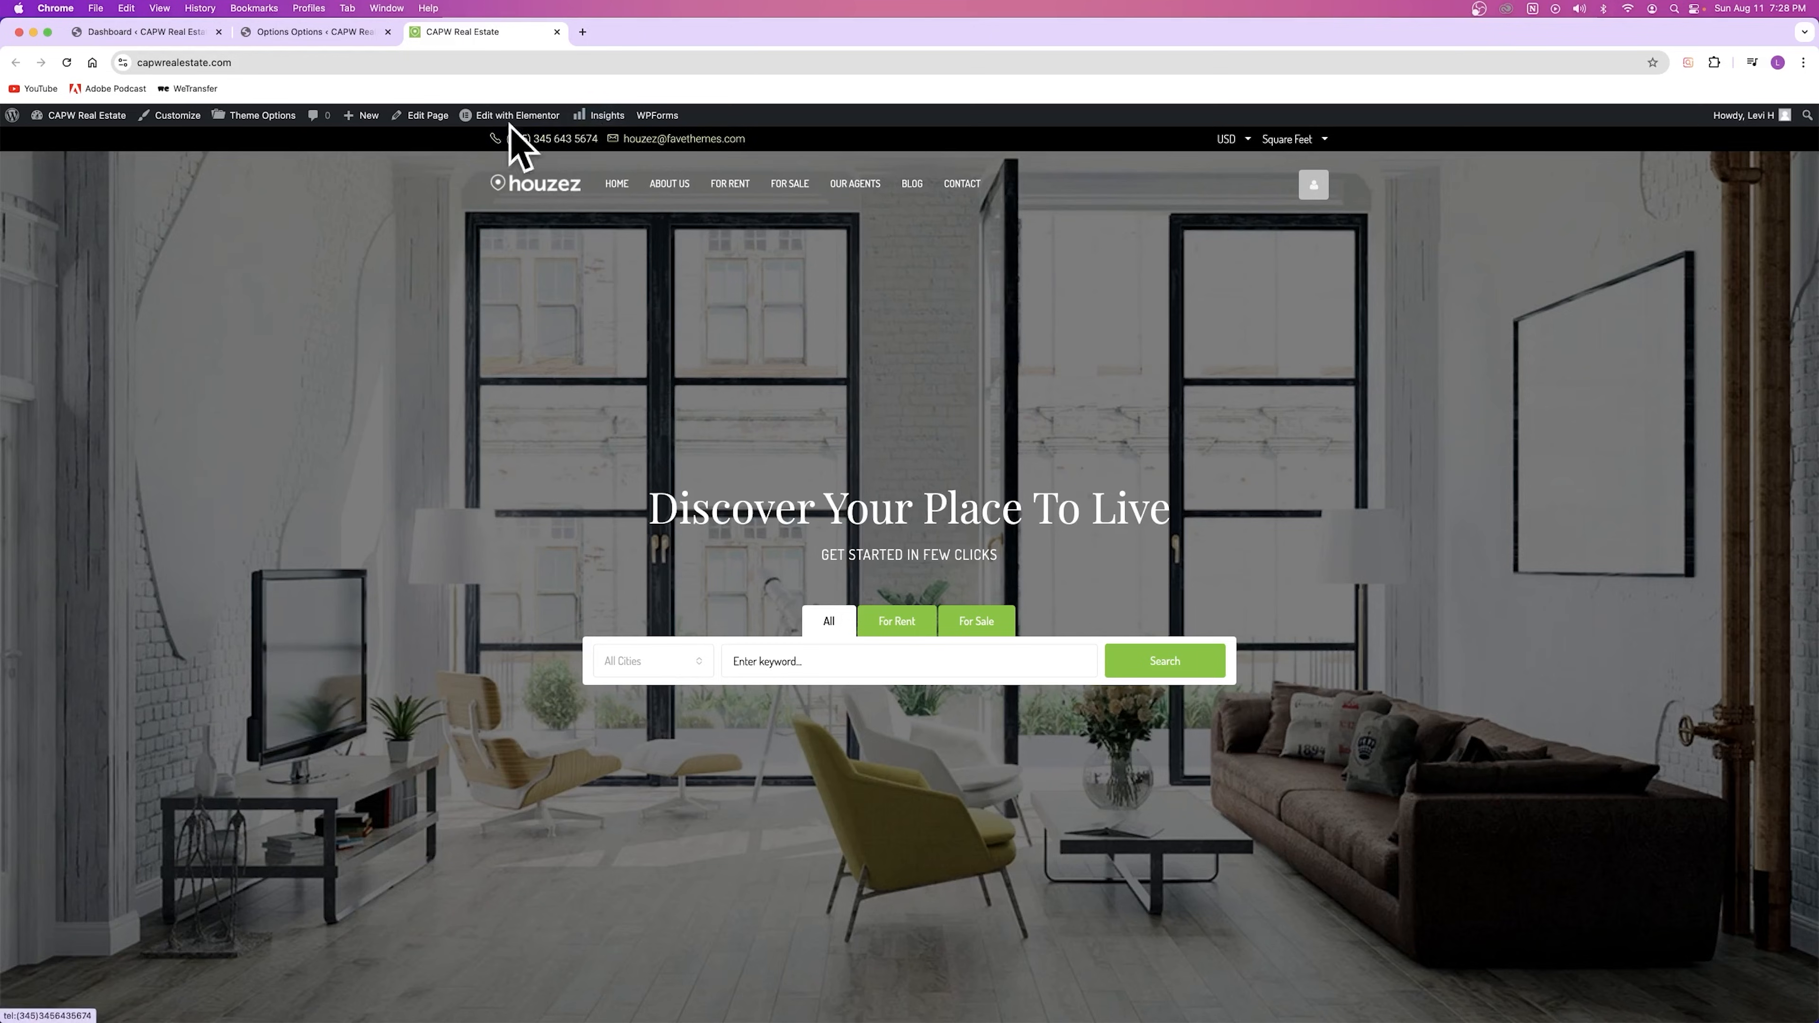
pyautogui.click(315, 32)
pyautogui.click(844, 582)
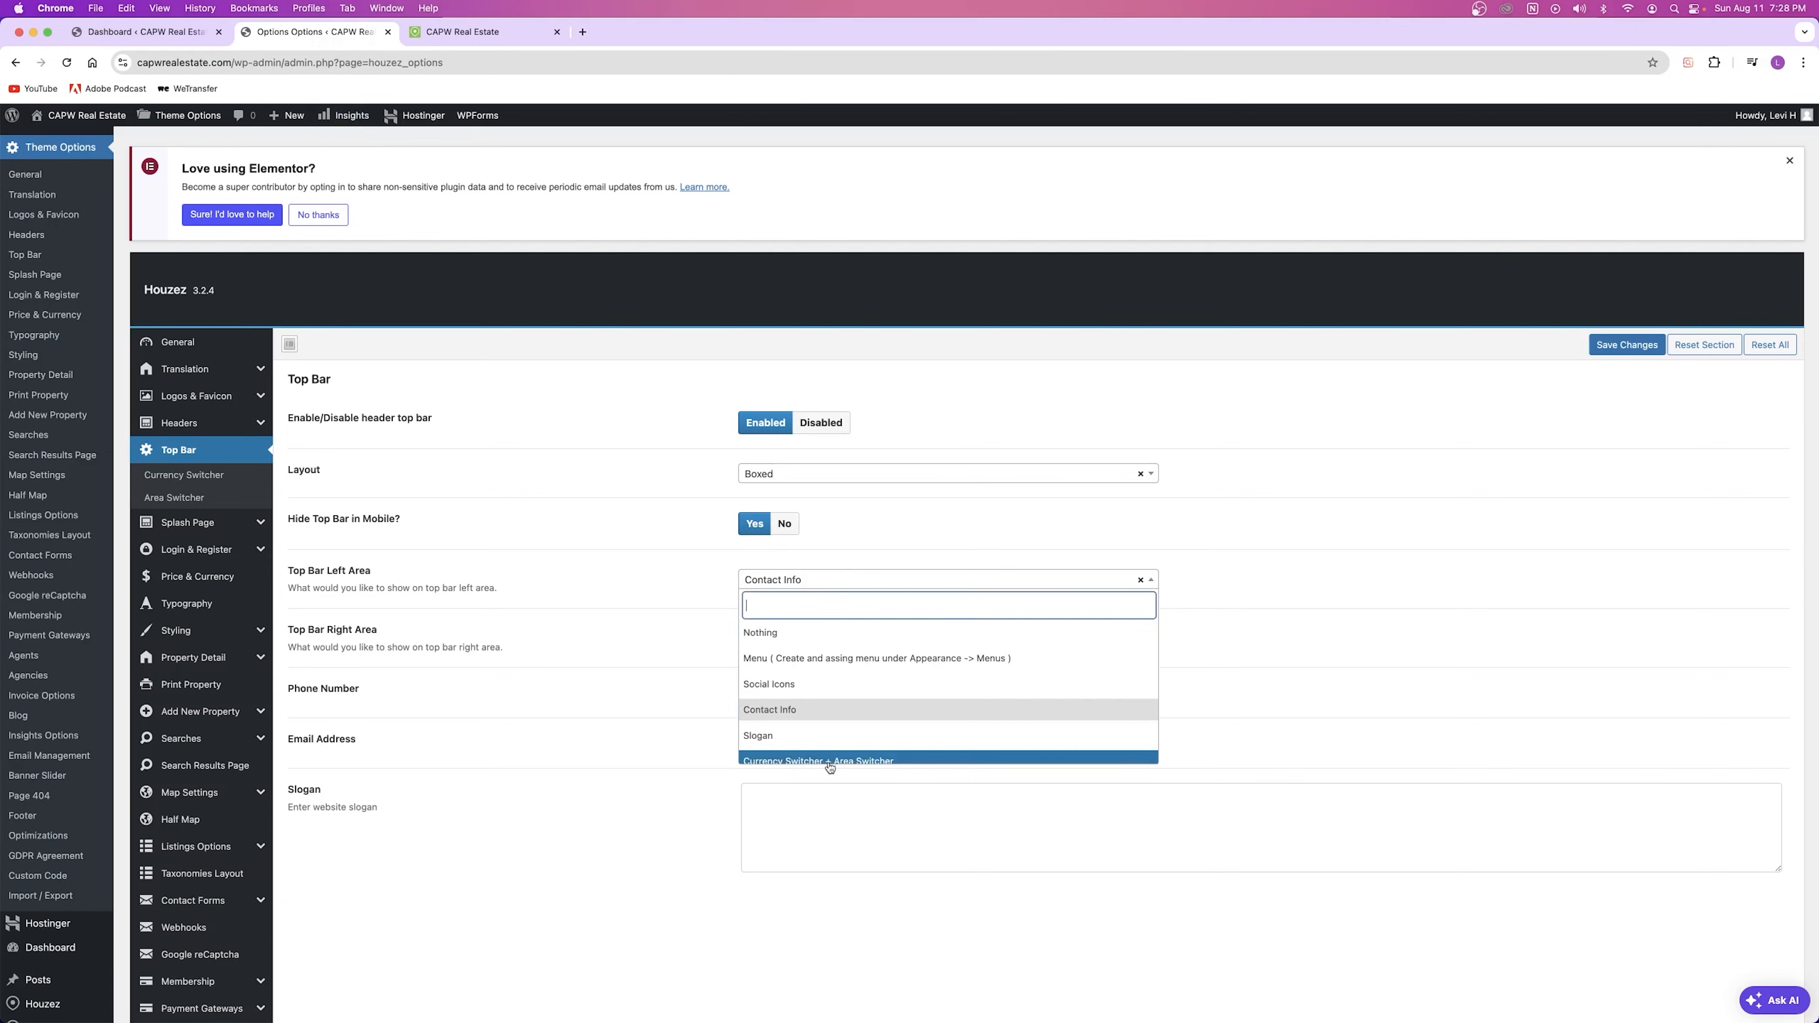
pyautogui.click(797, 579)
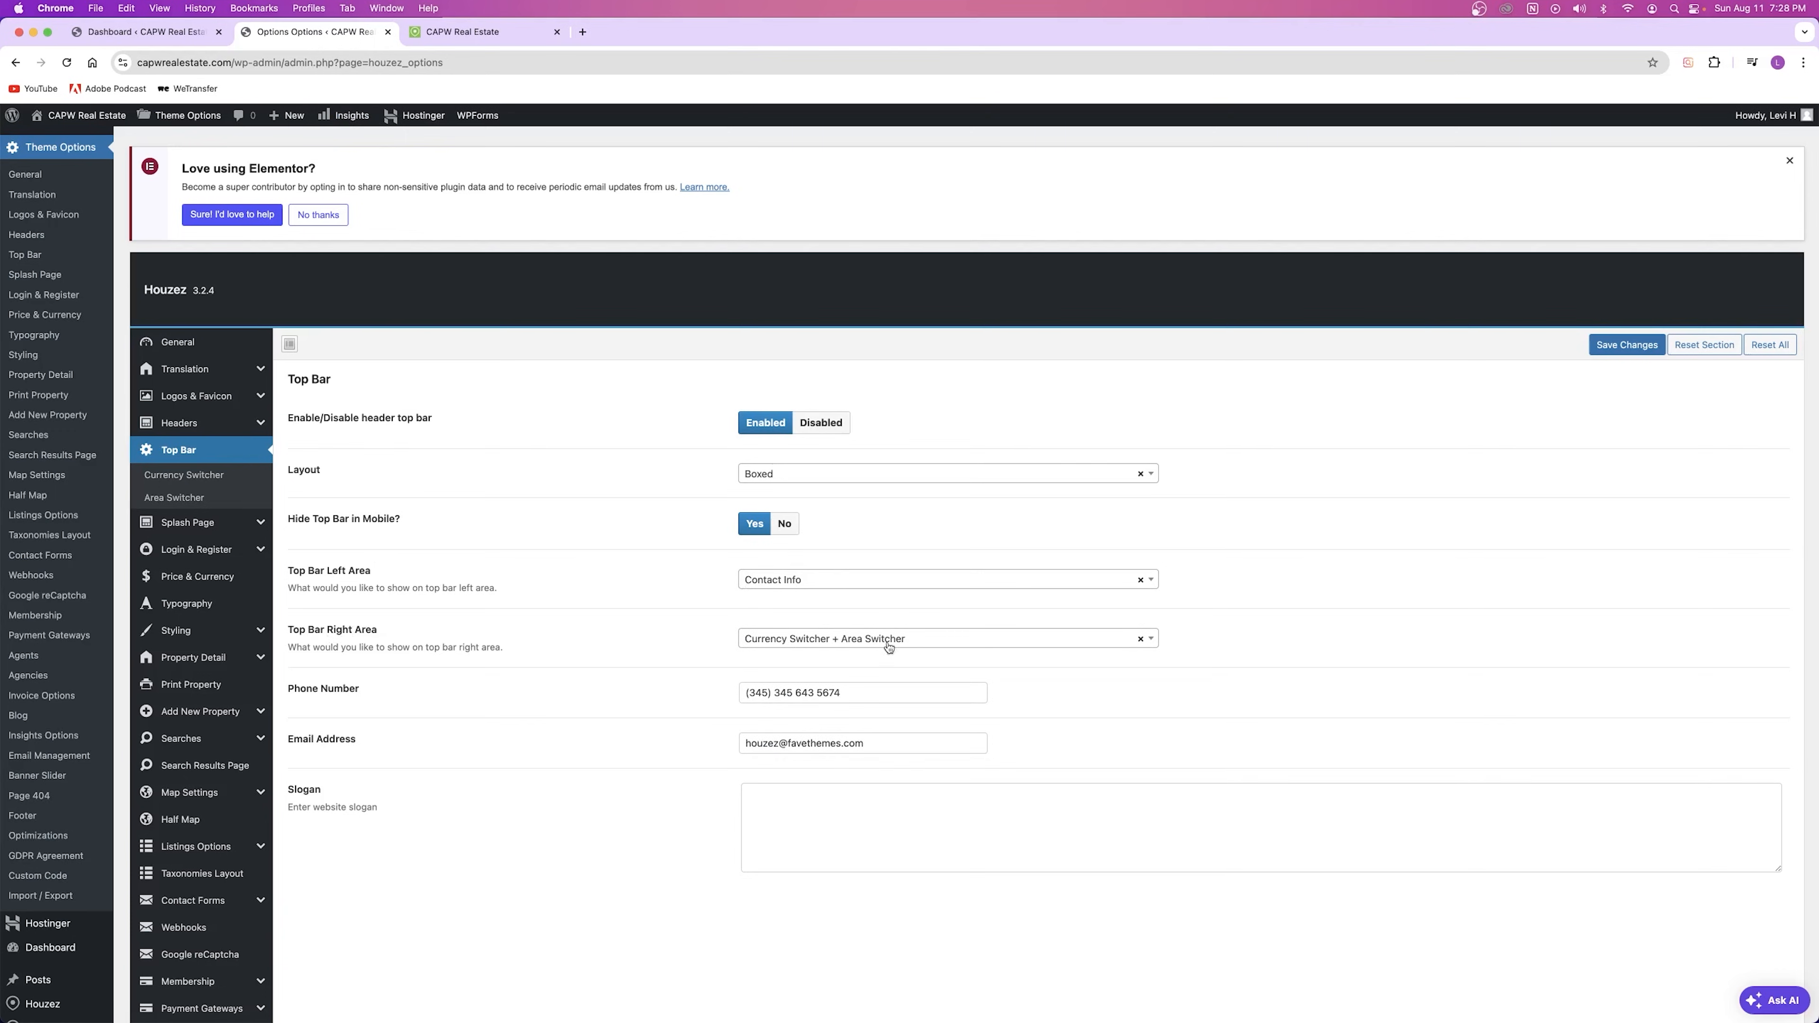
pyautogui.click(462, 32)
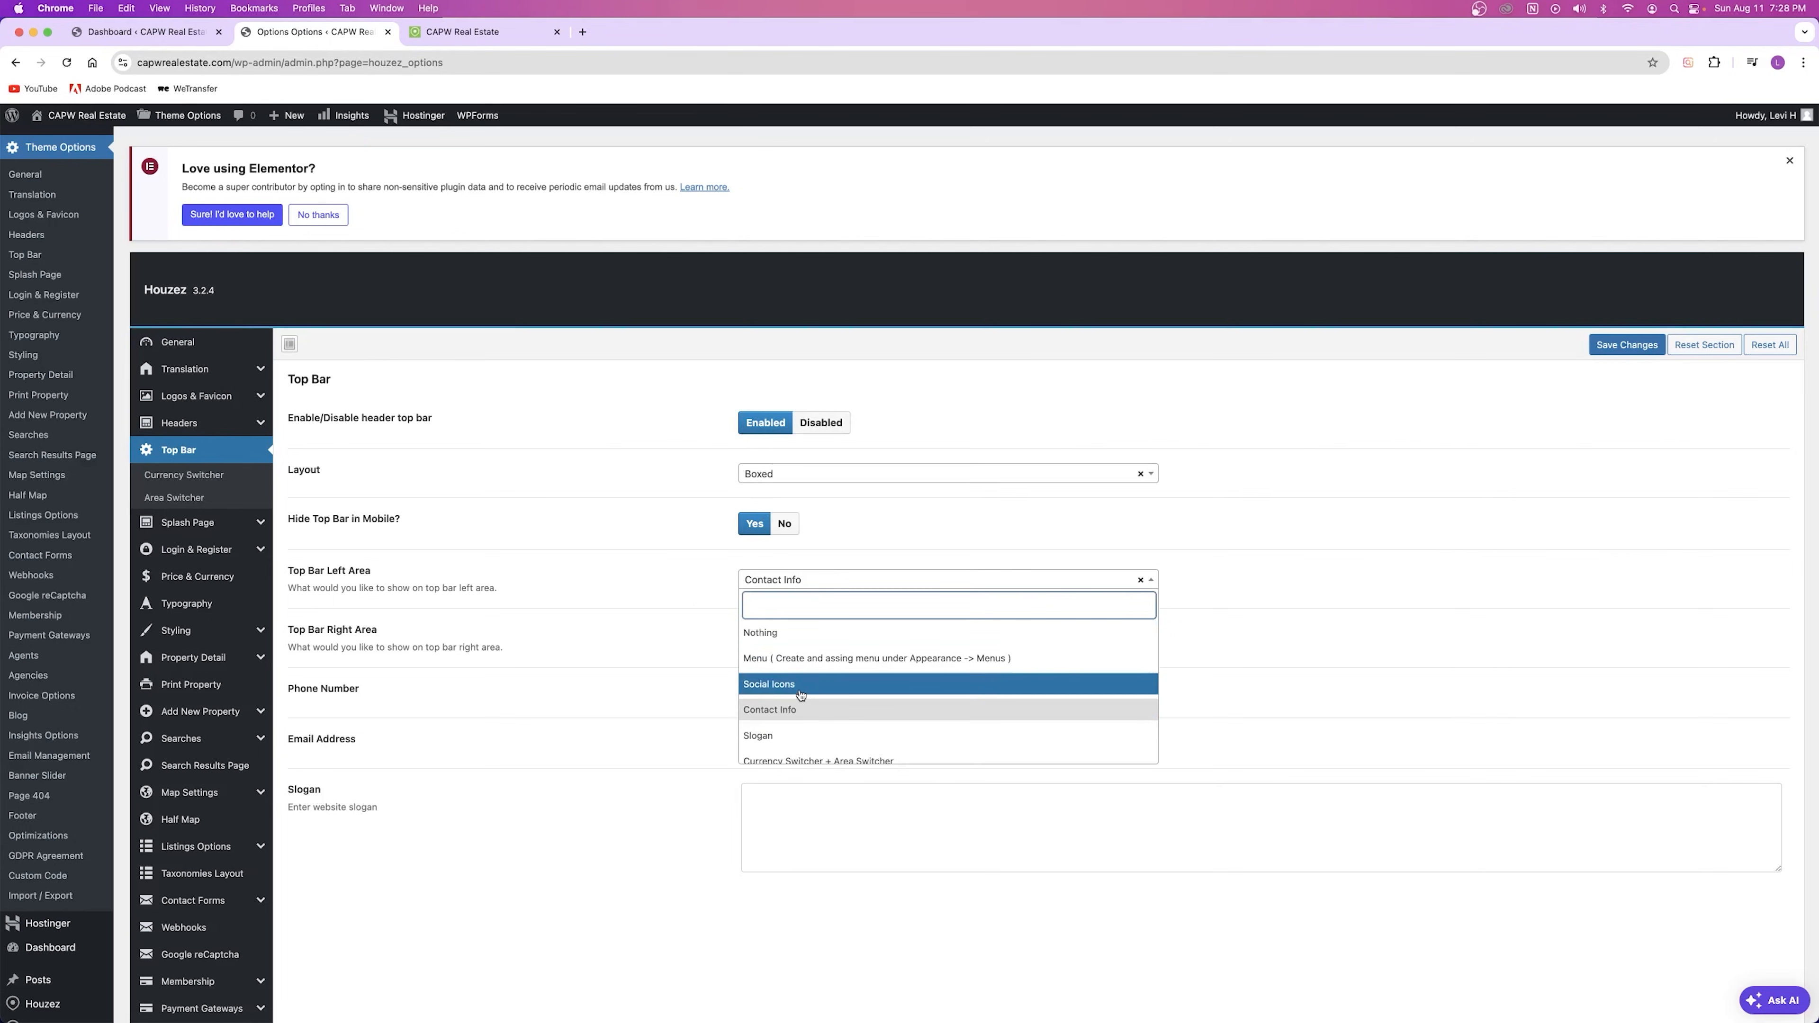
# Step: Set Top Bar Left Area to Social Icons, save, and reload the site to preview
pyautogui.click(800, 691)
pyautogui.click(1621, 345)
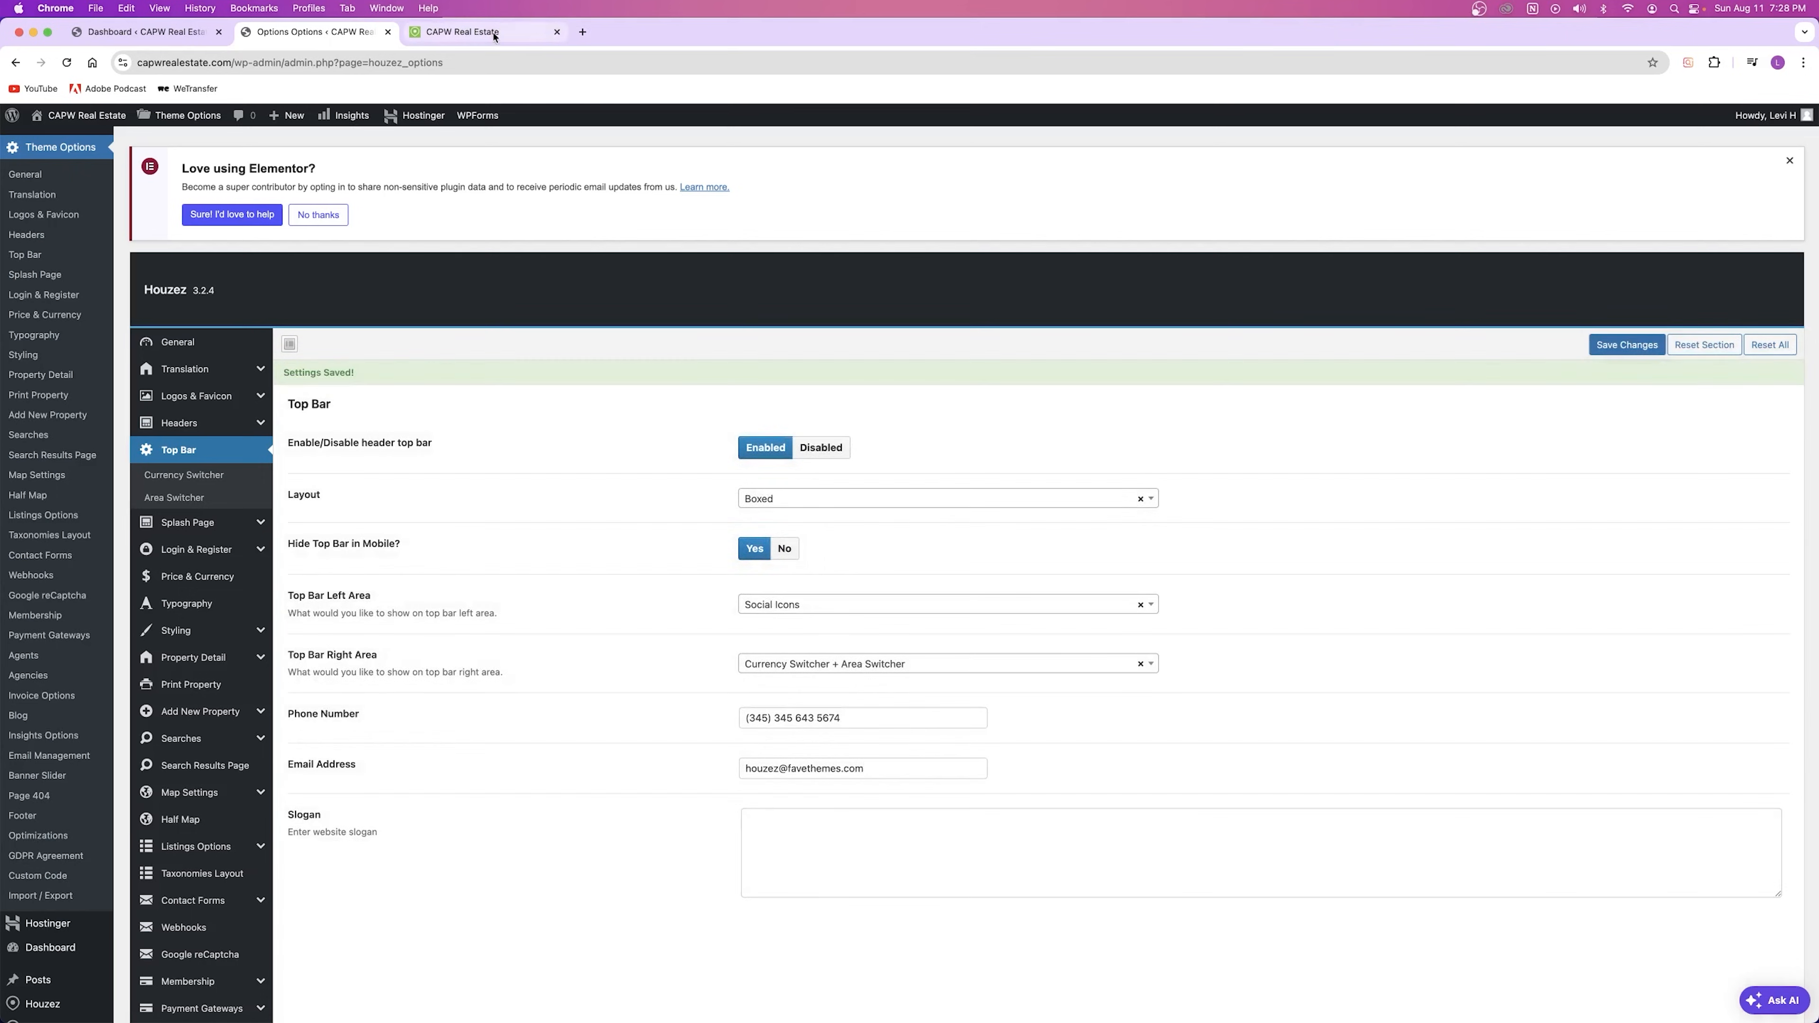
pyautogui.click(493, 33)
pyautogui.press('super+r')
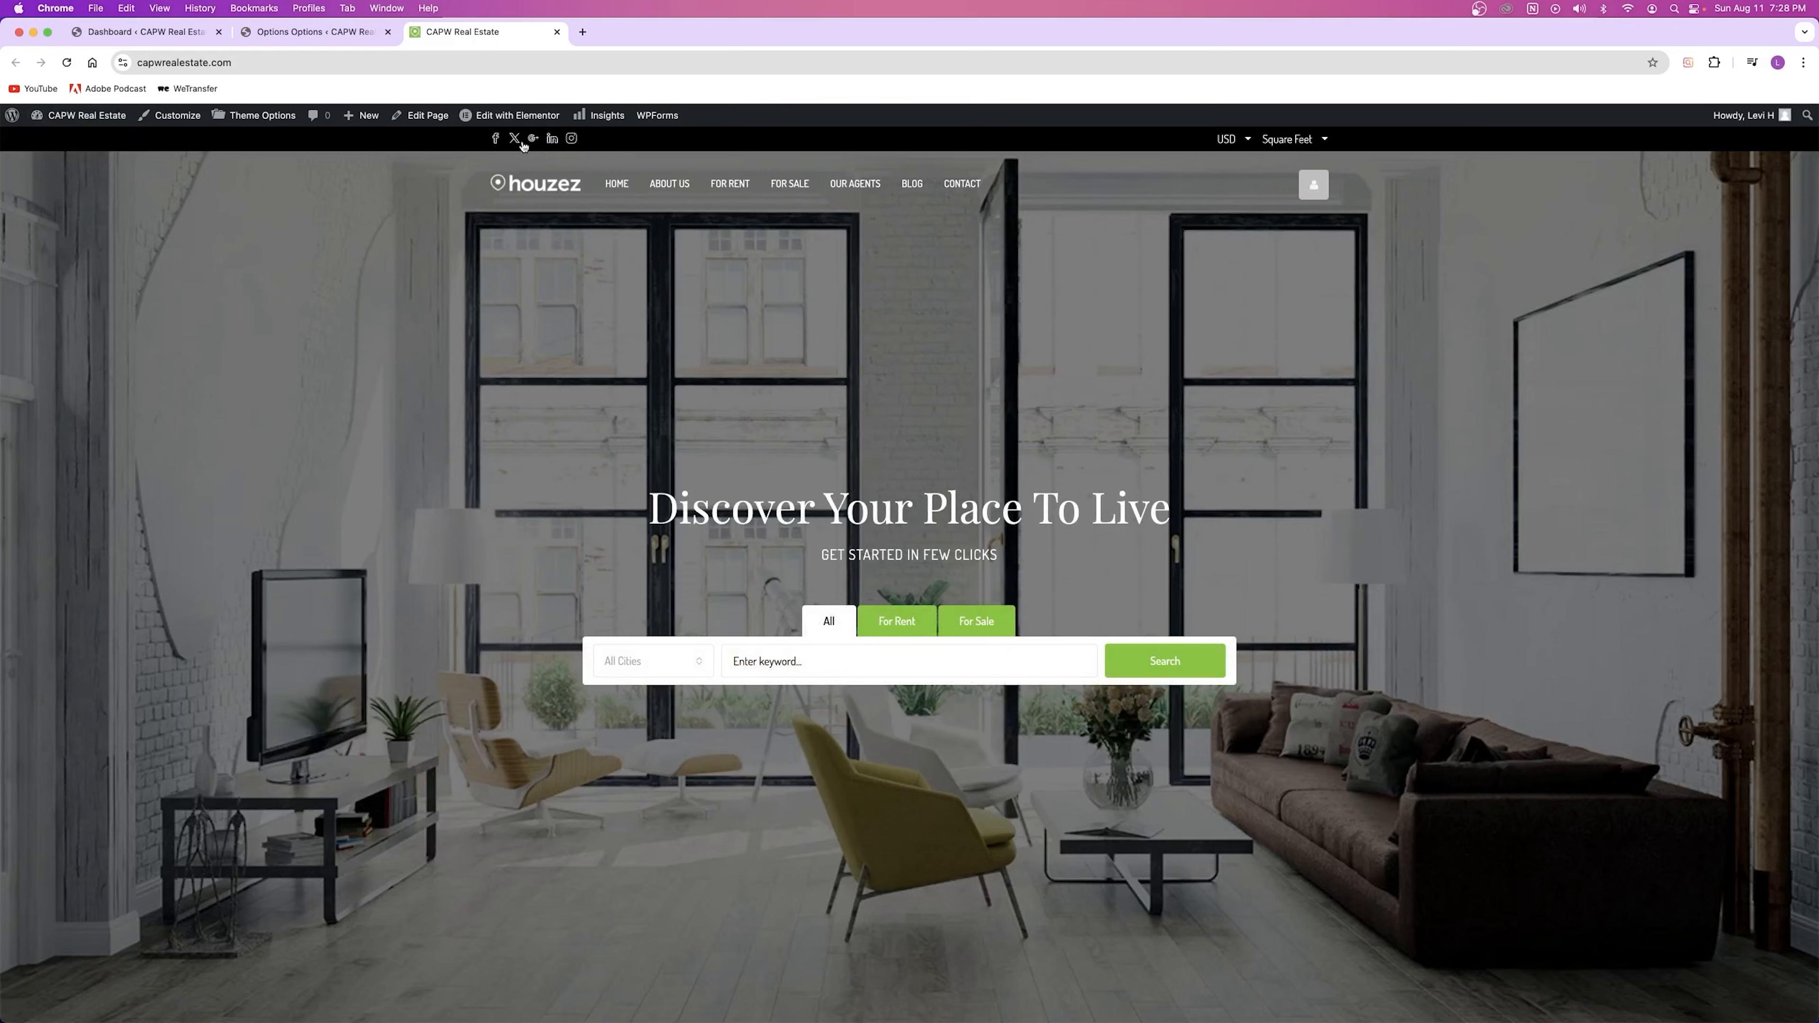
pyautogui.hotkey('ctrl', 'shift', 'Tab')
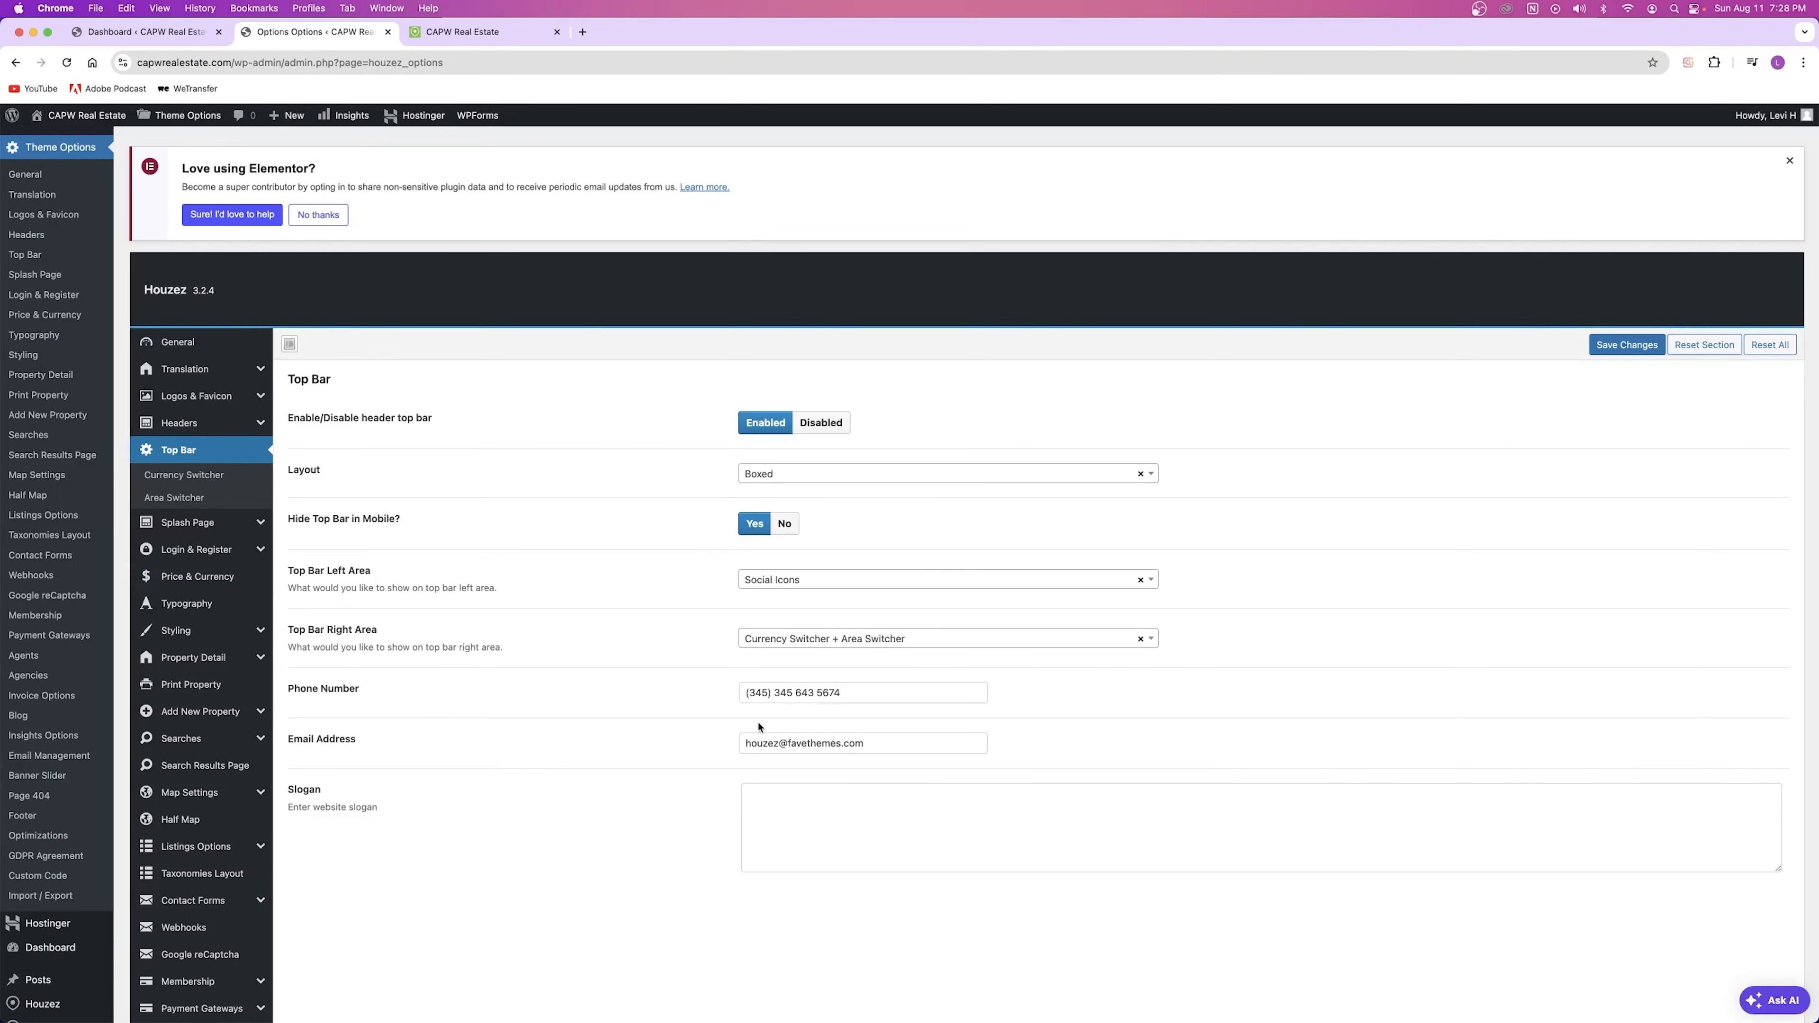
# Step: Set Right Area to Contact Info, replace the e-mail with a placeholder address, save and preview
pyautogui.click(818, 639)
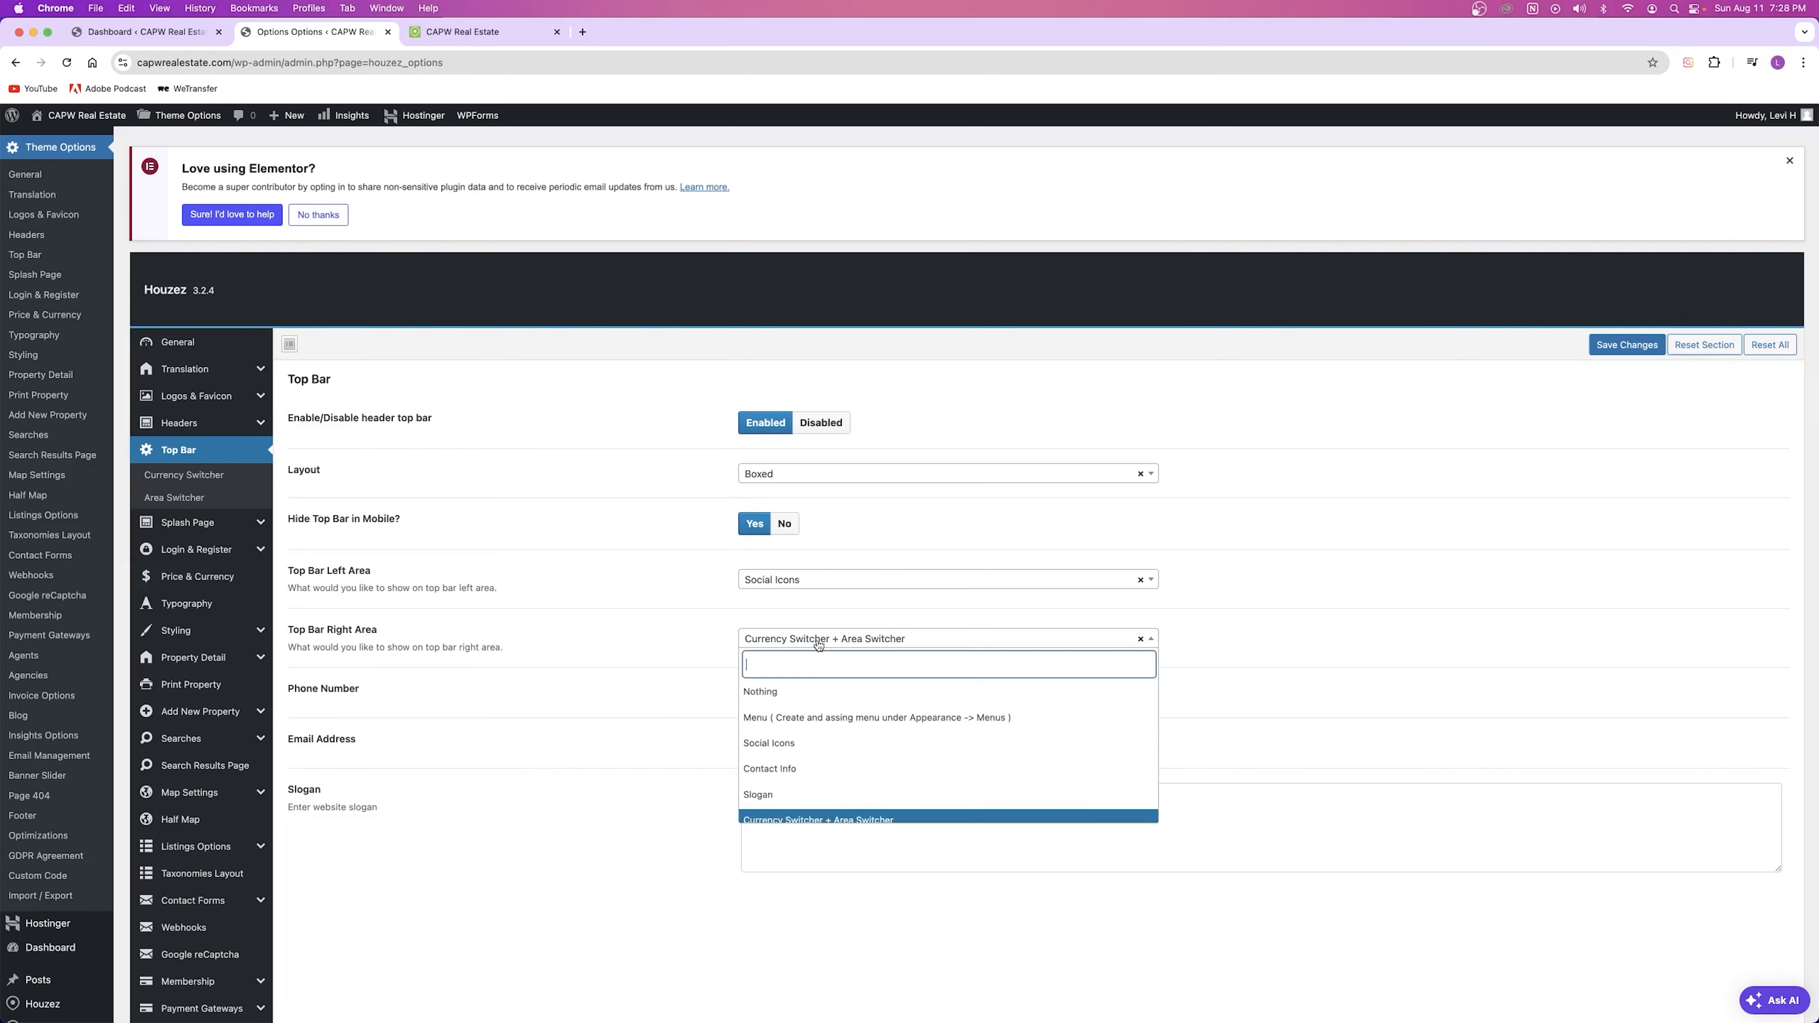
pyautogui.click(863, 768)
pyautogui.tripleClick(865, 724)
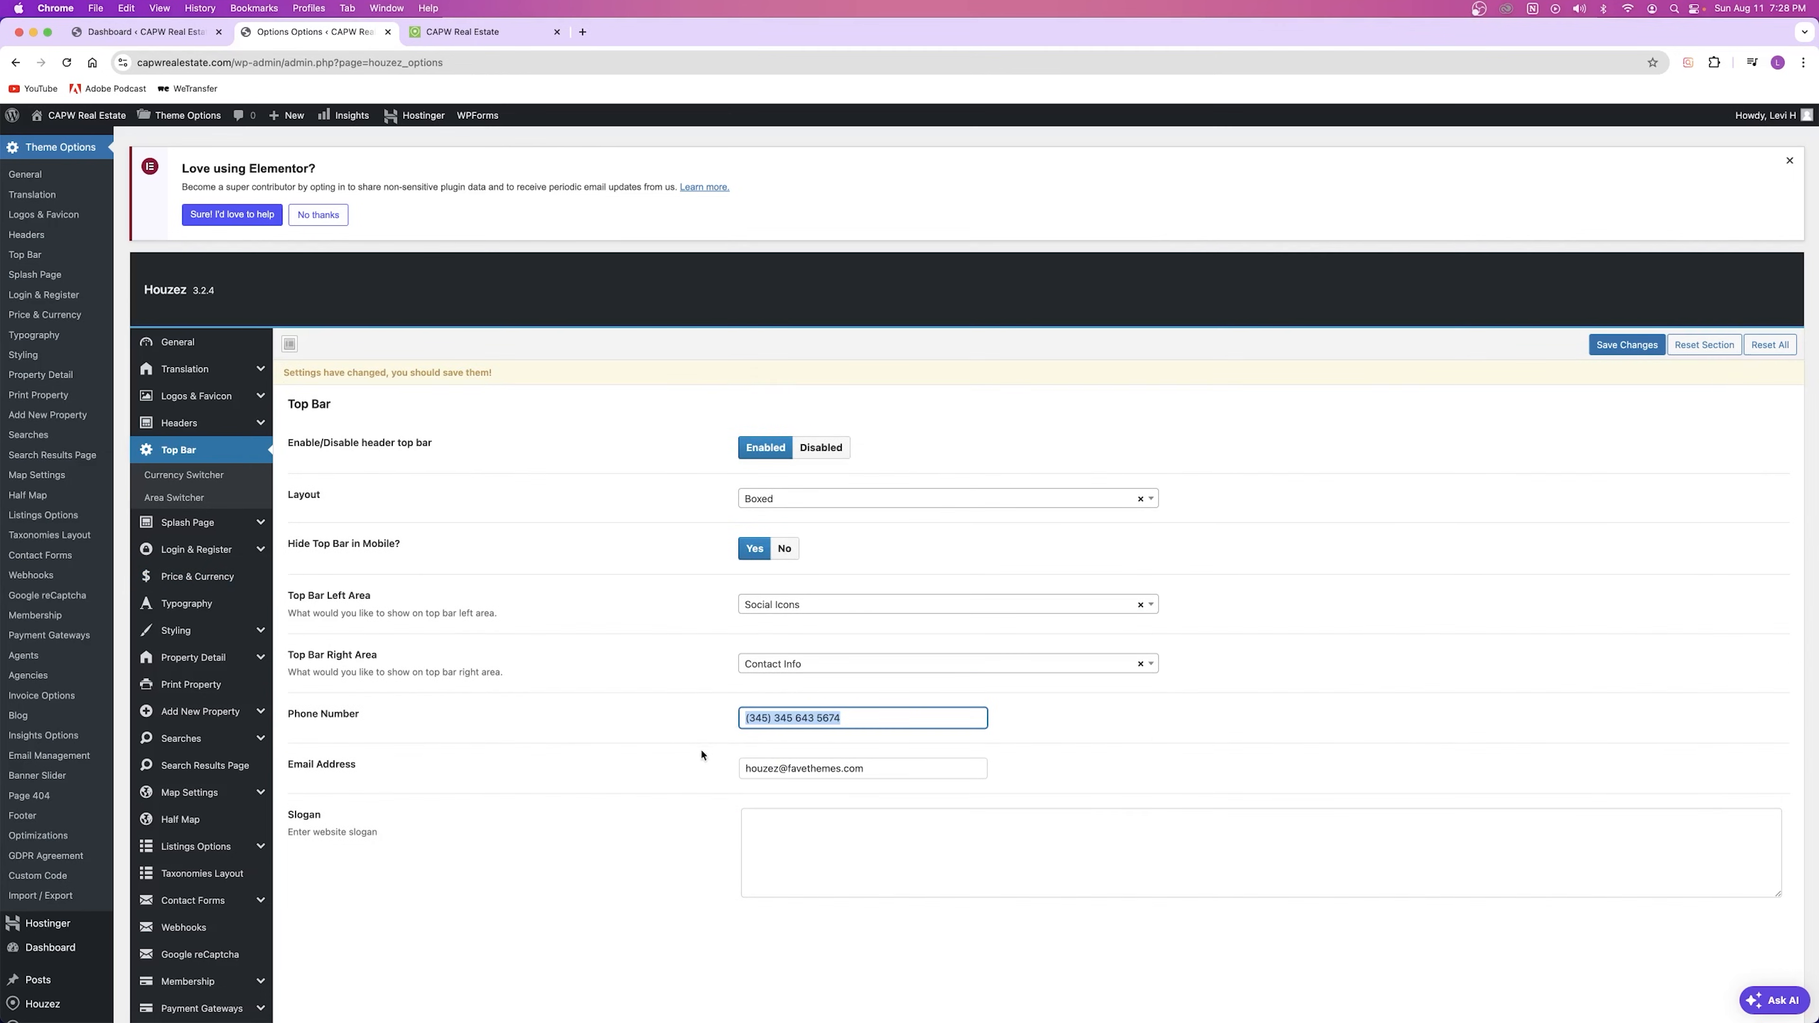
pyautogui.tripleClick(849, 777)
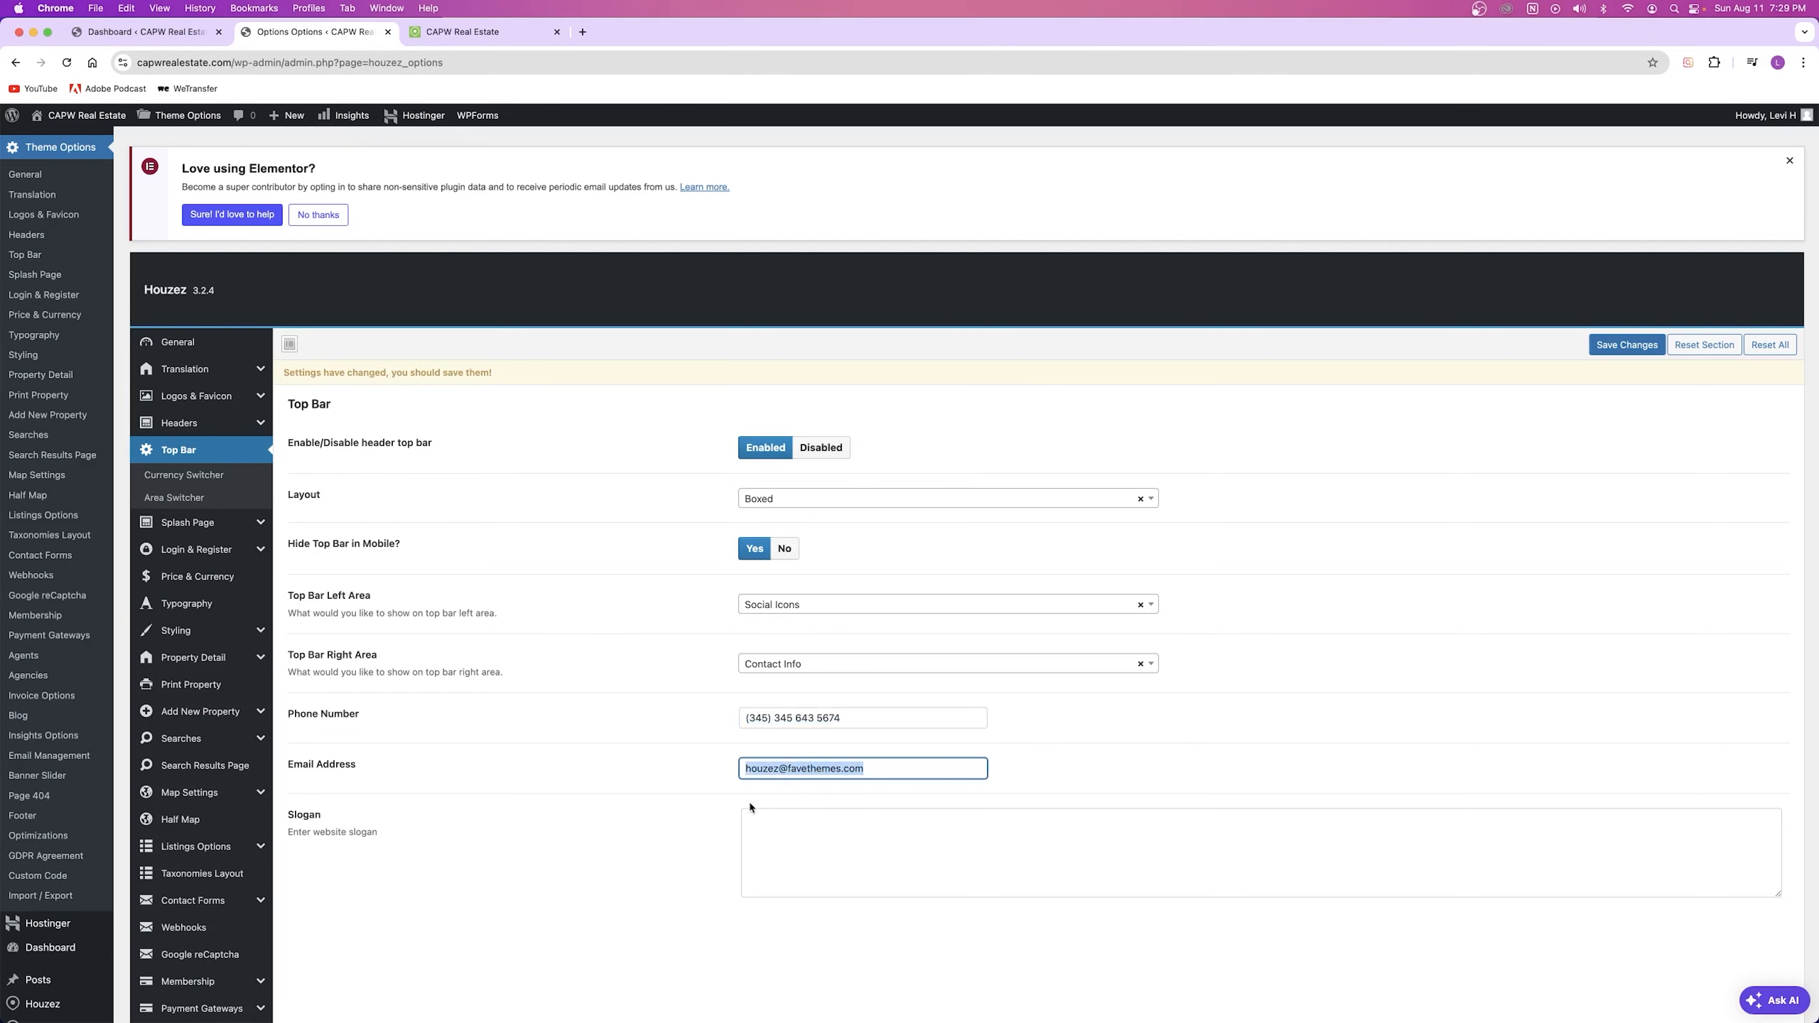
pyautogui.write('example@email.com')
pyautogui.click(576, 808)
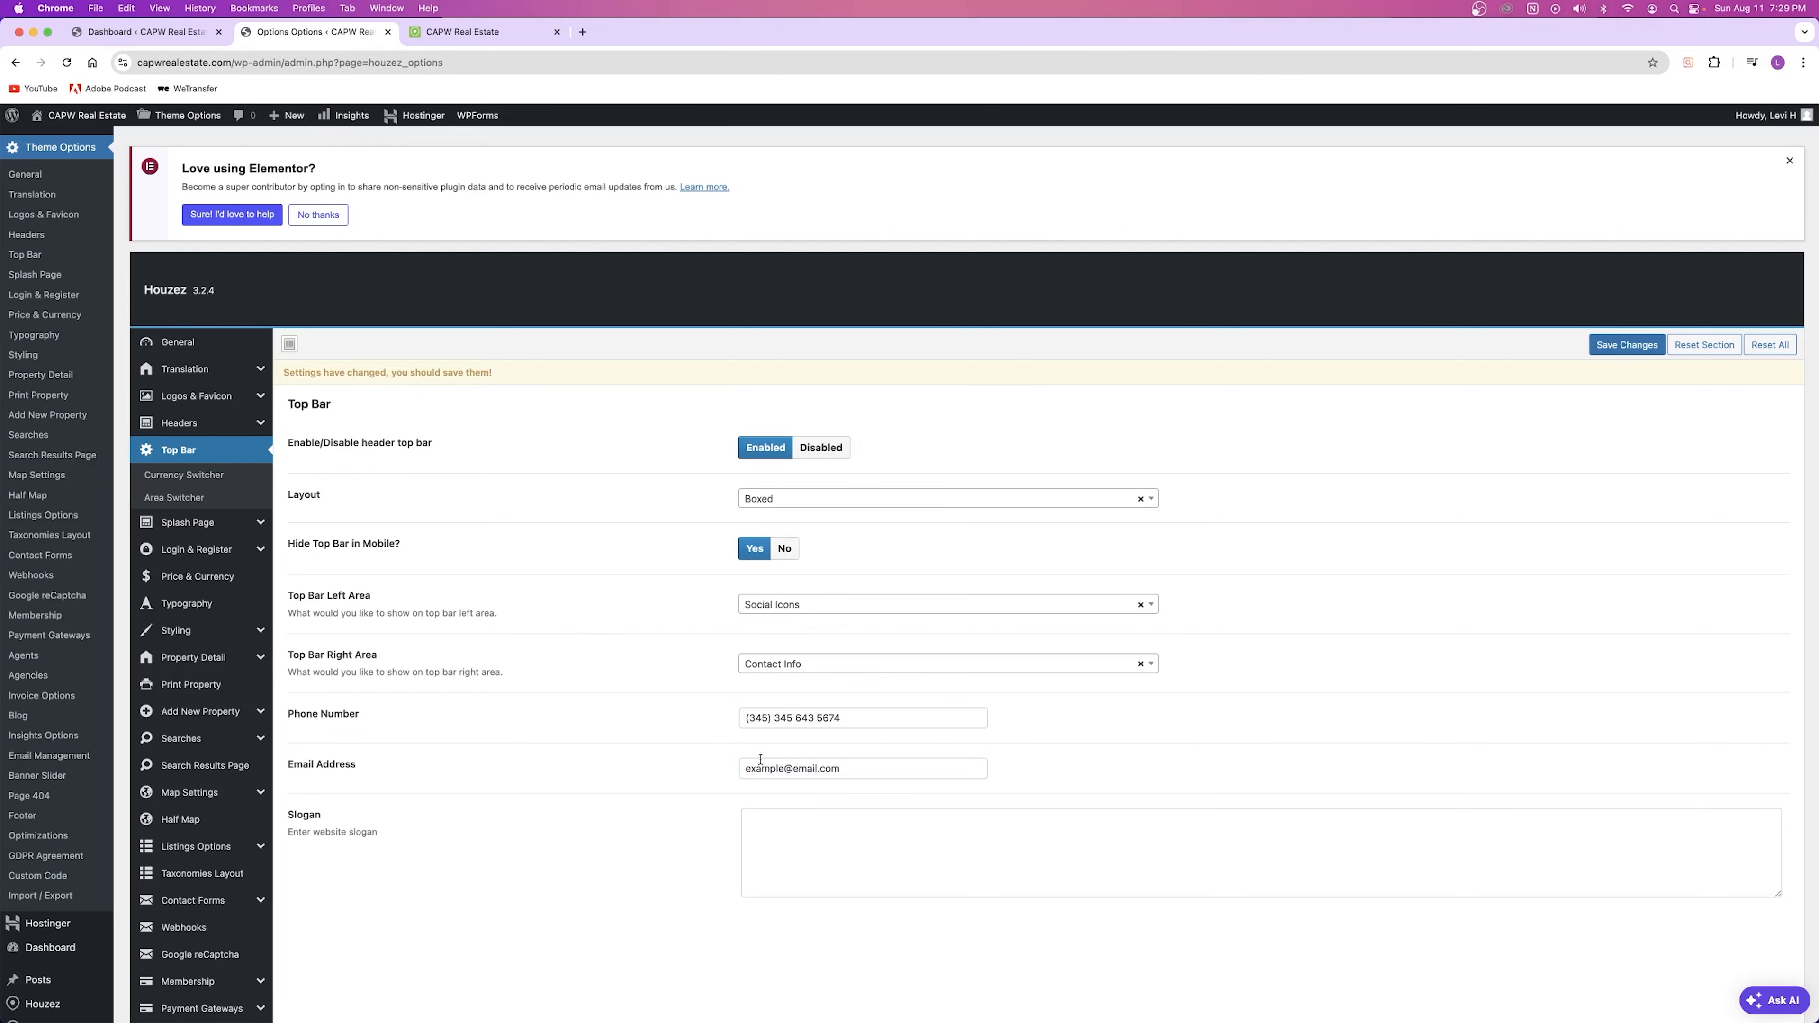
pyautogui.click(1627, 345)
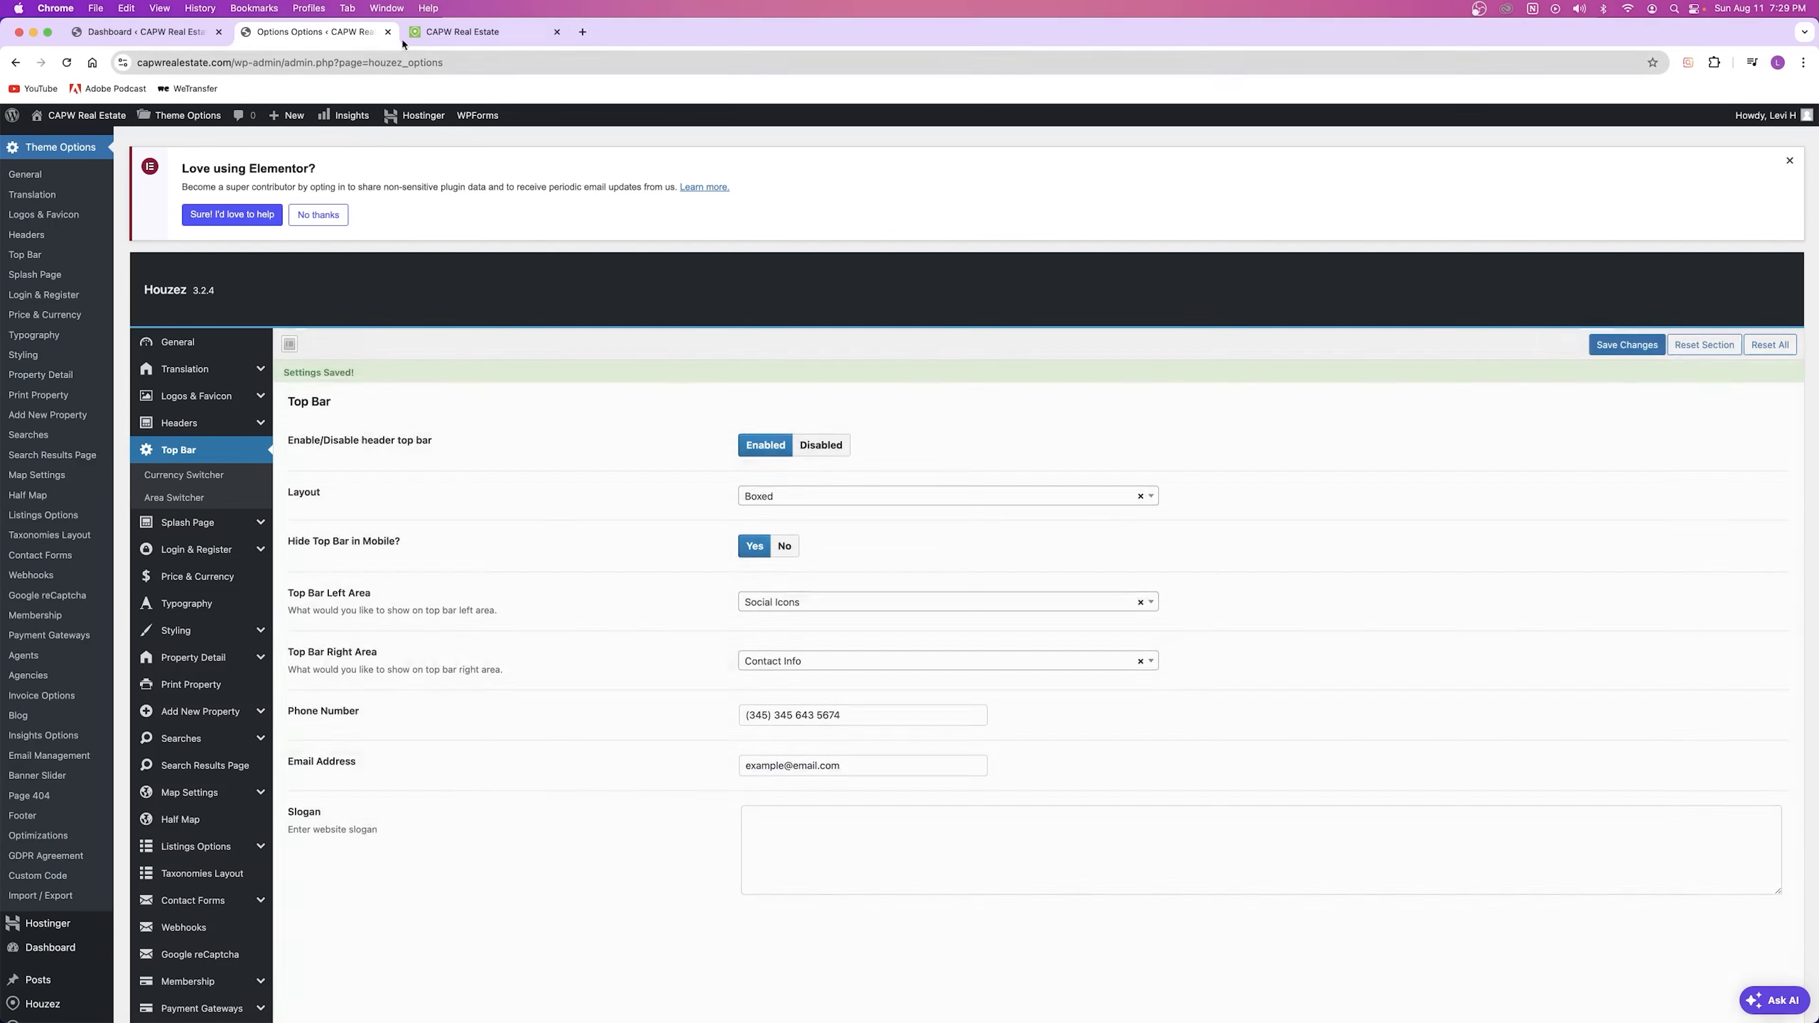
pyautogui.click(462, 31)
pyautogui.click(67, 62)
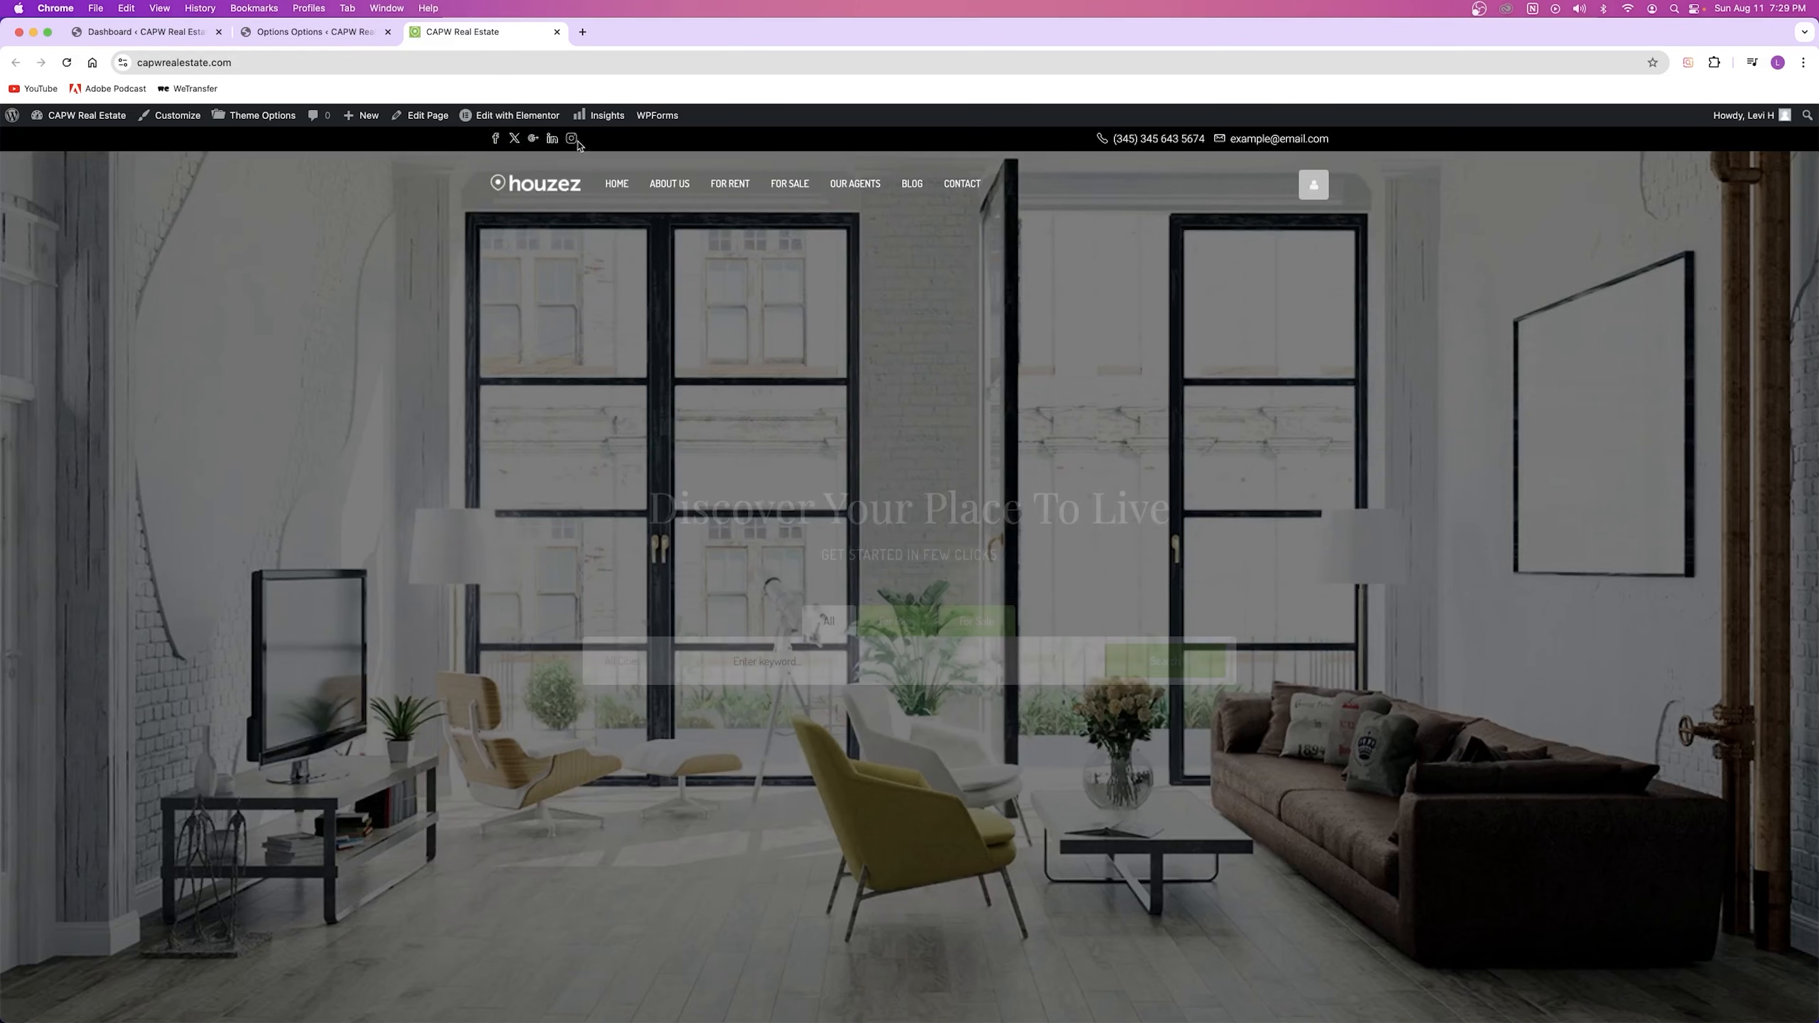
pyautogui.hotkey('ctrl', 'shift', 'Tab')
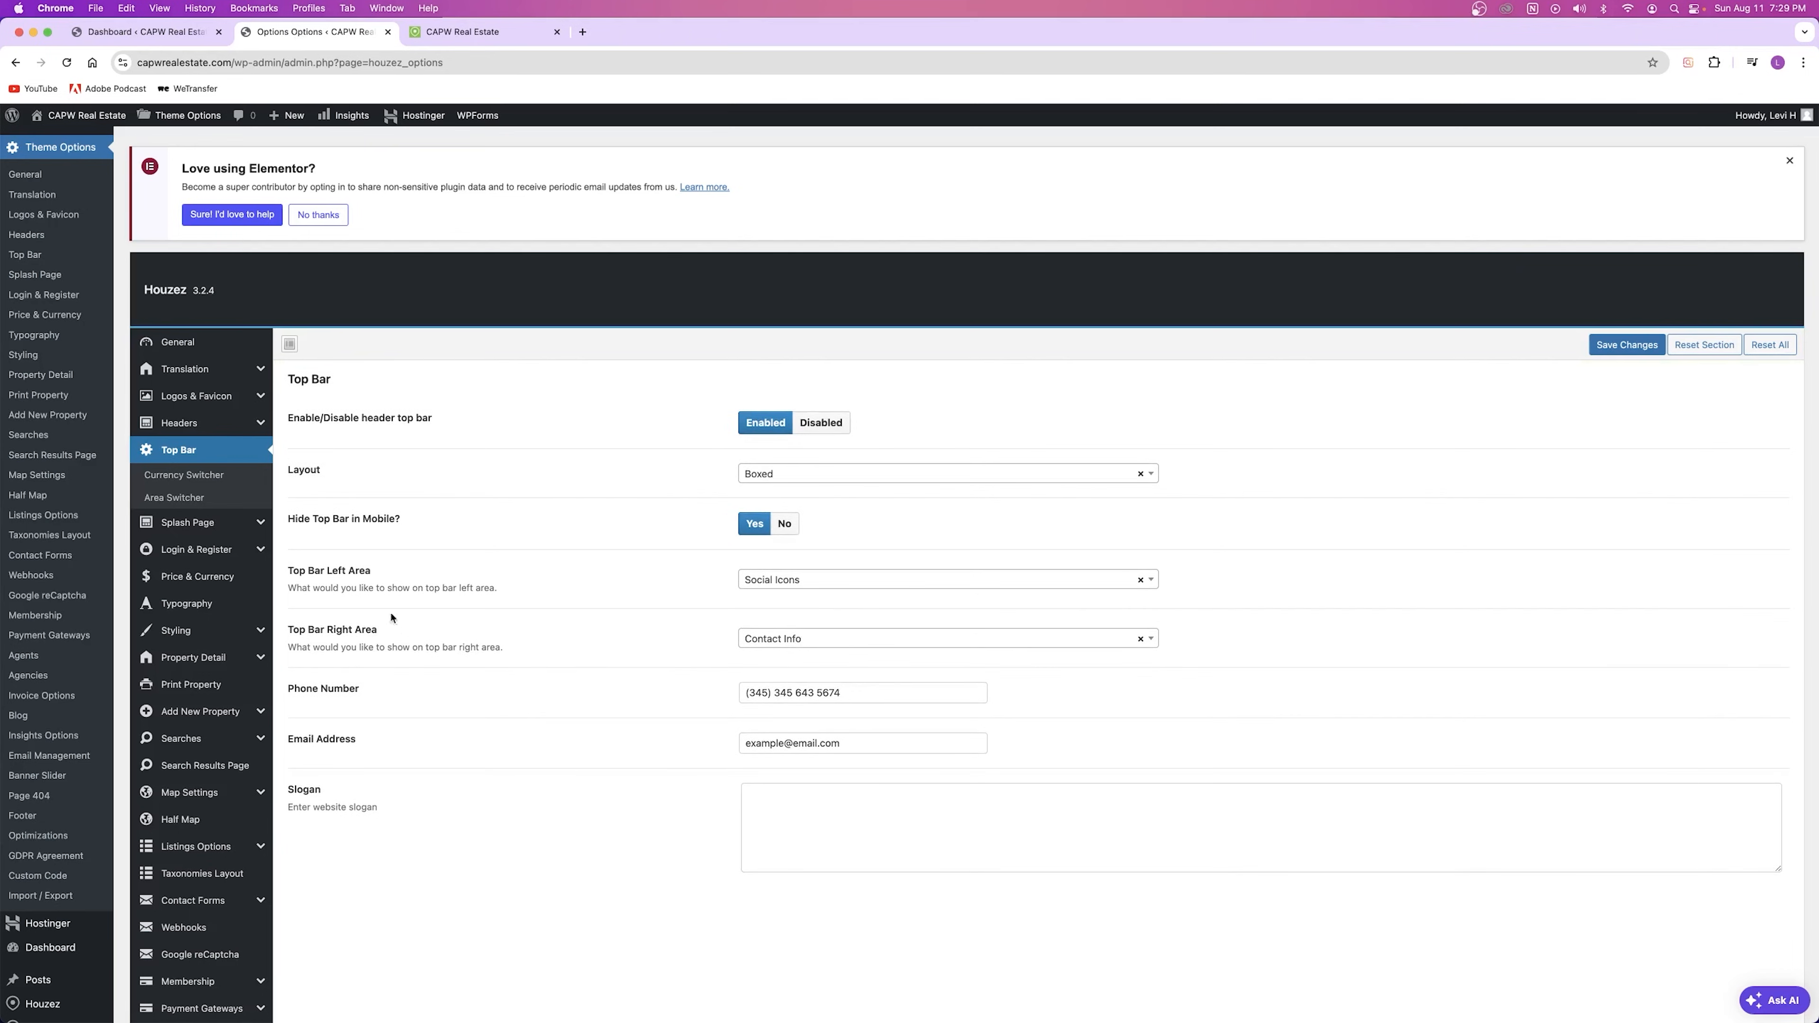
# Step: Restore Right Area to Currency + Area Switcher and Left Area to Contact Info, save and preview
pyautogui.click(803, 639)
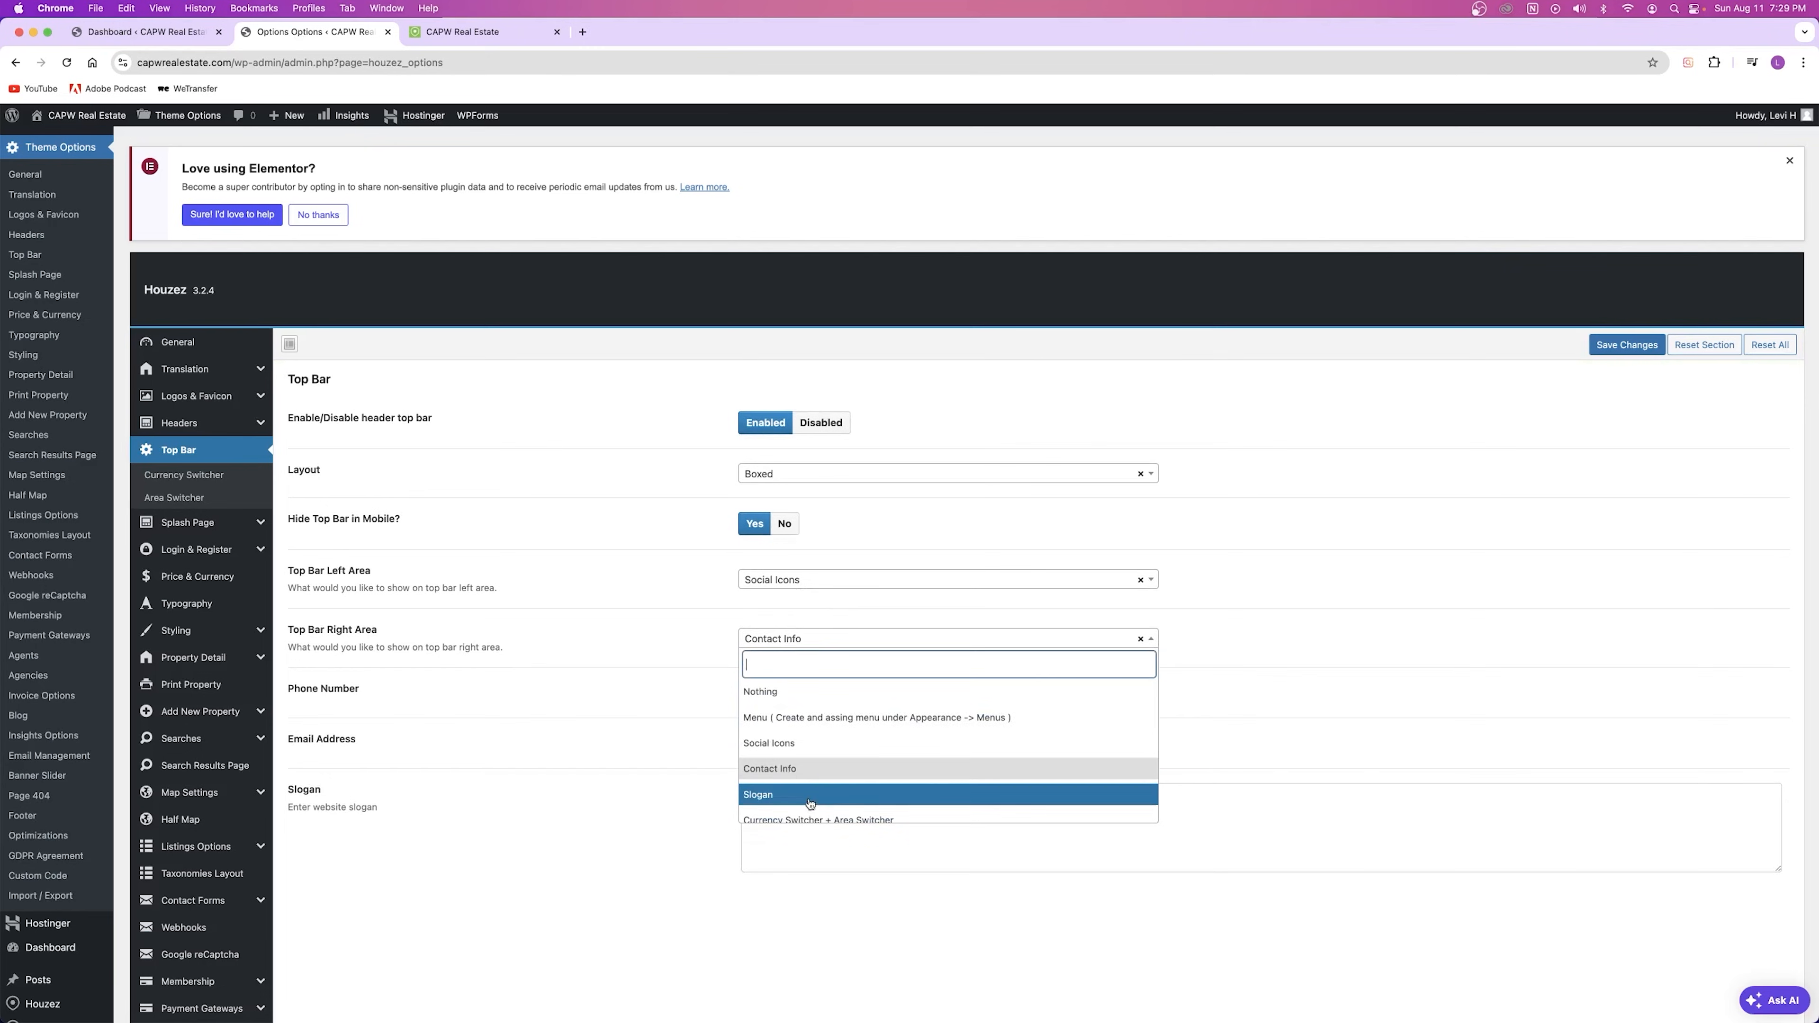
pyautogui.click(801, 823)
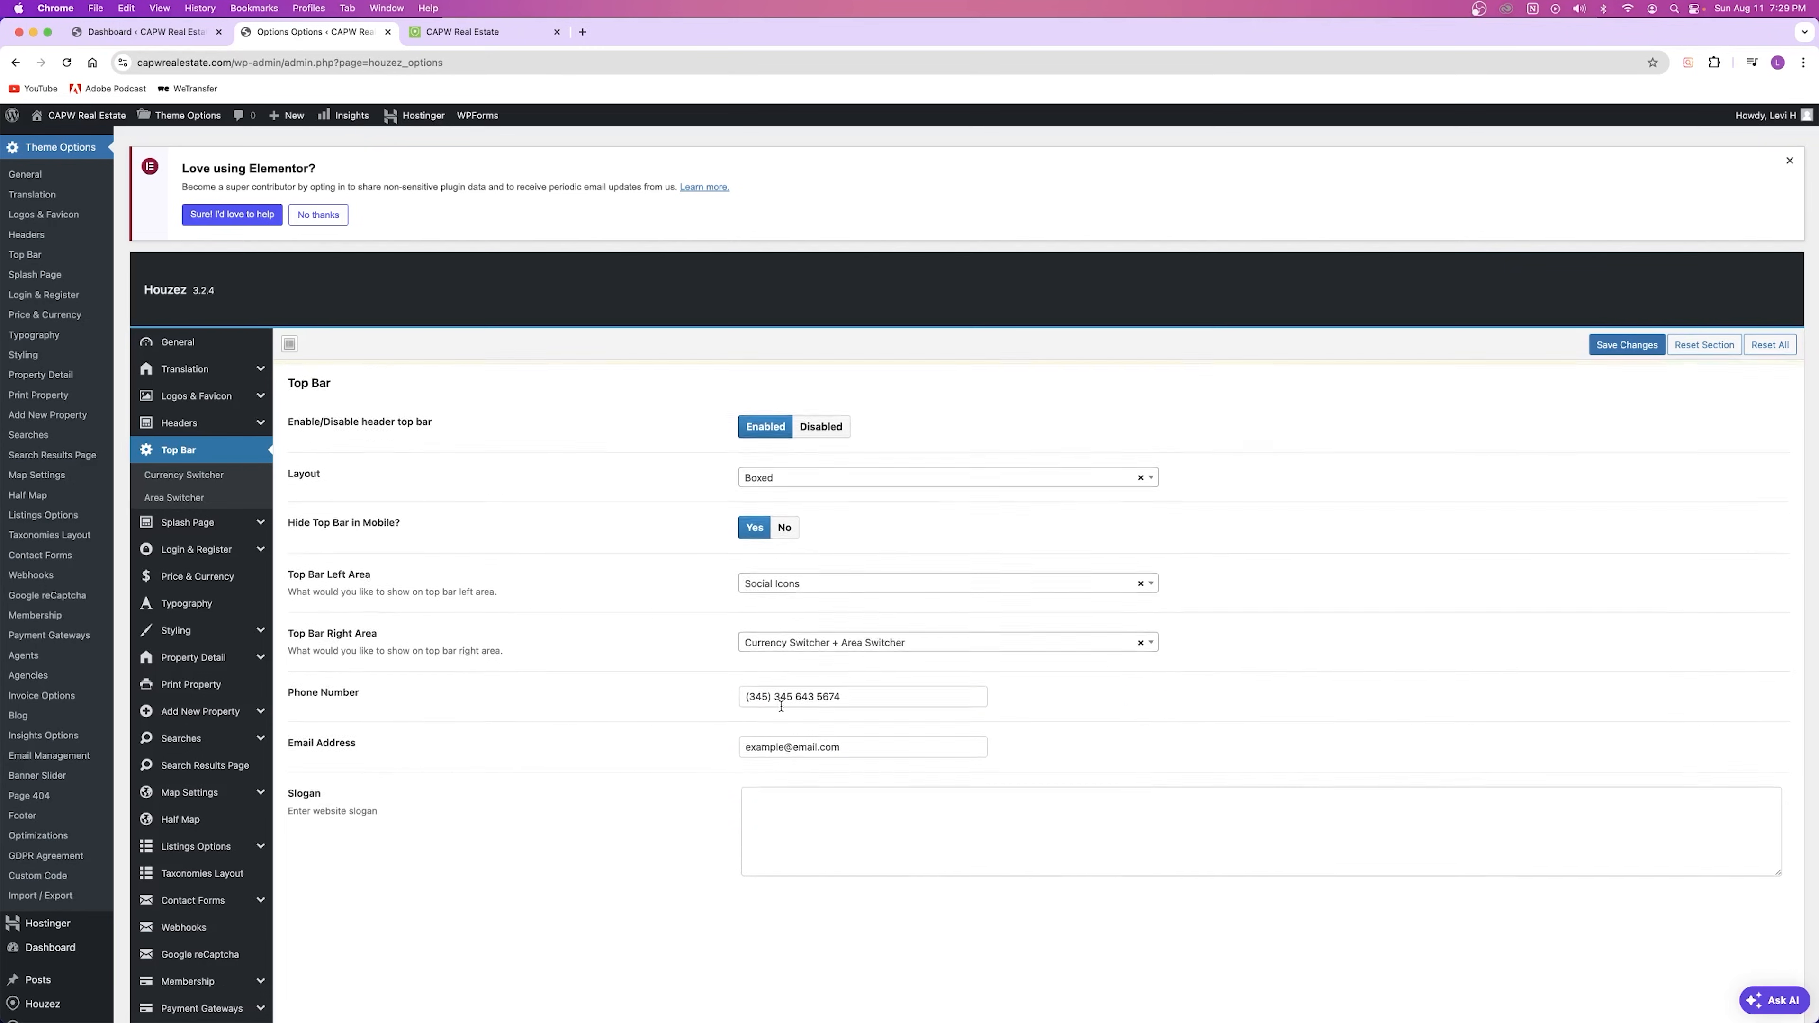
pyautogui.click(777, 607)
pyautogui.click(795, 736)
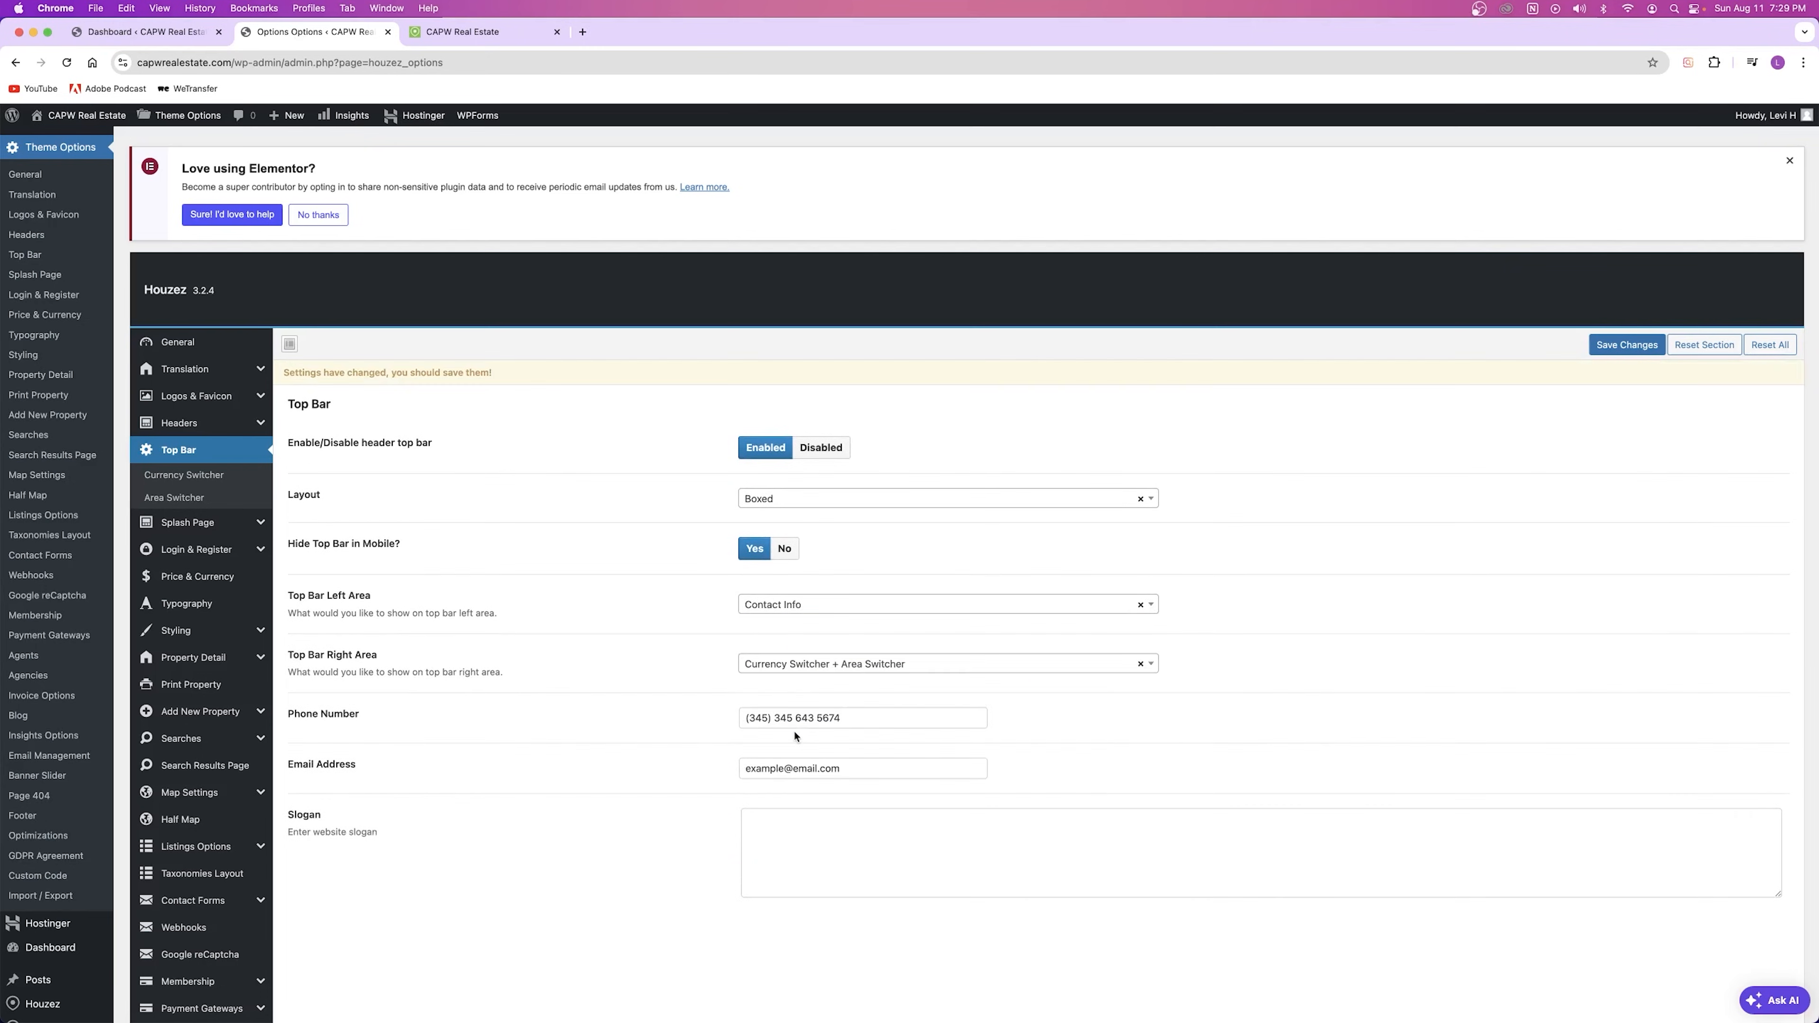
pyautogui.click(1627, 345)
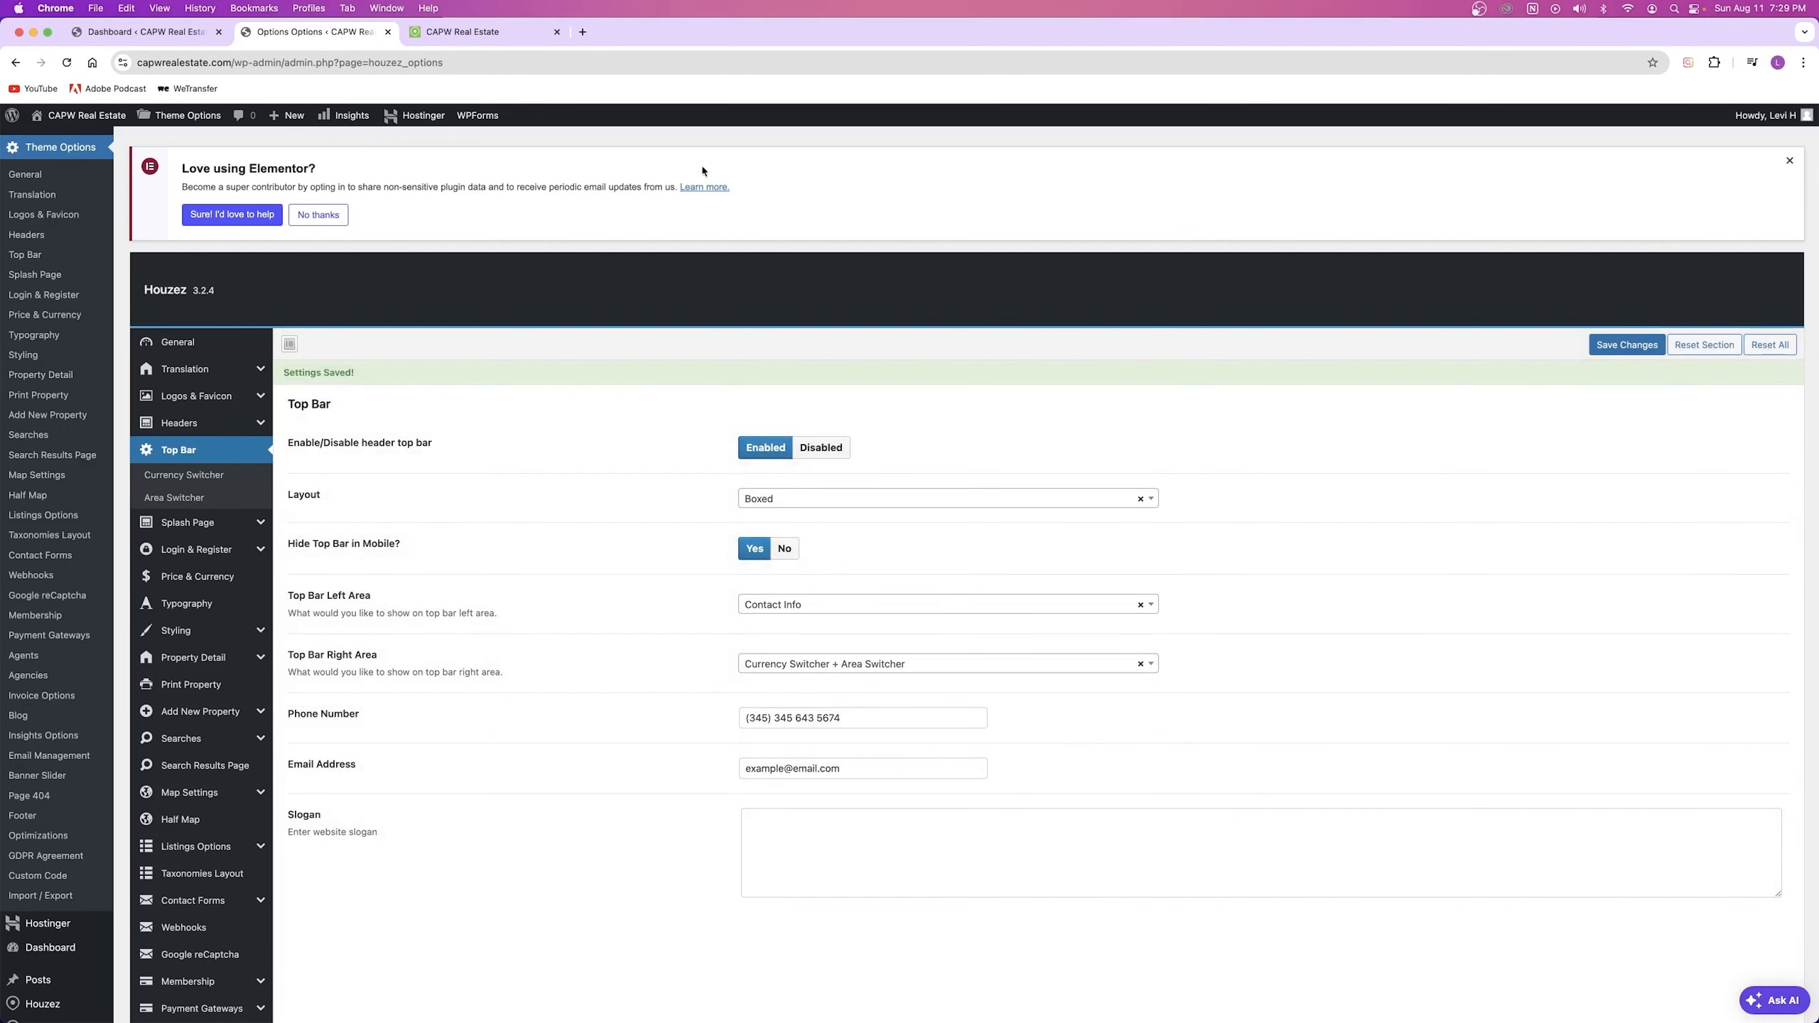
pyautogui.click(465, 31)
pyautogui.click(67, 63)
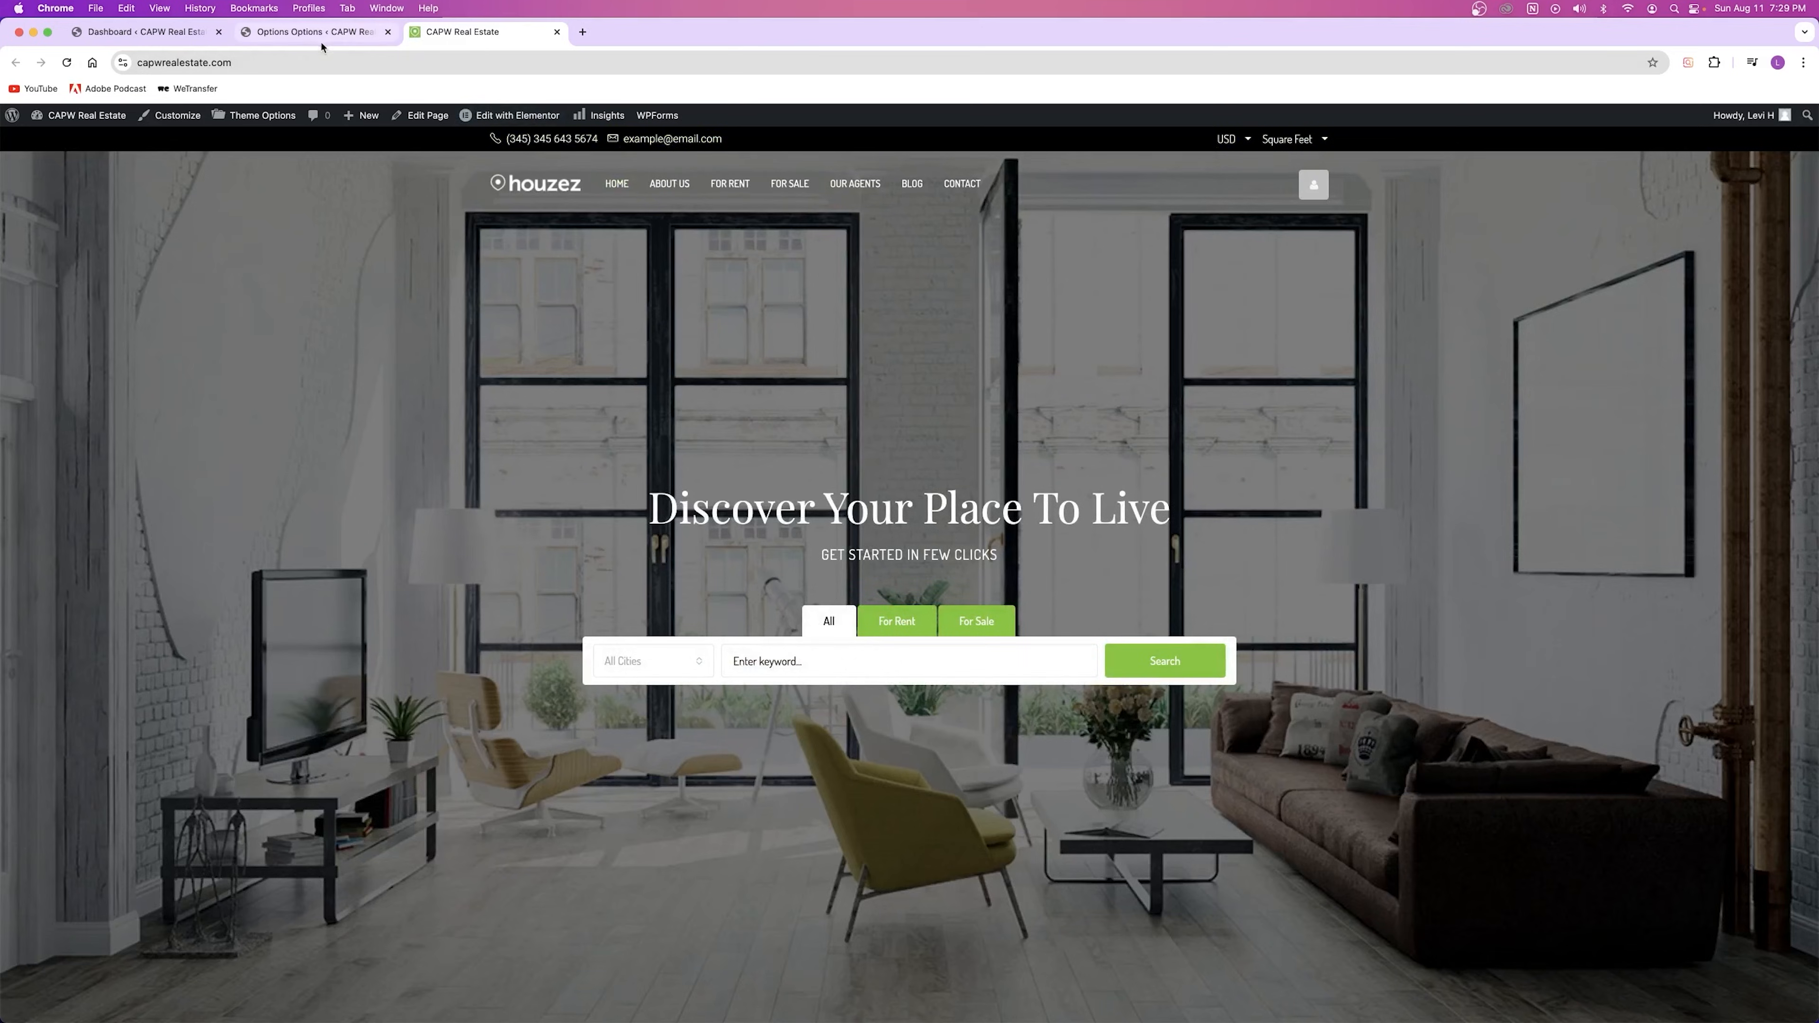
pyautogui.click(308, 32)
pyautogui.click(772, 830)
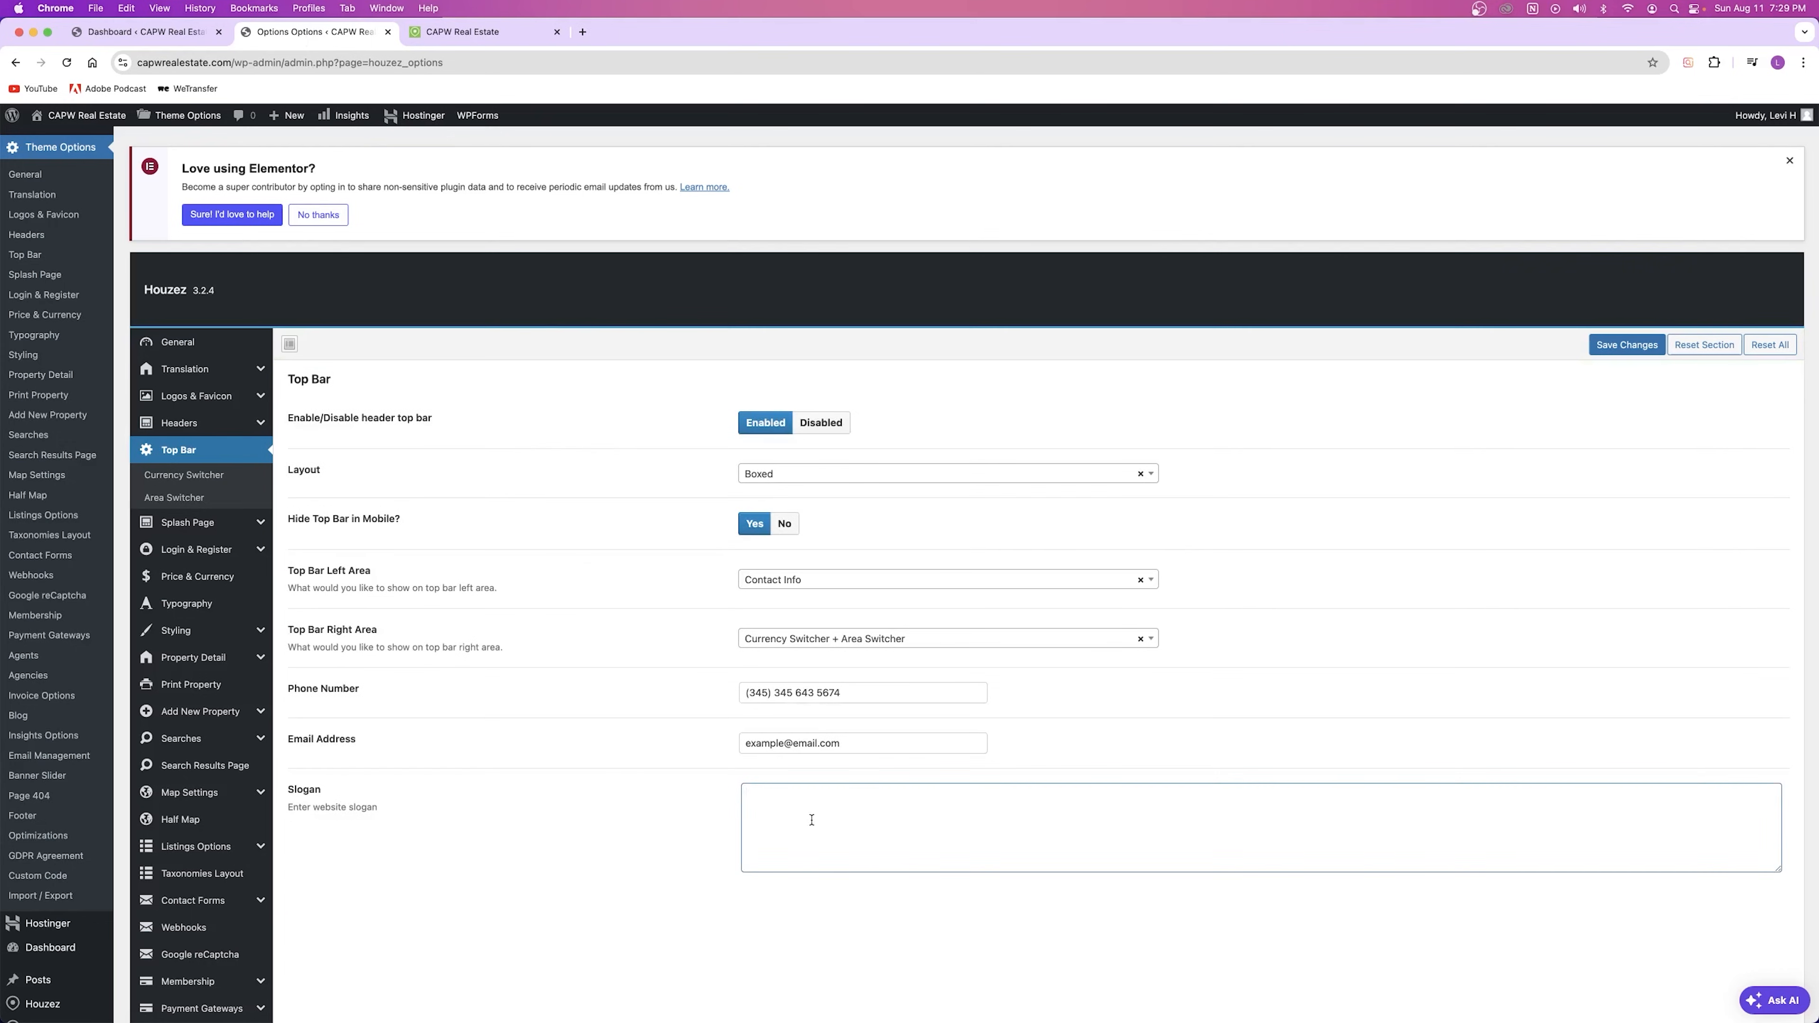
# Step: Look over the Left Area choices, Currency Switcher and Area Switcher Base Area options without changes
pyautogui.click(795, 580)
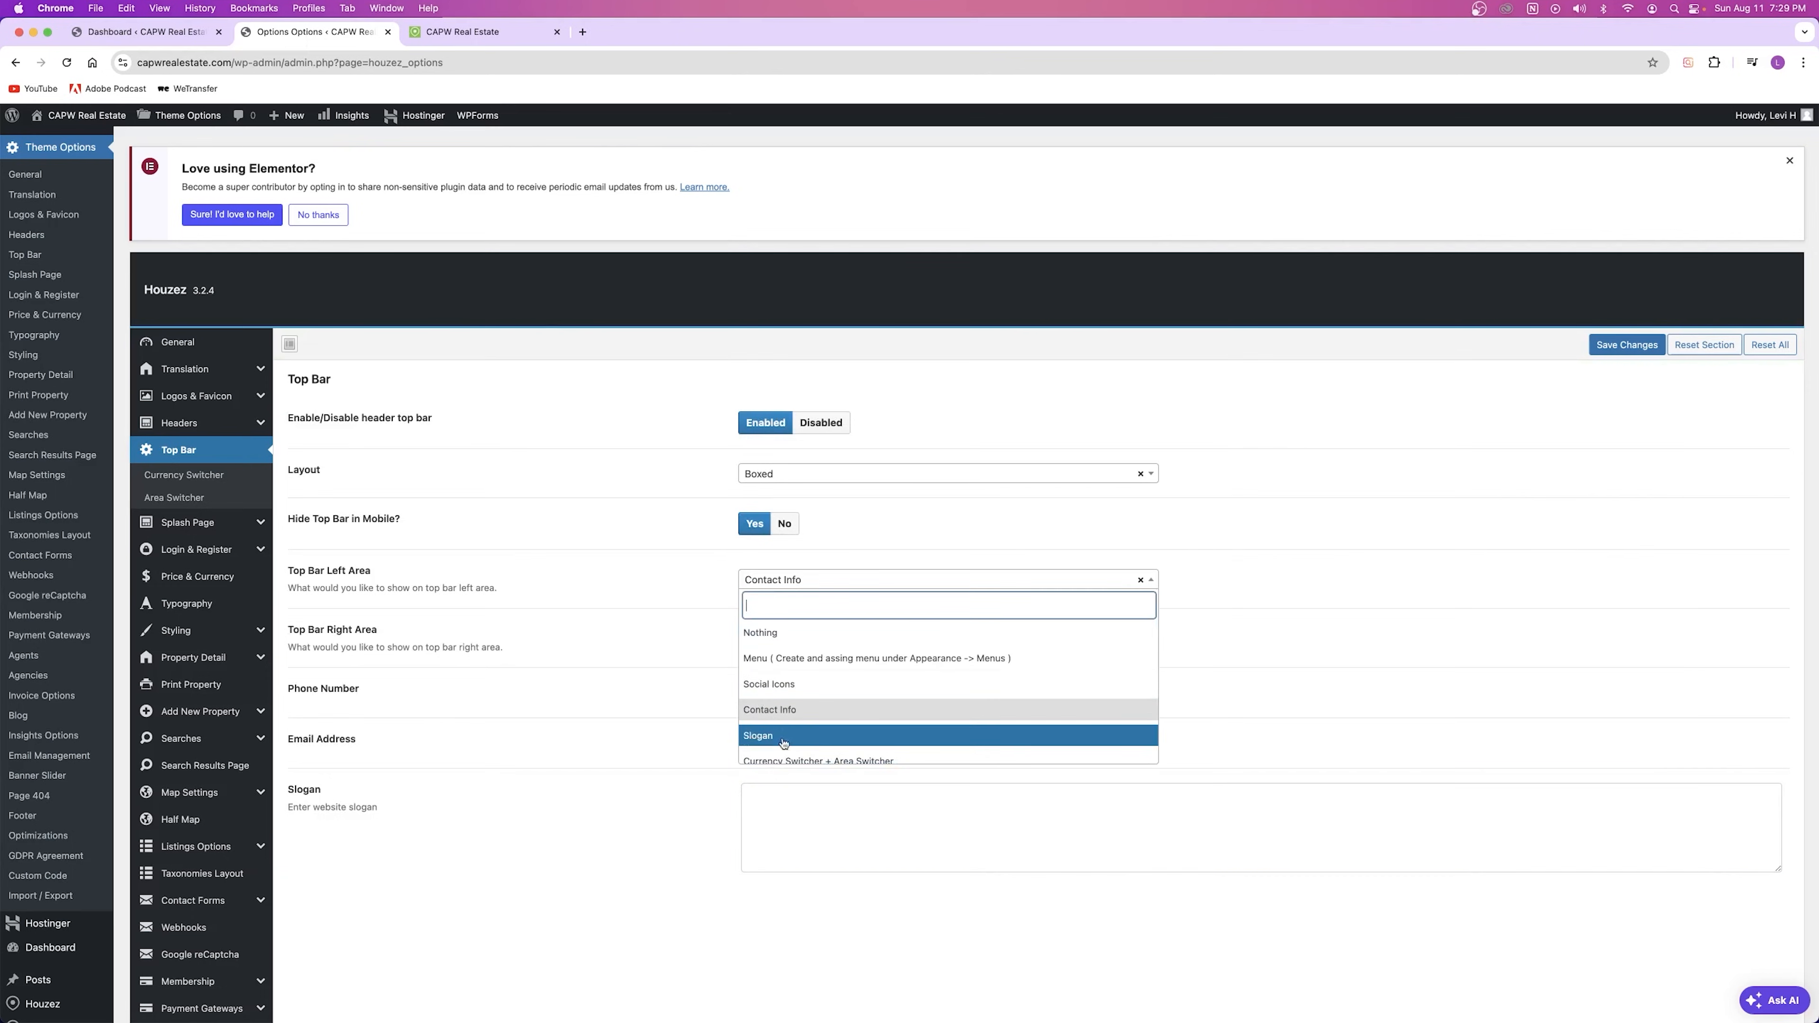
pyautogui.click(674, 836)
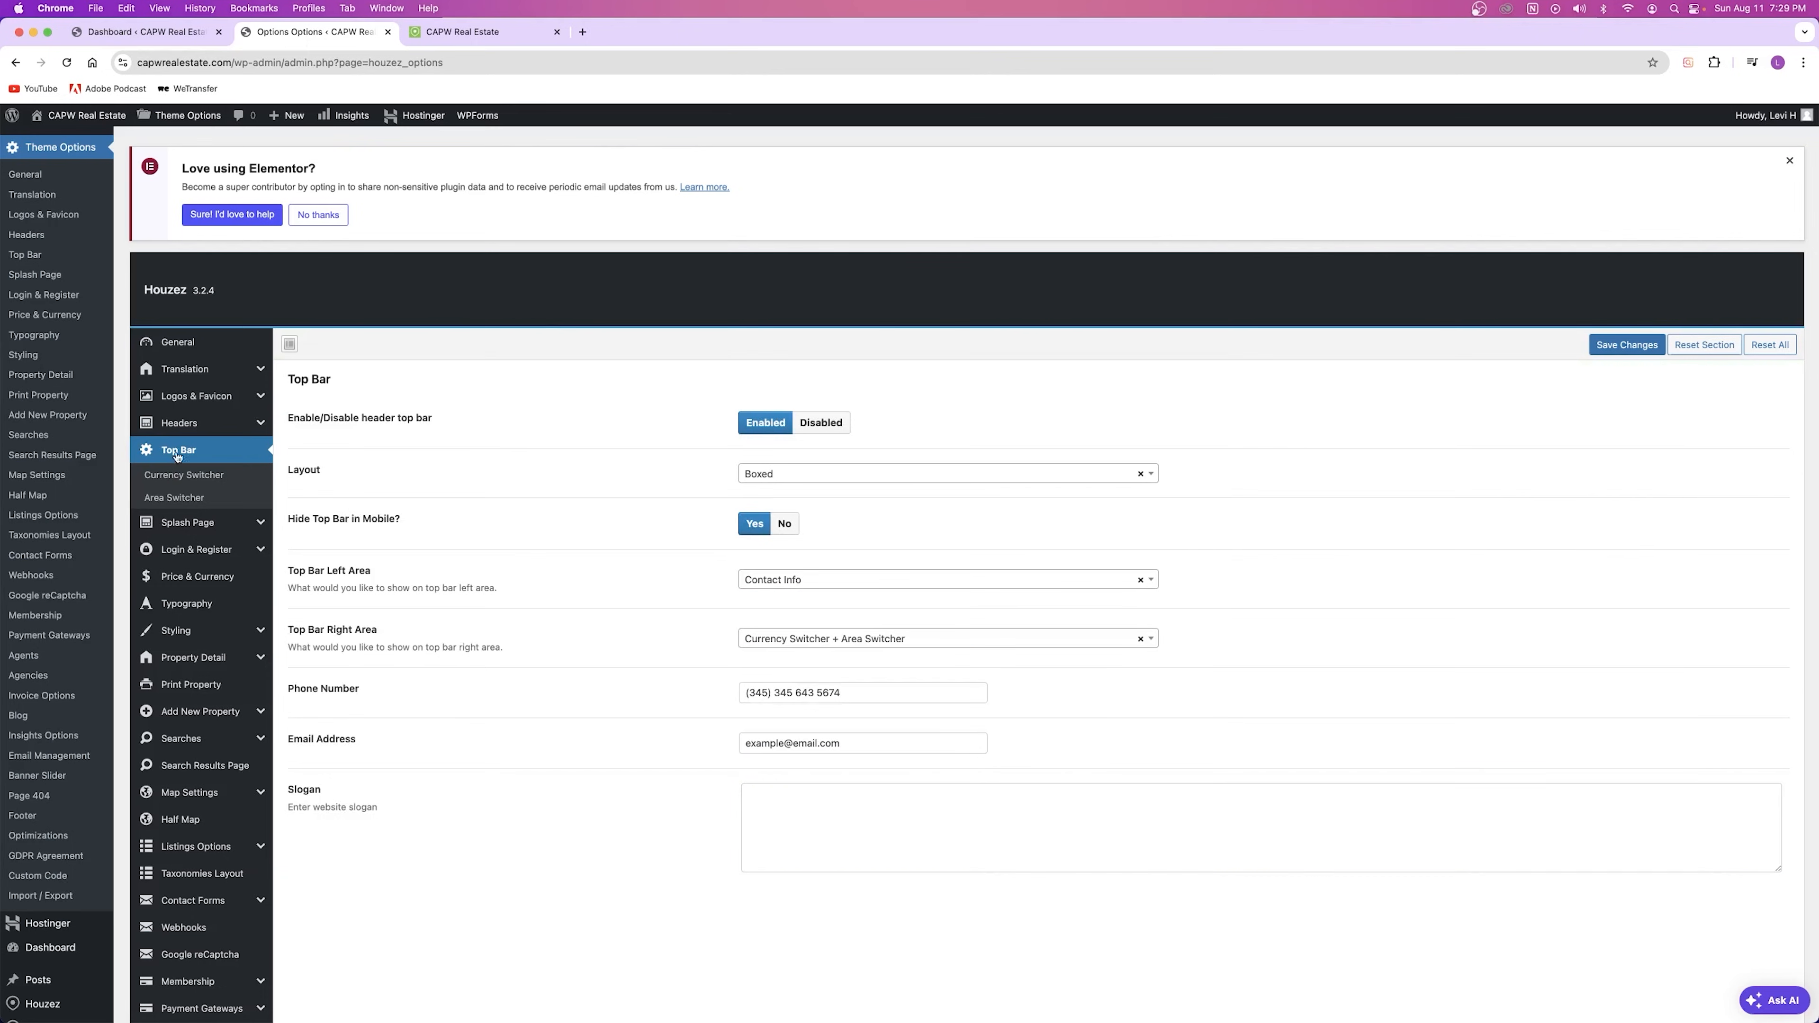
pyautogui.click(190, 475)
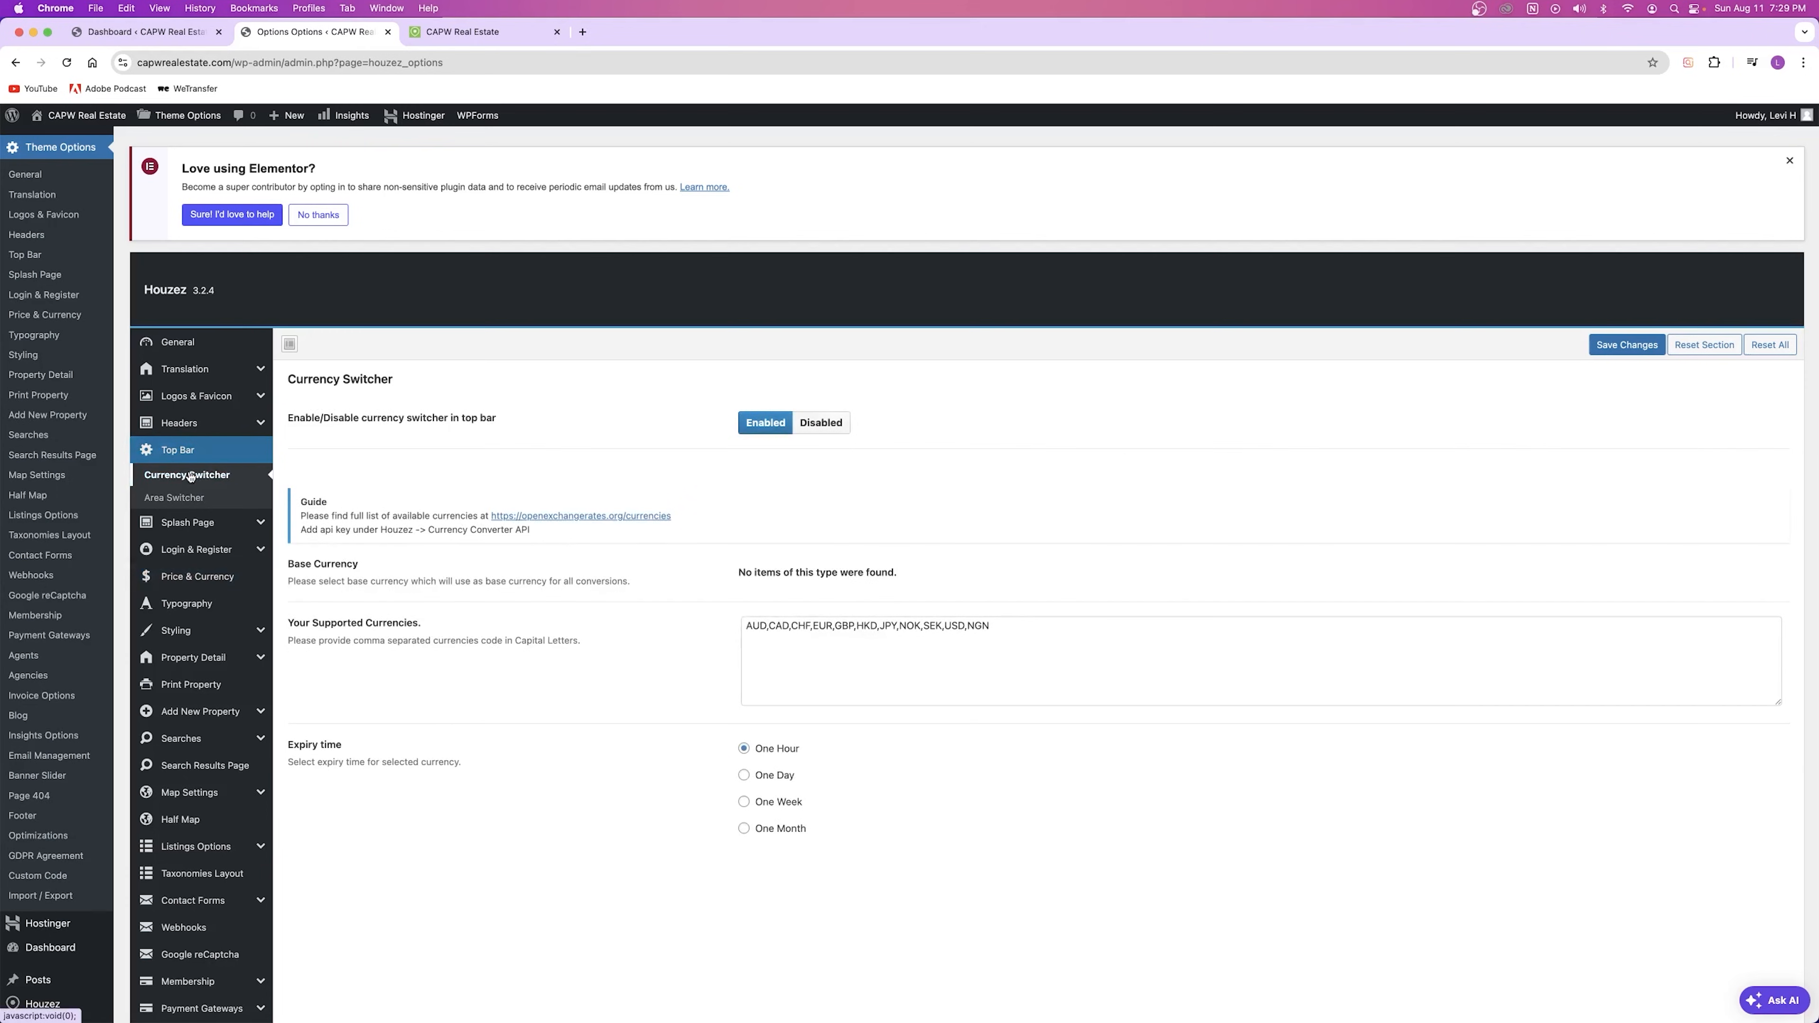
pyautogui.click(191, 497)
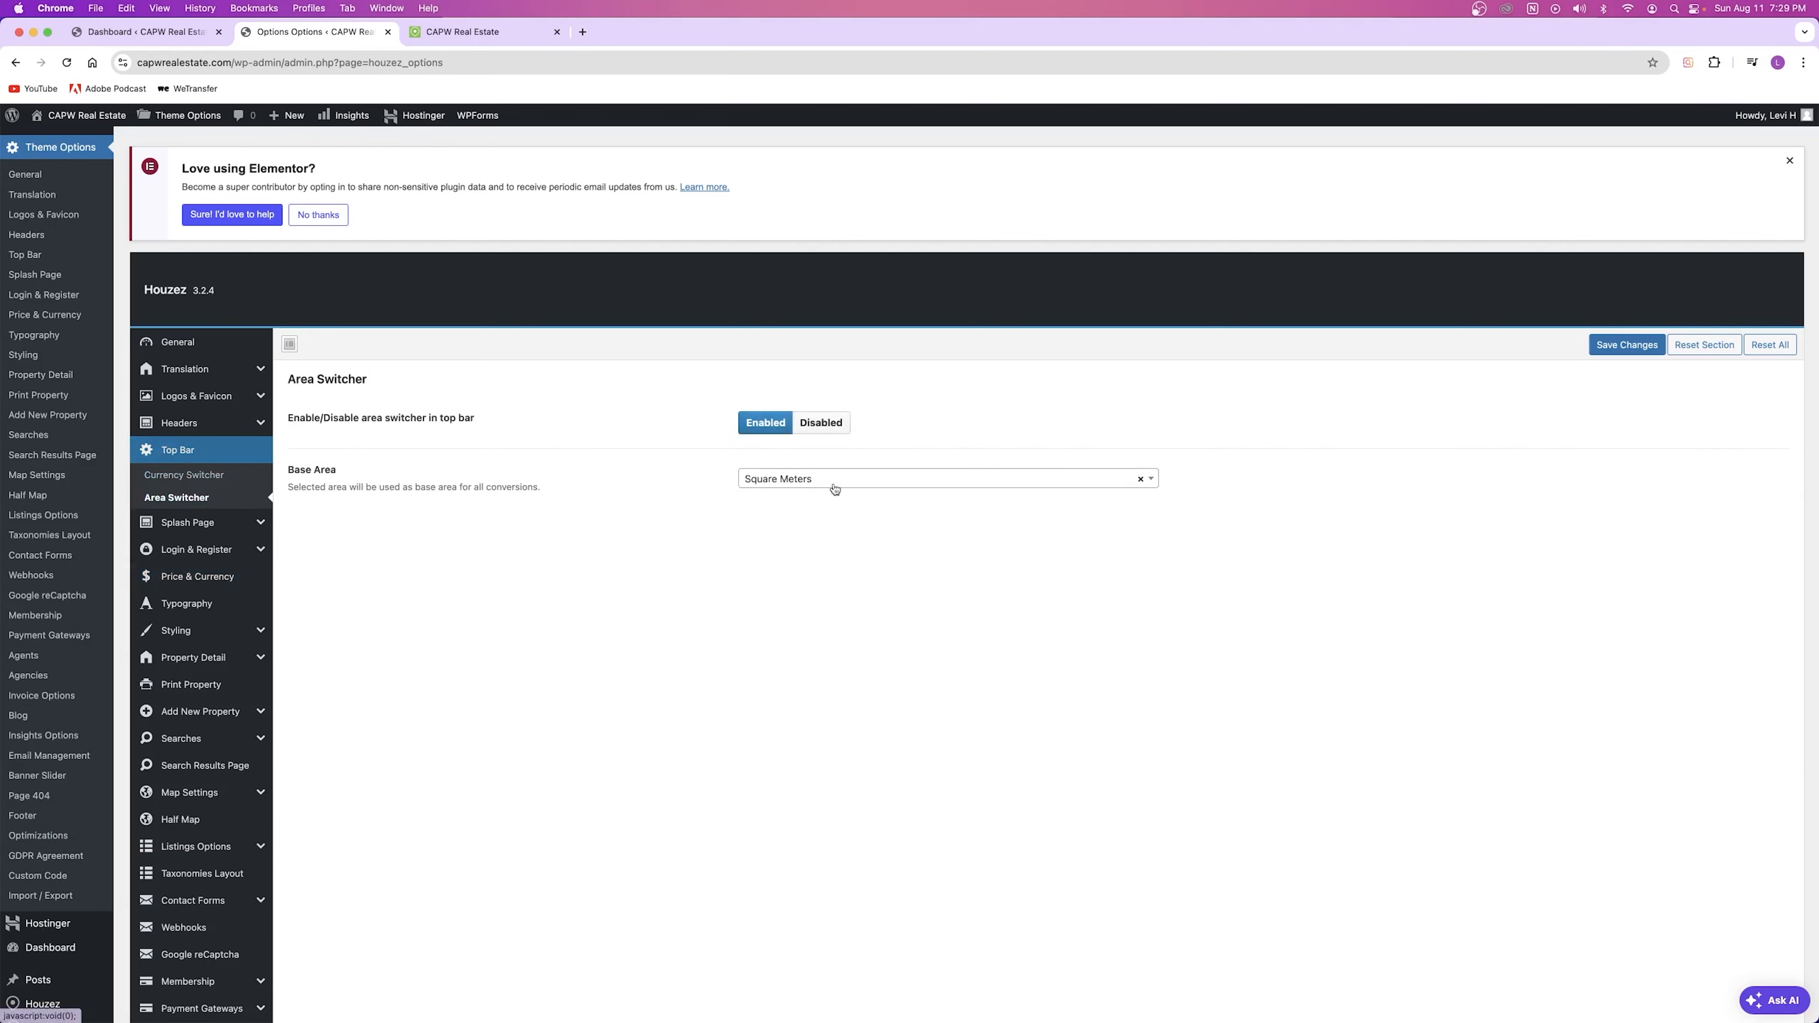
pyautogui.click(774, 478)
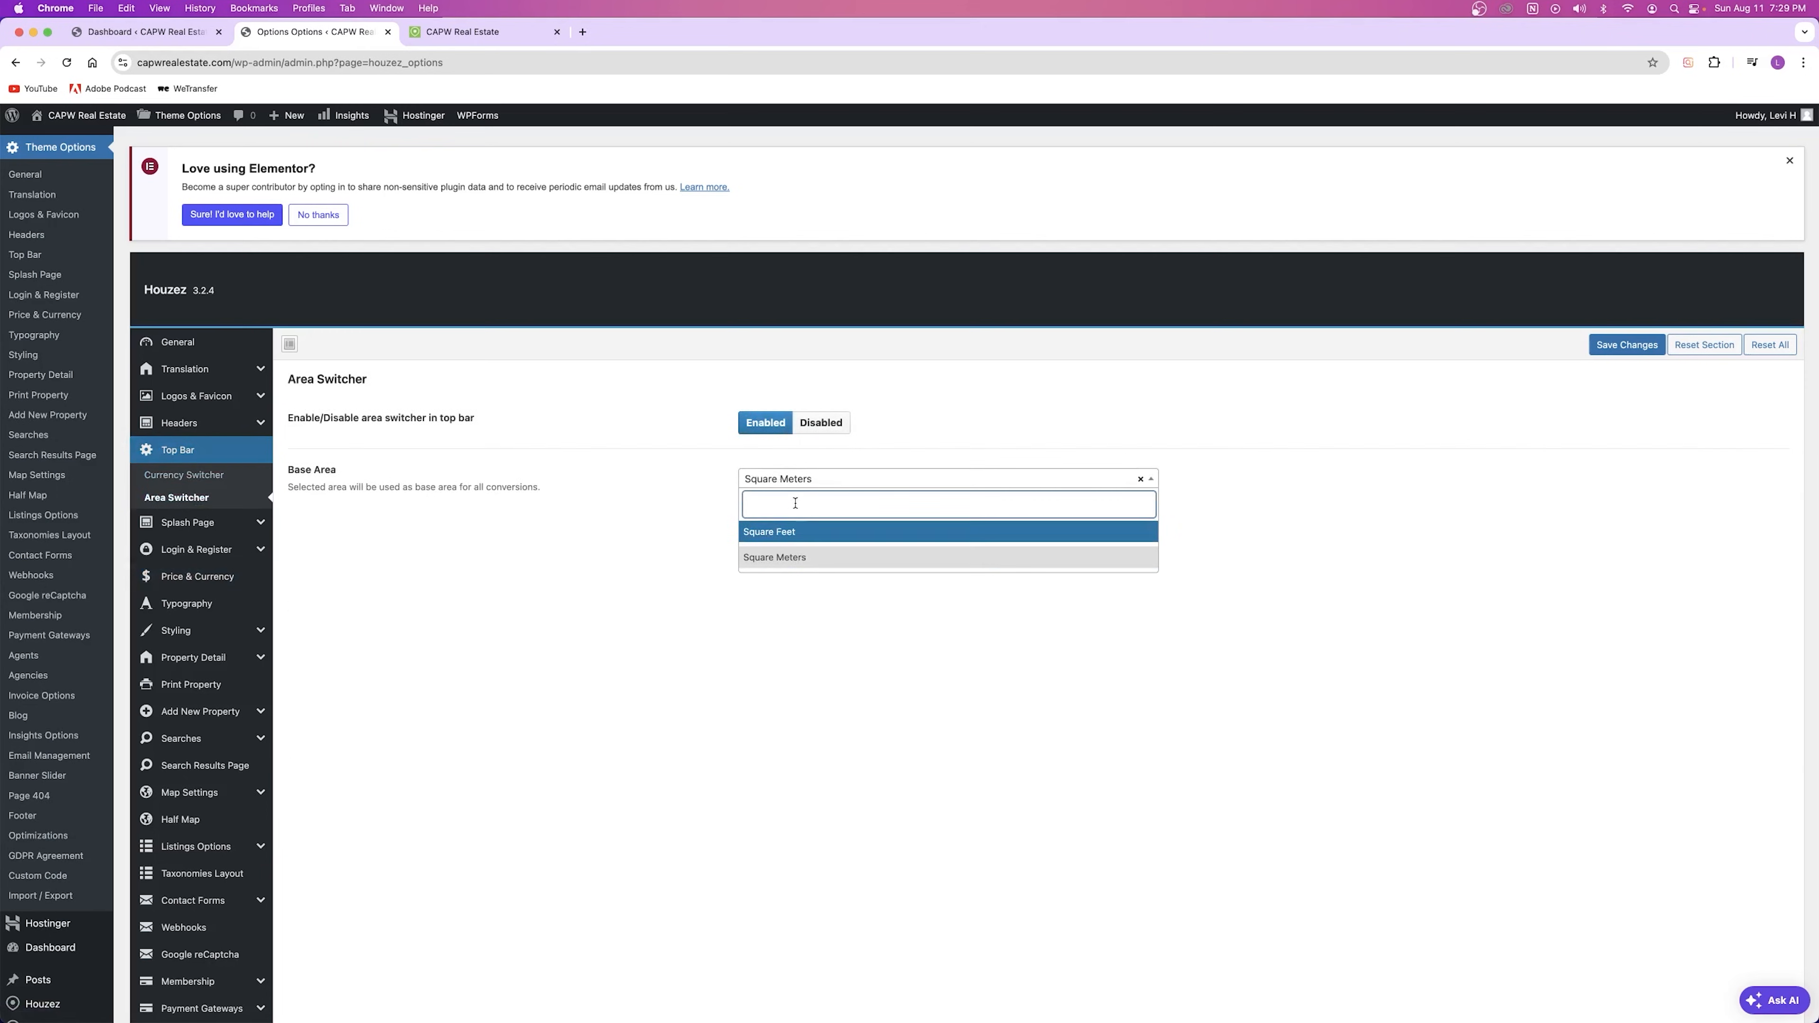
pyautogui.click(643, 447)
# Step: Read the Splash Page settings, then move on to Login & Register
pyautogui.moveTo(195, 526)
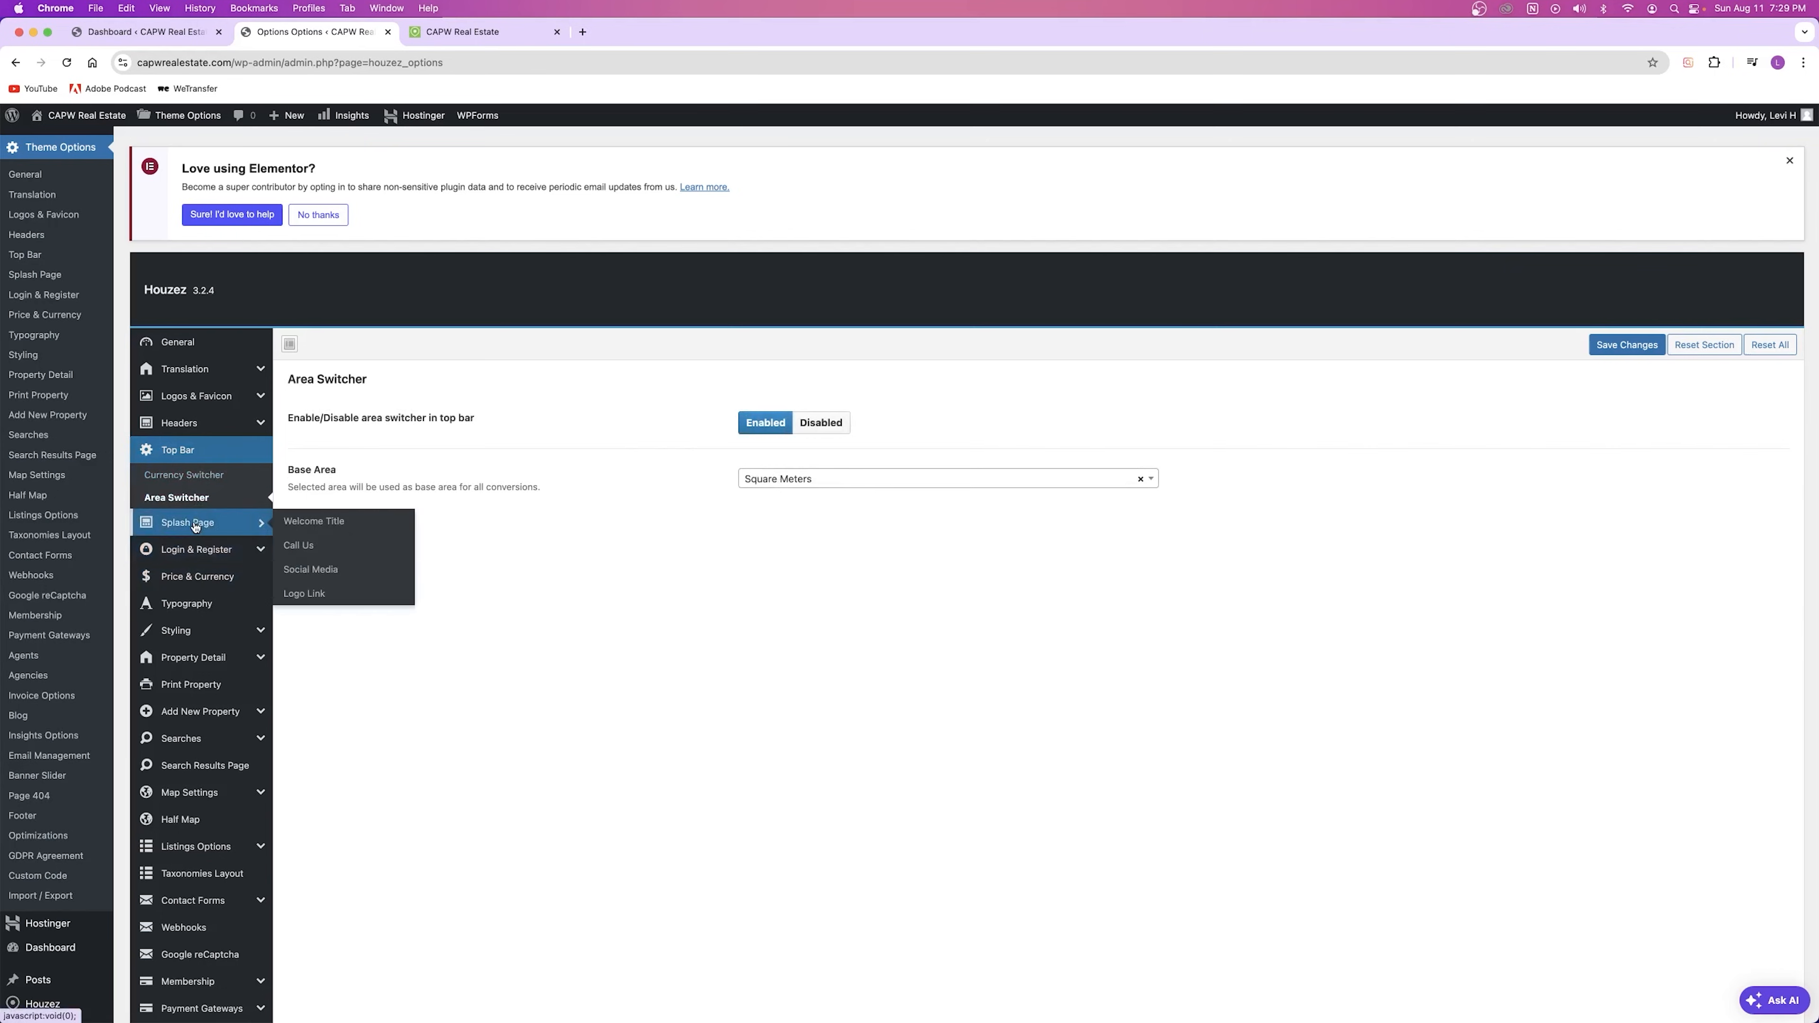
pyautogui.click(183, 524)
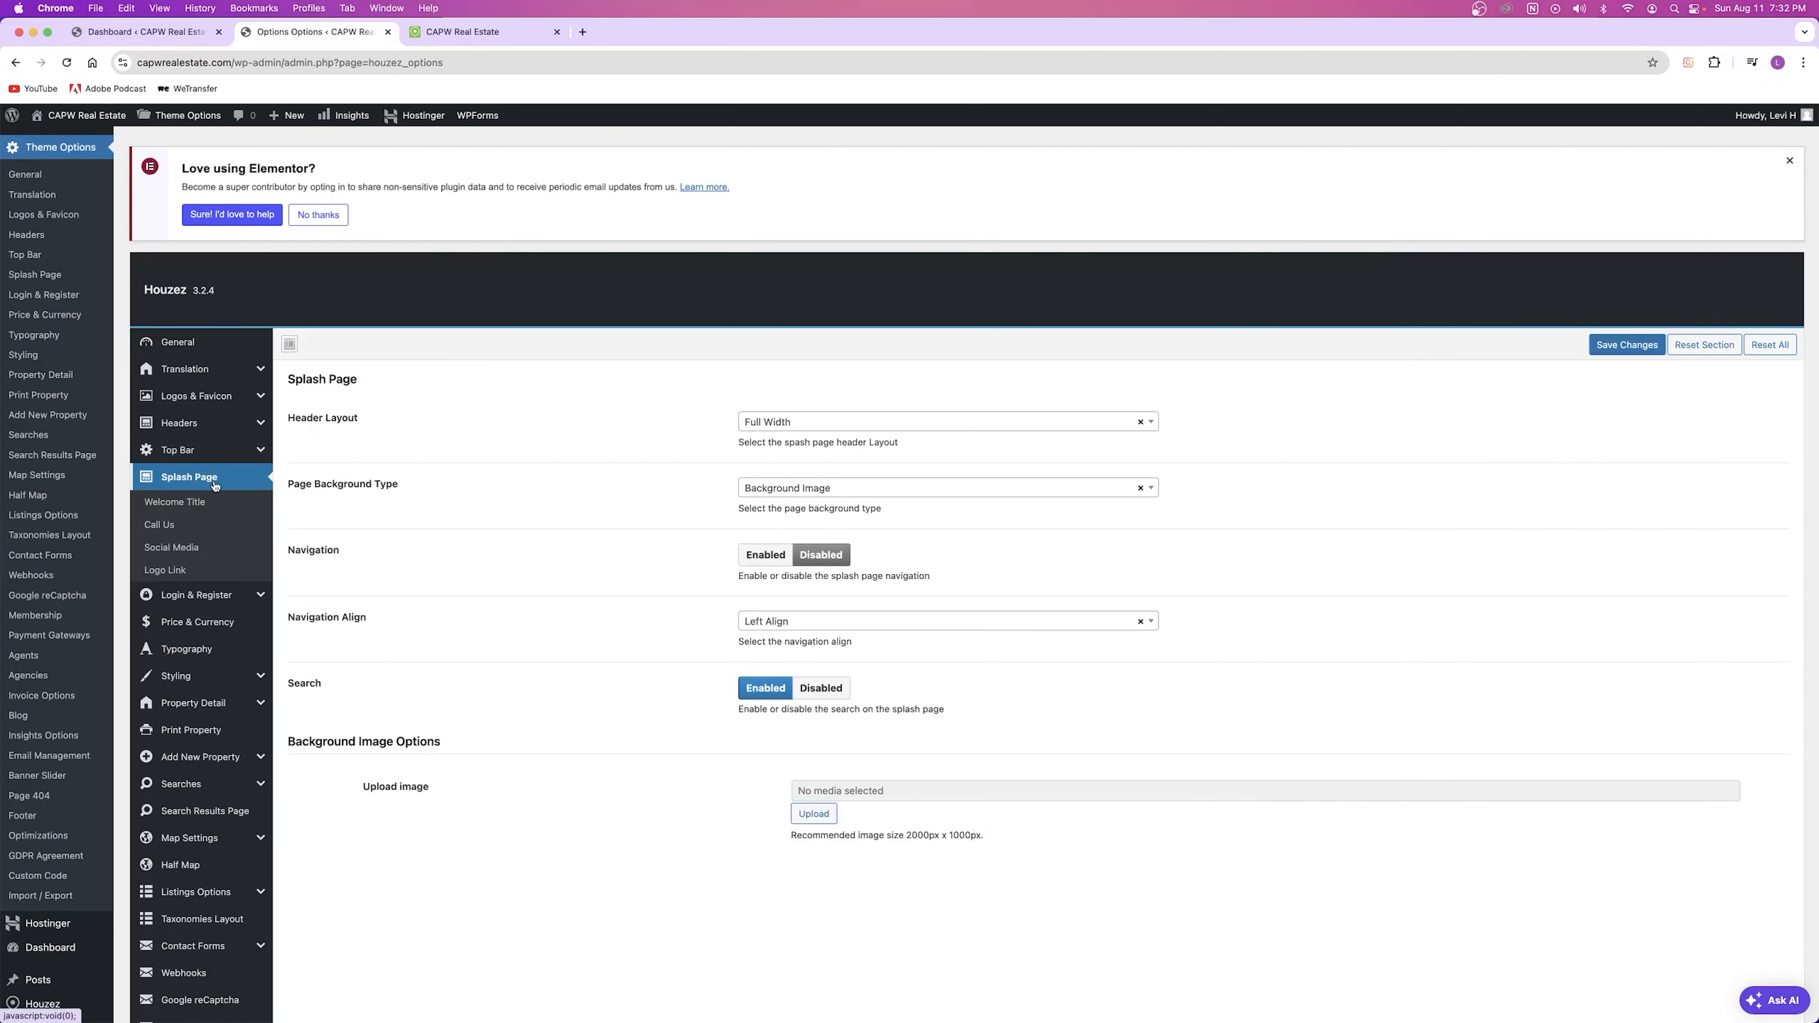
pyautogui.moveTo(284, 409); pyautogui.dragTo(523, 783)
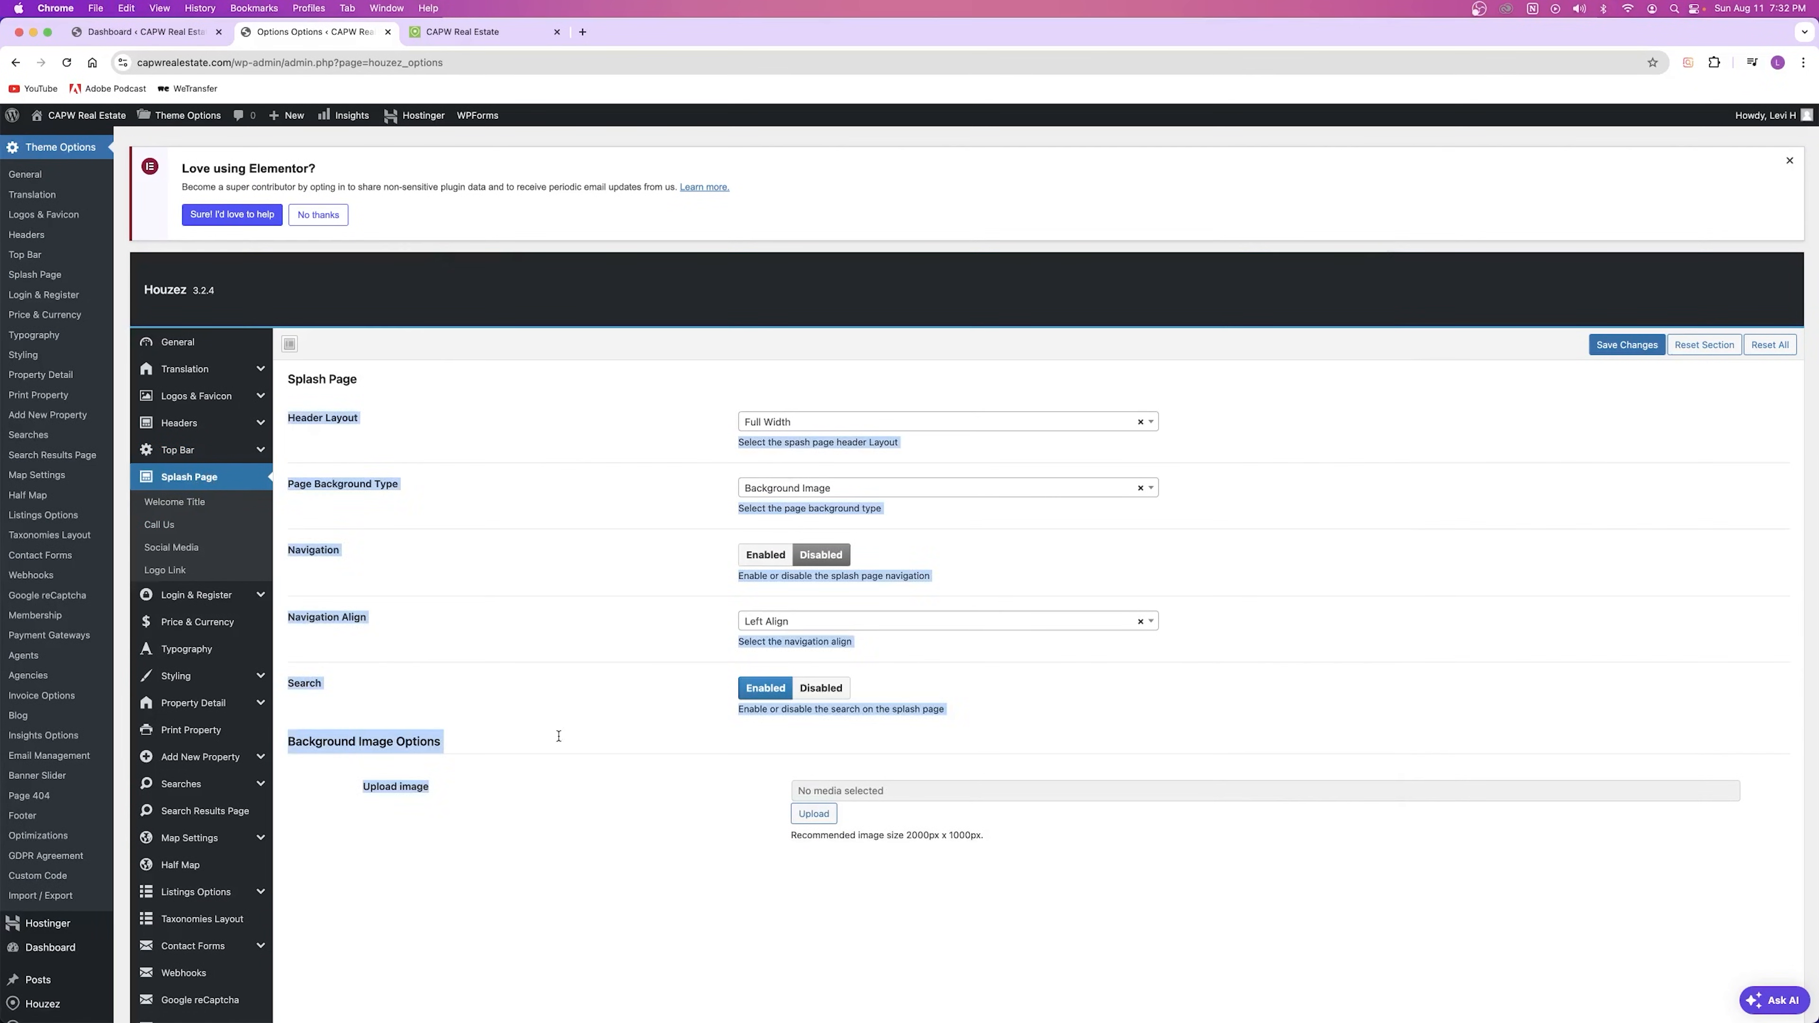
pyautogui.click(584, 626)
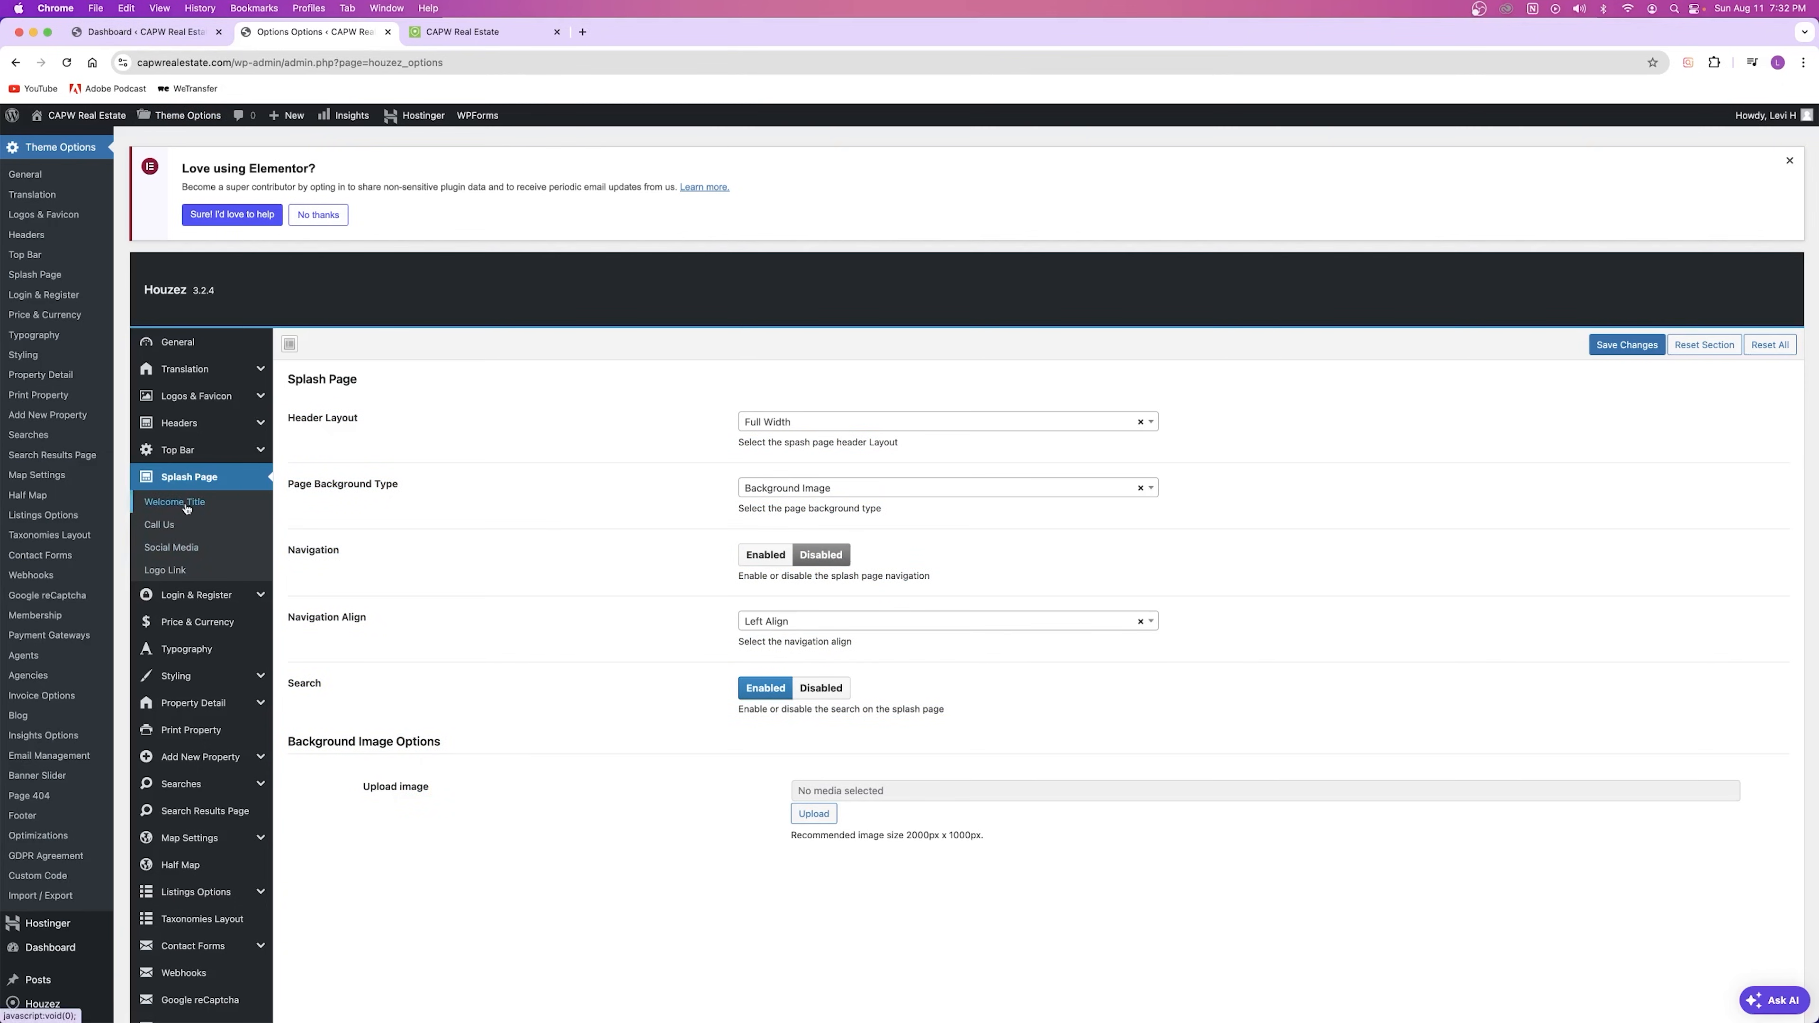
pyautogui.click(215, 594)
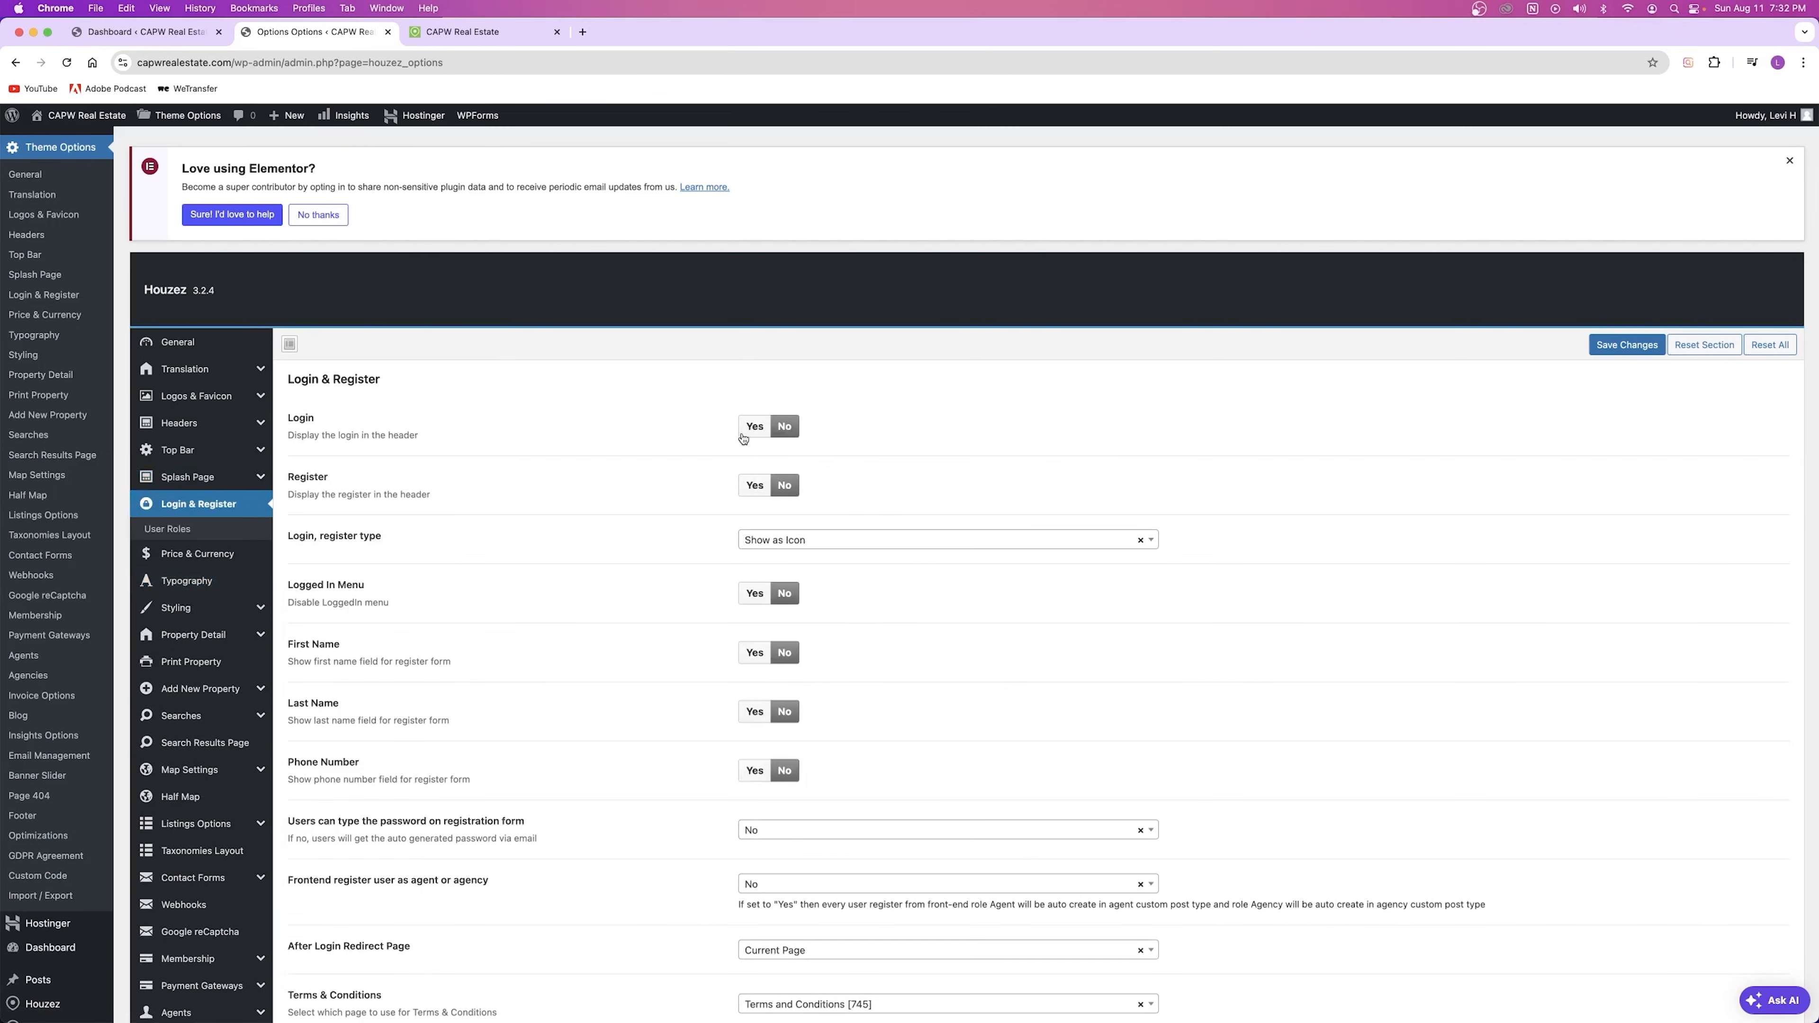
# Step: Set the header Login and Register options to Yes and save
pyautogui.click(451, 32)
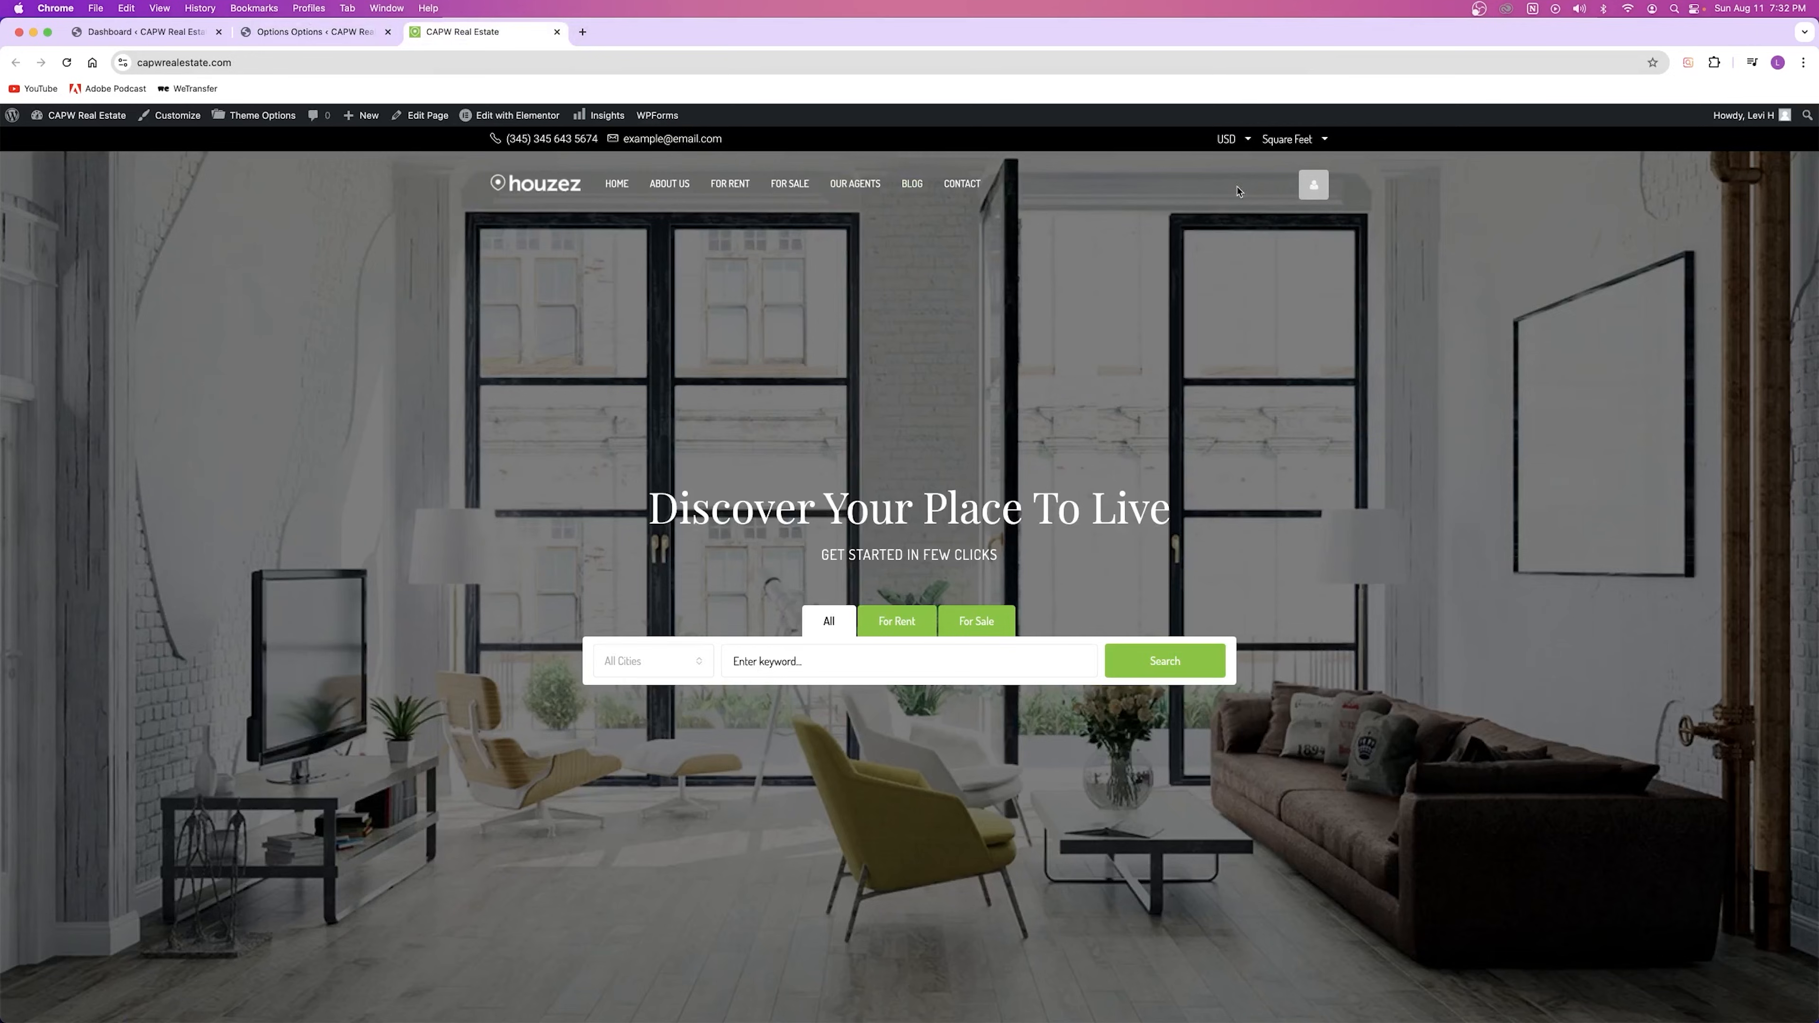
pyautogui.click(304, 33)
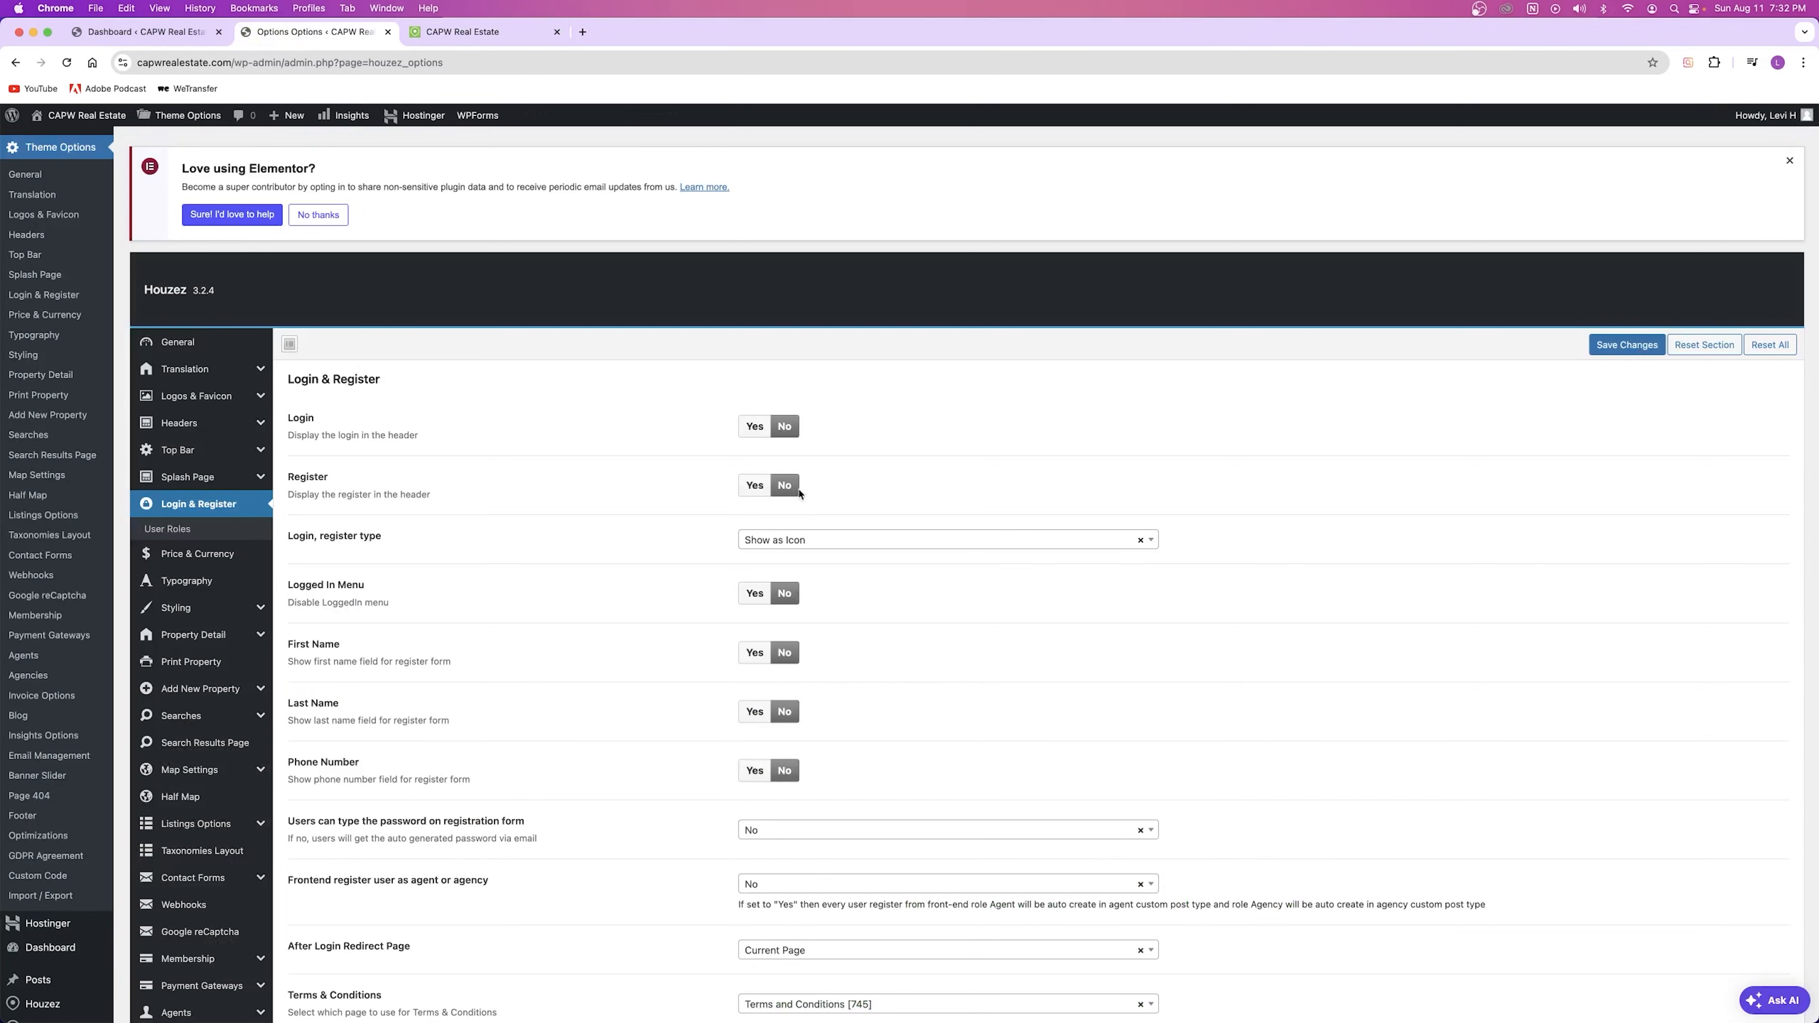
pyautogui.click(760, 429)
pyautogui.click(760, 510)
pyautogui.click(1618, 347)
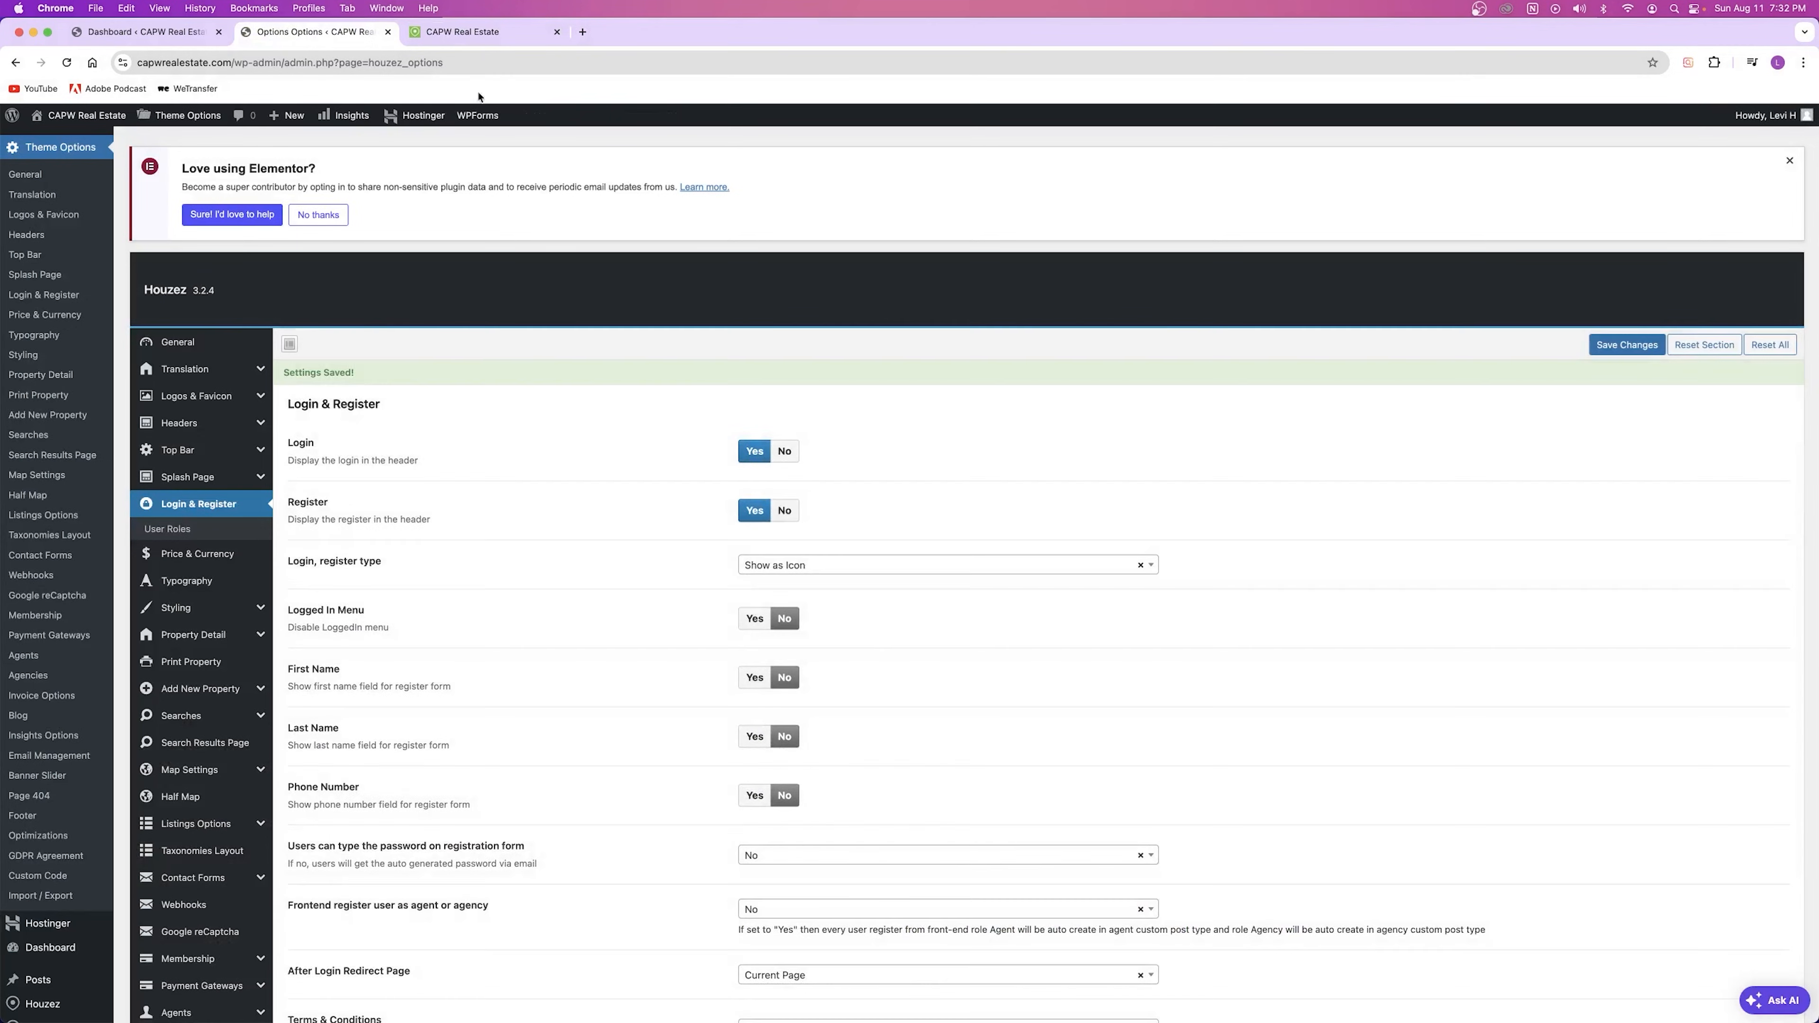
# Step: Load the site in a private window and check the login popup, which reports registration disabled
pyautogui.click(462, 32)
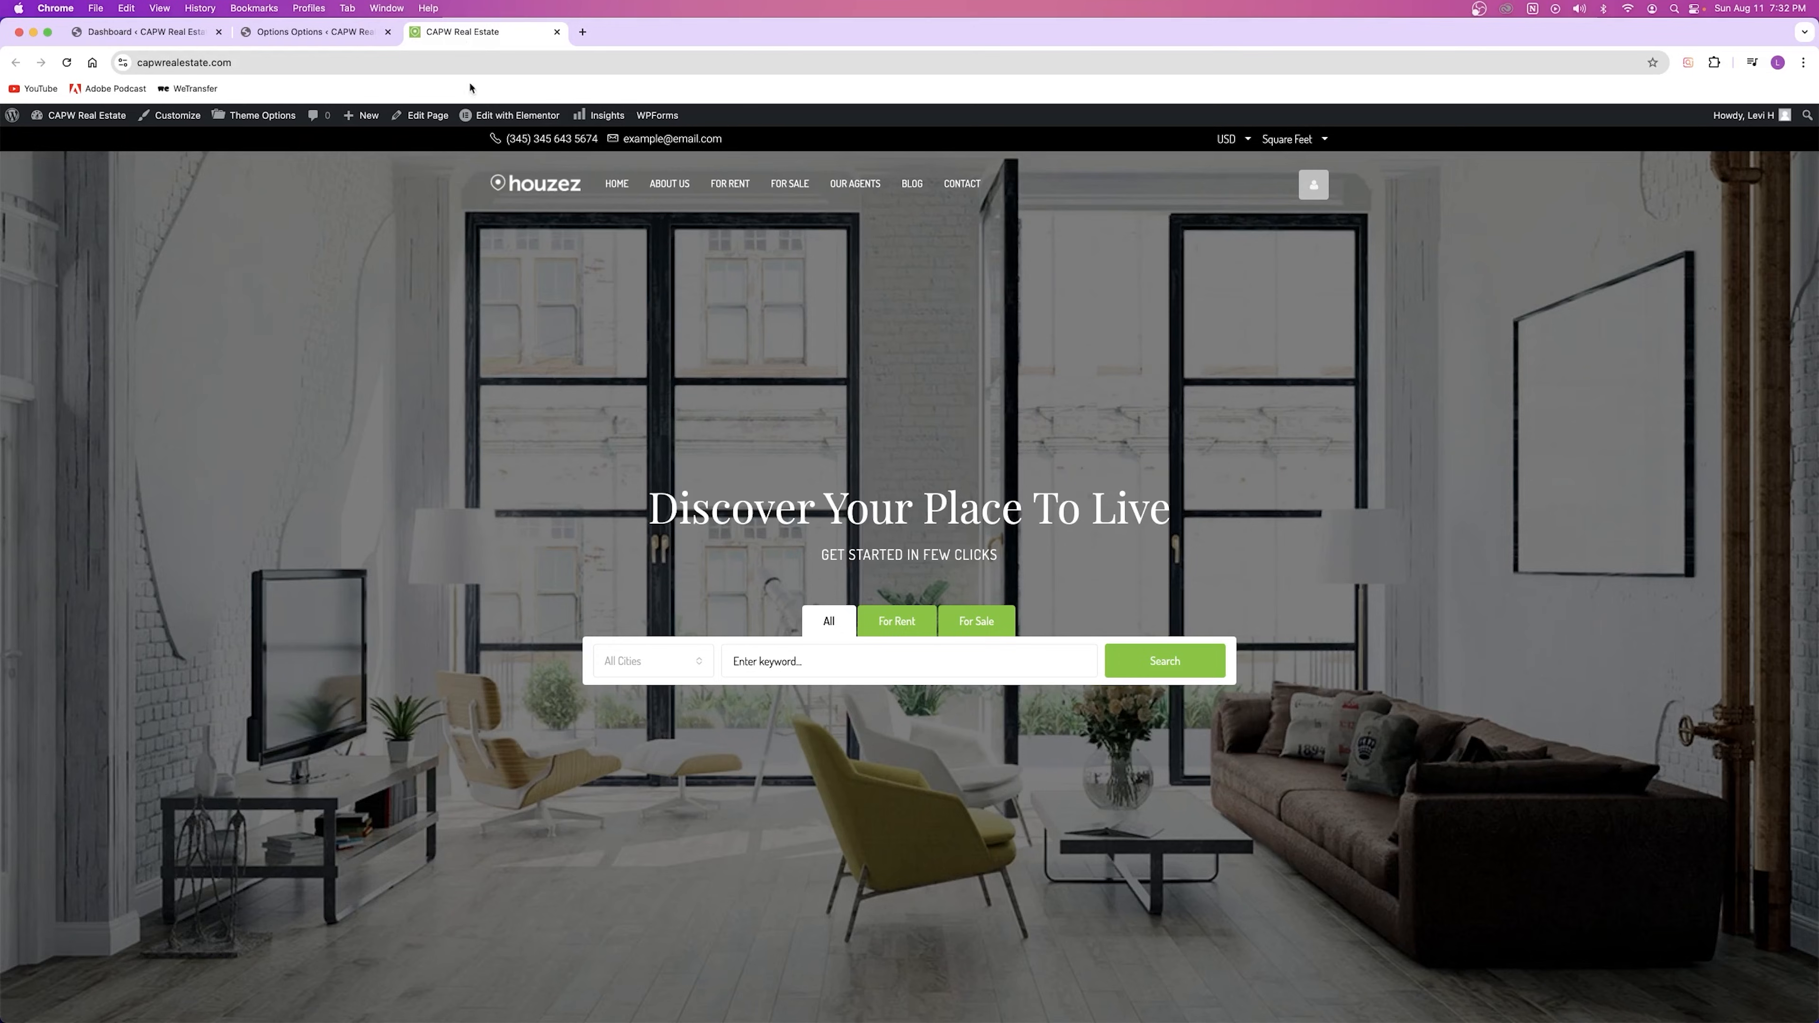
pyautogui.press('super+shift+n')
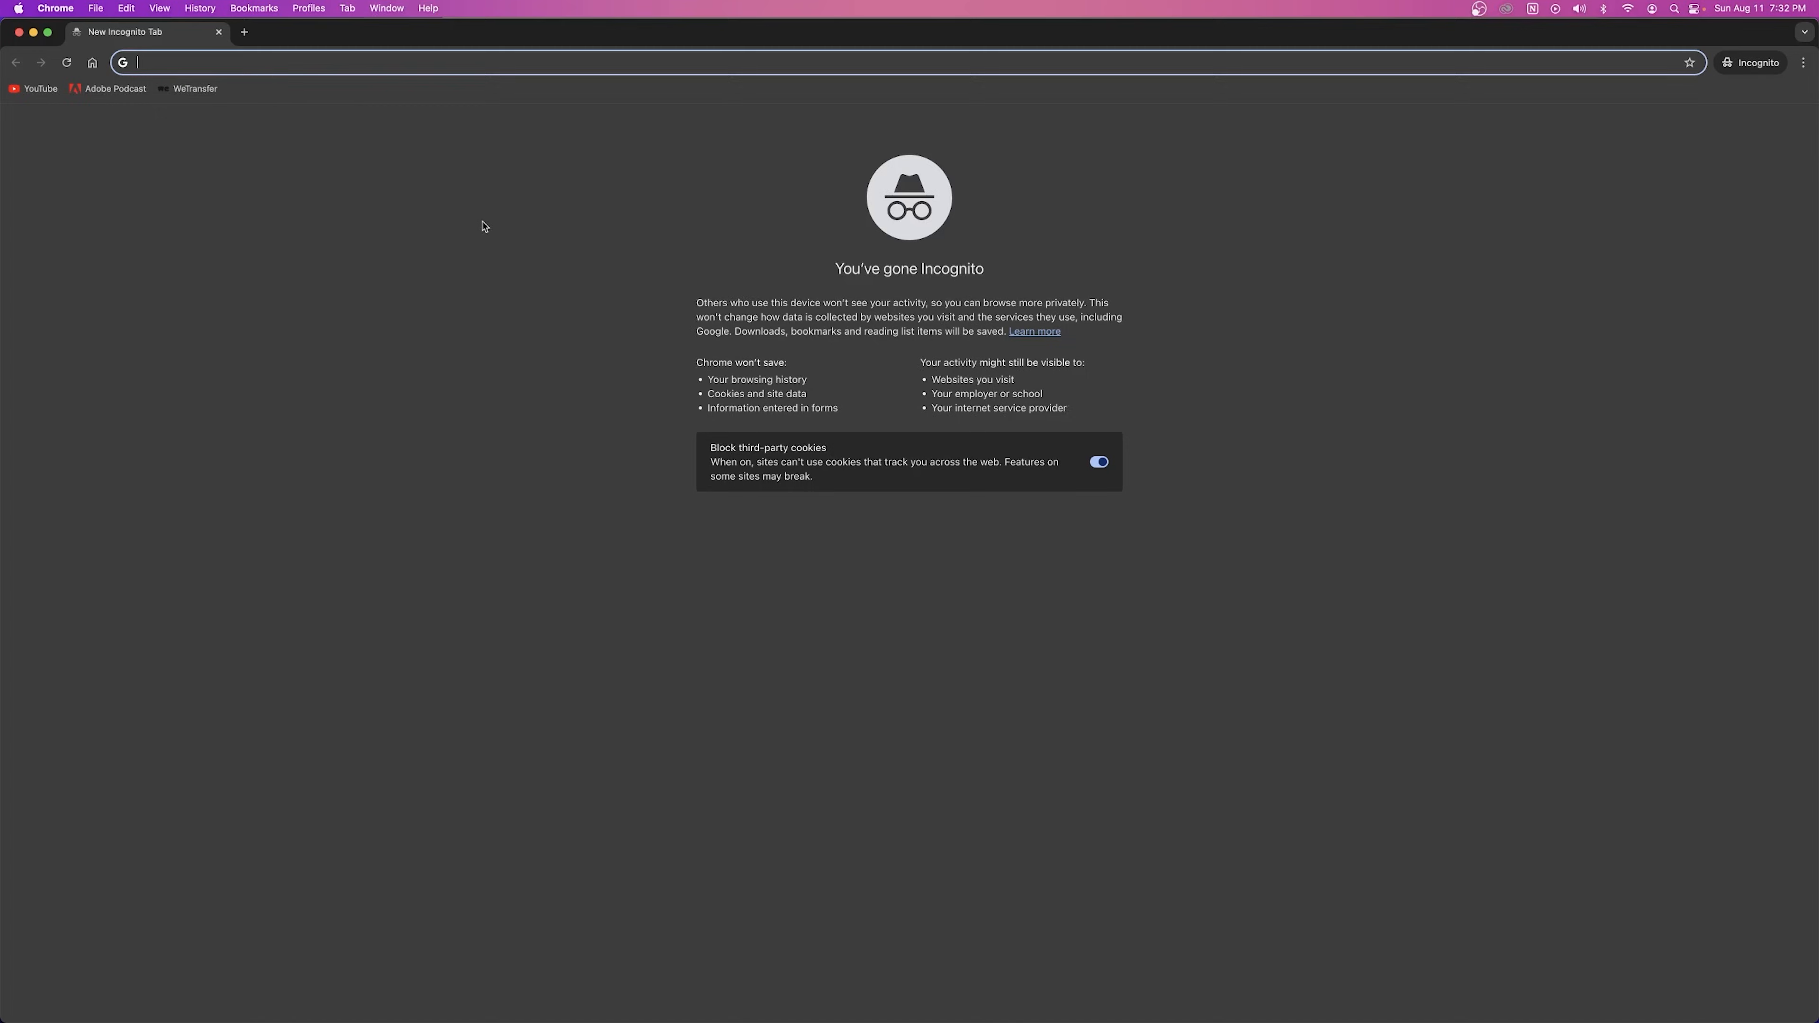
pyautogui.write('https://capwrealestate.com/')
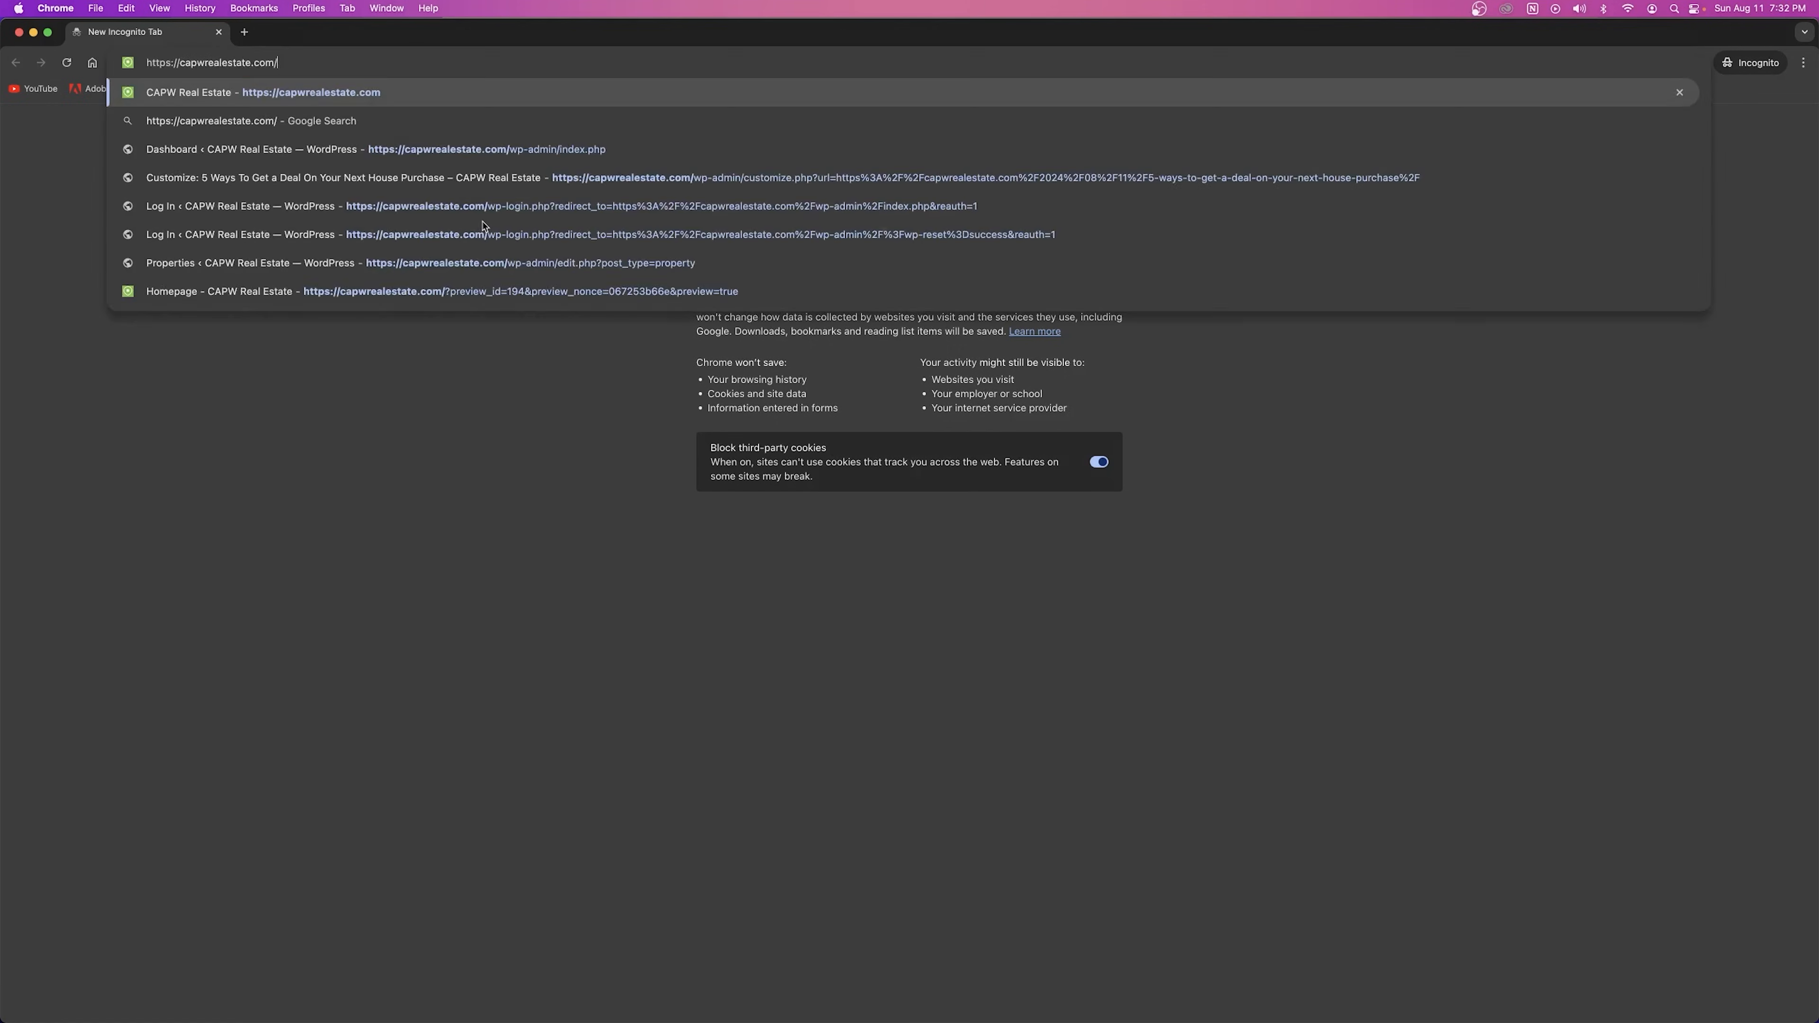
pyautogui.press('Return')
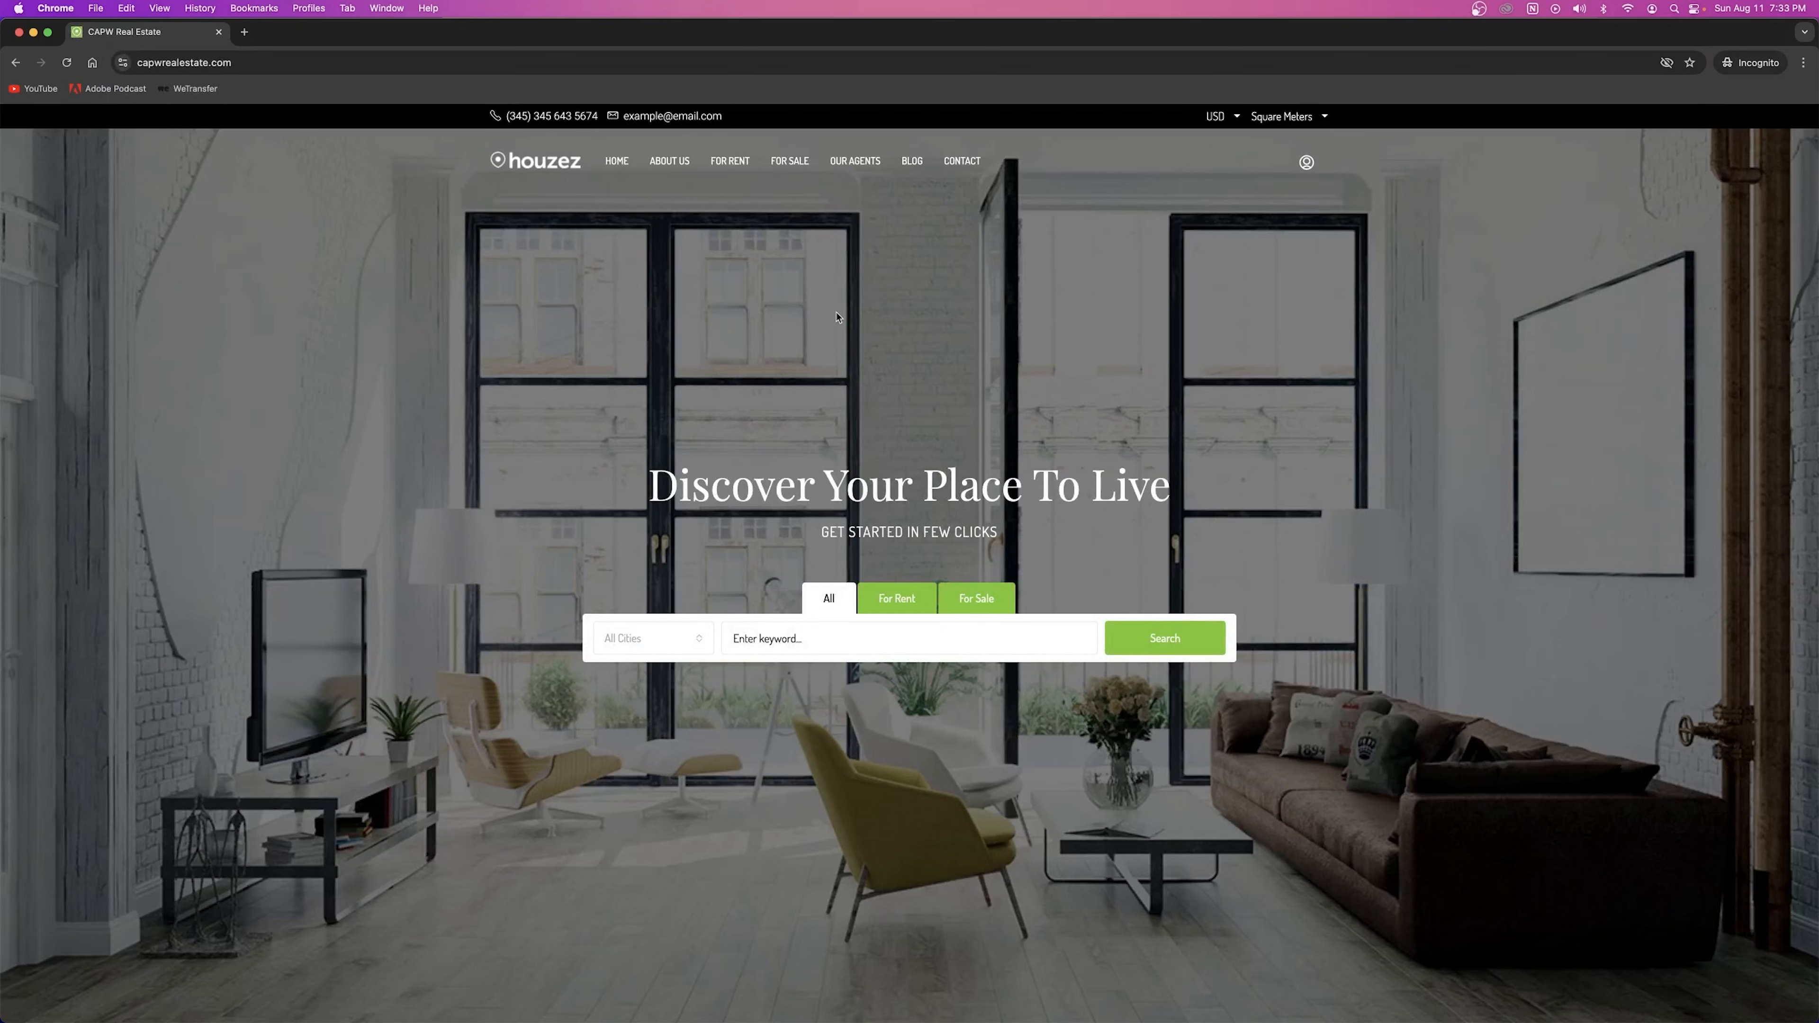
pyautogui.moveTo(1313, 167)
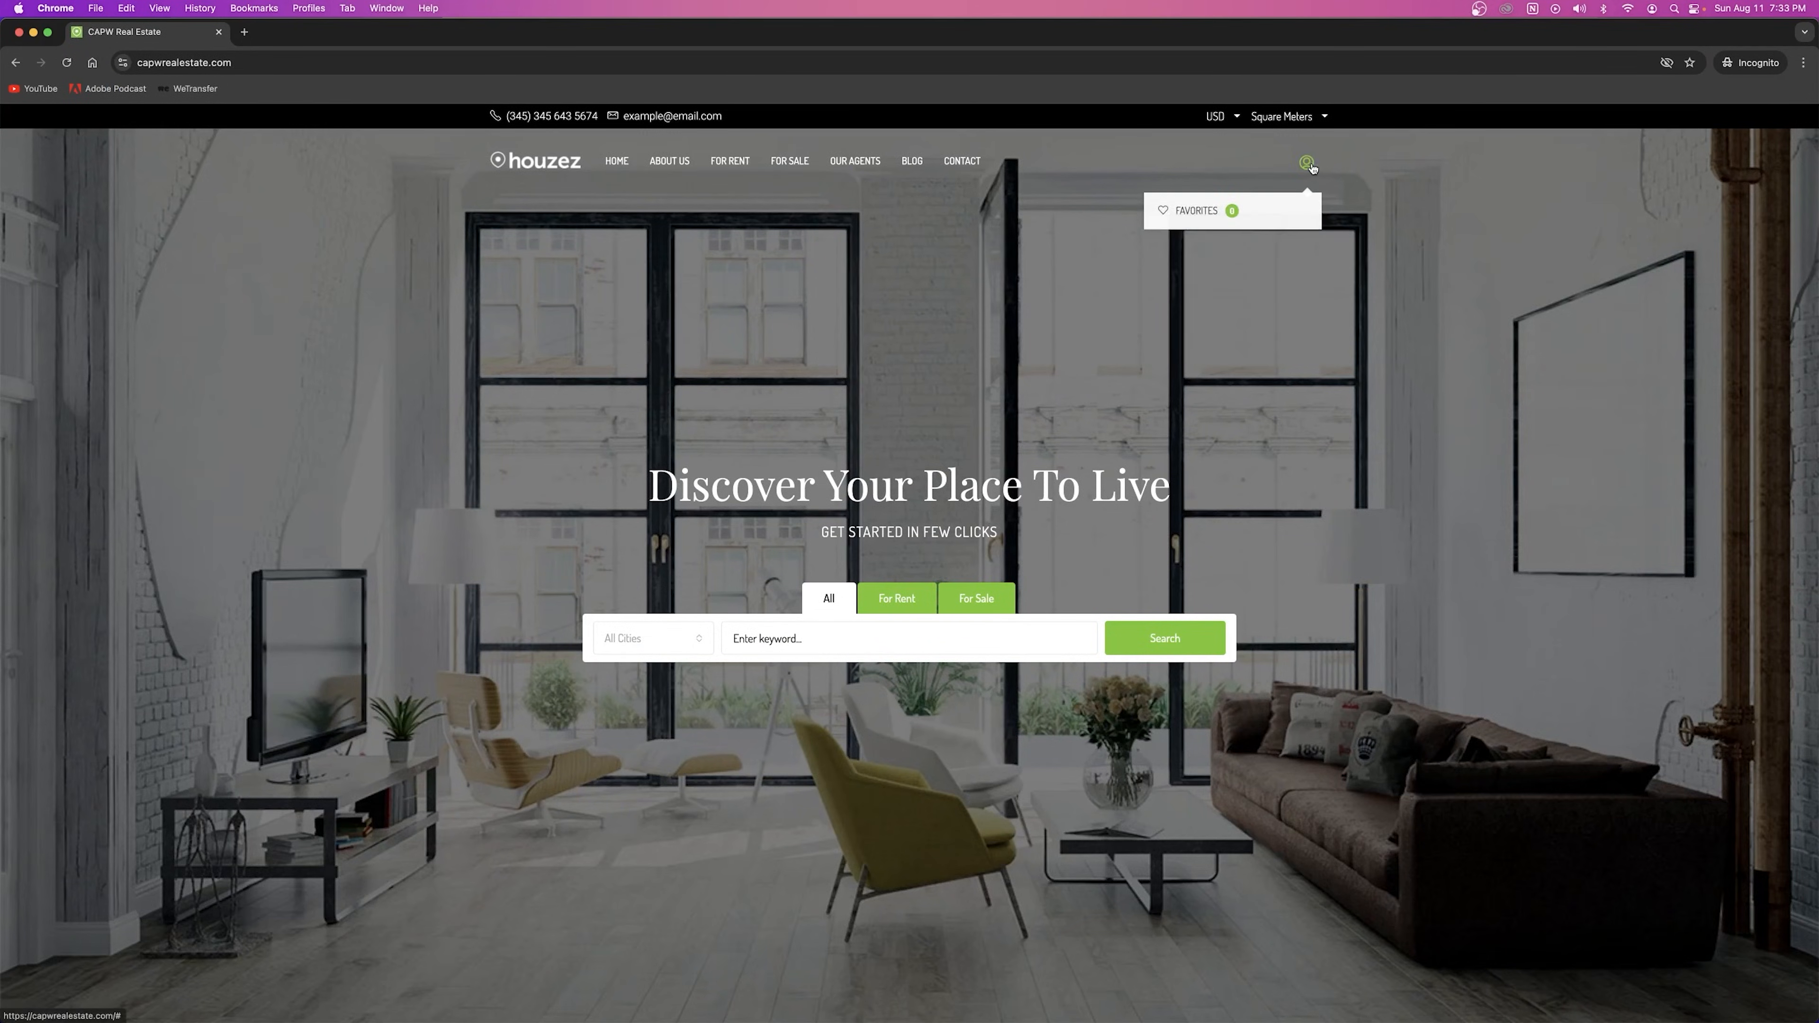
pyautogui.click(1311, 167)
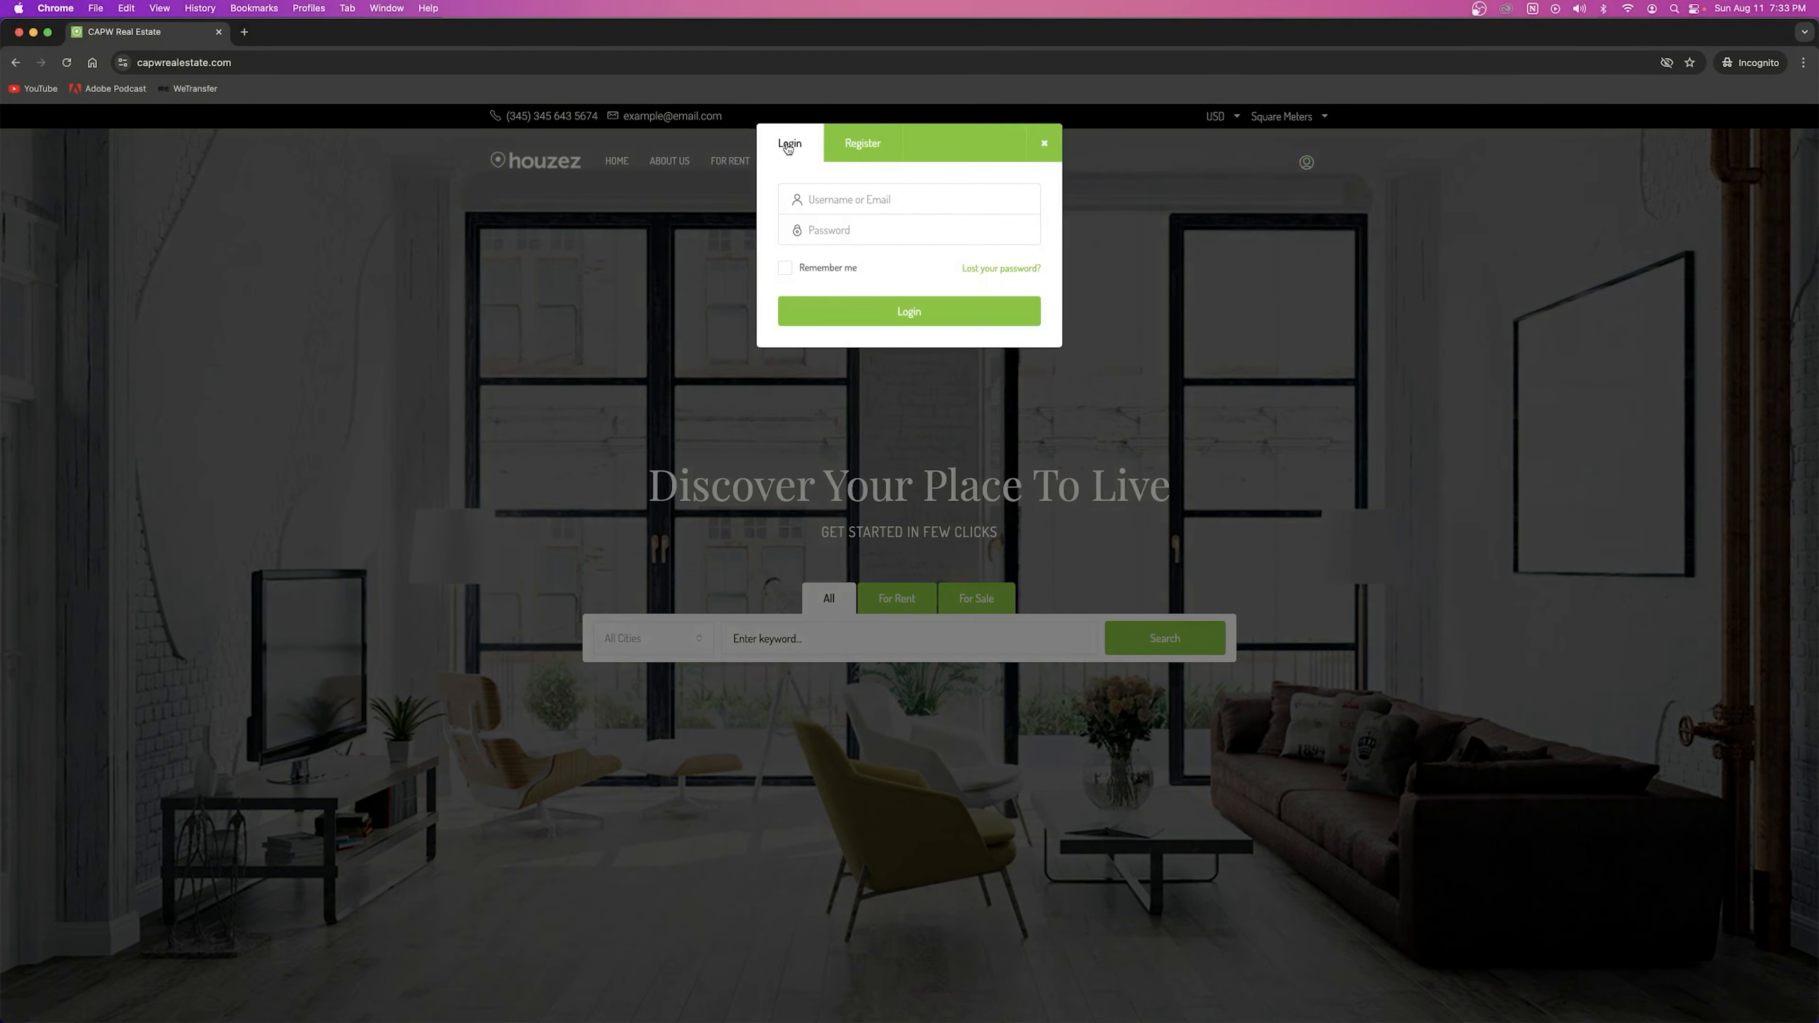
pyautogui.click(854, 149)
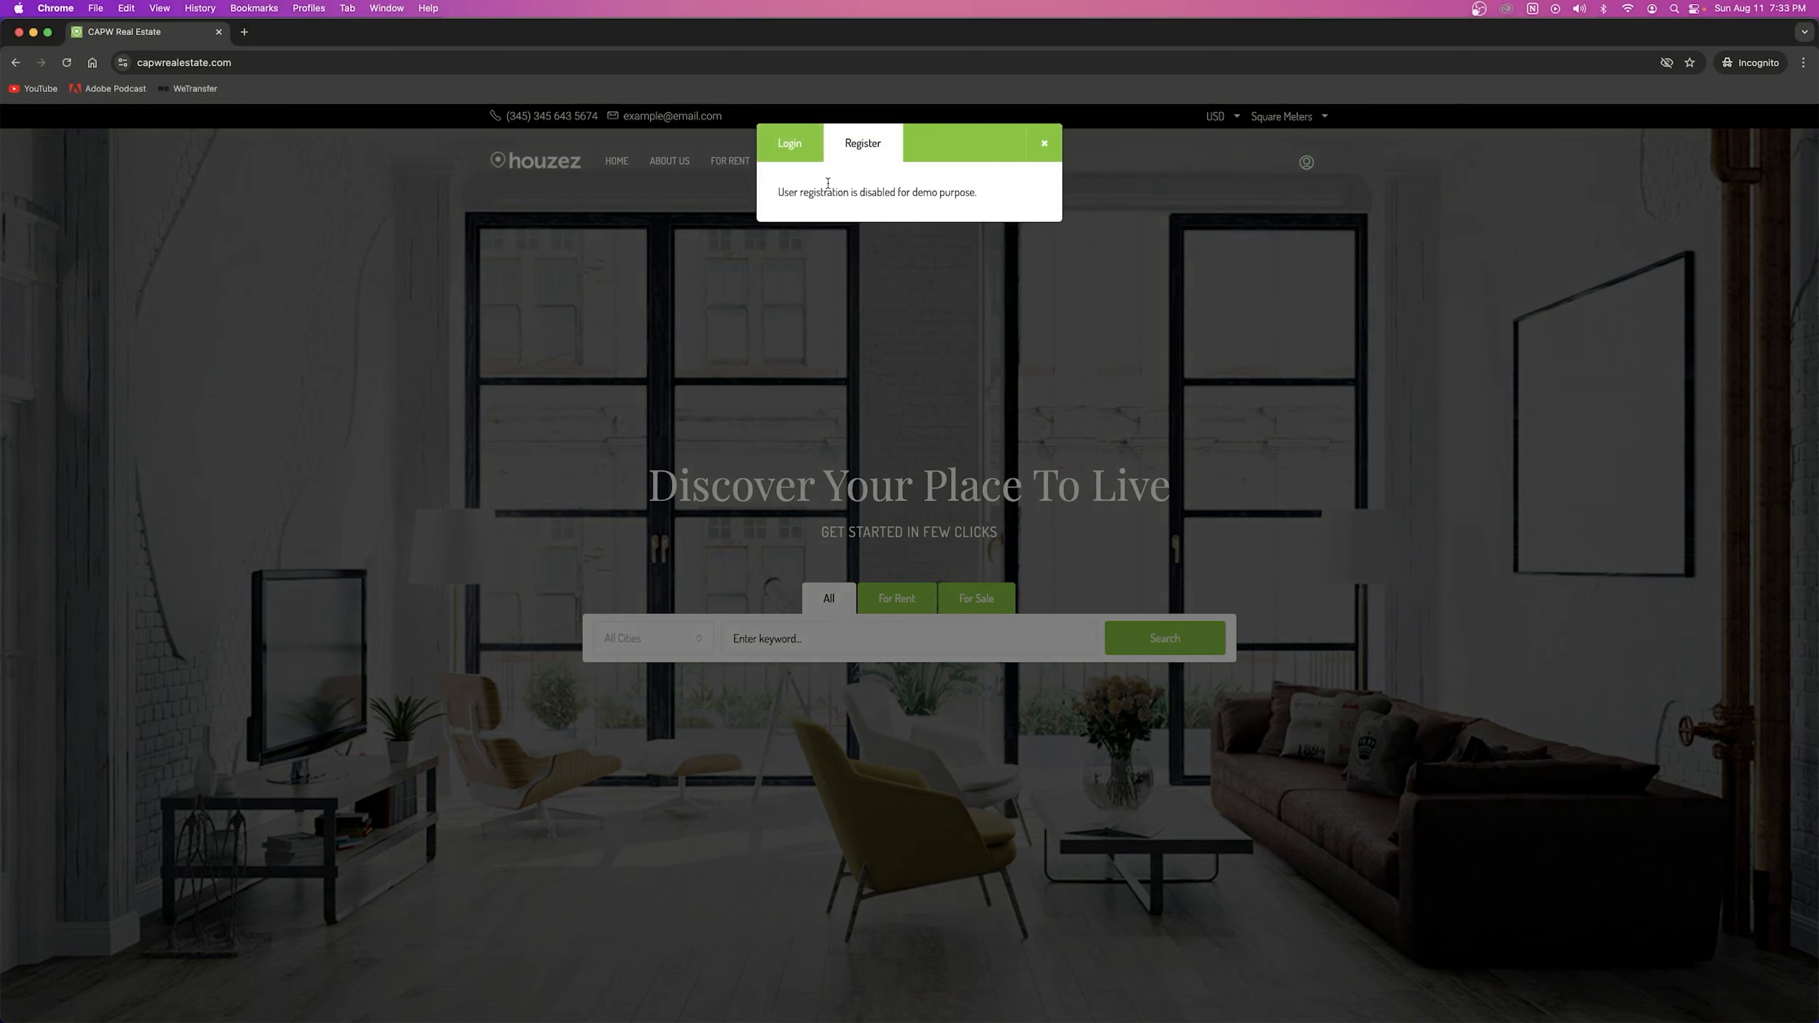
pyautogui.click(808, 155)
pyautogui.click(856, 146)
pyautogui.moveTo(780, 193); pyautogui.dragTo(903, 192)
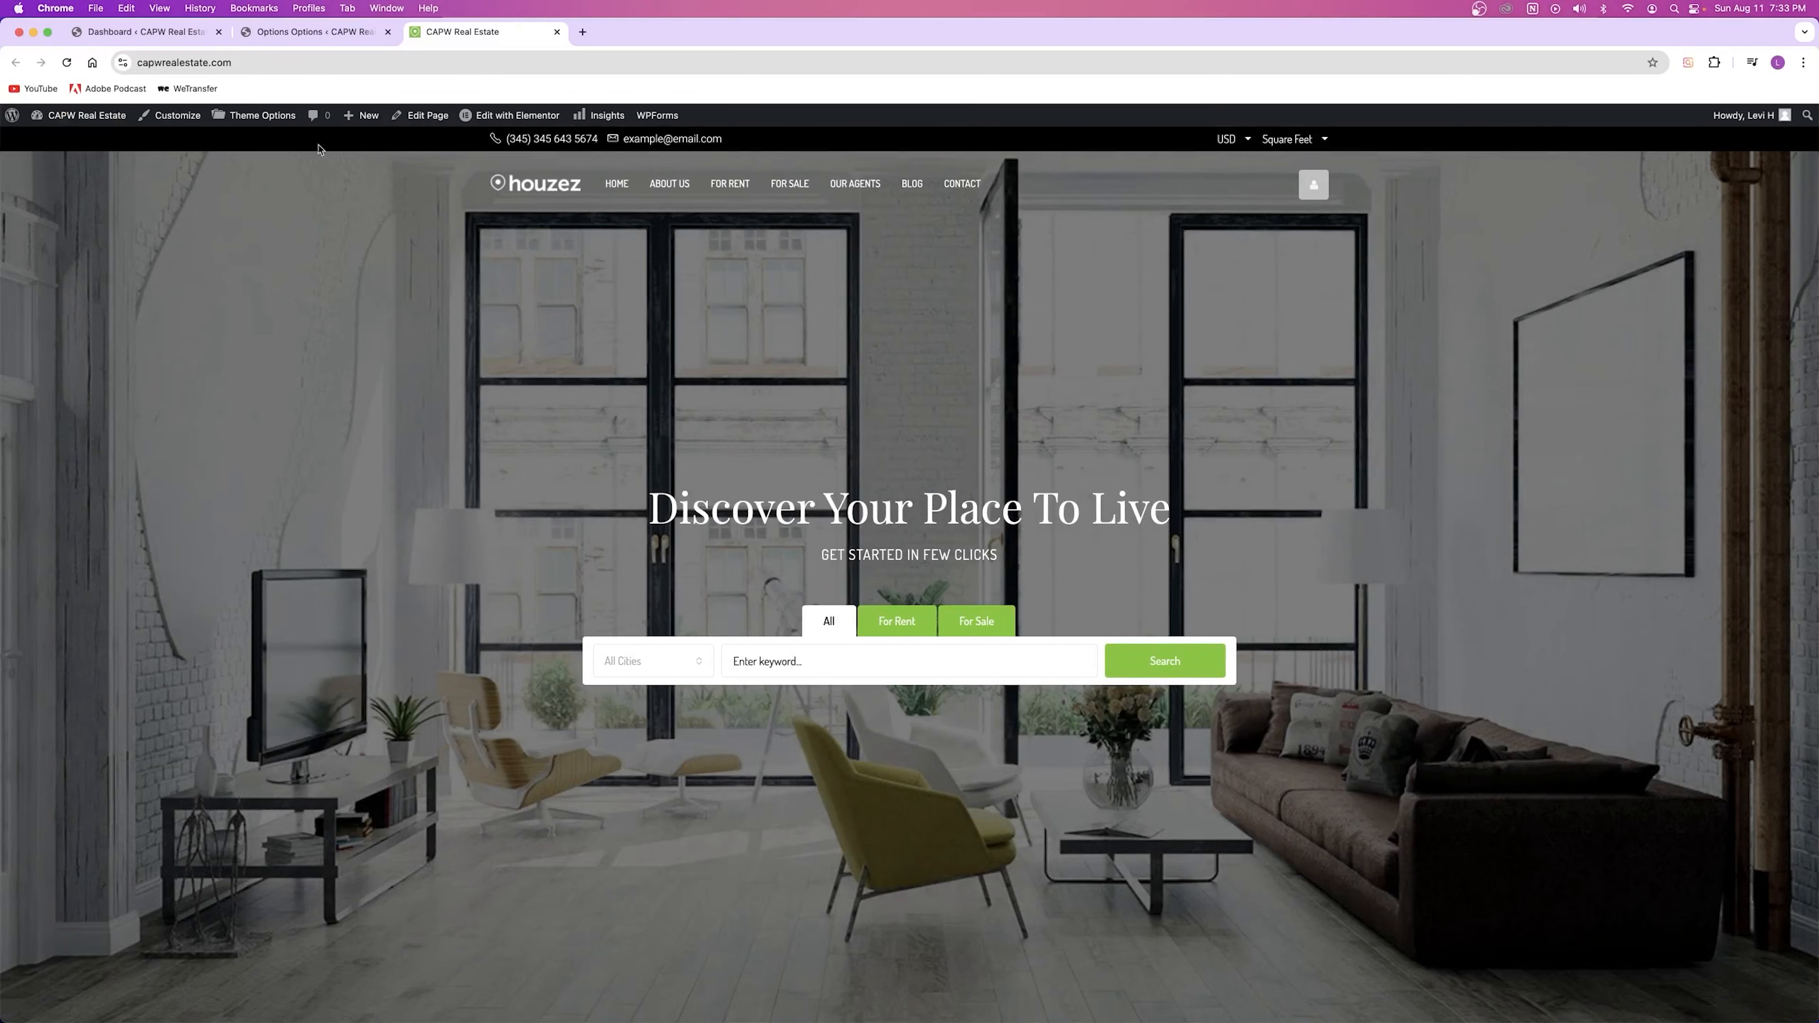
# Step: Keep Login, register type as Show as Icon and go to the User Roles settings
pyautogui.click(315, 31)
pyautogui.scroll(-6, 142, 802)
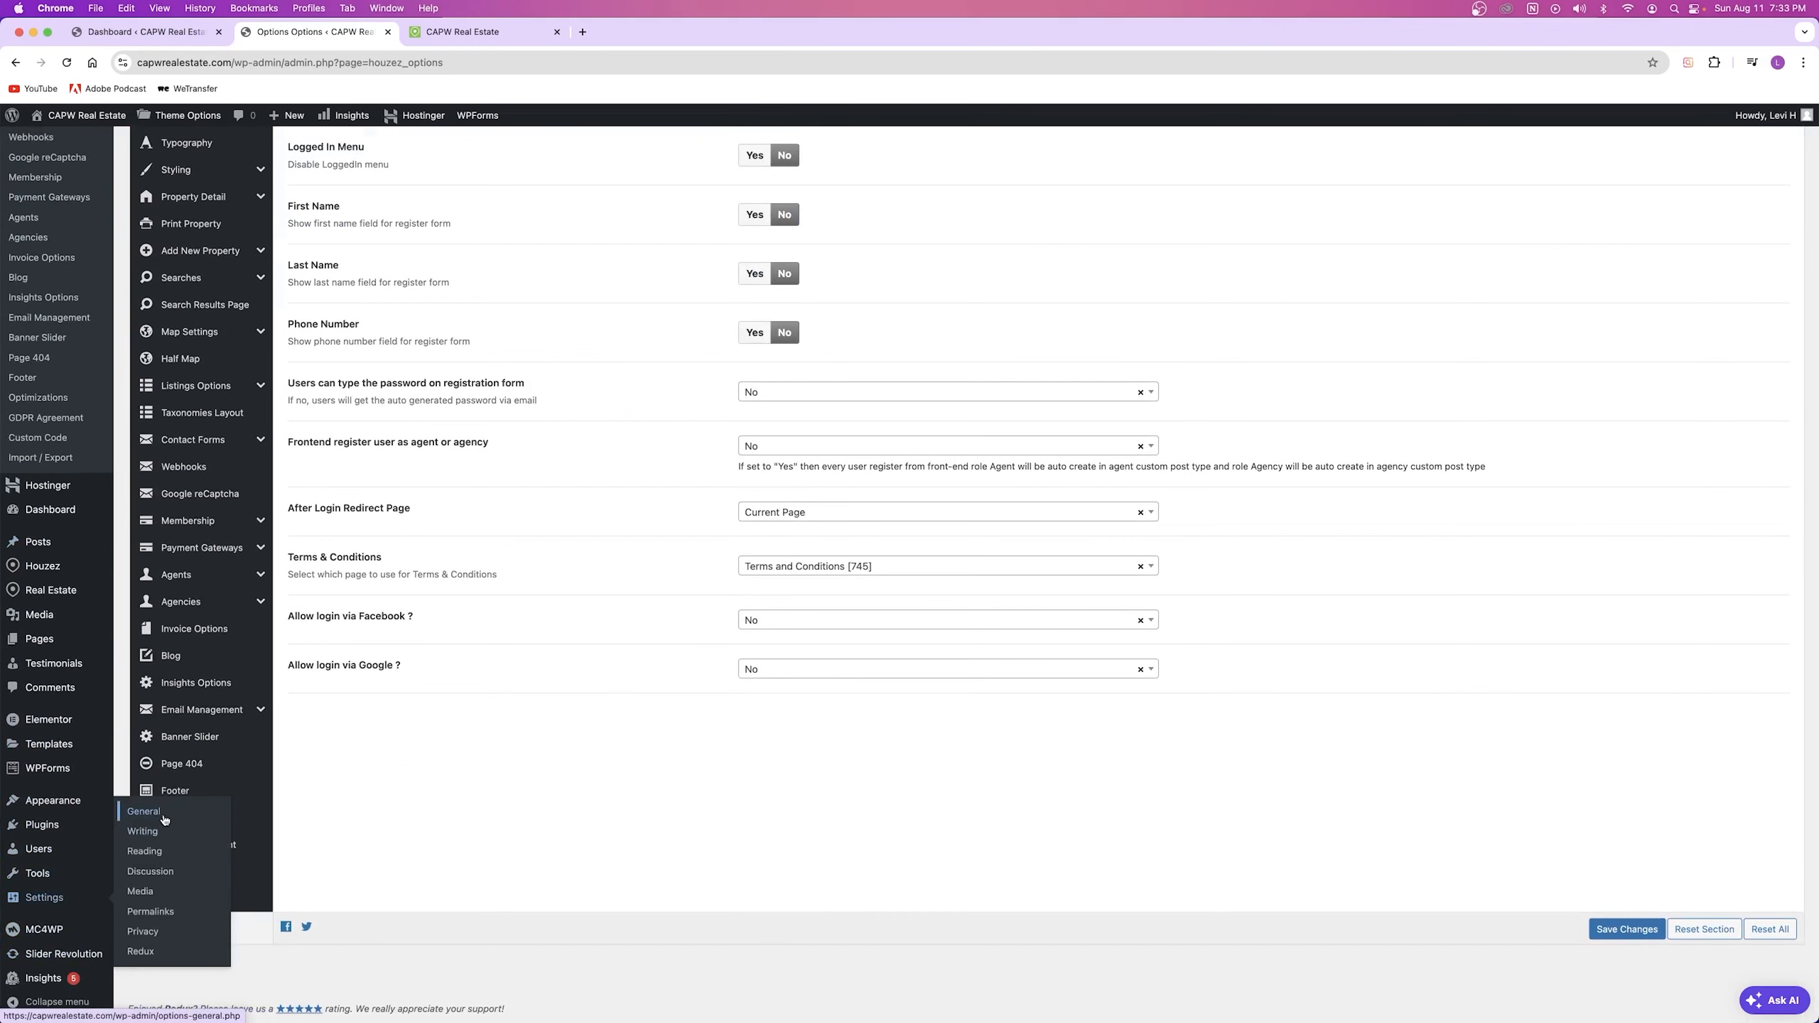
pyautogui.scroll(6, 315, 410)
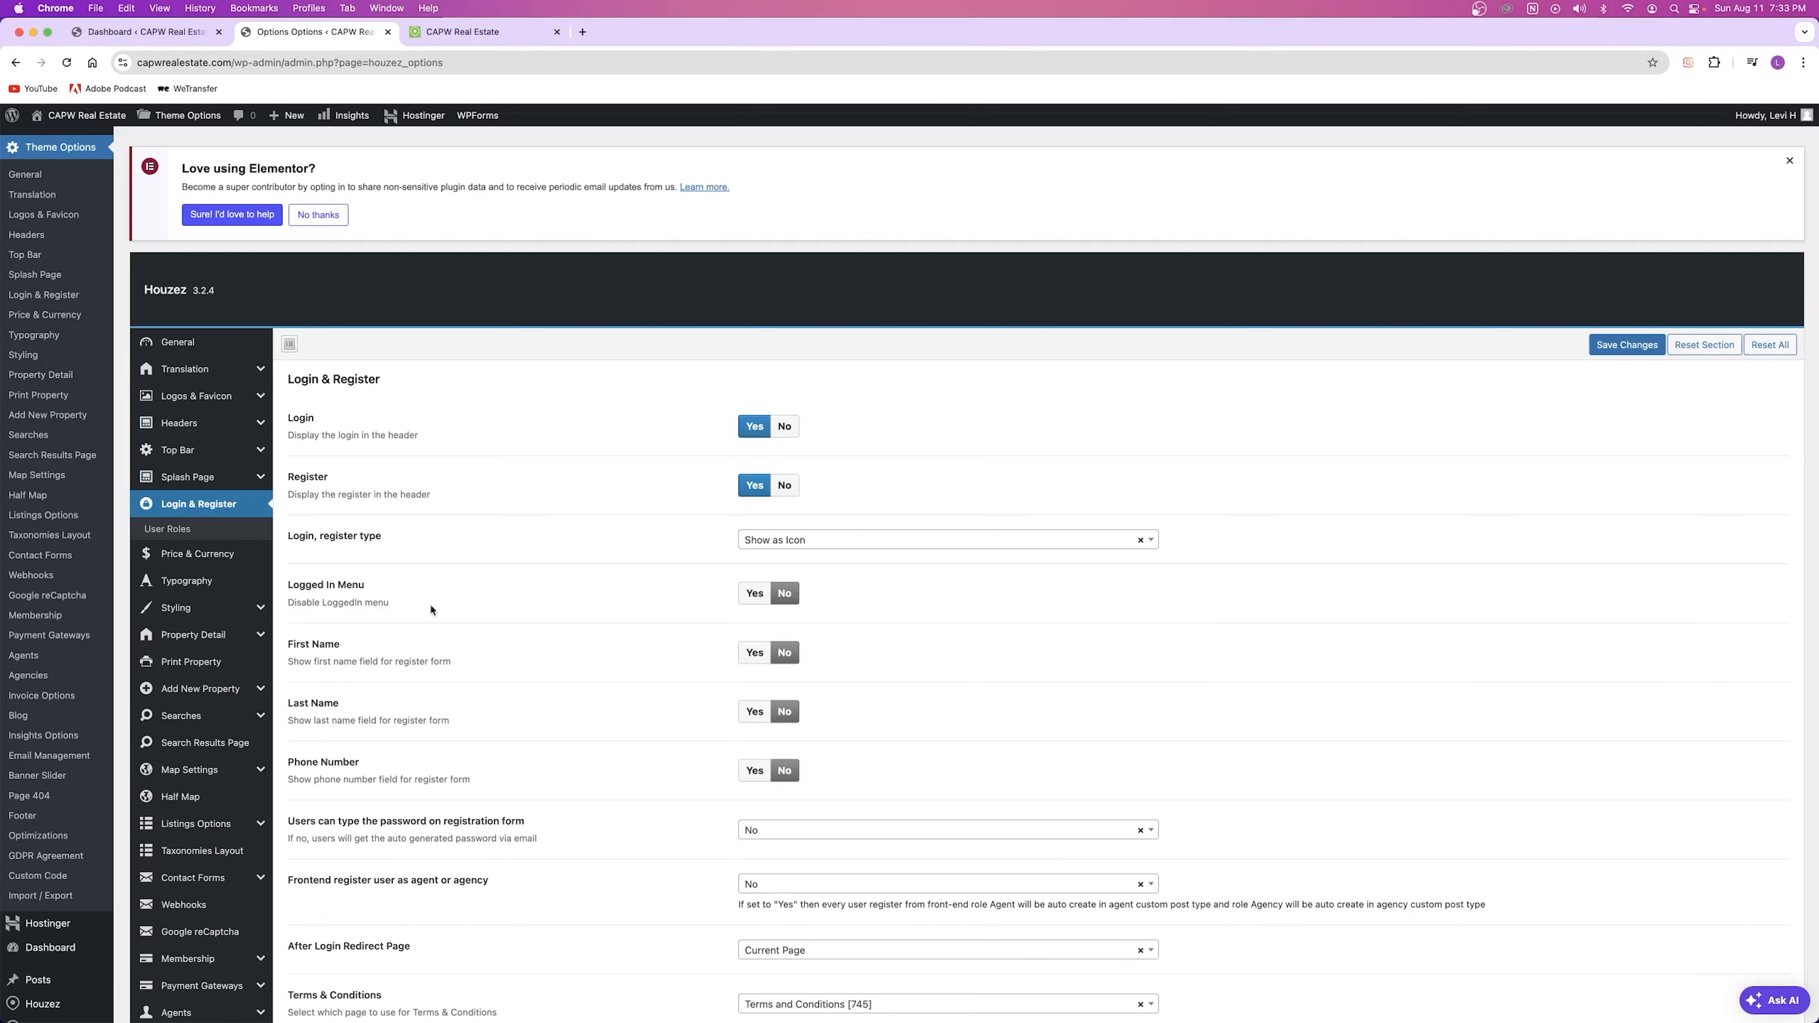
pyautogui.click(822, 555)
pyautogui.click(677, 540)
pyautogui.scroll(-3, 377, 597)
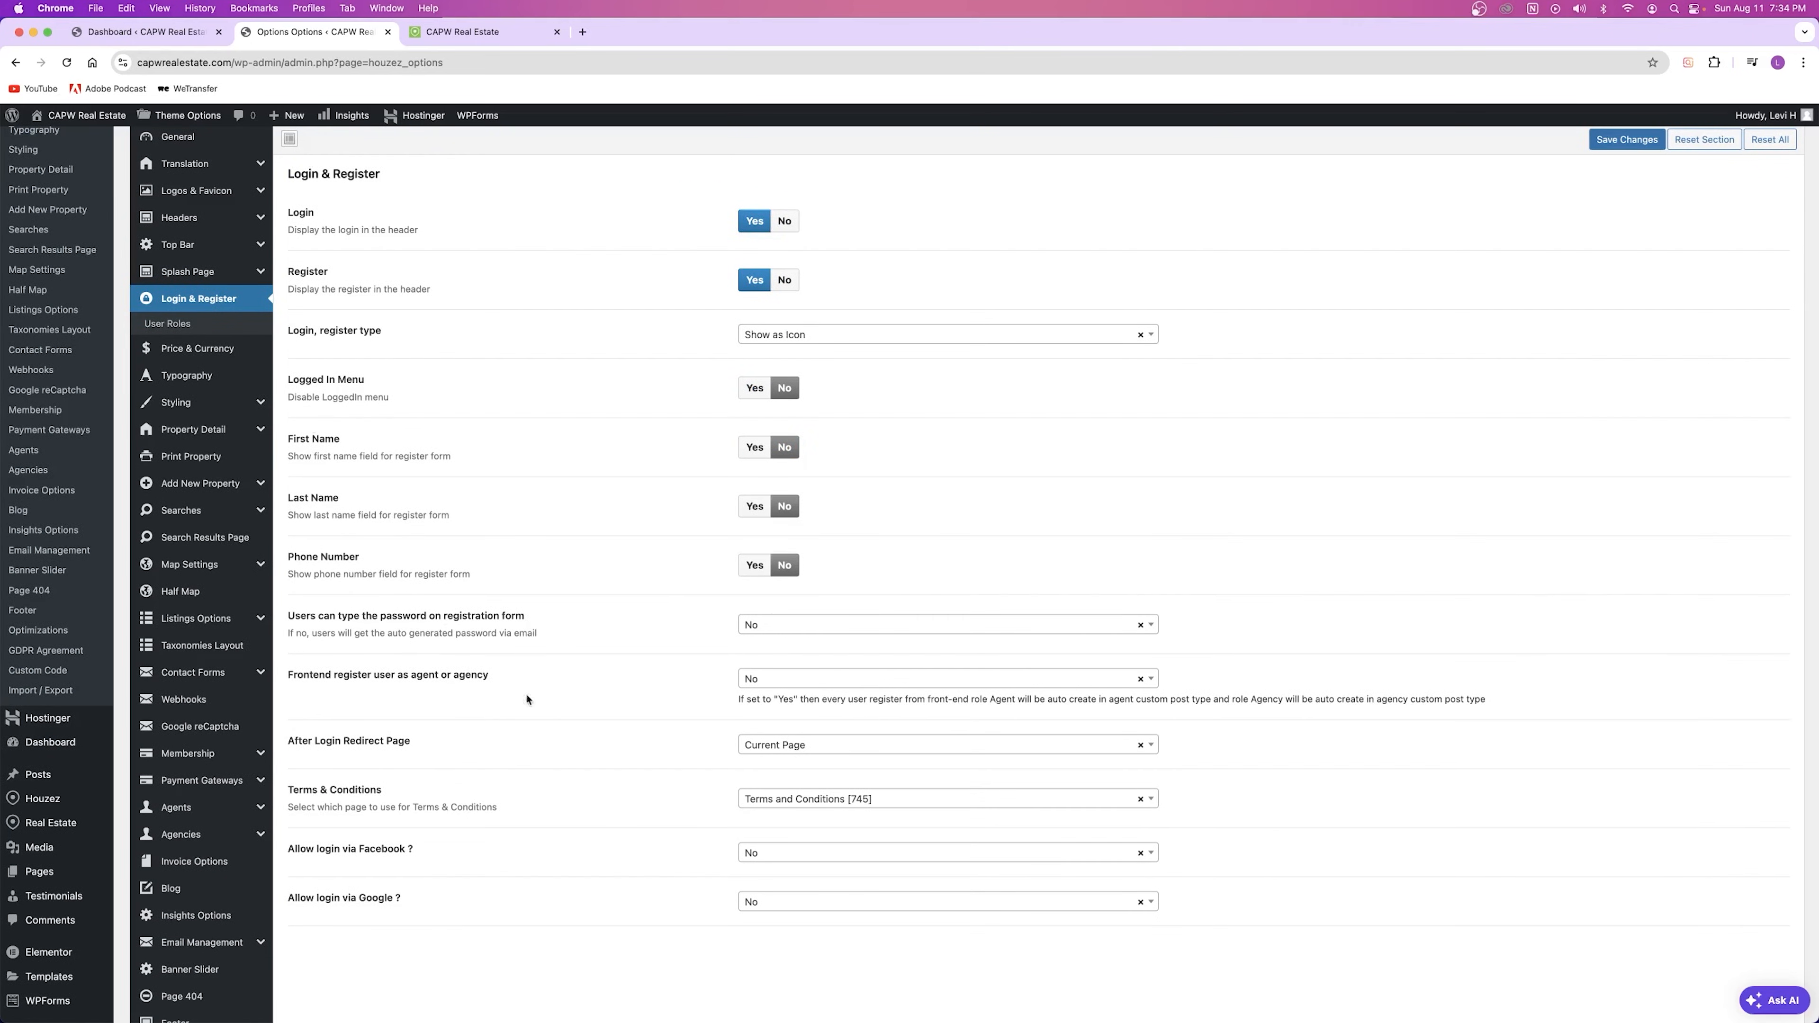
pyautogui.scroll(-3, 527, 699)
pyautogui.scroll(6, 525, 695)
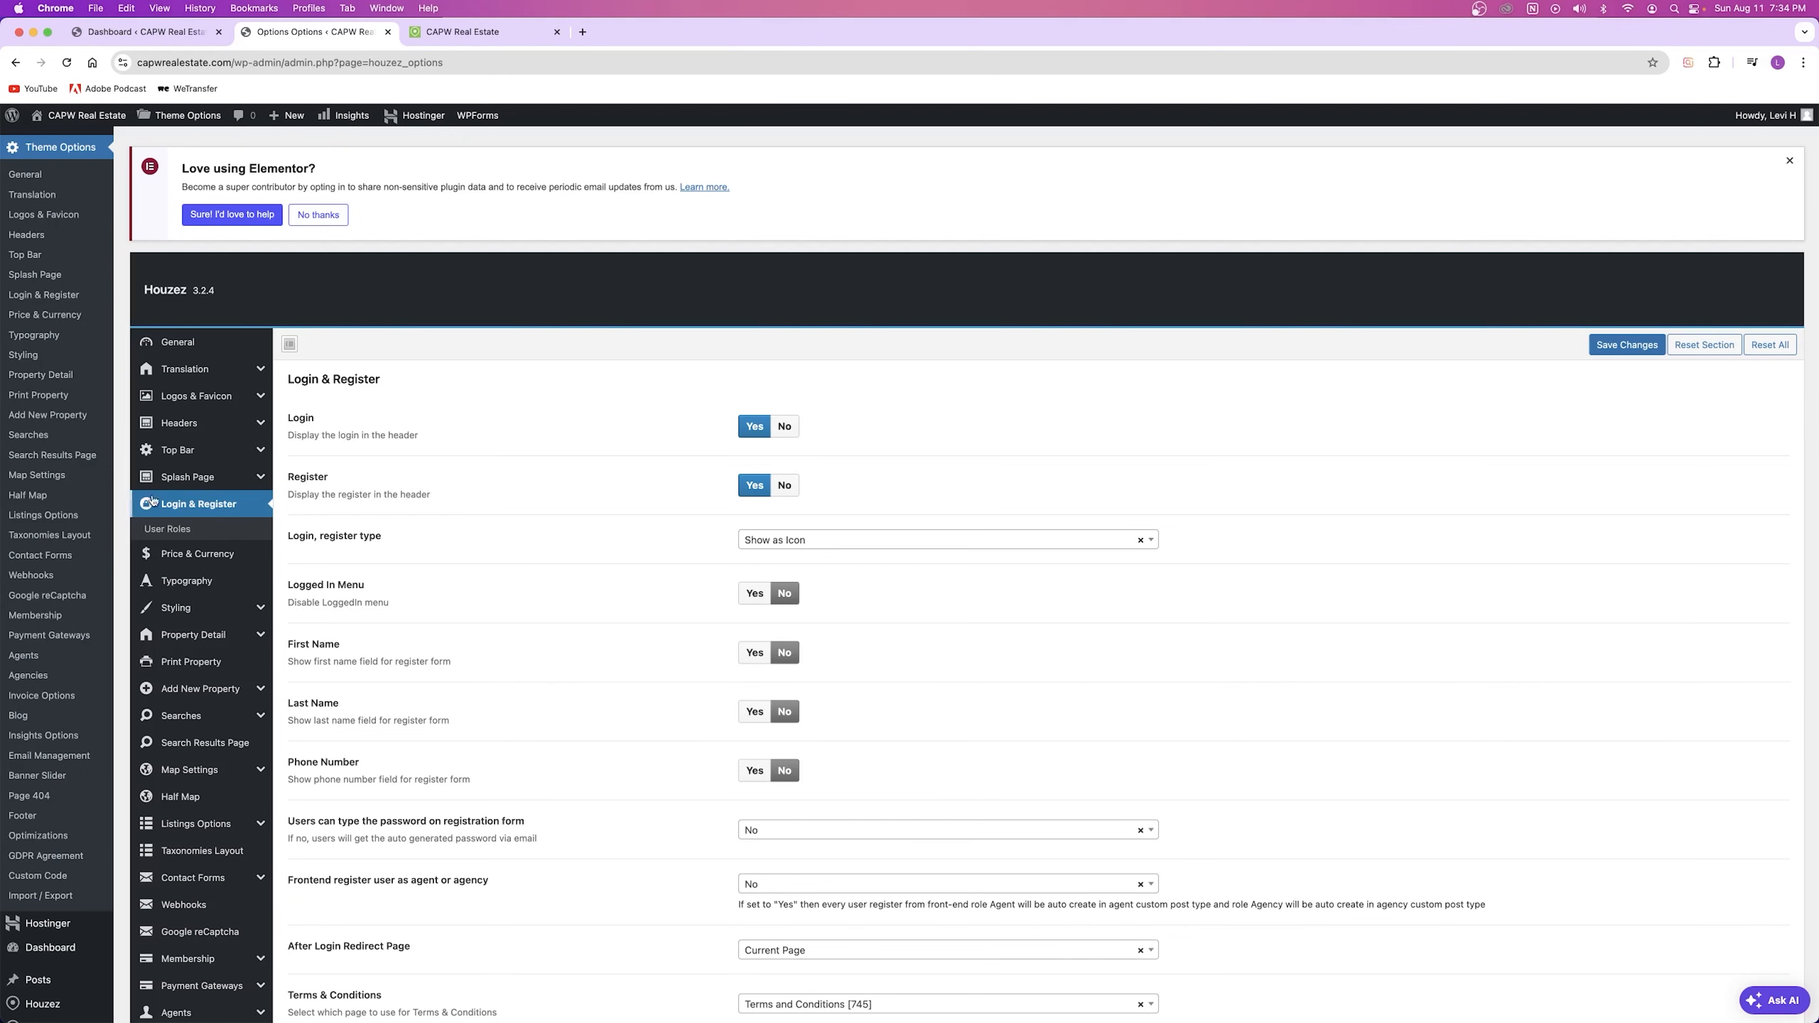
pyautogui.click(171, 530)
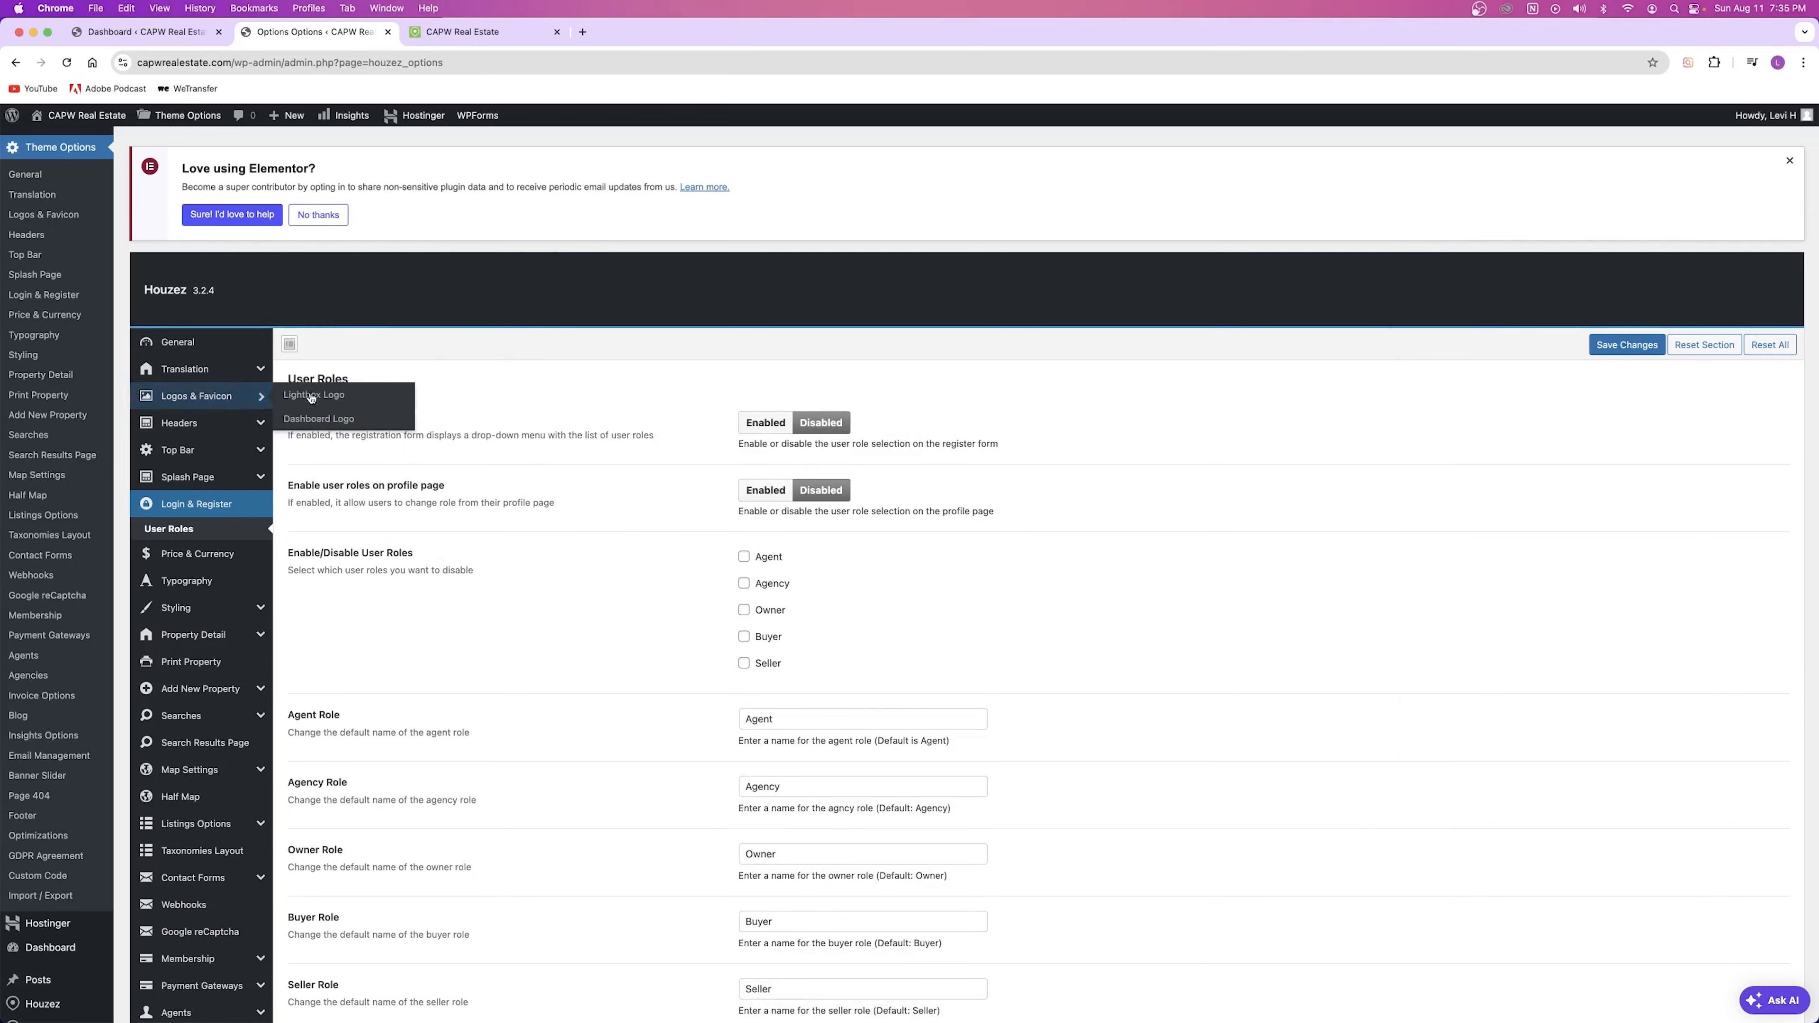
# Step: Enable the user role selector on the Registration Form and save the User Roles settings
pyautogui.moveTo(289, 418); pyautogui.dragTo(382, 423)
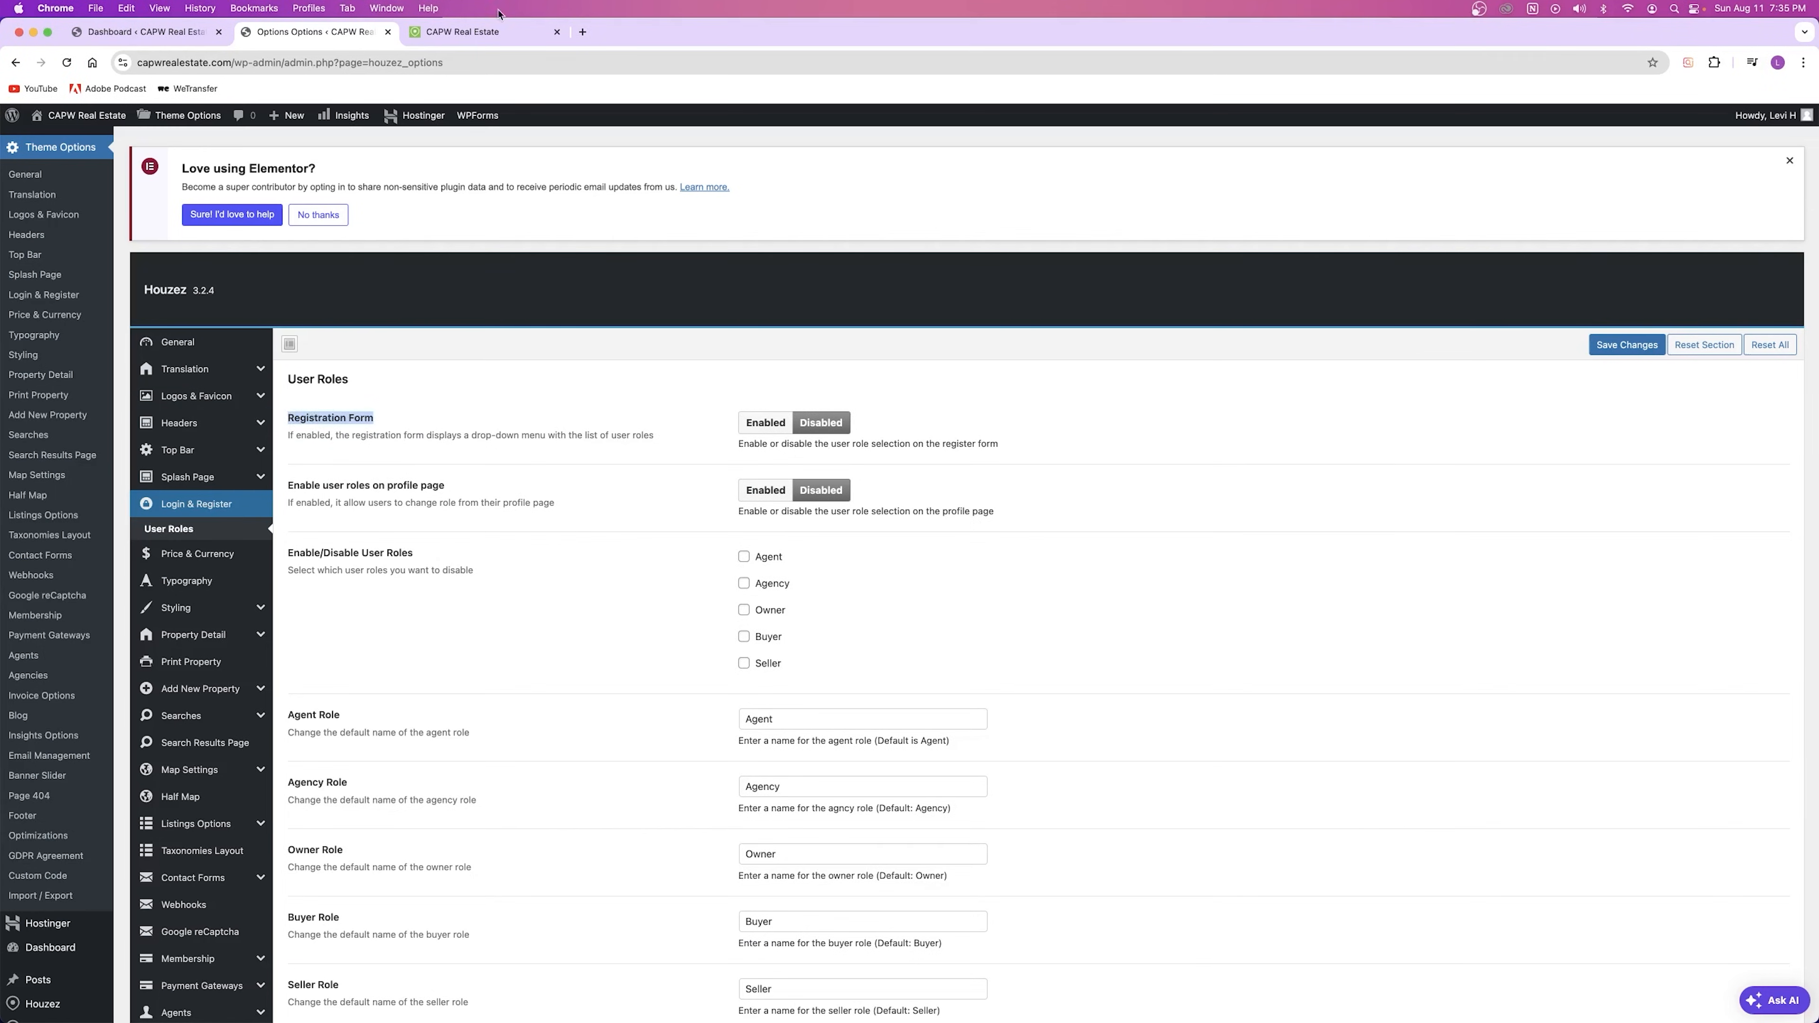
pyautogui.click(487, 32)
pyautogui.click(302, 32)
pyautogui.click(775, 430)
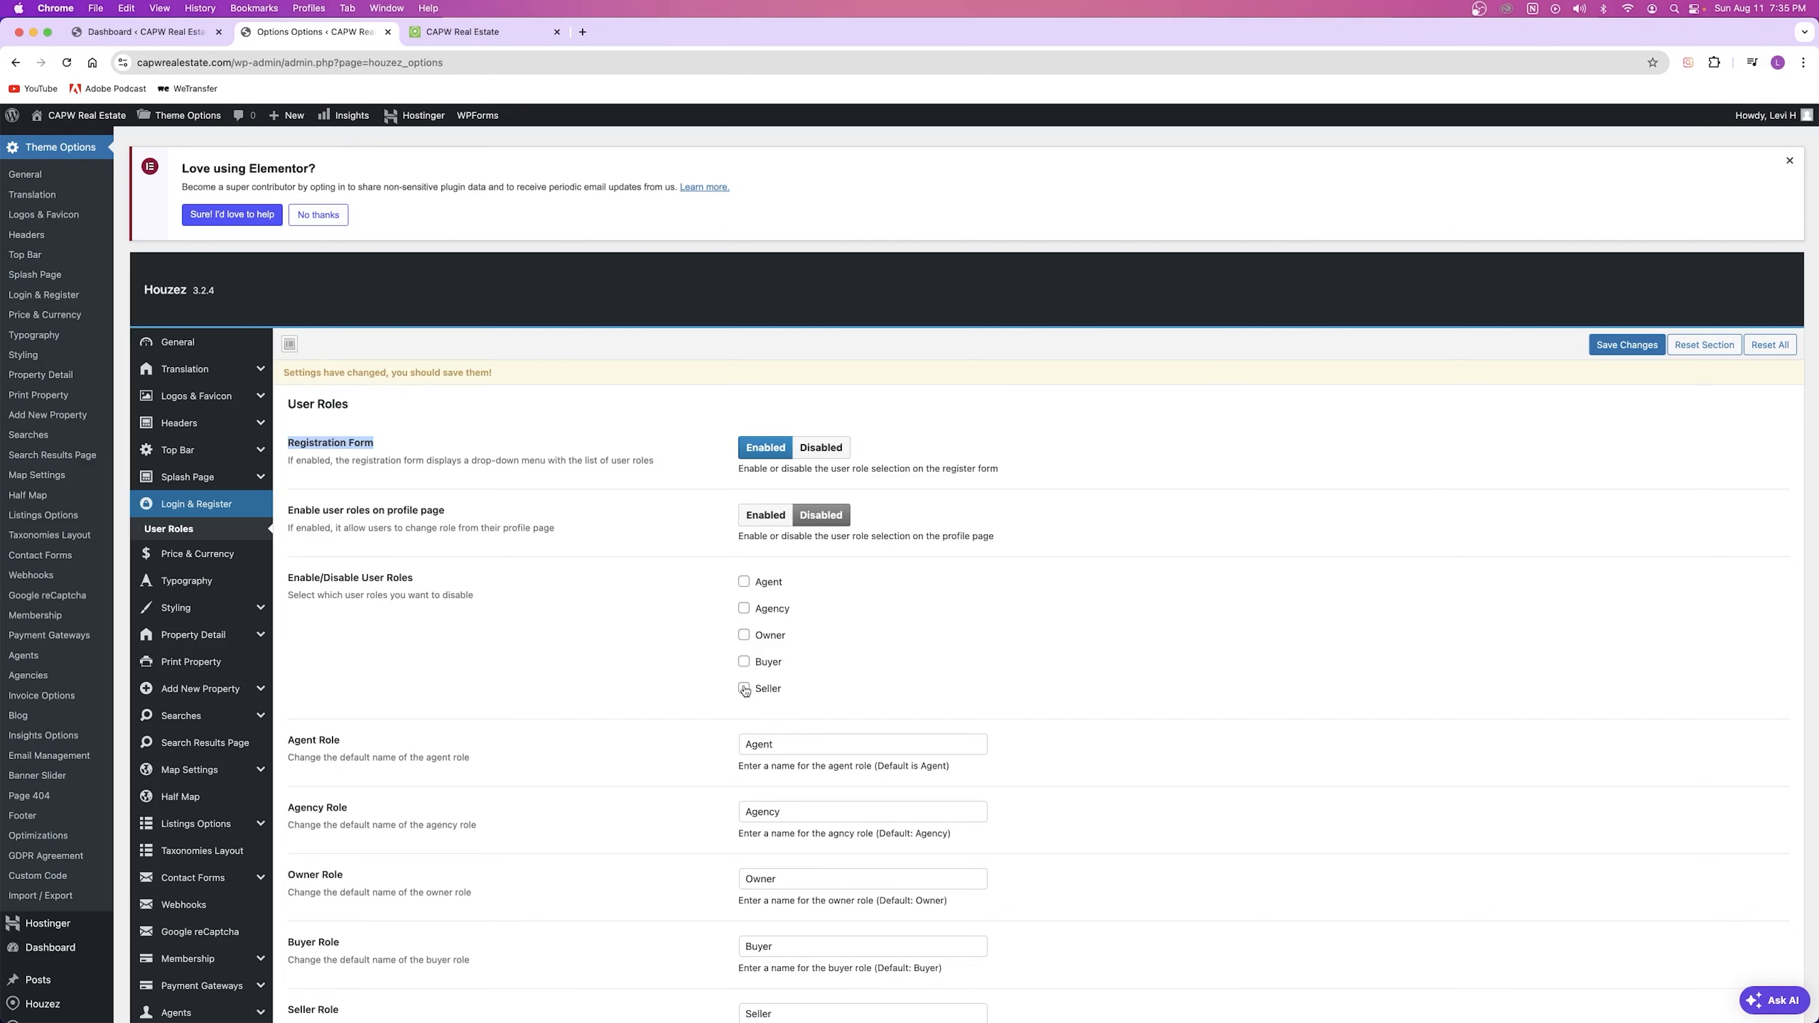
pyautogui.scroll(-5, 472, 707)
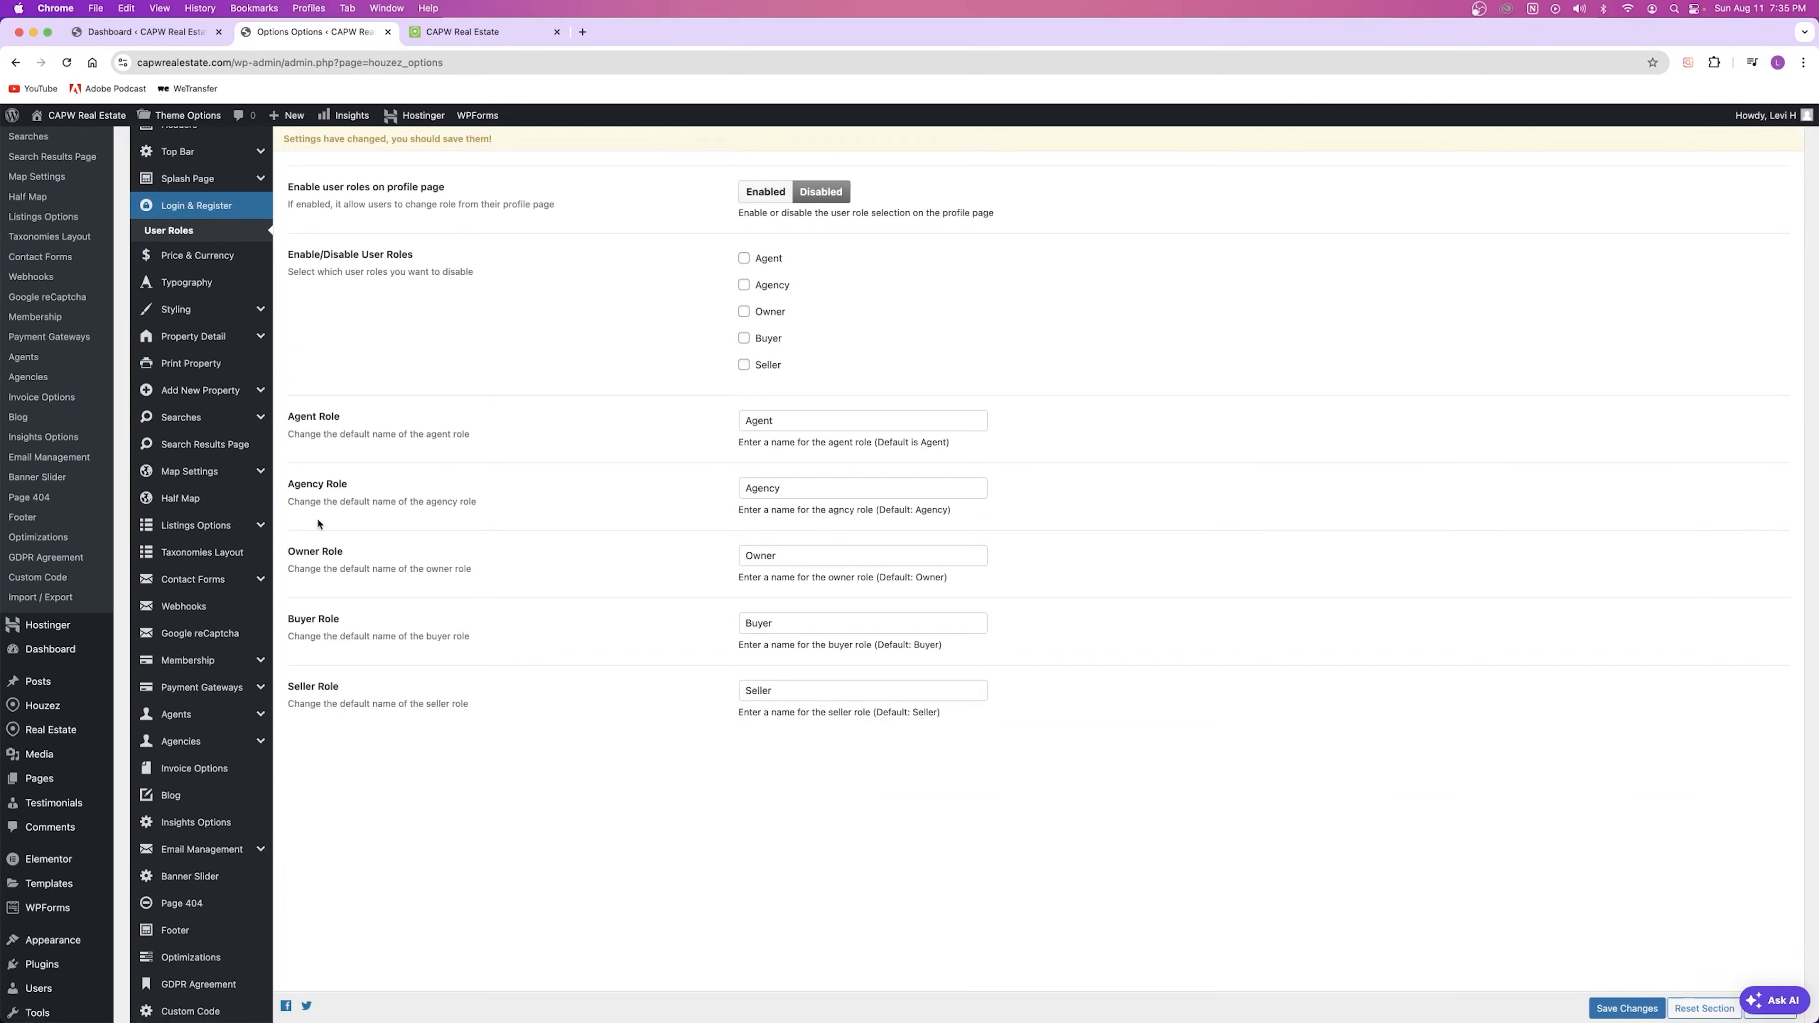
pyautogui.moveTo(290, 415); pyautogui.dragTo(416, 743)
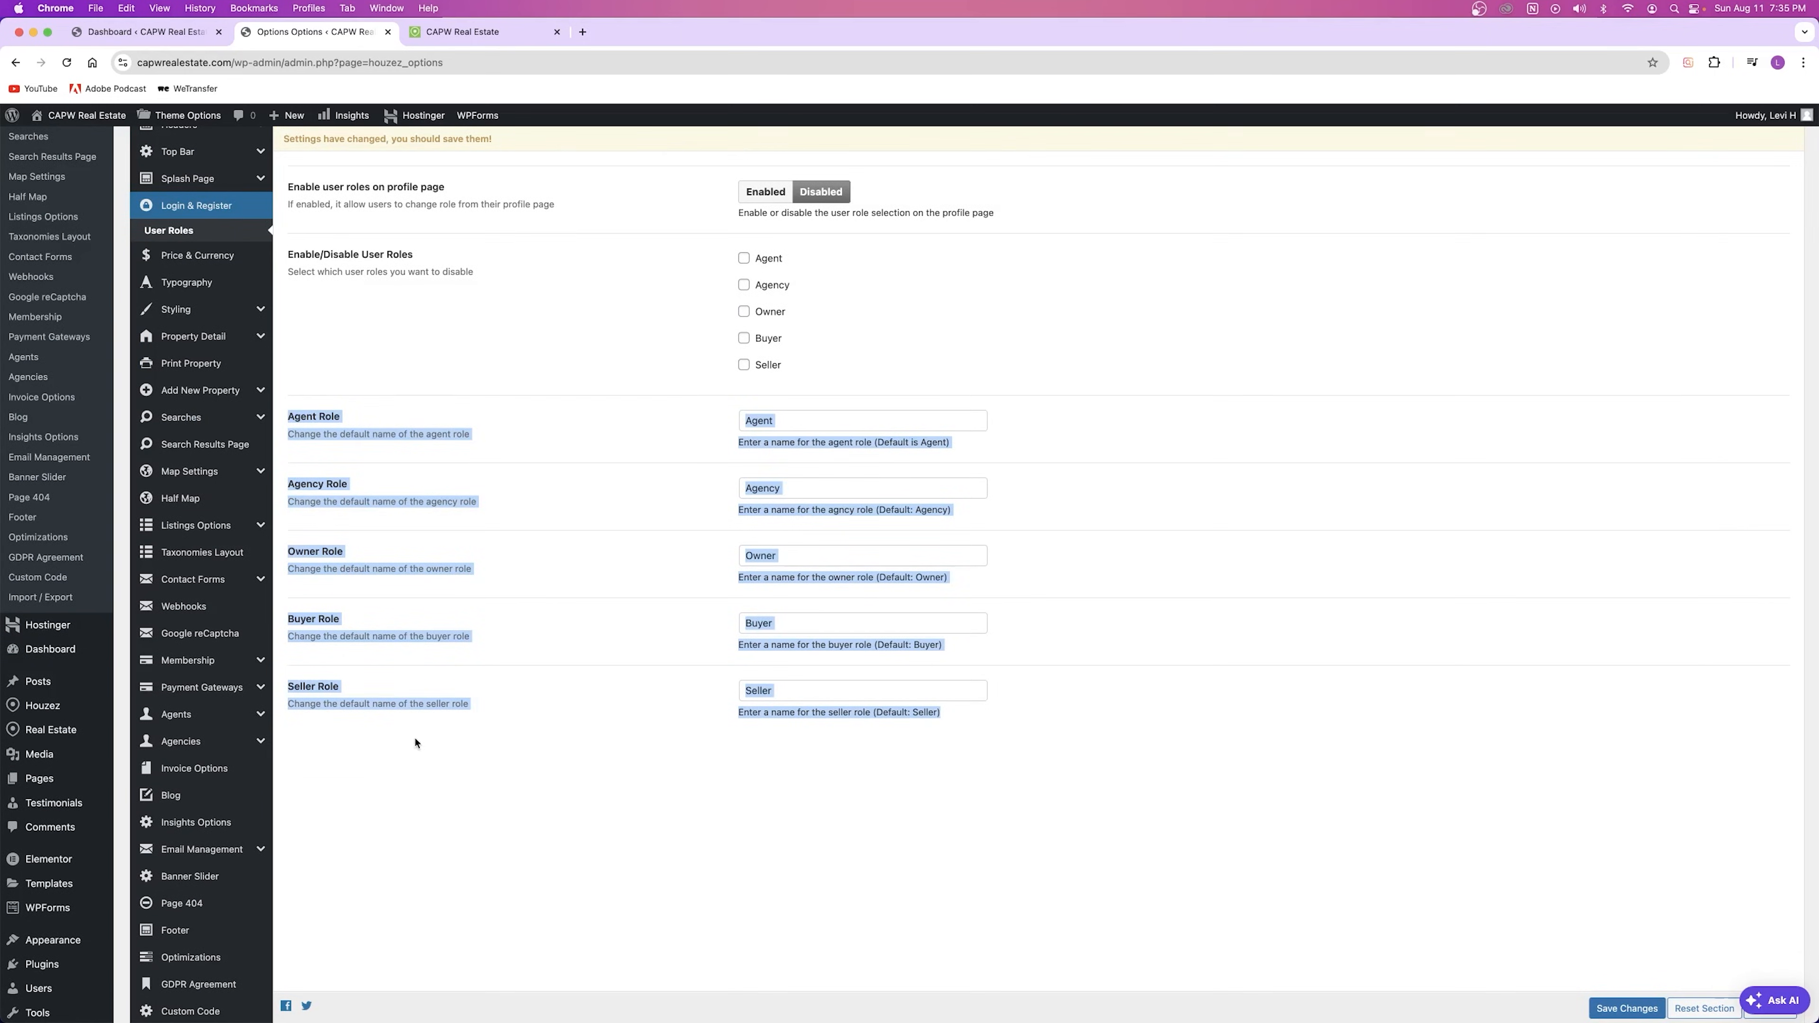
pyautogui.click(629, 662)
pyautogui.scroll(3, 216, 265)
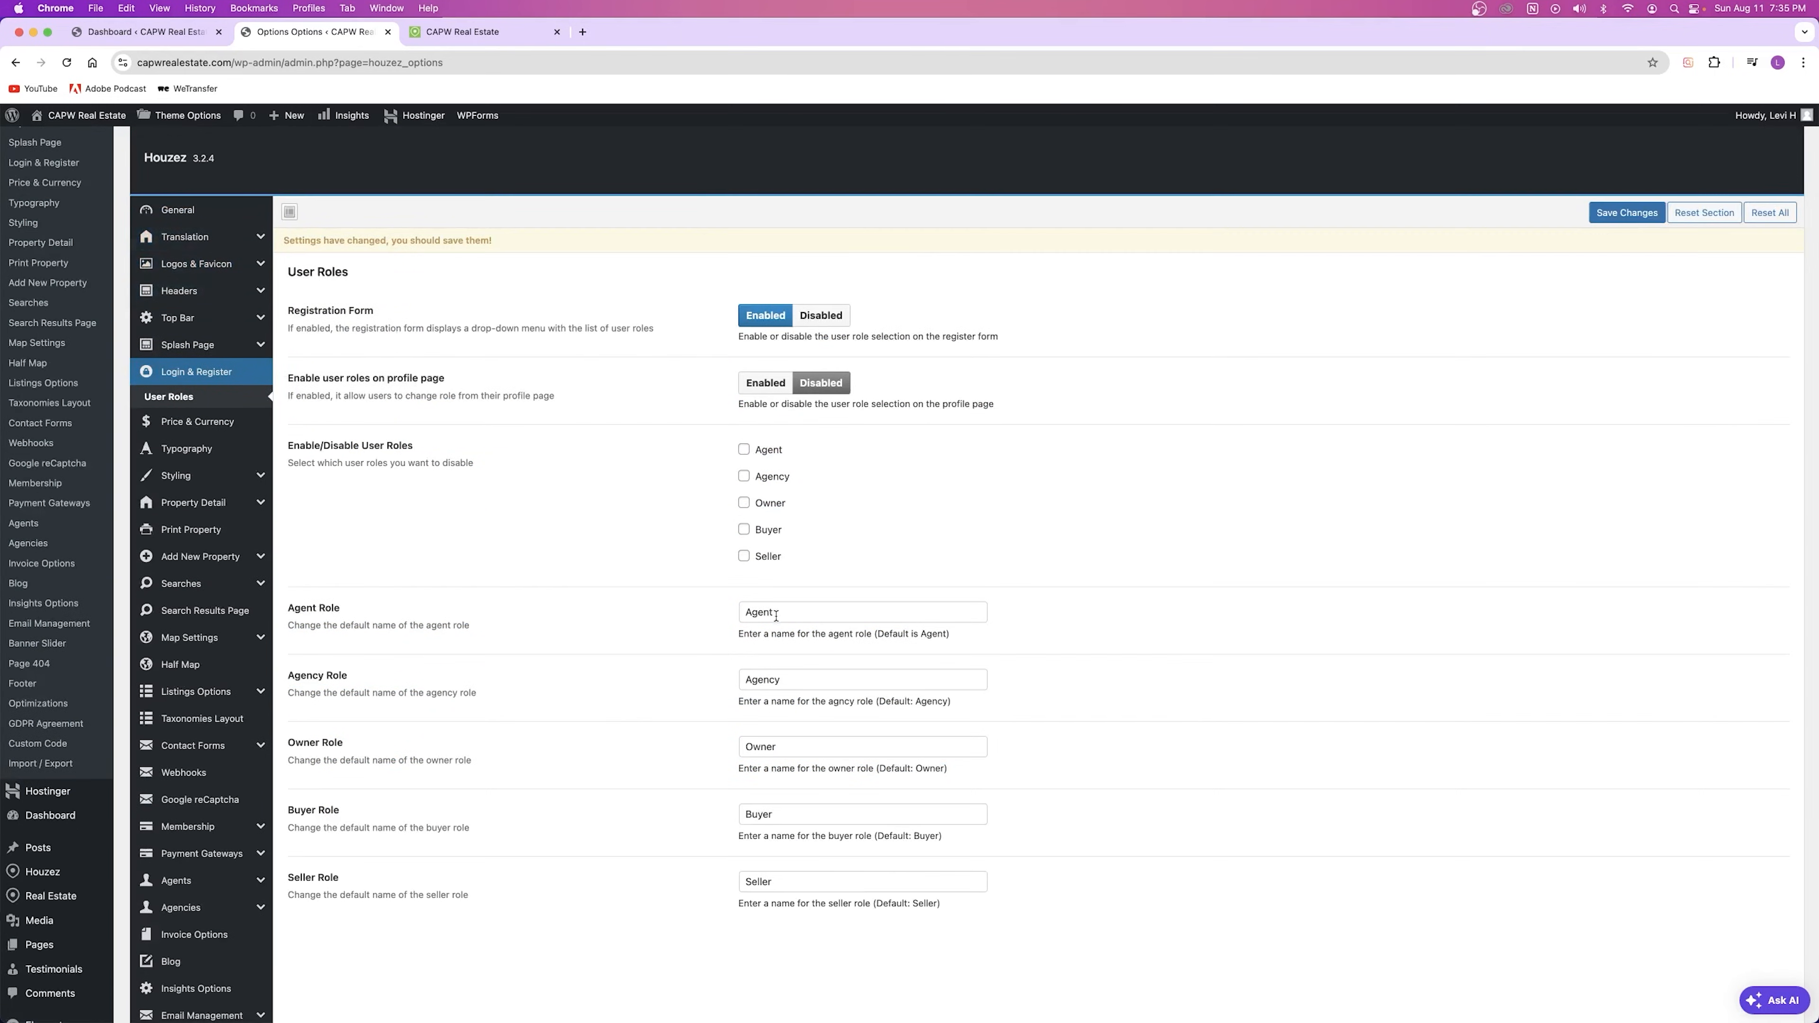
pyautogui.scroll(2, 714, 626)
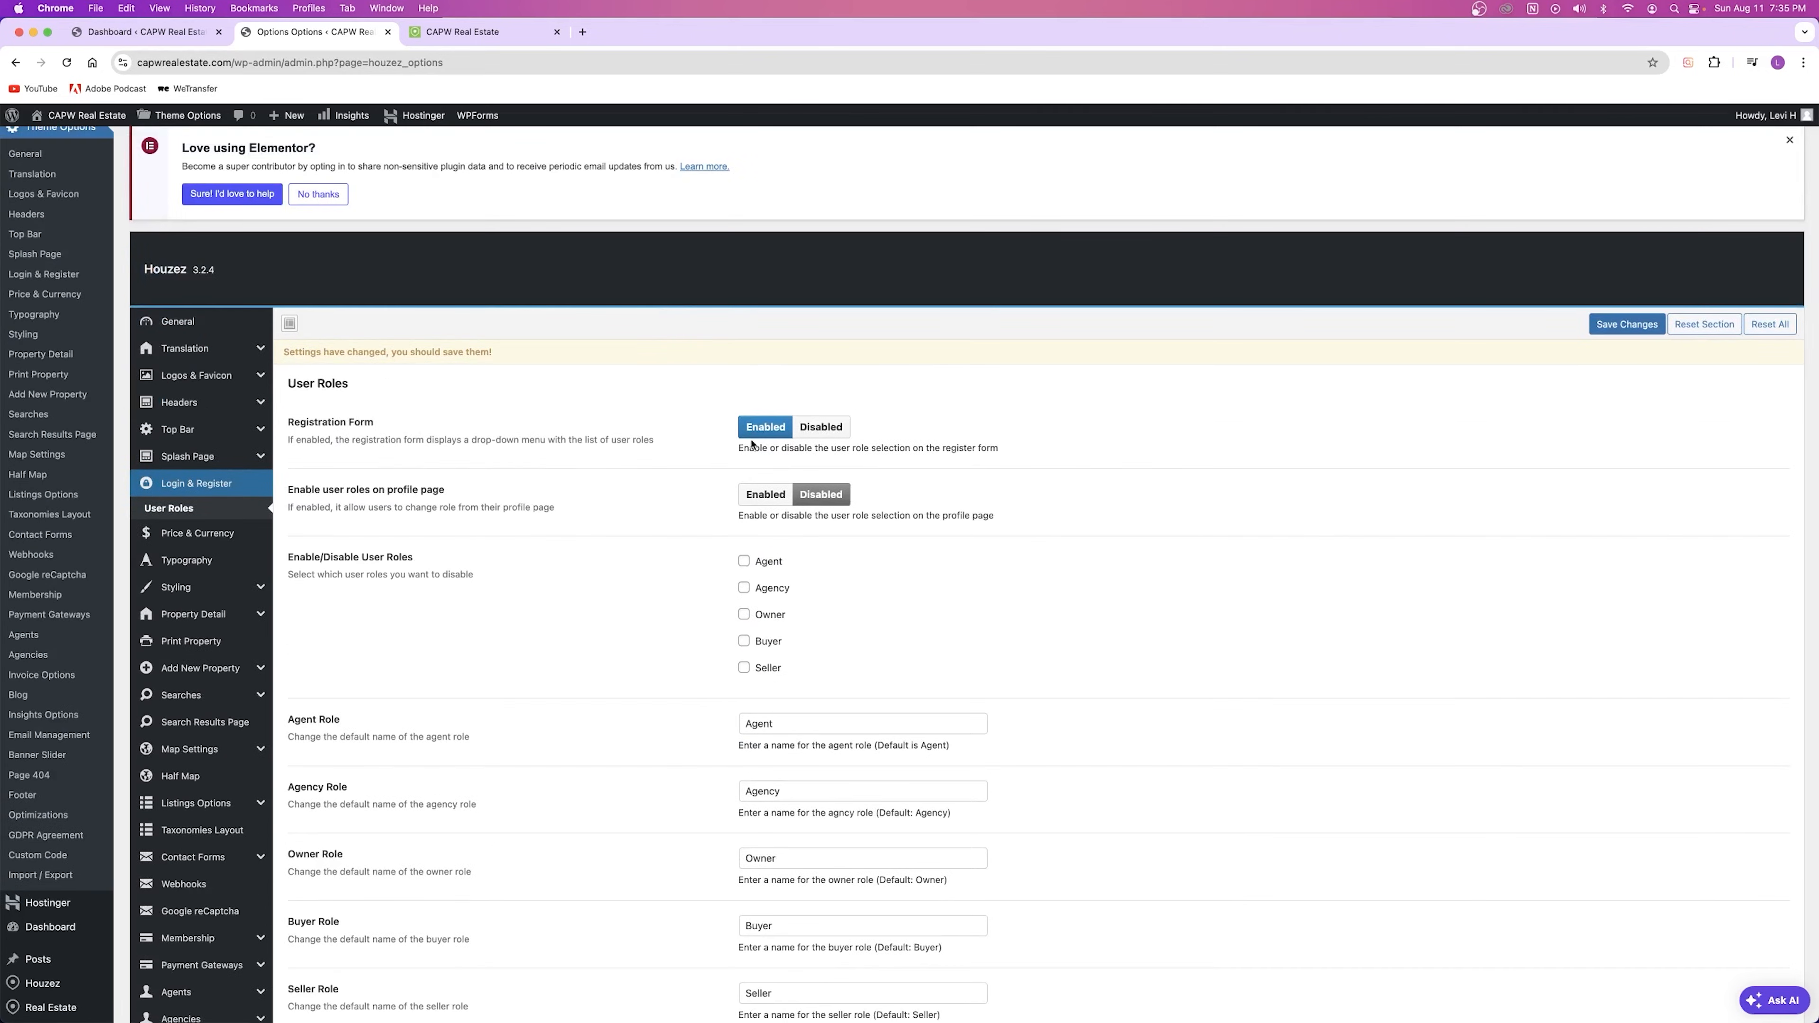
pyautogui.click(1625, 325)
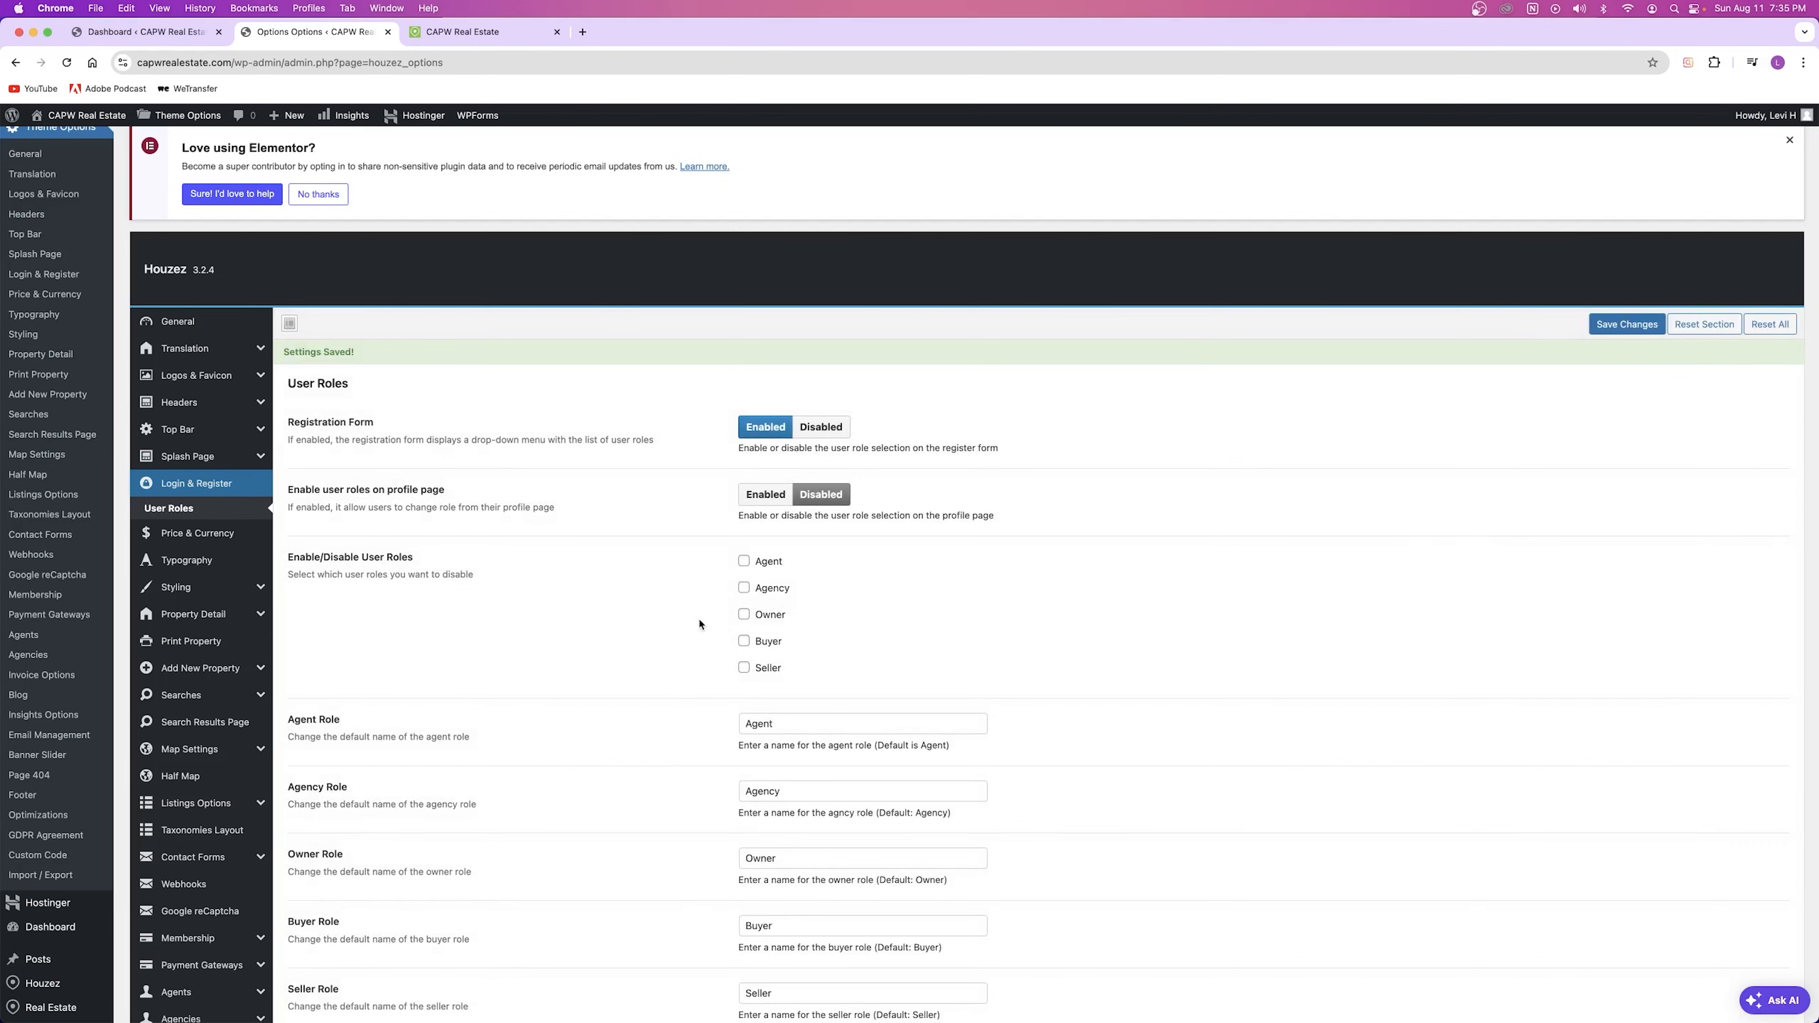
pyautogui.scroll(-6, 320, 638)
pyautogui.moveTo(51, 860)
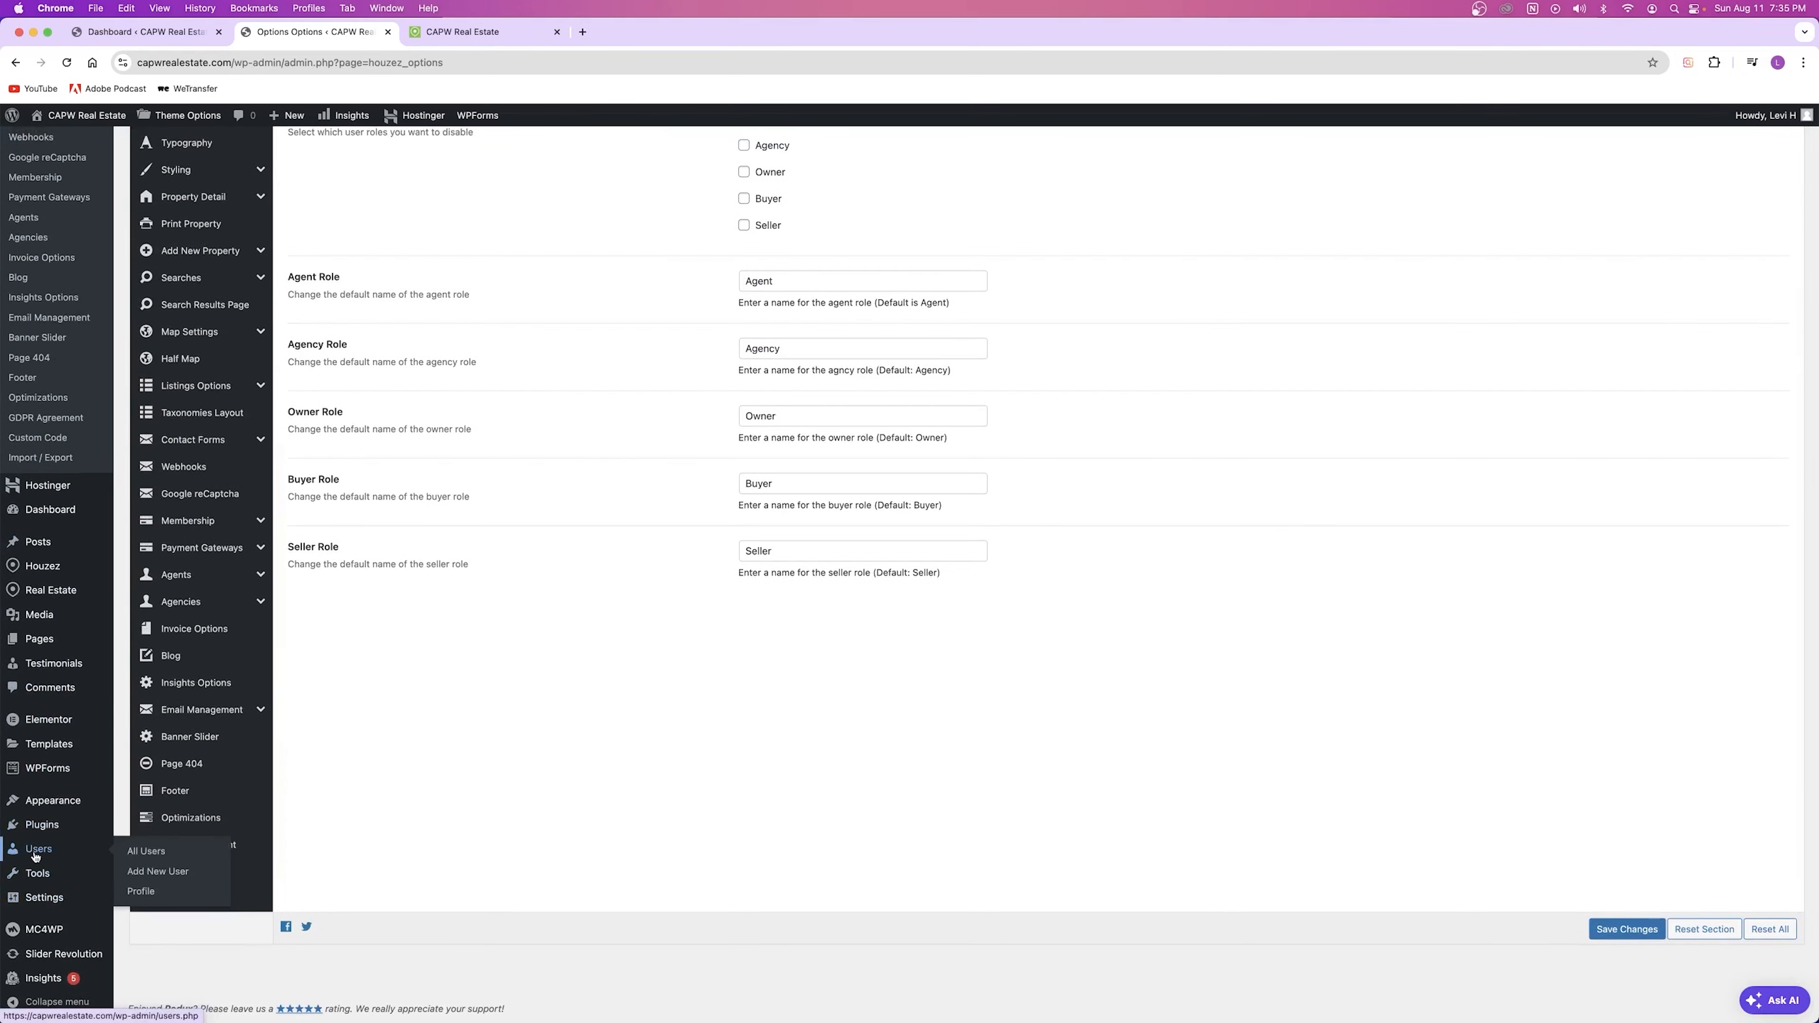
# Step: Open the Users list in a new tab and bring up the Add New User form
pyautogui.rightClick(160, 853)
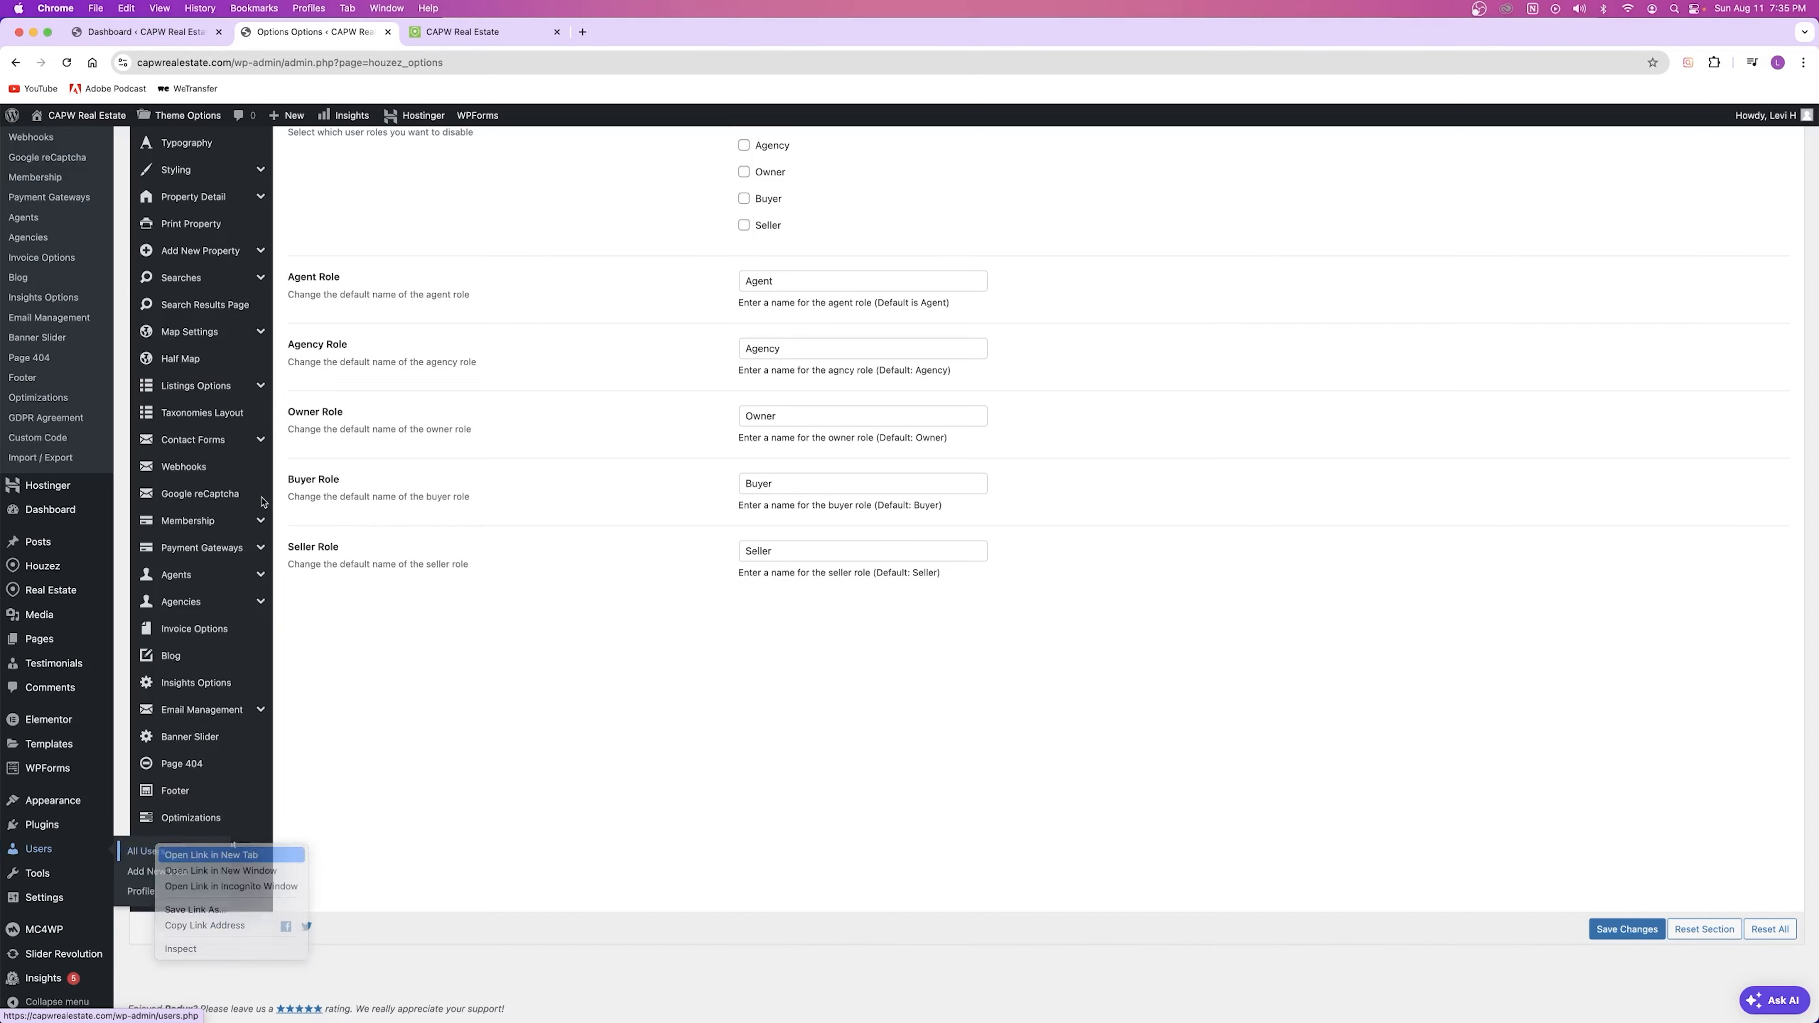
pyautogui.click(666, 36)
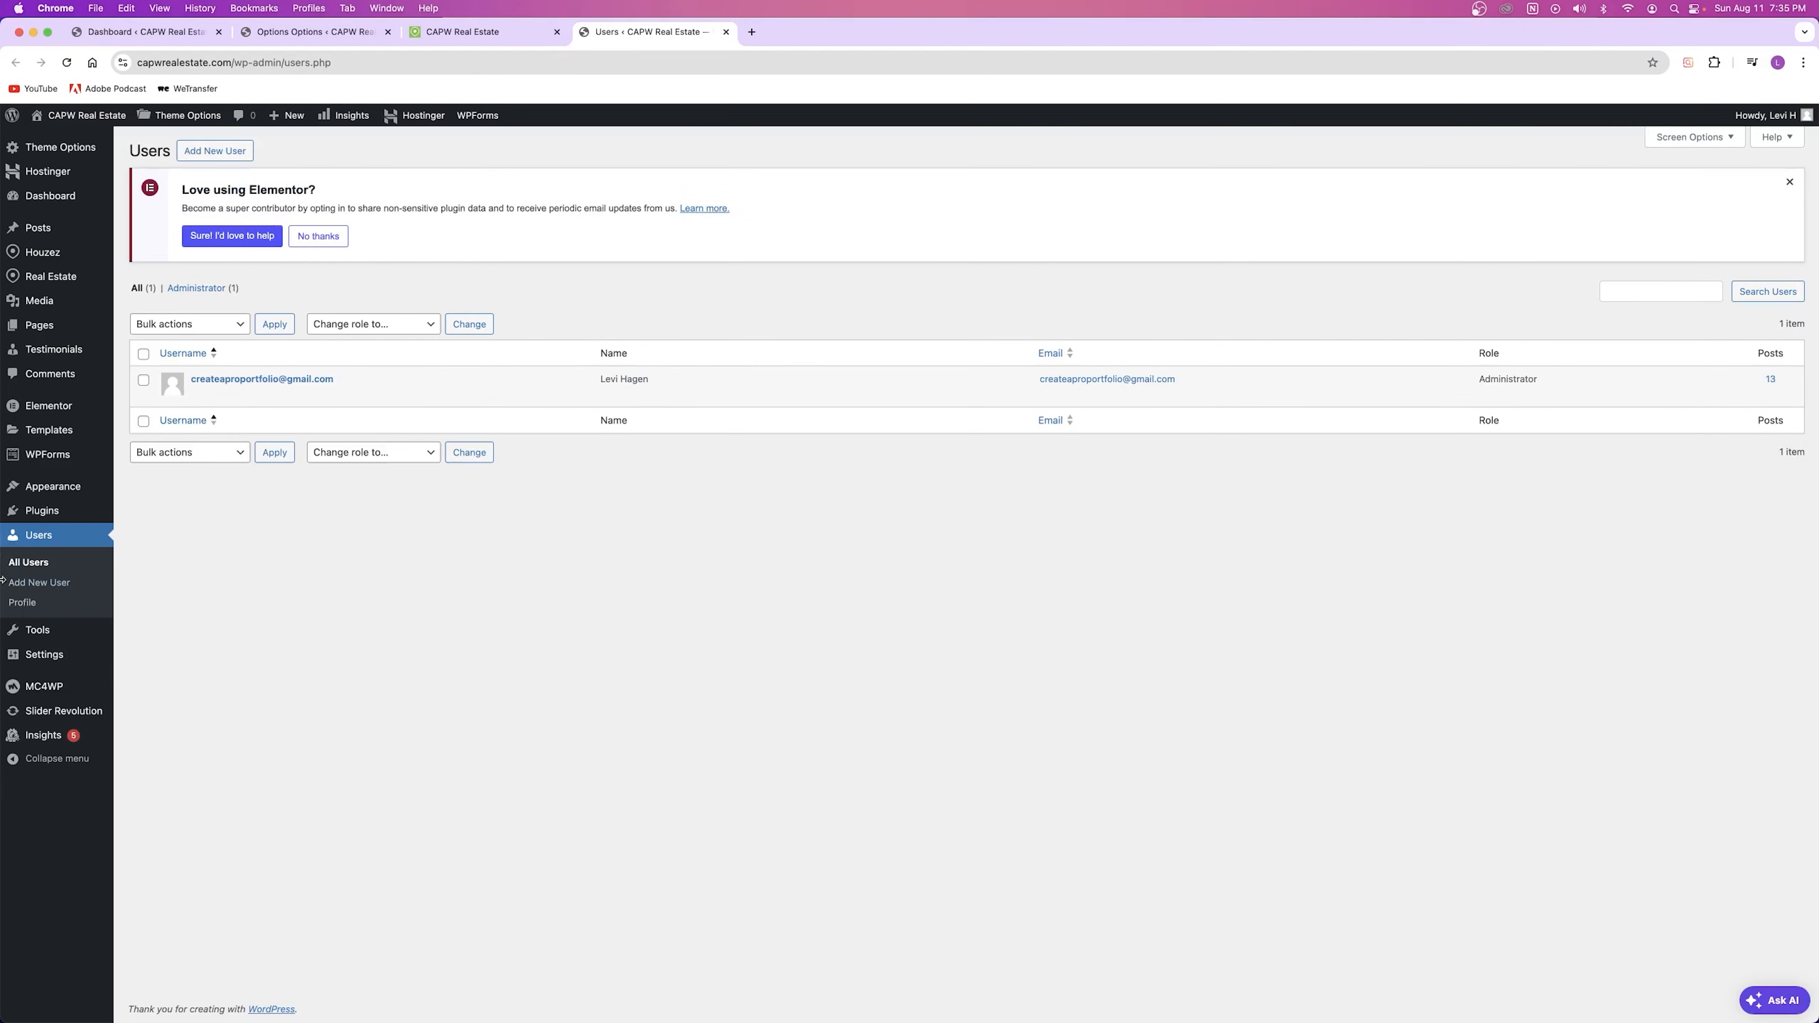
pyautogui.moveTo(252, 380)
pyautogui.click(215, 153)
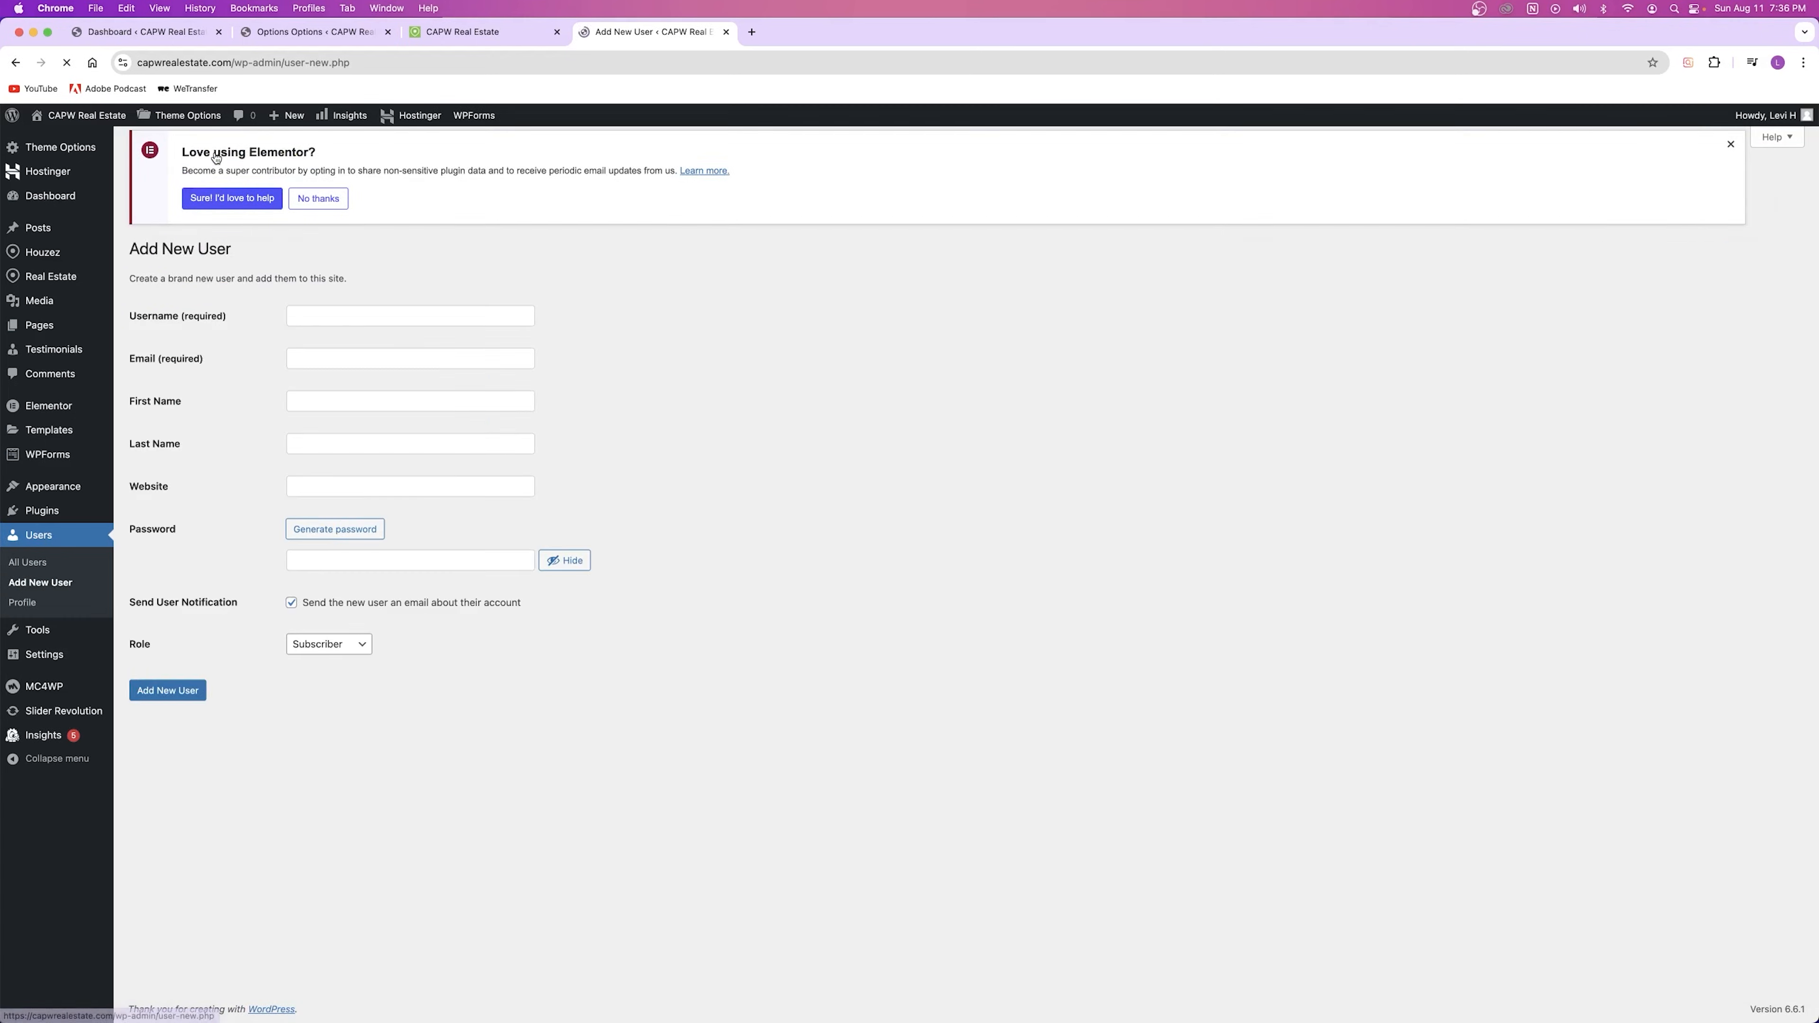
# Step: Set the Registration Form role choice to Disabled and save
pyautogui.click(337, 36)
pyautogui.scroll(6, 674, 272)
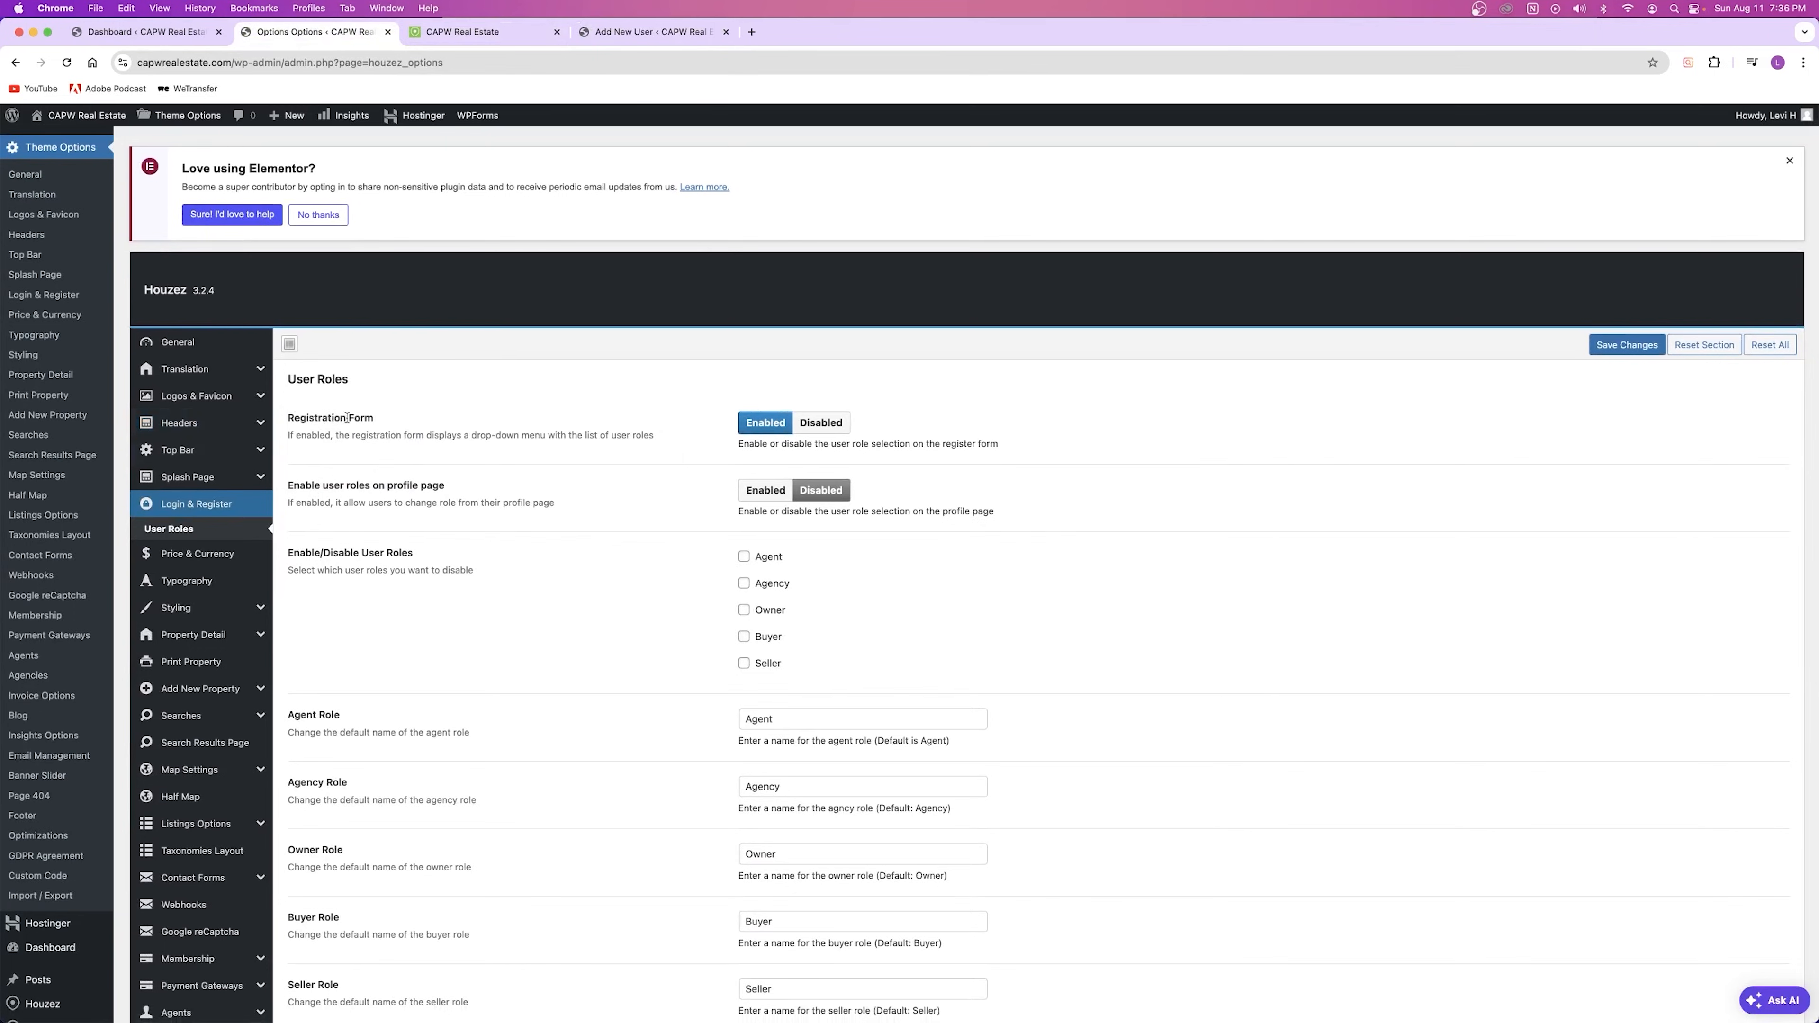
pyautogui.click(821, 422)
pyautogui.click(1626, 345)
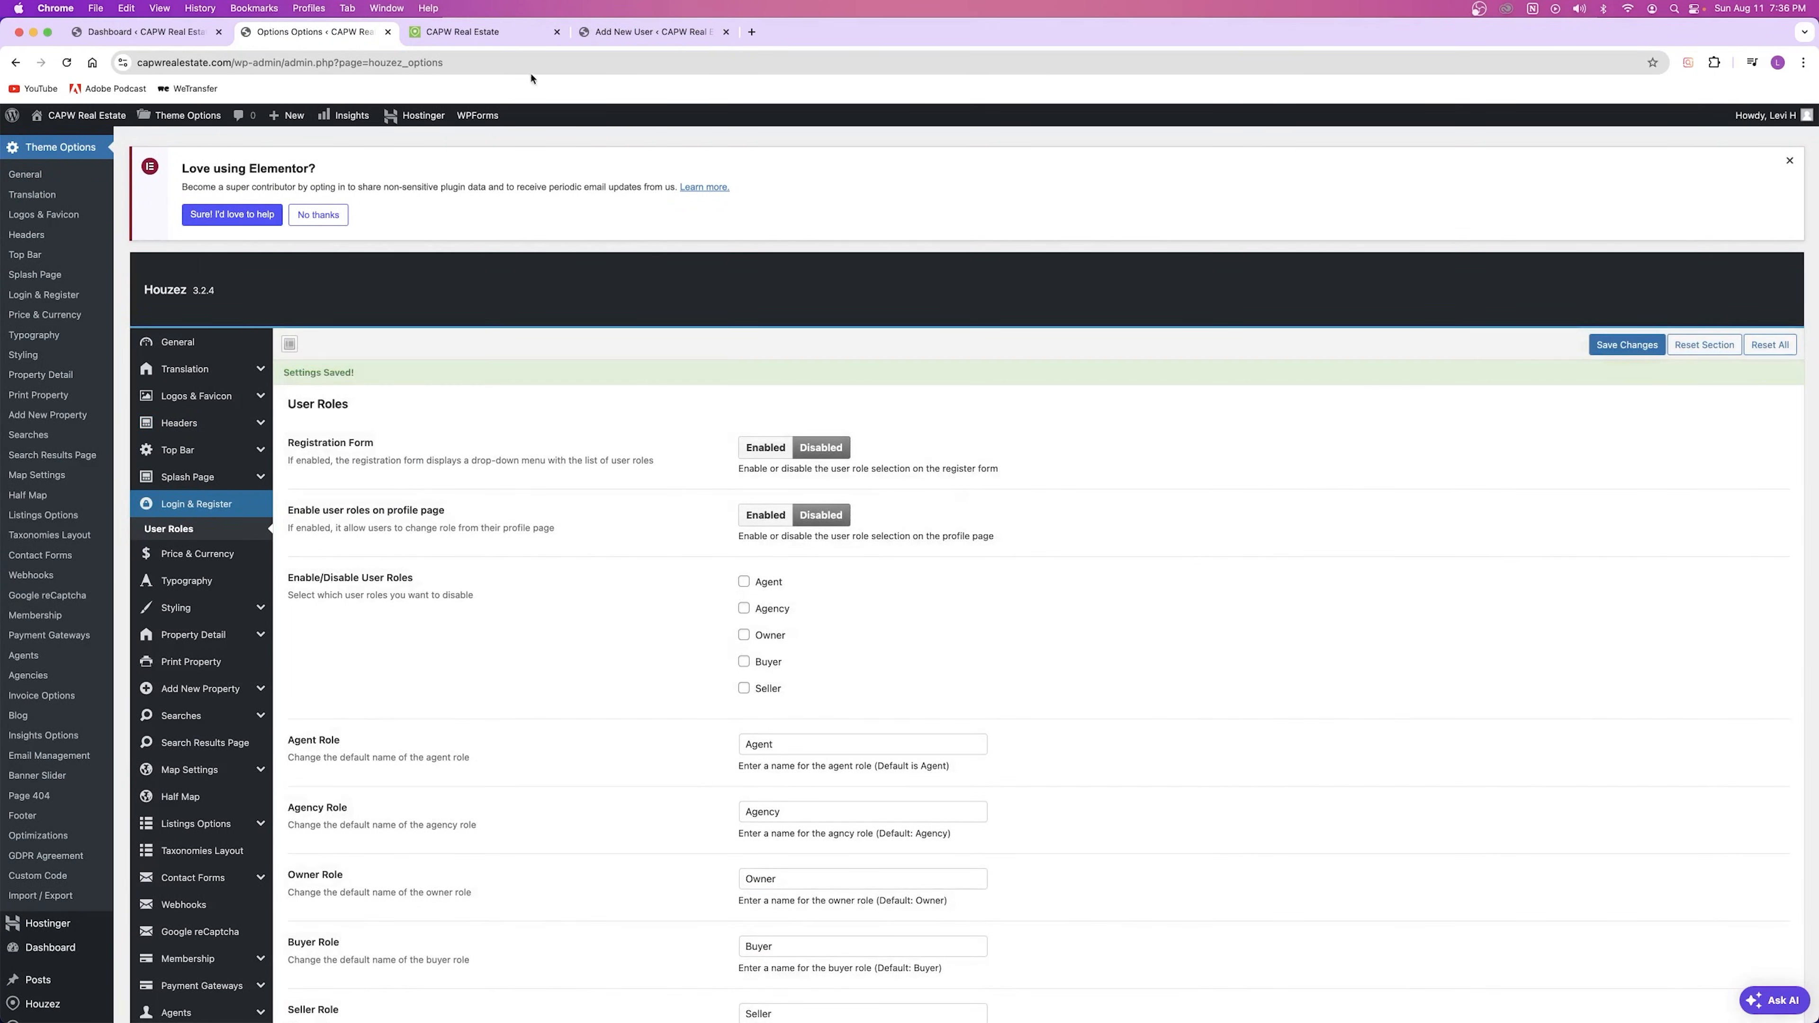
# Step: Fill in the new user's username, e-mail, first name and last name
pyautogui.click(615, 36)
pyautogui.click(330, 320)
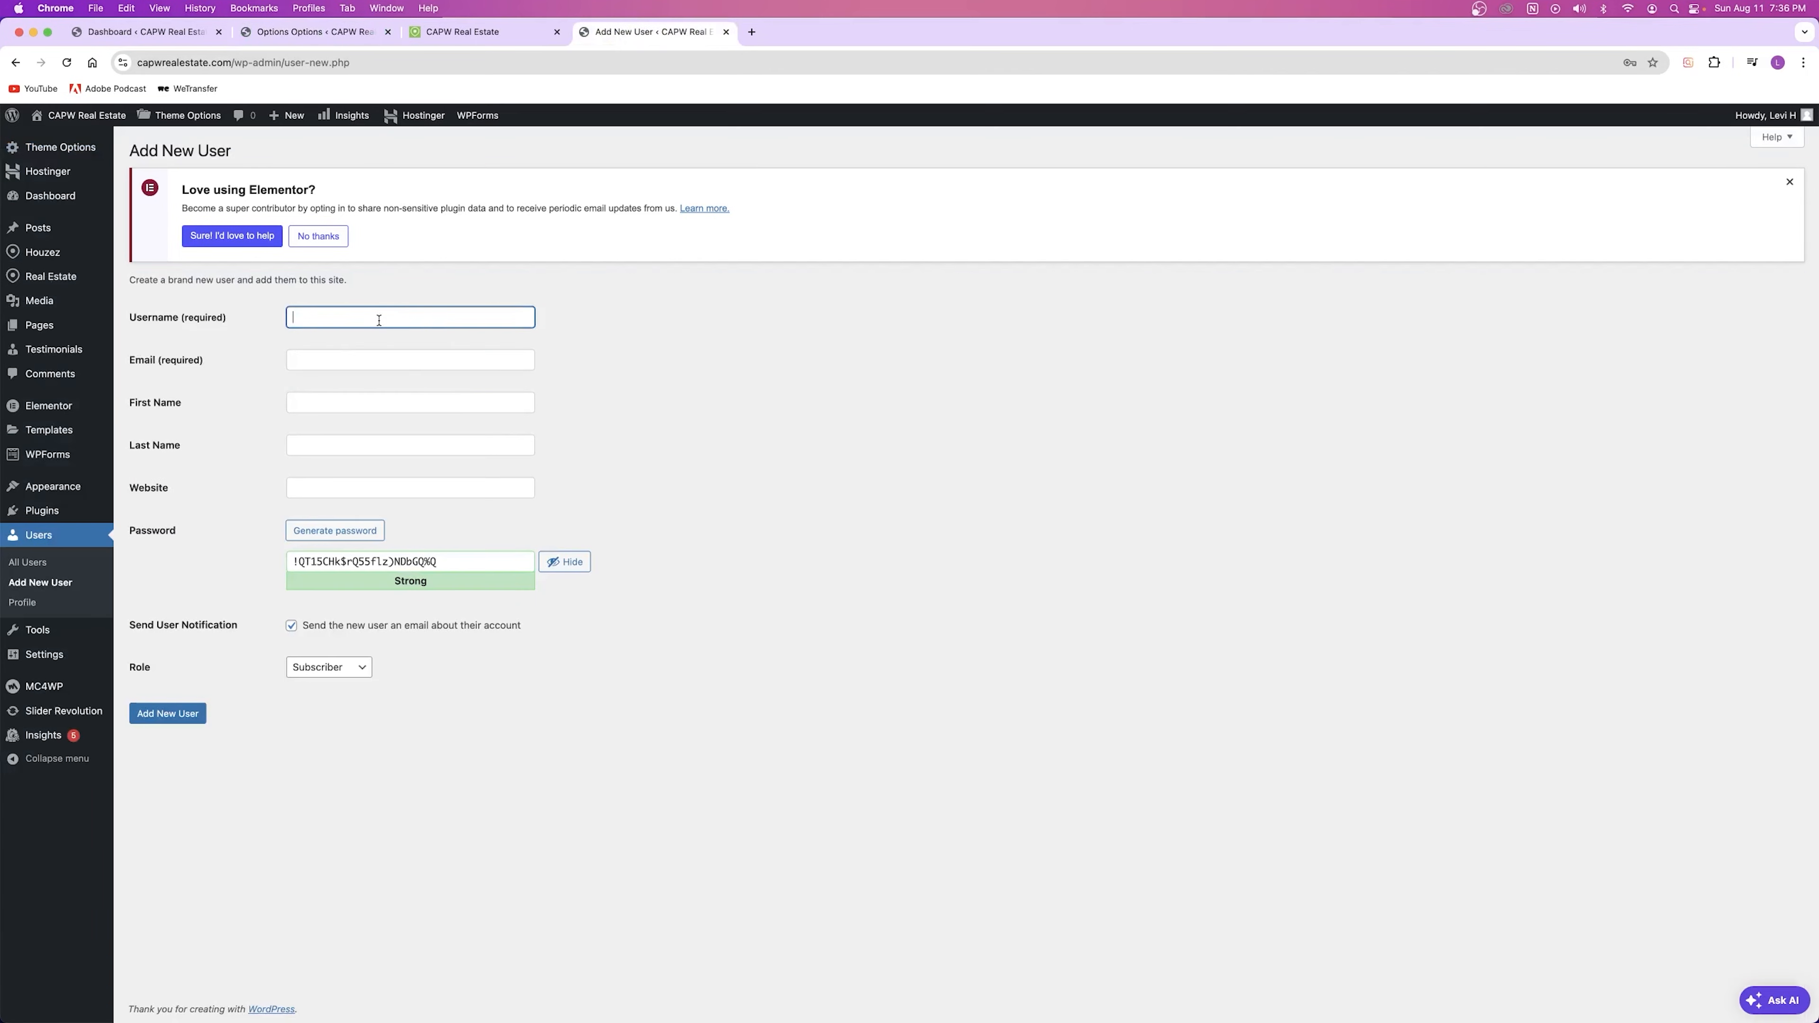
pyautogui.click(341, 365)
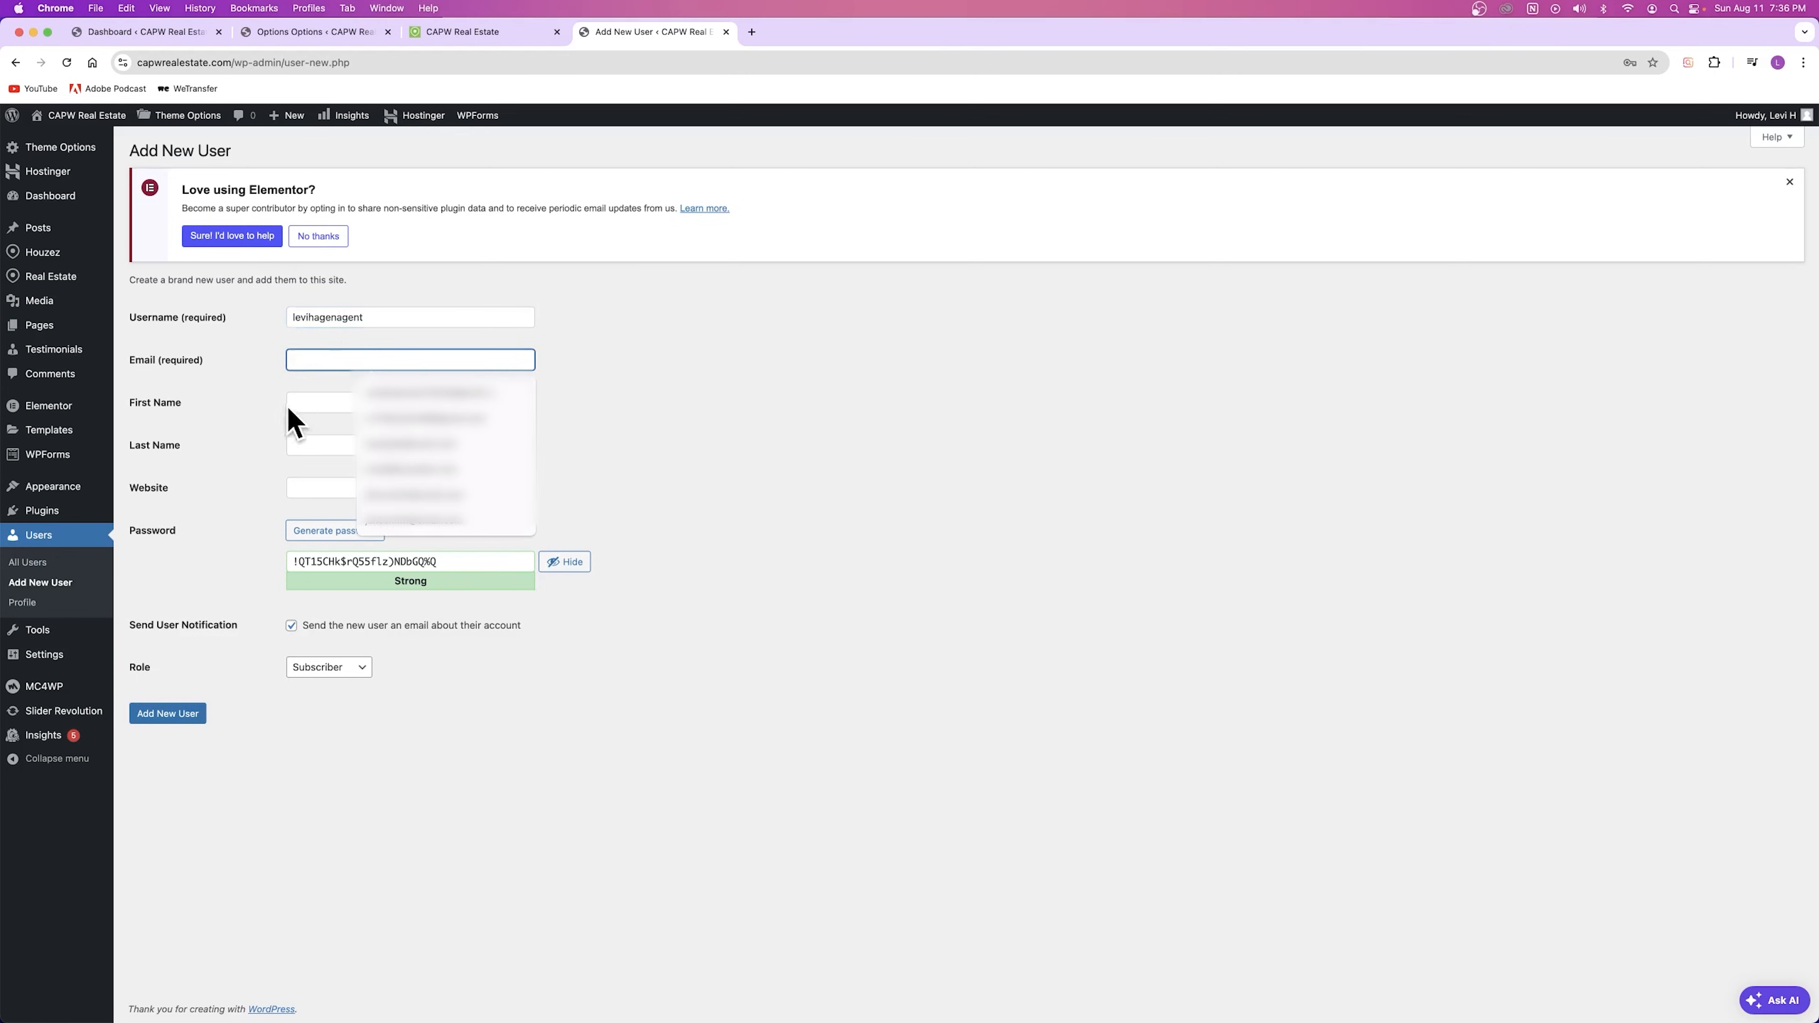
pyautogui.press('super+v')
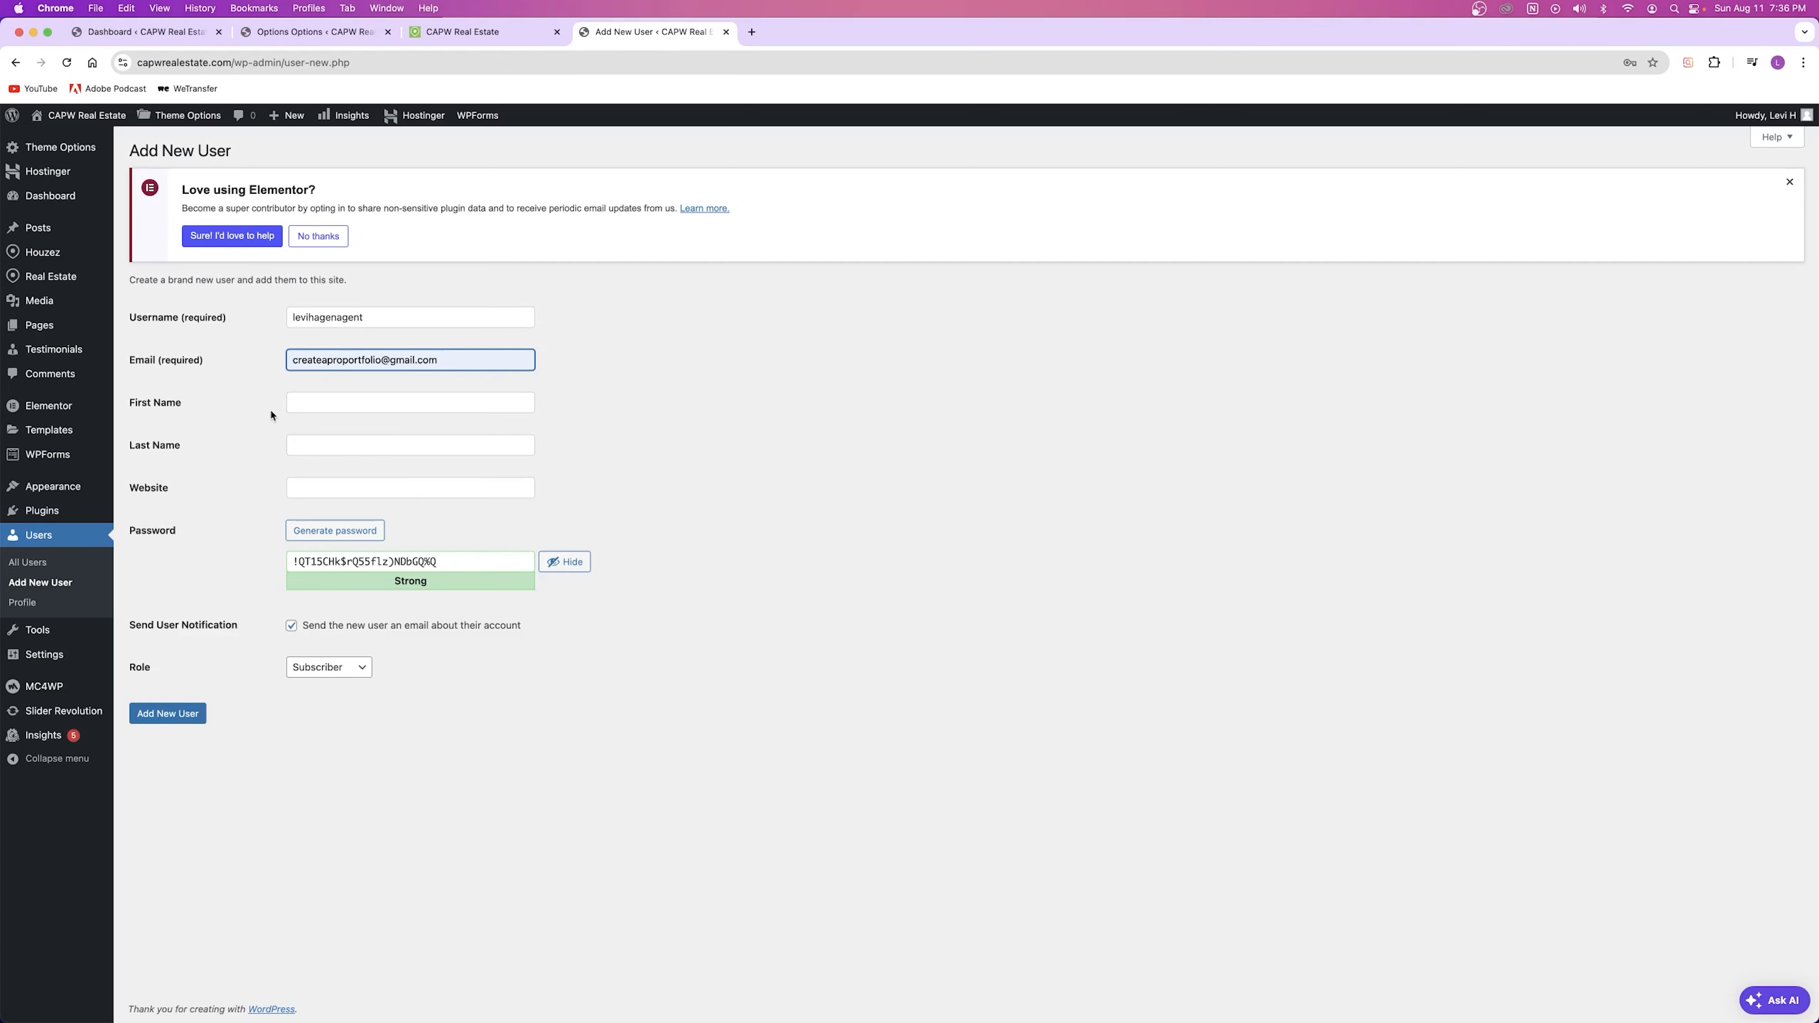
pyautogui.click(320, 402)
pyautogui.press('Tab')
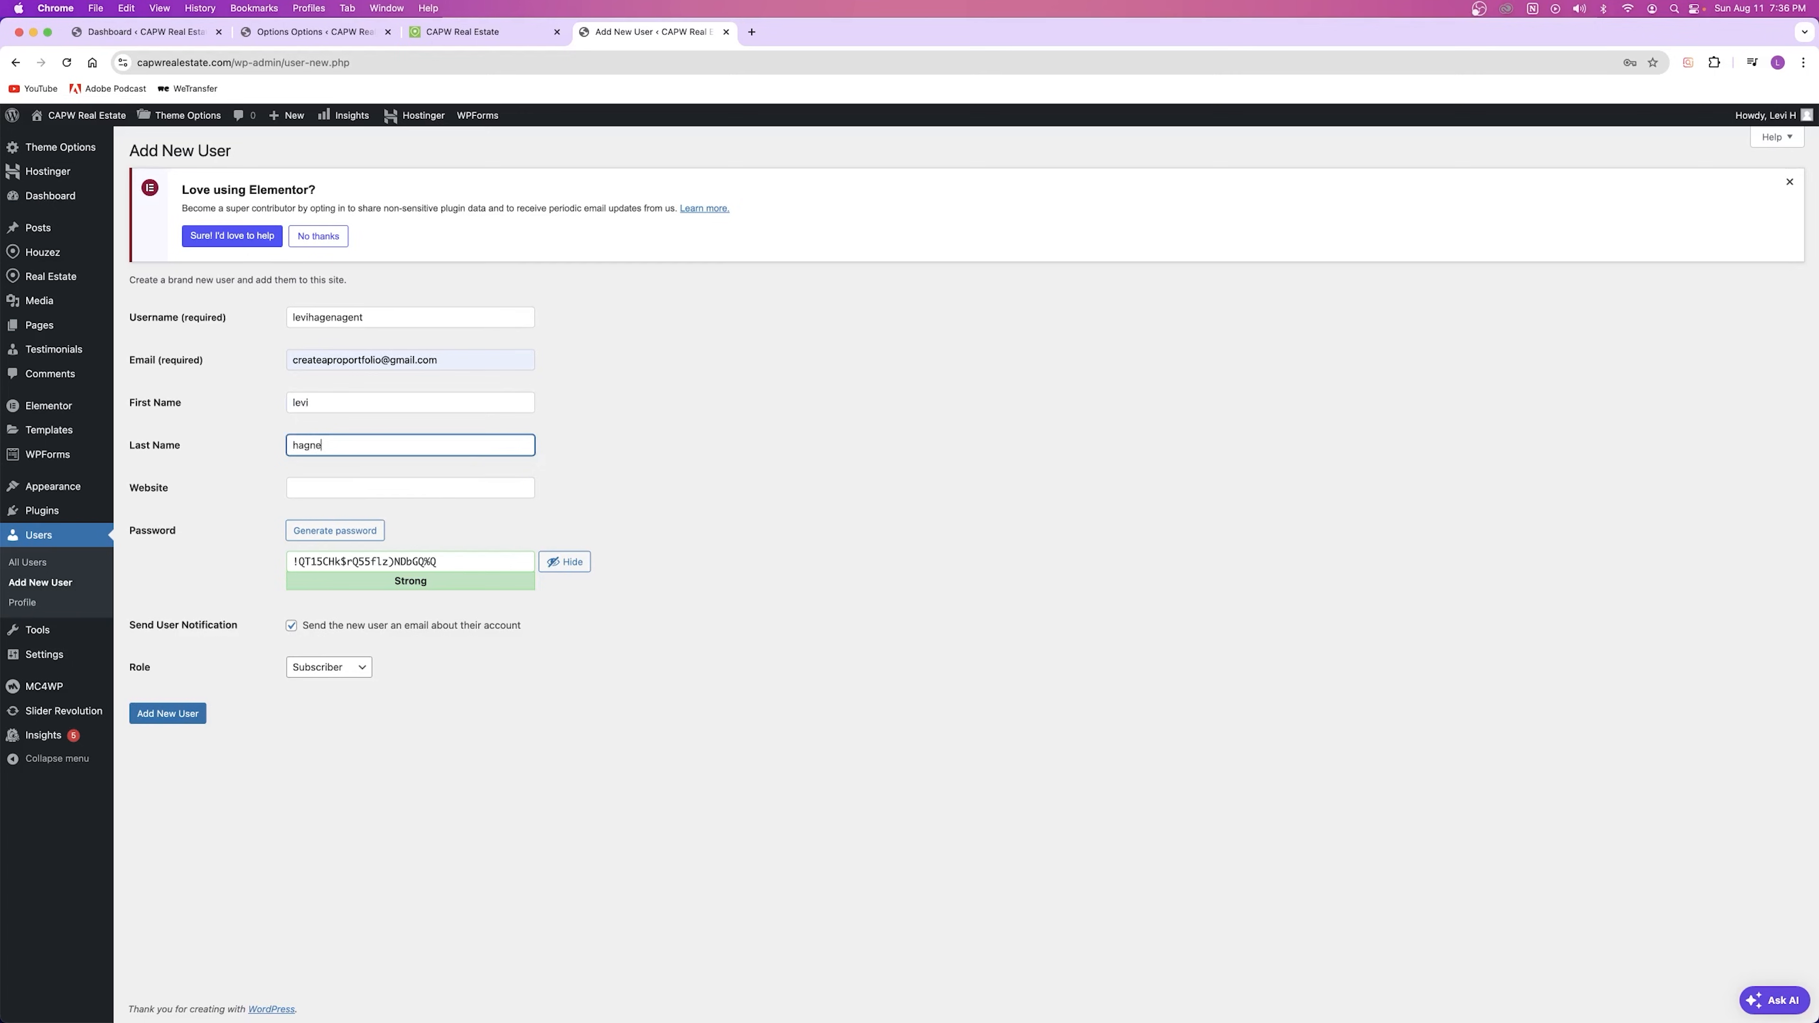
pyautogui.click(326, 489)
pyautogui.click(245, 503)
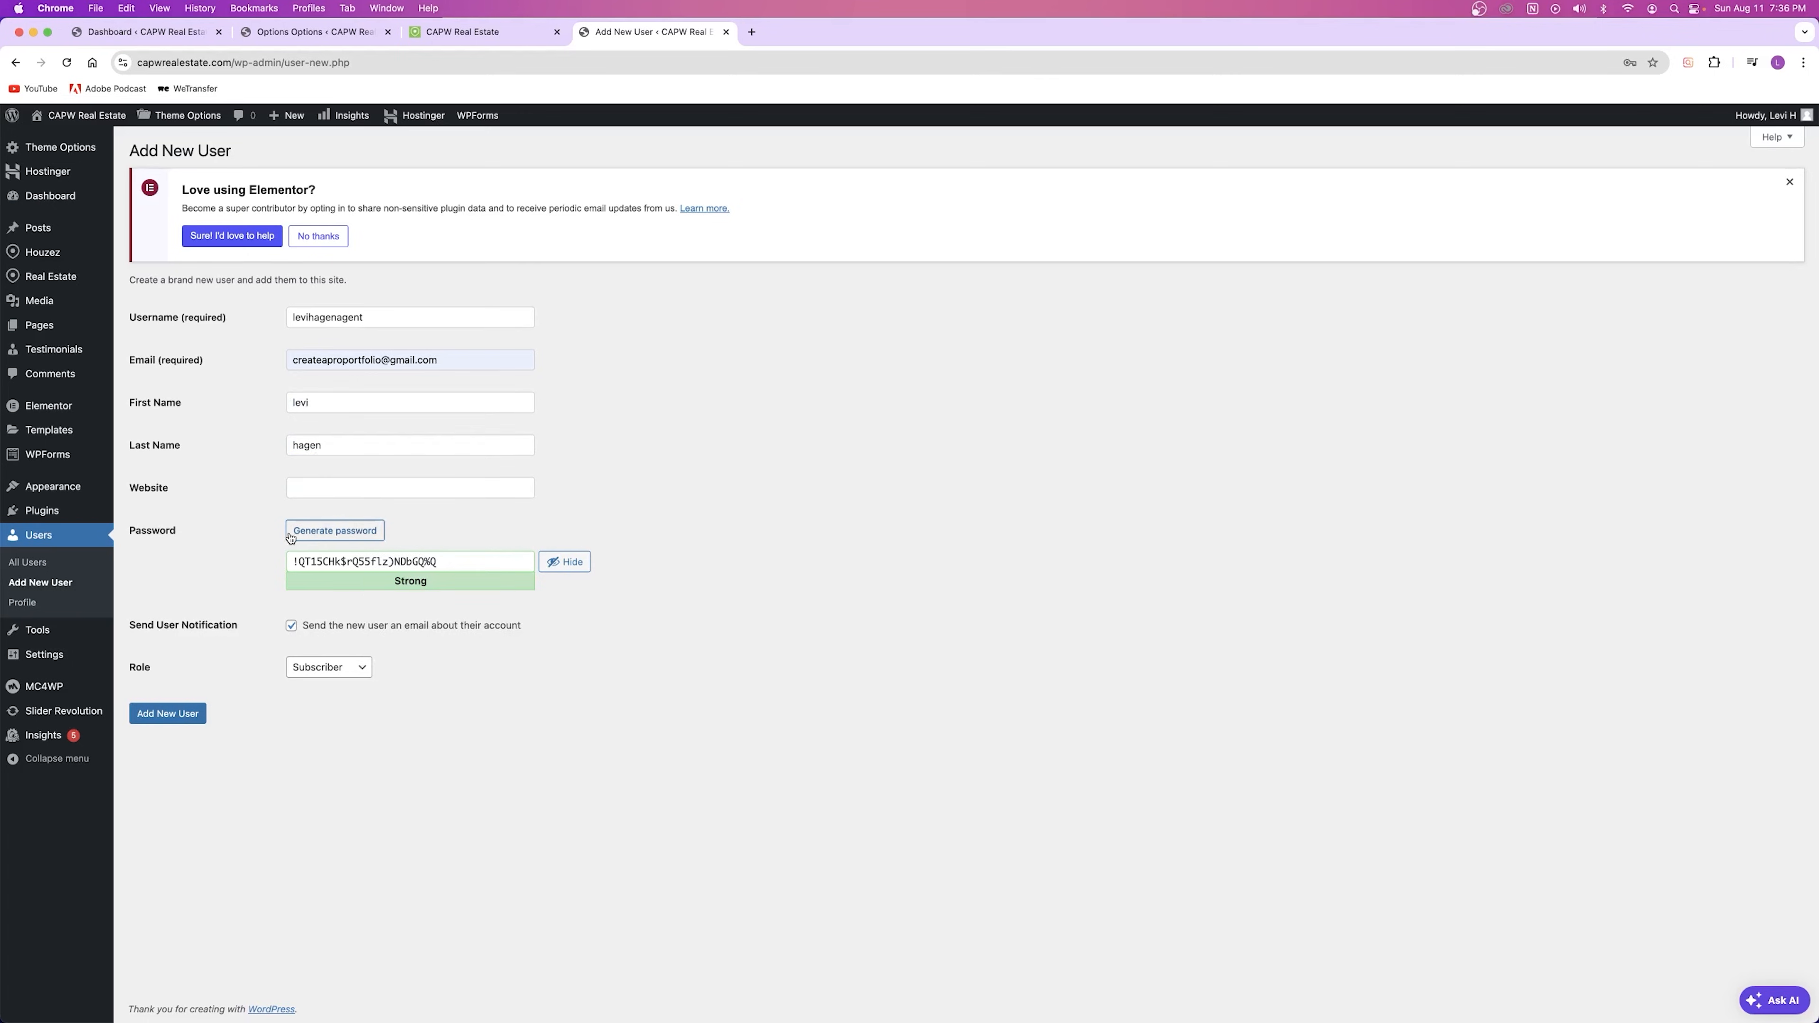
pyautogui.moveTo(458, 561); pyautogui.dragTo(237, 563)
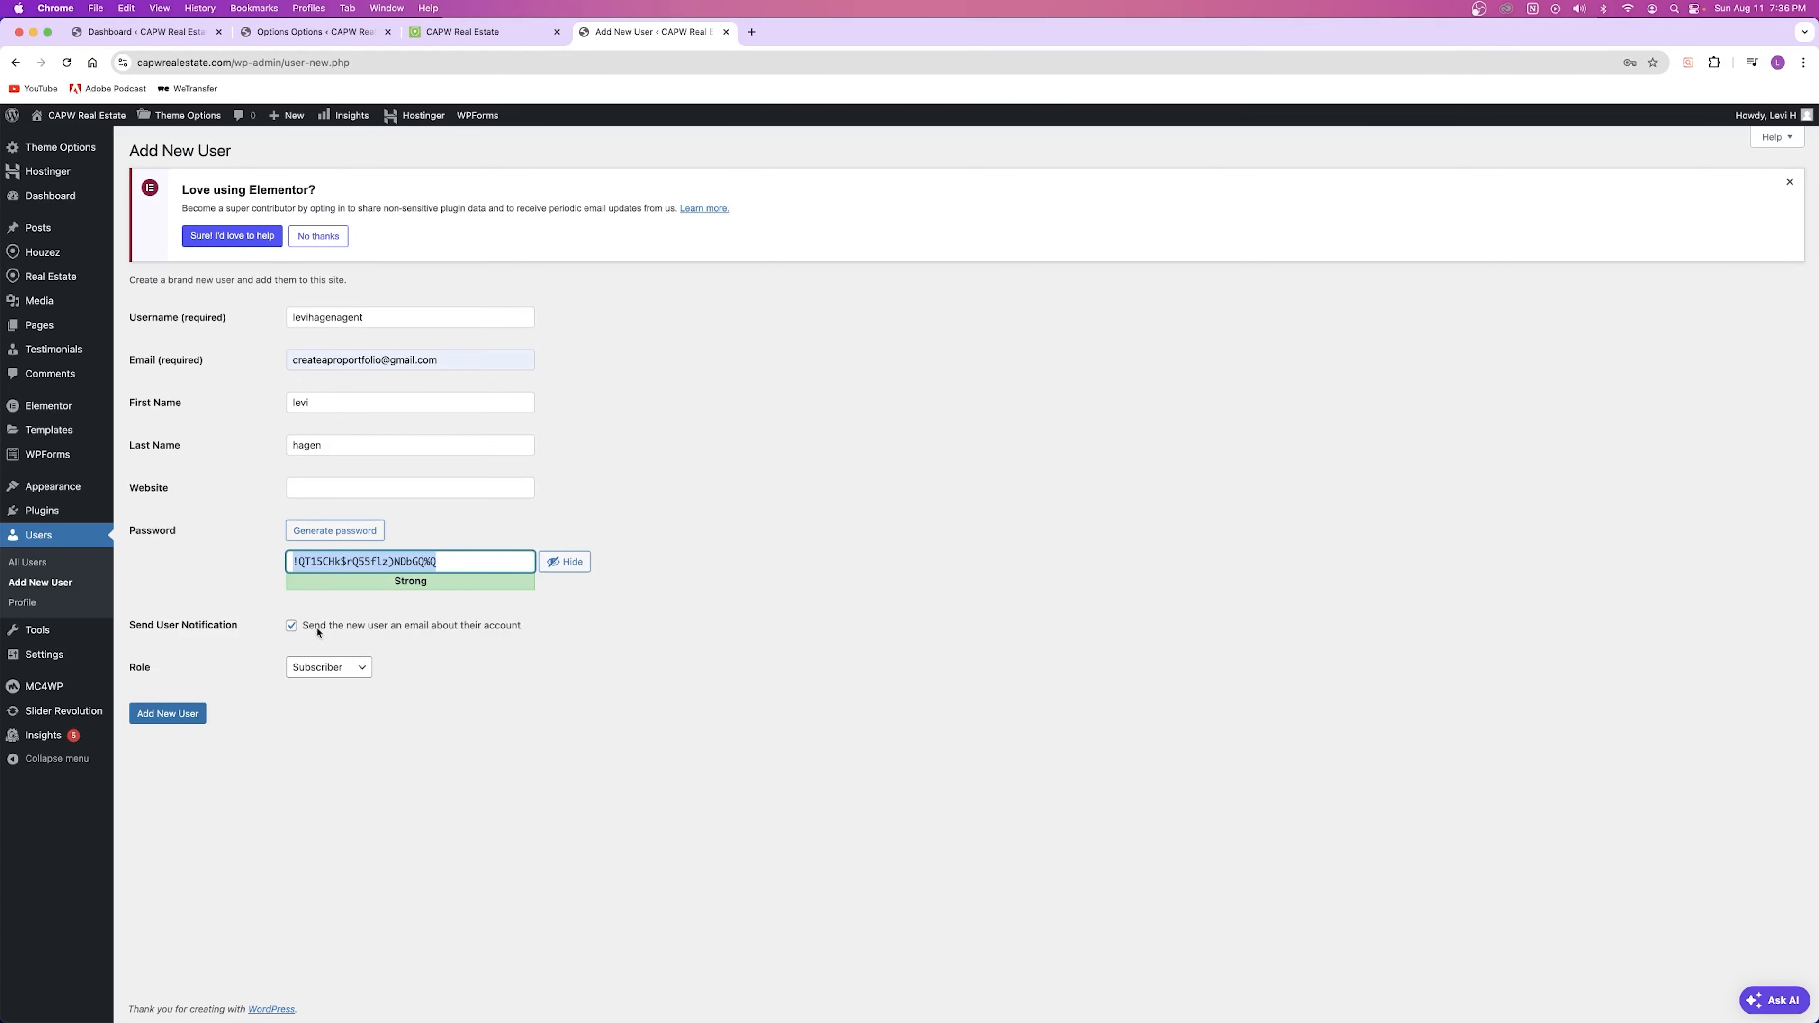
# Step: Set the role to Agent and submit; the user is rejected as the e-mail already exists
pyautogui.click(330, 667)
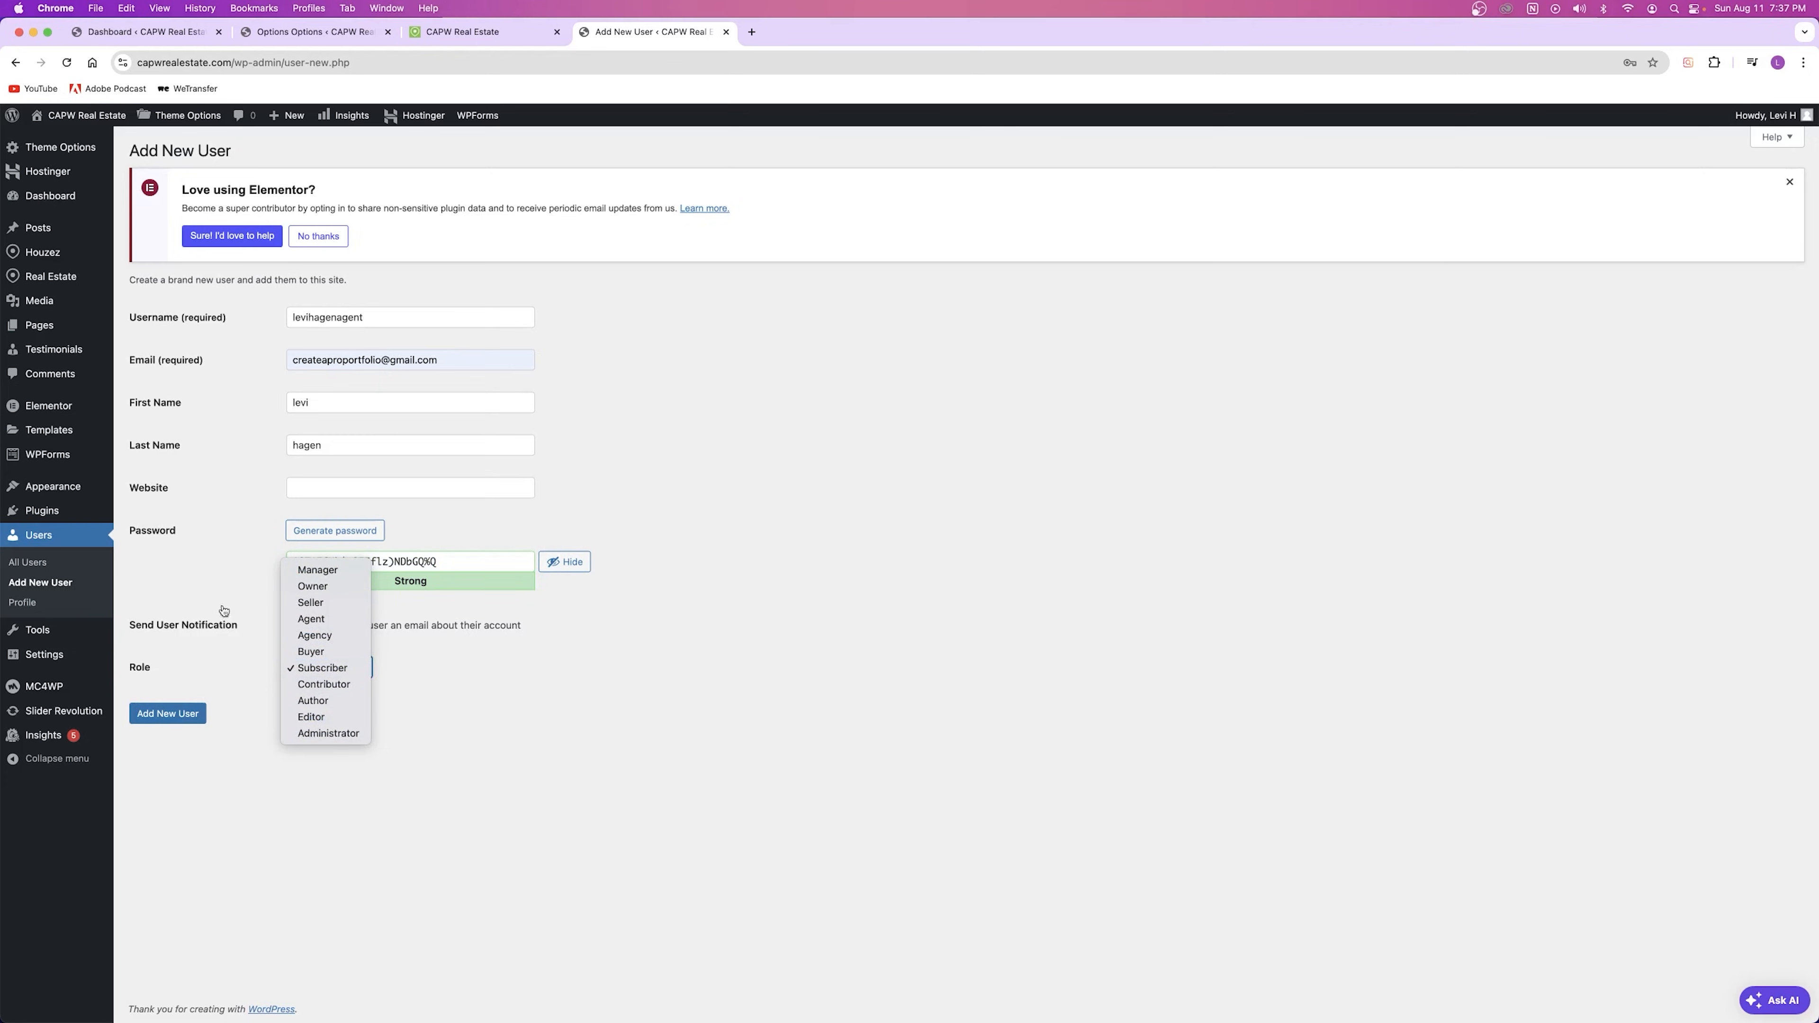
pyautogui.click(201, 587)
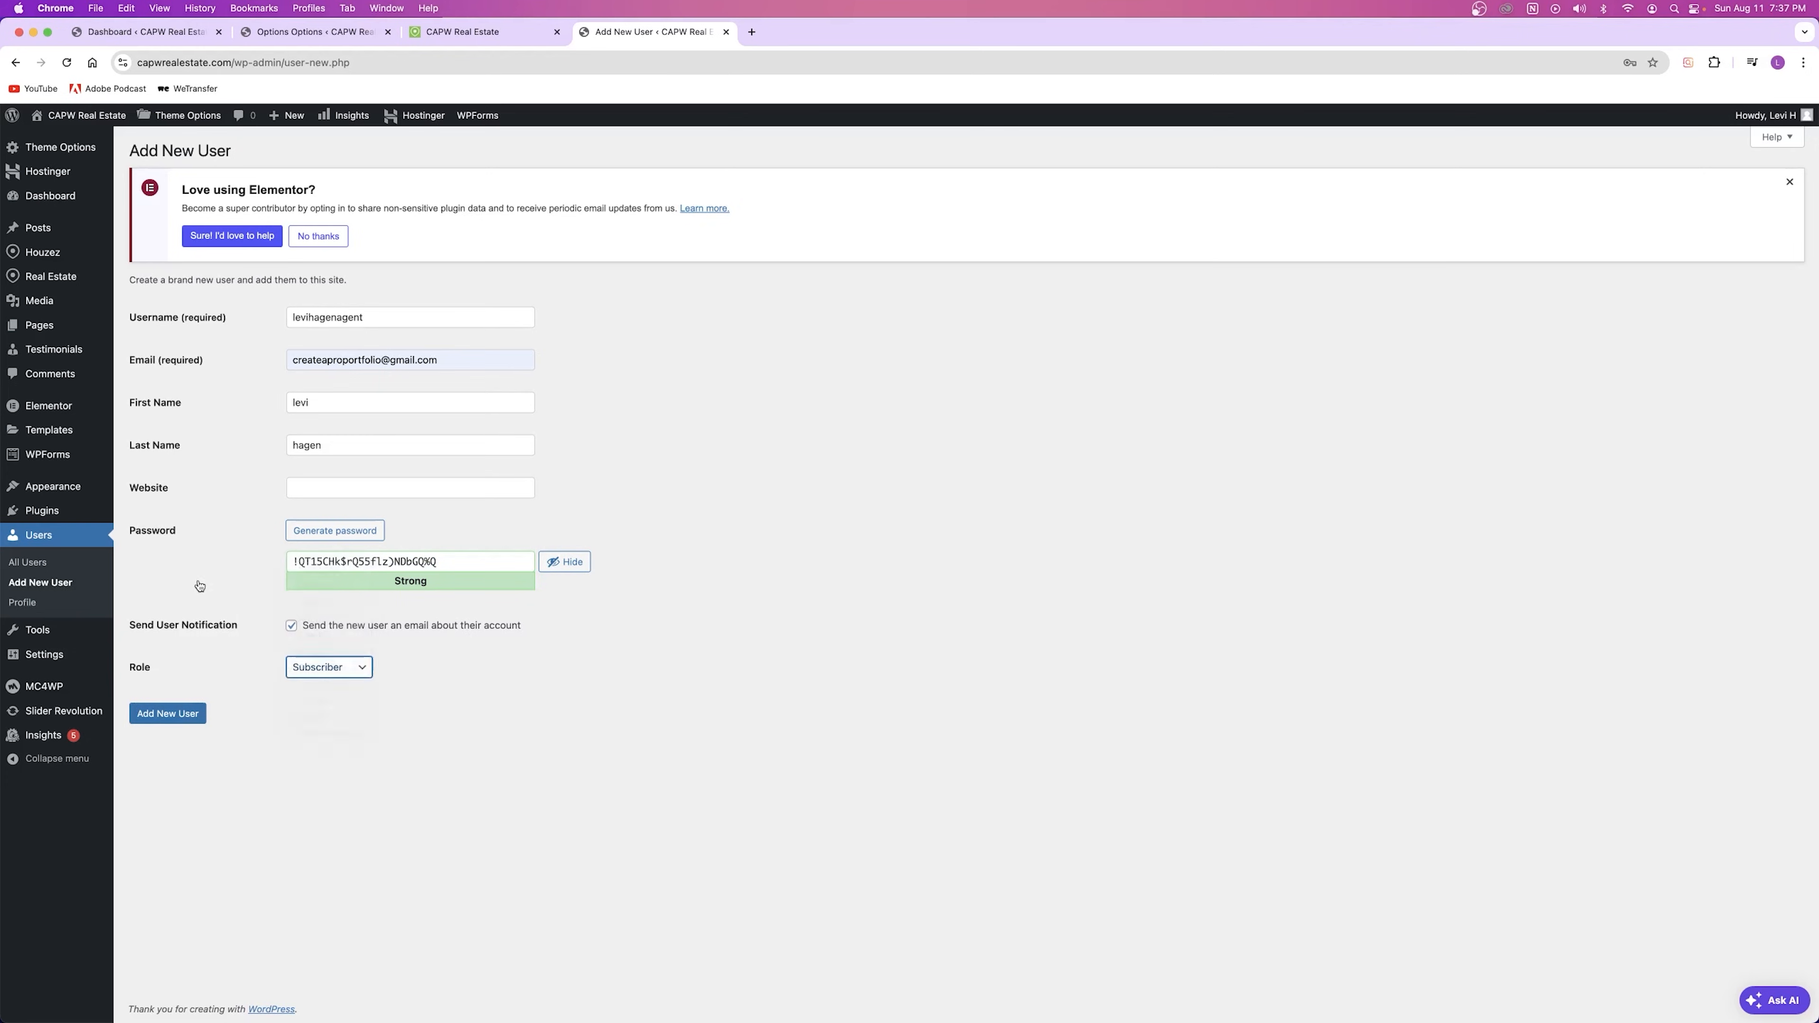
pyautogui.click(348, 675)
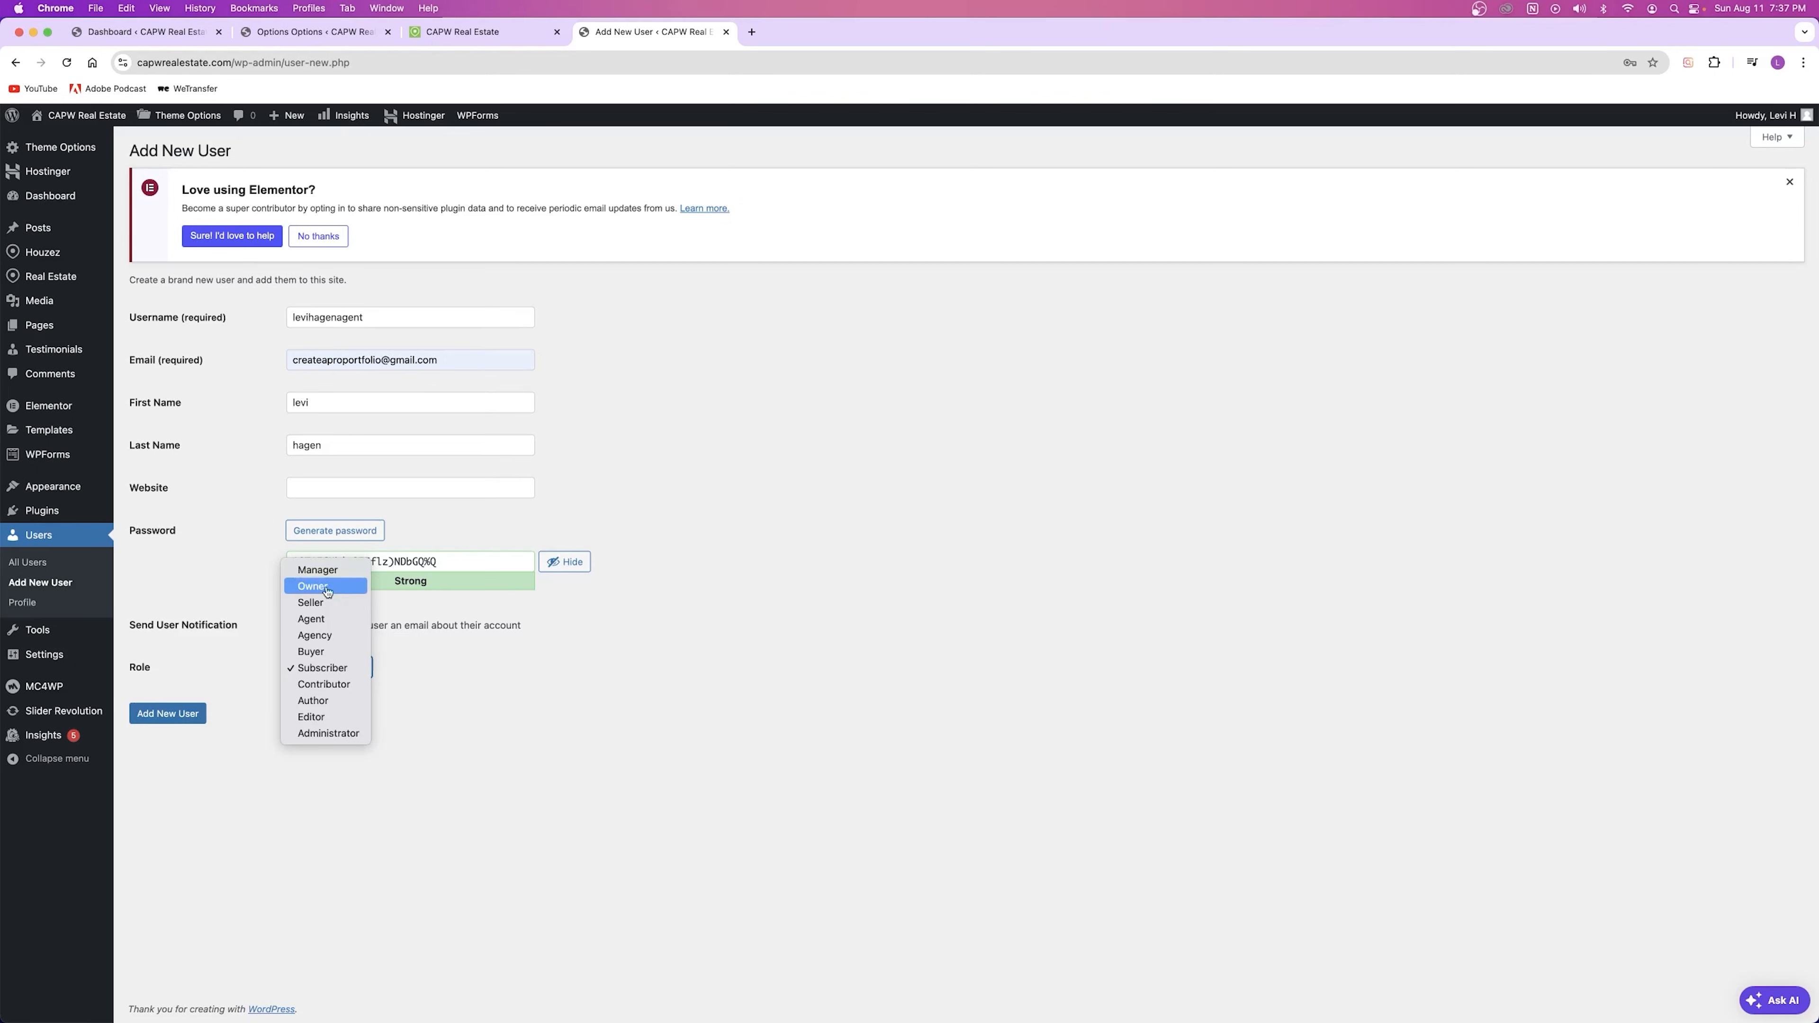
pyautogui.click(328, 619)
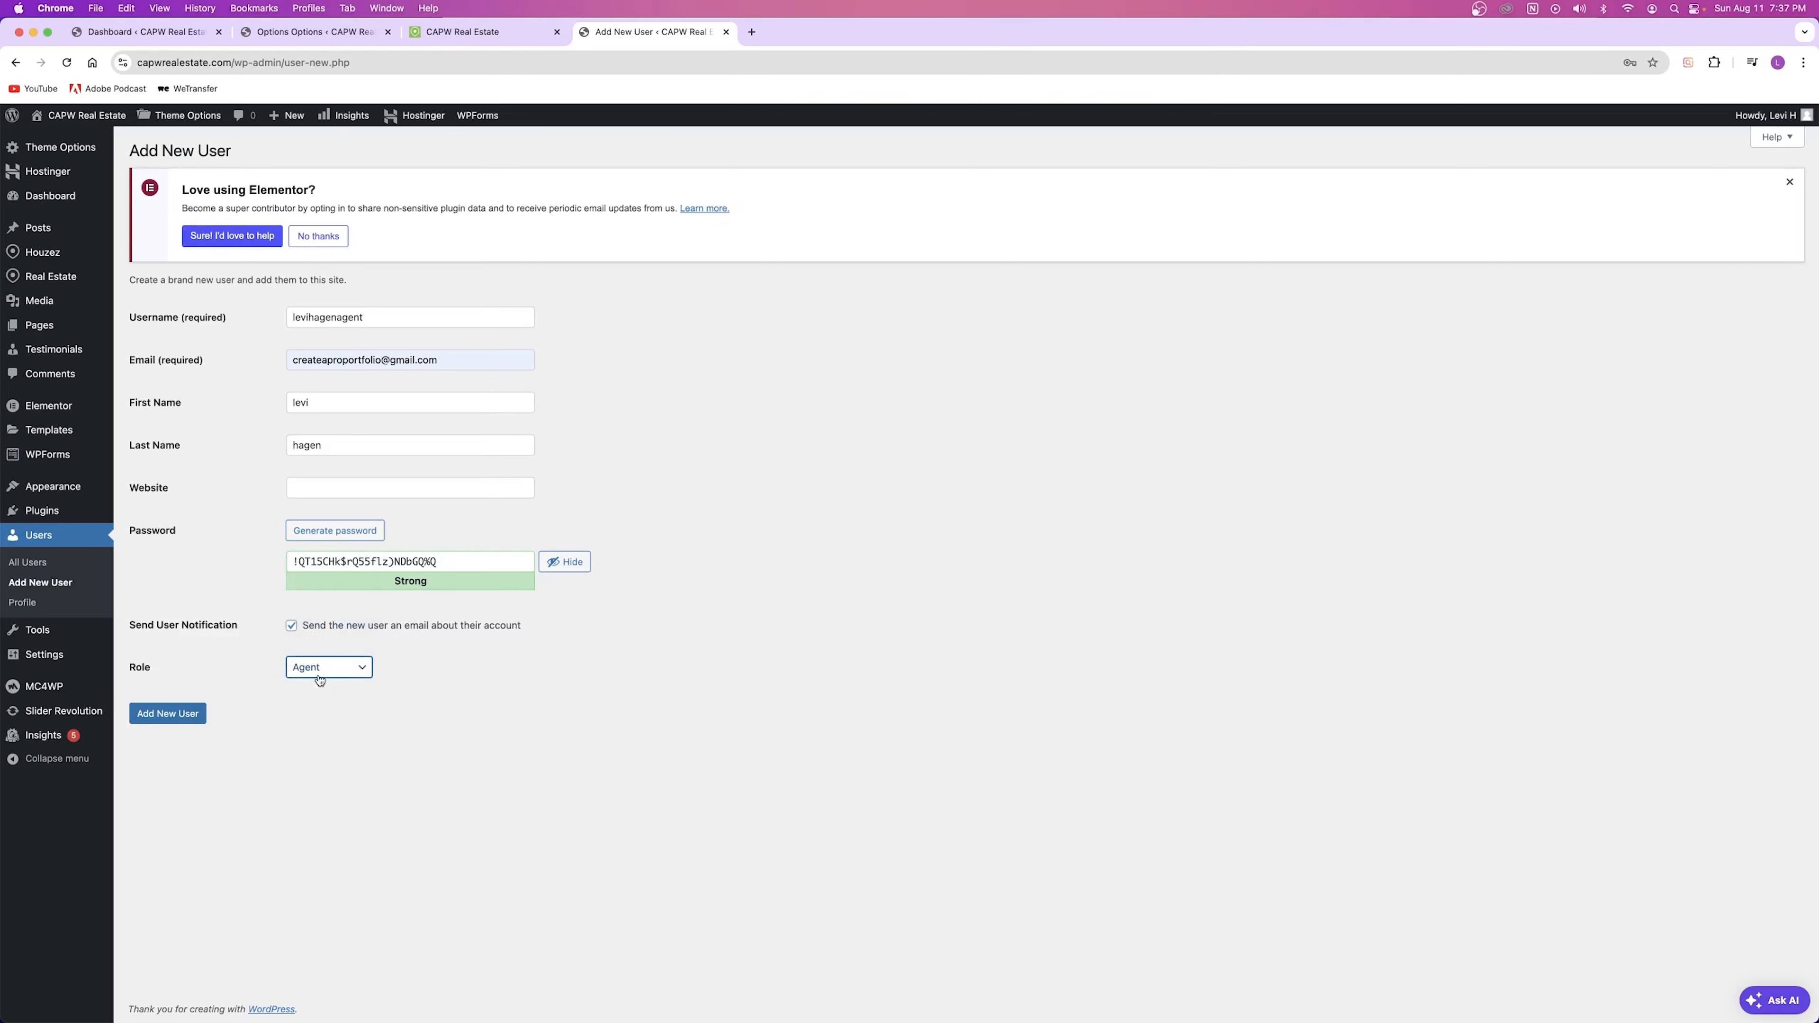
pyautogui.click(156, 712)
pyautogui.click(447, 400)
pyautogui.click(684, 439)
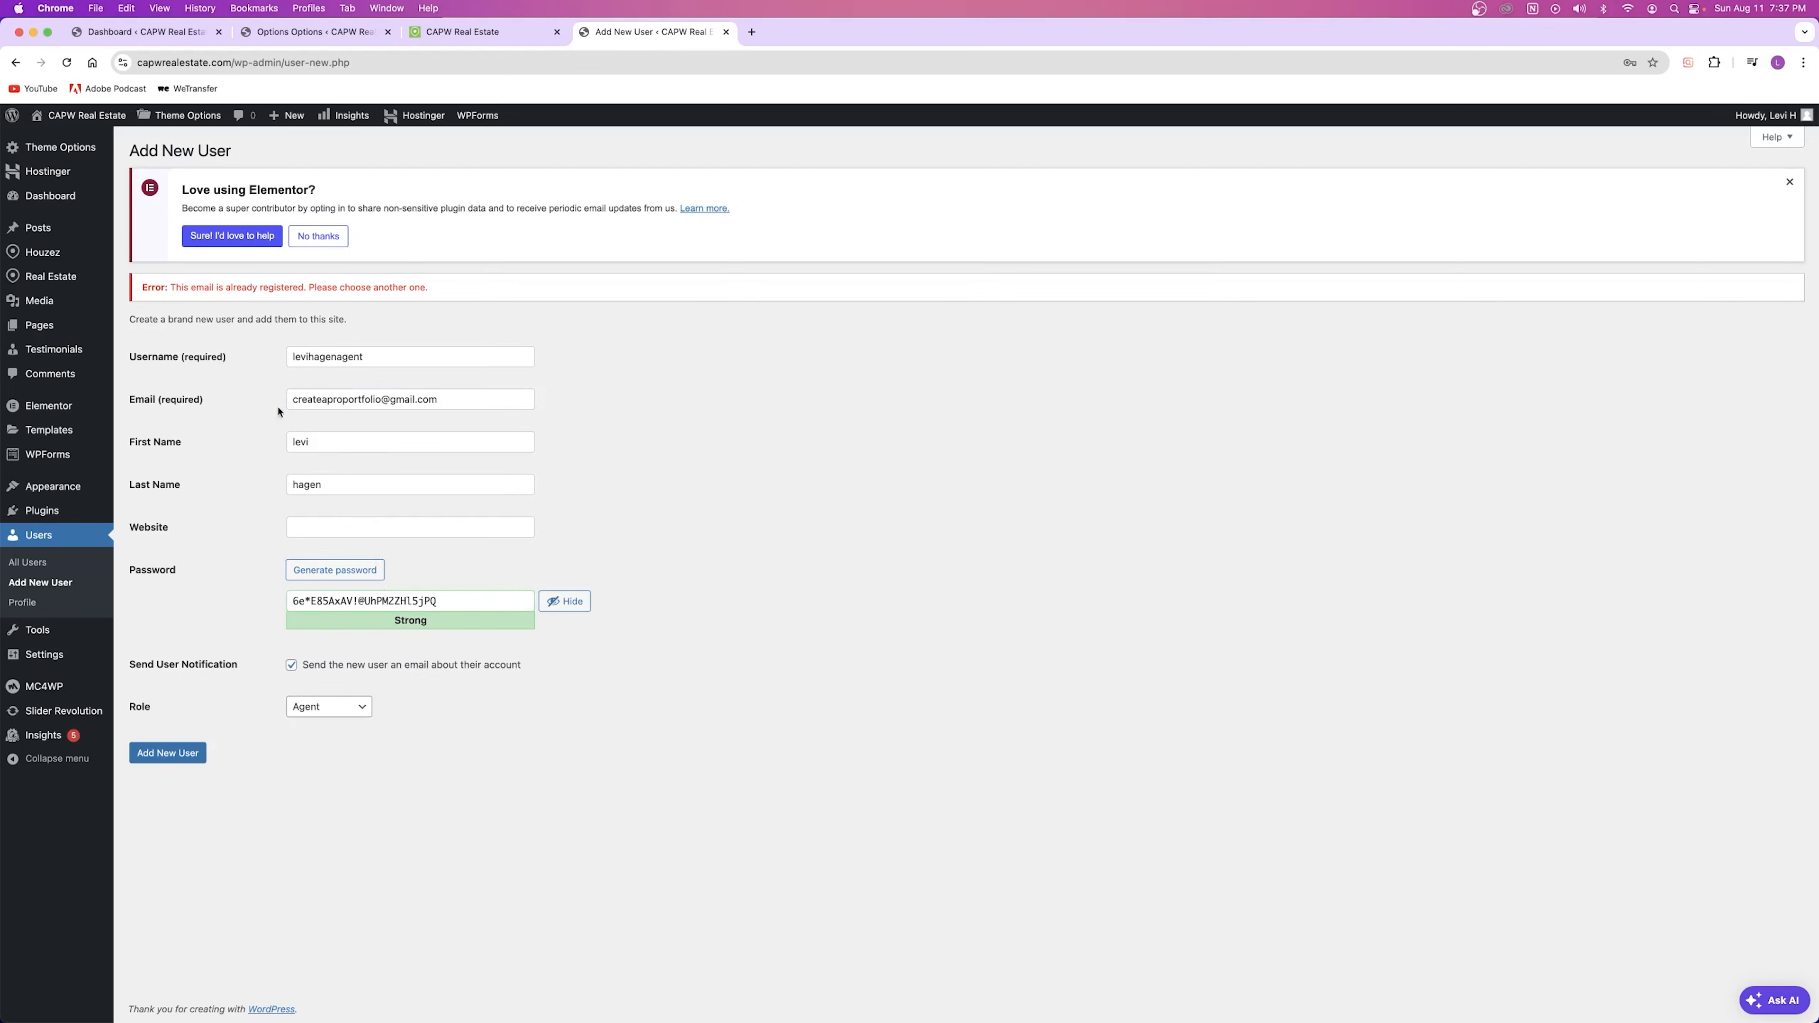
pyautogui.click(725, 31)
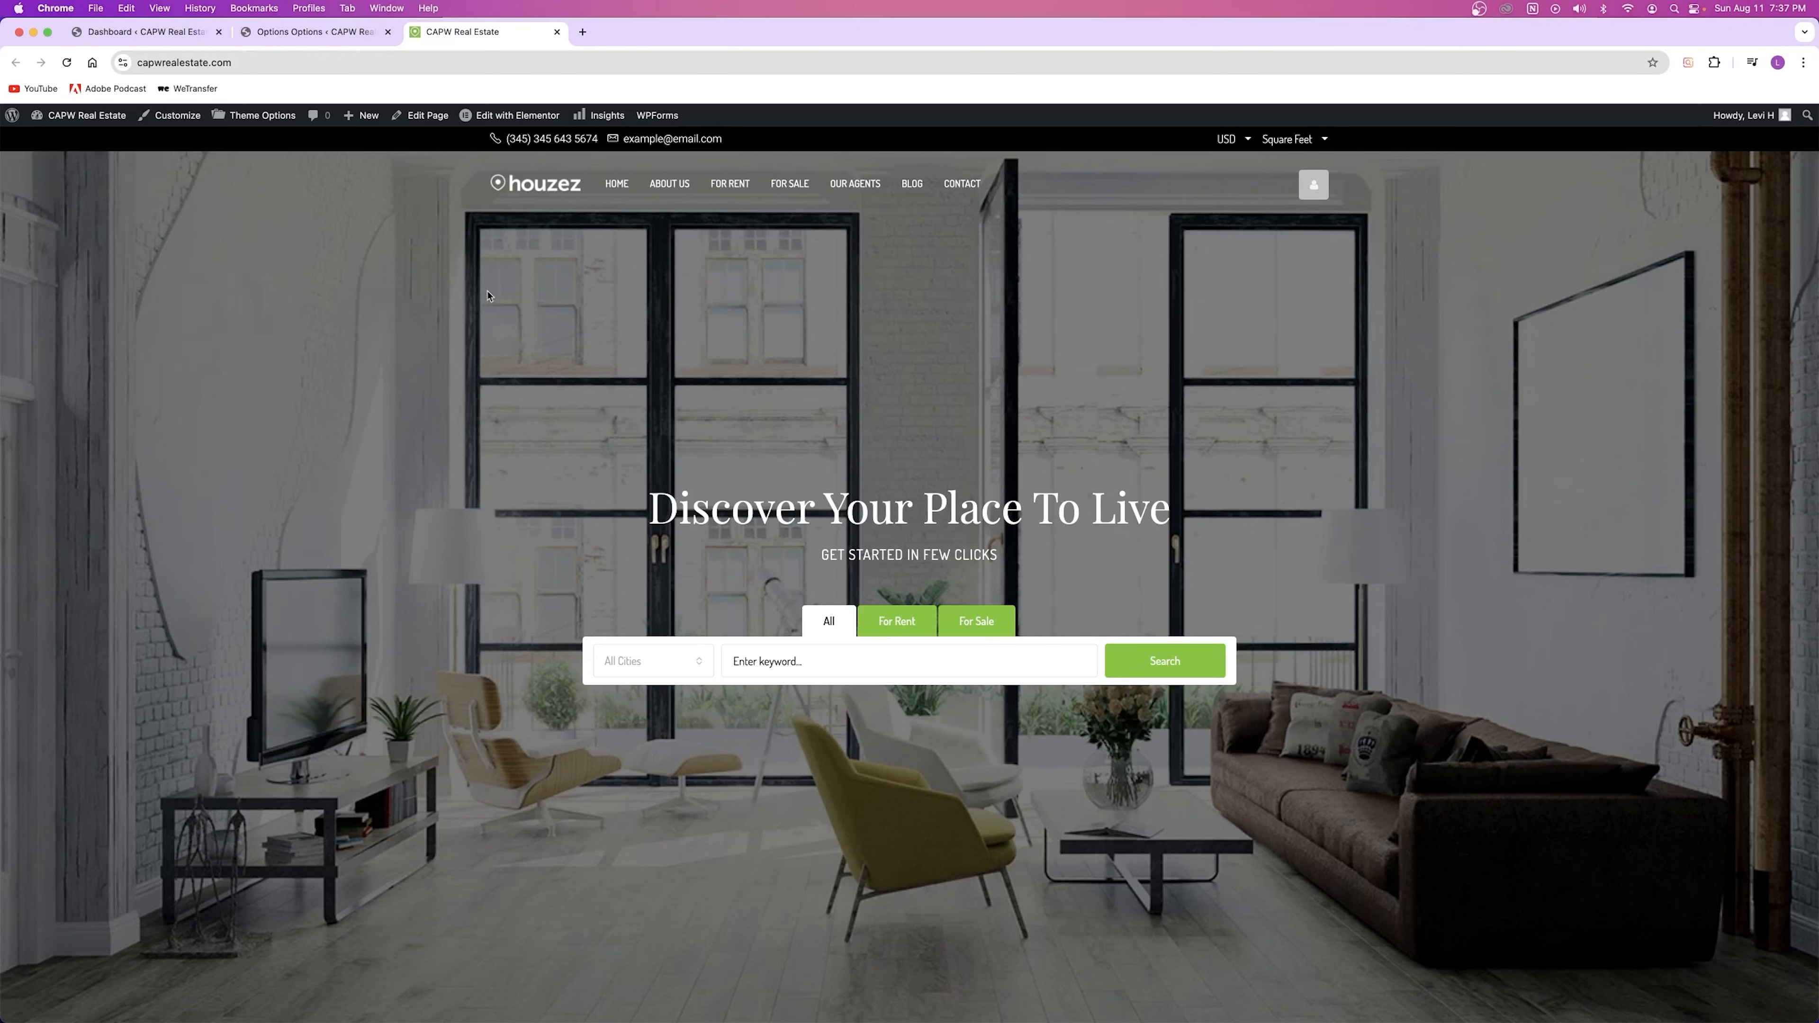
# Step: Open the Houzez Price & Currency settings and scroll through them
pyautogui.click(365, 31)
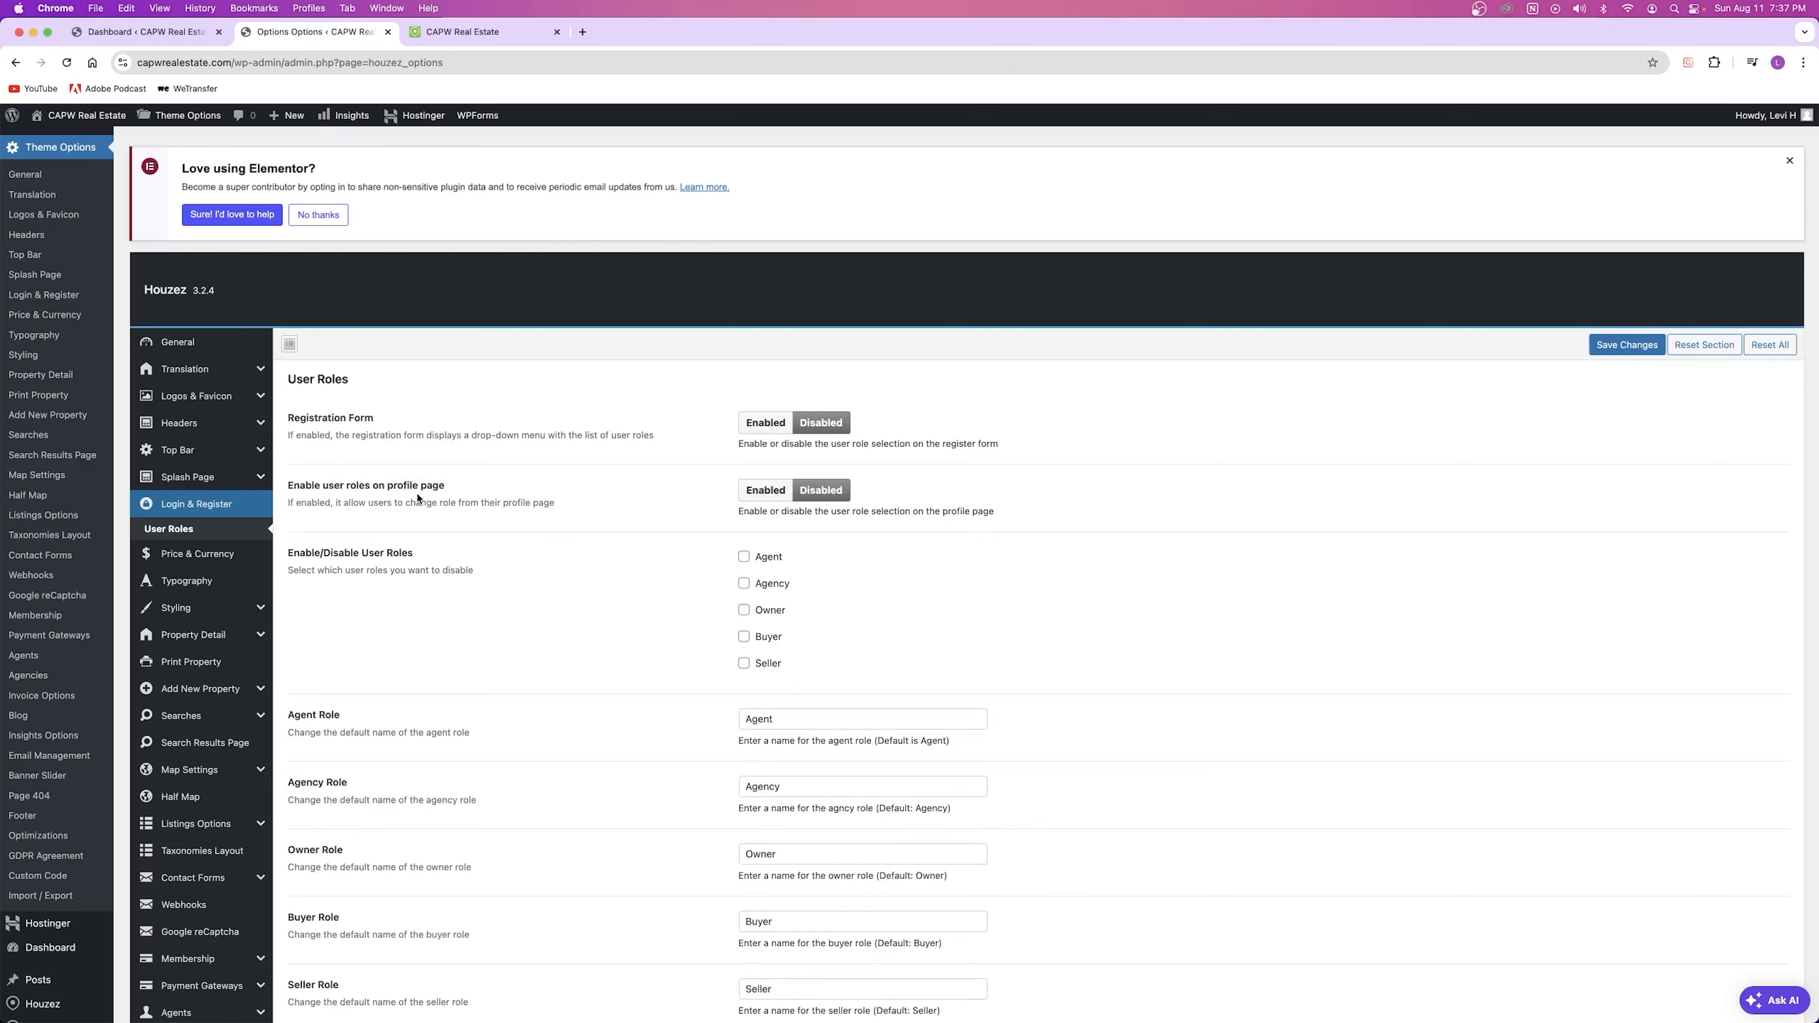
pyautogui.click(209, 556)
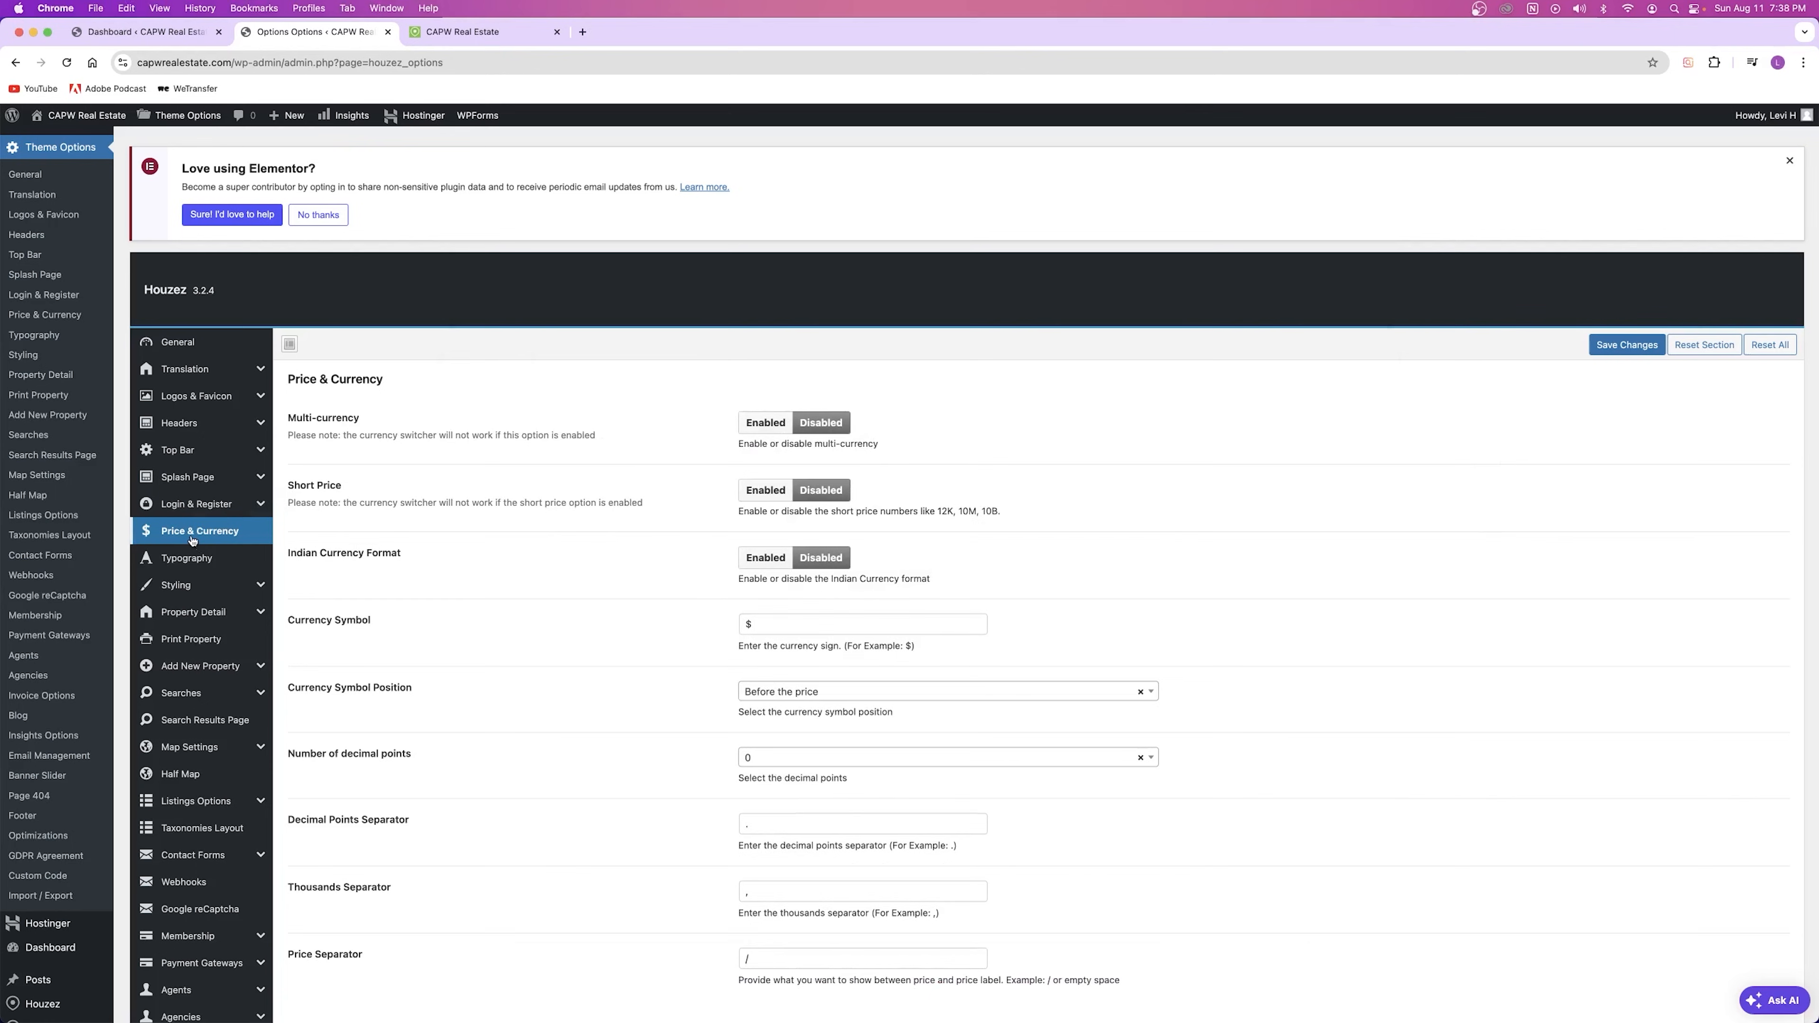
pyautogui.scroll(-5, 546, 469)
pyautogui.scroll(4, 553, 480)
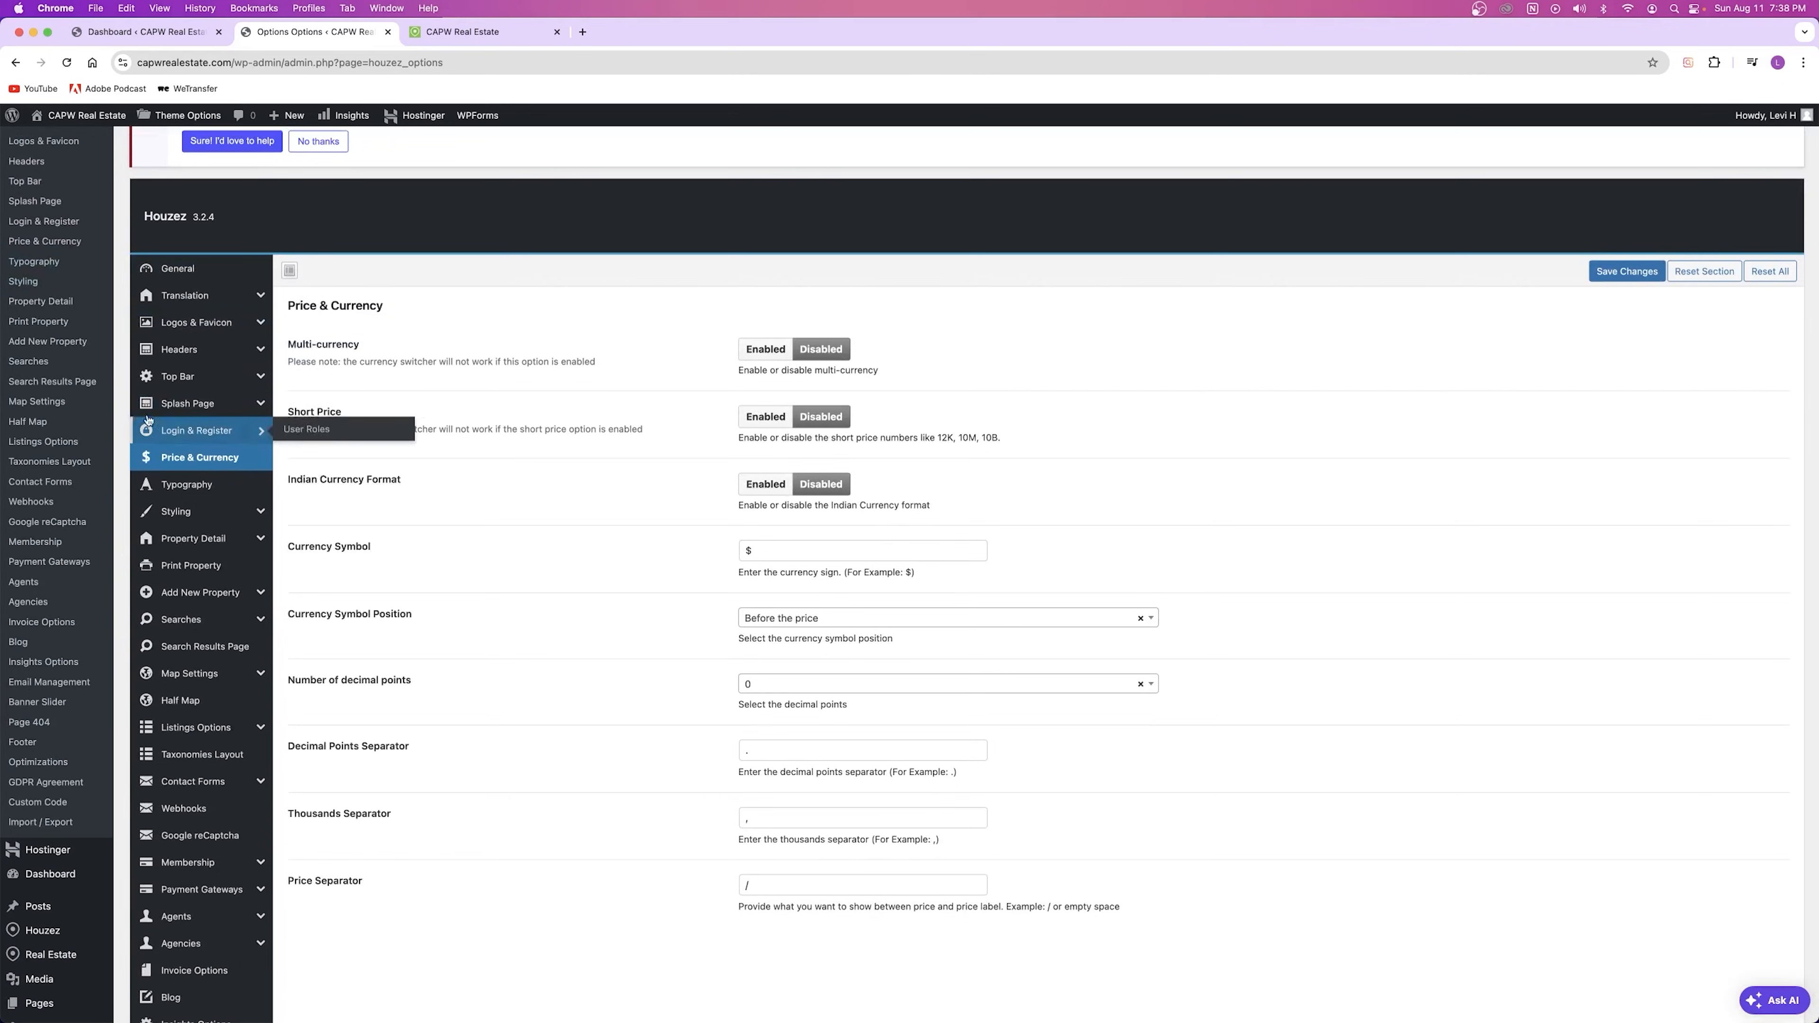
pyautogui.scroll(-3, 37, 855)
pyautogui.moveTo(49, 699)
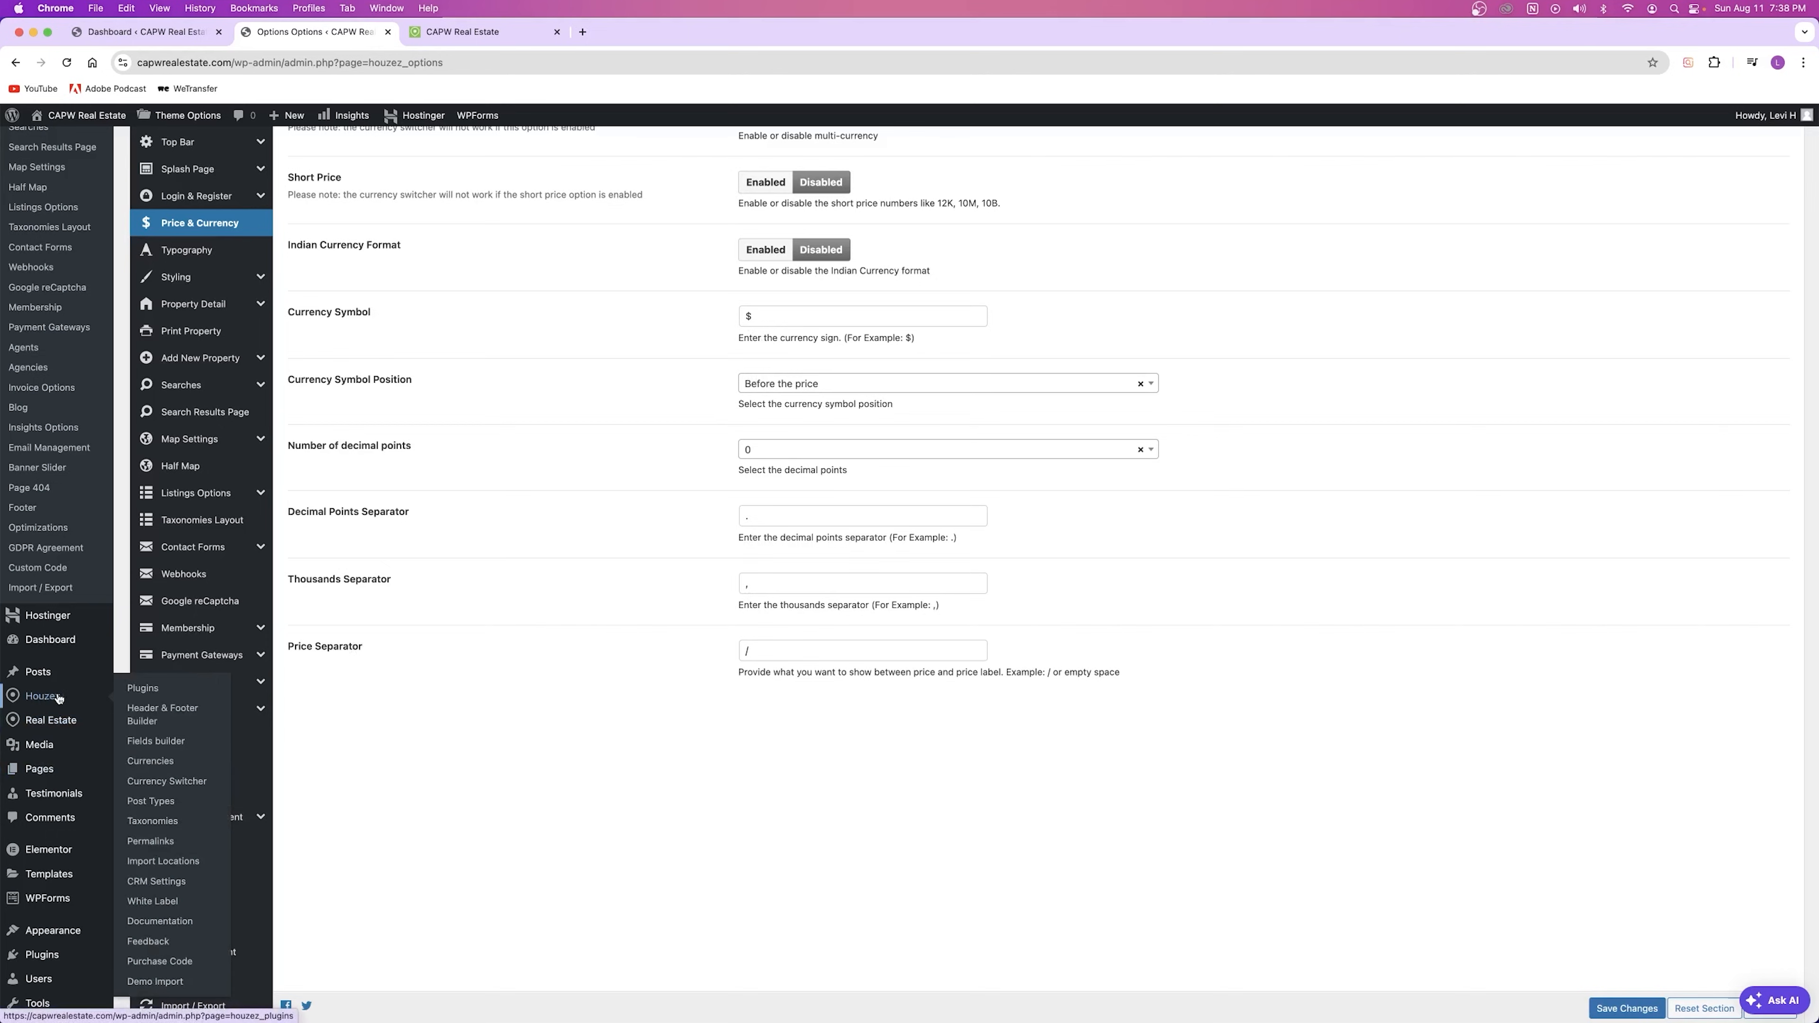
pyautogui.scroll(3, 605, 524)
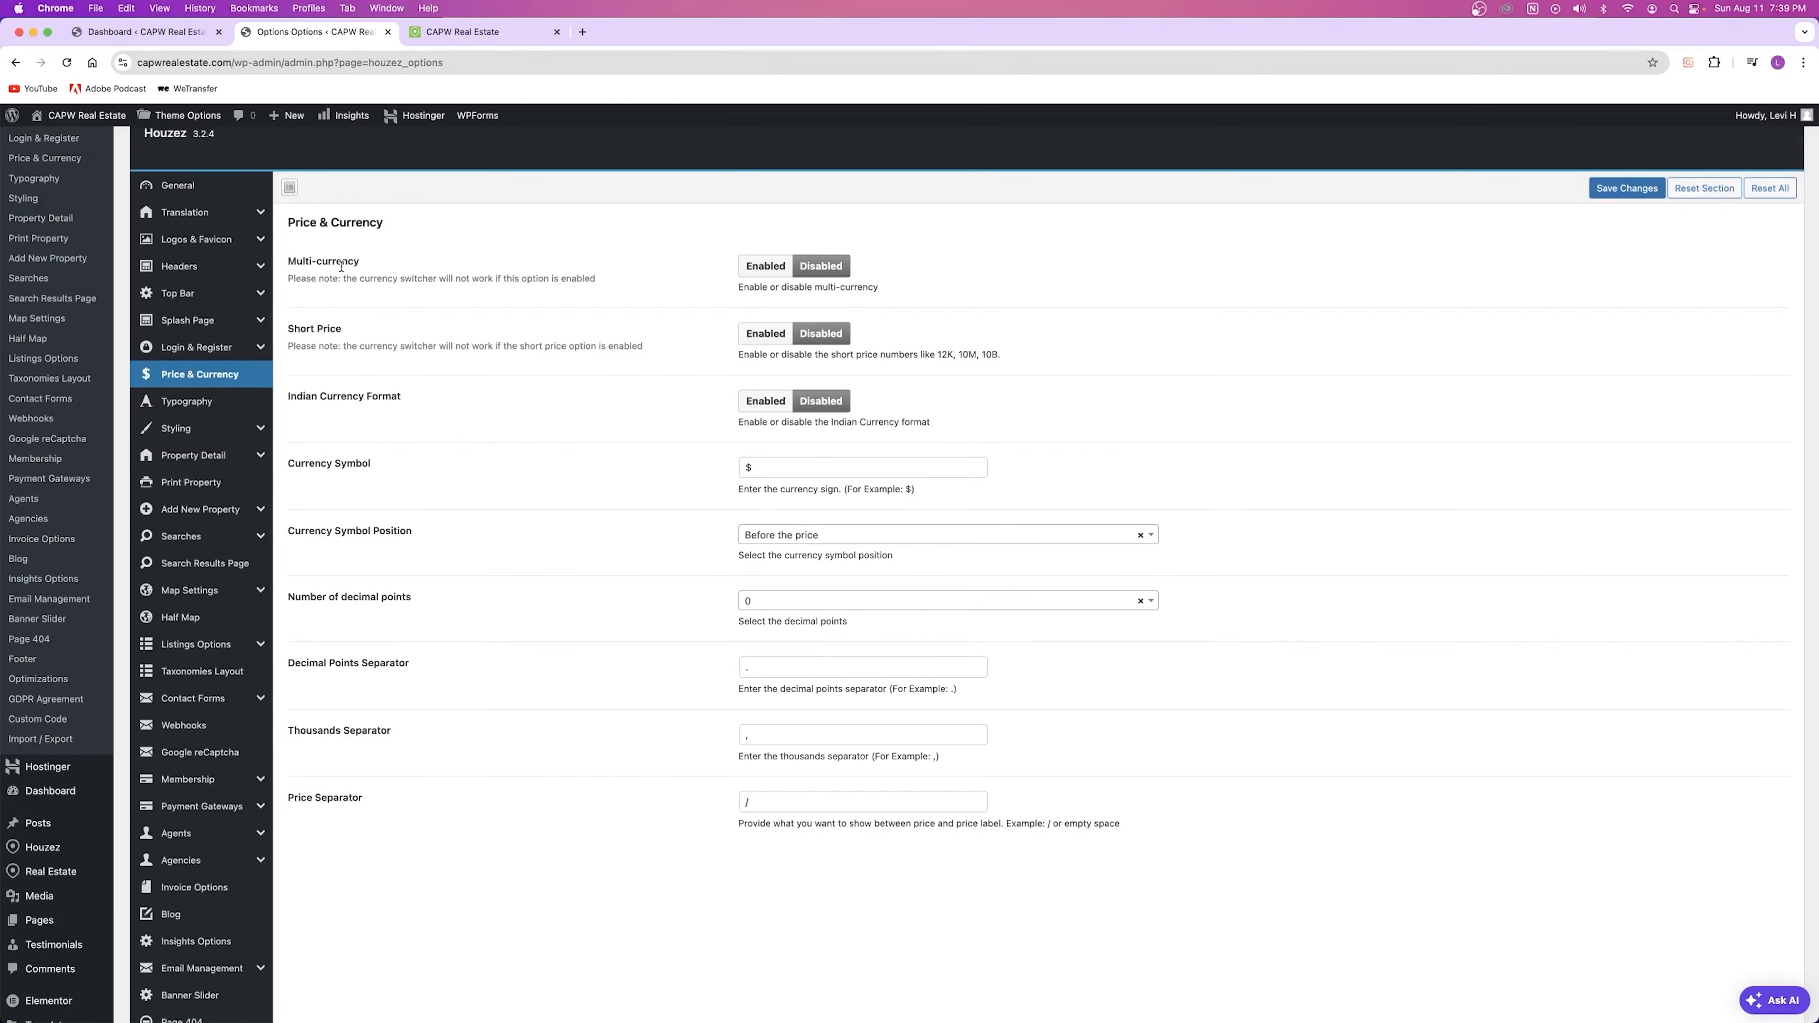
# Step: Review the Short Price and Currency Symbol position settings, then move on to Typography
pyautogui.moveTo(934, 354); pyautogui.dragTo(997, 356)
pyautogui.click(997, 355)
pyautogui.moveTo(288, 463); pyautogui.dragTo(538, 500)
pyautogui.moveTo(283, 539); pyautogui.dragTo(617, 573)
pyautogui.click(618, 573)
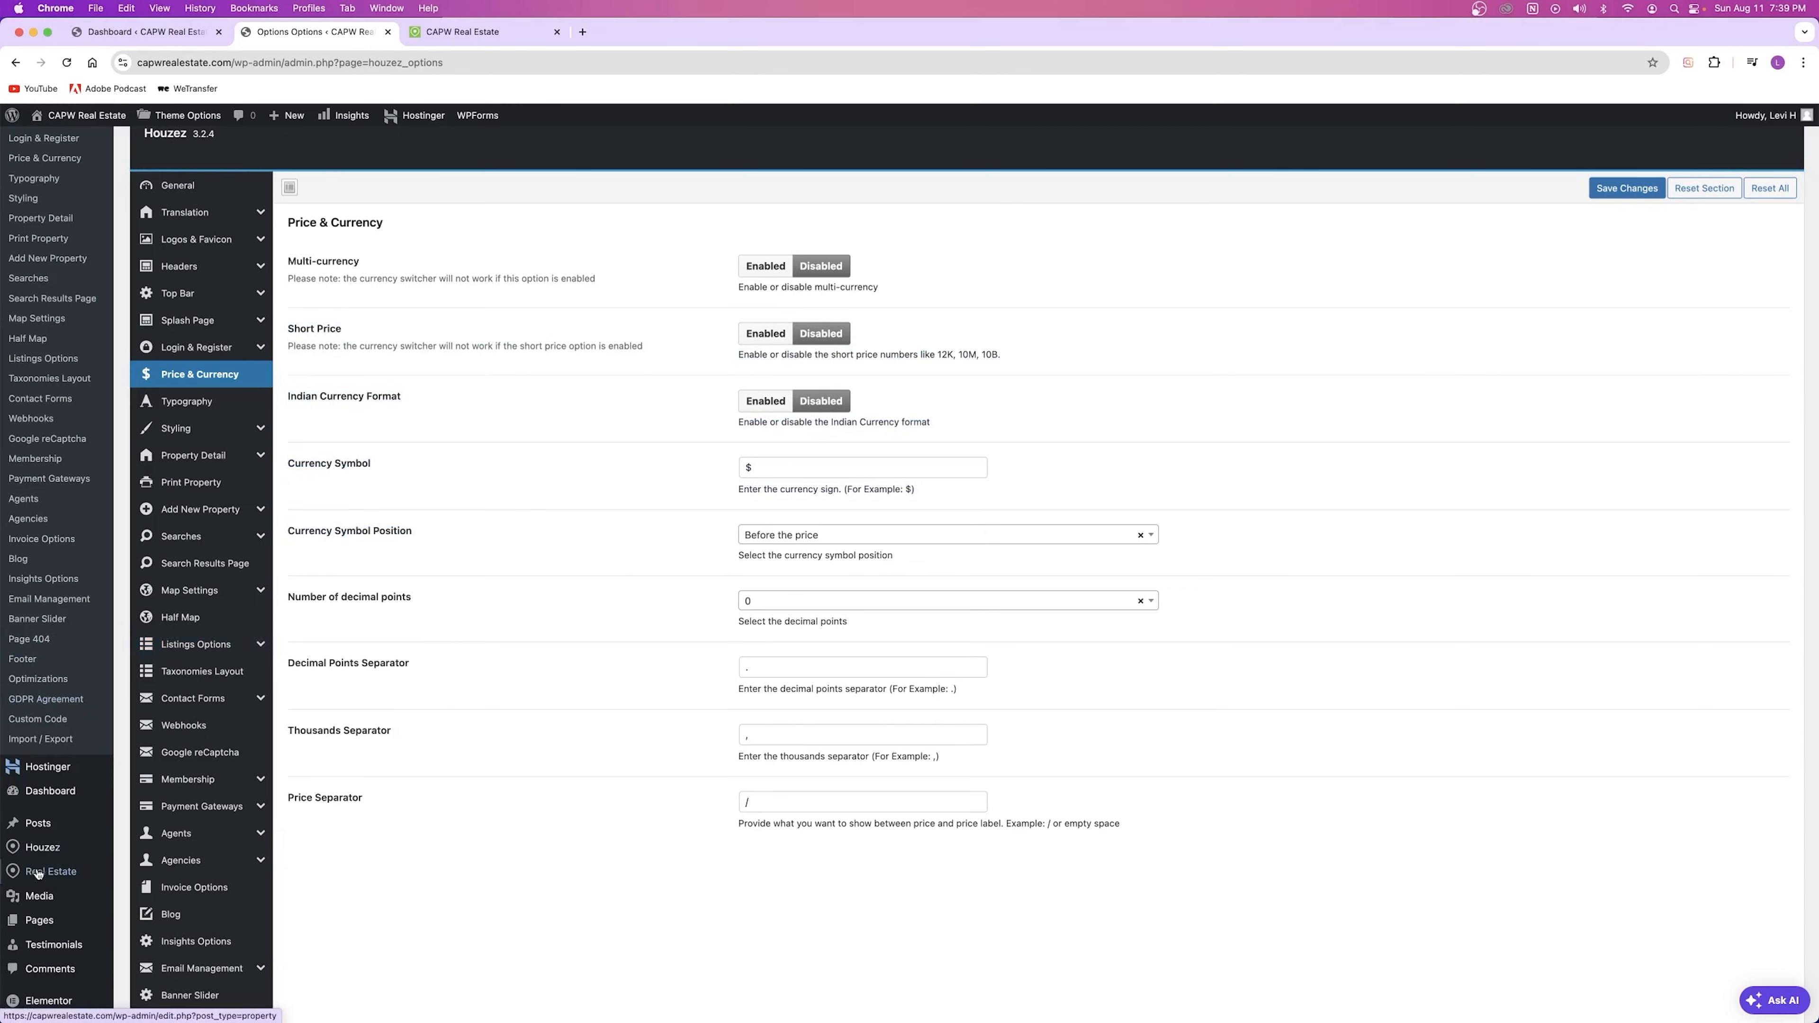
pyautogui.moveTo(43, 847)
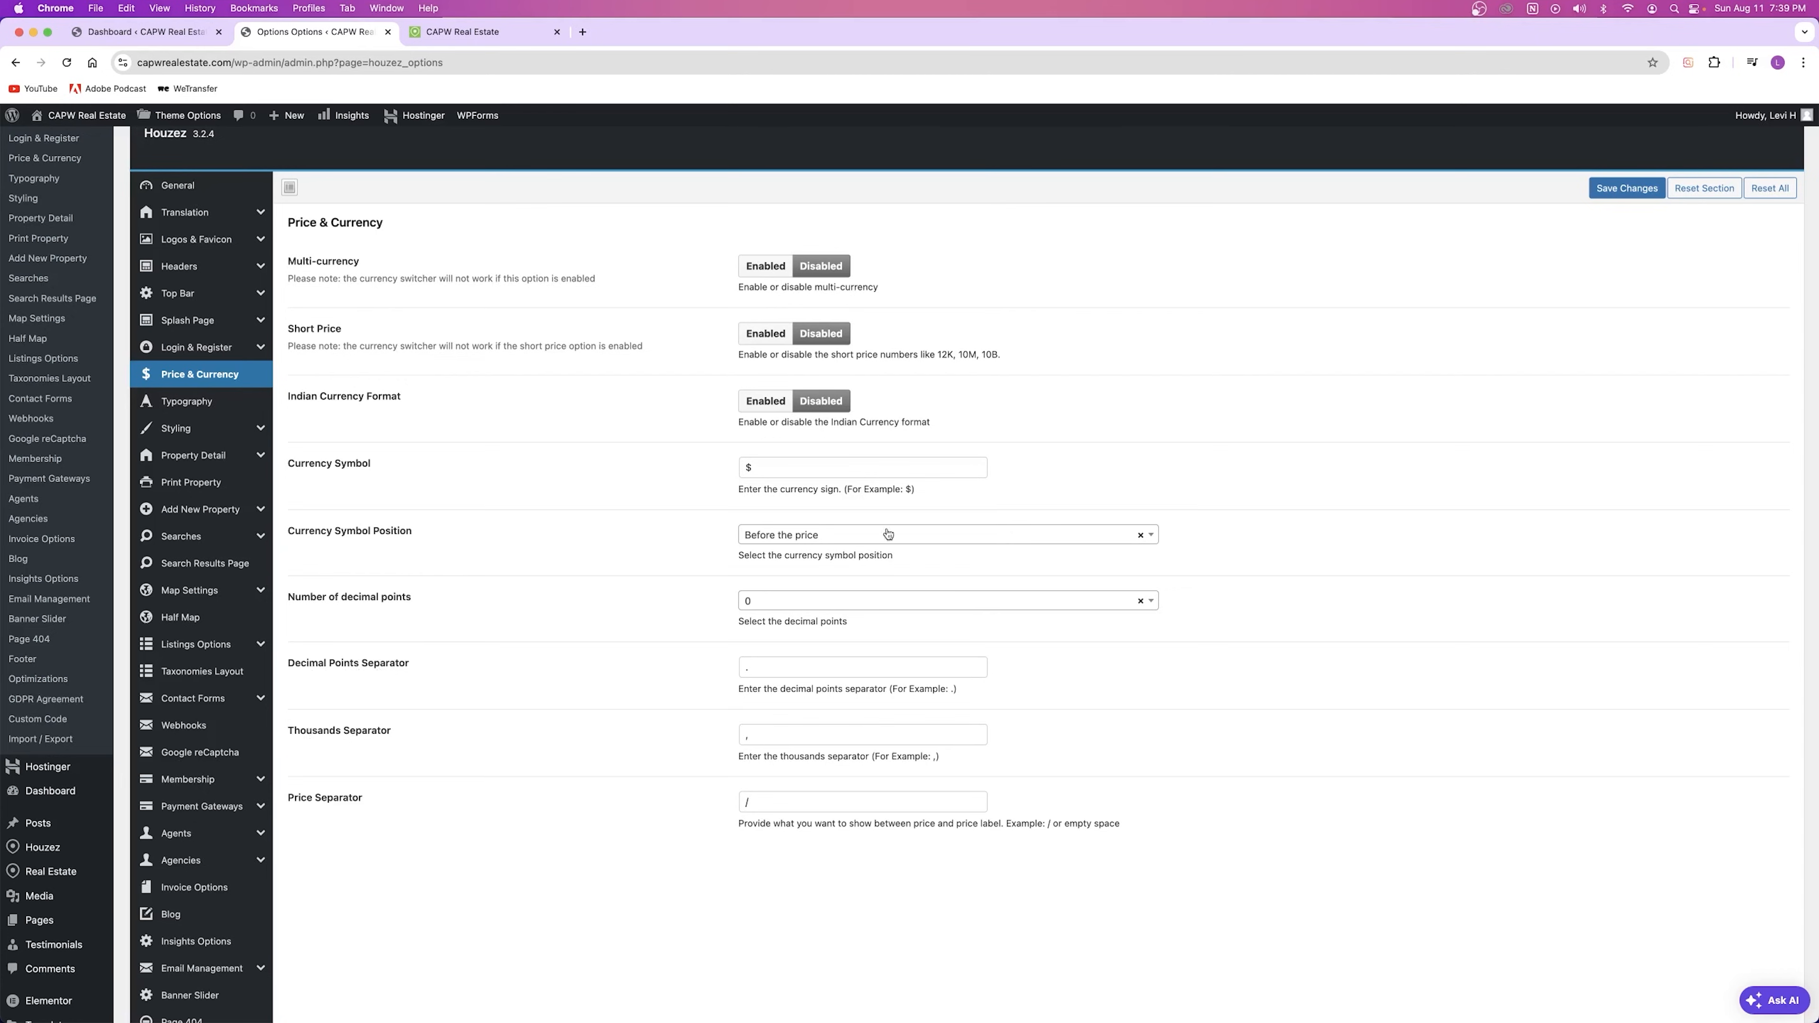
pyautogui.click(215, 400)
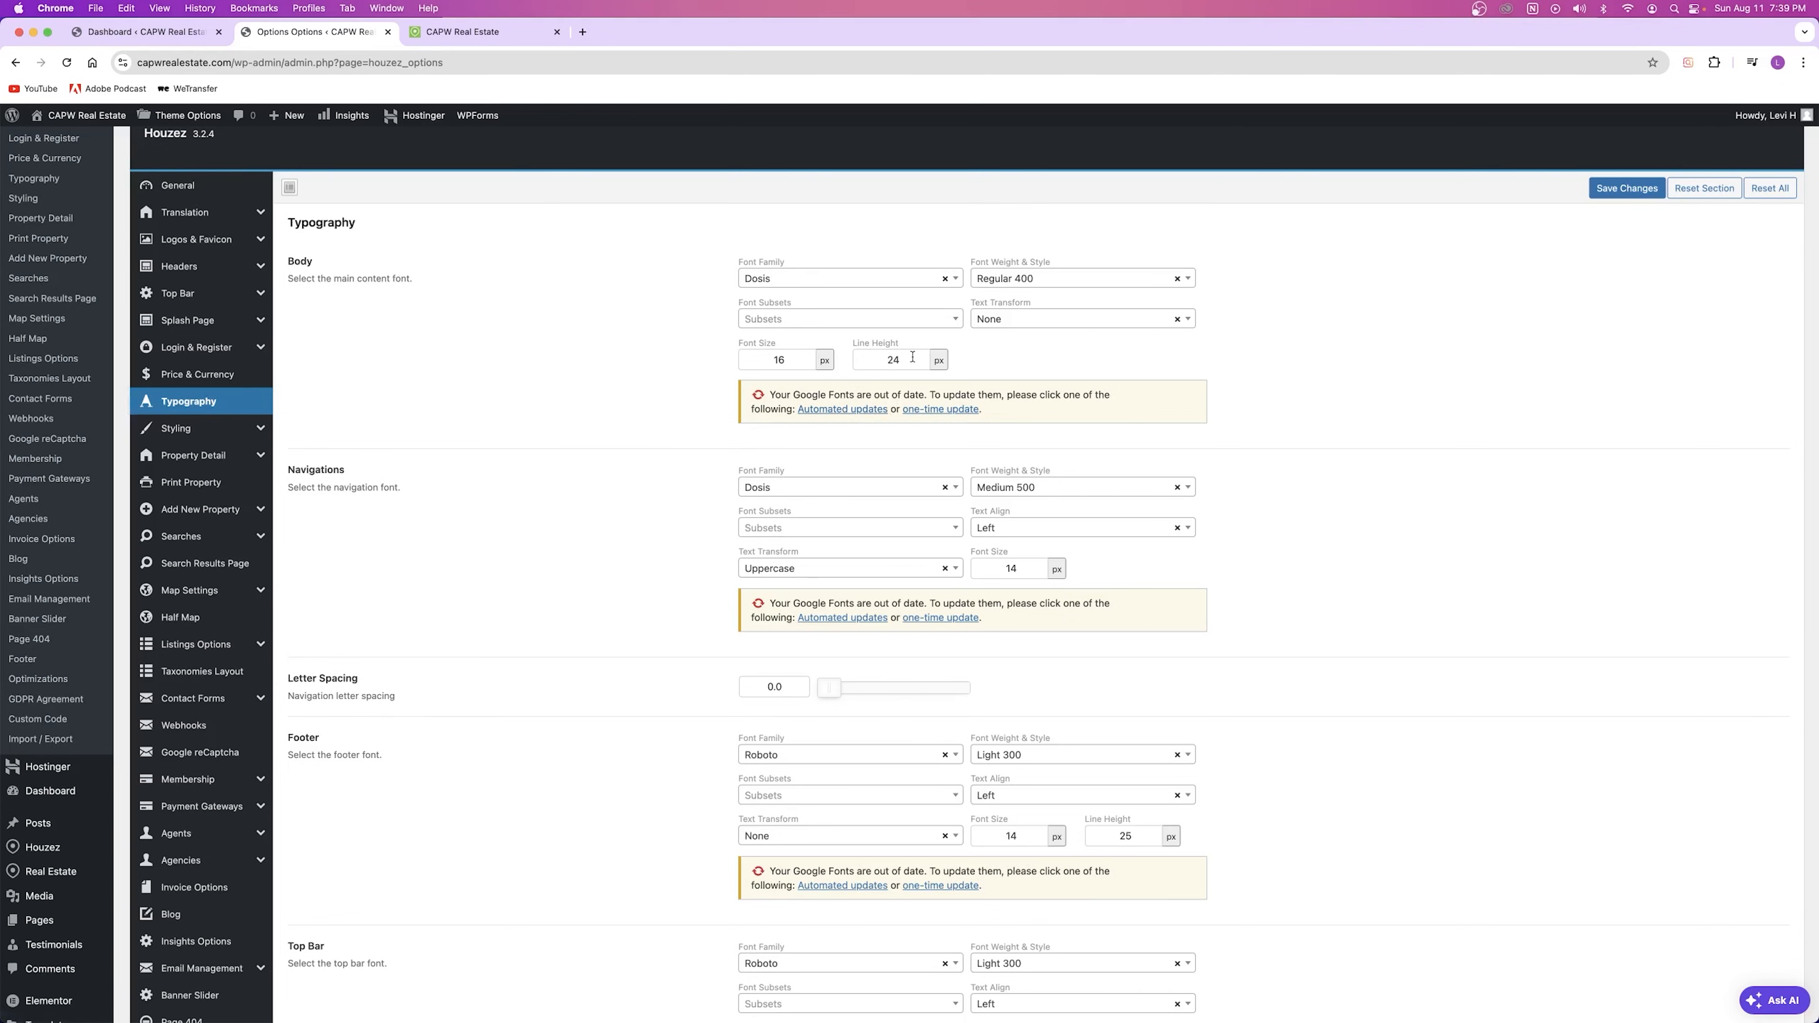
# Step: Check the live homepage and Typography options, then go to Styling's Body colour settings
pyautogui.click(536, 39)
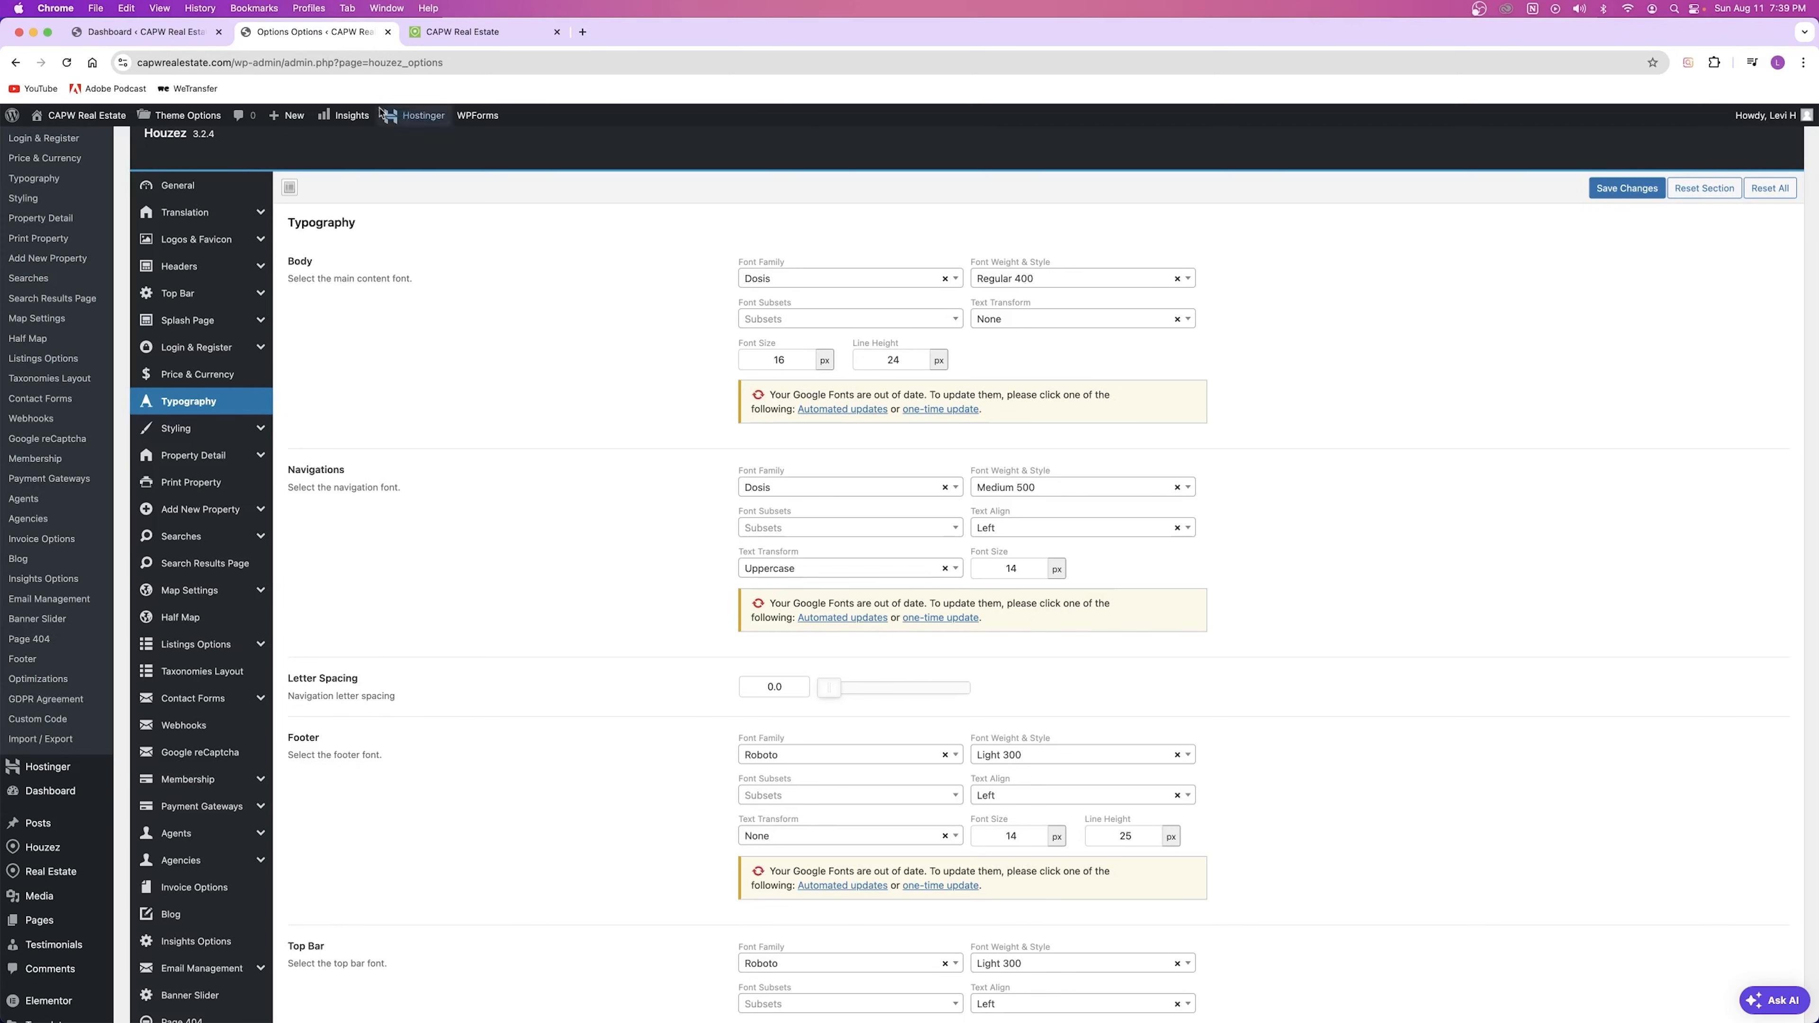
pyautogui.click(305, 37)
pyautogui.scroll(-10, 637, 565)
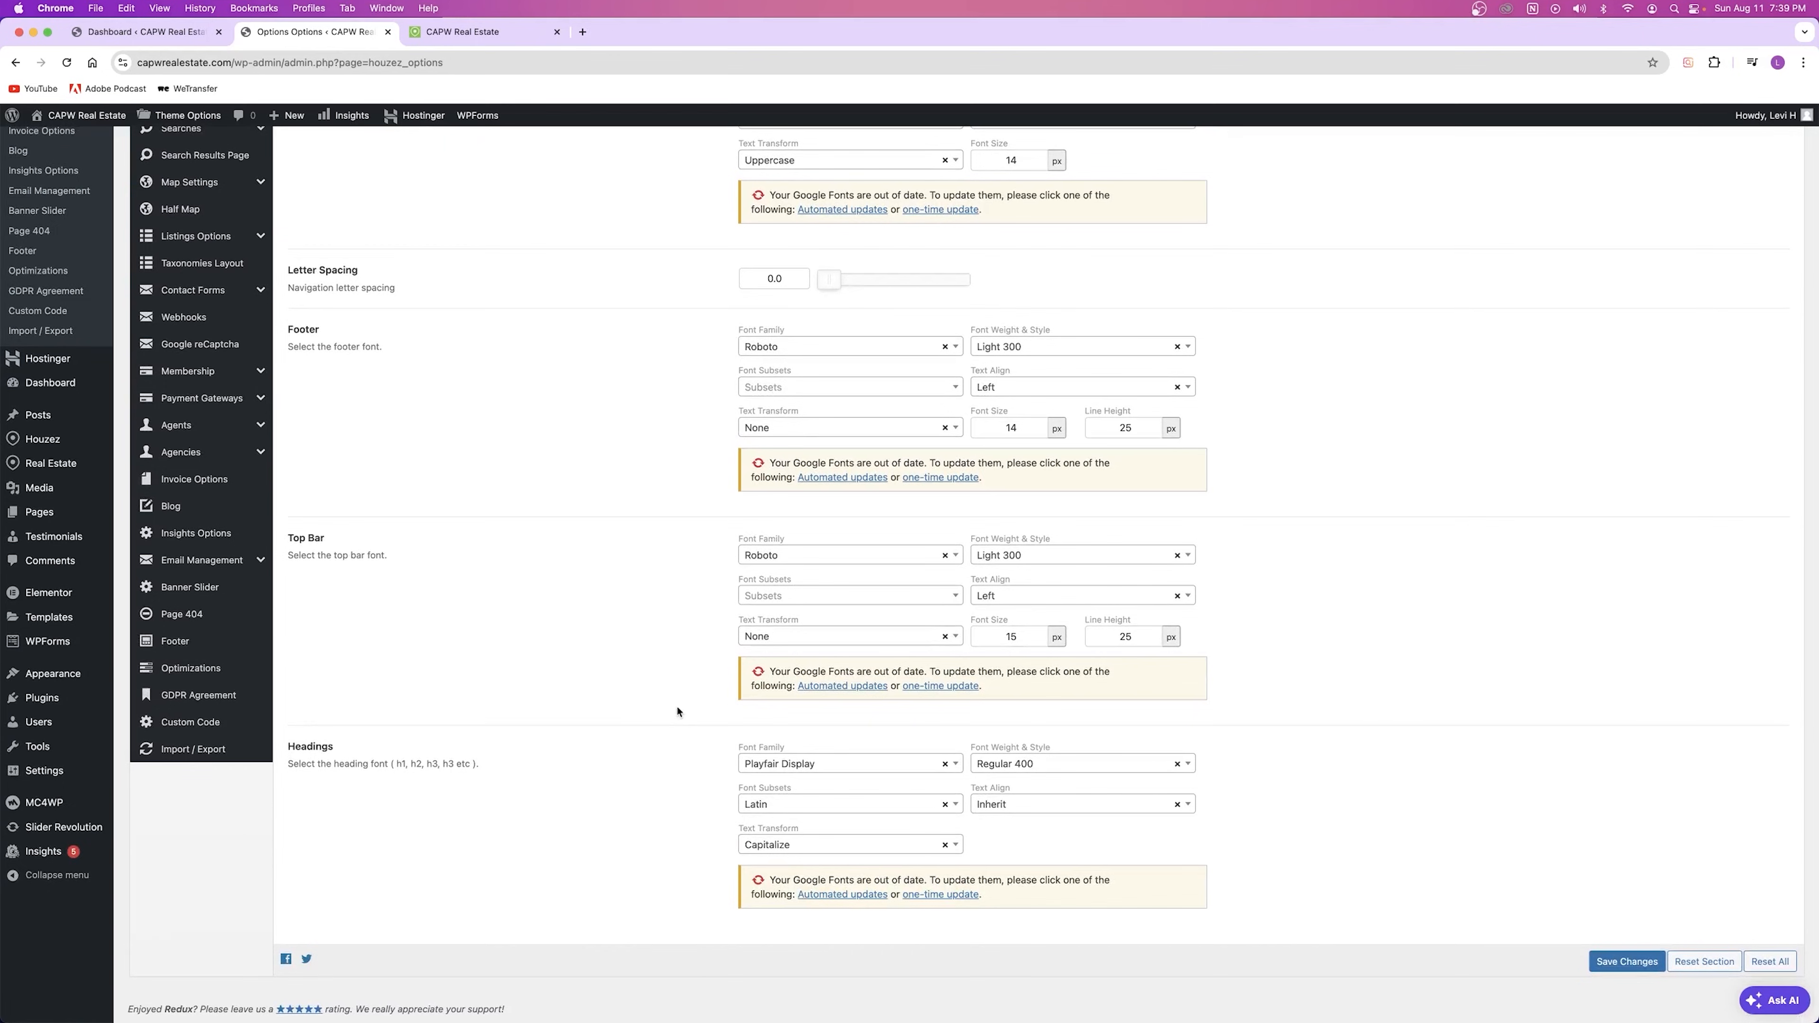
pyautogui.scroll(10, 674, 706)
pyautogui.scroll(-10, 532, 610)
pyautogui.scroll(10, 493, 473)
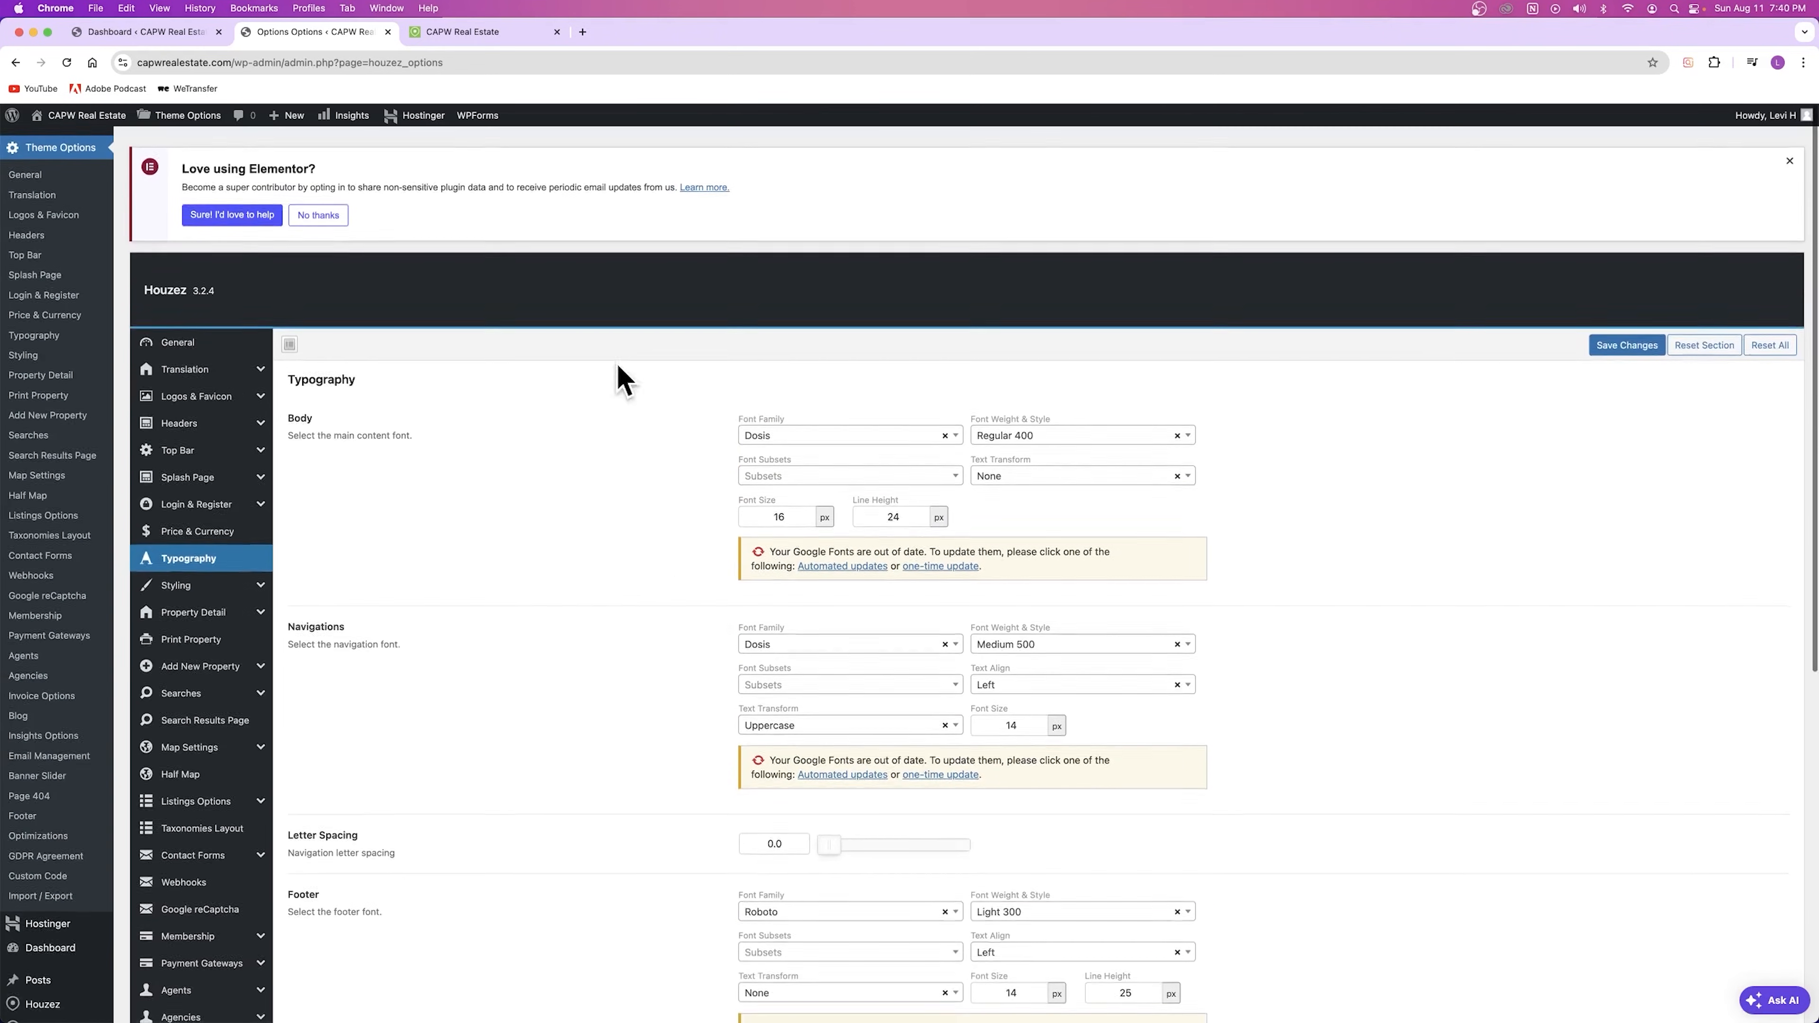
pyautogui.click(205, 586)
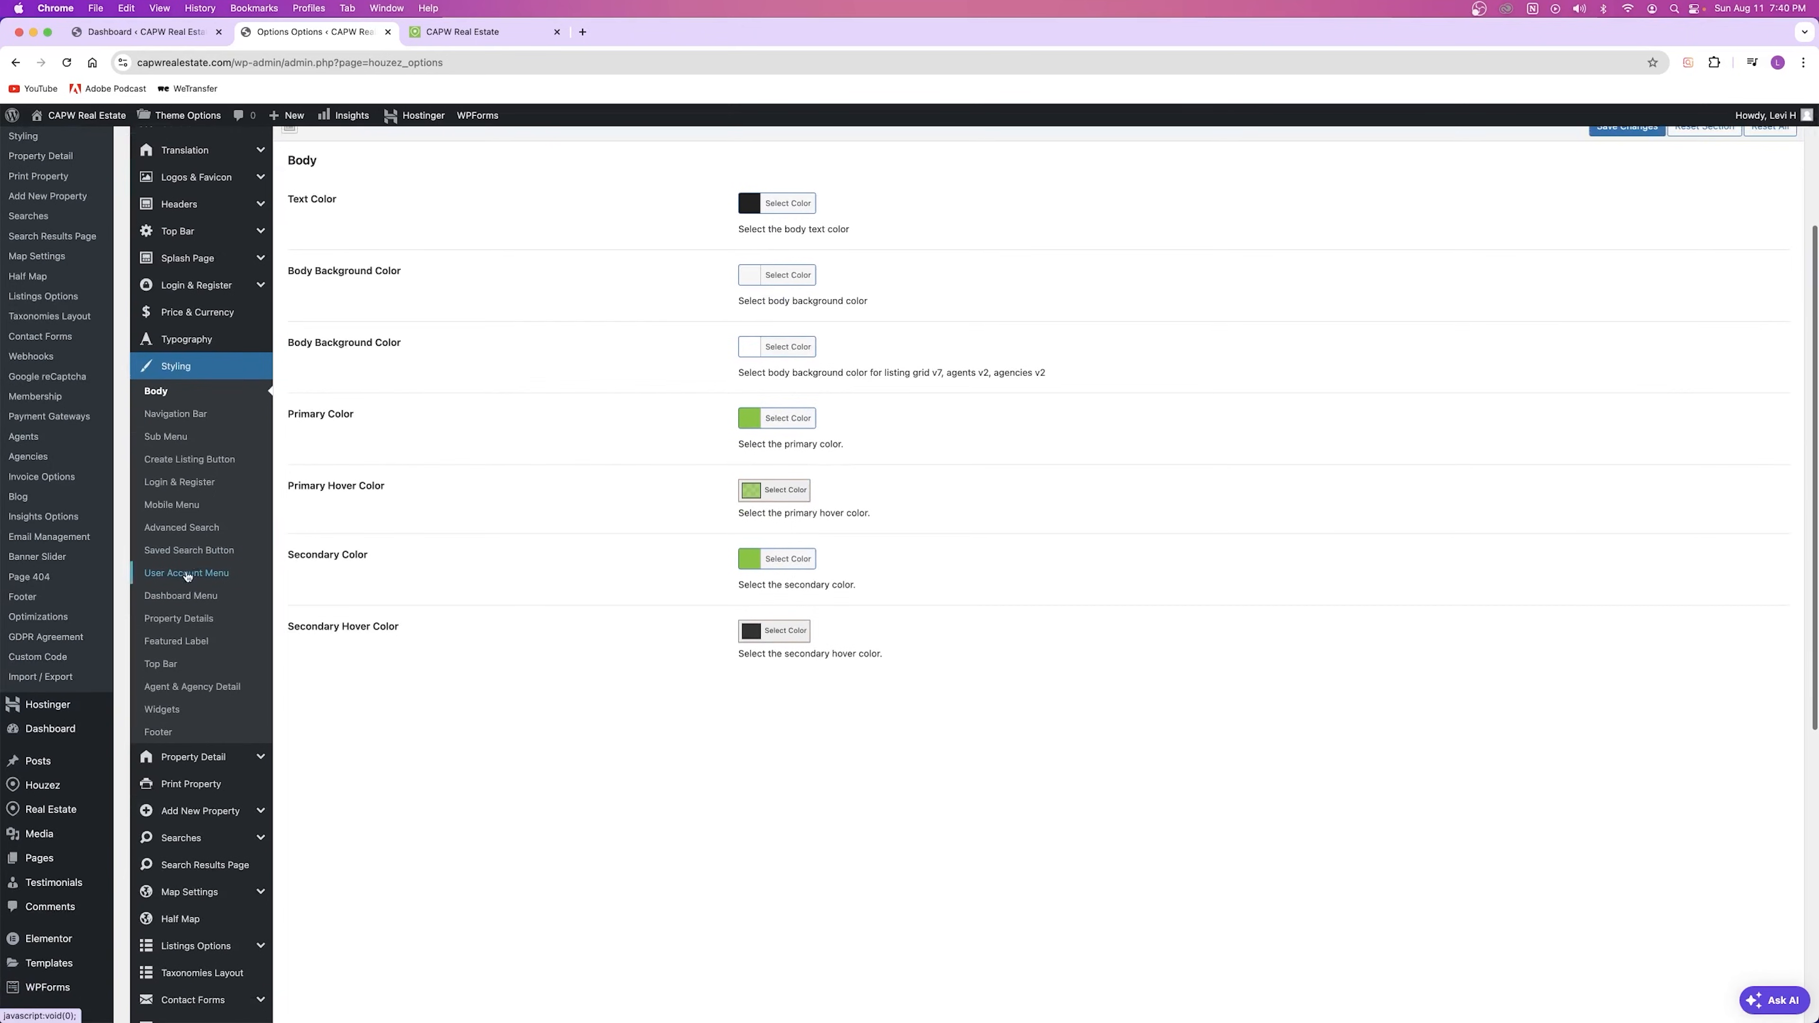
# Step: Compare the live homepage's green accents with the body colour settings and open the Primary Color picker
pyautogui.click(481, 37)
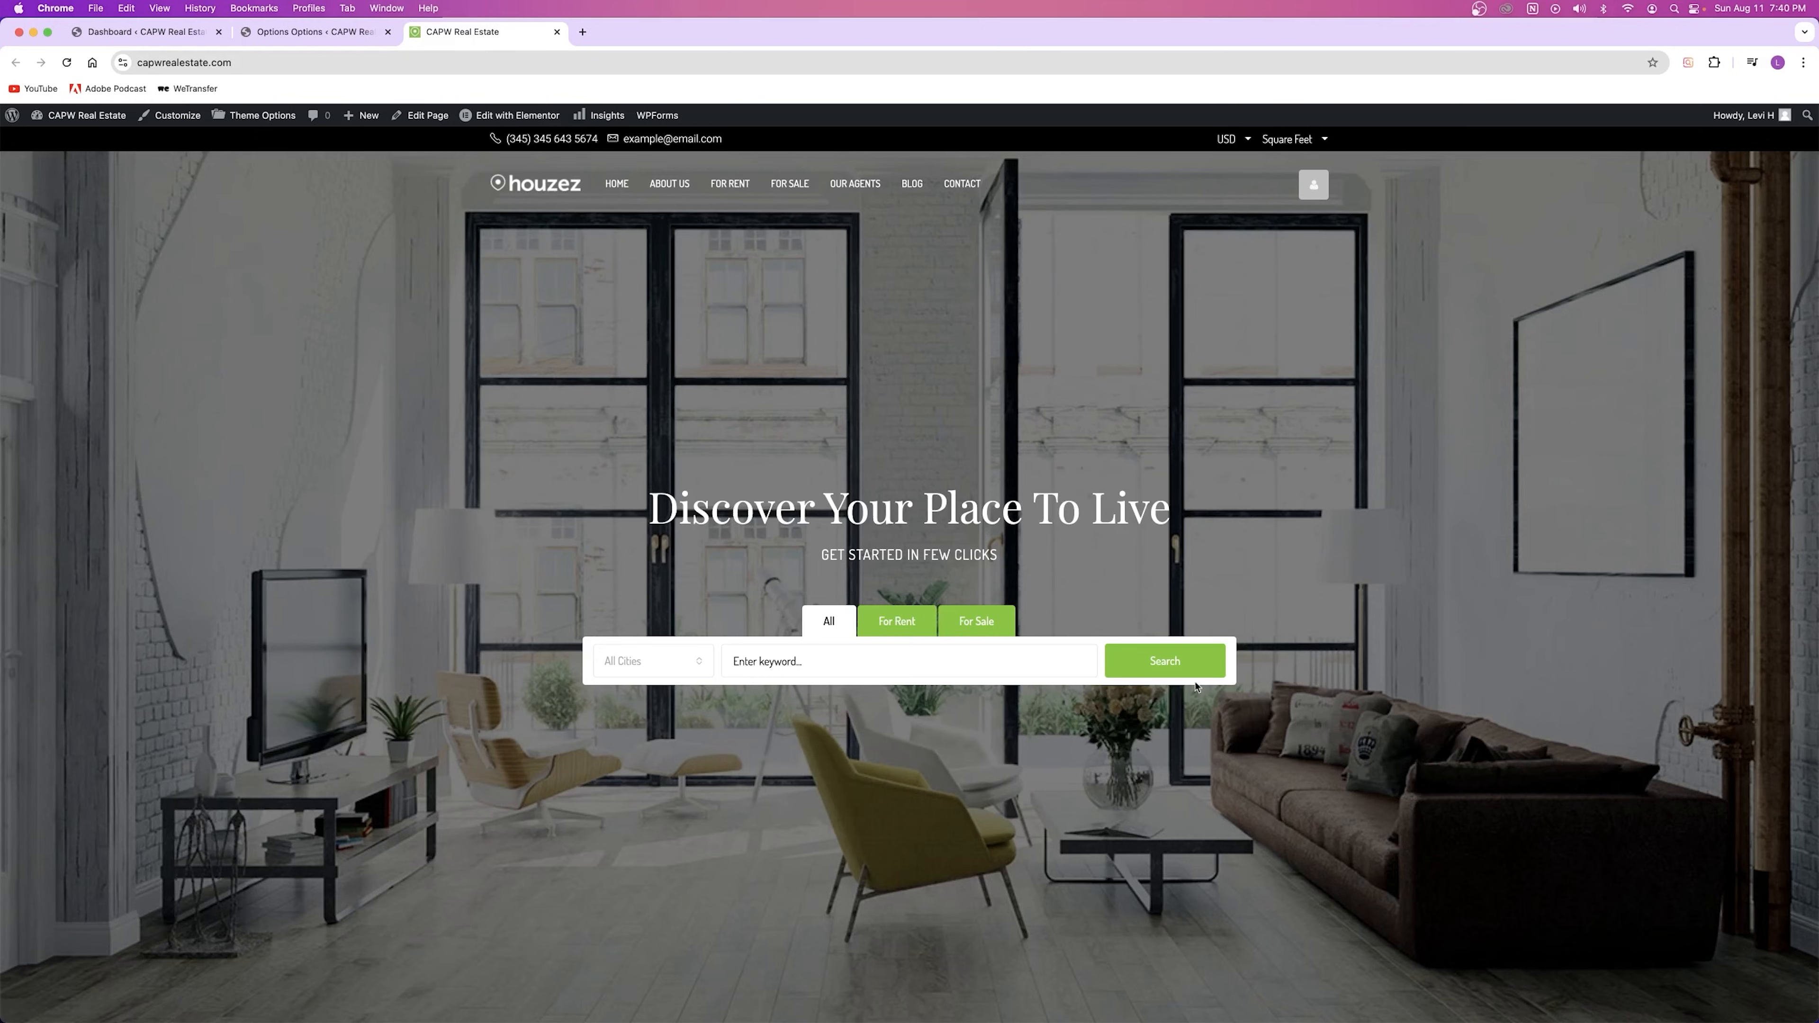
pyautogui.click(271, 35)
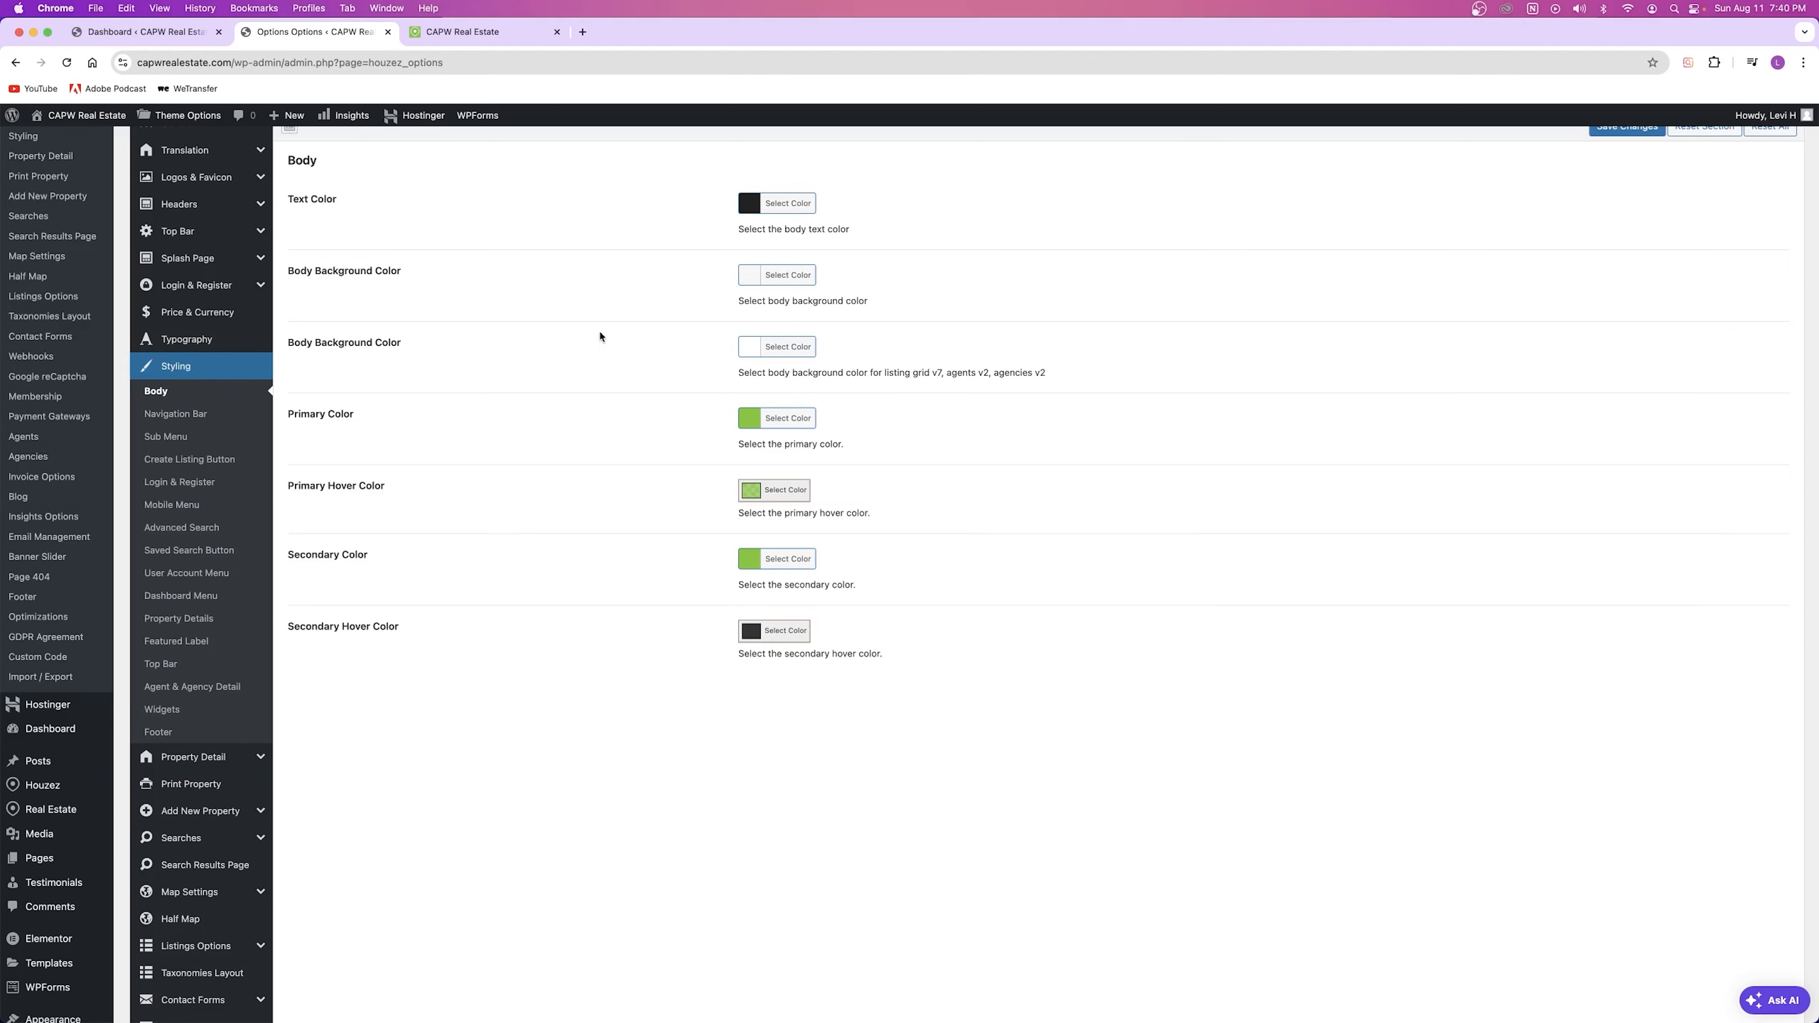
pyautogui.moveTo(289, 413); pyautogui.dragTo(411, 425)
pyautogui.click(459, 34)
pyautogui.scroll(-5, 931, 602)
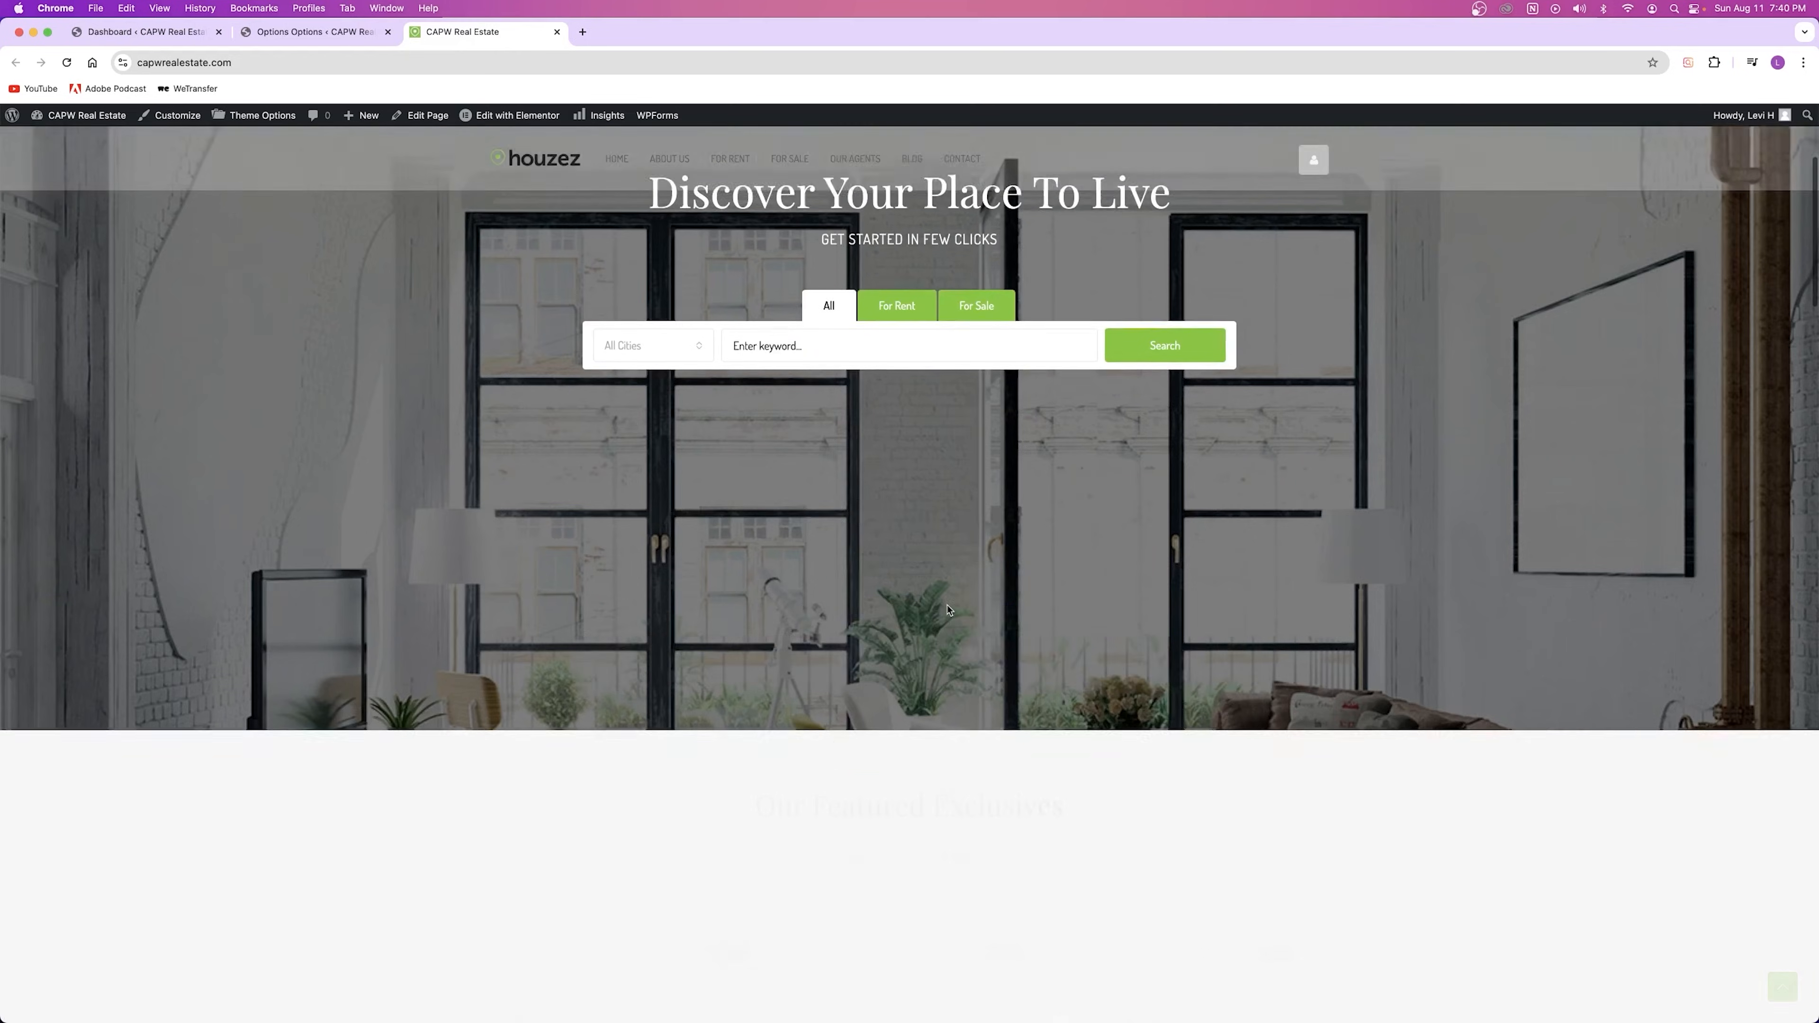
pyautogui.scroll(-10, 928, 593)
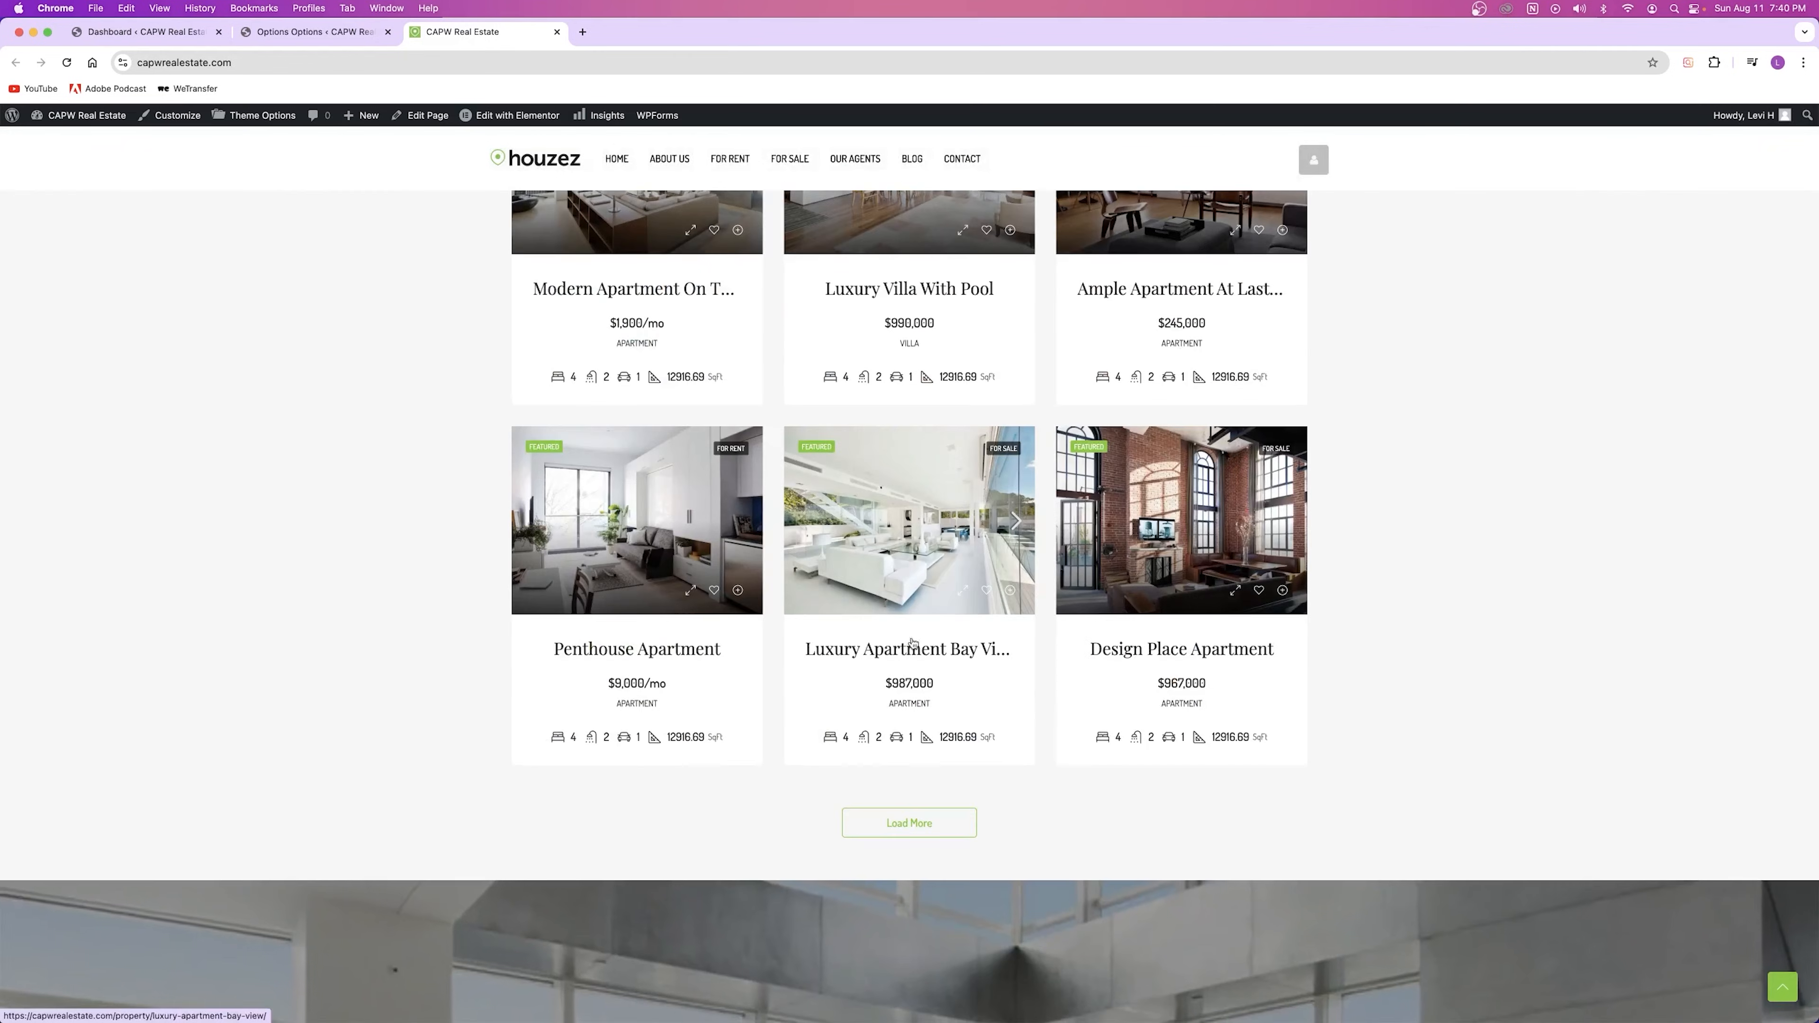
pyautogui.scroll(15, 555, 502)
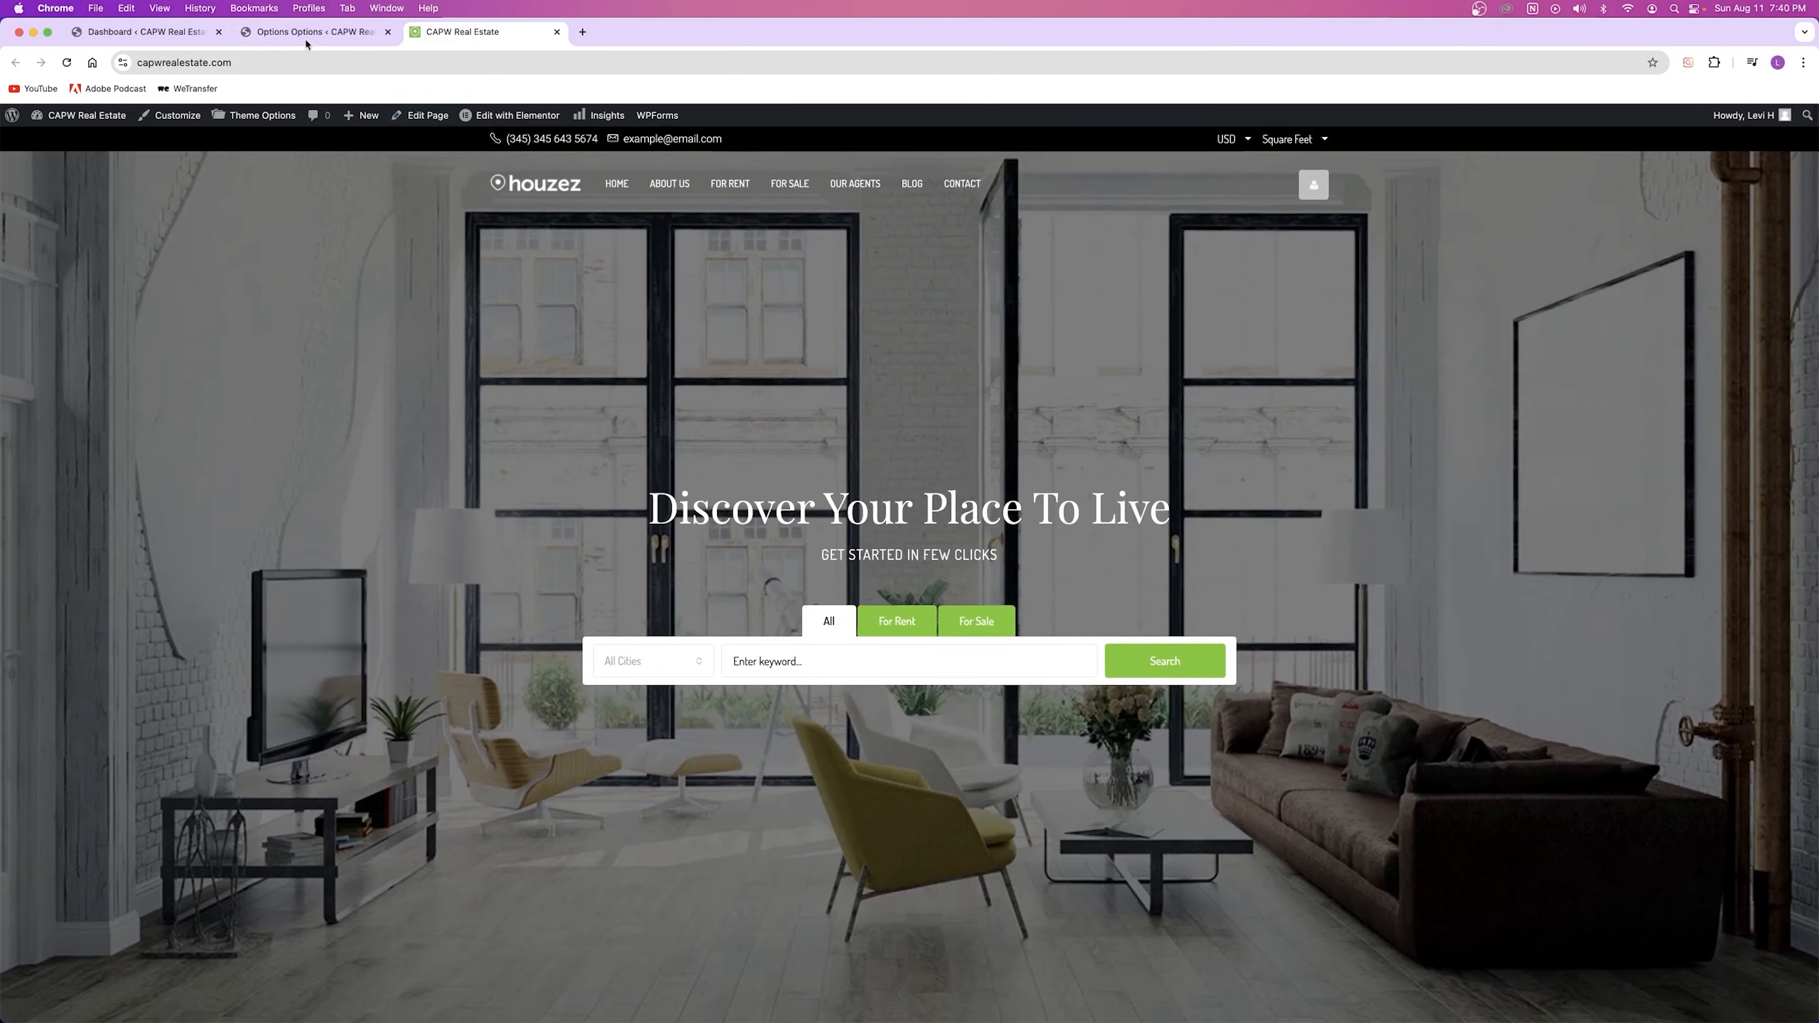
pyautogui.click(321, 34)
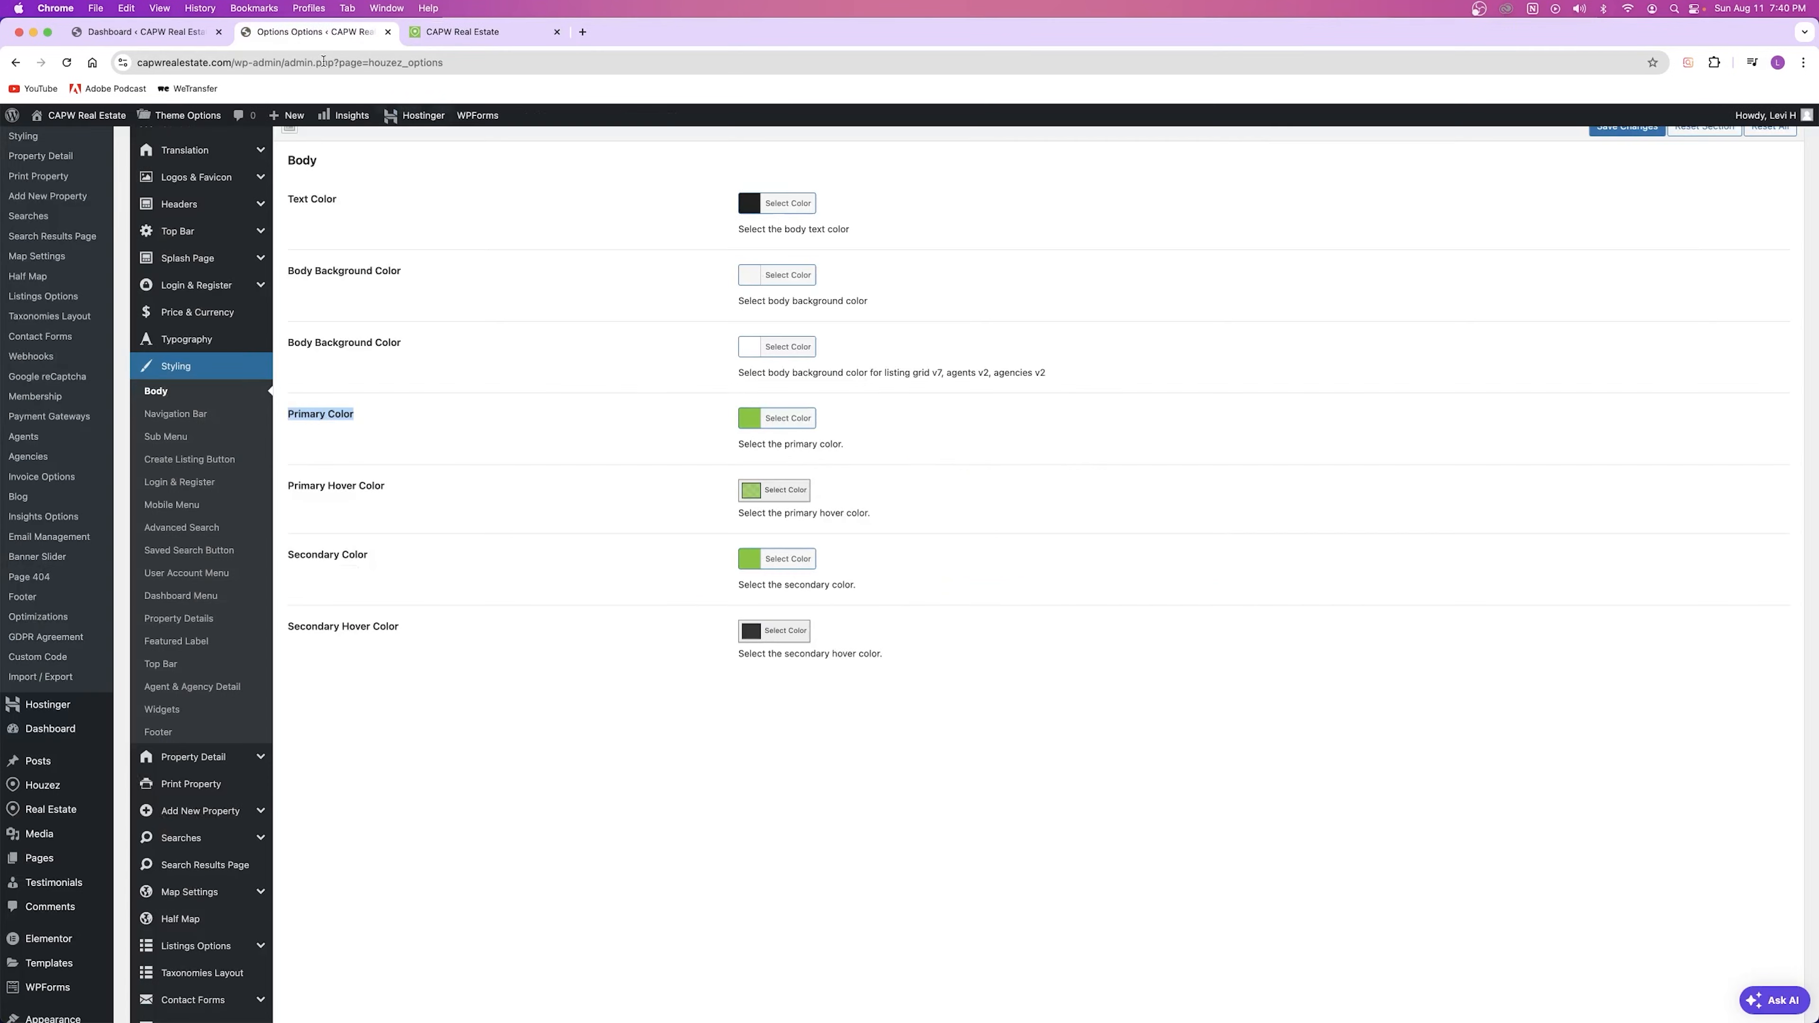
pyautogui.click(754, 425)
# Step: Replace the green Primary Color with a red shade, save, and reload the live homepage
pyautogui.tripleClick(879, 424)
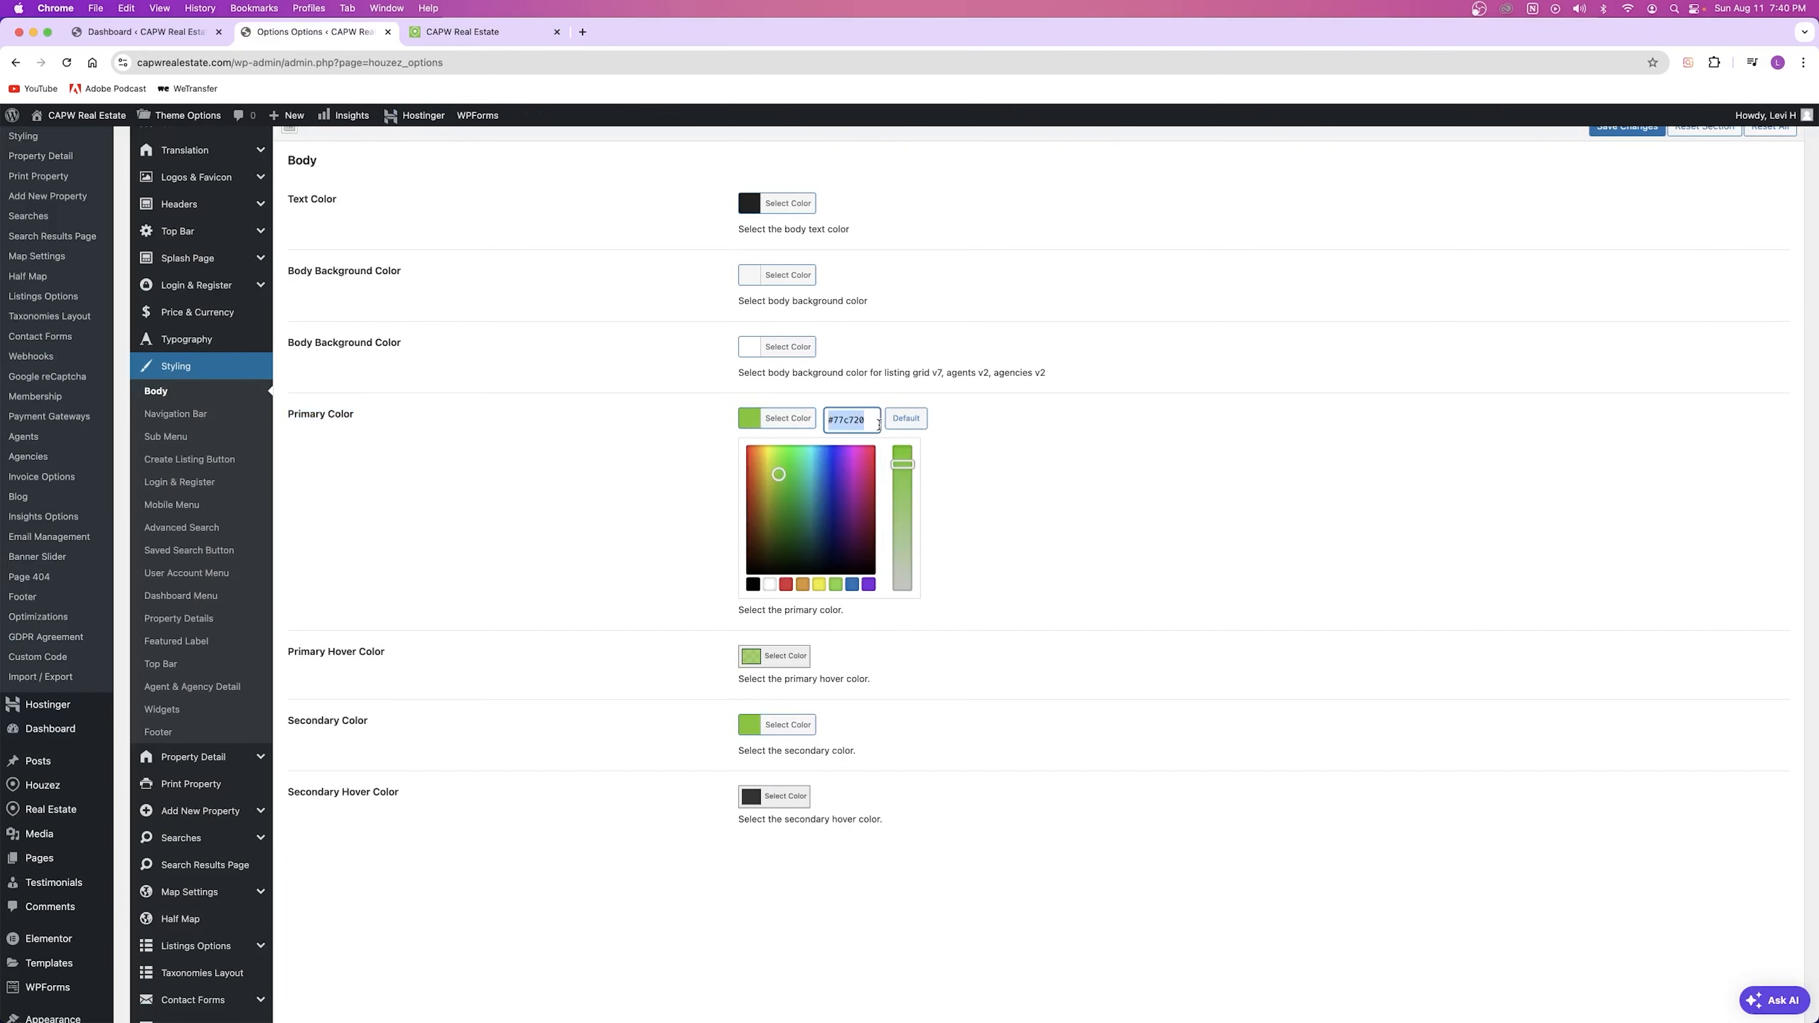
pyautogui.click(865, 465)
pyautogui.click(723, 468)
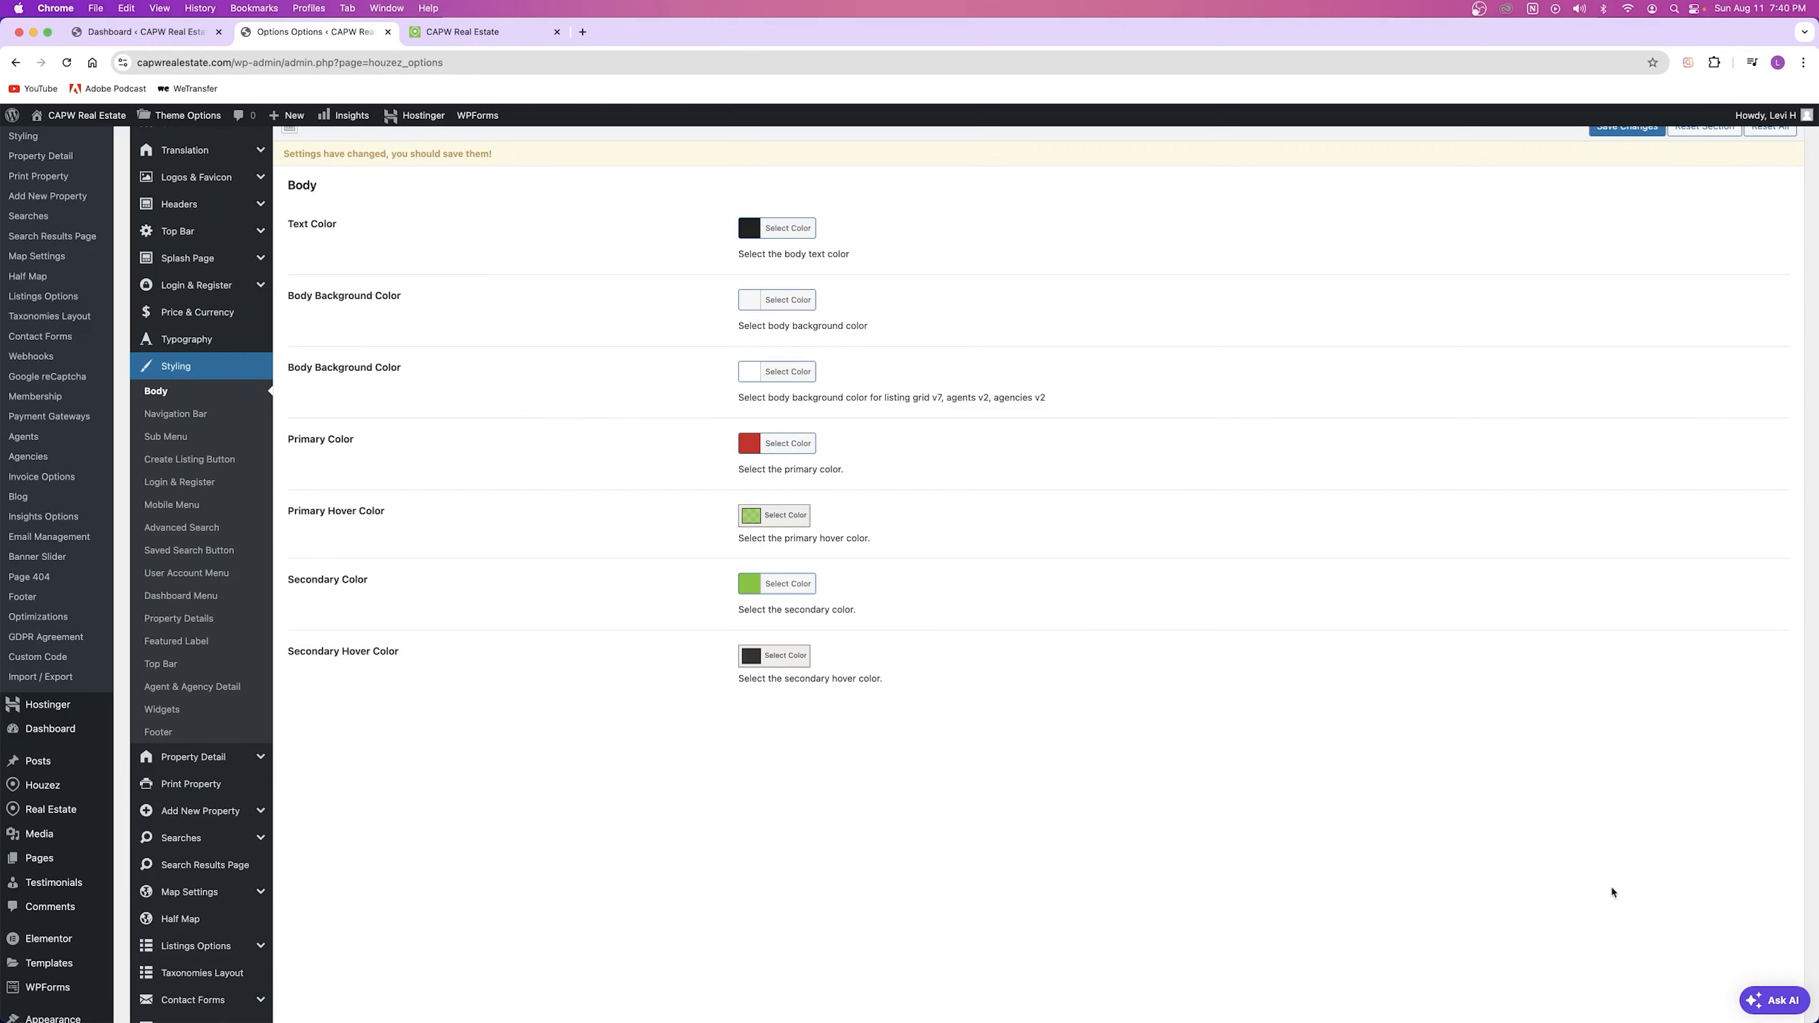
pyautogui.scroll(5, 1491, 411)
pyautogui.click(1627, 345)
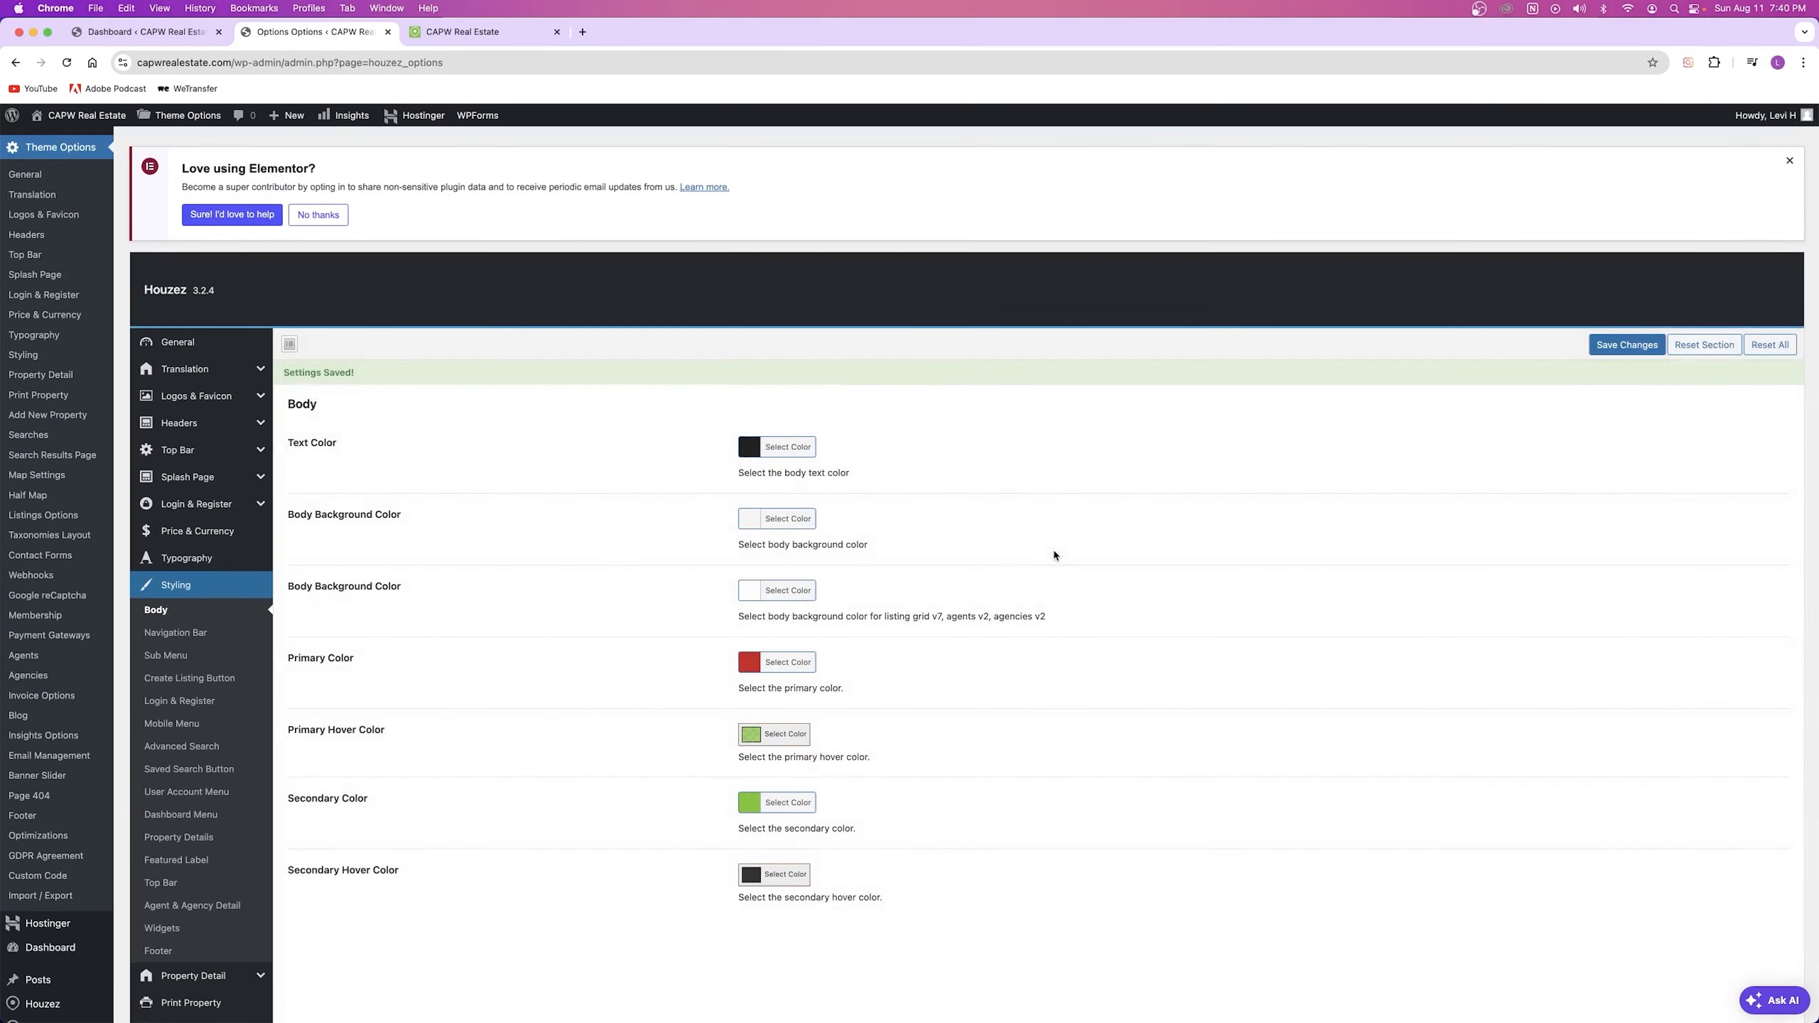
pyautogui.click(432, 41)
pyautogui.press('super+r')
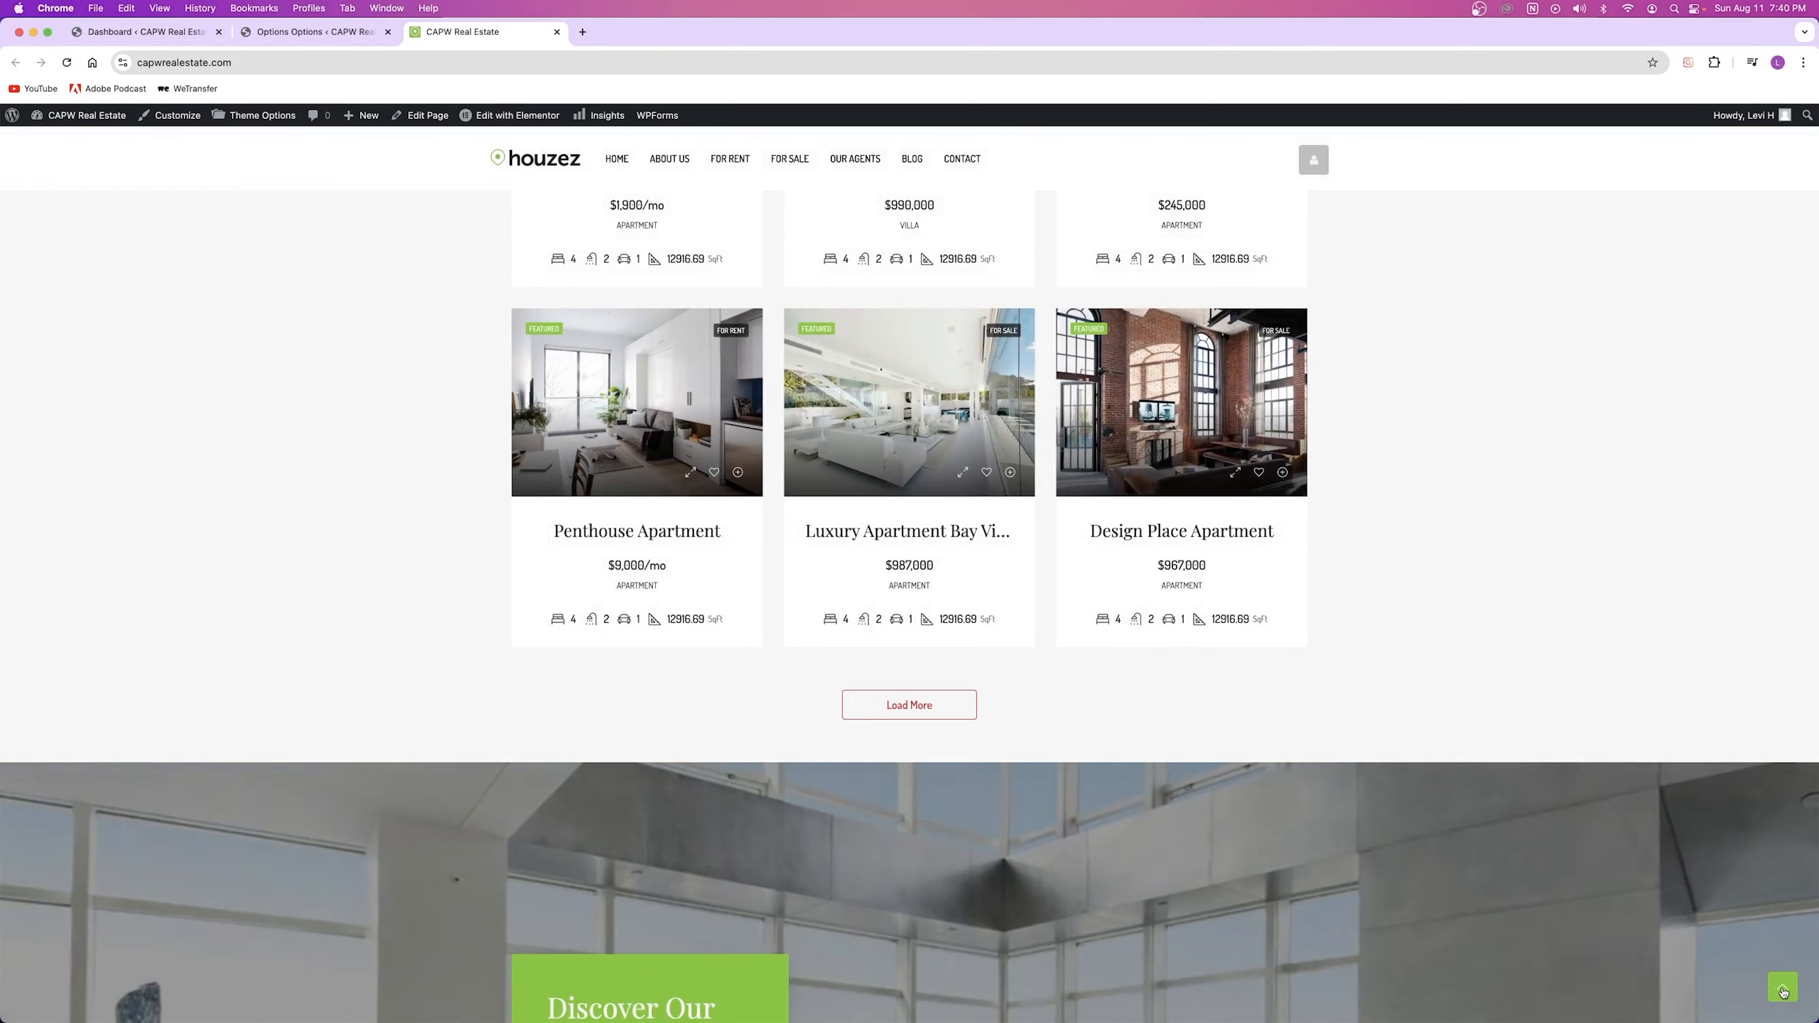
# Step: Scroll through the live homepage to review the new red accents
pyautogui.scroll(-10, 1134, 707)
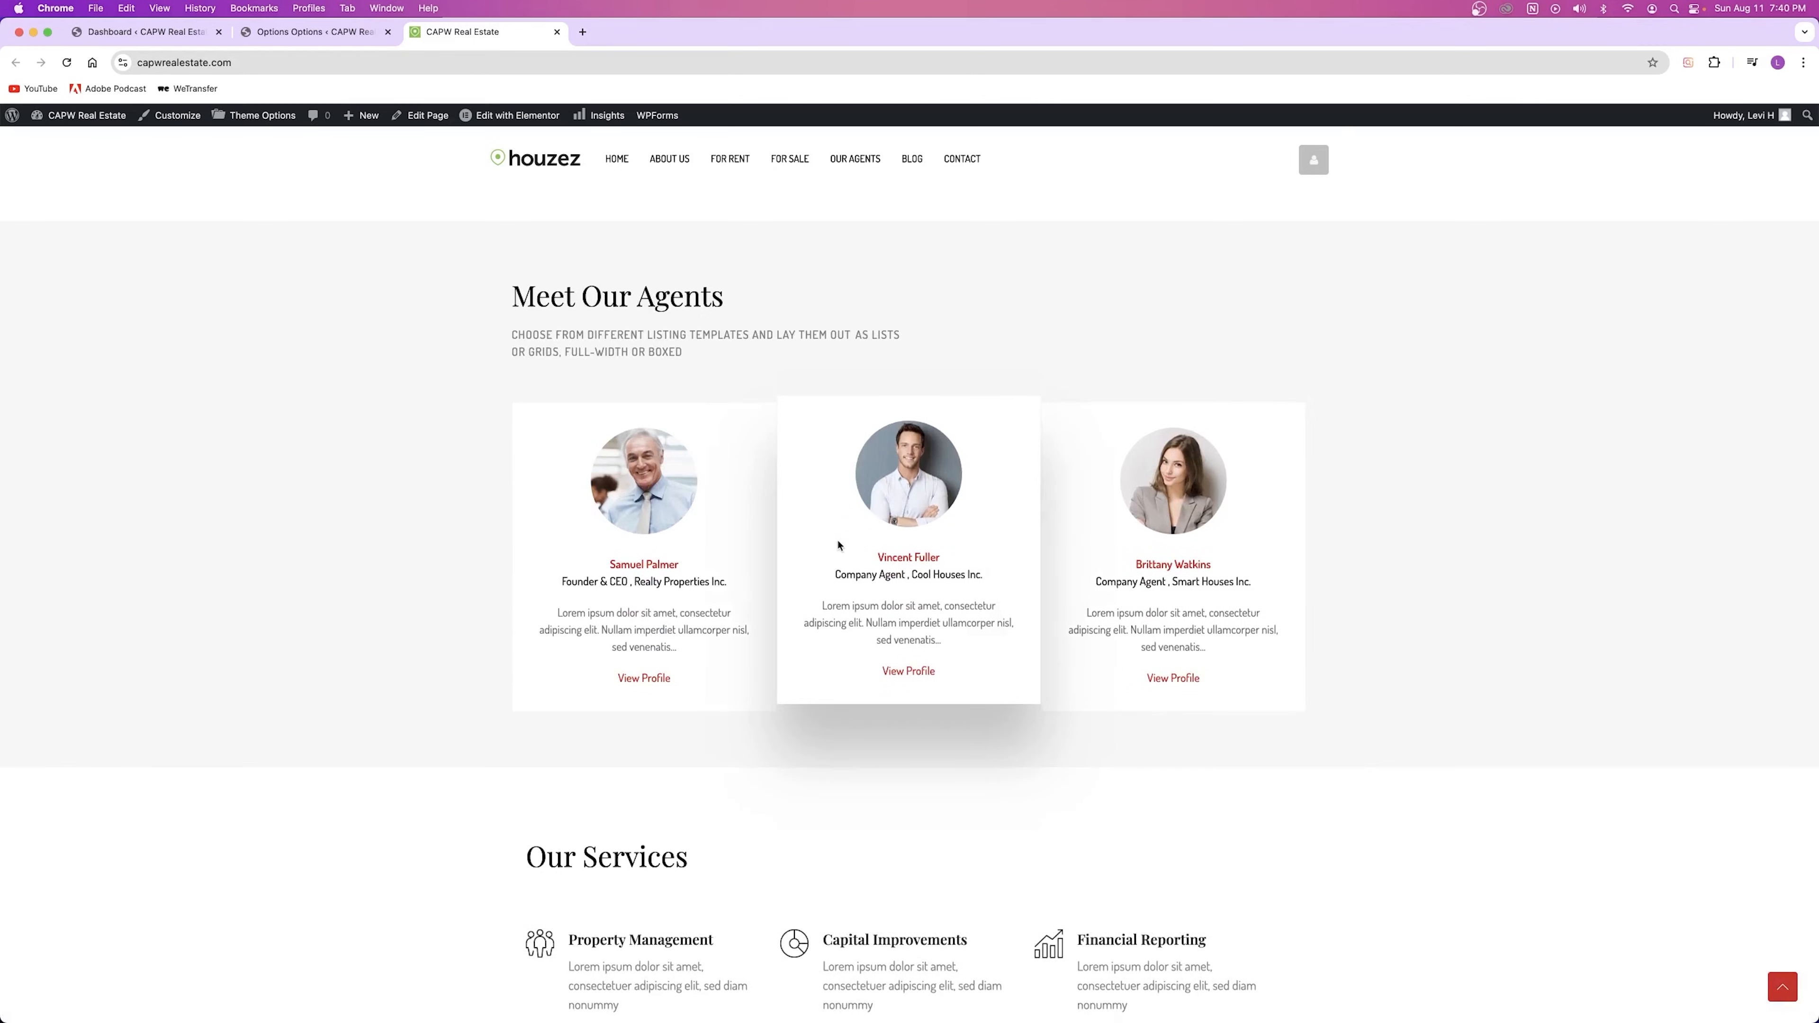
pyautogui.scroll(-10, 904, 561)
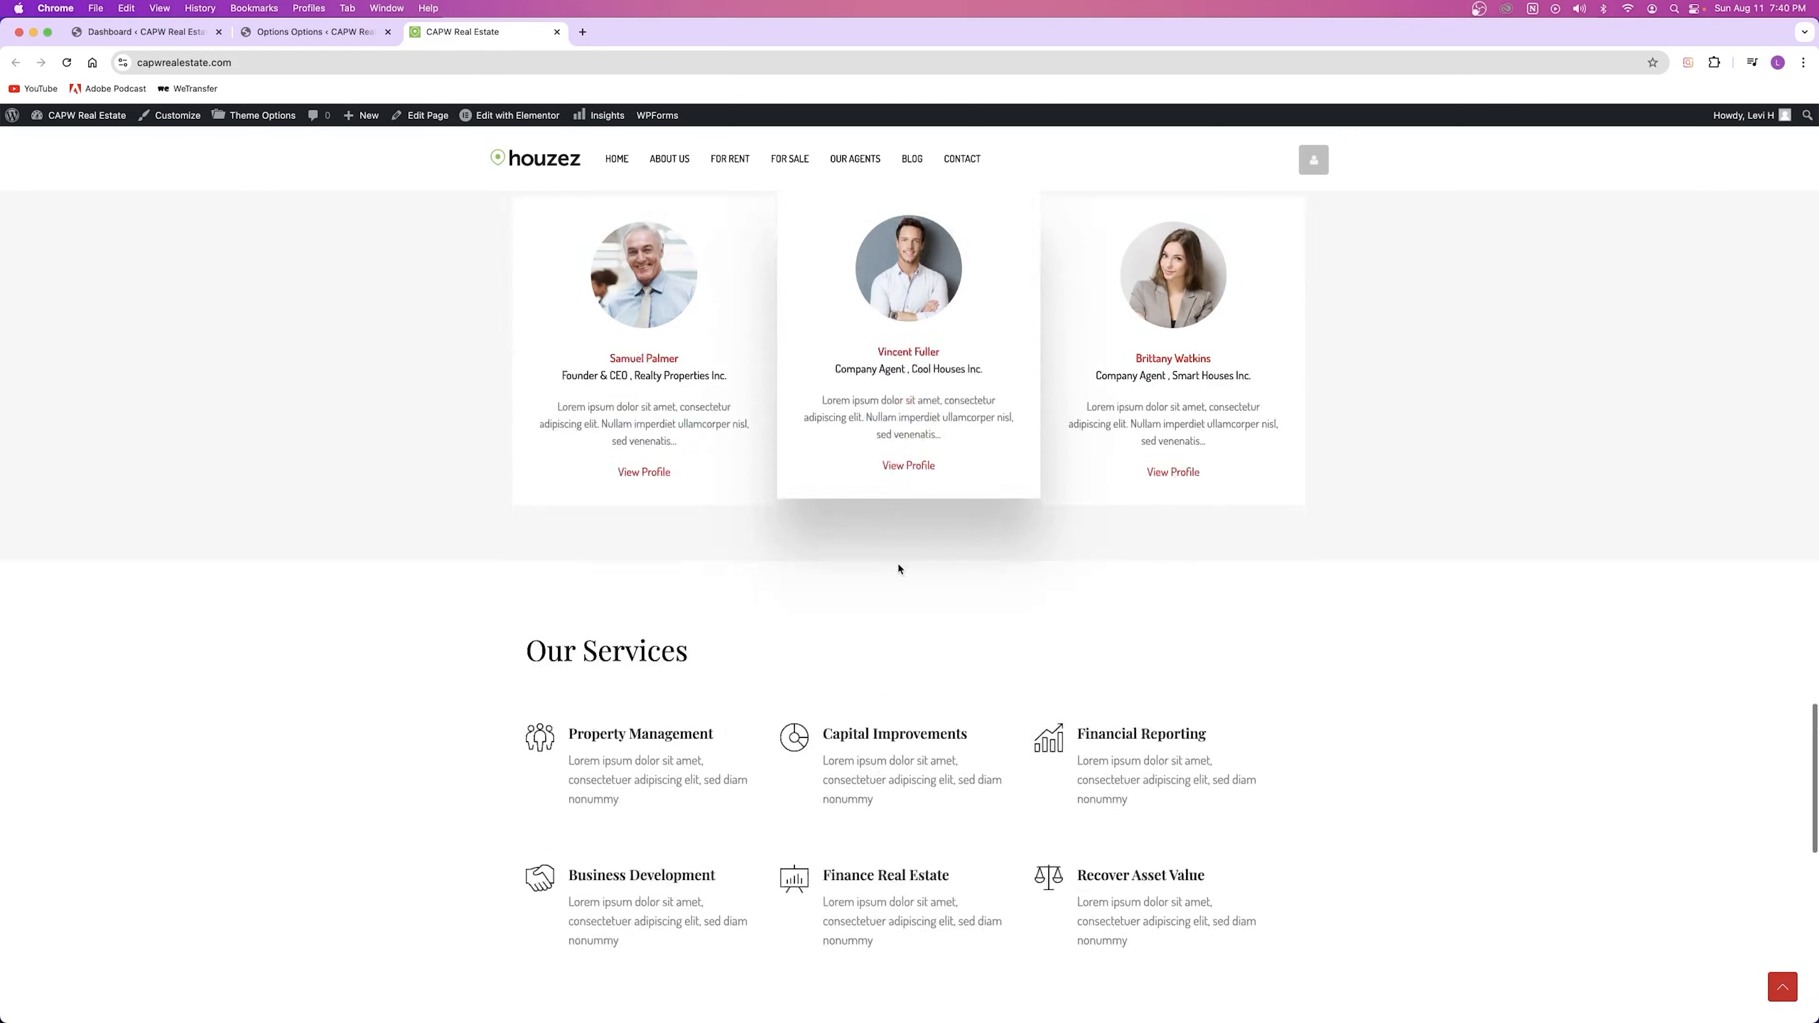
pyautogui.scroll(15, 1228, 615)
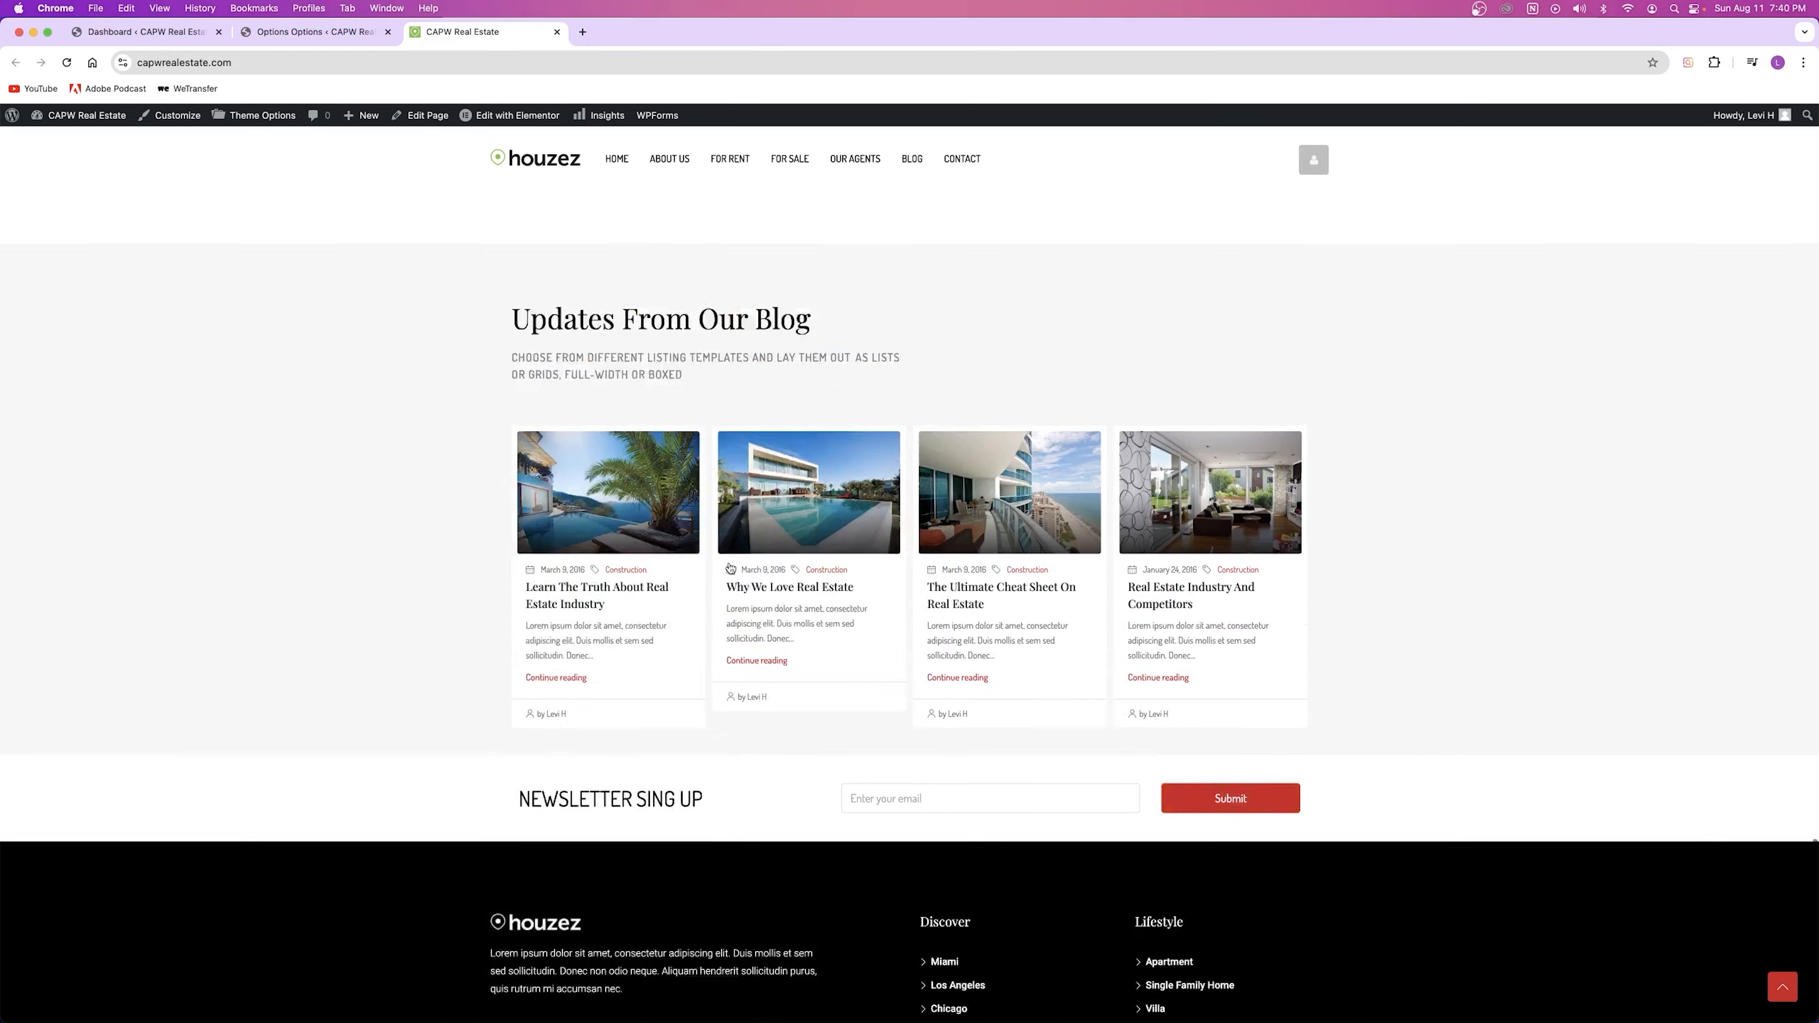
pyautogui.scroll(-8, 716, 549)
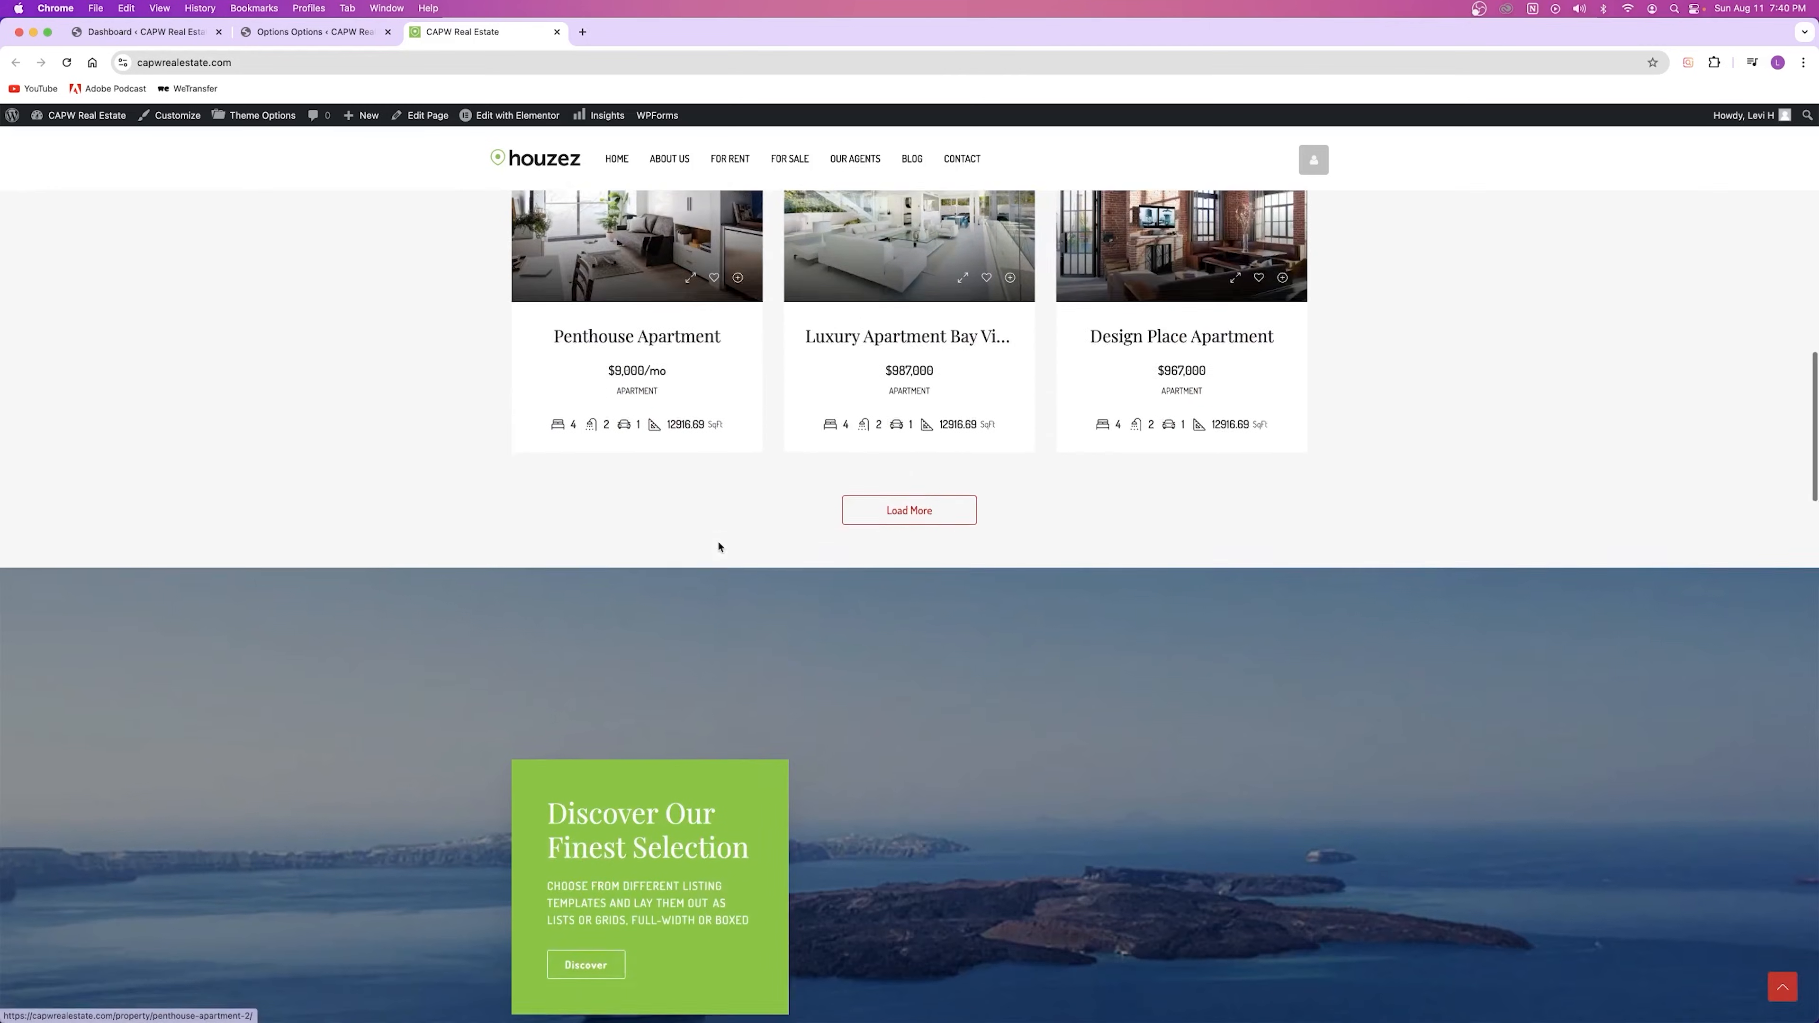
pyautogui.scroll(5, 685, 552)
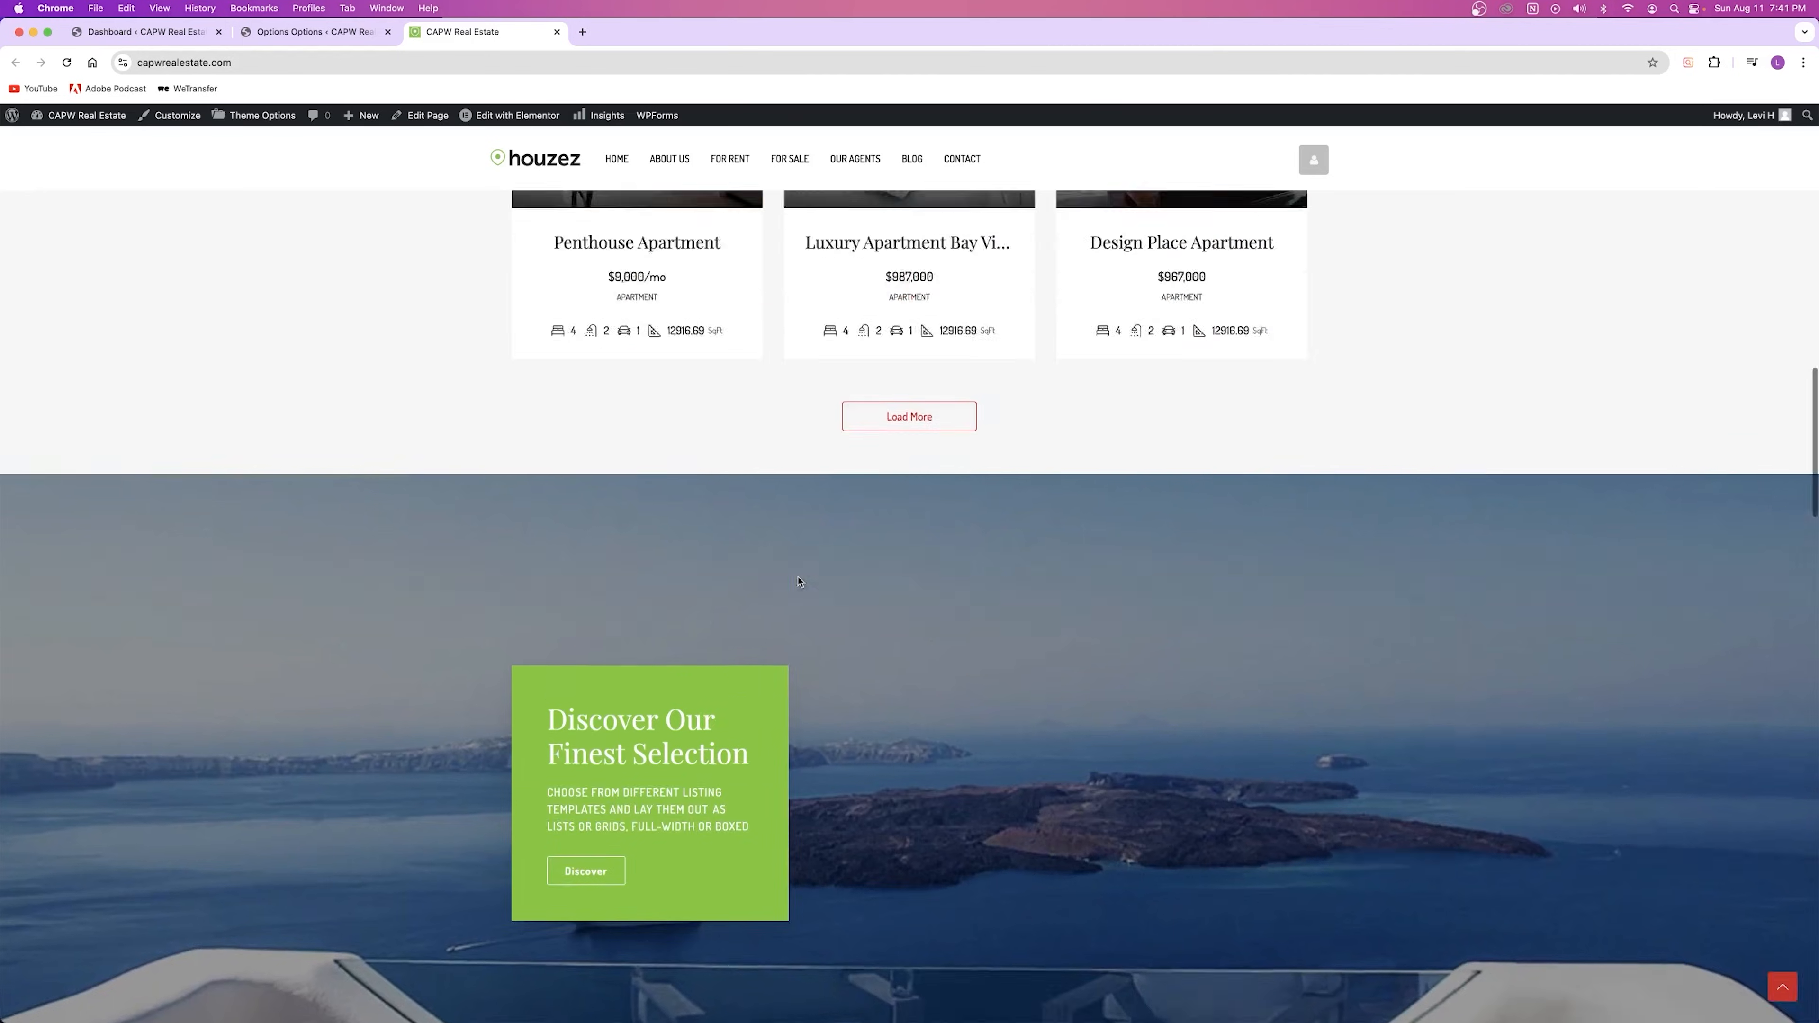
pyautogui.scroll(15, 827, 408)
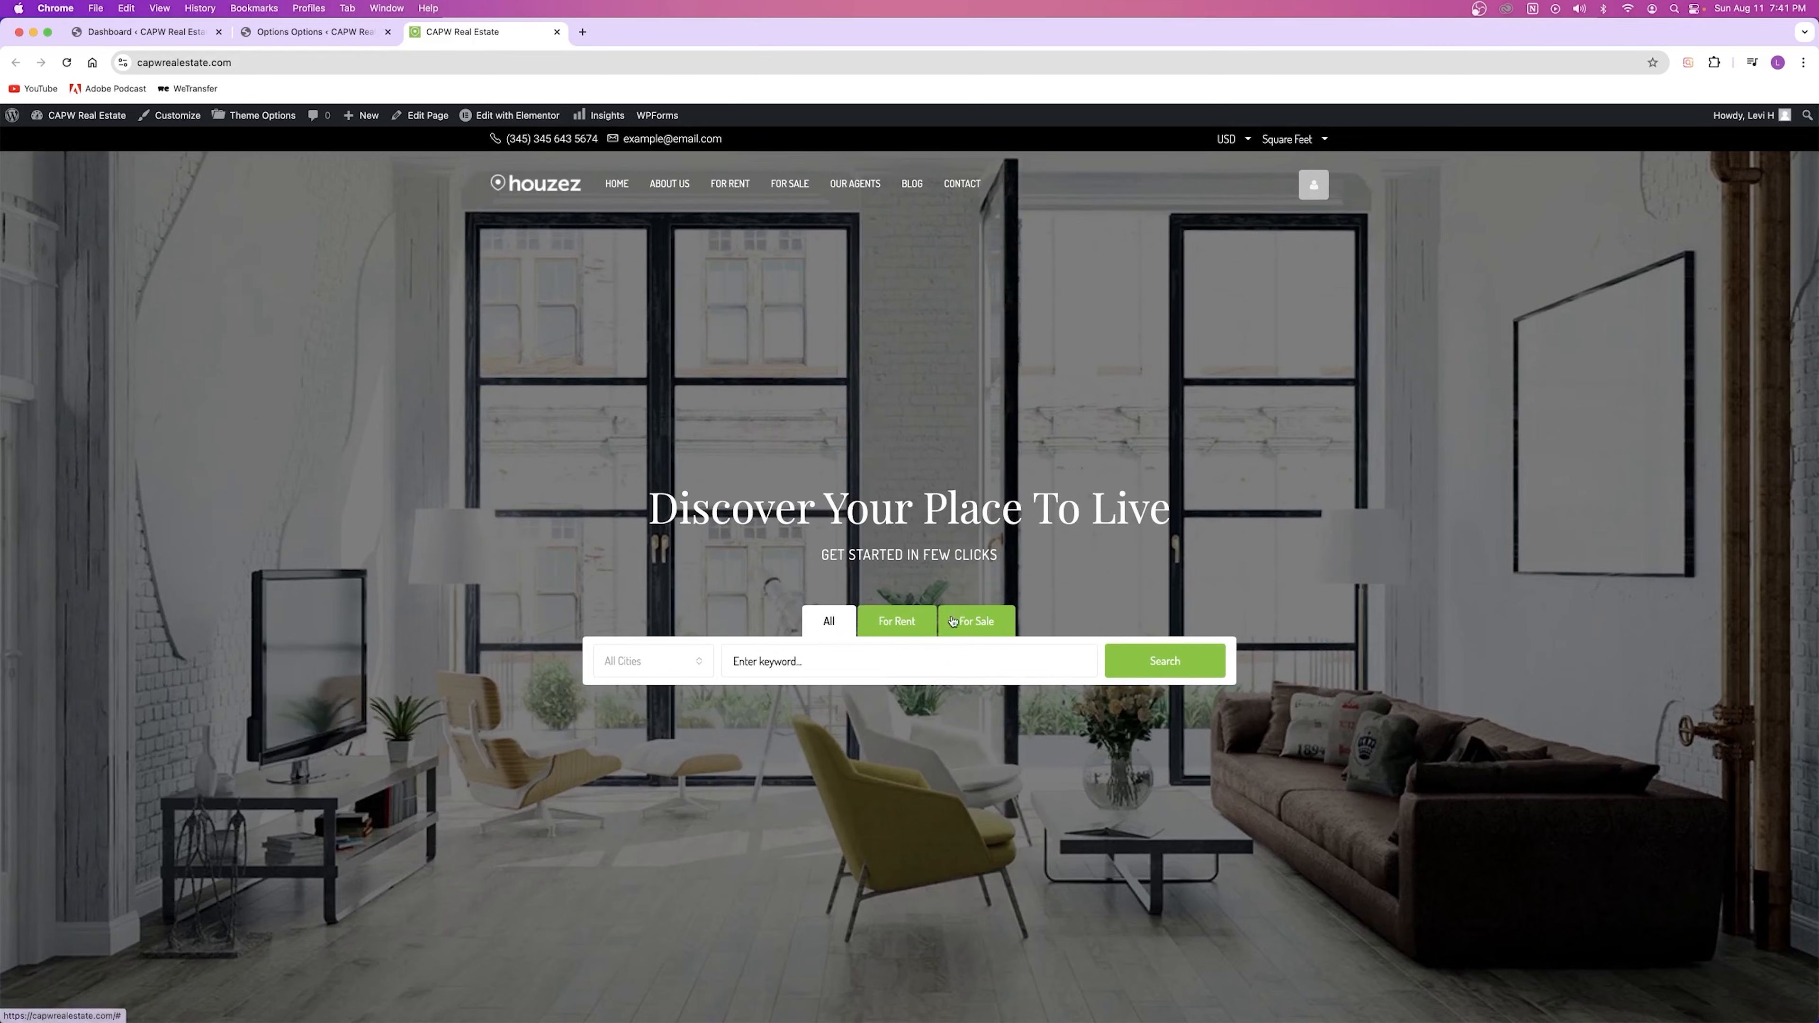
# Step: Check the red accents on the For Sale listings page, then go back to the body colour settings
pyautogui.click(790, 183)
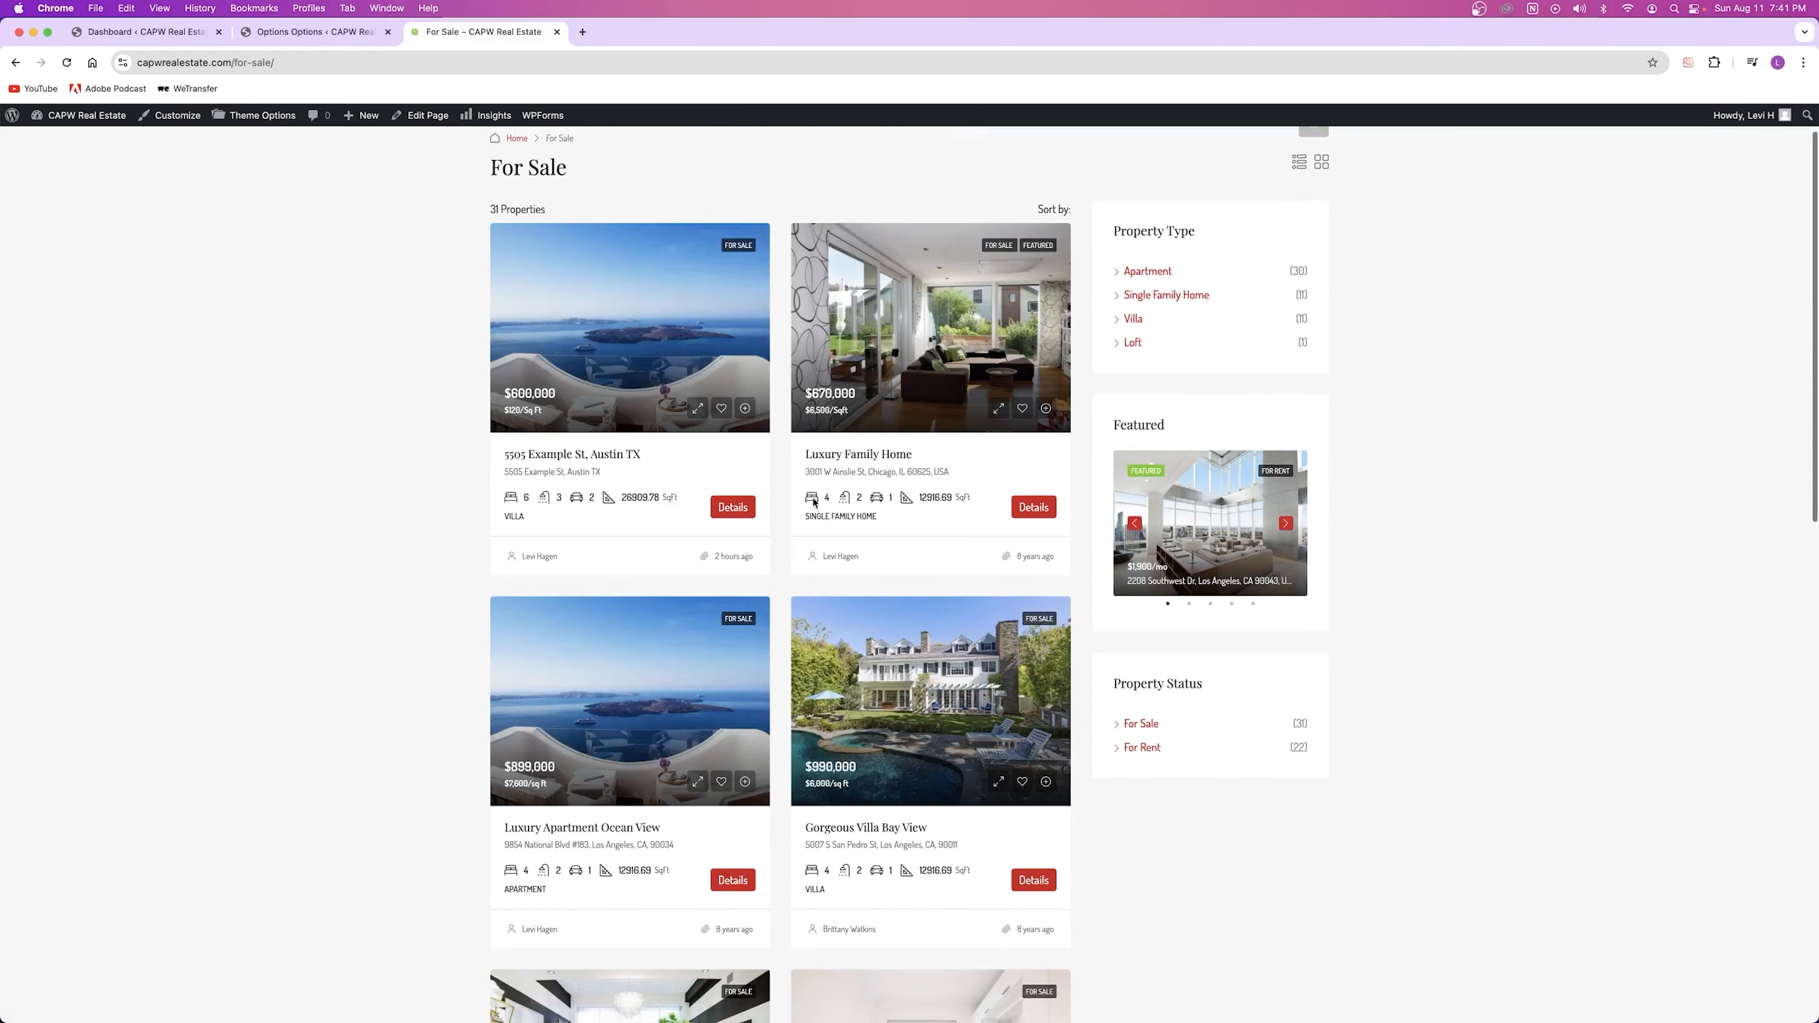
pyautogui.scroll(-10, 765, 565)
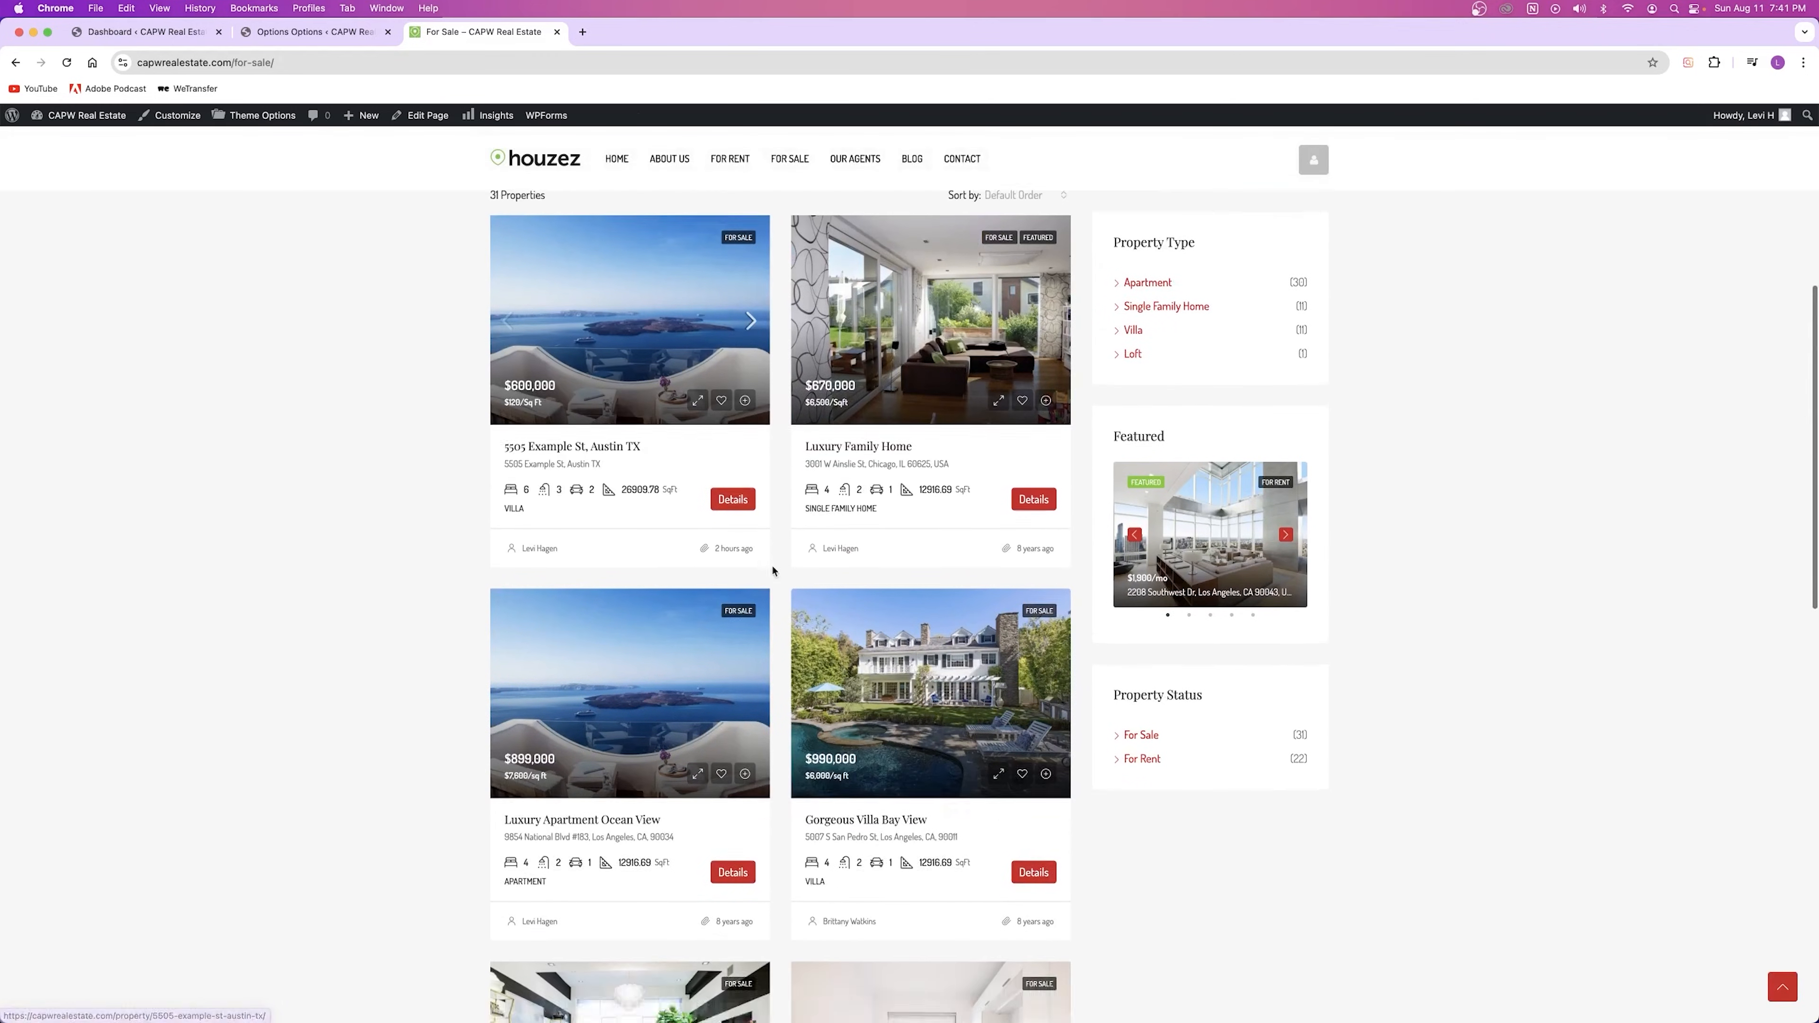
pyautogui.scroll(4, 369, 548)
pyautogui.scroll(7, 368, 548)
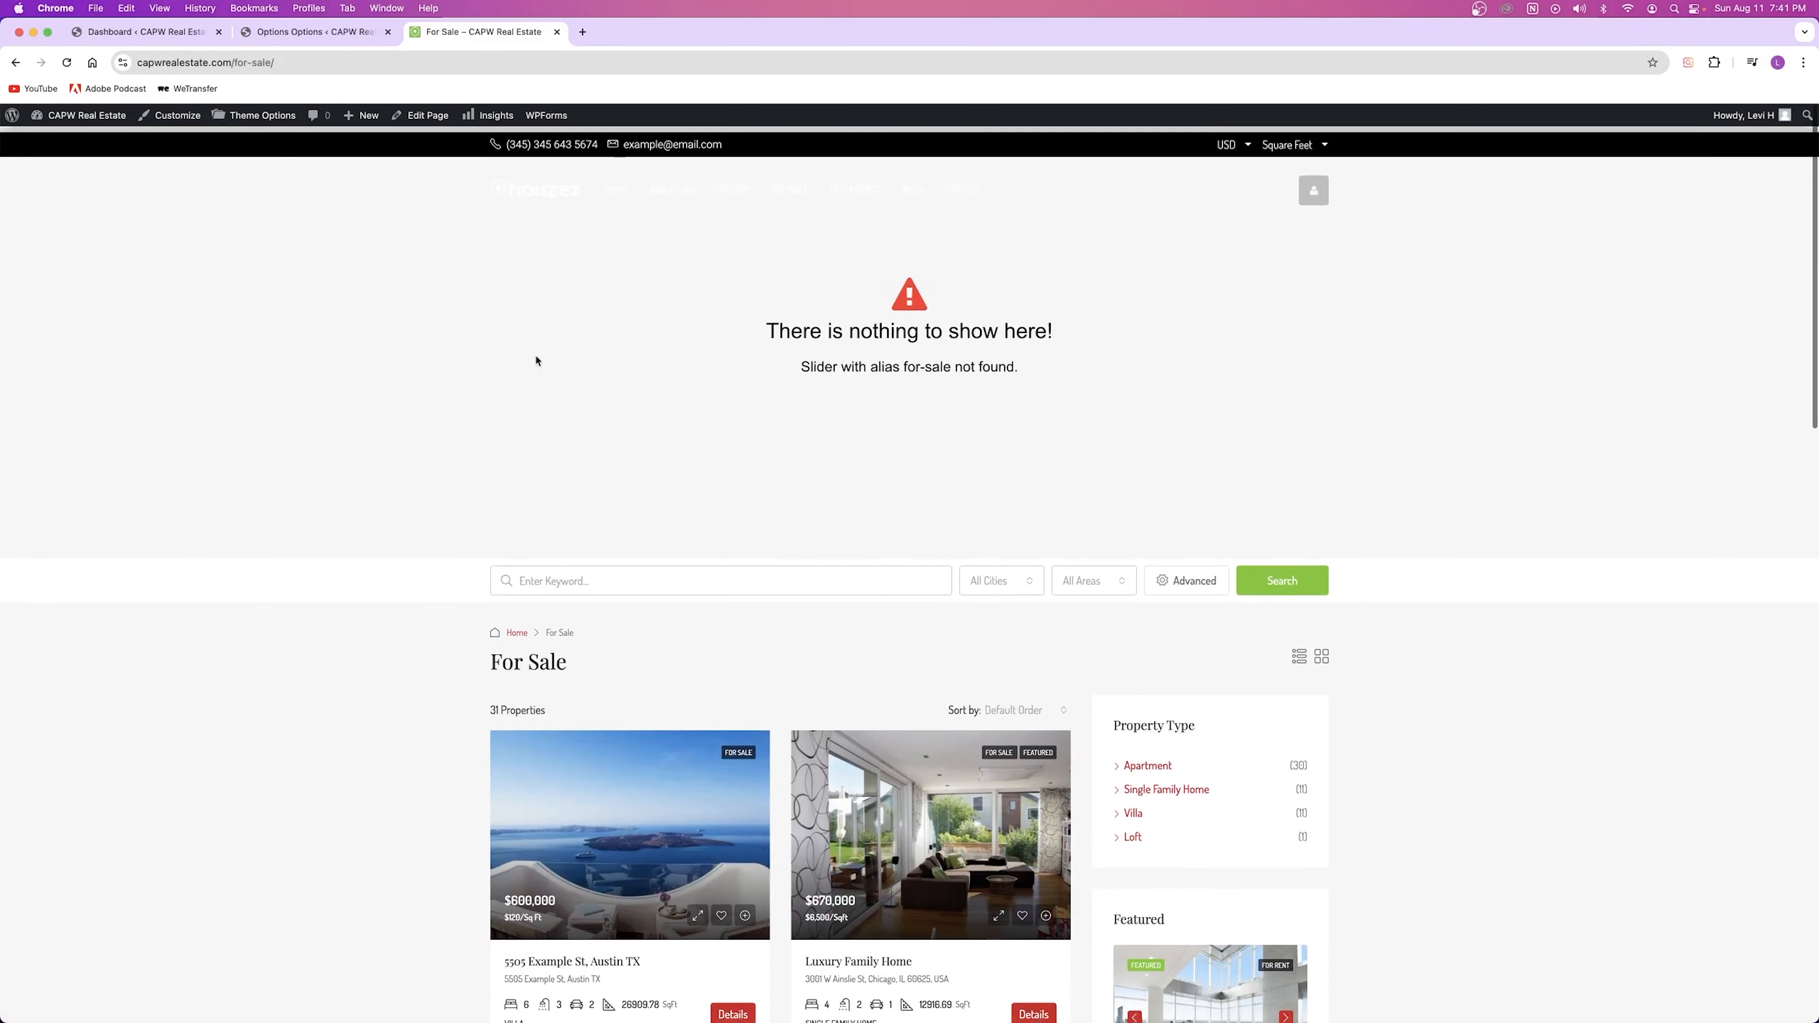
pyautogui.click(378, 38)
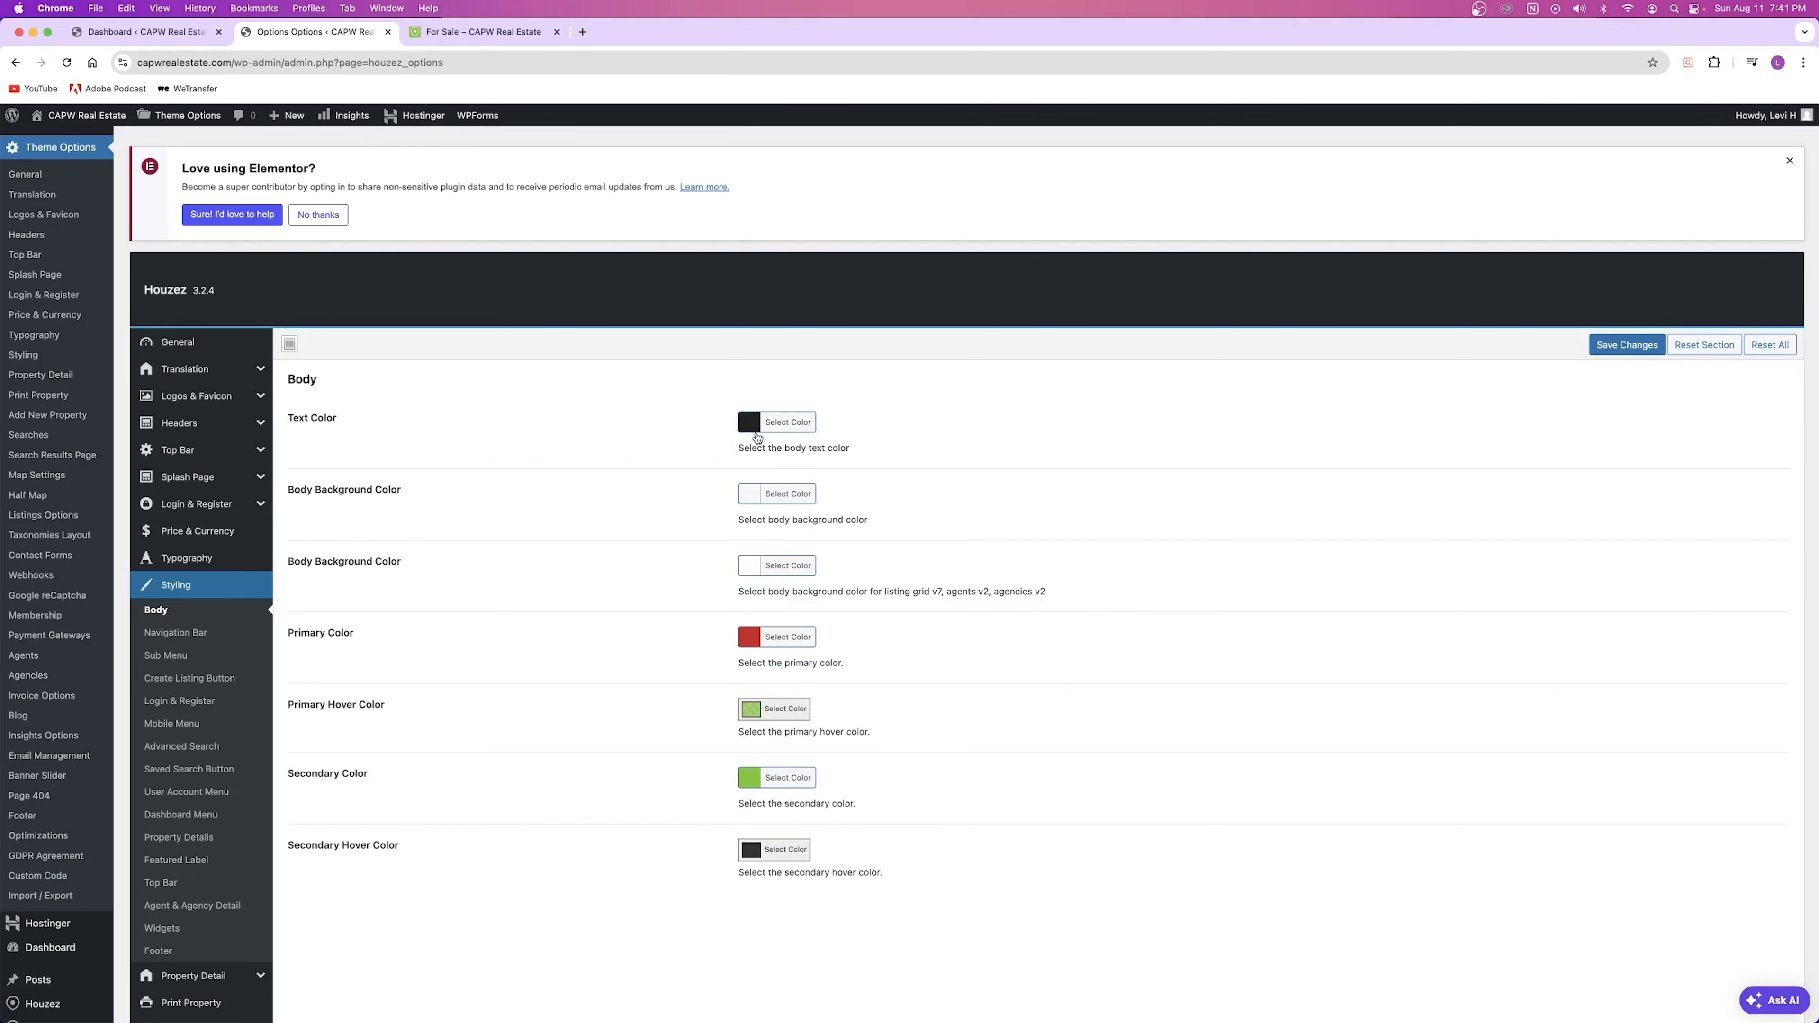
# Step: Paste the green hex back into Primary Color, save it, and go to Styling > Top Bar
pyautogui.click(742, 640)
pyautogui.moveTo(865, 642); pyautogui.dragTo(767, 640)
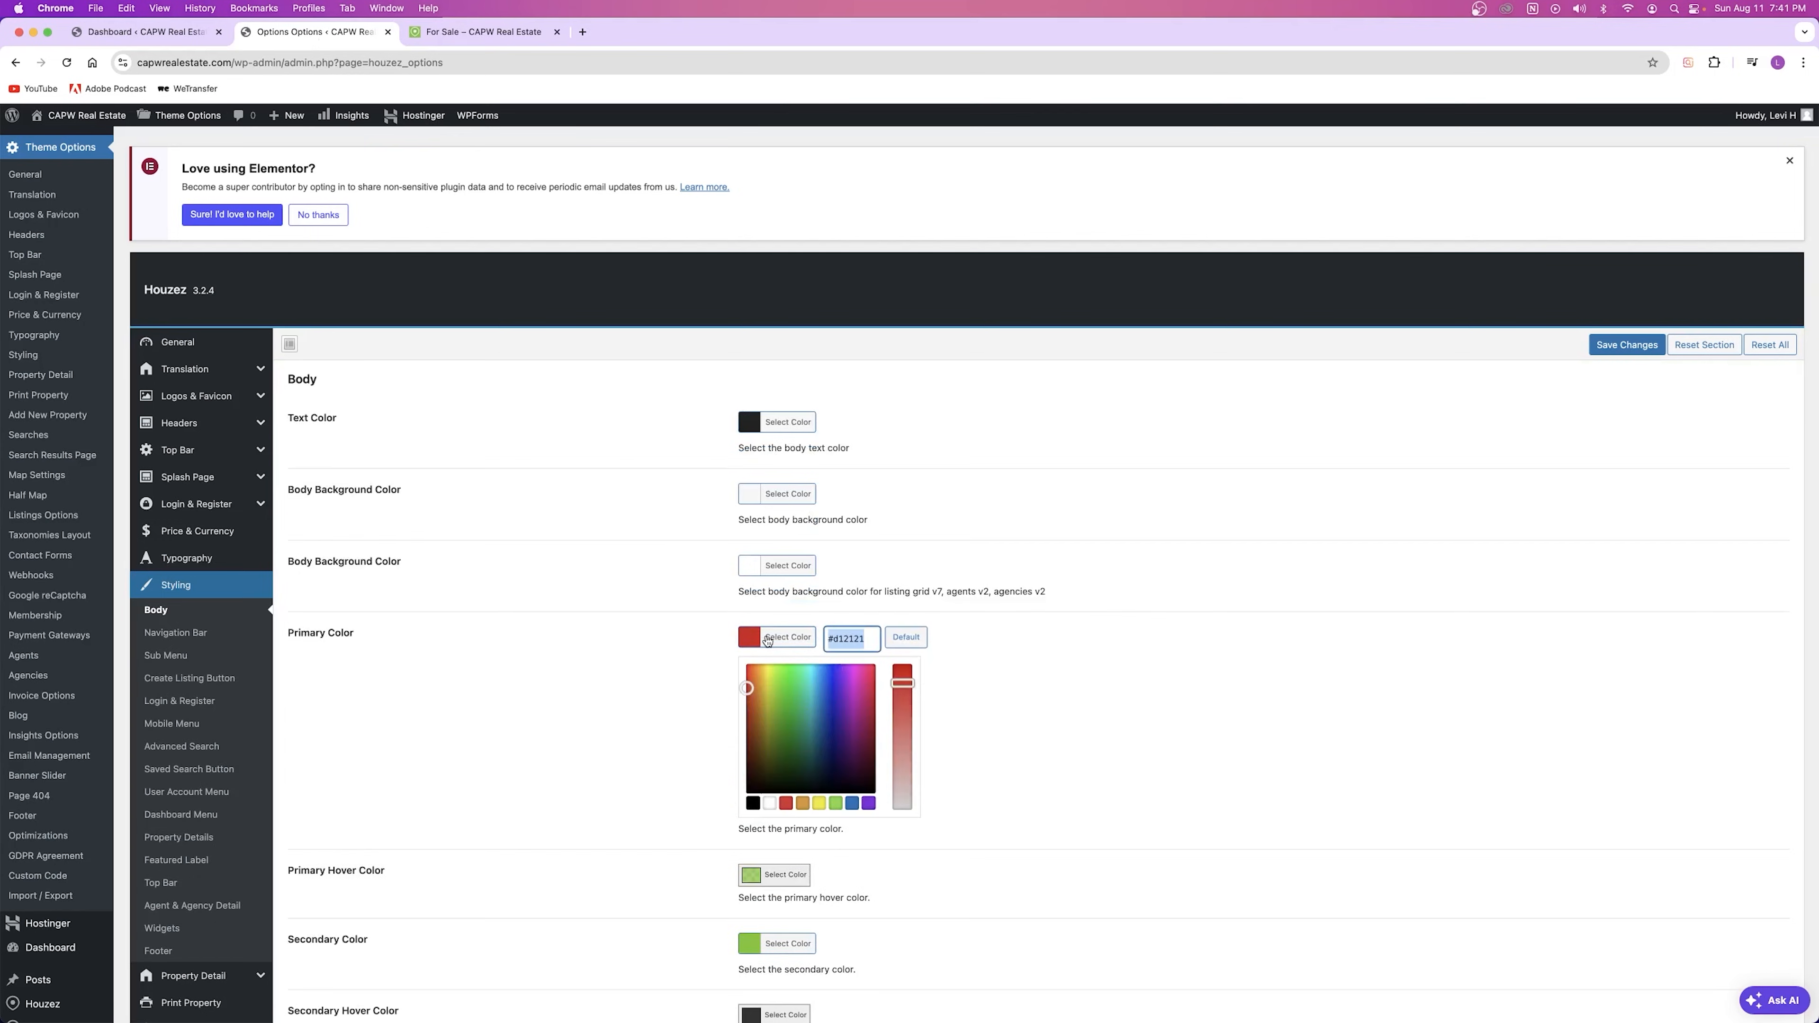
pyautogui.press('super+v')
pyautogui.click(1014, 682)
pyautogui.click(1626, 347)
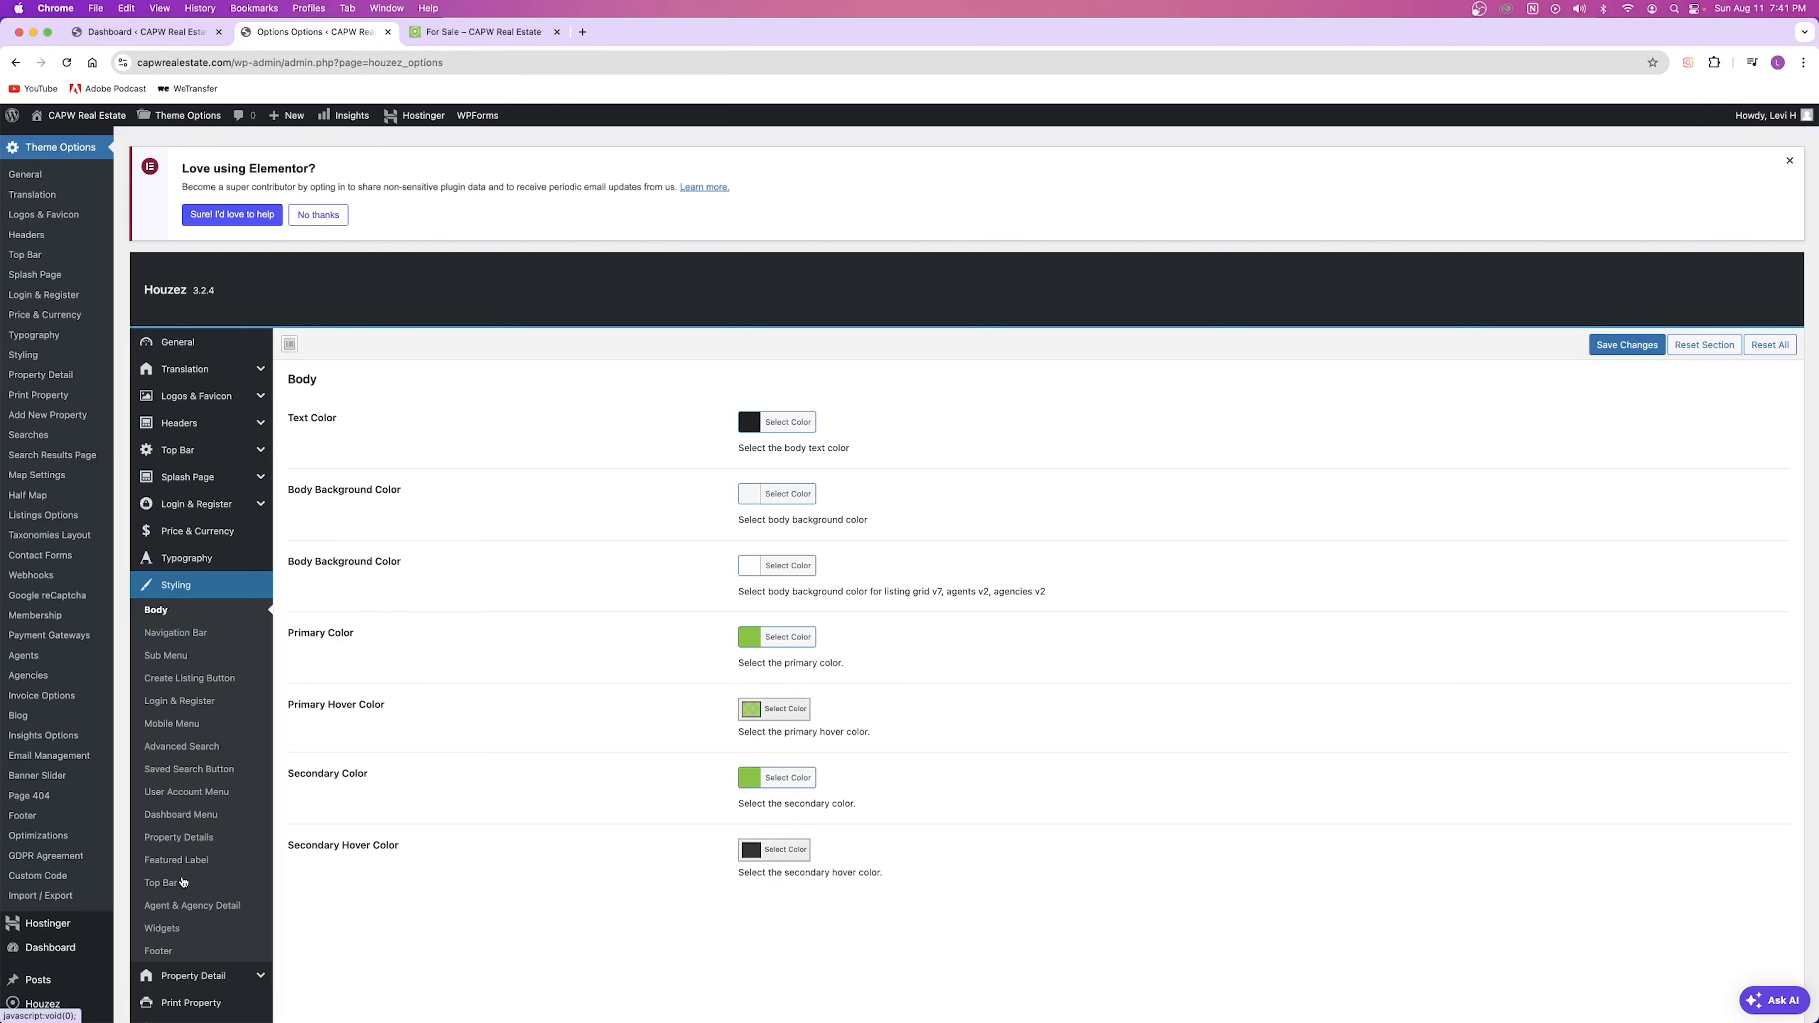
pyautogui.click(162, 885)
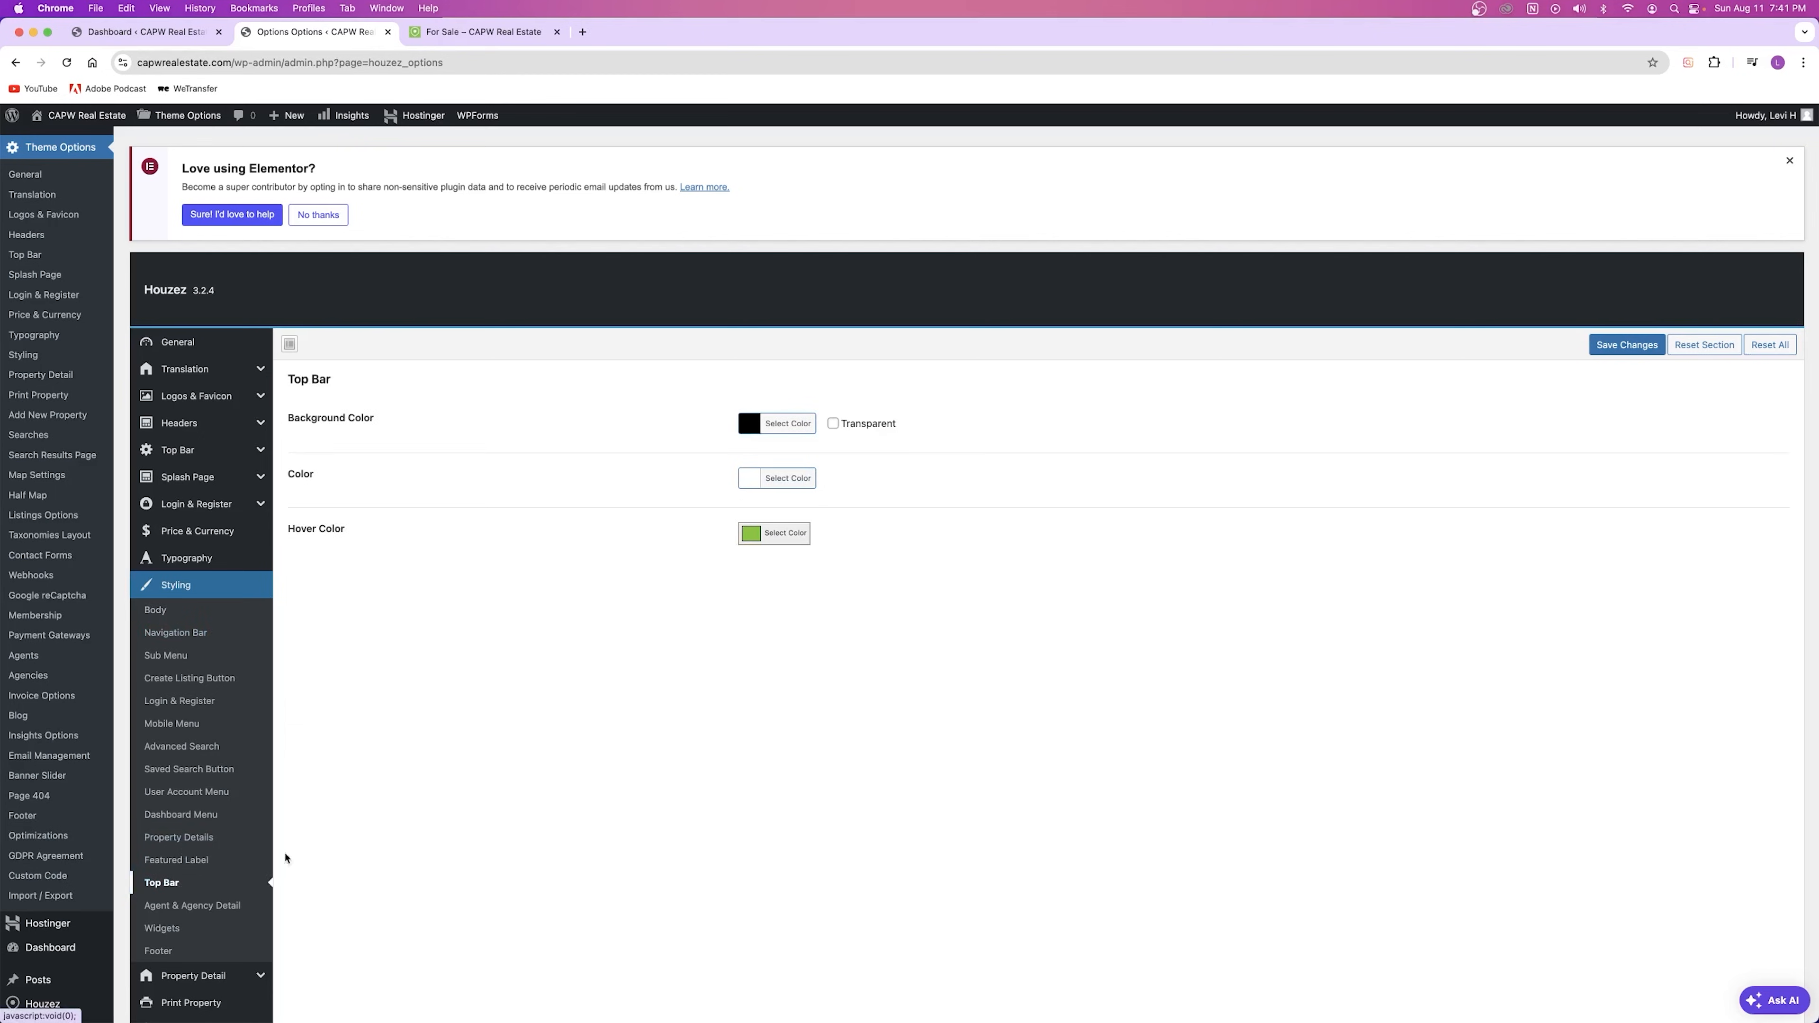
# Step: Compare the For Sale page's black top bar with the Top Bar colours, then open Property Detail
pyautogui.click(476, 32)
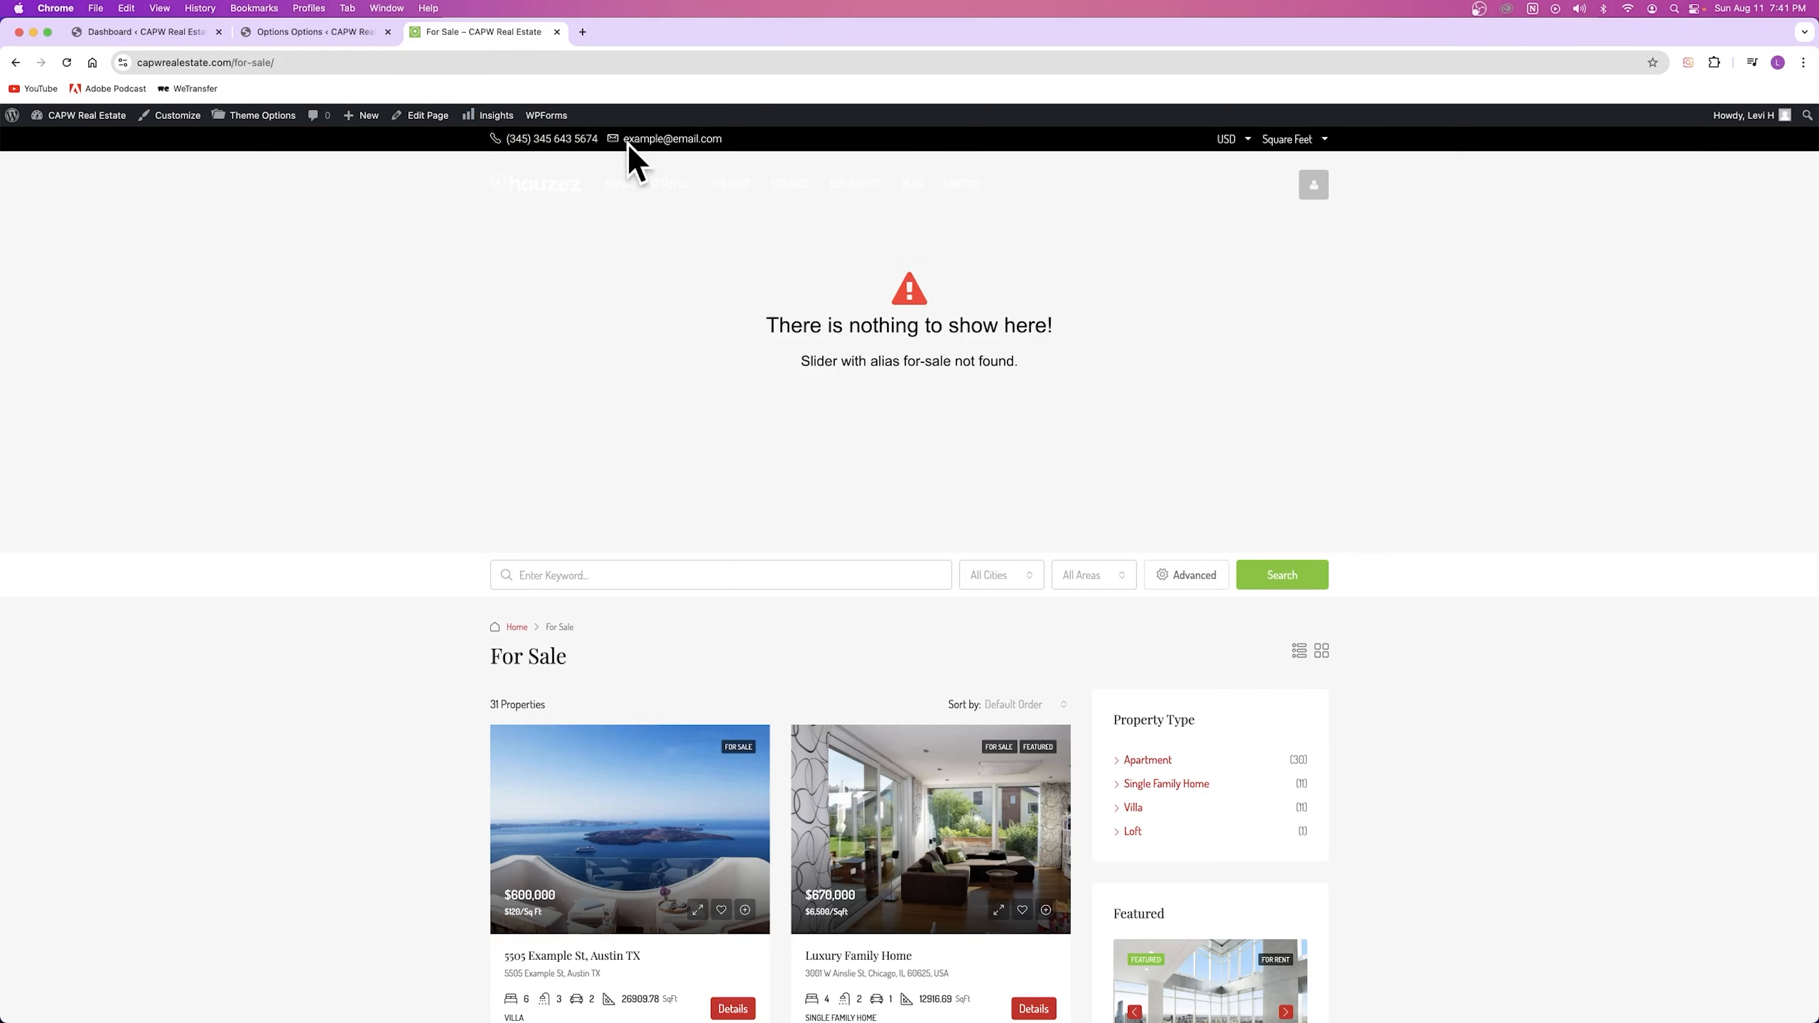
pyautogui.click(313, 31)
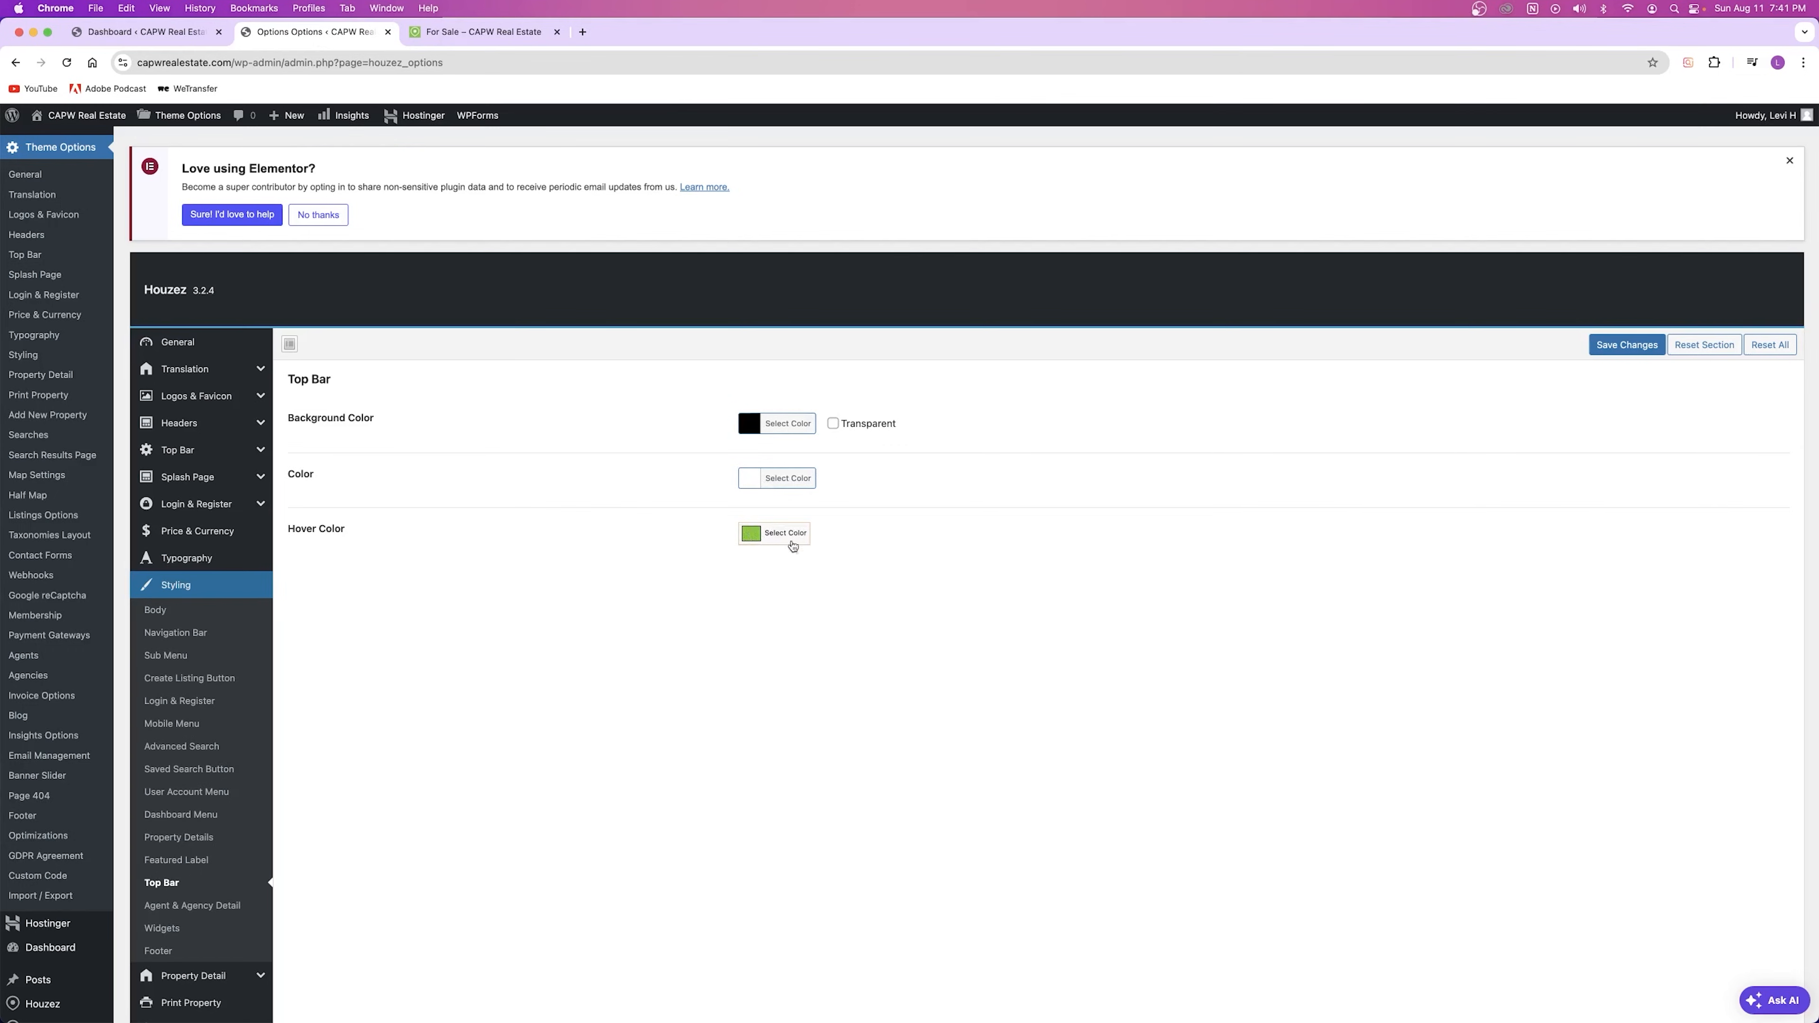
pyautogui.scroll(-3, 192, 598)
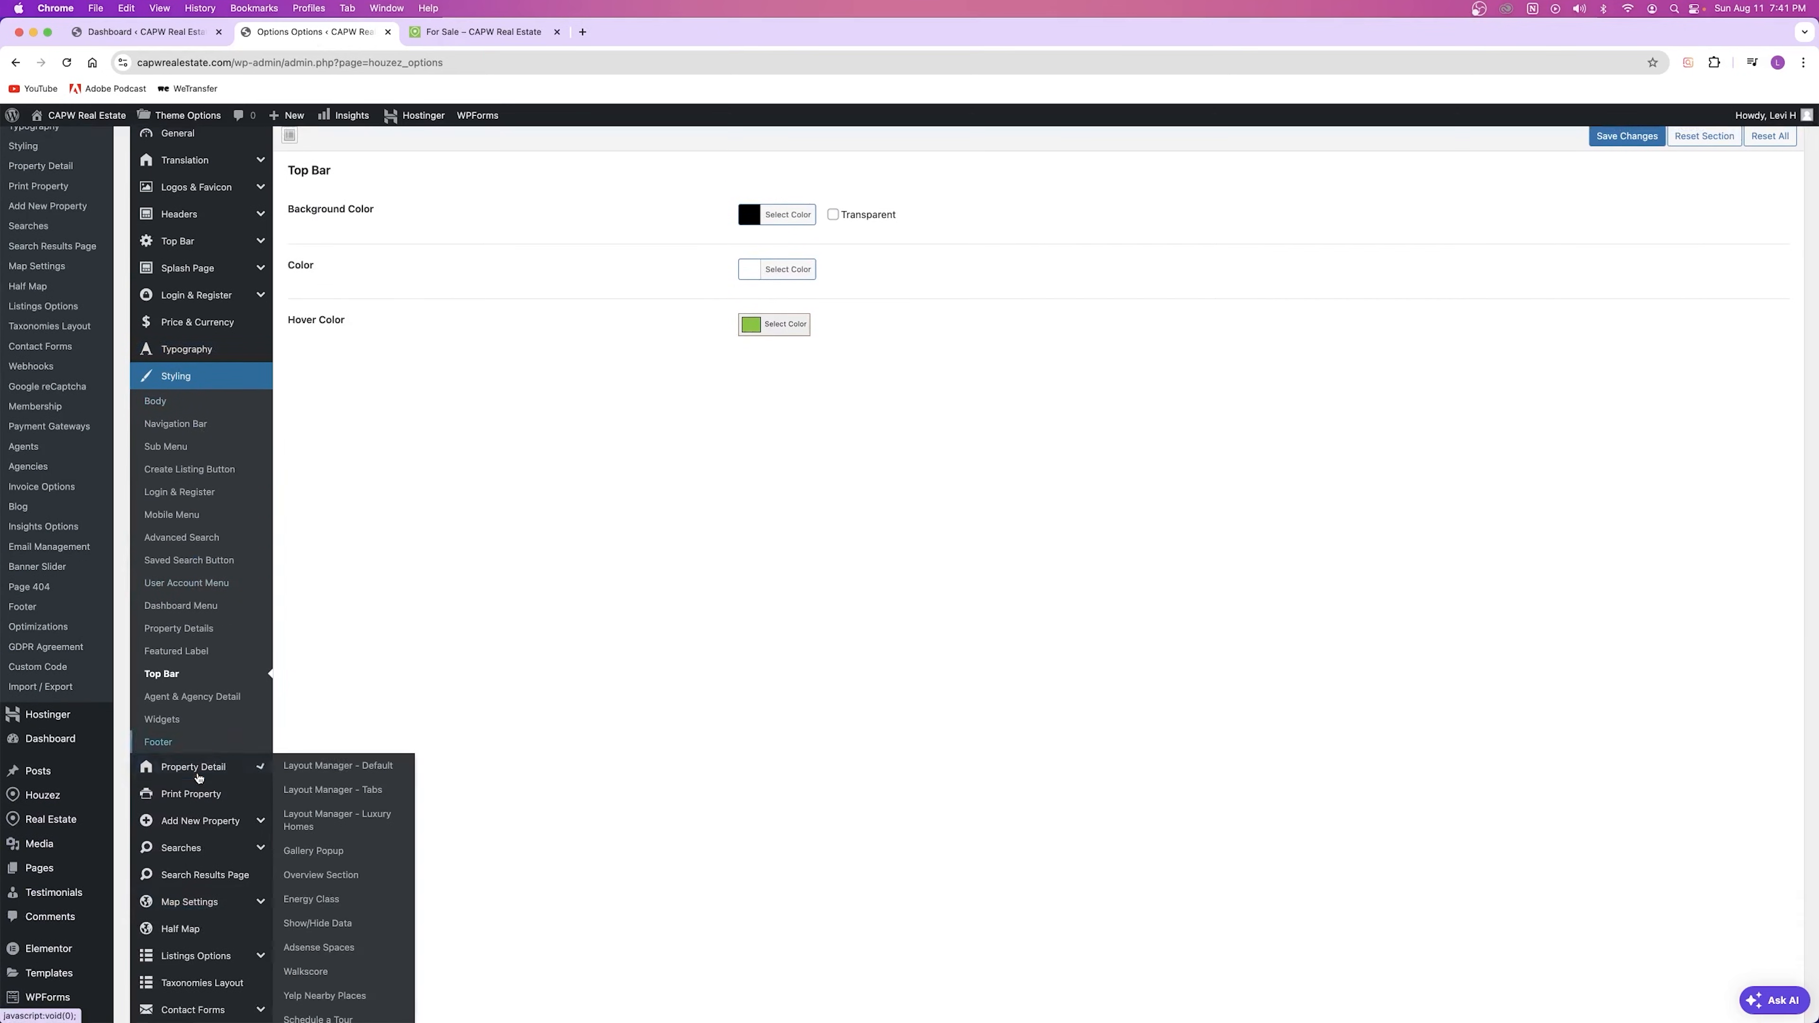
pyautogui.click(198, 775)
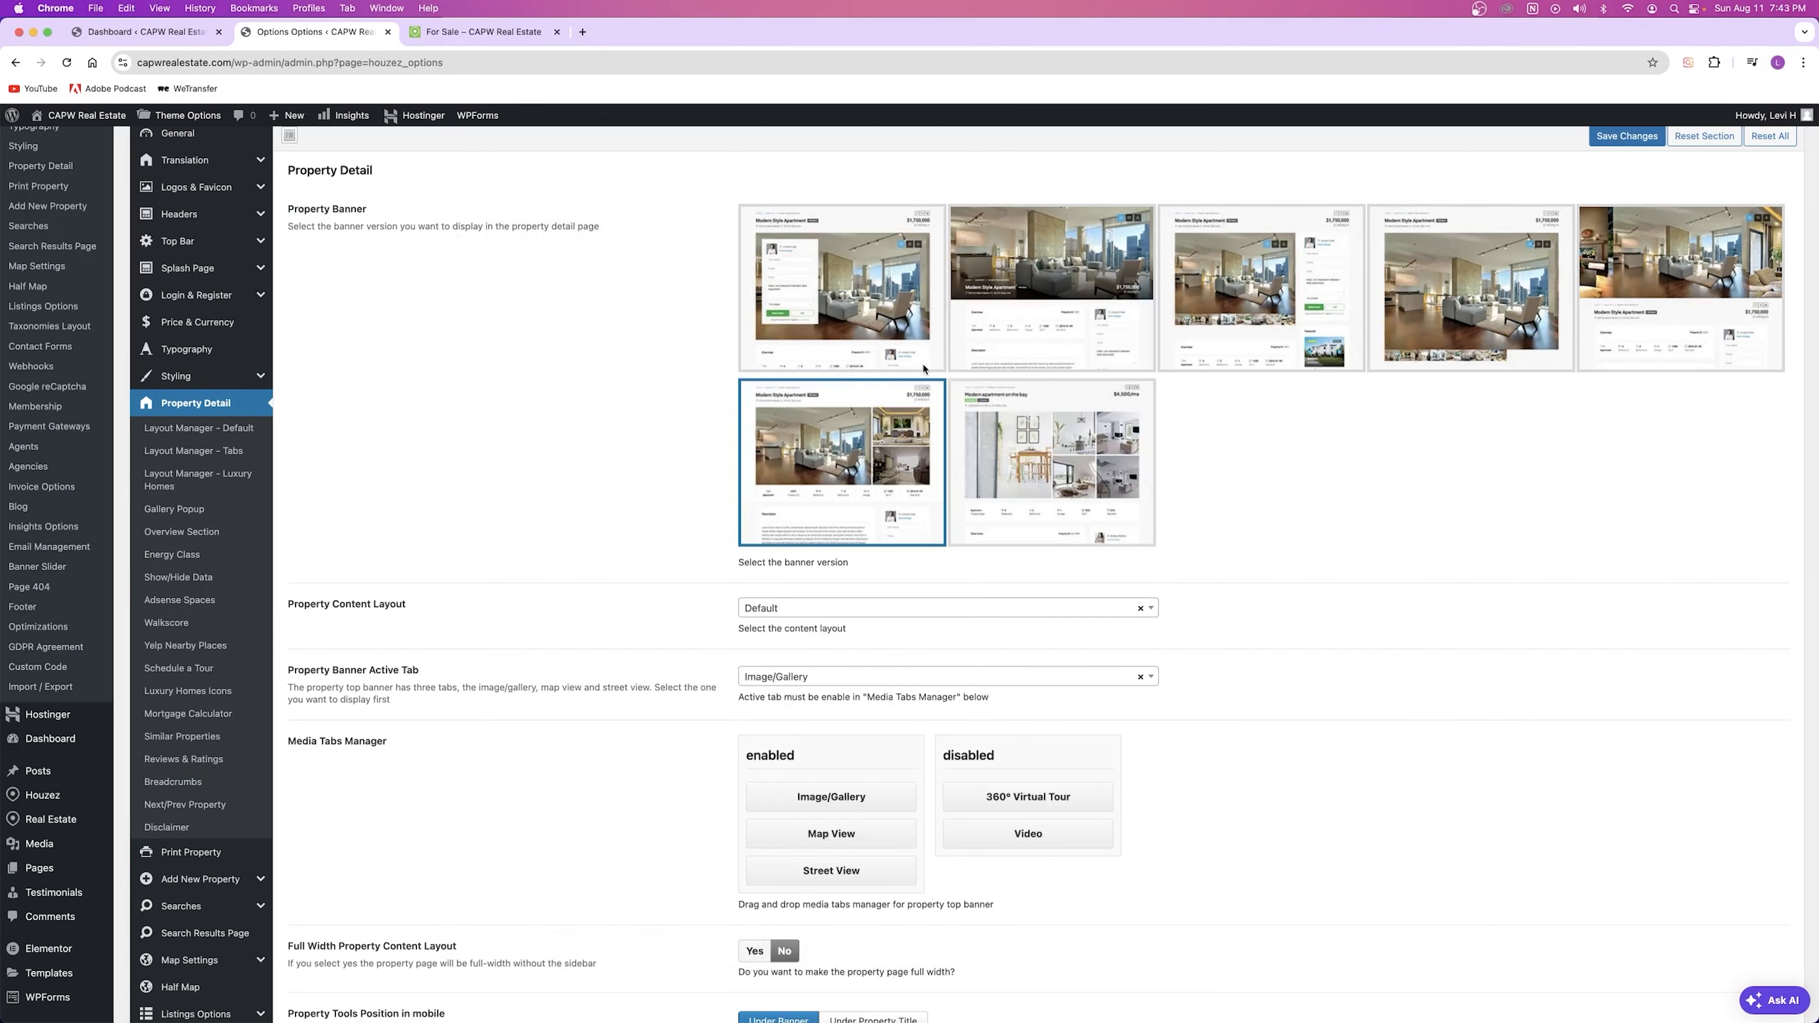
# Step: Open the 5505 Example St, Austin TX listing from the live For Sale page
pyautogui.click(483, 32)
pyautogui.scroll(-10, 974, 541)
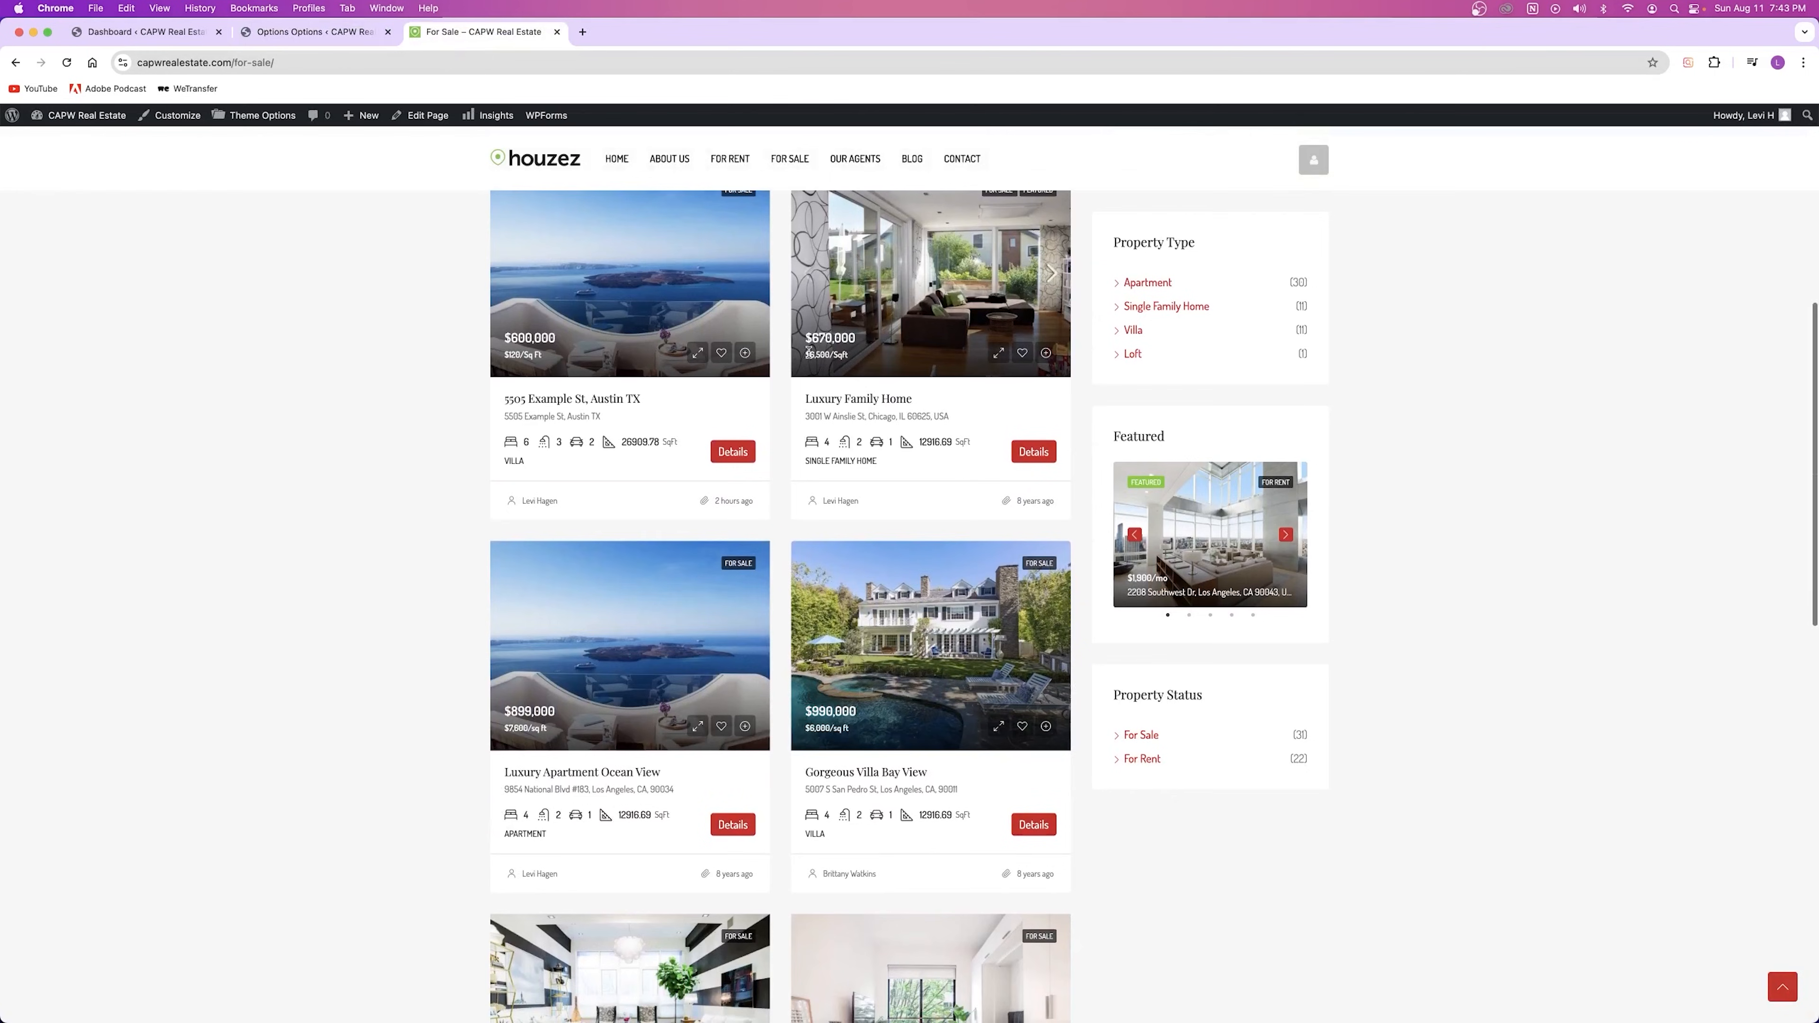
pyautogui.click(630, 306)
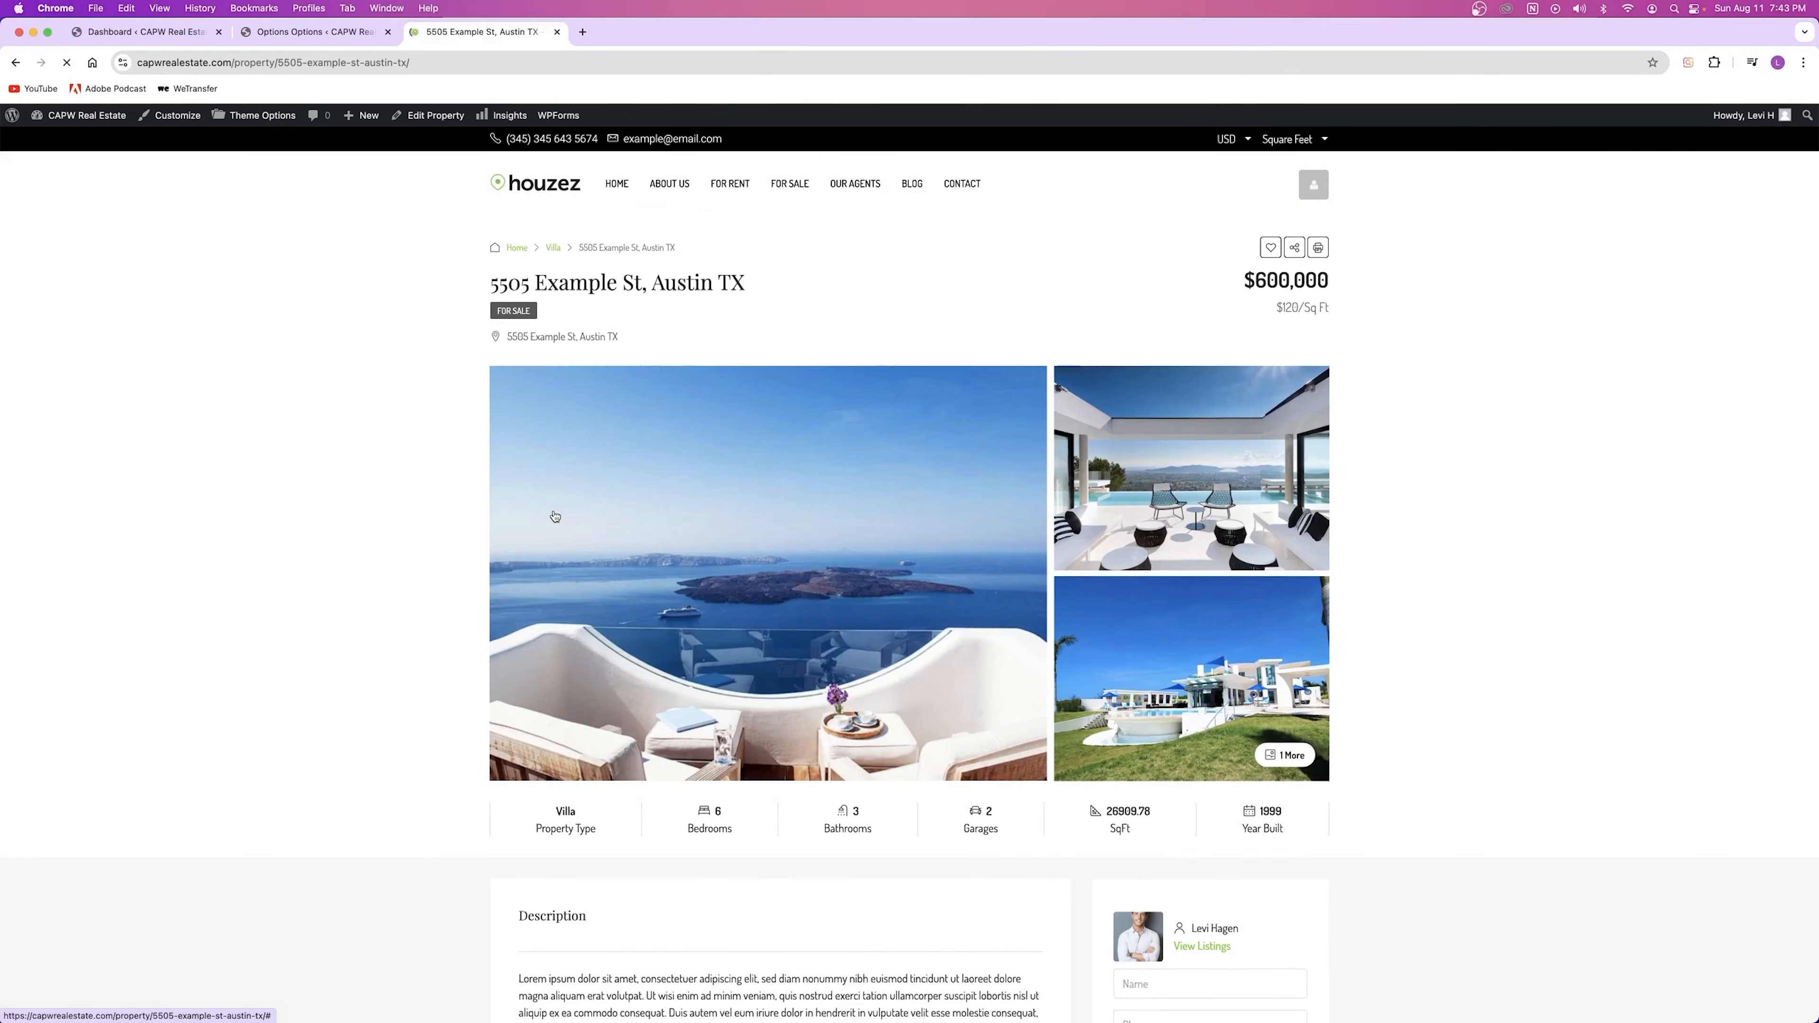
pyautogui.scroll(-3, 846, 365)
pyautogui.scroll(3, 843, 367)
# Step: Review the Property Banner and content layout settings against the listing page
pyautogui.click(319, 32)
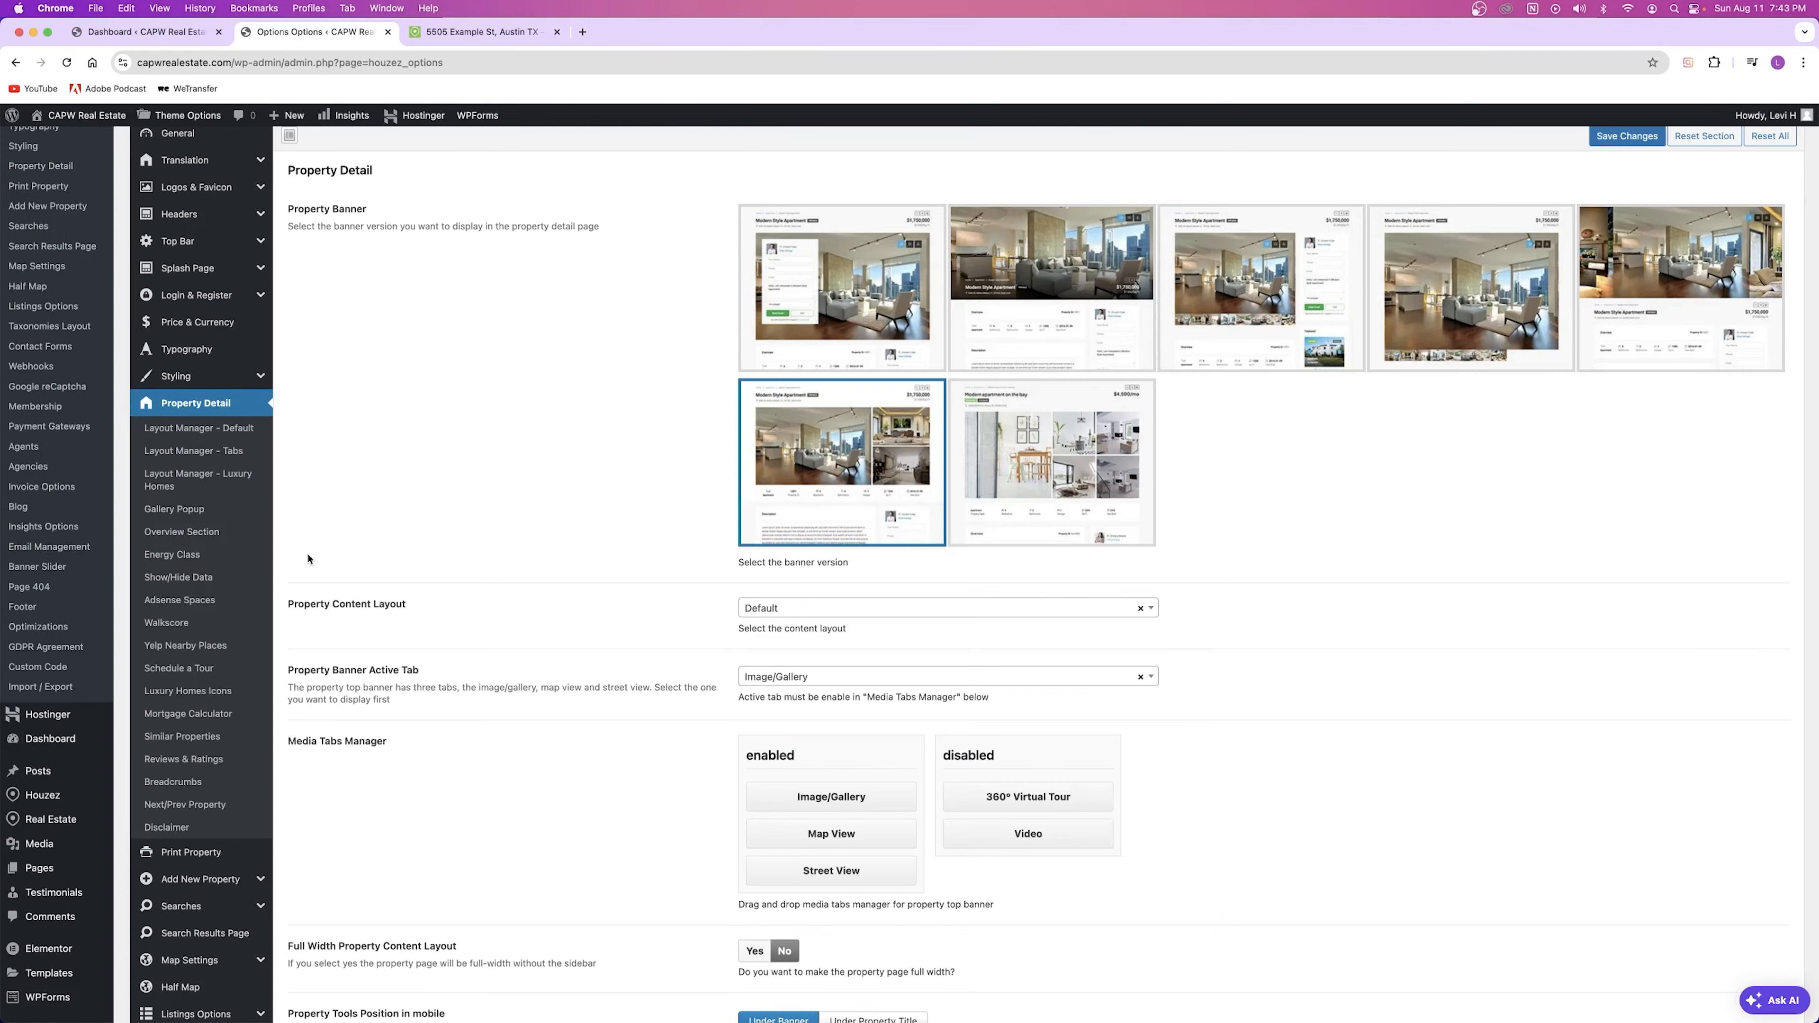
pyautogui.moveTo(287, 209); pyautogui.dragTo(388, 216)
pyautogui.moveTo(287, 606); pyautogui.dragTo(431, 610)
pyautogui.click(432, 611)
pyautogui.click(458, 32)
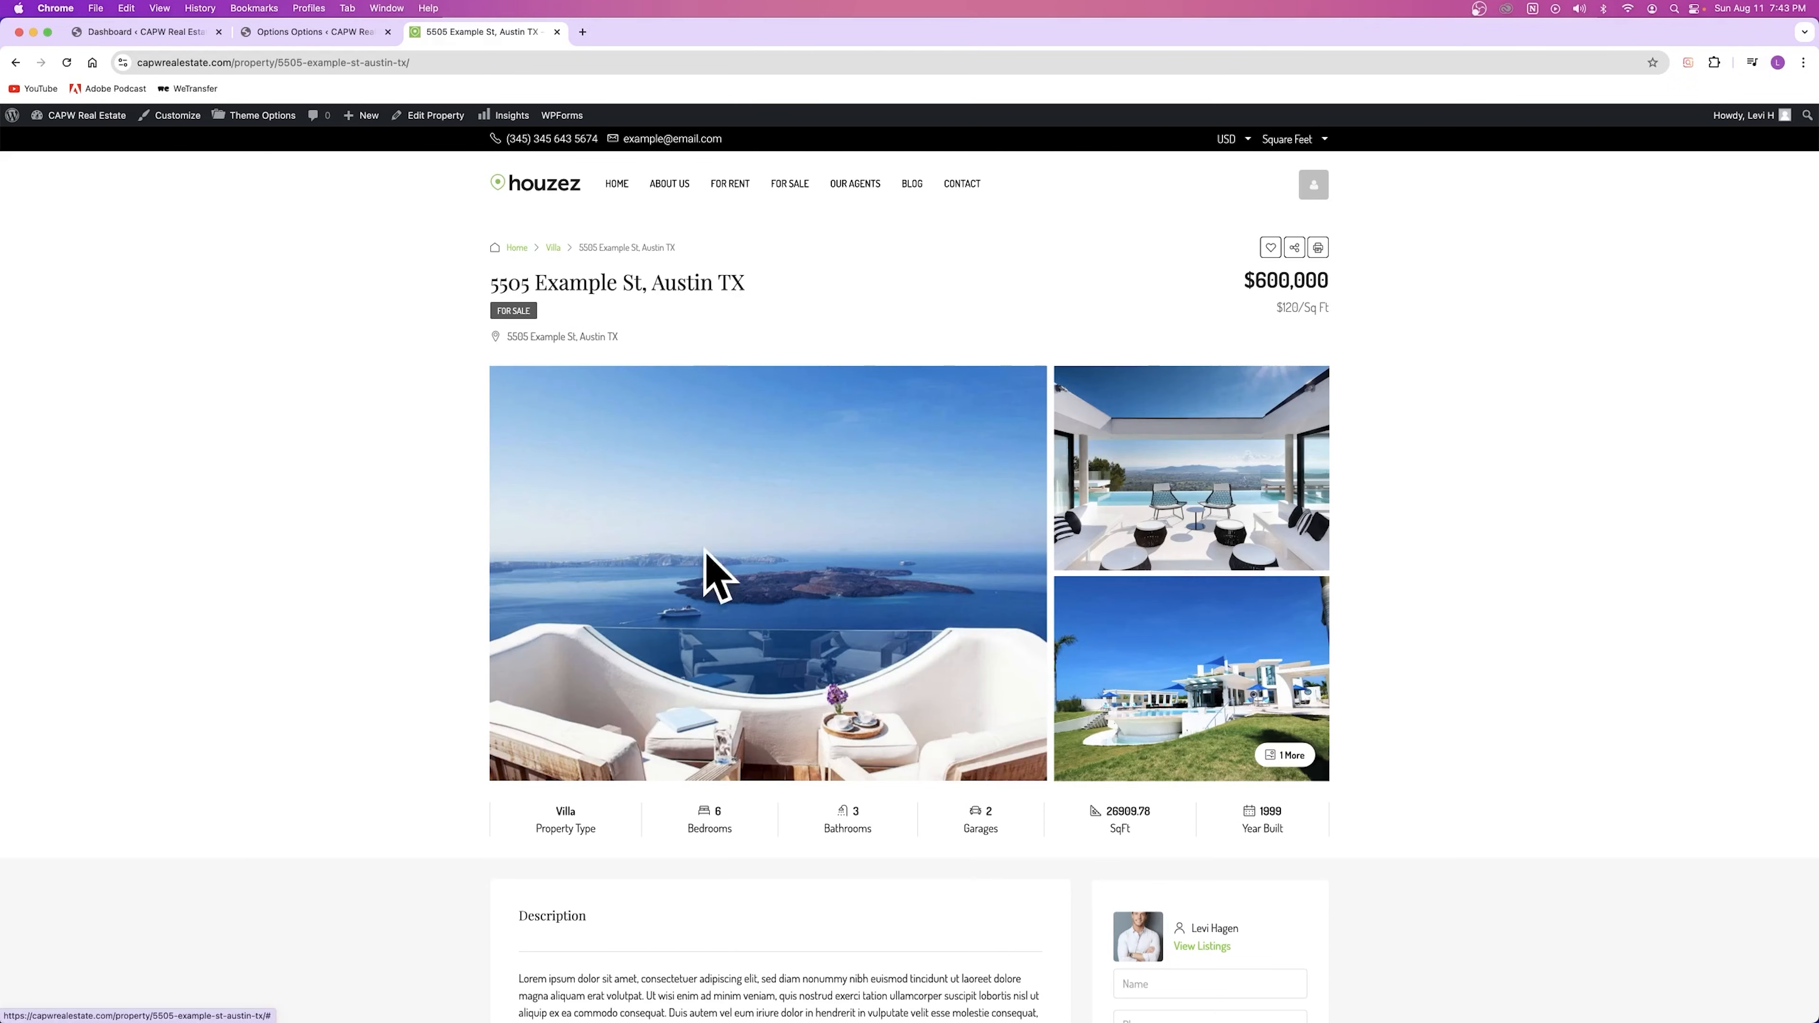
pyautogui.click(361, 34)
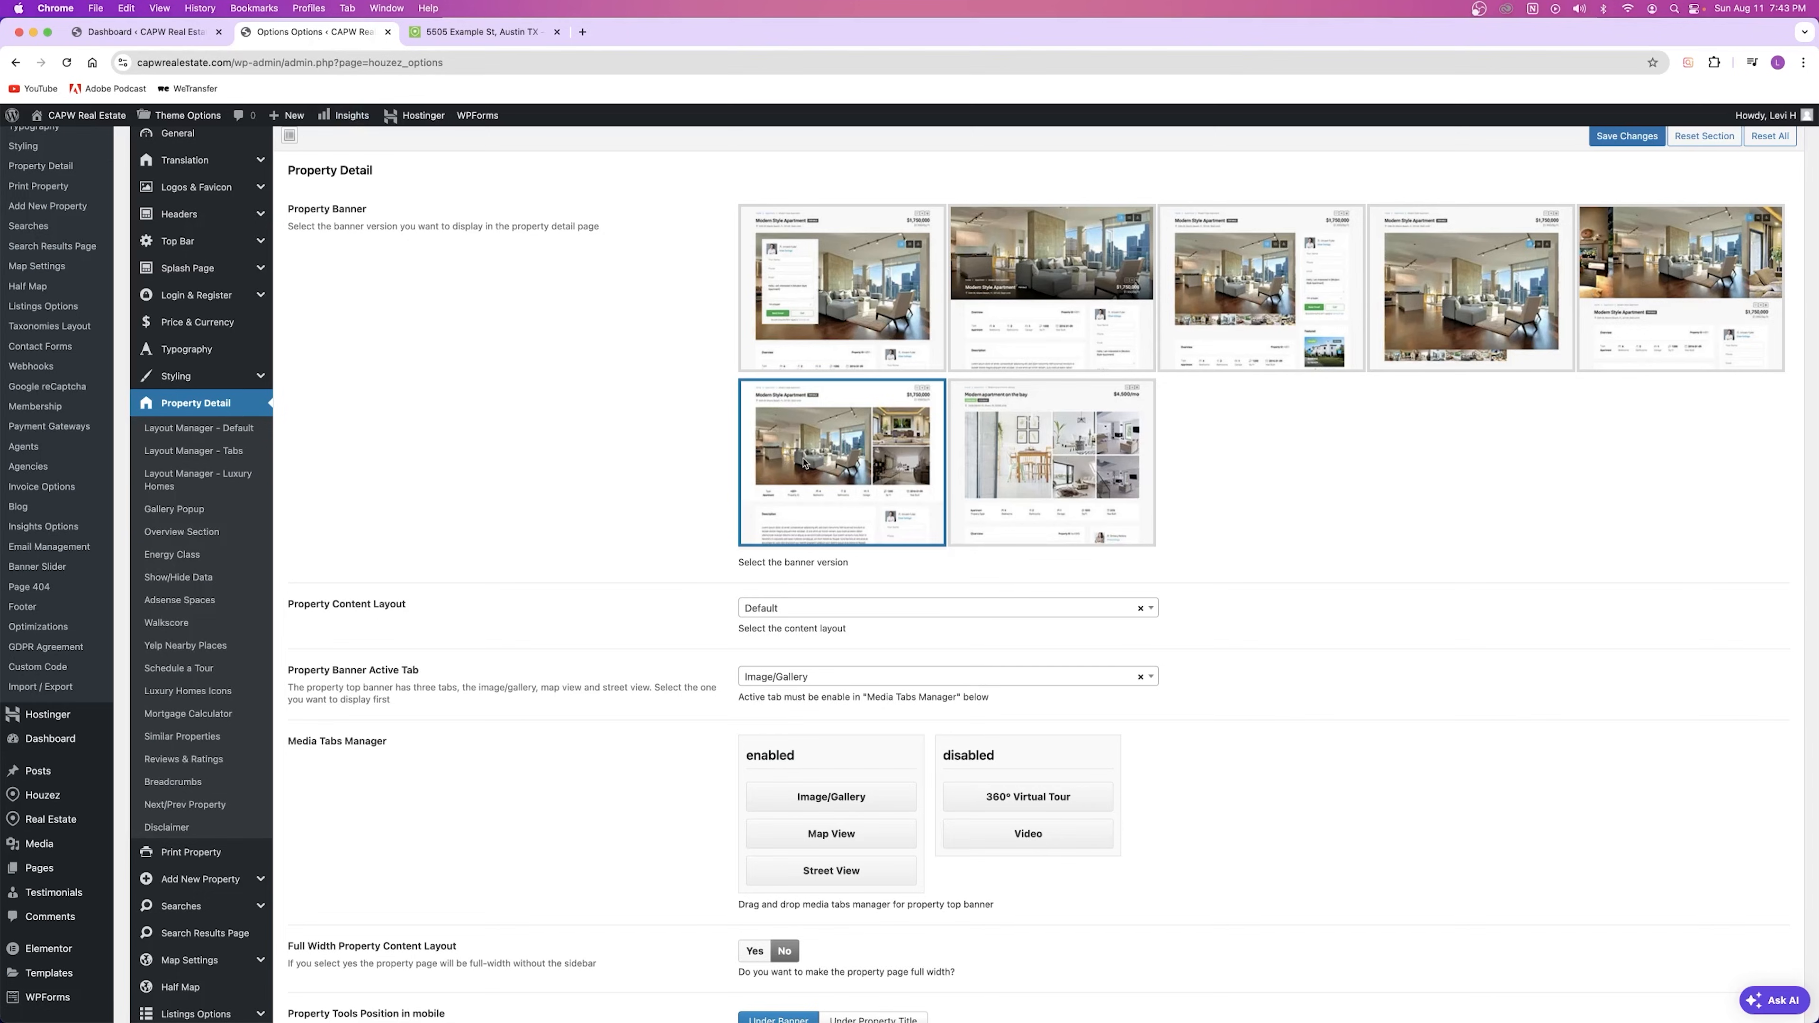
# Step: Select the fifth Property Banner style, save, and view the three-image carousel on the listing
pyautogui.click(1641, 280)
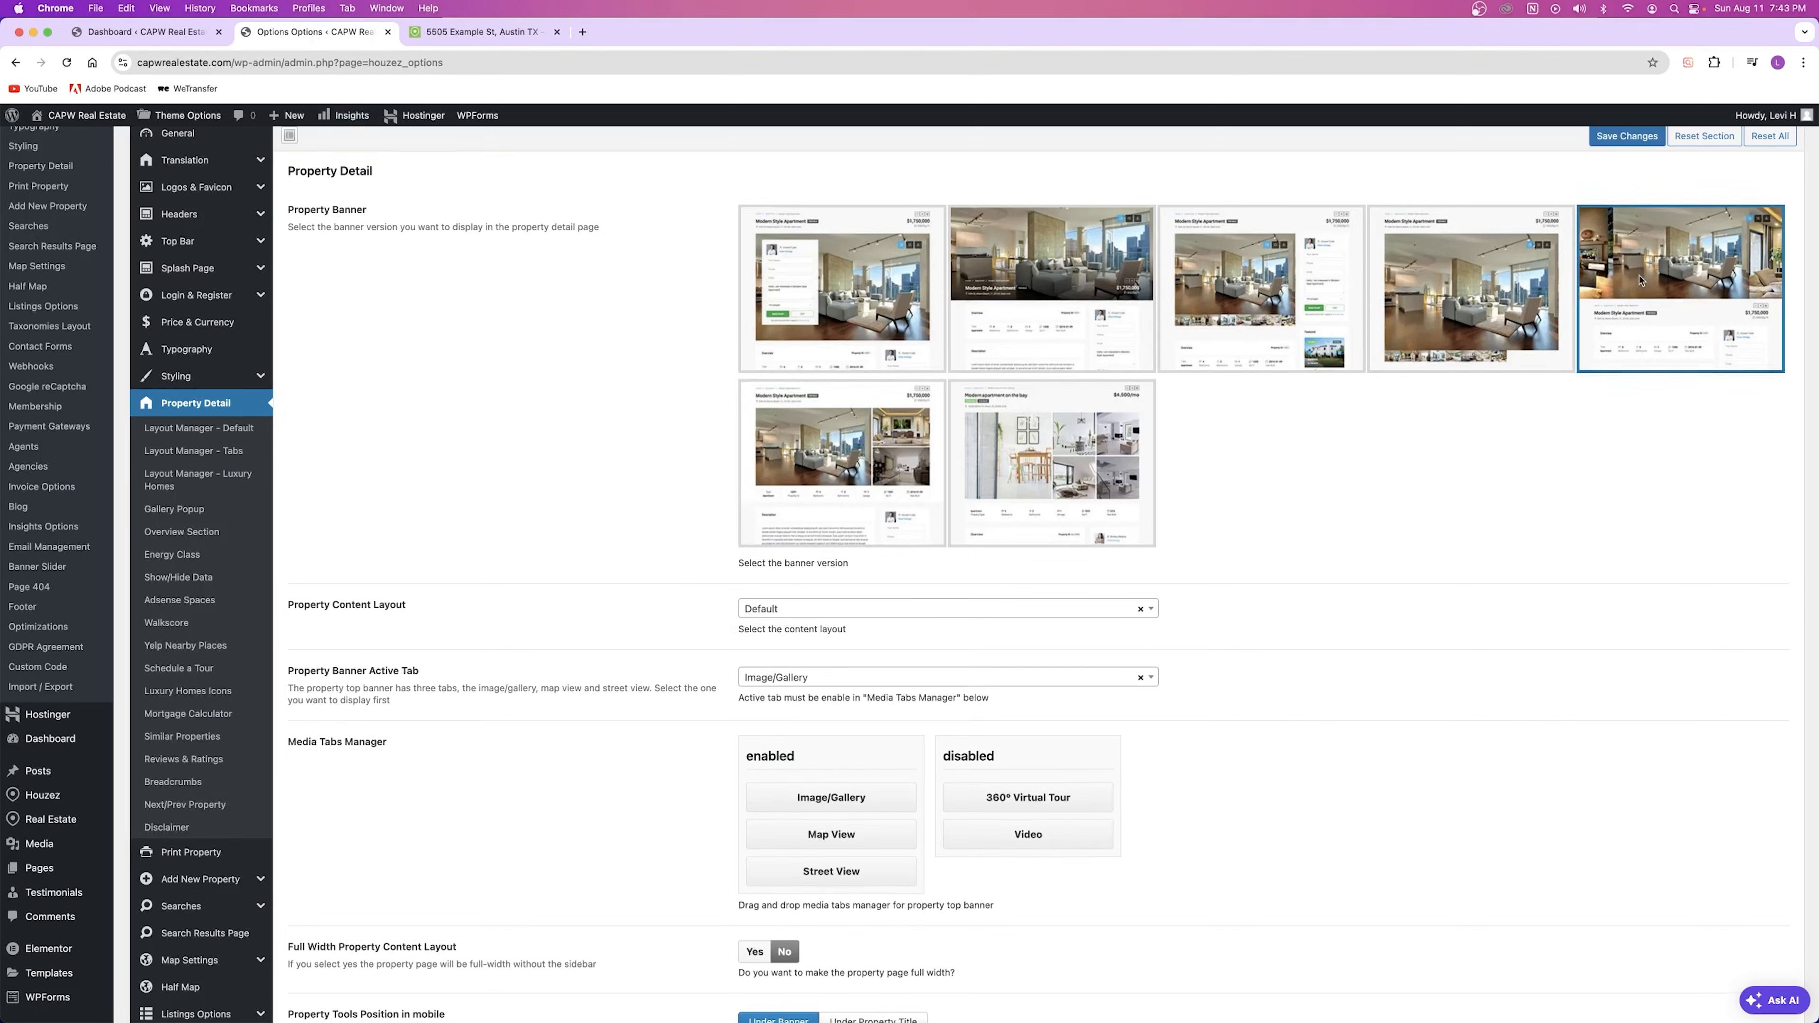
pyautogui.click(1627, 136)
pyautogui.hotkey('ctrl', 'Tab')
pyautogui.press('super+r')
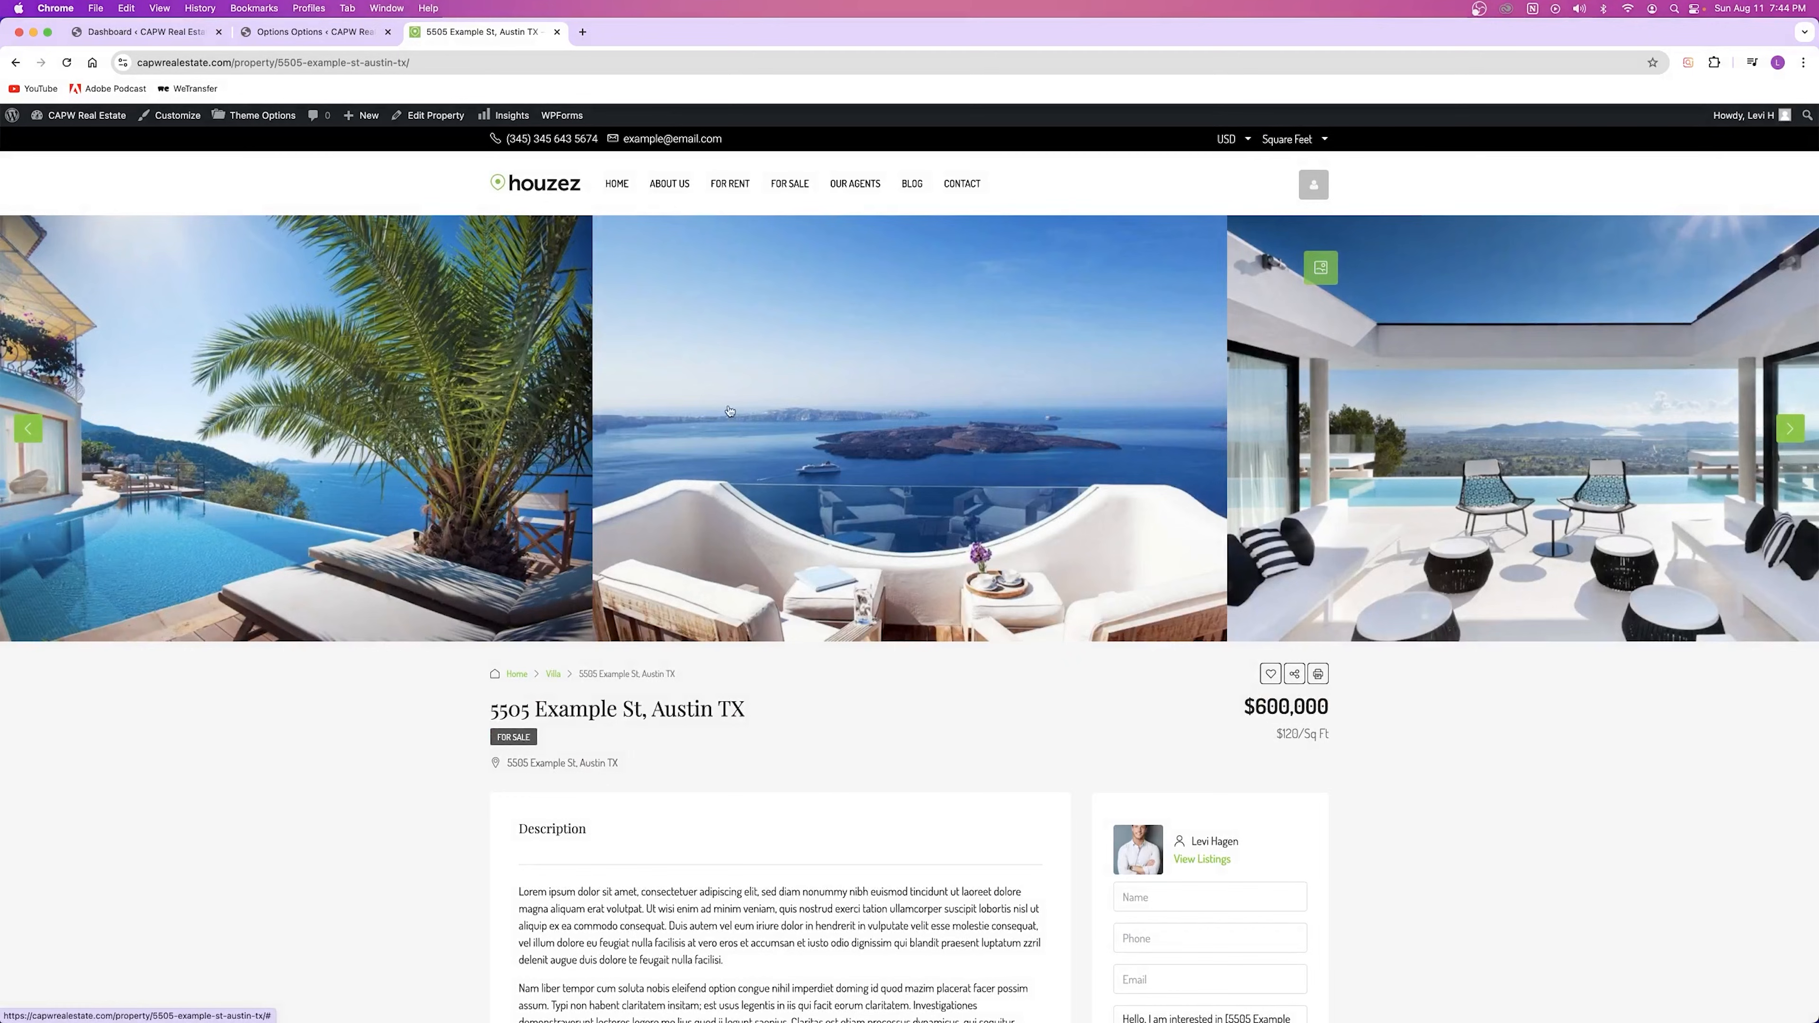
pyautogui.hotkey('ctrl', 'shift', 'Tab')
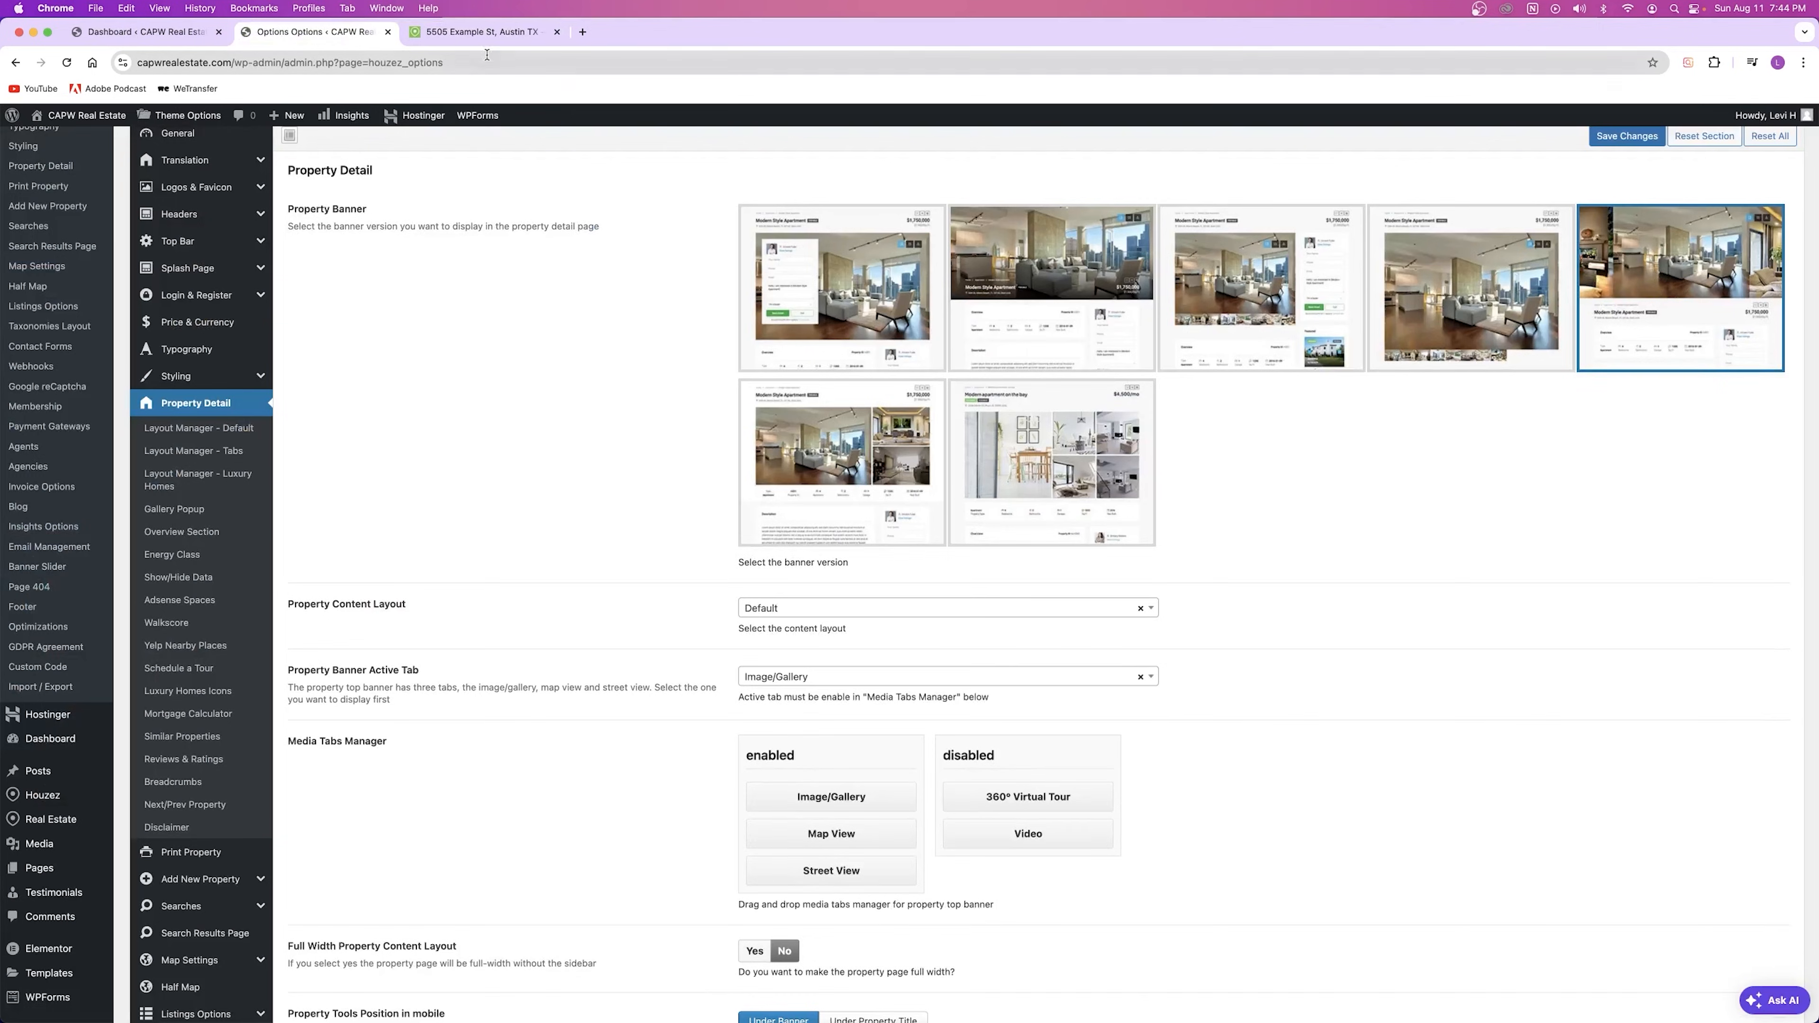
pyautogui.hotkey('ctrl', 'Tab')
pyautogui.scroll(-15, 654, 412)
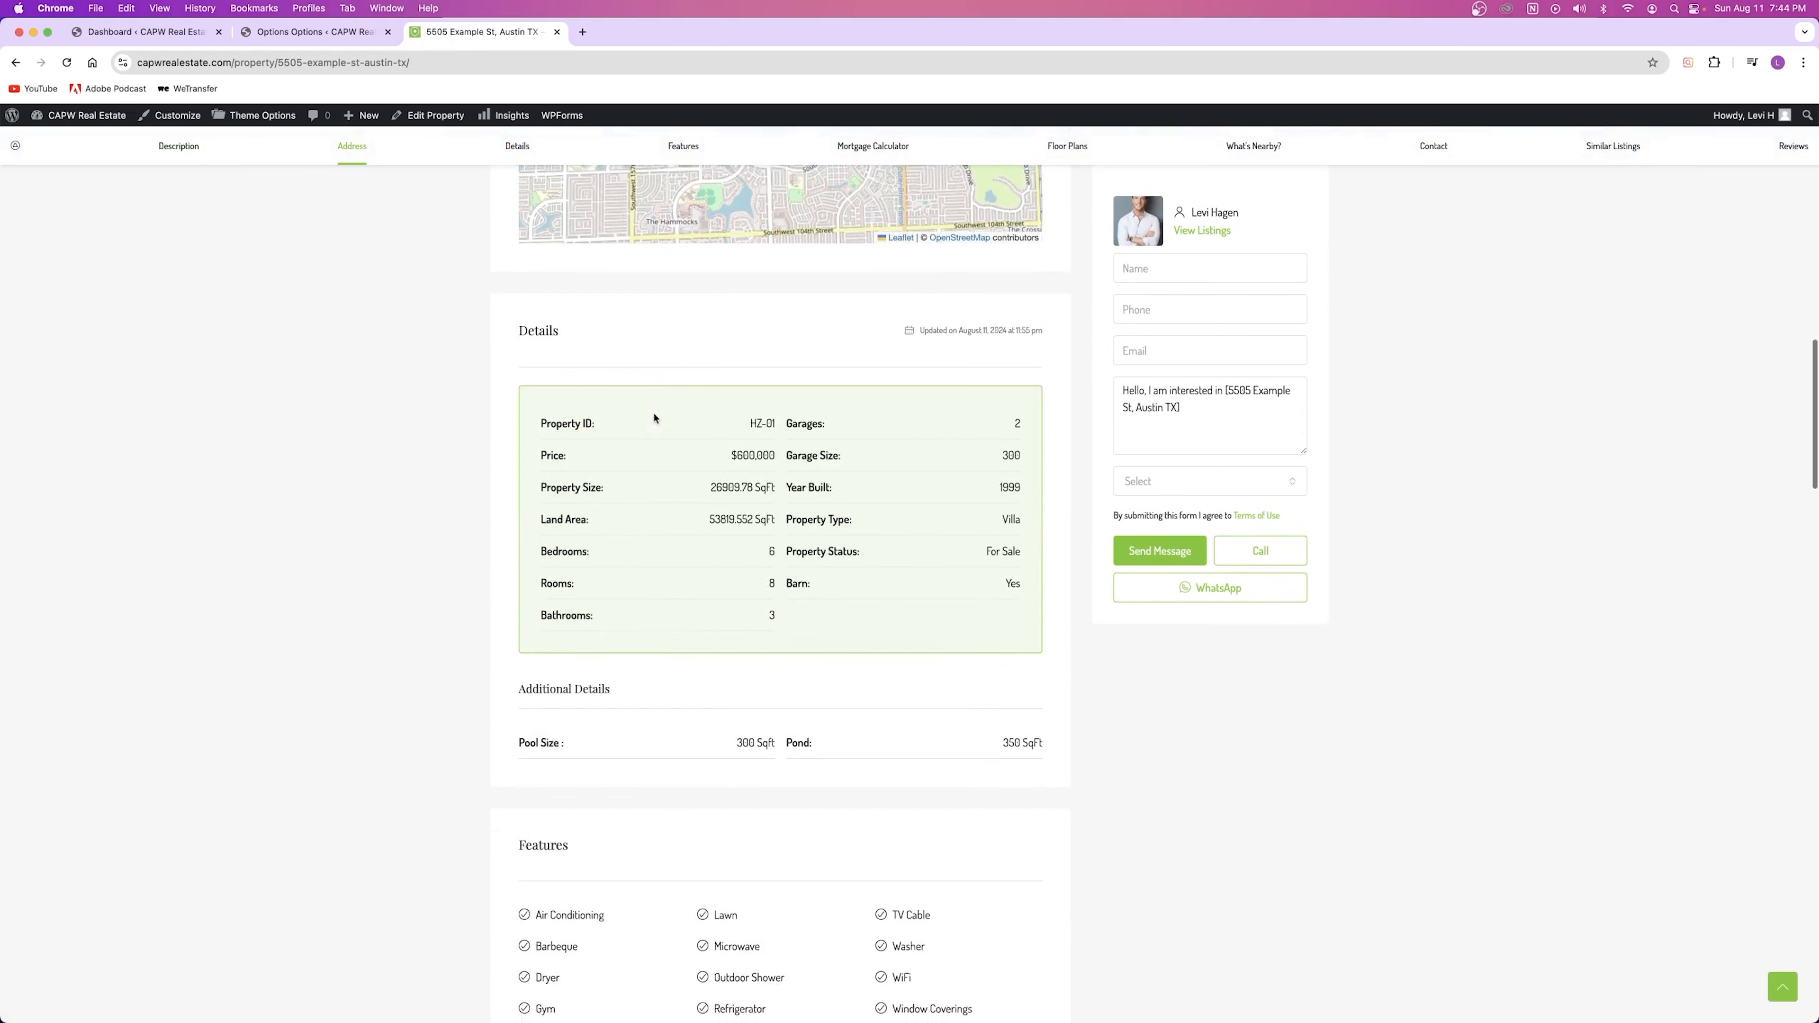
pyautogui.scroll(-1, 654, 418)
pyautogui.scroll(-13, 593, 677)
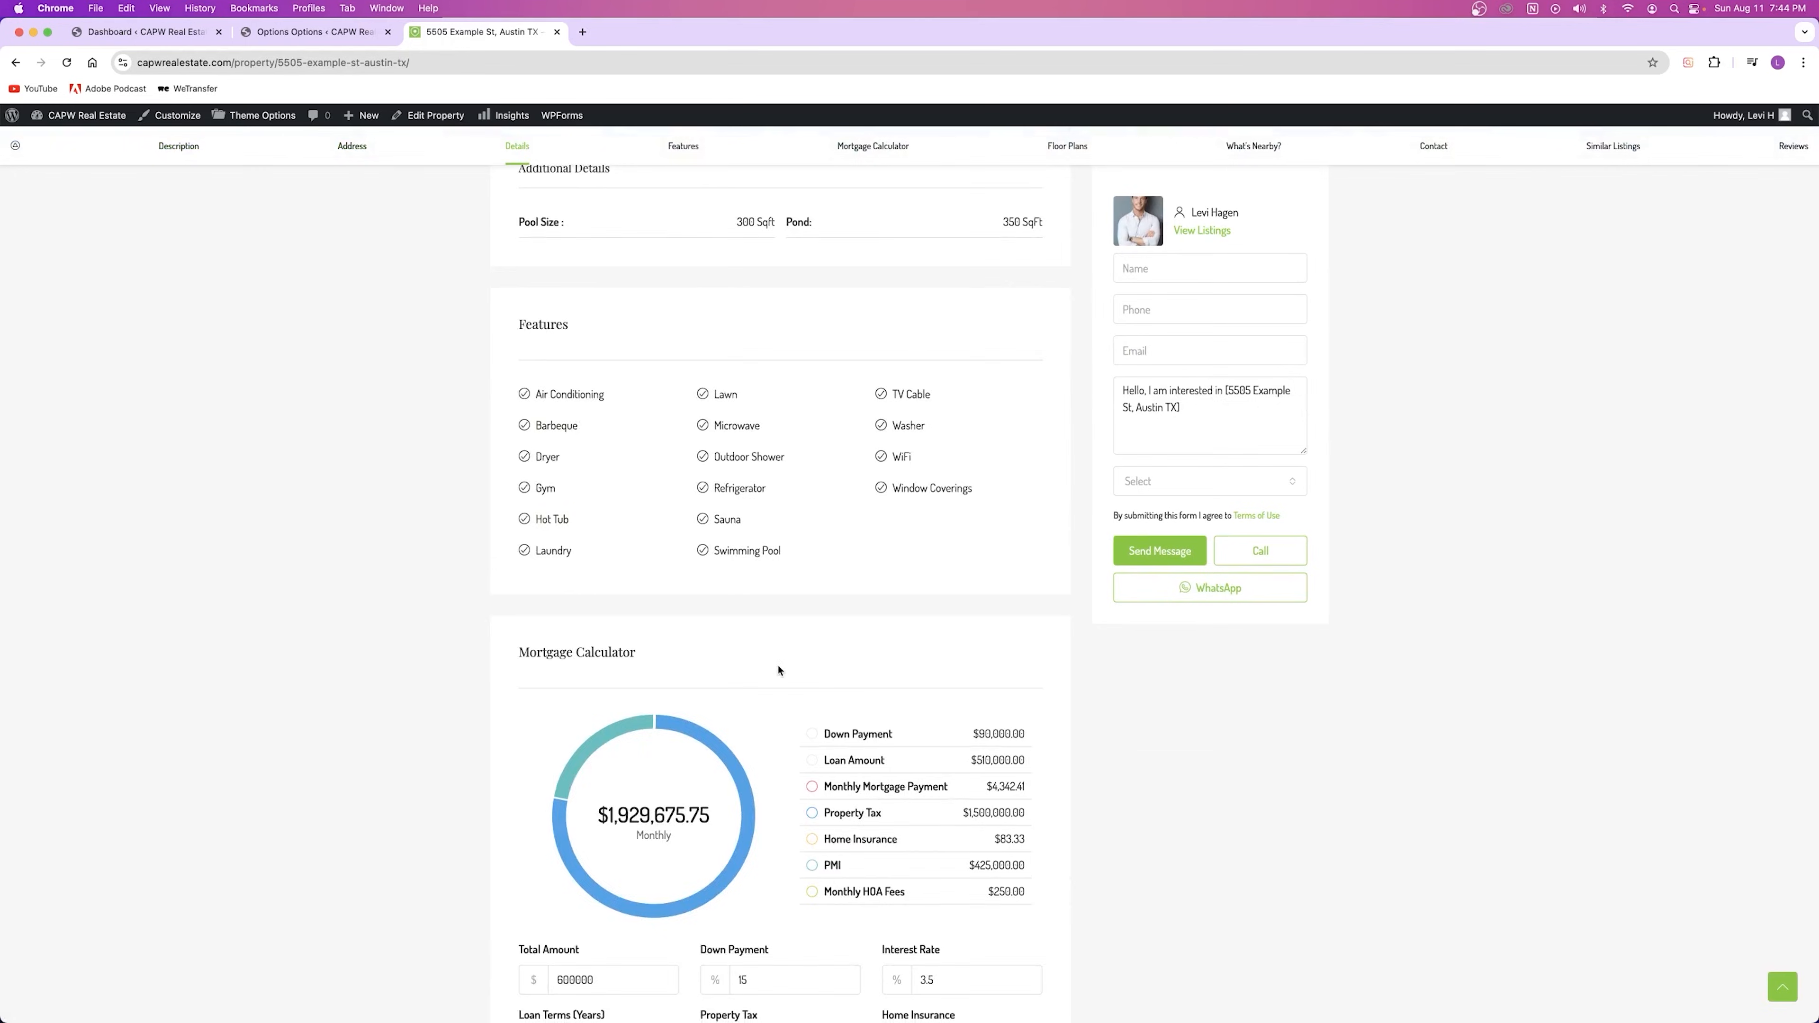
pyautogui.scroll(17, 780, 670)
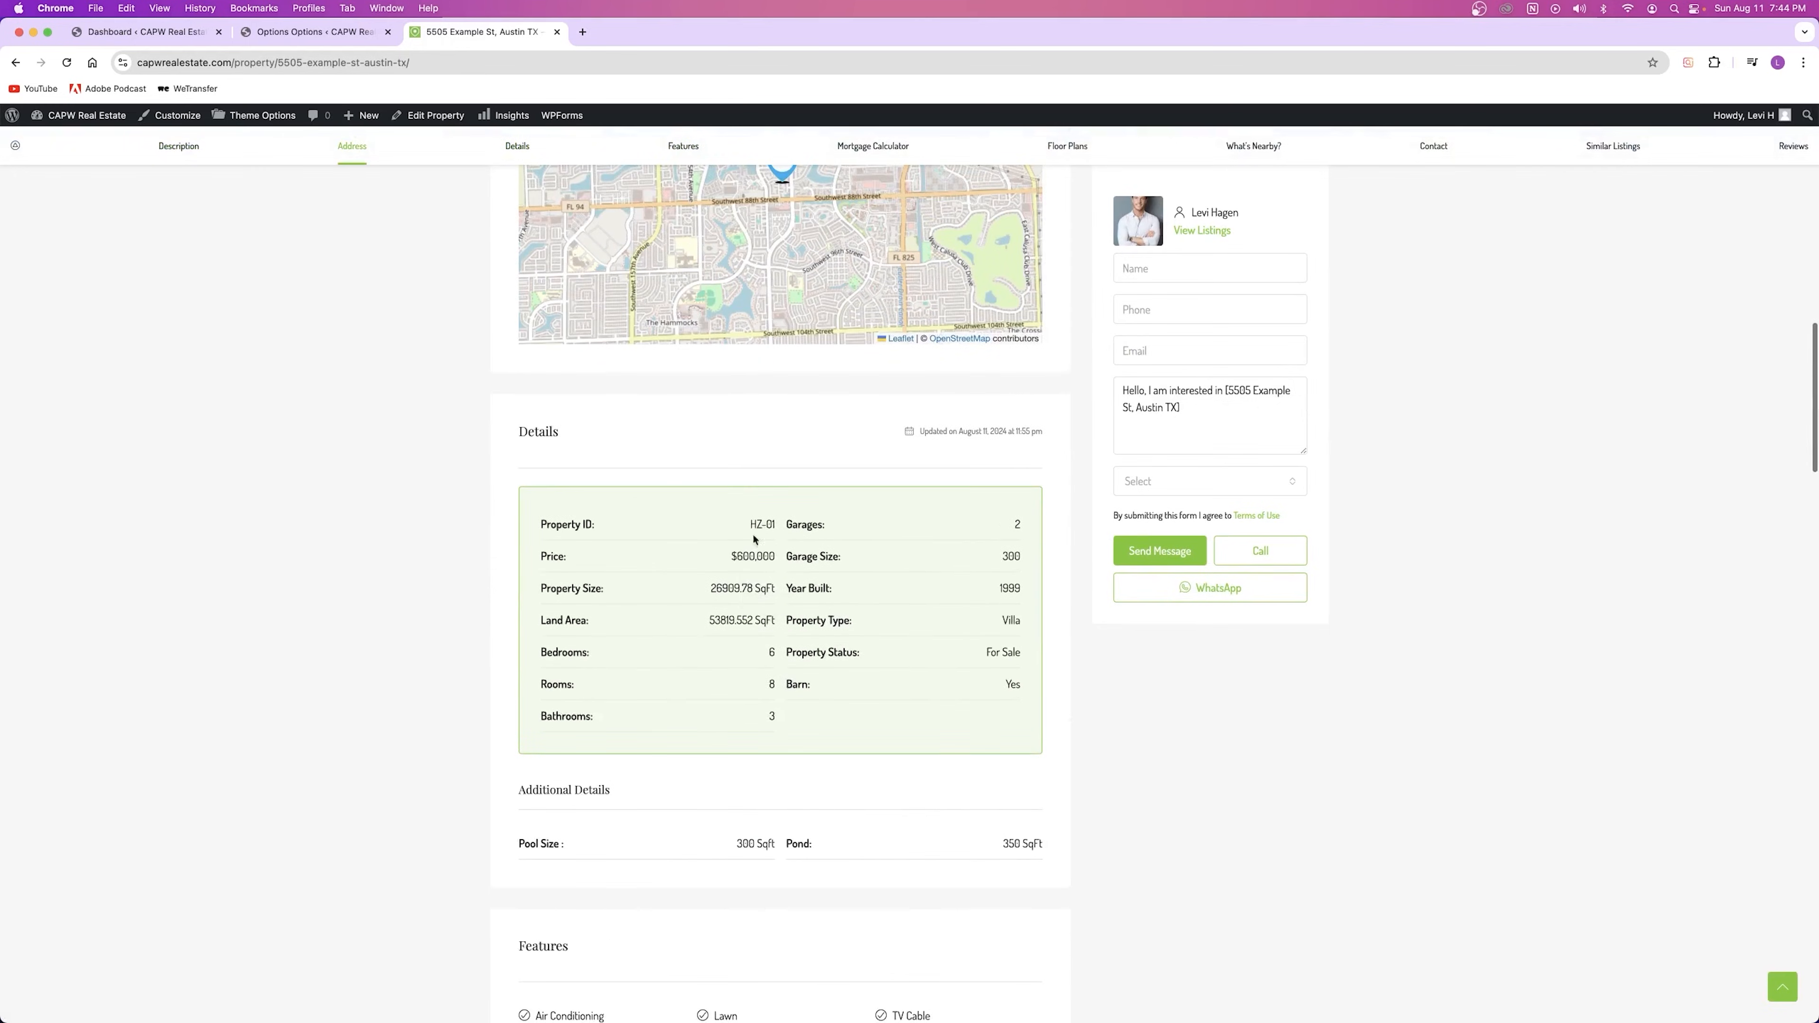
# Step: Check the Property Content Layout dropdown, leaving it at Default, and return to the listing
pyautogui.click(278, 34)
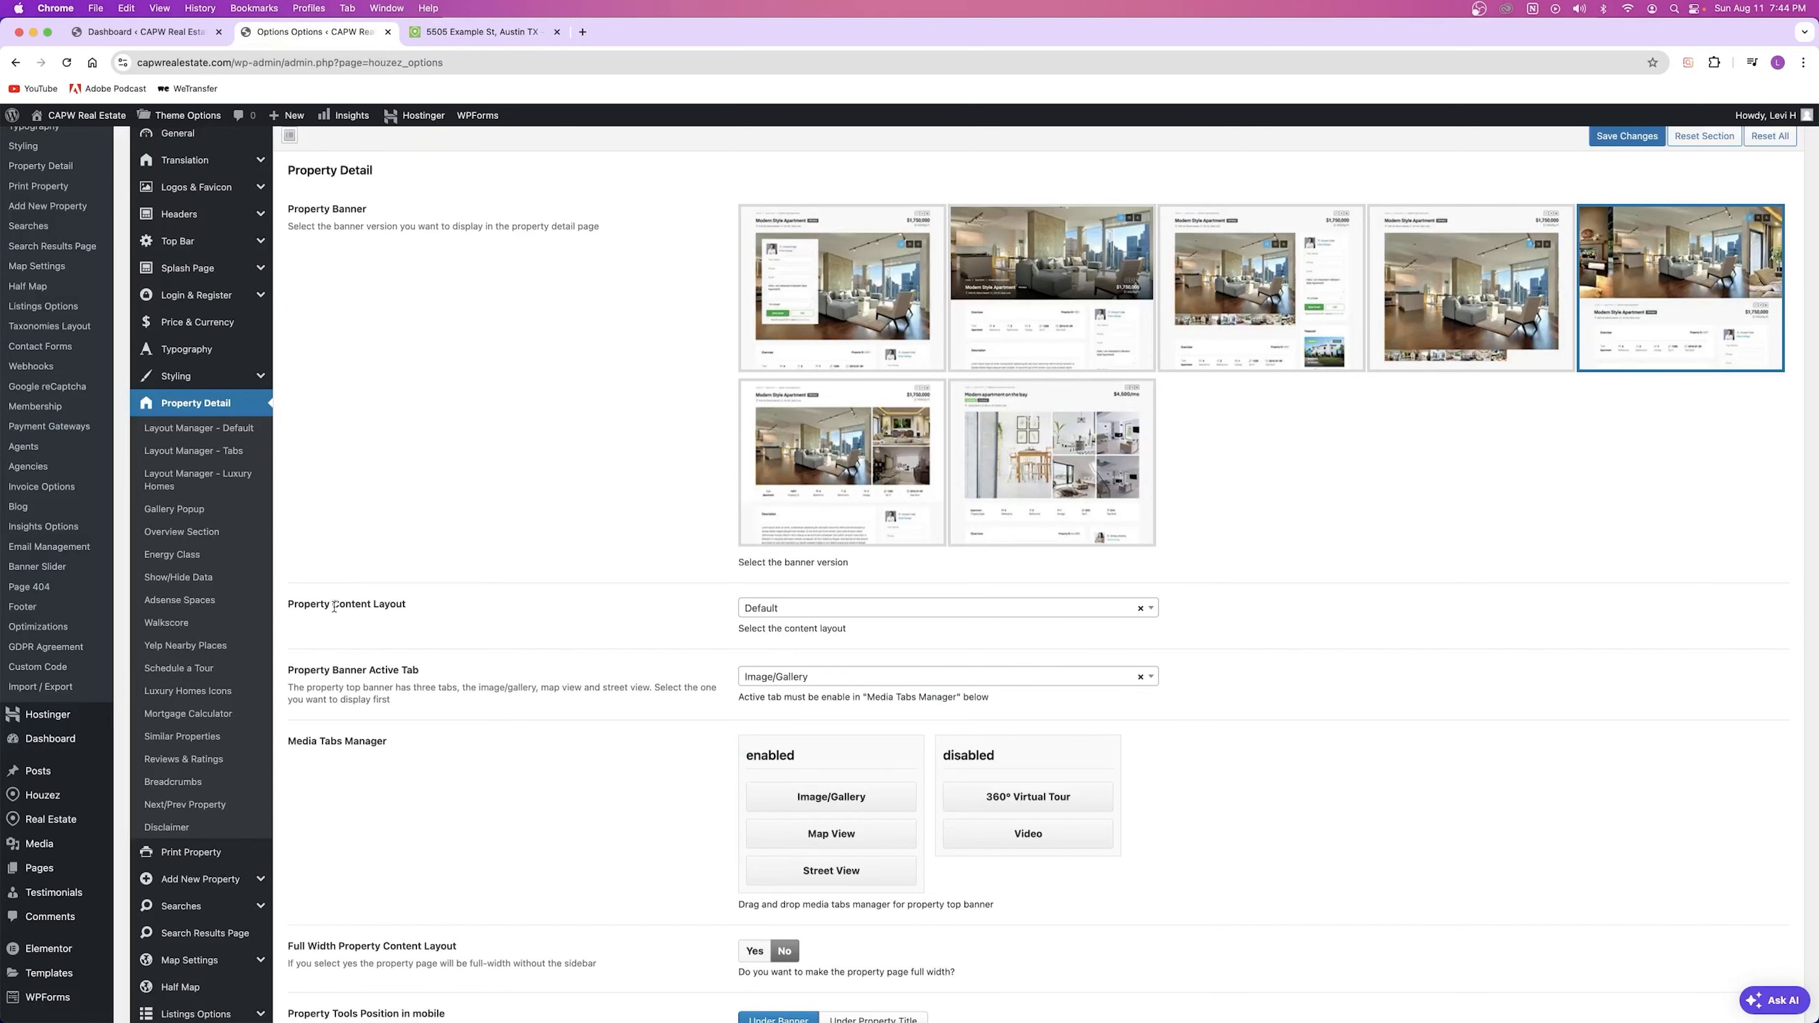
pyautogui.moveTo(288, 606); pyautogui.dragTo(431, 609)
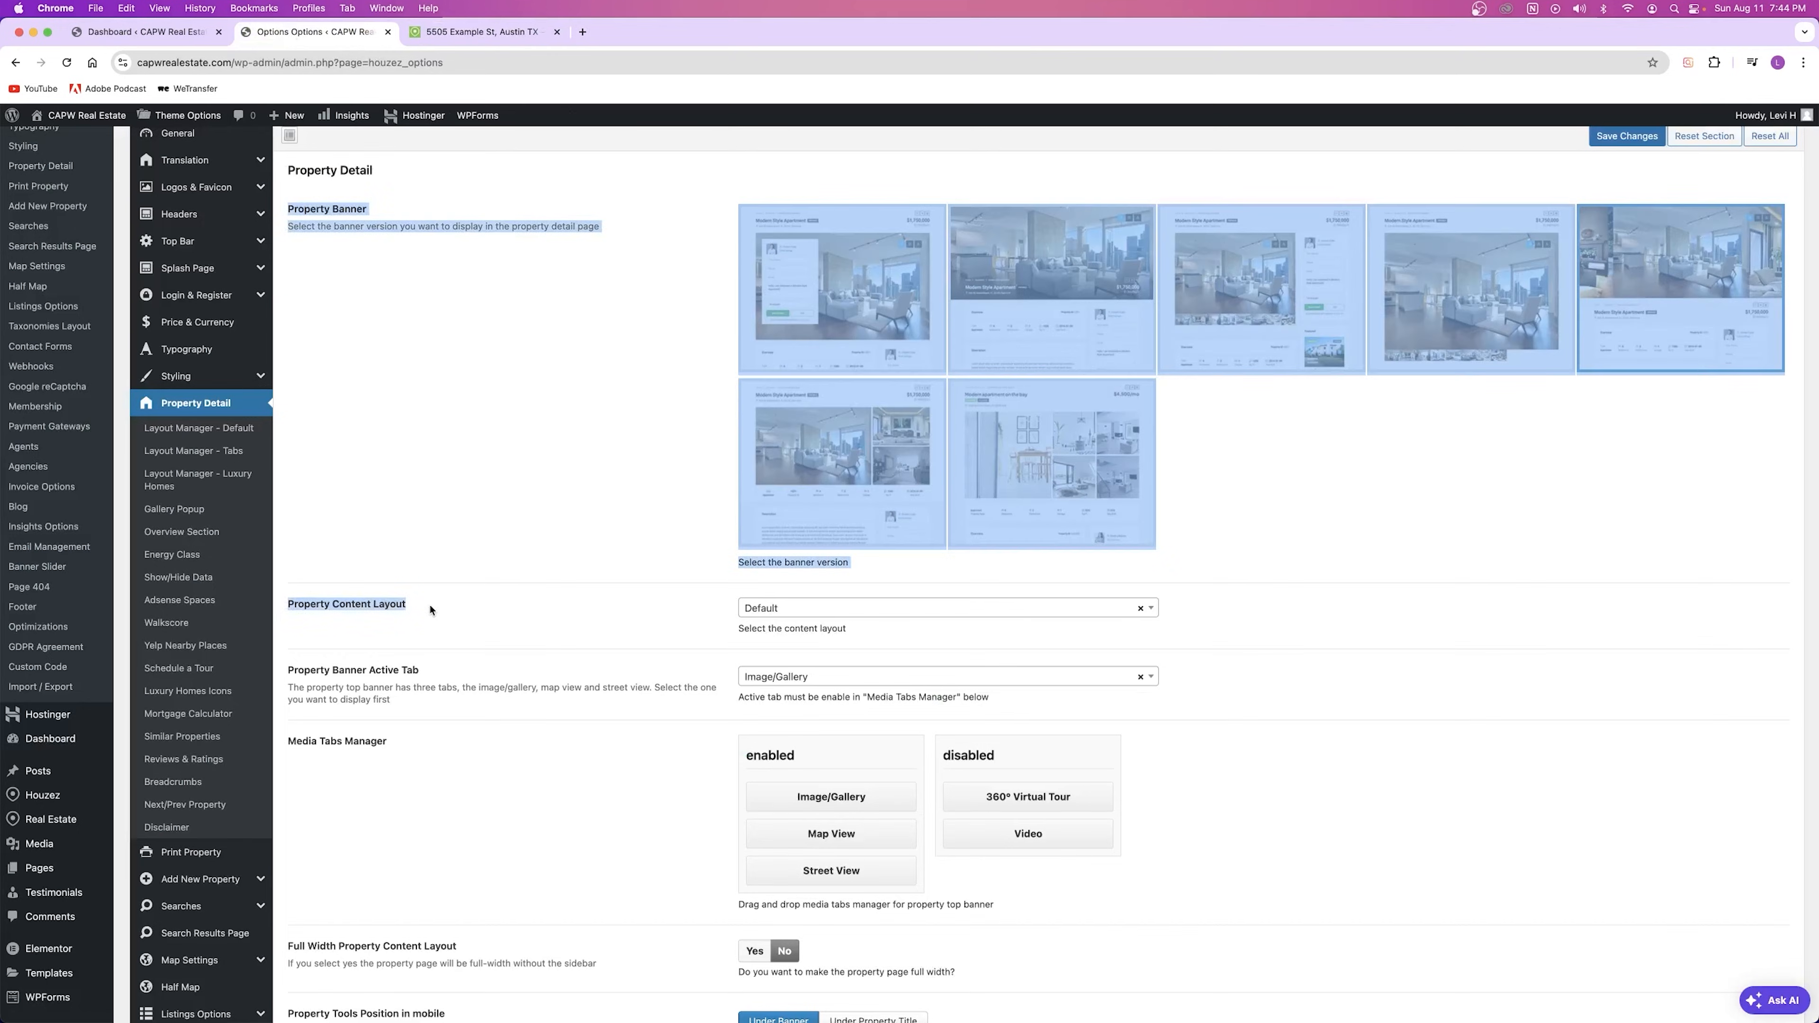
pyautogui.click(572, 621)
pyautogui.click(809, 614)
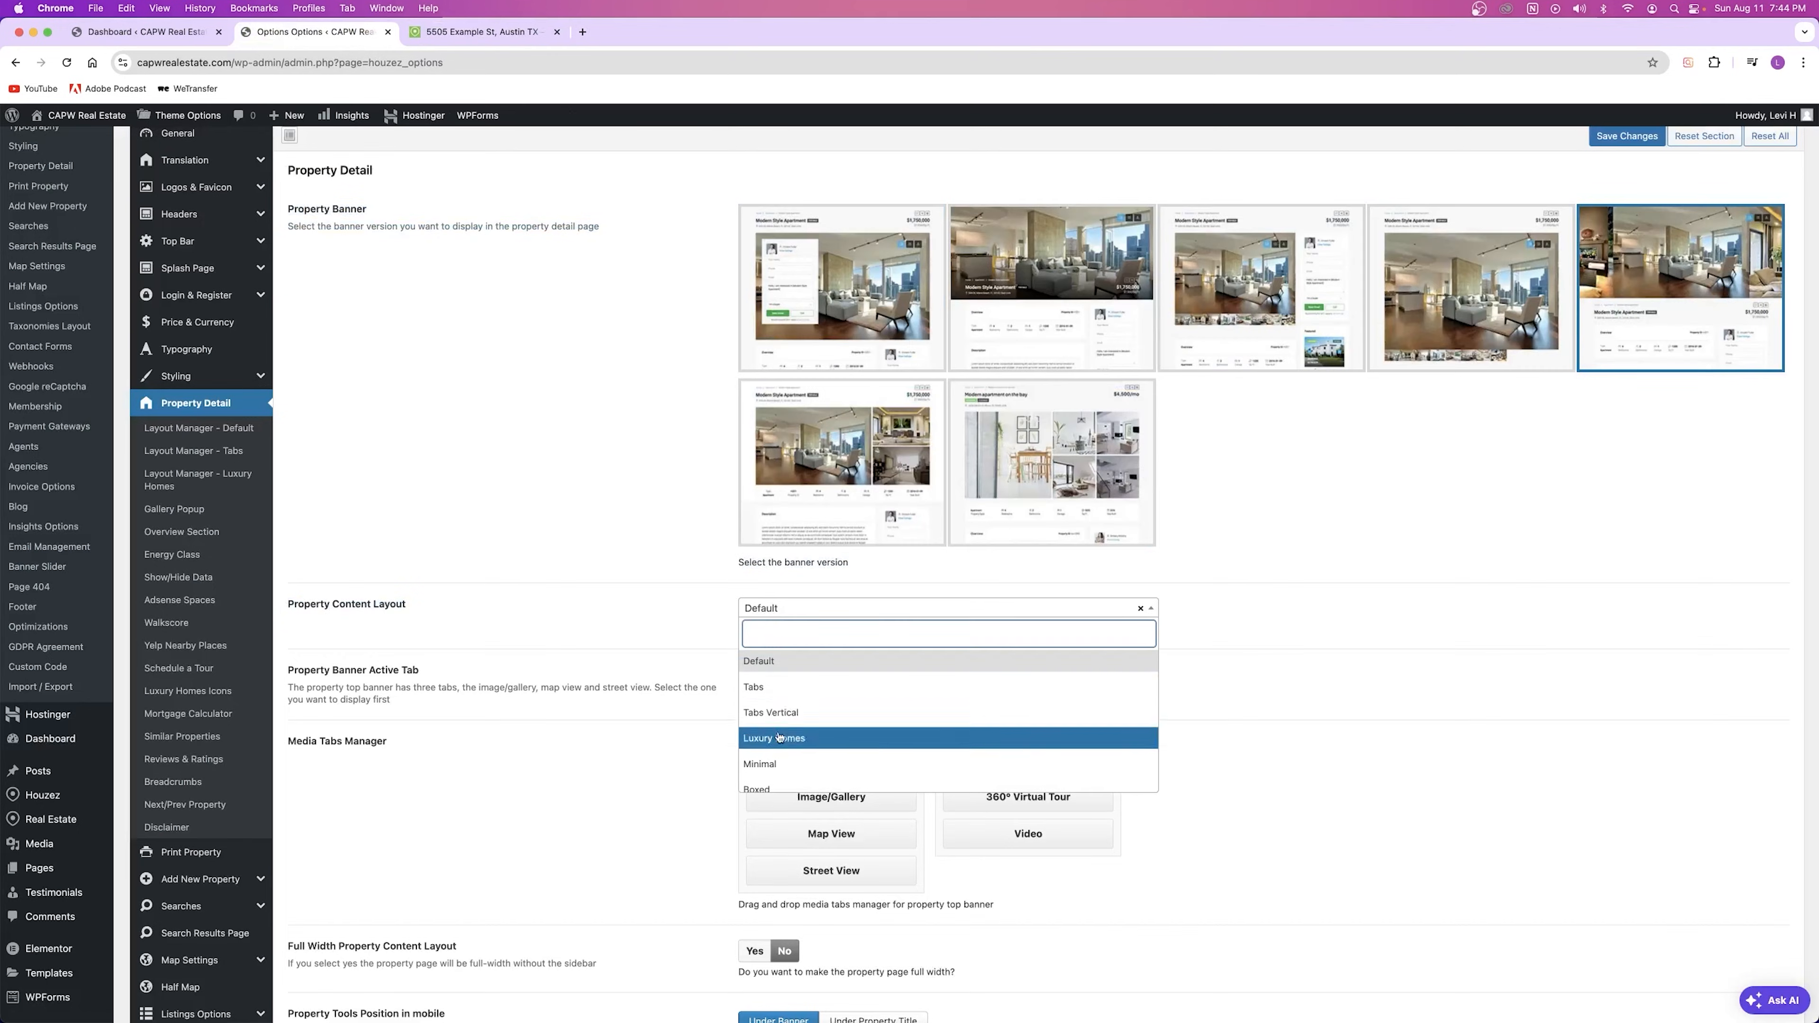
pyautogui.click(645, 626)
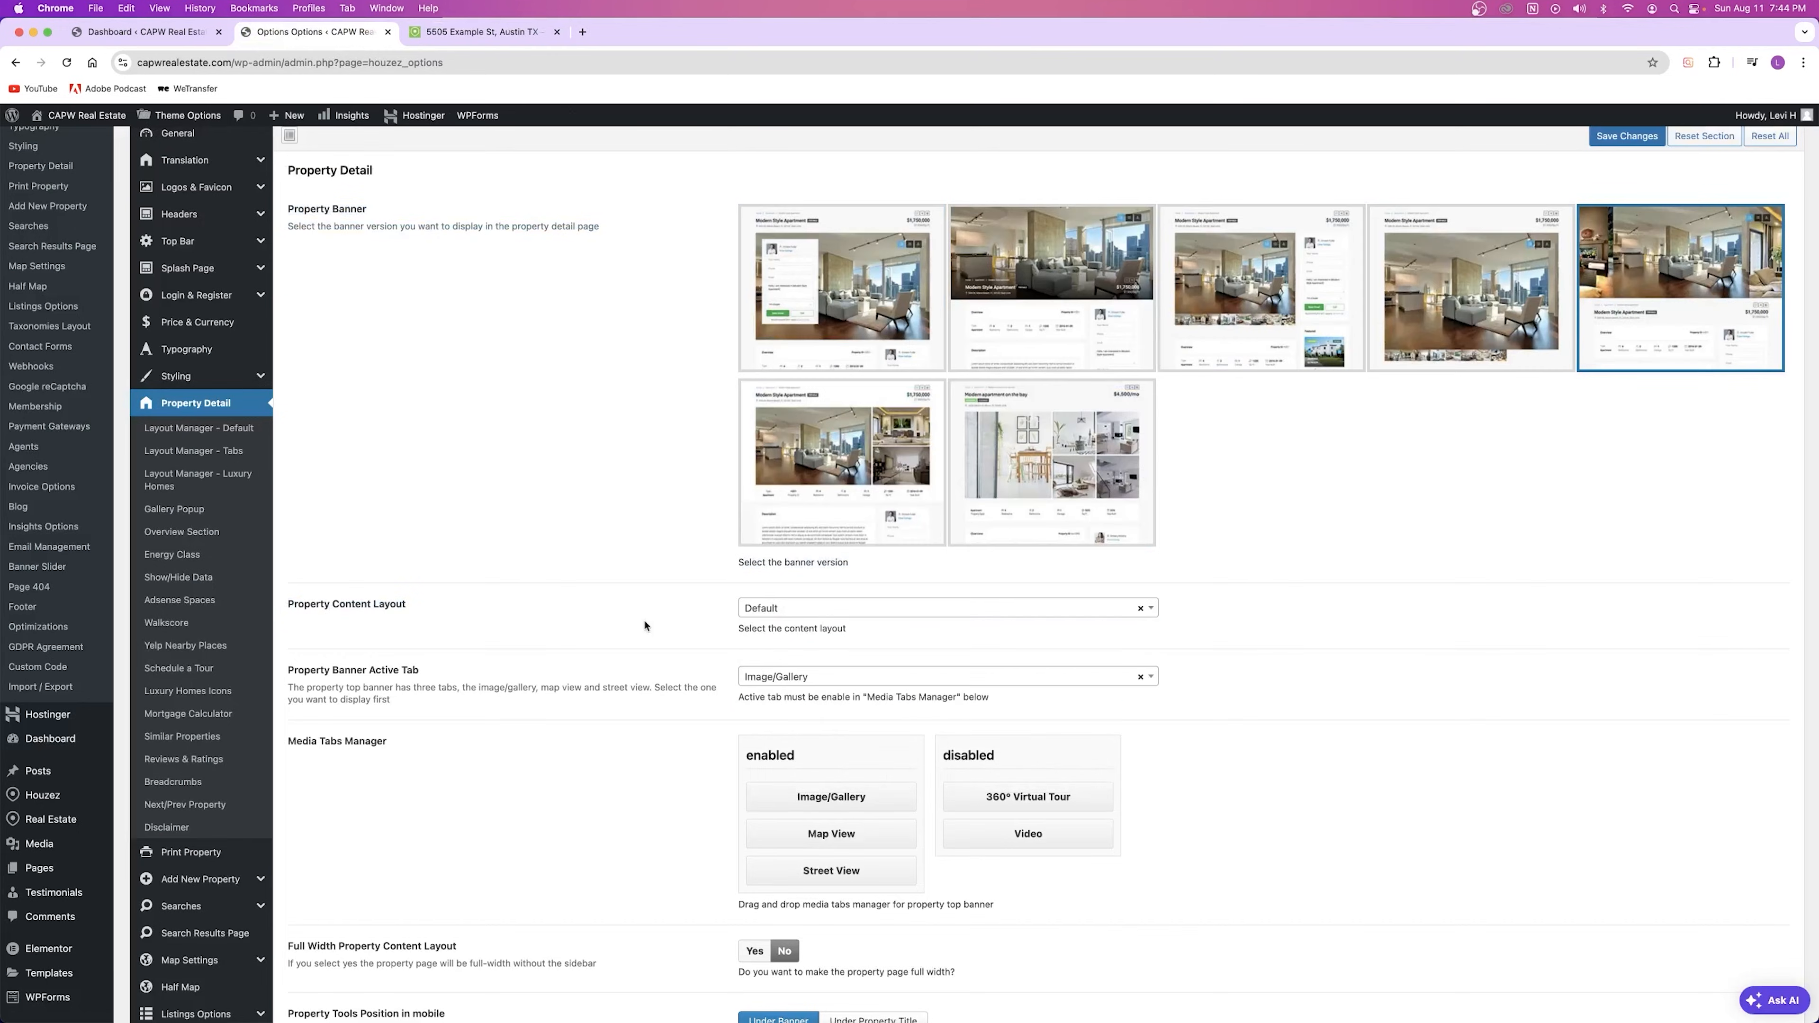
pyautogui.click(465, 33)
pyautogui.scroll(-3, 887, 569)
# Step: Save the second banner style and preview the full-width hero banner on the listing
pyautogui.scroll(20, 884, 565)
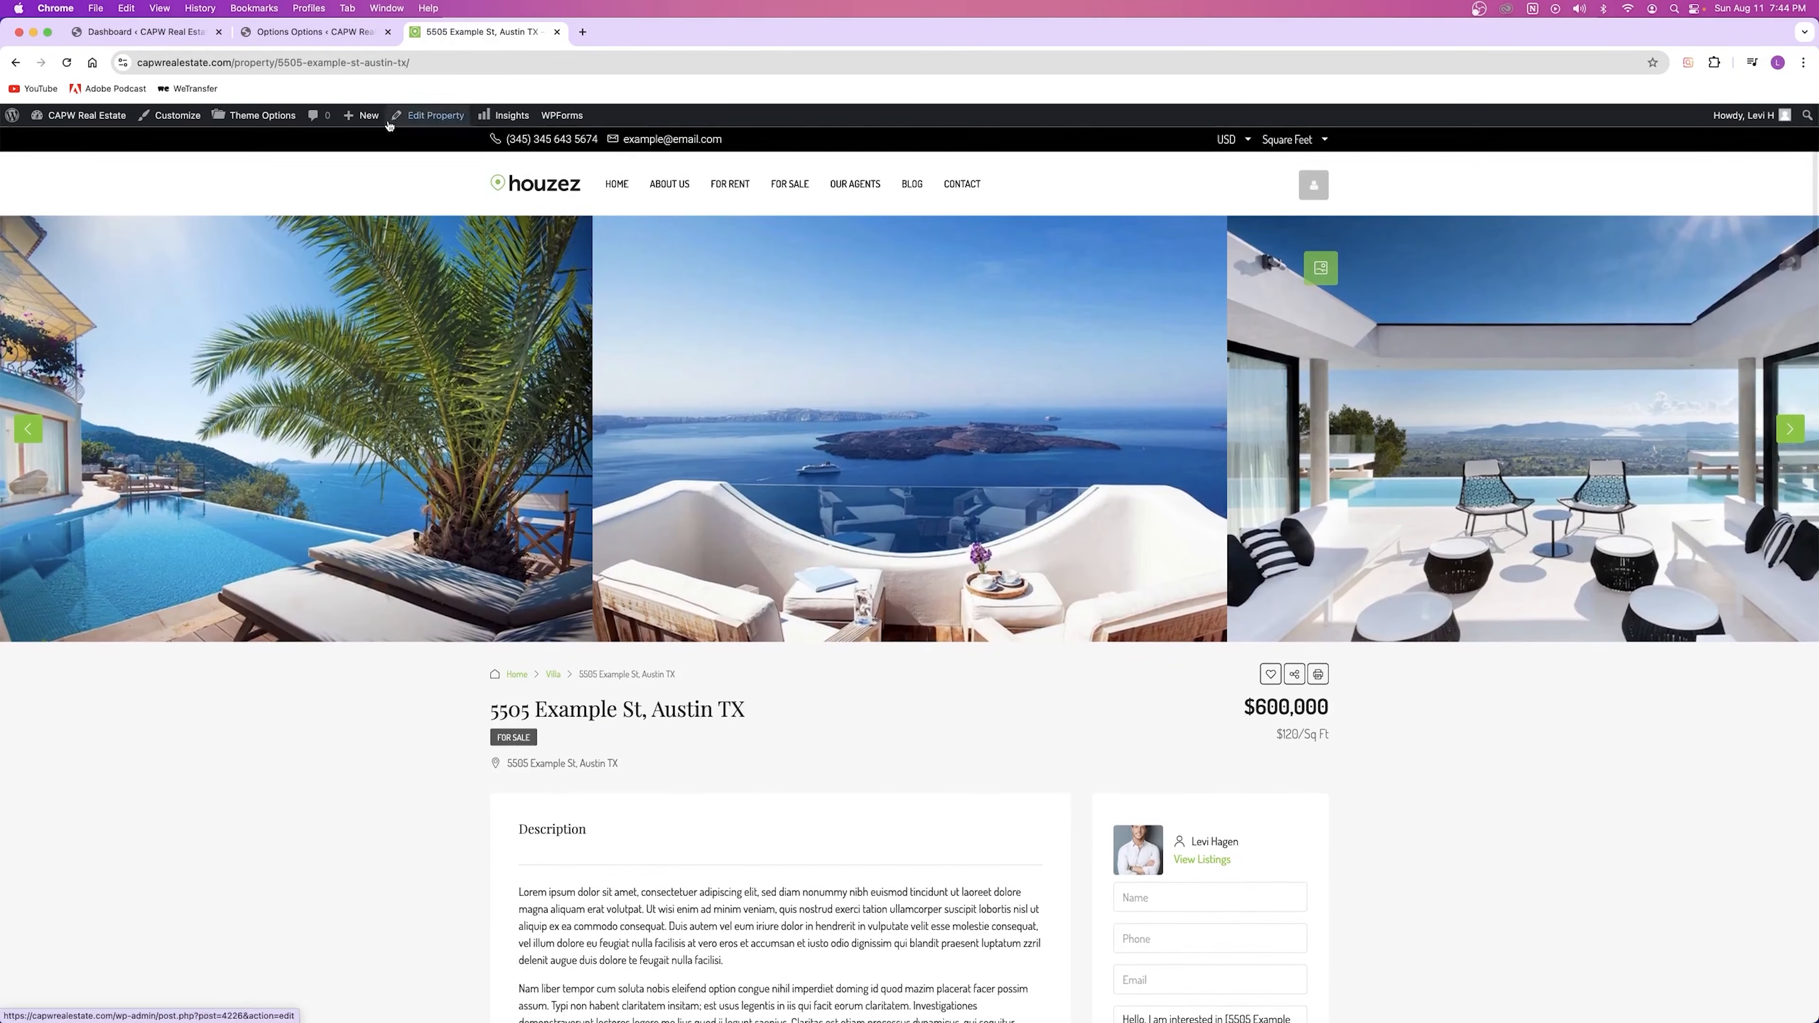
pyautogui.click(307, 33)
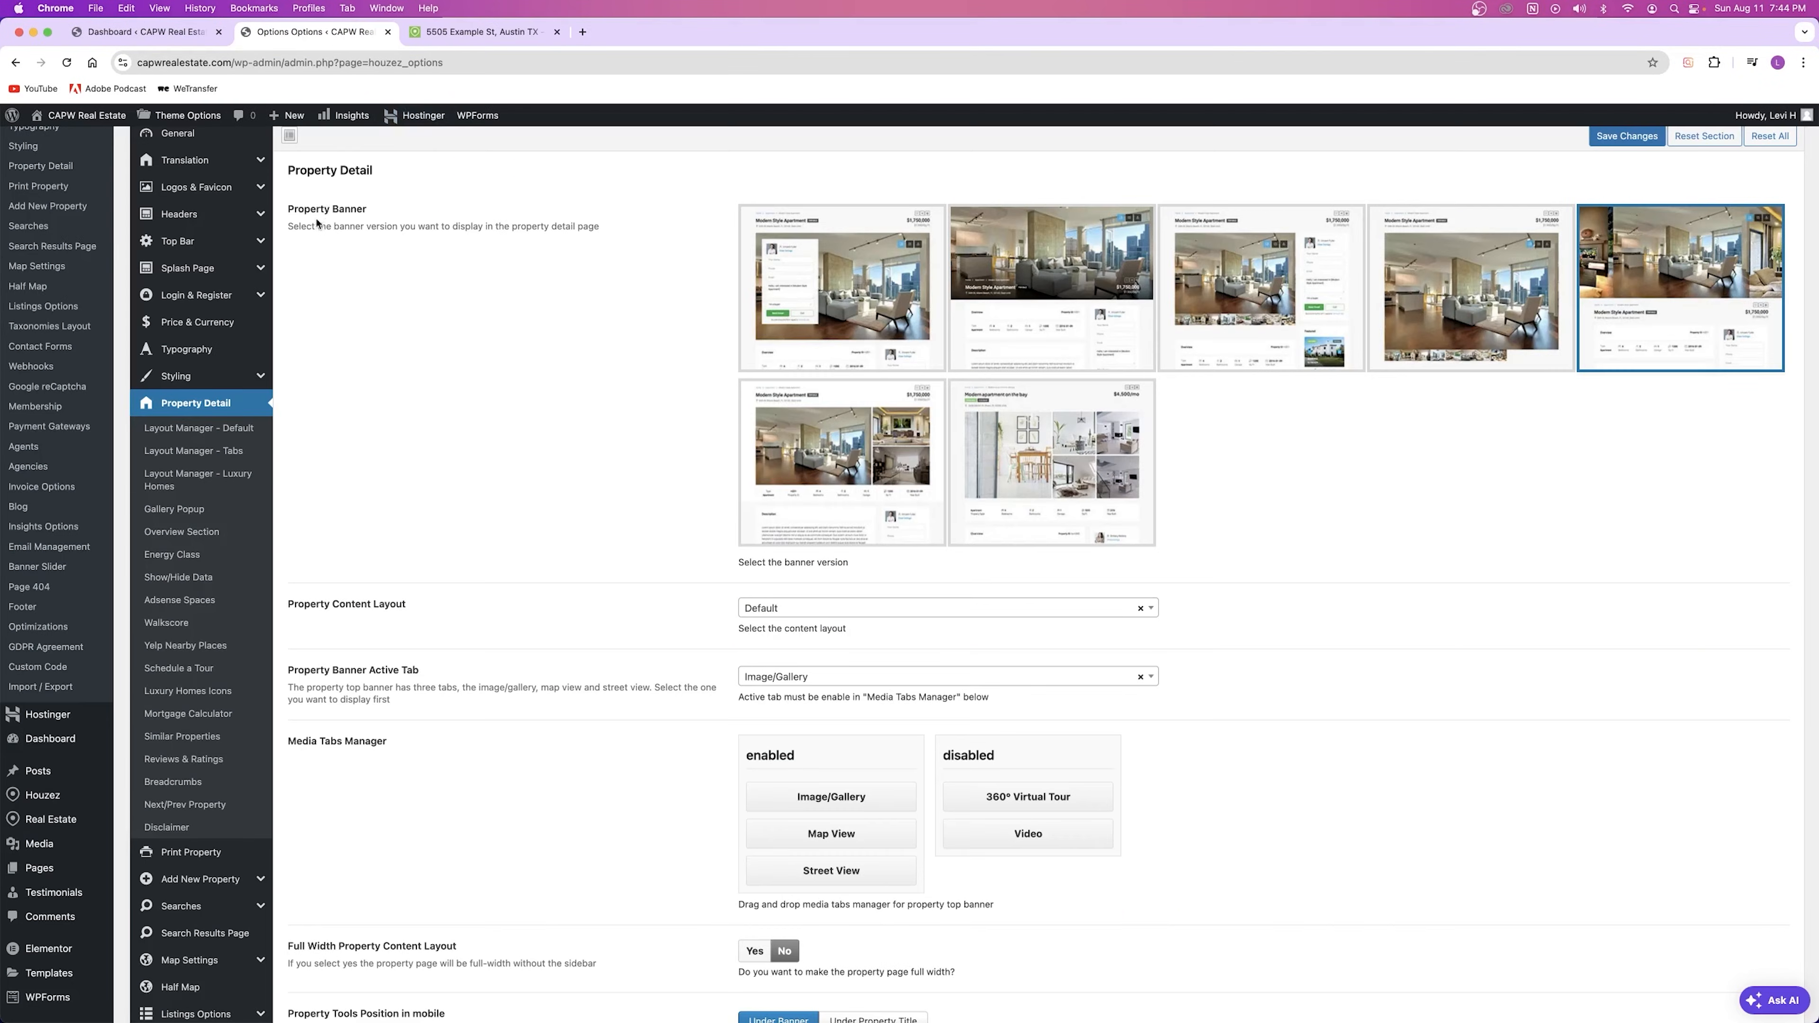
pyautogui.click(473, 32)
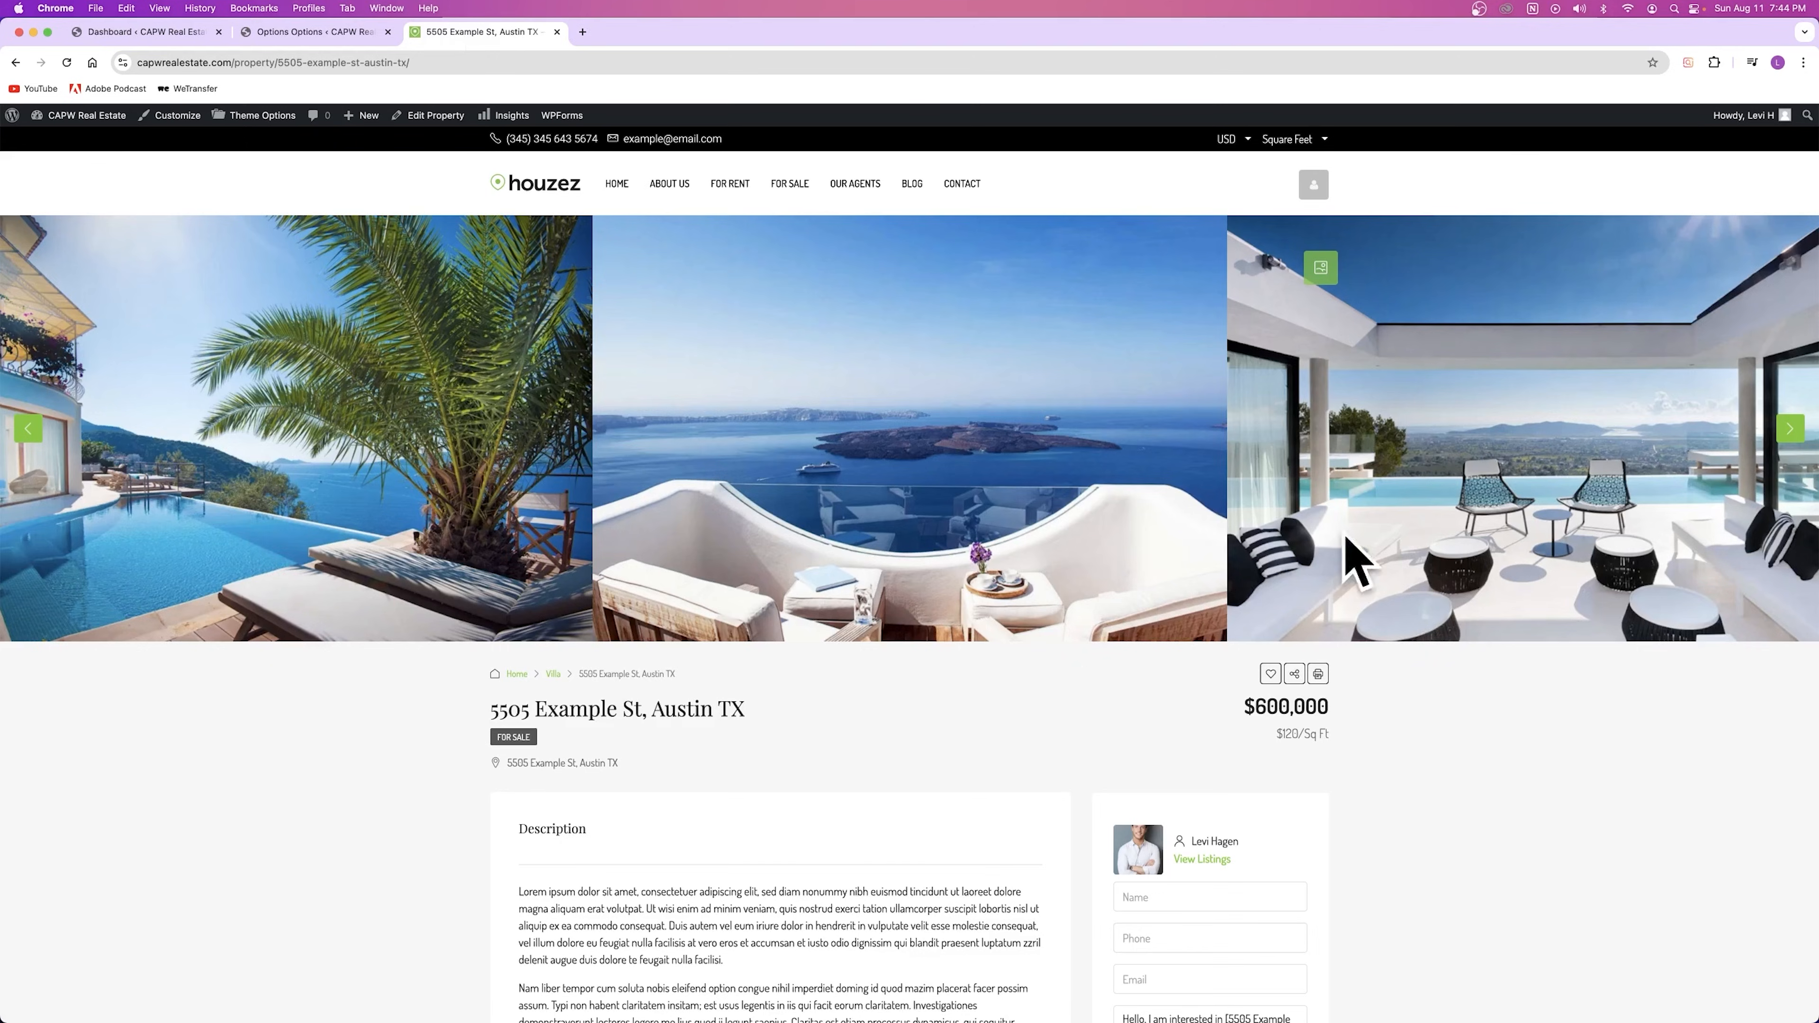
pyautogui.click(315, 32)
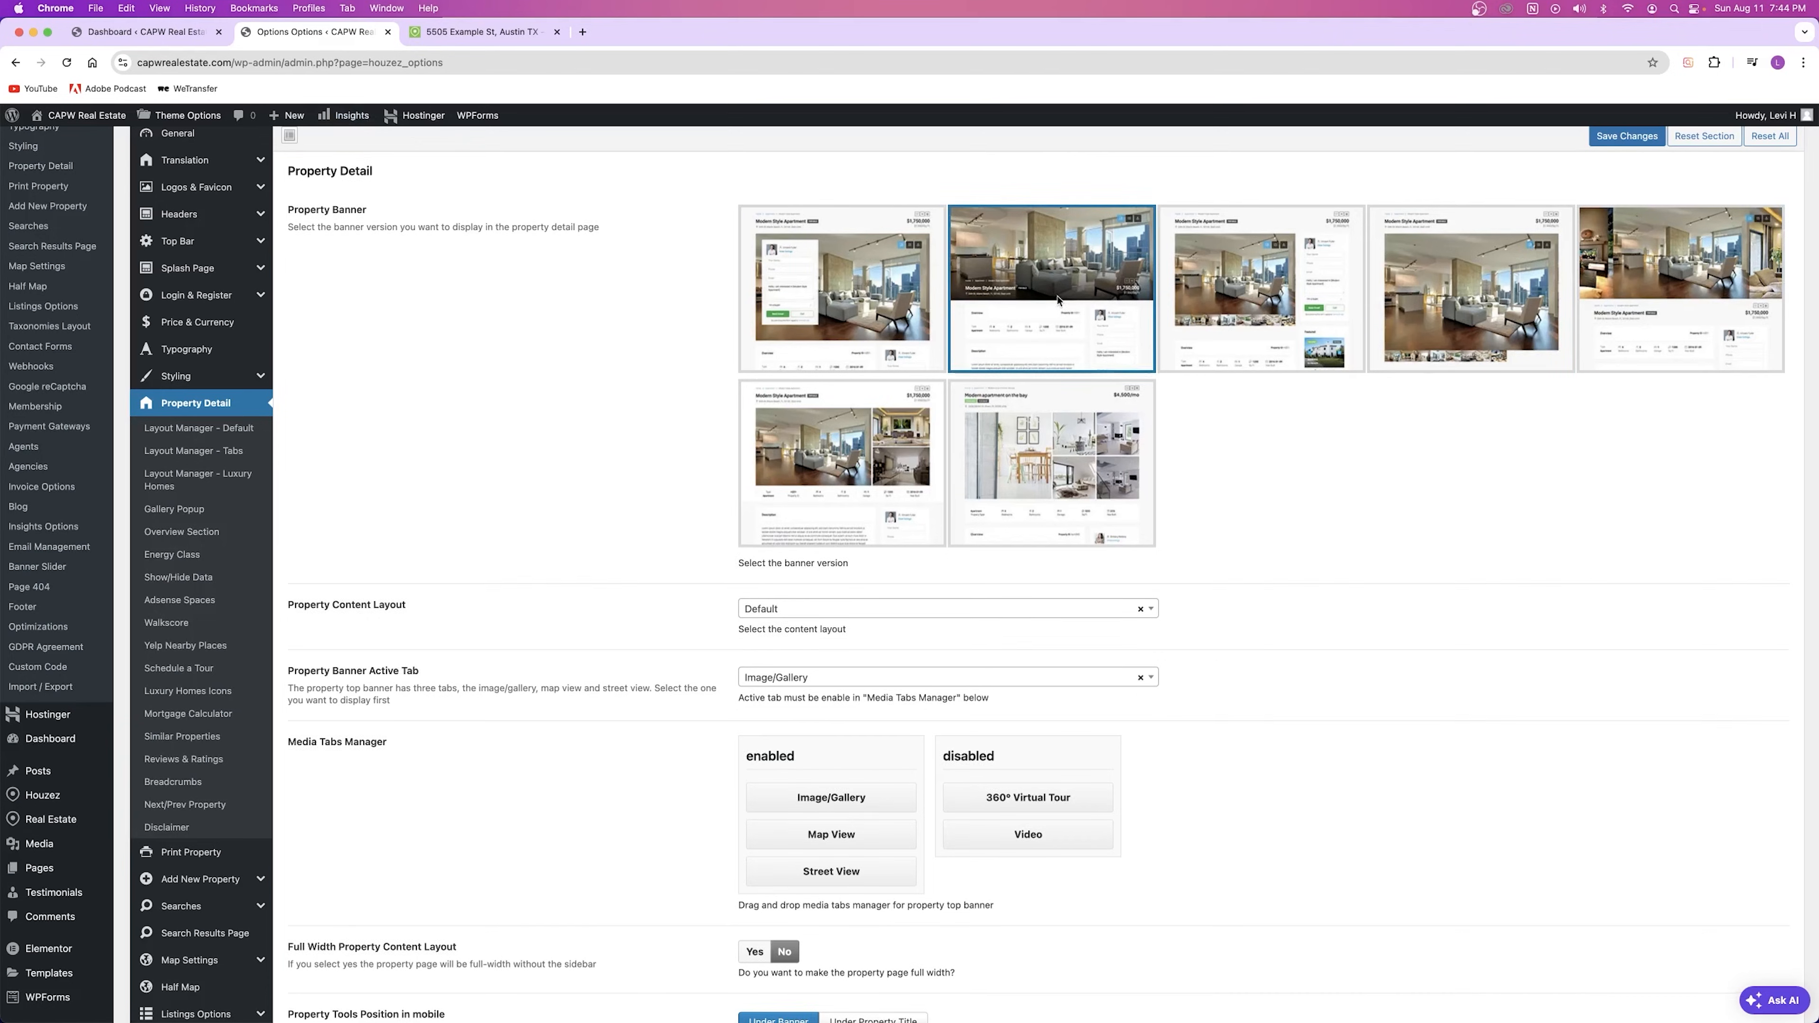
pyautogui.click(1629, 139)
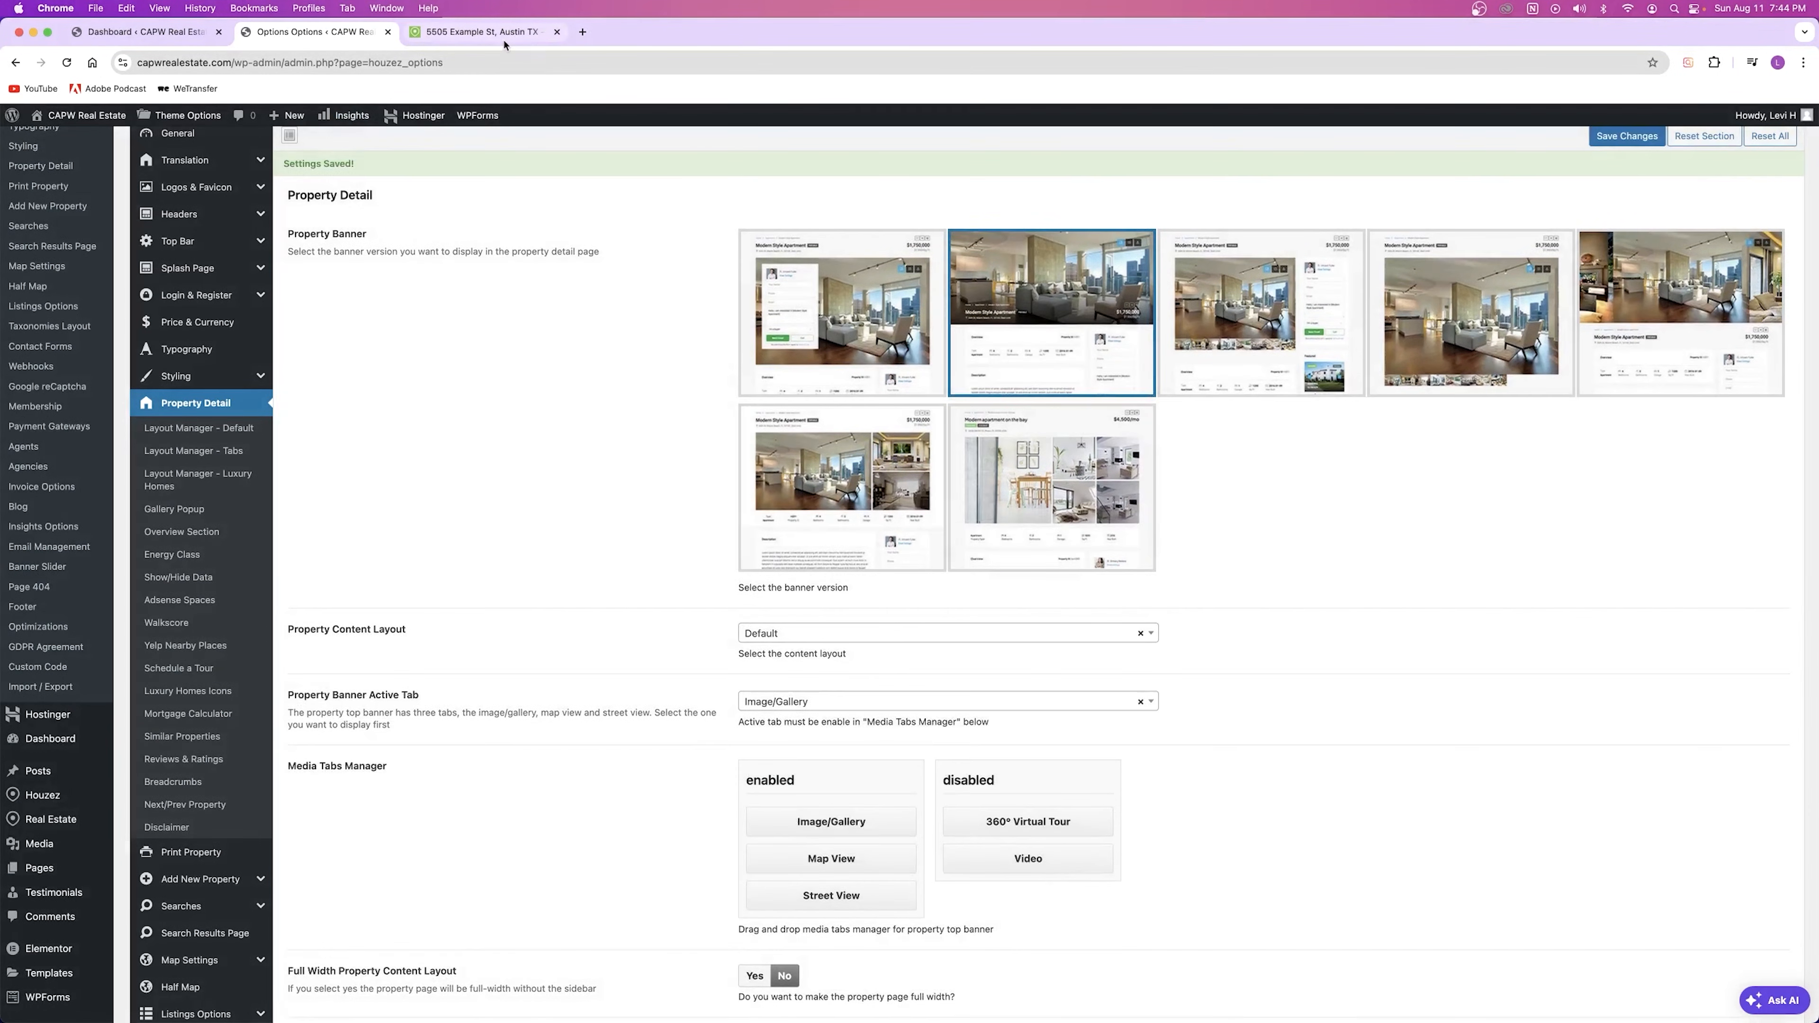
pyautogui.click(504, 40)
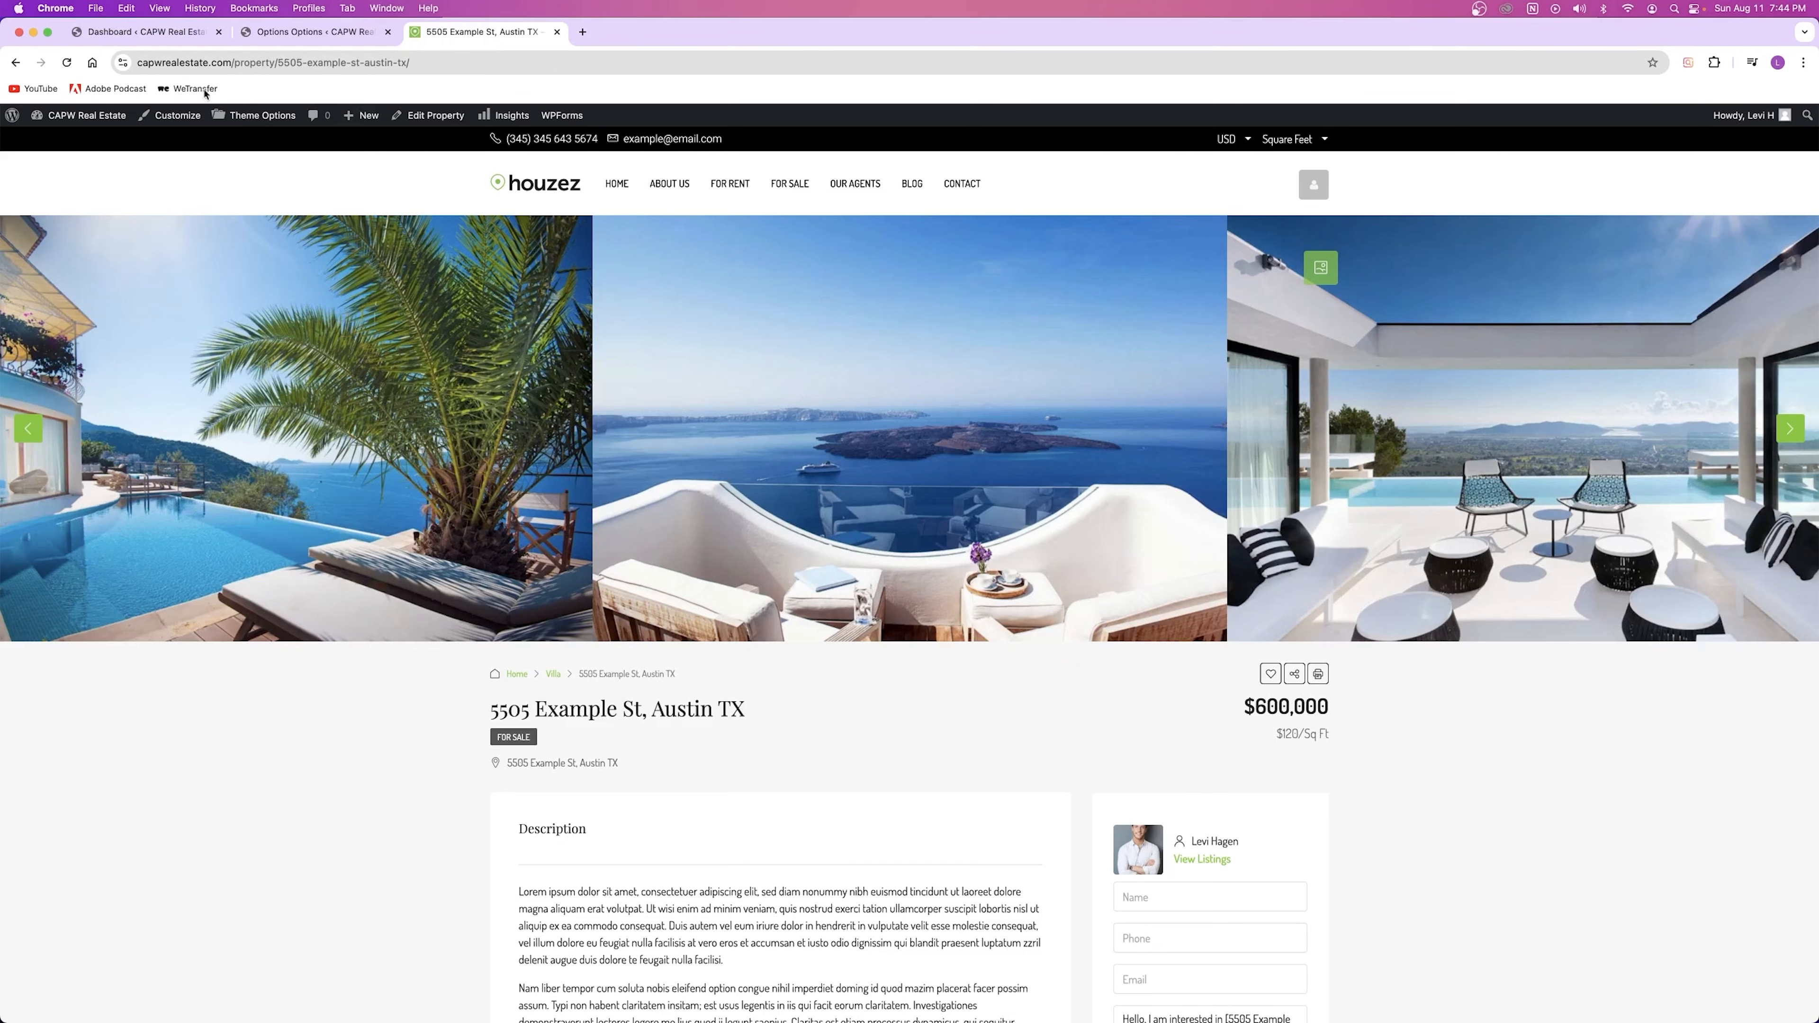
pyautogui.click(67, 62)
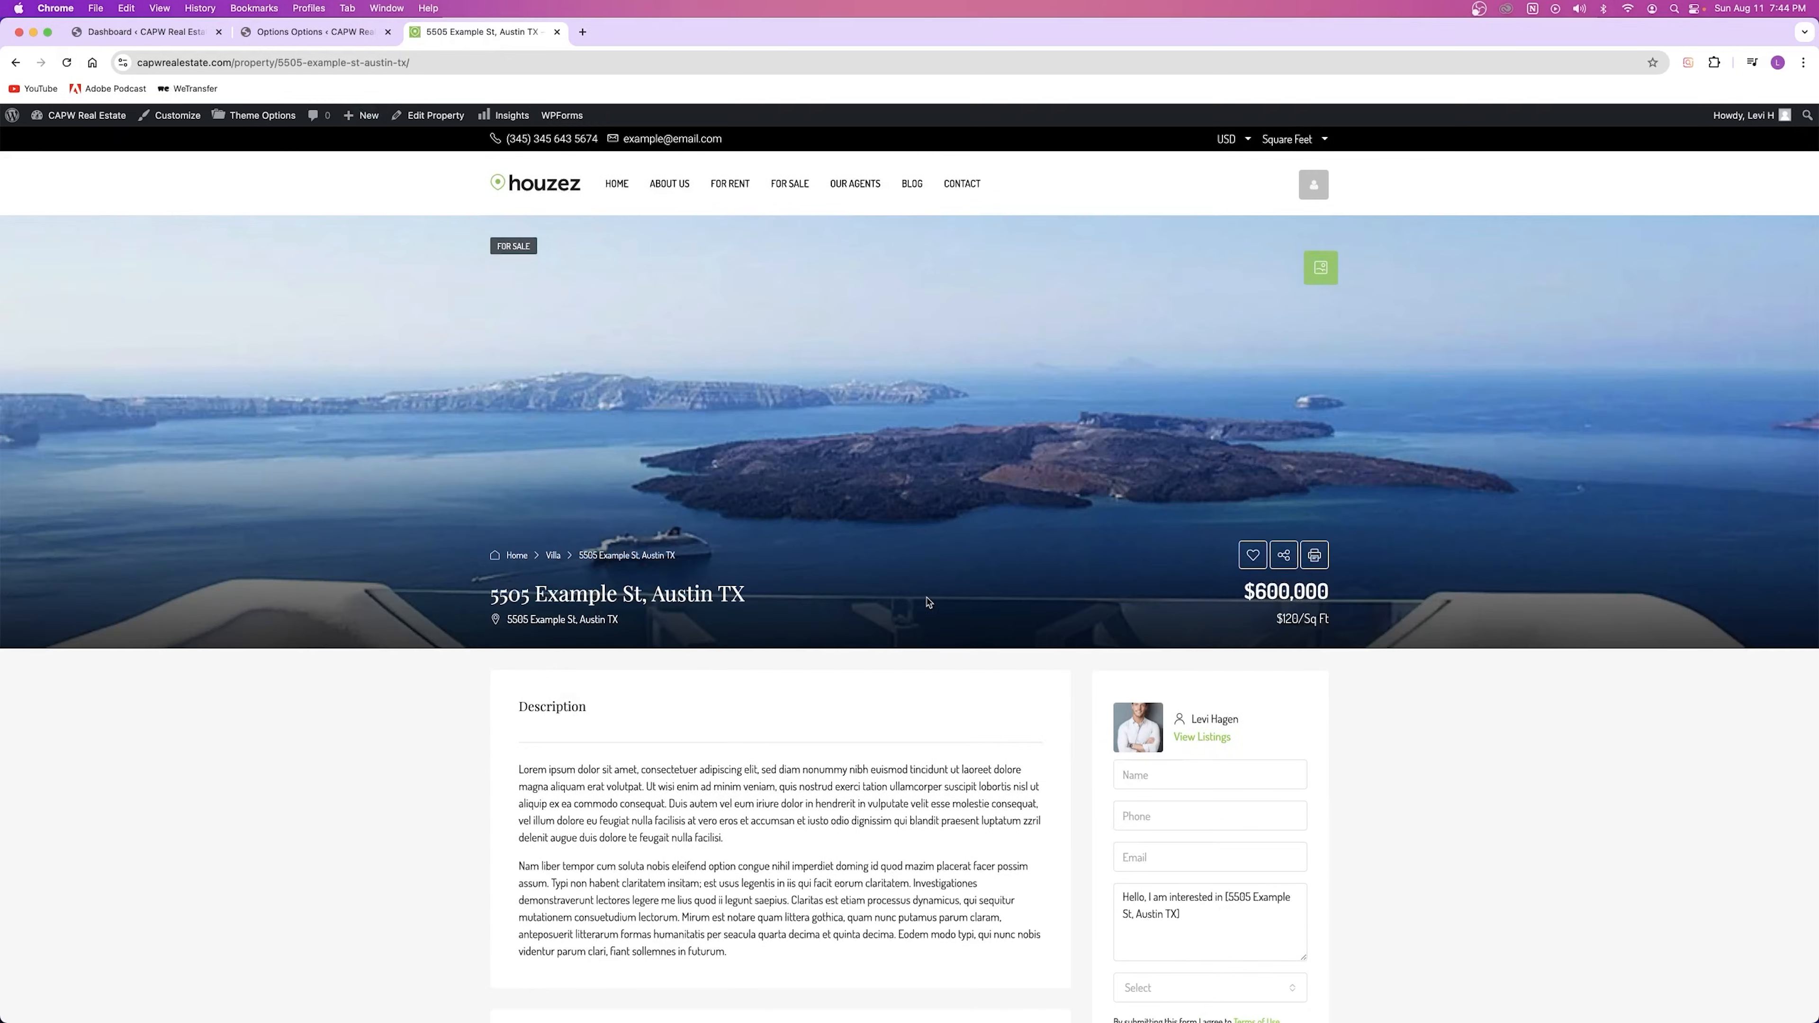
pyautogui.scroll(-2, 929, 593)
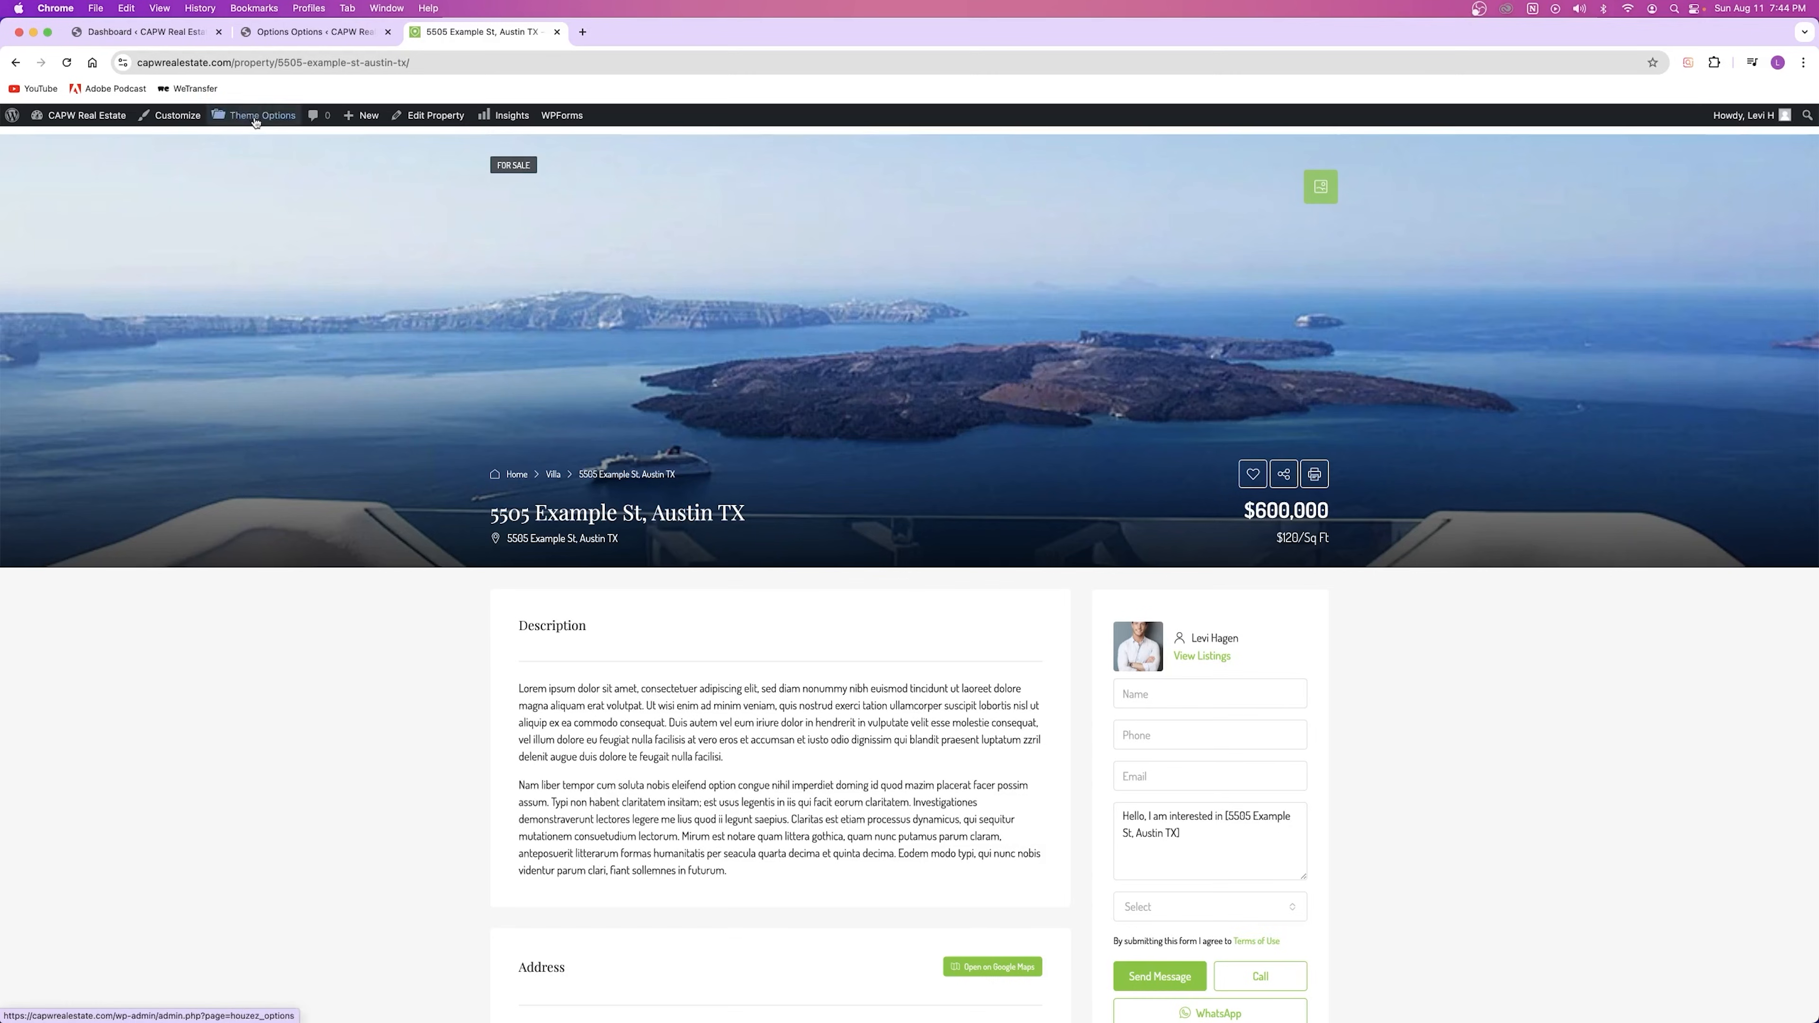
# Step: Restore the sixth grid-gallery banner style, save, and reload the listing to confirm it
pyautogui.click(306, 34)
pyautogui.click(852, 460)
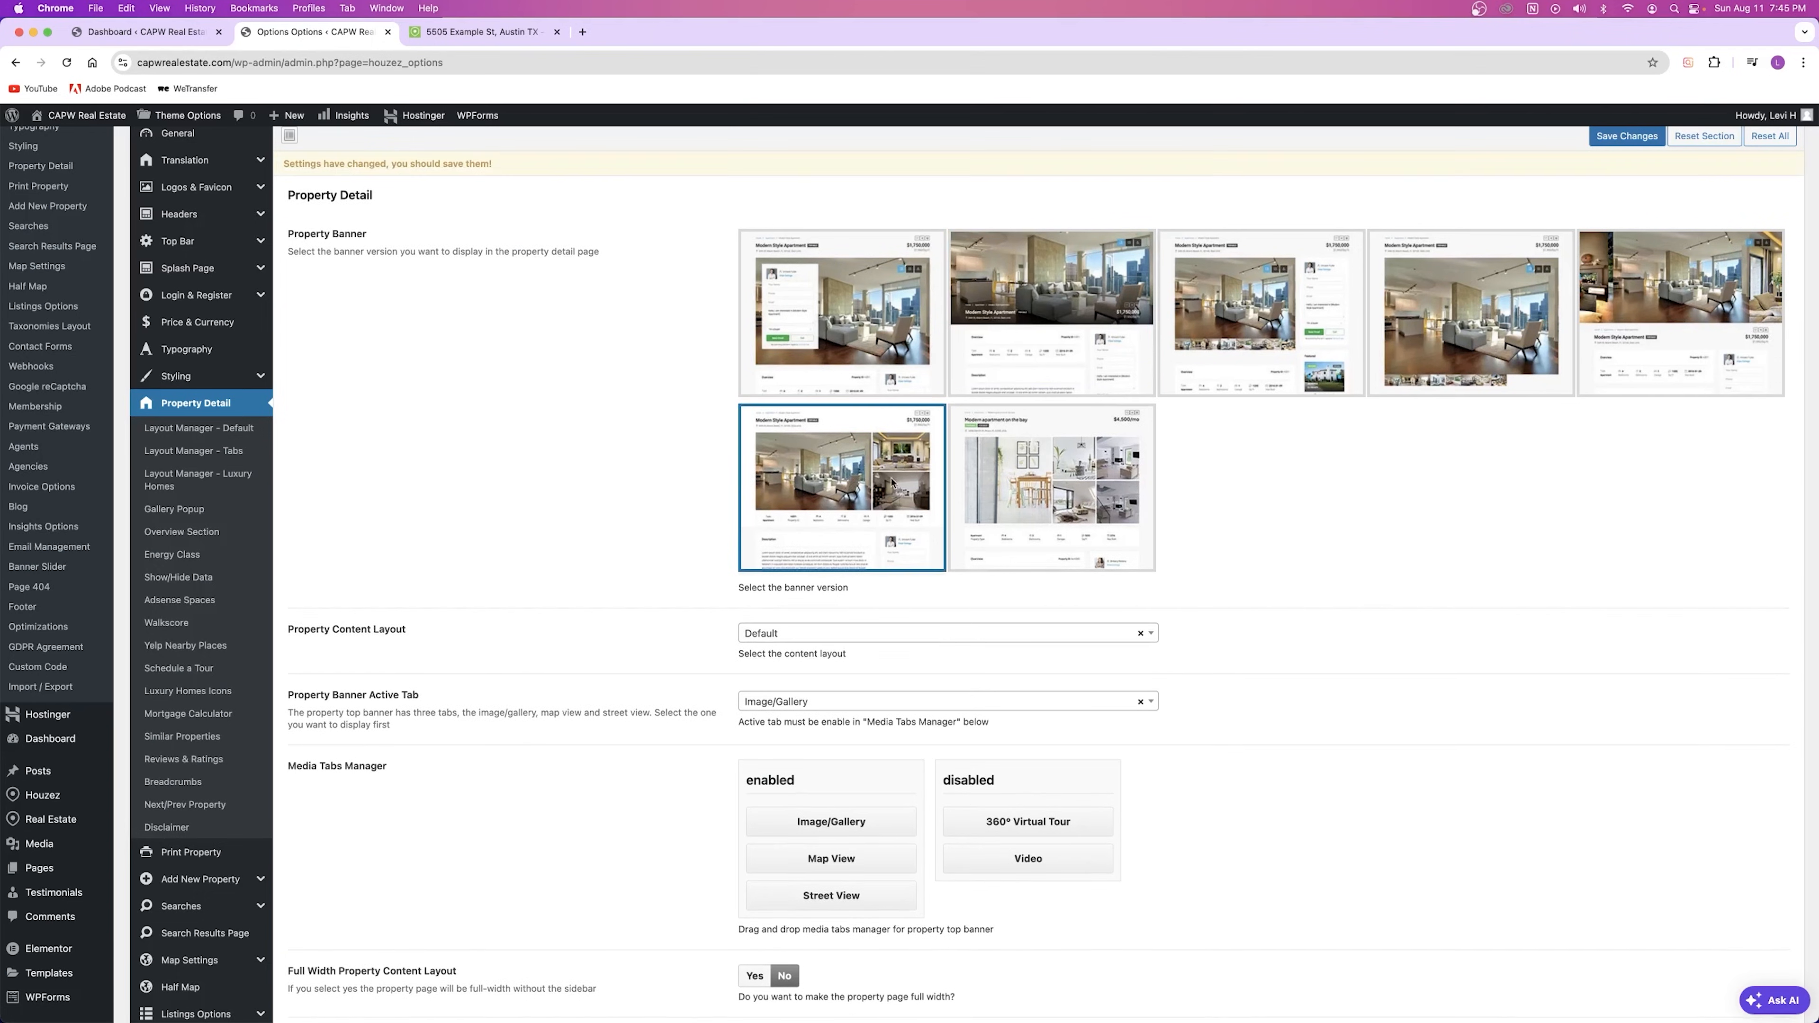
pyautogui.press('super+s')
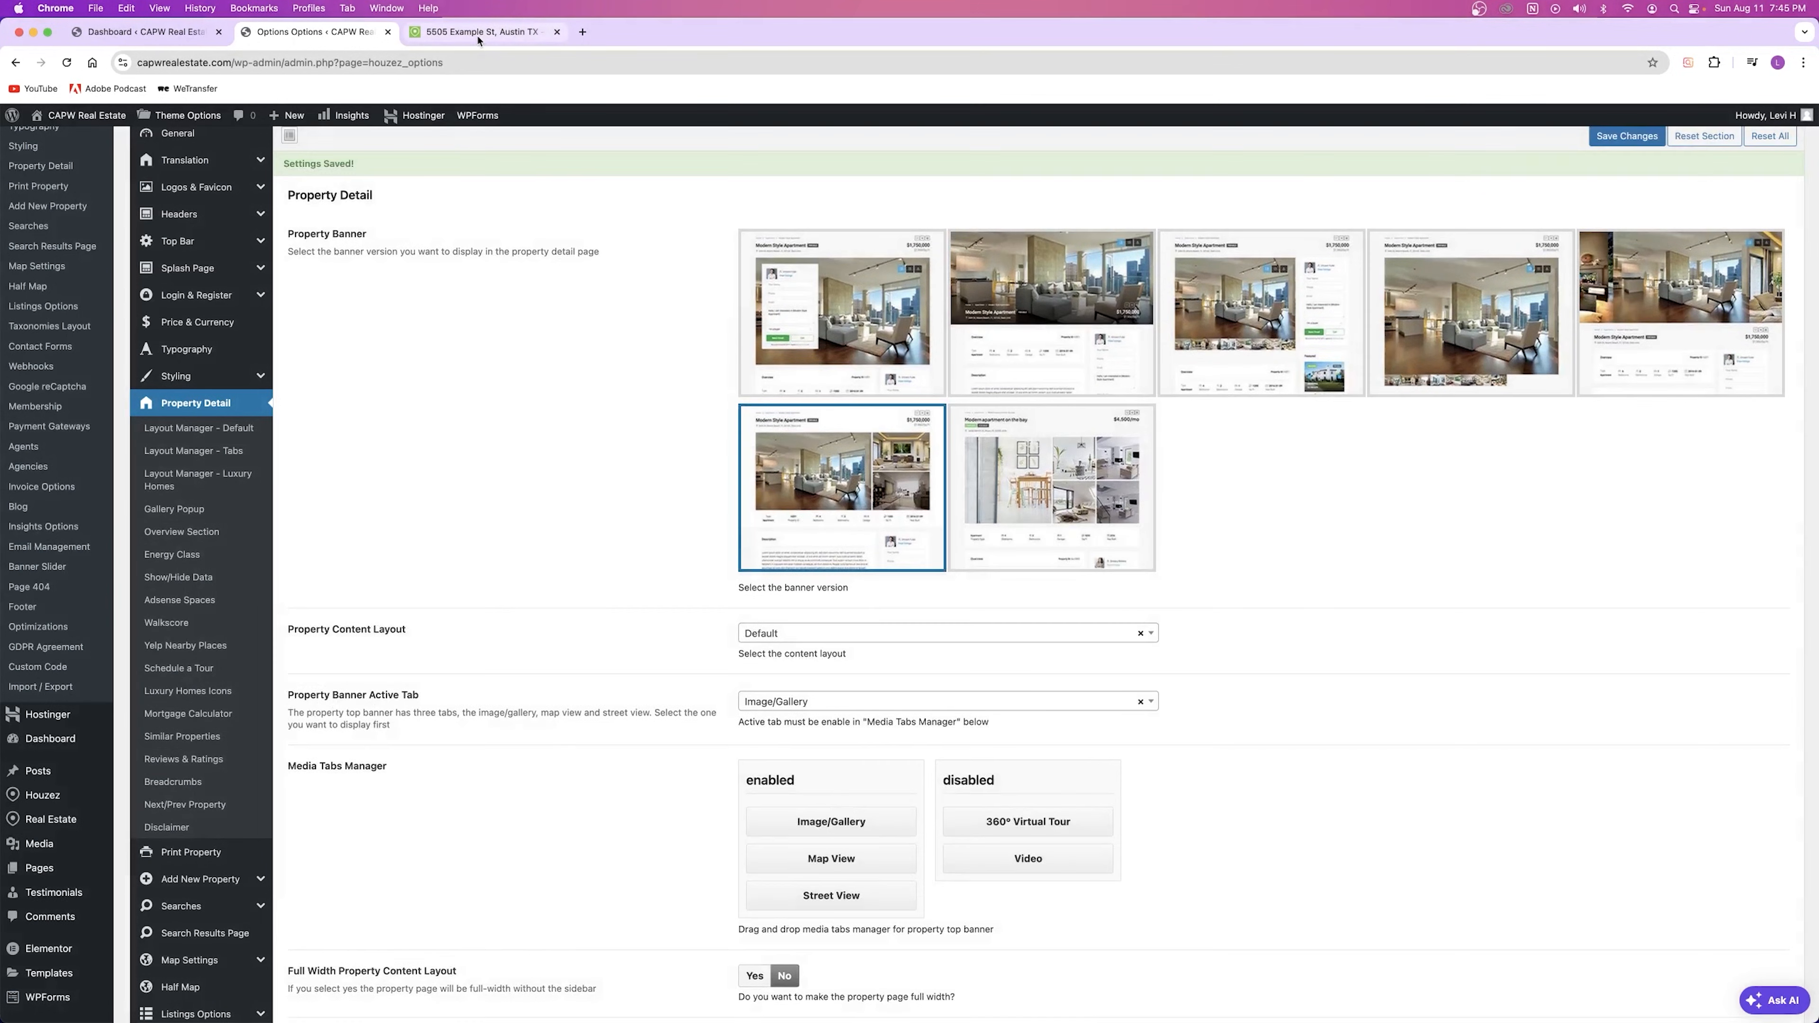
pyautogui.click(477, 31)
pyautogui.press('super+r')
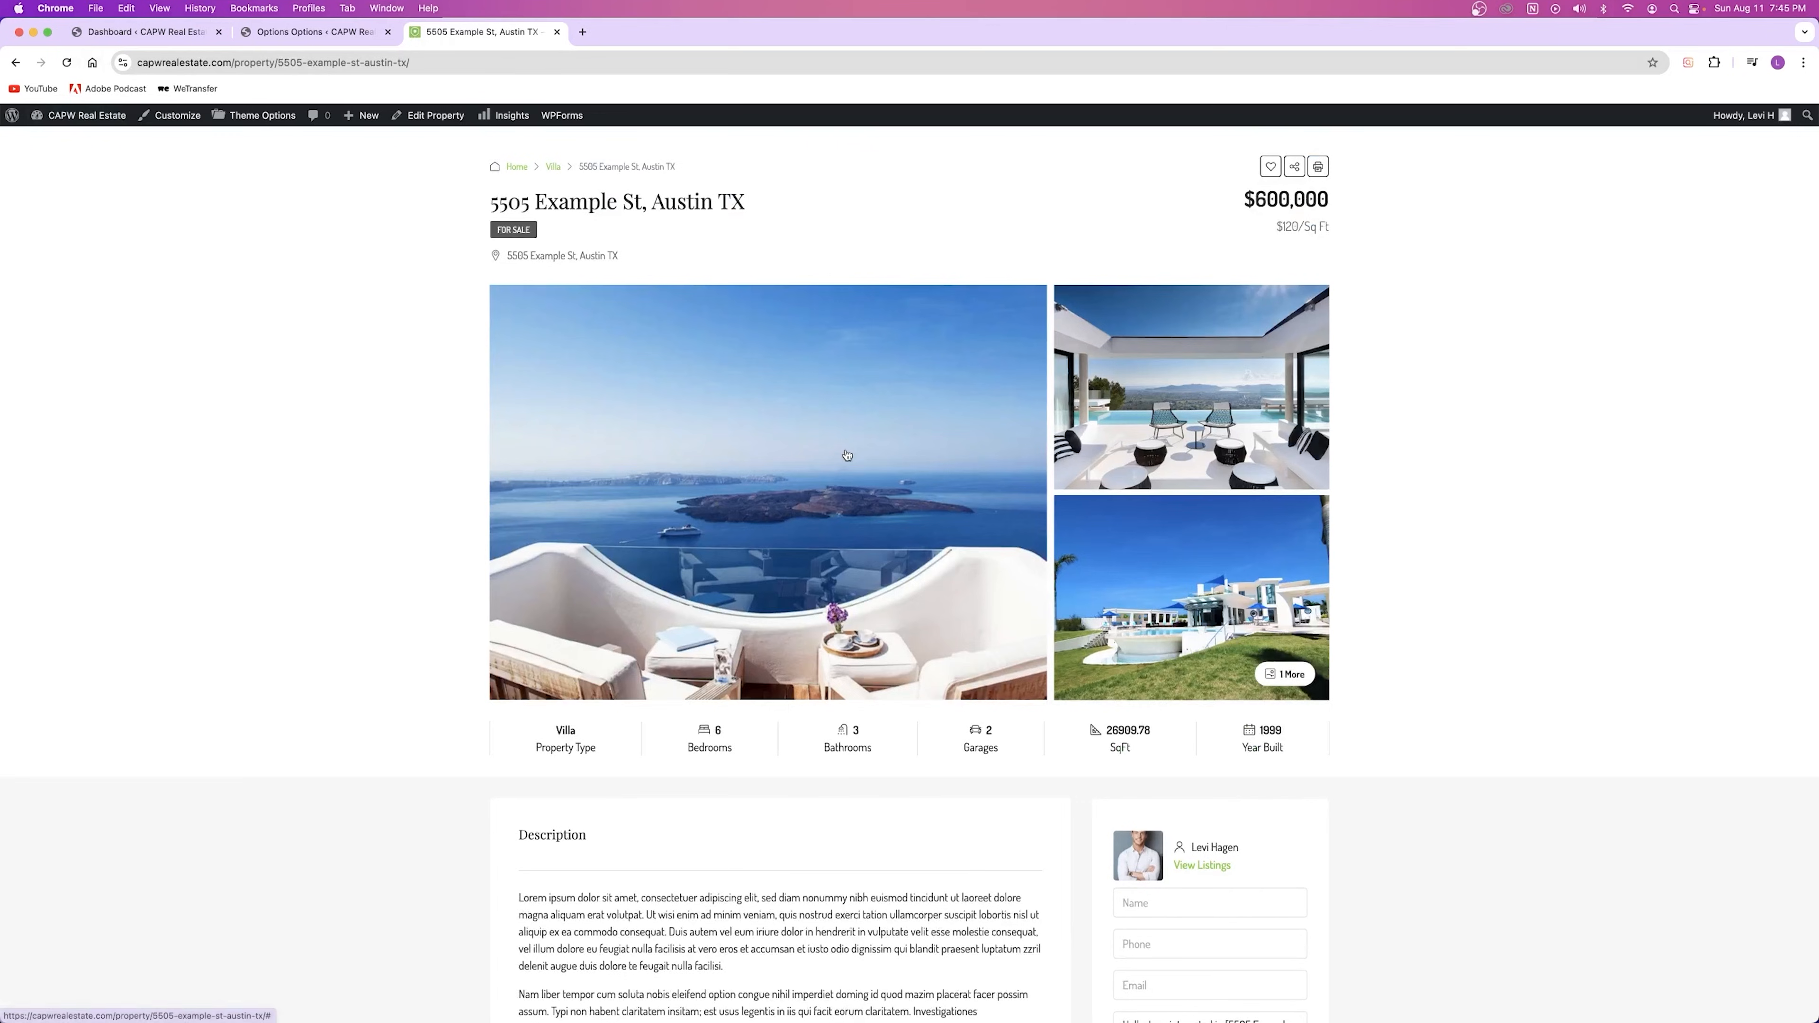
pyautogui.scroll(-2, 845, 441)
pyautogui.scroll(4, 800, 445)
pyautogui.click(306, 35)
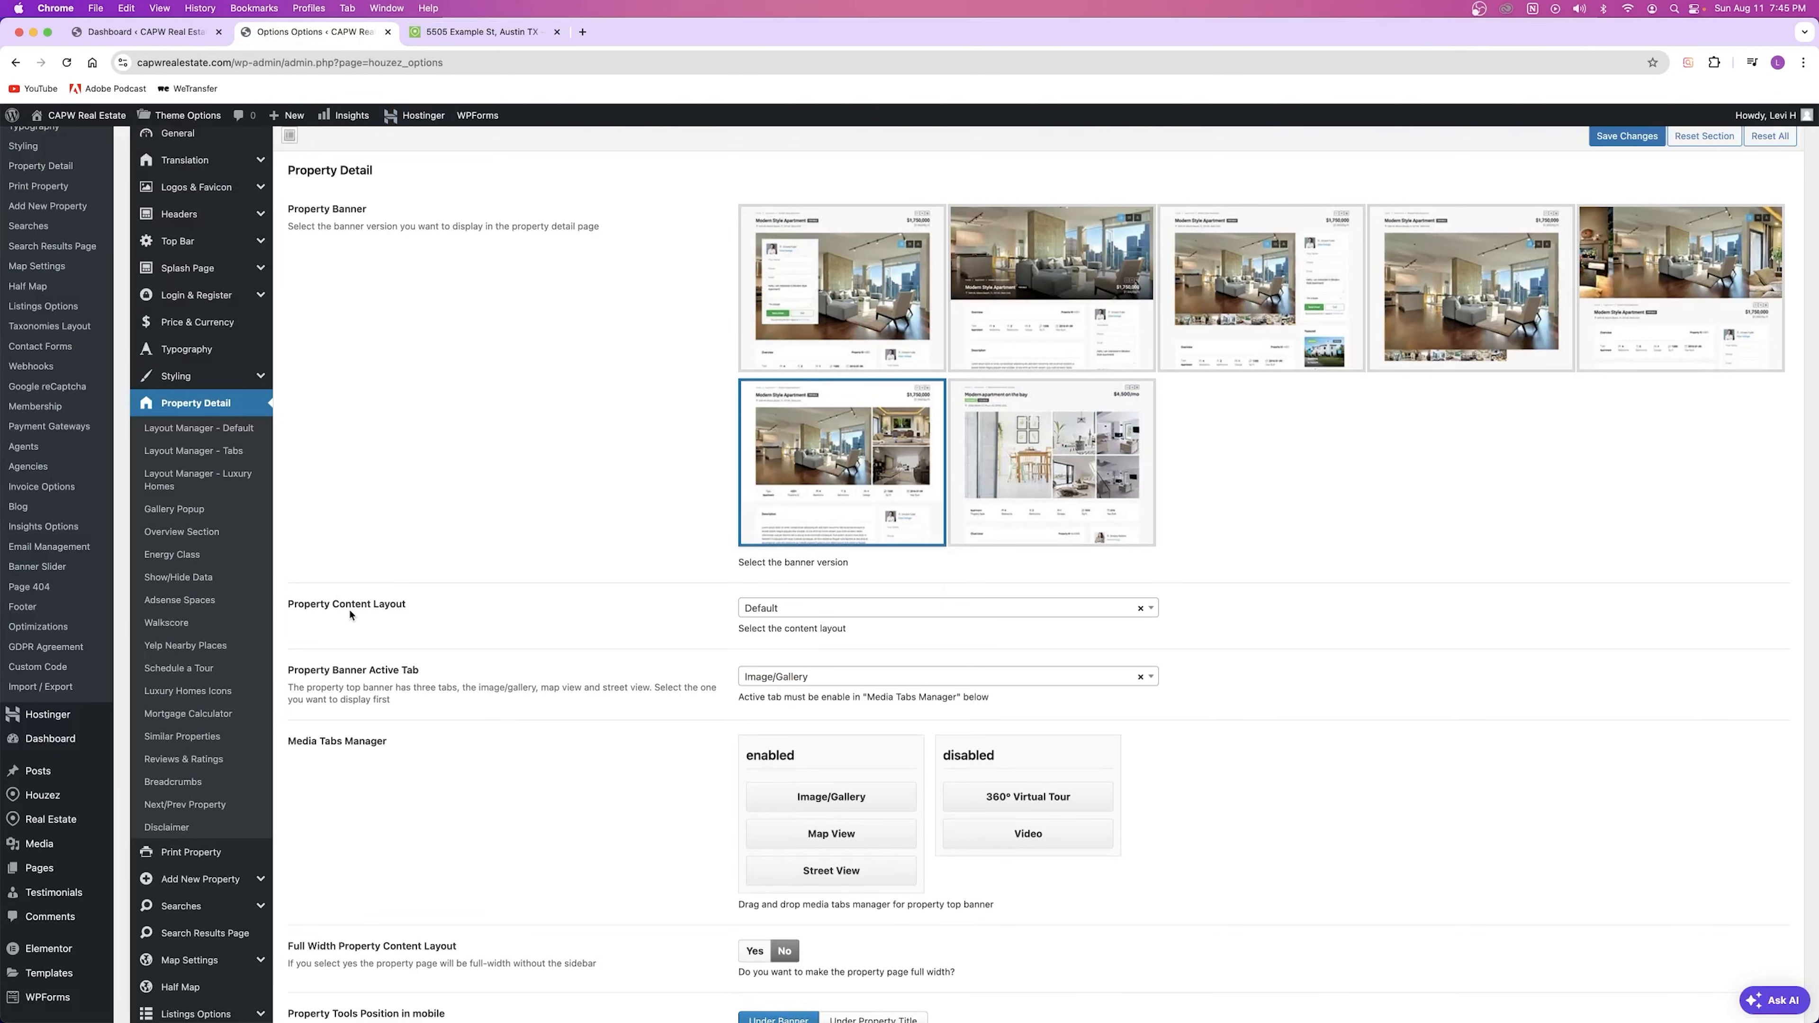
# Step: Set the content layout to Tabs, save, and reload the listing to preview it
pyautogui.click(774, 609)
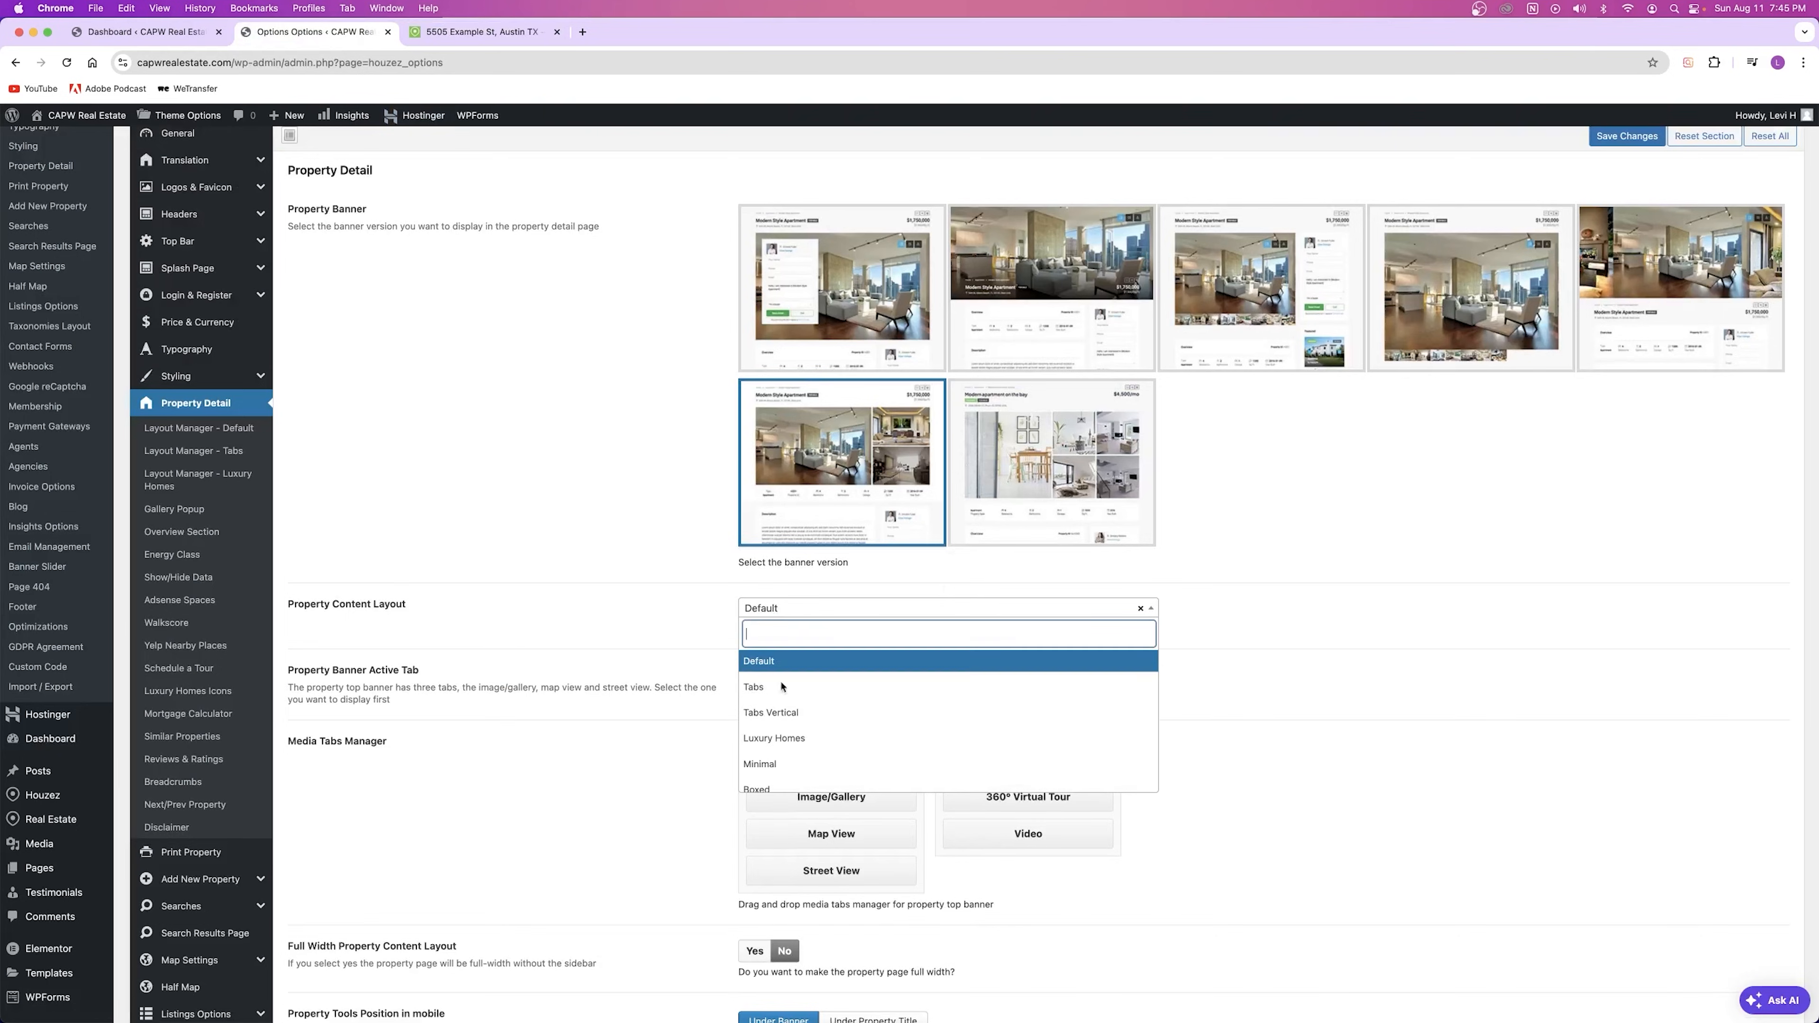
pyautogui.click(473, 32)
pyautogui.scroll(-10, 826, 687)
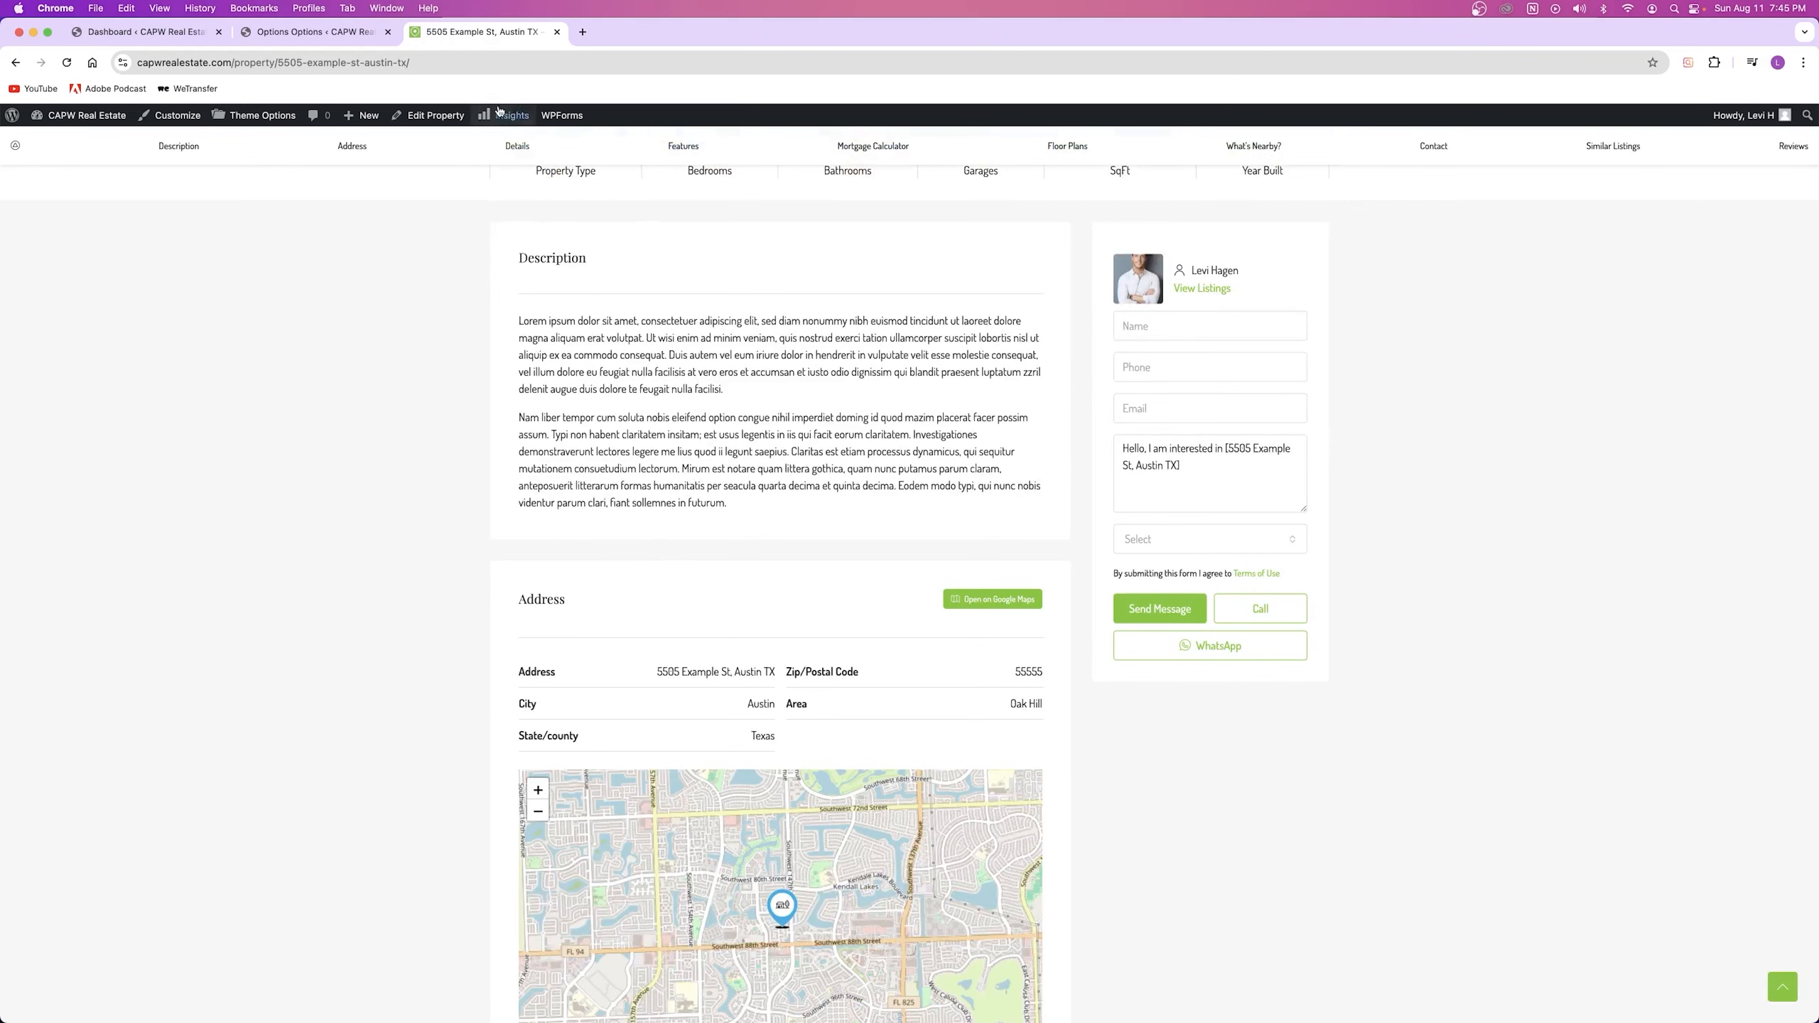
pyautogui.click(333, 32)
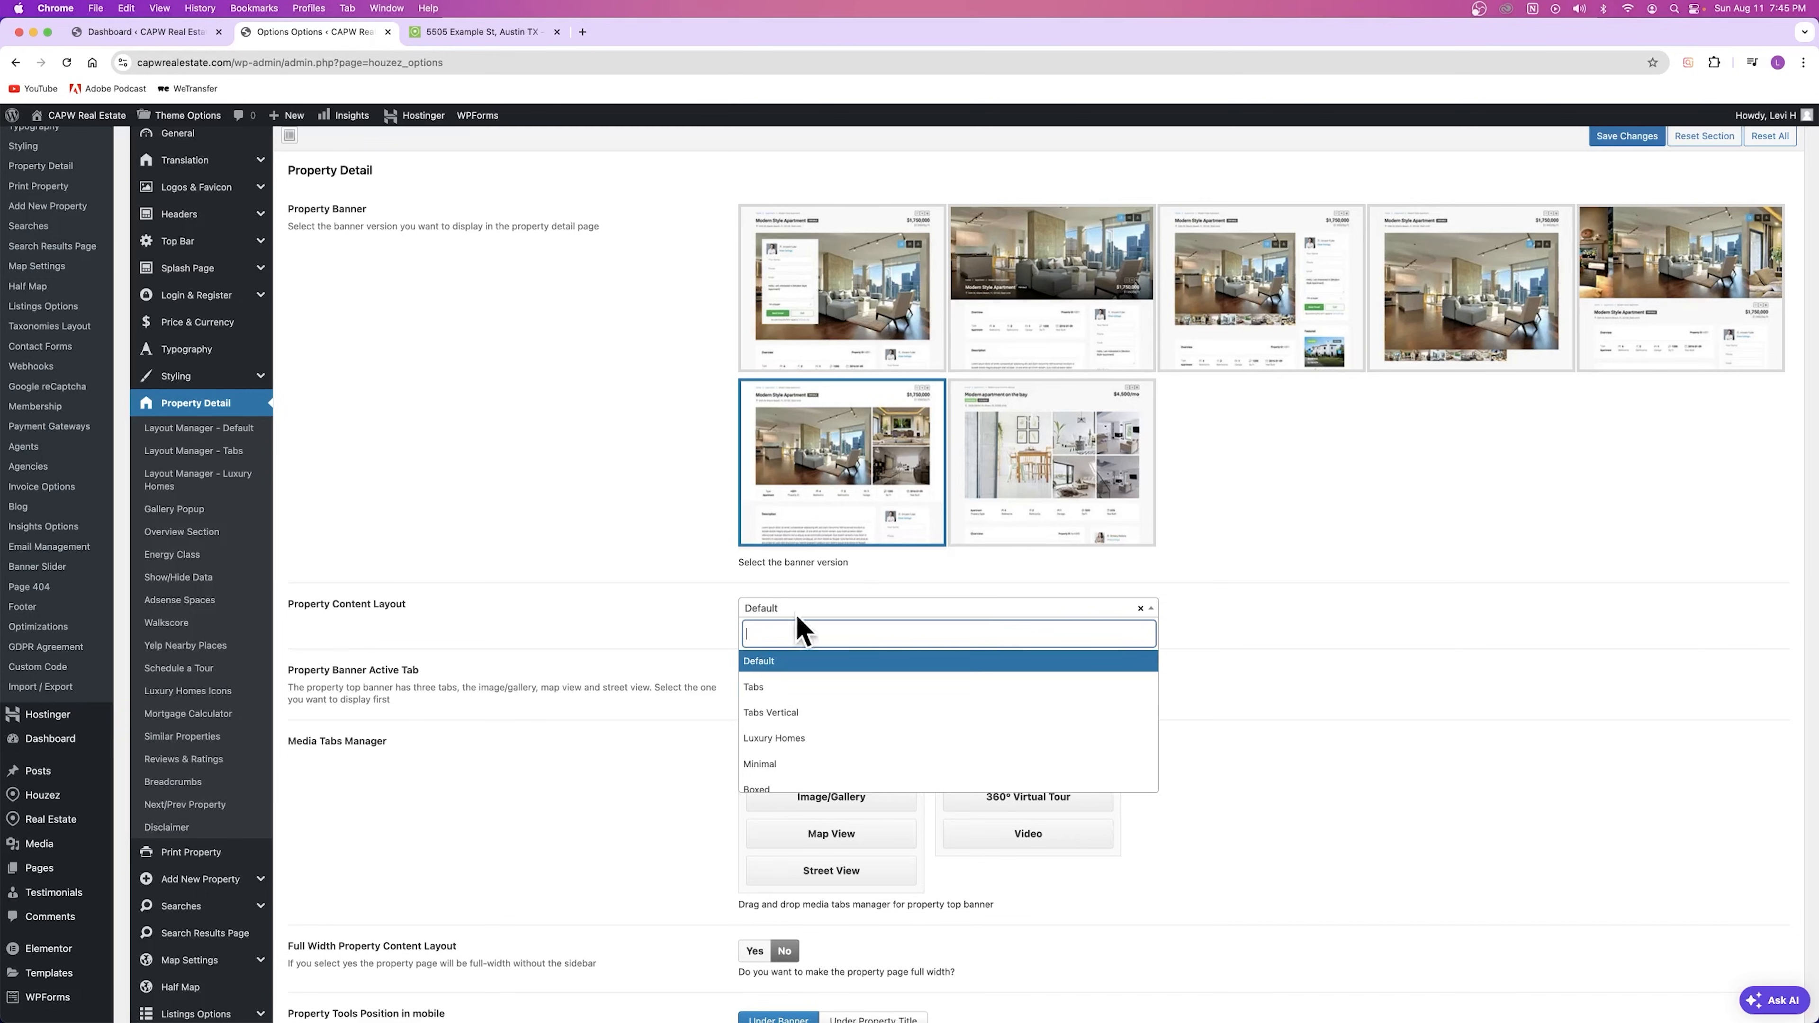
pyautogui.click(774, 687)
pyautogui.click(1626, 136)
pyautogui.hotkey('ctrl', 'Tab')
pyautogui.click(67, 63)
pyautogui.scroll(1, 747, 402)
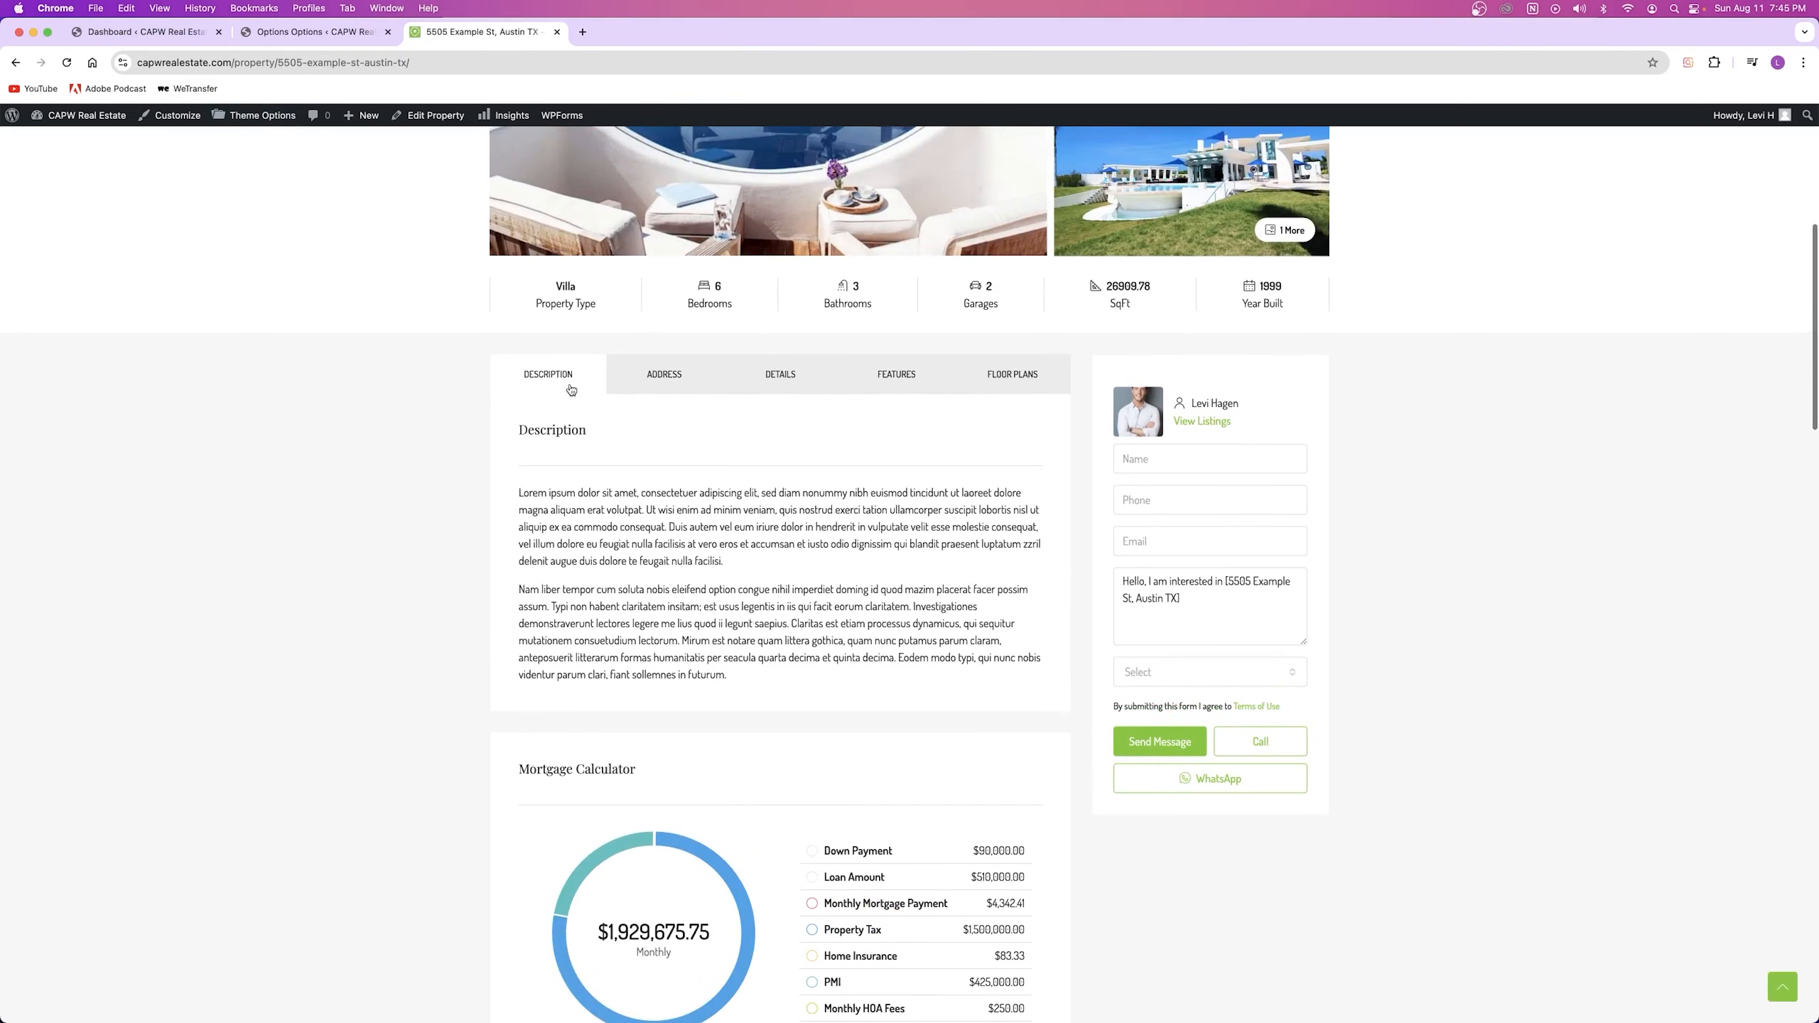
# Step: Browse the listing's Address, Details, Features and Floor Plans tabs, ending back on Description
pyautogui.click(670, 379)
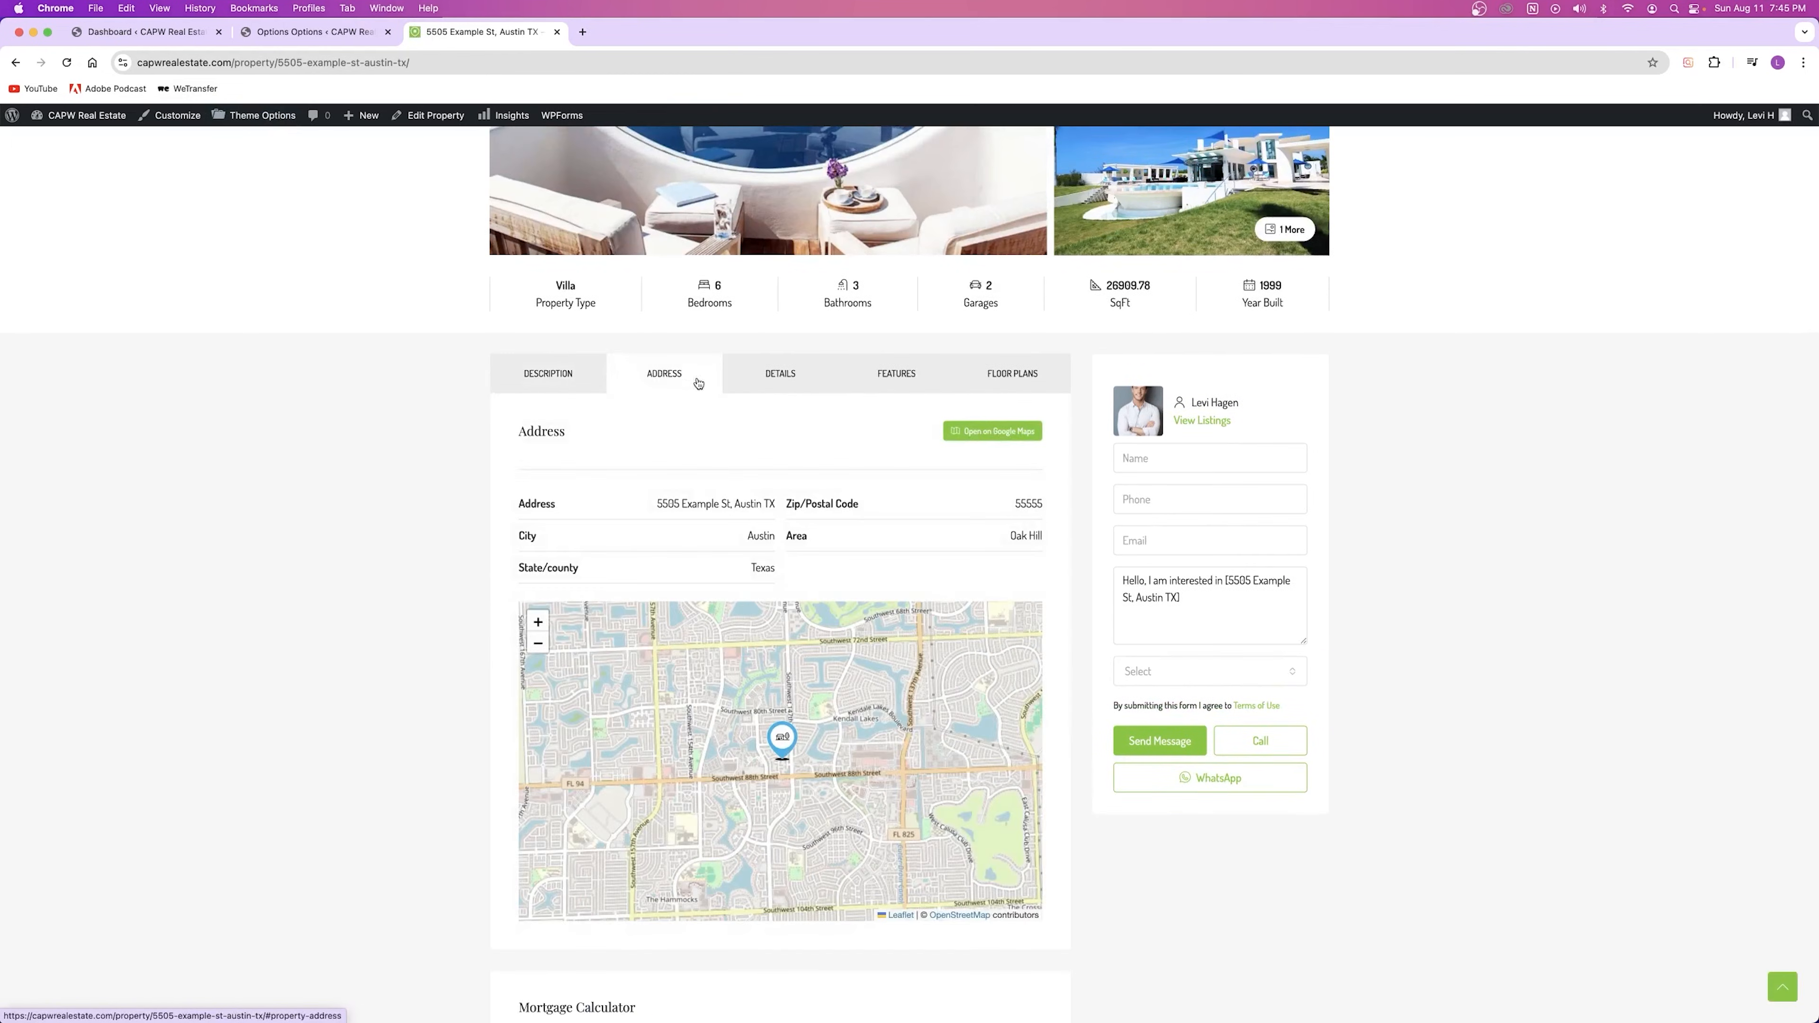
pyautogui.click(766, 381)
pyautogui.click(881, 377)
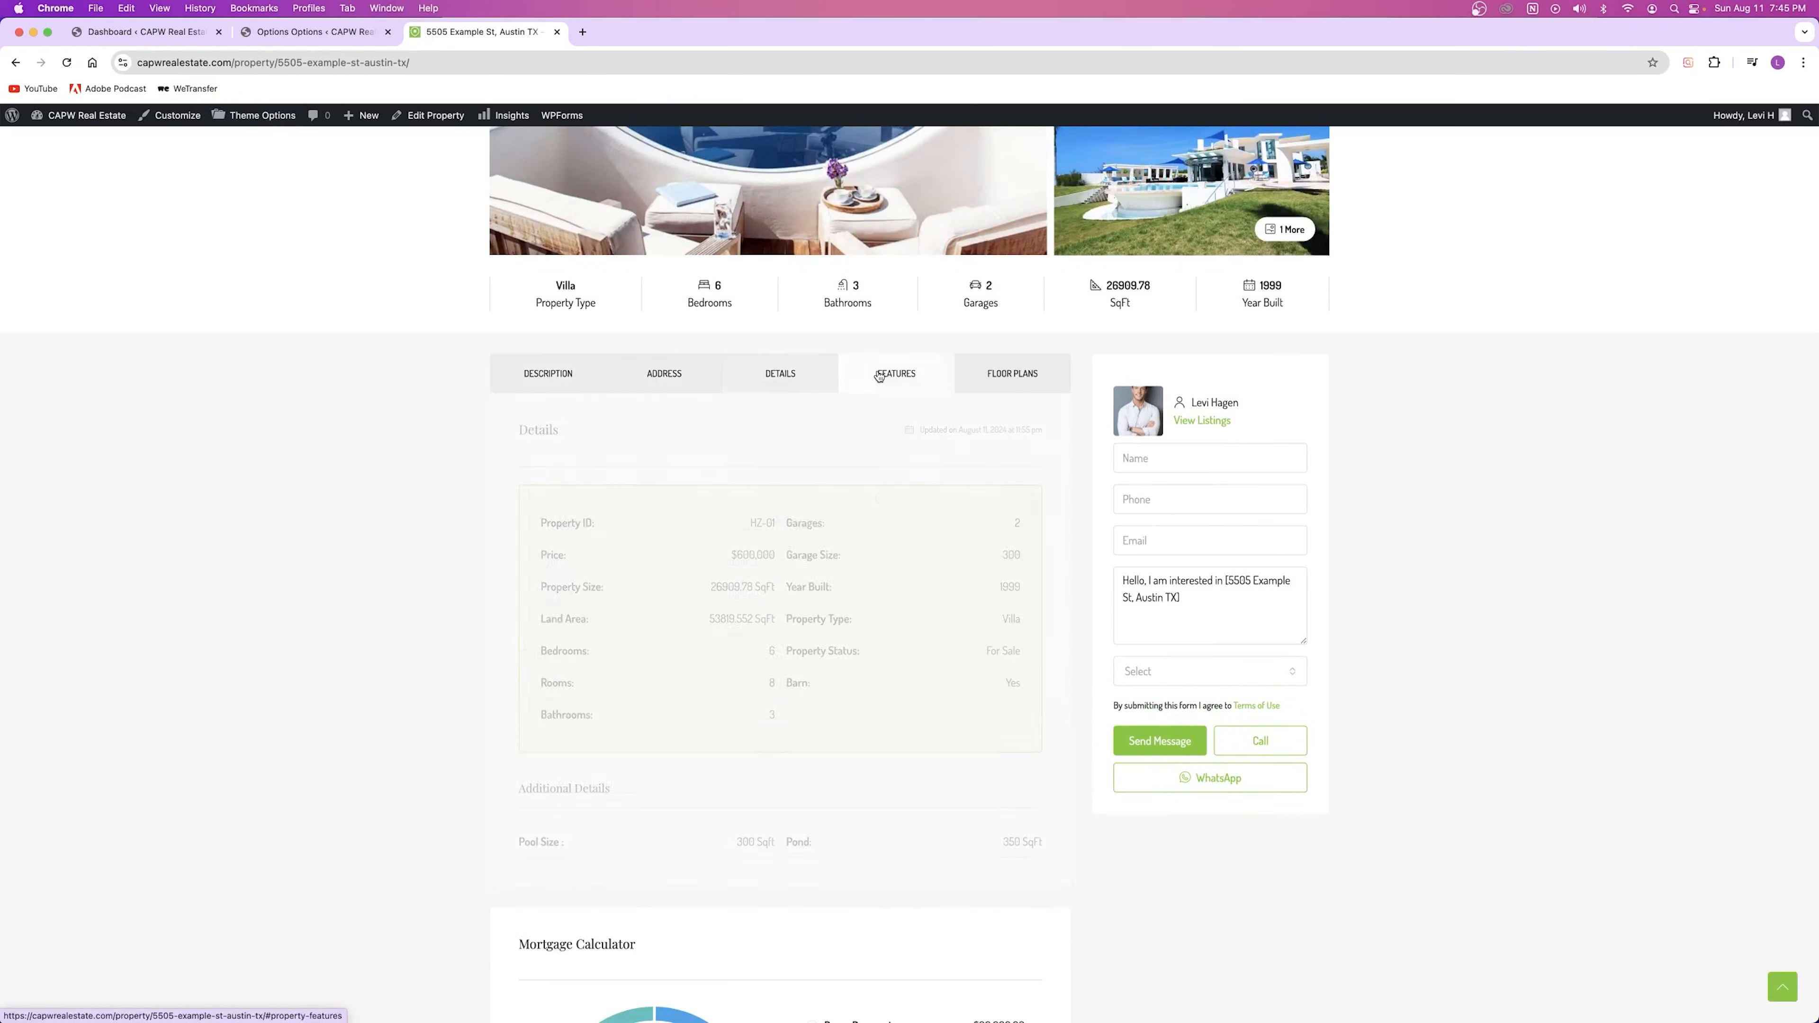
pyautogui.click(999, 377)
pyautogui.click(558, 377)
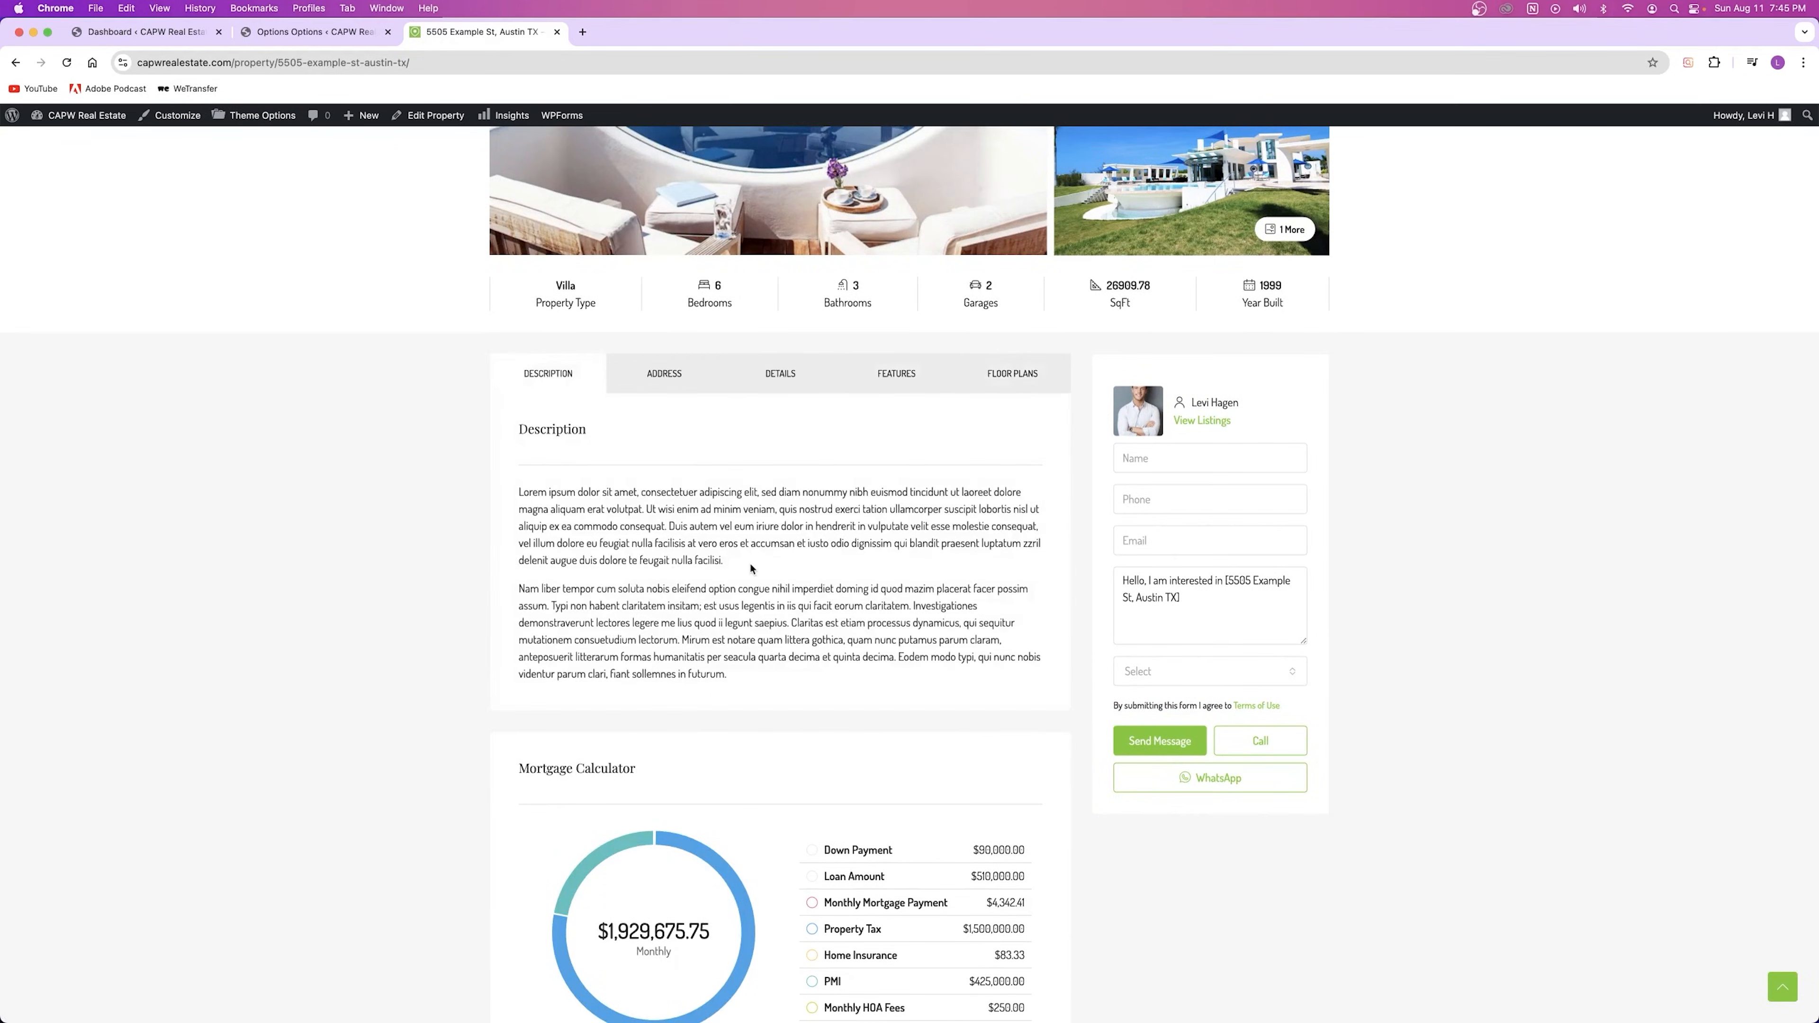
# Step: Switch the content layout to Luxury Homes, save, and reload the listing
pyautogui.click(303, 34)
pyautogui.click(806, 608)
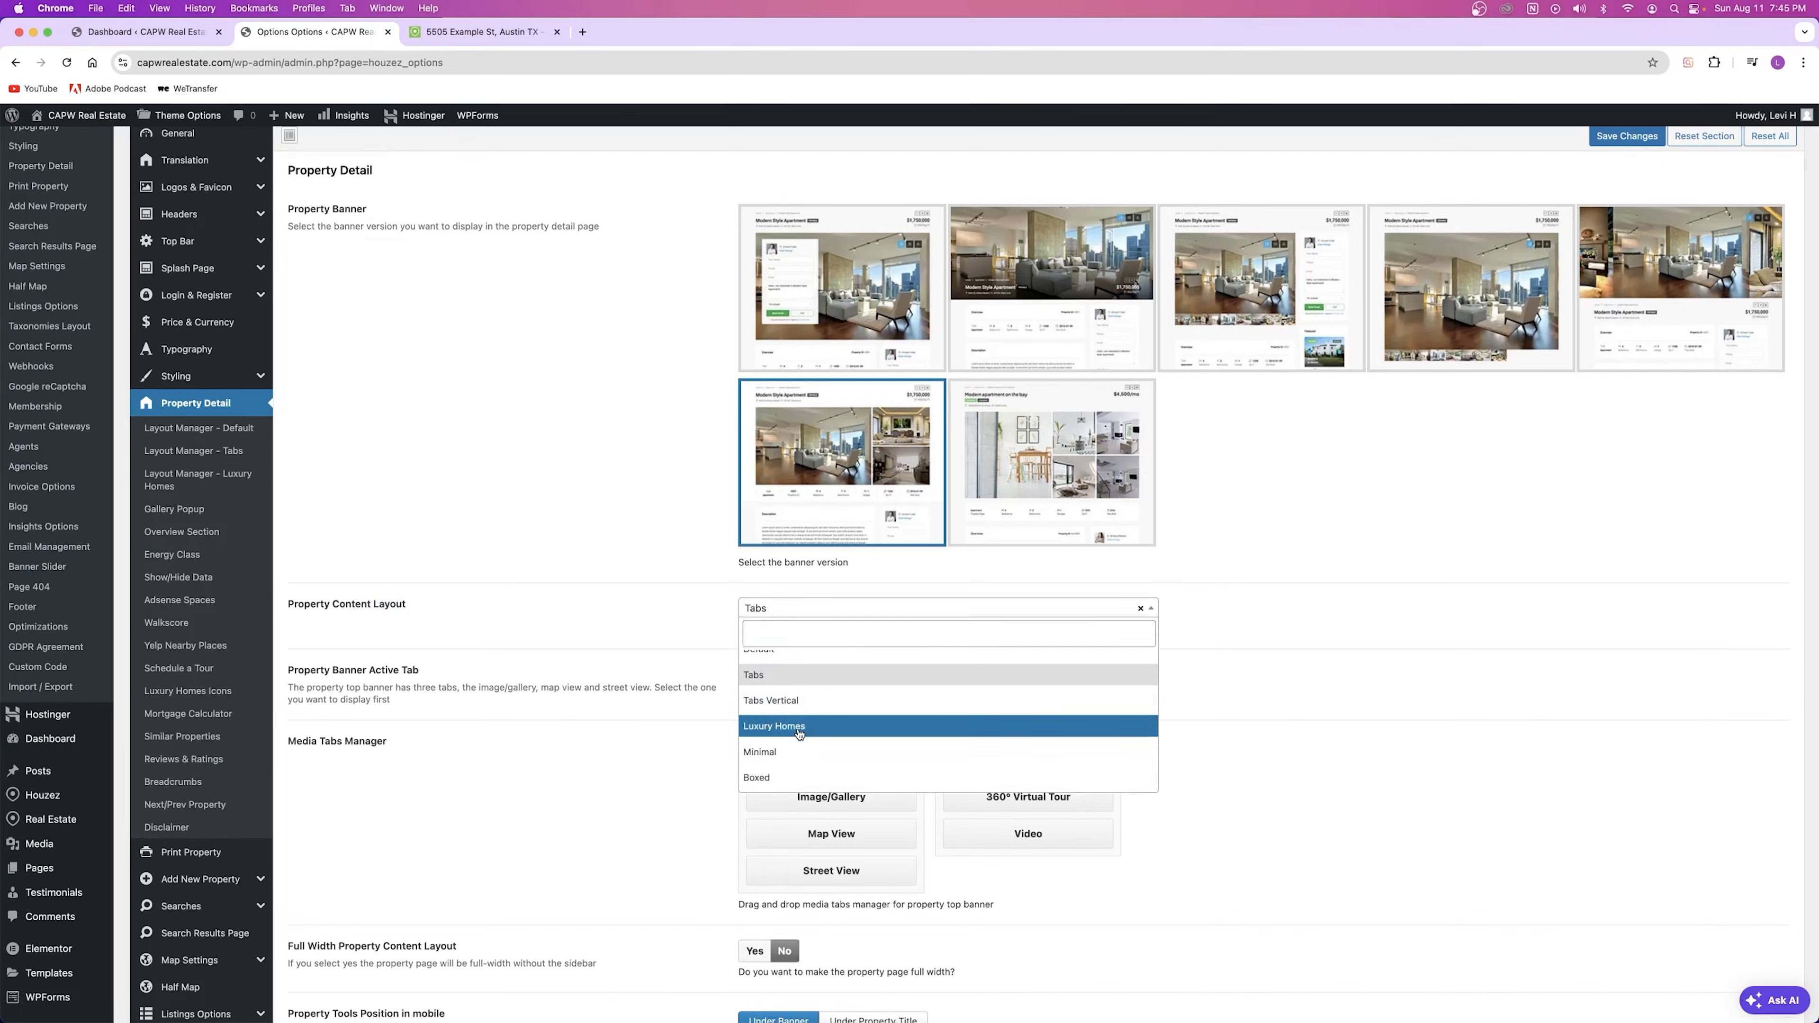
pyautogui.click(807, 731)
pyautogui.click(1621, 137)
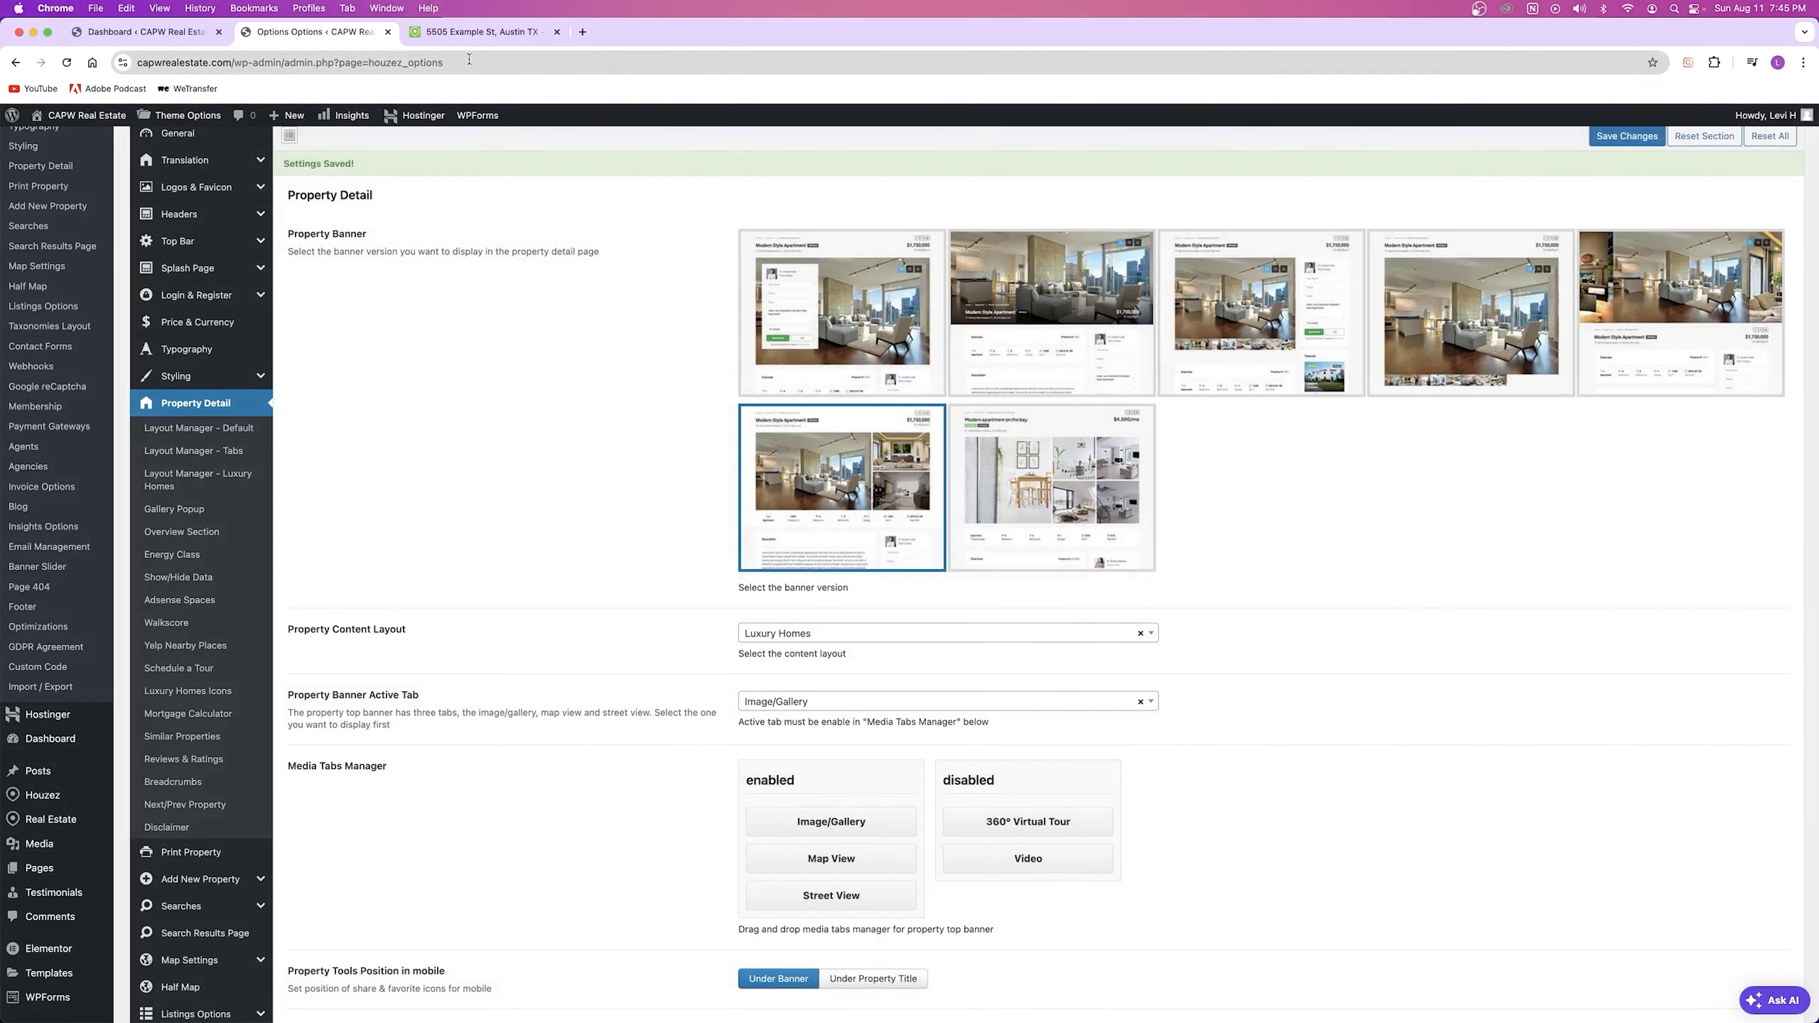
pyautogui.click(482, 32)
pyautogui.press('super+r')
# Step: Review the Luxury Homes listing, toggling between its first and second floor plans
pyautogui.scroll(-10, 593, 508)
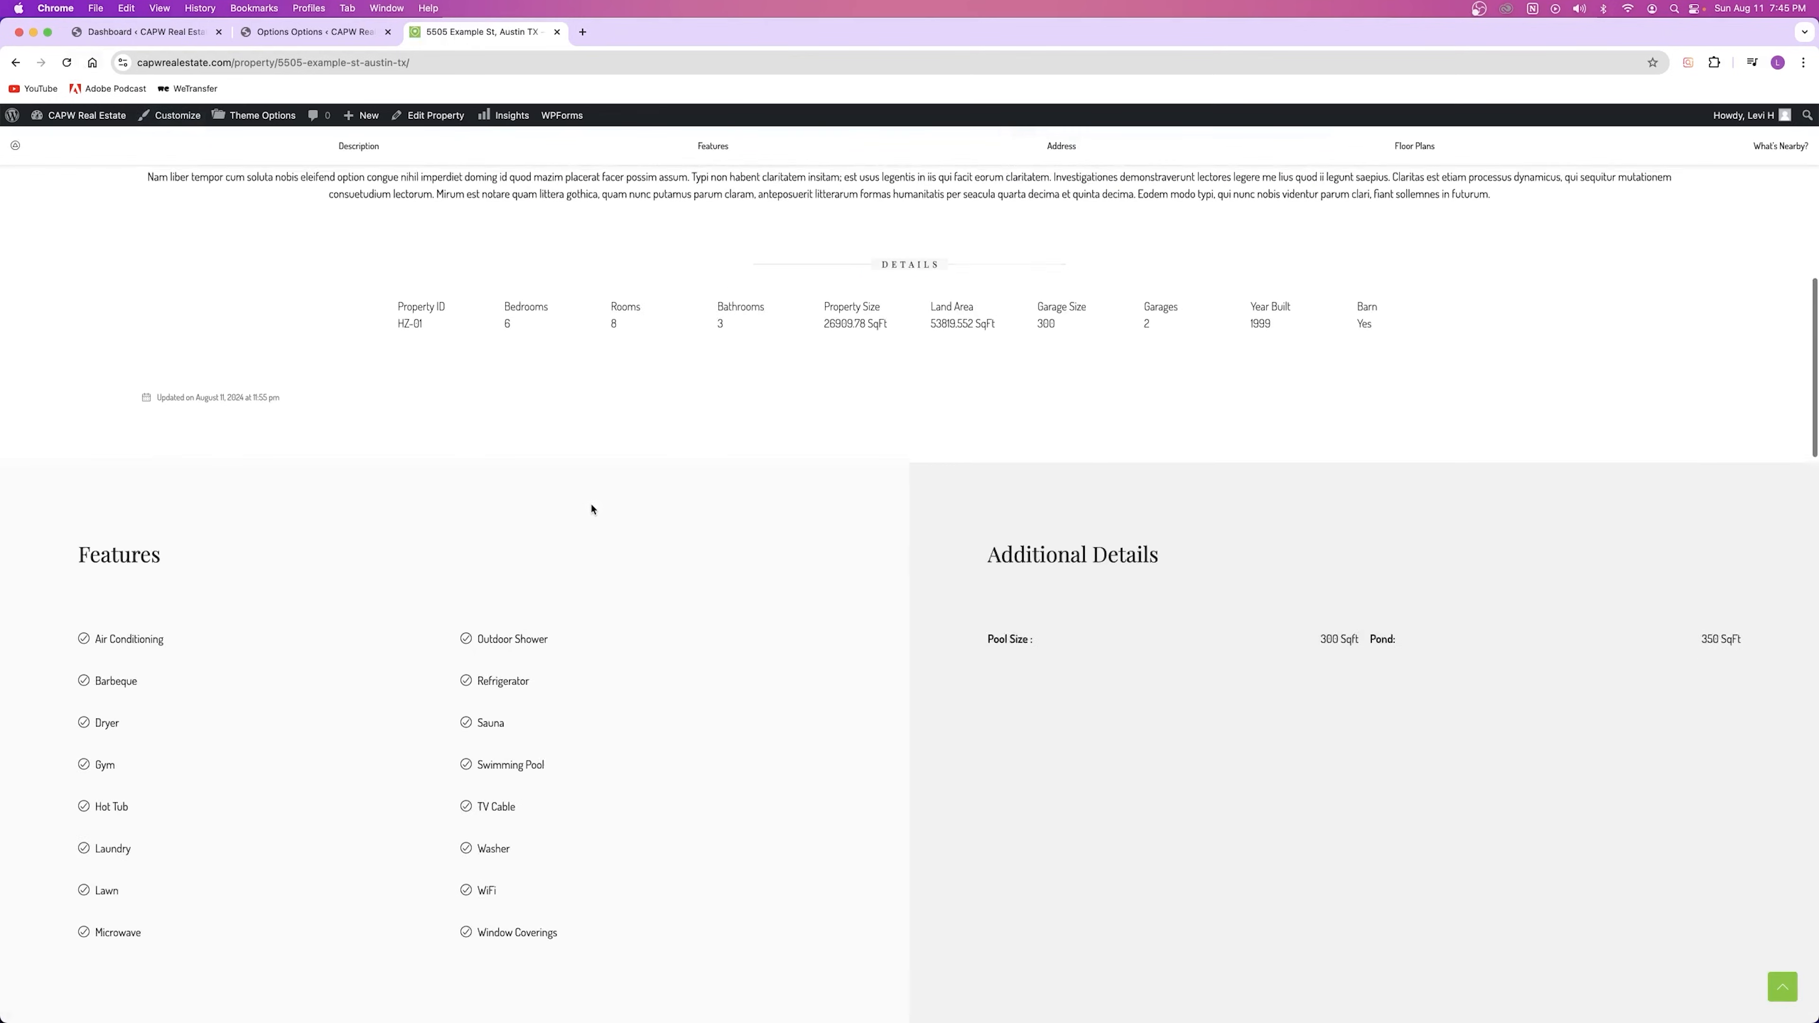
pyautogui.scroll(-8, 593, 508)
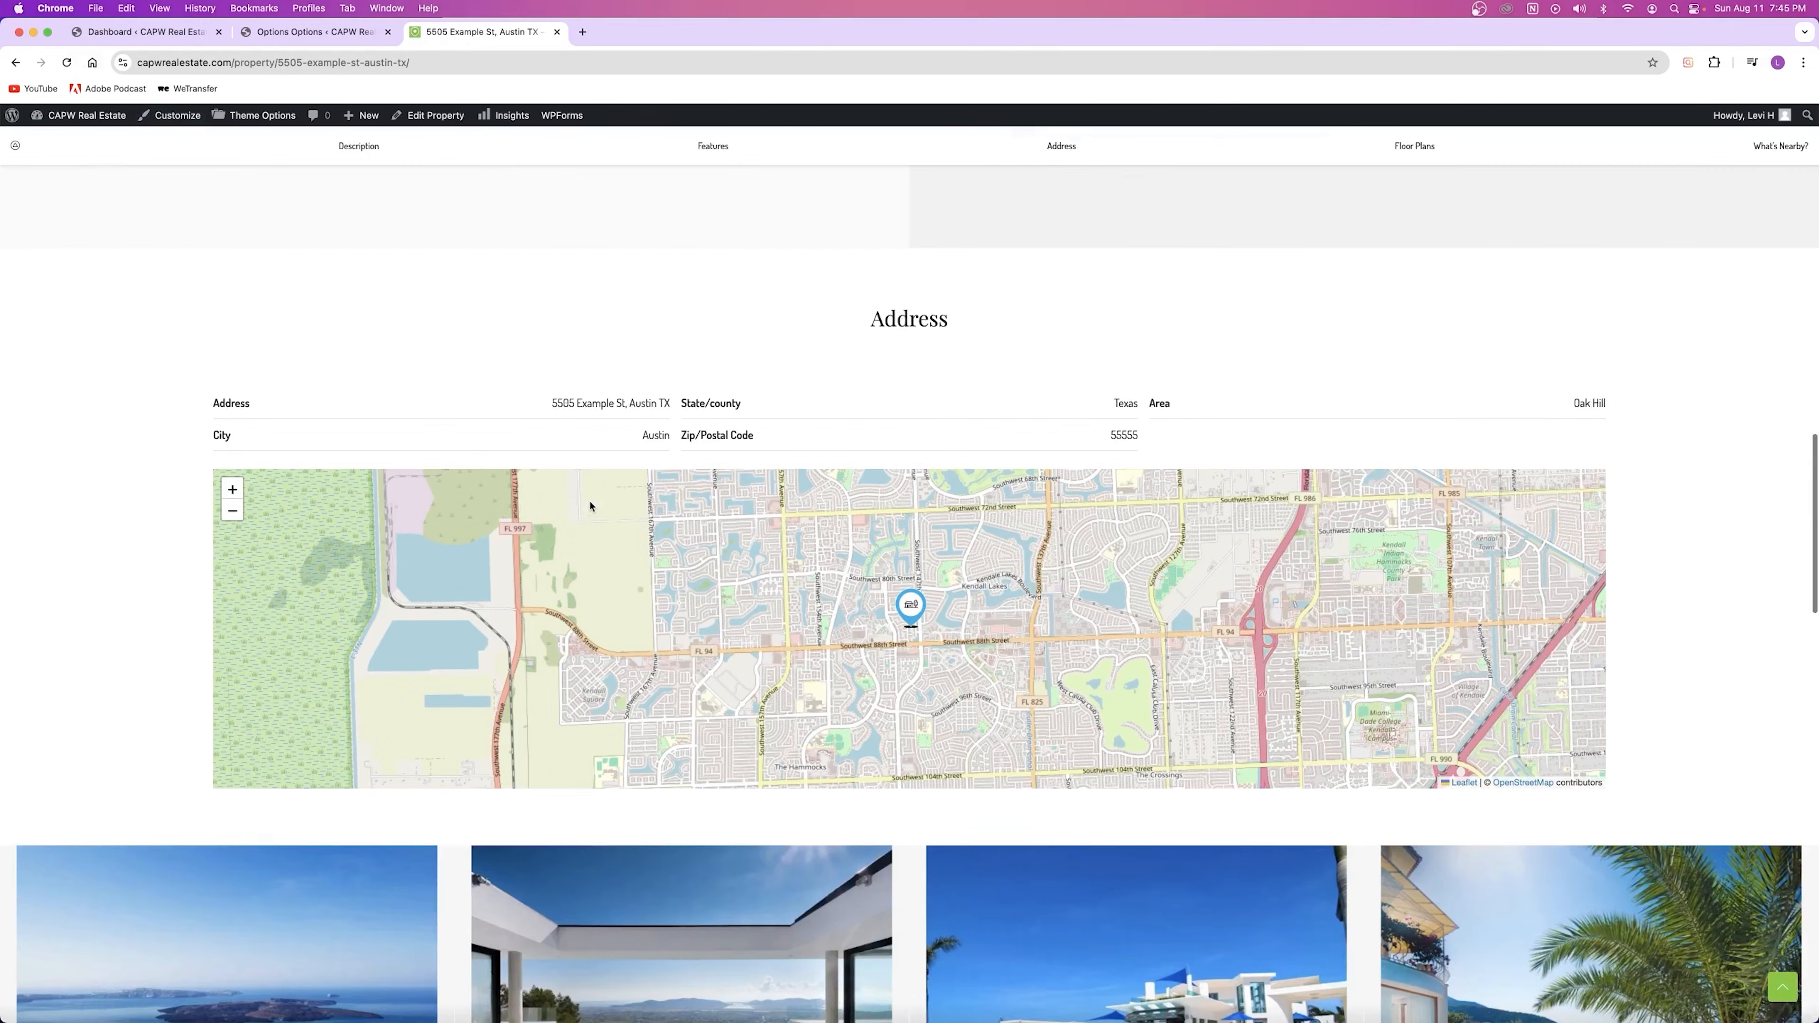
pyautogui.scroll(10, 592, 506)
pyautogui.scroll(-15, 592, 506)
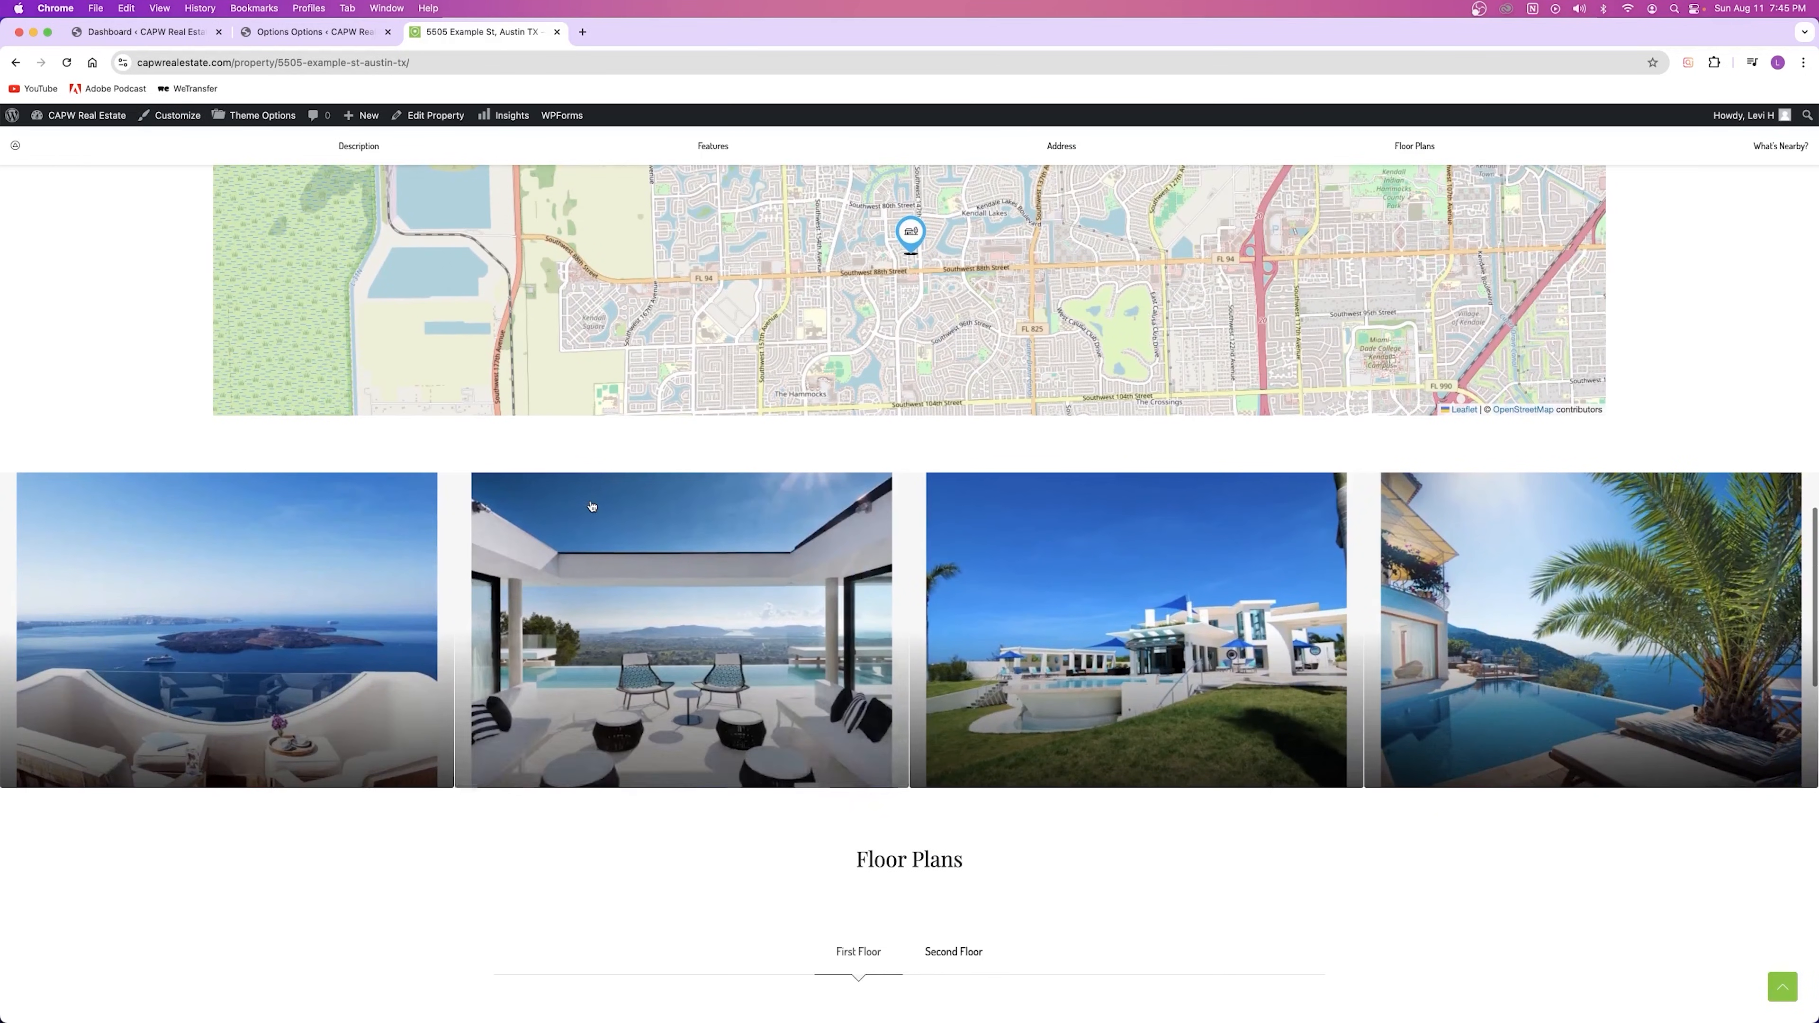
pyautogui.scroll(5, 590, 503)
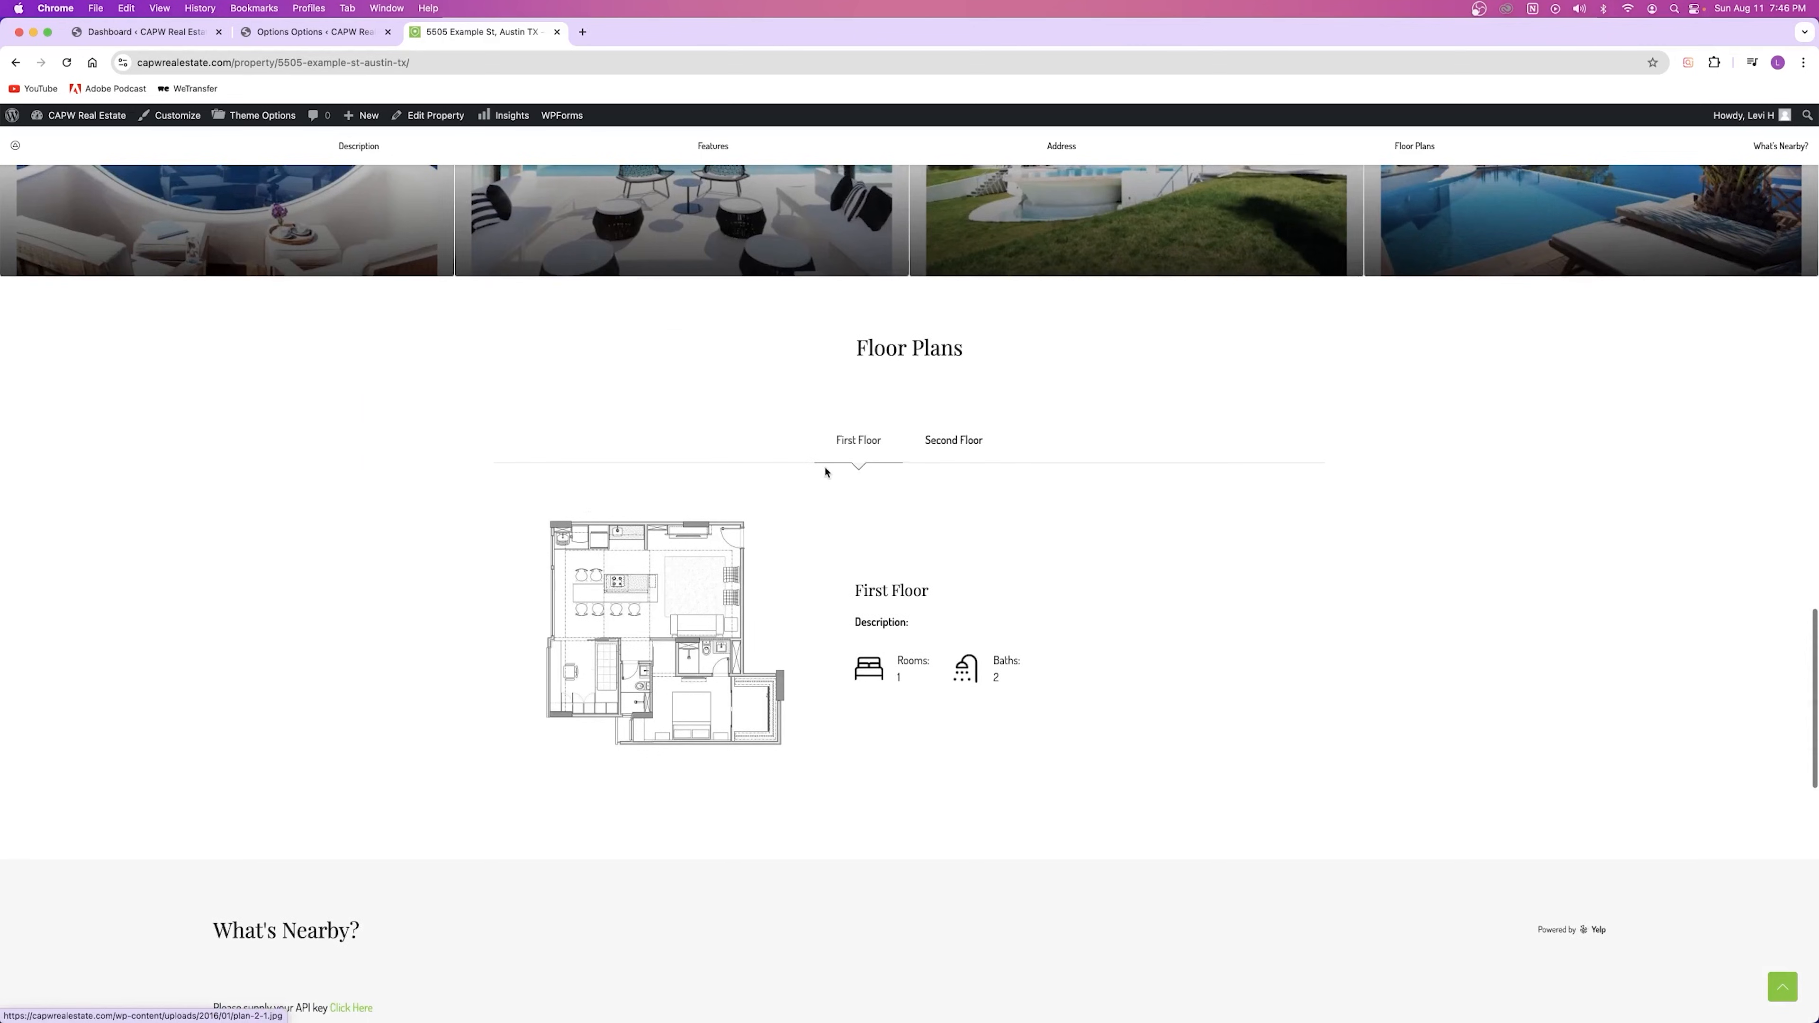
pyautogui.click(950, 442)
pyautogui.click(858, 456)
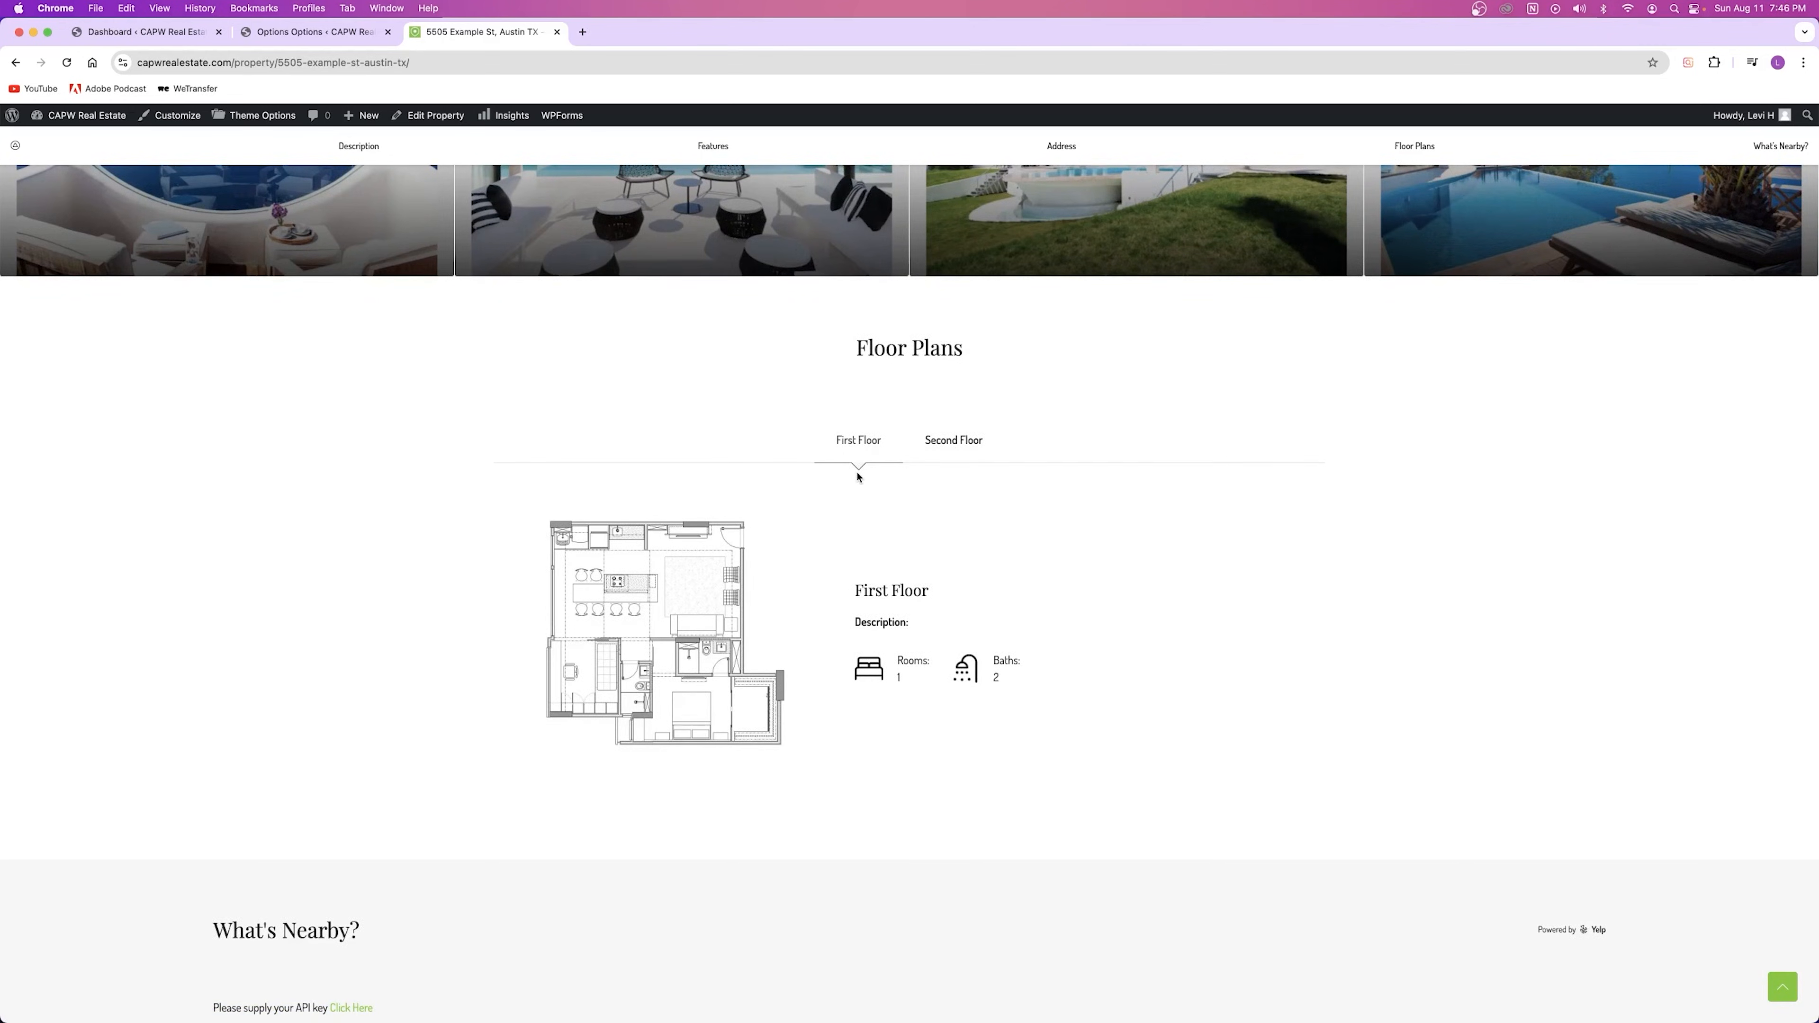
pyautogui.scroll(20, 858, 477)
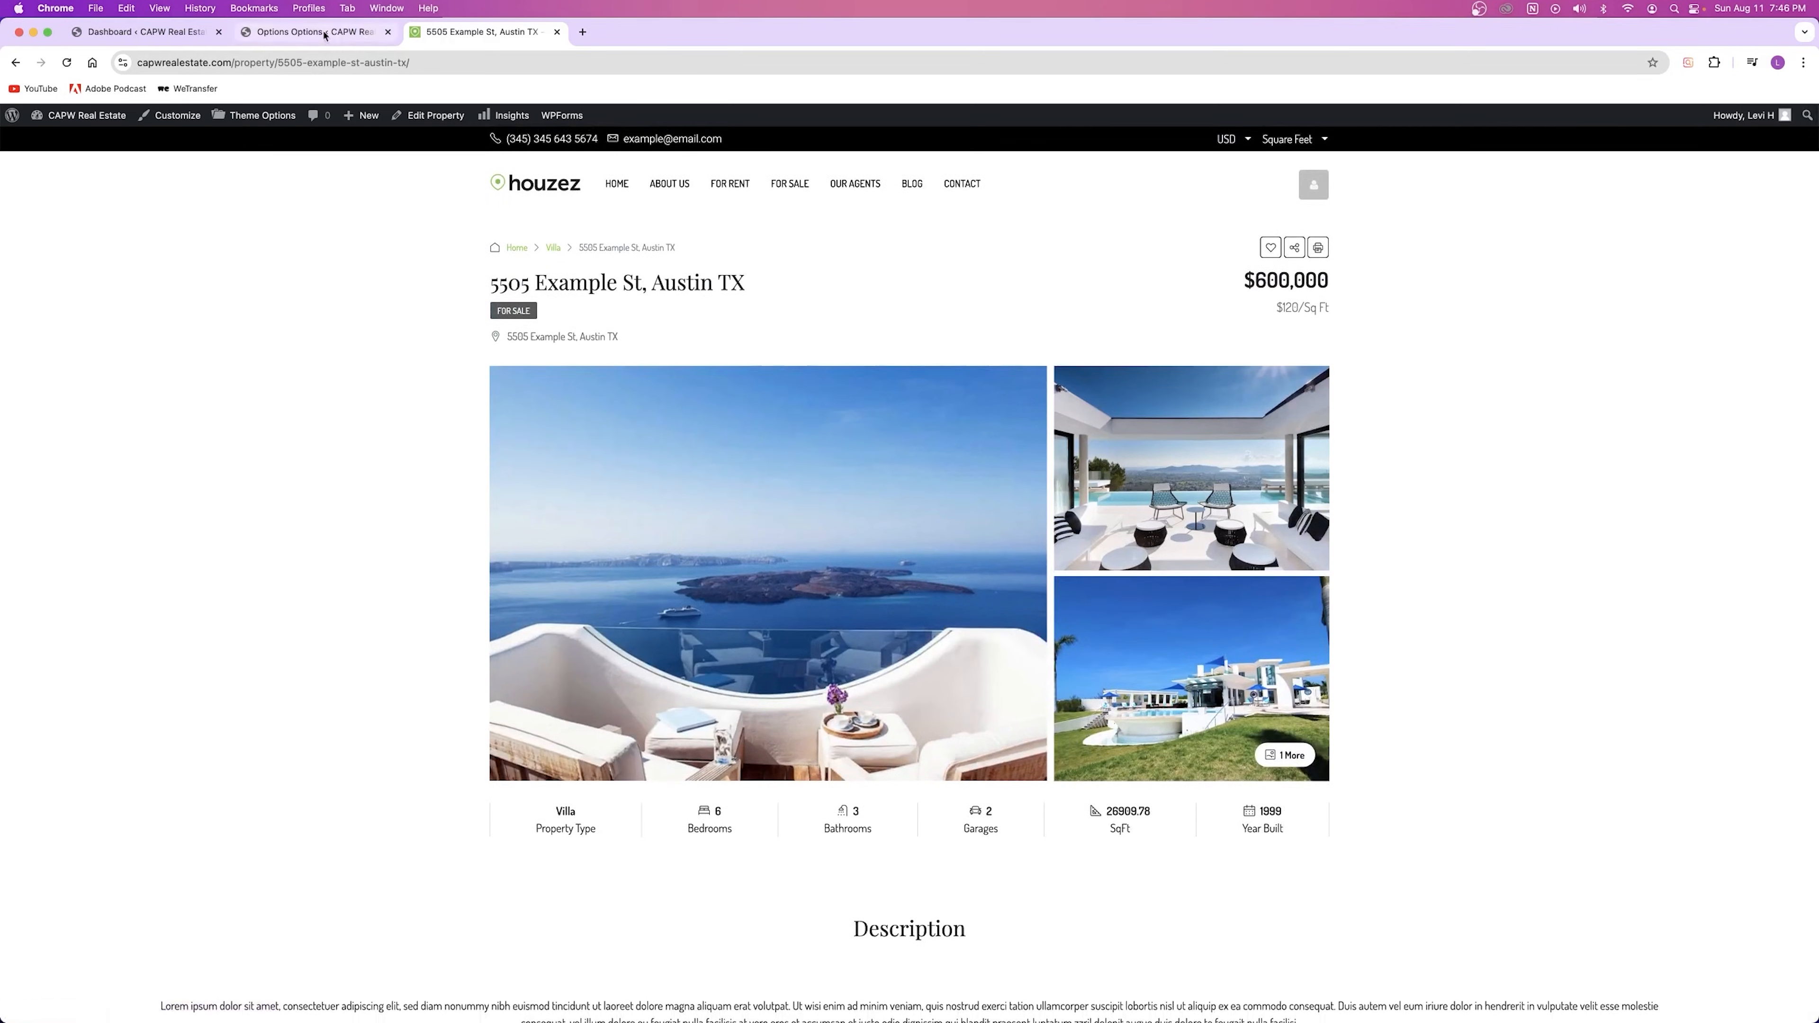
pyautogui.click(324, 35)
pyautogui.click(792, 615)
# Step: Set the Property Content Layout back to Default and save
pyautogui.click(788, 660)
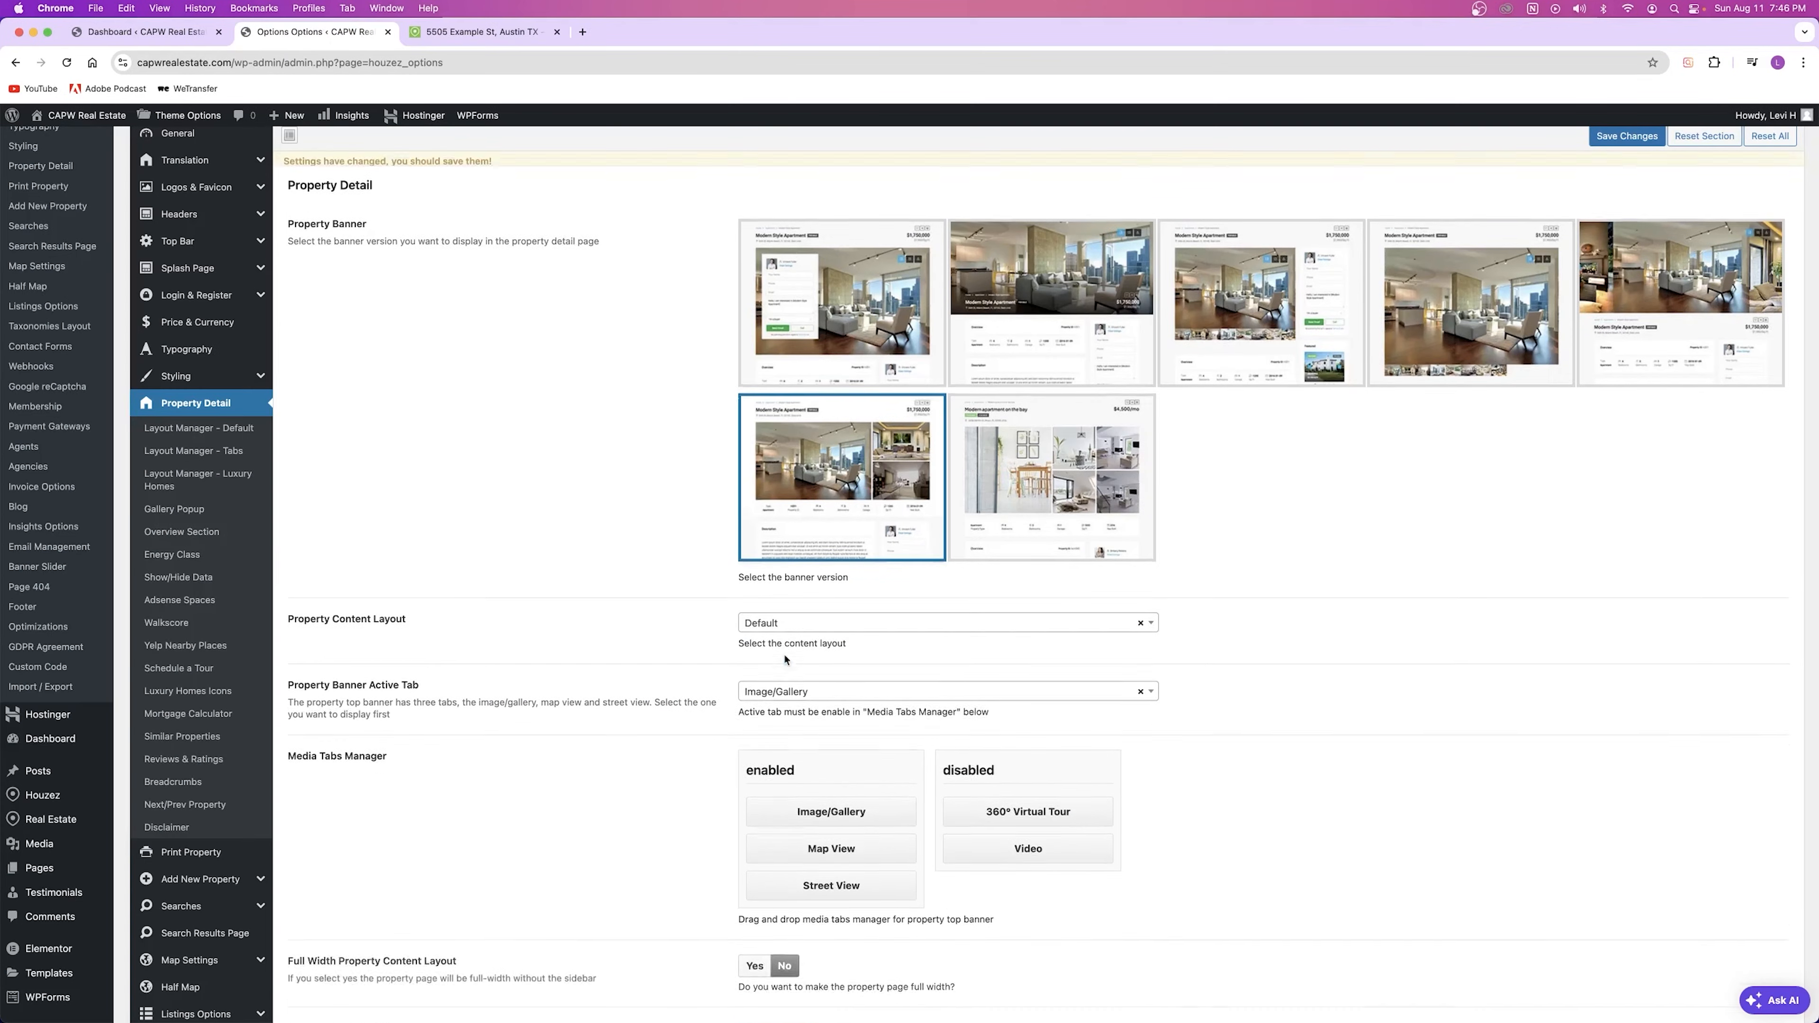
pyautogui.click(1626, 136)
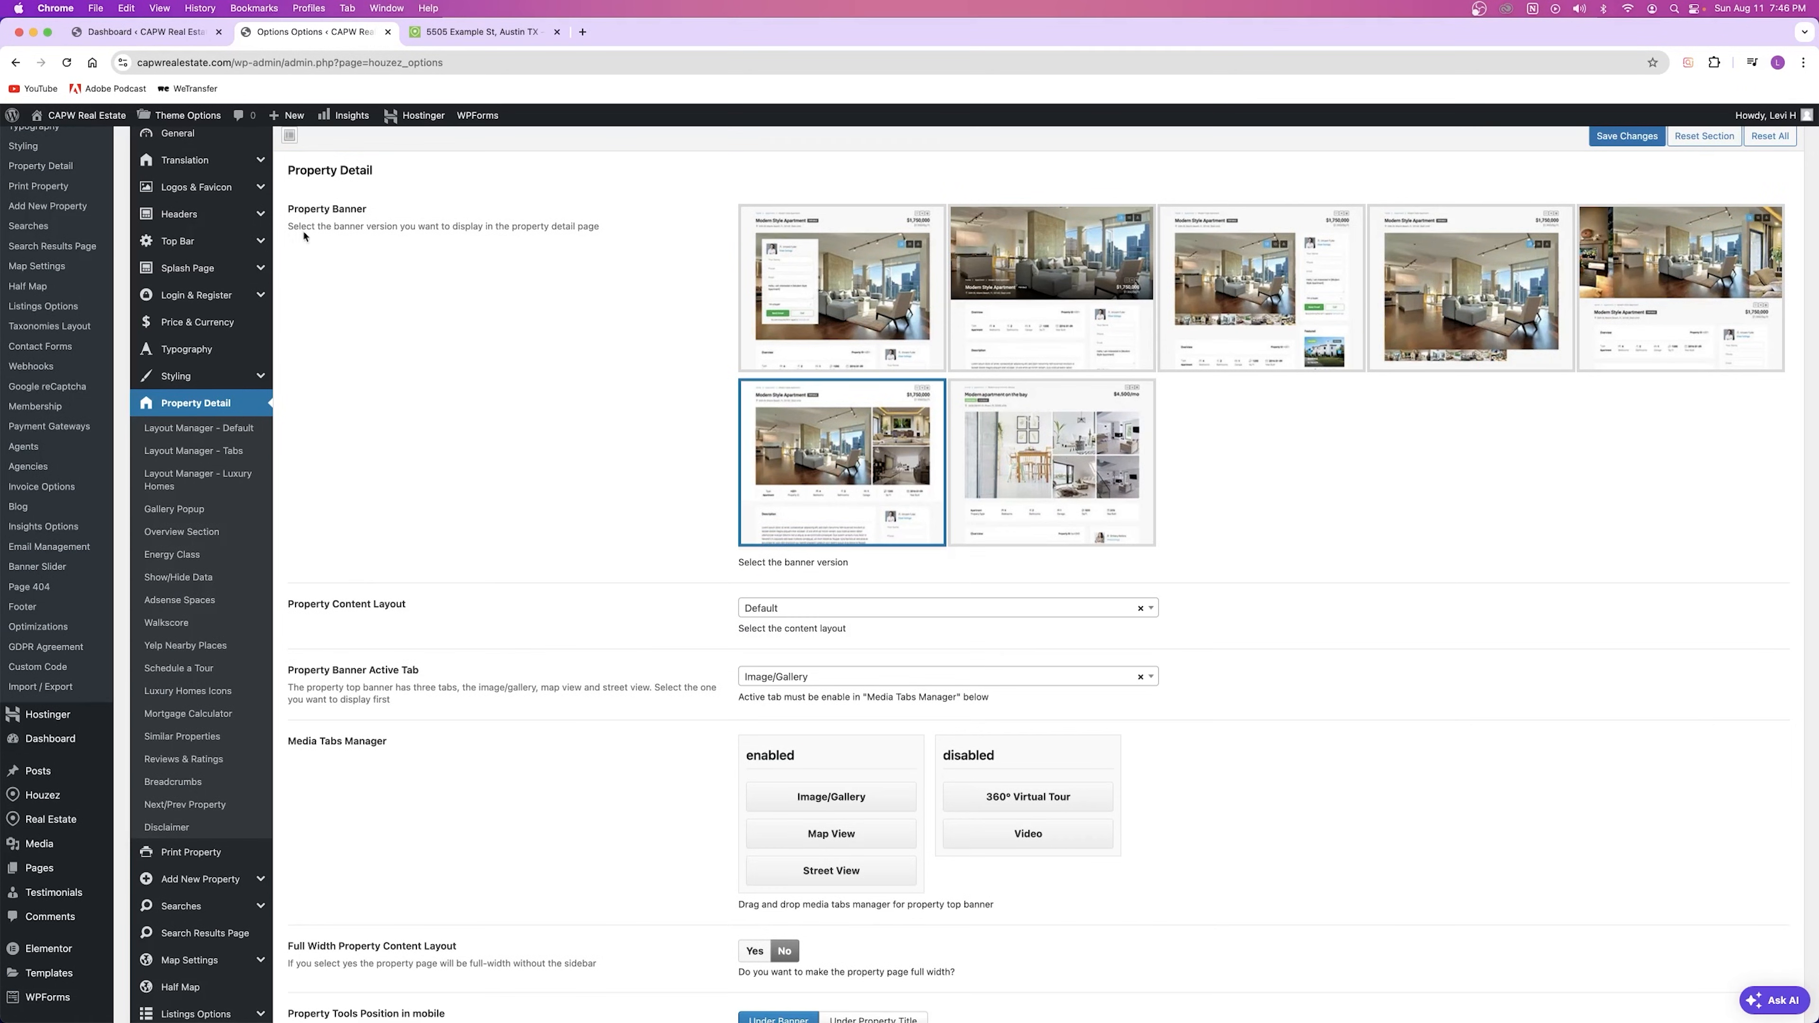
pyautogui.moveTo(287, 677); pyautogui.dragTo(431, 674)
pyautogui.click(624, 701)
# Step: Confirm Banner Active Tab stays on Image/Gallery and review the enabled media tabs
pyautogui.click(779, 683)
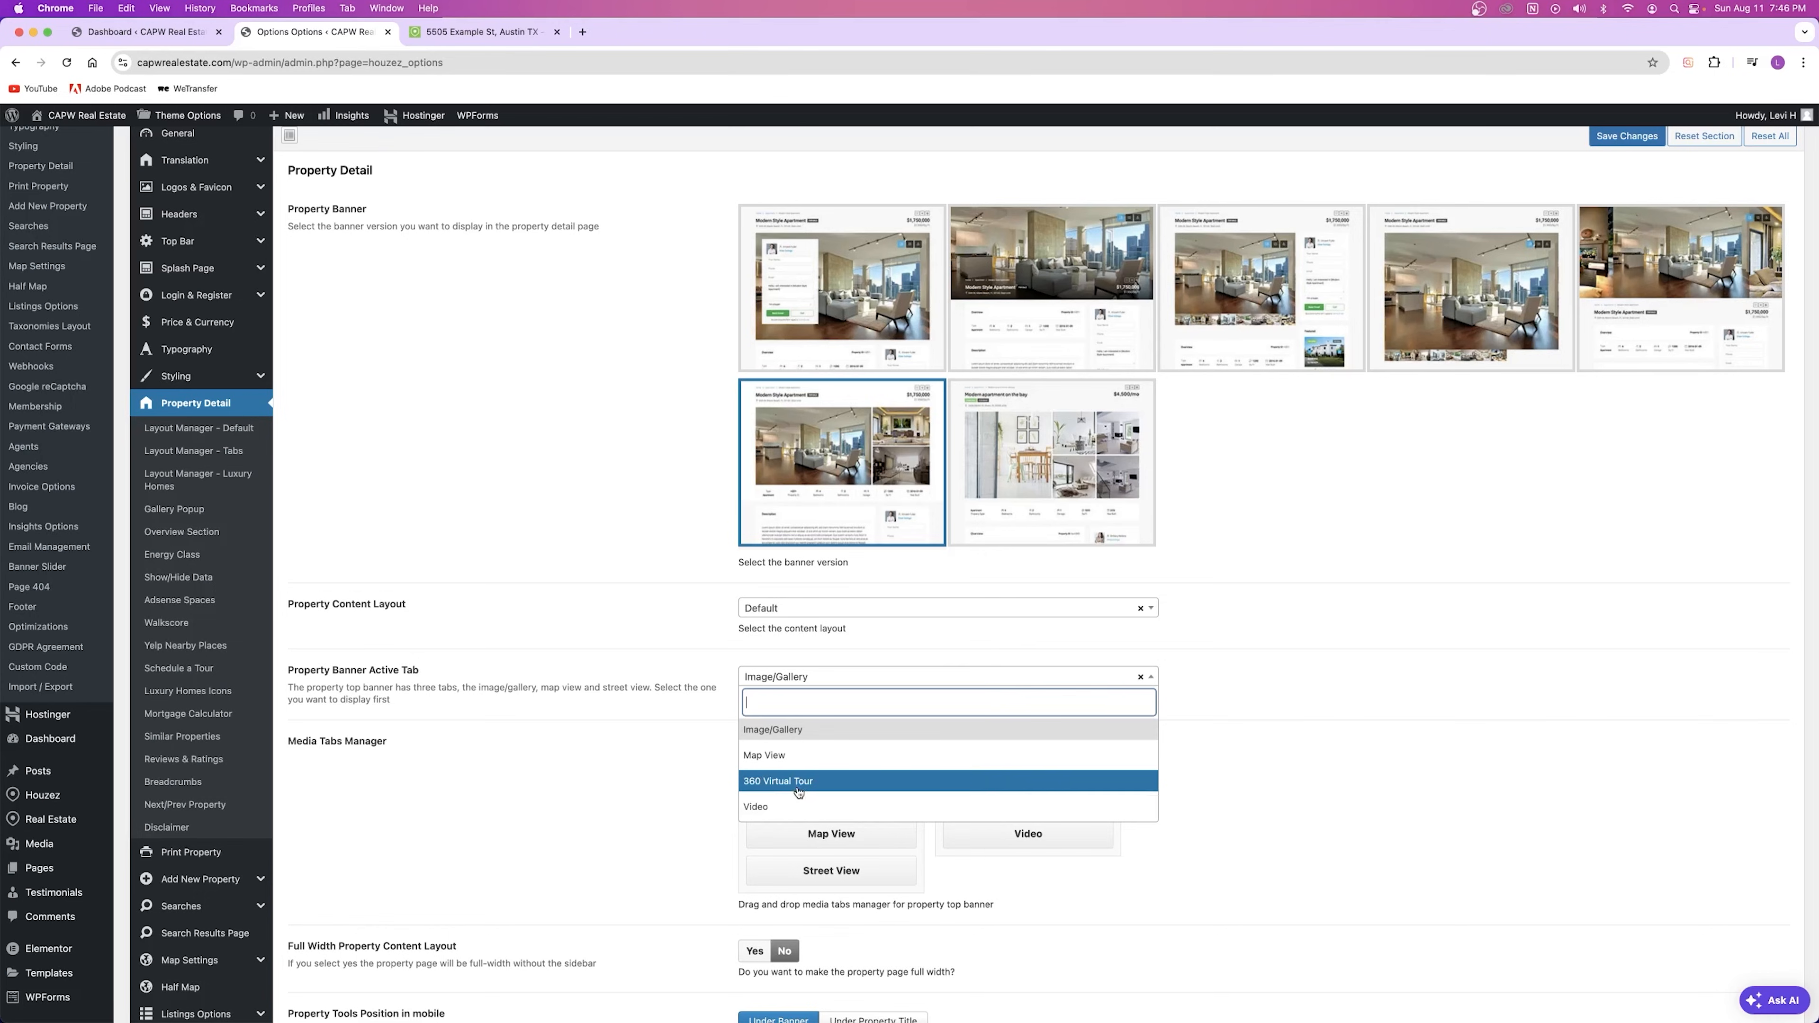
pyautogui.click(786, 730)
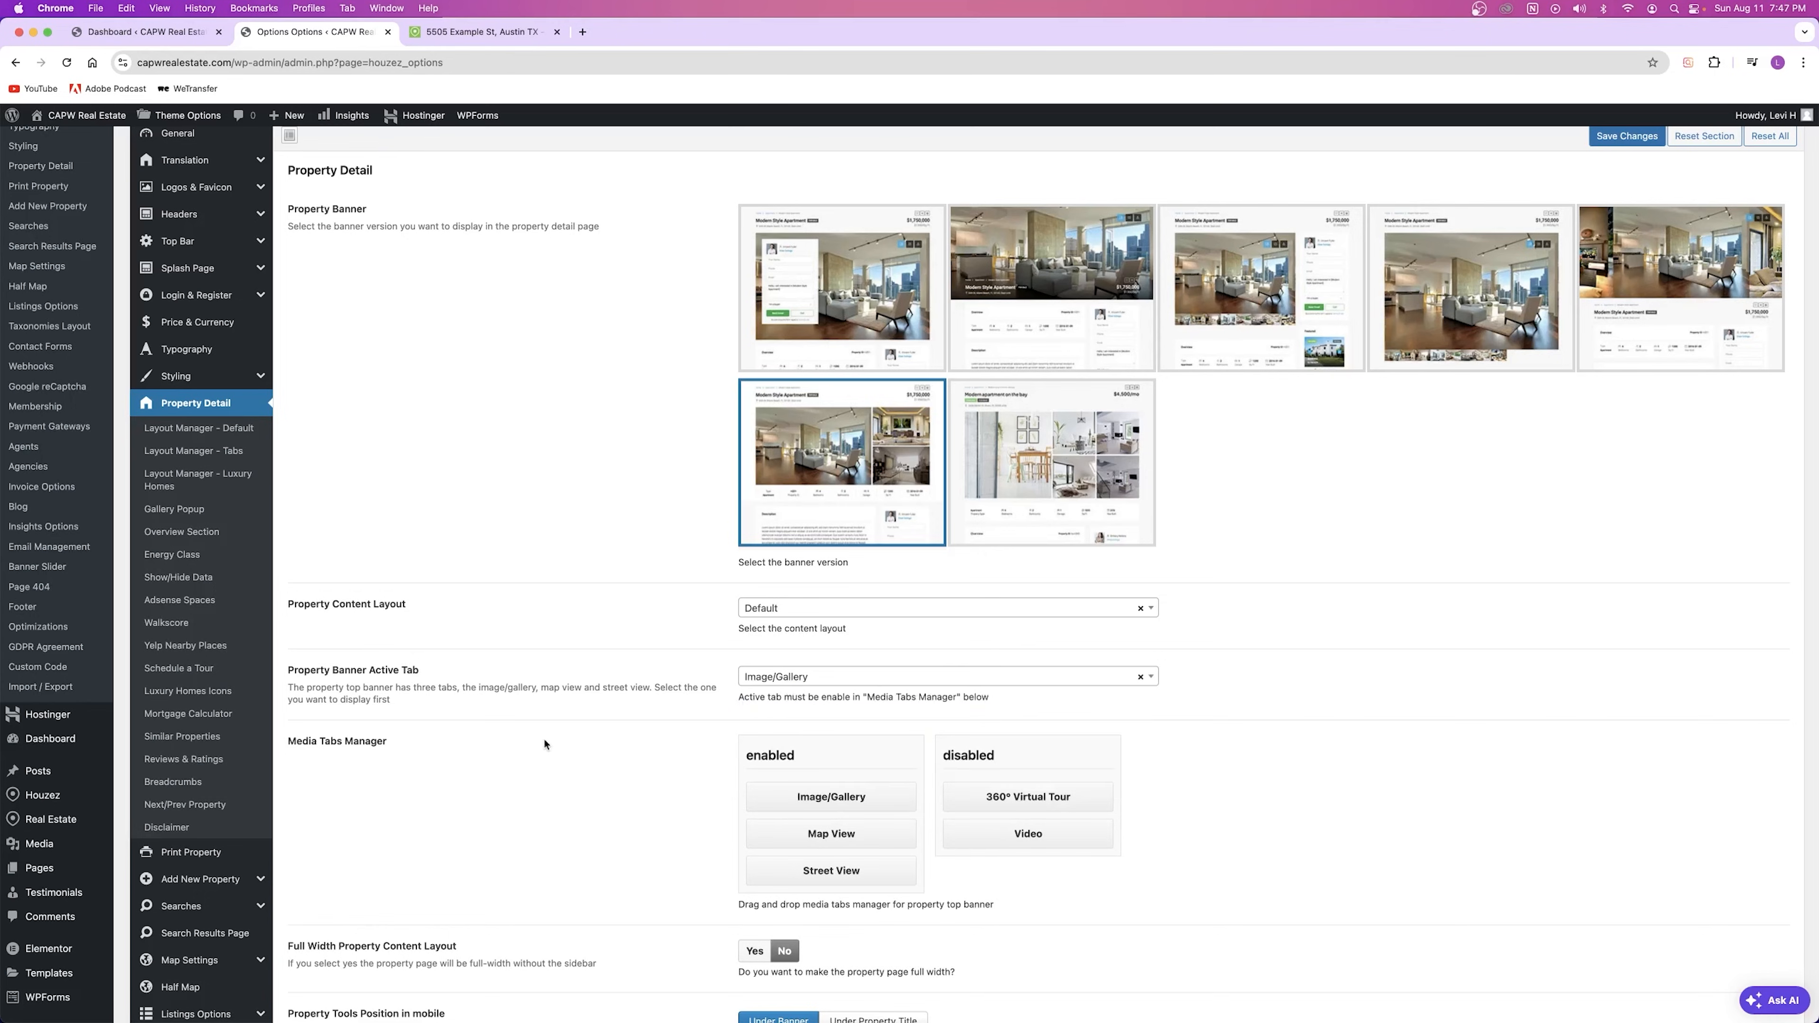
pyautogui.scroll(-6, 544, 744)
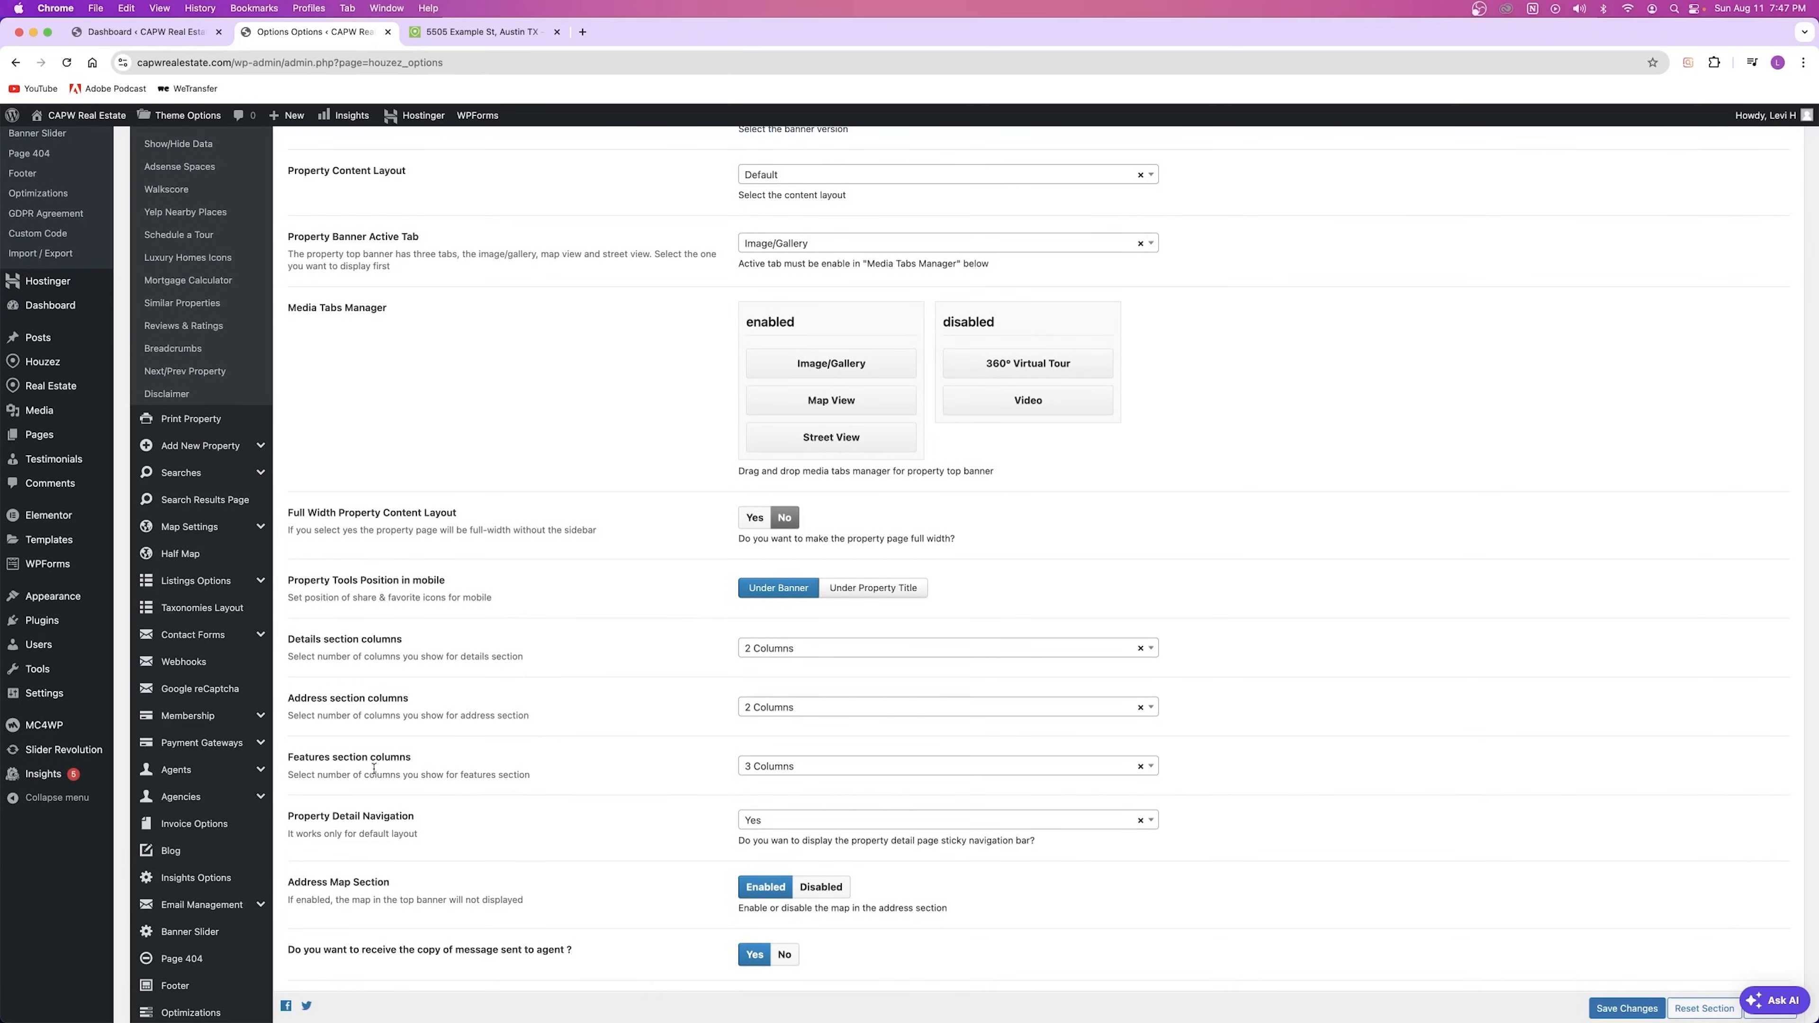
pyautogui.scroll(-2, 768, 779)
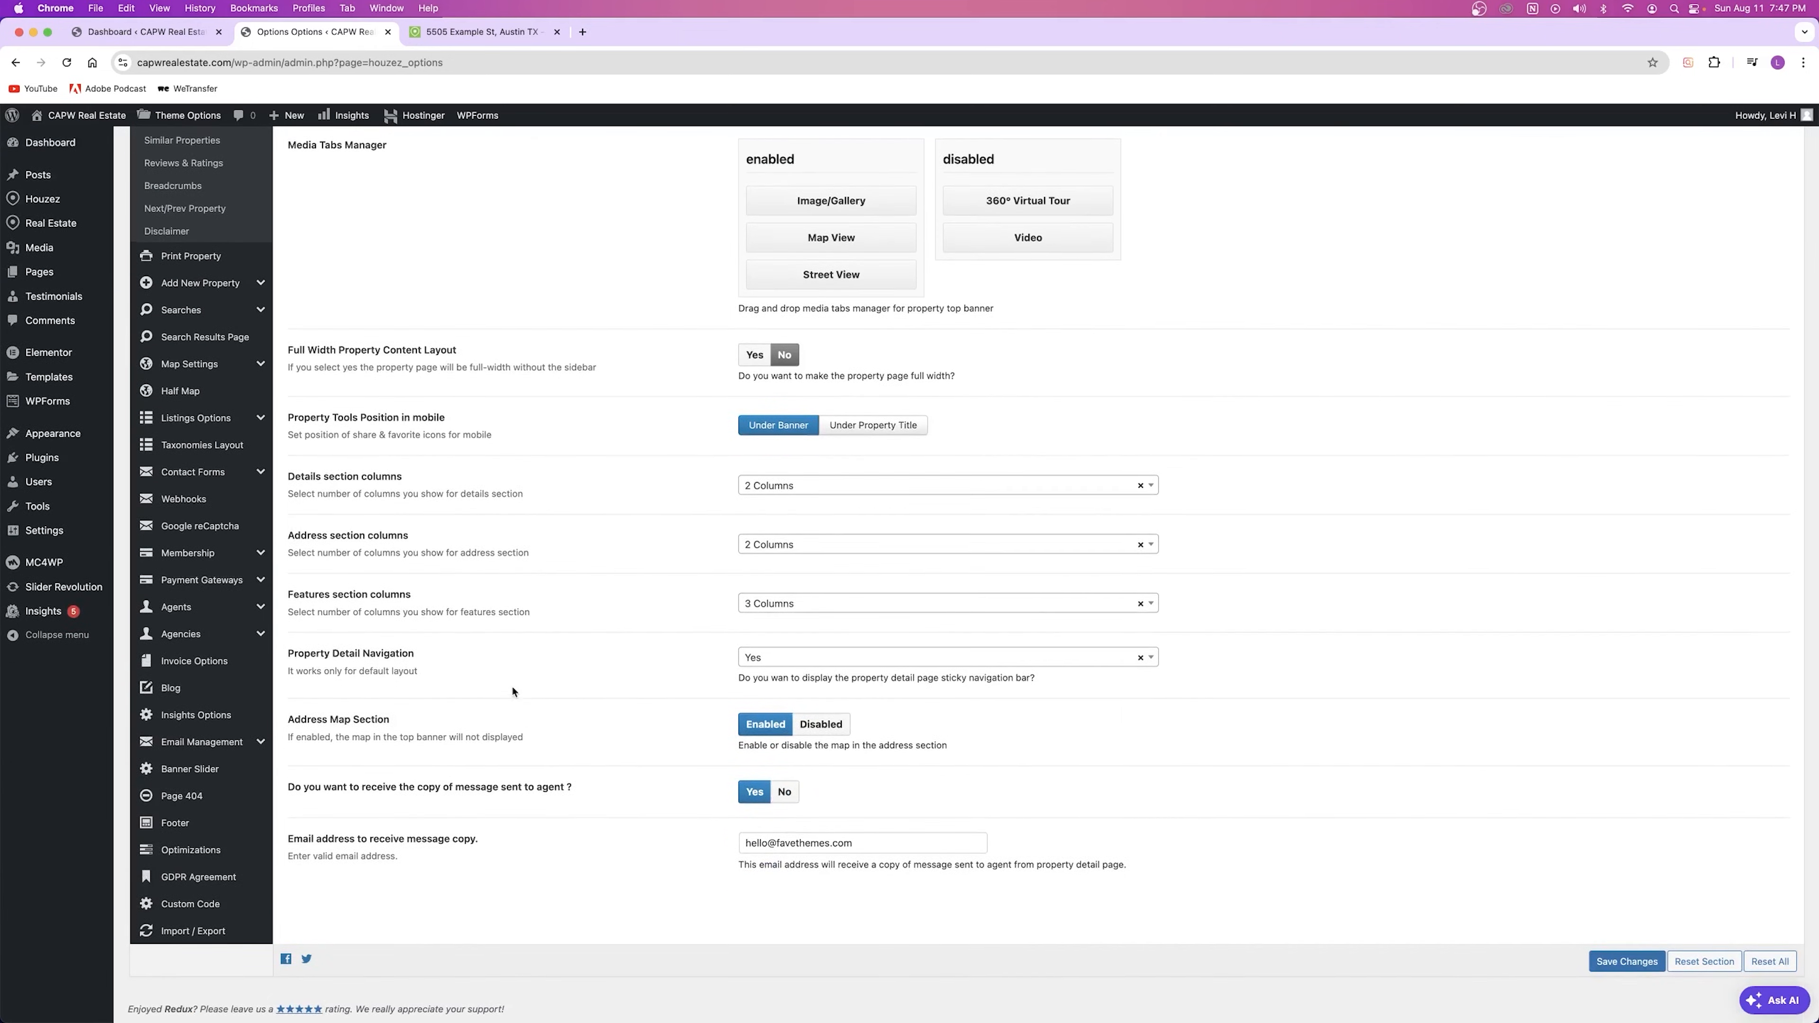
pyautogui.scroll(12, 508, 680)
pyautogui.scroll(-1, 508, 681)
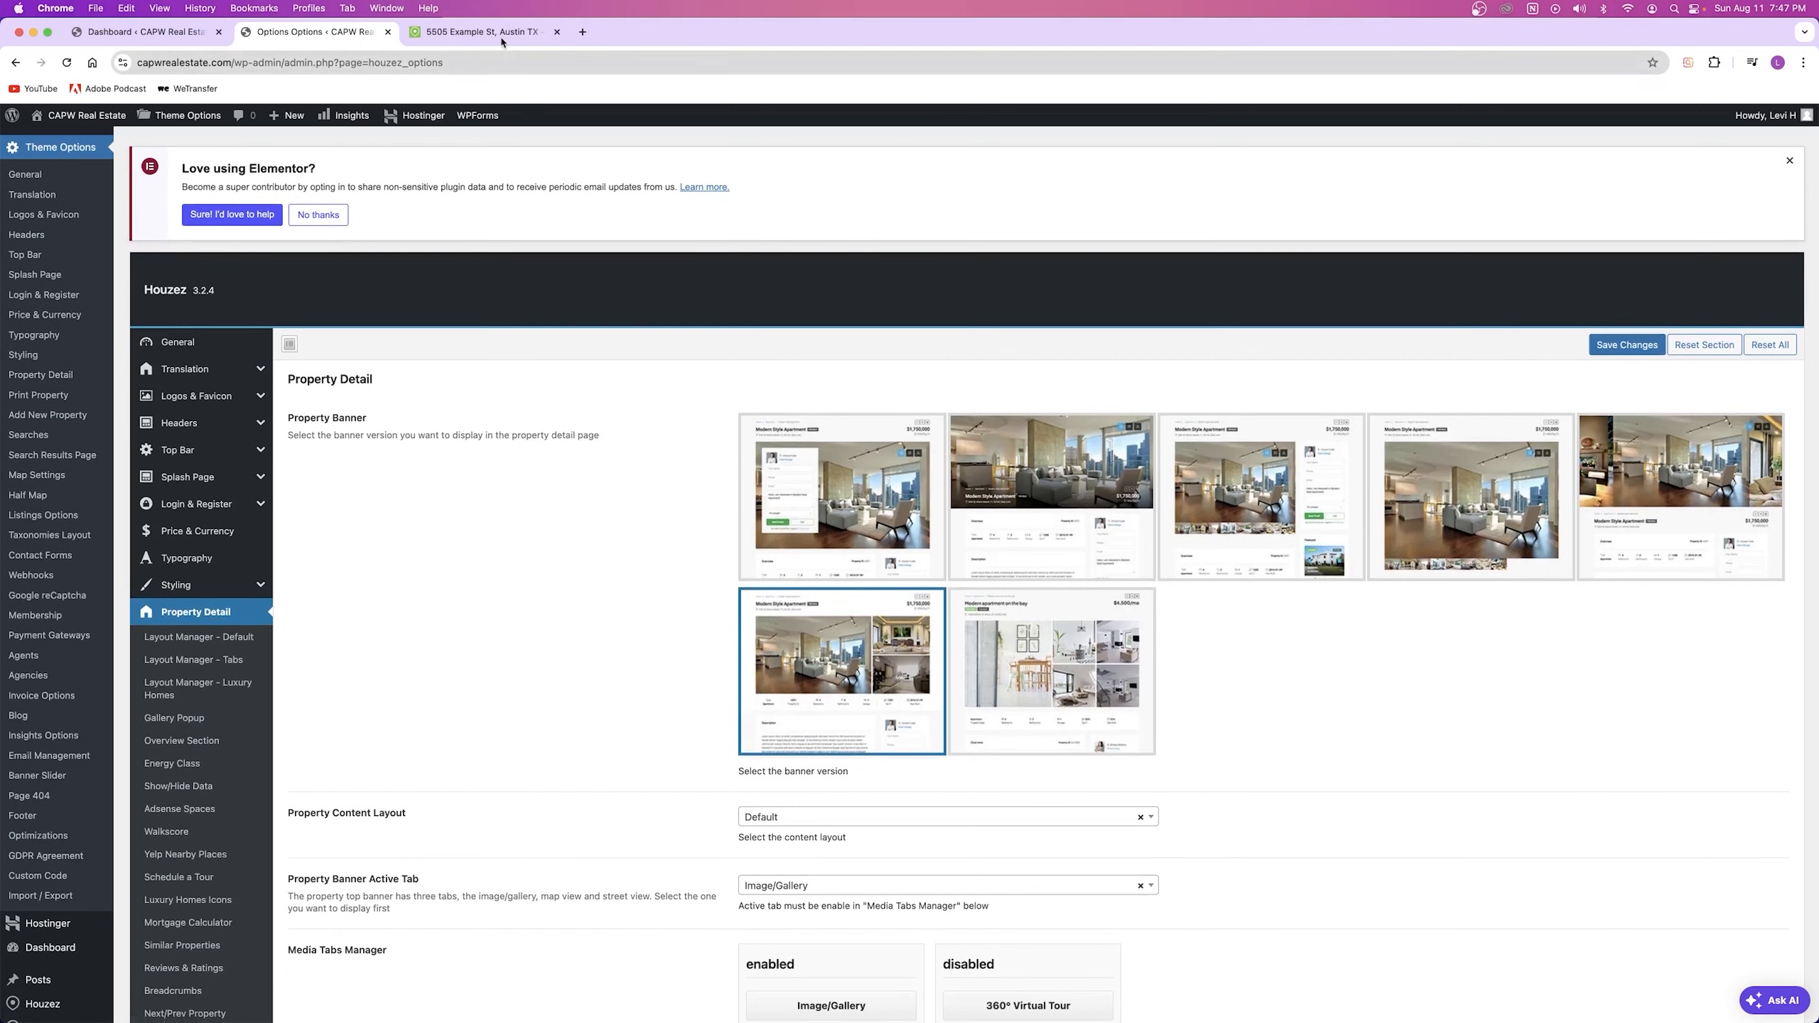
# Step: Reload the listing to confirm the Default layout, comparing it with the theme settings
pyautogui.click(502, 38)
pyautogui.scroll(-10, 839, 480)
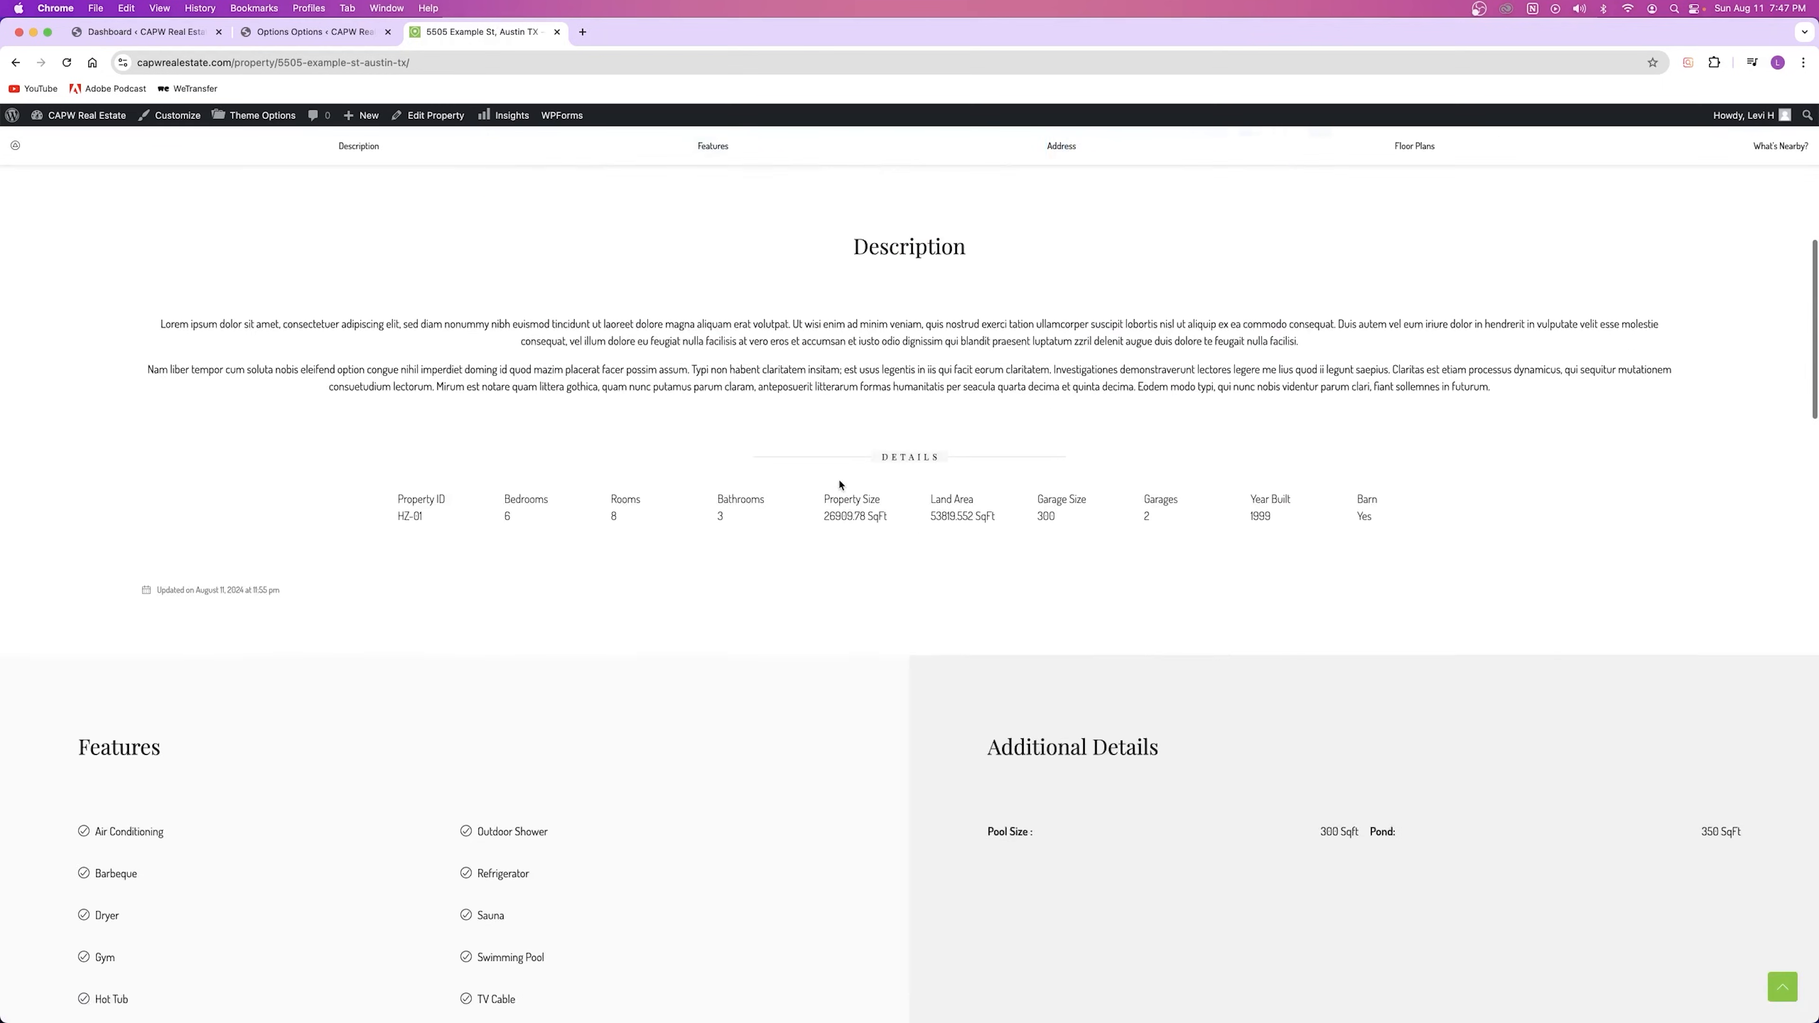
pyautogui.click(67, 63)
pyautogui.scroll(-15, 800, 565)
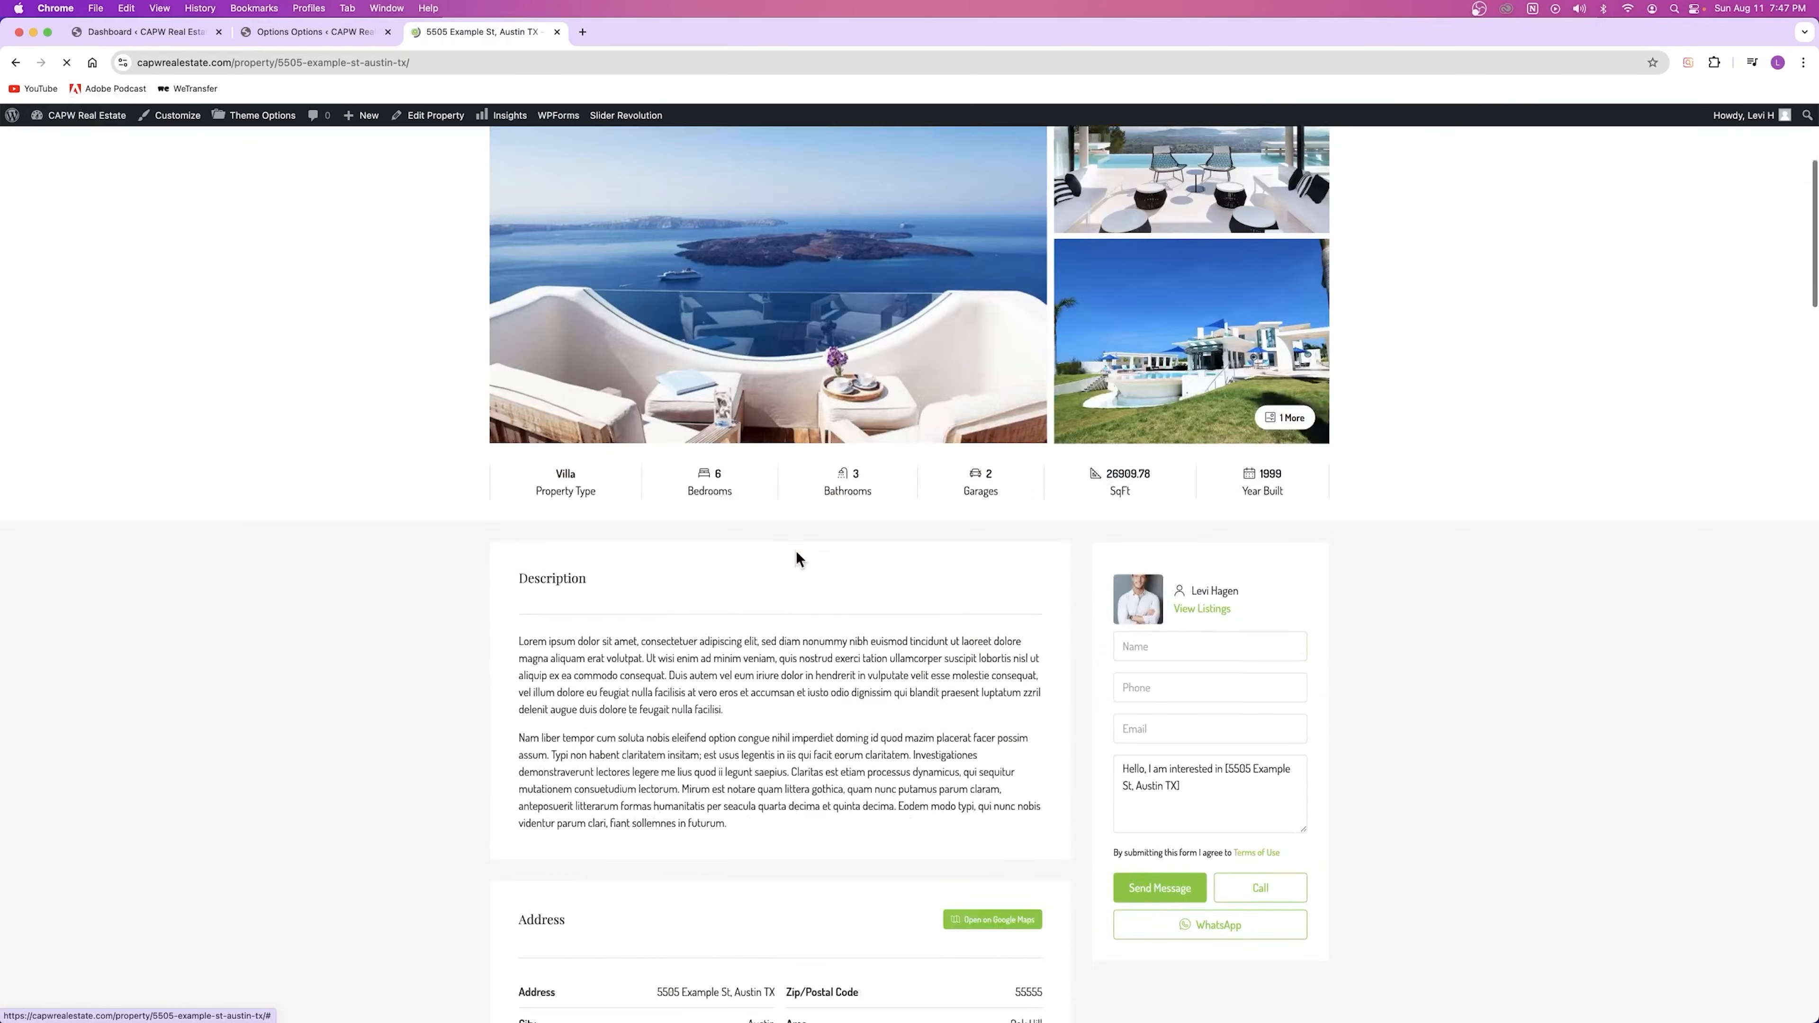
pyautogui.scroll(15, 769, 468)
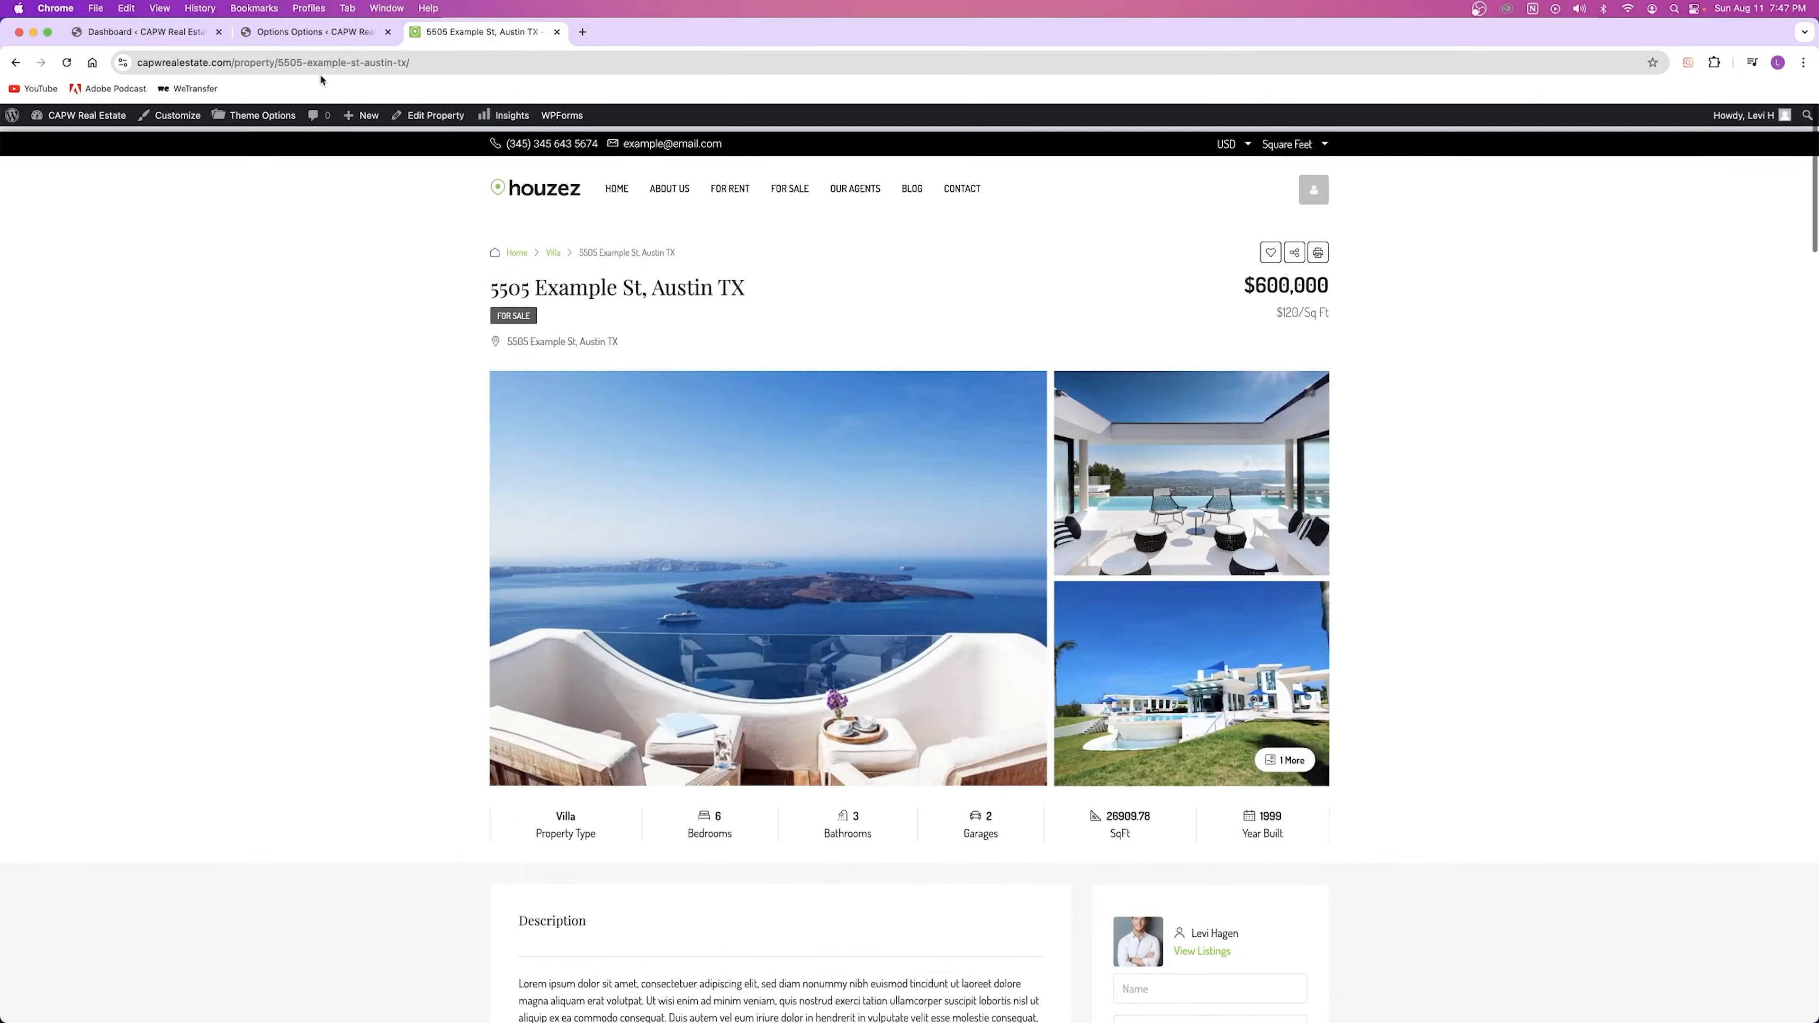
pyautogui.click(296, 33)
pyautogui.scroll(-3, 891, 585)
pyautogui.scroll(-10, 891, 585)
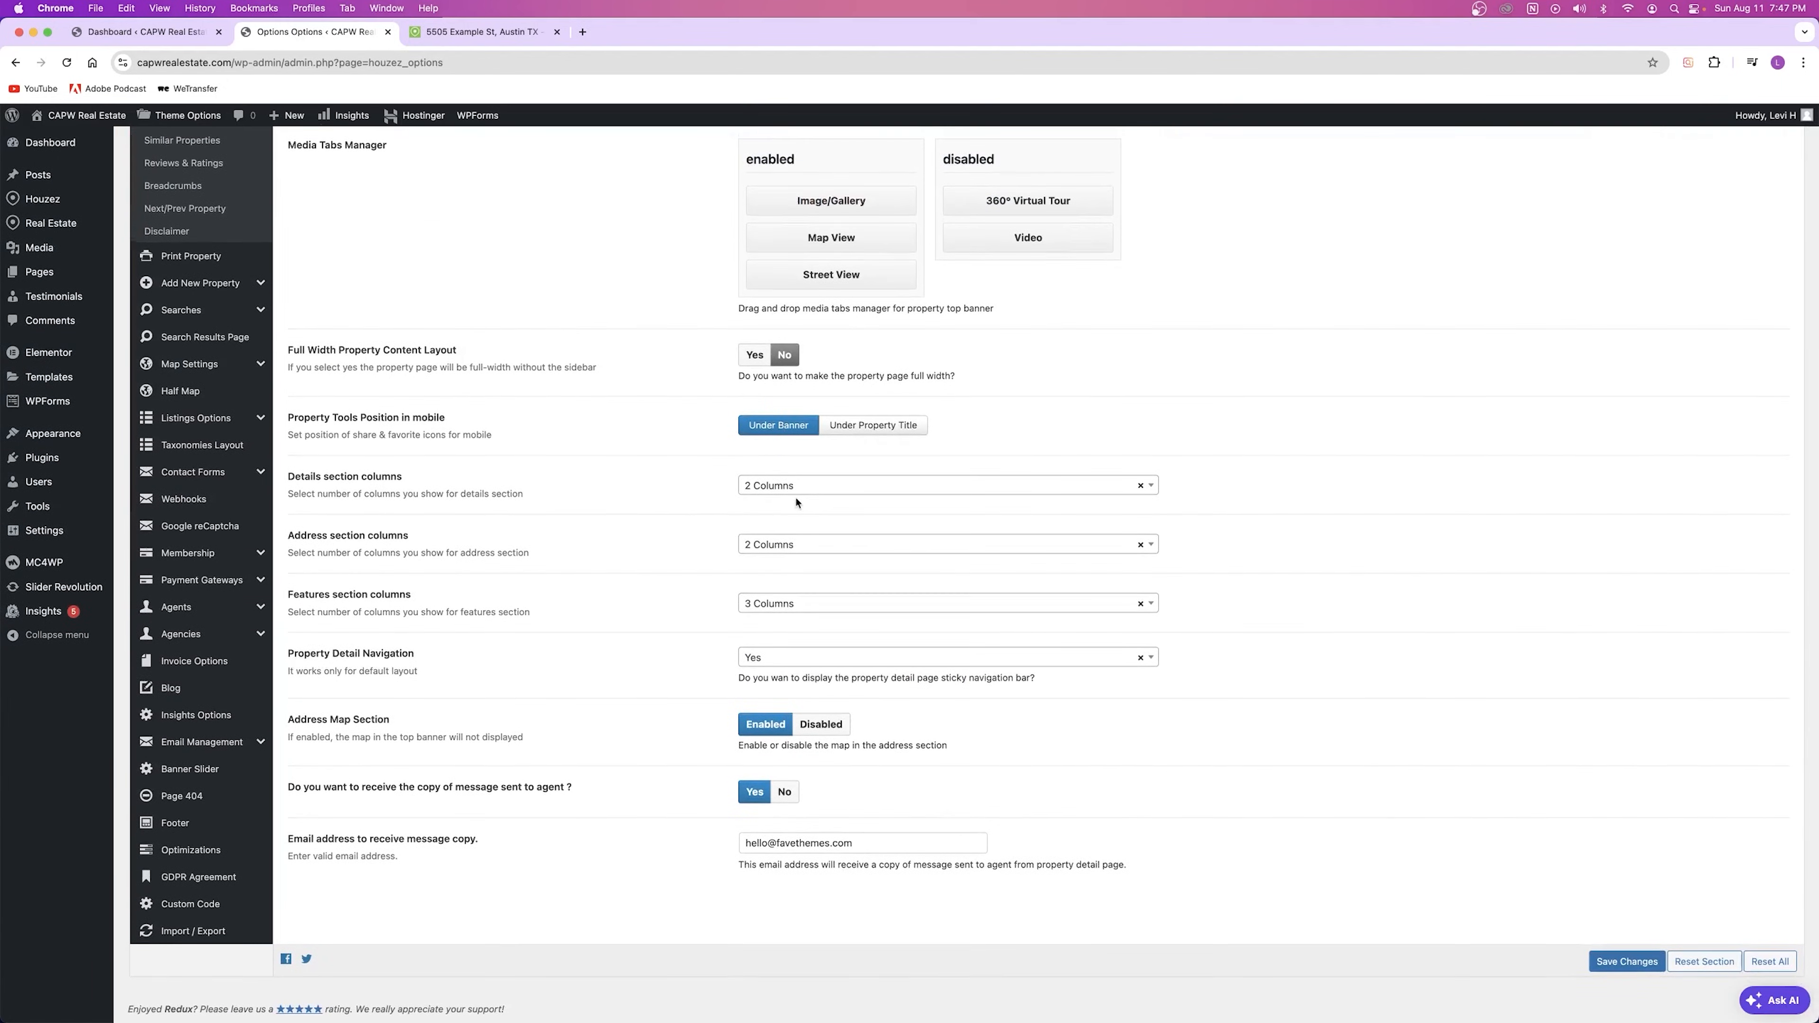
pyautogui.scroll(15, 1480, 234)
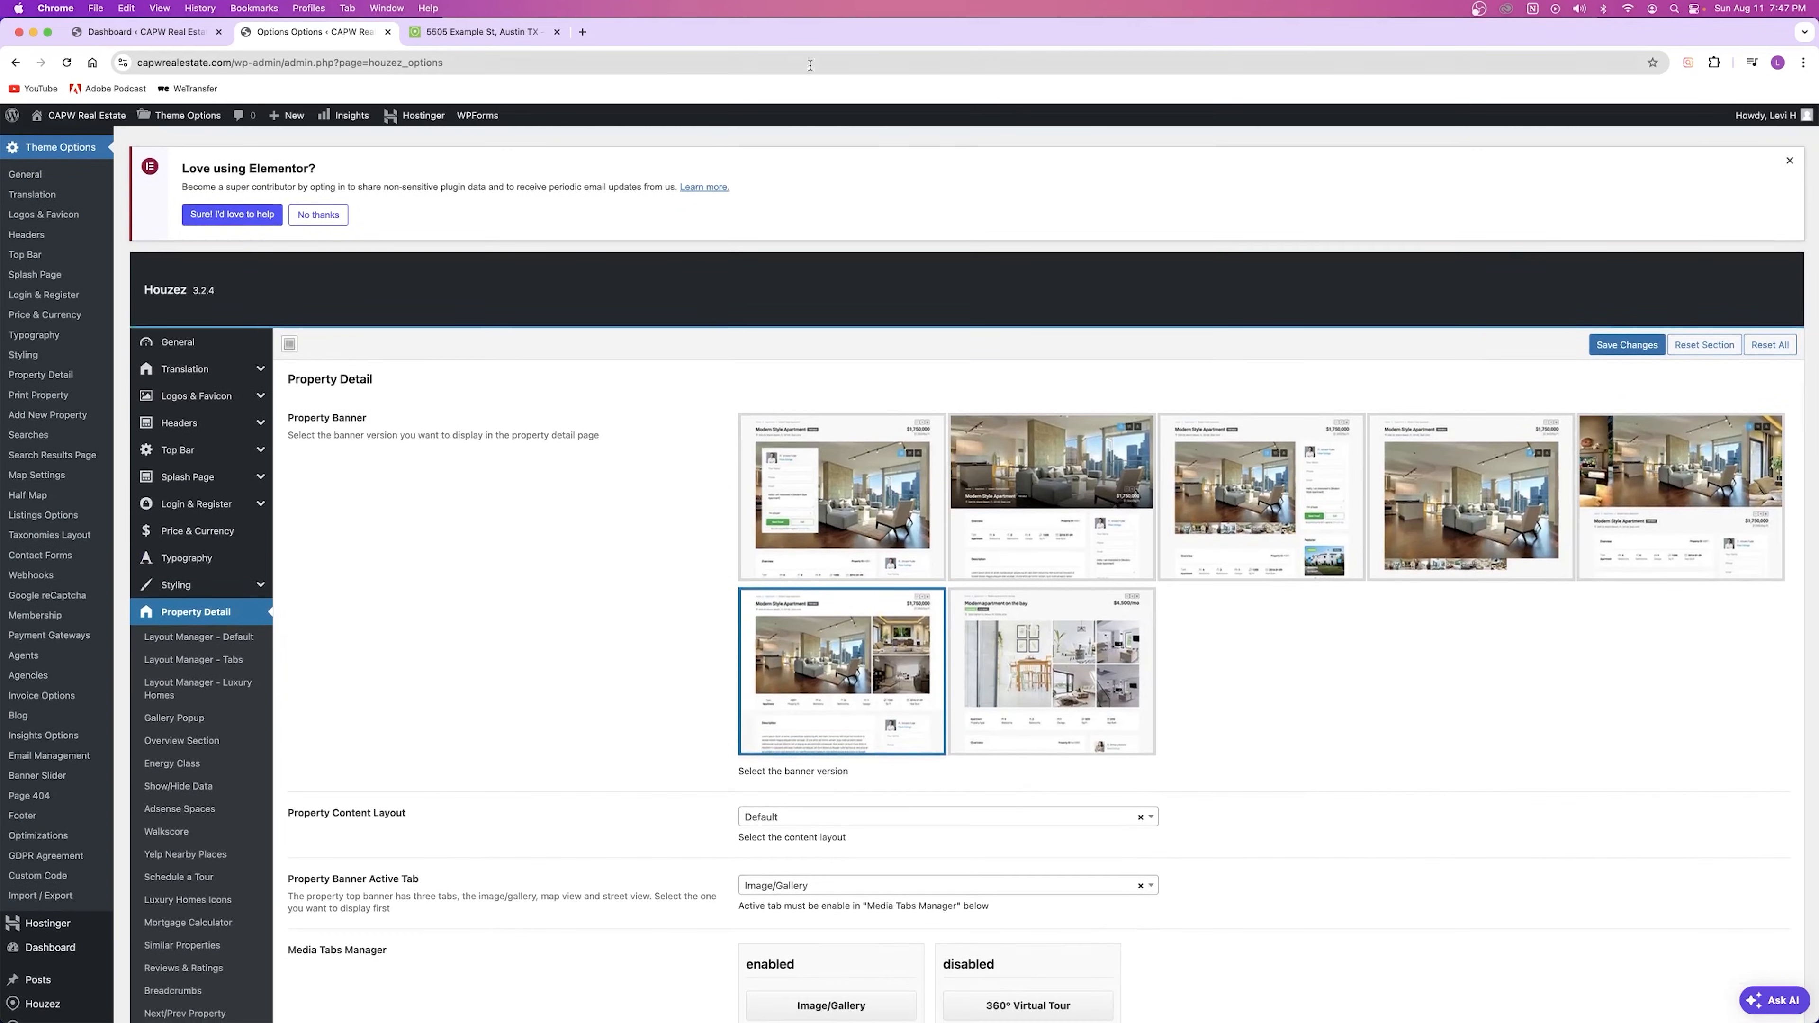
pyautogui.click(466, 33)
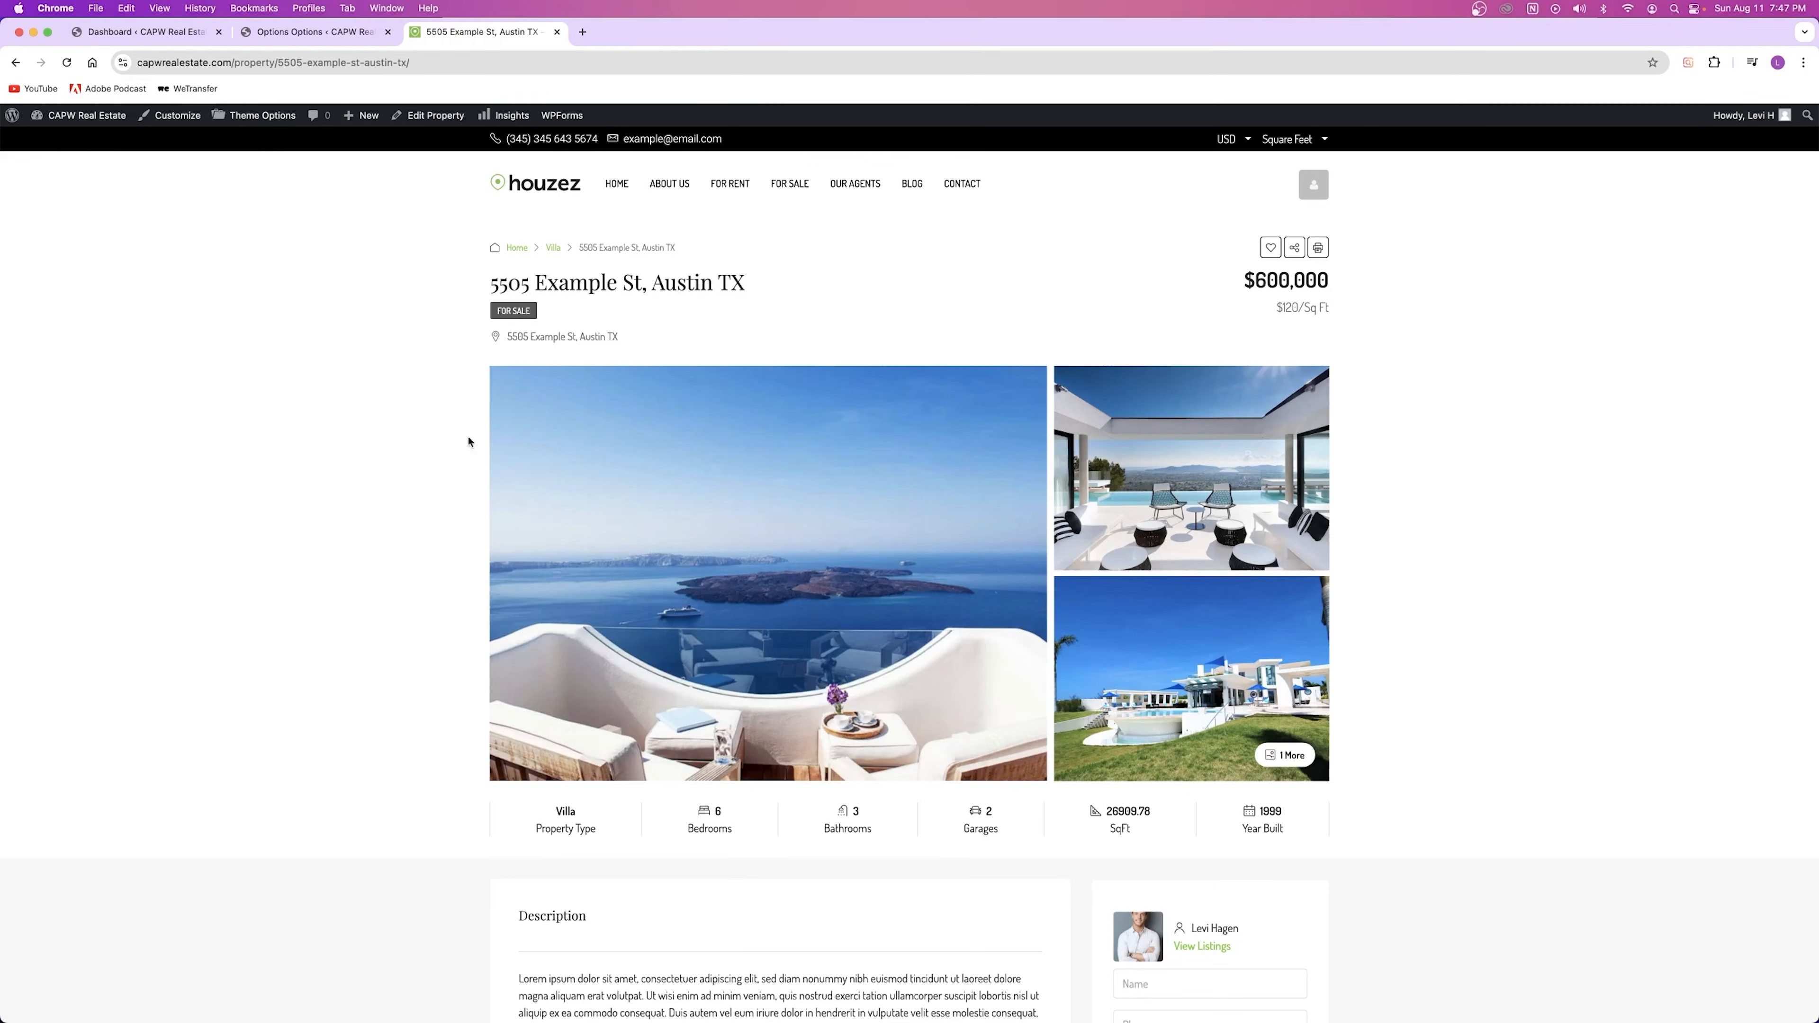
pyautogui.hotkey('ctrl', 'shift', 'Tab')
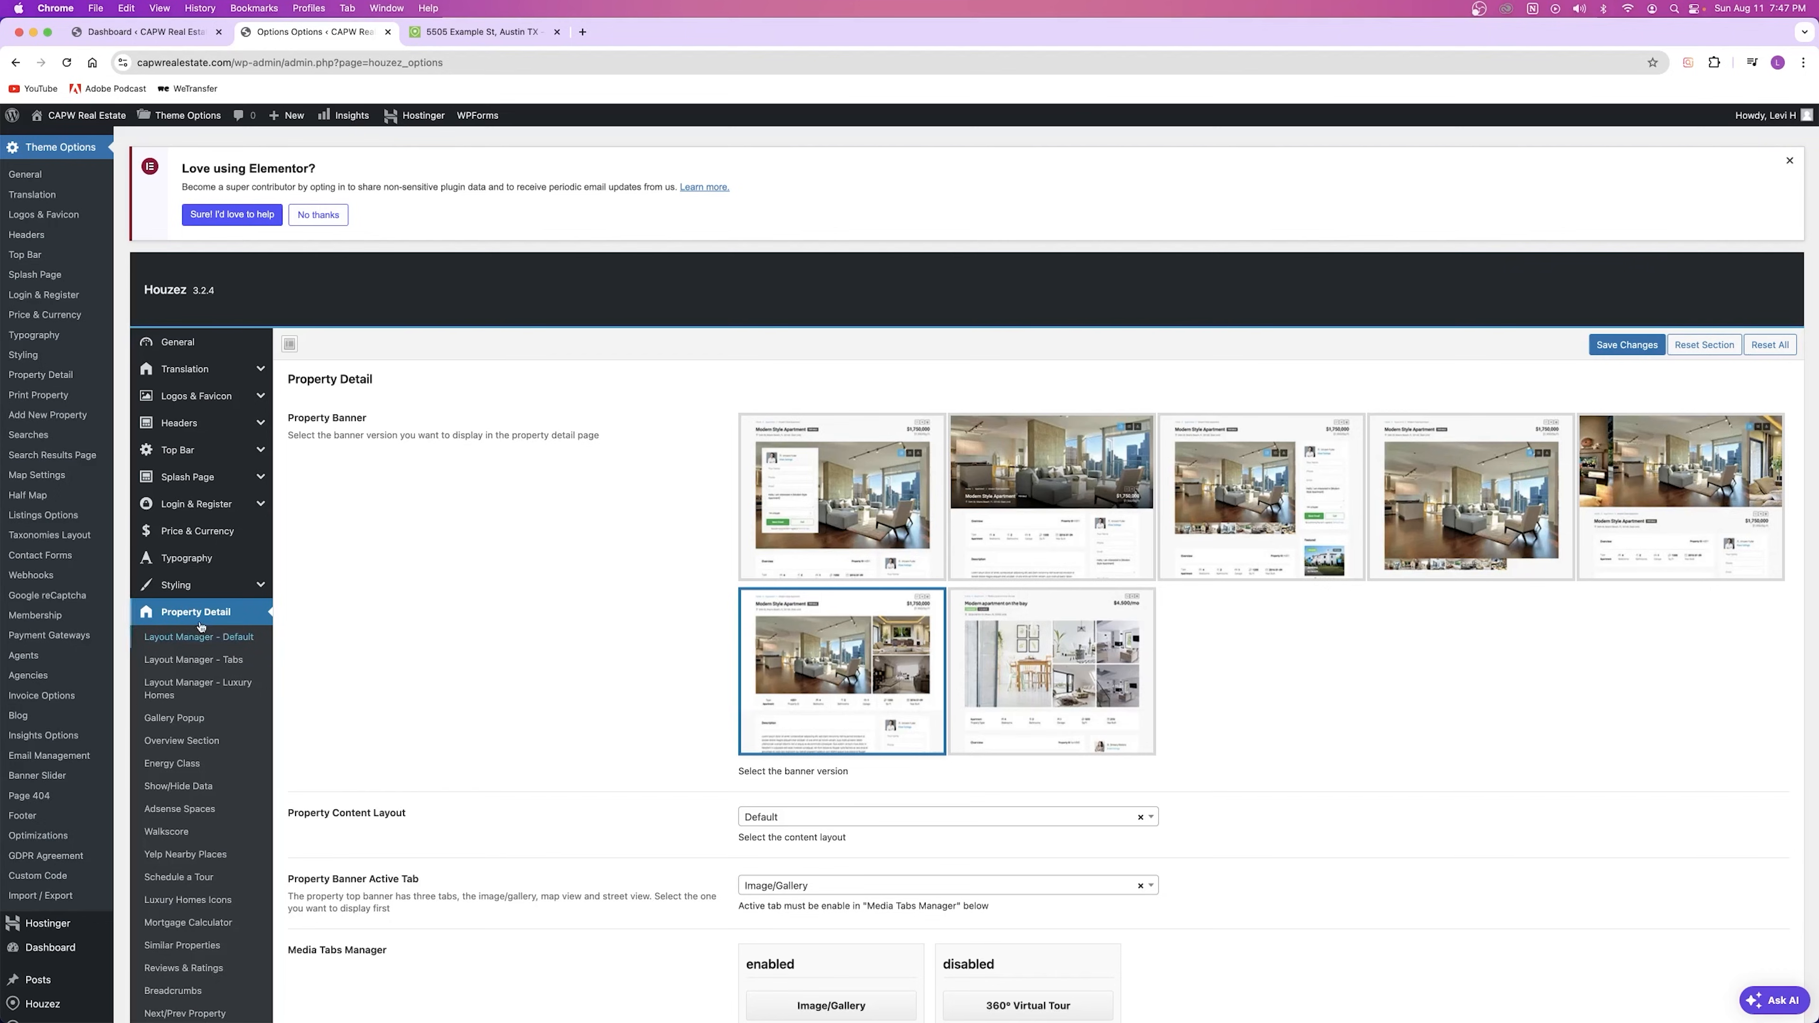
pyautogui.scroll(-5, 176, 444)
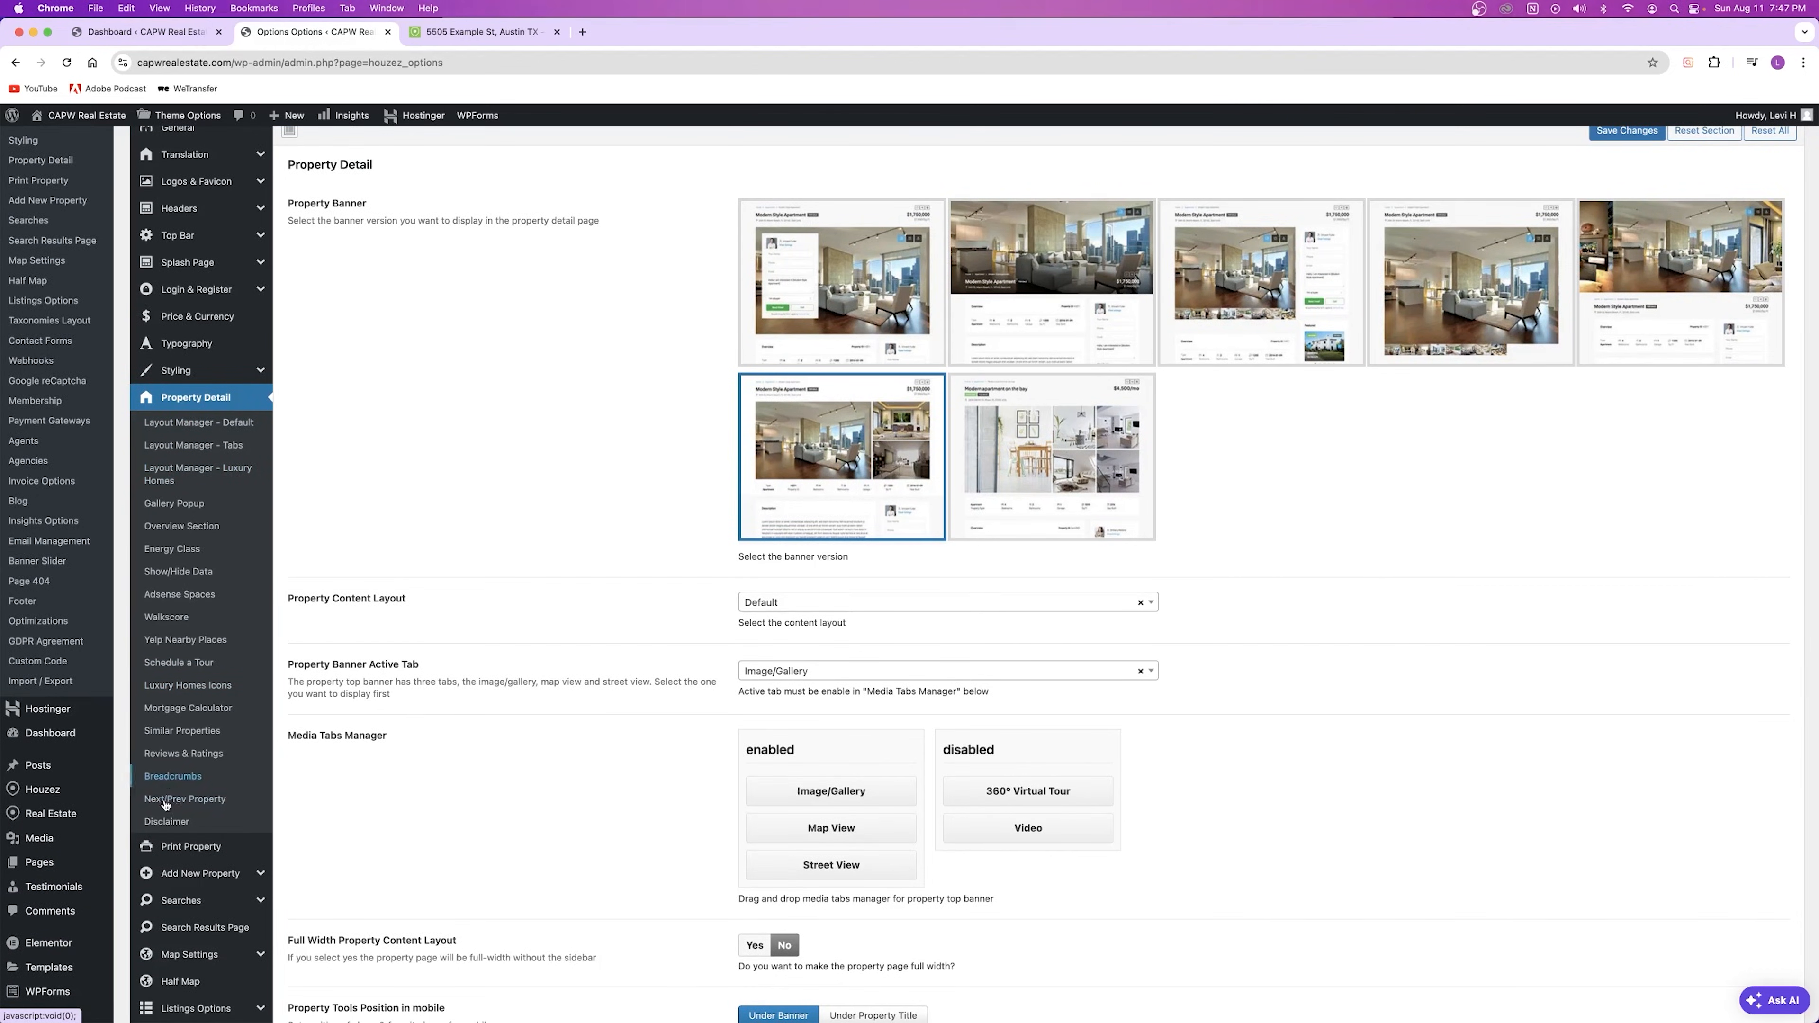
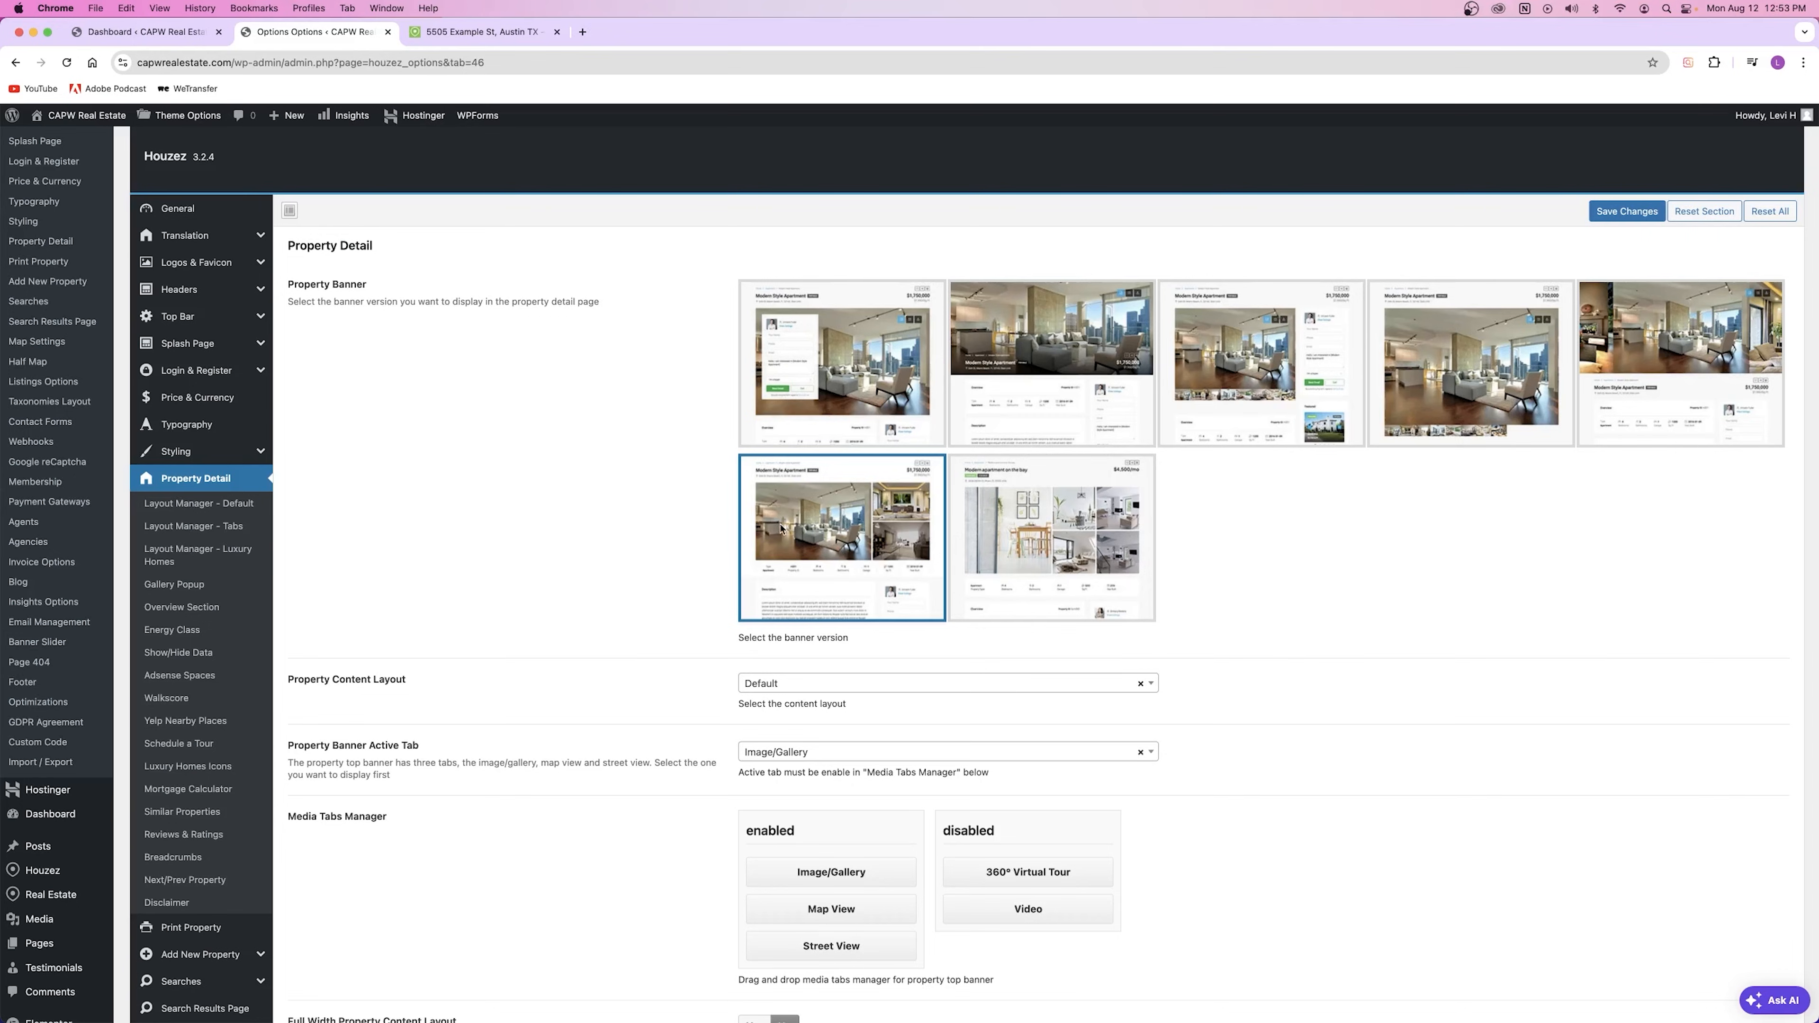
# Step: Clear the stray text selection and view the 5505 Example St property page
pyautogui.moveTo(286, 679)
pyautogui.mouseDown()
pyautogui.moveTo(425, 687)
pyautogui.moveTo(295, 679)
pyautogui.mouseUp()
pyautogui.click(425, 686)
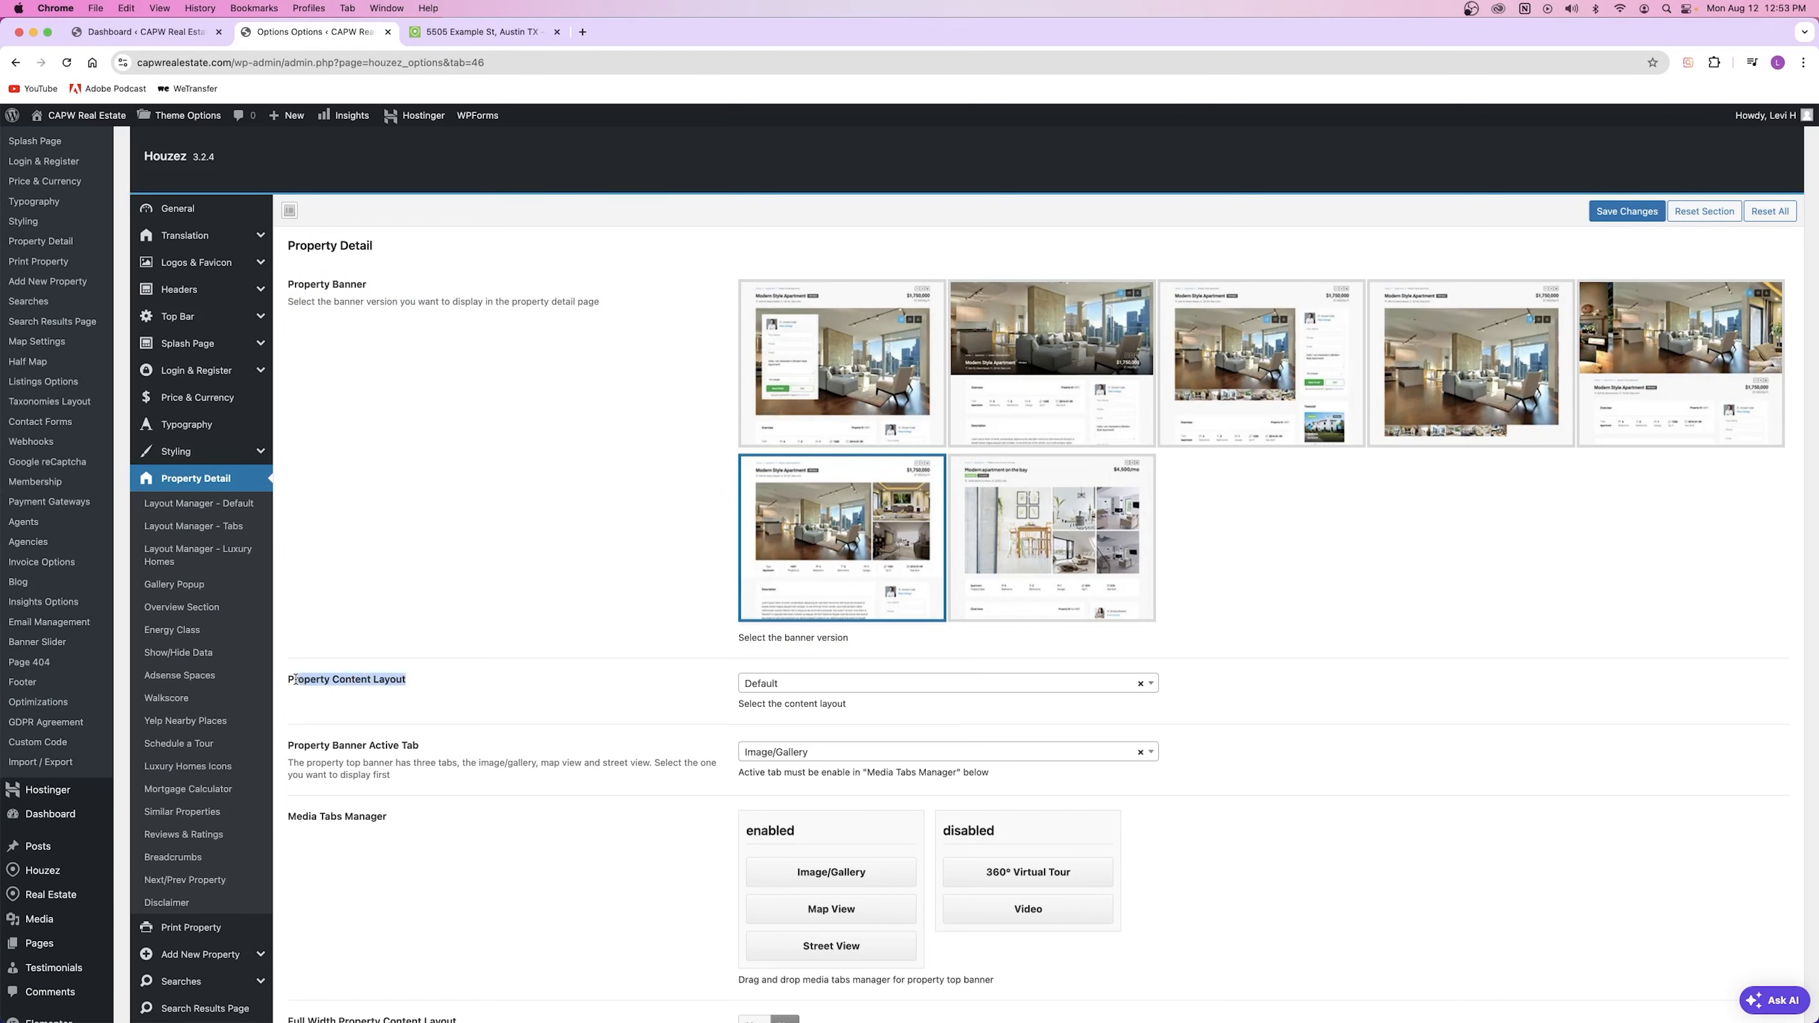
pyautogui.click(557, 724)
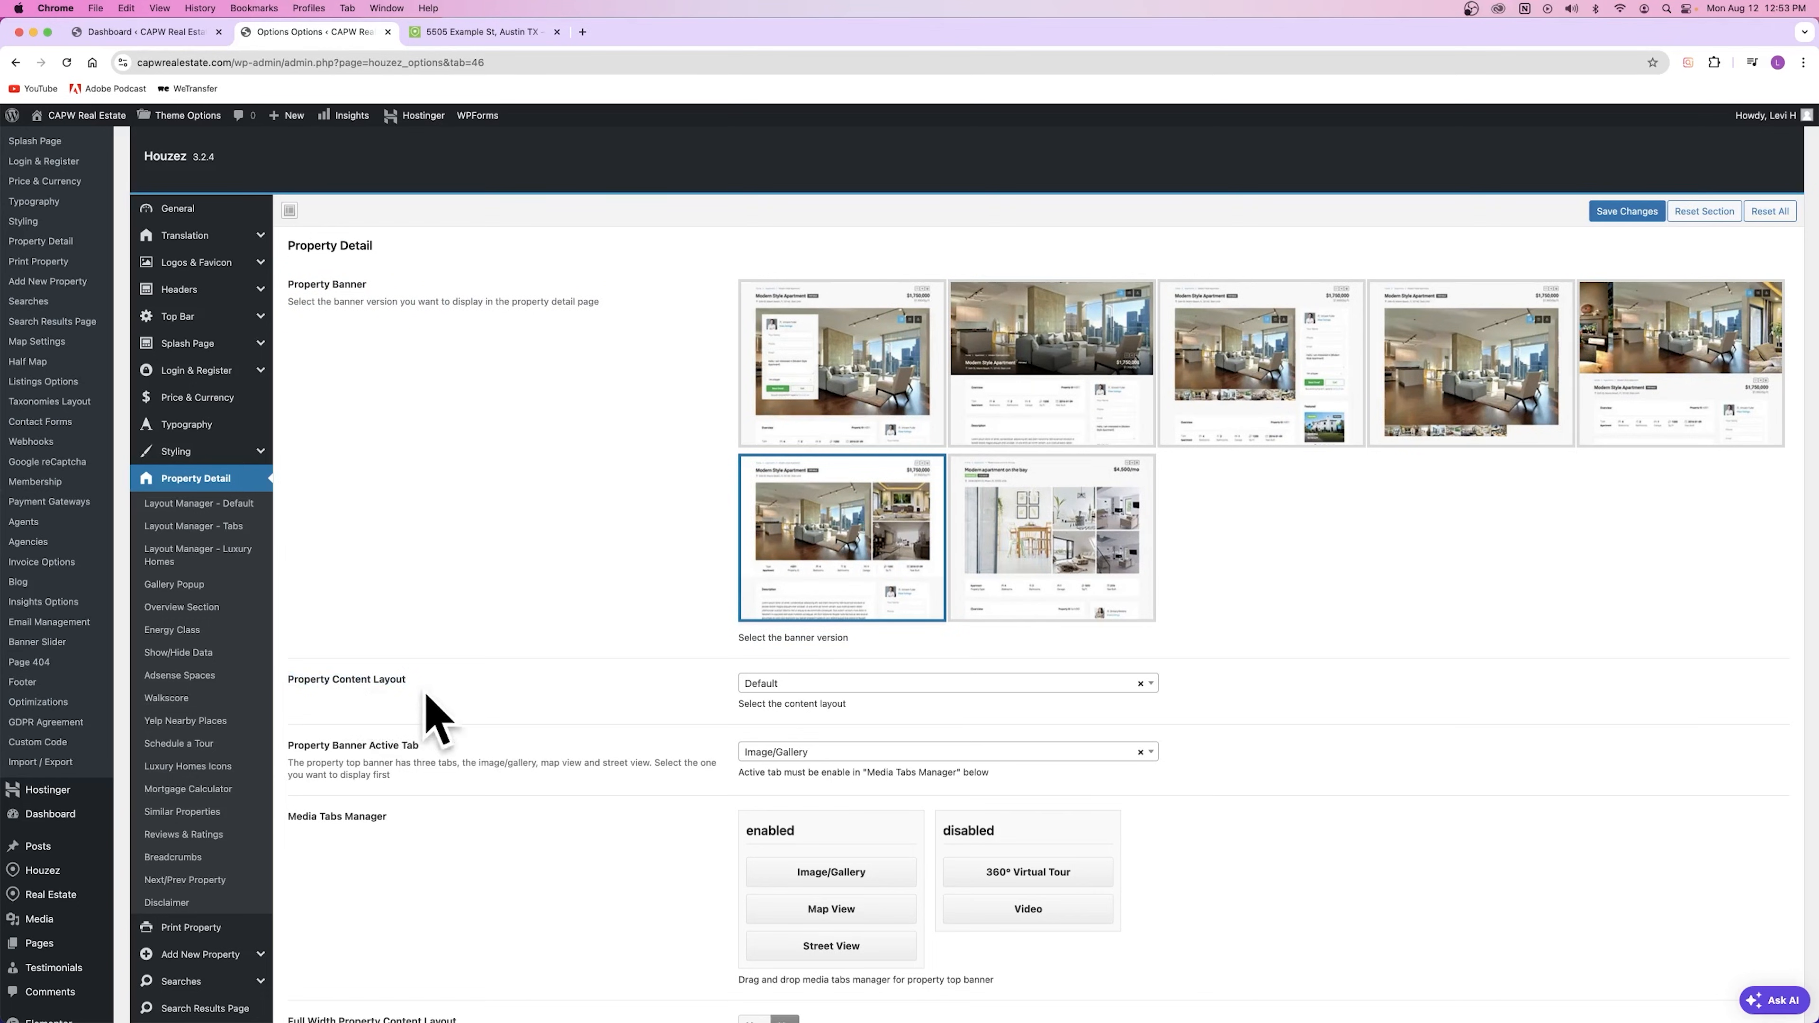
pyautogui.click(461, 29)
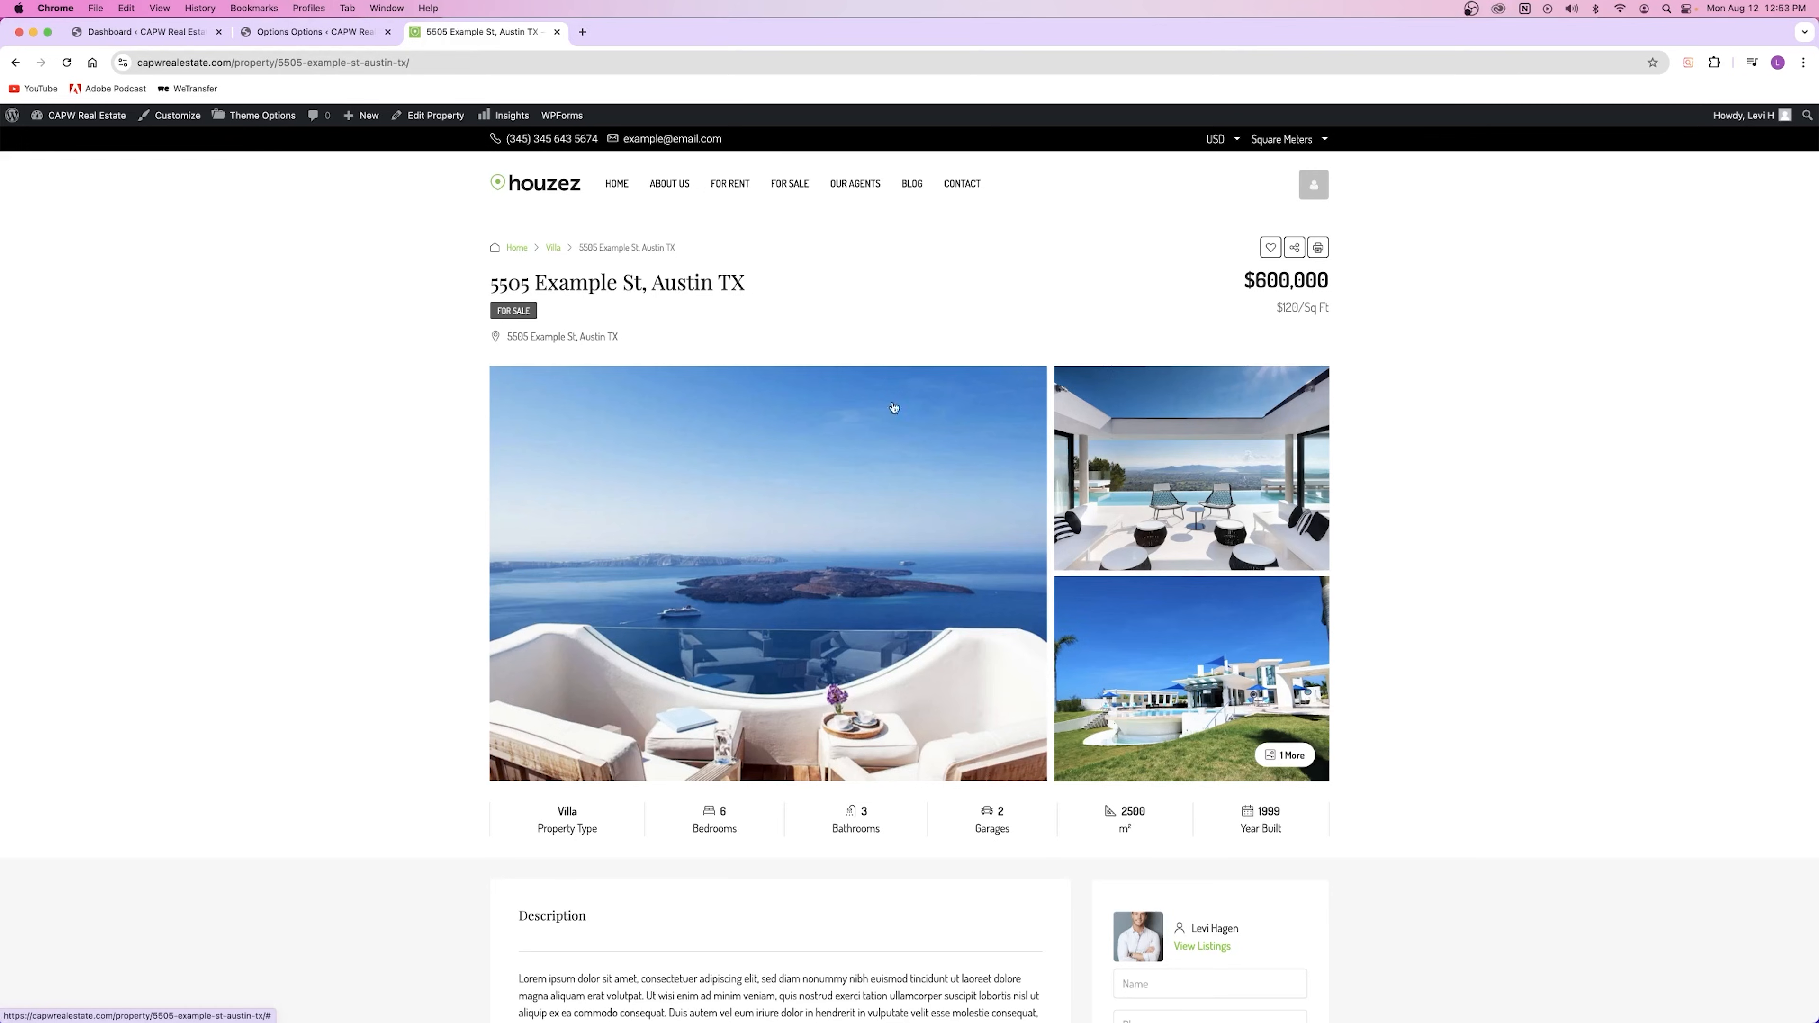
pyautogui.scroll(-3, 716, 574)
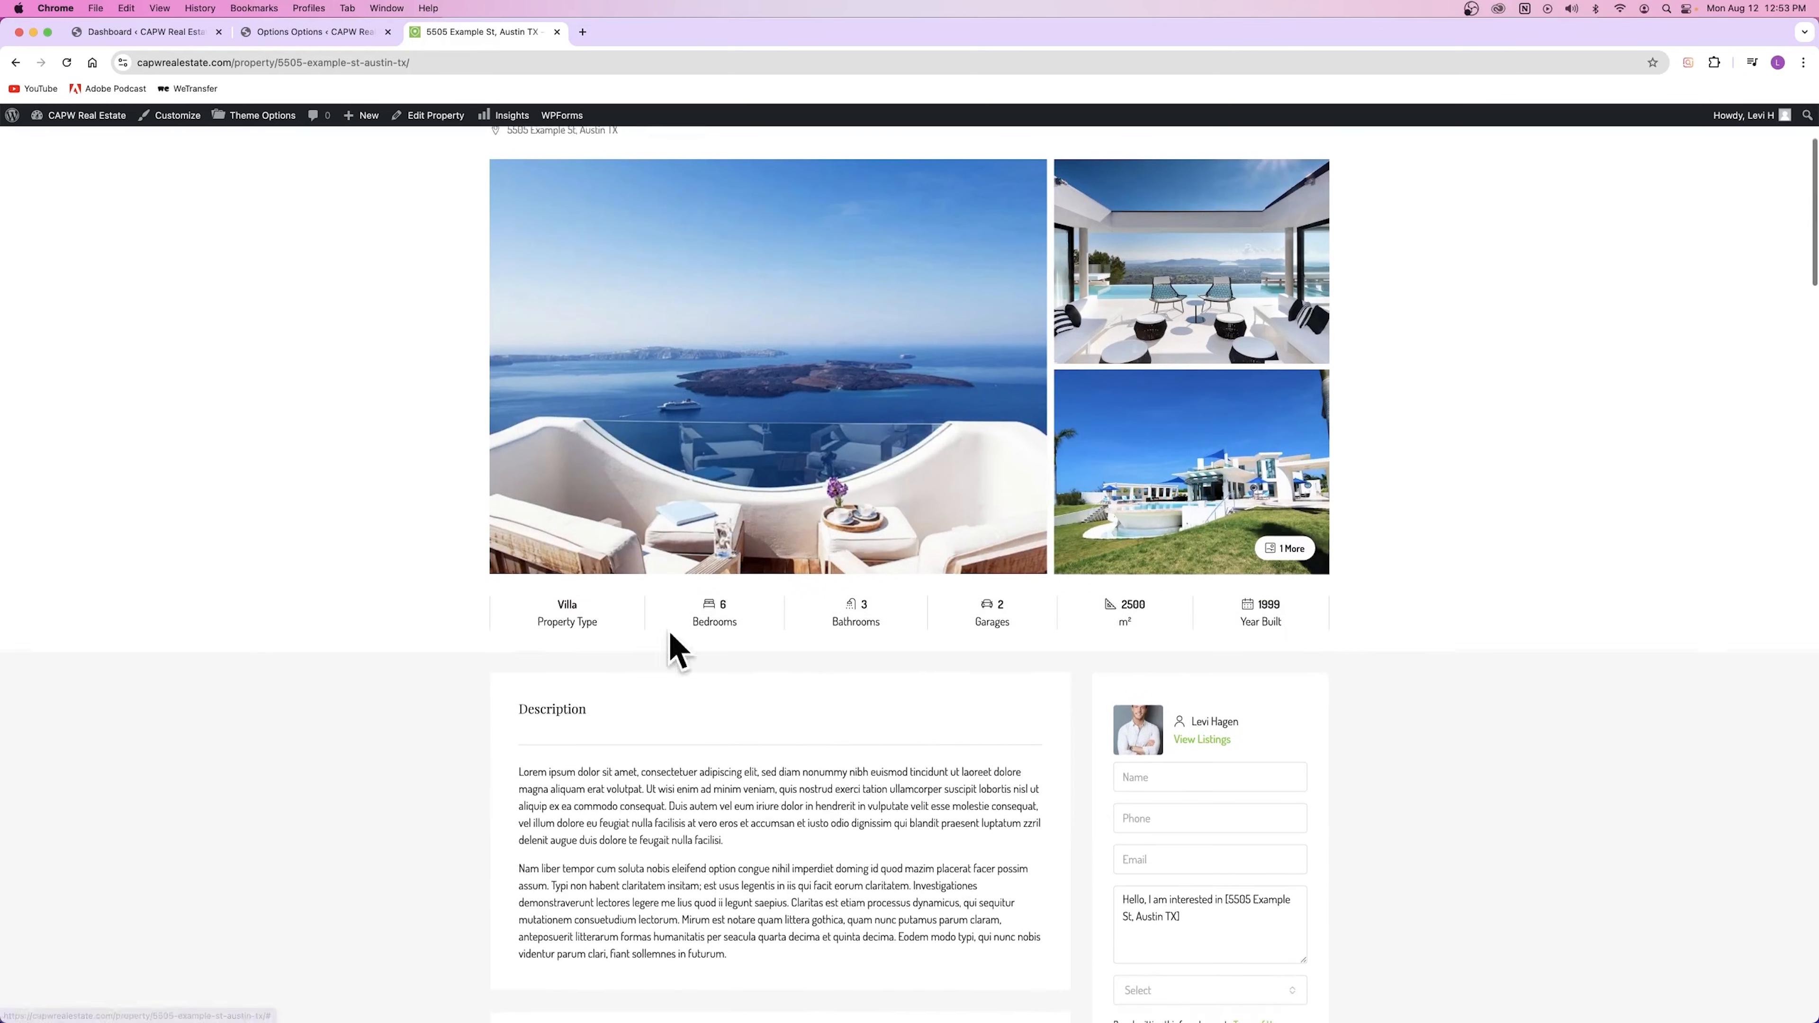
# Step: Compare the Property Detail settings with the property page's current Default layout
pyautogui.click(327, 37)
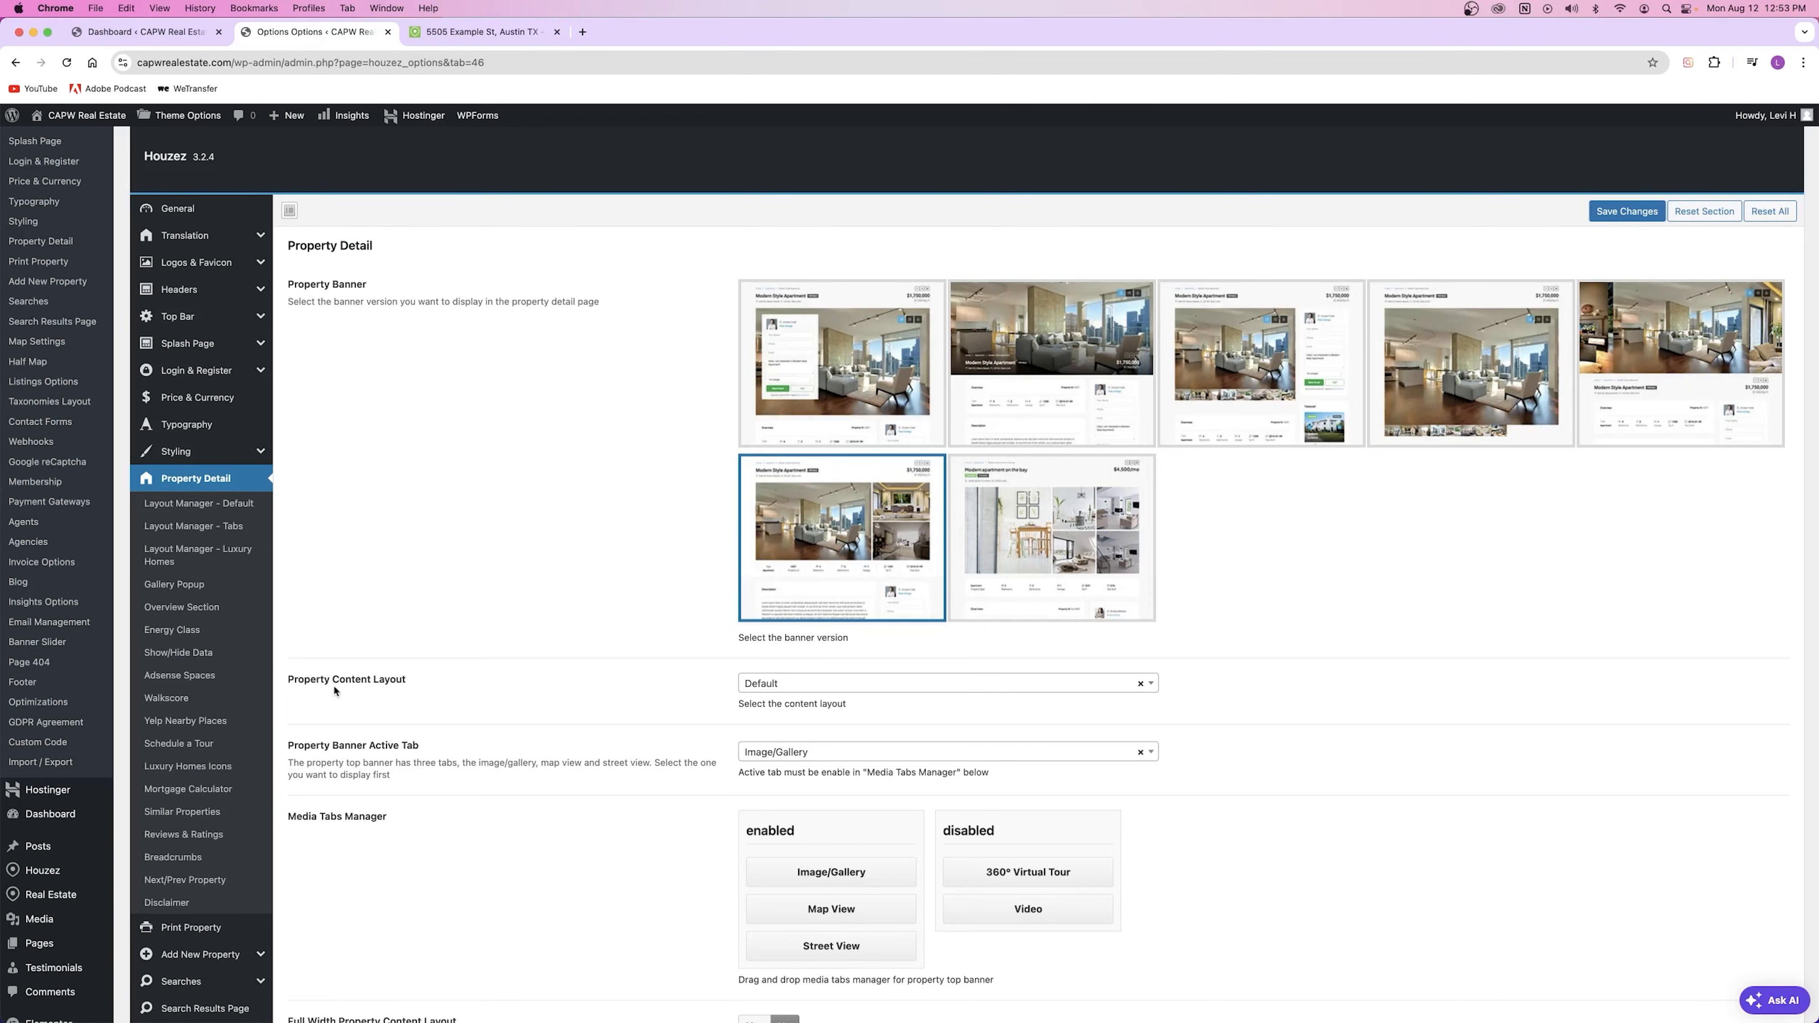
pyautogui.click(456, 37)
pyautogui.scroll(-5, 678, 499)
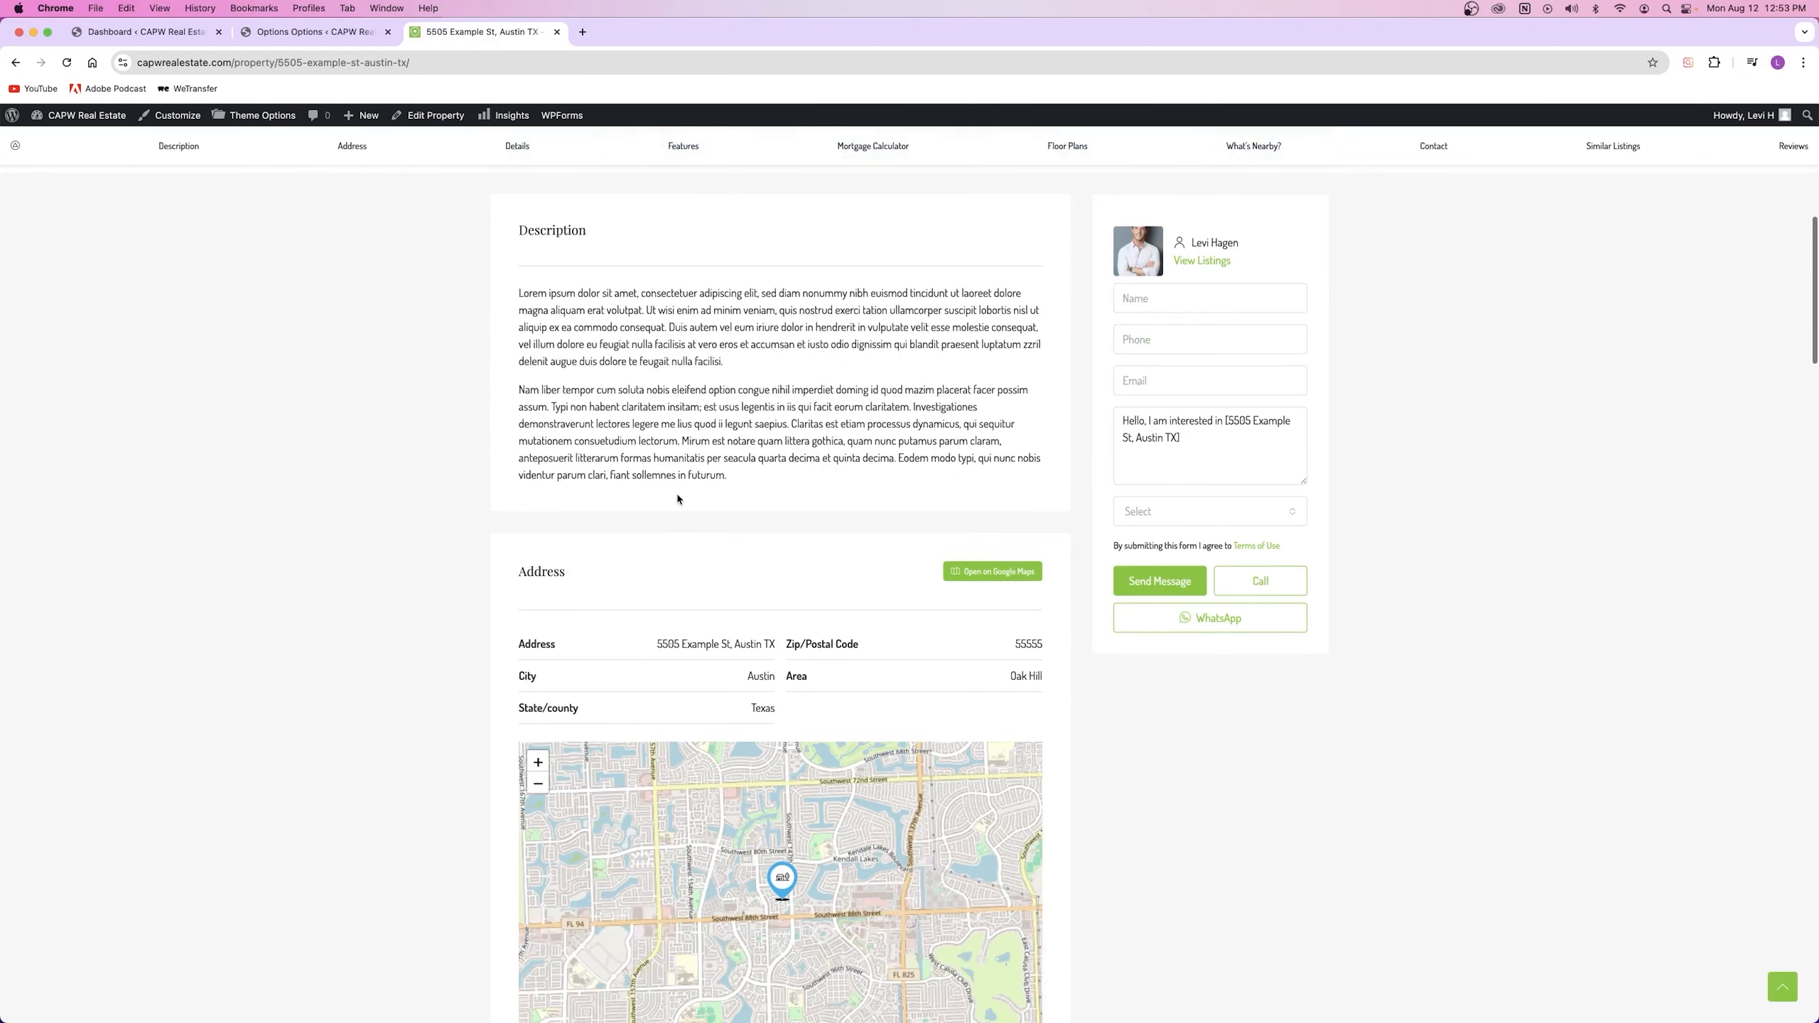
pyautogui.scroll(-12, 650, 528)
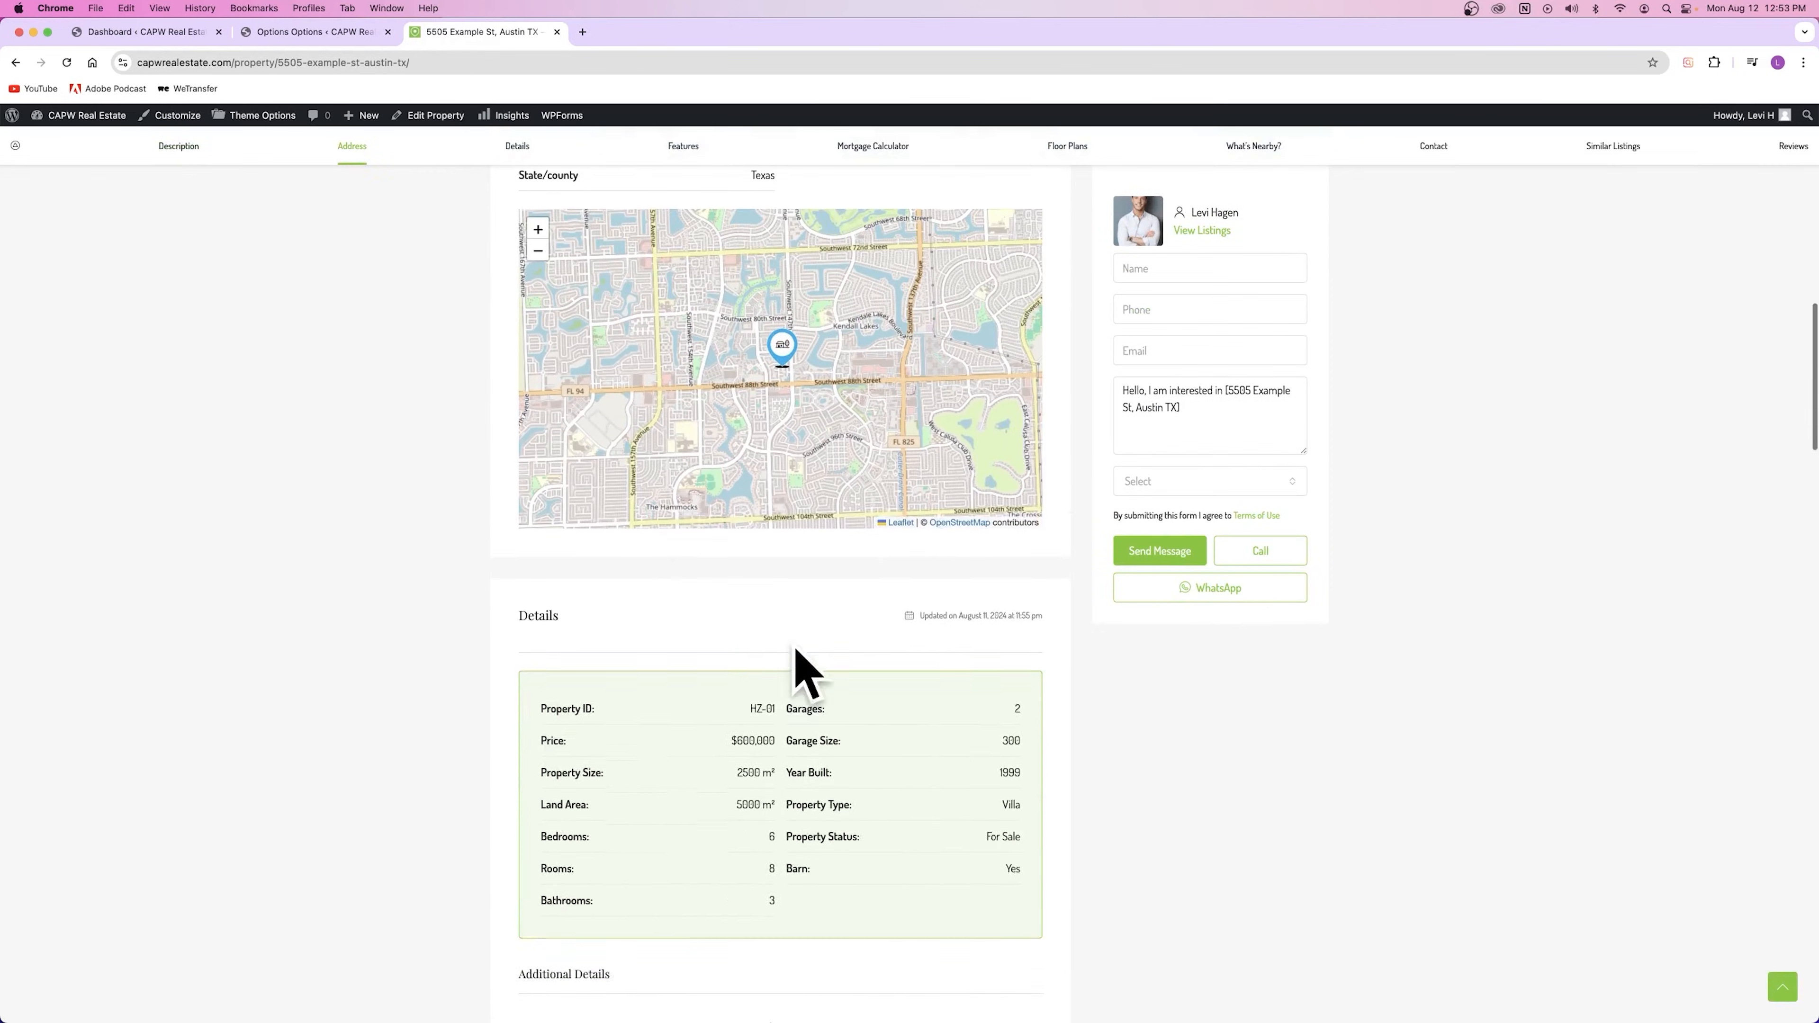
pyautogui.scroll(-6, 682, 731)
pyautogui.scroll(20, 702, 735)
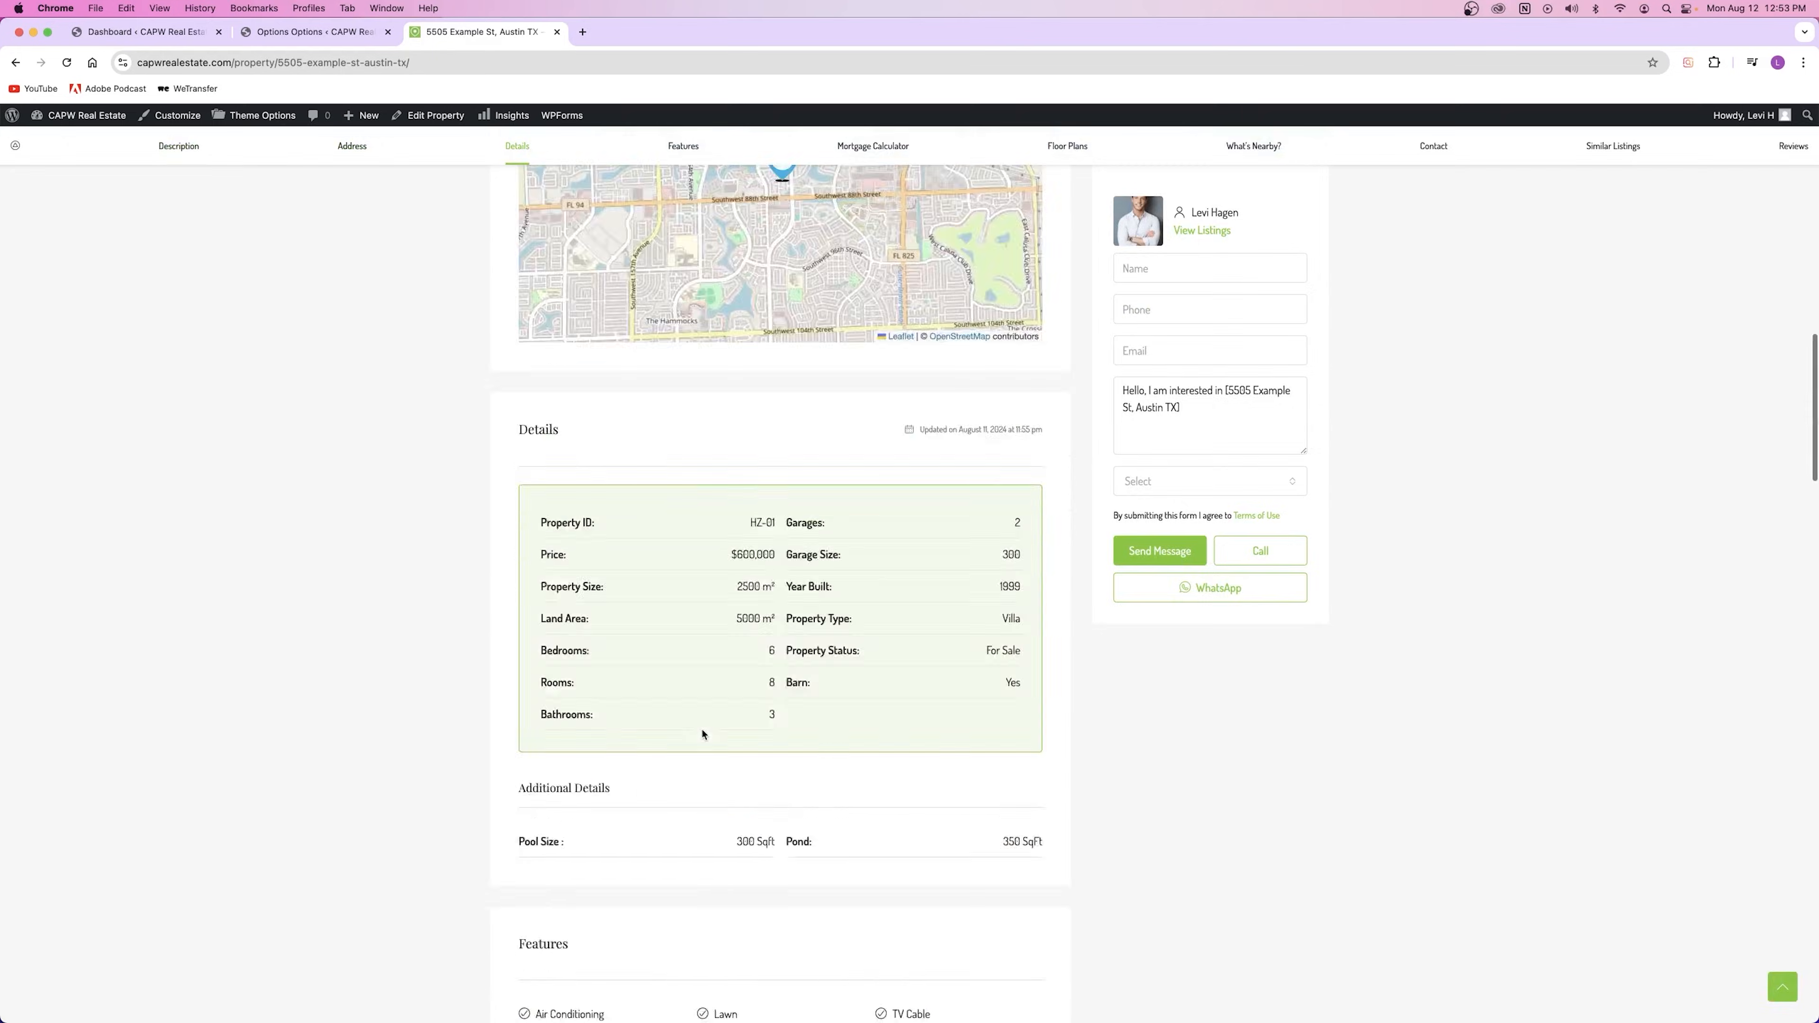
pyautogui.hotkey('ctrl', 'shift', 'Tab')
pyautogui.scroll(-3, 421, 639)
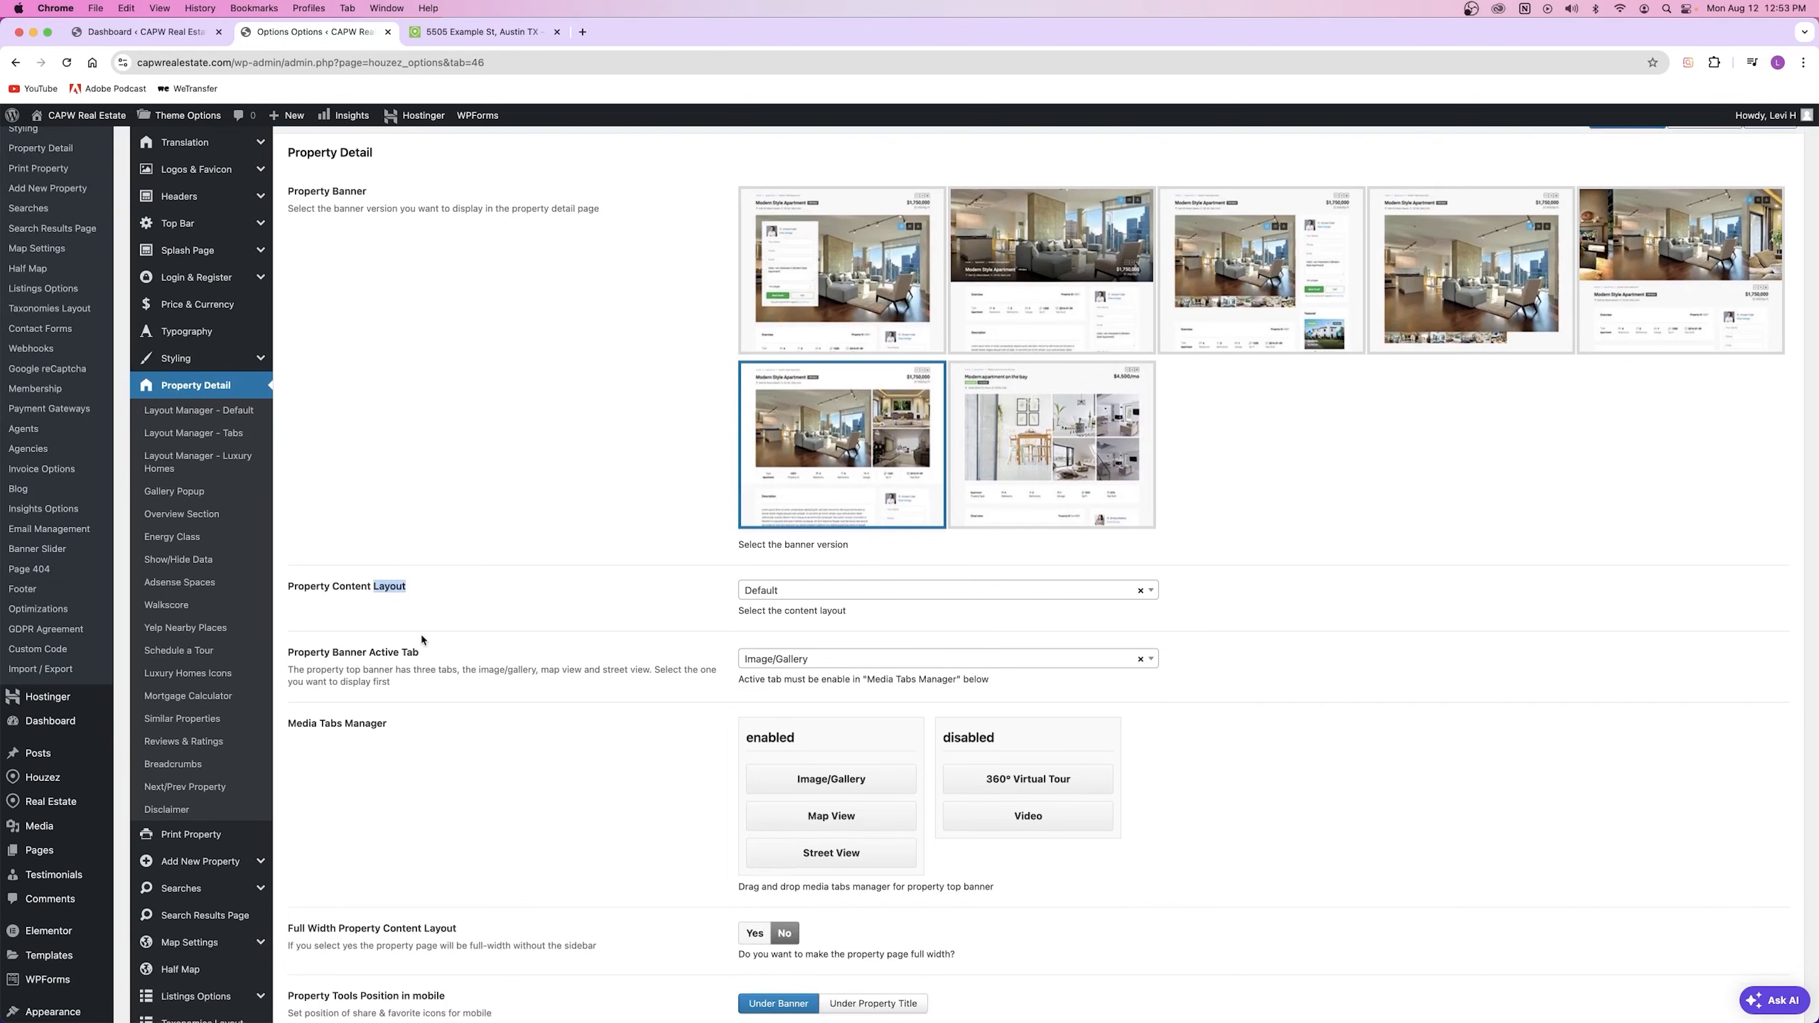
# Step: Open the content layout list and re-check the stacked sections on the property page
pyautogui.click(401, 589)
pyautogui.click(855, 598)
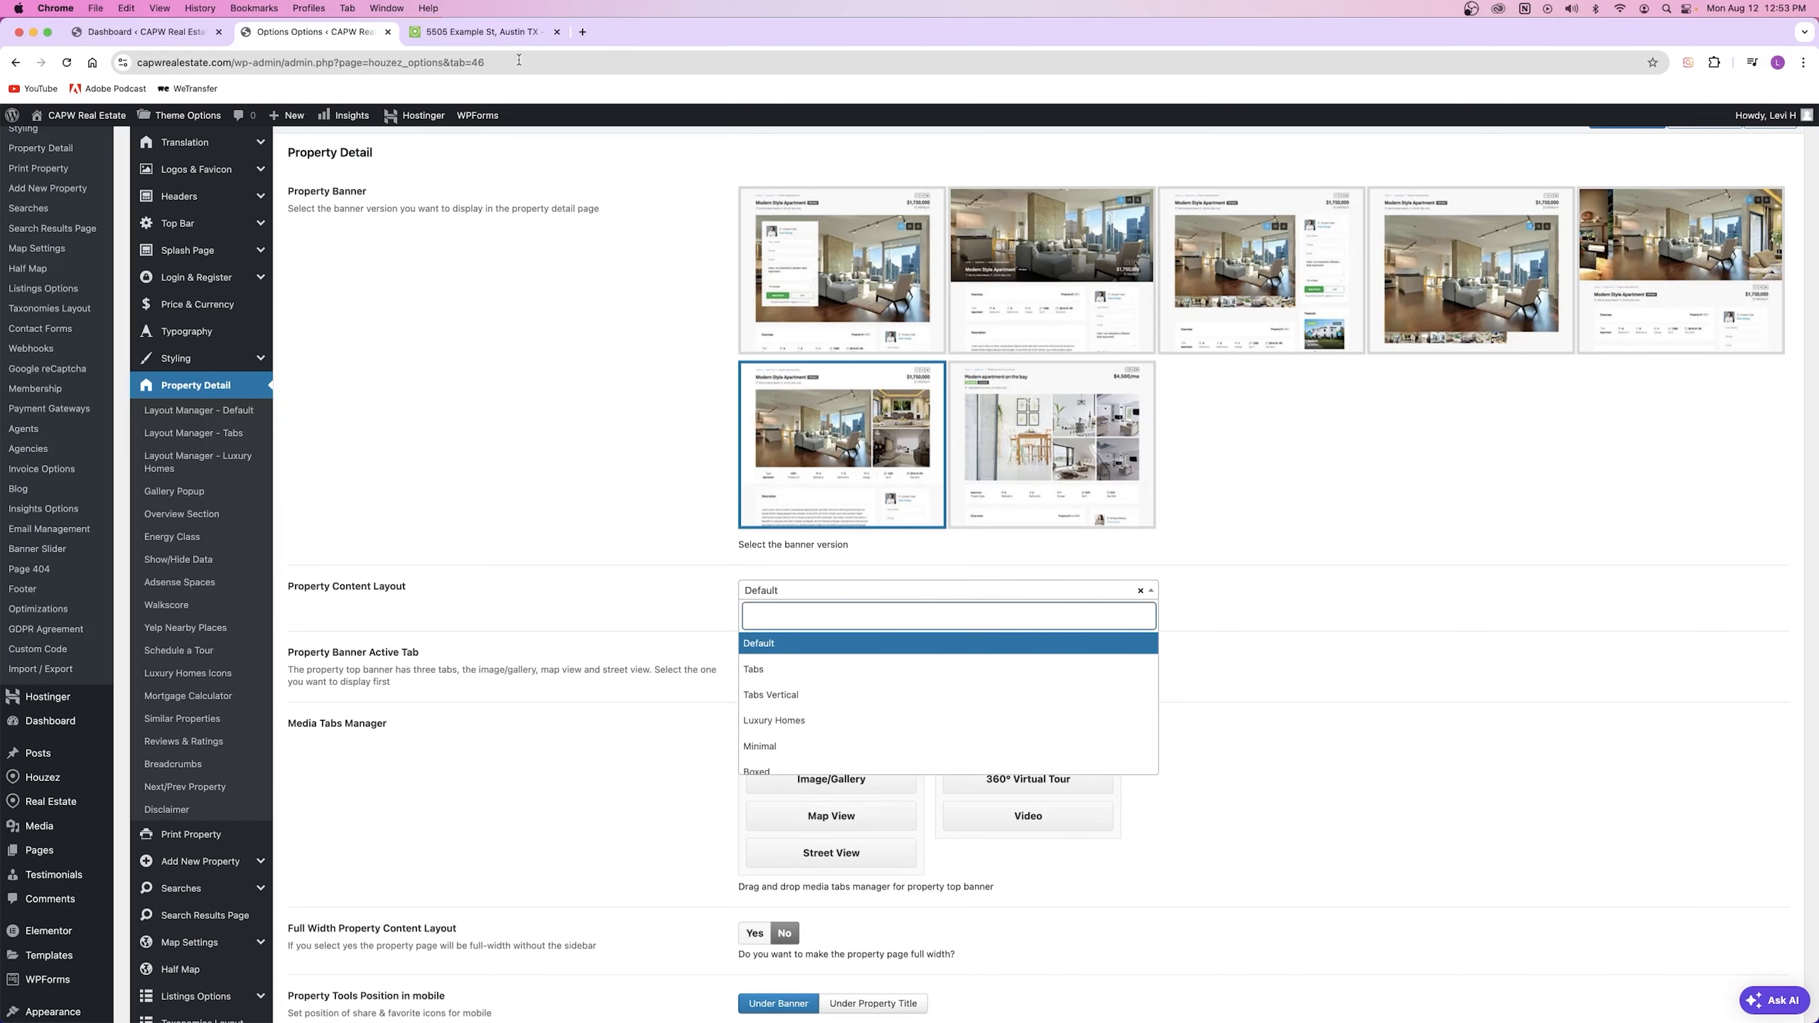
pyautogui.click(502, 32)
pyautogui.scroll(-10, 814, 498)
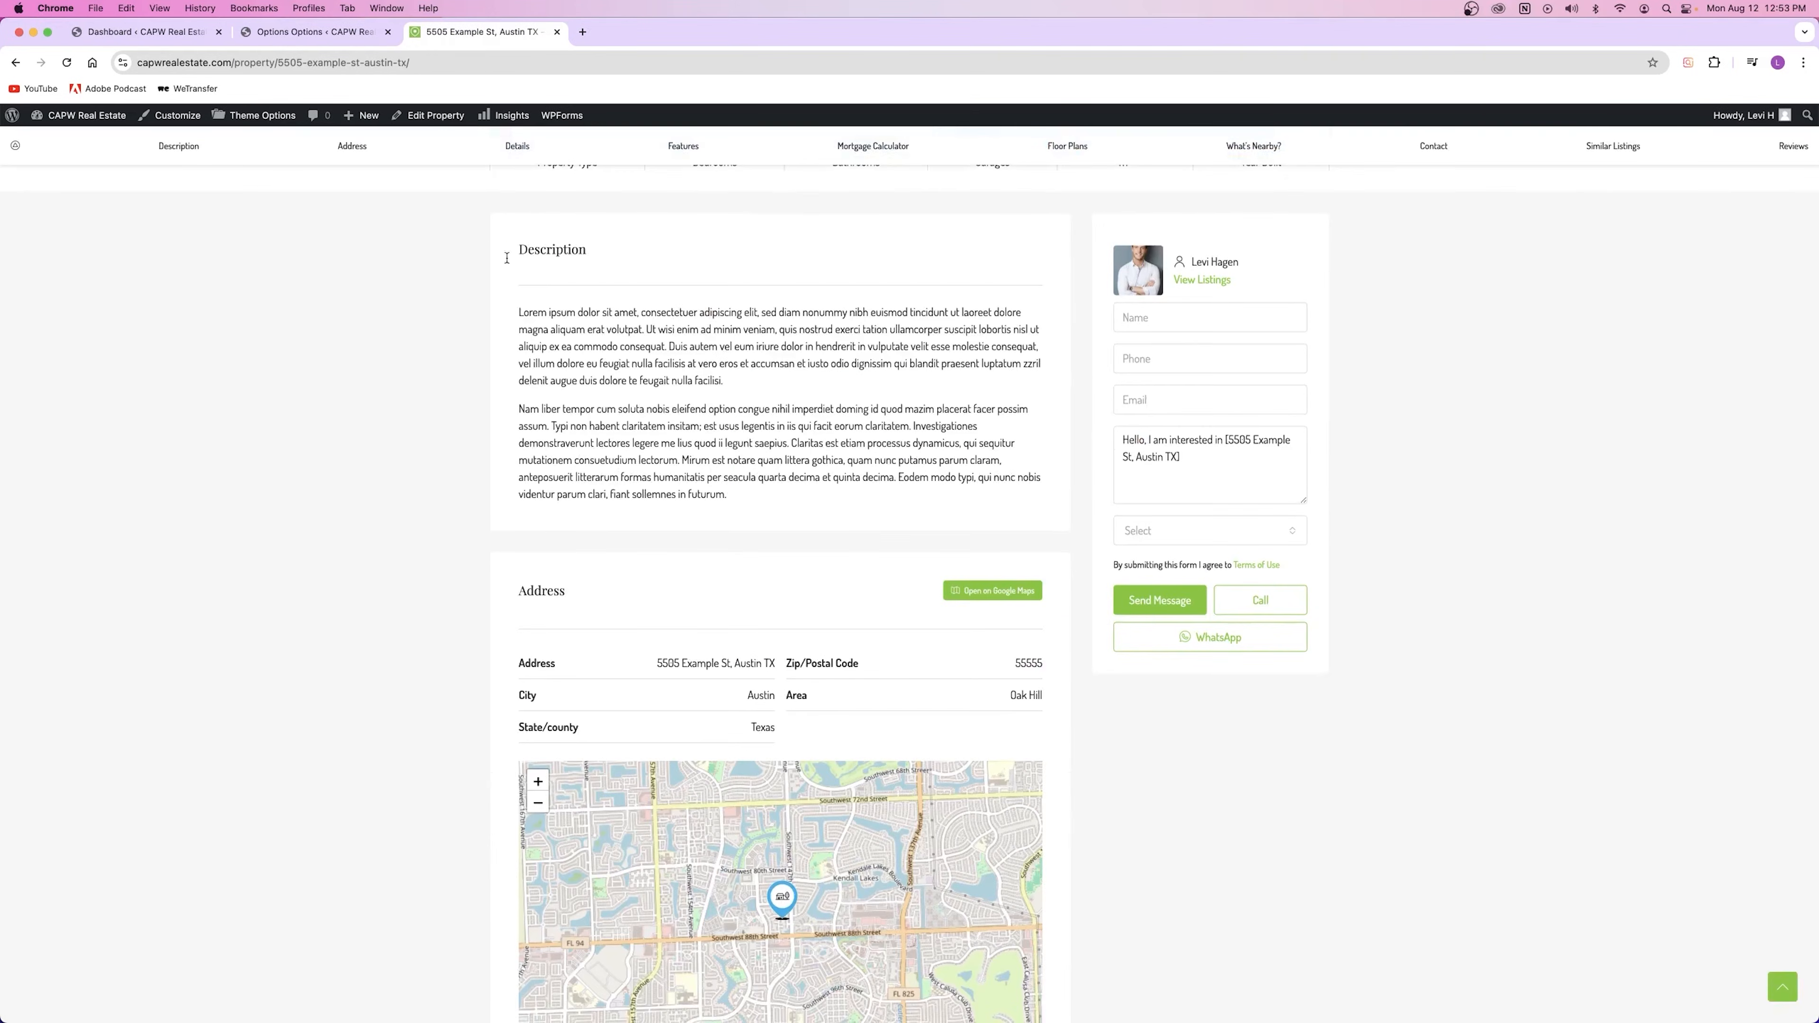
pyautogui.scroll(-3, 831, 543)
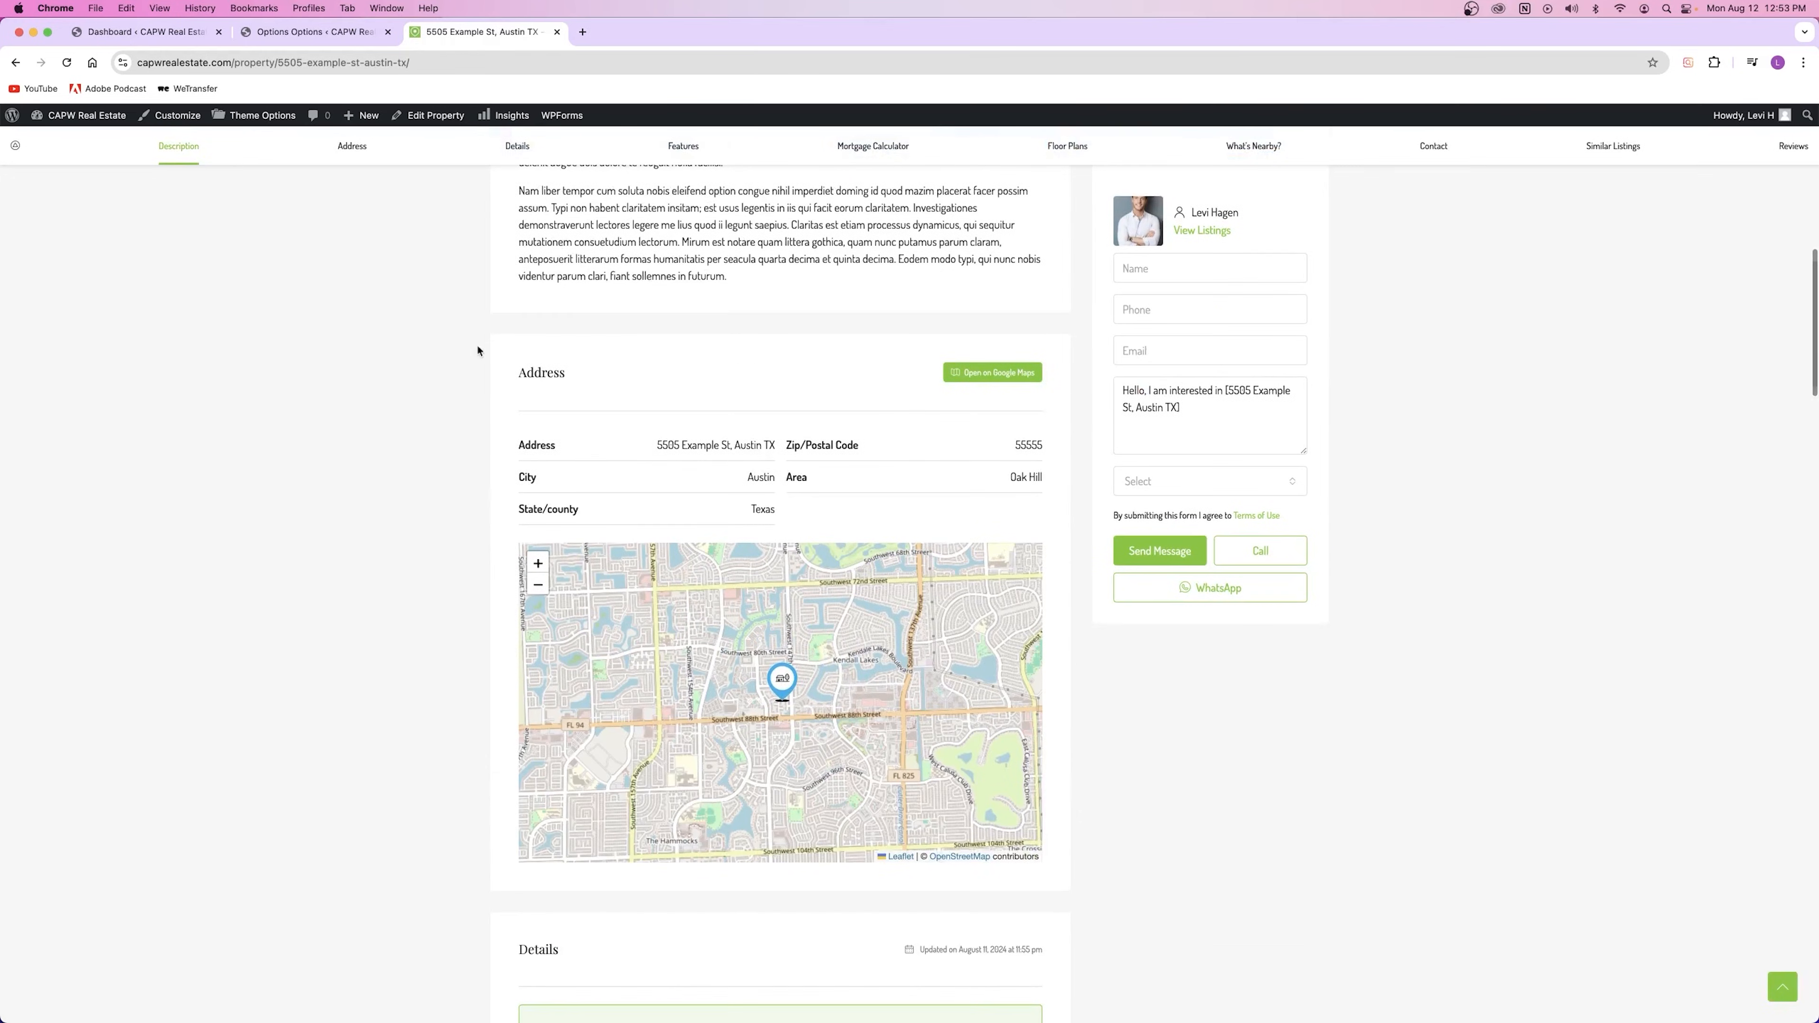
pyautogui.scroll(-7, 1011, 420)
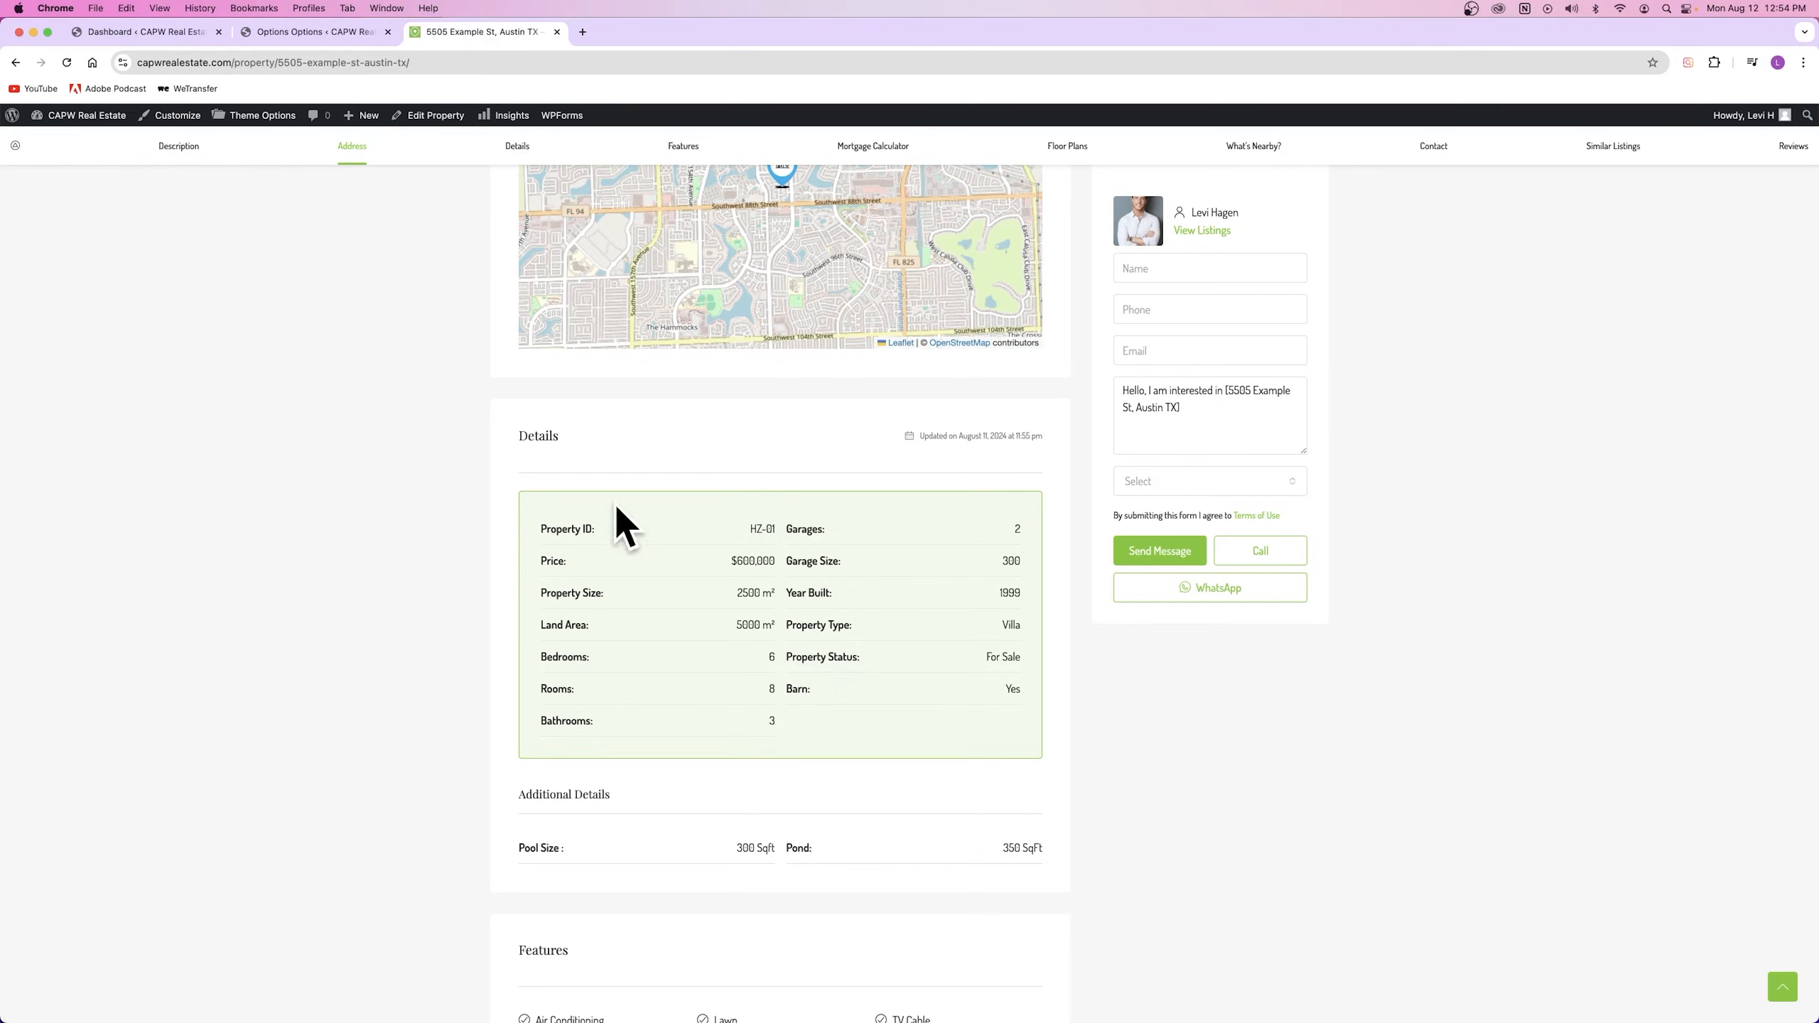
pyautogui.scroll(15, 616, 509)
pyautogui.scroll(-9, 617, 505)
pyautogui.scroll(5, 619, 499)
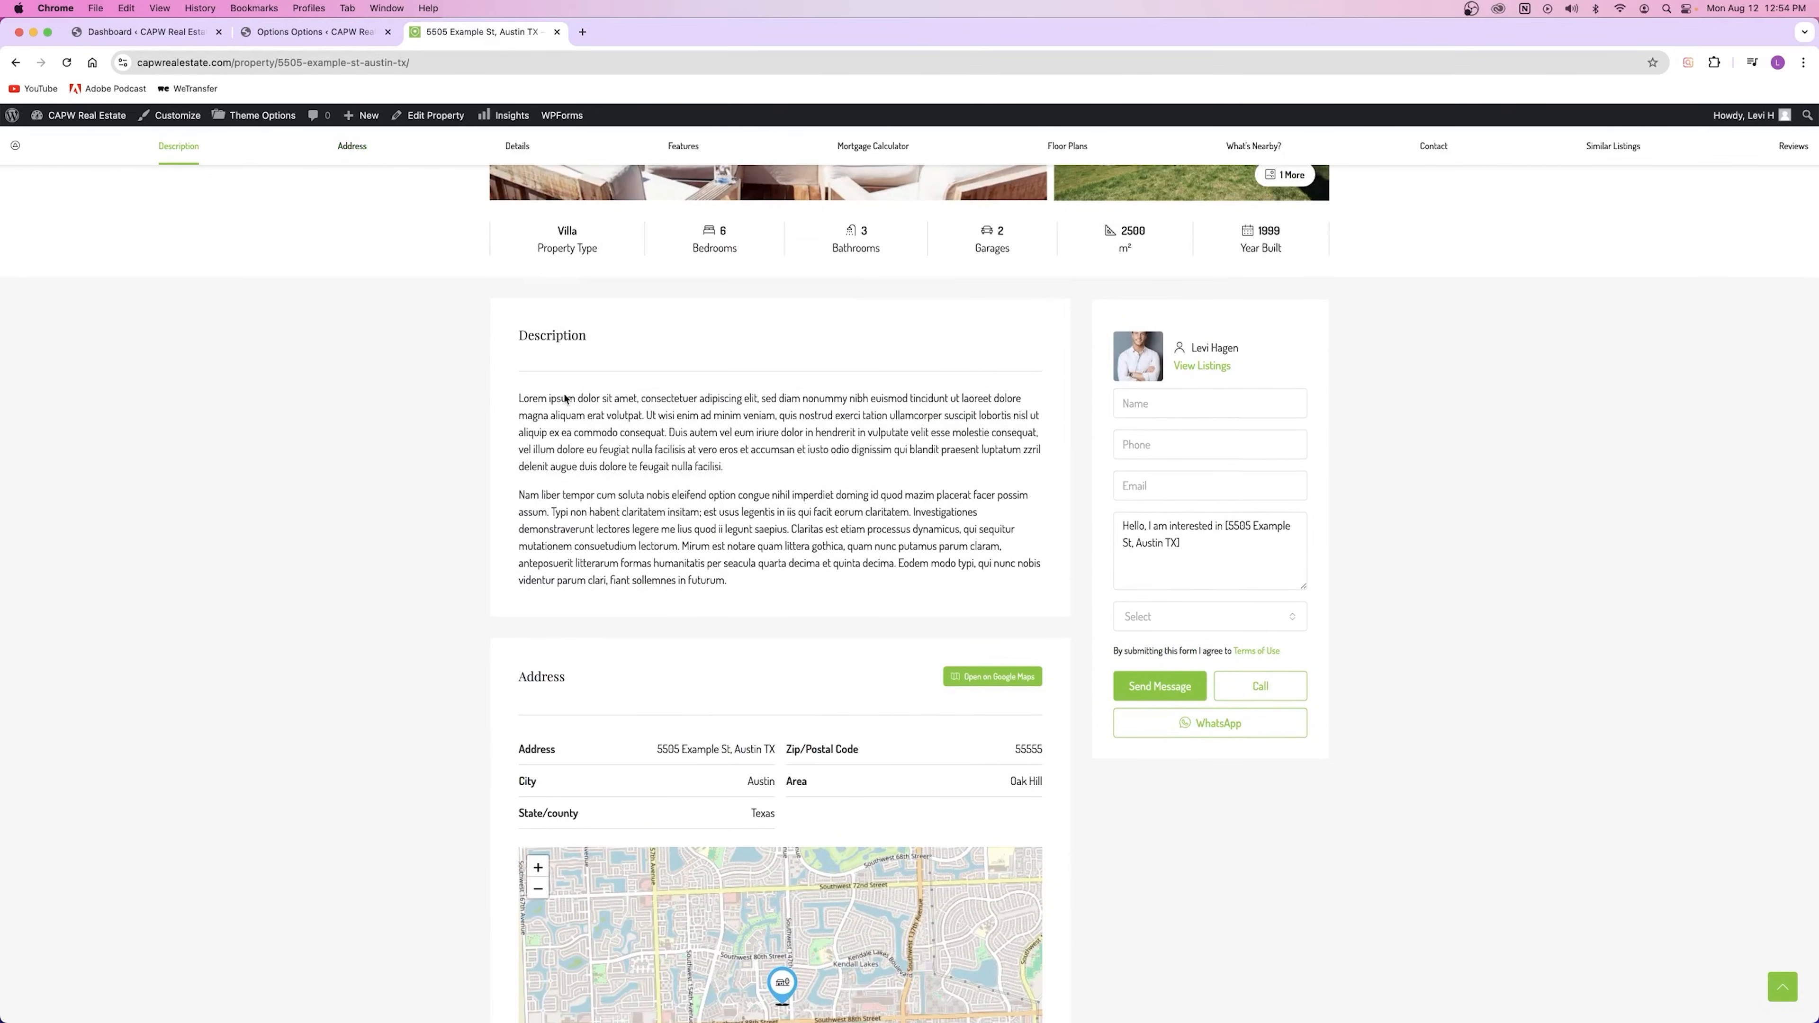
pyautogui.scroll(-12, 542, 674)
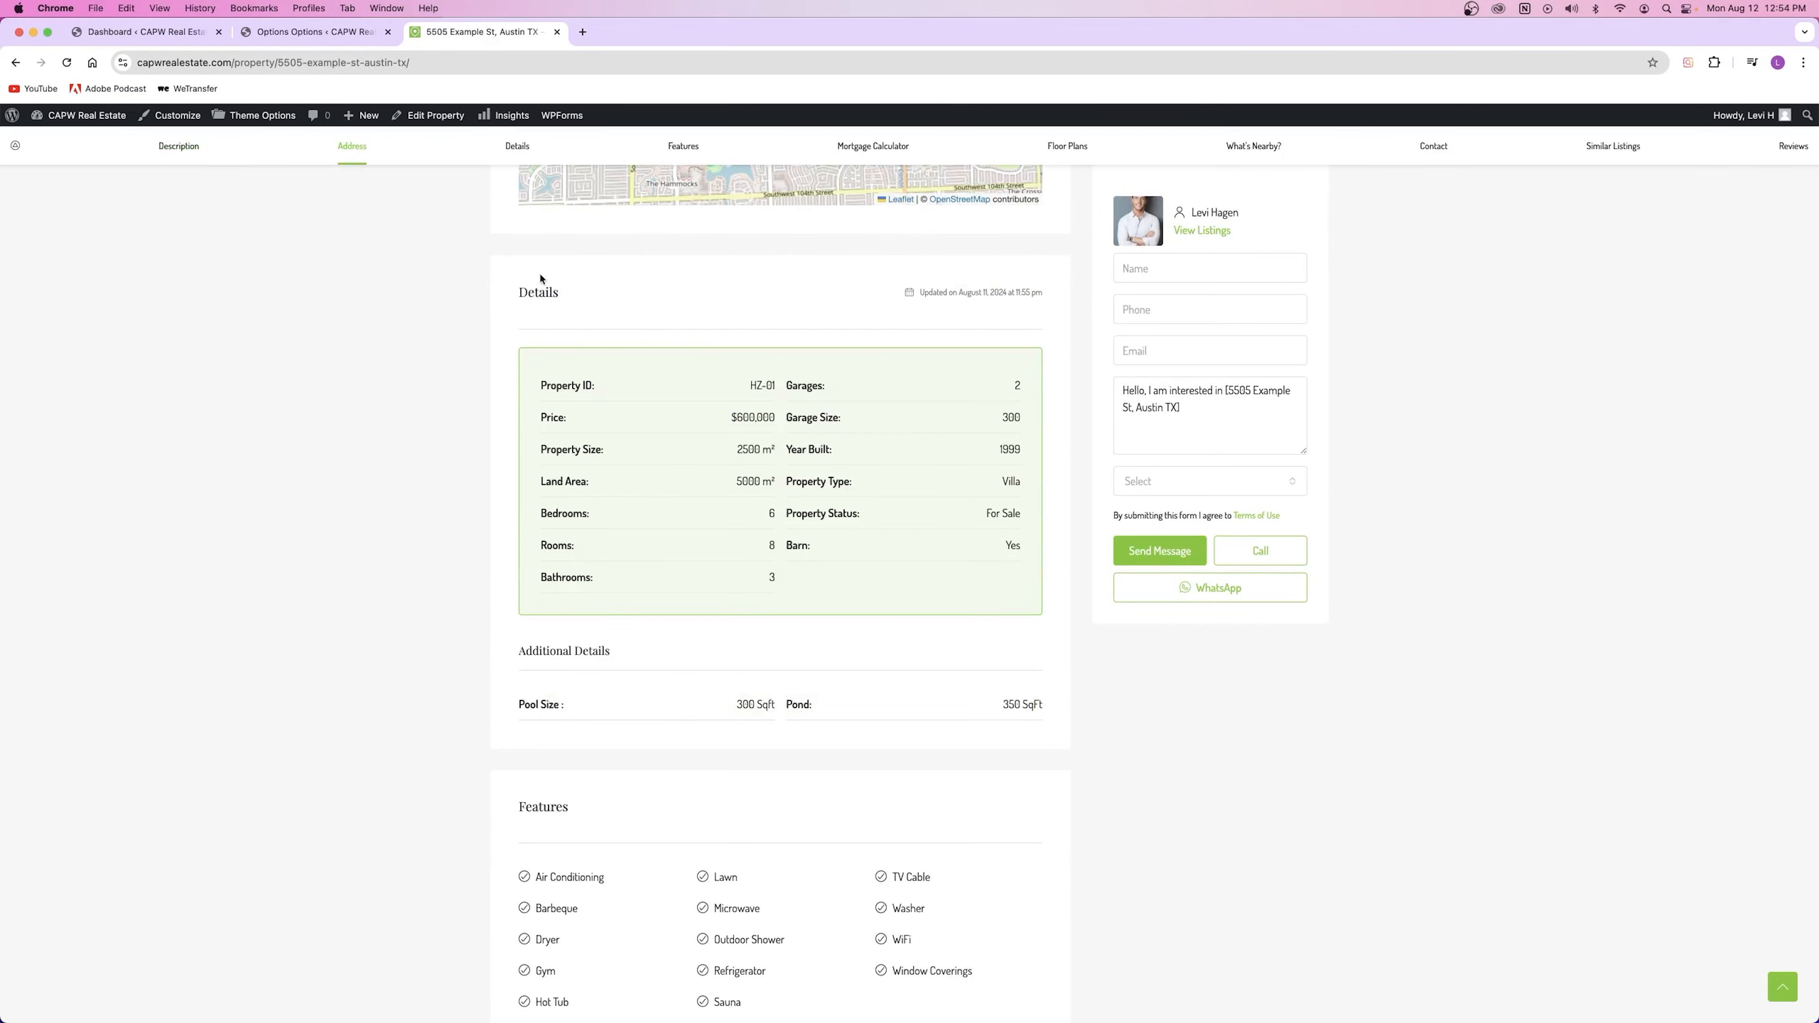
pyautogui.scroll(15, 551, 808)
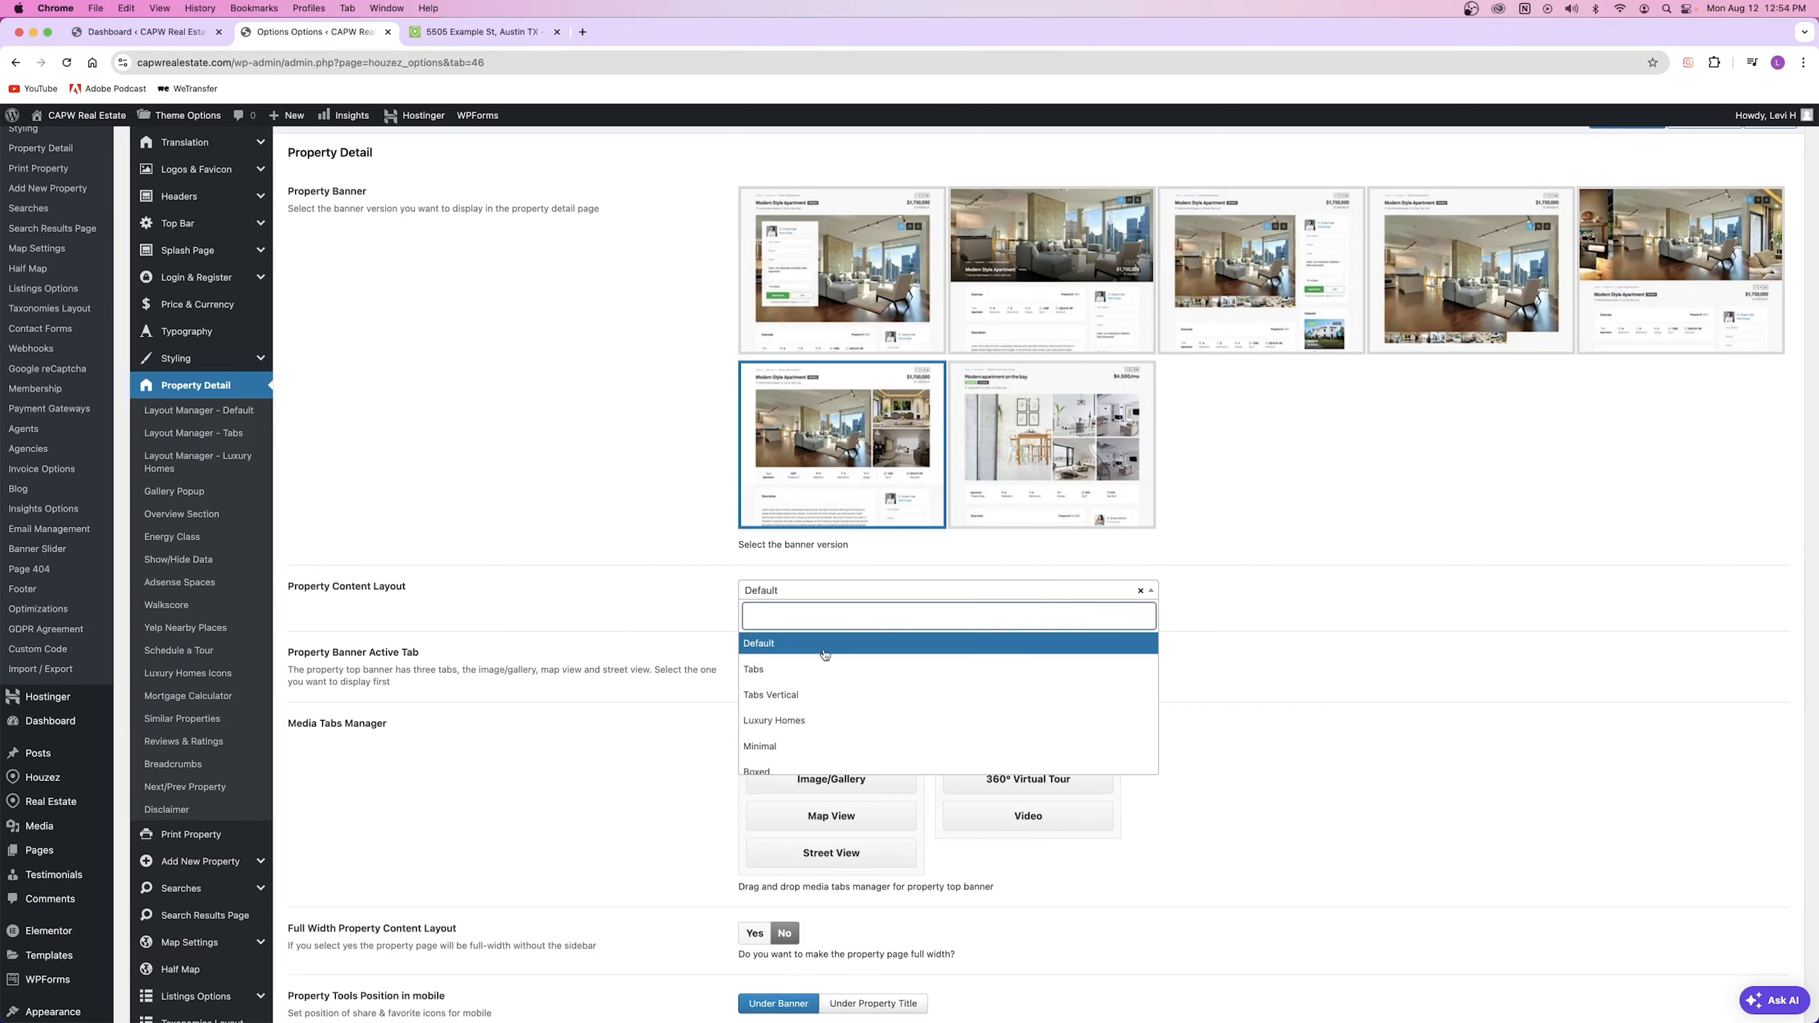
# Step: Set Property Content Layout to Tabs, save, and reload the property page
pyautogui.click(824, 668)
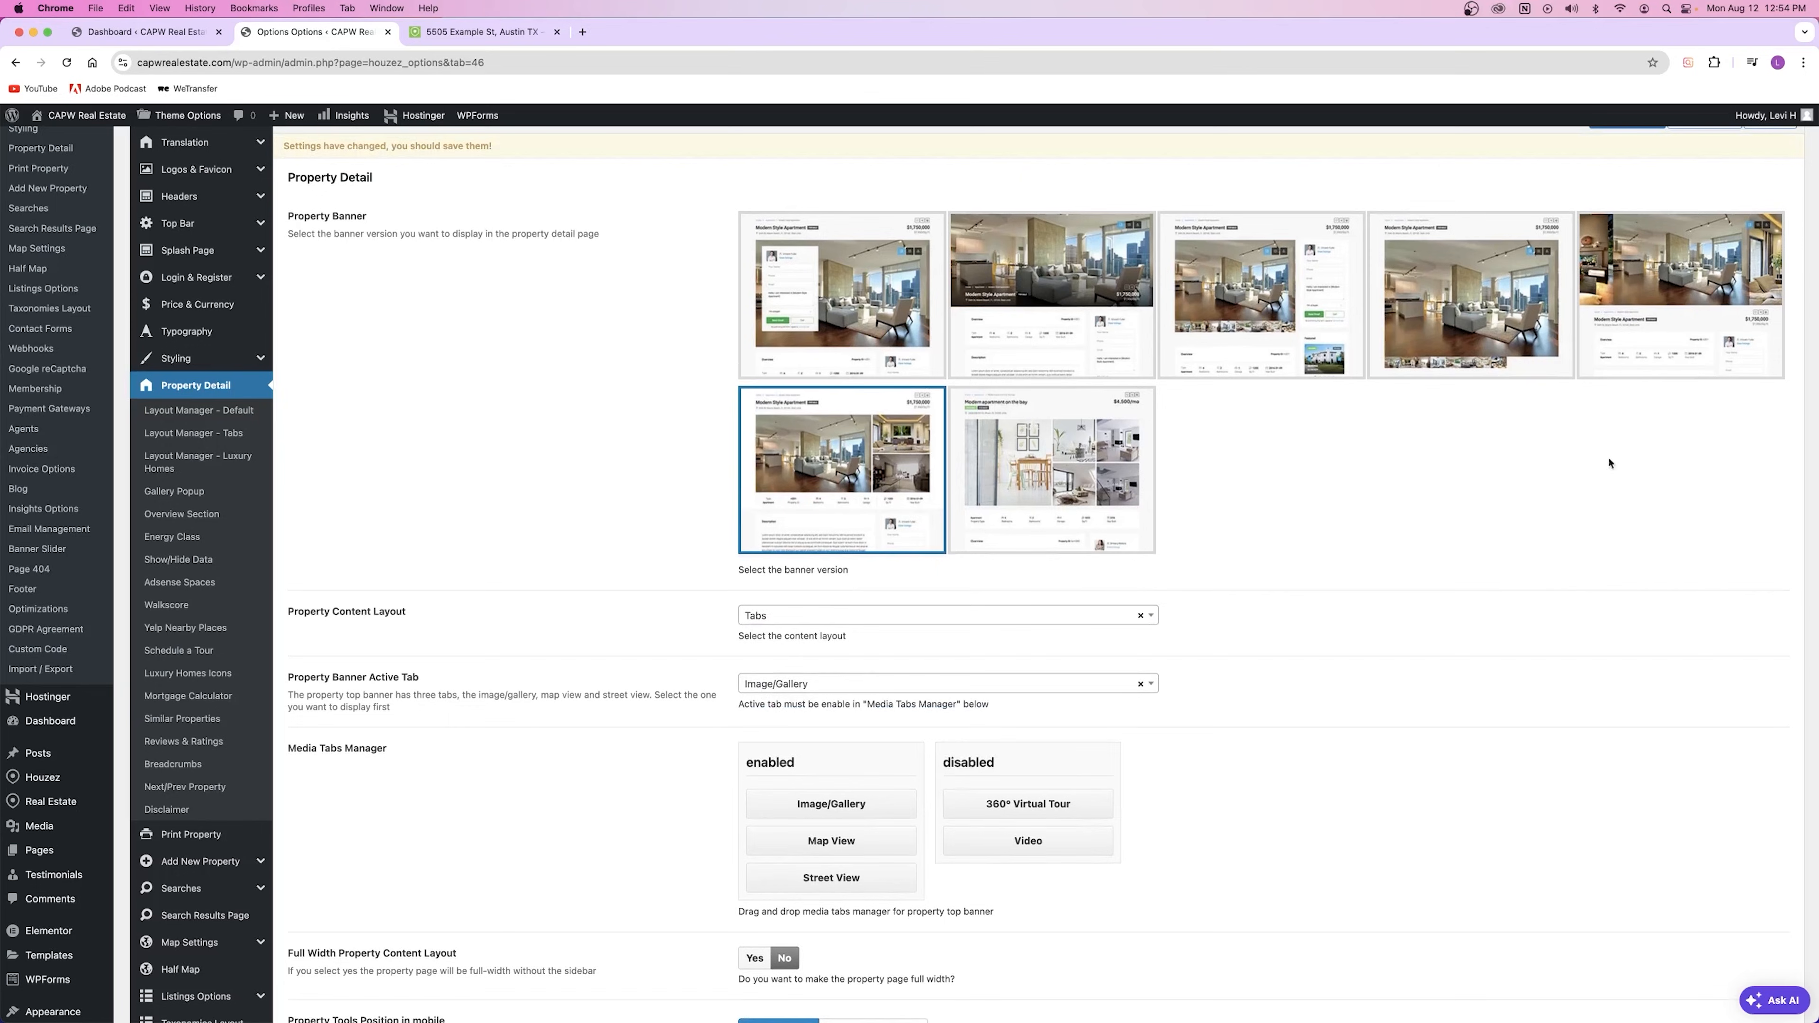
pyautogui.scroll(1, 1617, 215)
pyautogui.click(1628, 134)
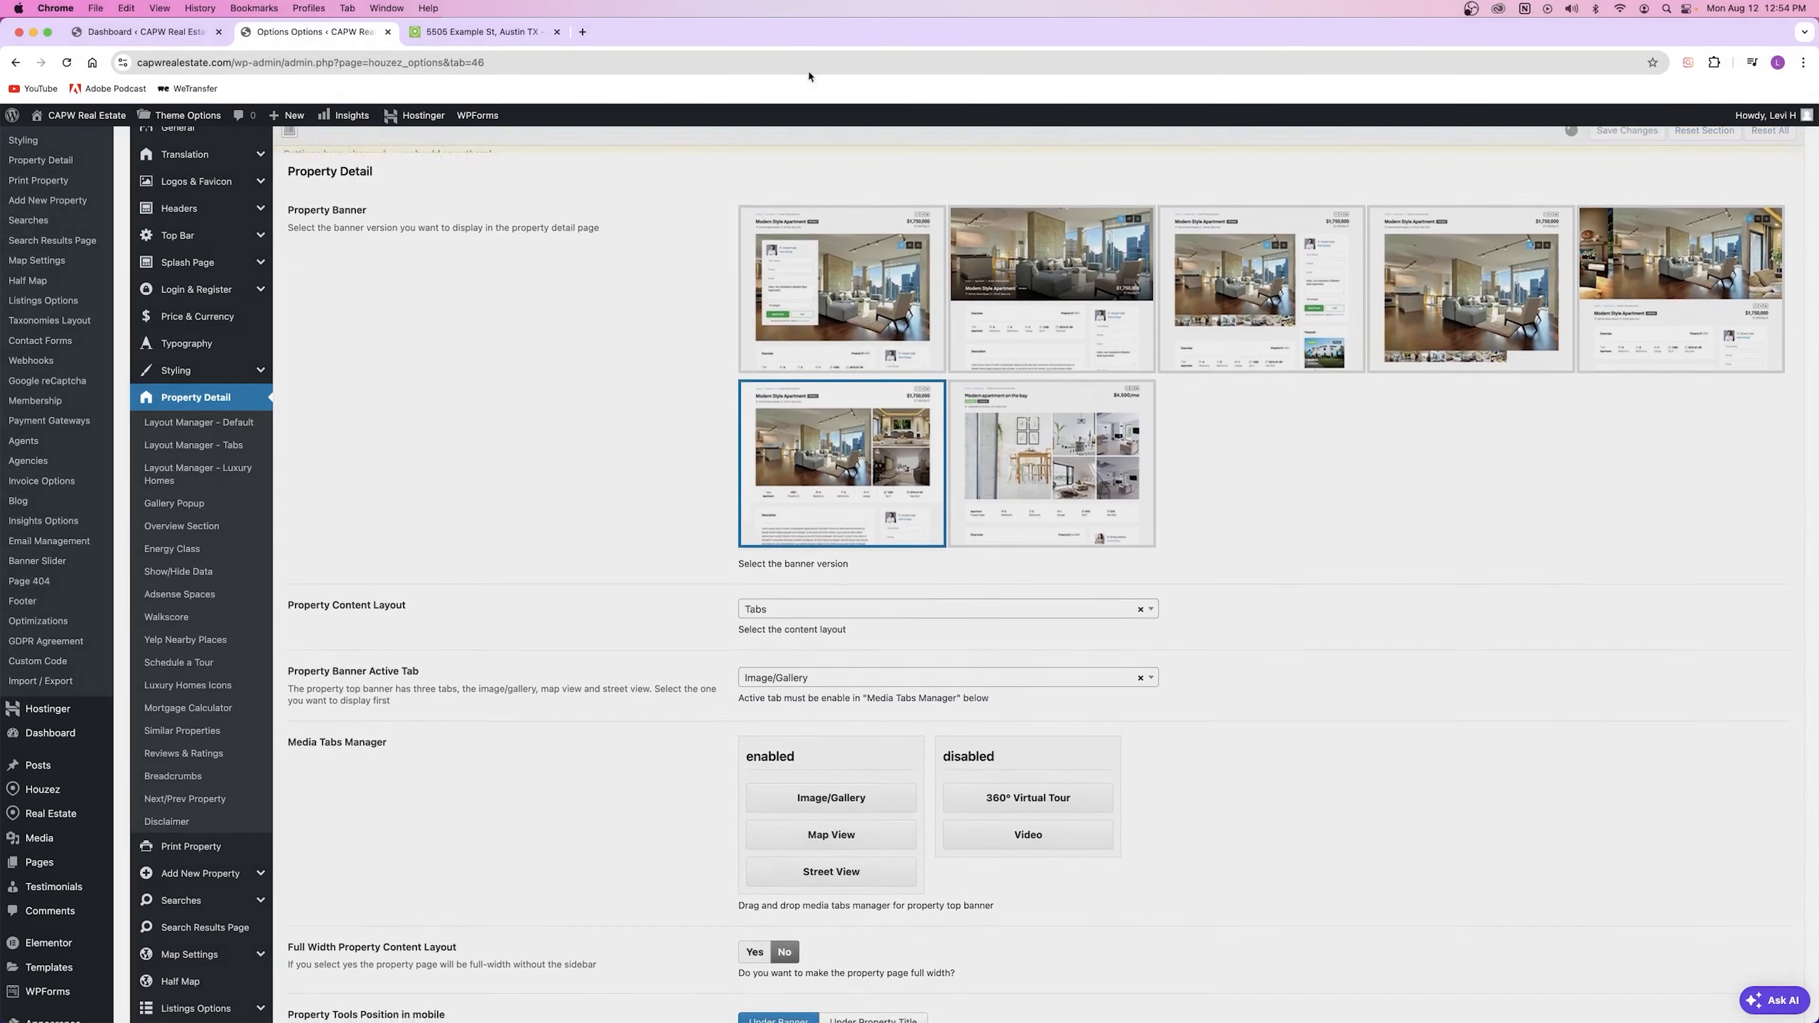
pyautogui.click(481, 34)
pyautogui.click(67, 63)
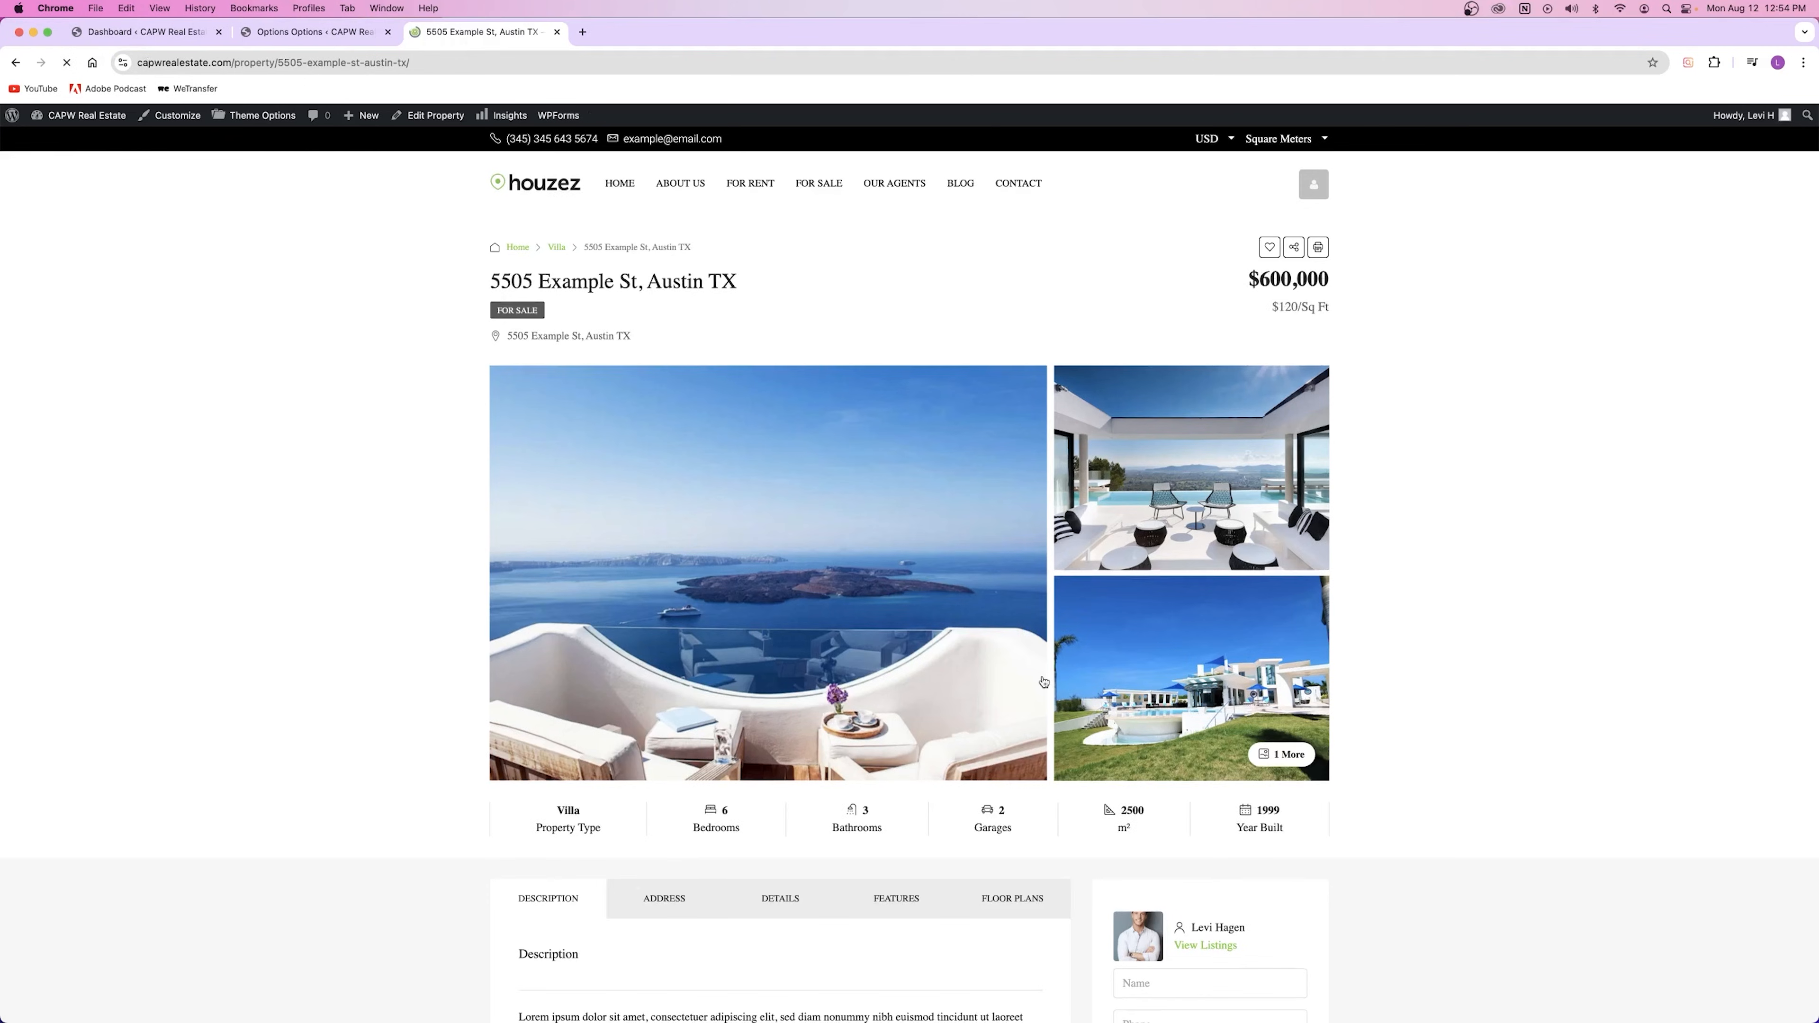
# Step: Scroll through the reloaded property page to find the new tabbed sections
pyautogui.scroll(-1, 845, 720)
pyautogui.scroll(-5, 845, 720)
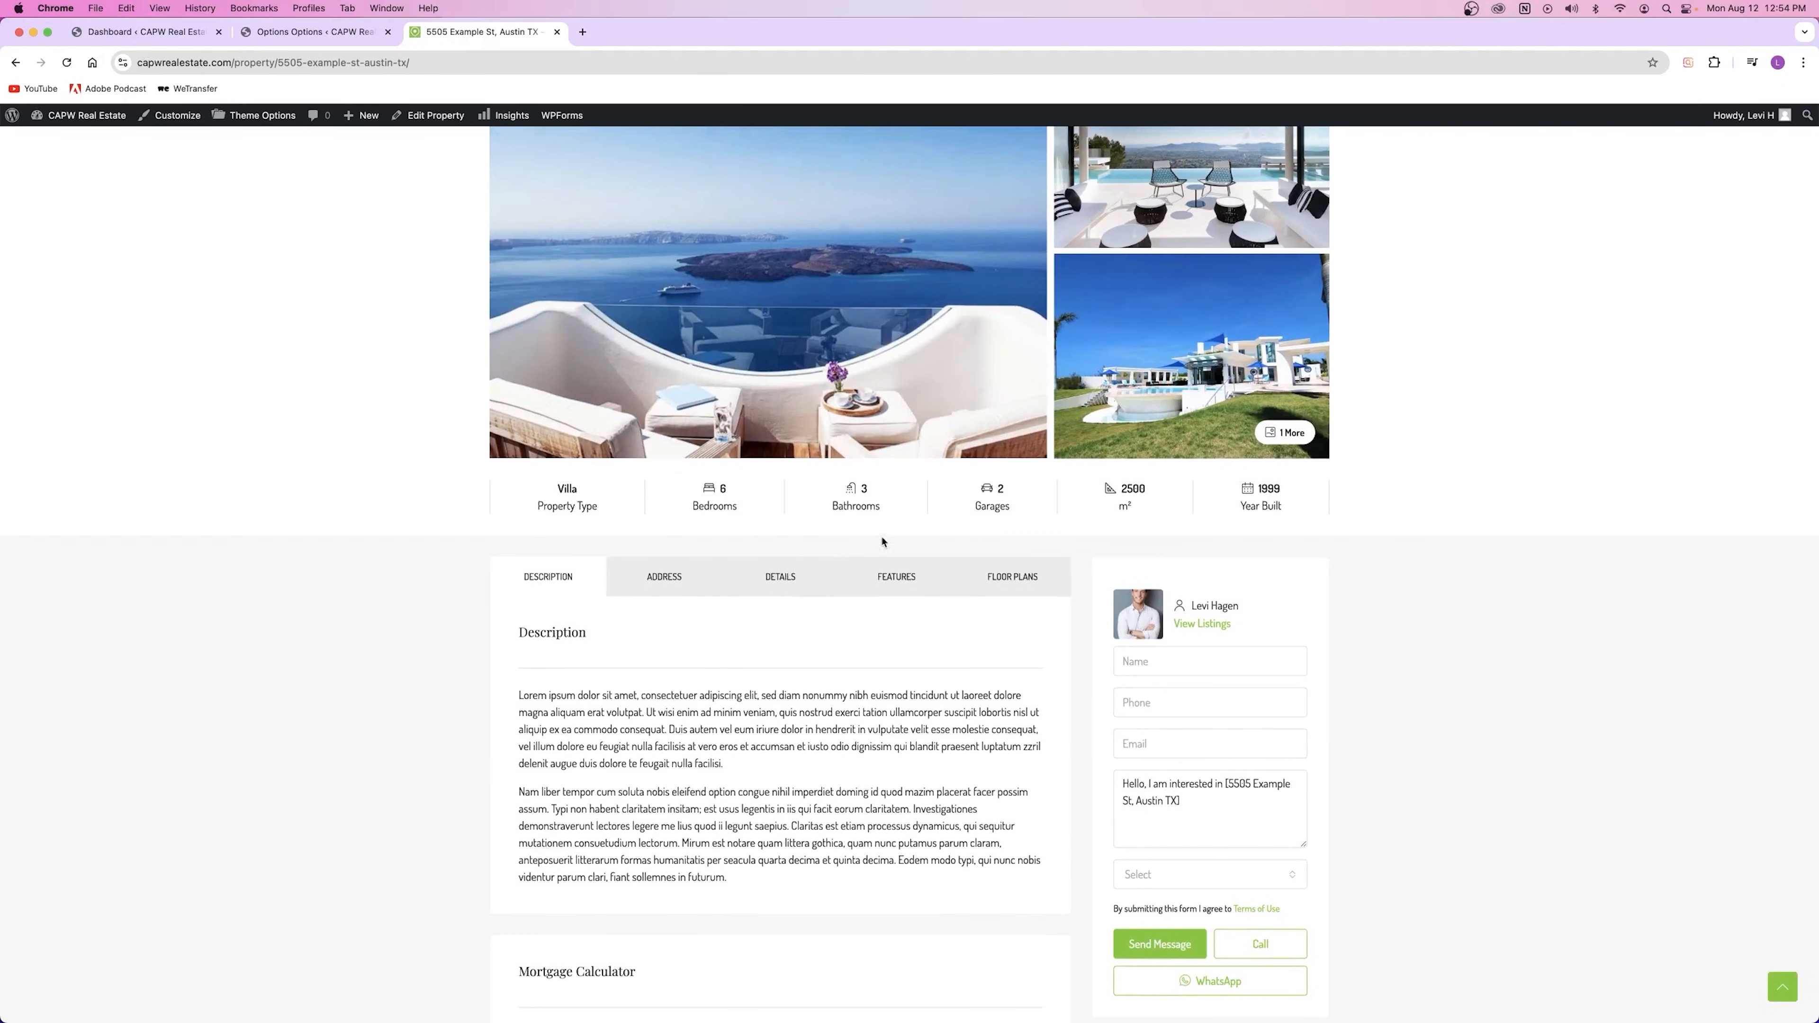
pyautogui.scroll(-3, 665, 480)
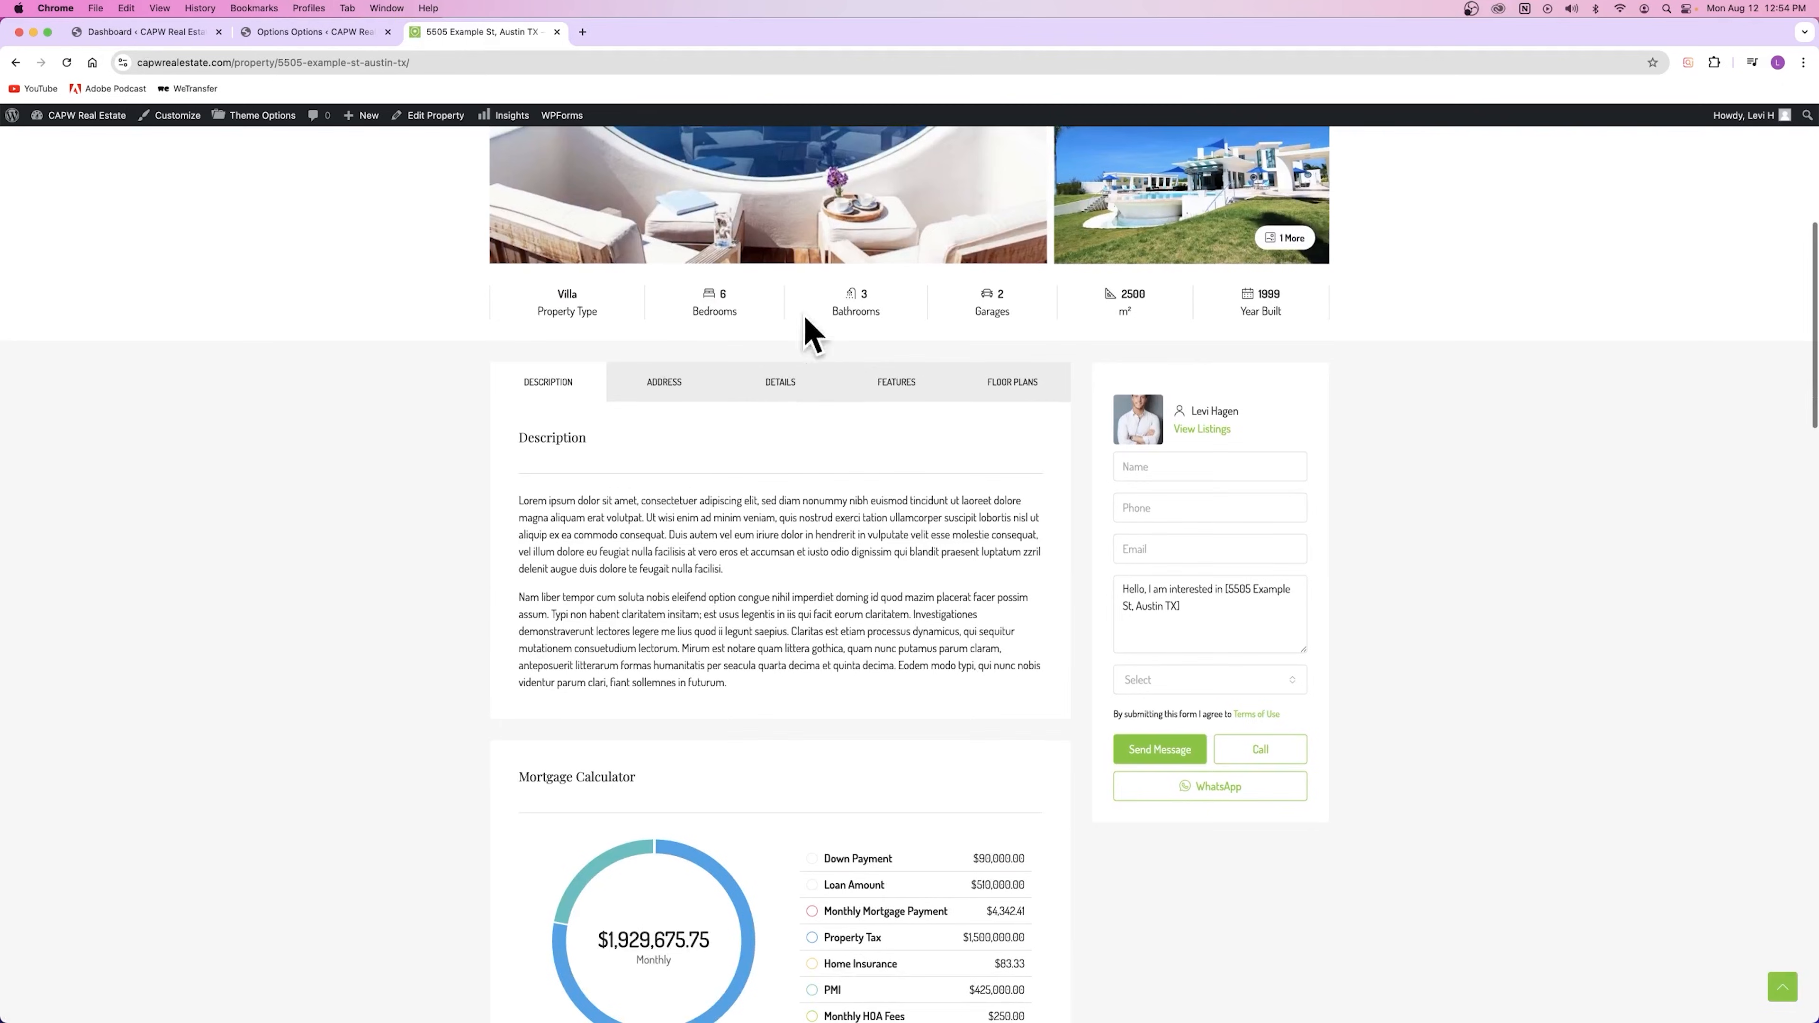
pyautogui.scroll(-4, 613, 526)
pyautogui.scroll(-5, 615, 522)
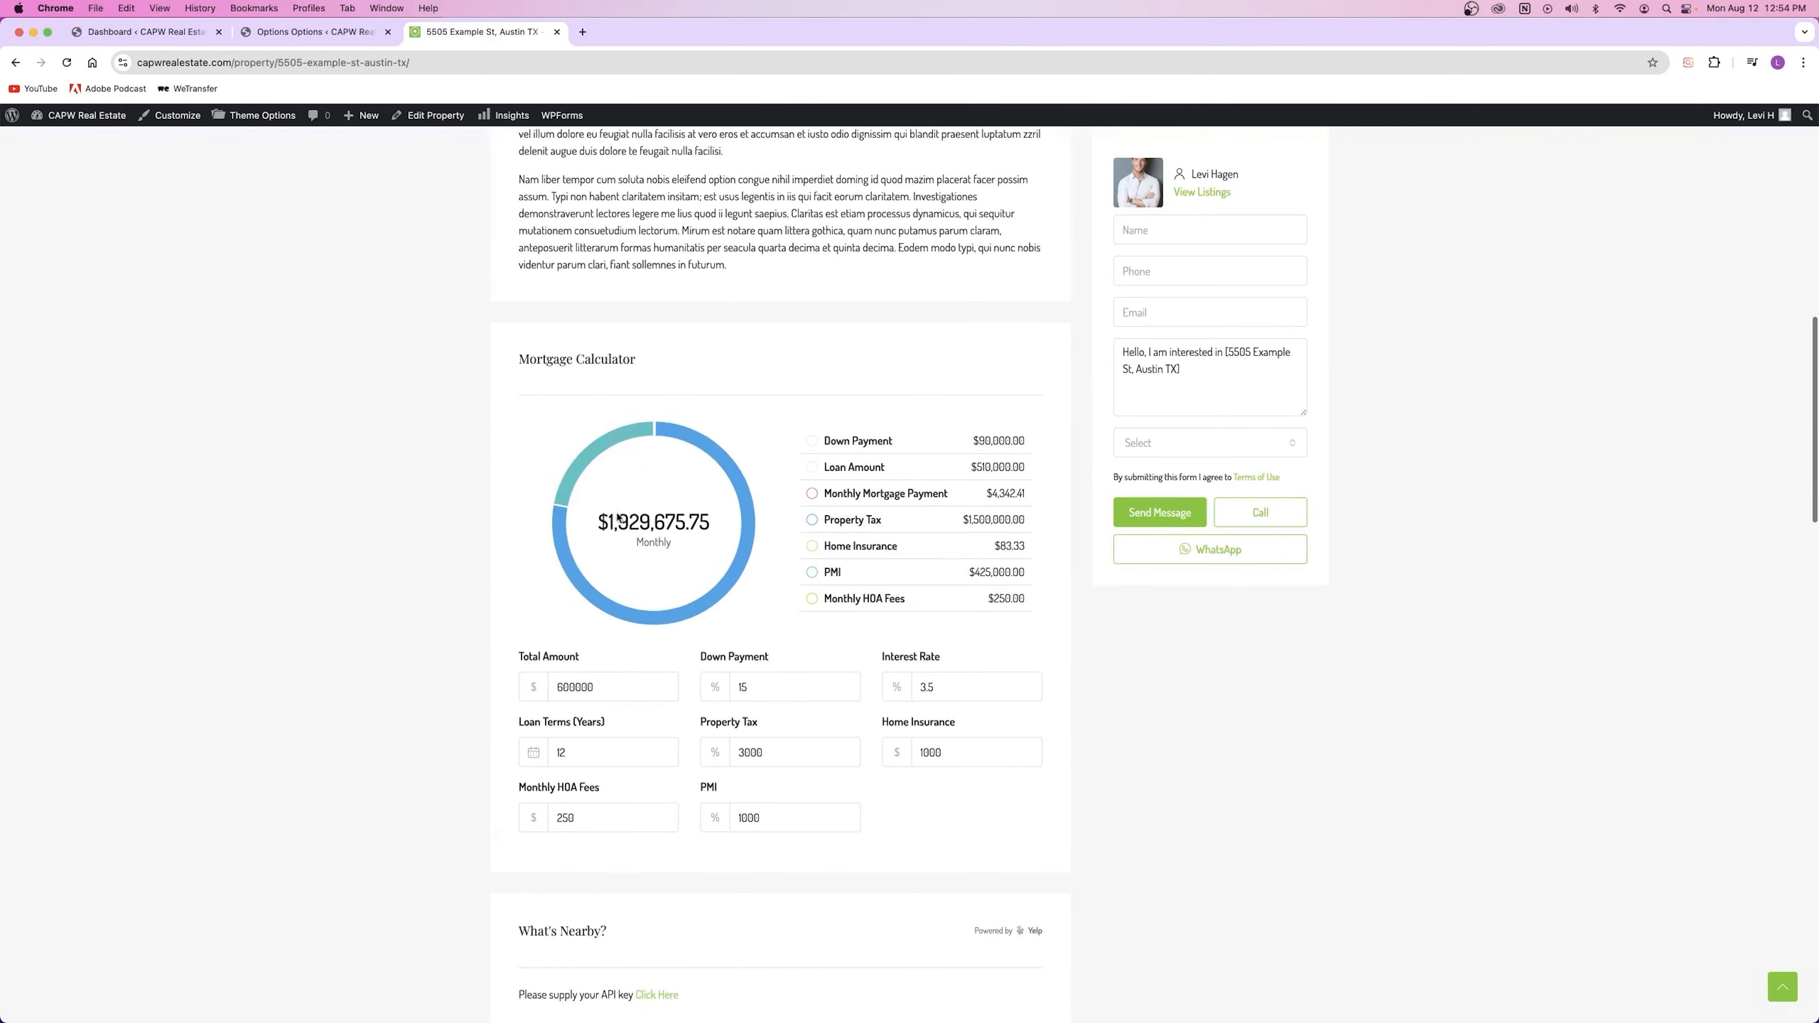
pyautogui.scroll(15, 620, 514)
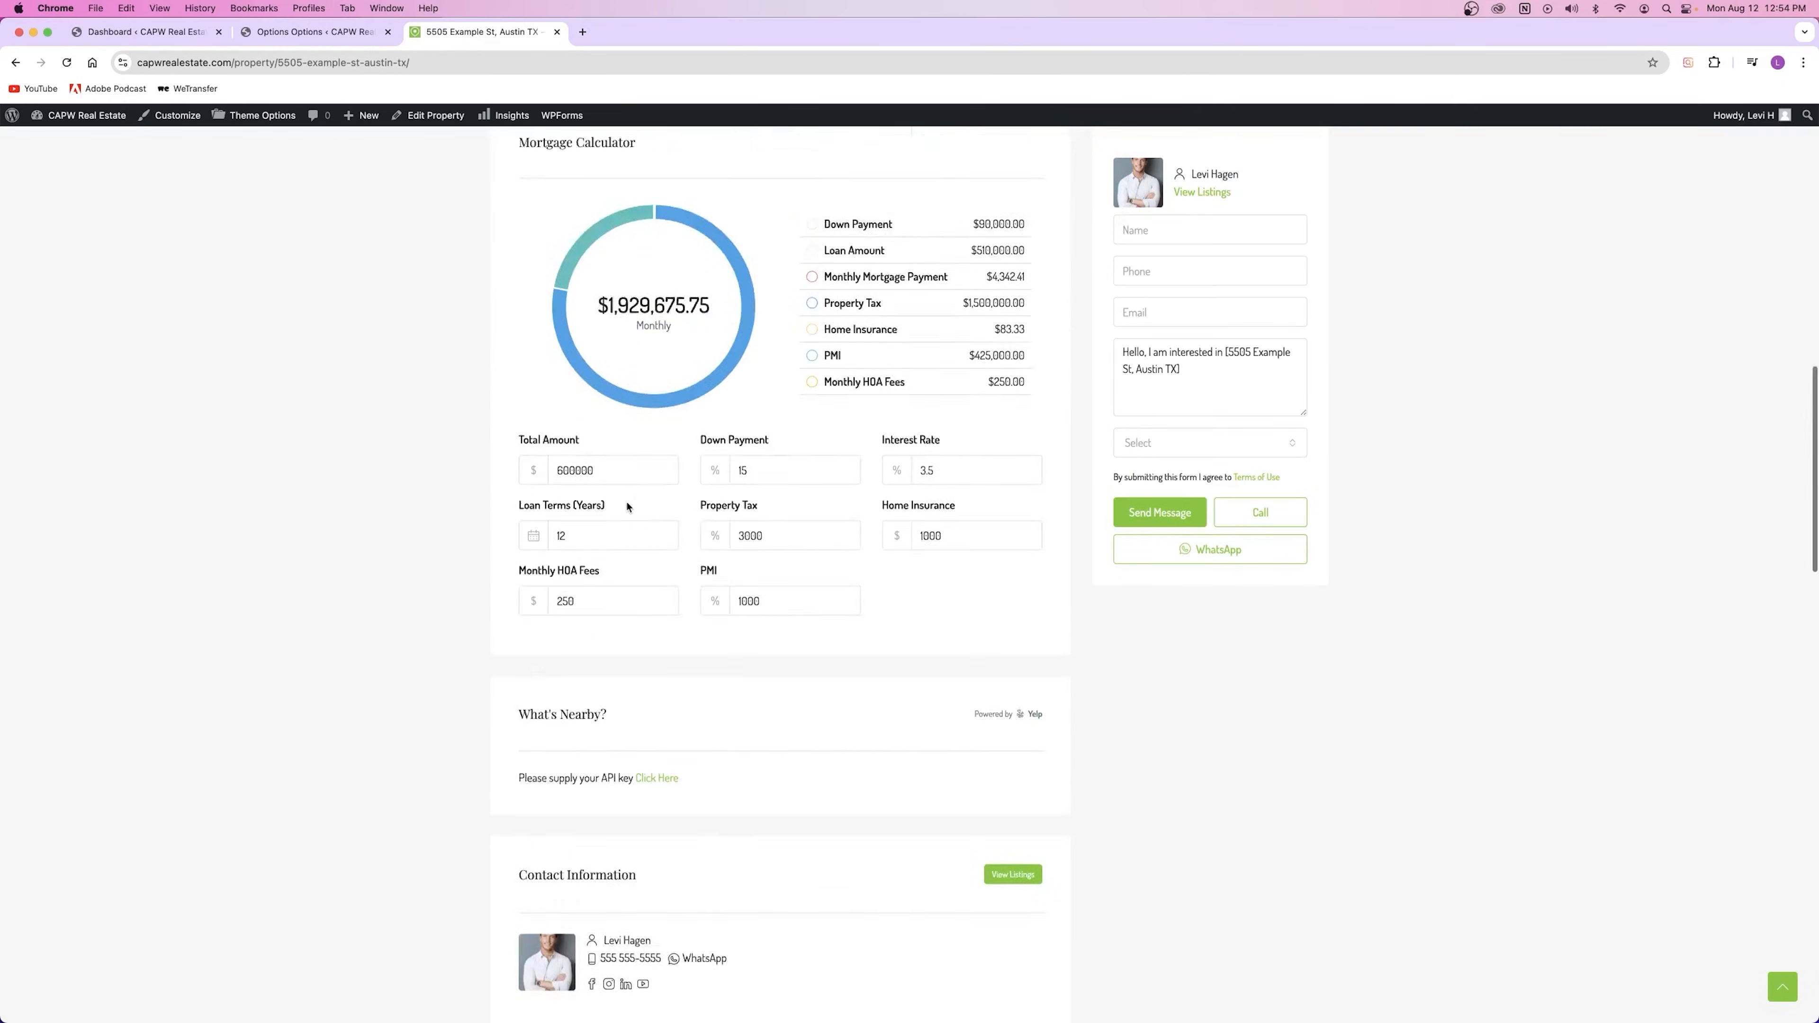
pyautogui.scroll(-3, 630, 495)
pyautogui.scroll(3, 630, 495)
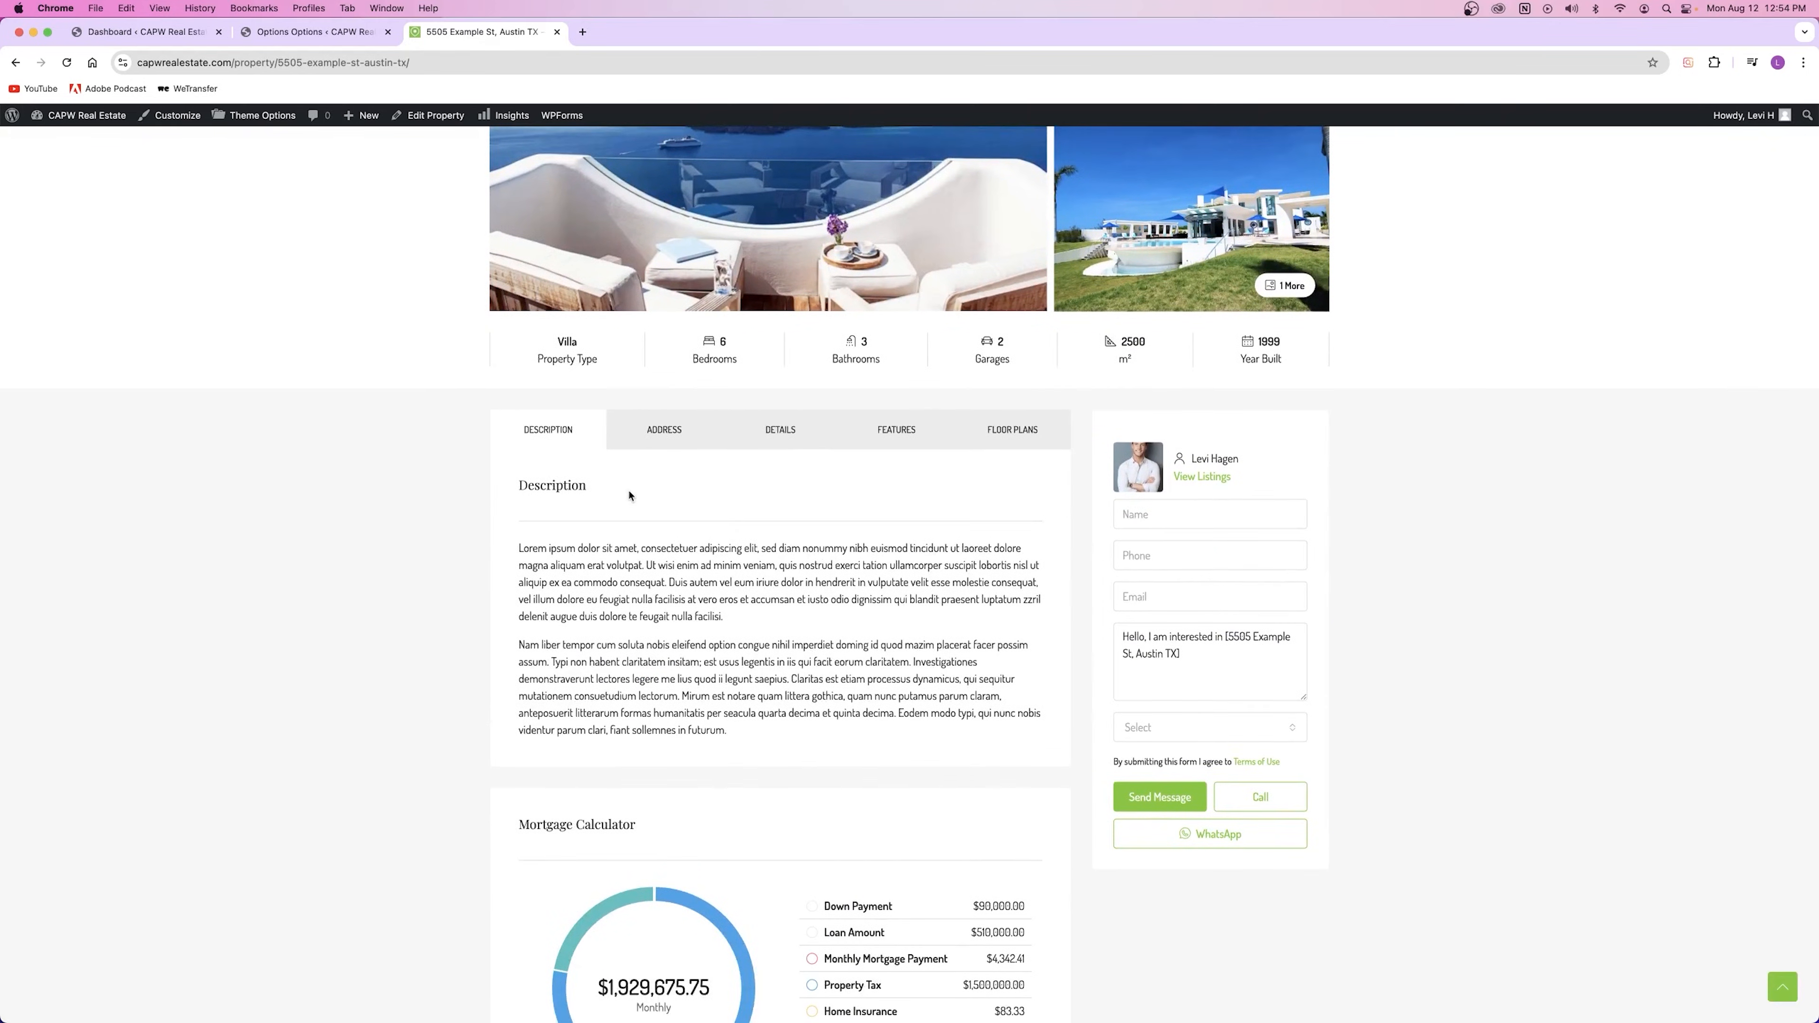
# Step: Check the Address, Details, Features and Floor Plans tabs, expanding the First Floor plan
pyautogui.click(665, 432)
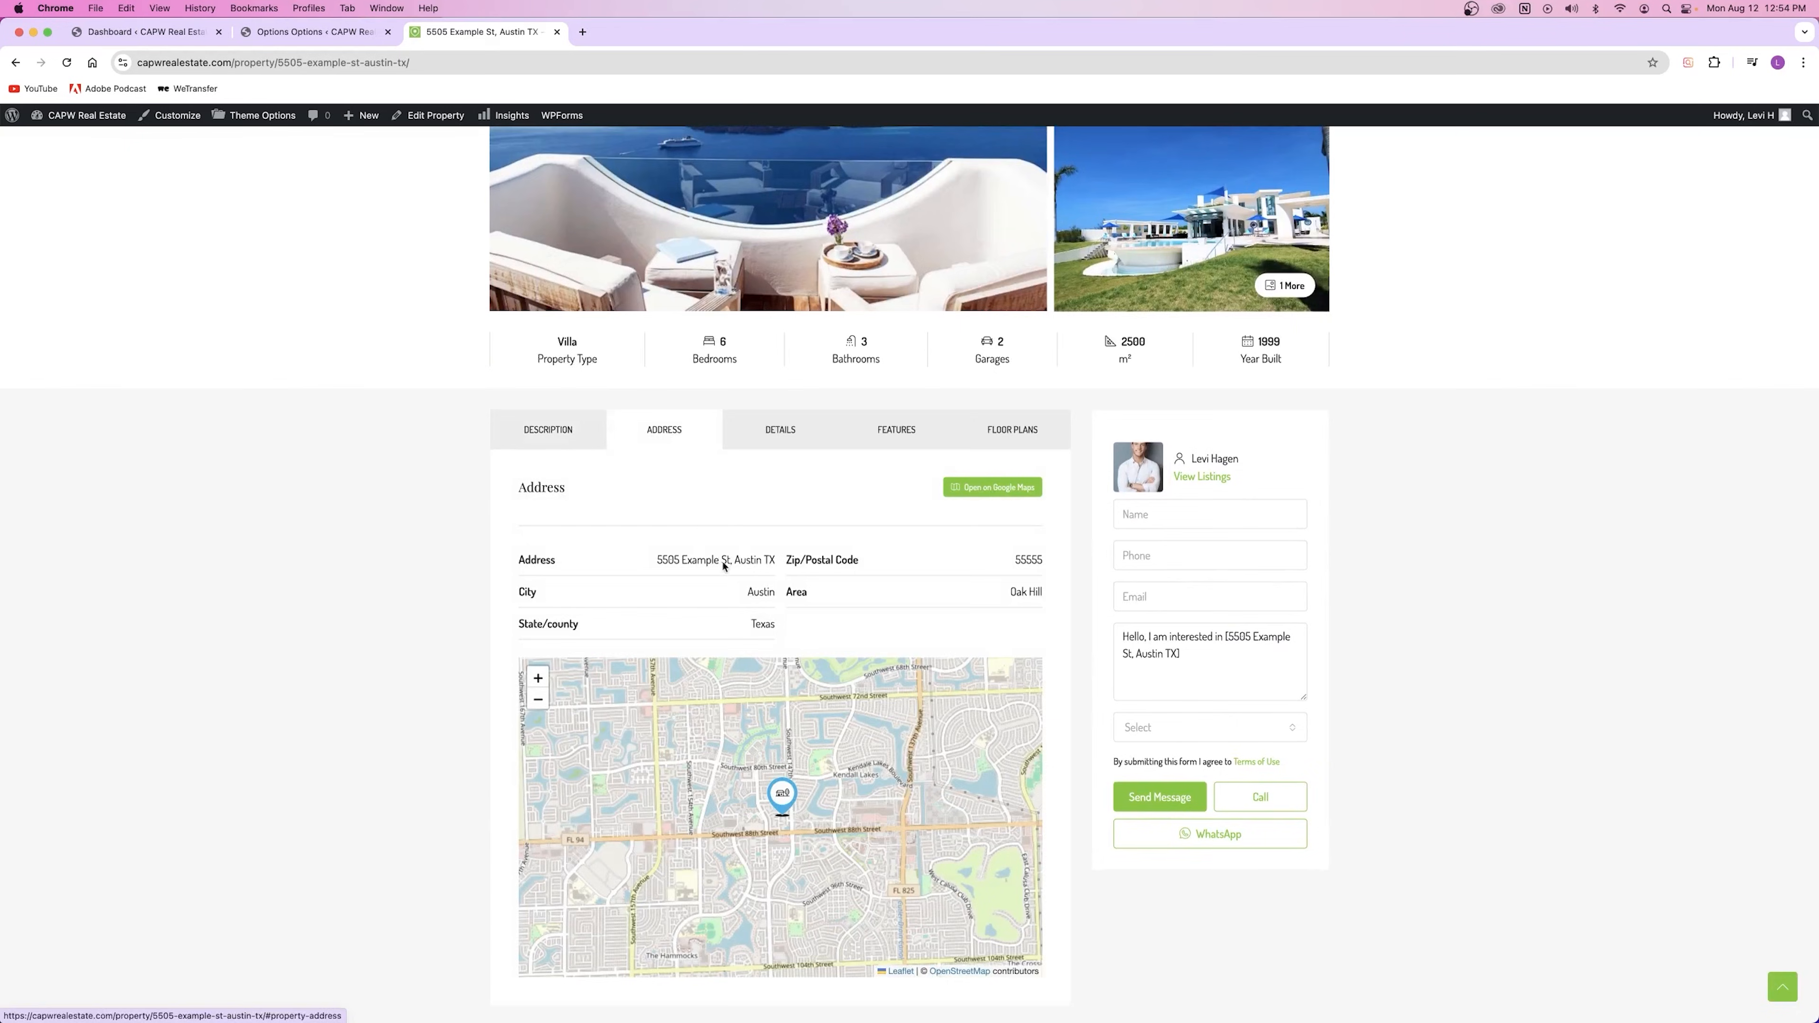
pyautogui.click(774, 447)
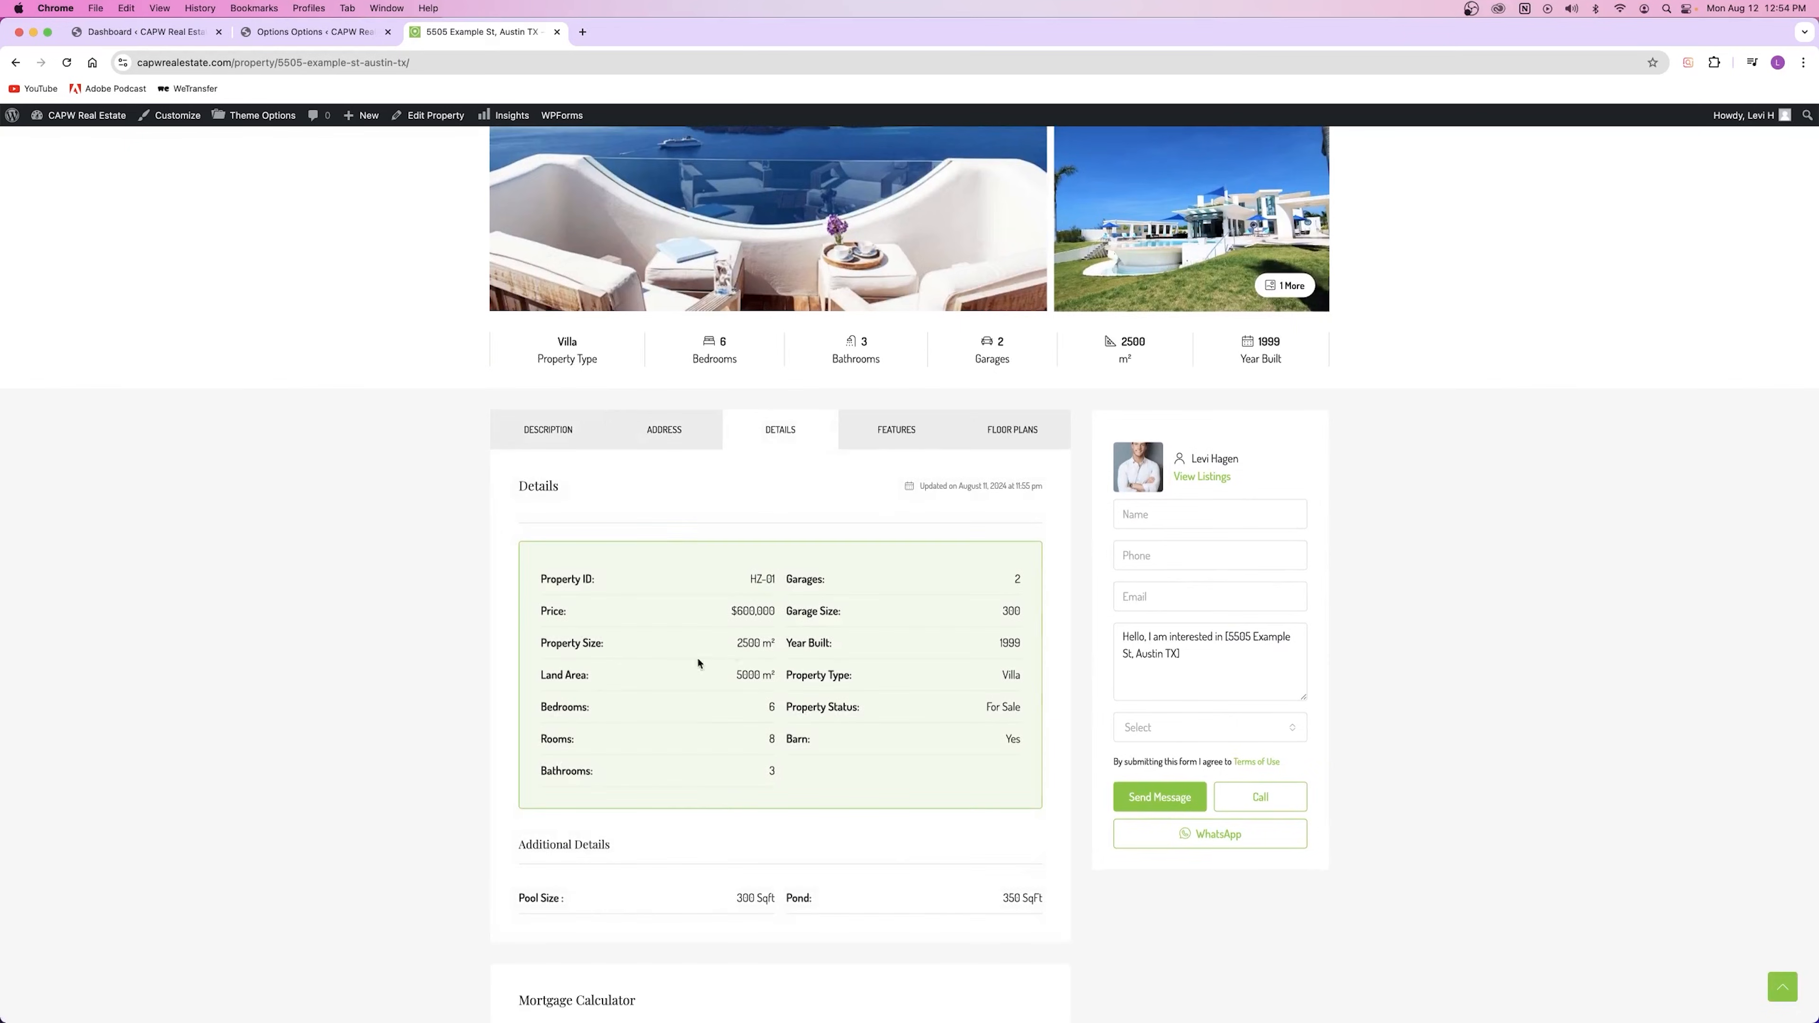
pyautogui.click(914, 433)
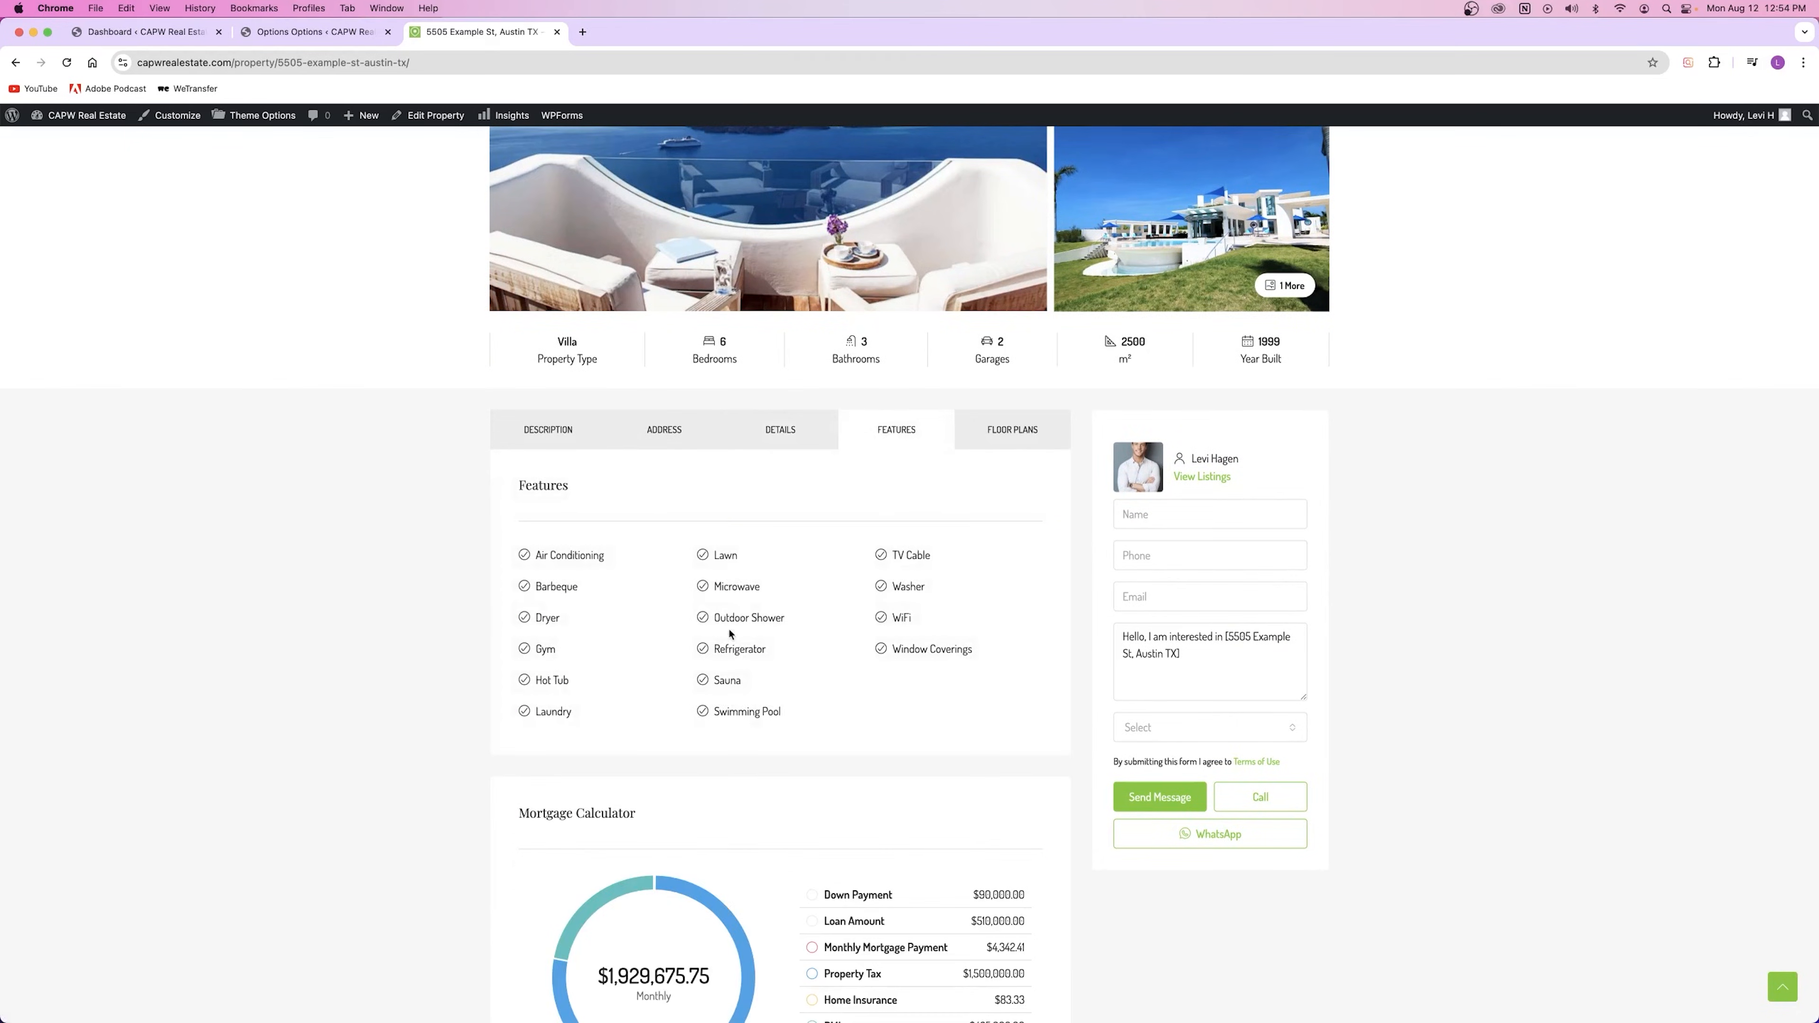
pyautogui.click(1003, 432)
pyautogui.scroll(-3, 730, 609)
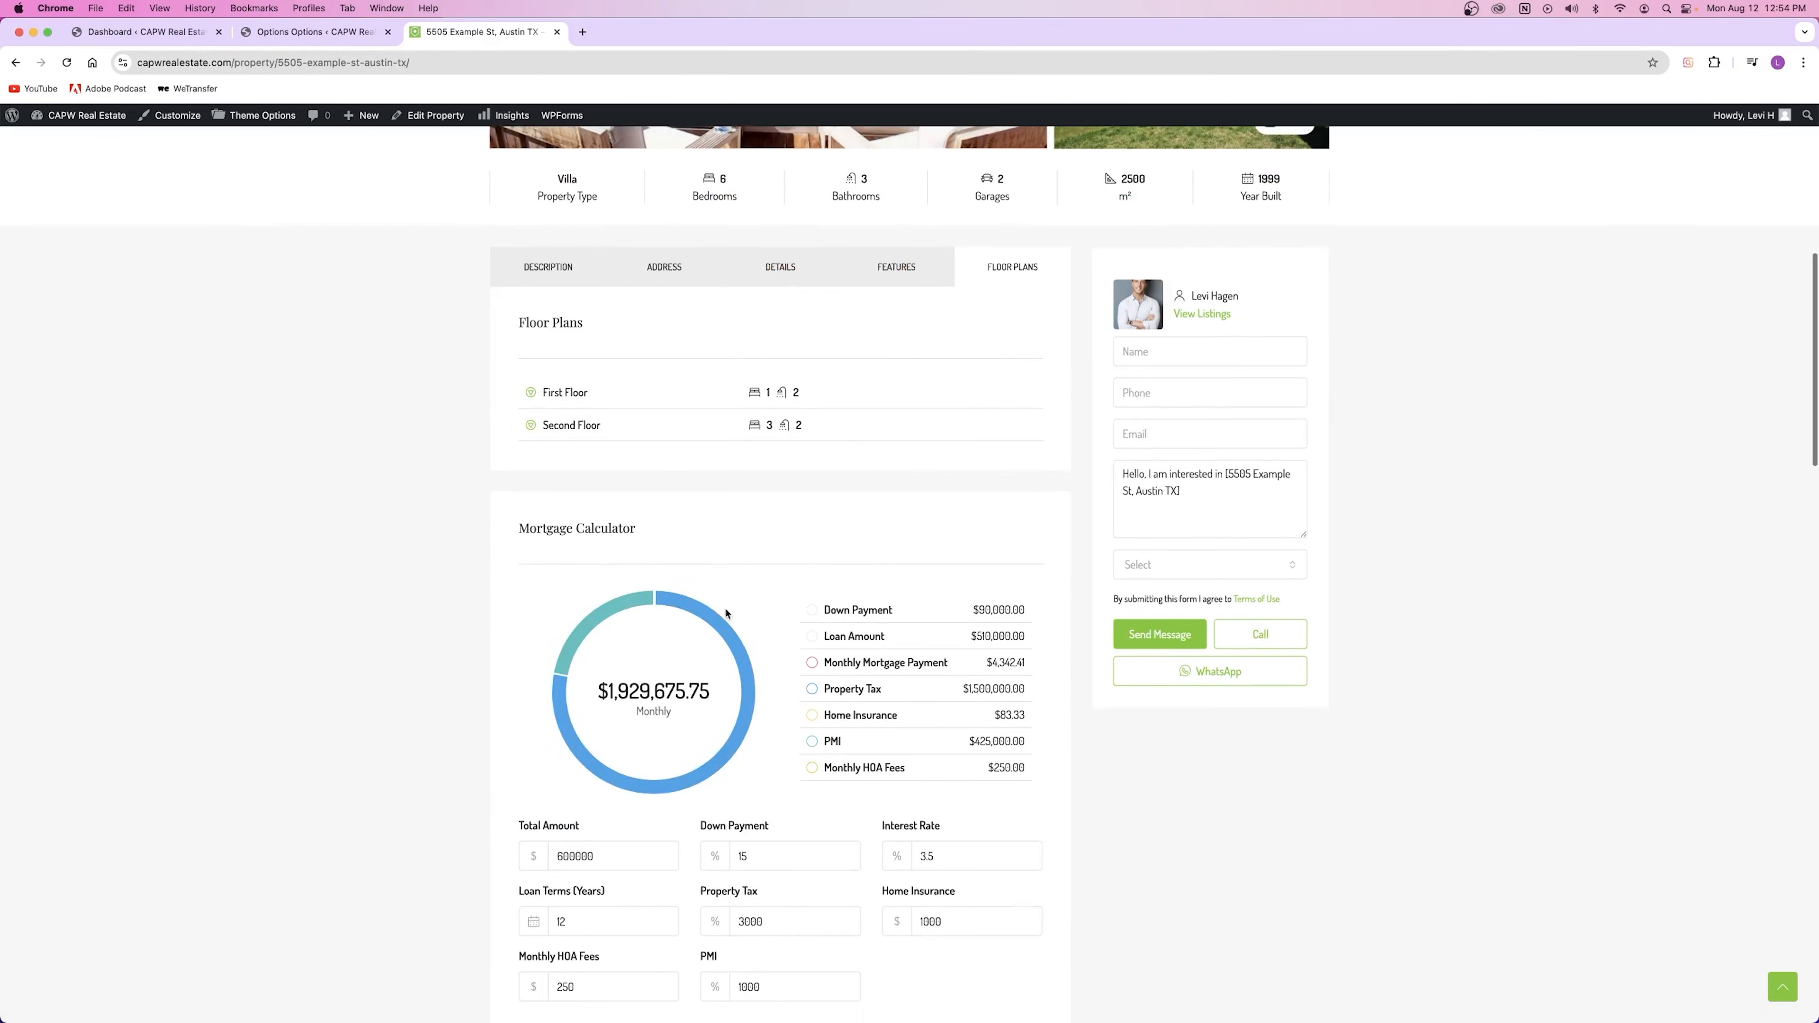
pyautogui.click(541, 394)
pyautogui.click(552, 391)
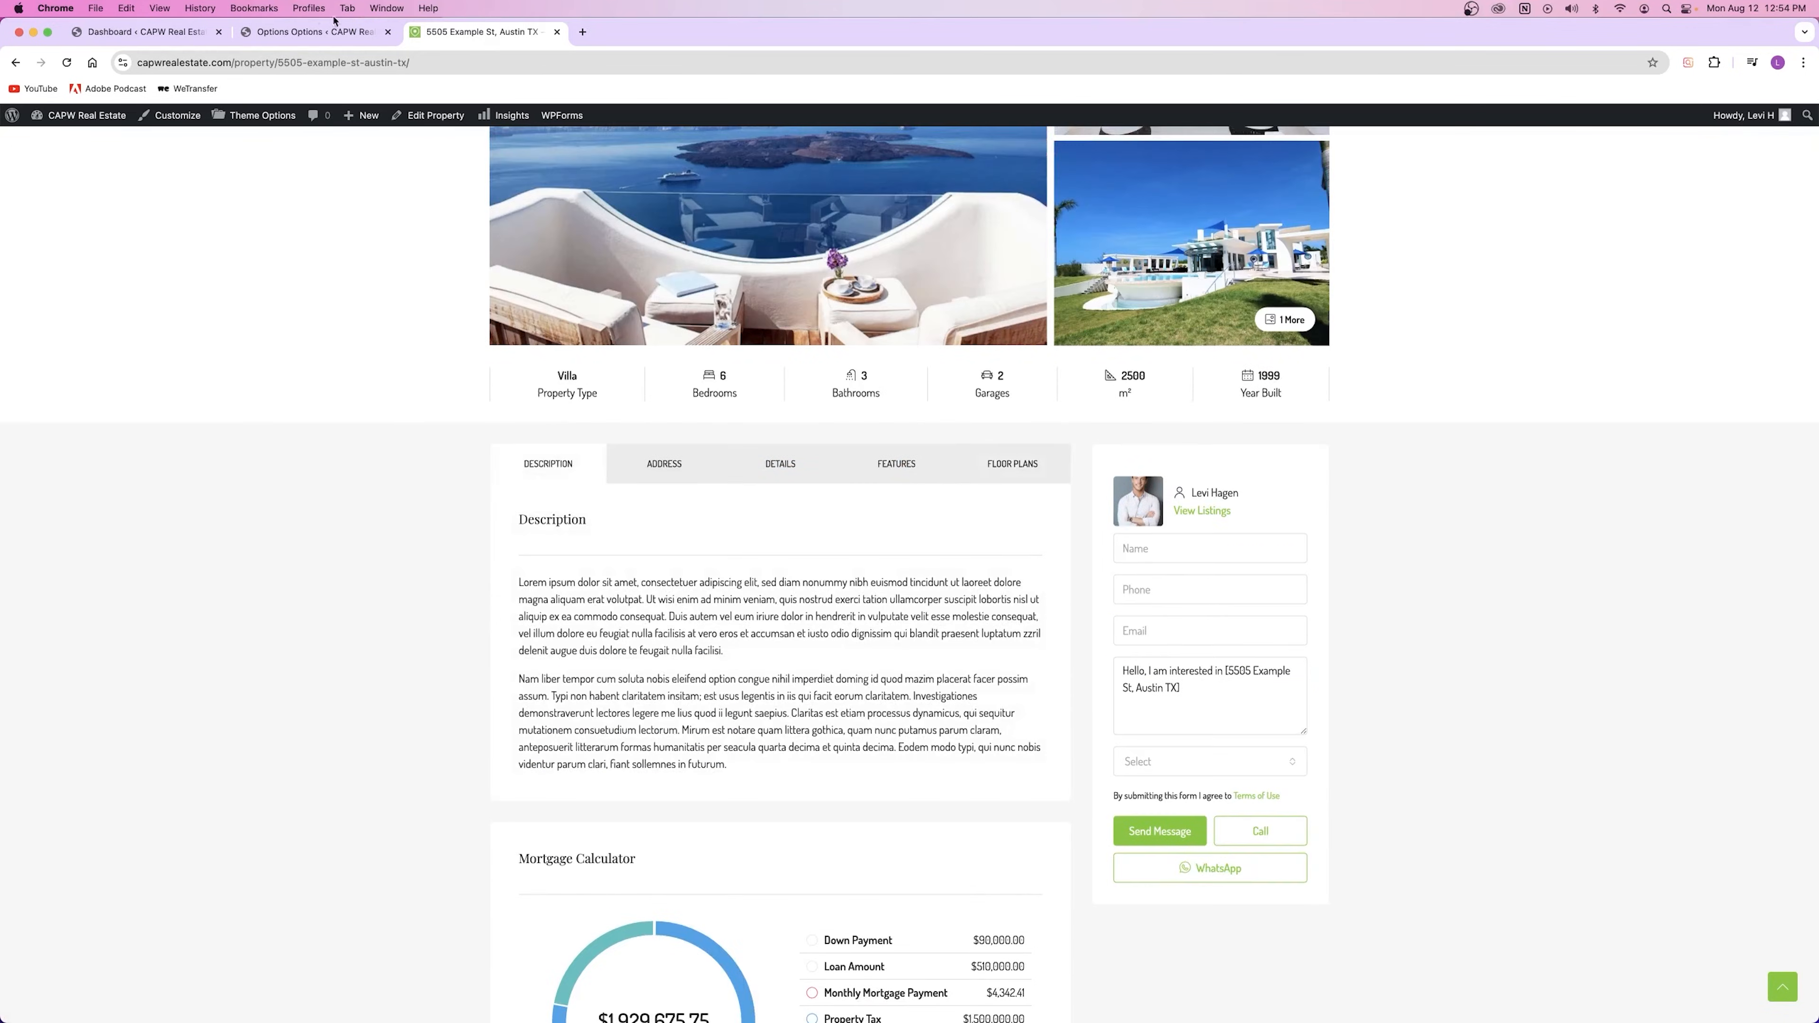
pyautogui.click(334, 32)
pyautogui.click(867, 602)
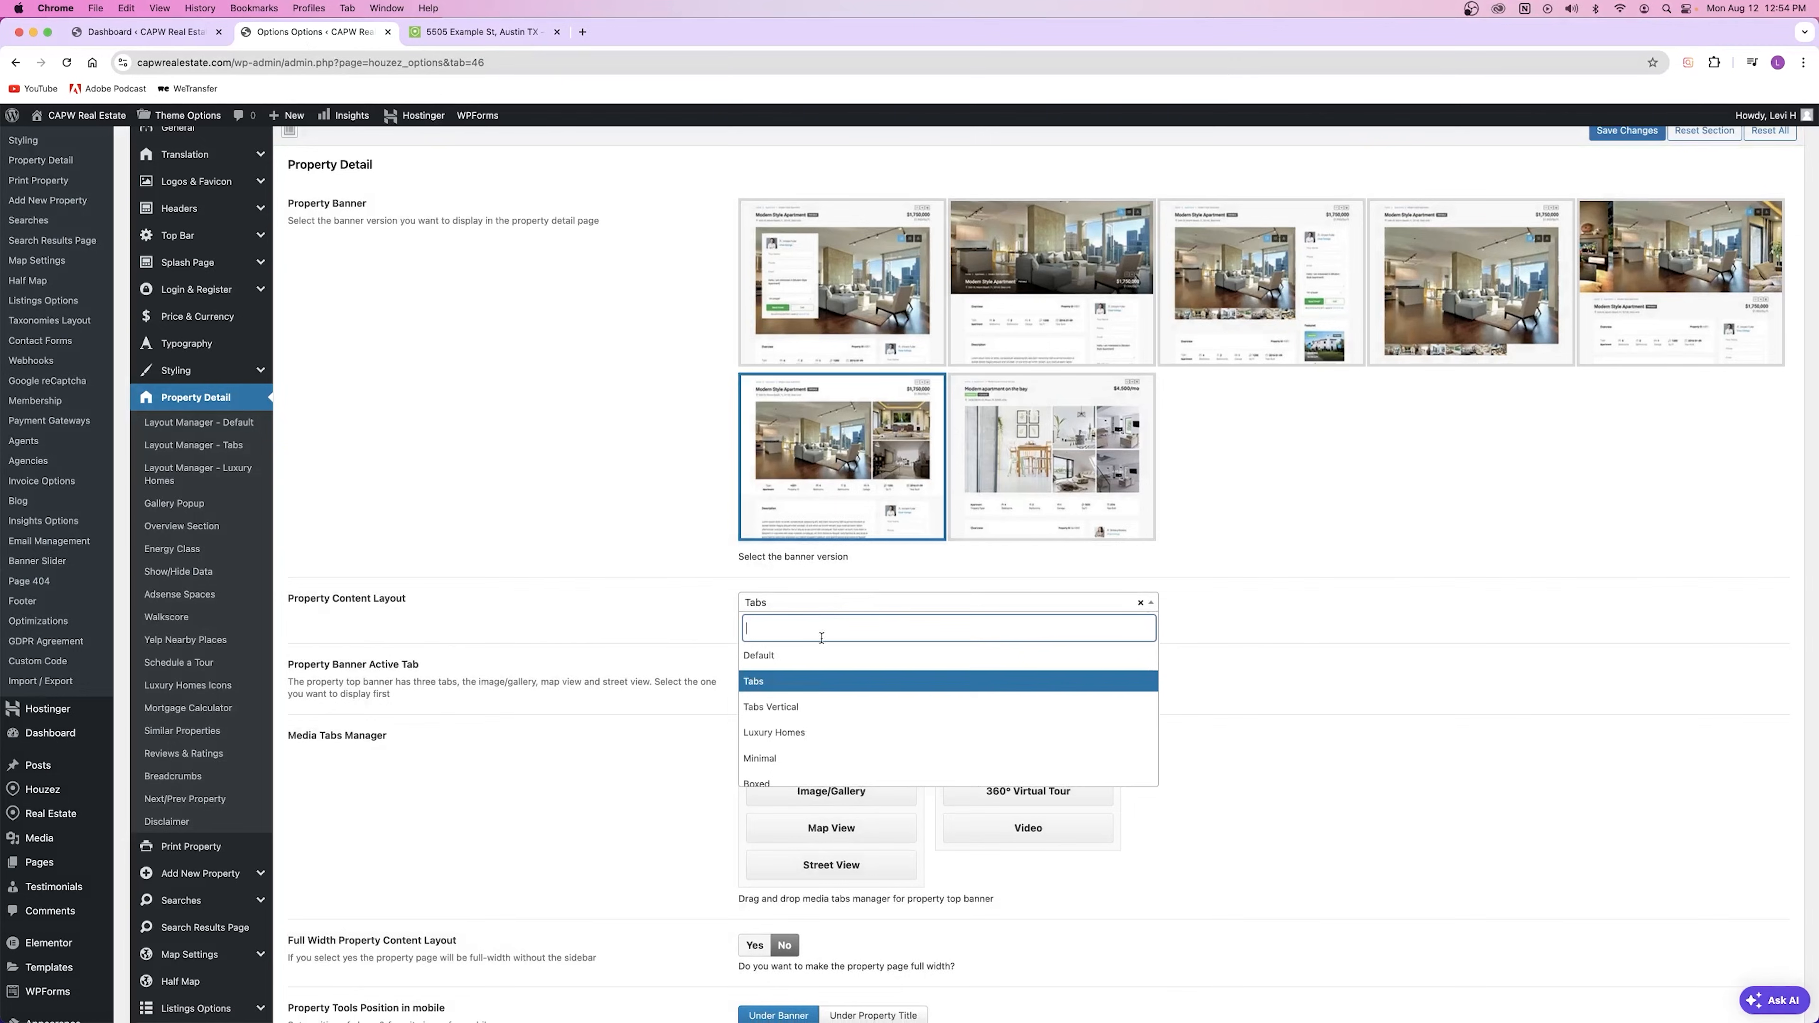
# Step: Switch the layout to Tabs Vertical, save, and view its Features, Details, Address and Description panels
pyautogui.click(810, 709)
pyautogui.click(1627, 132)
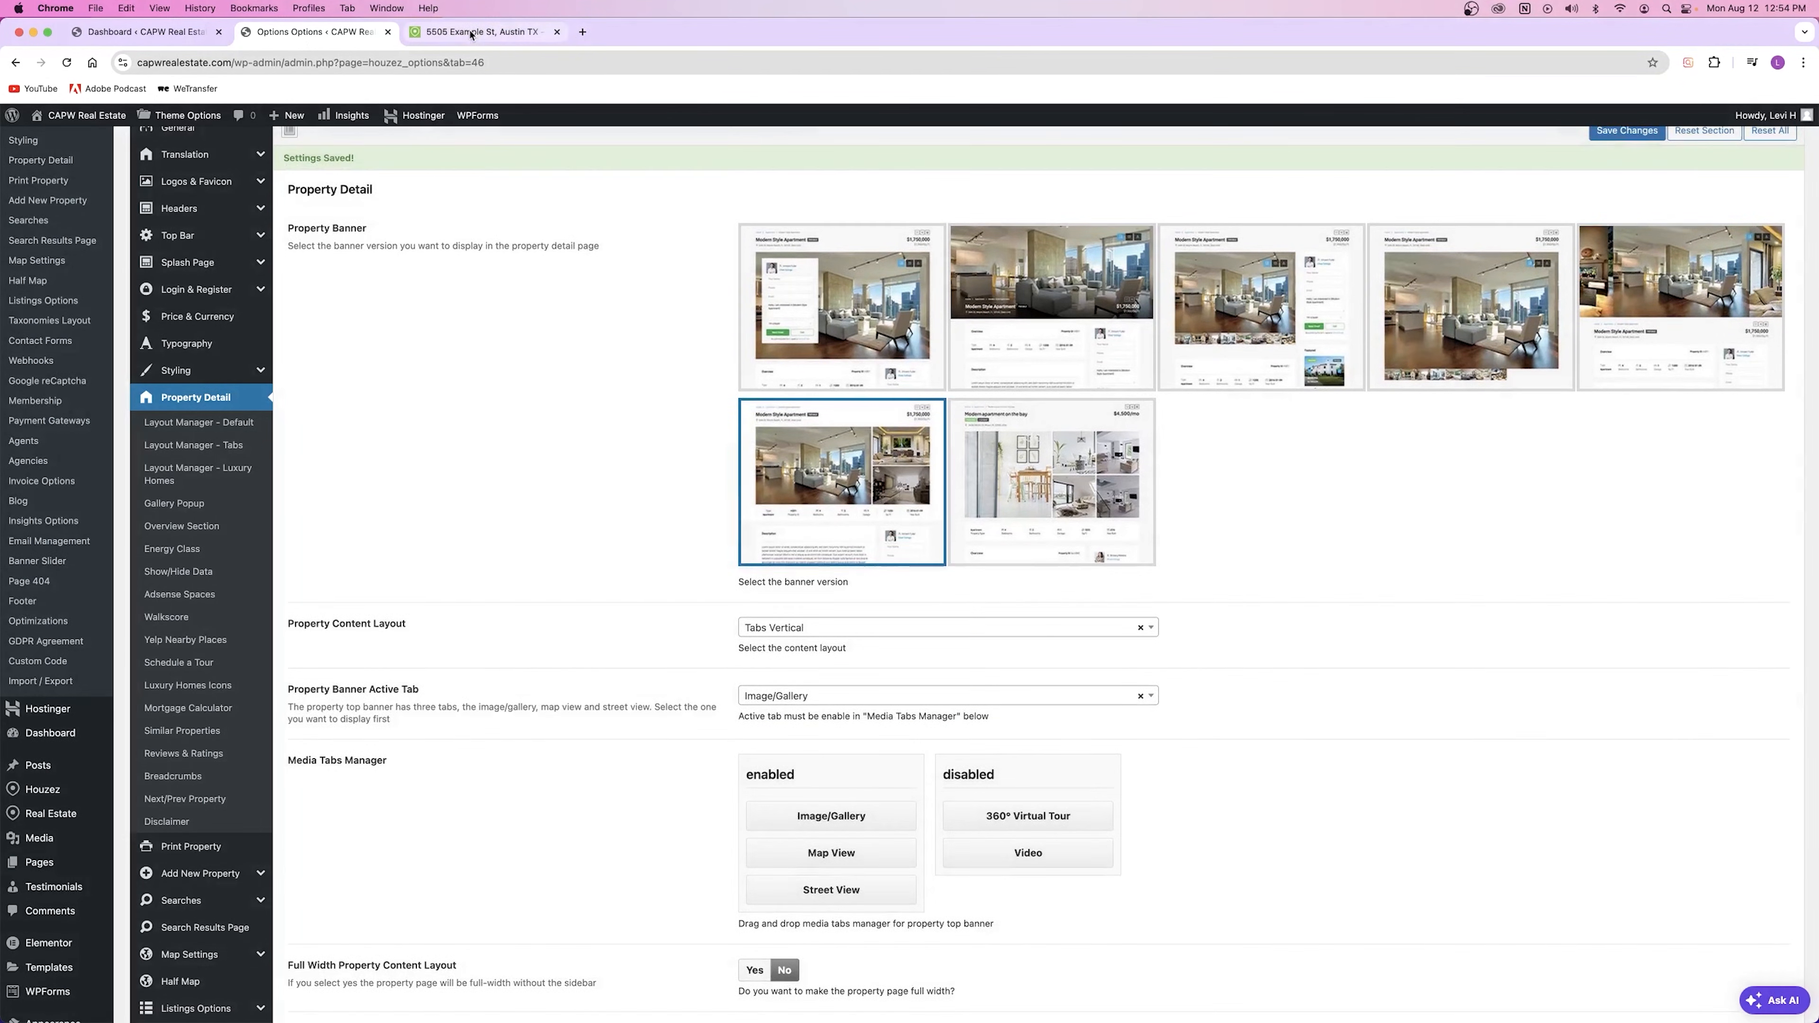
pyautogui.click(476, 32)
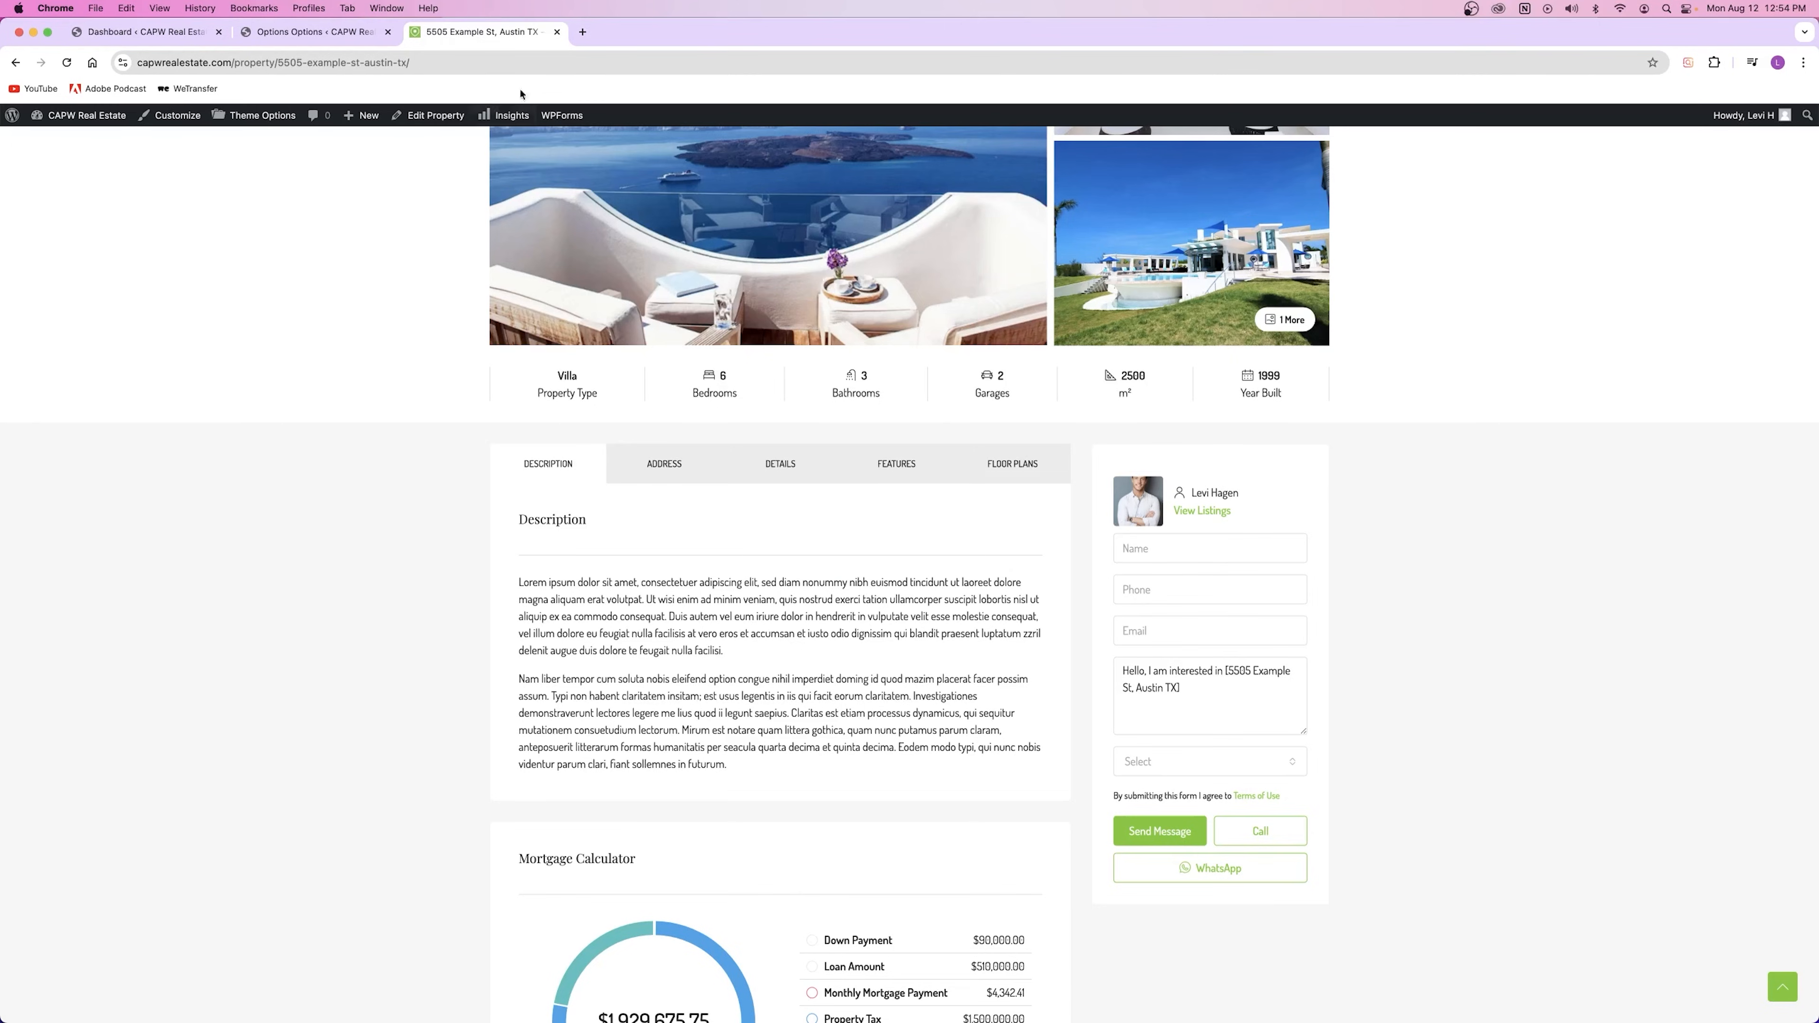
pyautogui.click(67, 63)
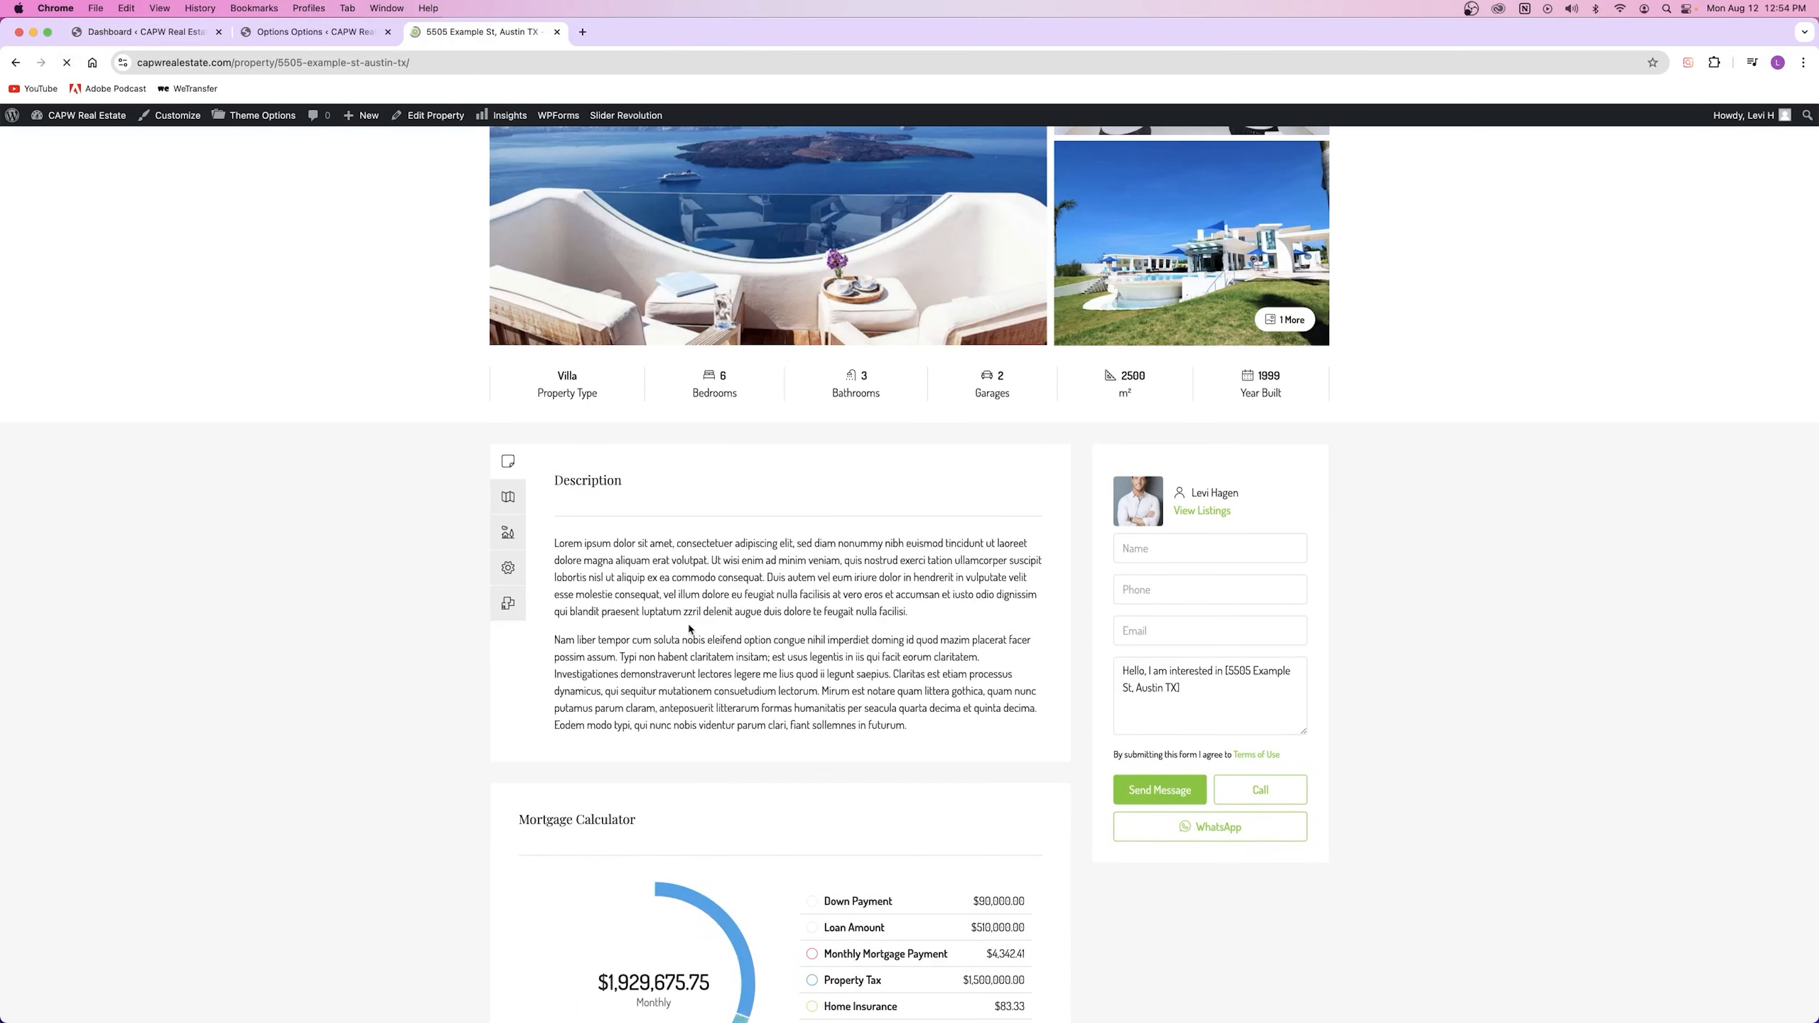
pyautogui.click(509, 569)
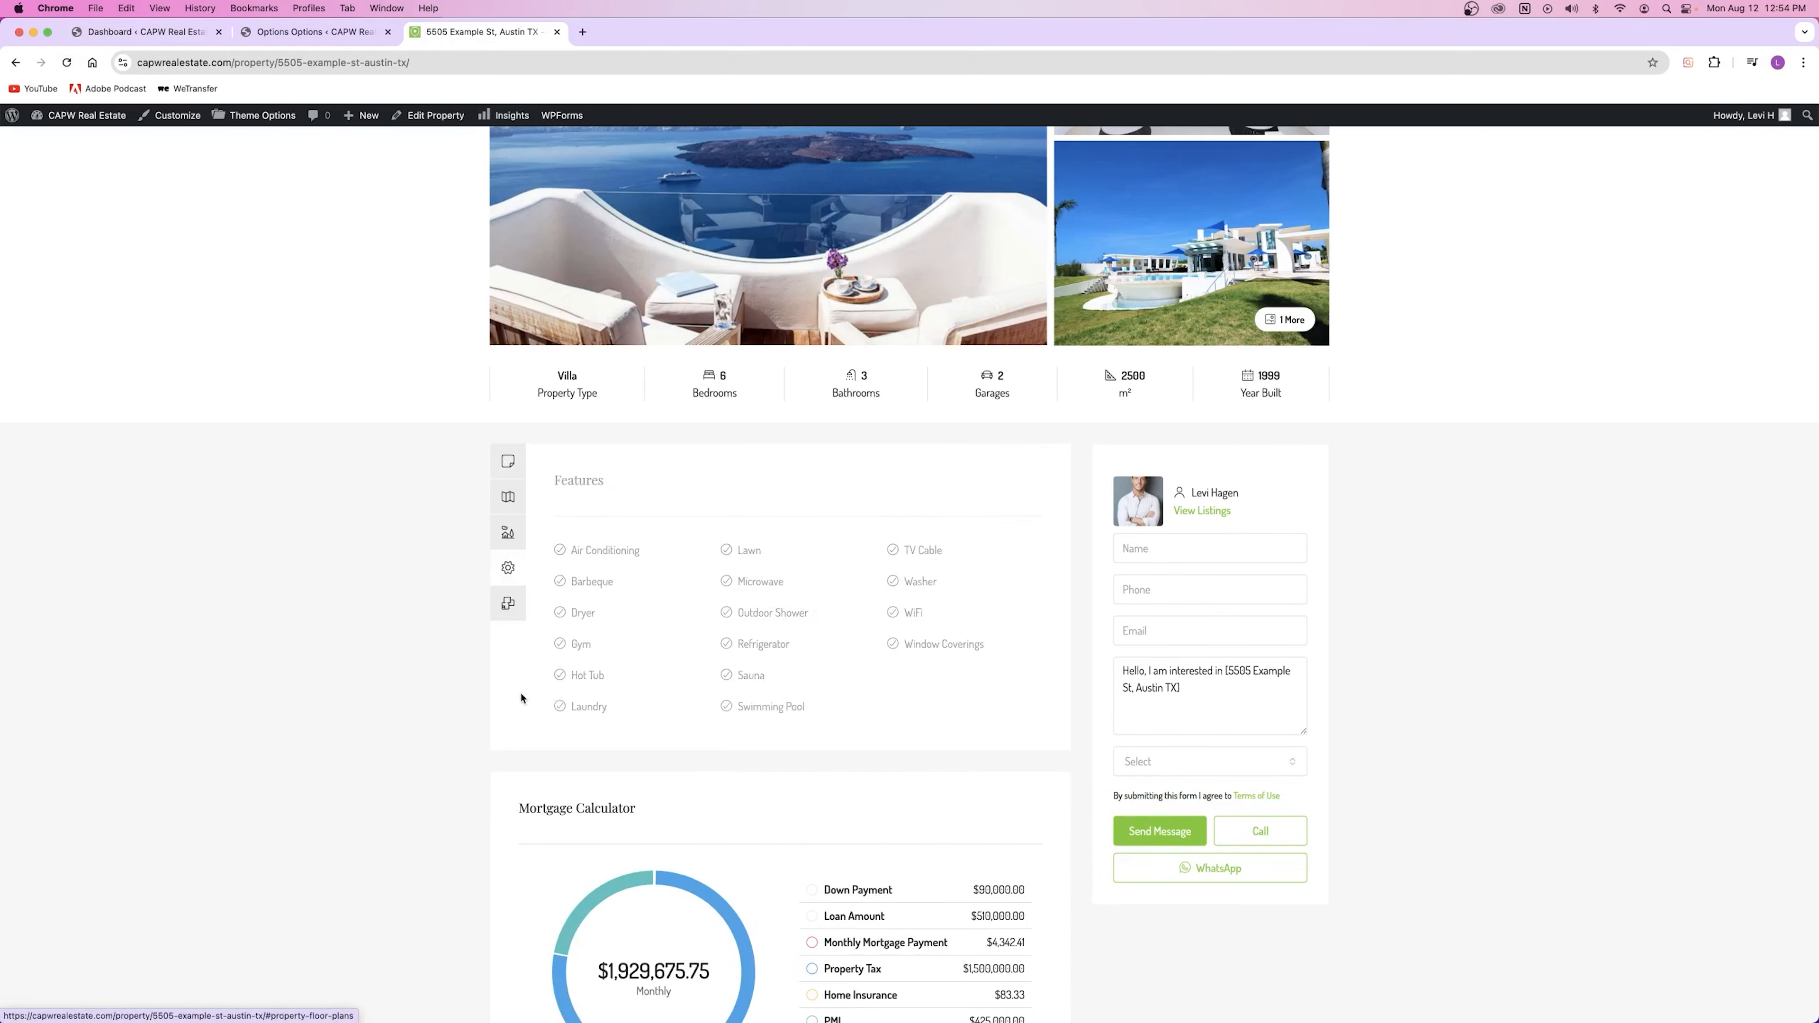
pyautogui.click(510, 536)
pyautogui.click(509, 498)
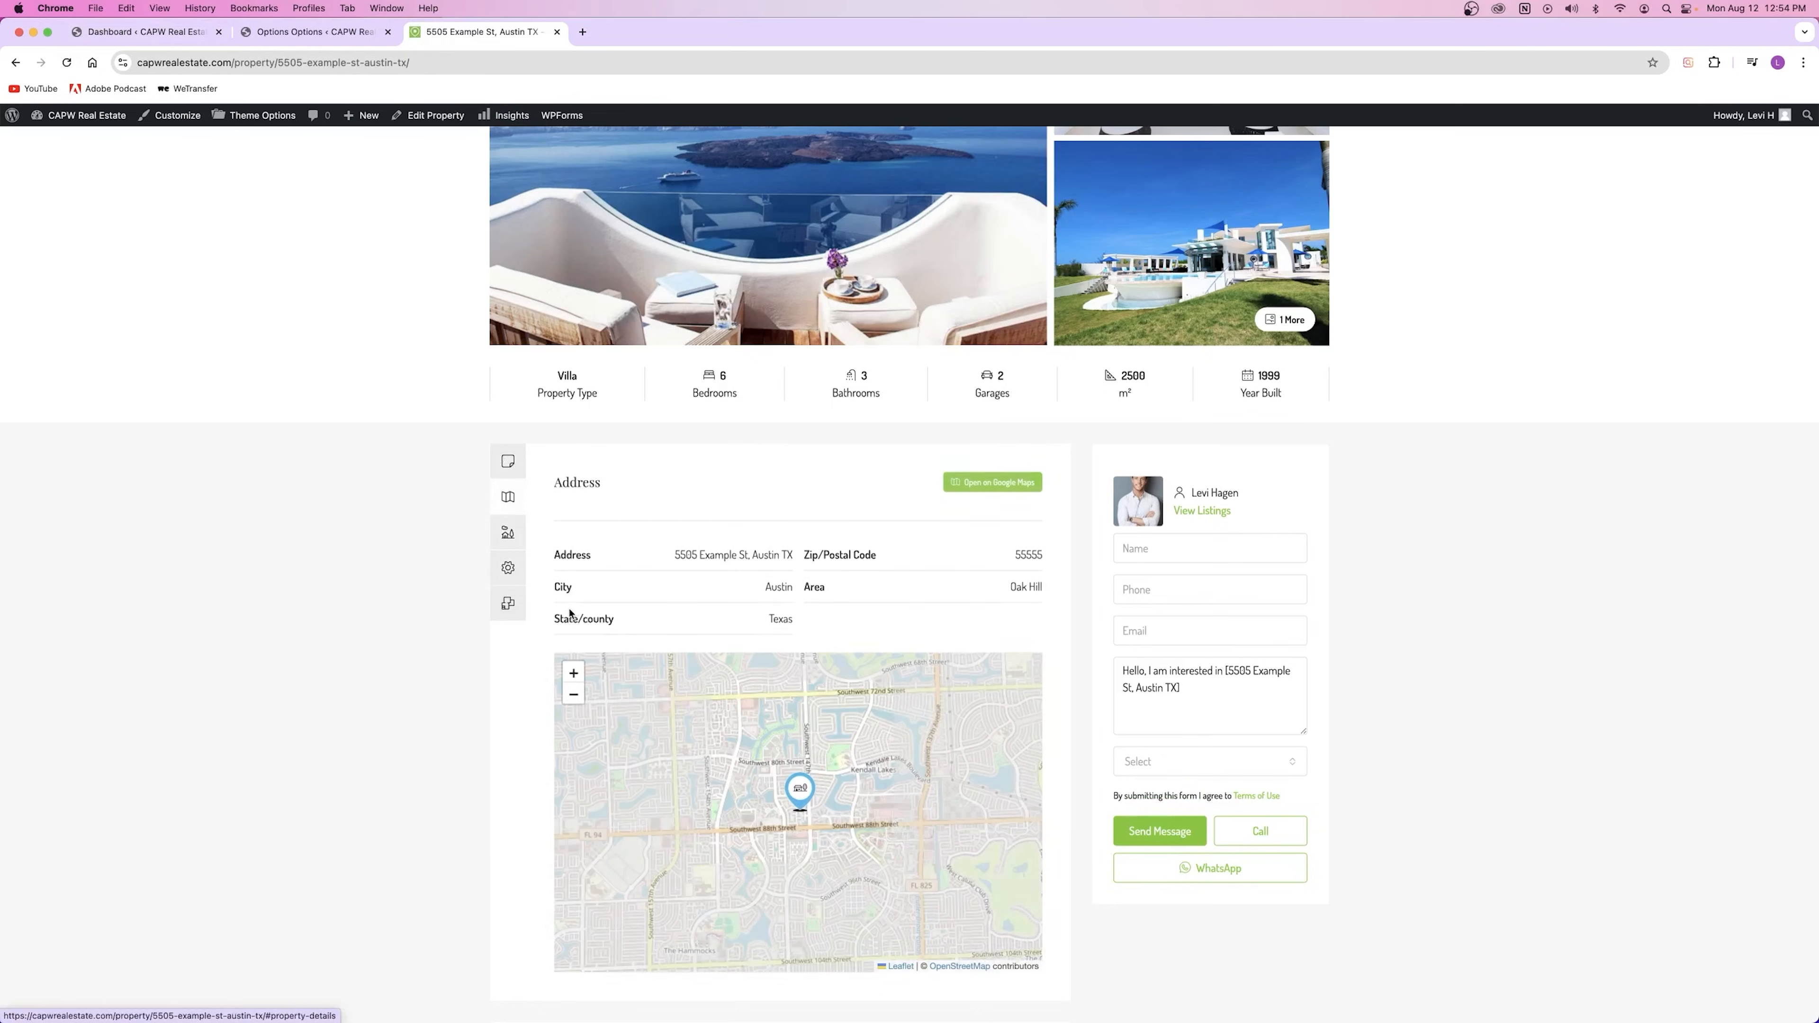
pyautogui.click(510, 460)
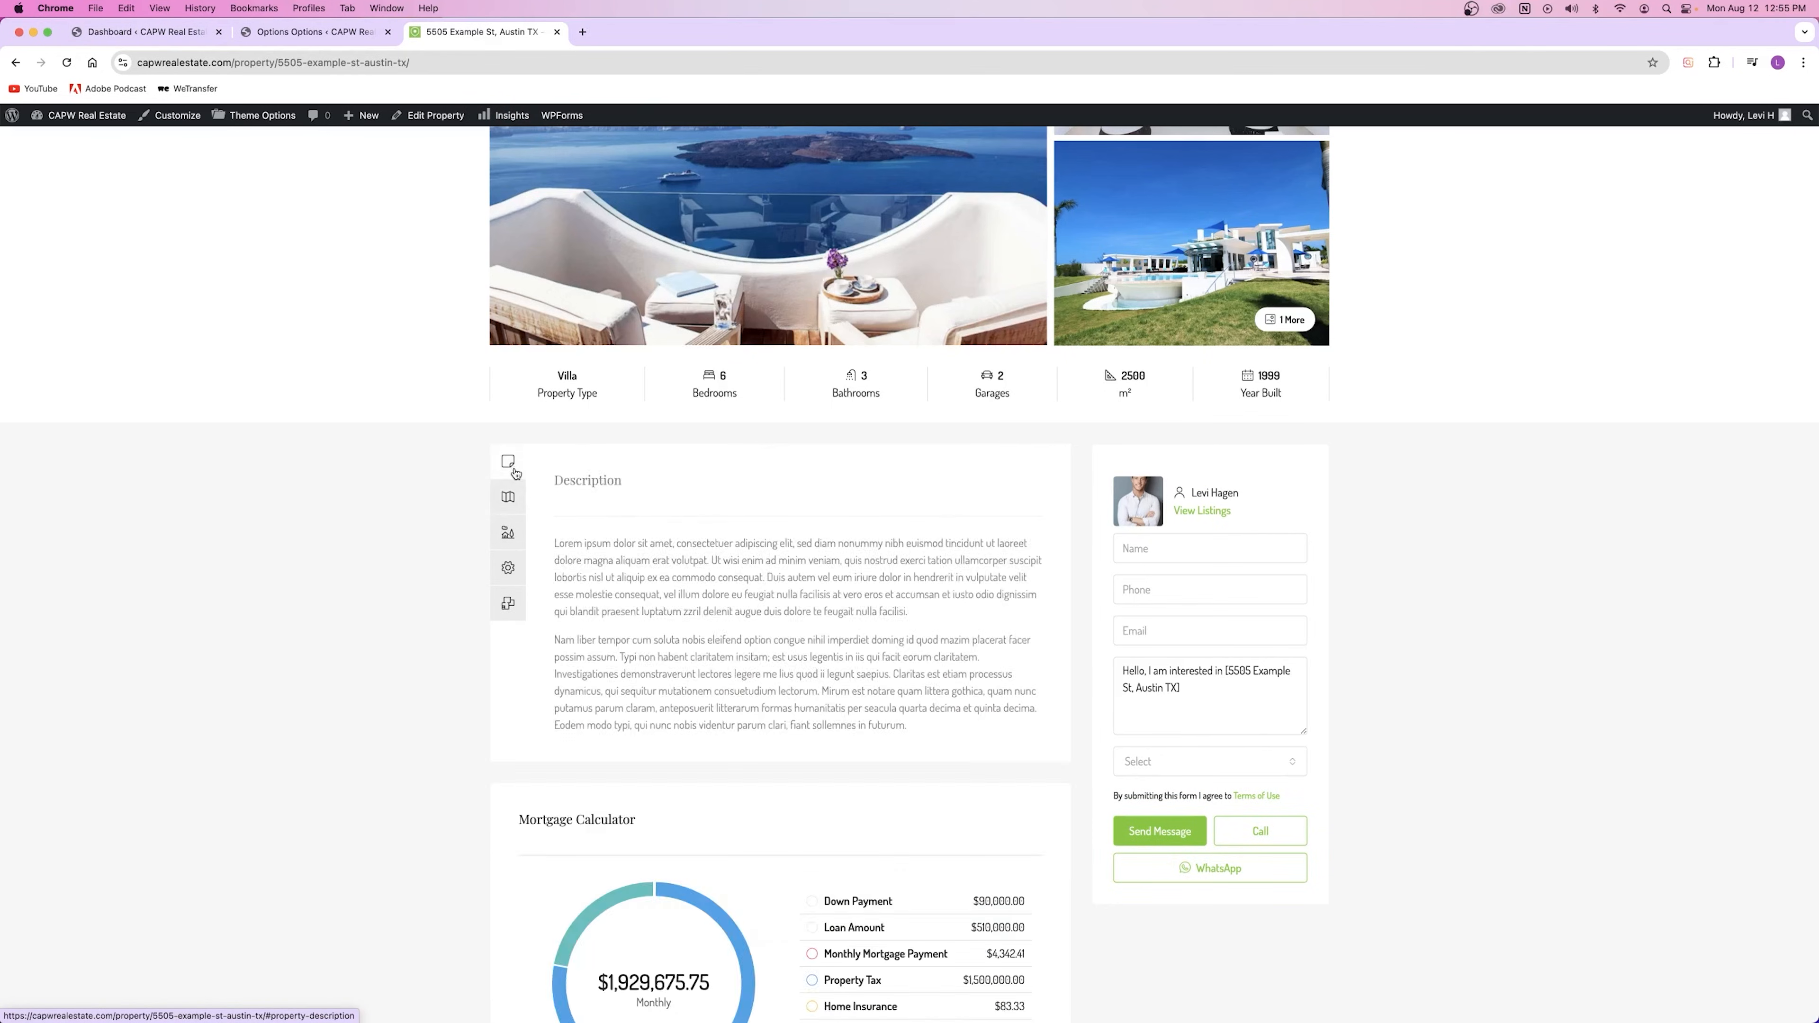
# Step: Set the content layout to Luxury Homes, save, and reload the listing
pyautogui.hotkey('ctrl', 'shift', 'Tab')
pyautogui.click(972, 602)
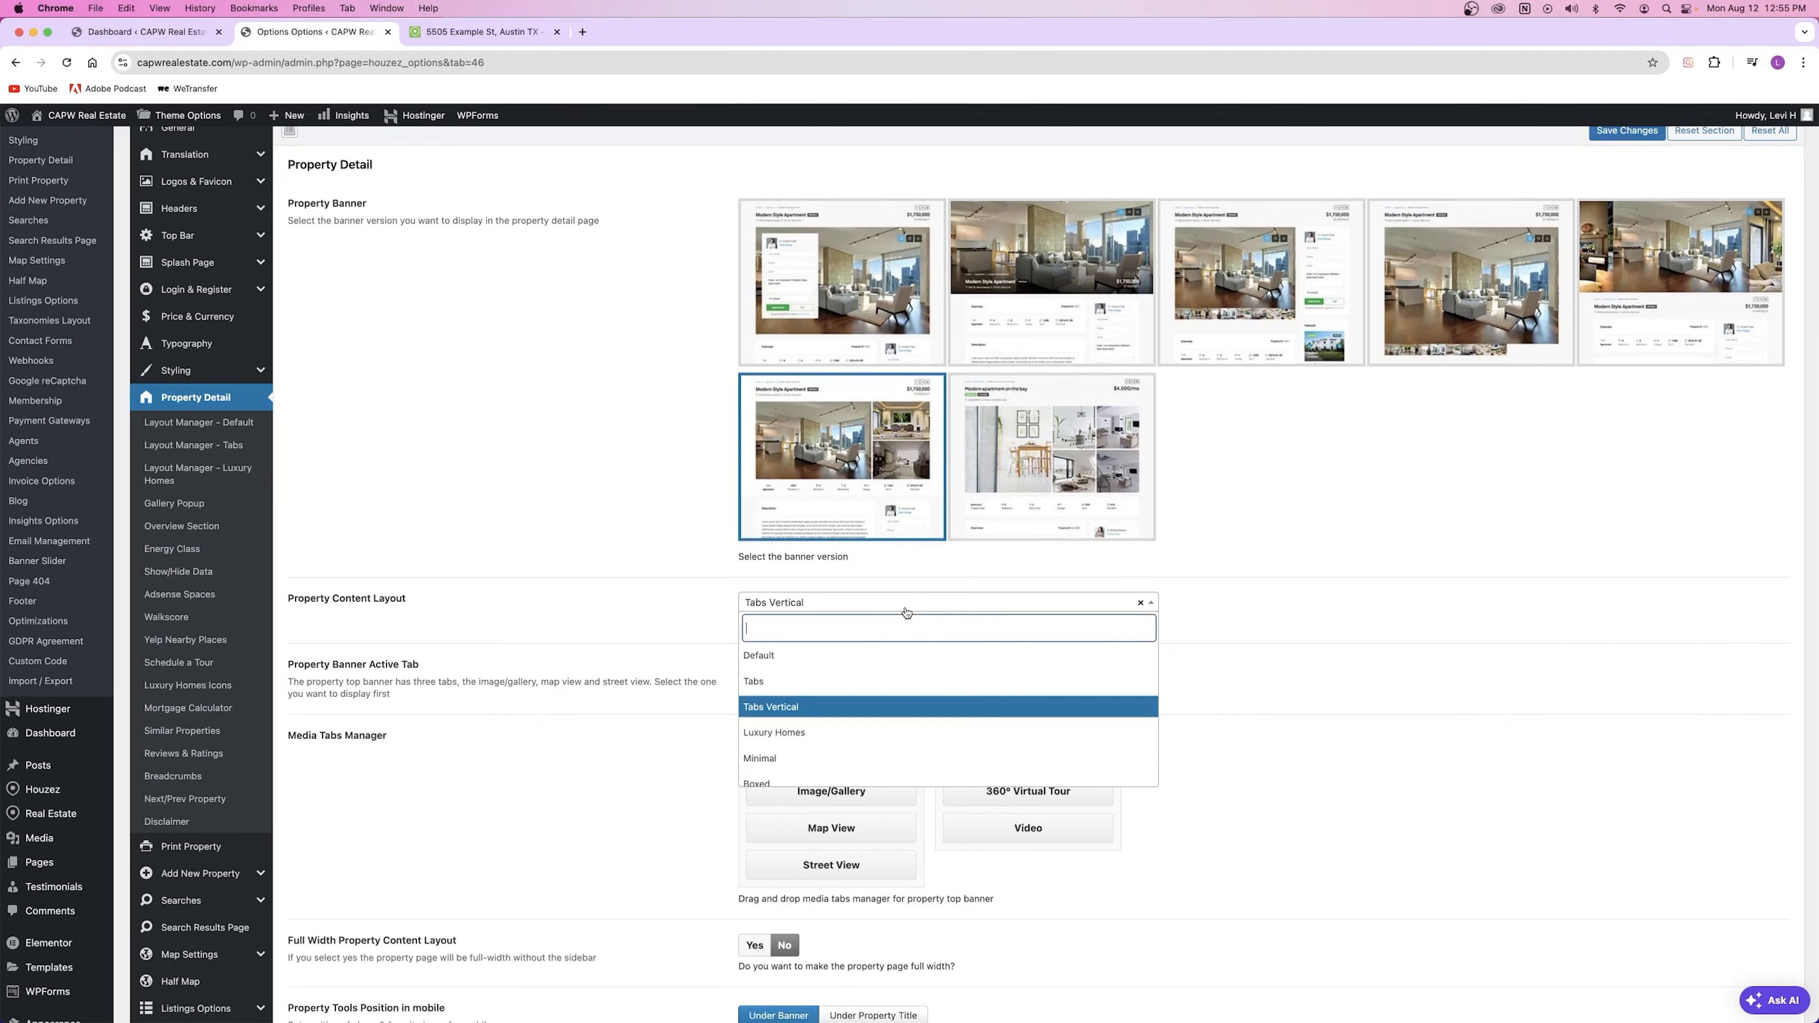
pyautogui.click(826, 731)
pyautogui.click(1627, 131)
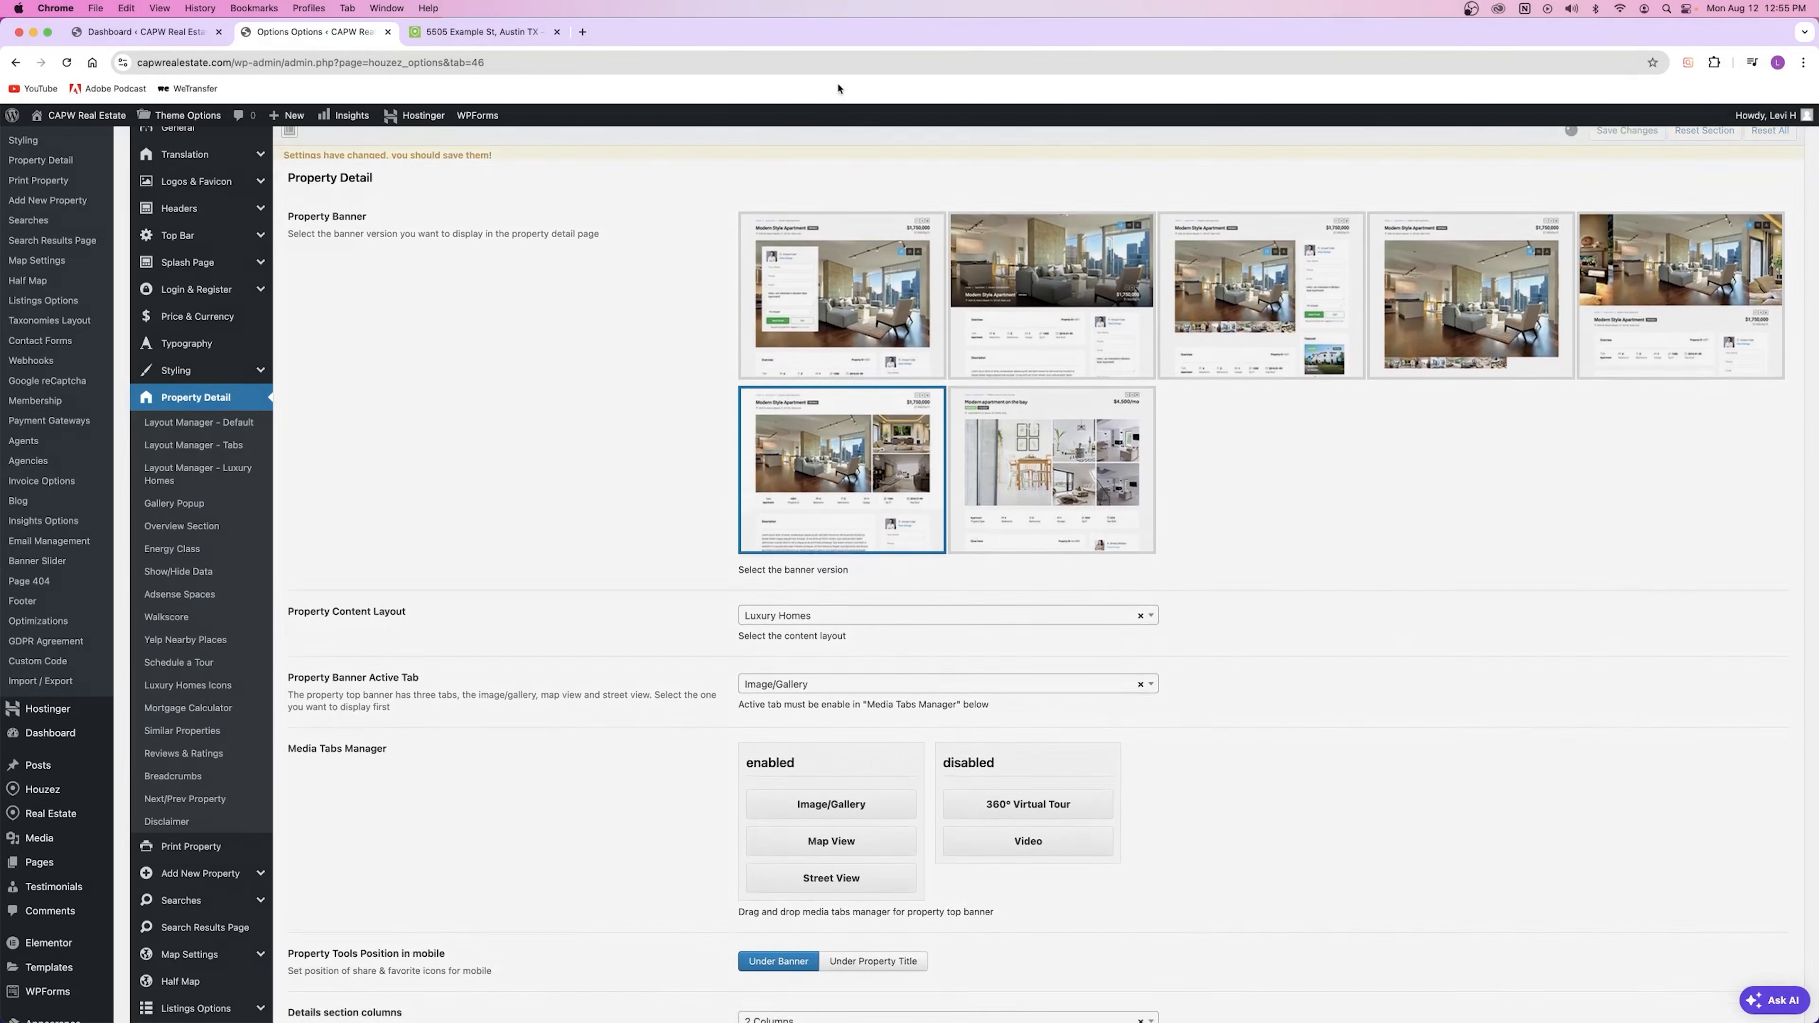
pyautogui.click(472, 34)
pyautogui.press('super+r')
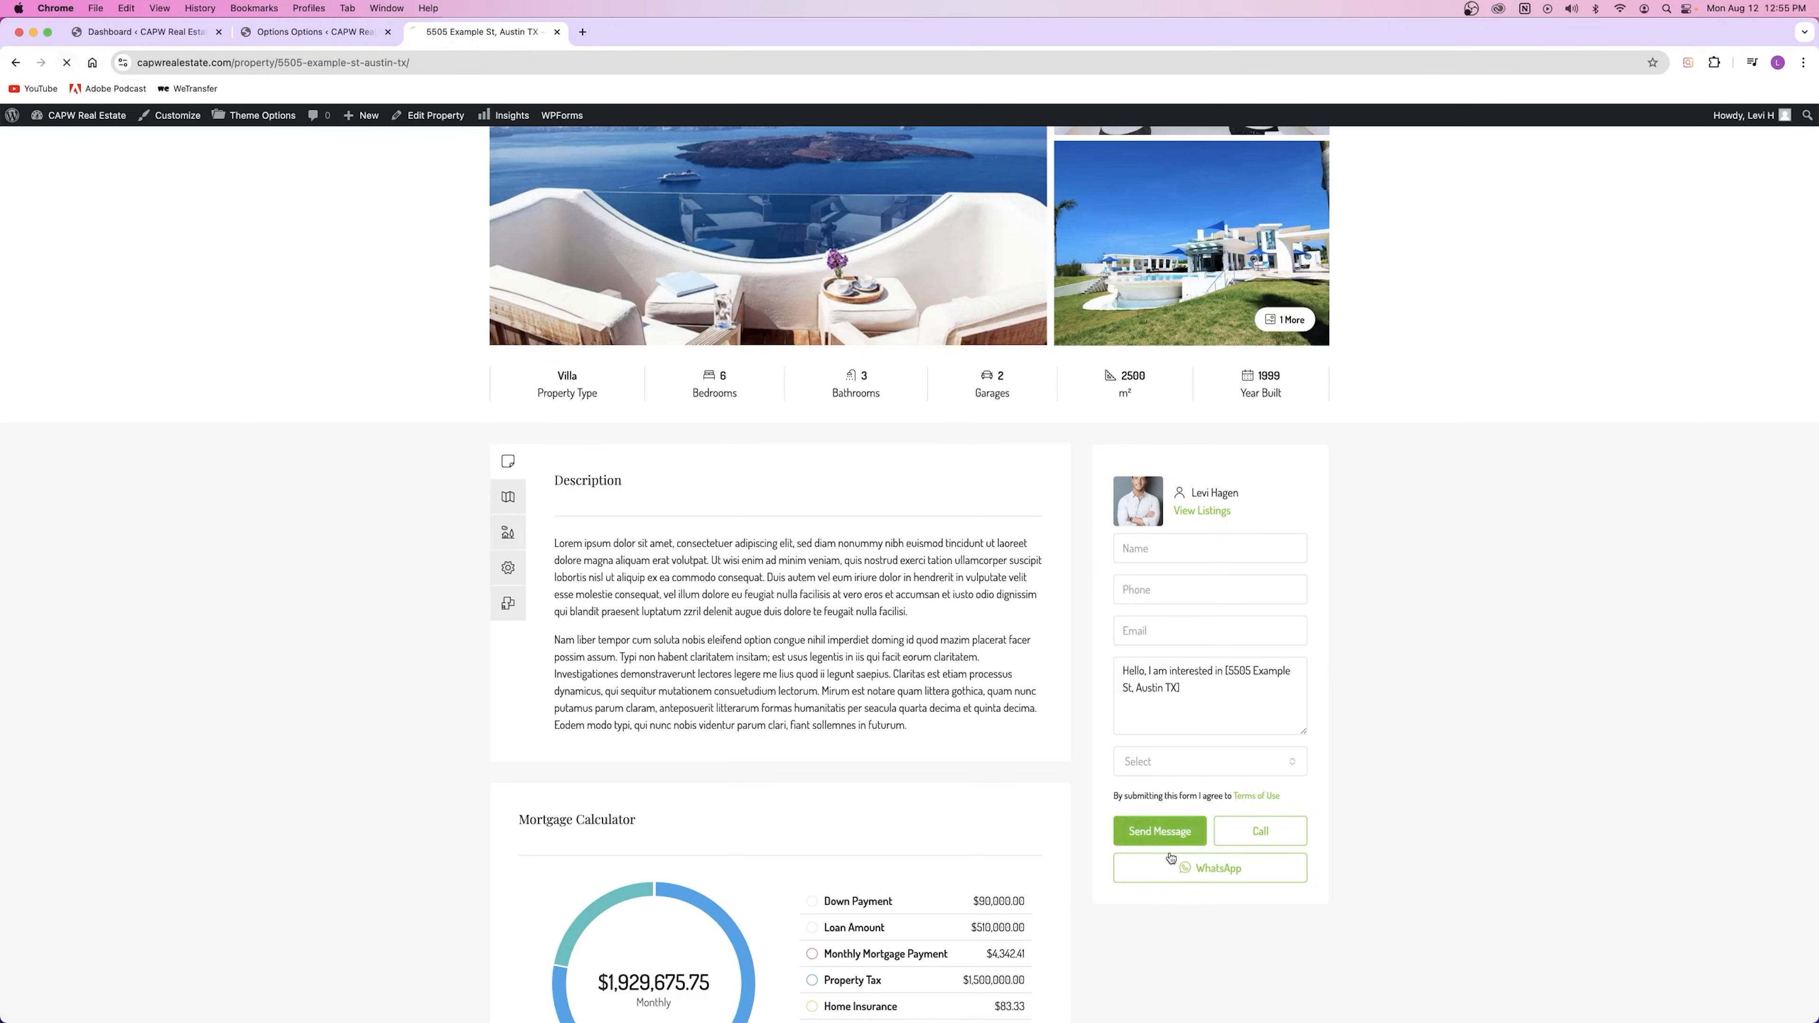
pyautogui.scroll(-4, 805, 602)
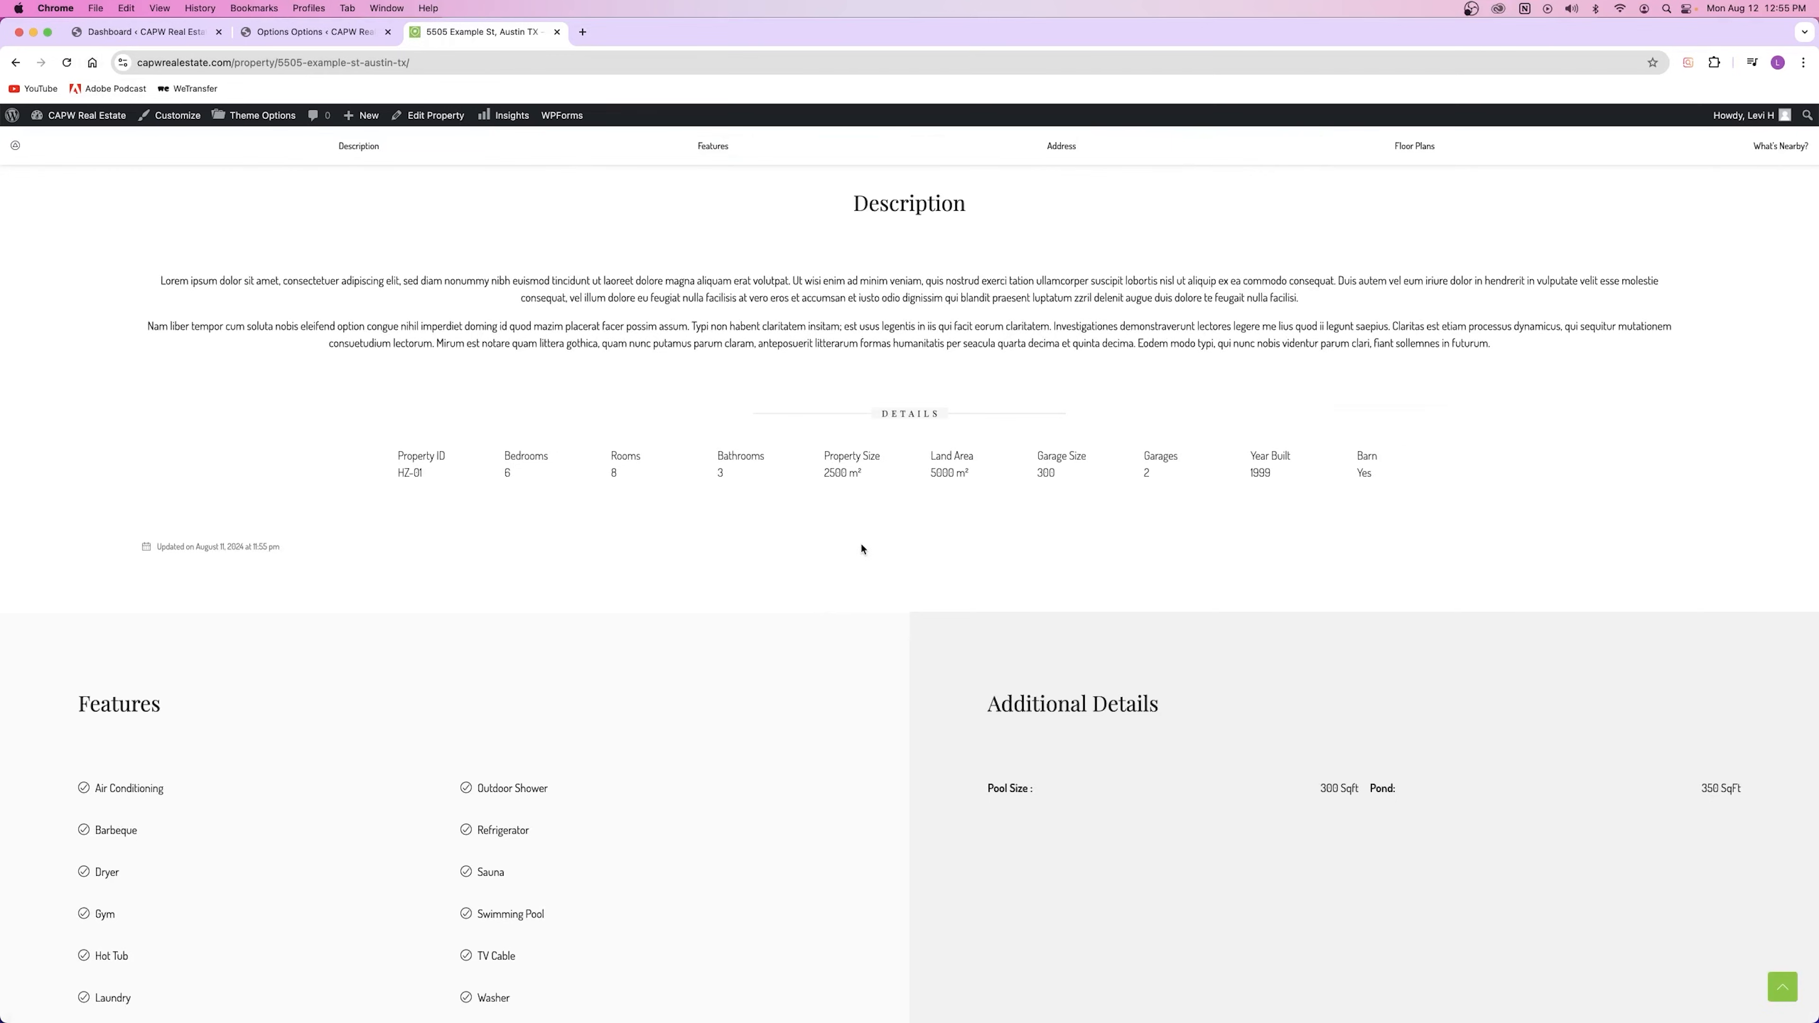
pyautogui.press('super+r')
# Step: Scroll the Luxury Homes listing and flip between its Second and First Floor plans
pyautogui.scroll(-10, 862, 549)
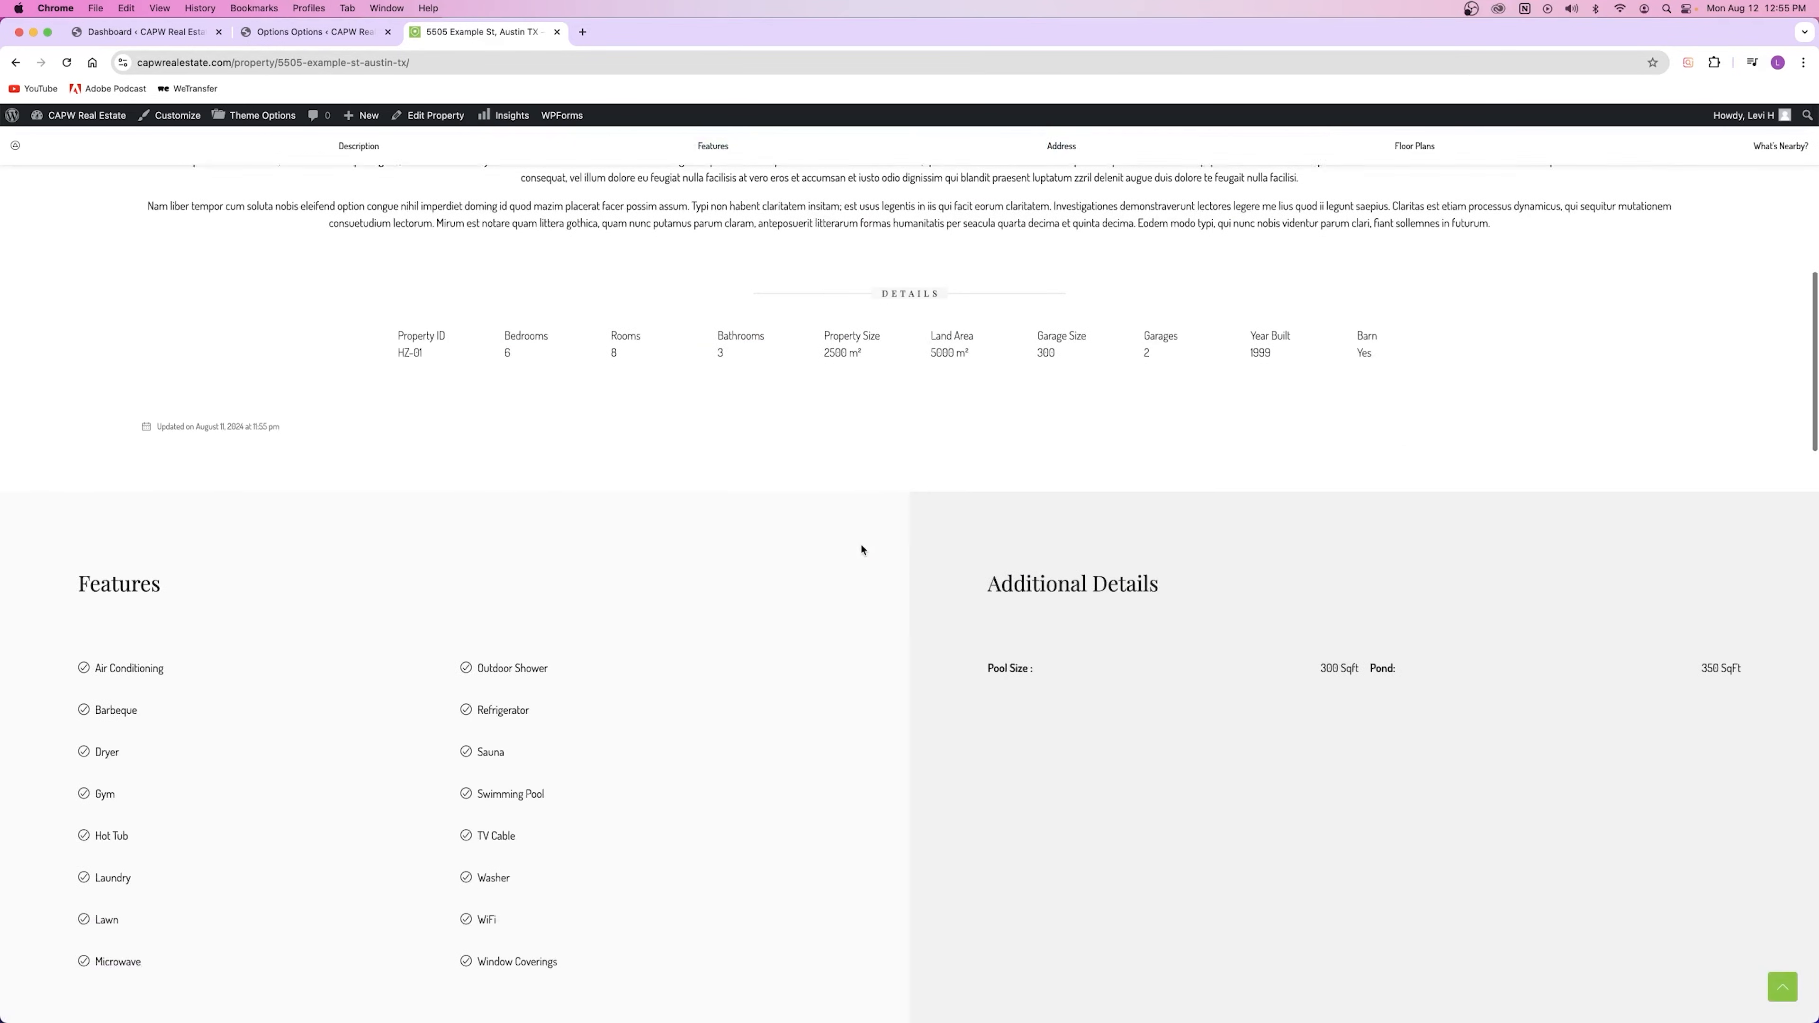
pyautogui.scroll(-6, 862, 550)
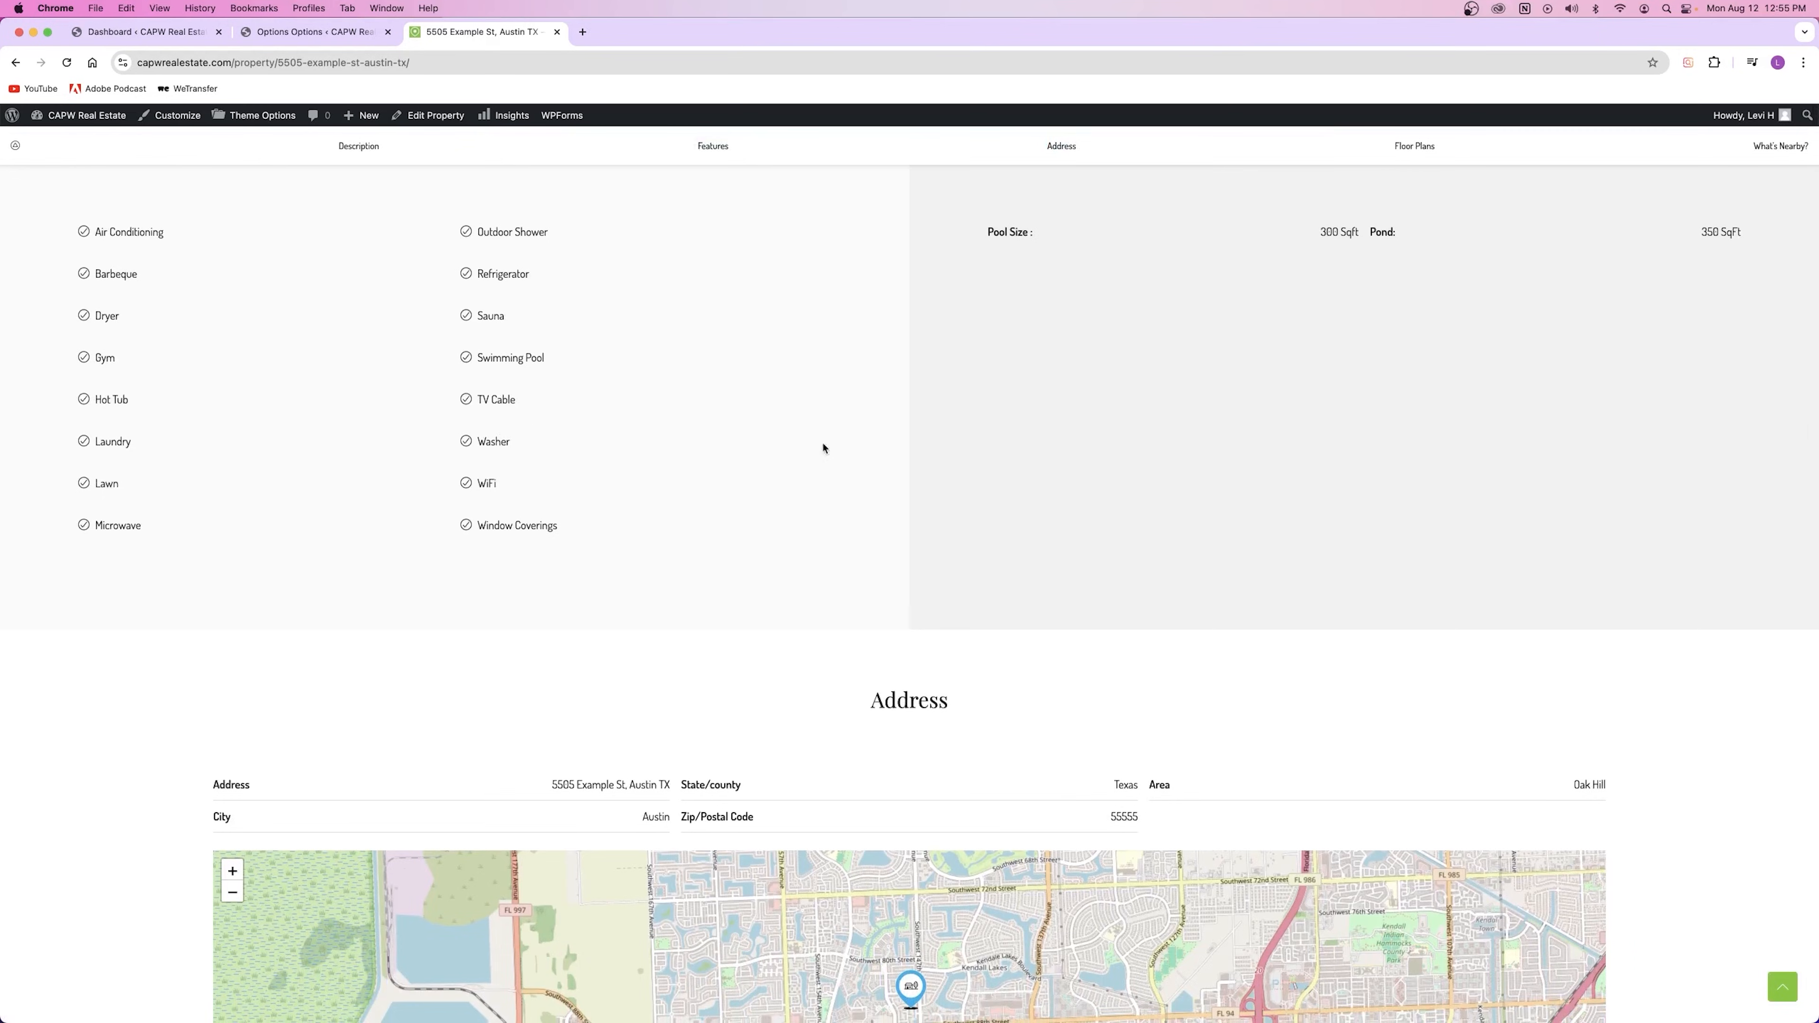
pyautogui.scroll(-4, 1303, 291)
pyautogui.scroll(7, 1168, 666)
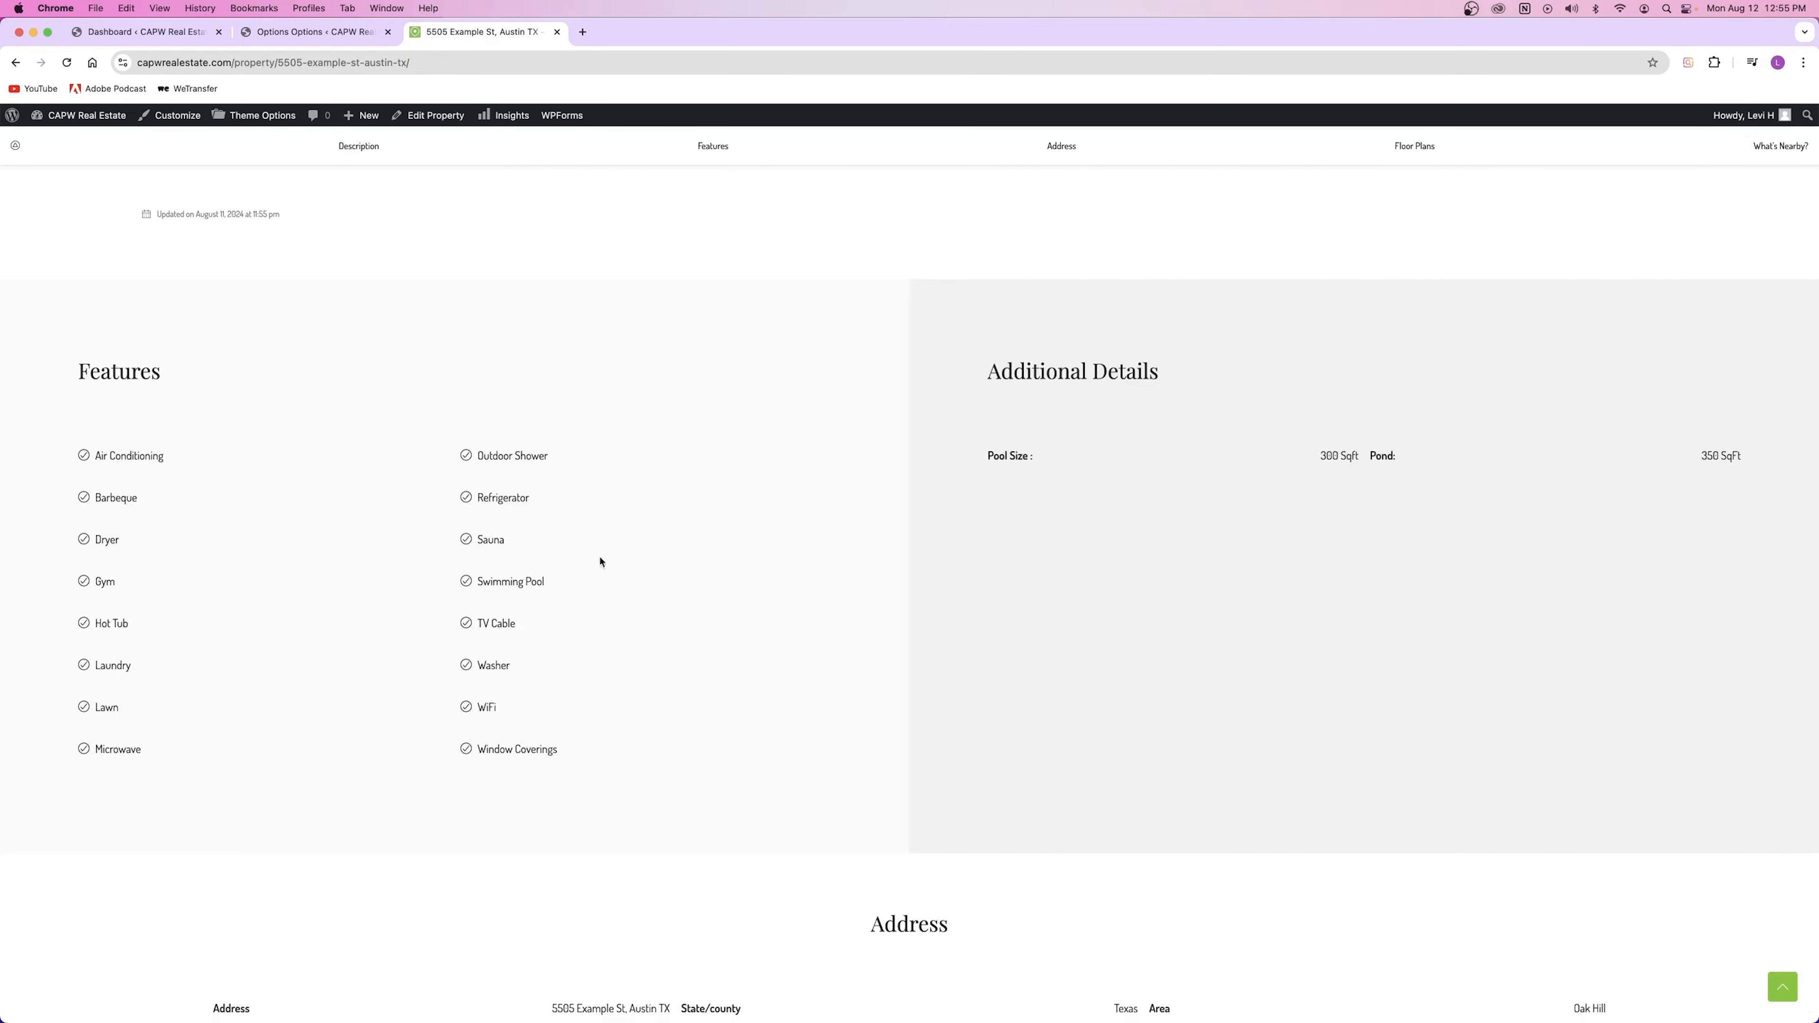
pyautogui.scroll(-15, 788, 616)
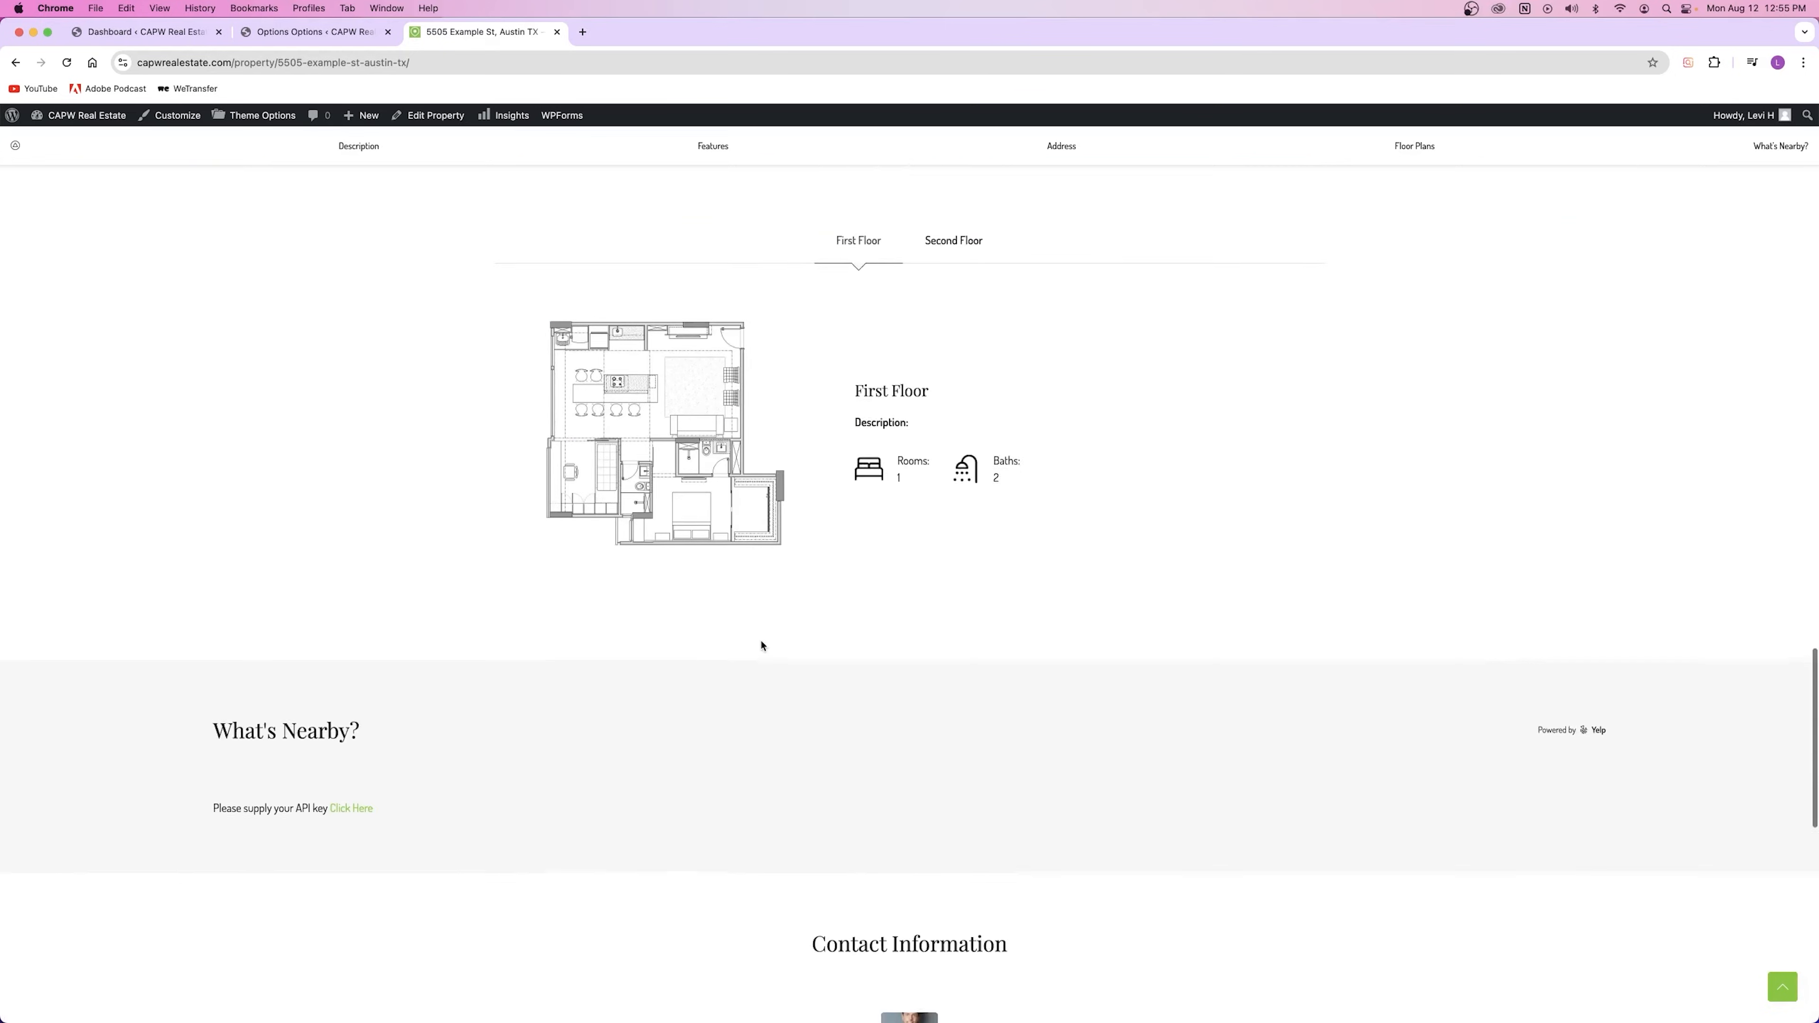
pyautogui.scroll(4, 764, 642)
pyautogui.click(974, 524)
pyautogui.click(859, 523)
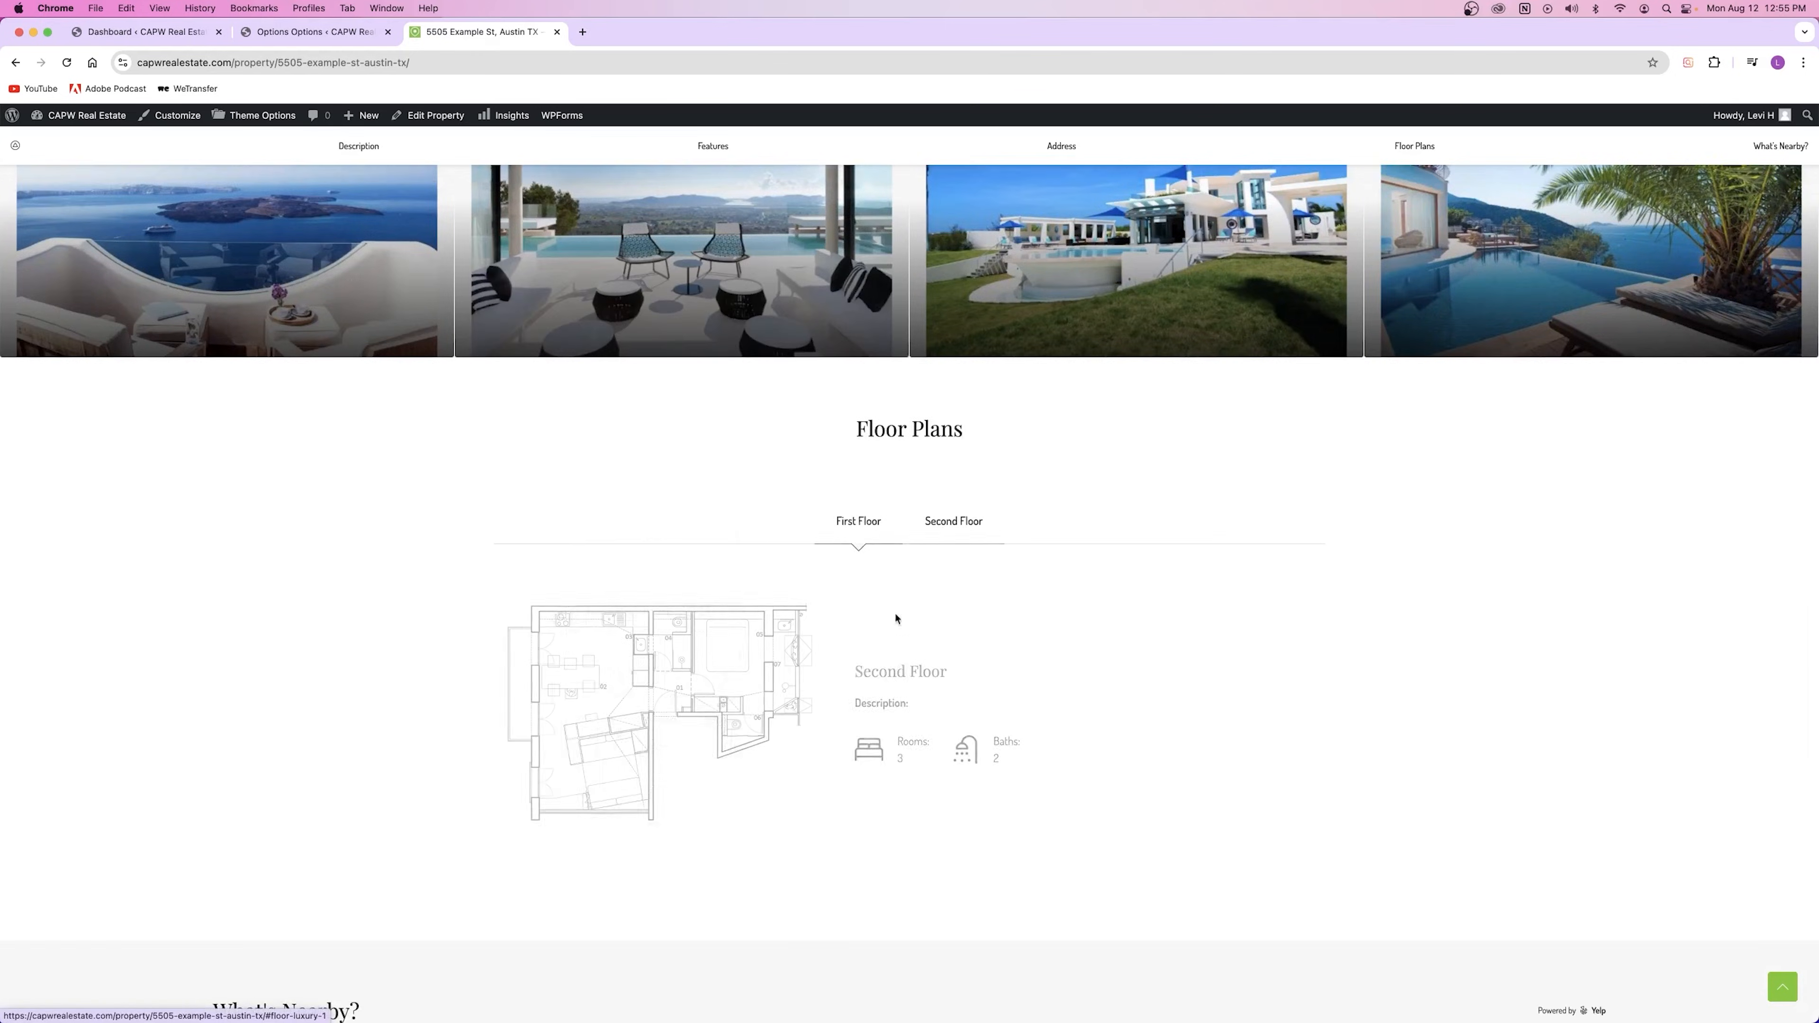
pyautogui.scroll(-4, 916, 669)
pyautogui.scroll(20, 916, 668)
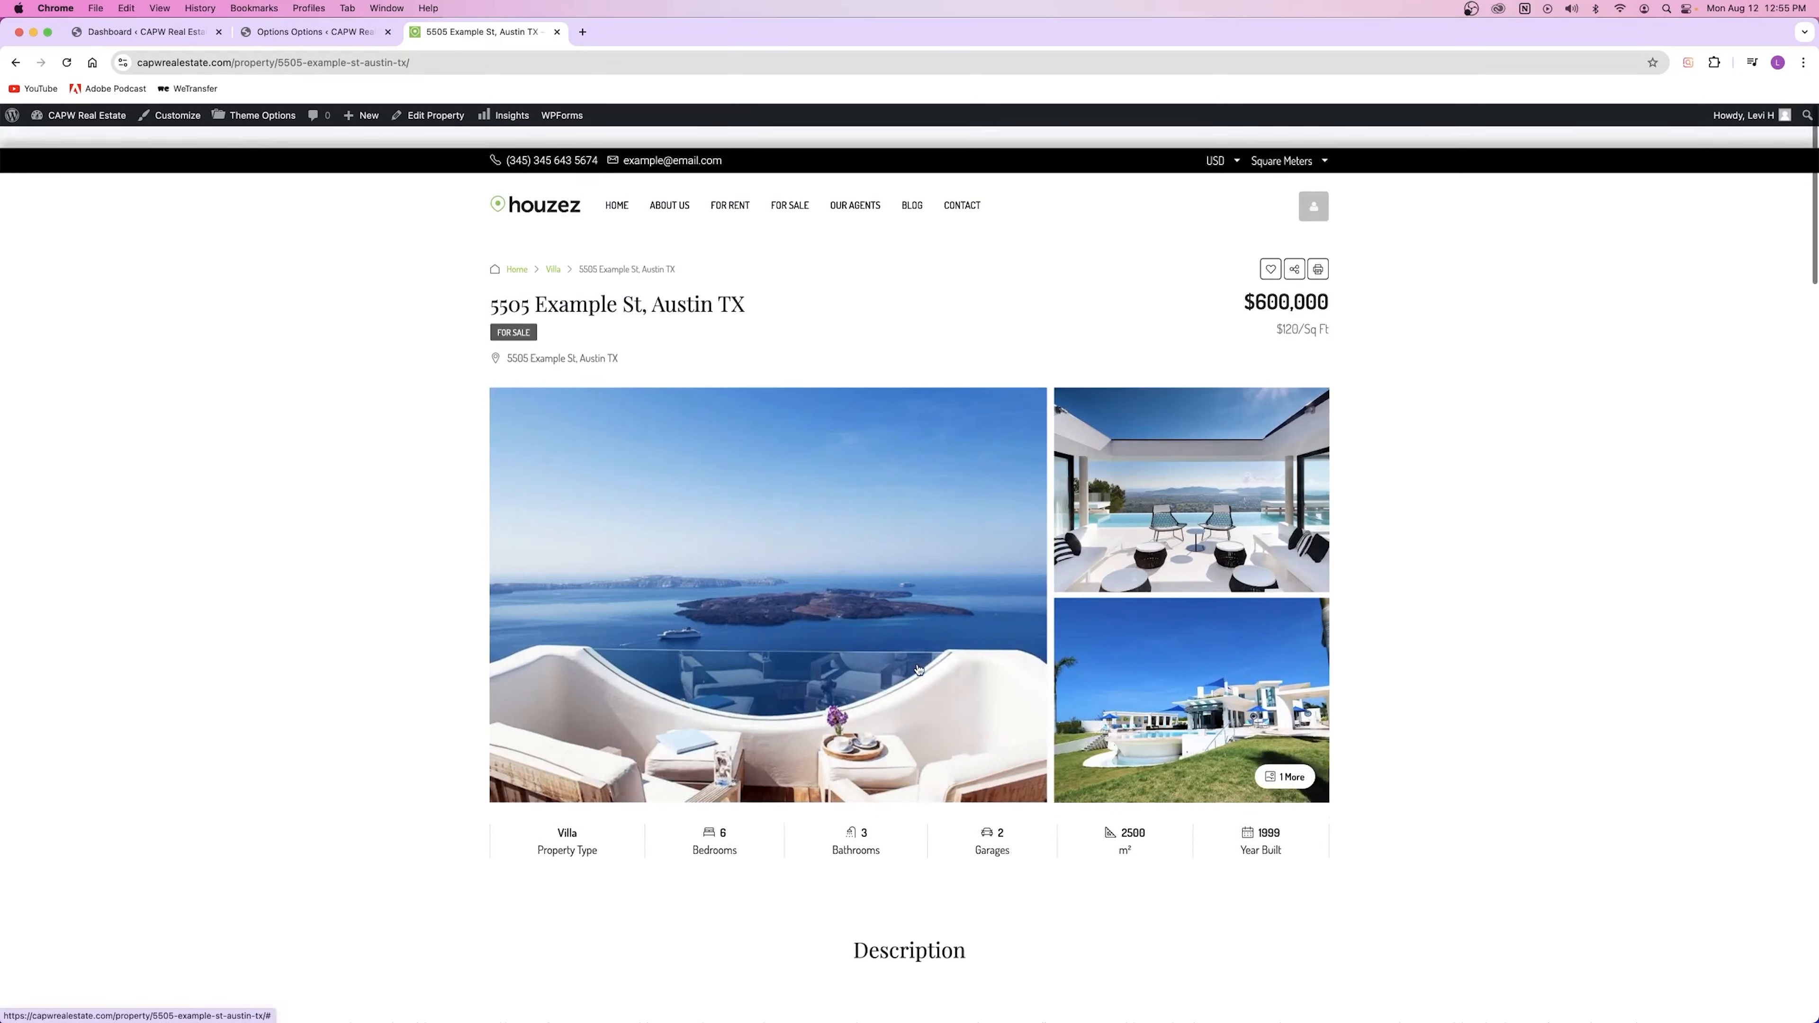
# Step: Set Property Content Layout back to Default and save
pyautogui.click(346, 32)
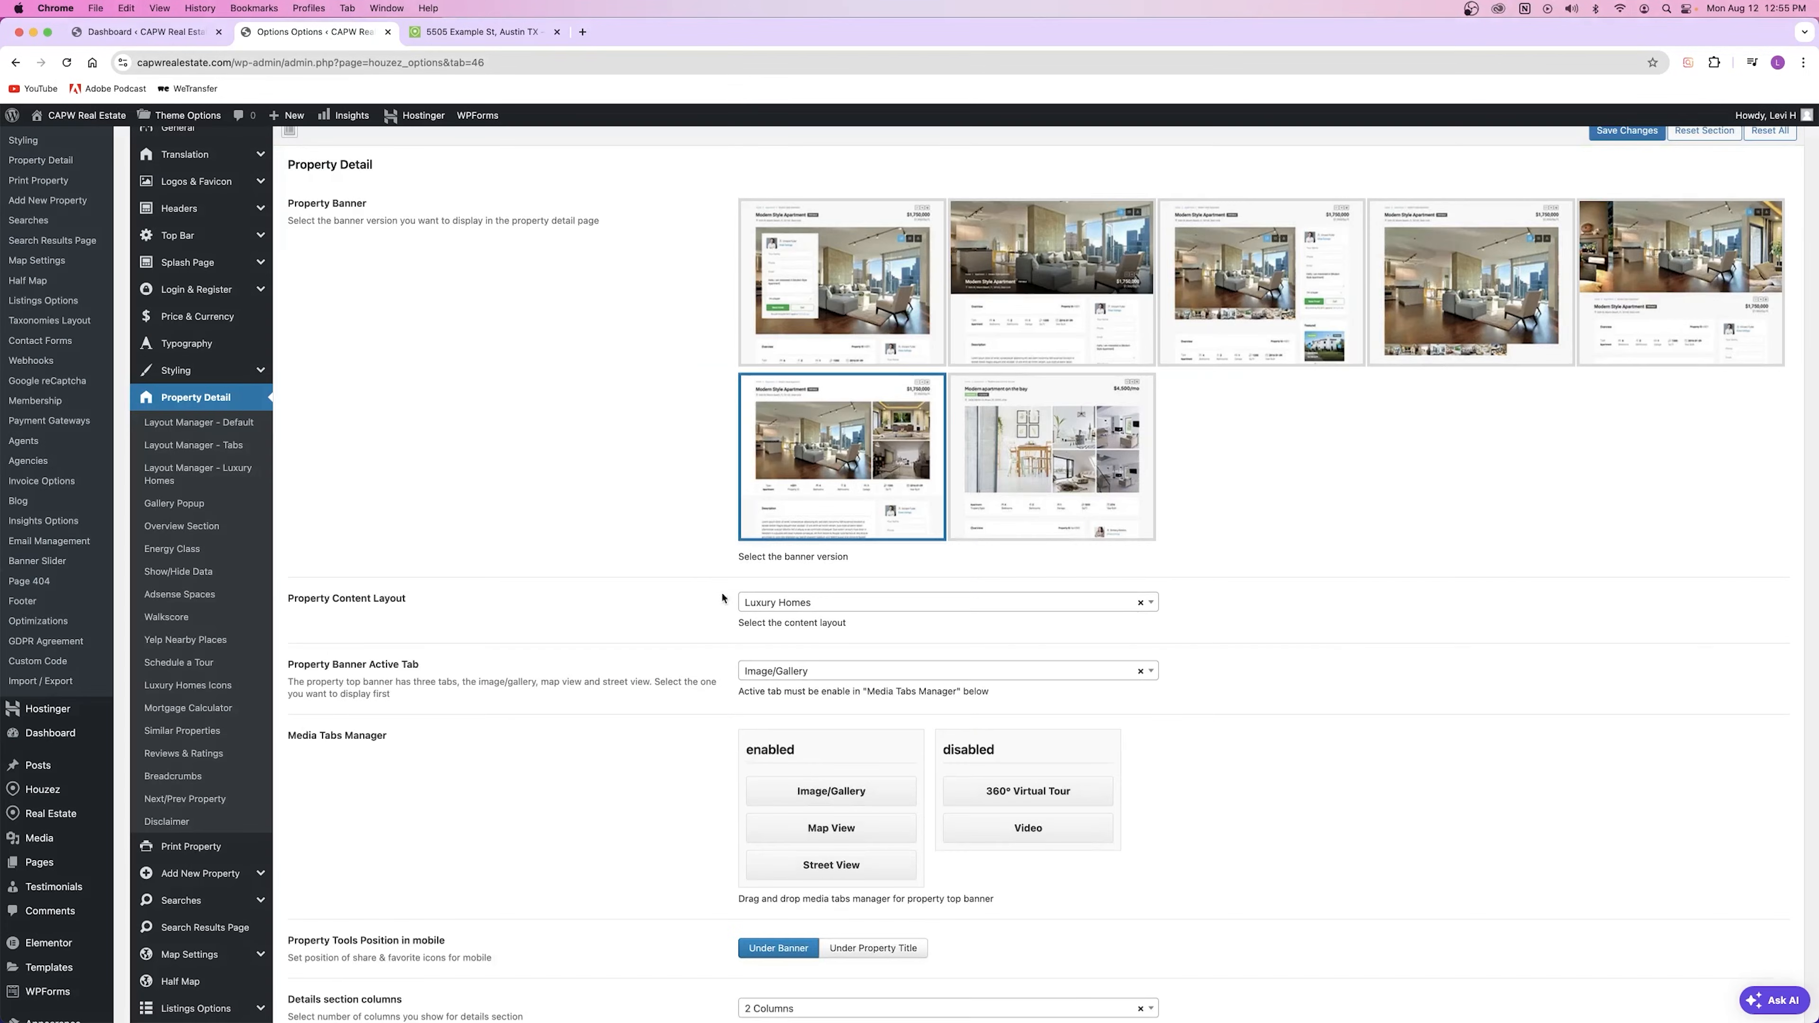
pyautogui.click(796, 610)
pyautogui.click(788, 656)
pyautogui.click(800, 631)
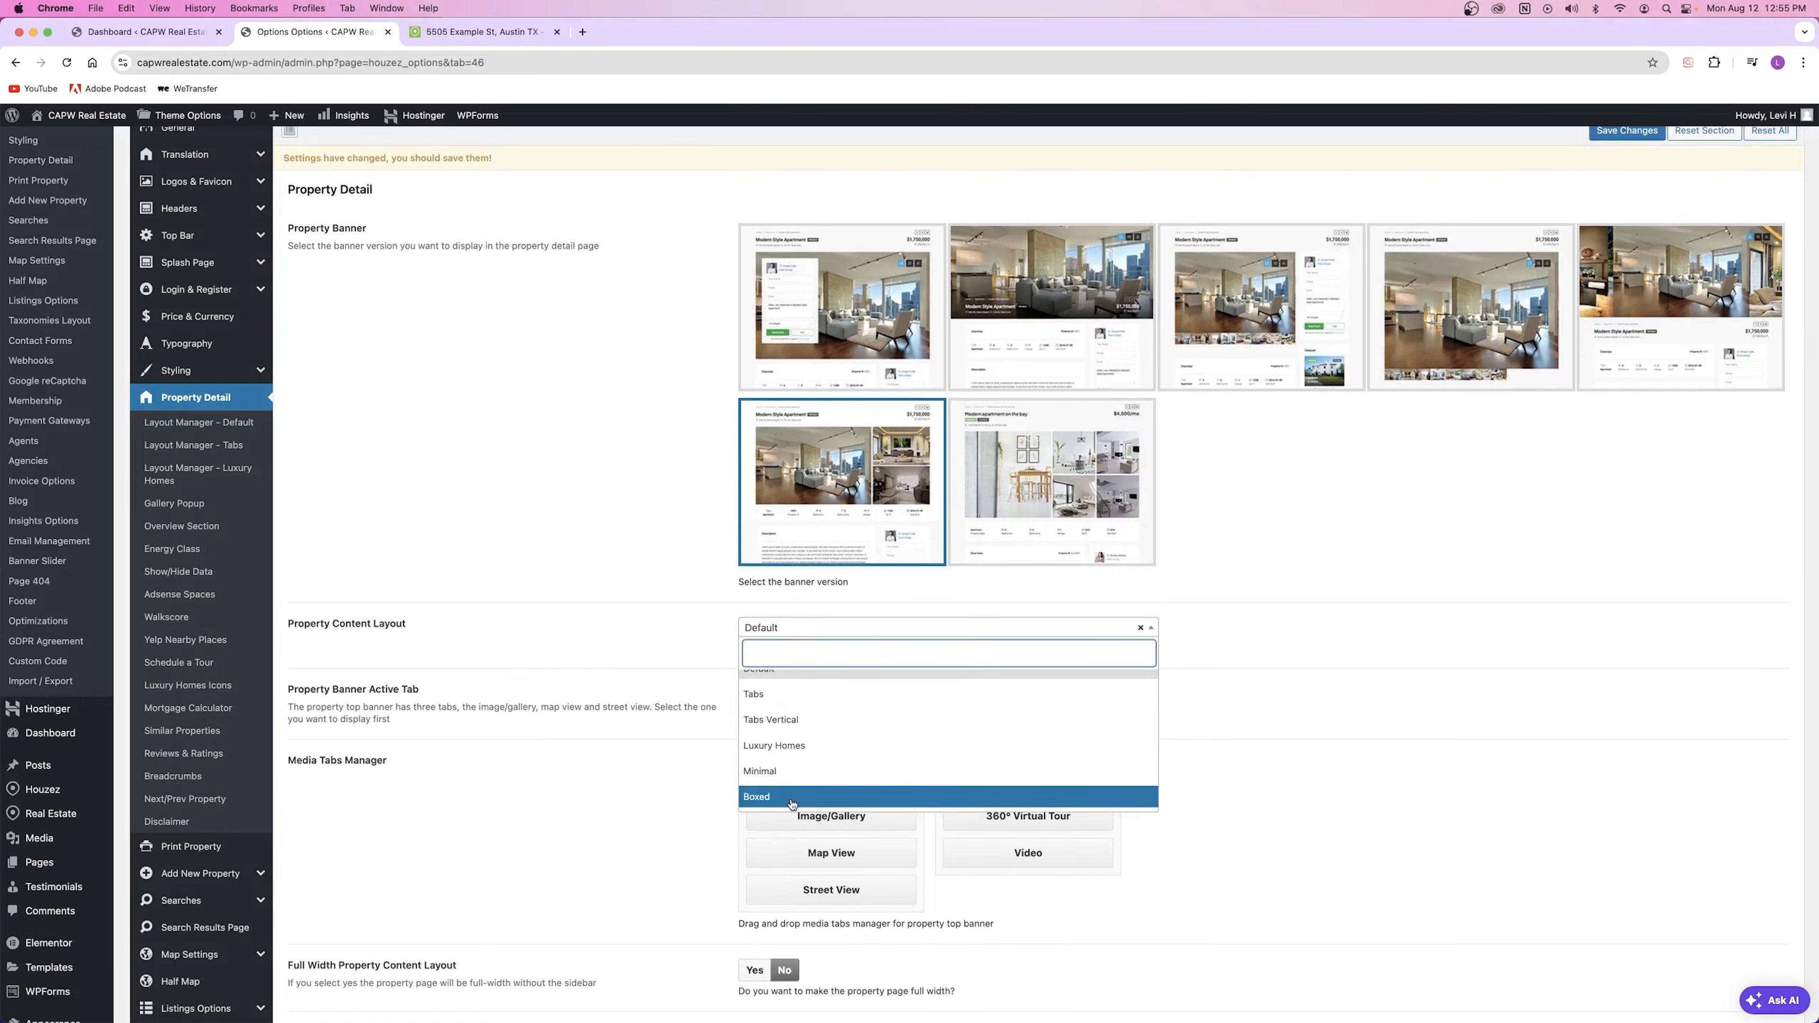
pyautogui.scroll(1, 790, 699)
pyautogui.click(791, 694)
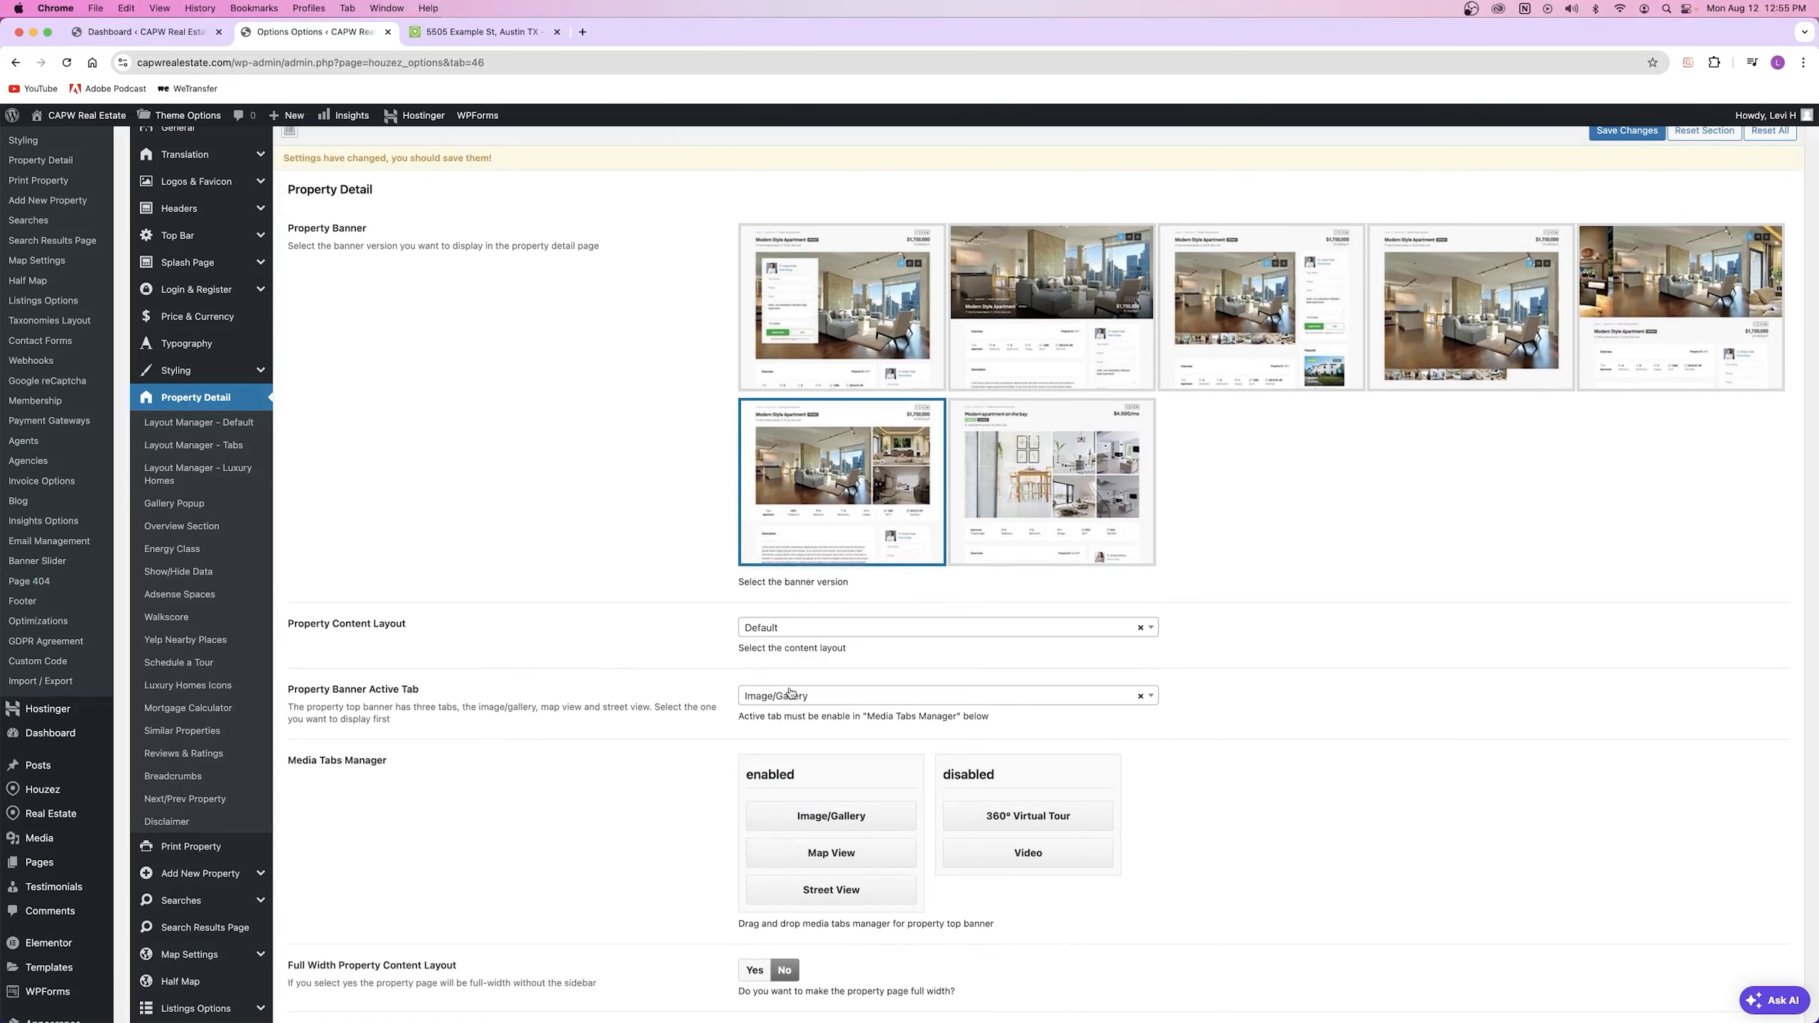
pyautogui.click(1624, 131)
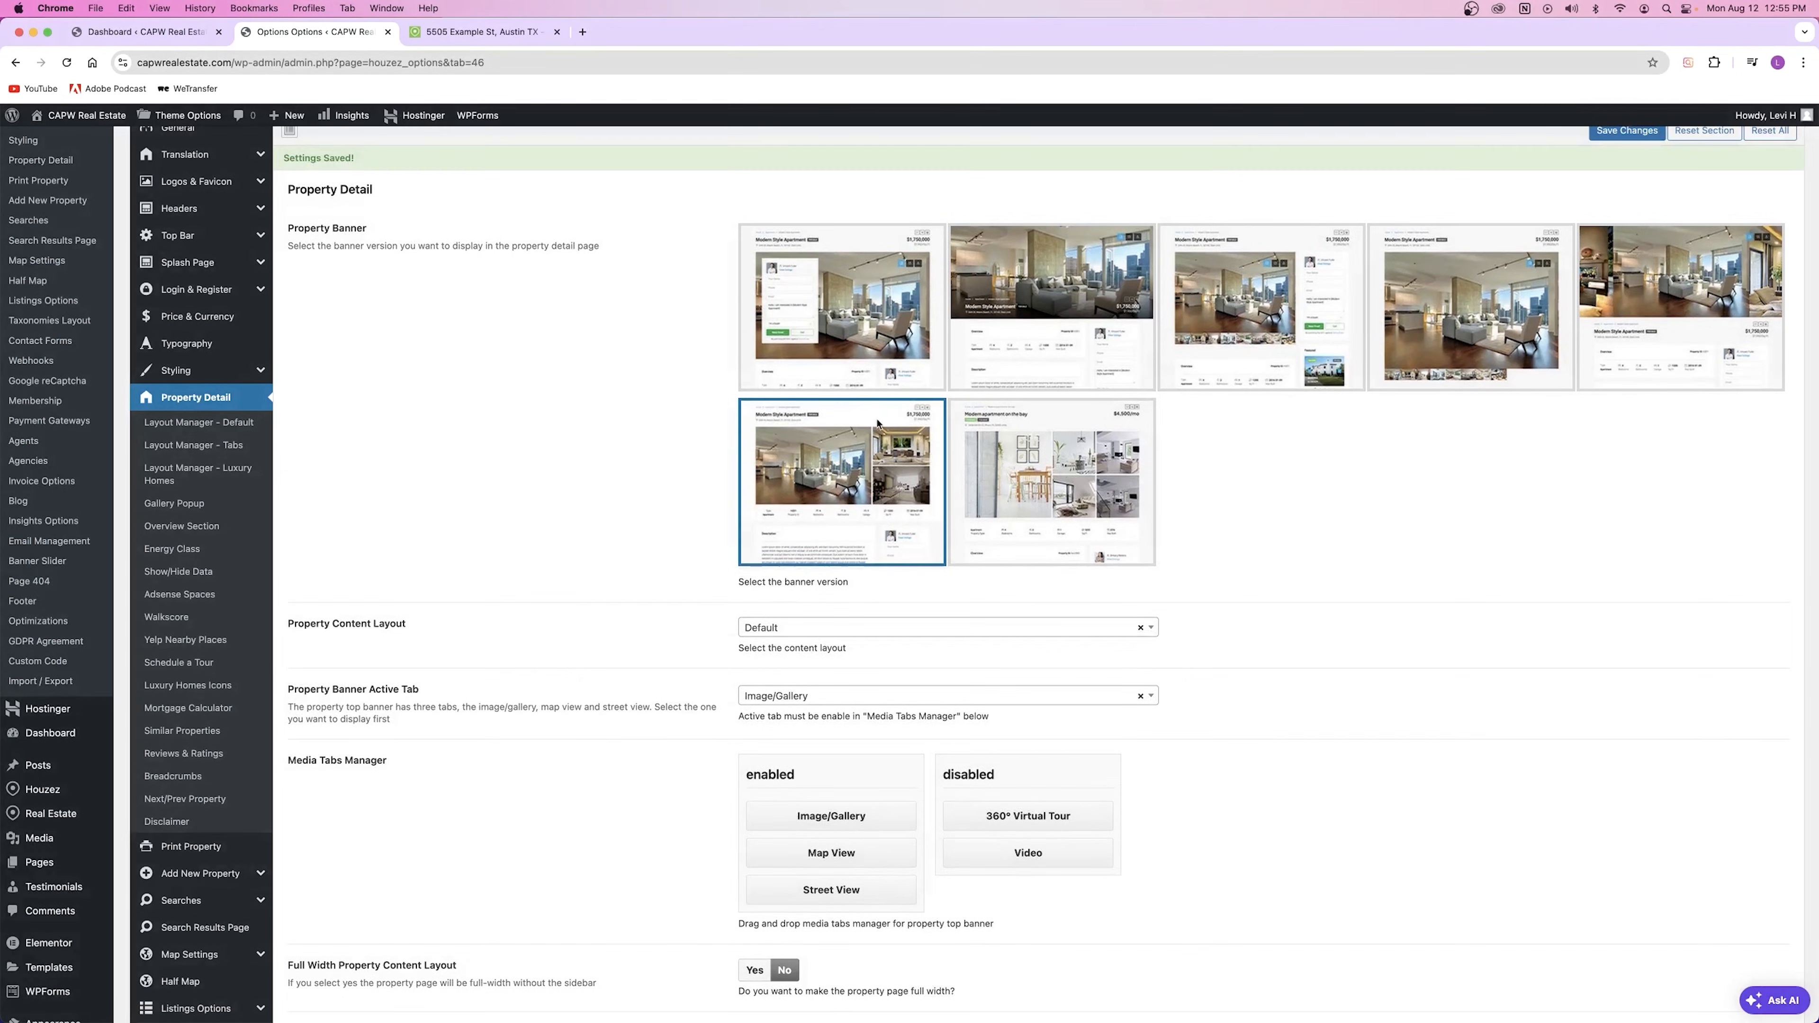
# Step: Reload the listing to confirm the Default layout is back
pyautogui.click(473, 31)
pyautogui.click(77, 64)
pyautogui.scroll(-10, 909, 549)
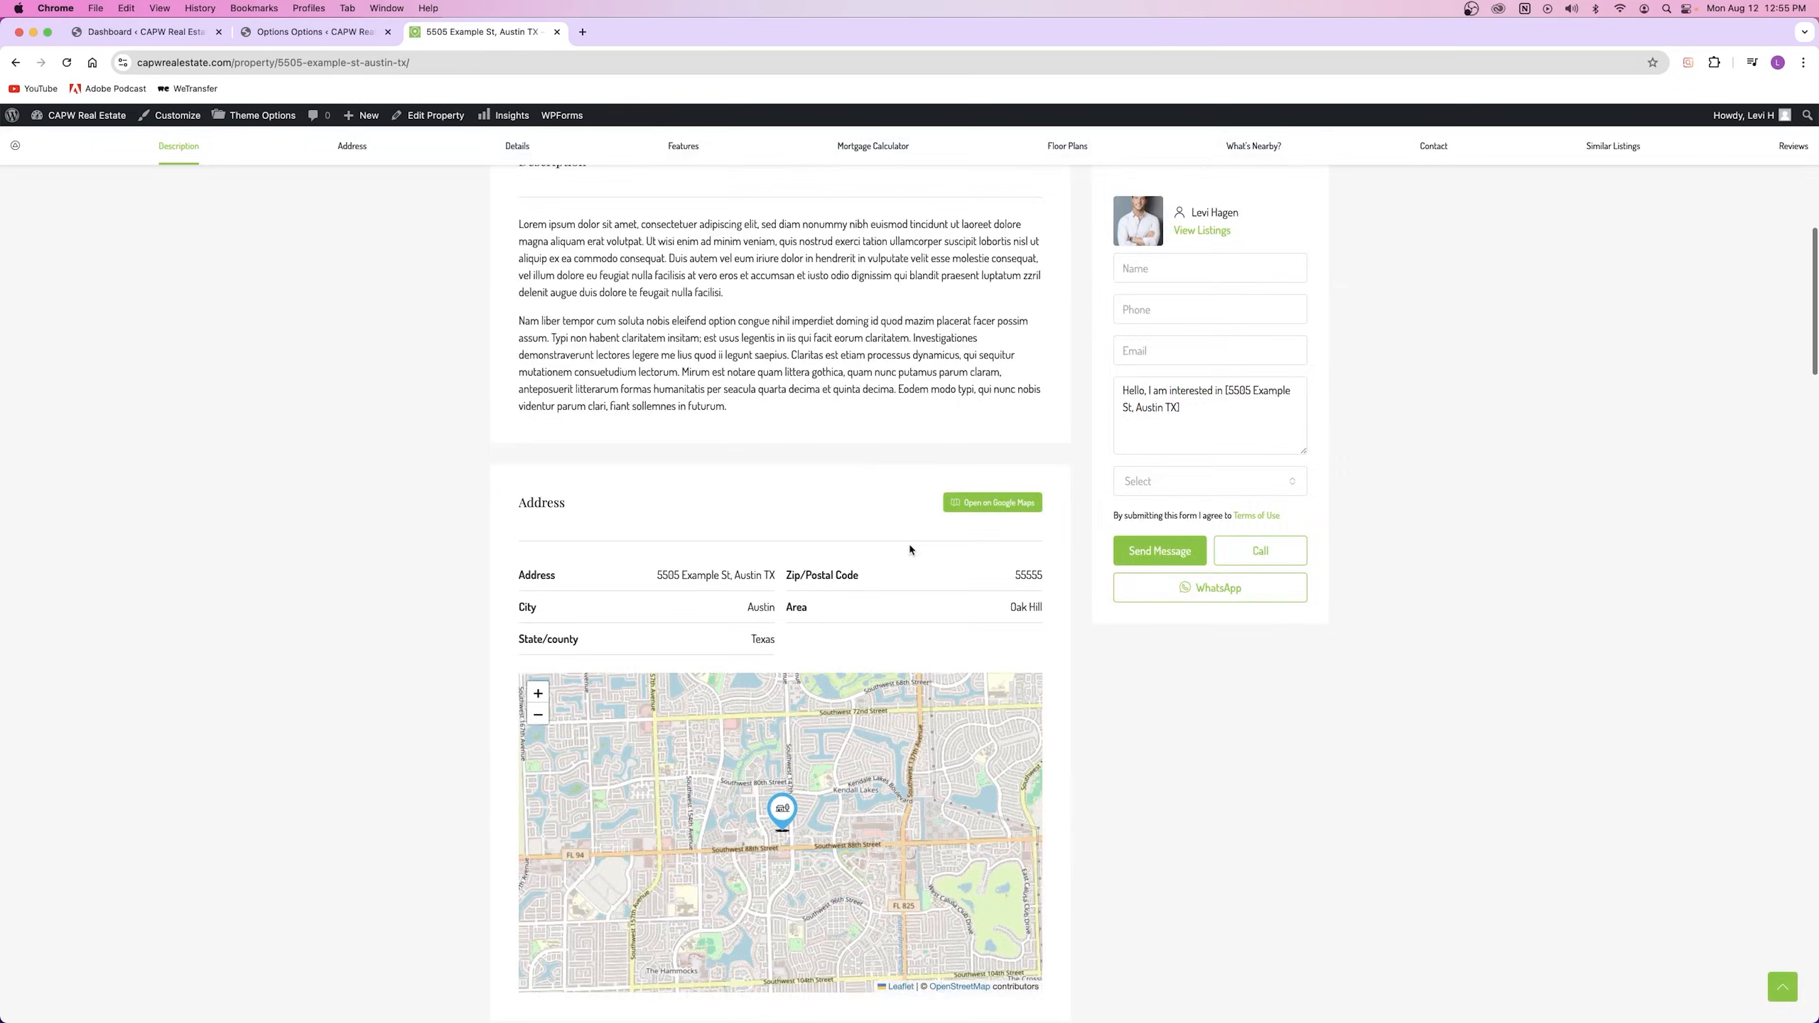
pyautogui.scroll(10, 910, 550)
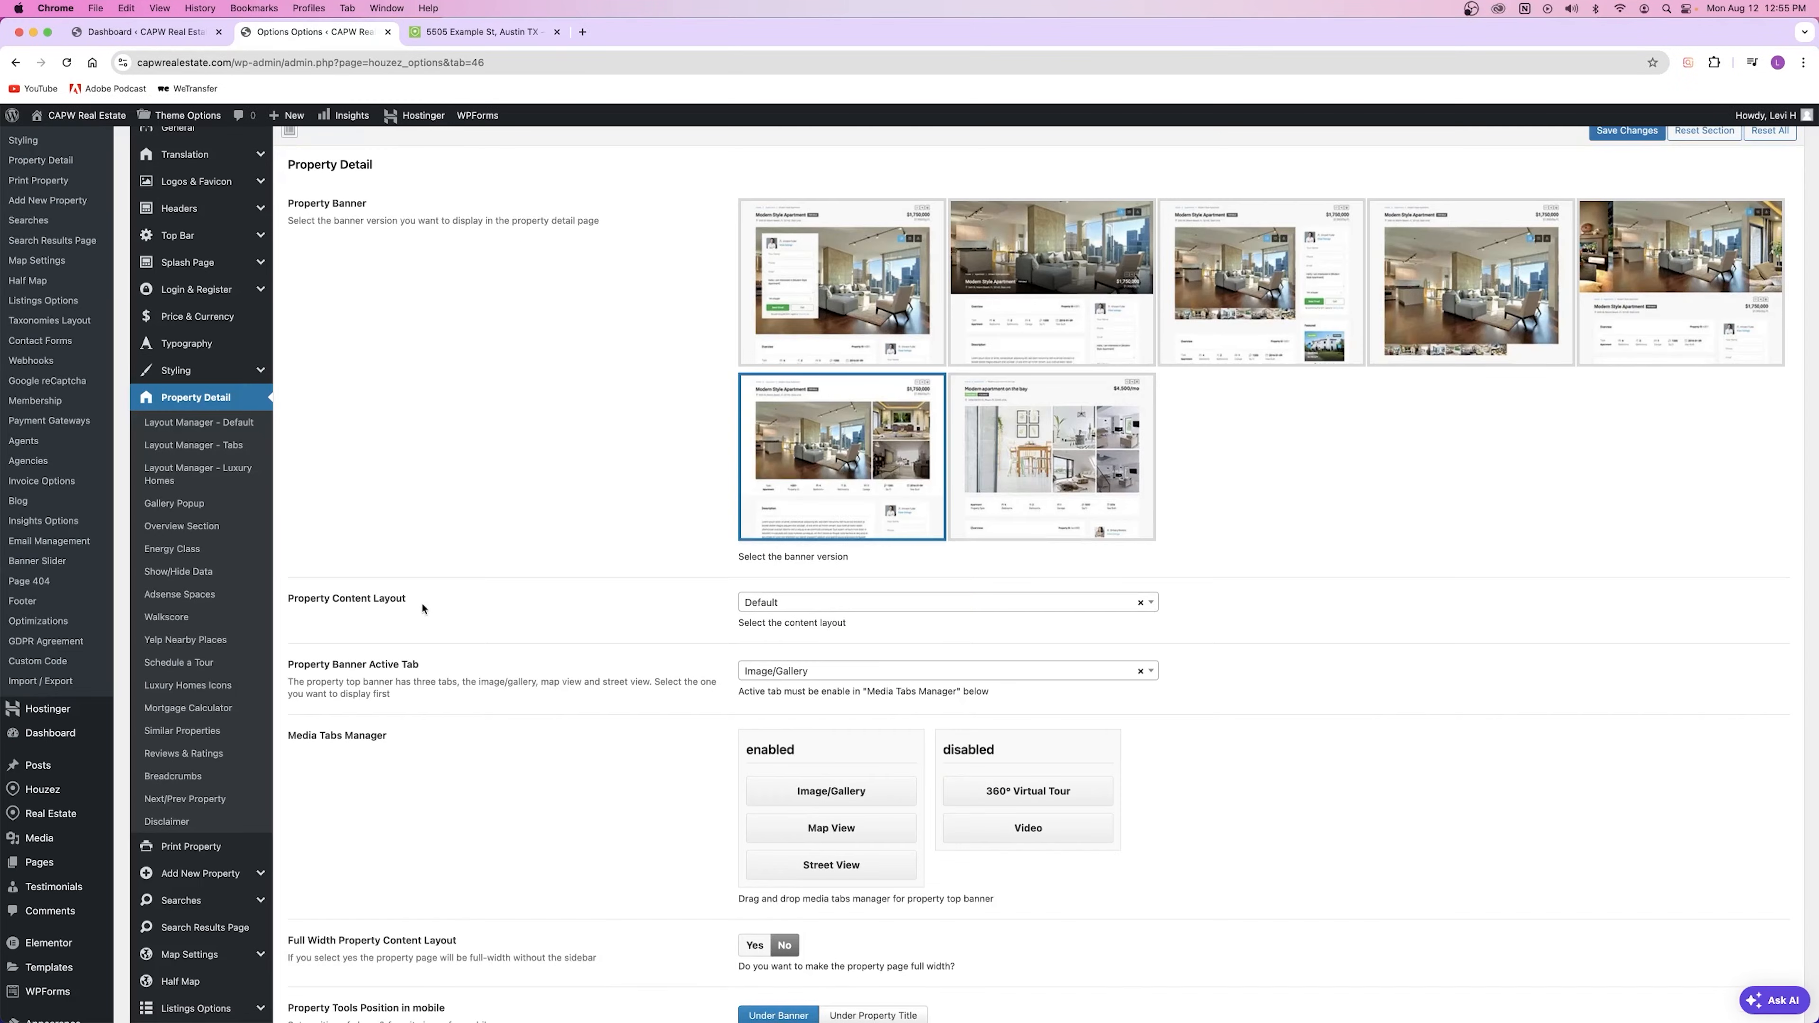
pyautogui.moveTo(422, 608); pyautogui.dragTo(293, 594)
# Step: Try Video as the banner active tab, then set it back to Image/Gallery and save
pyautogui.click(340, 621)
pyautogui.scroll(-3, 351, 595)
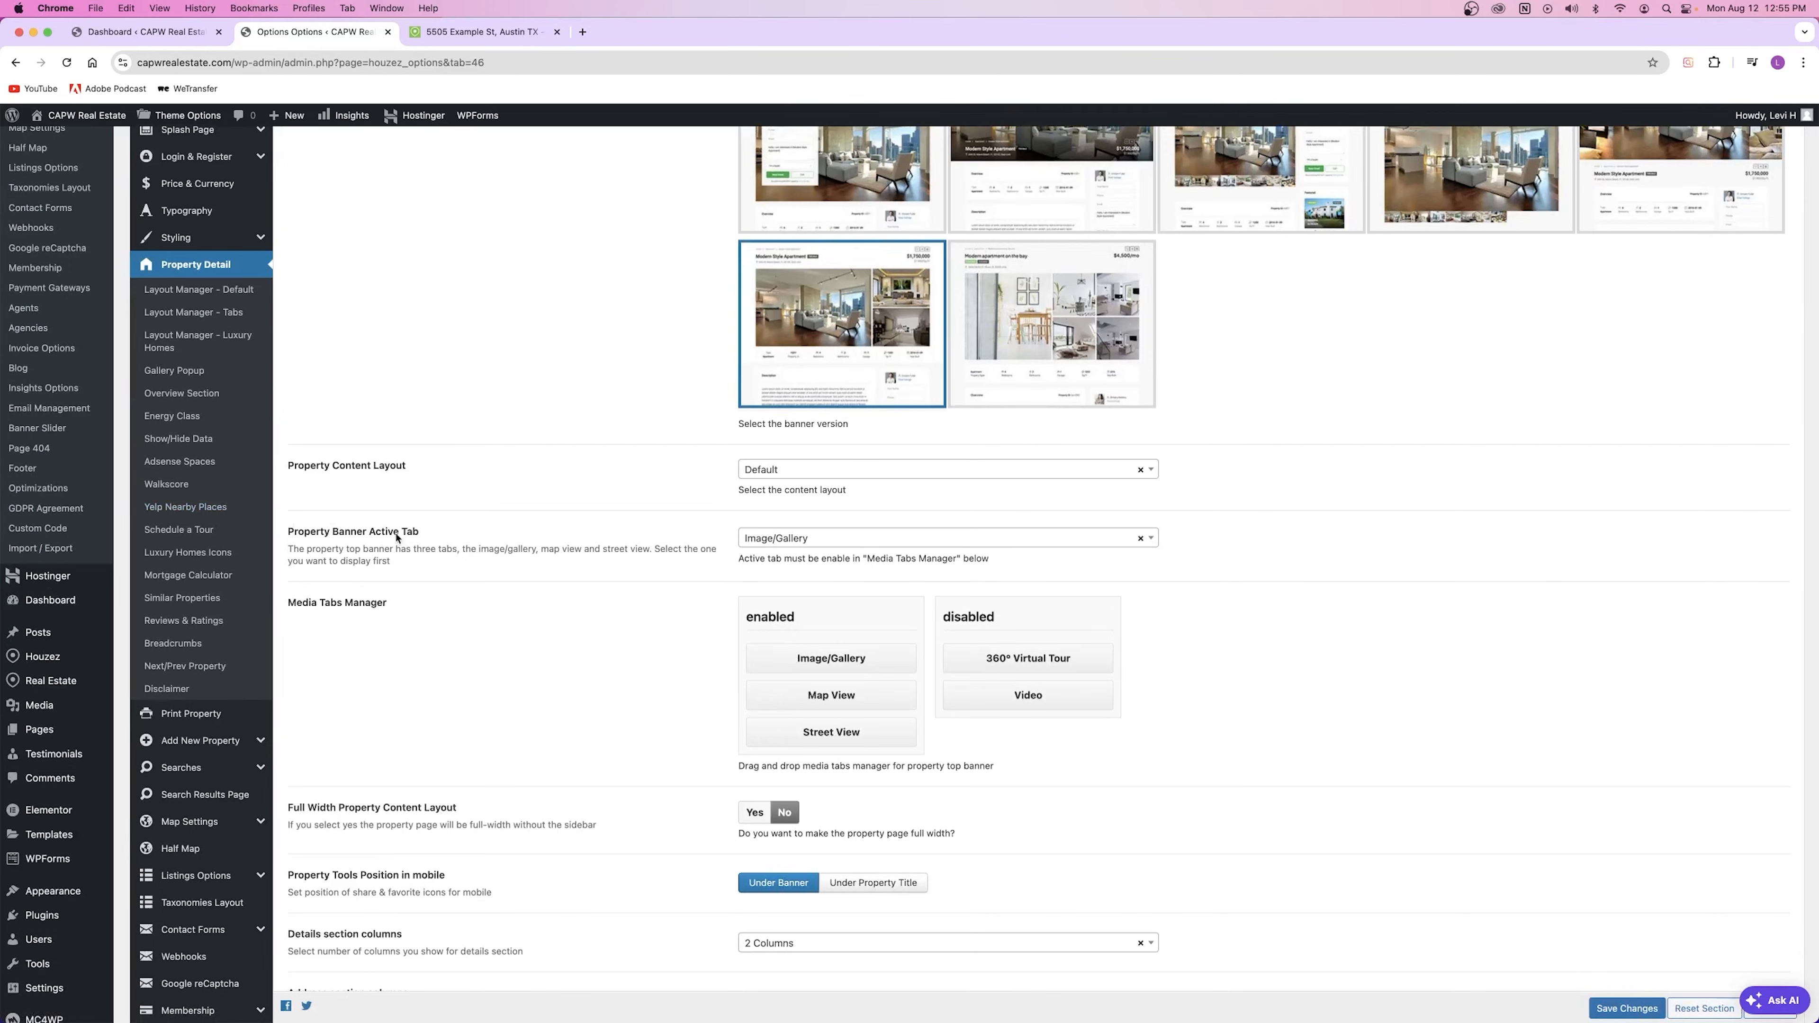
pyautogui.click(815, 545)
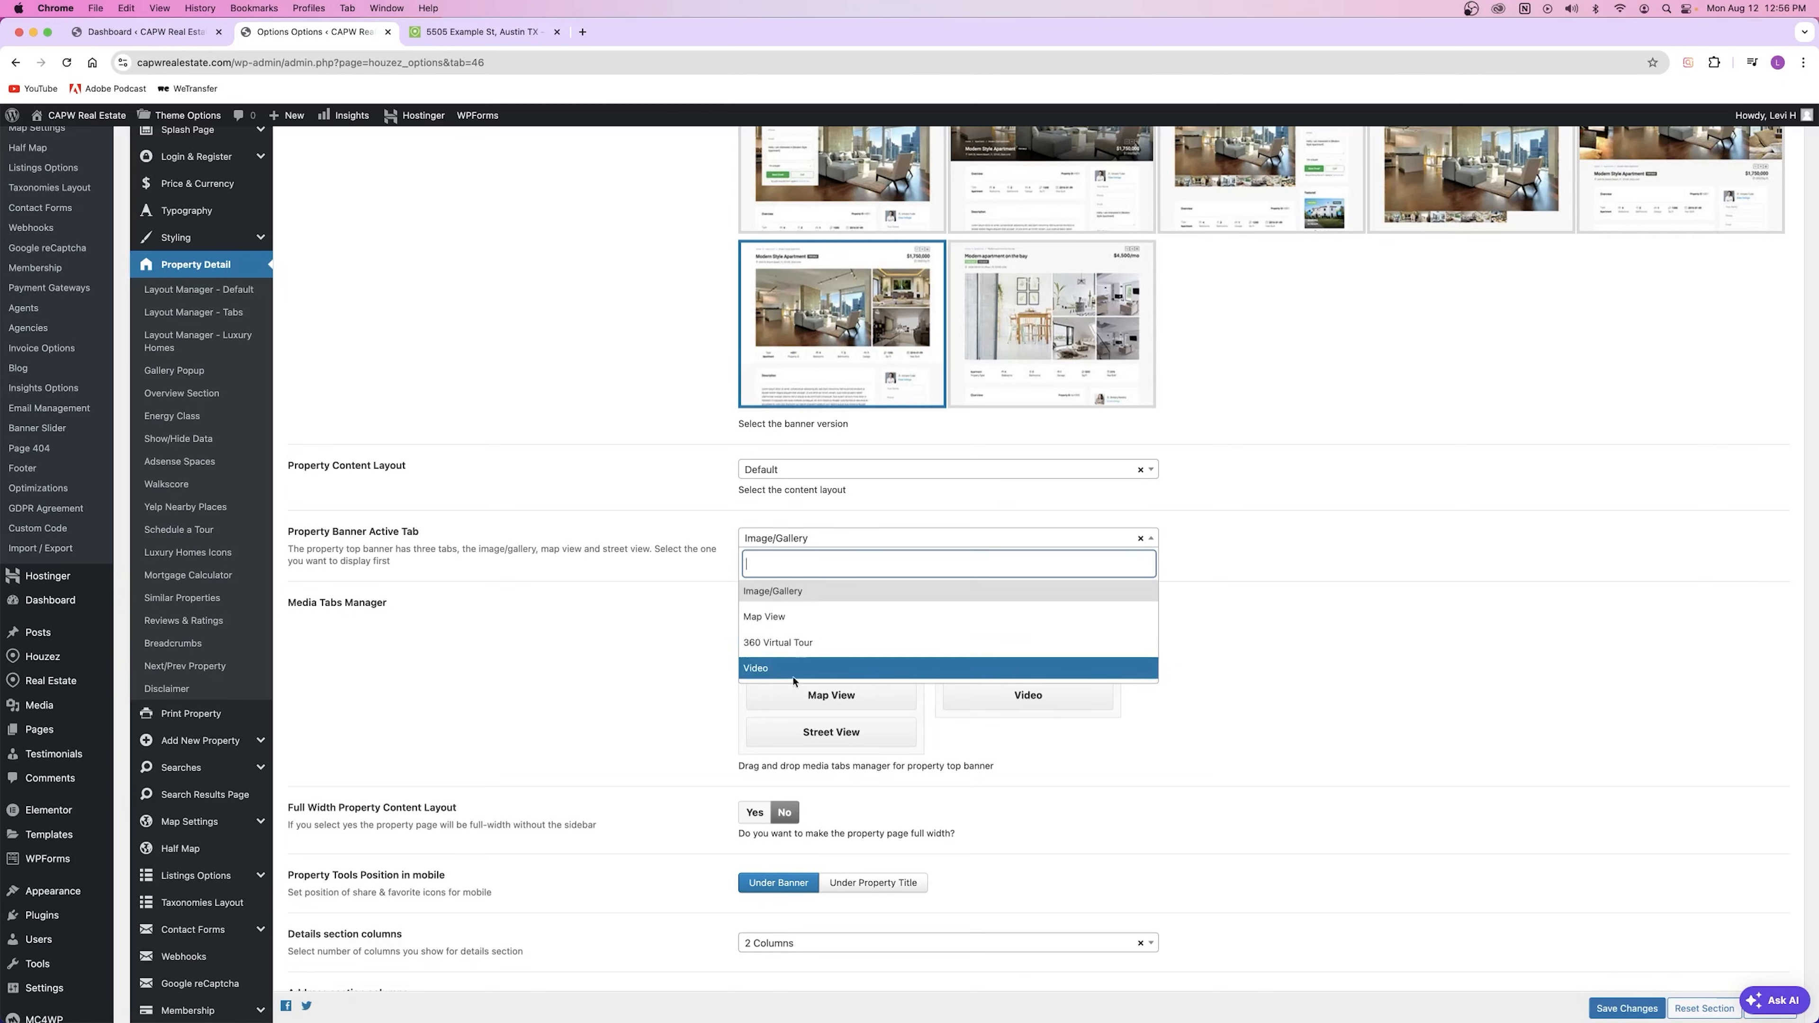
pyautogui.click(789, 600)
pyautogui.click(800, 543)
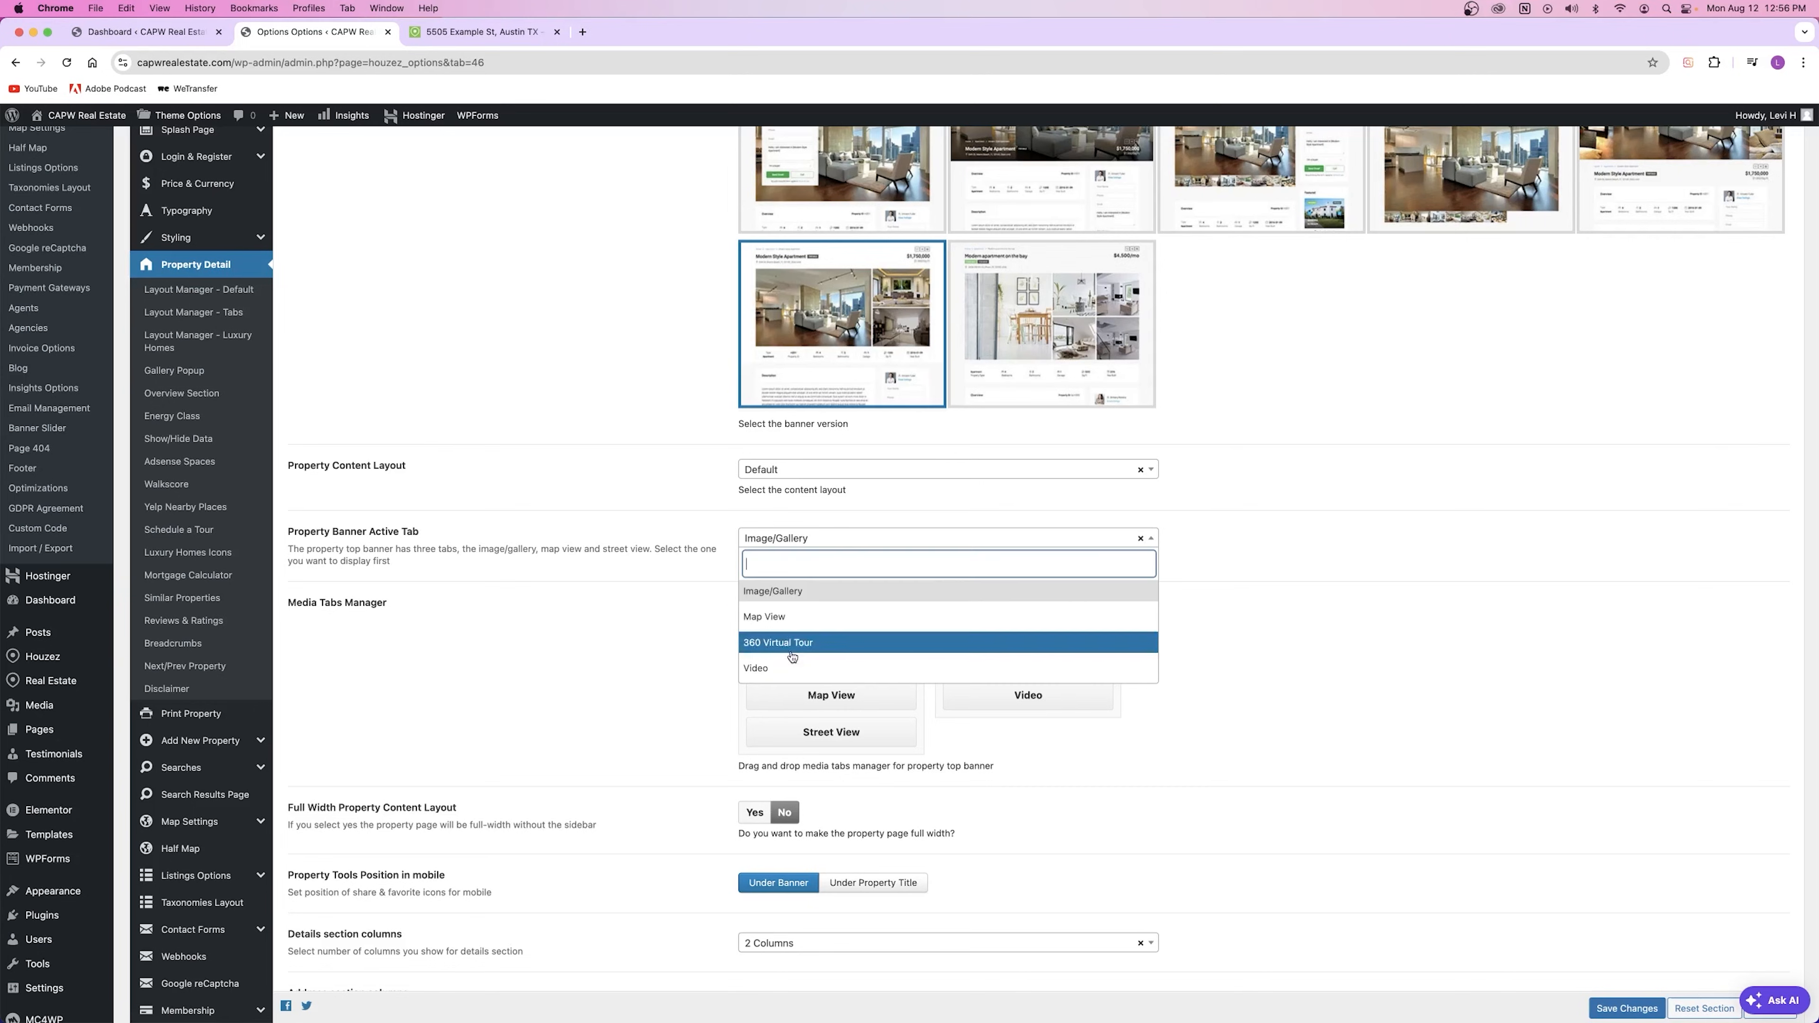
pyautogui.click(785, 674)
pyautogui.scroll(2, 1491, 257)
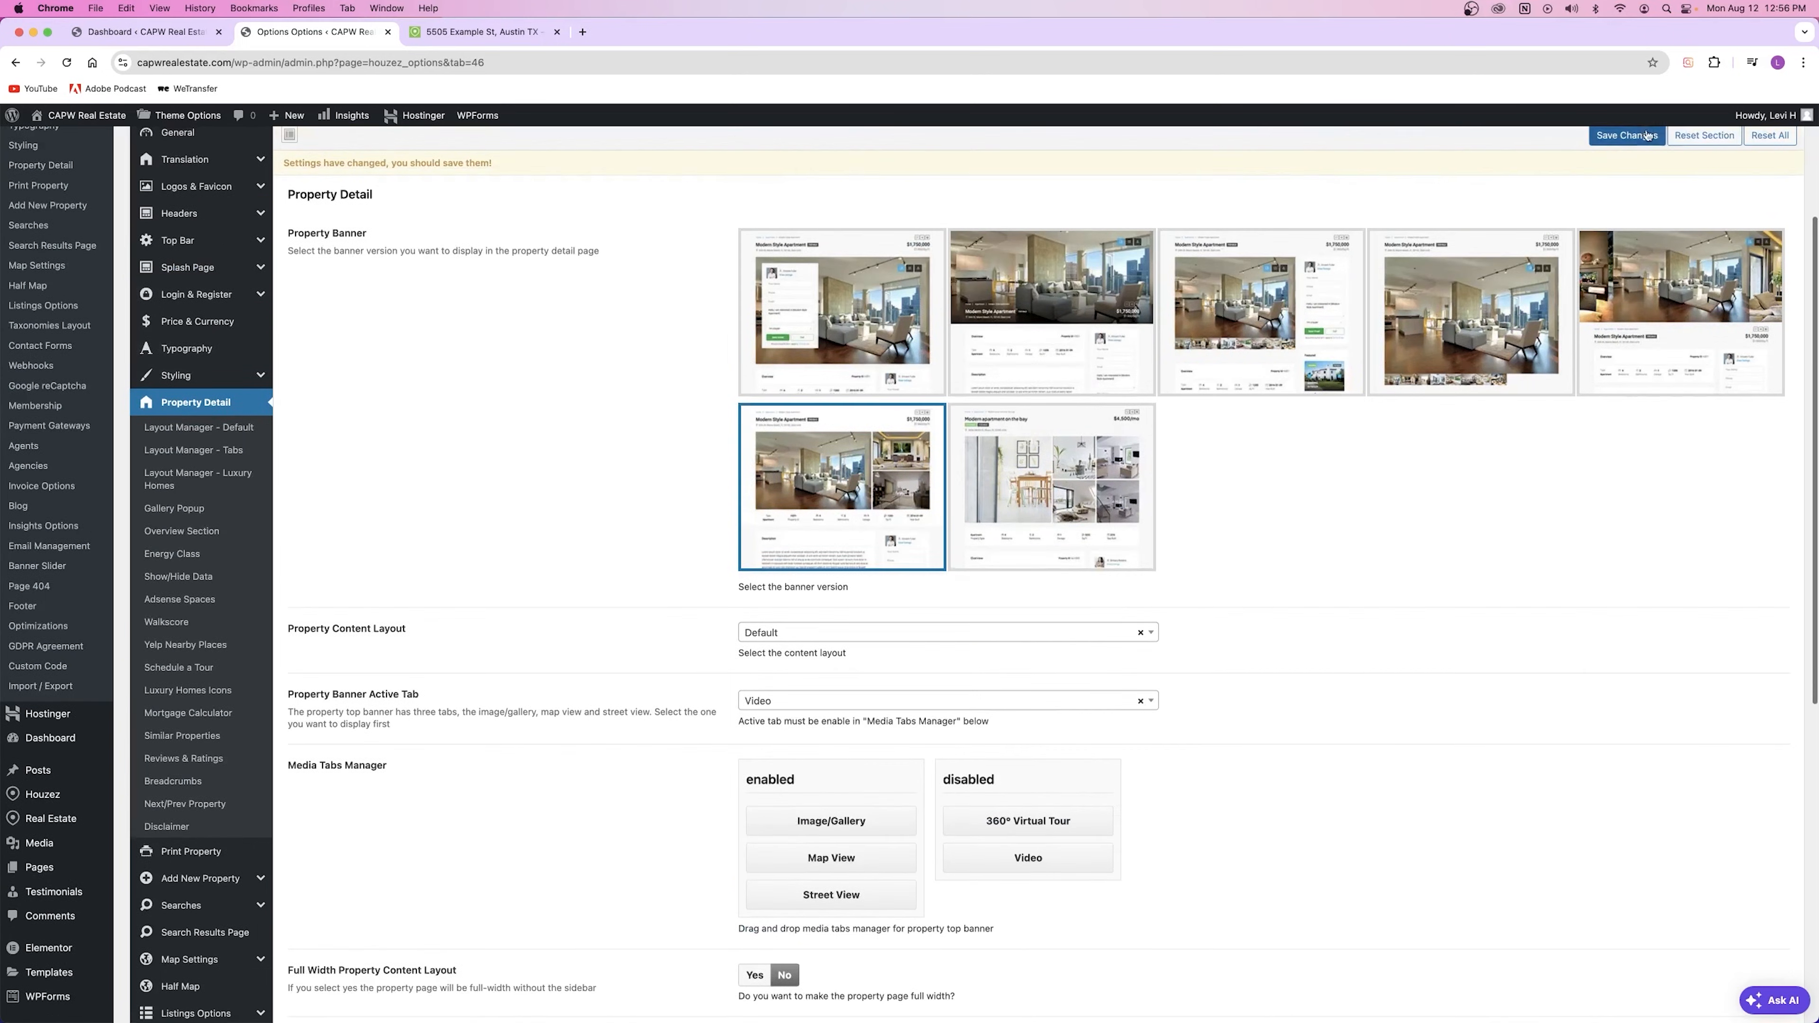
pyautogui.scroll(-2, 931, 501)
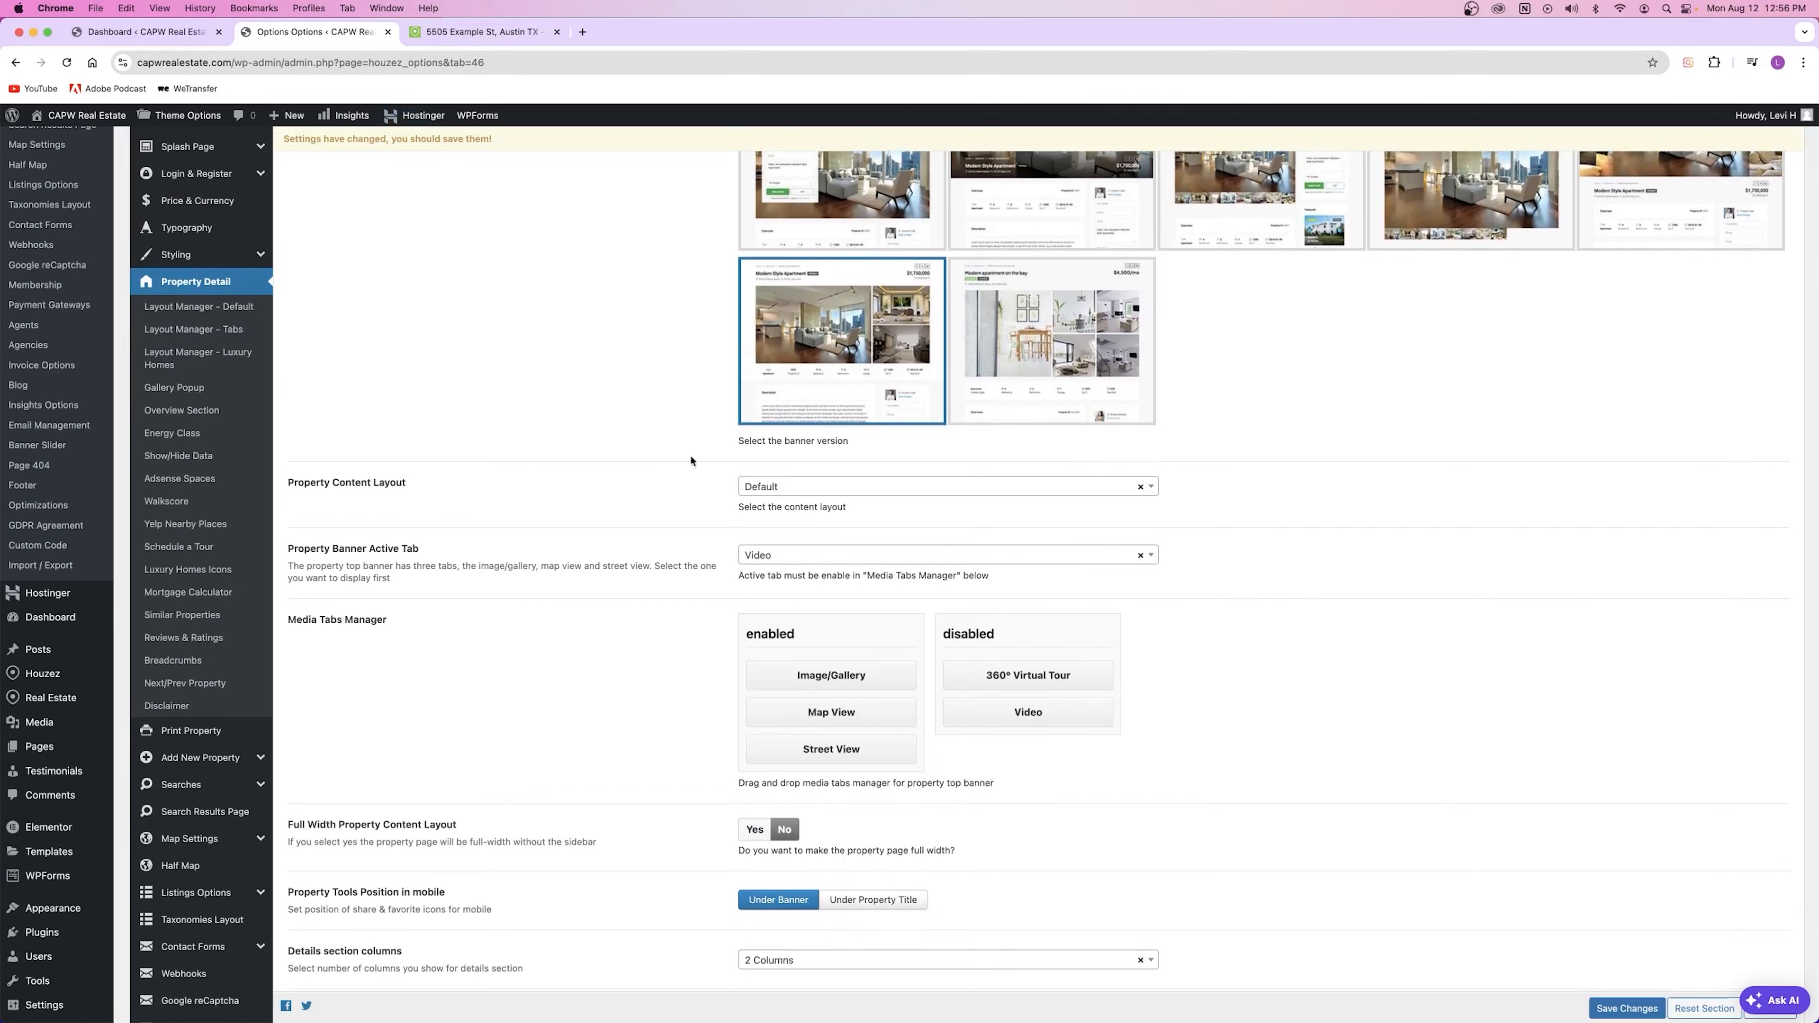
pyautogui.click(795, 551)
pyautogui.click(803, 618)
pyautogui.scroll(5, 582, 463)
pyautogui.click(1610, 348)
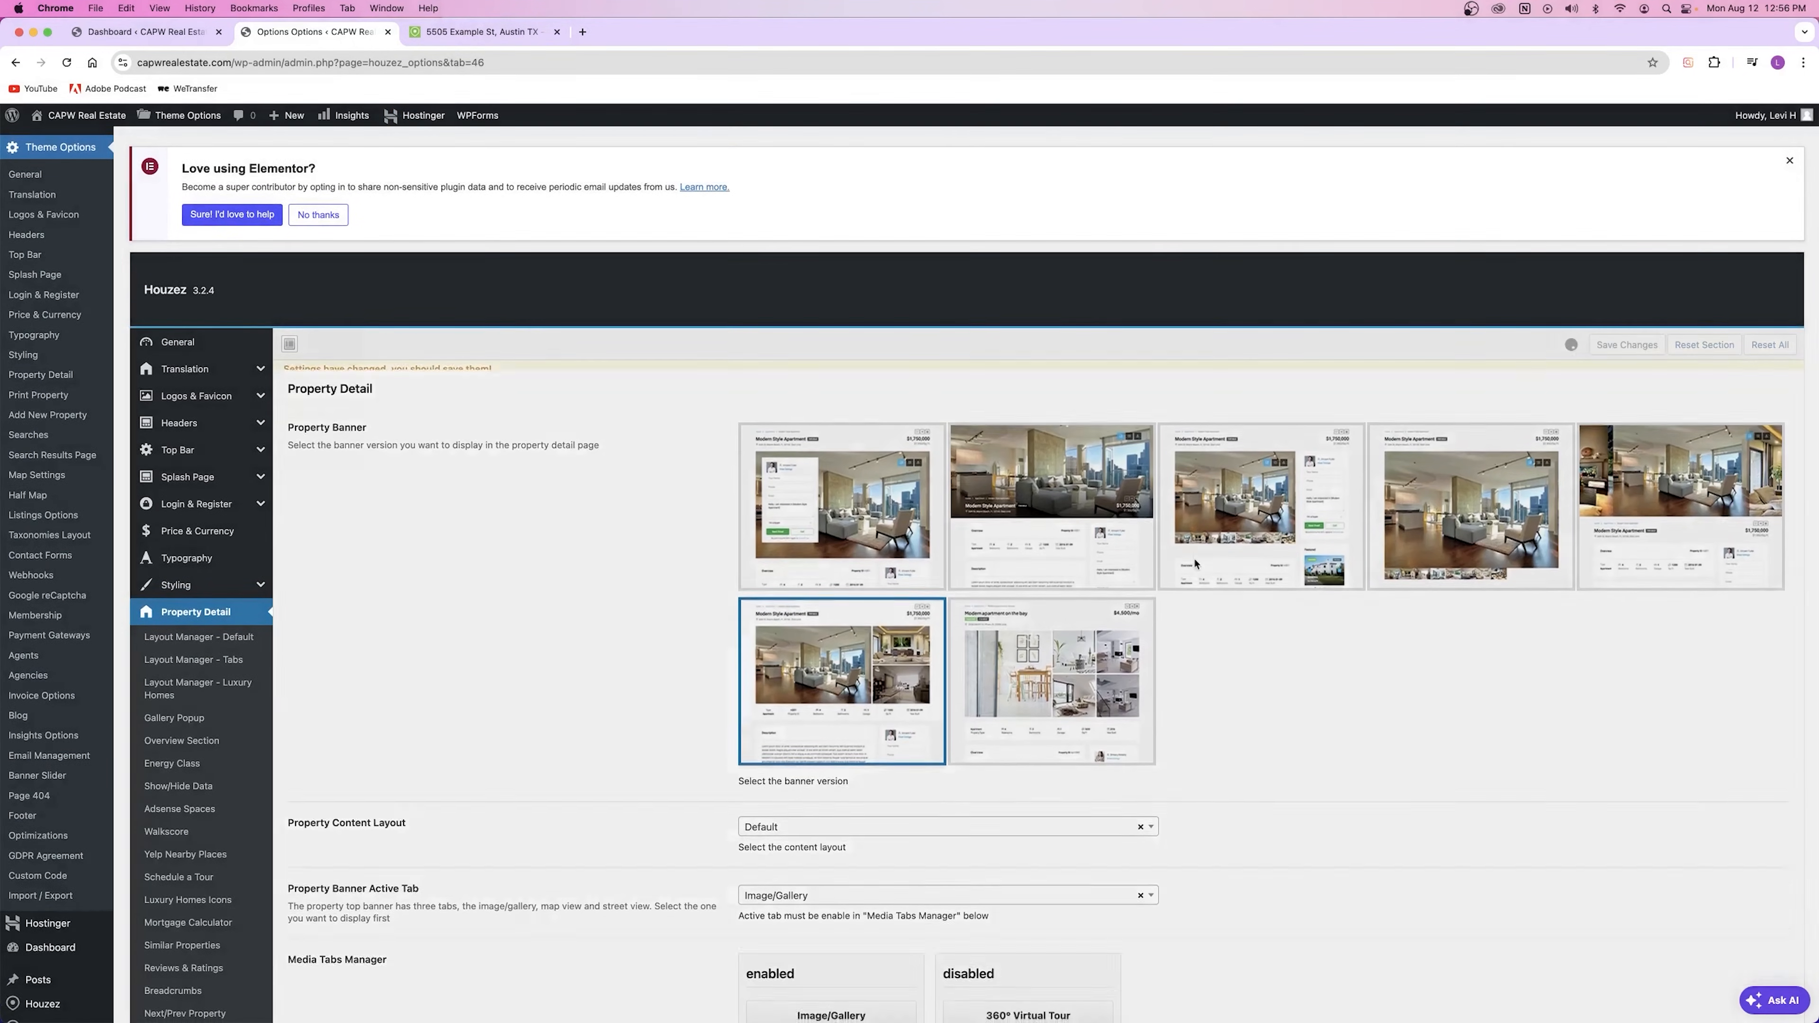
# Step: Leave Active Tab unchanged, test-drag Image/Gallery in the Media Tabs Manager, and save
pyautogui.scroll(-2, 1189, 567)
pyautogui.scroll(-5, 1188, 565)
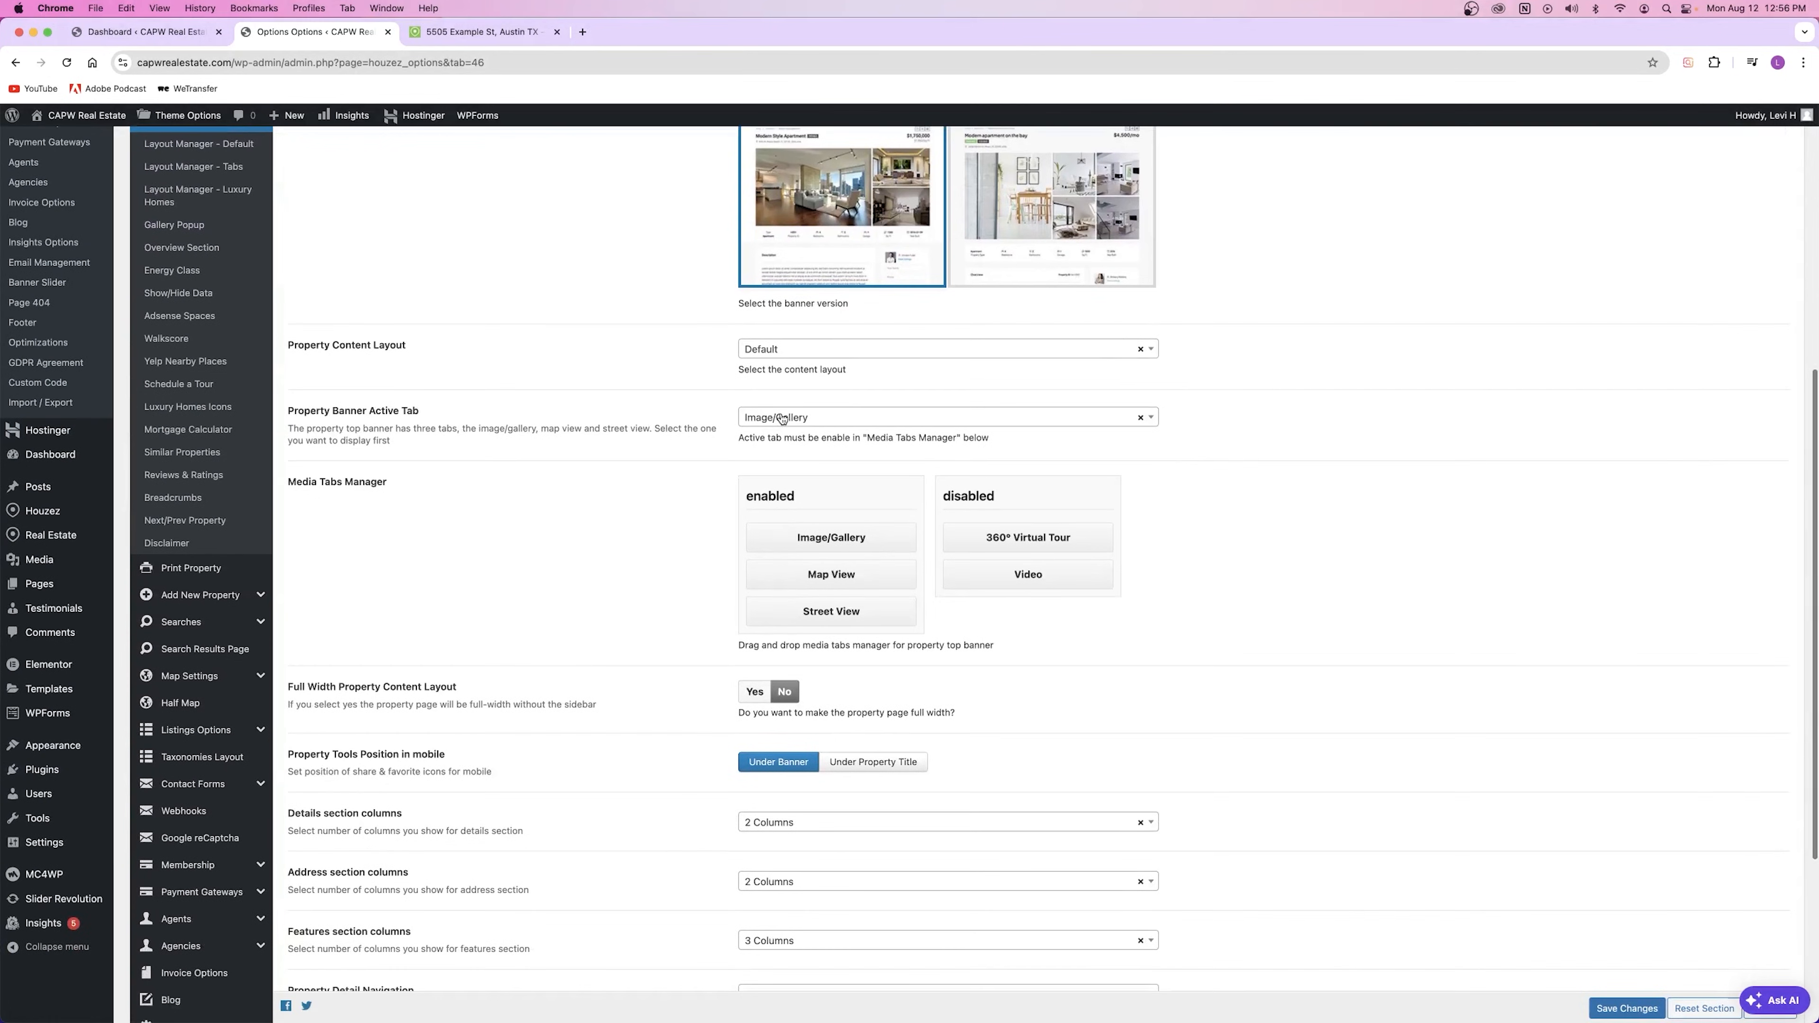
pyautogui.scroll(-1, 516, 480)
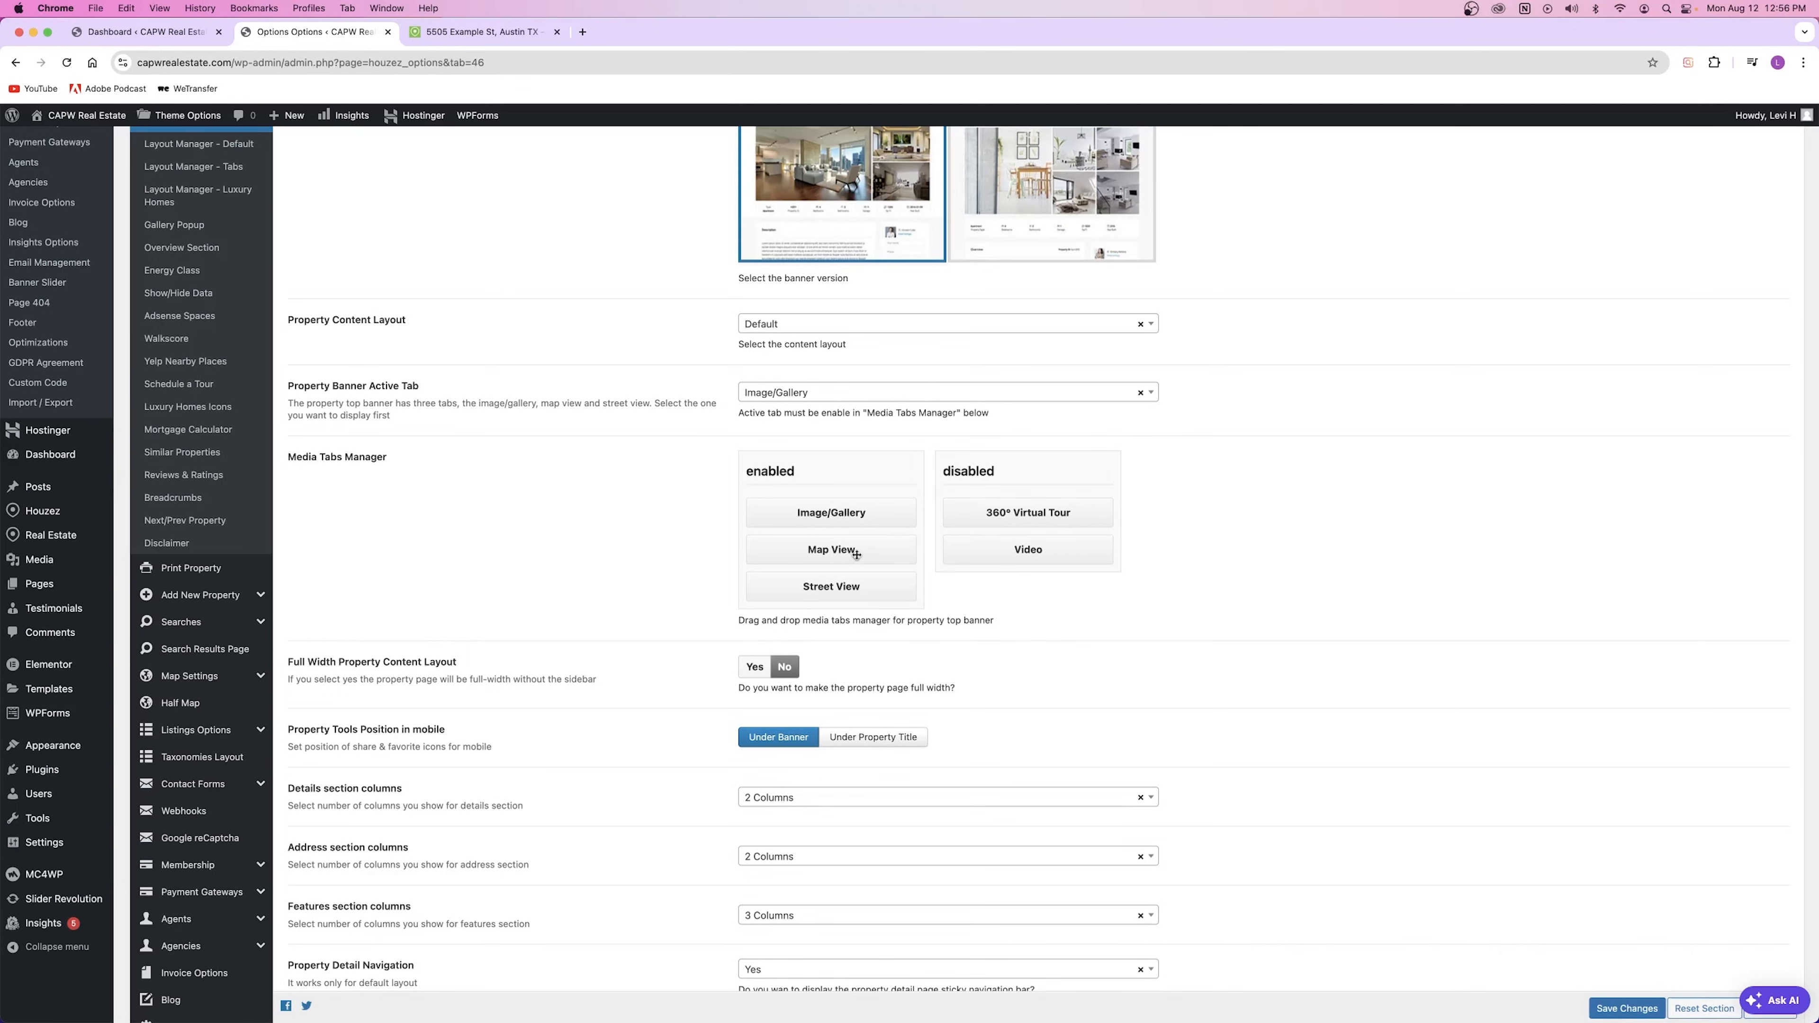
pyautogui.click(781, 397)
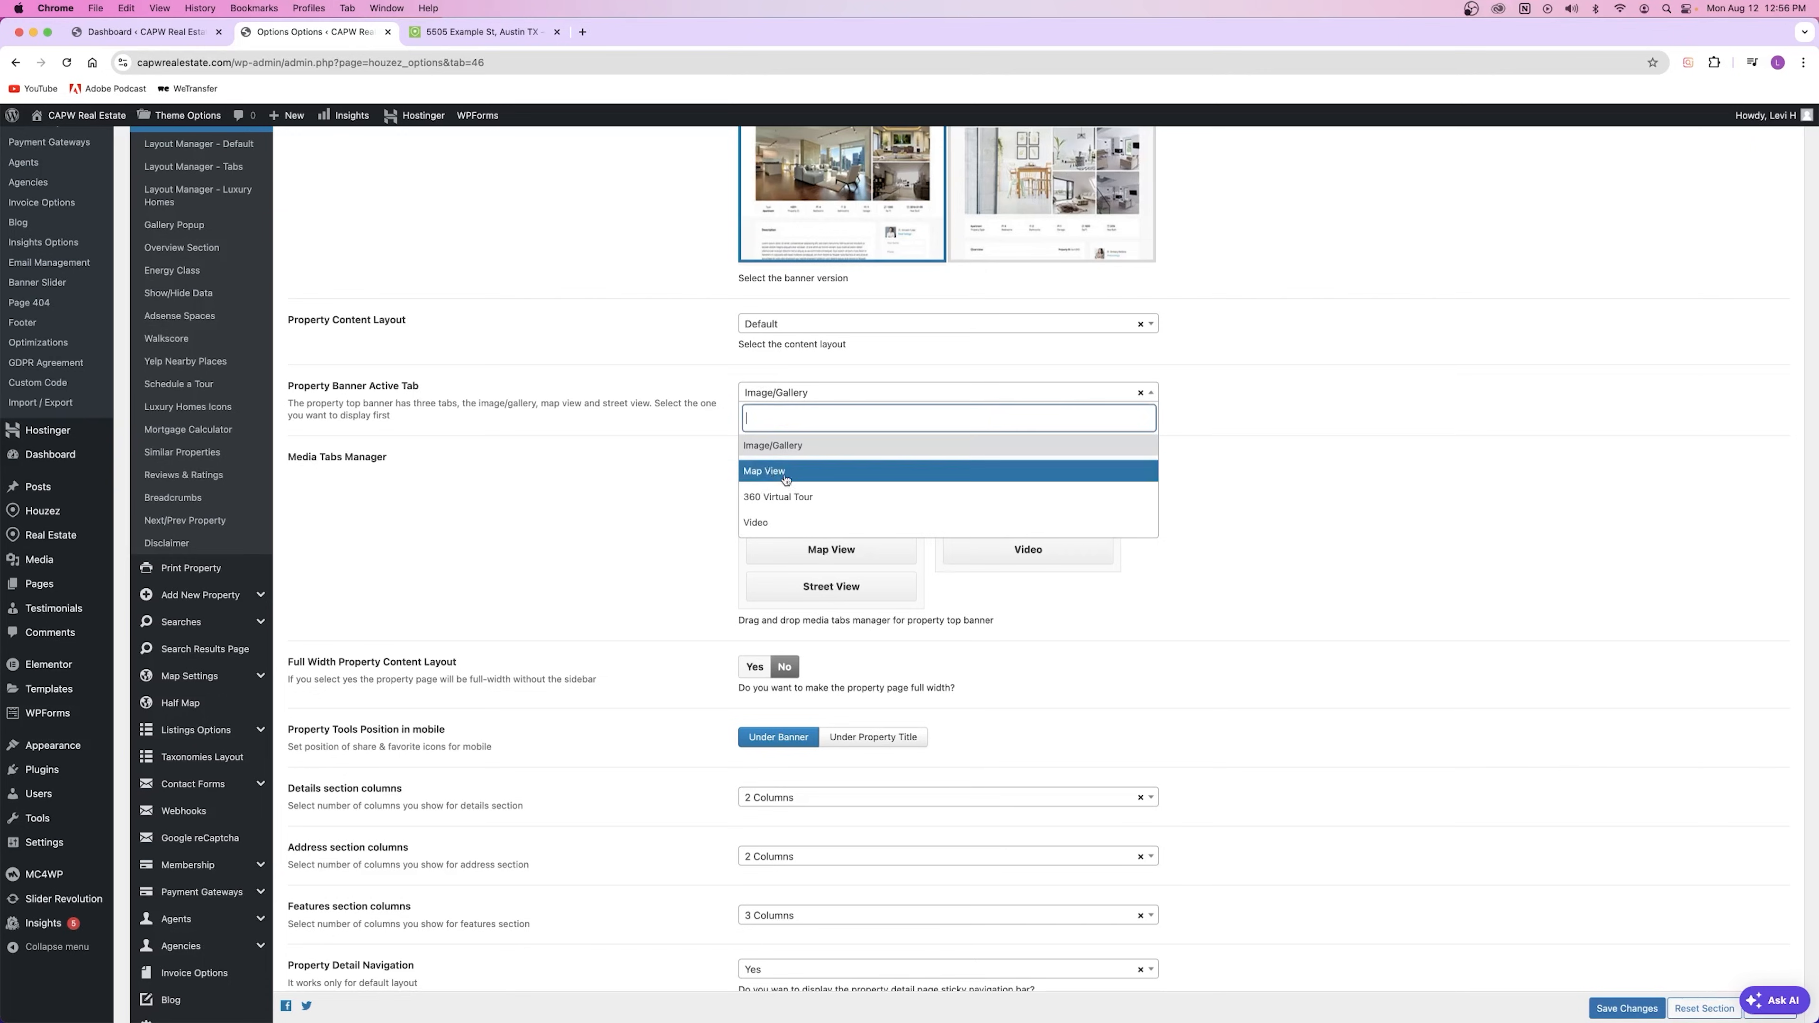
pyautogui.click(663, 513)
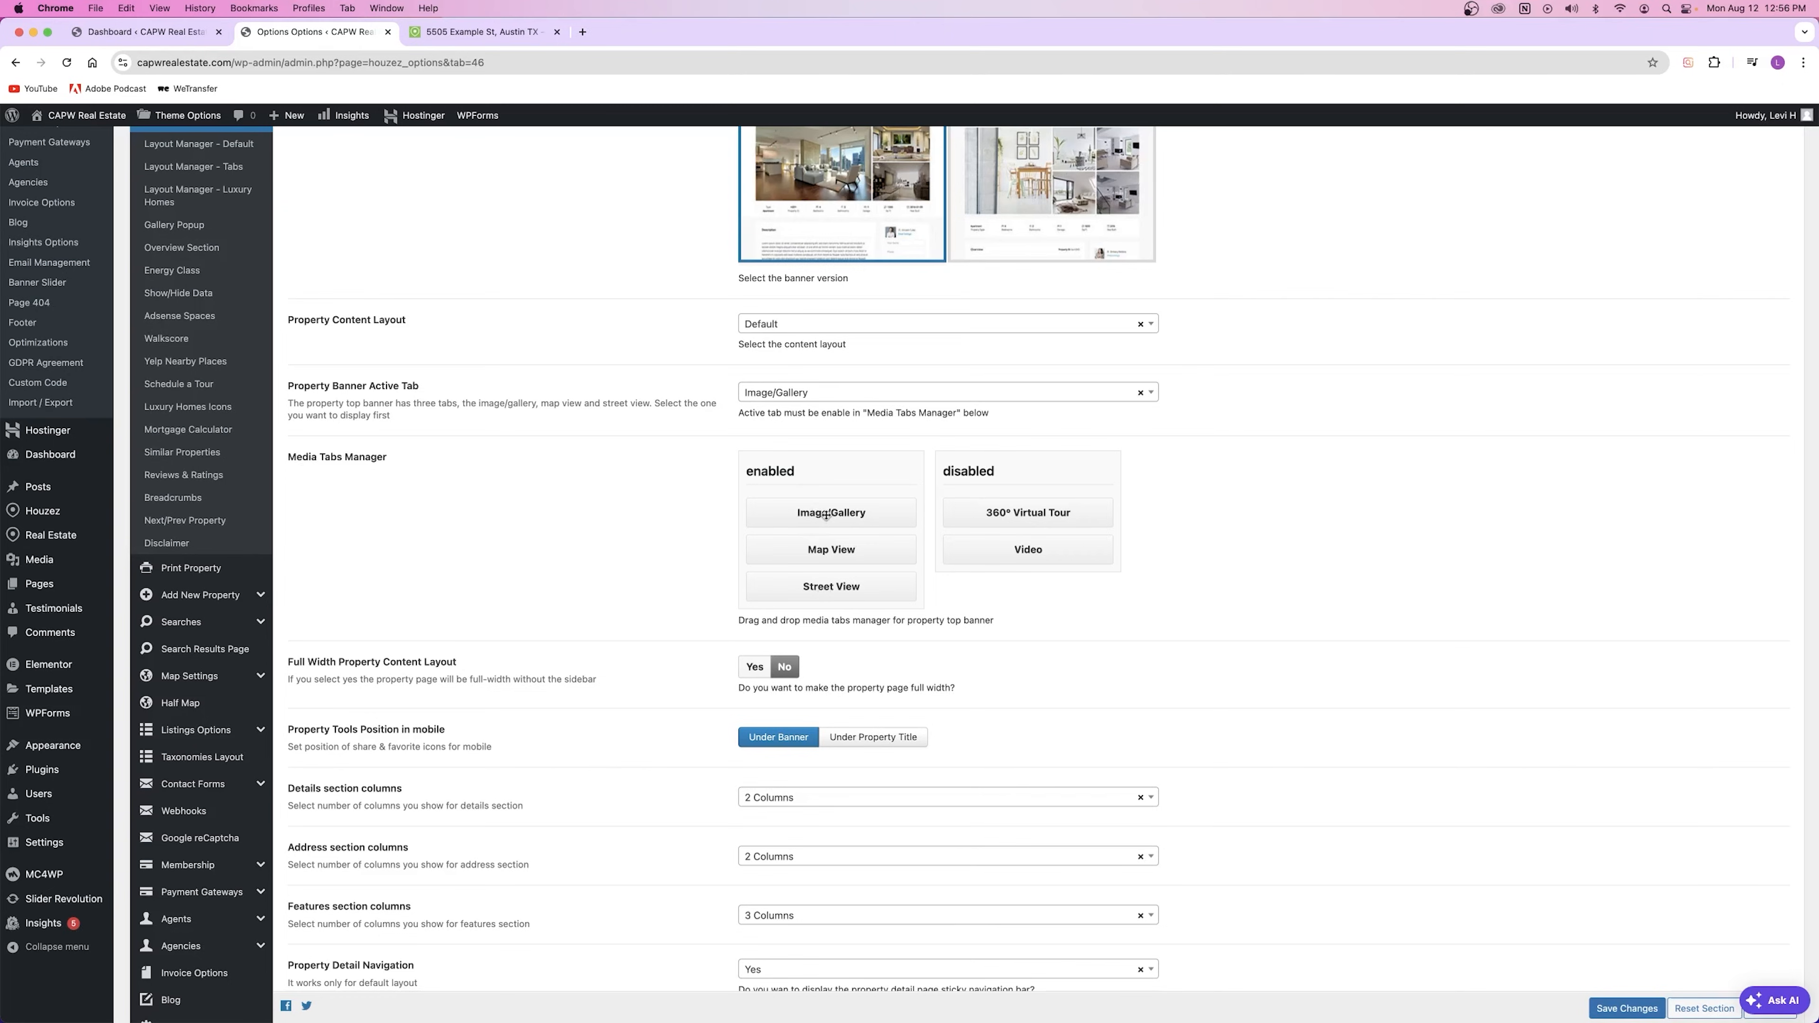
pyautogui.moveTo(858, 514)
pyautogui.mouseDown()
pyautogui.moveTo(858, 546)
pyautogui.moveTo(824, 512)
pyautogui.moveTo(985, 516)
pyautogui.moveTo(995, 495)
pyautogui.moveTo(999, 510)
pyautogui.moveTo(831, 513)
pyautogui.mouseUp()
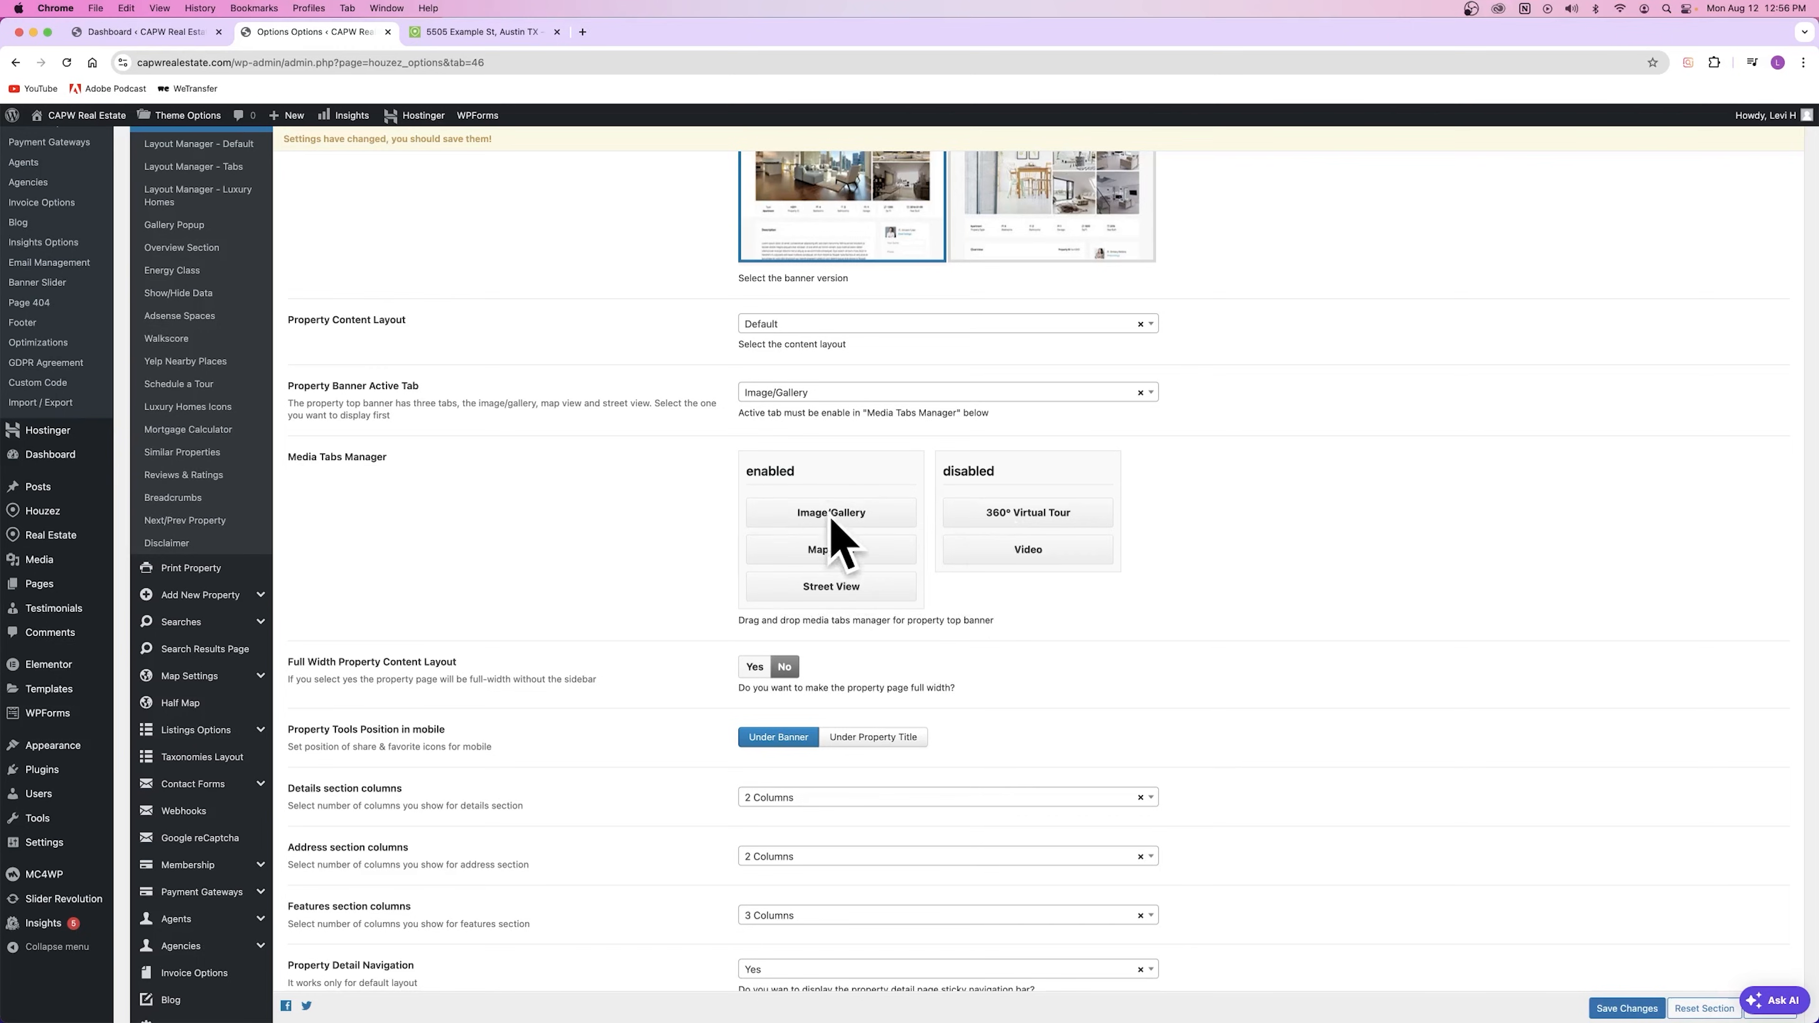
pyautogui.scroll(-5, 863, 727)
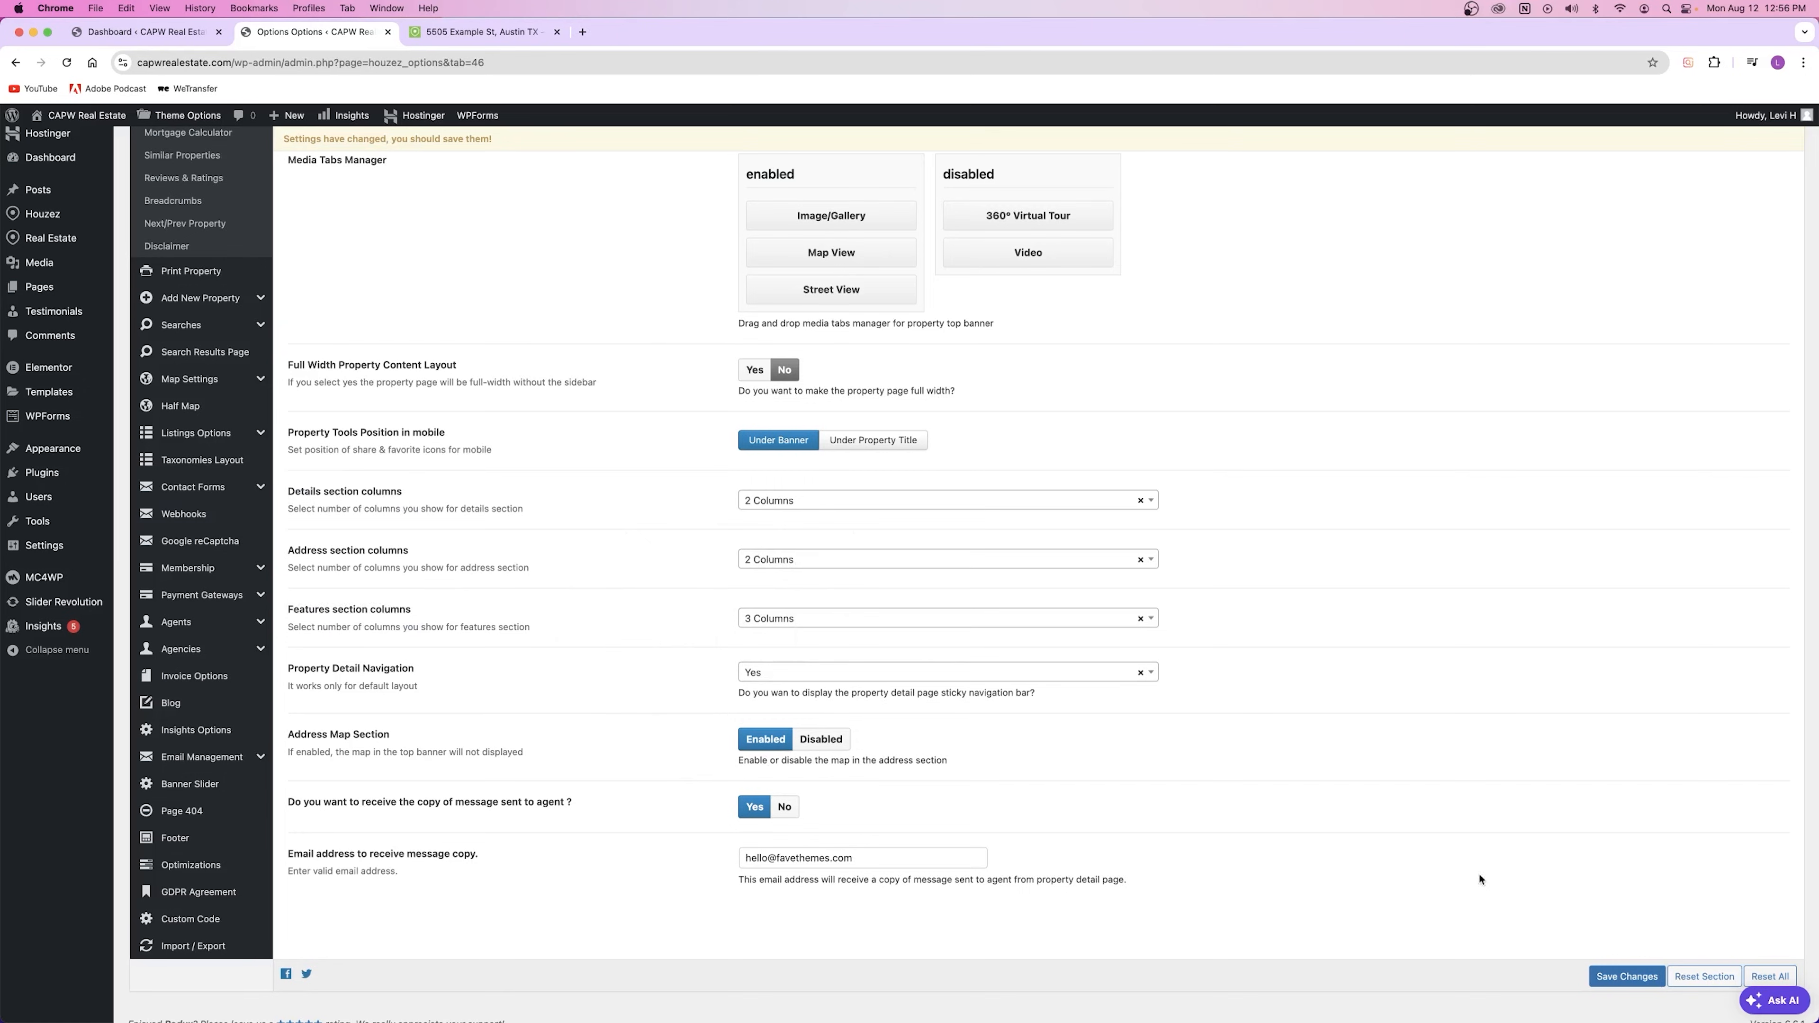
pyautogui.click(1628, 976)
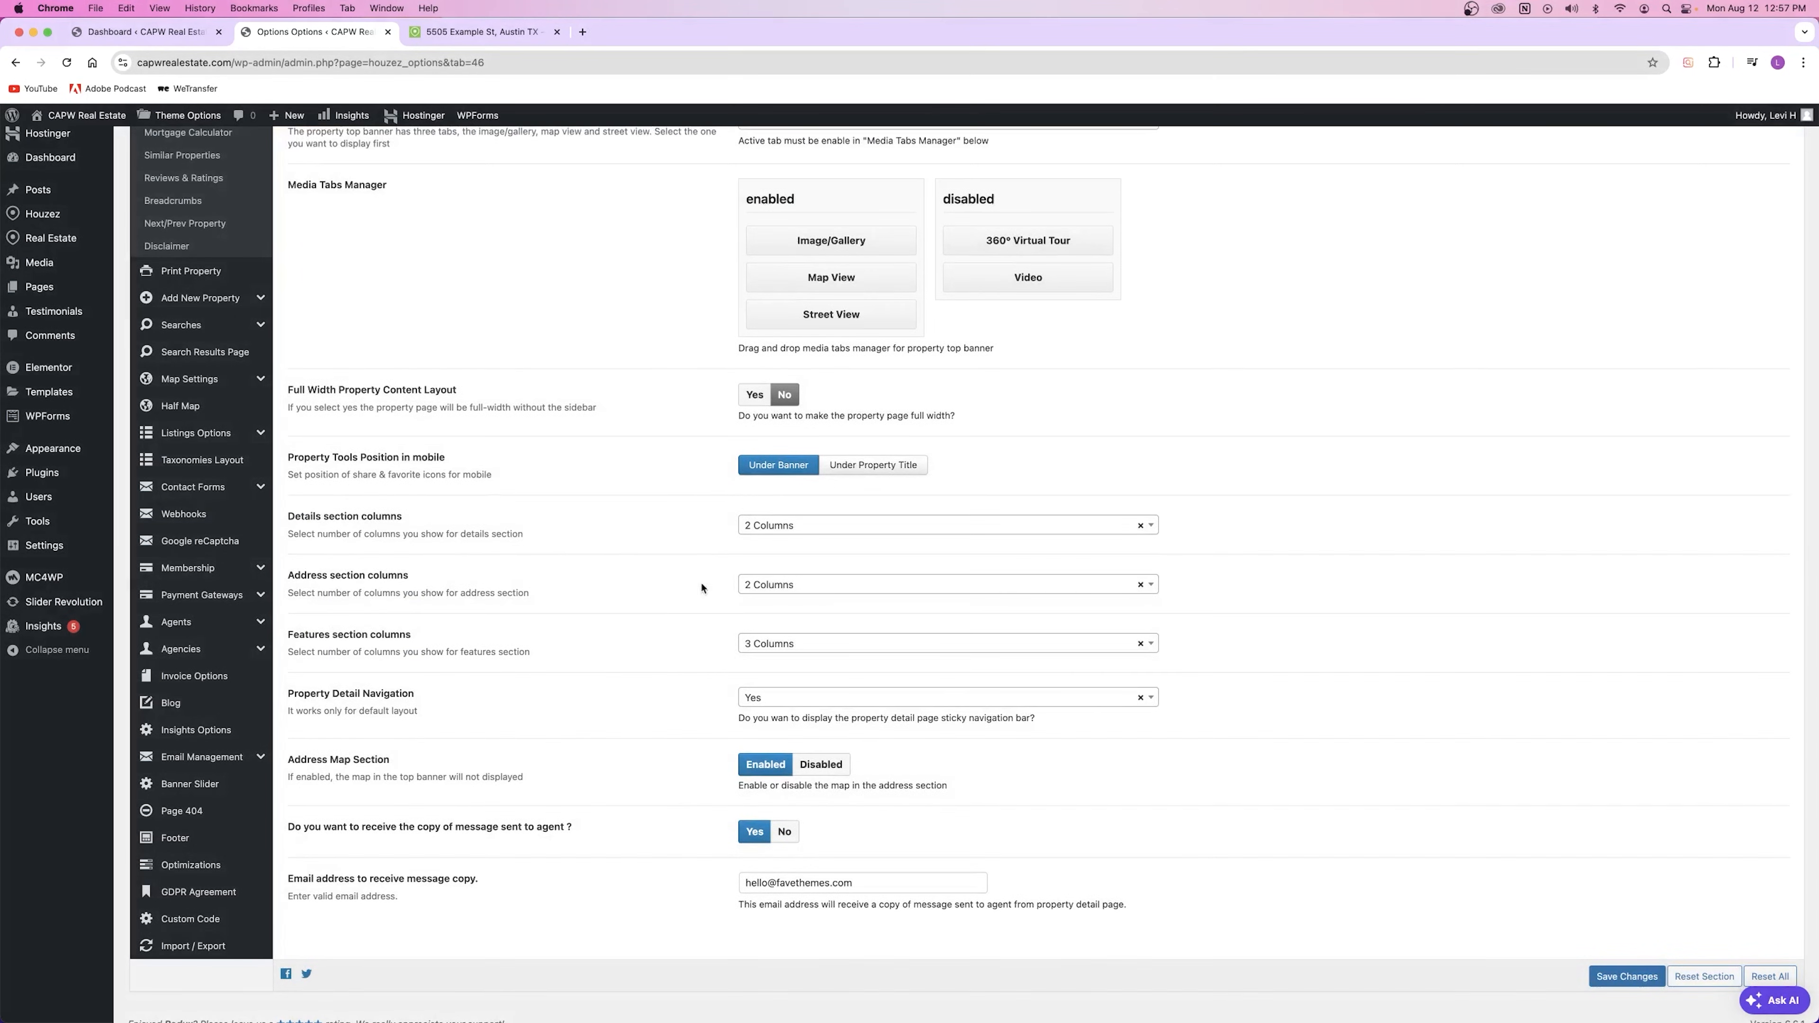
pyautogui.scroll(11, 622, 652)
pyautogui.scroll(-3, 617, 650)
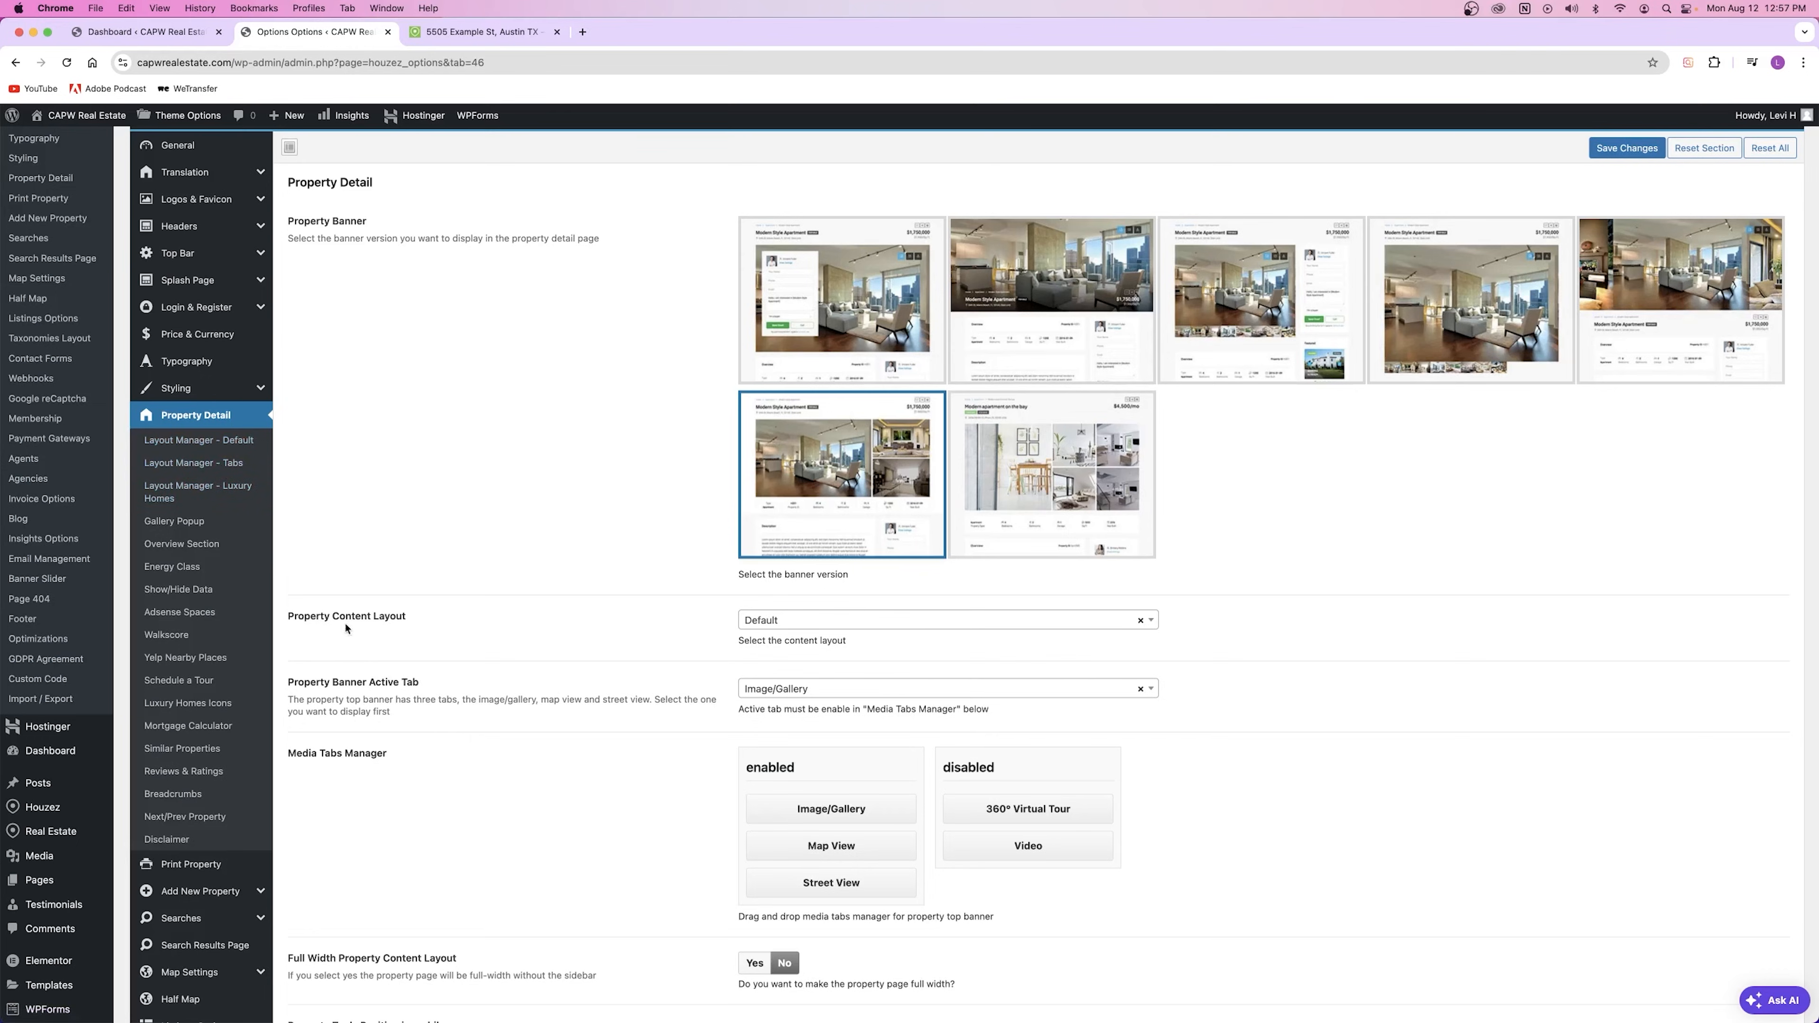
# Step: Check the content layout list keeping Default, and glance at Layout Manager – Default
pyautogui.moveTo(331, 618); pyautogui.dragTo(426, 621)
pyautogui.click(772, 622)
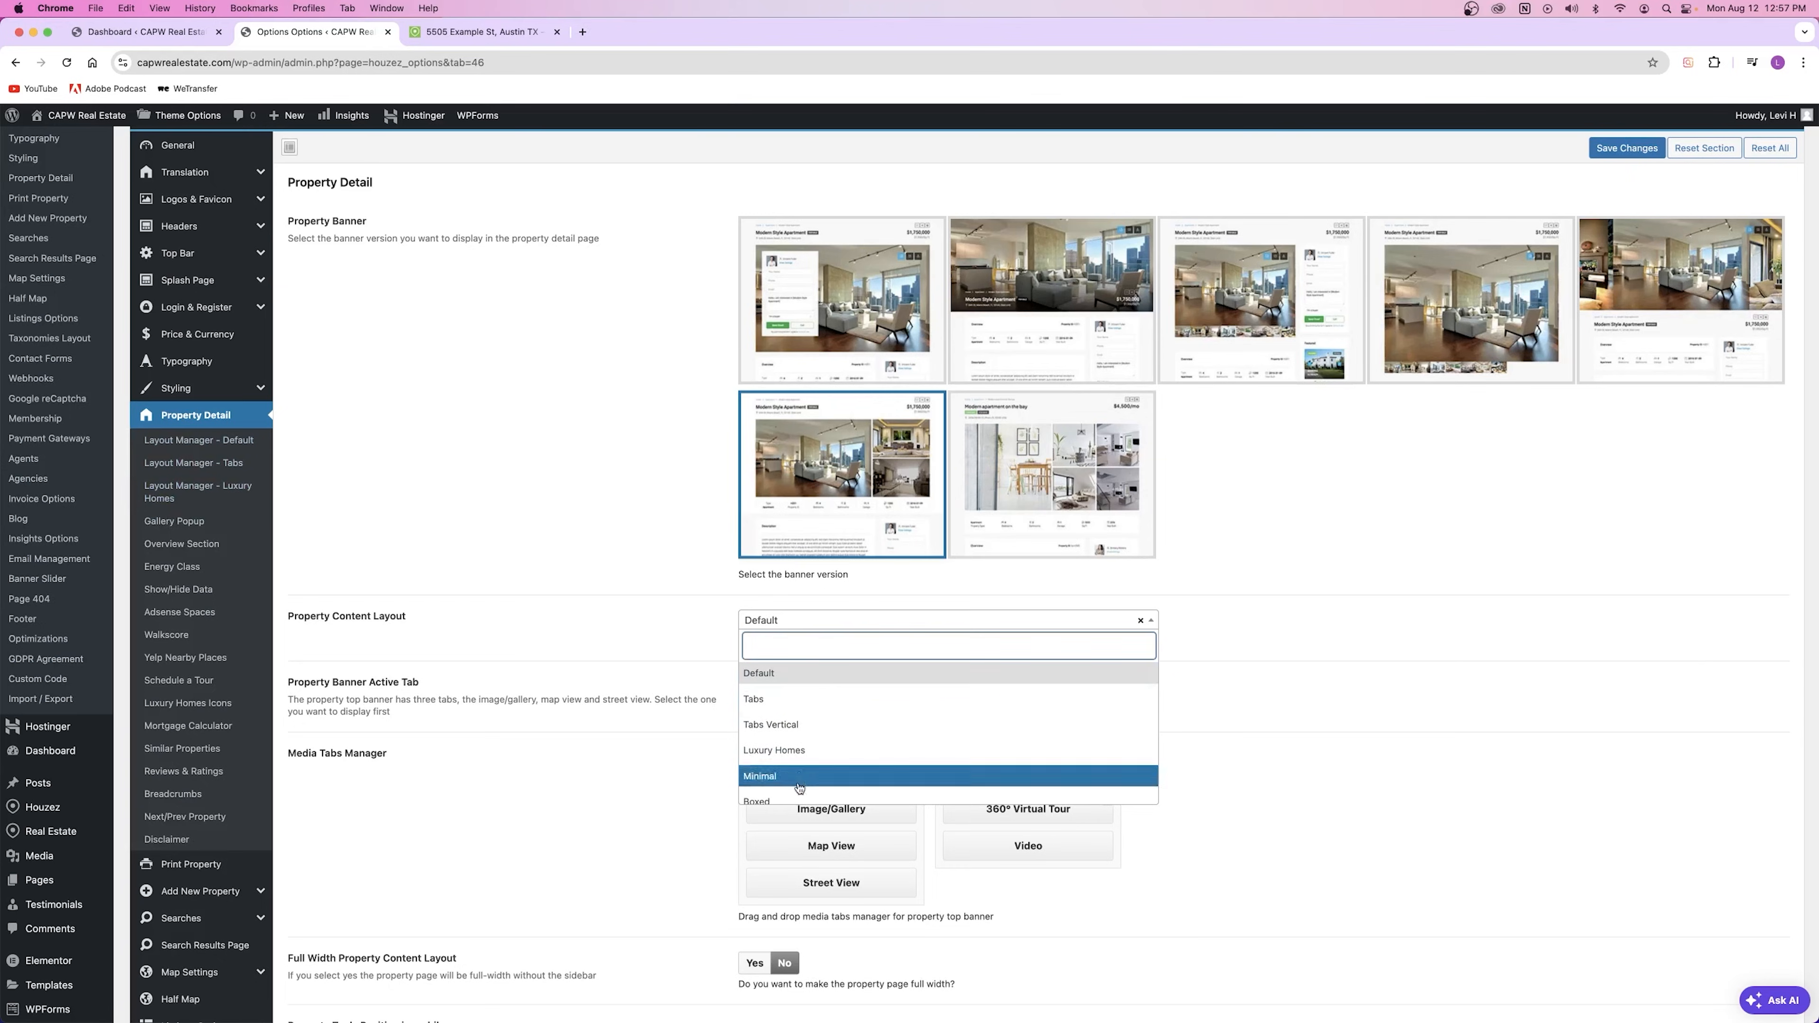
pyautogui.click(792, 674)
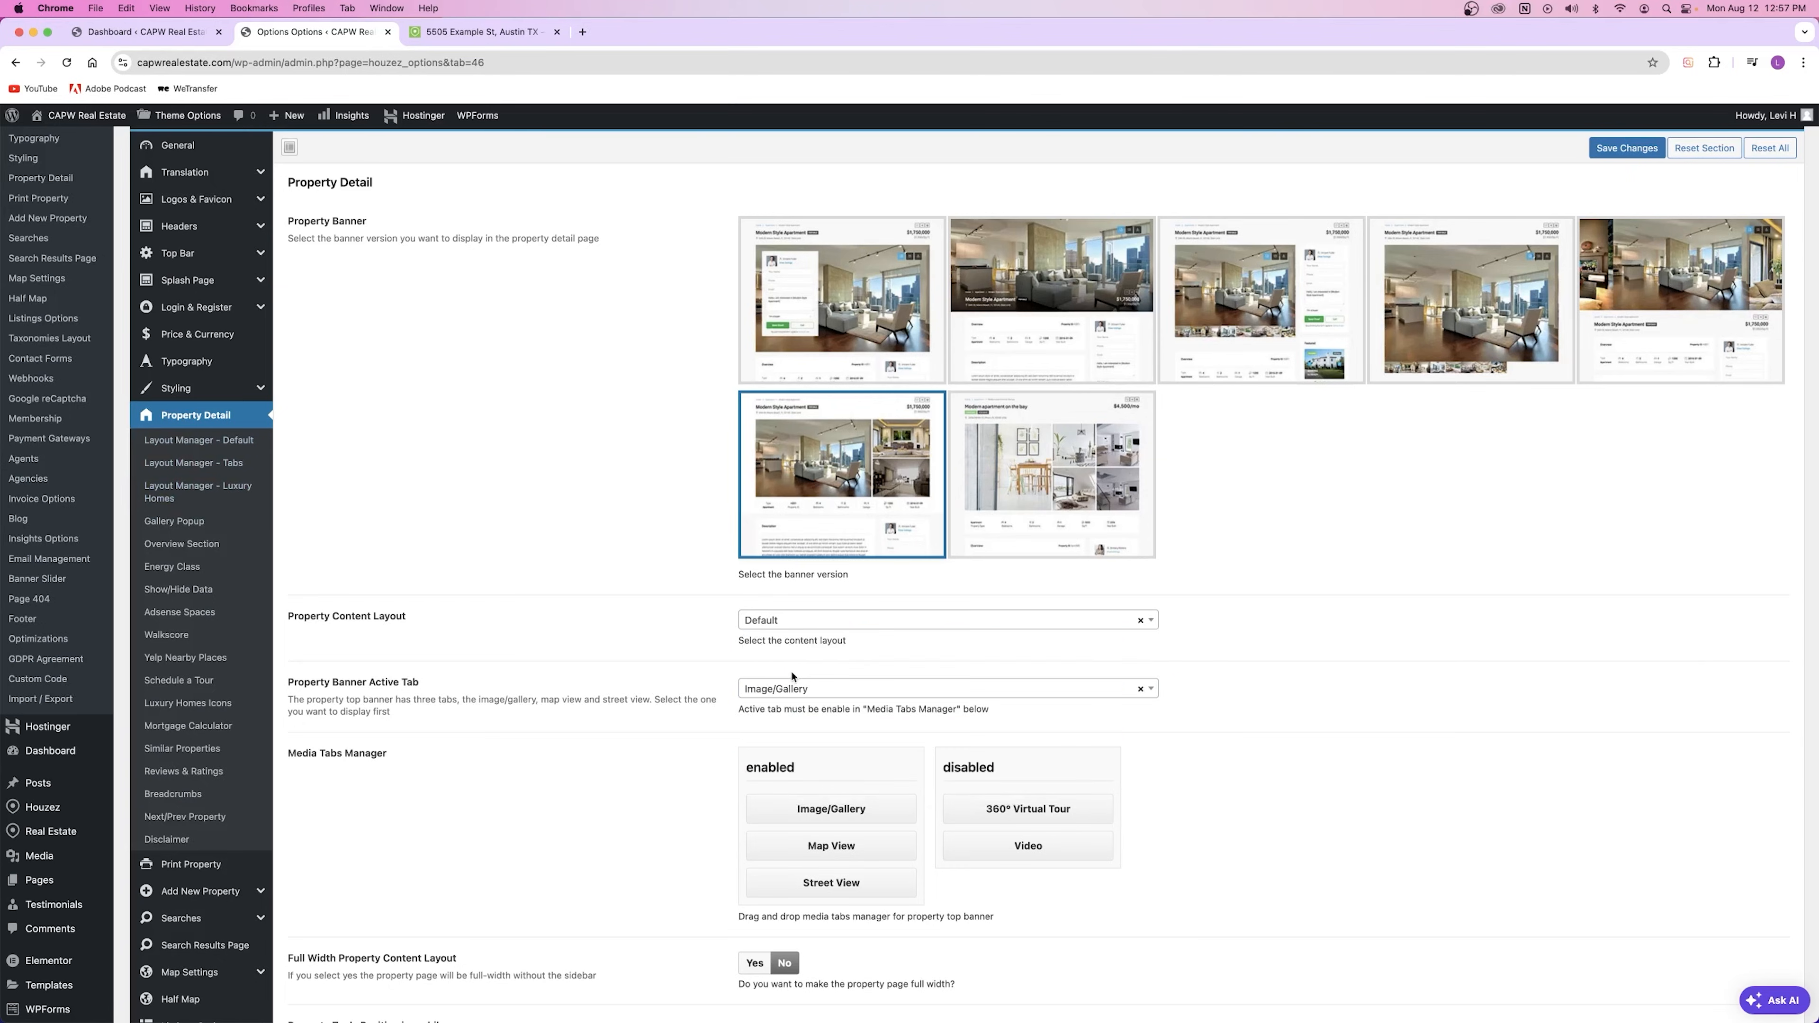
pyautogui.click(208, 442)
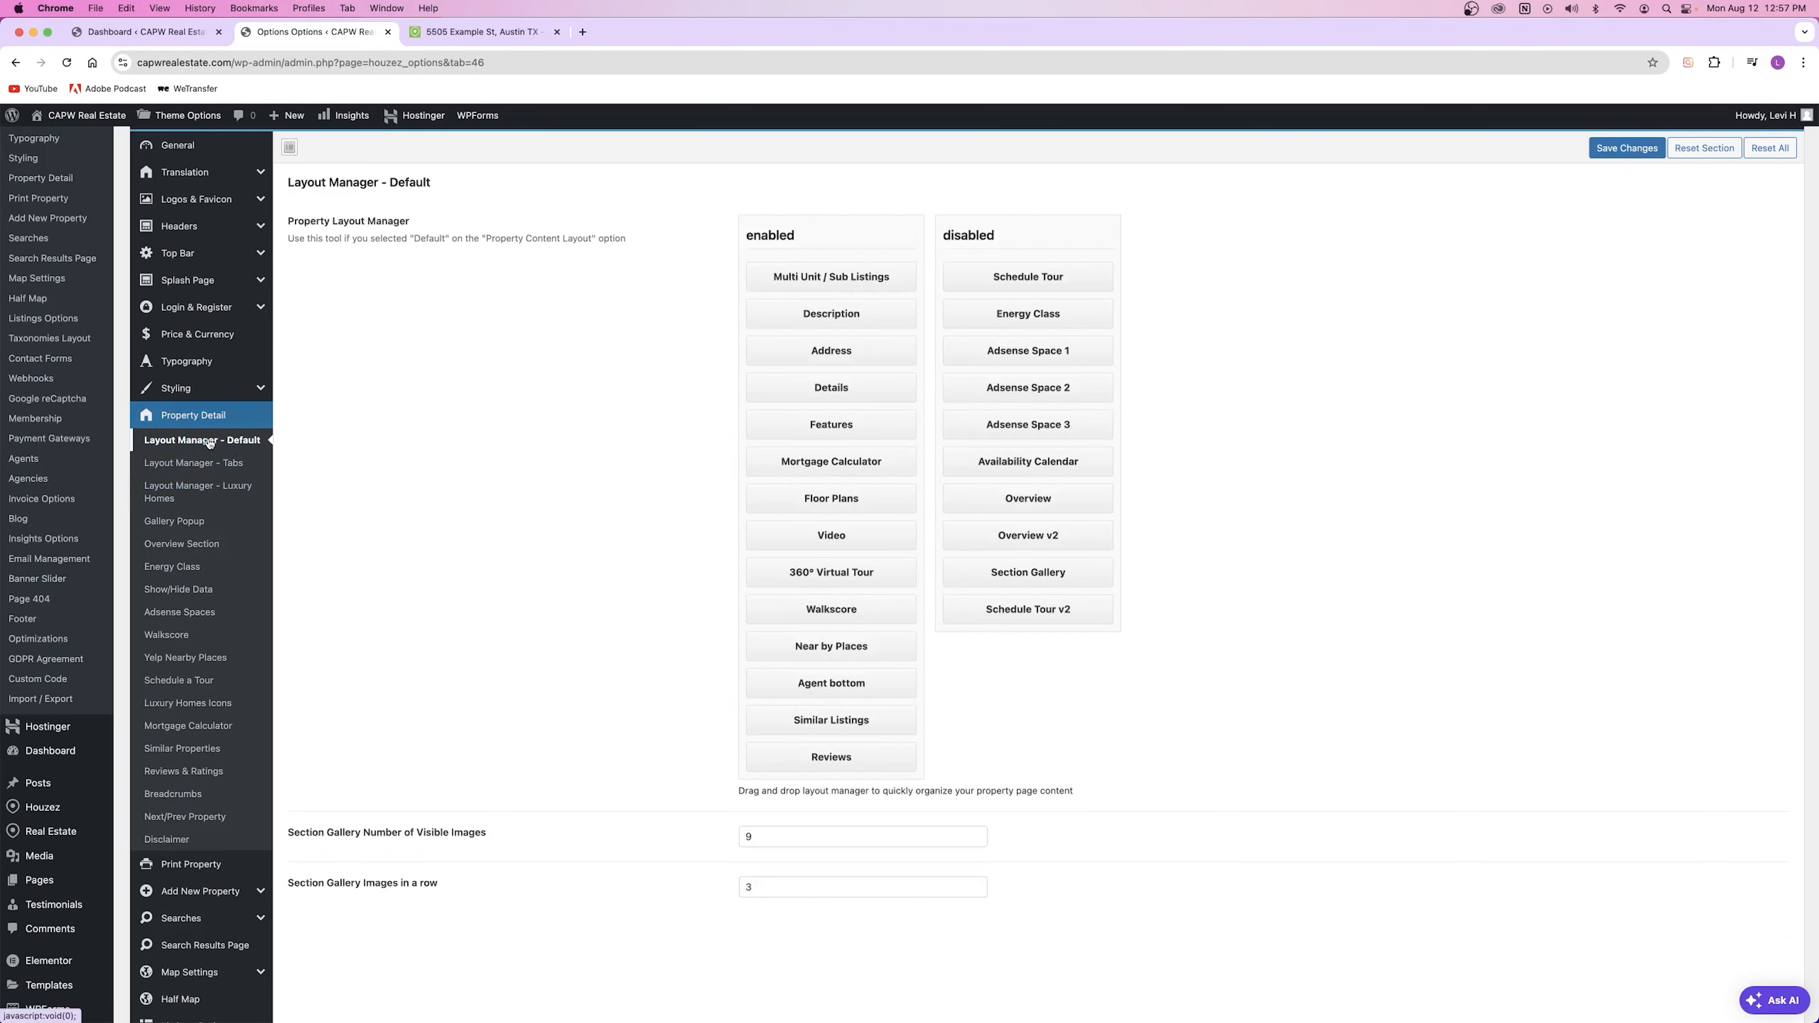
pyautogui.click(203, 417)
# Step: Cycle the layout through Tabs and Luxury Homes back to Default, save, then open Layout Manager – Default
pyautogui.click(790, 626)
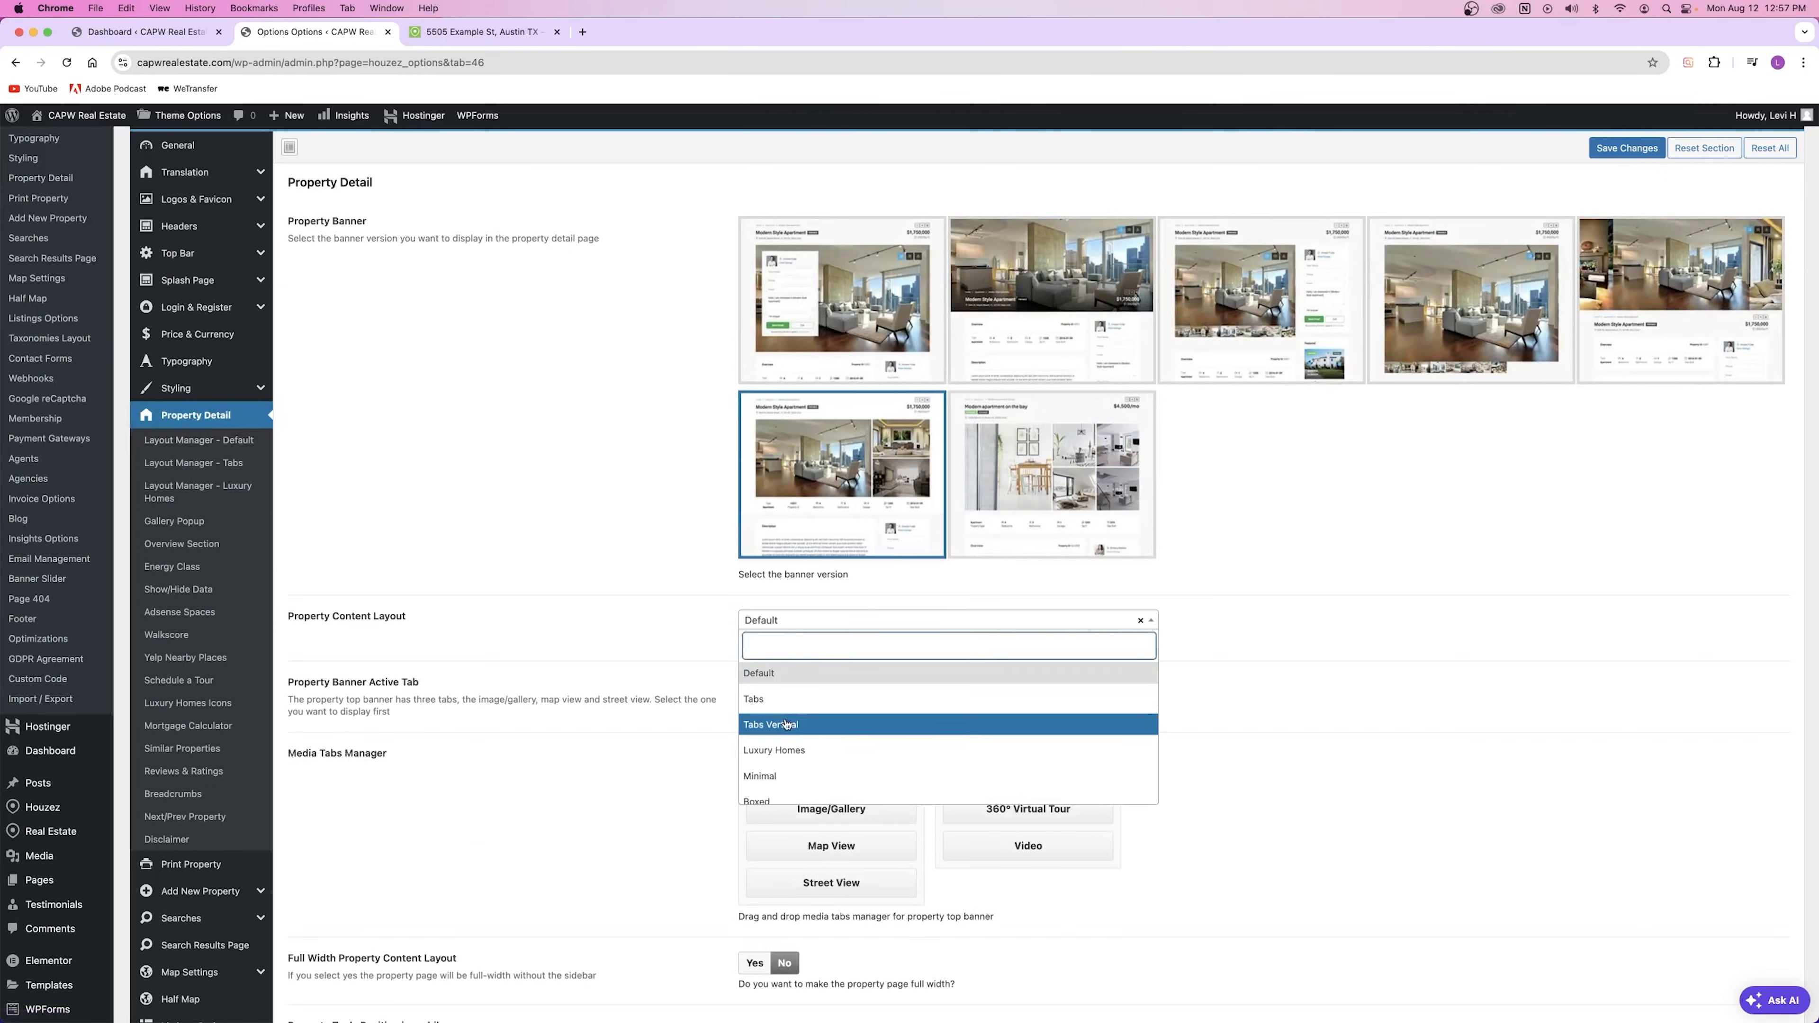
pyautogui.click(784, 699)
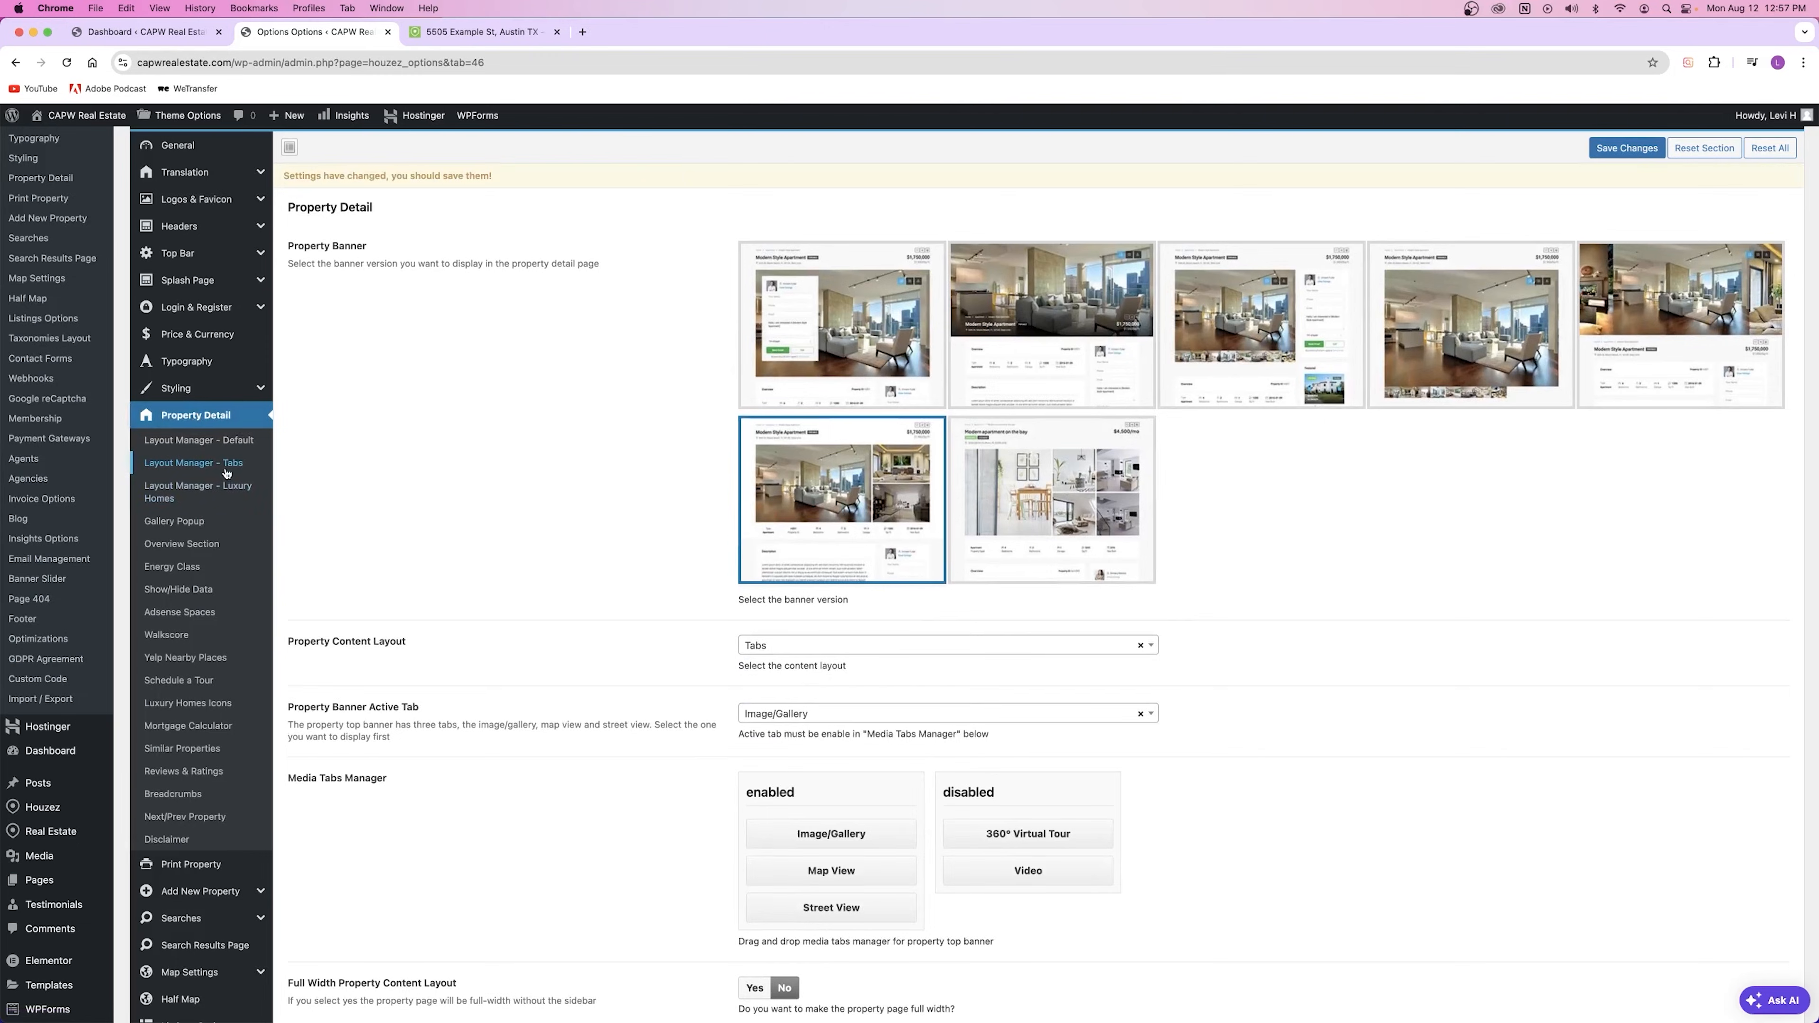
pyautogui.click(786, 647)
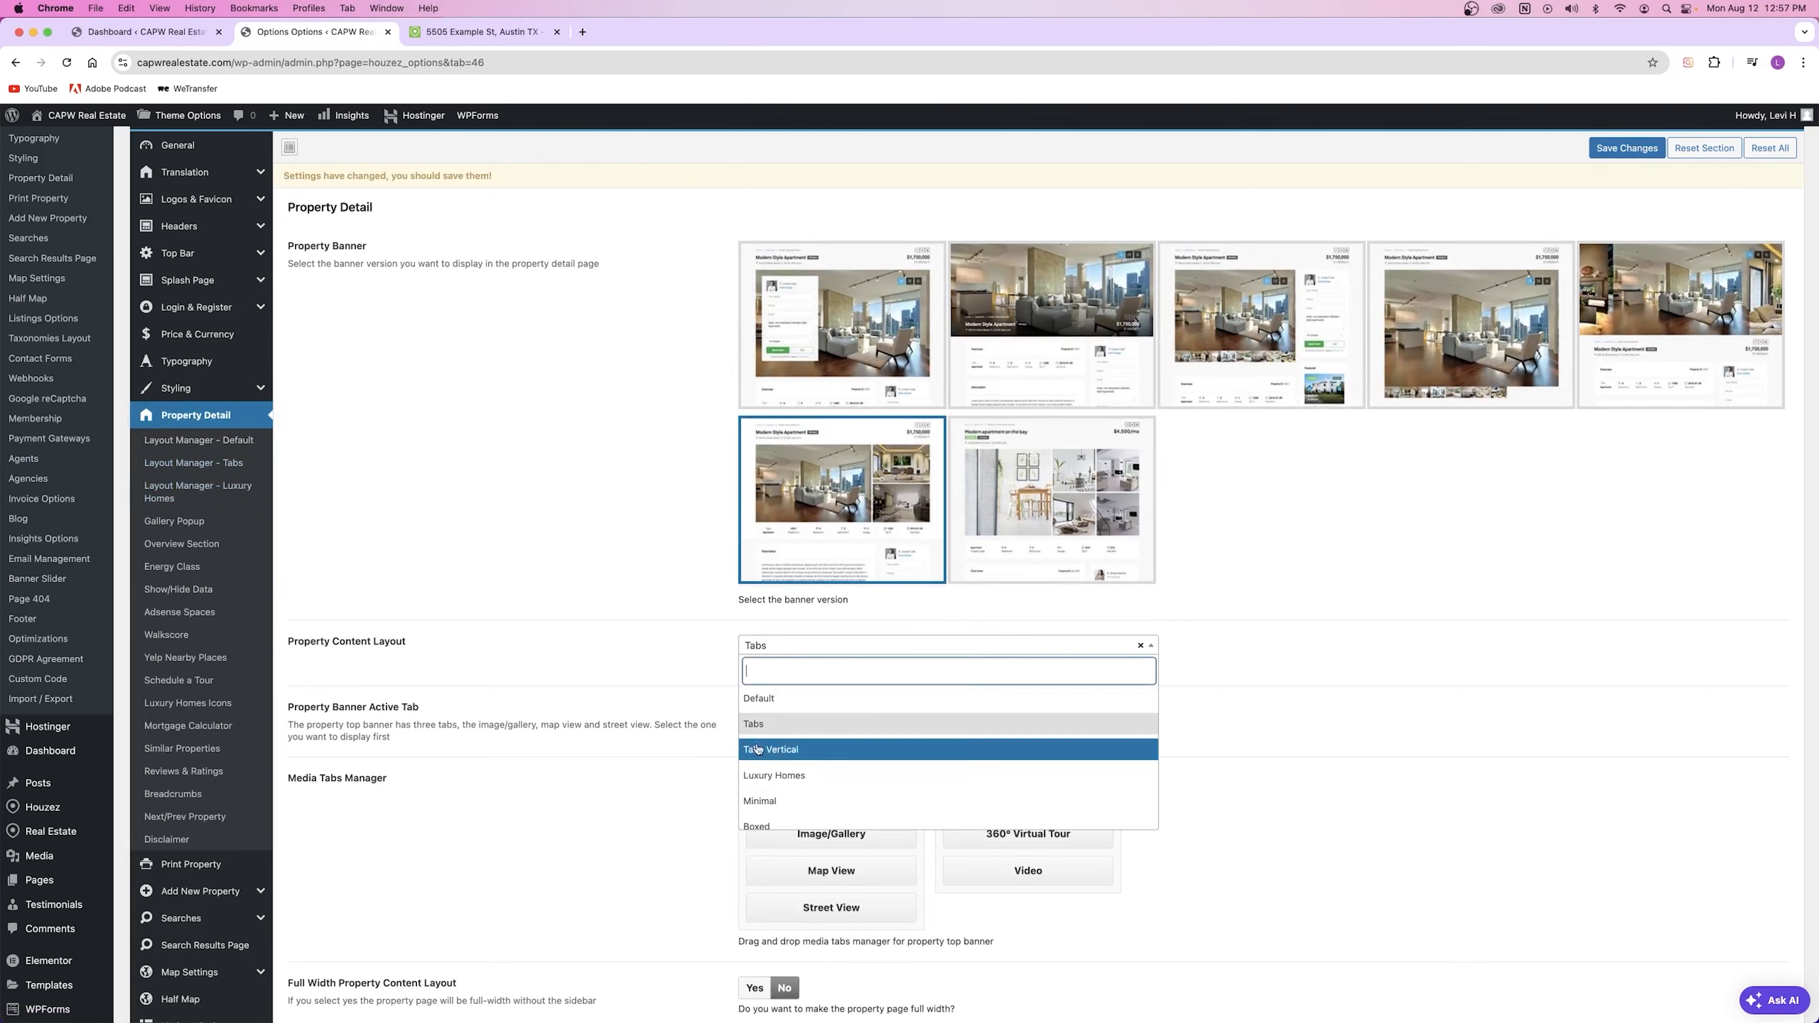
pyautogui.click(789, 779)
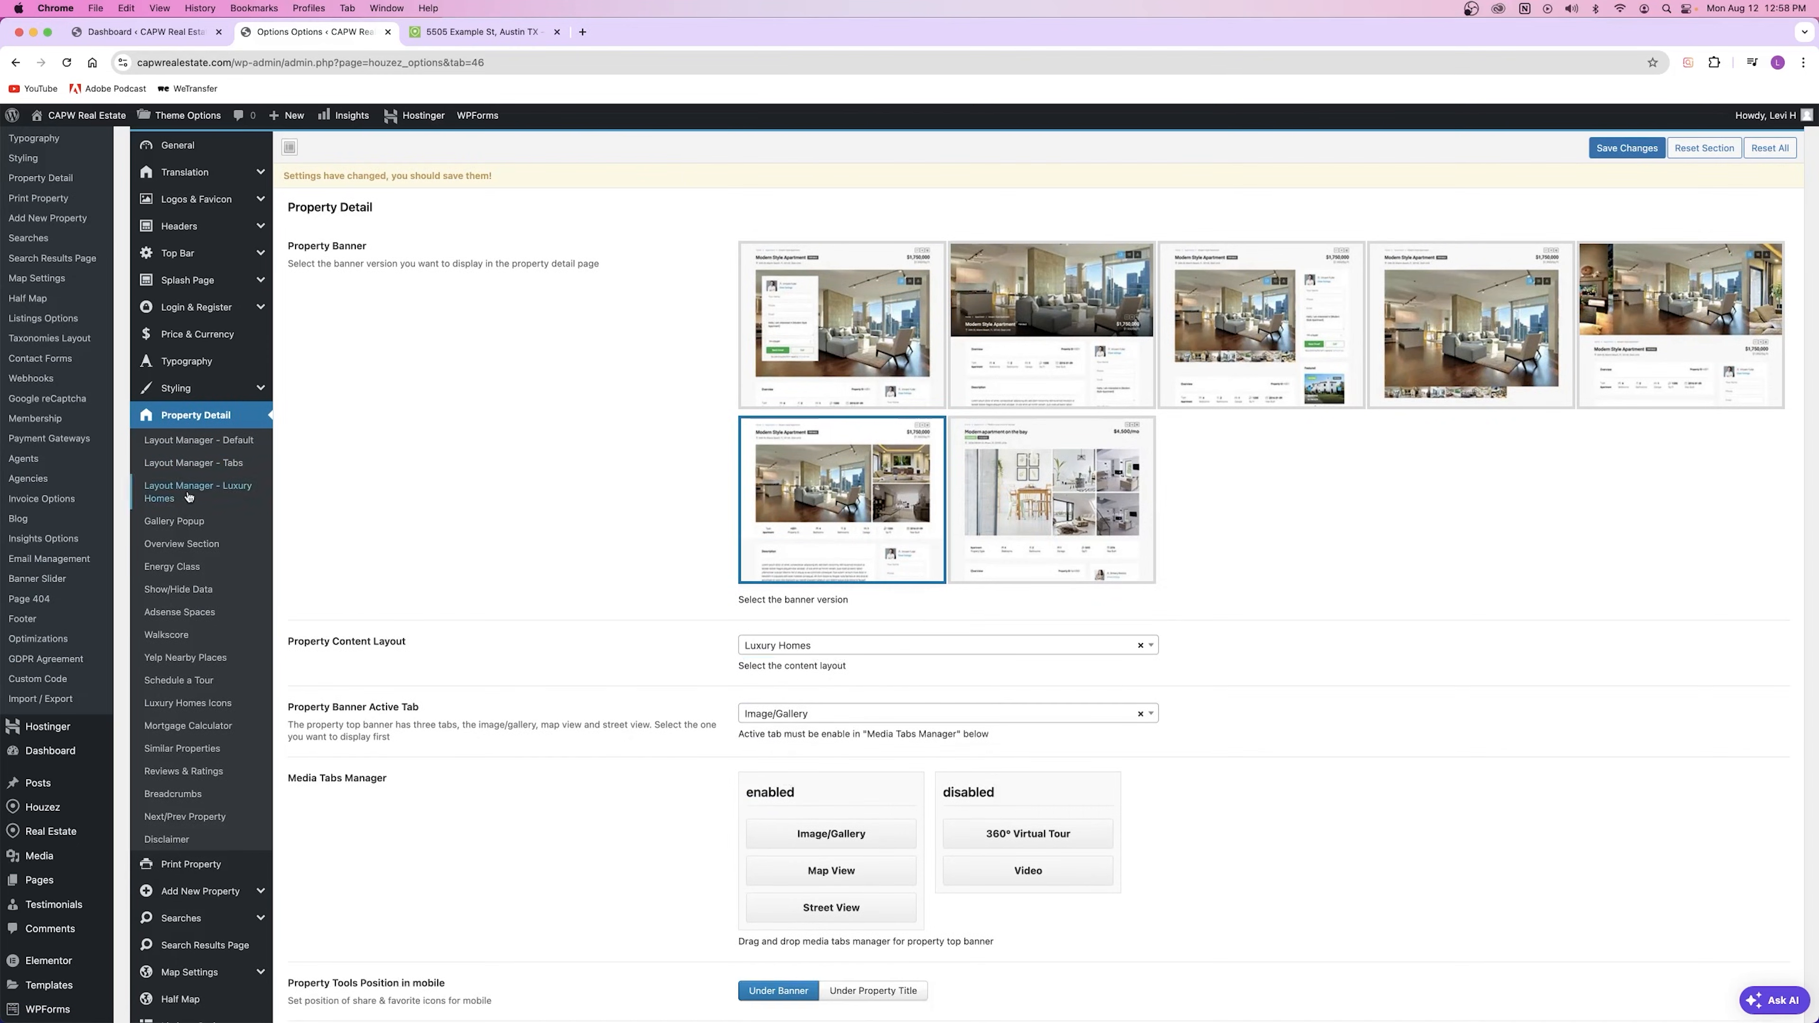
pyautogui.click(806, 648)
pyautogui.click(763, 683)
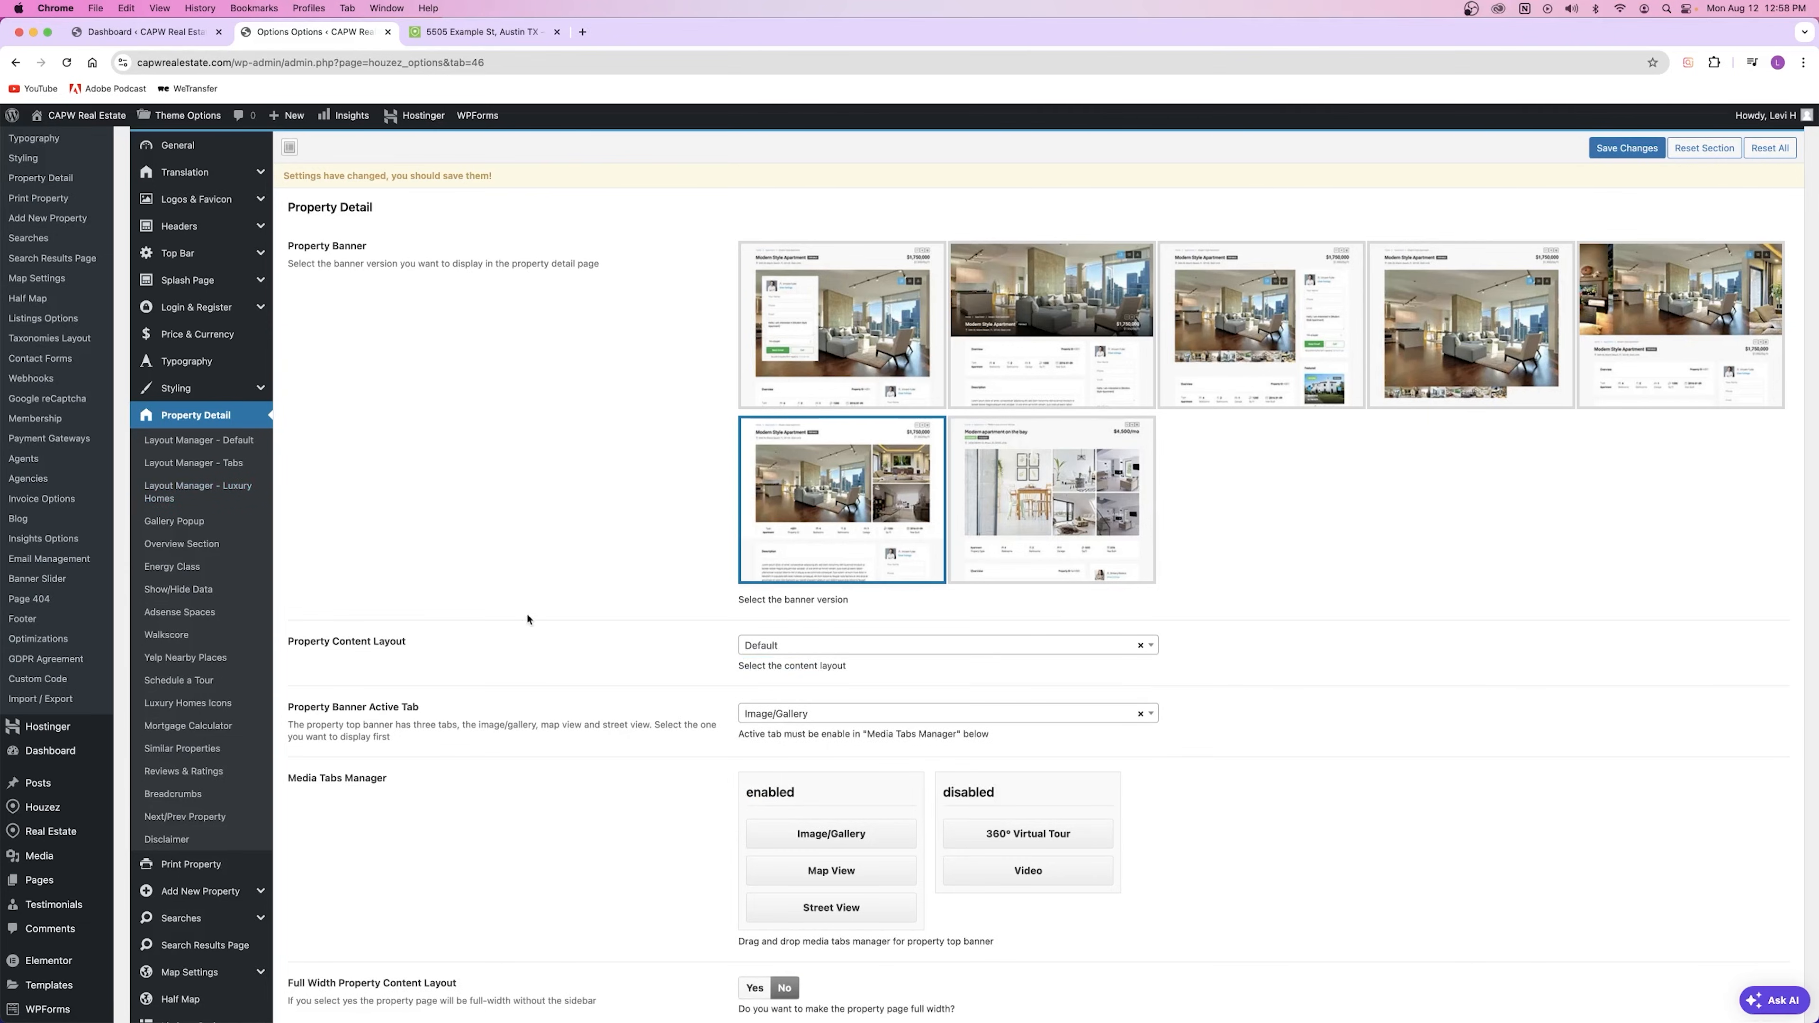
pyautogui.click(1615, 155)
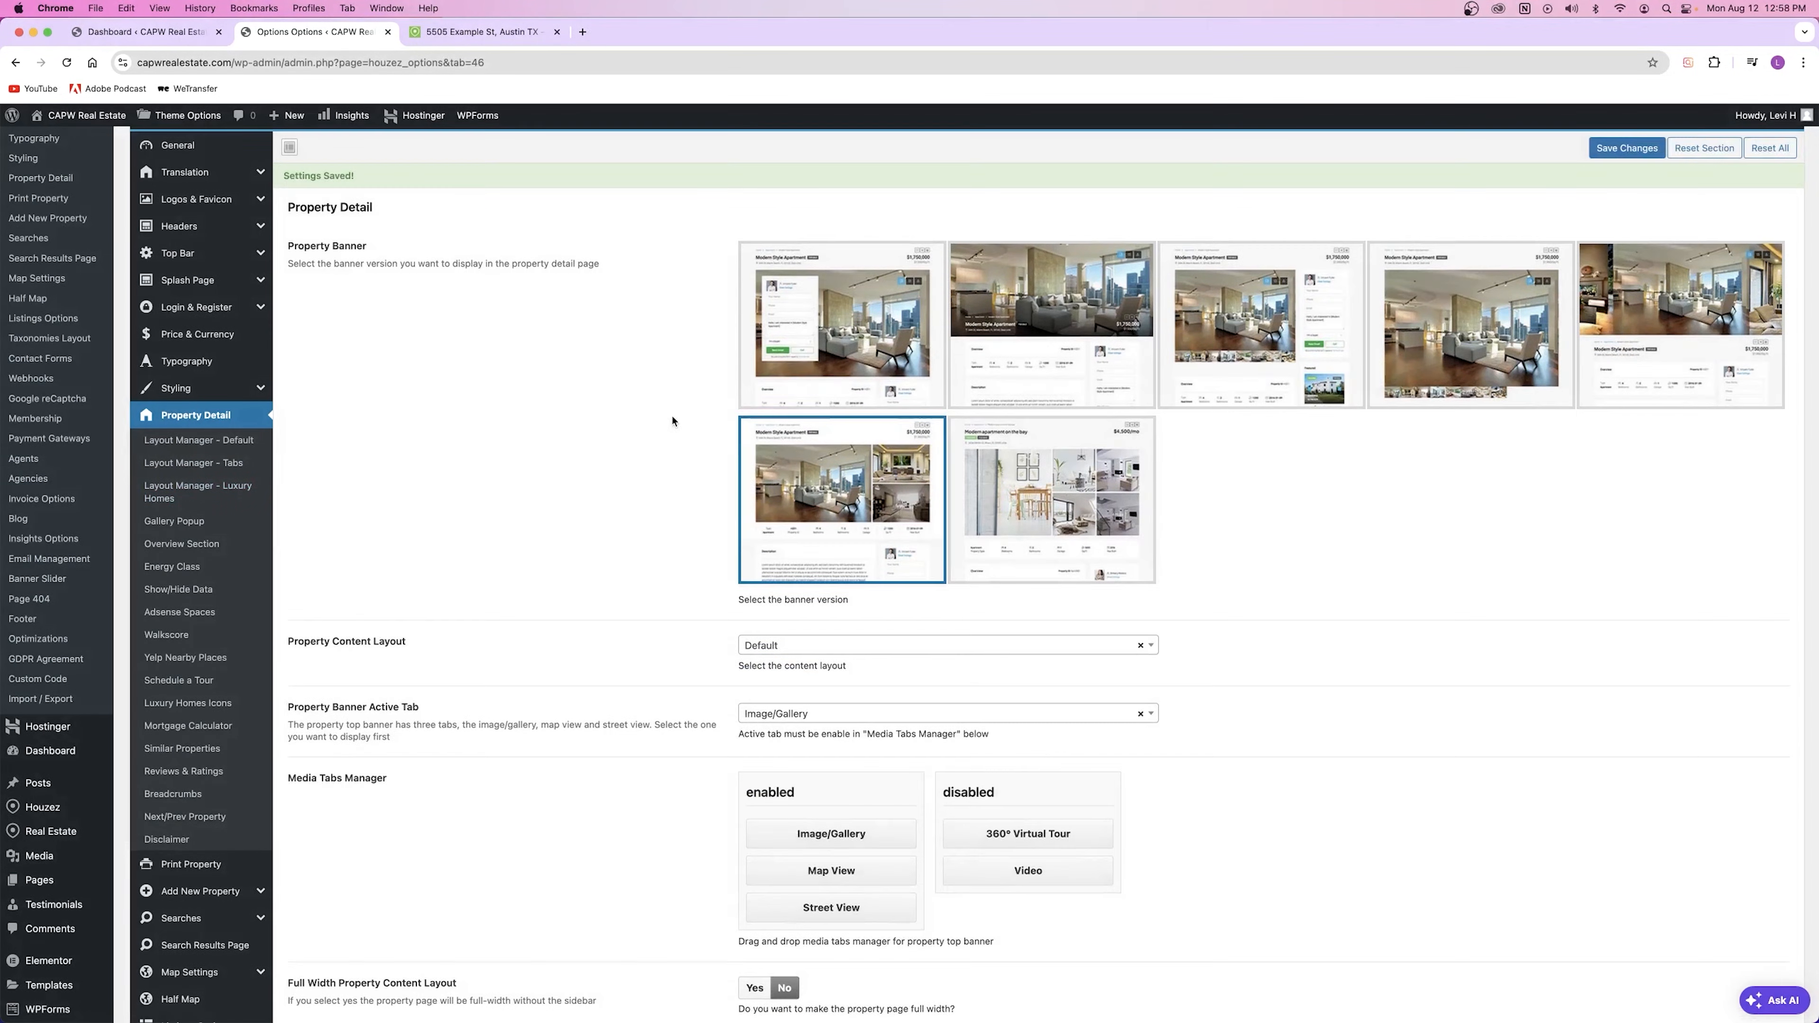
pyautogui.click(200, 440)
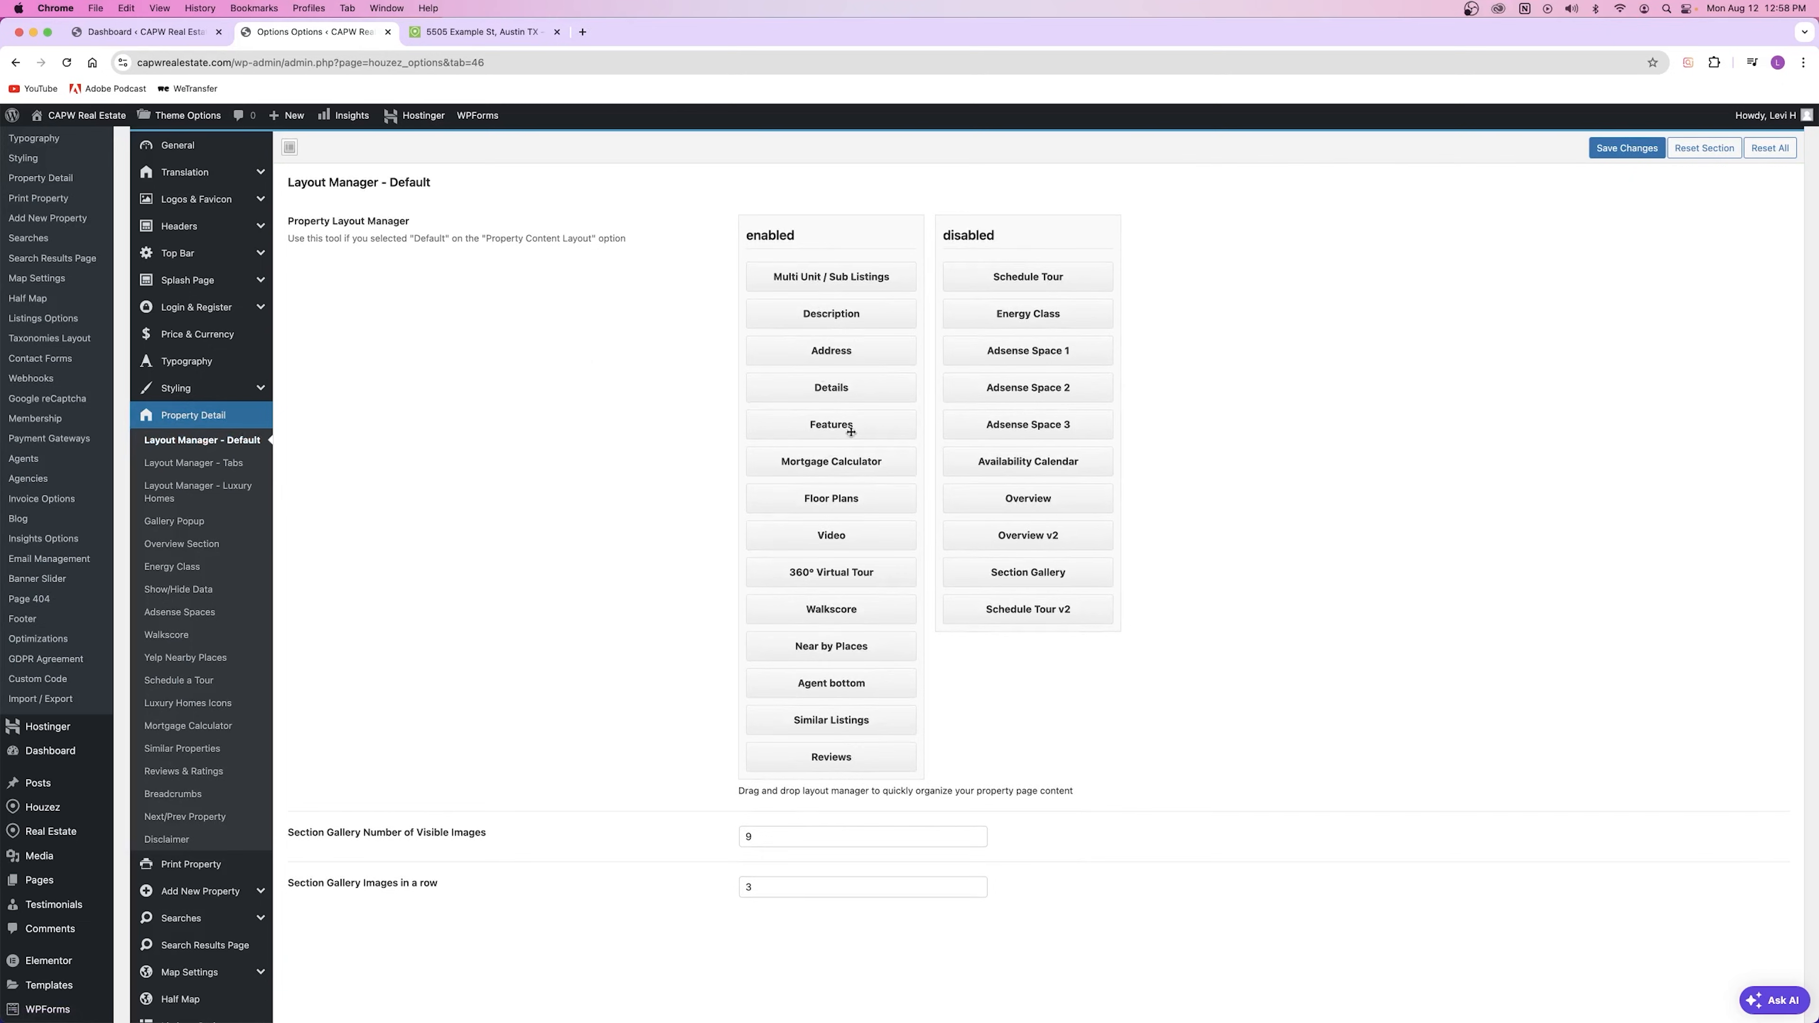
# Step: Move Schedule Tour into the enabled sections under Description and save the layout
pyautogui.moveTo(830, 464)
pyautogui.mouseDown()
pyautogui.moveTo(1006, 458)
pyautogui.moveTo(853, 455)
pyautogui.moveTo(856, 473)
pyautogui.mouseUp()
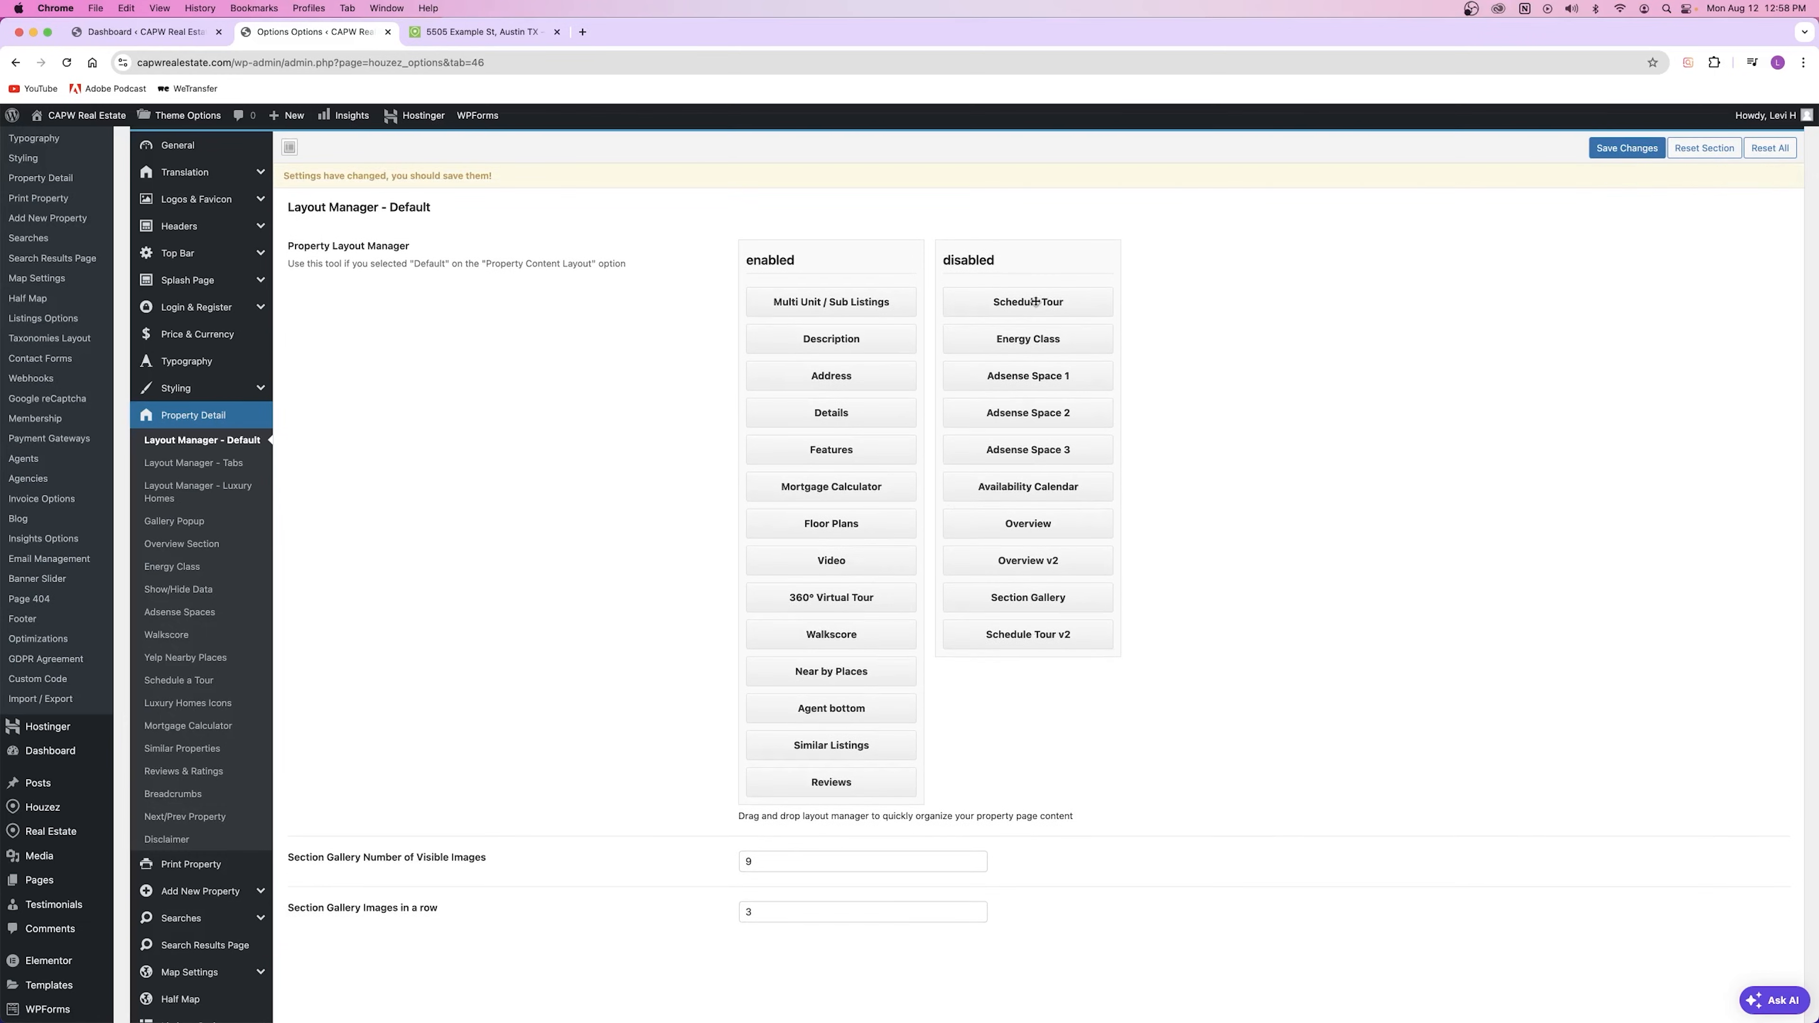
pyautogui.moveTo(1035, 302); pyautogui.dragTo(848, 363)
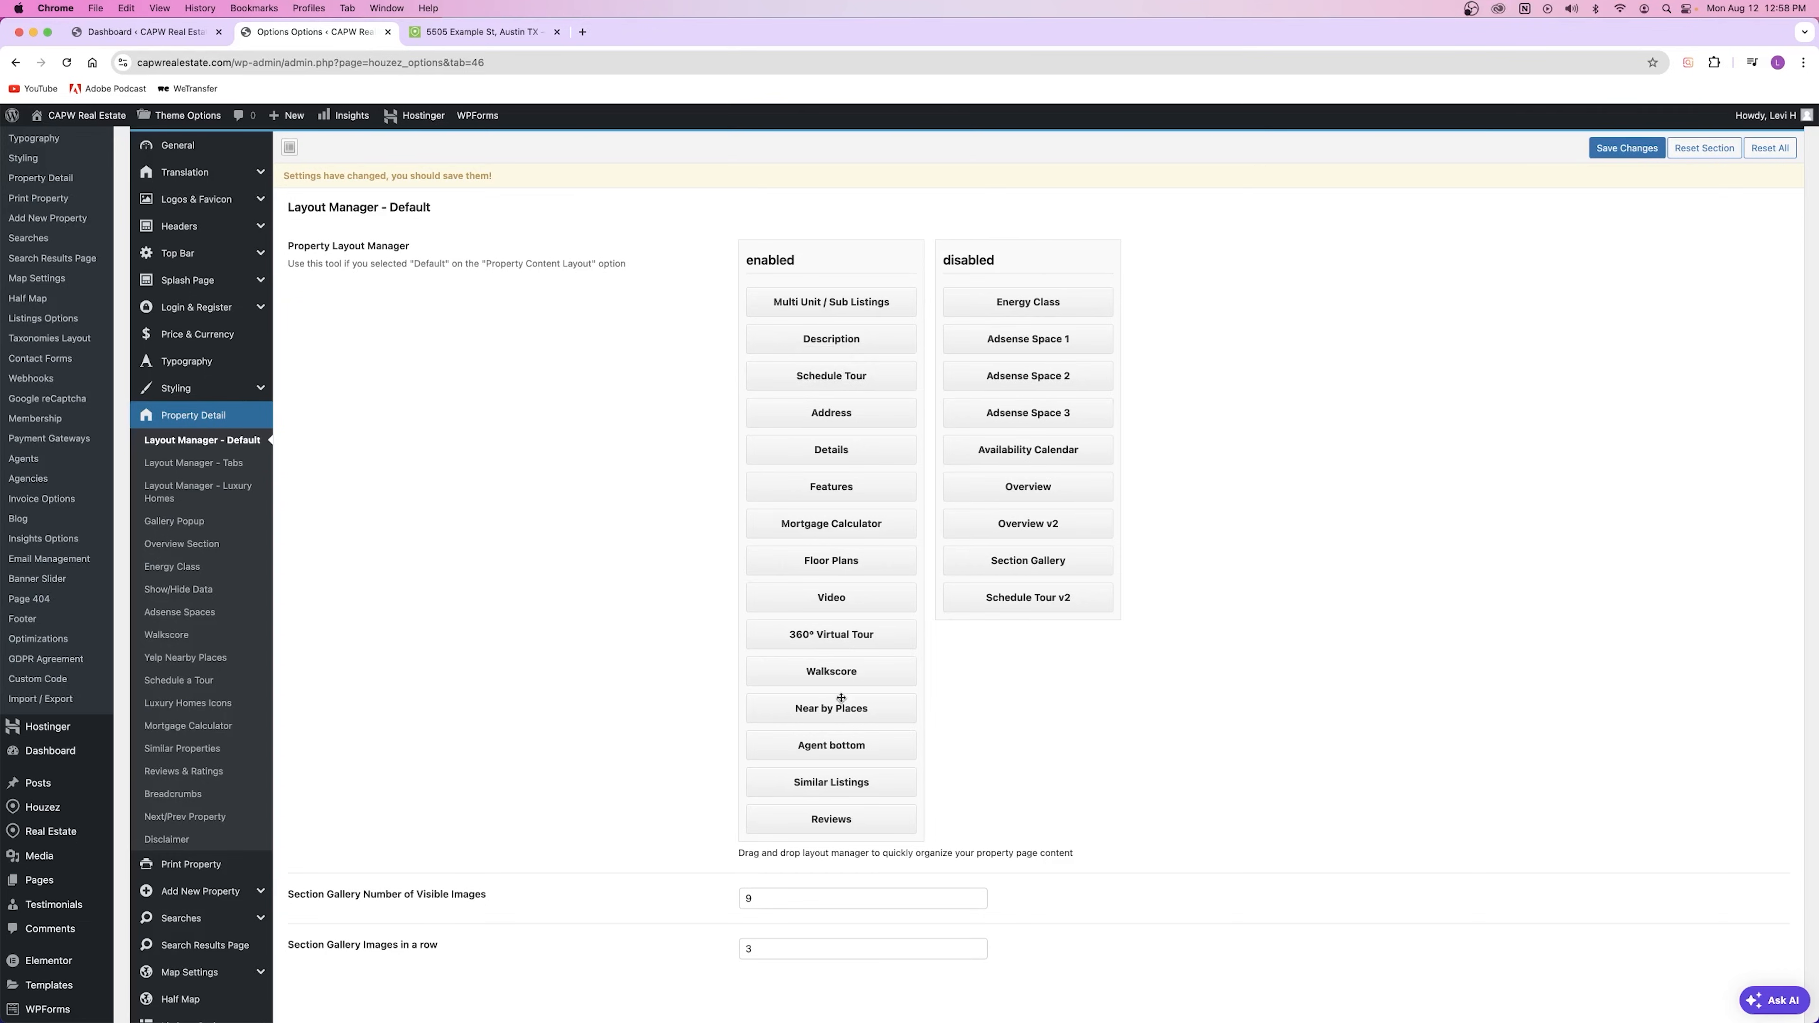
pyautogui.click(1627, 148)
# Step: View the property listing to find the new Schedule A Tour section
pyautogui.click(462, 33)
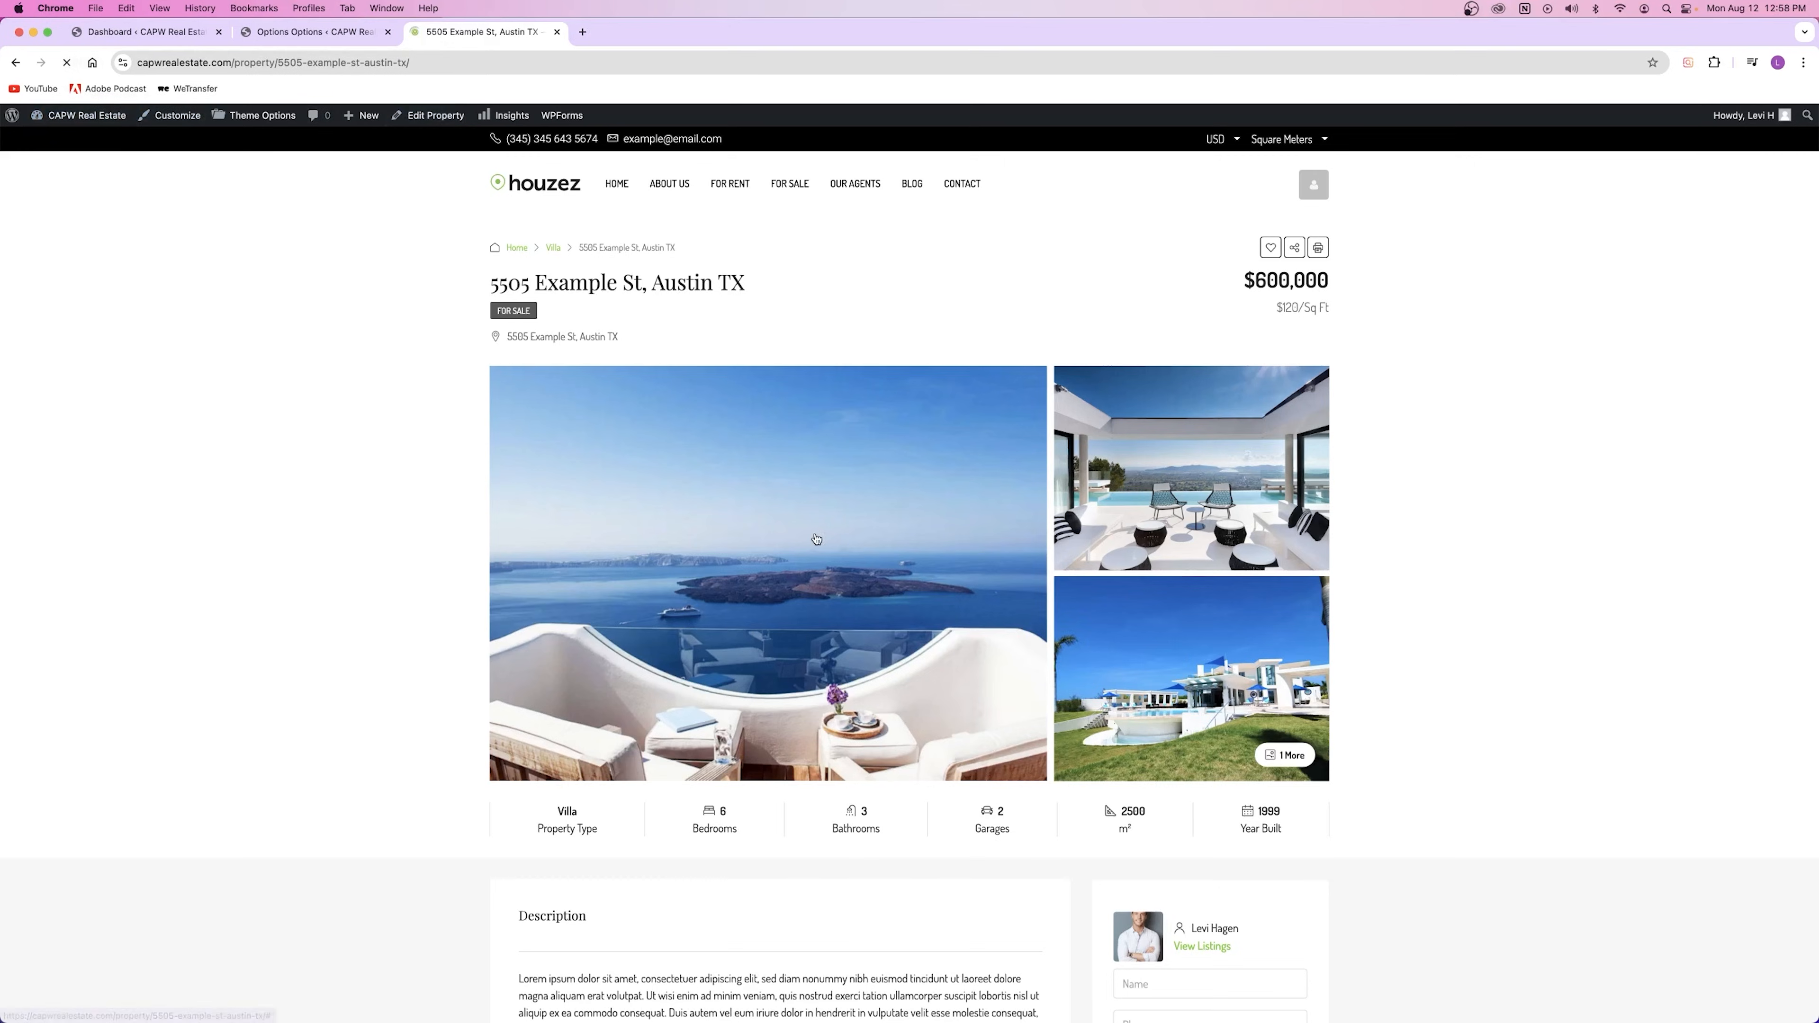
pyautogui.scroll(-15, 803, 545)
pyautogui.scroll(3, 792, 559)
pyautogui.moveTo(519, 331); pyautogui.dragTo(653, 331)
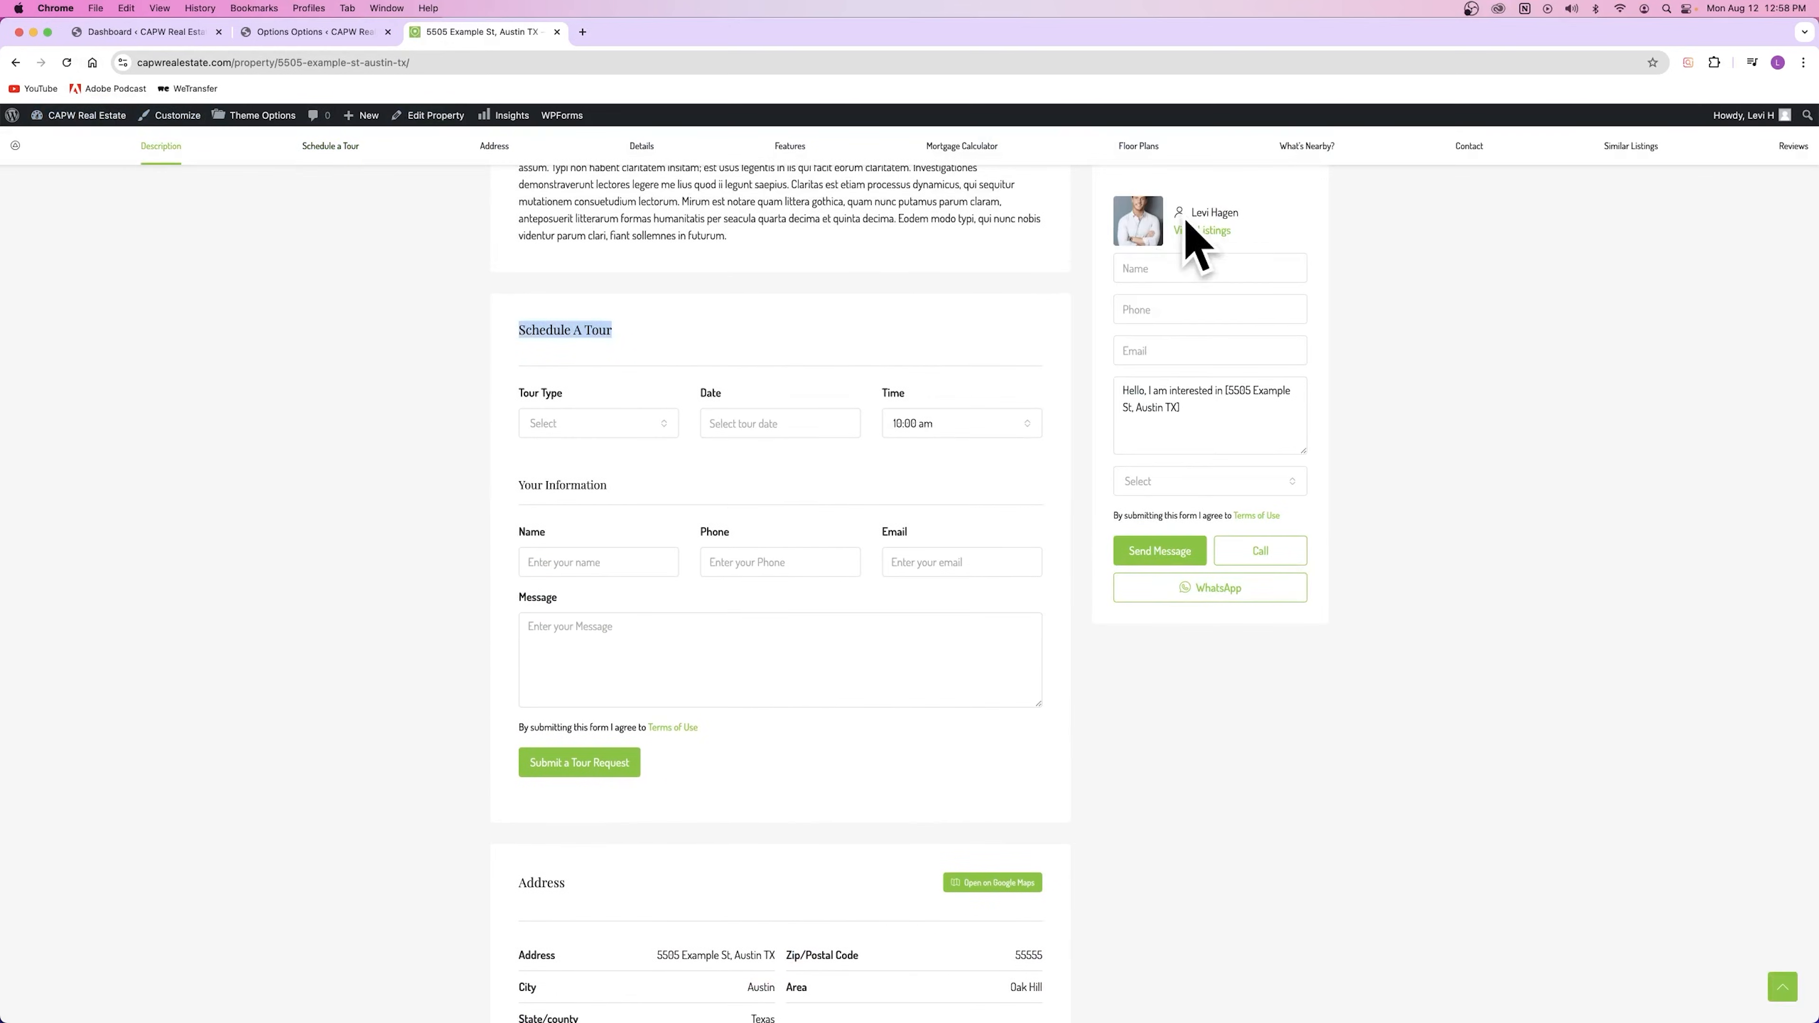
pyautogui.click(614, 385)
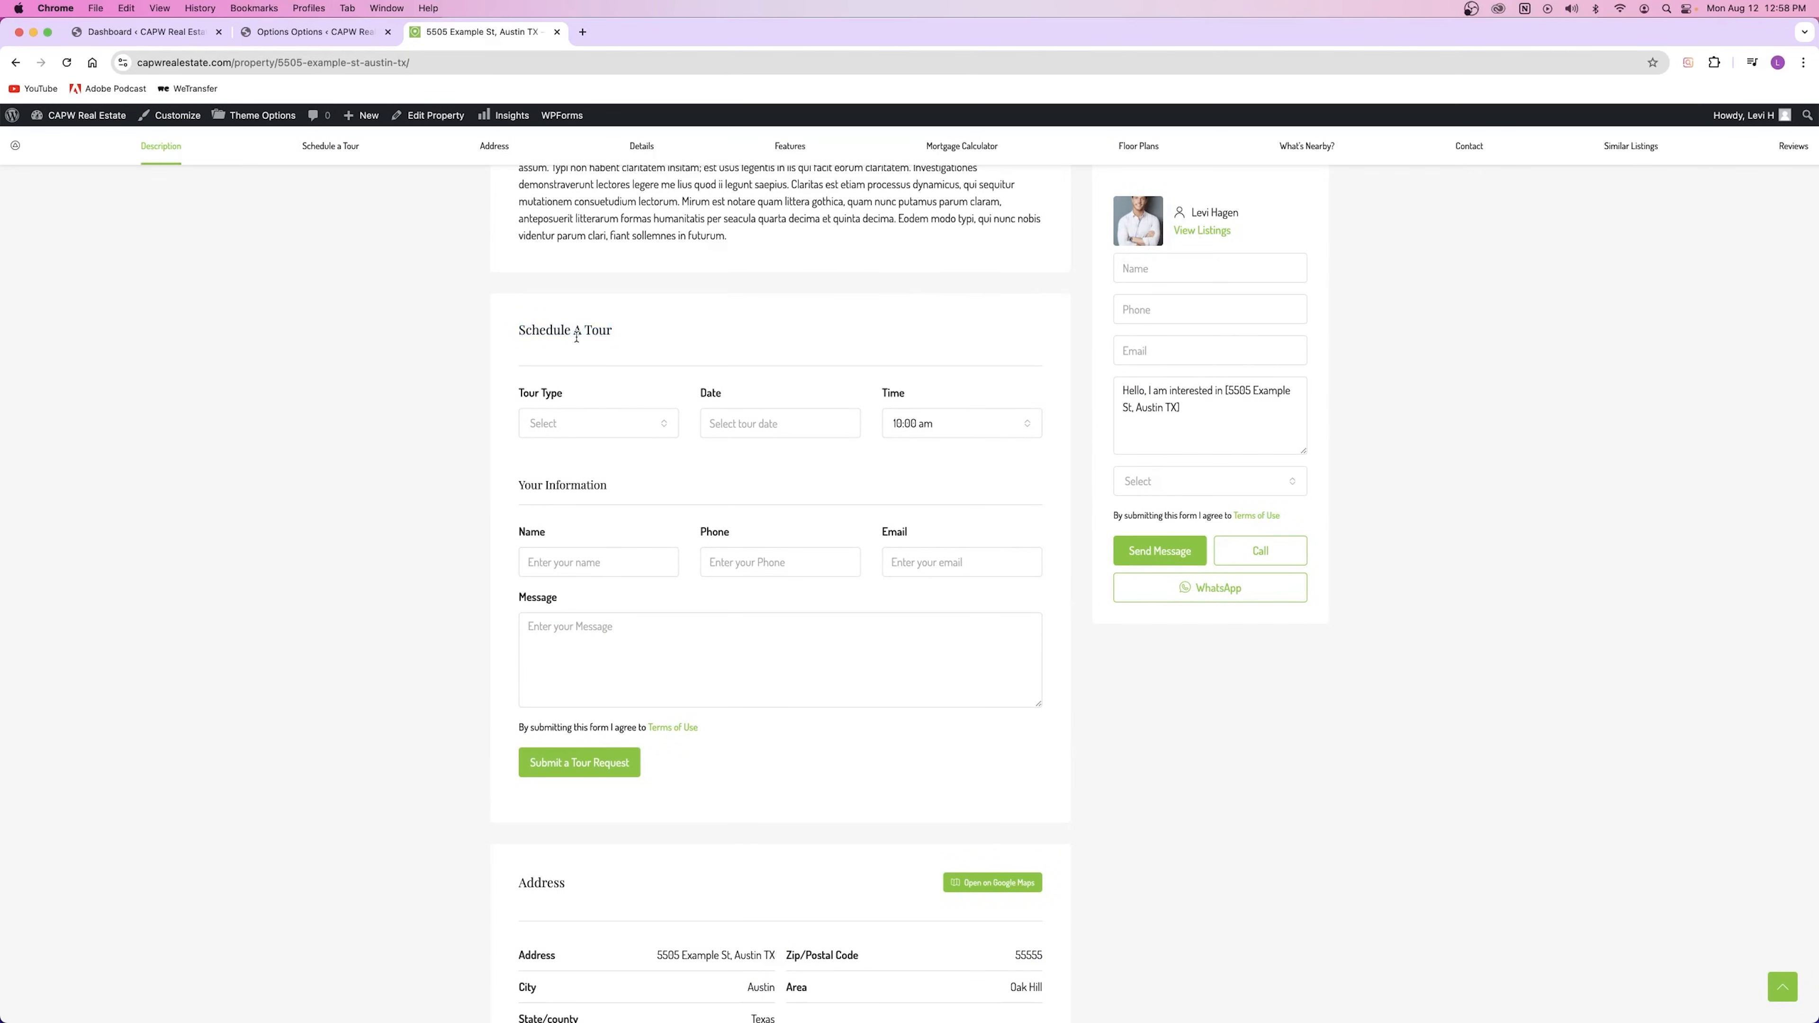
pyautogui.scroll(15, 1199, 228)
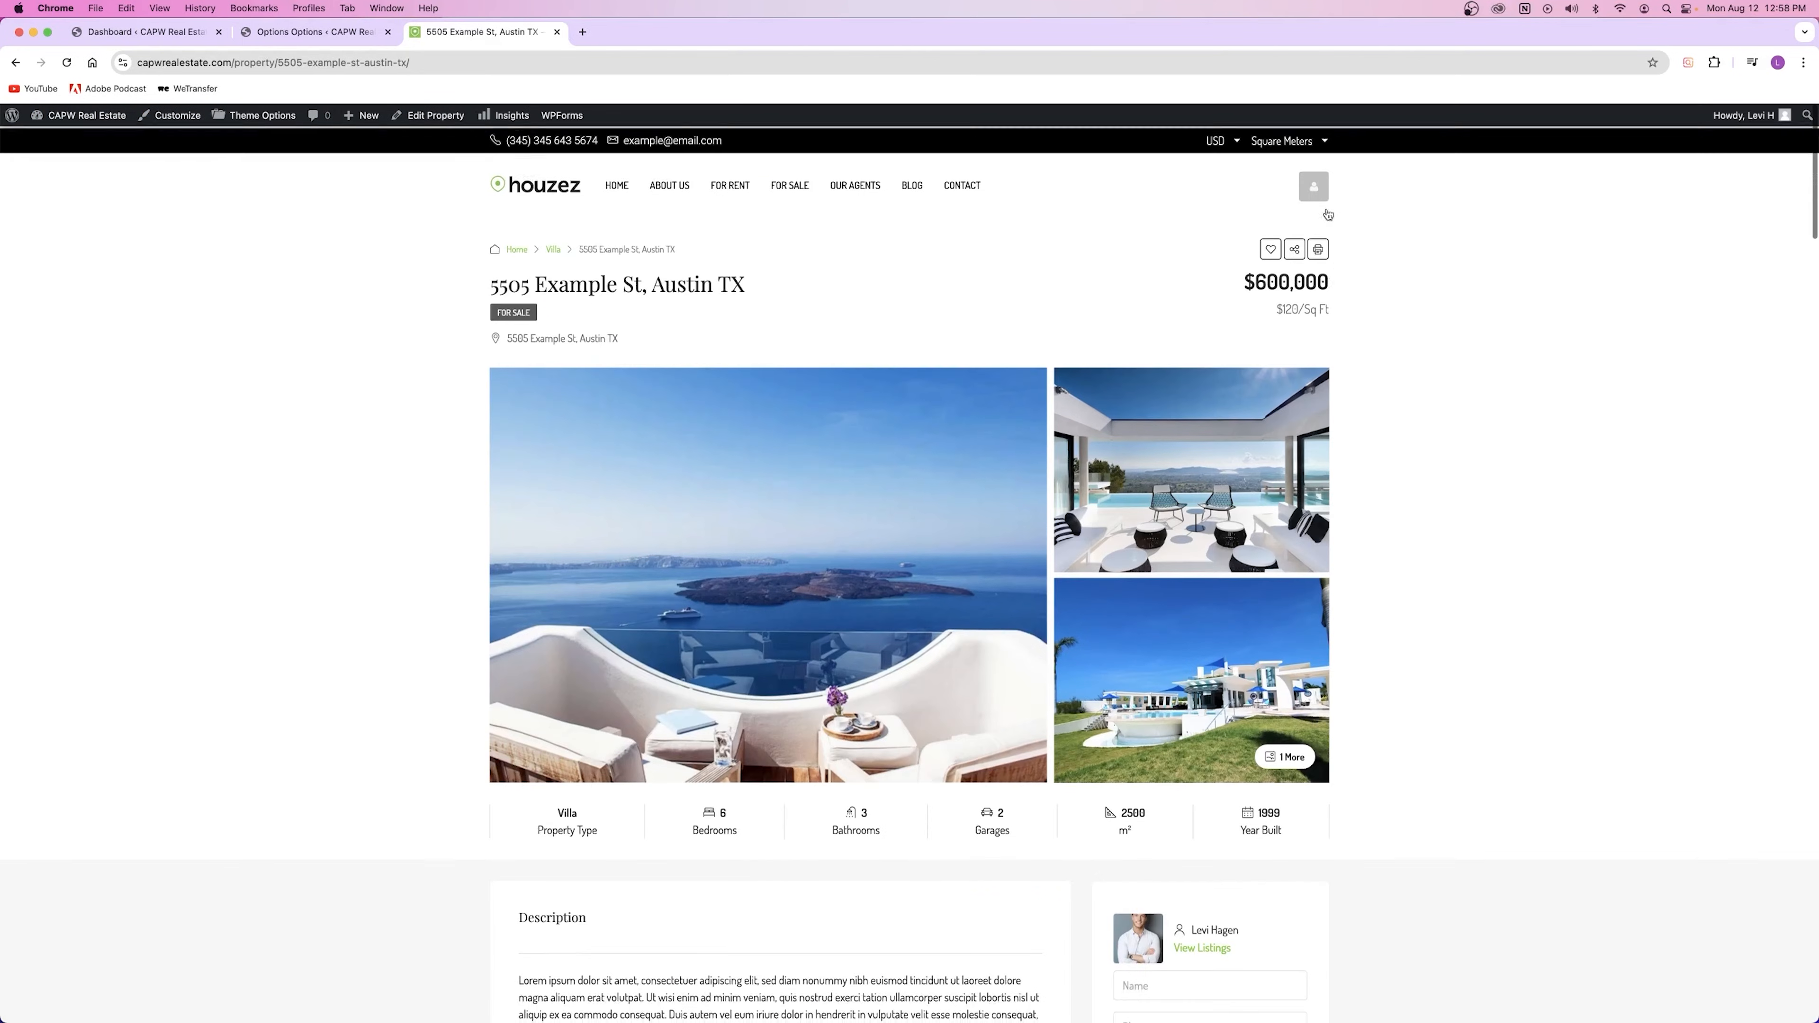
pyautogui.moveTo(1314, 184)
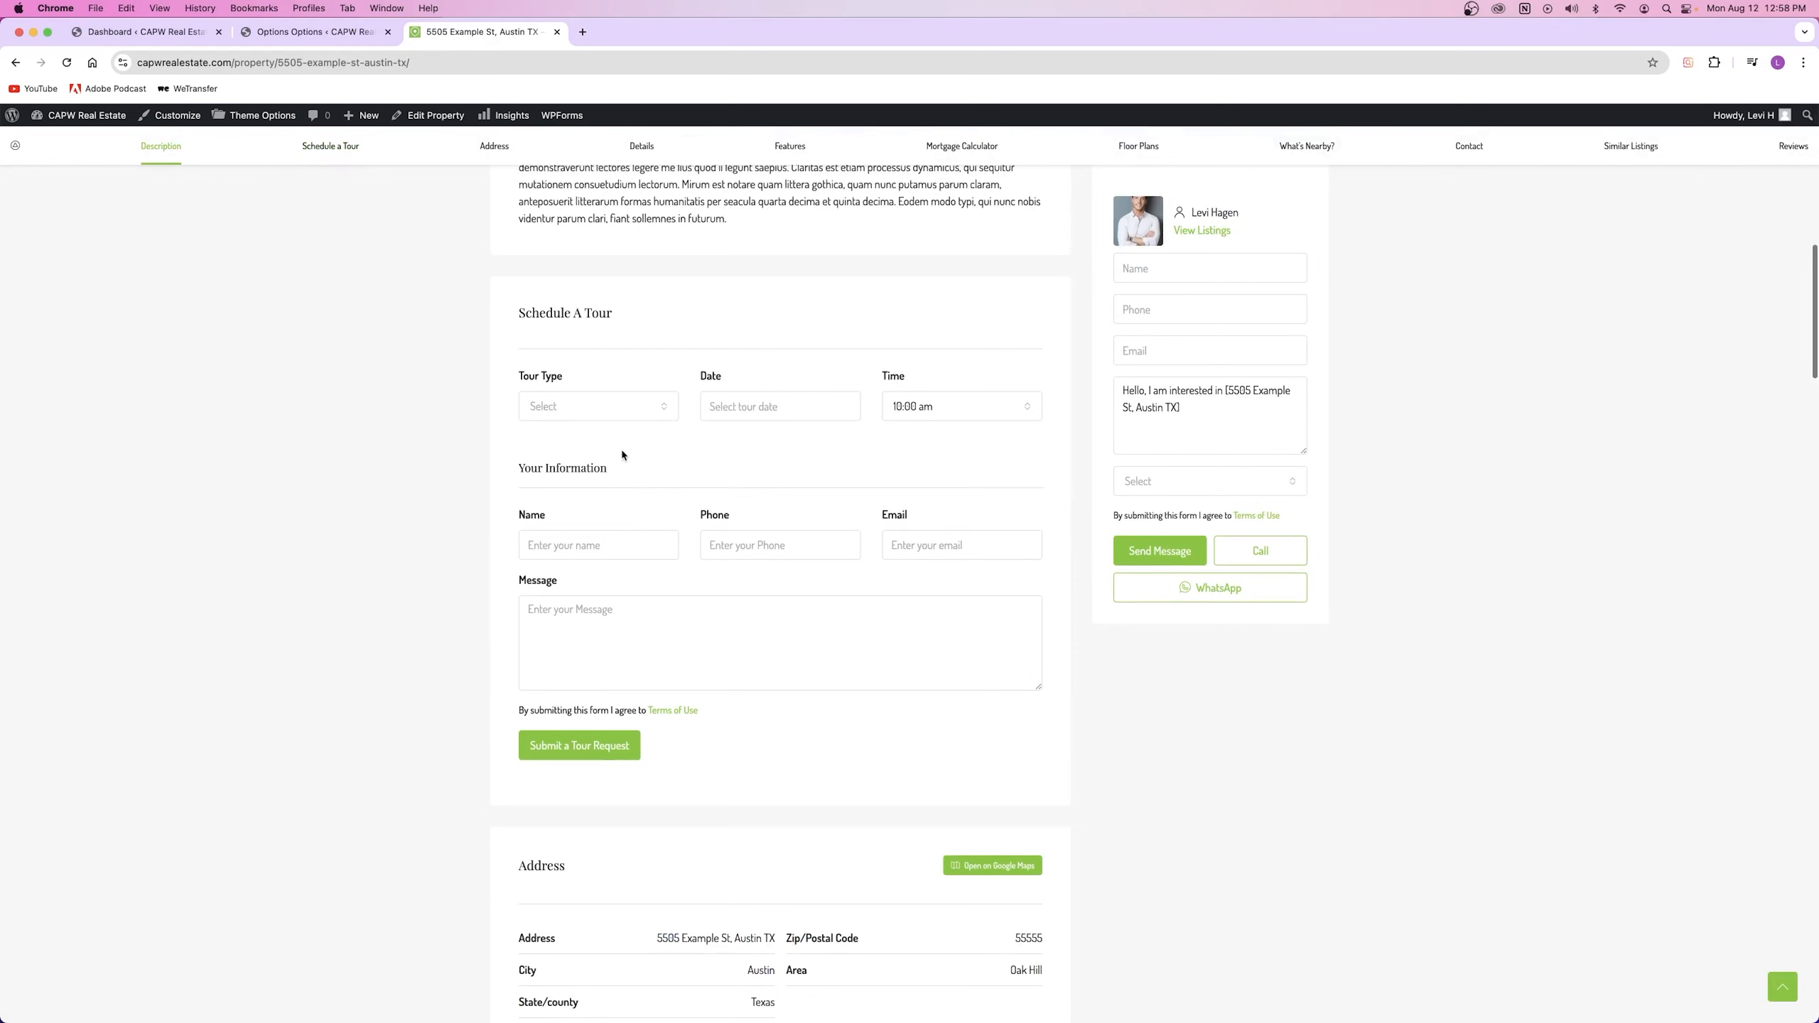
# Step: Try the tour form's type, date and time pickers, leaving them unchanged
pyautogui.click(601, 406)
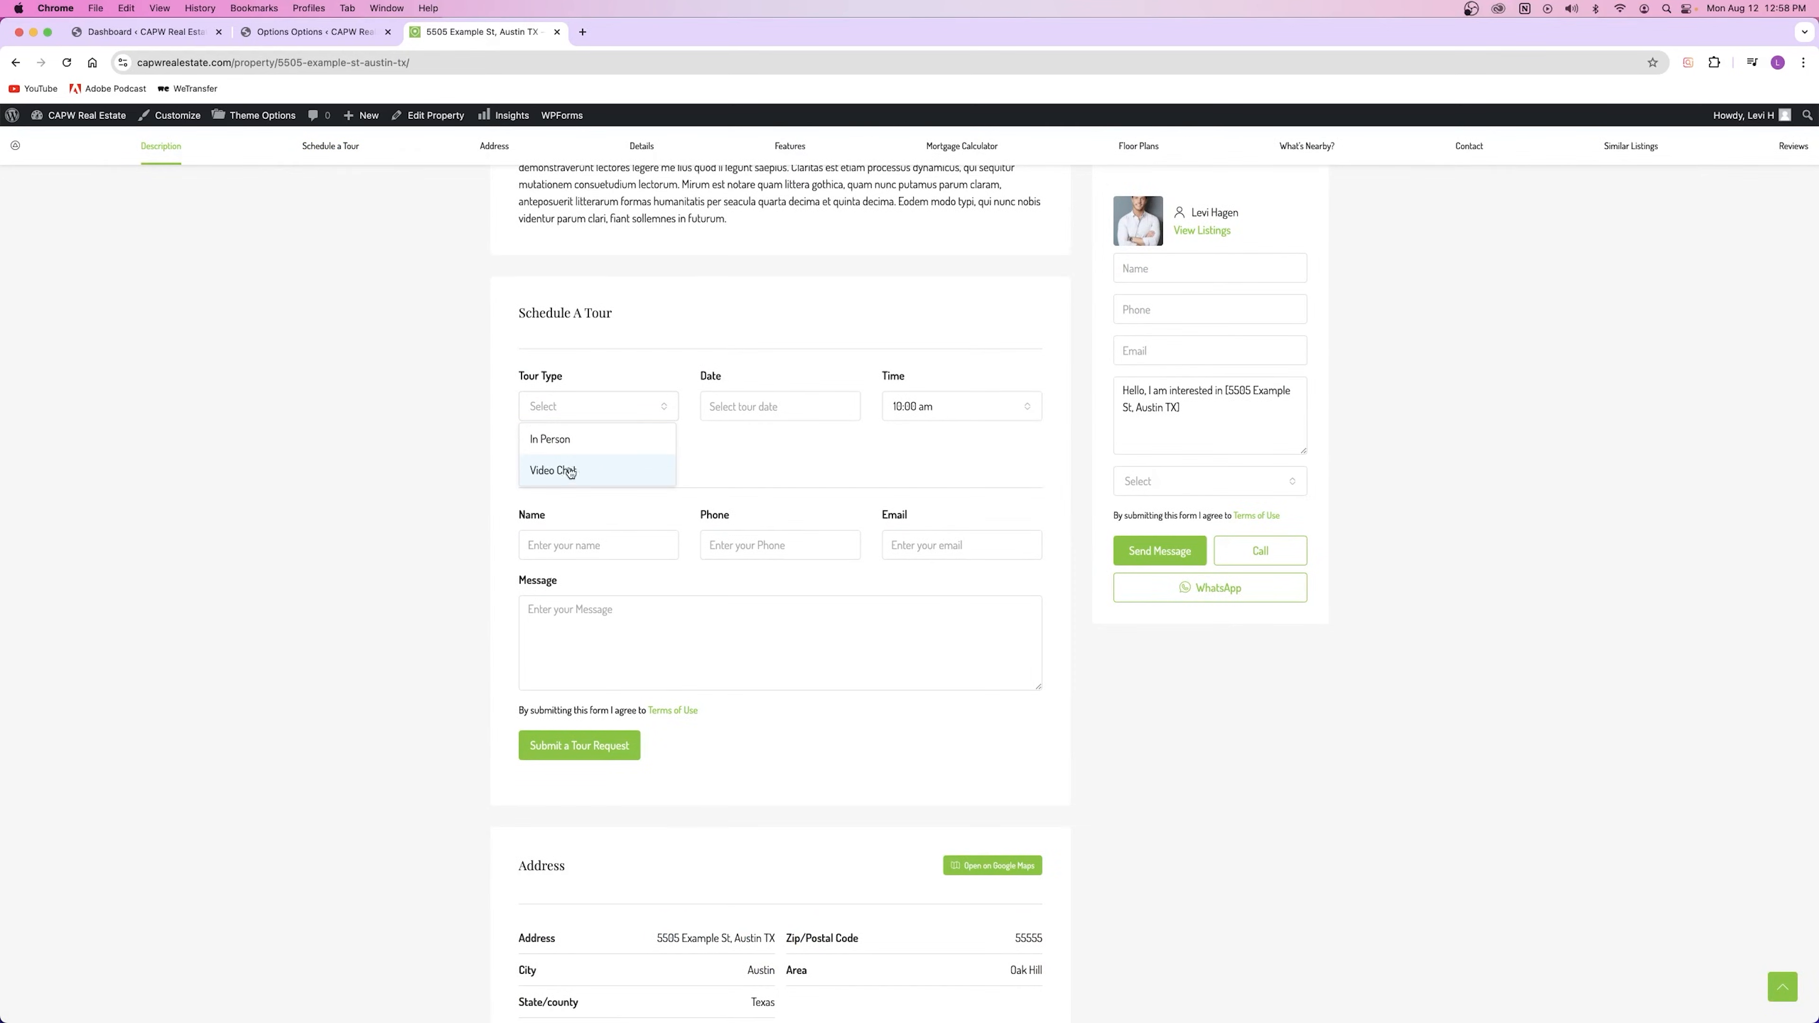
pyautogui.click(749, 406)
pyautogui.click(962, 405)
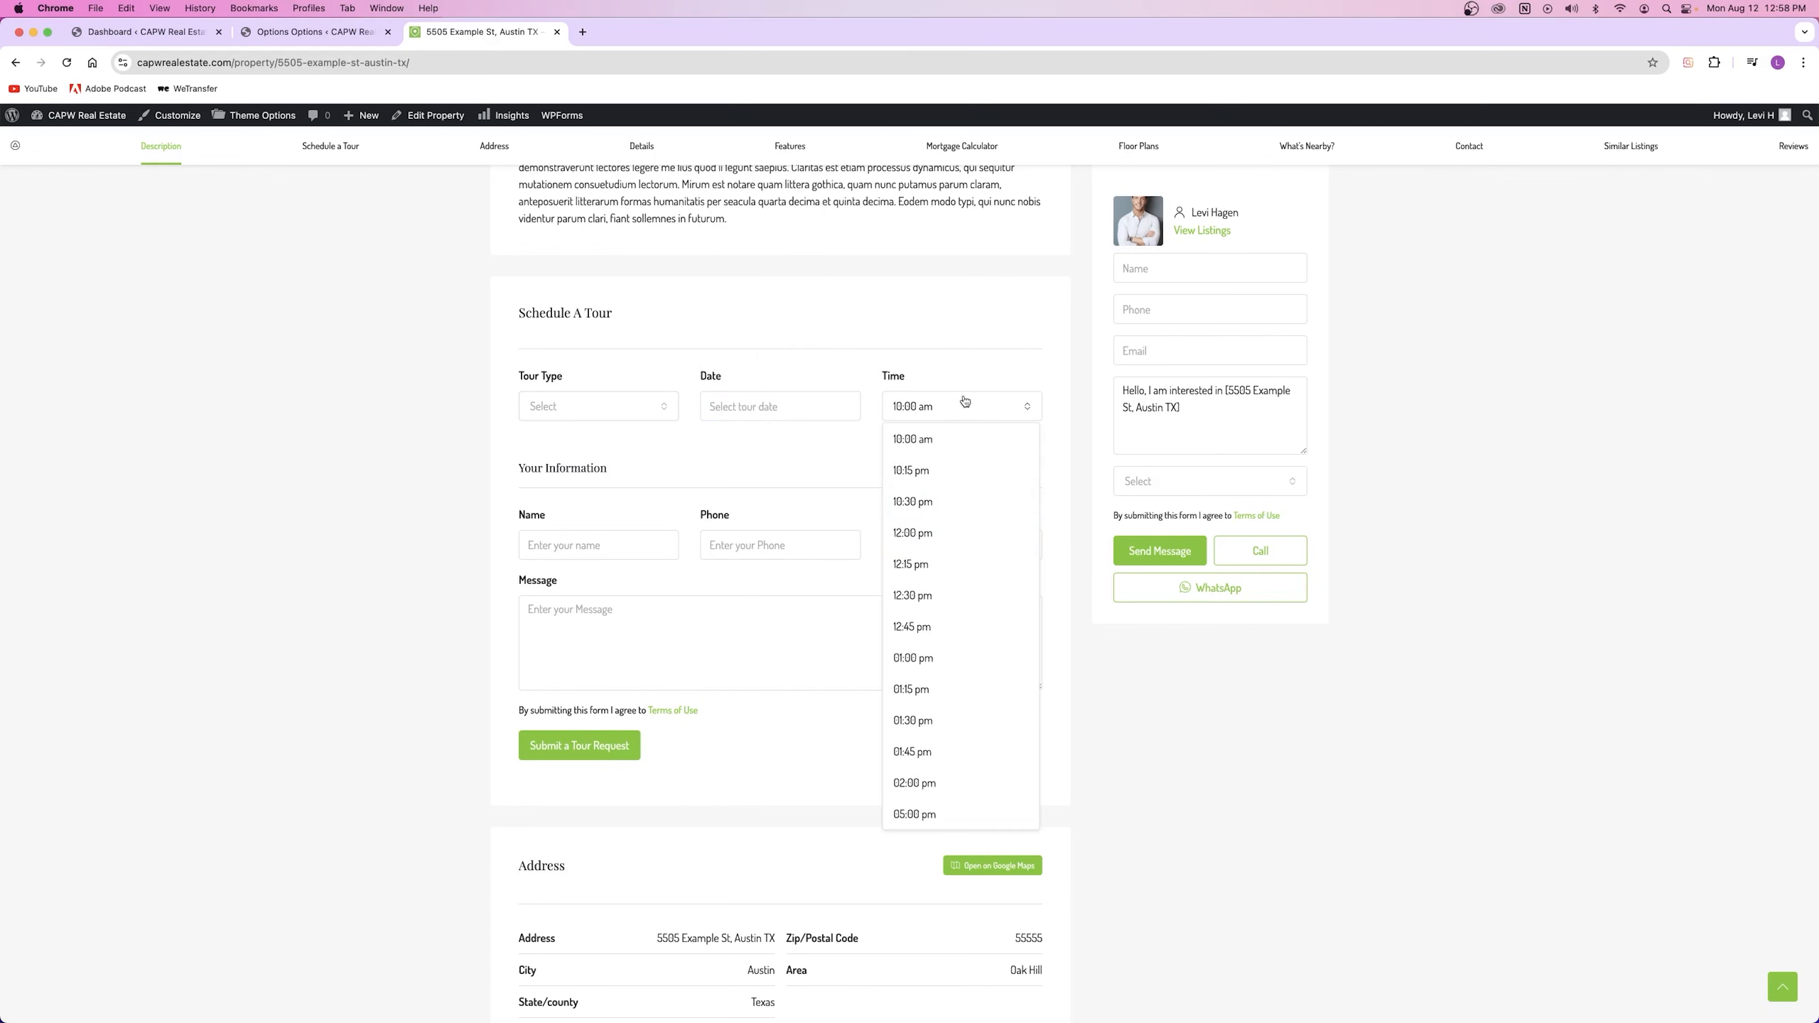
pyautogui.scroll(-4, 962, 719)
pyautogui.scroll(4, 954, 654)
pyautogui.click(514, 457)
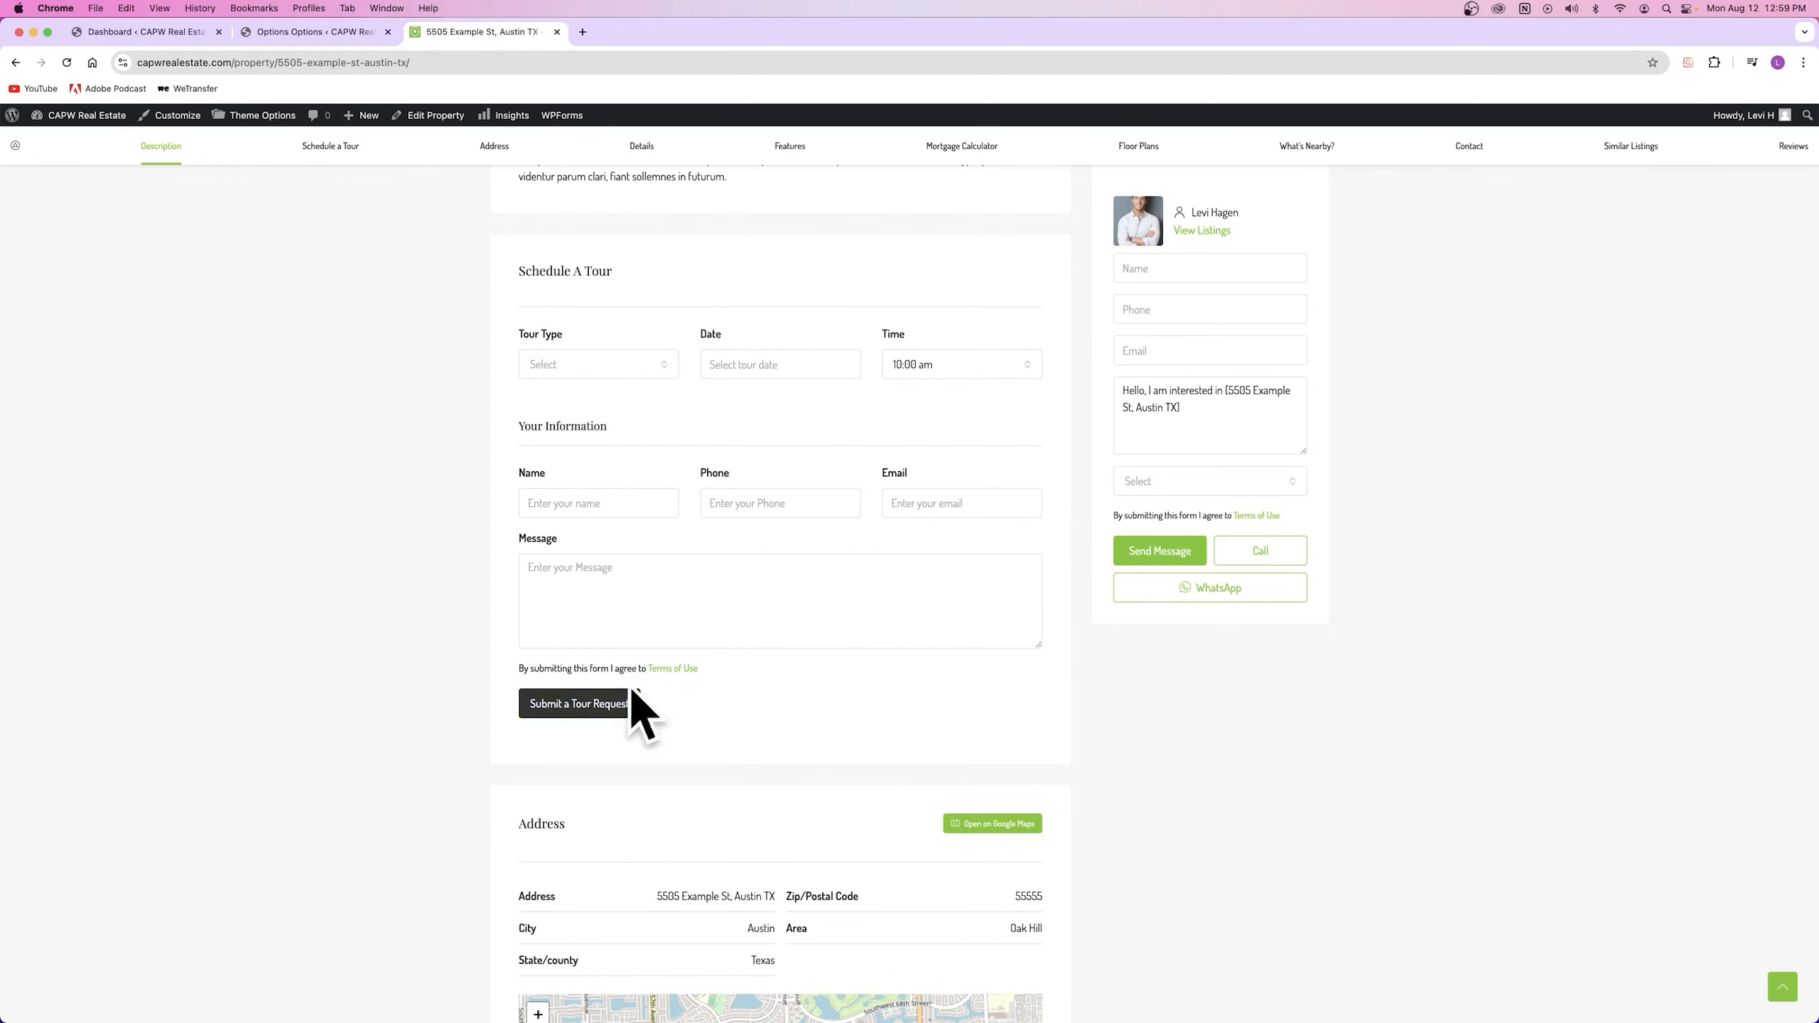
pyautogui.scroll(13, 1303, 368)
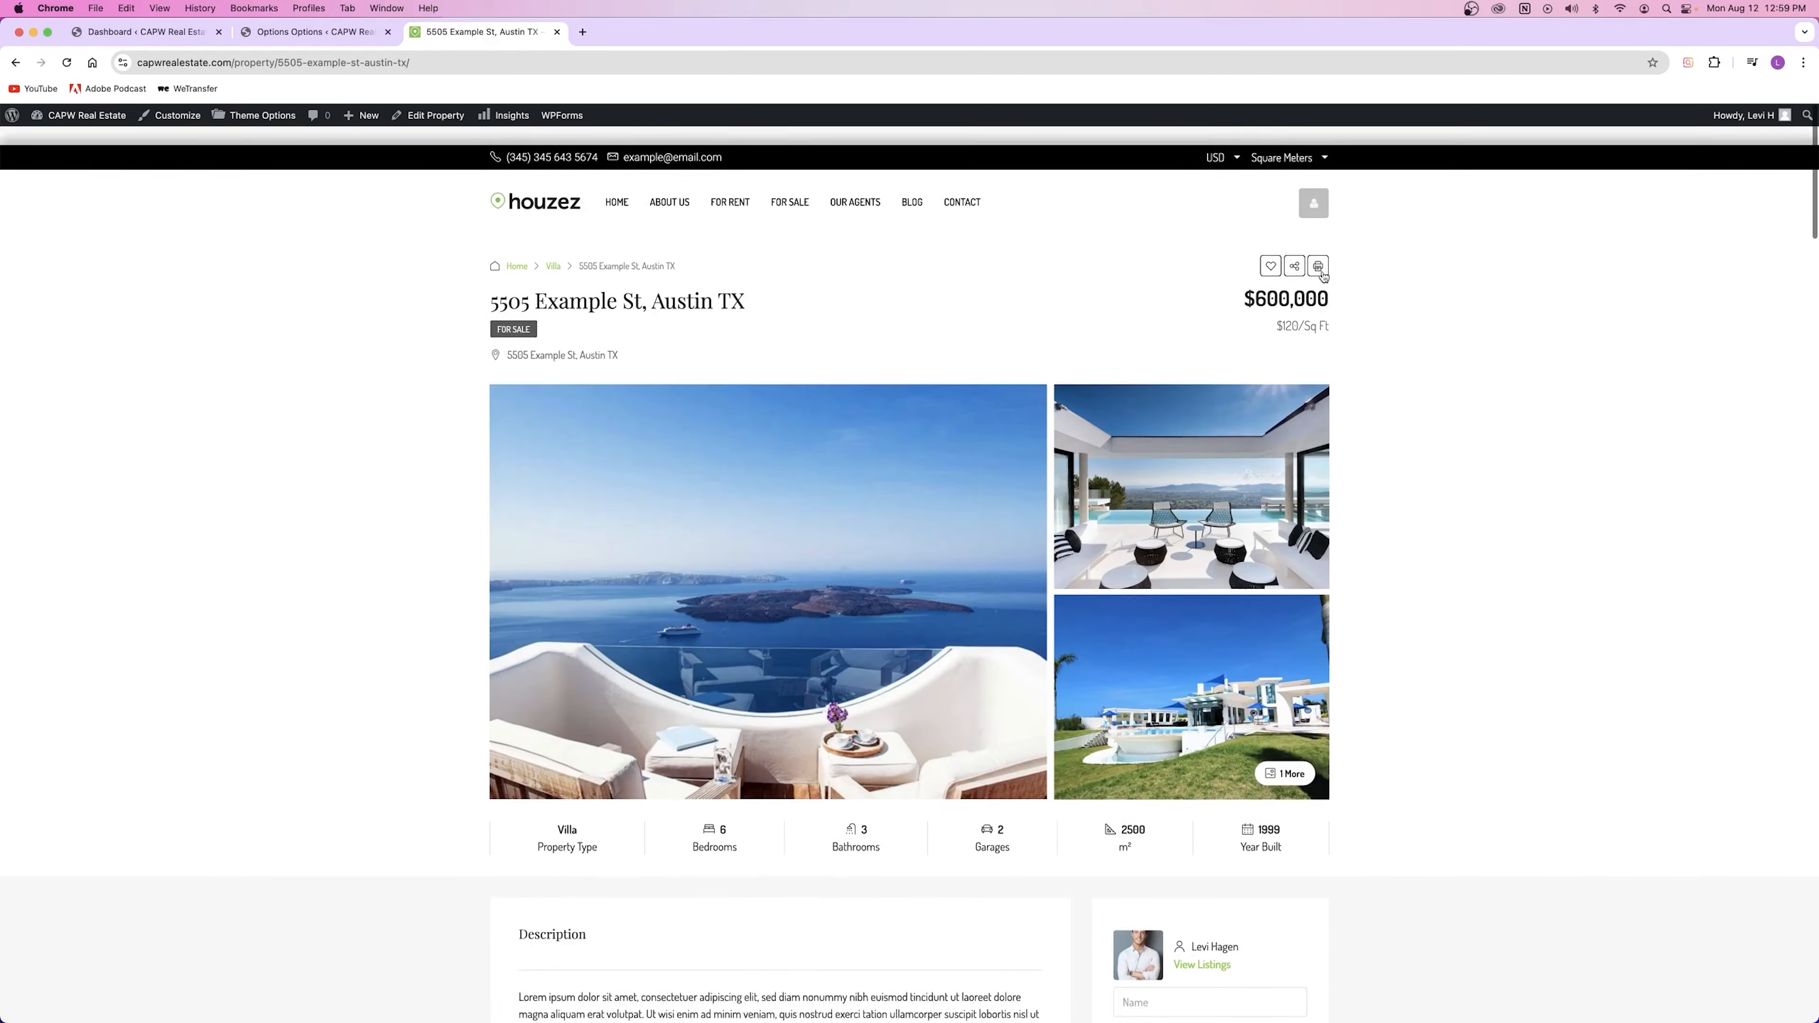
pyautogui.scroll(-10, 628, 482)
pyautogui.scroll(-3, 623, 491)
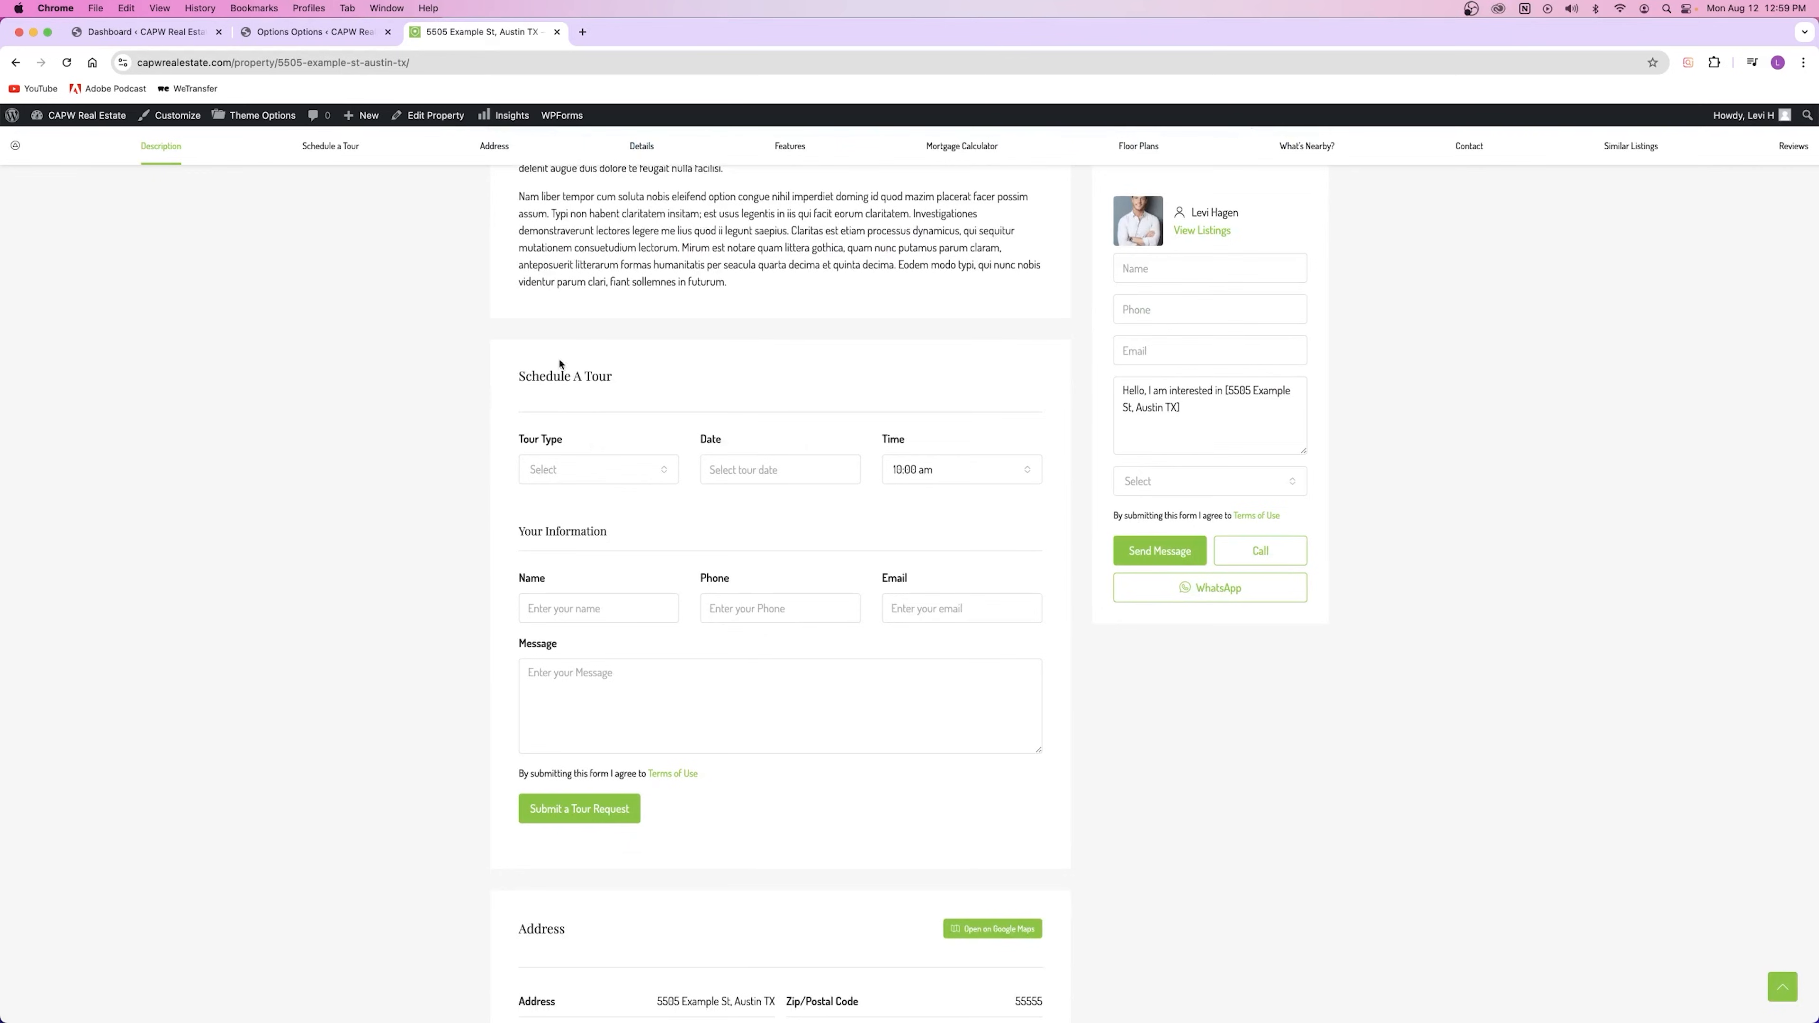
pyautogui.click(322, 40)
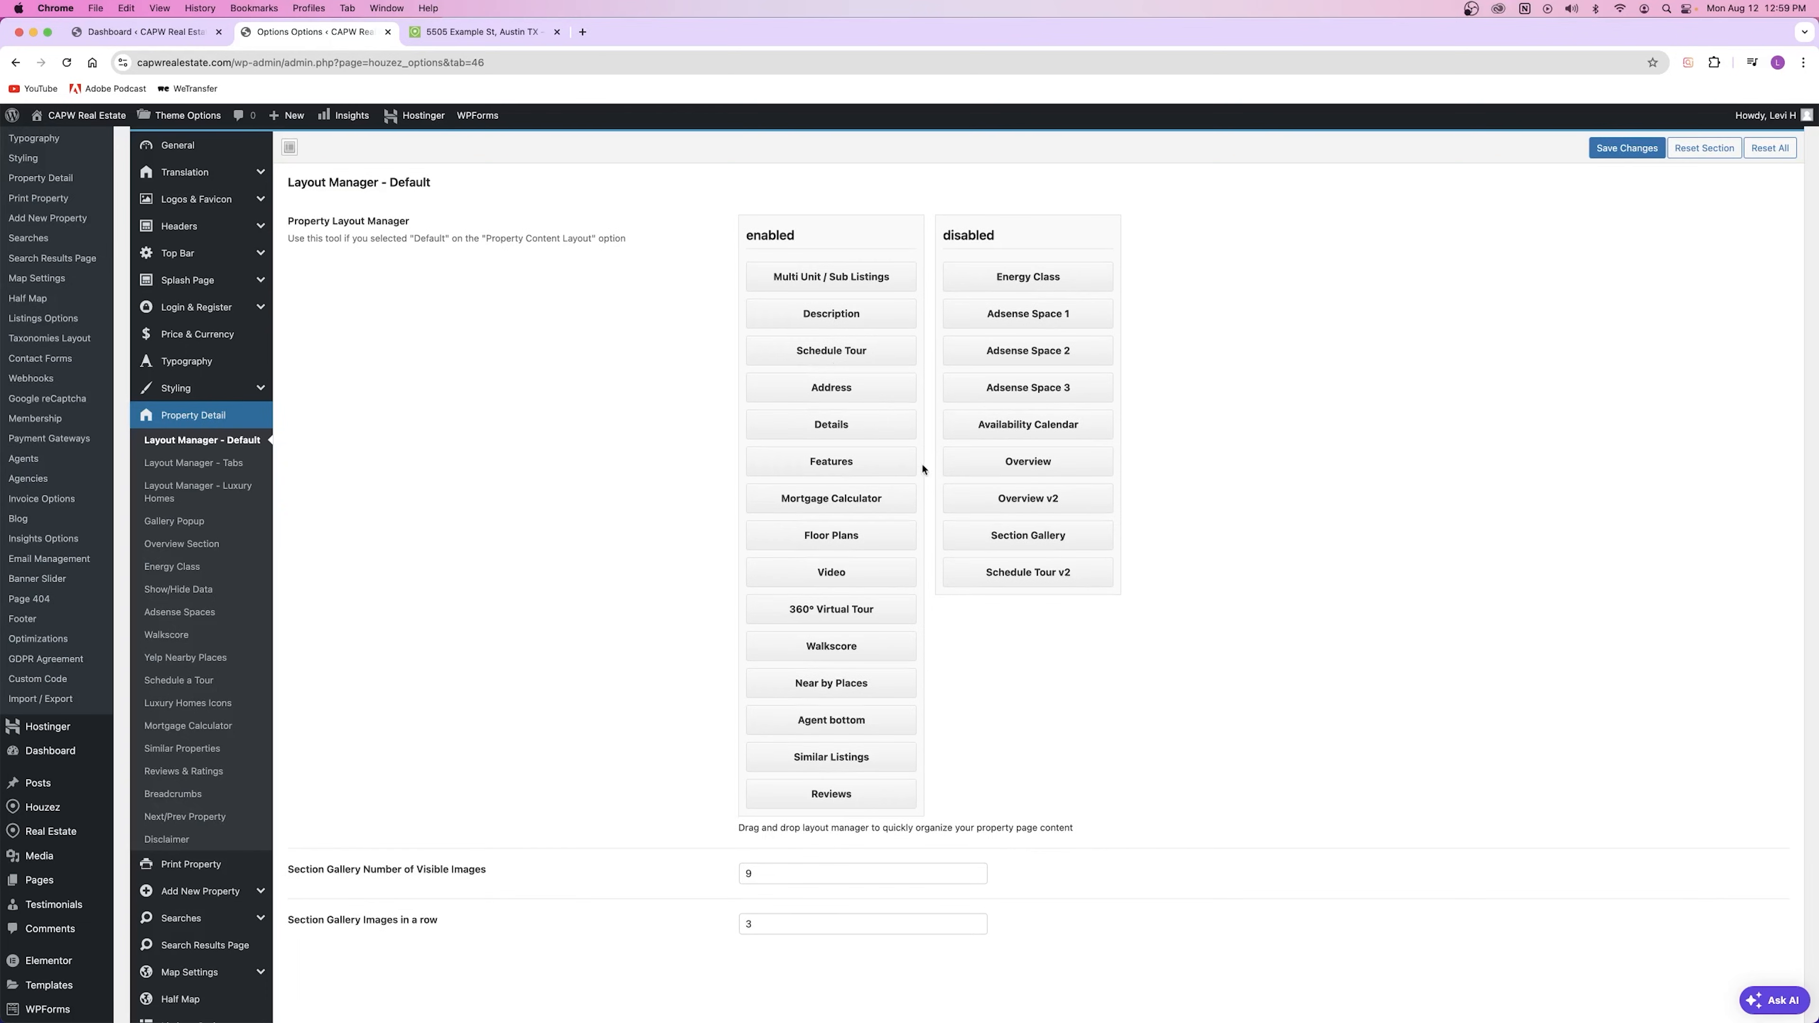
# Step: Enable Energy Class right below Description in the layout manager and save the changes
pyautogui.moveTo(1026, 277); pyautogui.dragTo(845, 378)
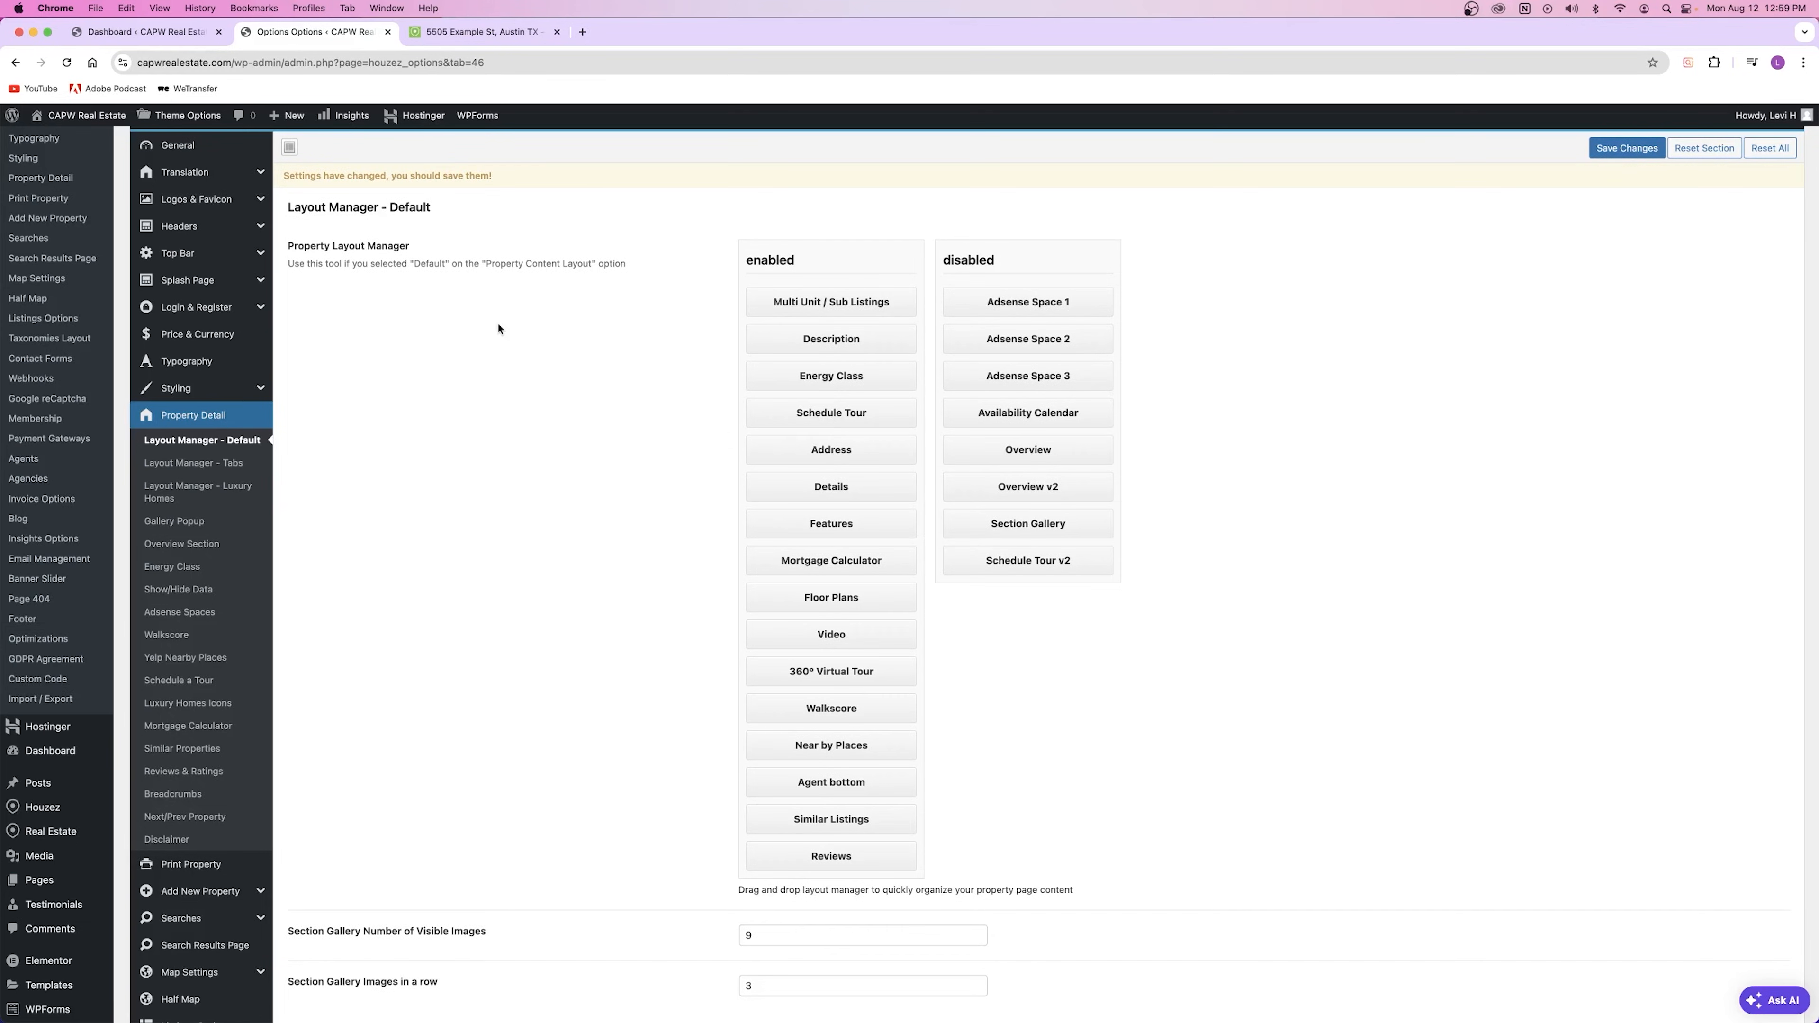
pyautogui.click(1627, 148)
pyautogui.click(483, 32)
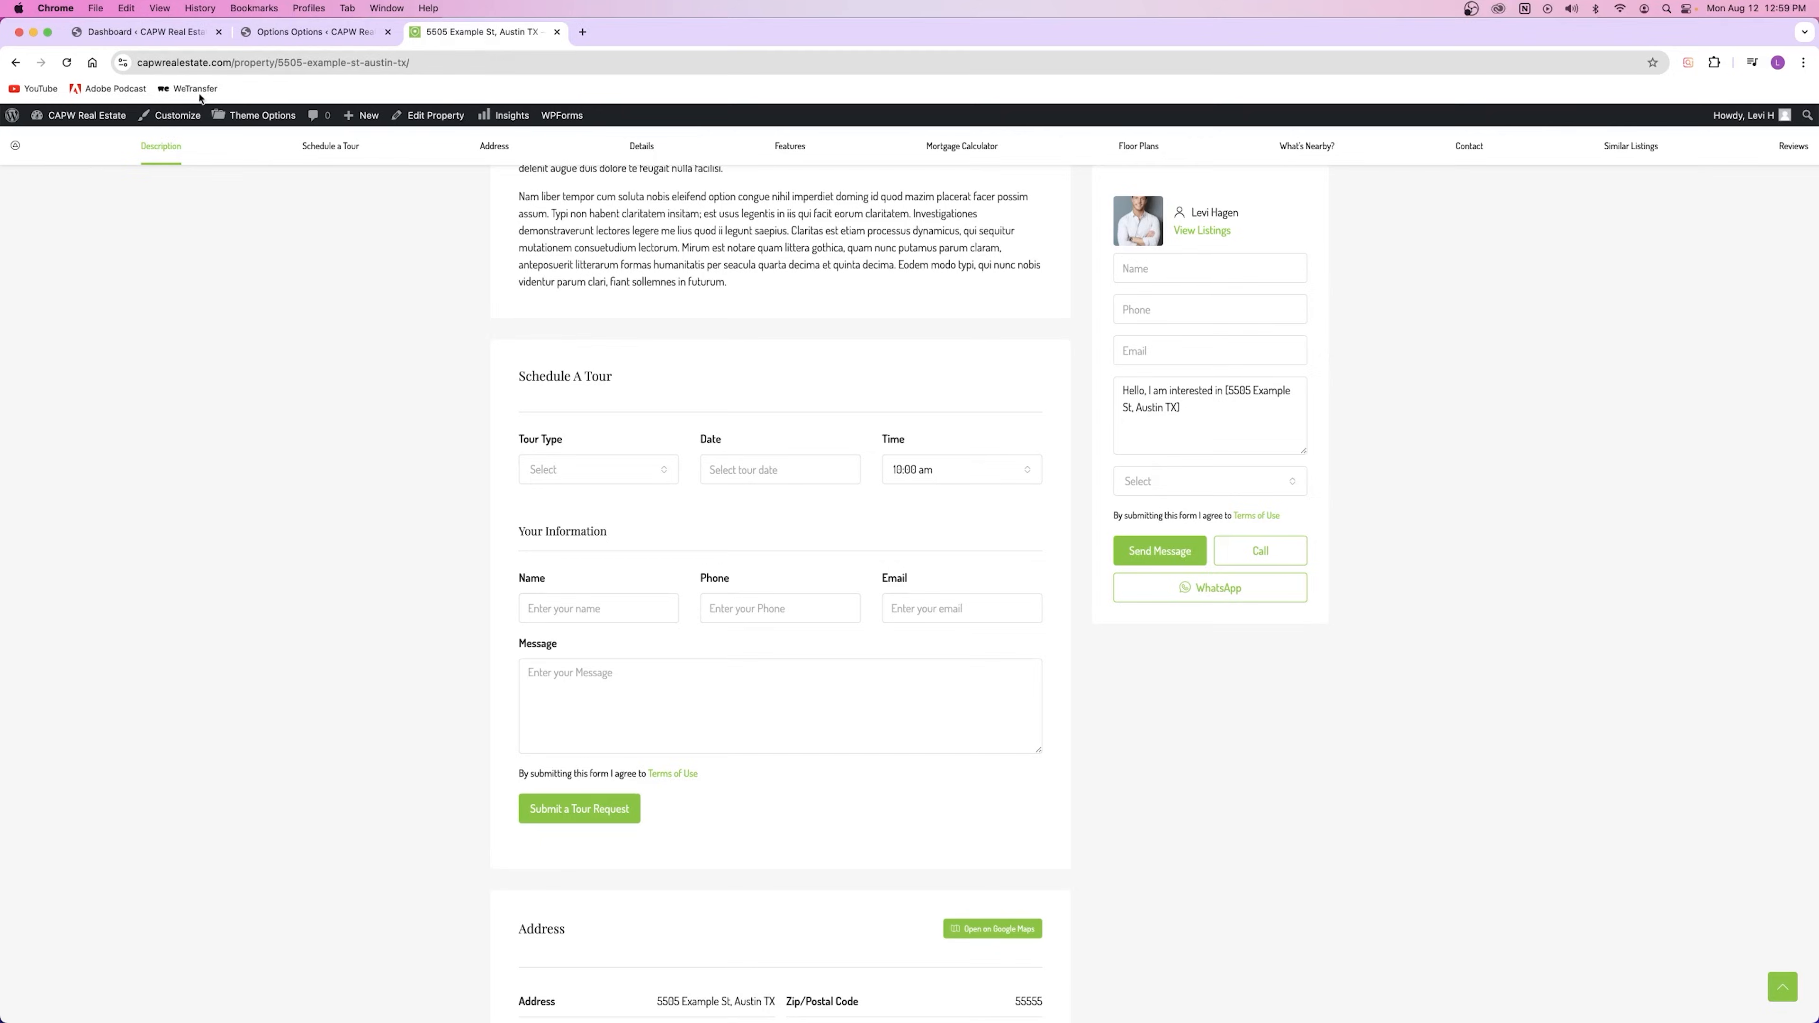
pyautogui.scroll(-5, 617, 409)
pyautogui.scroll(10, 621, 405)
pyautogui.scroll(-15, 621, 407)
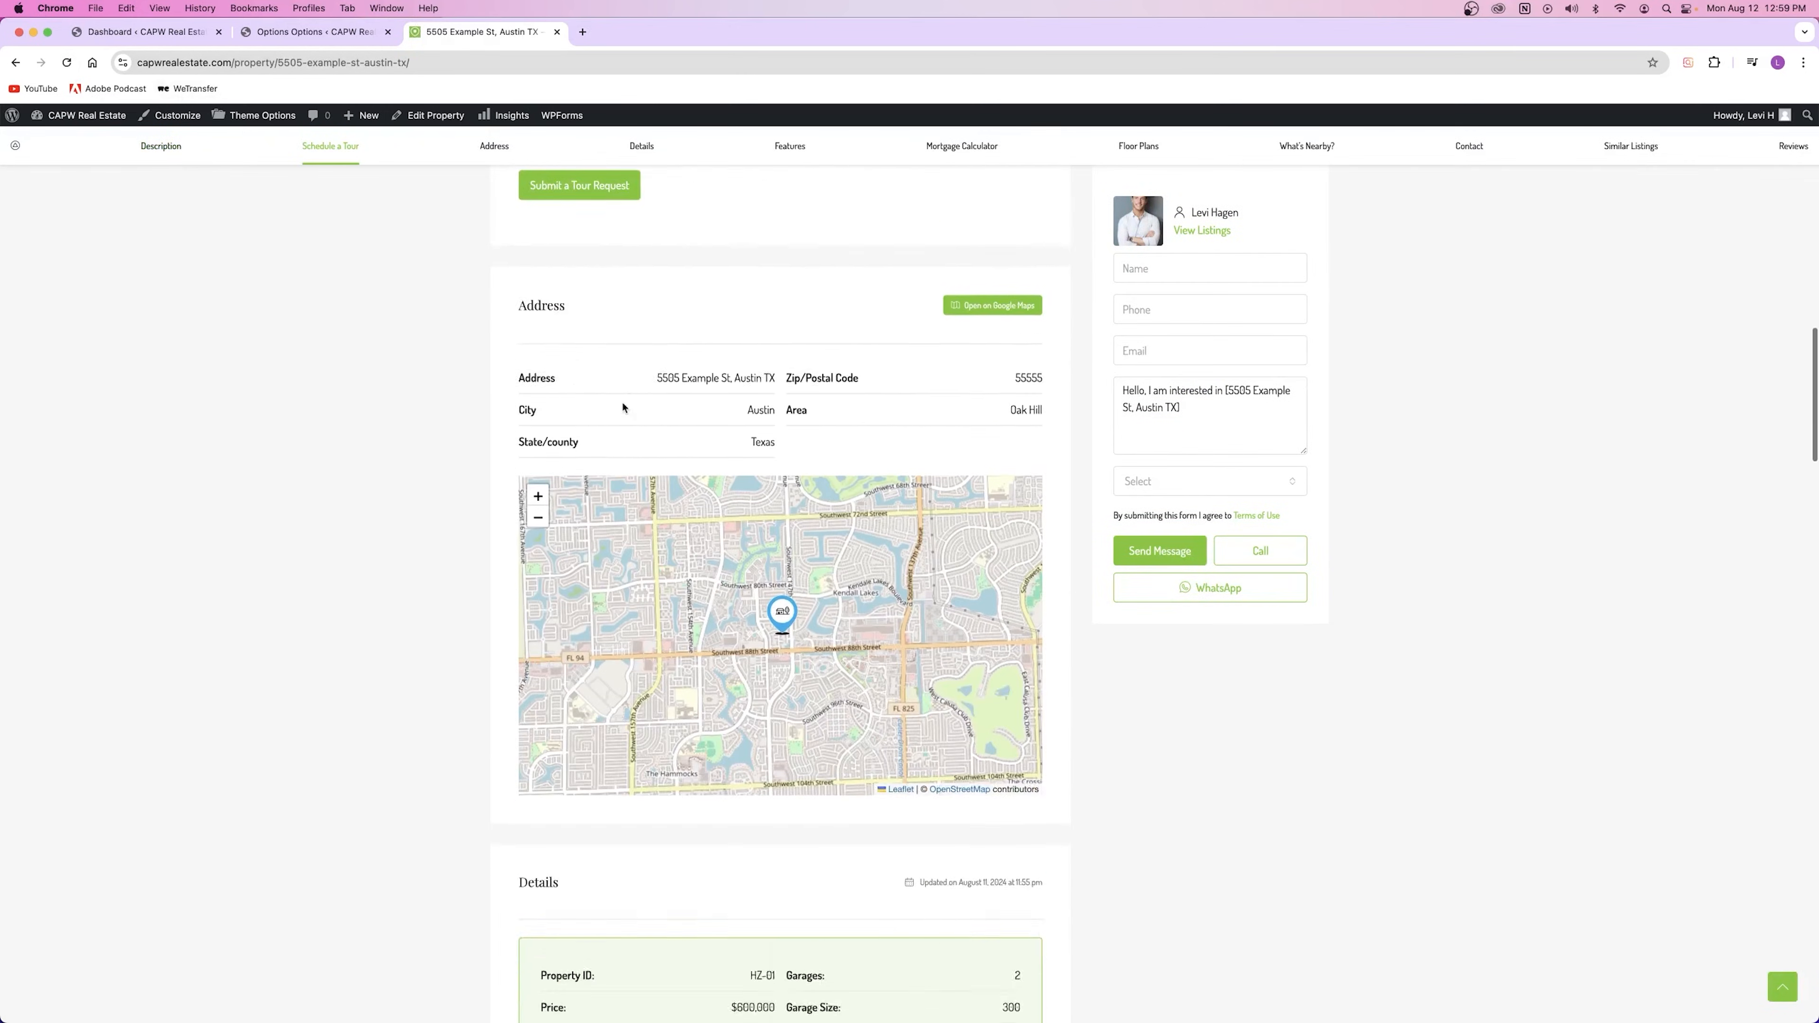
pyautogui.scroll(-20, 622, 408)
pyautogui.scroll(-15, 622, 408)
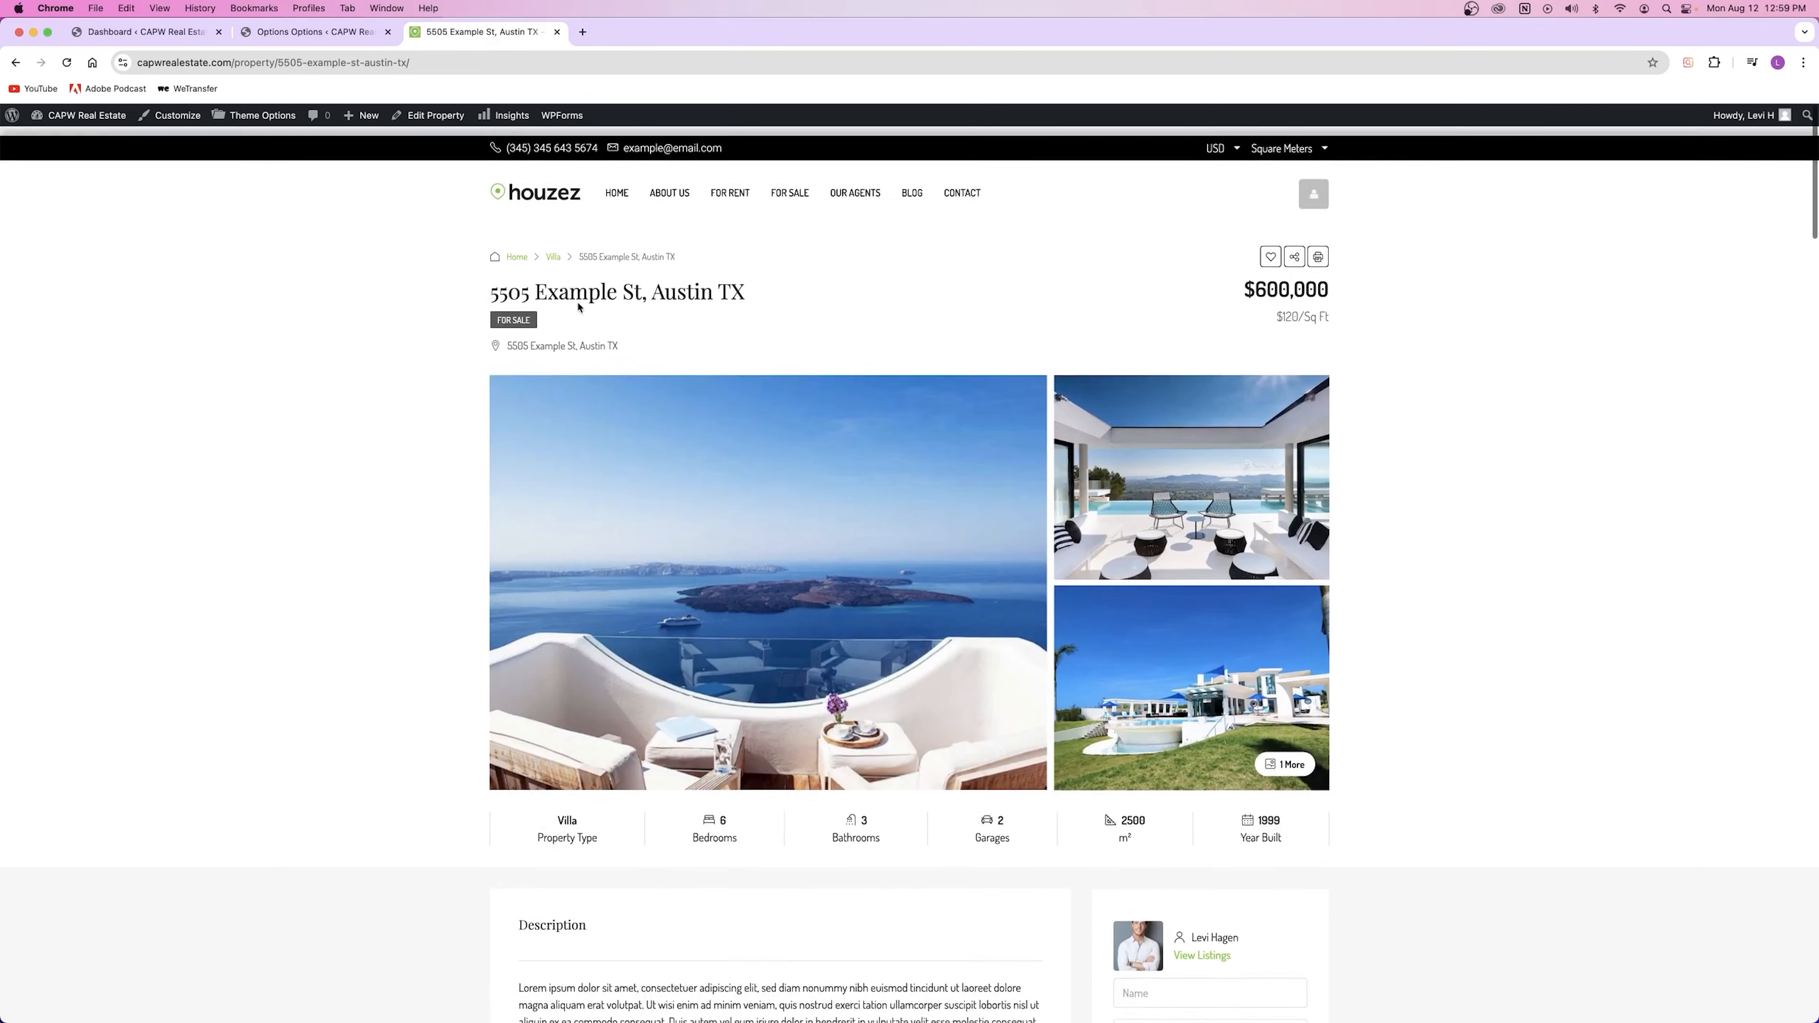
# Step: Compare the Theme Options settings with the live property page
pyautogui.click(269, 33)
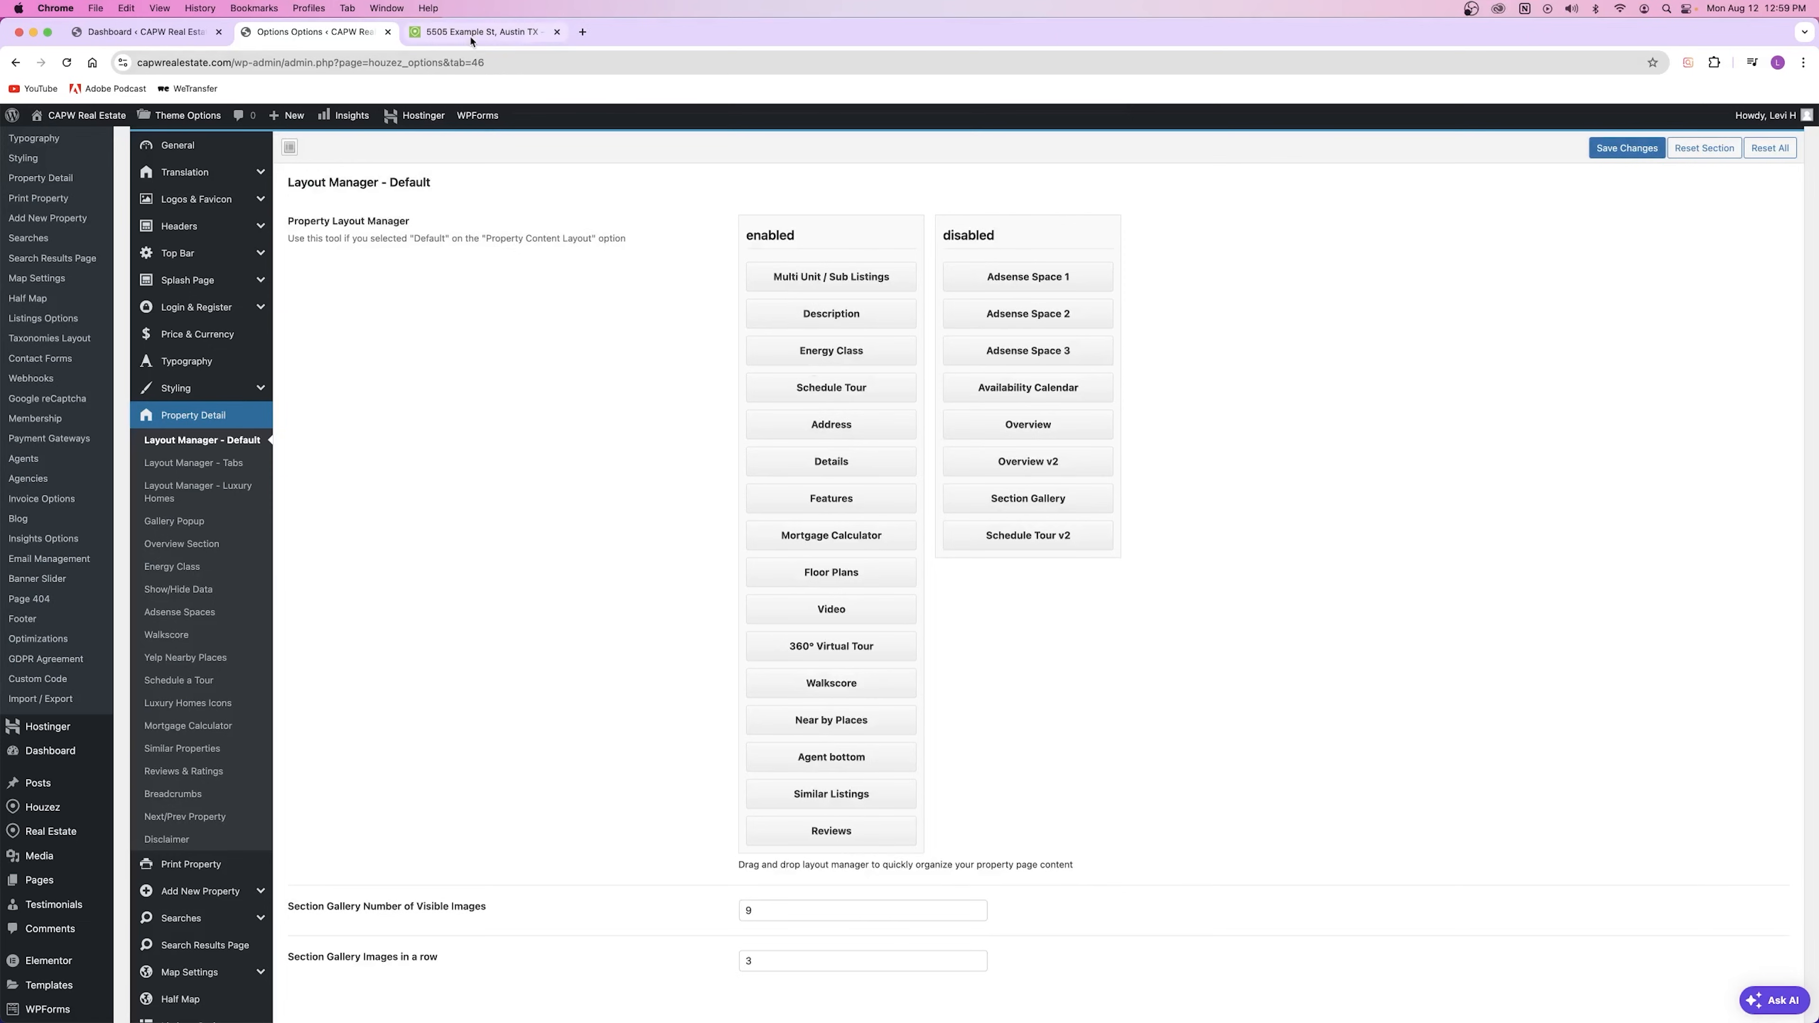
pyautogui.click(494, 32)
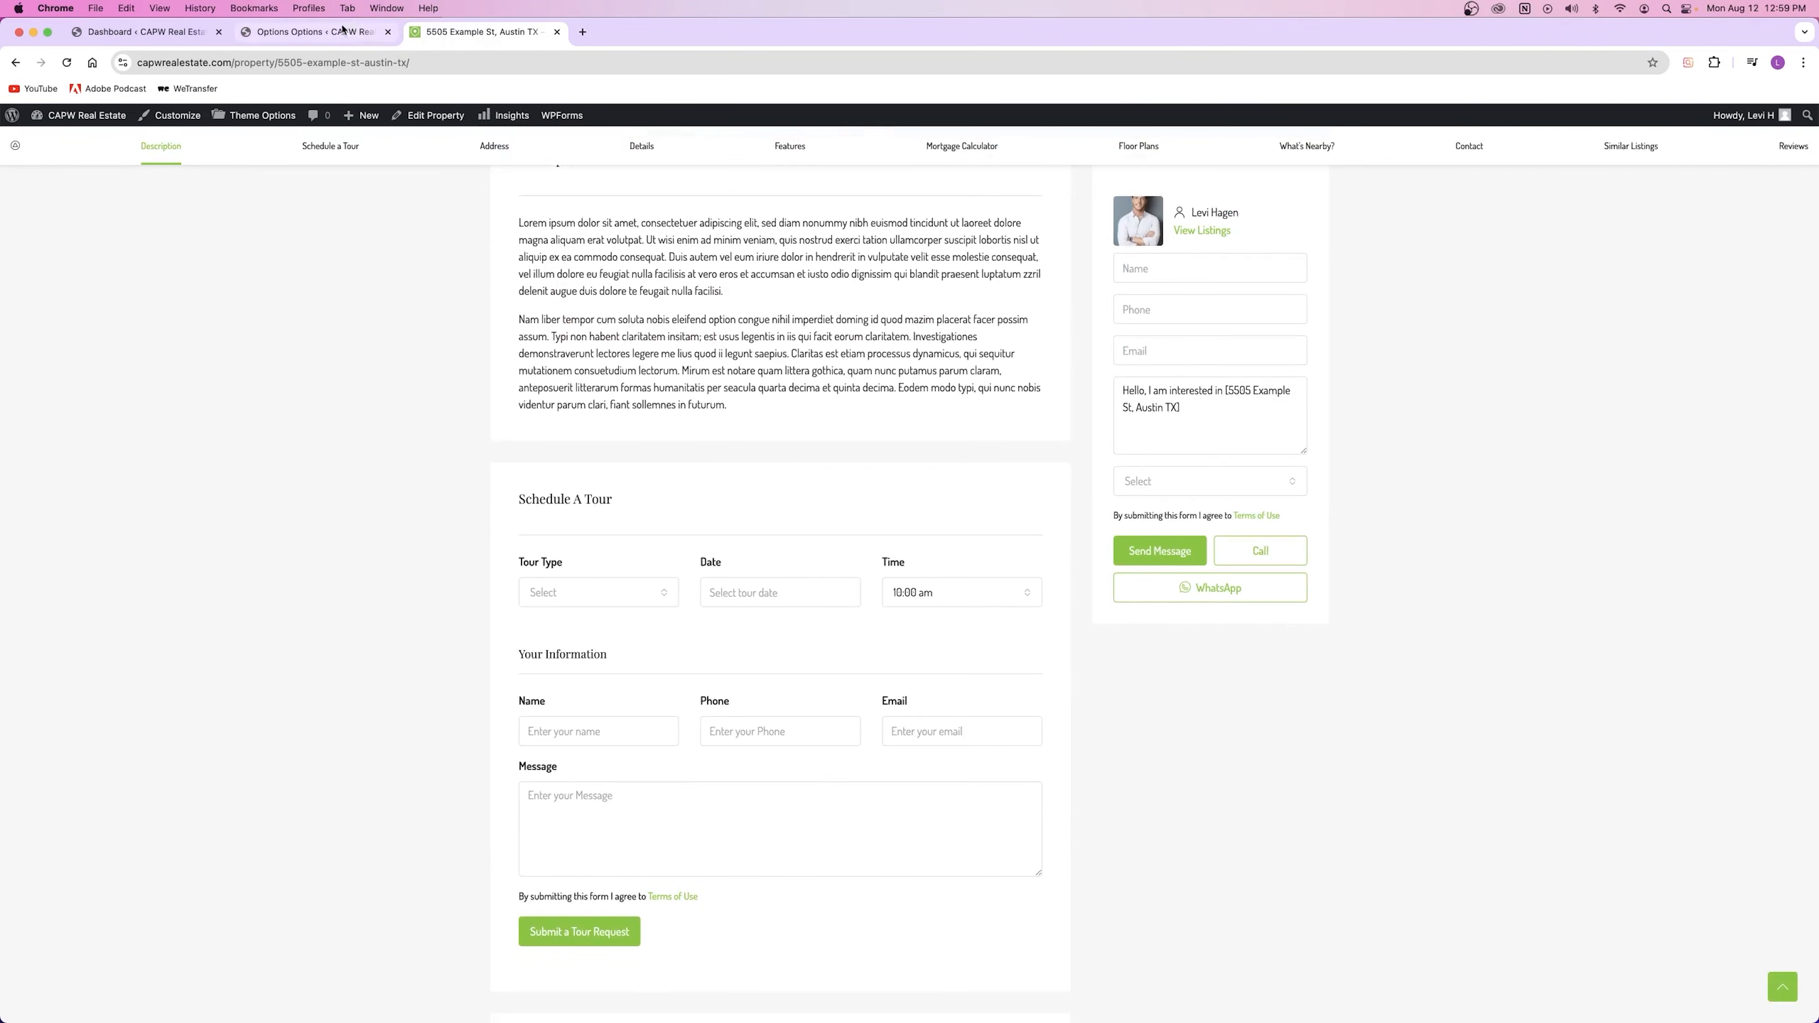
pyautogui.click(308, 32)
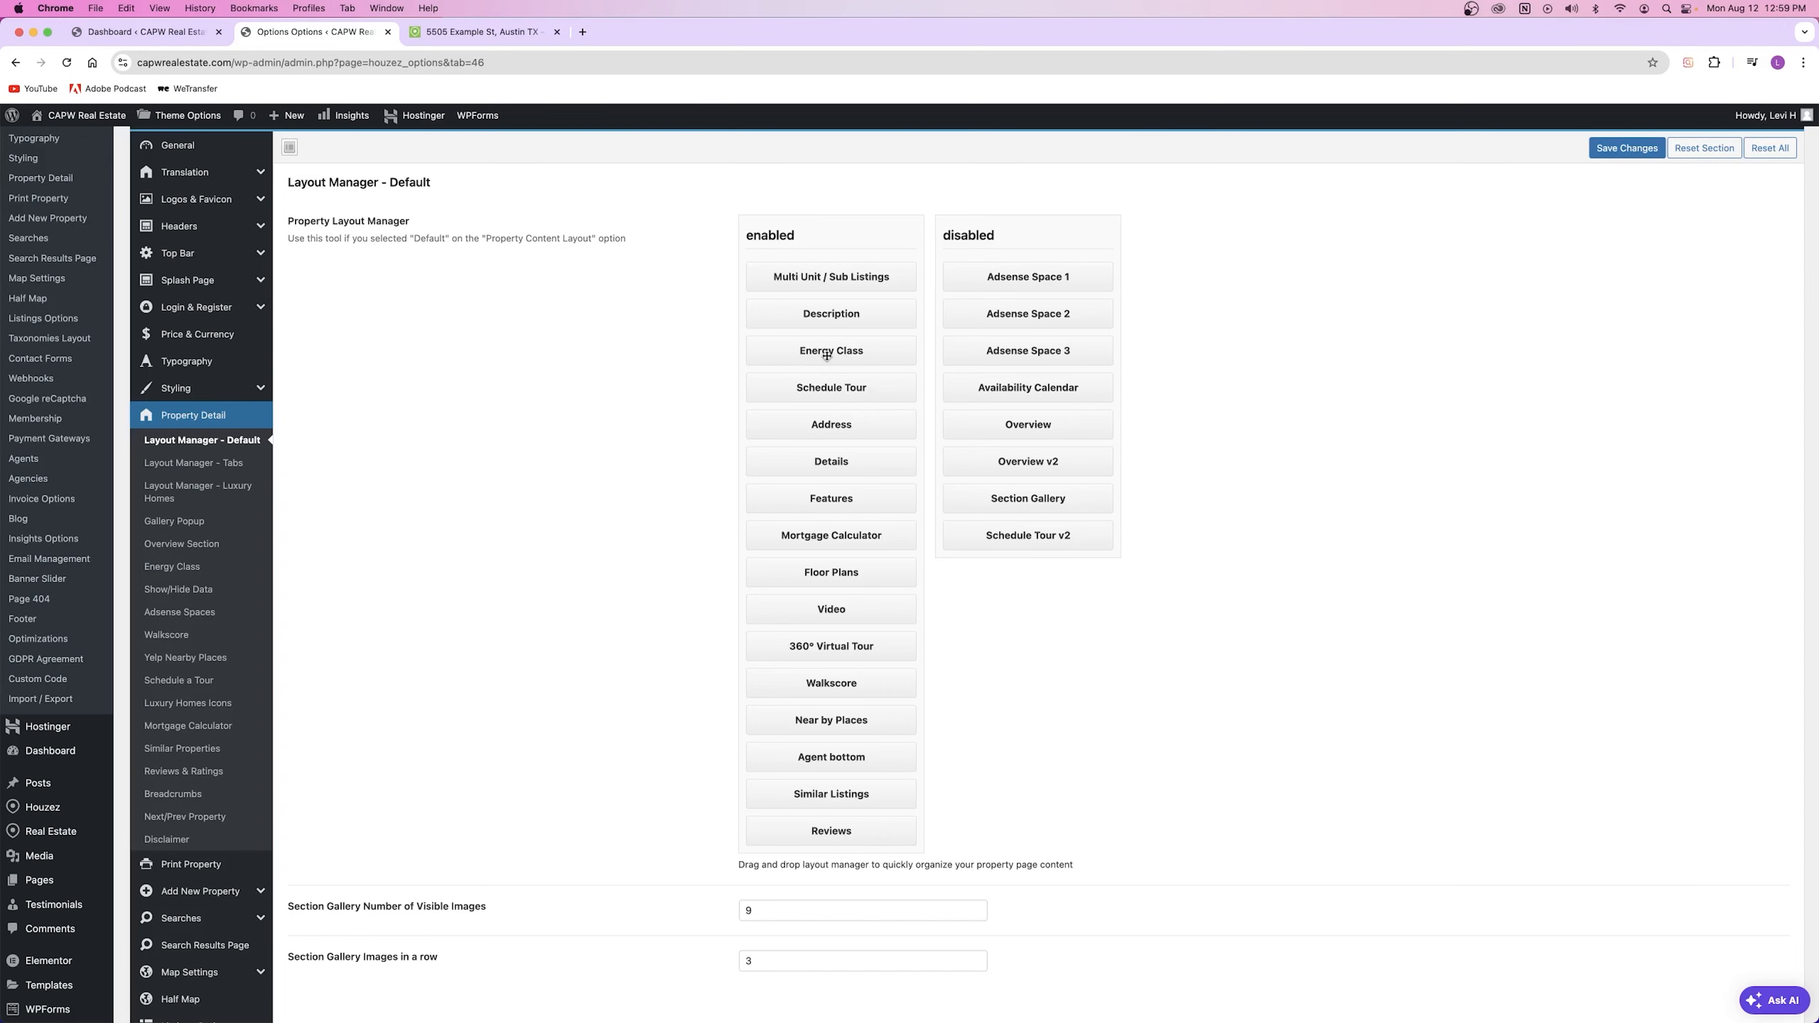
pyautogui.click(441, 32)
pyautogui.scroll(10, 467, 170)
# Step: Check the energy class fields on 5505 Example St, Austin TX and view its published page
pyautogui.click(429, 116)
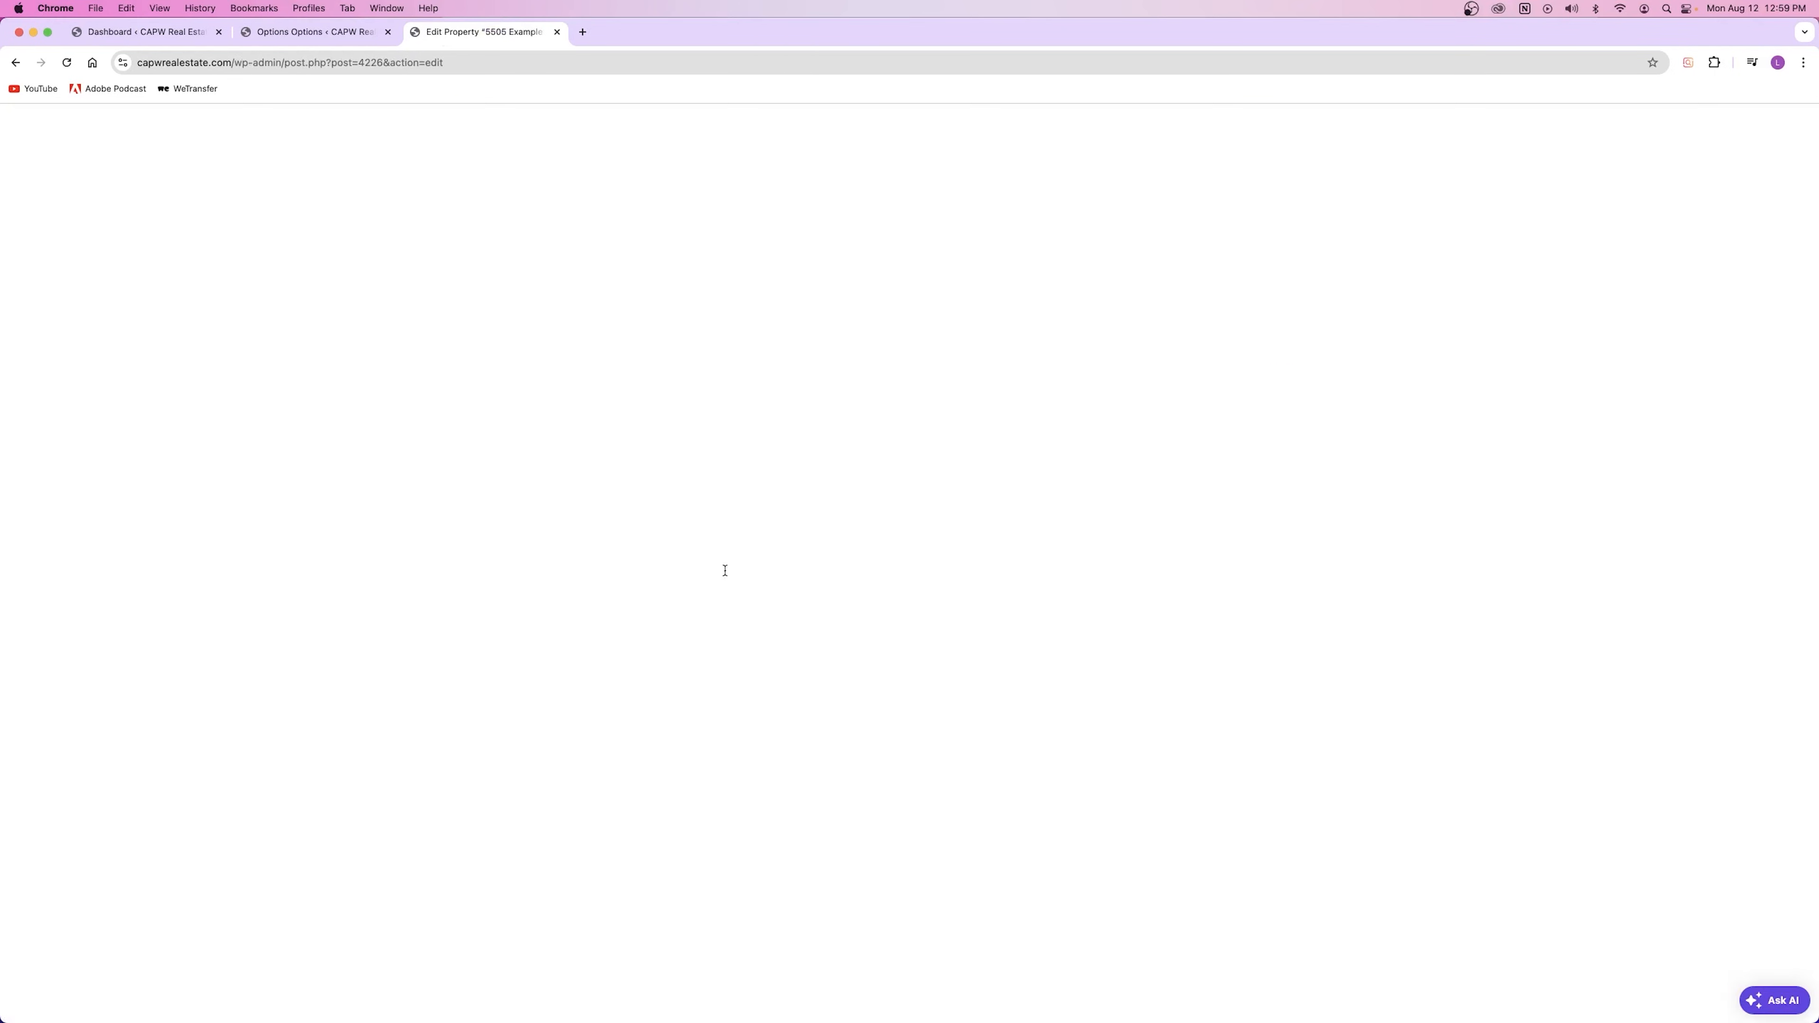
pyautogui.scroll(-6, 726, 562)
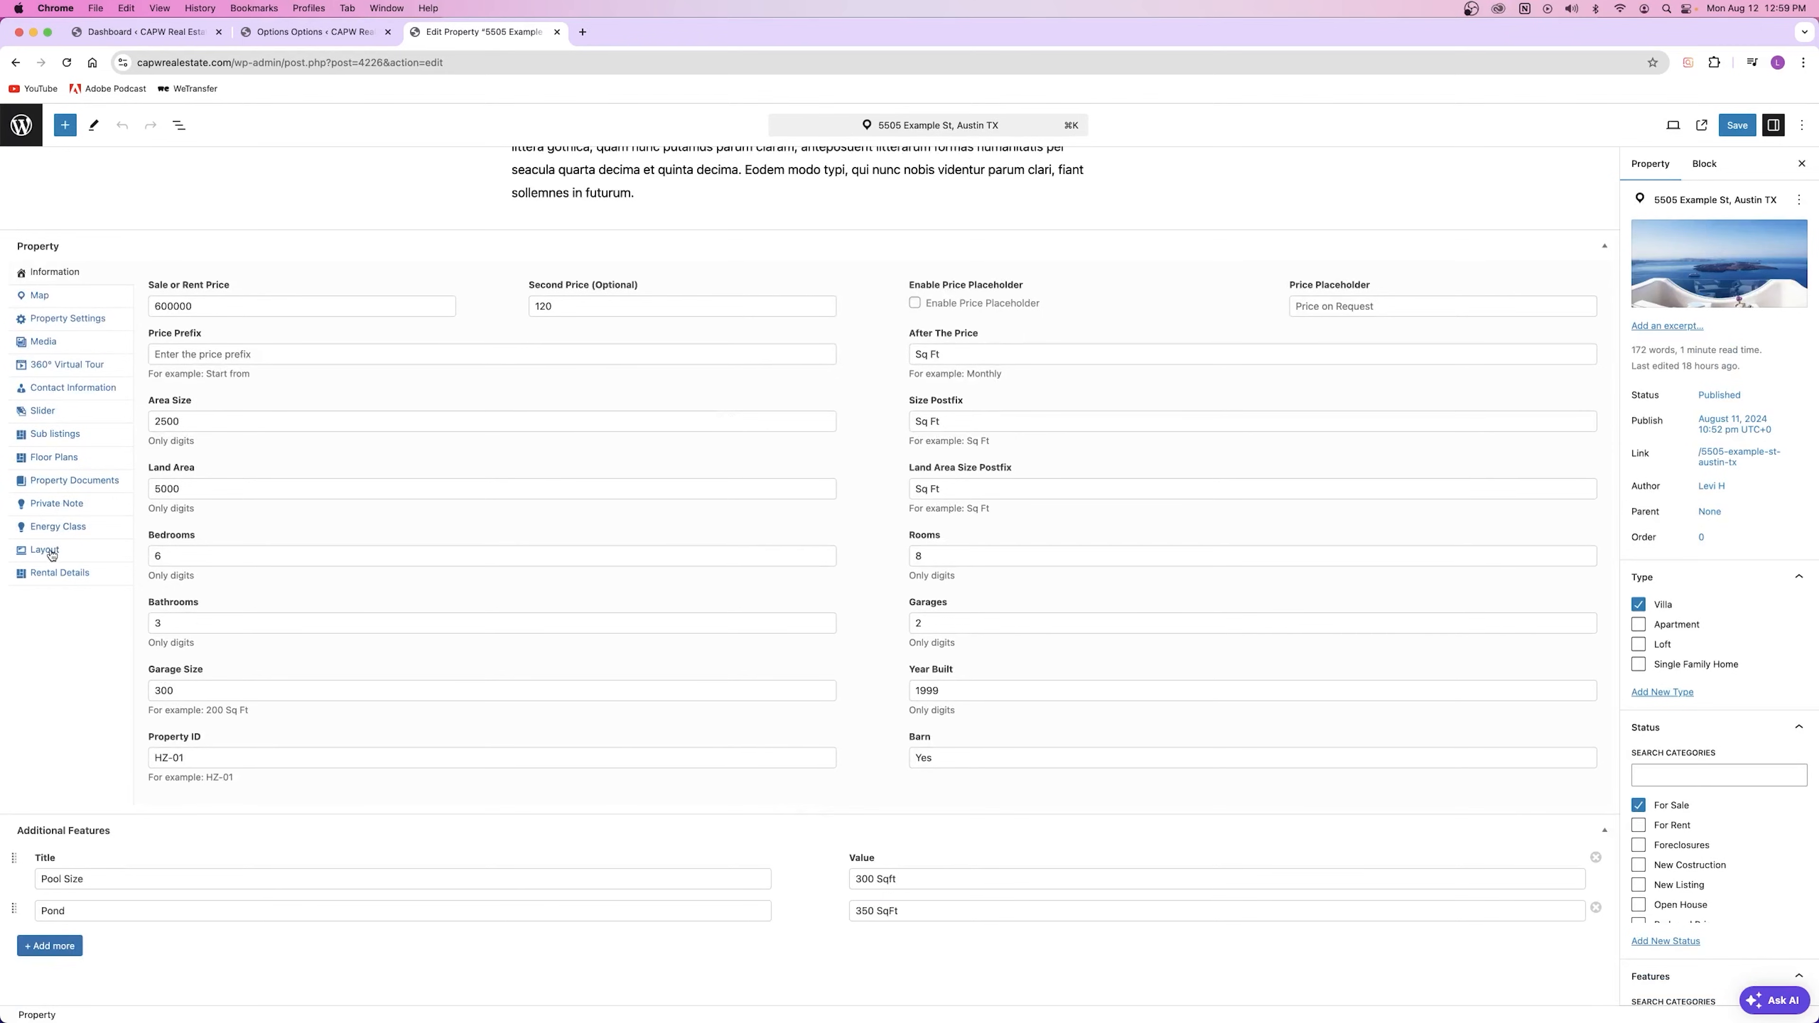
pyautogui.click(56, 528)
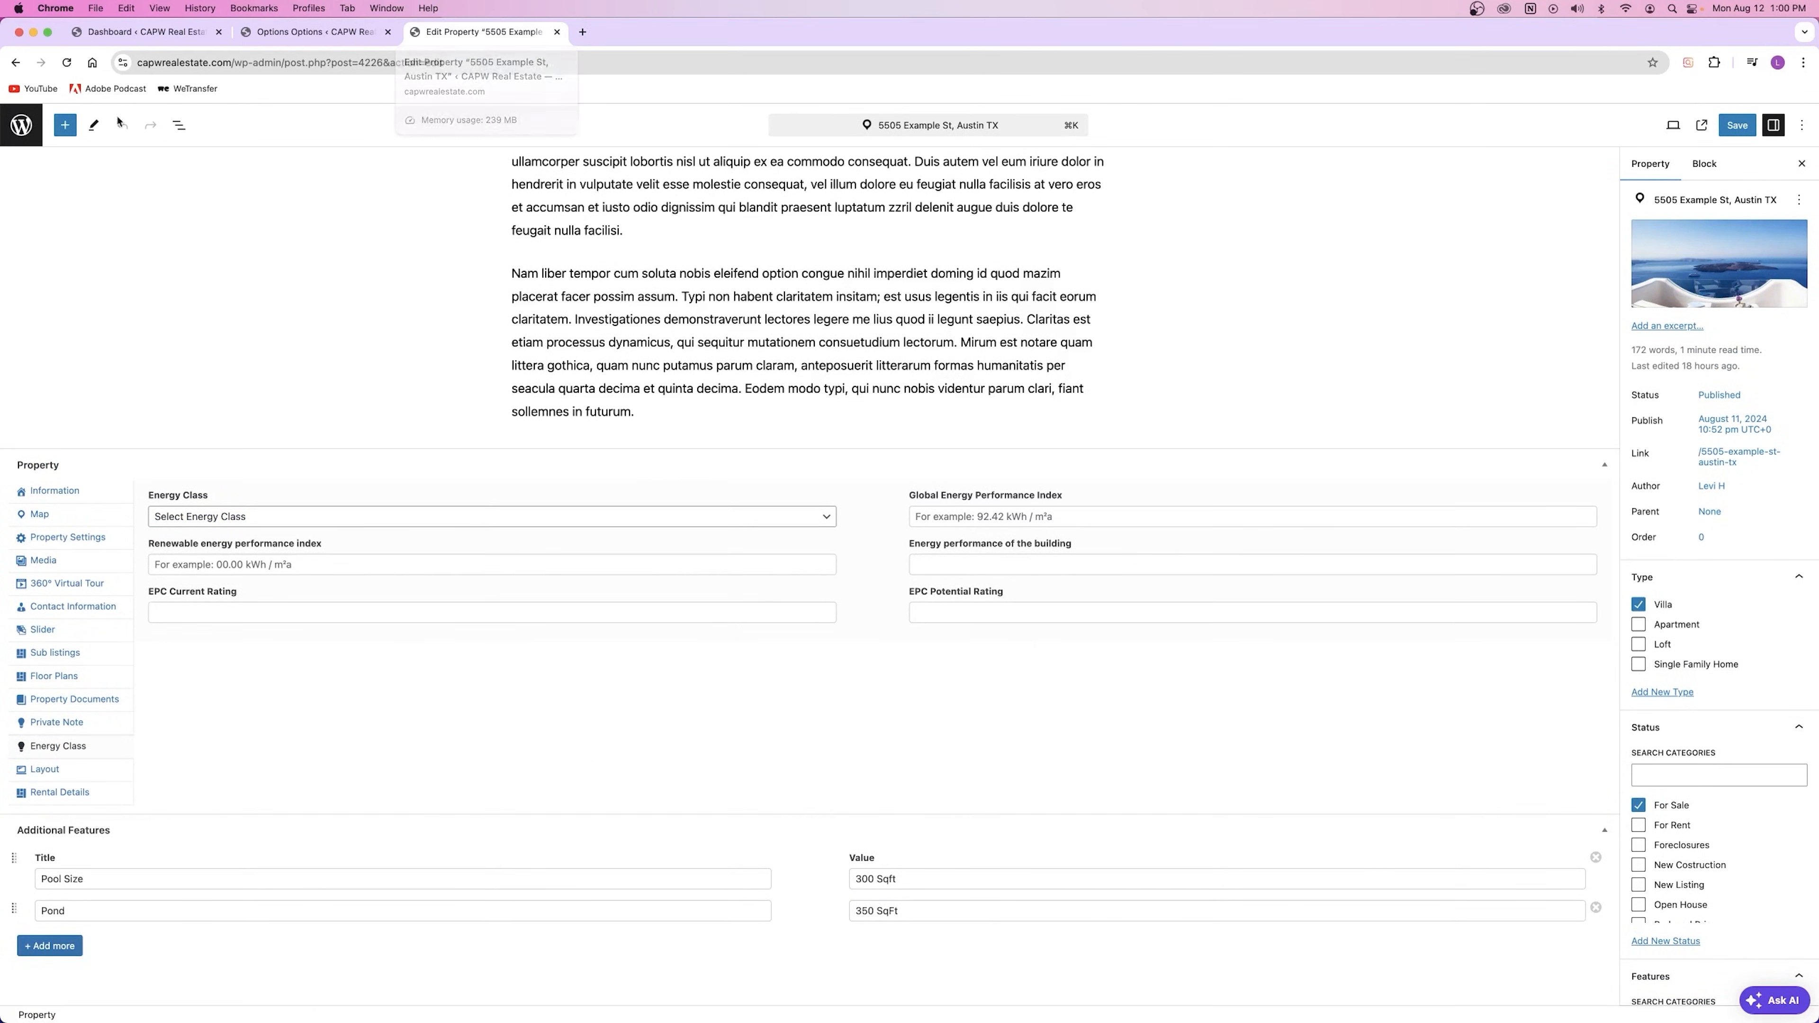
pyautogui.click(22, 124)
pyautogui.click(248, 405)
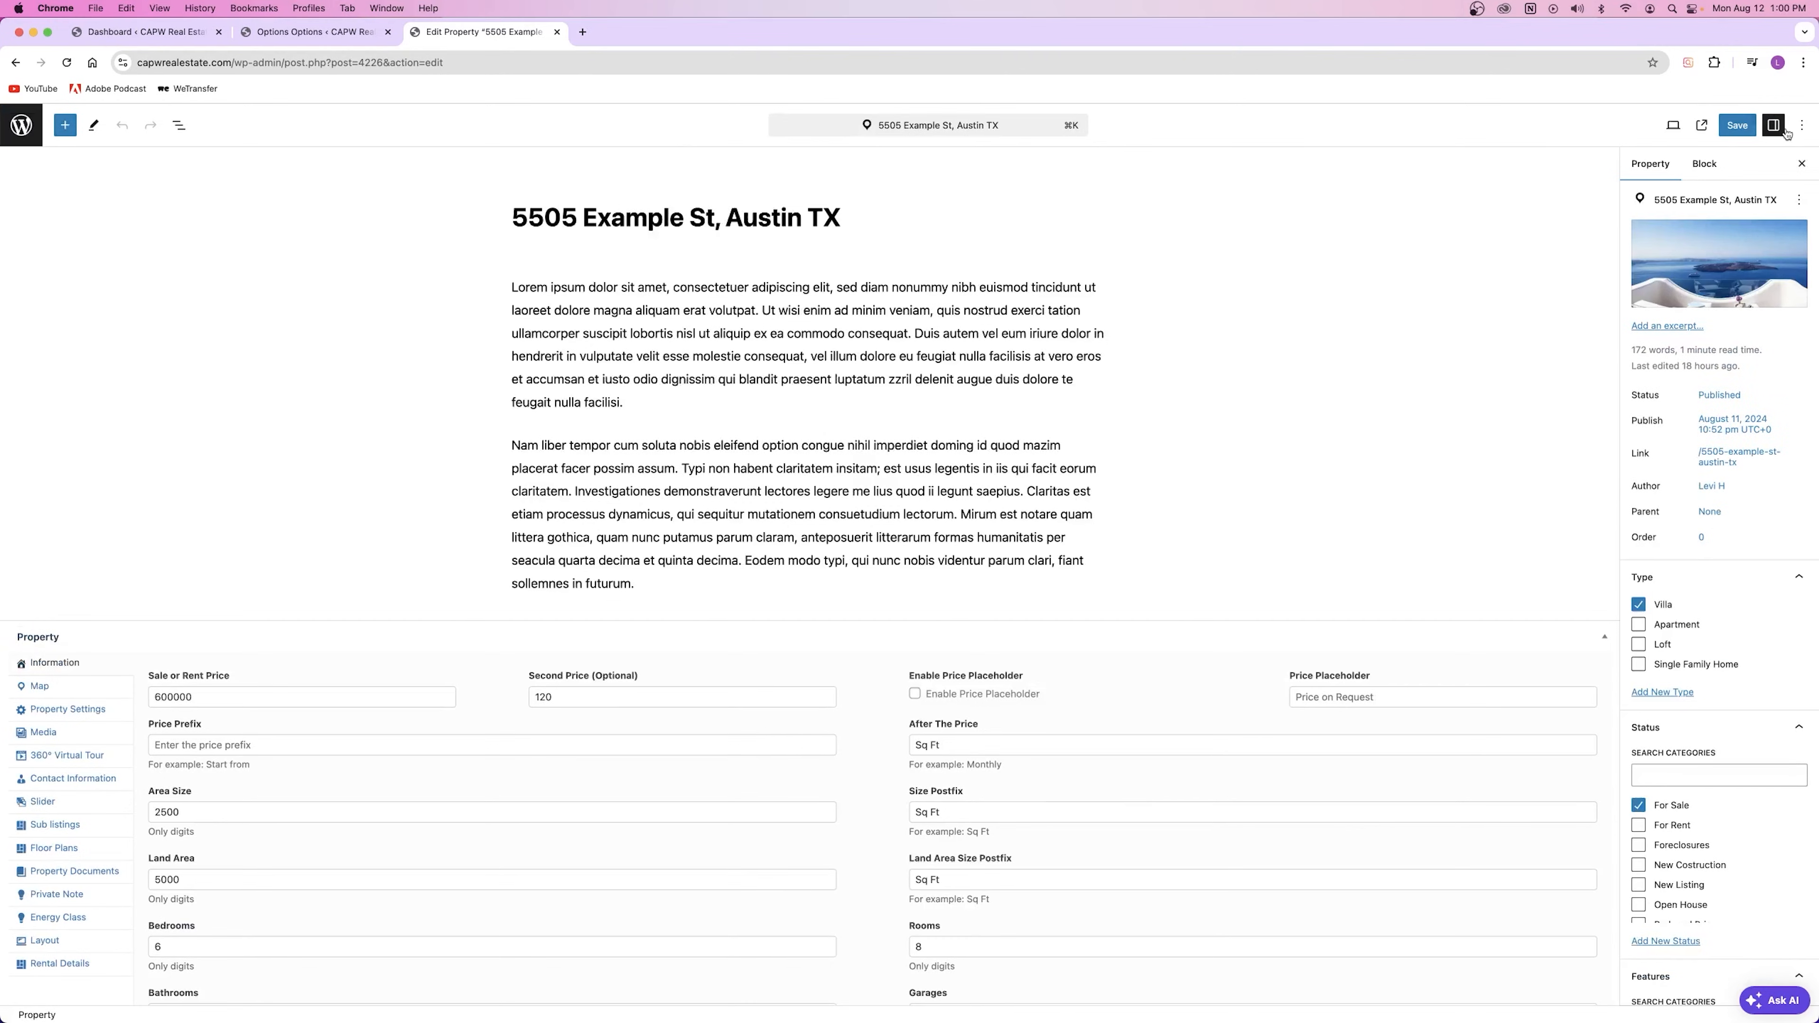
pyautogui.click(1702, 125)
pyautogui.click(557, 32)
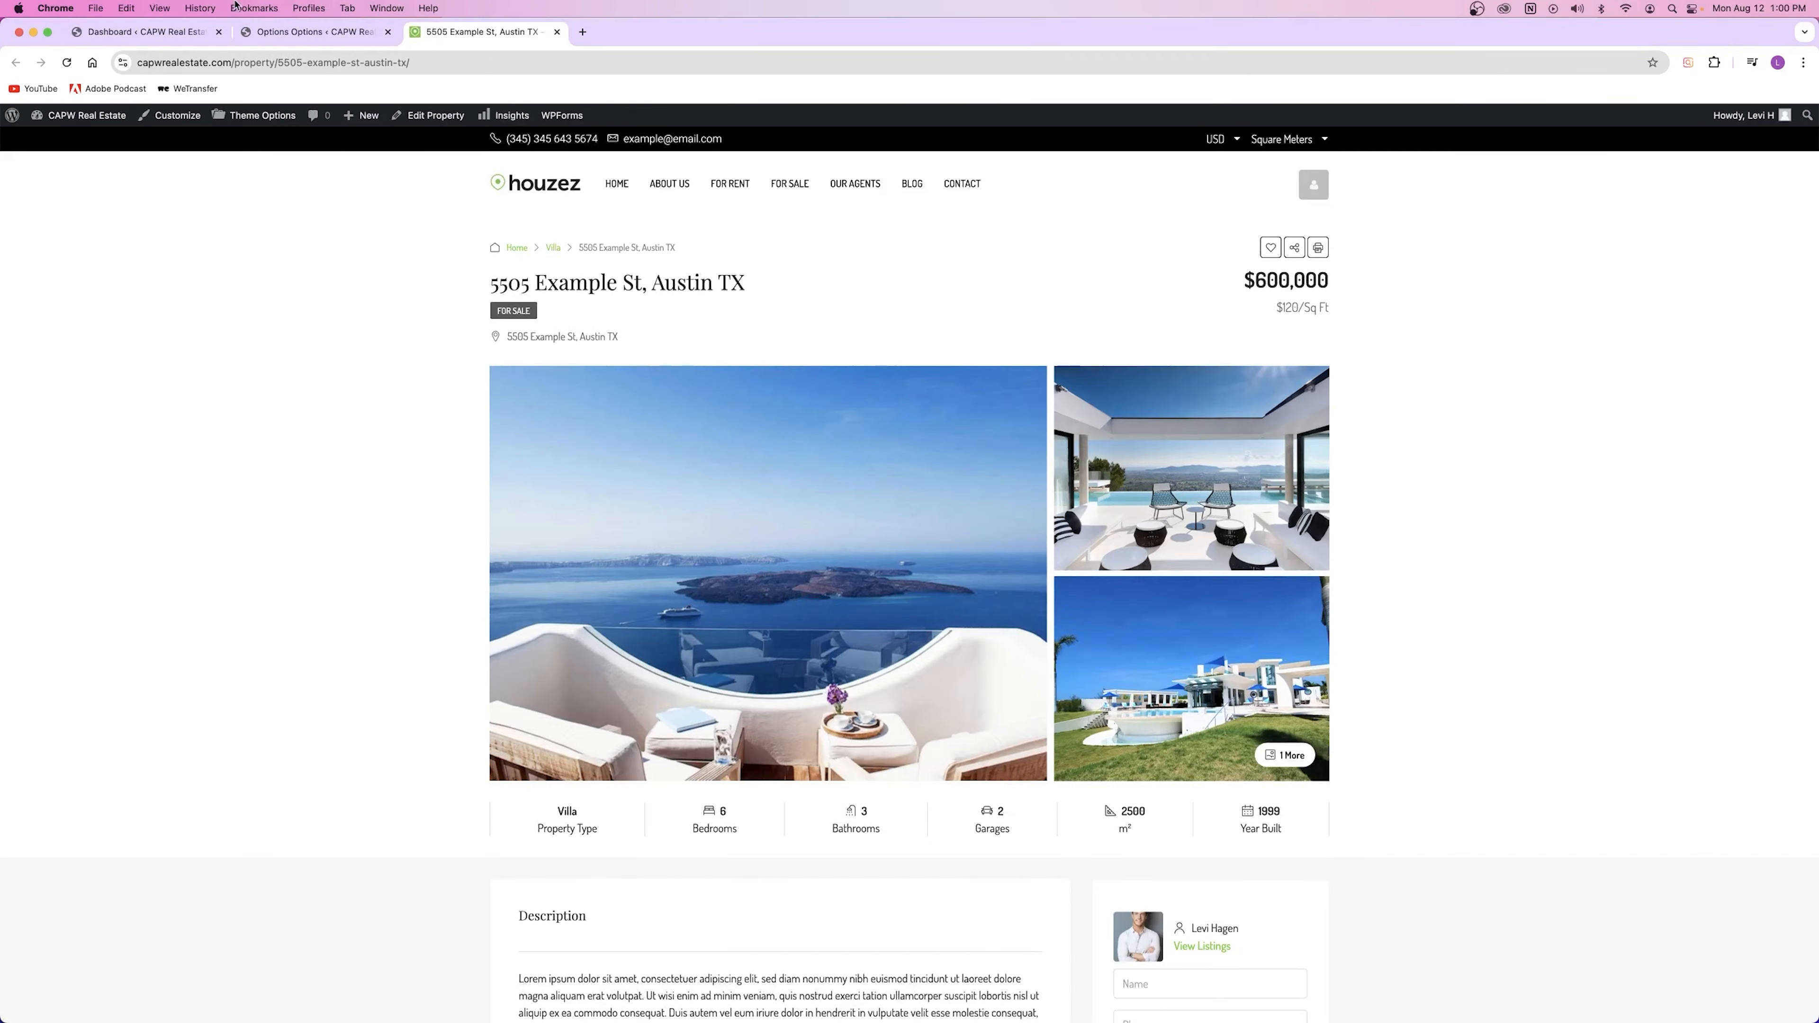
pyautogui.click(315, 32)
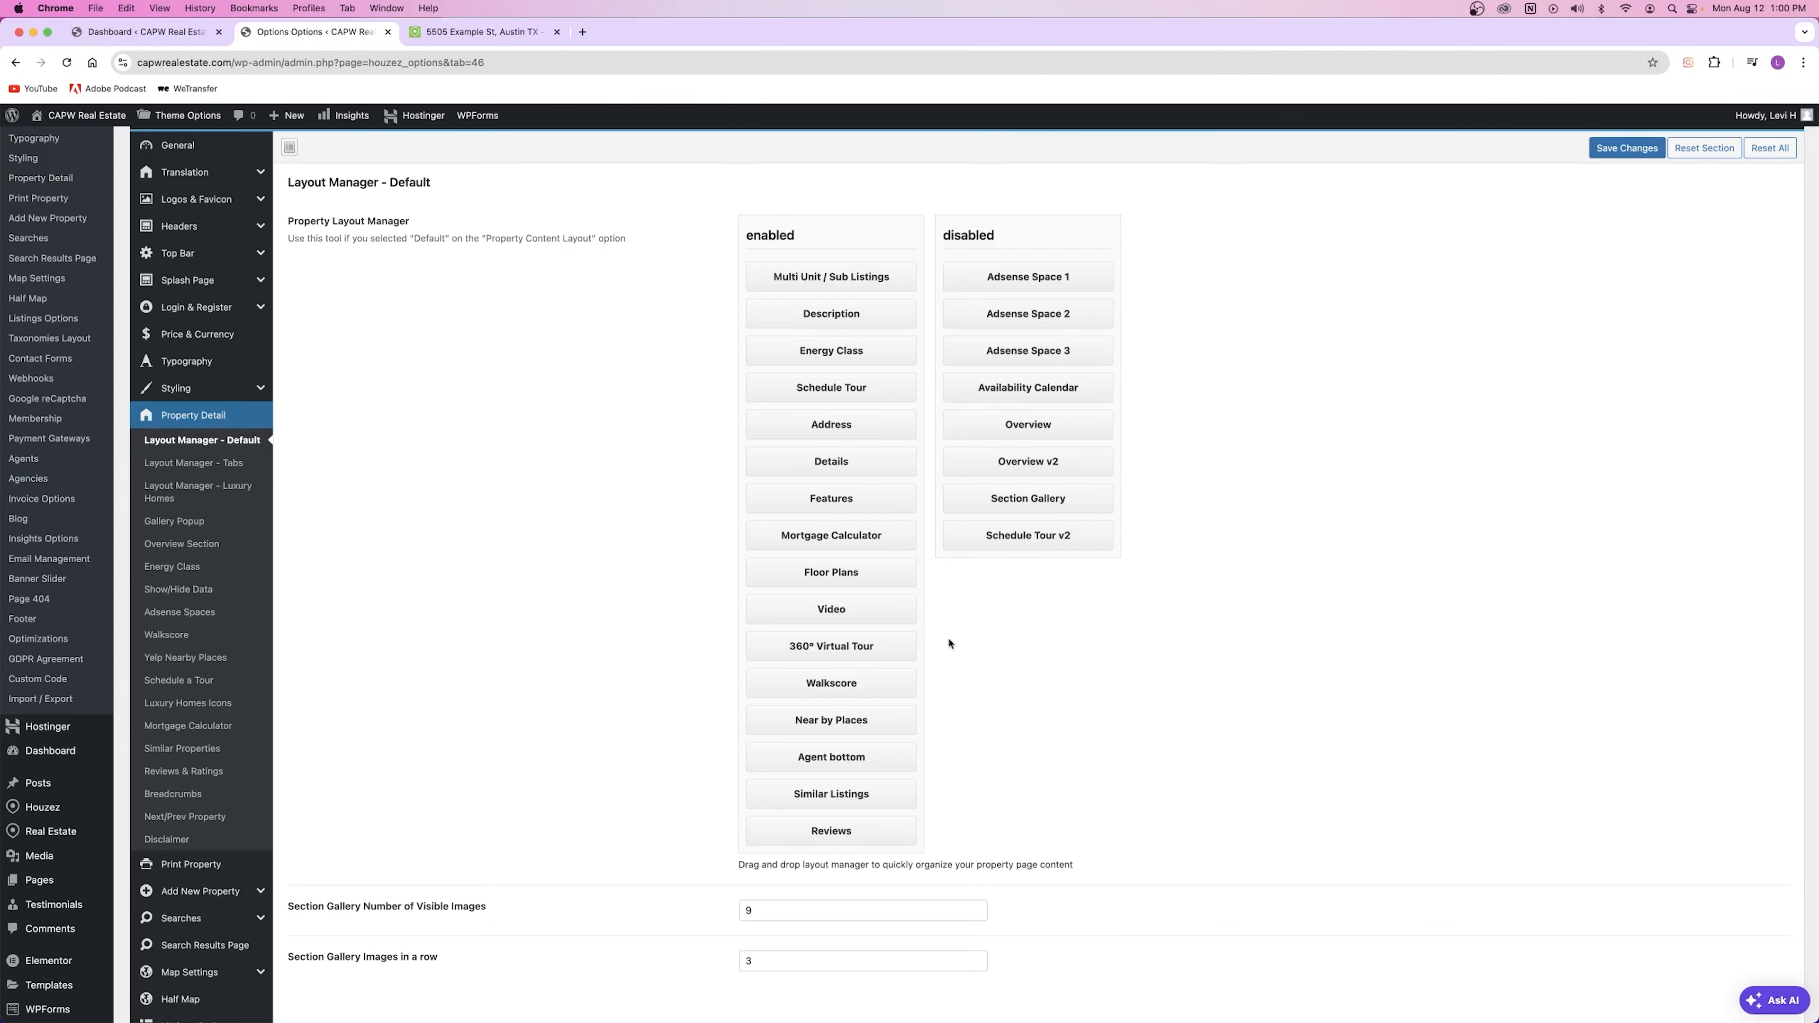
# Step: Review the Layout Manager - Tabs and Luxury Homes settings, then return to Default
pyautogui.scroll(-4, 852, 458)
pyautogui.scroll(4, 788, 430)
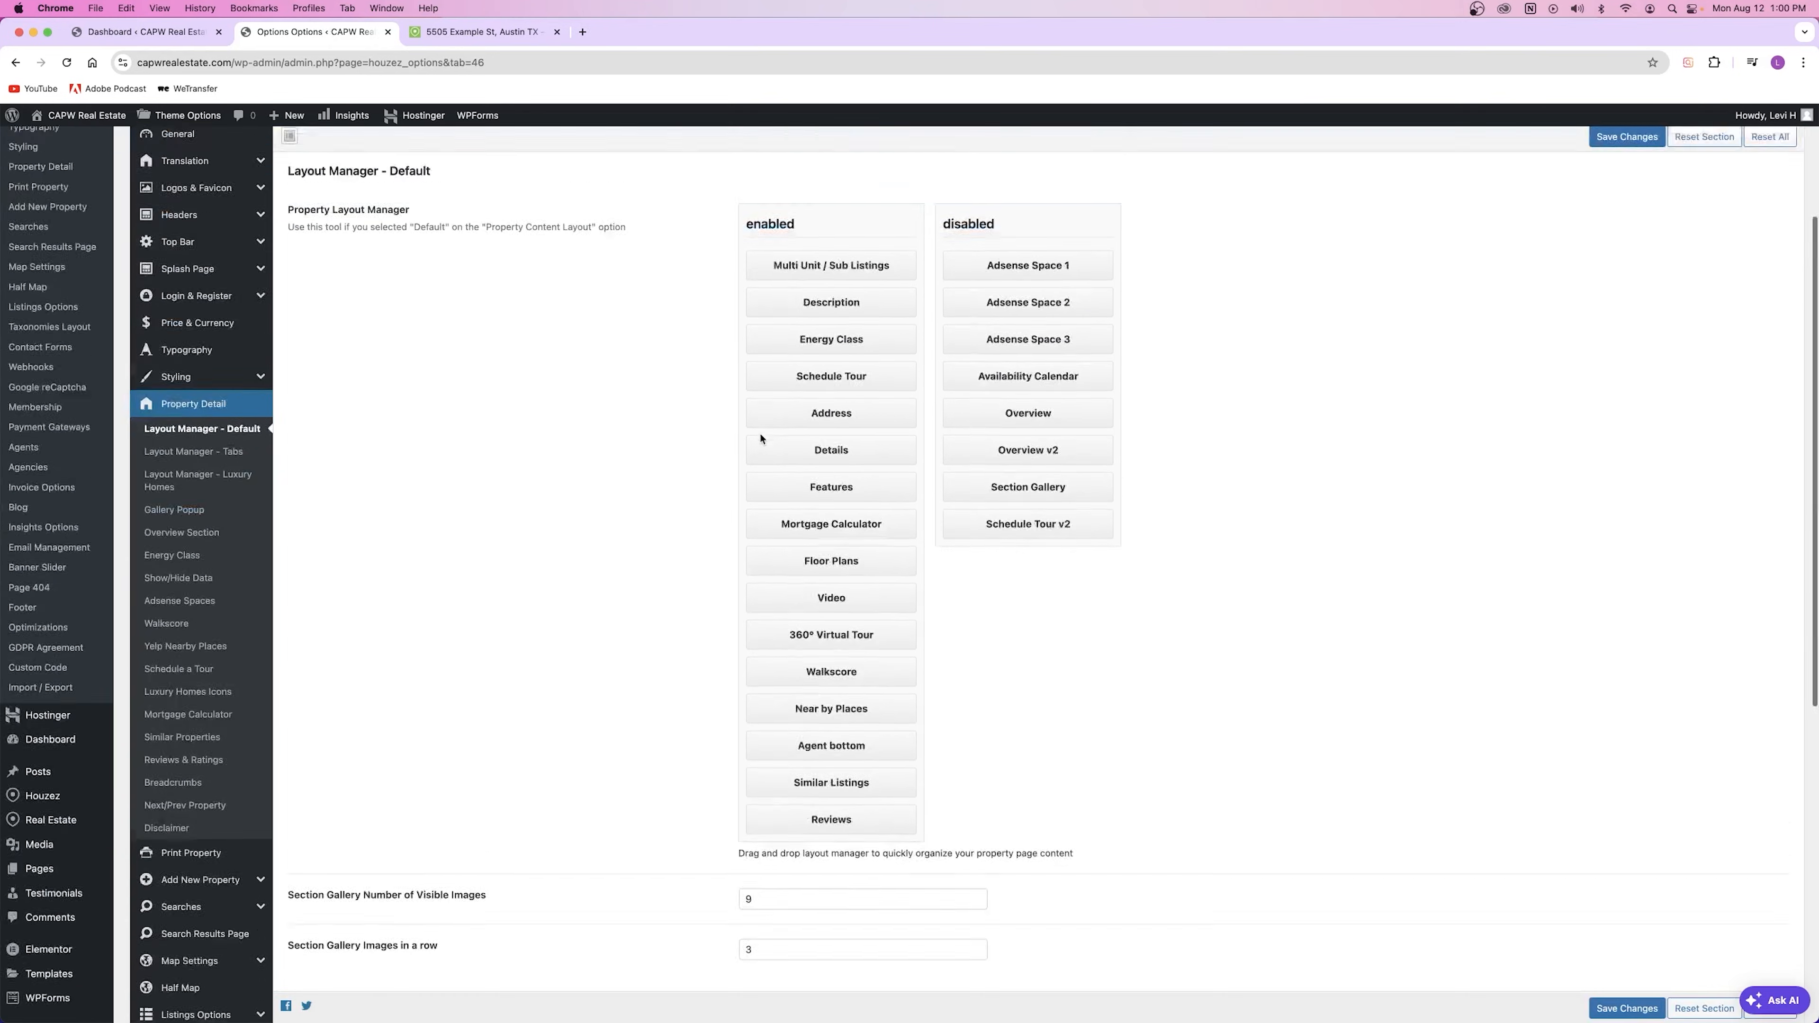
pyautogui.scroll(1, 761, 438)
pyautogui.click(192, 542)
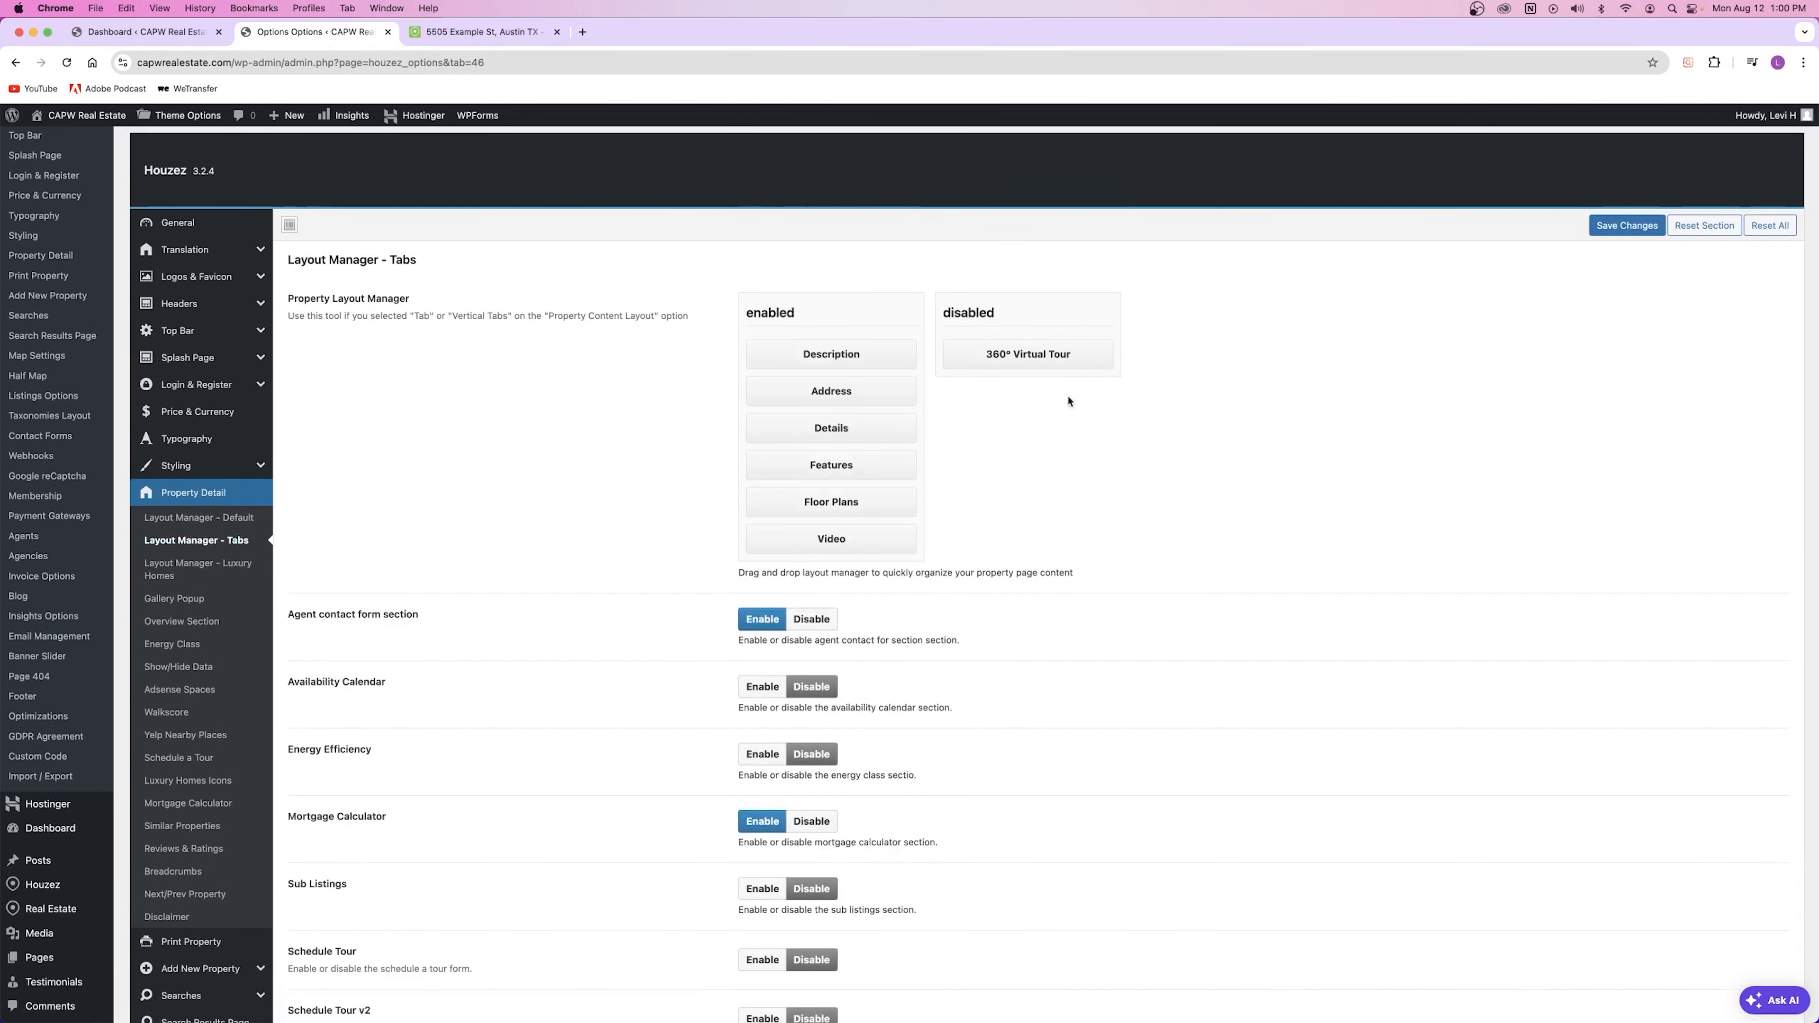
pyautogui.scroll(-3, 792, 691)
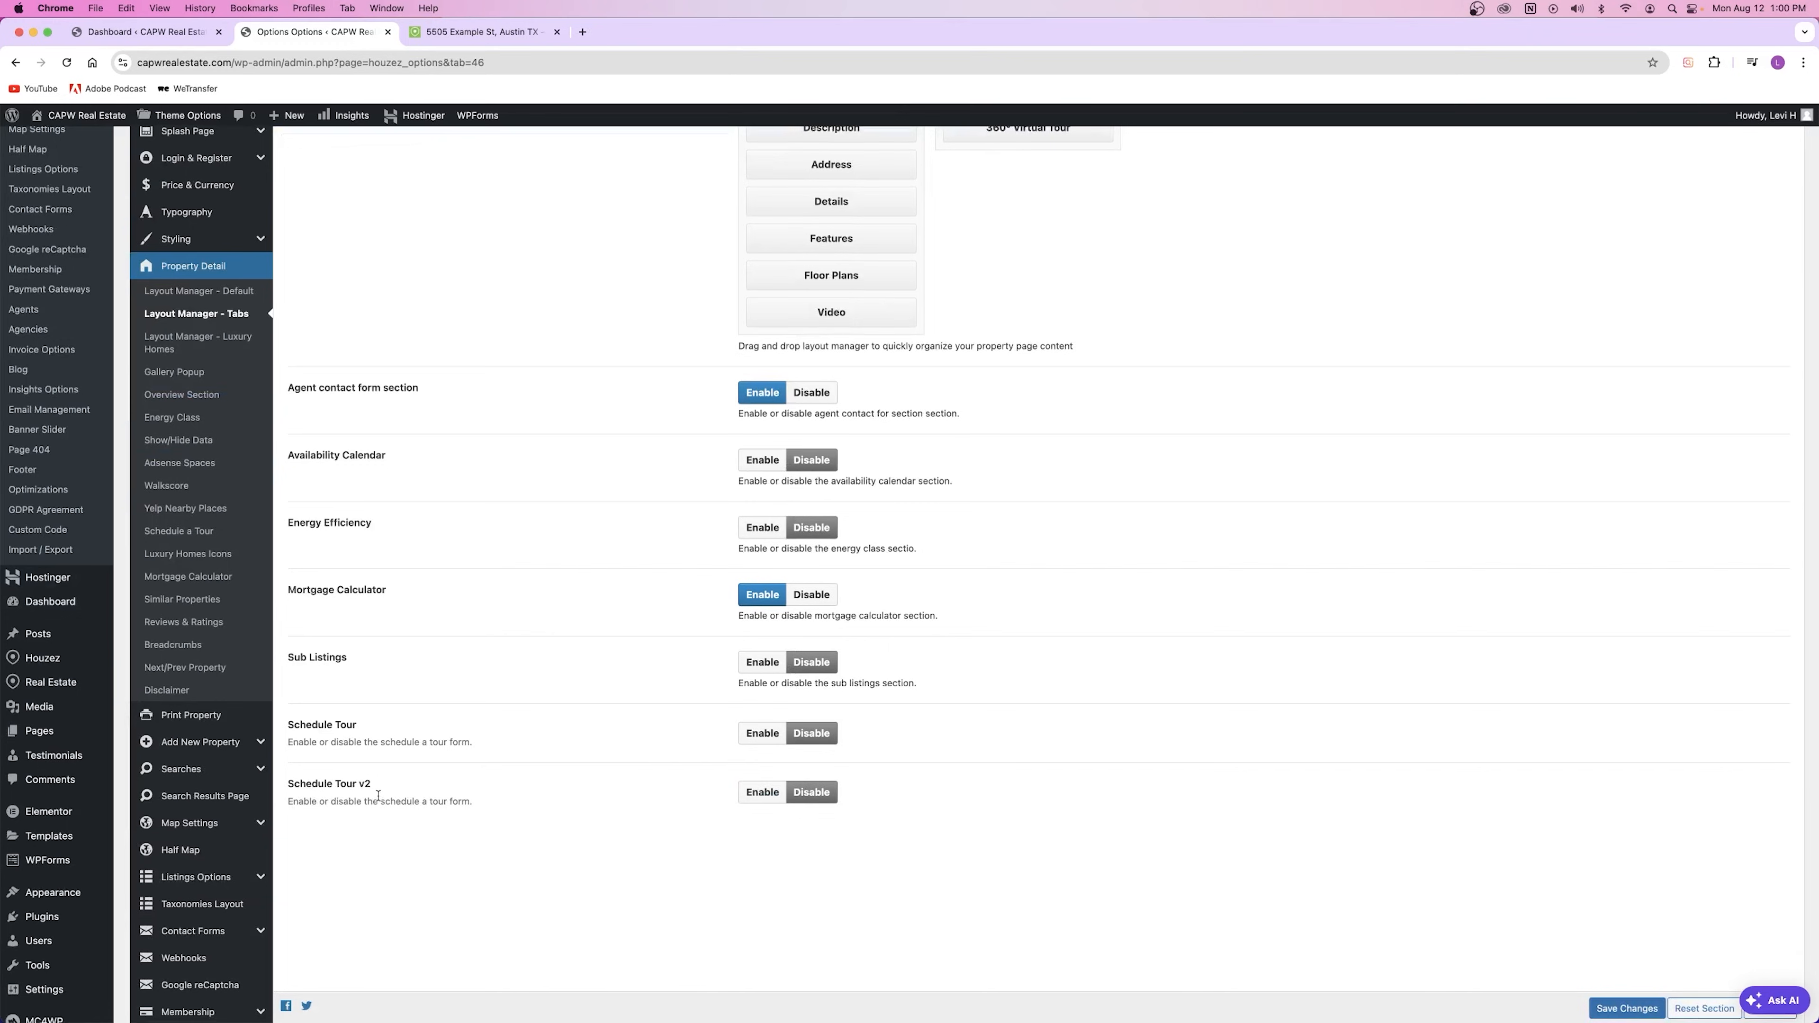
pyautogui.click(194, 335)
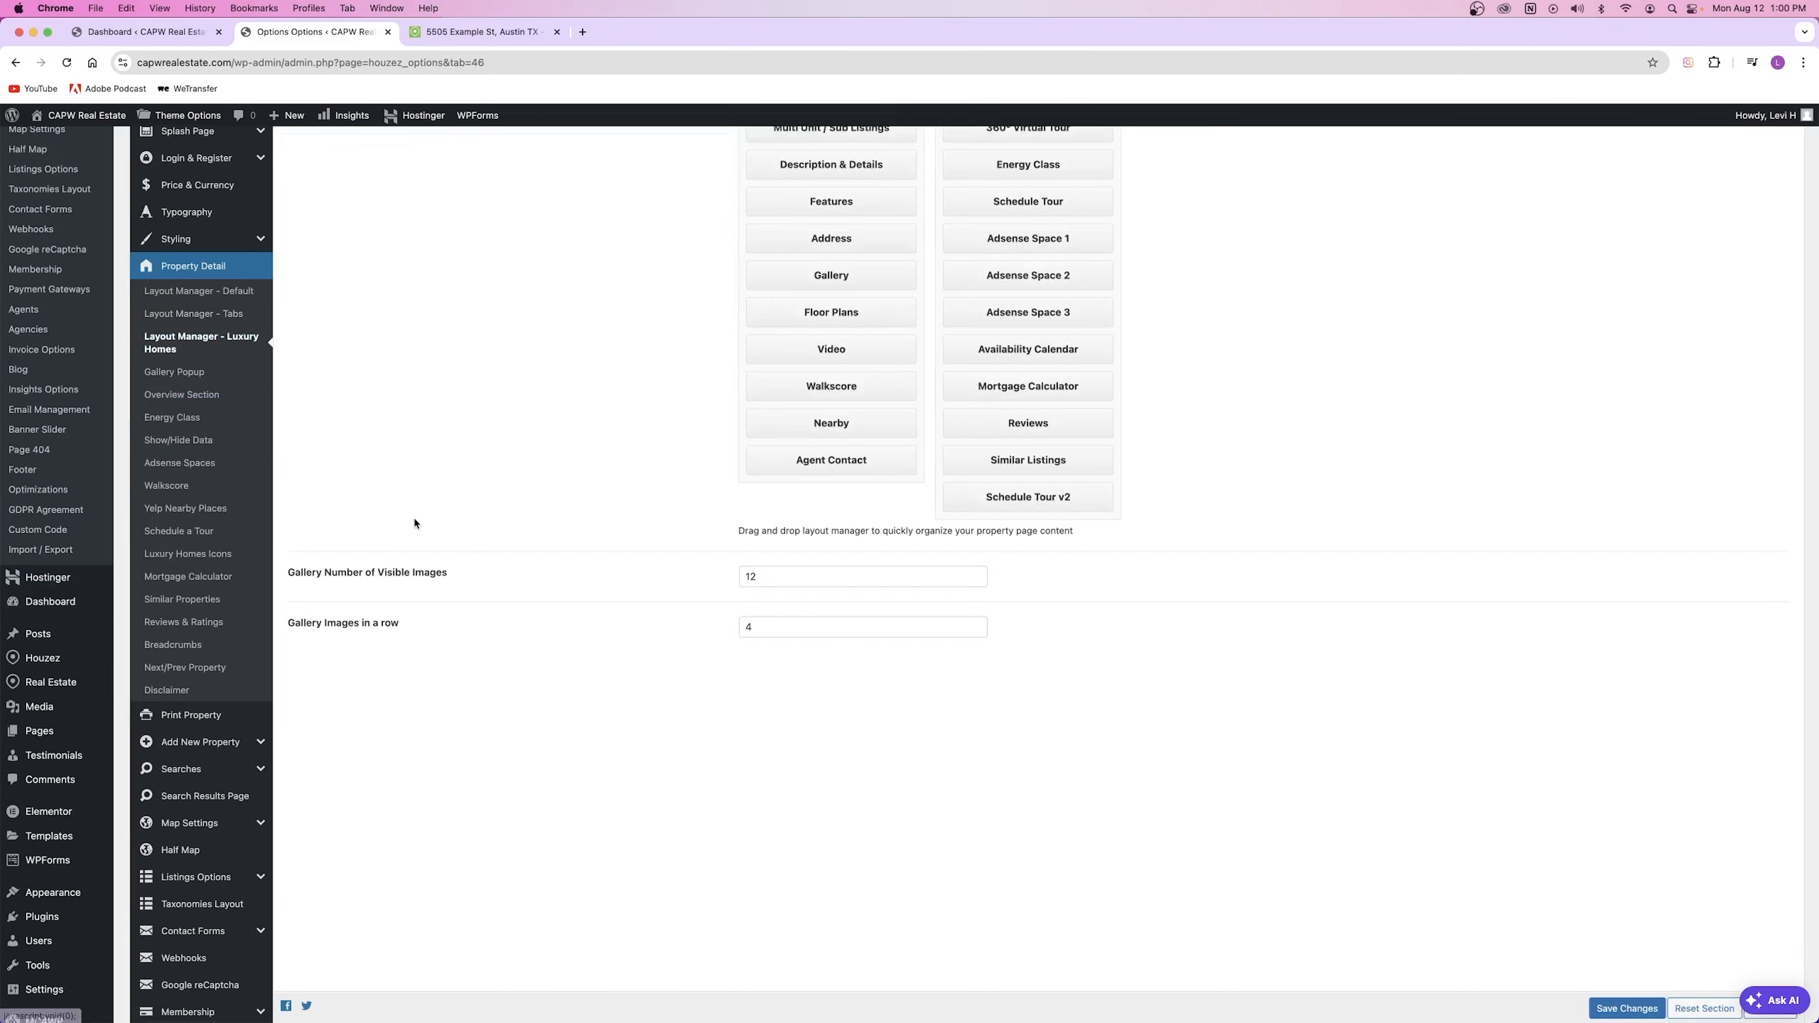
pyautogui.scroll(2, 661, 582)
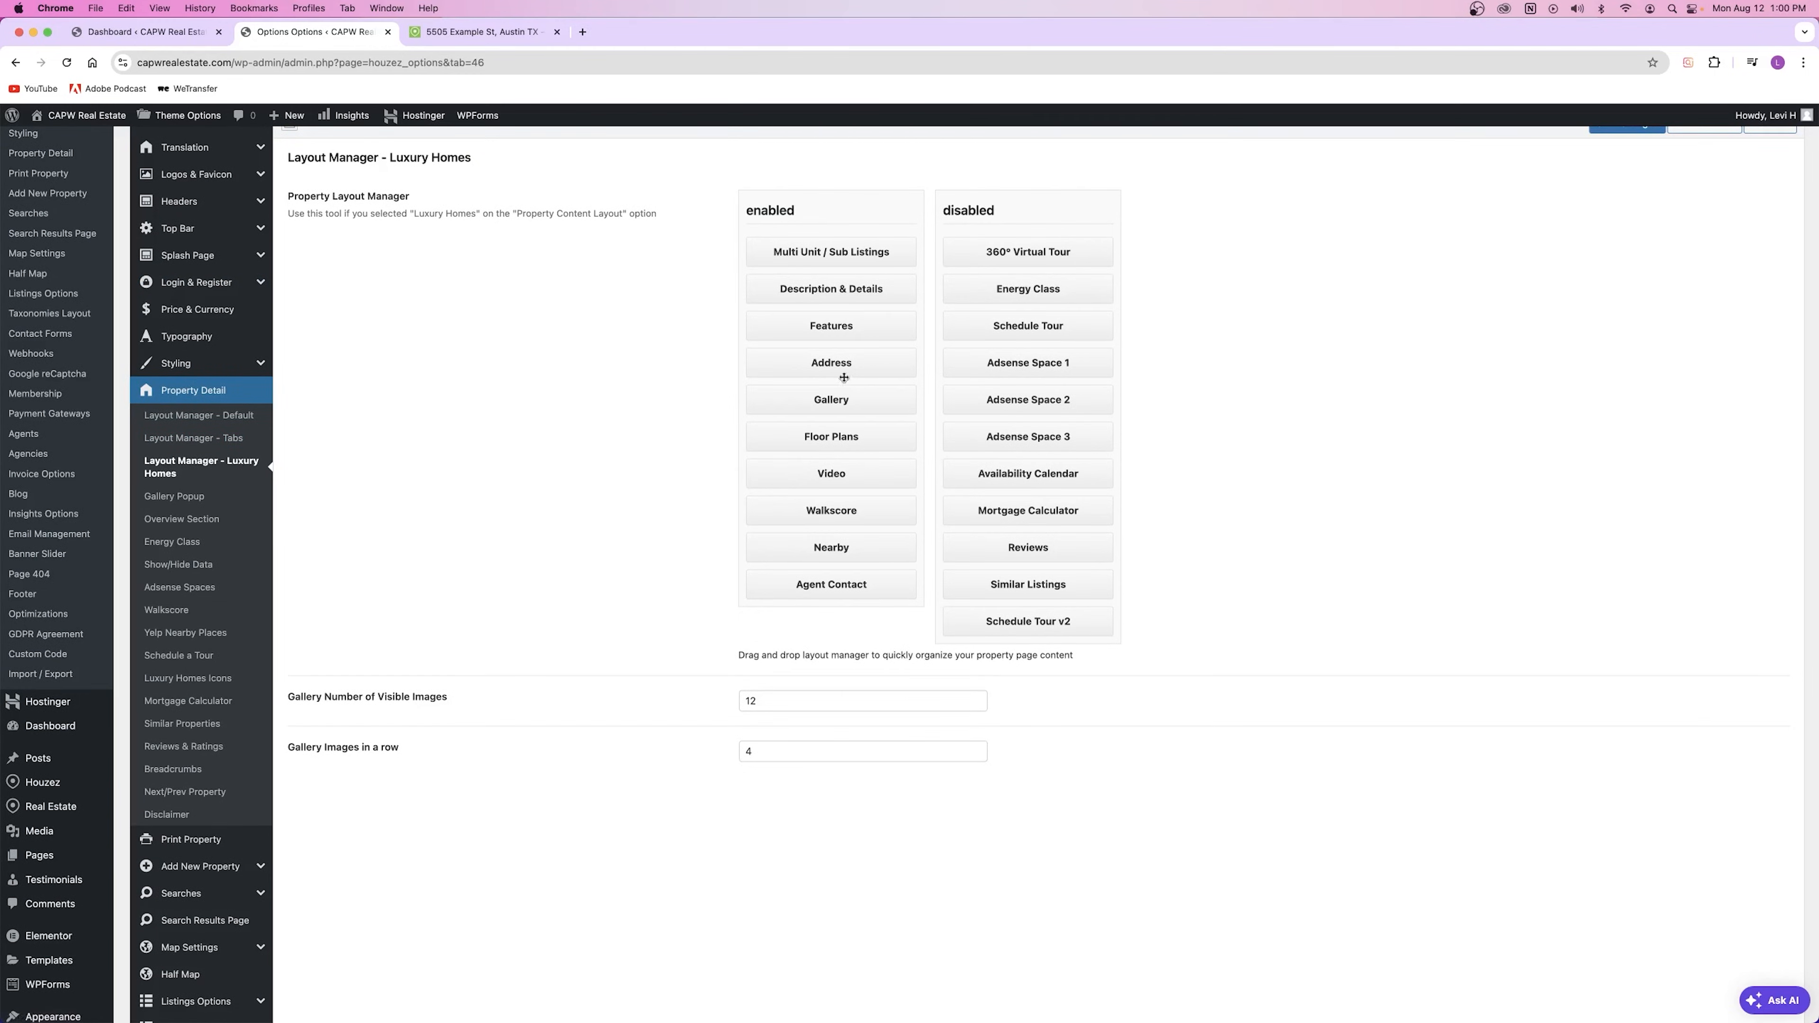
pyautogui.click(229, 416)
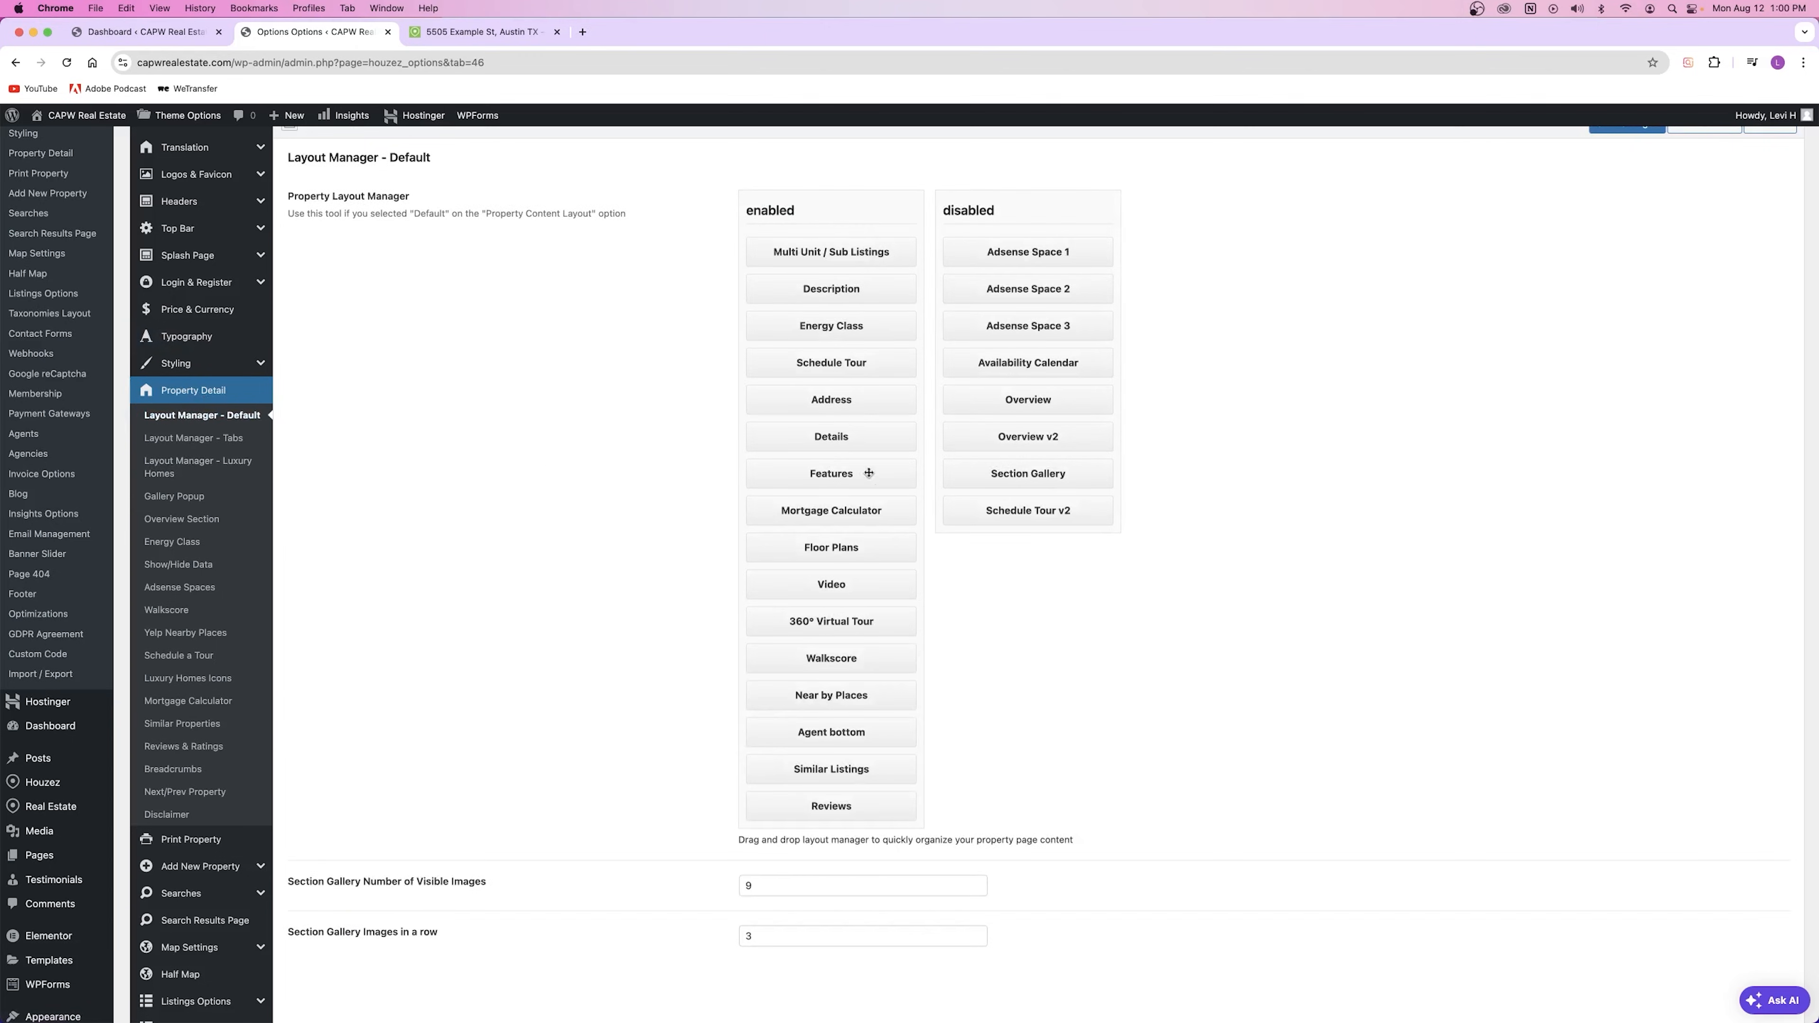
# Step: Move Floor Plans between Mortgage Calculator and Video, then go to Schedule a Tour
pyautogui.moveTo(871, 544)
pyautogui.mouseDown()
pyautogui.moveTo(828, 536)
pyautogui.moveTo(825, 373)
pyautogui.moveTo(839, 558)
pyautogui.mouseUp()
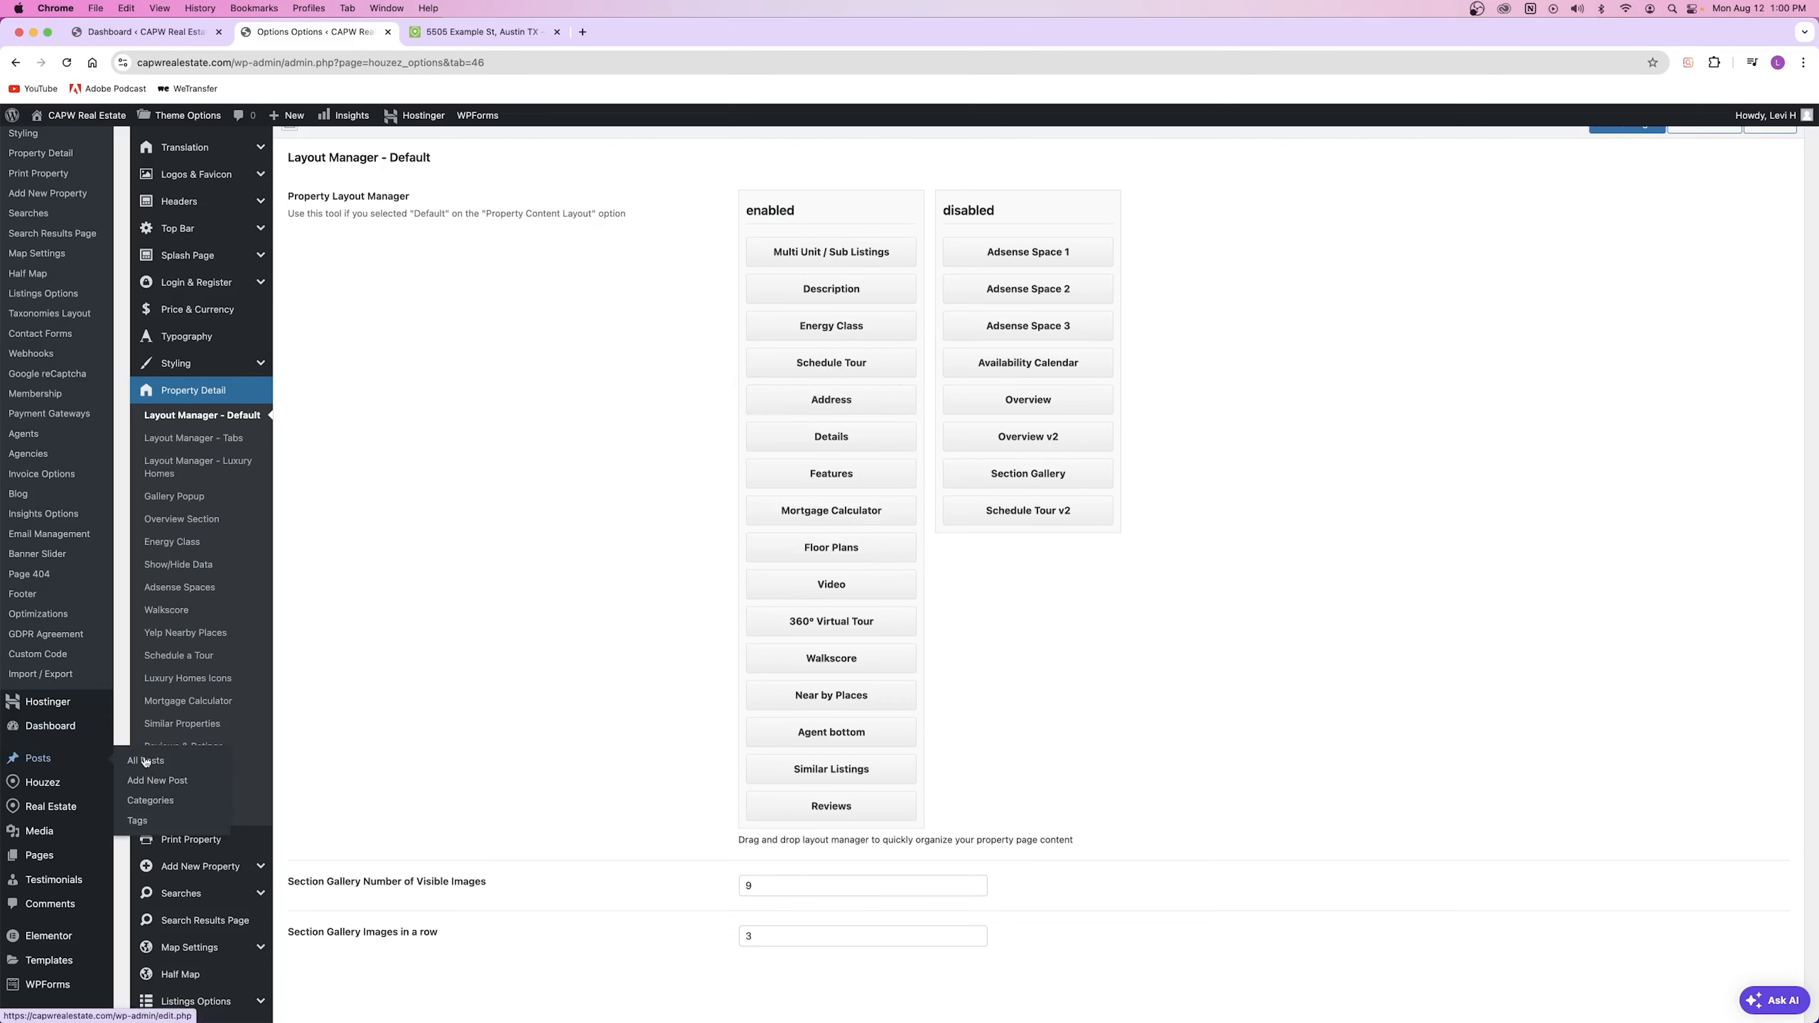
pyautogui.rightClick(192, 661)
pyautogui.click(229, 665)
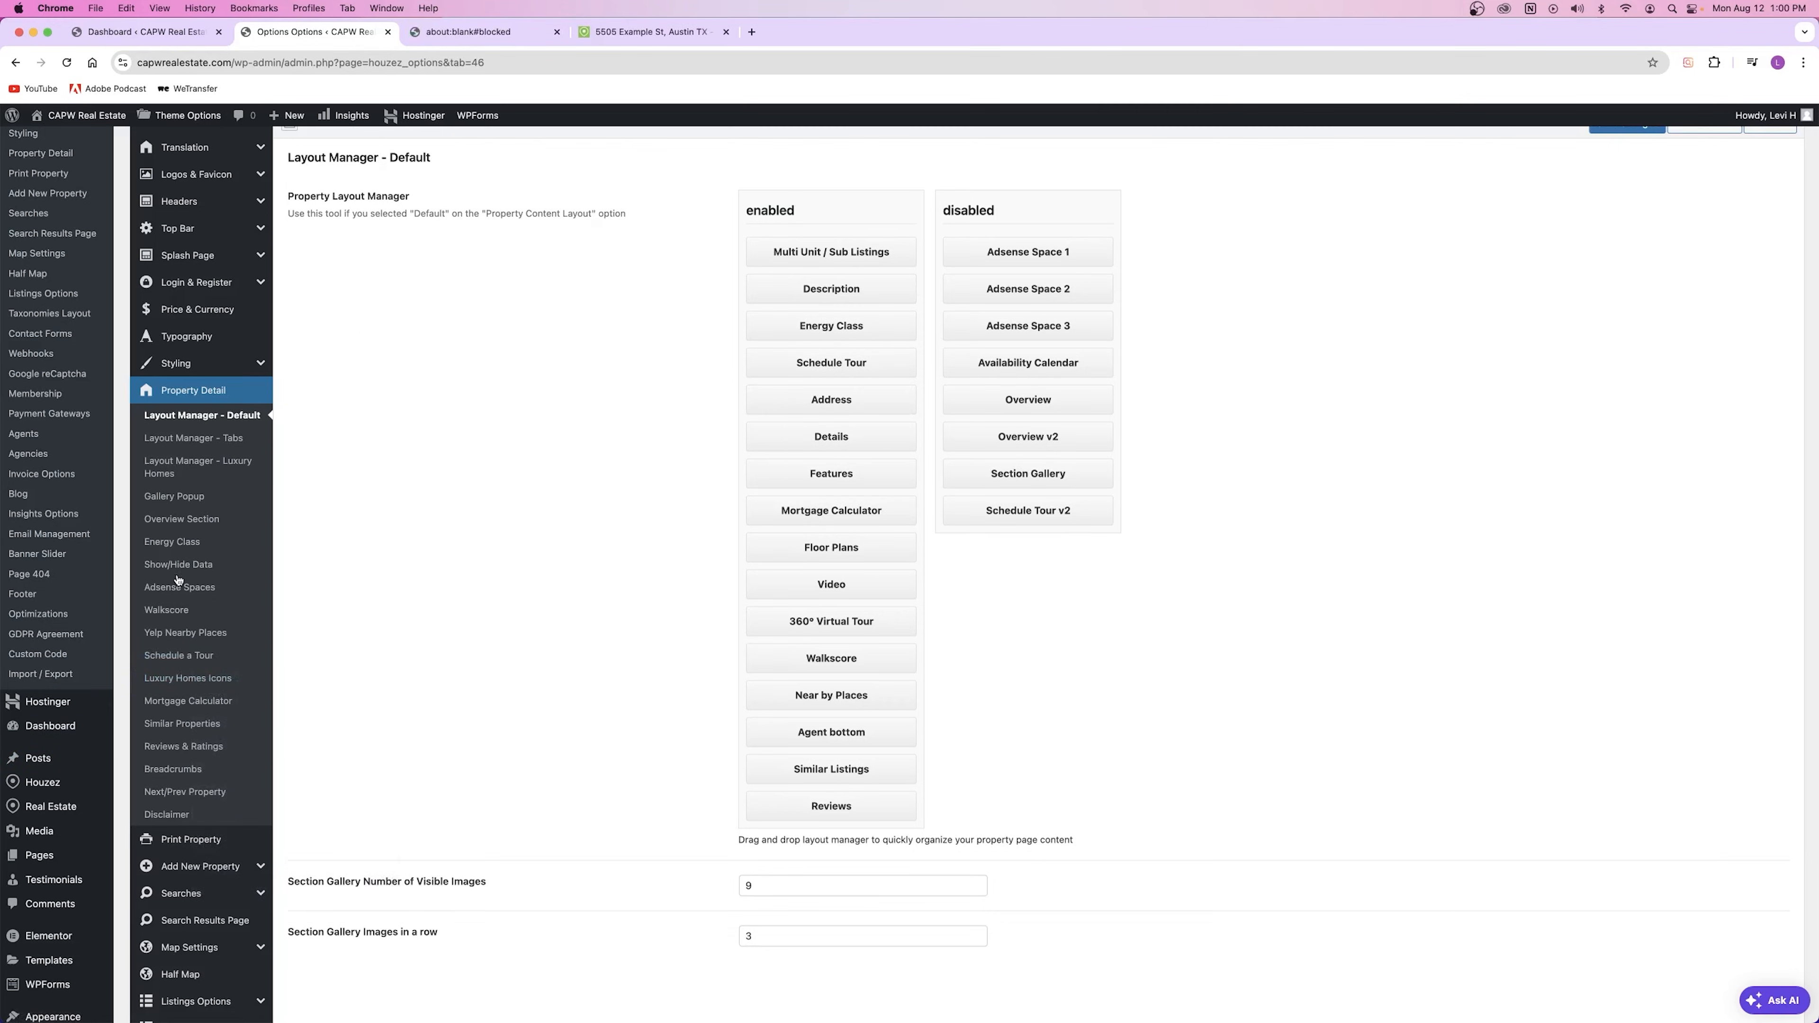
pyautogui.click(487, 32)
pyautogui.click(556, 32)
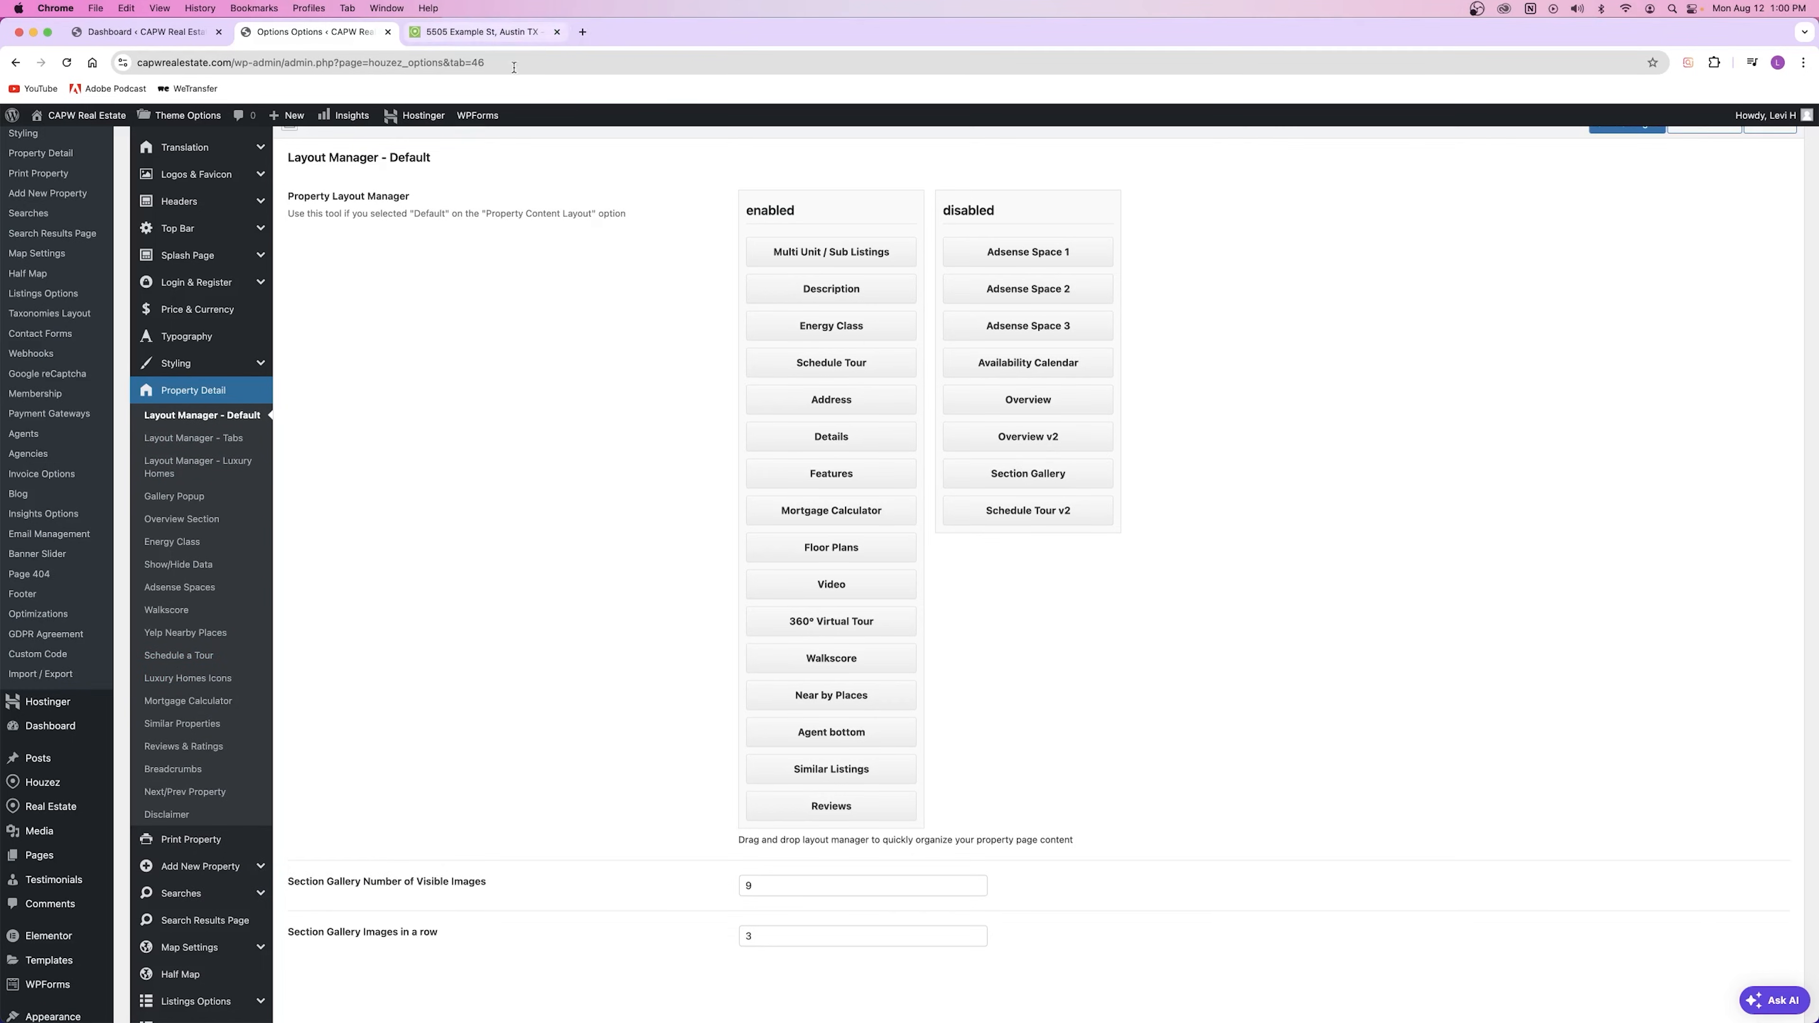
pyautogui.click(193, 656)
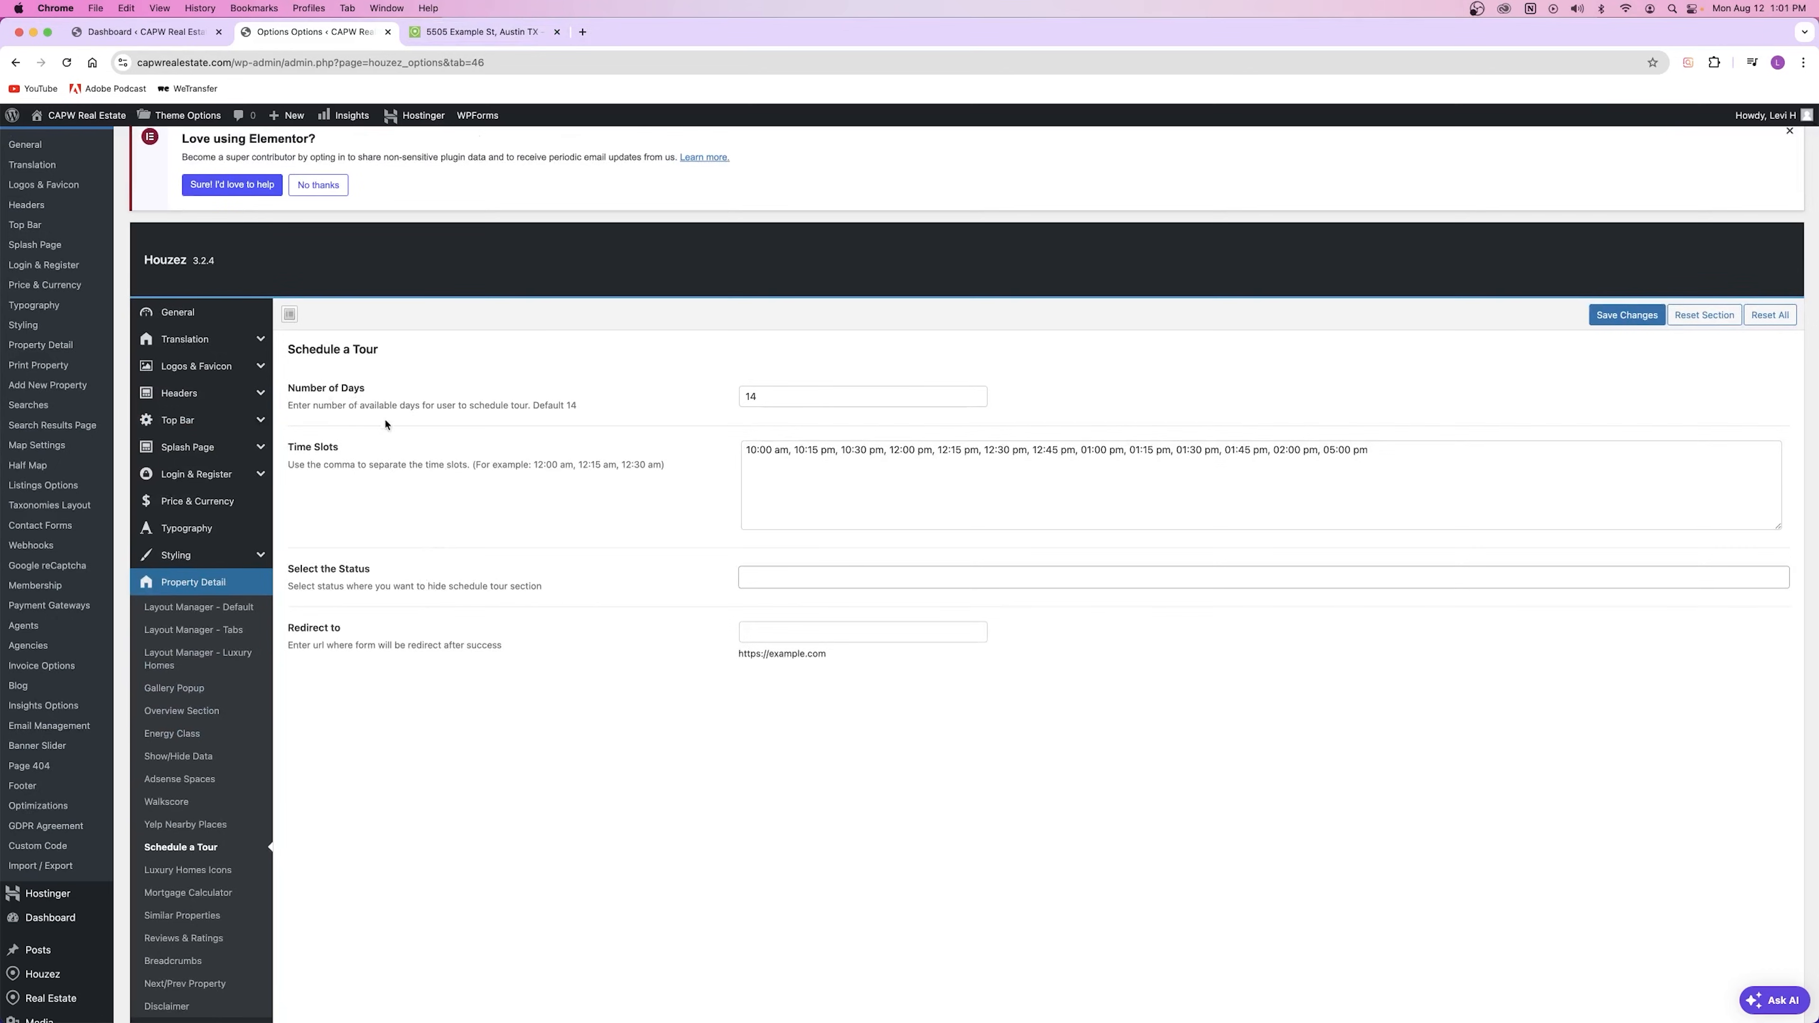
# Step: Inspect the Number of Days value 14 and the list of tour Time Slots
pyautogui.moveTo(370, 405); pyautogui.dragTo(596, 414)
pyautogui.click(755, 403)
pyautogui.moveTo(773, 398); pyautogui.dragTo(480, 403)
pyautogui.click(618, 407)
pyautogui.click(1366, 461)
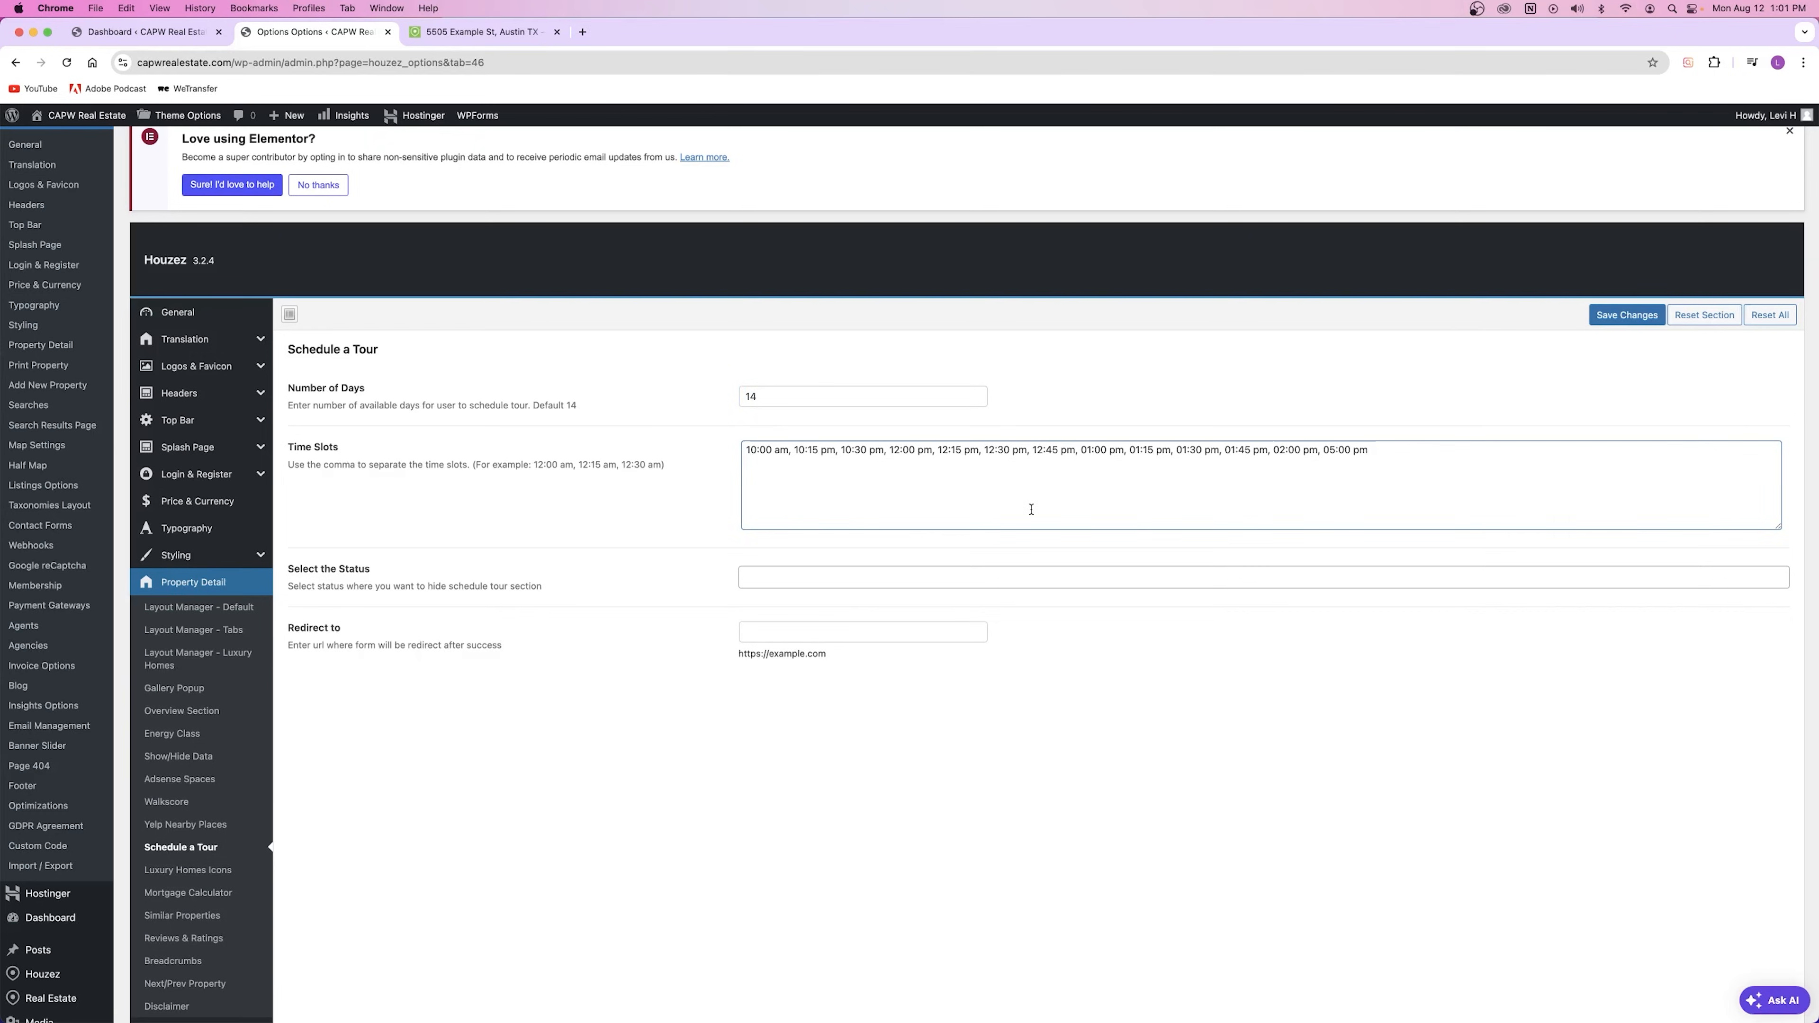
pyautogui.moveTo(752, 450); pyautogui.dragTo(1337, 458)
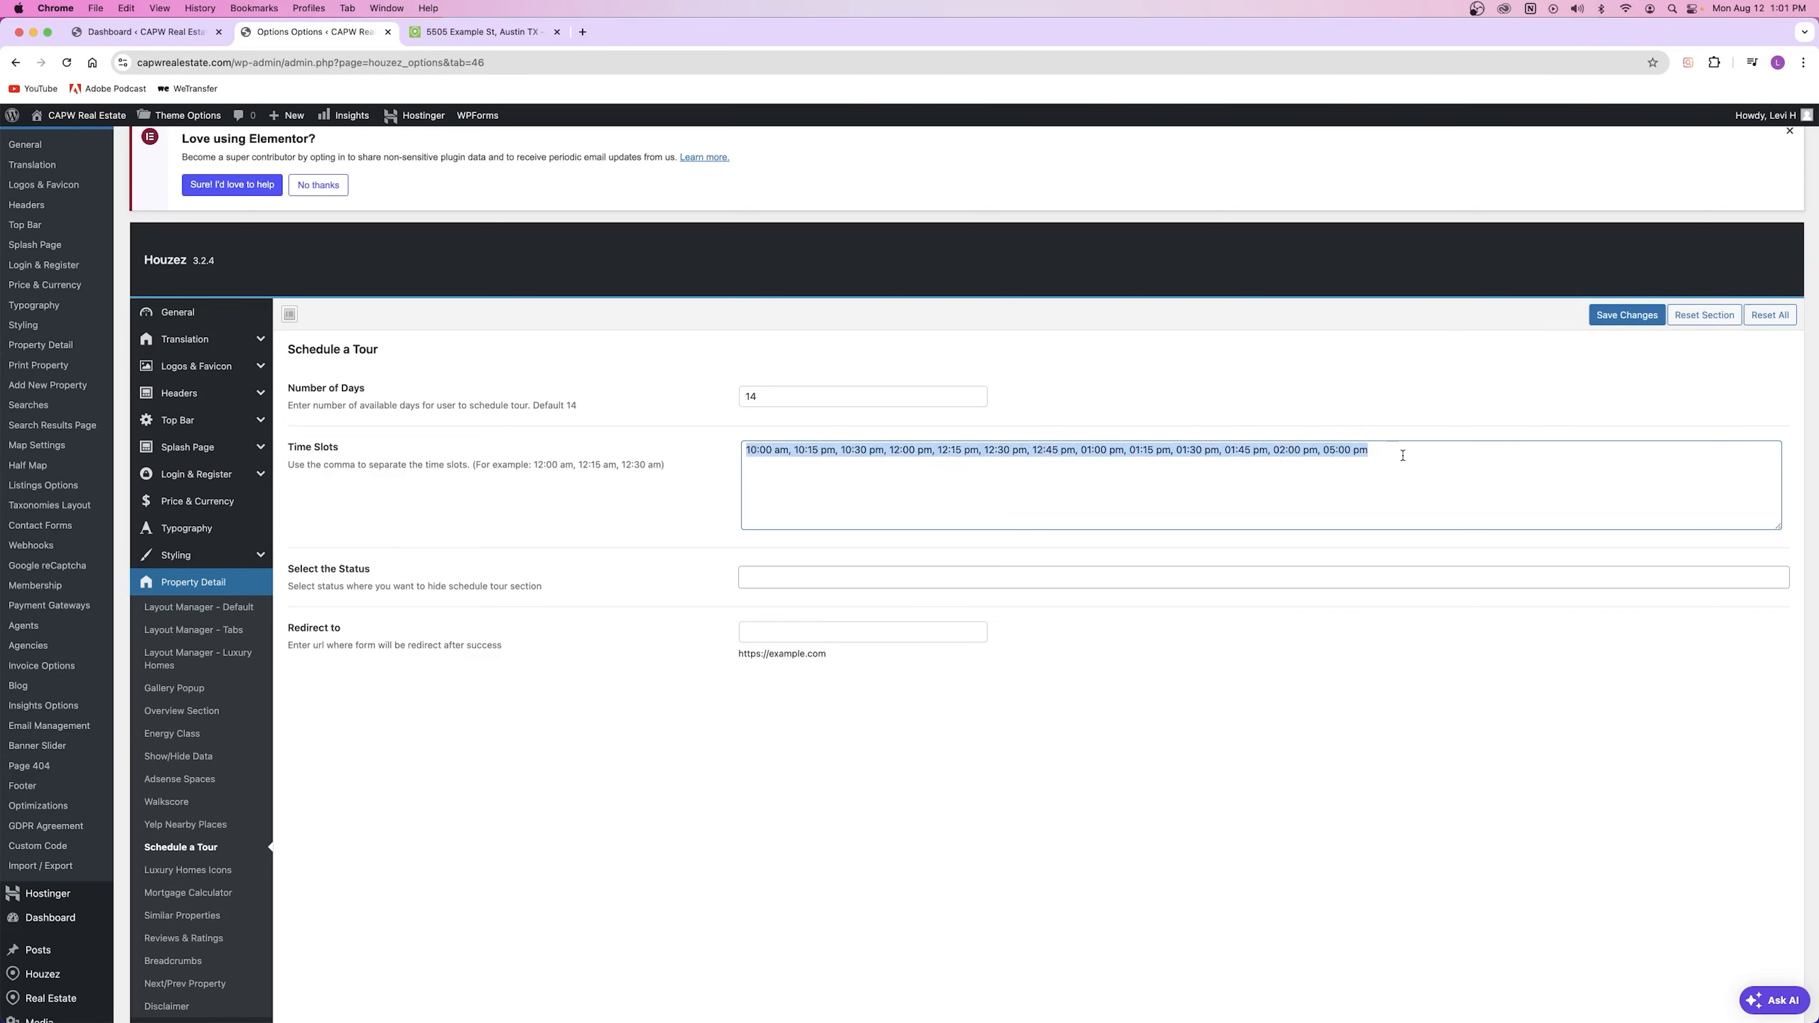
# Step: Compare the live property's tour Time dropdown, then go to the Energy Class settings
pyautogui.click(484, 31)
pyautogui.scroll(-10, 769, 554)
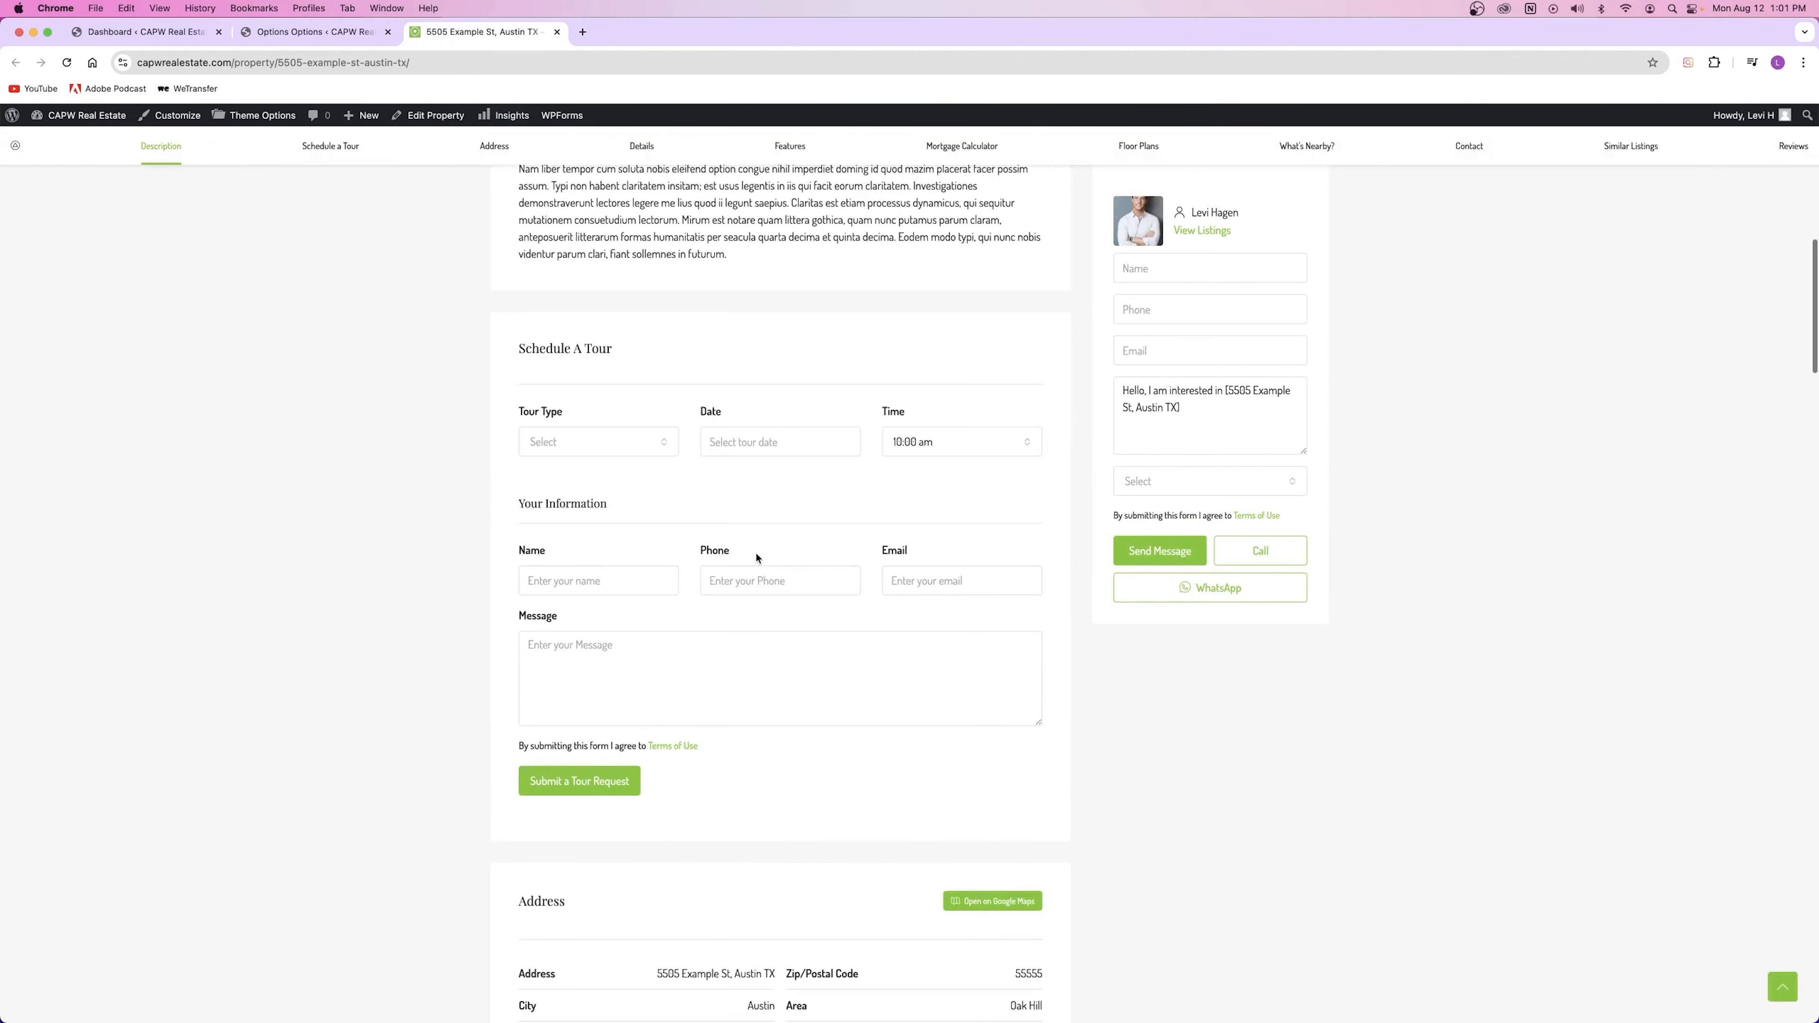
pyautogui.click(912, 440)
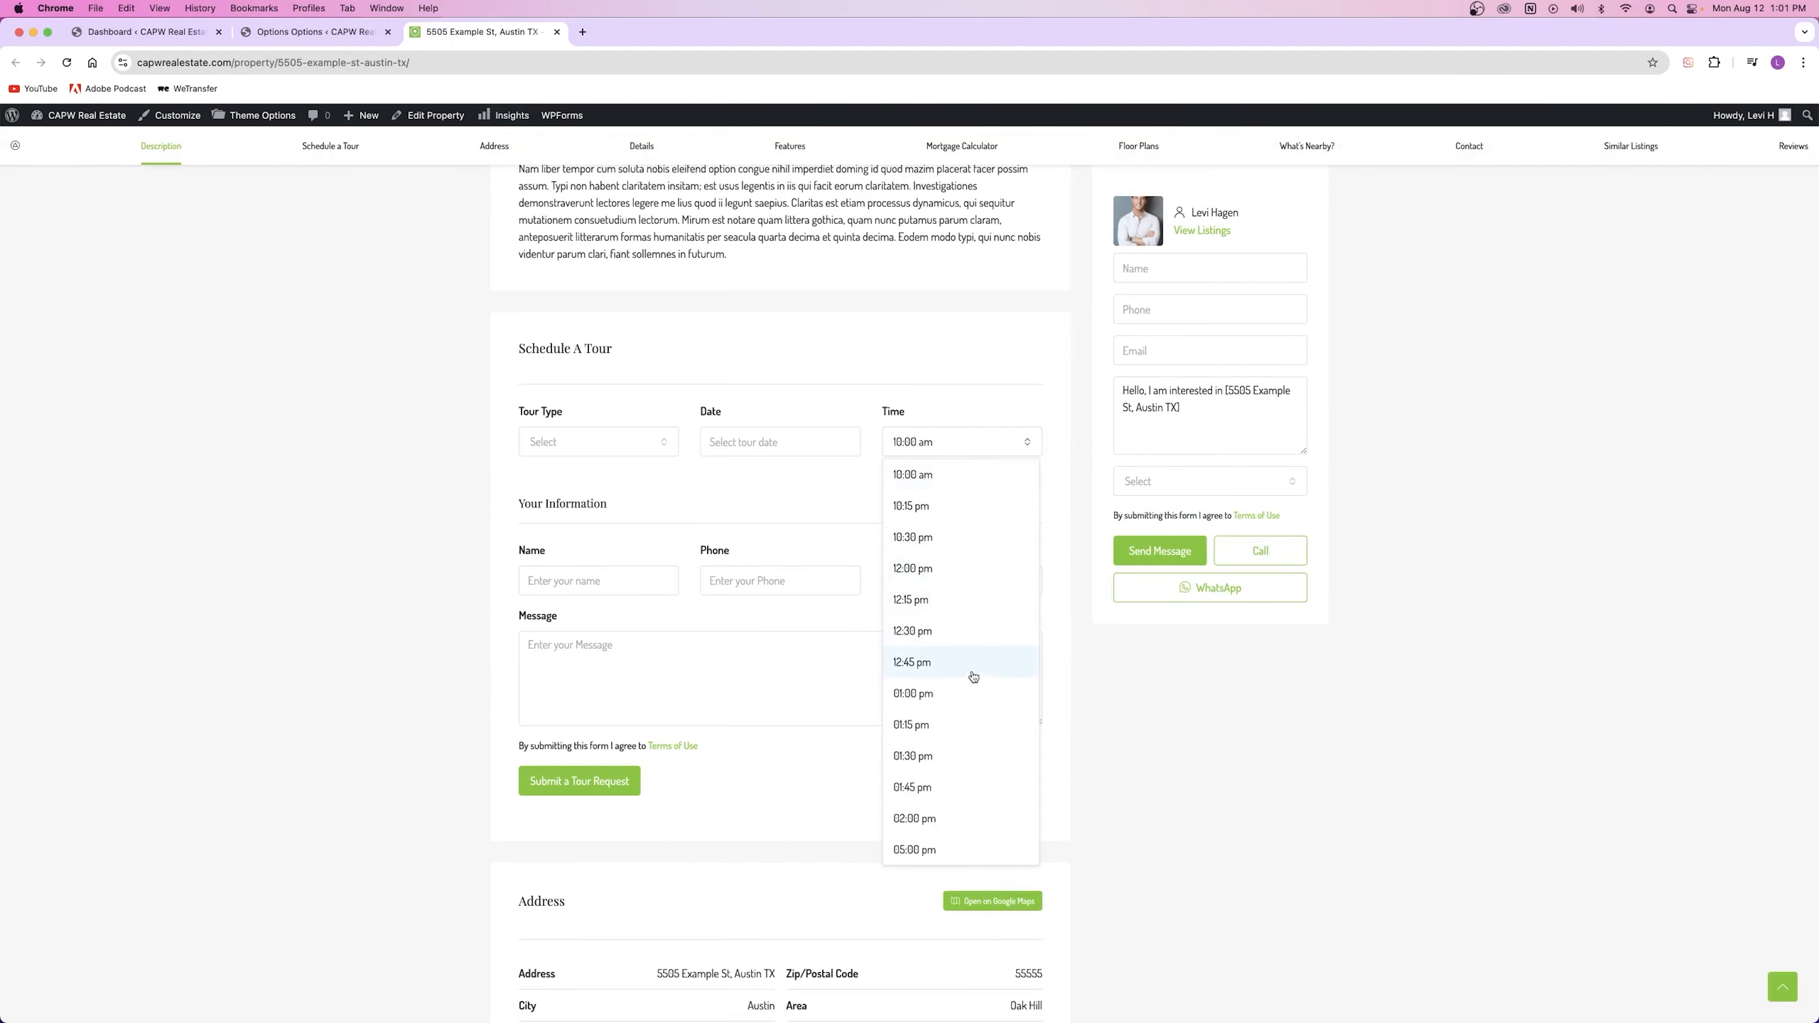
pyautogui.scroll(1, 960, 717)
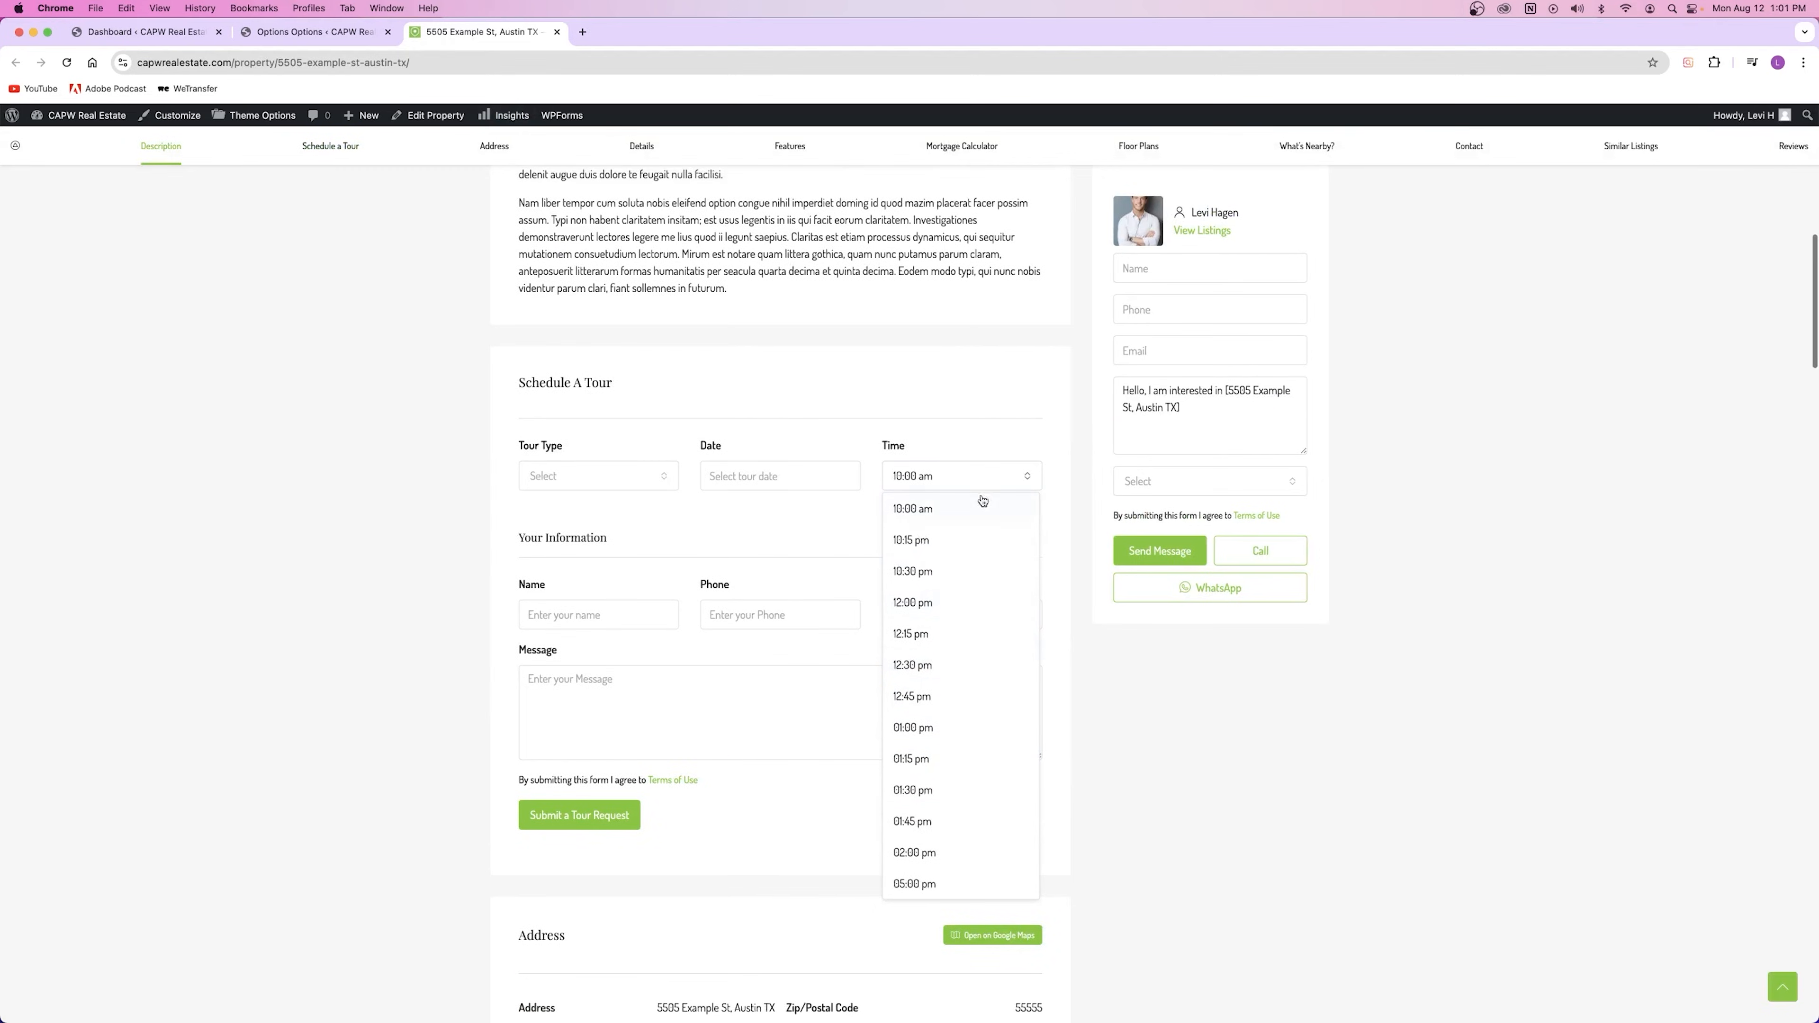
pyautogui.click(975, 480)
pyautogui.click(285, 33)
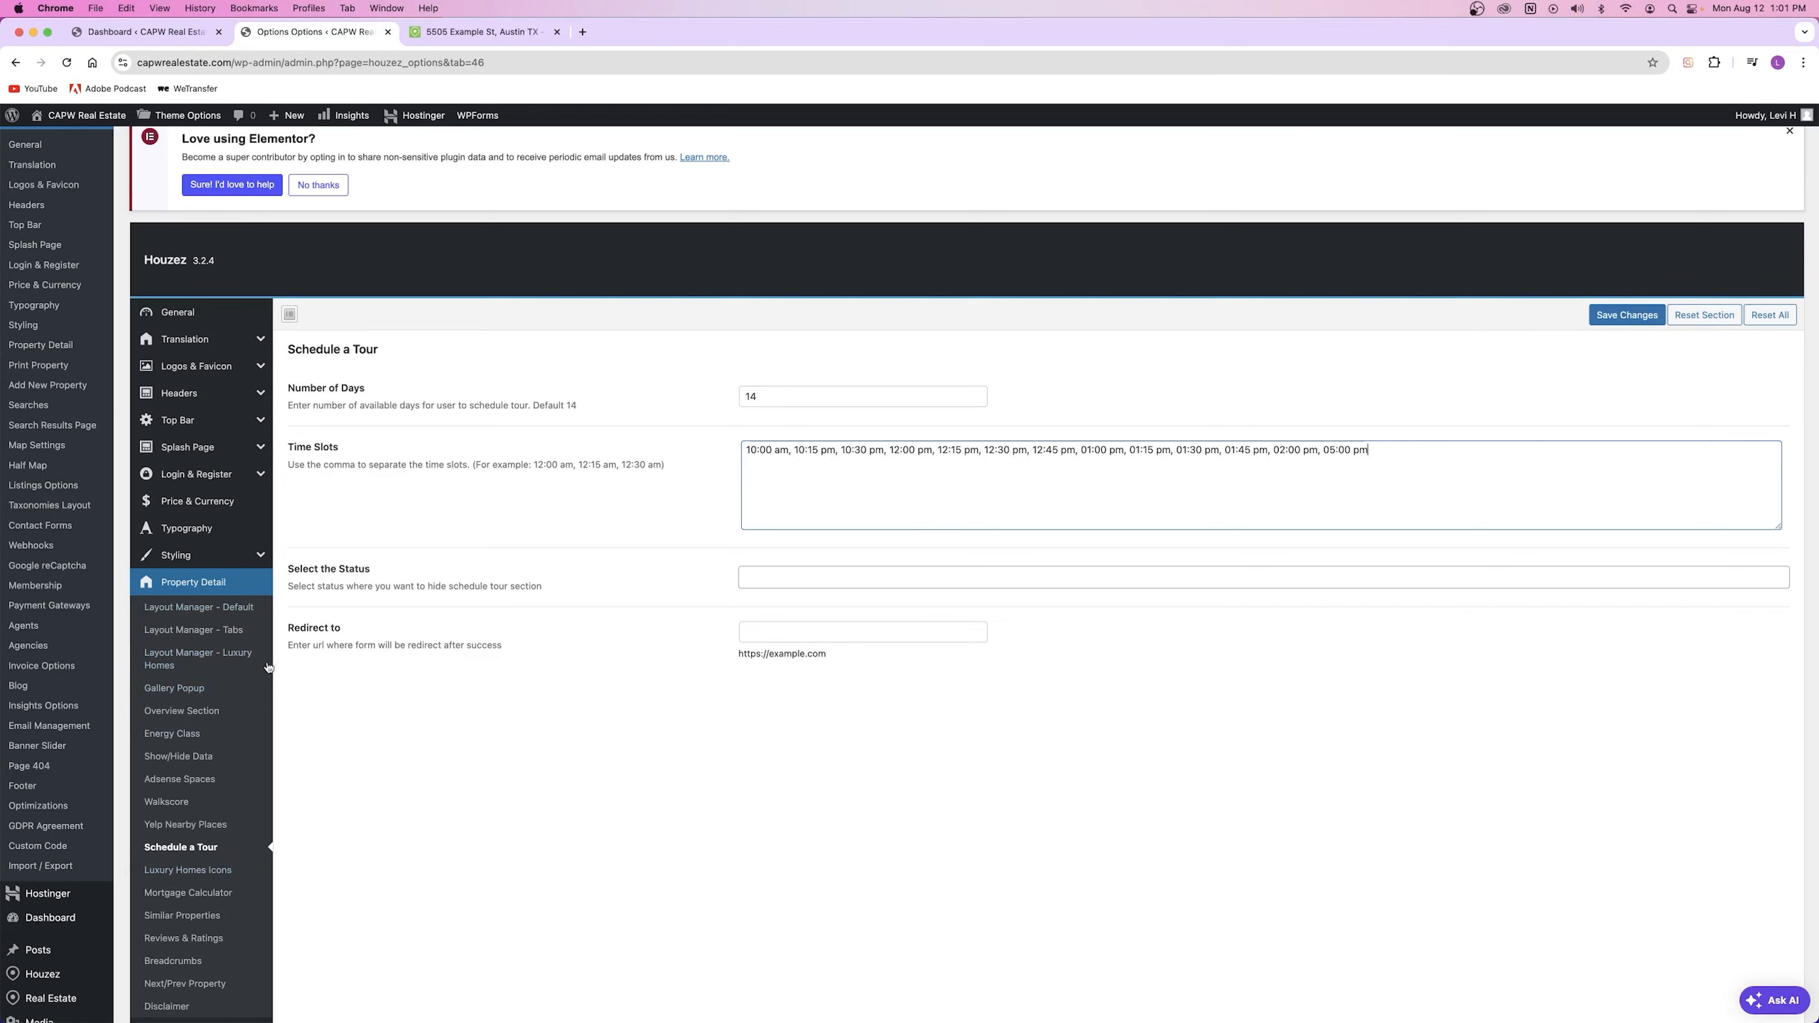
pyautogui.click(172, 738)
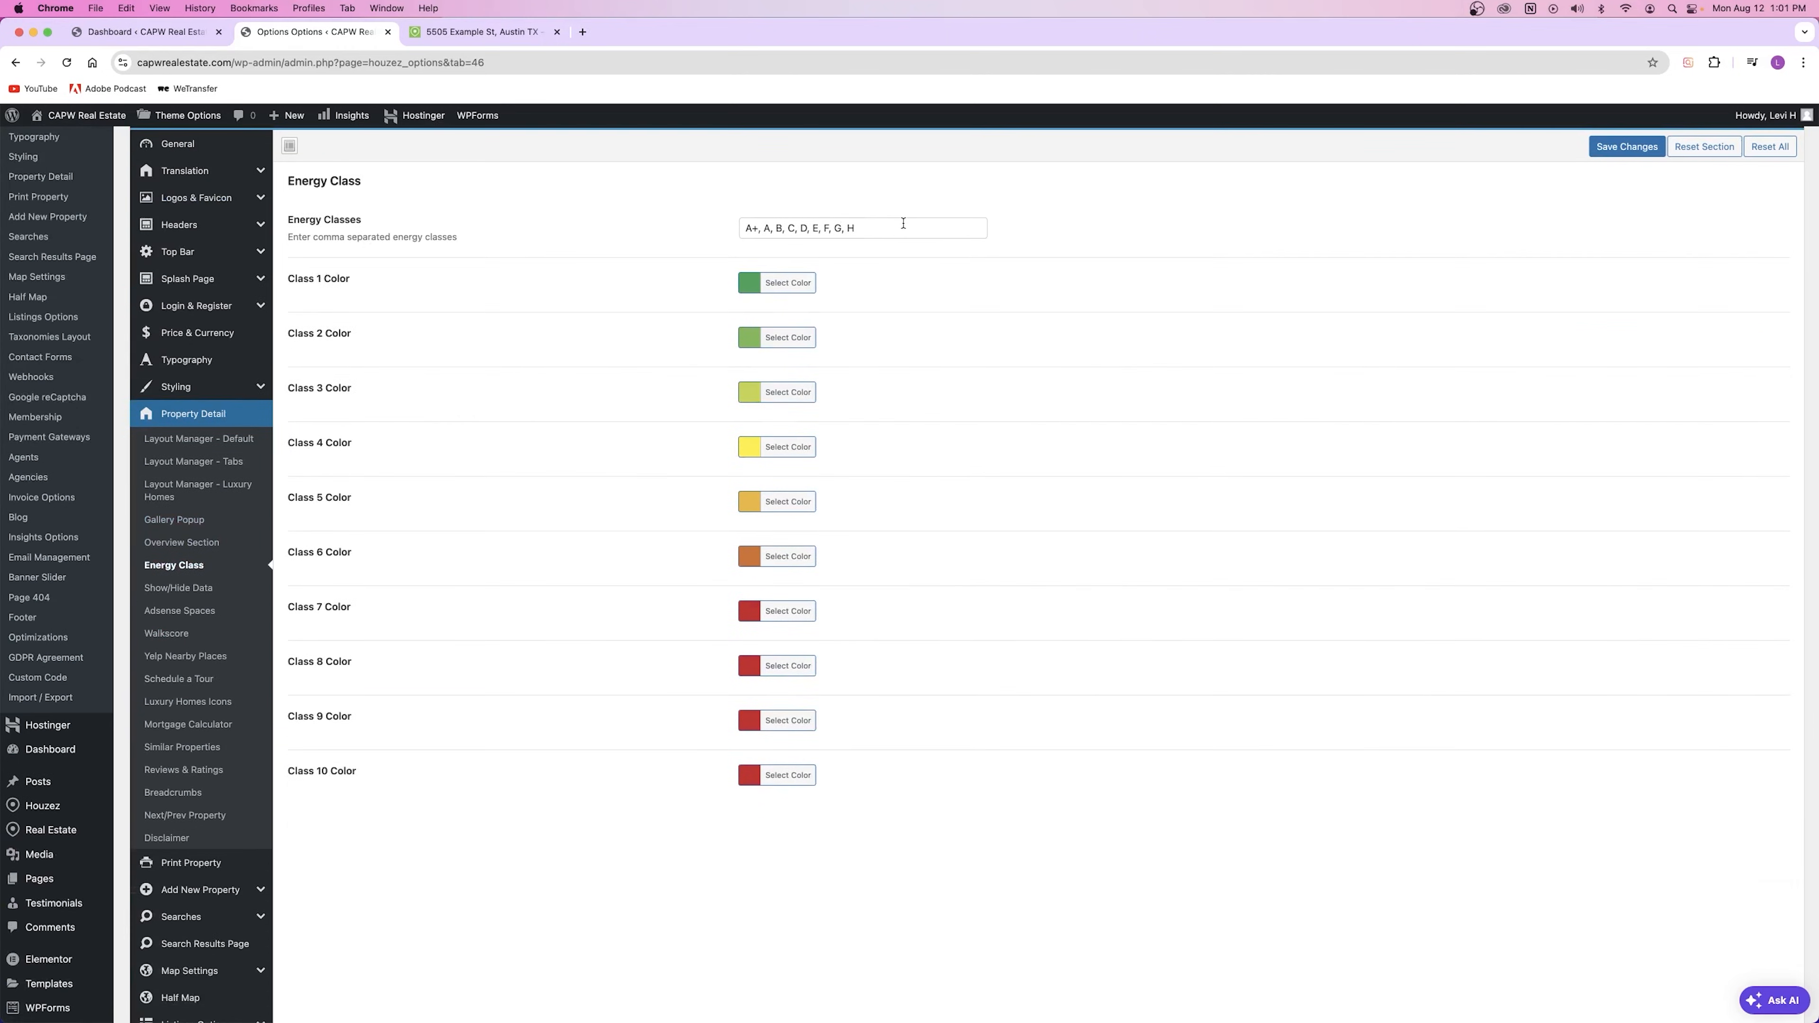
# Step: Look over the A+ to H energy classes, then go to Show/Hide Data
pyautogui.moveTo(903, 223); pyautogui.dragTo(749, 226)
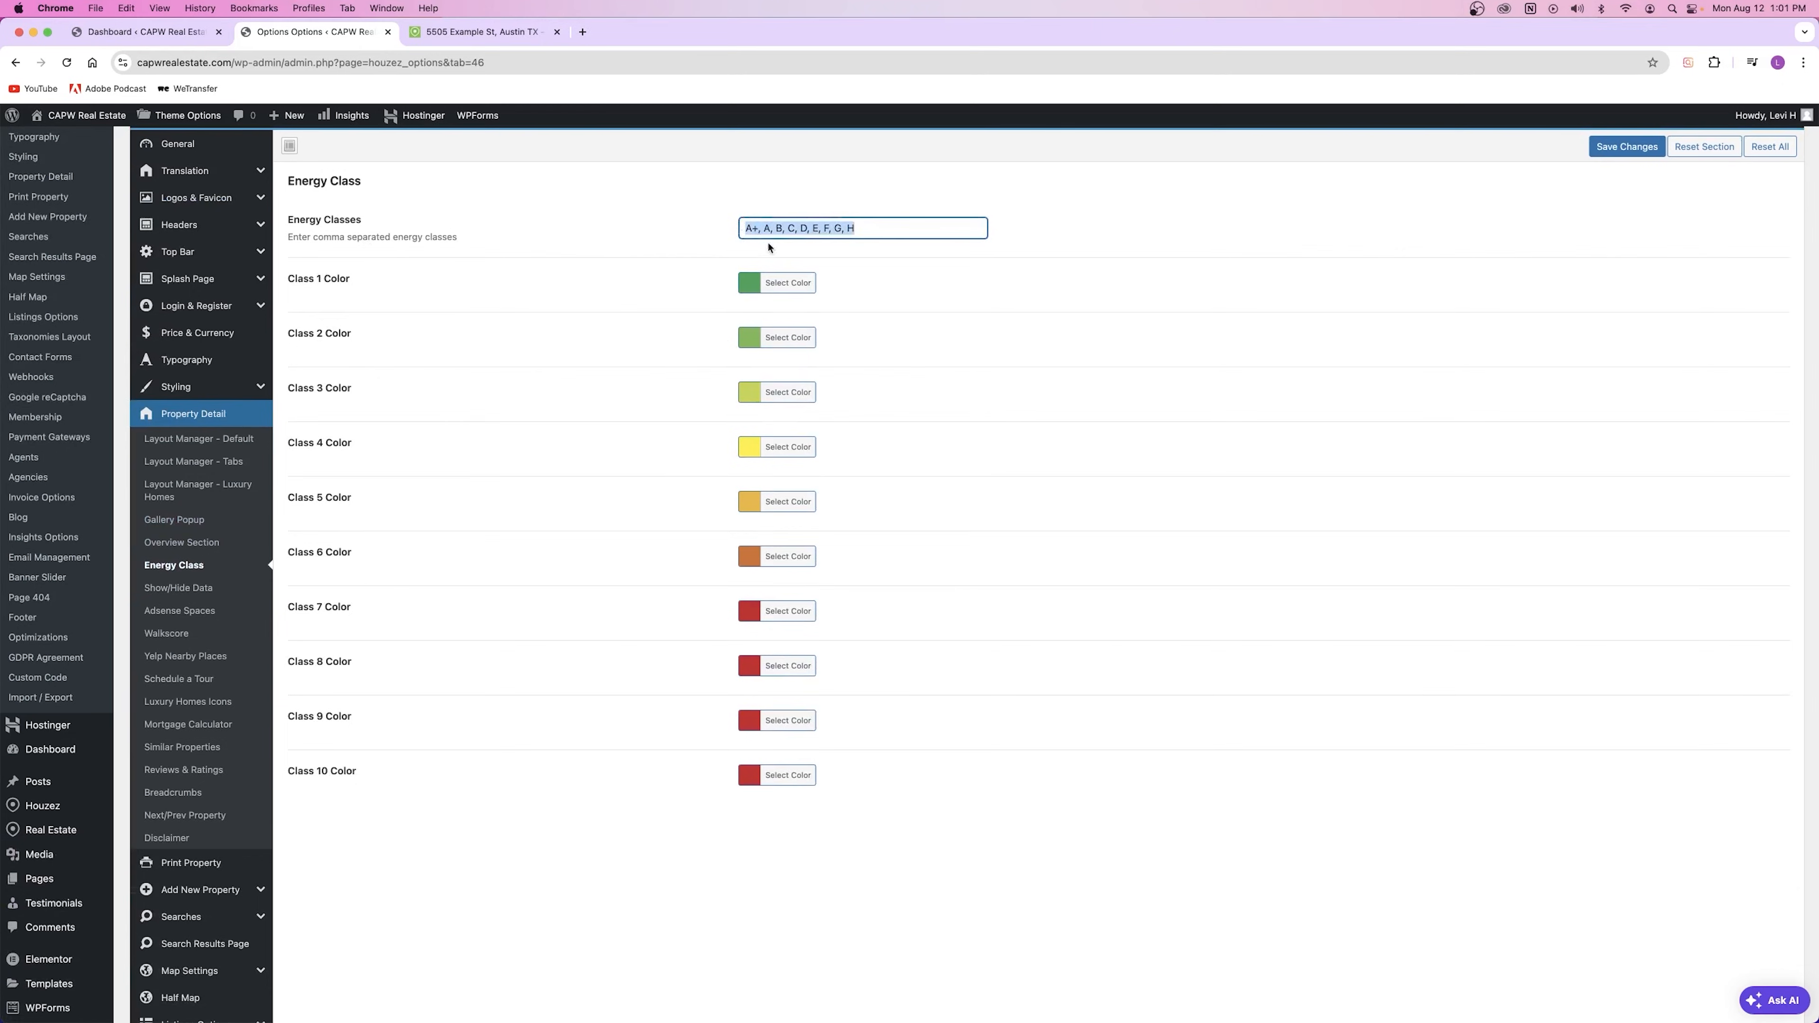
pyautogui.click(882, 237)
pyautogui.click(185, 594)
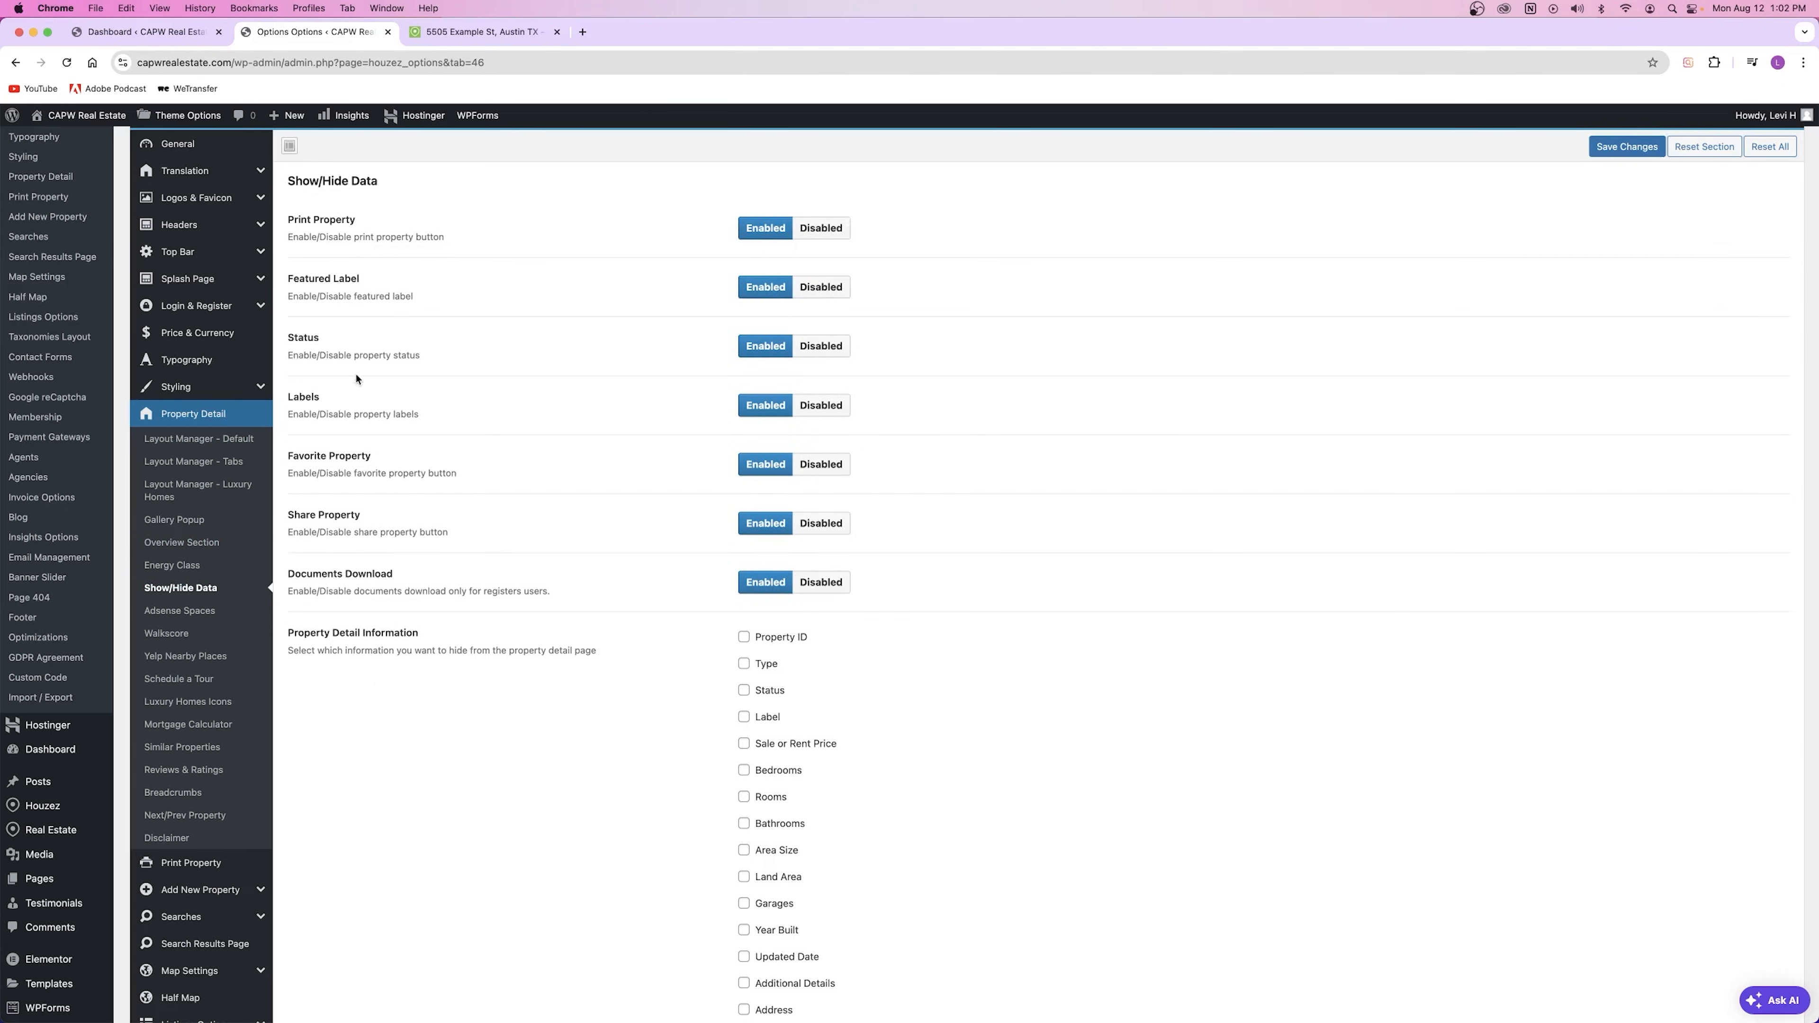
# Step: Reload the live property page, then go to Theme Options > Add New Property
pyautogui.click(480, 32)
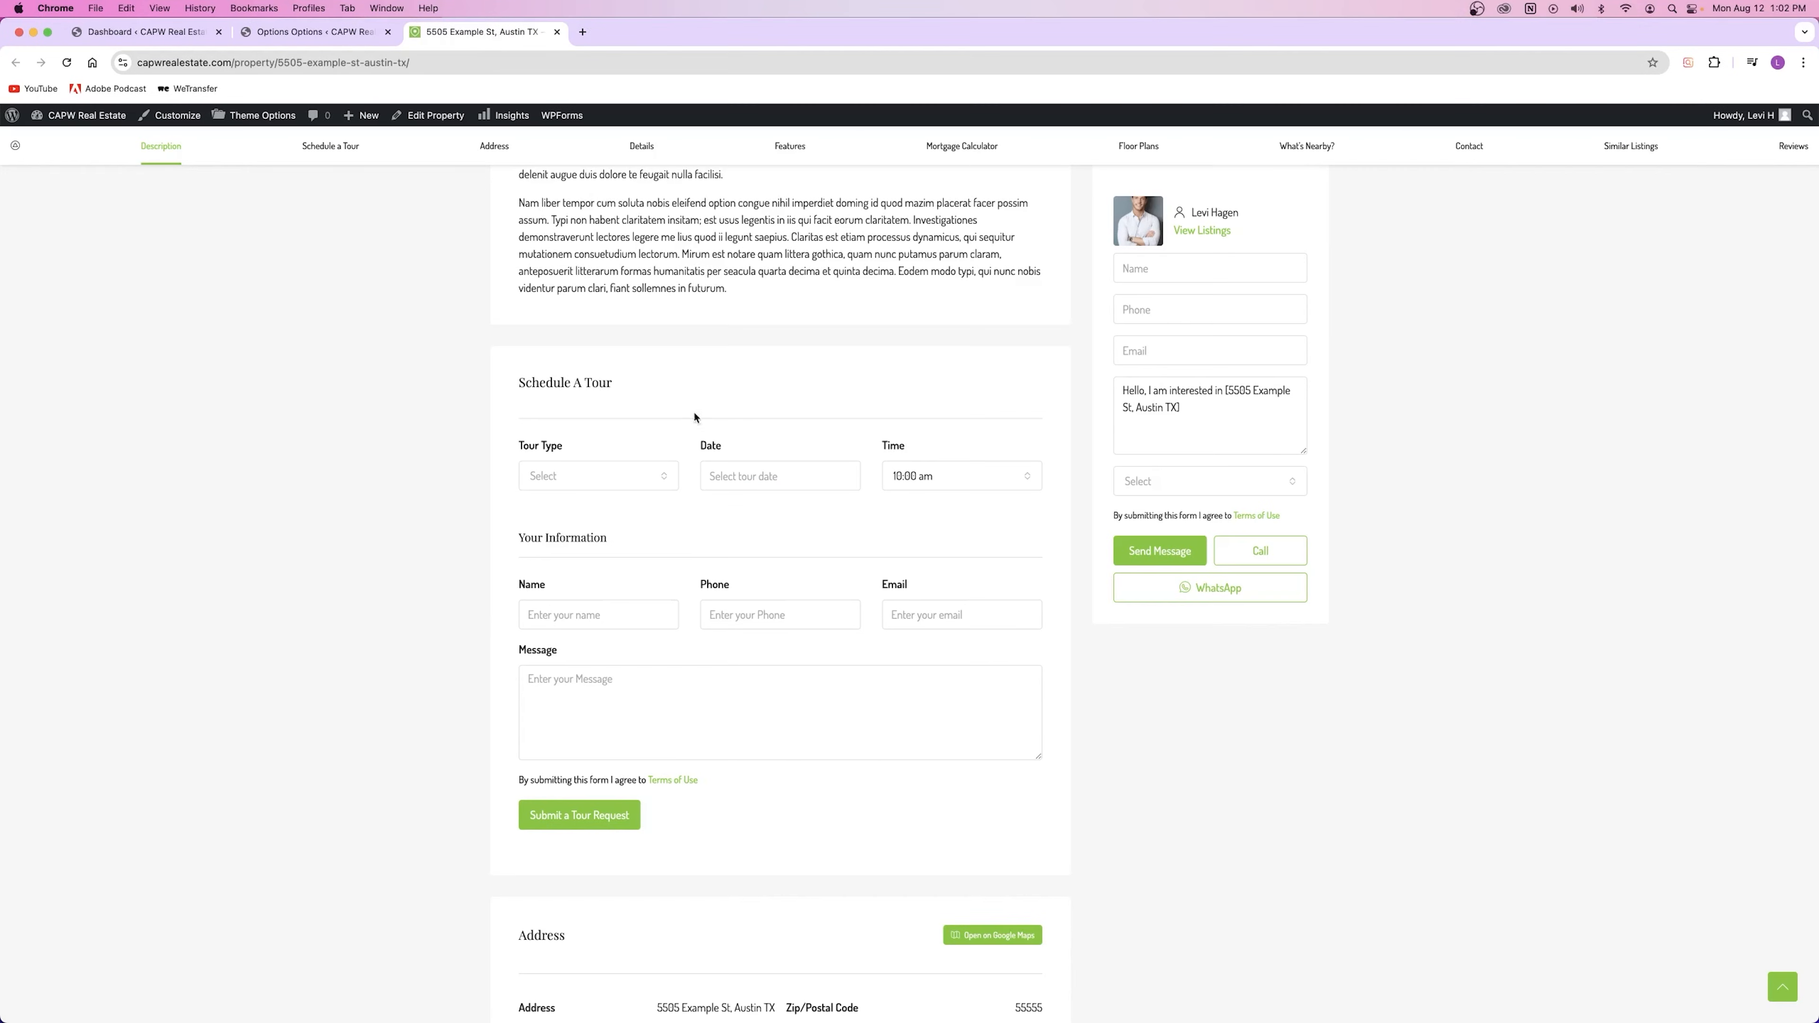
pyautogui.click(315, 32)
pyautogui.press('super+r')
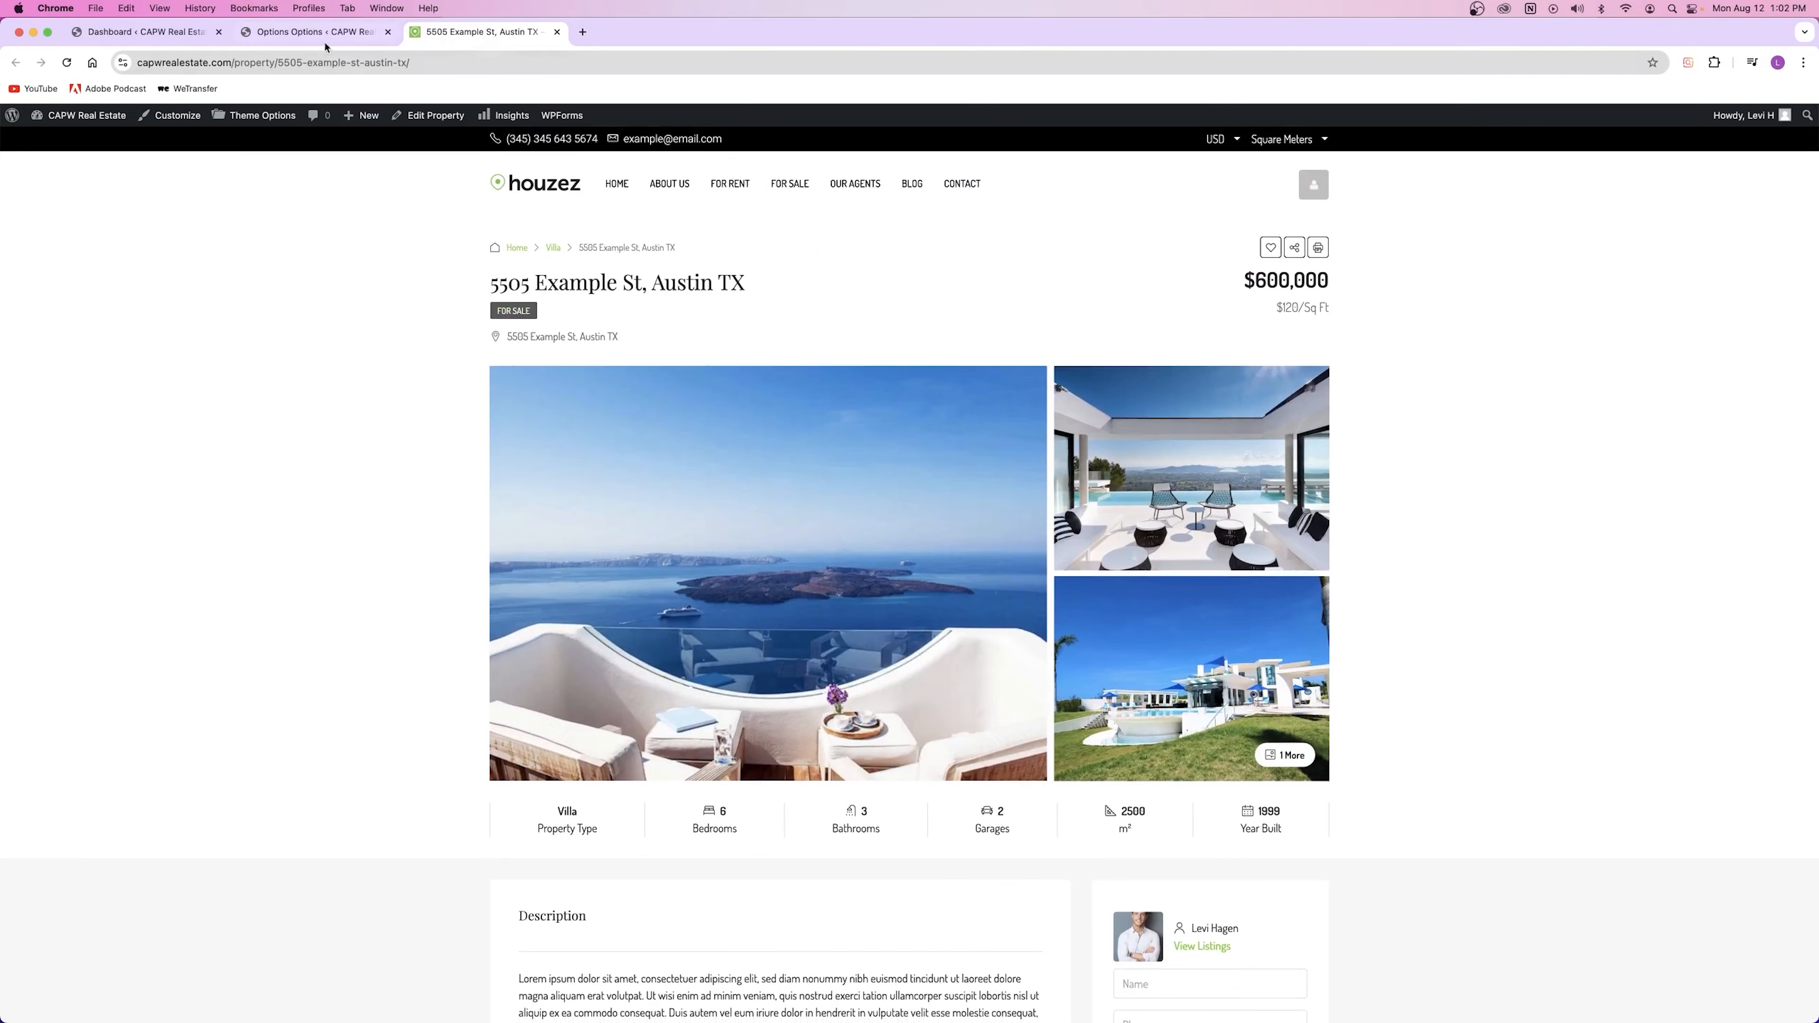
pyautogui.hotkey('ctrl', 'shift', 'Tab')
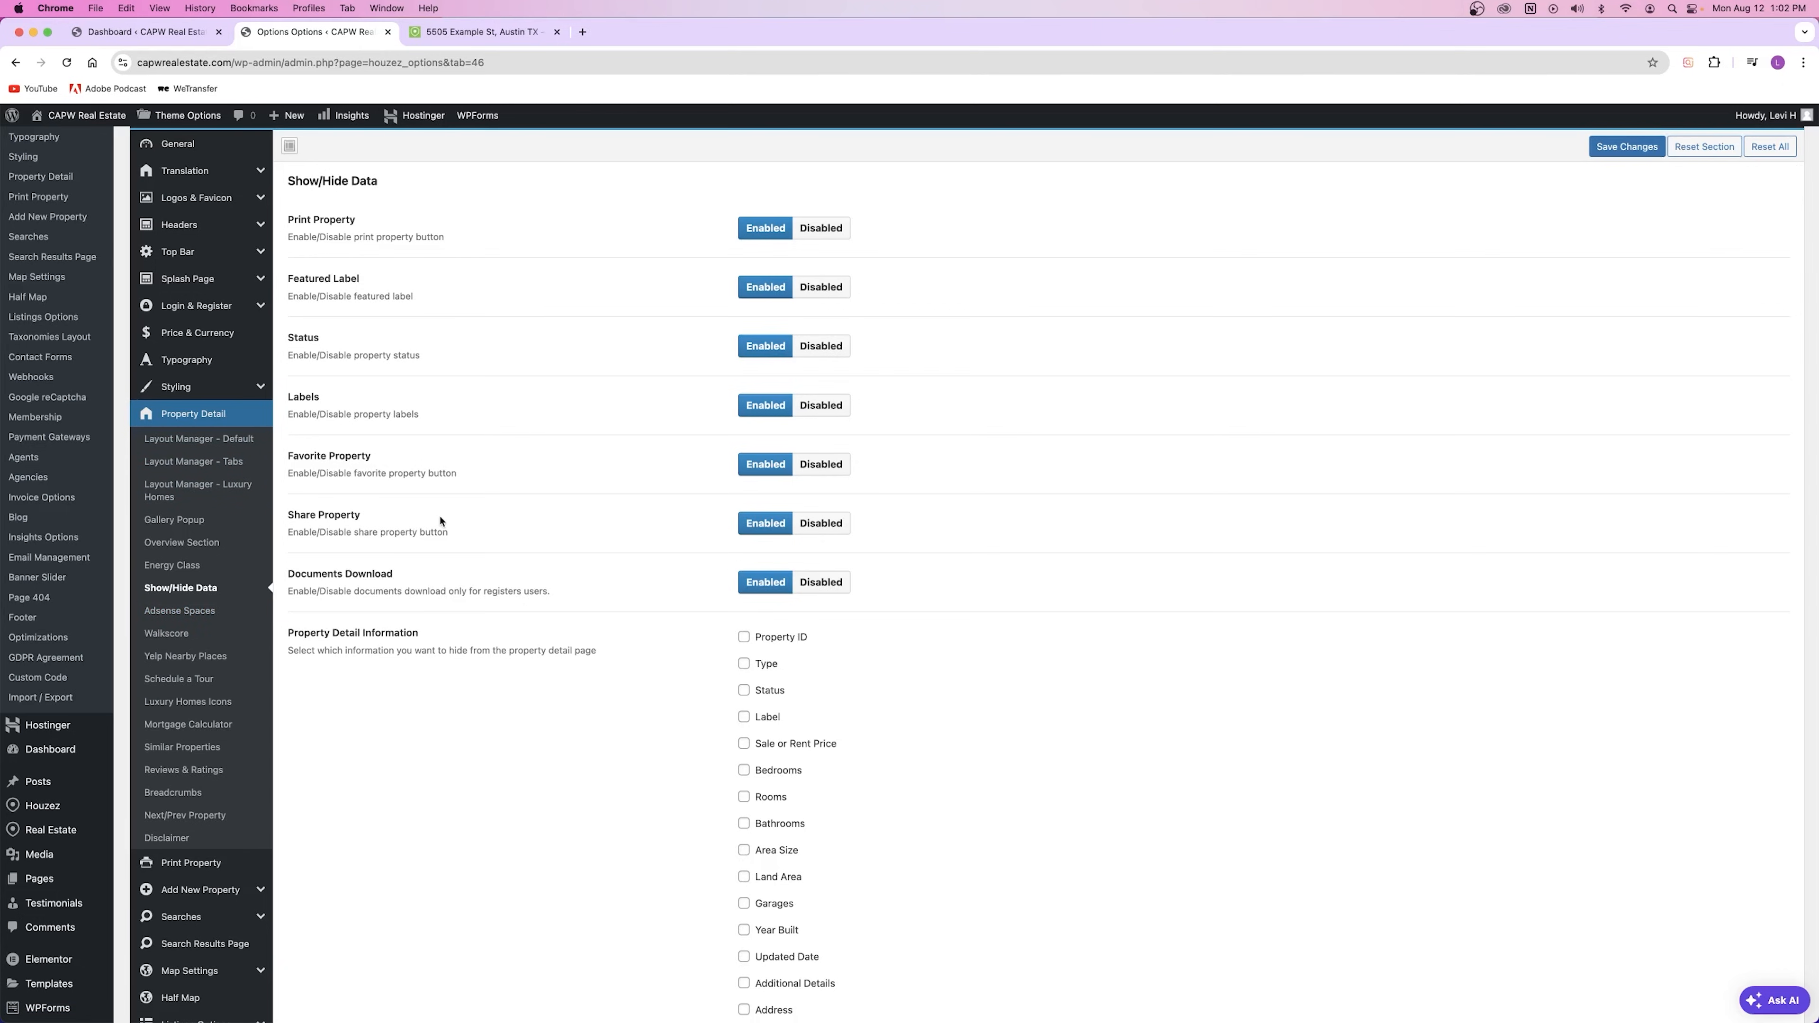
pyautogui.click(188, 890)
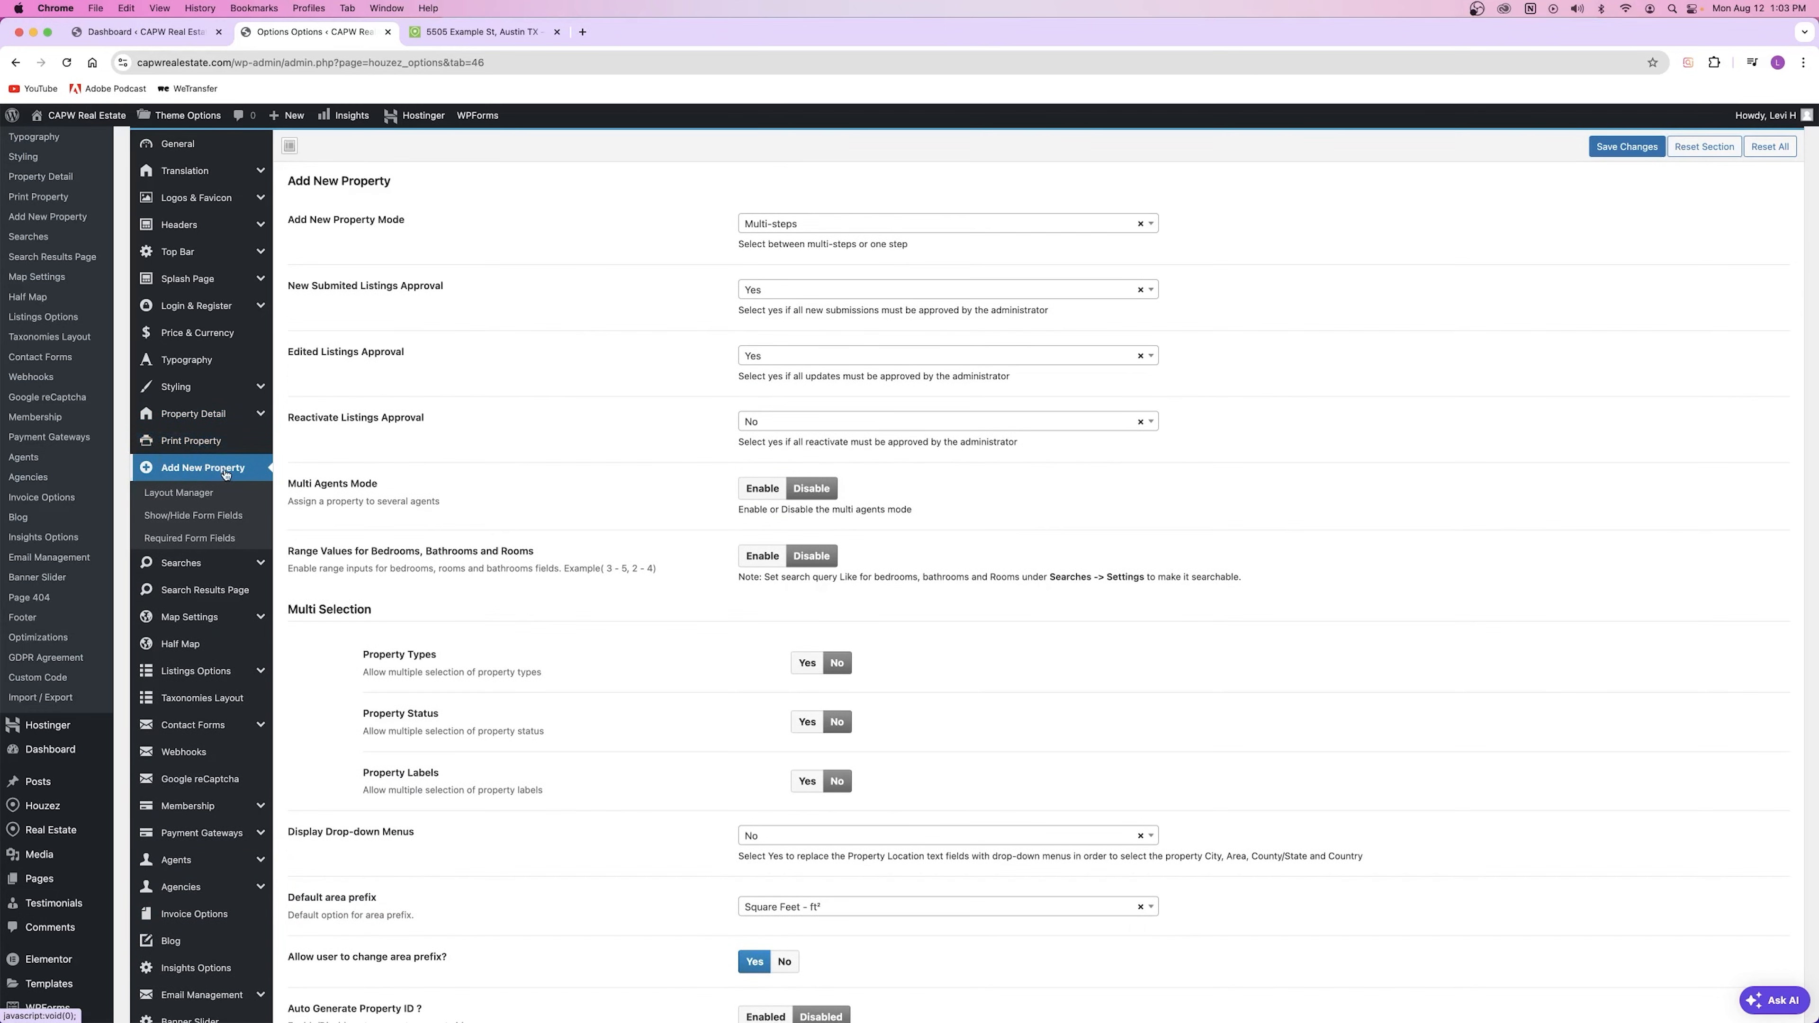
# Step: Save the Add New Property settings and check the live property page
pyautogui.click(1621, 148)
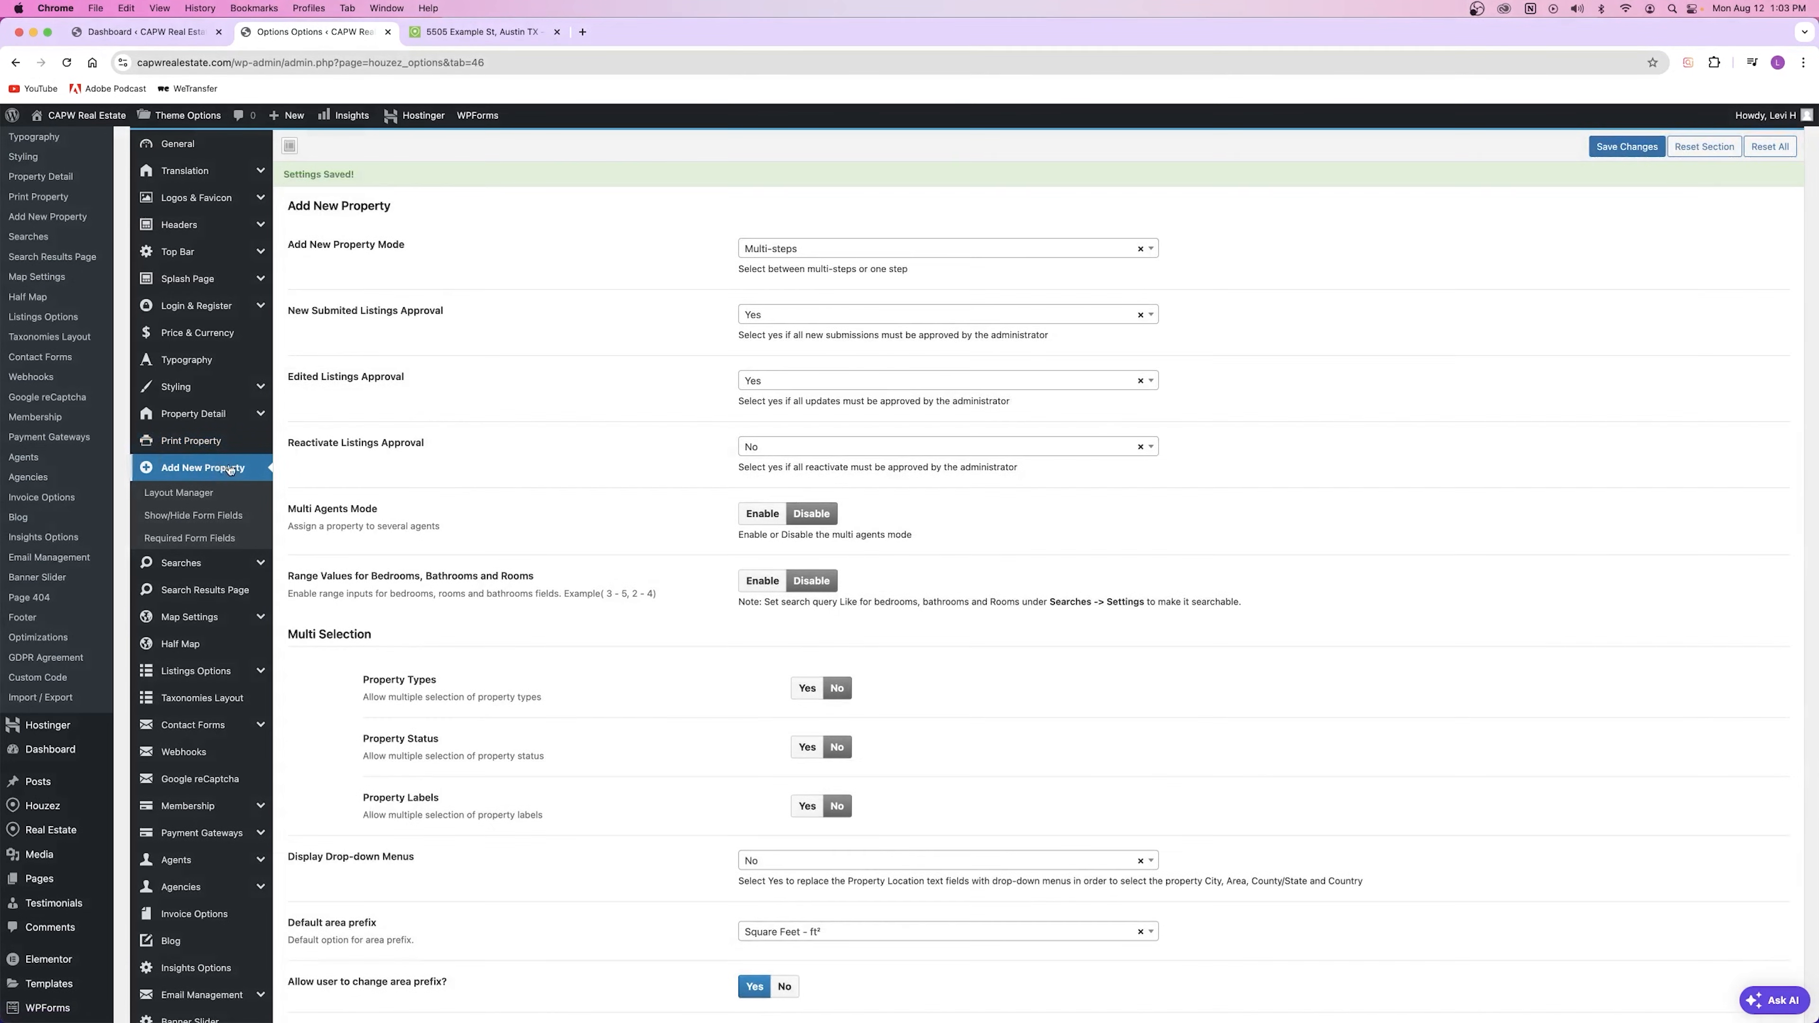
pyautogui.click(487, 33)
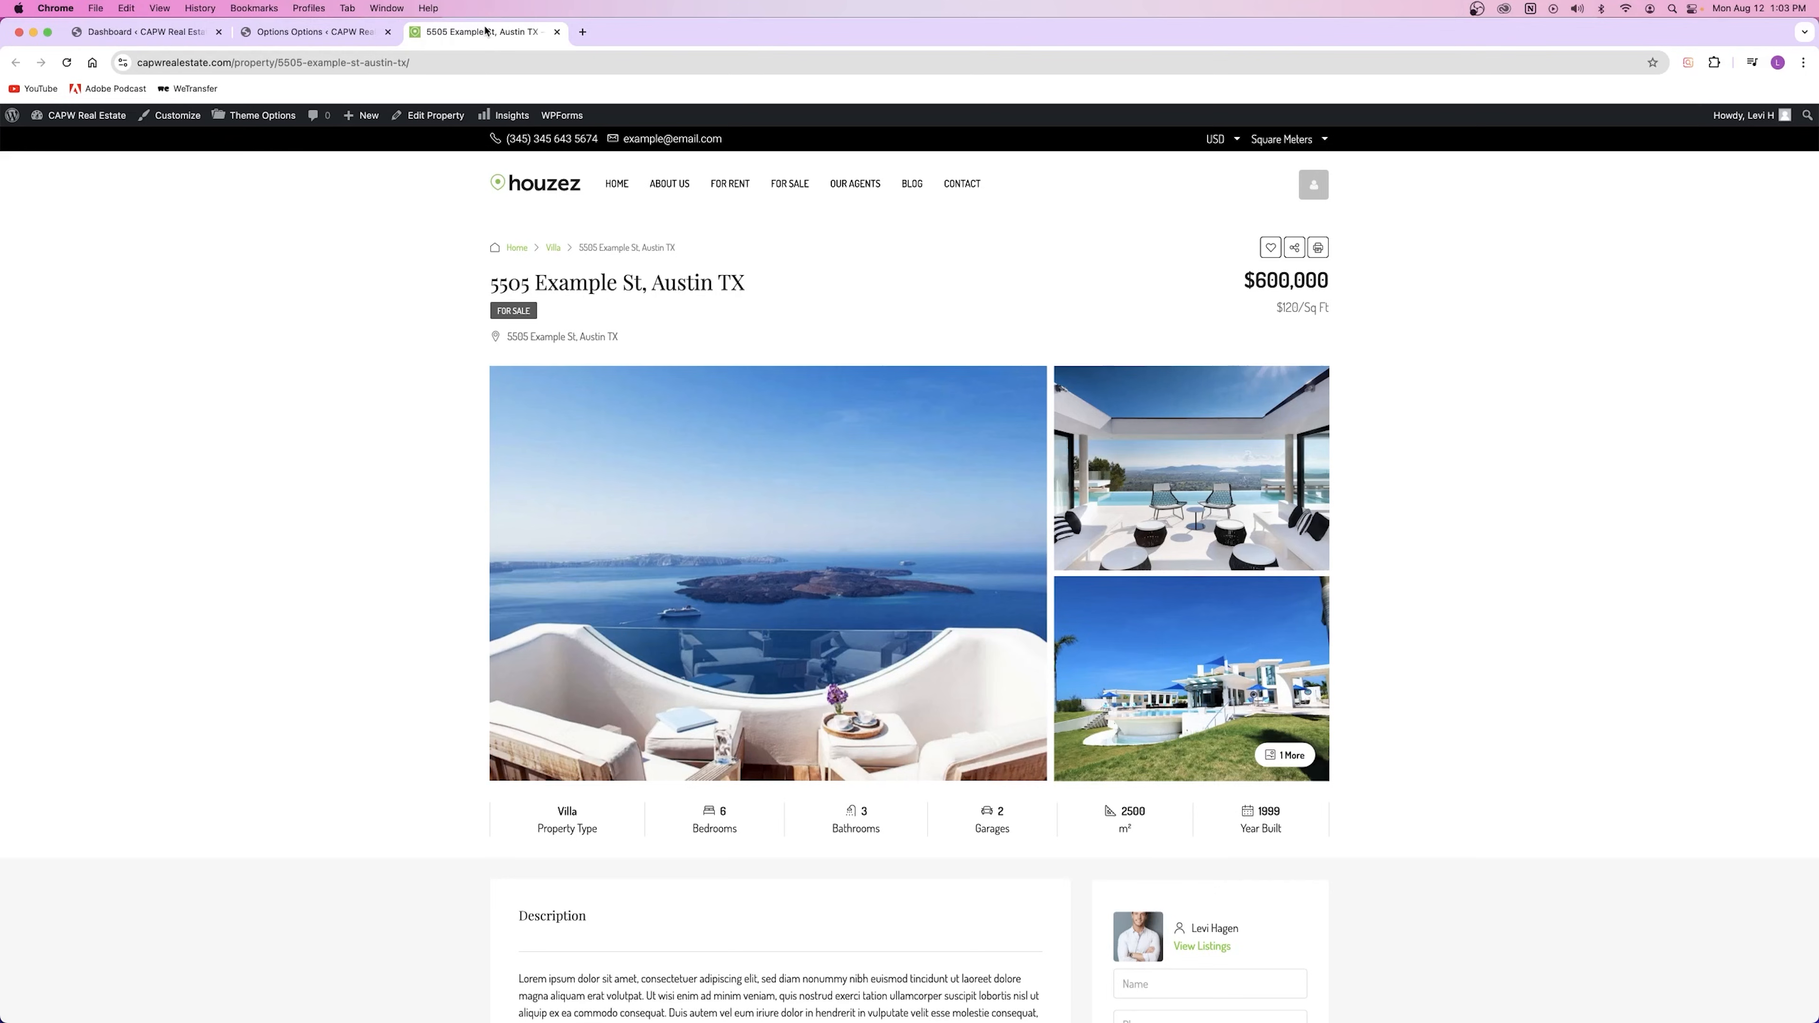
pyautogui.click(1326, 188)
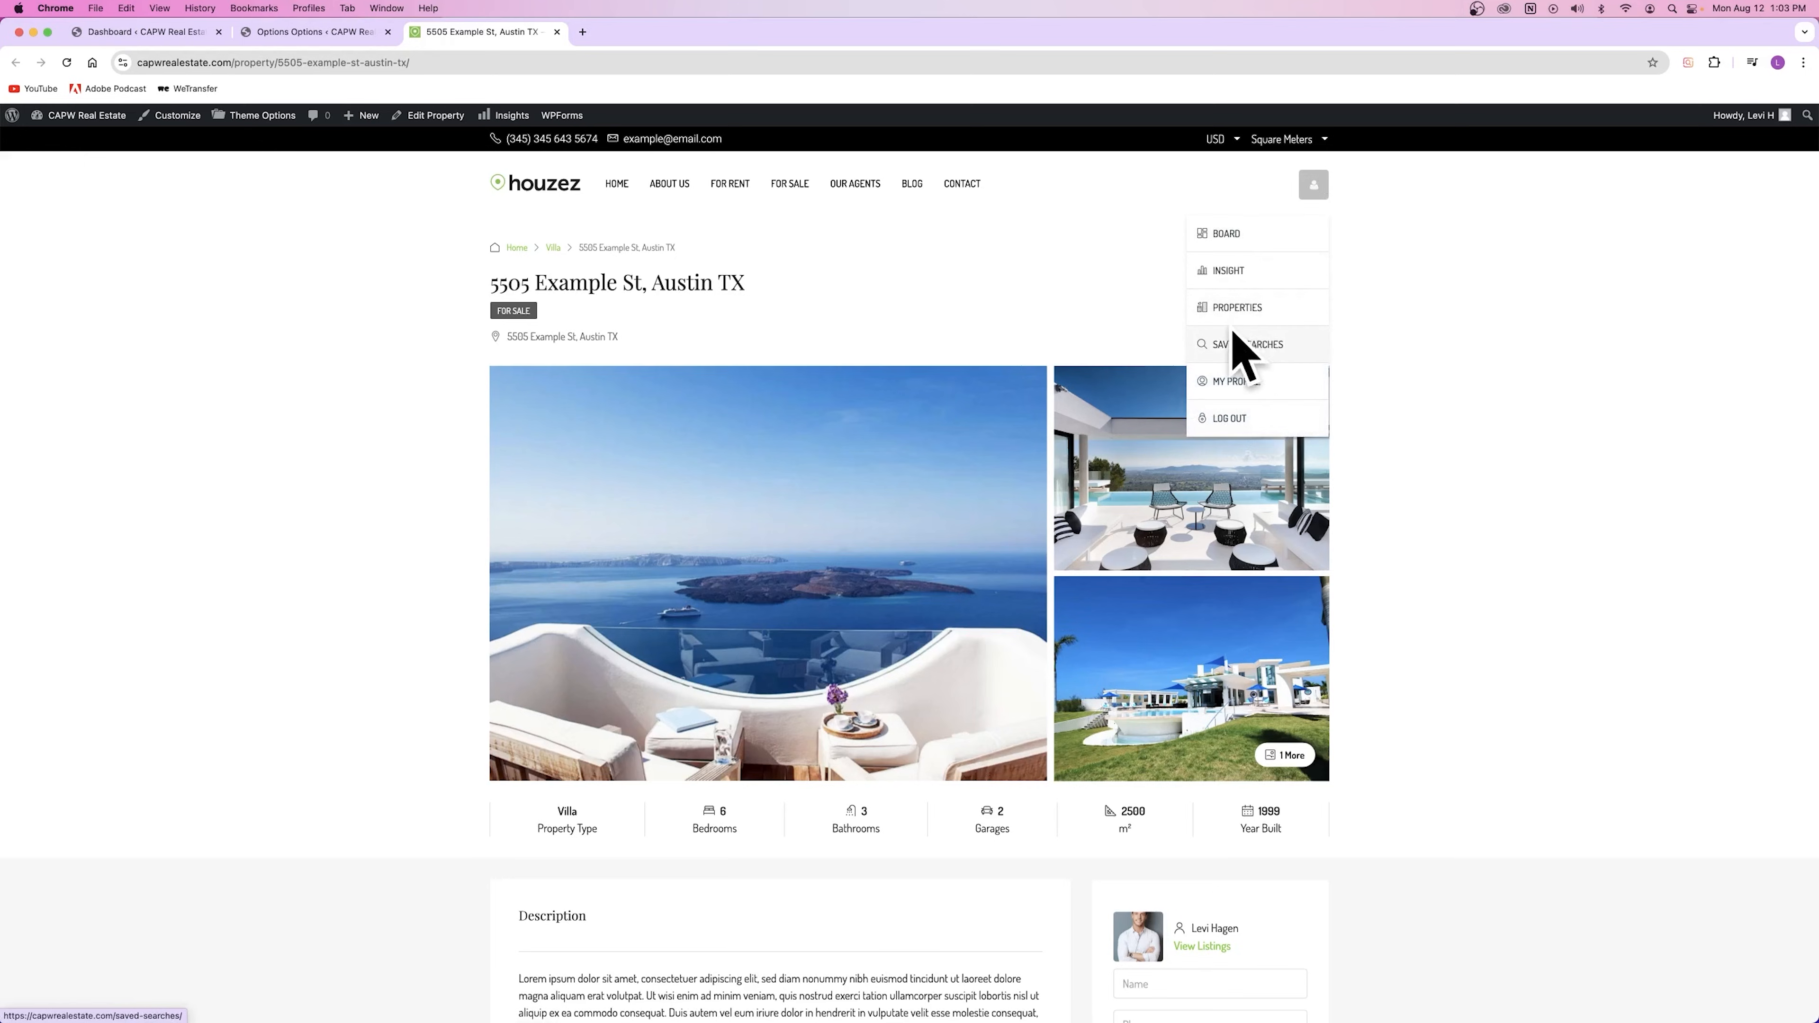
pyautogui.click(1308, 203)
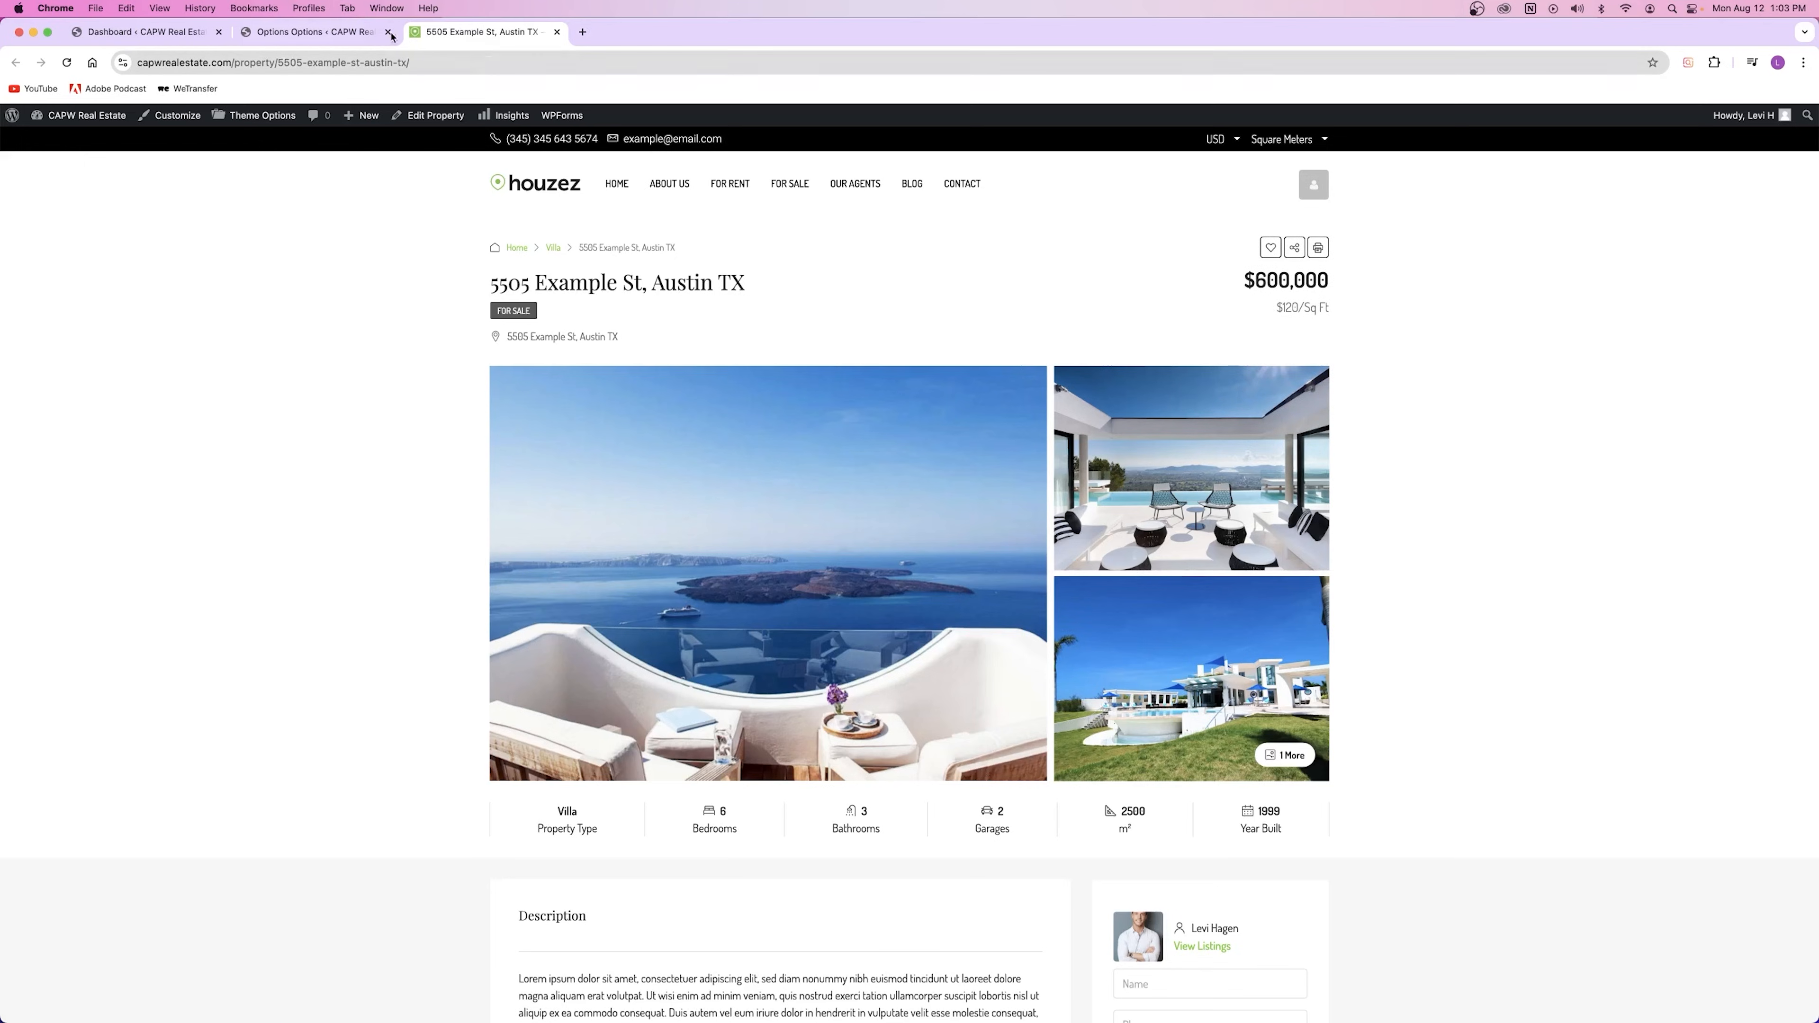
pyautogui.click(330, 32)
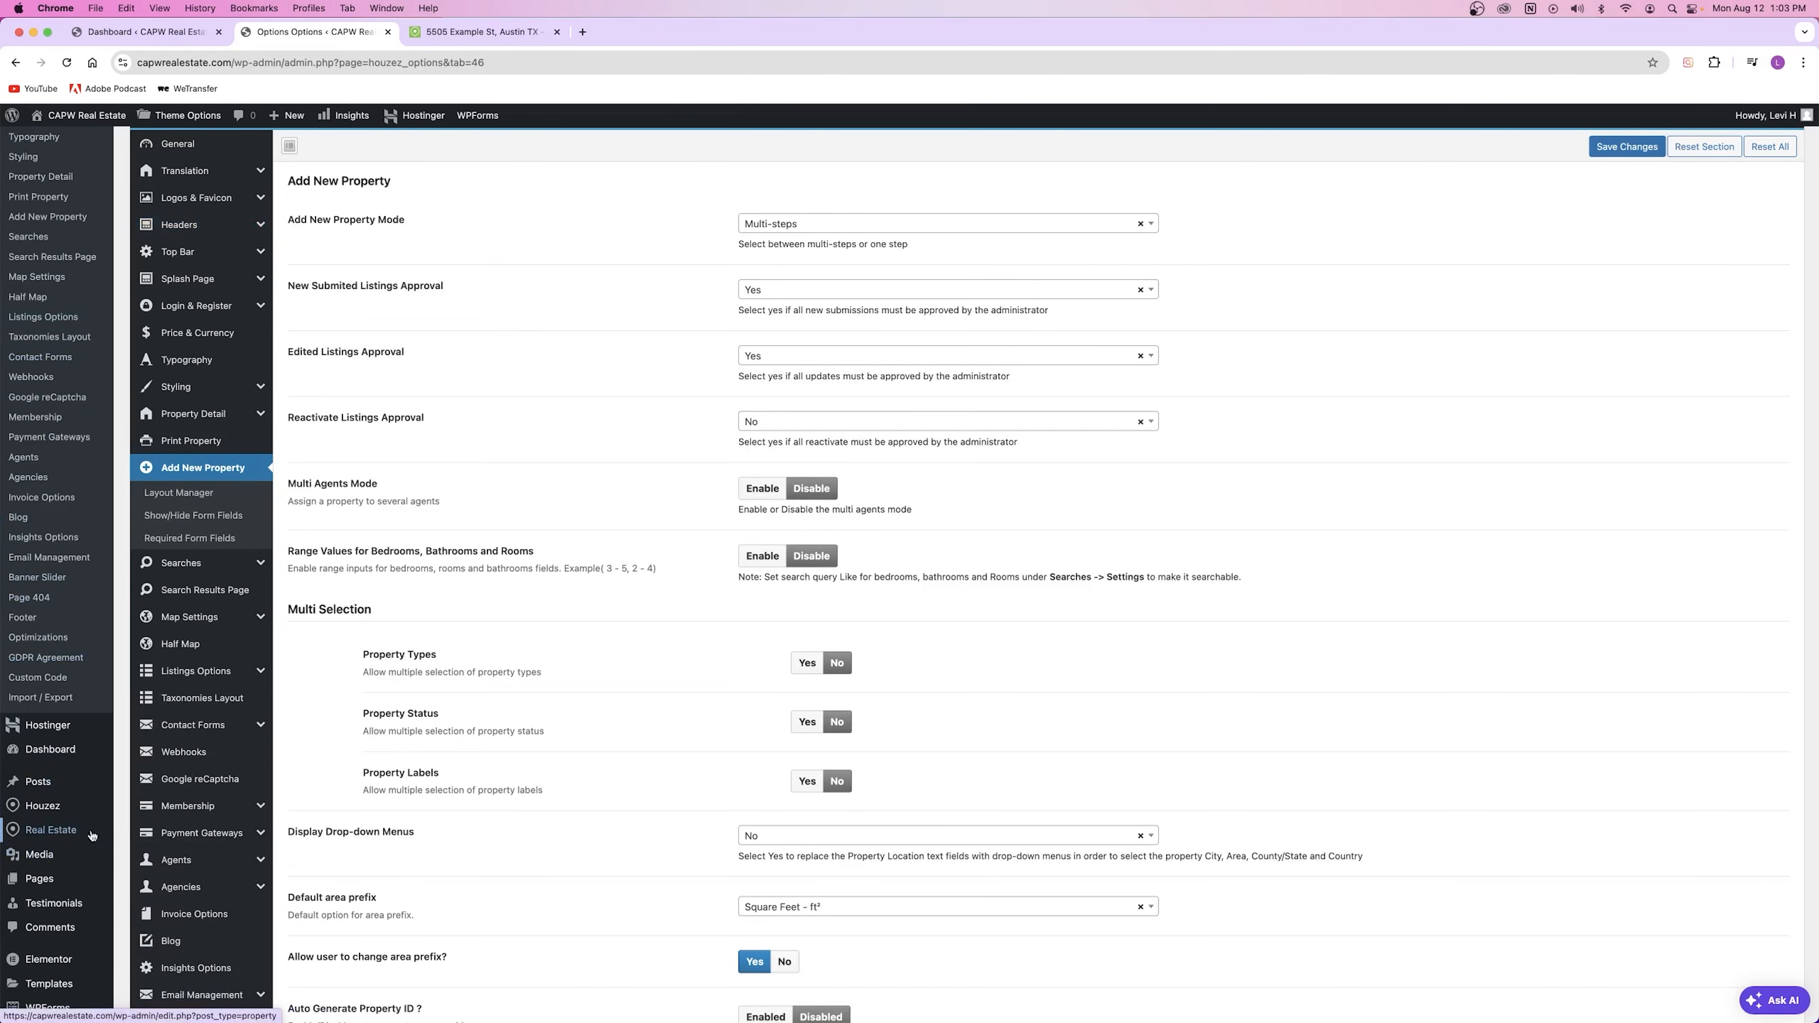
# Step: Open All Pages in a new tab and start a new blank page
pyautogui.moveTo(73, 833)
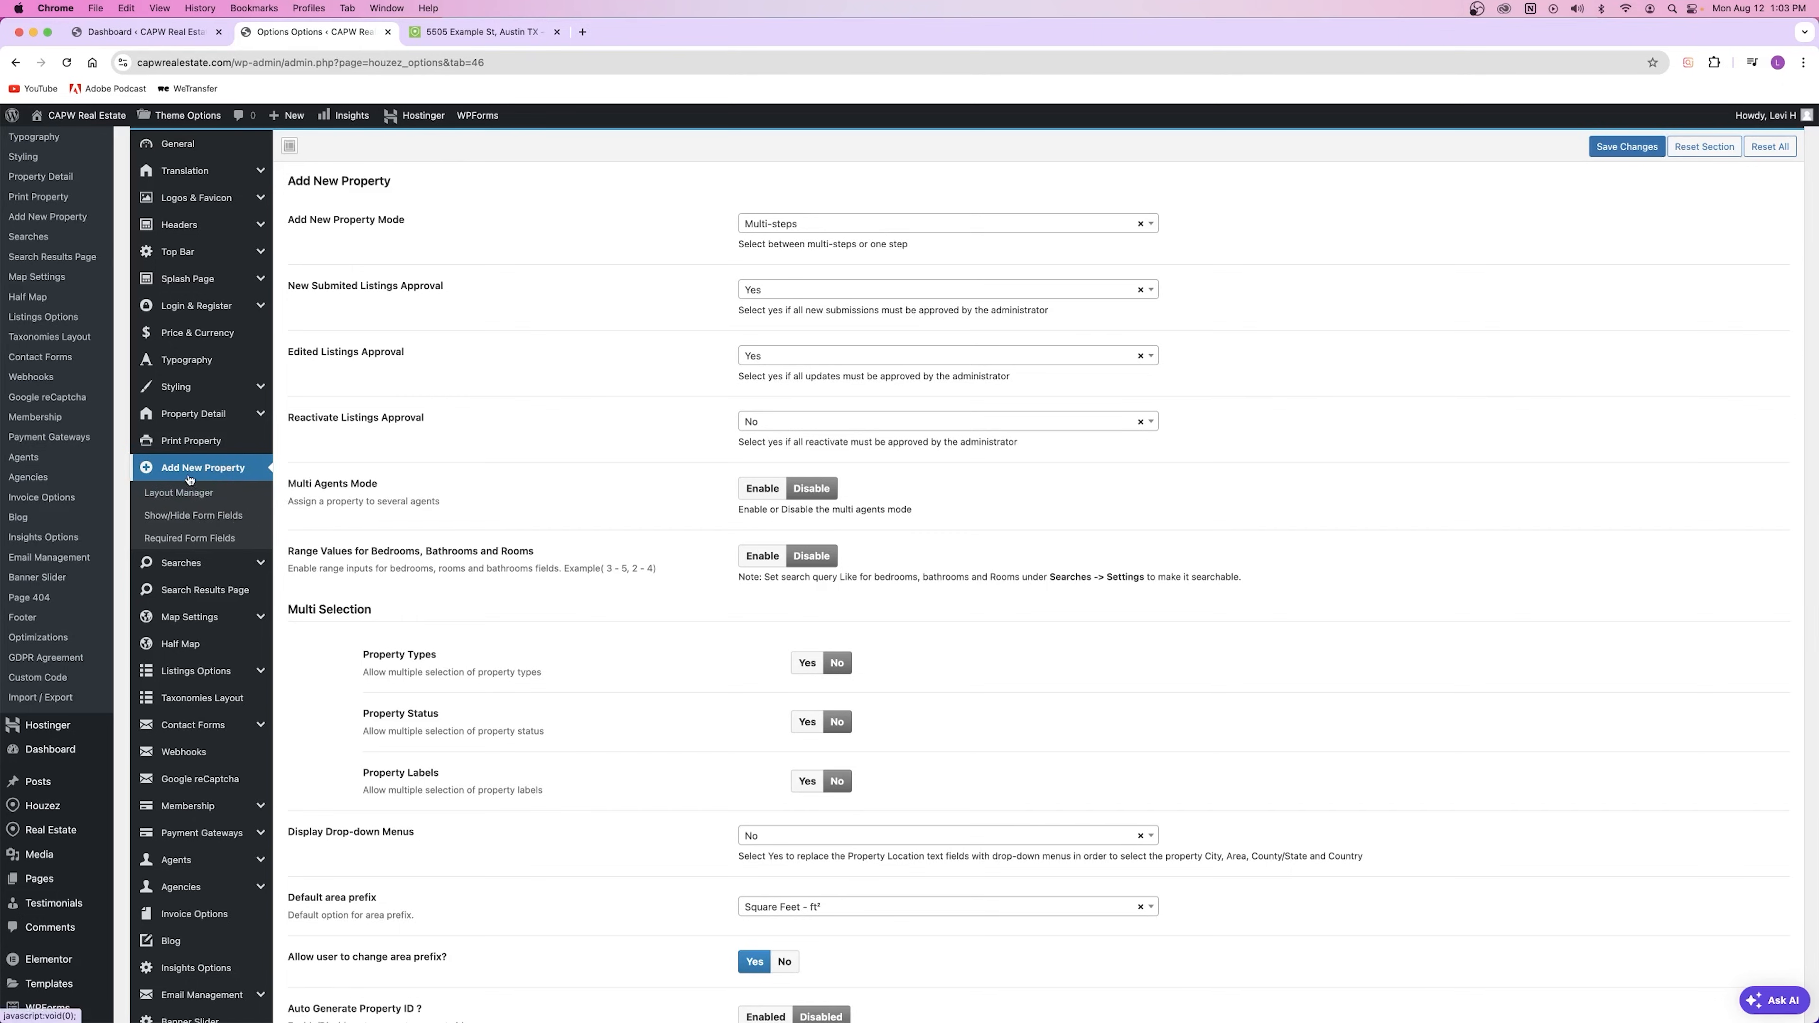
pyautogui.scroll(-3, 89, 725)
pyautogui.moveTo(31, 775)
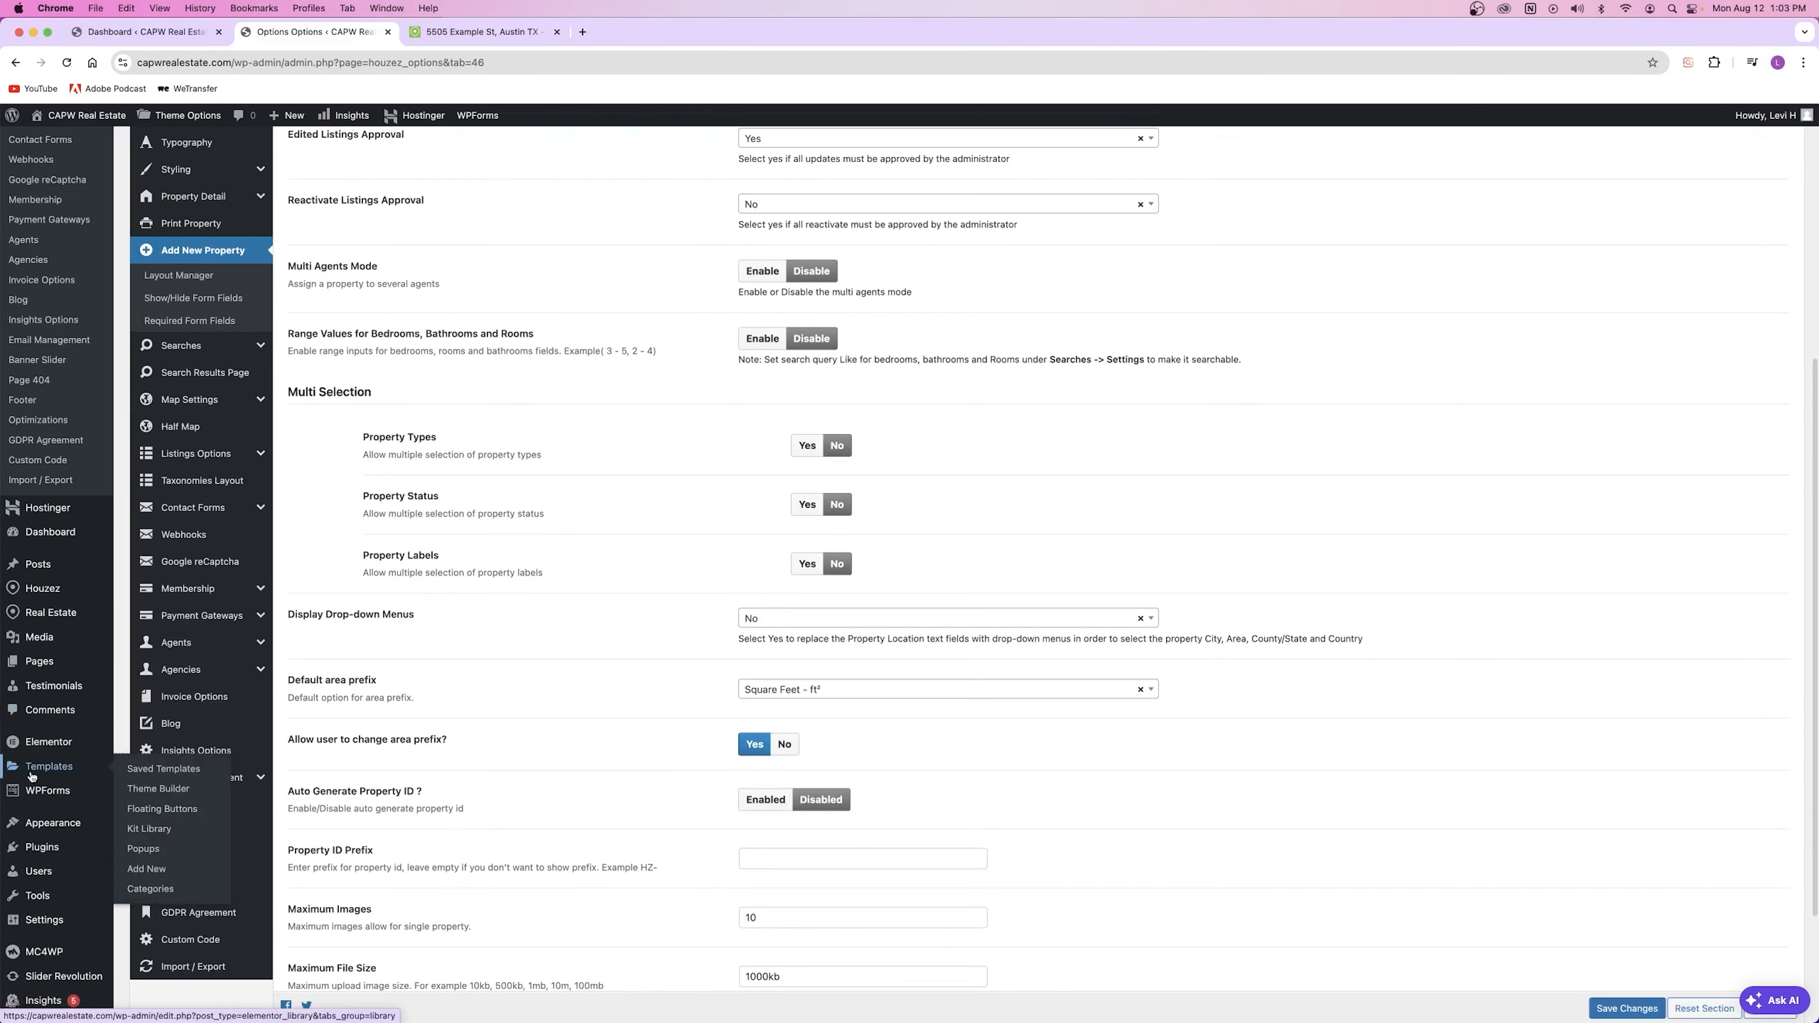
pyautogui.moveTo(52, 660)
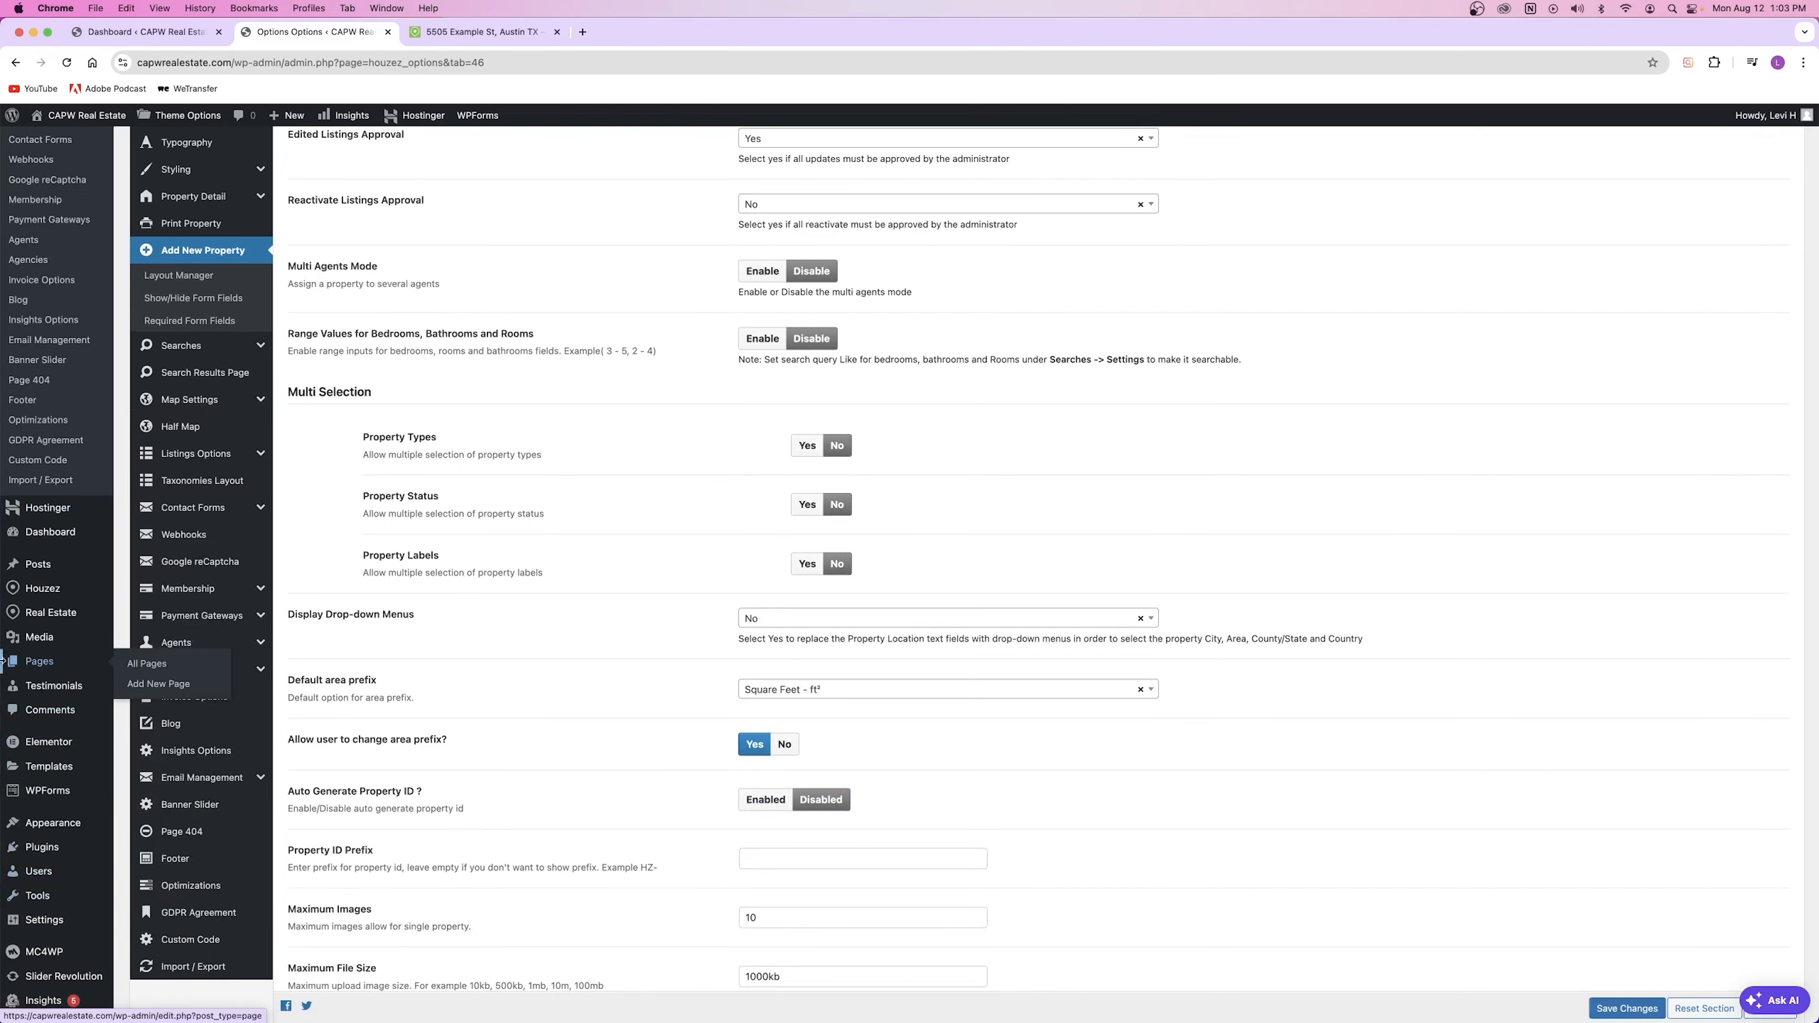
pyautogui.rightClick(152, 665)
pyautogui.click(169, 677)
pyautogui.click(467, 37)
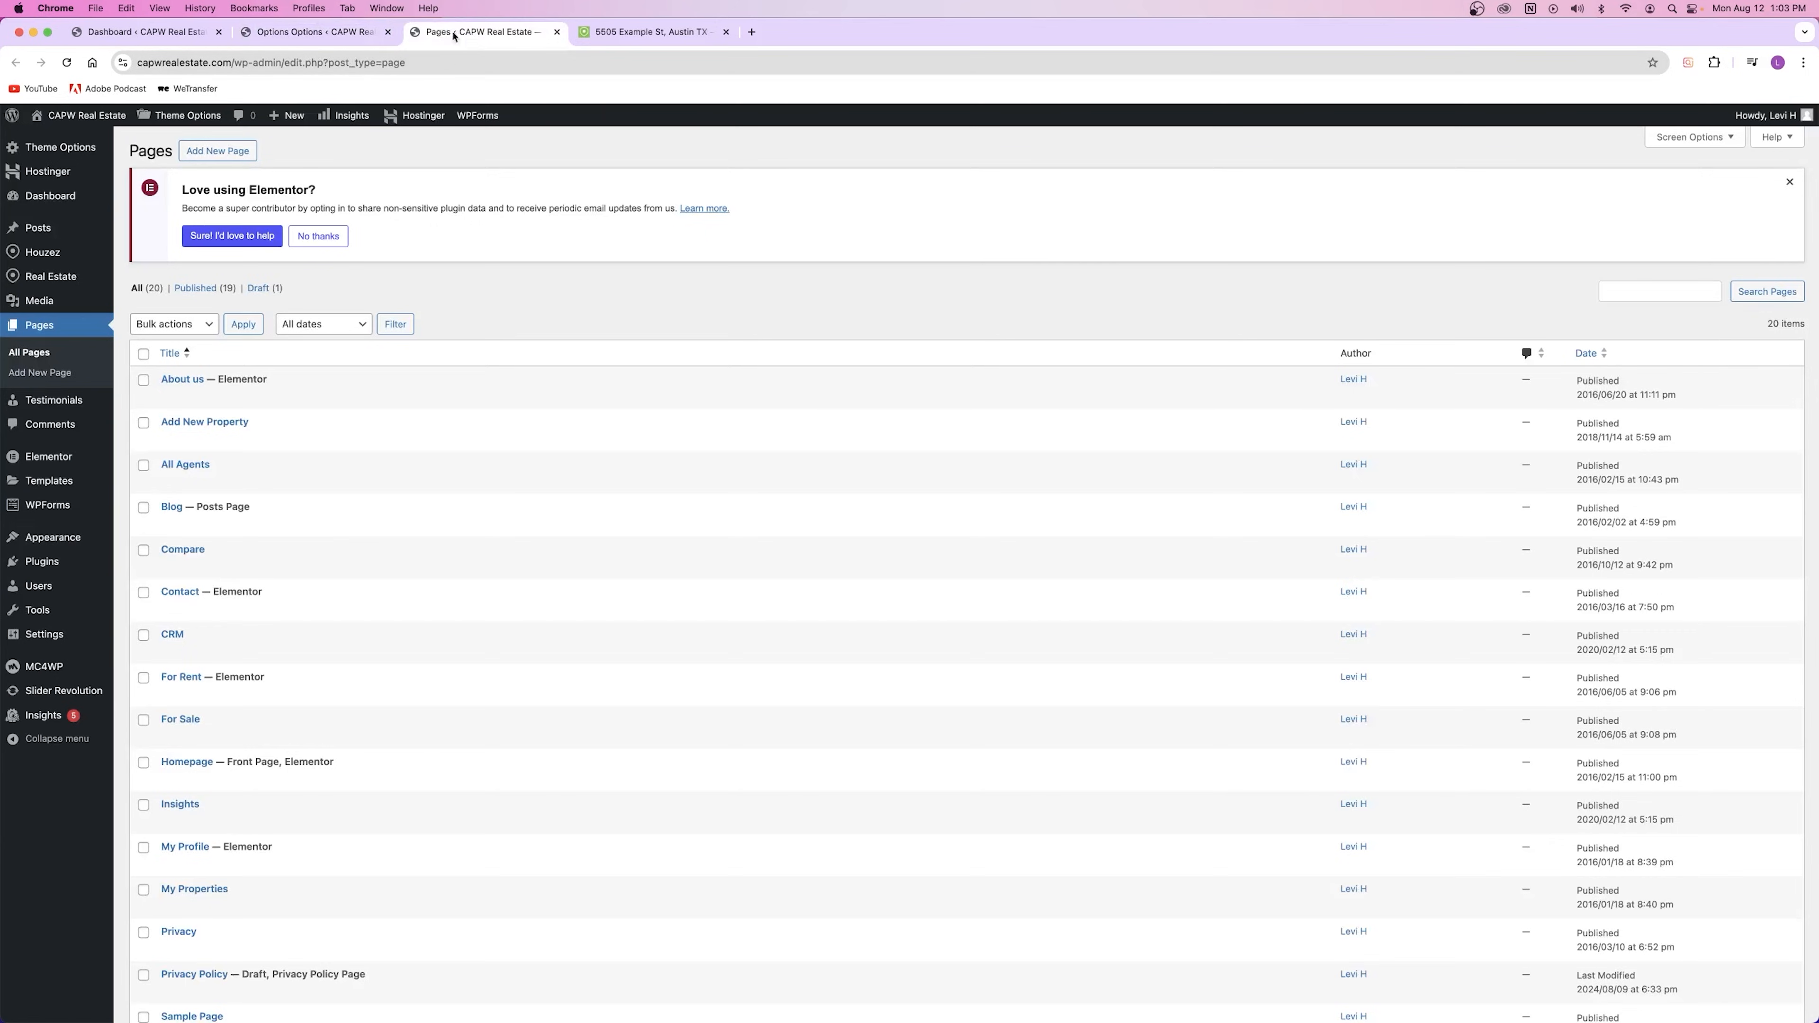
pyautogui.click(216, 154)
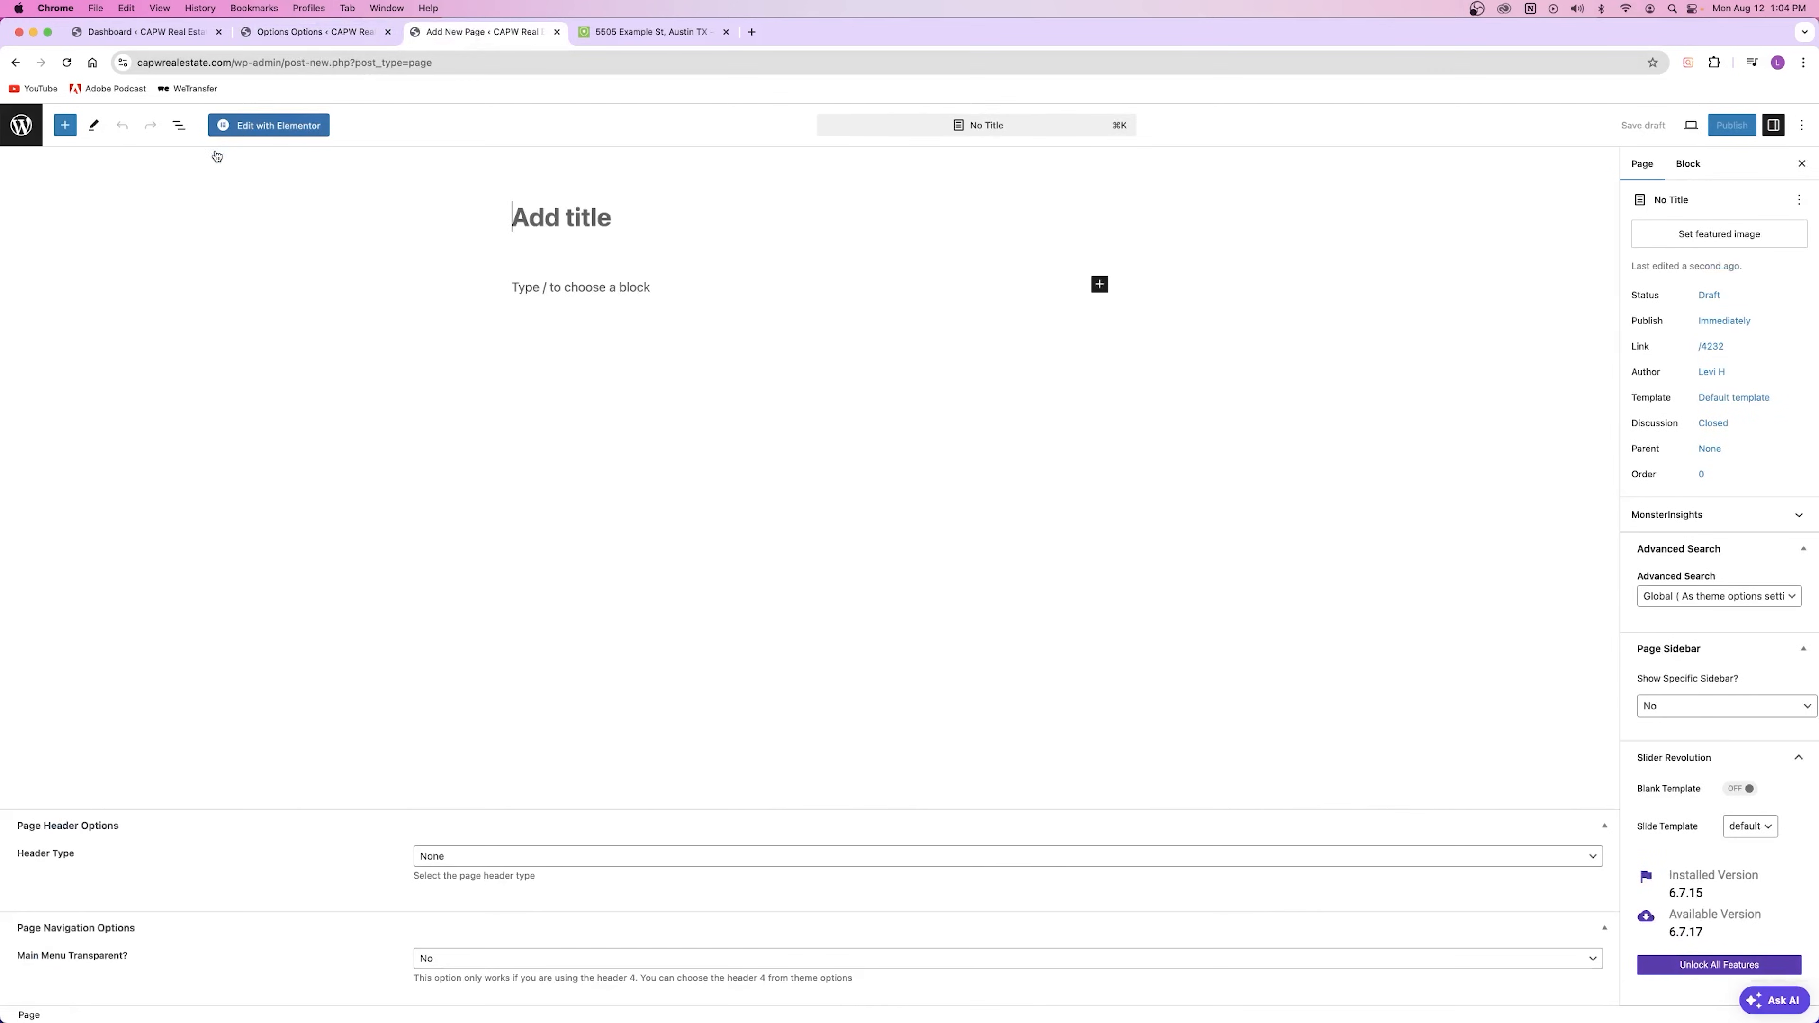
pyautogui.click(324, 35)
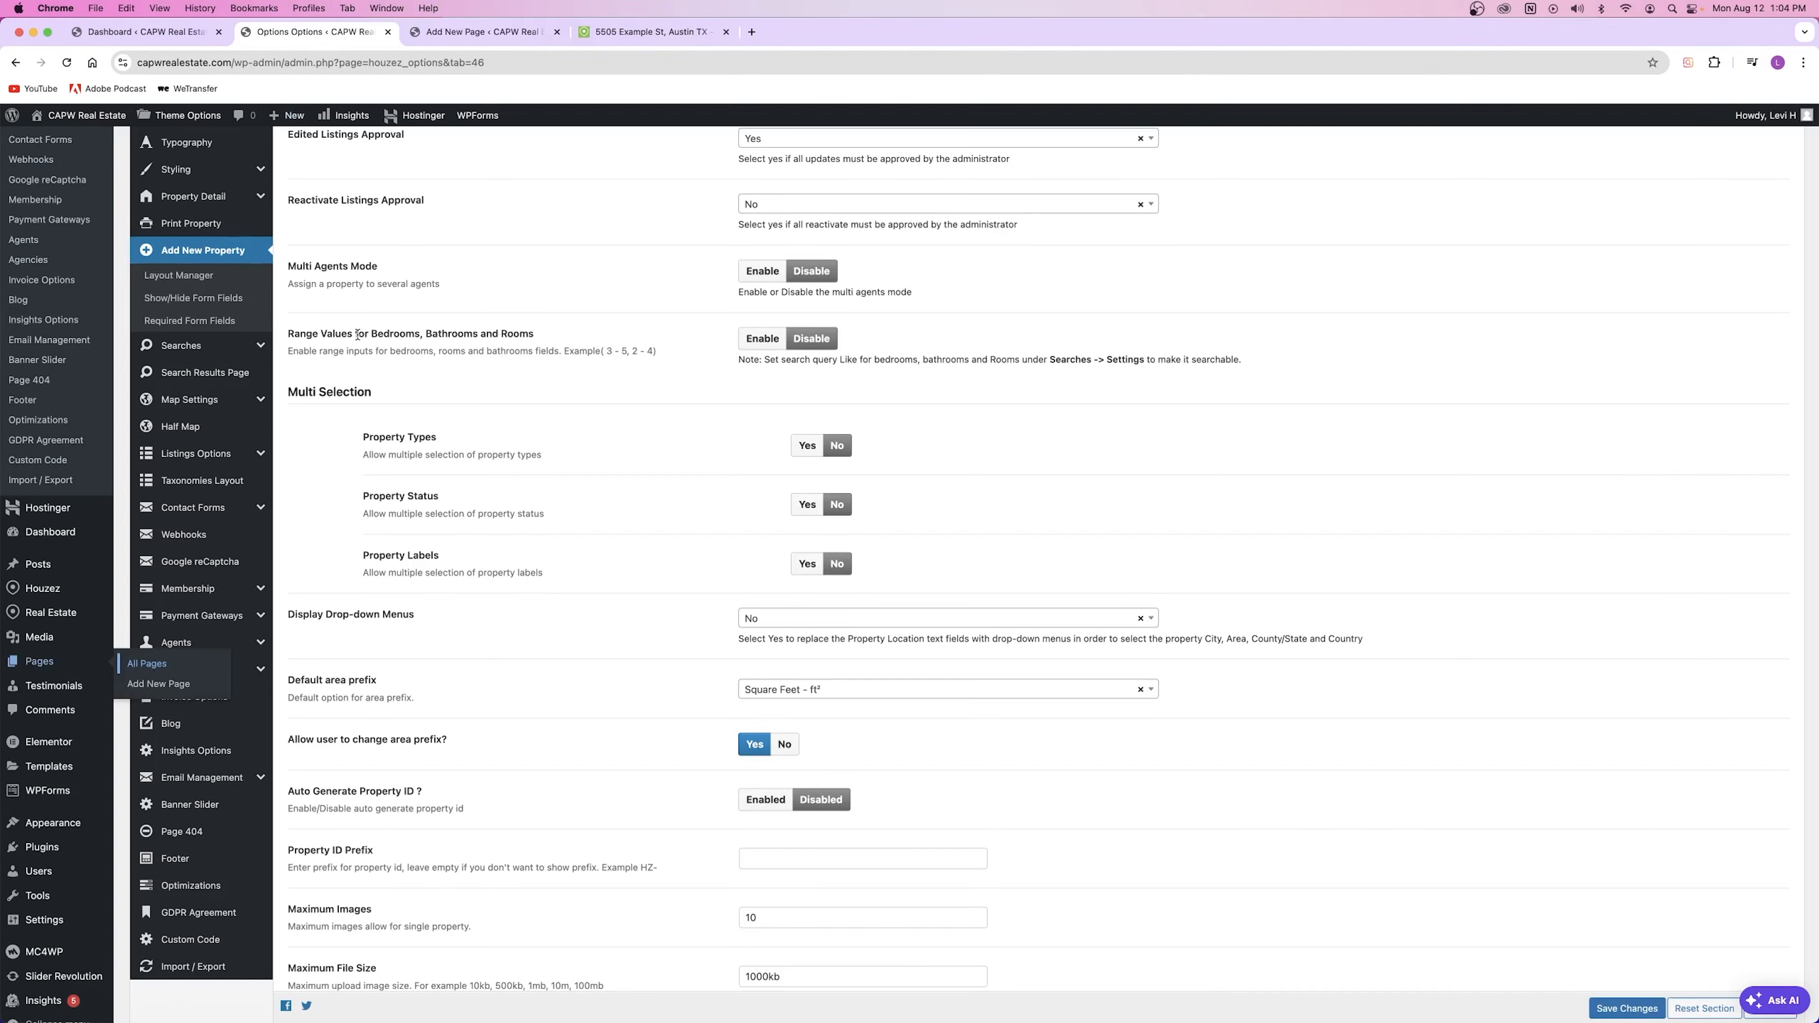
pyautogui.scroll(5, 200, 348)
pyautogui.moveTo(197, 250)
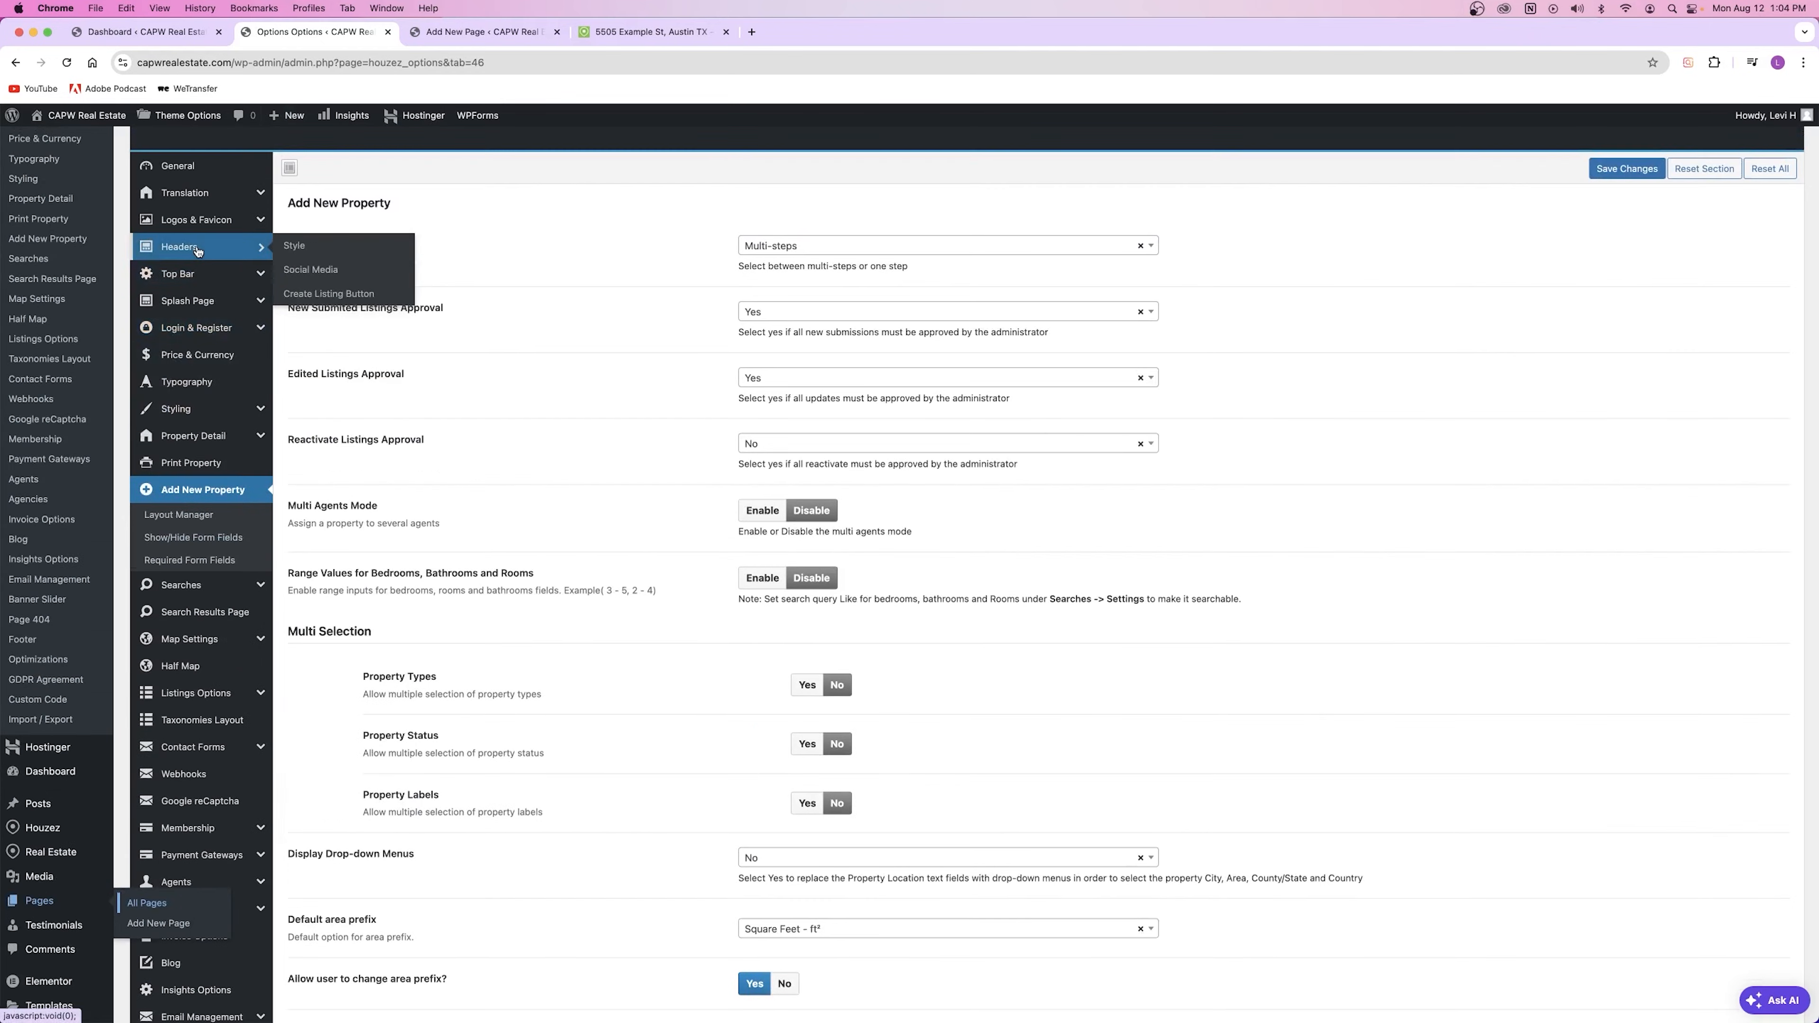
# Step: Enable the Create Listing Button under Headers and save
pyautogui.click(316, 298)
pyautogui.scroll(-3, 546, 696)
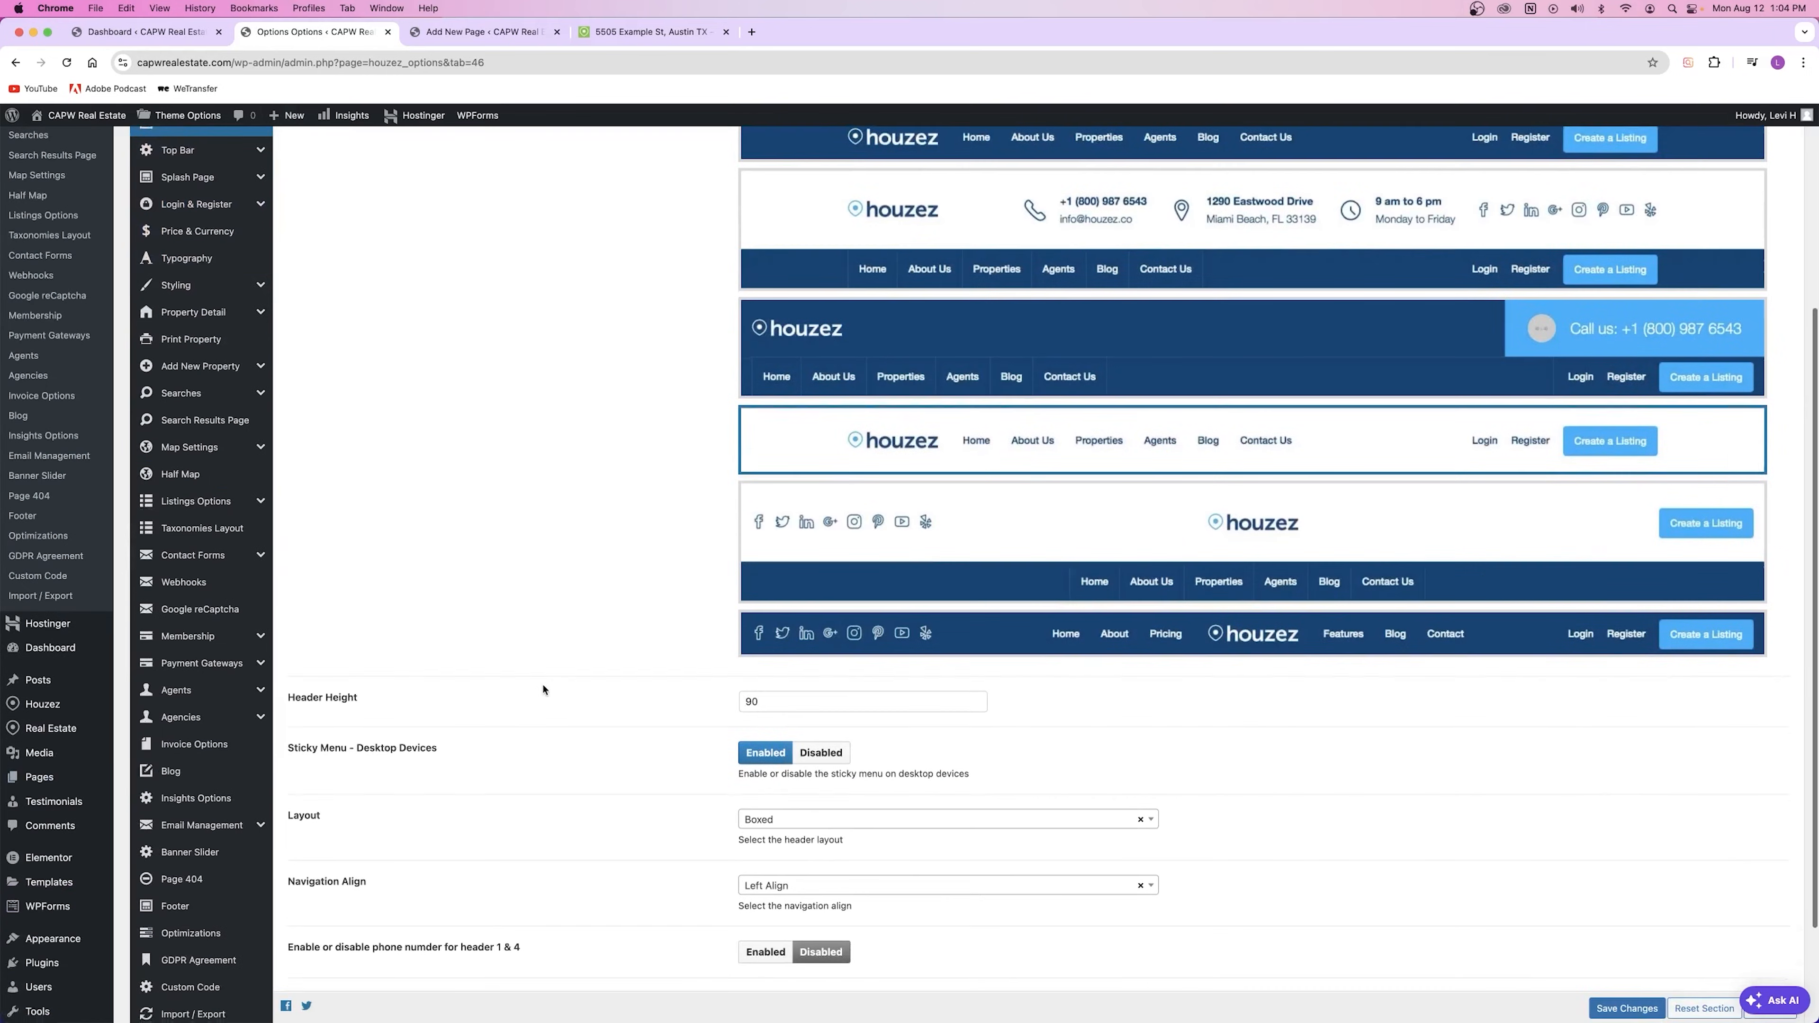
pyautogui.scroll(5, 543, 690)
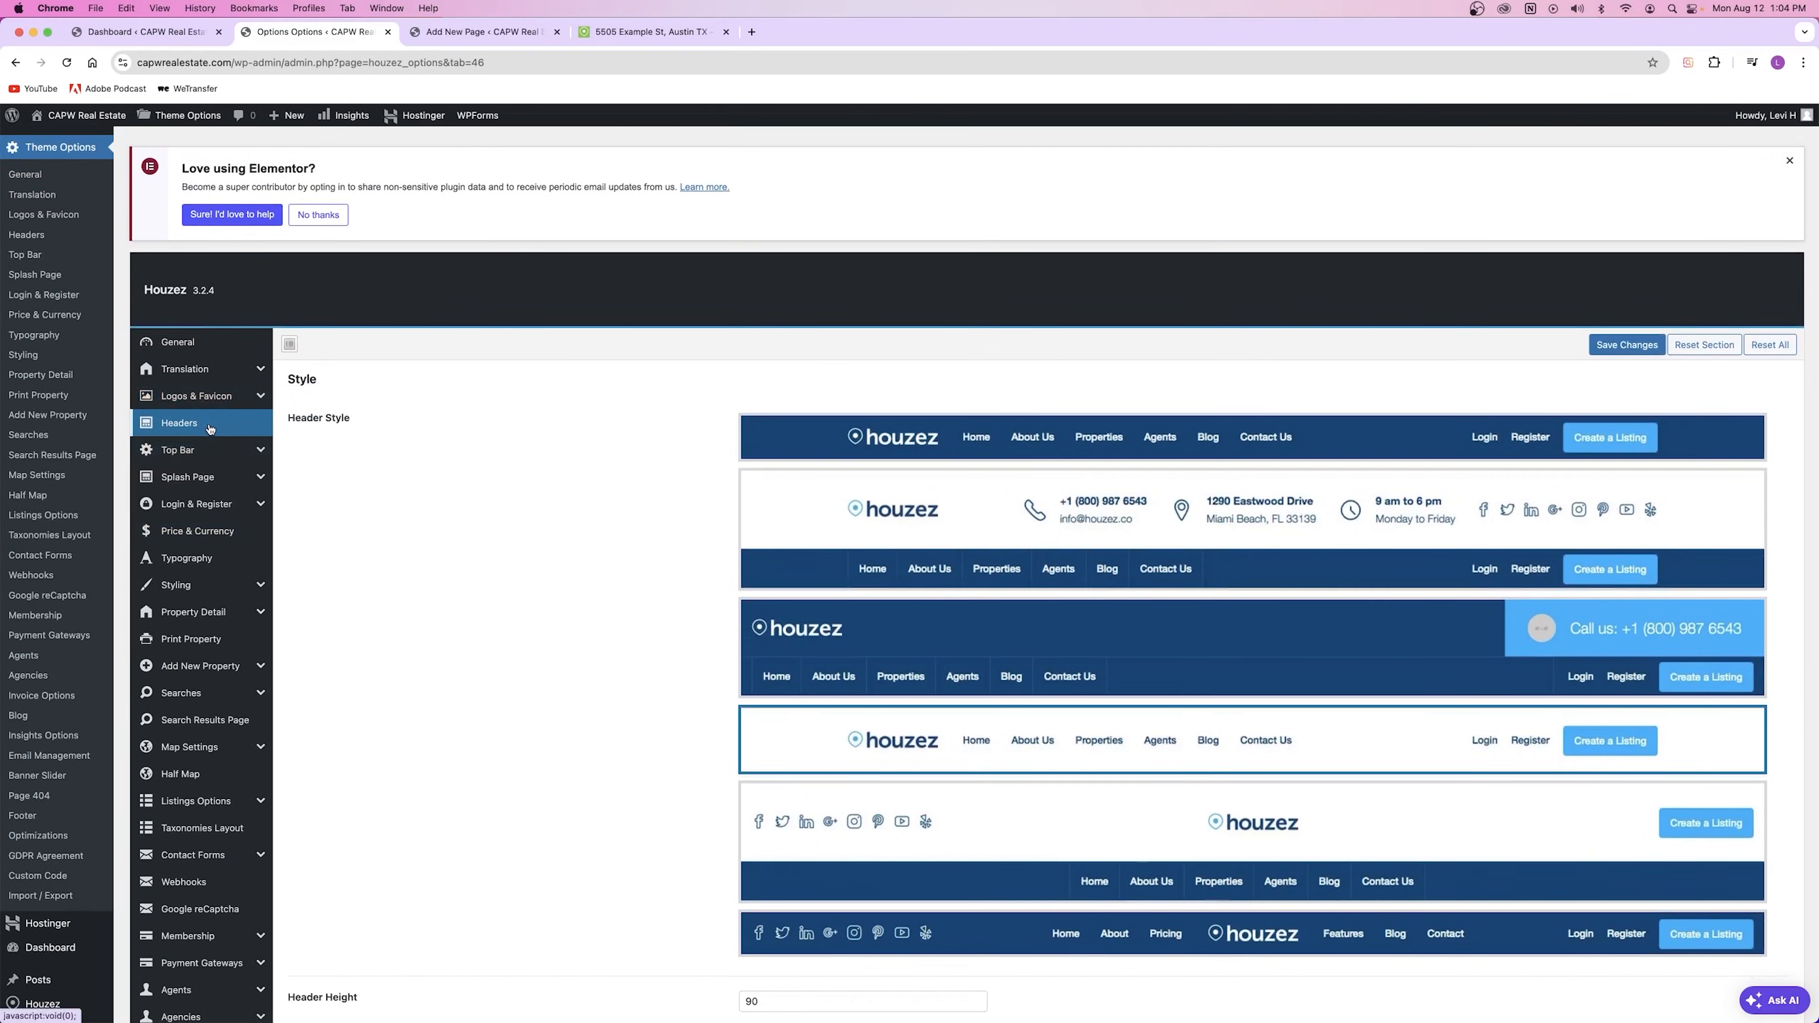
pyautogui.click(66, 63)
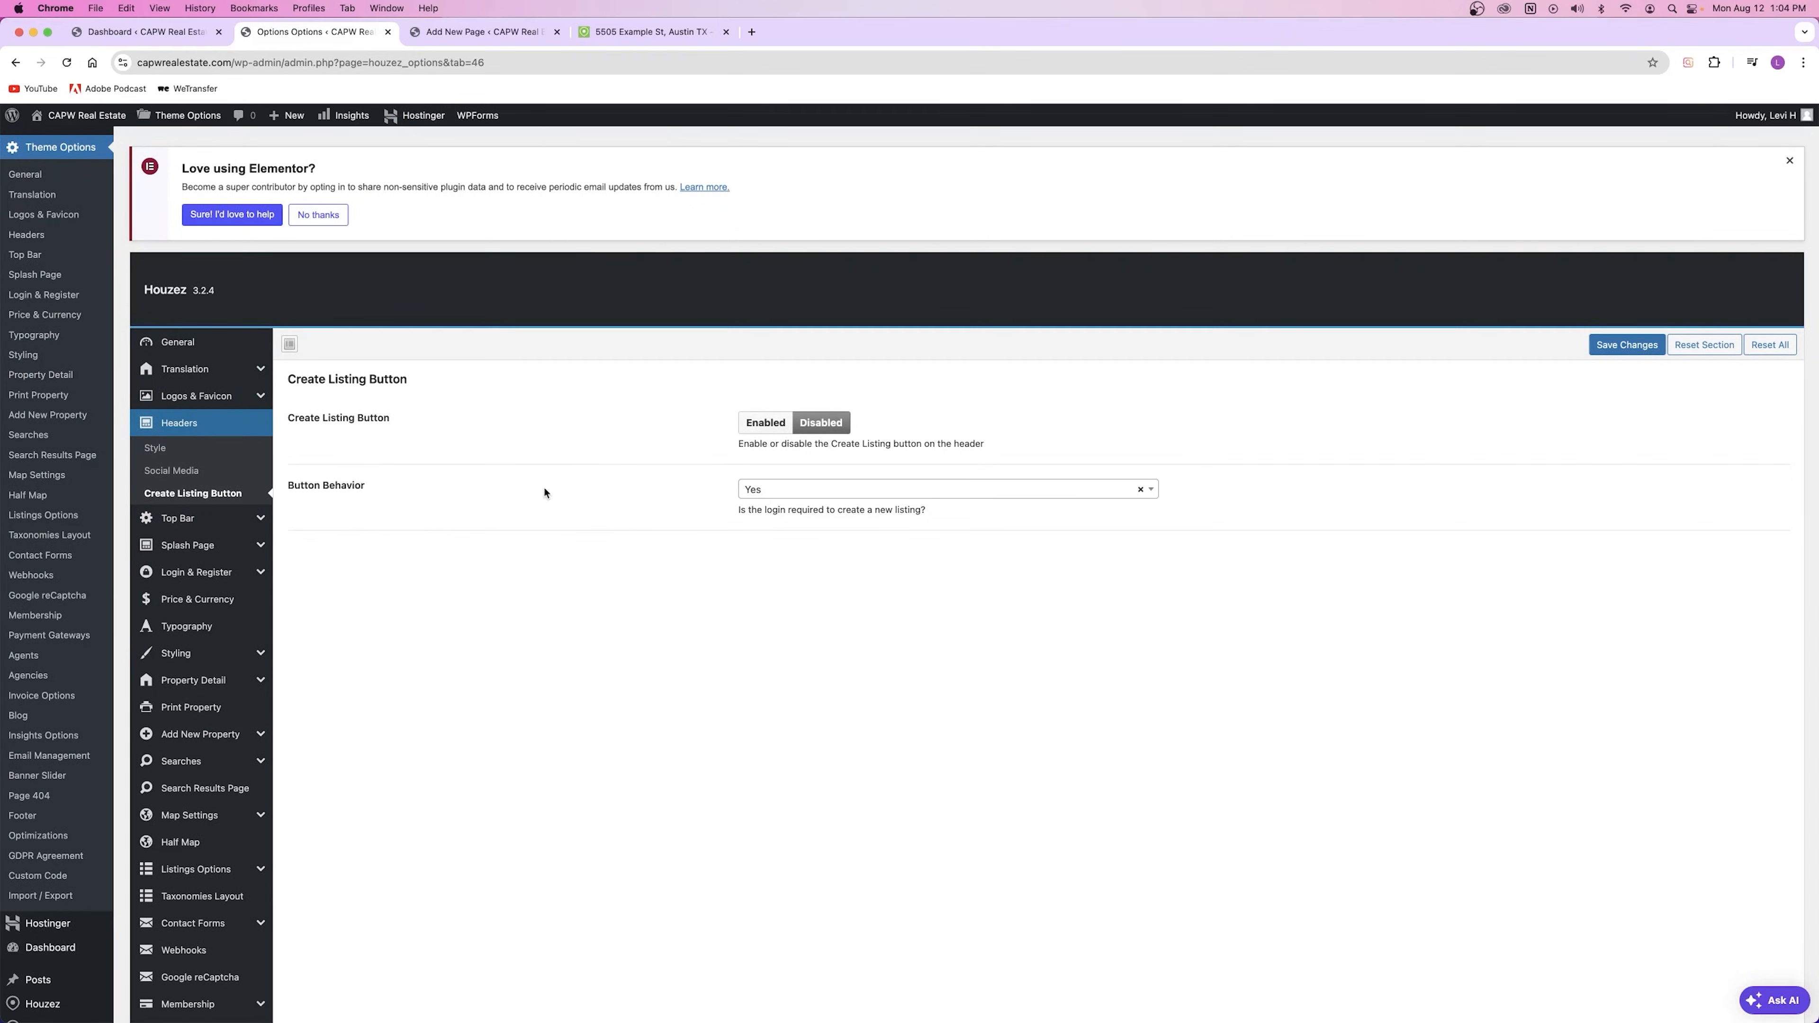
pyautogui.click(766, 424)
pyautogui.click(1601, 351)
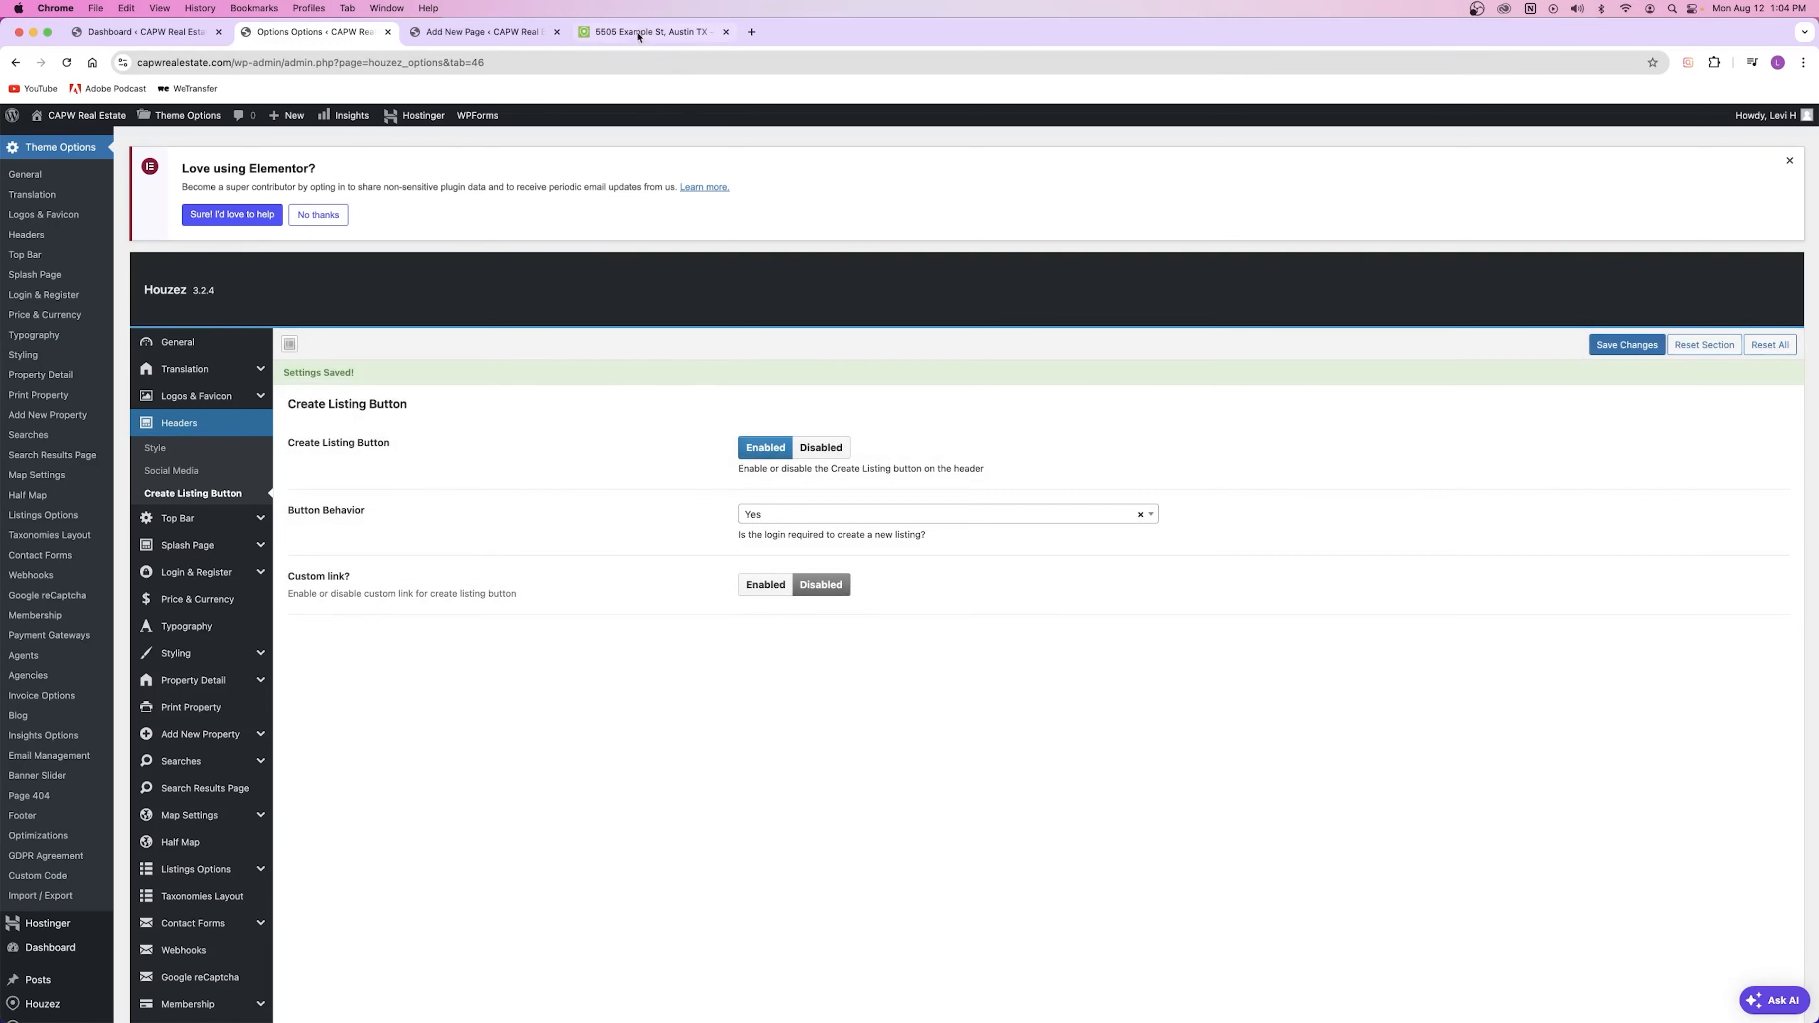
# Step: Reload the property page and try the new Create a Listing header button
pyautogui.click(639, 33)
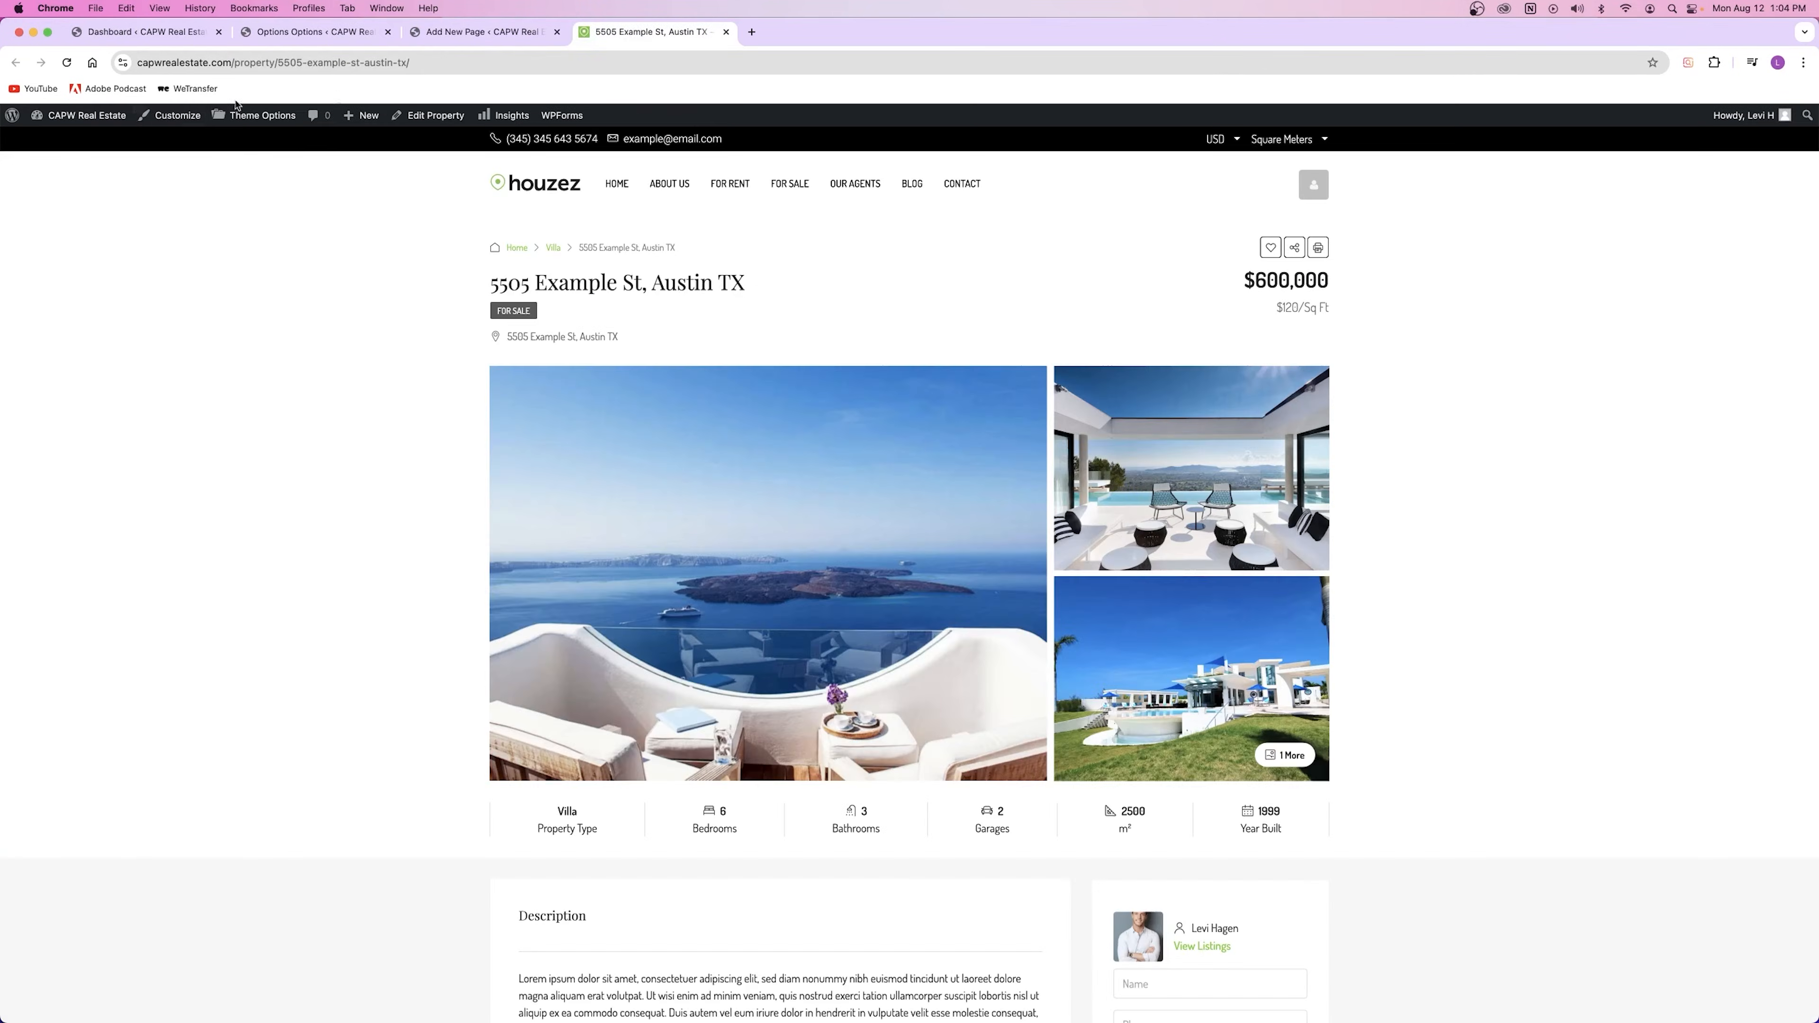
pyautogui.click(67, 62)
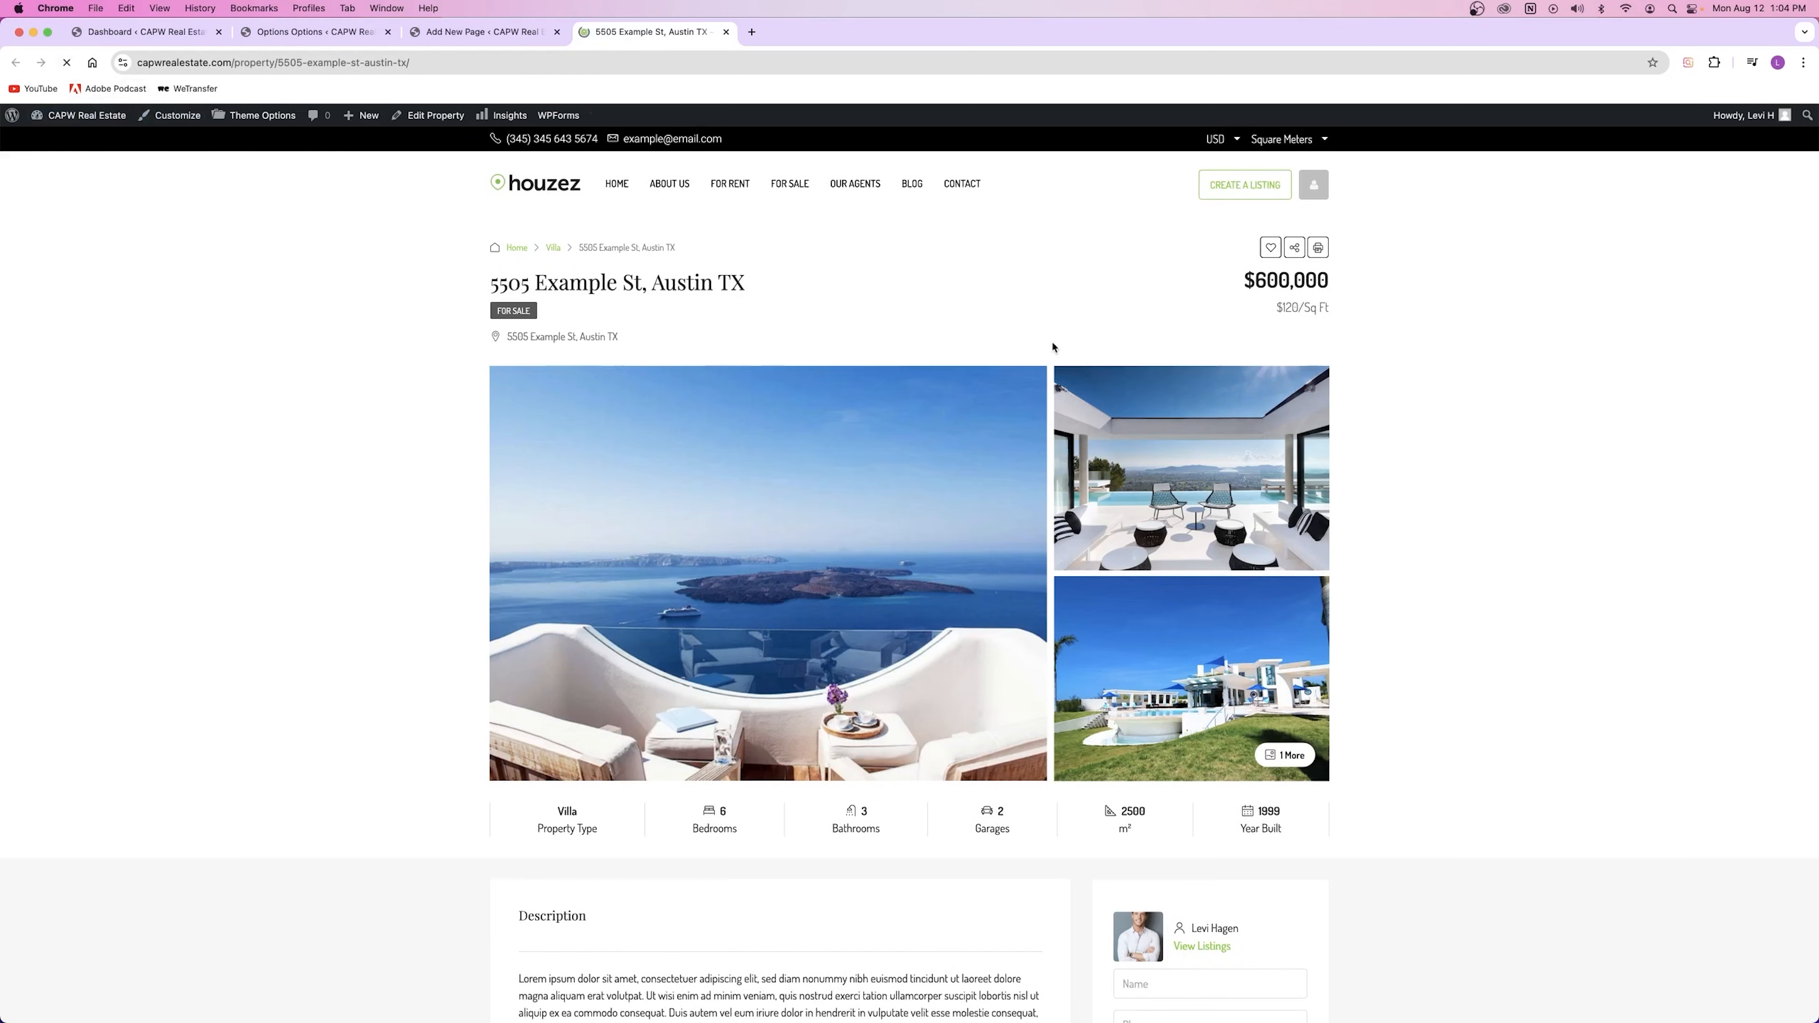
pyautogui.click(1246, 189)
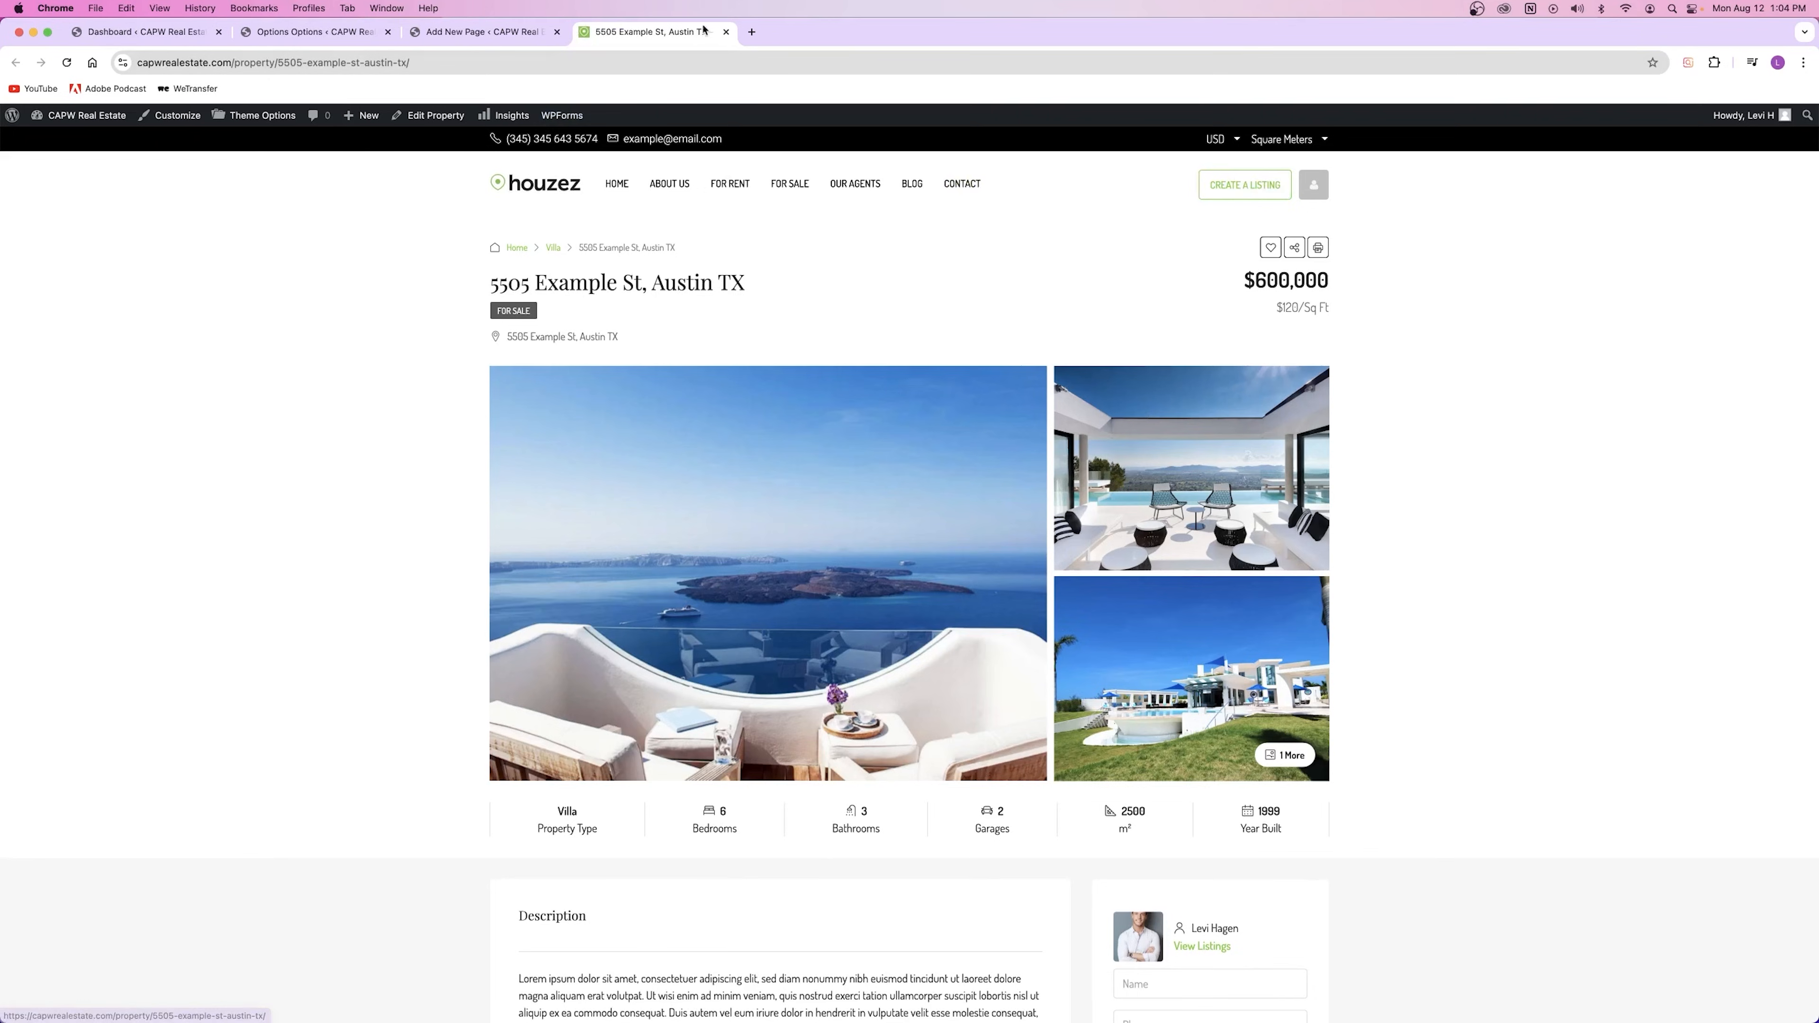
# Step: Disable and then re-enable the Create Listing Button, saving after each change
pyautogui.click(485, 34)
pyautogui.click(315, 32)
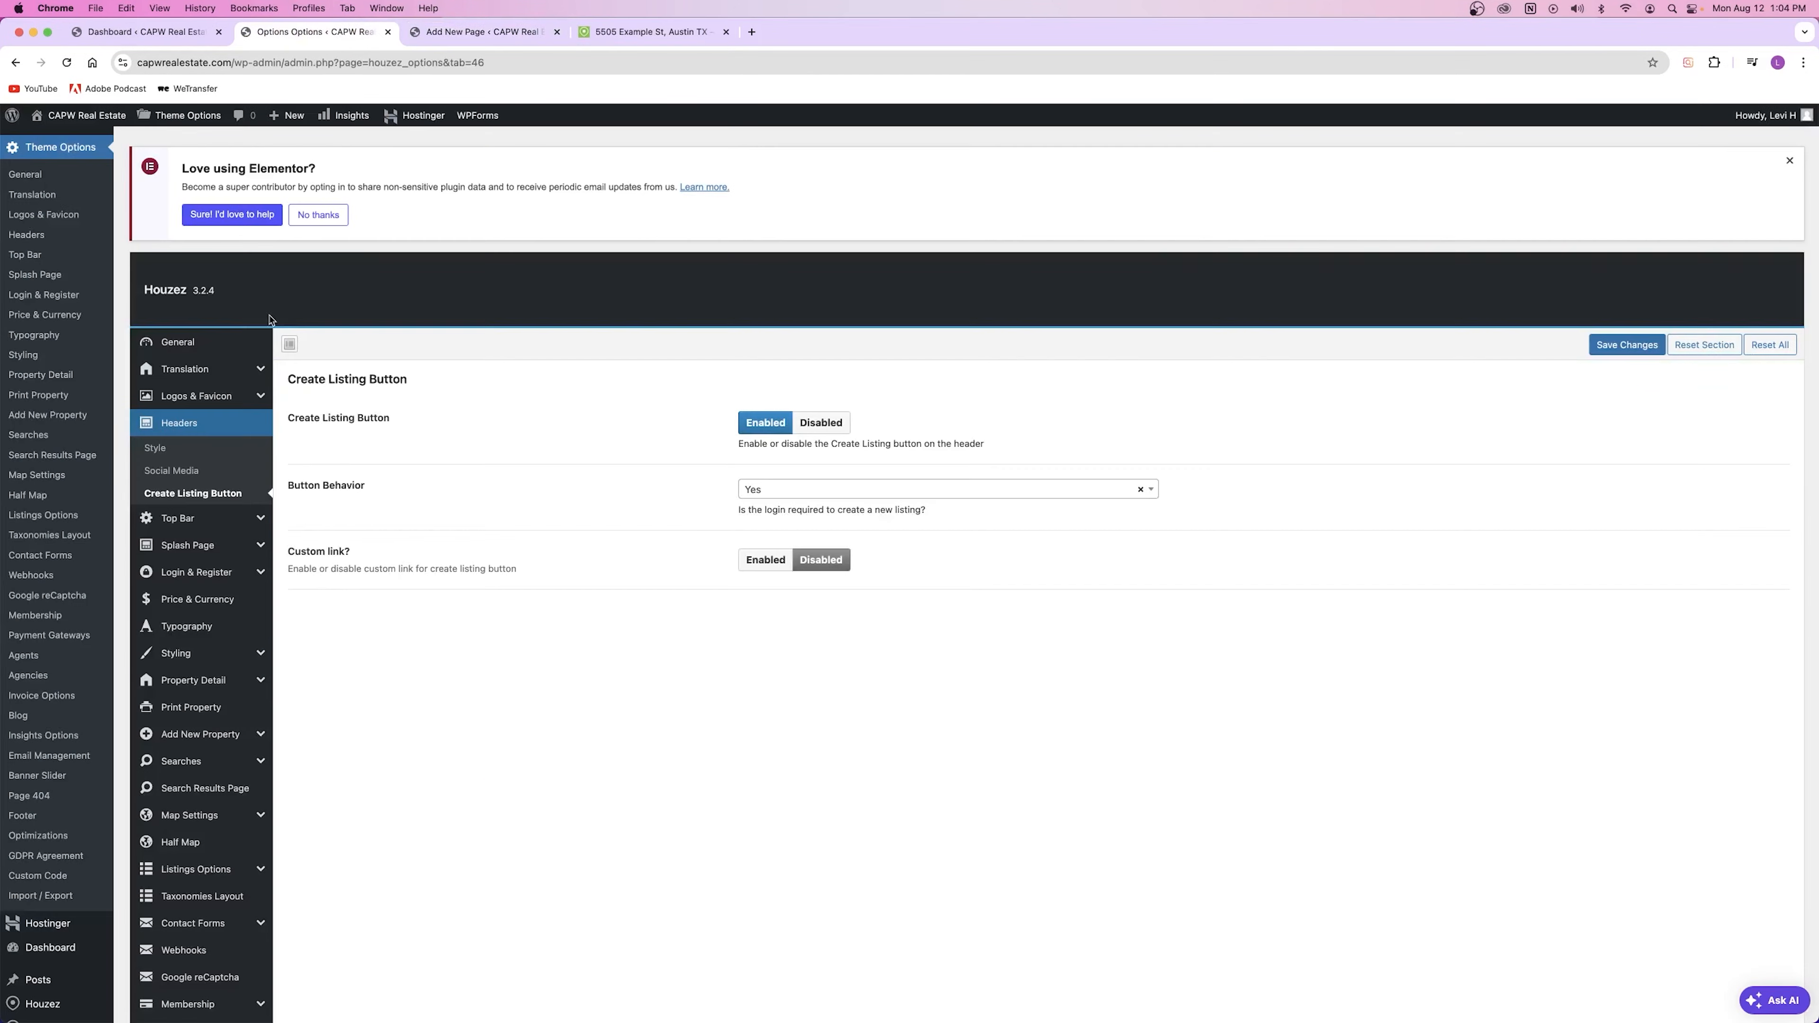
pyautogui.click(816, 422)
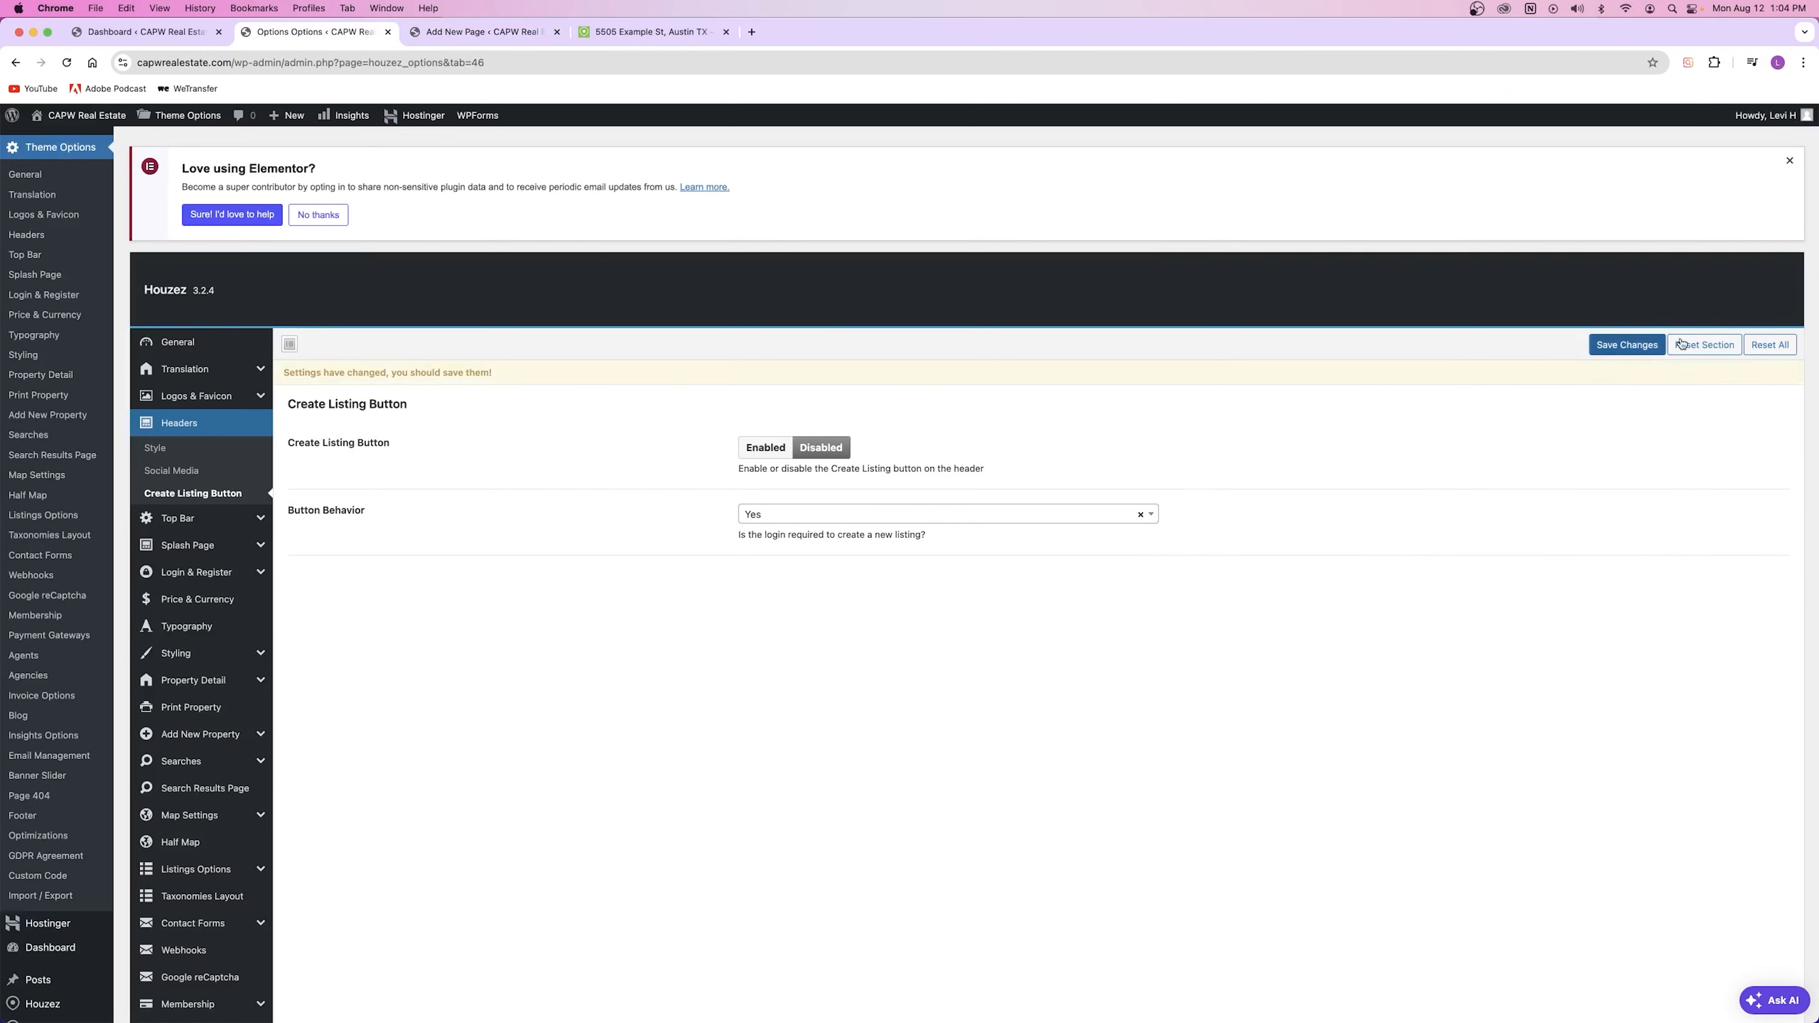
pyautogui.press('super+s')
pyautogui.click(765, 448)
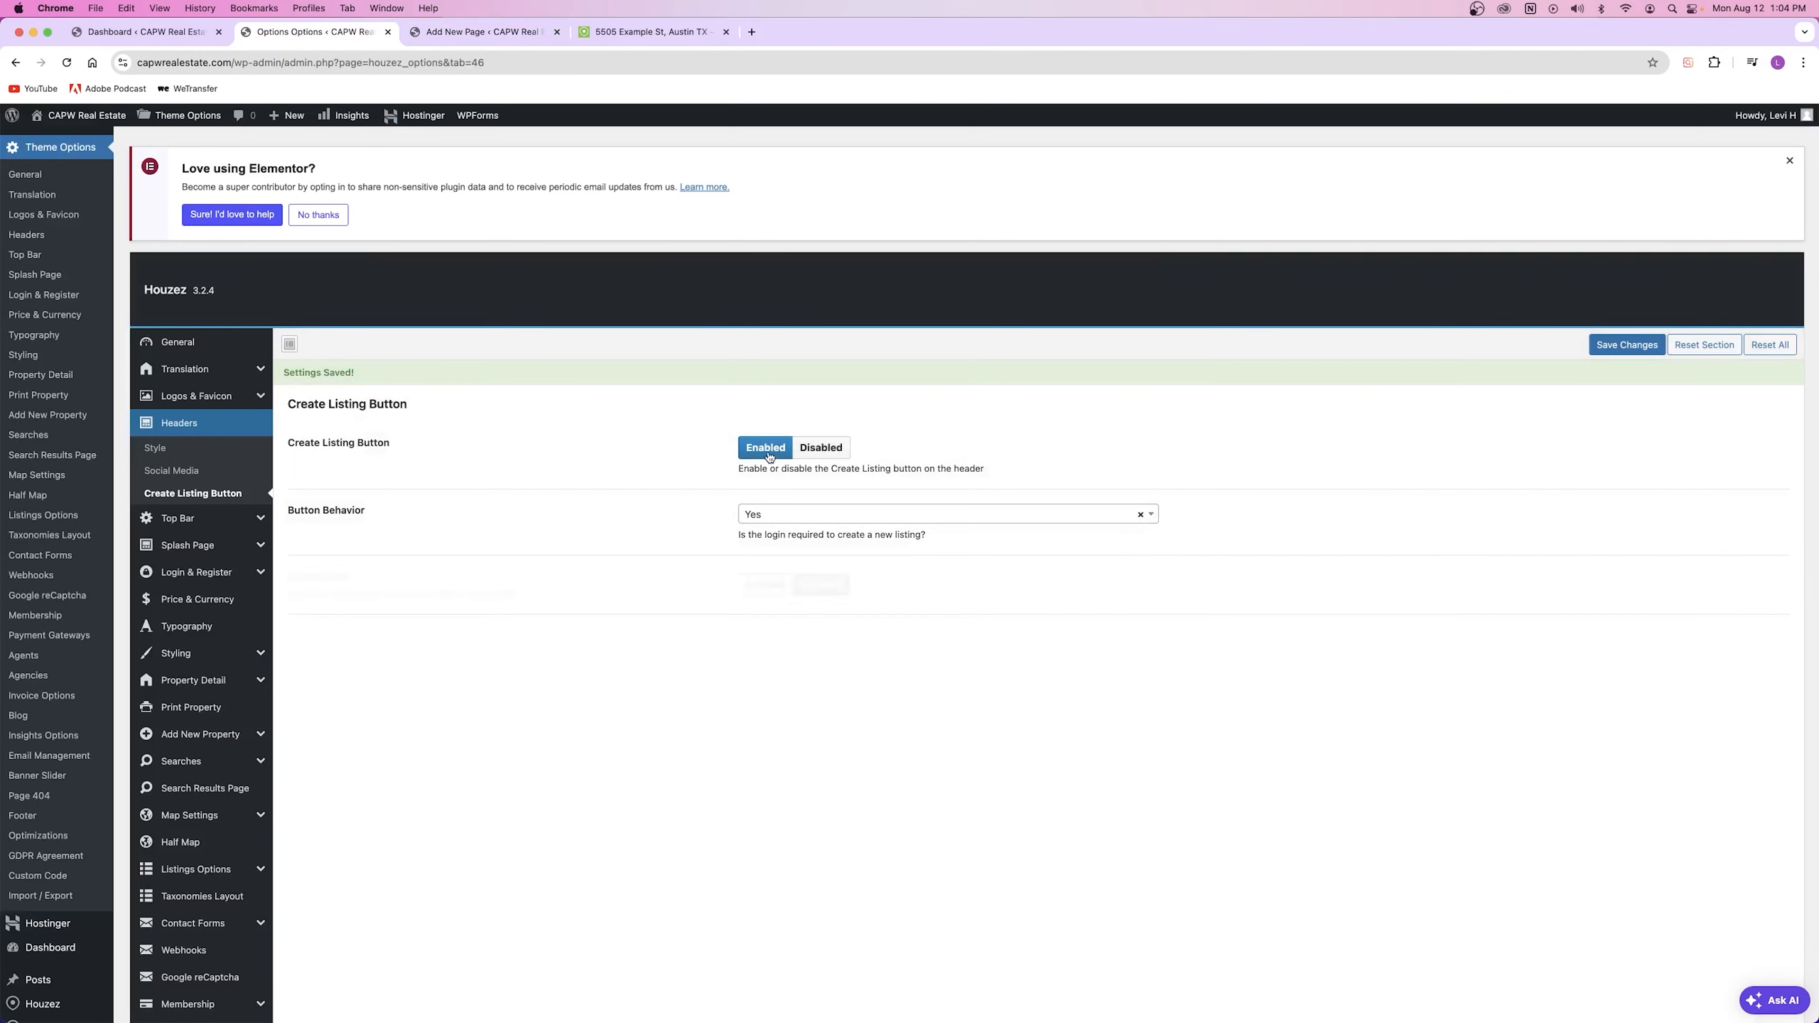
pyautogui.press('super+s')
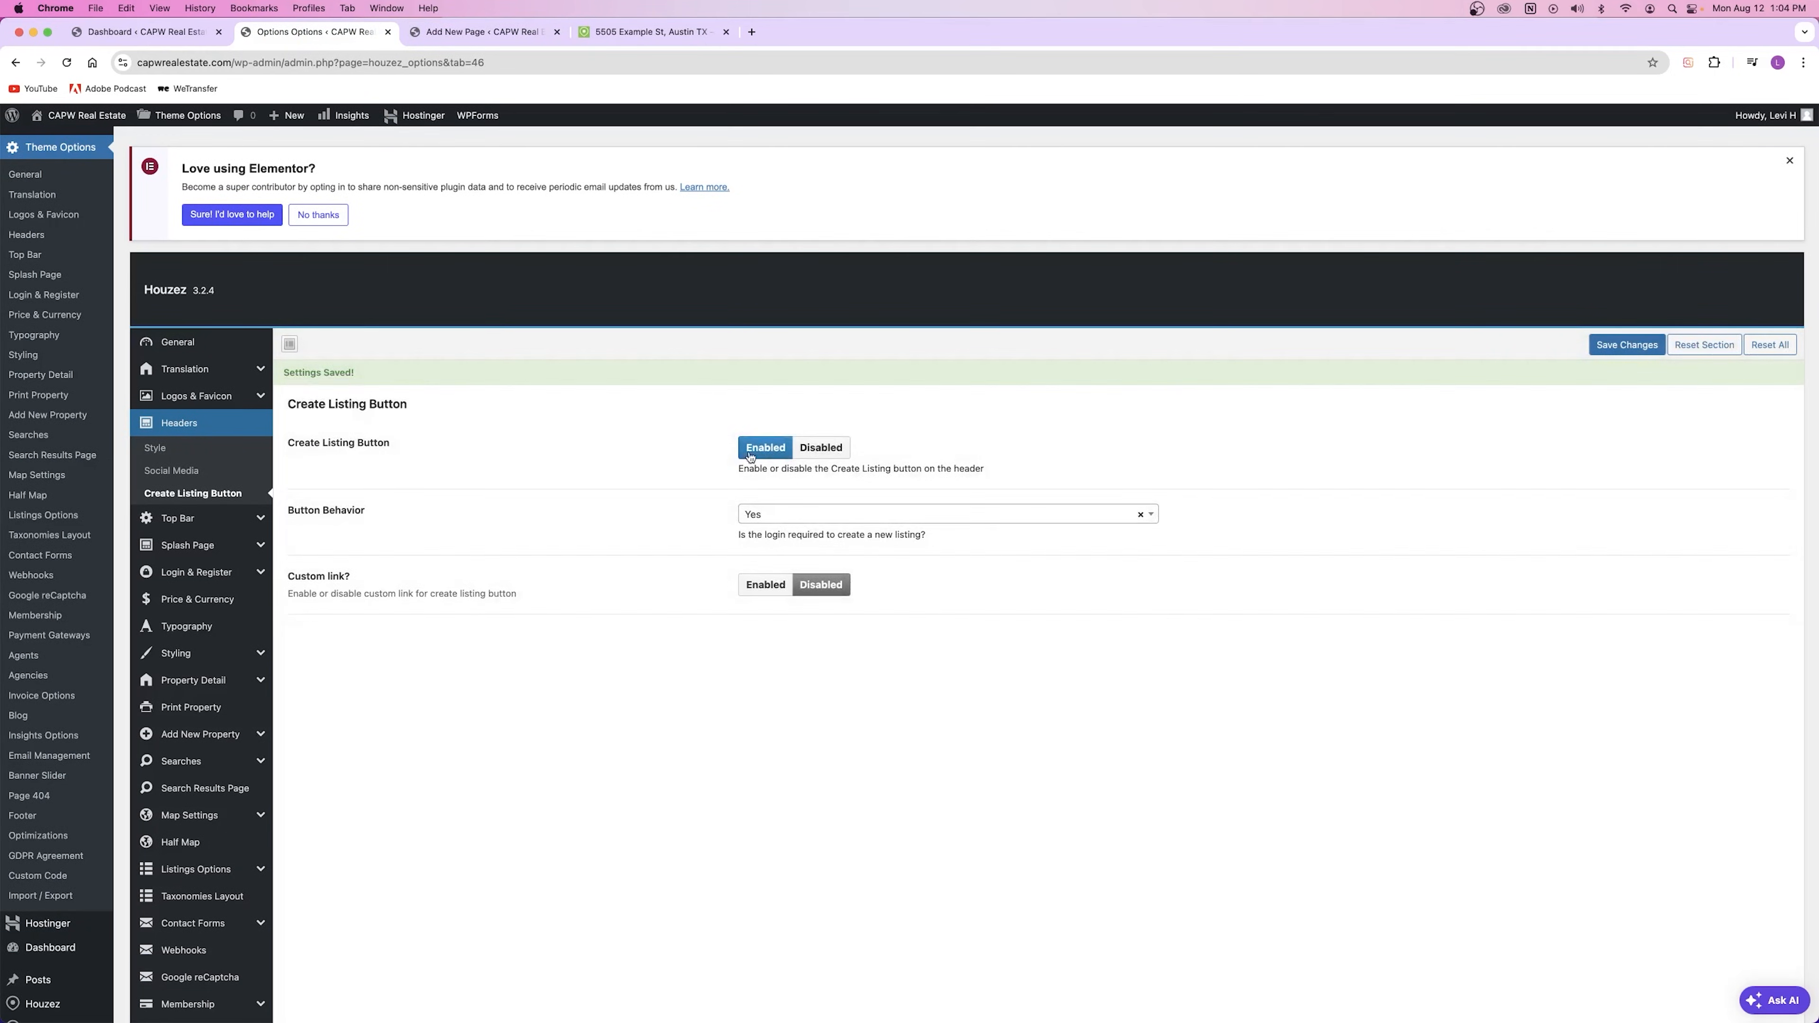
# Step: Title the new page draft 'Create Listings'
pyautogui.click(440, 33)
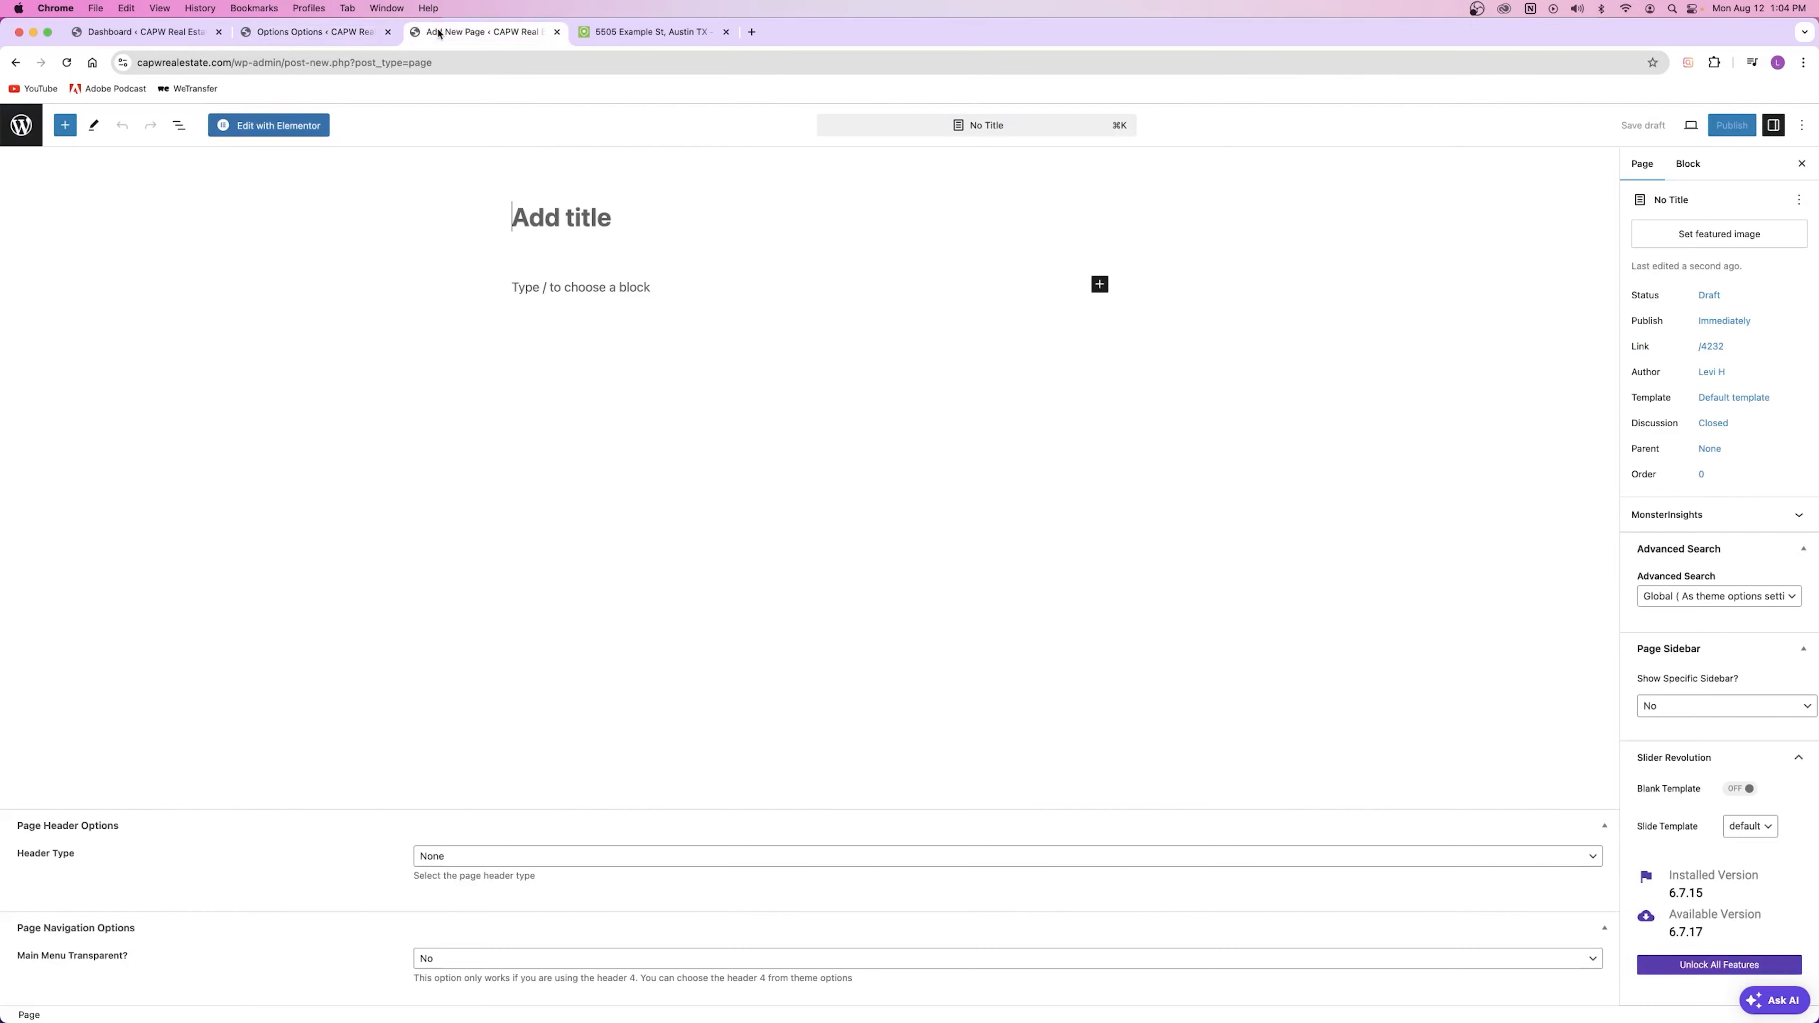
pyautogui.click(604, 215)
pyautogui.write('Create Listings')
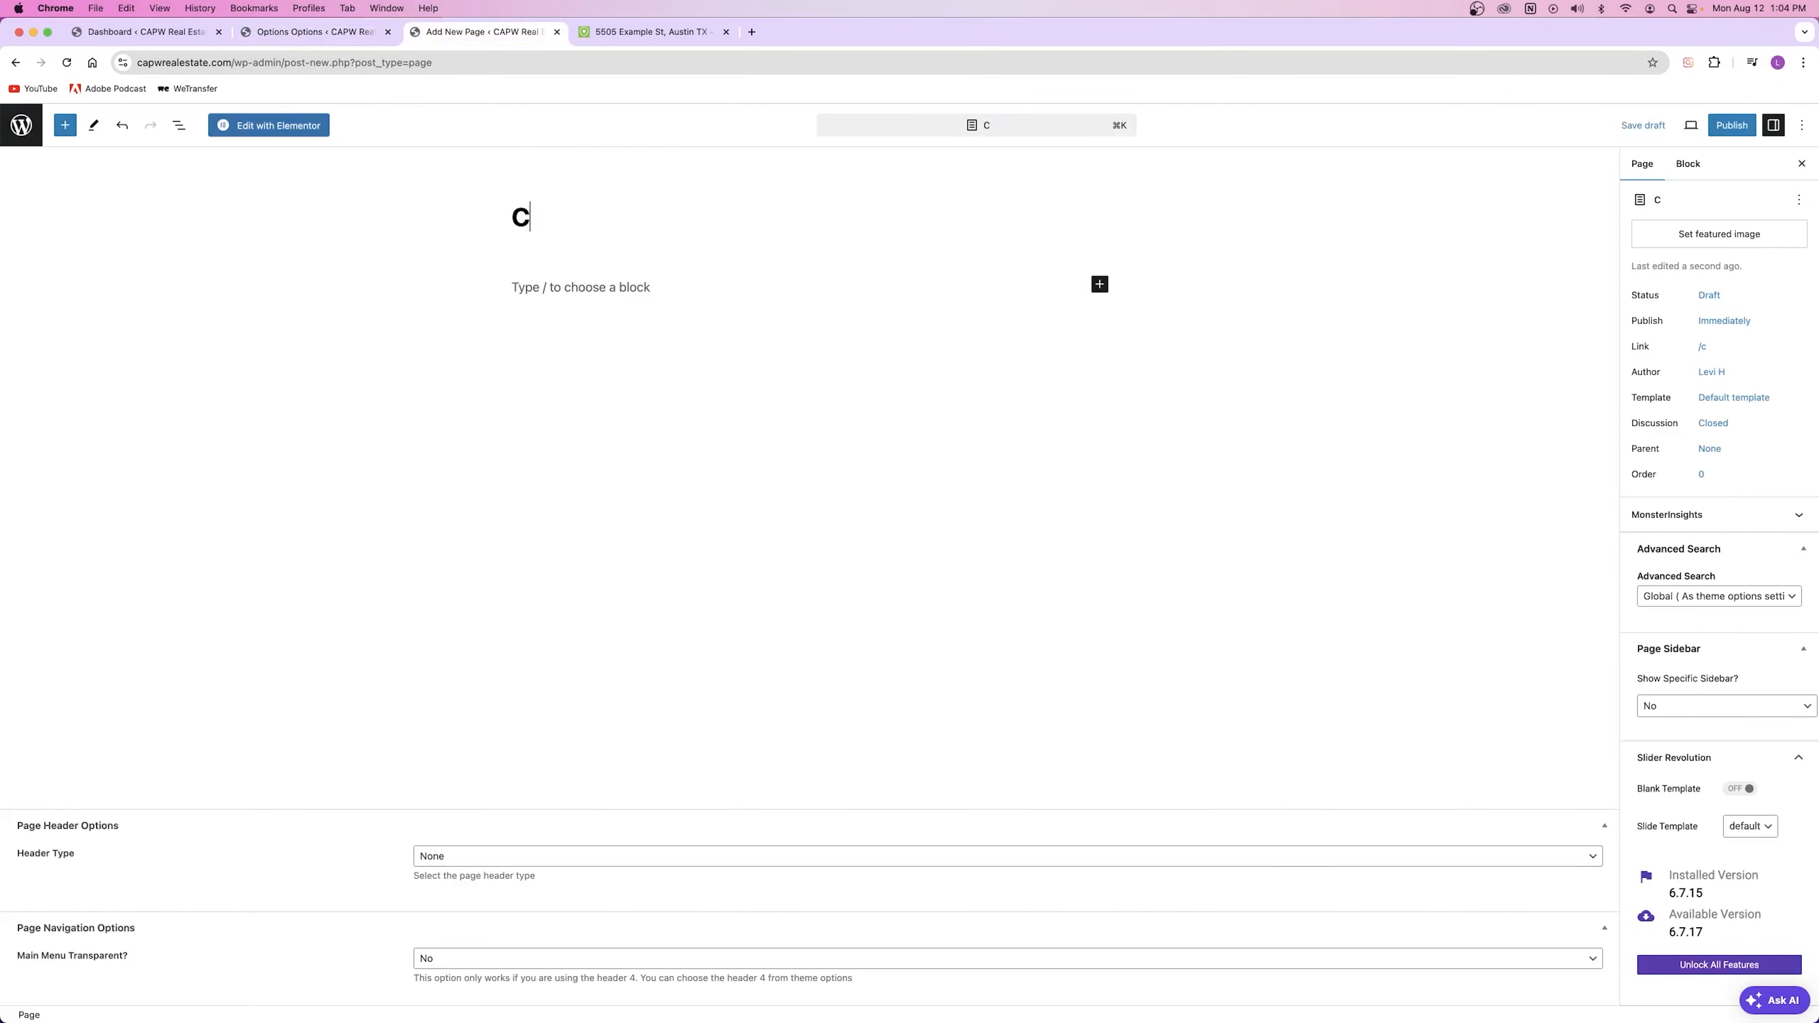
pyautogui.click(638, 279)
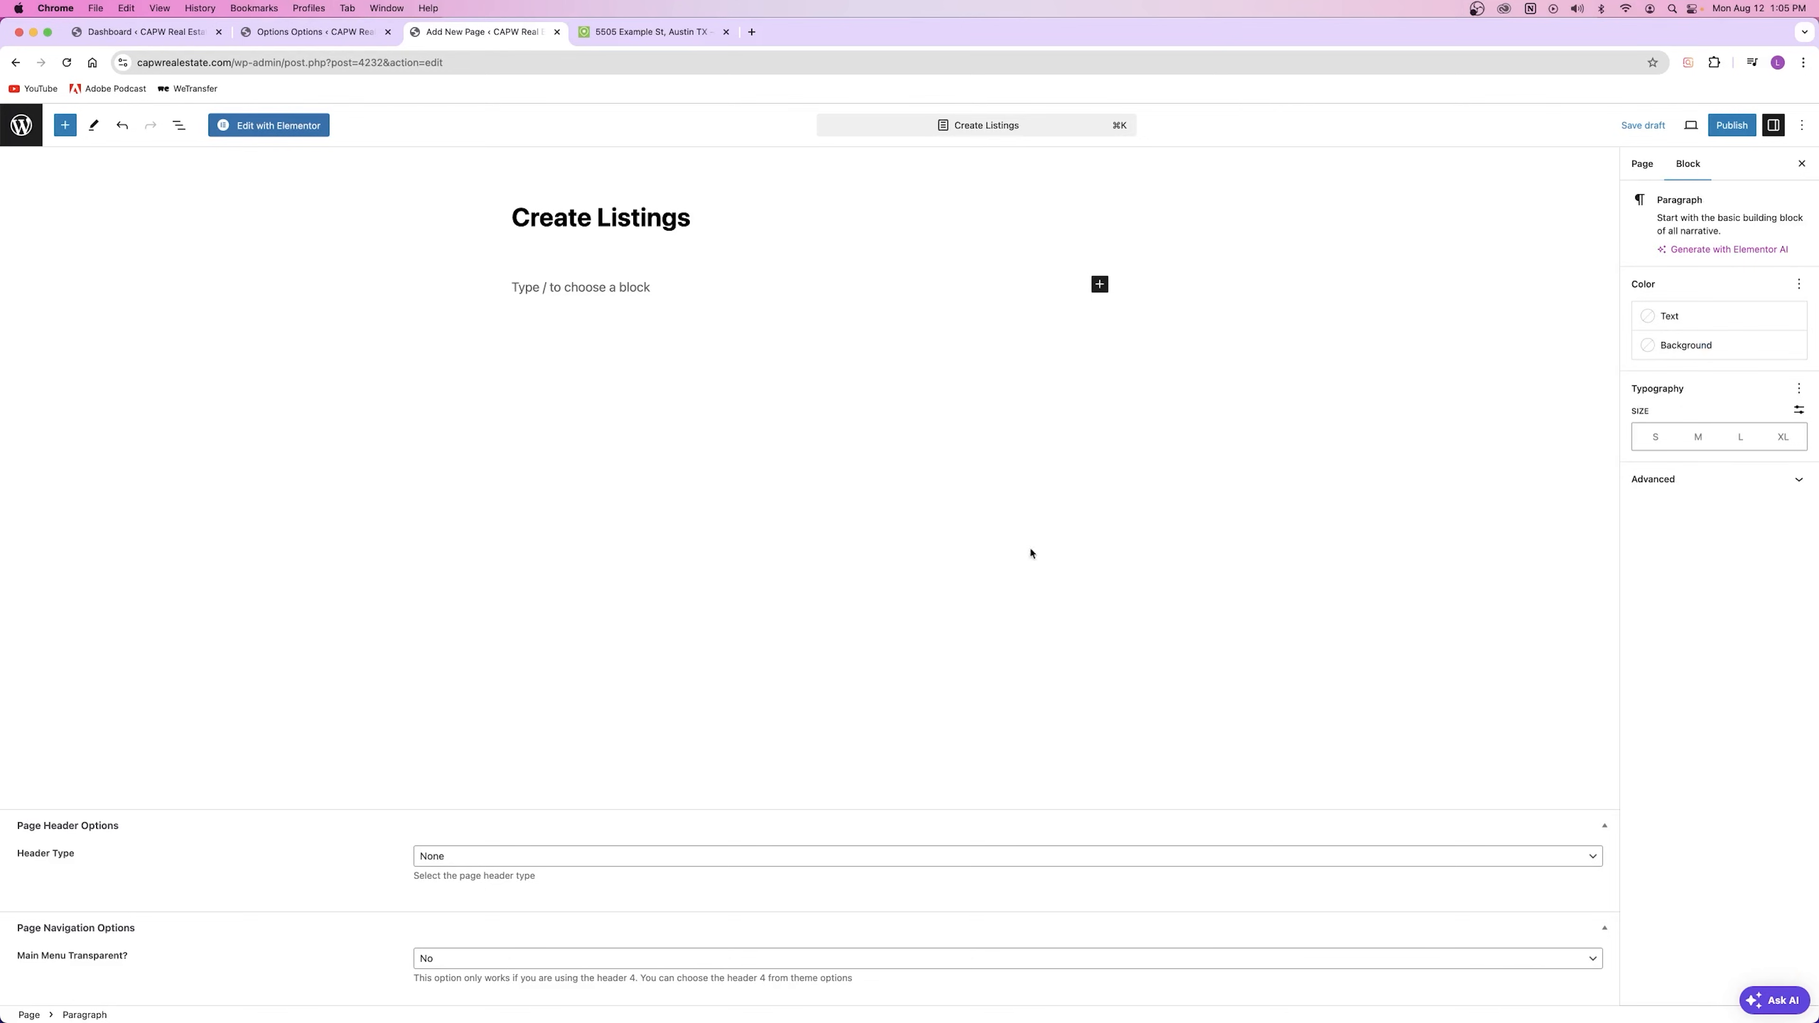
# Step: Assign the User Dashboard Create Listing template, publish the page and view it
pyautogui.click(1643, 165)
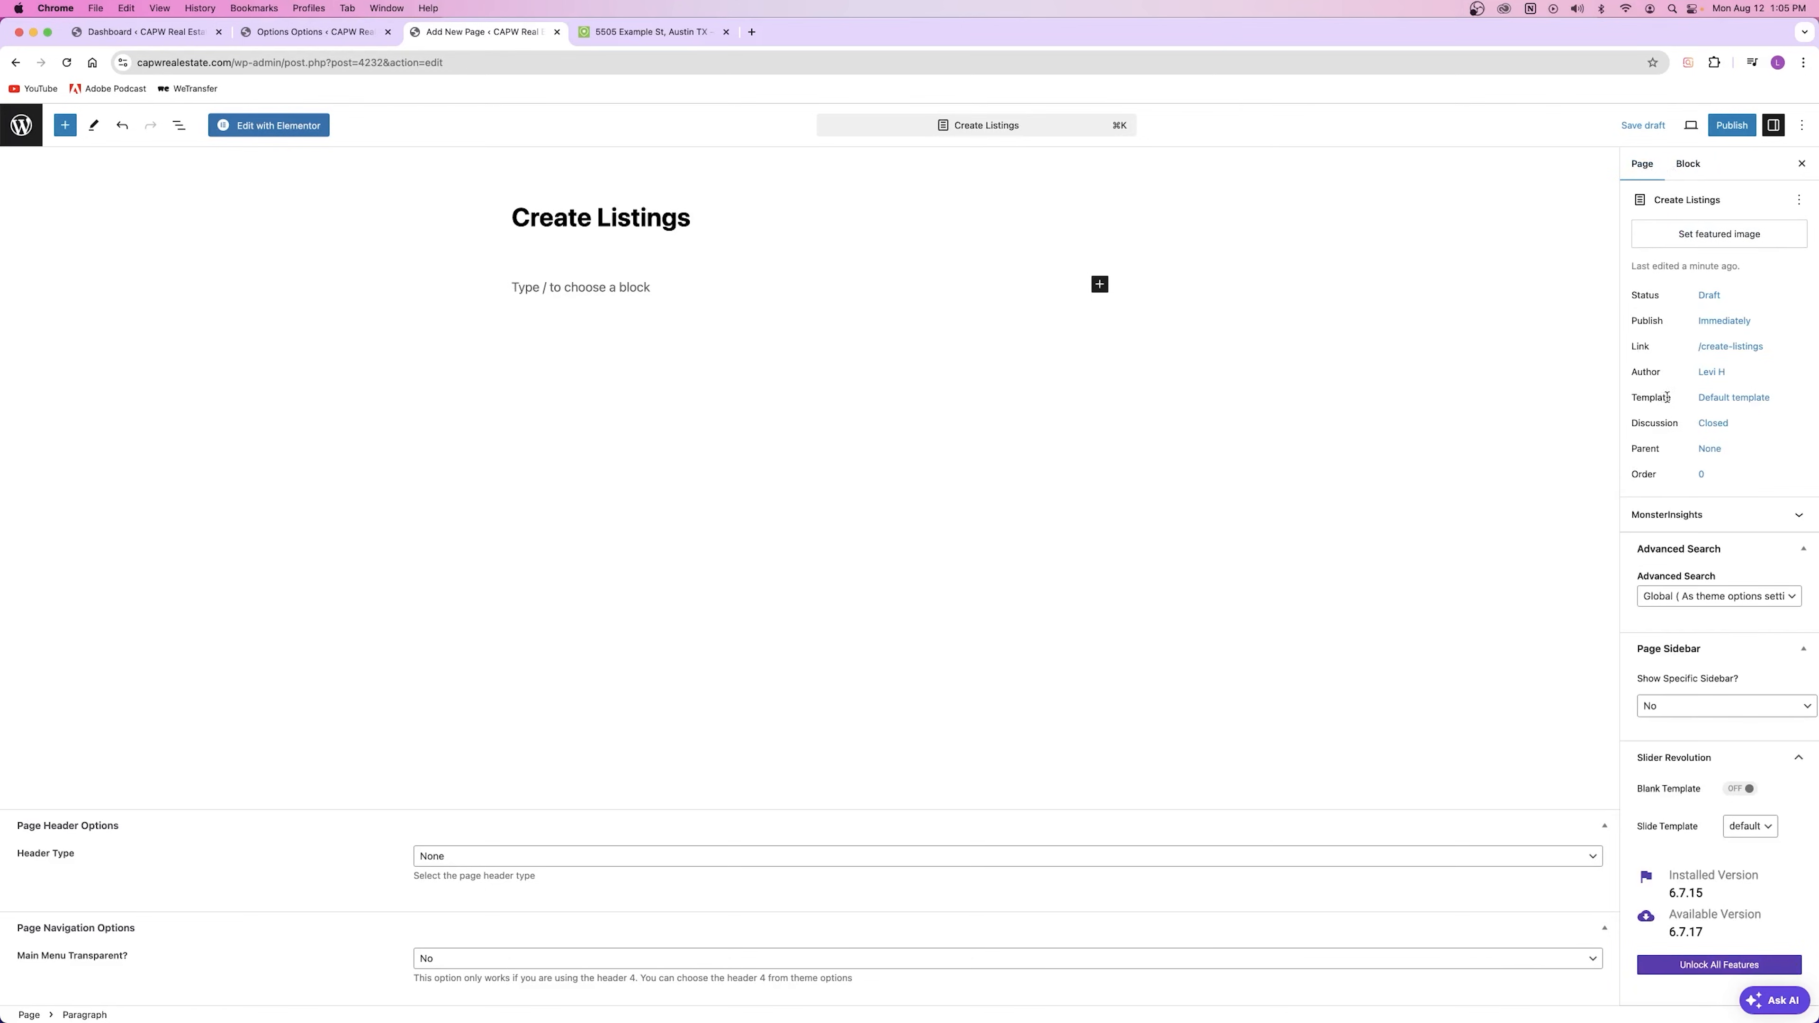
pyautogui.click(1719, 398)
pyautogui.click(1686, 523)
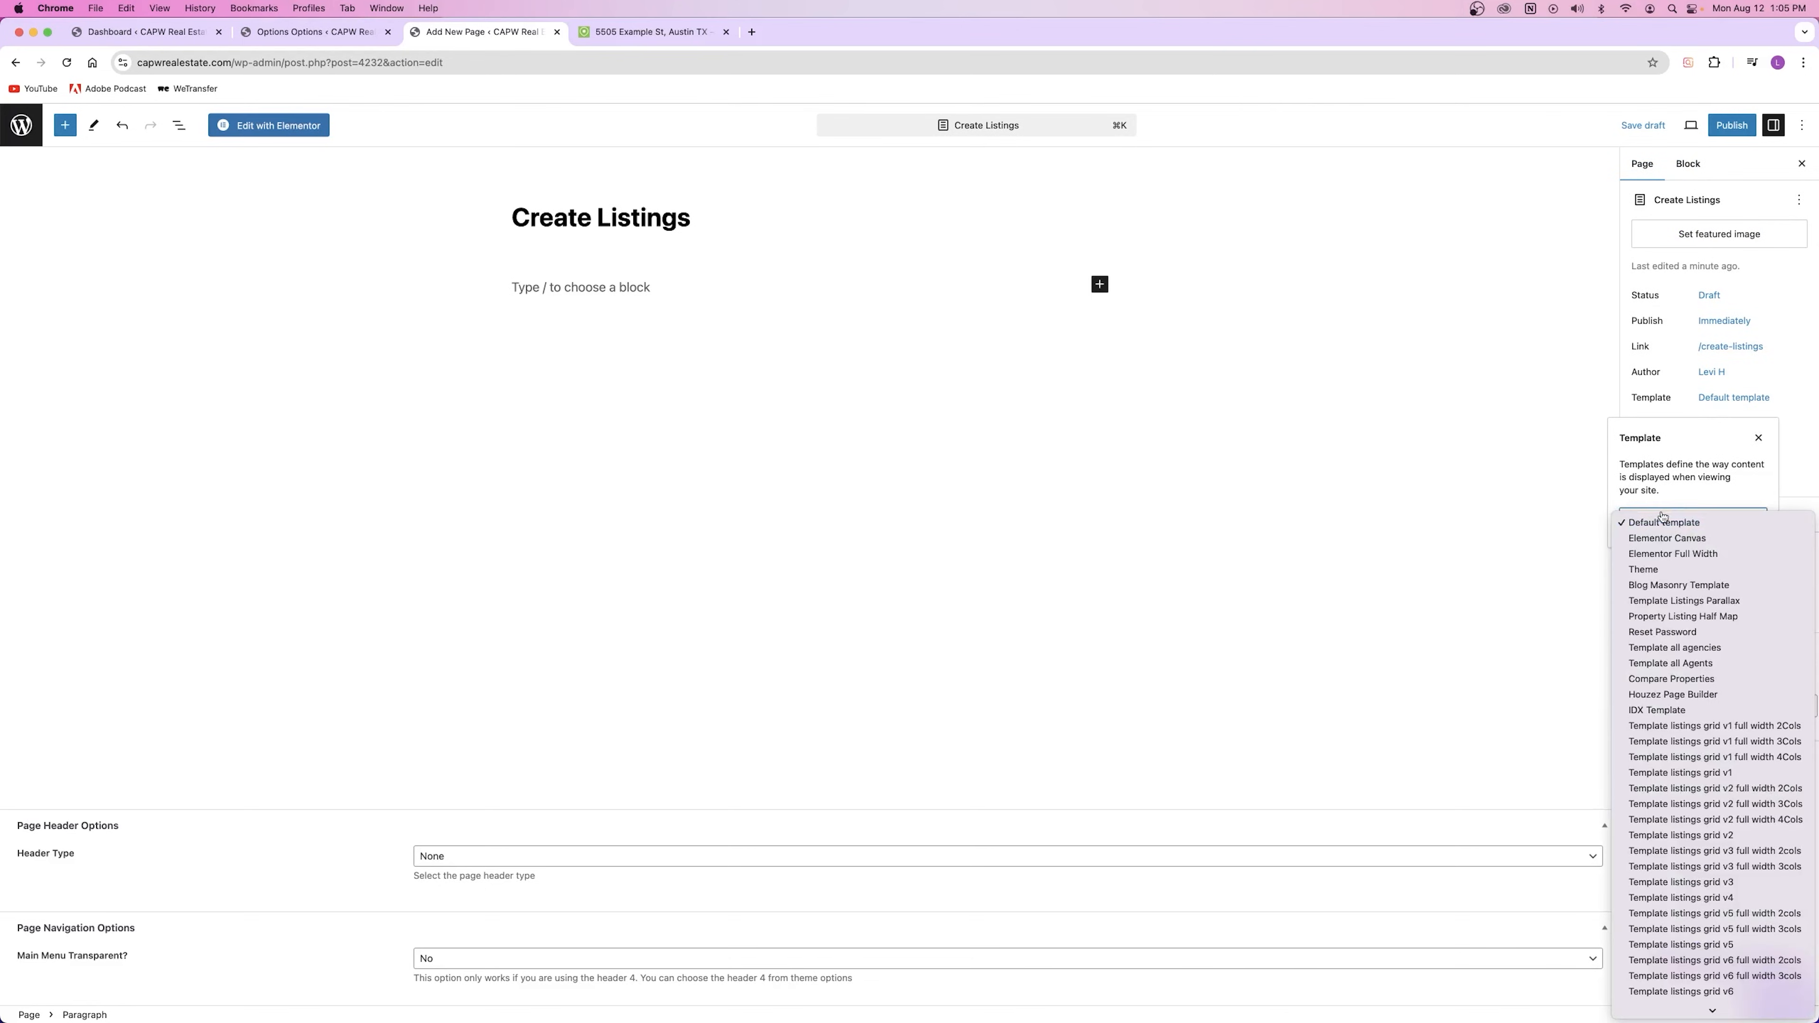
pyautogui.scroll(-10, 1691, 619)
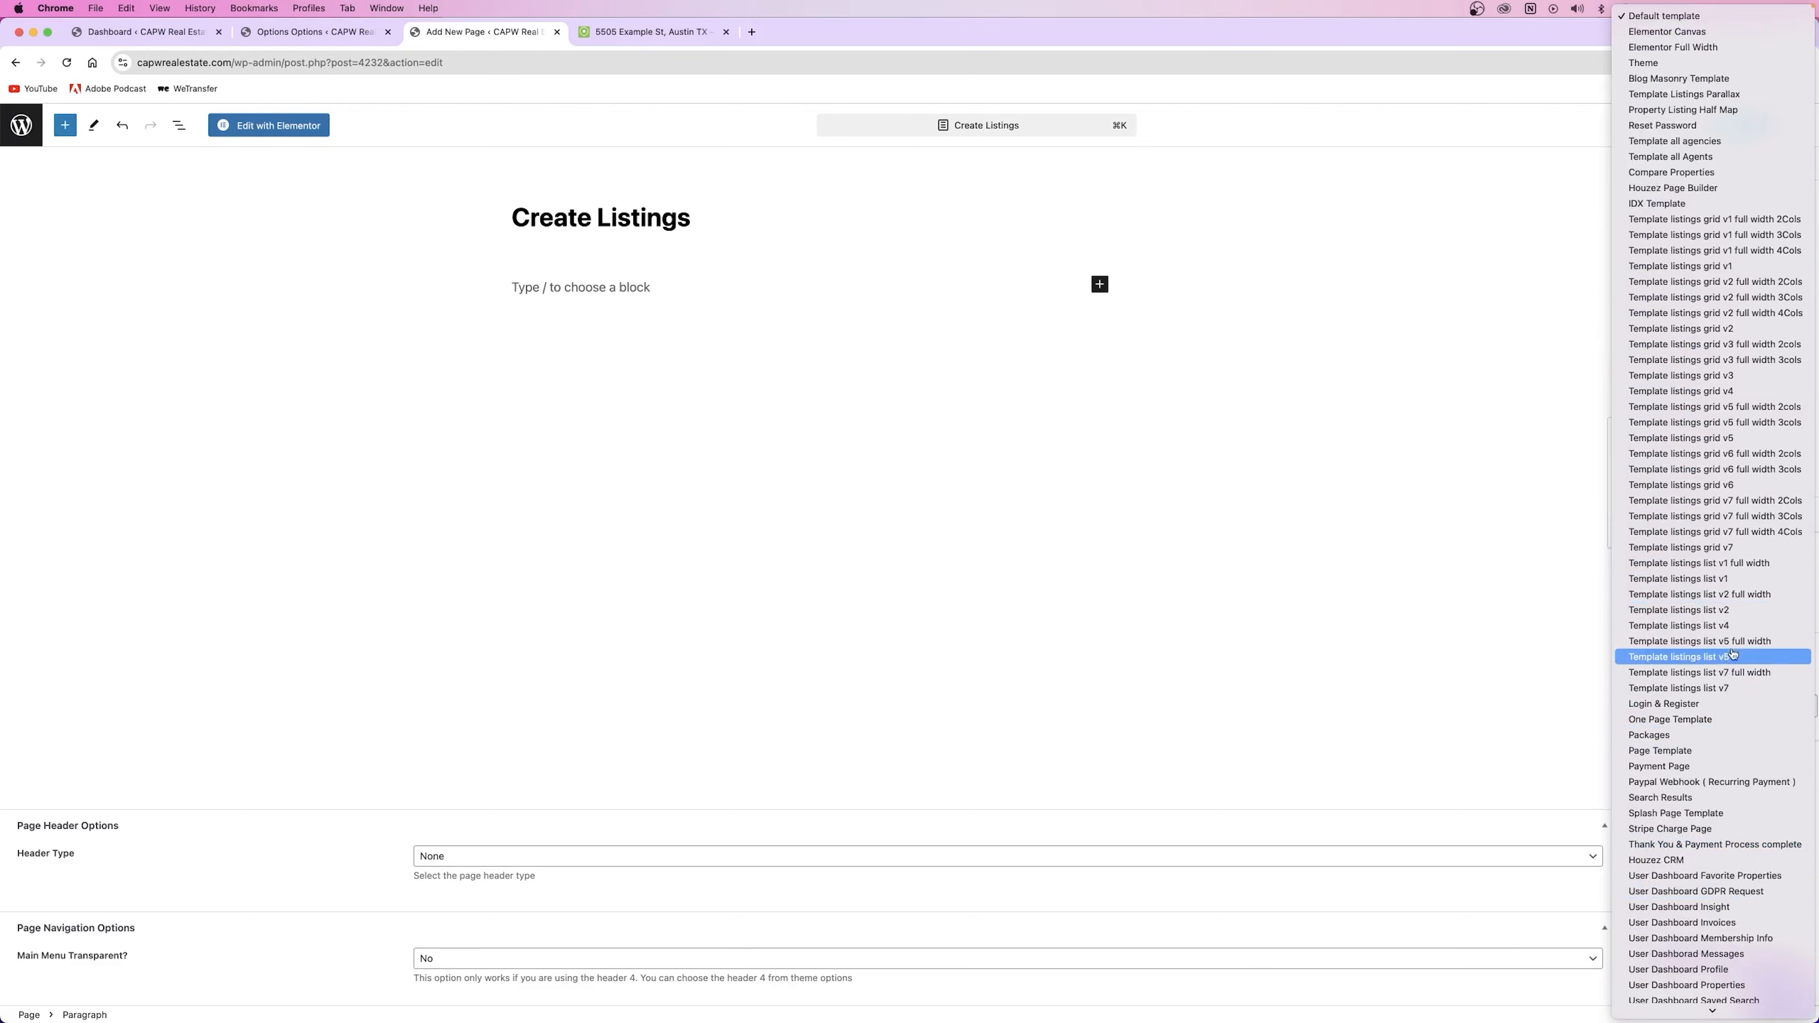
pyautogui.scroll(-2, 1742, 330)
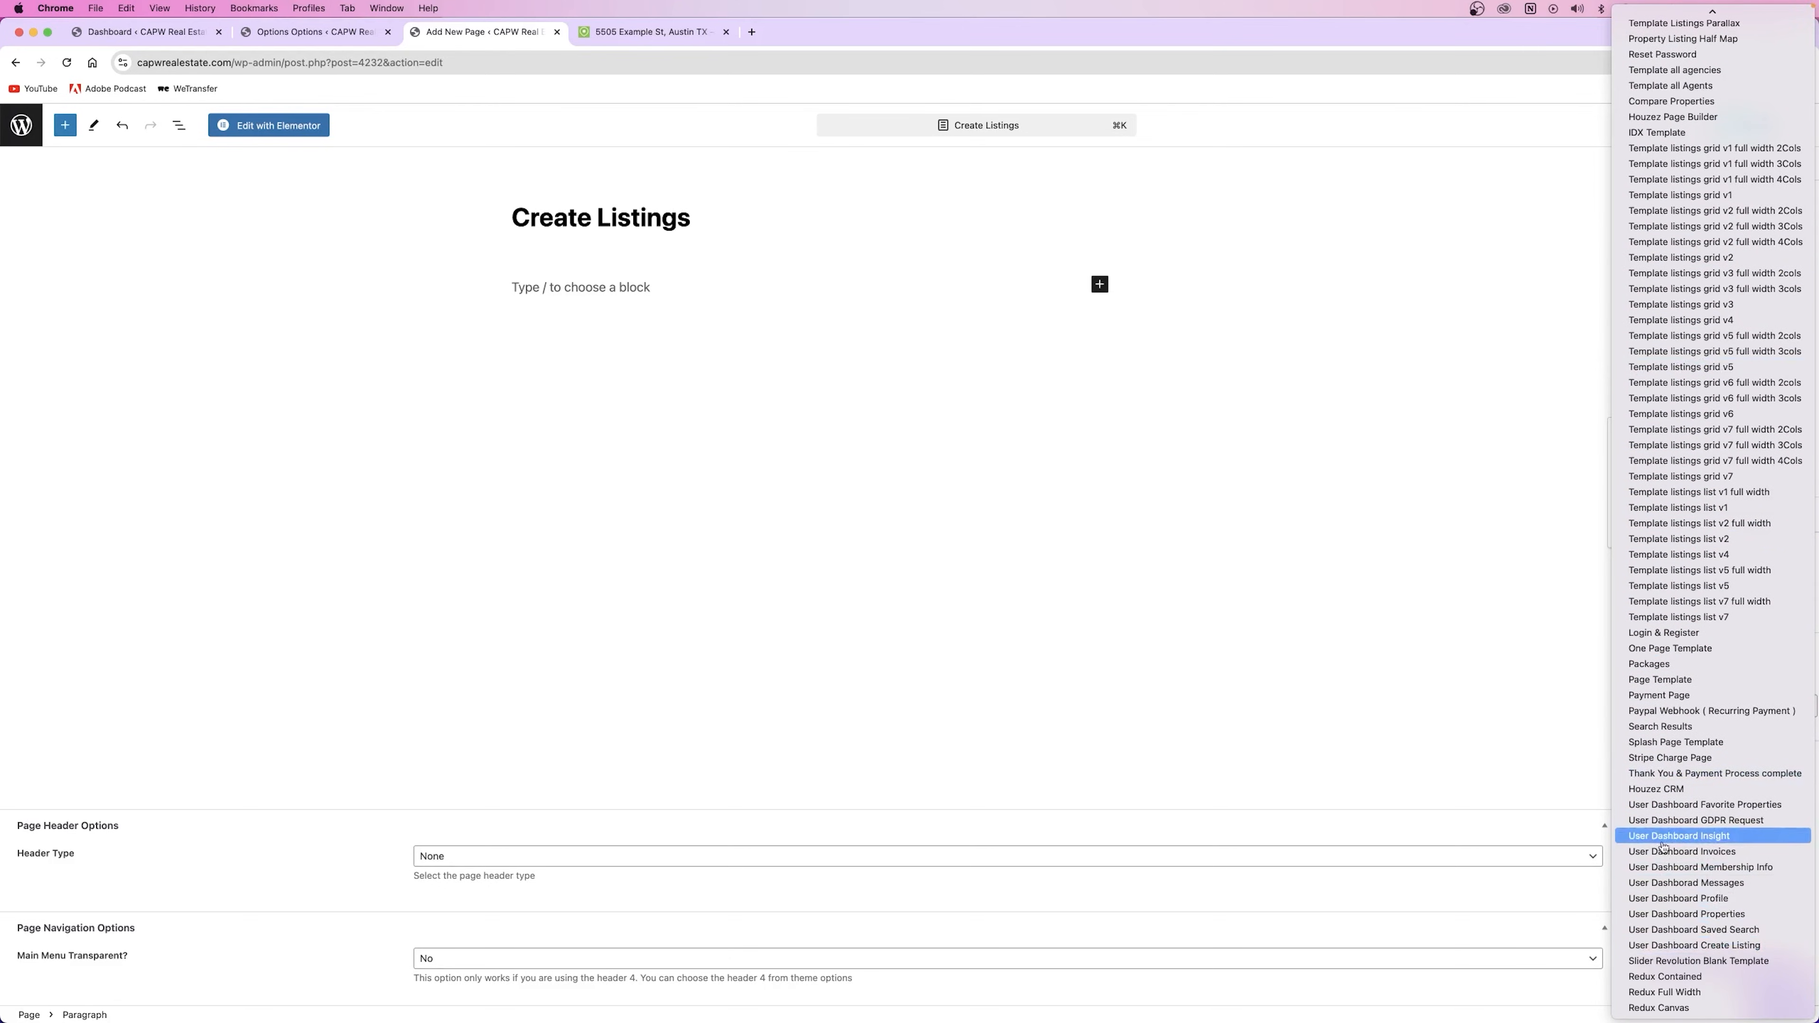
pyautogui.click(1741, 948)
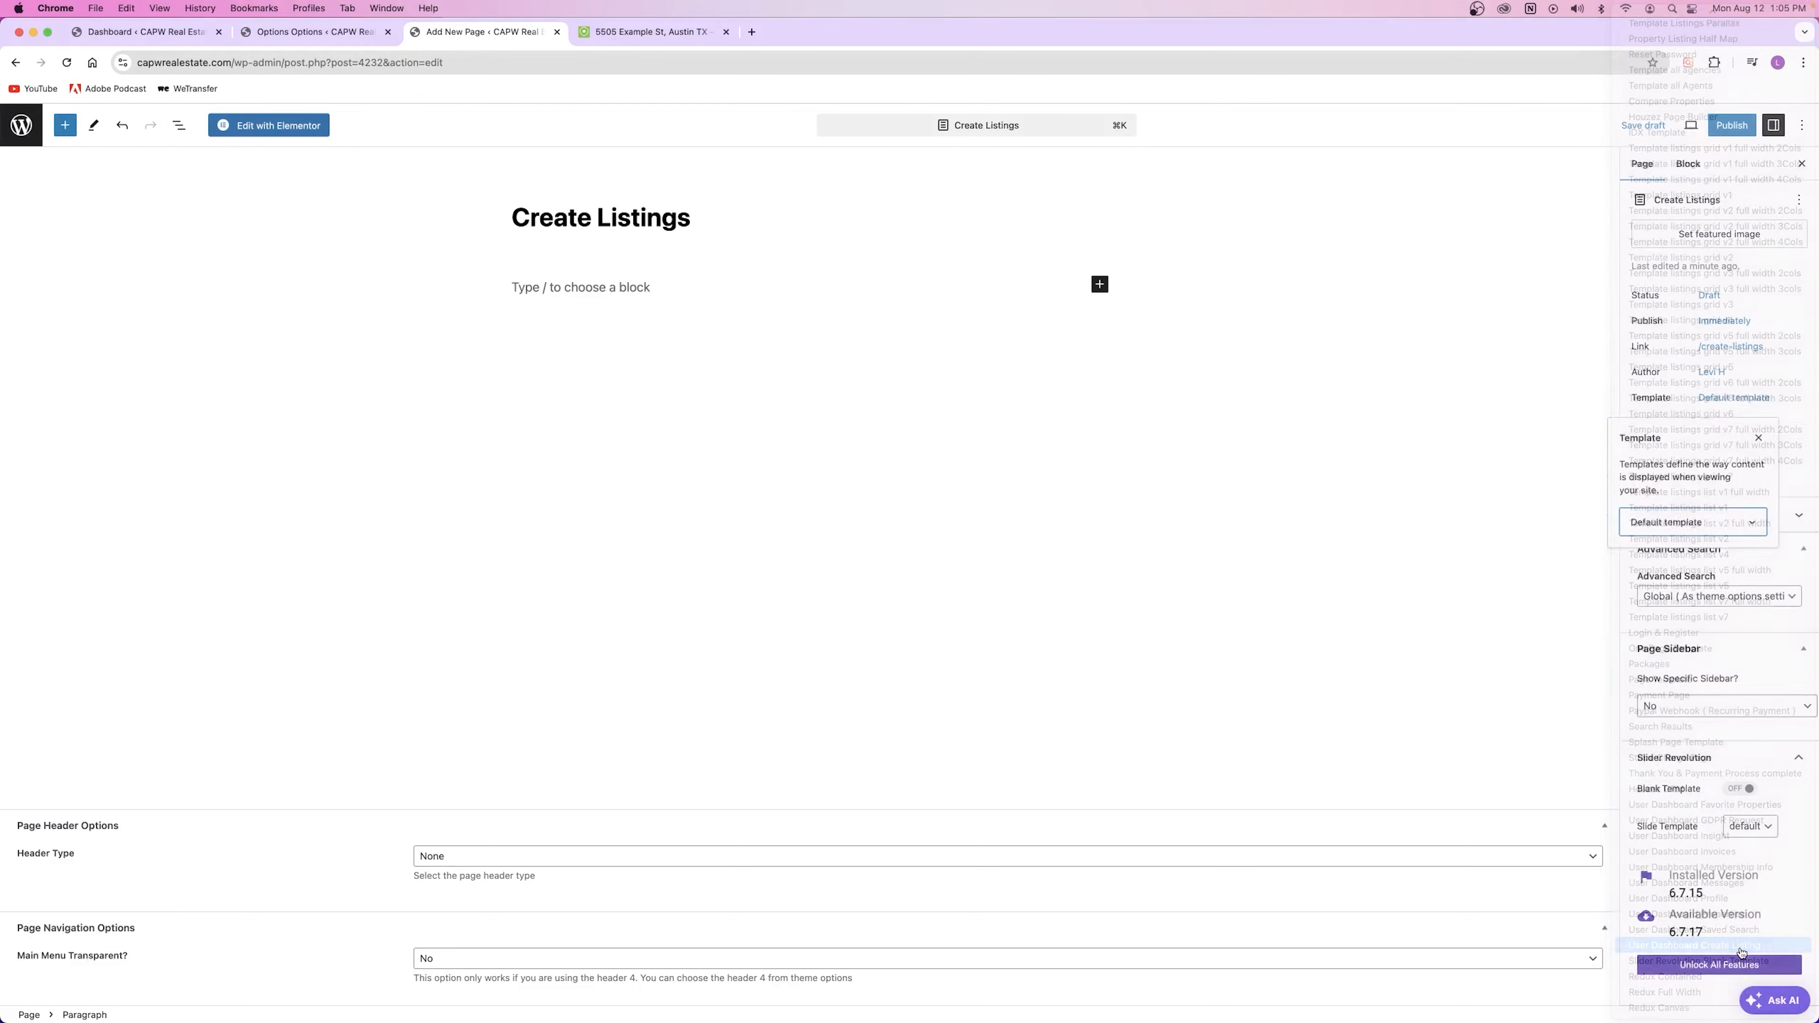
pyautogui.click(1734, 128)
pyautogui.click(1699, 127)
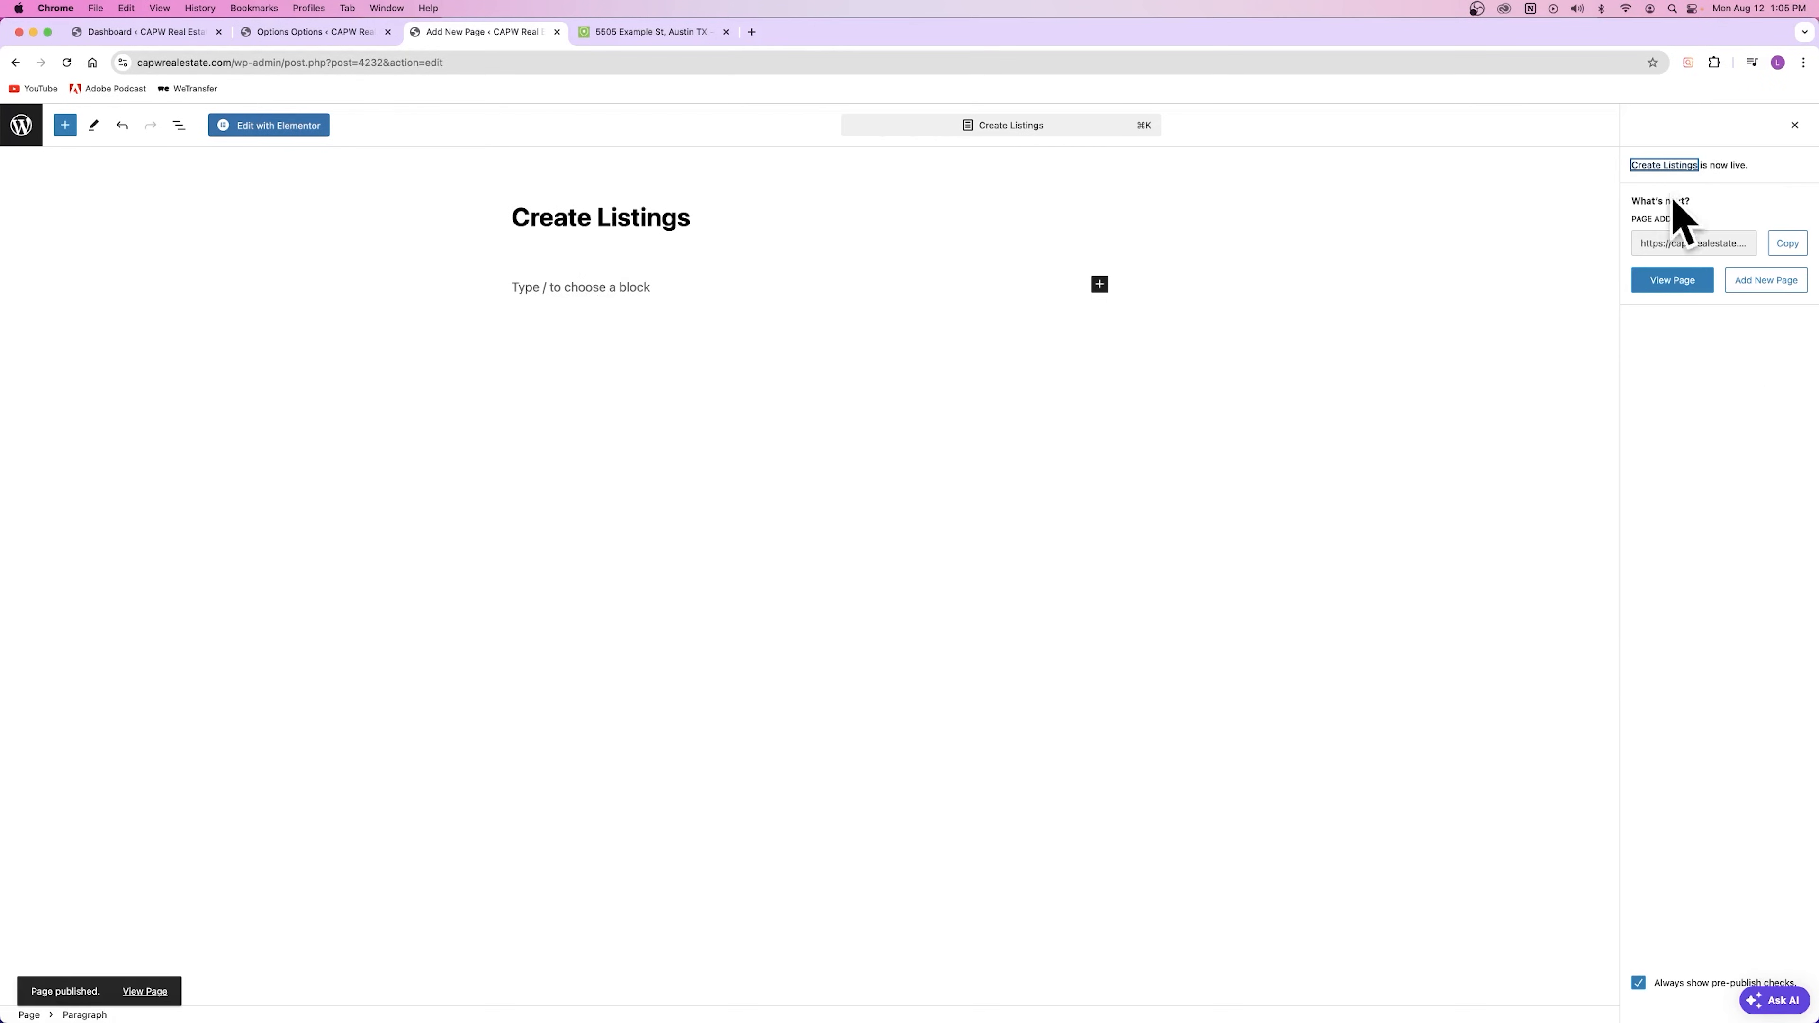
pyautogui.click(1656, 285)
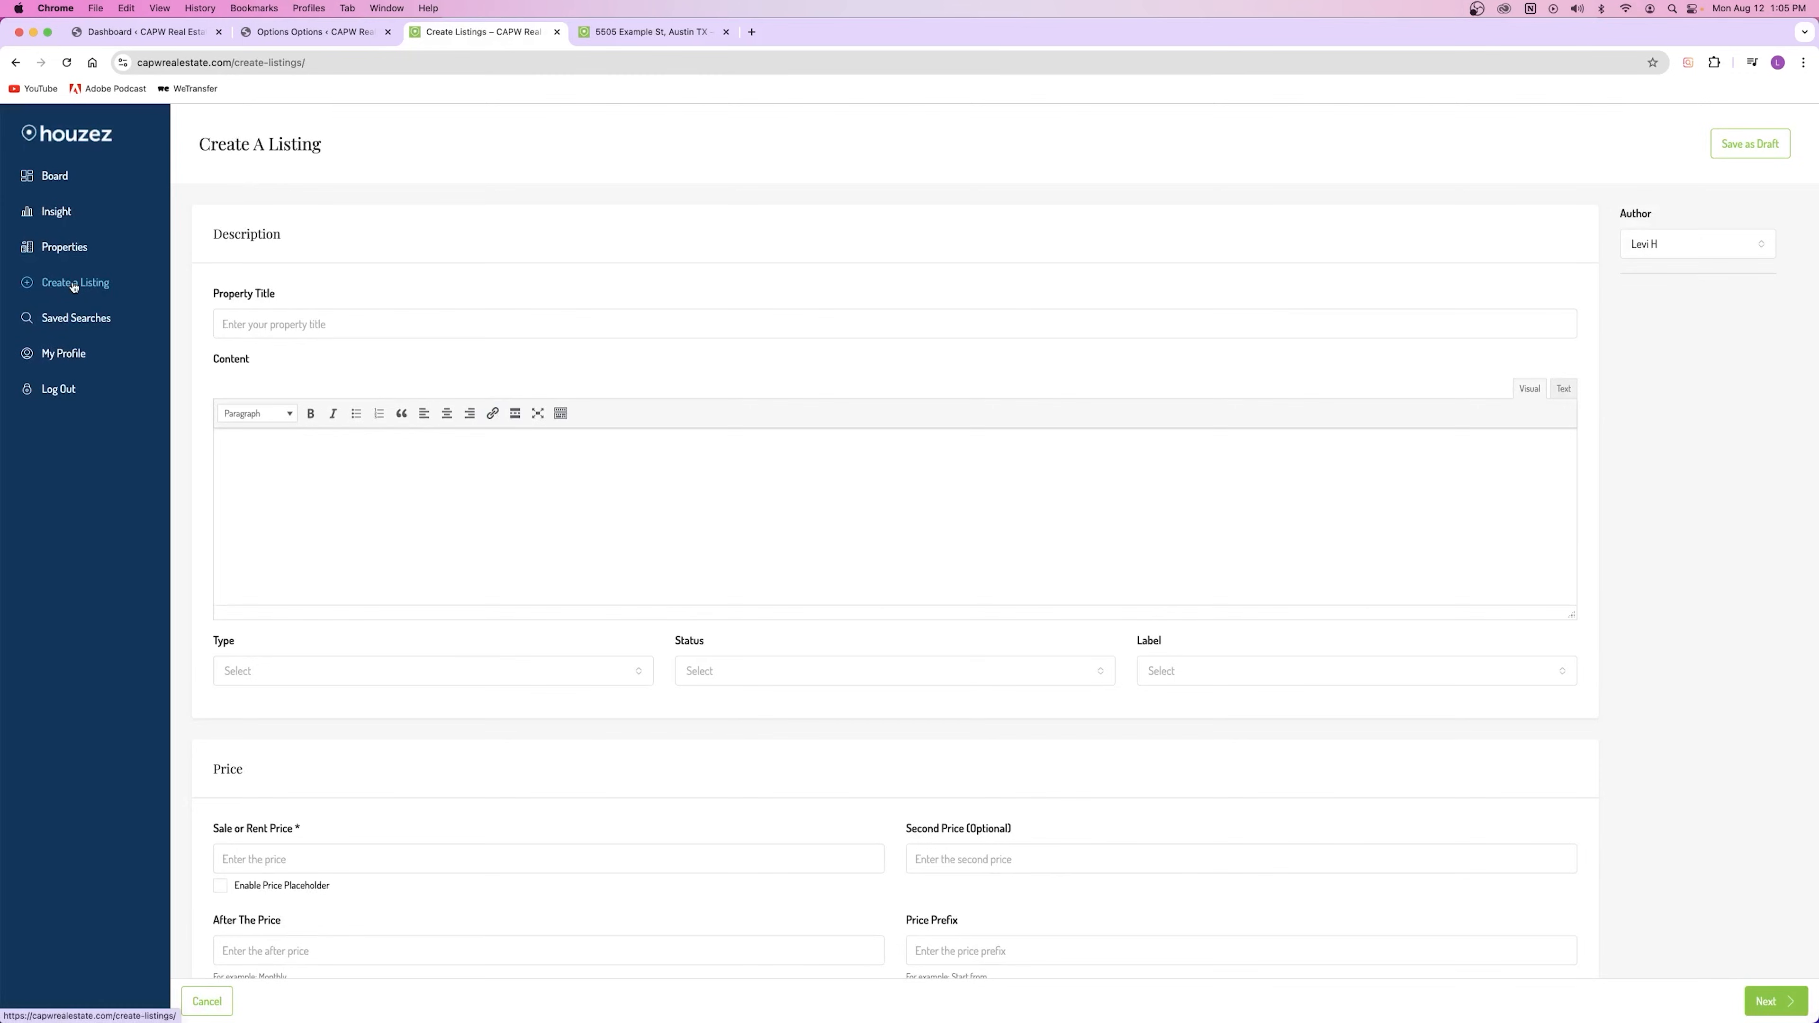
# Step: Reload the property page, test the header's Create A Listing form, and close the extra tab
pyautogui.scroll(-2, 444, 351)
pyautogui.scroll(2, 447, 348)
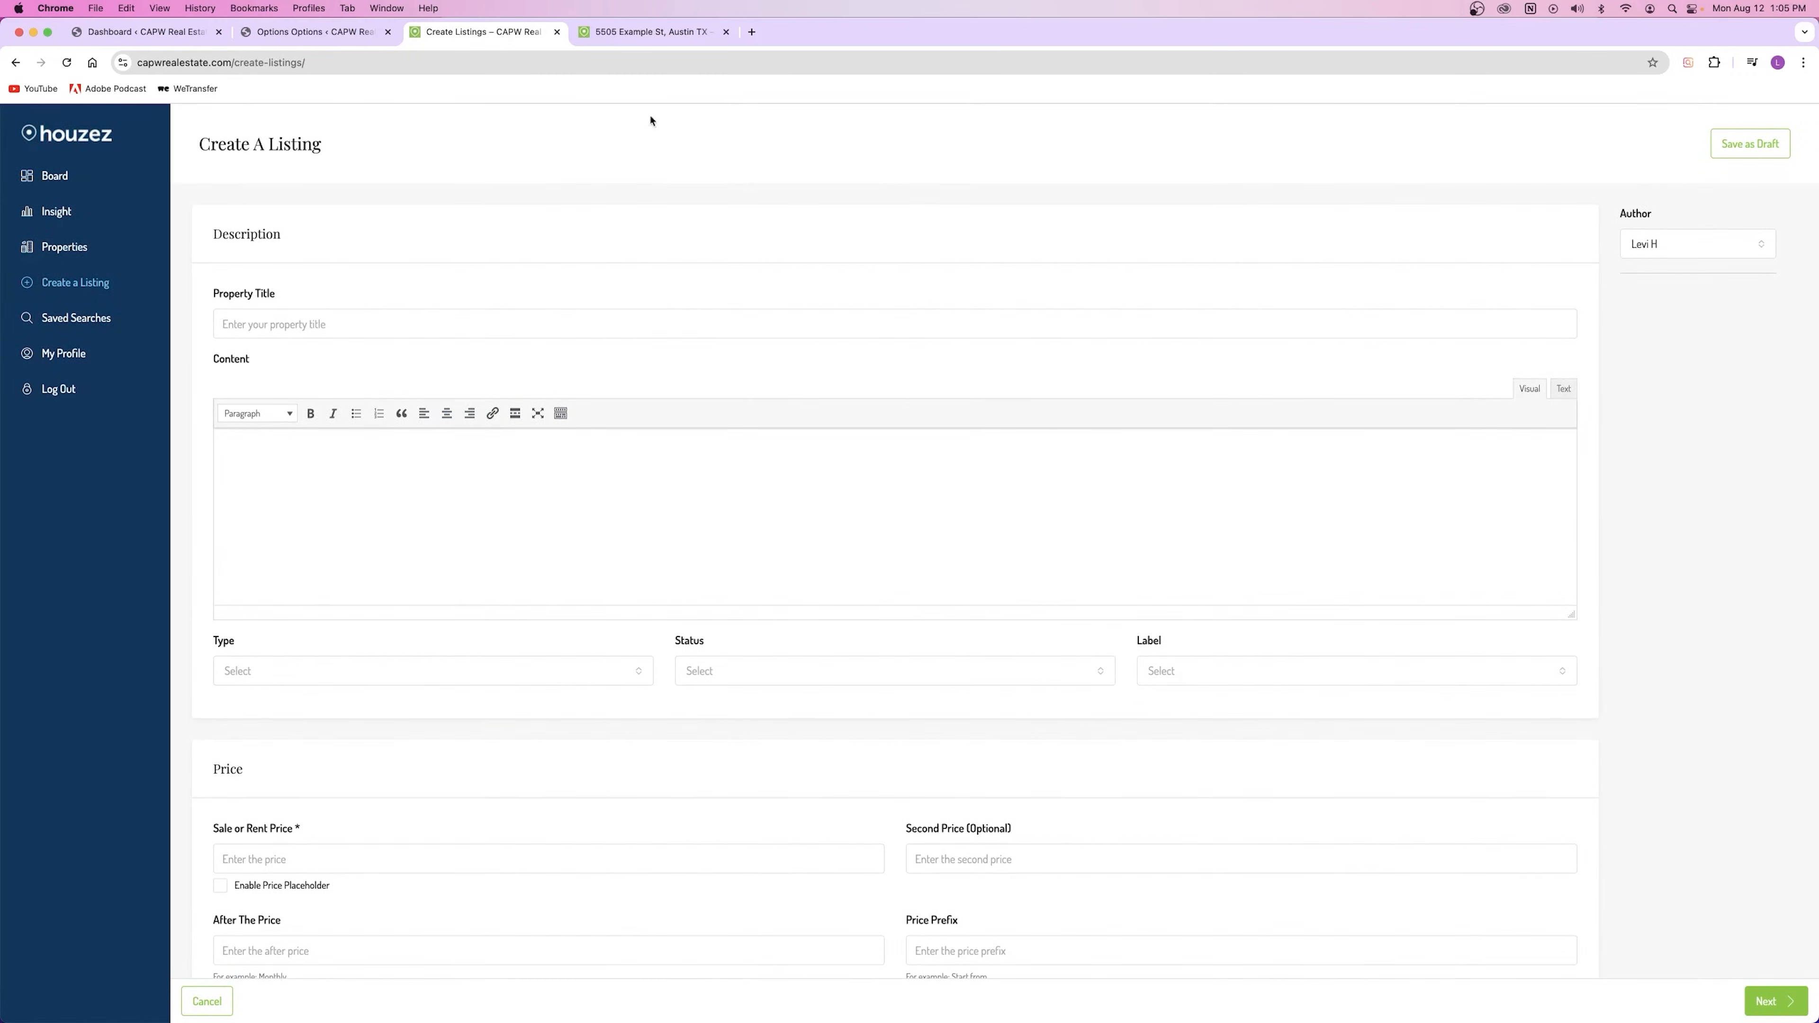
pyautogui.click(652, 31)
pyautogui.press('super+r')
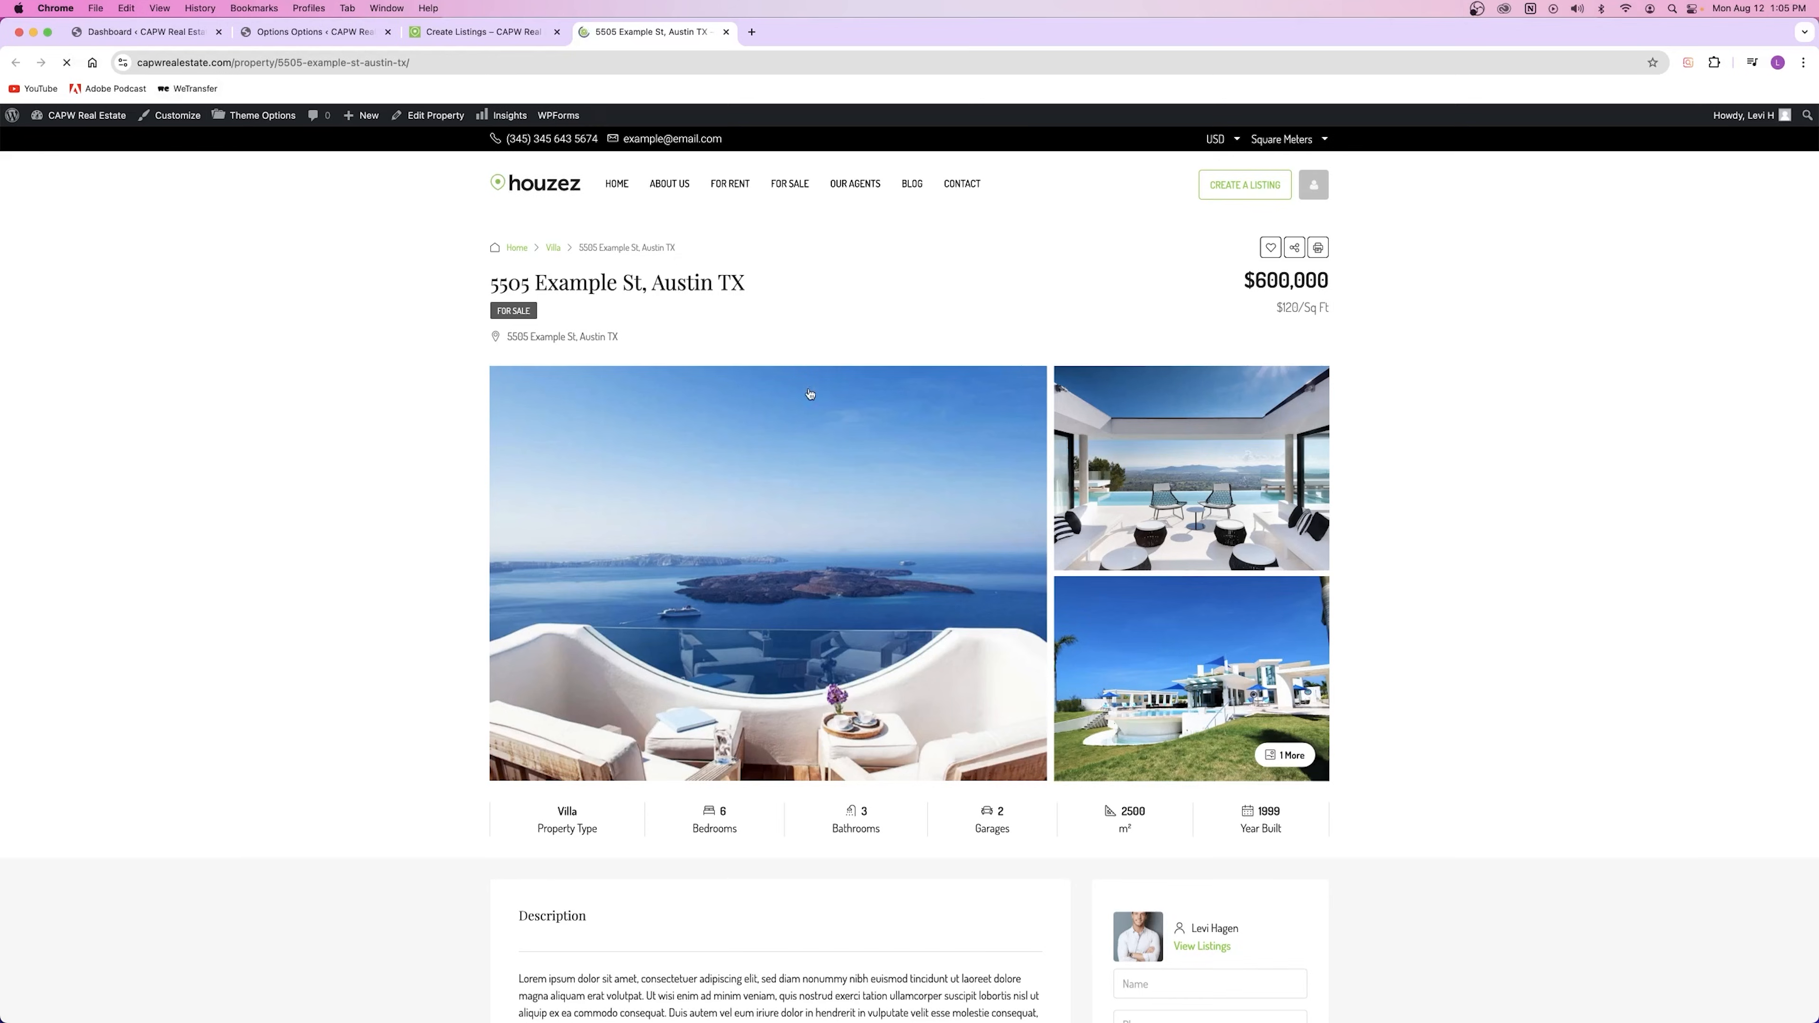
pyautogui.click(1261, 185)
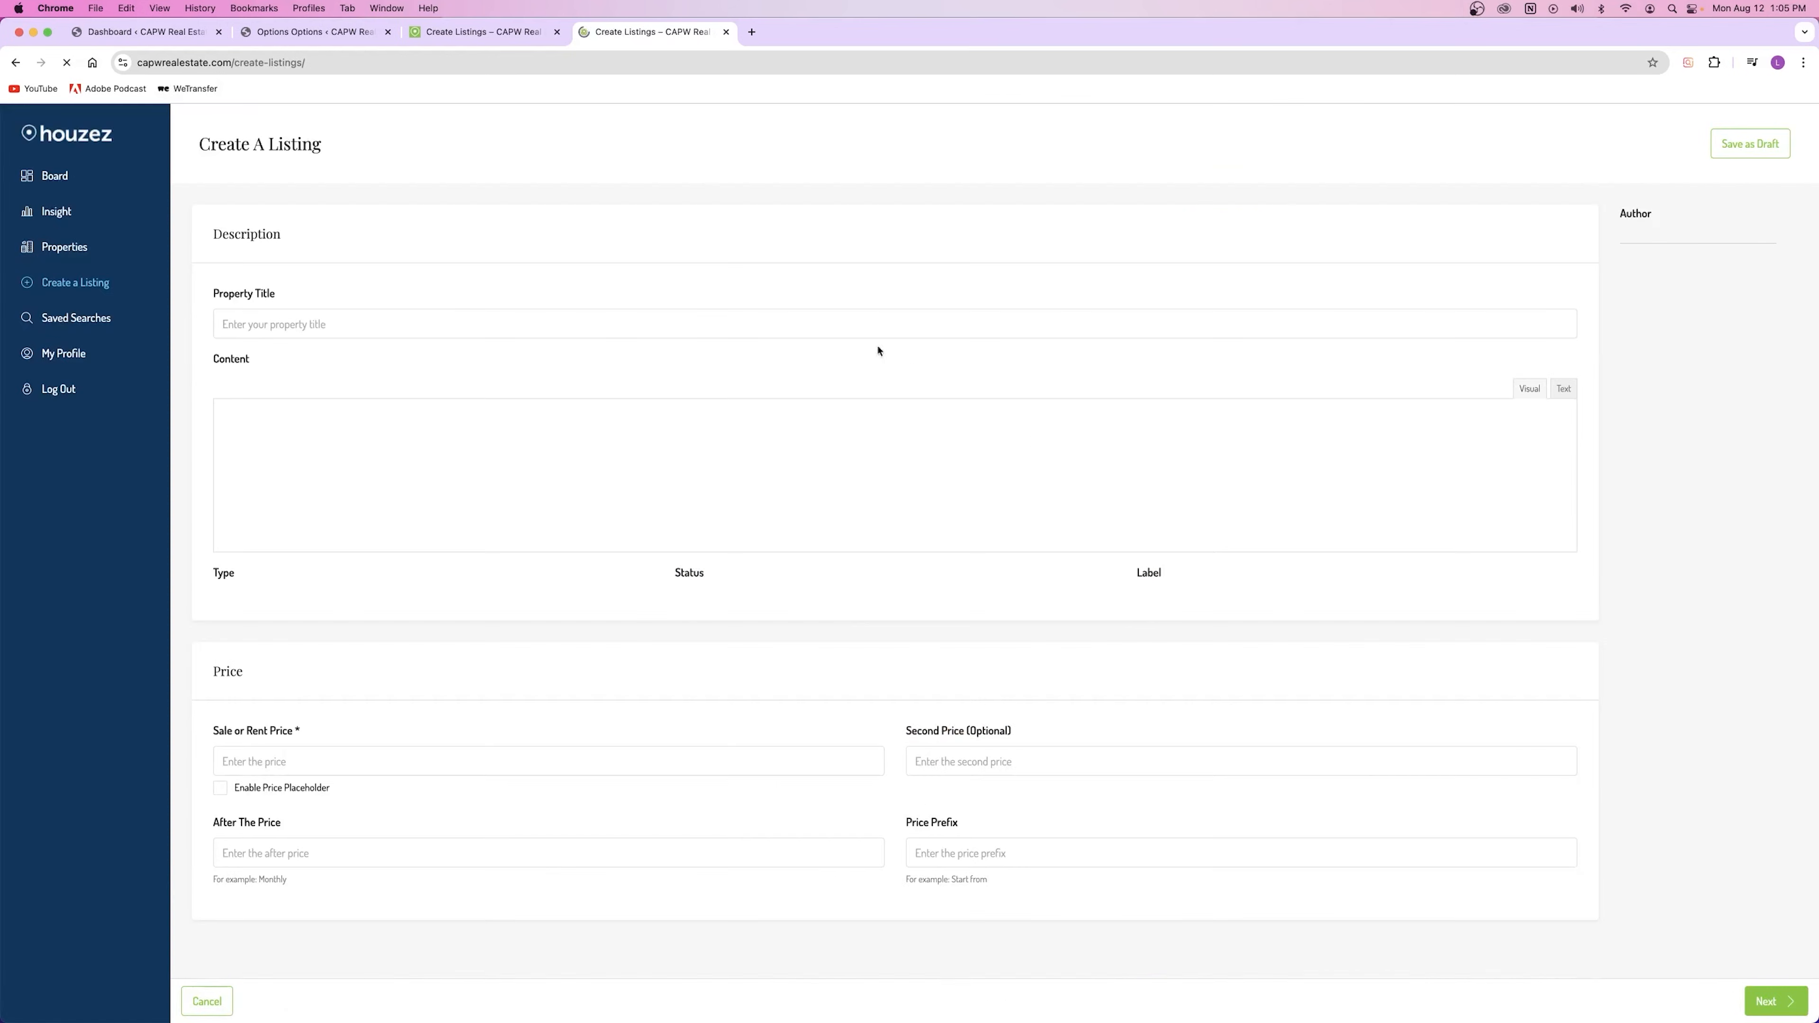
pyautogui.press('super+bracketleft')
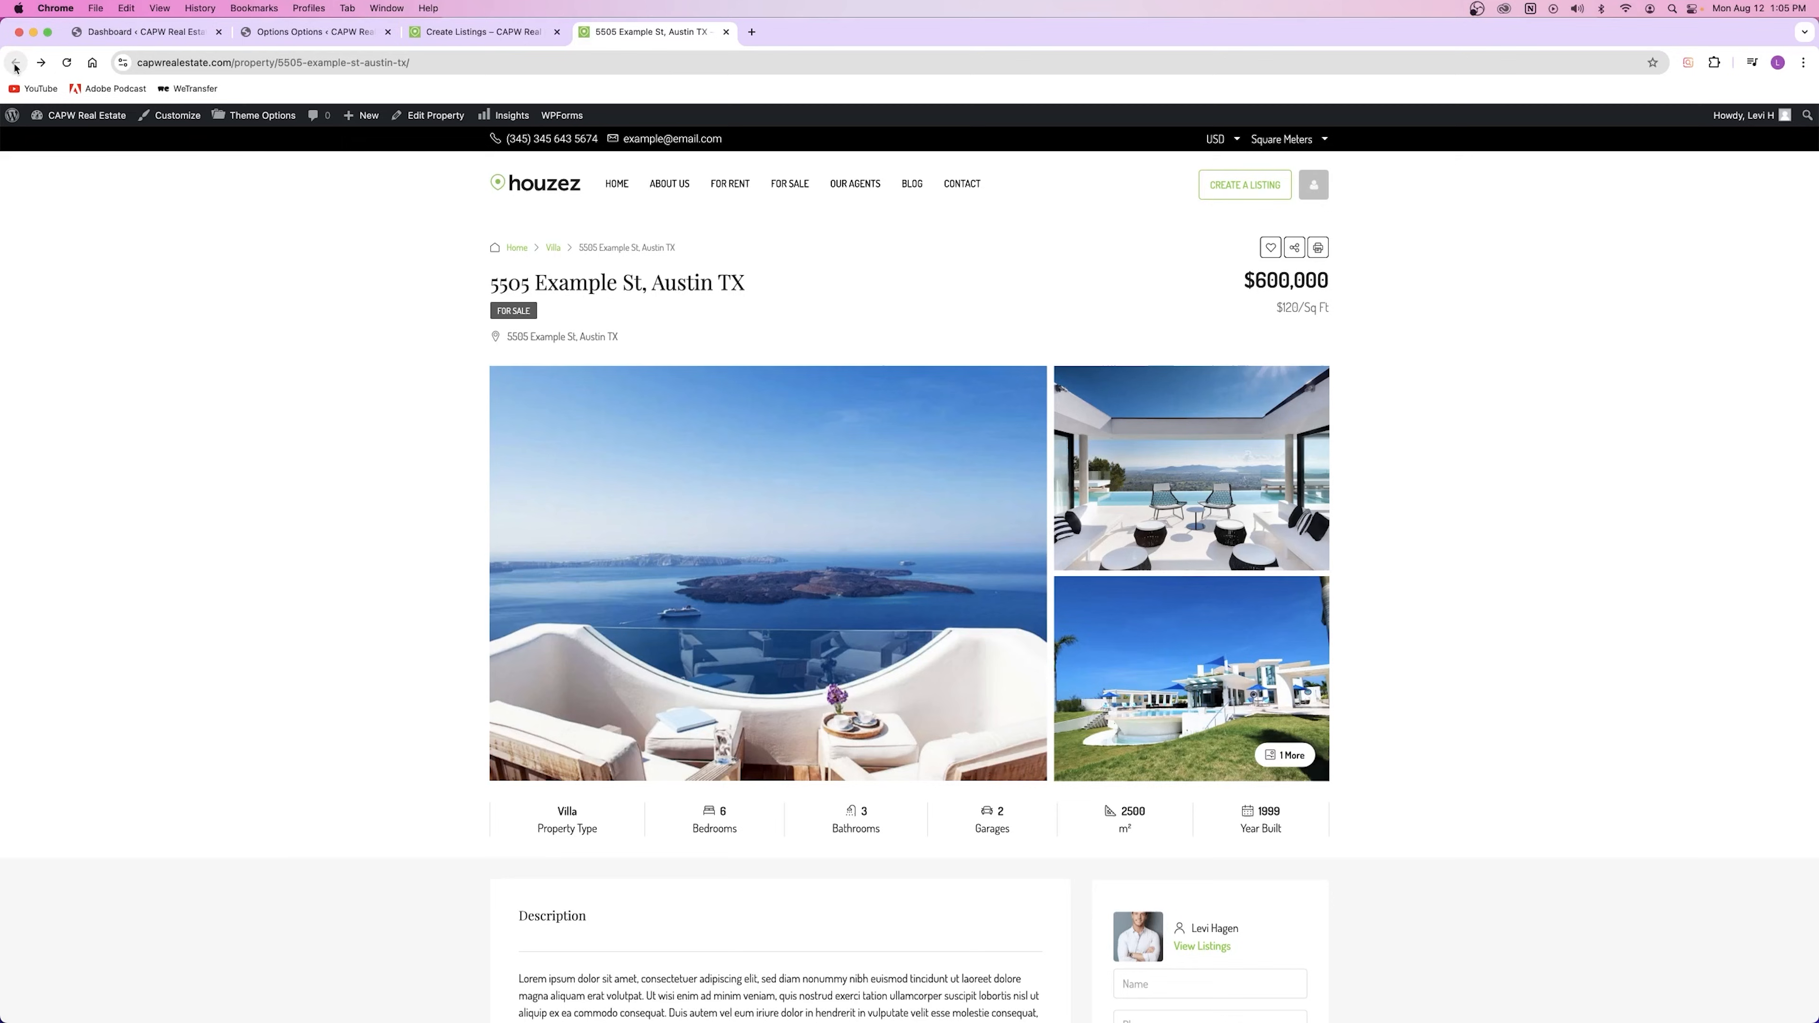
pyautogui.click(557, 32)
pyautogui.click(265, 36)
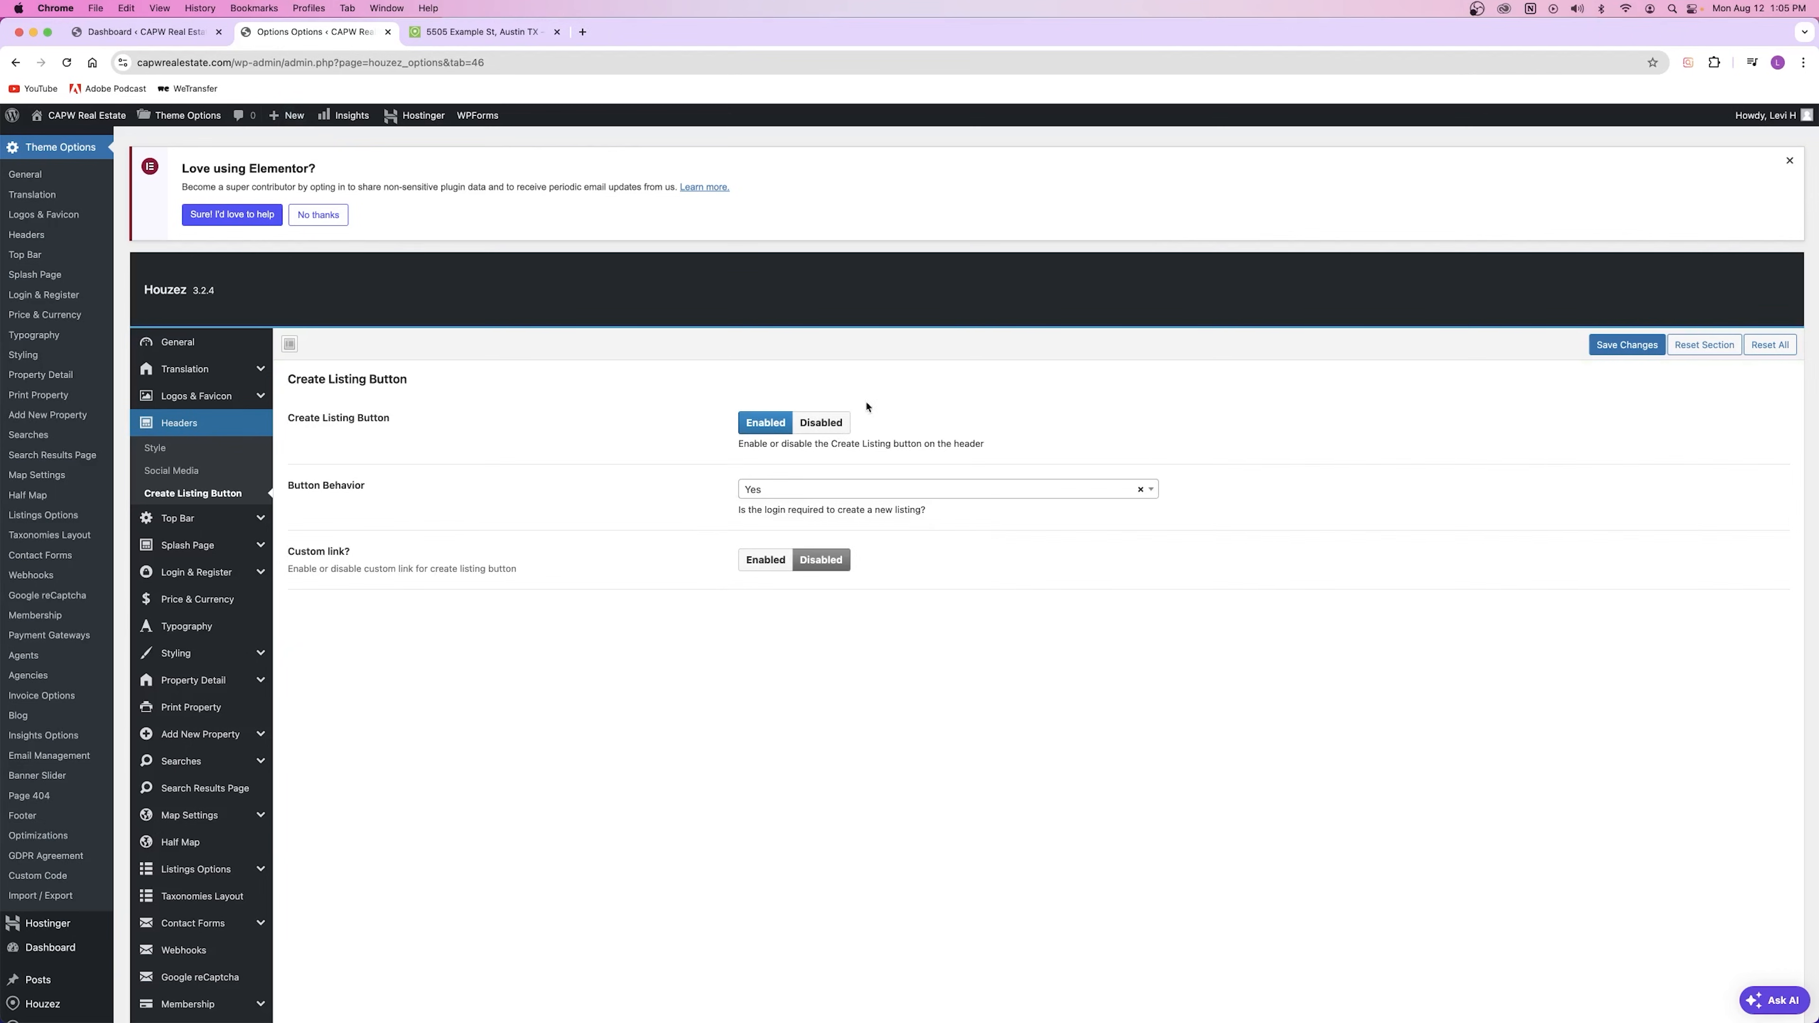
# Step: Set the header Create Listing button to Disabled, save, and reload the property page
pyautogui.click(821, 422)
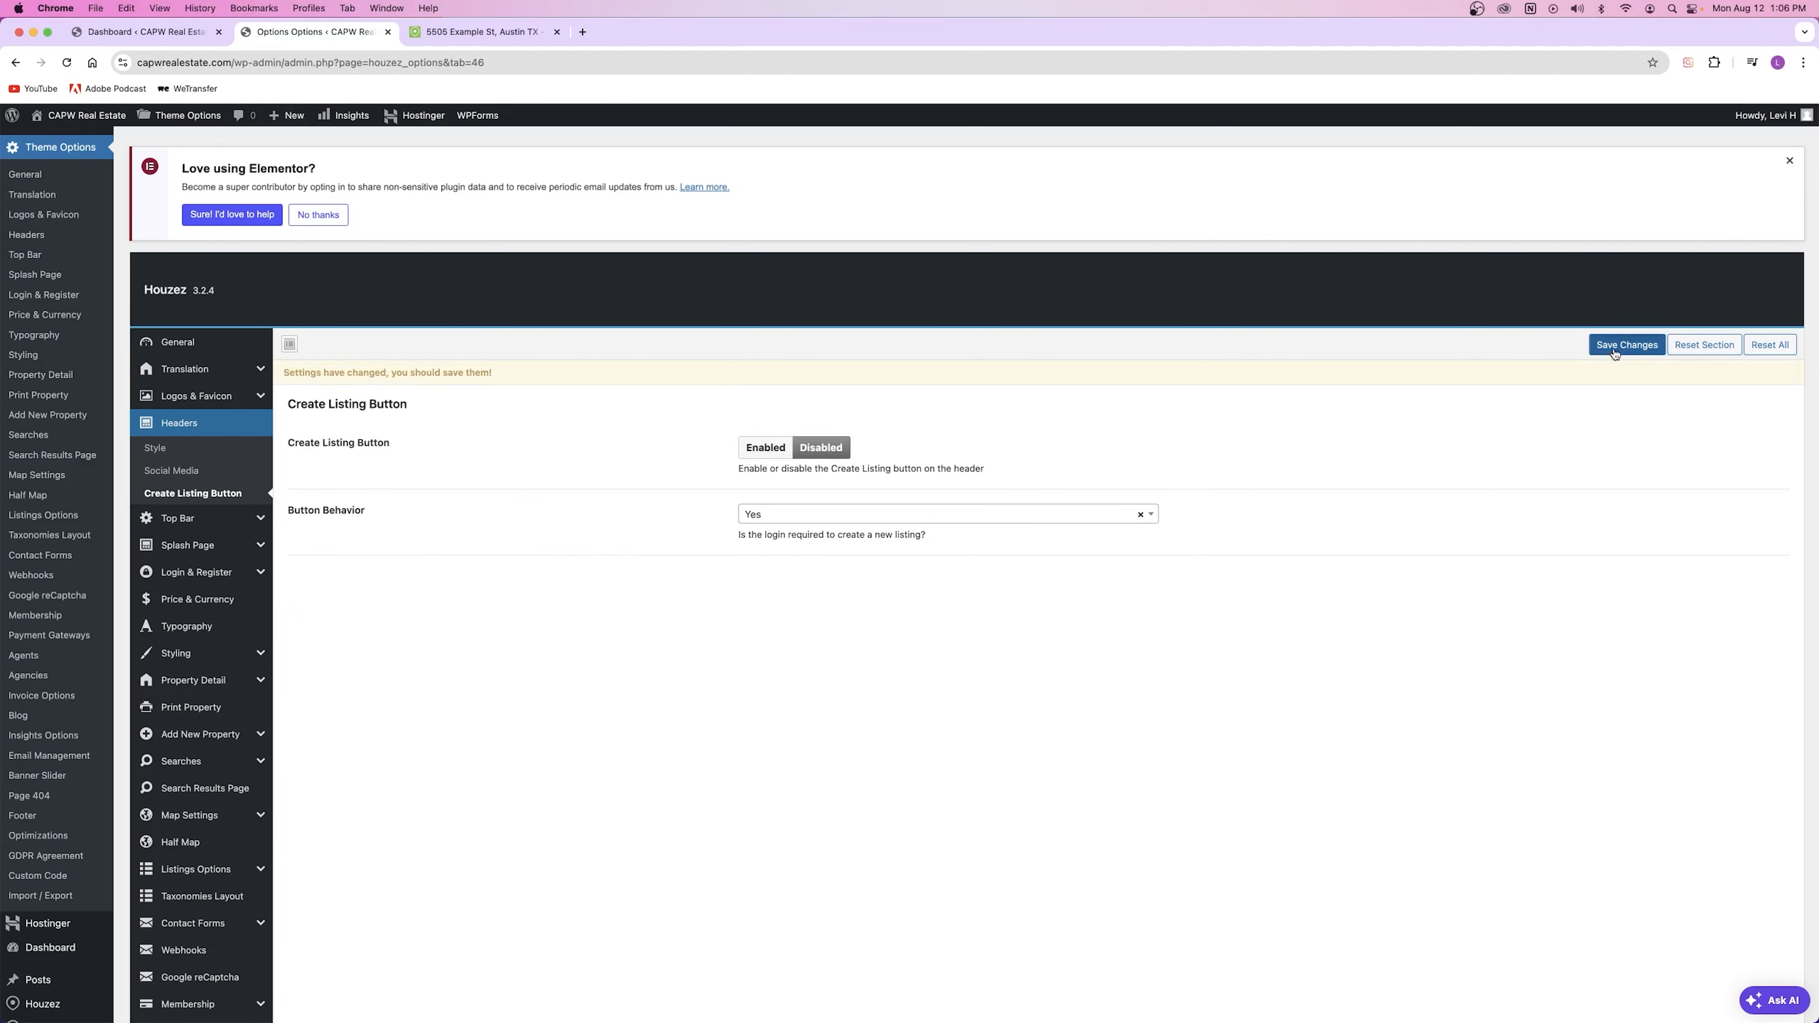
pyautogui.click(1614, 357)
pyautogui.click(484, 32)
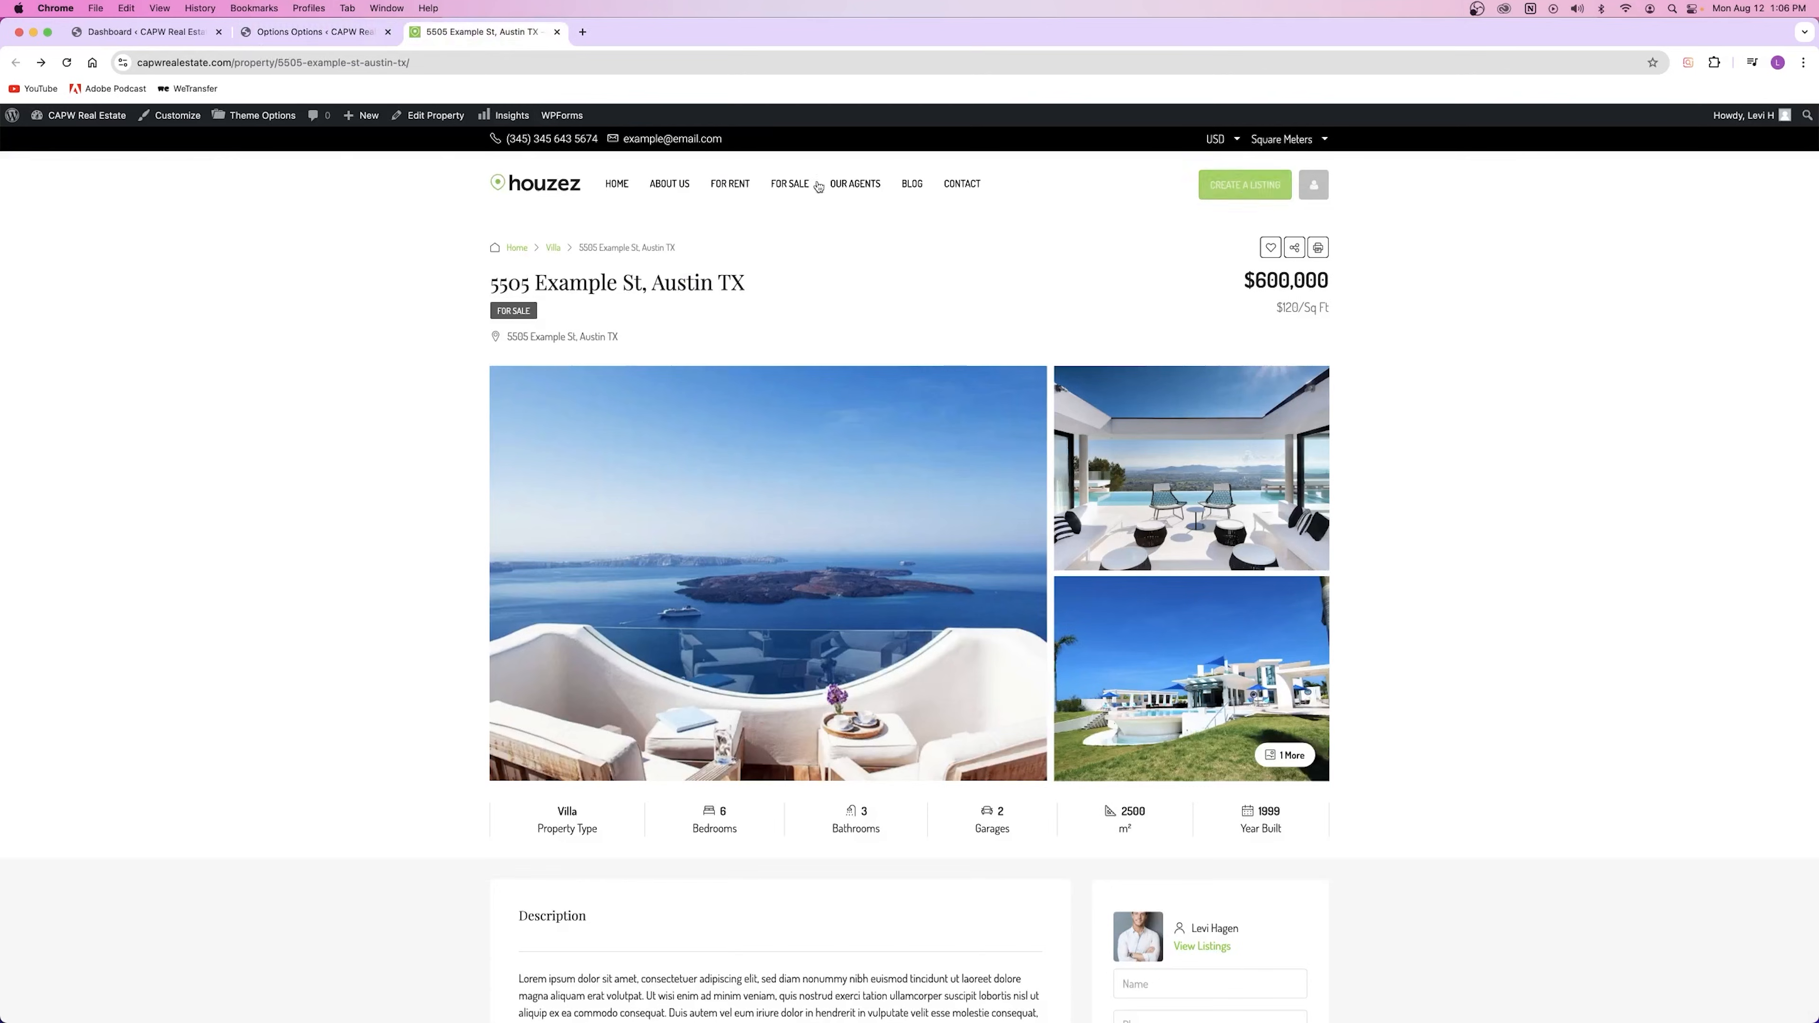
pyautogui.press('super+r')
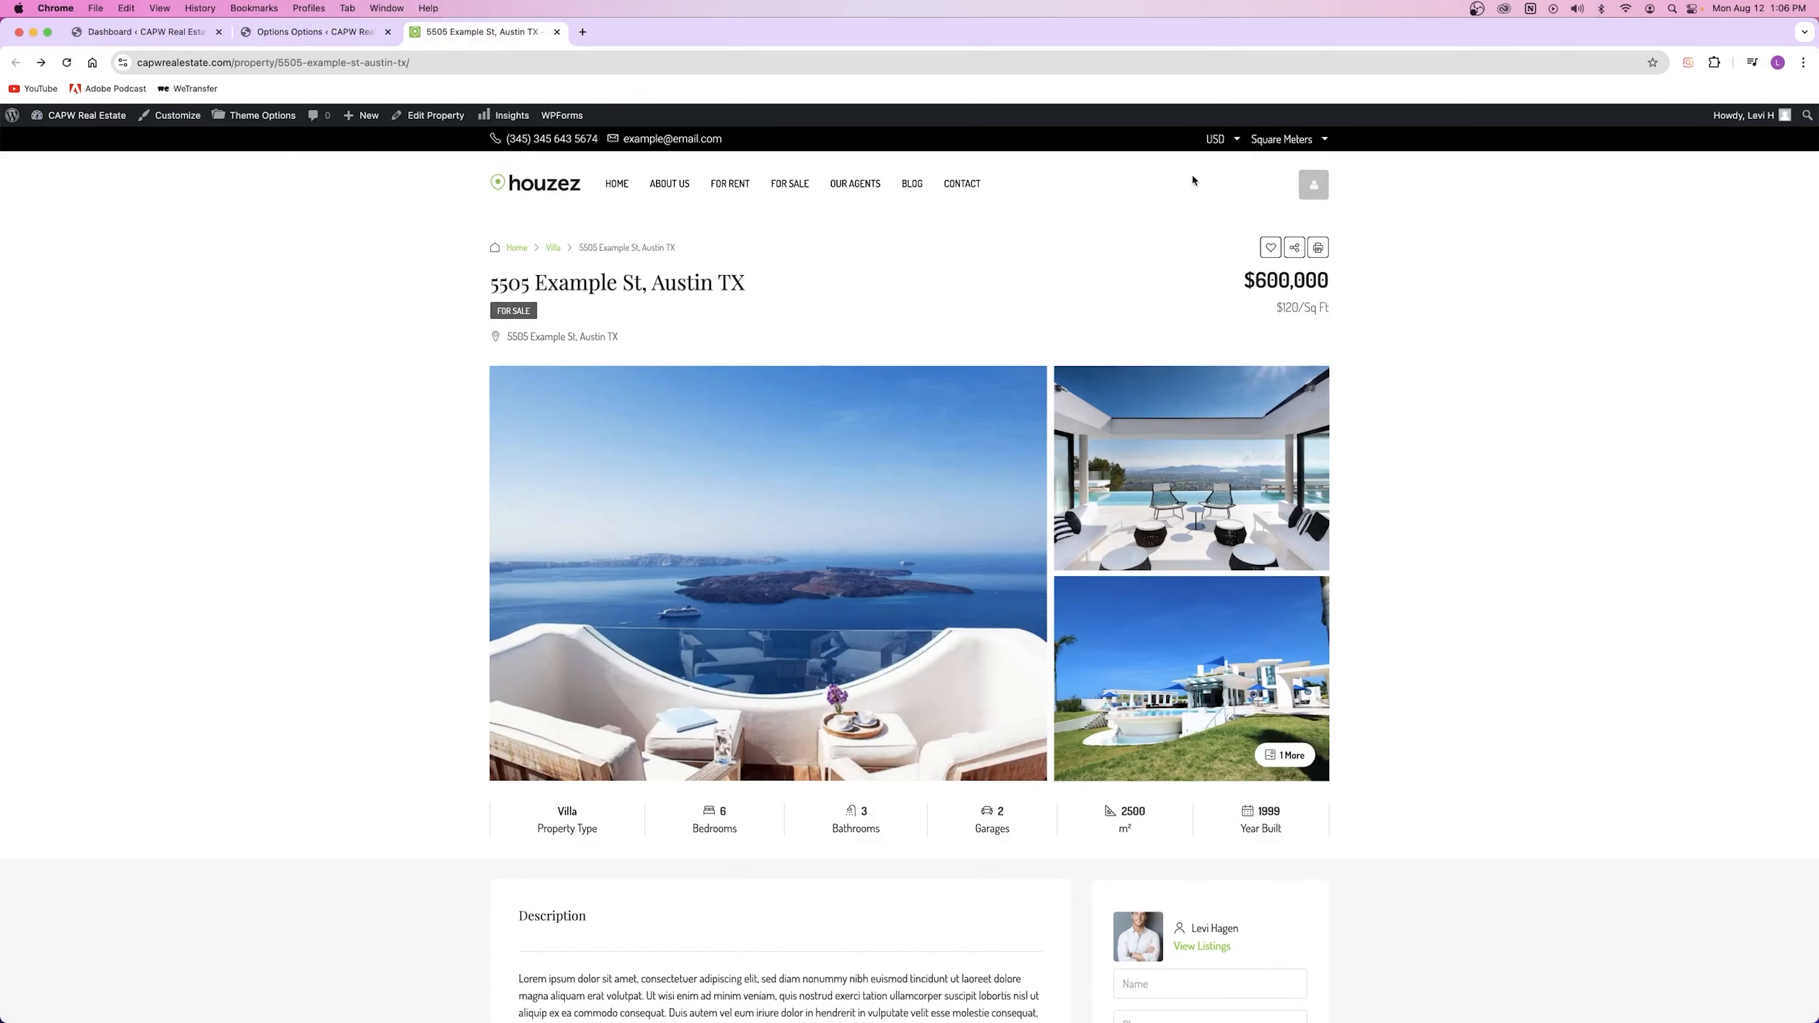
pyautogui.click(313, 35)
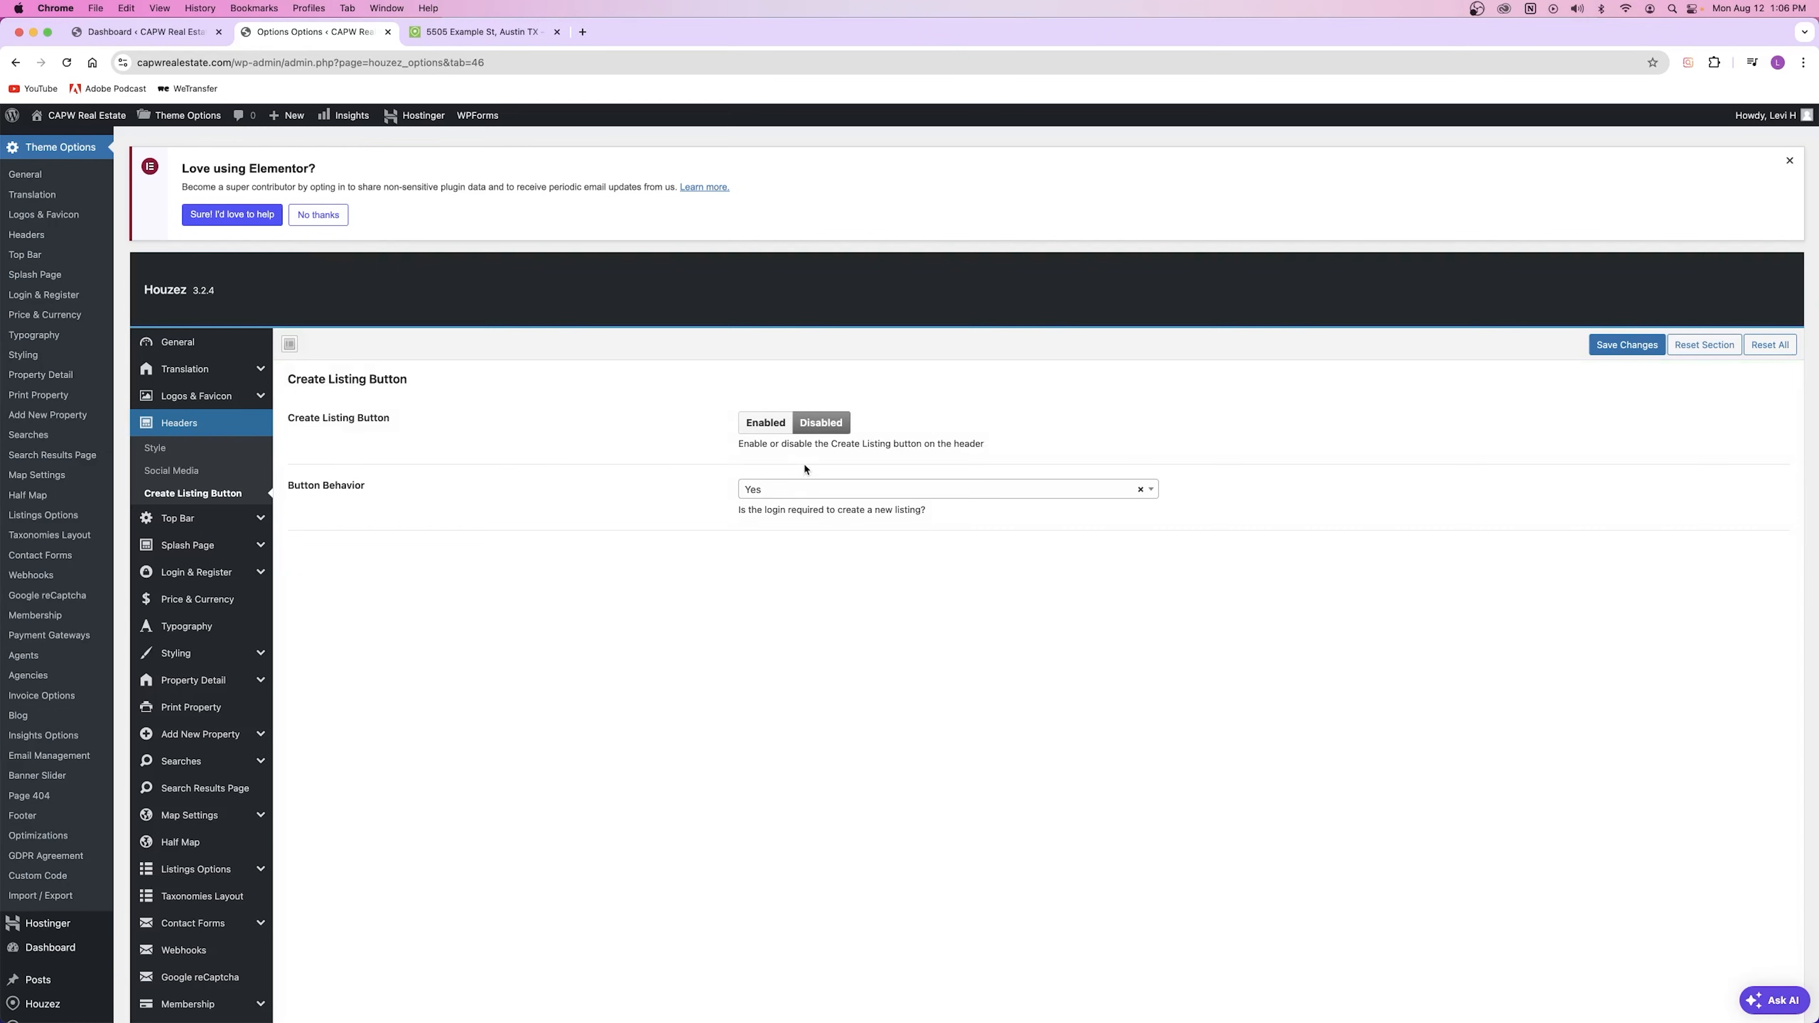
# Step: Review the submission modes and try the multi-step Create a Listing form
pyautogui.click(201, 734)
pyautogui.moveTo(253, 400)
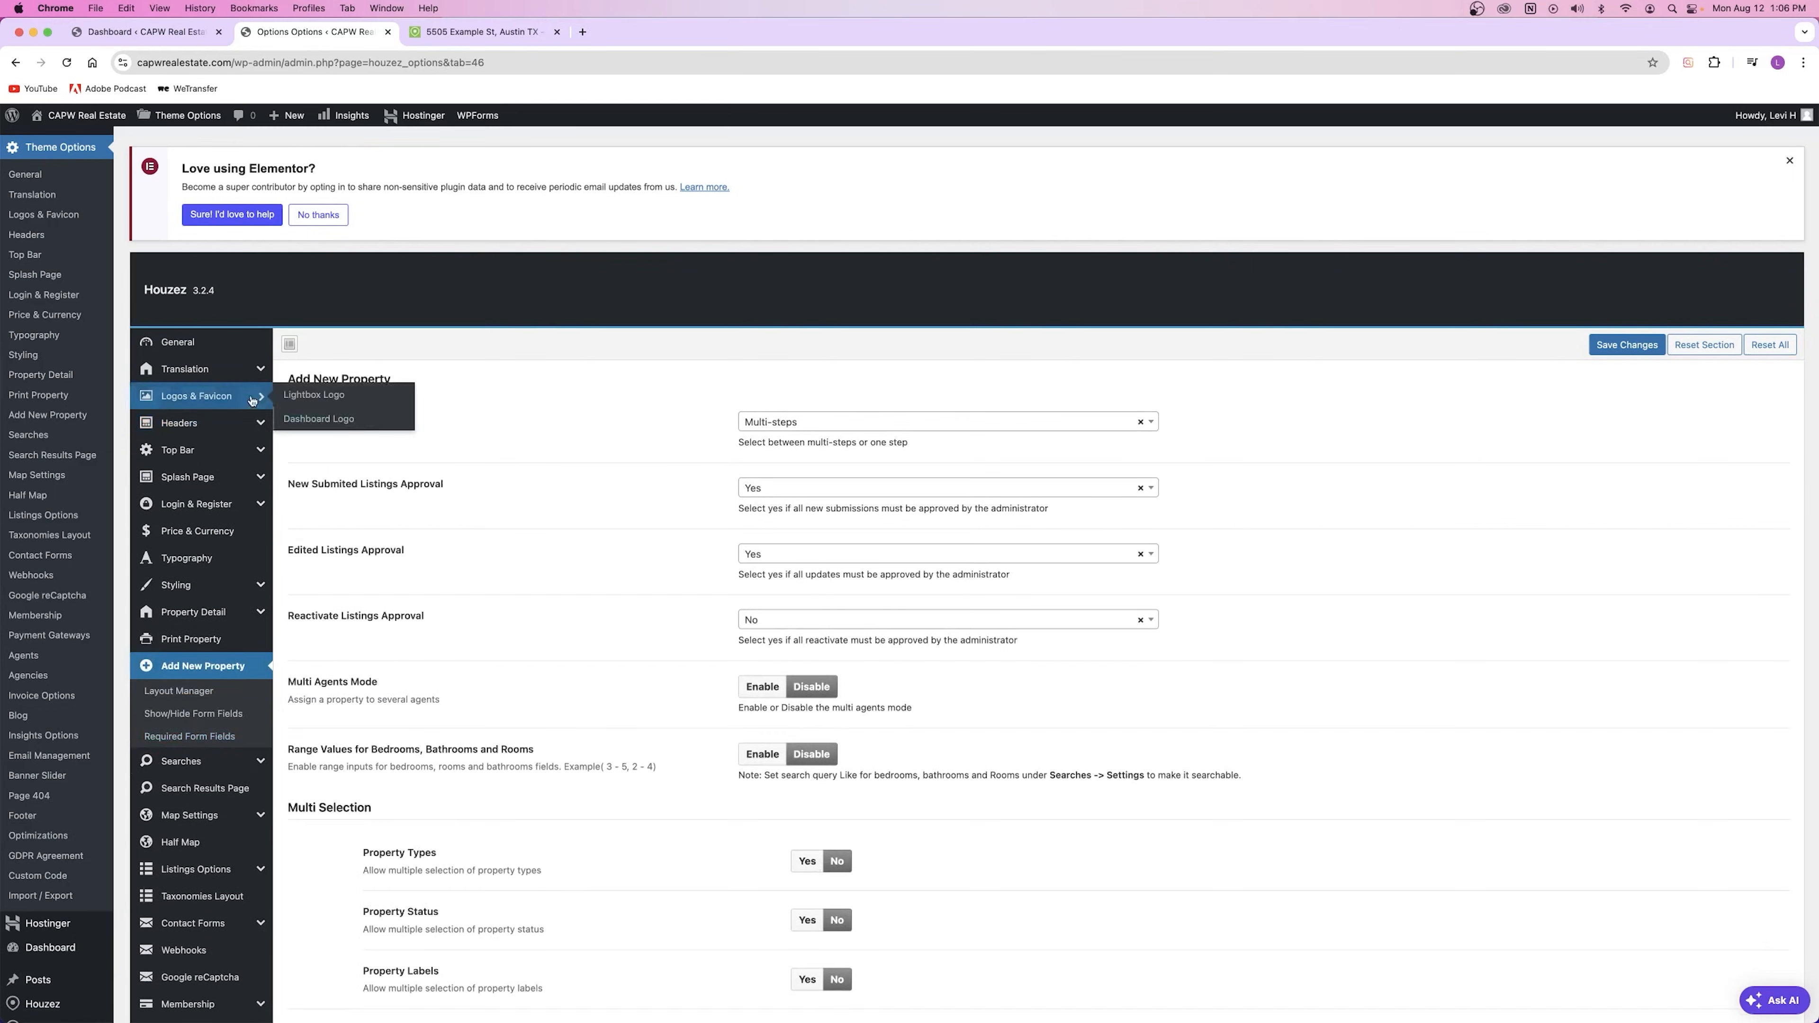
pyautogui.moveTo(287, 417); pyautogui.dragTo(534, 462)
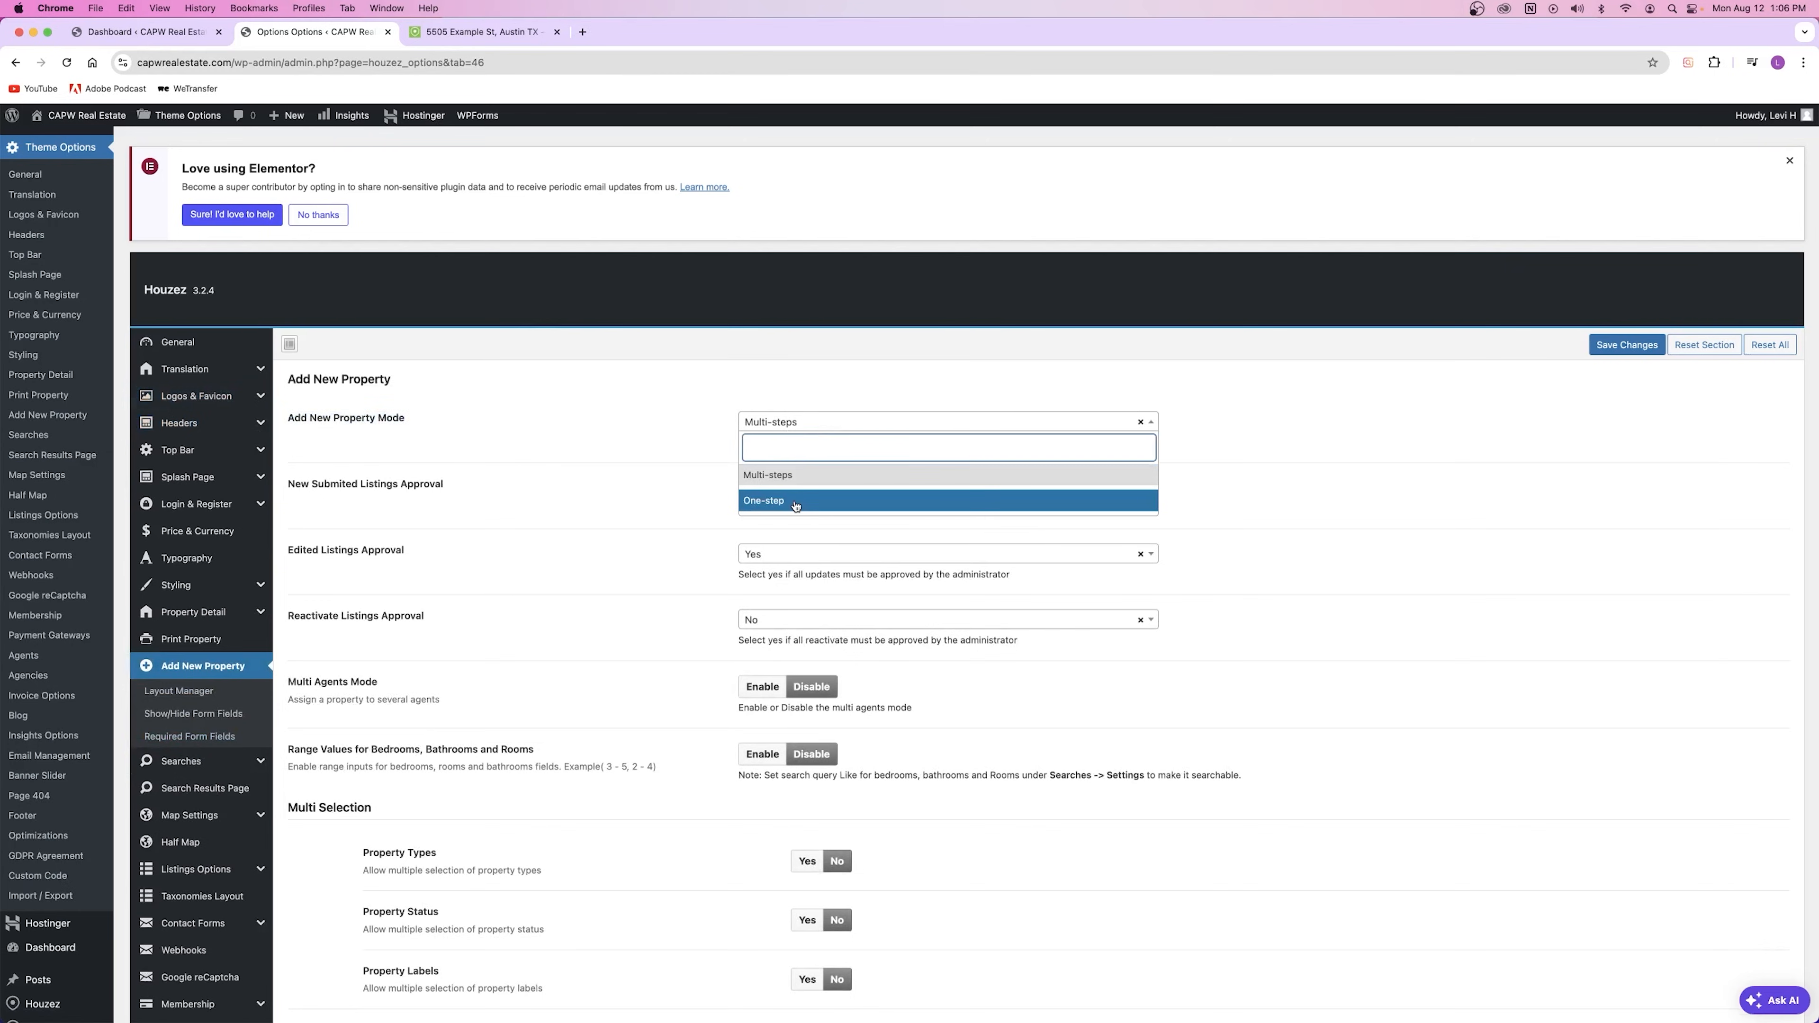
pyautogui.click(668, 461)
pyautogui.click(482, 32)
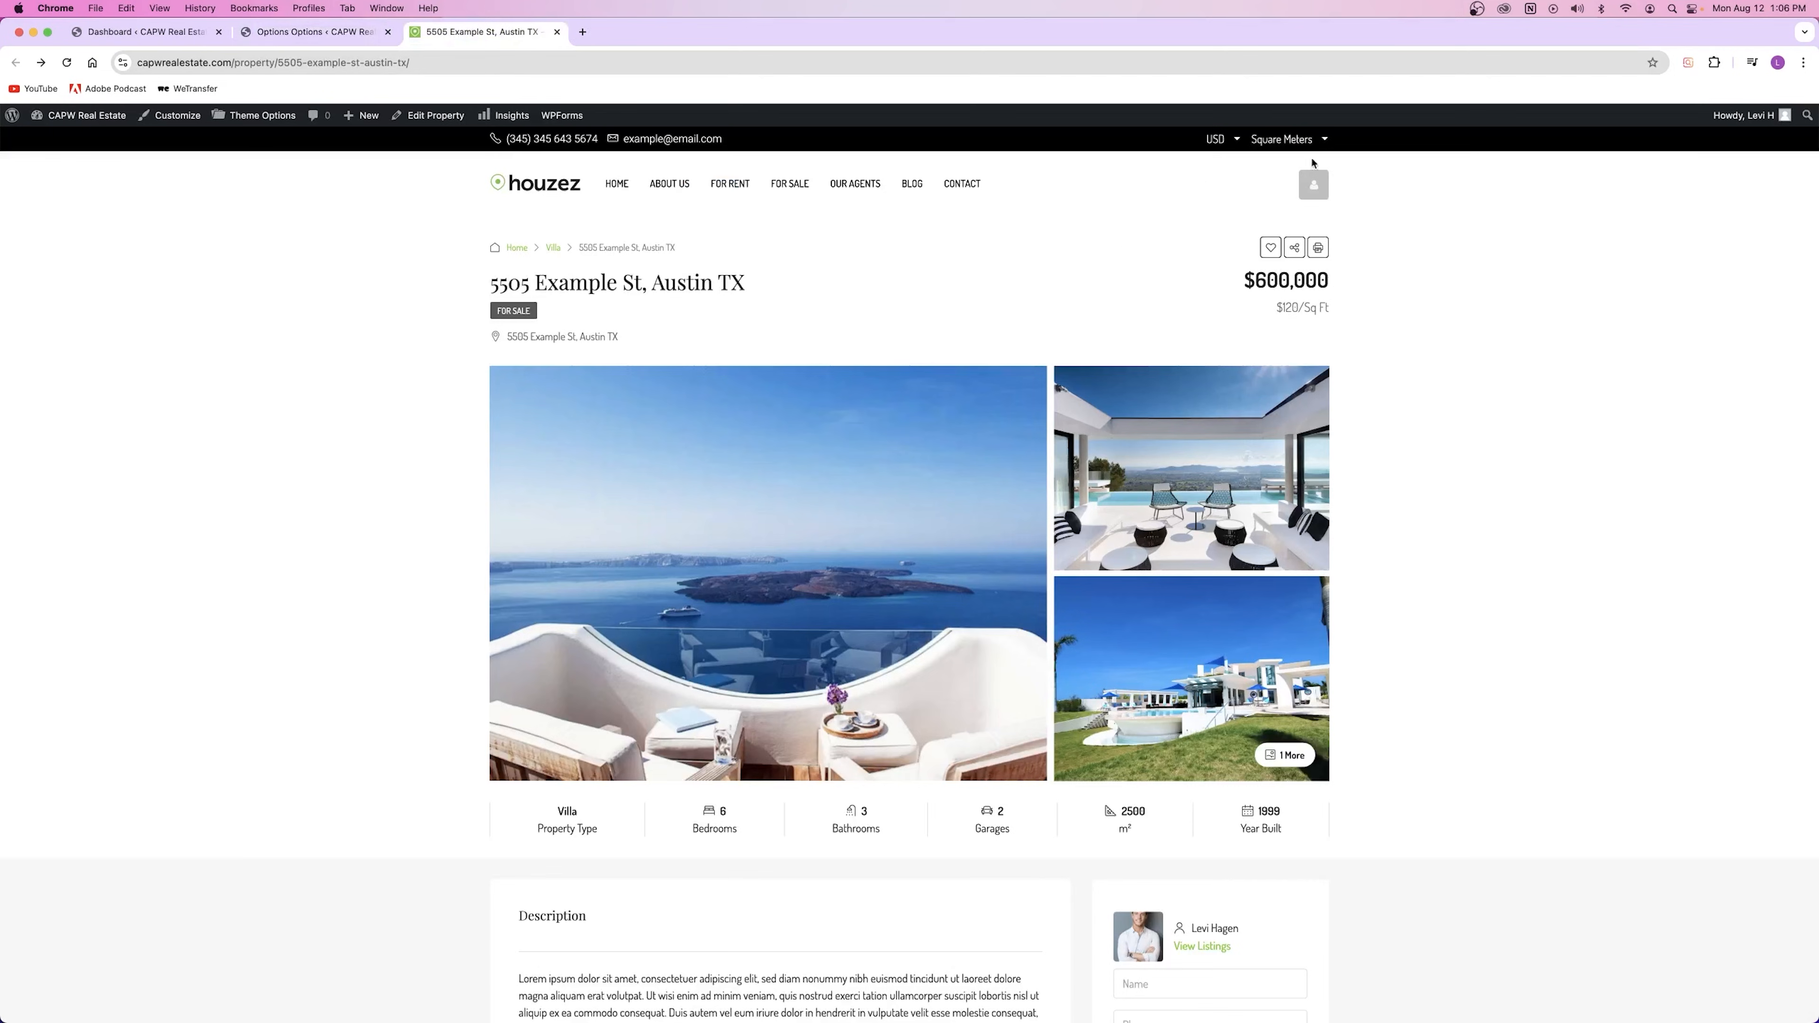
pyautogui.click(1314, 185)
pyautogui.click(1269, 336)
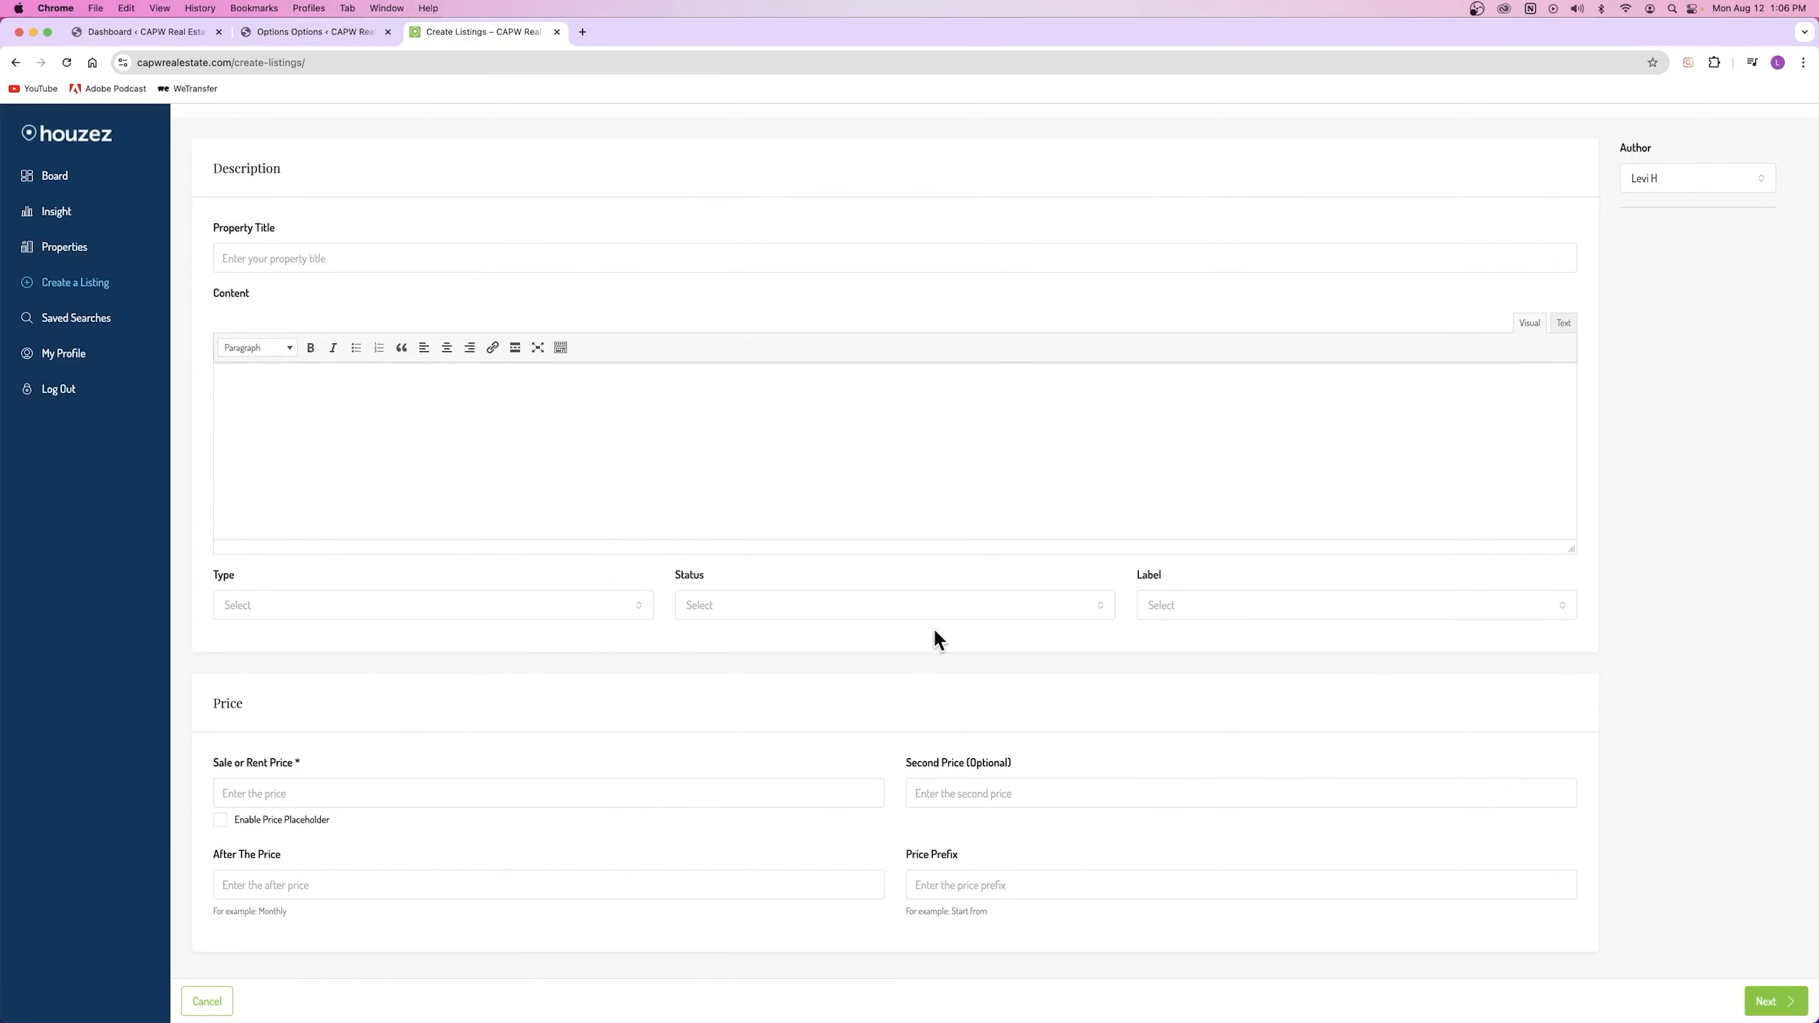
pyautogui.click(1775, 1012)
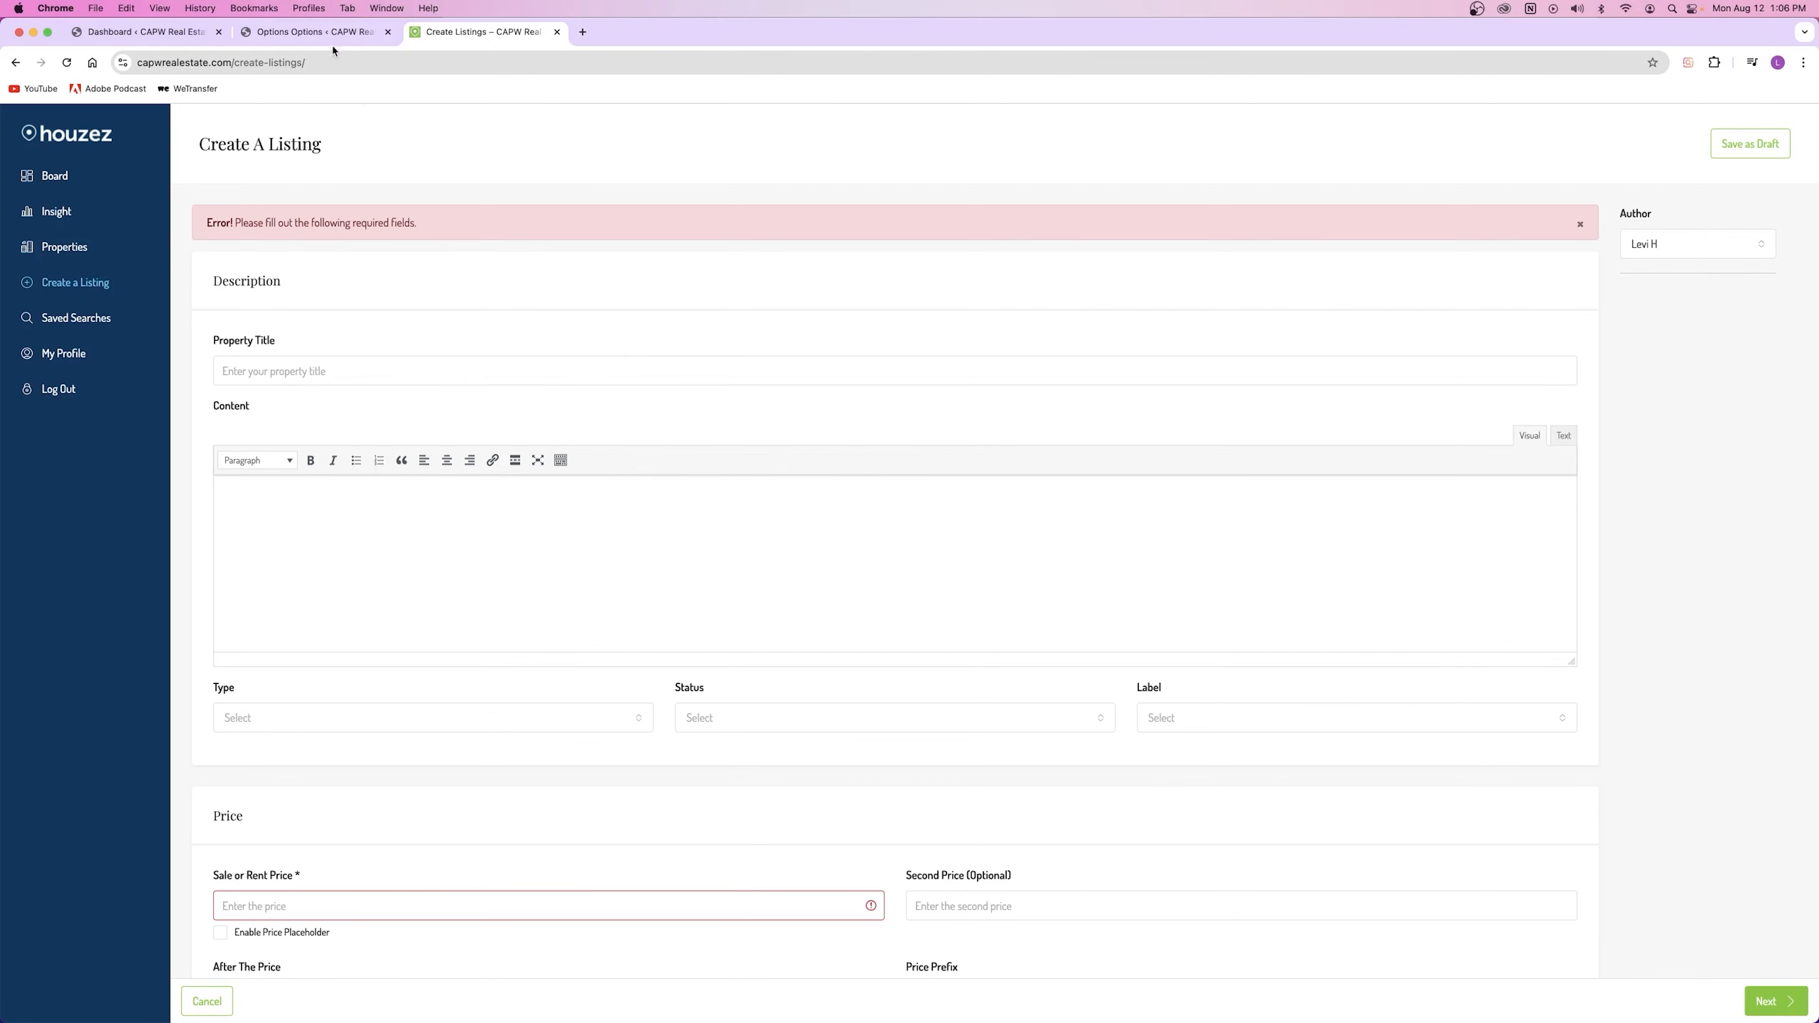
# Step: Set Add New Property Mode to One-step and save
pyautogui.click(321, 34)
pyautogui.click(866, 429)
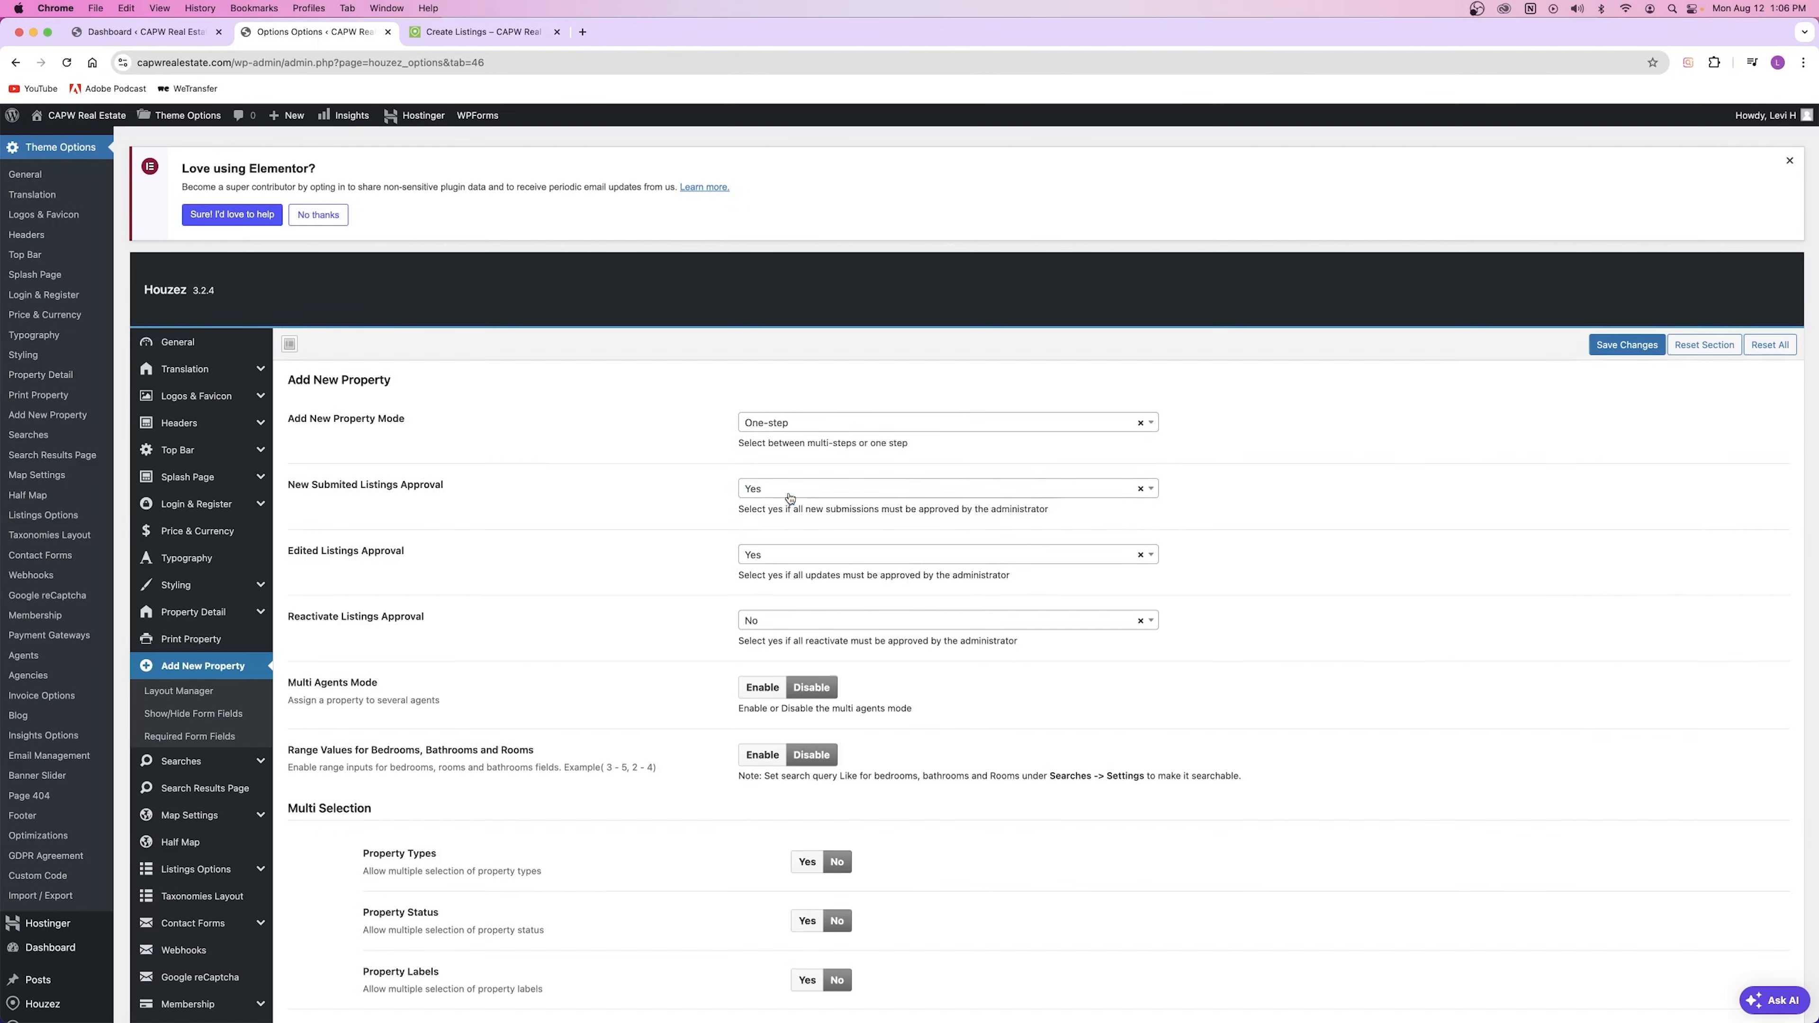
pyautogui.click(802, 500)
pyautogui.click(1634, 345)
# Step: Reload the Create Listings page and scroll through the single-page form
pyautogui.click(430, 33)
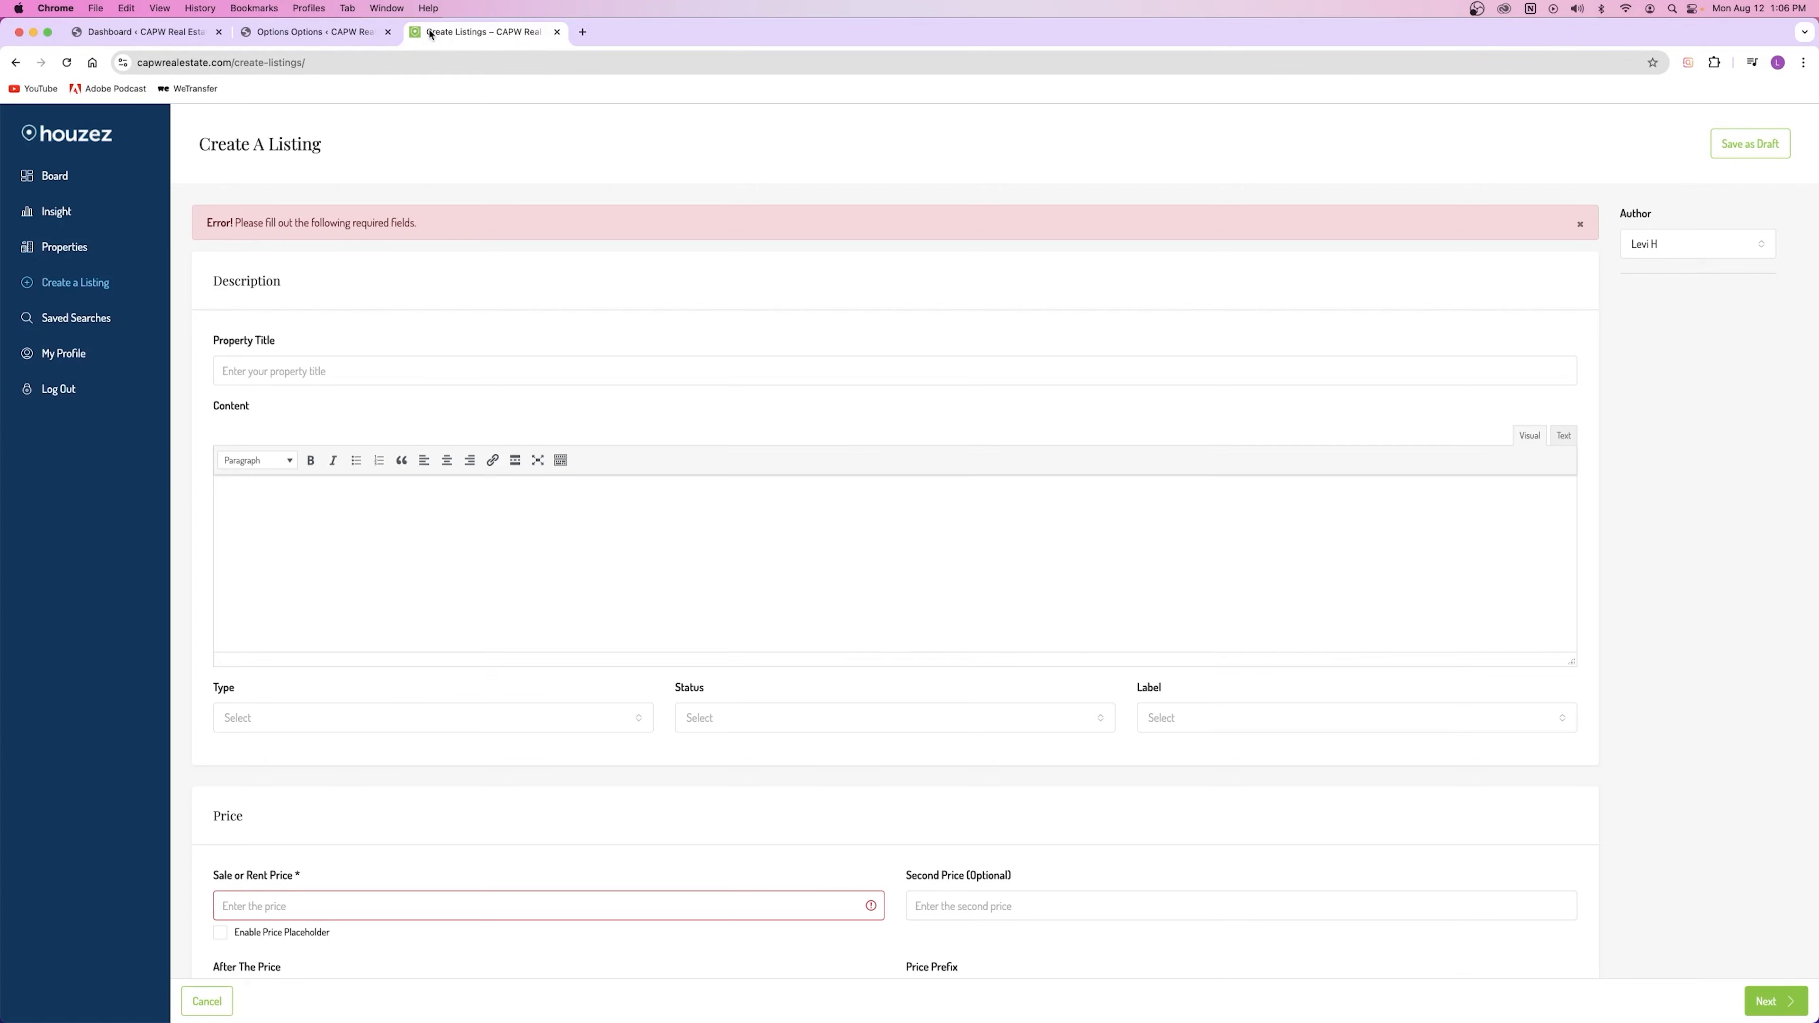
pyautogui.click(67, 62)
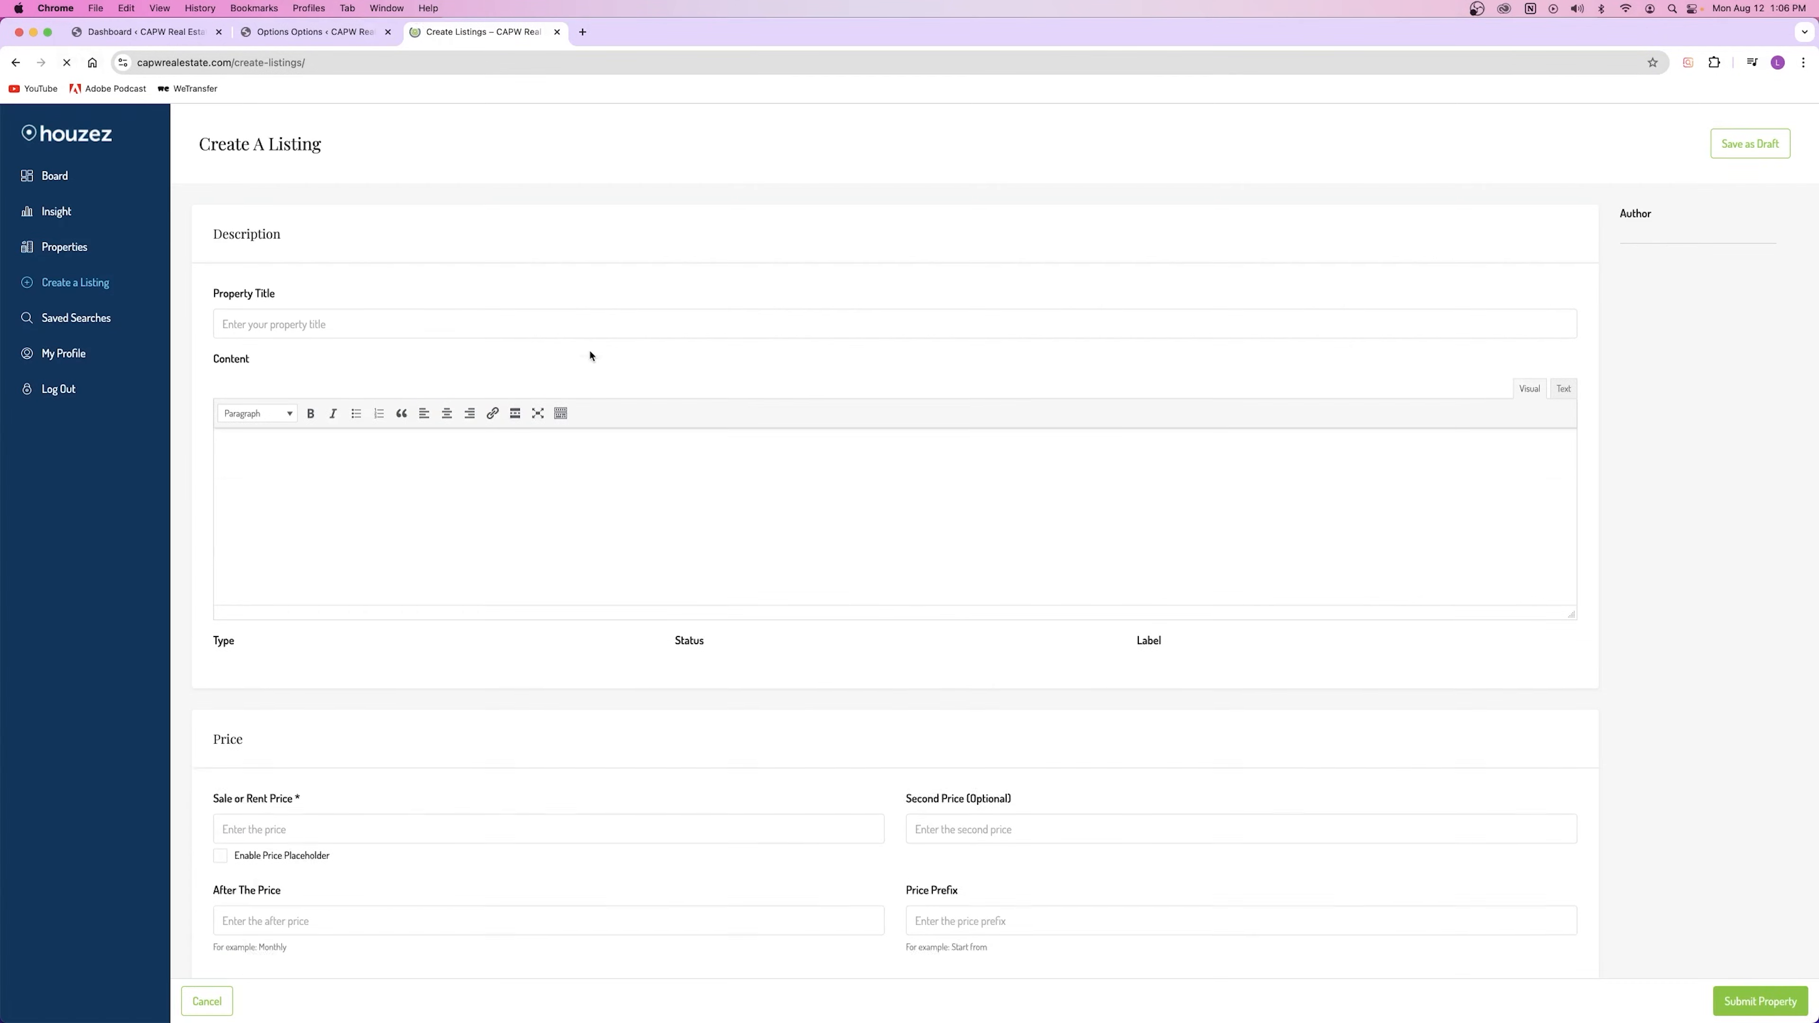
pyautogui.scroll(-3, 593, 354)
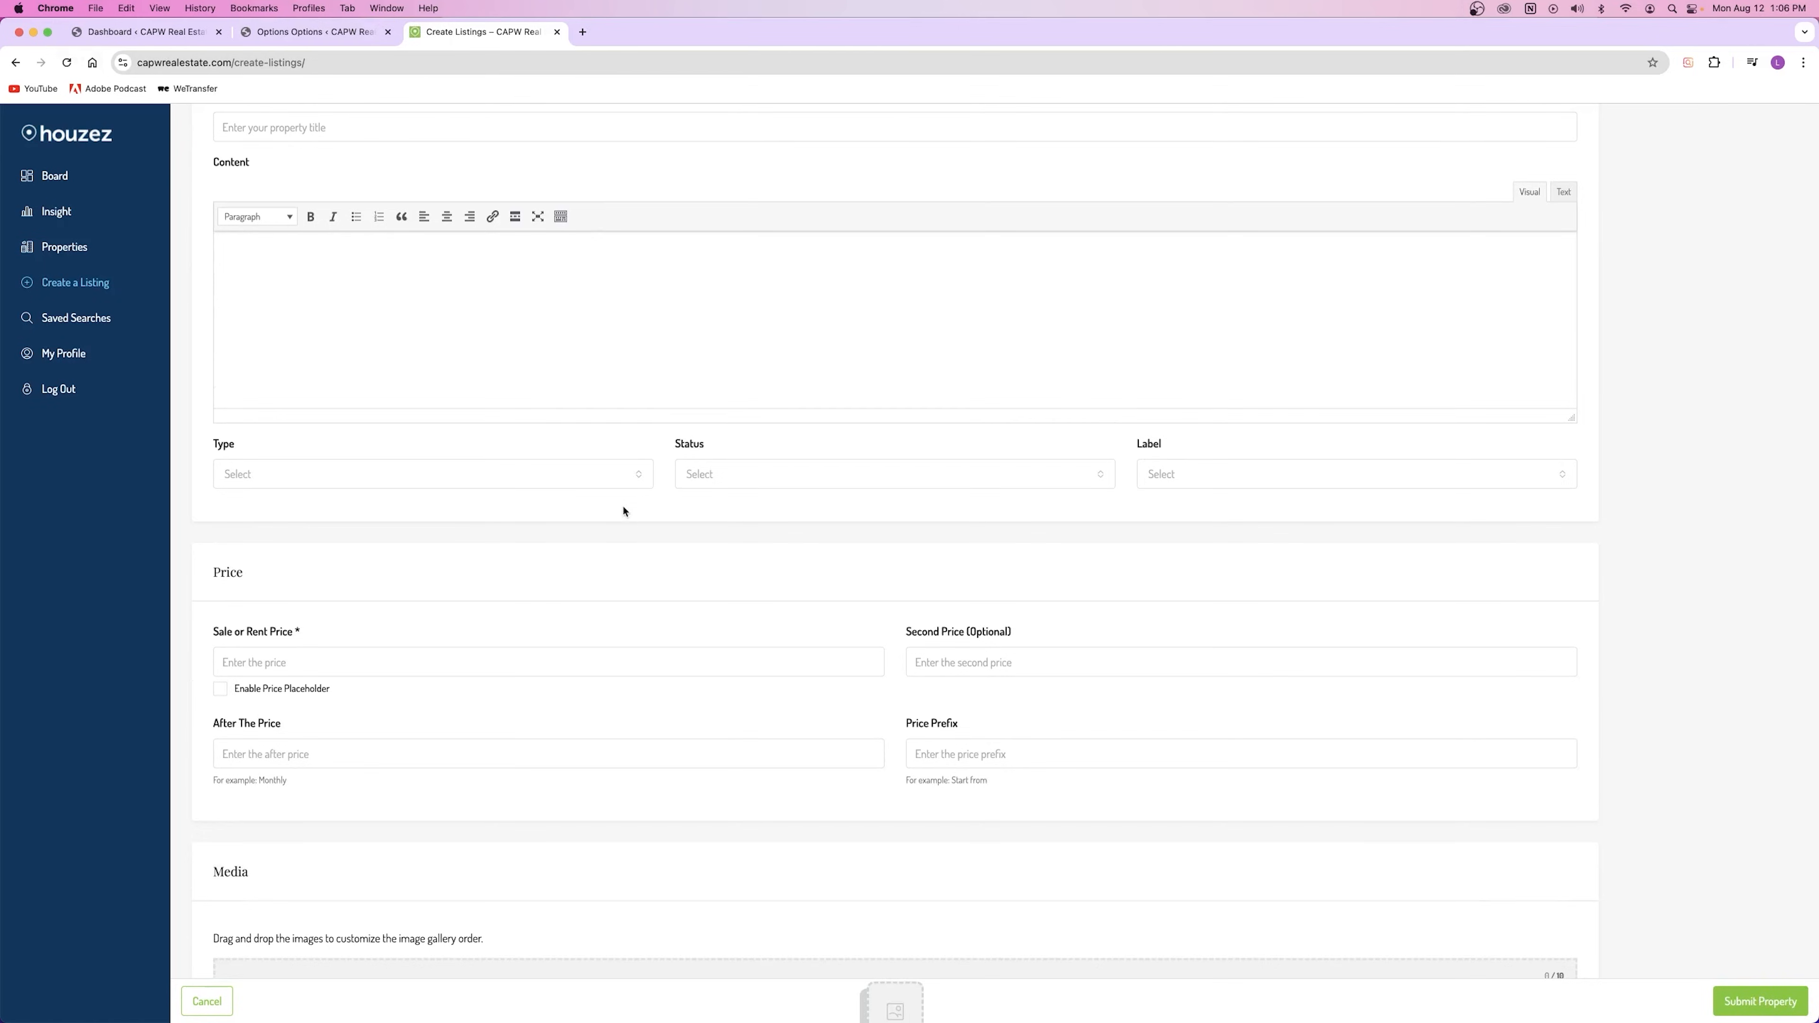
pyautogui.scroll(-20, 623, 510)
pyautogui.scroll(-20, 621, 509)
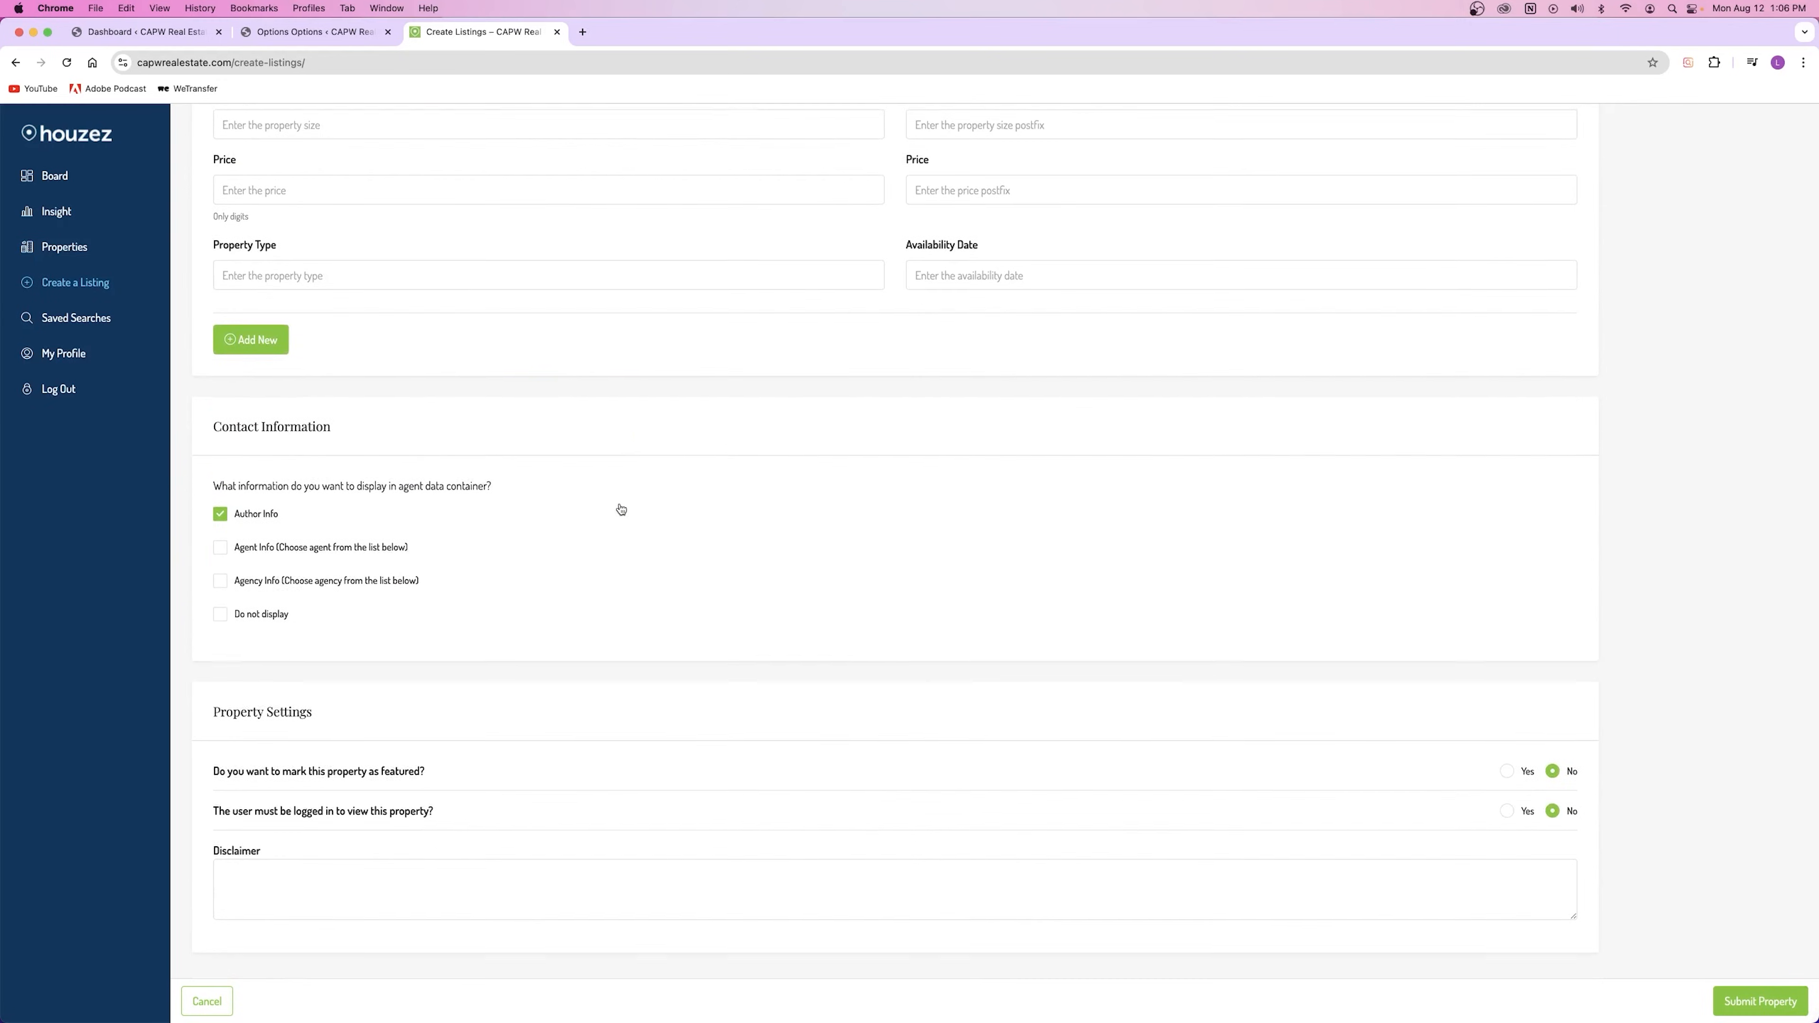
pyautogui.scroll(20, 621, 509)
pyautogui.scroll(-20, 532, 541)
pyautogui.scroll(-20, 530, 542)
pyautogui.scroll(20, 528, 541)
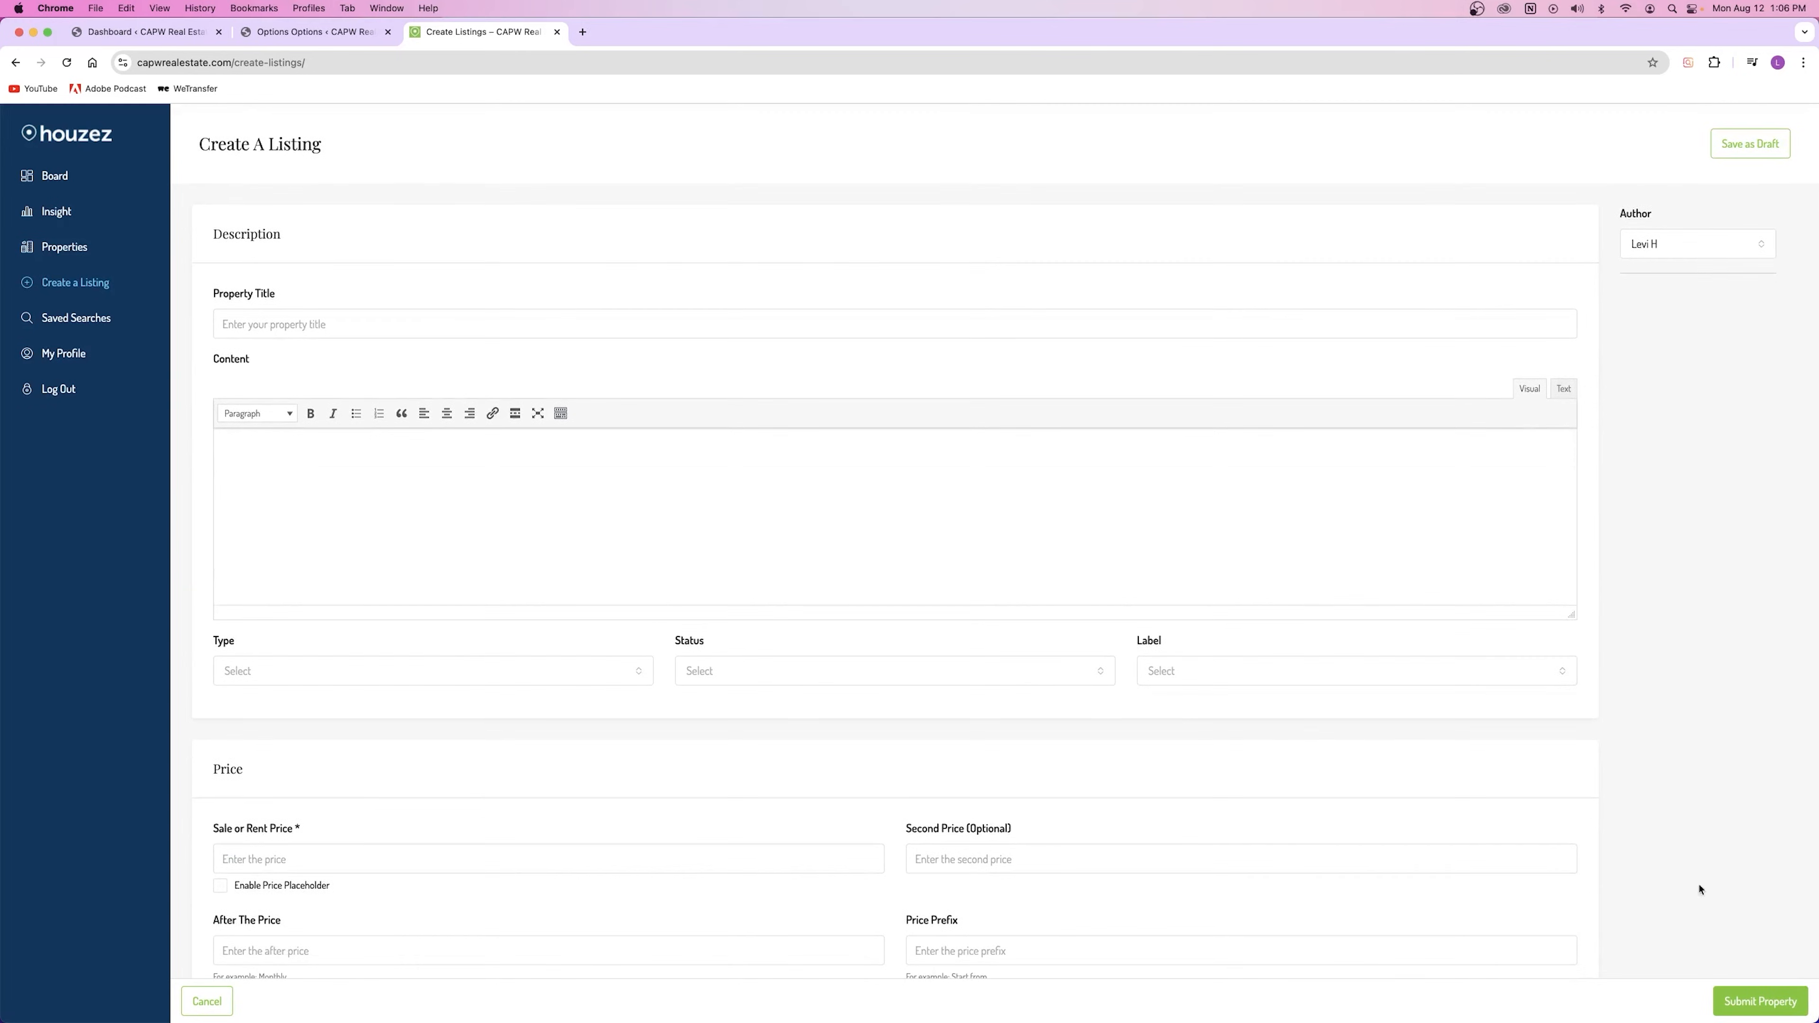
# Step: Set Reactivate Listings Approval to Yes and save the Houzez settings
pyautogui.click(319, 32)
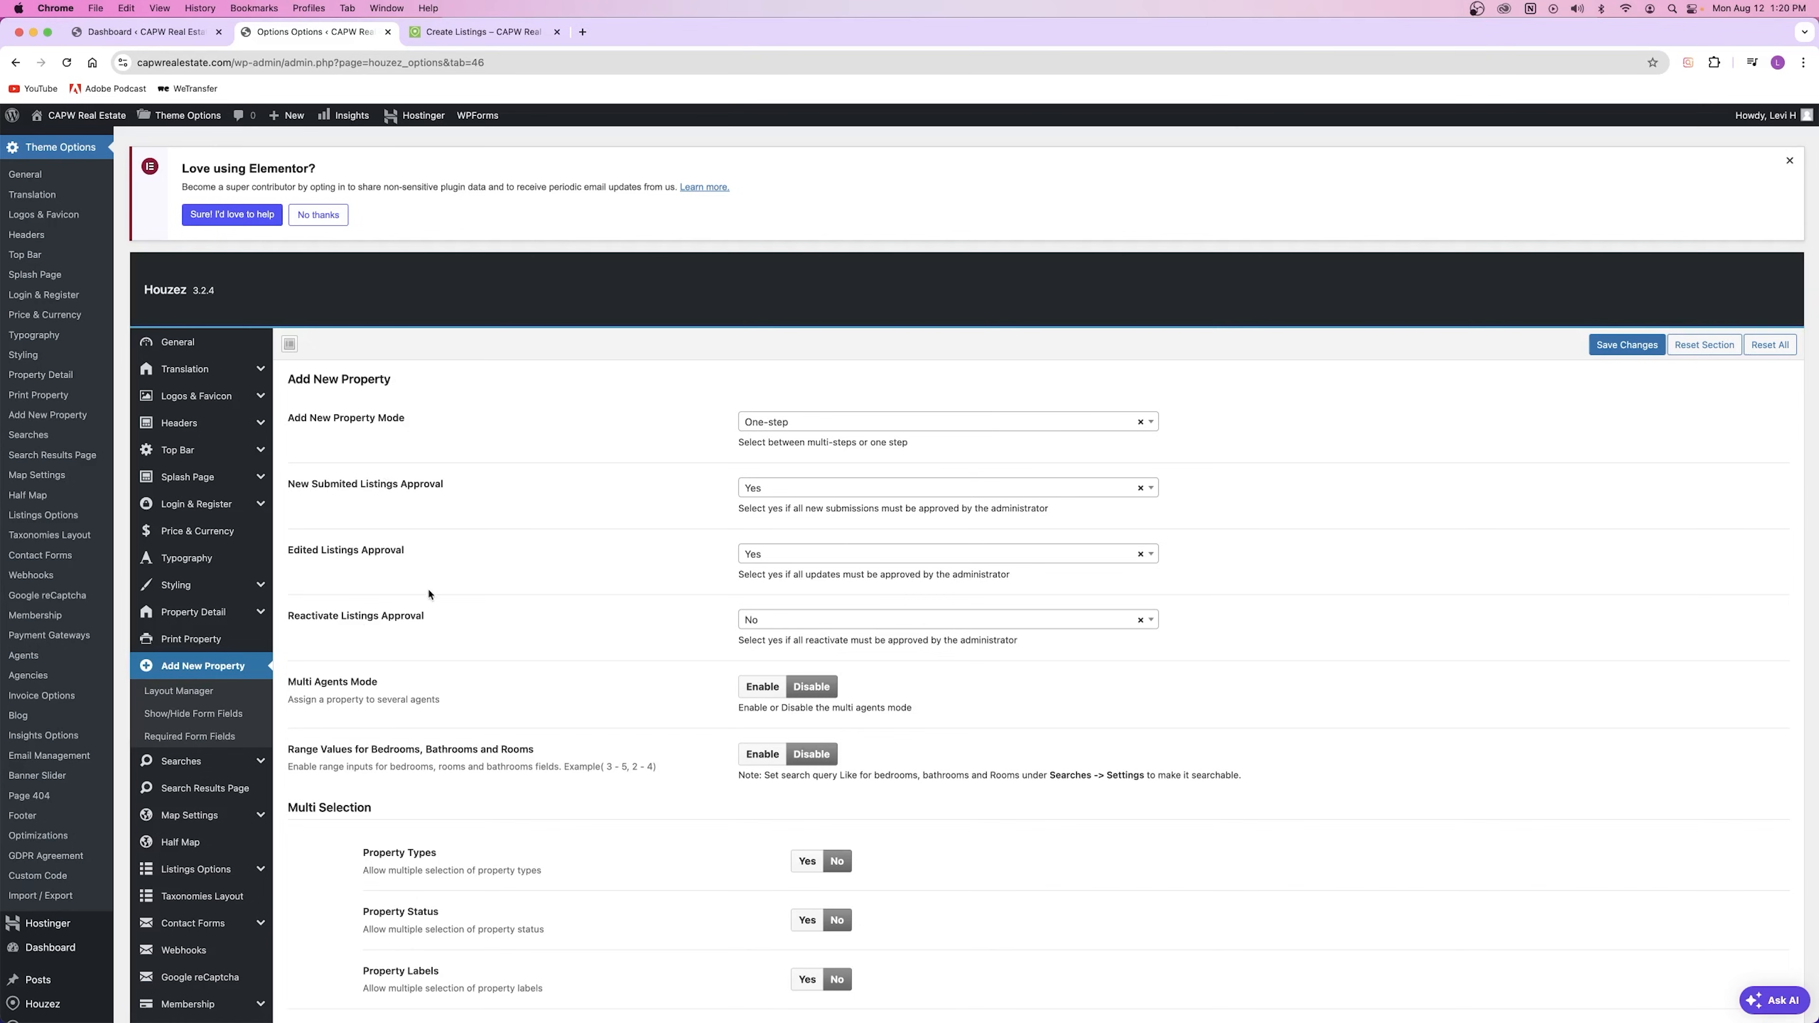
pyautogui.moveTo(407, 485); pyautogui.dragTo(452, 487)
pyautogui.moveTo(284, 490); pyautogui.dragTo(359, 487)
pyautogui.click(344, 554)
pyautogui.moveTo(292, 616); pyautogui.dragTo(424, 618)
pyautogui.click(364, 552)
pyautogui.click(771, 621)
pyautogui.click(774, 670)
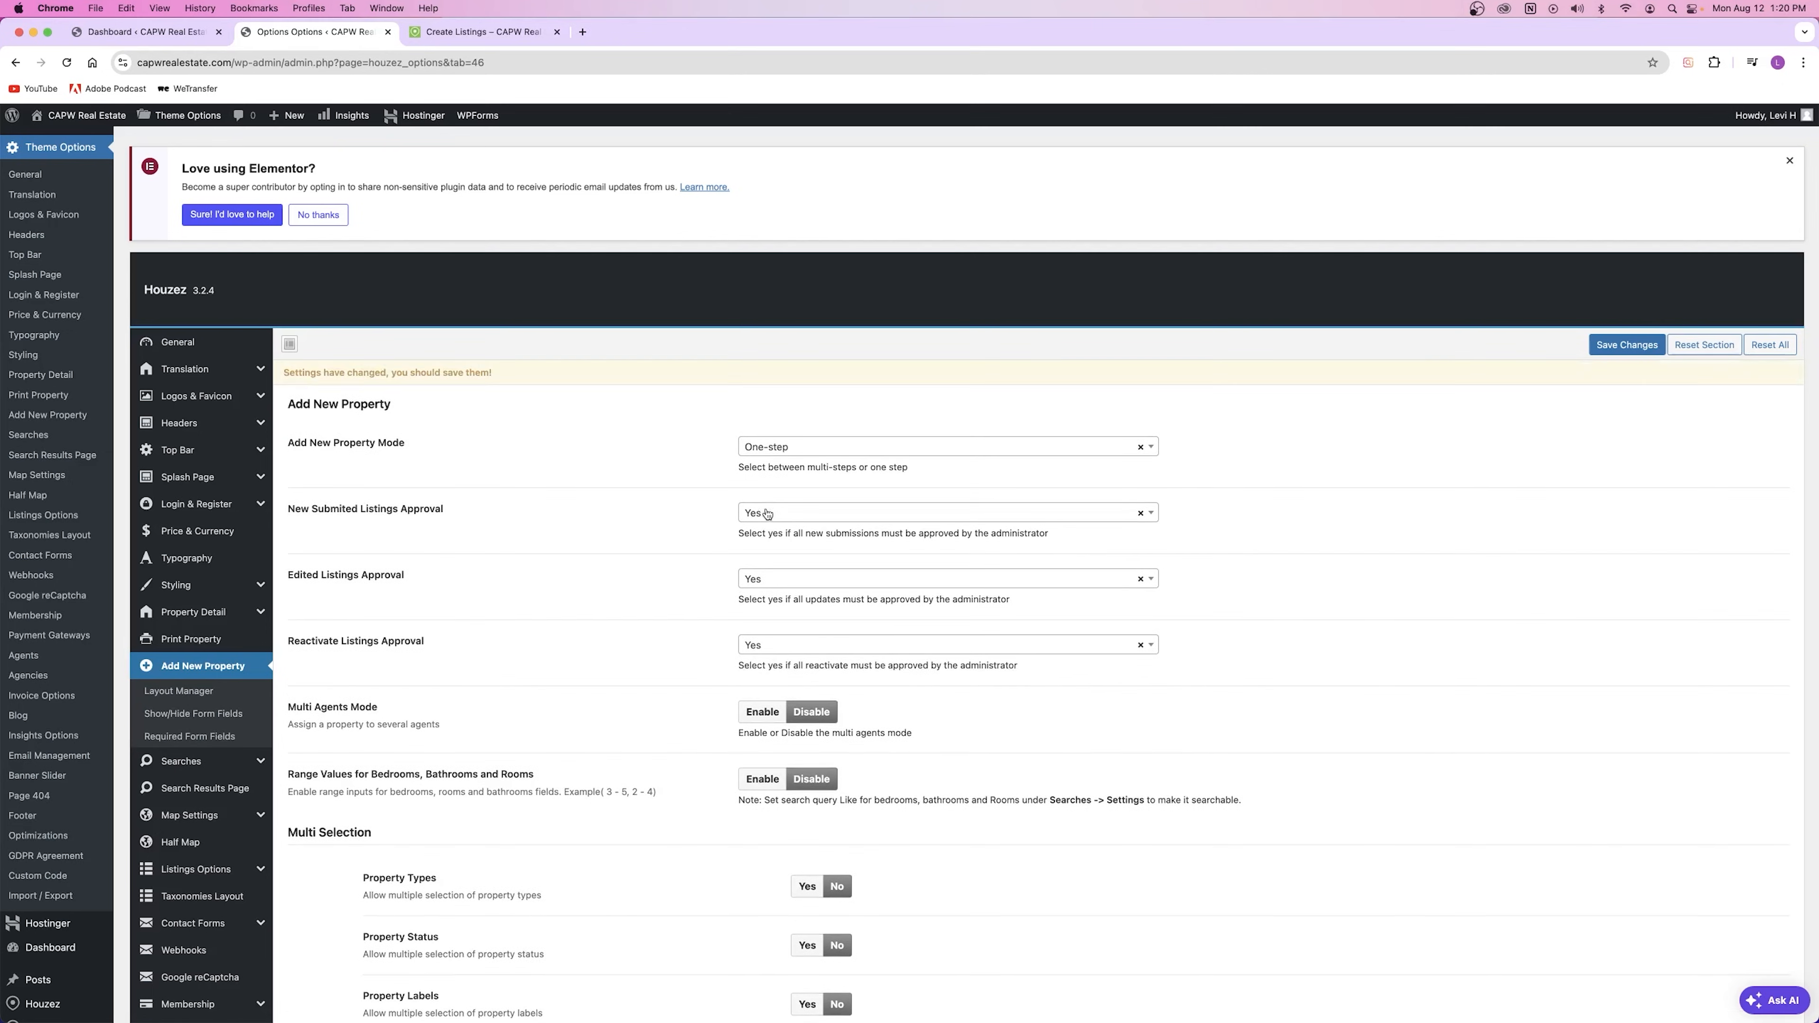
pyautogui.press('super+s')
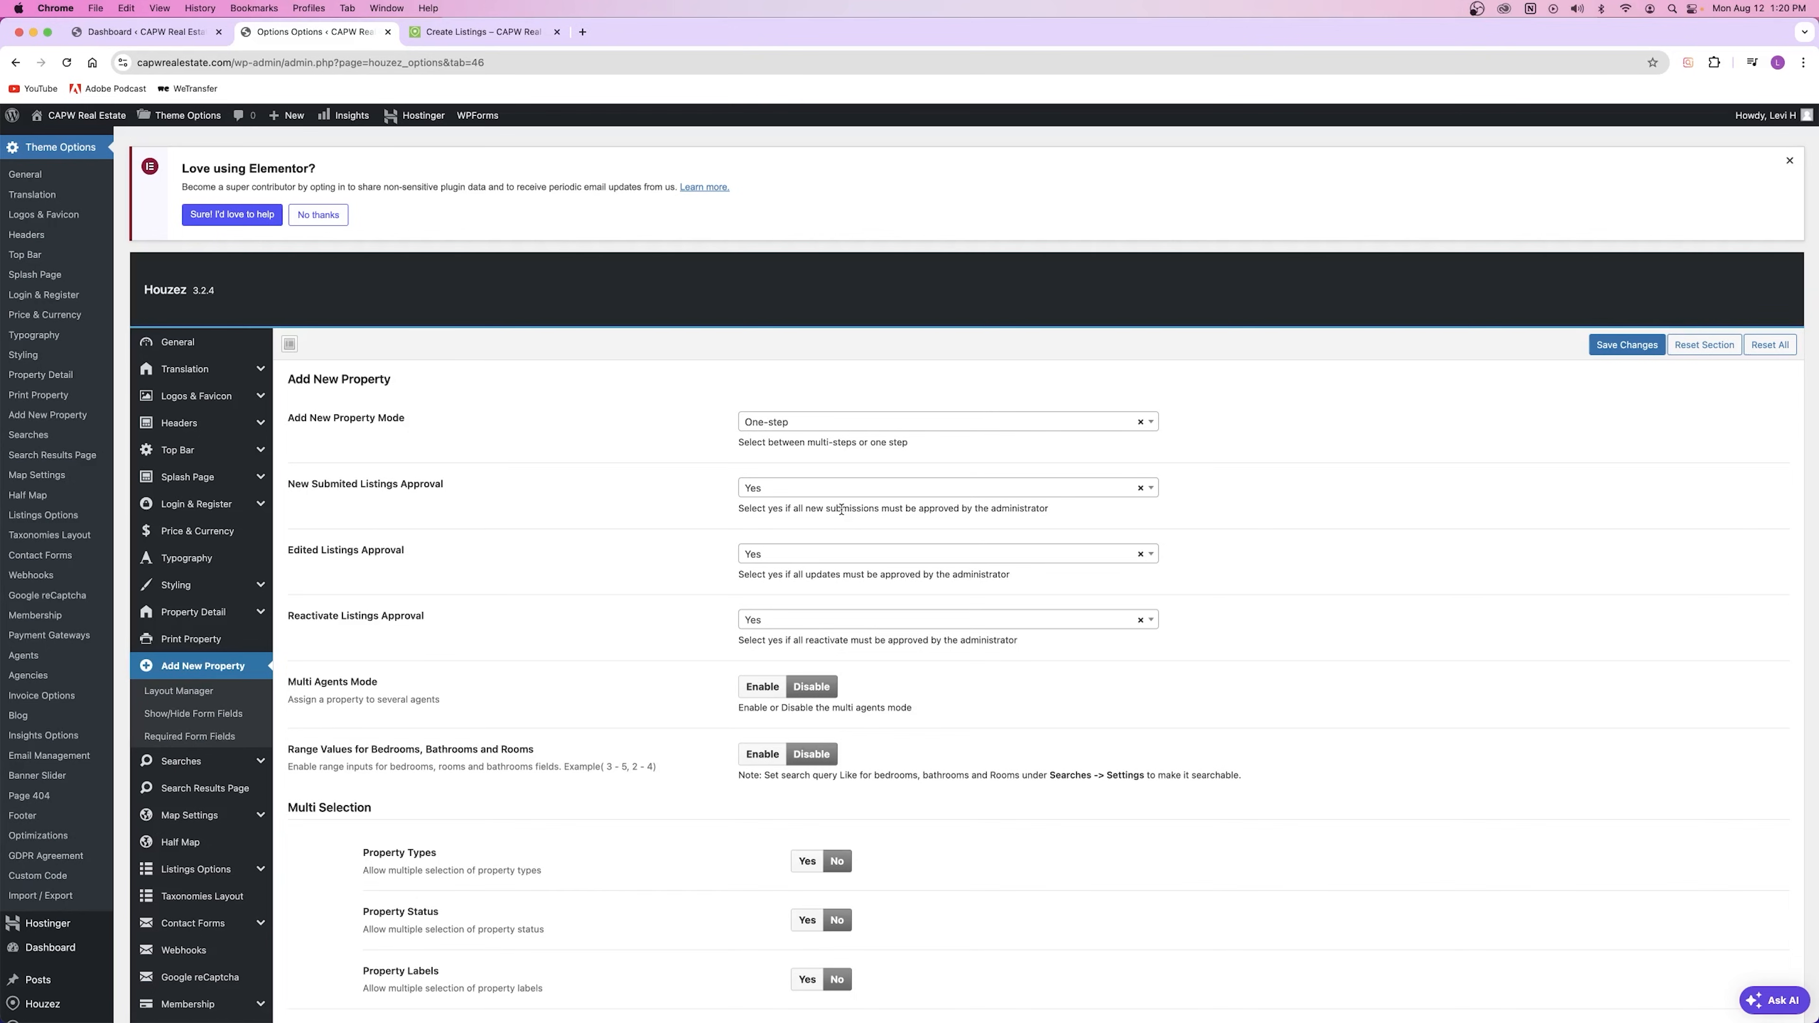
# Step: Read the setting descriptions further down, including the range values example and Property Types
pyautogui.scroll(-3, 602, 584)
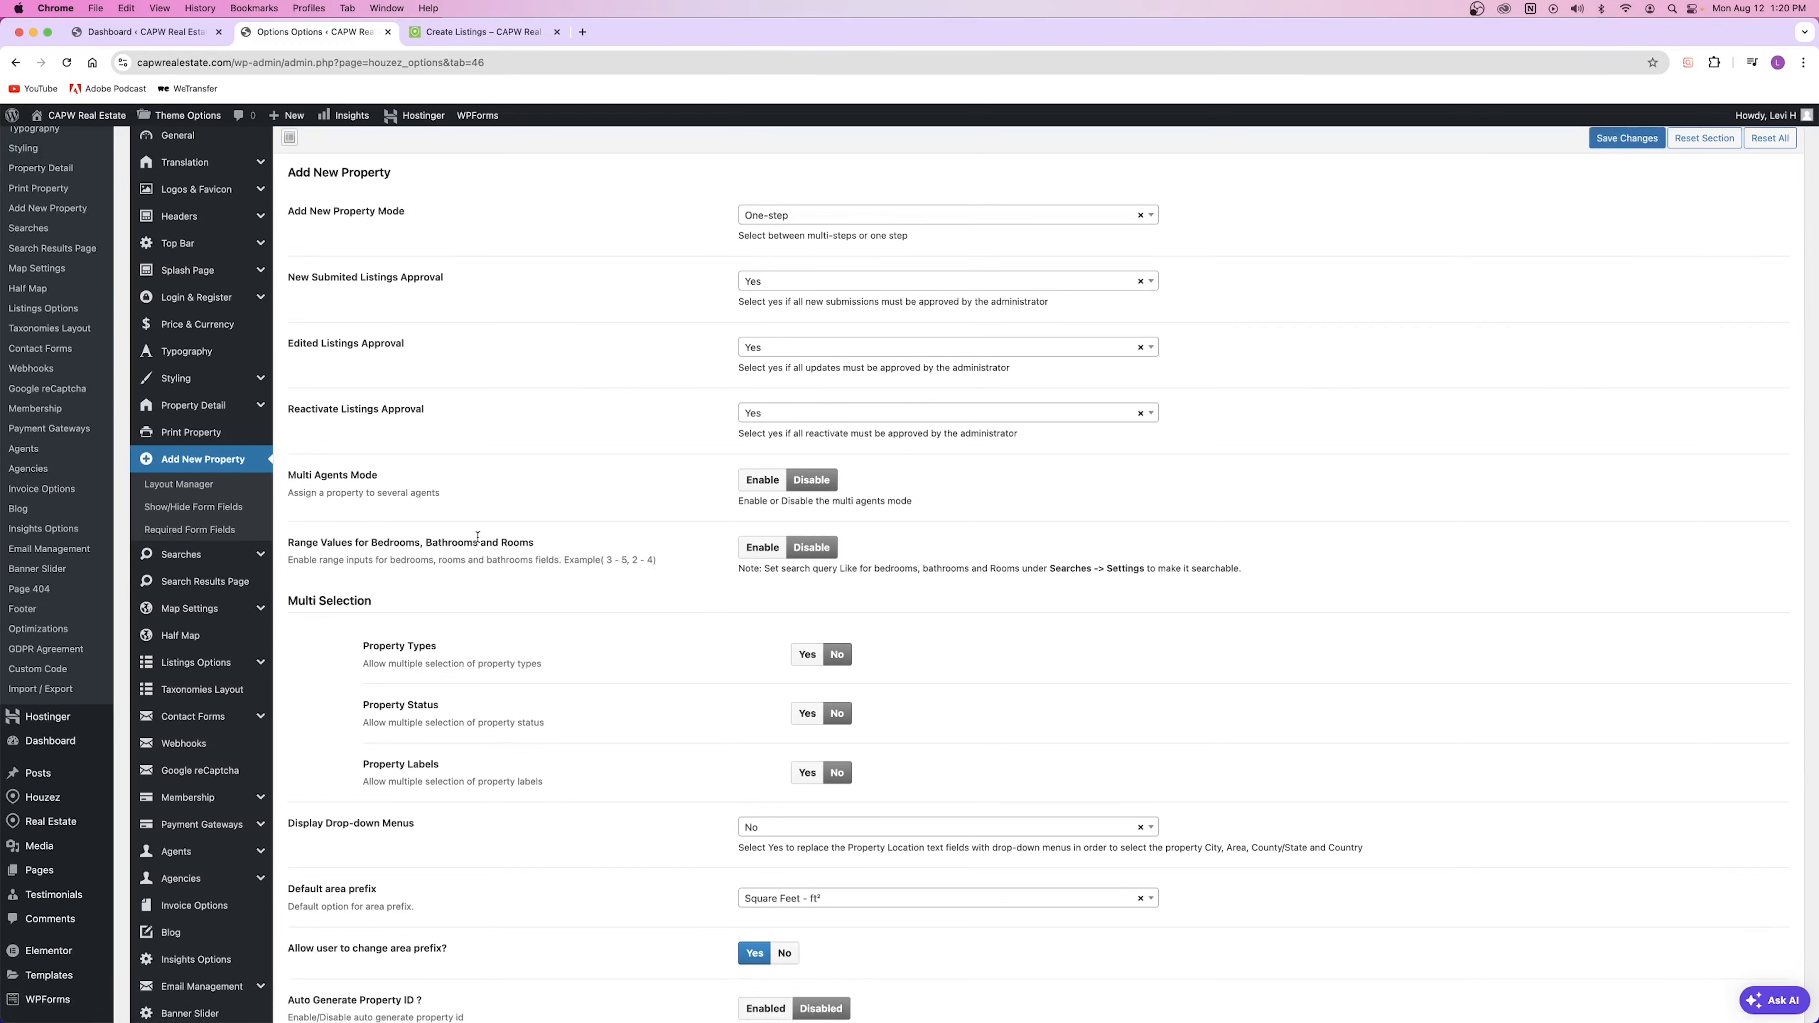
pyautogui.moveTo(290, 502); pyautogui.dragTo(442, 499)
pyautogui.click(458, 496)
pyautogui.moveTo(283, 558); pyautogui.dragTo(659, 562)
pyautogui.click(658, 562)
pyautogui.moveTo(657, 561); pyautogui.dragTo(299, 559)
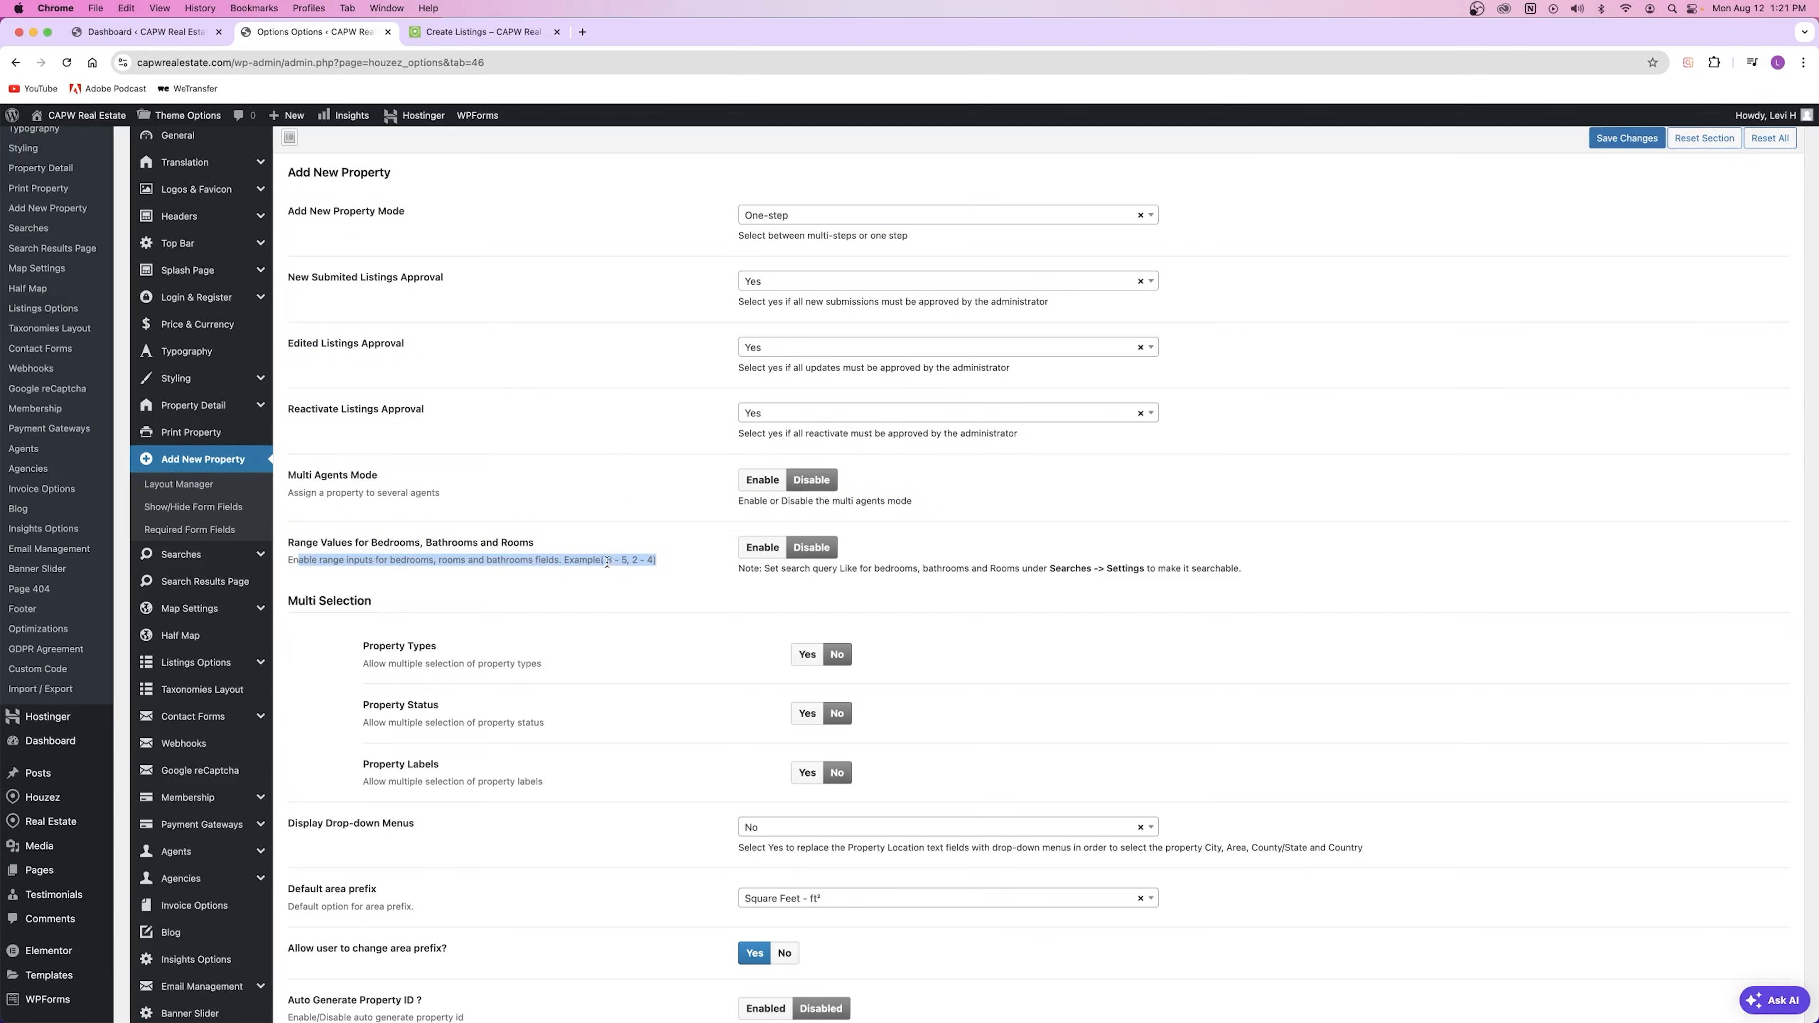
pyautogui.click(667, 556)
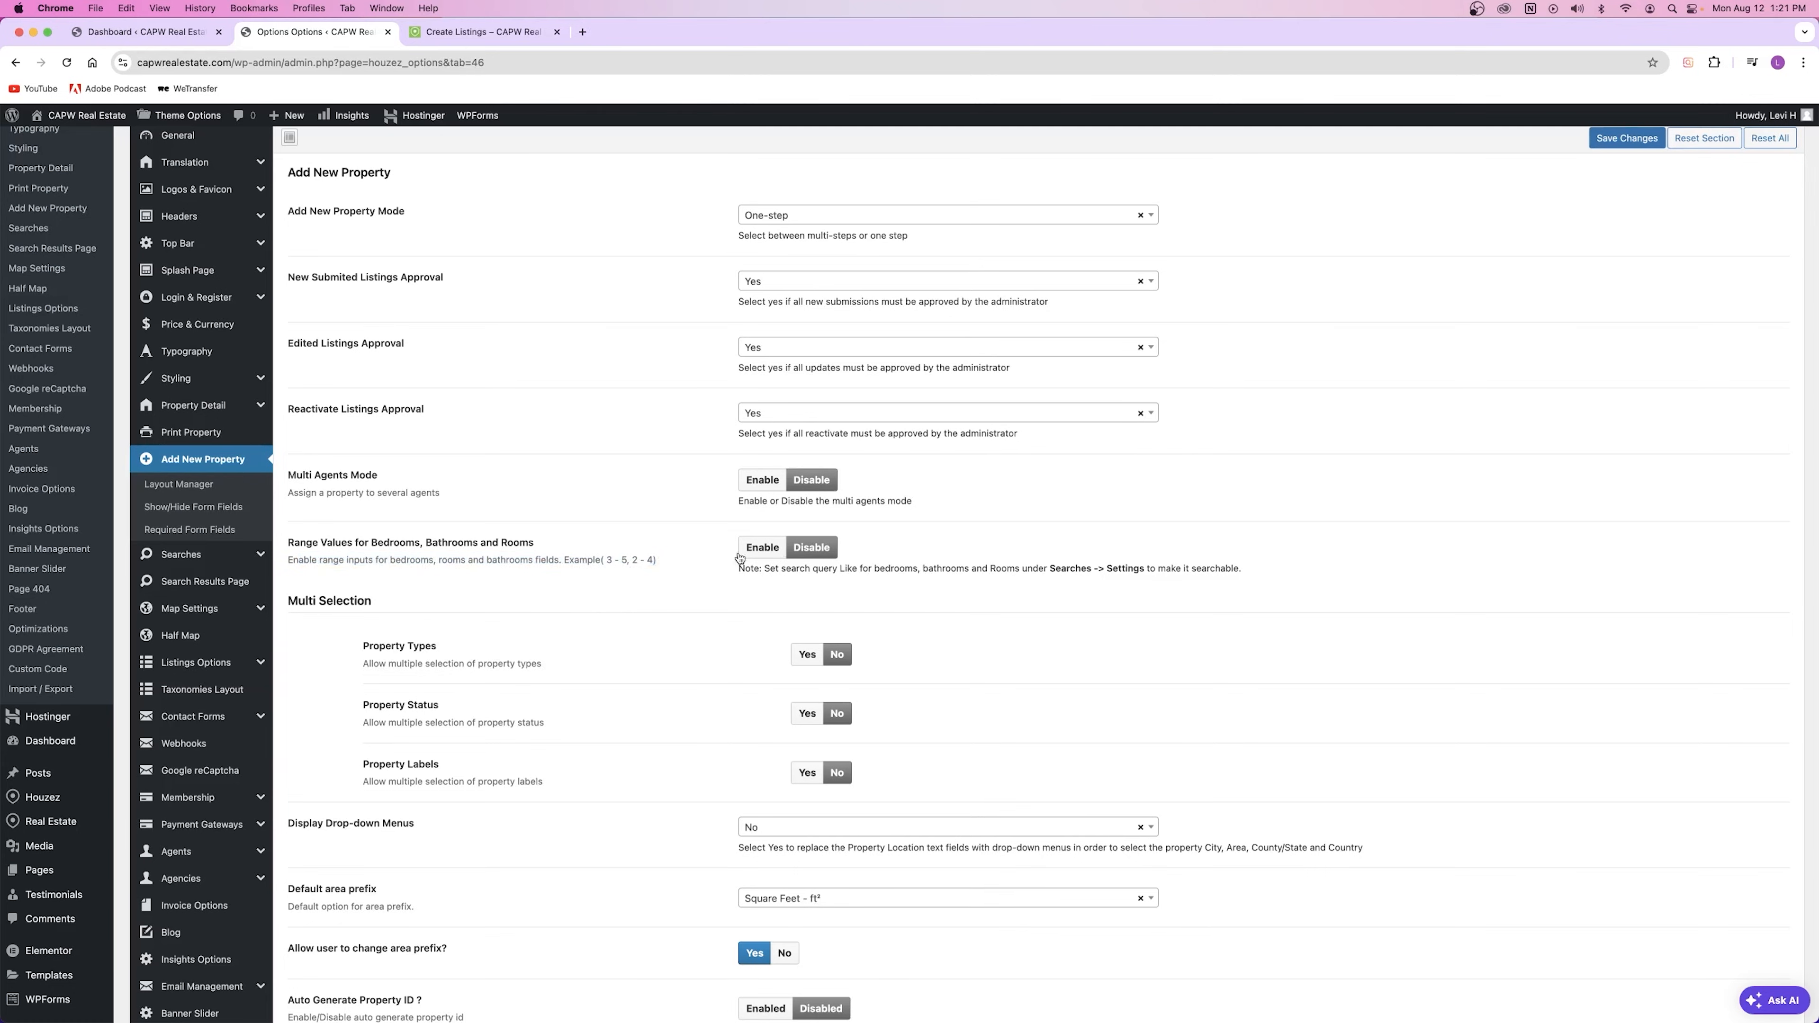
pyautogui.scroll(-3, 618, 604)
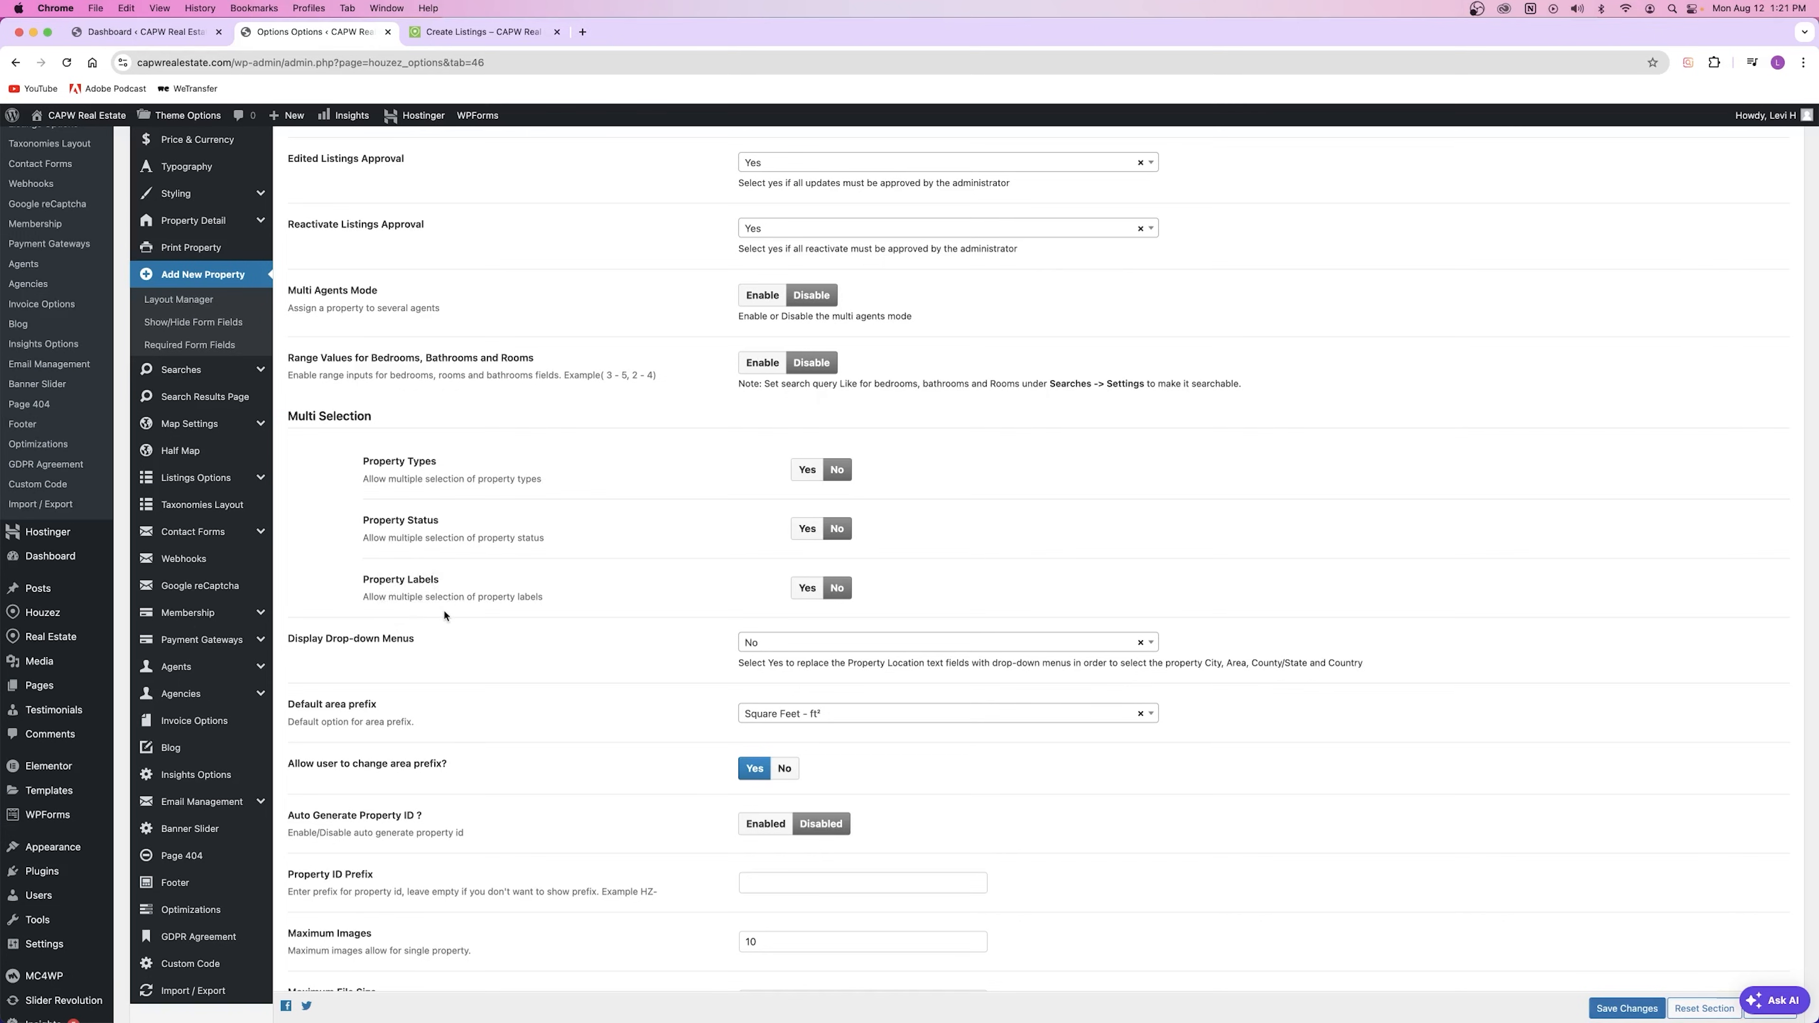
pyautogui.moveTo(542, 479); pyautogui.dragTo(477, 481)
pyautogui.click(535, 477)
pyautogui.moveTo(464, 482); pyautogui.dragTo(562, 486)
# Step: Check the property type choices in the Create A Listing form's Type dropdown
pyautogui.click(519, 32)
pyautogui.scroll(-5, 447, 331)
pyautogui.click(533, 403)
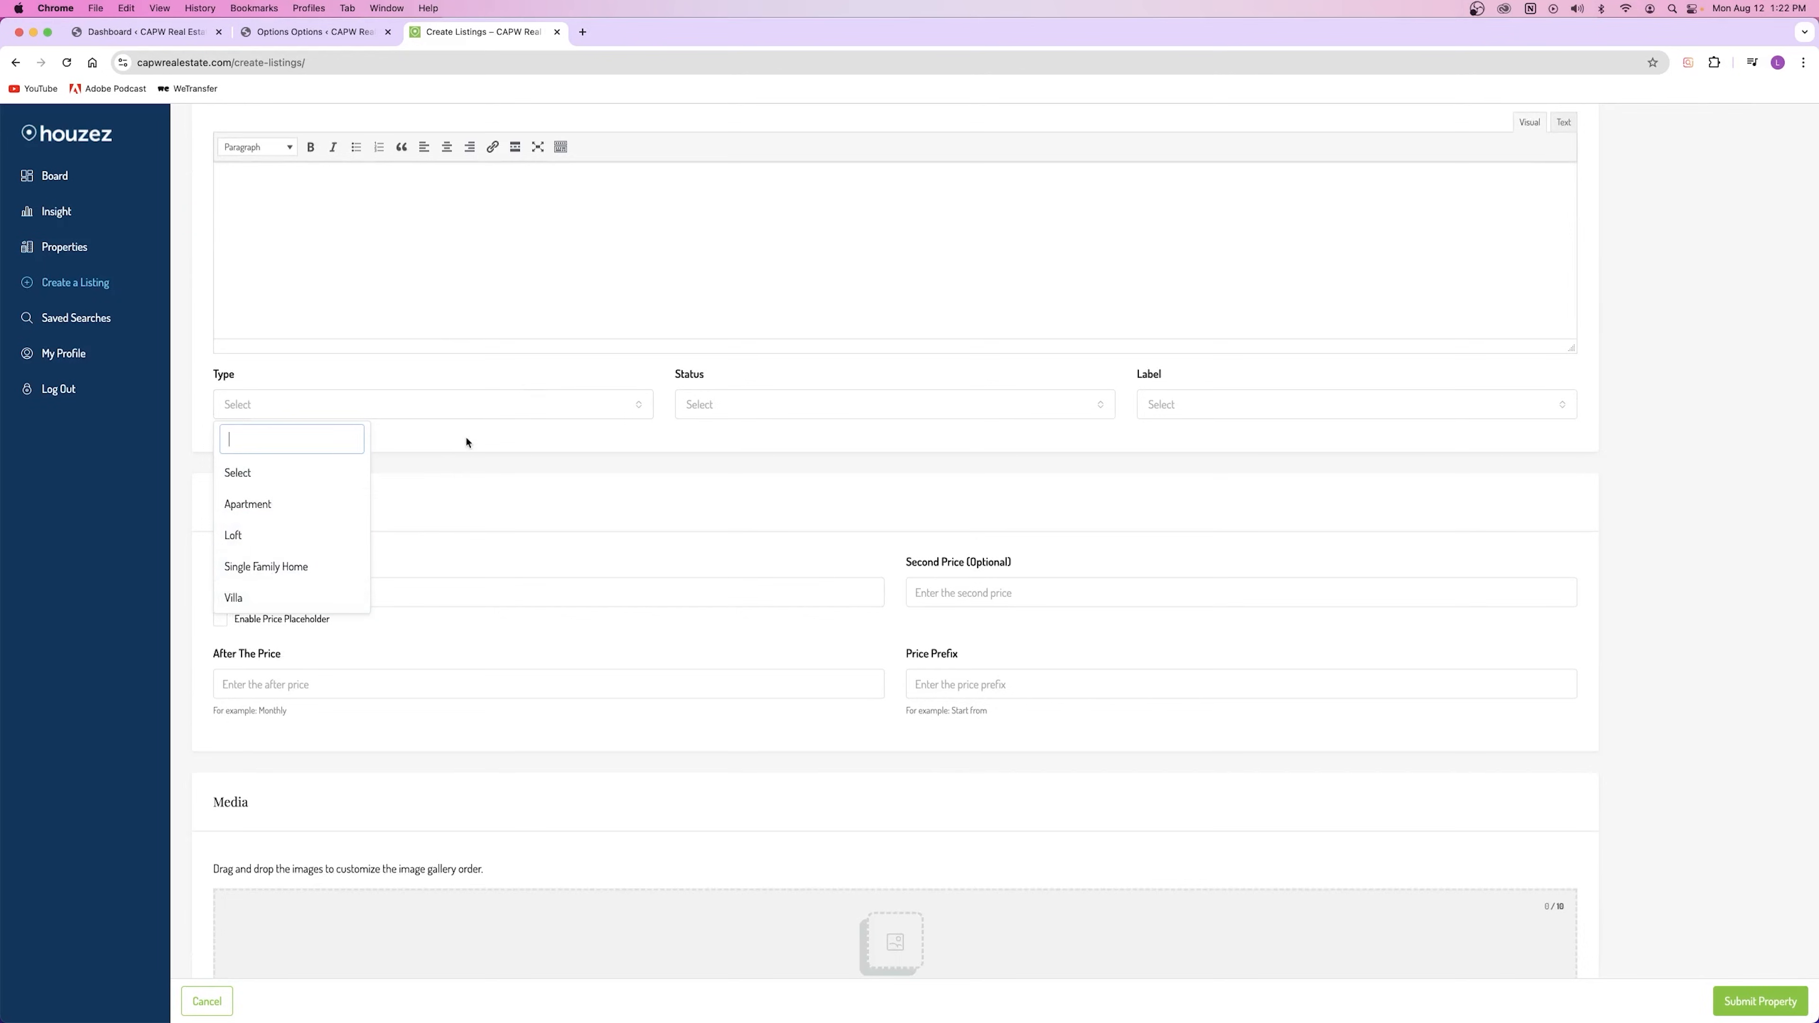
# Step: Review Display Drop-down Menus in the Houzez settings and leave it set to No
pyautogui.hotkey('ctrl', 'shift', 'Tab')
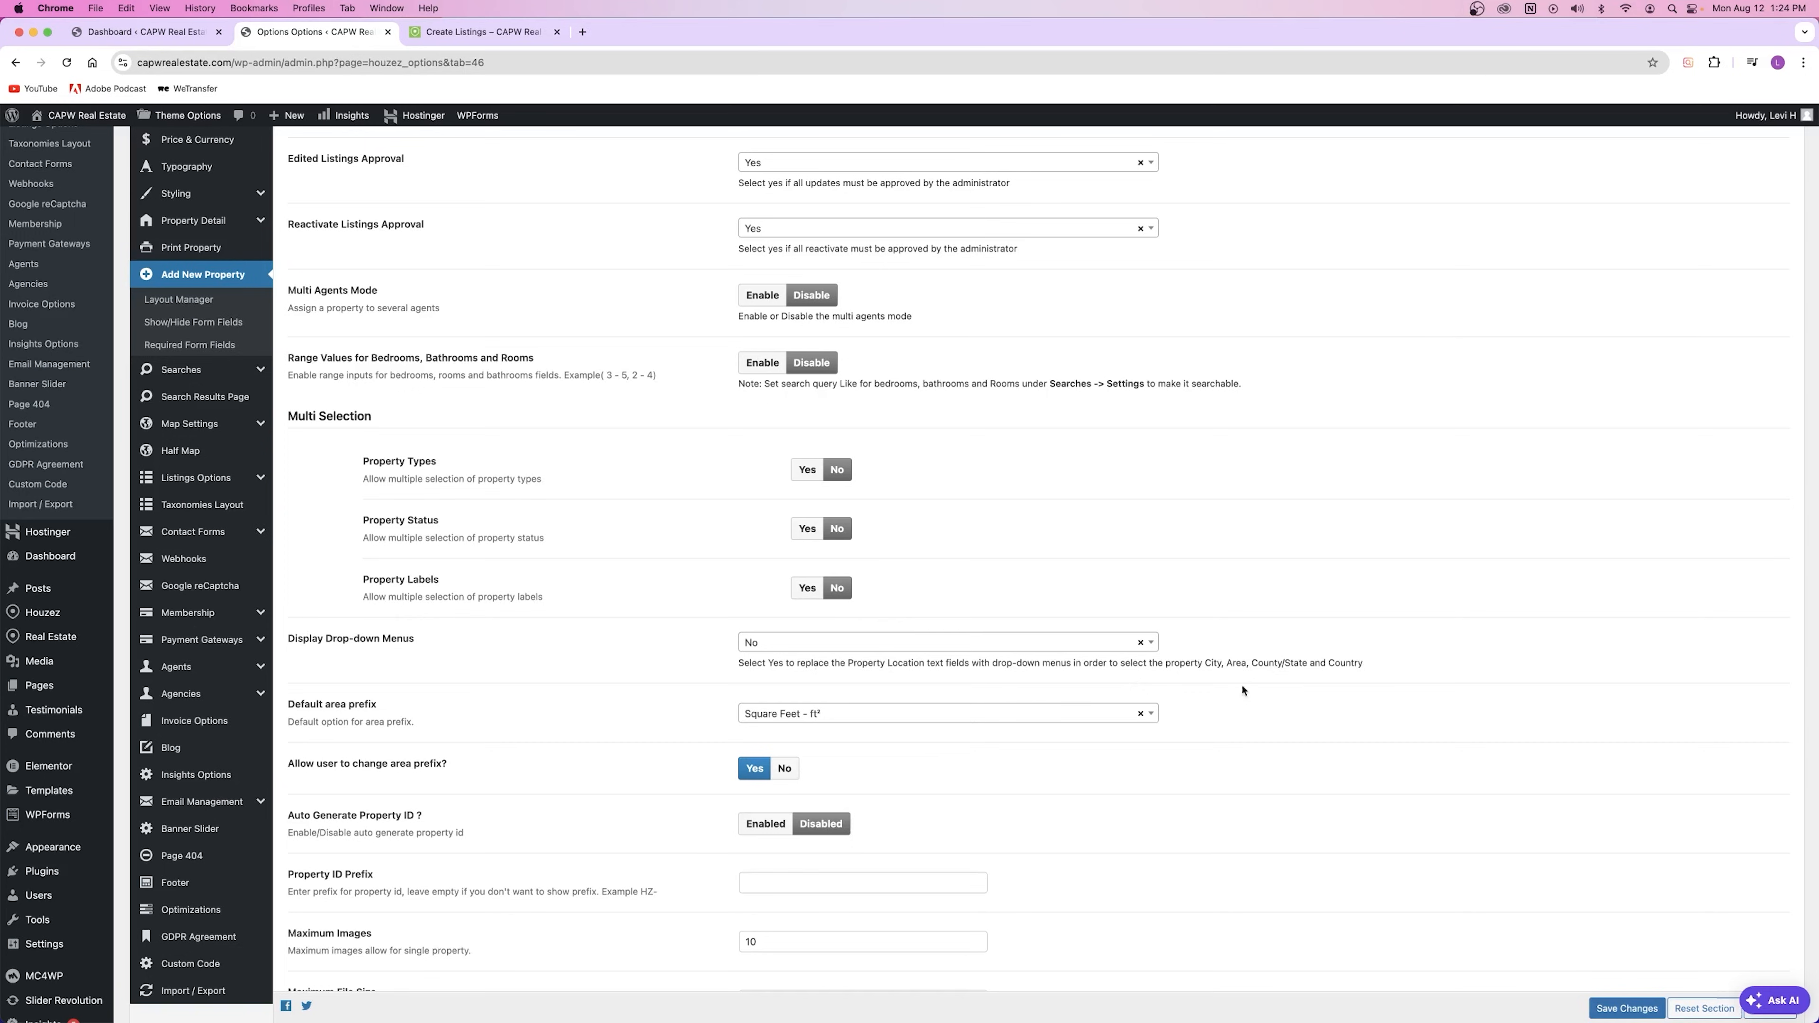
pyautogui.moveTo(1397, 670); pyautogui.dragTo(757, 667)
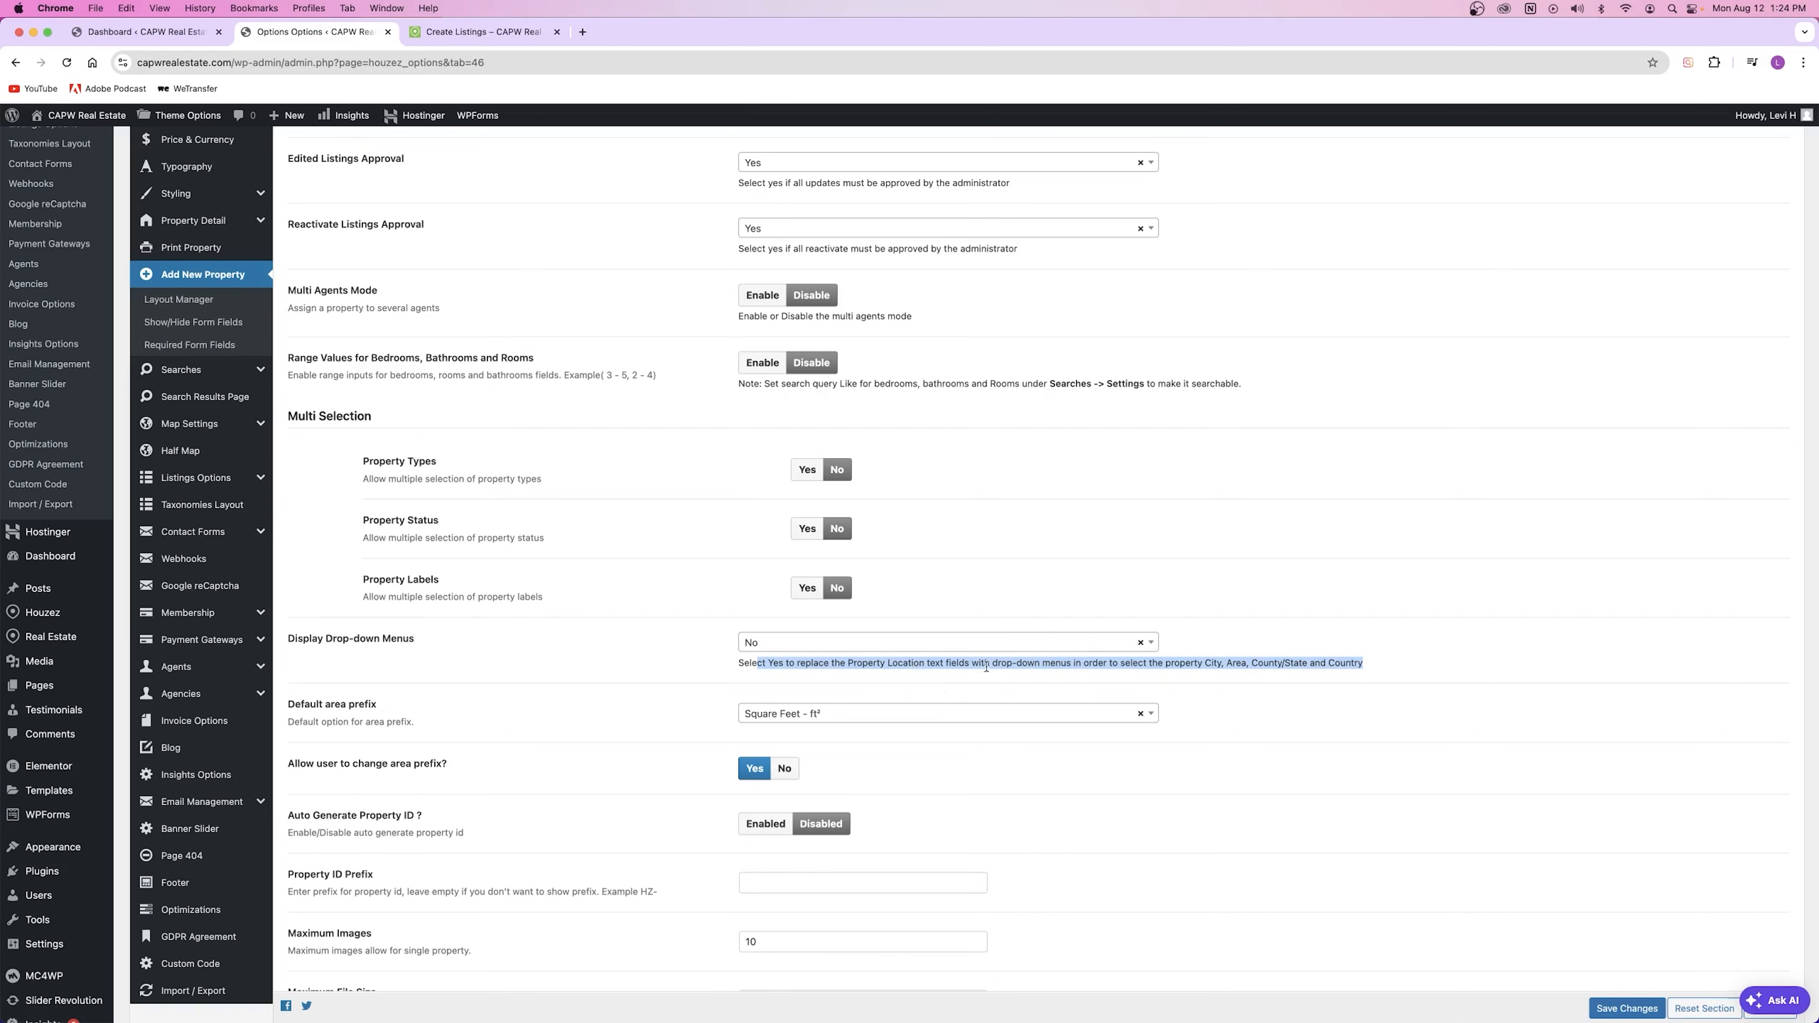
pyautogui.click(1248, 665)
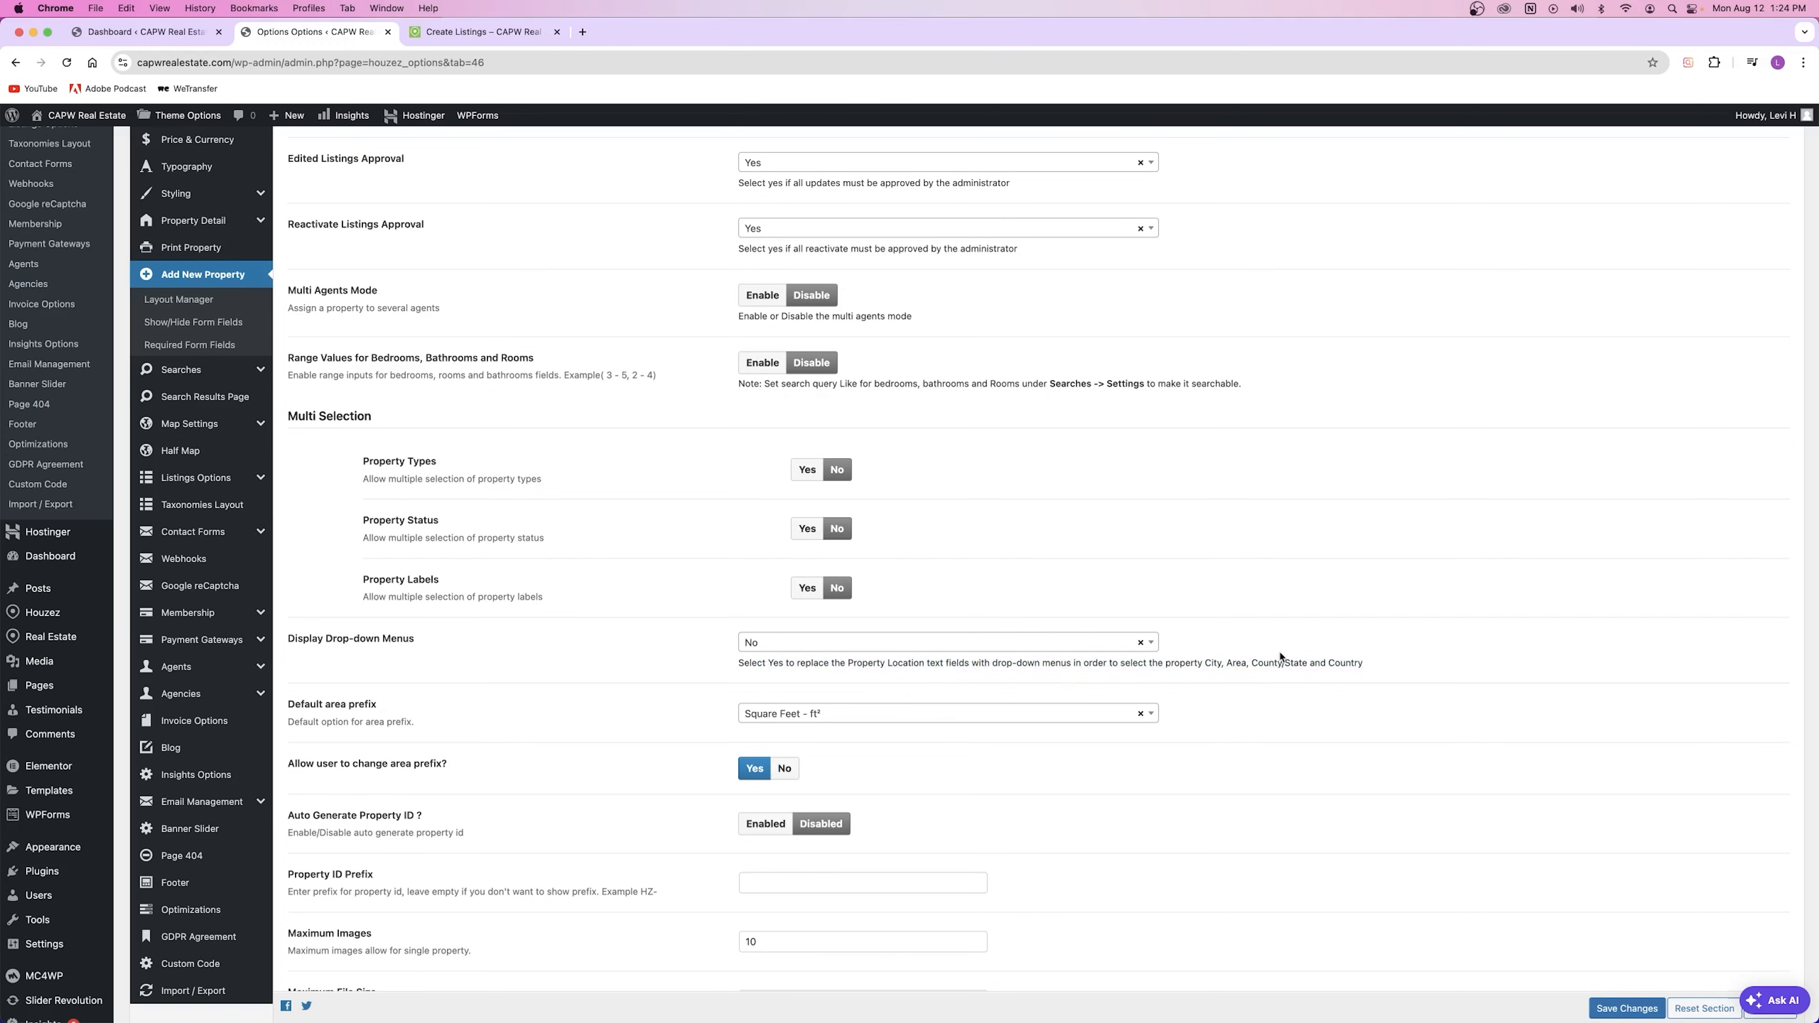
pyautogui.click(1090, 644)
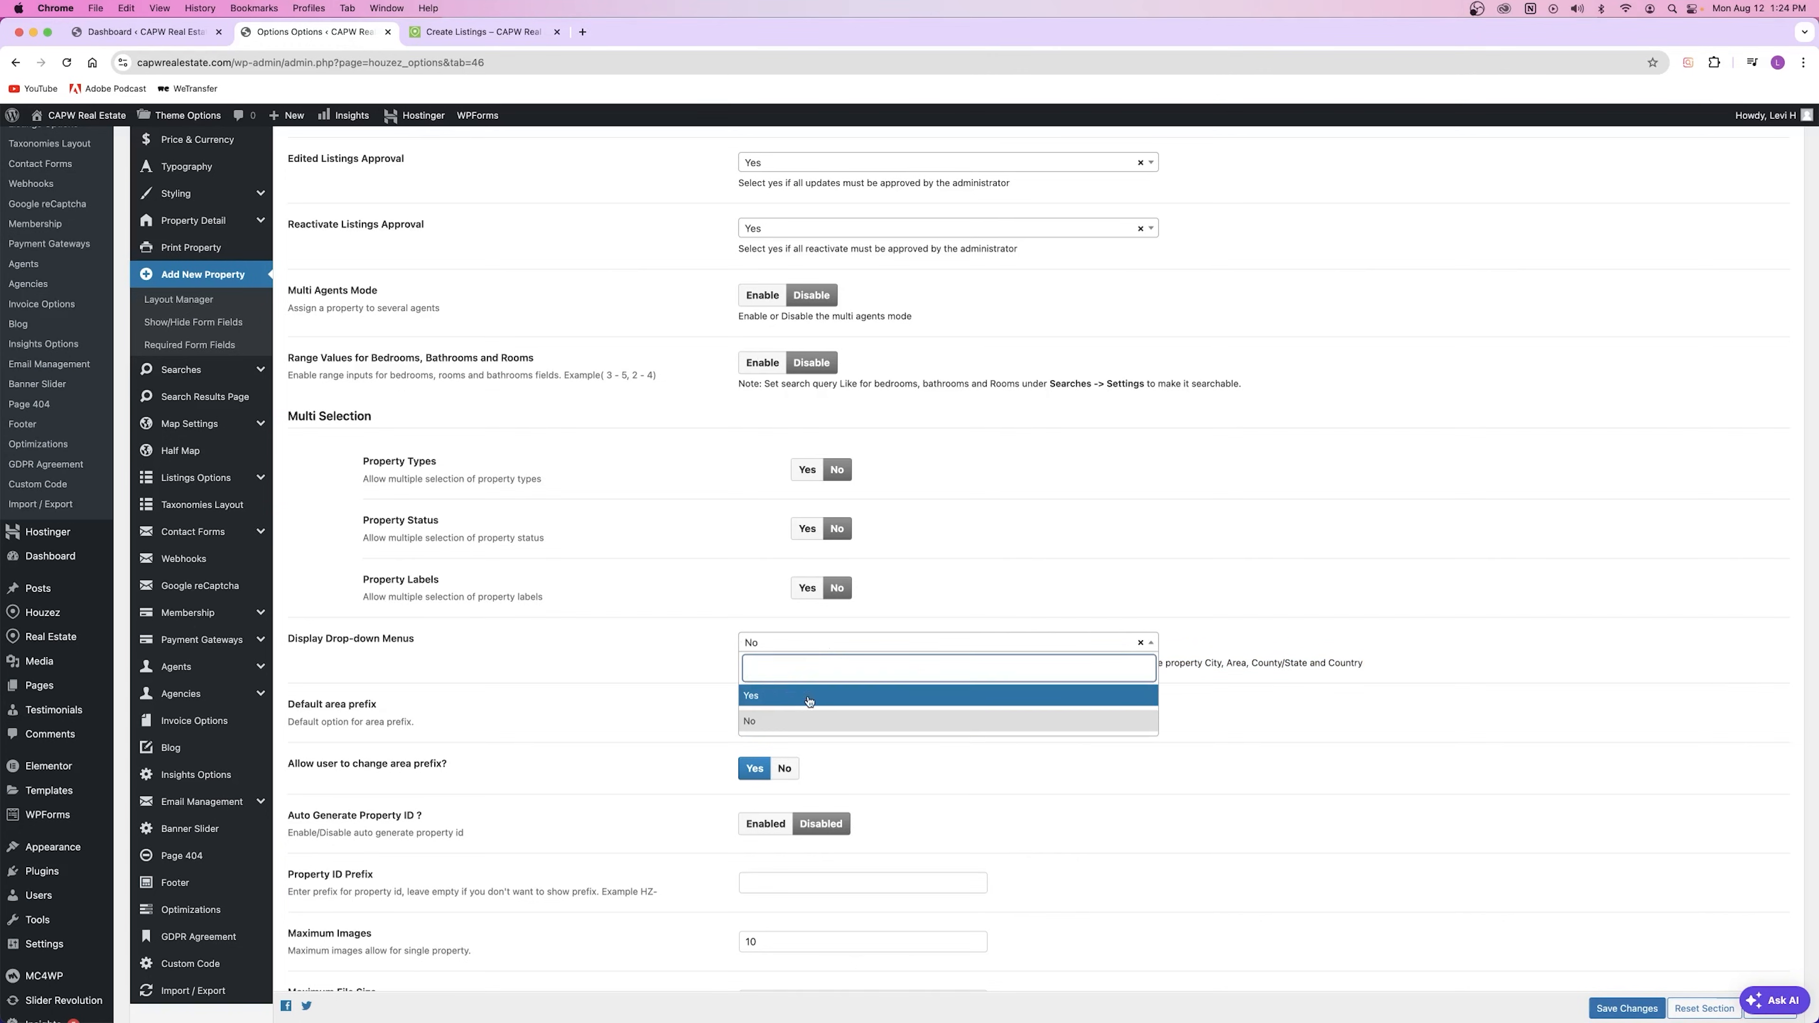
pyautogui.click(671, 650)
# Step: Try Auto Generate Property ID with its {ID} pattern, then disable it and save
pyautogui.scroll(-3, 672, 650)
pyautogui.moveTo(311, 500); pyautogui.dragTo(399, 502)
pyautogui.click(403, 502)
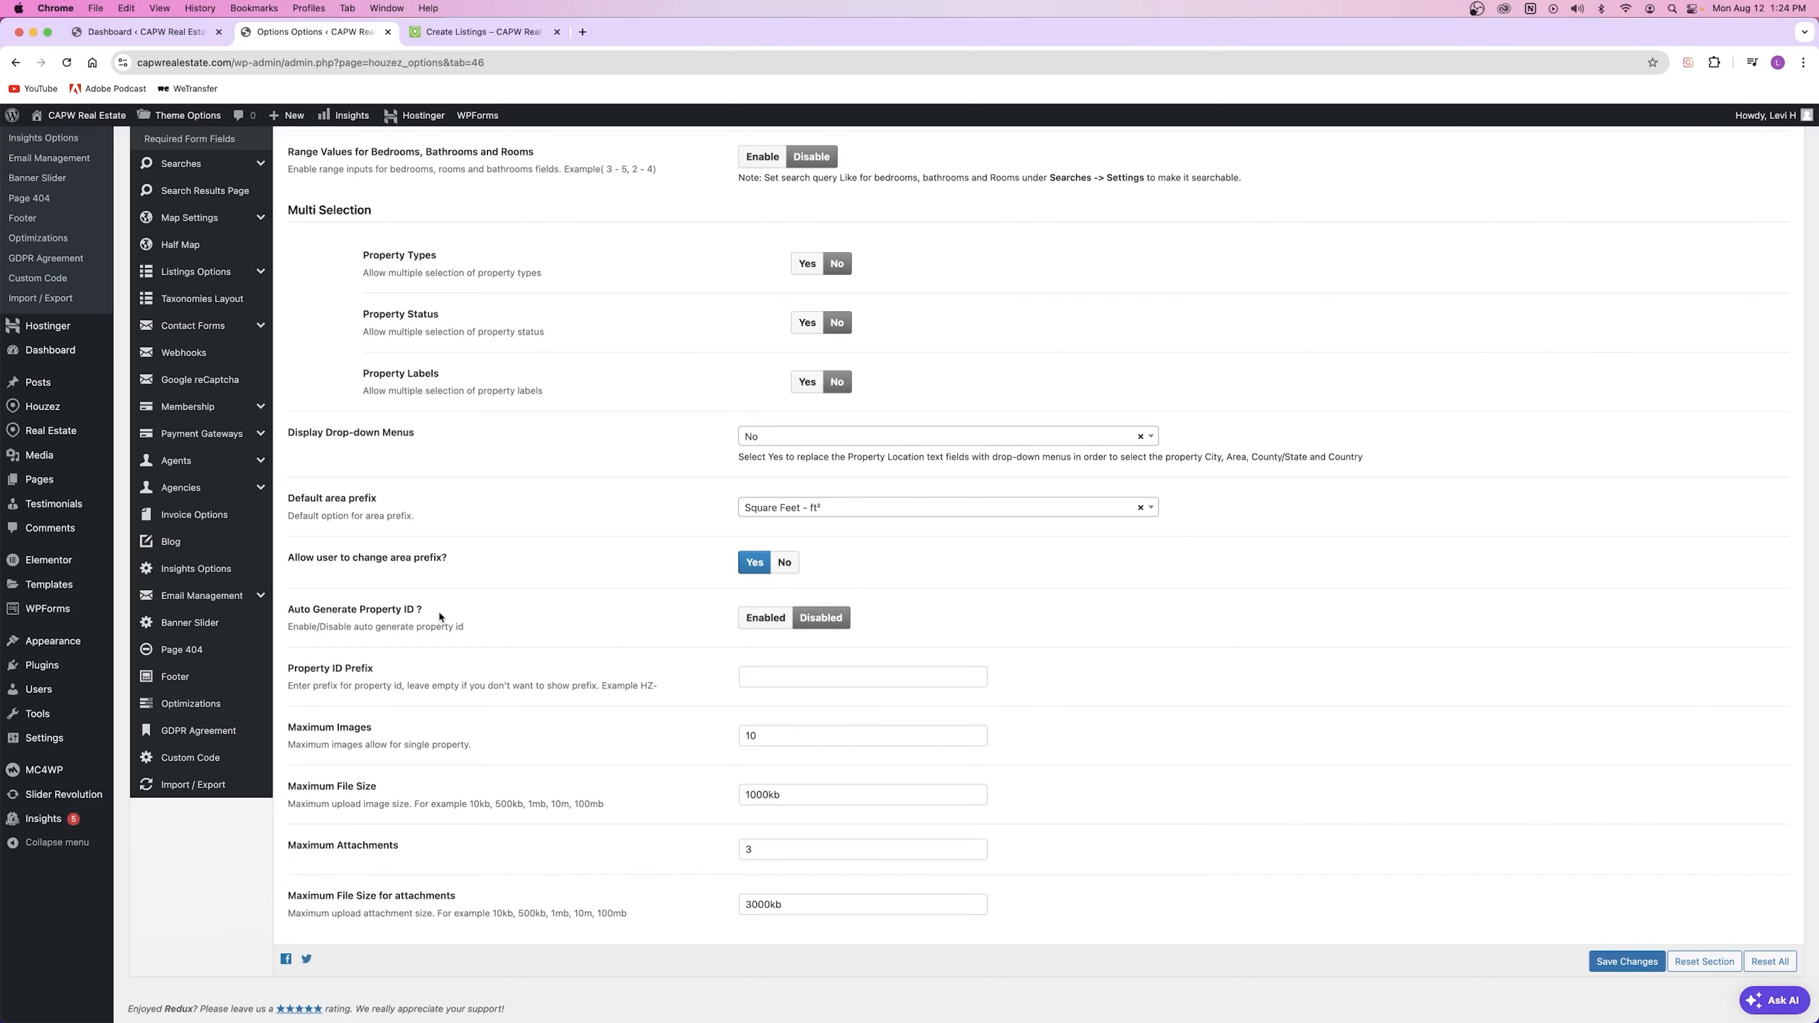
pyautogui.click(749, 620)
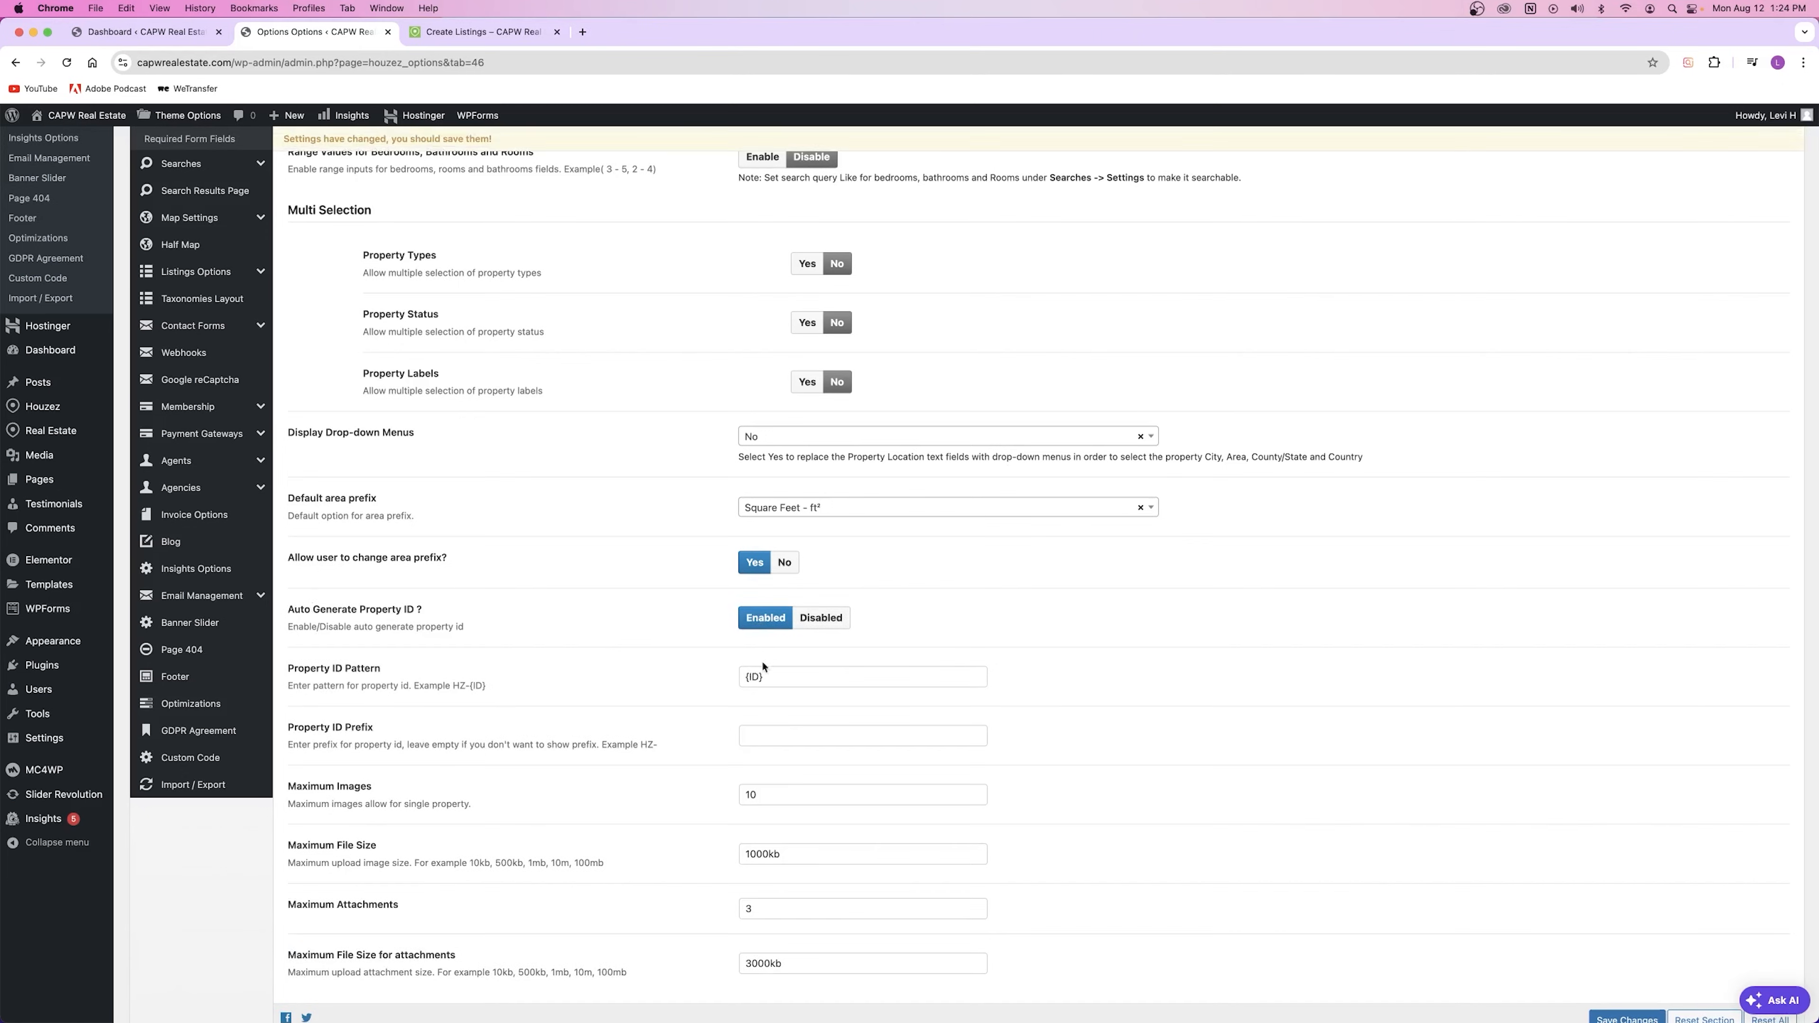
pyautogui.moveTo(454, 685); pyautogui.dragTo(475, 683)
pyautogui.click(794, 678)
pyautogui.moveTo(793, 679); pyautogui.dragTo(627, 686)
pyautogui.click(643, 678)
pyautogui.click(828, 620)
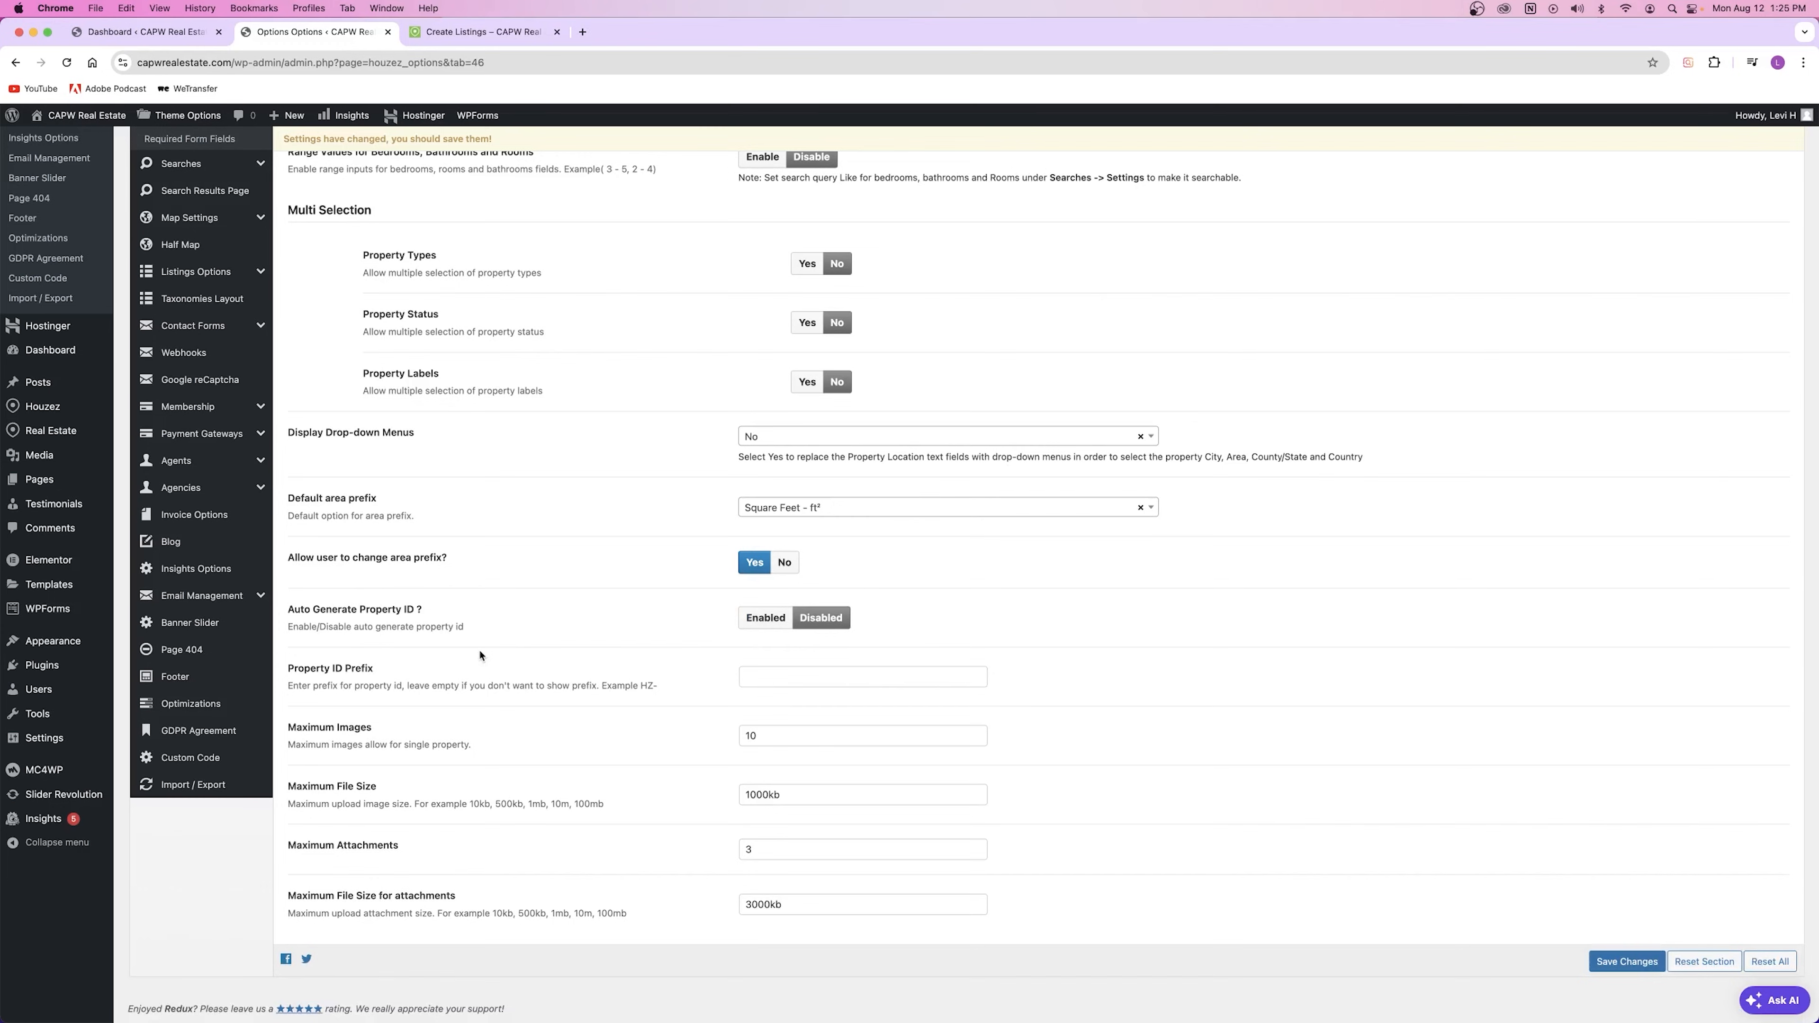
pyautogui.click(1625, 960)
pyautogui.scroll(2, 514, 512)
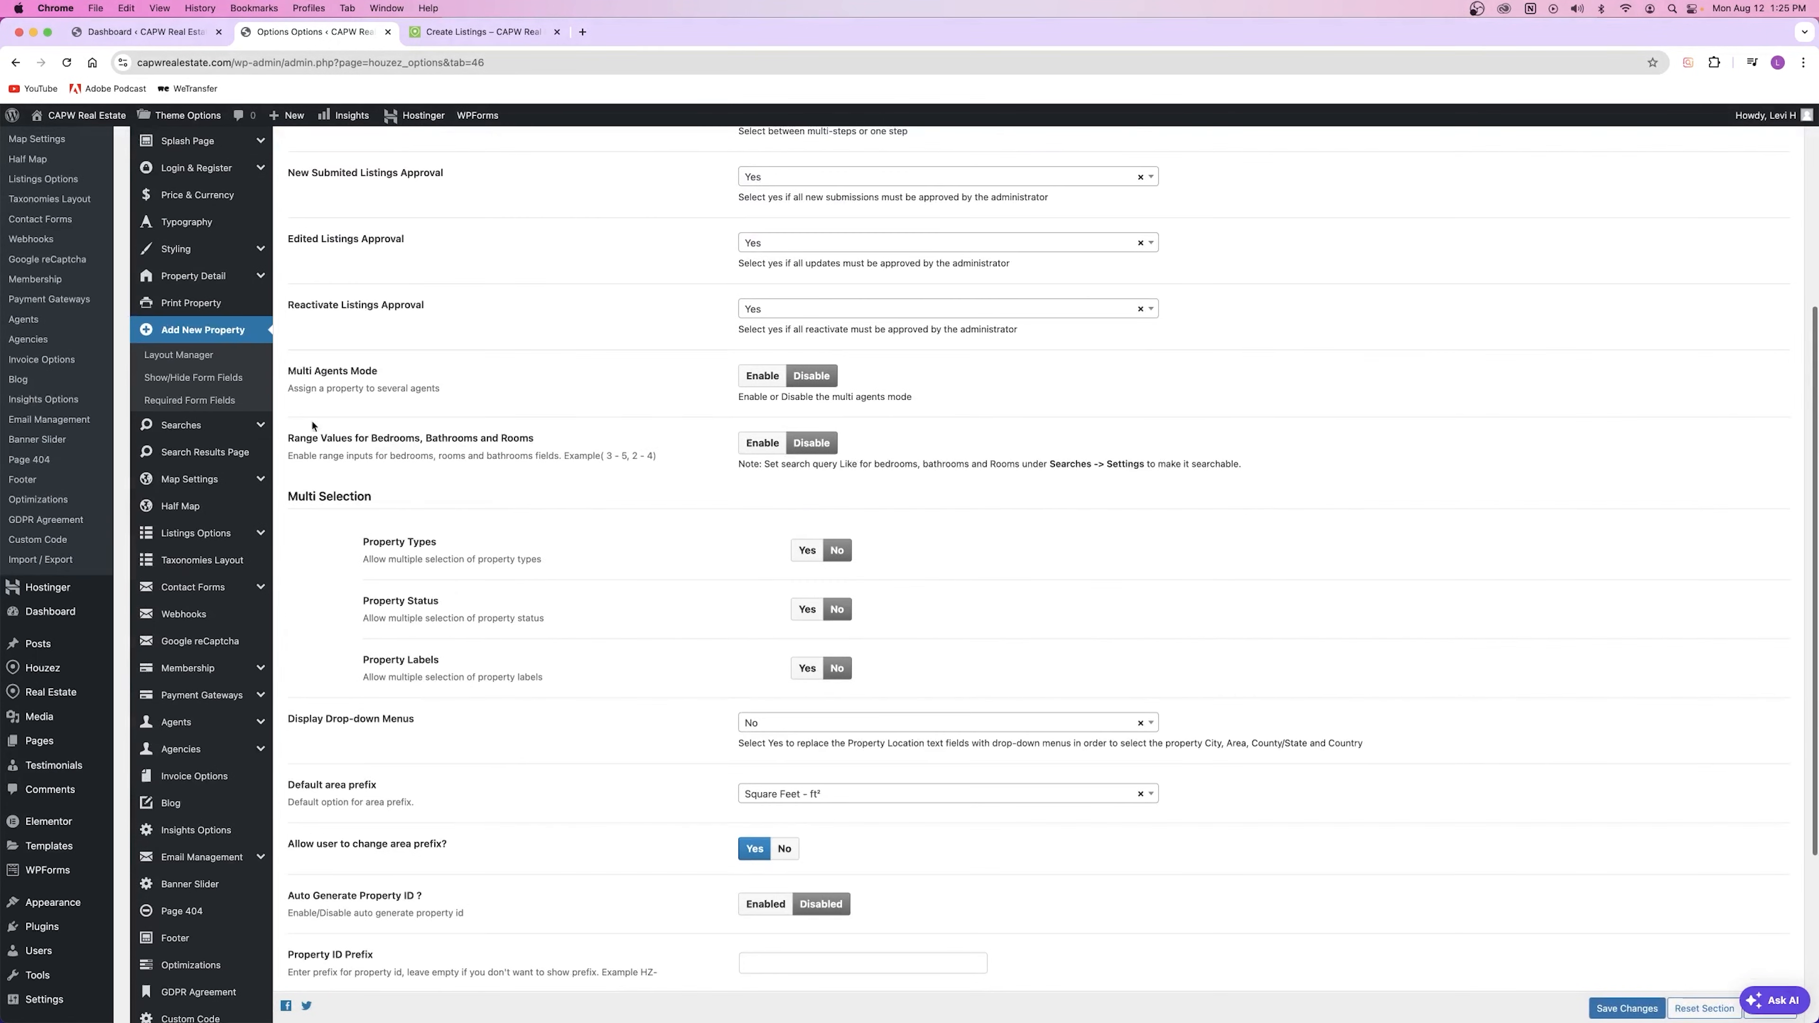
# Step: Open the form Layout Manager and compare it with the live Create Listings form
pyautogui.click(178, 356)
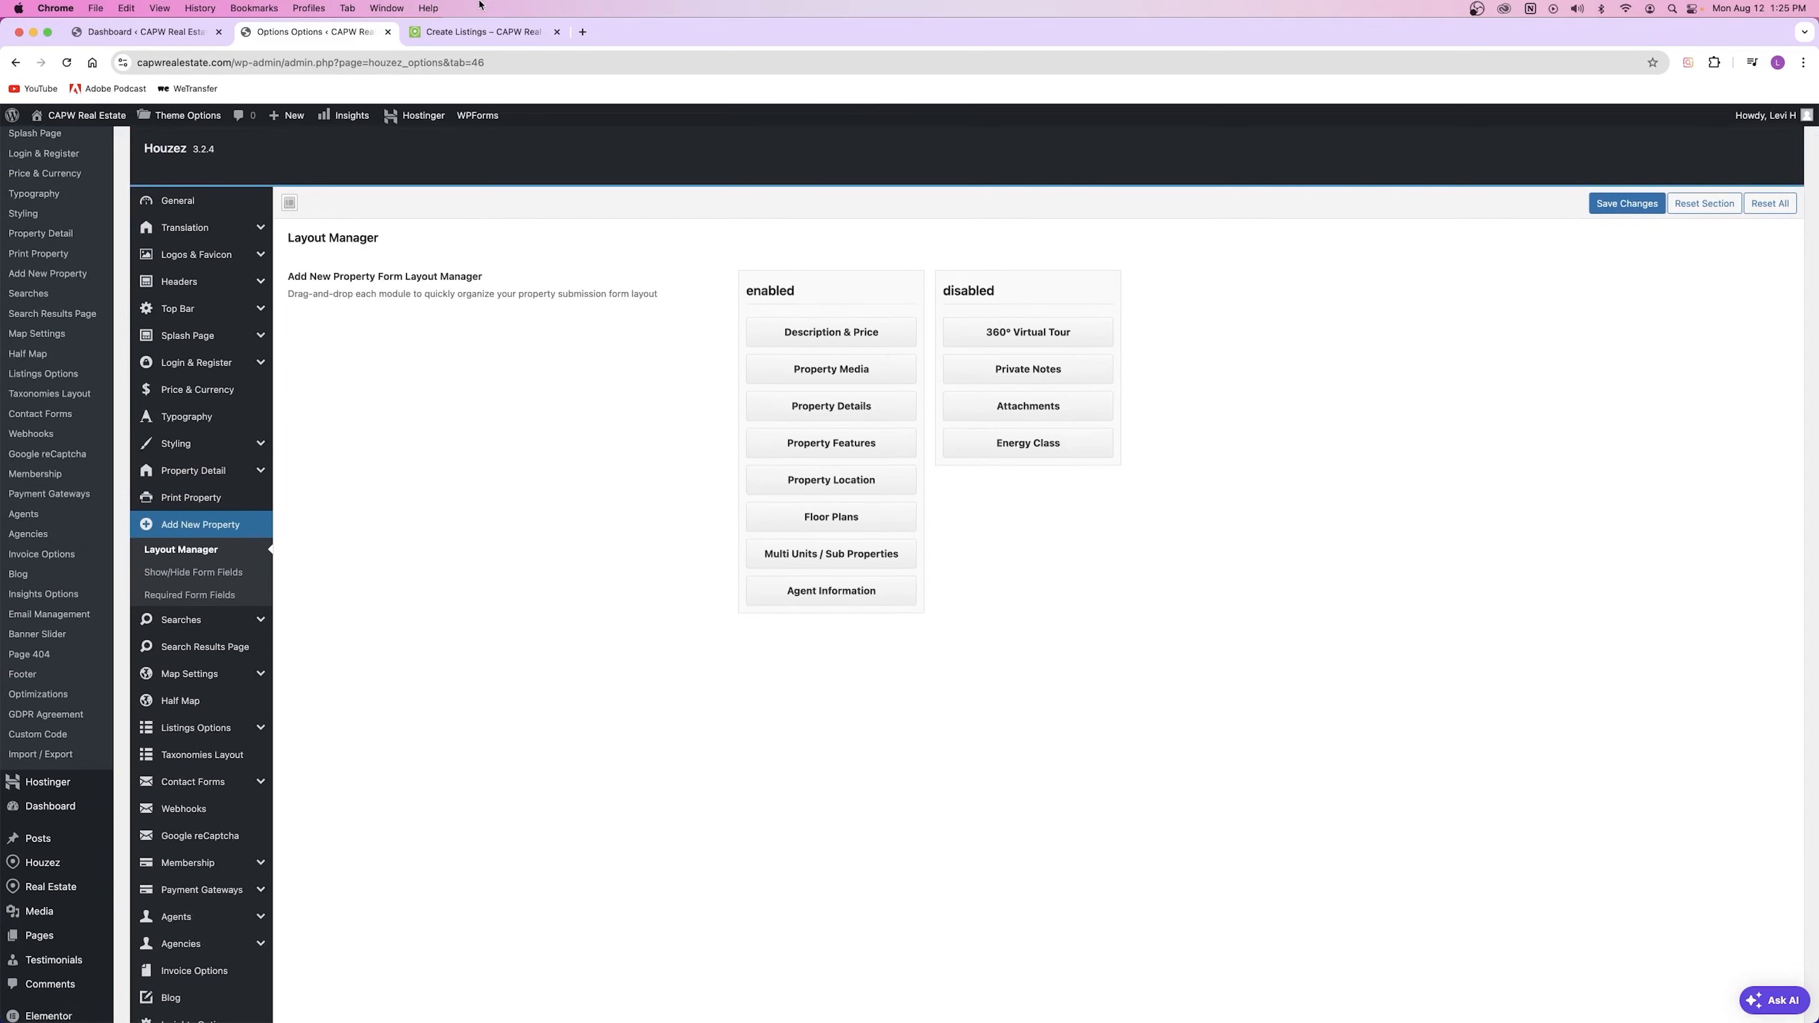
pyautogui.click(485, 35)
pyautogui.scroll(6, 459, 383)
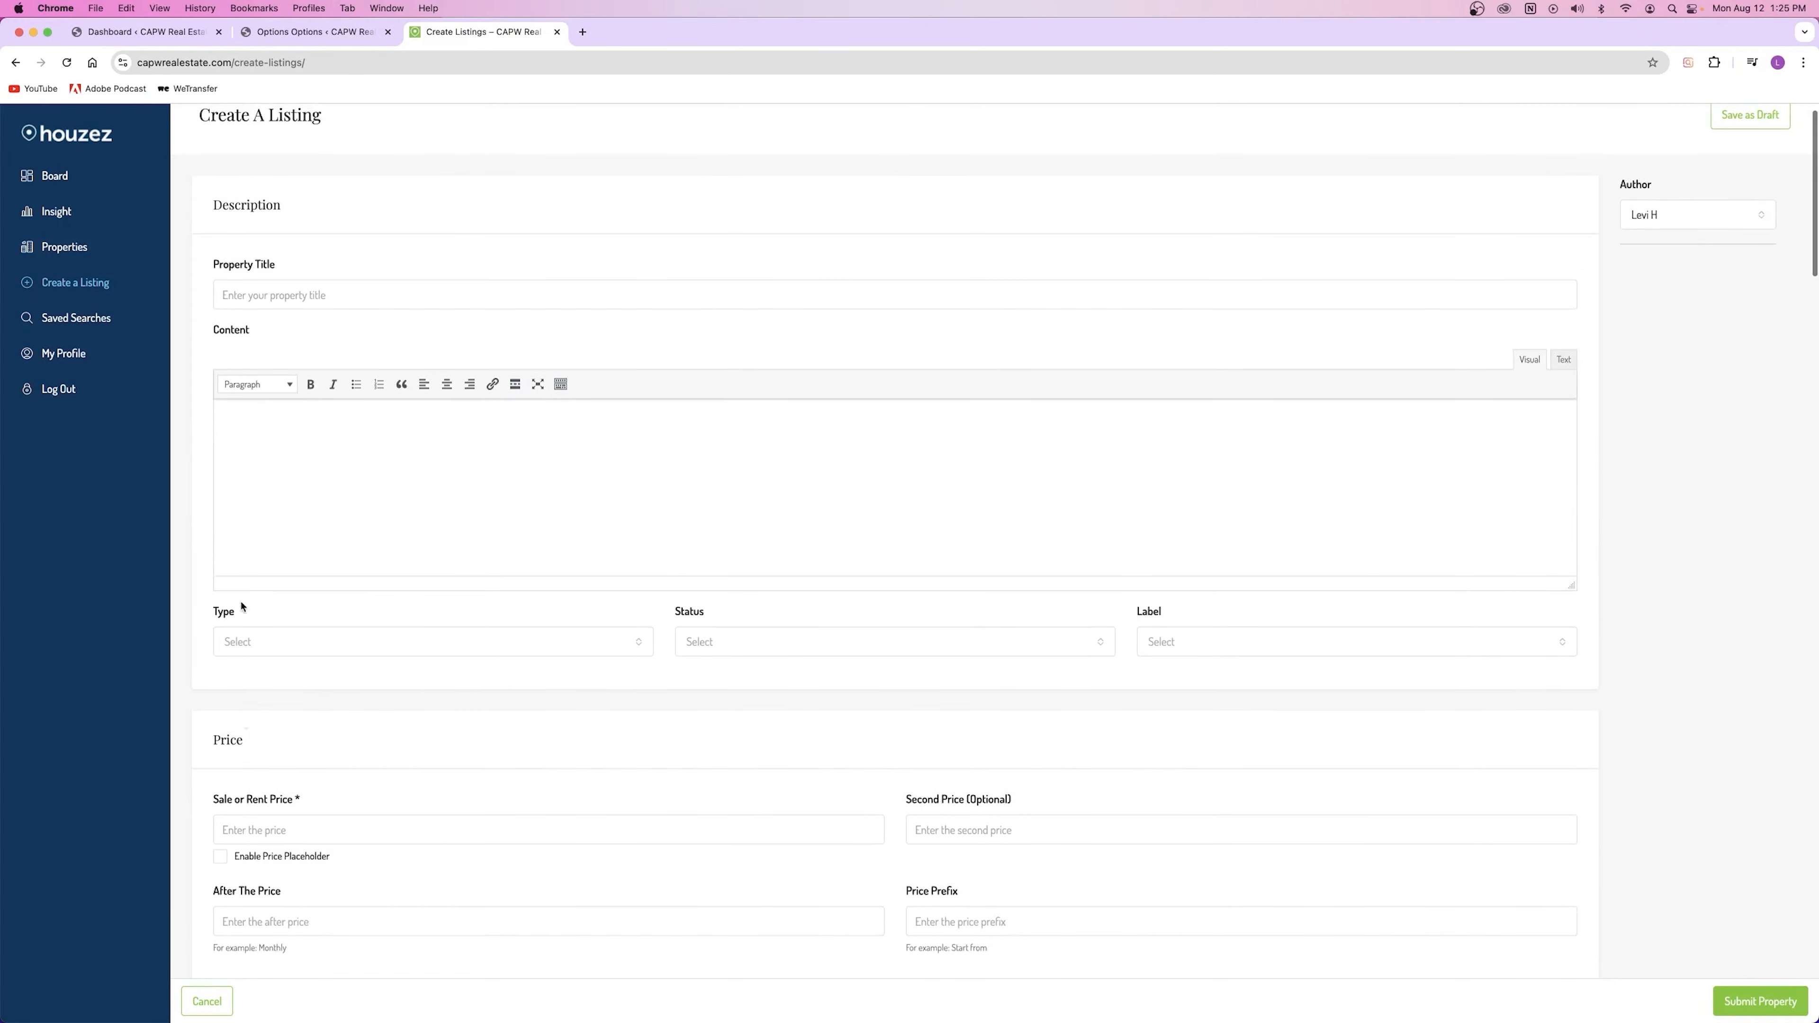
pyautogui.scroll(-5, 340, 408)
pyautogui.scroll(-5, 341, 408)
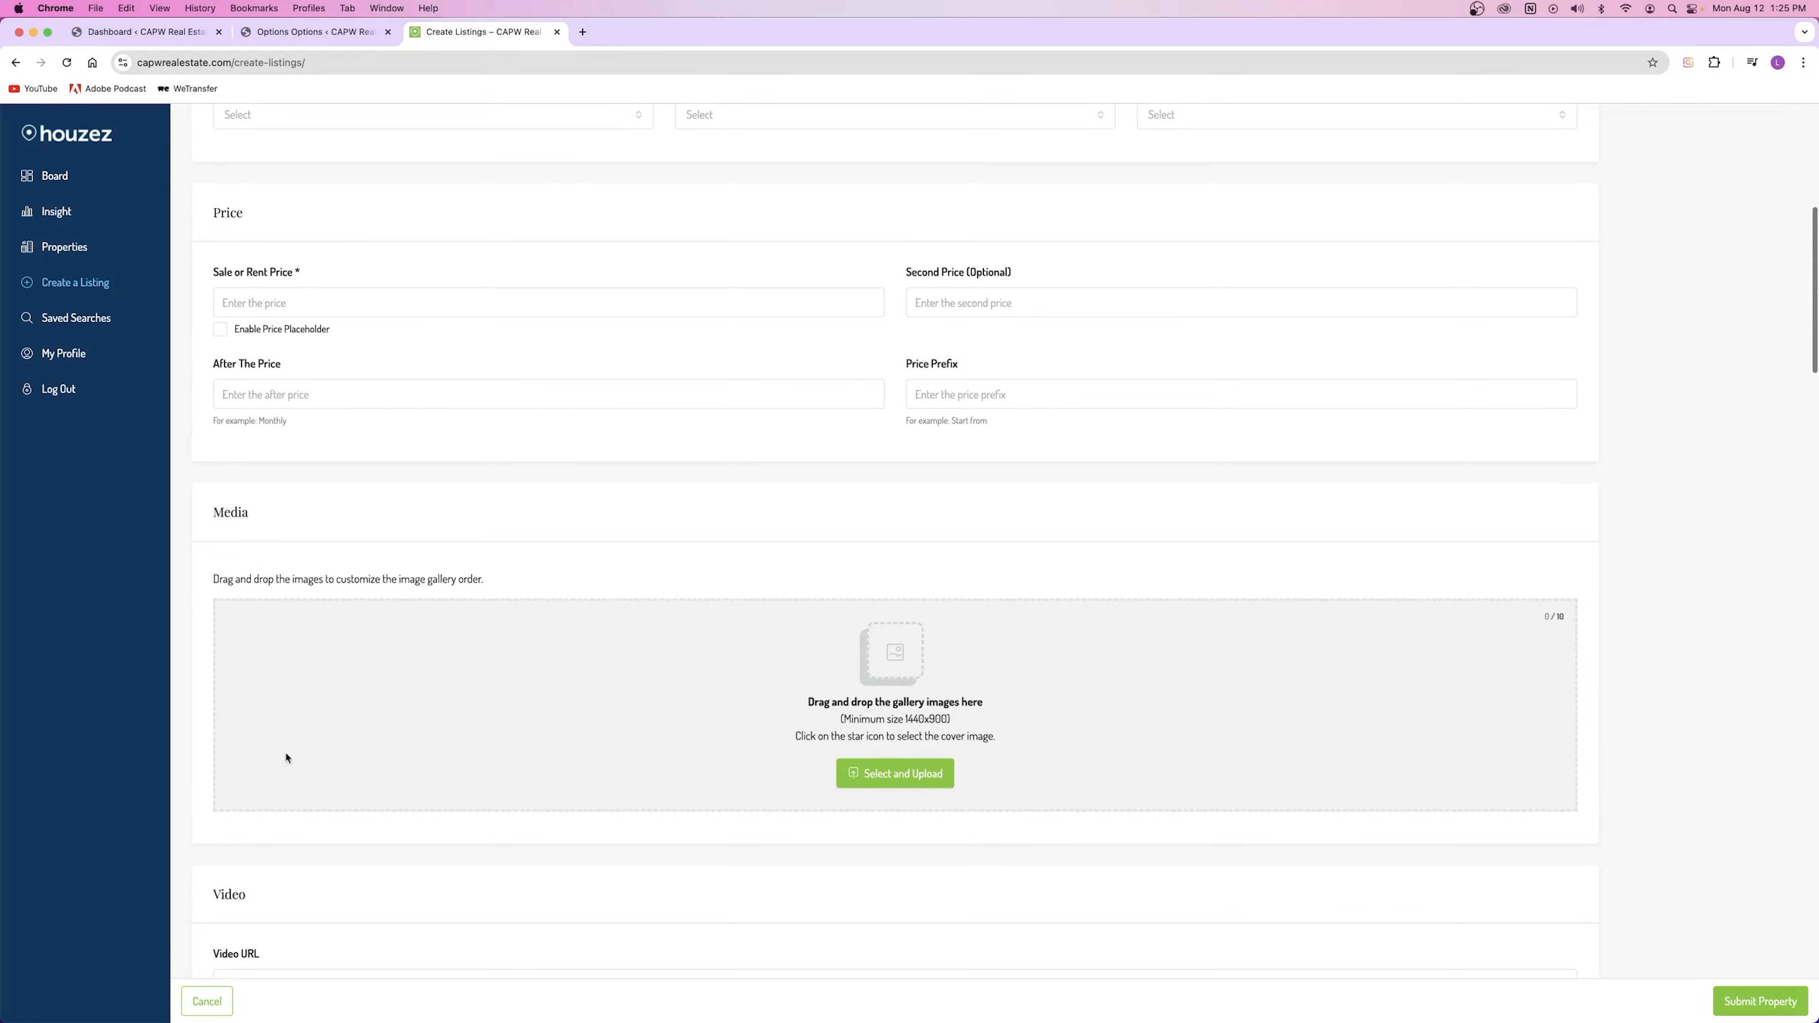
pyautogui.click(322, 31)
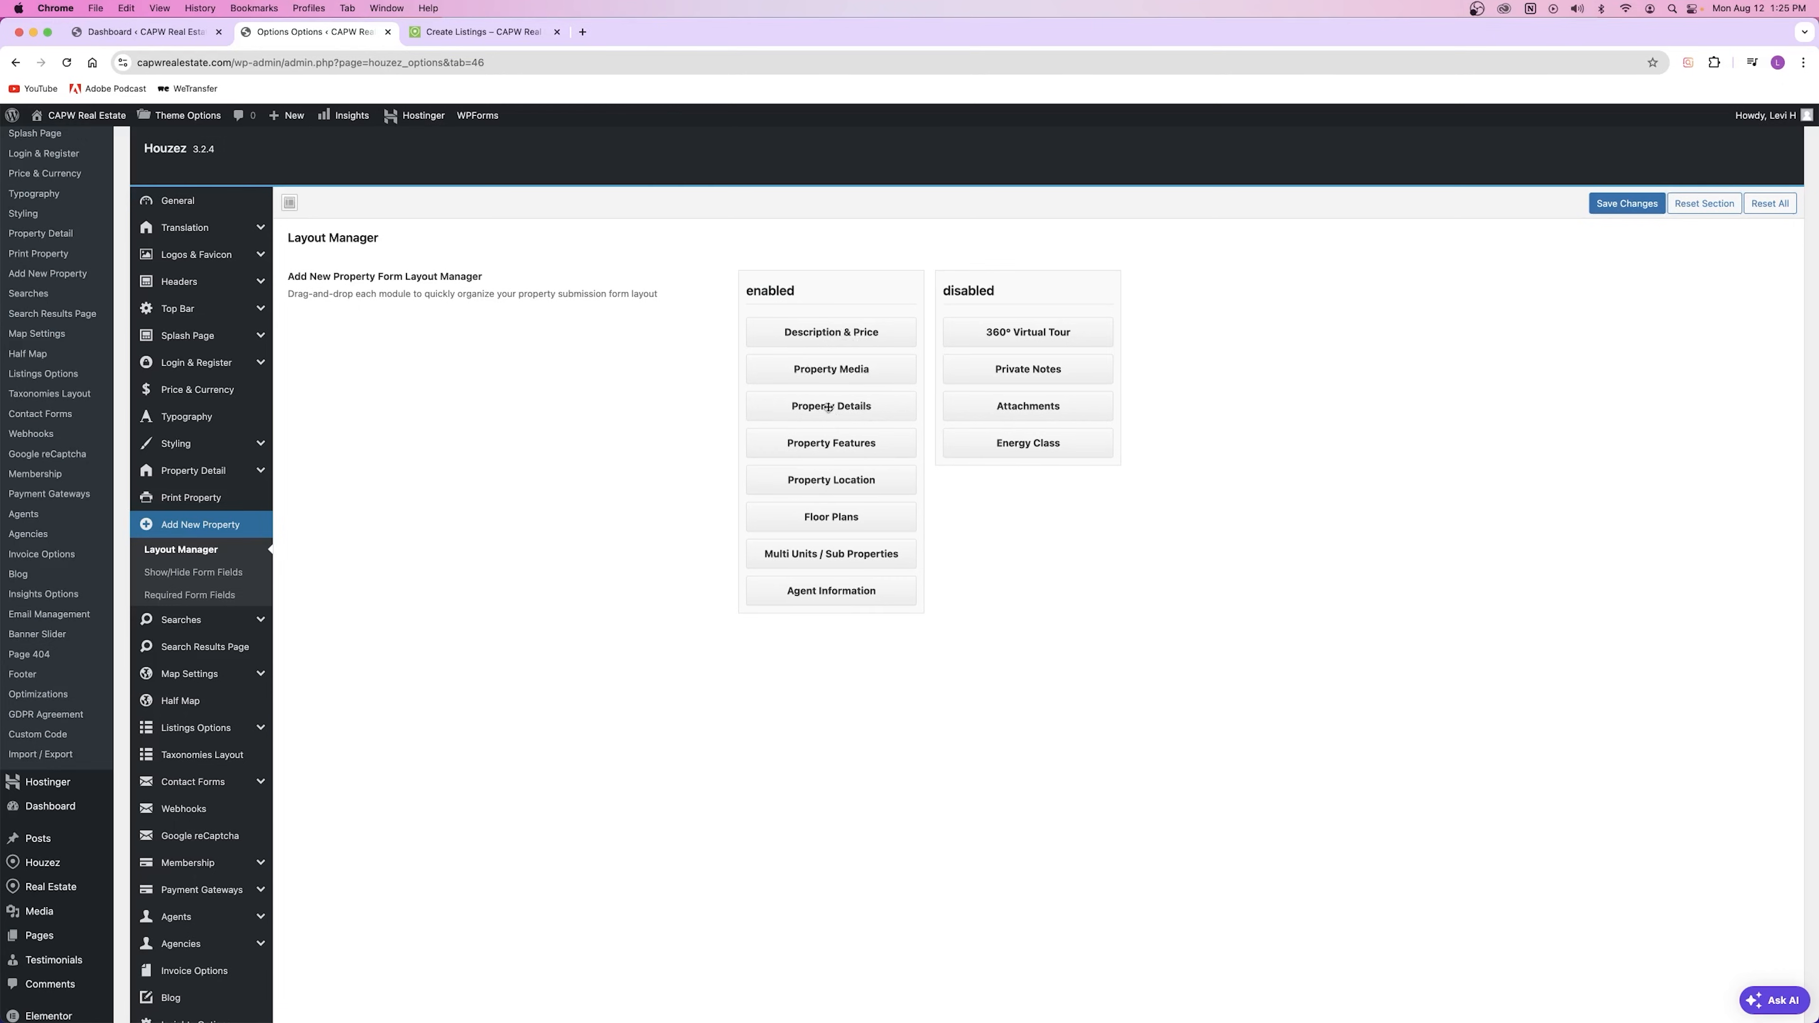
pyautogui.click(487, 31)
pyautogui.scroll(-6, 329, 455)
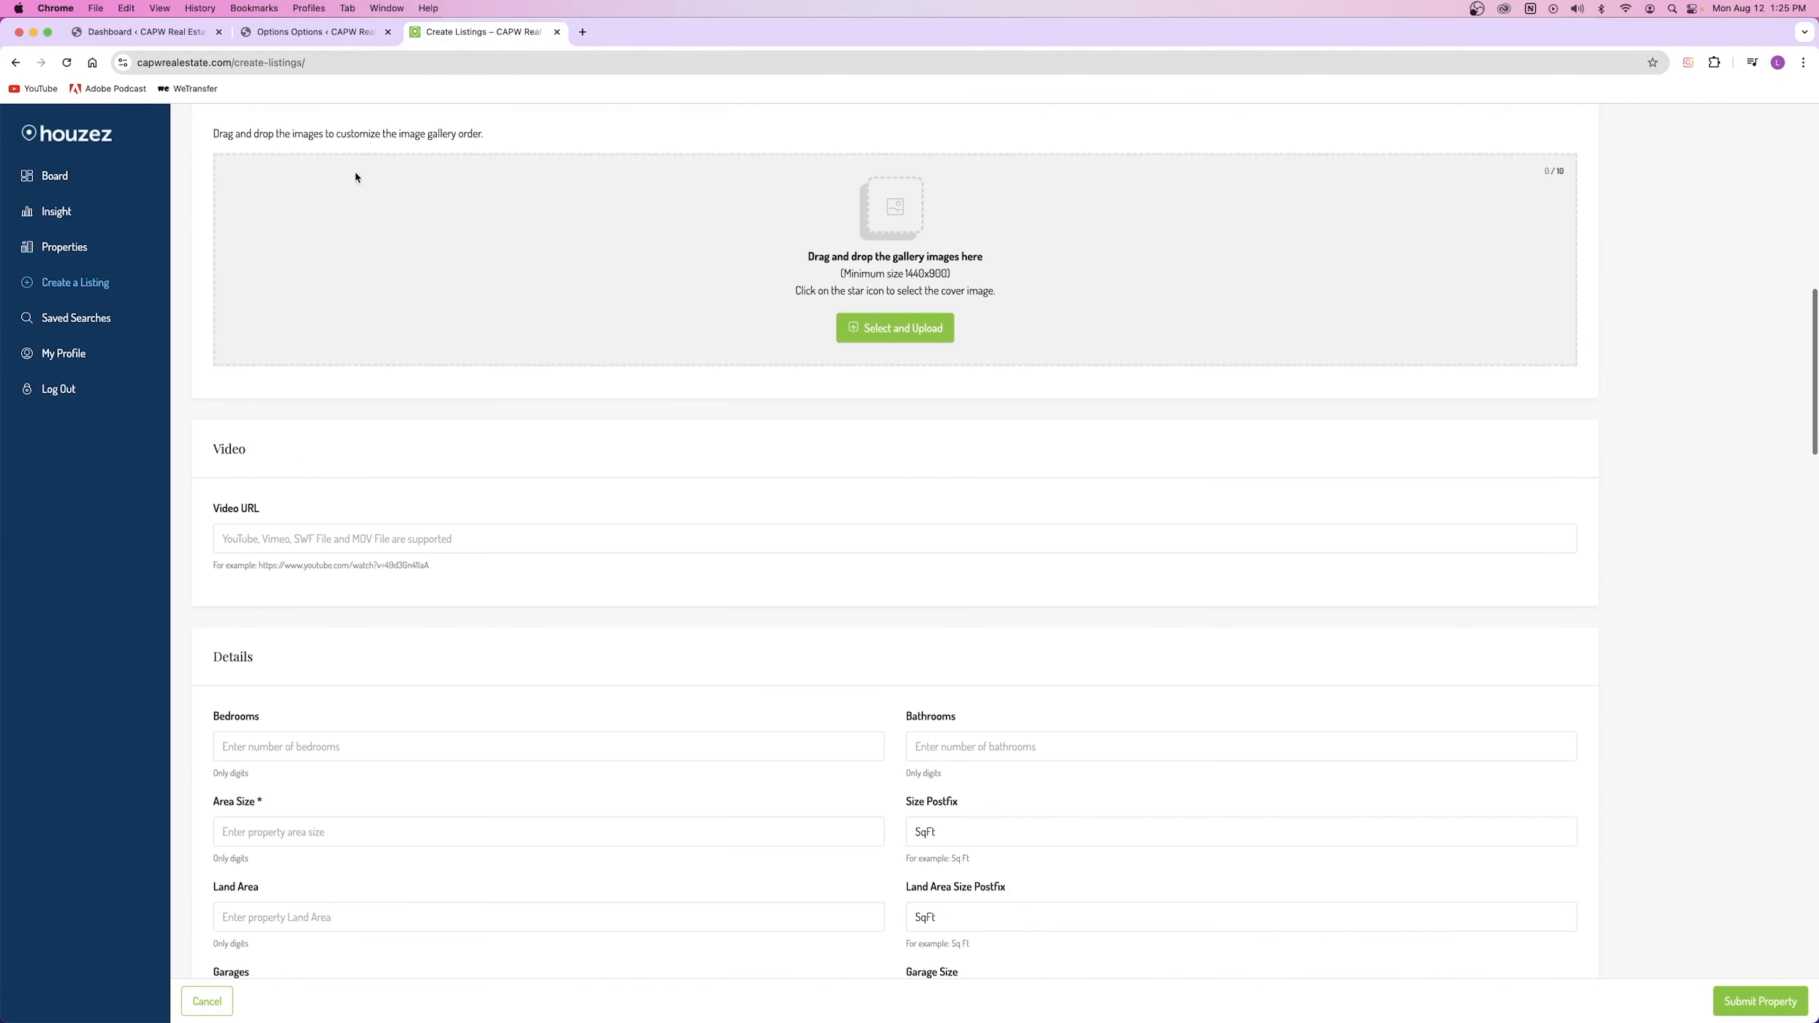
pyautogui.scroll(10, 329, 668)
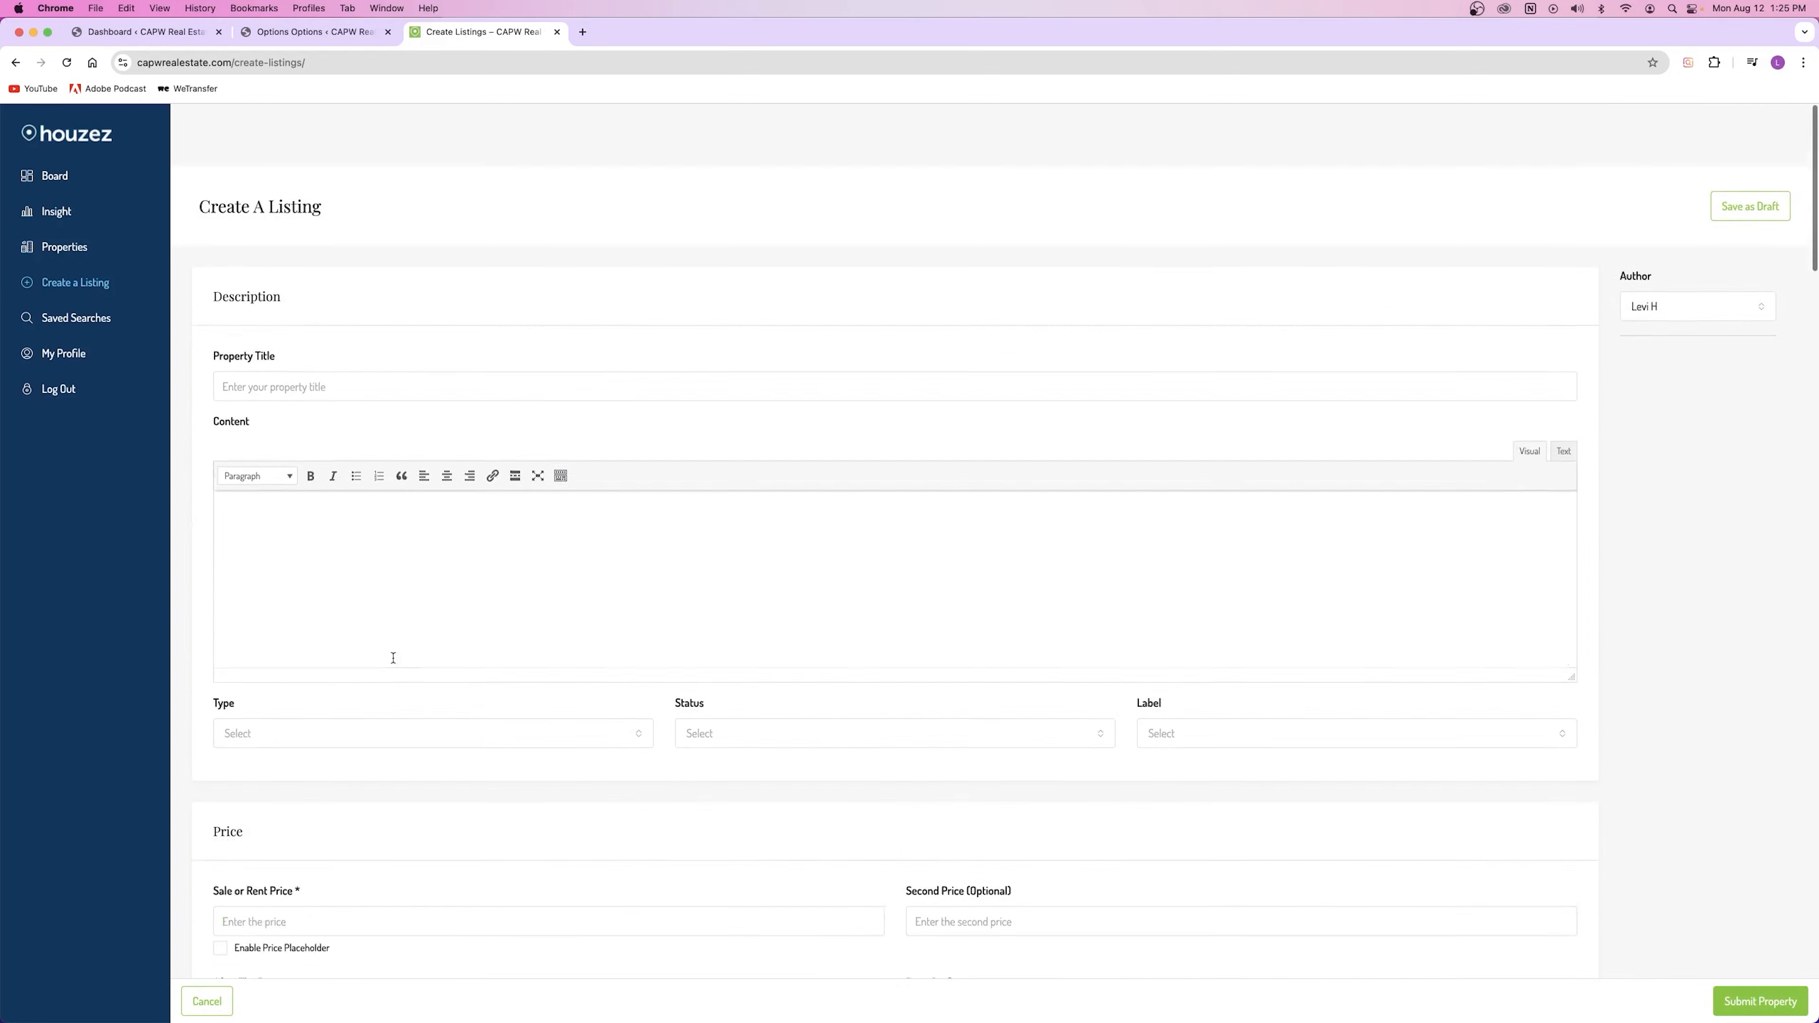
pyautogui.click(316, 31)
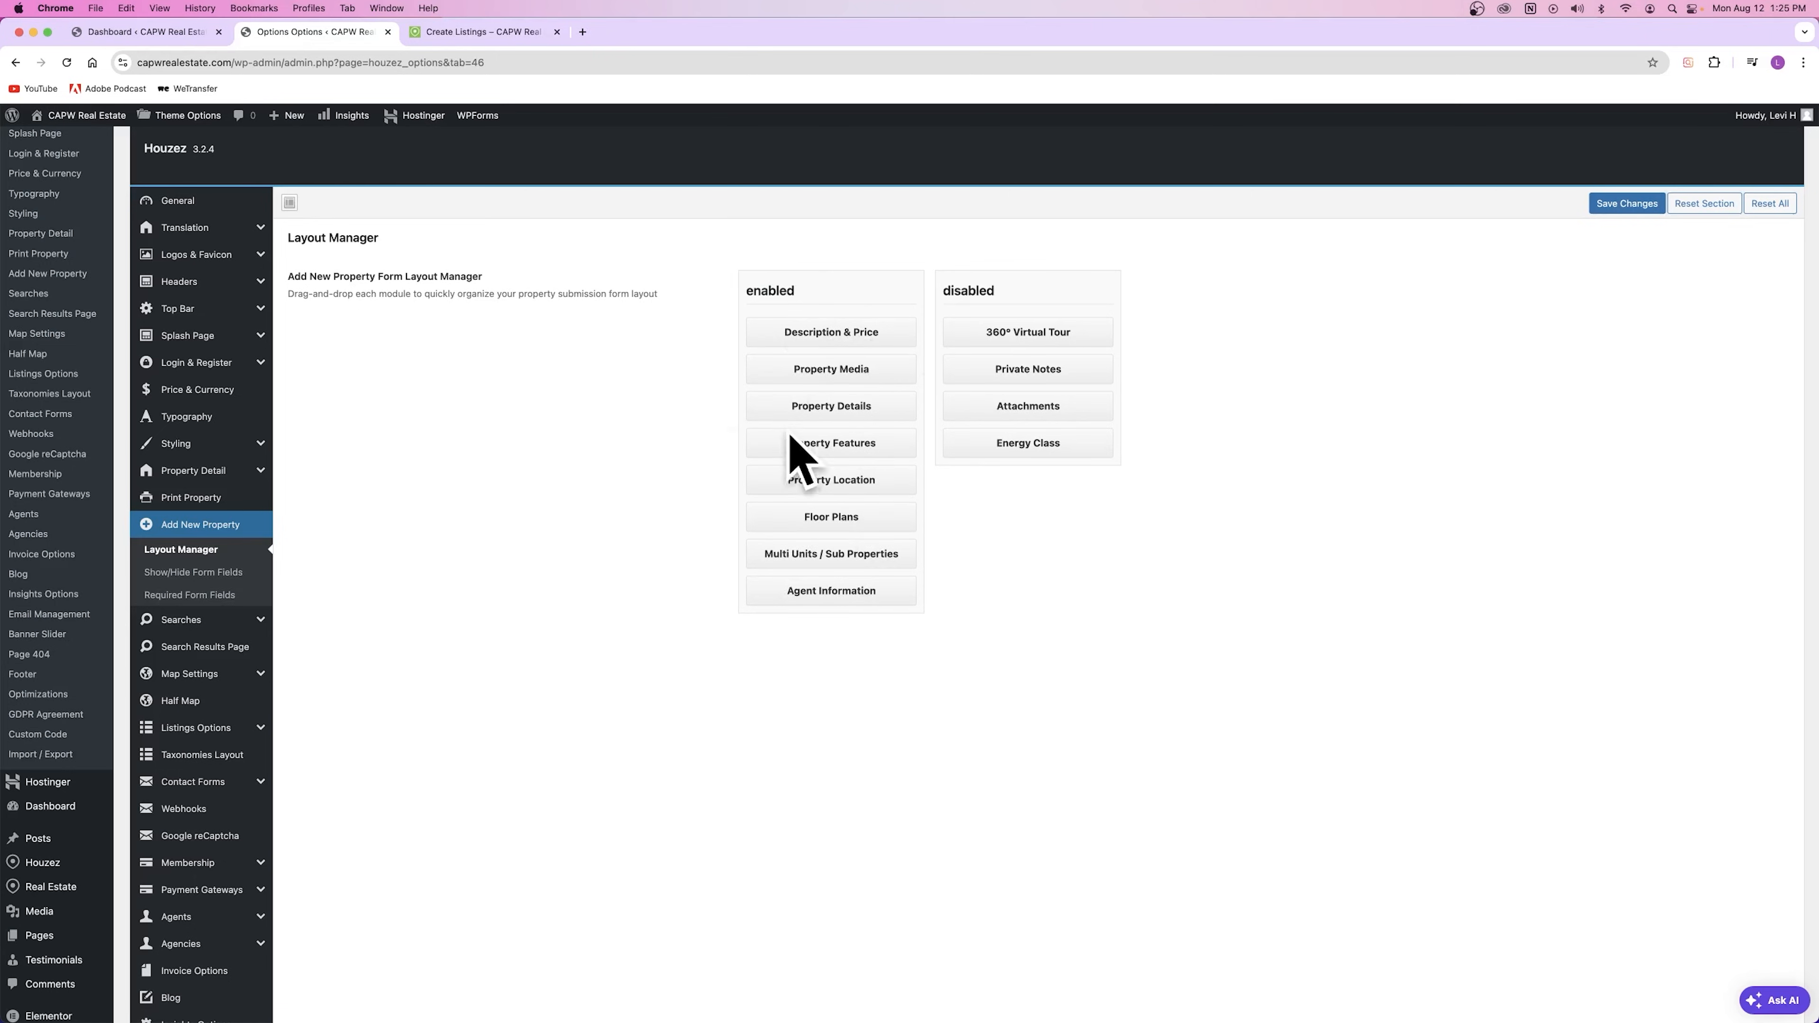
# Step: Move Description & Price below Property Media, save, and reload the listing form to check
pyautogui.moveTo(831, 409)
pyautogui.mouseDown()
pyautogui.moveTo(833, 317)
pyautogui.moveTo(827, 429)
pyautogui.mouseUp()
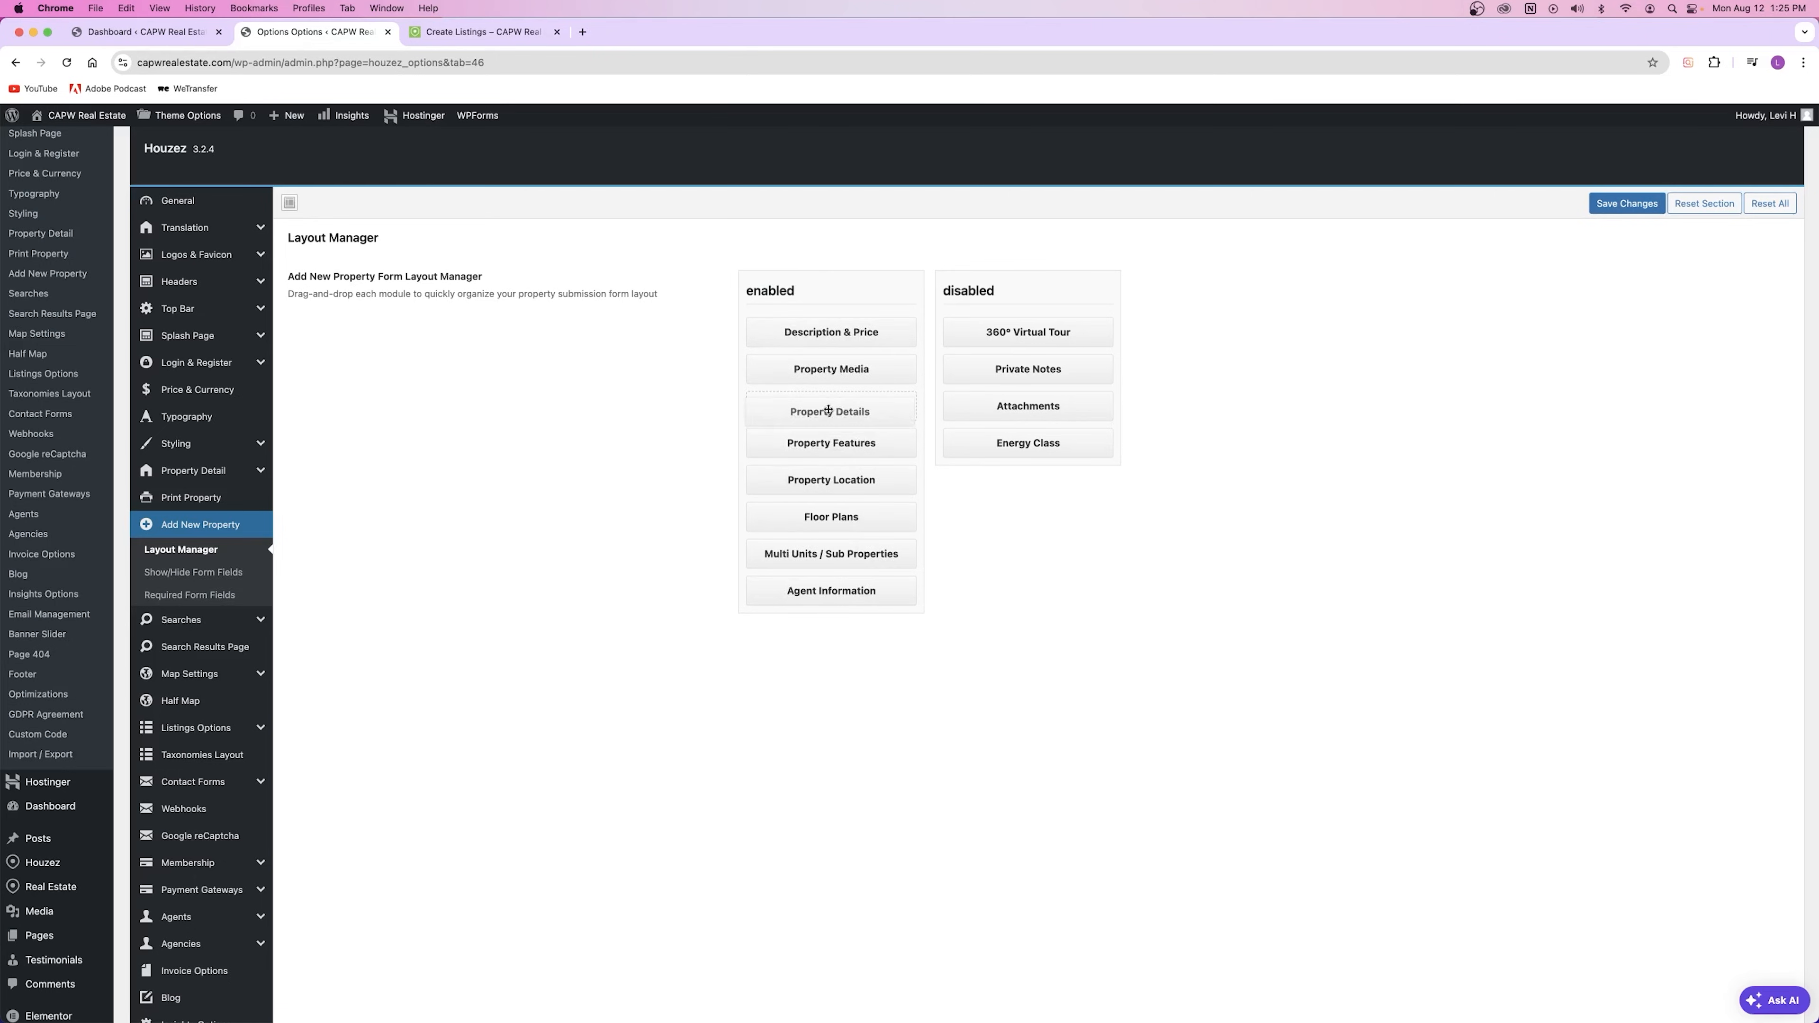
pyautogui.moveTo(840, 364); pyautogui.dragTo(838, 408)
pyautogui.click(1626, 203)
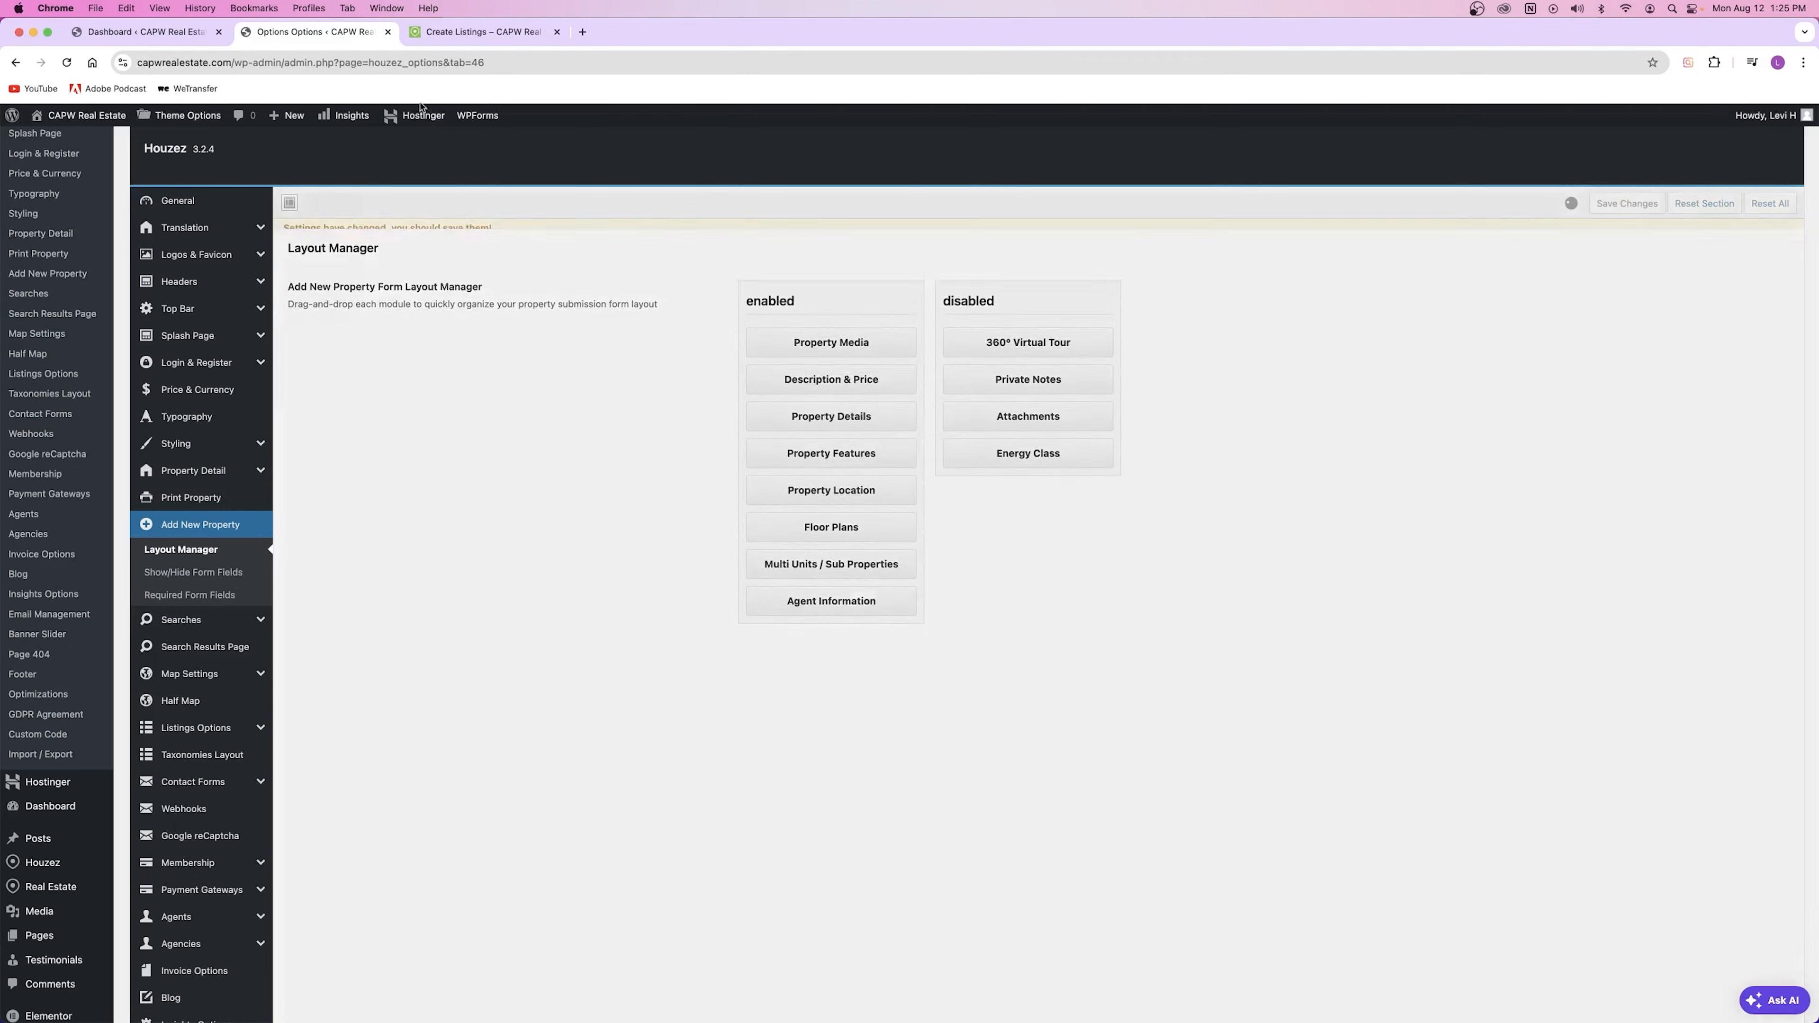
pyautogui.click(483, 32)
pyautogui.click(67, 63)
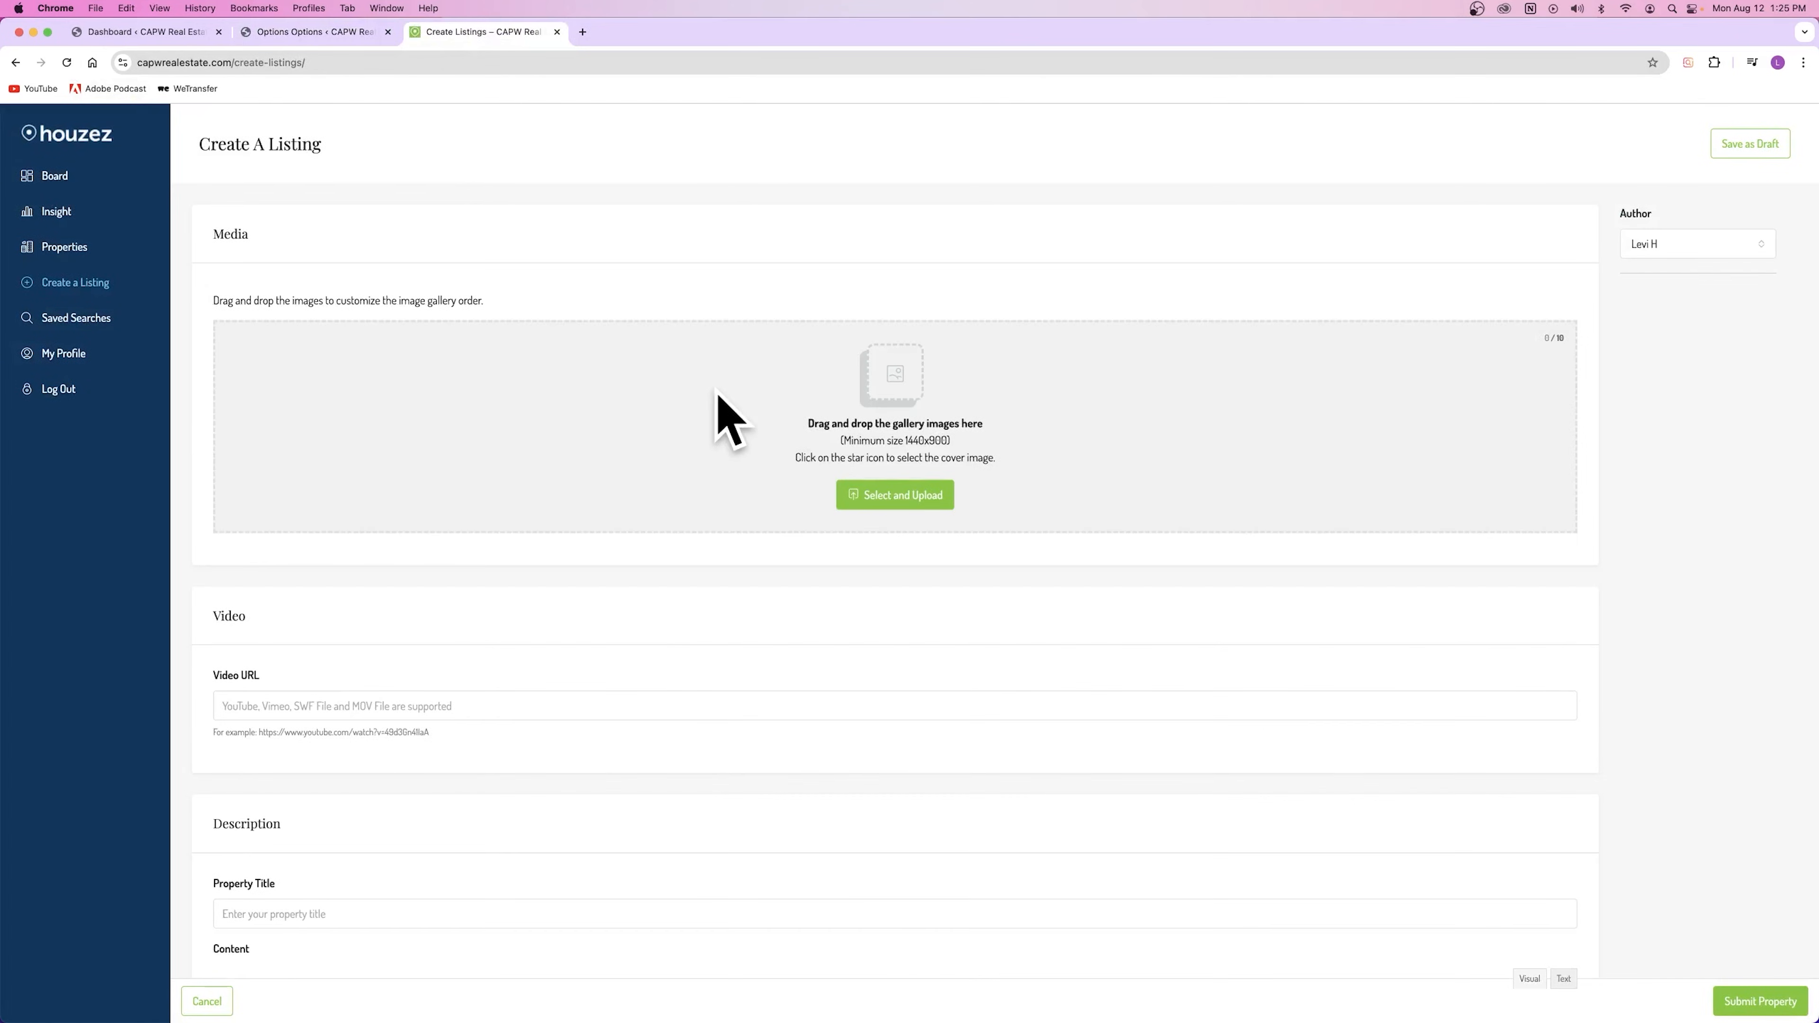
pyautogui.scroll(-3, 637, 412)
pyautogui.scroll(5, 409, 708)
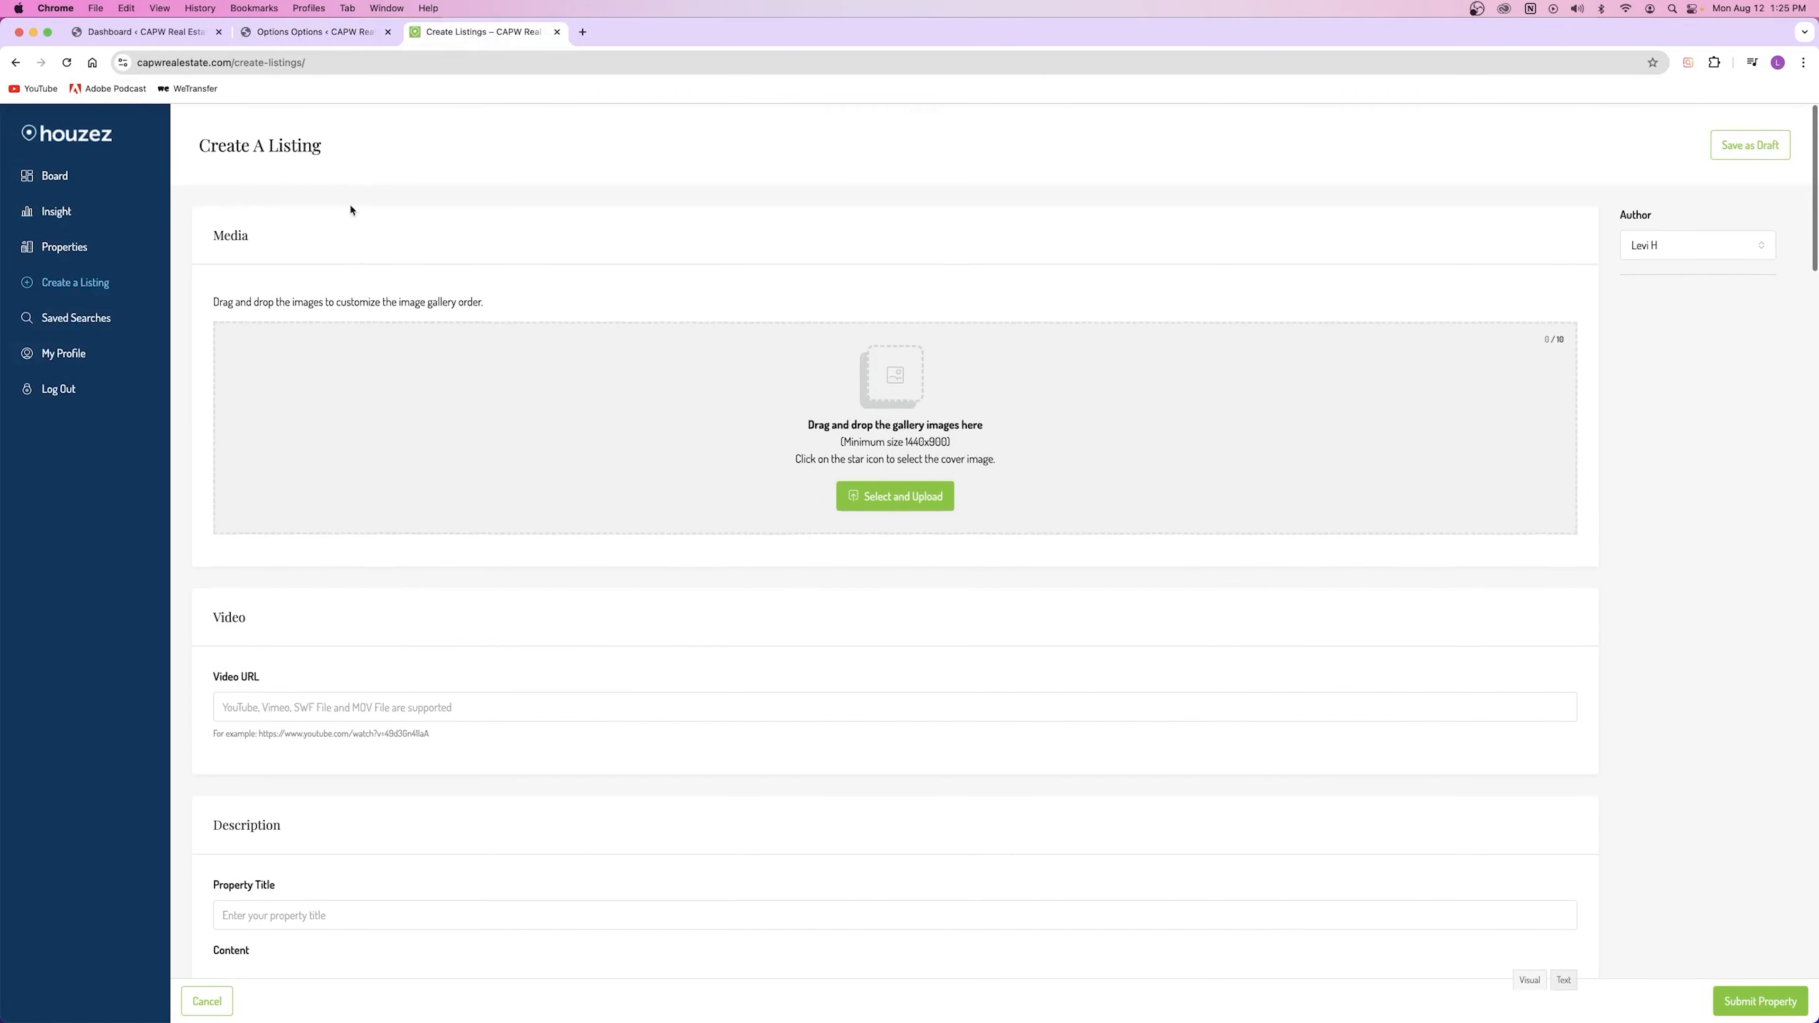
# Step: Reposition the Energy Class module in the layout manager and save the layout
pyautogui.click(315, 32)
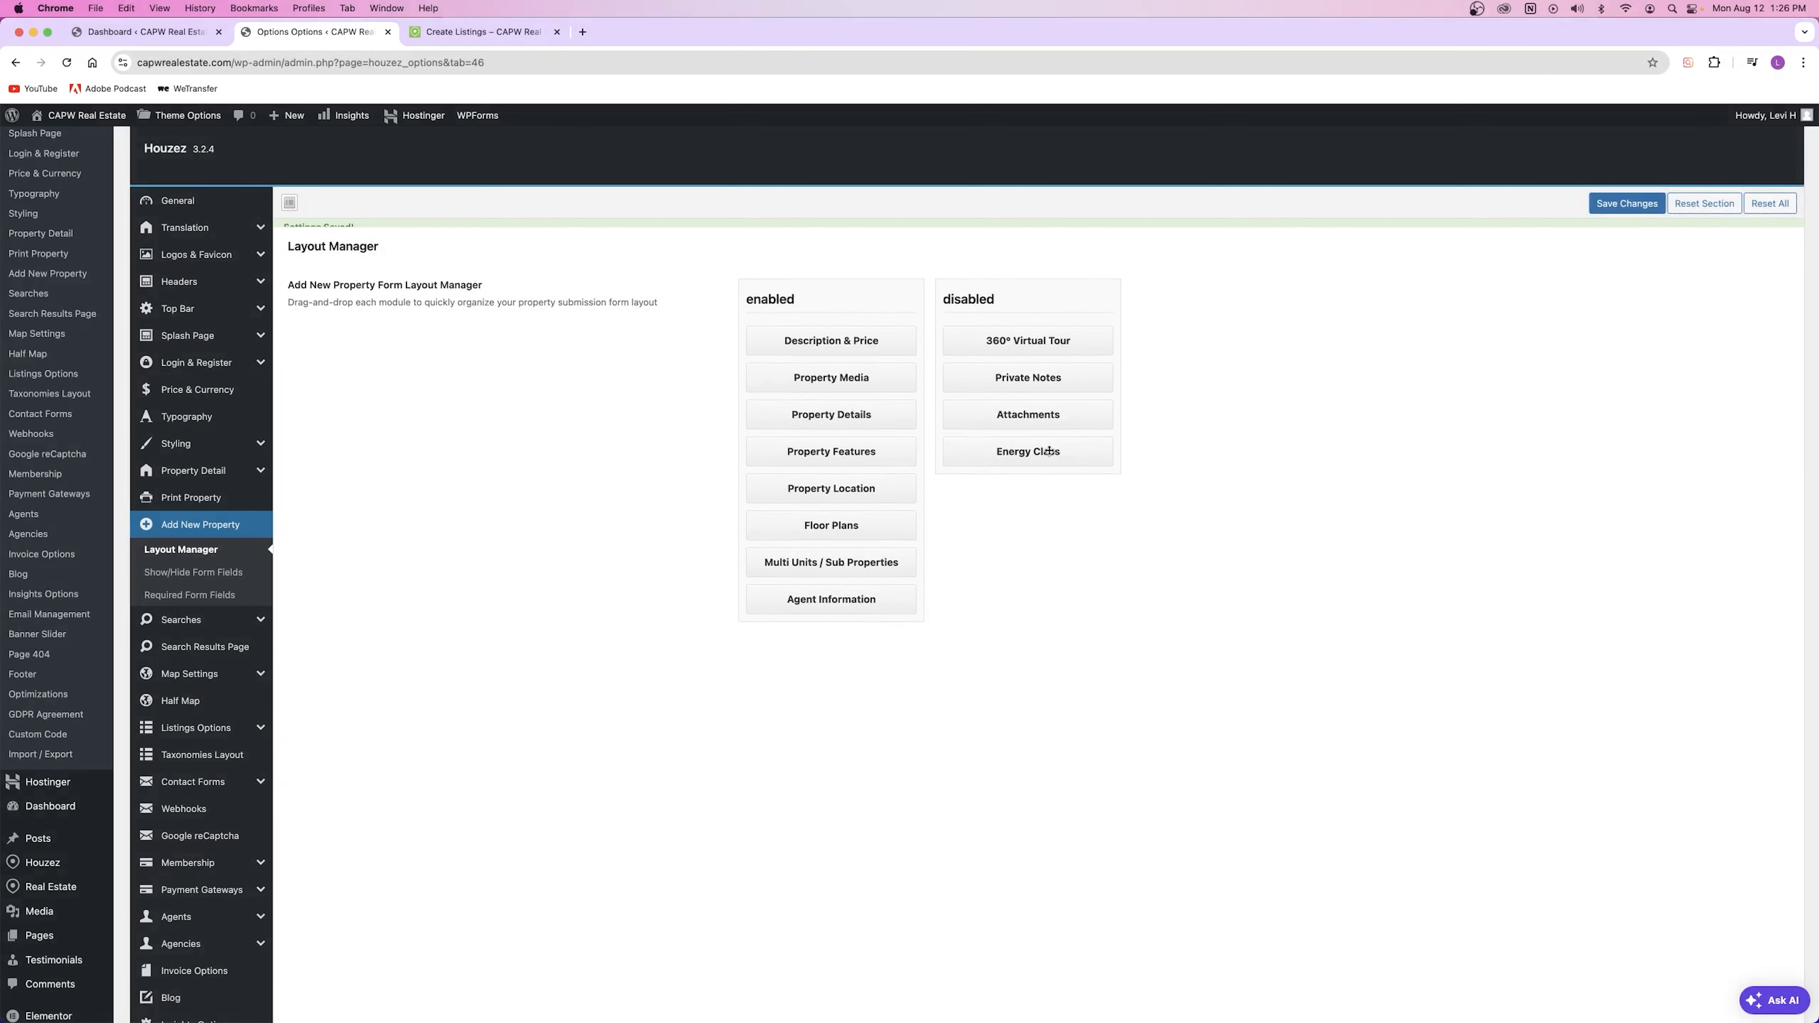
pyautogui.moveTo(1019, 440); pyautogui.dragTo(1030, 380)
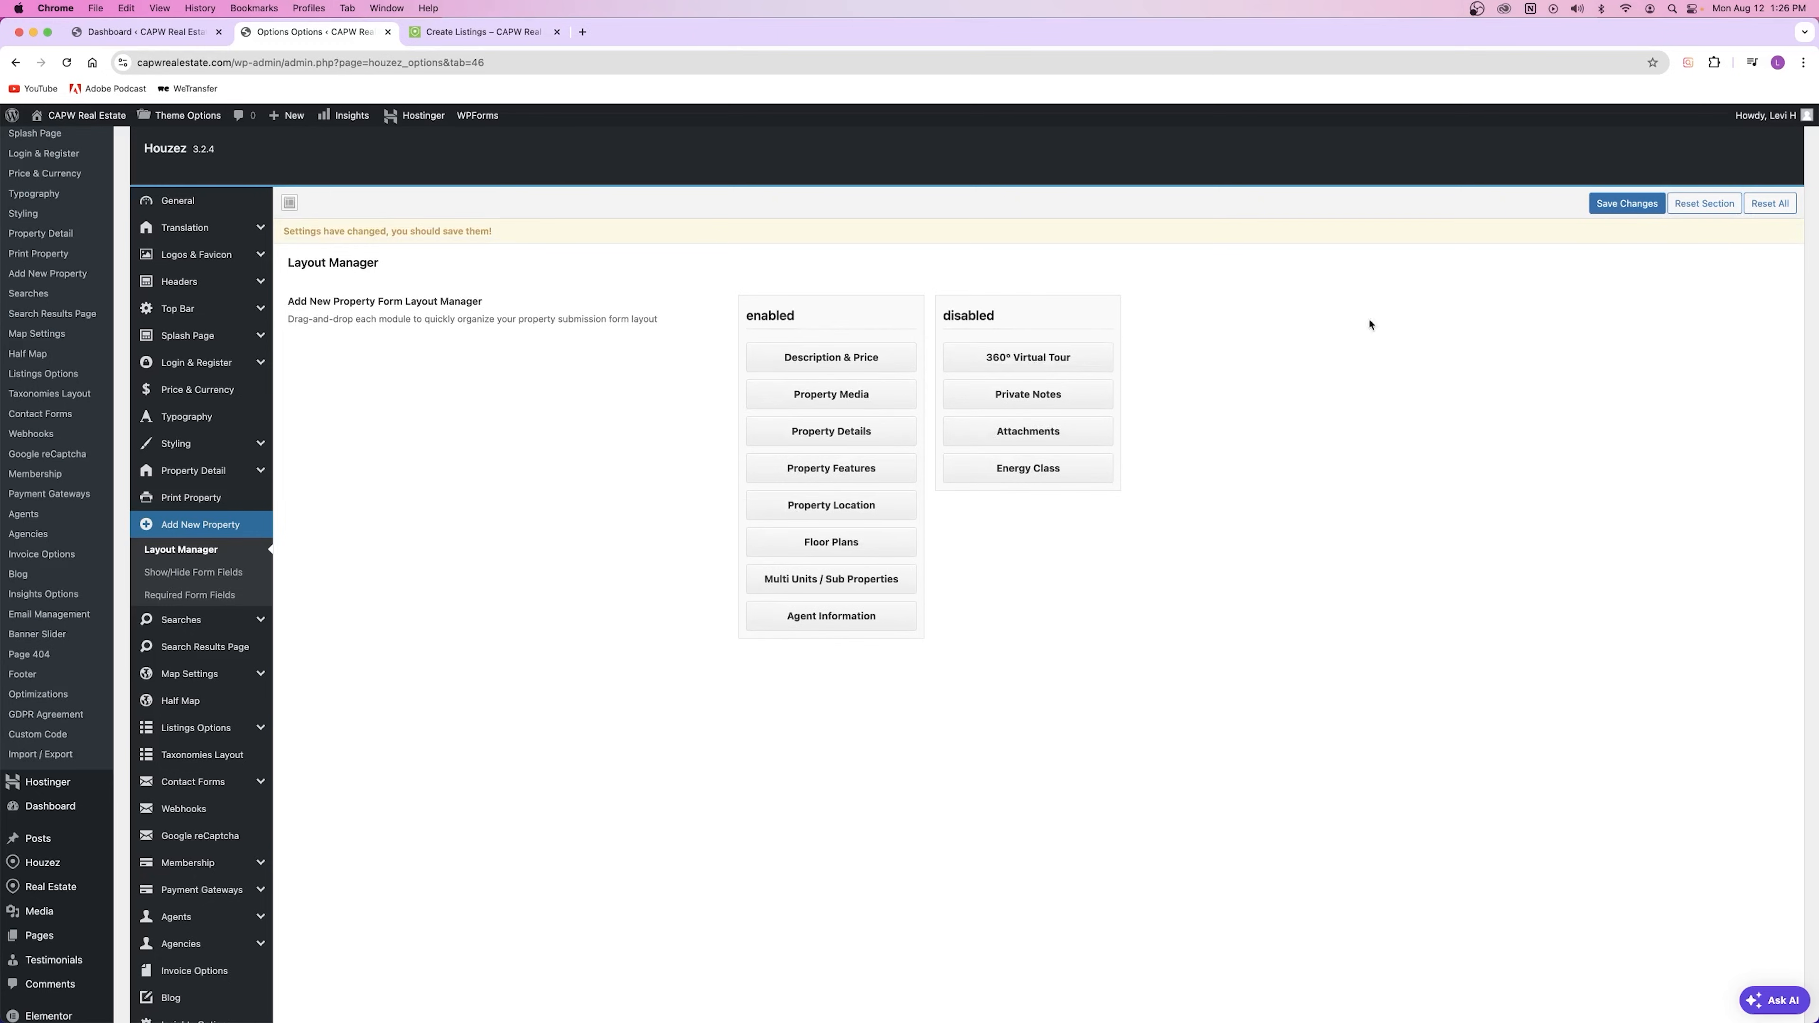
pyautogui.press('super+s')
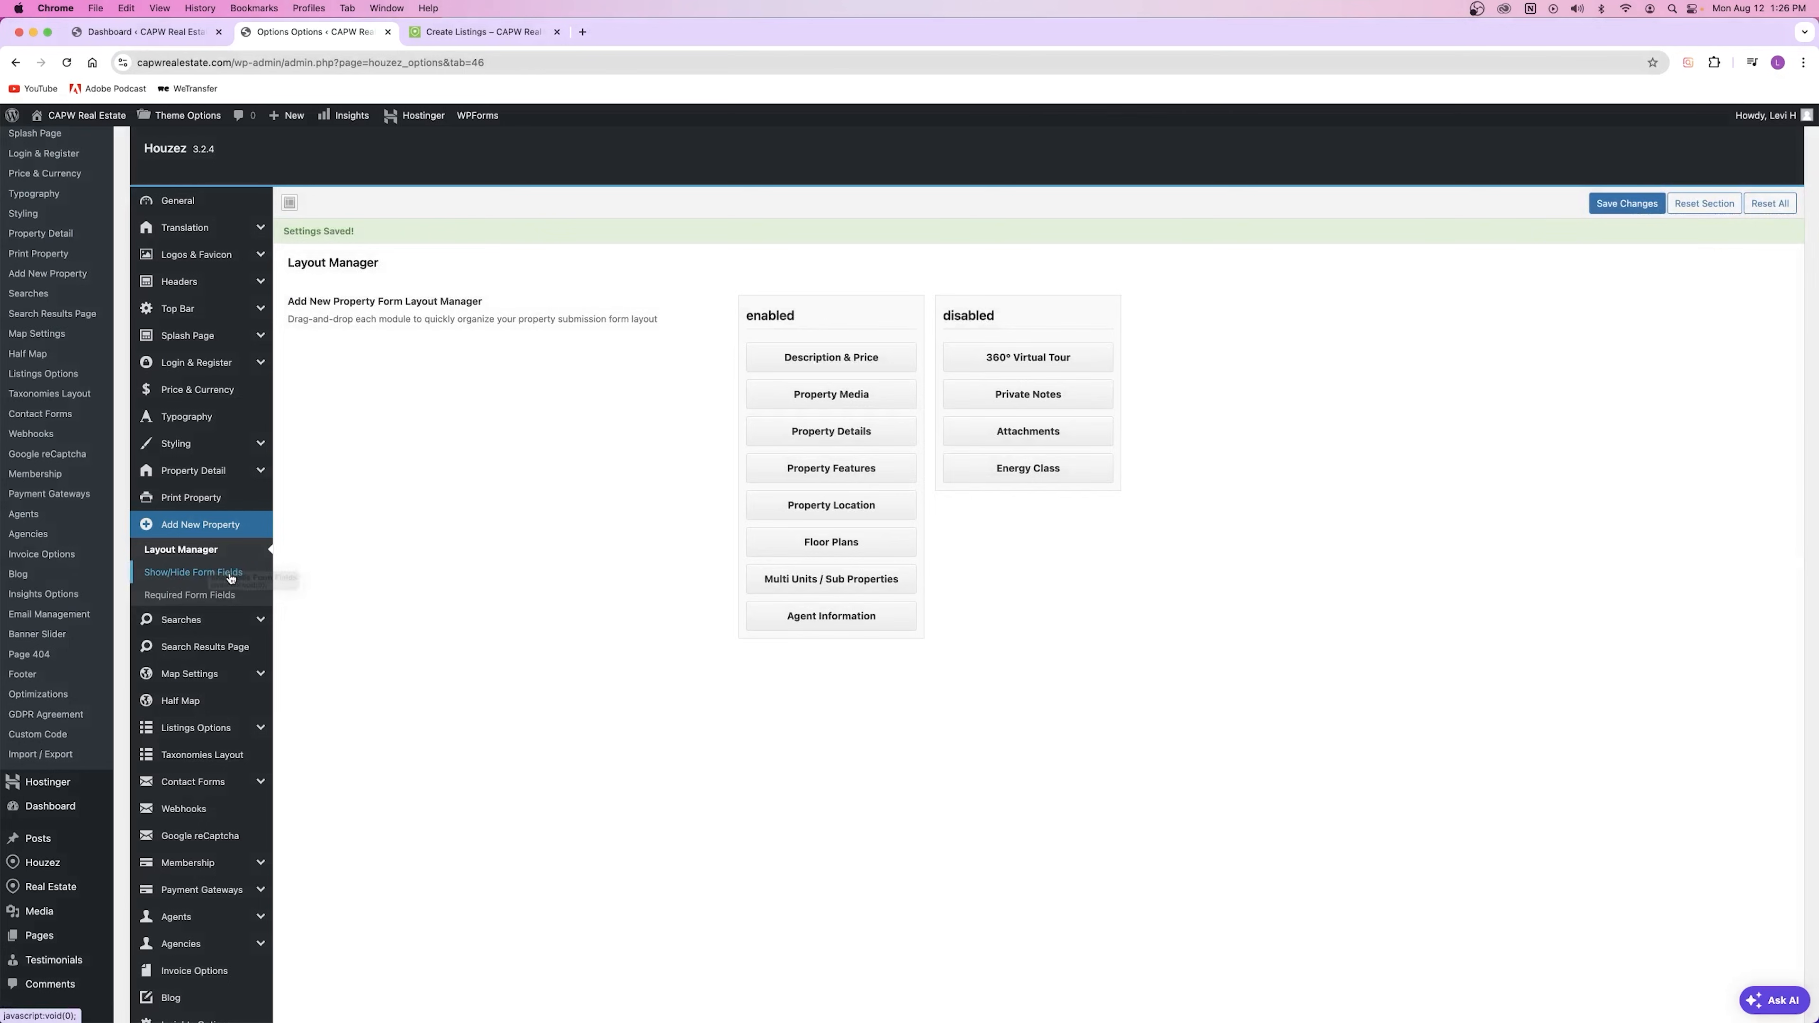
# Step: Open Show/Hide Form Fields and compare it with the live Create A Listing form
pyautogui.click(230, 578)
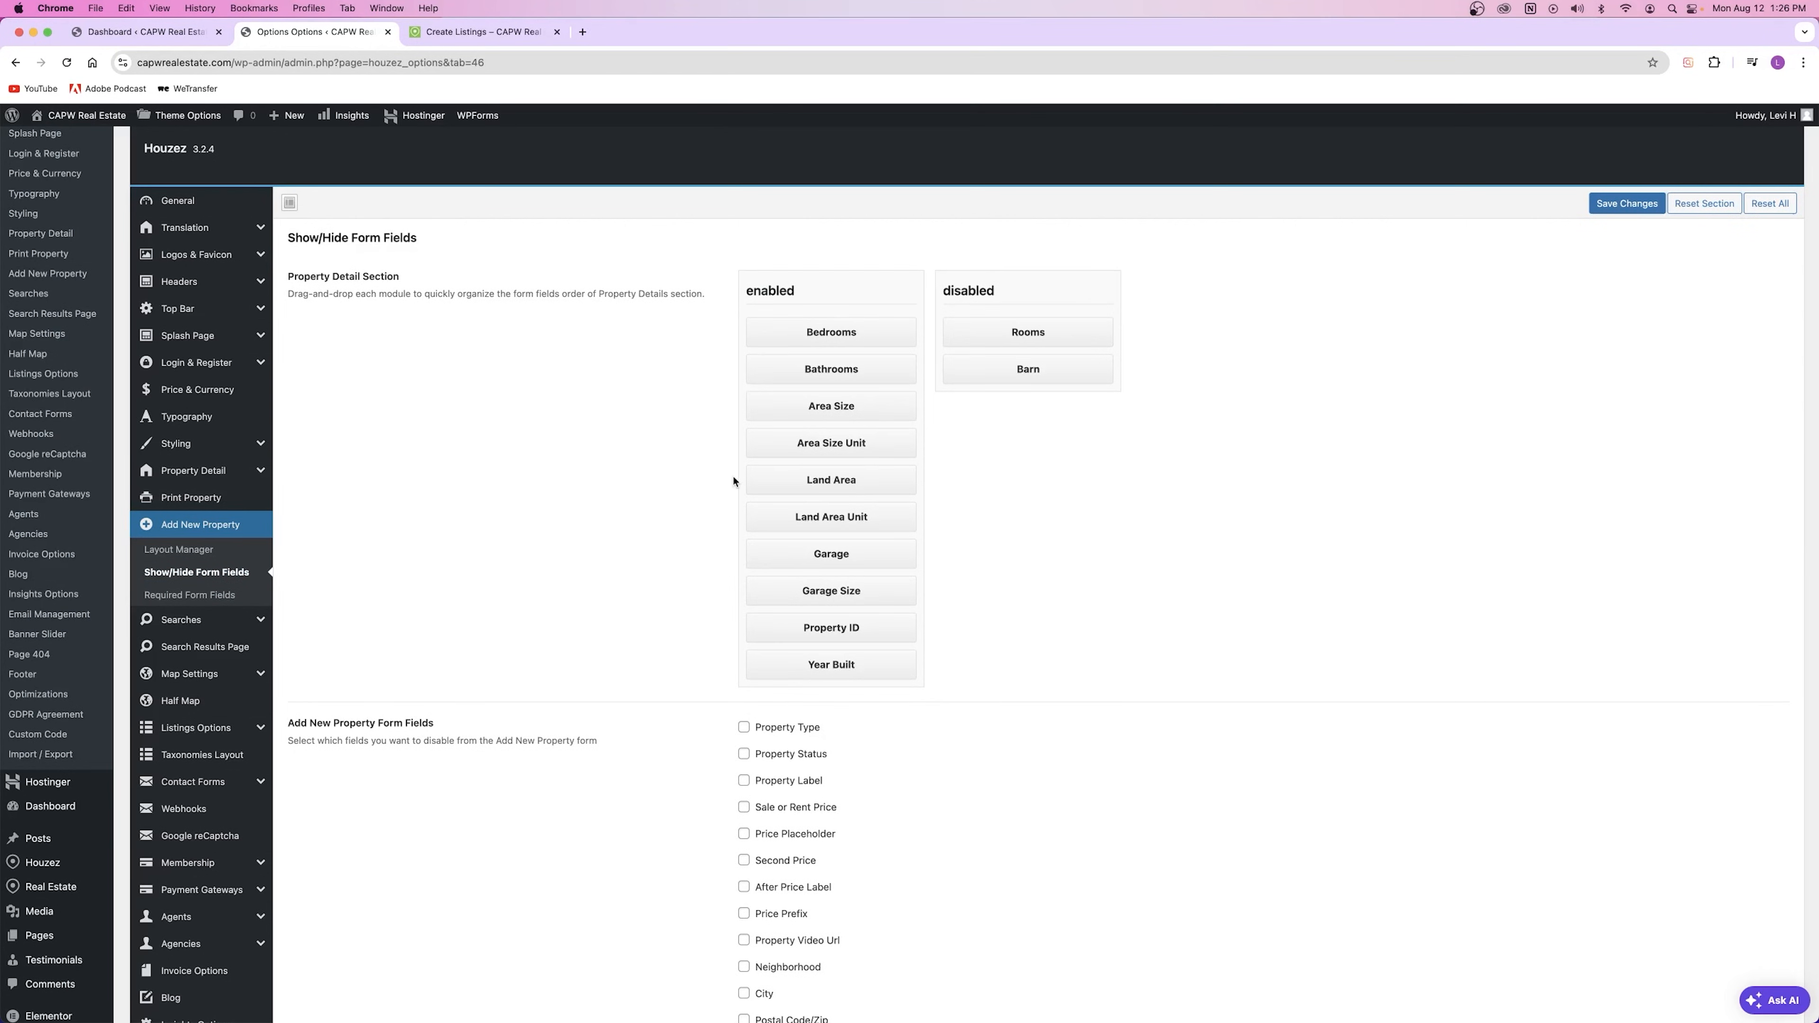
pyautogui.scroll(-4, 673, 477)
pyautogui.scroll(6, 673, 476)
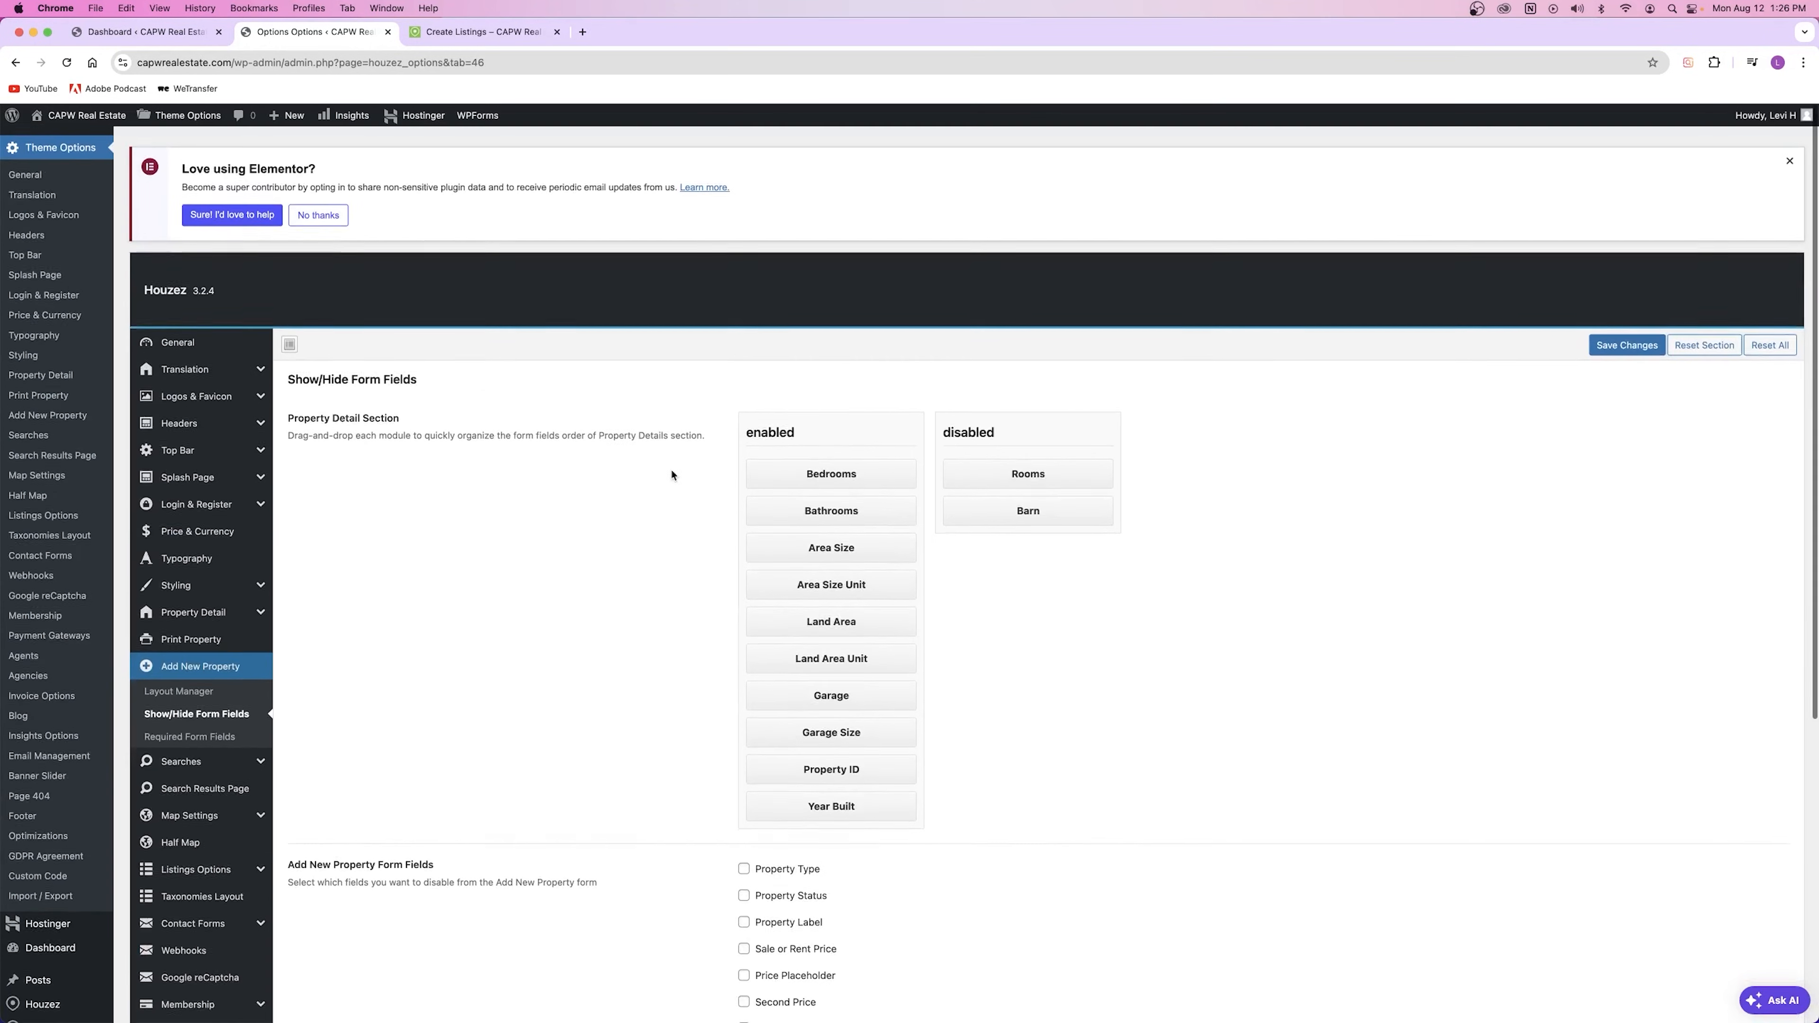
pyautogui.click(456, 34)
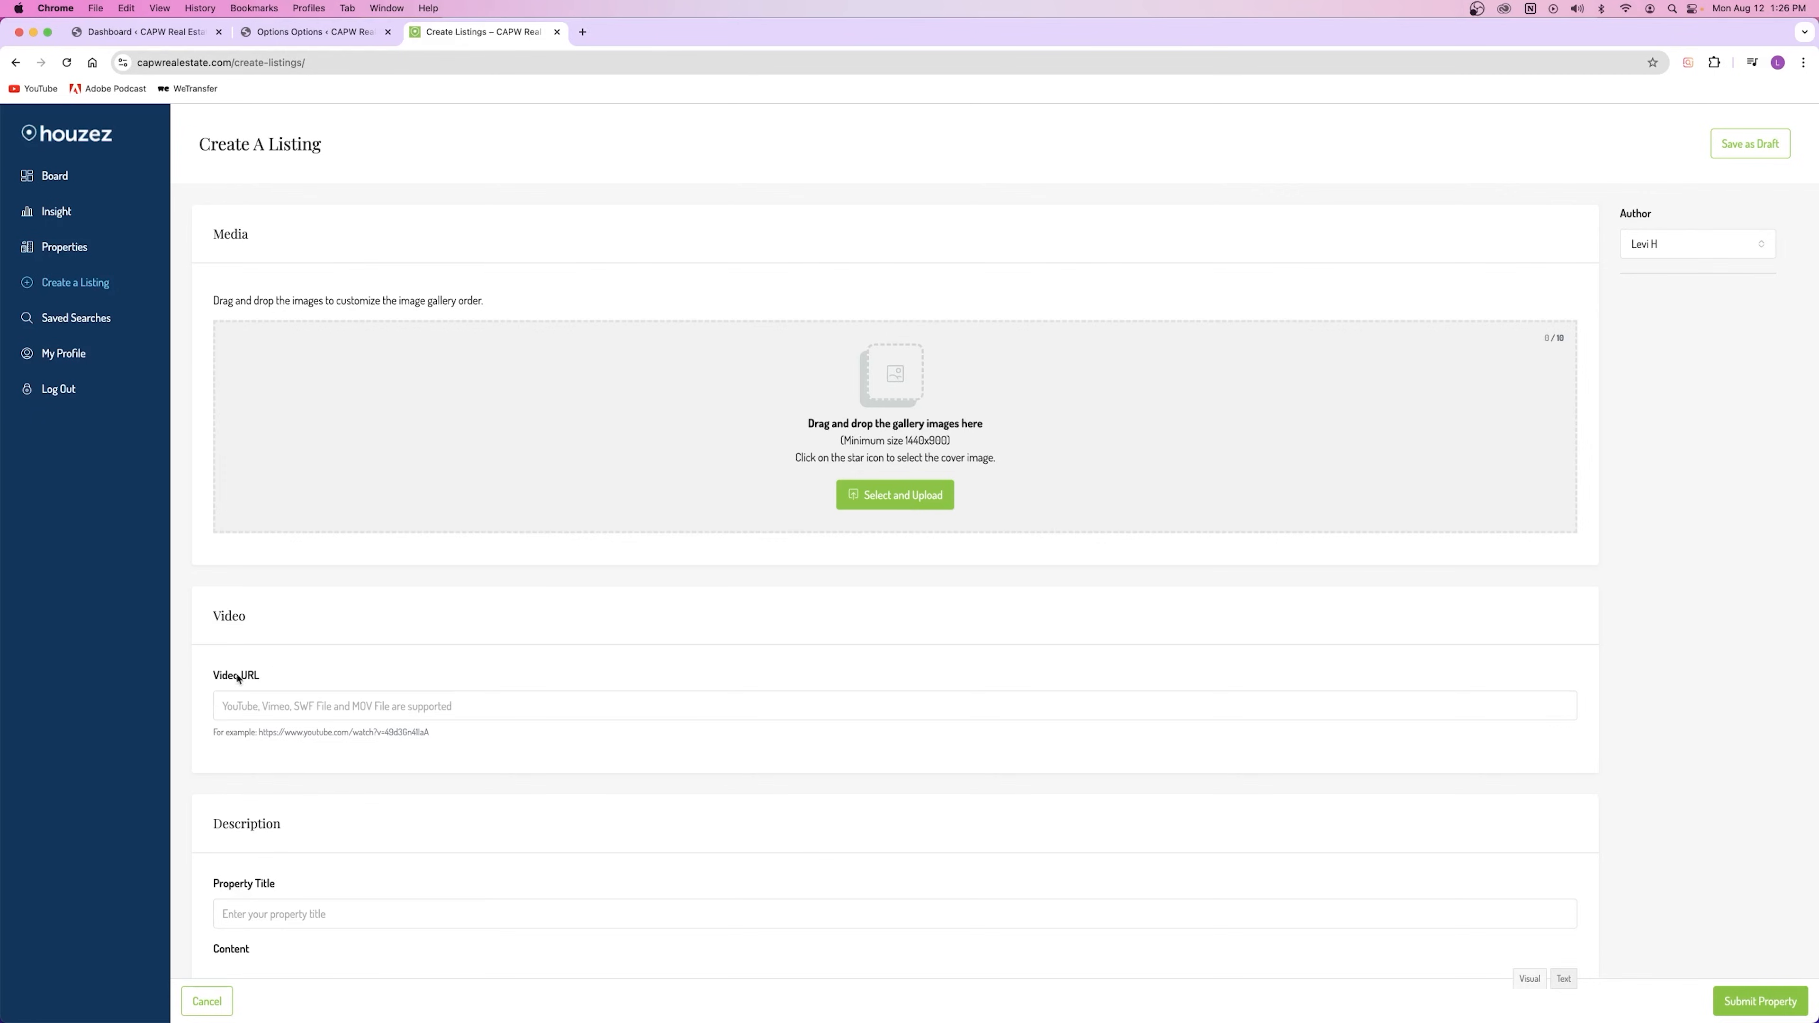
pyautogui.click(312, 32)
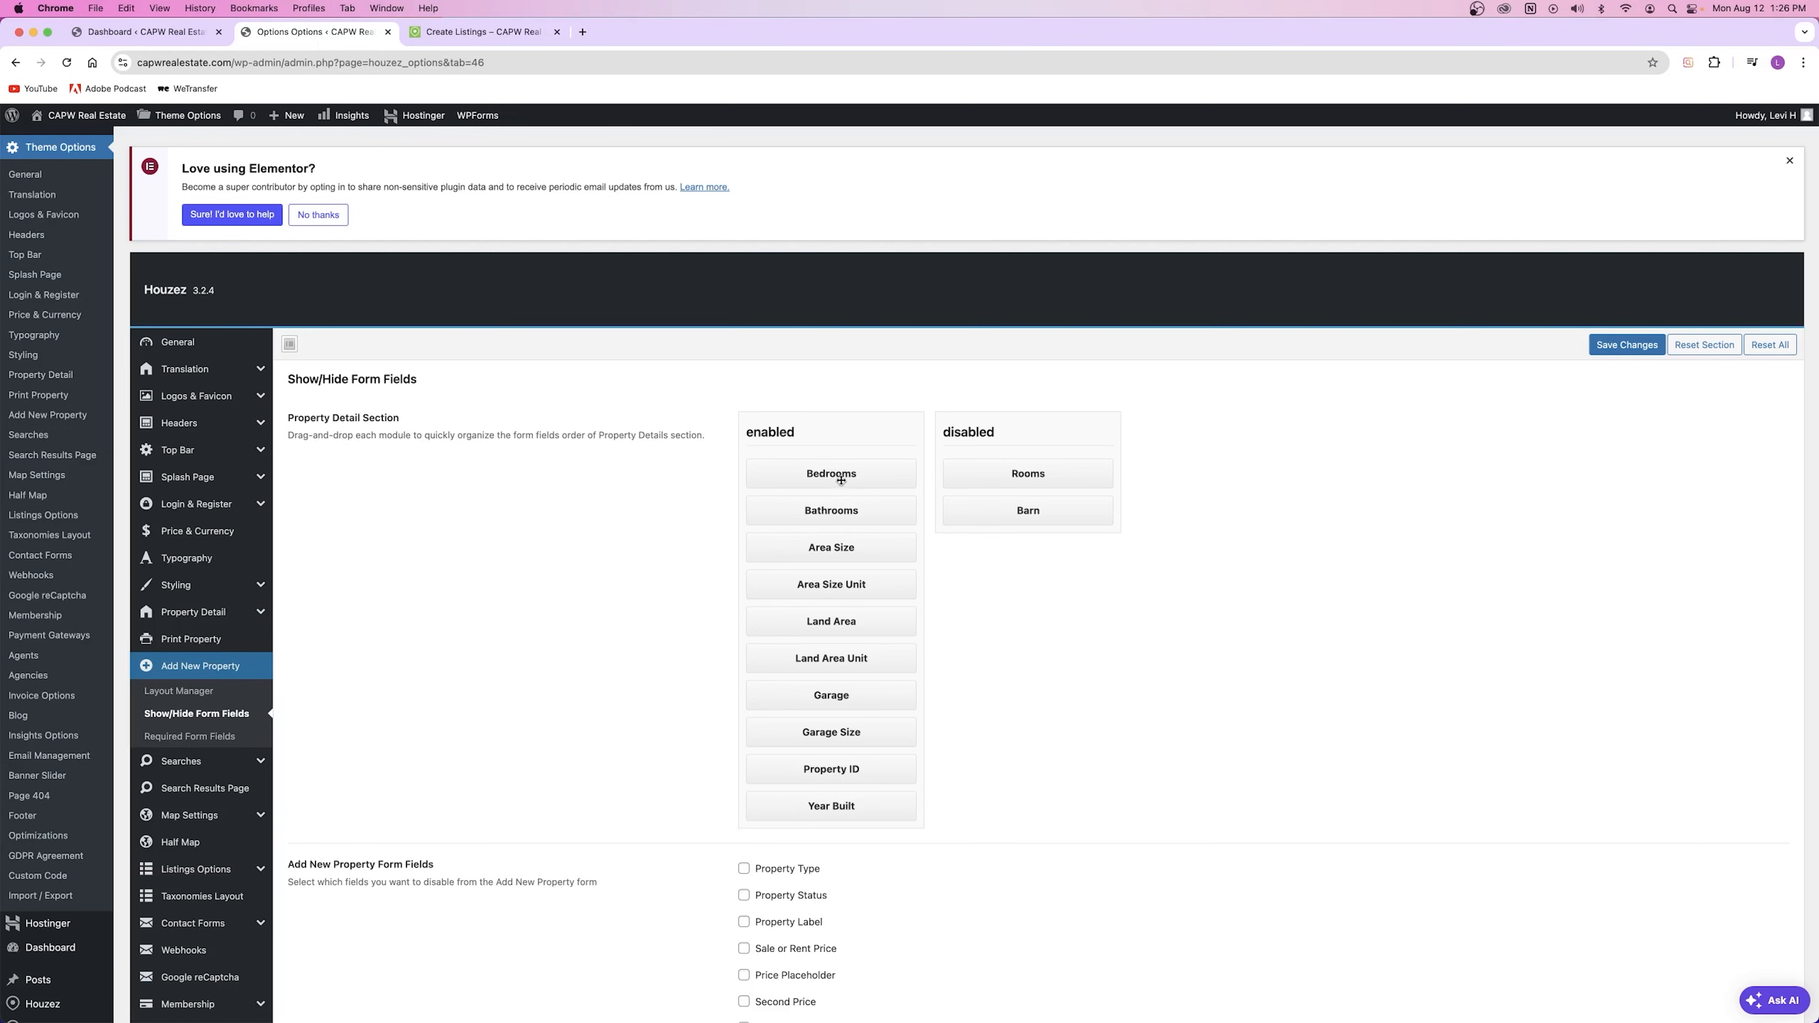
pyautogui.click(473, 32)
pyautogui.scroll(-1, 544, 502)
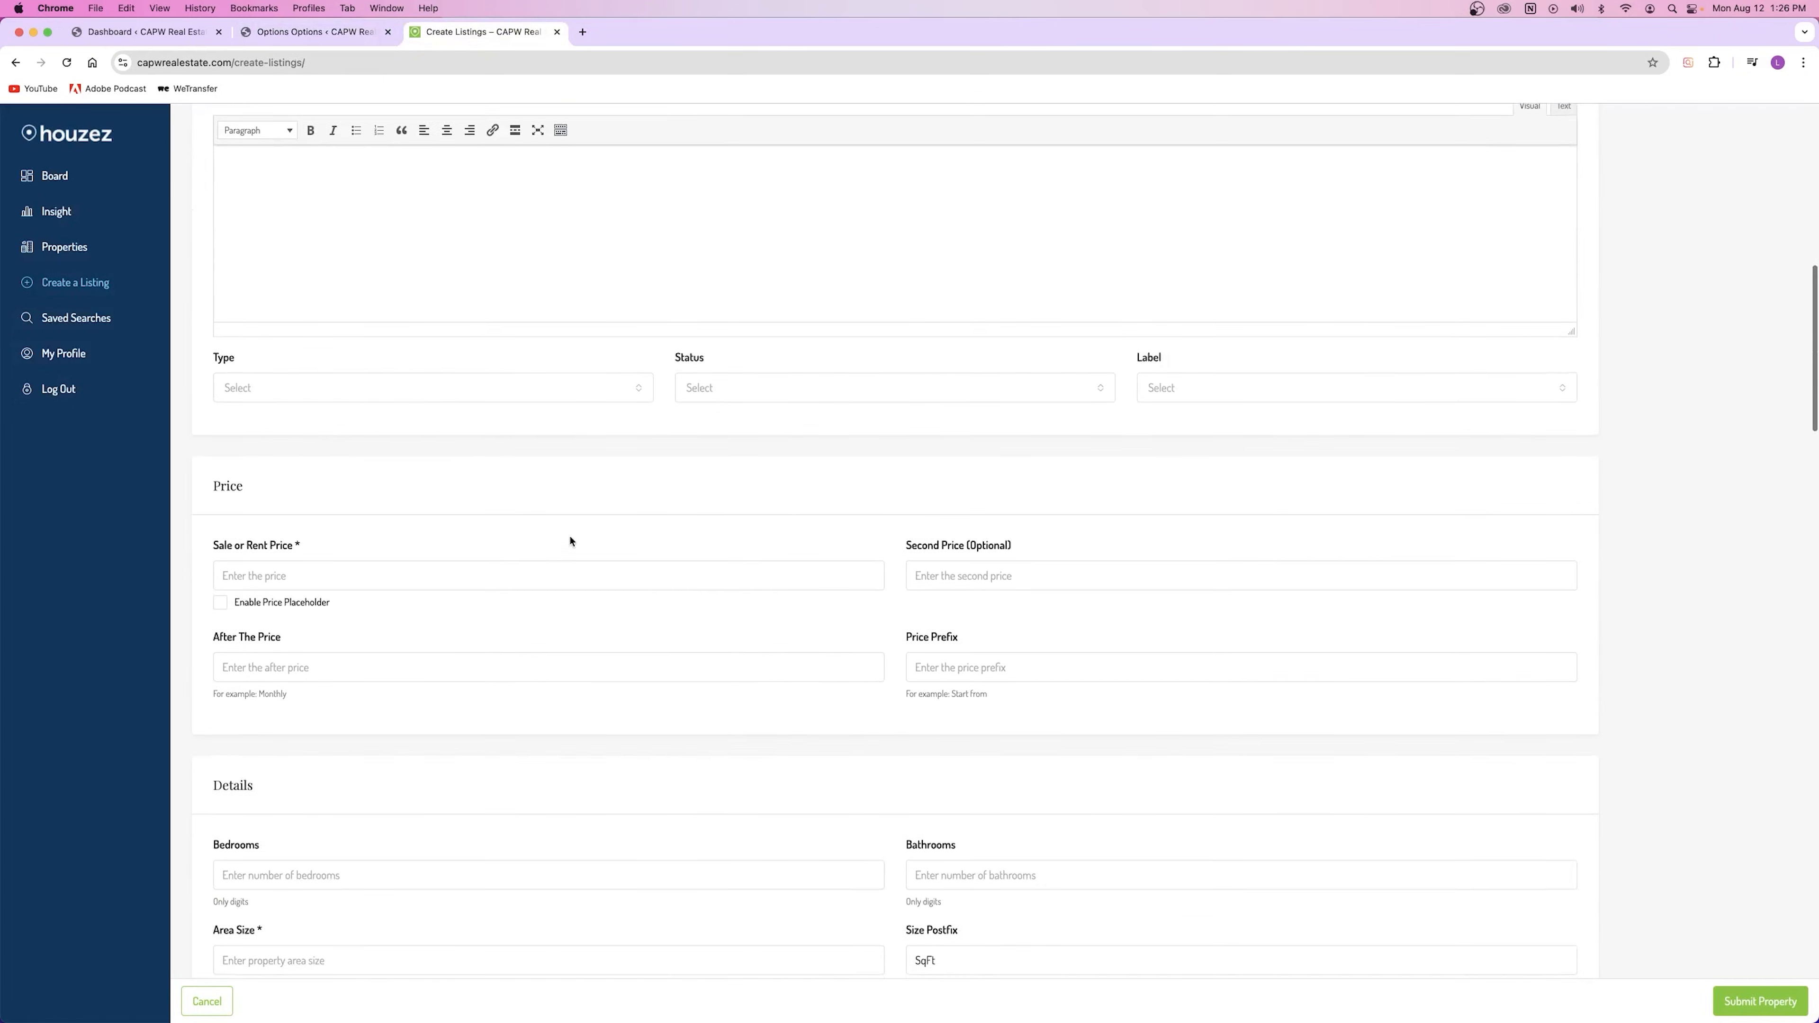
pyautogui.scroll(-5, 571, 541)
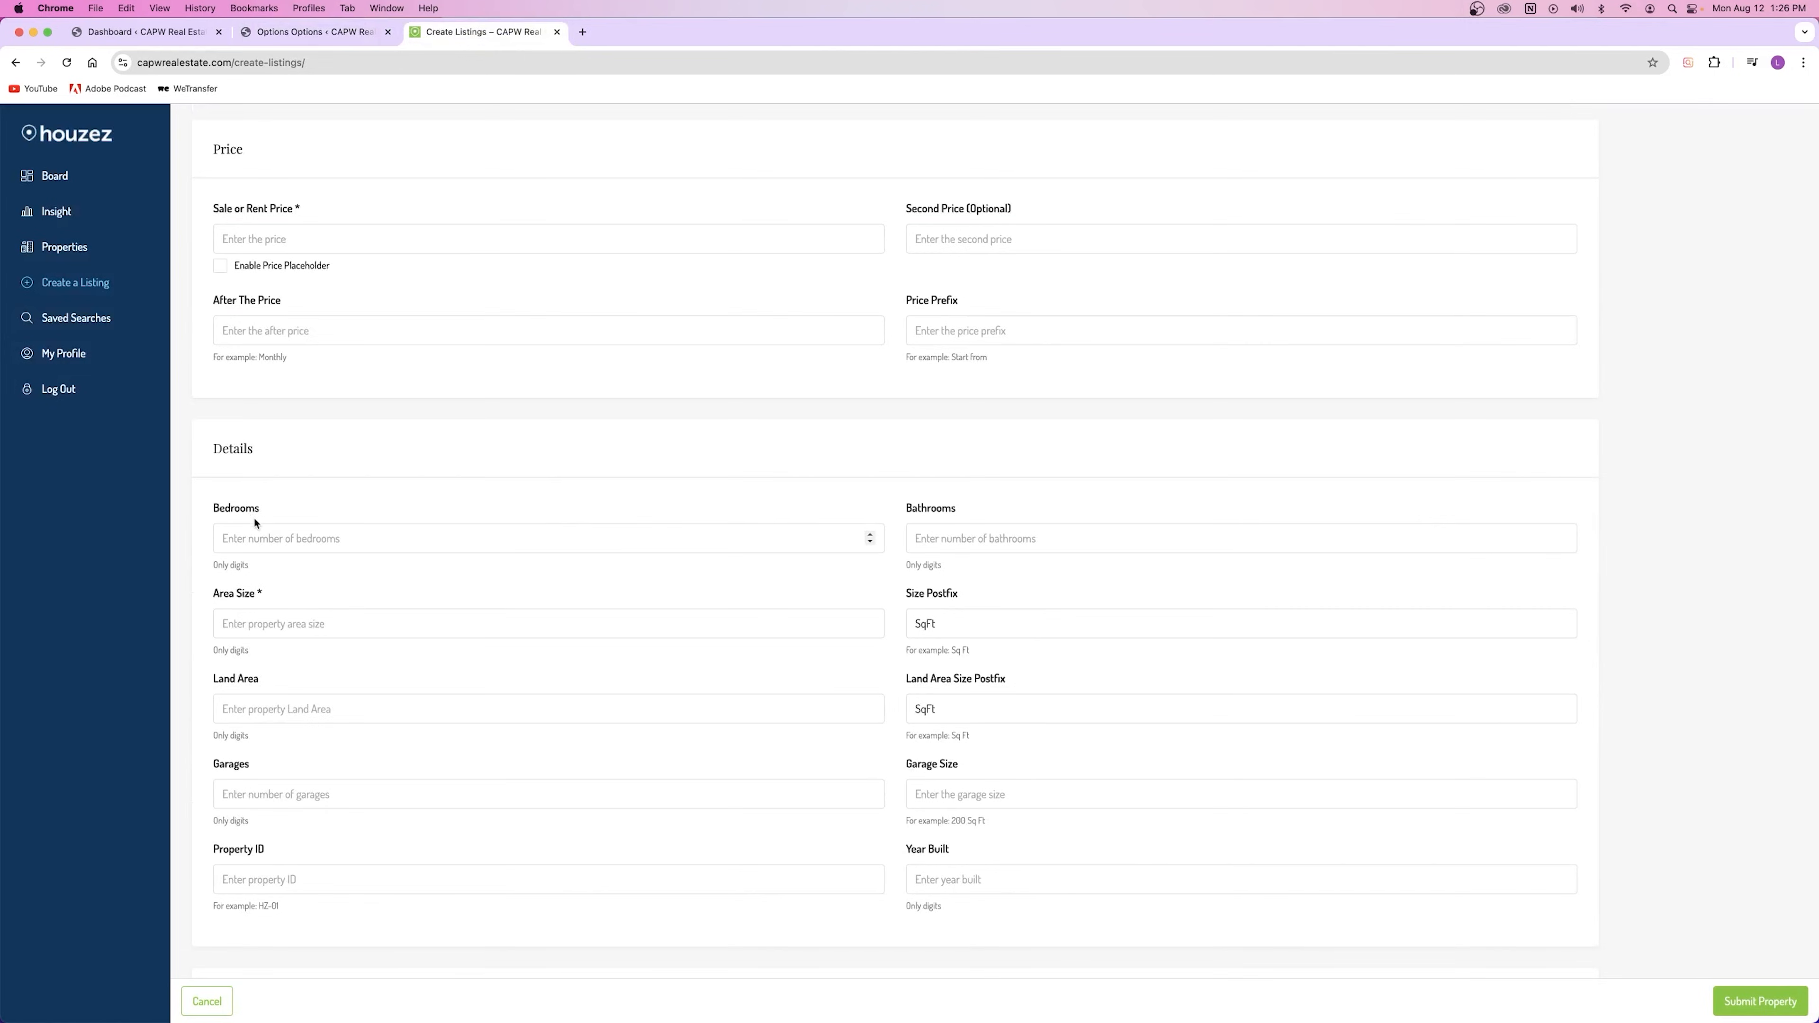
pyautogui.scroll(-2, 254, 523)
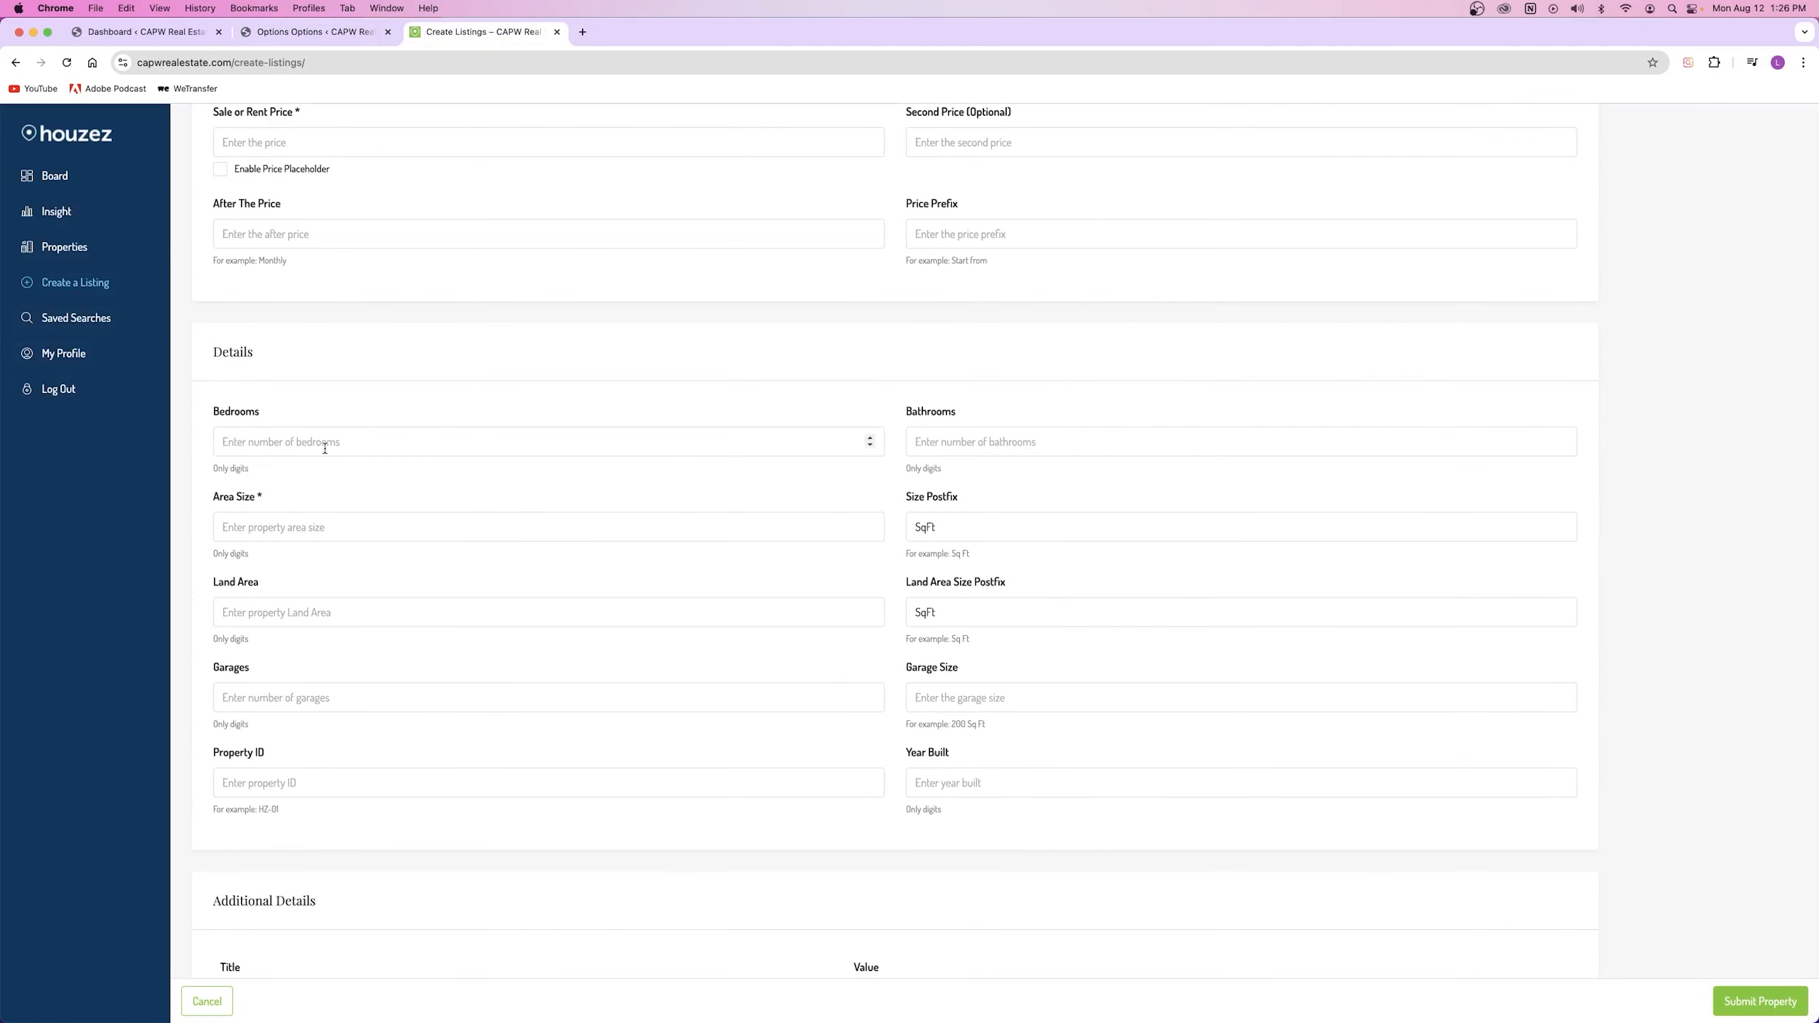
pyautogui.click(315, 32)
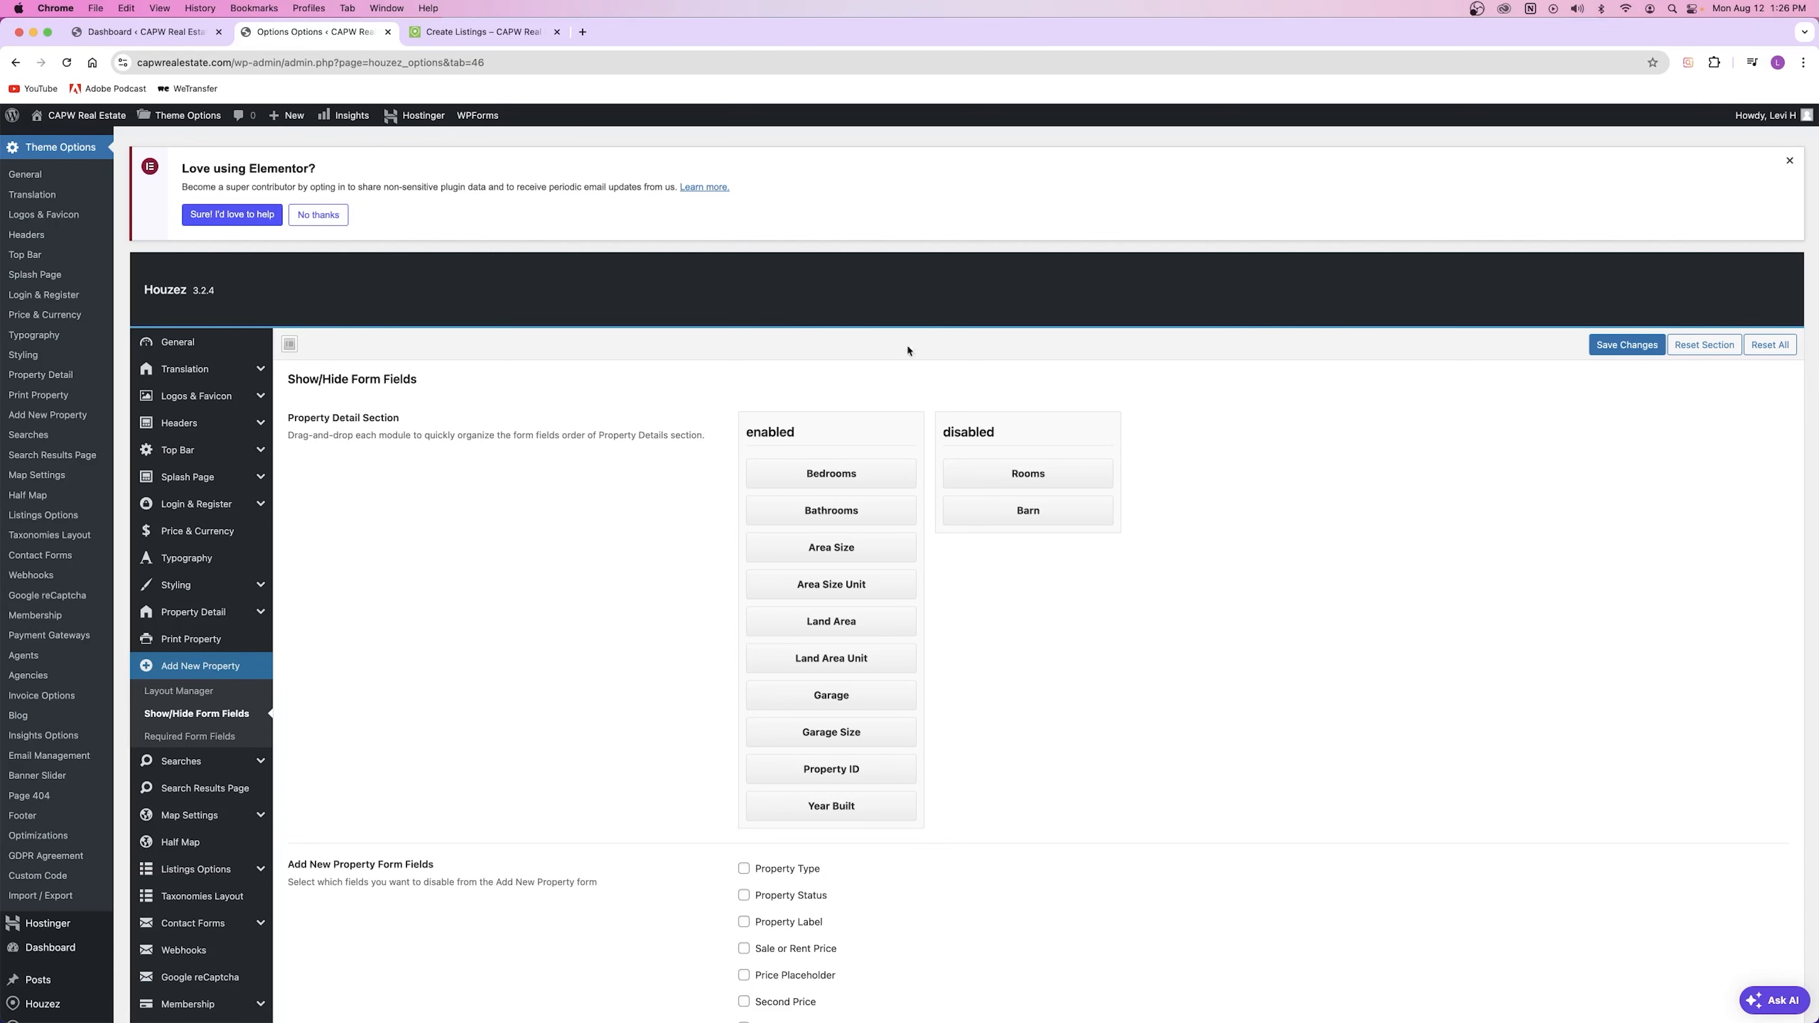
# Step: Drag Bedrooms and Barn between the enabled and disabled field lists and save
pyautogui.moveTo(851, 478)
pyautogui.mouseDown()
pyautogui.moveTo(1031, 465)
pyautogui.moveTo(834, 475)
pyautogui.mouseUp()
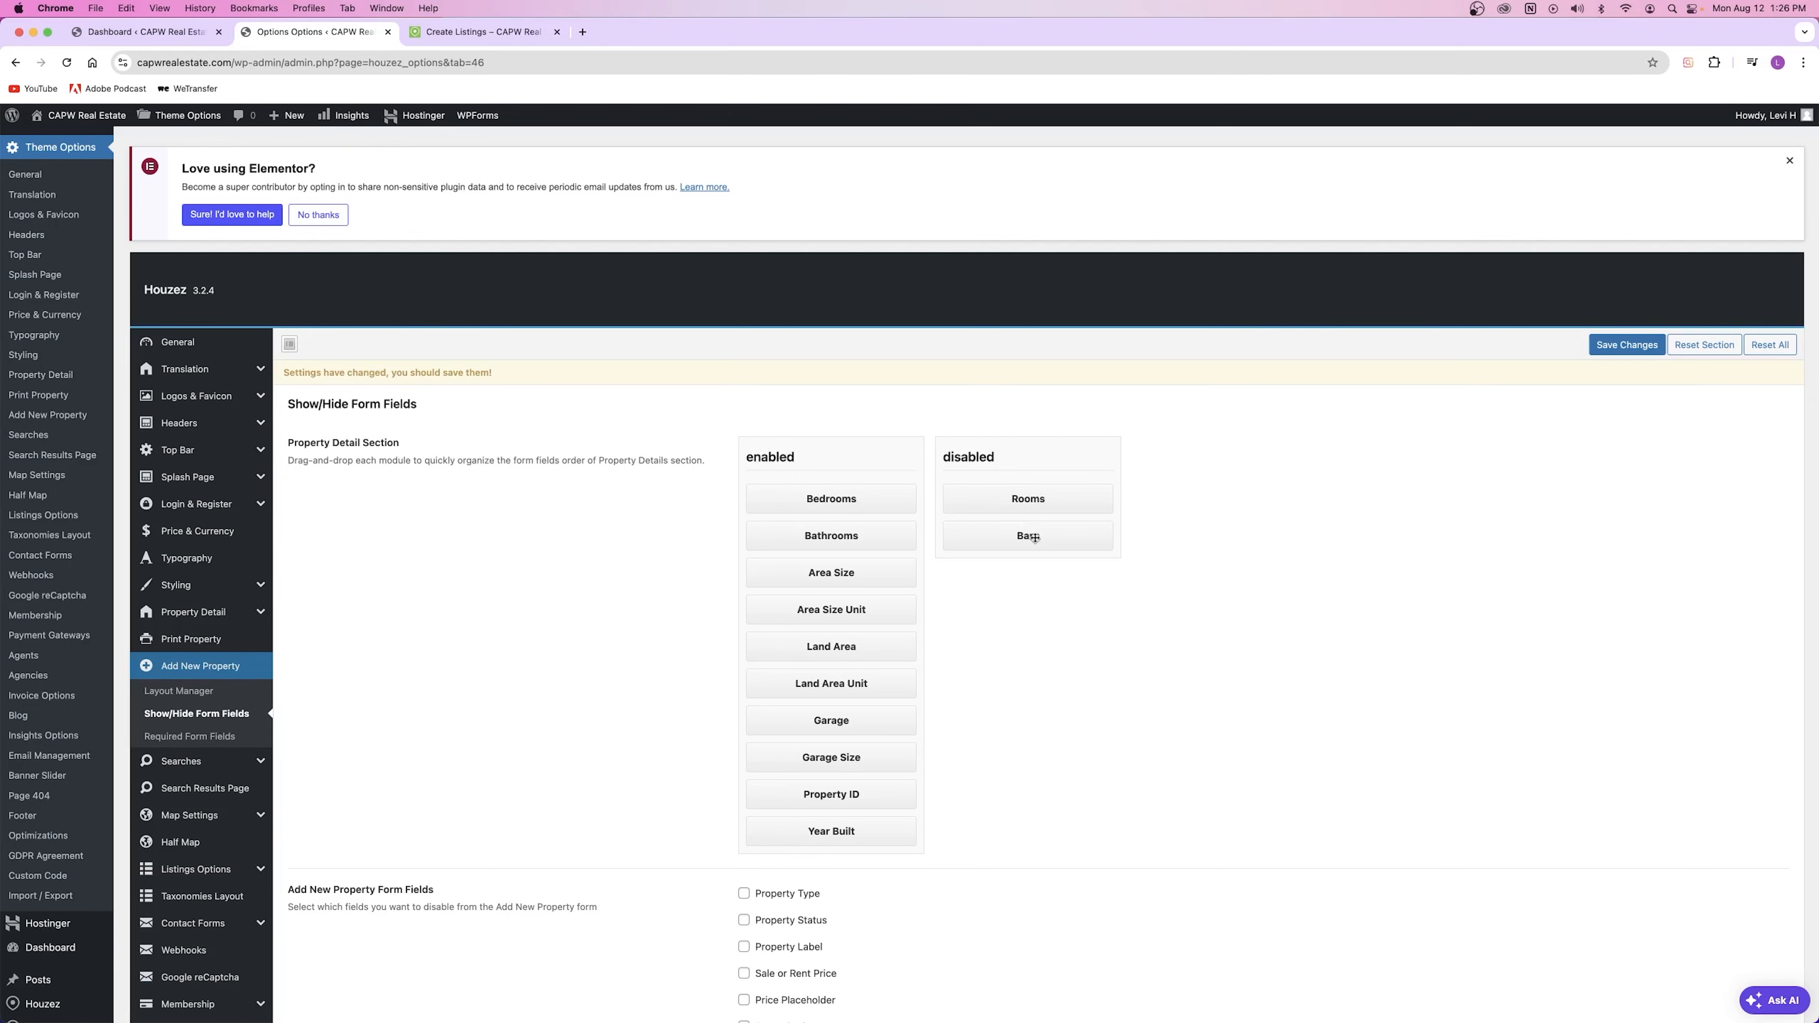
pyautogui.moveTo(1035, 537); pyautogui.dragTo(968, 532)
pyautogui.press('super+s')
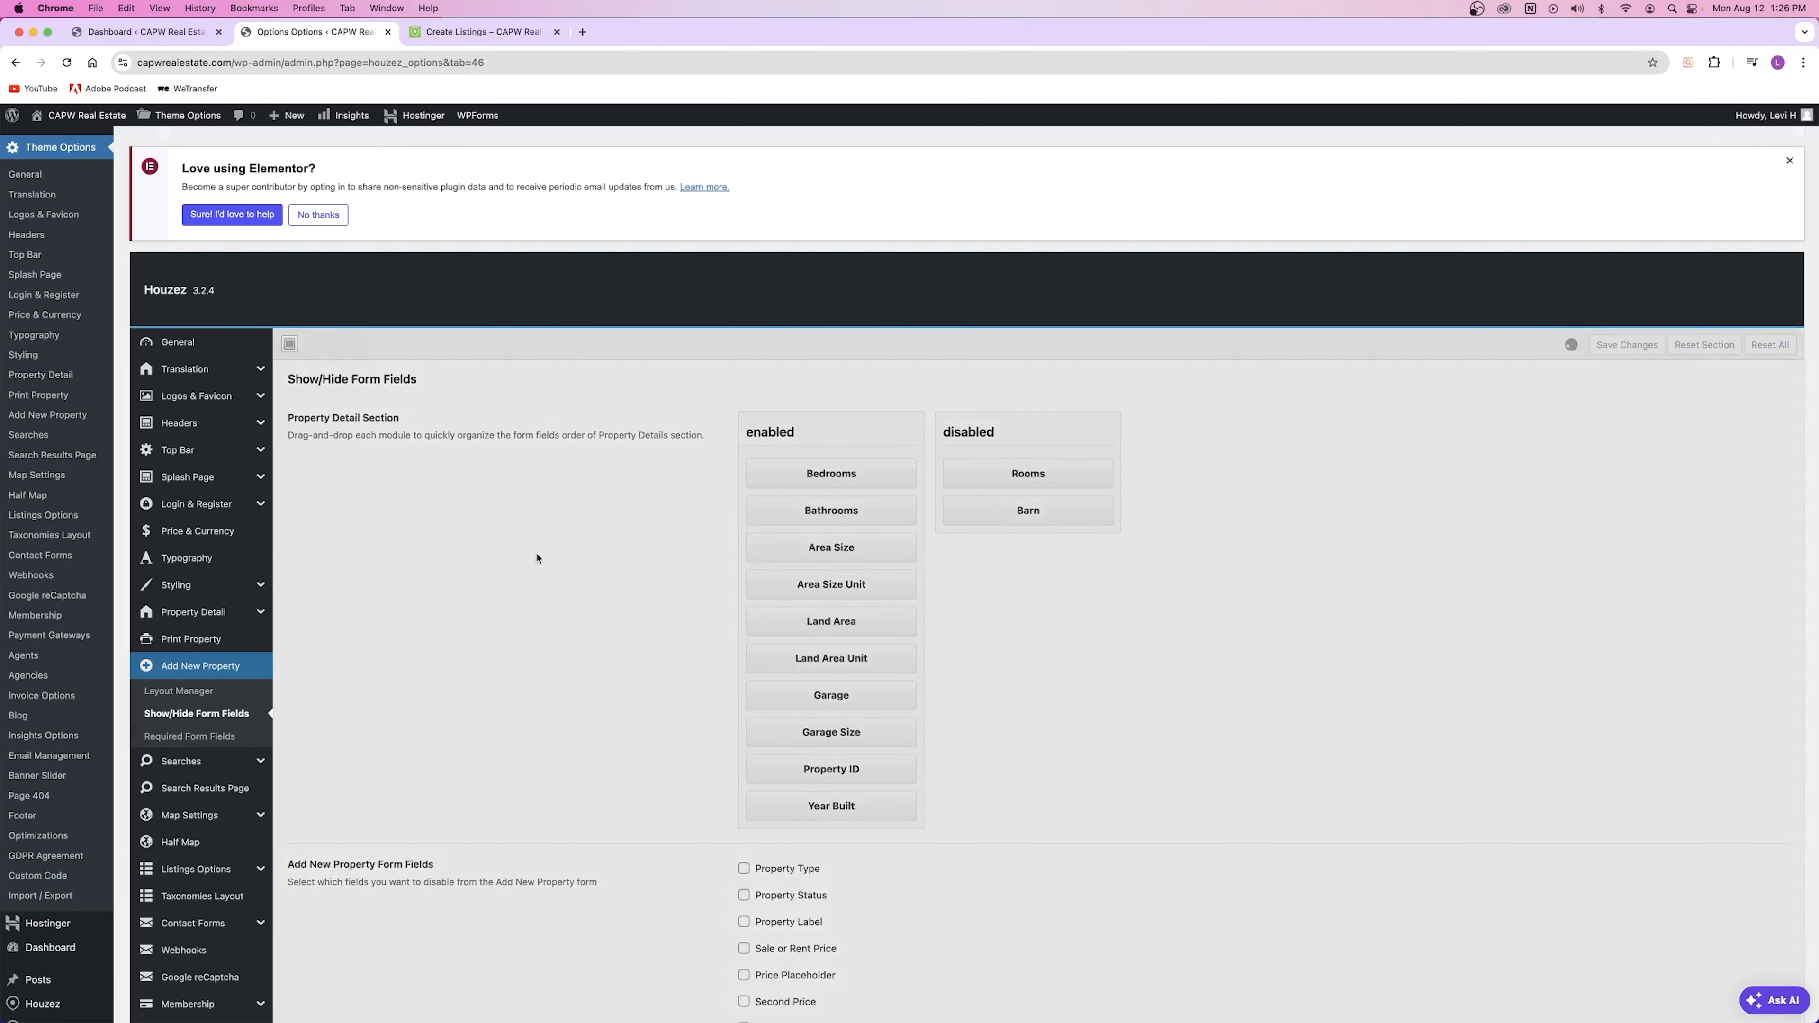
# Step: Tick City under Add New Property Form Fields and save the changes
pyautogui.scroll(-6, 538, 557)
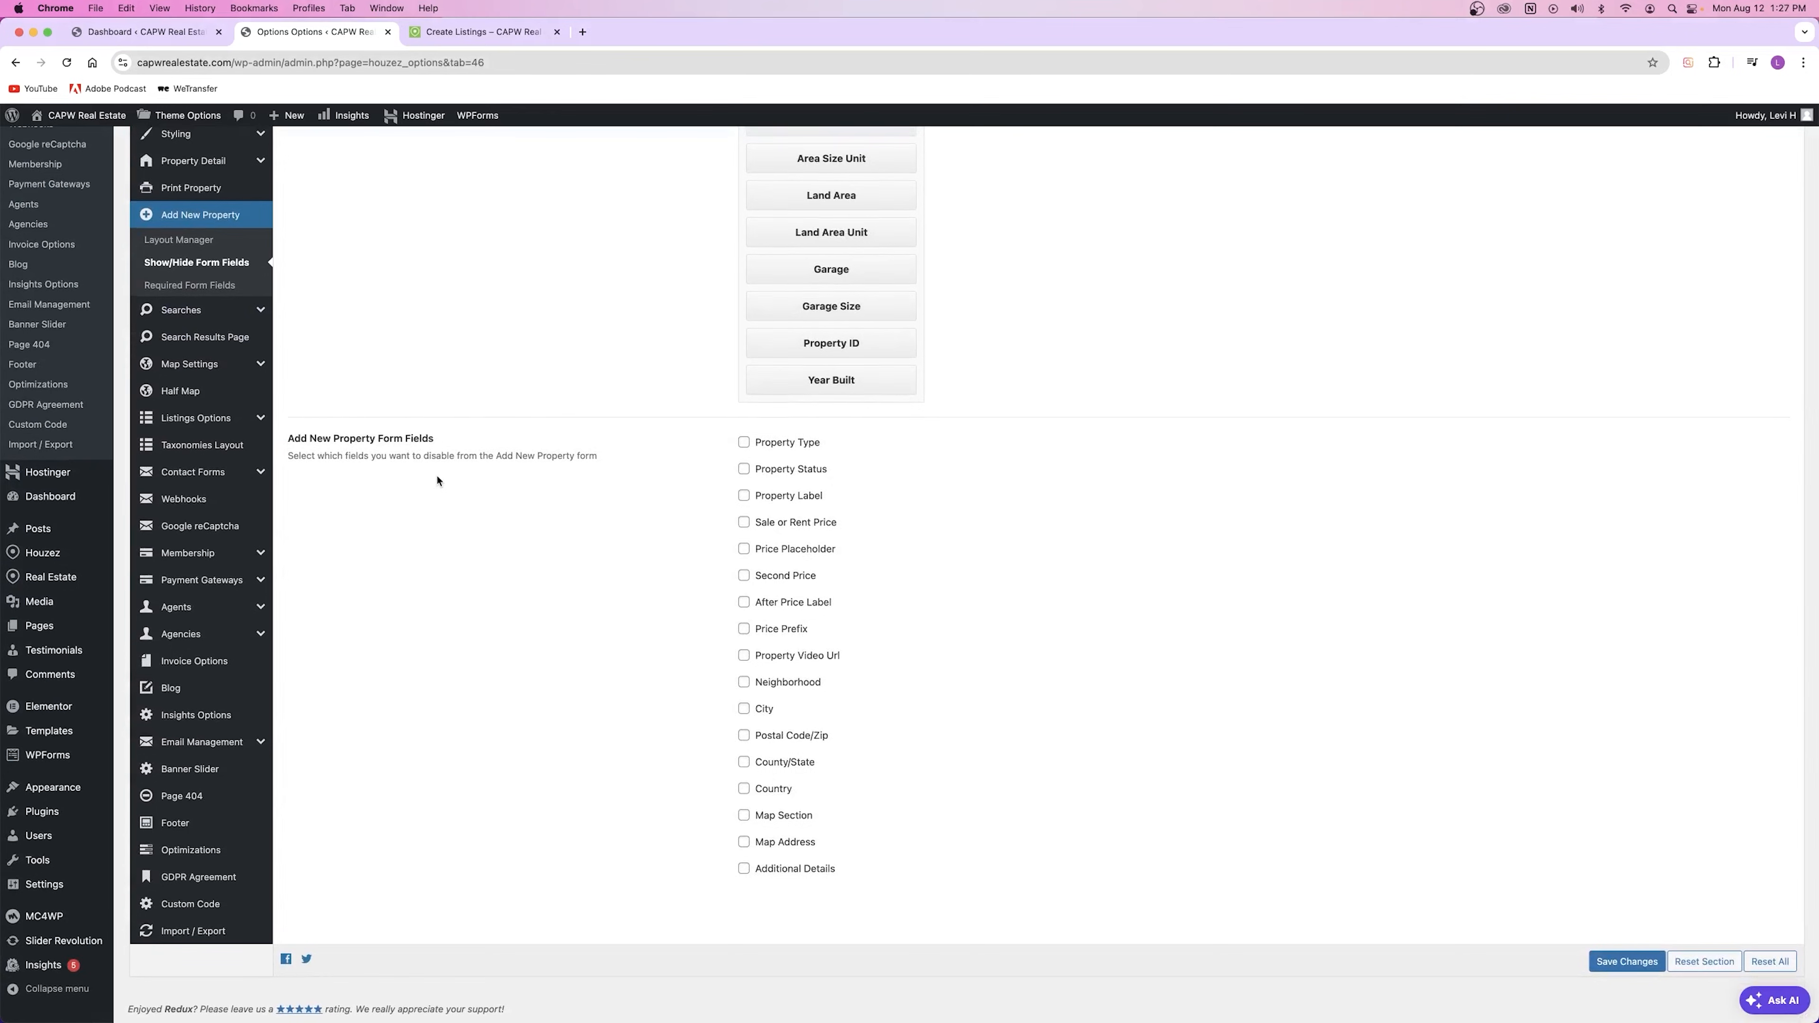
pyautogui.scroll(-1, 434, 478)
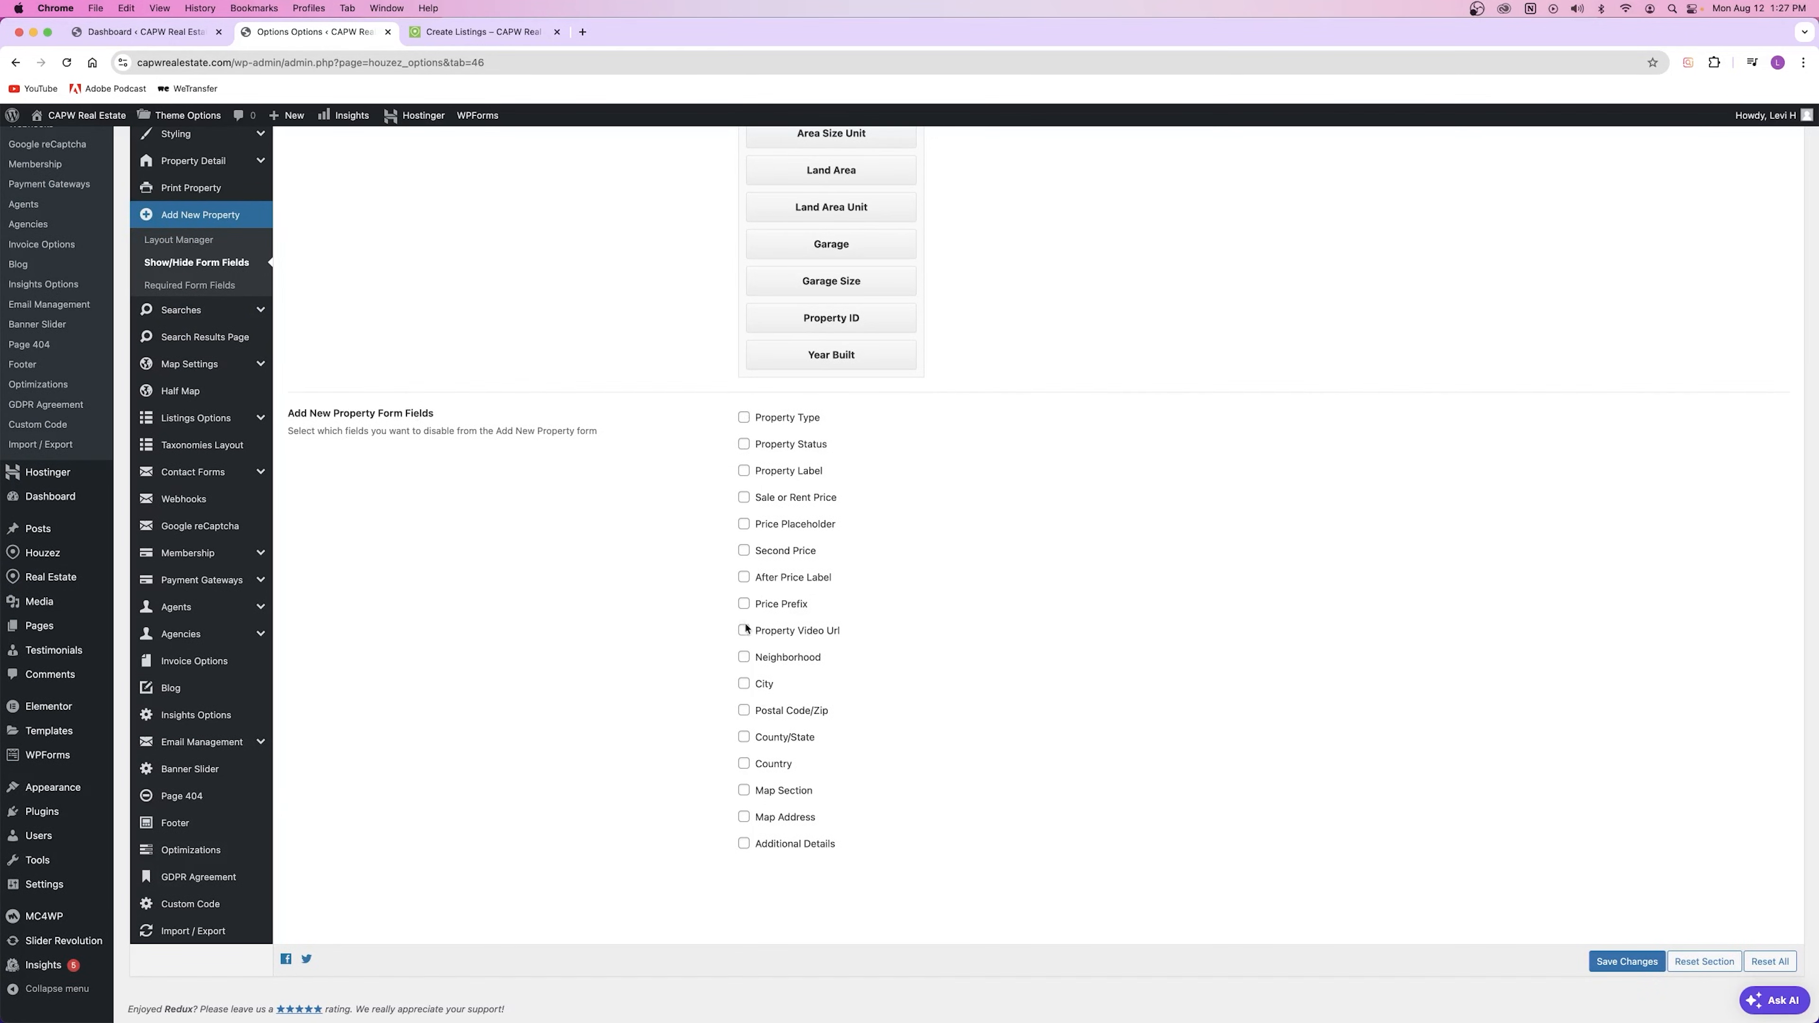
pyautogui.click(744, 685)
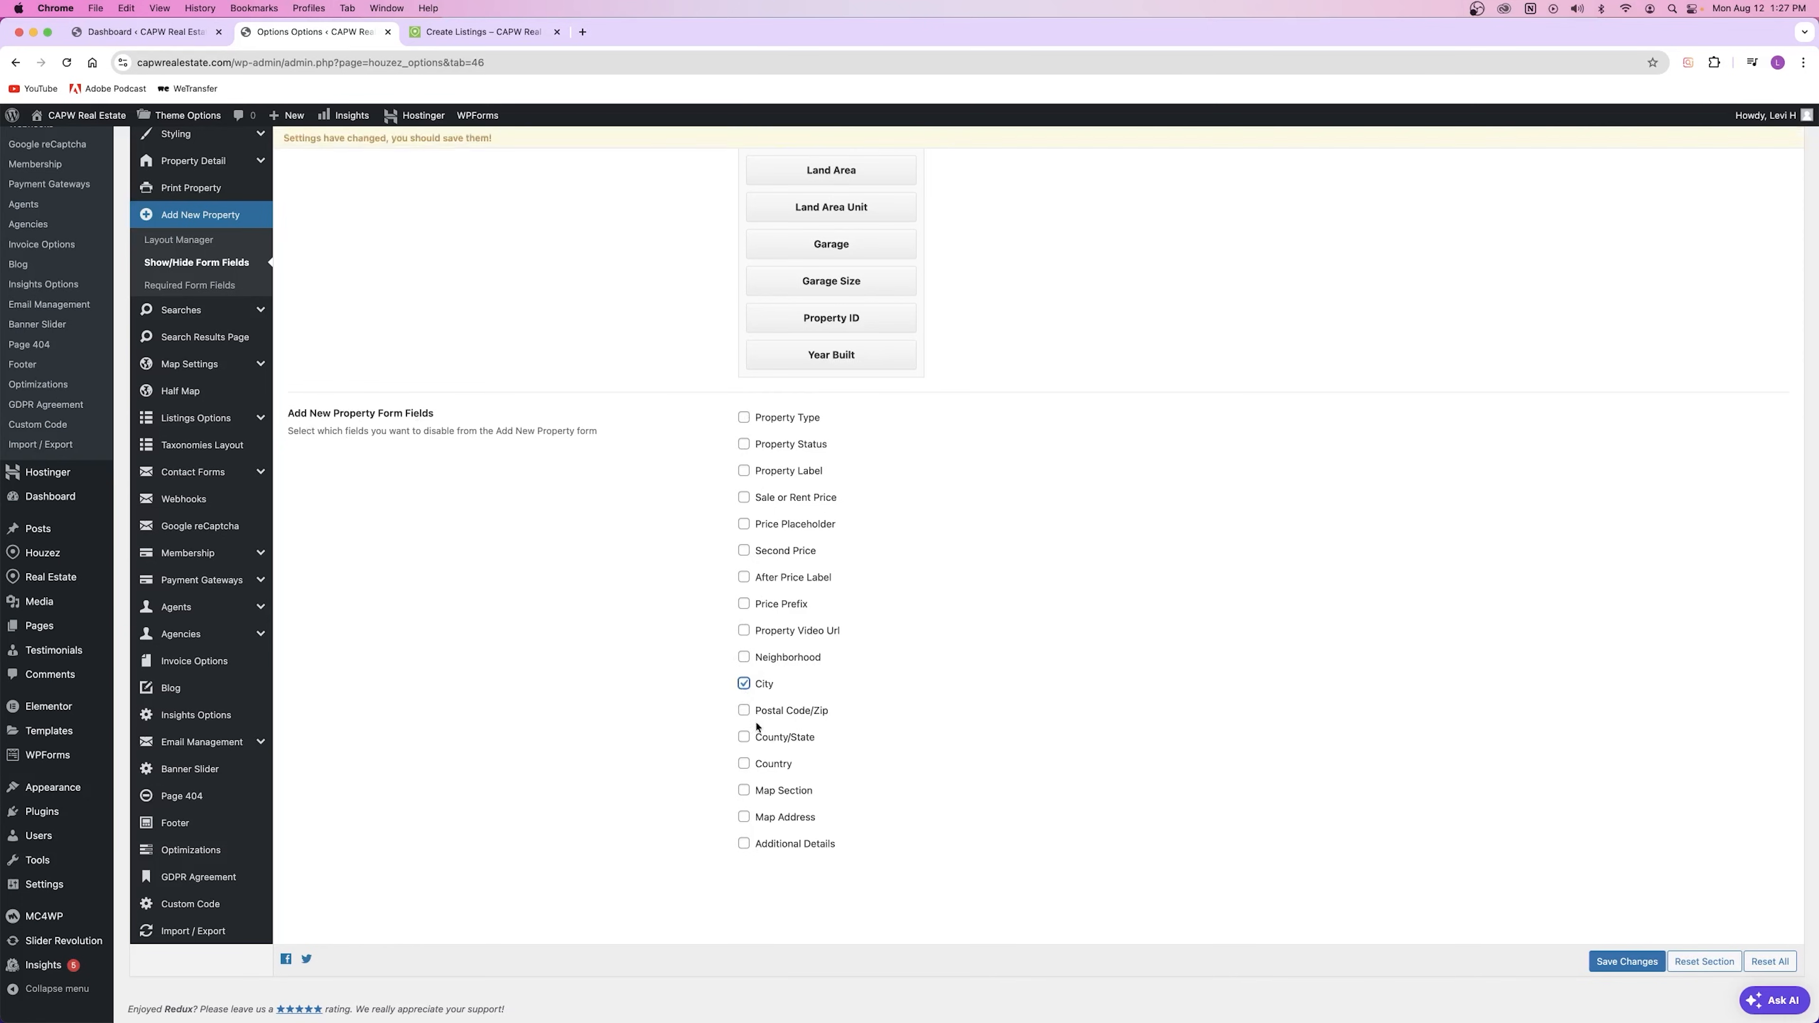
pyautogui.click(1650, 967)
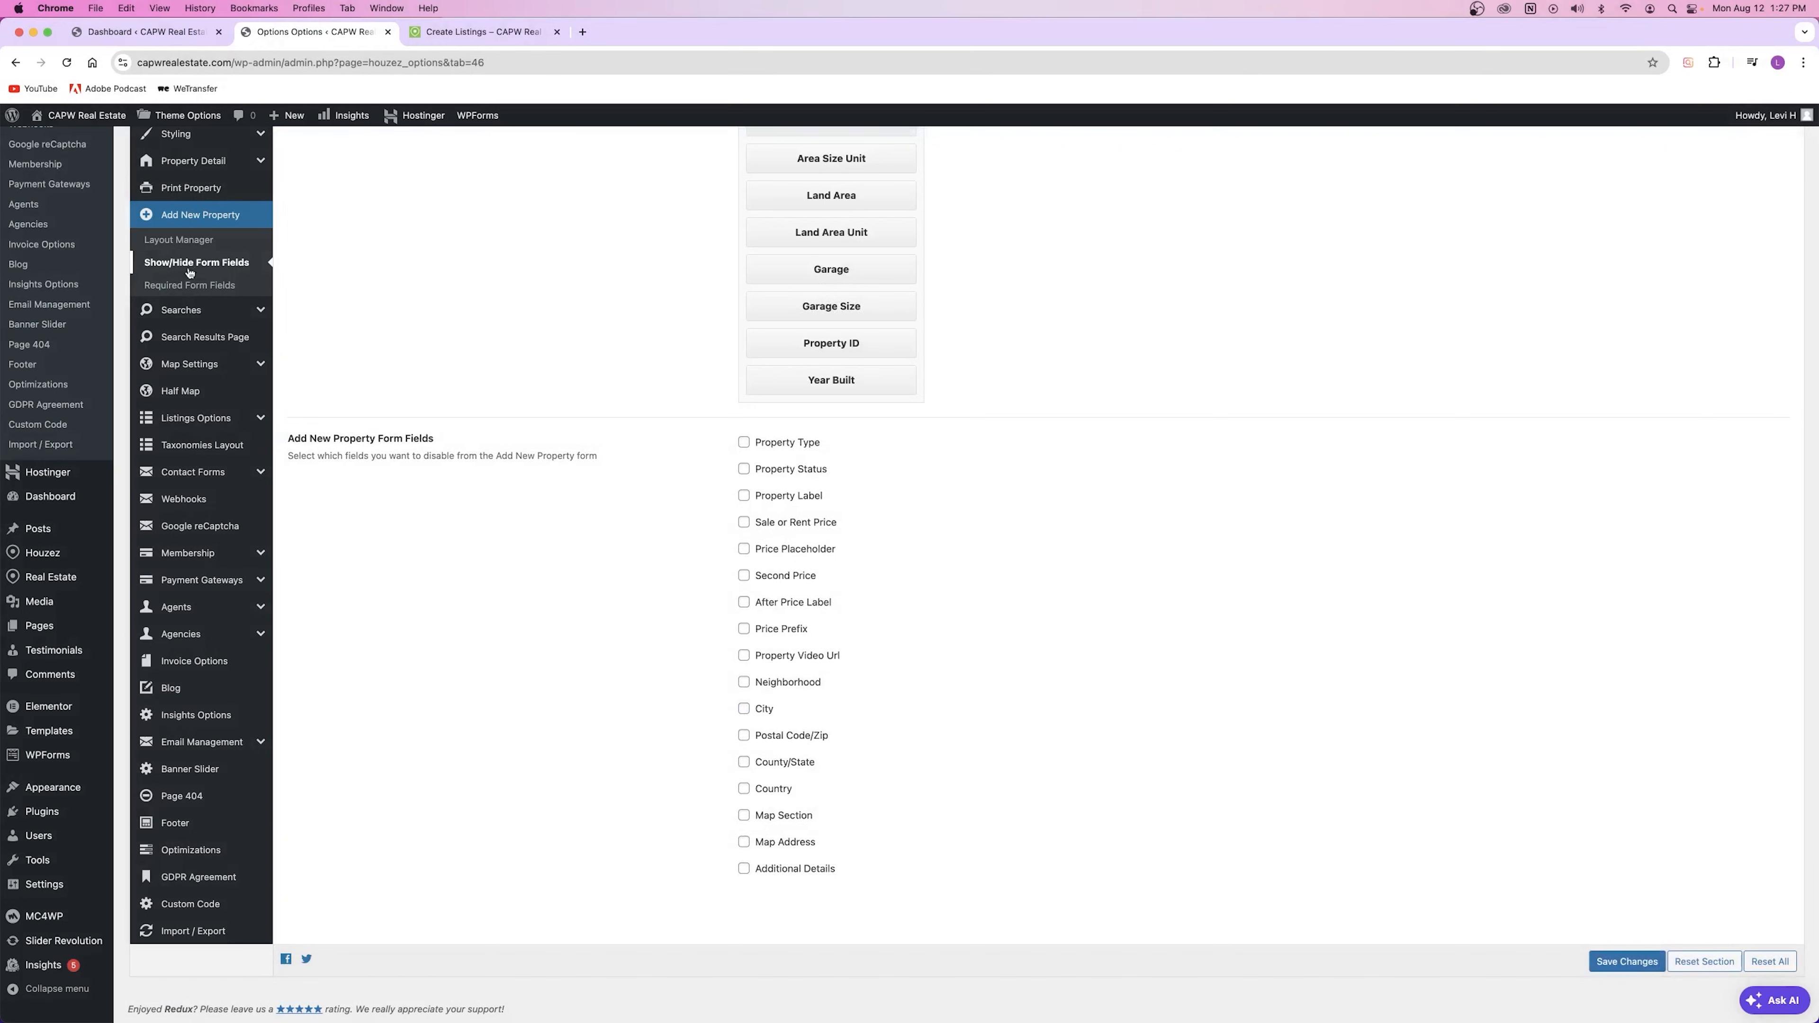
# Step: Open the Required Form Fields settings and read its description
pyautogui.click(190, 285)
pyautogui.scroll(10, 494, 413)
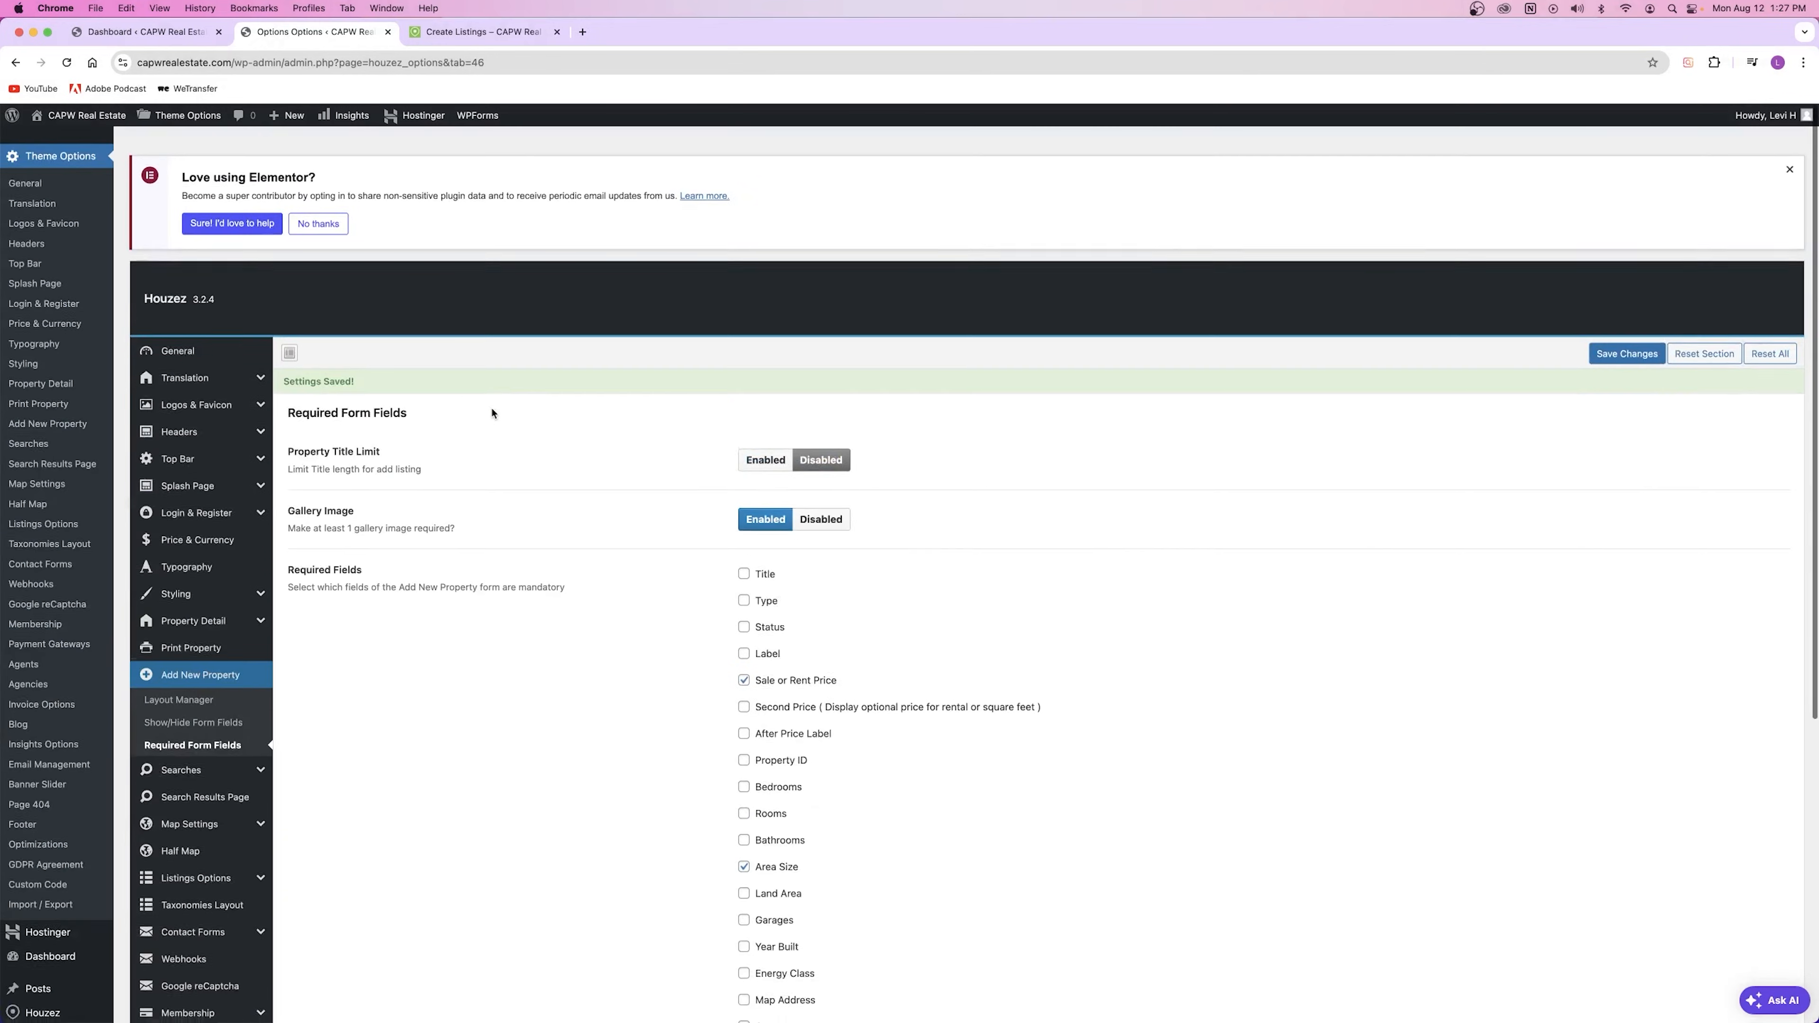
pyautogui.scroll(-5, 501, 423)
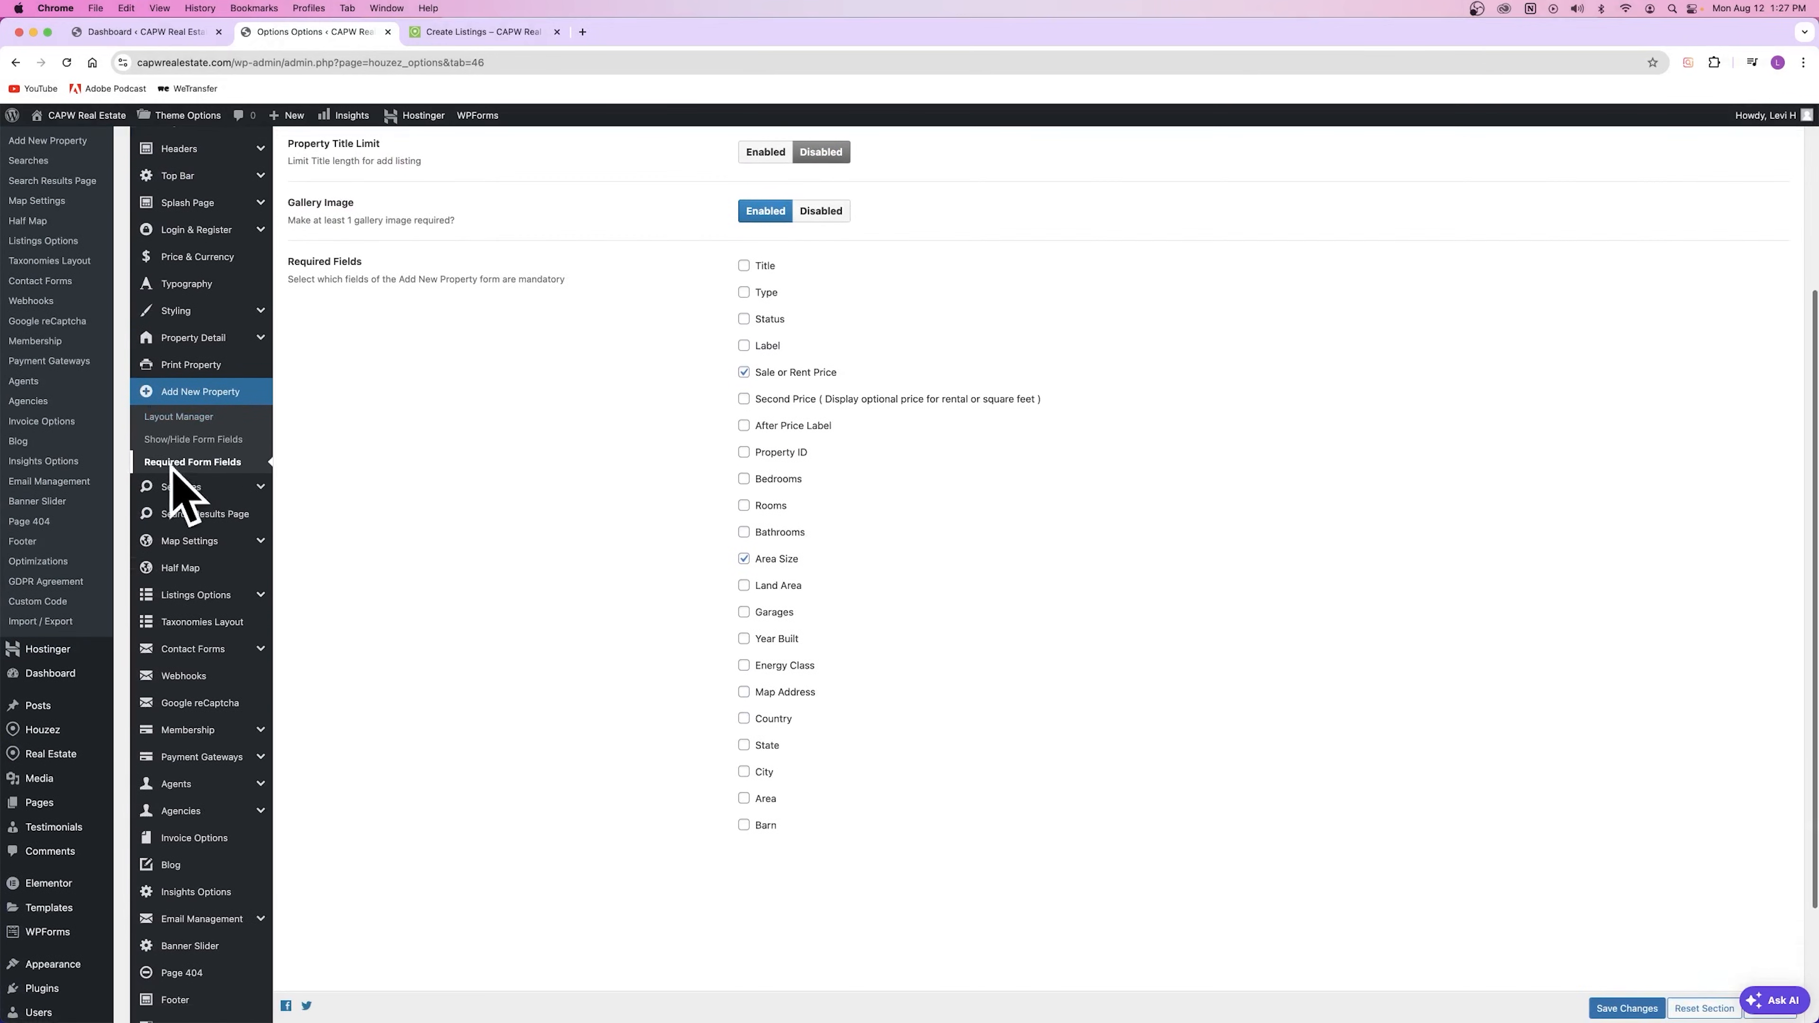
pyautogui.scroll(3, 466, 477)
pyautogui.moveTo(294, 408); pyautogui.dragTo(351, 414)
pyautogui.click(612, 472)
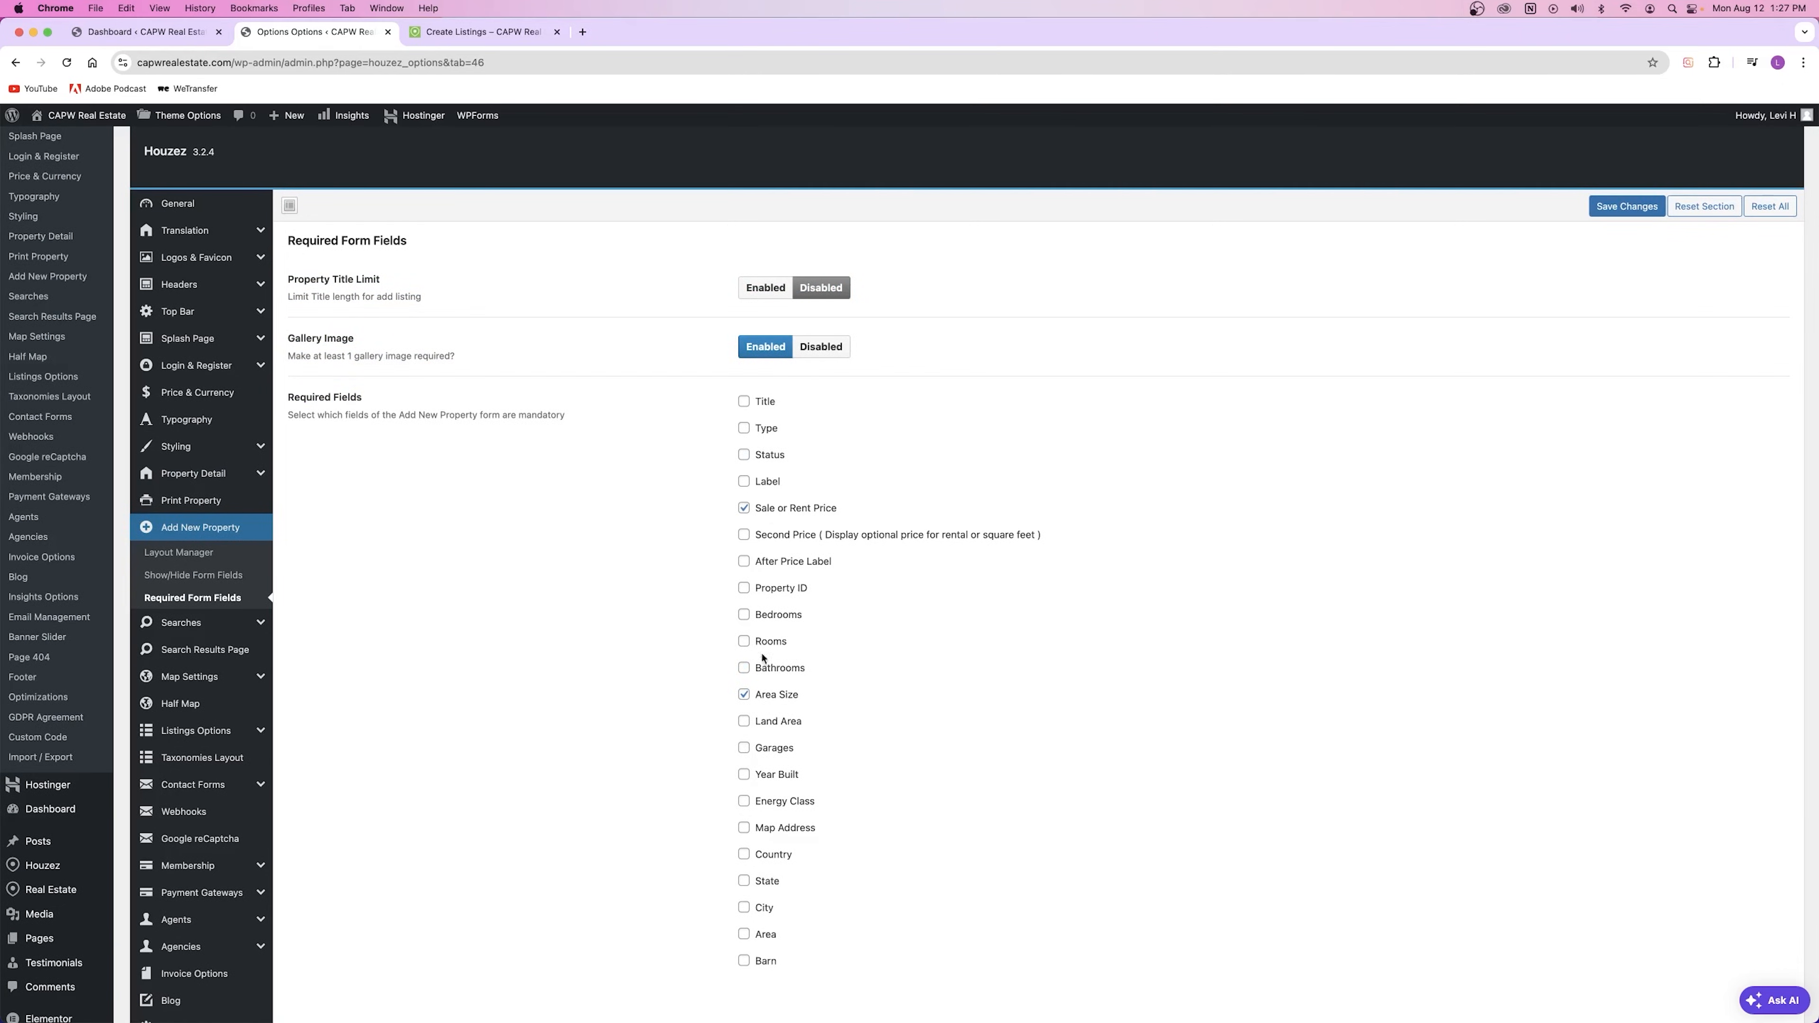
# Step: Mark Title, Bathrooms, Bedrooms, City and State as required and save
pyautogui.click(743, 402)
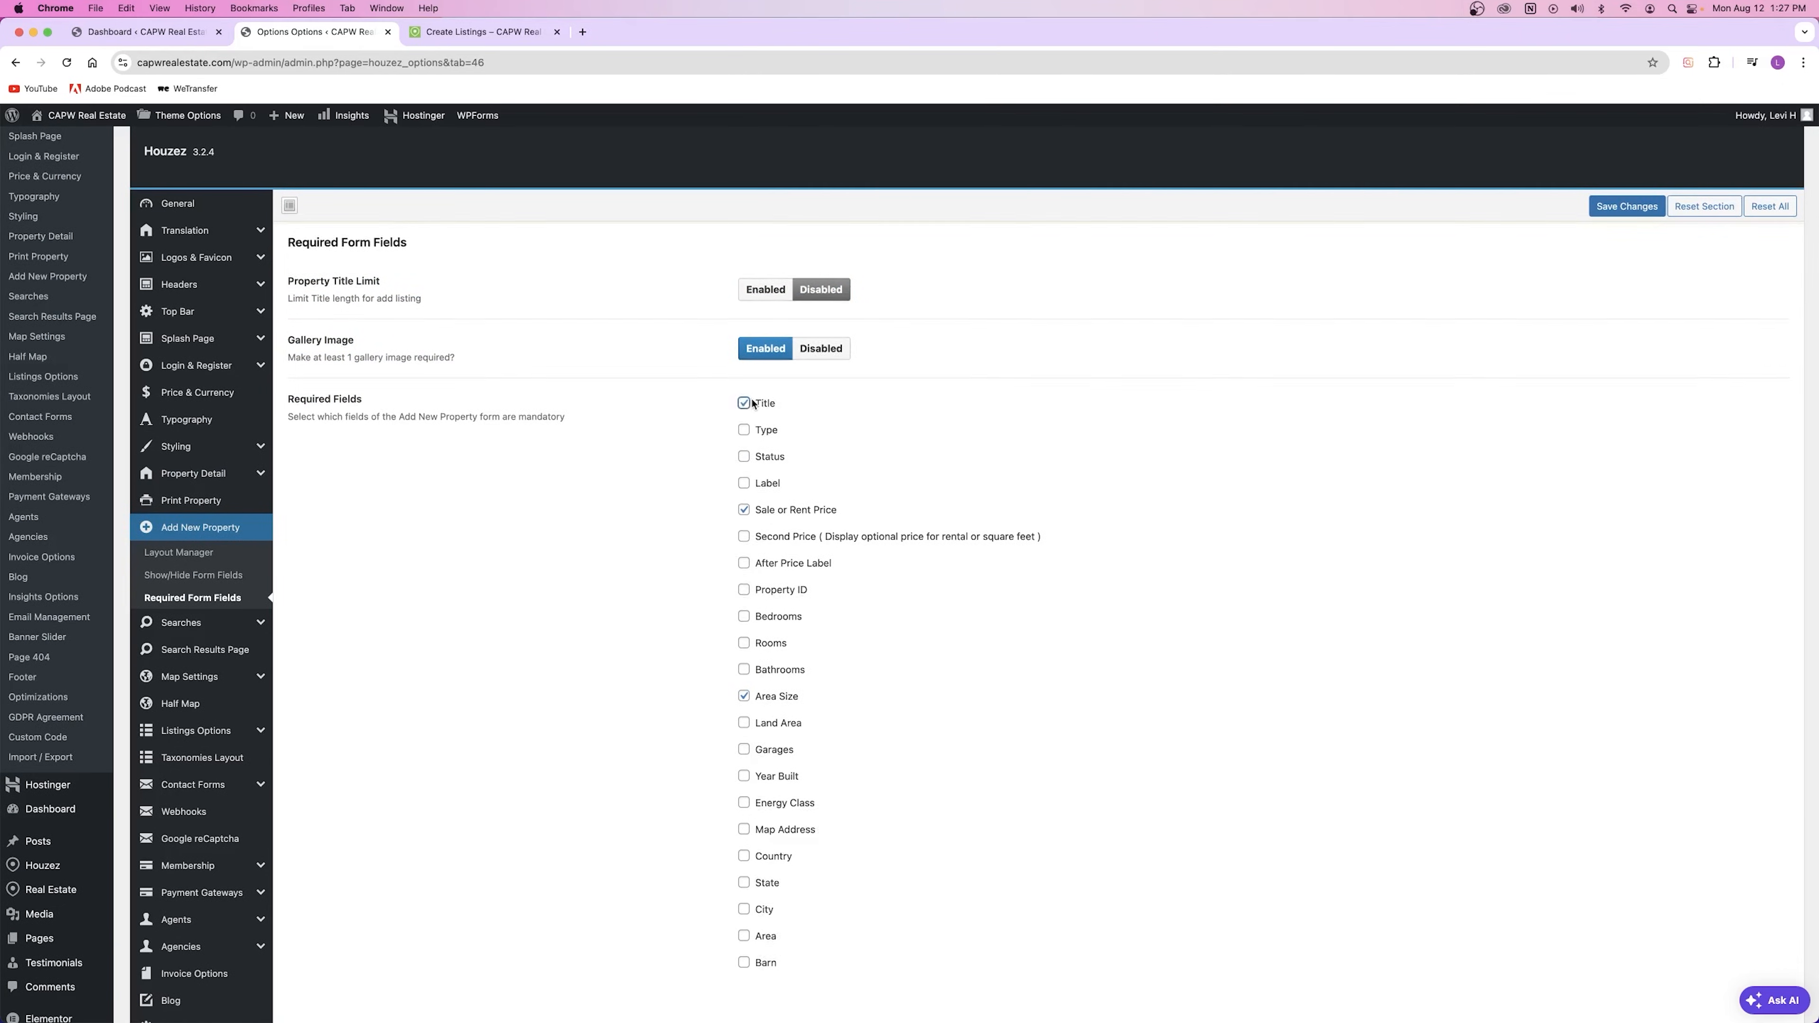
pyautogui.scroll(-2, 779, 600)
pyautogui.click(744, 636)
pyautogui.click(744, 583)
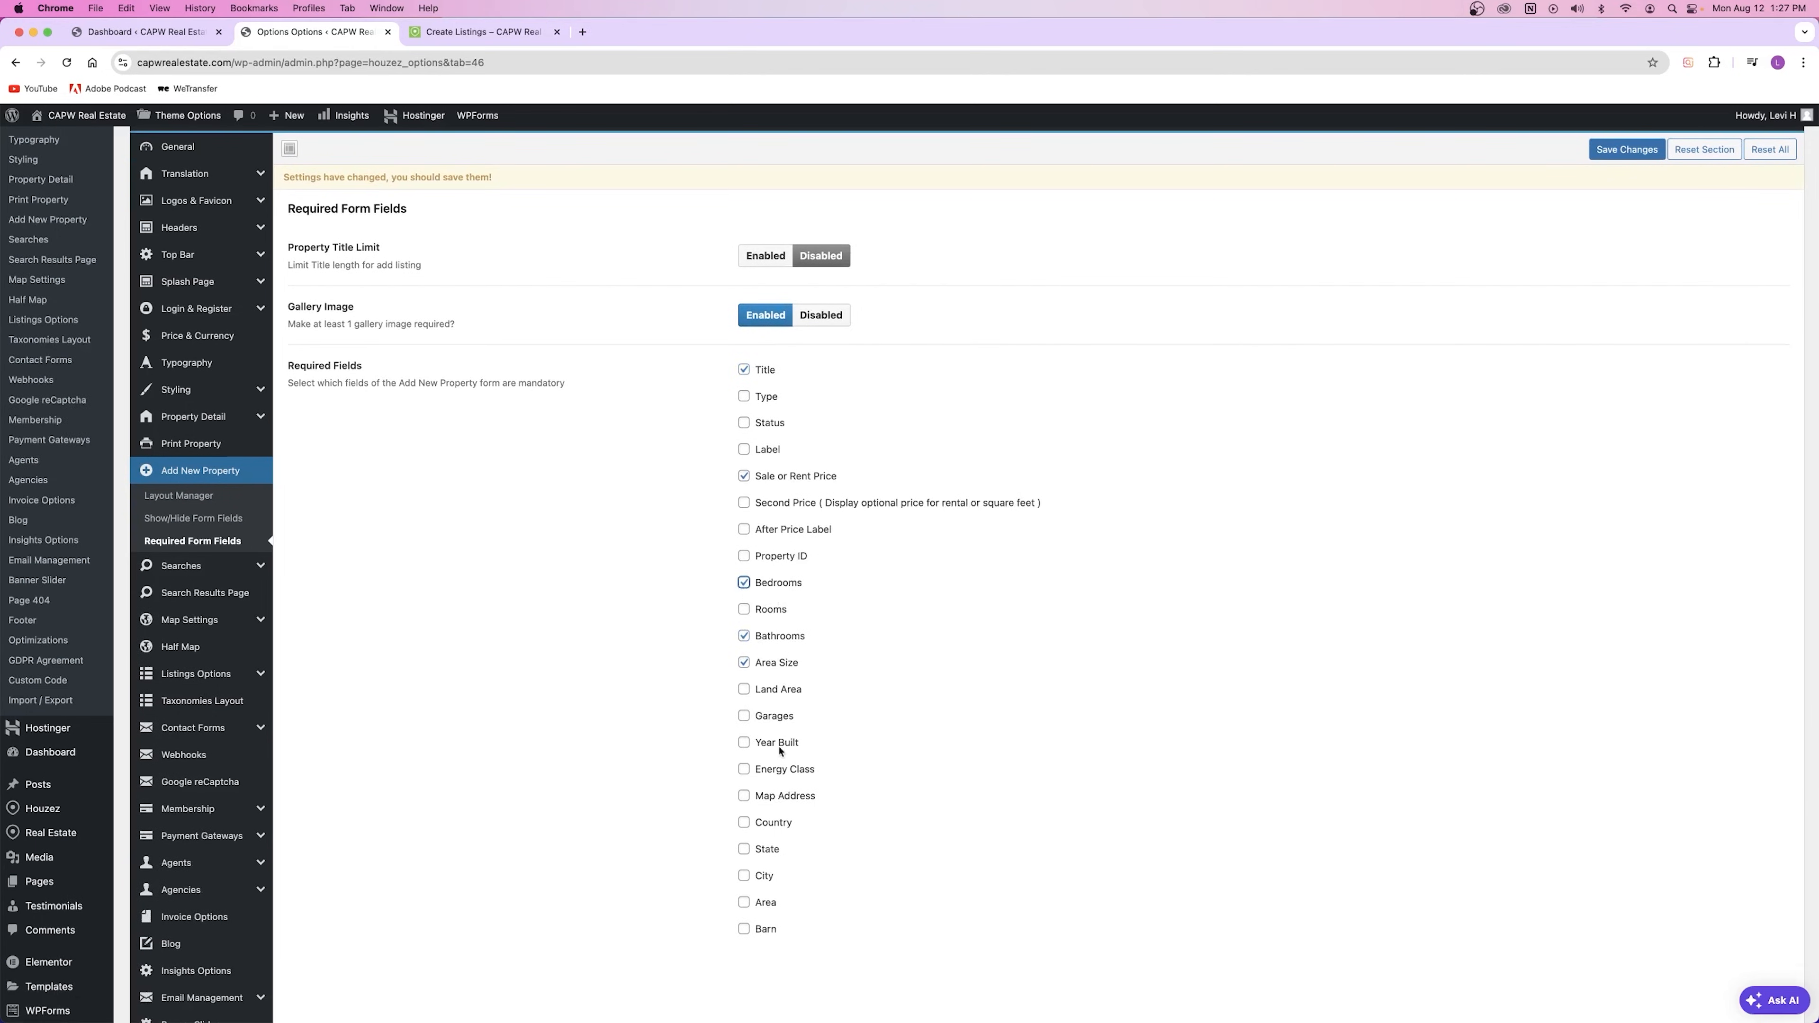
pyautogui.click(743, 875)
pyautogui.click(744, 849)
pyautogui.click(1596, 150)
# Step: Check the Create A Listing form, then return to the Required Form Fields settings
pyautogui.click(473, 32)
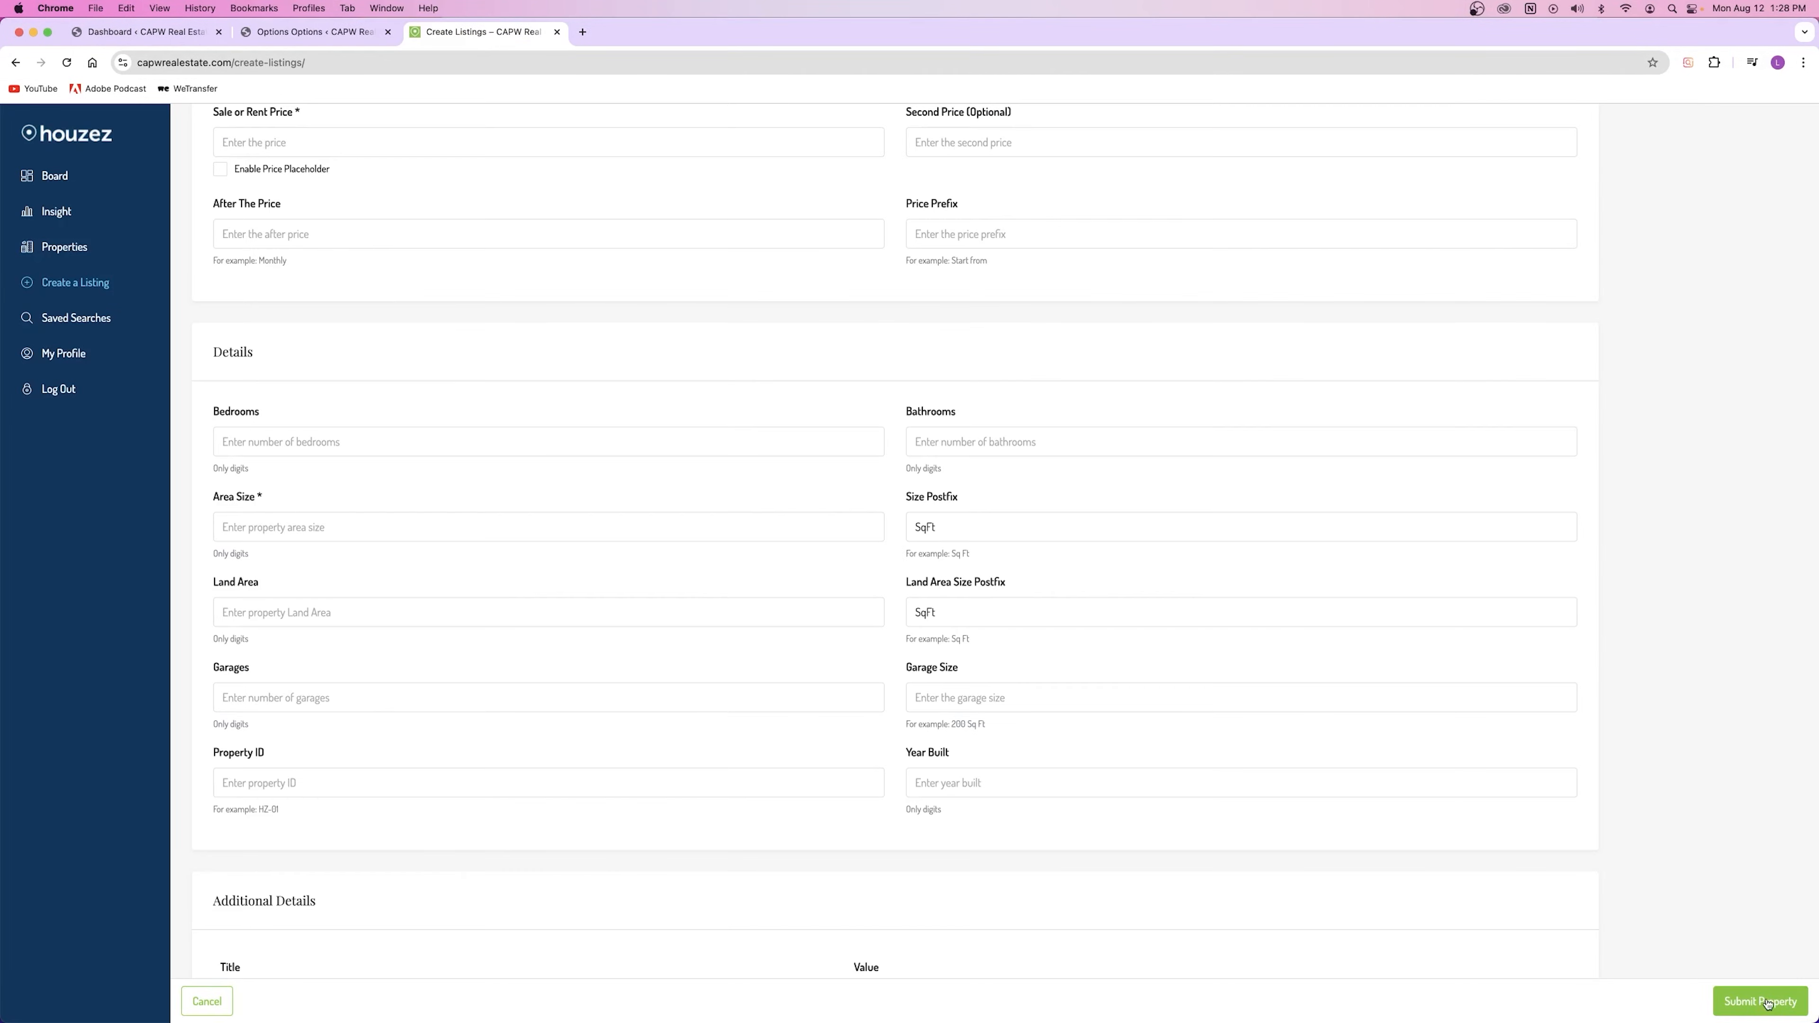
pyautogui.click(322, 31)
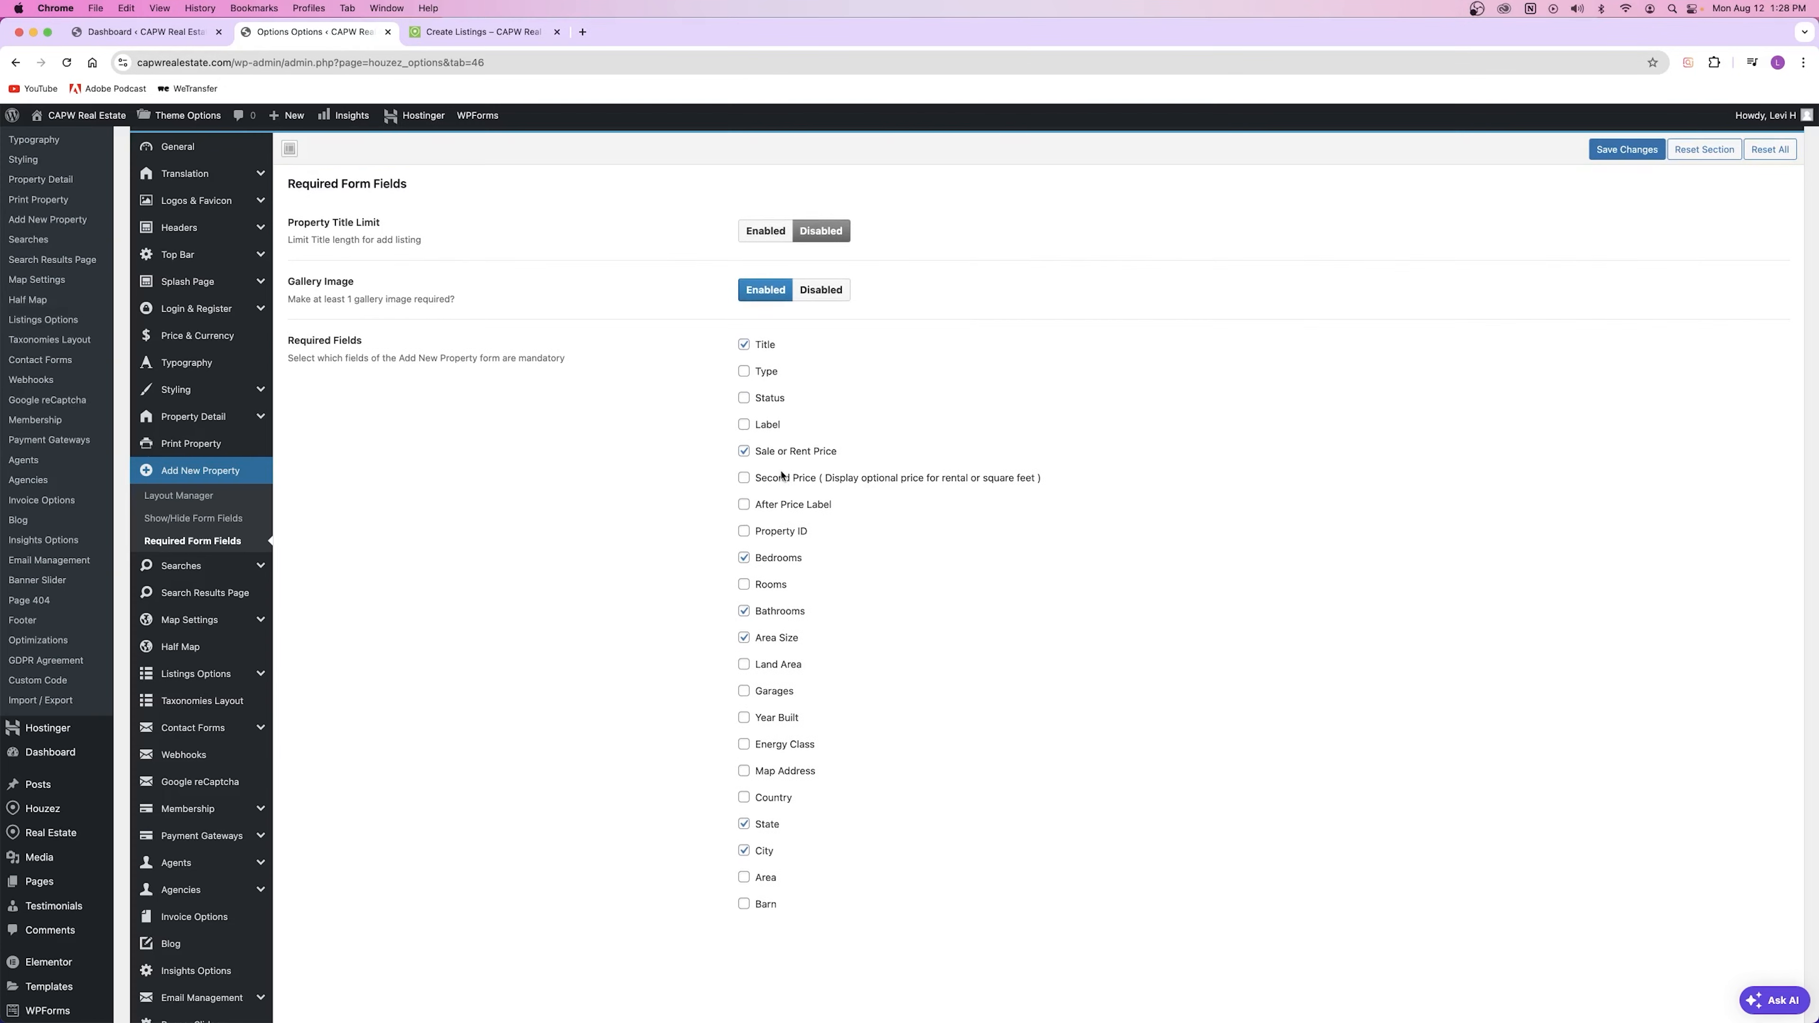
pyautogui.scroll(2, 776, 587)
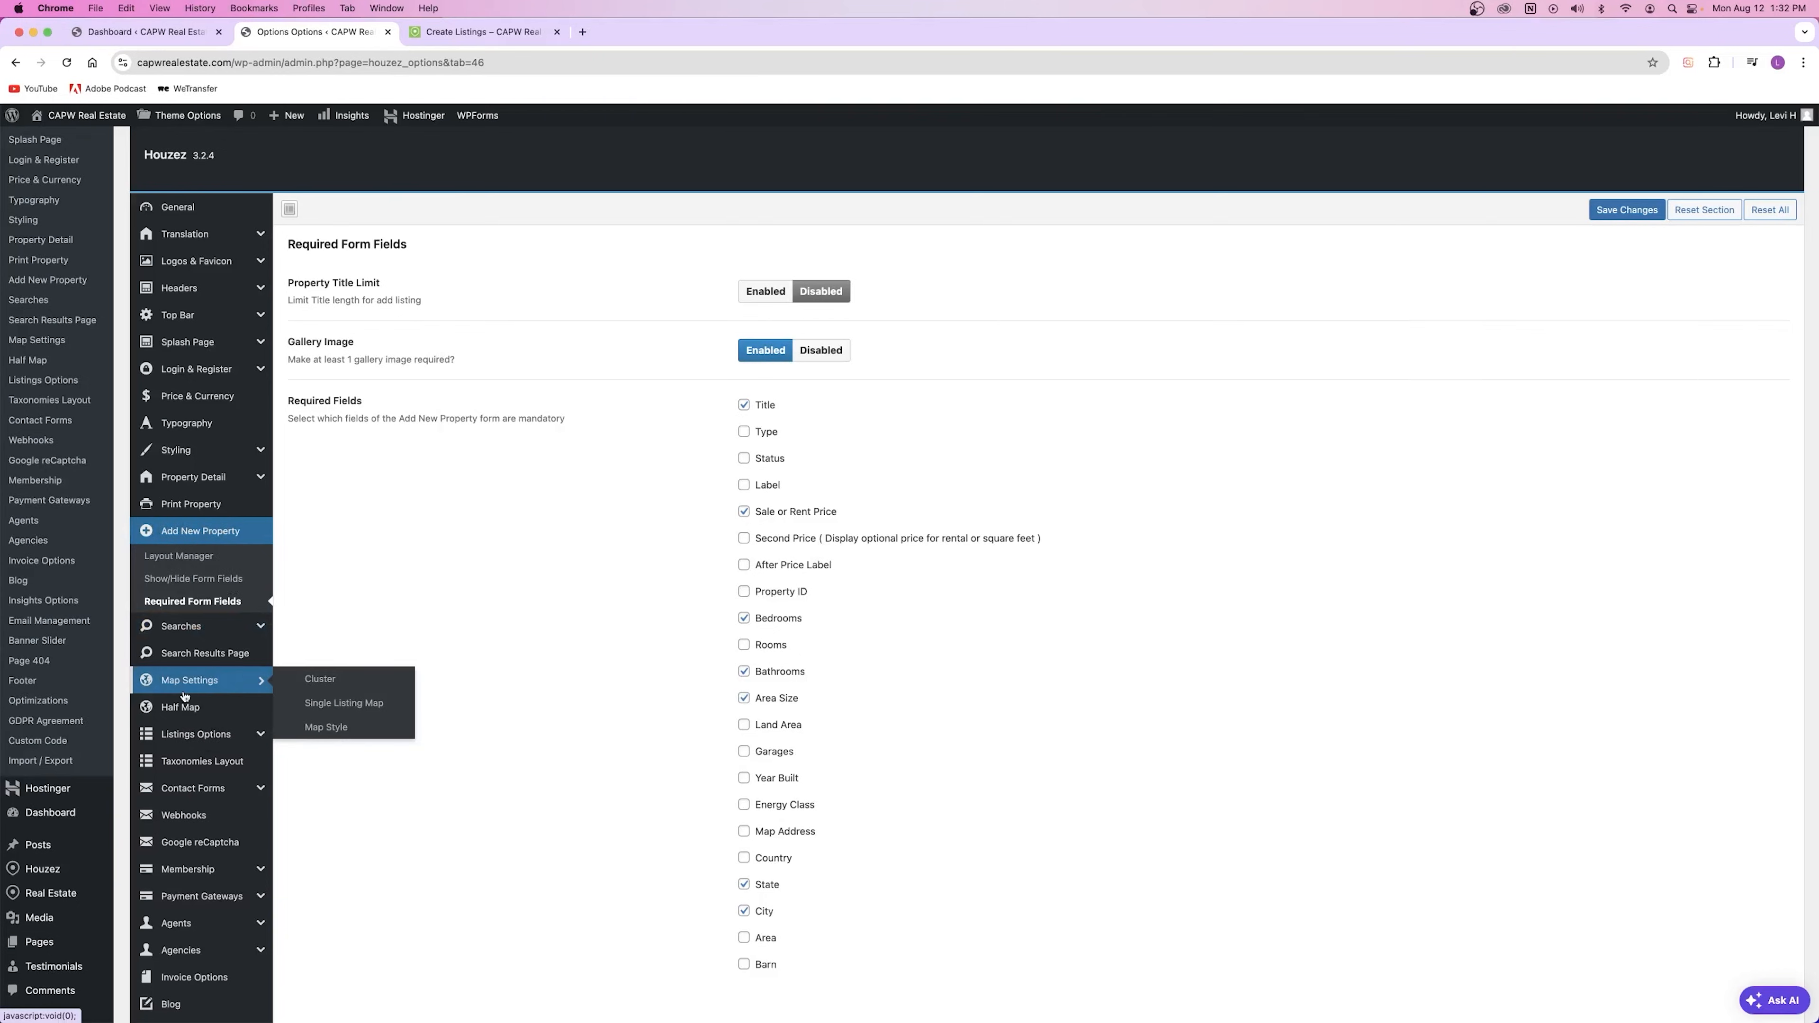
# Step: Open the Header Search settings and compare them with the site's front-end home page
pyautogui.click(185, 635)
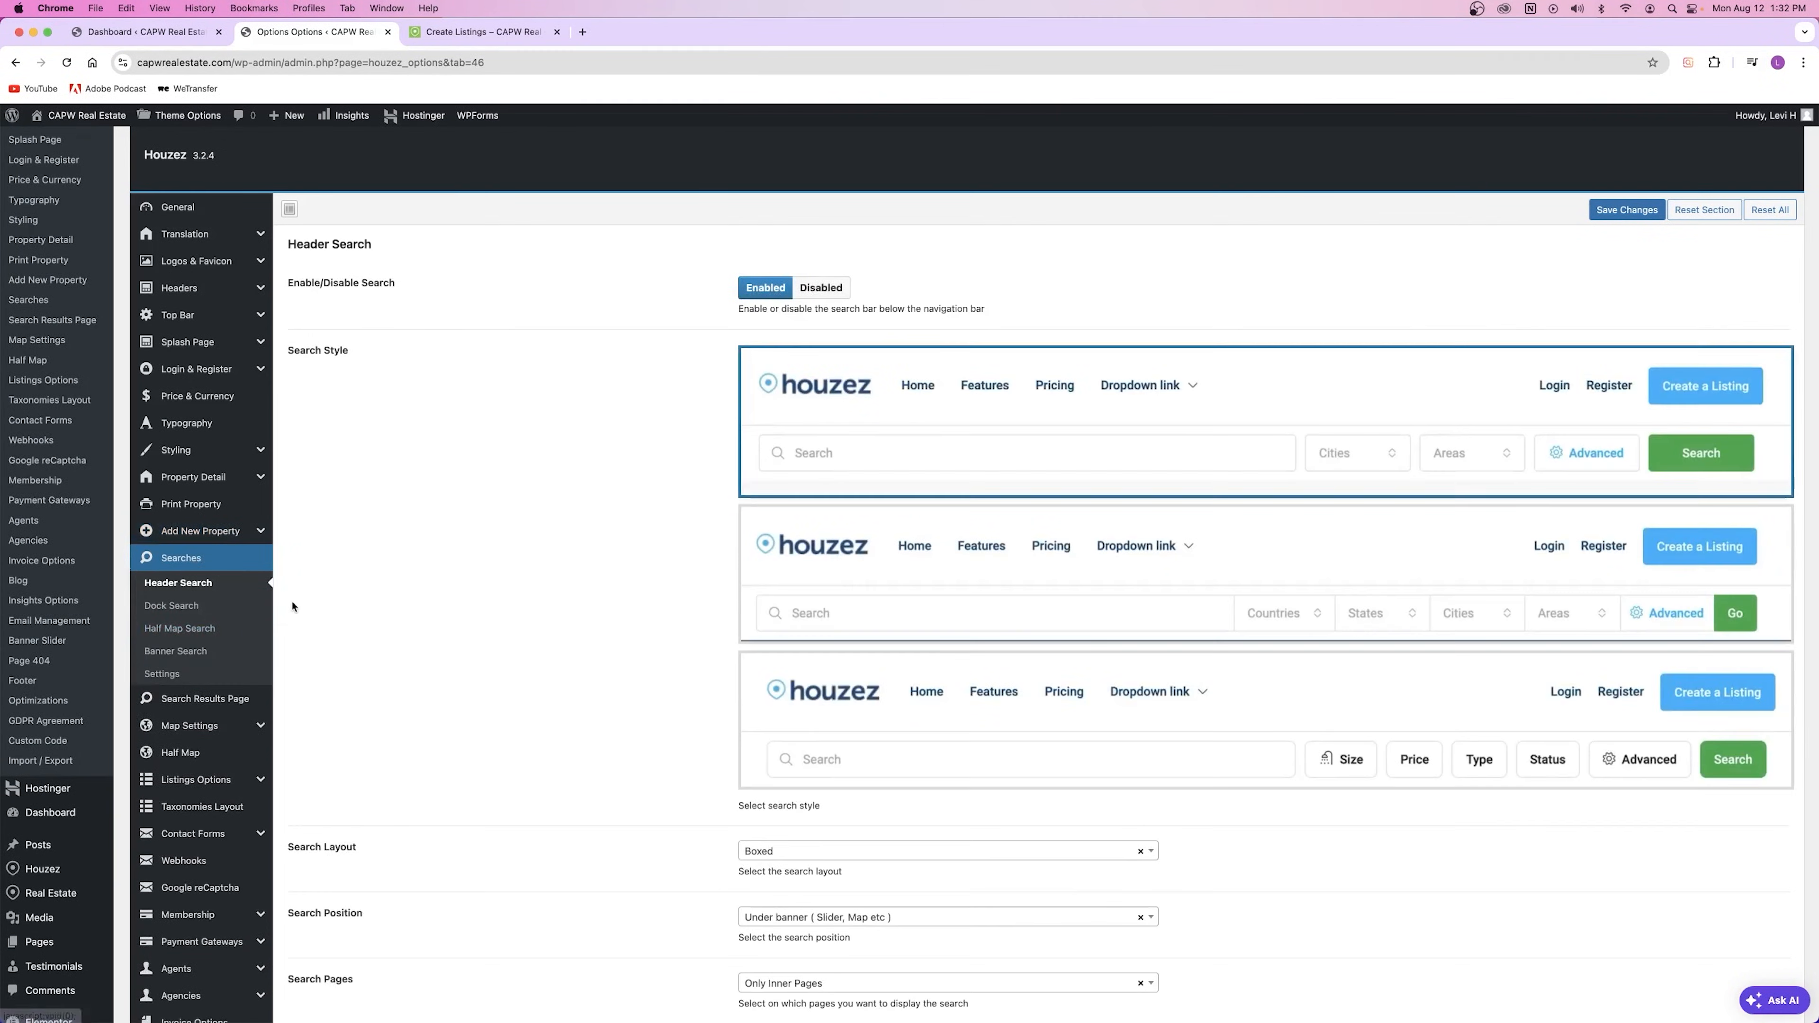
pyautogui.click(434, 36)
pyautogui.click(78, 133)
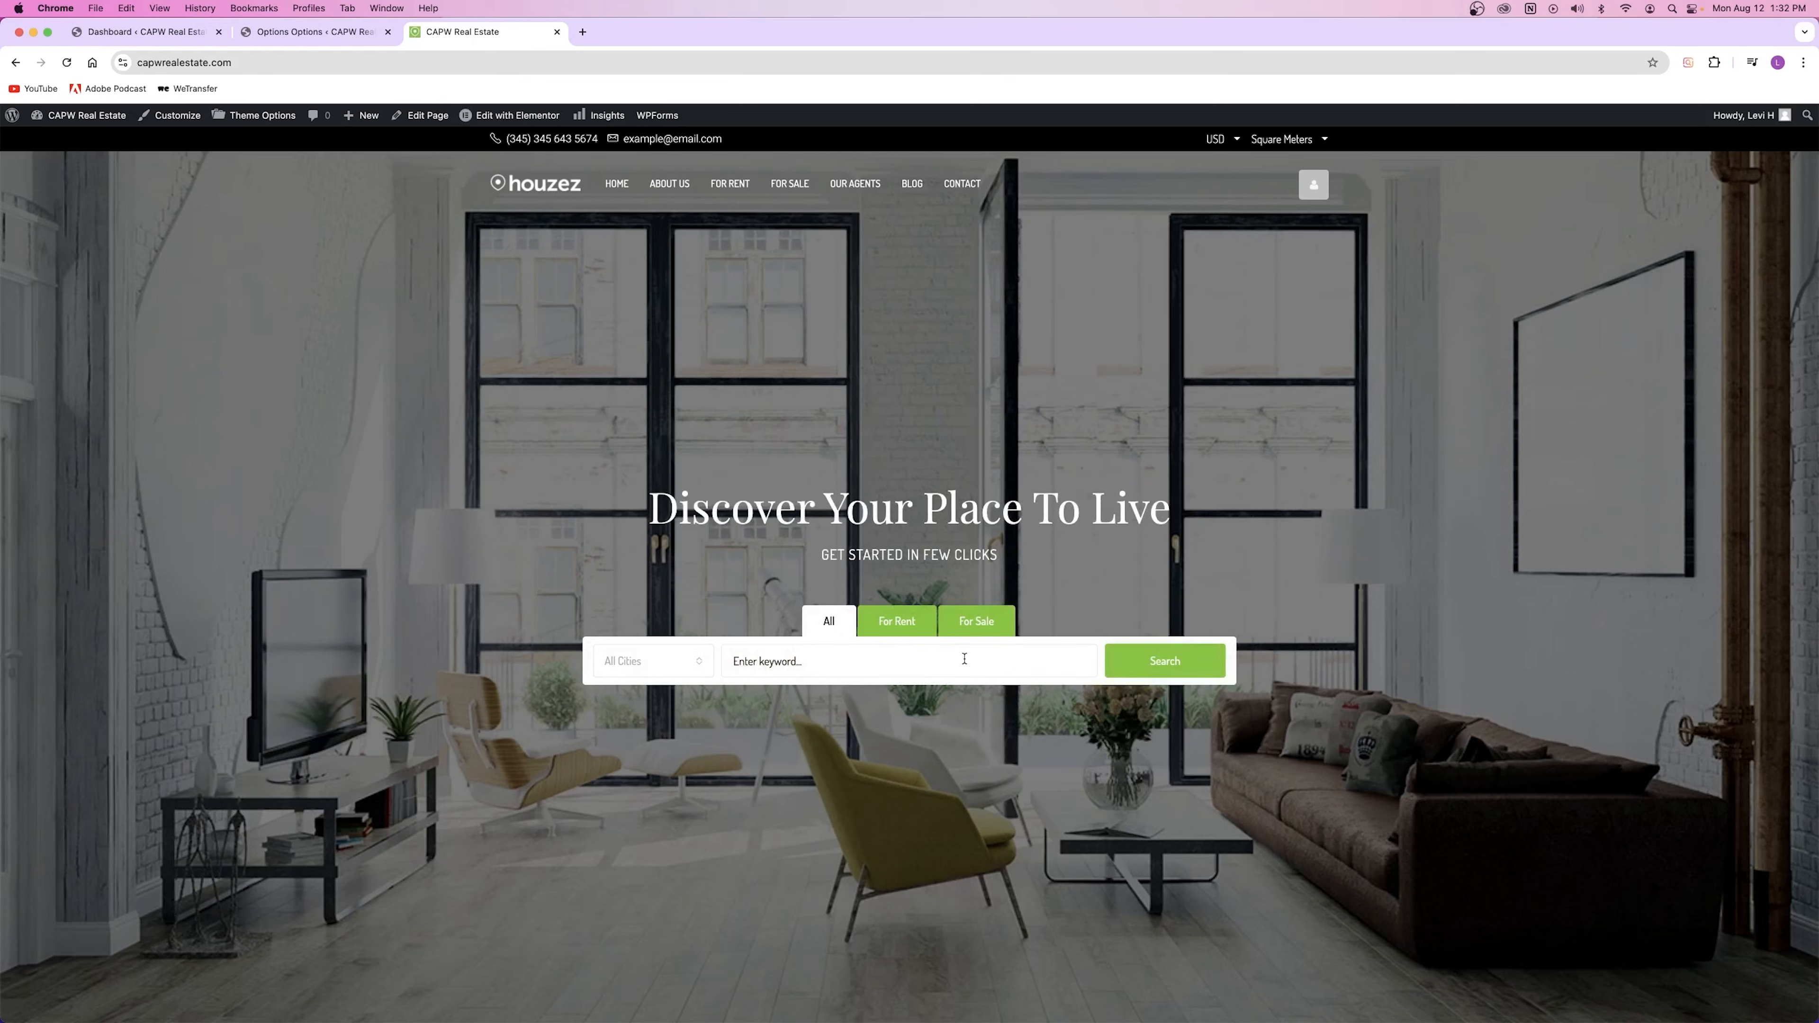
pyautogui.click(315, 32)
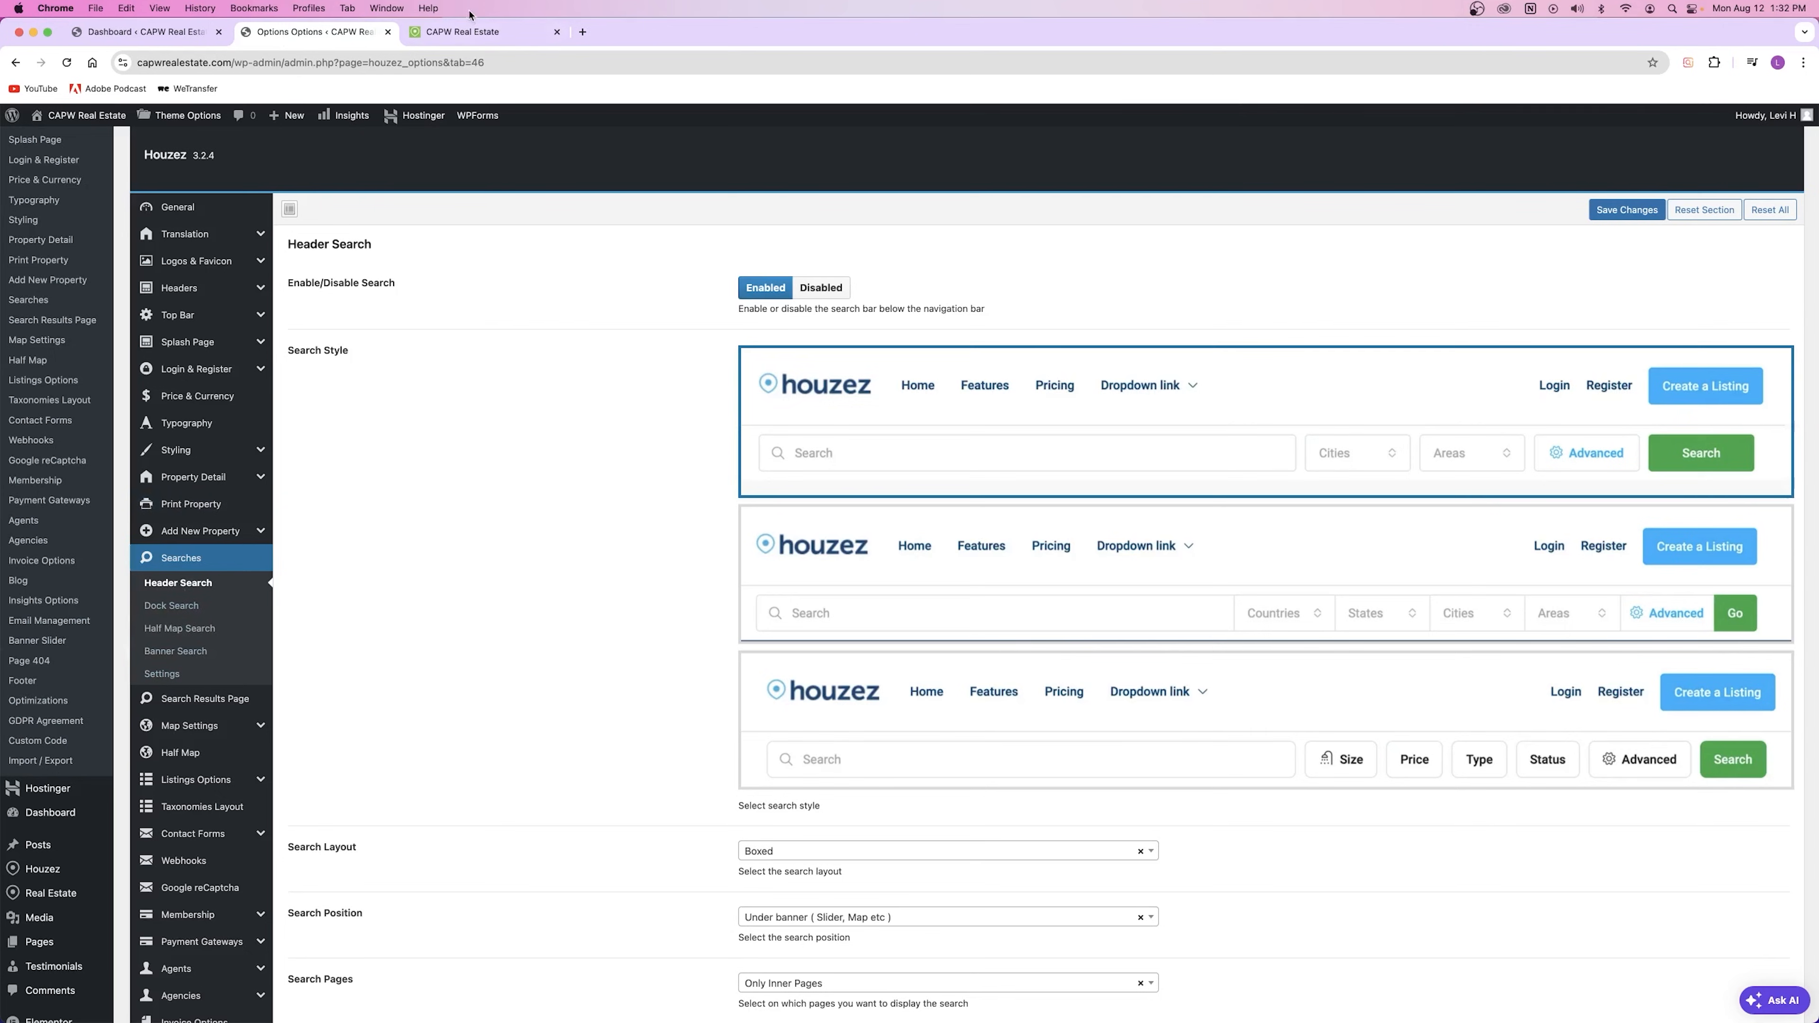
# Step: Check the homepage hero search and run a search for all properties
pyautogui.click(482, 31)
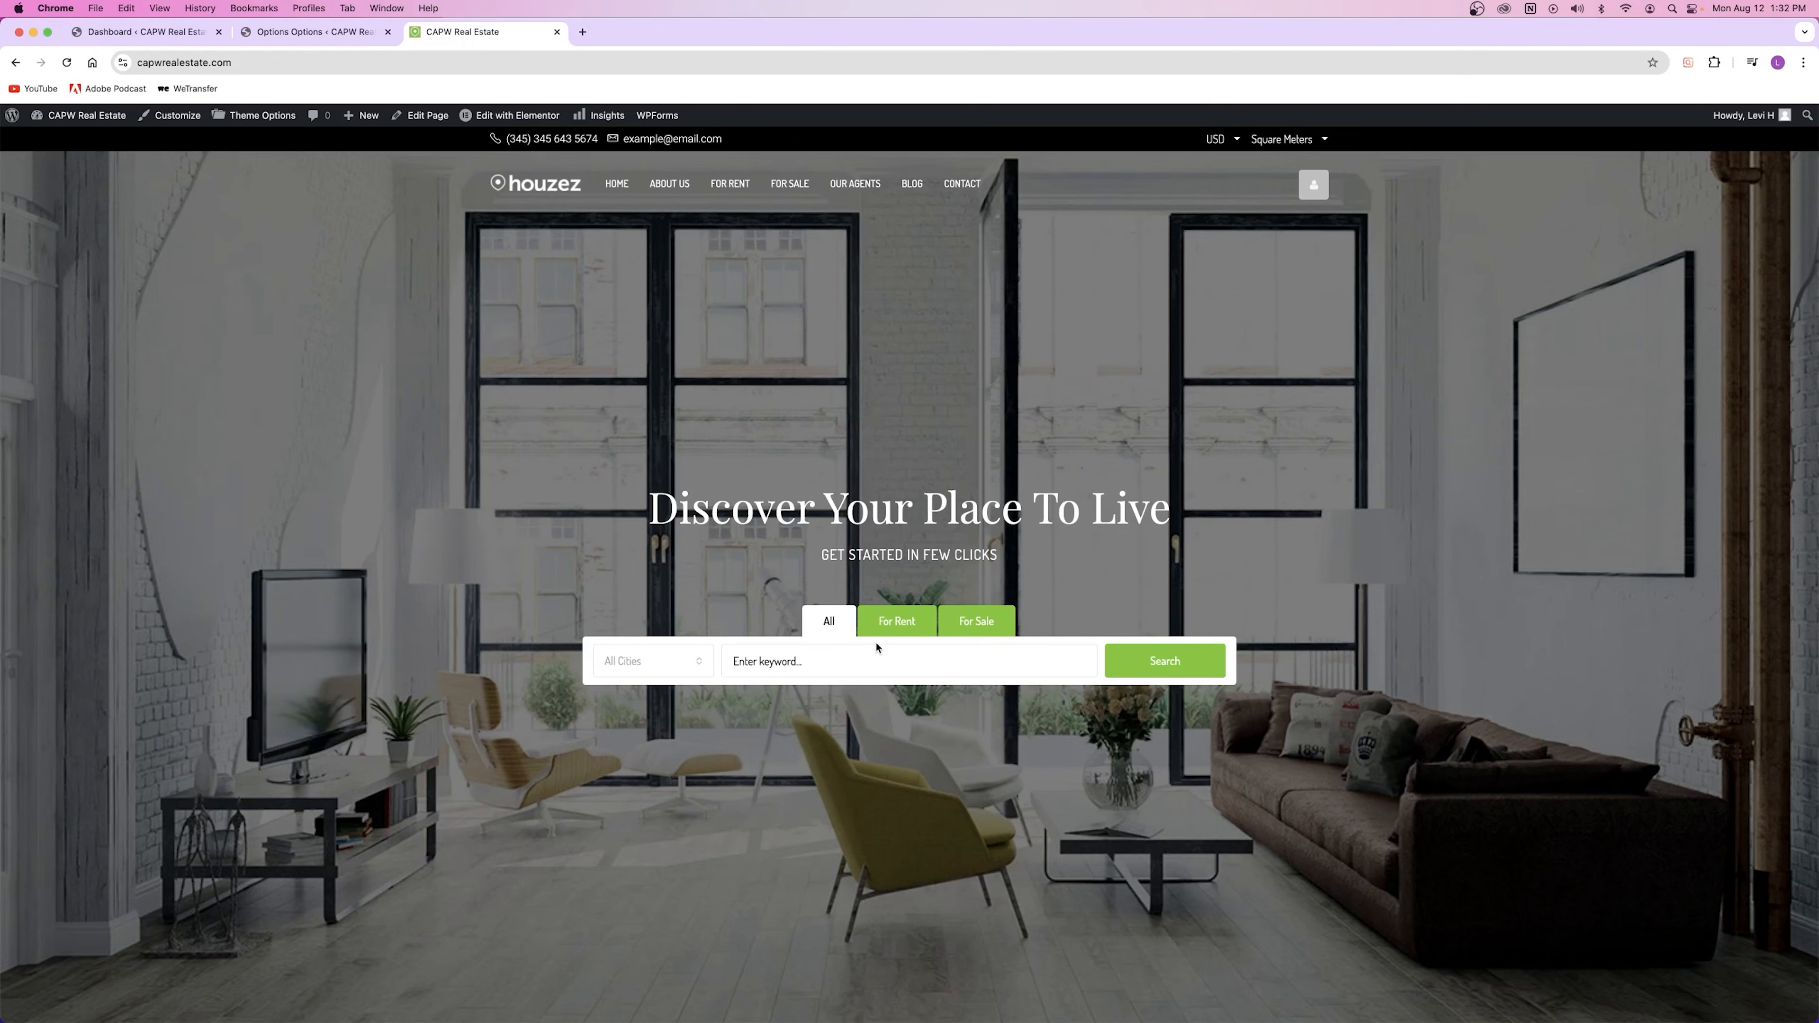
pyautogui.click(318, 35)
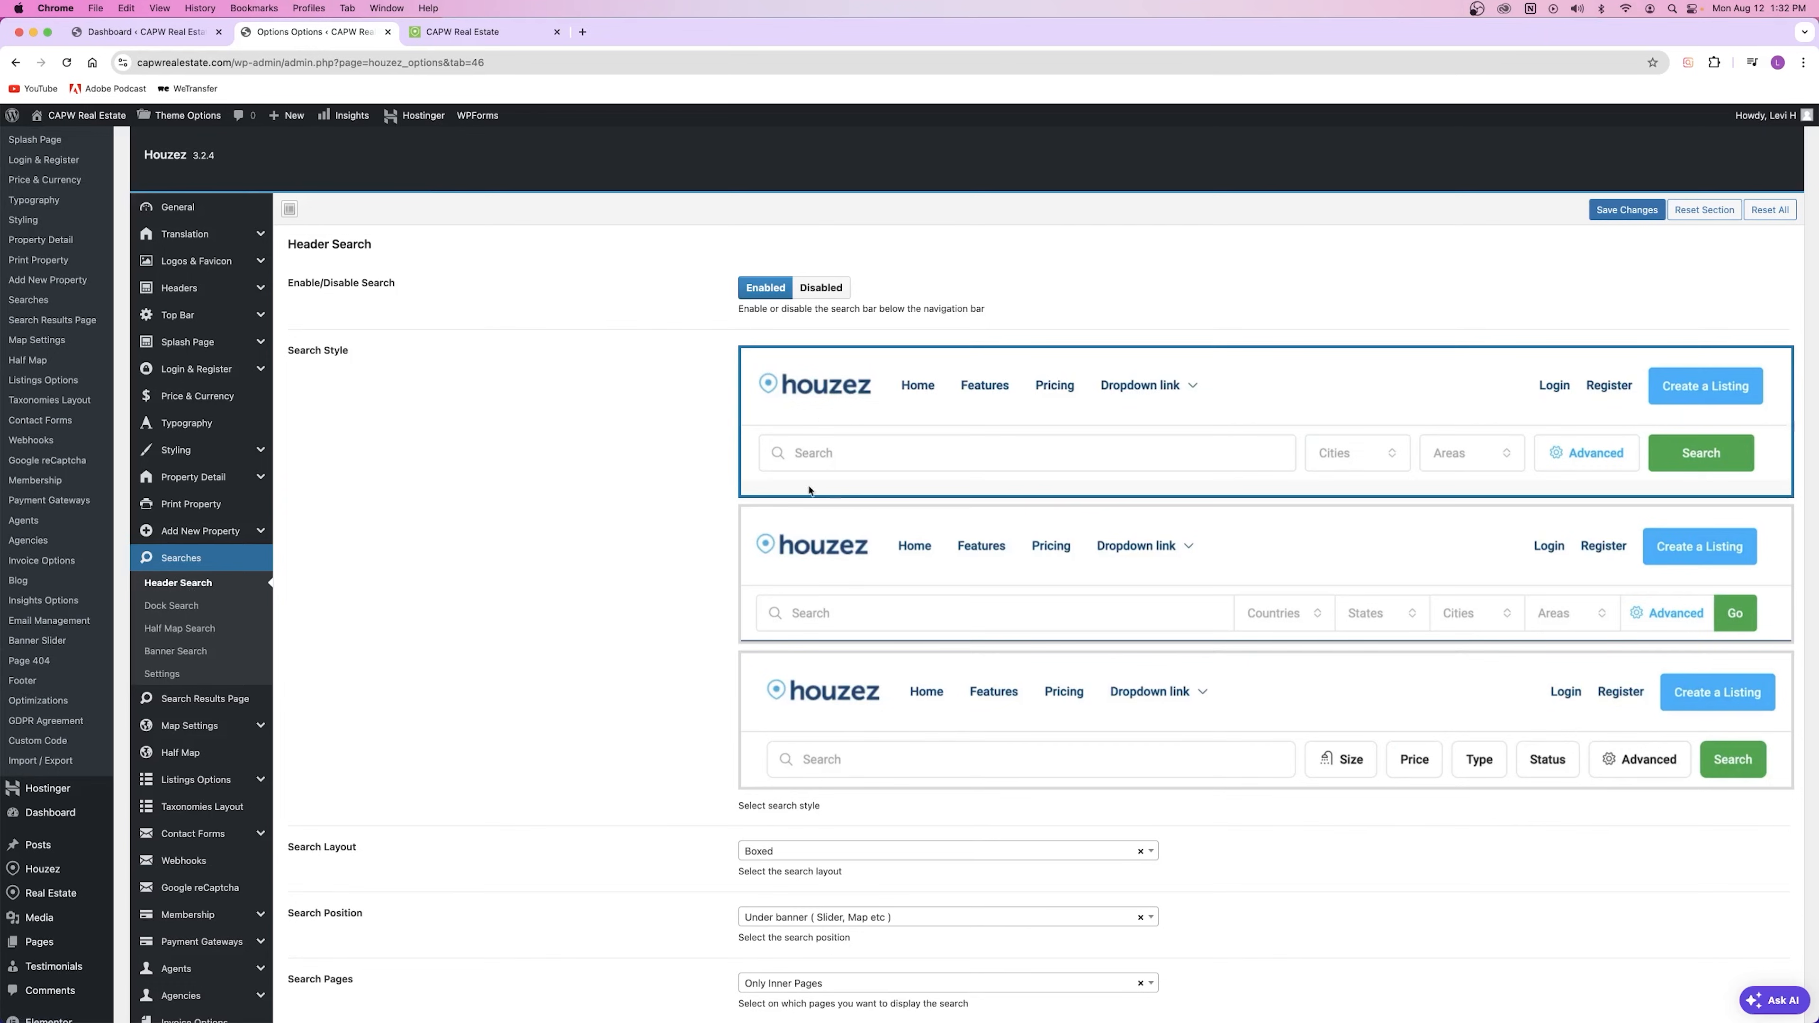
pyautogui.click(494, 31)
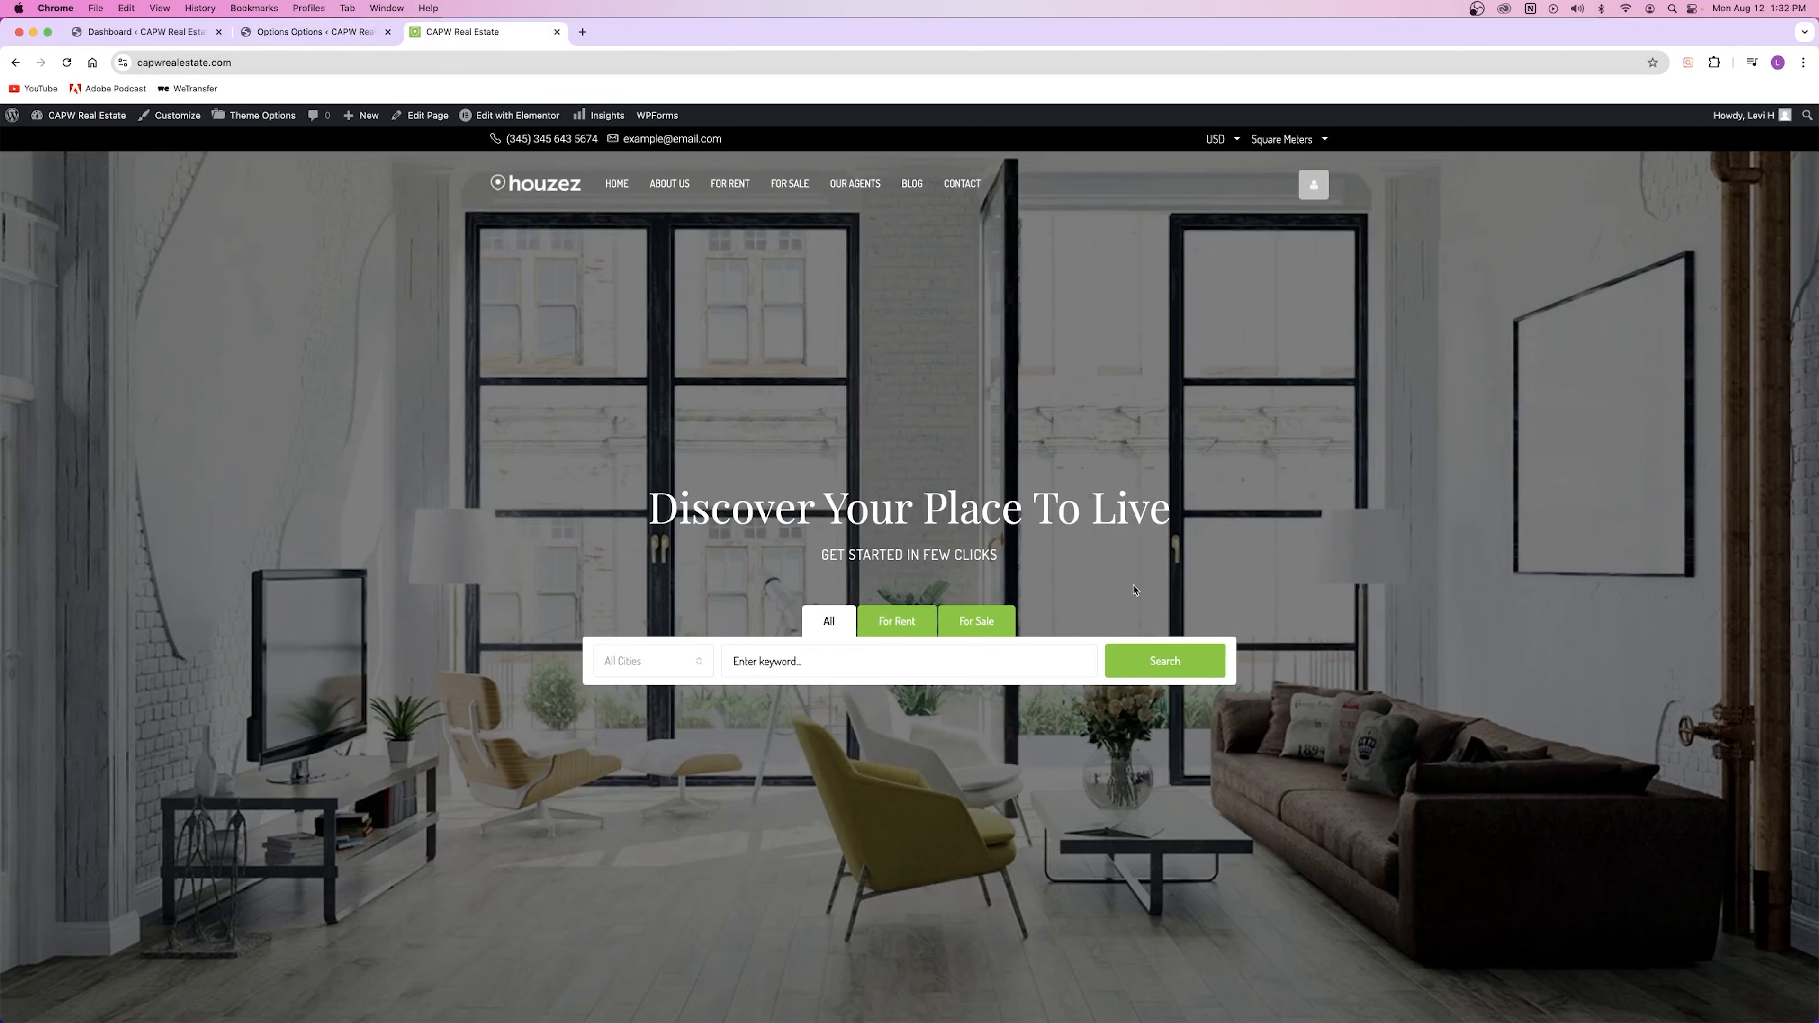
pyautogui.click(1162, 664)
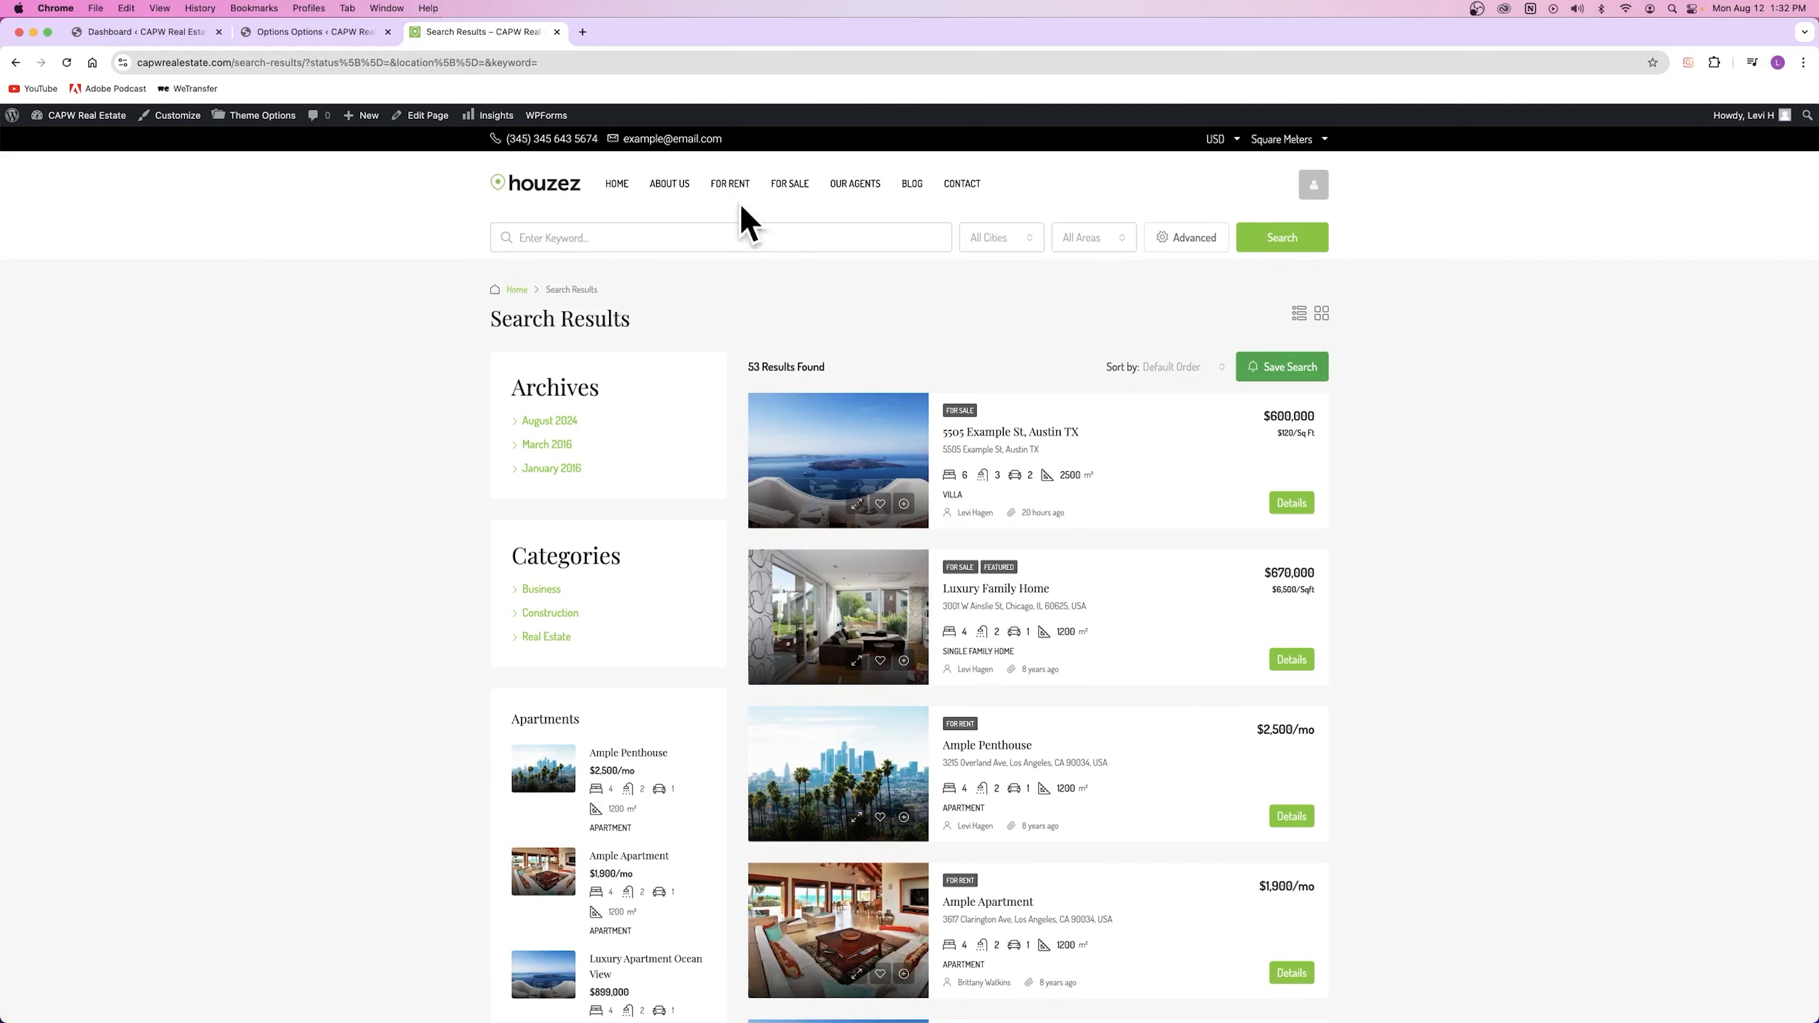
pyautogui.click(315, 32)
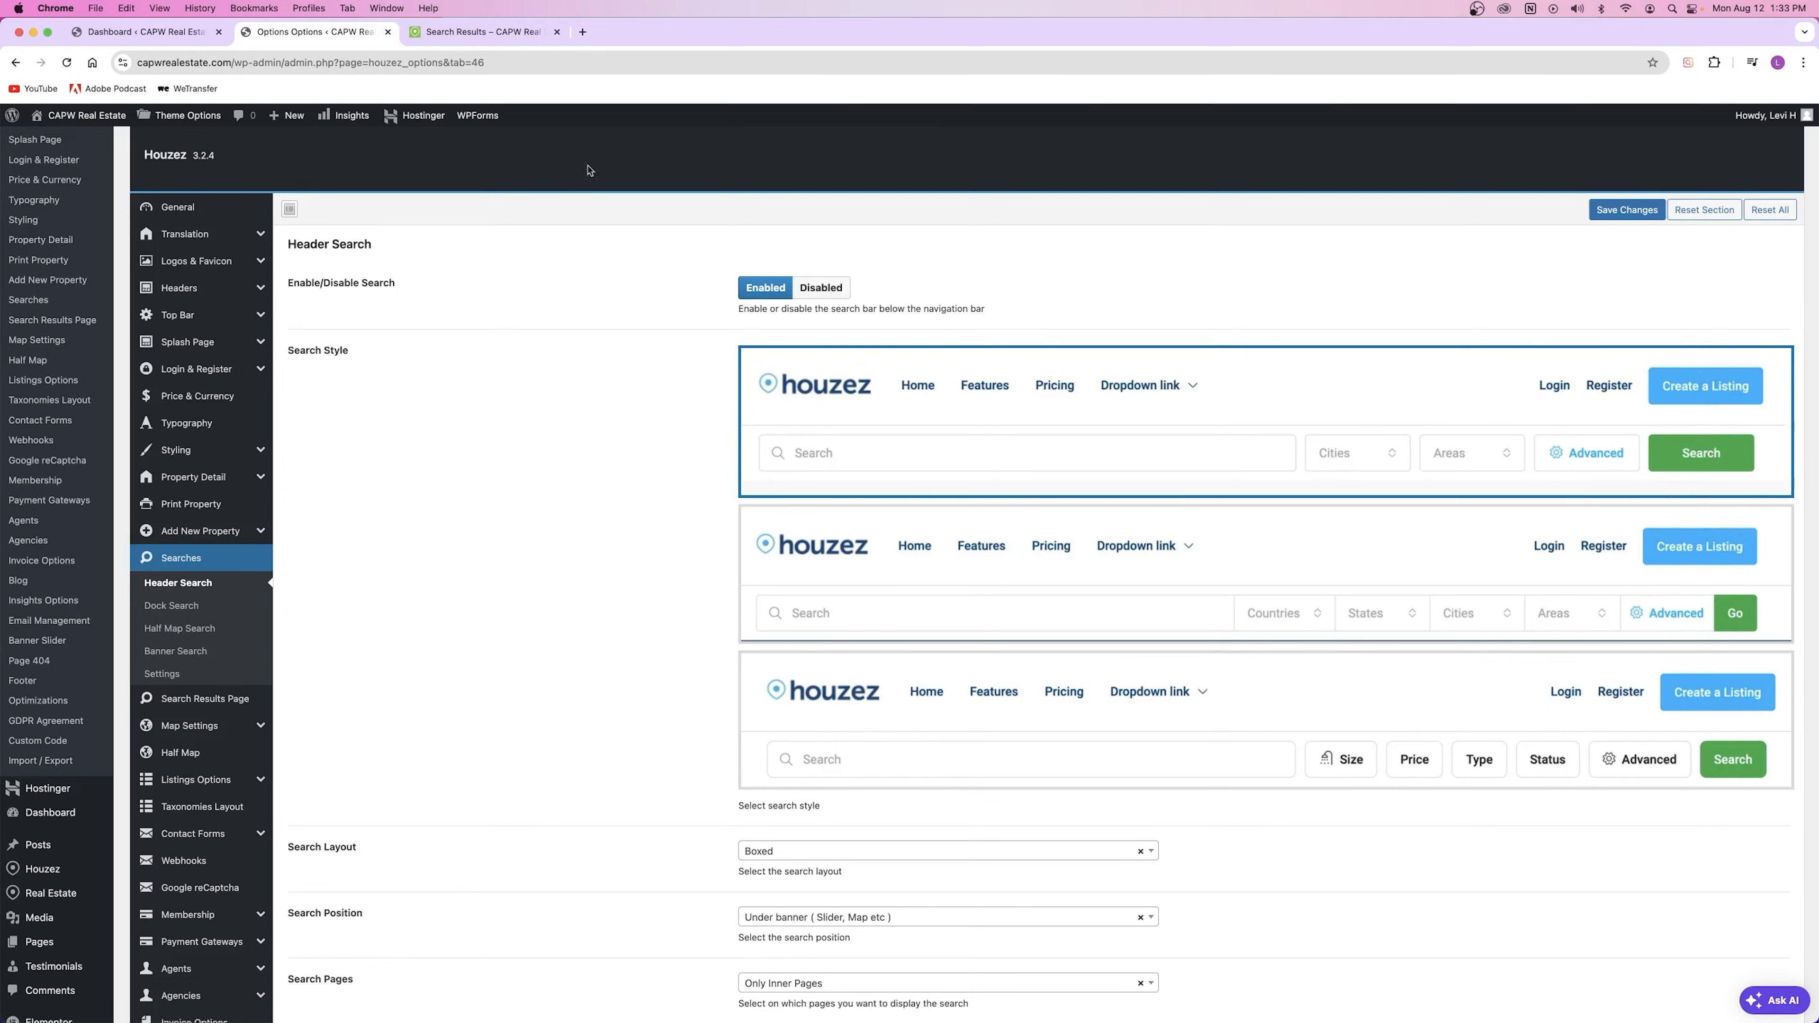
# Step: Compare the live search results page with the Header Search settings
pyautogui.click(482, 44)
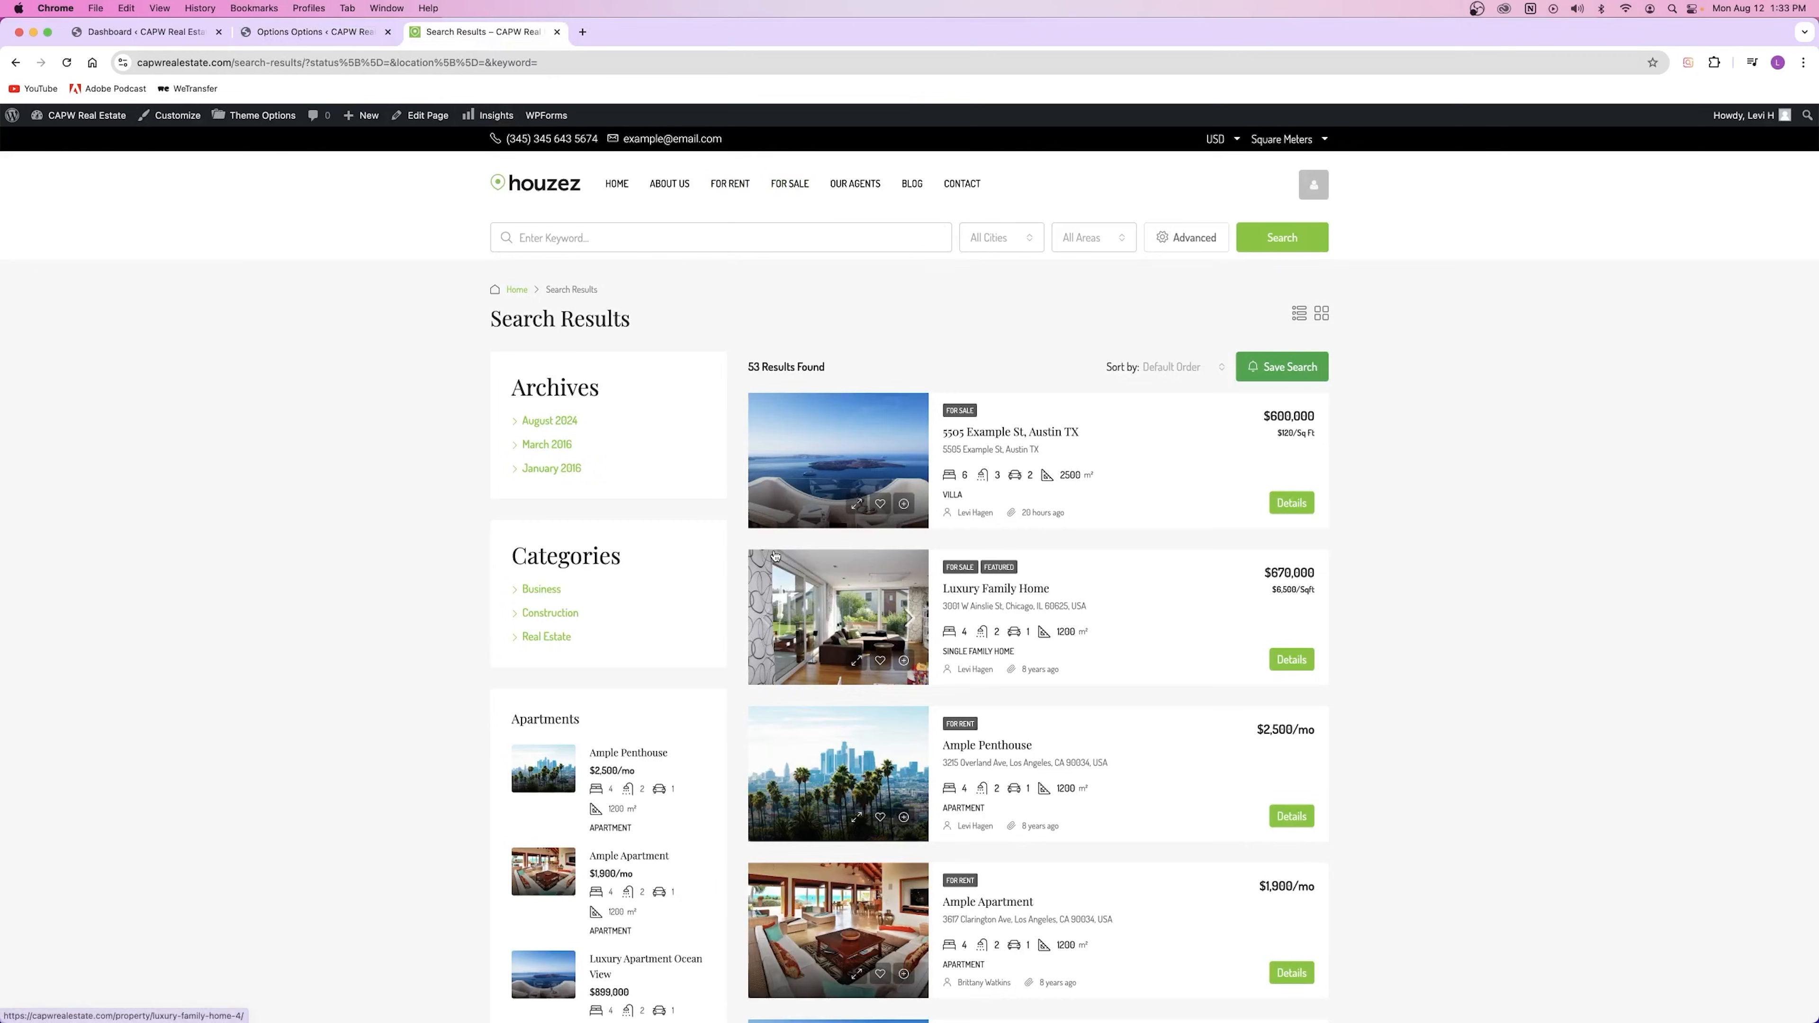
pyautogui.click(313, 31)
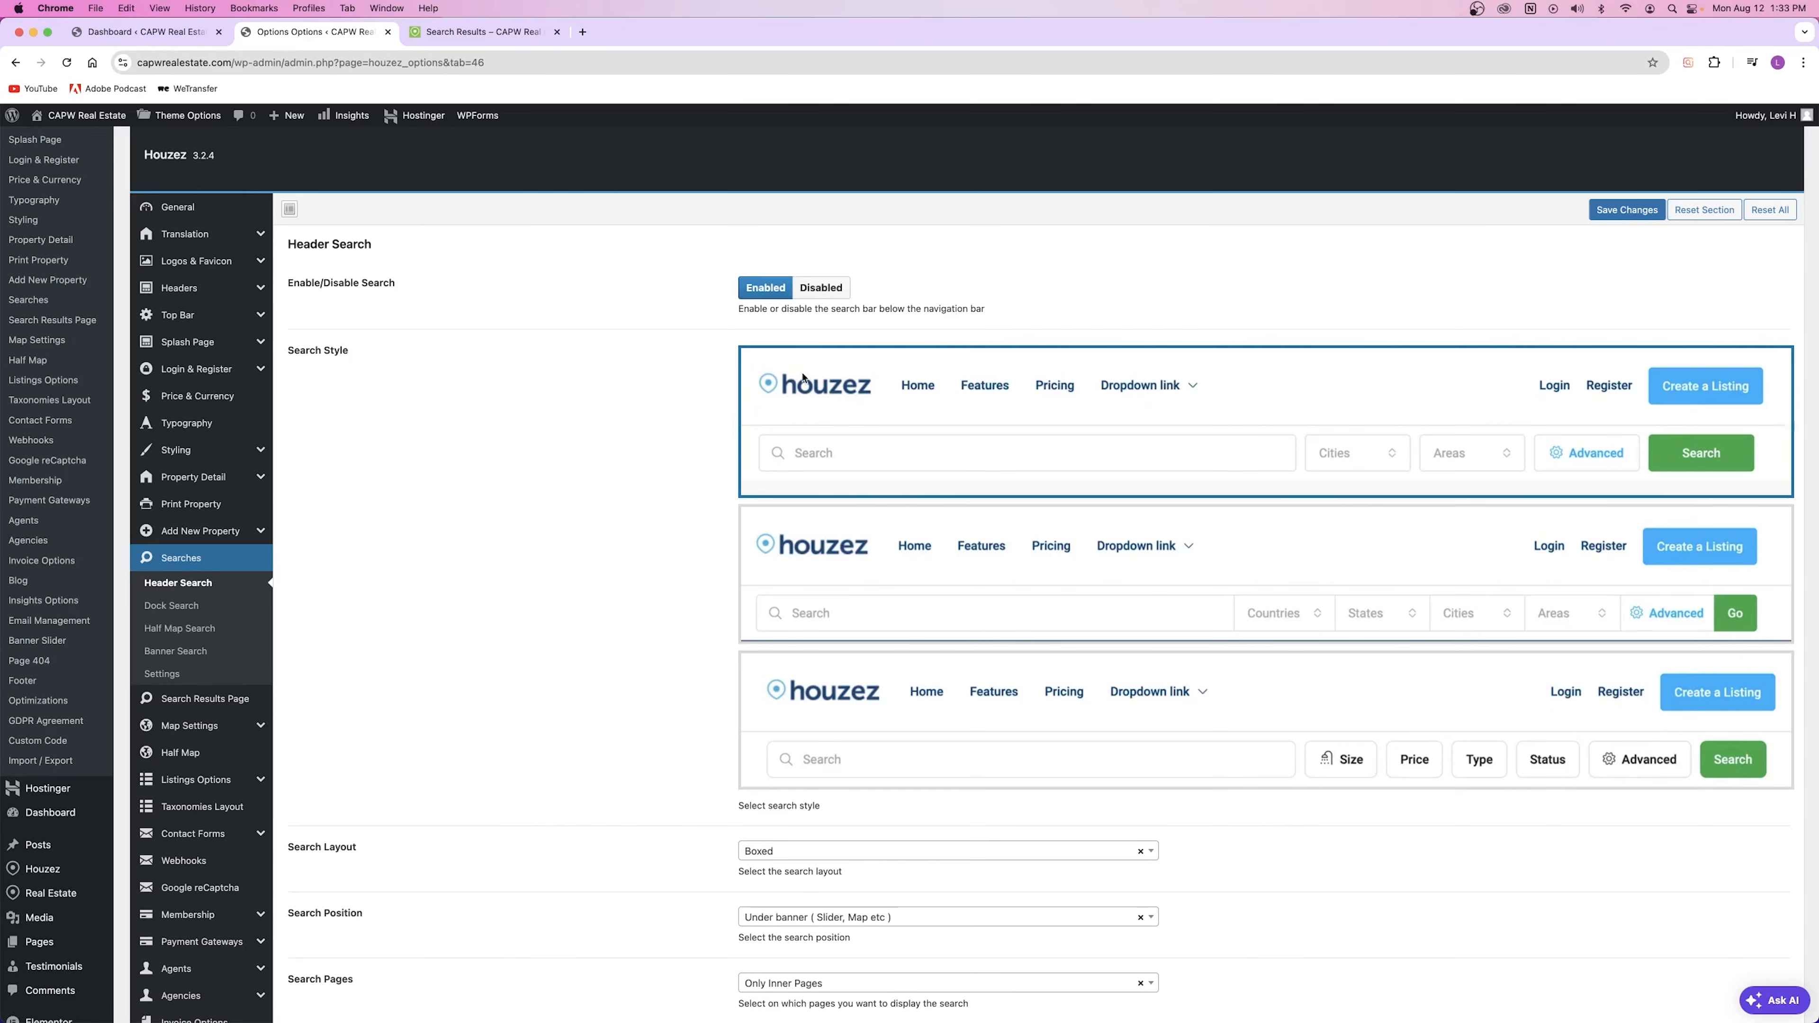
pyautogui.click(482, 32)
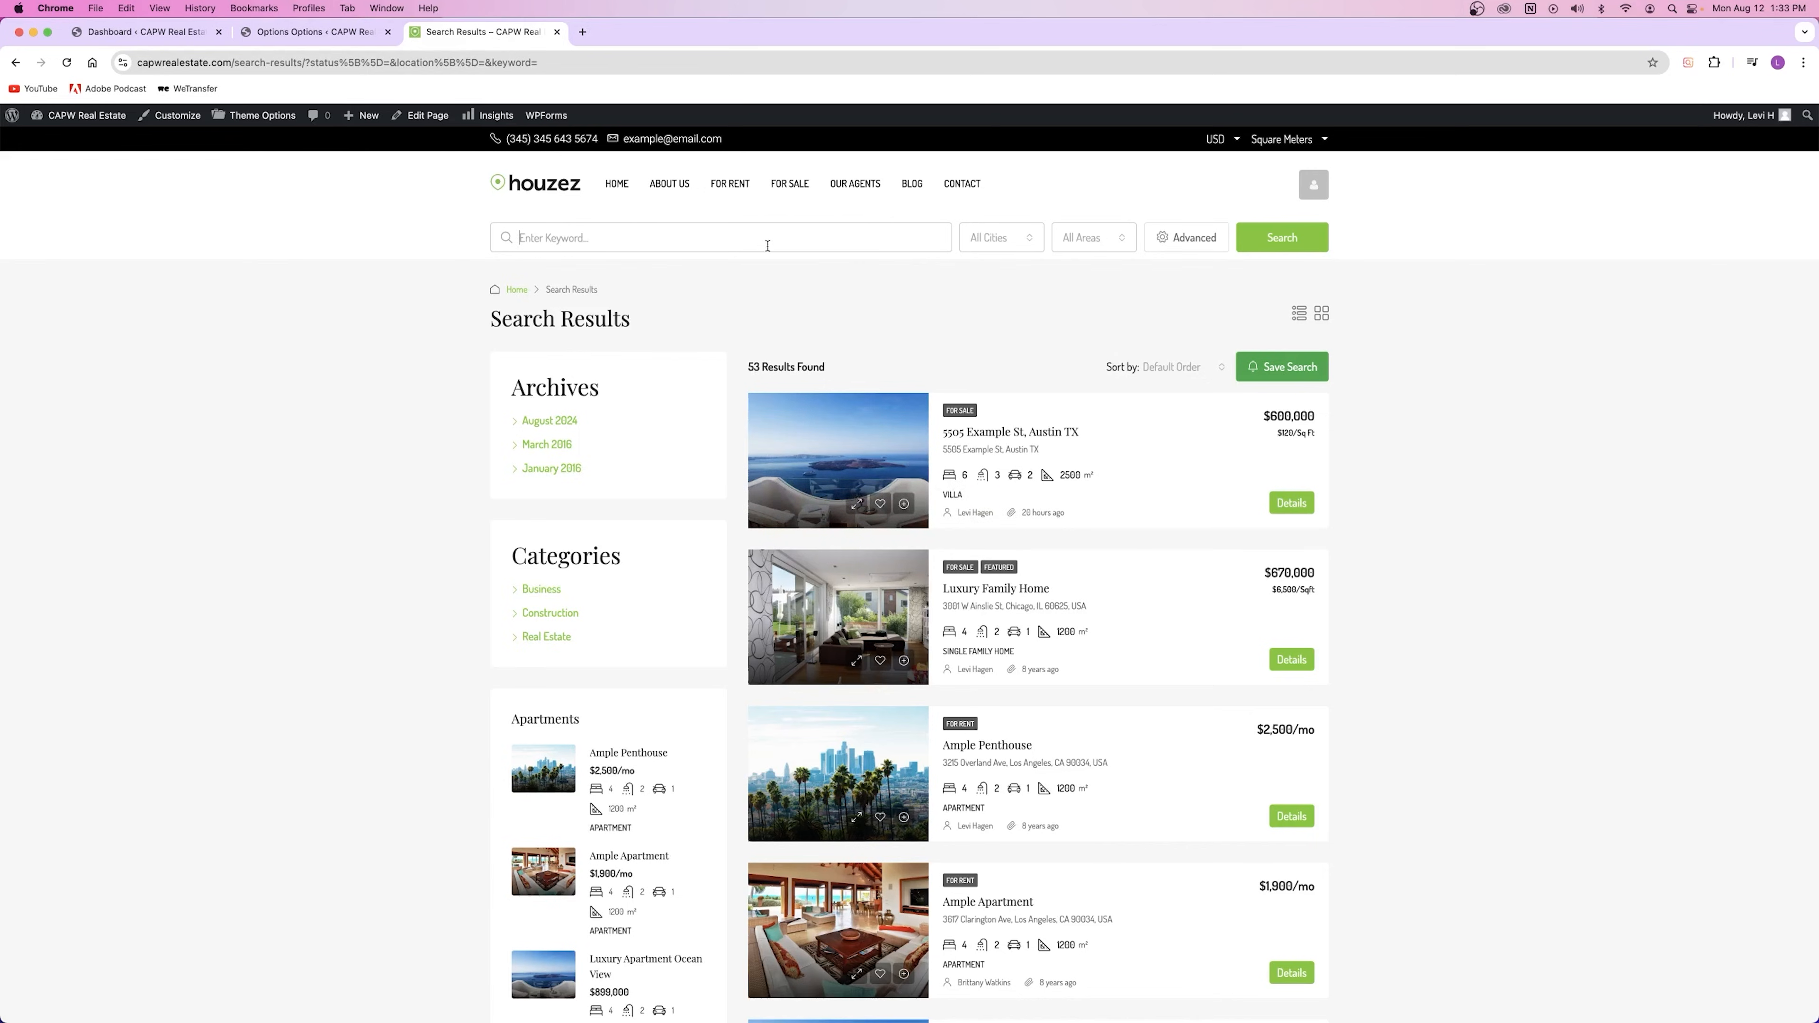
pyautogui.hotkey('ctrl', 'shift', 'Tab')
# Step: Set the header Search Layout to Full Width, save, and reload the live results page
pyautogui.scroll(-7, 588, 597)
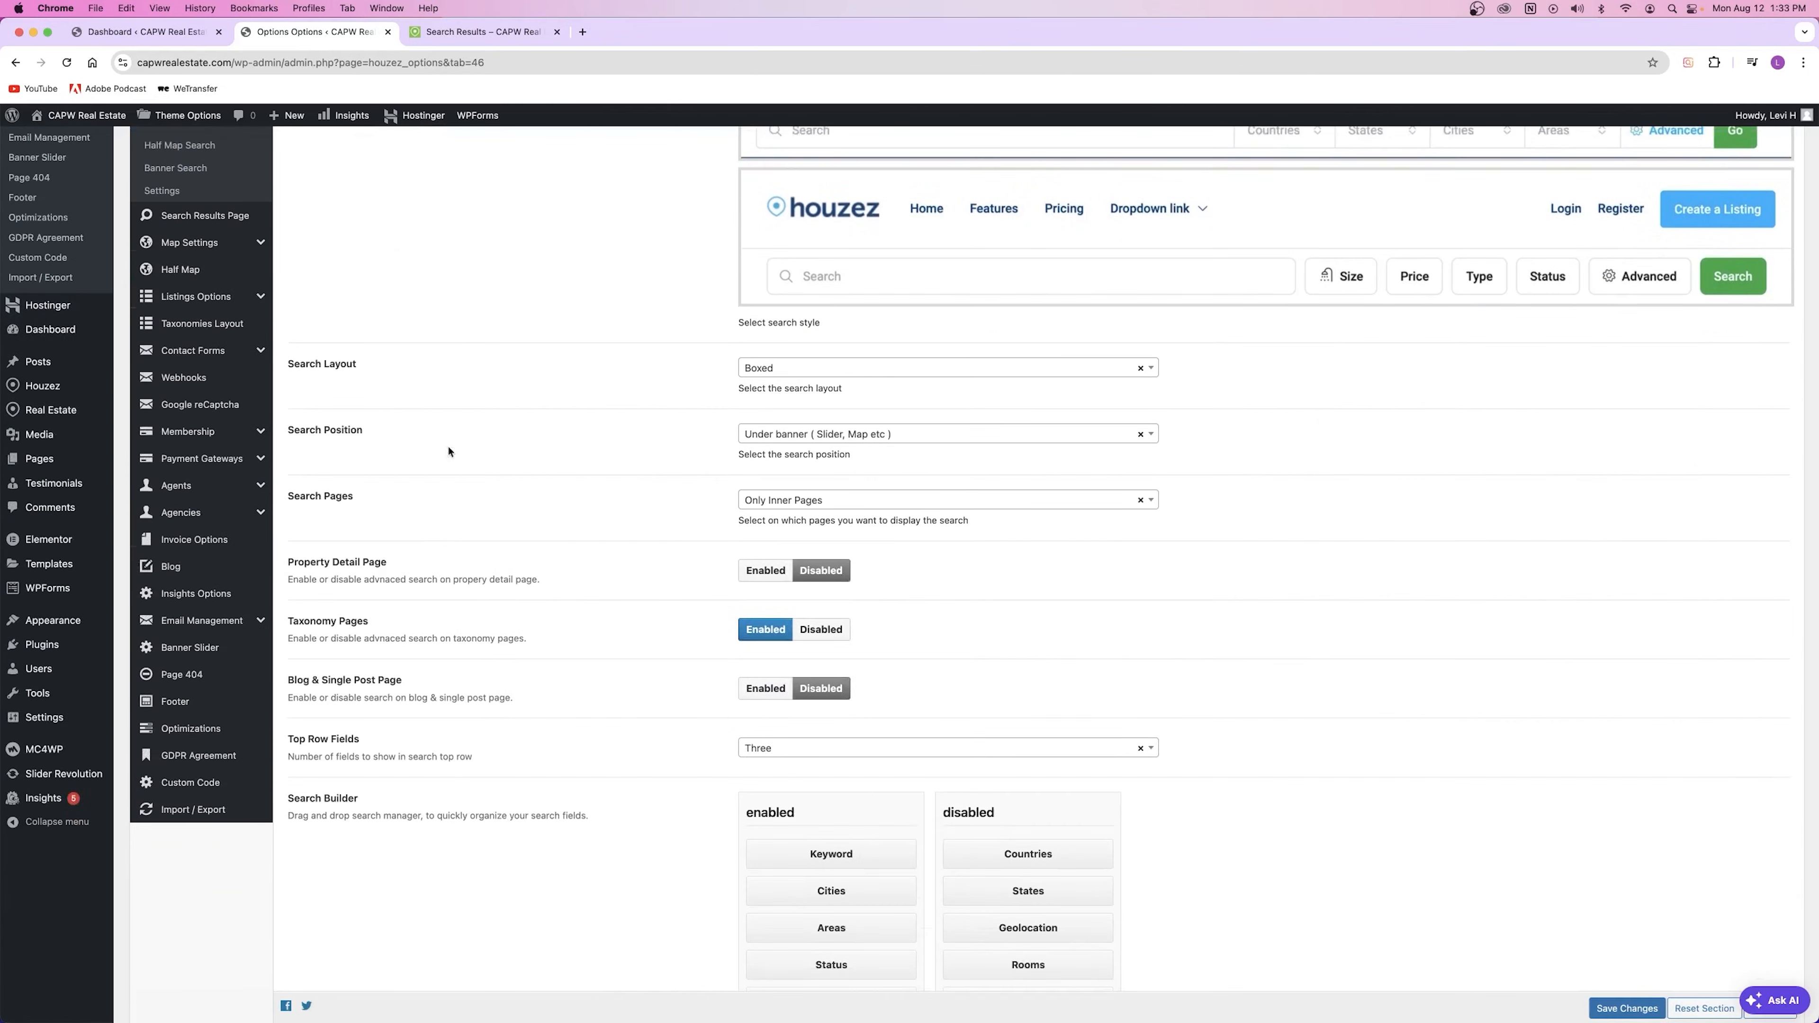
pyautogui.click(782, 367)
pyautogui.click(797, 447)
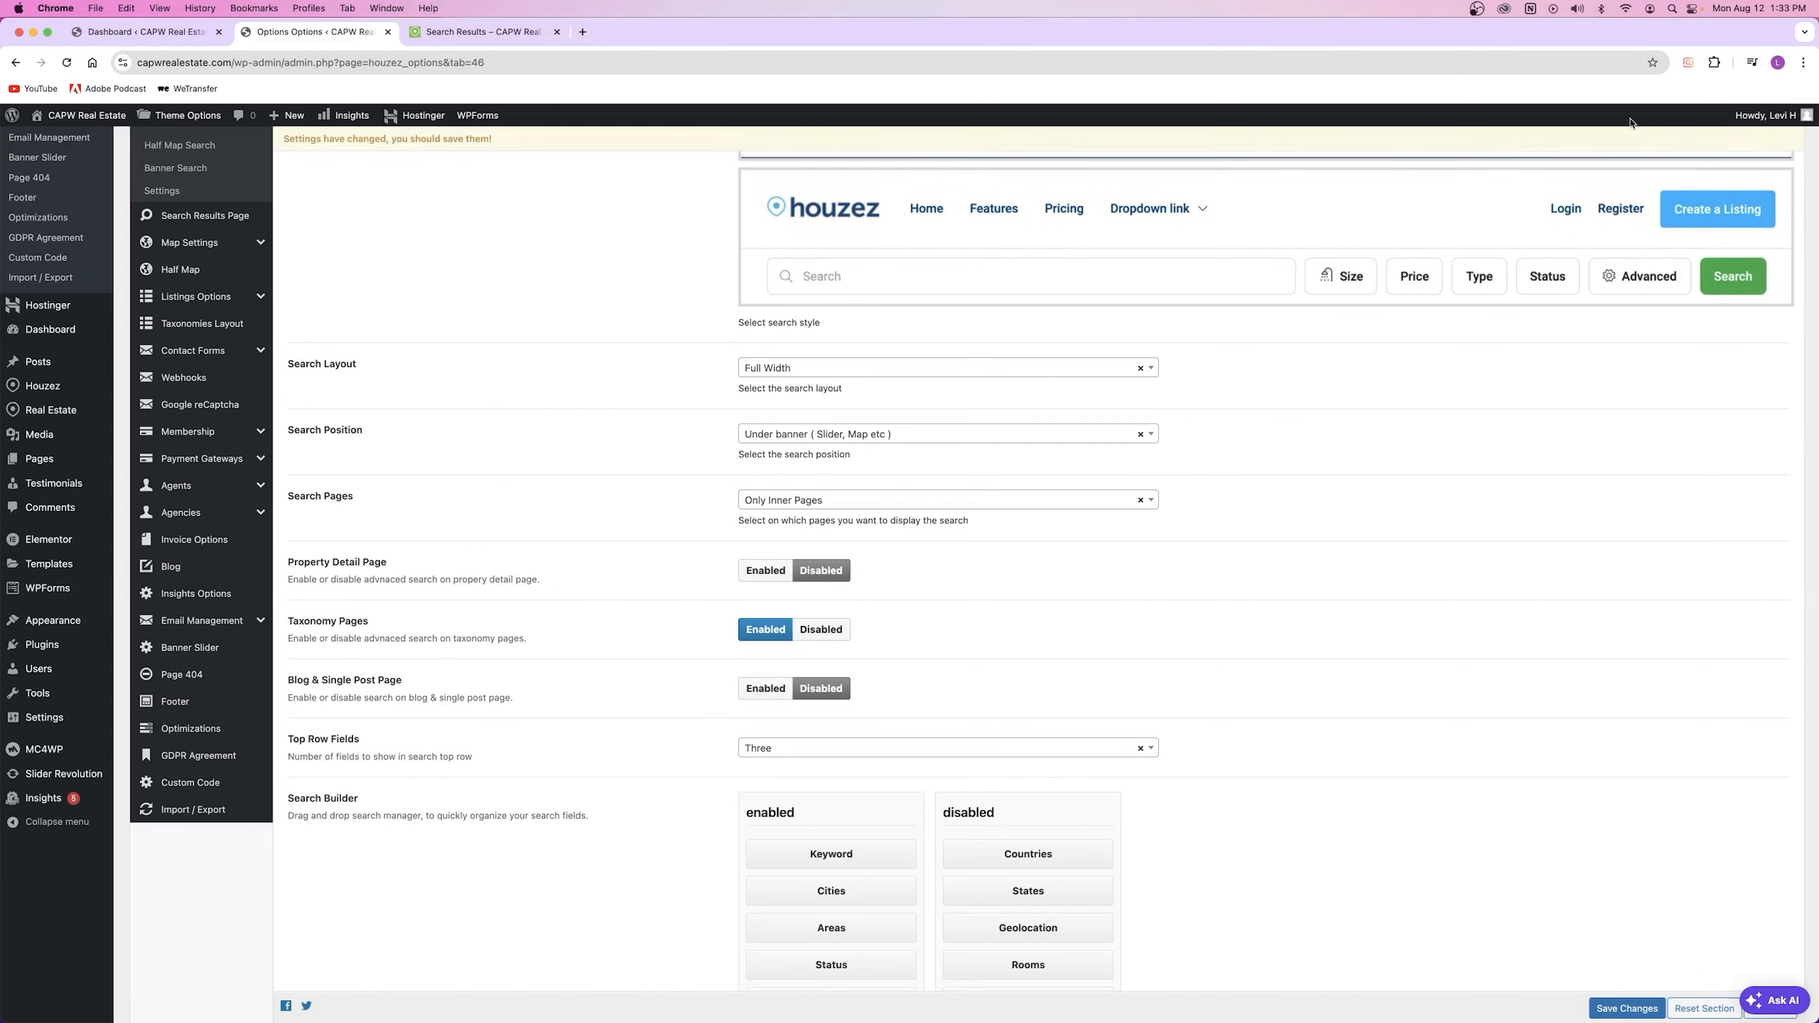
pyautogui.scroll(10, 1648, 172)
pyautogui.click(1611, 353)
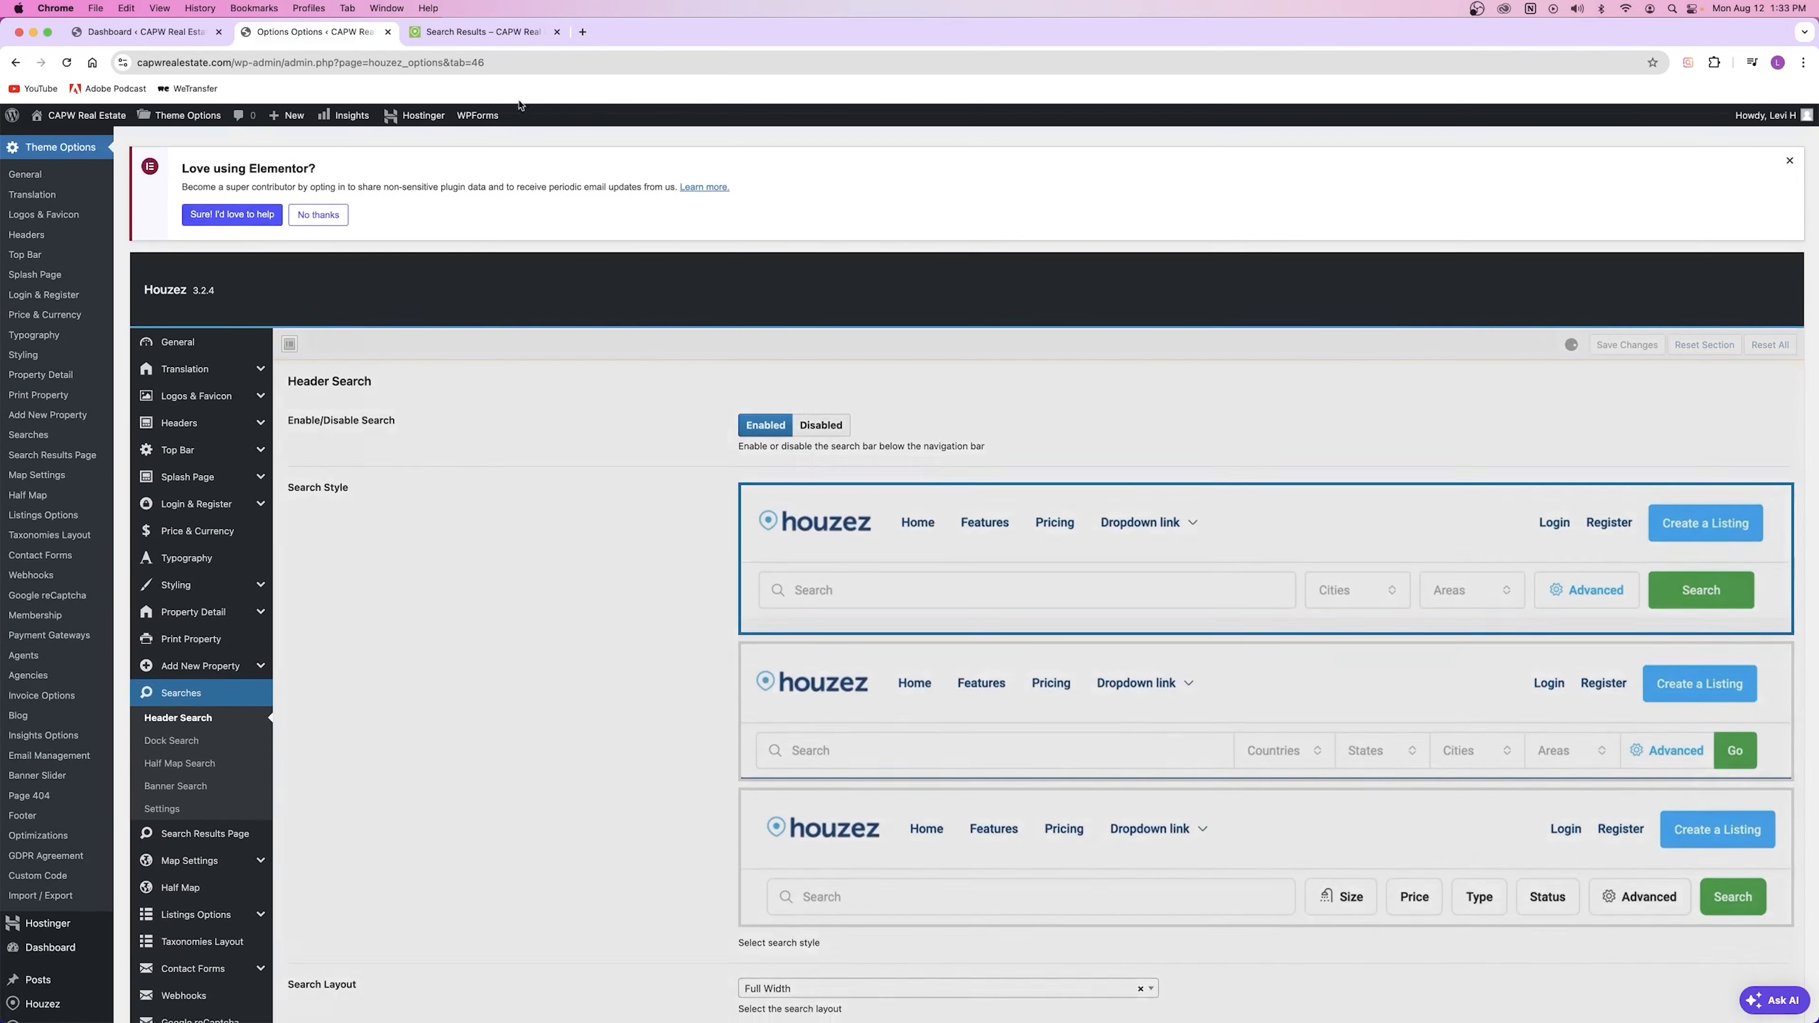
pyautogui.click(478, 32)
pyautogui.click(61, 64)
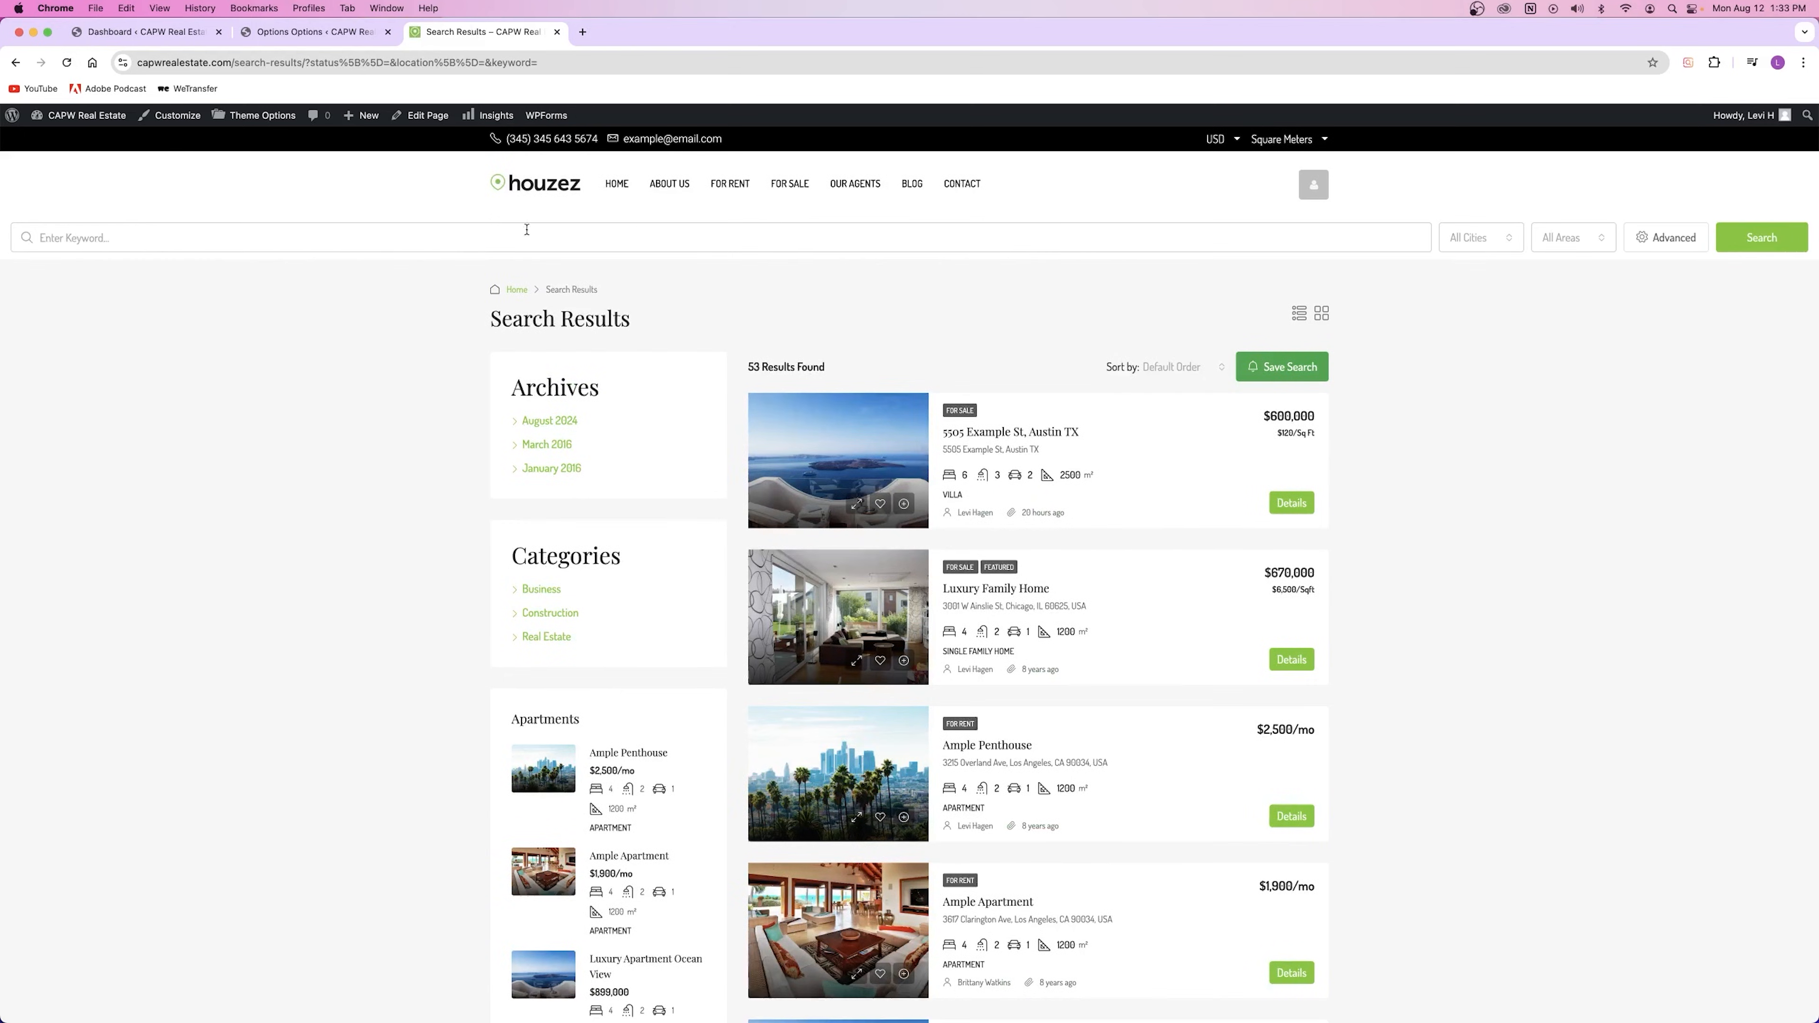
# Step: Revert the Search Layout to Boxed, save, and reload the results page to confirm
pyautogui.click(269, 36)
pyautogui.scroll(-10, 670, 573)
pyautogui.scroll(4, 670, 573)
pyautogui.click(787, 432)
pyautogui.click(797, 488)
pyautogui.click(1624, 1008)
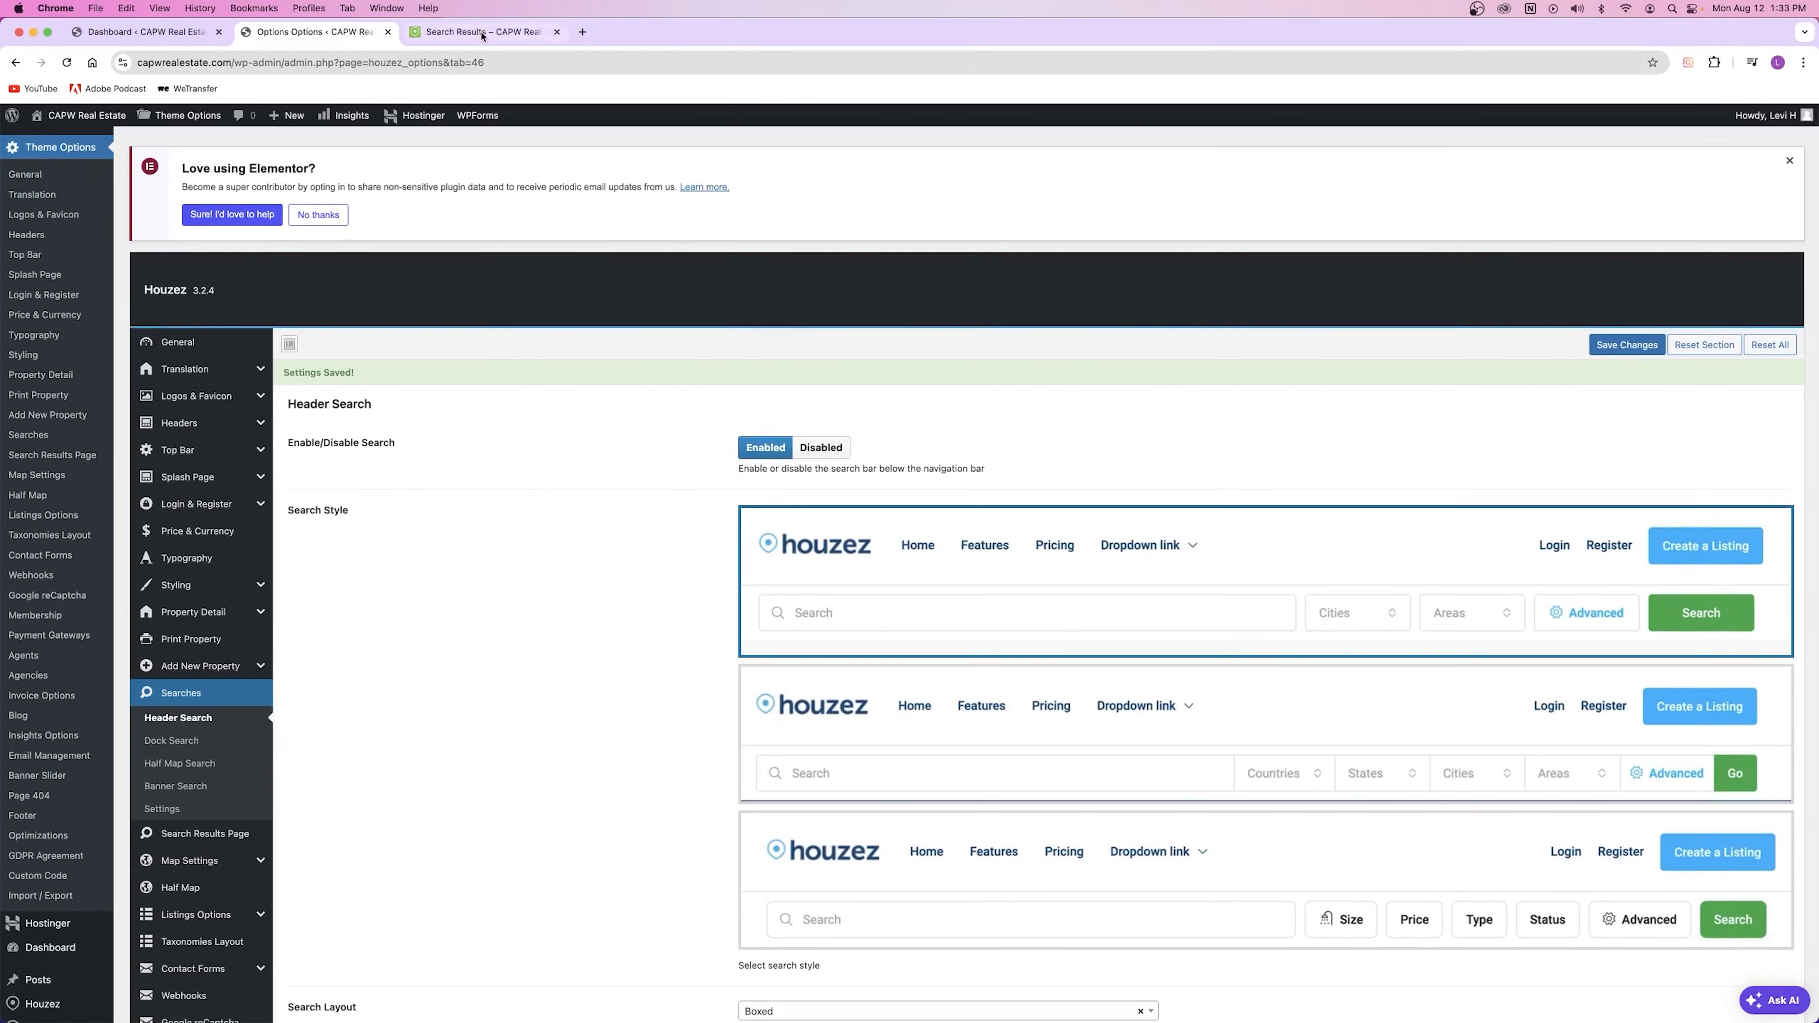
pyautogui.click(494, 32)
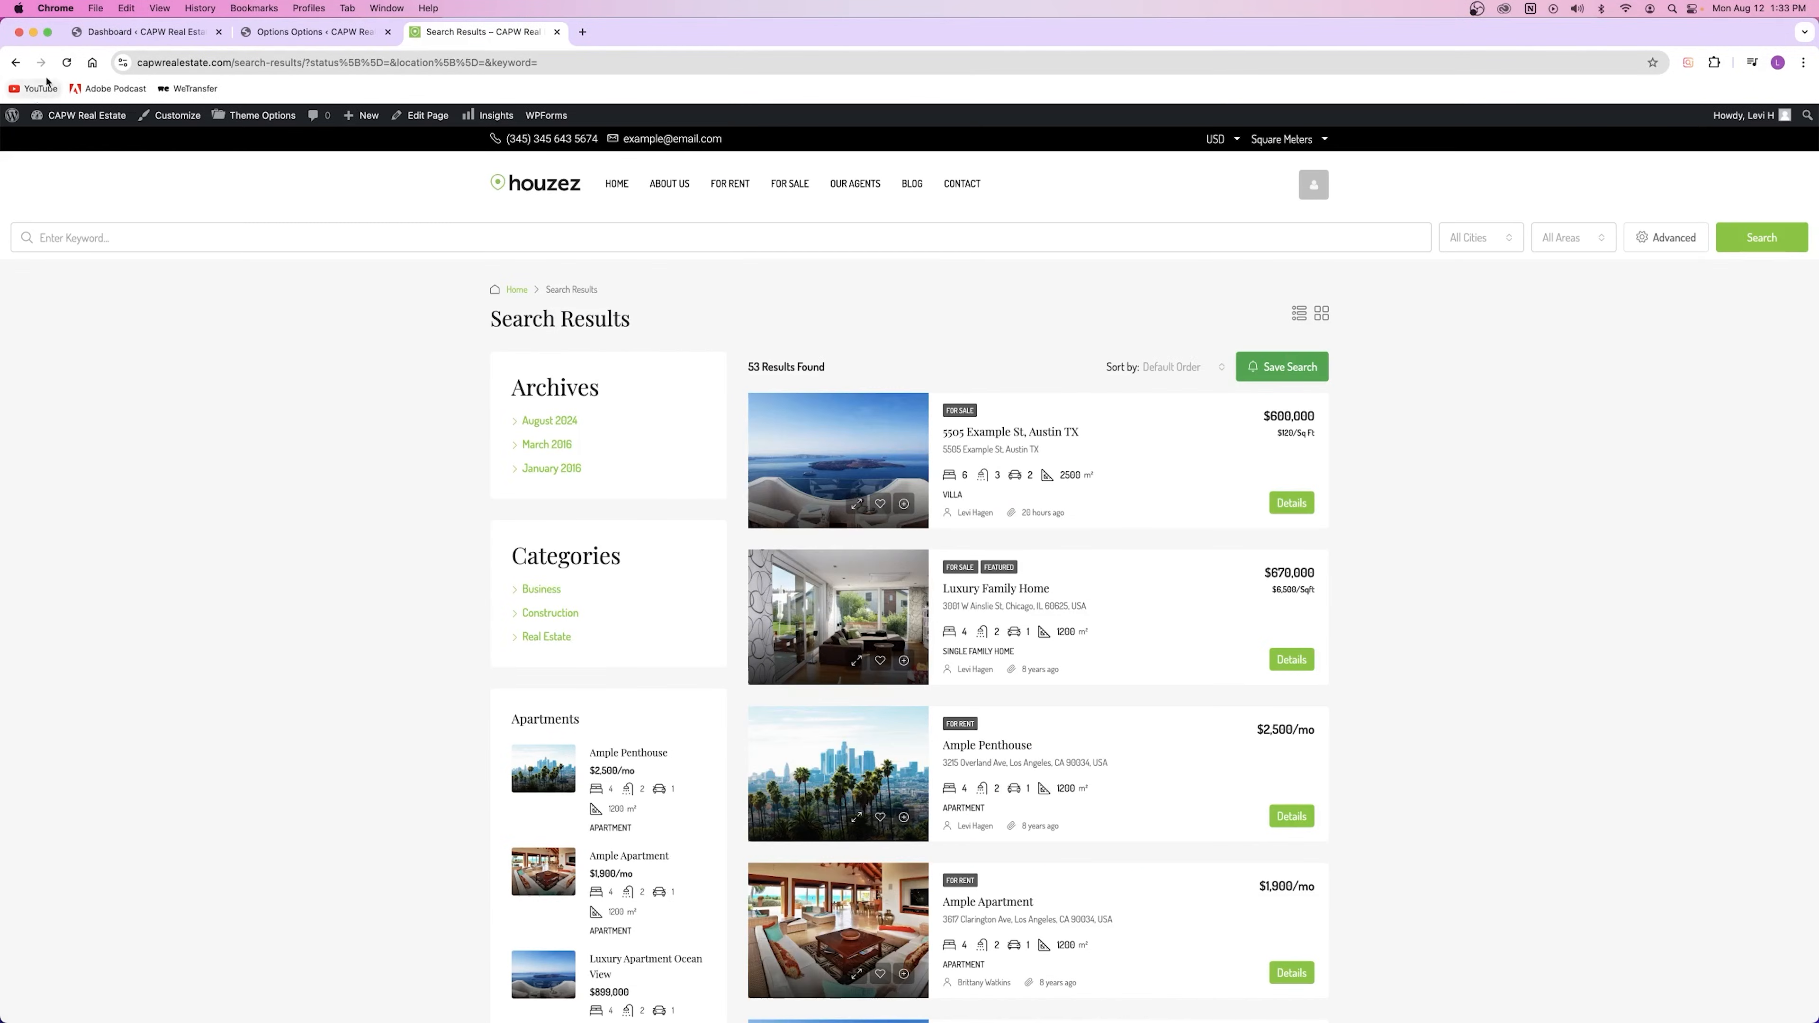
pyautogui.click(66, 63)
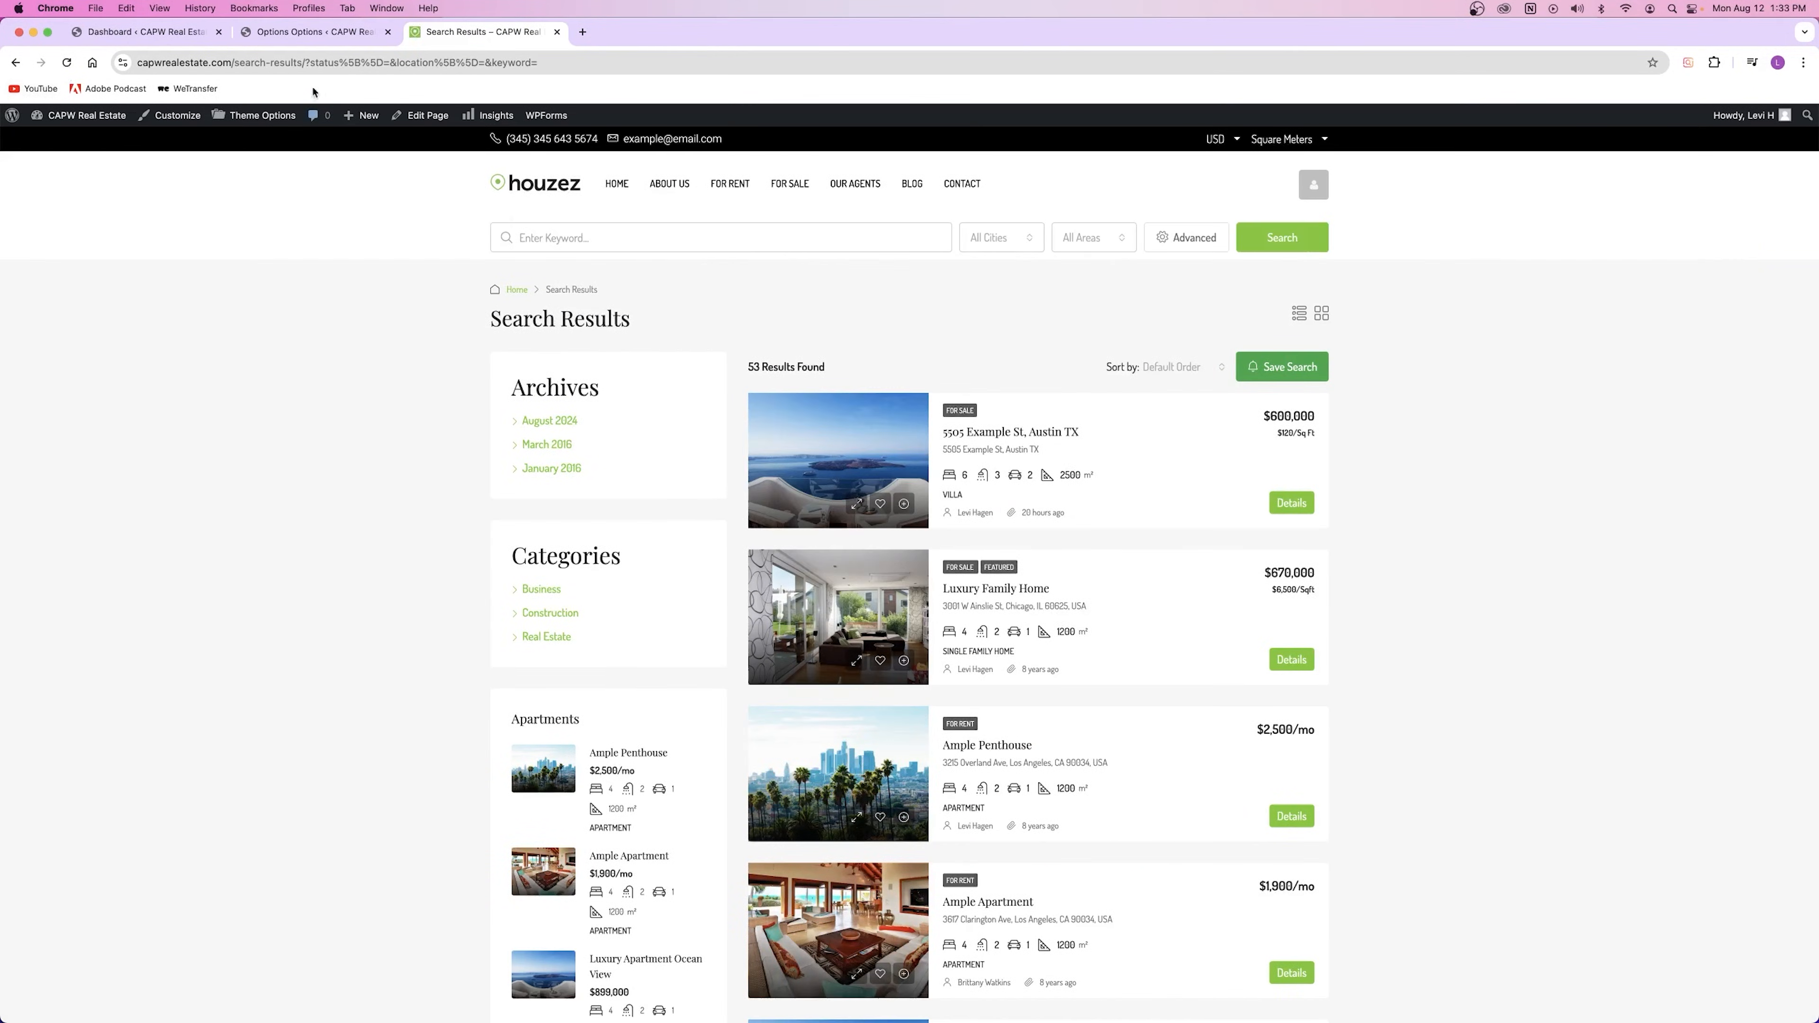
# Step: Check the Search Builder fields against the results page's Advanced panel, then scroll back to the top
pyautogui.click(315, 32)
pyautogui.scroll(-10, 929, 530)
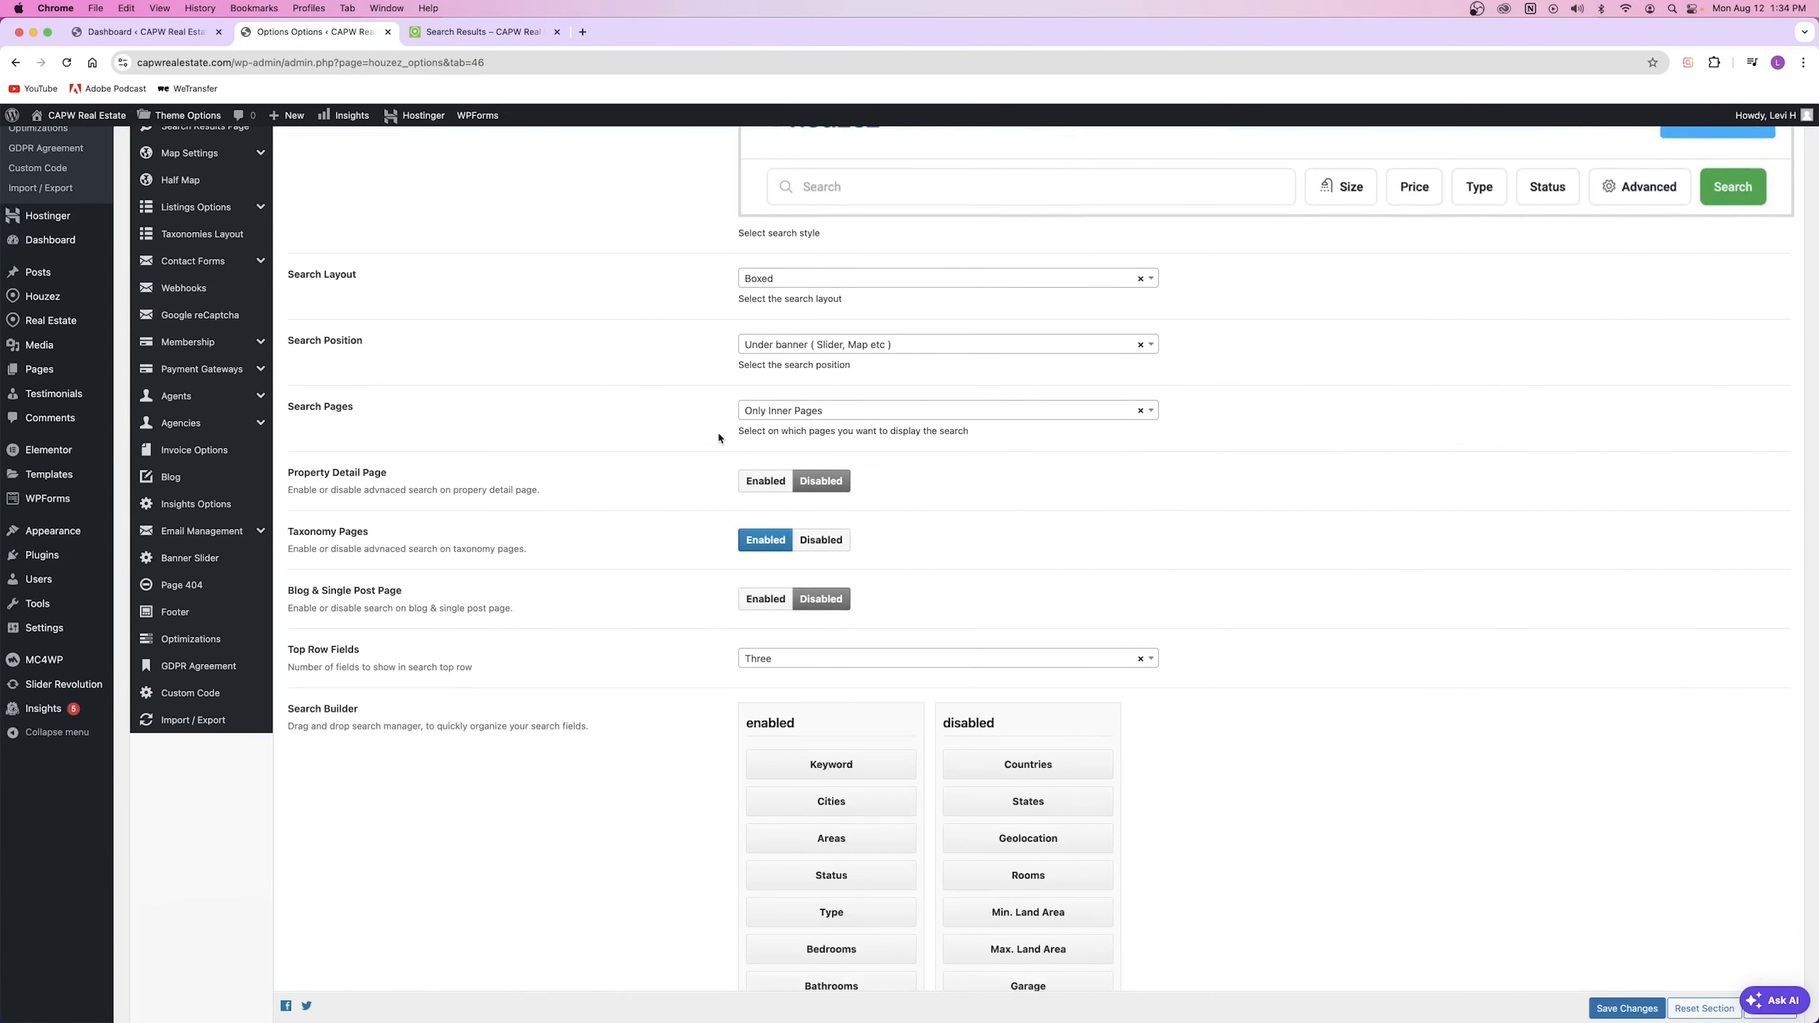
pyautogui.scroll(-7, 719, 437)
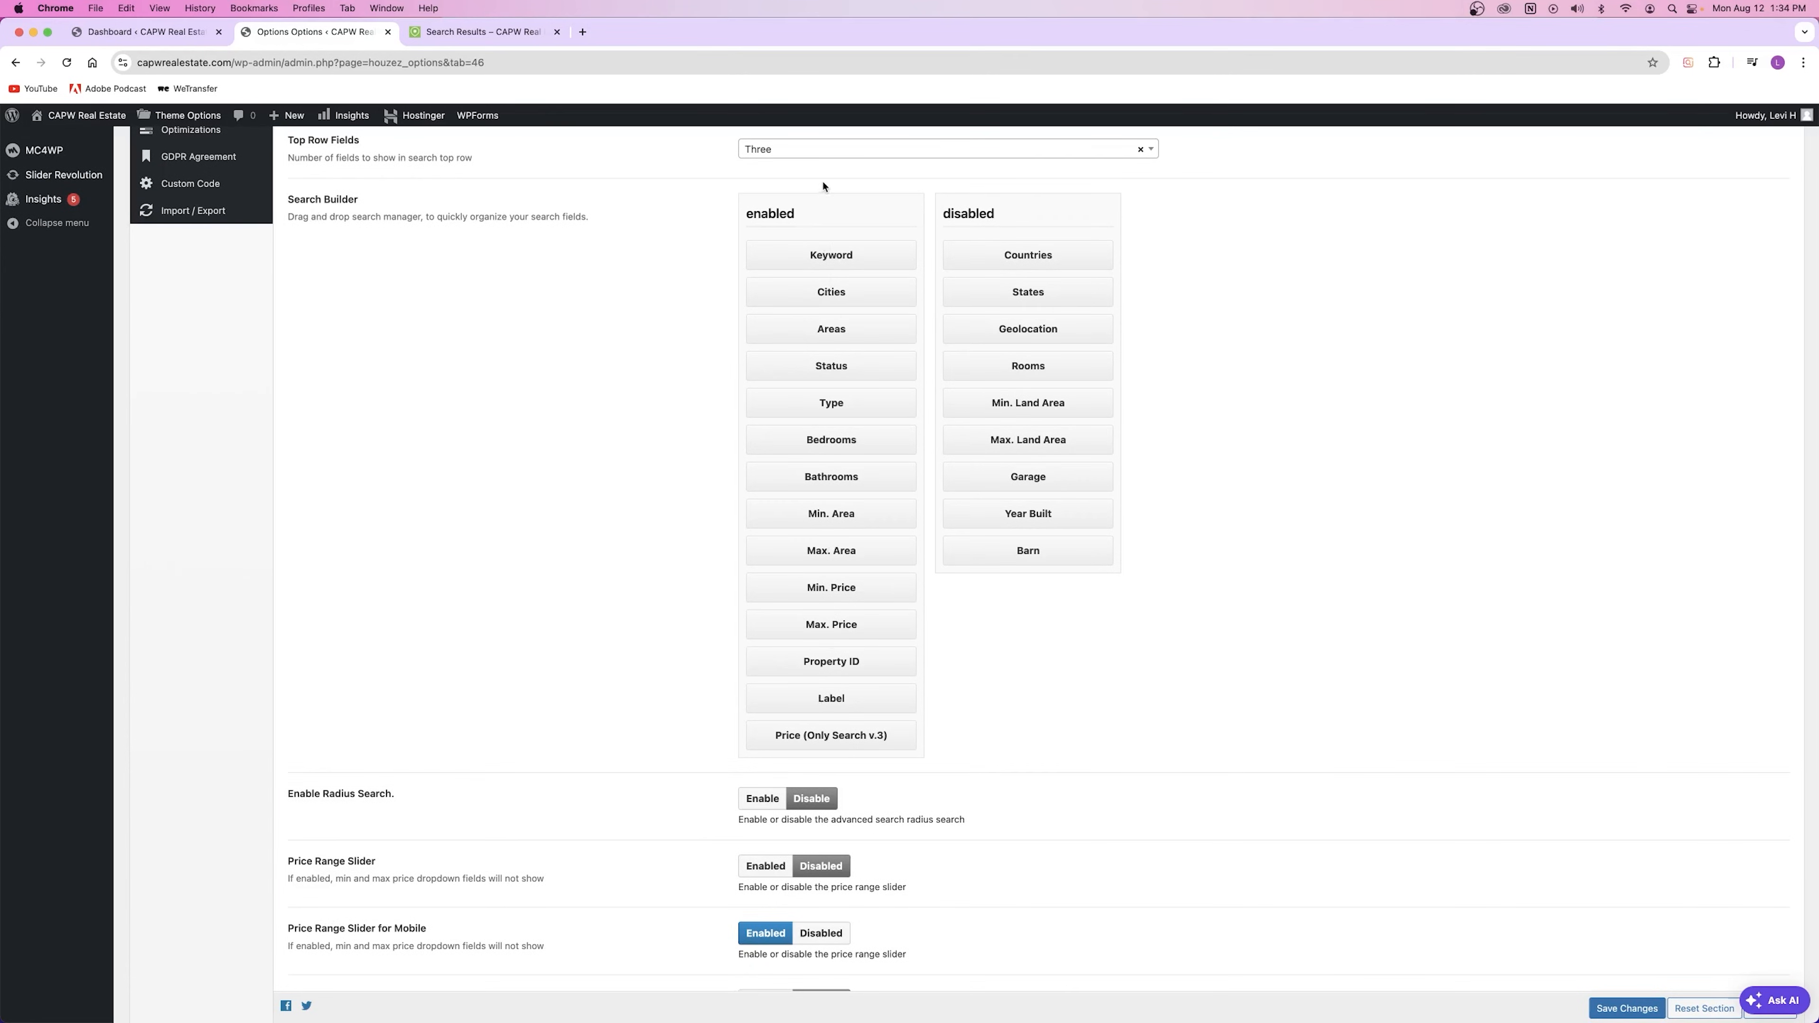
pyautogui.click(482, 32)
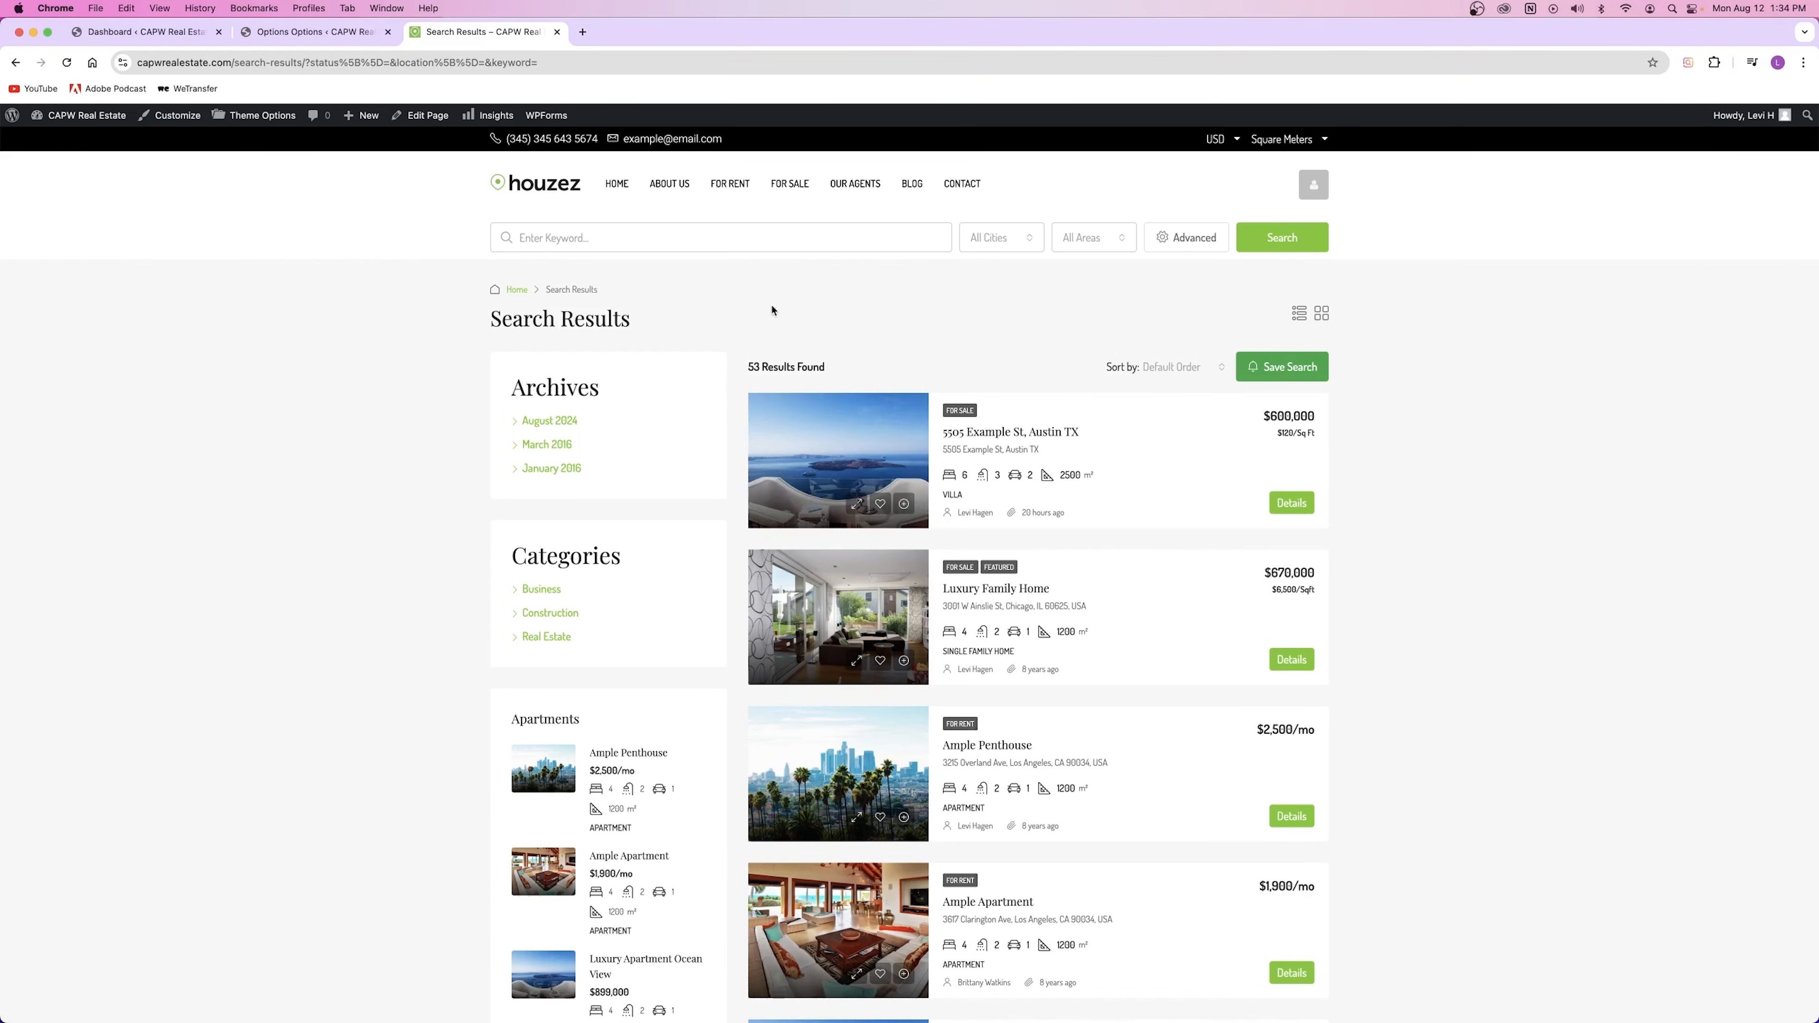
pyautogui.click(1182, 238)
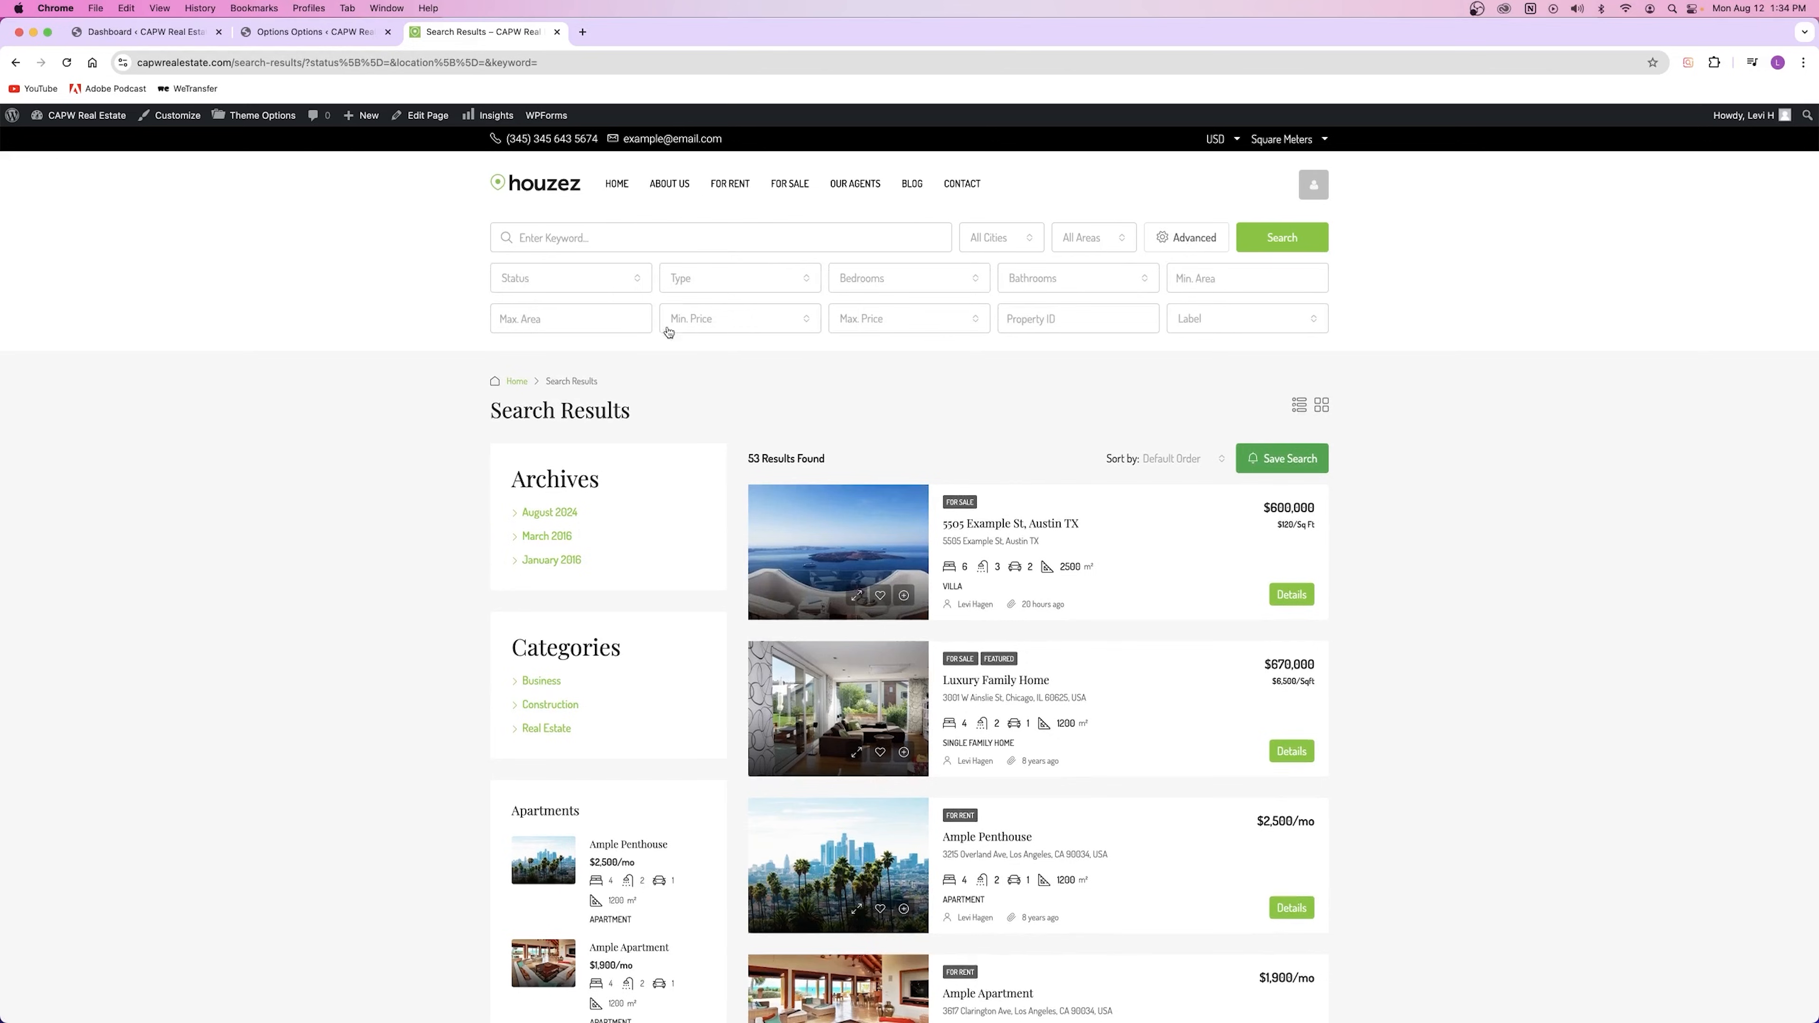
pyautogui.hotkey('ctrl', 'shift', 'Tab')
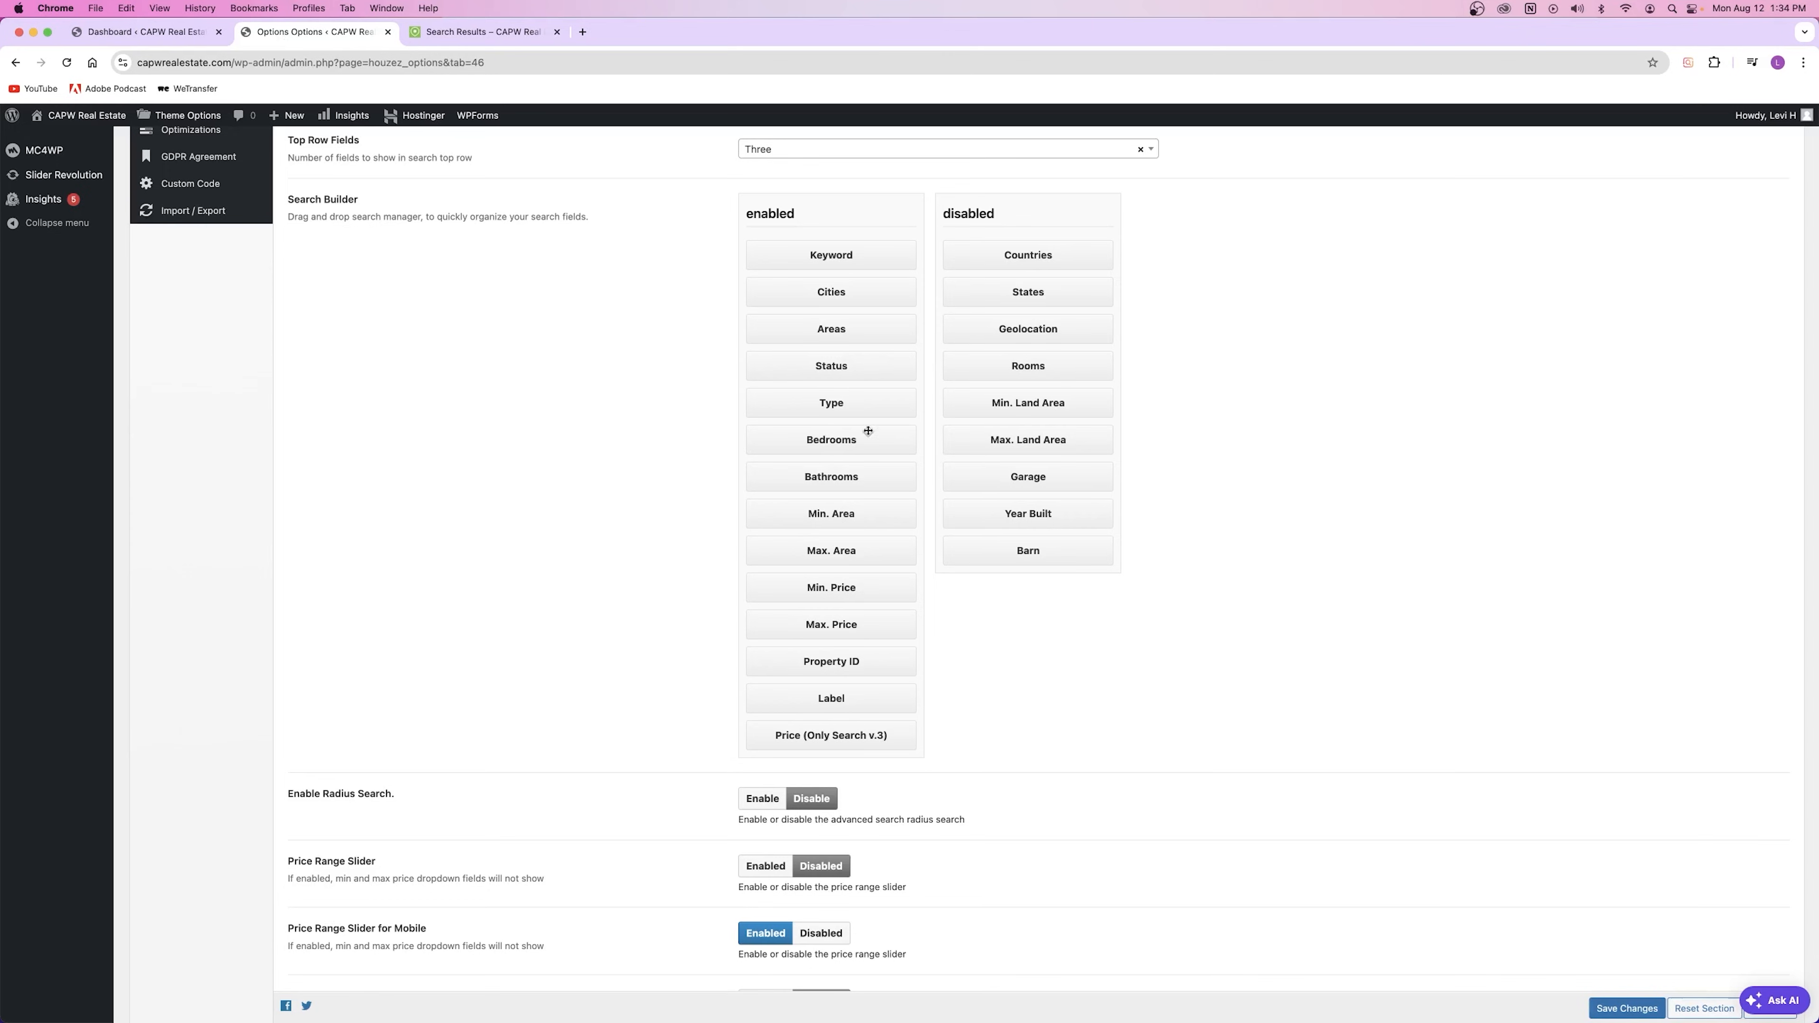
pyautogui.scroll(-5, 670, 455)
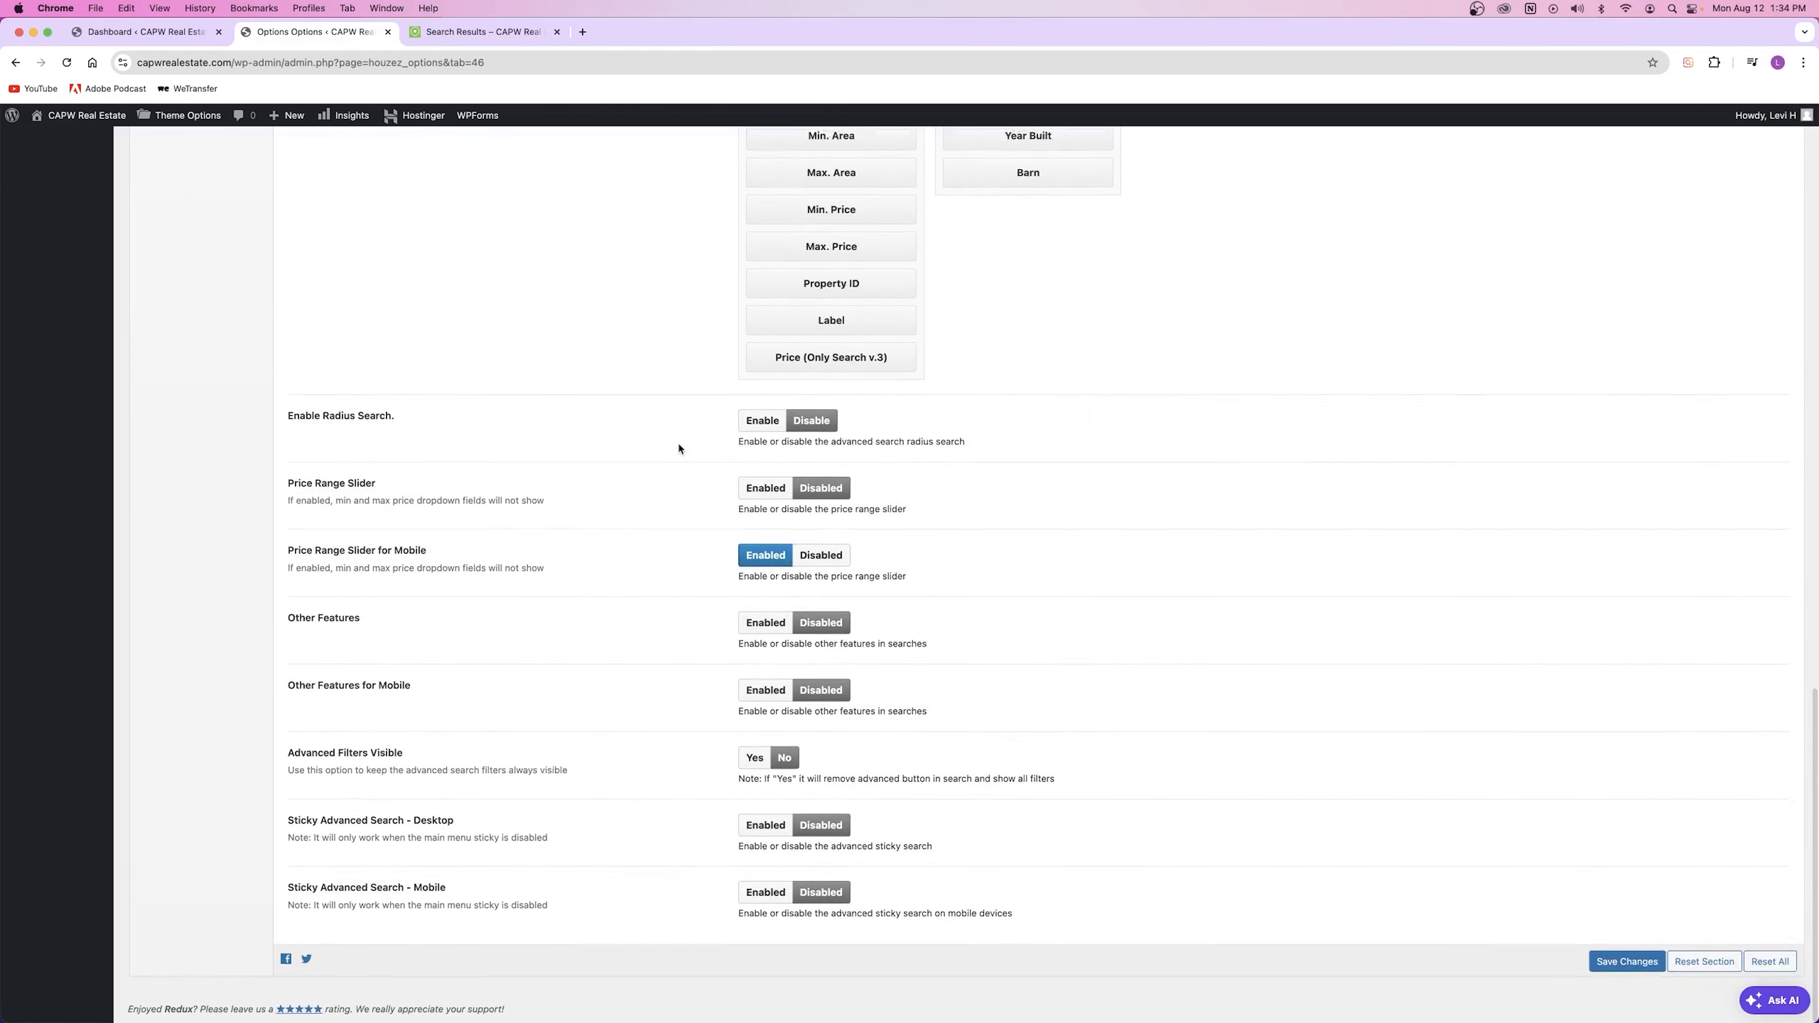
pyautogui.scroll(20, 657, 453)
pyautogui.scroll(4, 657, 453)
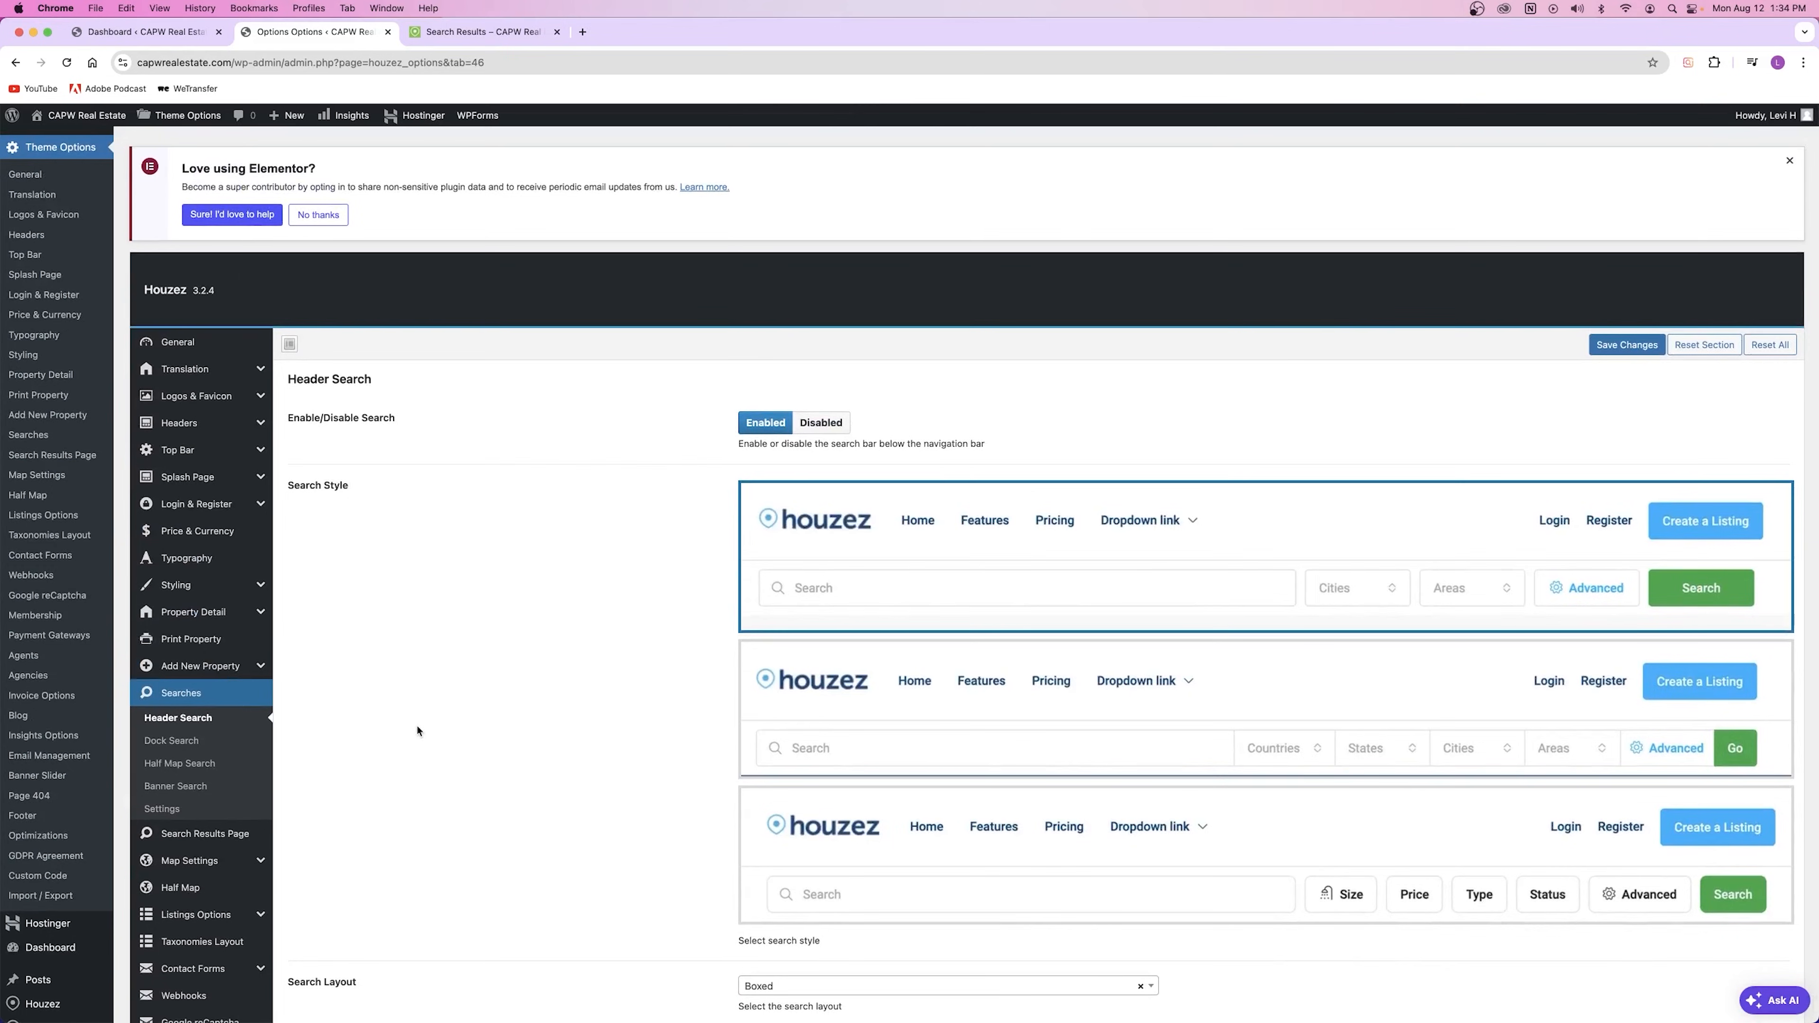
# Step: Scroll through the Half Map Search previews, then go to Search Results Page settings
pyautogui.click(179, 763)
pyautogui.scroll(-5, 707, 508)
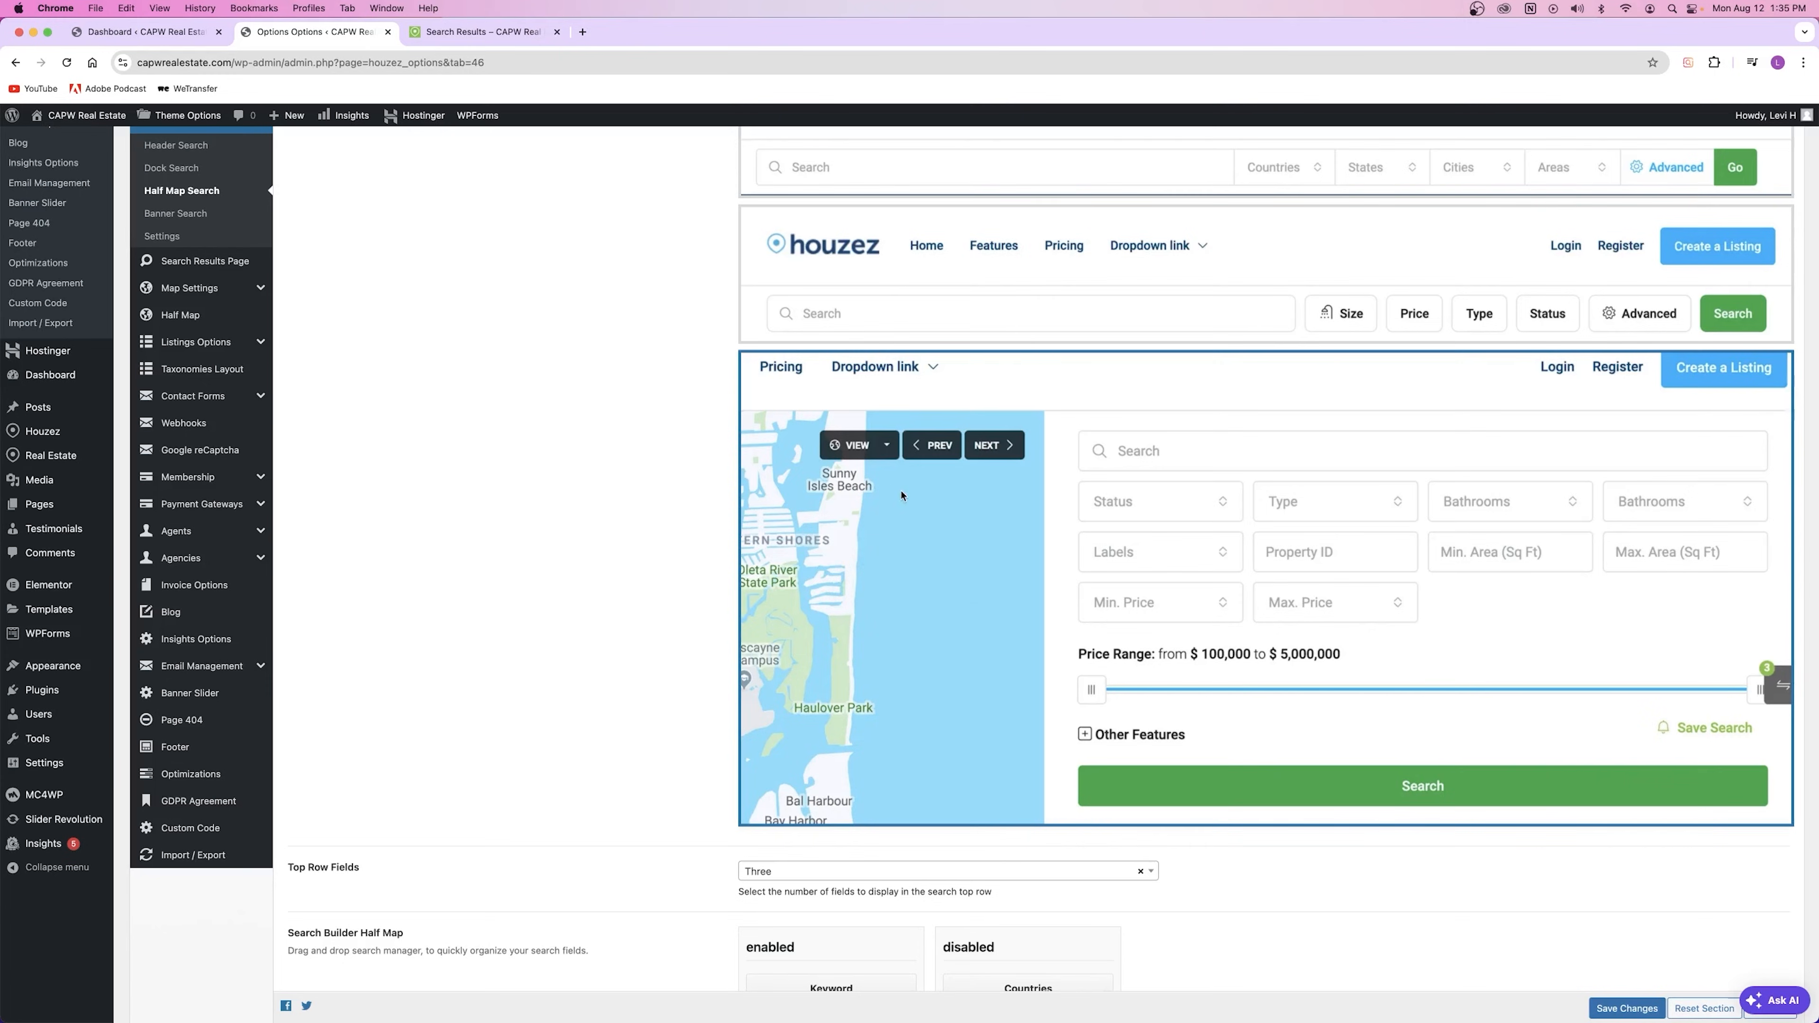
pyautogui.scroll(5, 902, 491)
pyautogui.scroll(-4, 1003, 538)
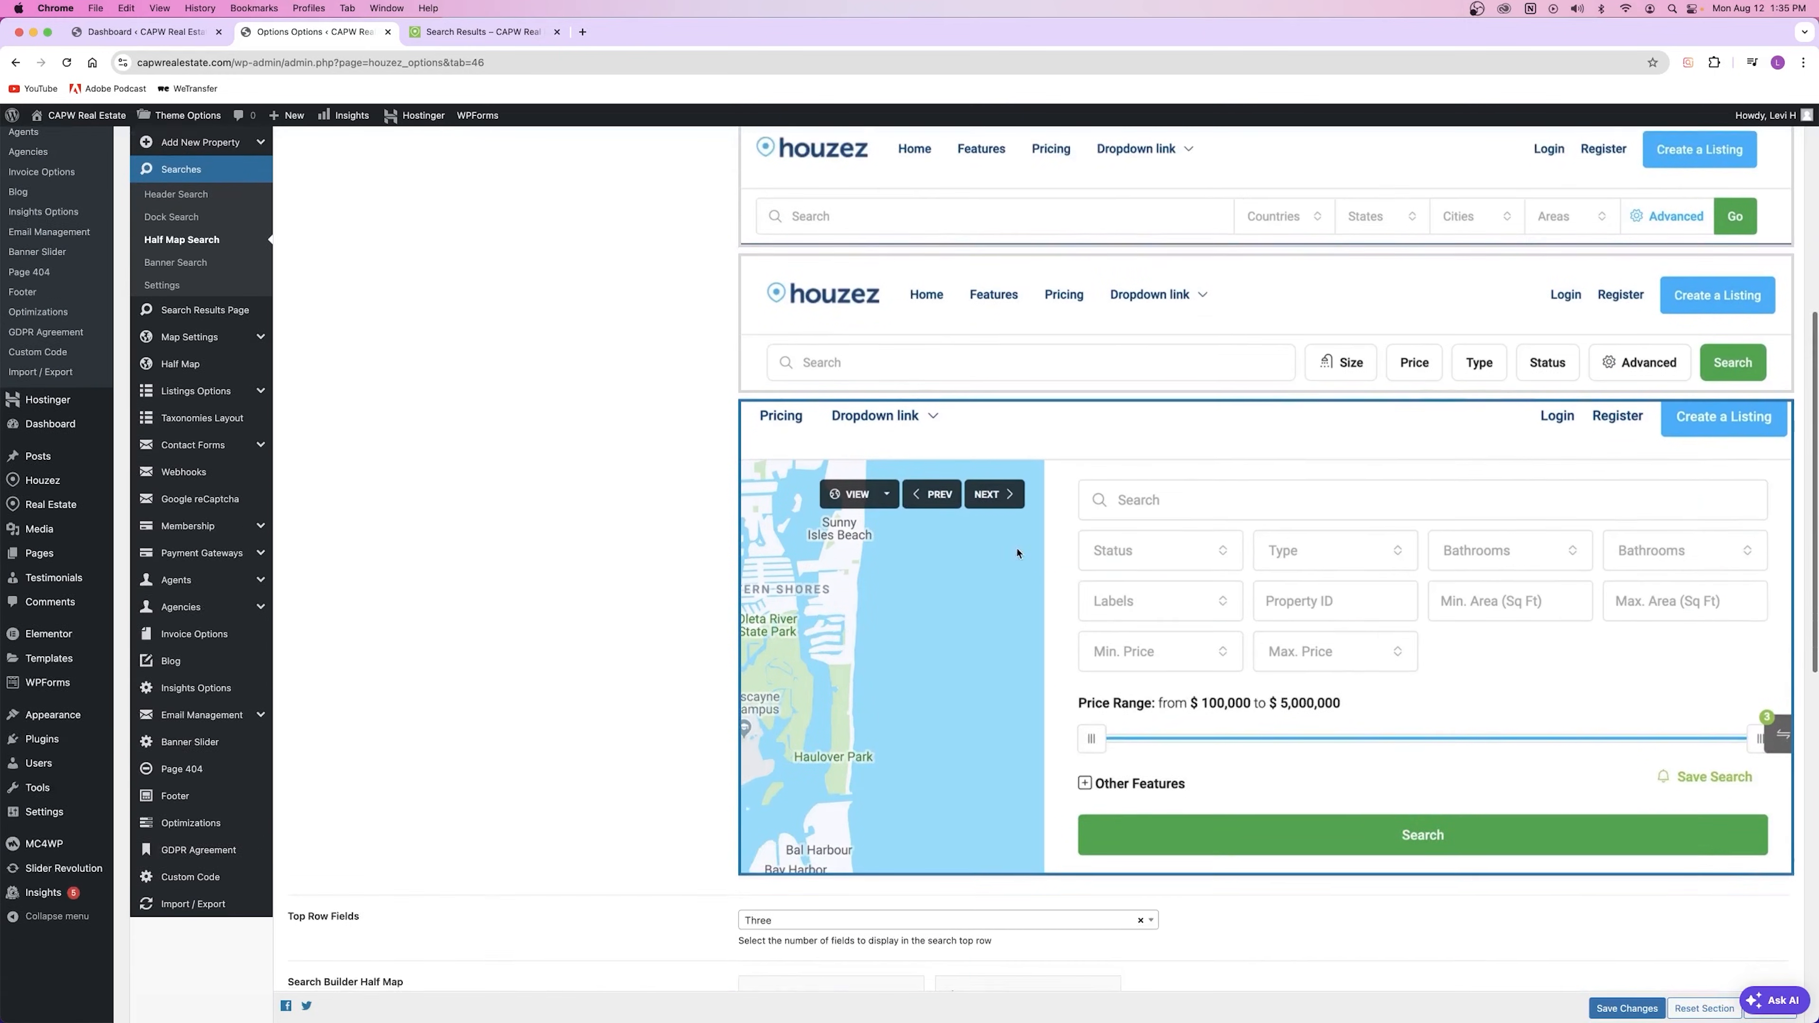
pyautogui.scroll(10, 564, 516)
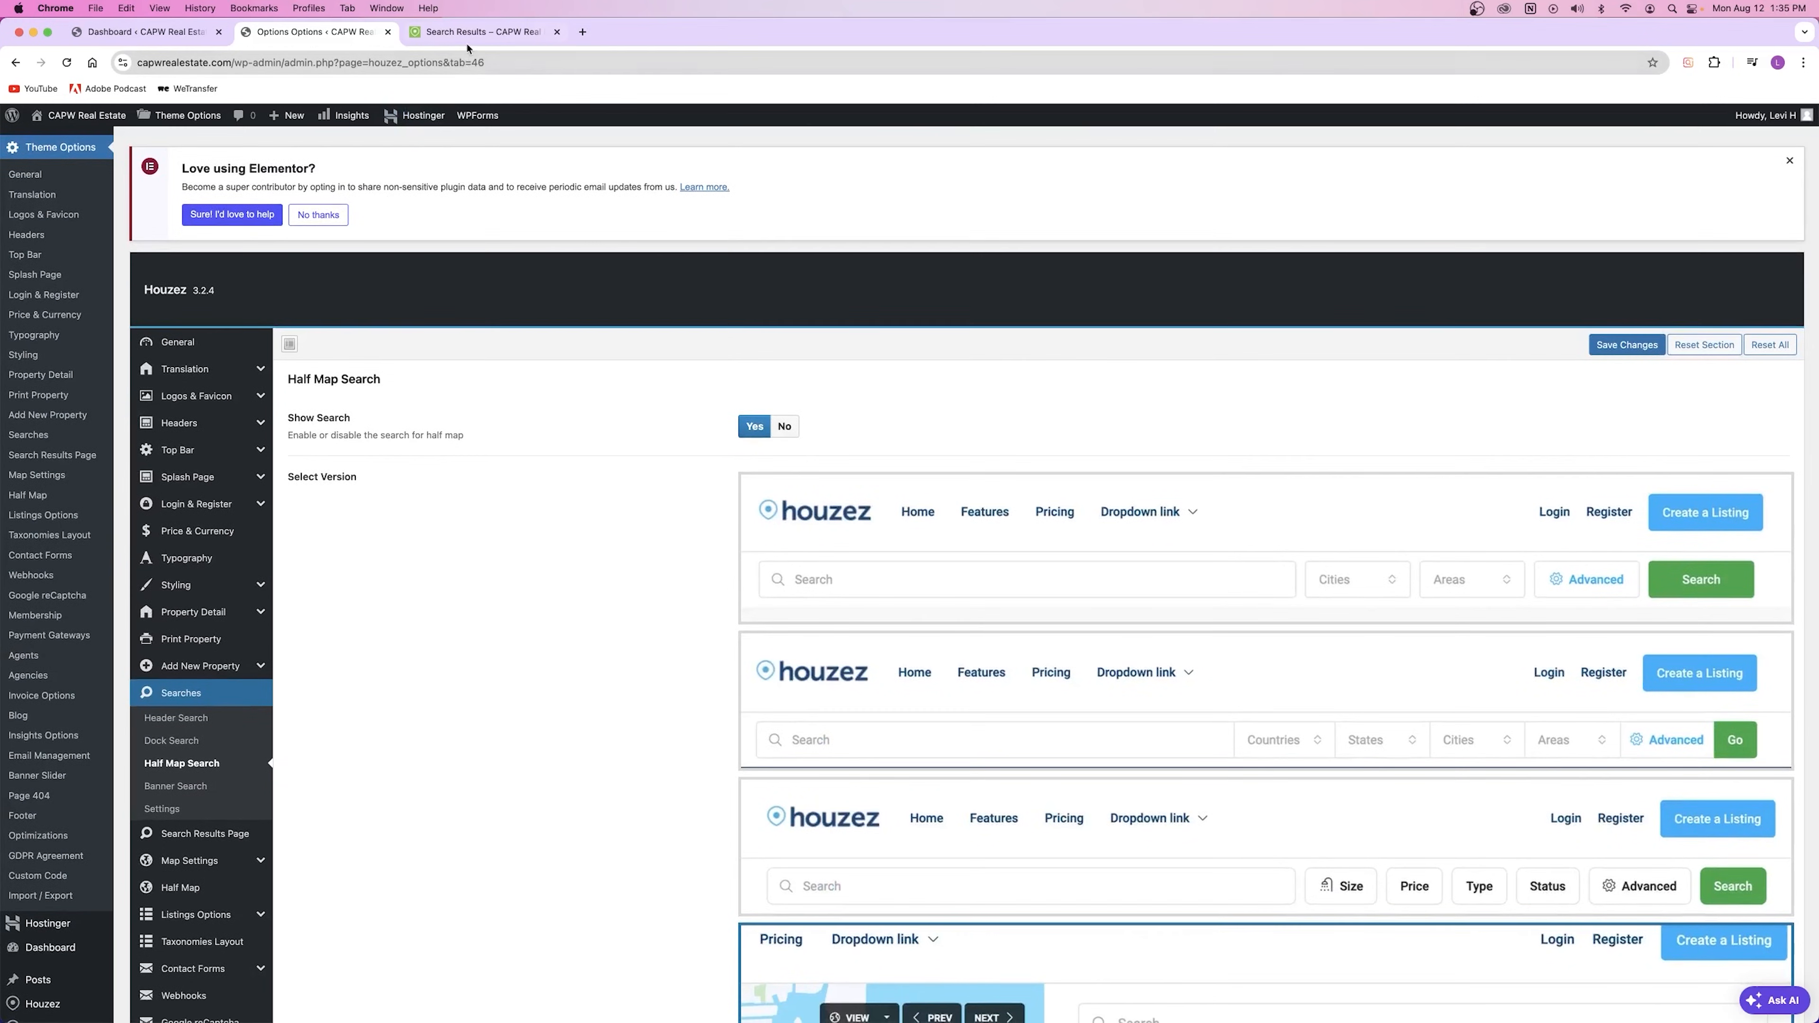
pyautogui.scroll(-5, 645, 731)
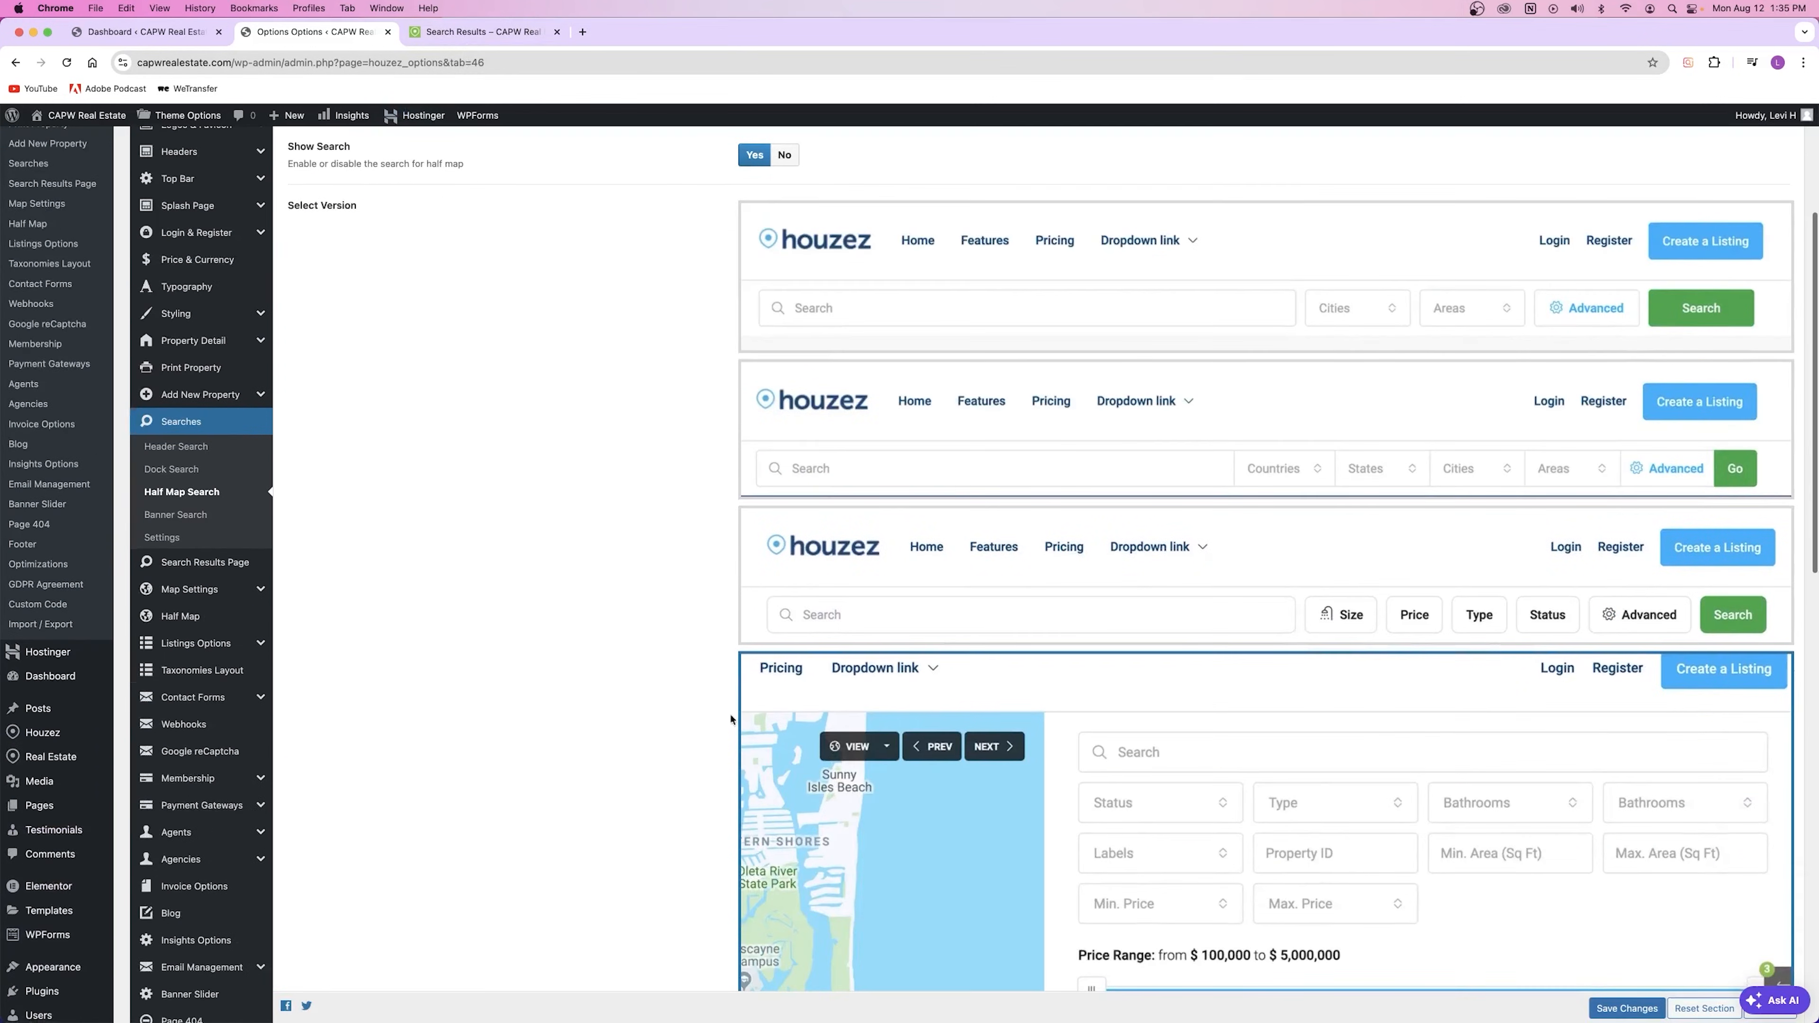
pyautogui.click(205, 563)
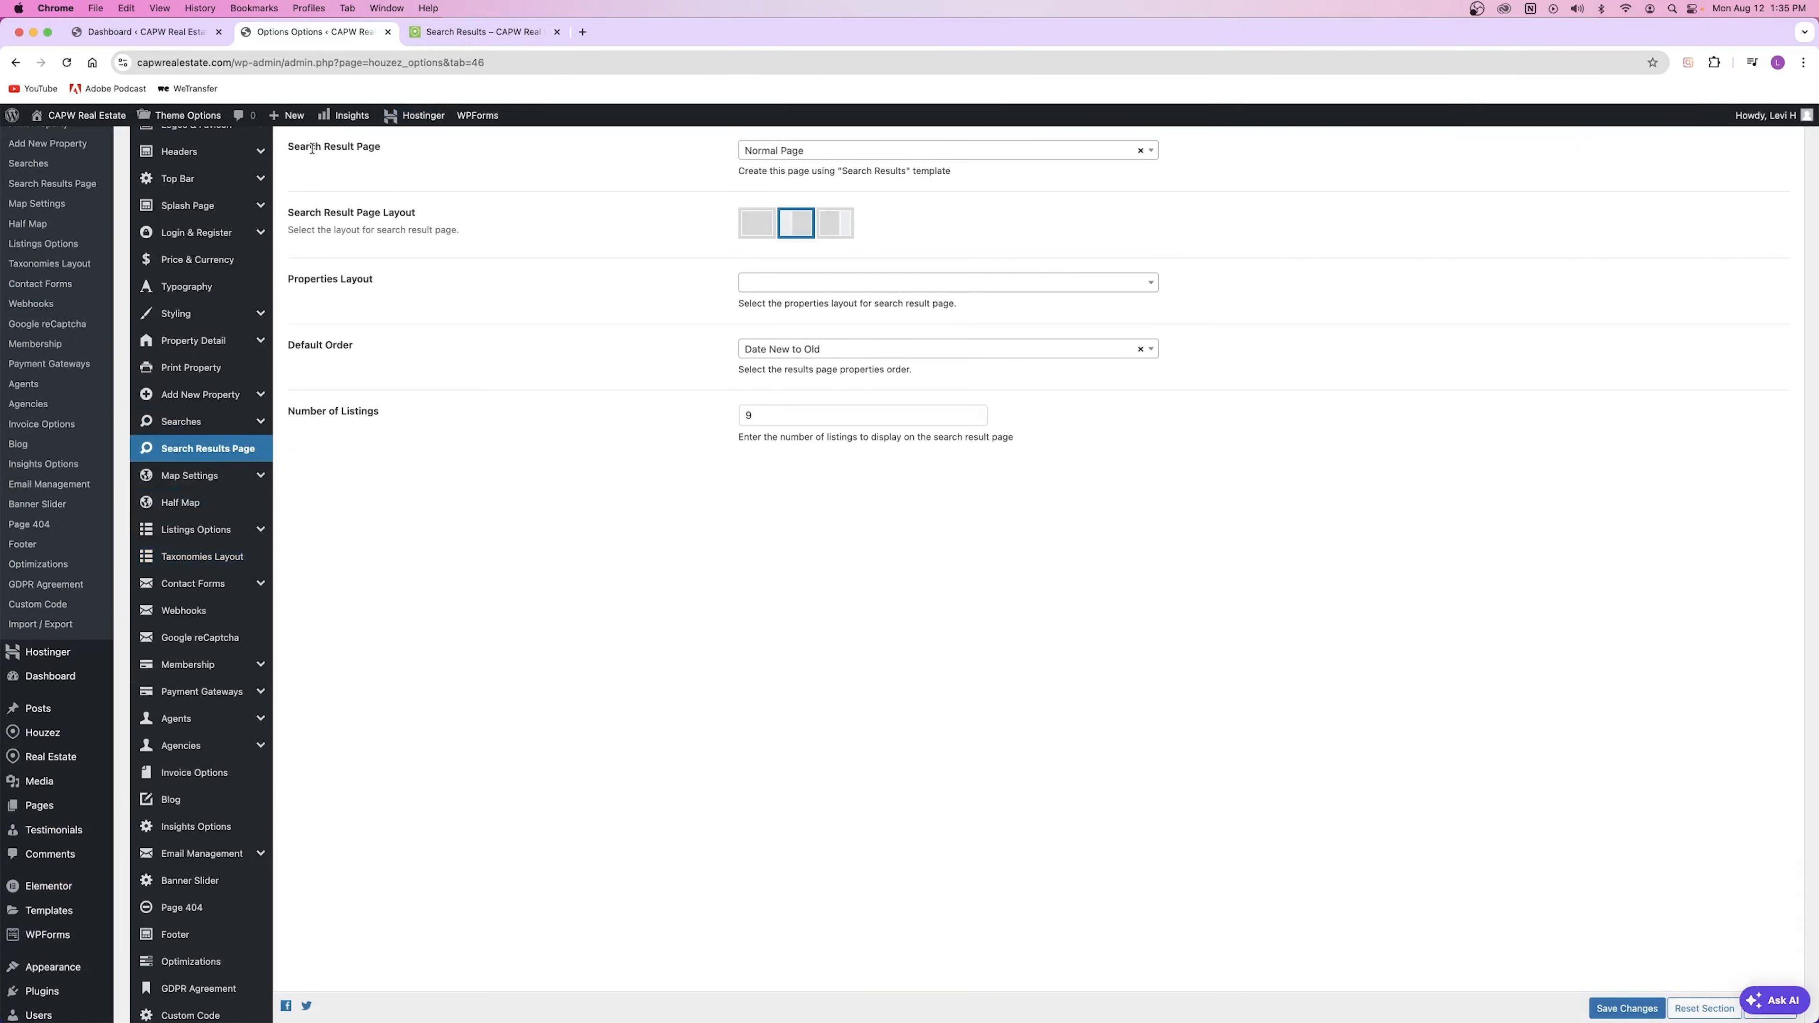
# Step: Set the Search Result Page template to Half Map and save
pyautogui.click(797, 157)
pyautogui.click(792, 232)
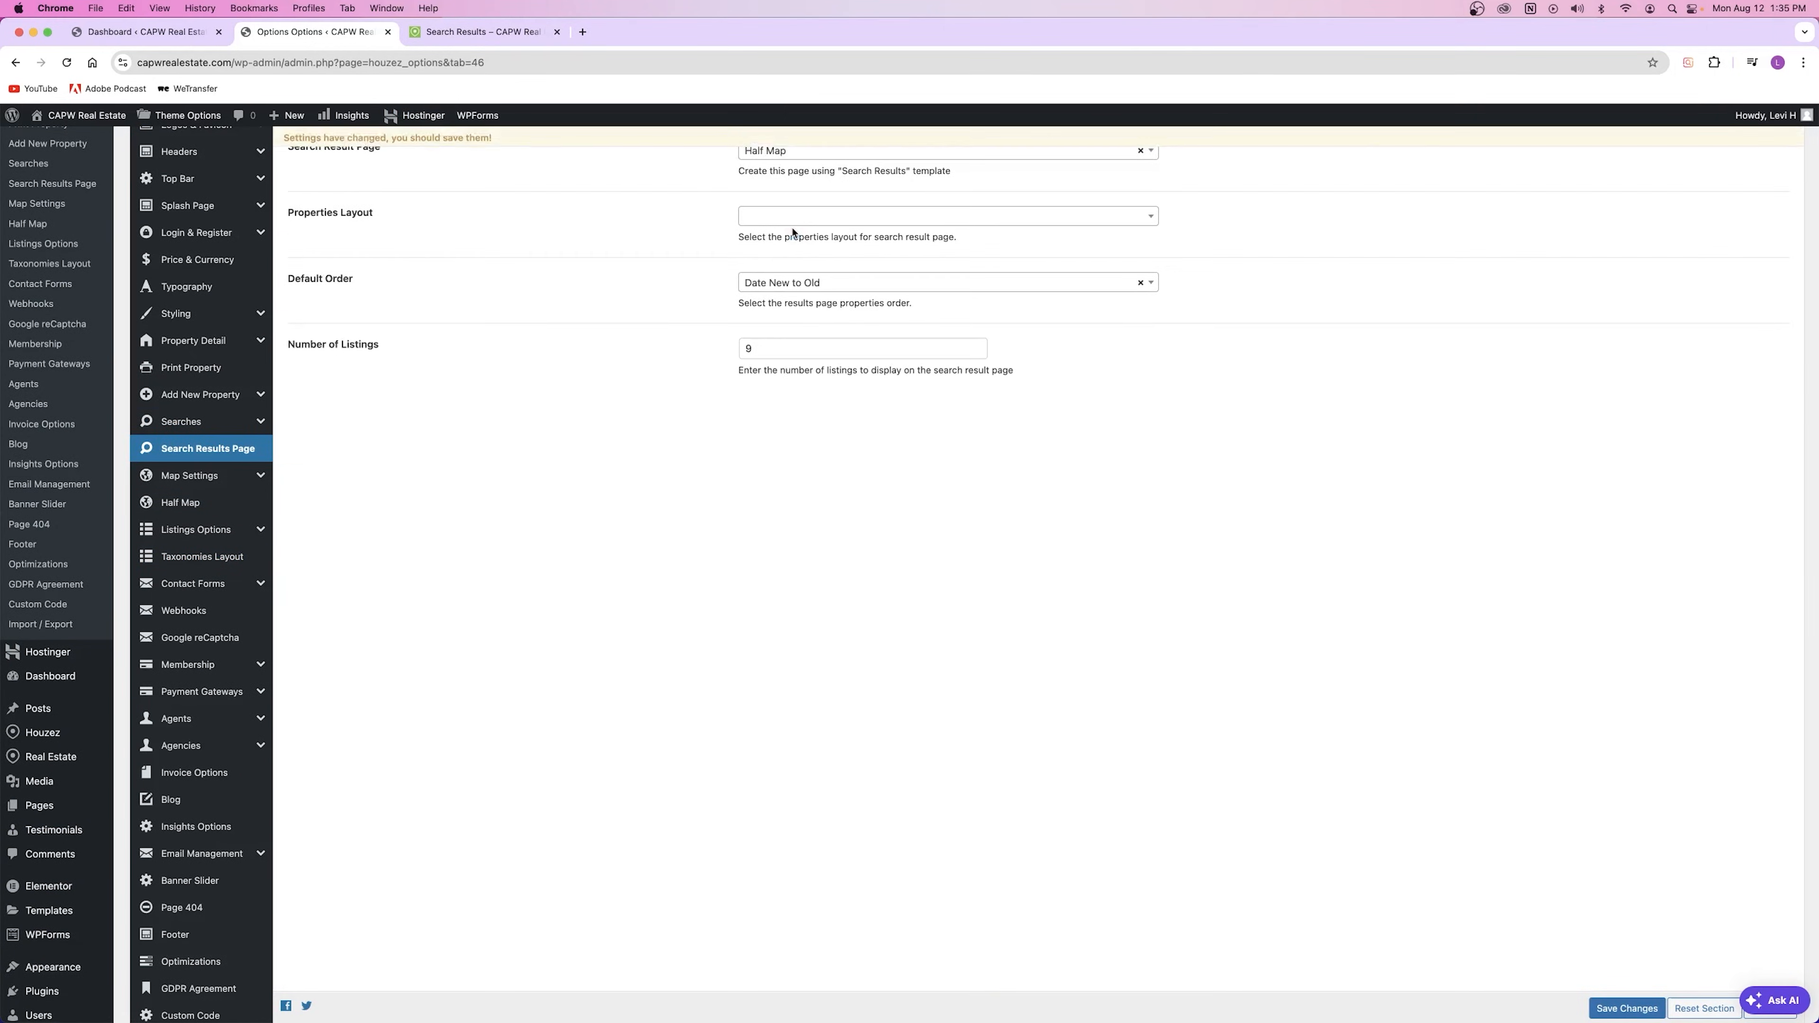
pyautogui.click(1627, 1008)
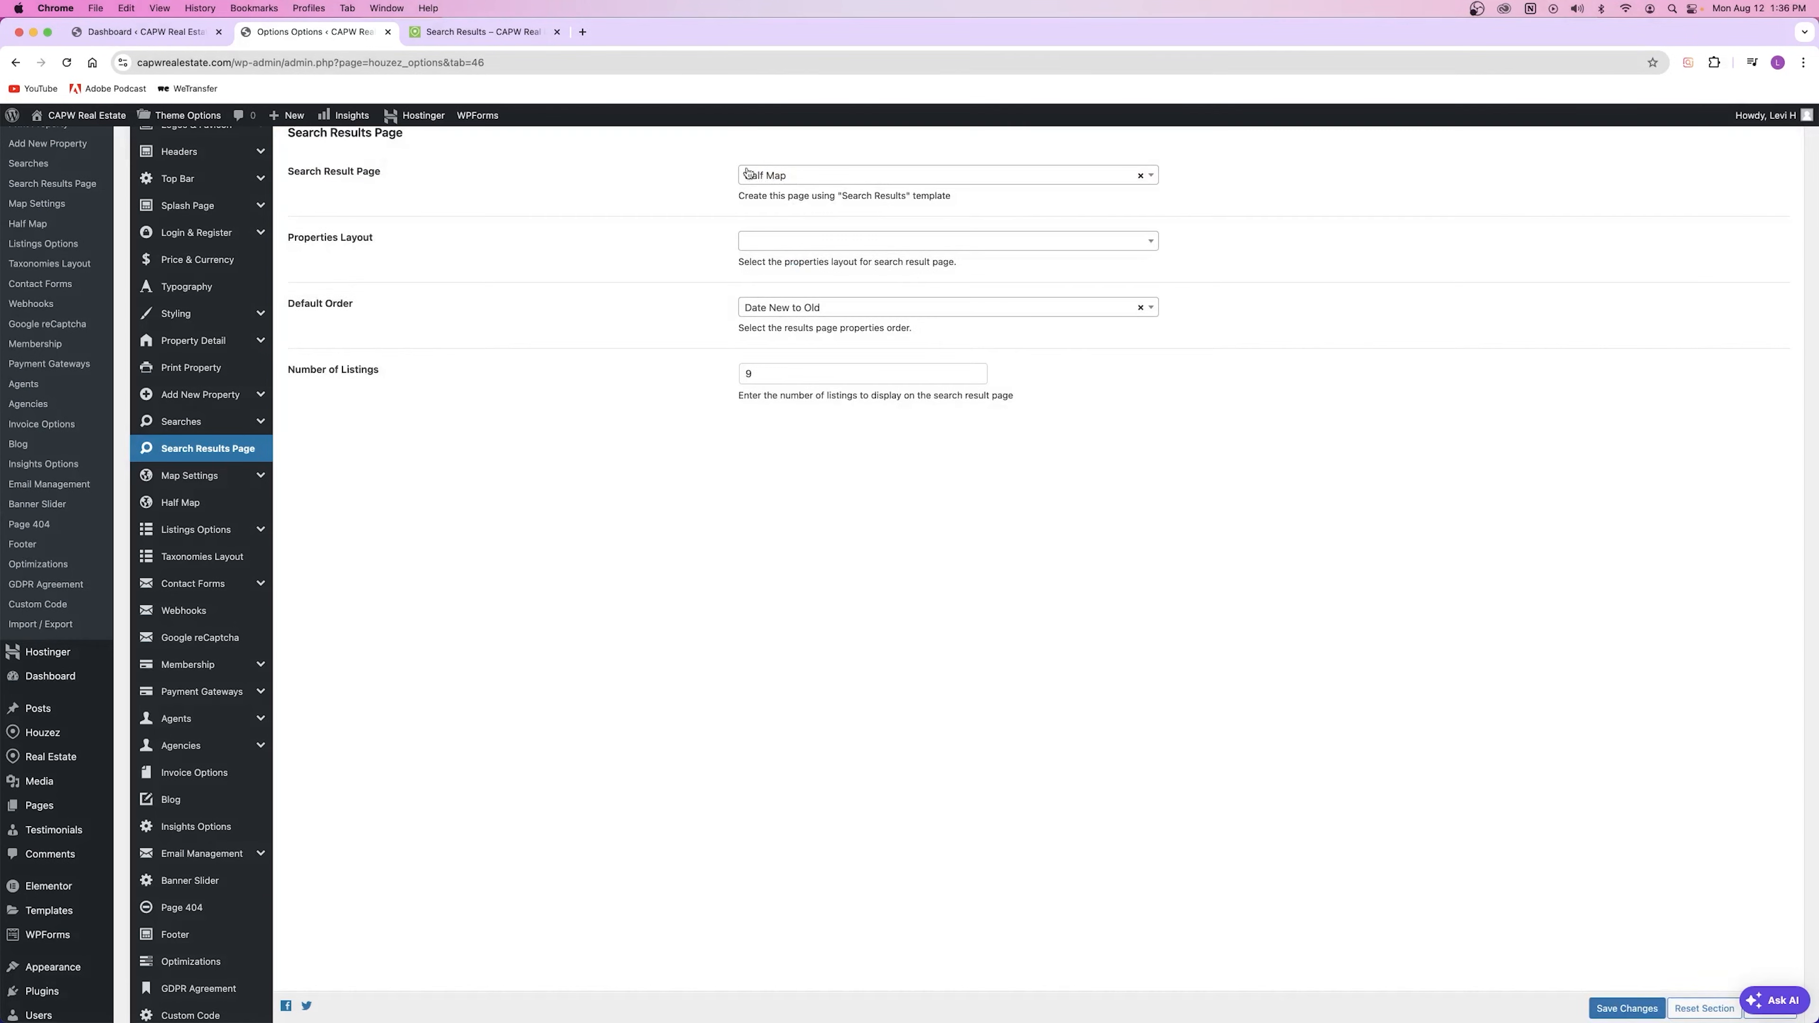
# Step: Reload the live results to see listings beside the map and test the price slider
pyautogui.click(481, 32)
pyautogui.press('super+r')
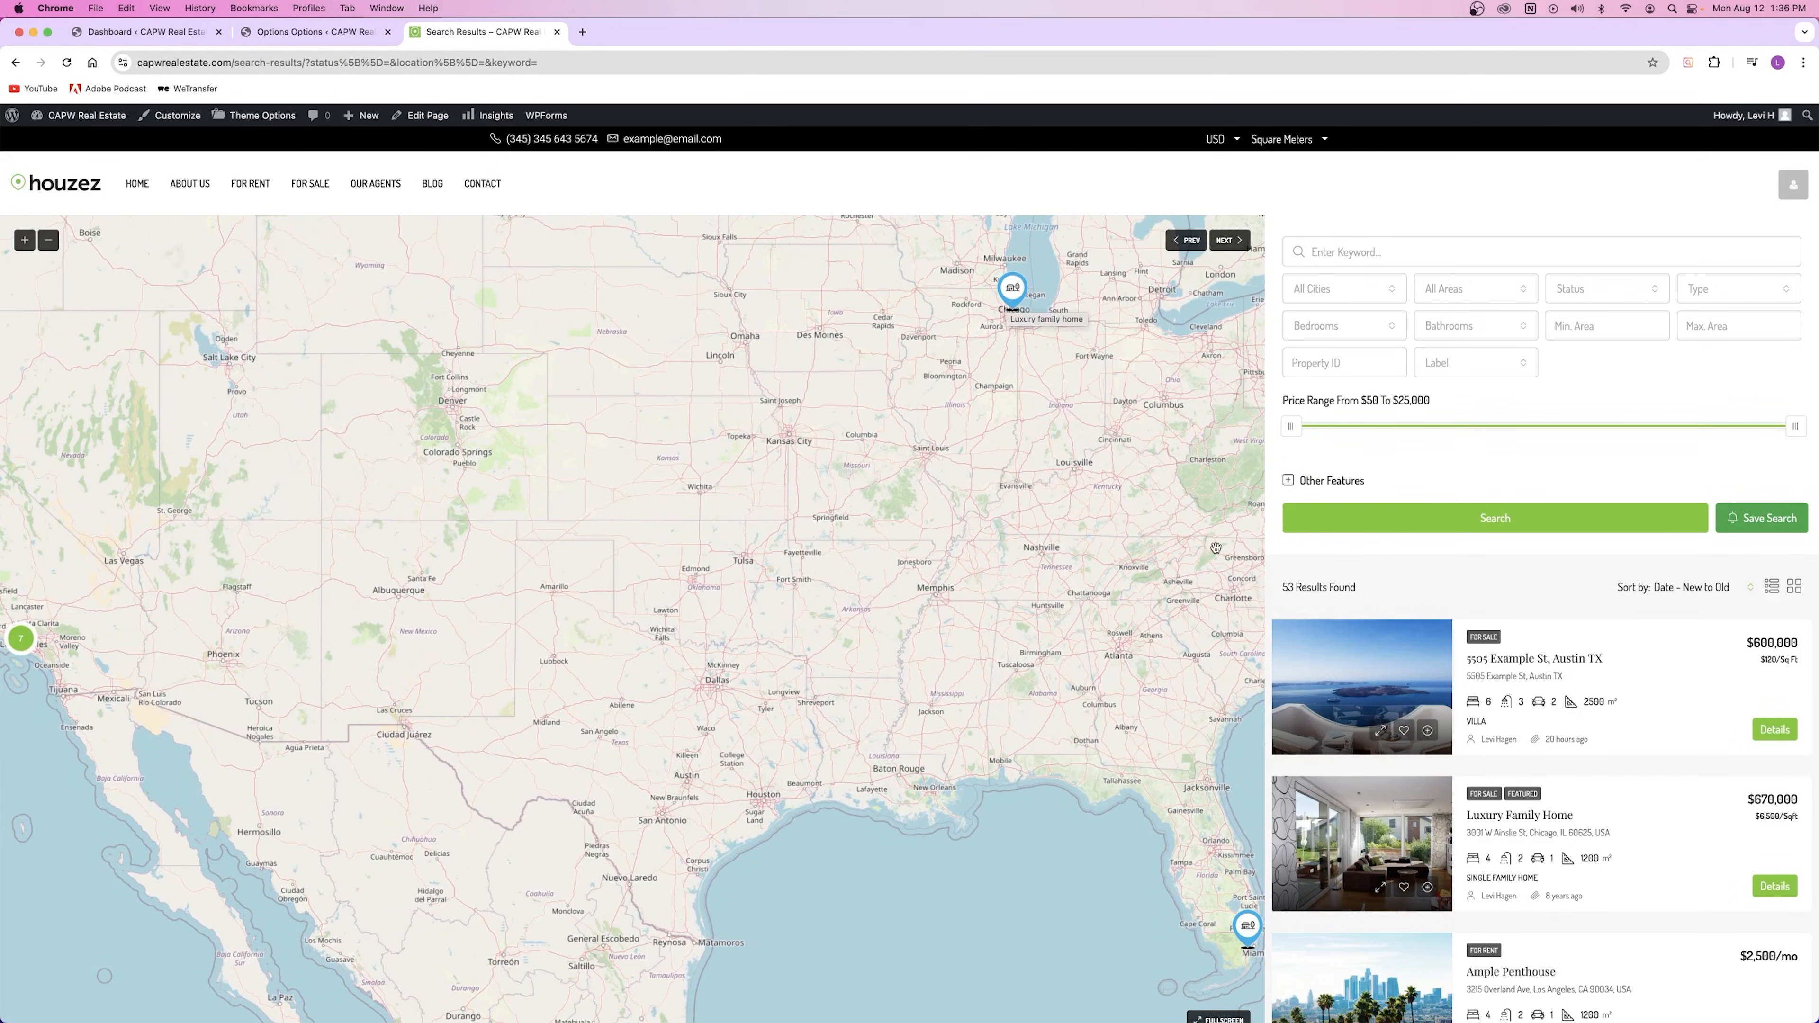
pyautogui.moveTo(1386, 681)
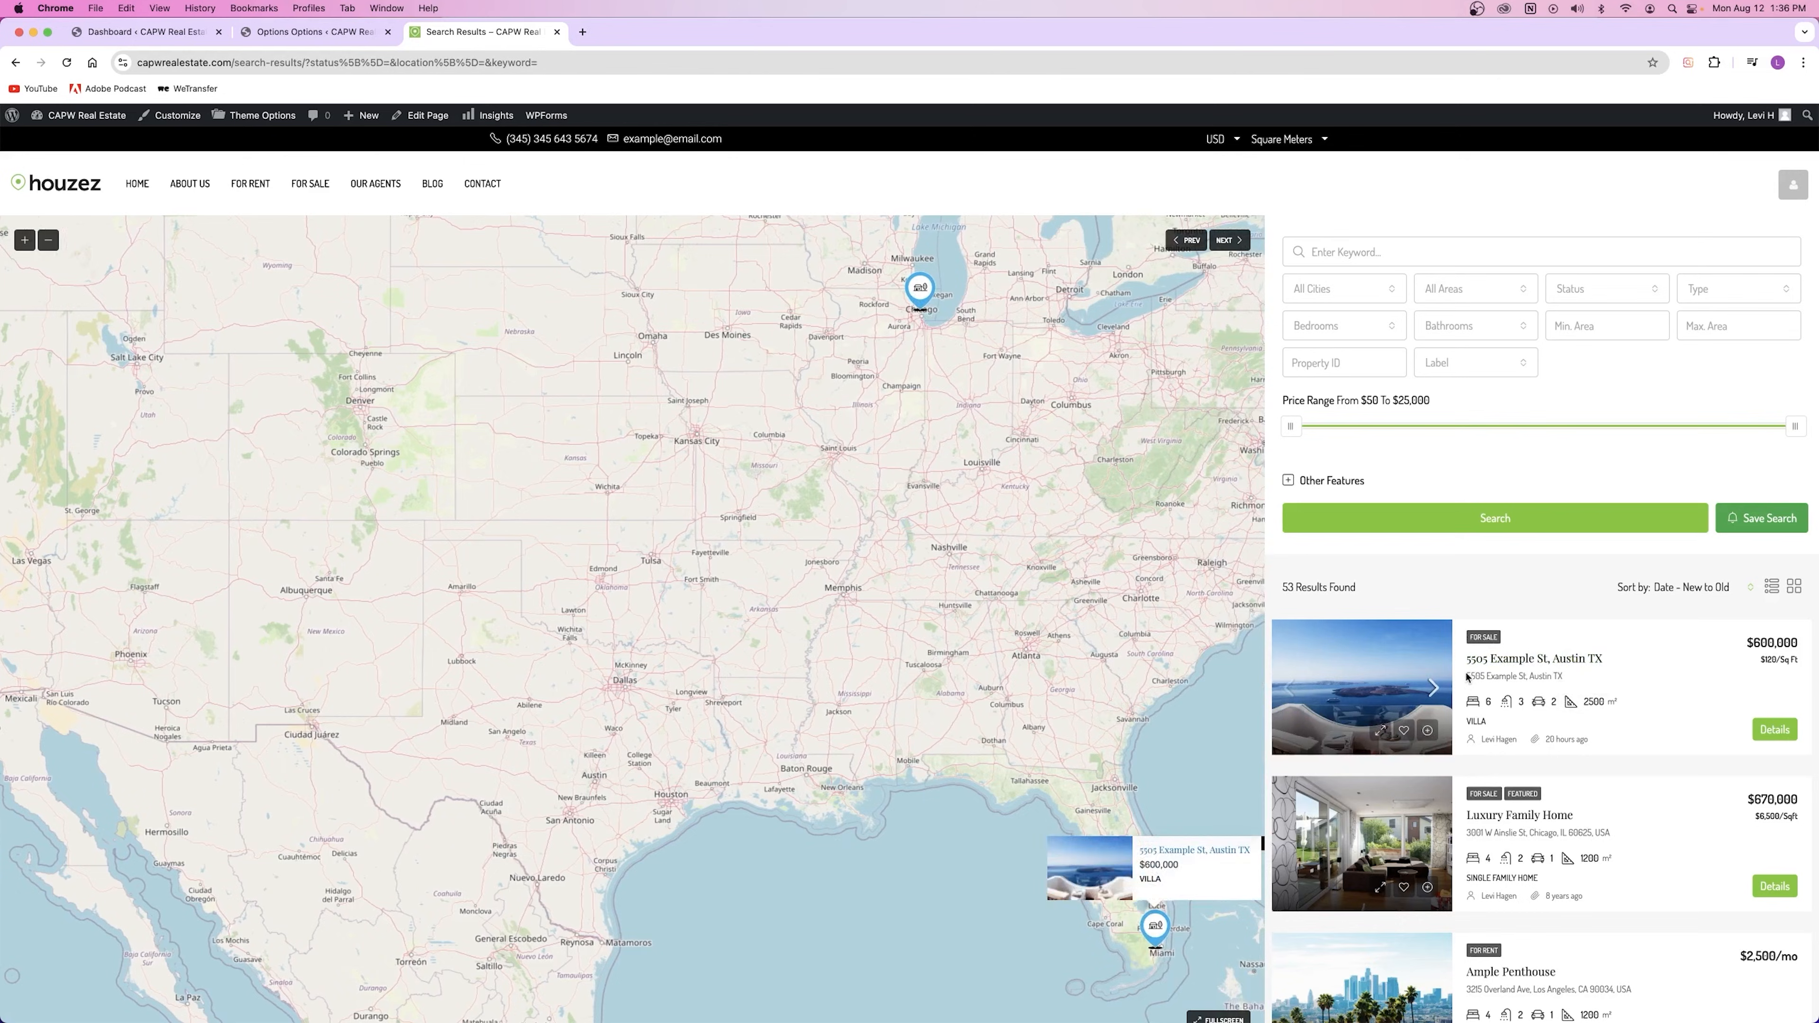
pyautogui.scroll(-10, 1407, 576)
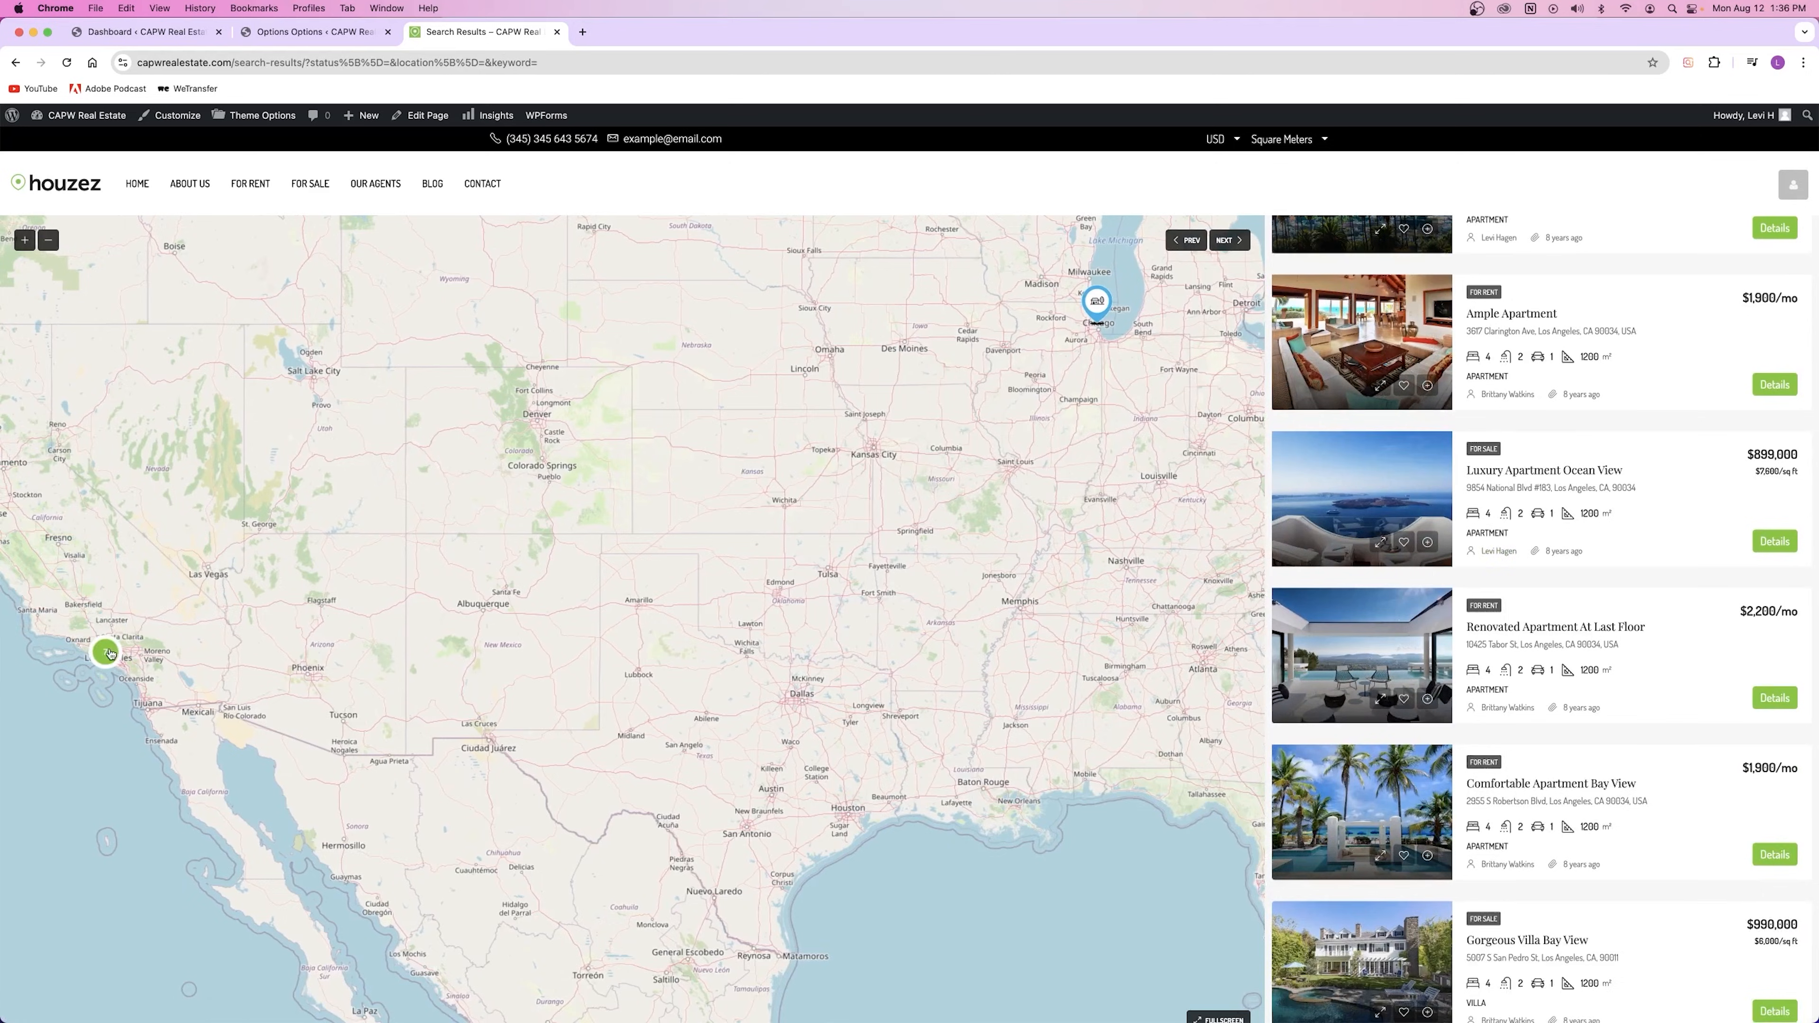
pyautogui.moveTo(1101, 440); pyautogui.dragTo(1070, 478)
pyautogui.scroll(5, 1353, 388)
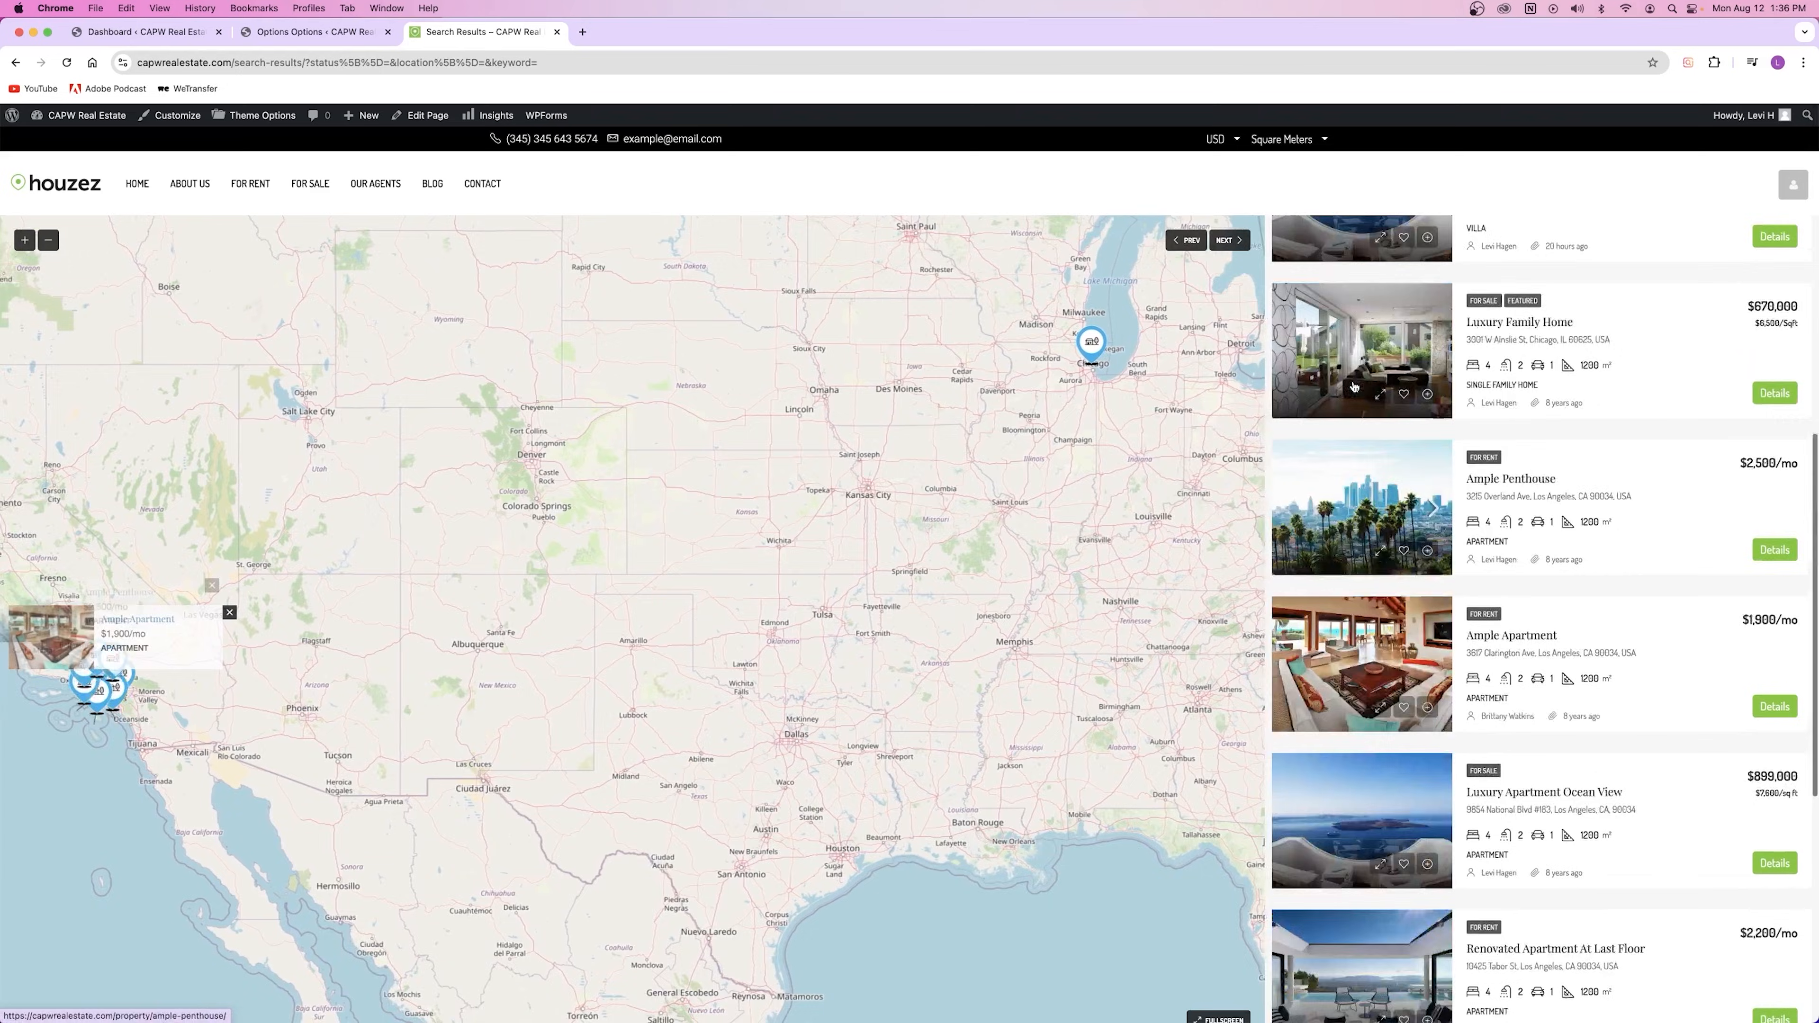
pyautogui.scroll(7, 1353, 387)
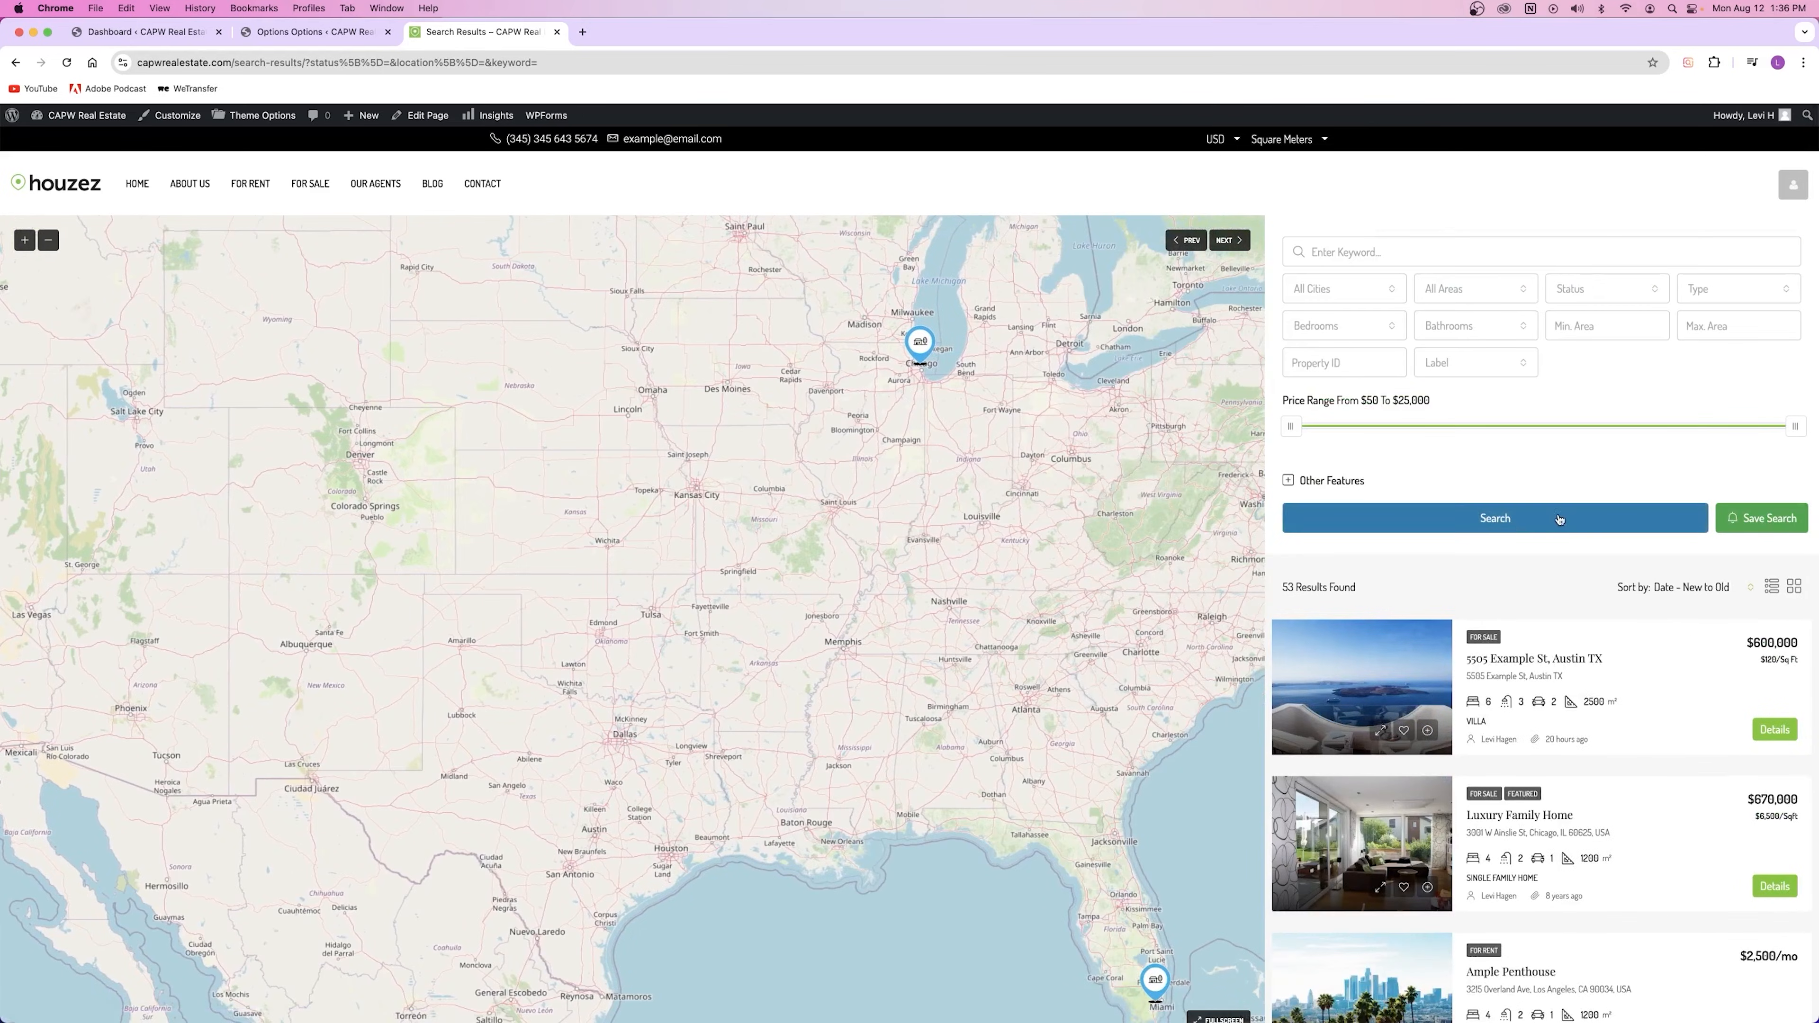
pyautogui.moveTo(1798, 428)
pyautogui.mouseDown()
pyautogui.moveTo(1404, 430)
pyautogui.moveTo(1797, 428)
pyautogui.mouseUp()
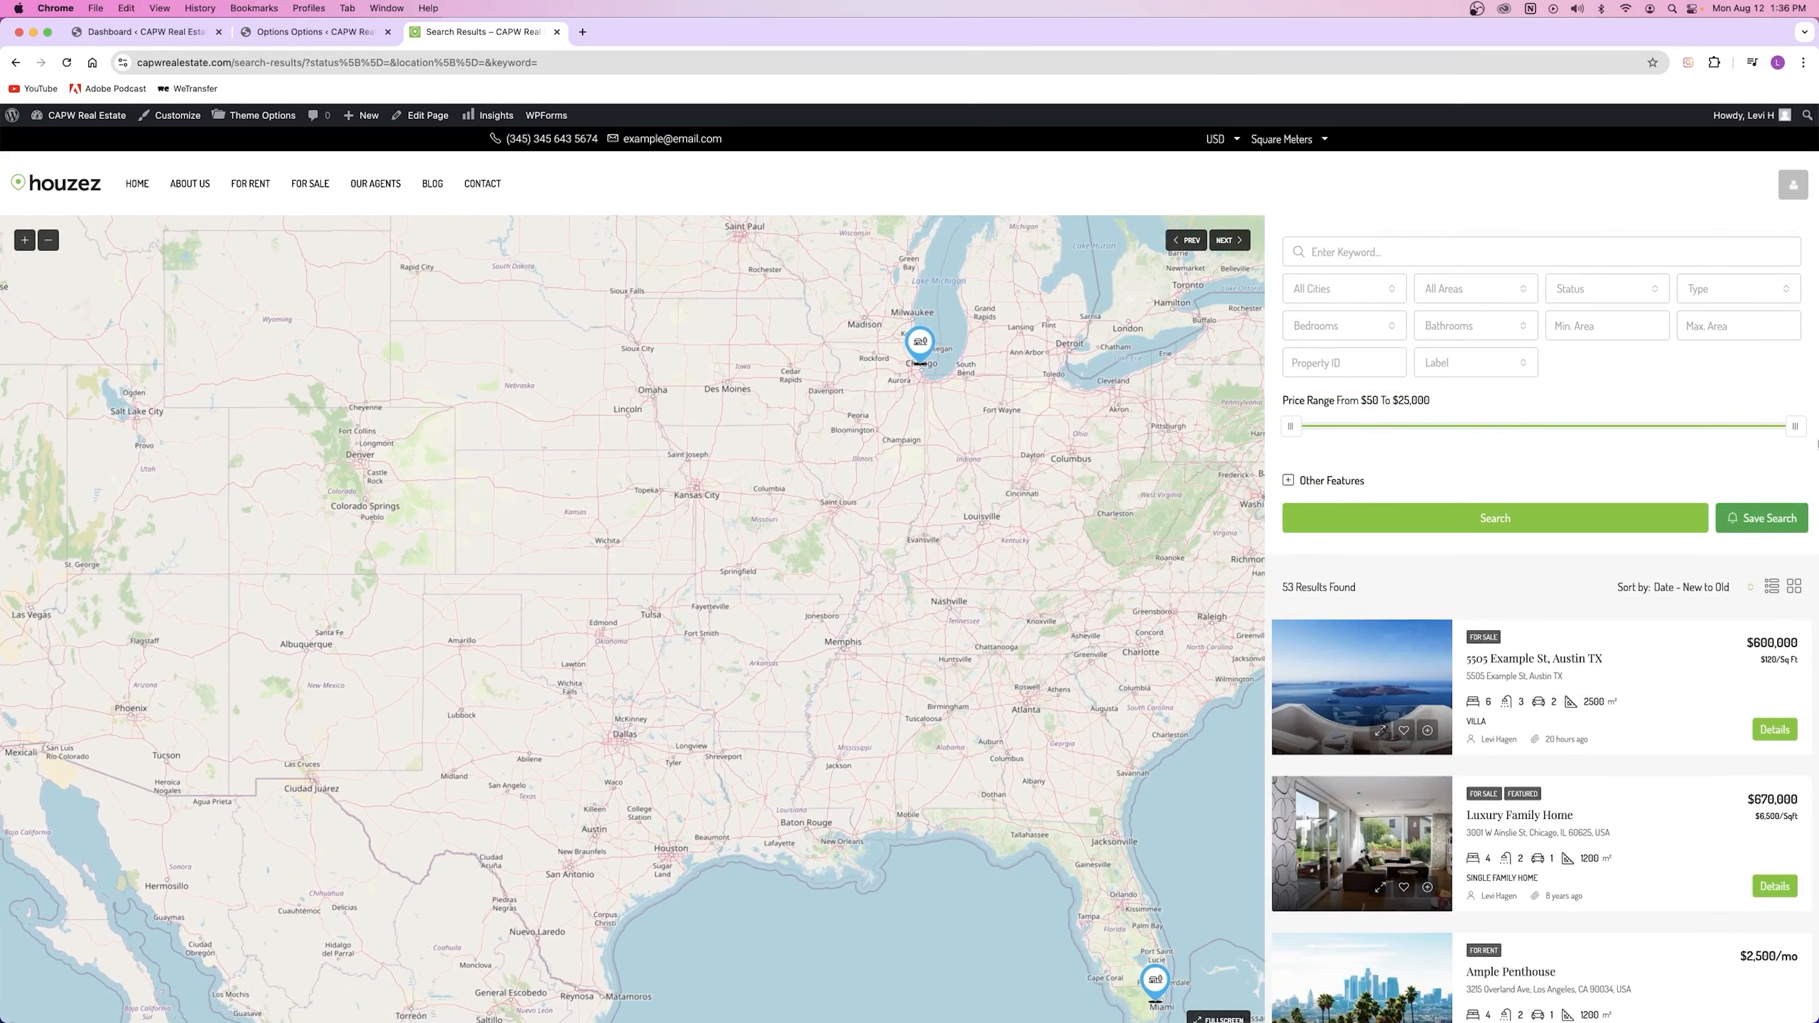
pyautogui.scroll(-10, 1481, 610)
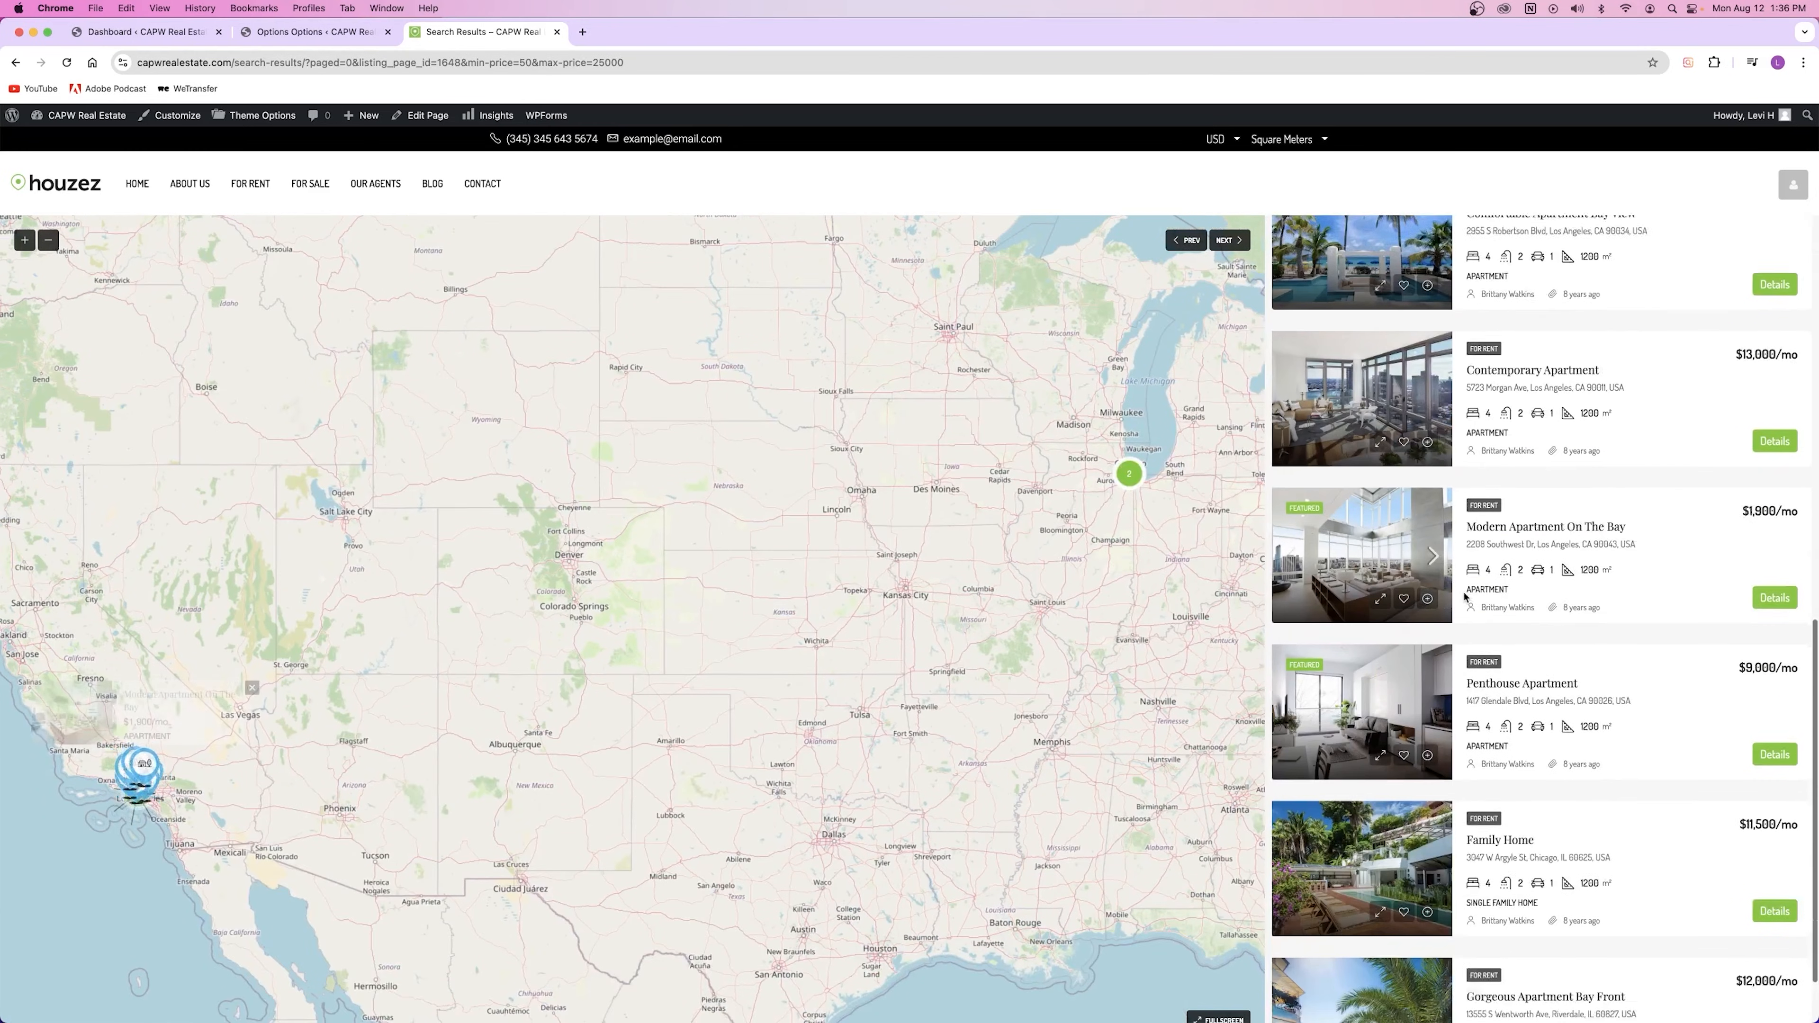
pyautogui.click(315, 31)
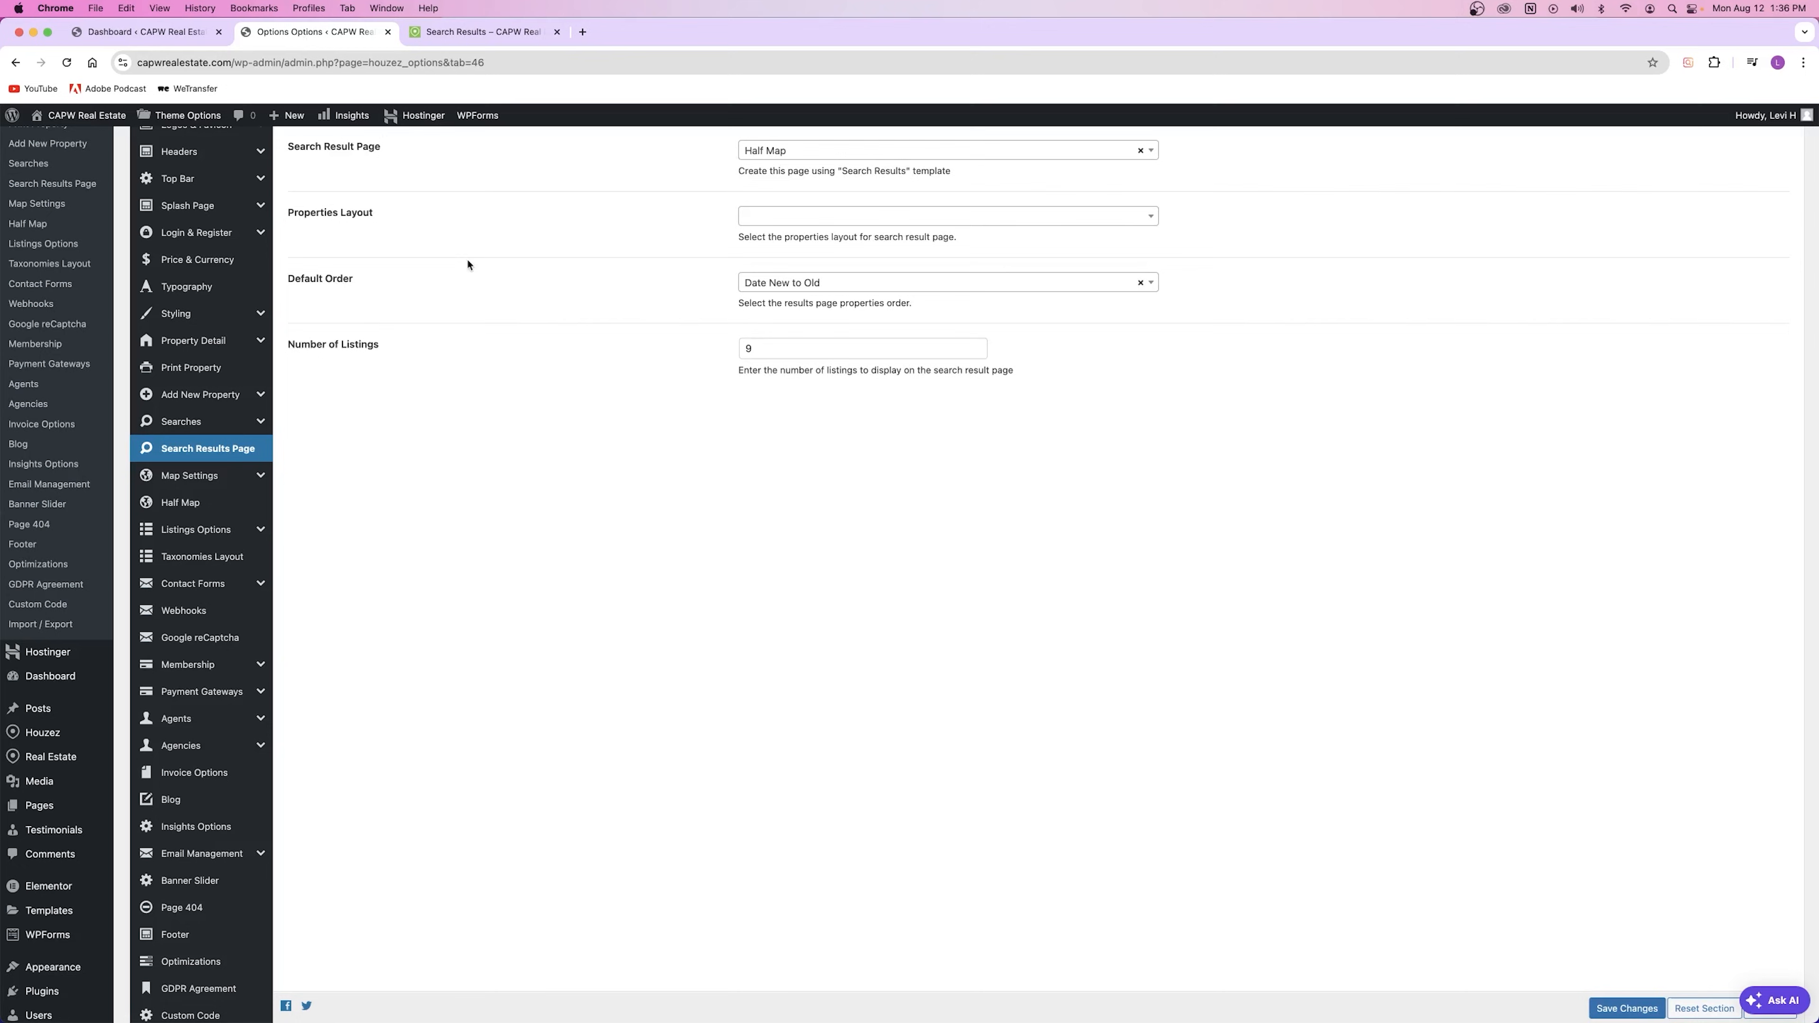
# Step: Scroll through the Half Map Search builder fields, noting the Price Range Slider for Half Map option
pyautogui.click(192, 421)
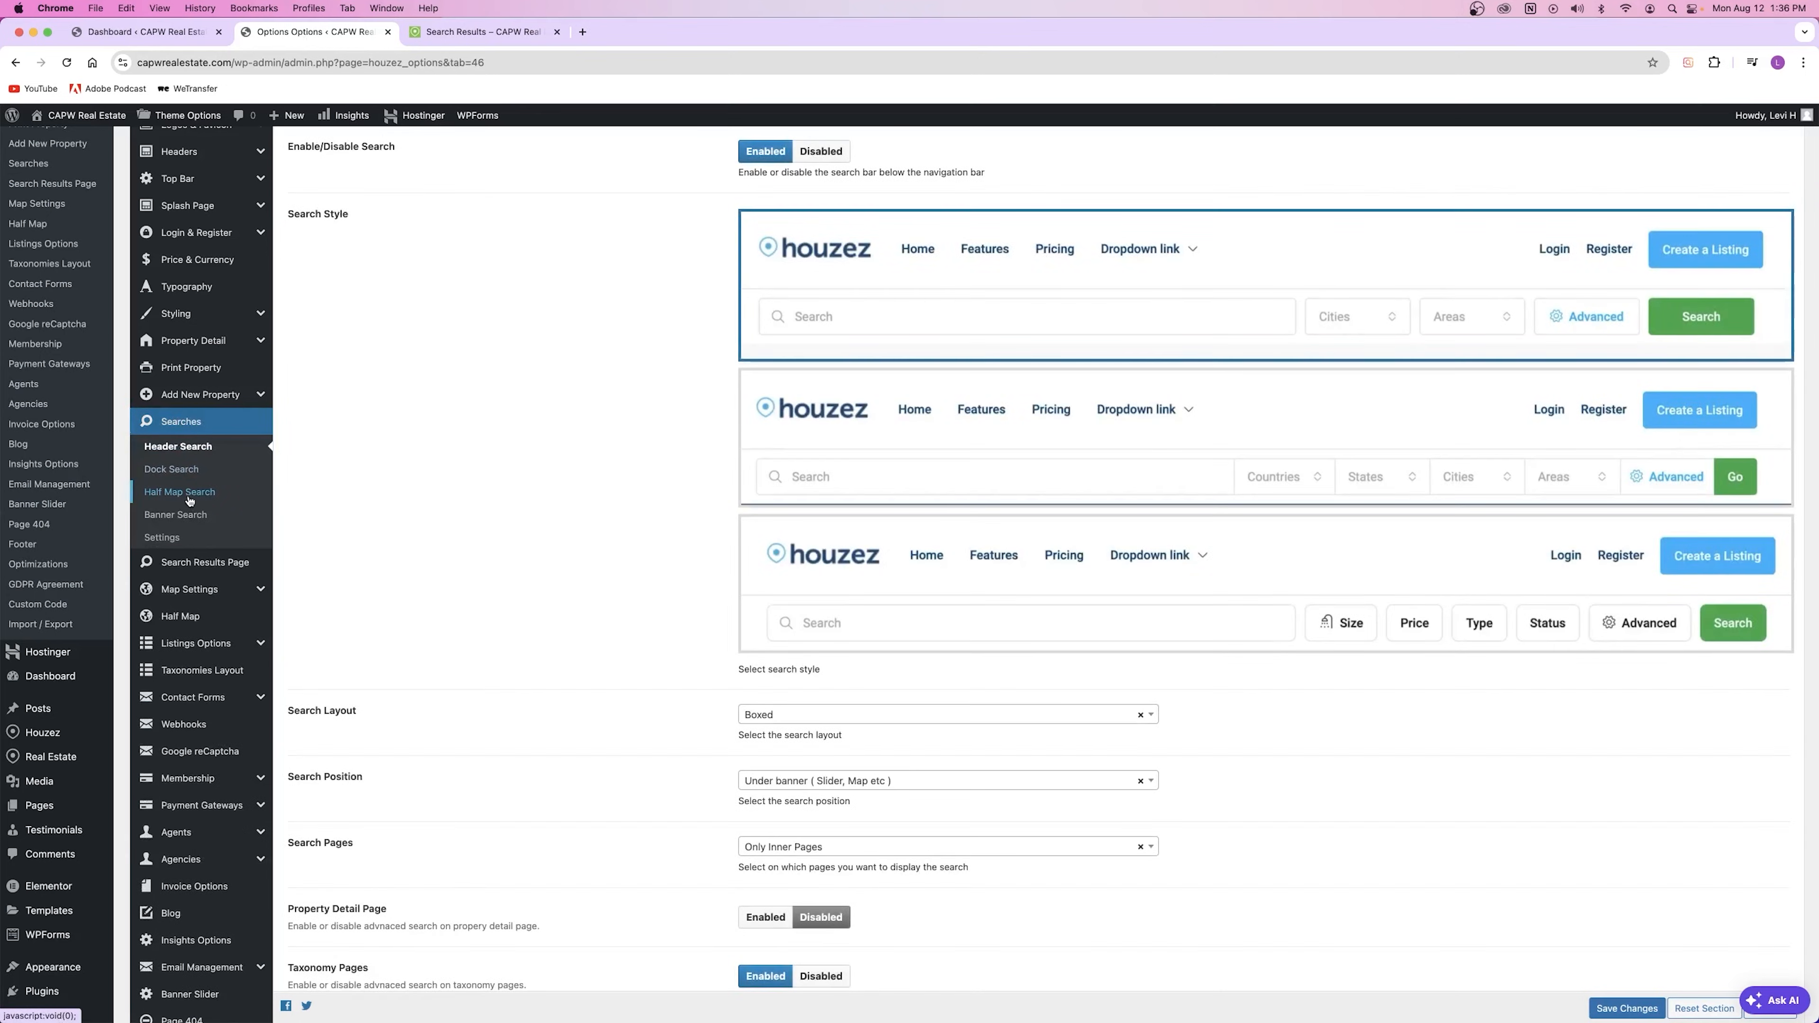
pyautogui.click(190, 501)
pyautogui.scroll(-5, 1079, 422)
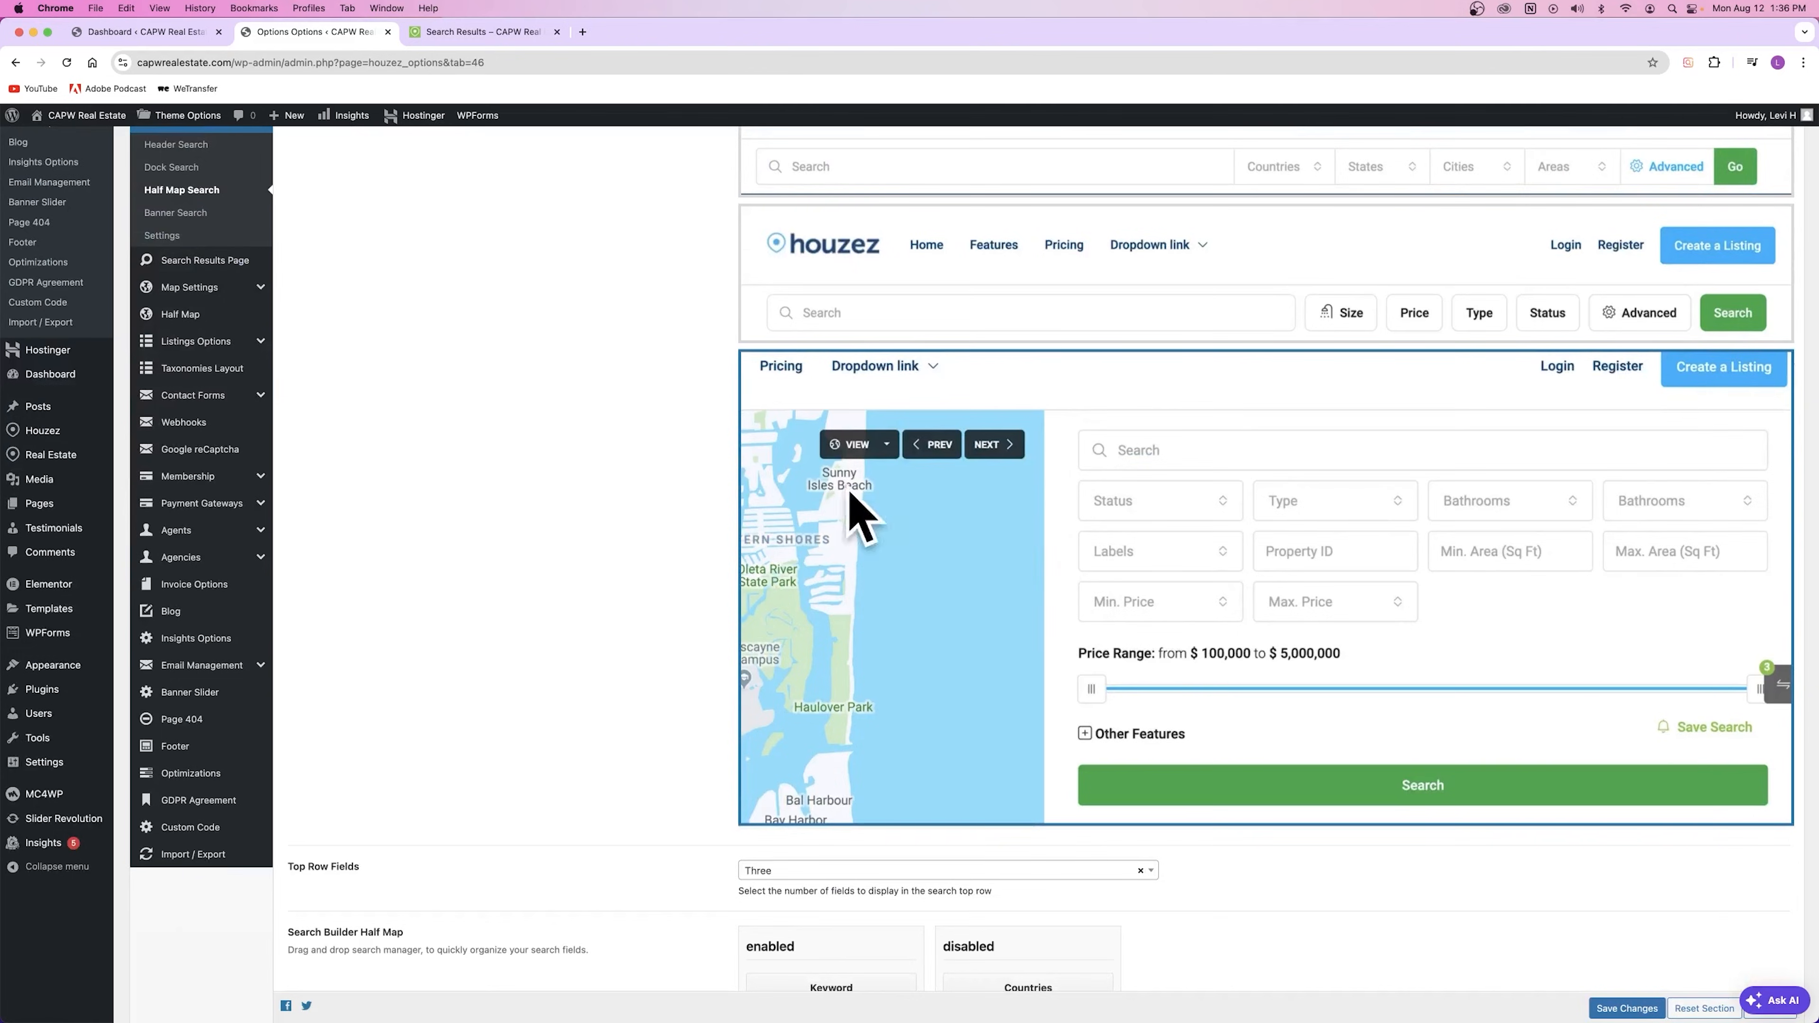
pyautogui.scroll(-4, 462, 434)
pyautogui.scroll(-5, 472, 433)
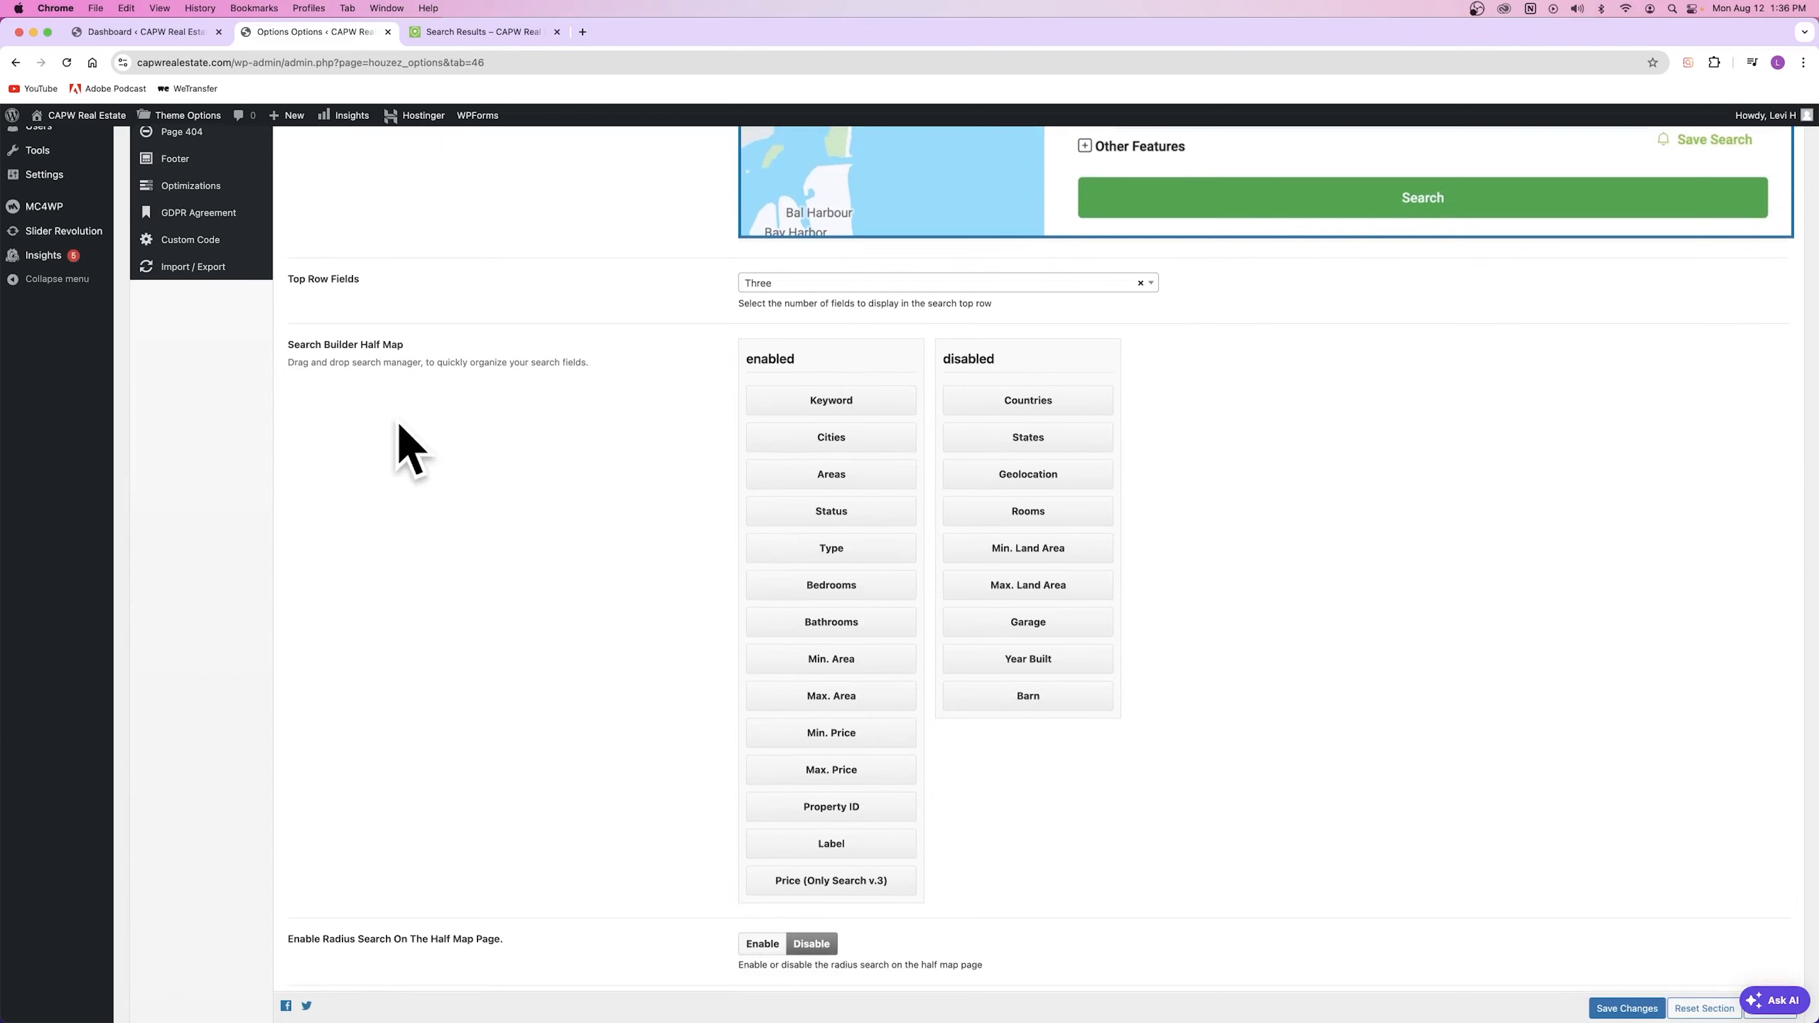
pyautogui.scroll(4, 1300, 528)
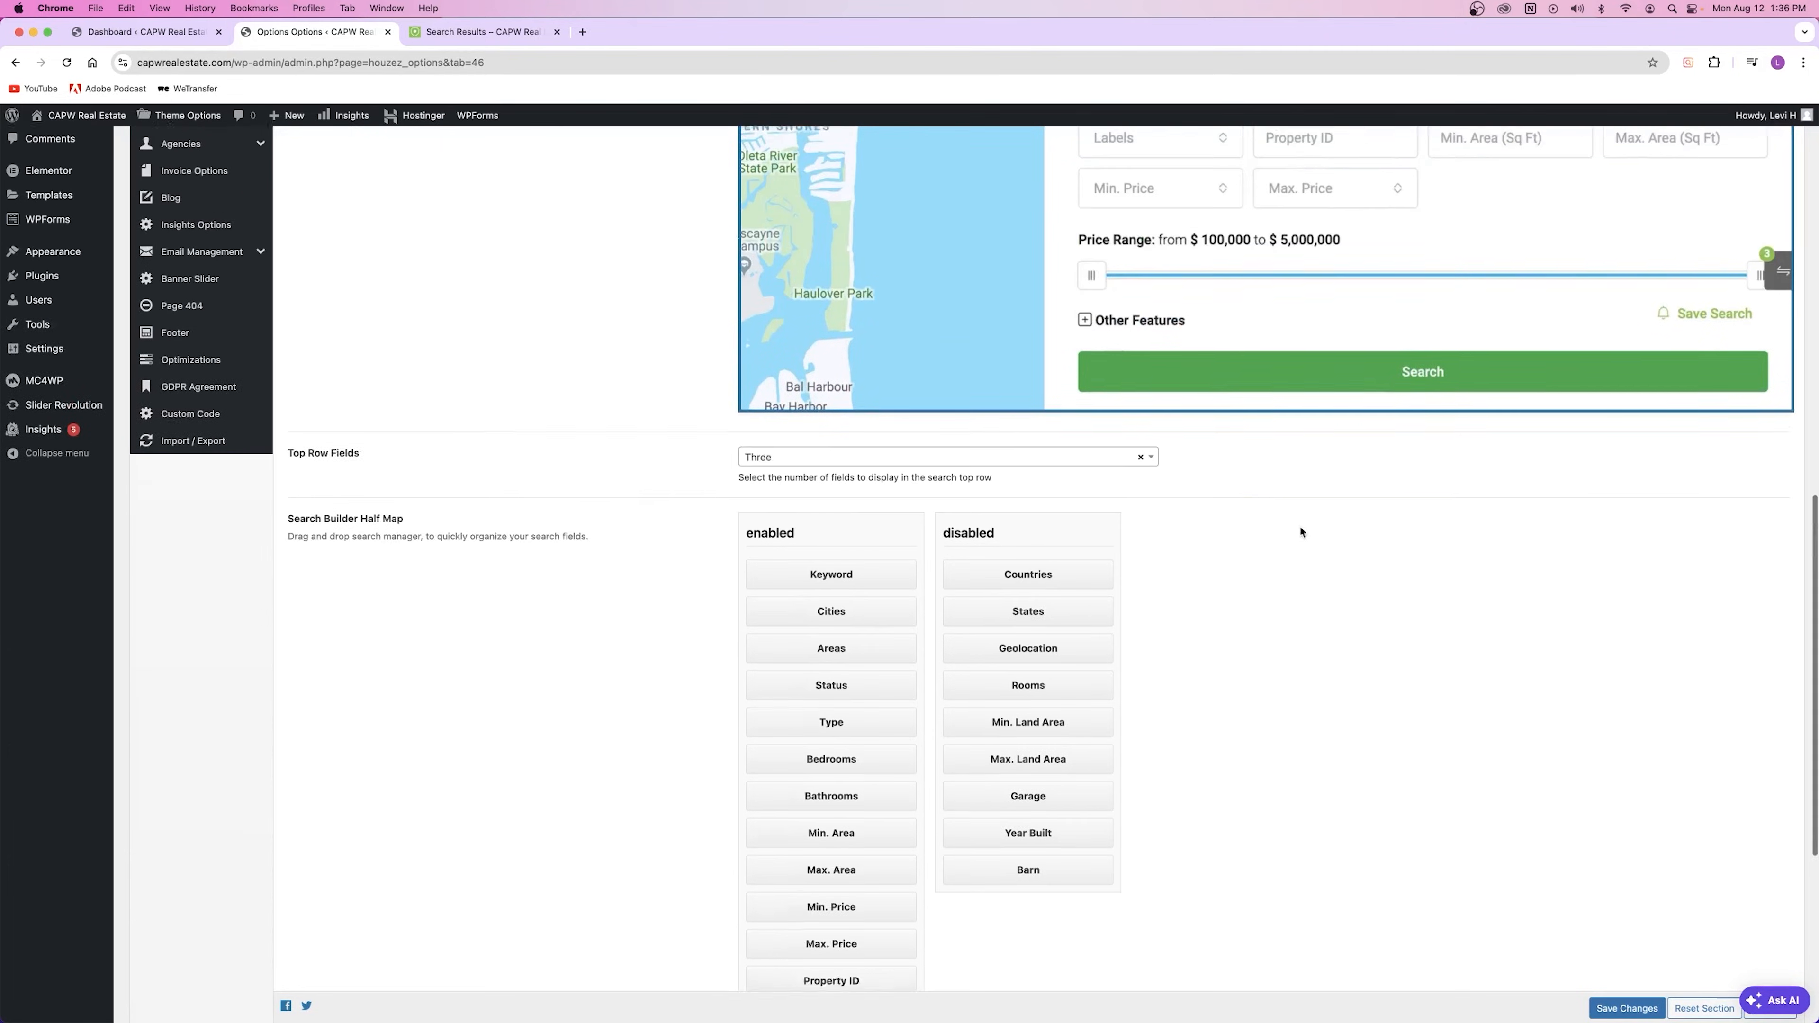
pyautogui.scroll(2, 1226, 437)
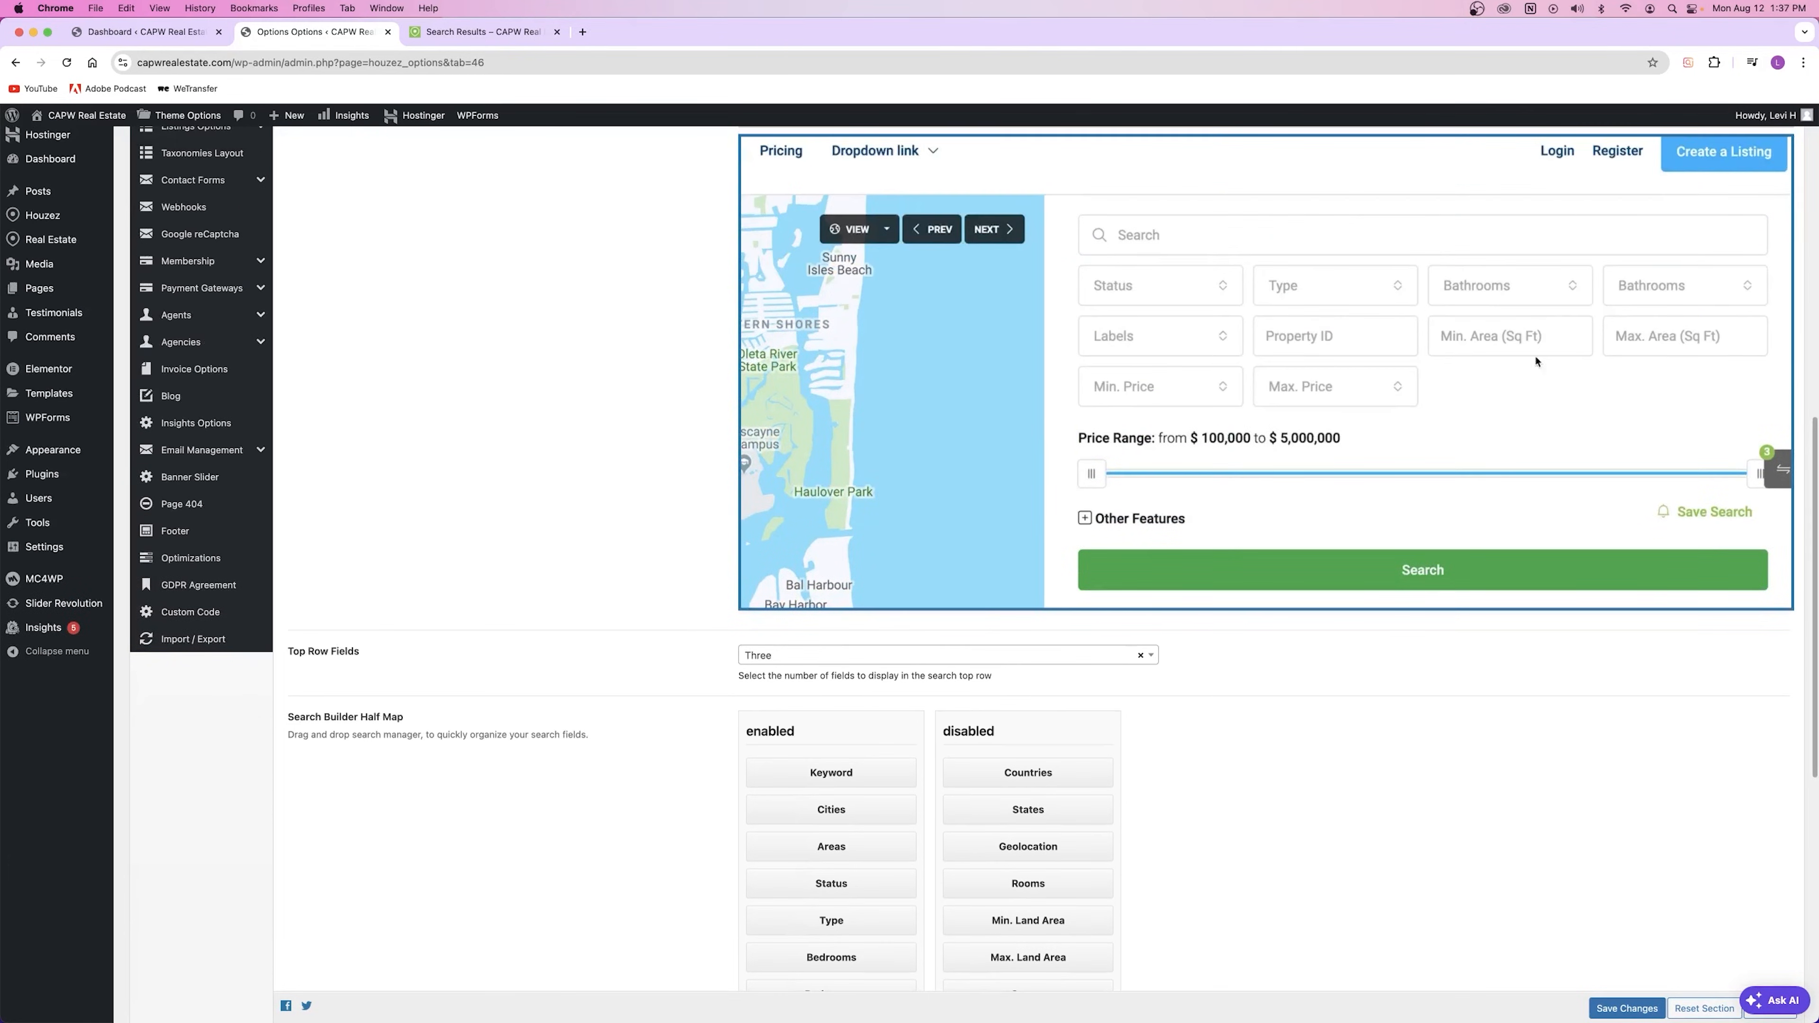
pyautogui.scroll(-7, 1046, 408)
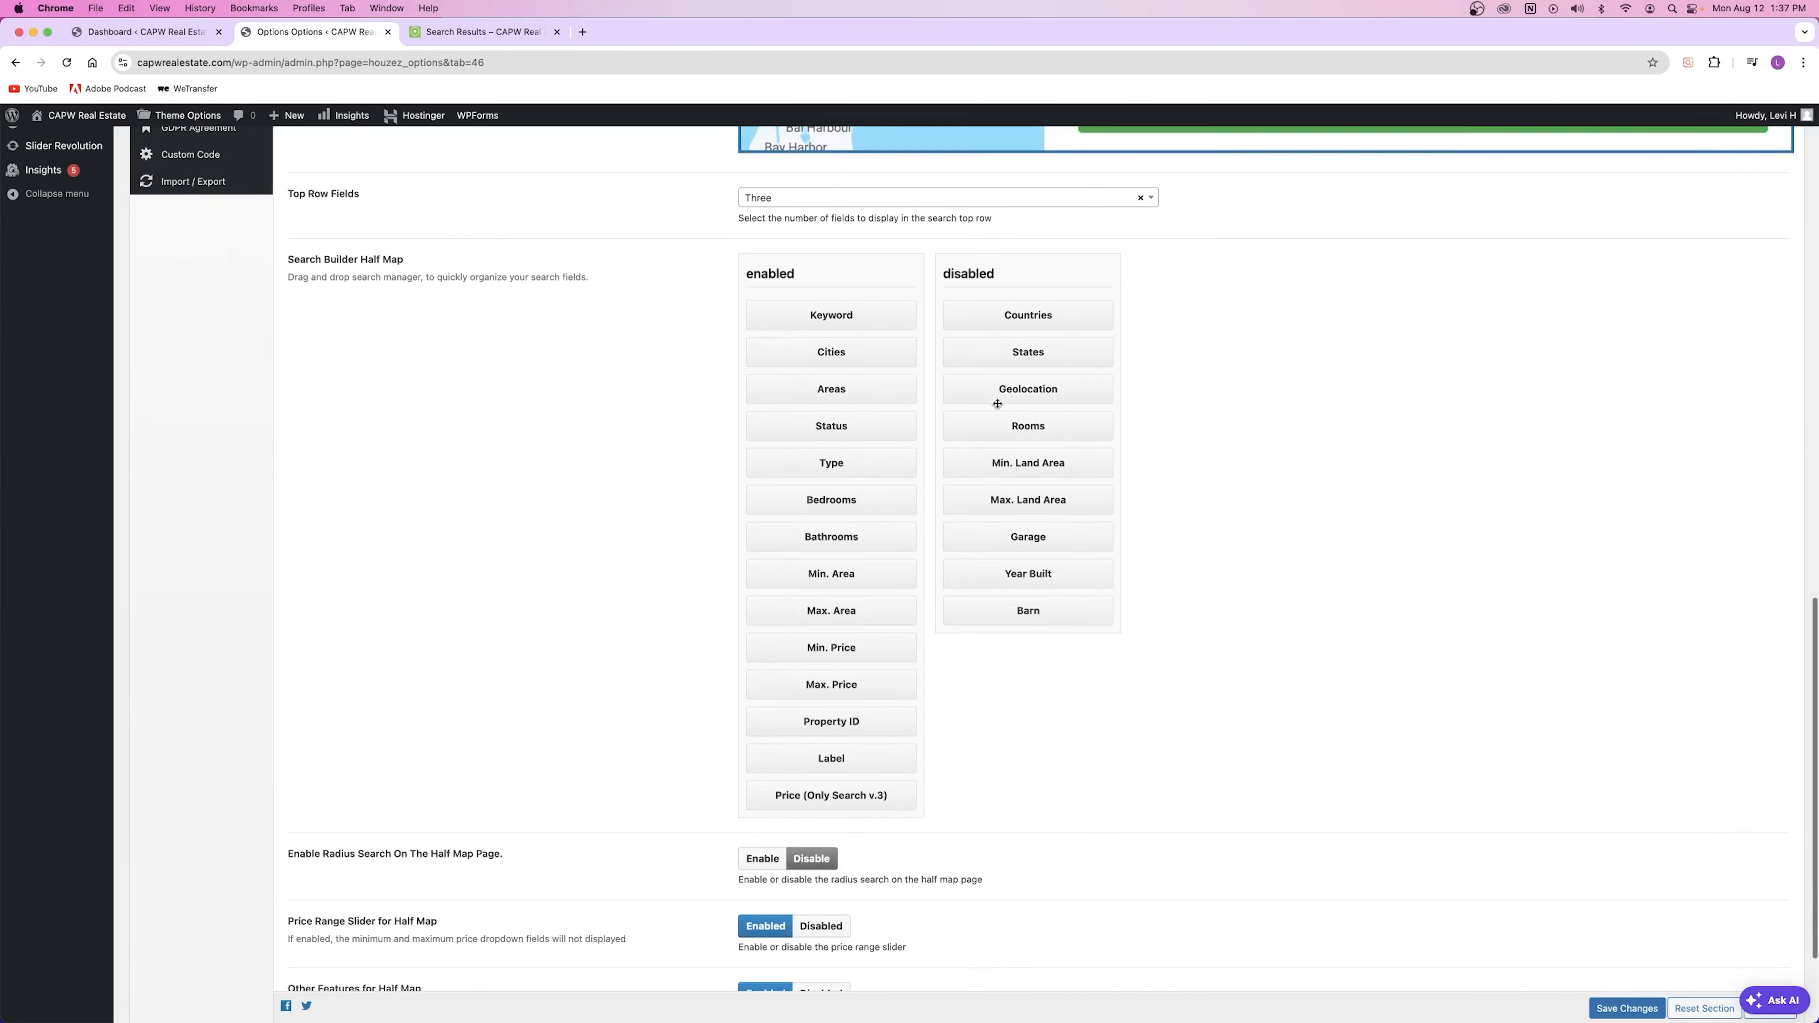
pyautogui.scroll(-3, 950, 422)
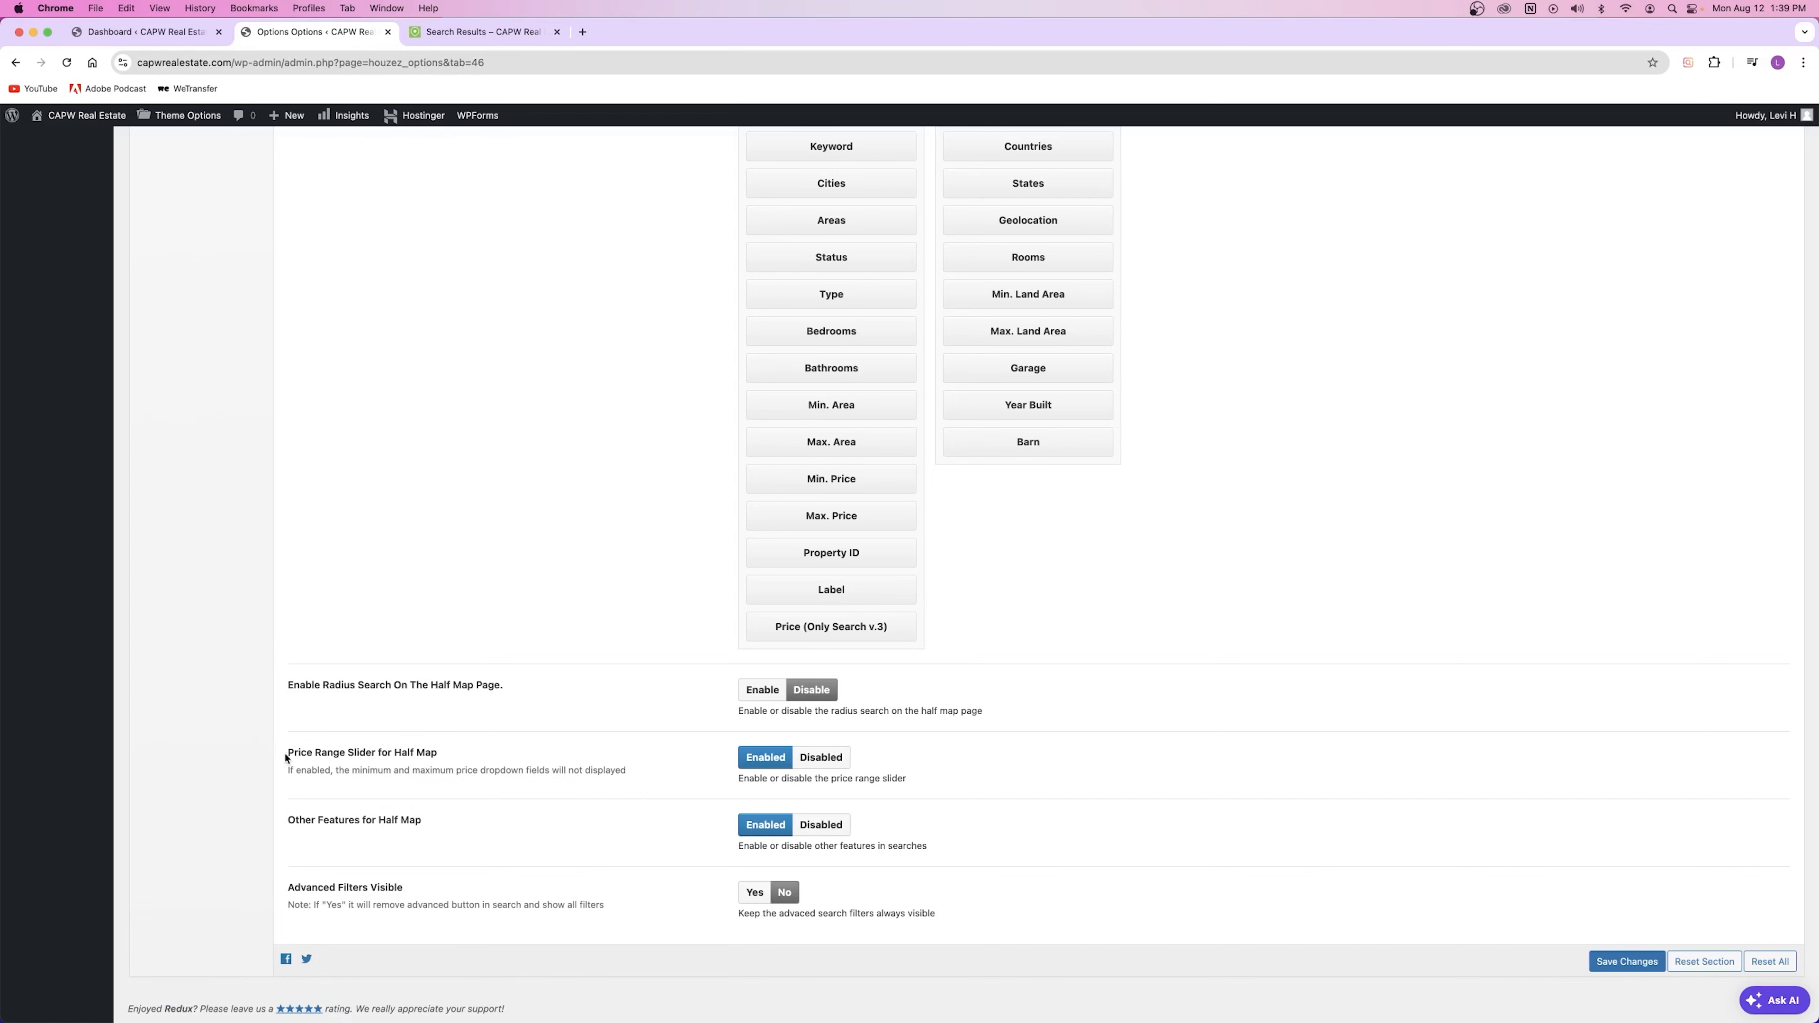
pyautogui.moveTo(289, 756); pyautogui.dragTo(434, 753)
# Step: Compare the live half-map results page with those fields, then return to the settings
pyautogui.click(484, 32)
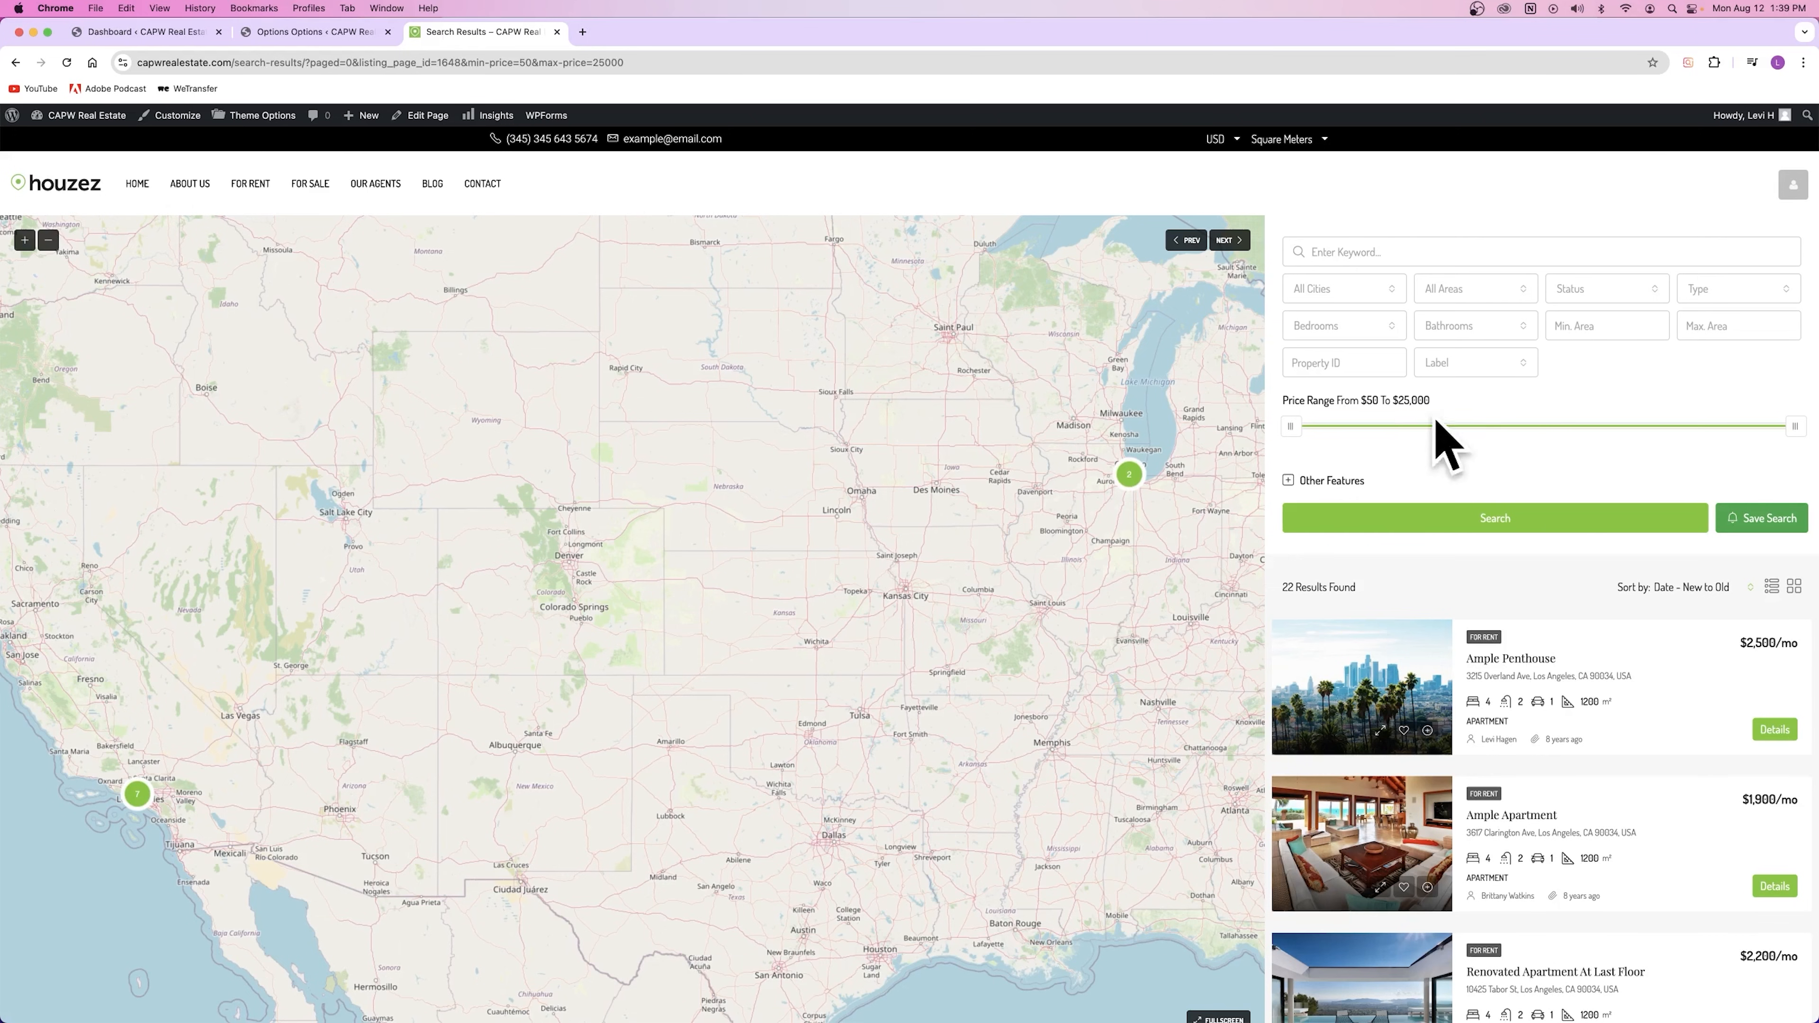
pyautogui.click(314, 32)
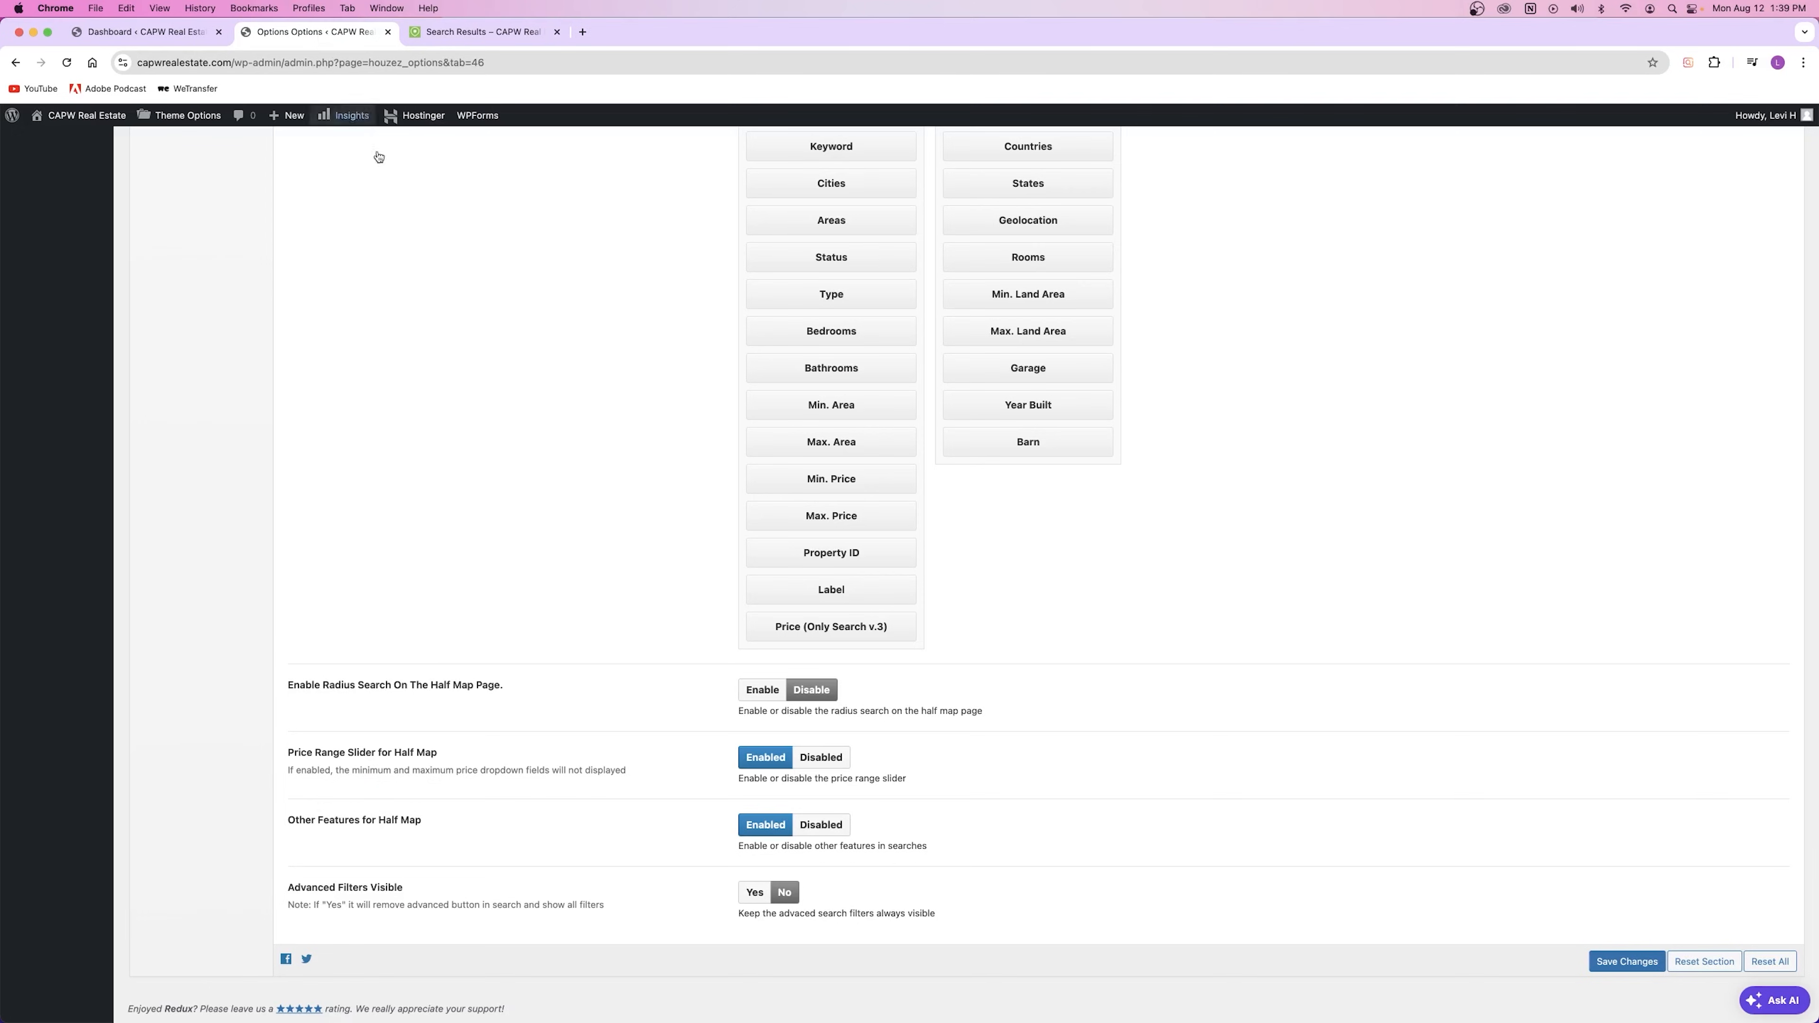
pyautogui.scroll(15, 566, 704)
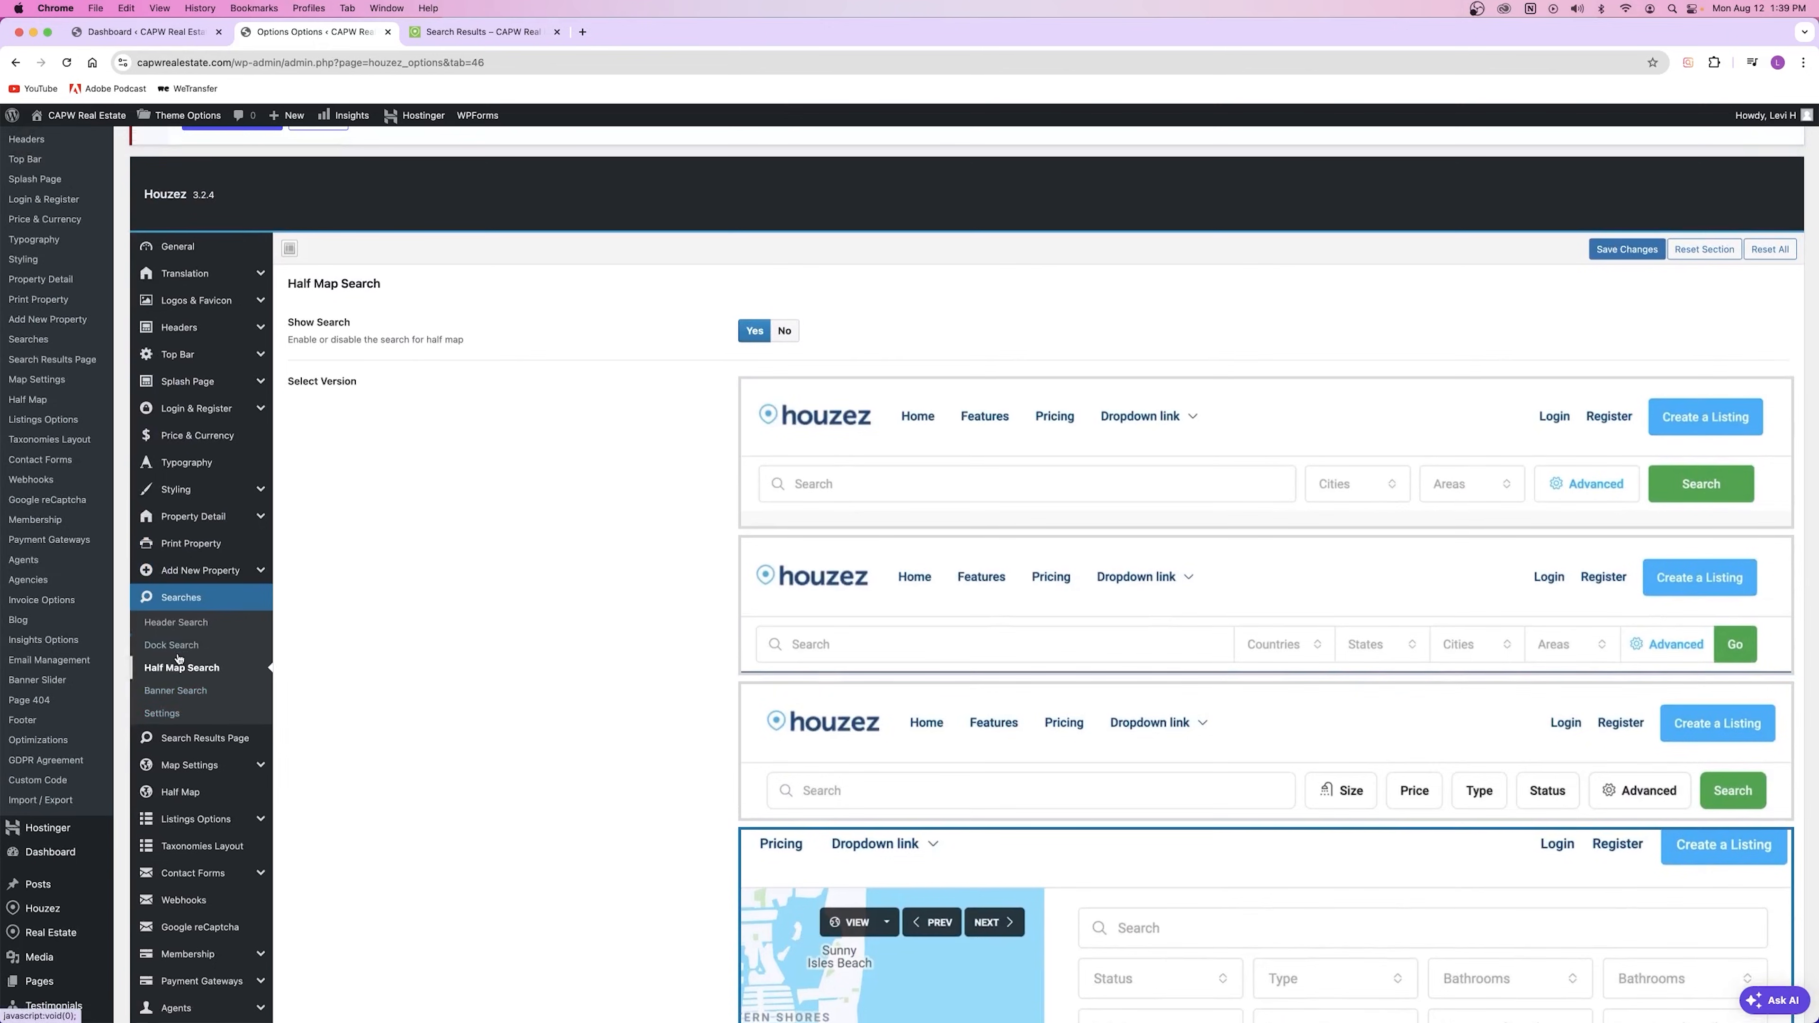
# Step: Pass through Banner Search to the general search Settings and scroll through them
pyautogui.click(165, 696)
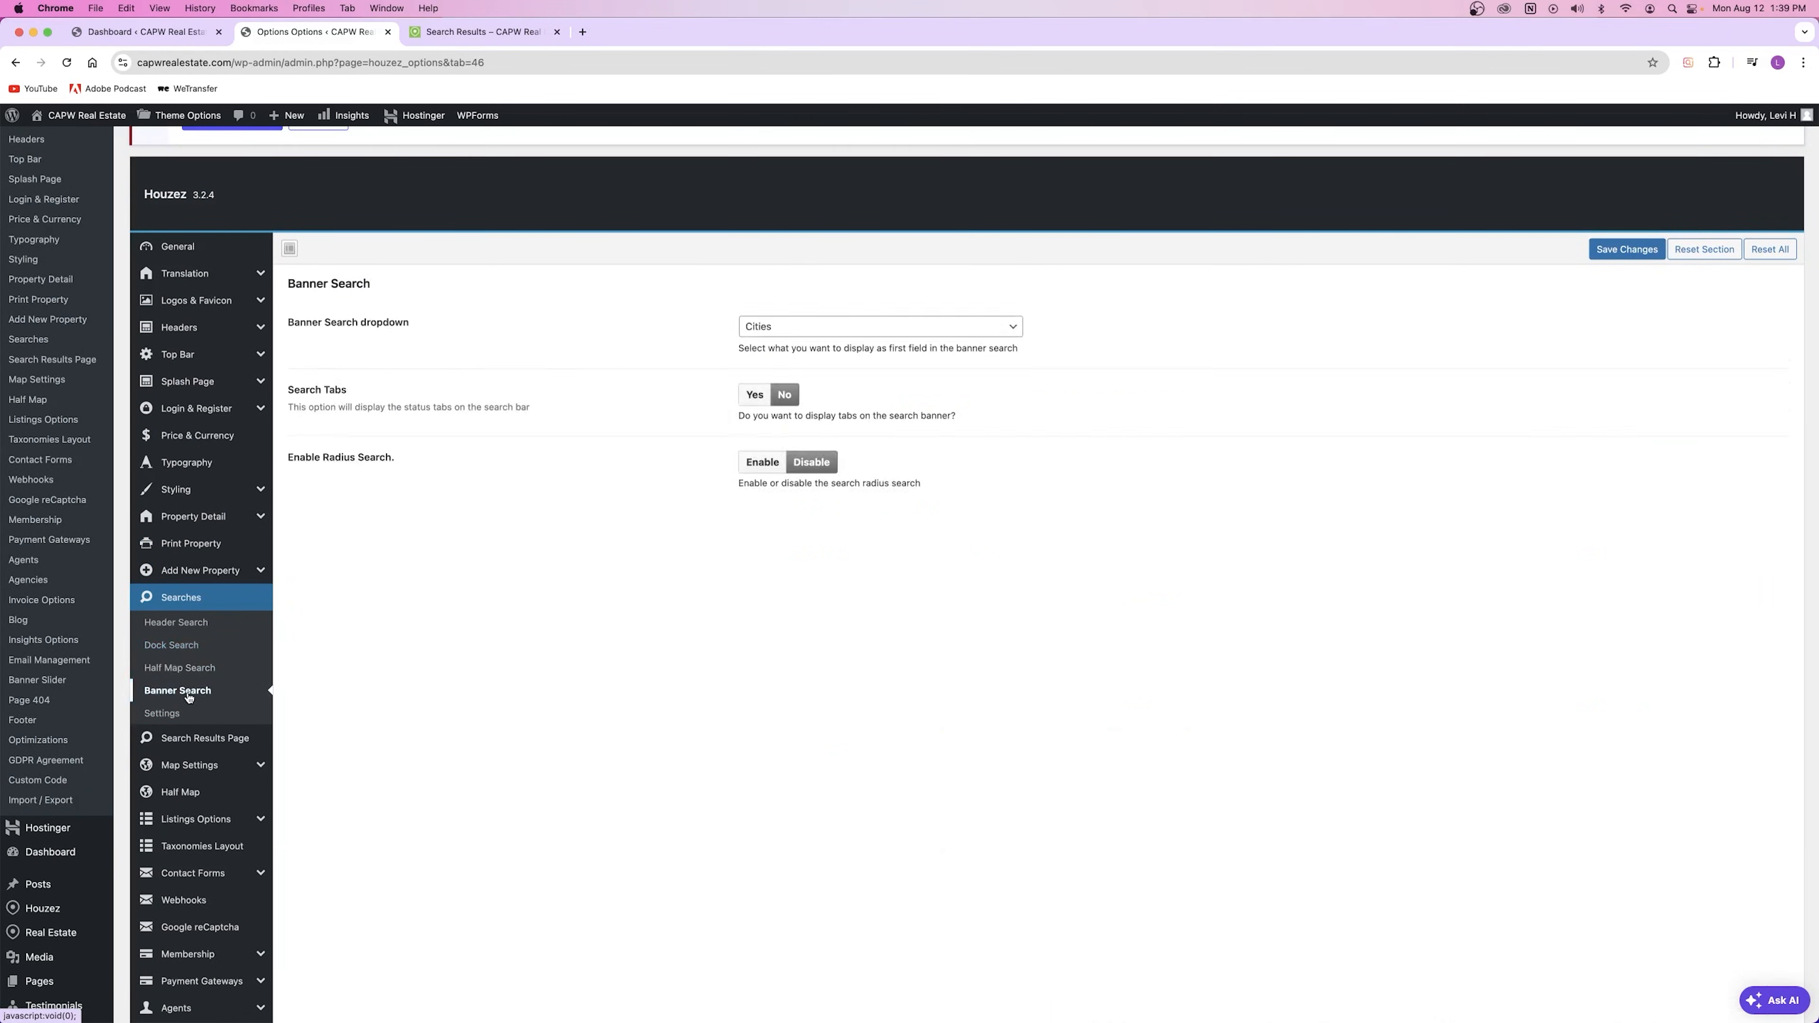
pyautogui.click(159, 711)
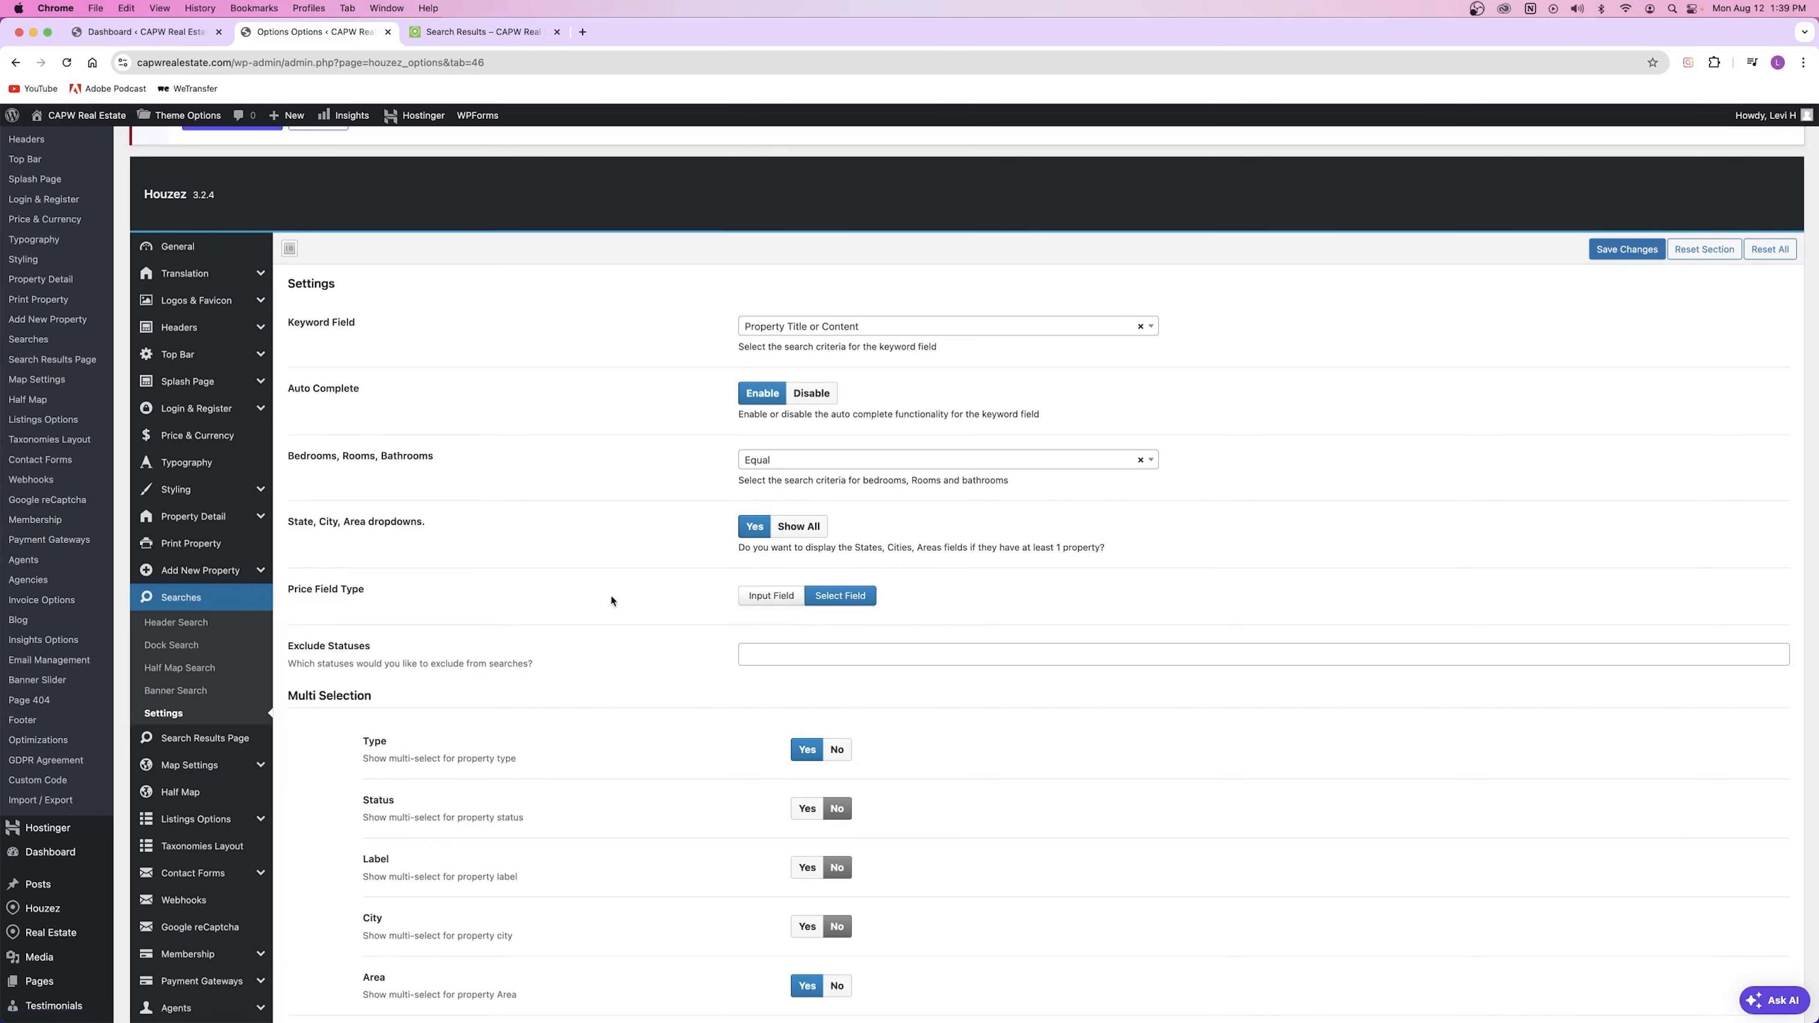
pyautogui.scroll(2, 616, 598)
pyautogui.scroll(-5, 618, 594)
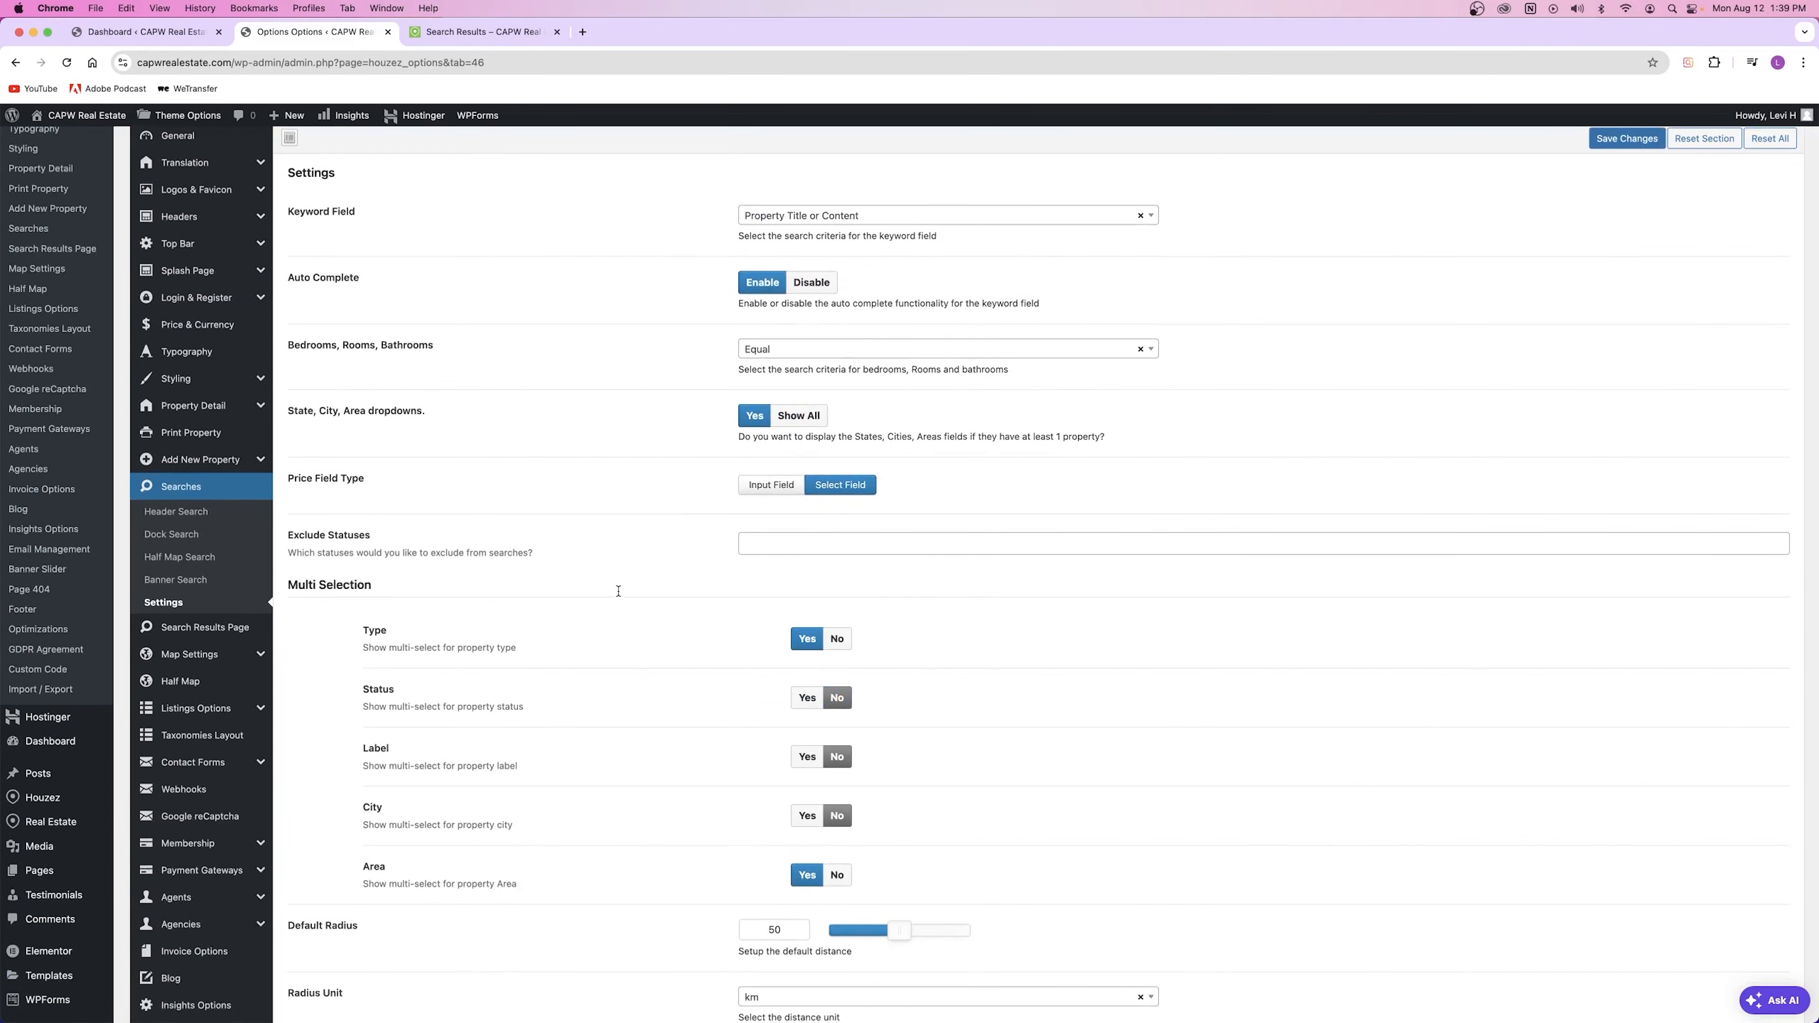
pyautogui.scroll(-10, 621, 450)
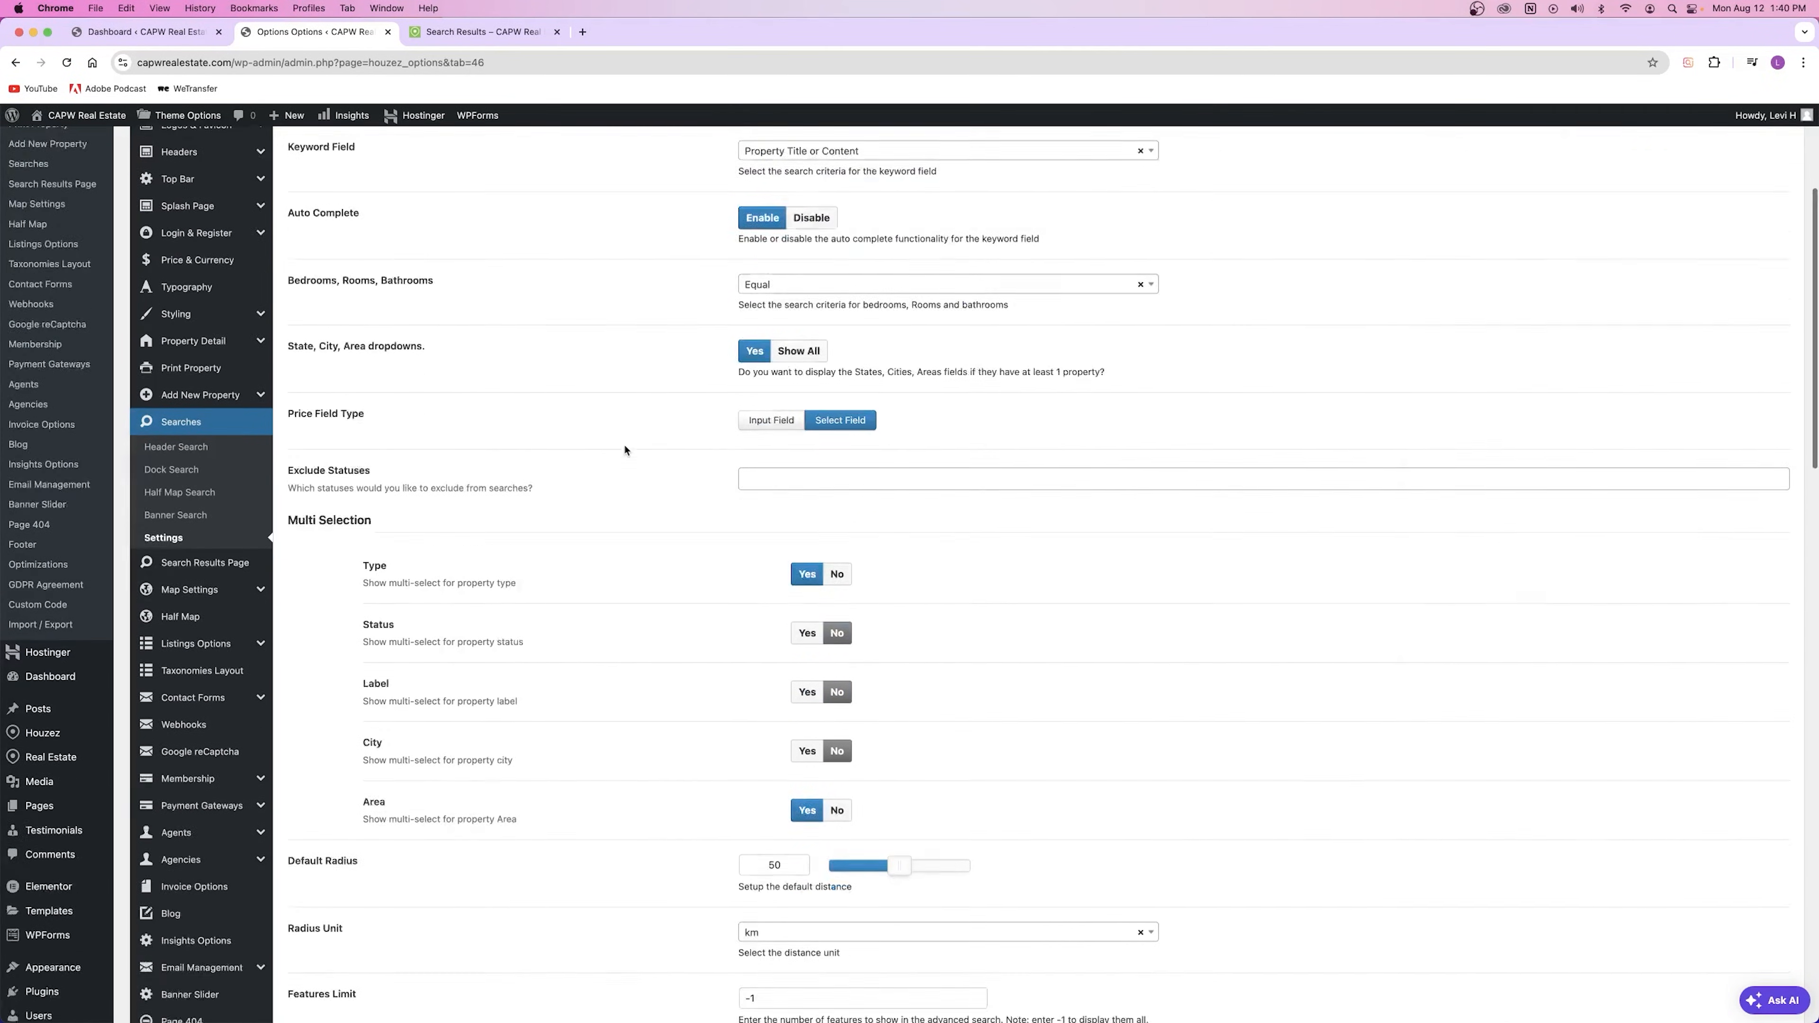
pyautogui.scroll(11, 620, 449)
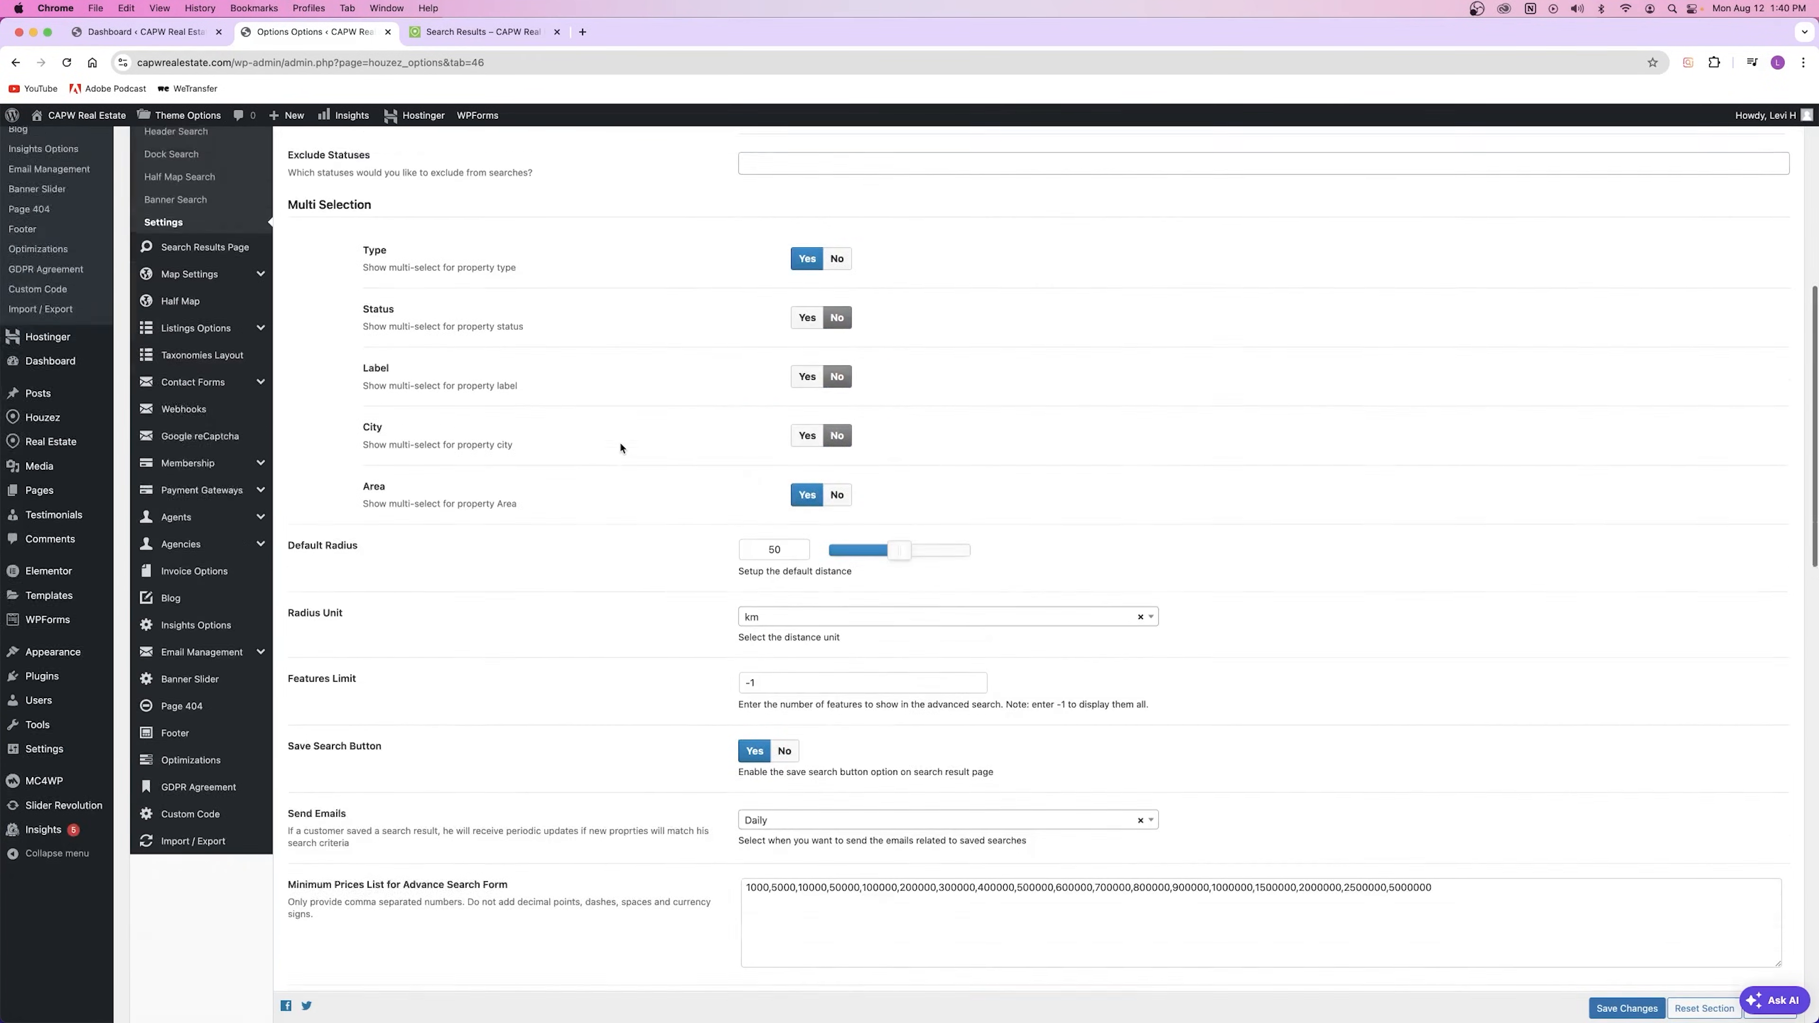
pyautogui.scroll(-10, 620, 449)
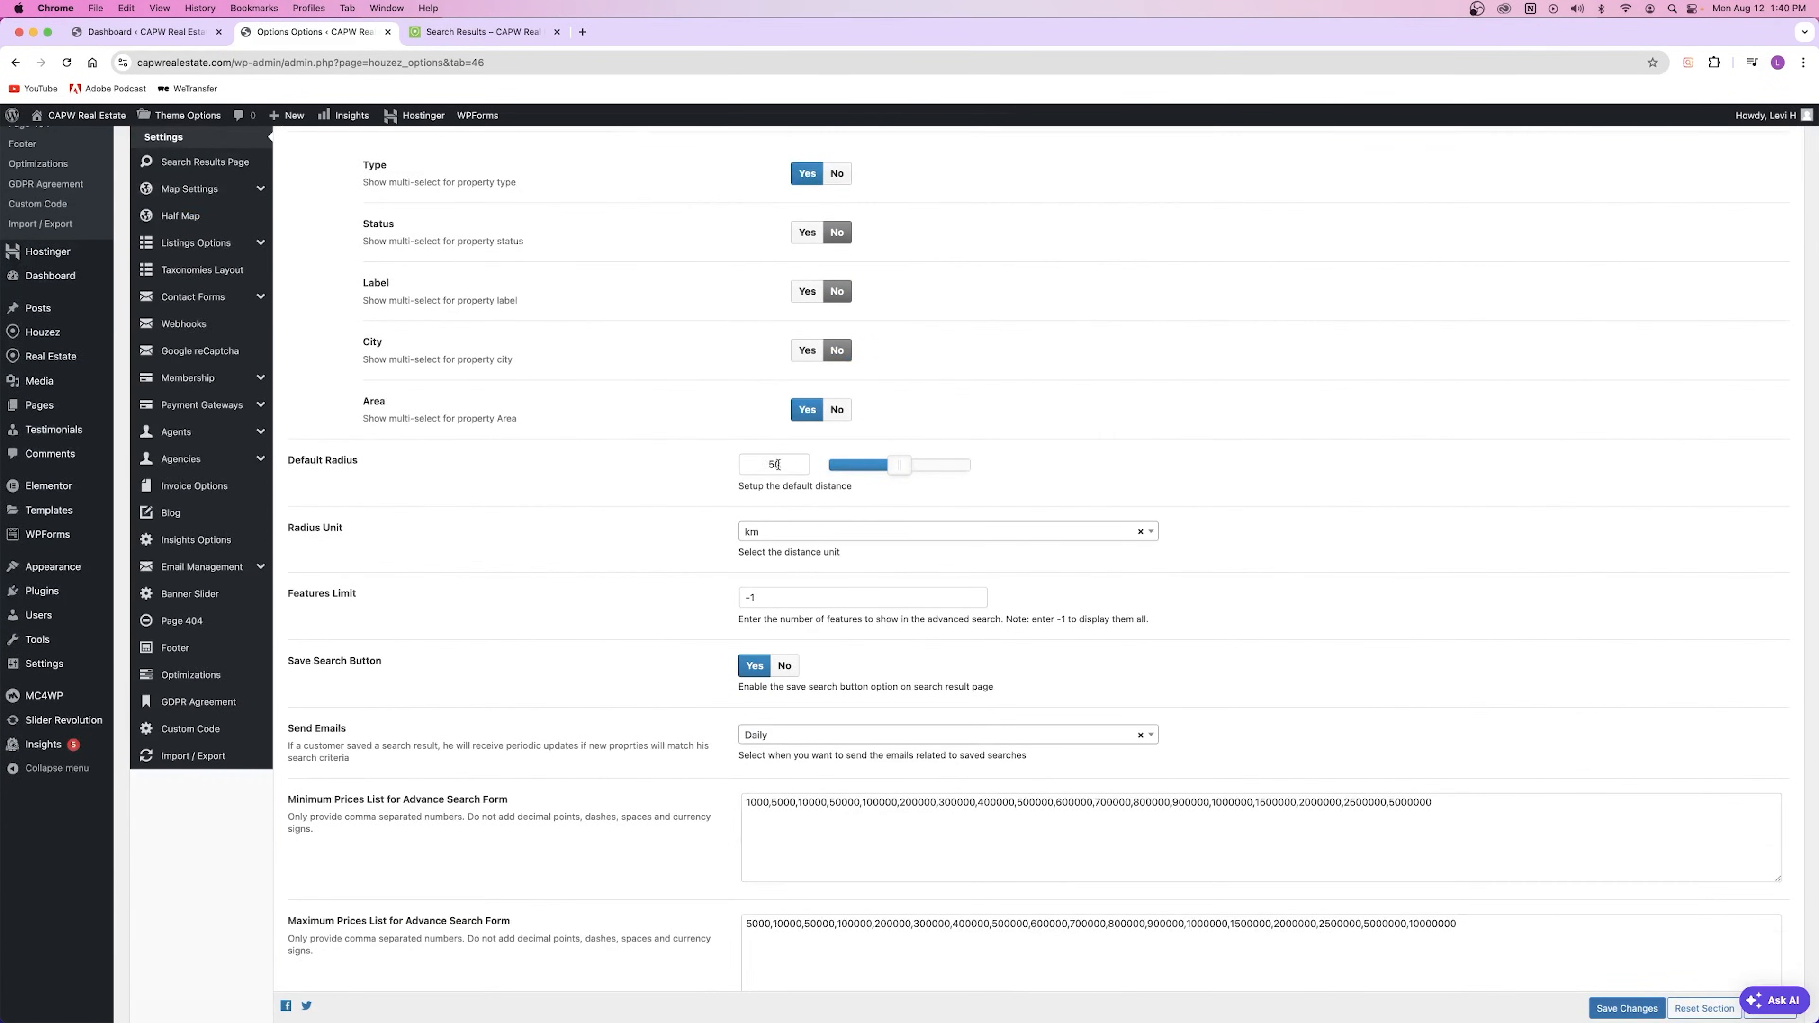
# Step: Check the Radius Unit choices, keeping km, and review the price (1000–500000) and bedroom (1–10) lists
pyautogui.click(796, 536)
pyautogui.click(653, 558)
pyautogui.scroll(6, 365, 587)
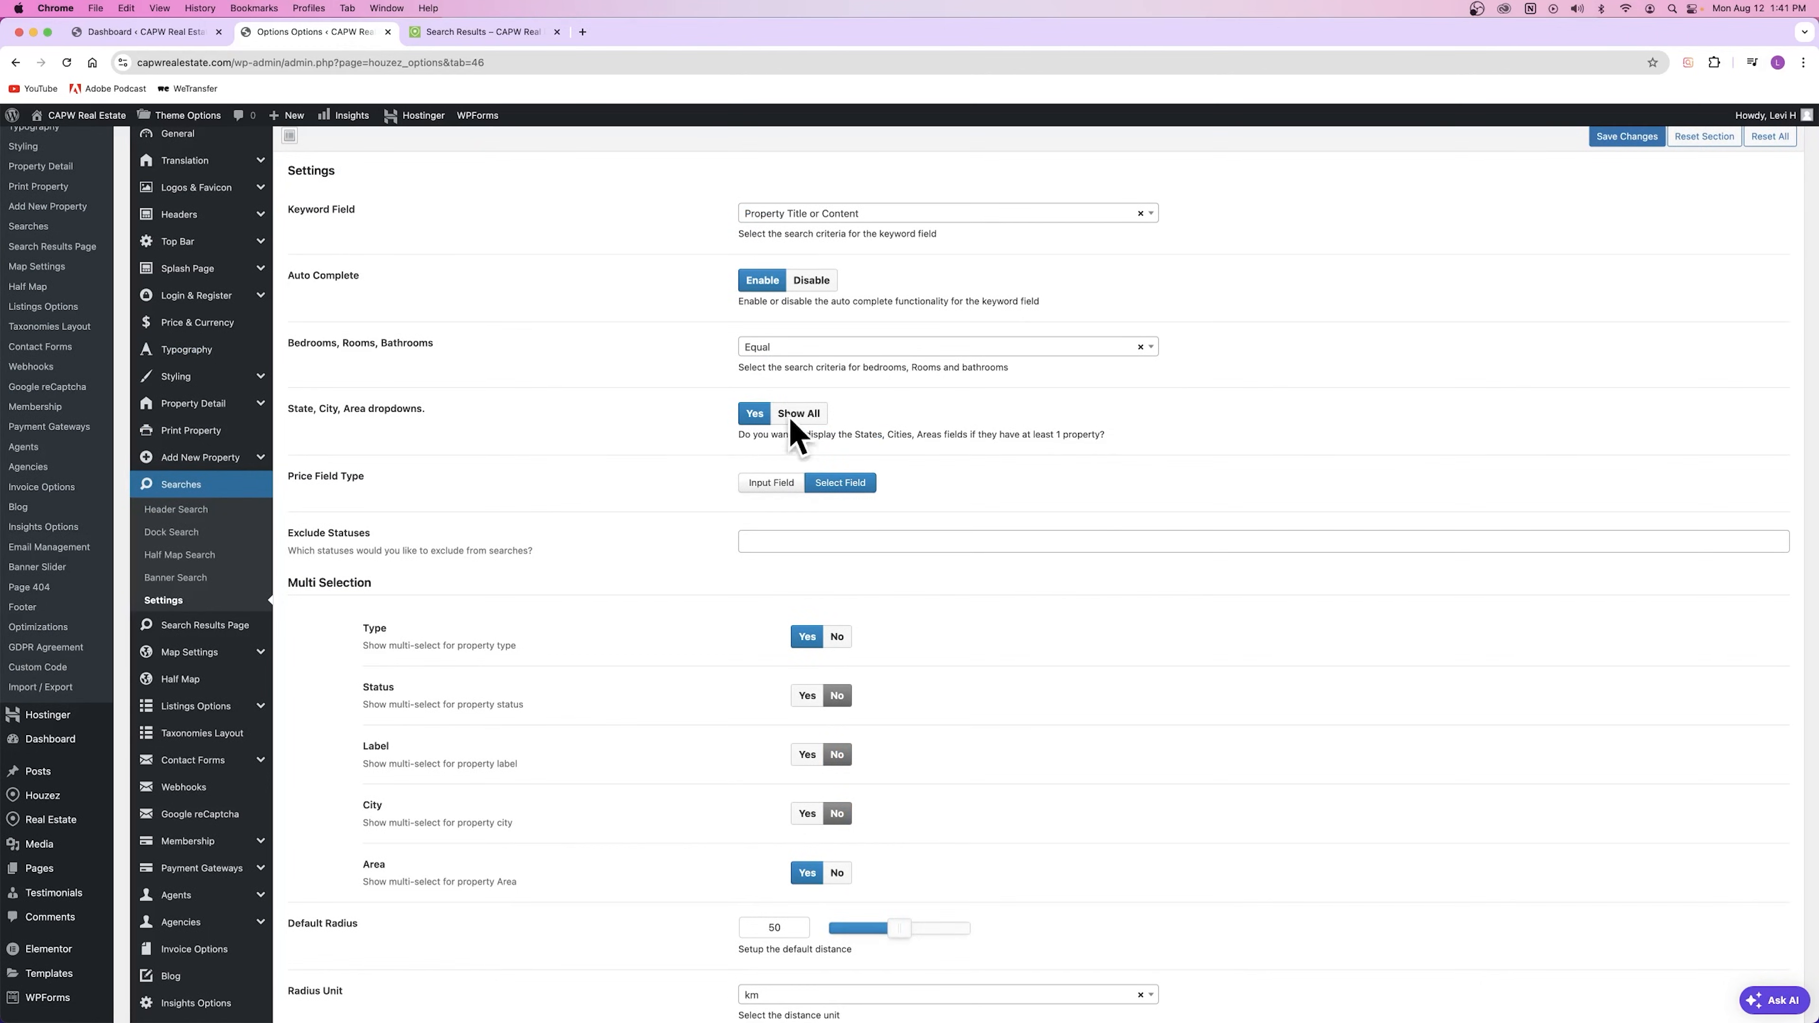
pyautogui.scroll(-20, 494, 460)
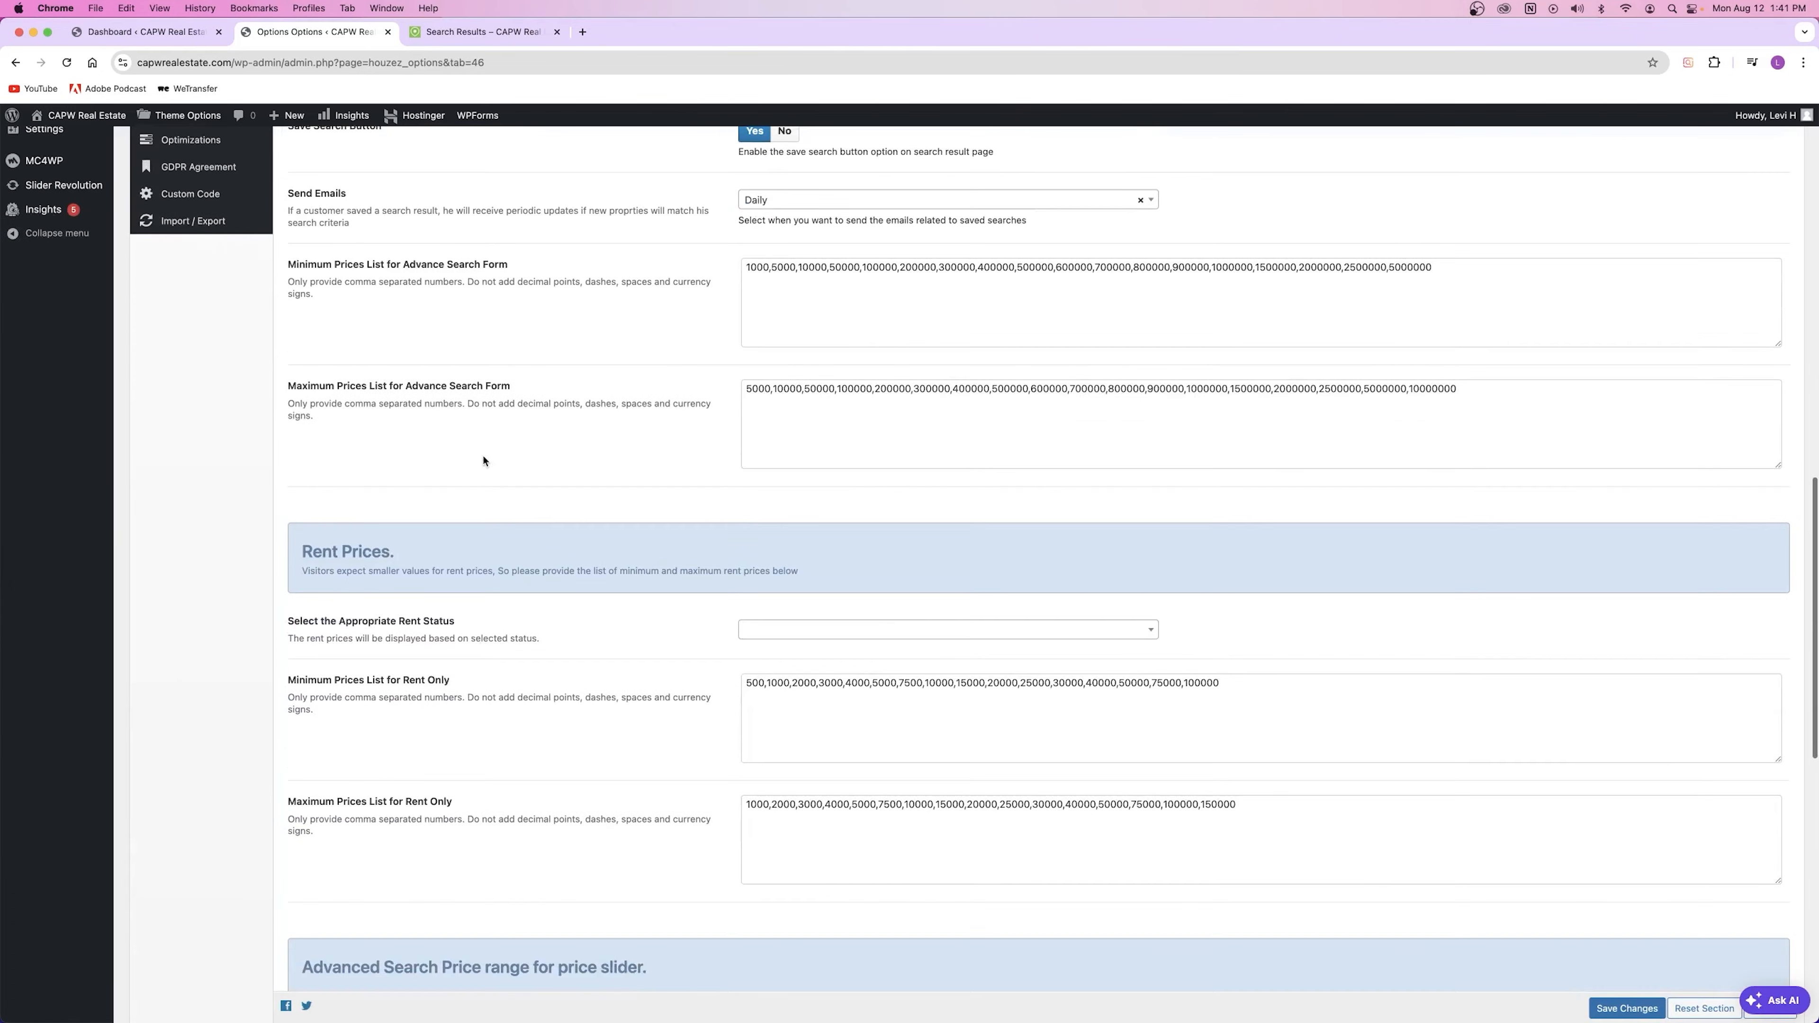
pyautogui.scroll(-4, 502, 458)
pyautogui.scroll(-7, 505, 453)
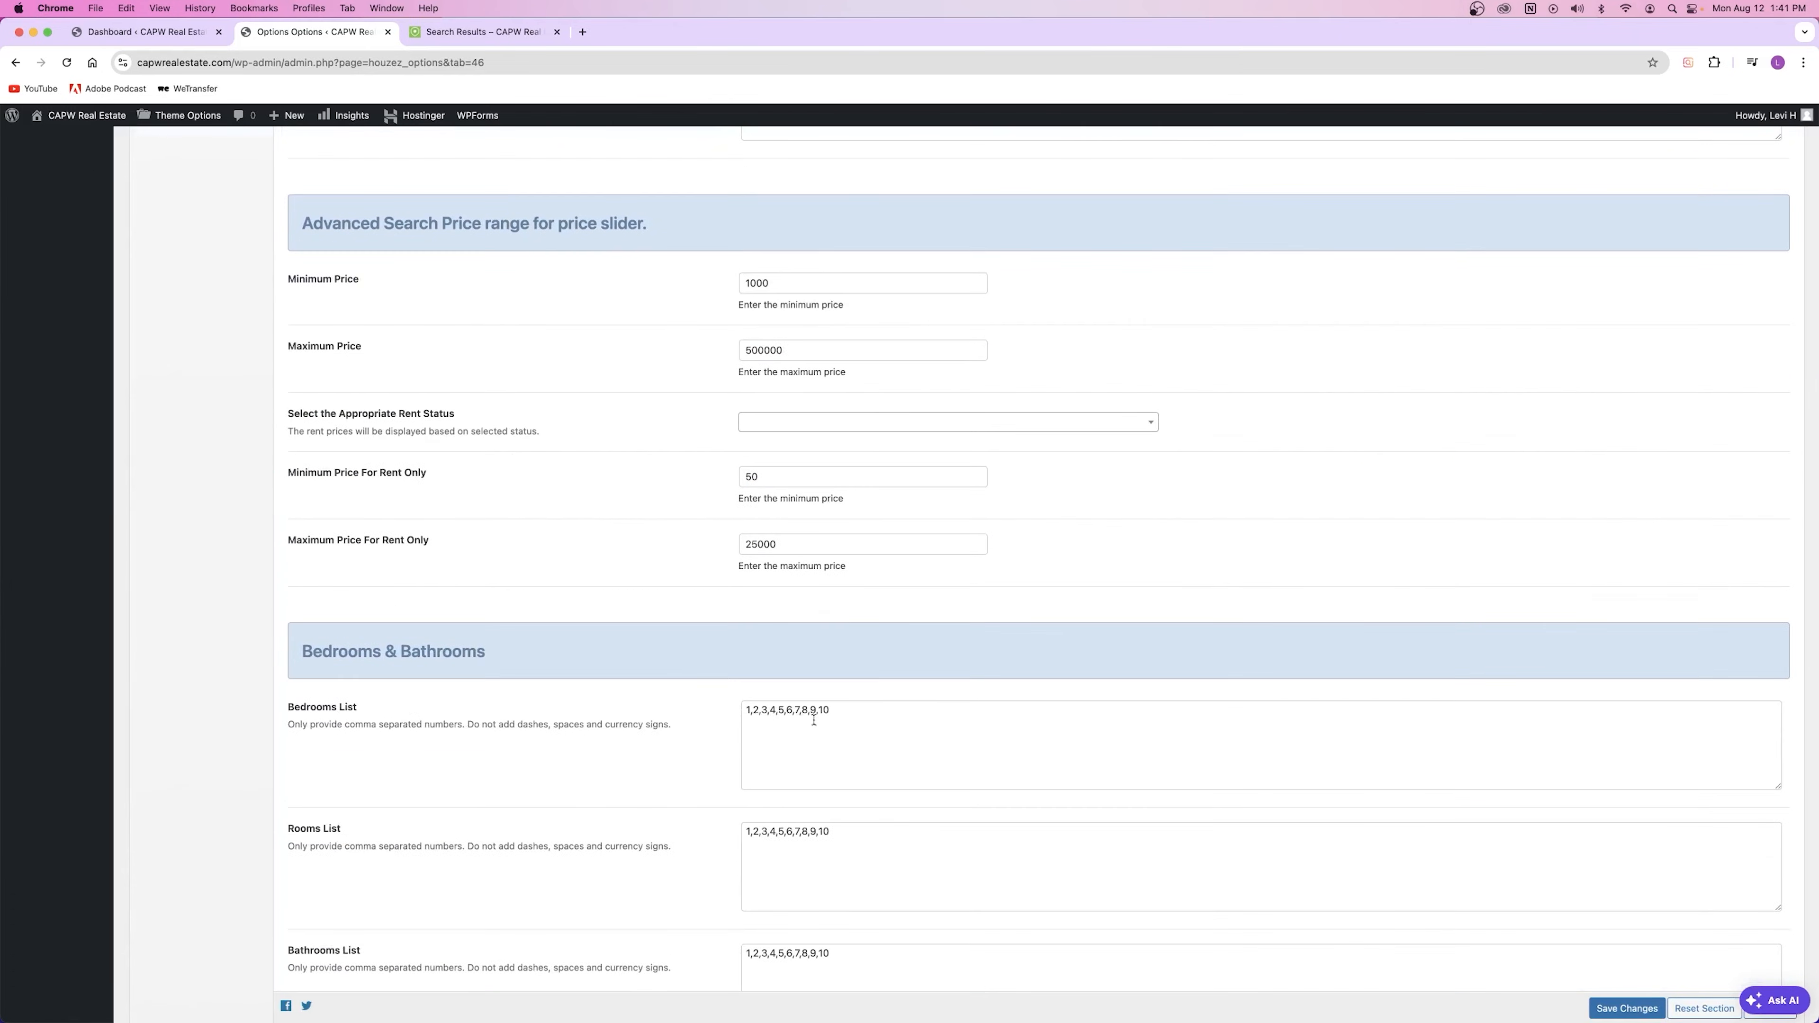
# Step: Preview the Bathrooms filter choices on the live search results page
pyautogui.click(502, 32)
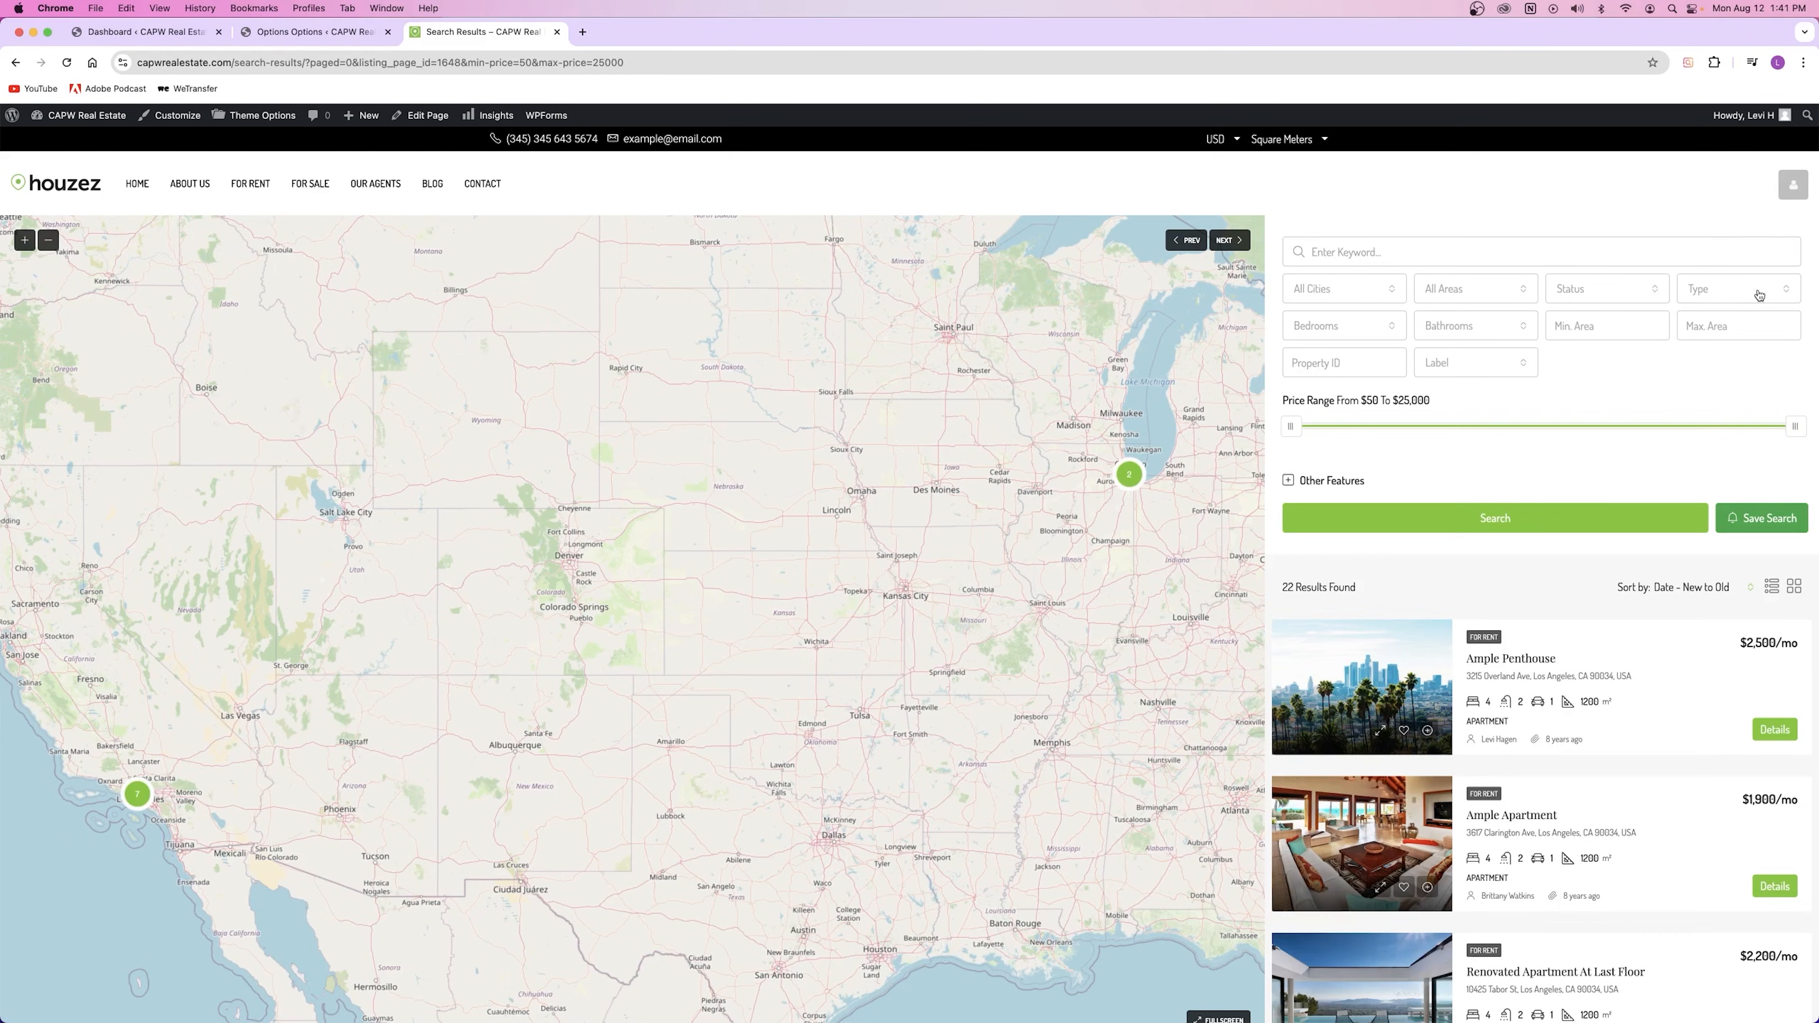
pyautogui.click(1439, 324)
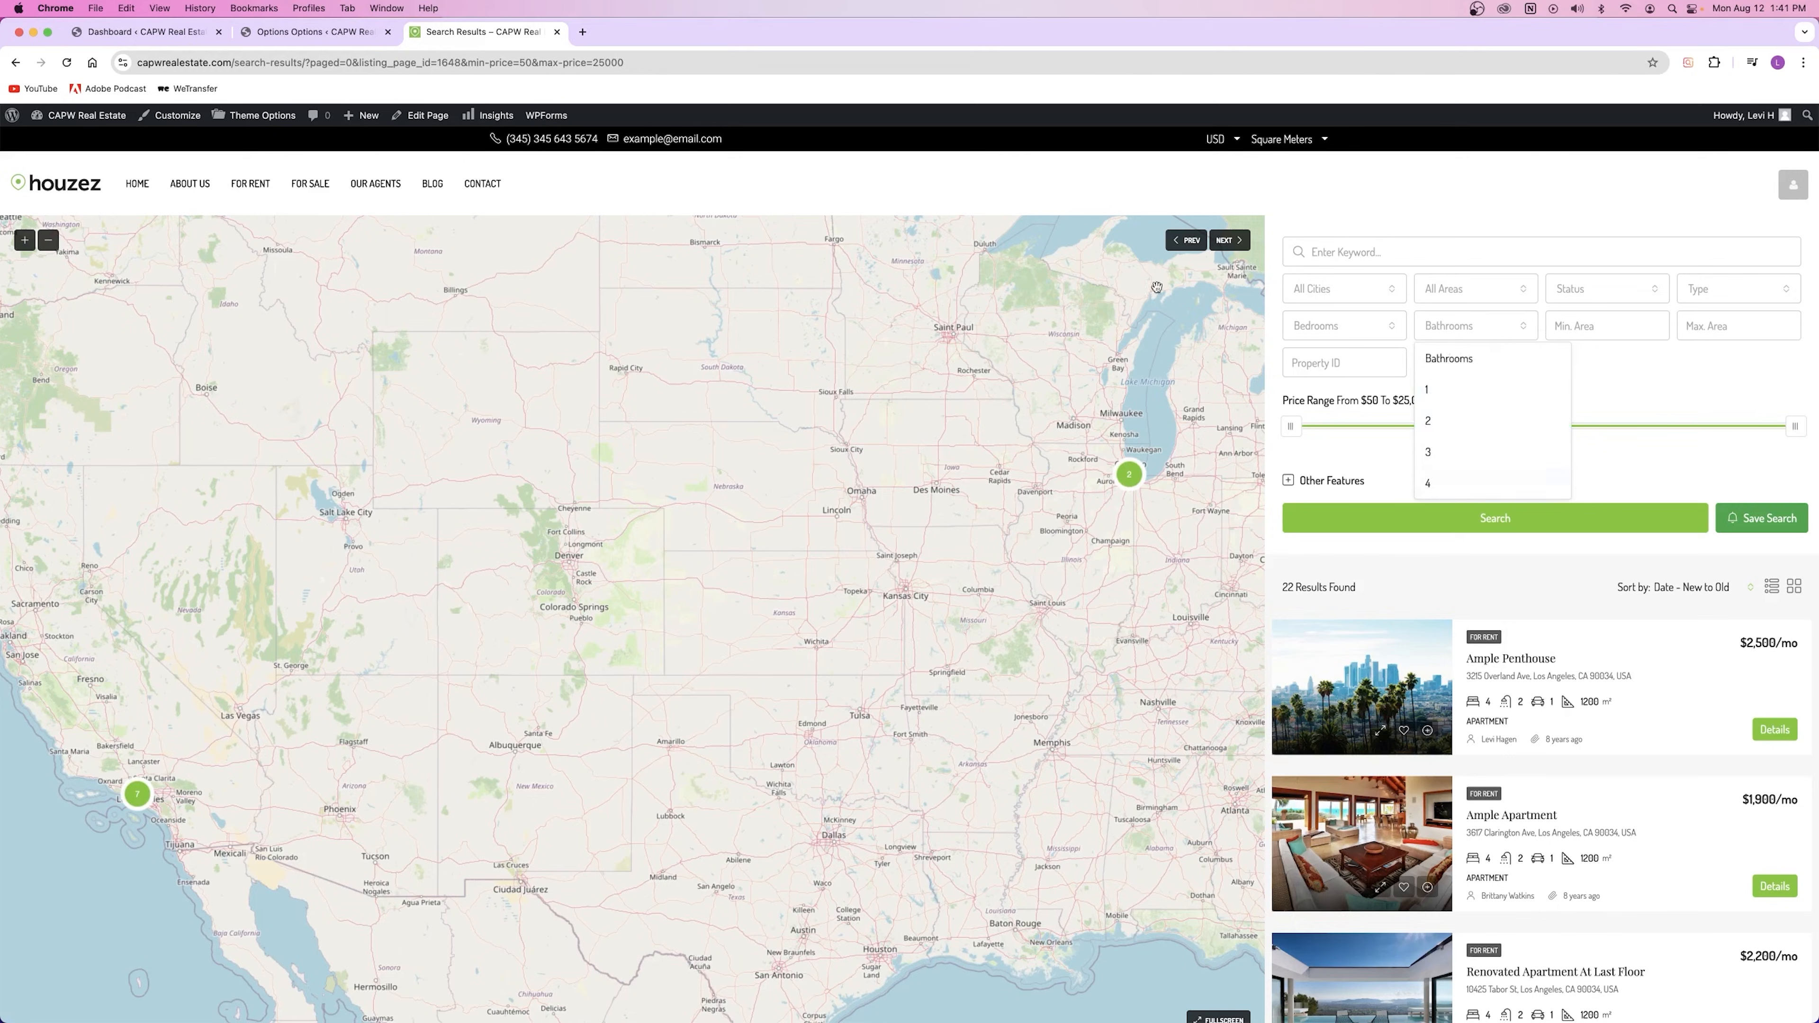
pyautogui.click(322, 33)
# Step: Review the prices list, save the search settings, and go to Search Results Page settings
pyautogui.scroll(-2, 391, 699)
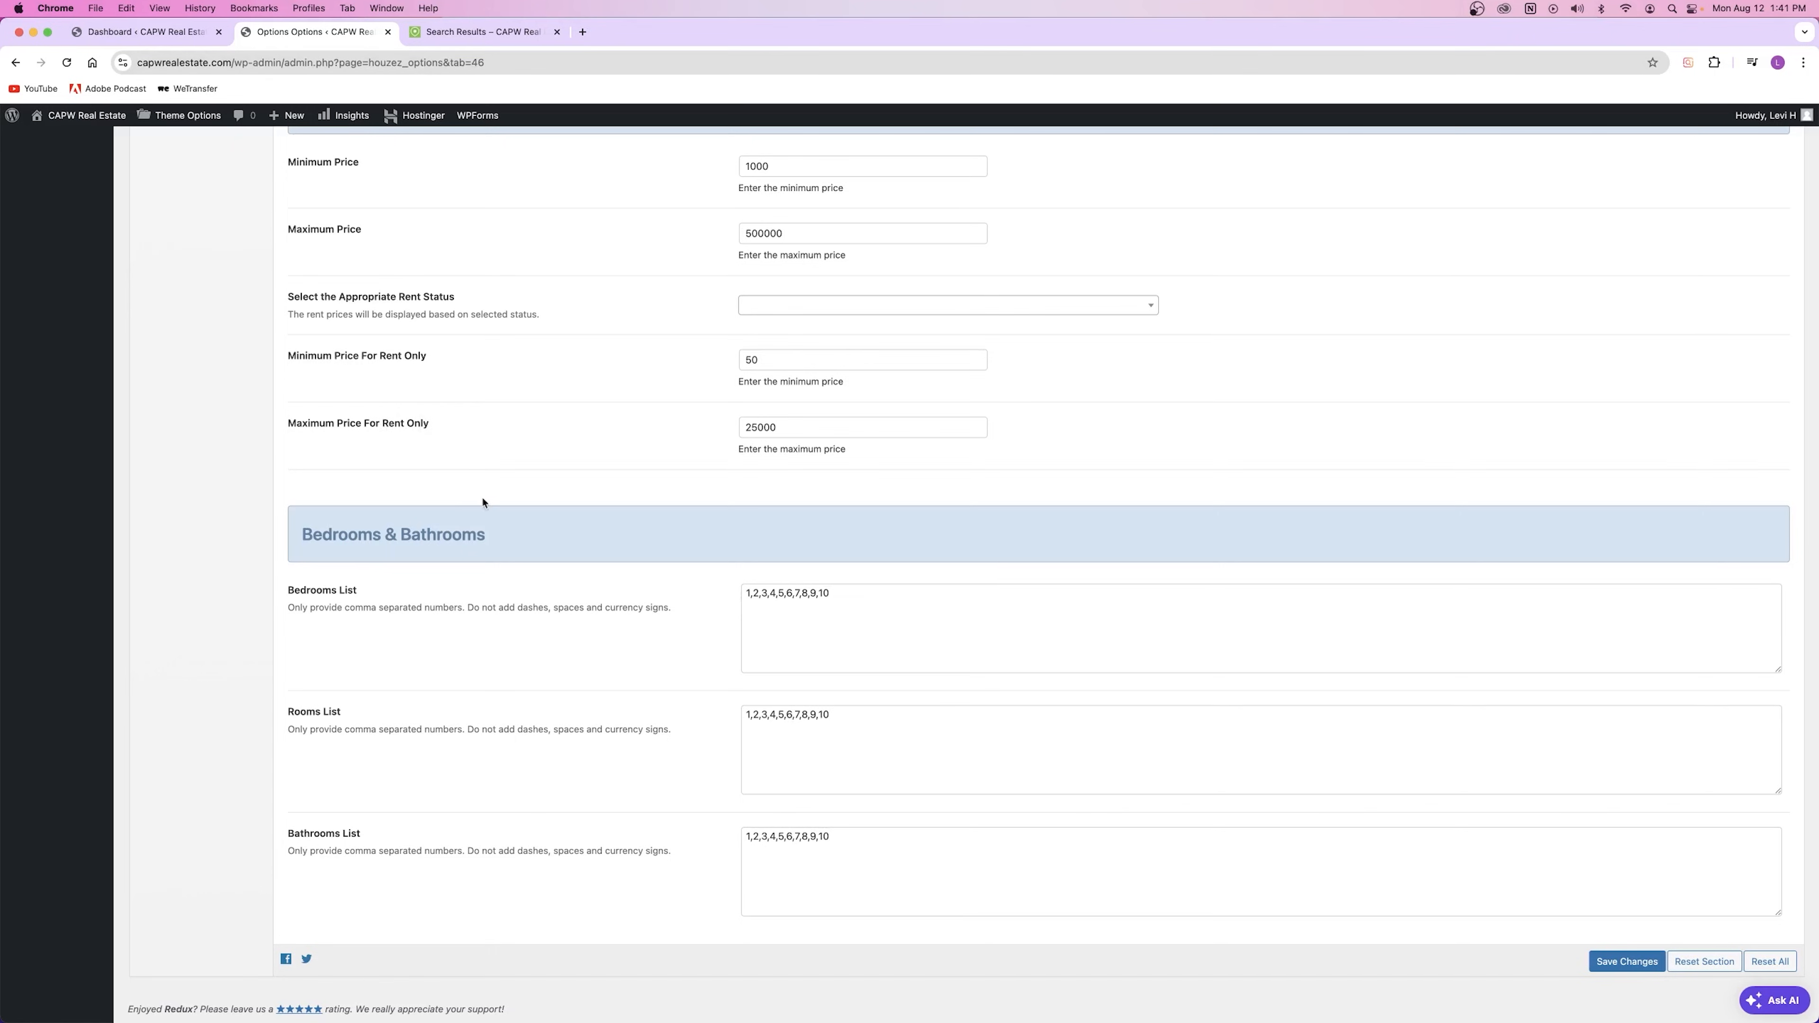
pyautogui.scroll(10, 451, 631)
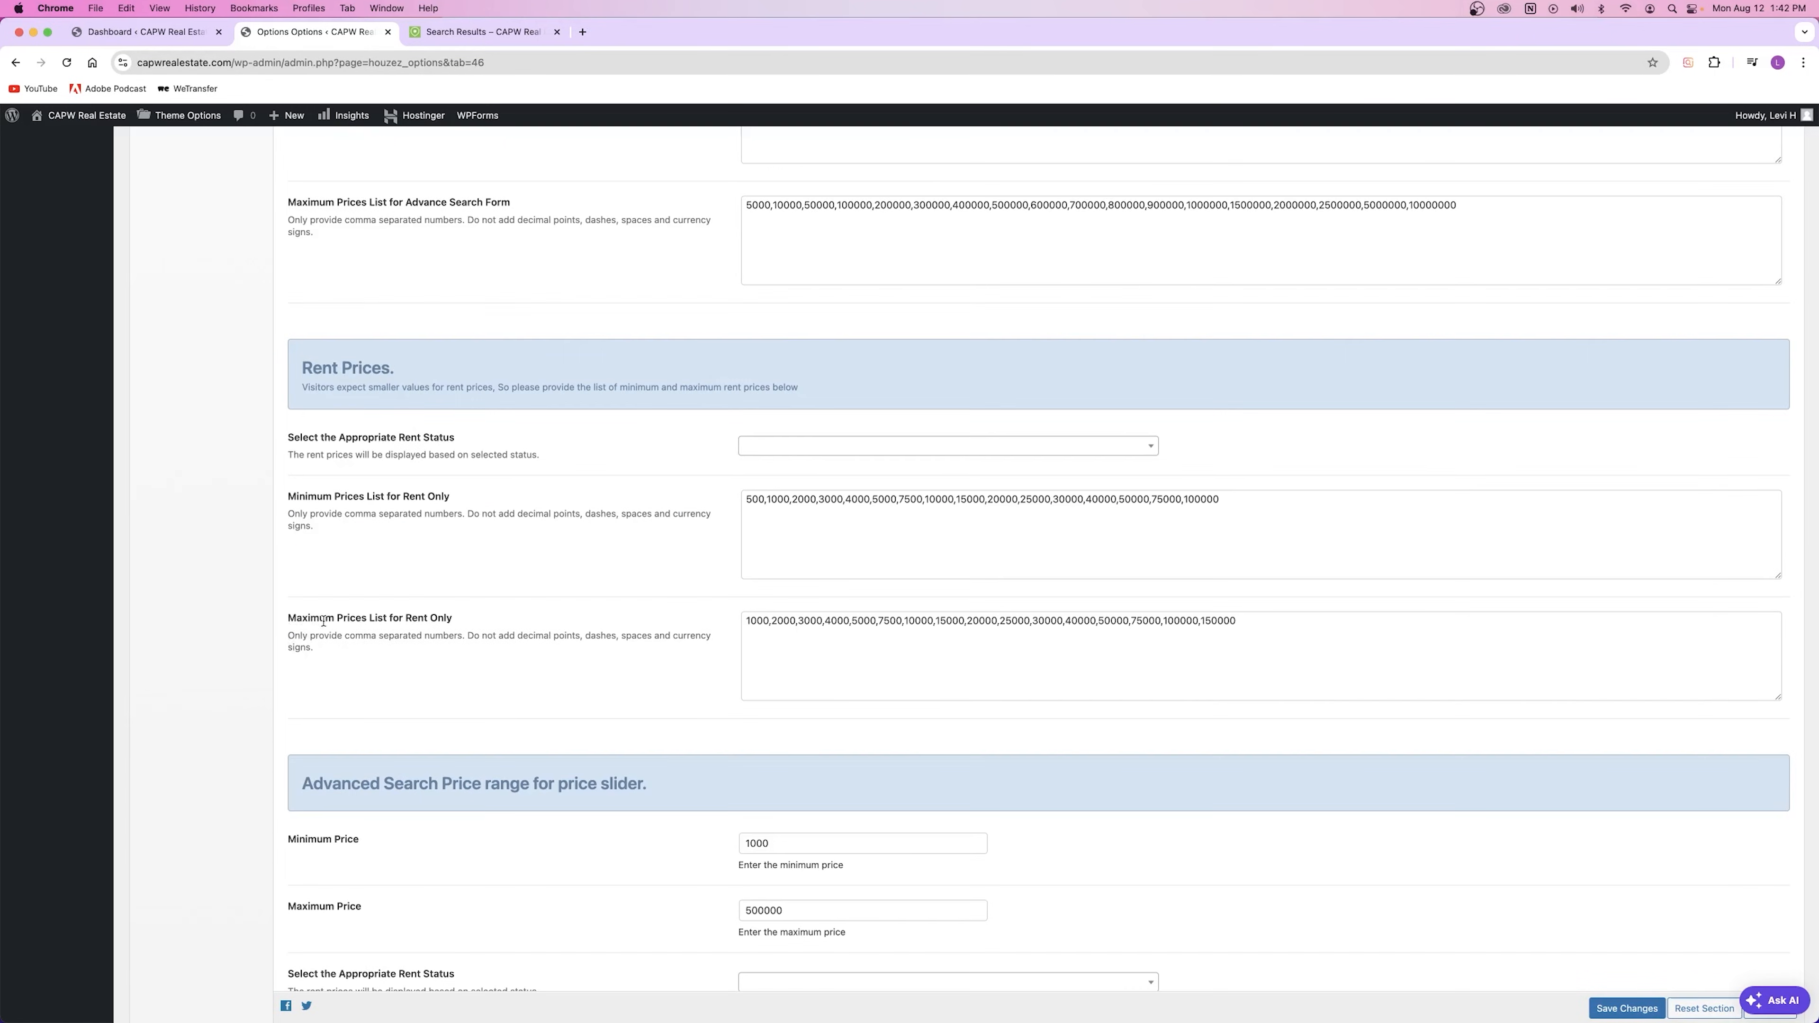
pyautogui.moveTo(748, 502); pyautogui.dragTo(1211, 503)
pyautogui.click(1192, 536)
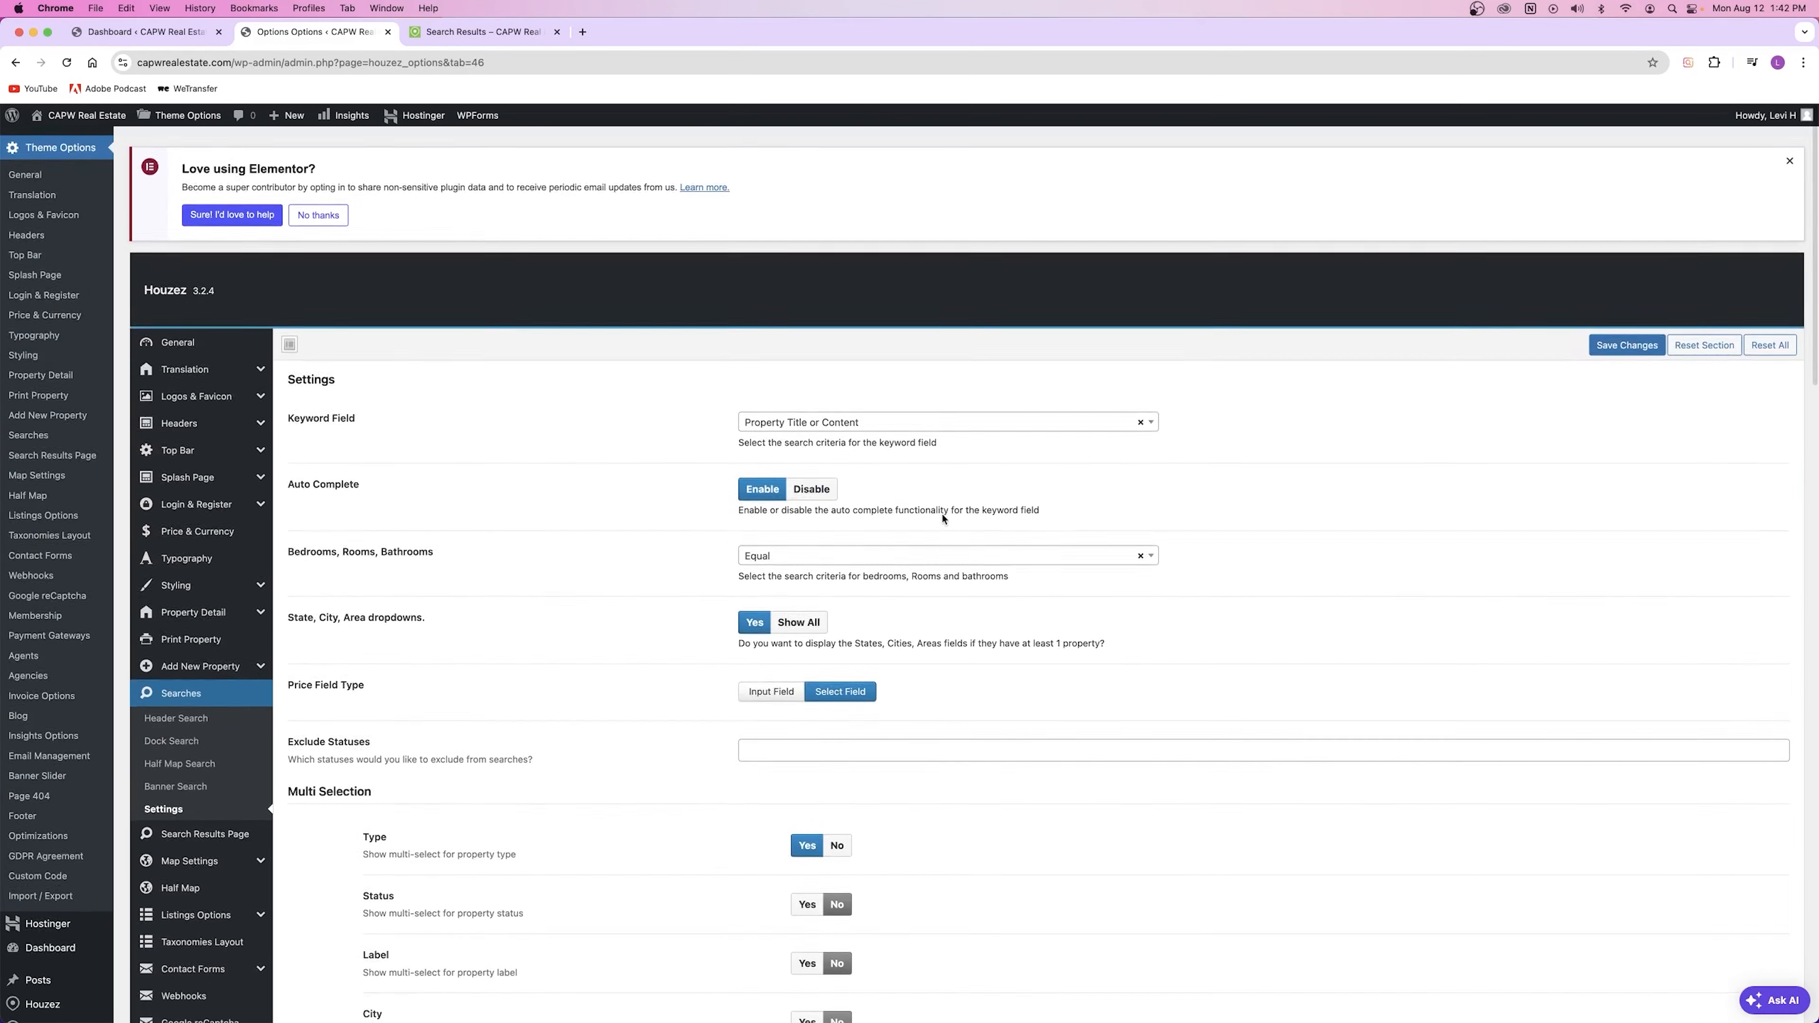
pyautogui.scroll(-5, 944, 514)
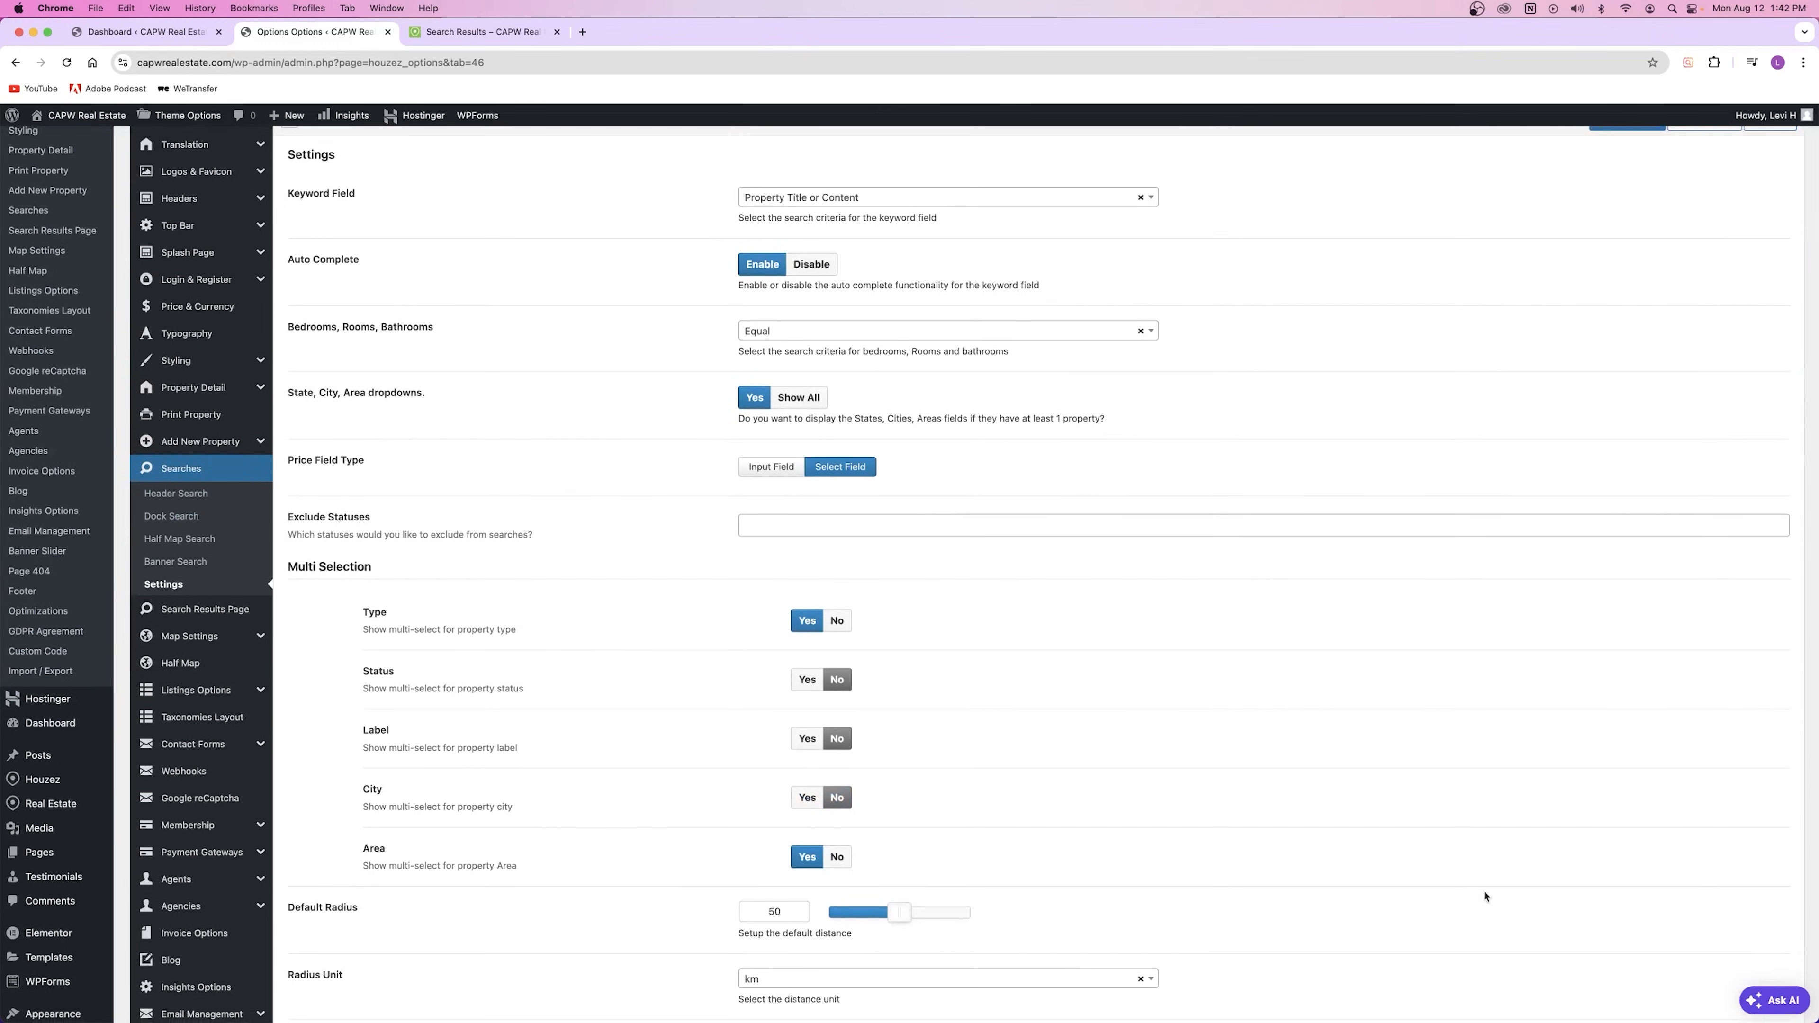
pyautogui.scroll(3, 1467, 521)
pyautogui.click(1627, 345)
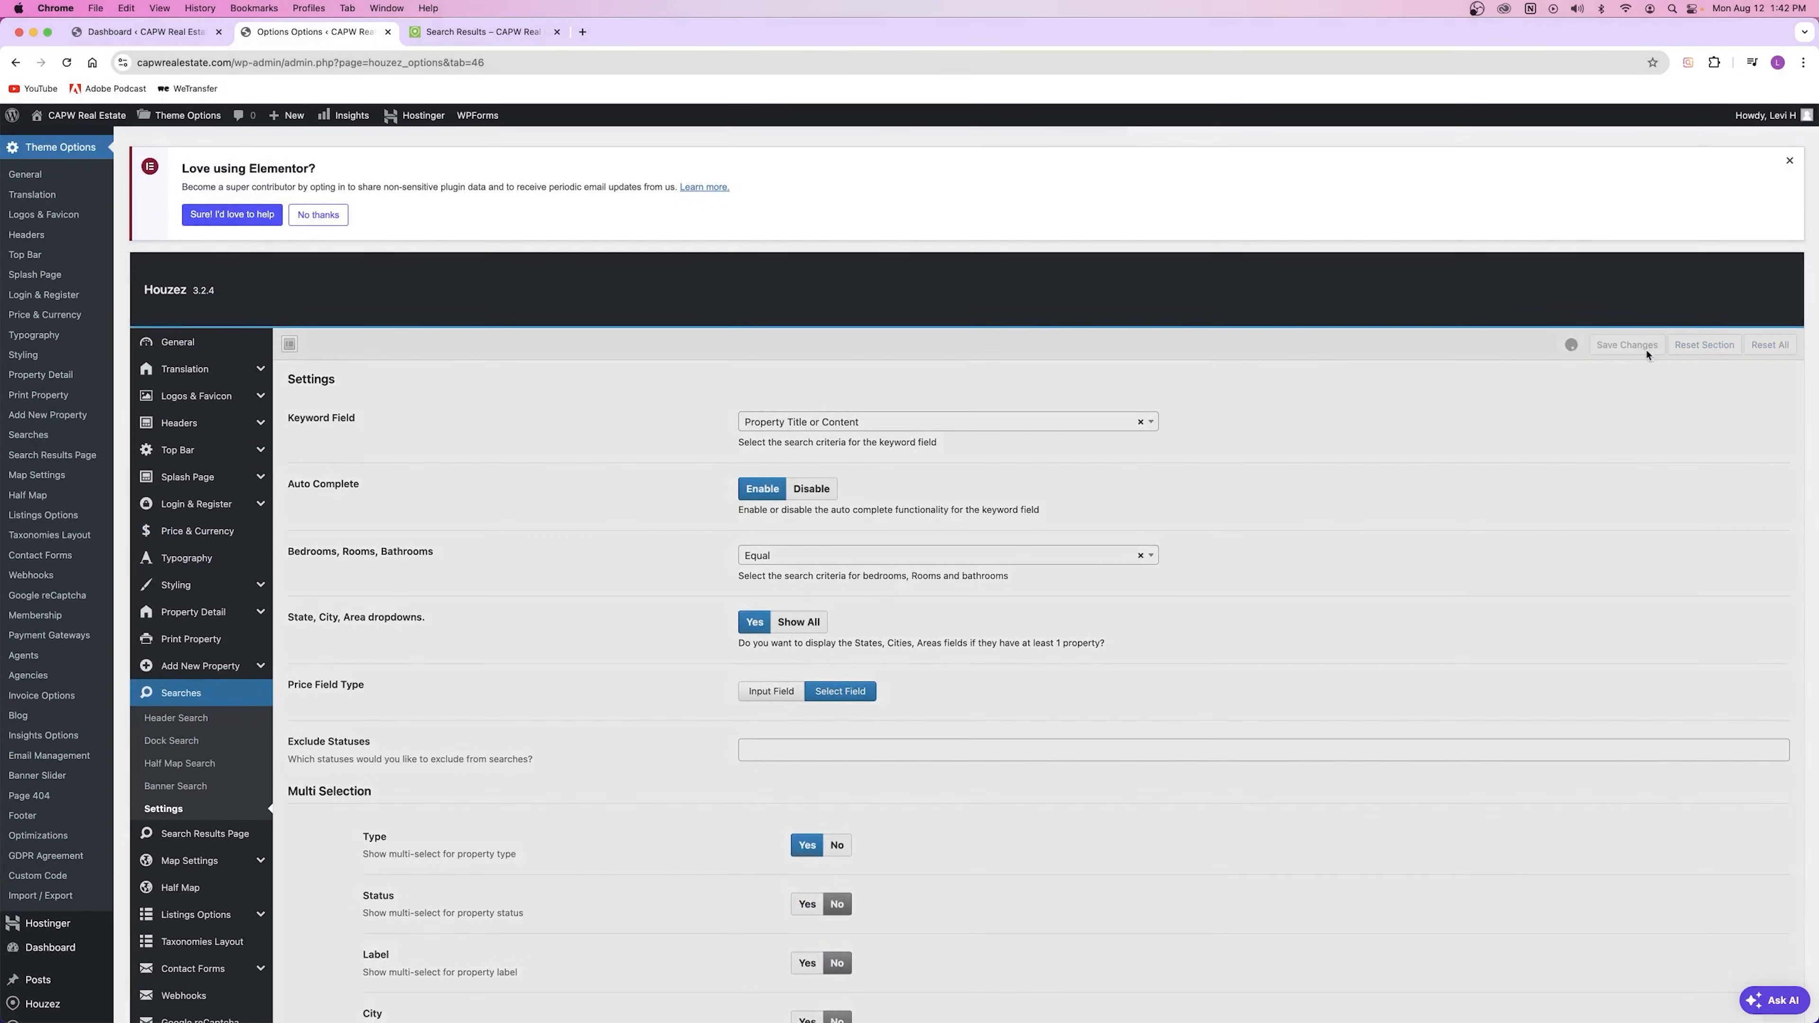
pyautogui.scroll(-3, 479, 597)
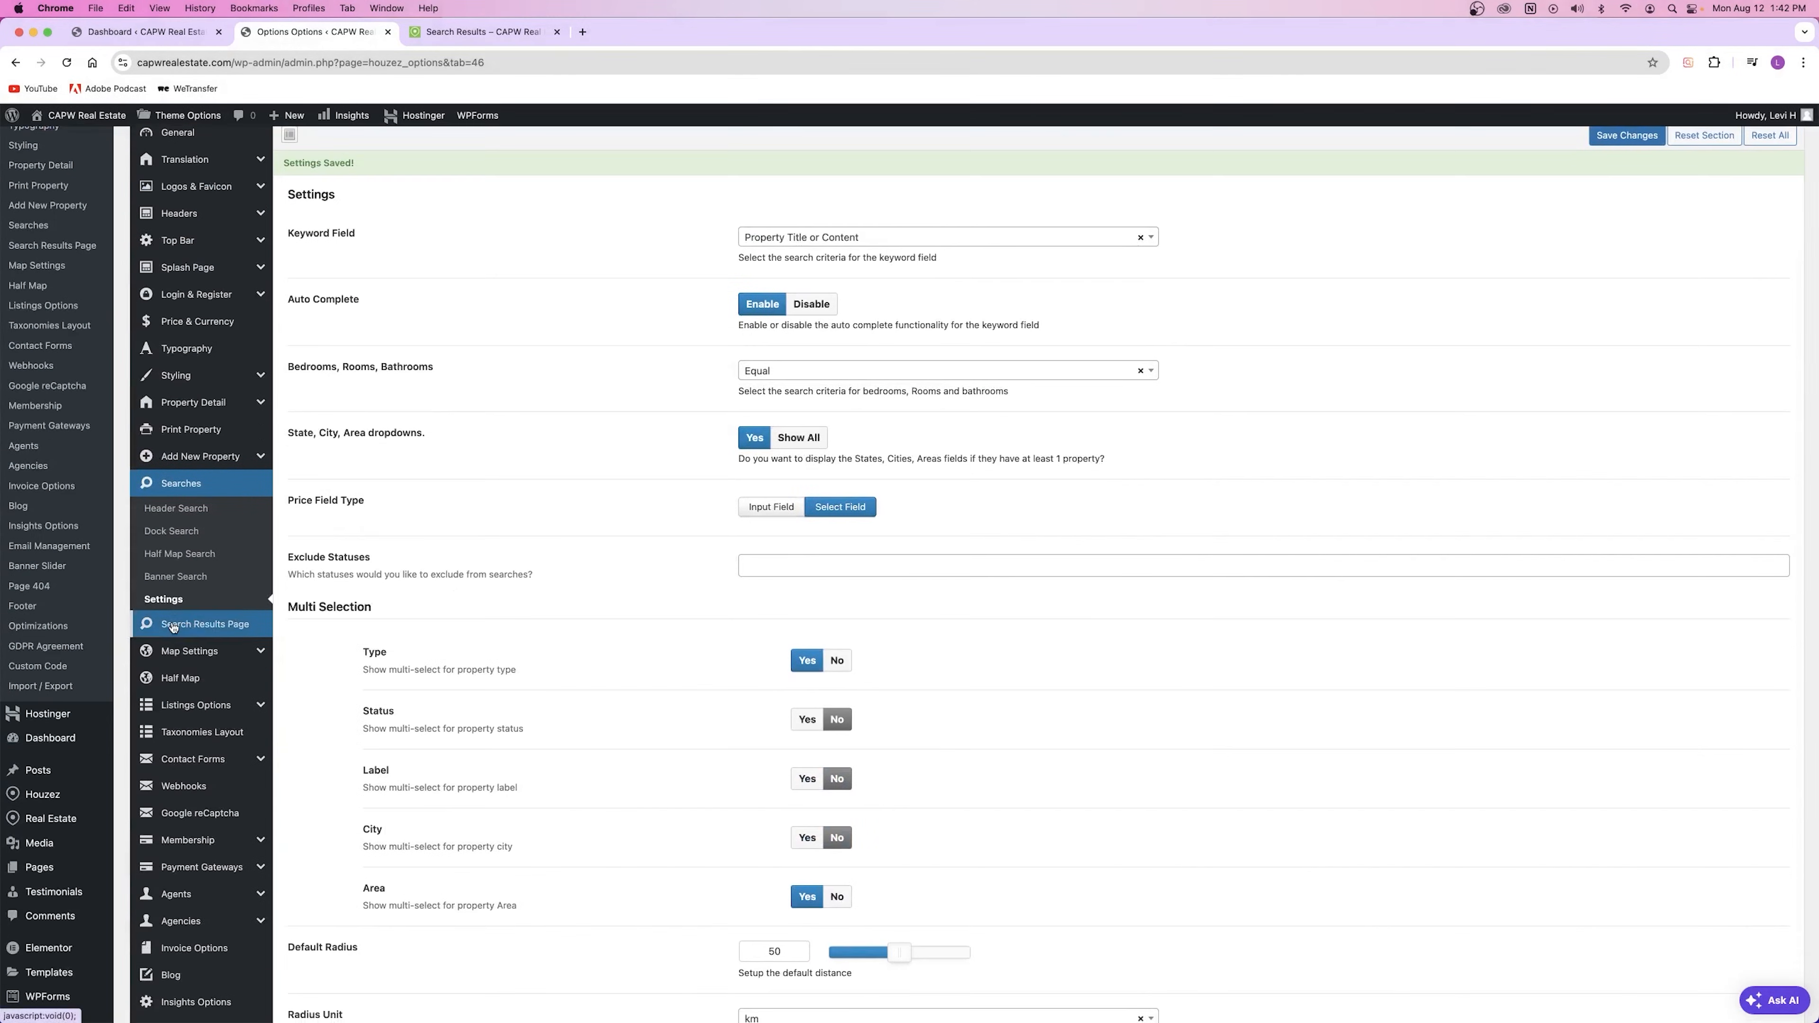
pyautogui.click(172, 627)
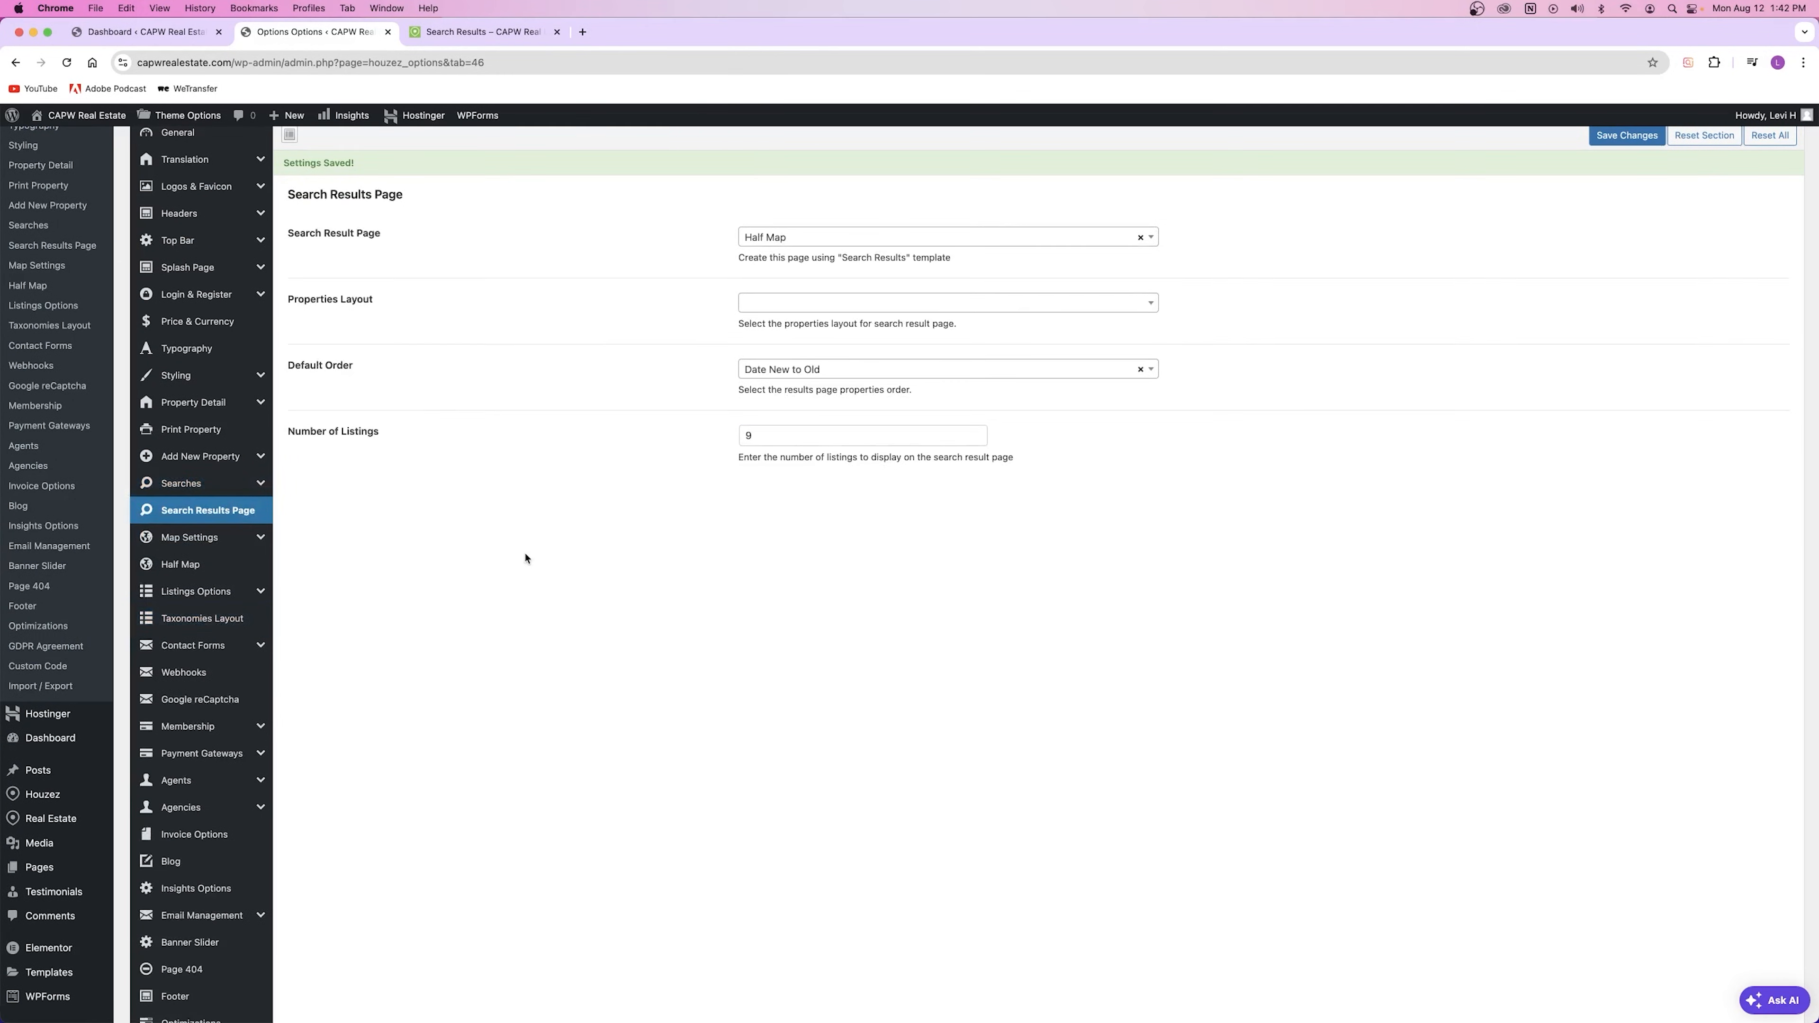
# Step: Keep Half Map as the results template and glance over the live results page
pyautogui.scroll(5, 1475, 552)
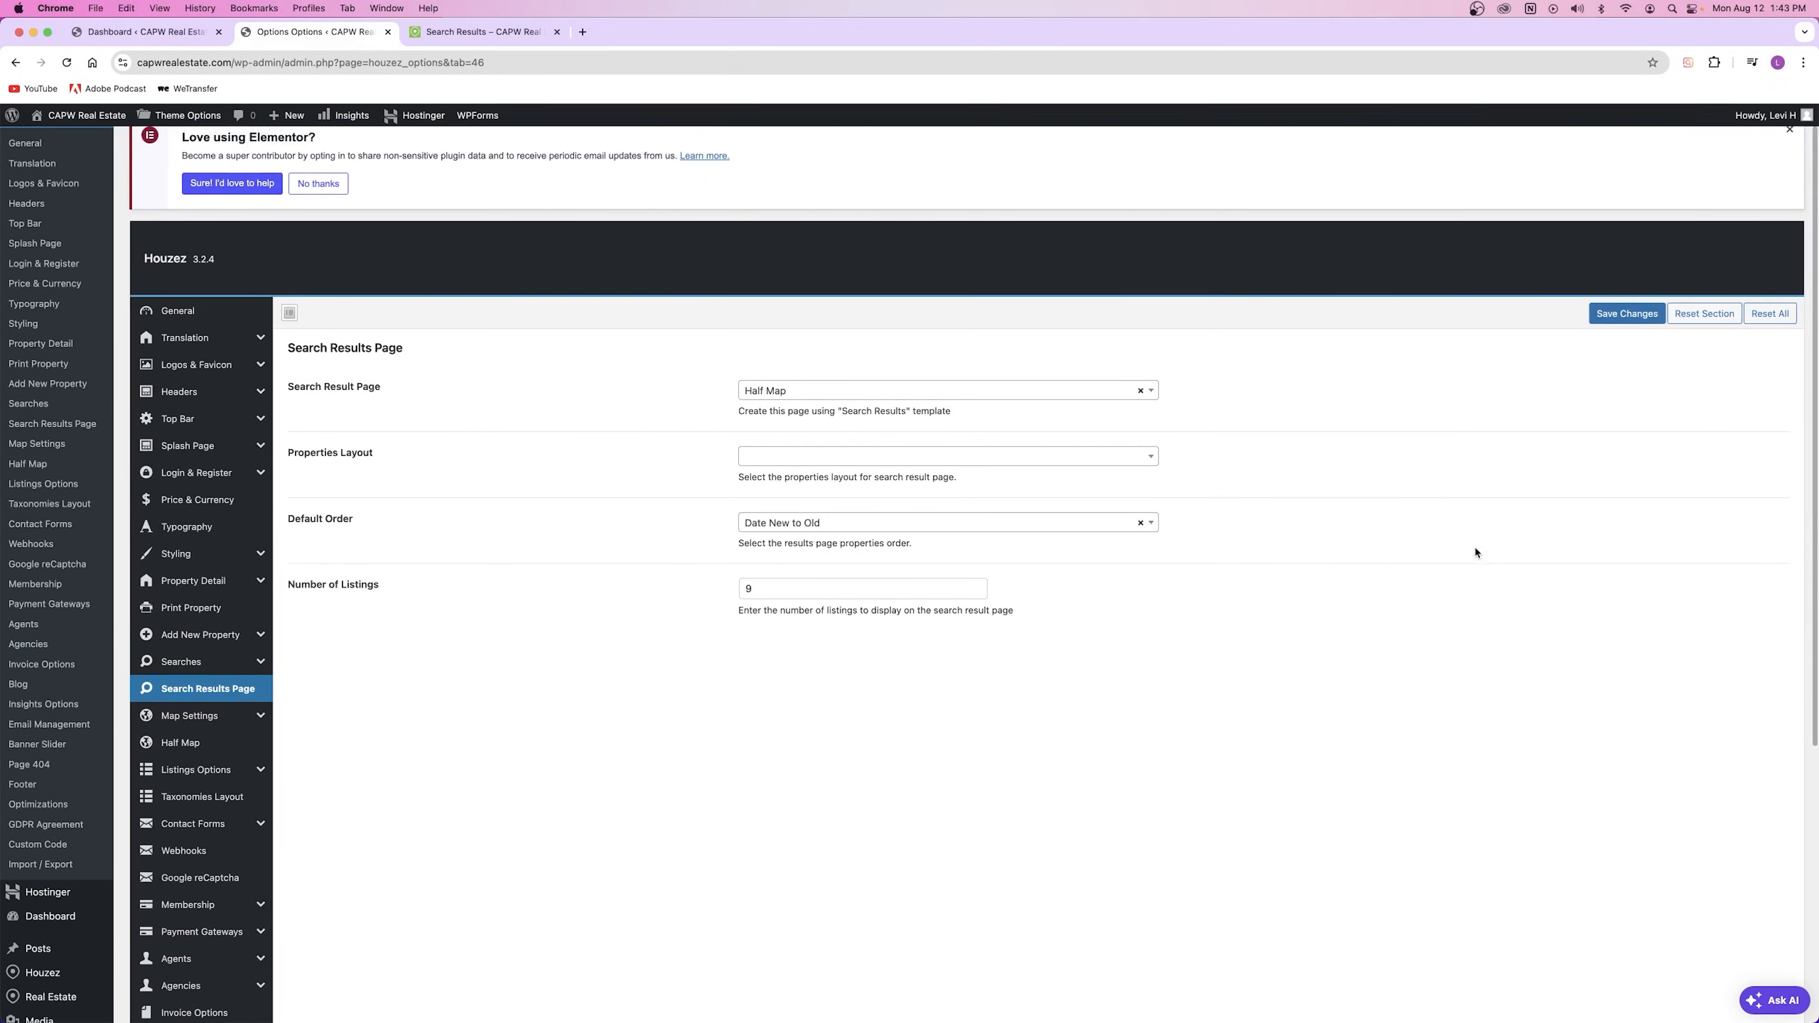
pyautogui.click(929, 393)
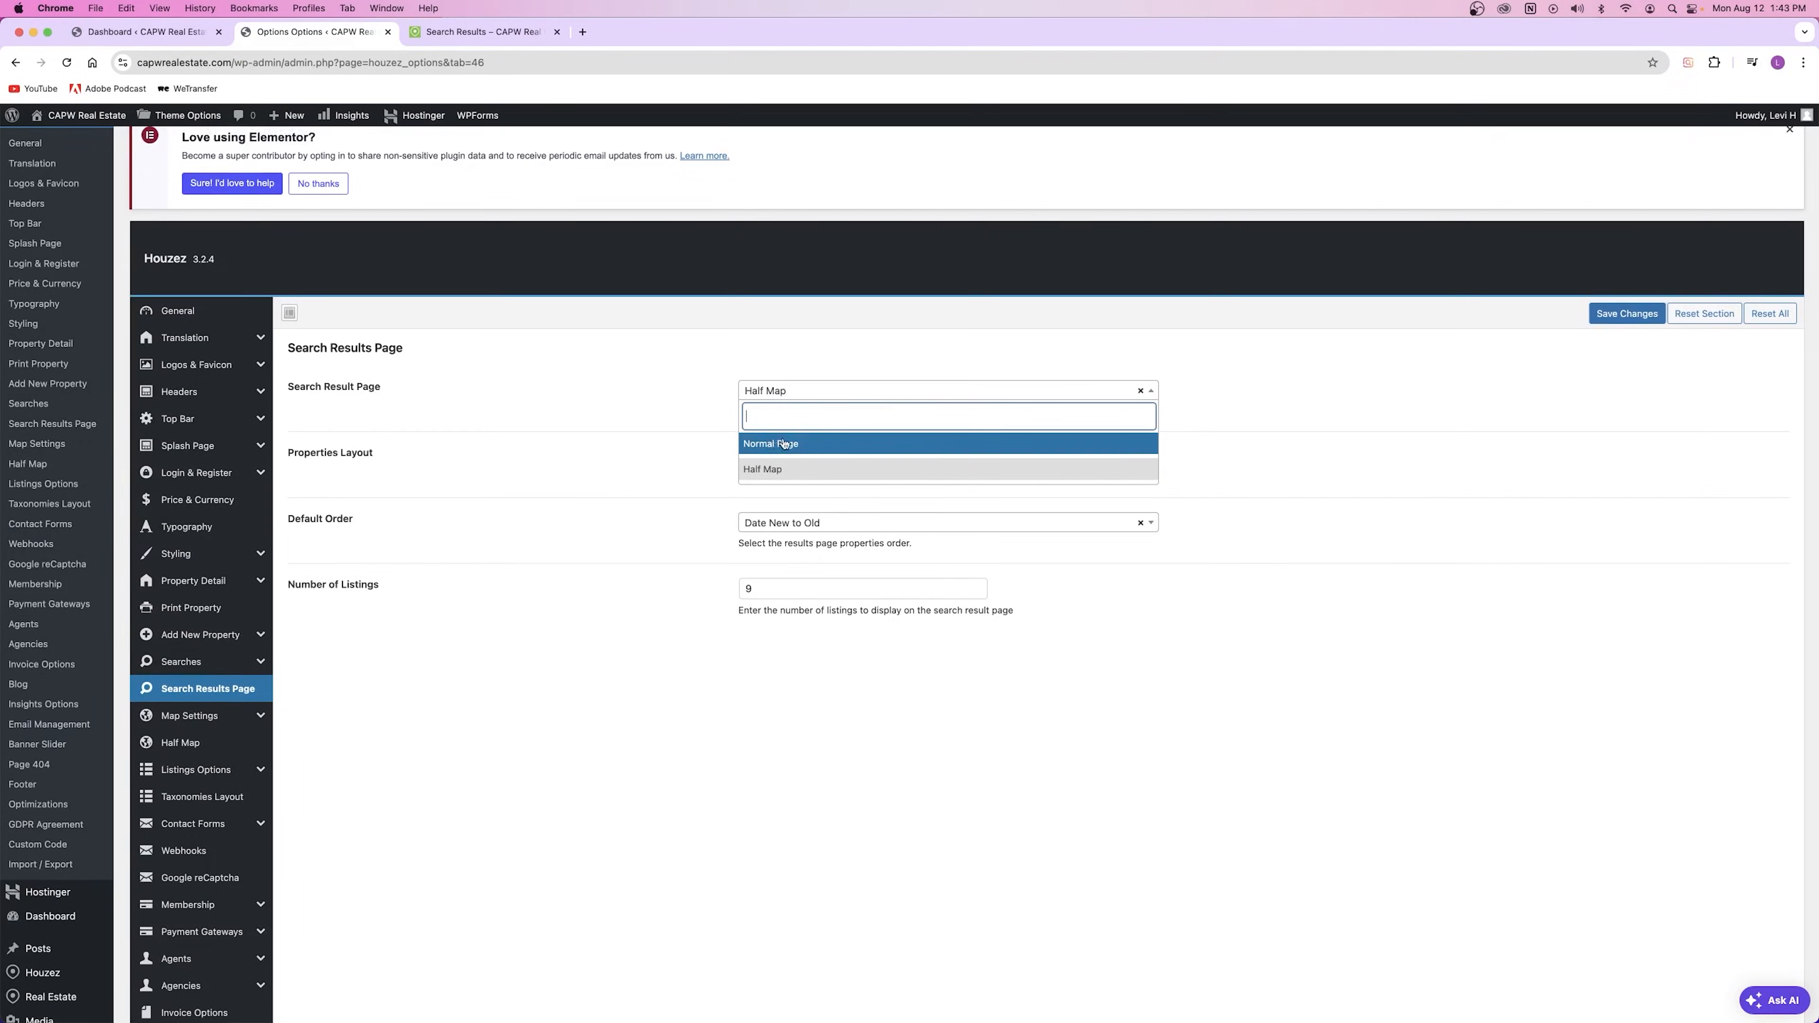
pyautogui.click(768, 474)
pyautogui.hotkey('ctrl', 'Tab')
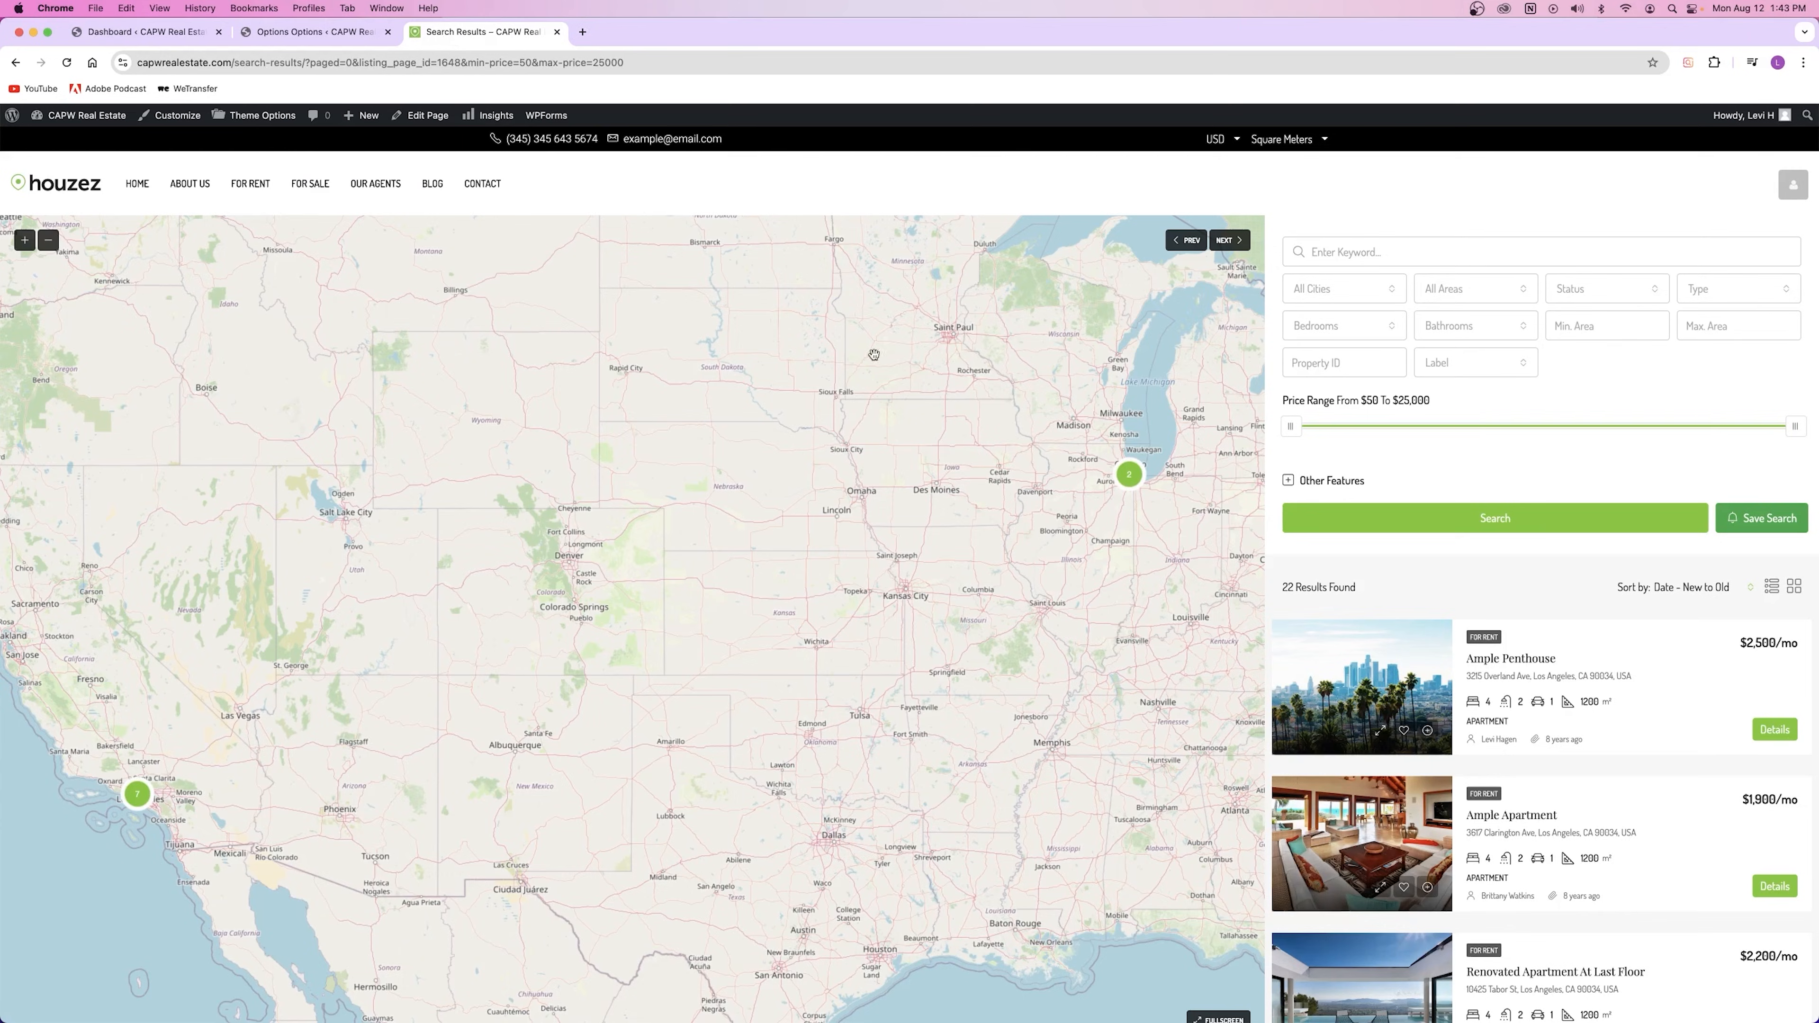
pyautogui.scroll(-10, 1492, 421)
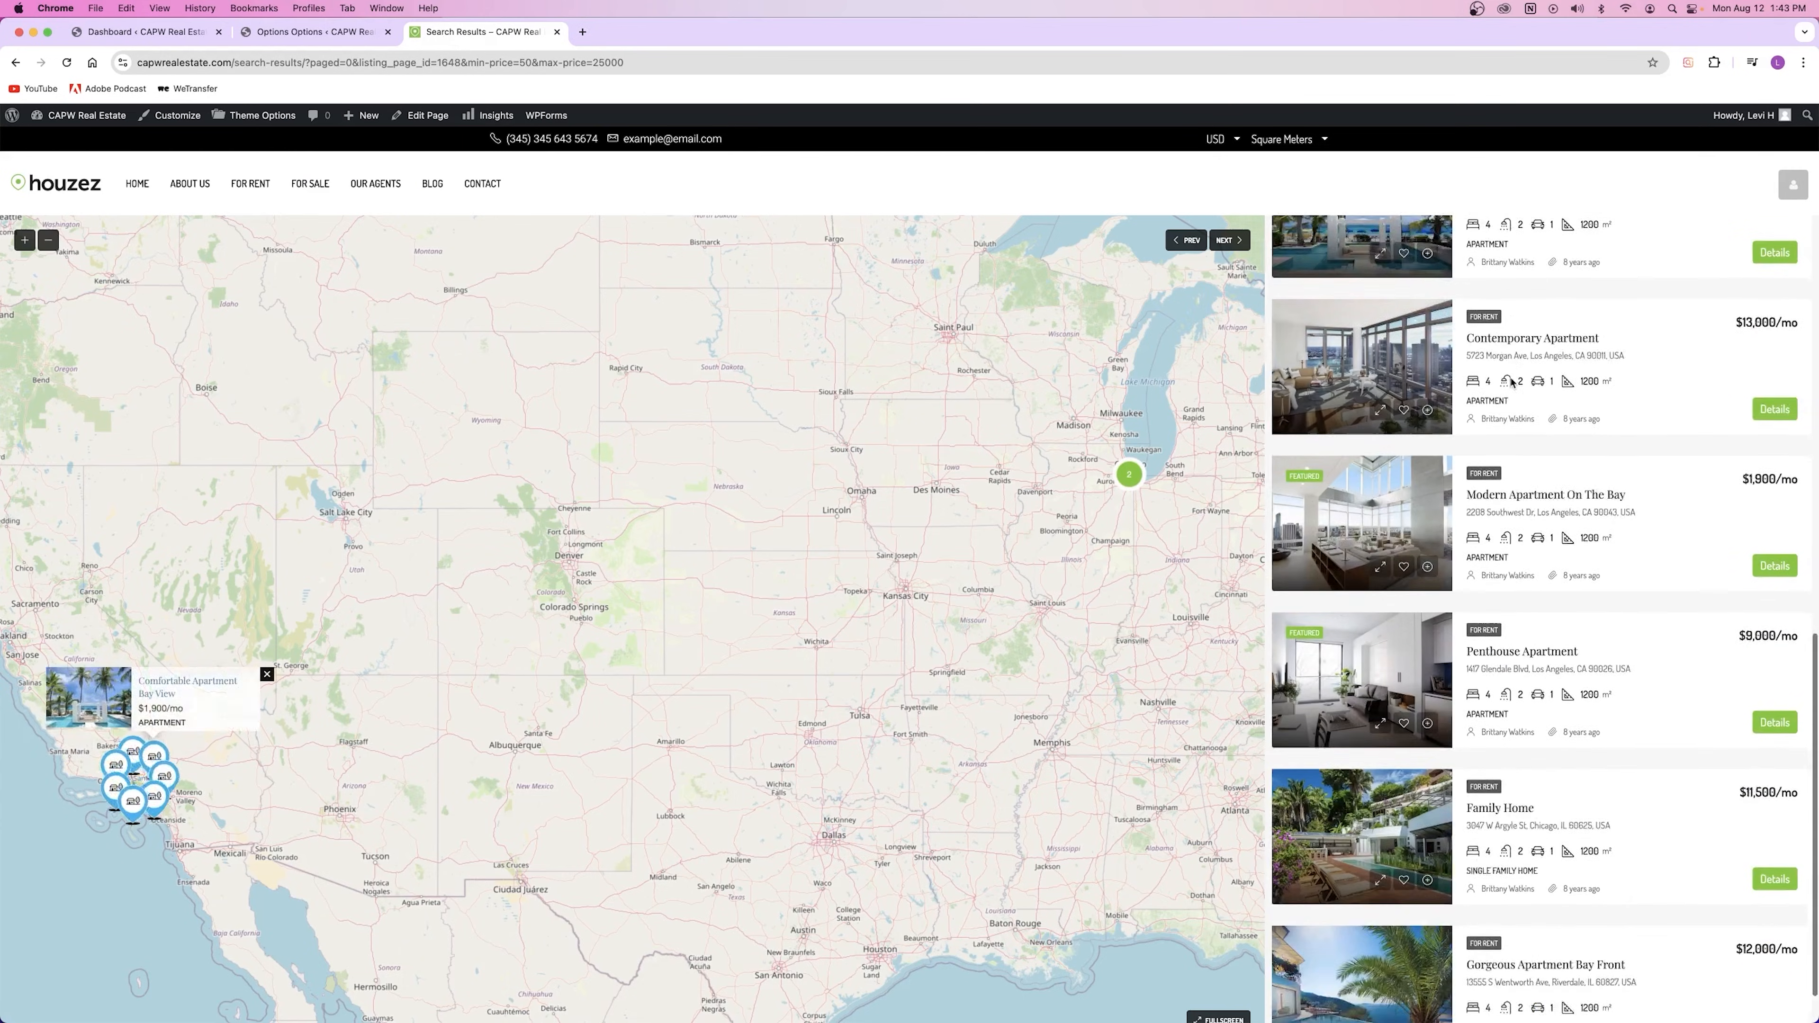
pyautogui.scroll(10, 1497, 487)
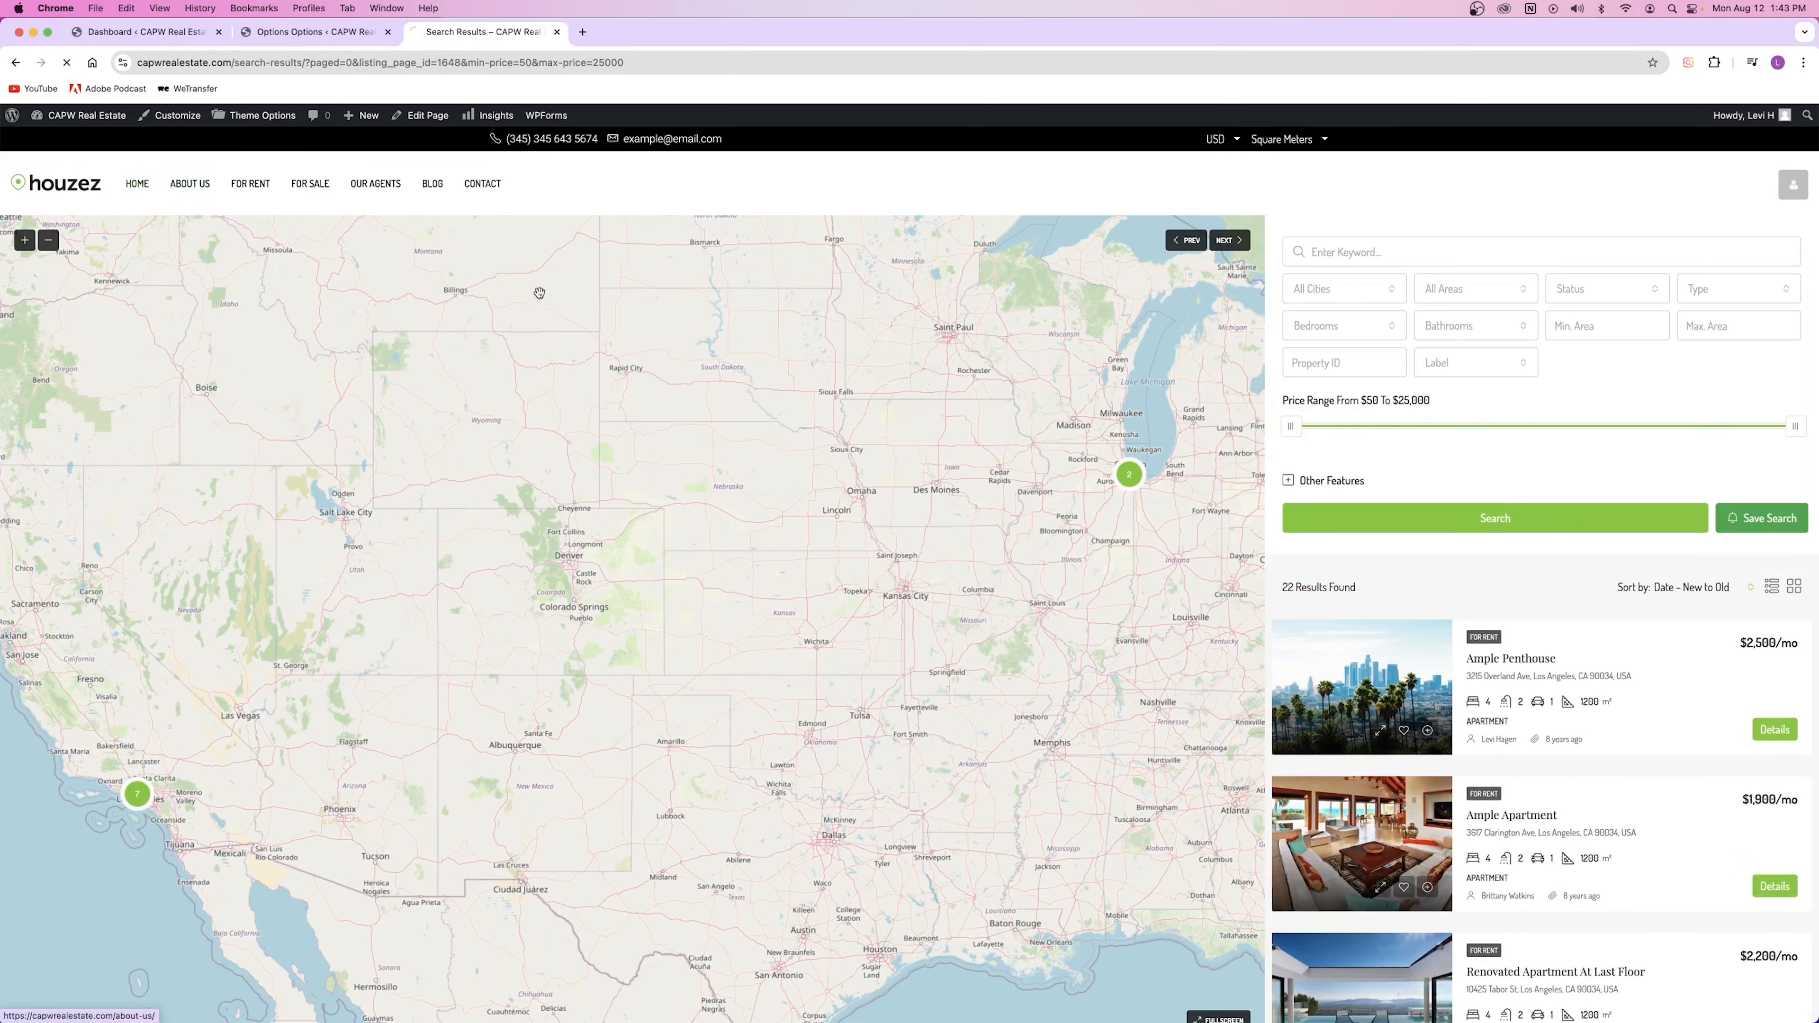
# Step: Run a homepage keyword search for 'oak hill'
pyautogui.click(133, 184)
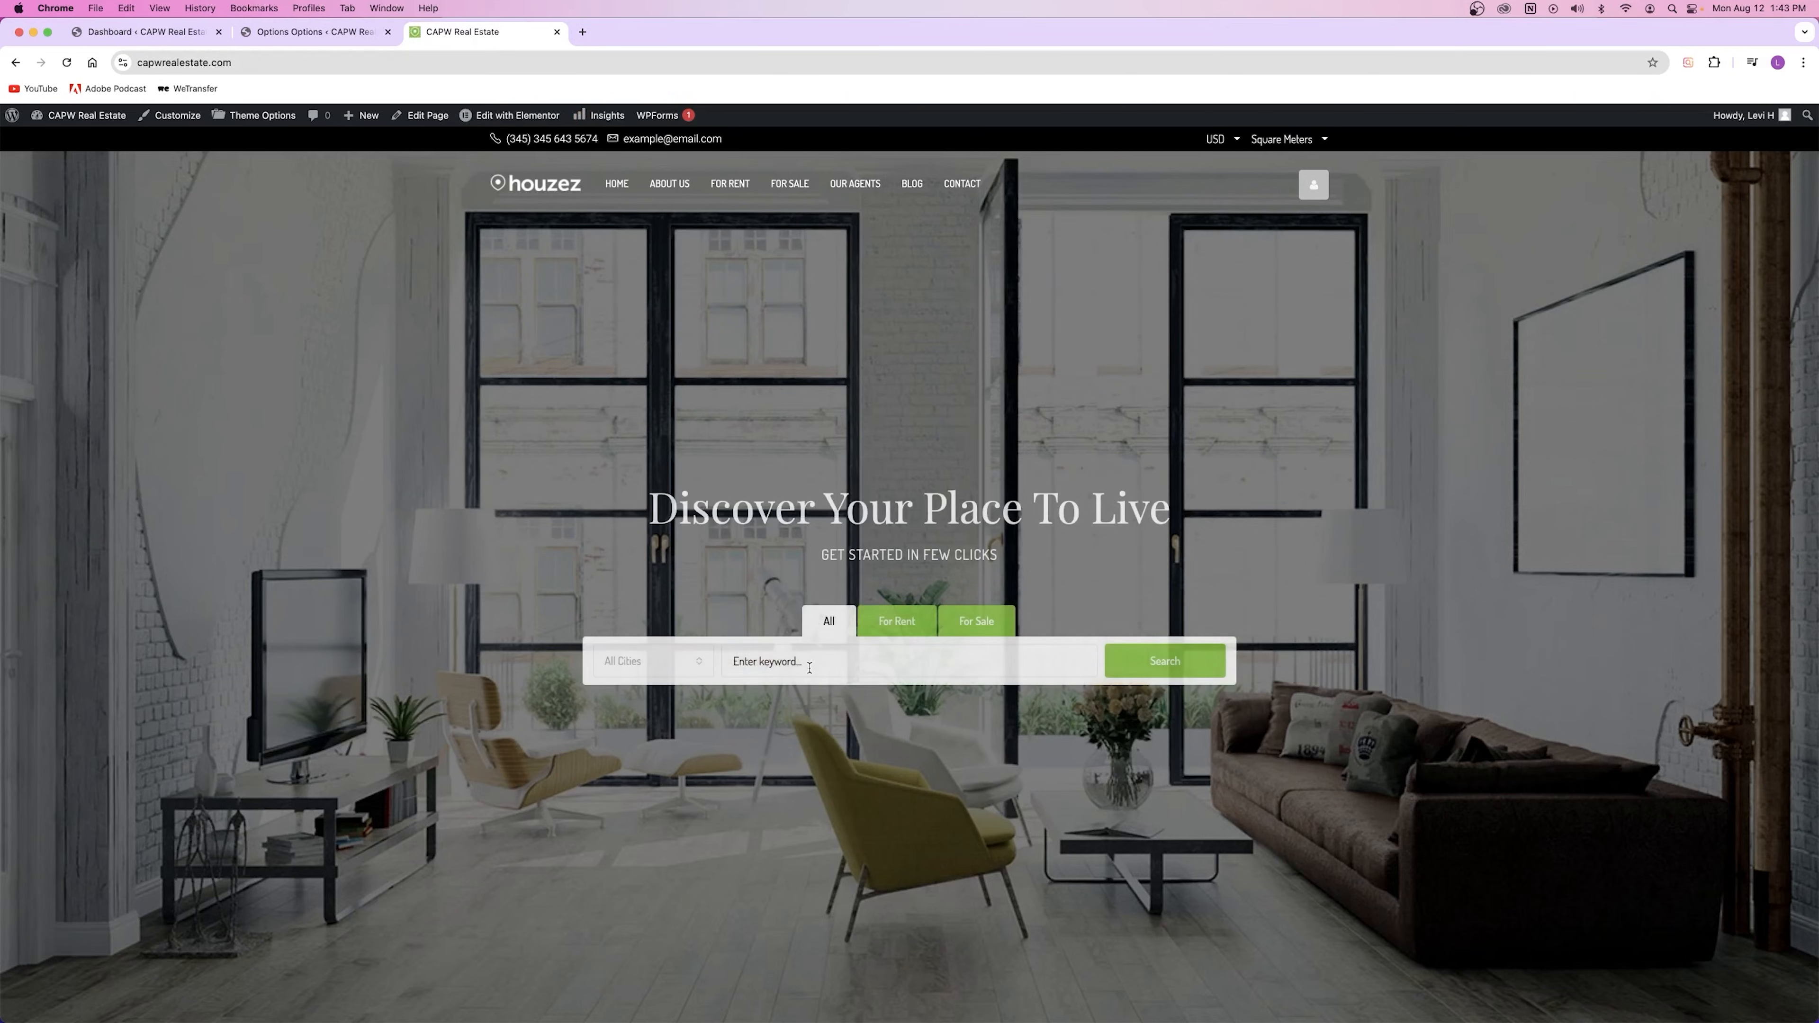
pyautogui.click(808, 666)
pyautogui.write('oak hill')
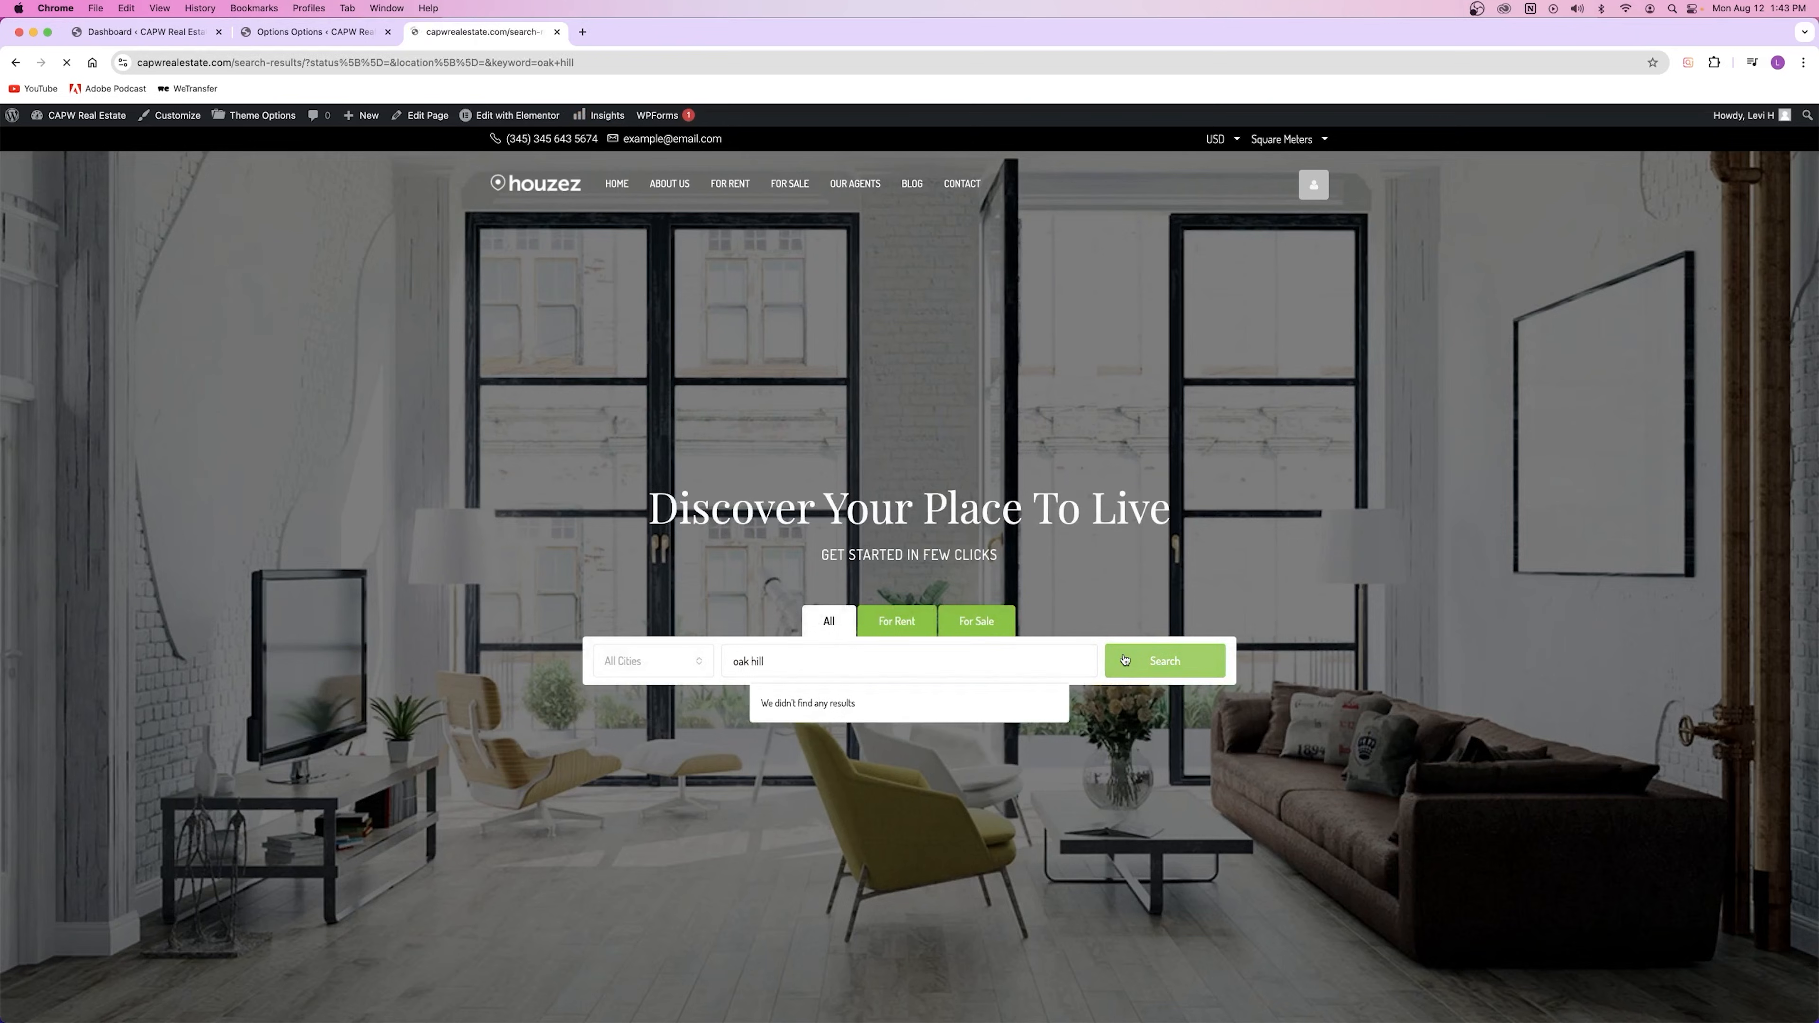
pyautogui.click(1125, 660)
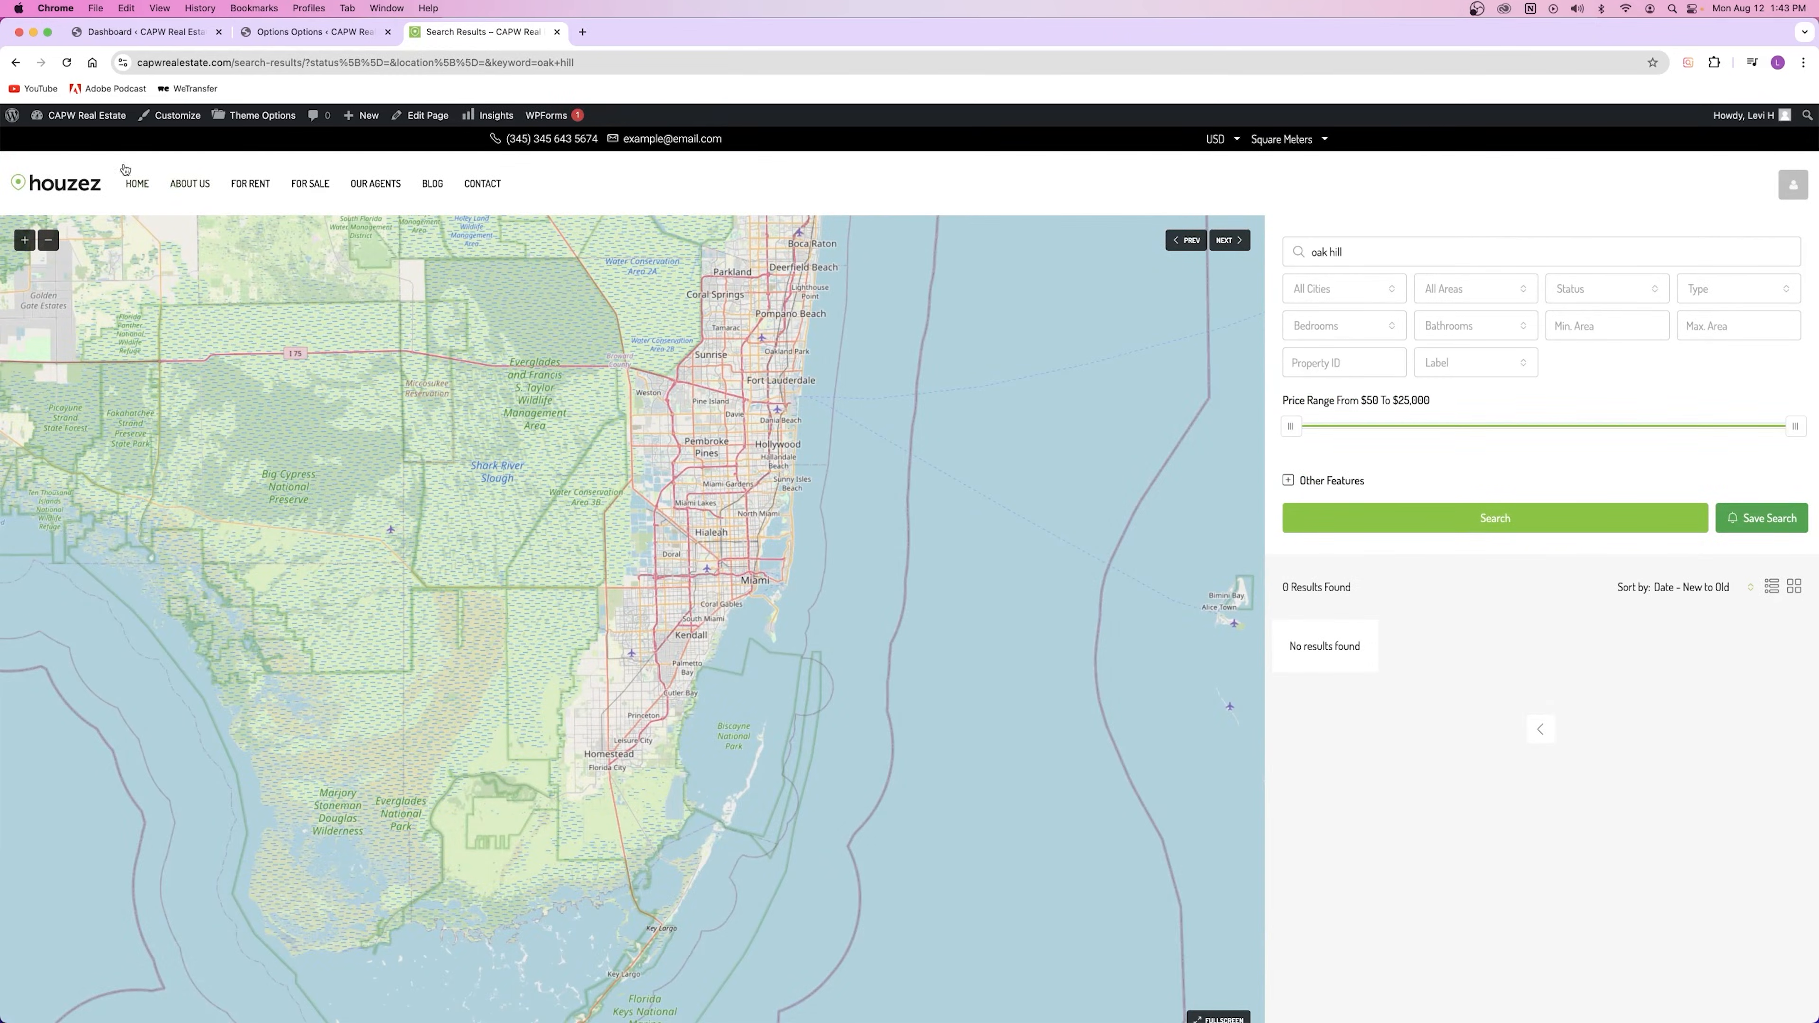
# Step: Run an empty homepage search listing all properties, then return to Theme Options
pyautogui.click(165, 186)
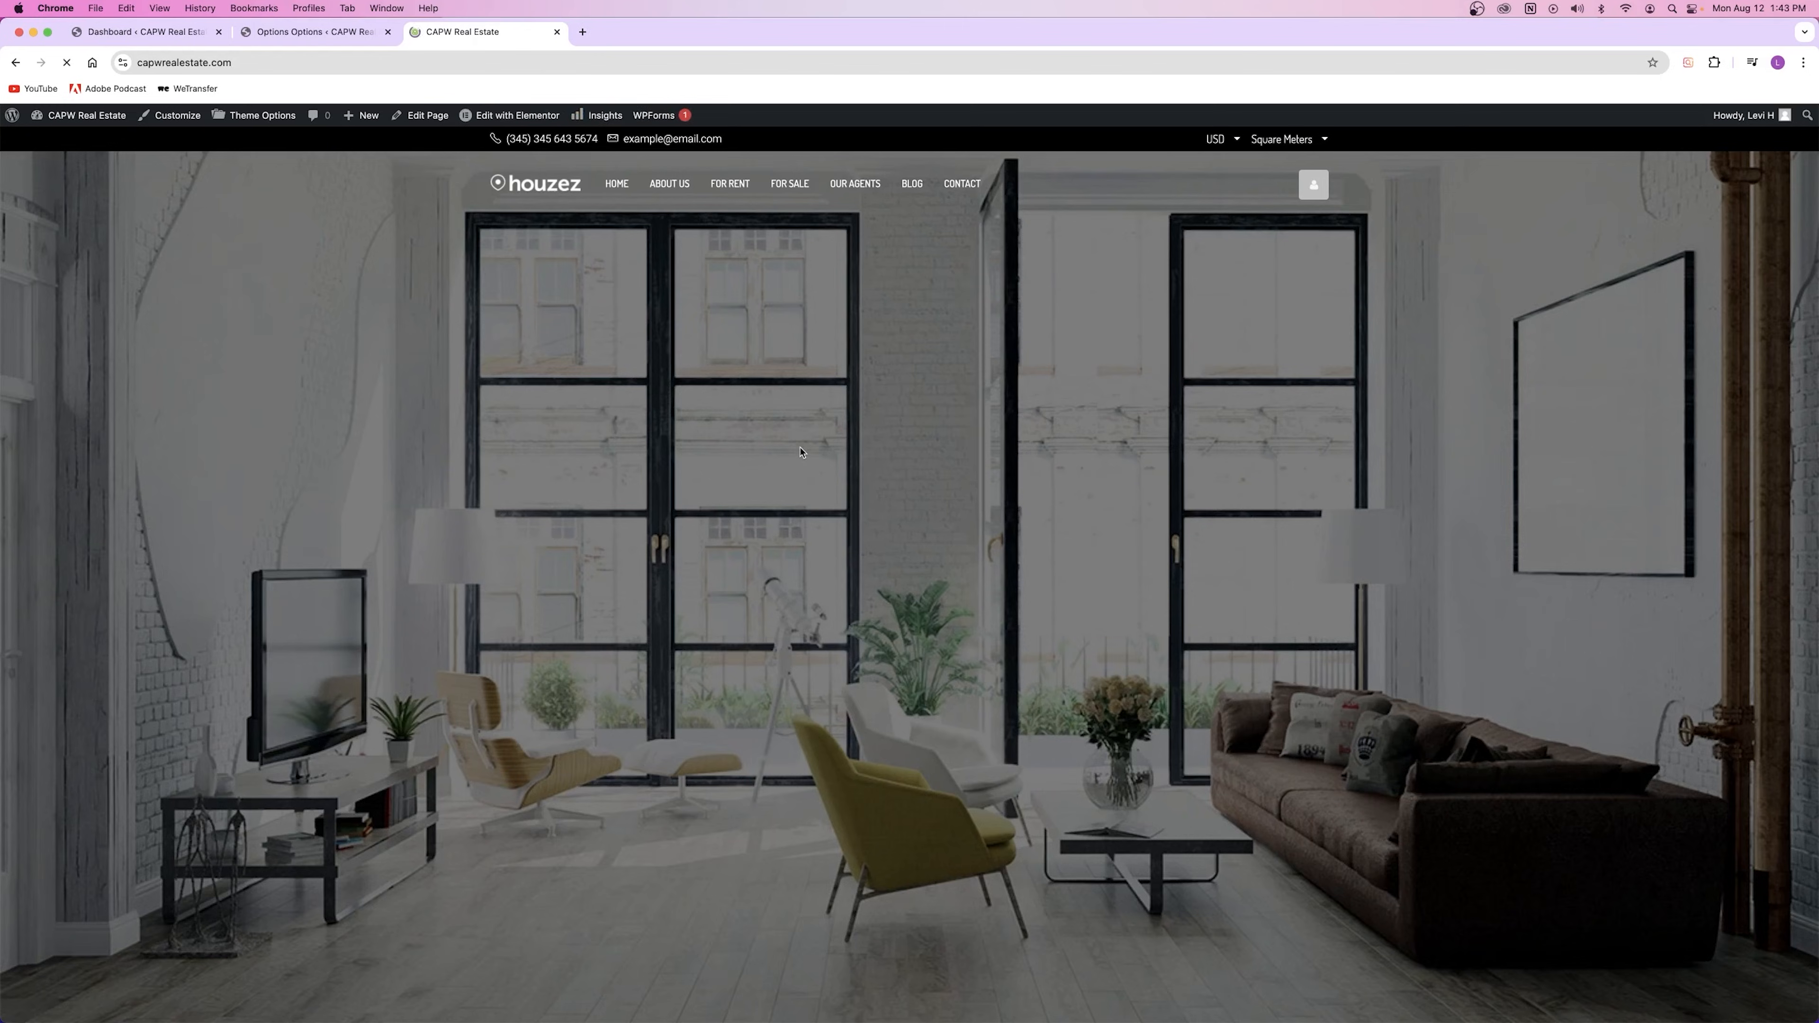
pyautogui.click(786, 649)
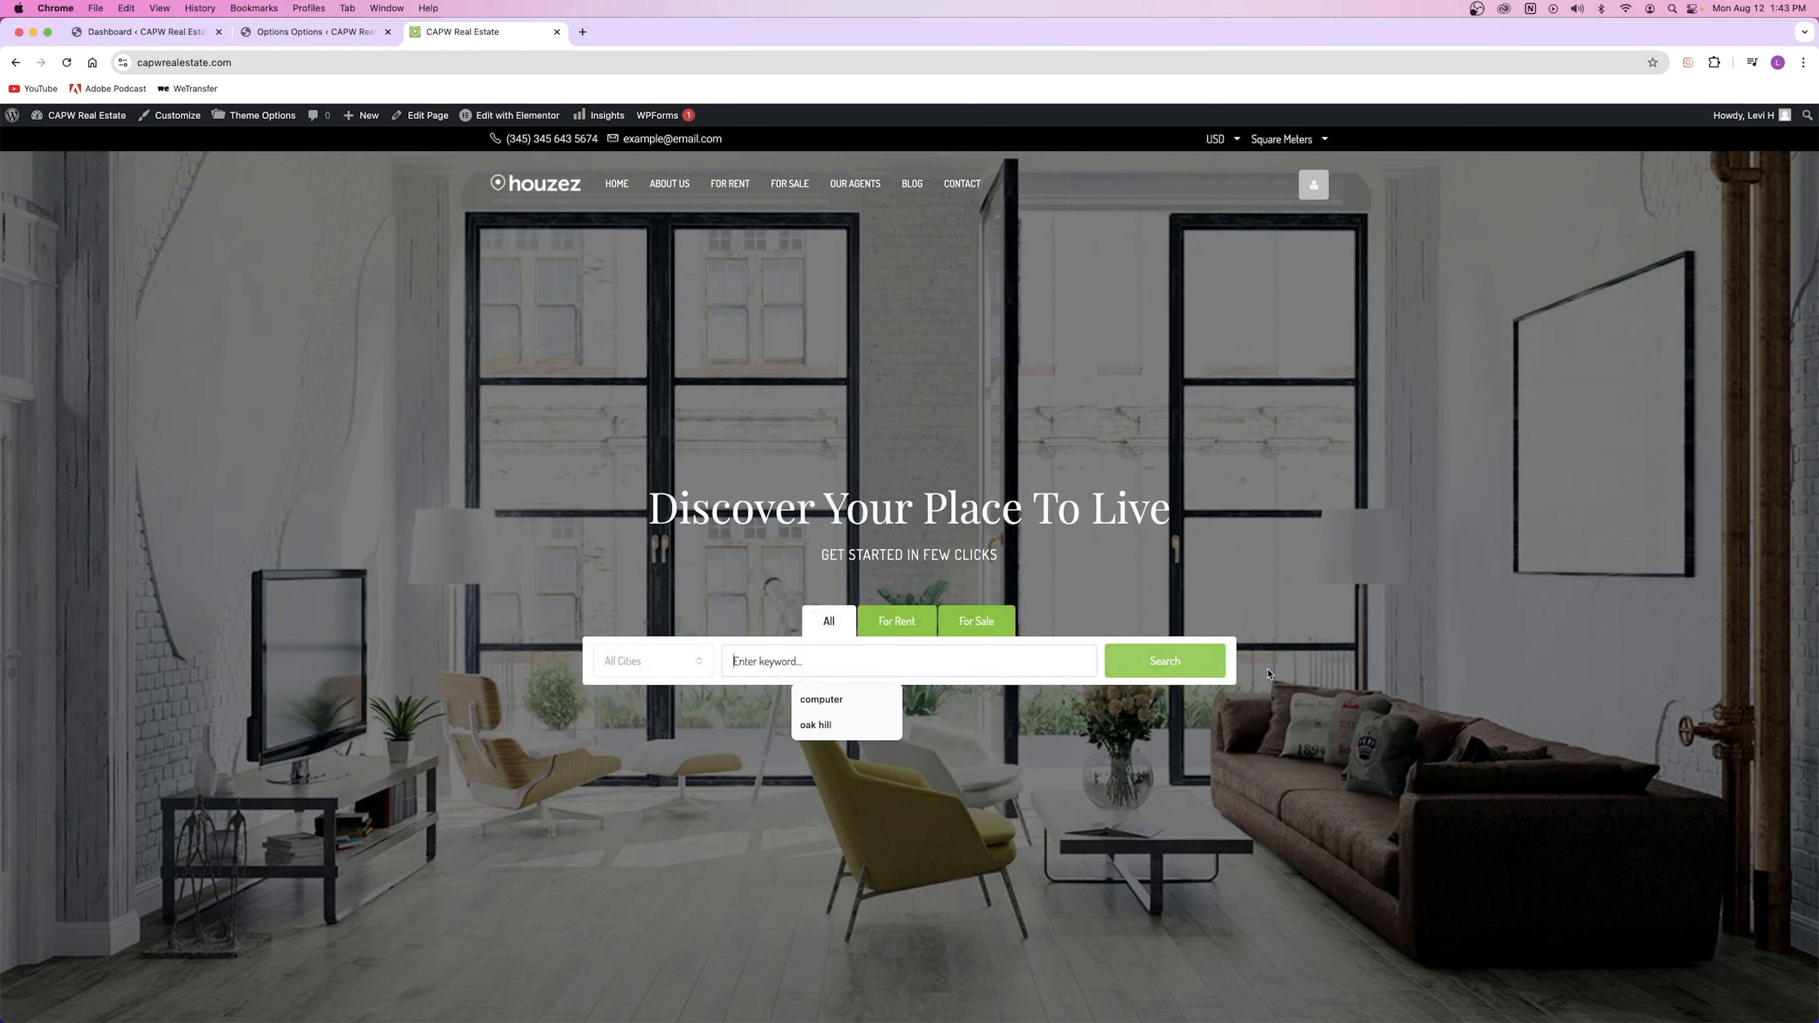
pyautogui.click(1189, 668)
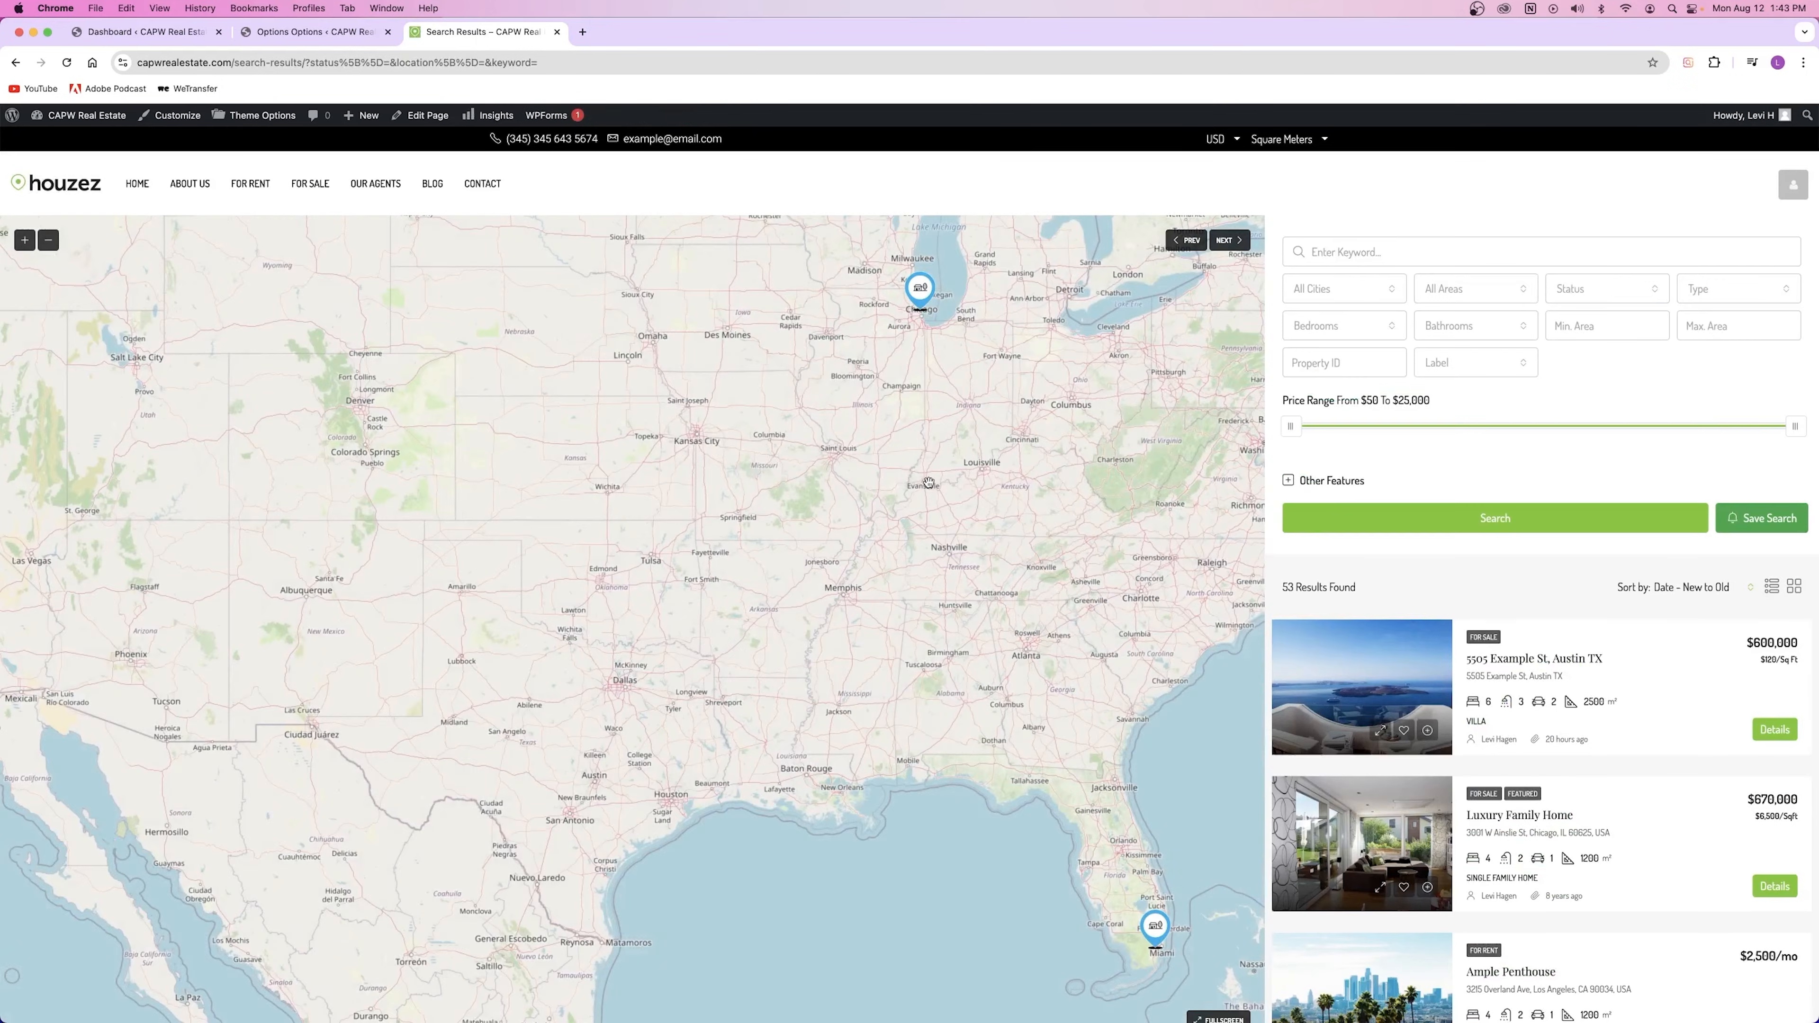
pyautogui.click(330, 40)
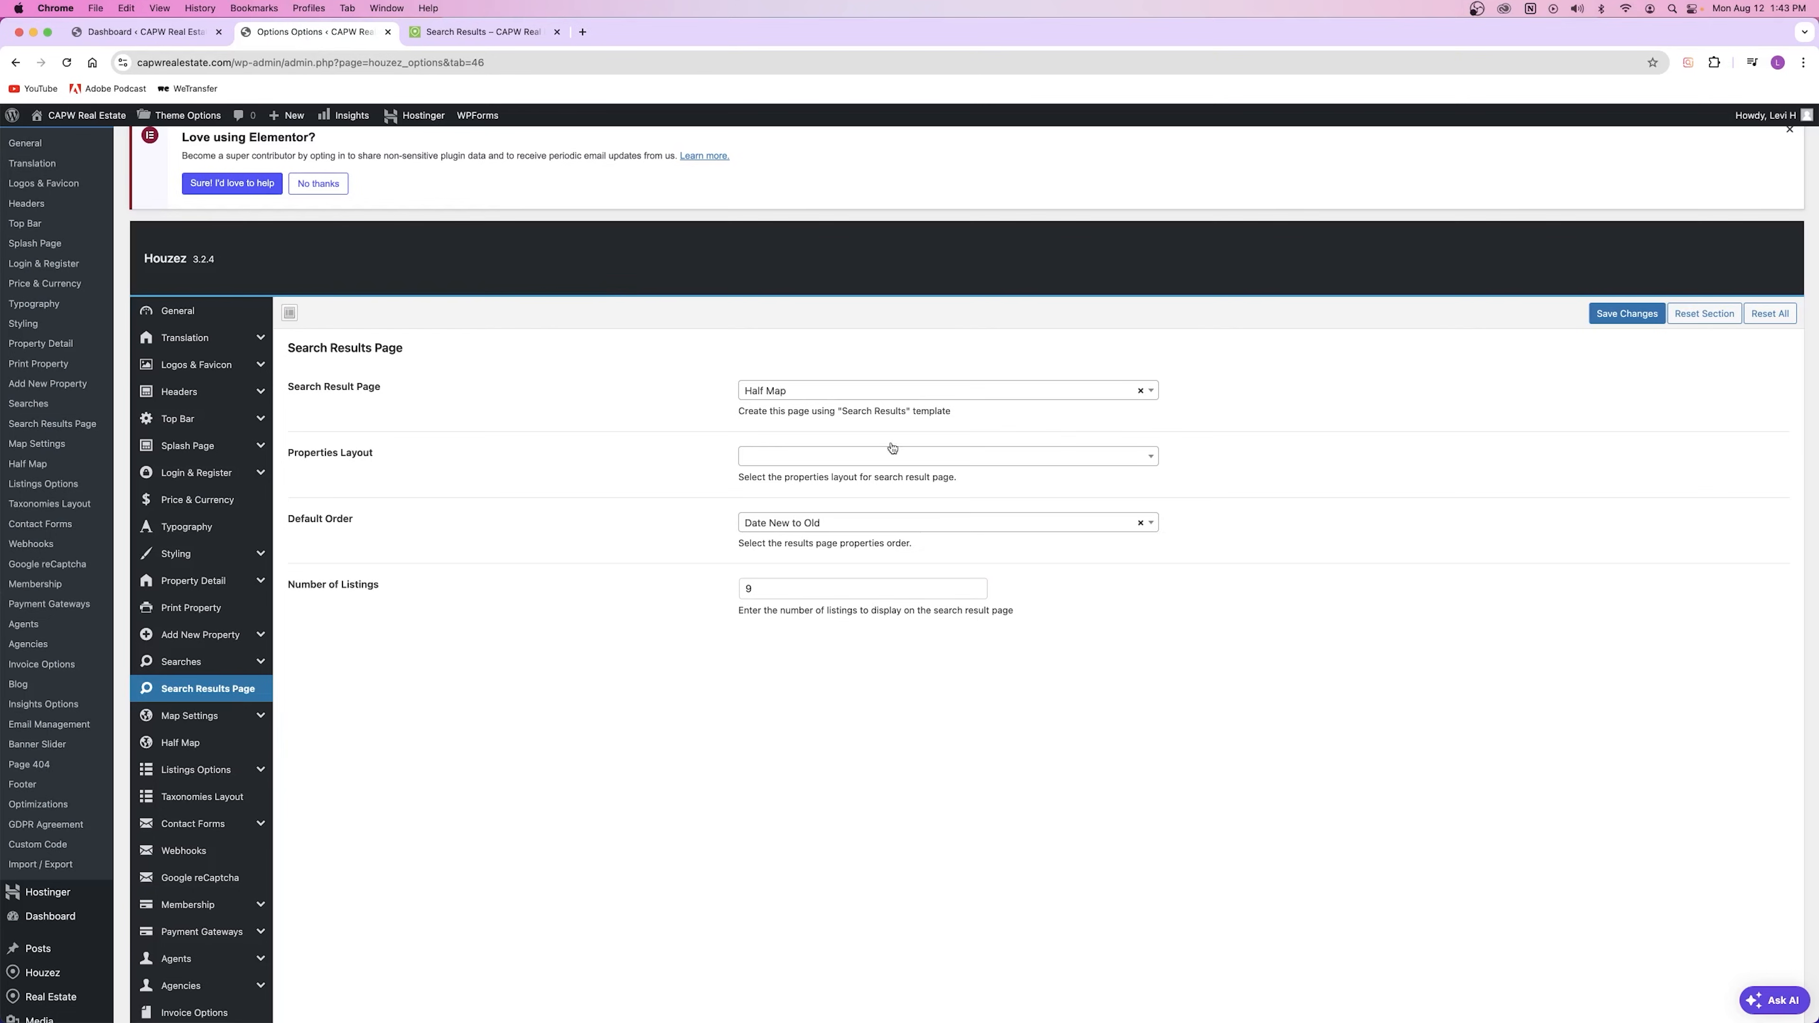
# Step: Switch the Search Result Page to Normal Page, save, and reload the live results
pyautogui.click(828, 387)
pyautogui.click(816, 439)
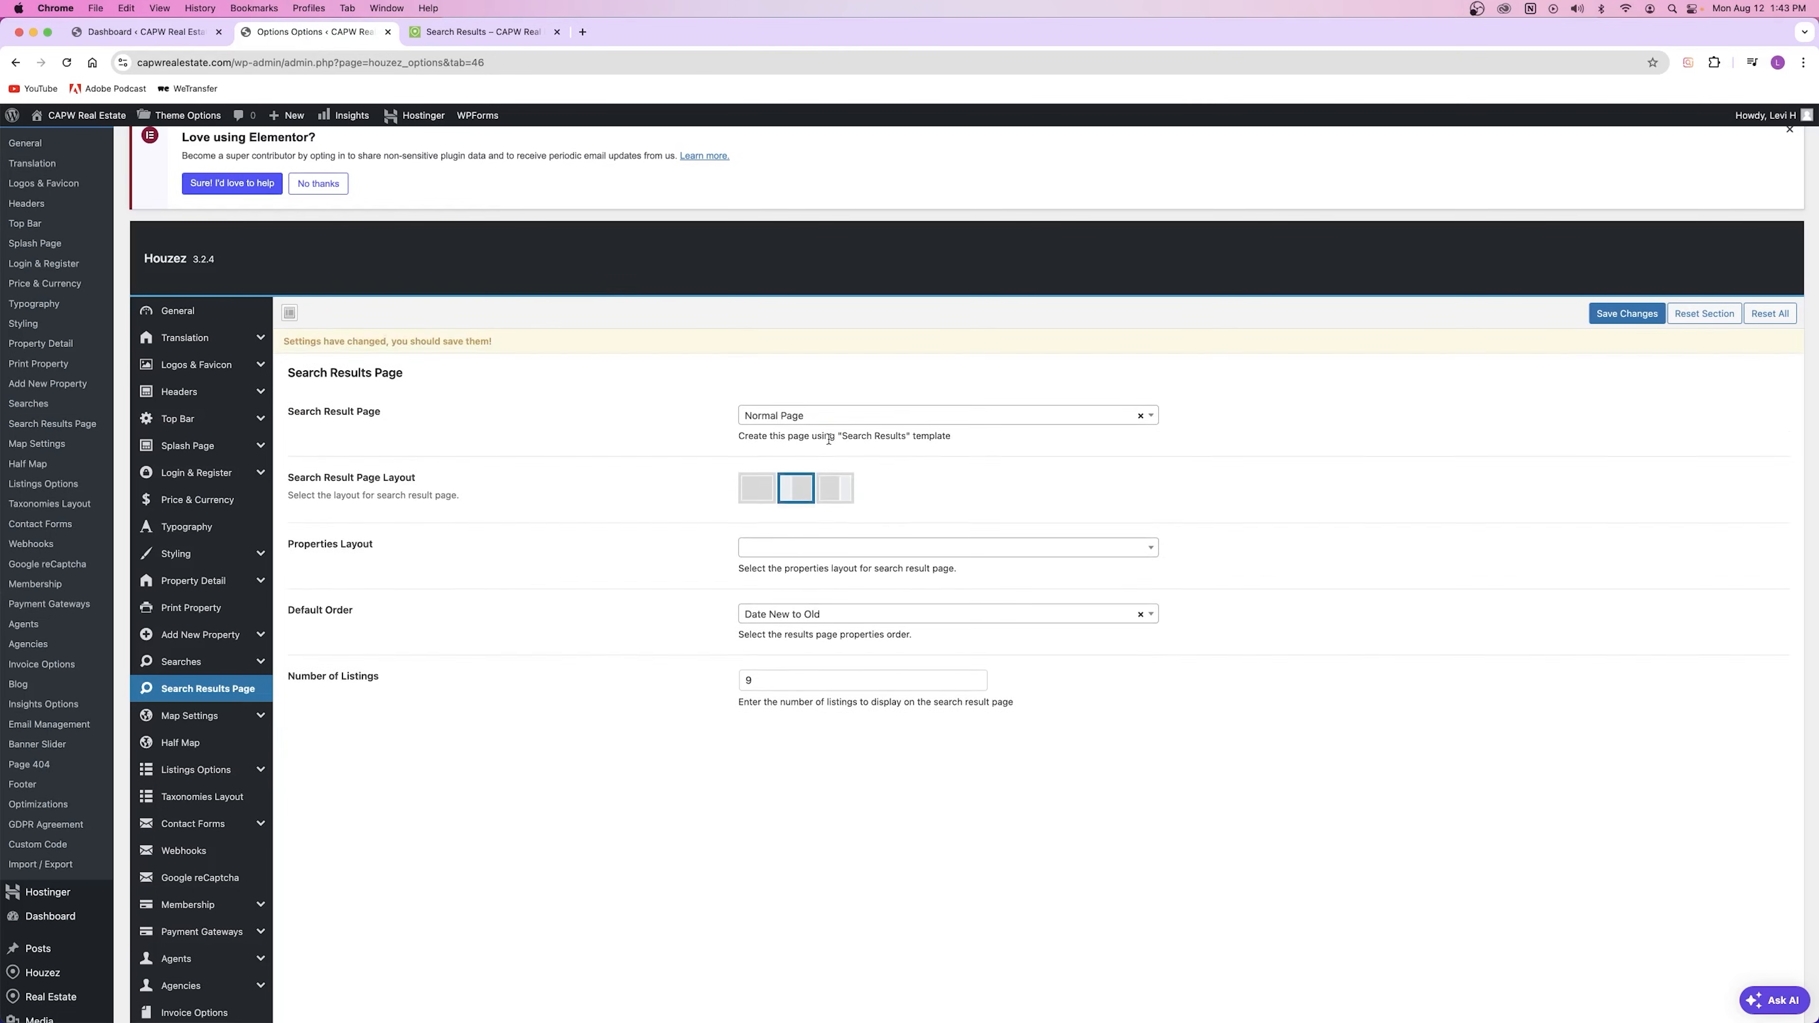
pyautogui.press('super+s')
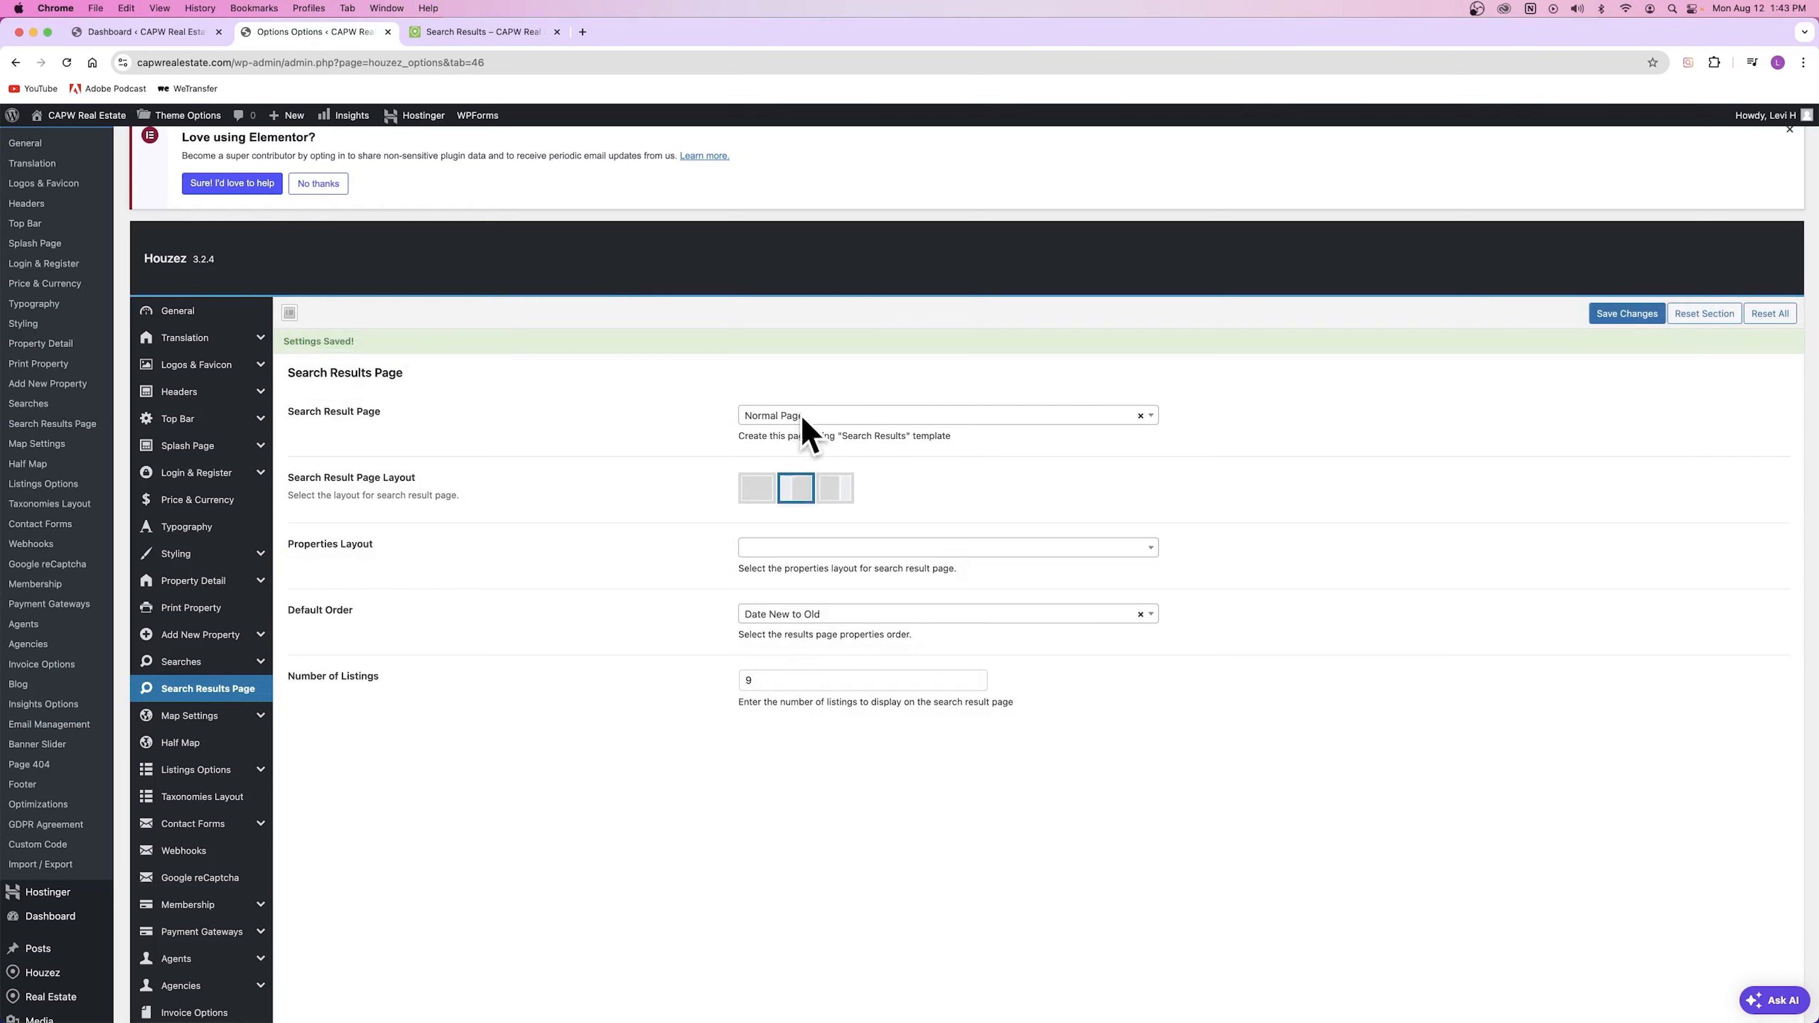
pyautogui.click(467, 34)
pyautogui.press('super+r')
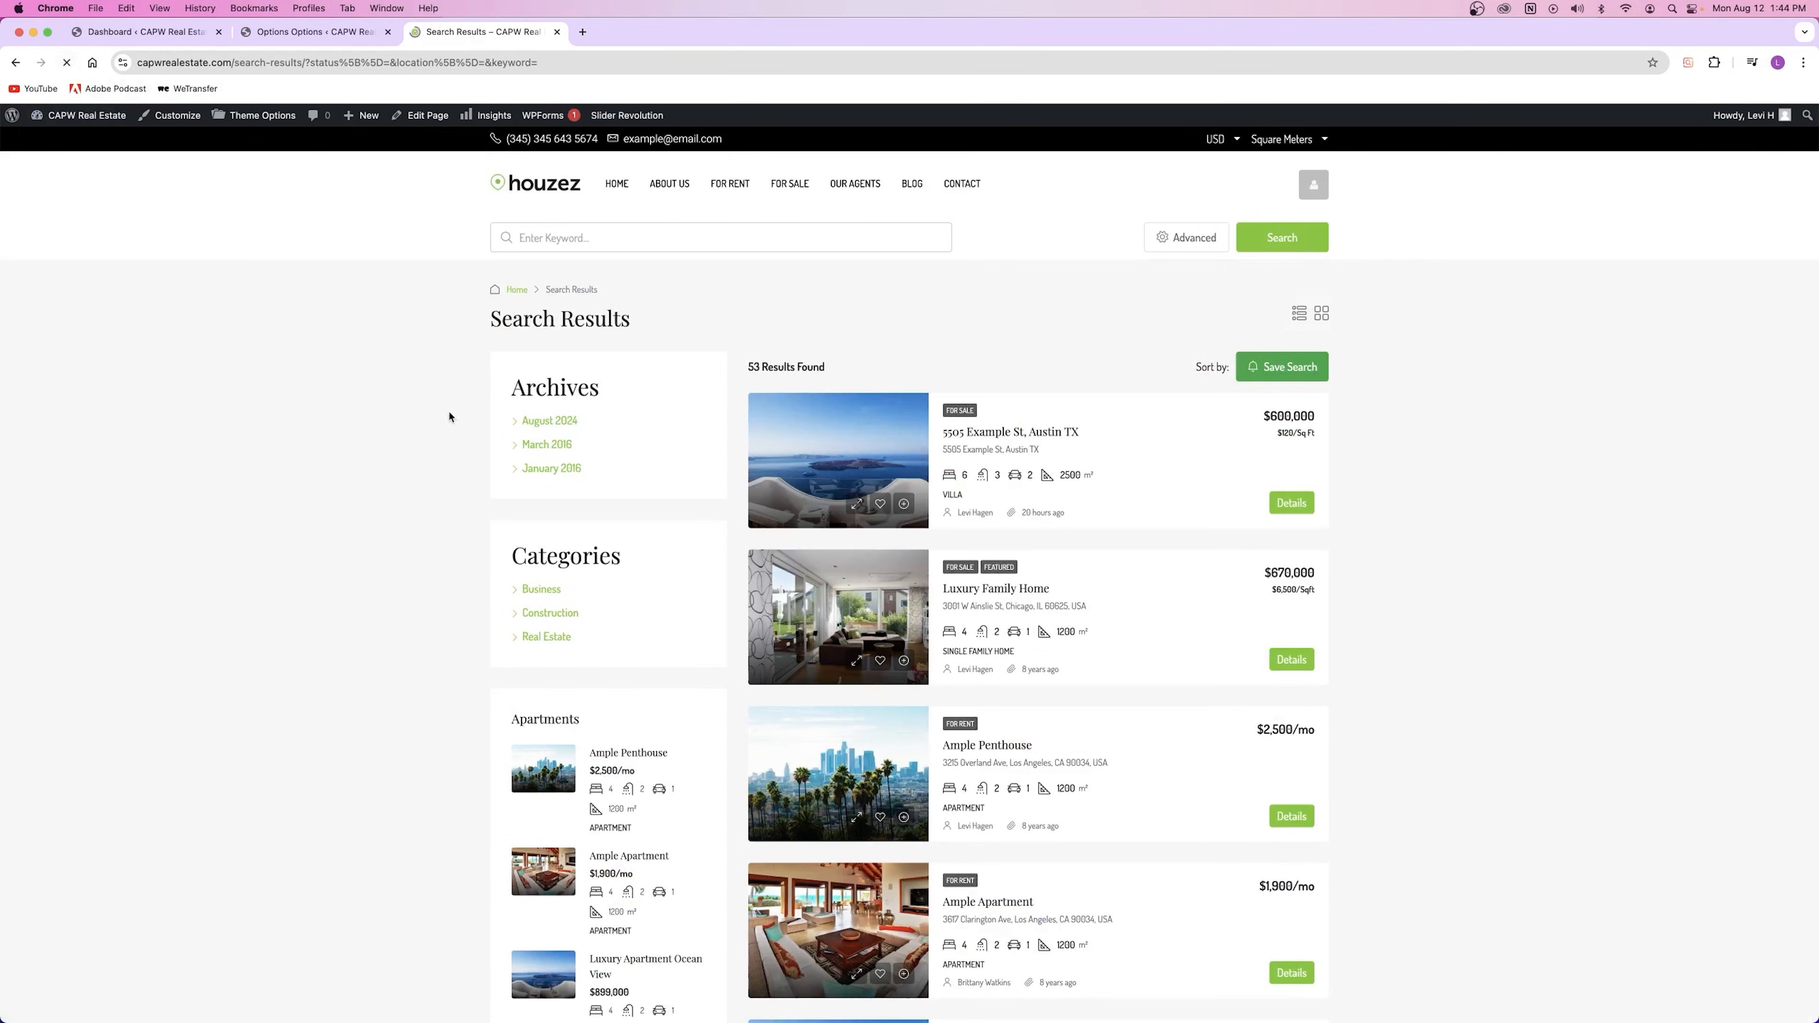
pyautogui.scroll(-5, 1103, 528)
pyautogui.scroll(5, 1089, 516)
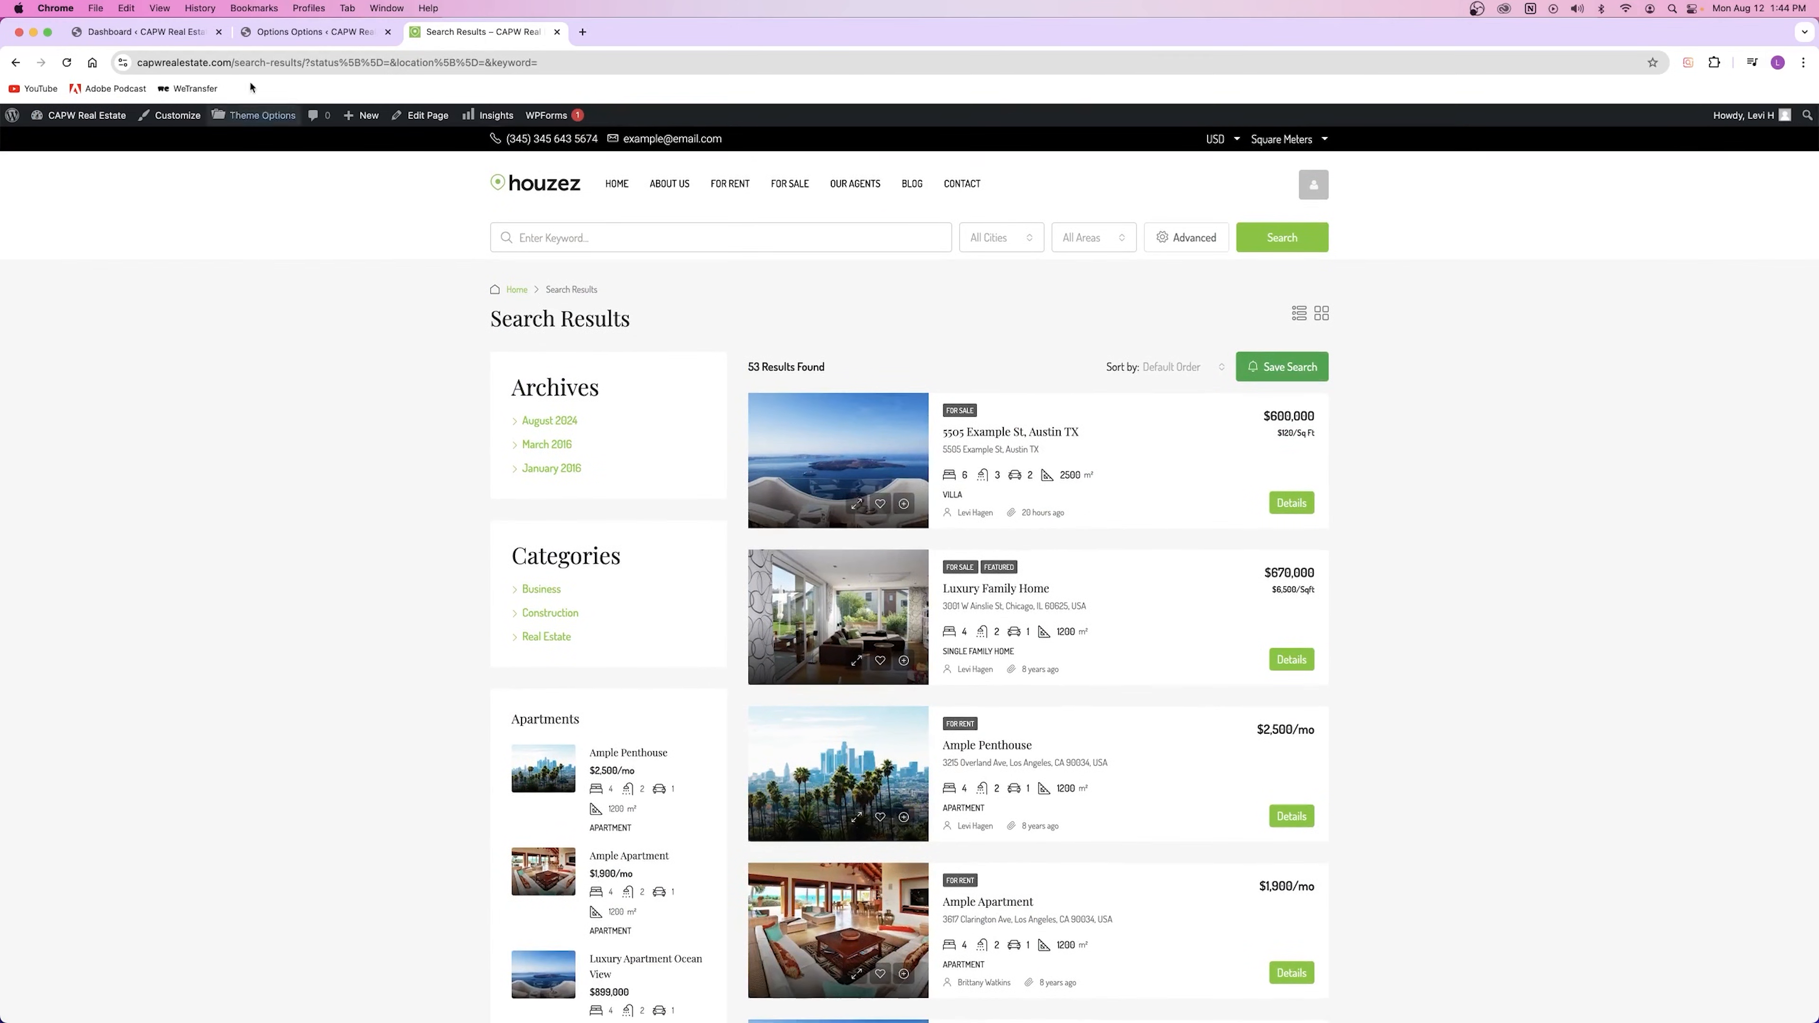
pyautogui.press('super+alt+Left')
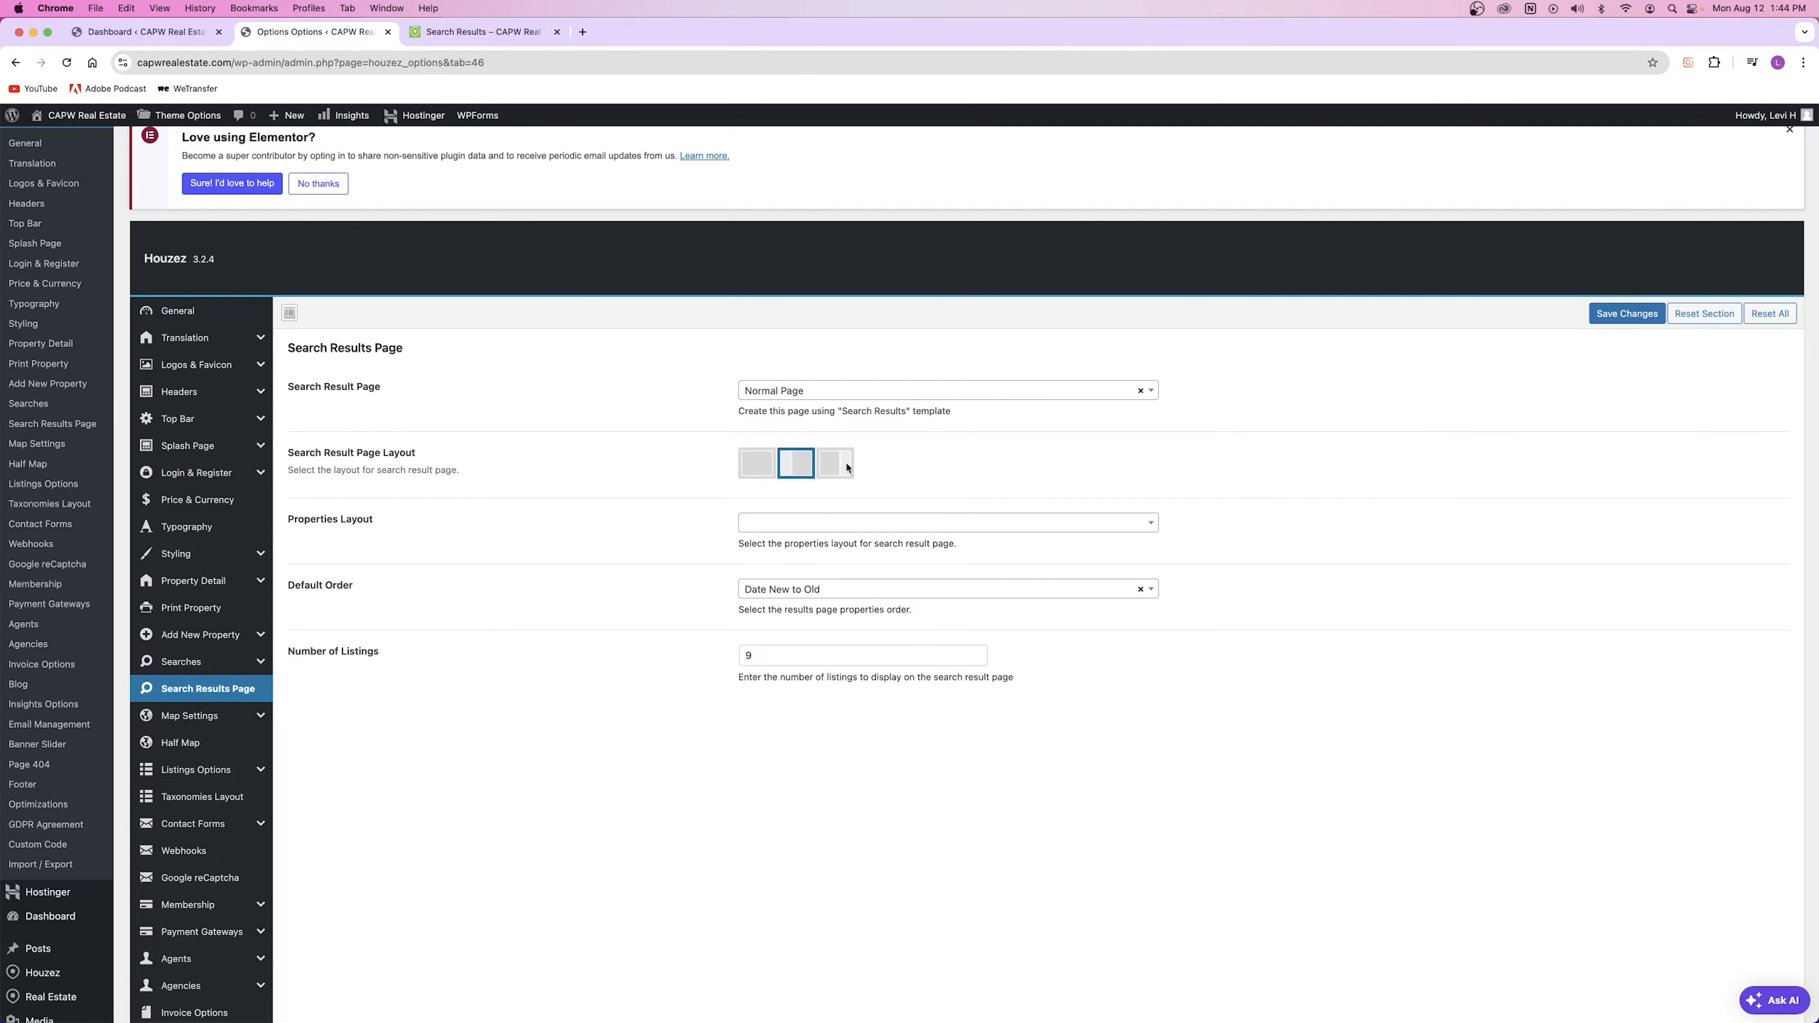
# Step: Pick the full-width, no-sidebar results layout, save, and reload the results to confirm
pyautogui.click(758, 464)
pyautogui.click(1627, 314)
pyautogui.press('super+alt+Right')
pyautogui.press('super+r')
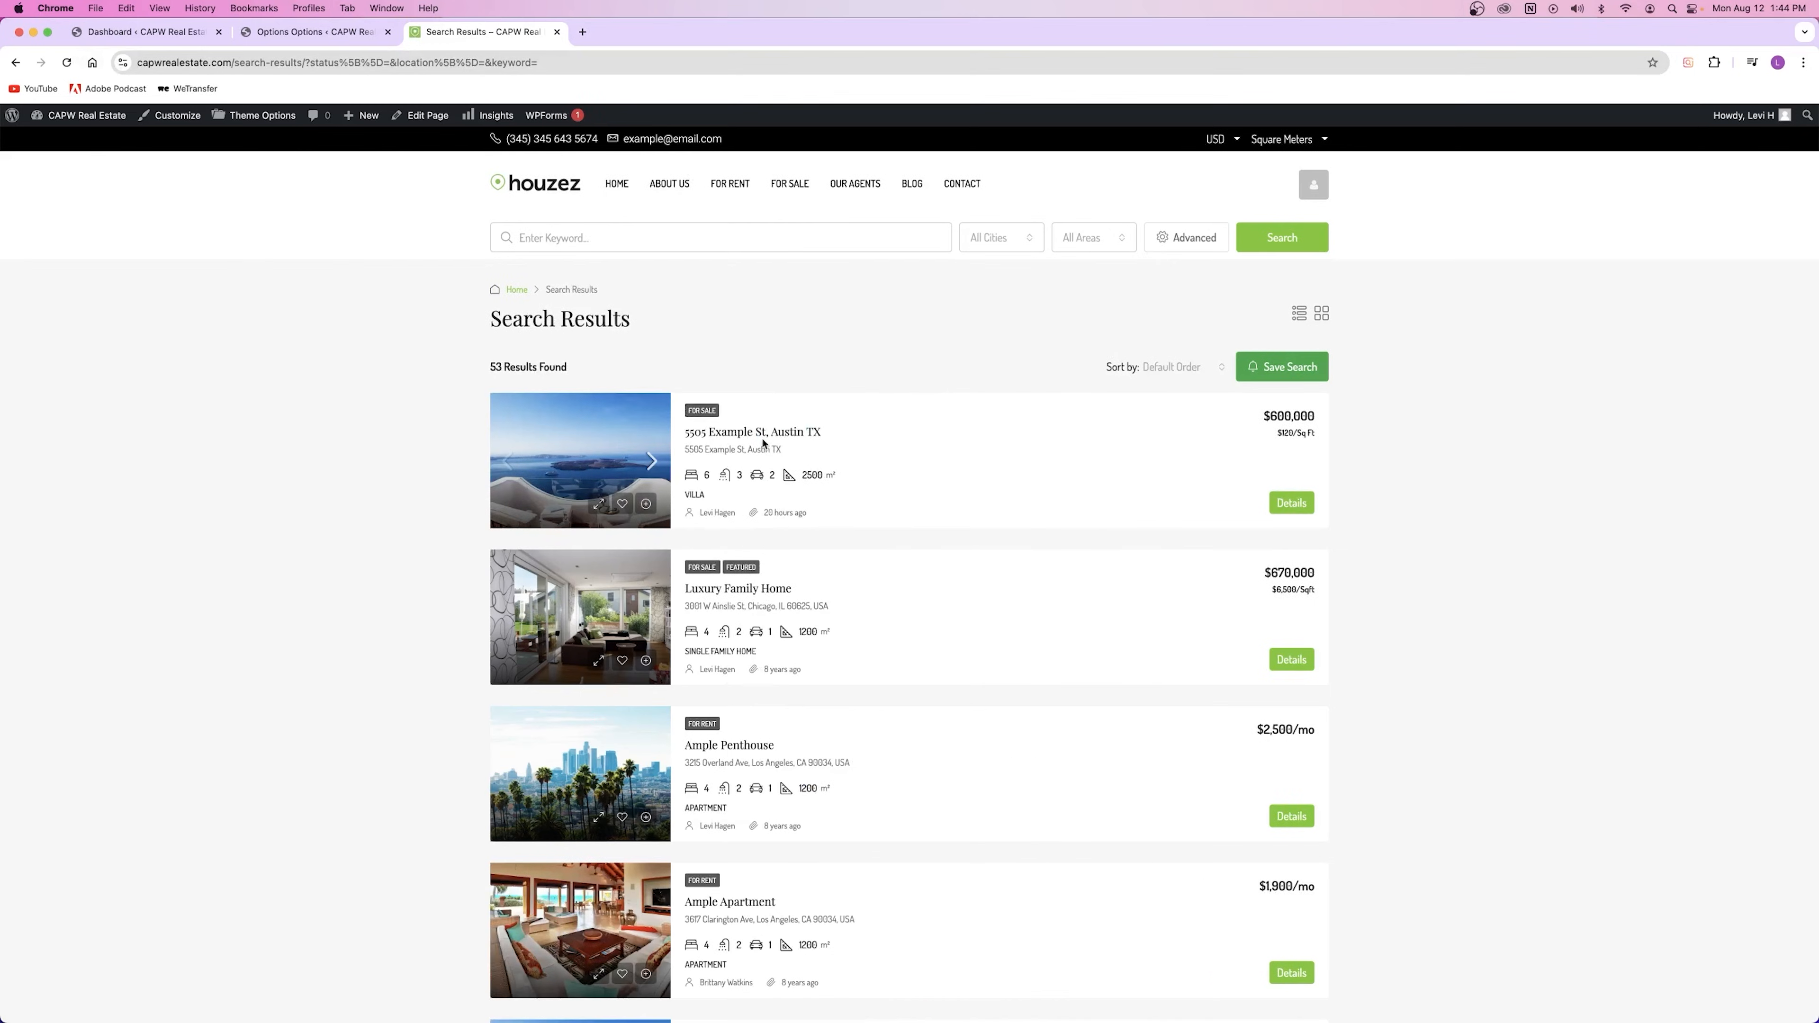
pyautogui.press('super+alt+Left')
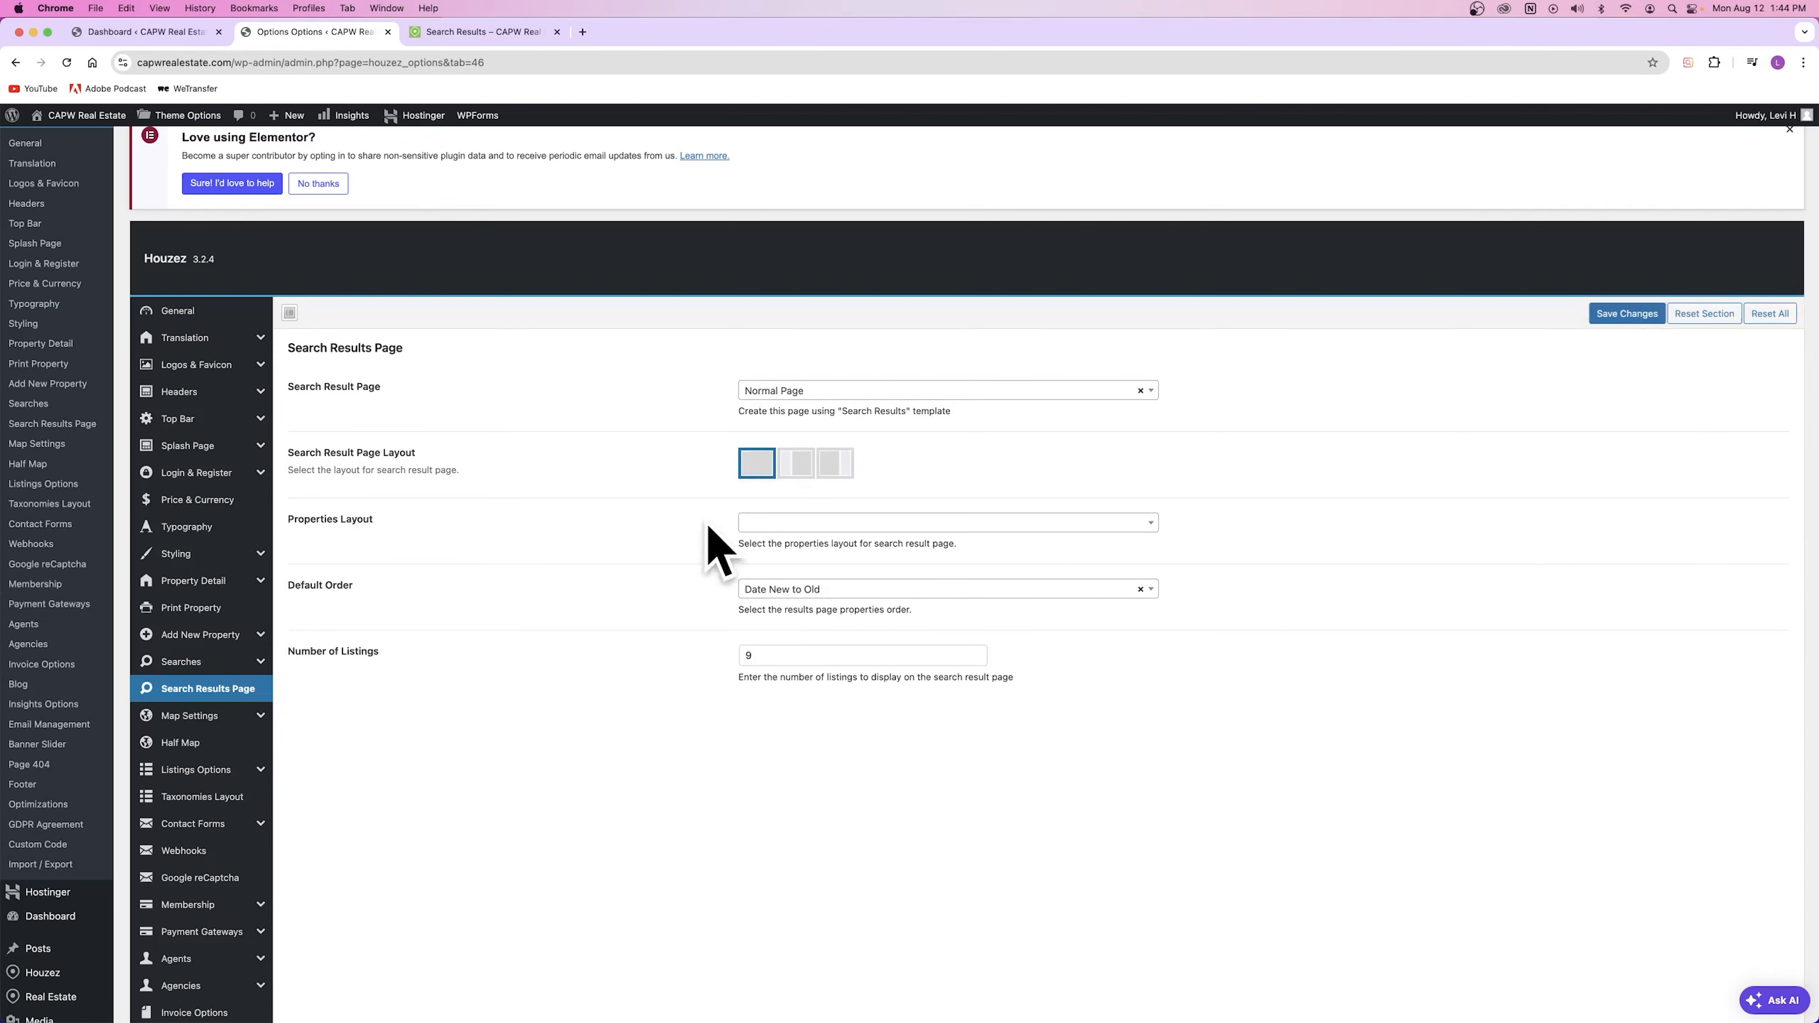
# Step: Choose Grid View for the properties layout, save, and confirm the three-column grid on live results
pyautogui.click(774, 522)
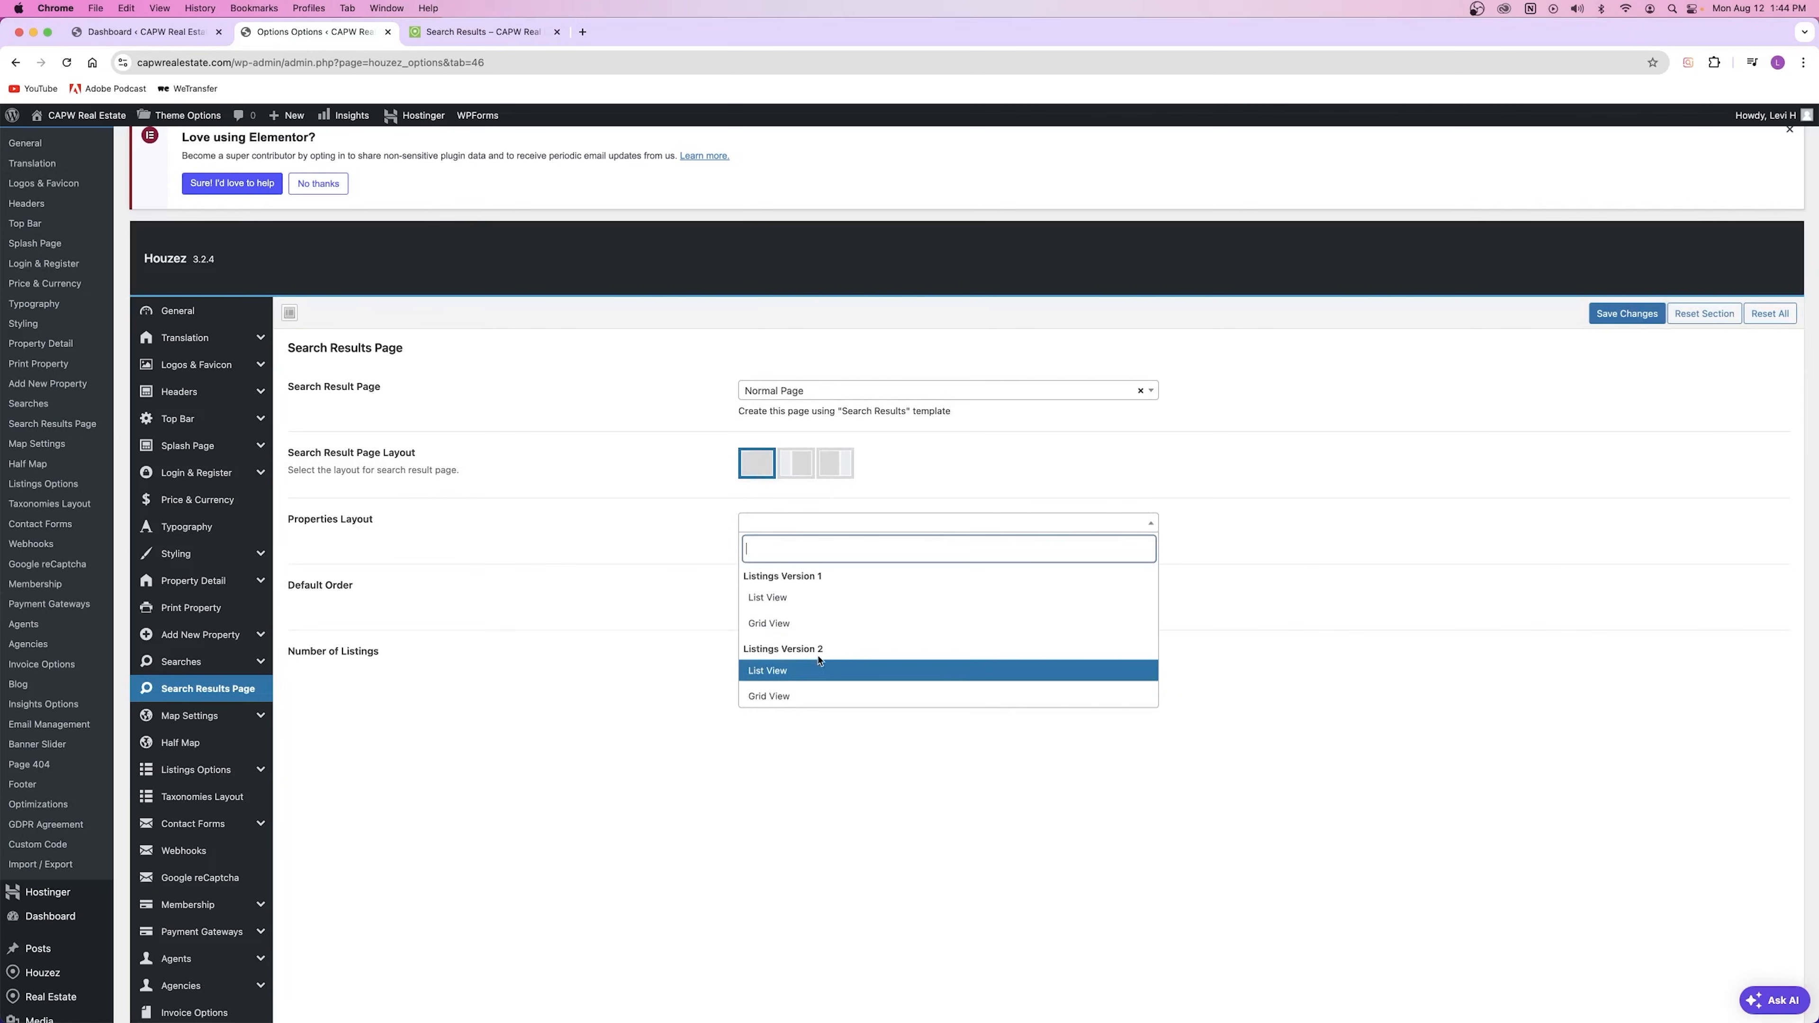
pyautogui.click(771, 622)
pyautogui.click(1627, 313)
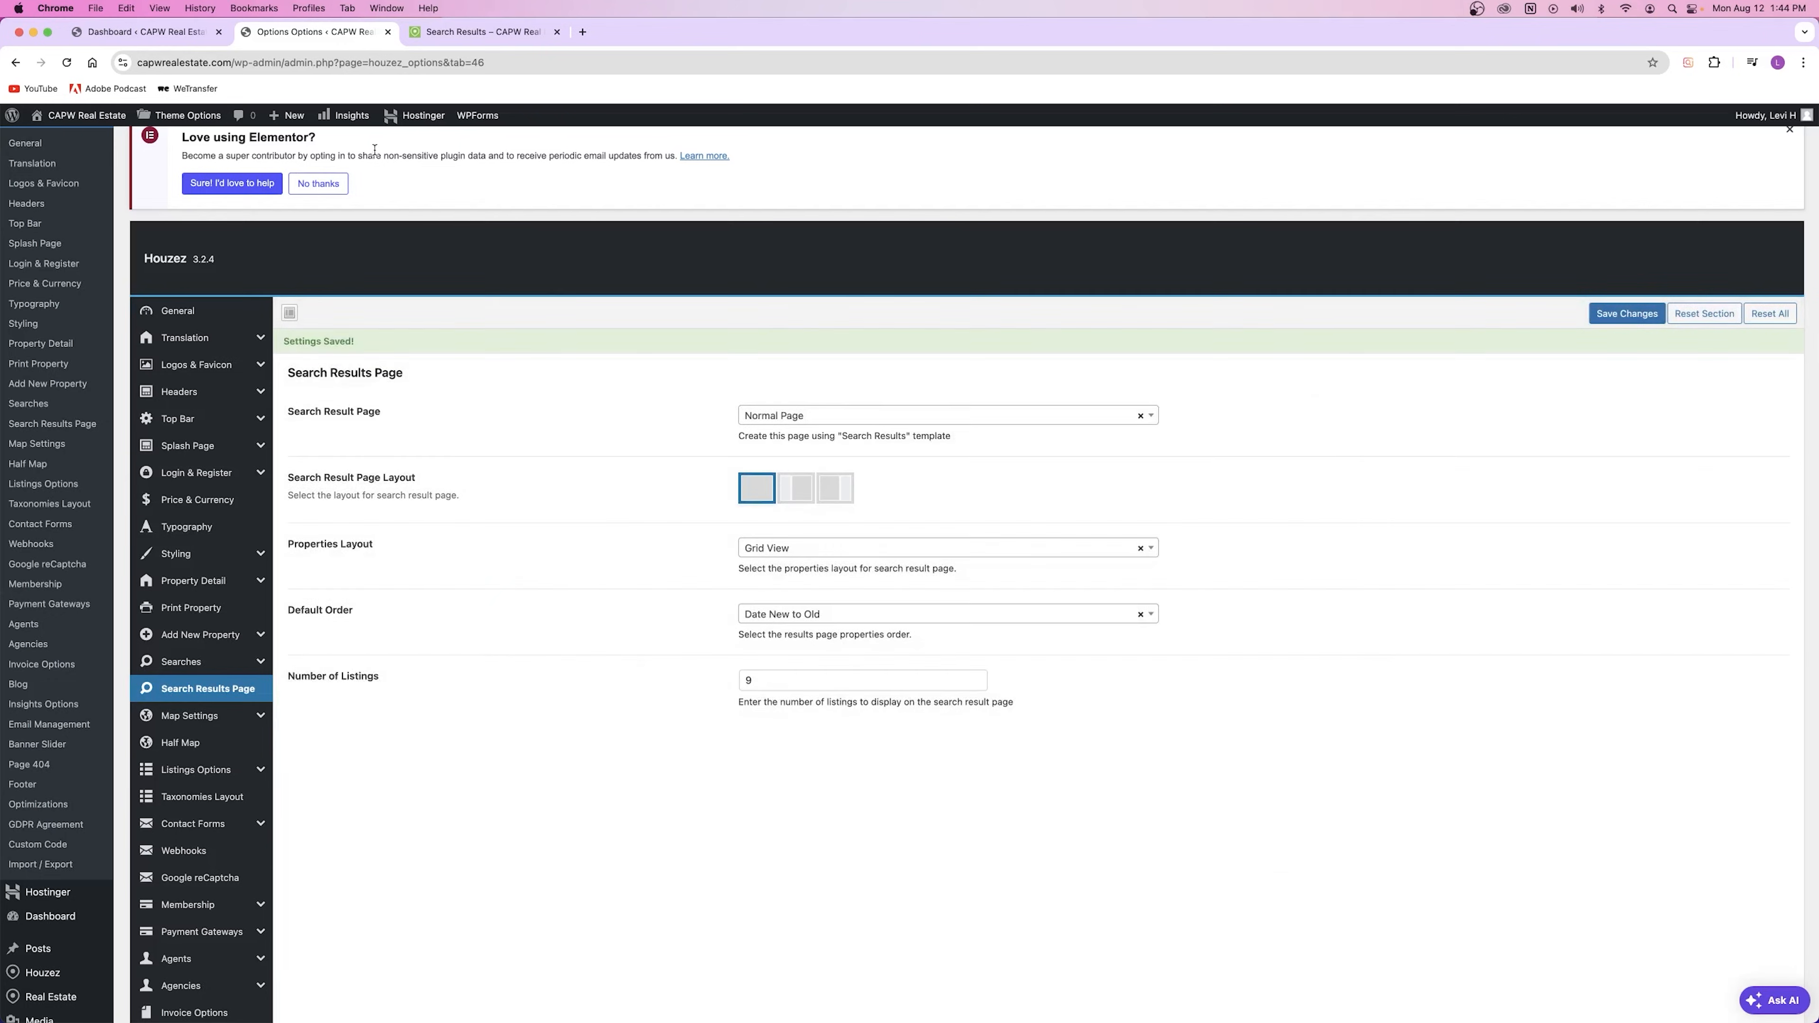
pyautogui.click(462, 32)
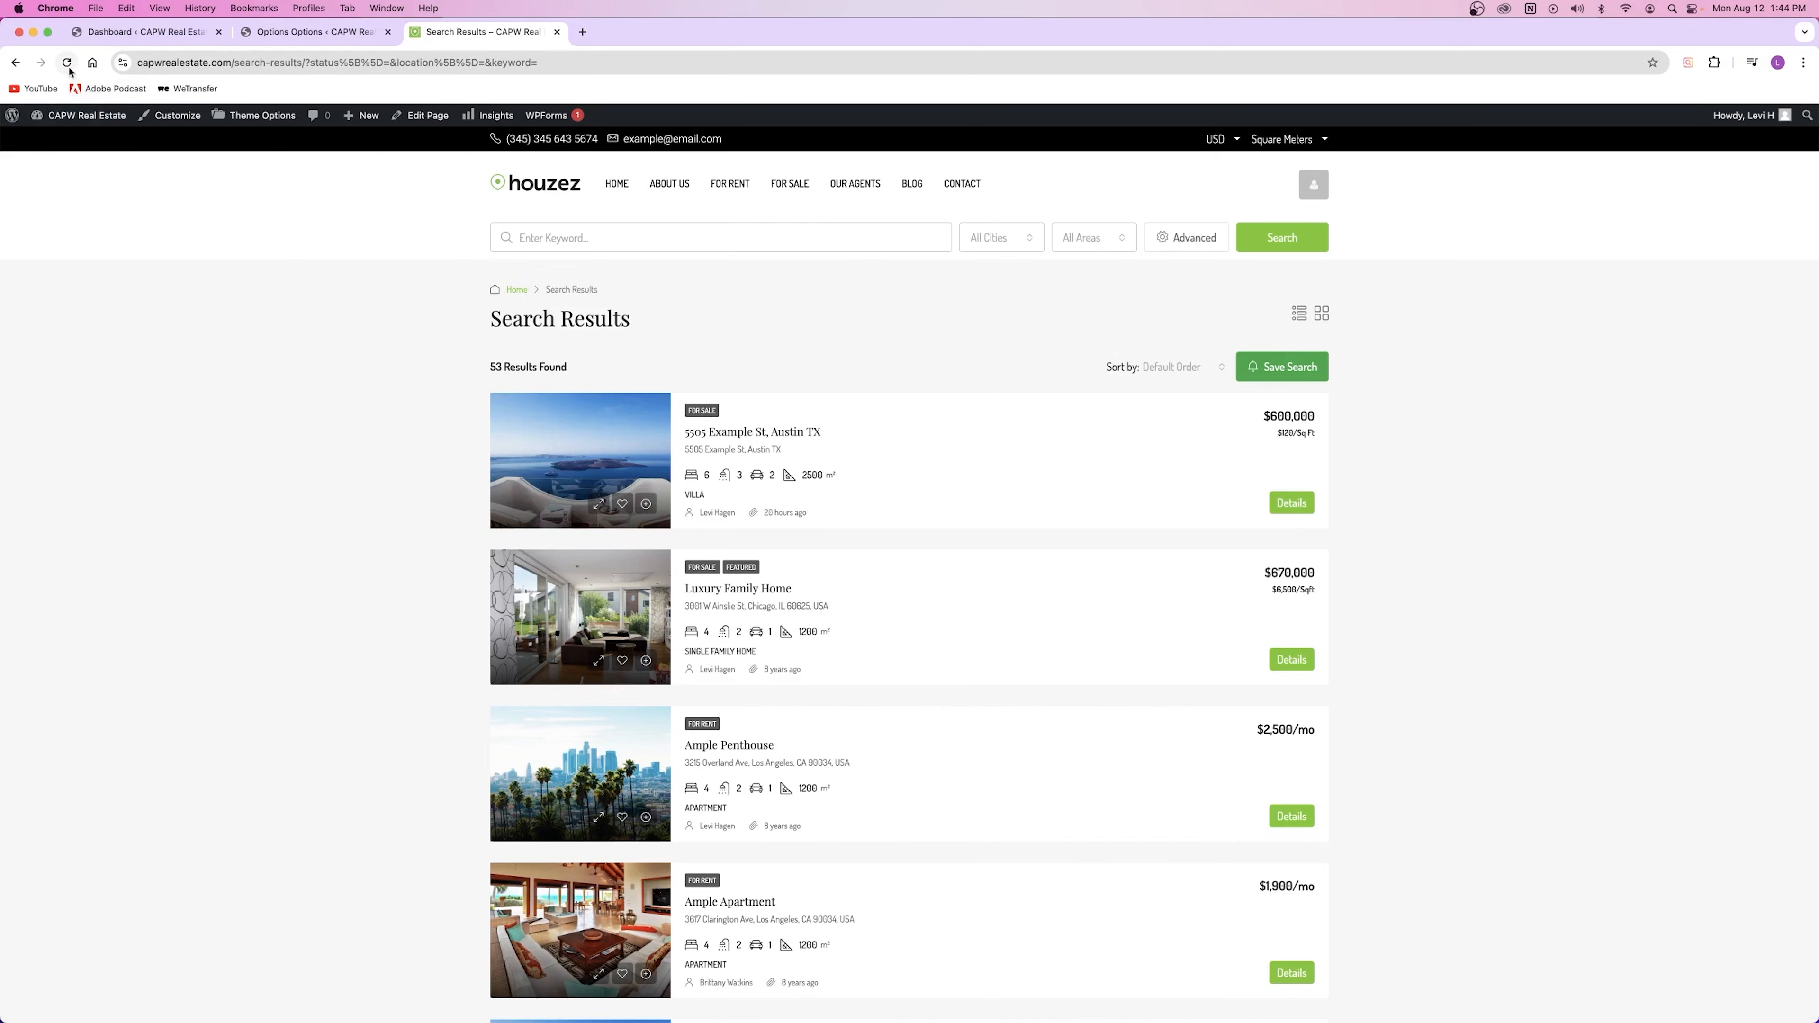
pyautogui.click(66, 62)
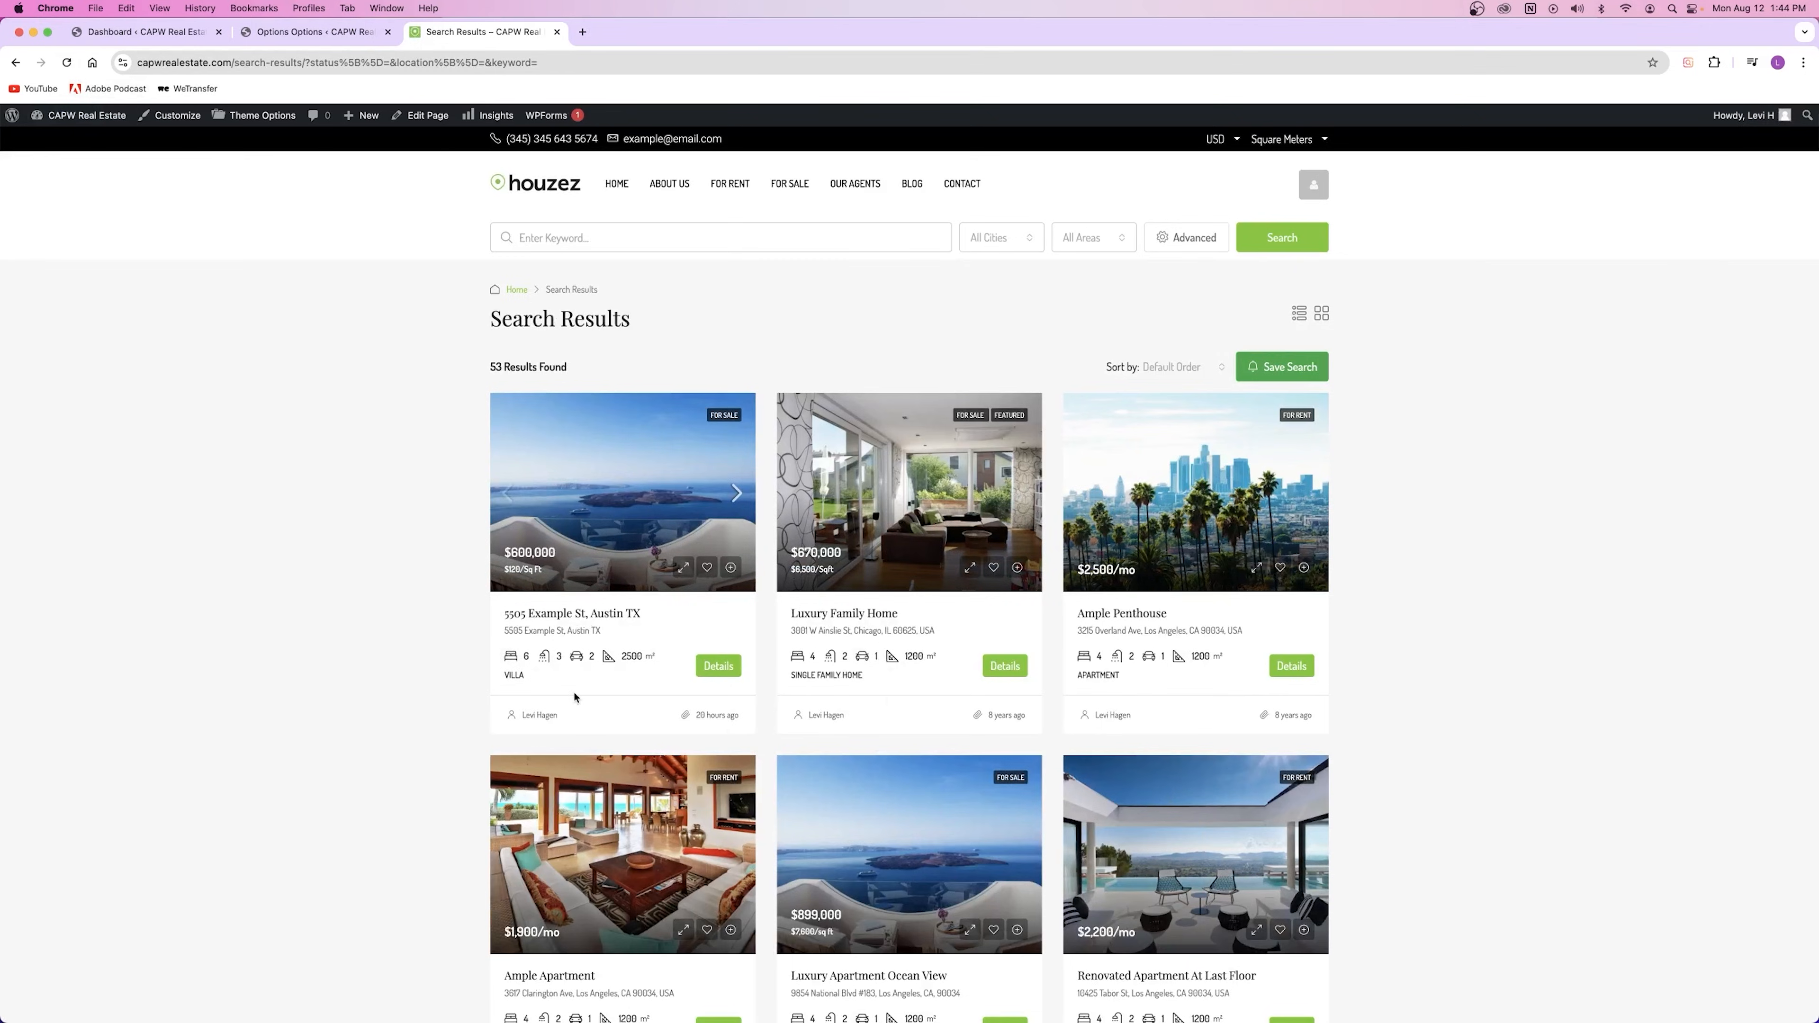
pyautogui.click(295, 31)
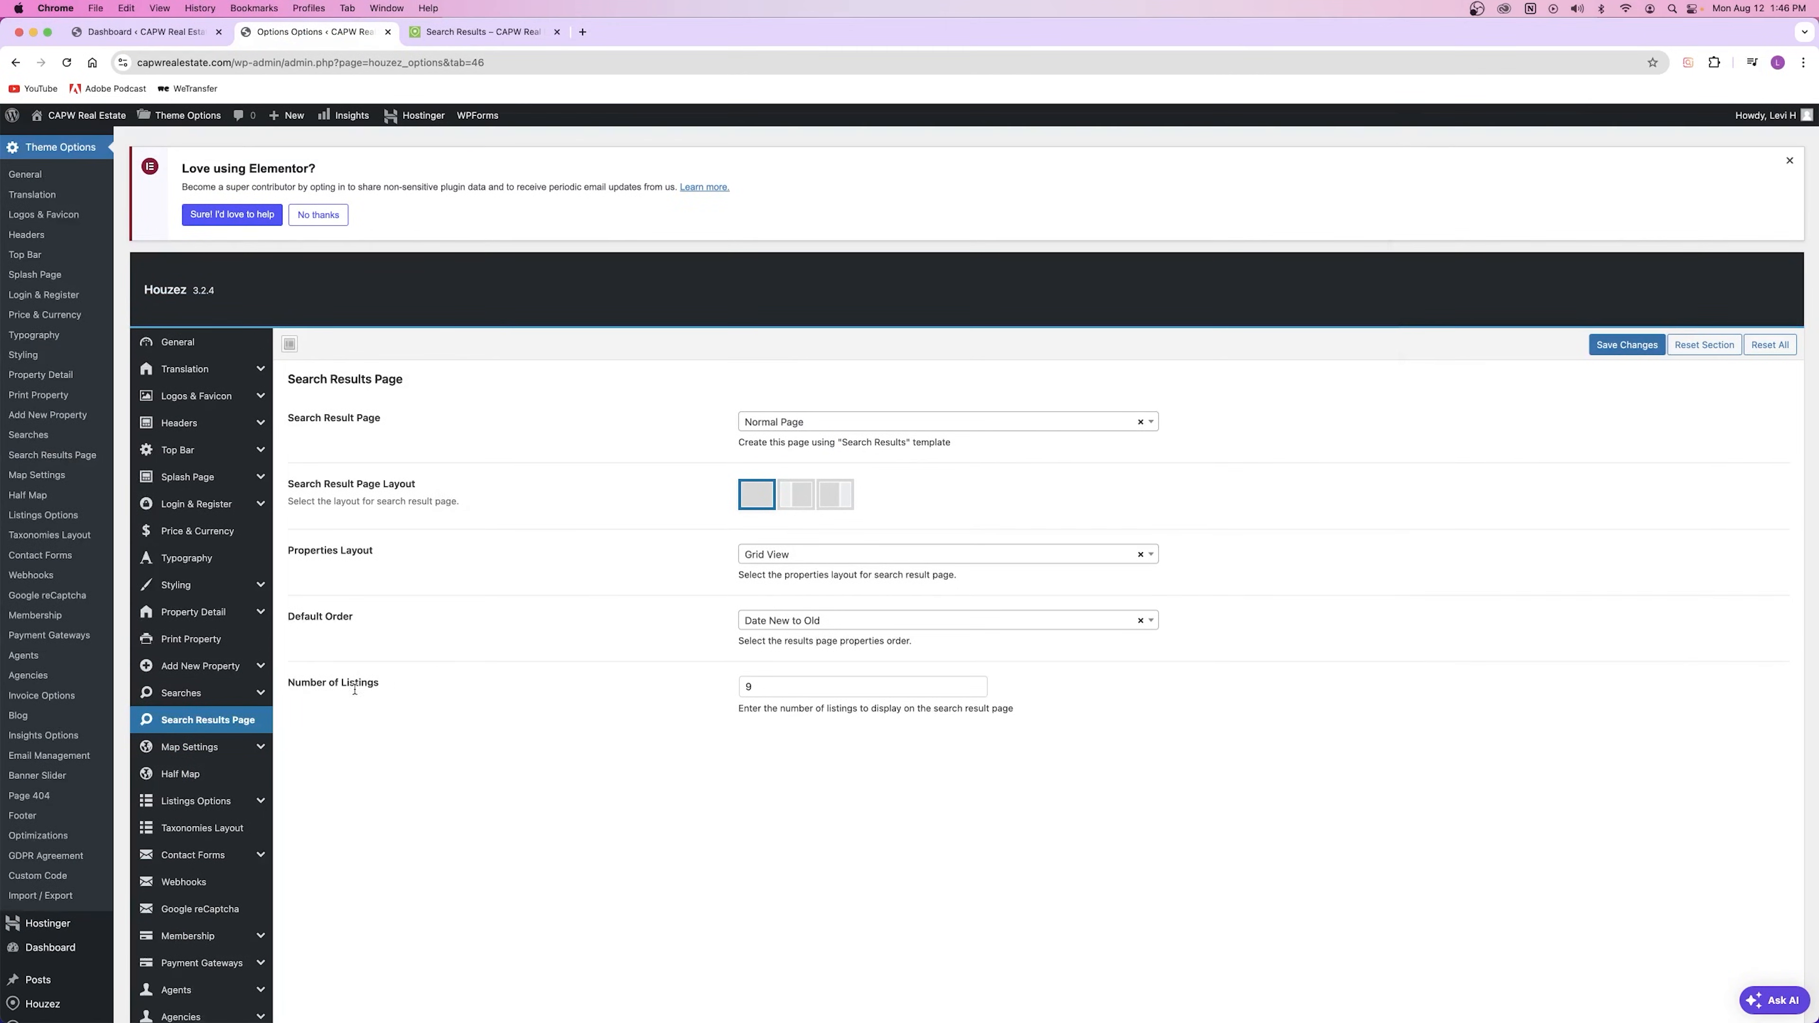
# Step: Open Listings Options and compare its settings with the live Search Results page
pyautogui.click(178, 803)
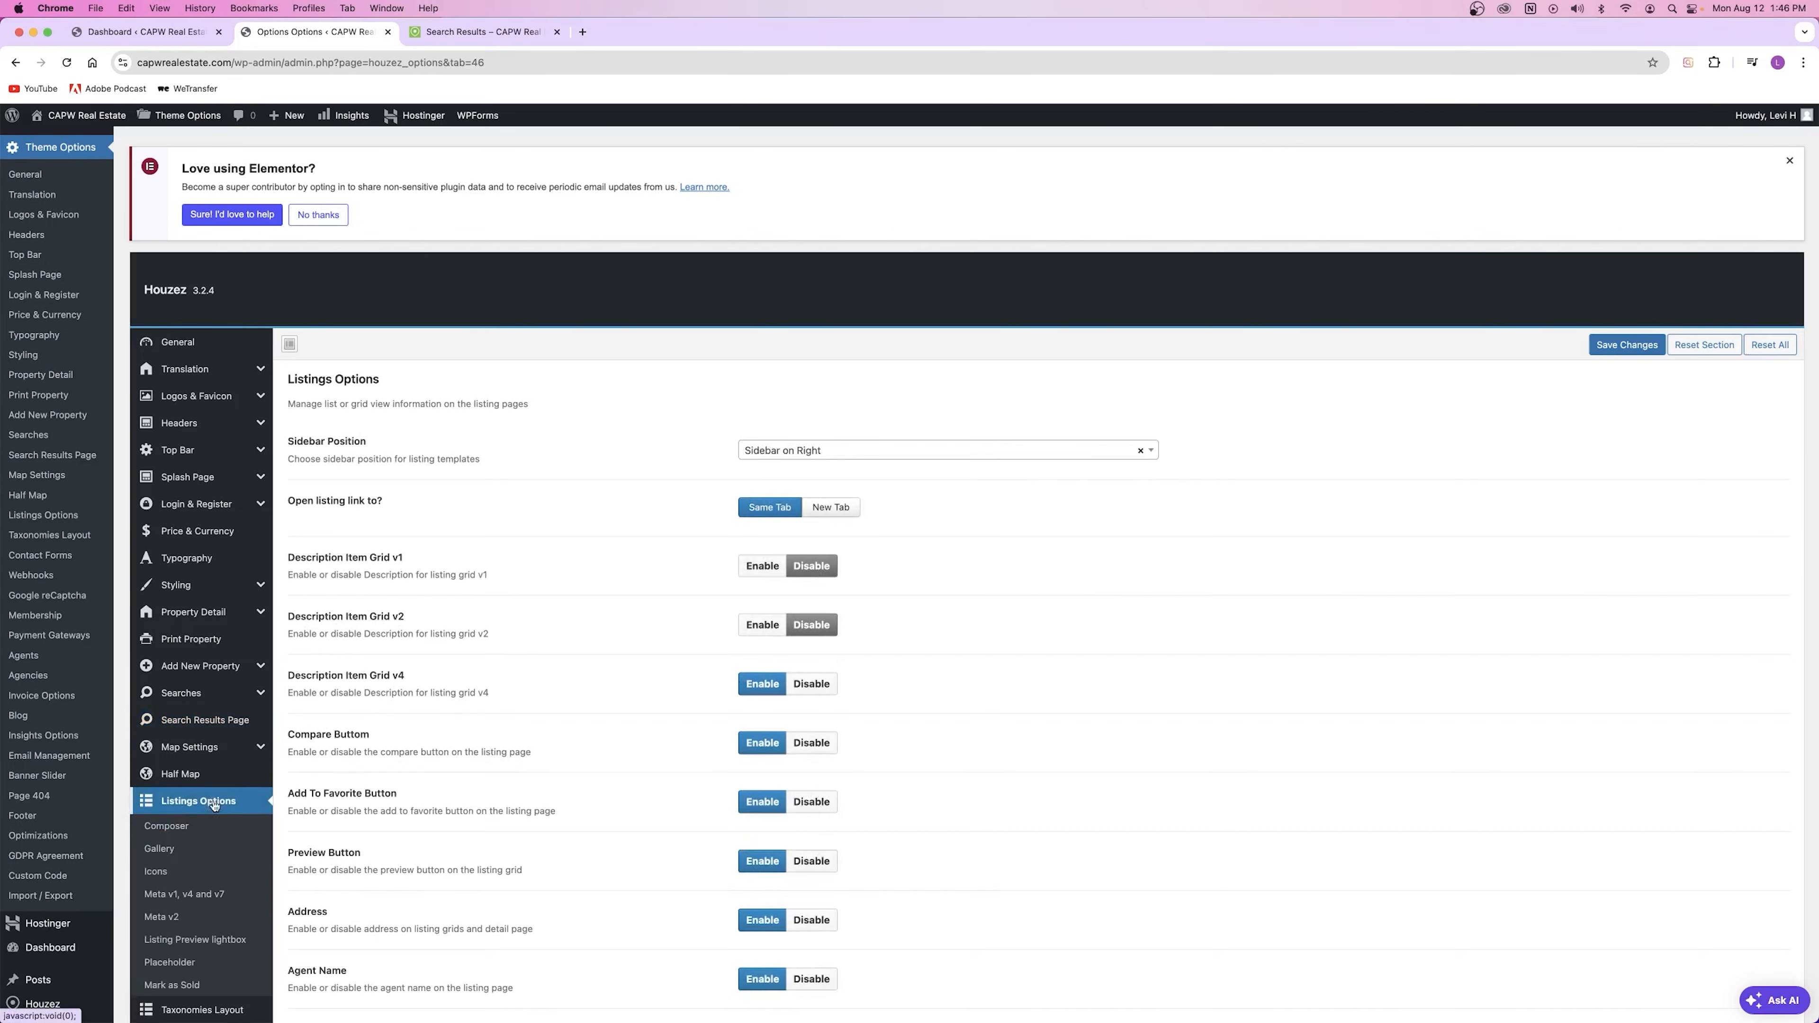
pyautogui.scroll(-3, 459, 638)
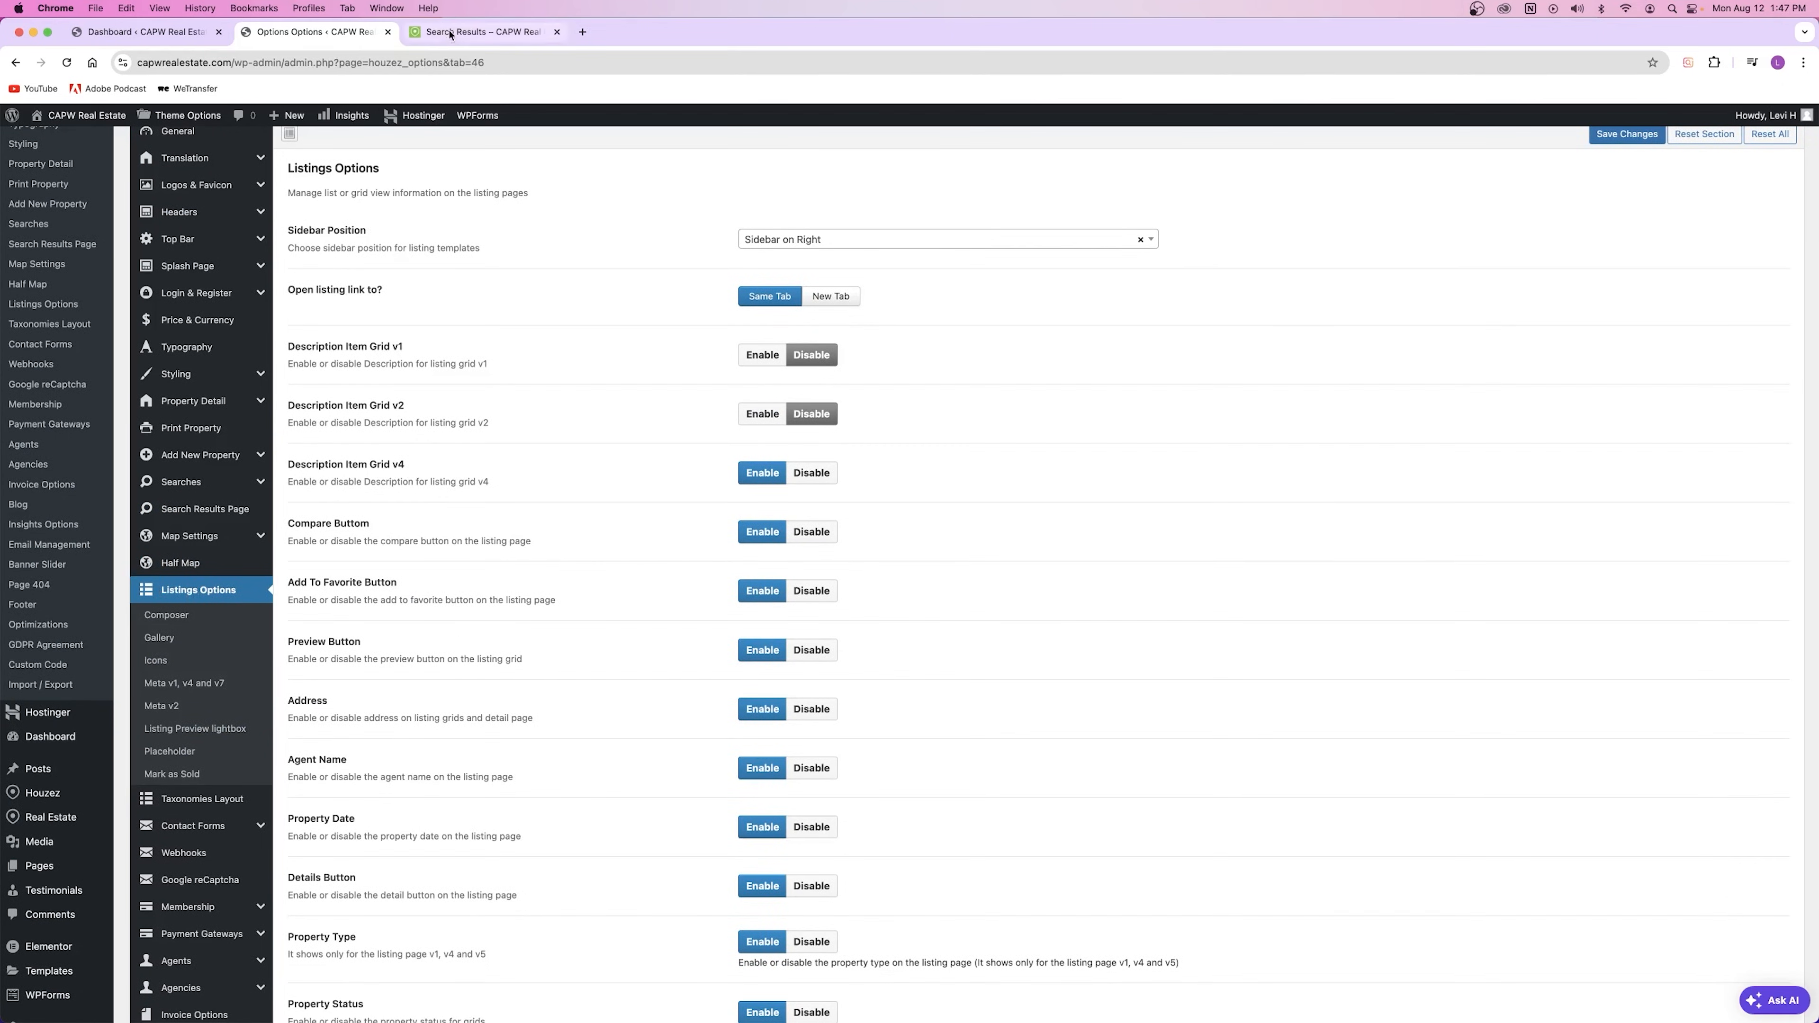
pyautogui.click(484, 32)
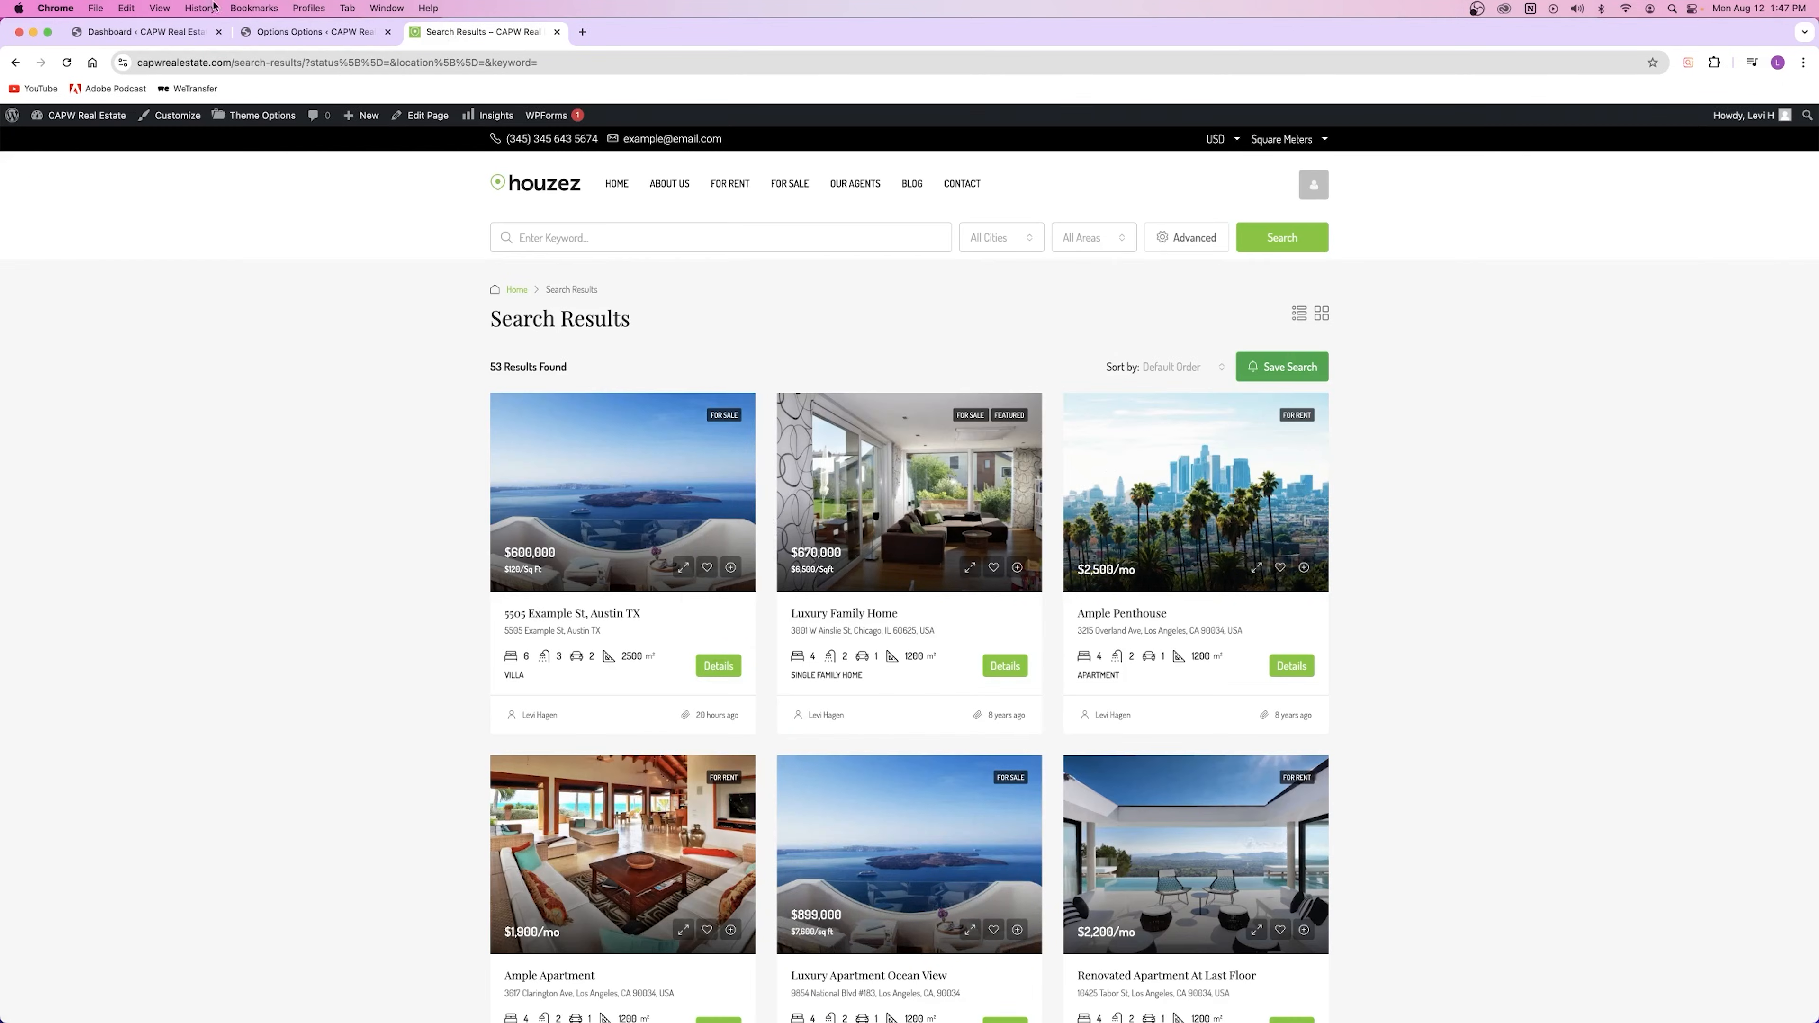
pyautogui.click(301, 32)
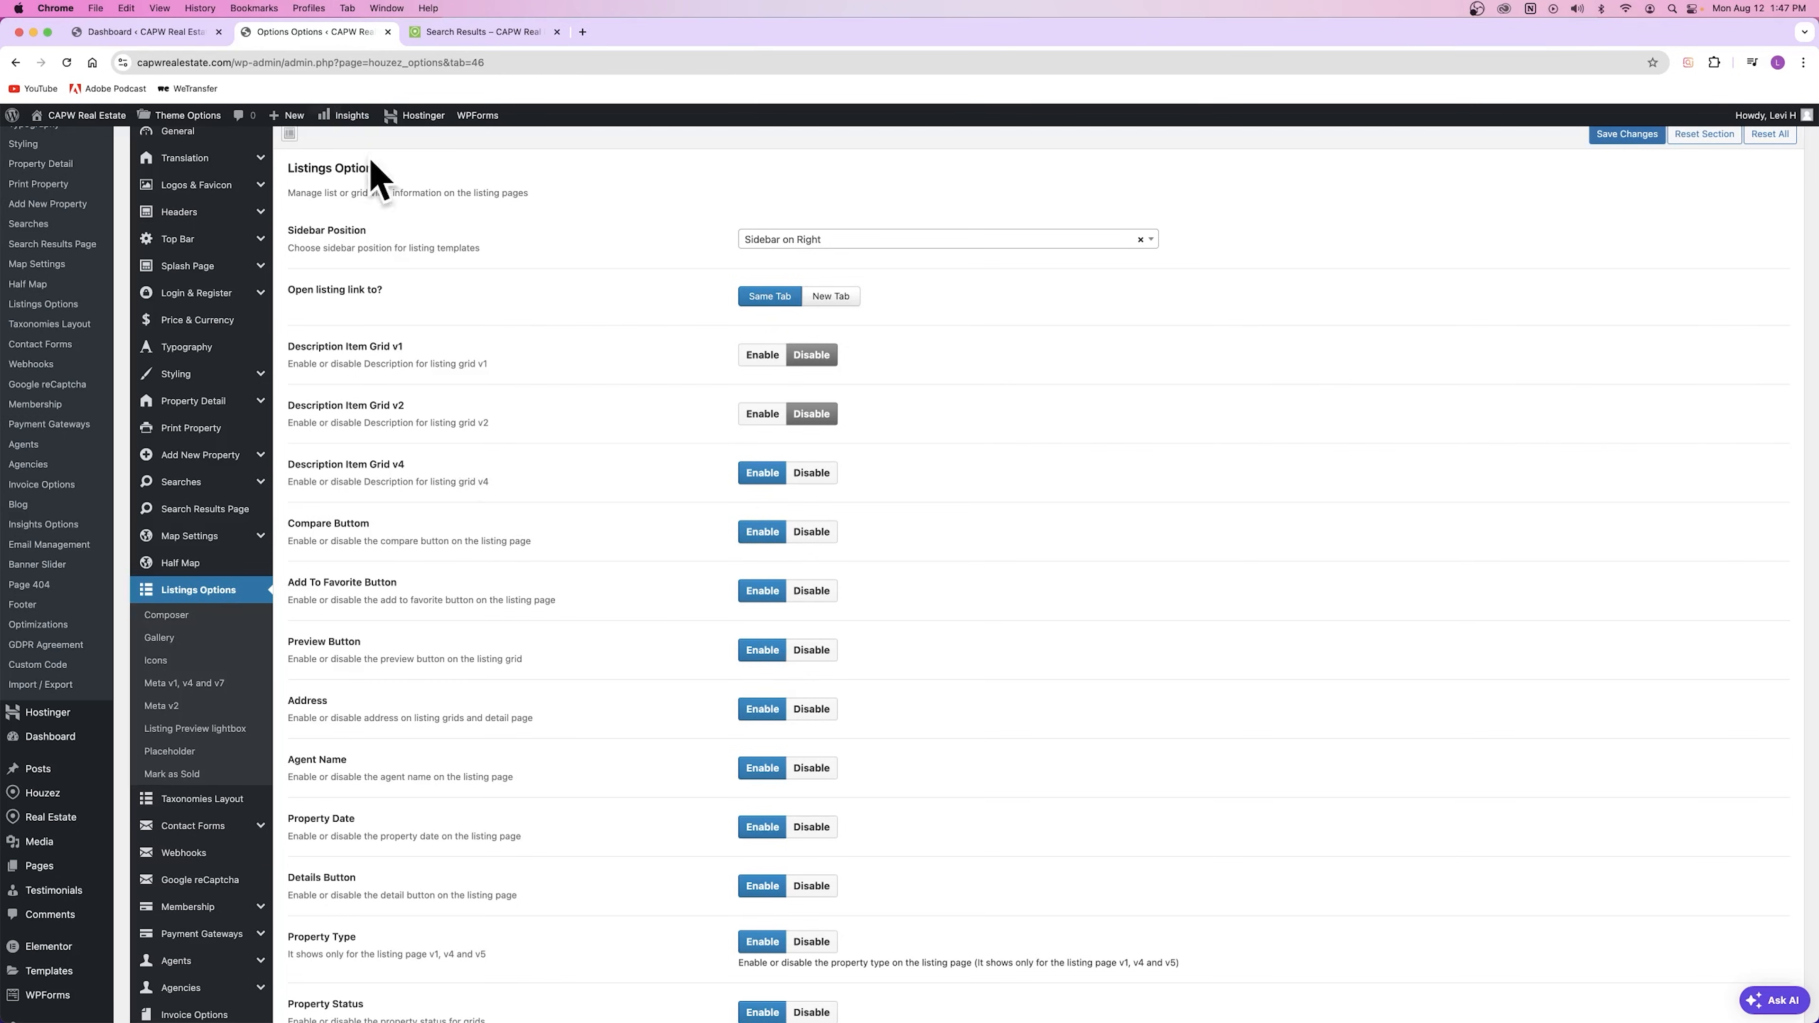
pyautogui.click(466, 33)
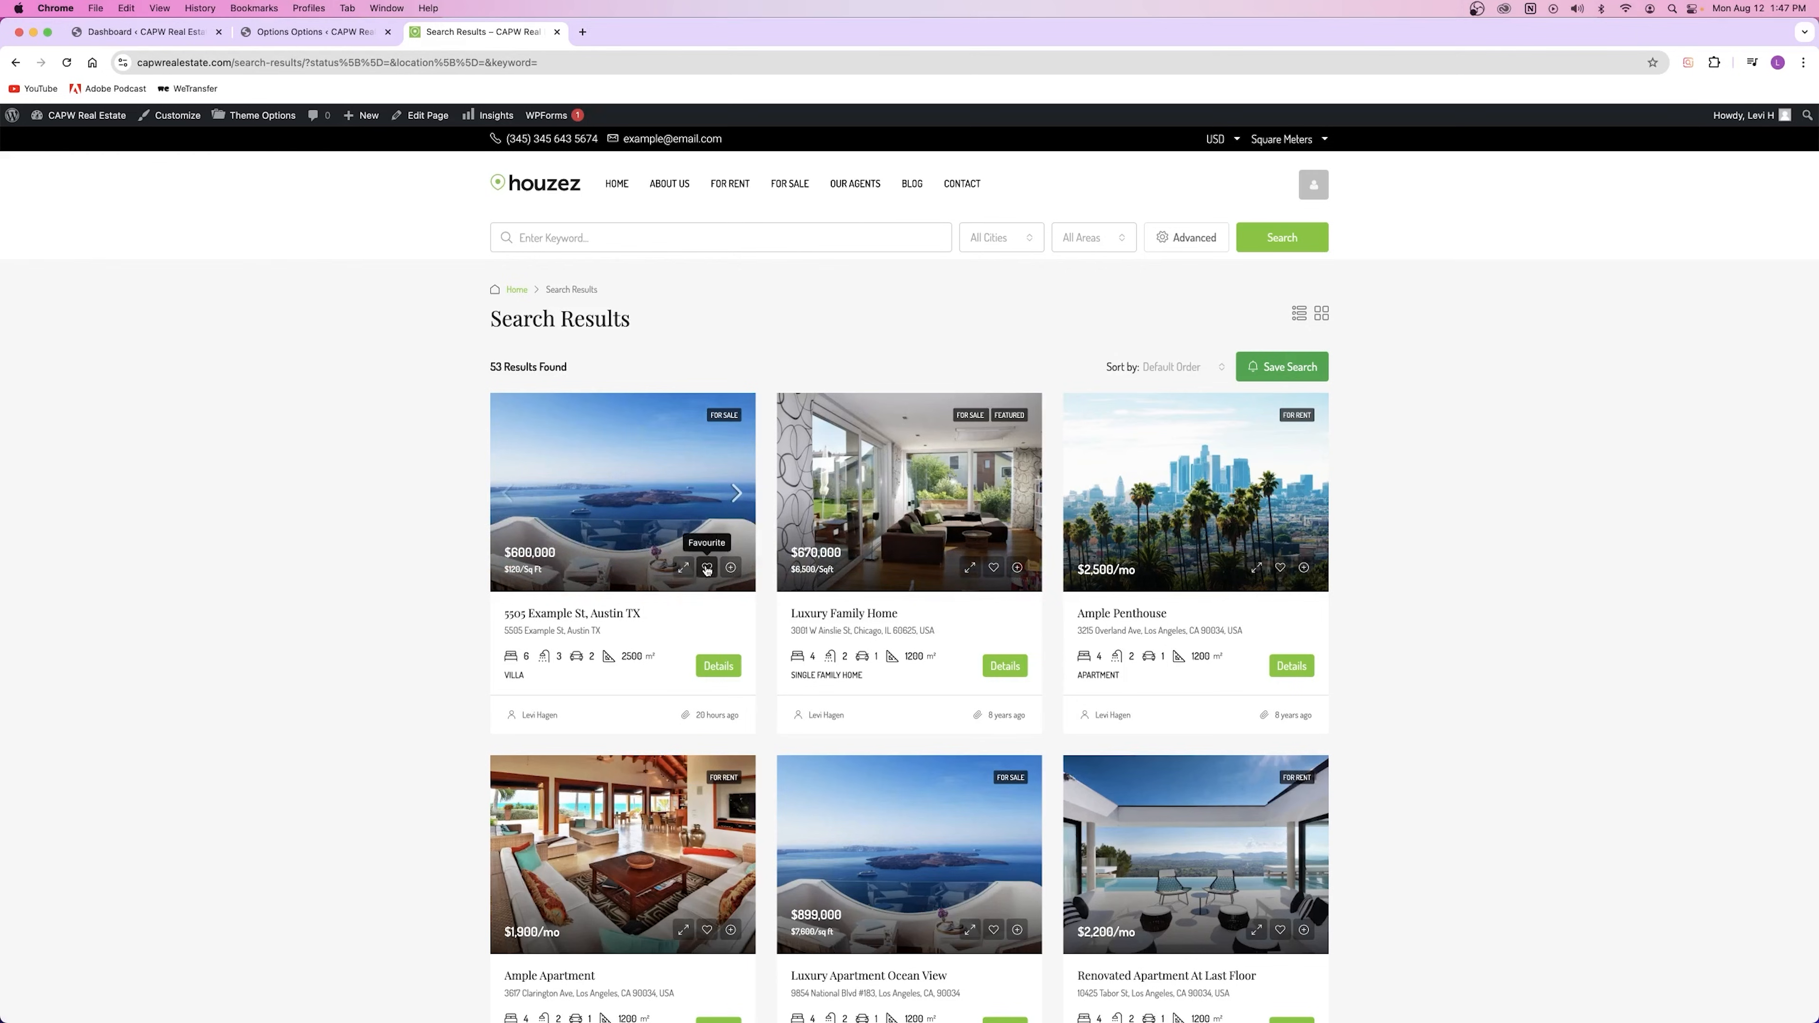
pyautogui.click(315, 33)
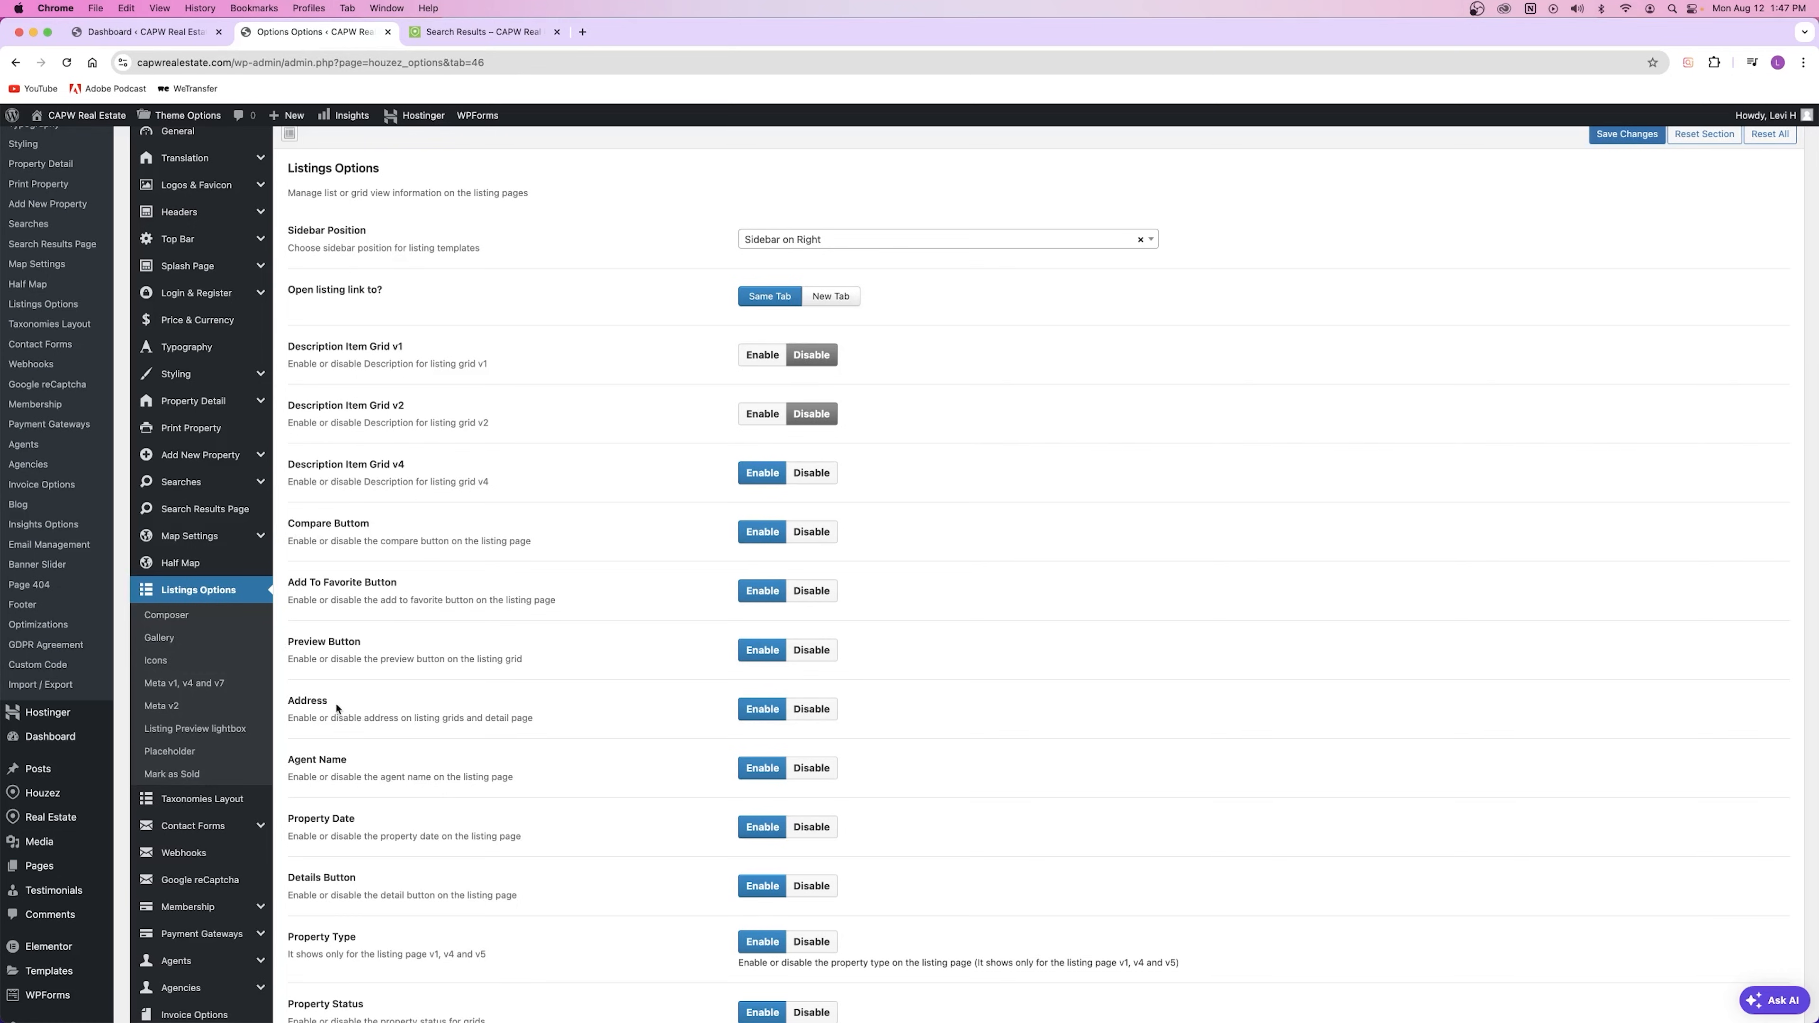
pyautogui.moveTo(337, 708); pyautogui.dragTo(325, 778)
pyautogui.click(372, 731)
# Step: Recheck the search results, then open the Composer section of Listings Options
pyautogui.click(461, 34)
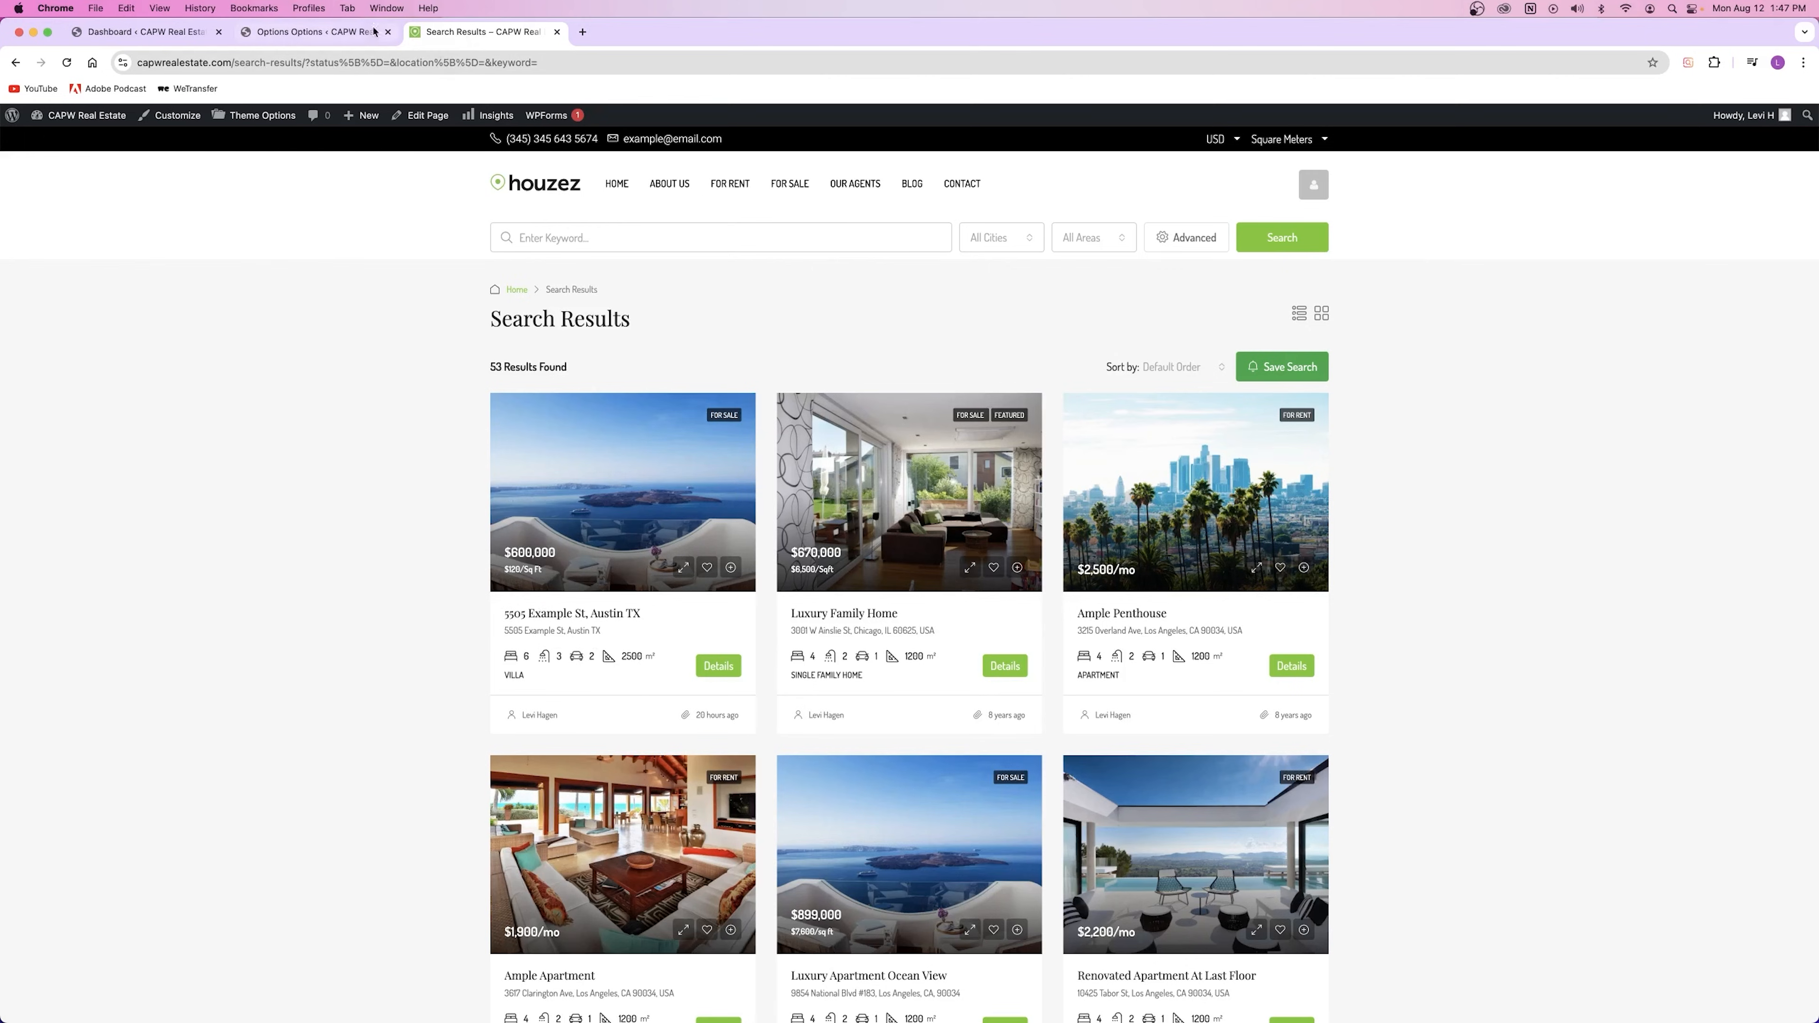
pyautogui.click(318, 32)
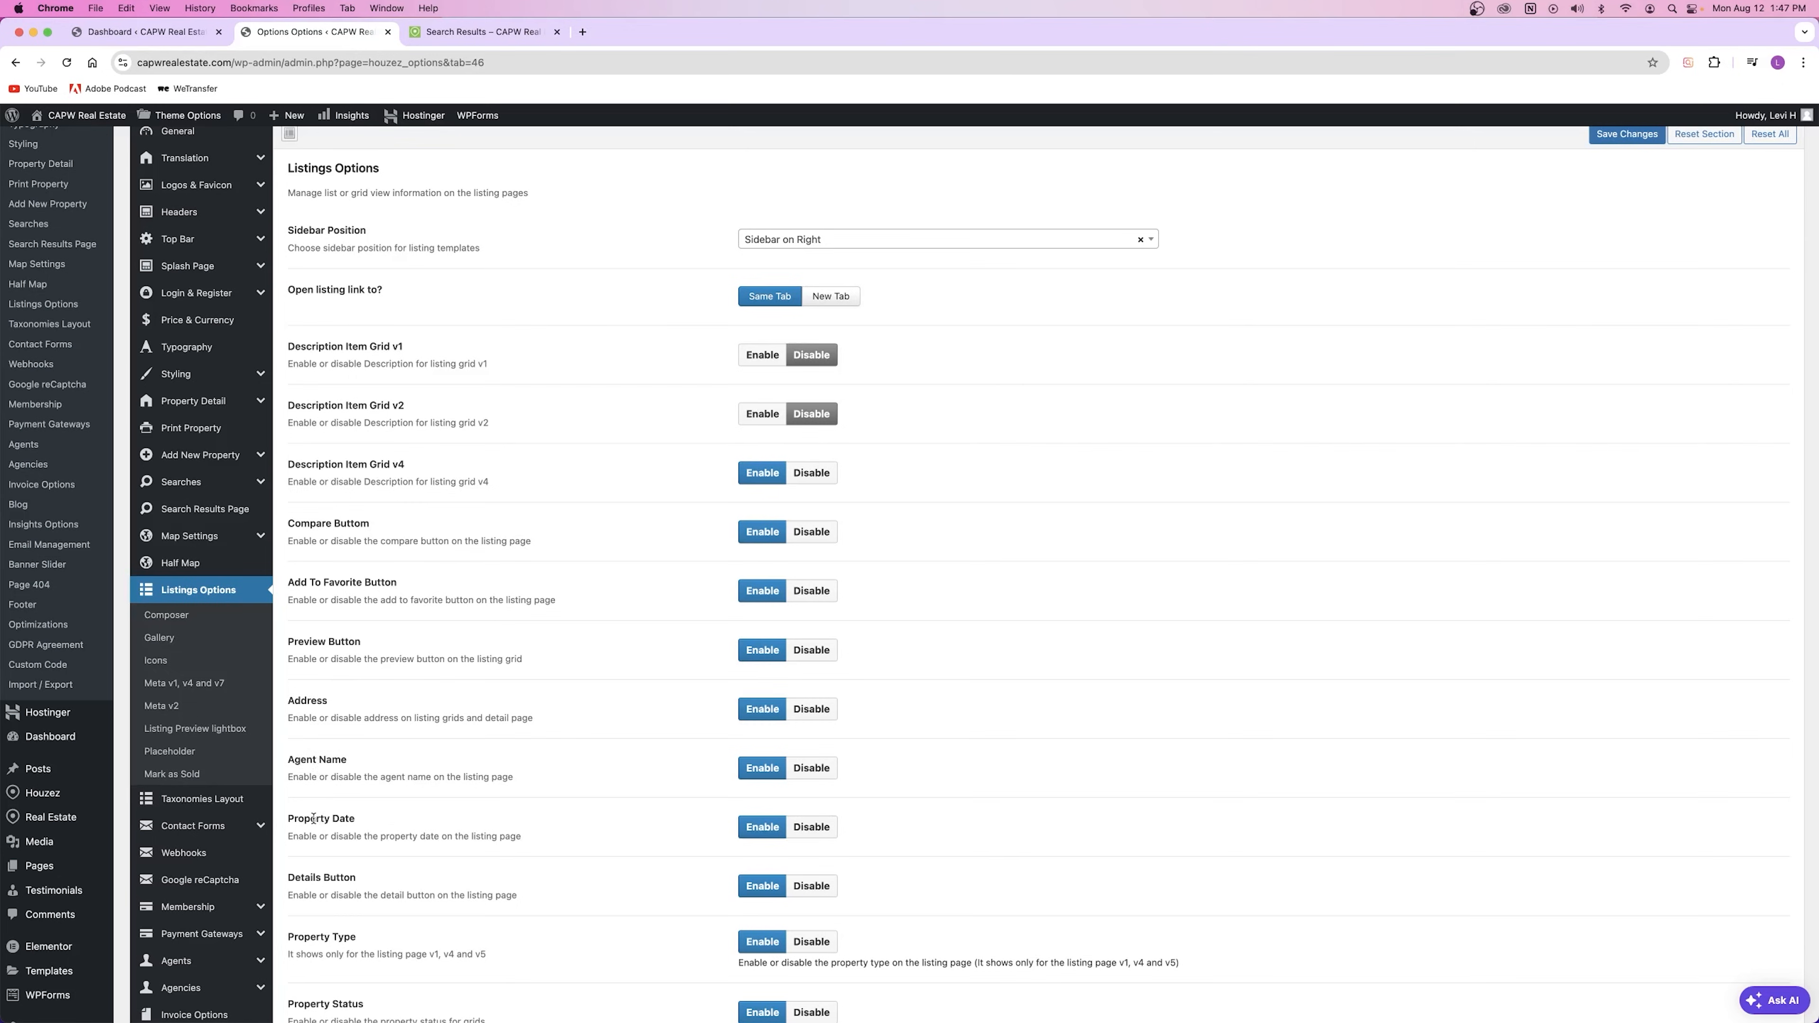
pyautogui.click(459, 31)
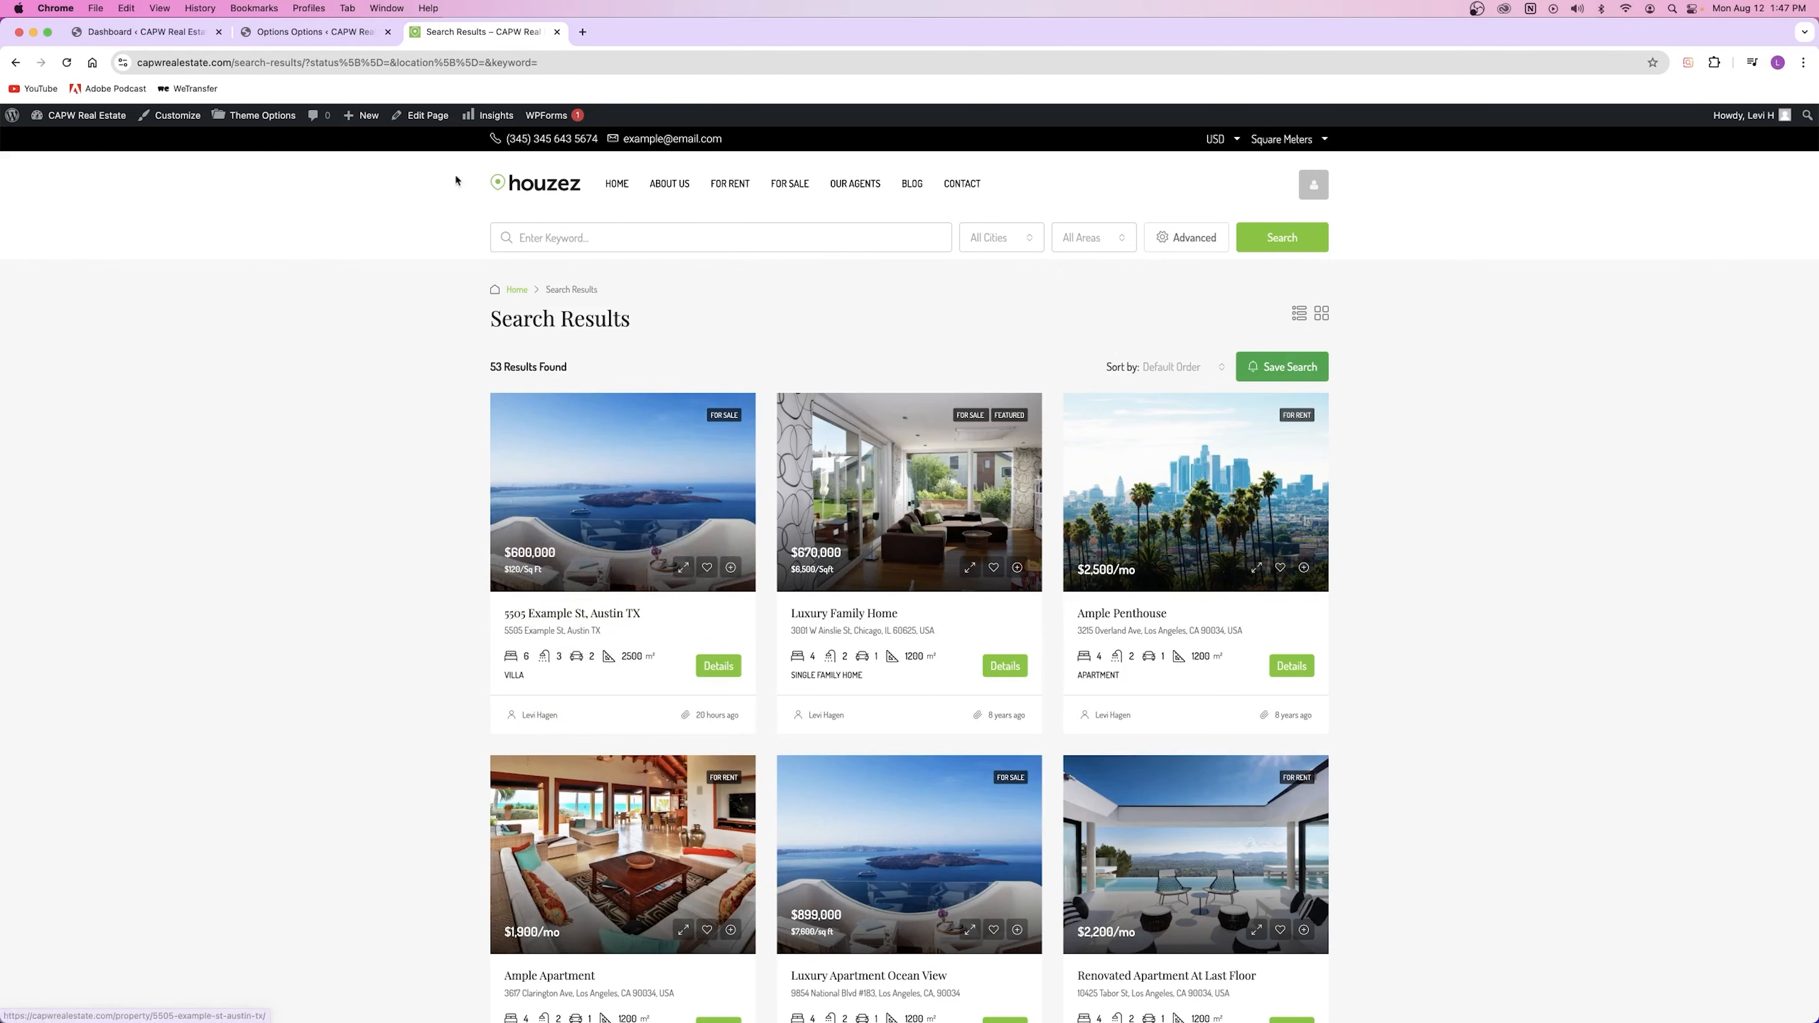
pyautogui.click(290, 34)
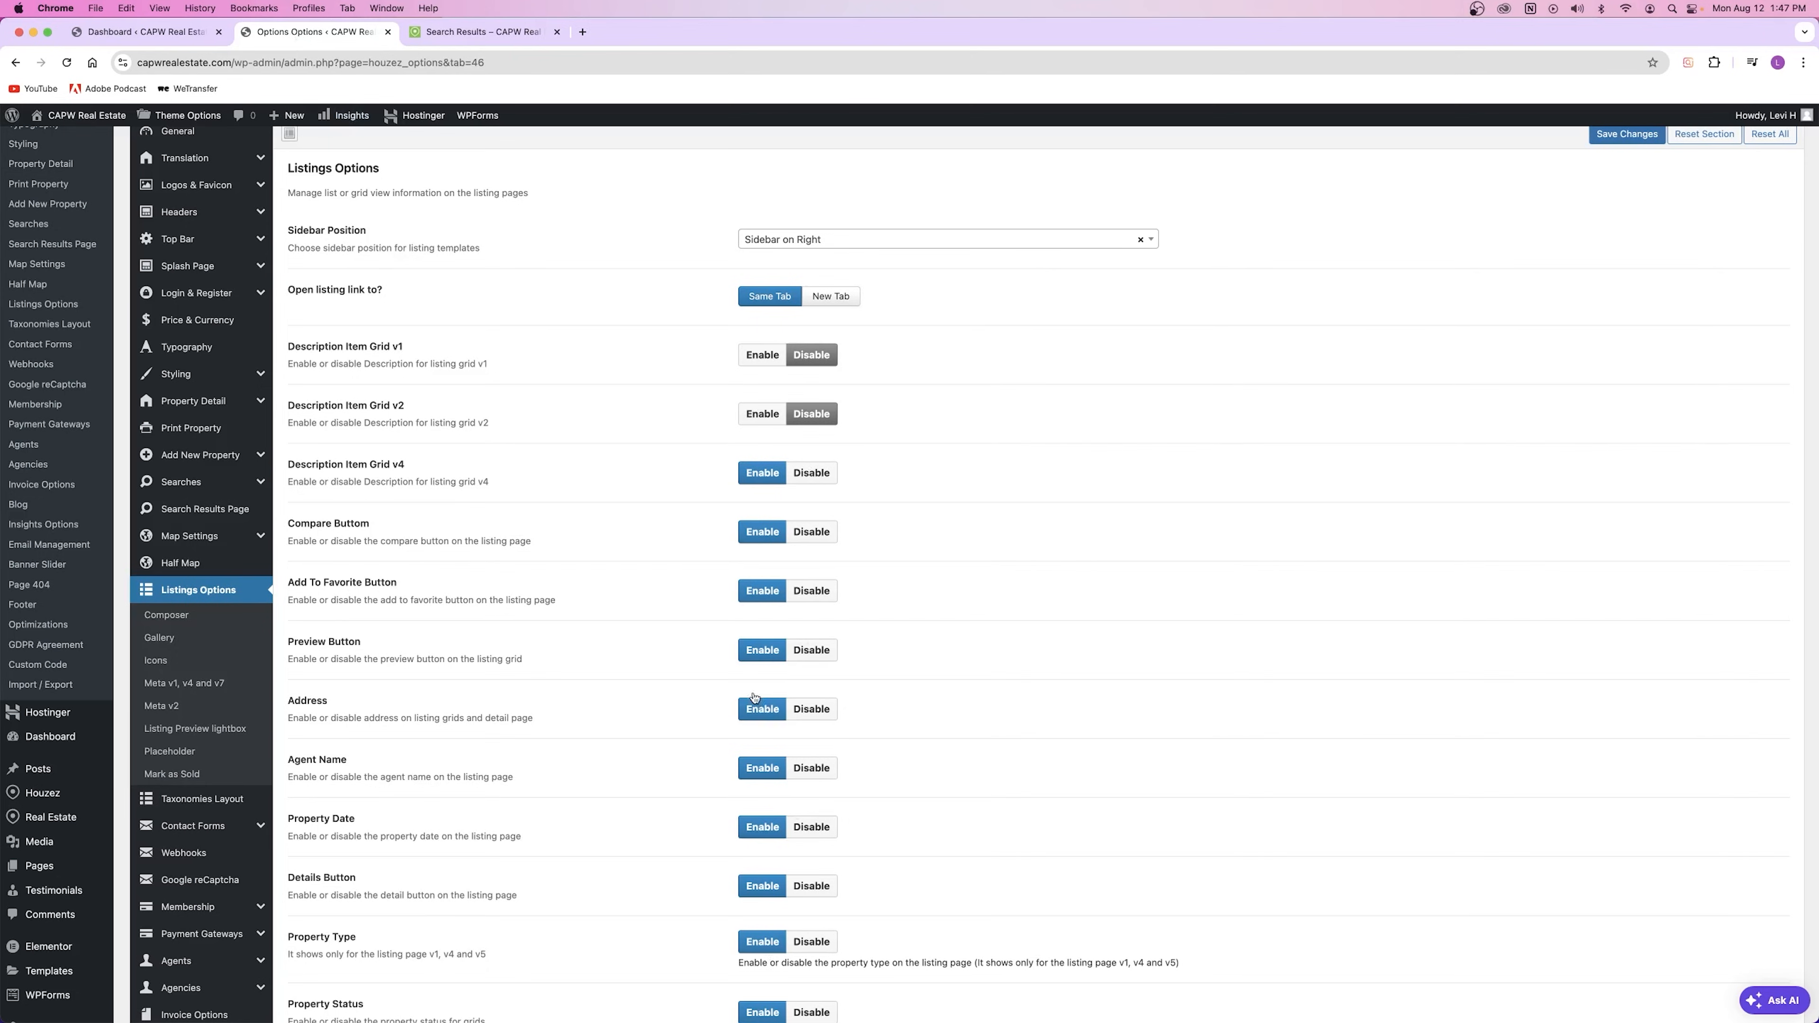
pyautogui.click(172, 615)
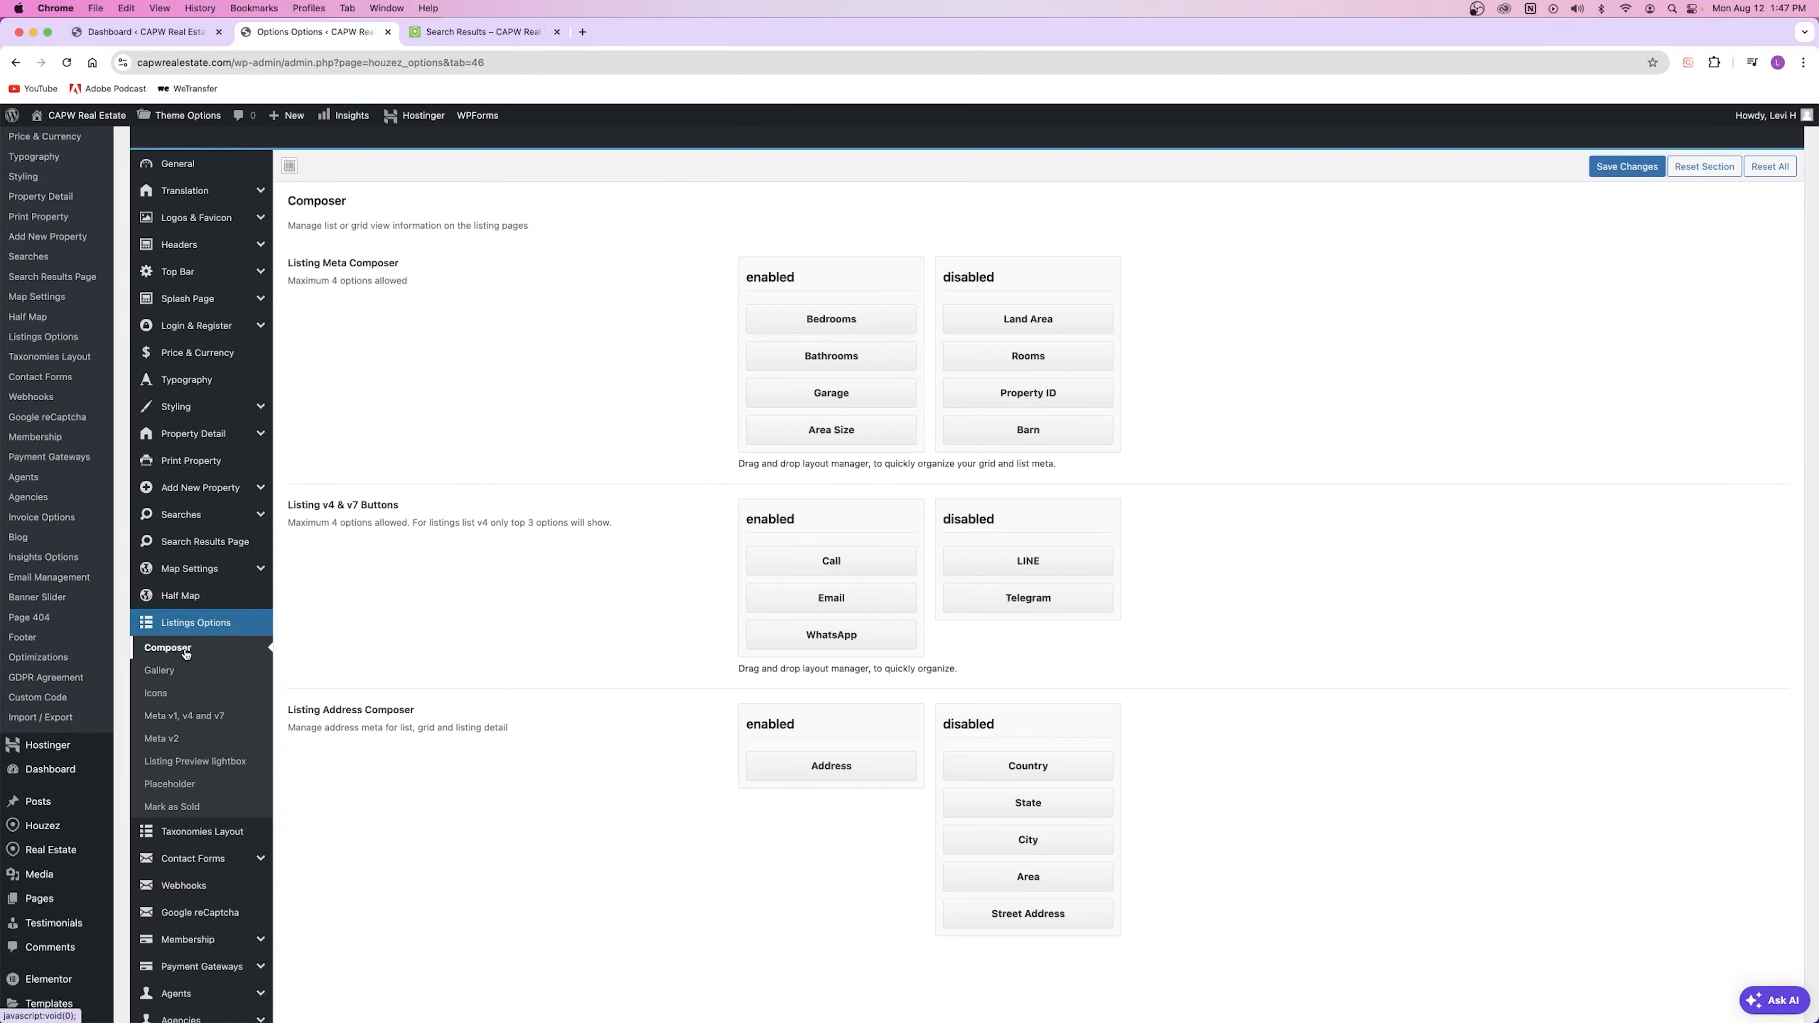
# Step: Compare the Composer listing meta with the live listing cards on the search results page
pyautogui.click(502, 31)
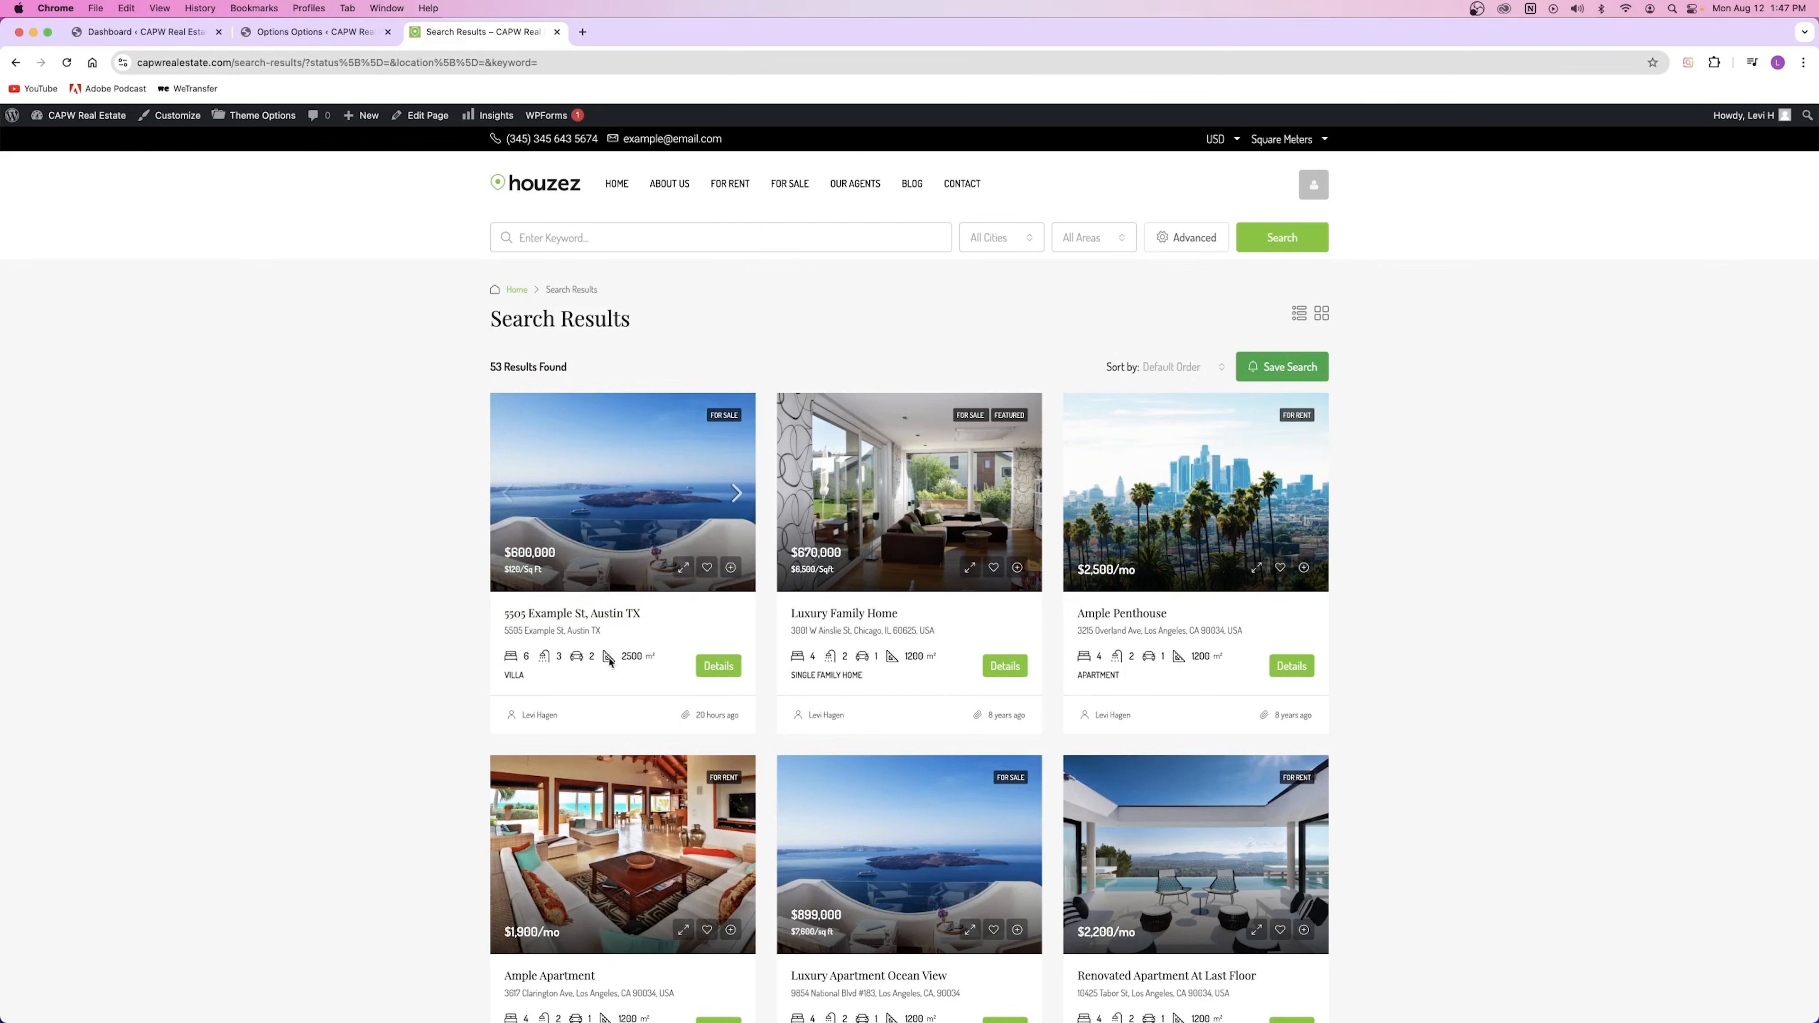
pyautogui.click(298, 38)
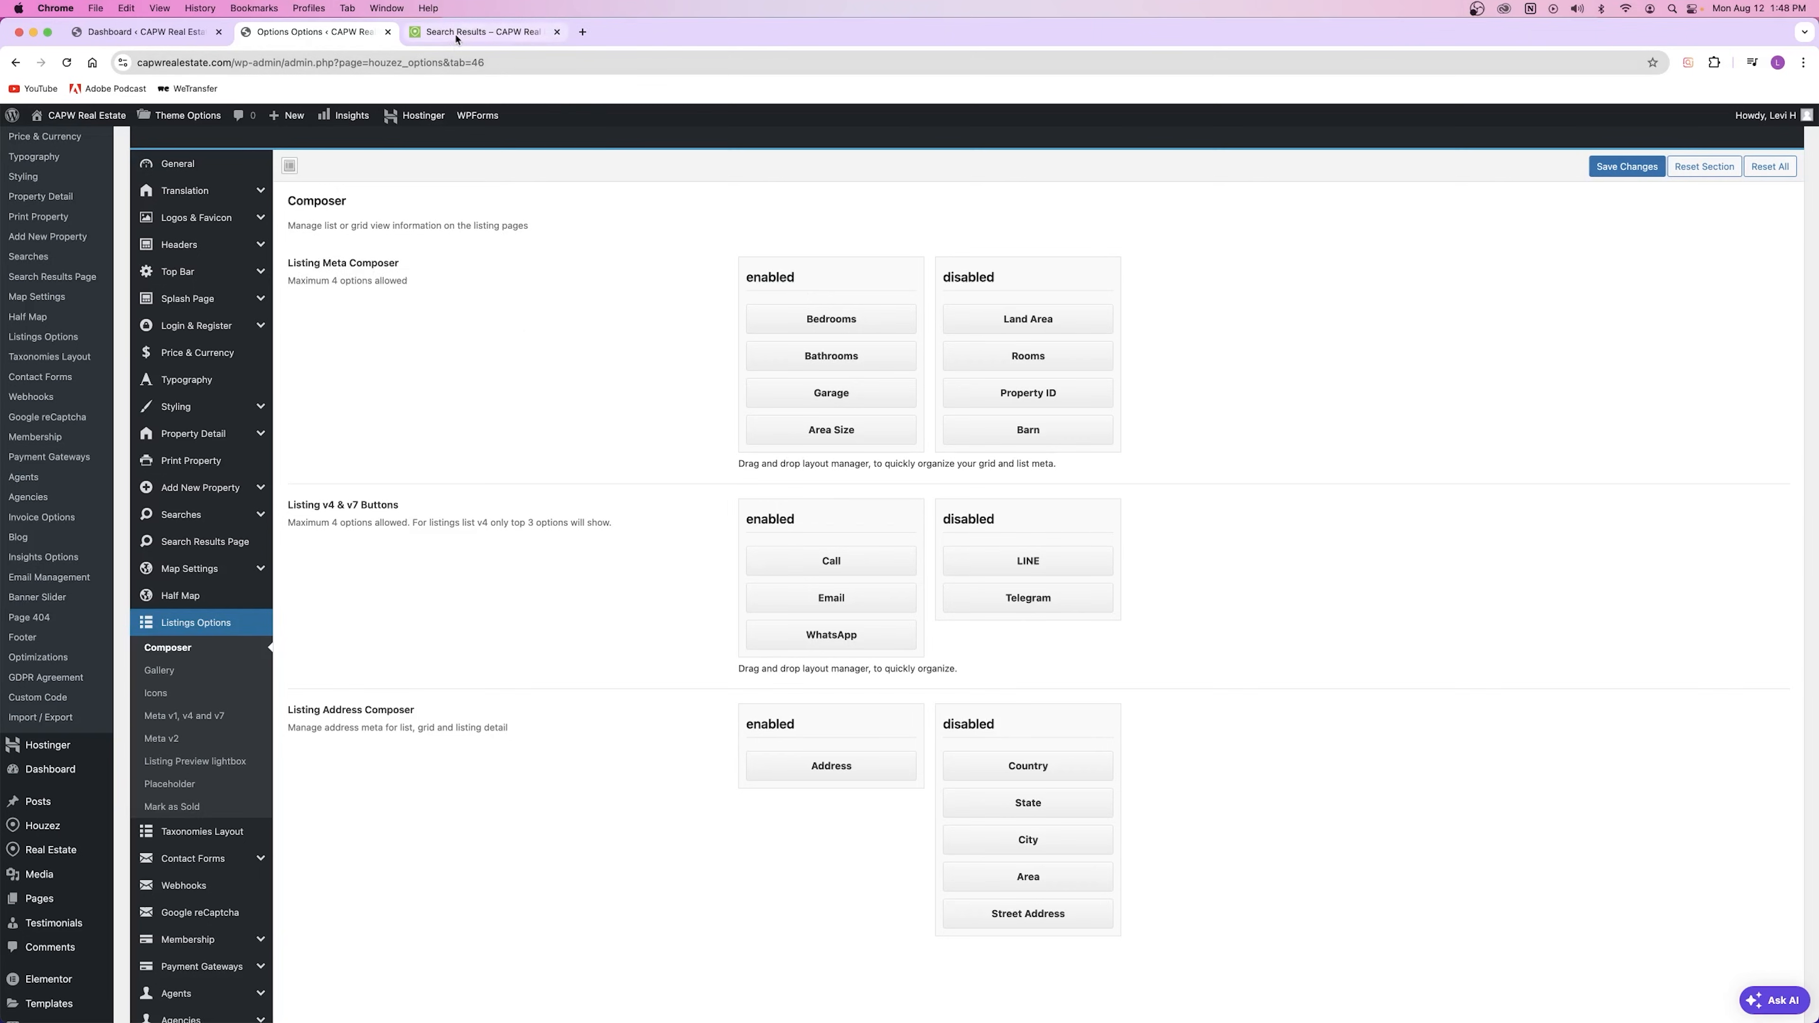
pyautogui.click(481, 32)
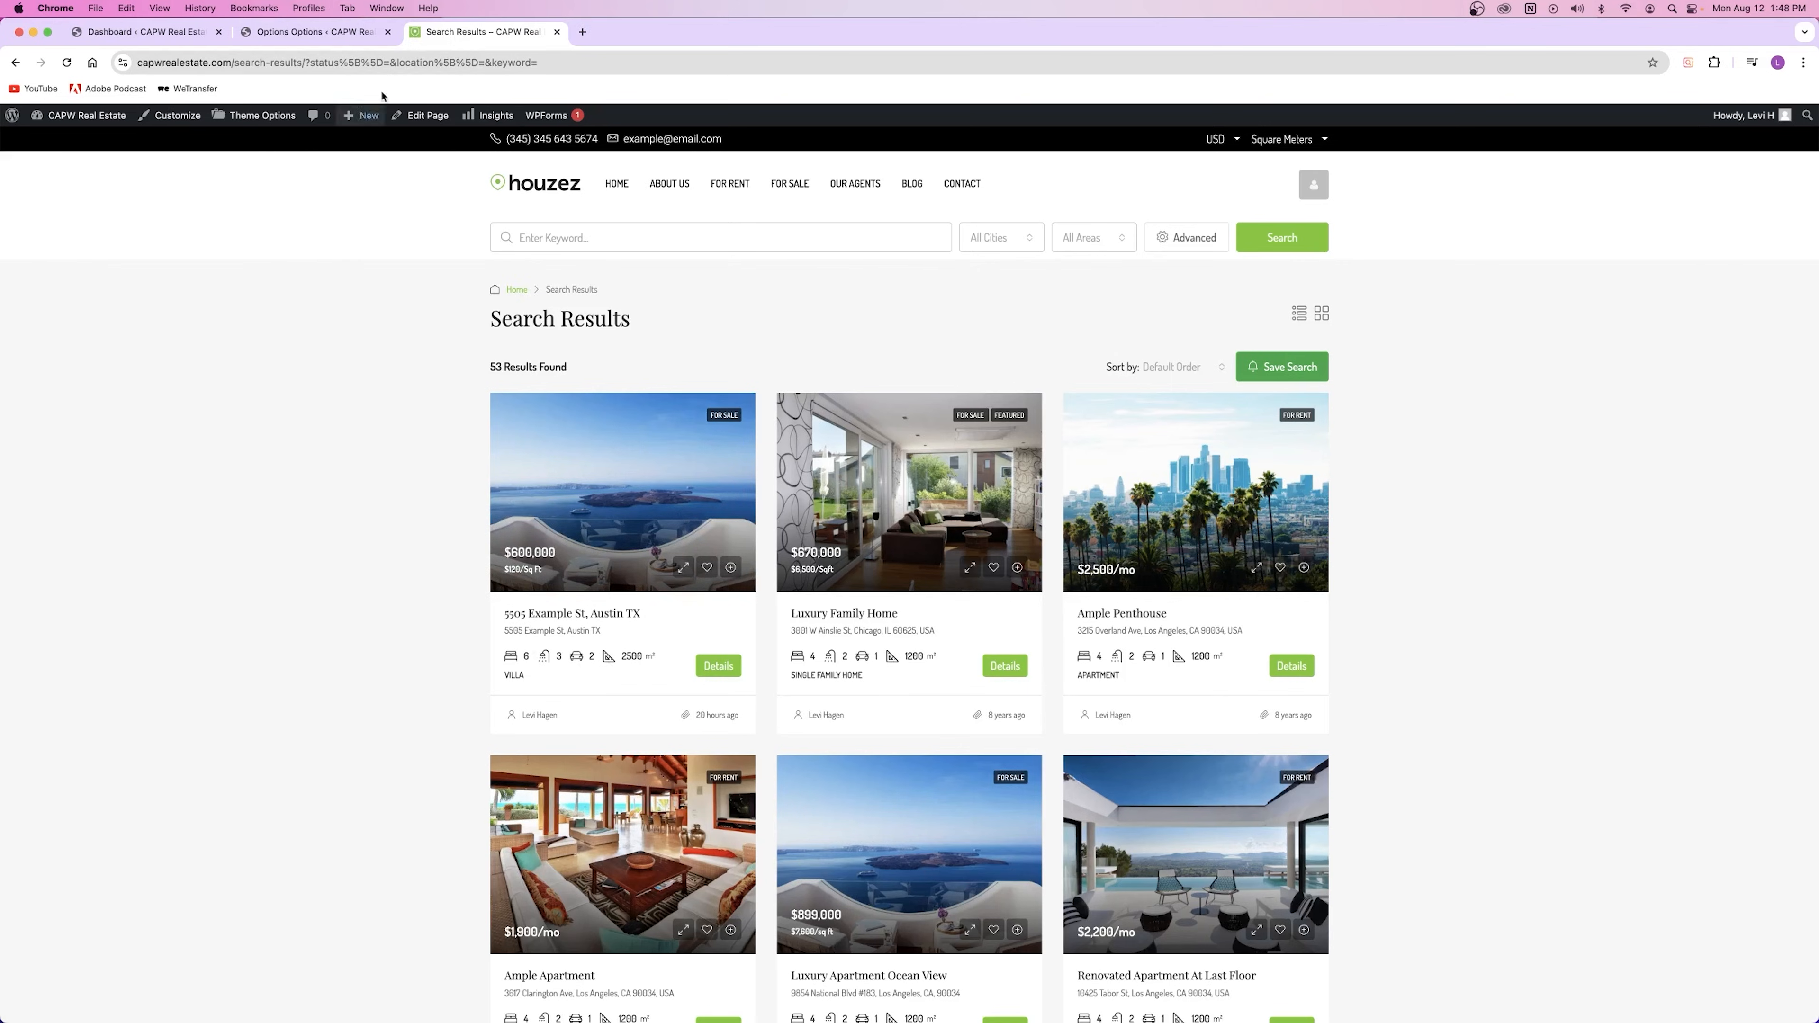
pyautogui.click(308, 32)
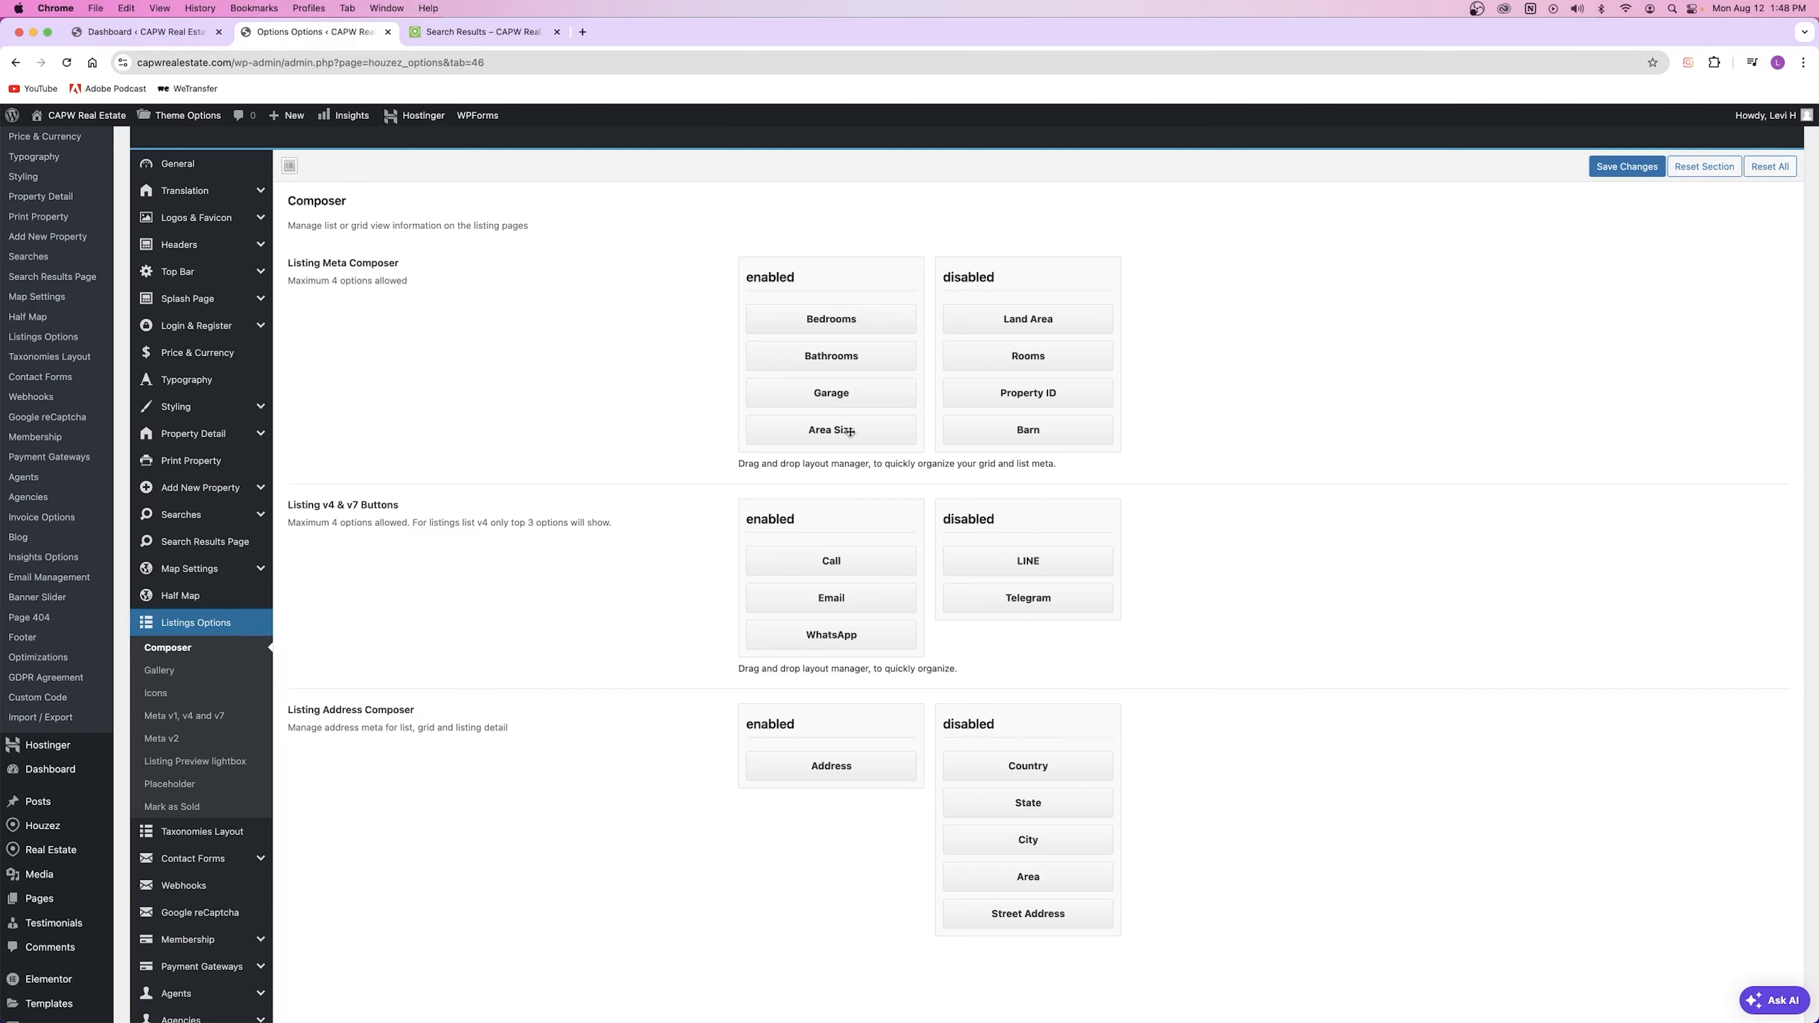
pyautogui.click(467, 33)
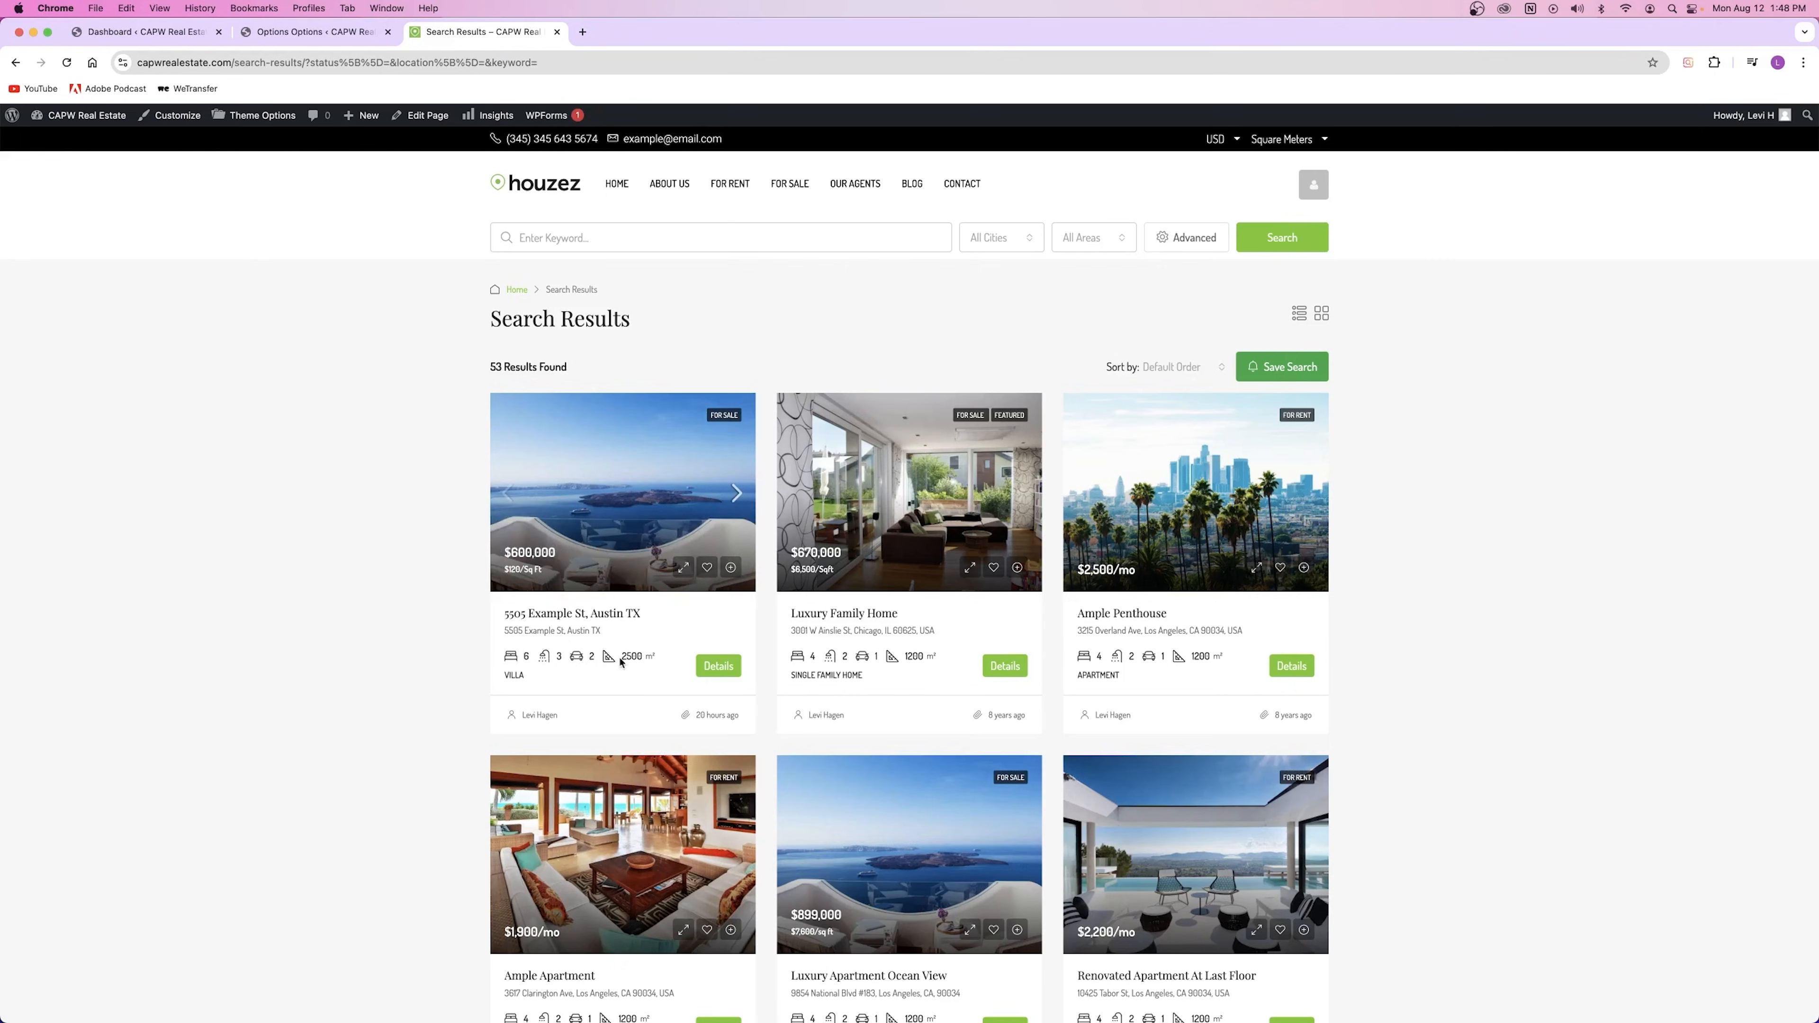
pyautogui.click(315, 32)
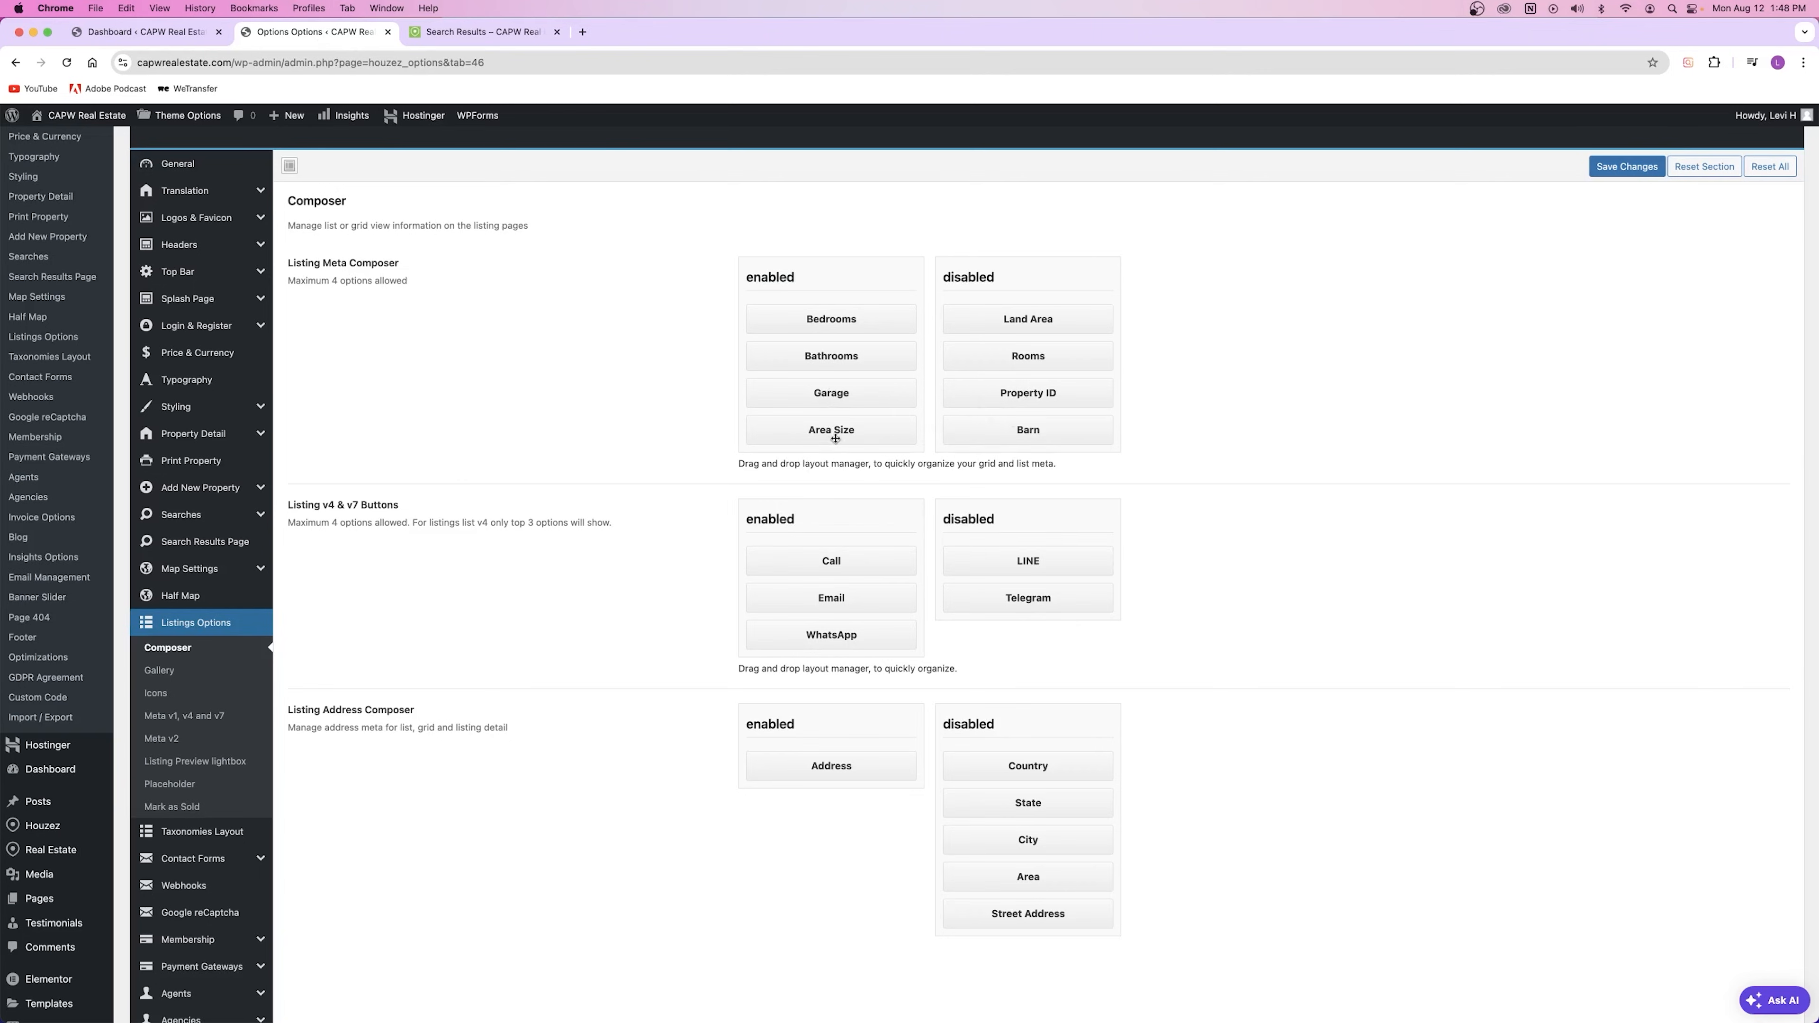
# Step: Move Bathrooms above Bedrooms, save, and reload the search results to see the change
pyautogui.moveTo(832, 354); pyautogui.dragTo(832, 316)
pyautogui.click(1604, 167)
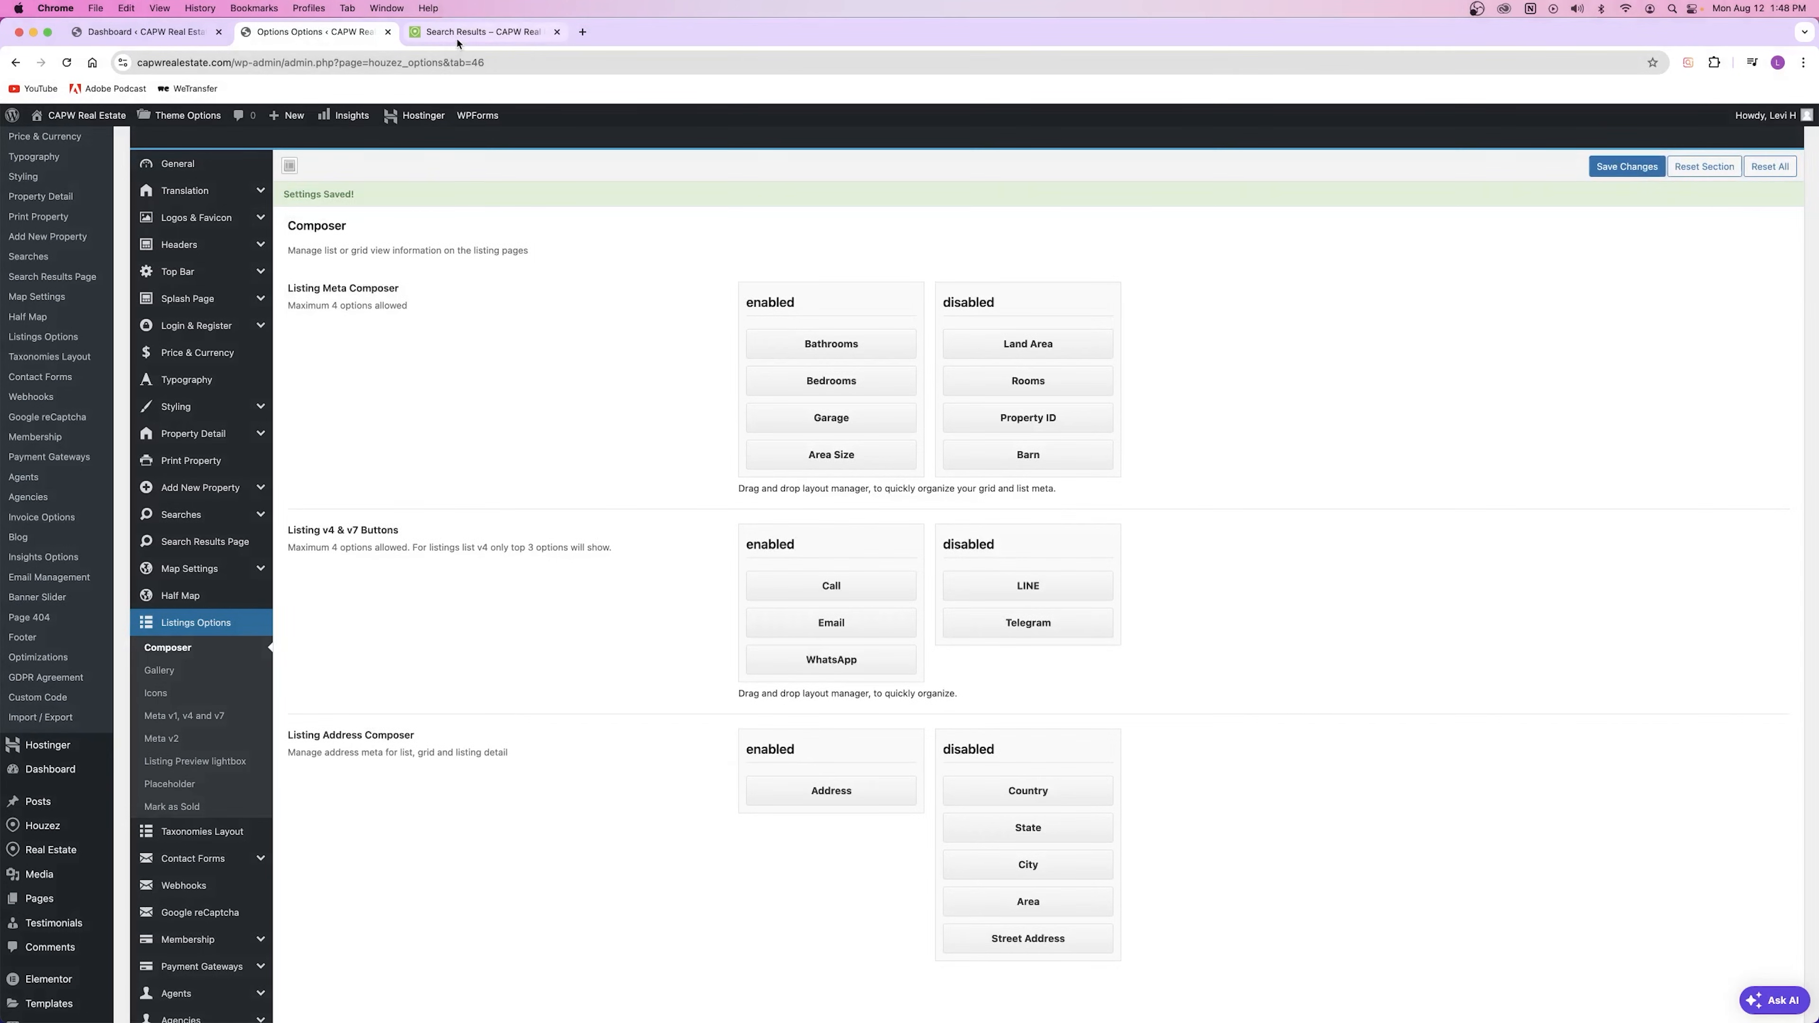
pyautogui.click(458, 39)
pyautogui.click(67, 63)
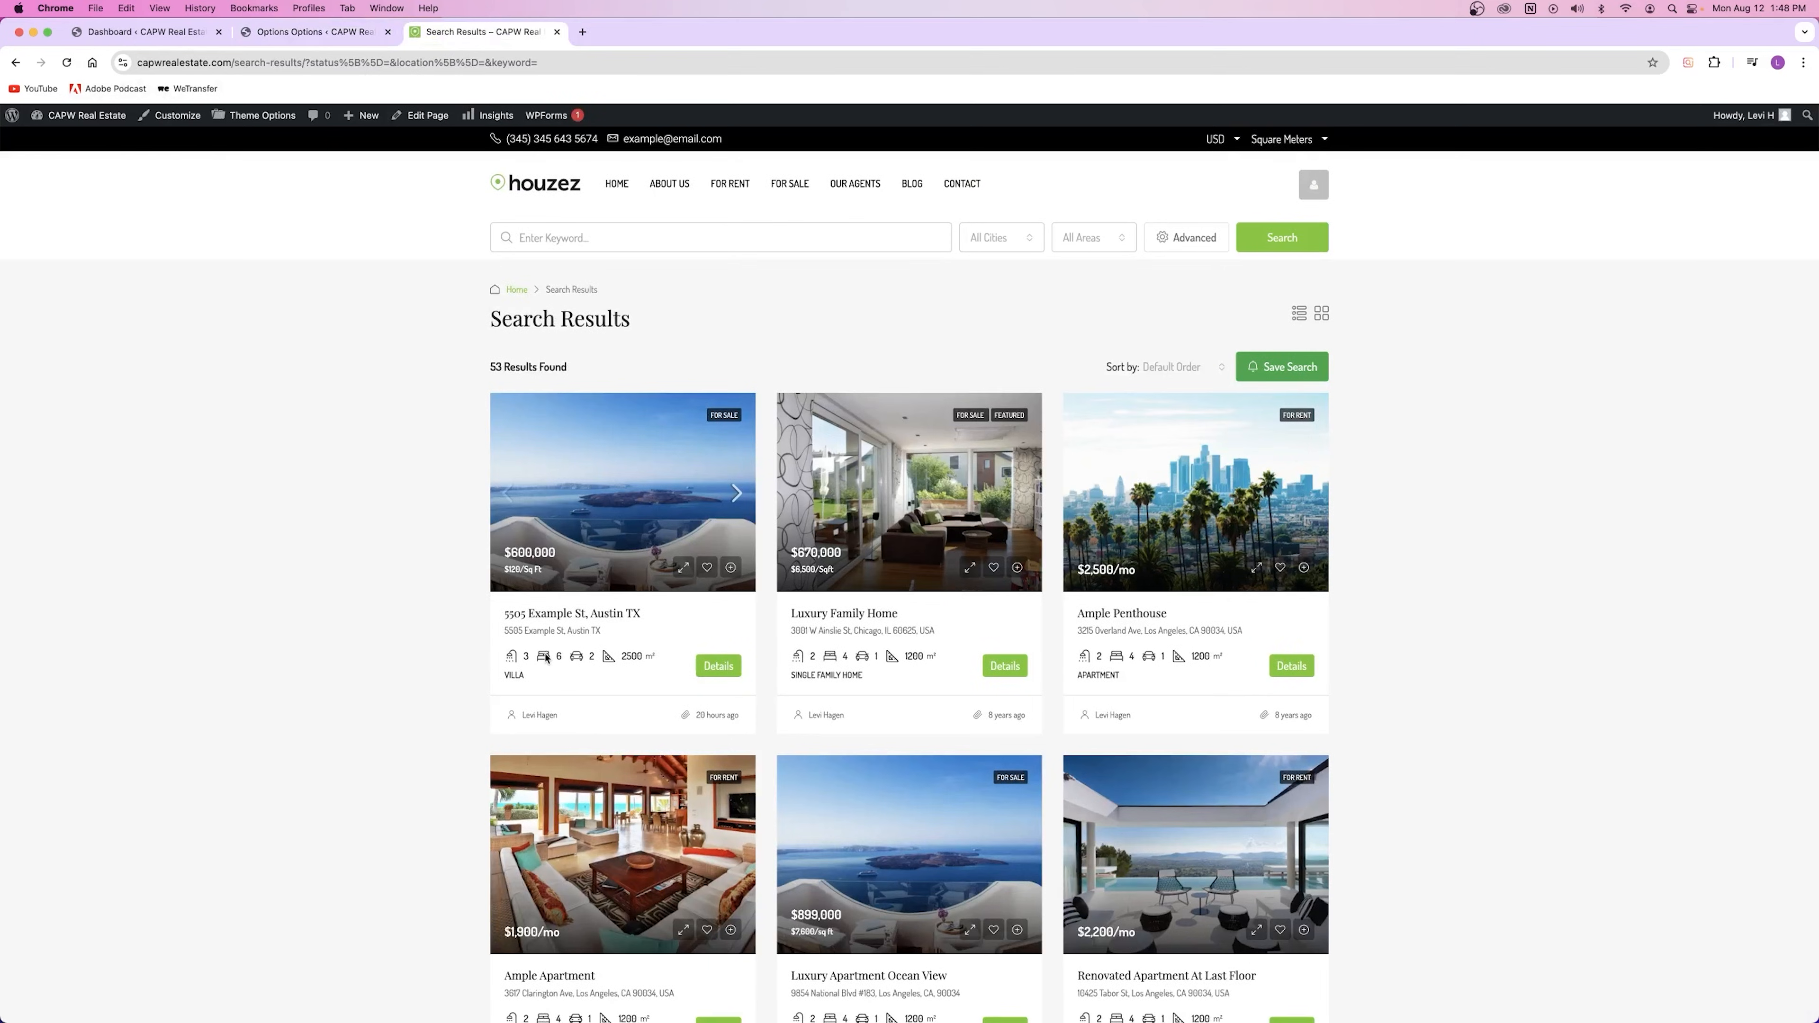
pyautogui.click(140, 32)
pyautogui.hotkey('ctrl', 'Tab')
# Step: Put Bedrooms back above Bathrooms, save, and open the Taxonomies Layout settings
pyautogui.moveTo(831, 355); pyautogui.dragTo(831, 316)
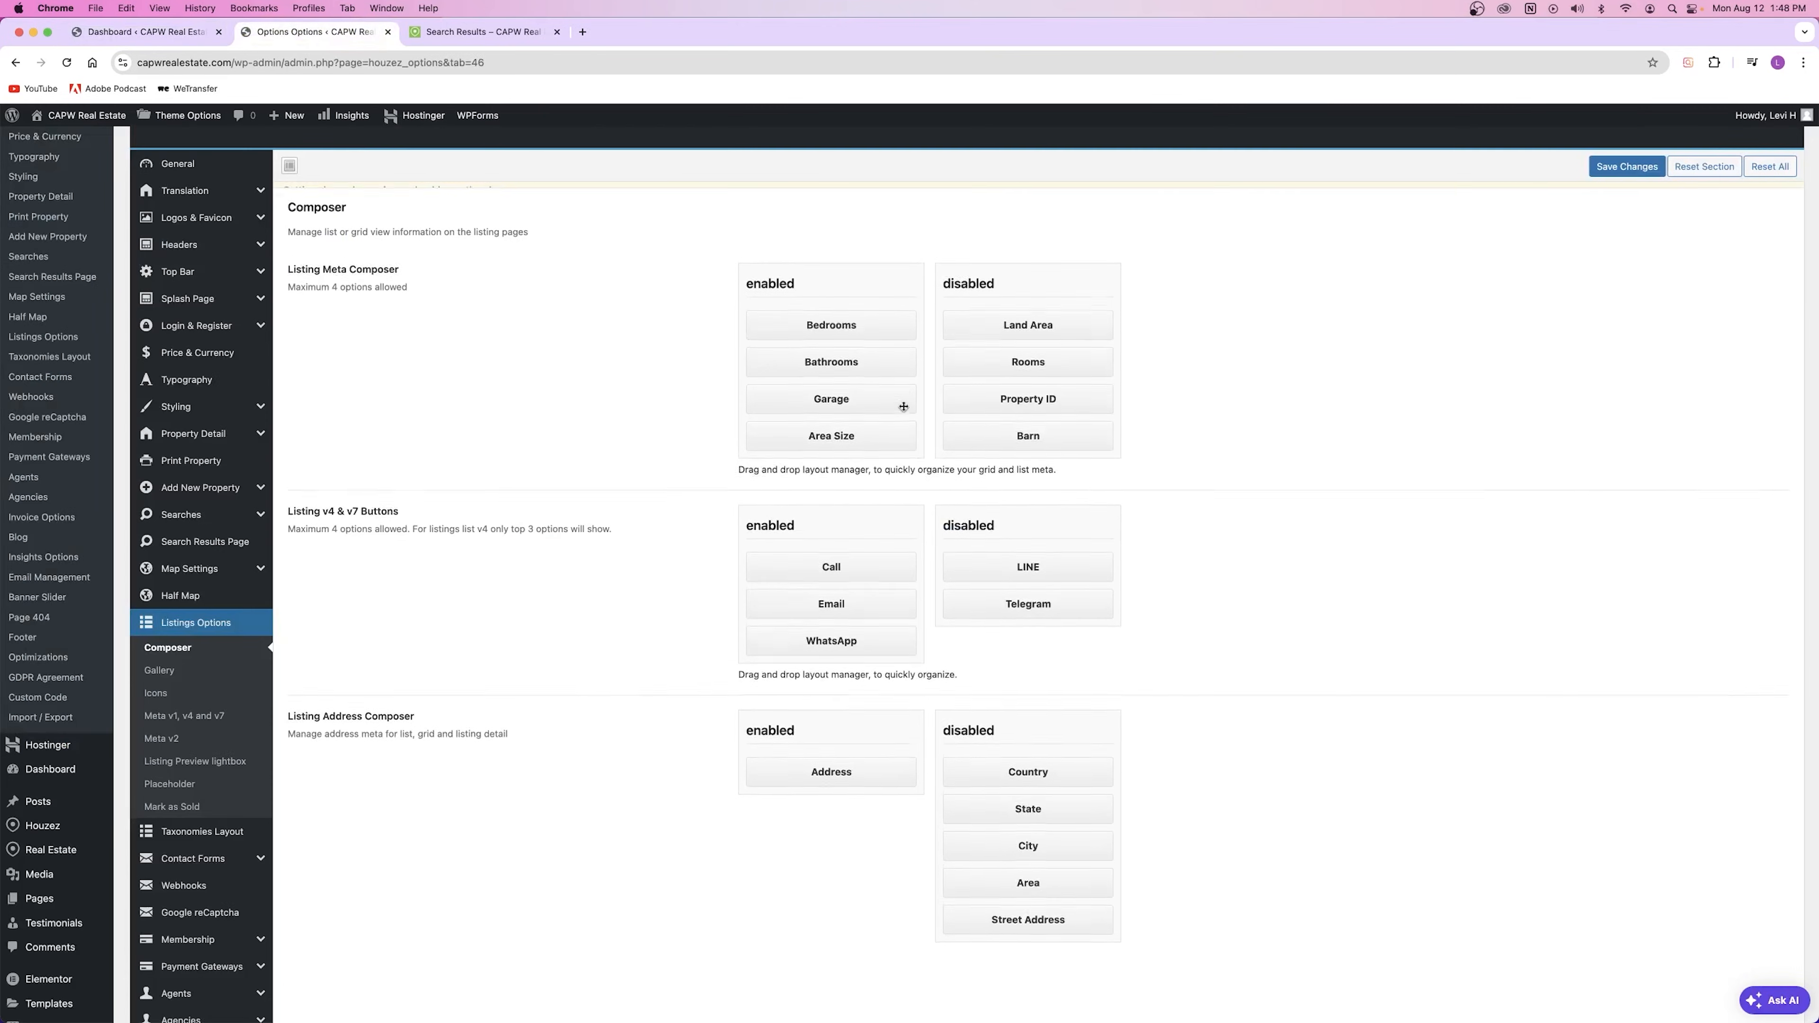
pyautogui.click(1626, 166)
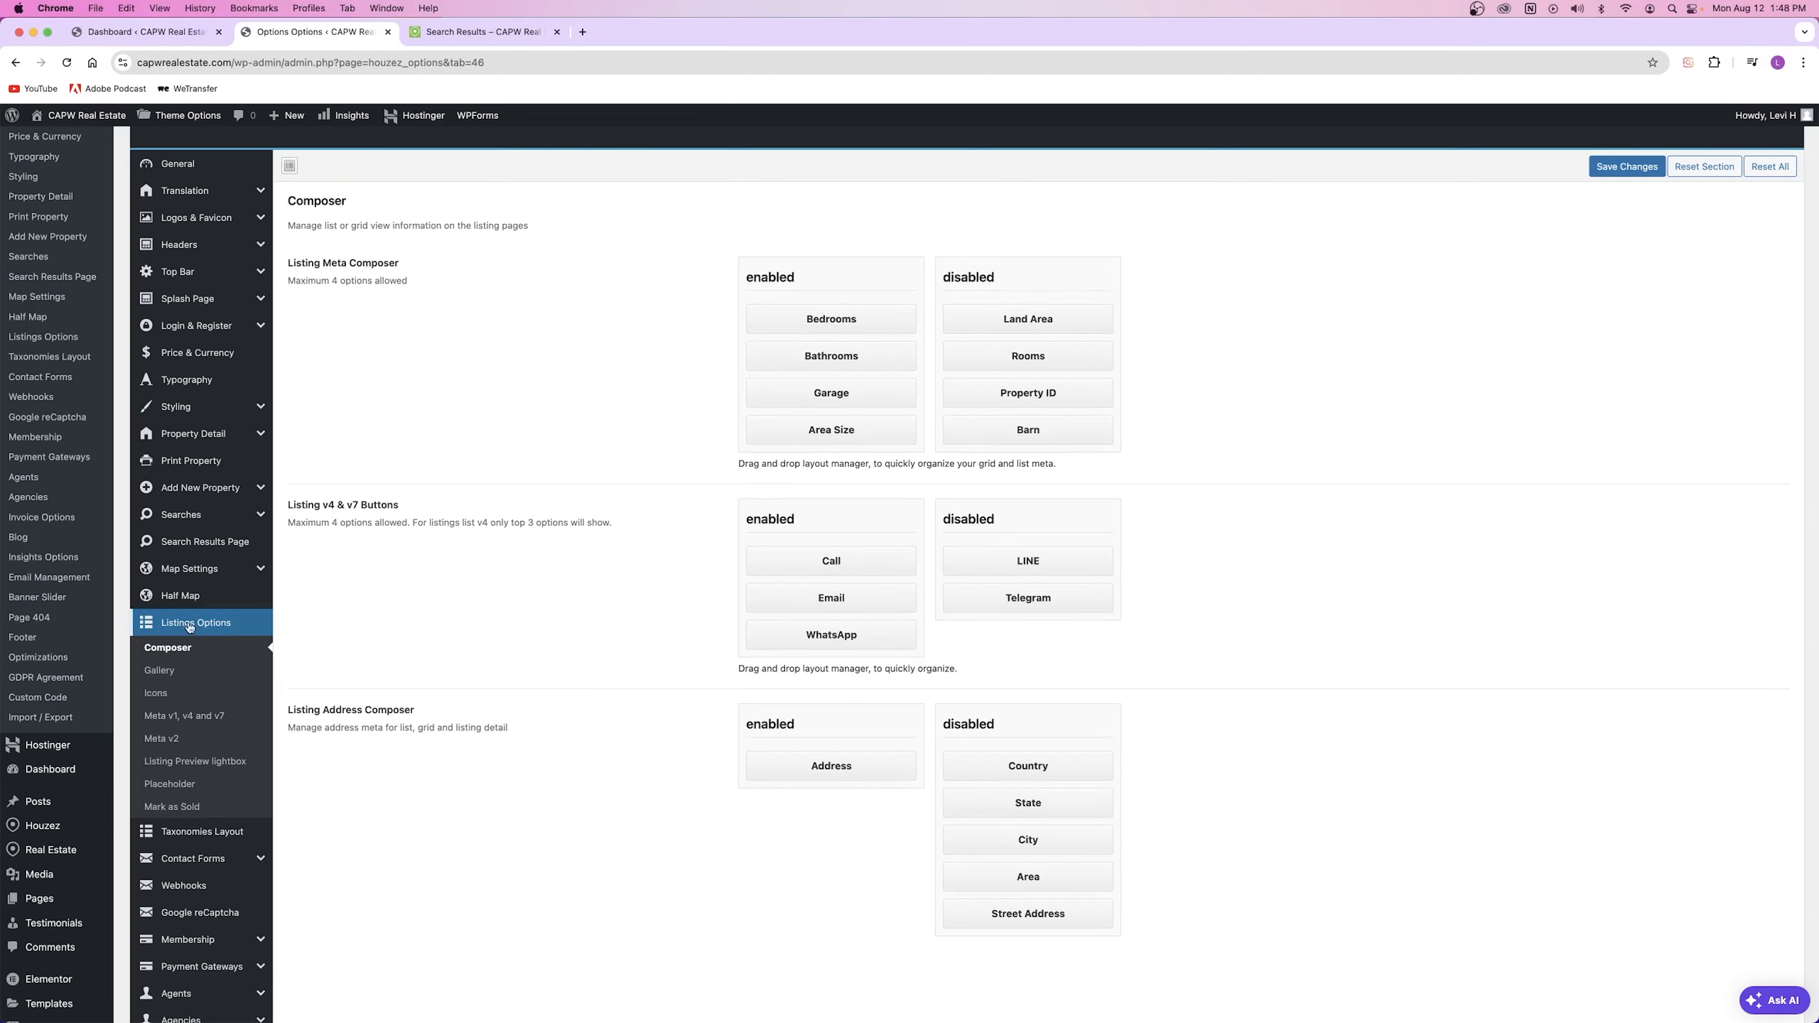
pyautogui.click(205, 831)
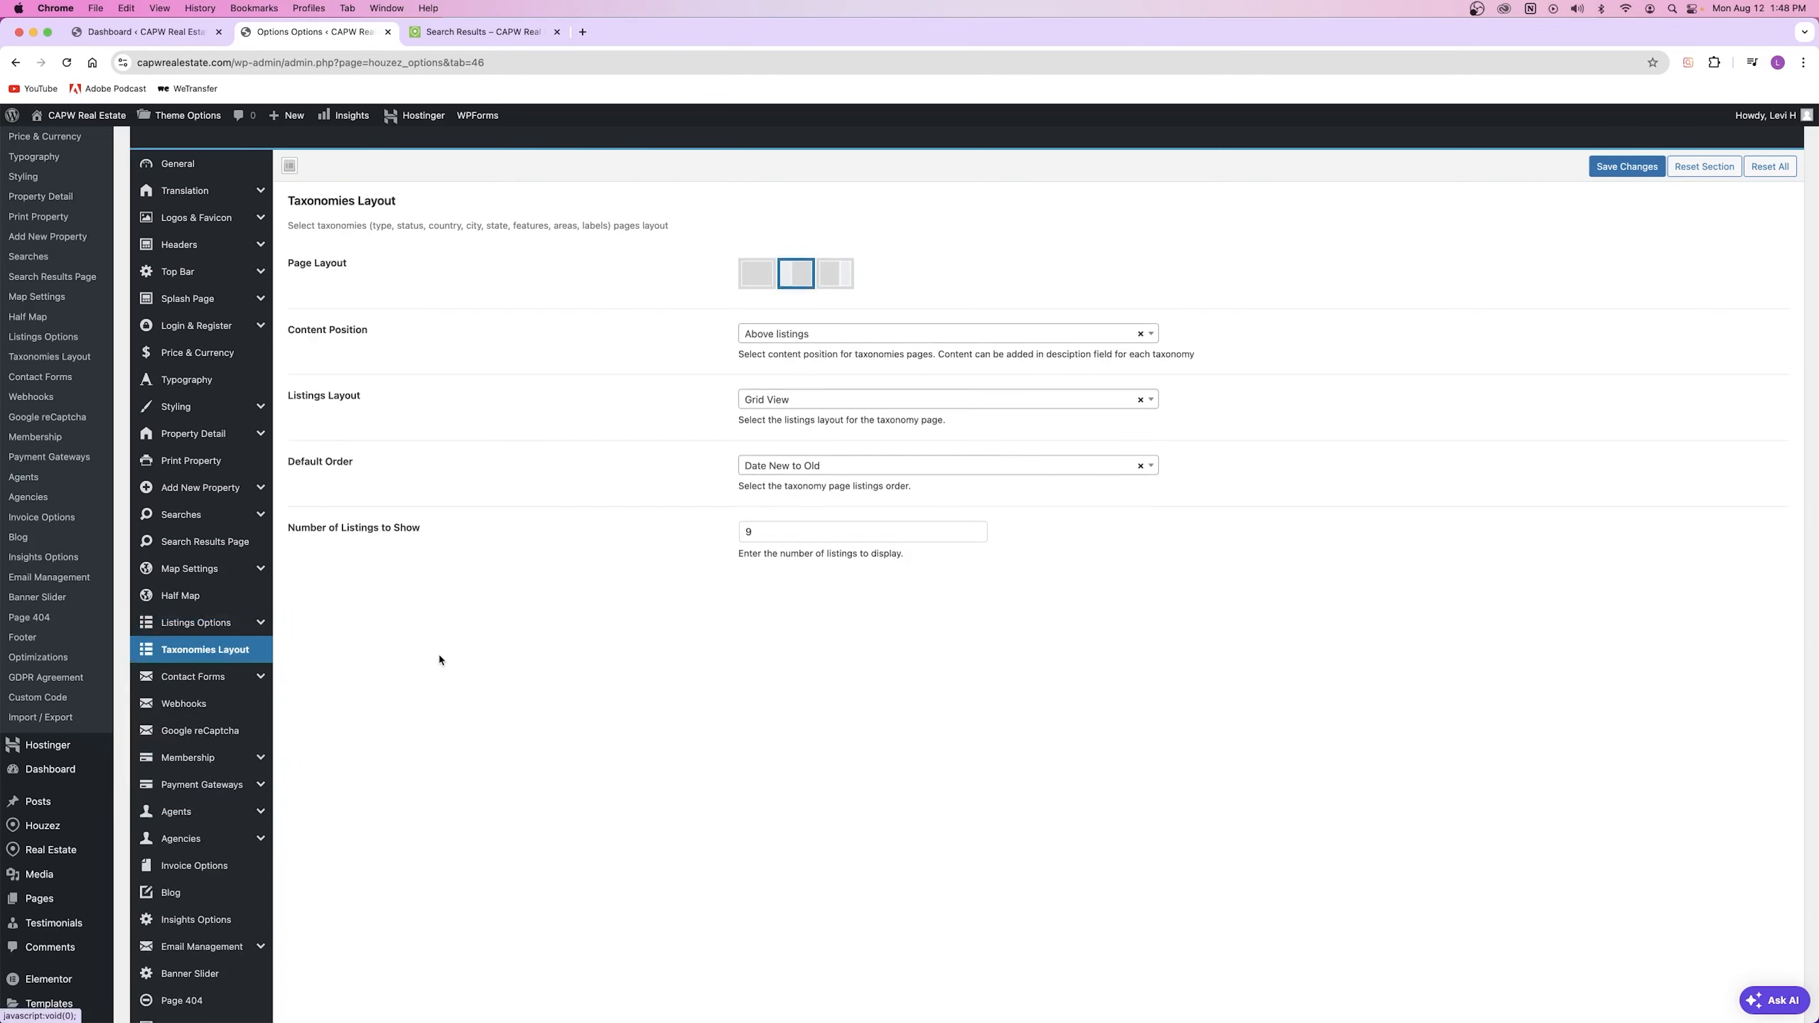
# Step: Read the Taxonomies Layout description of taxonomy types, then return to the Search Results page
pyautogui.scroll(-3, 197, 634)
pyautogui.scroll(4, 197, 633)
pyautogui.scroll(-4, 198, 630)
pyautogui.scroll(3, 199, 631)
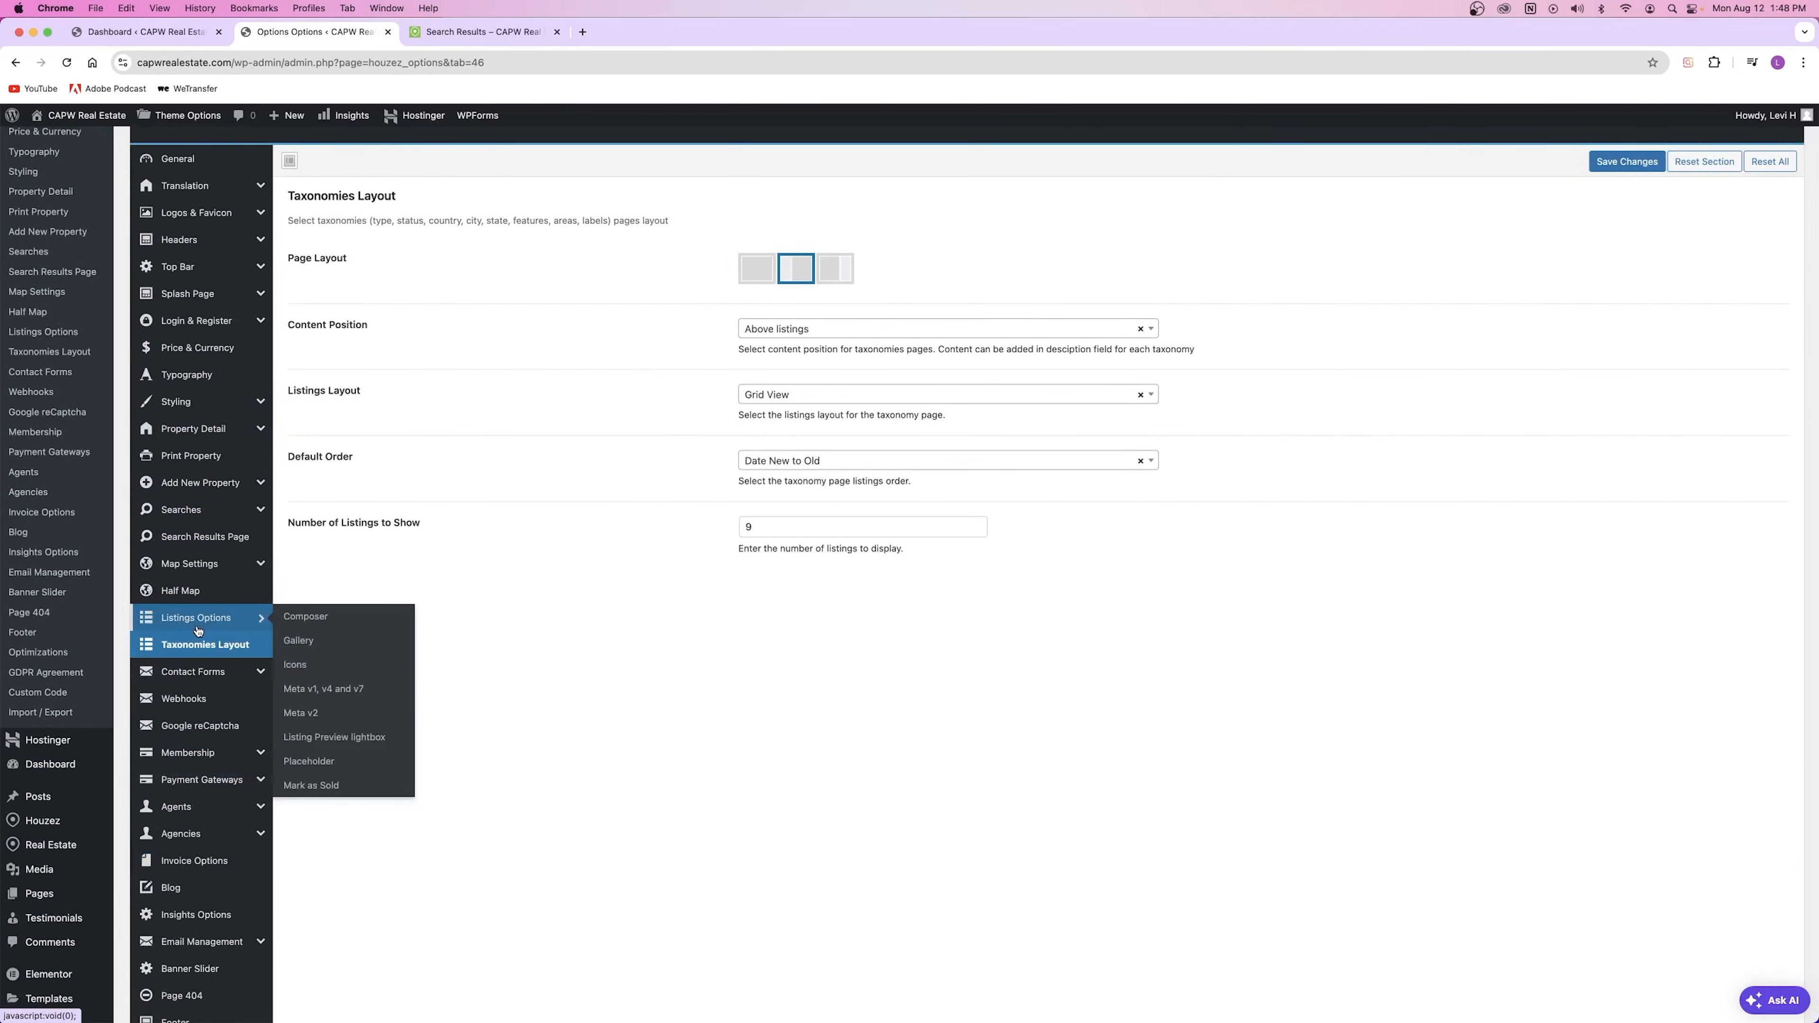
pyautogui.scroll(-2, 198, 631)
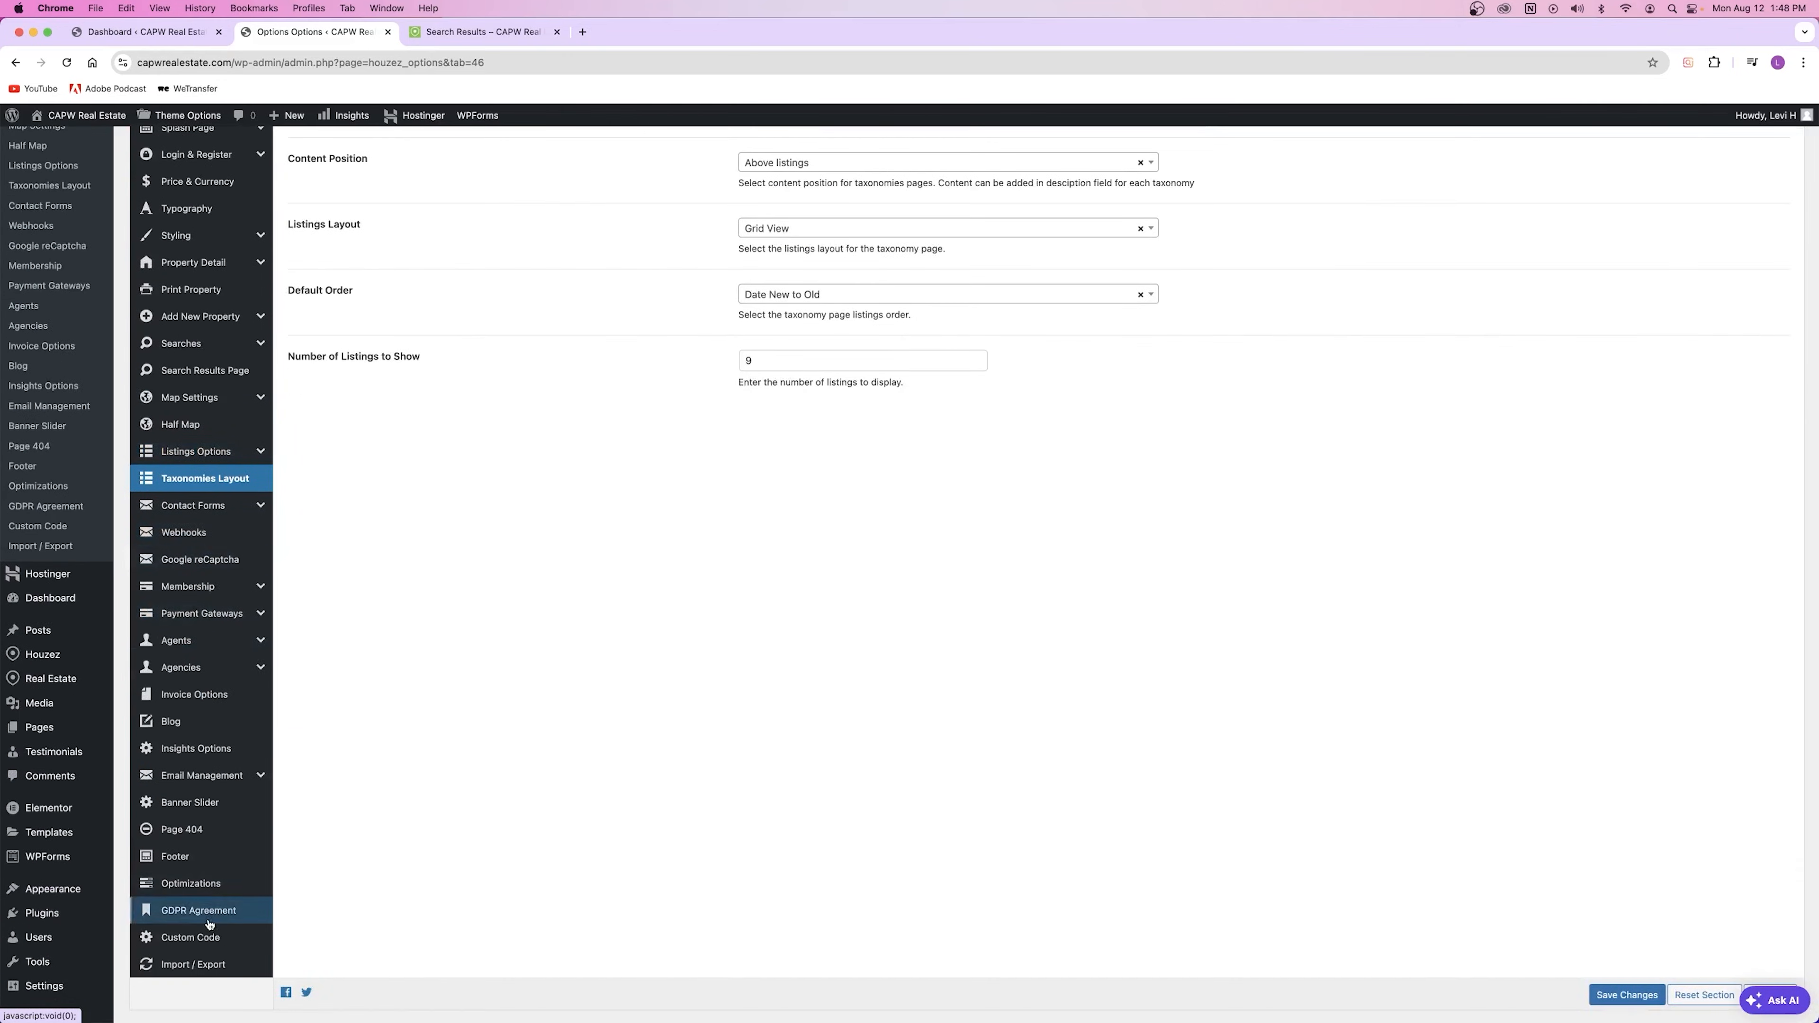
pyautogui.scroll(2, 505, 559)
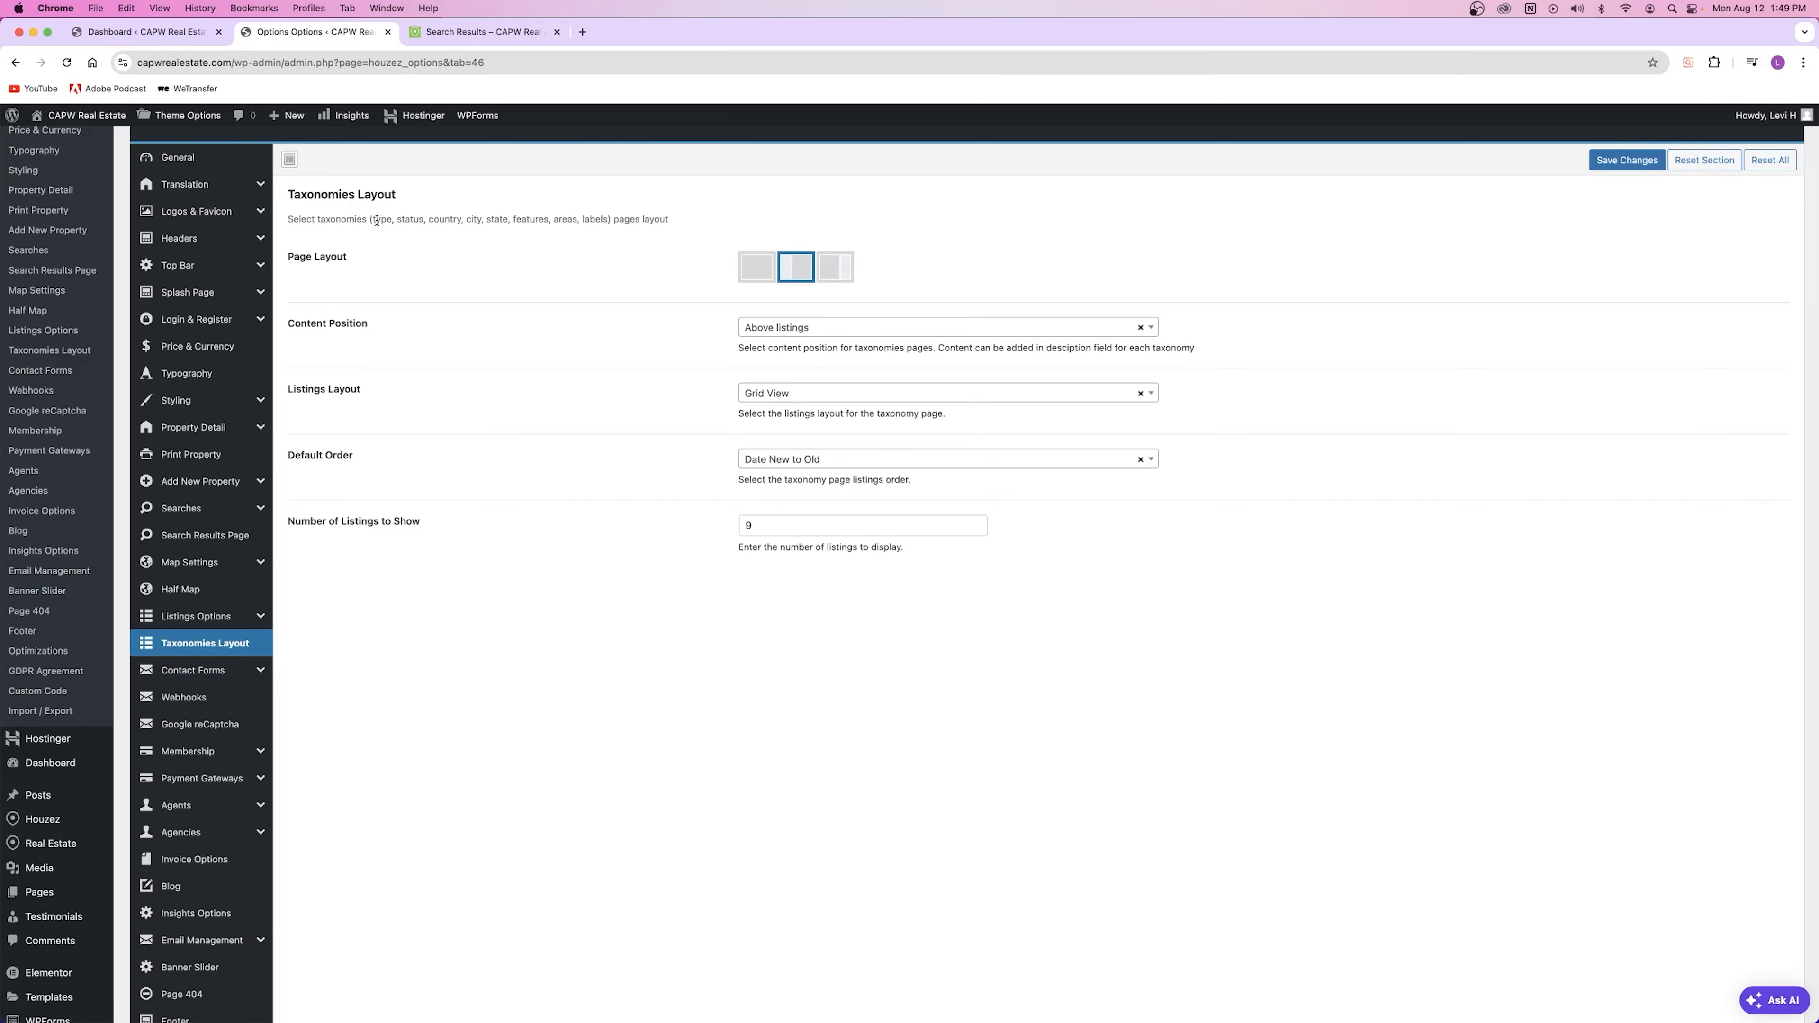
pyautogui.moveTo(379, 219); pyautogui.dragTo(674, 223)
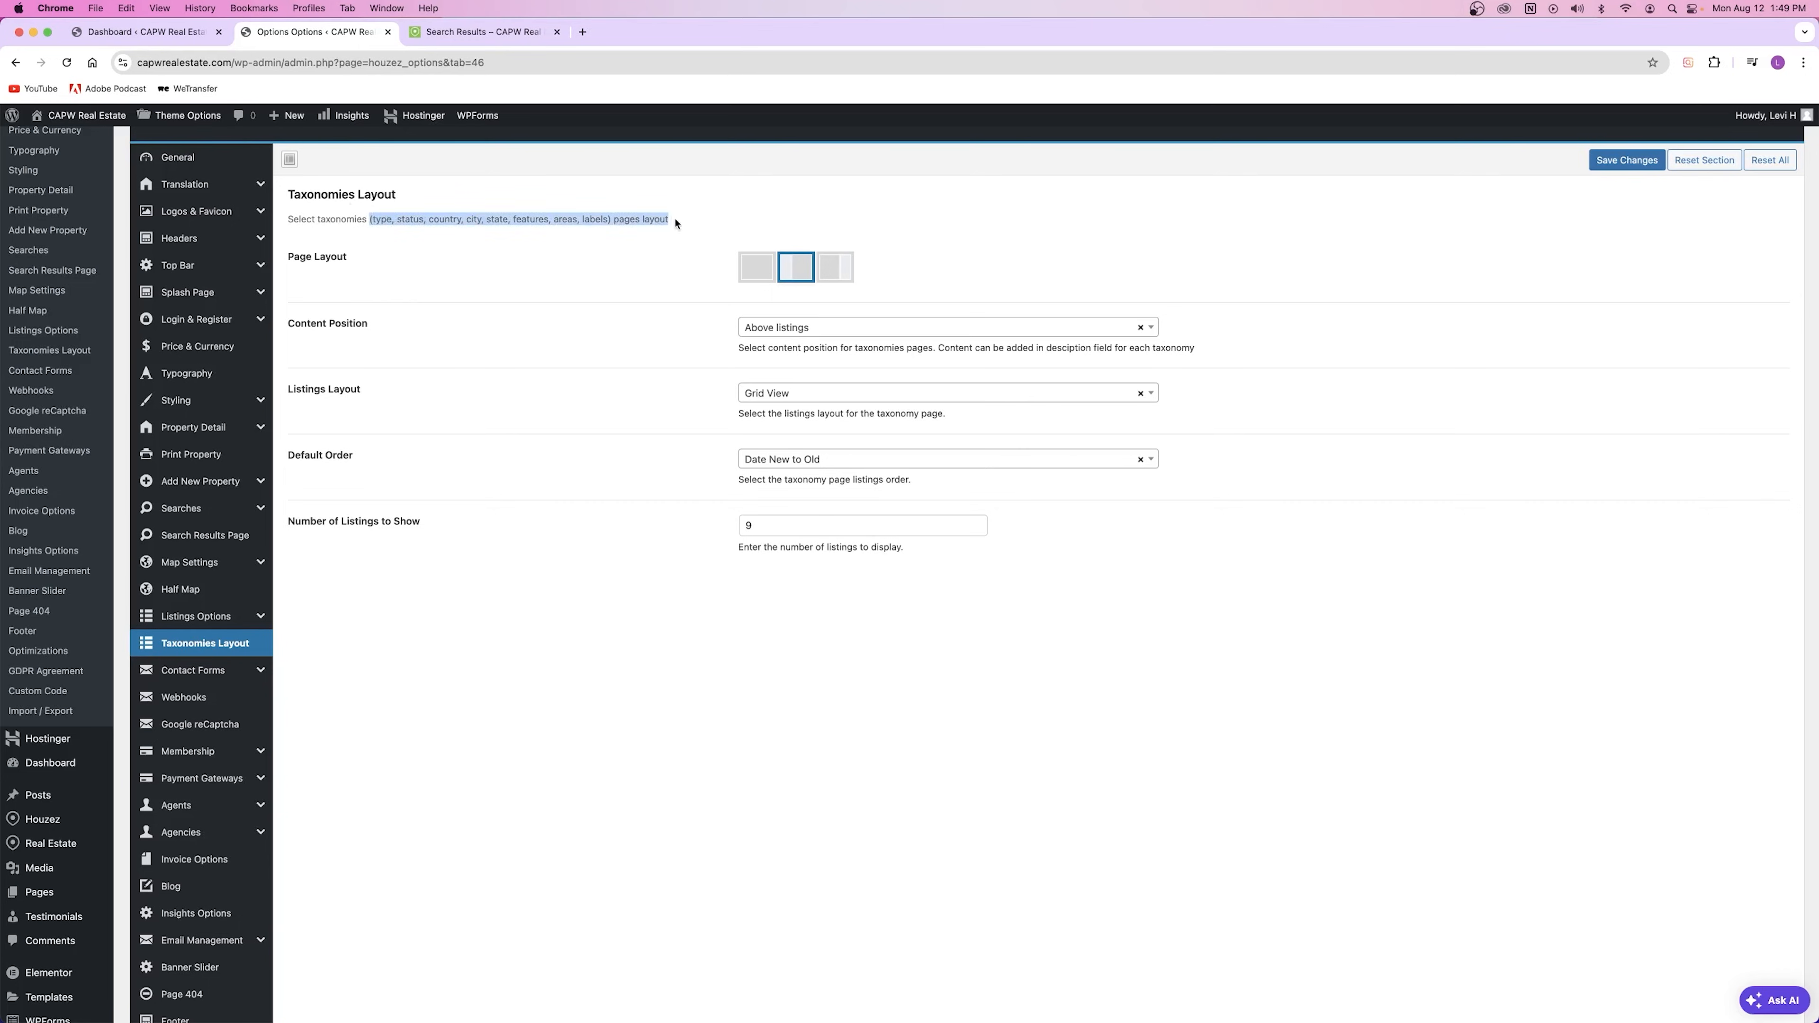
pyautogui.click(392, 221)
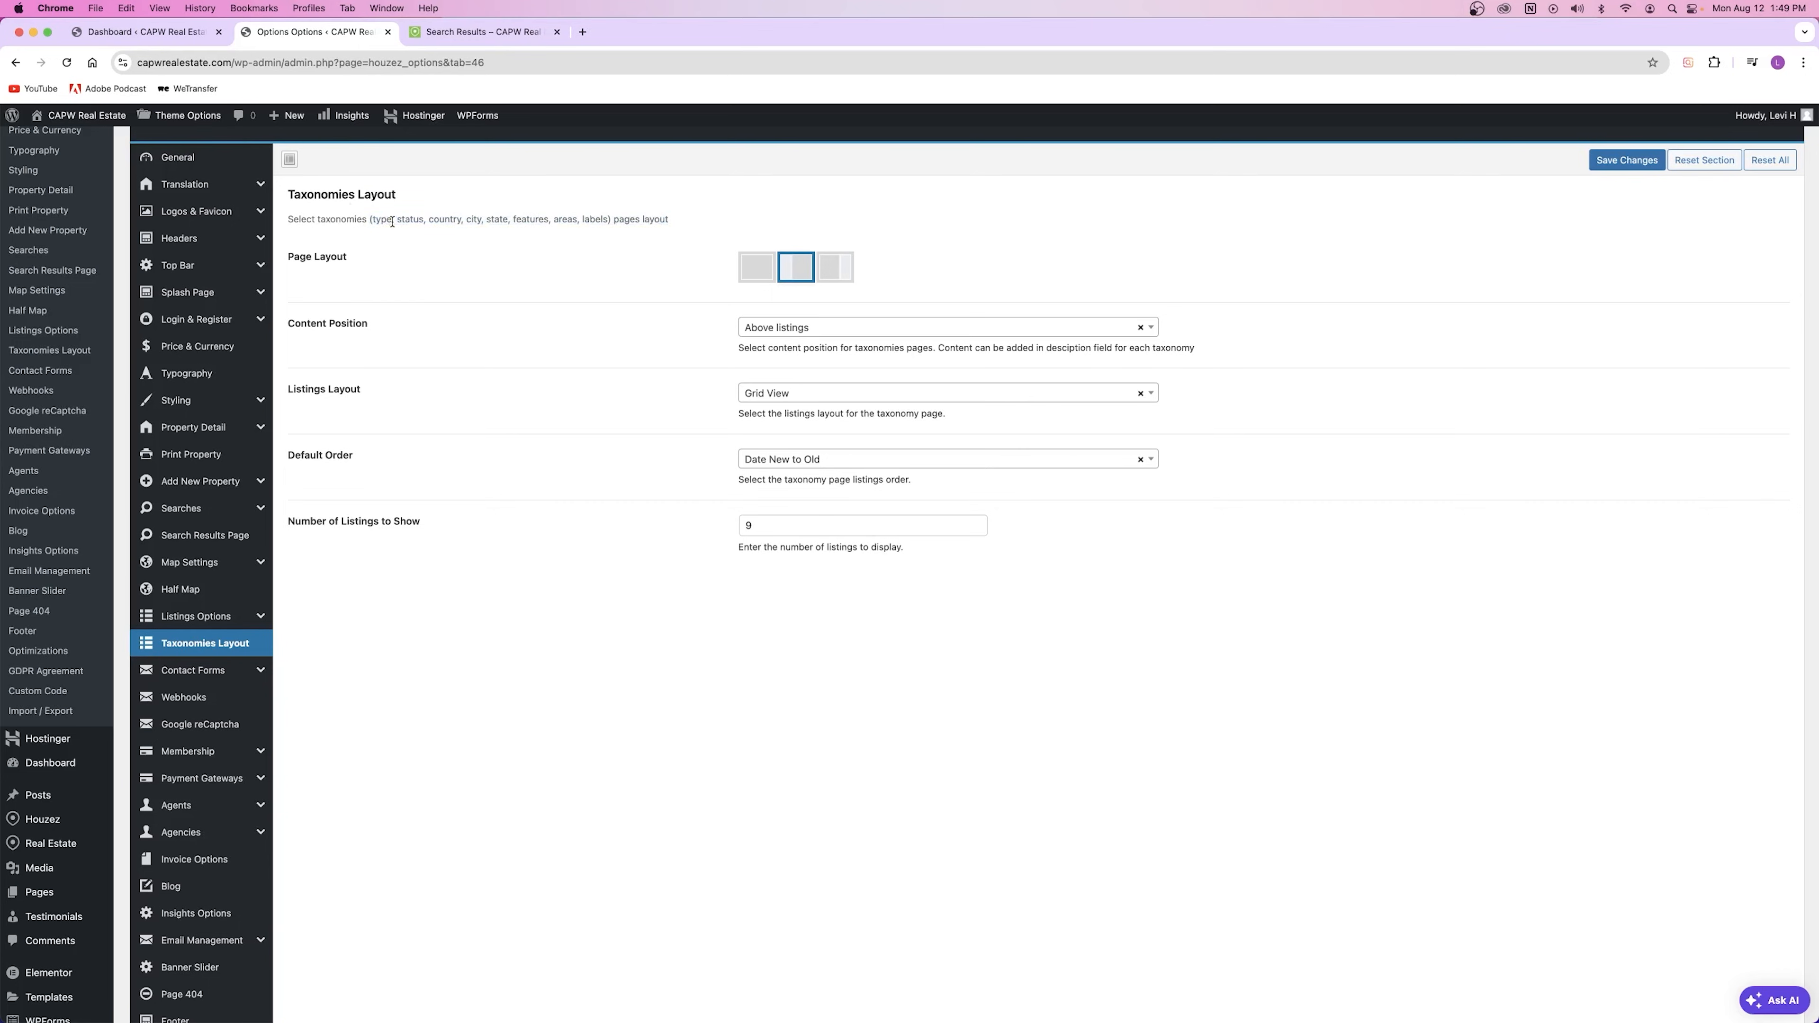
pyautogui.doubleClick(316, 195)
pyautogui.click(471, 34)
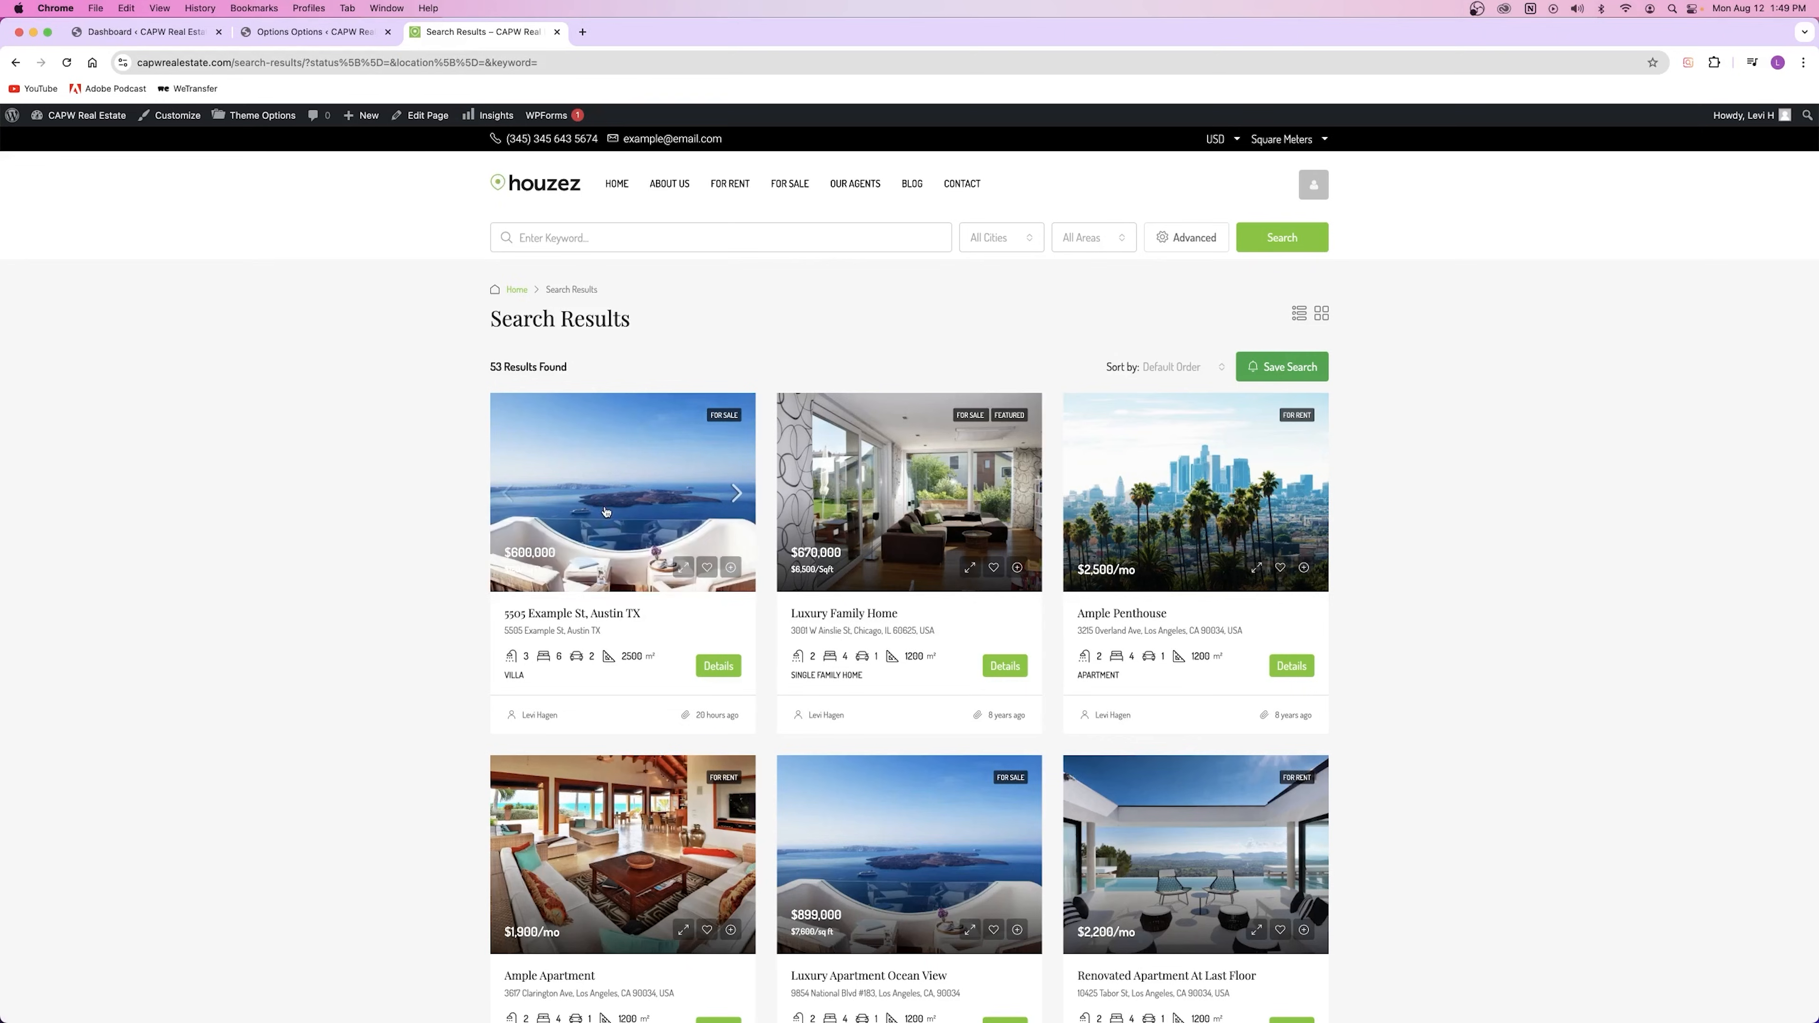
# Step: Browse the 5505 Example St property and its Villa property-type archive against Taxonomies Layout
pyautogui.click(656, 649)
pyautogui.scroll(-15, 608, 511)
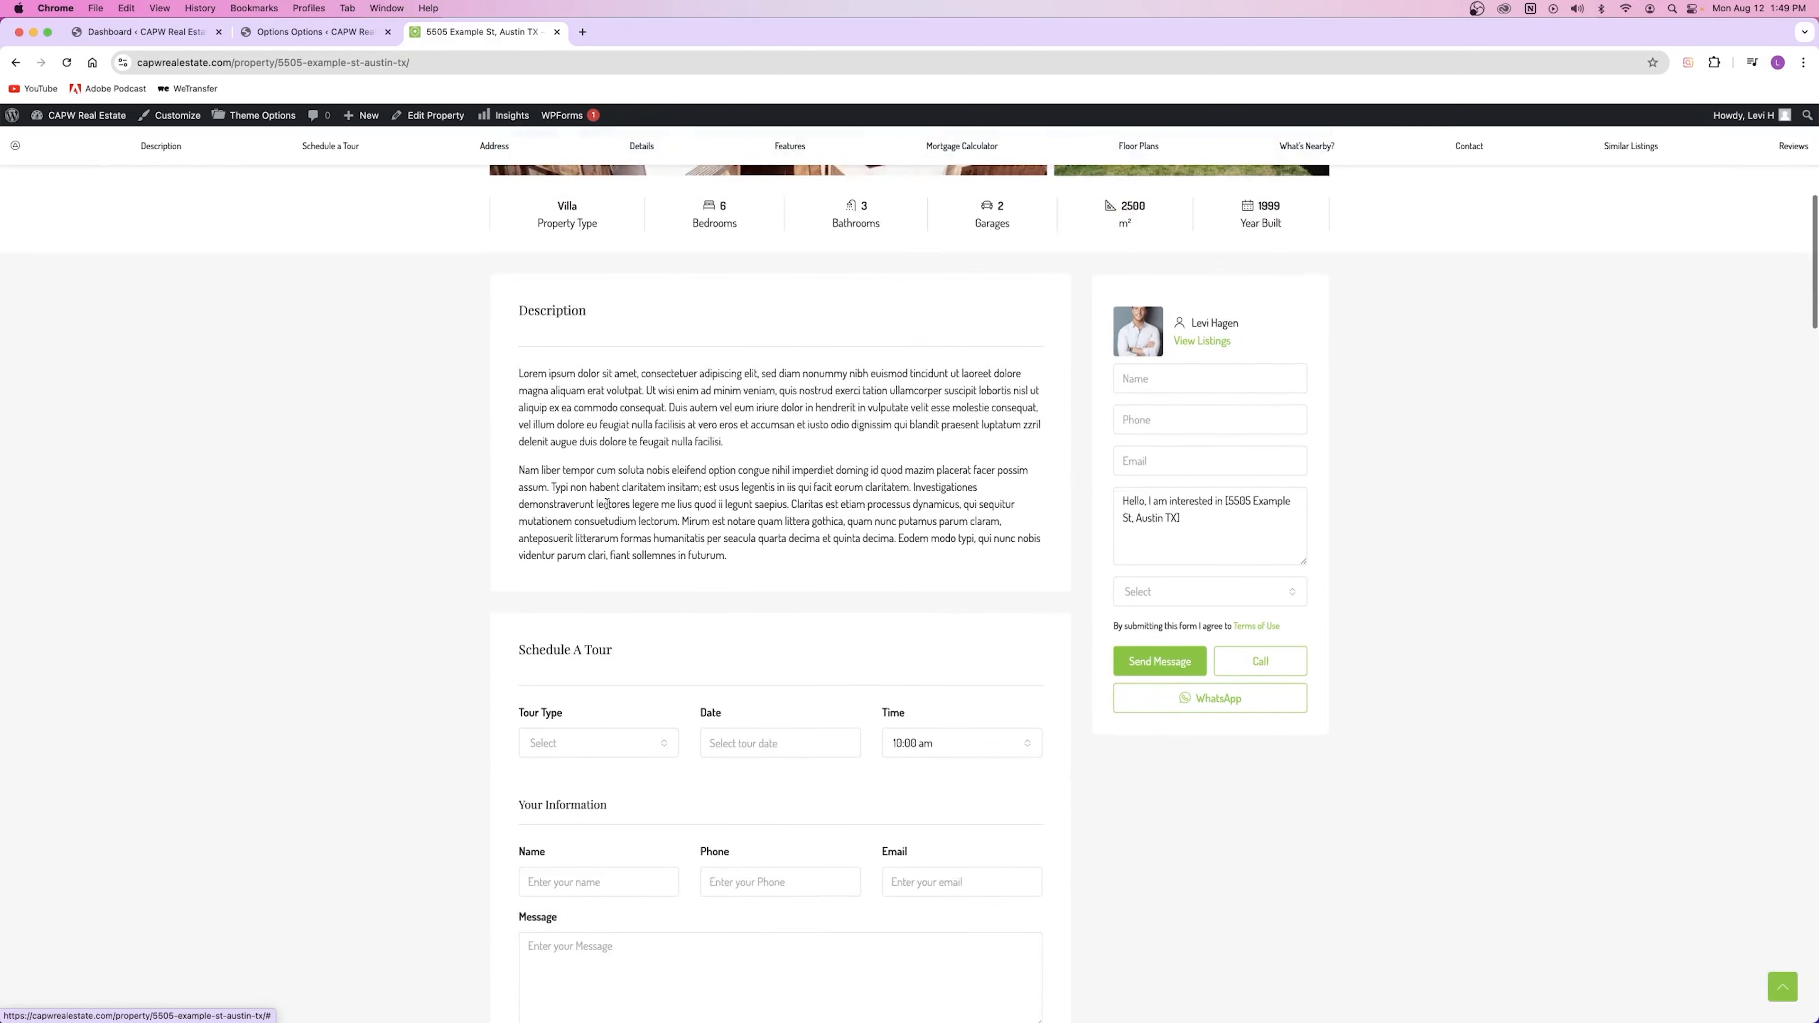
pyautogui.scroll(15, 608, 504)
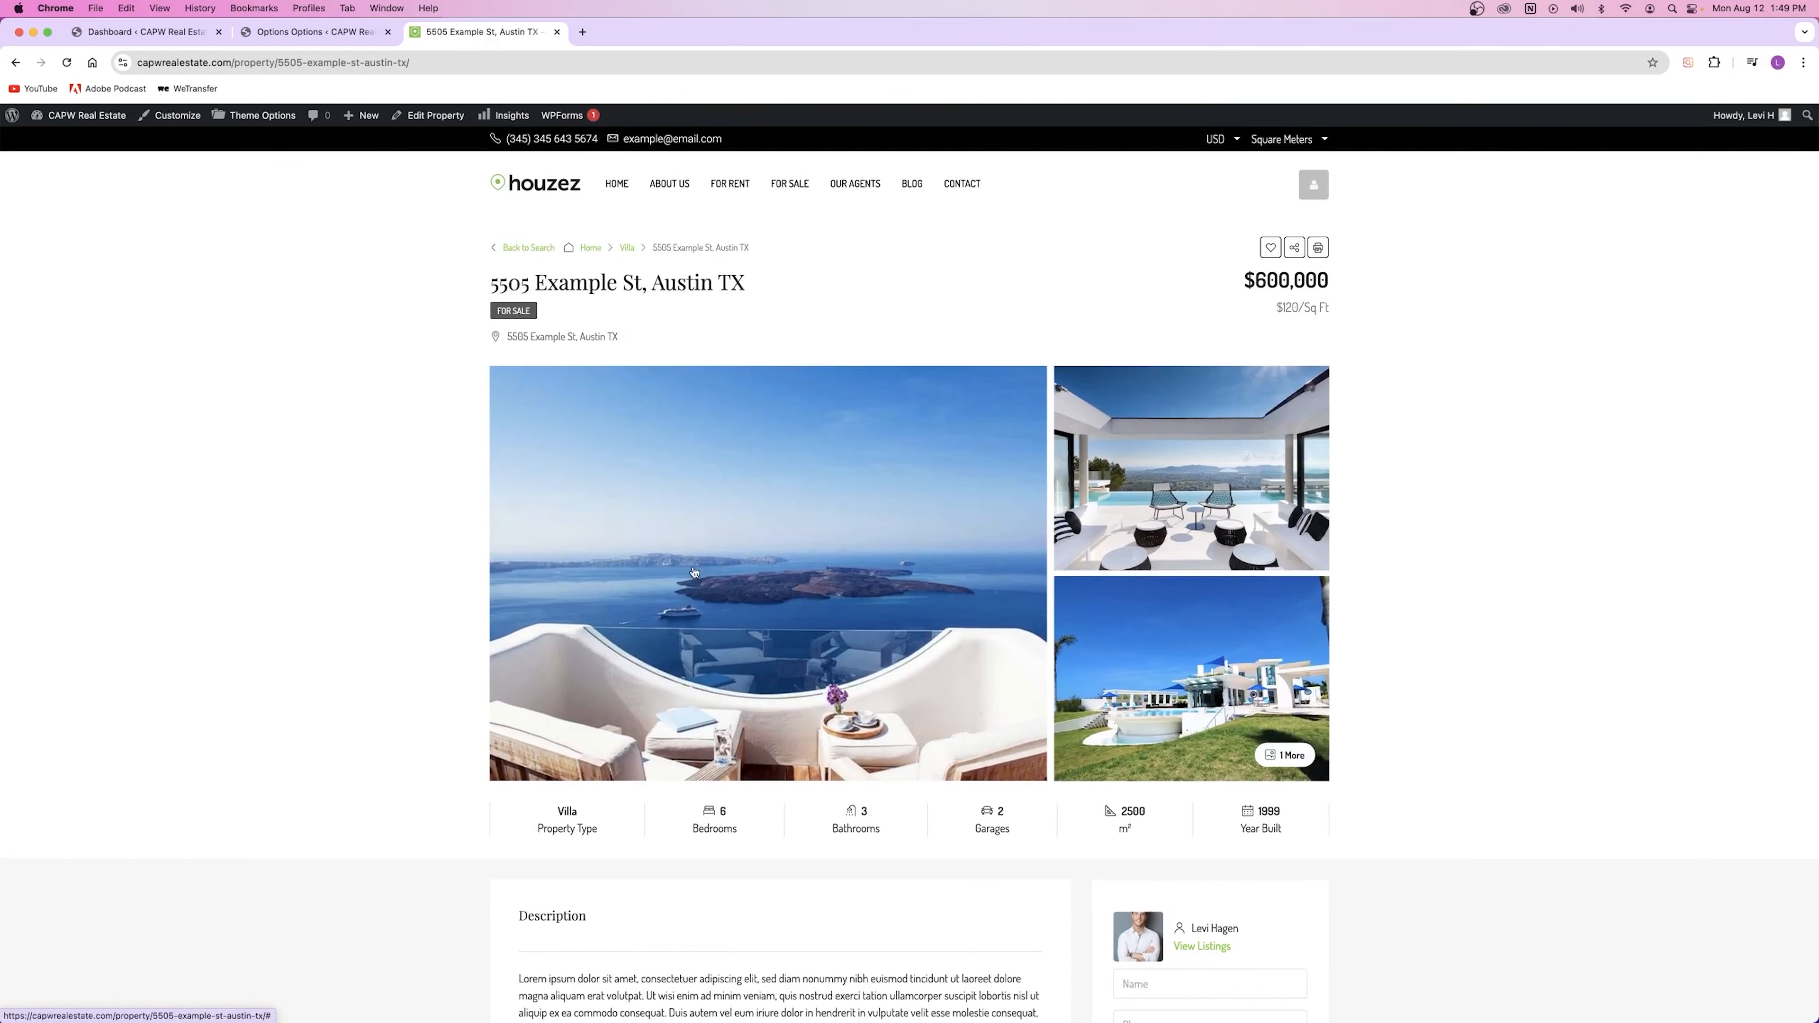
pyautogui.scroll(-3, 698, 562)
pyautogui.scroll(-12, 767, 563)
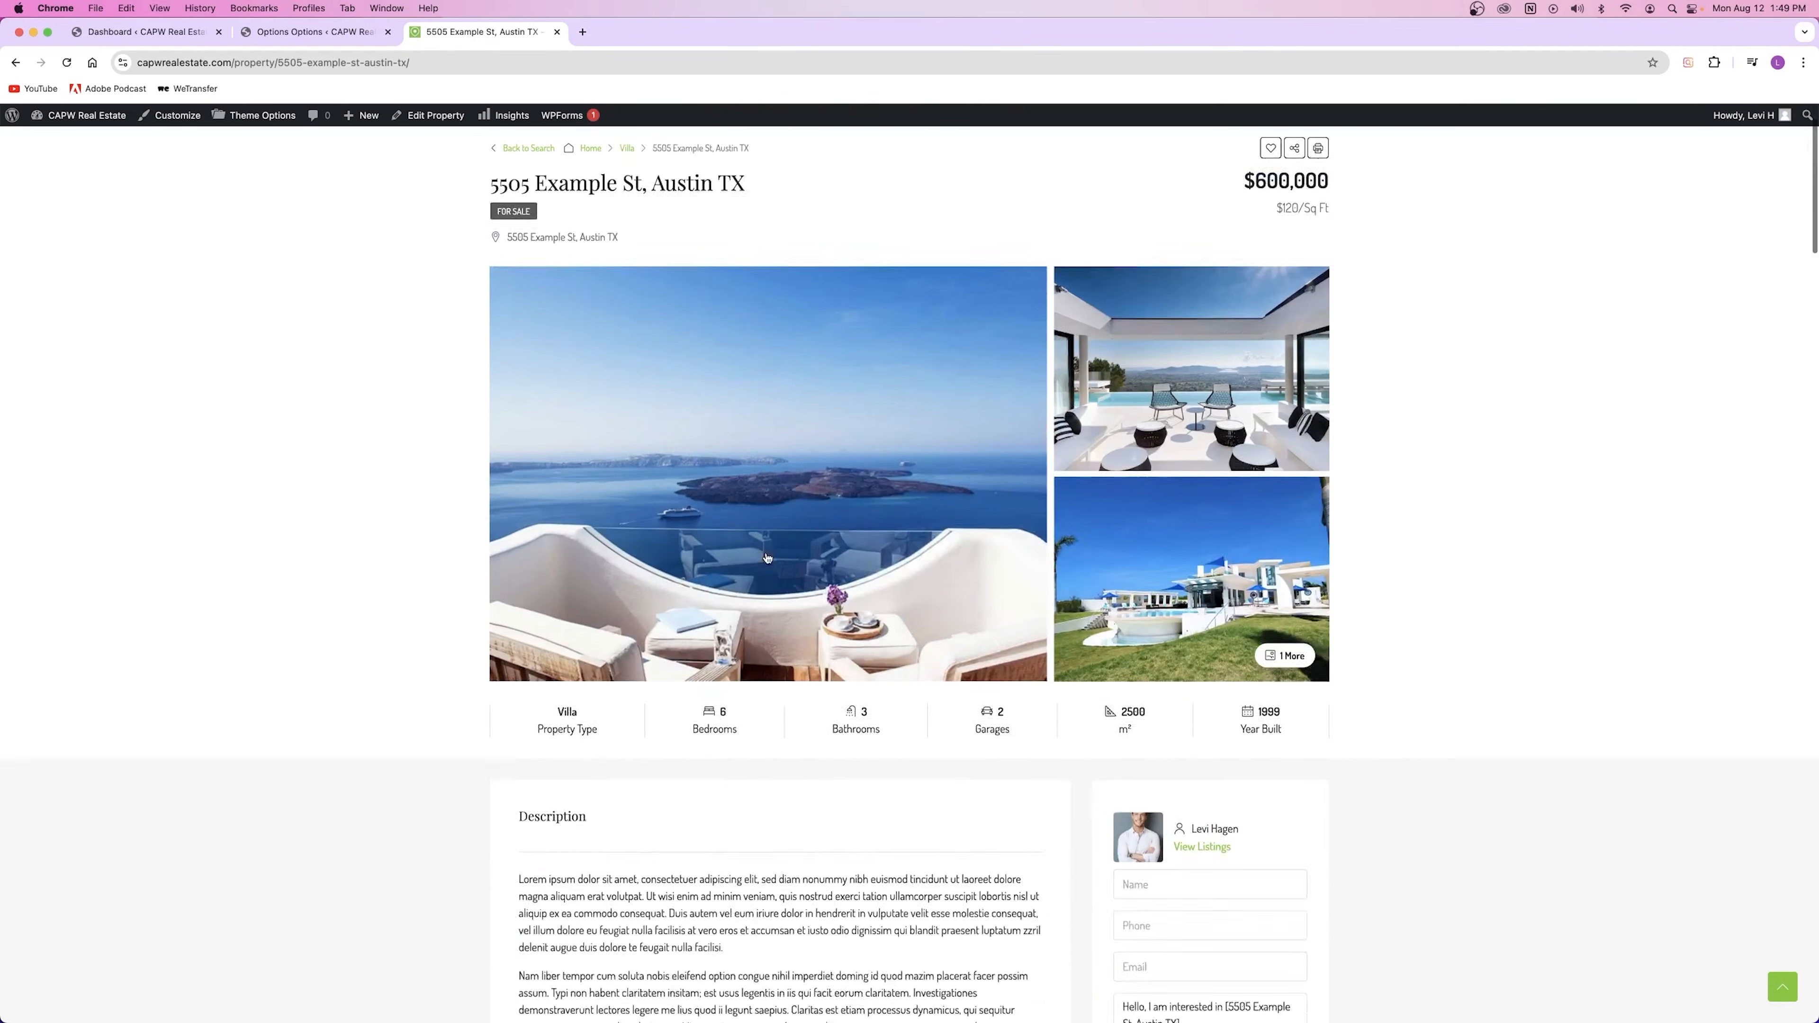
pyautogui.scroll(2, 767, 557)
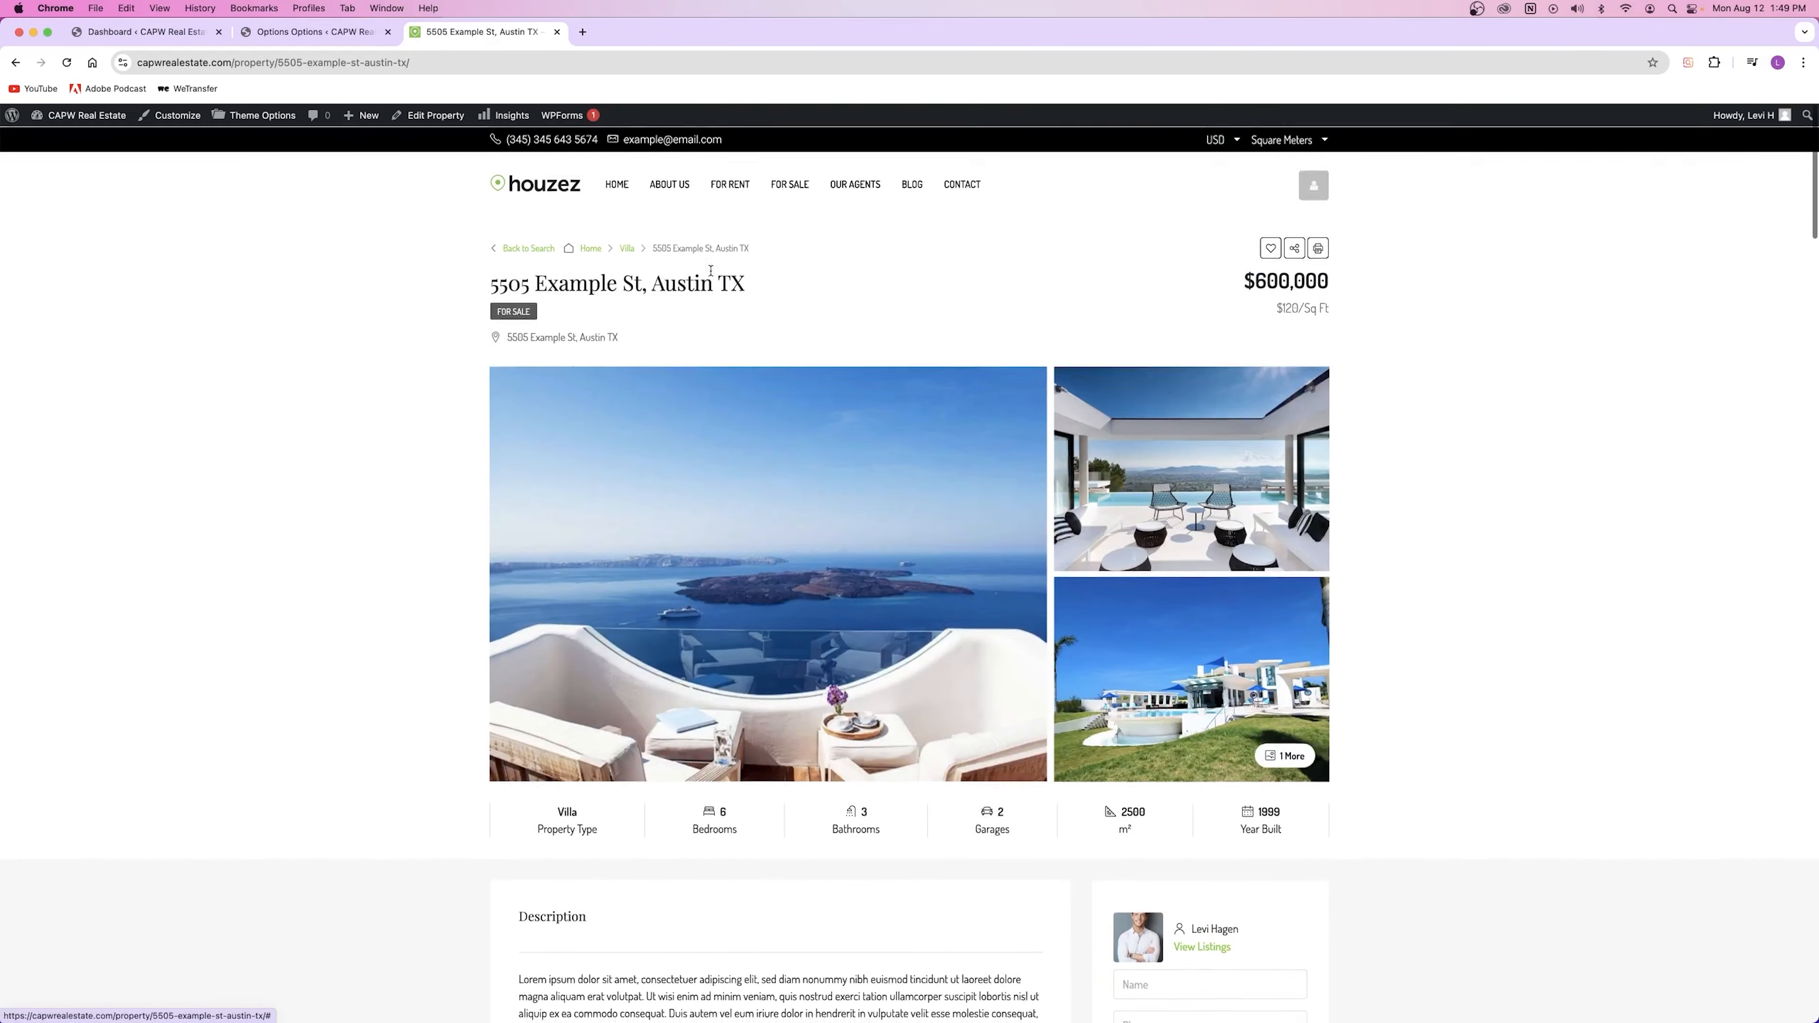
pyautogui.click(628, 247)
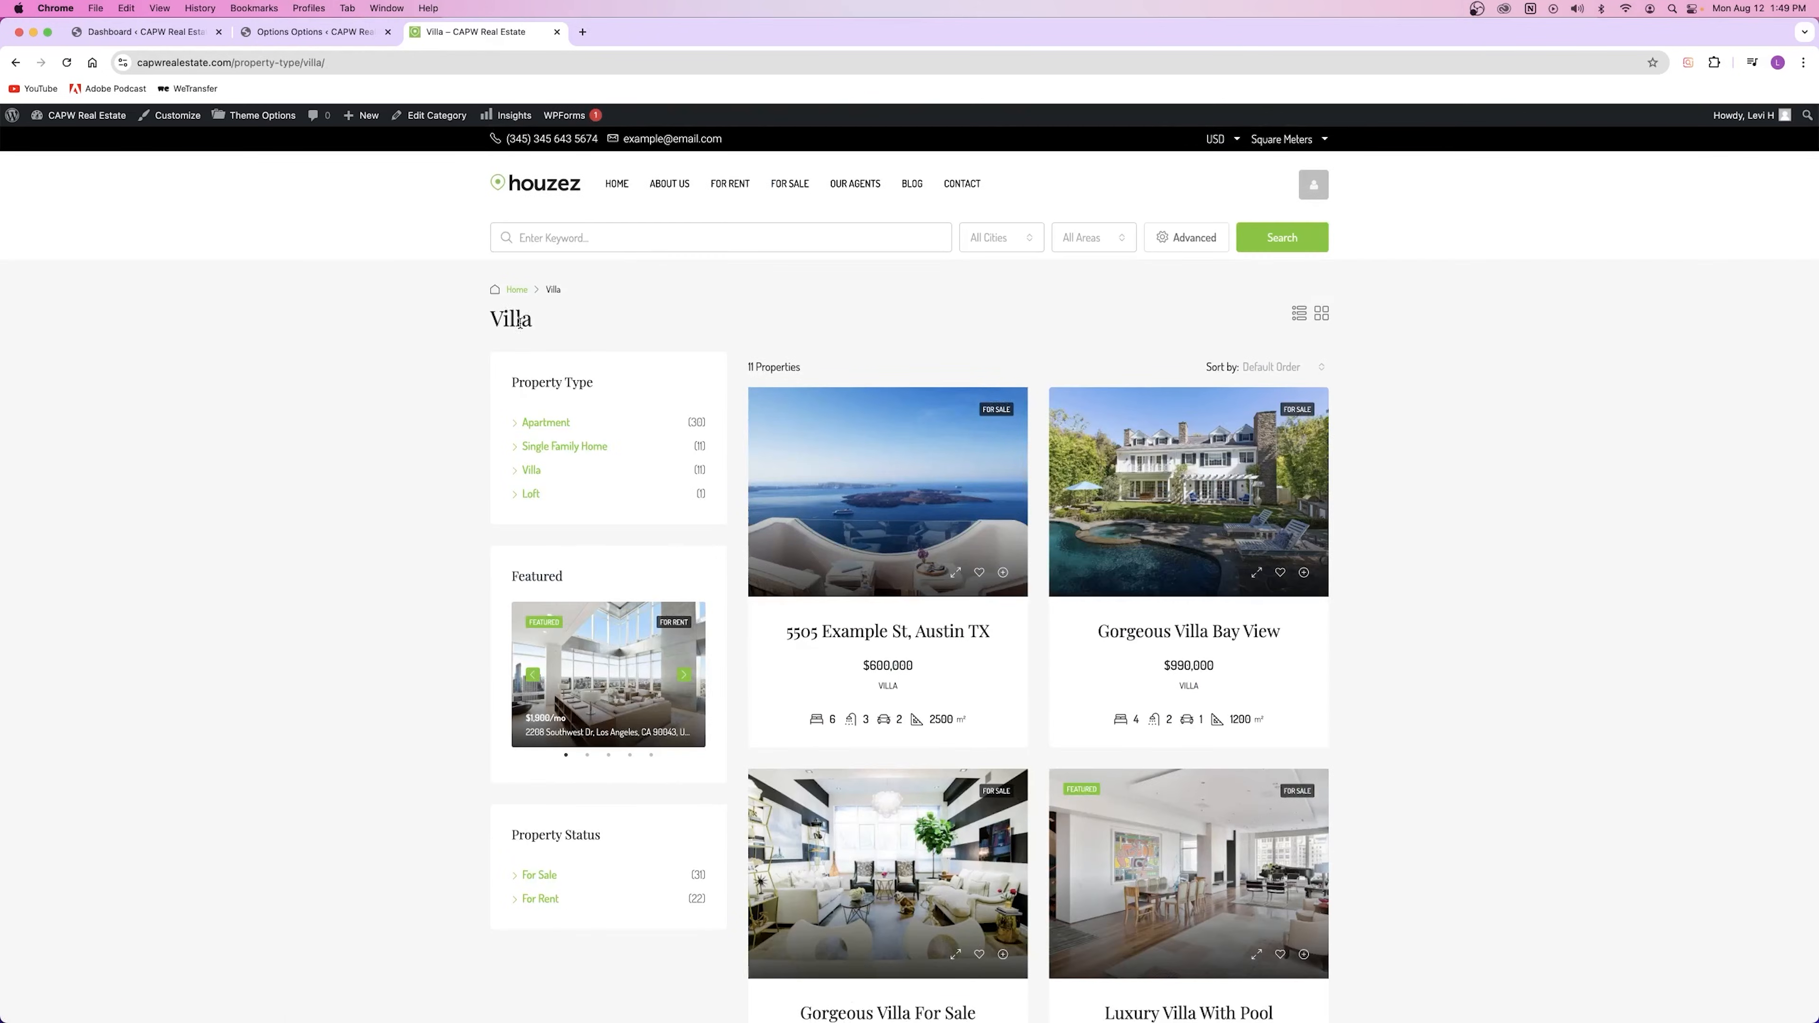
pyautogui.click(315, 32)
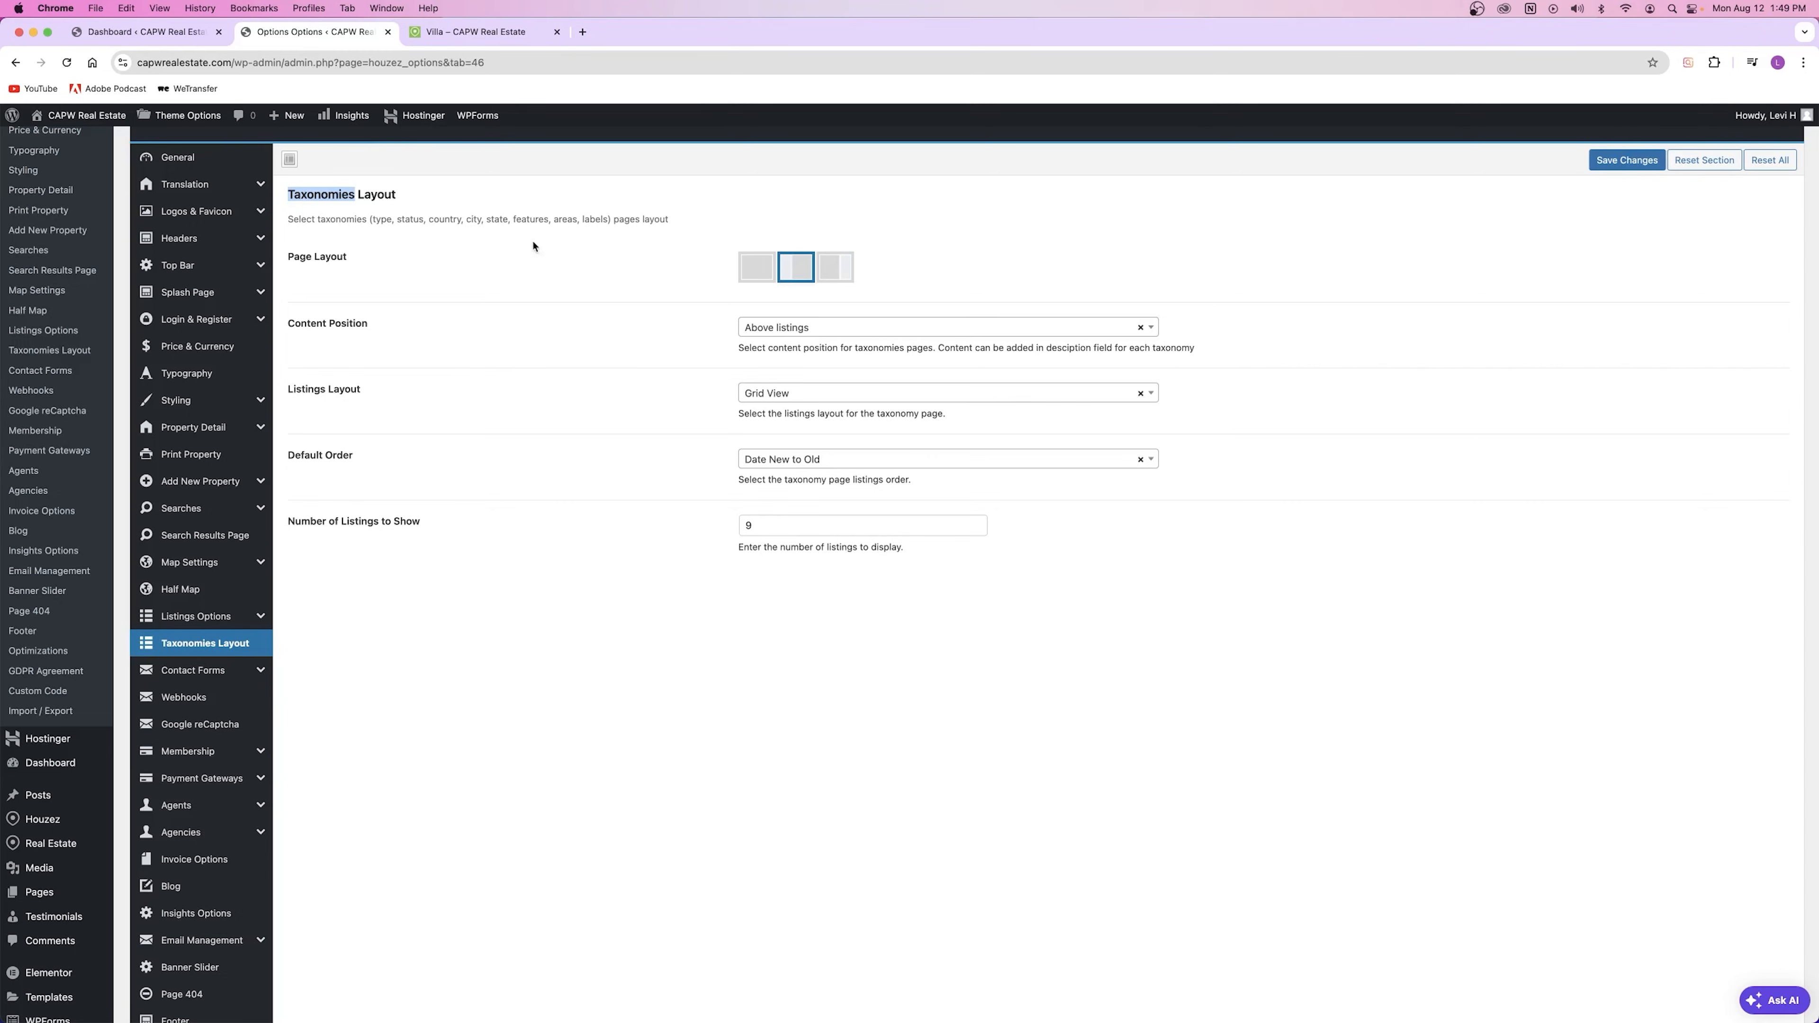
pyautogui.doubleClick(382, 219)
pyautogui.click(497, 32)
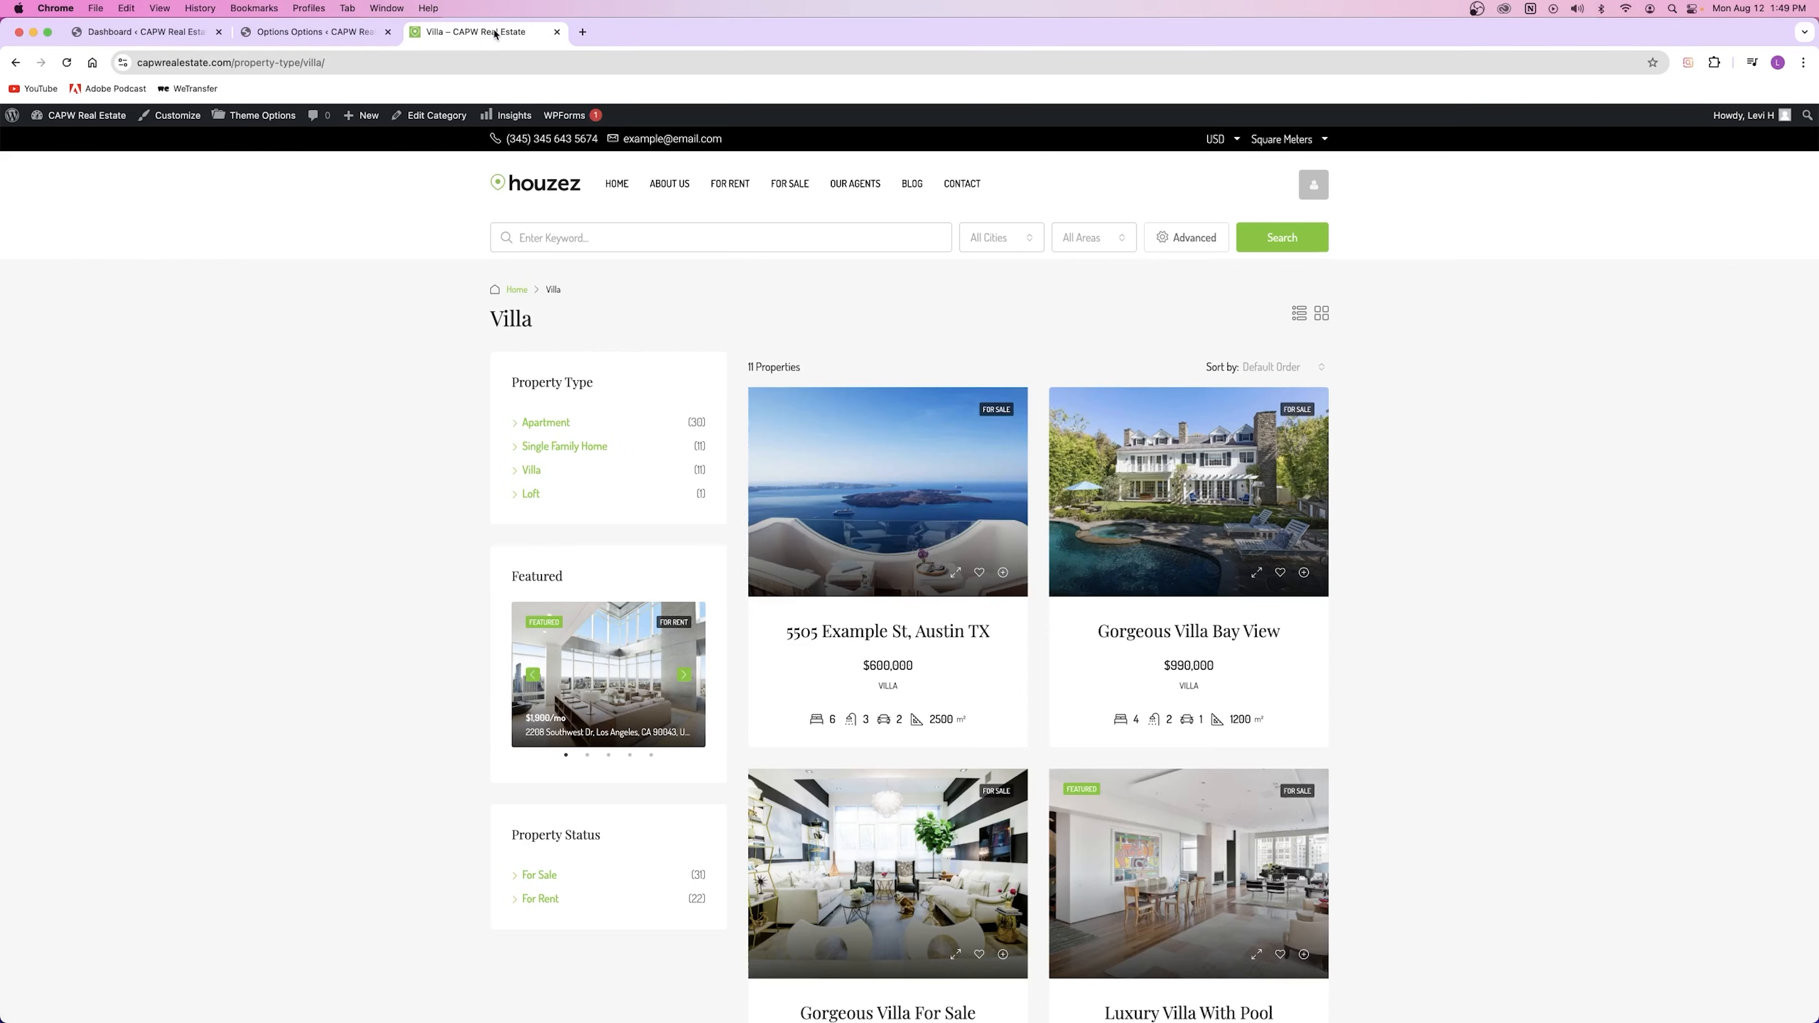
# Step: Open and reload the For Sale status archive from the property page
pyautogui.click(985, 420)
pyautogui.click(514, 310)
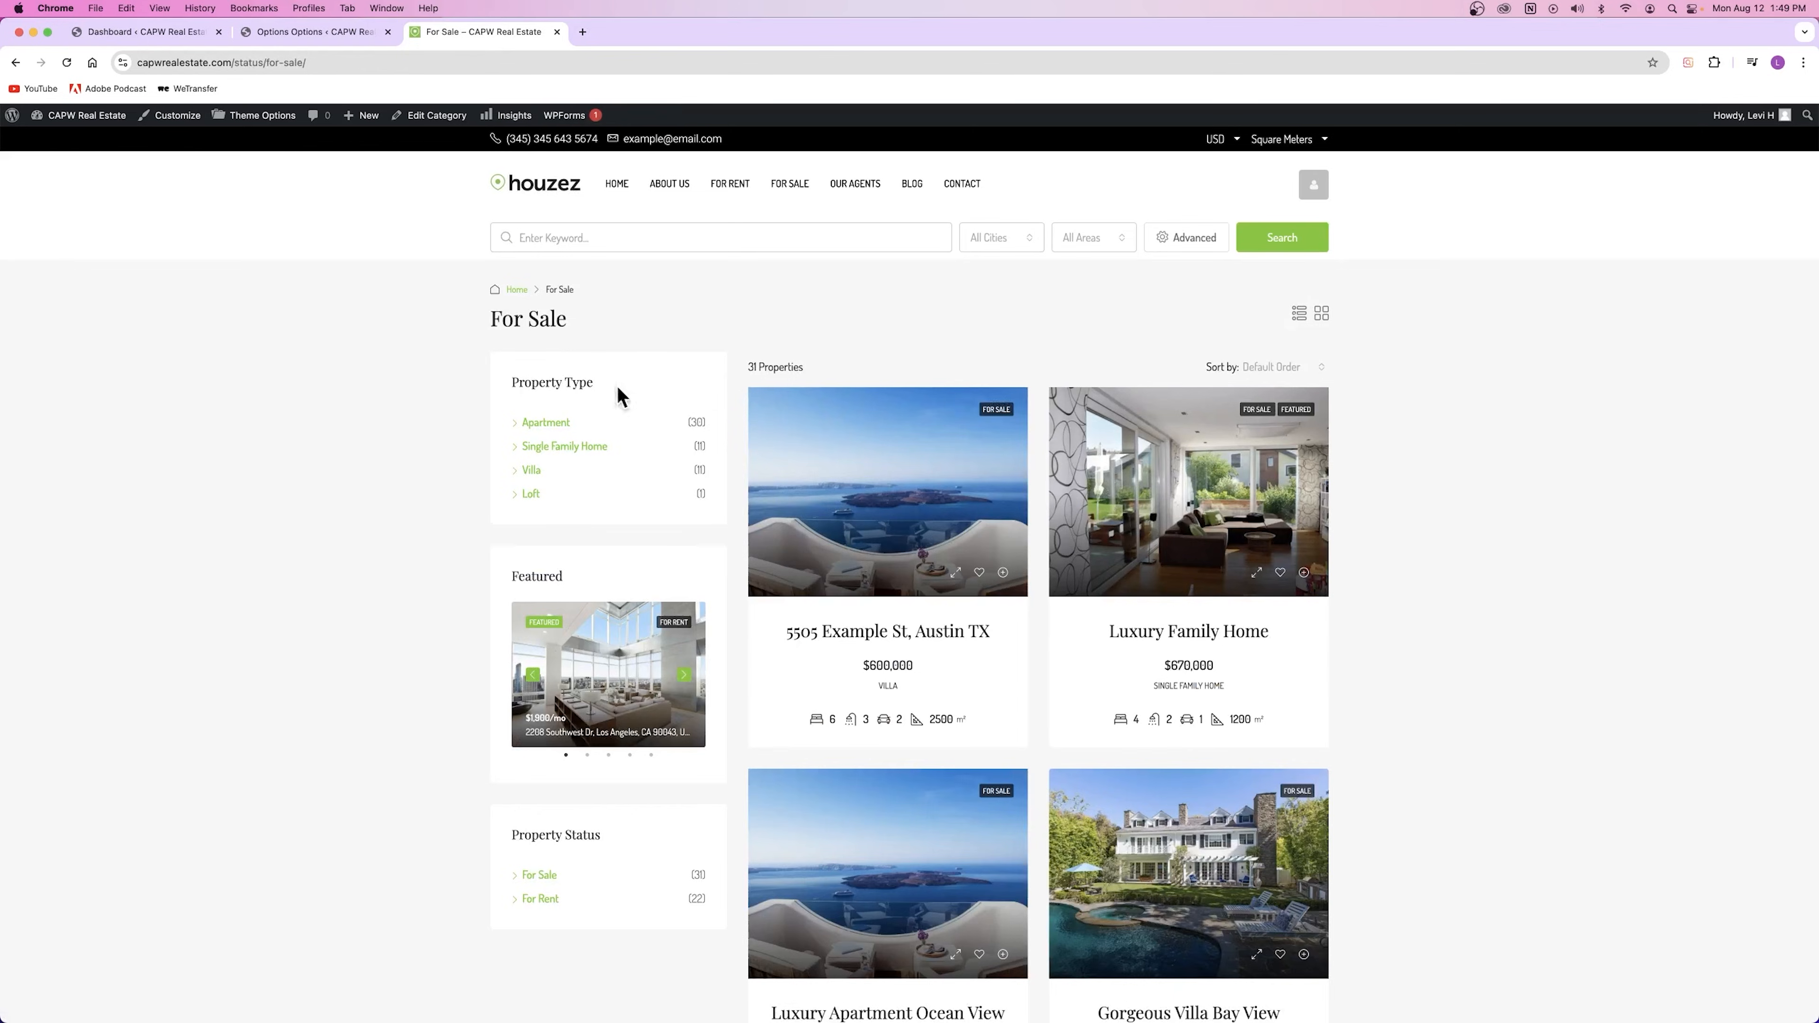
pyautogui.click(341, 34)
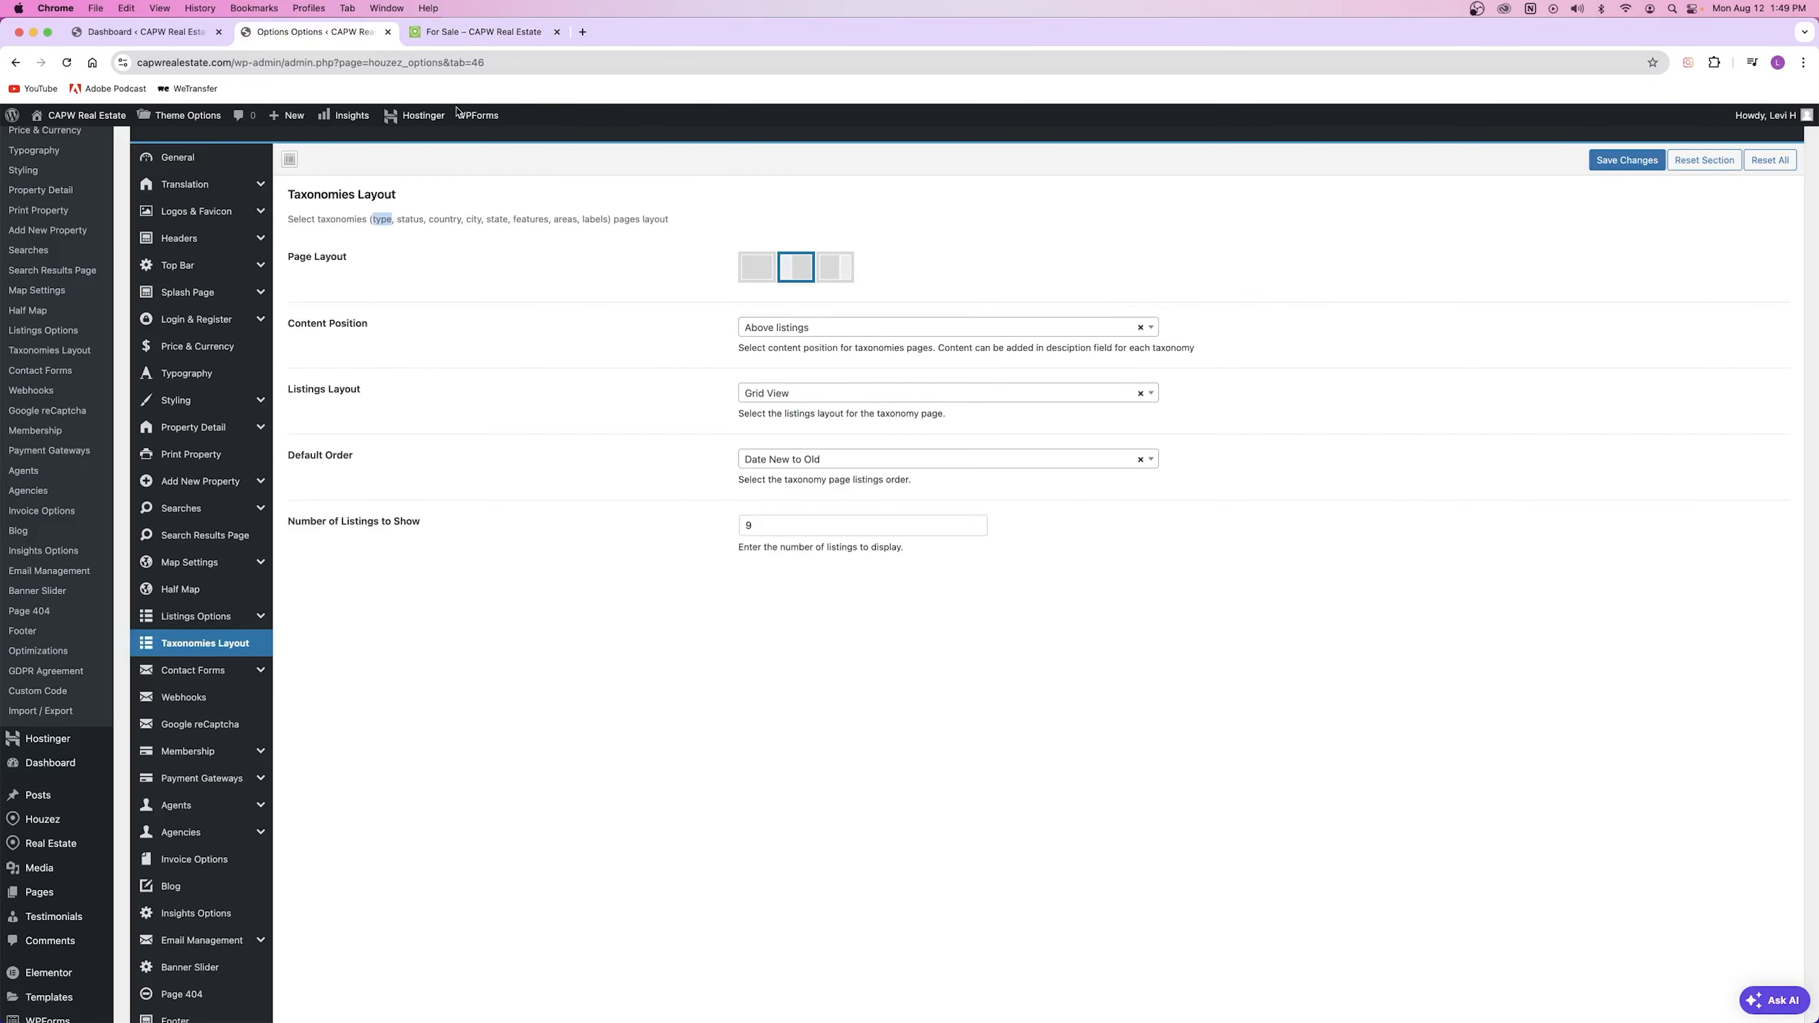
pyautogui.click(459, 32)
pyautogui.press('super+r')
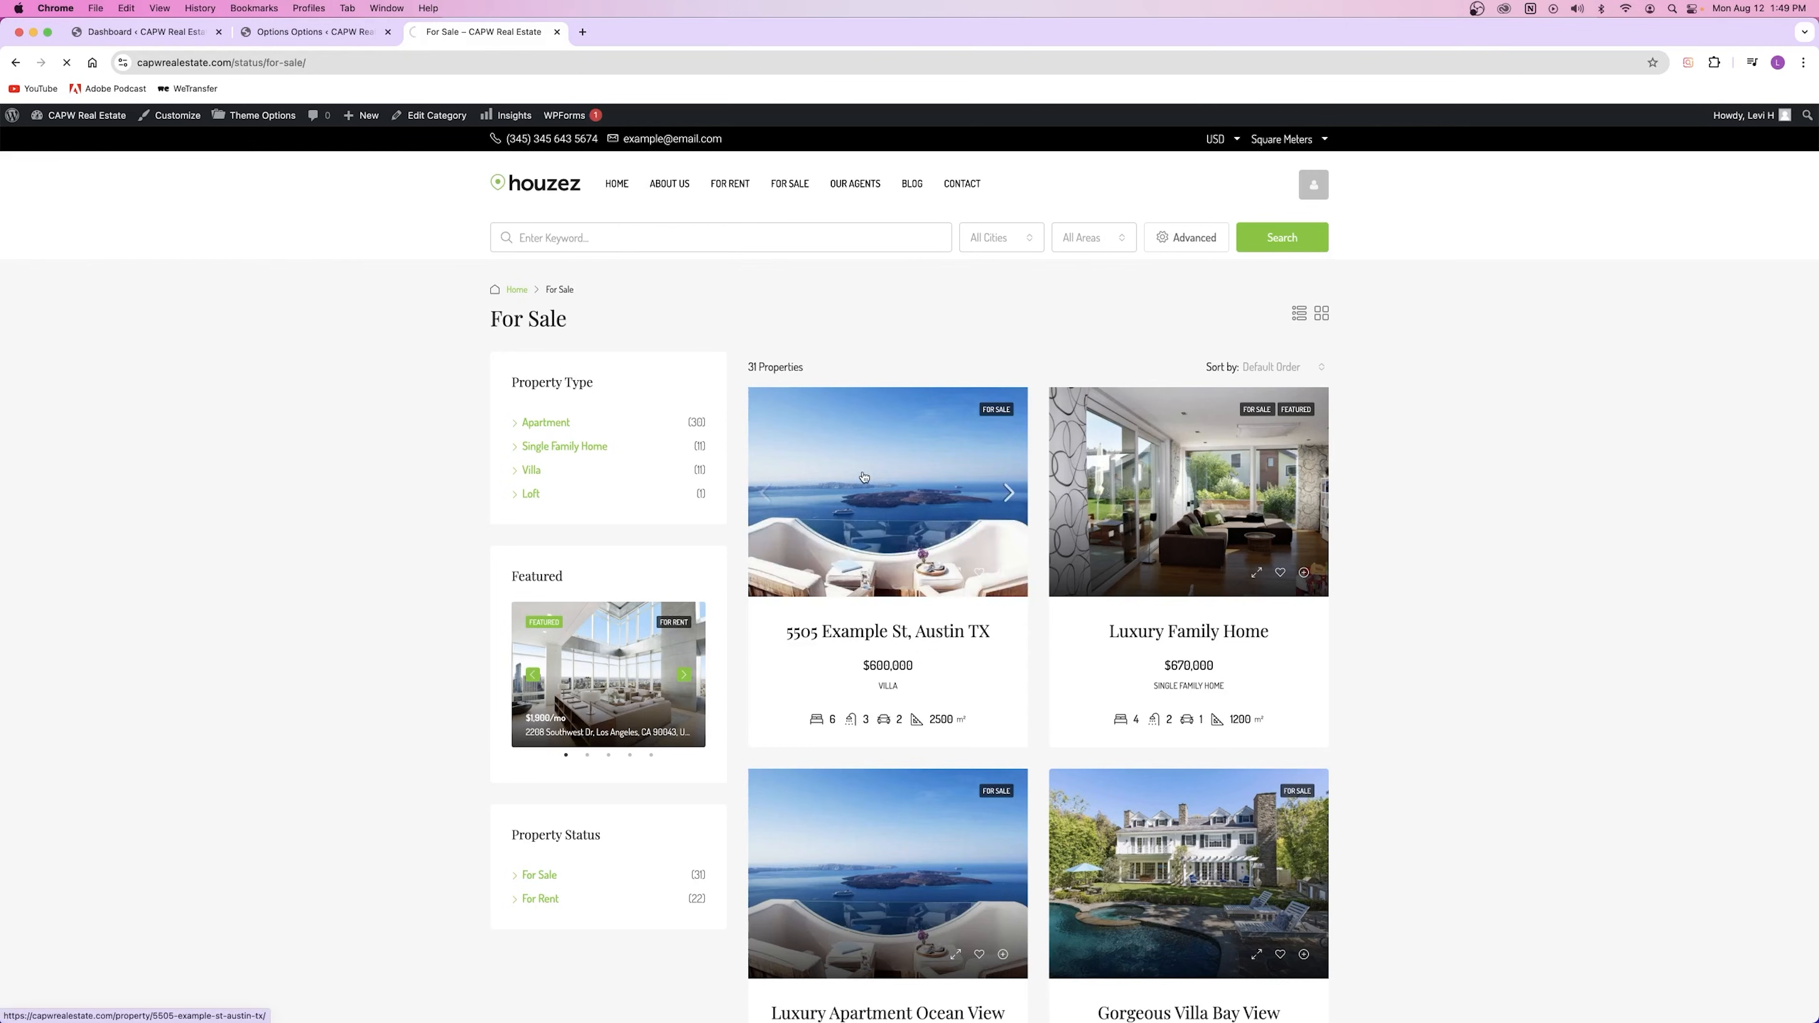
# Step: Open the Air Conditioning feature archive from the 5505 Example St property page
pyautogui.click(864, 476)
pyautogui.scroll(-20, 760, 559)
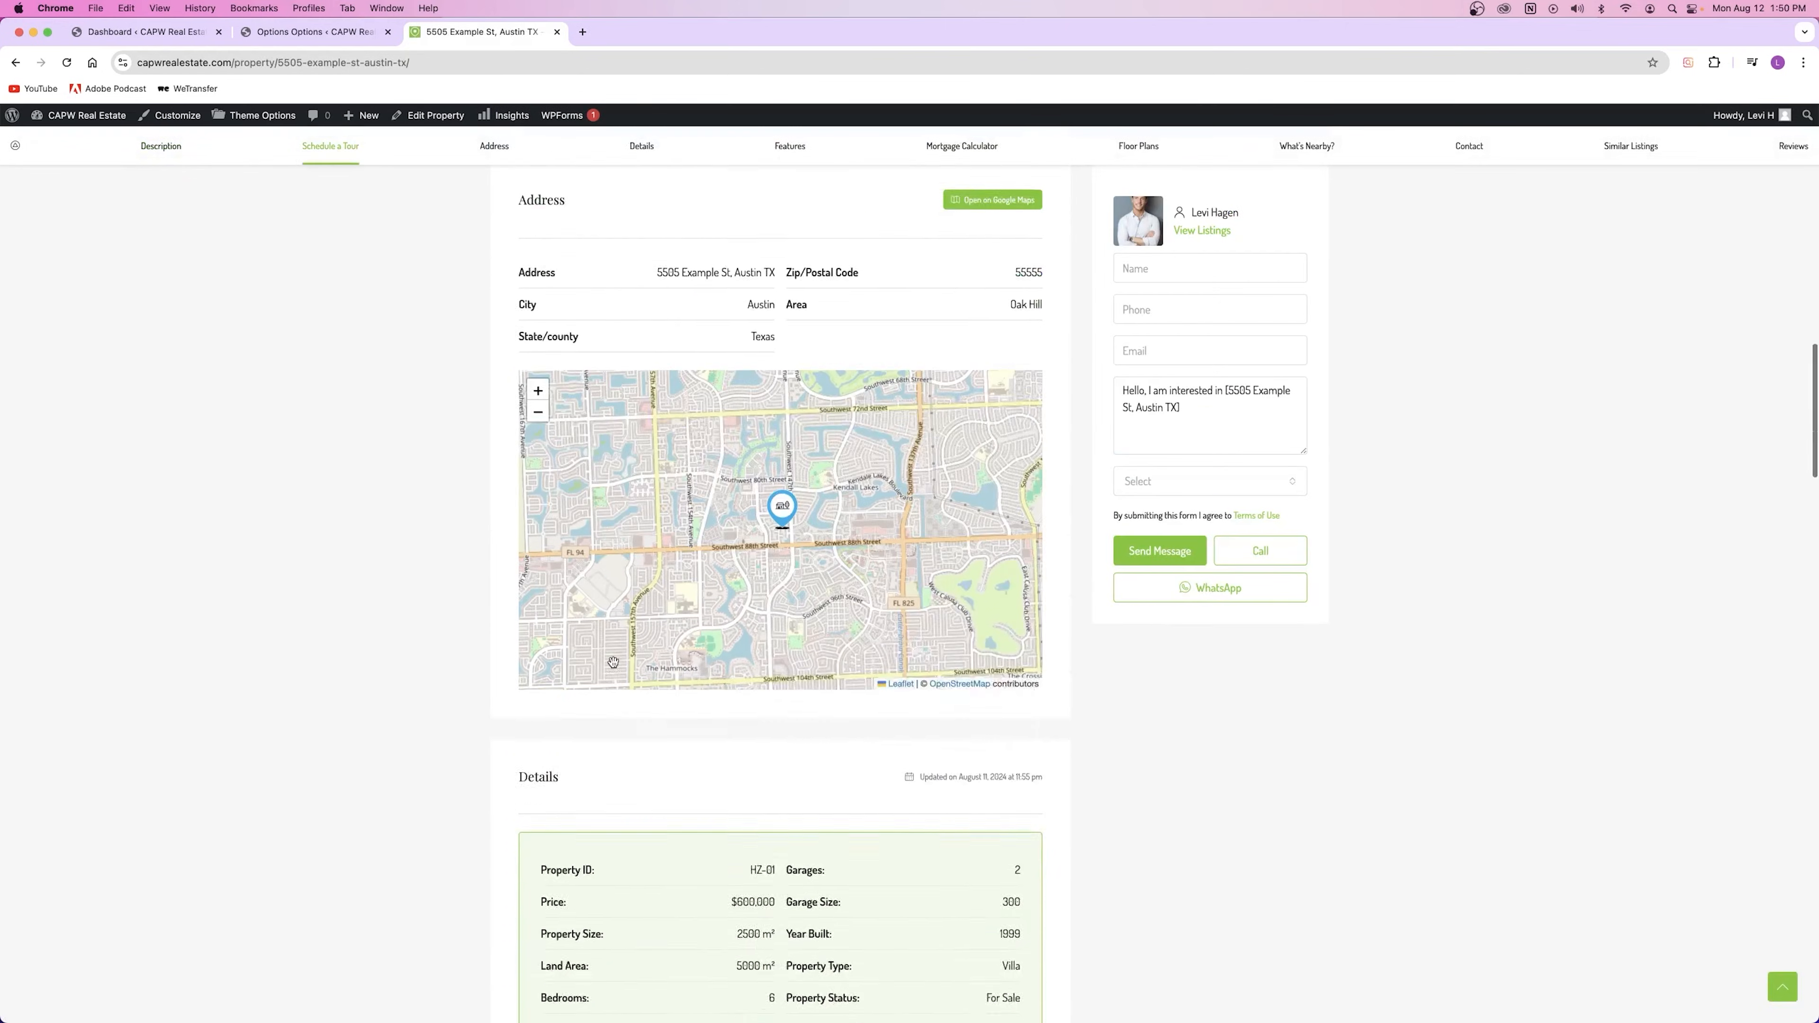
pyautogui.scroll(-15, 613, 661)
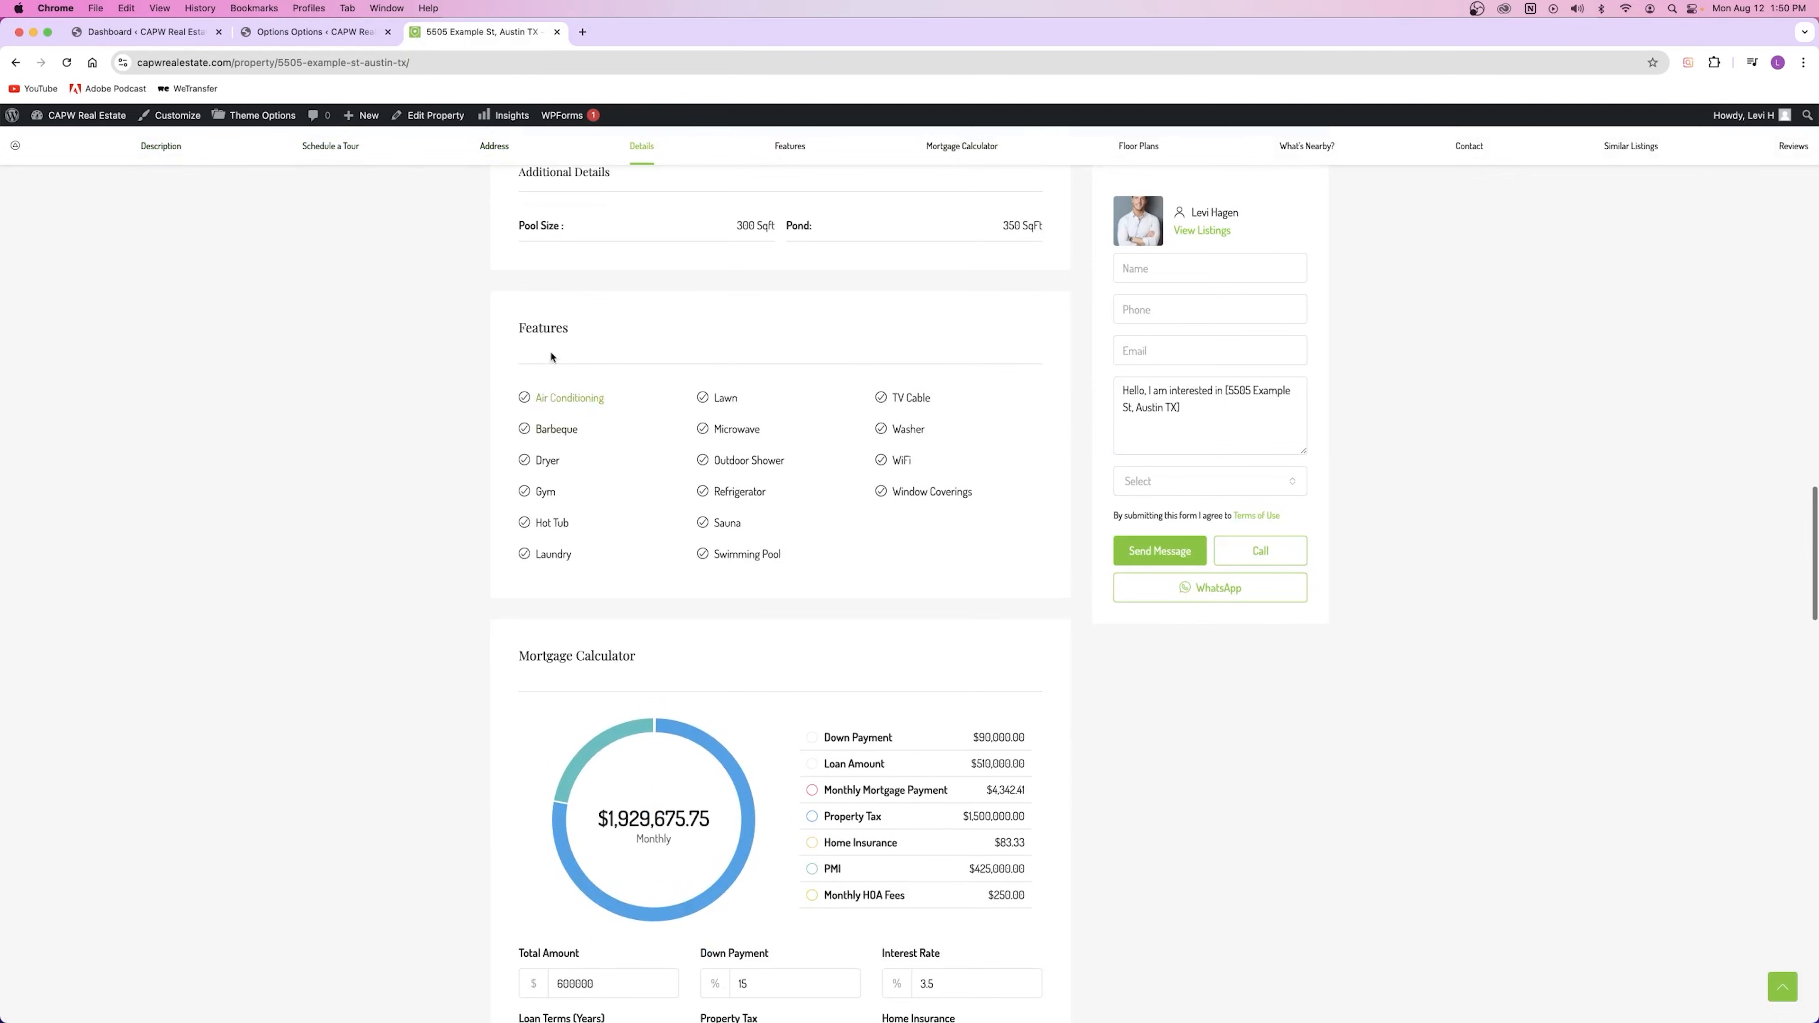
pyautogui.click(570, 398)
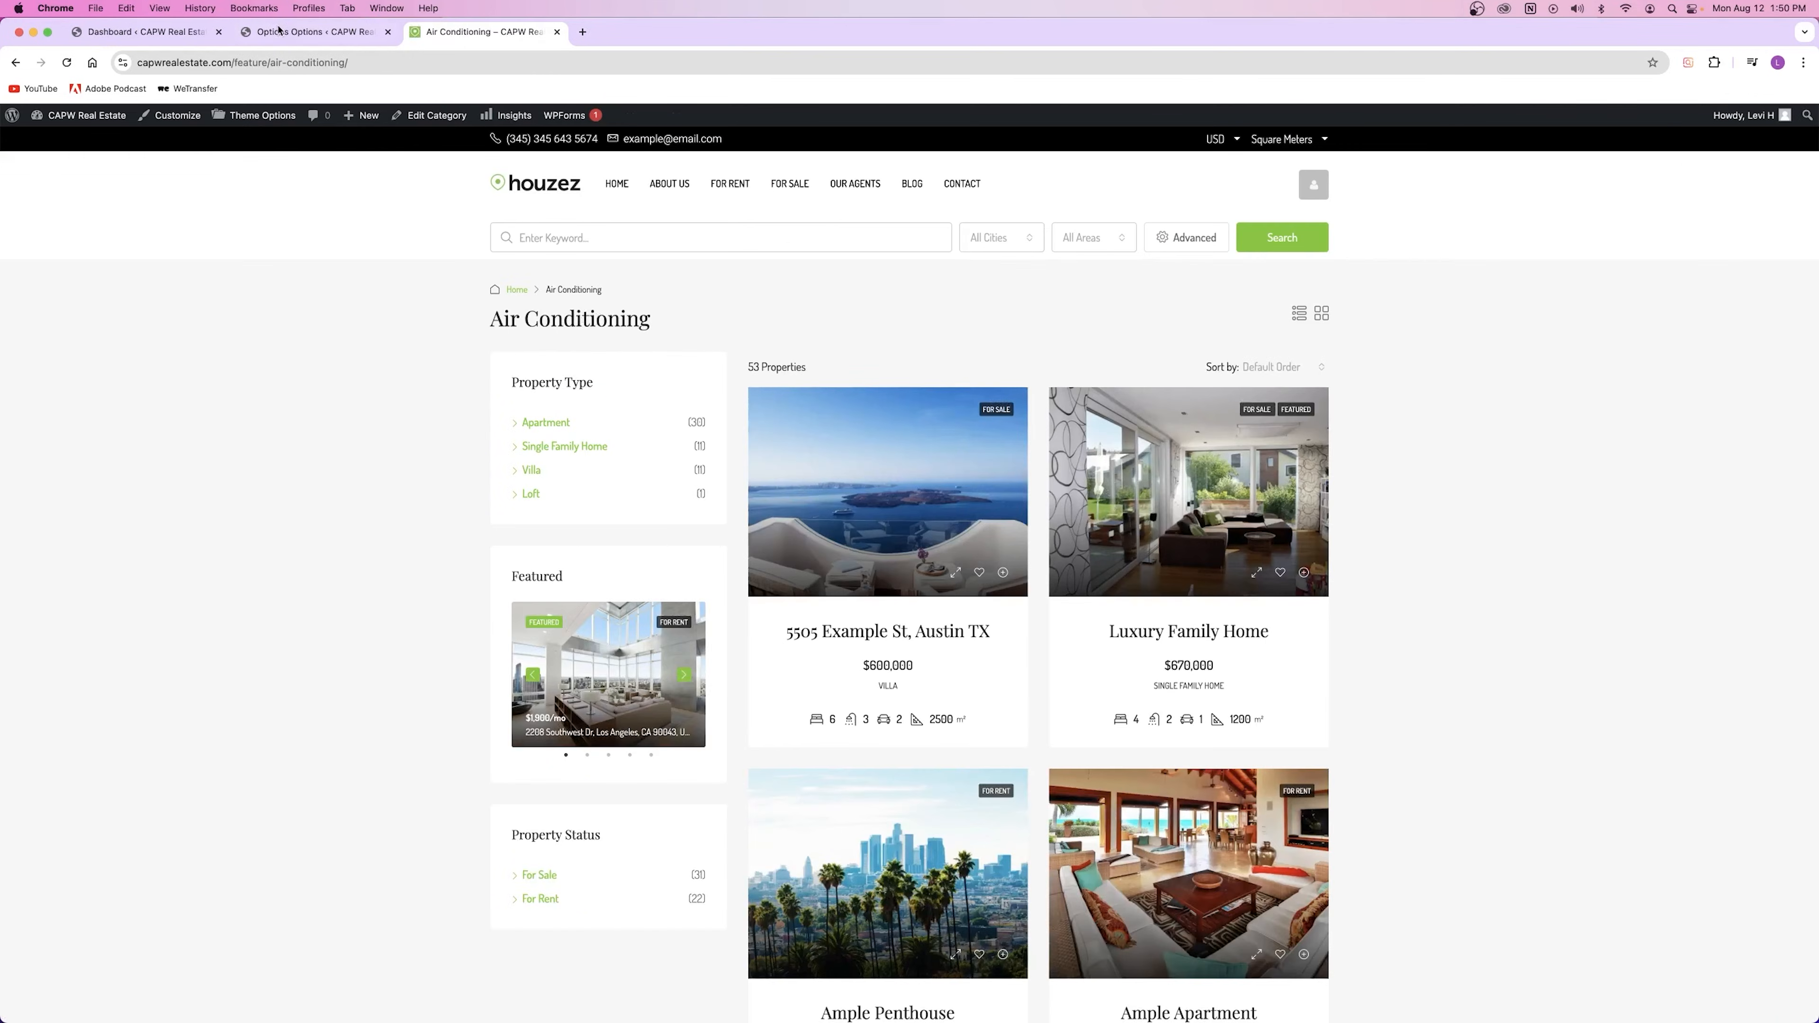
pyautogui.click(308, 32)
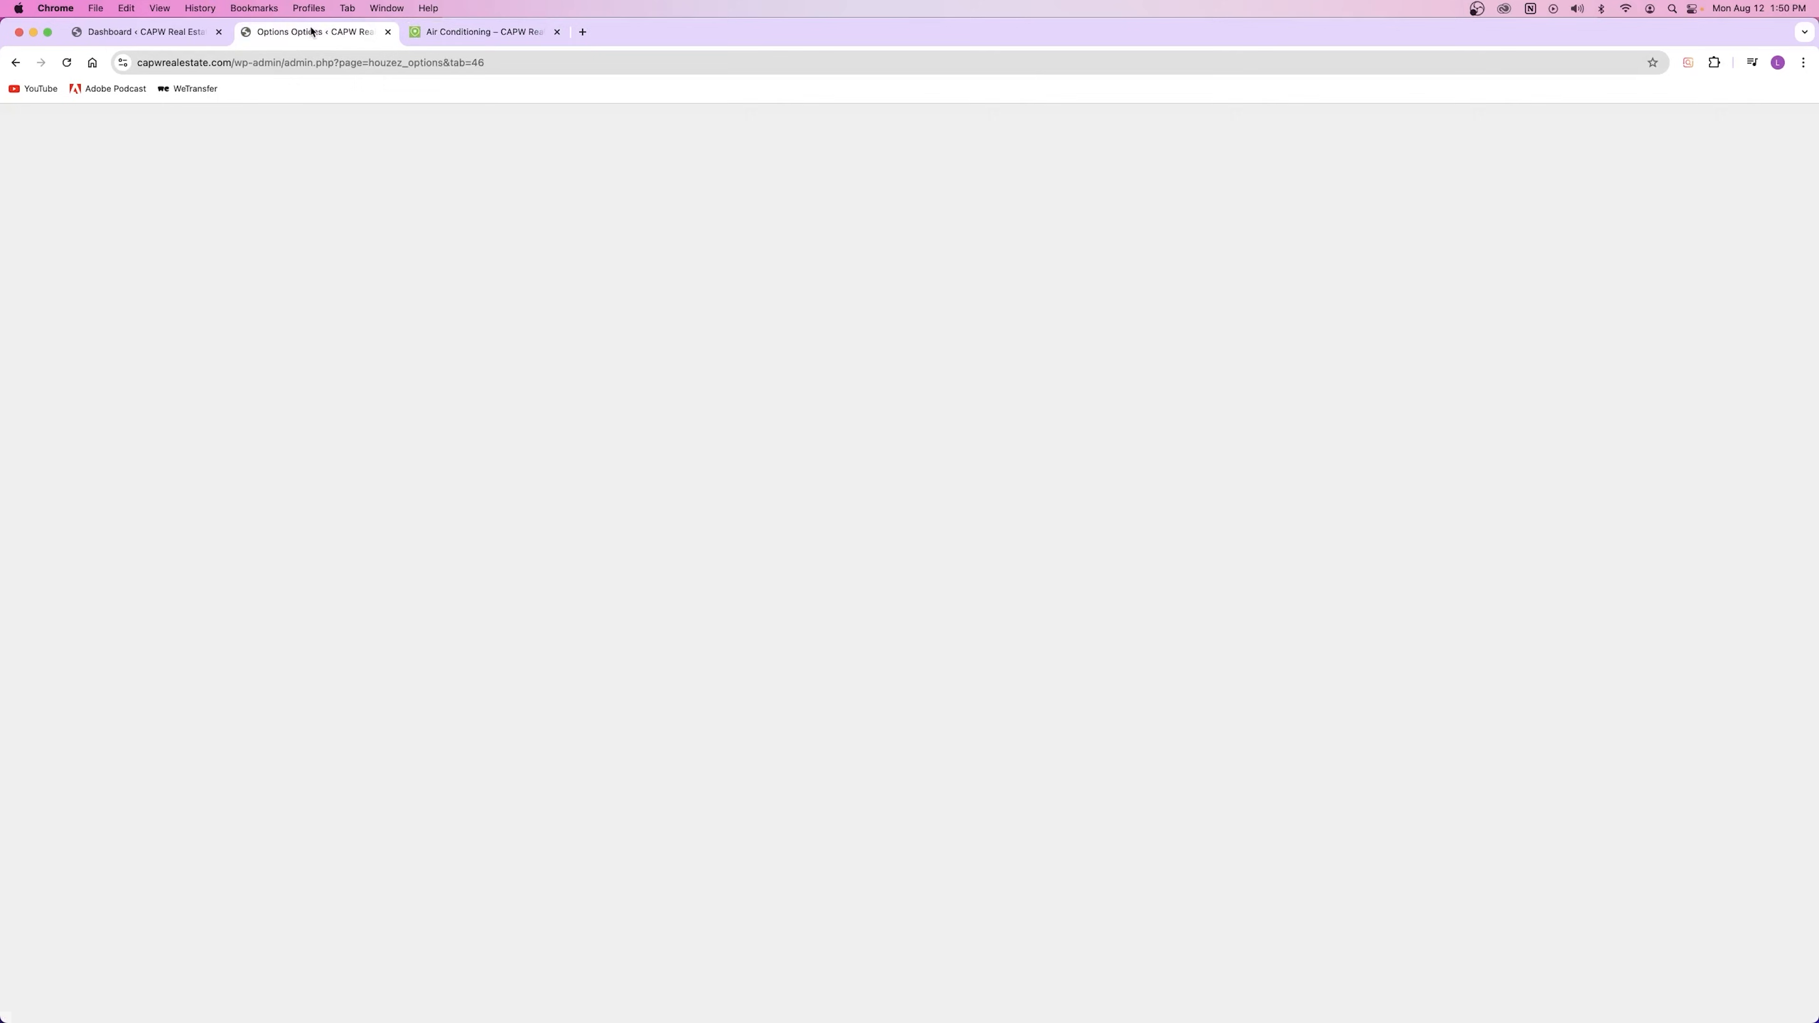
pyautogui.click(351, 207)
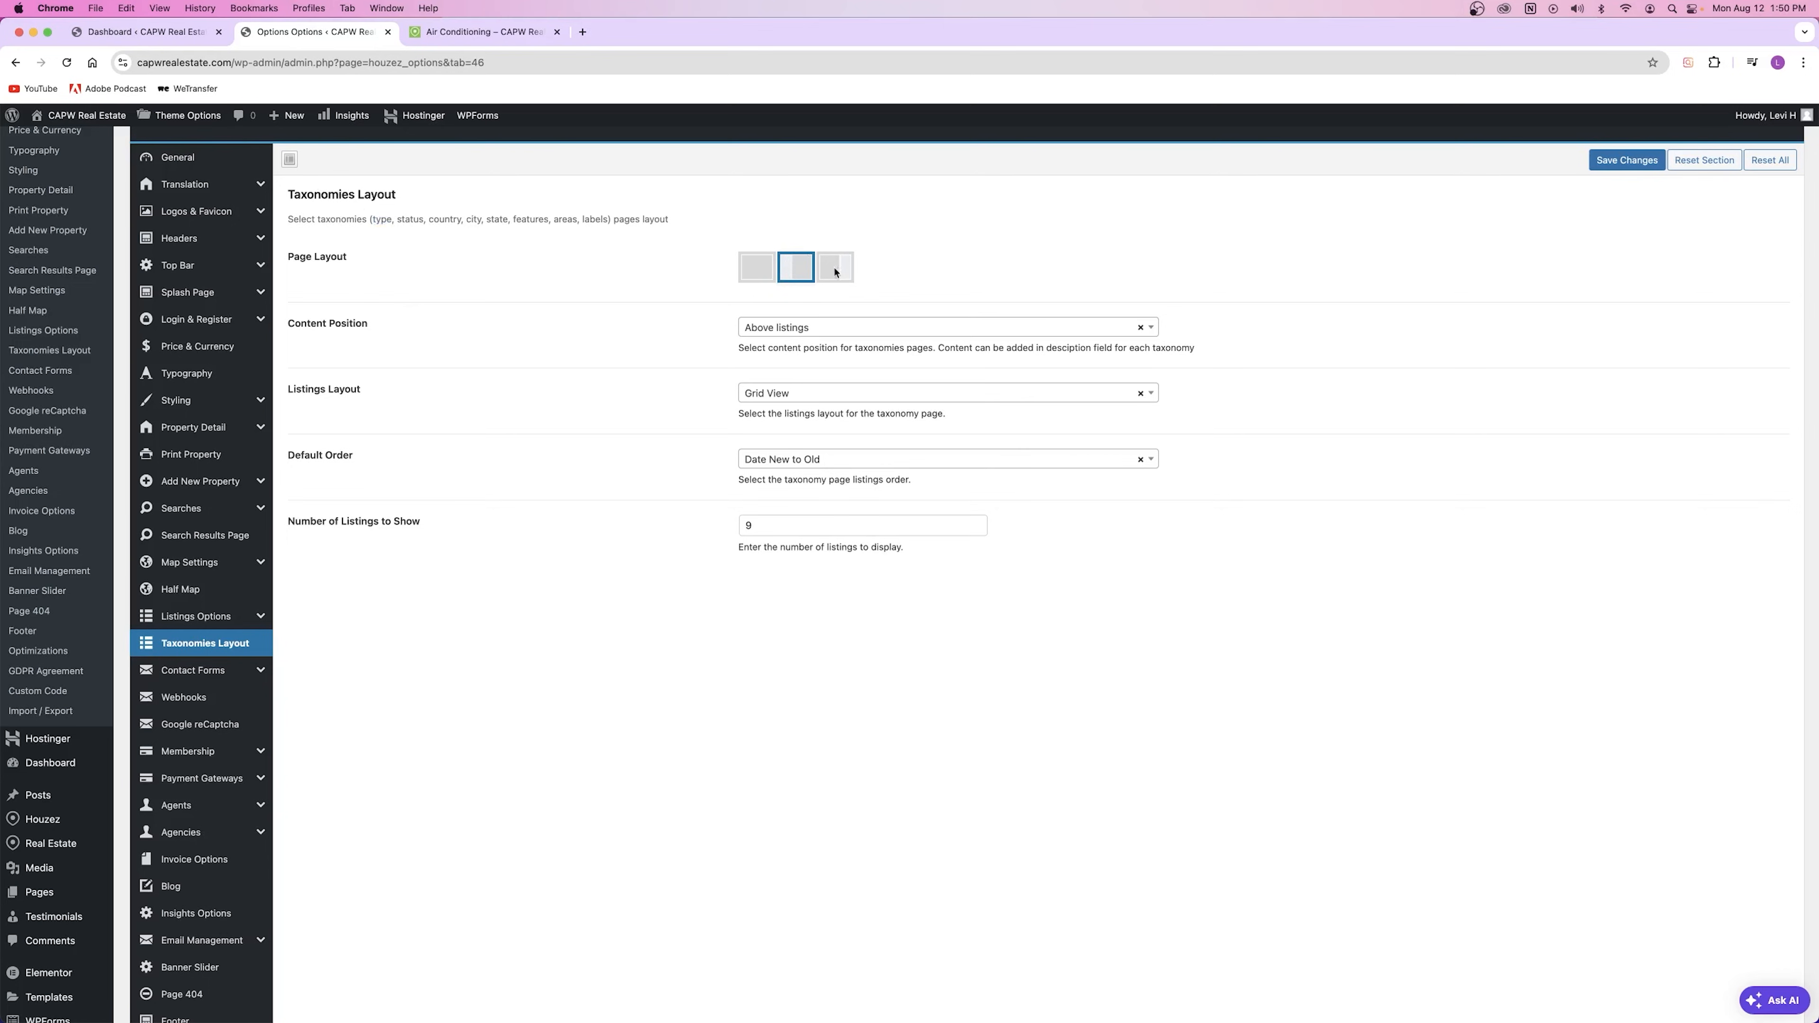
# Step: Compare Taxonomies Layout against the live Air Conditioning listings, then open Contact Forms
pyautogui.click(473, 33)
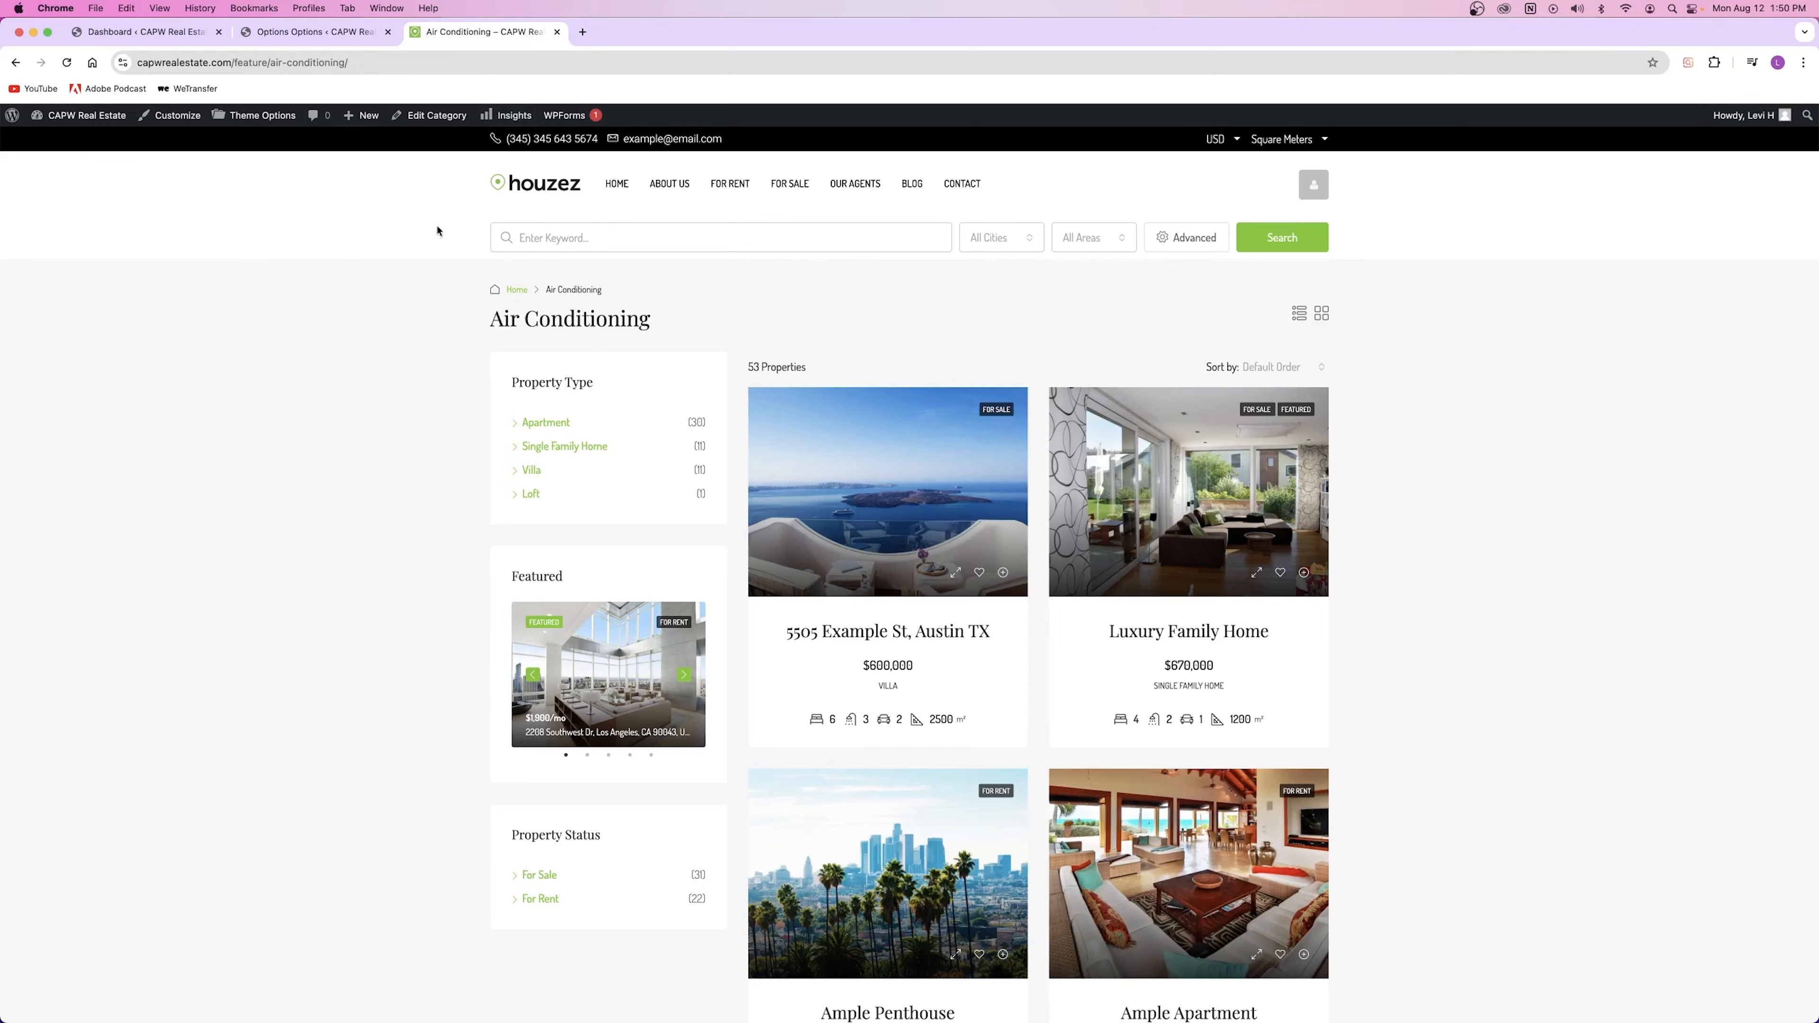
pyautogui.click(310, 33)
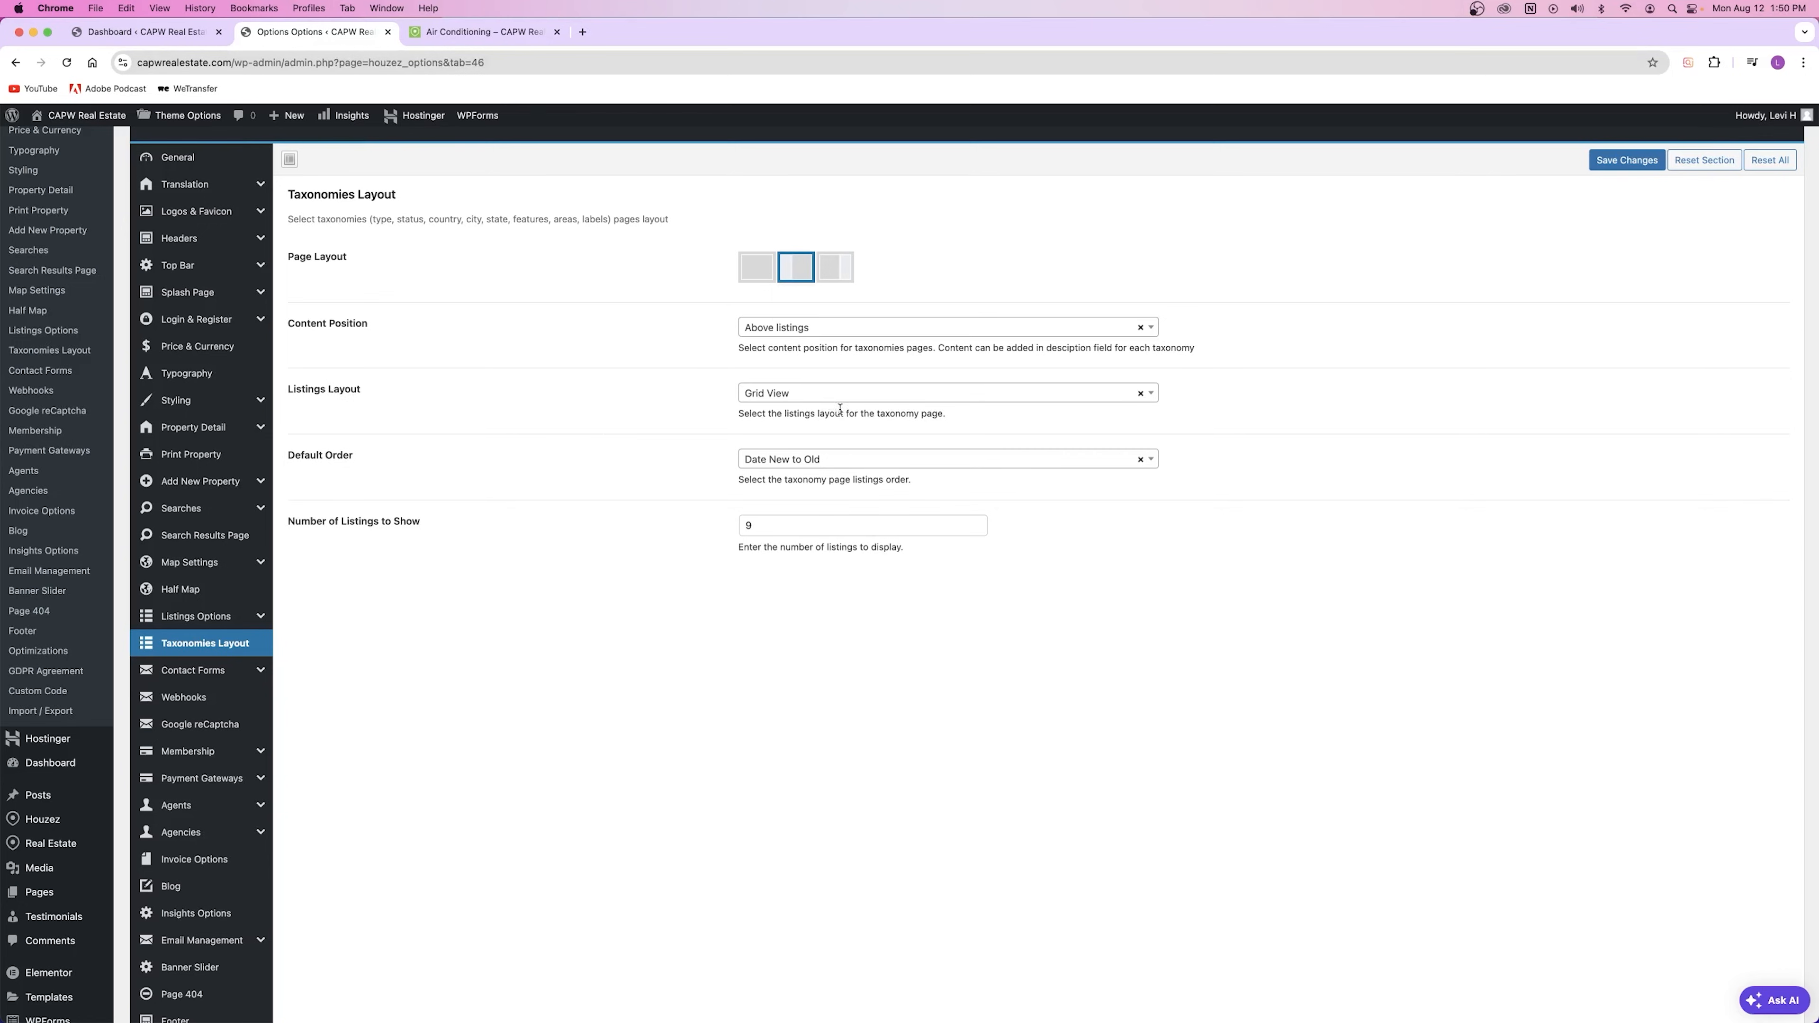
pyautogui.click(460, 36)
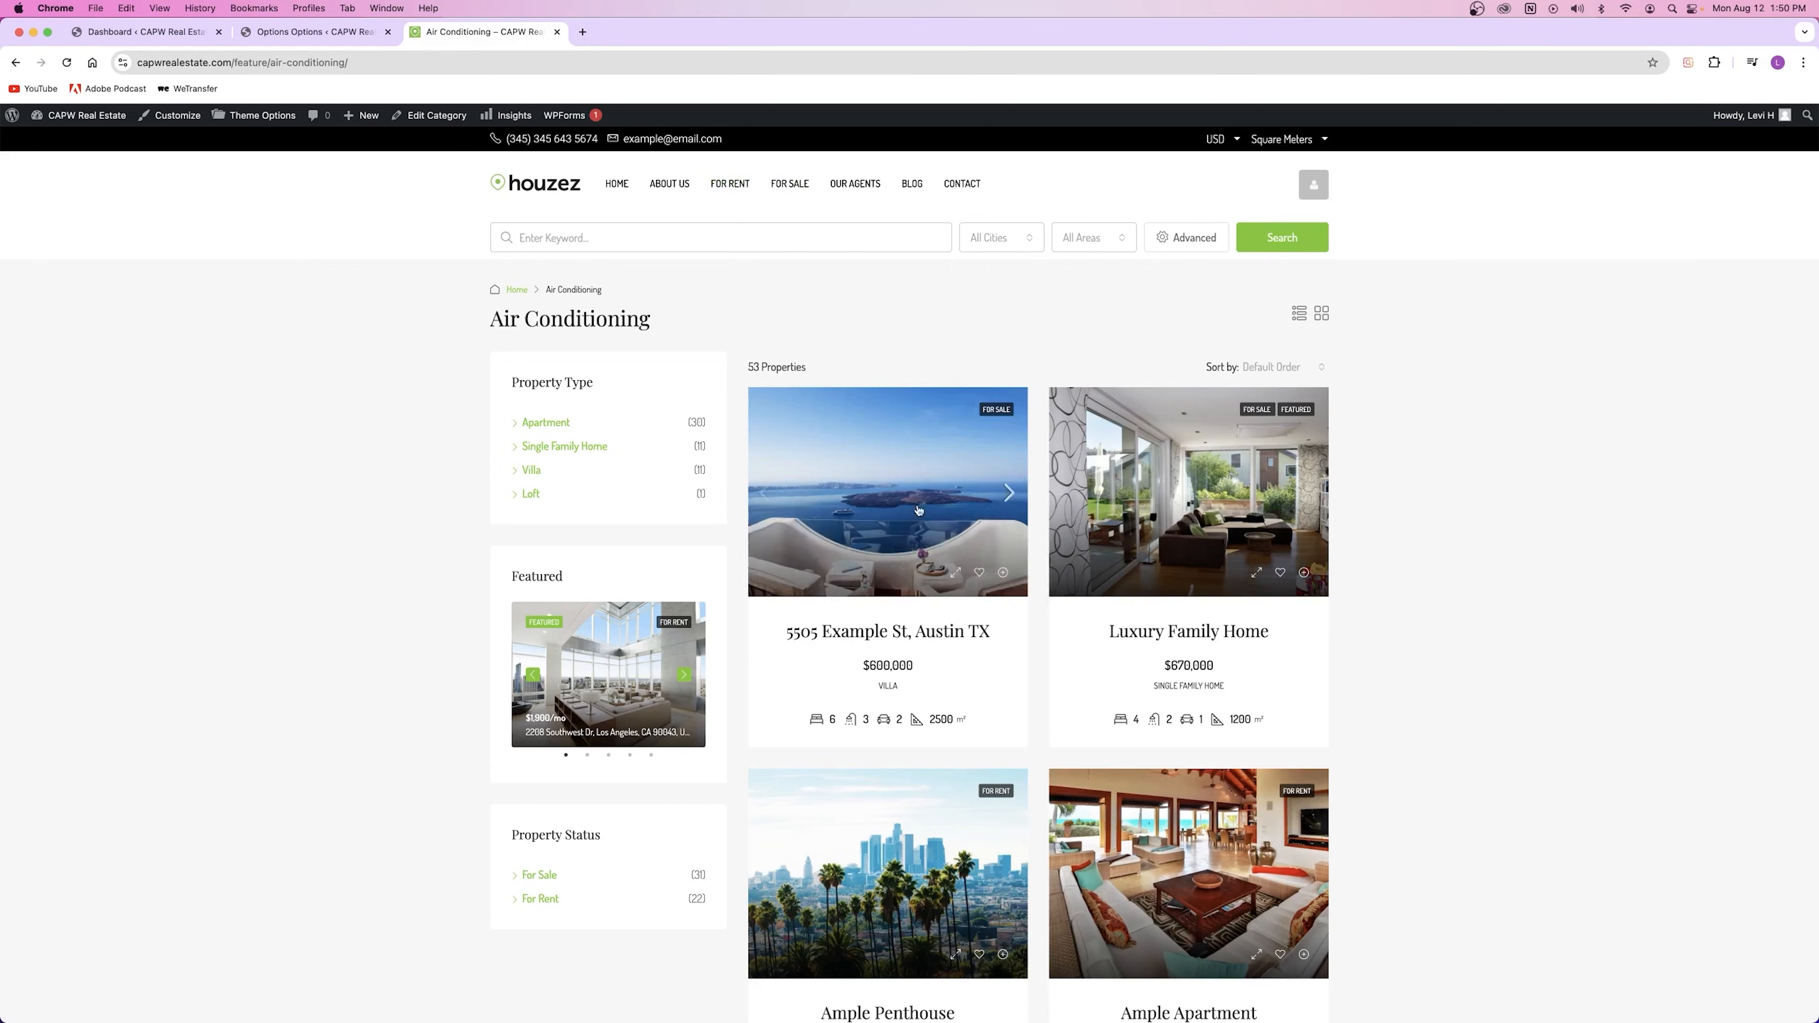
pyautogui.click(299, 36)
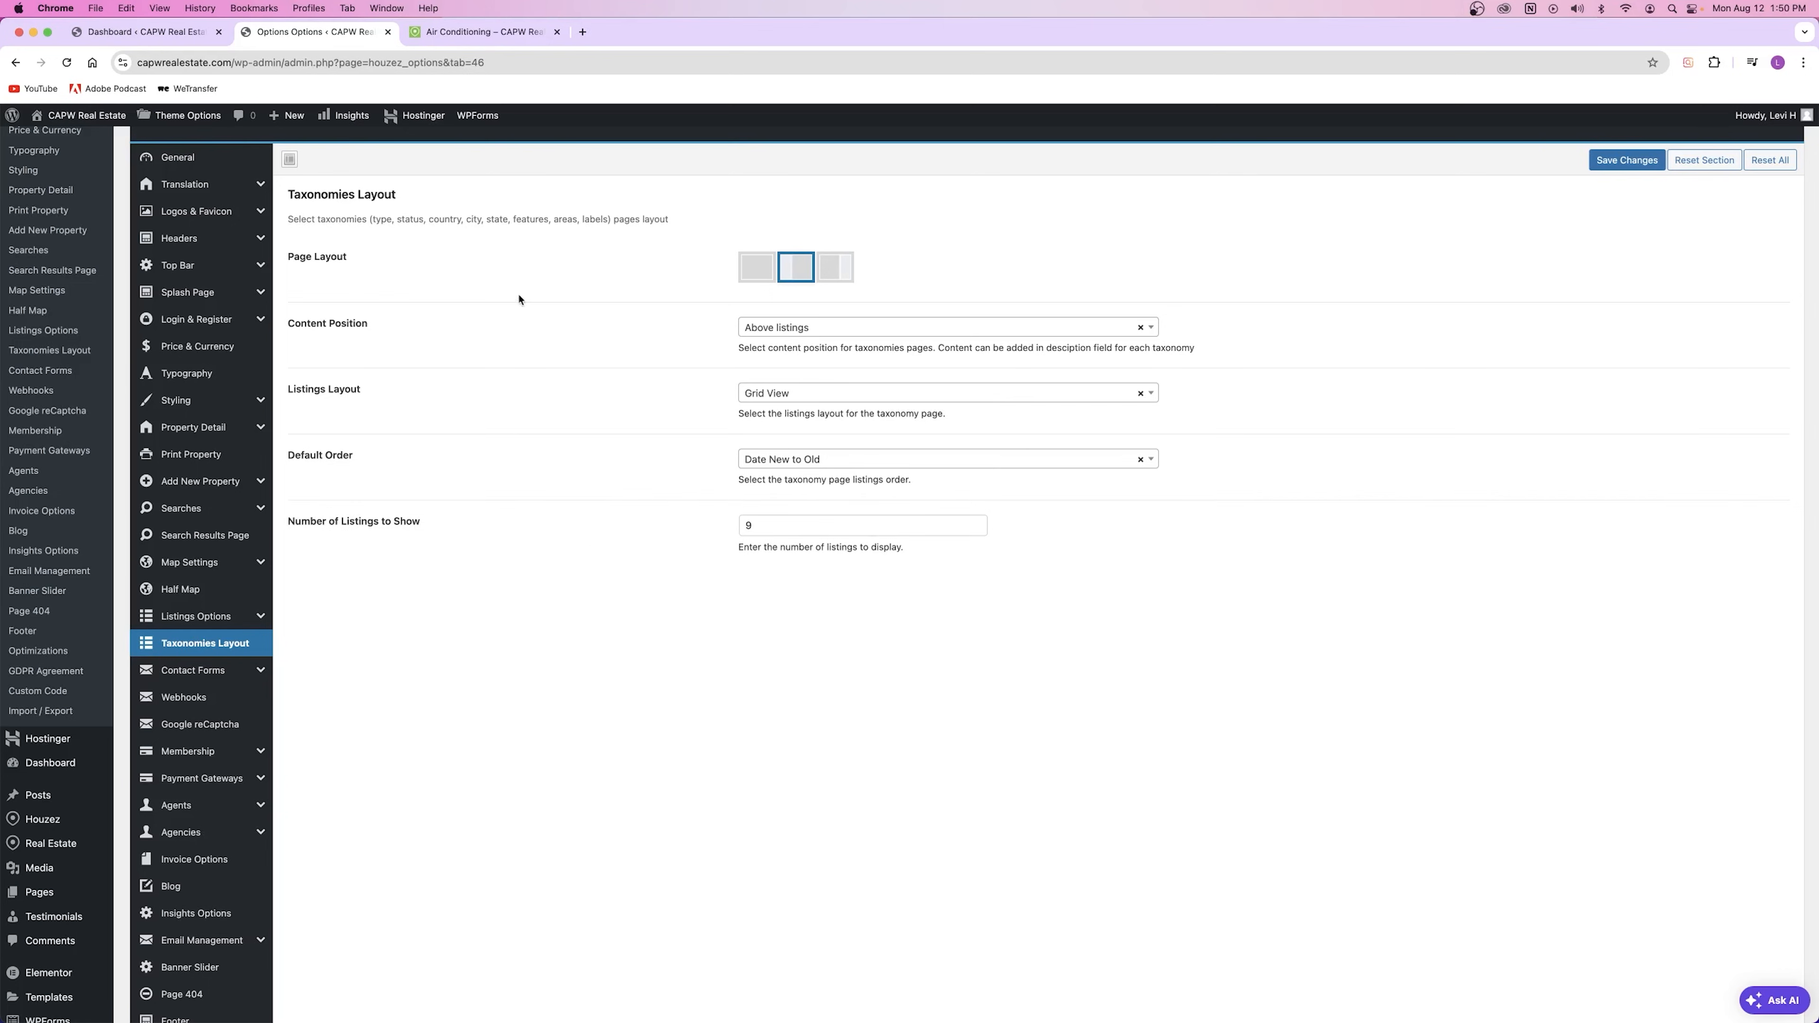
pyautogui.click(487, 32)
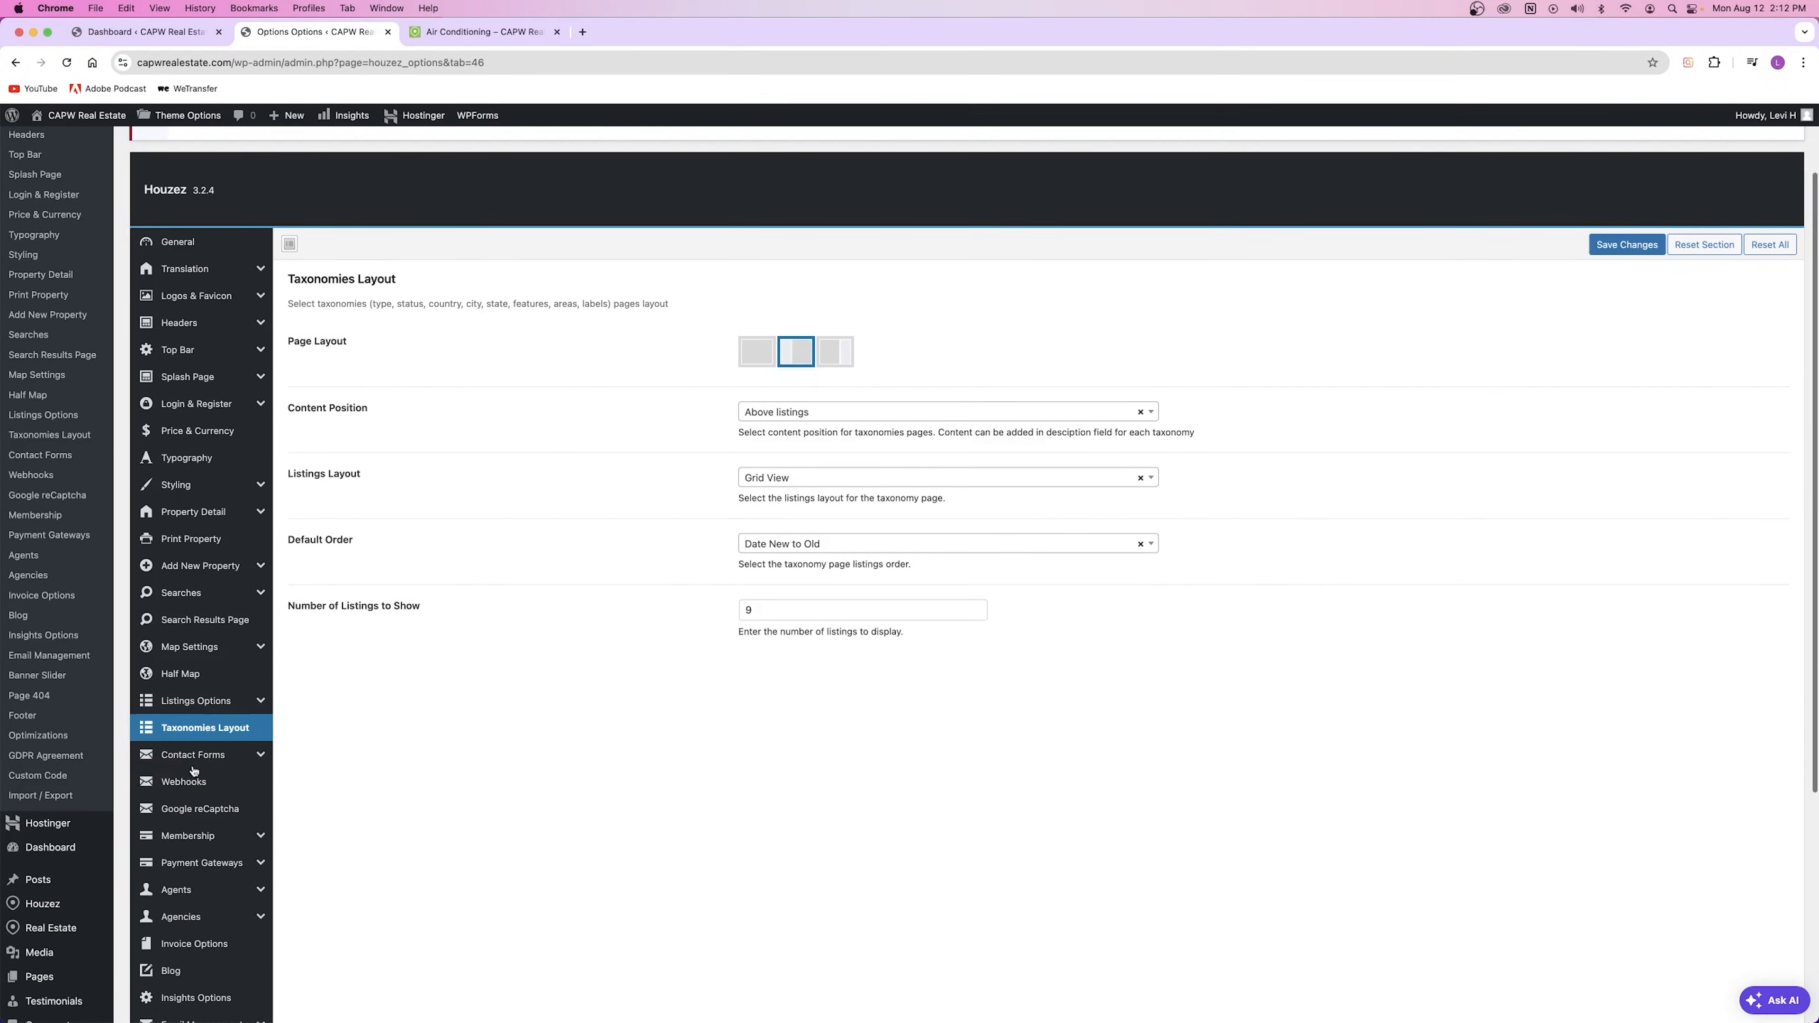
pyautogui.click(193, 763)
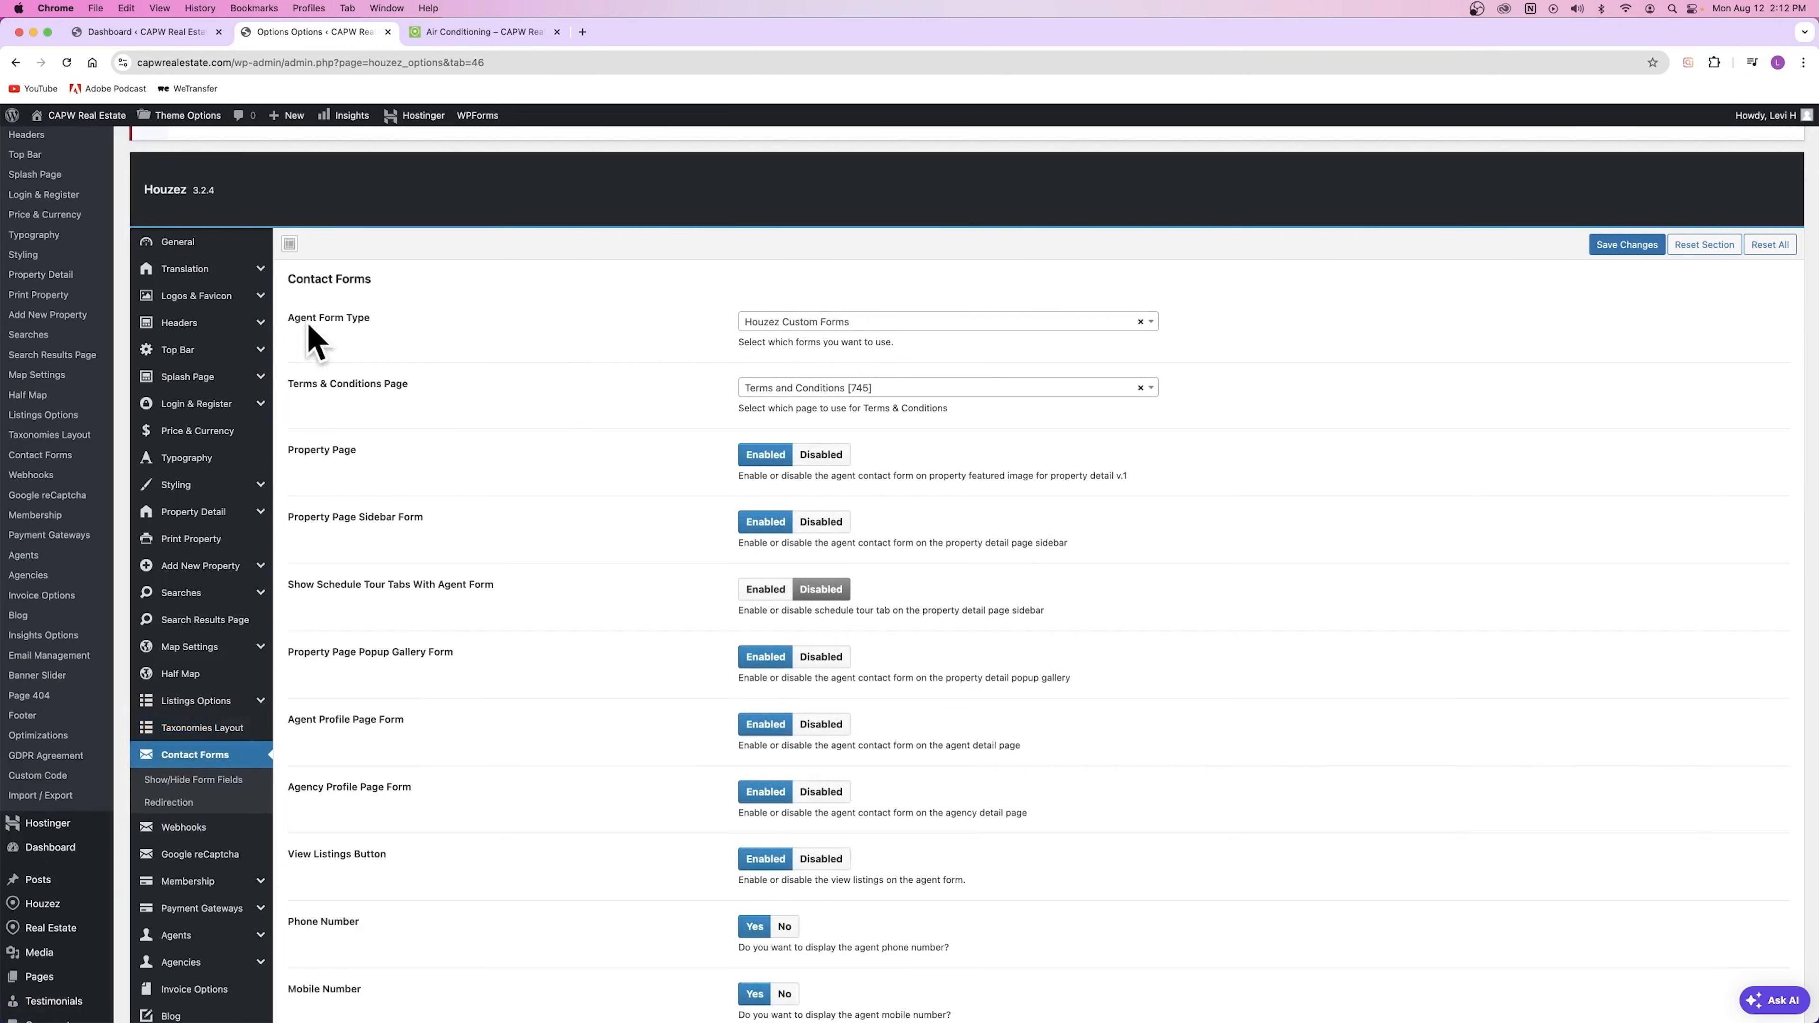
# Step: Keep Houzez Custom Forms as agent form type, then view the Contact Us and 5505 Example St pages
pyautogui.click(811, 322)
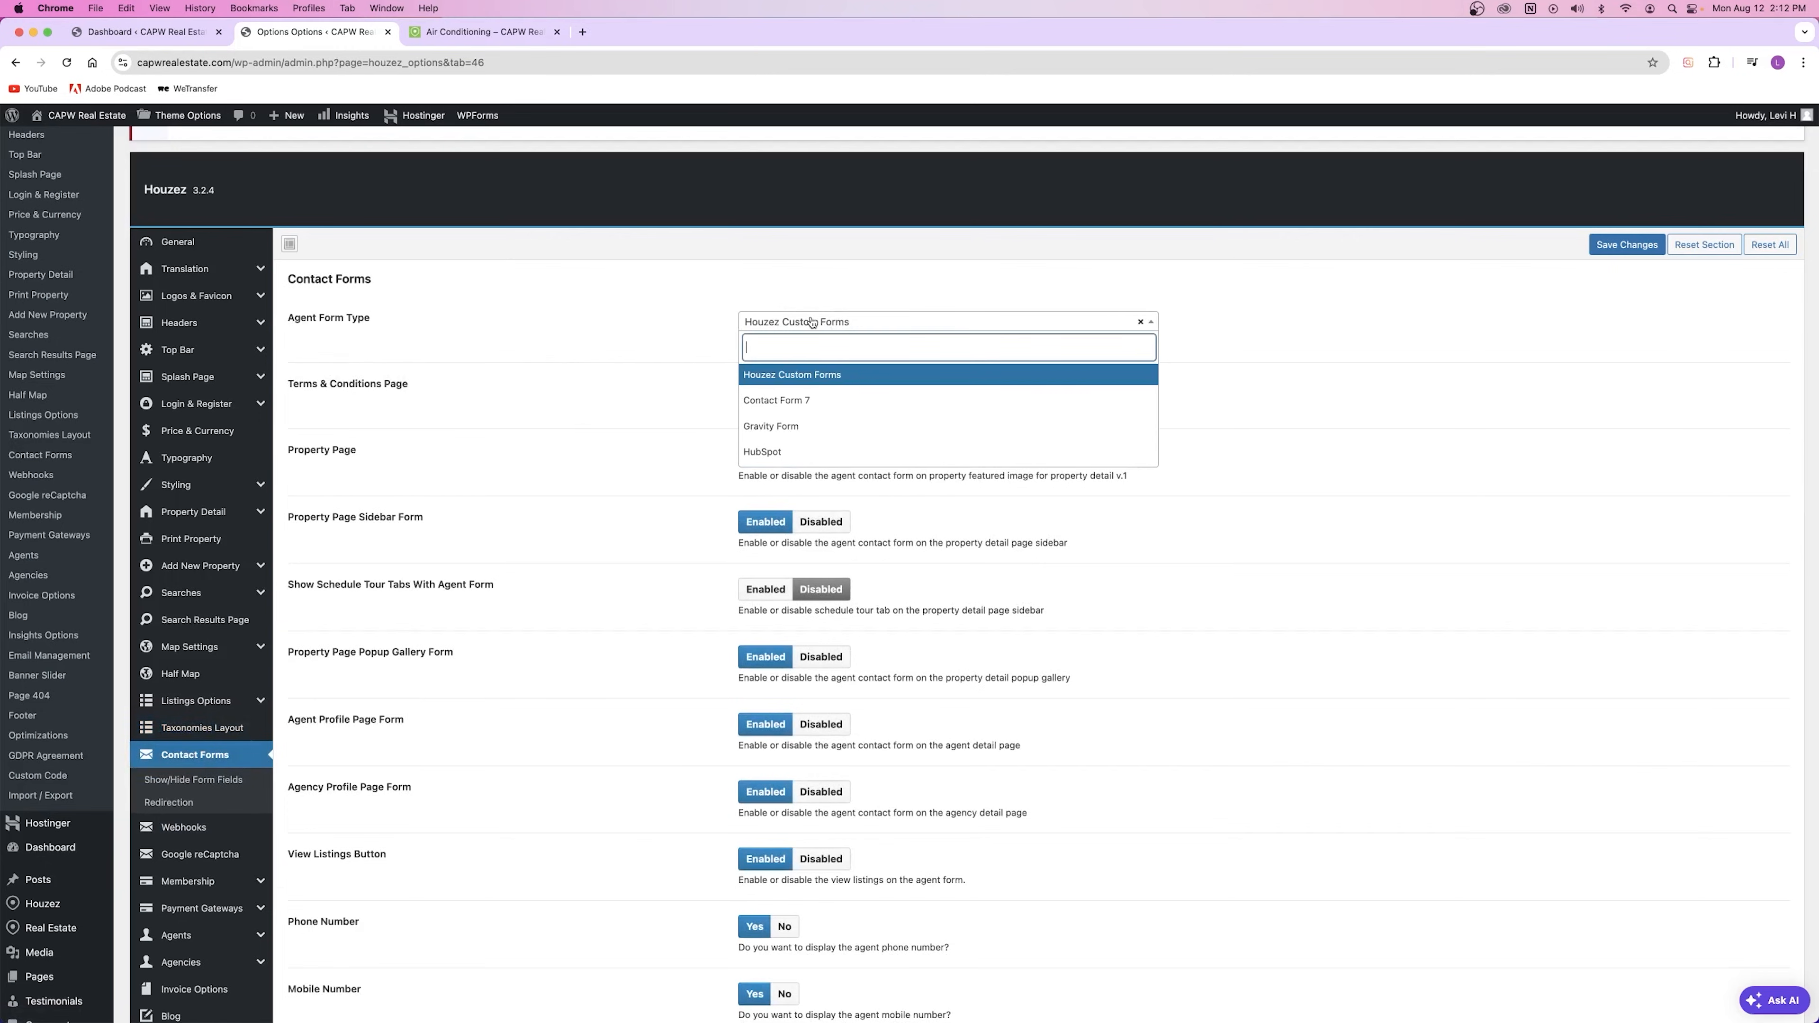
pyautogui.click(838, 380)
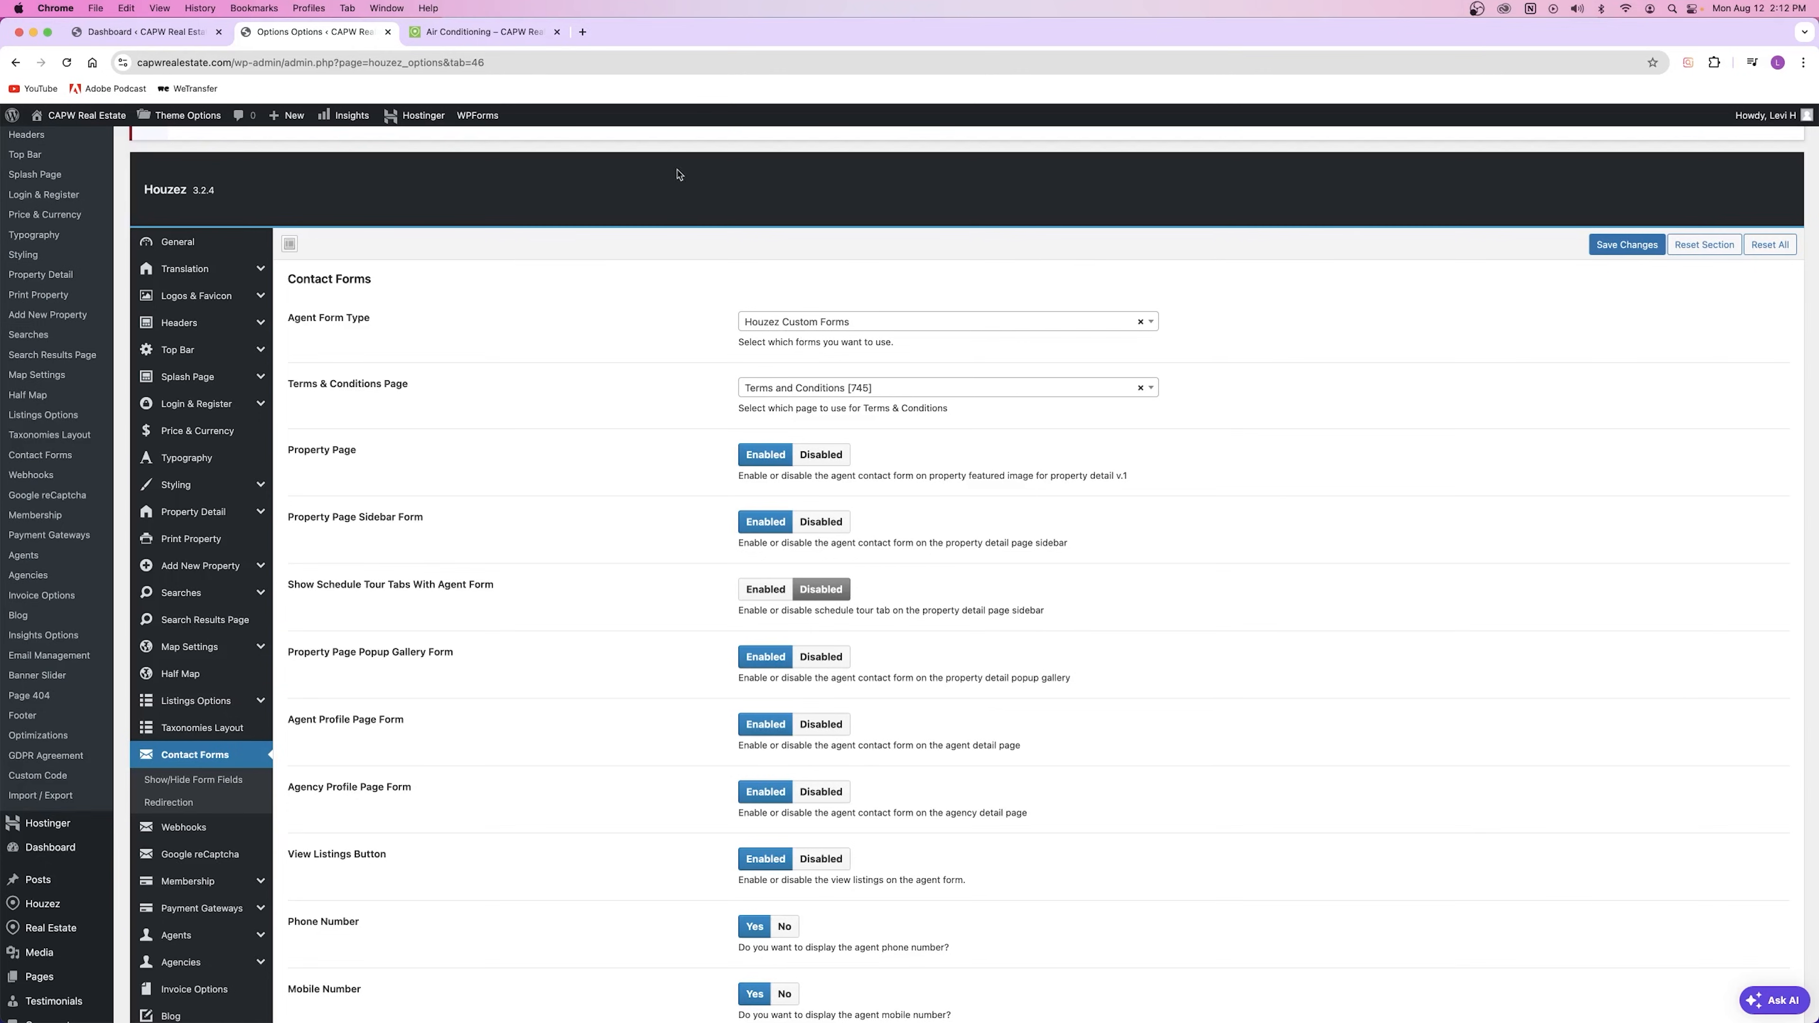
pyautogui.click(464, 37)
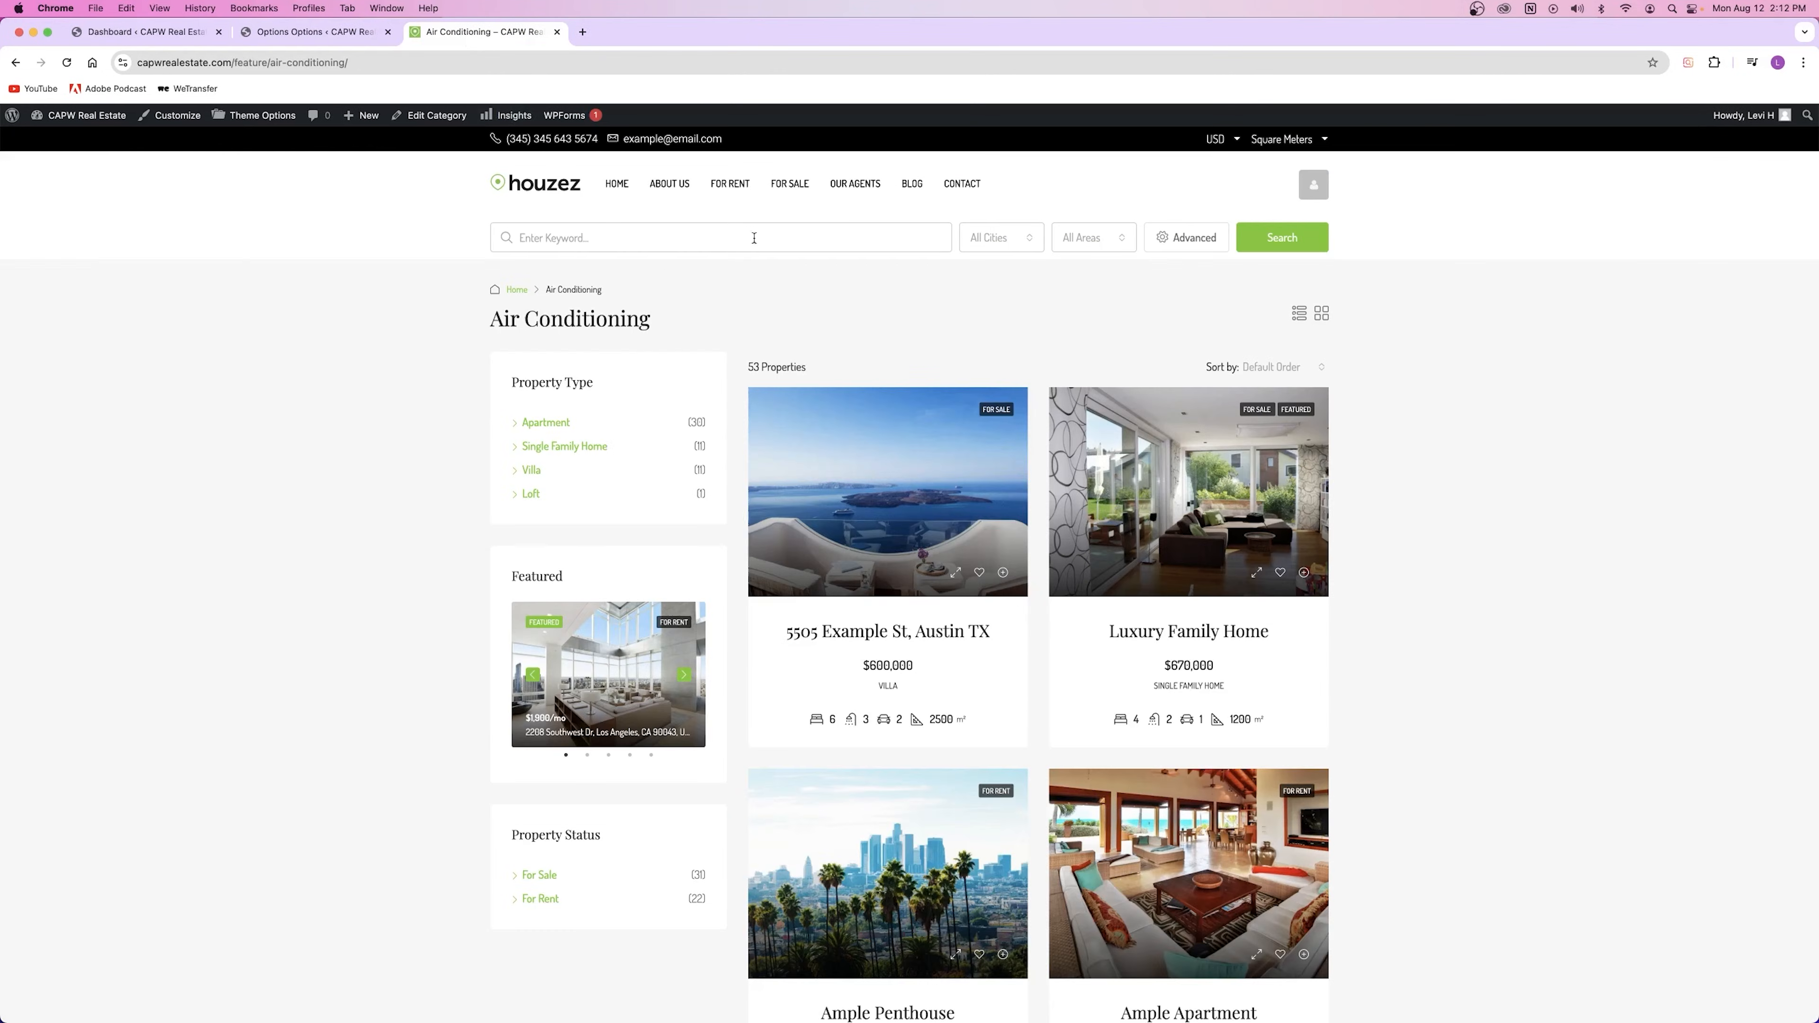
pyautogui.click(961, 184)
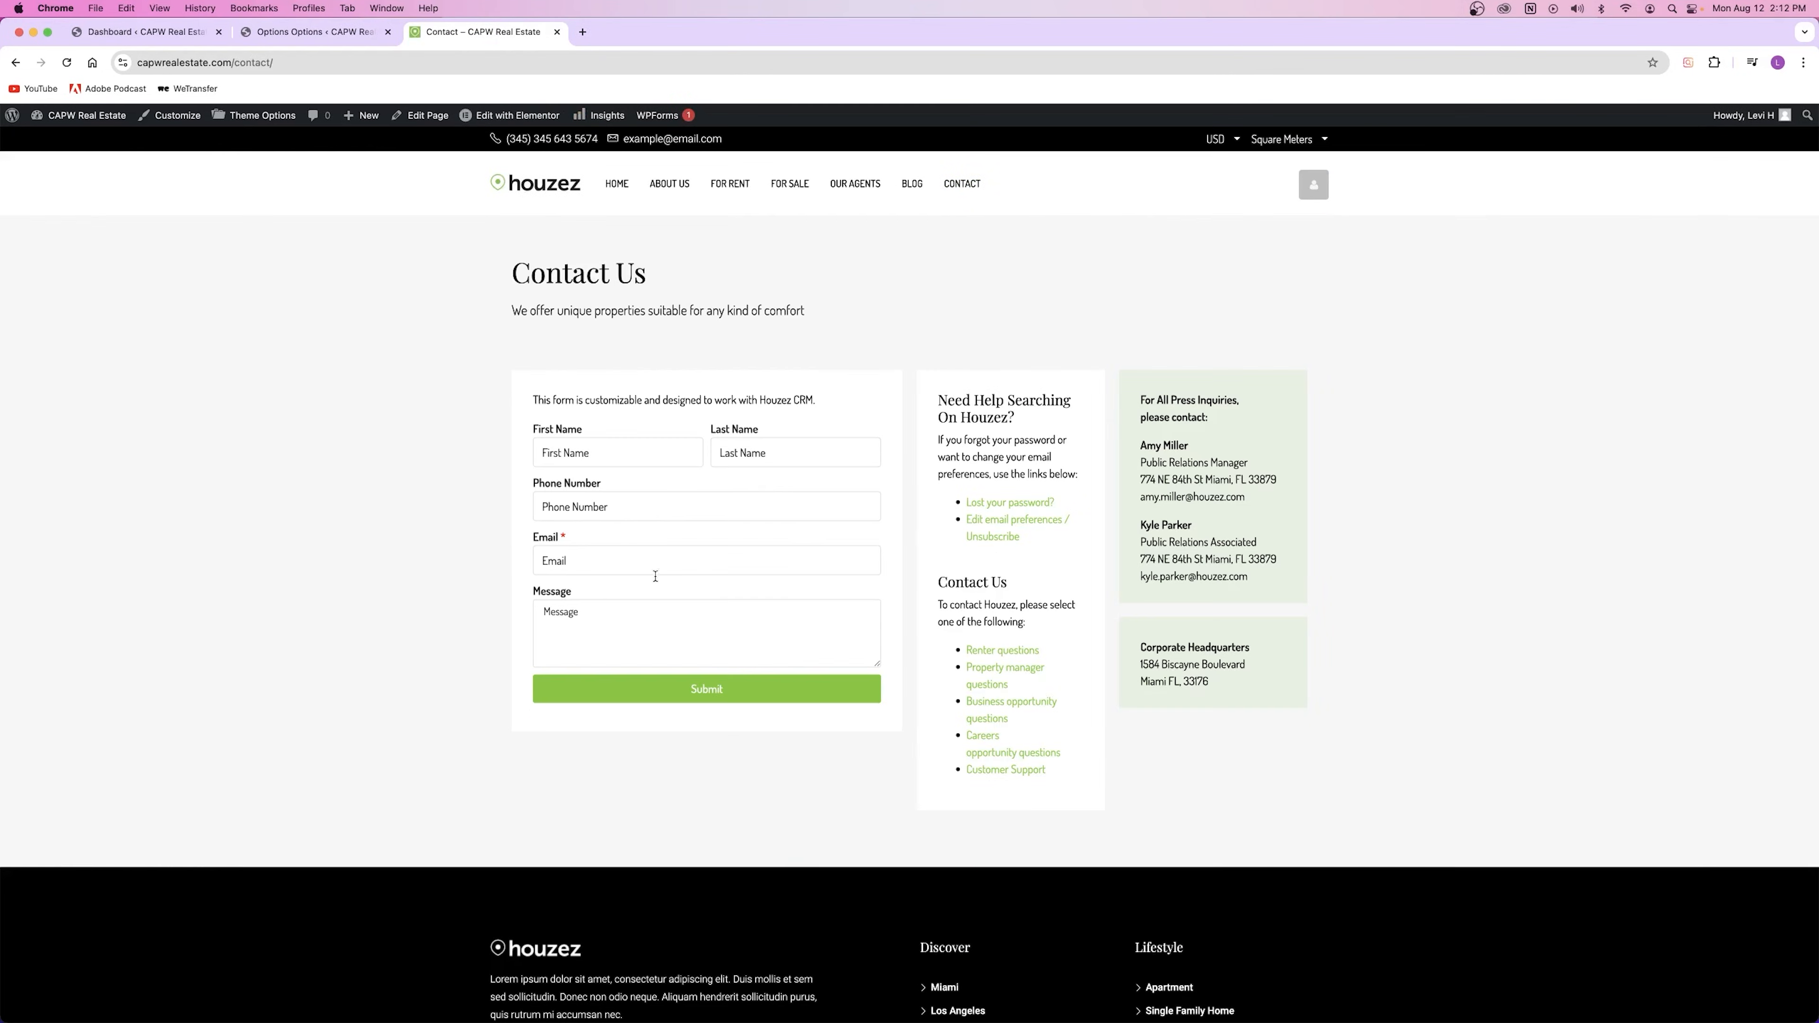
pyautogui.click(799, 185)
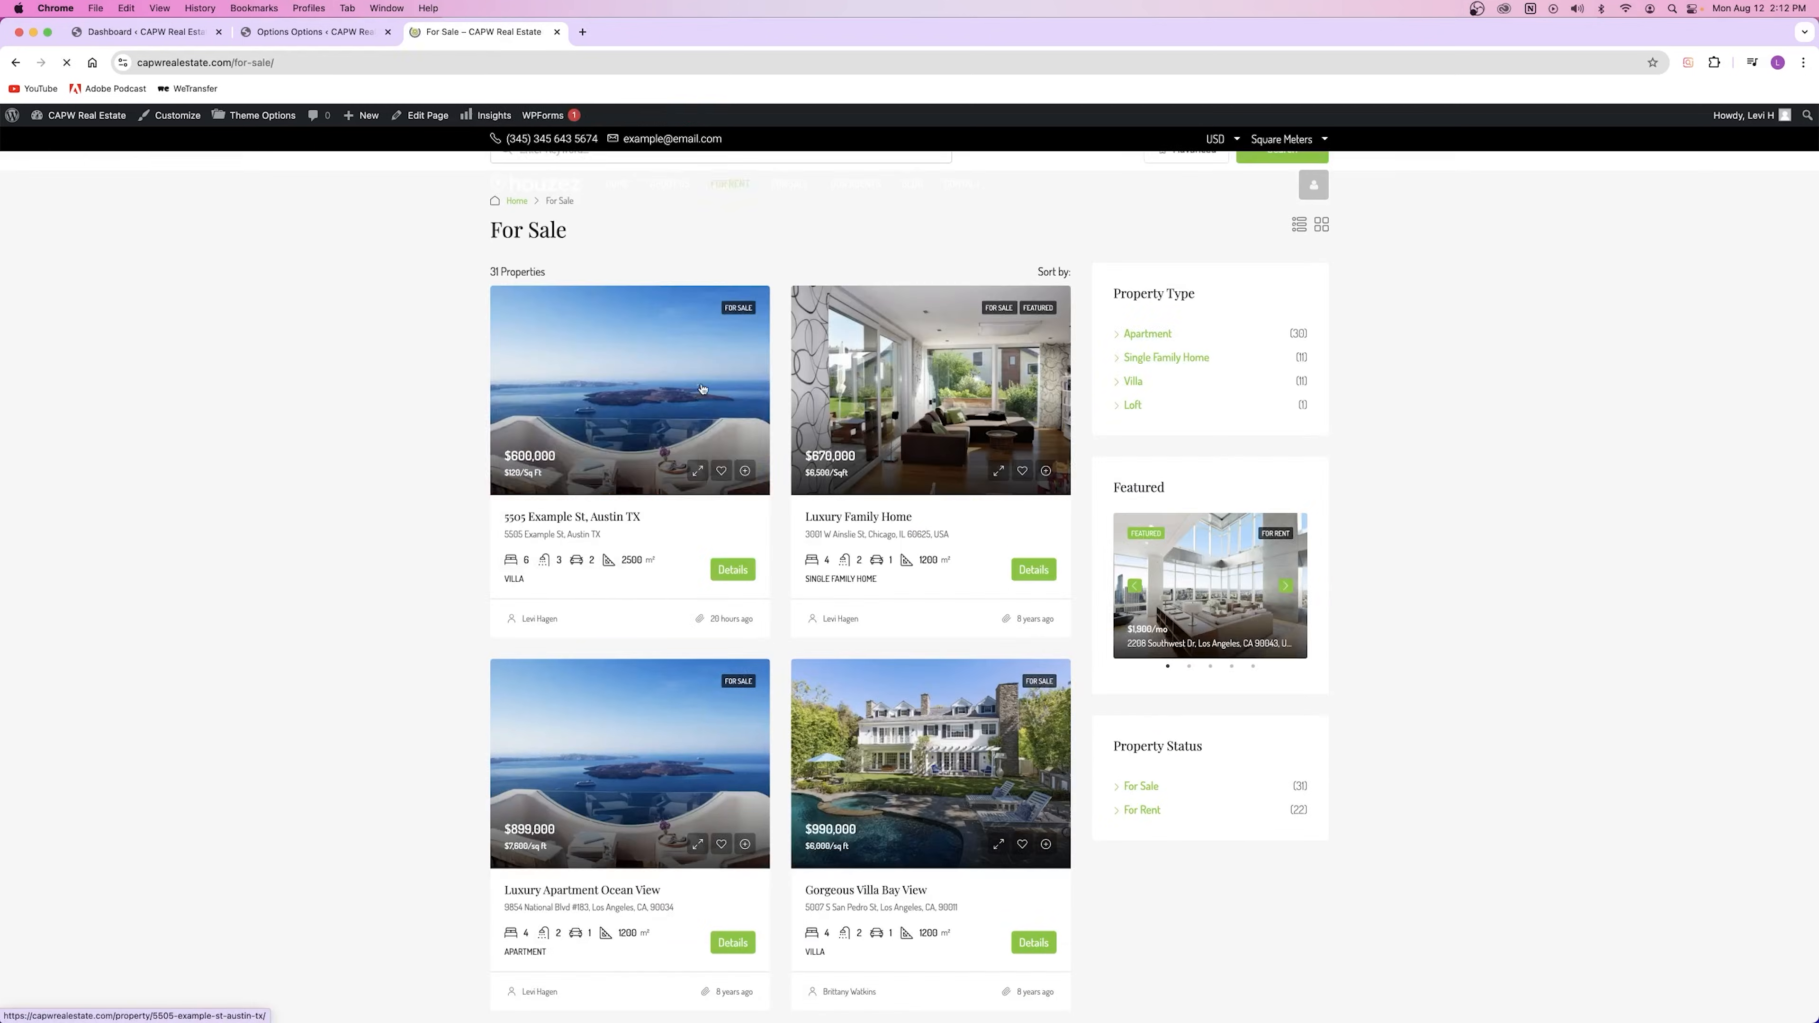
pyautogui.click(631, 882)
pyautogui.scroll(-8, 993, 643)
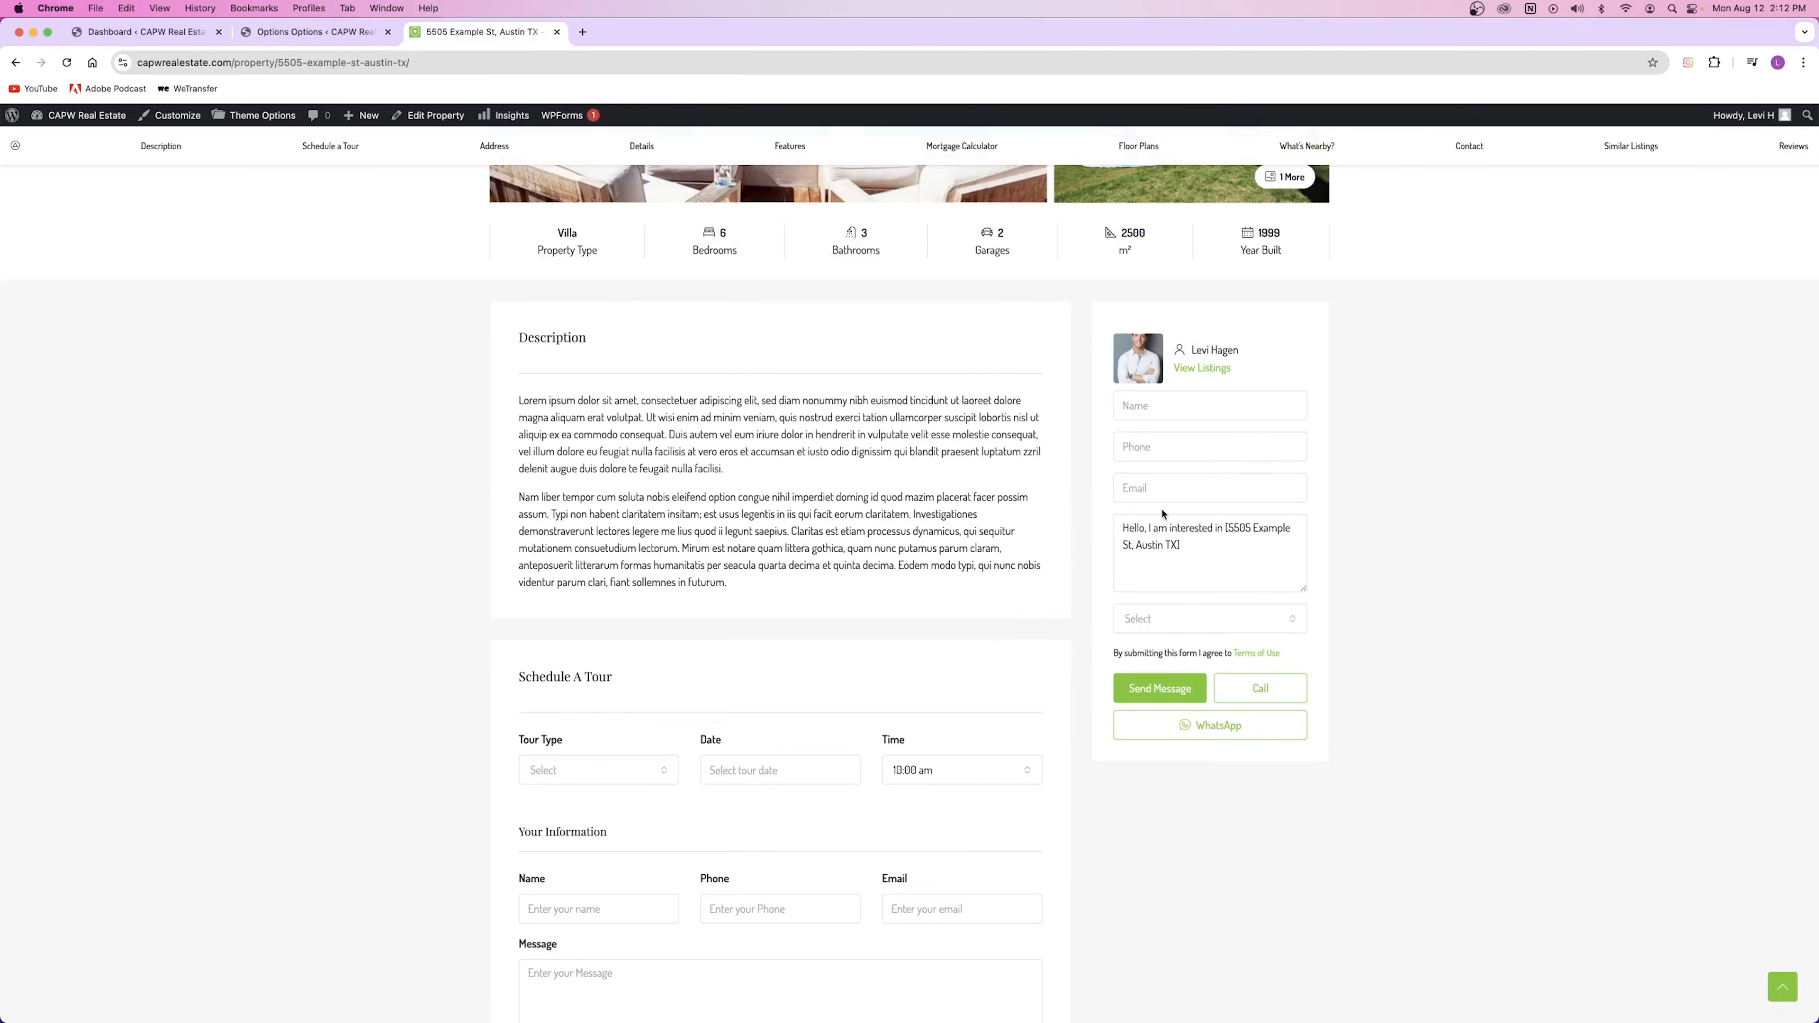
# Step: Review Contact Forms settings against the property page's agent form, then open Google reCaptcha
pyautogui.click(309, 32)
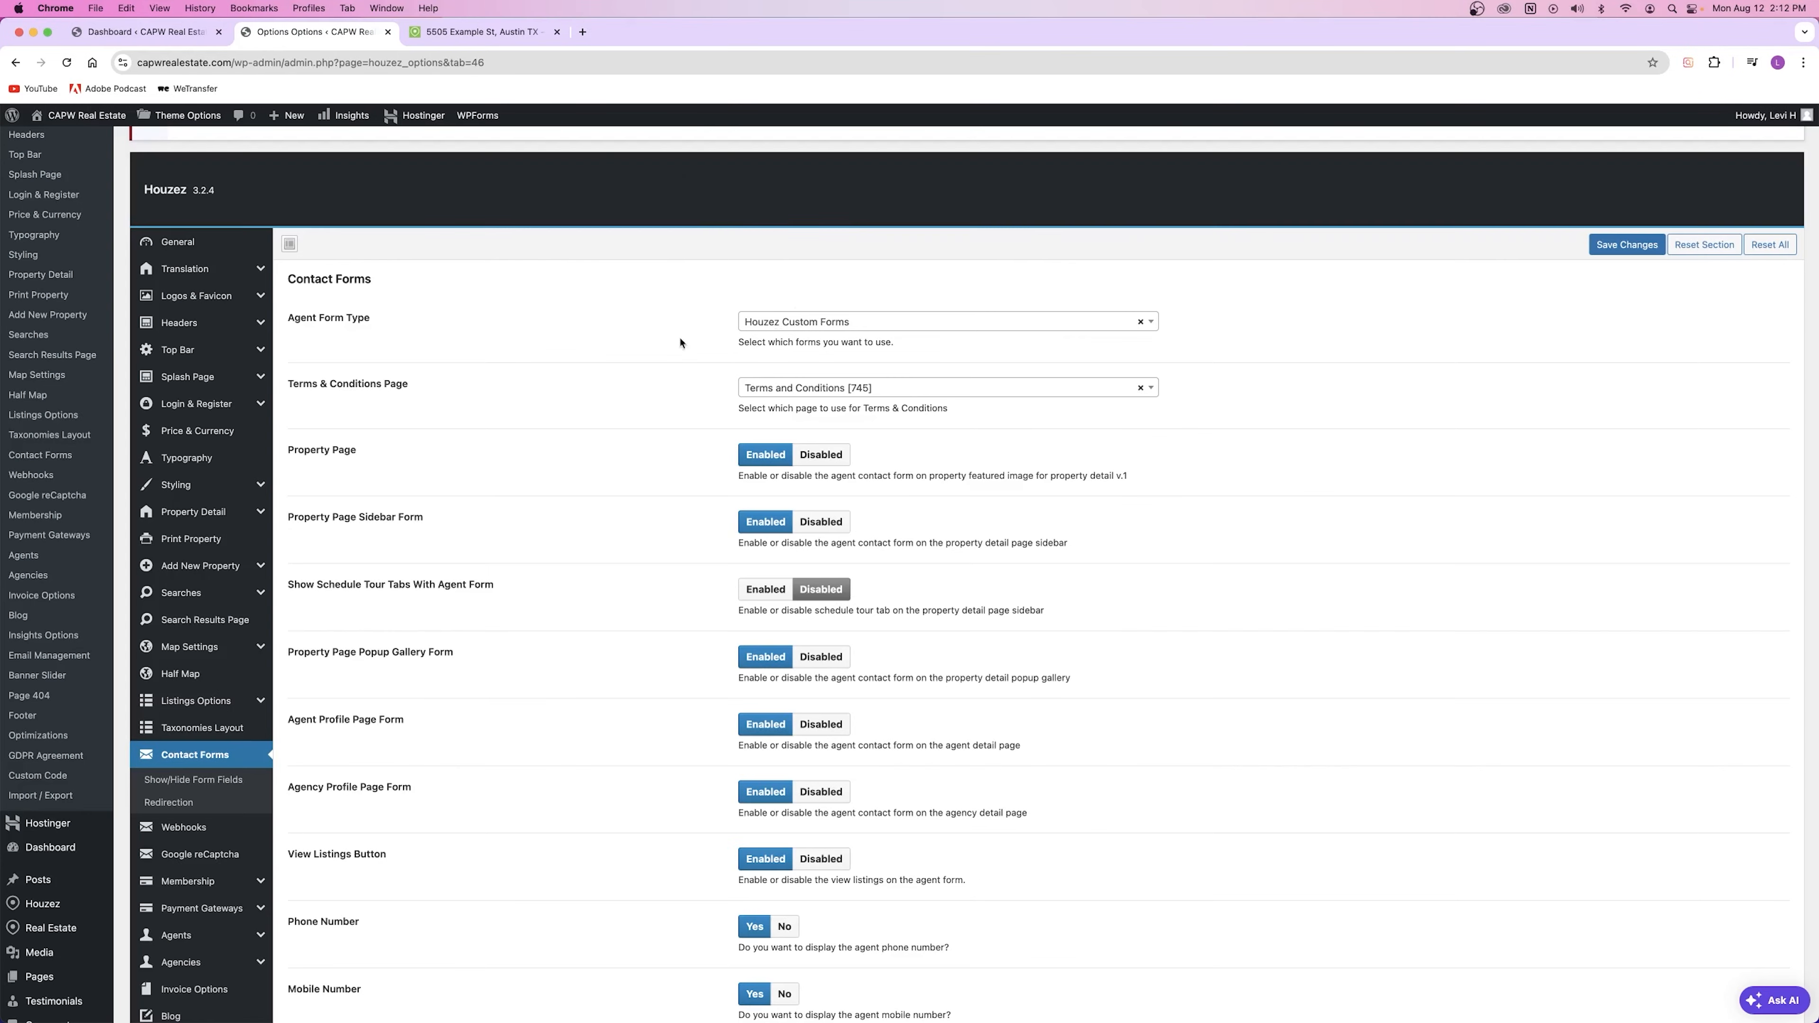
pyautogui.scroll(-3, 564, 370)
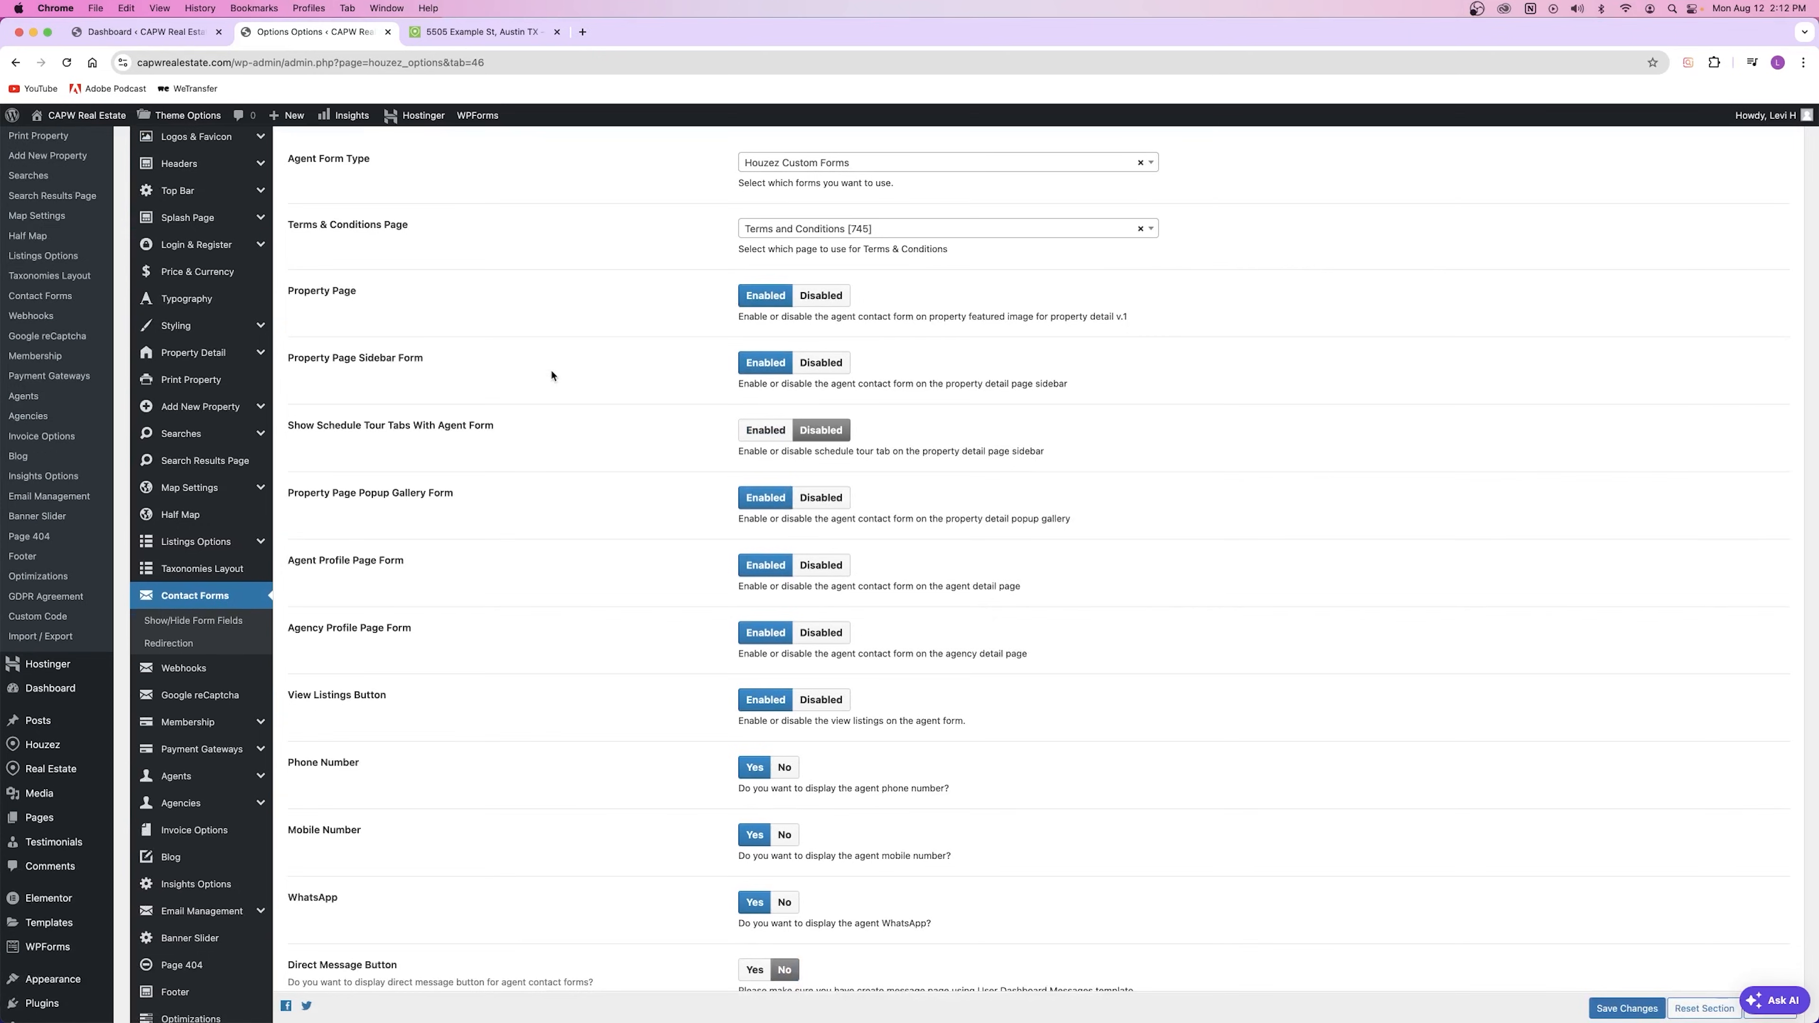
pyautogui.scroll(2, 337, 208)
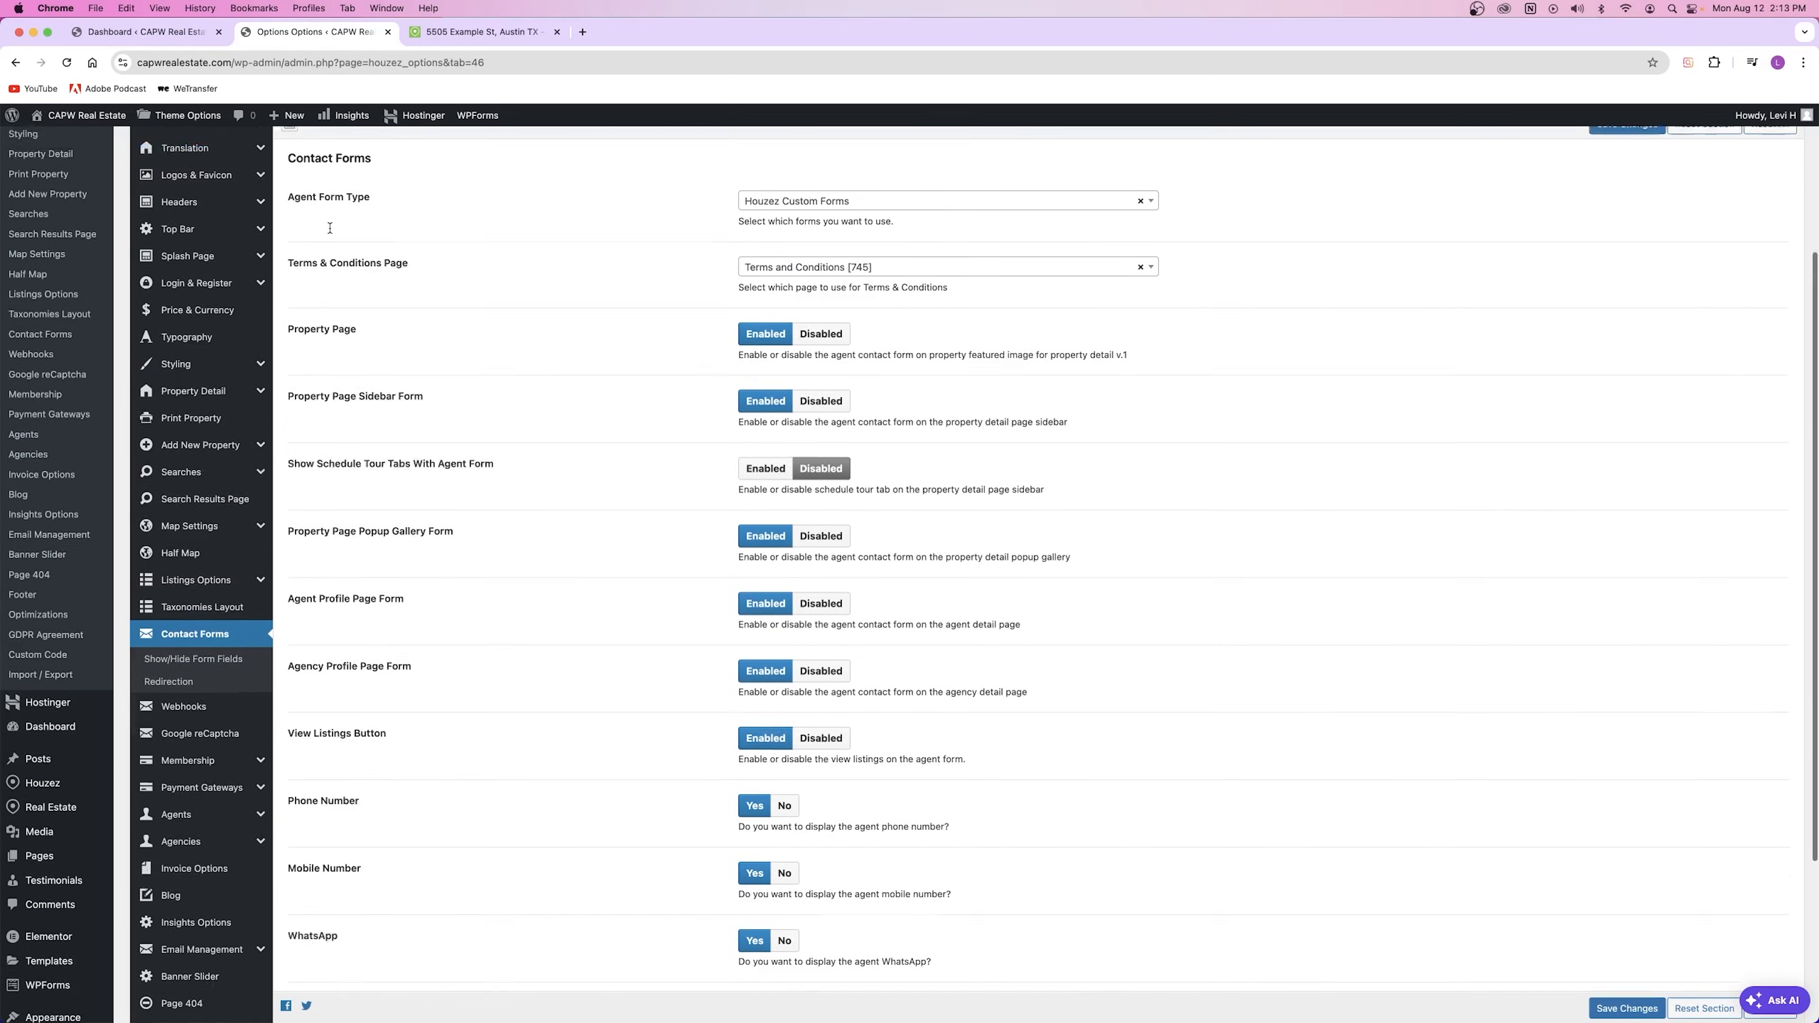
pyautogui.scroll(-2, 333, 238)
pyautogui.moveTo(288, 528); pyautogui.dragTo(411, 527)
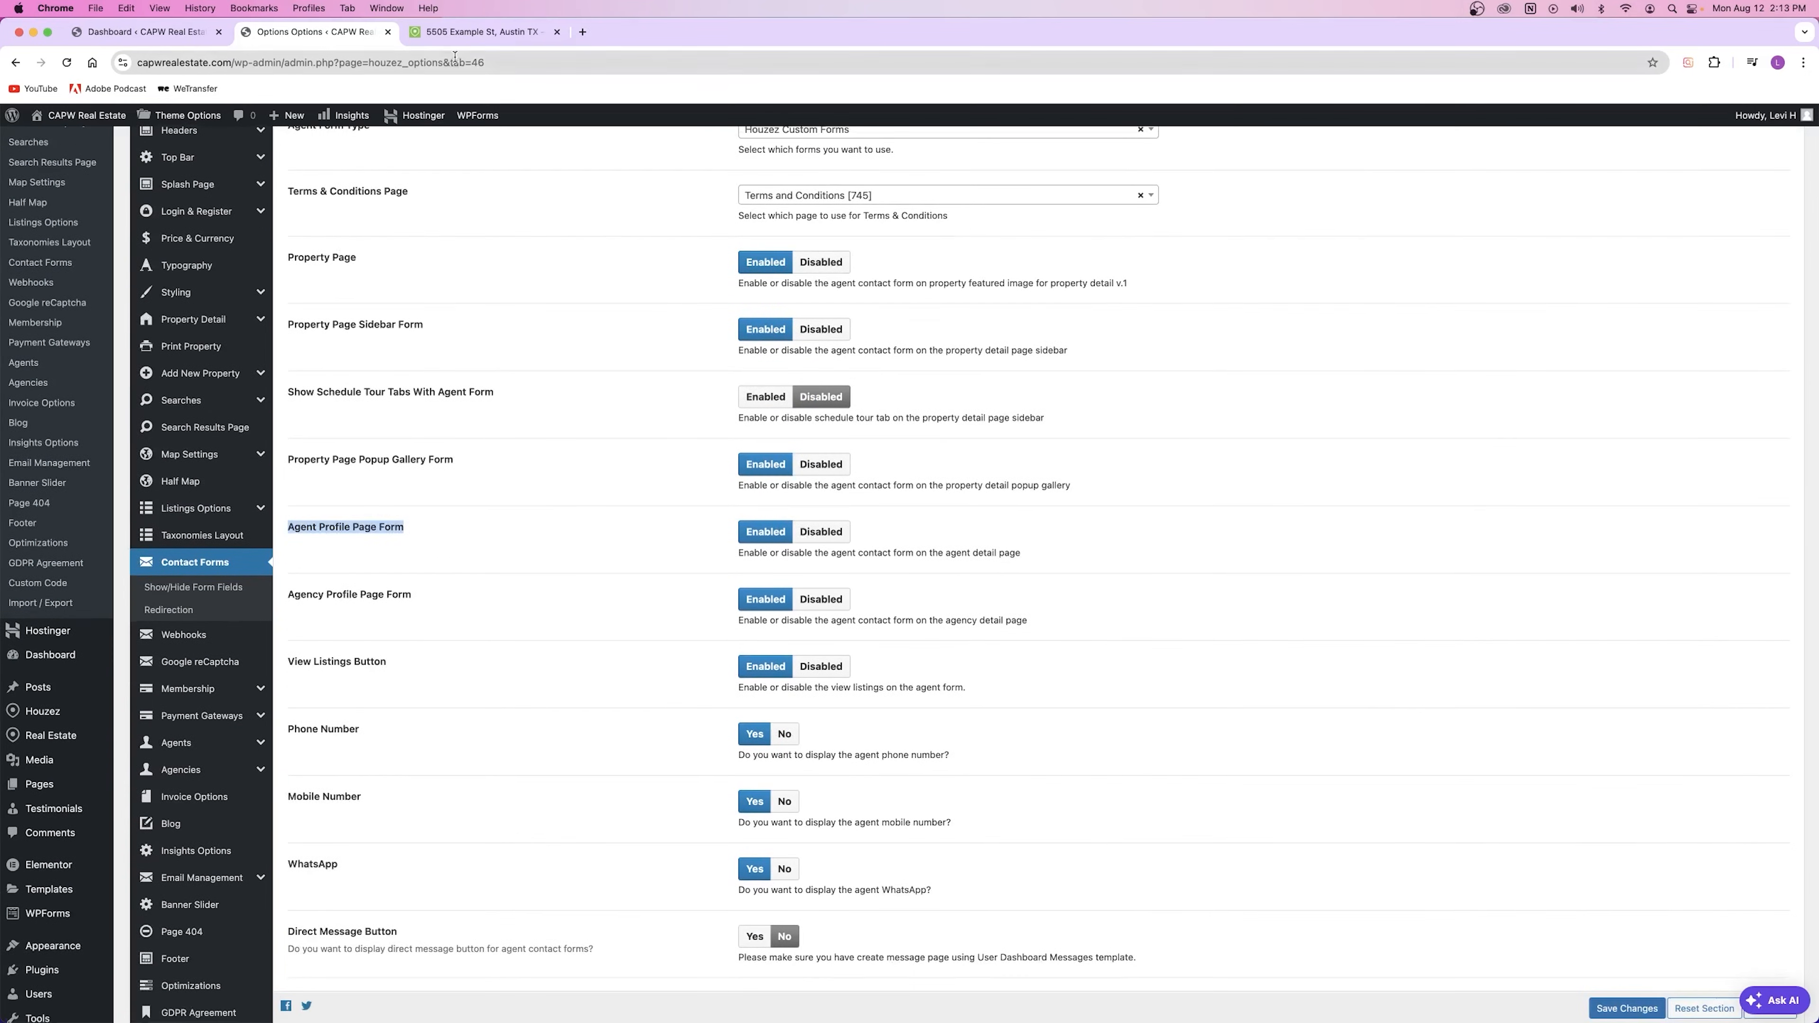
pyautogui.click(457, 34)
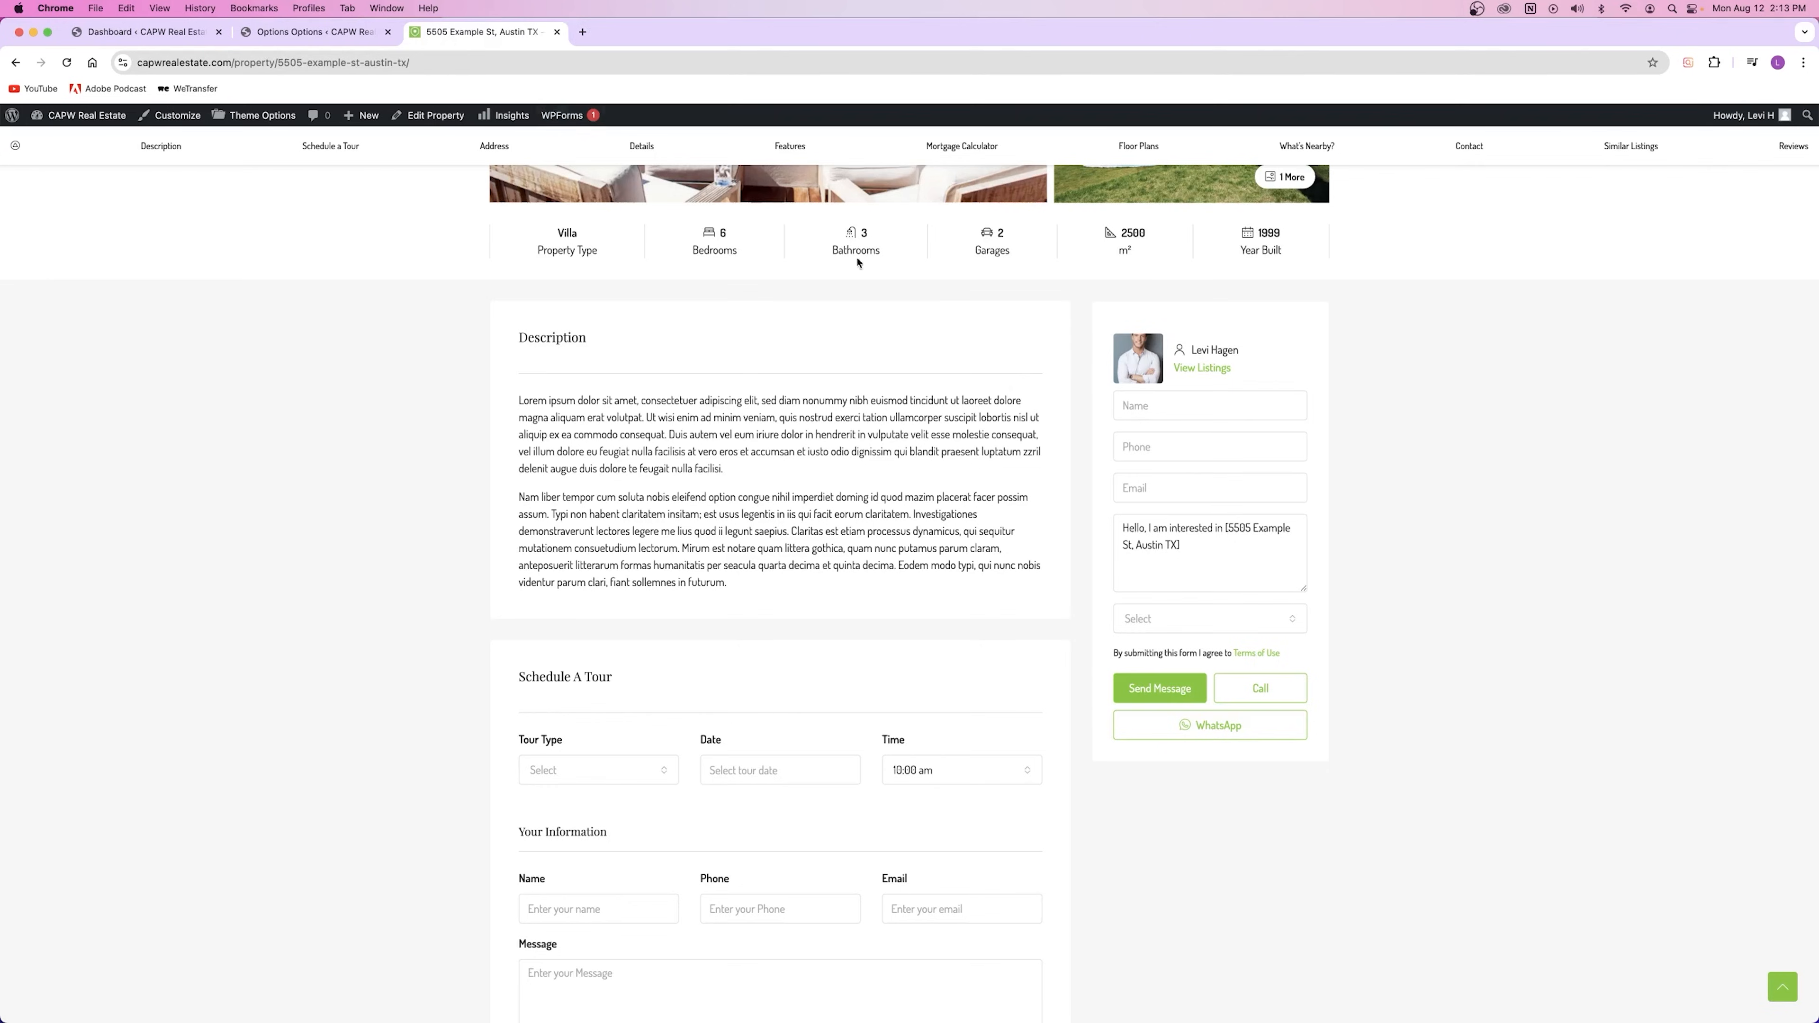
pyautogui.click(254, 38)
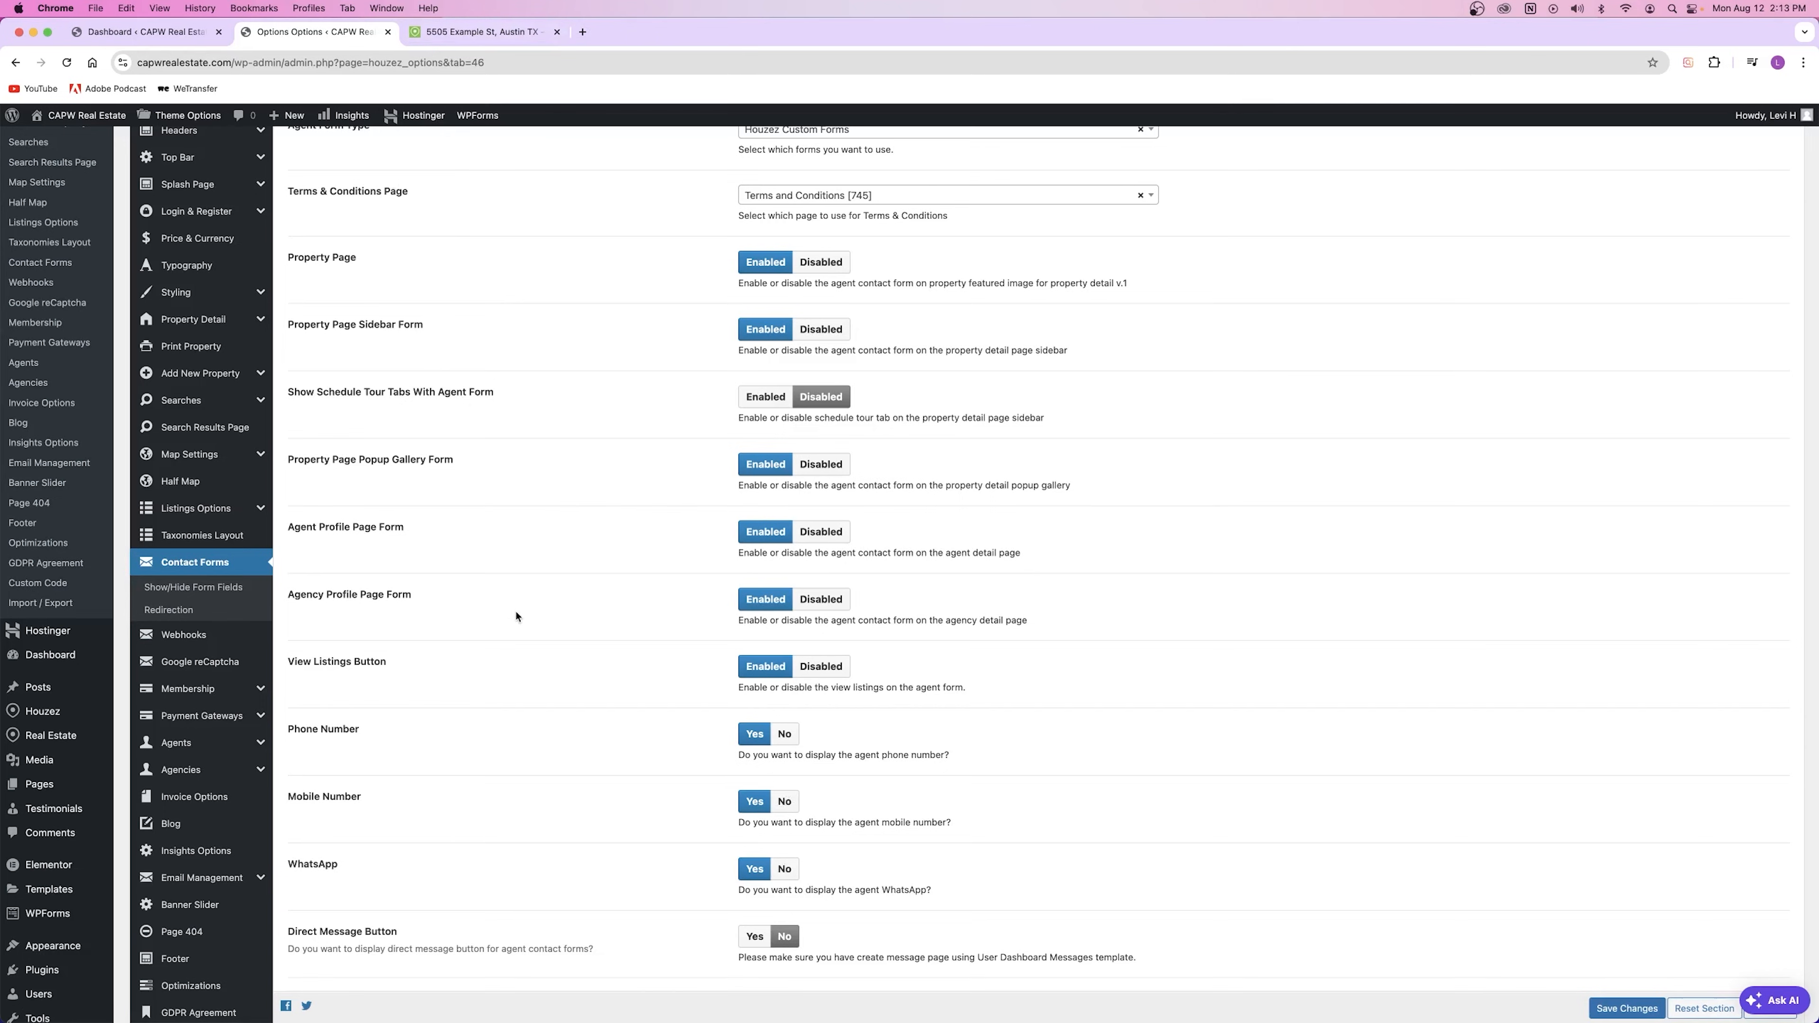
pyautogui.scroll(-5, 513, 637)
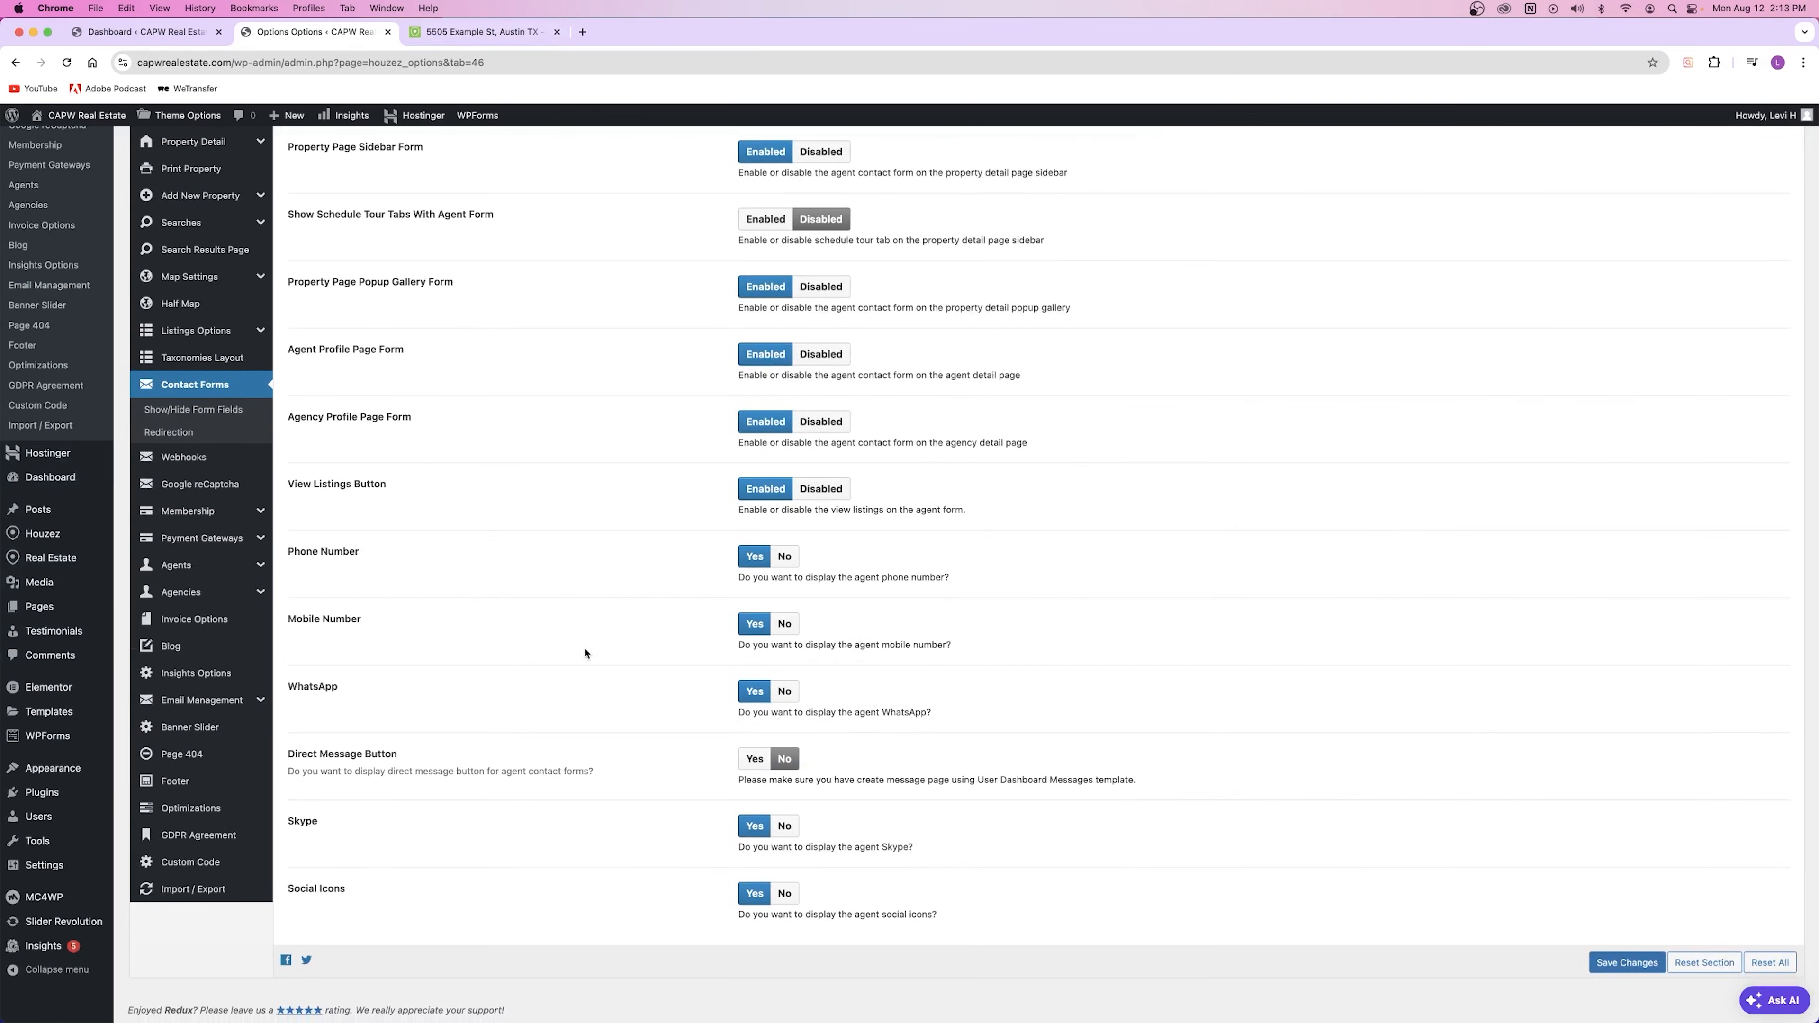
pyautogui.scroll(6, 593, 648)
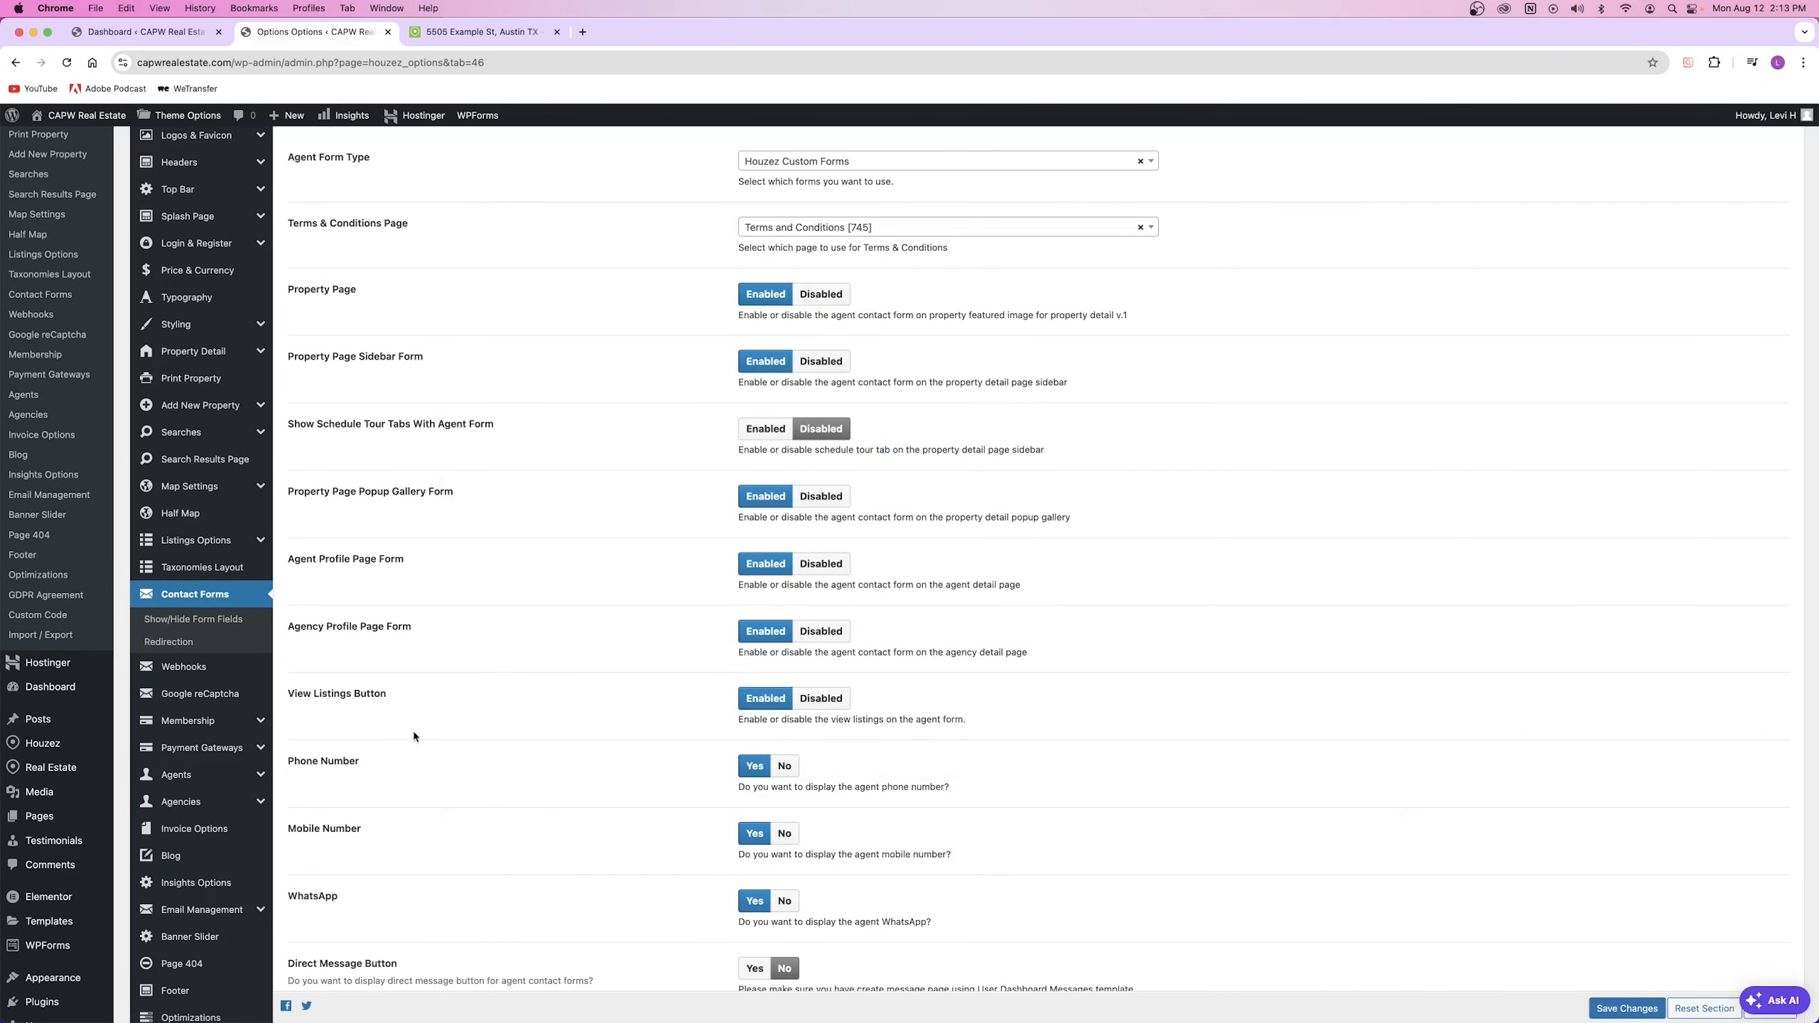
pyautogui.click(192, 693)
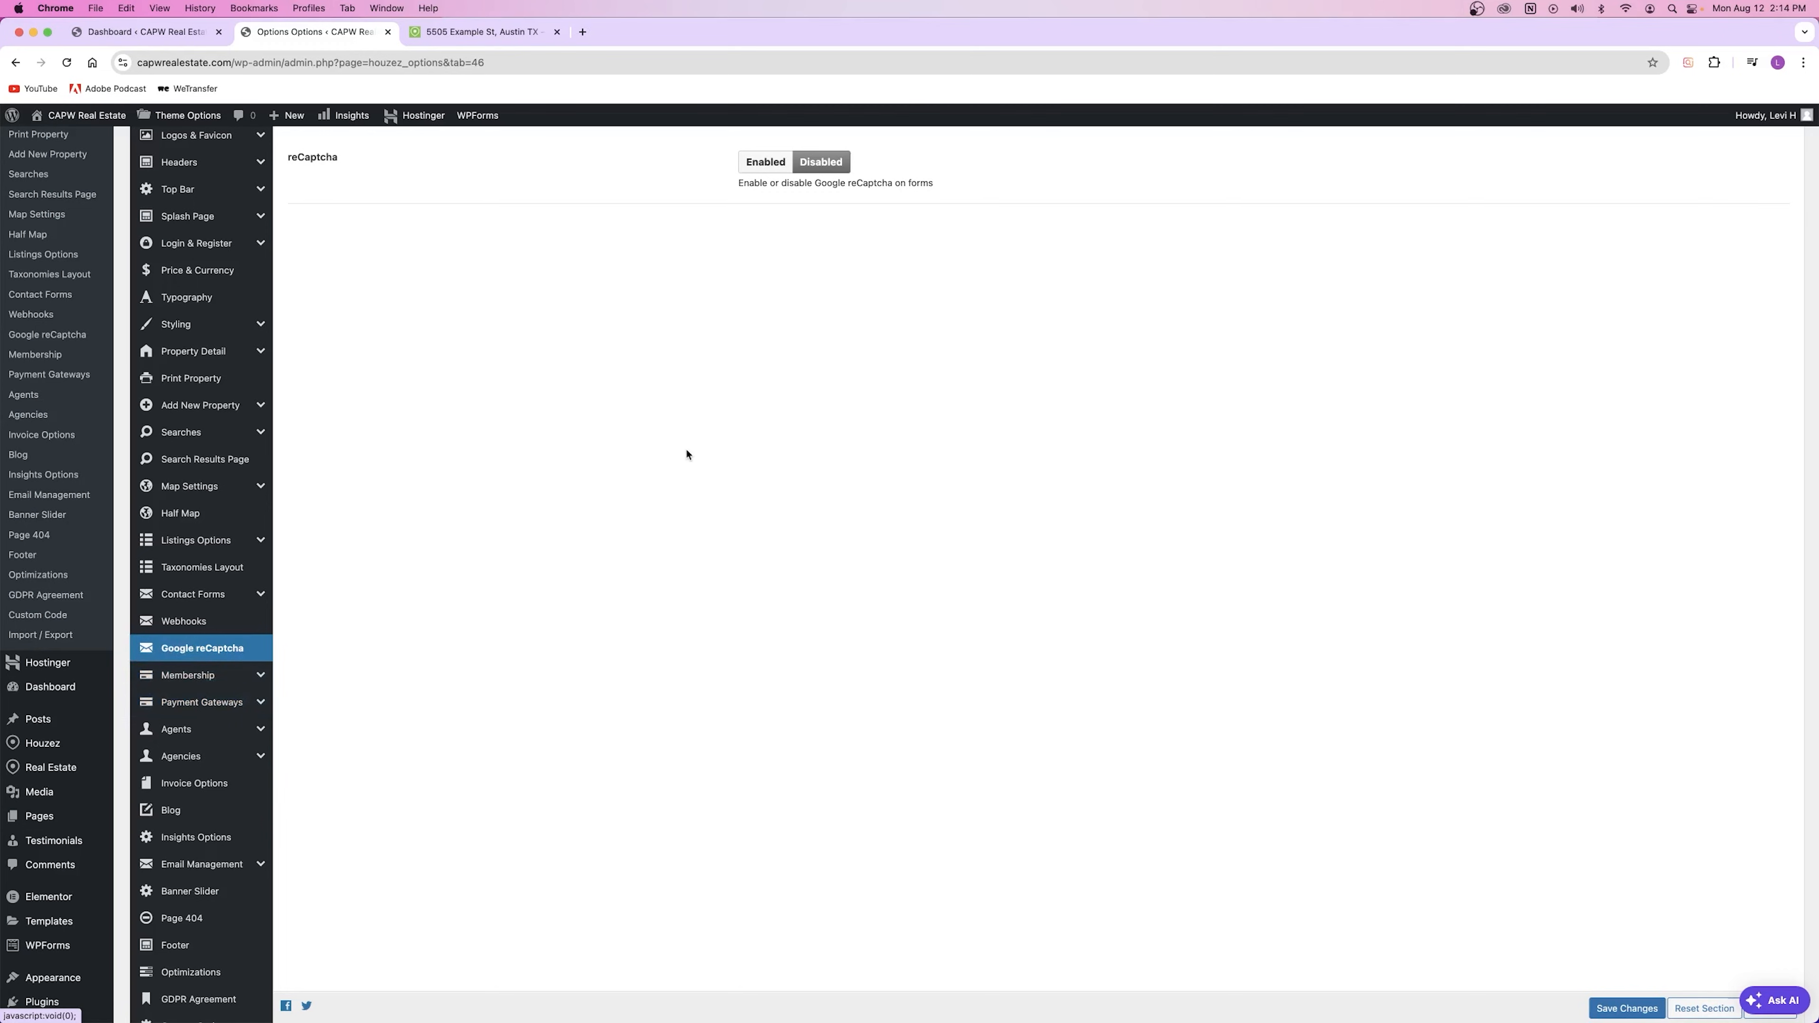
# Step: Enable reCaptcha on forms and open the google.com/recaptcha/admin link in a new tab
pyautogui.click(766, 162)
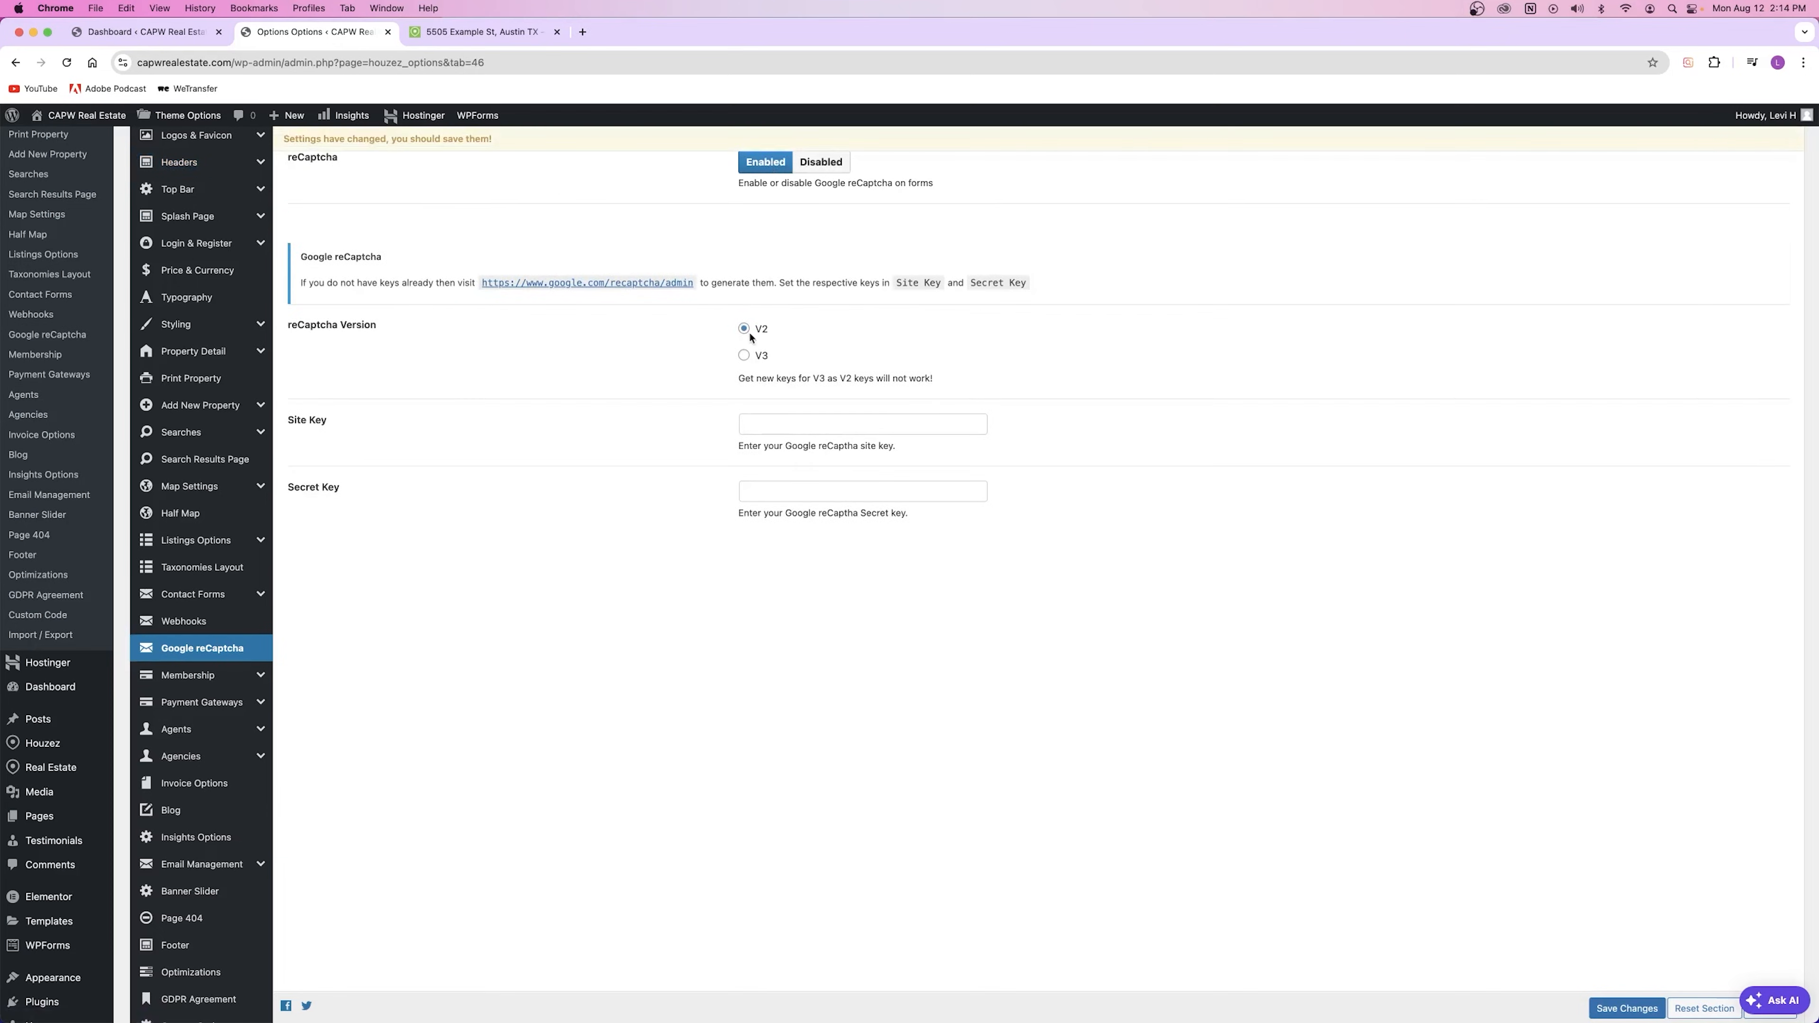
pyautogui.click(741, 422)
pyautogui.press('Tab')
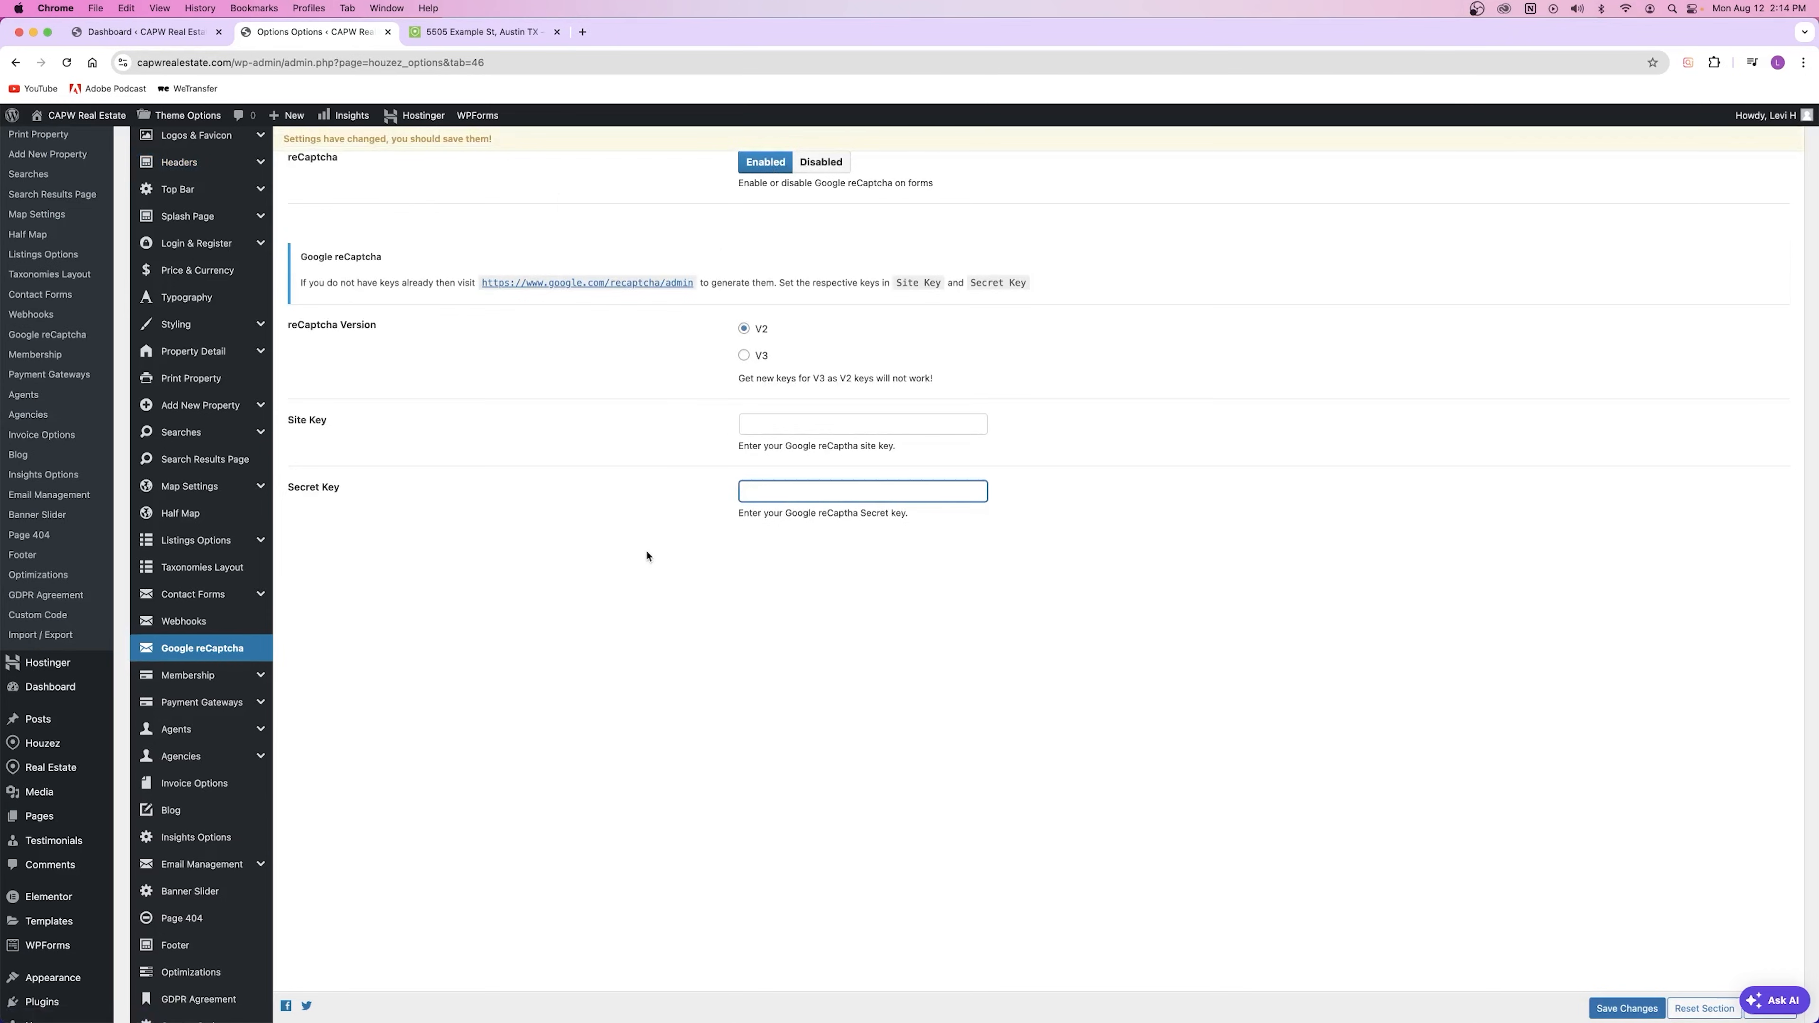
pyautogui.rightClick(598, 283)
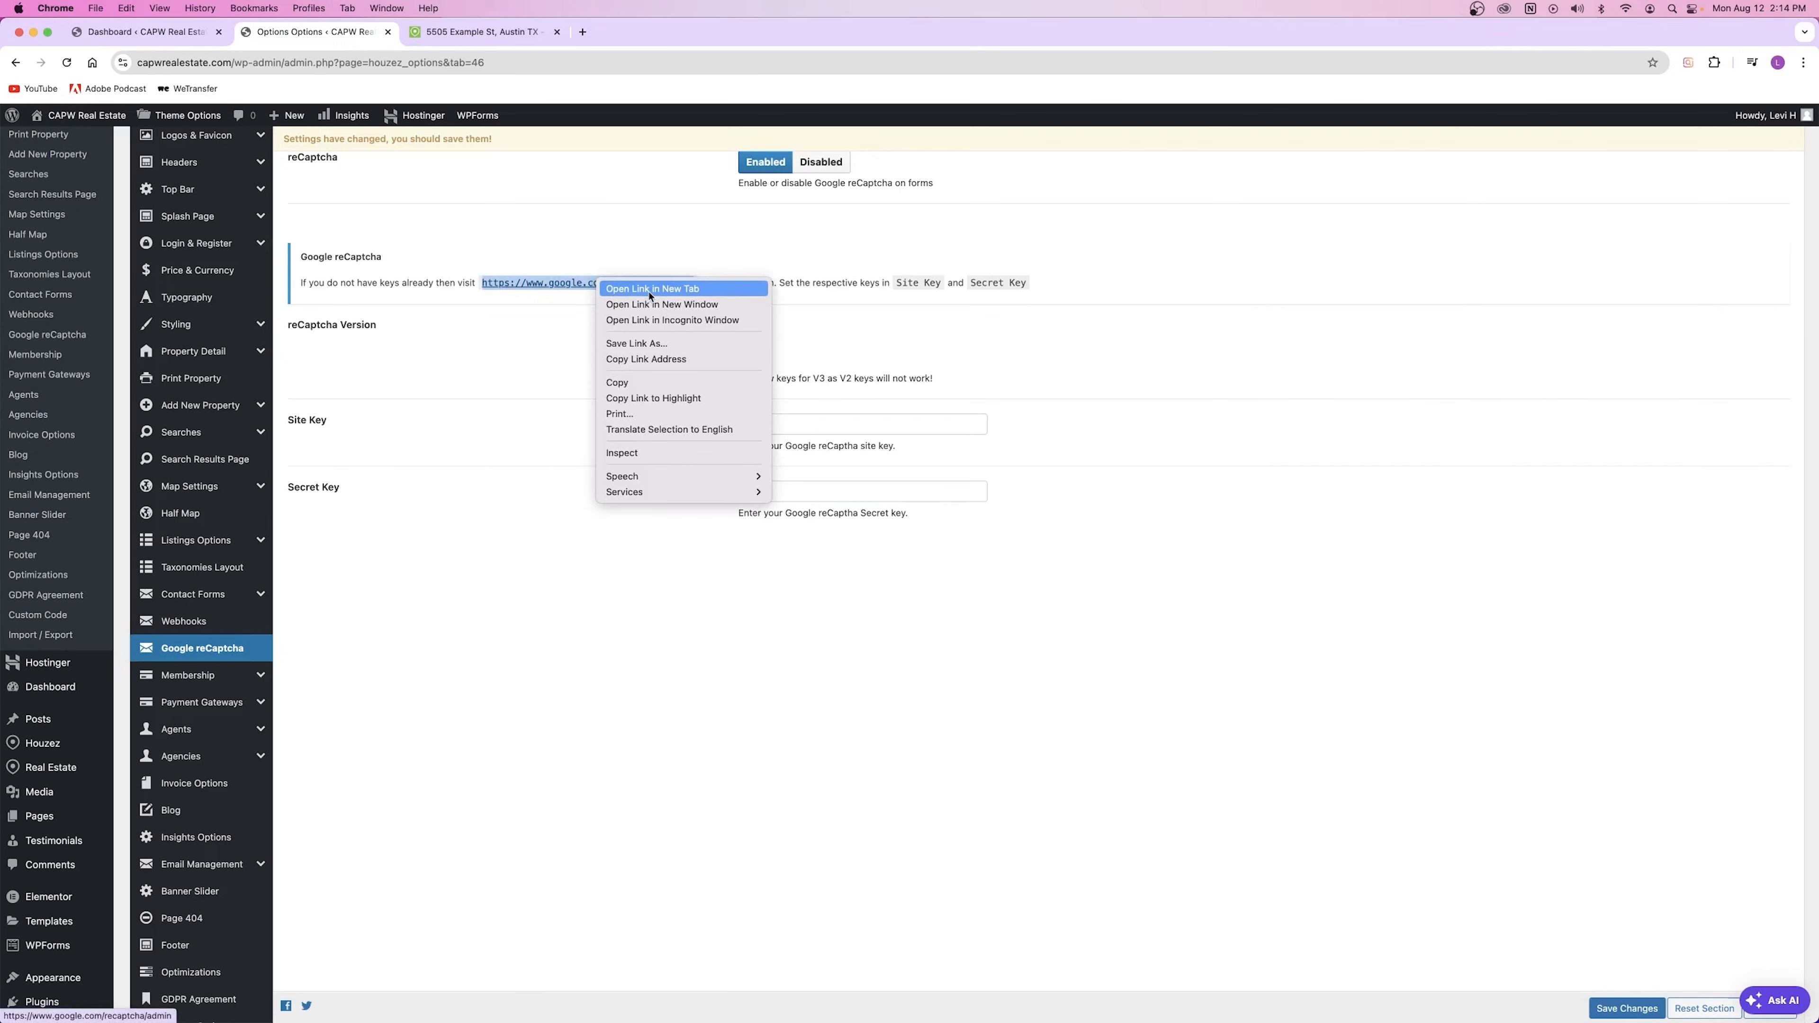
pyautogui.click(650, 289)
pyautogui.click(642, 33)
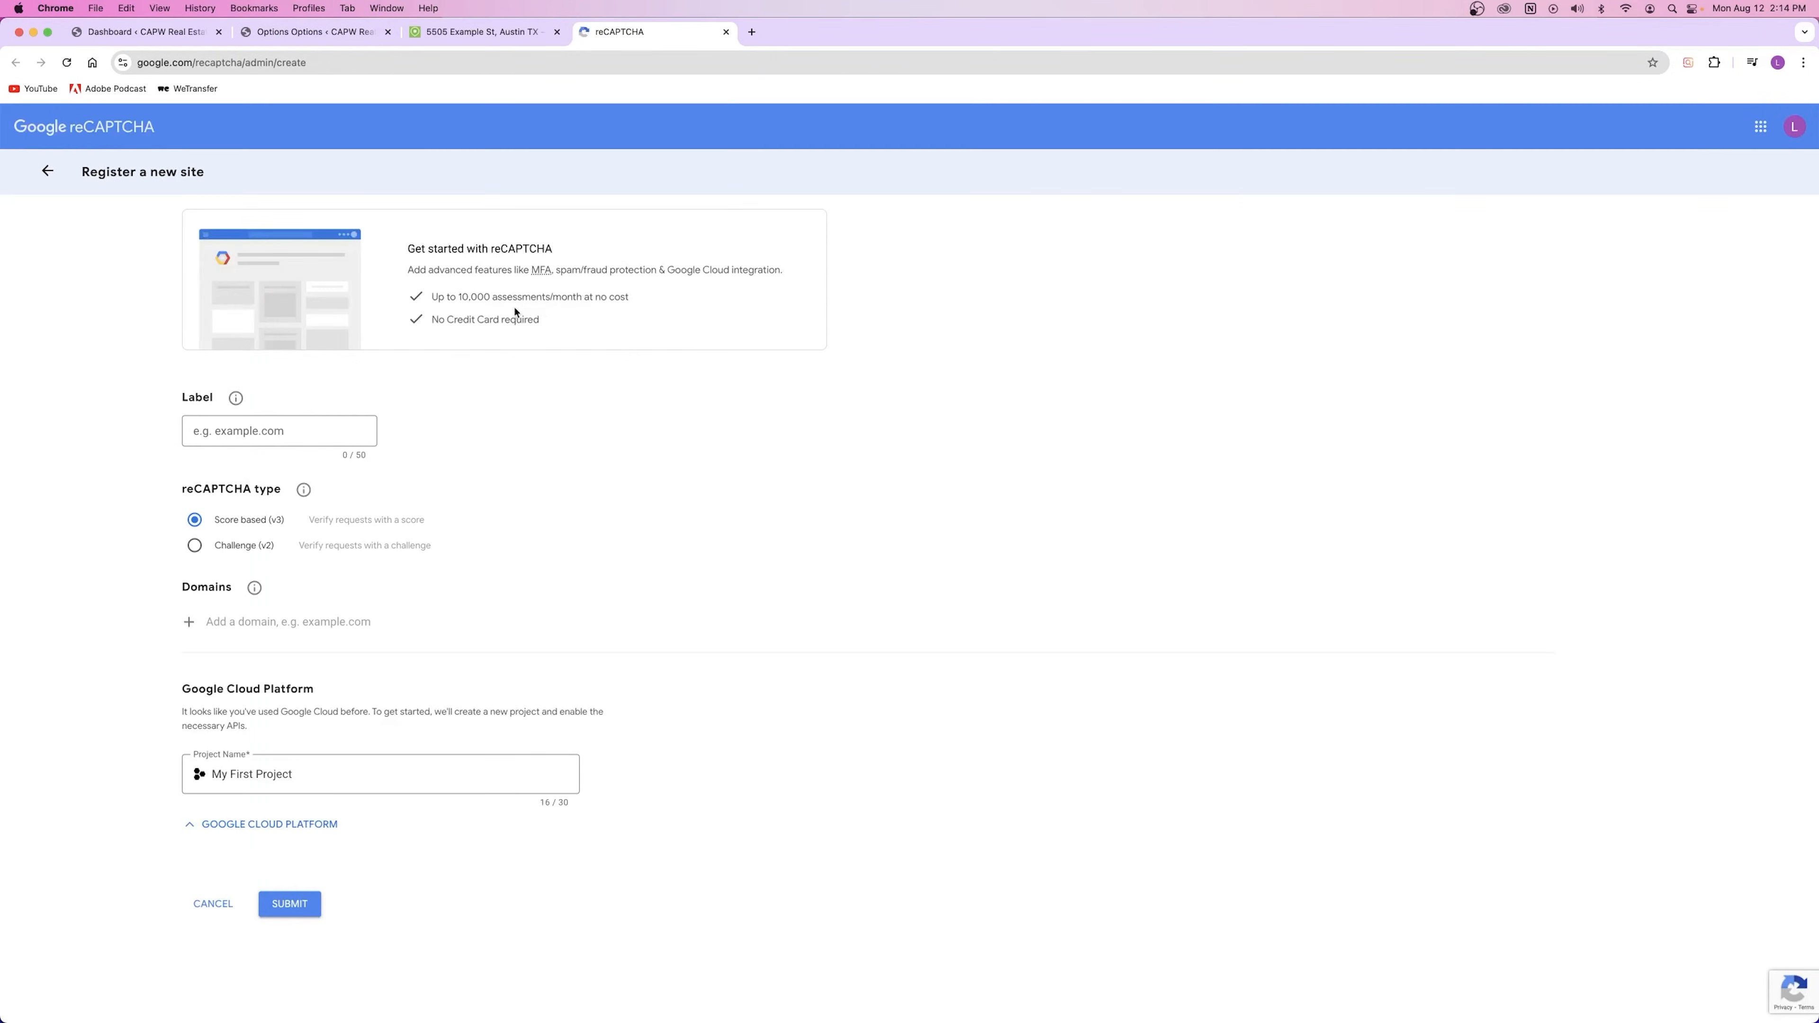
# Step: Copy the site's web address from its home page and paste it as the reCAPTCHA label
pyautogui.click(279, 434)
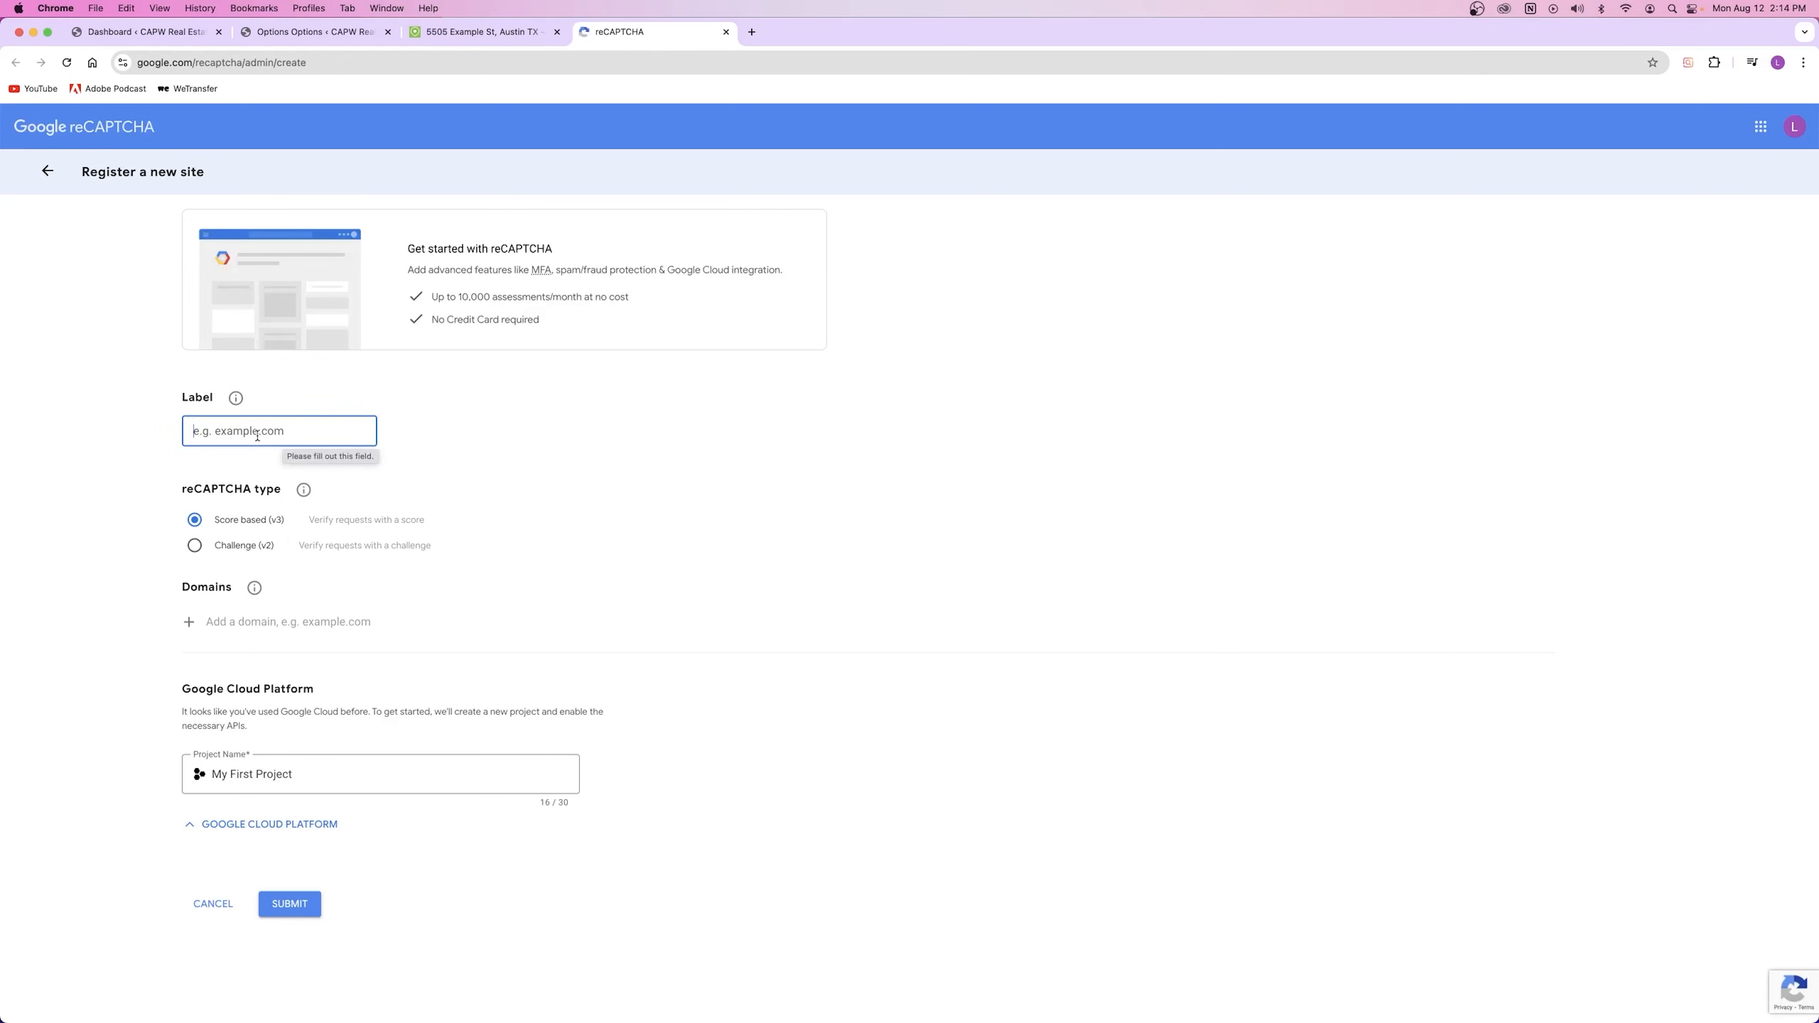
pyautogui.click(469, 32)
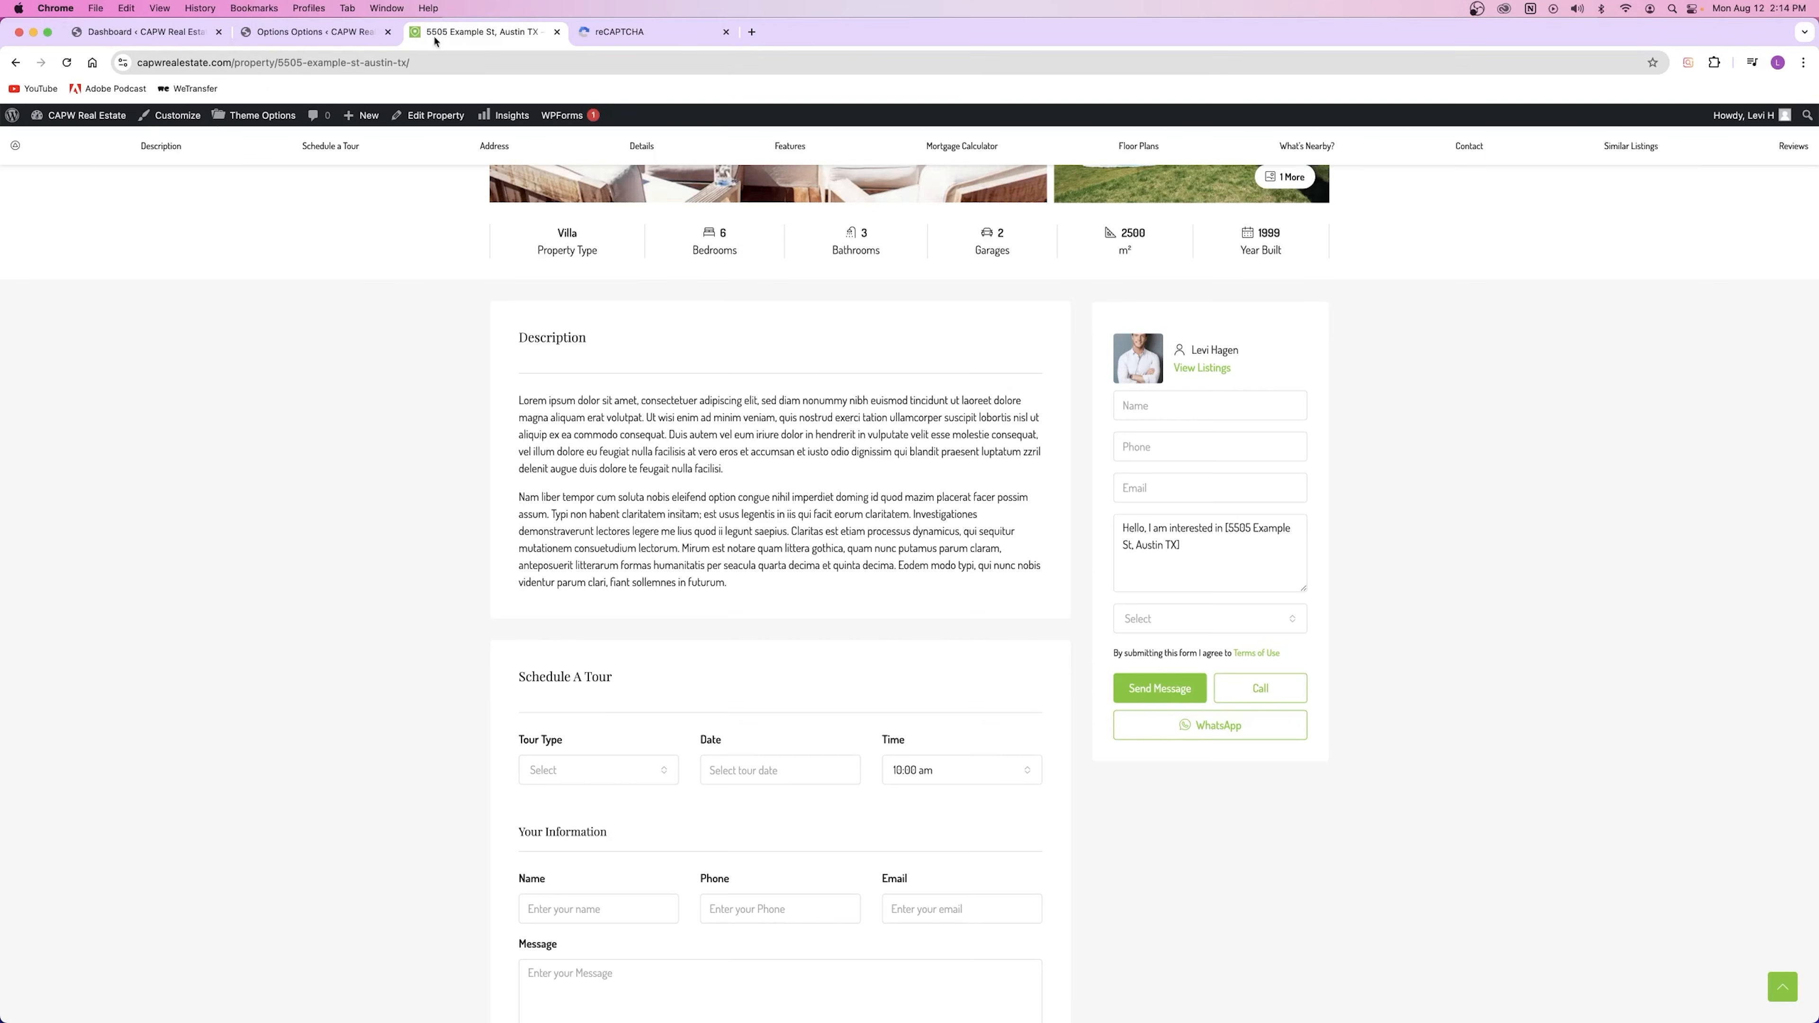
pyautogui.scroll(8, 159, 177)
pyautogui.click(394, 179)
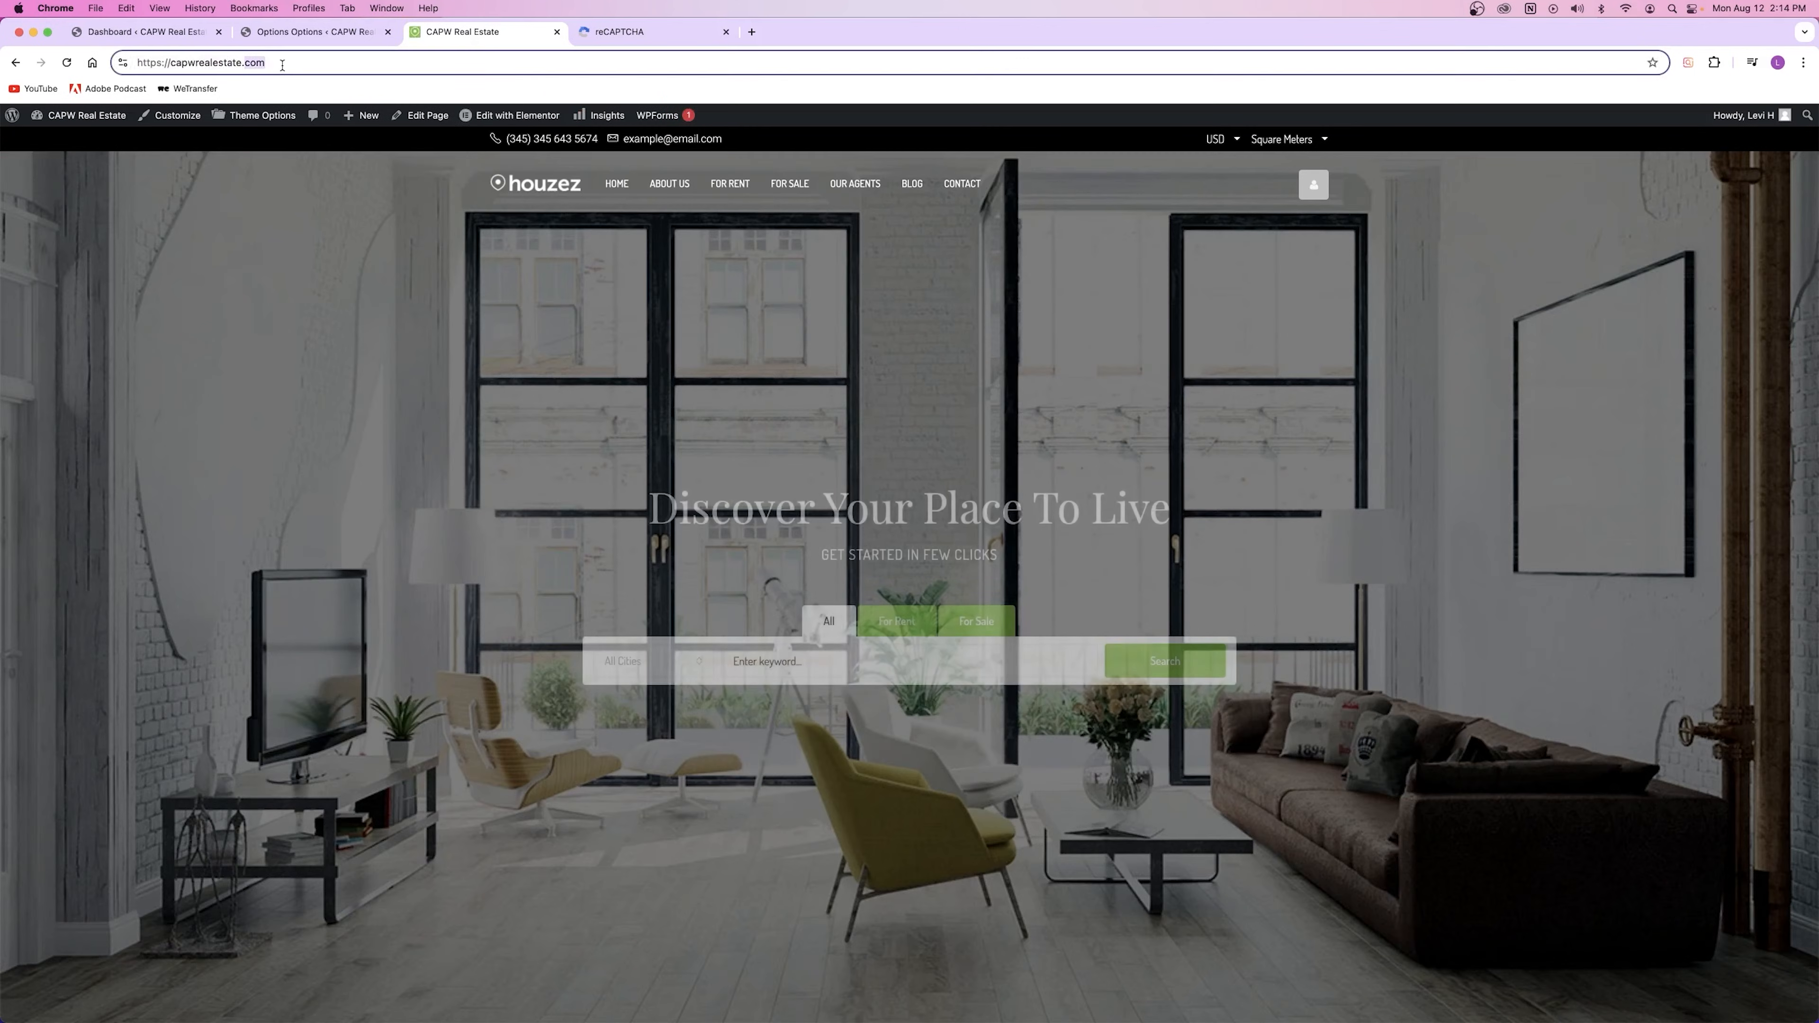
pyautogui.click(333, 71)
pyautogui.press('super+c')
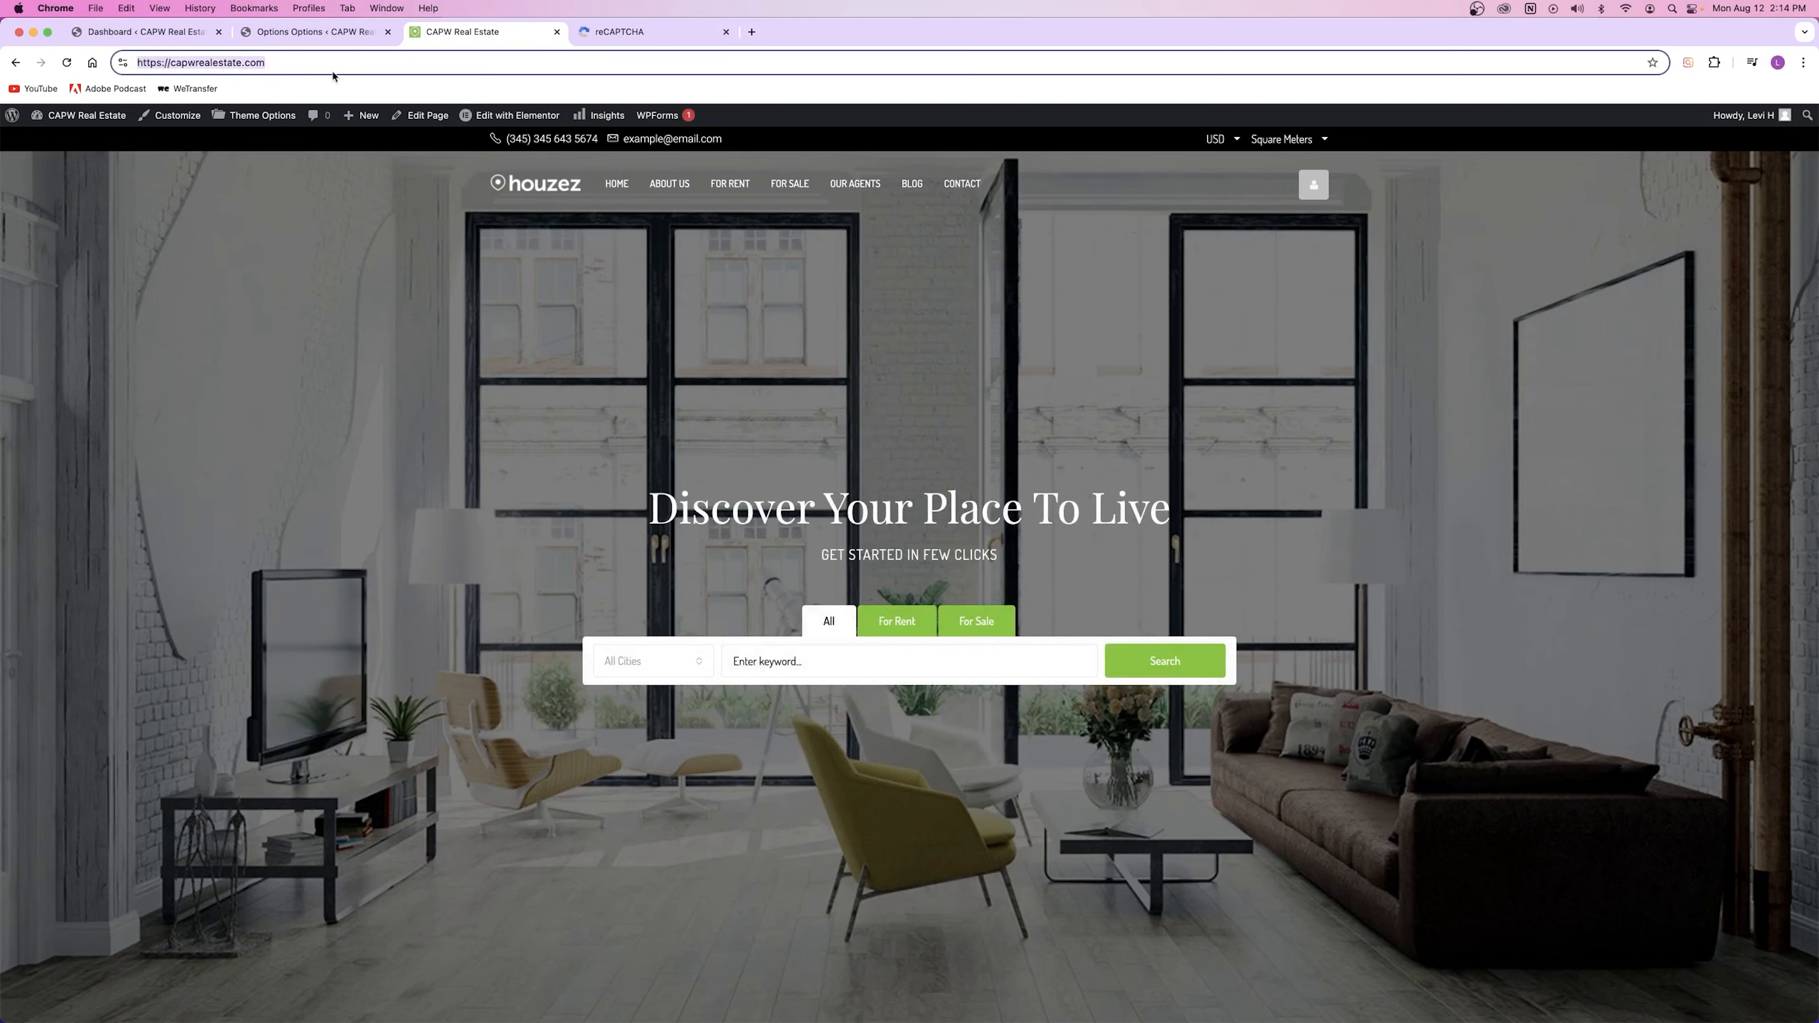
pyautogui.click(631, 32)
pyautogui.press('super+v')
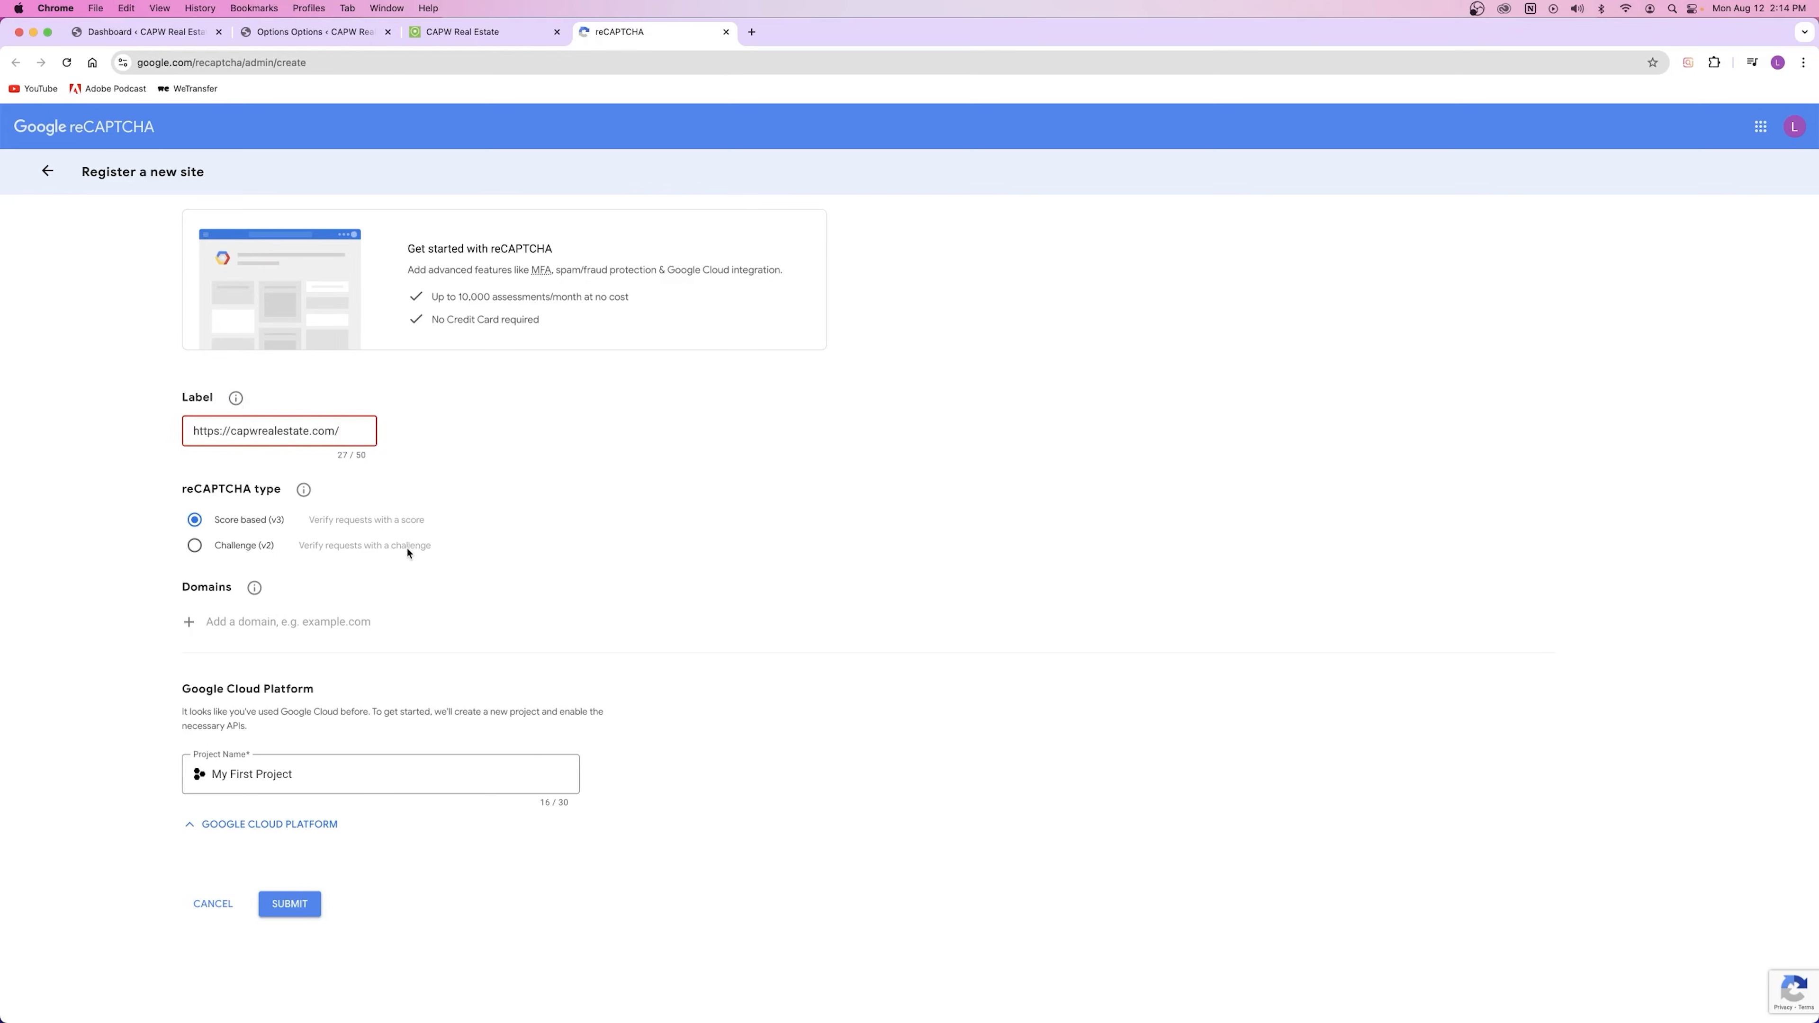
pyautogui.click(249, 623)
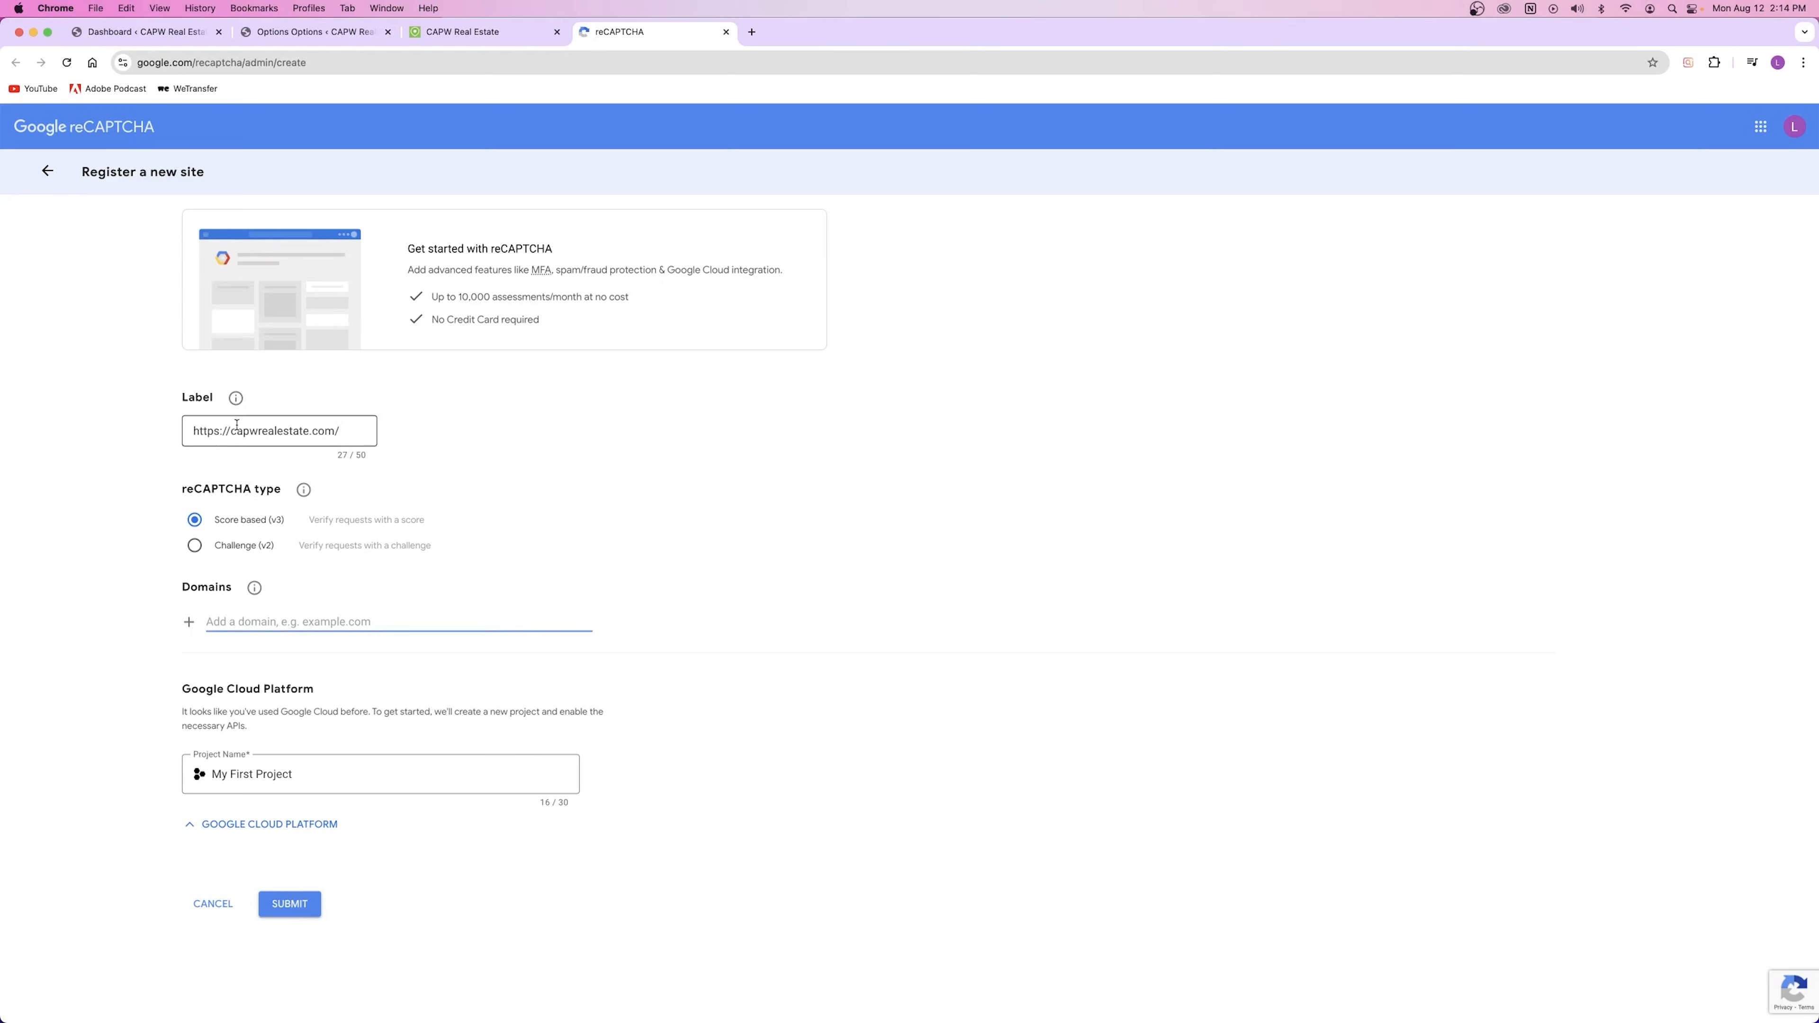
pyautogui.moveTo(230, 434); pyautogui.dragTo(361, 433)
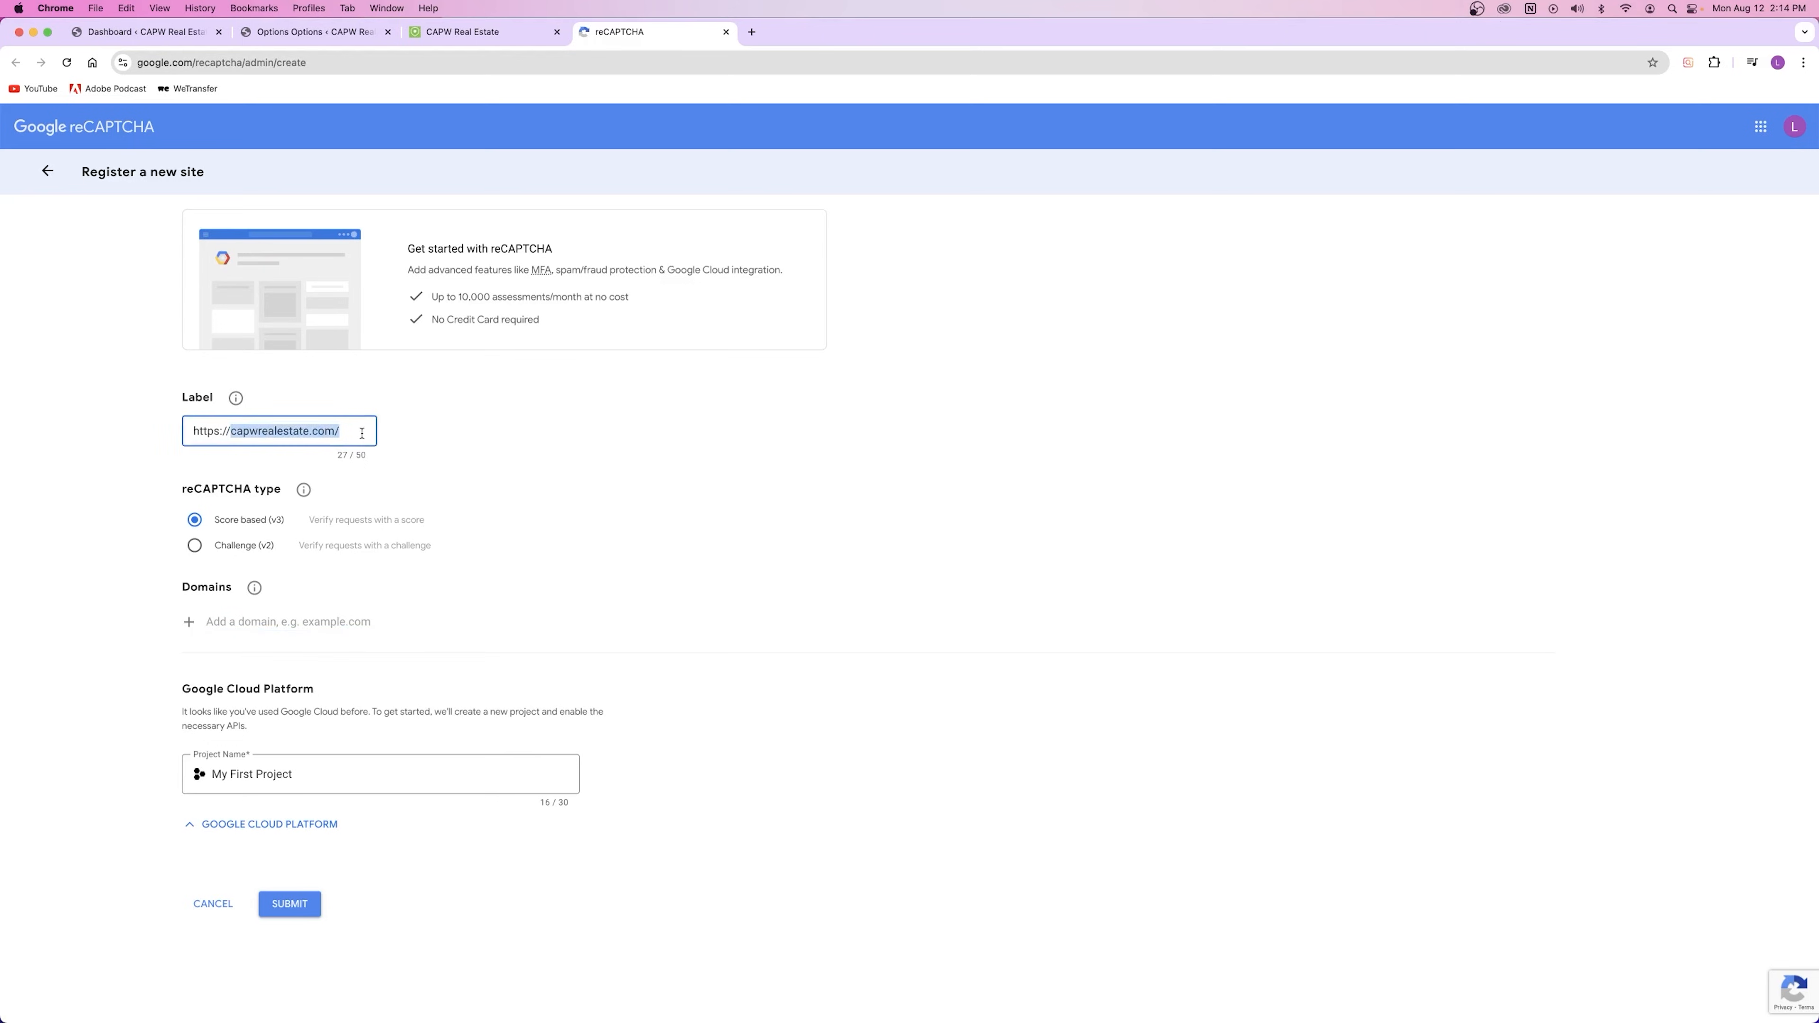
pyautogui.press('super+c')
pyautogui.click(208, 623)
pyautogui.press('super+v')
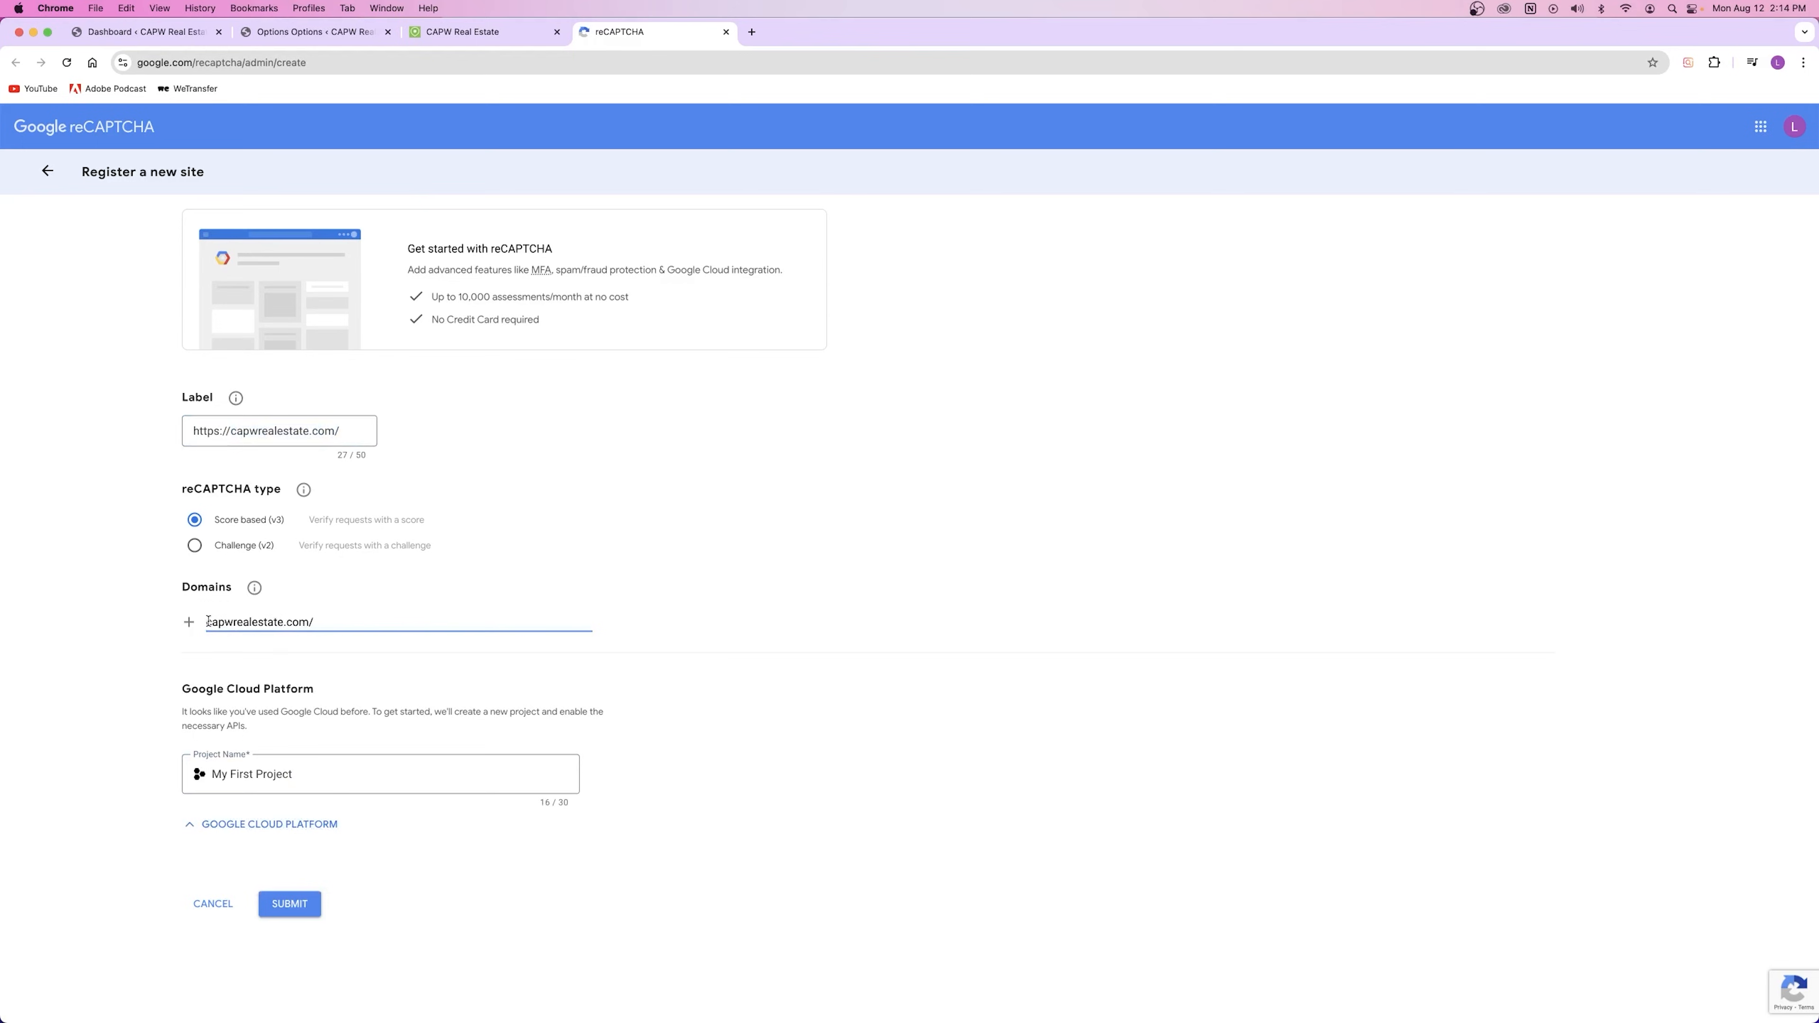
pyautogui.write('www.')
pyautogui.press('Tab')
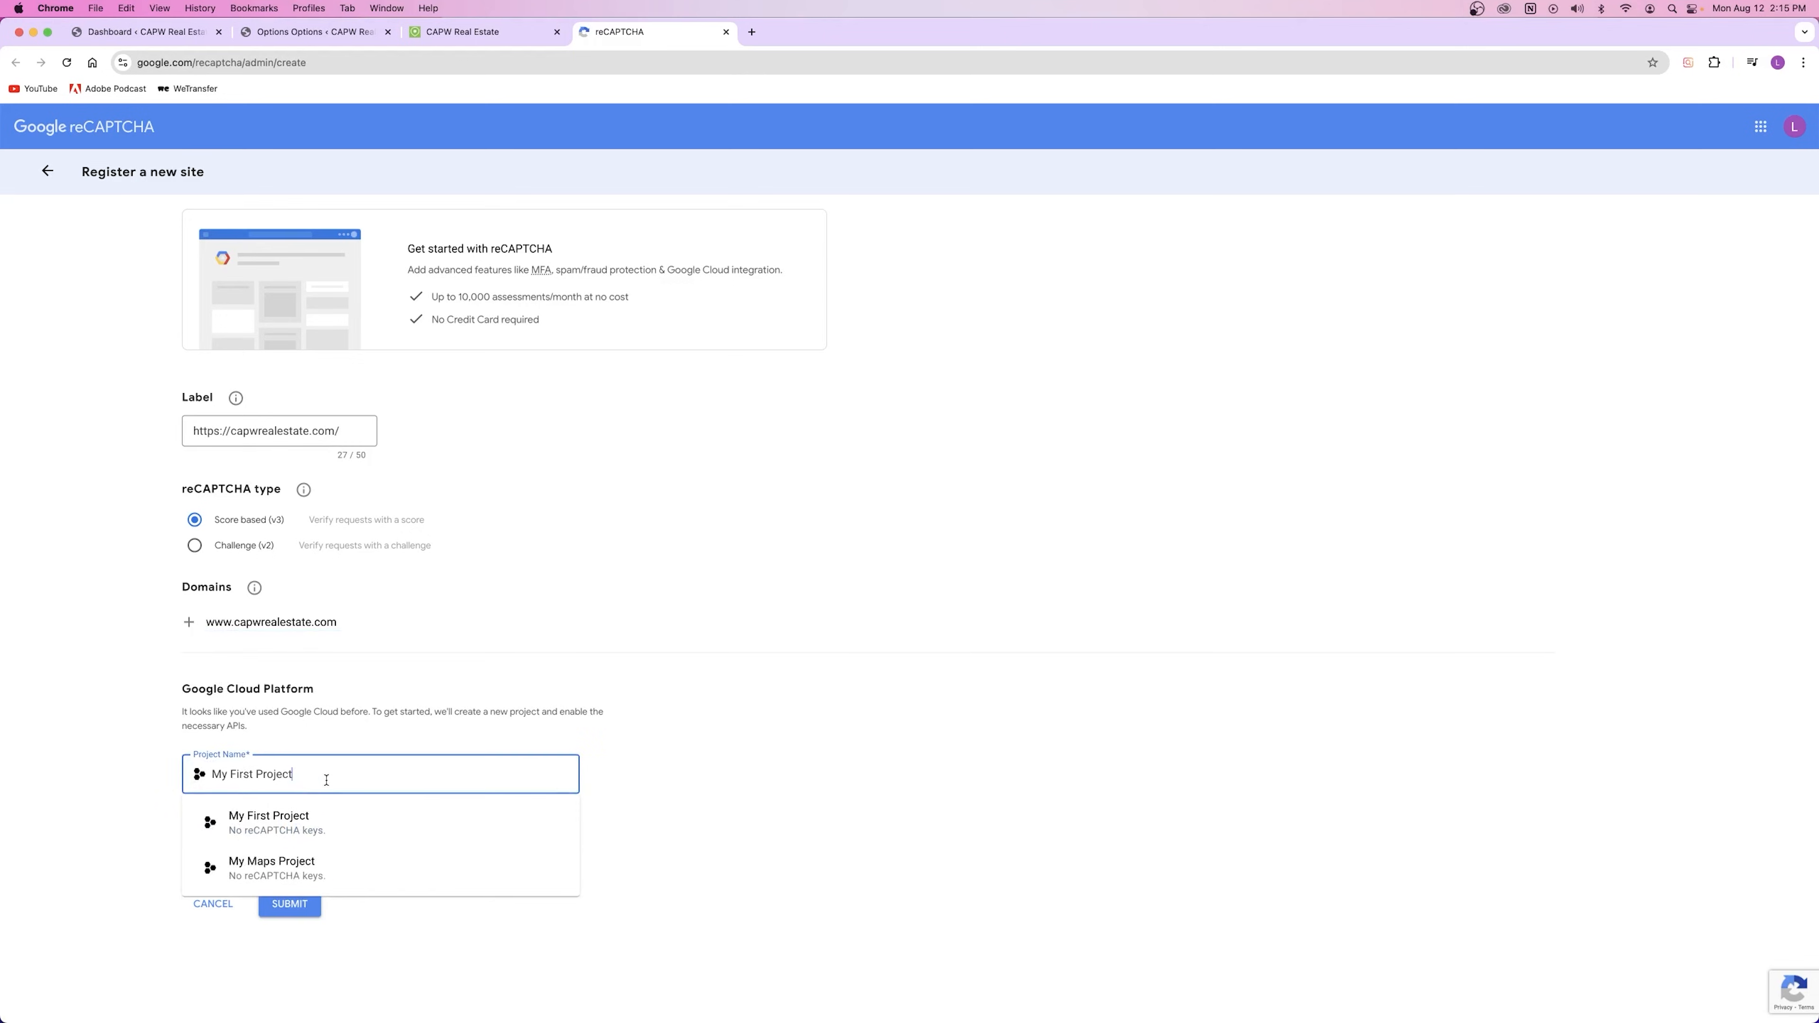
# Step: Name the project CAPW Real Estate and submit the site registration
pyautogui.click(230, 784)
pyautogui.press('BackSpace')
pyautogui.press('BackSpace')
pyautogui.press('BackSpace')
pyautogui.press('BackSpace')
pyautogui.press('BackSpace')
pyautogui.press('BackSpace')
pyautogui.press('BackSpace')
pyautogui.press('BackSpace')
pyautogui.press('BackSpace')
pyautogui.press('BackSpace')
pyautogui.press('BackSpace')
pyautogui.press('BackSpace')
pyautogui.press('BackSpace')
pyautogui.press('BackSpace')
pyautogui.press('BackSpace')
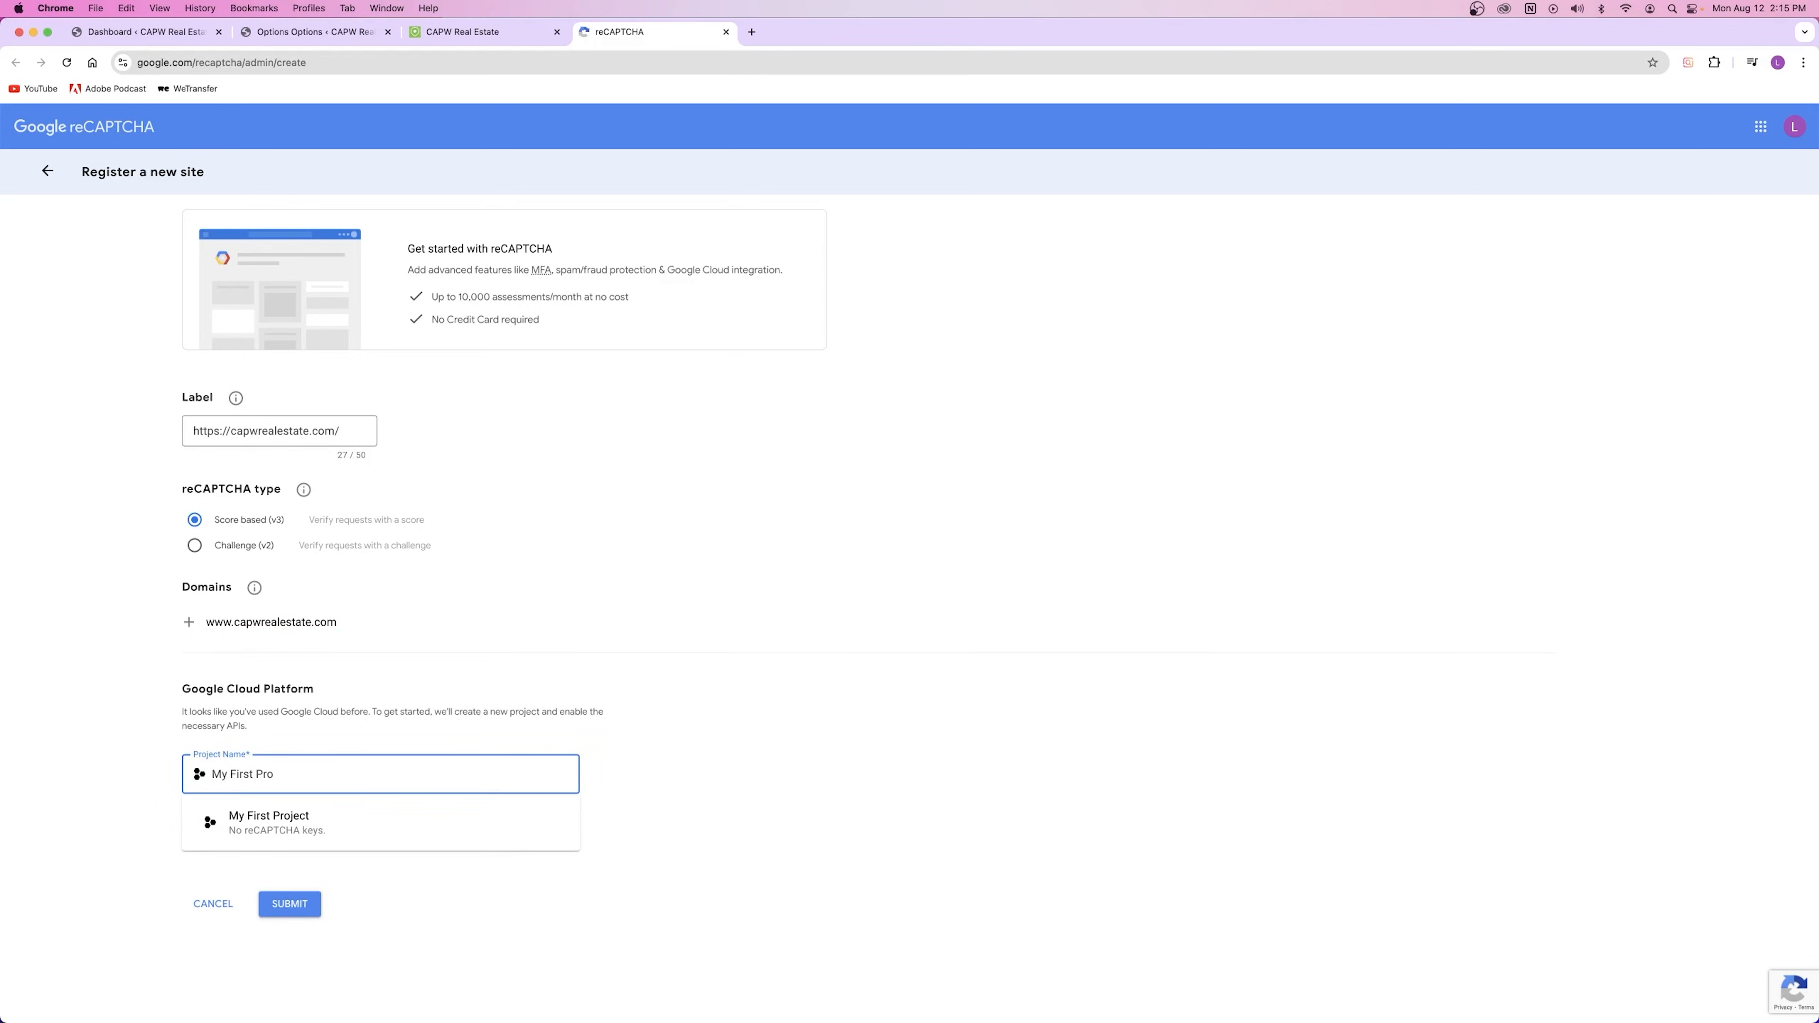
pyautogui.write('CAPW Real Estate')
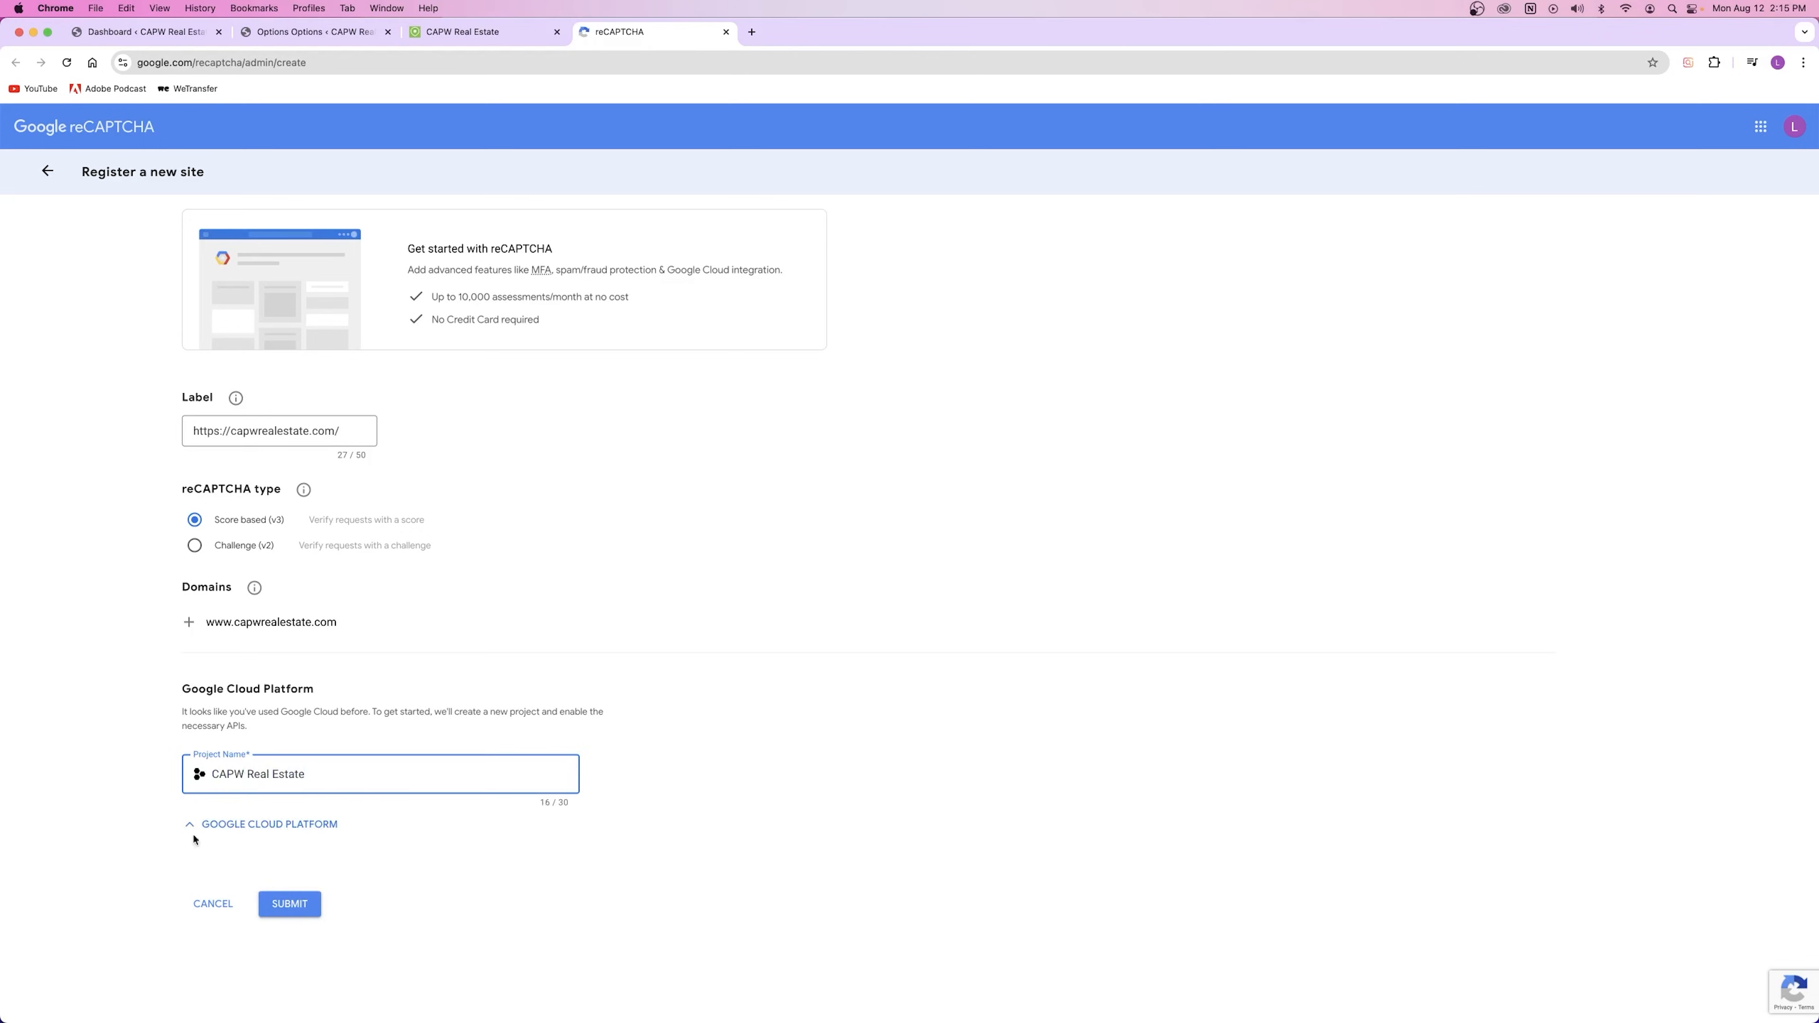
pyautogui.click(290, 904)
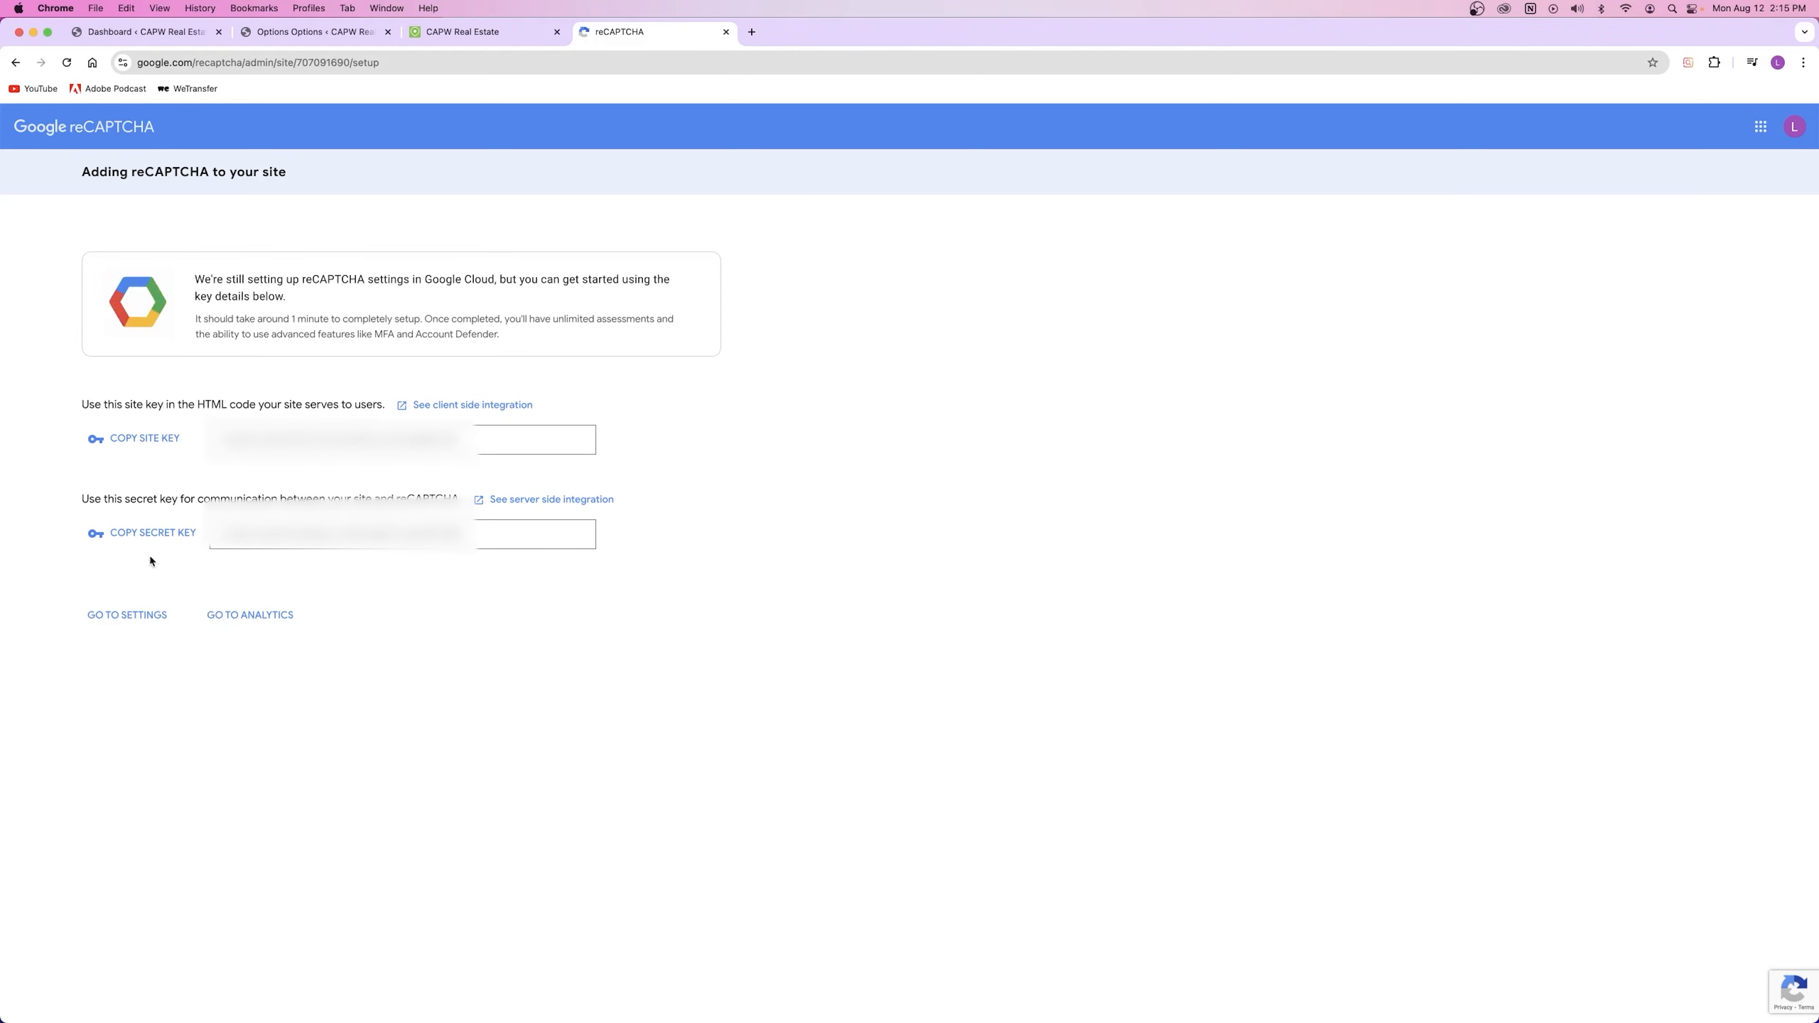
# Step: Paste the new site key and secret key into WordPress's reCaptcha fields and save
pyautogui.click(149, 438)
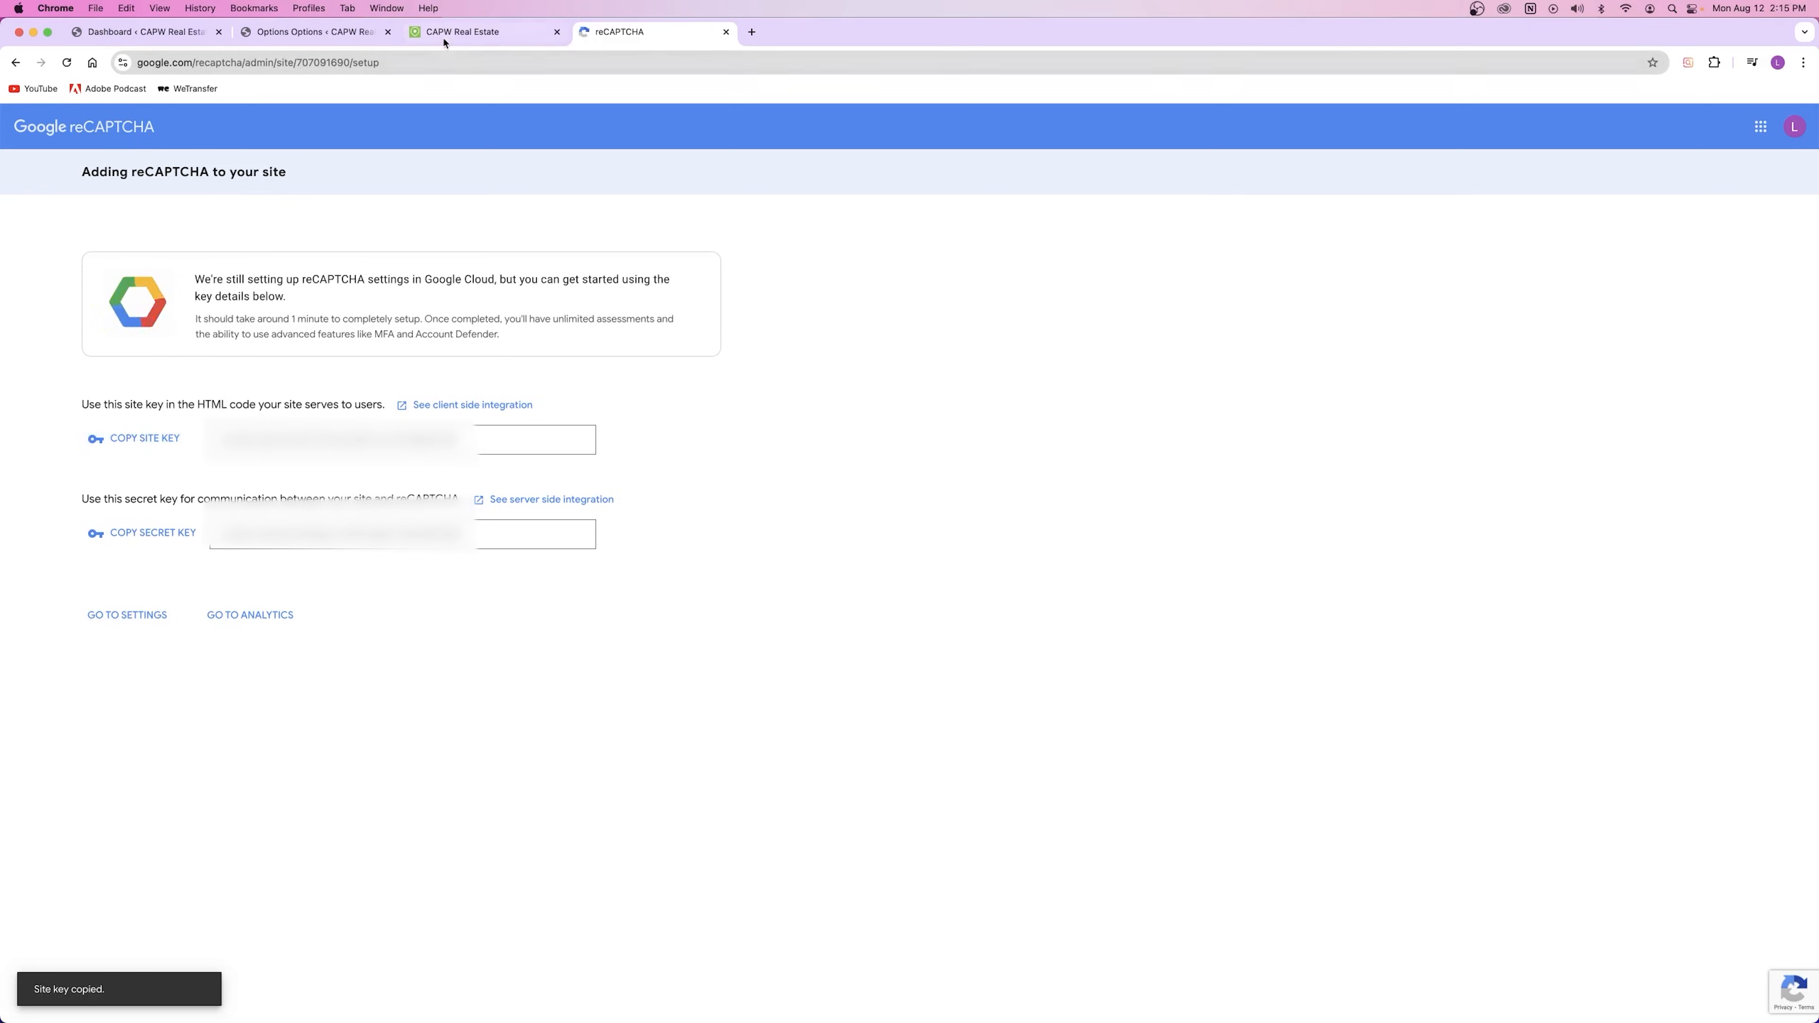
pyautogui.click(323, 32)
pyautogui.click(783, 424)
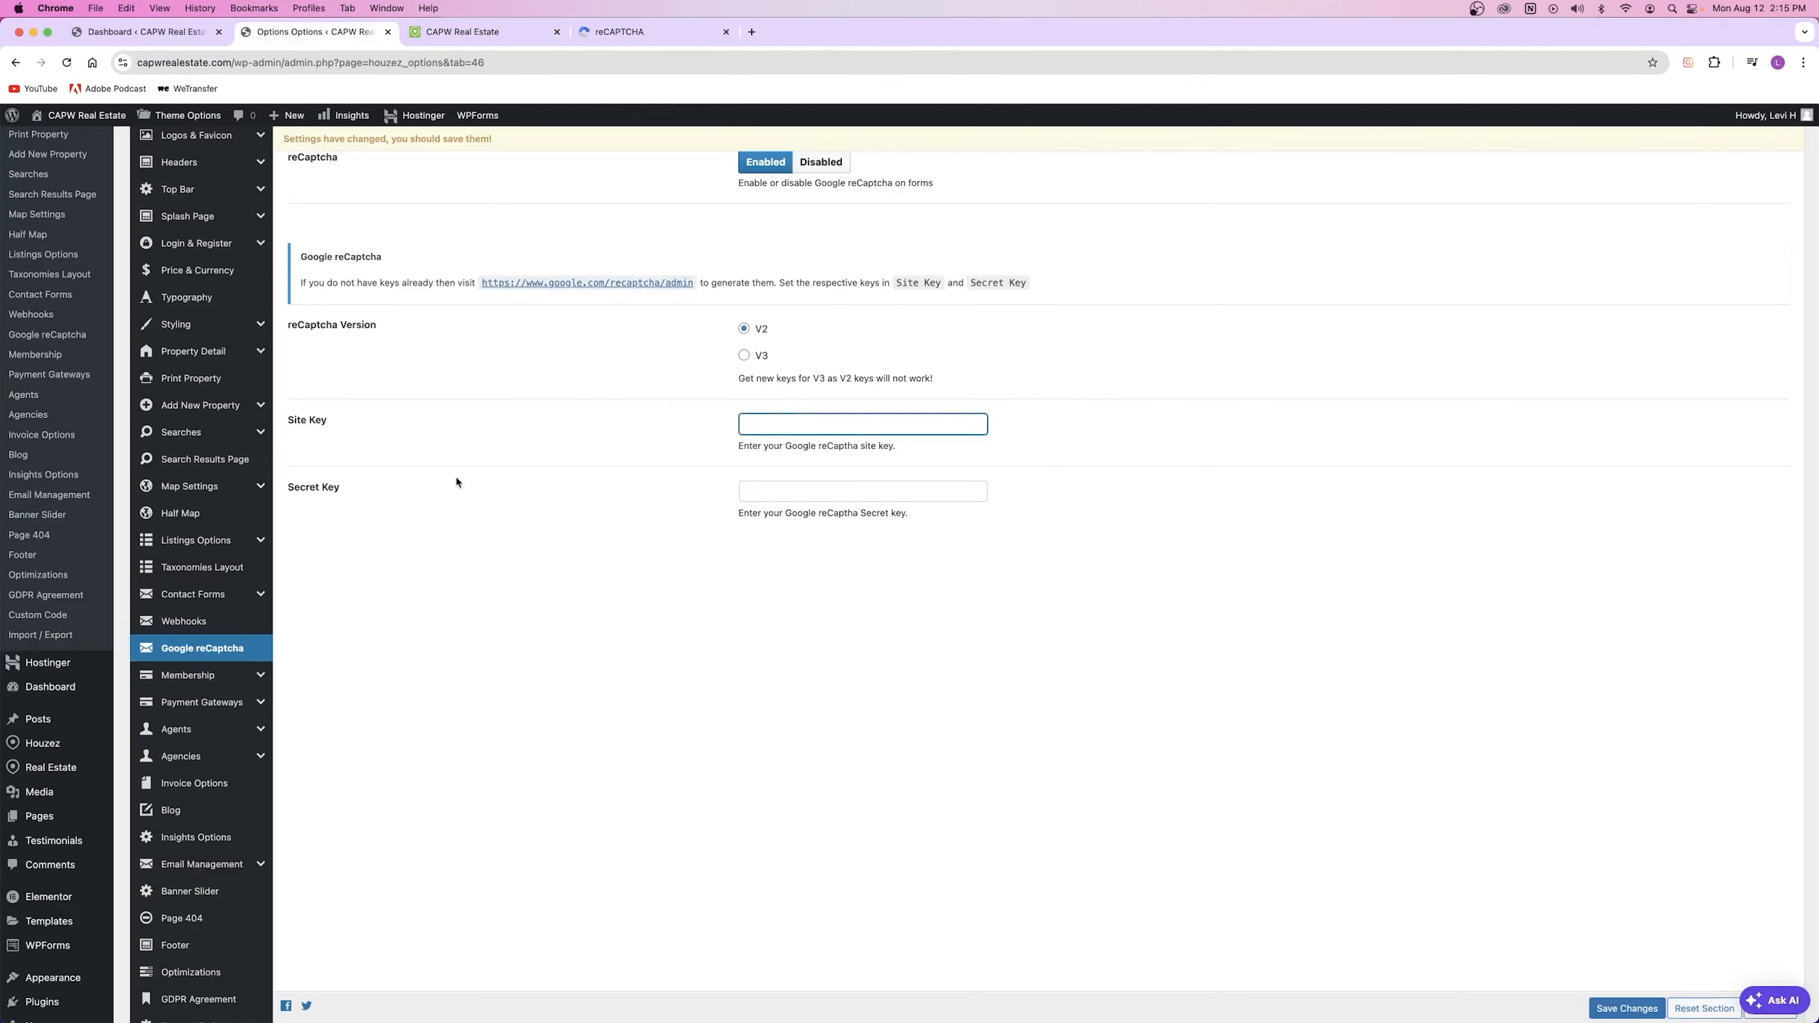
pyautogui.press('super+v')
pyautogui.click(622, 33)
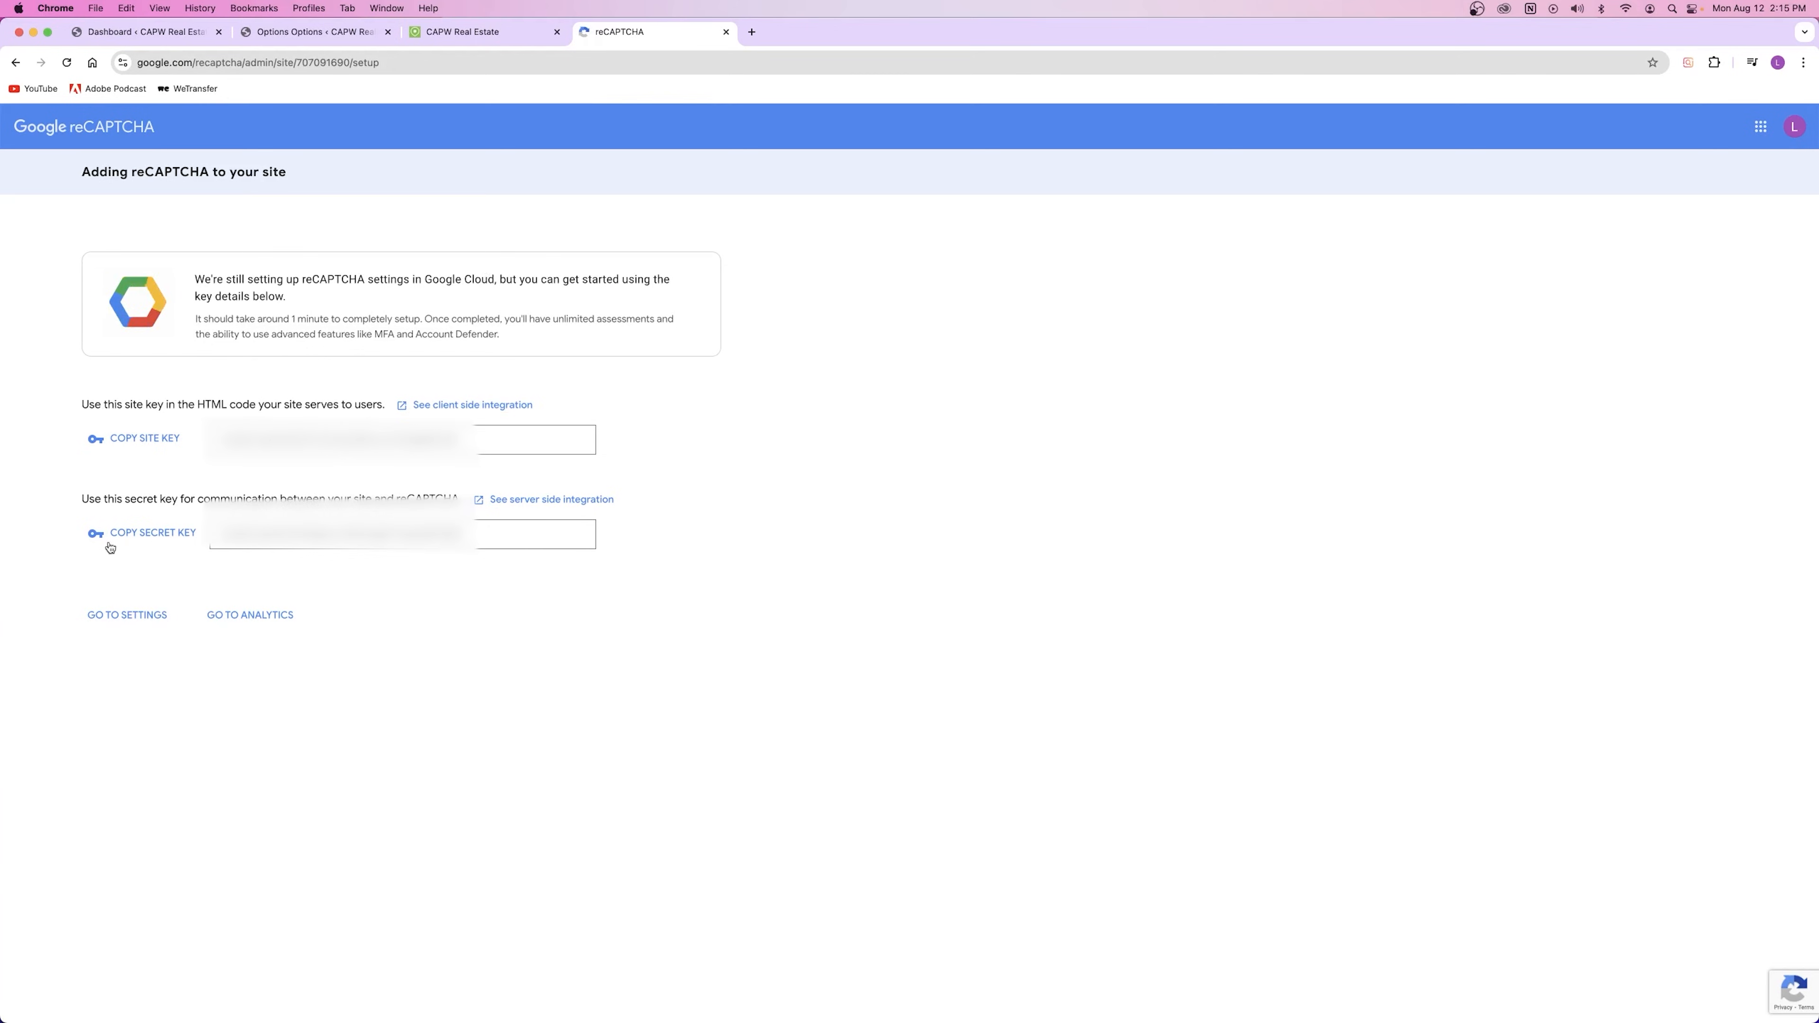
pyautogui.click(146, 533)
pyautogui.click(344, 29)
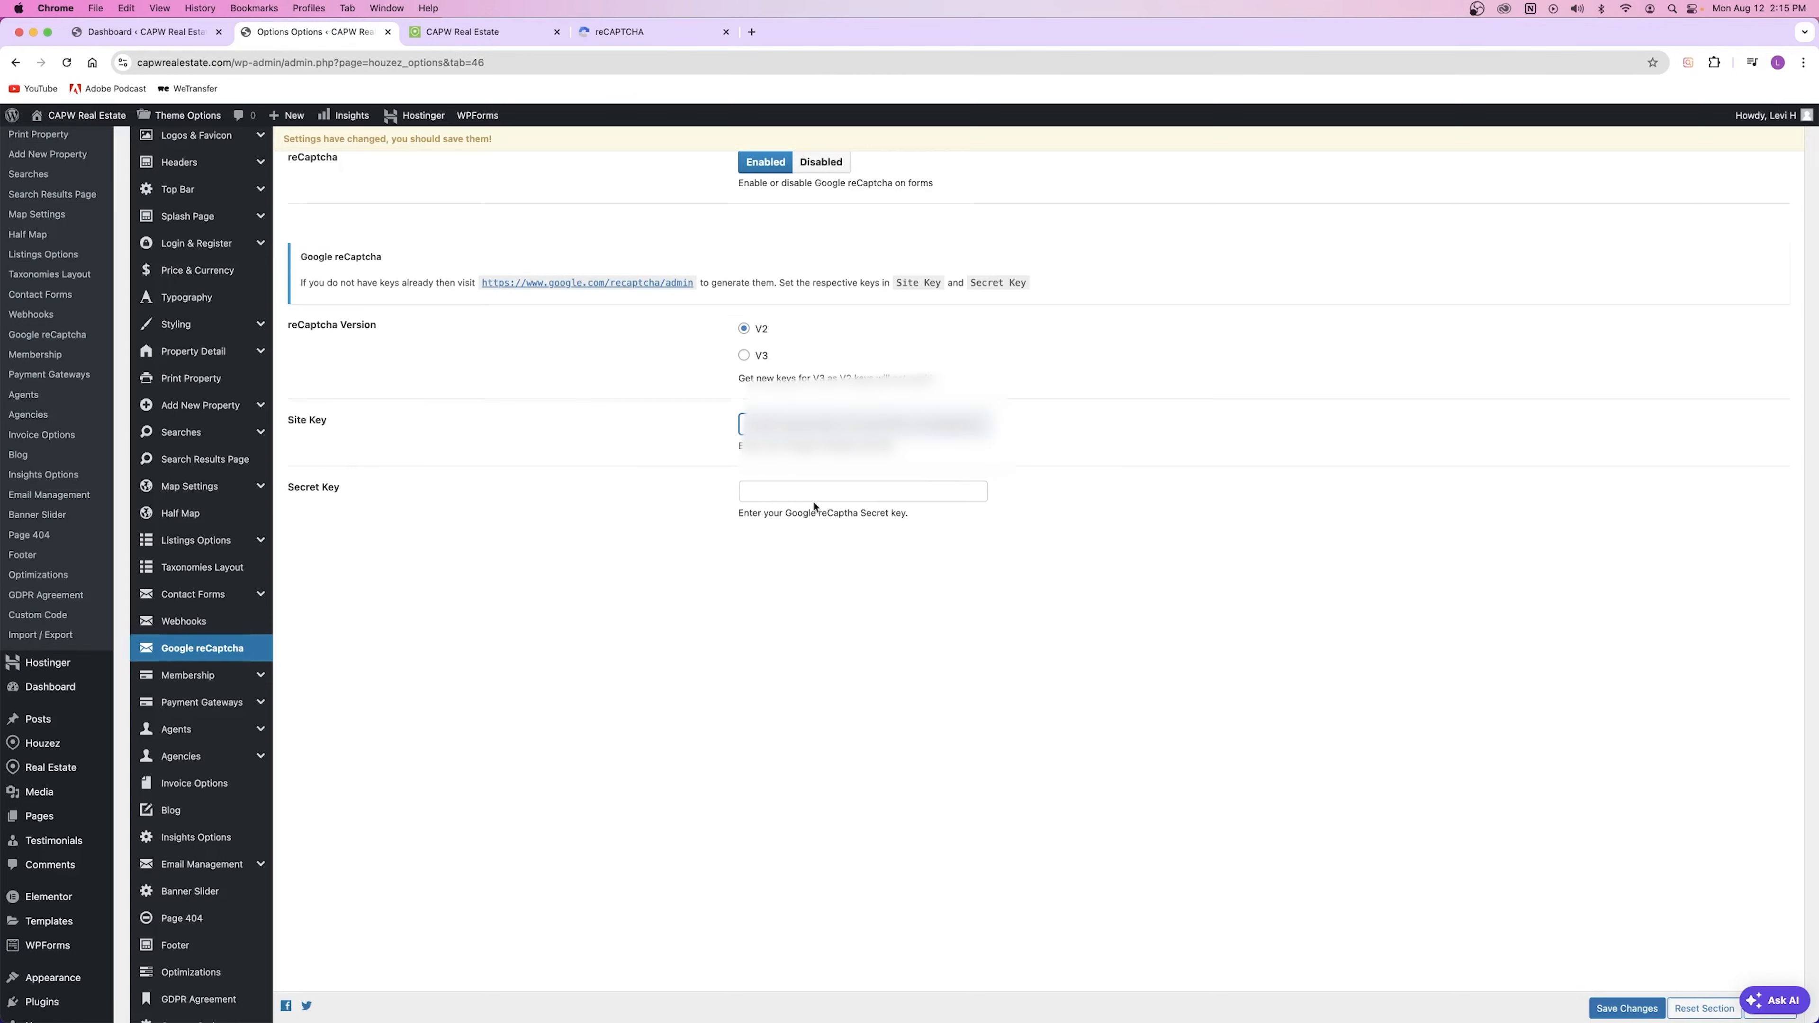
pyautogui.click(805, 493)
pyautogui.press('super+v')
pyautogui.click(627, 498)
pyautogui.click(1591, 1003)
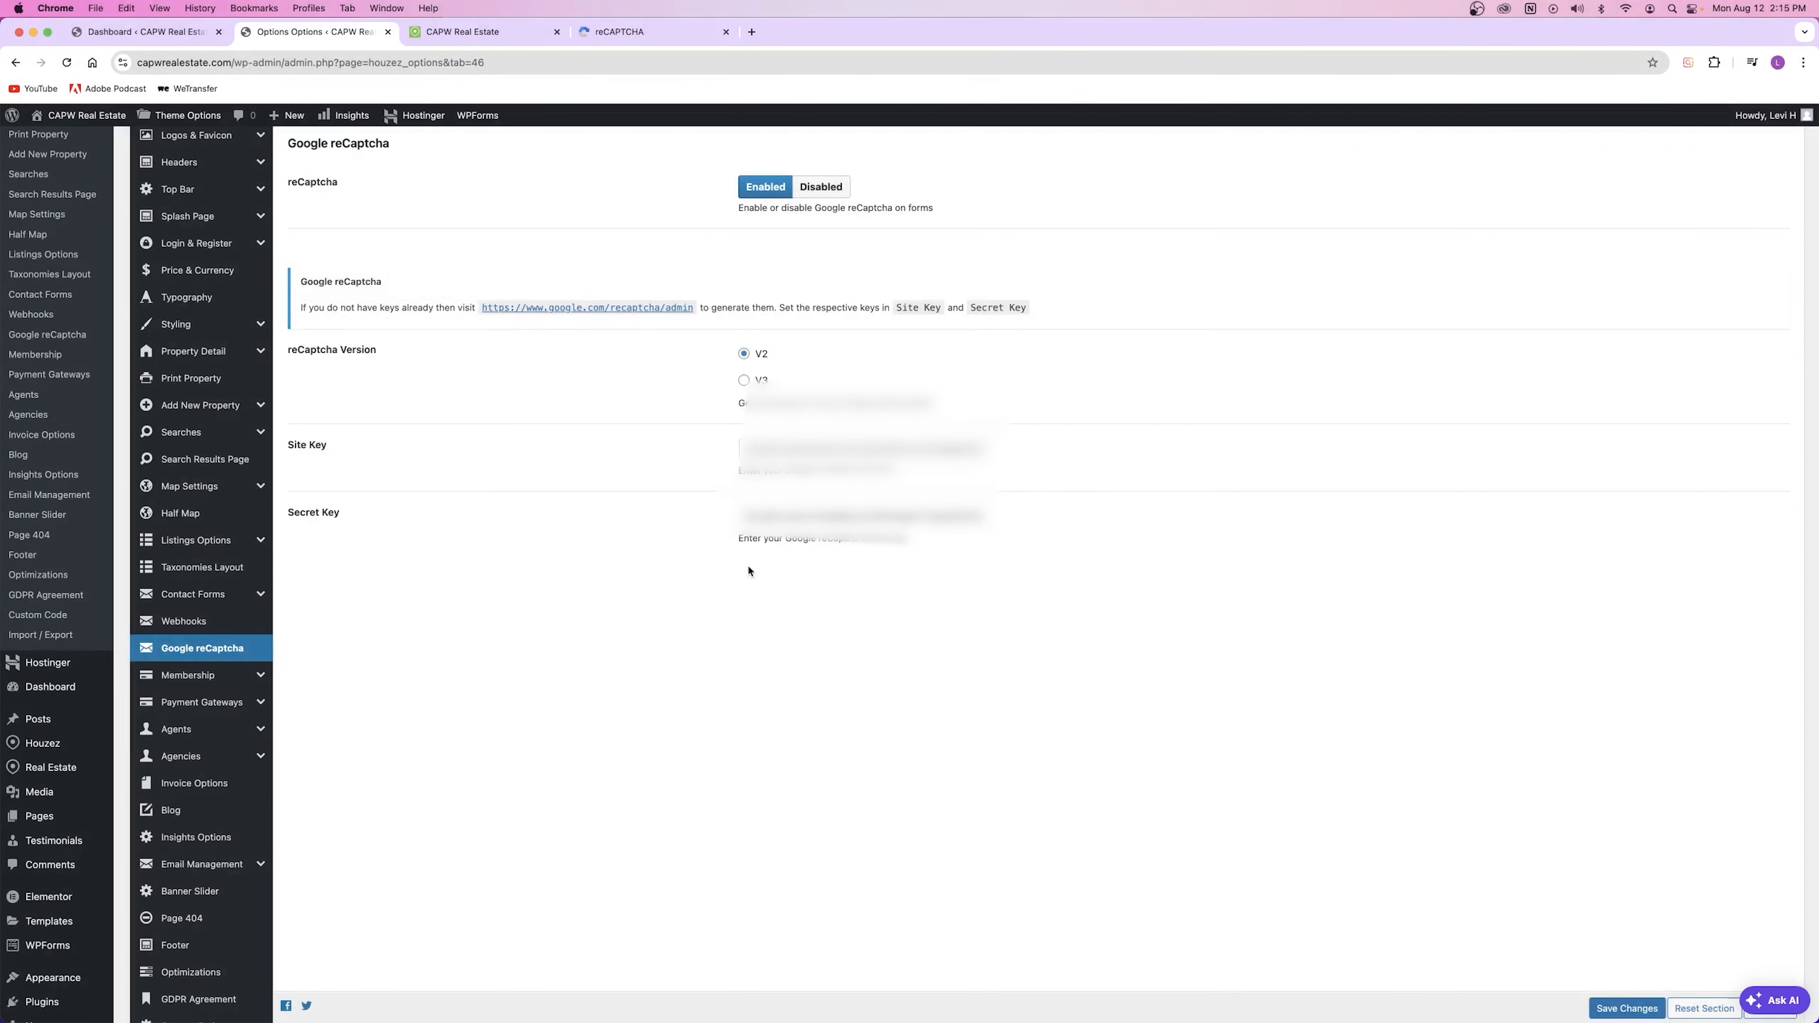
# Step: Reload the live site and try the Contact page form
pyautogui.click(459, 32)
pyautogui.press('super+r')
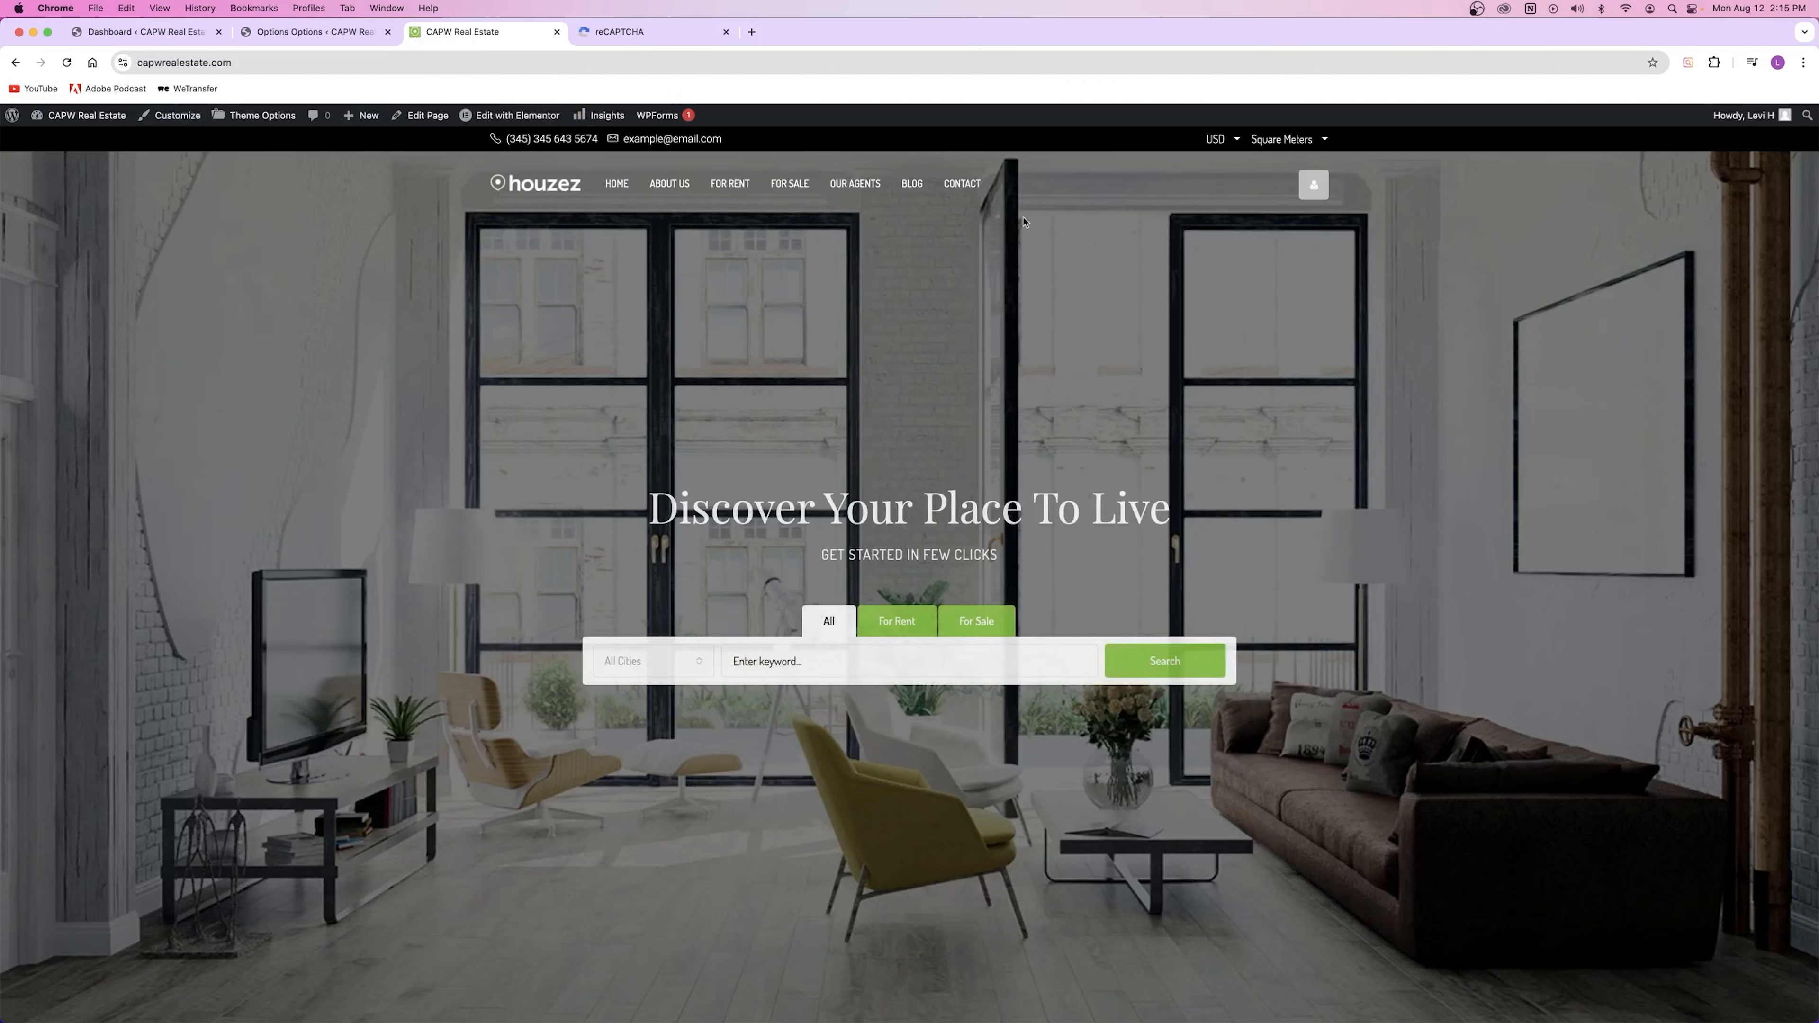
pyautogui.click(962, 184)
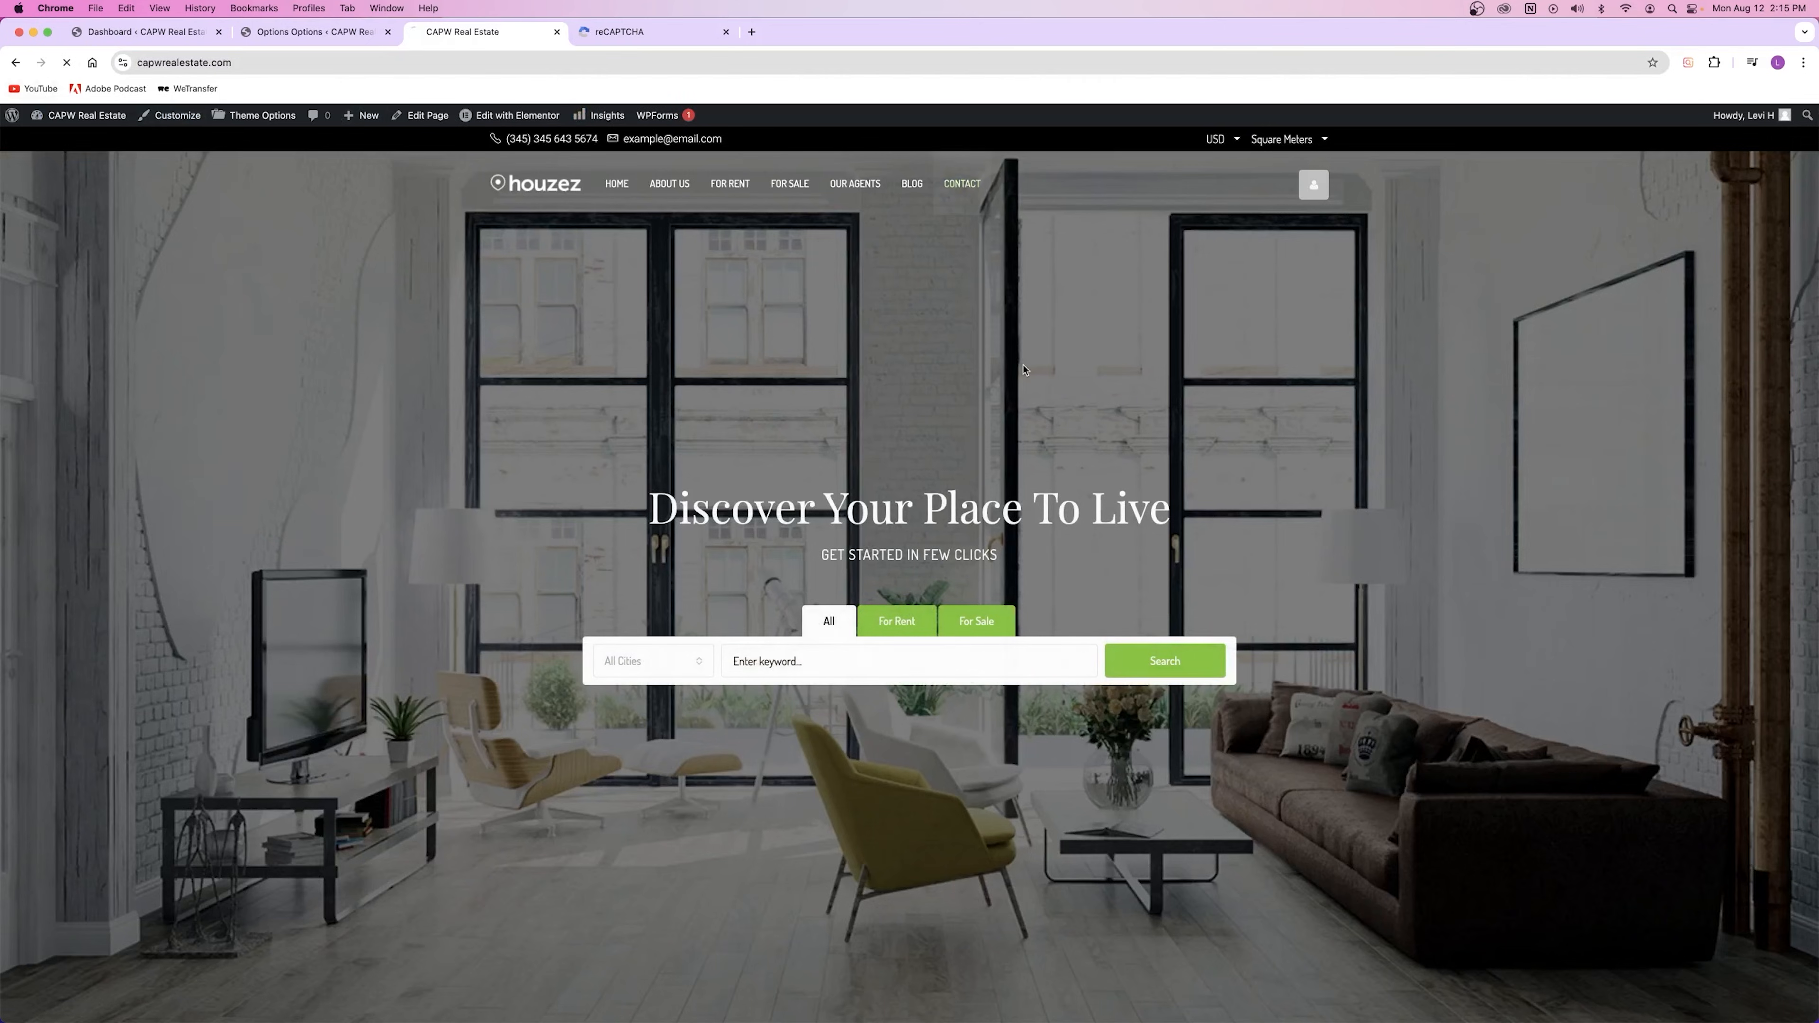
pyautogui.click(634, 461)
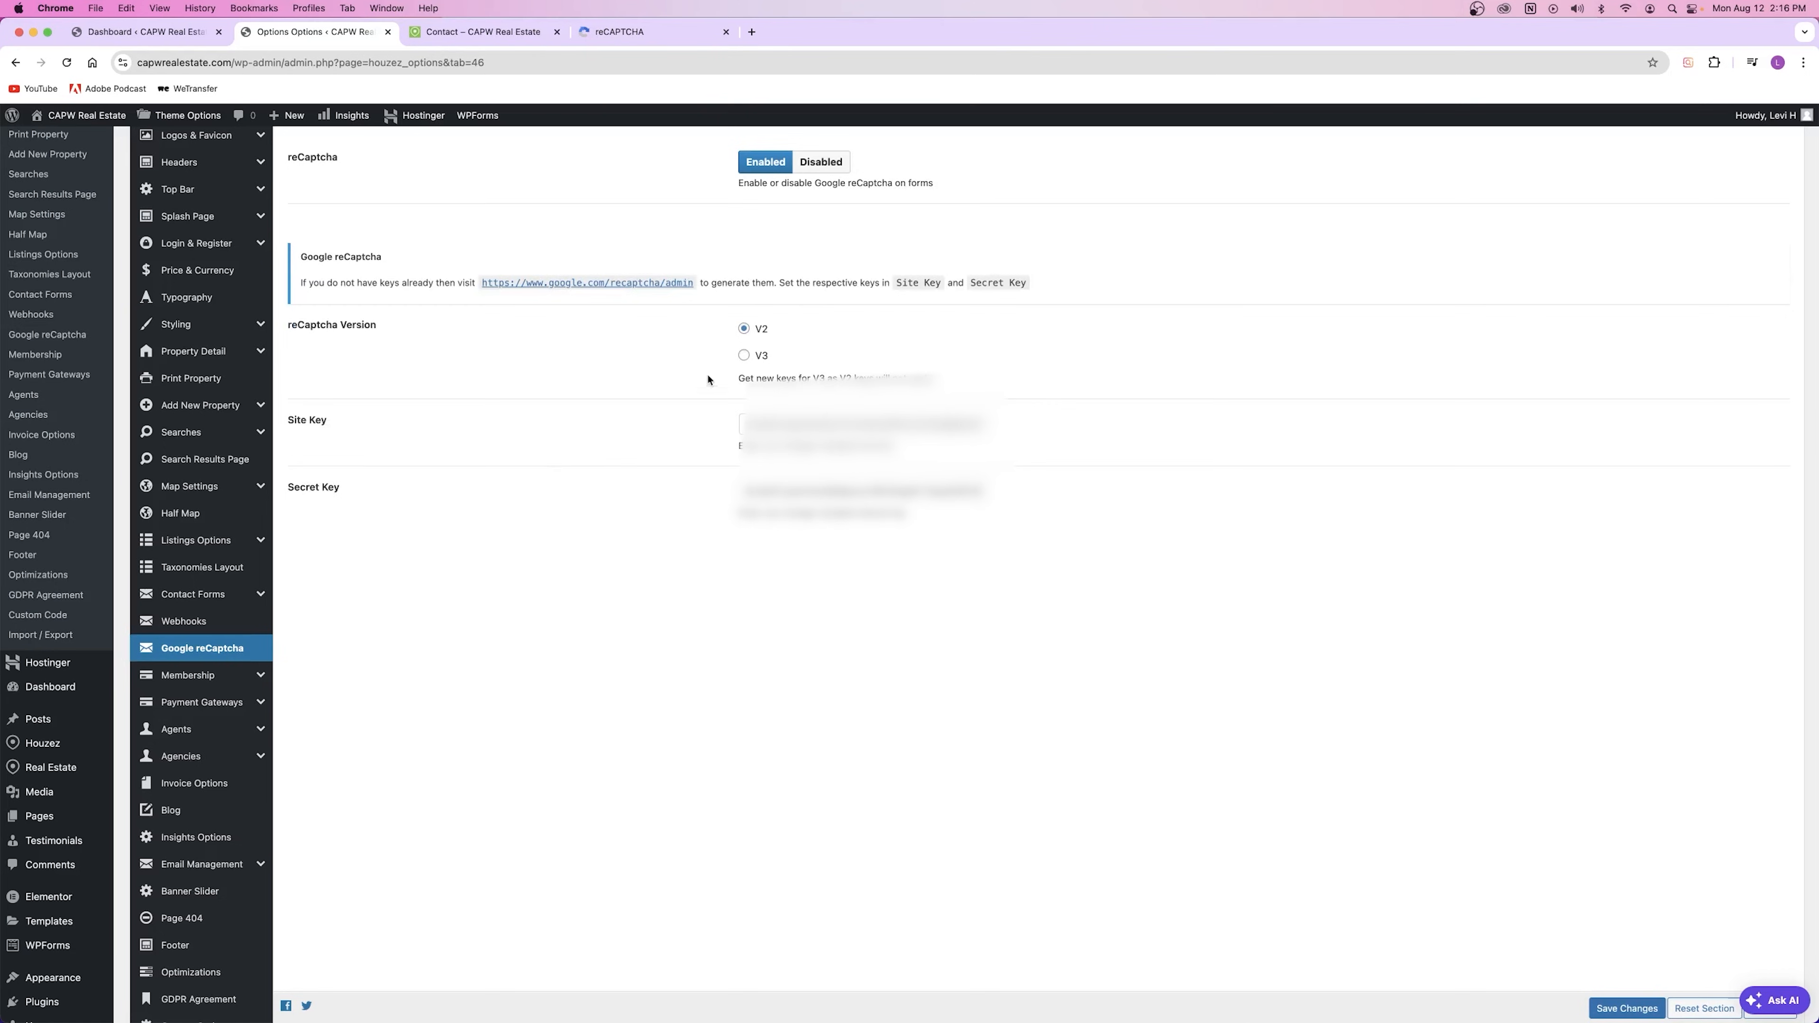
pyautogui.click(621, 31)
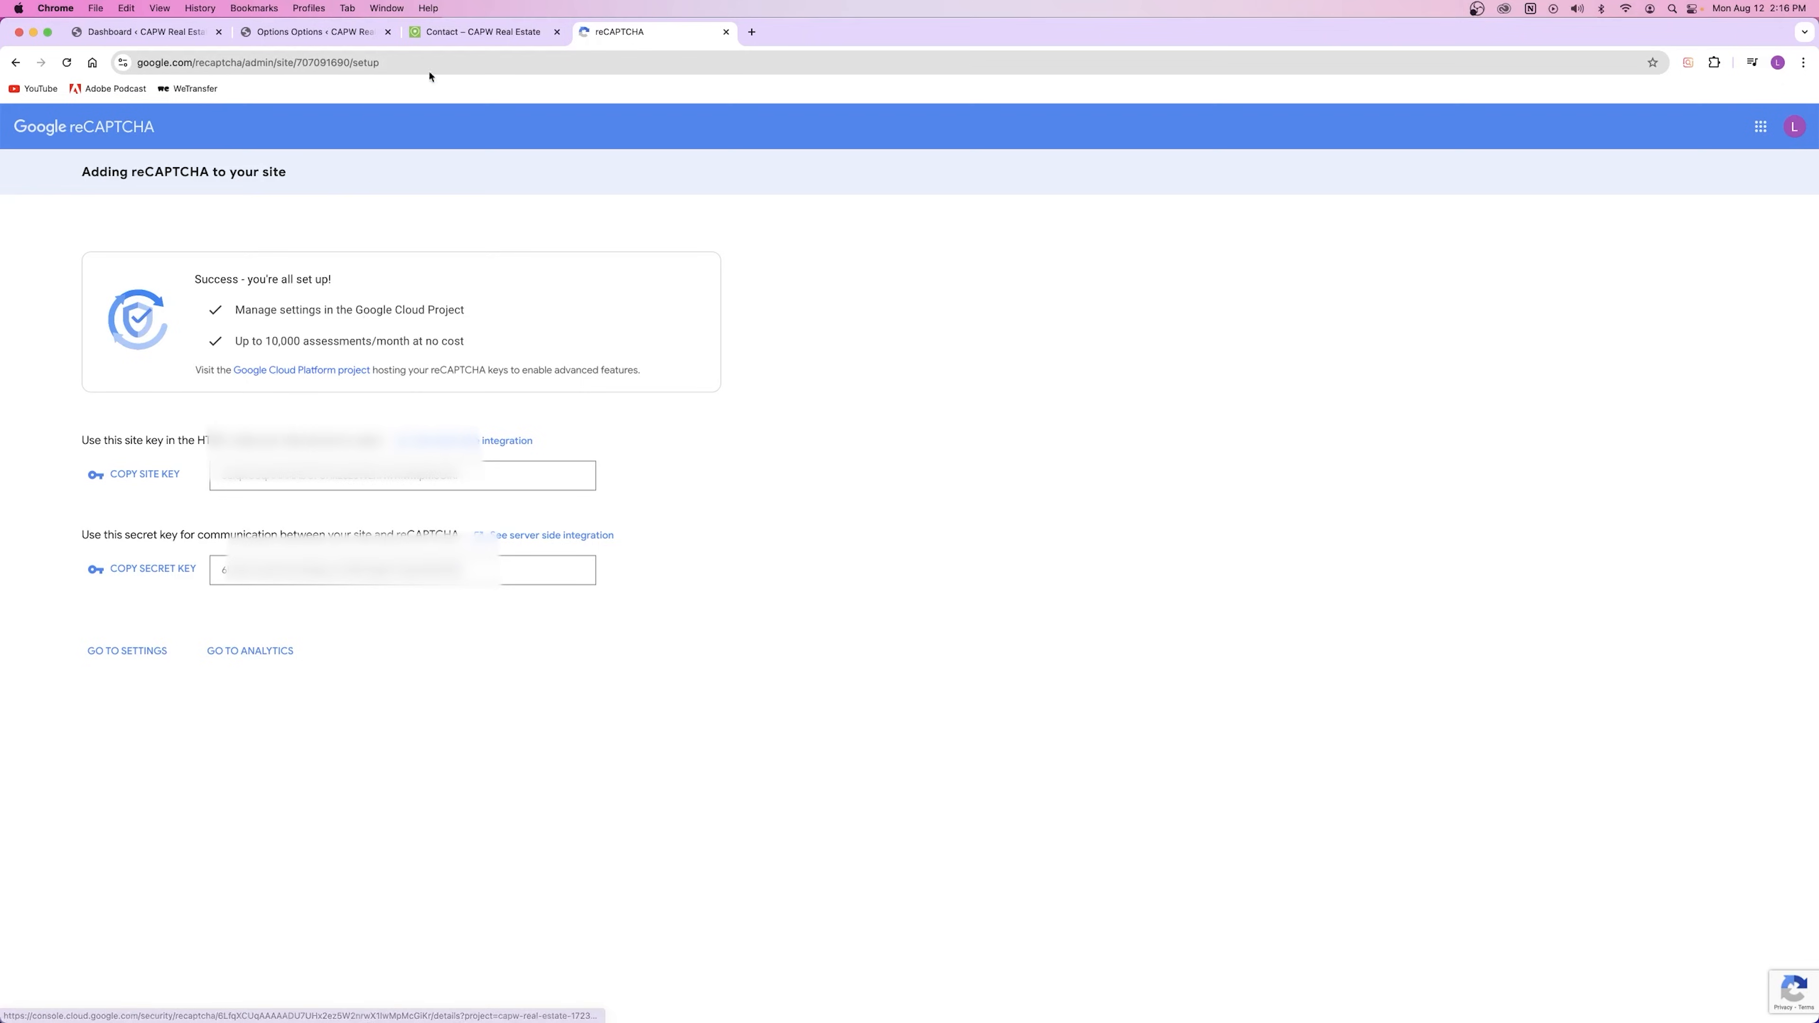
pyautogui.click(466, 32)
pyautogui.click(301, 35)
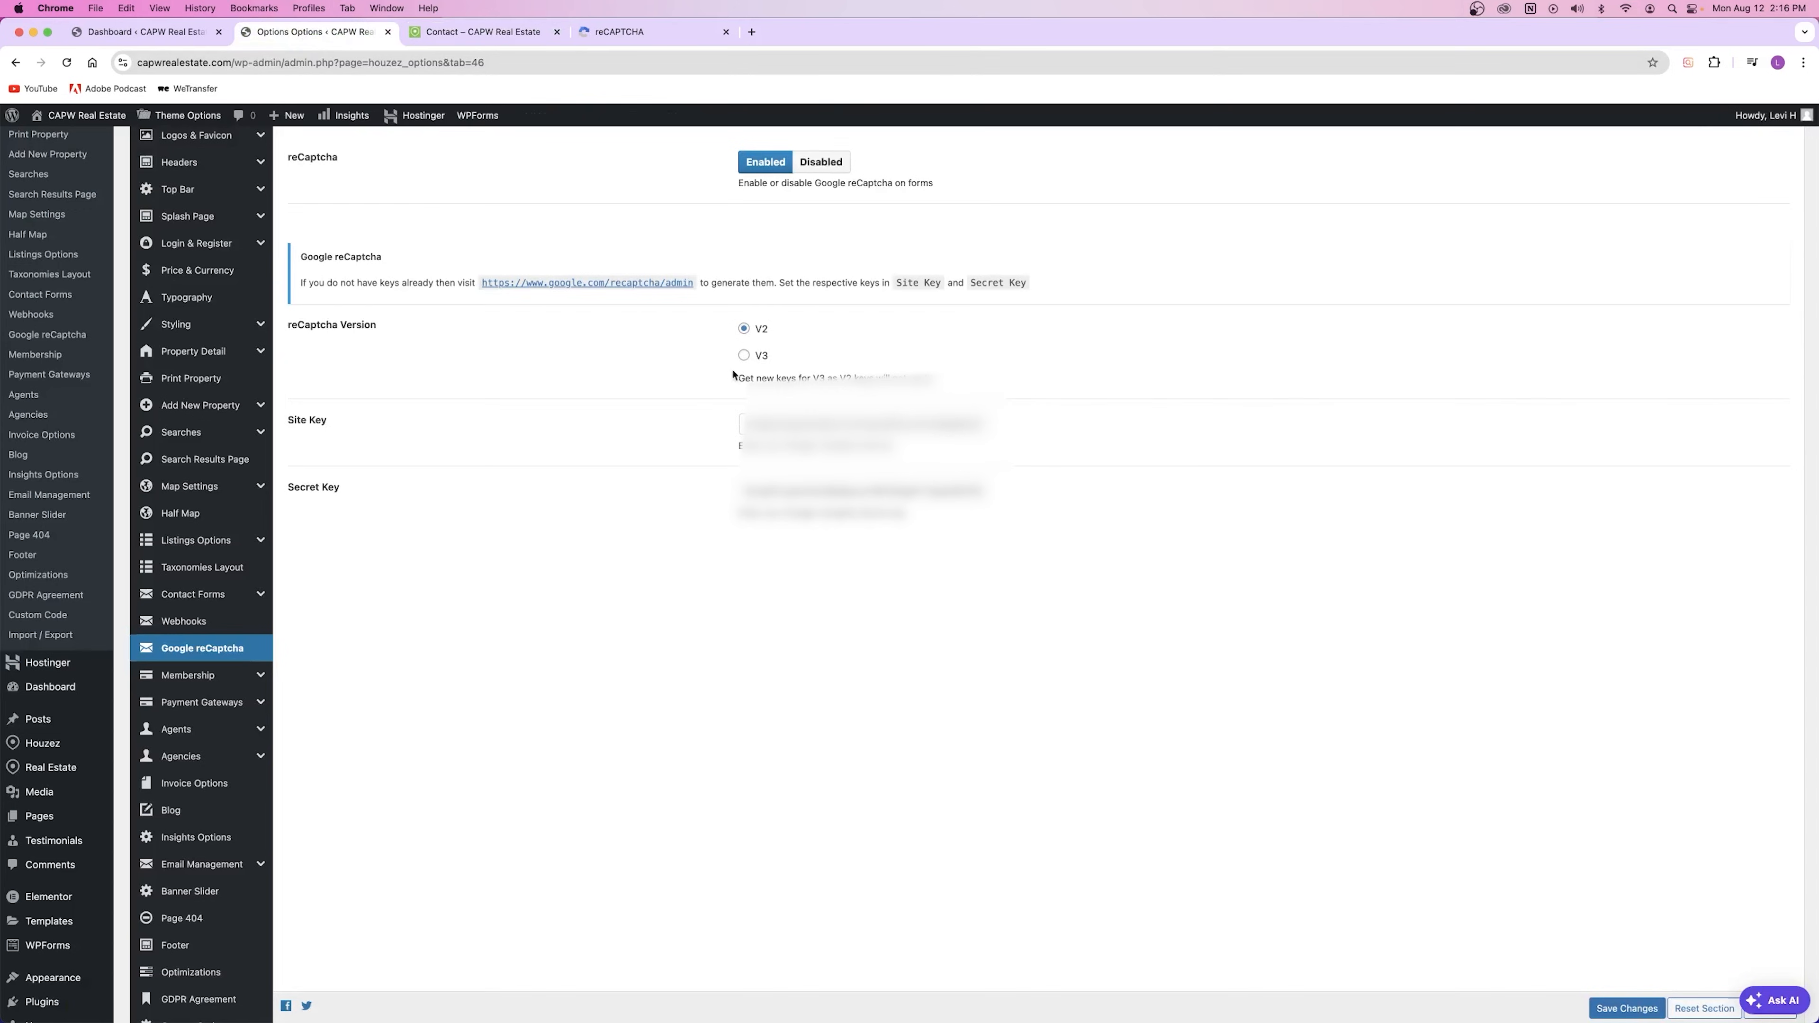
# Step: Switch reCaptcha to version V3, save, and confirm the badge on the reloaded Contact page
pyautogui.click(744, 355)
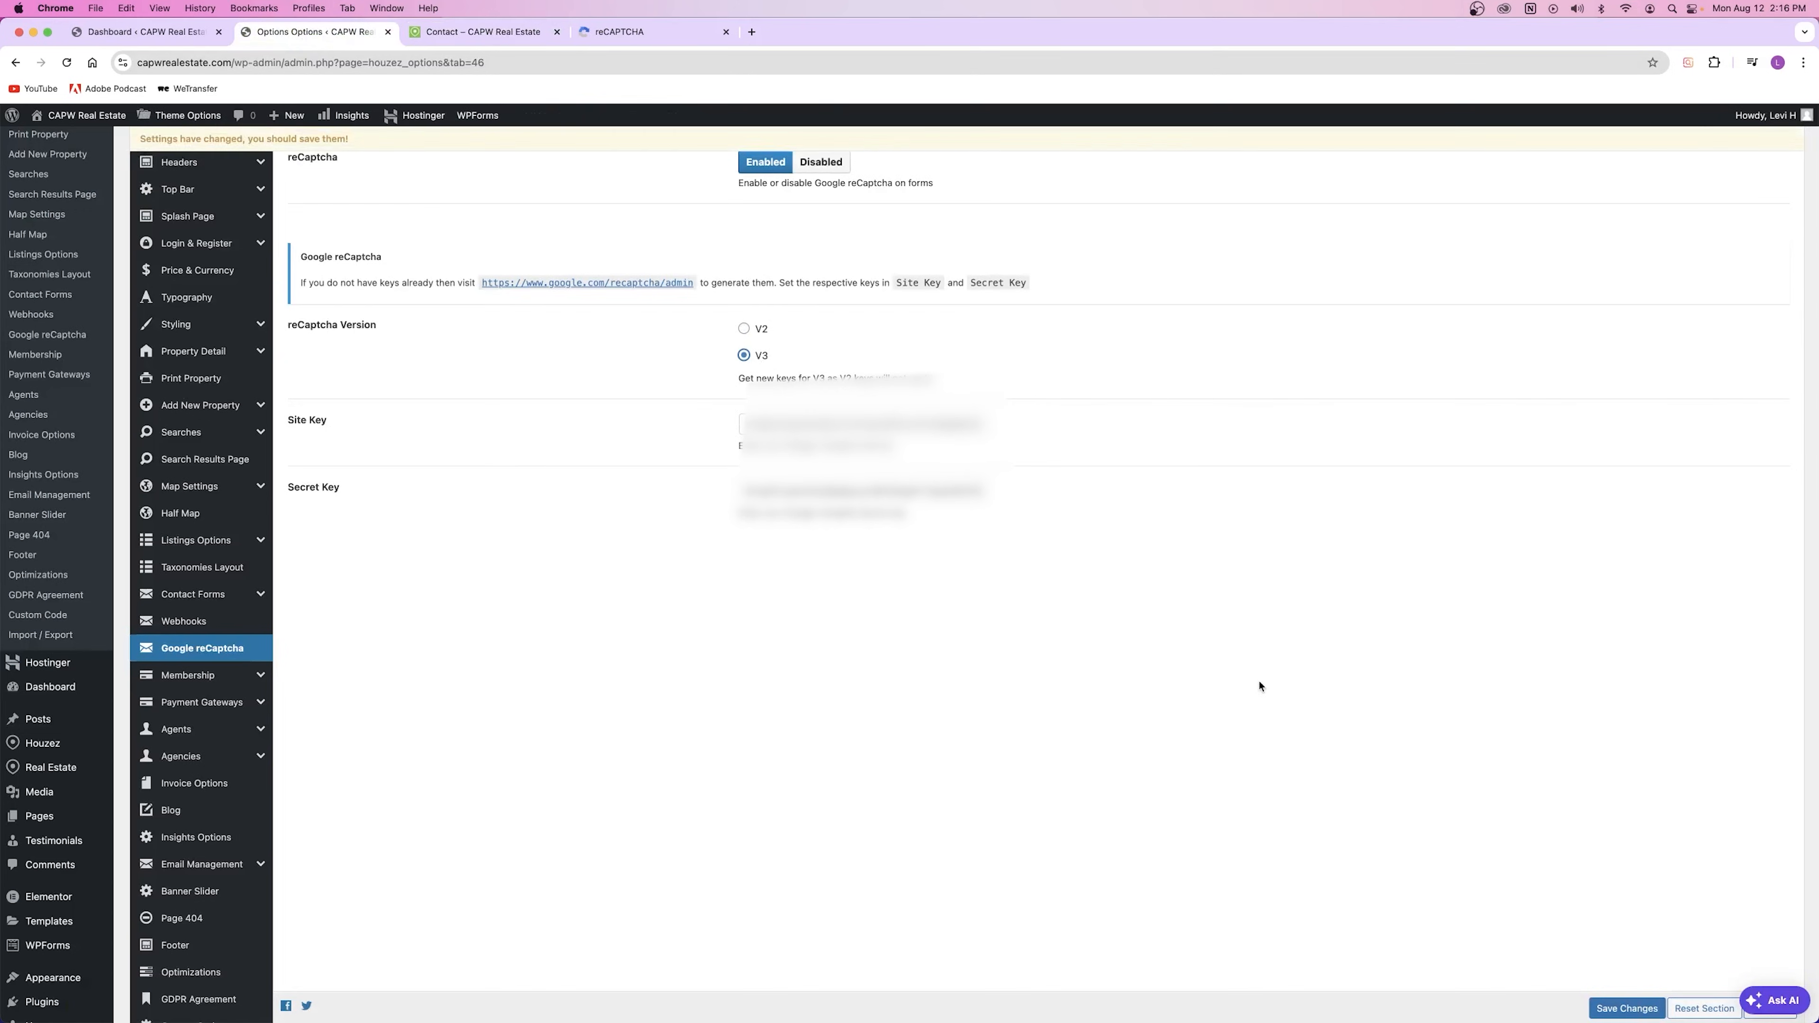
pyautogui.click(1627, 1008)
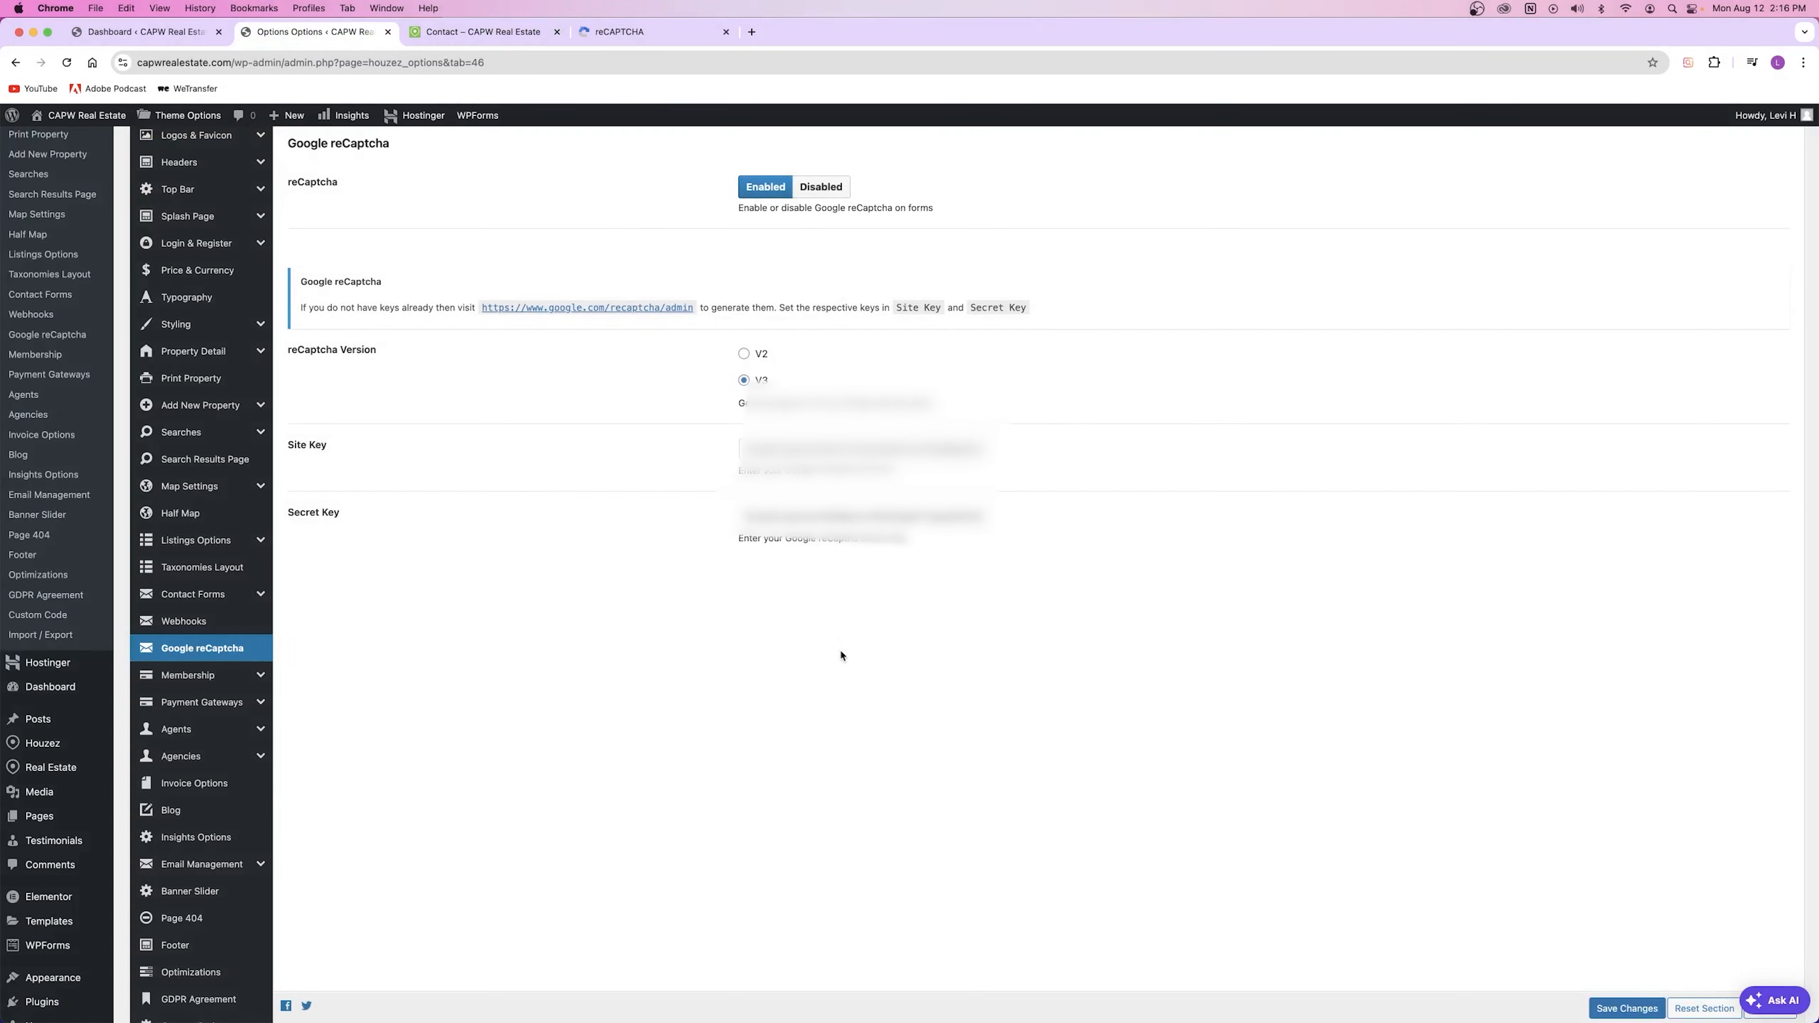
pyautogui.click(502, 33)
pyautogui.click(67, 63)
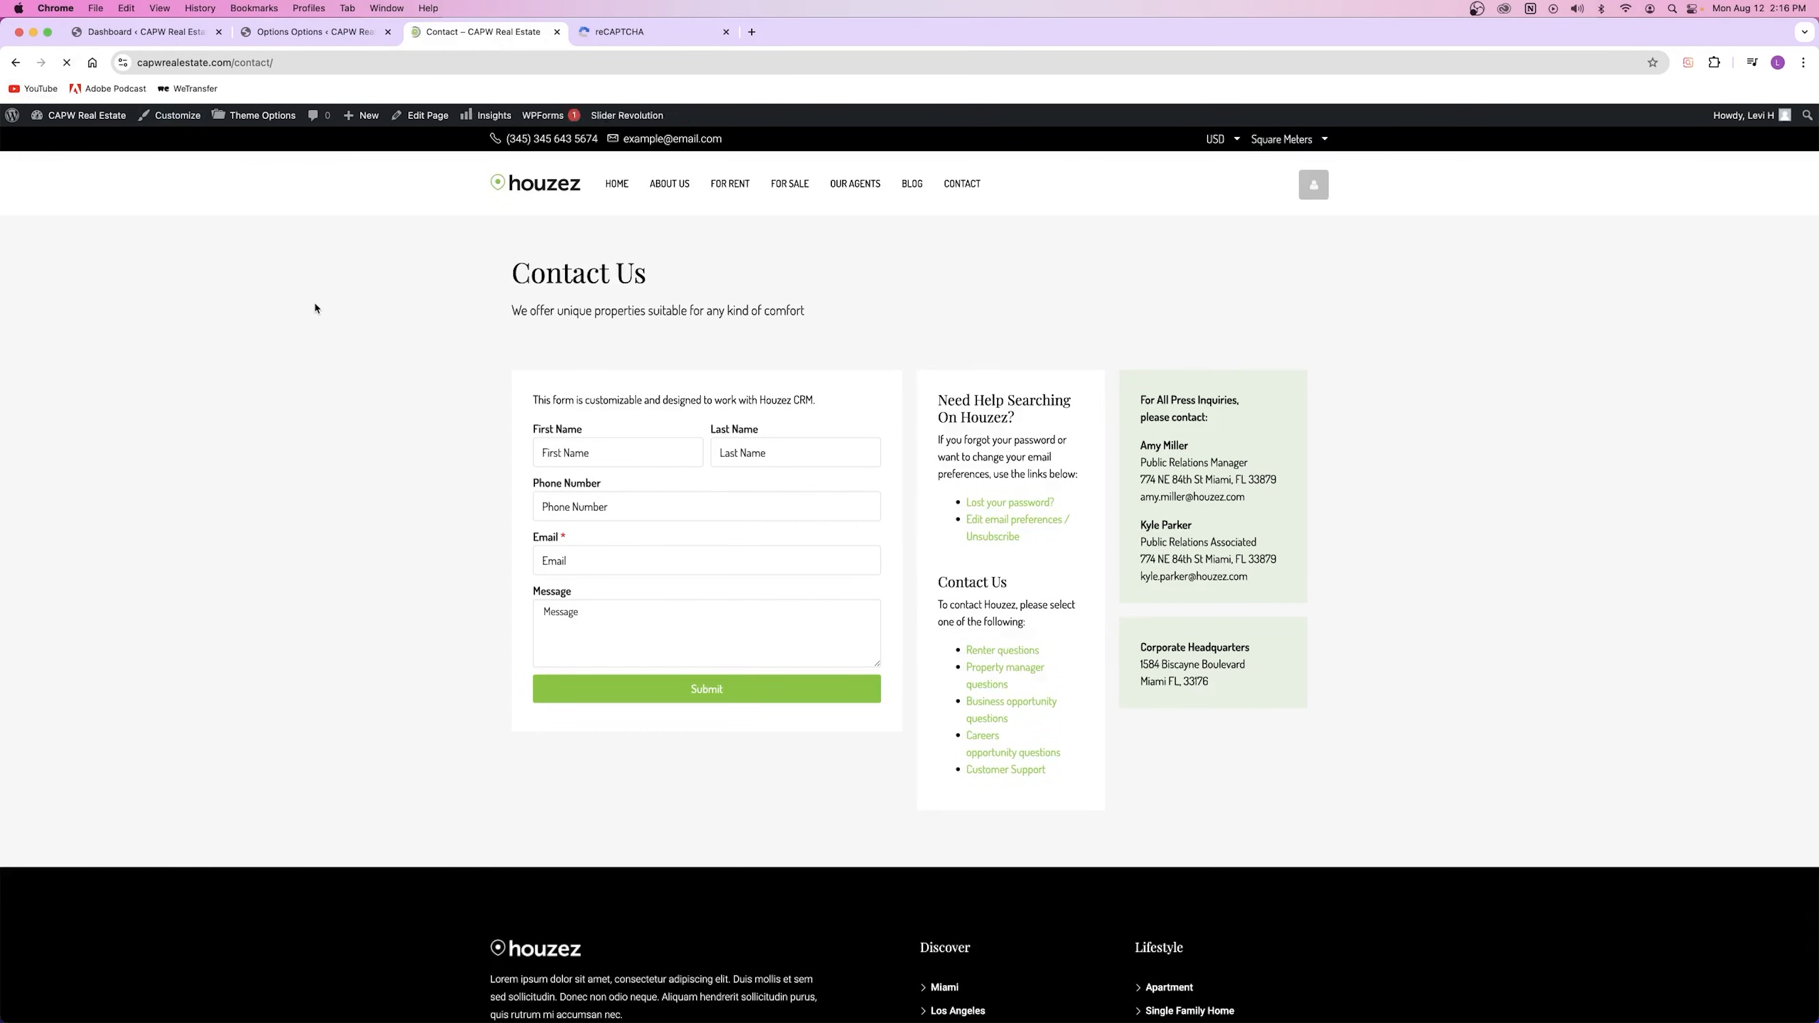
pyautogui.moveTo(1754, 942)
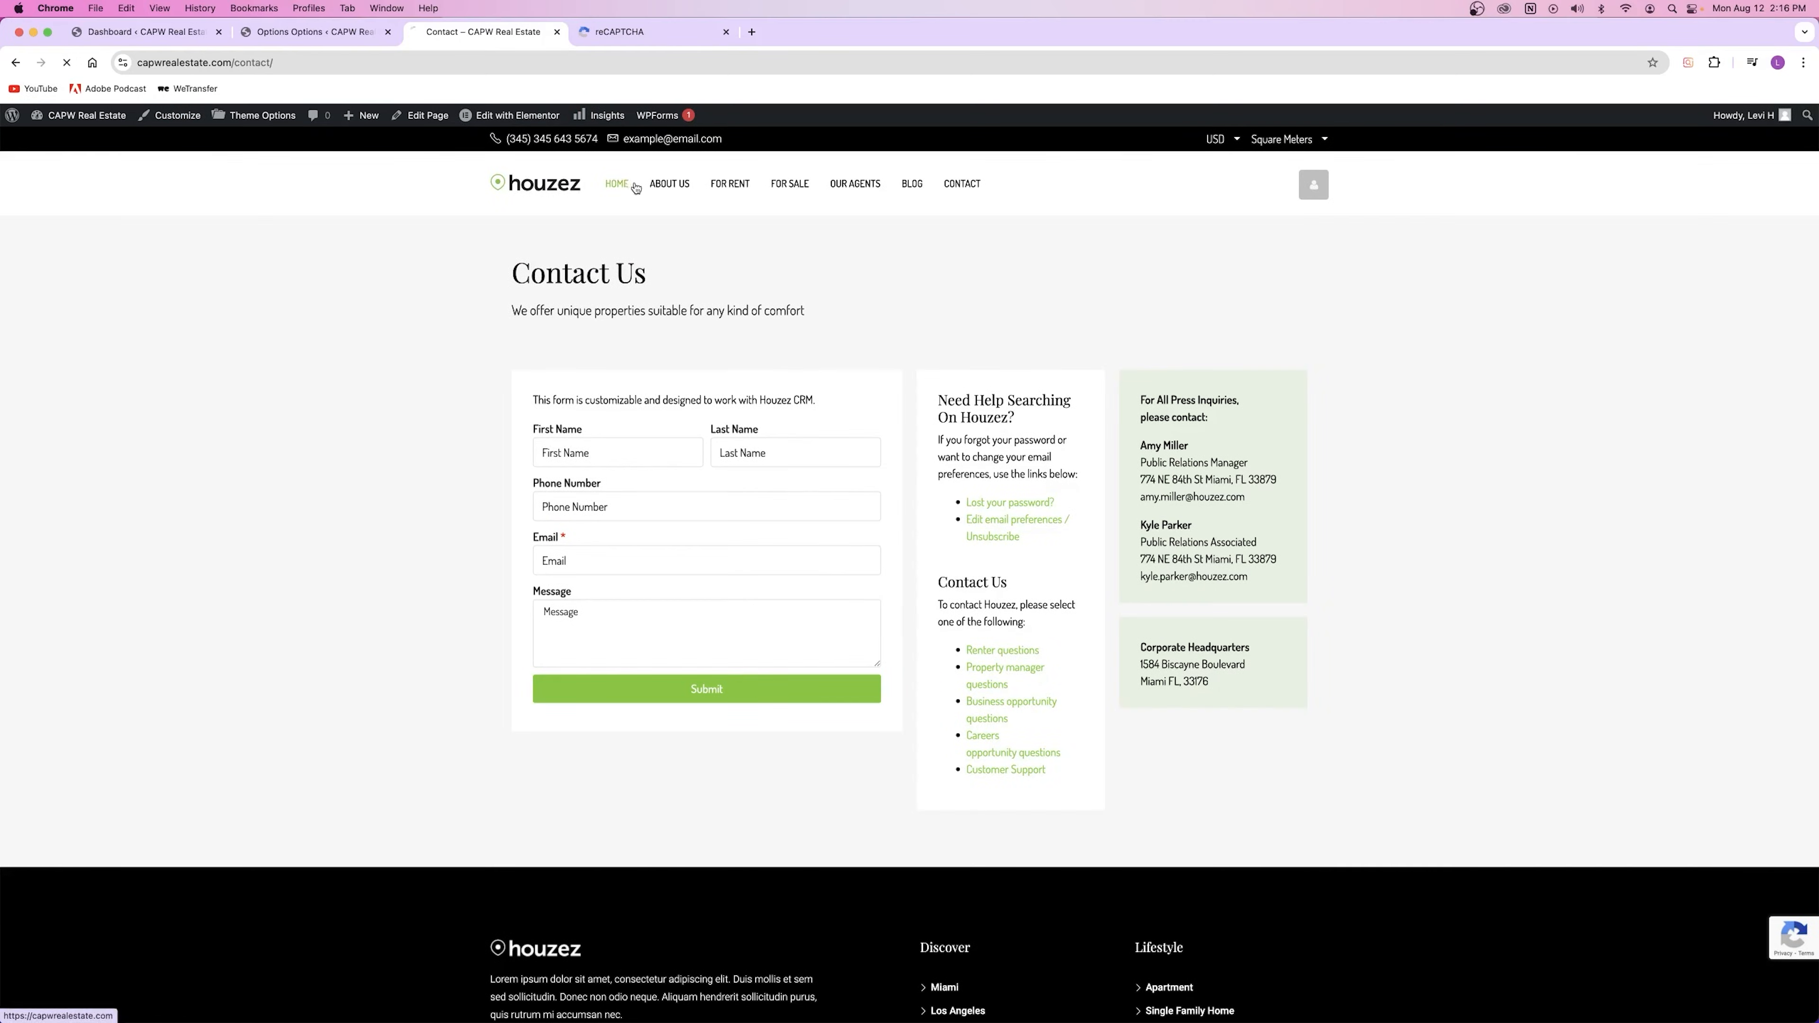
pyautogui.click(635, 188)
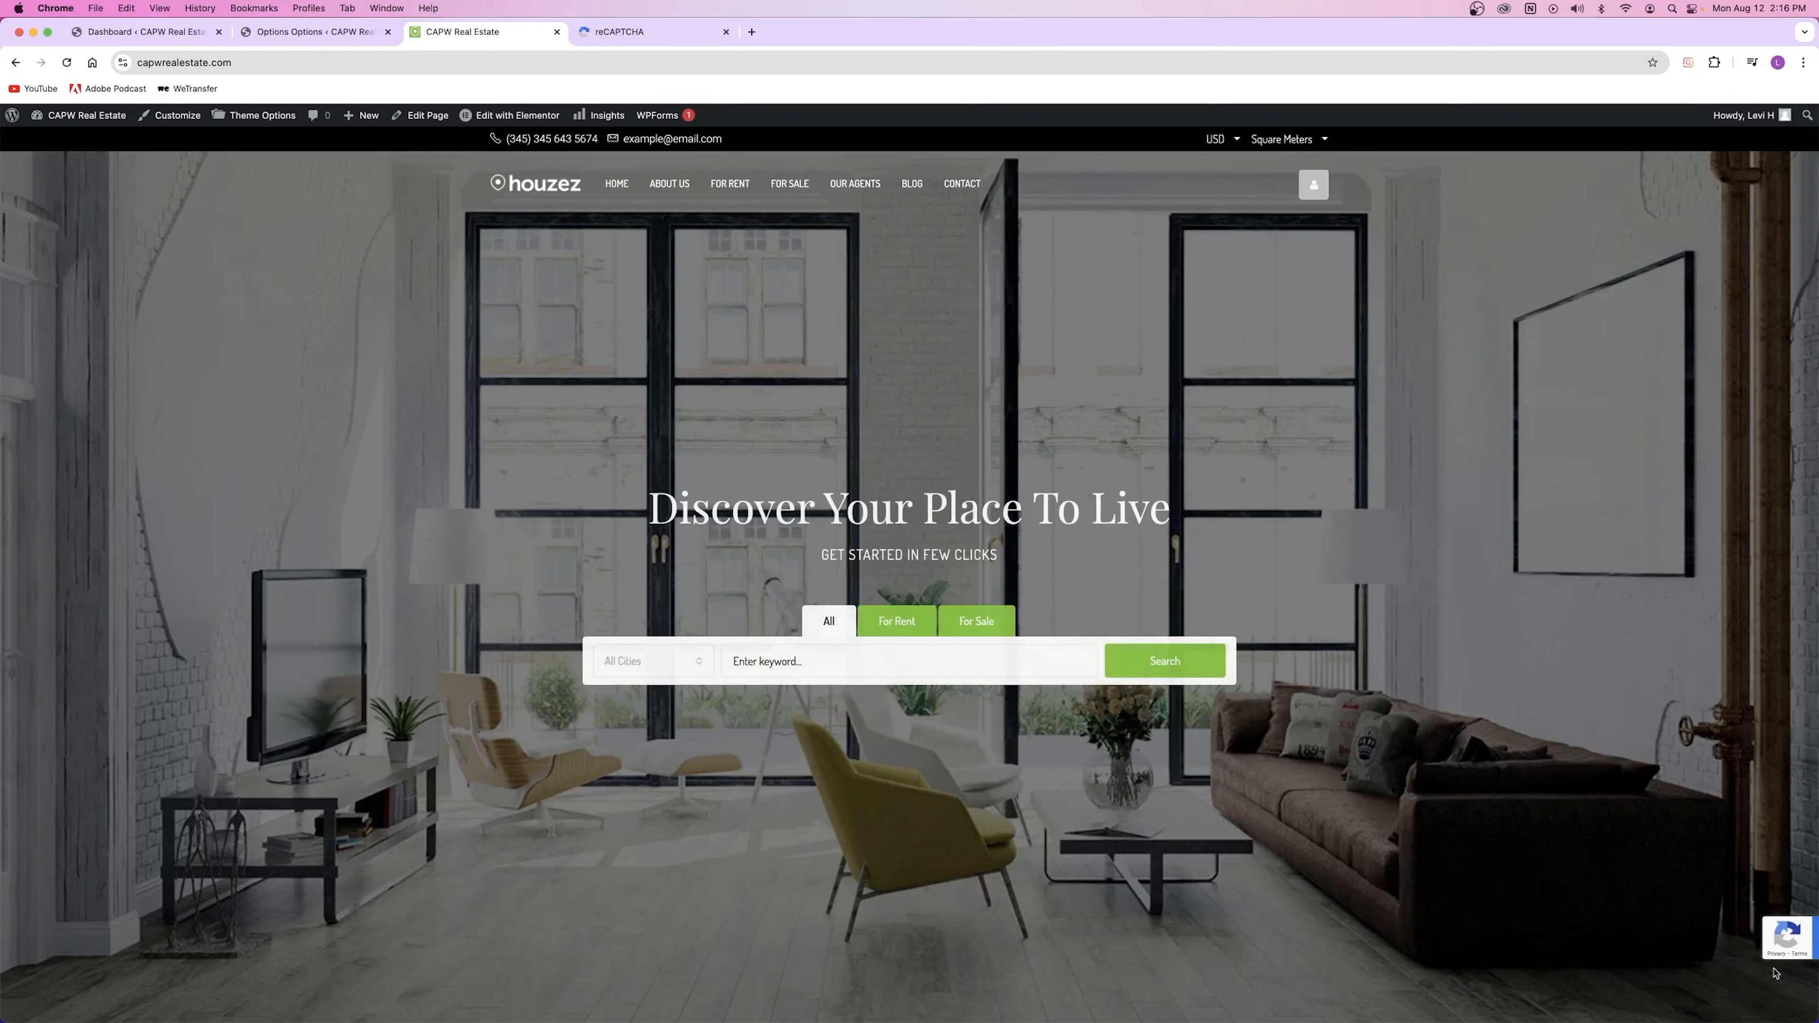
pyautogui.click(593, 34)
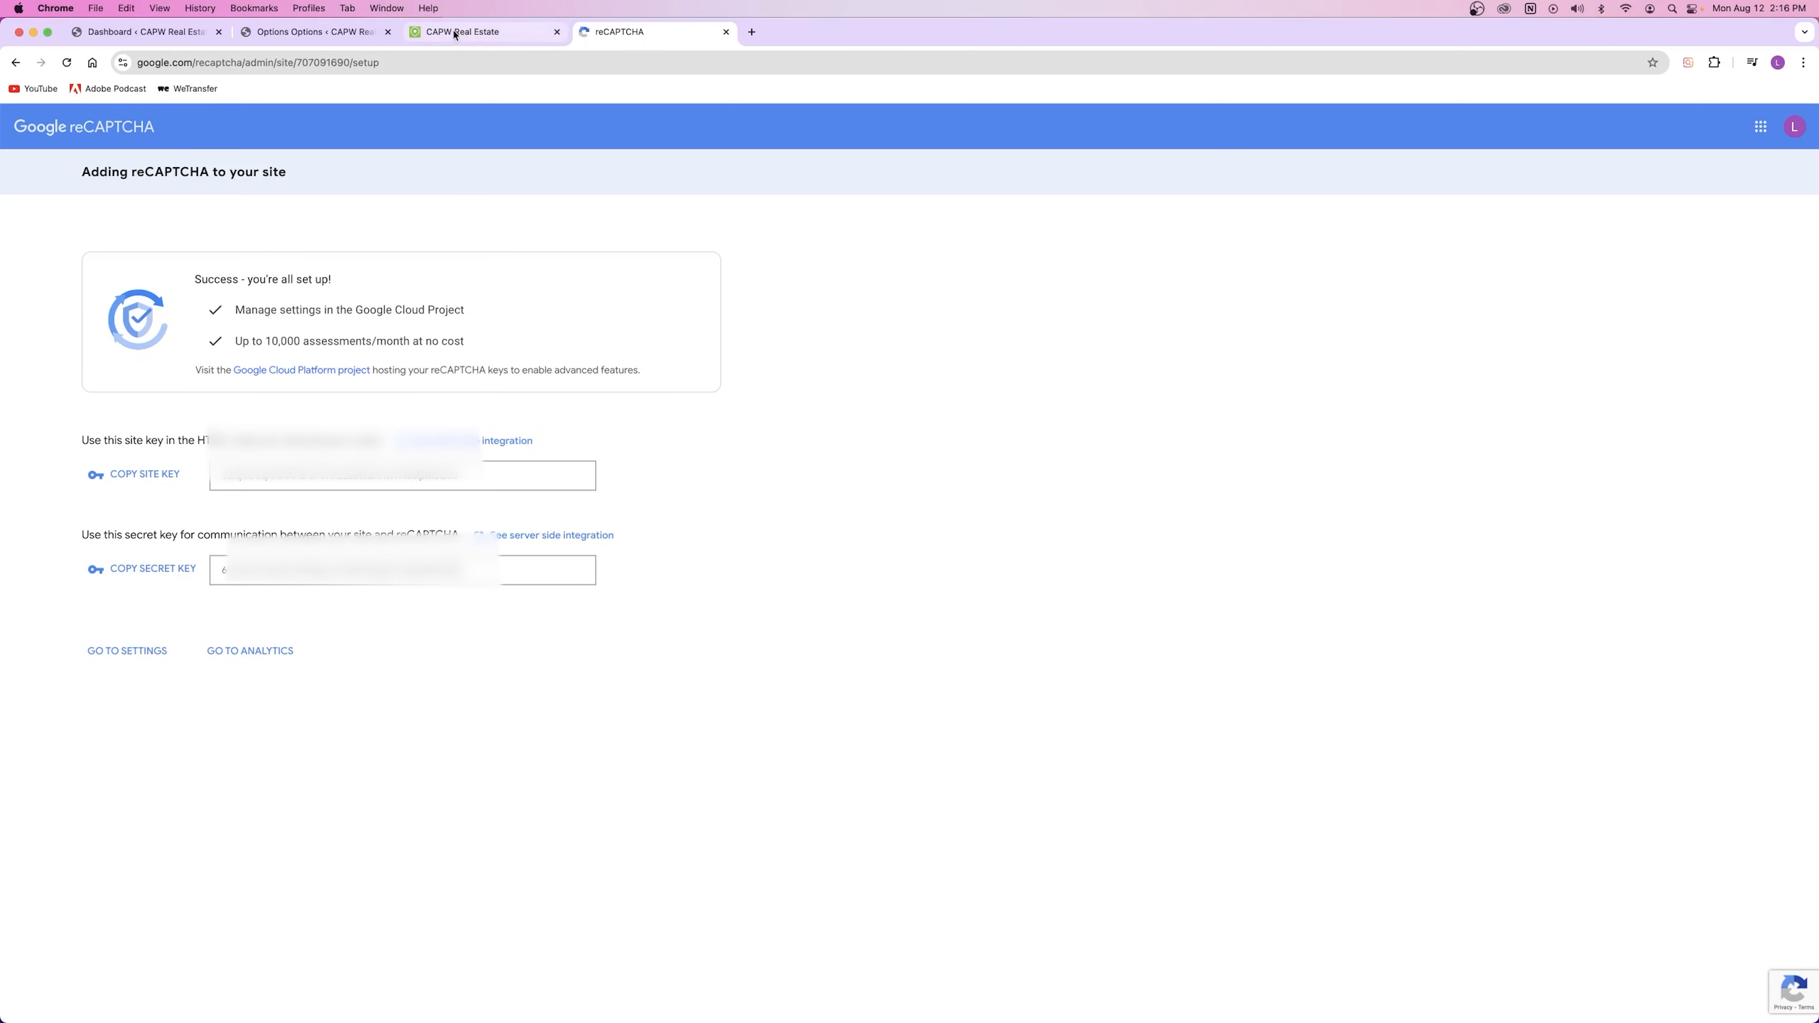
pyautogui.click(308, 32)
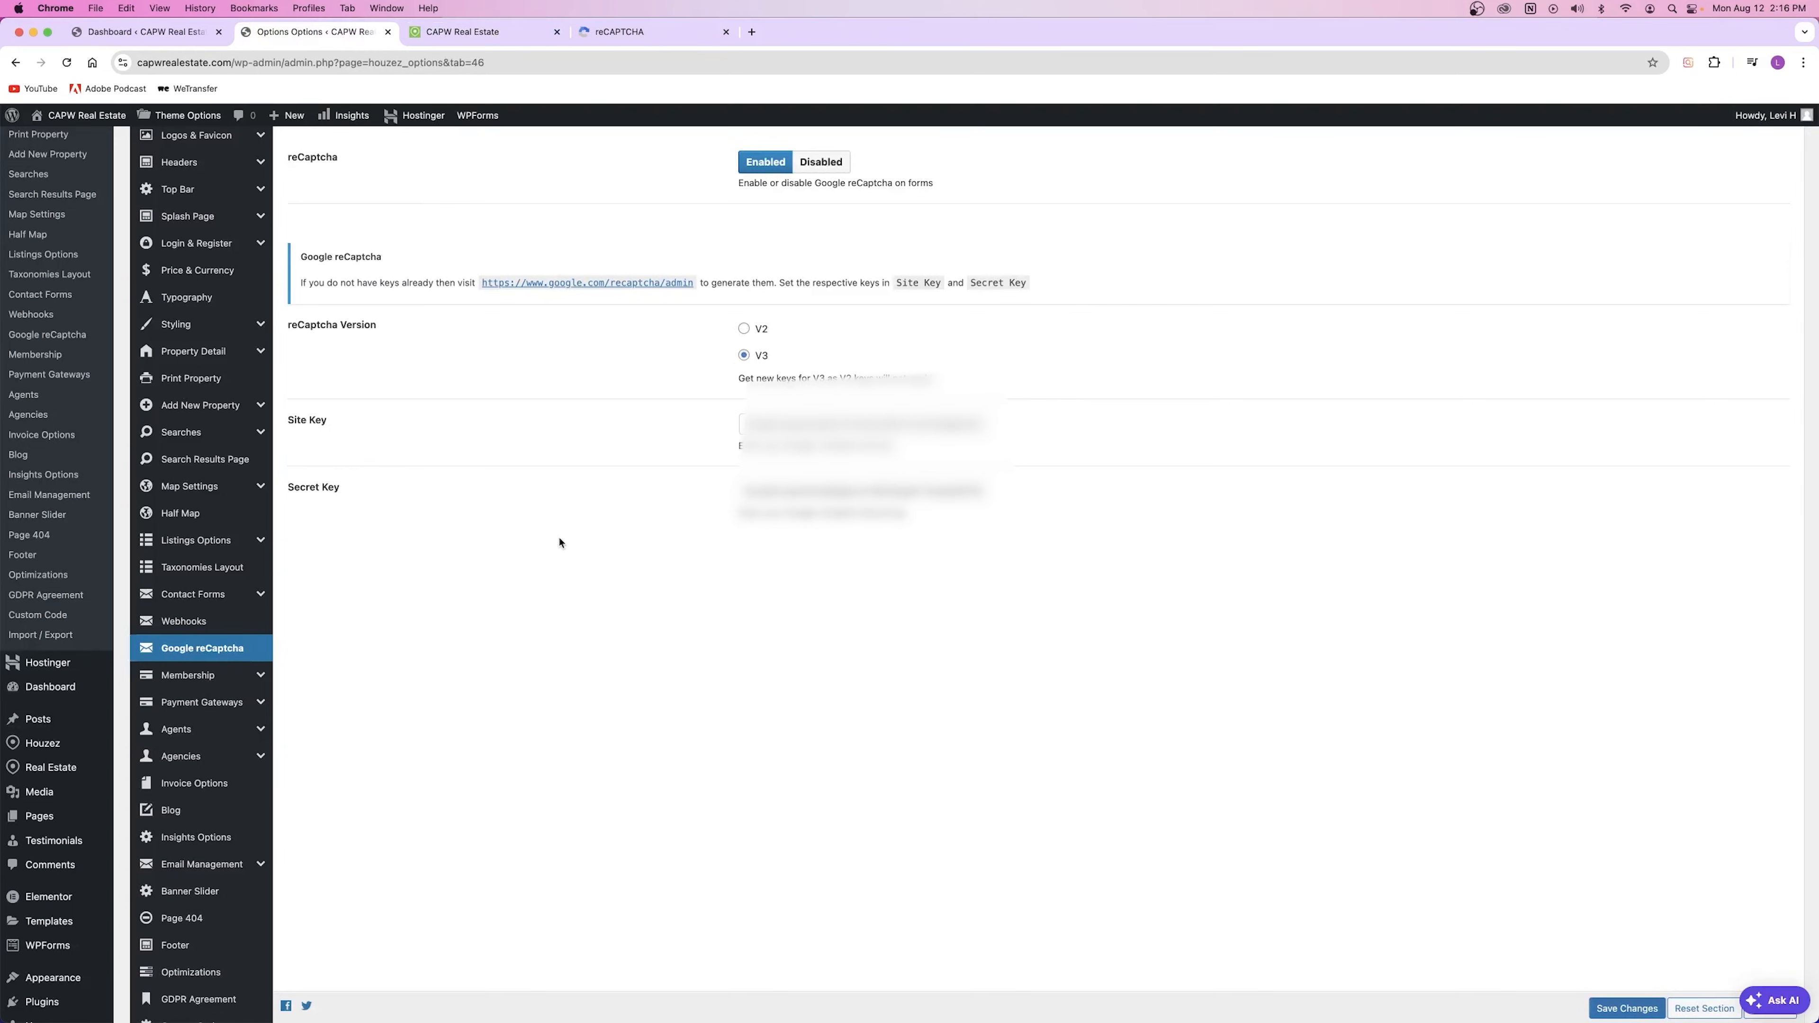
# Step: Close the reCAPTCHA tab and review Membership settings: paid submission No, auto-delete disabled
pyautogui.click(725, 31)
pyautogui.click(213, 675)
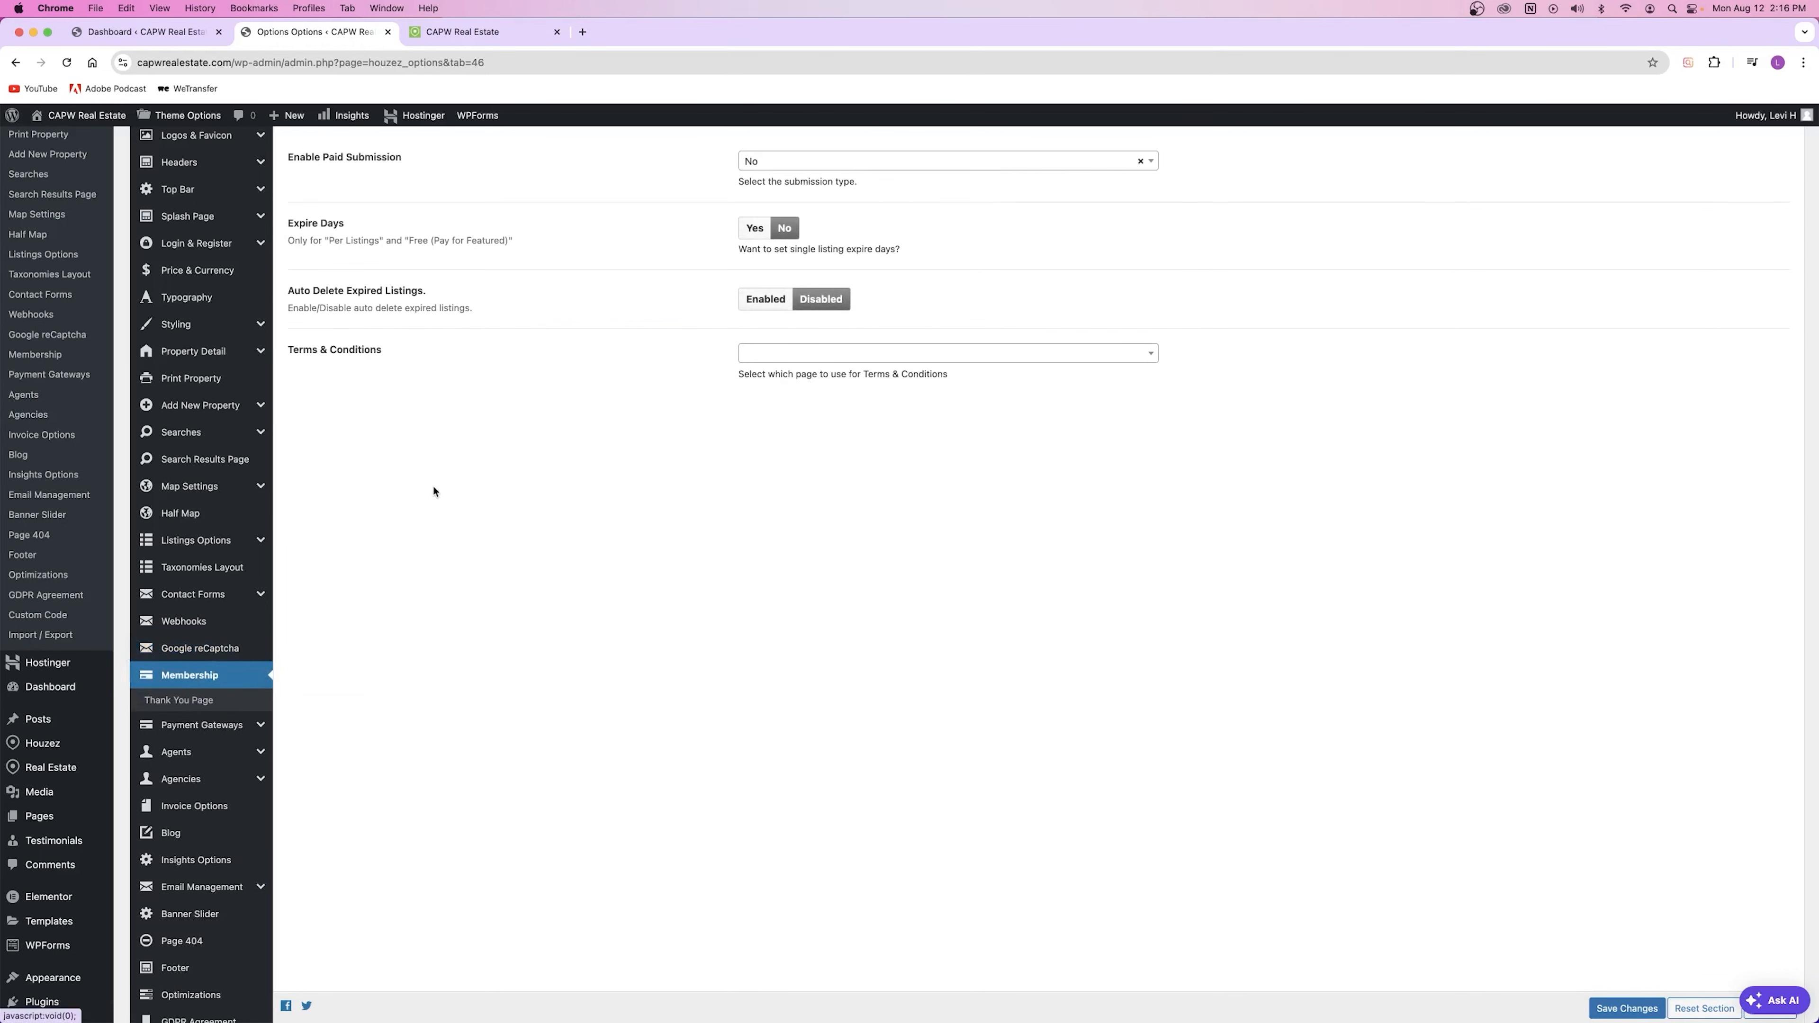
pyautogui.scroll(5, 434, 492)
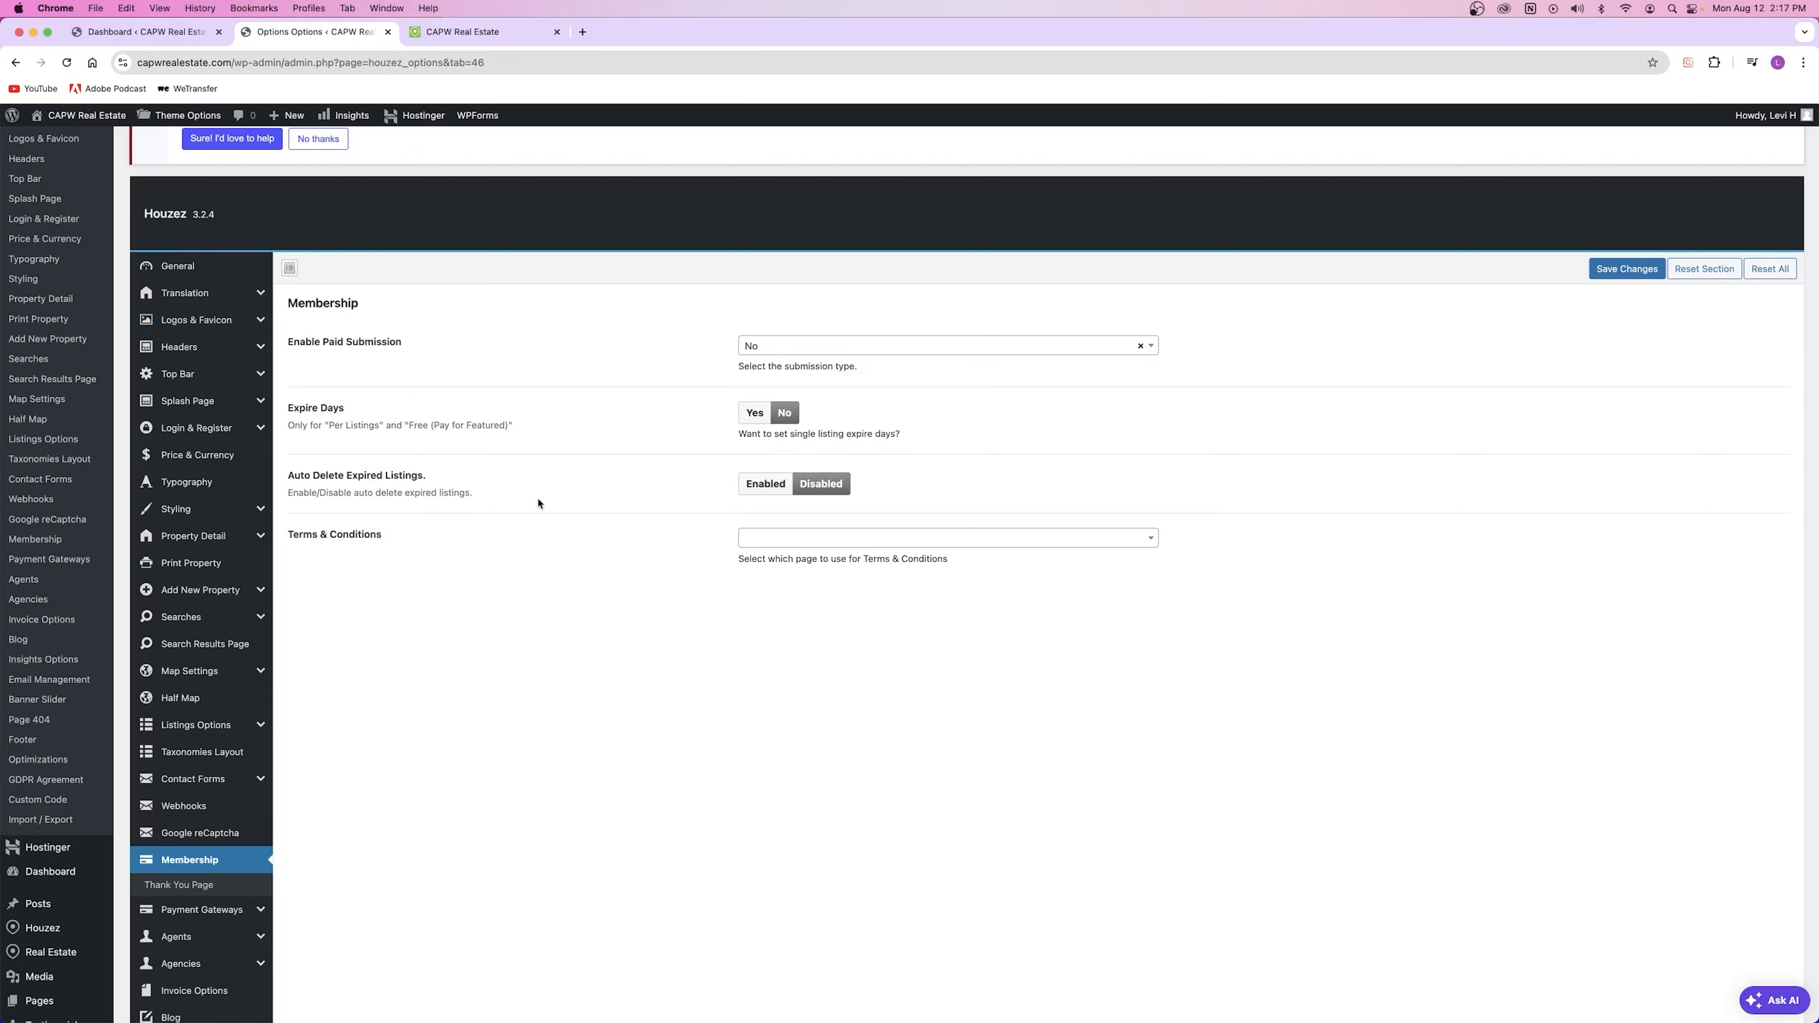
pyautogui.scroll(-5, 539, 503)
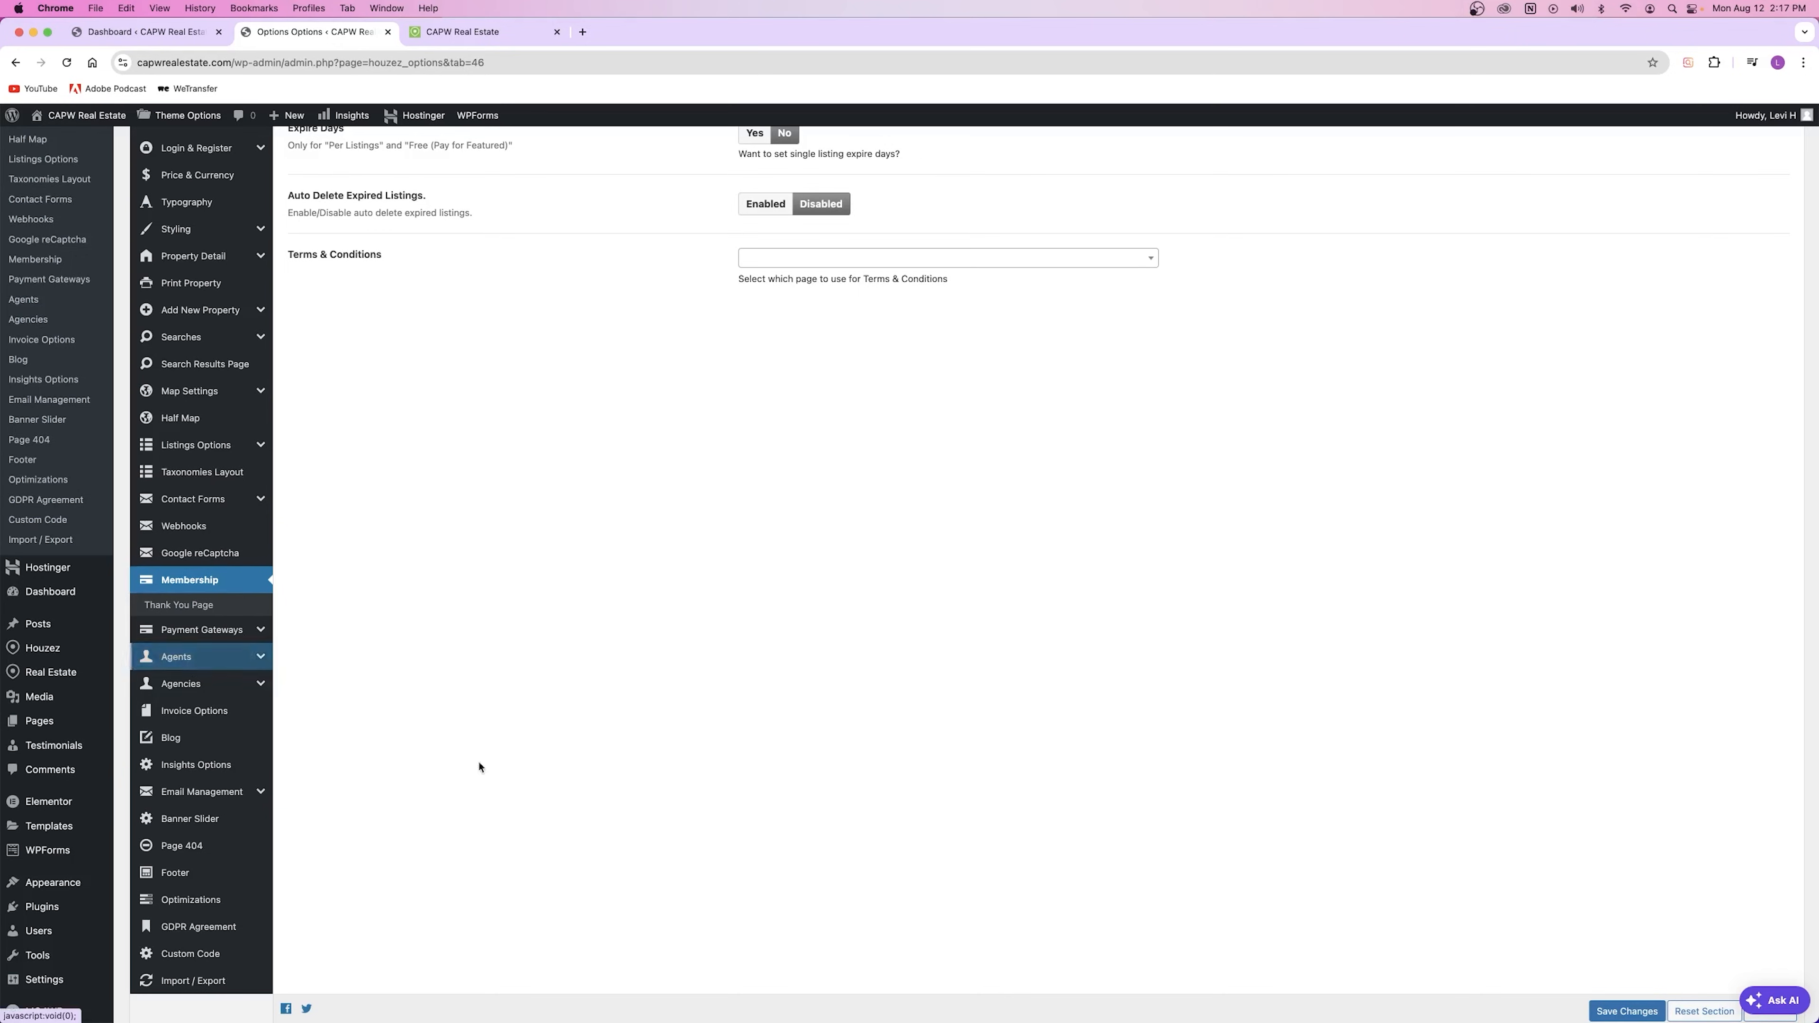
# Step: Review the Email Management header settings, browsing the media library for an email logo without choosing one
pyautogui.click(212, 791)
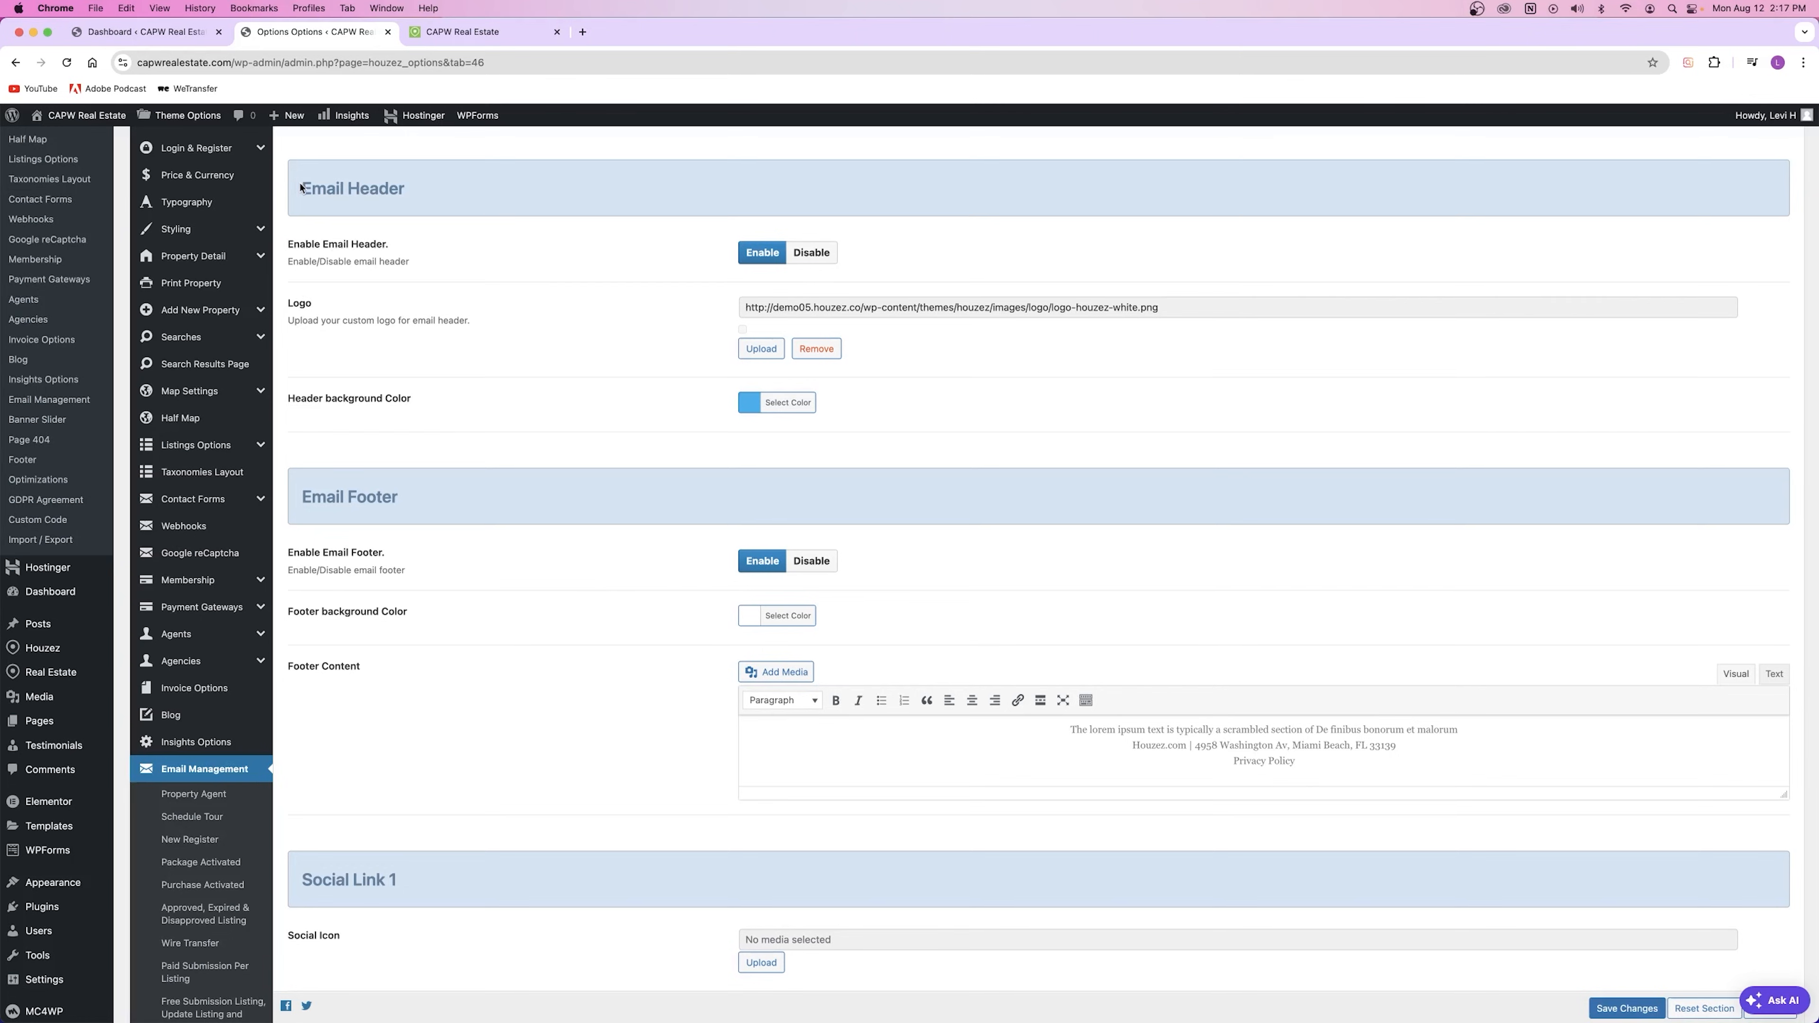
pyautogui.moveTo(301, 188); pyautogui.dragTo(429, 190)
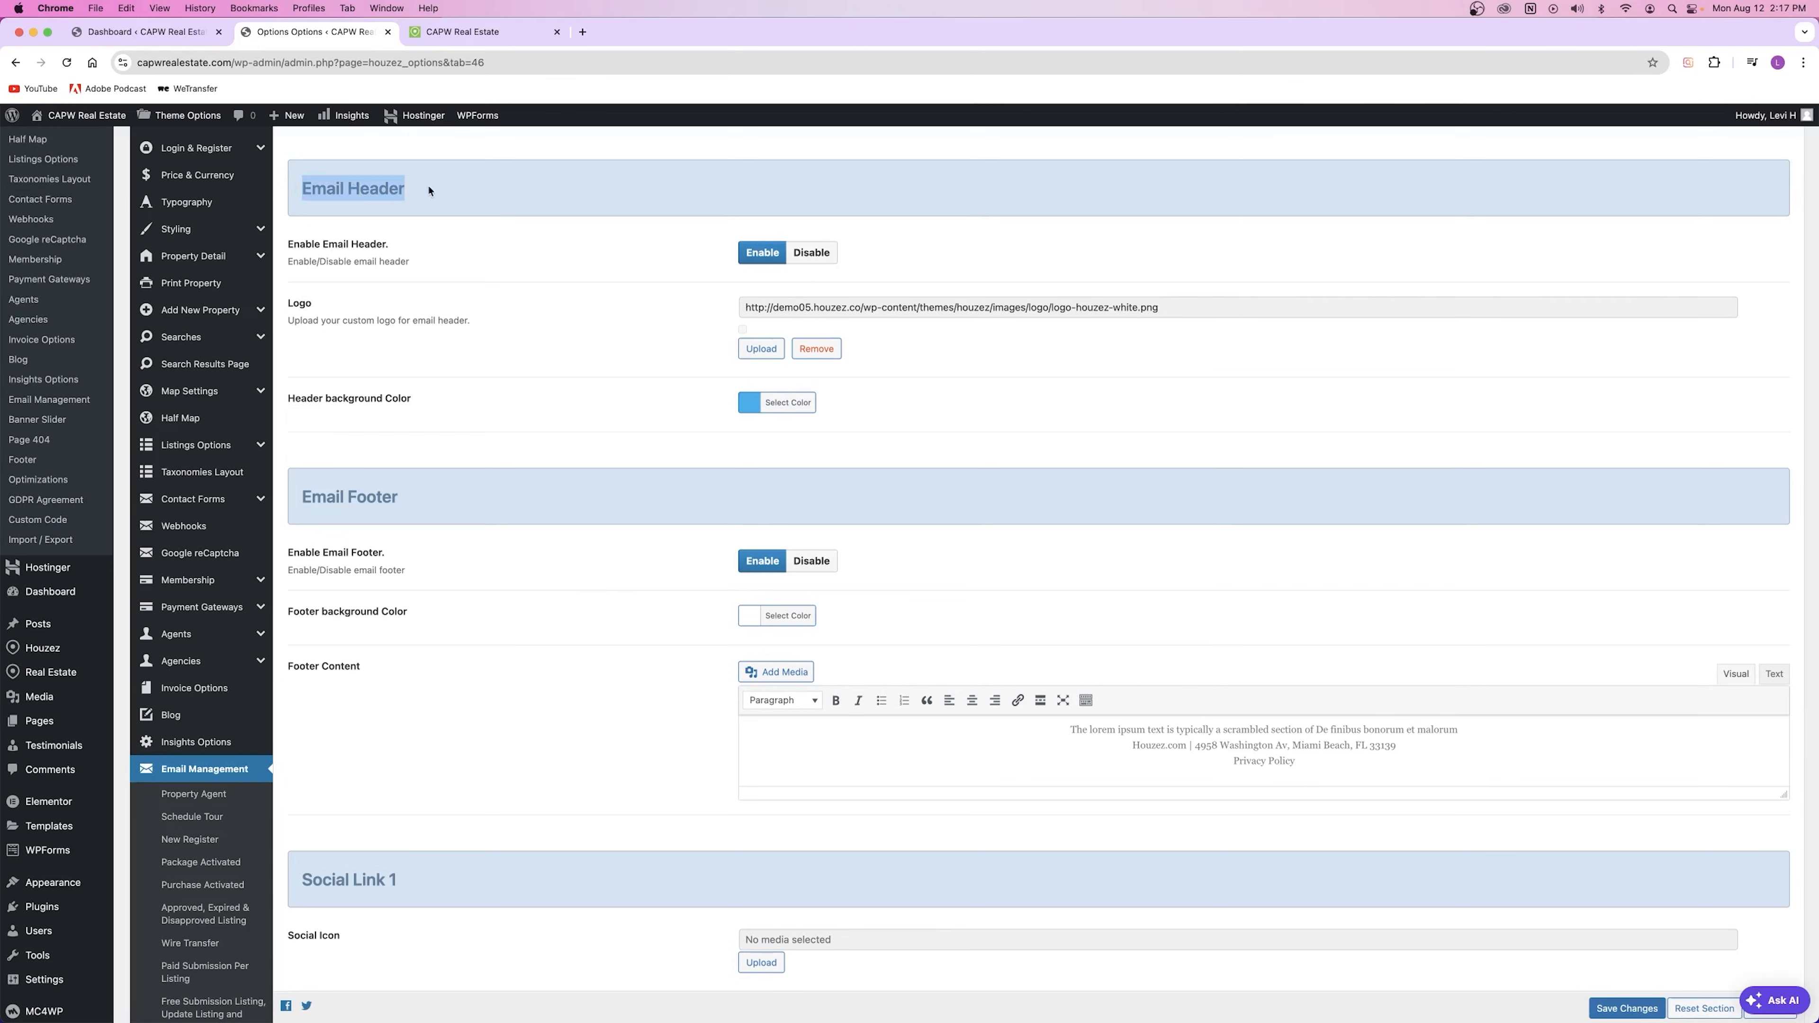
pyautogui.moveTo(299, 499); pyautogui.dragTo(402, 507)
pyautogui.scroll(-5, 397, 545)
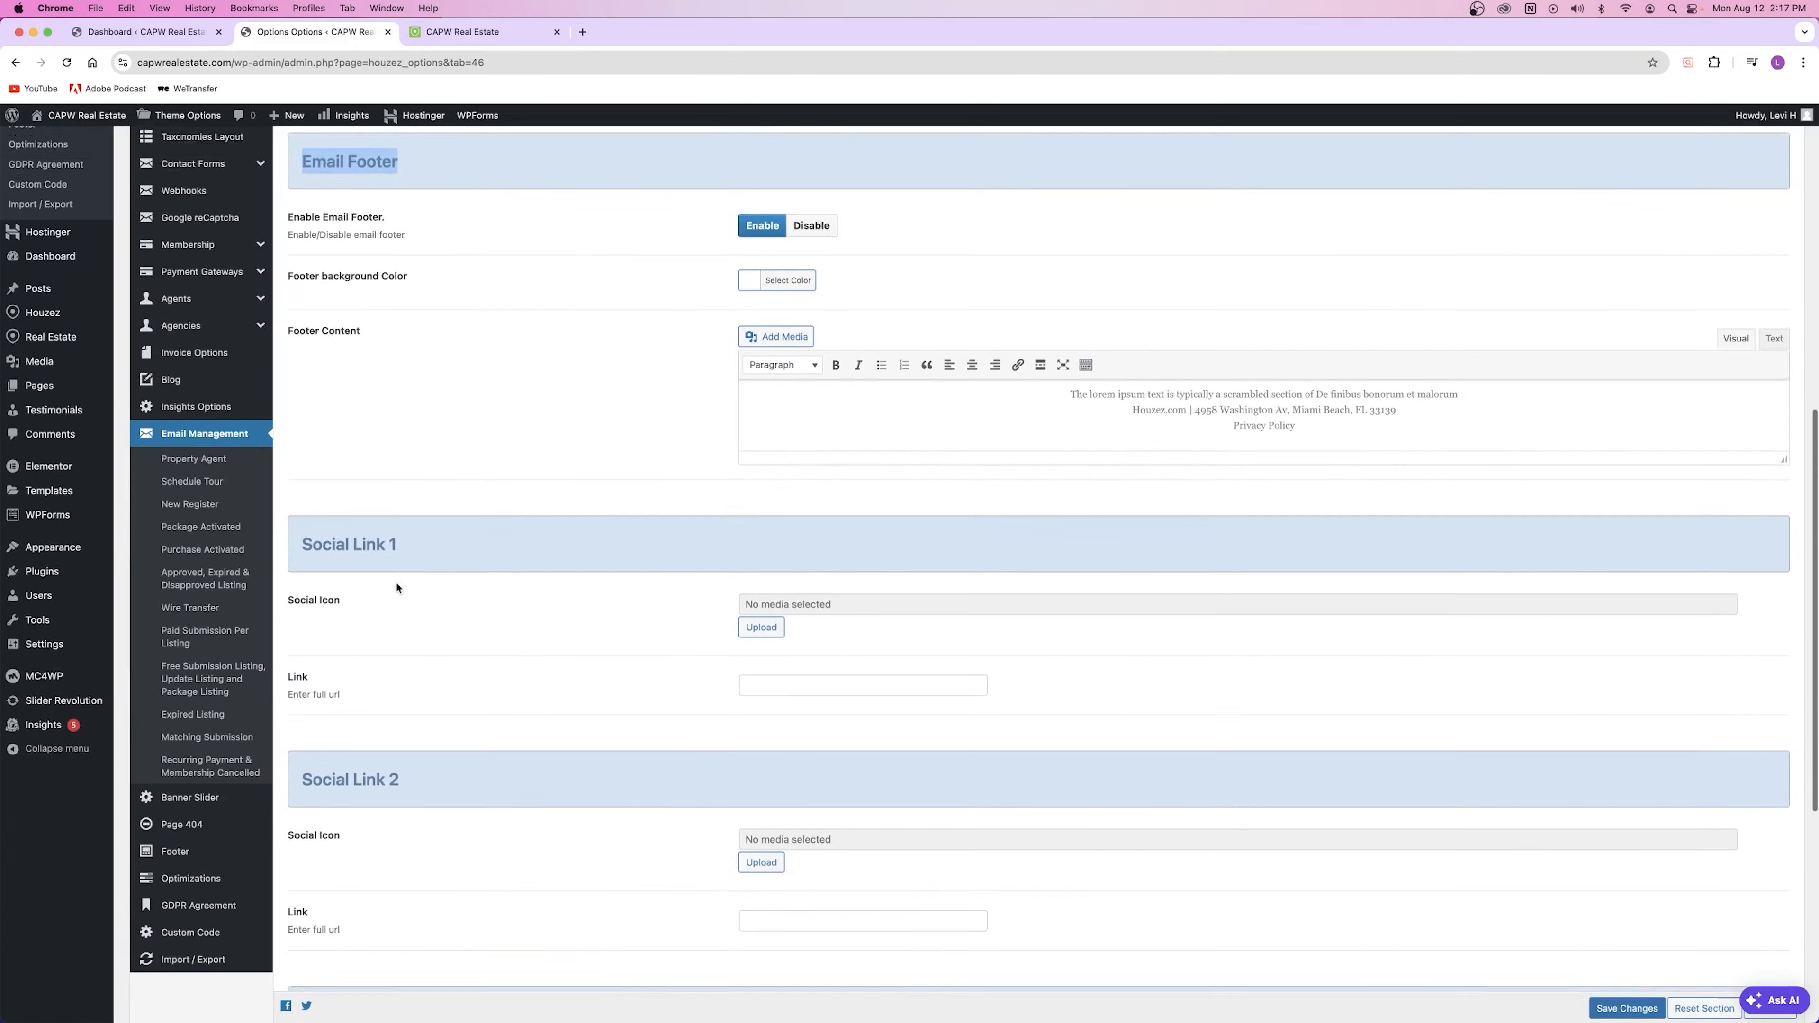
pyautogui.scroll(8, 429, 452)
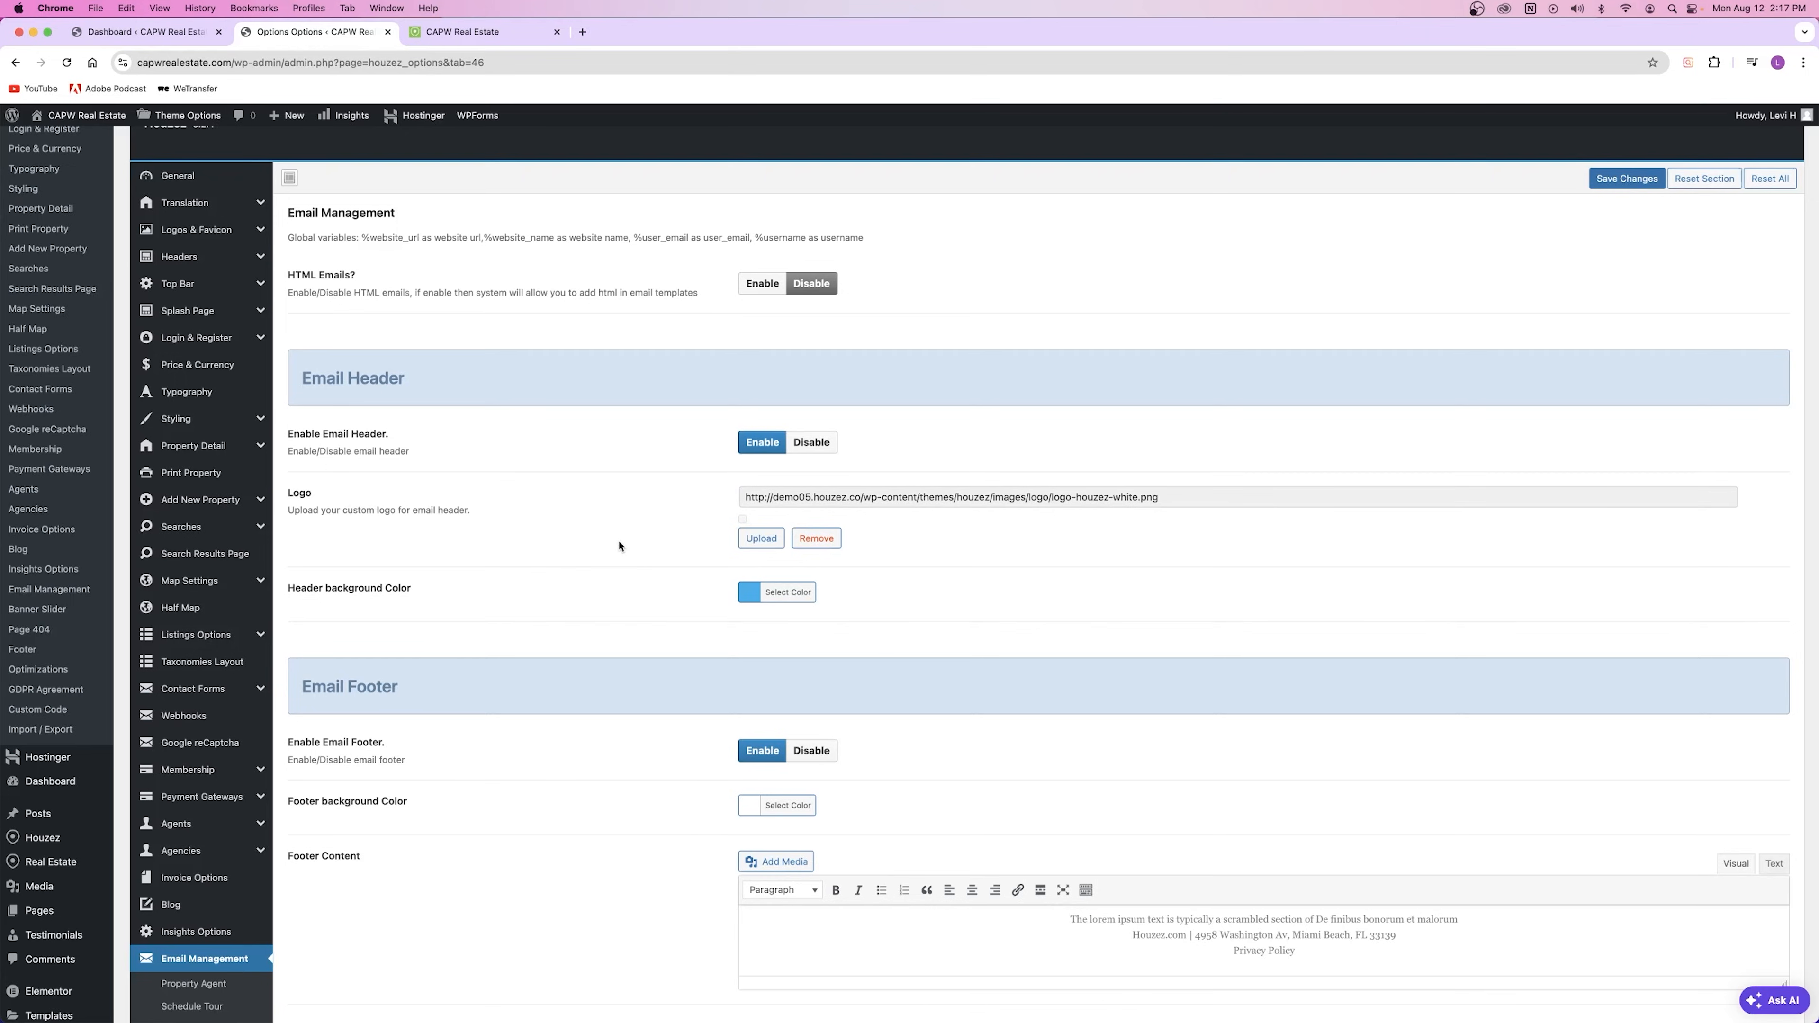
pyautogui.click(763, 538)
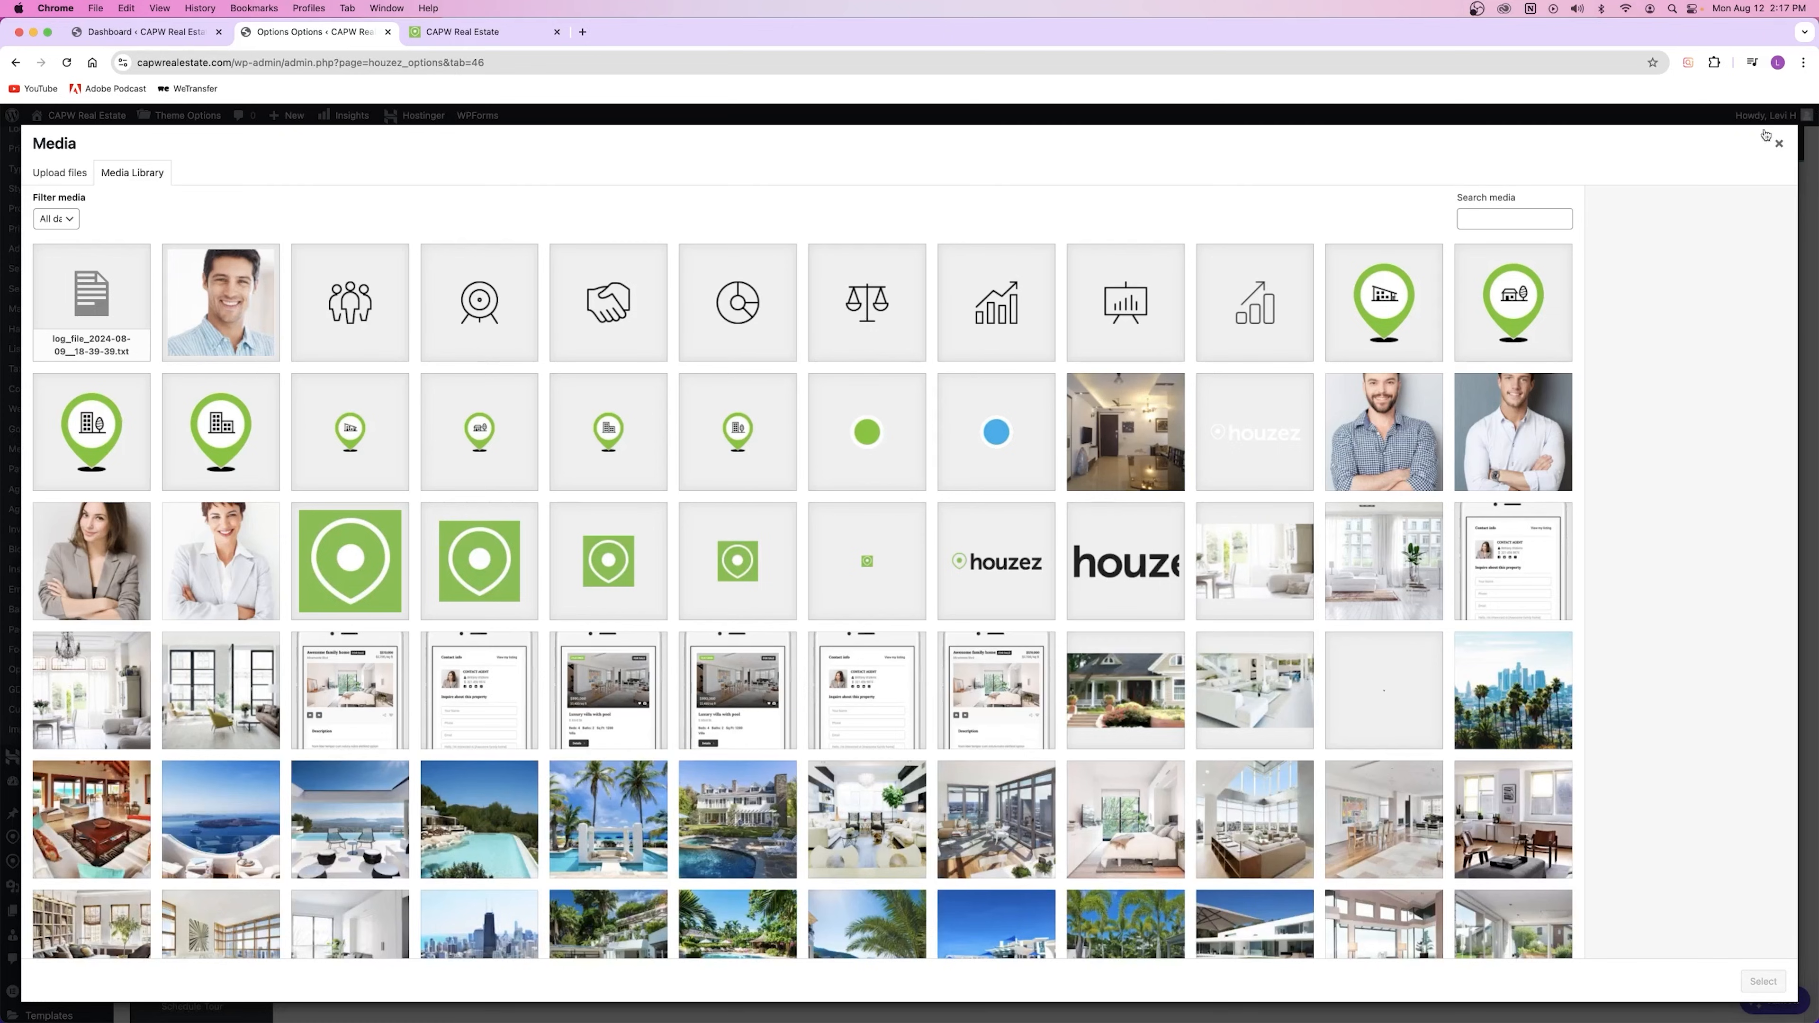
pyautogui.click(1779, 144)
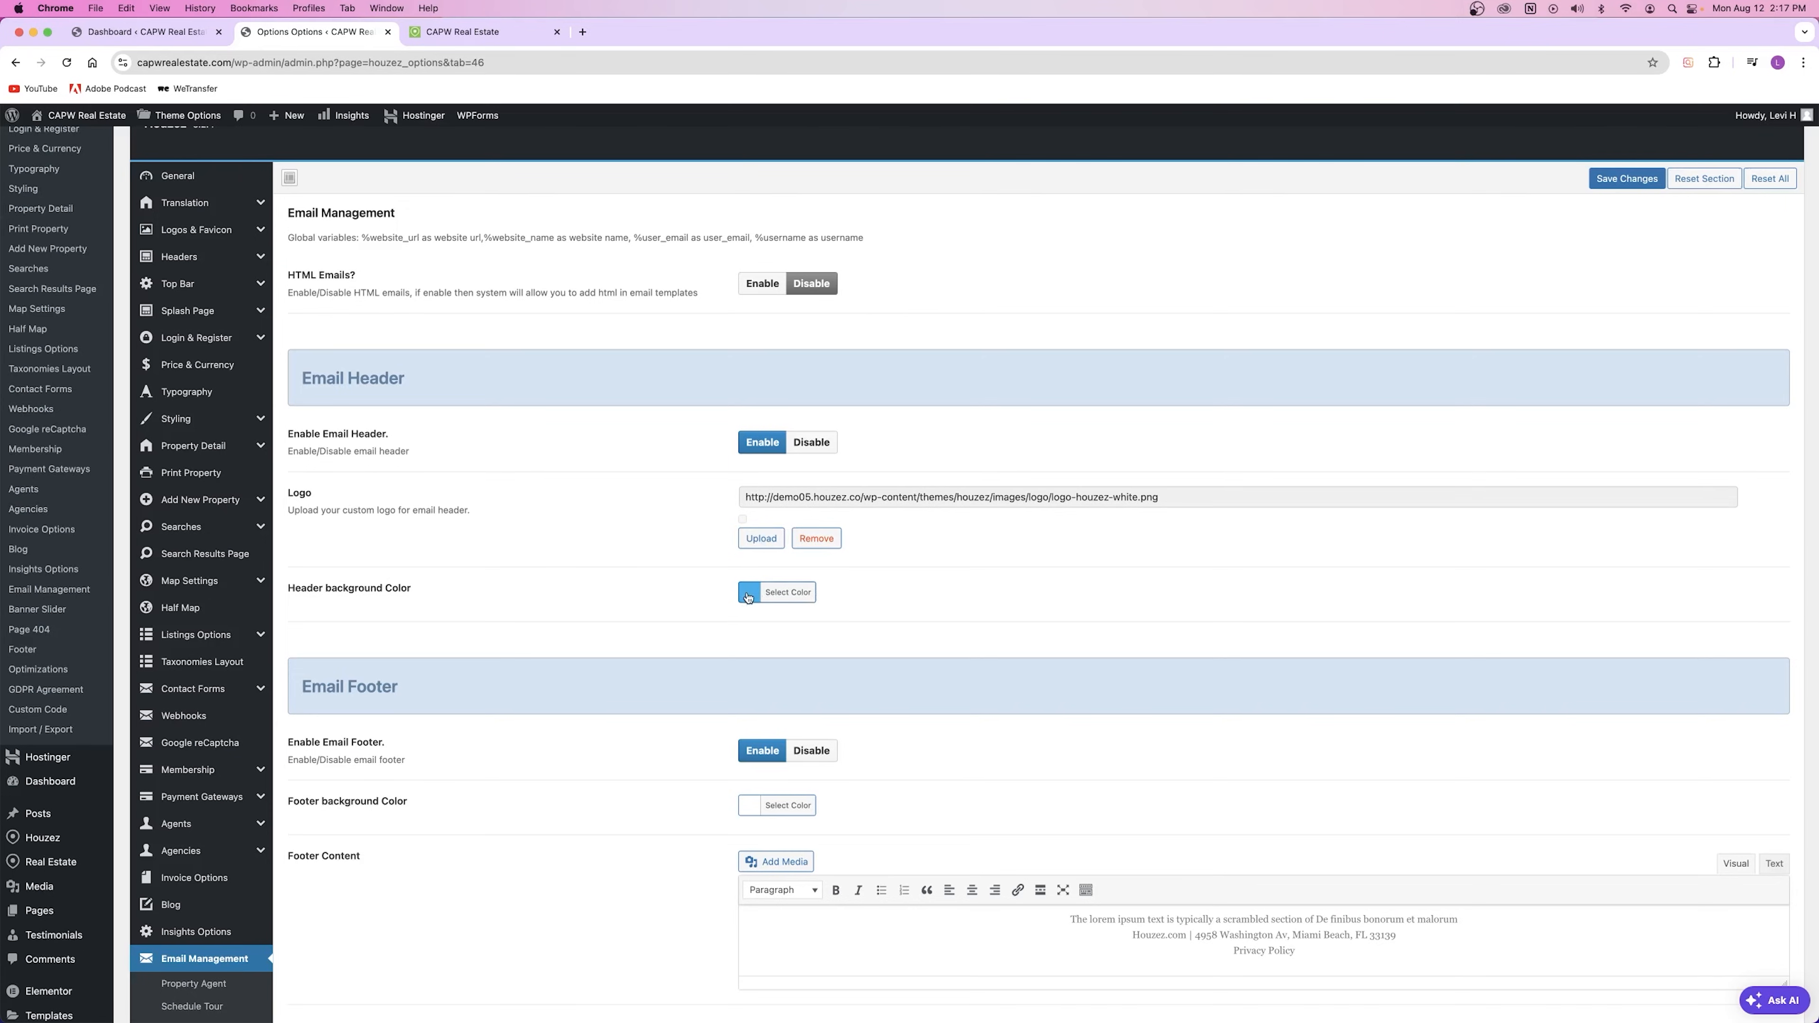
# Step: Check the email header background colour choices and the email footer content
pyautogui.click(747, 596)
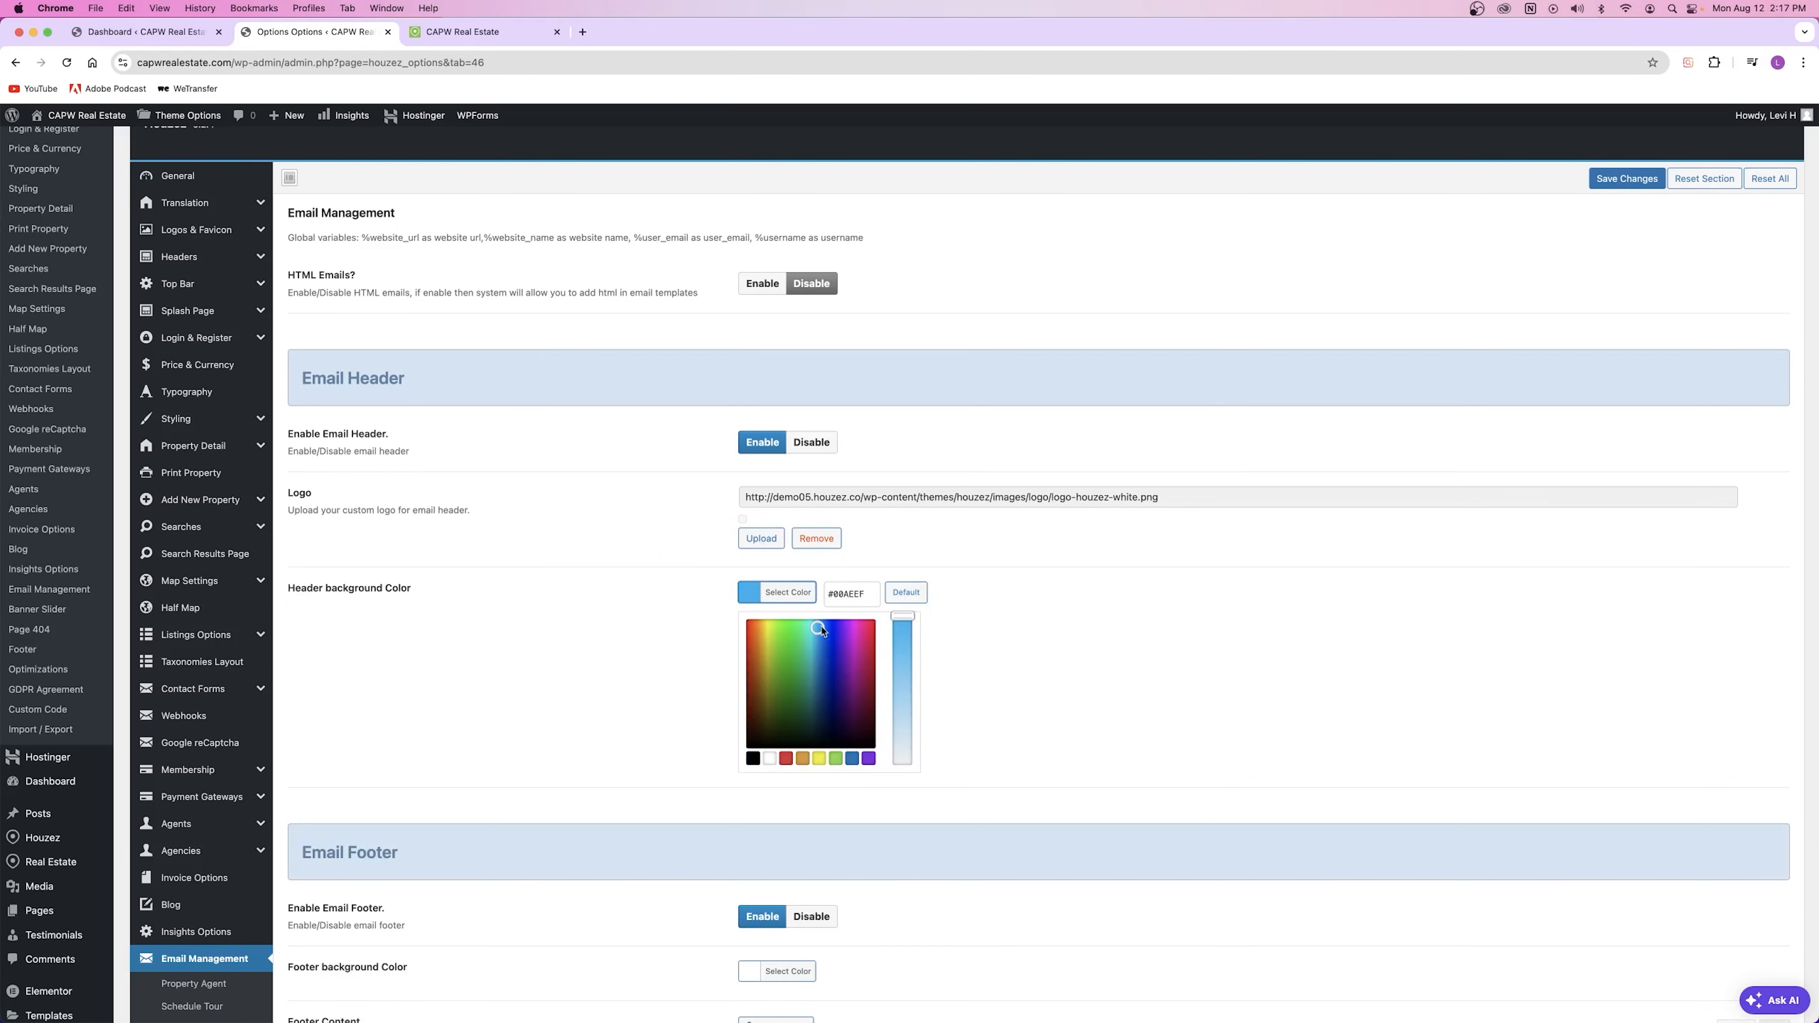
pyautogui.click(659, 627)
pyautogui.scroll(-4, 671, 456)
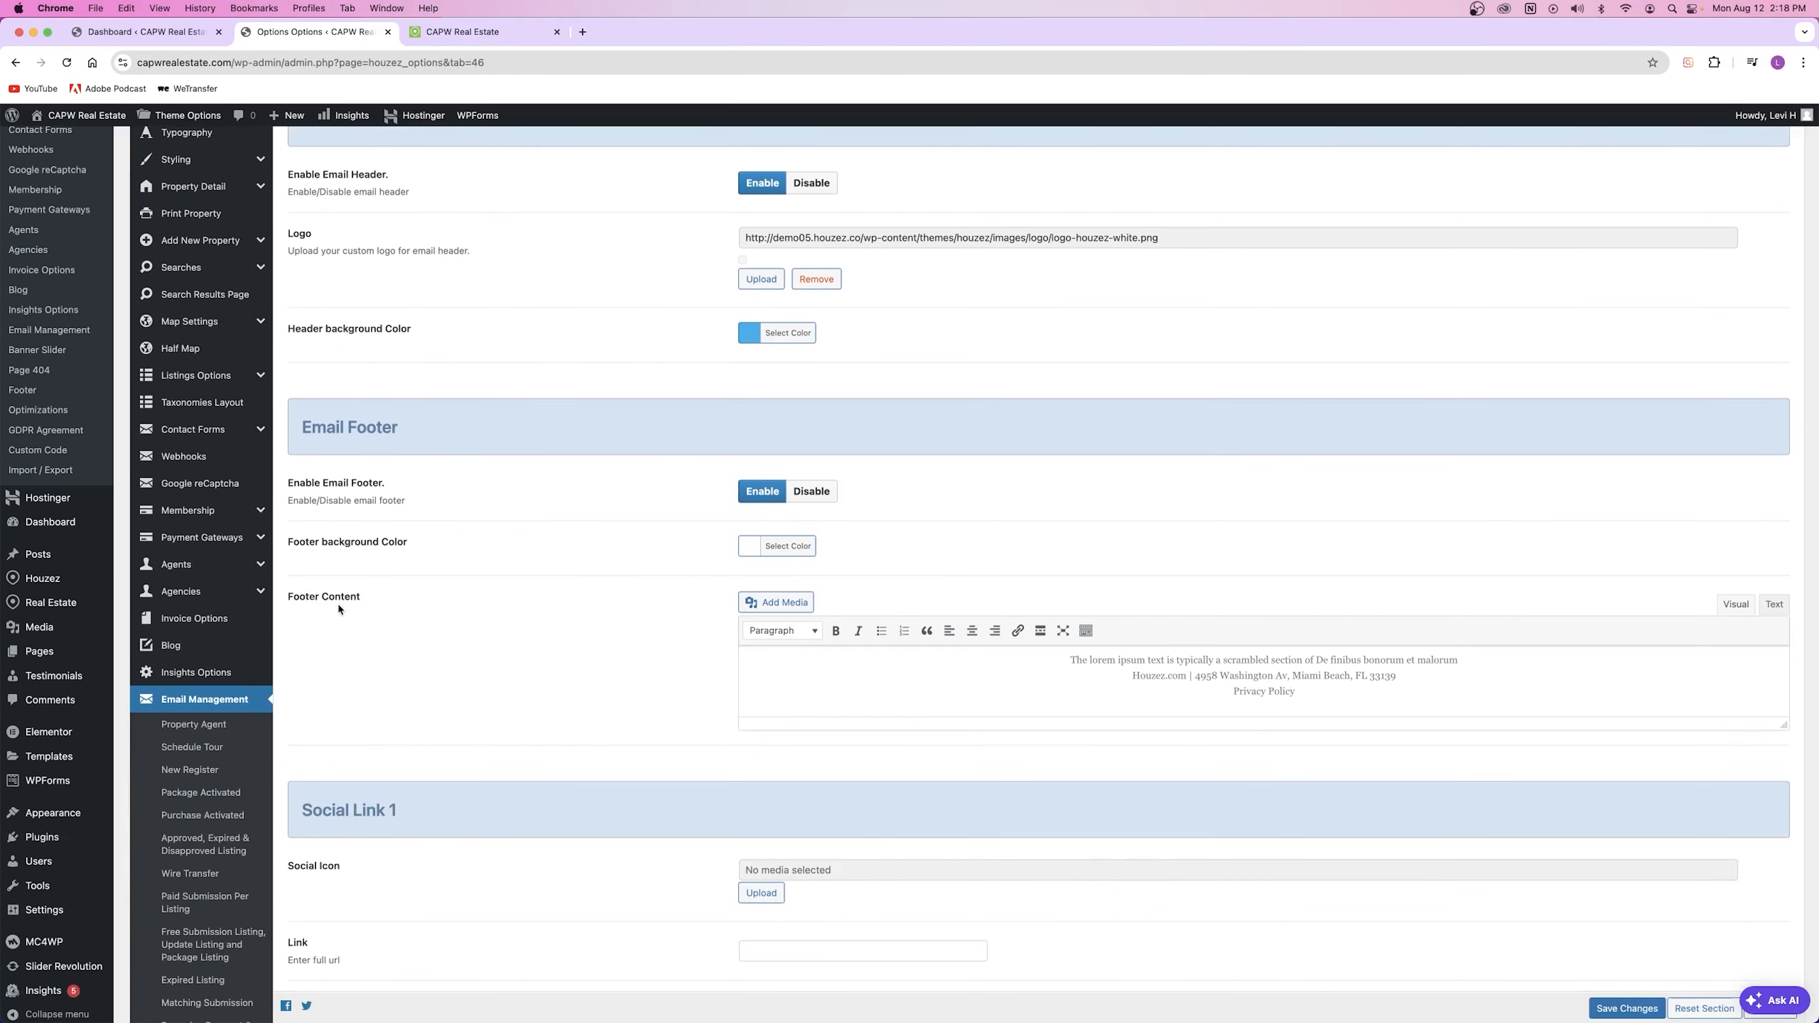
pyautogui.click(832, 675)
pyautogui.scroll(-7, 488, 688)
pyautogui.scroll(-1, 478, 620)
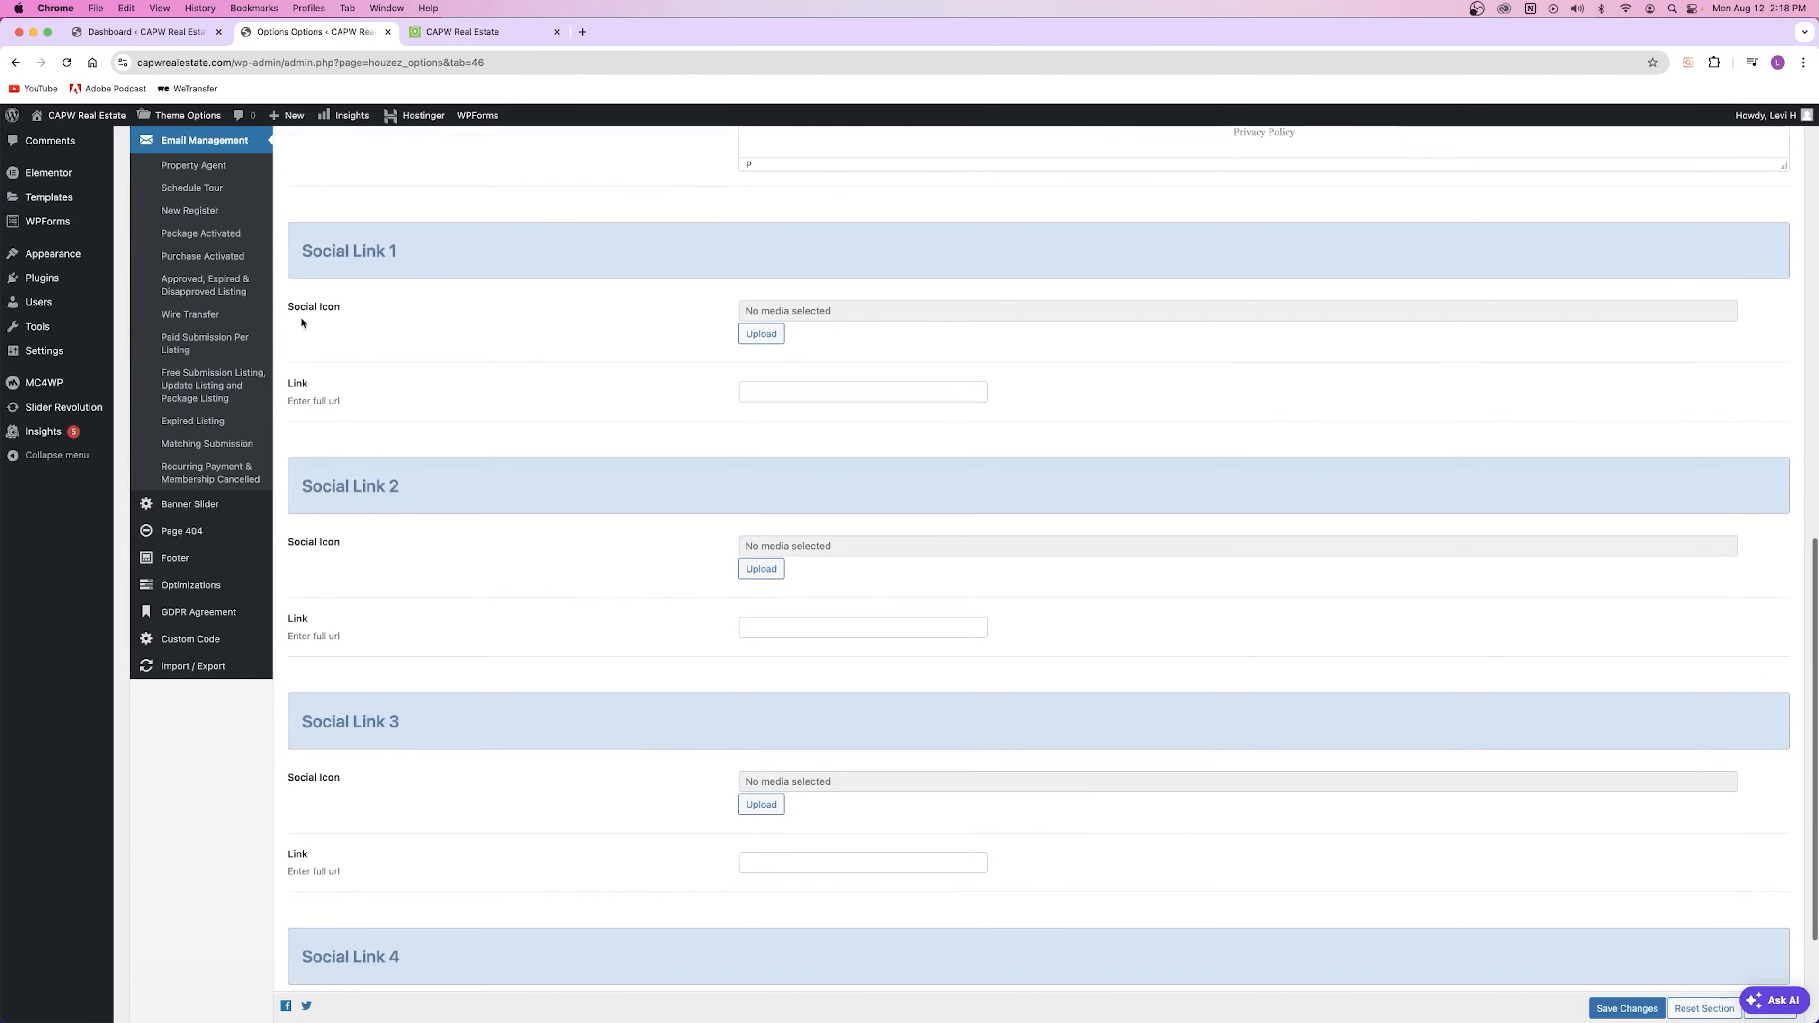
pyautogui.scroll(-3, 831, 459)
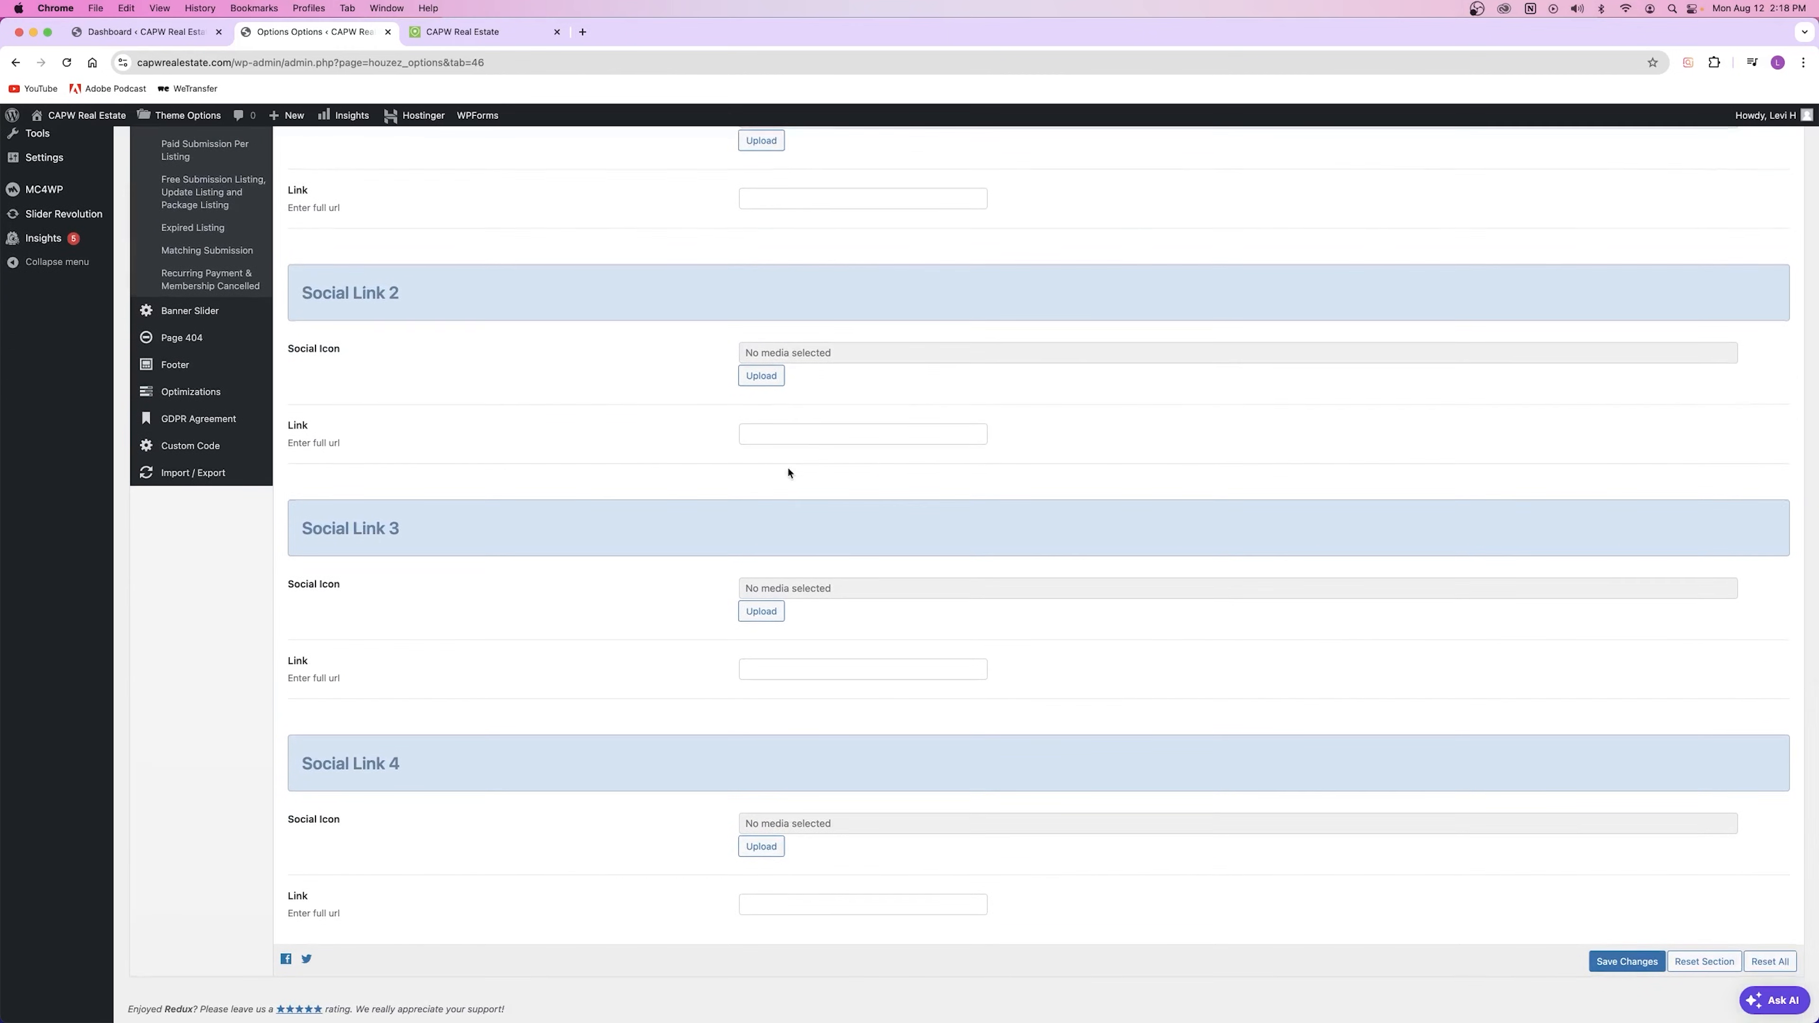
pyautogui.scroll(3, 788, 471)
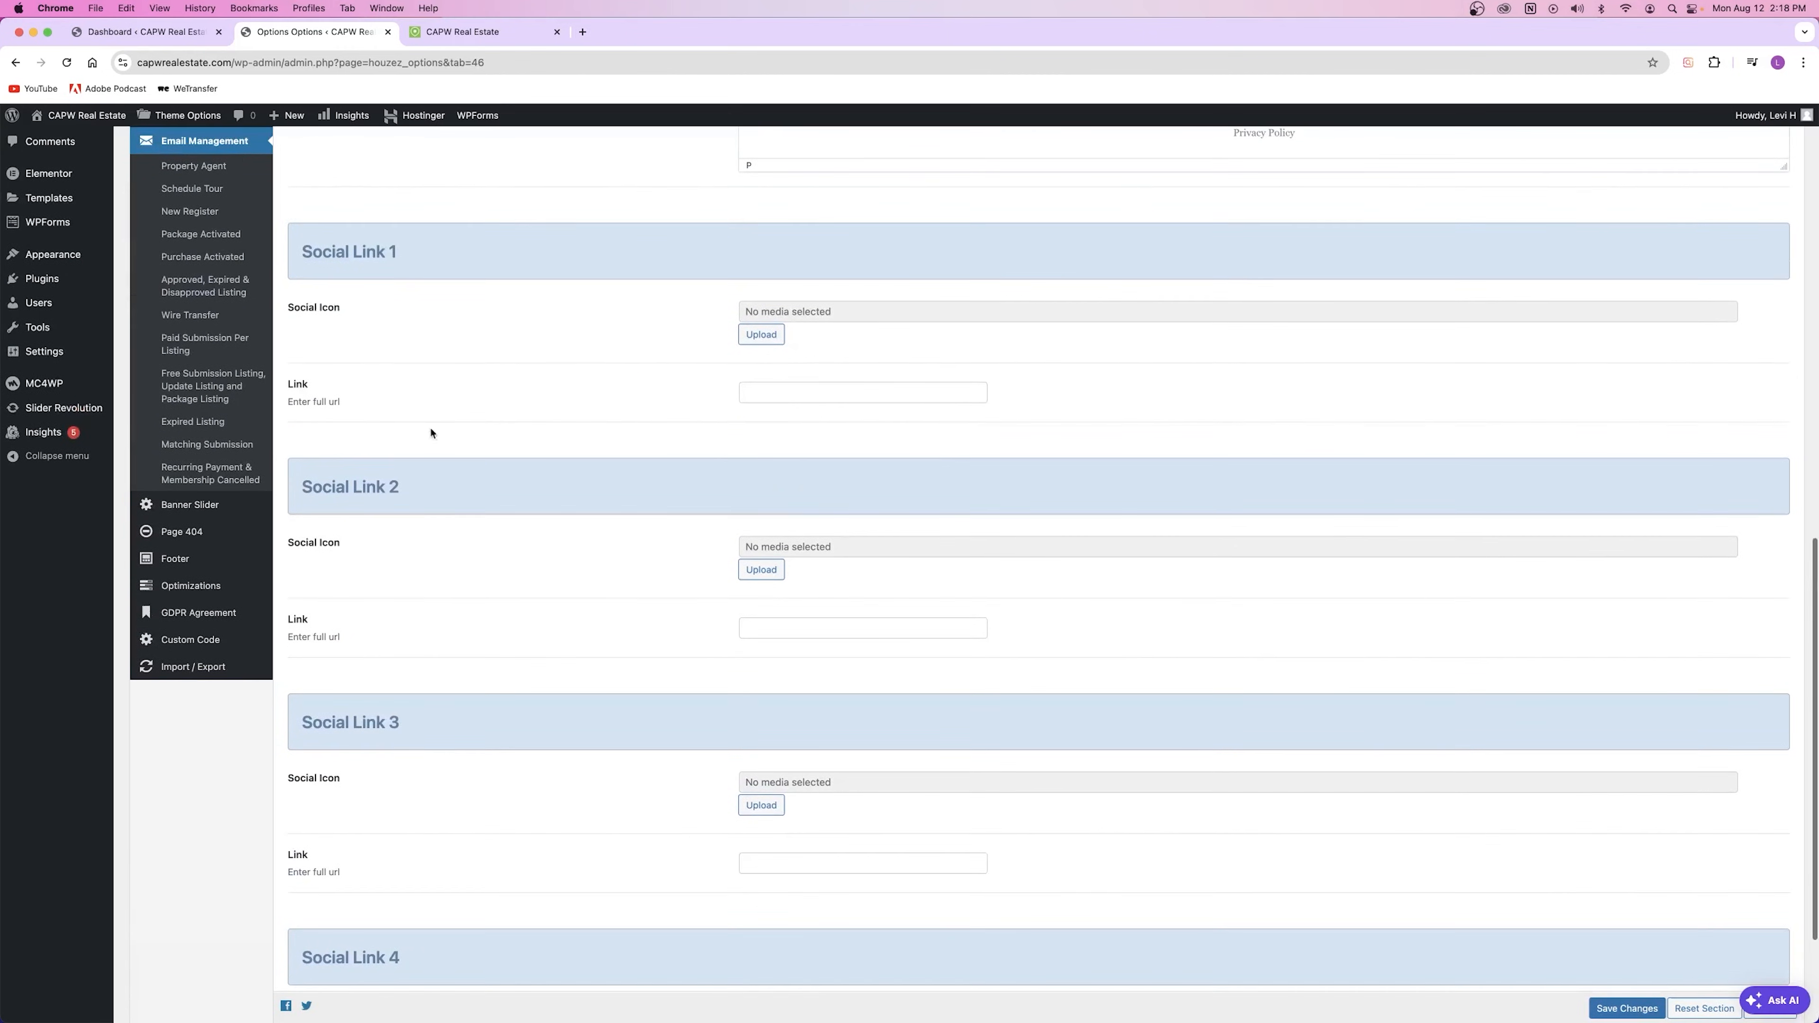
# Step: Inspect Social Link 1's icon and URL fields, then bring up the Page 404 settings
pyautogui.click(764, 335)
pyautogui.click(1779, 144)
pyautogui.click(756, 390)
pyautogui.scroll(-3, 658, 394)
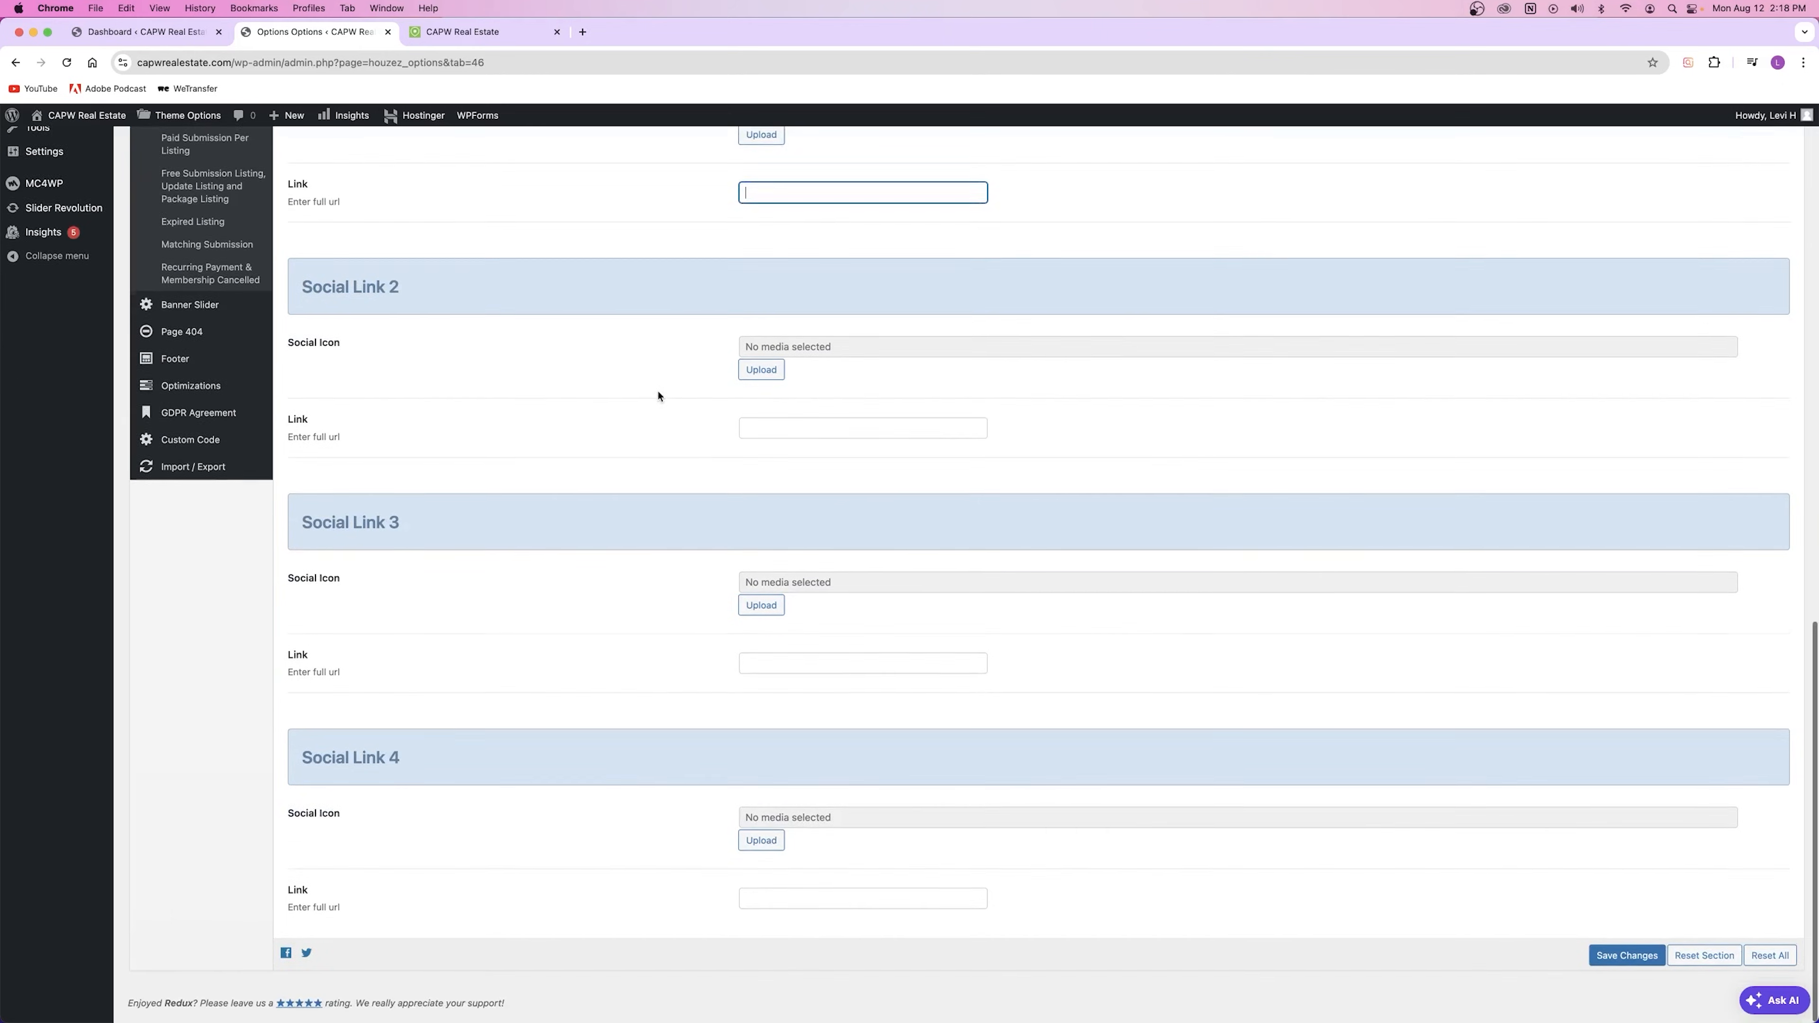
pyautogui.scroll(12, 670, 422)
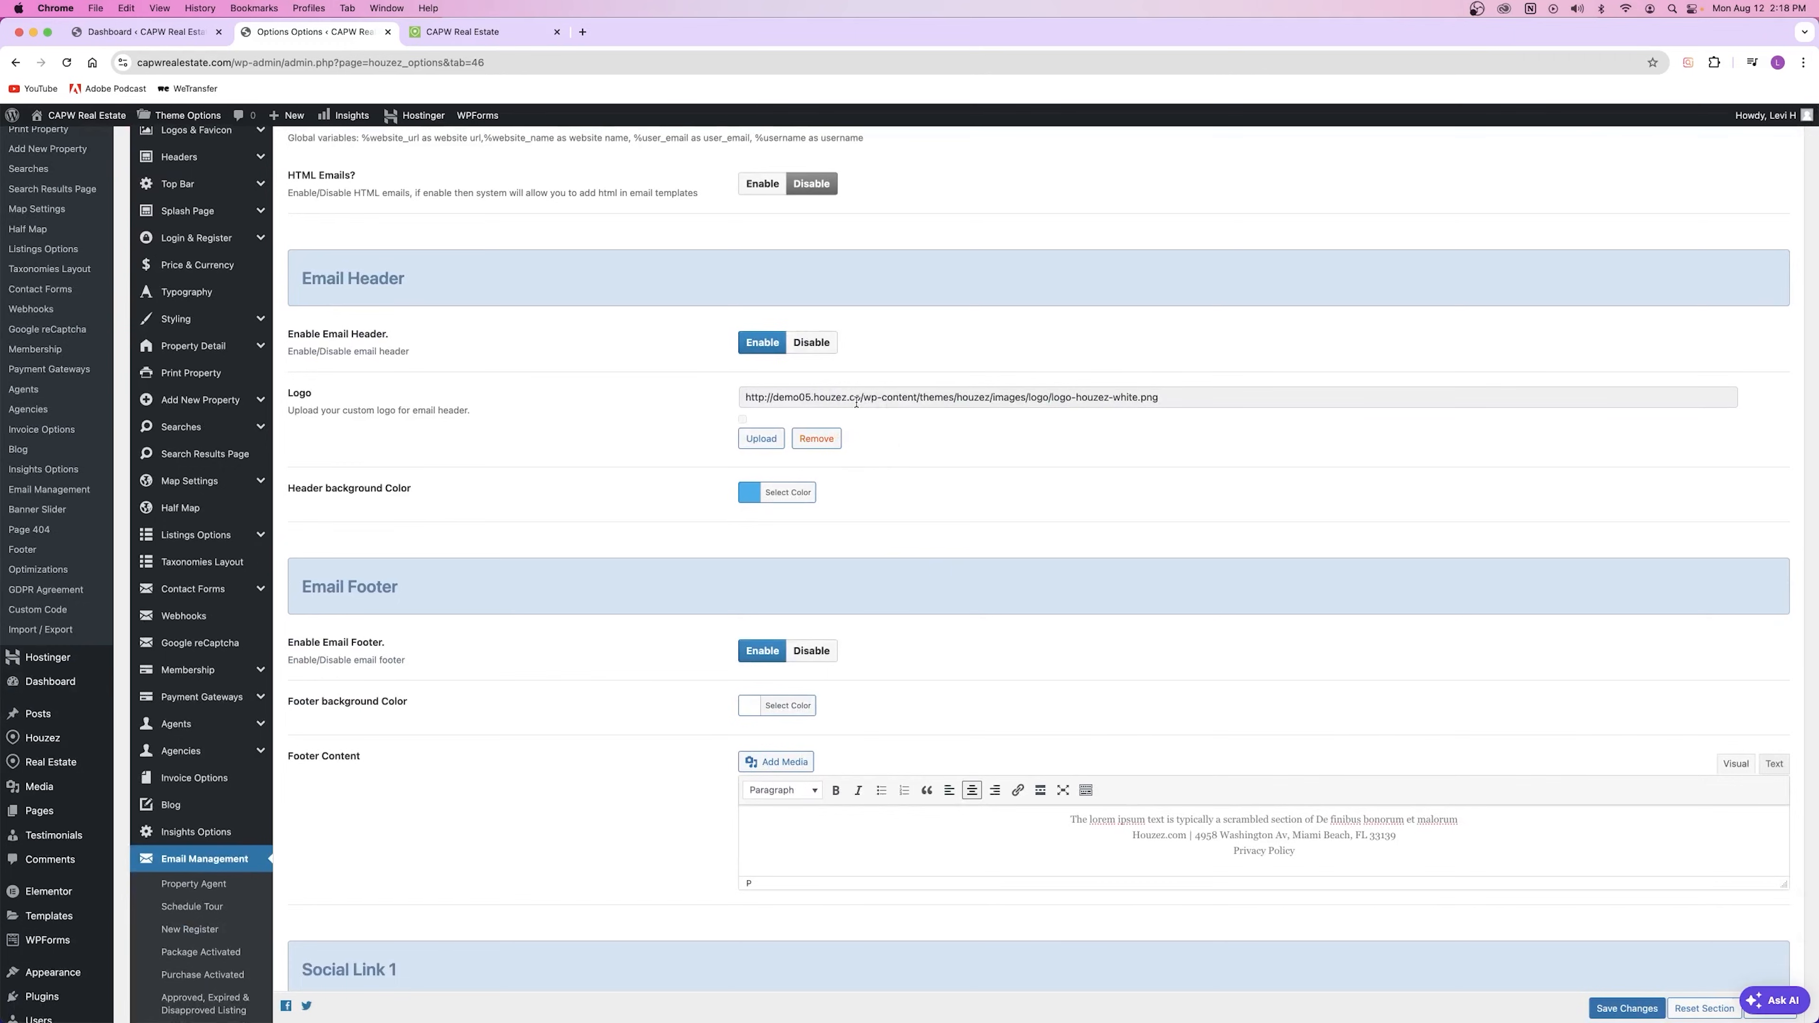
pyautogui.scroll(2, 856, 402)
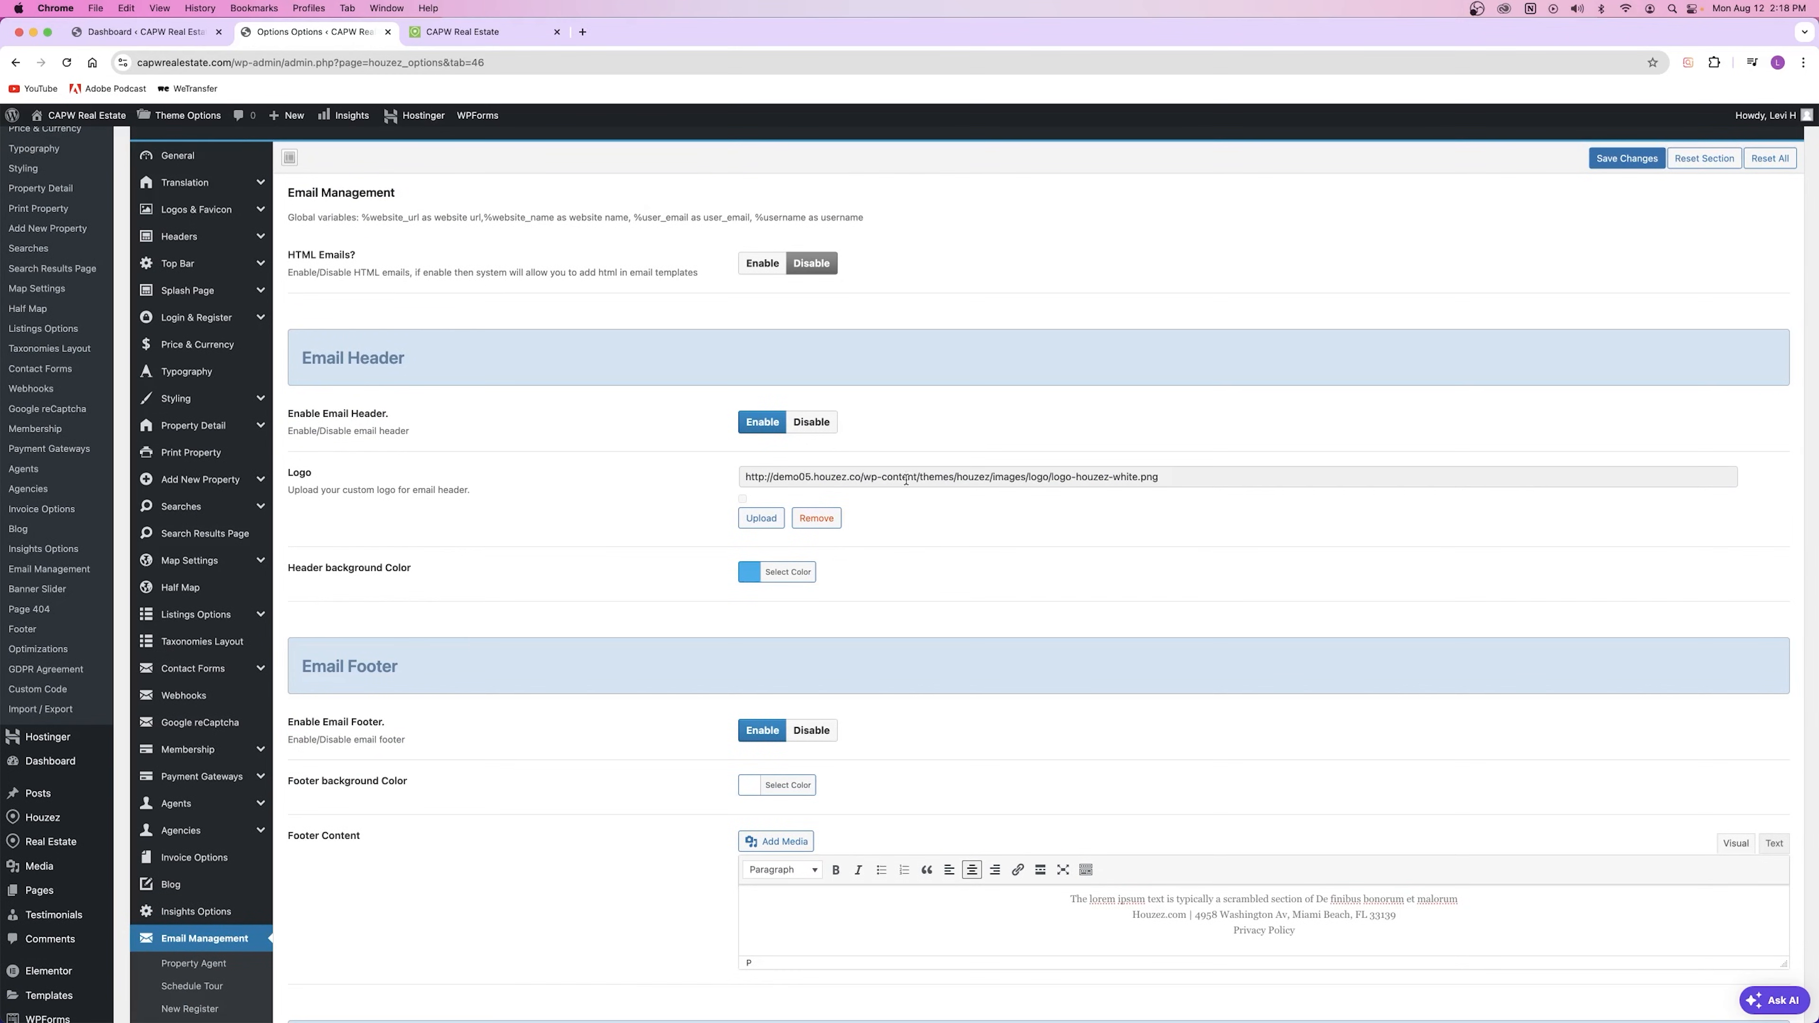
pyautogui.scroll(-4, 589, 572)
pyautogui.scroll(-5, 589, 571)
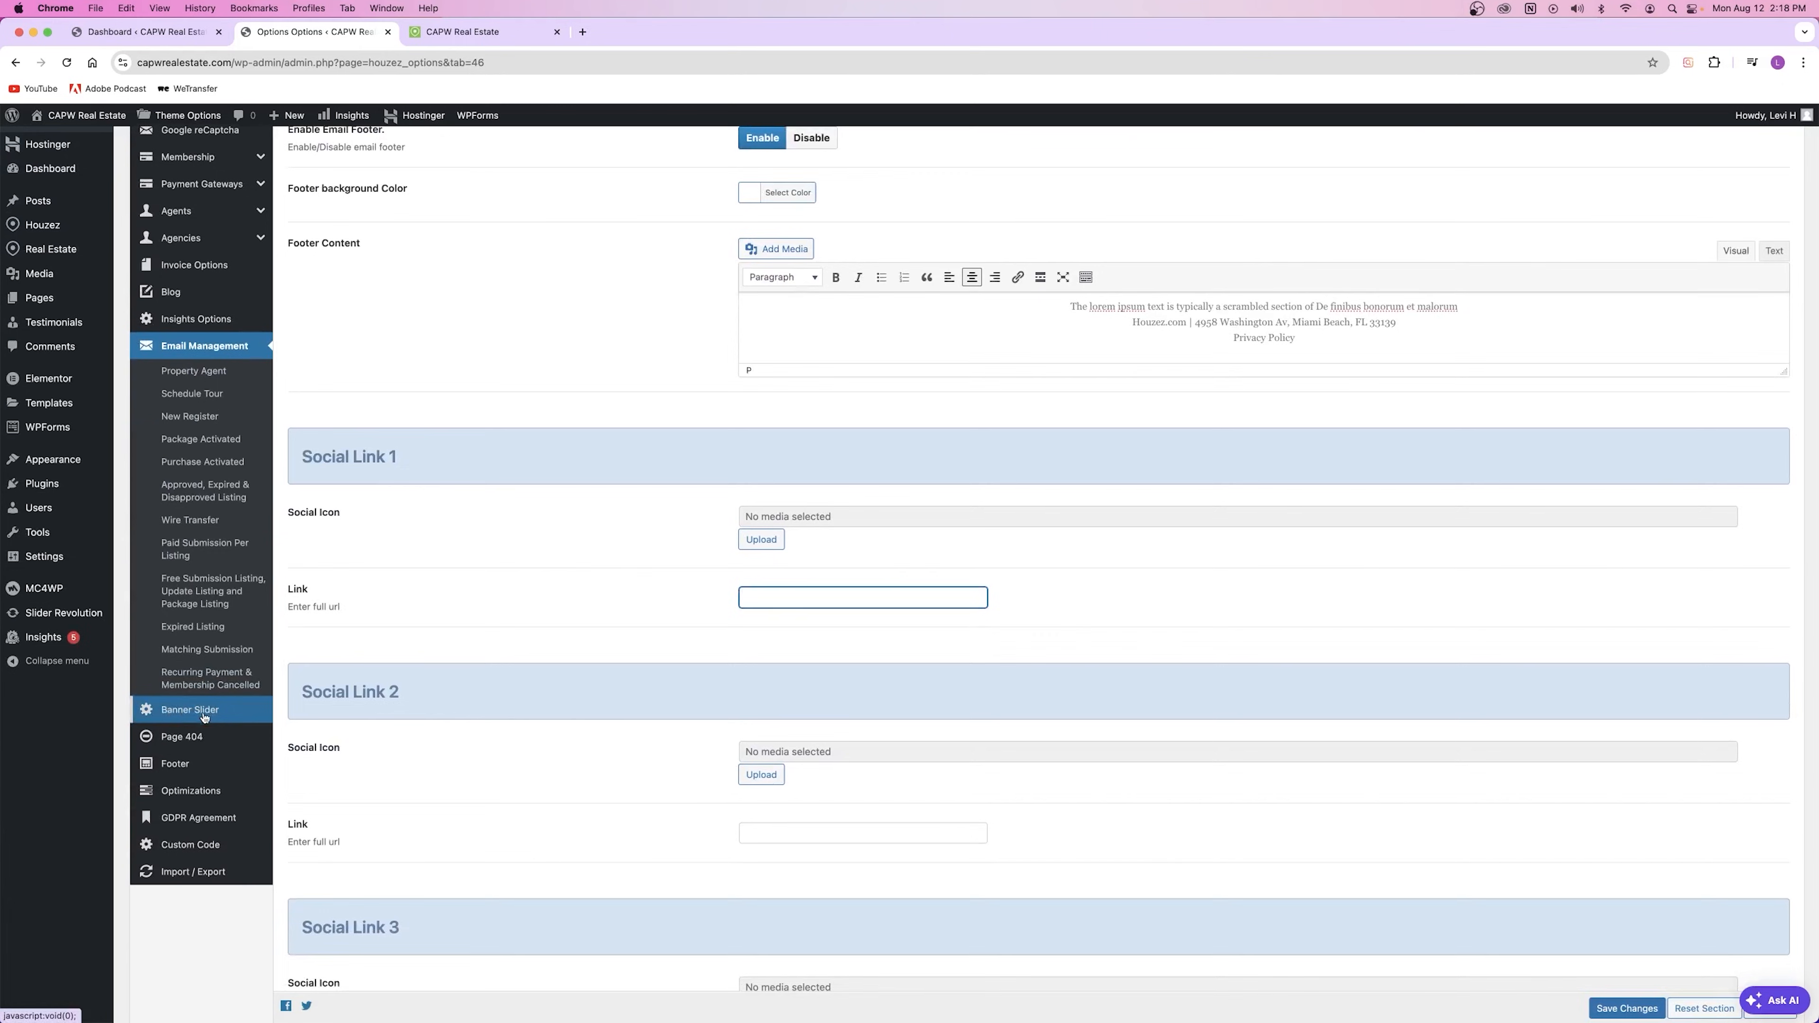
pyautogui.click(190, 745)
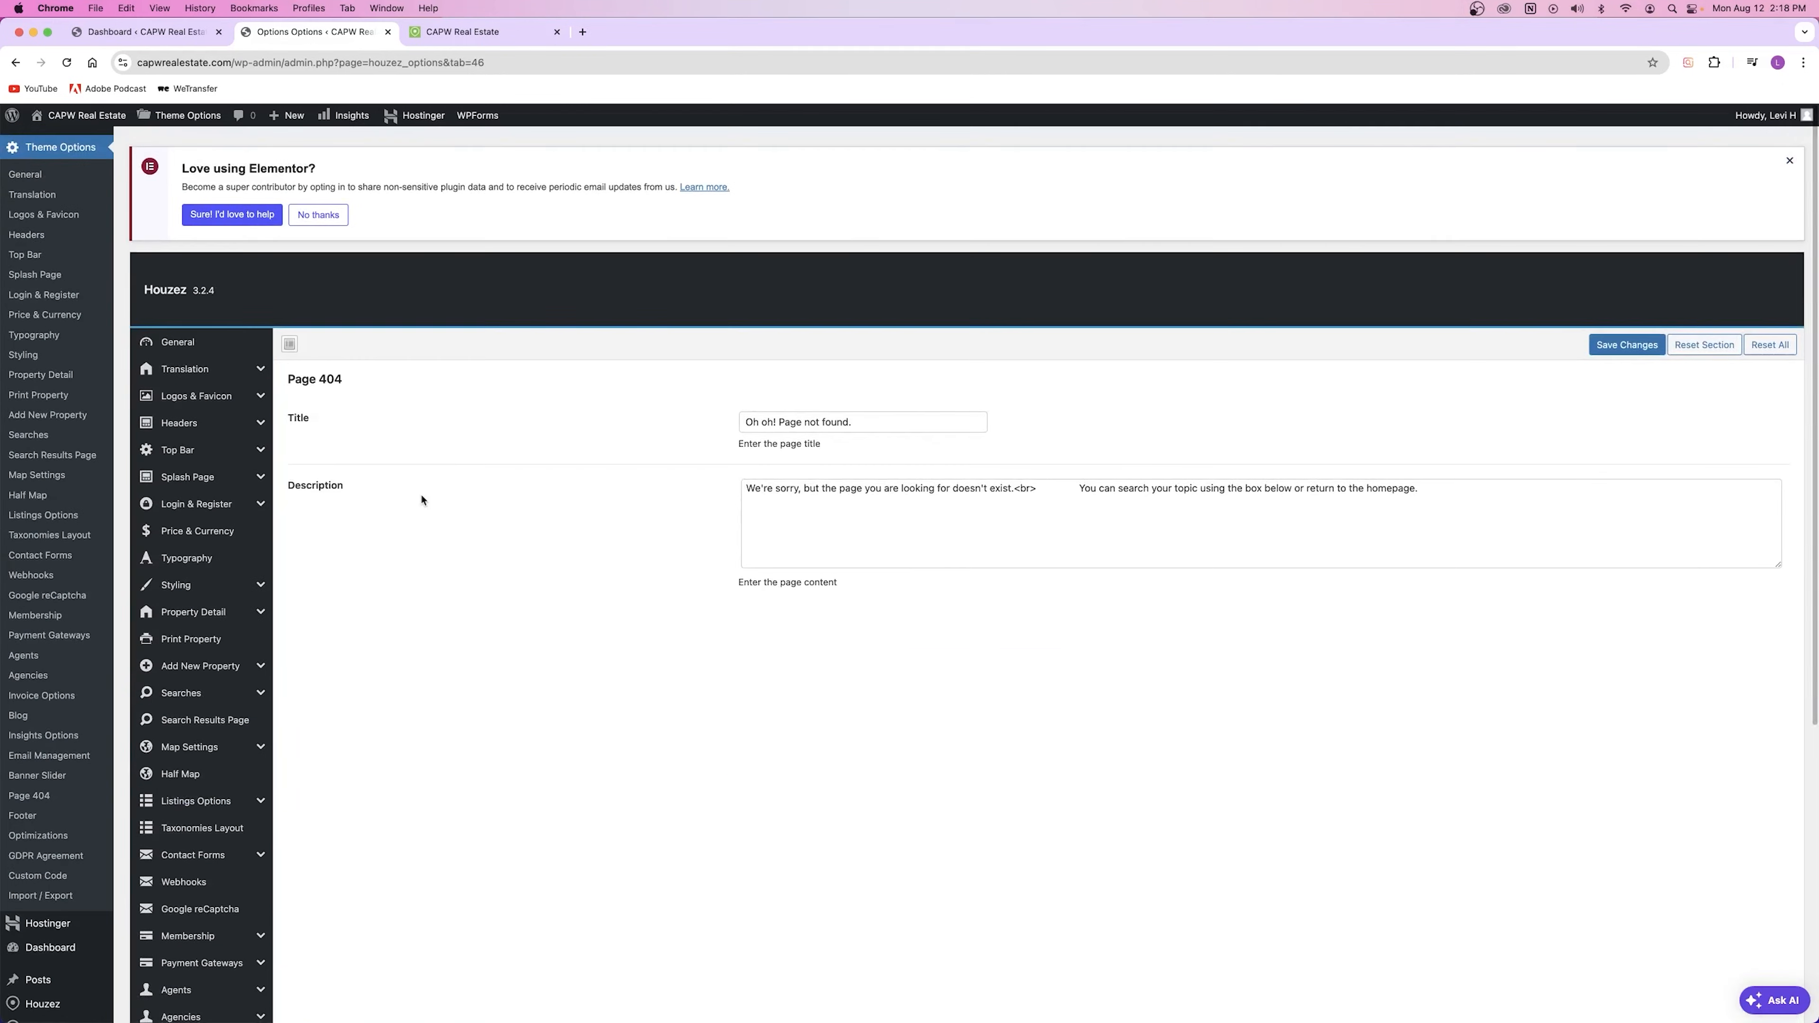
# Step: Load the nonexistent URL /asdfa on the live site to view the 404 heading and description
pyautogui.moveTo(447, 113)
pyautogui.click(462, 32)
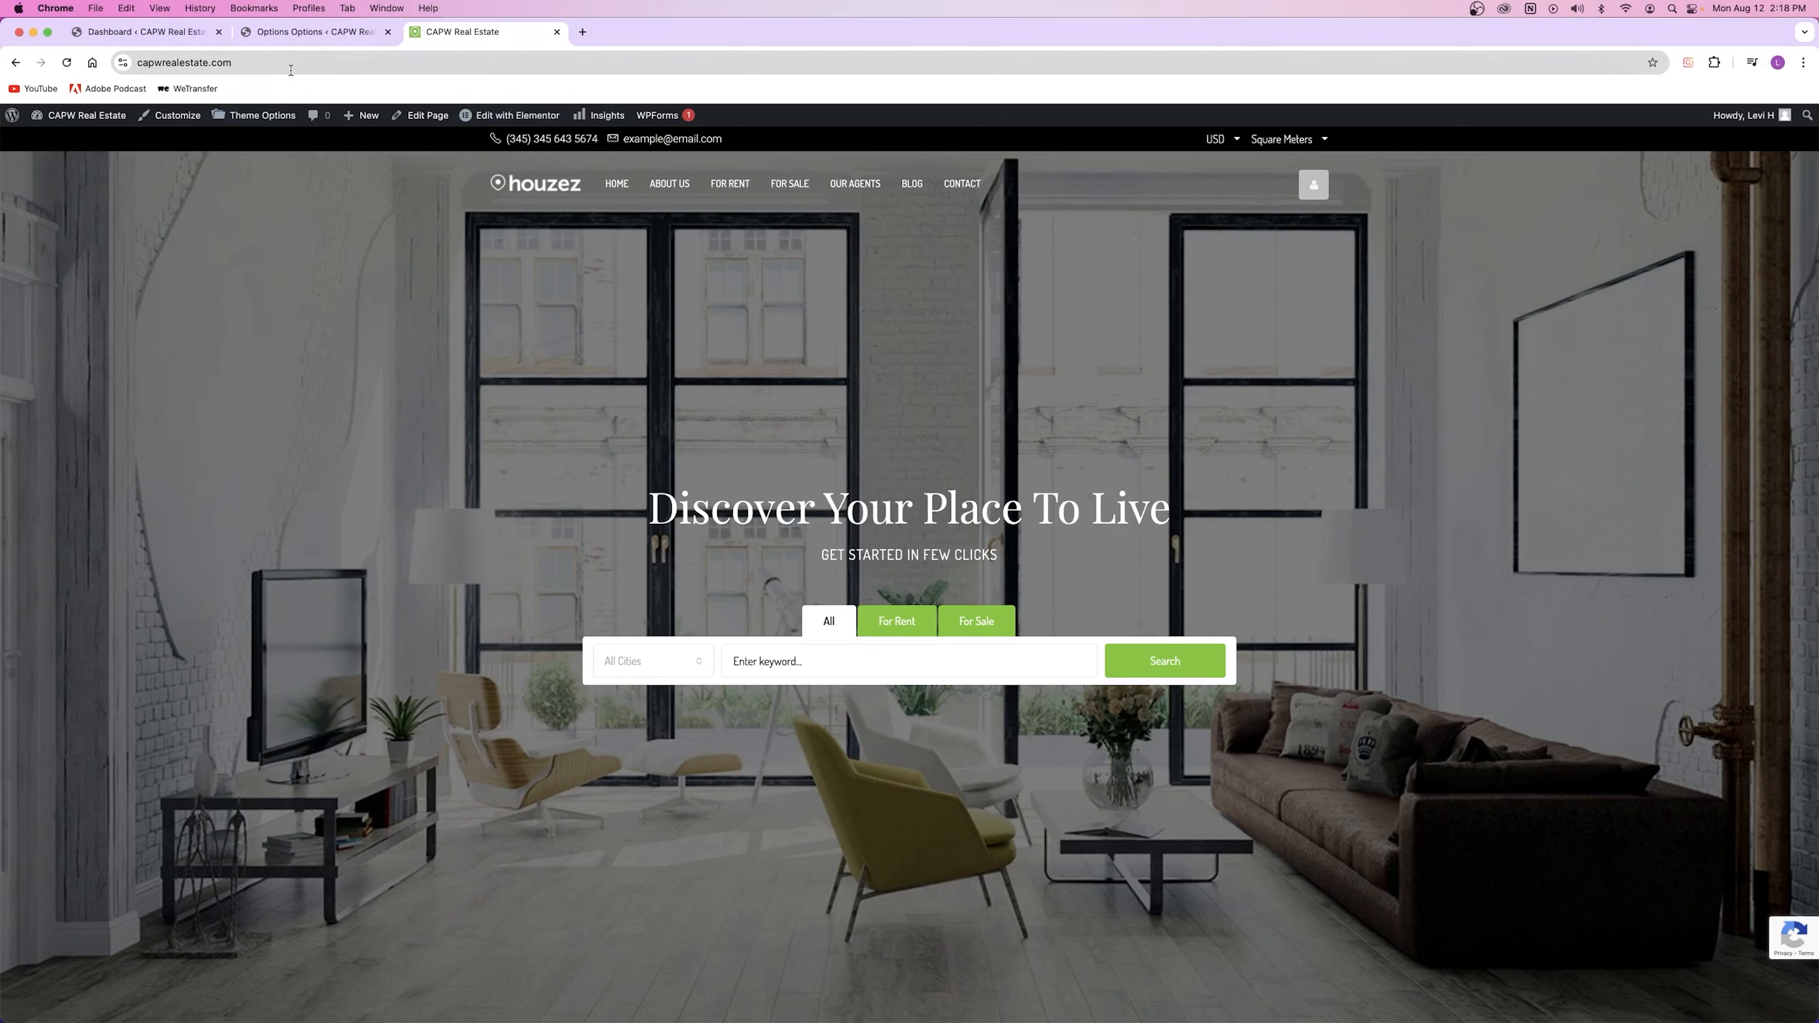
pyautogui.click(315, 63)
pyautogui.write('/asdfa')
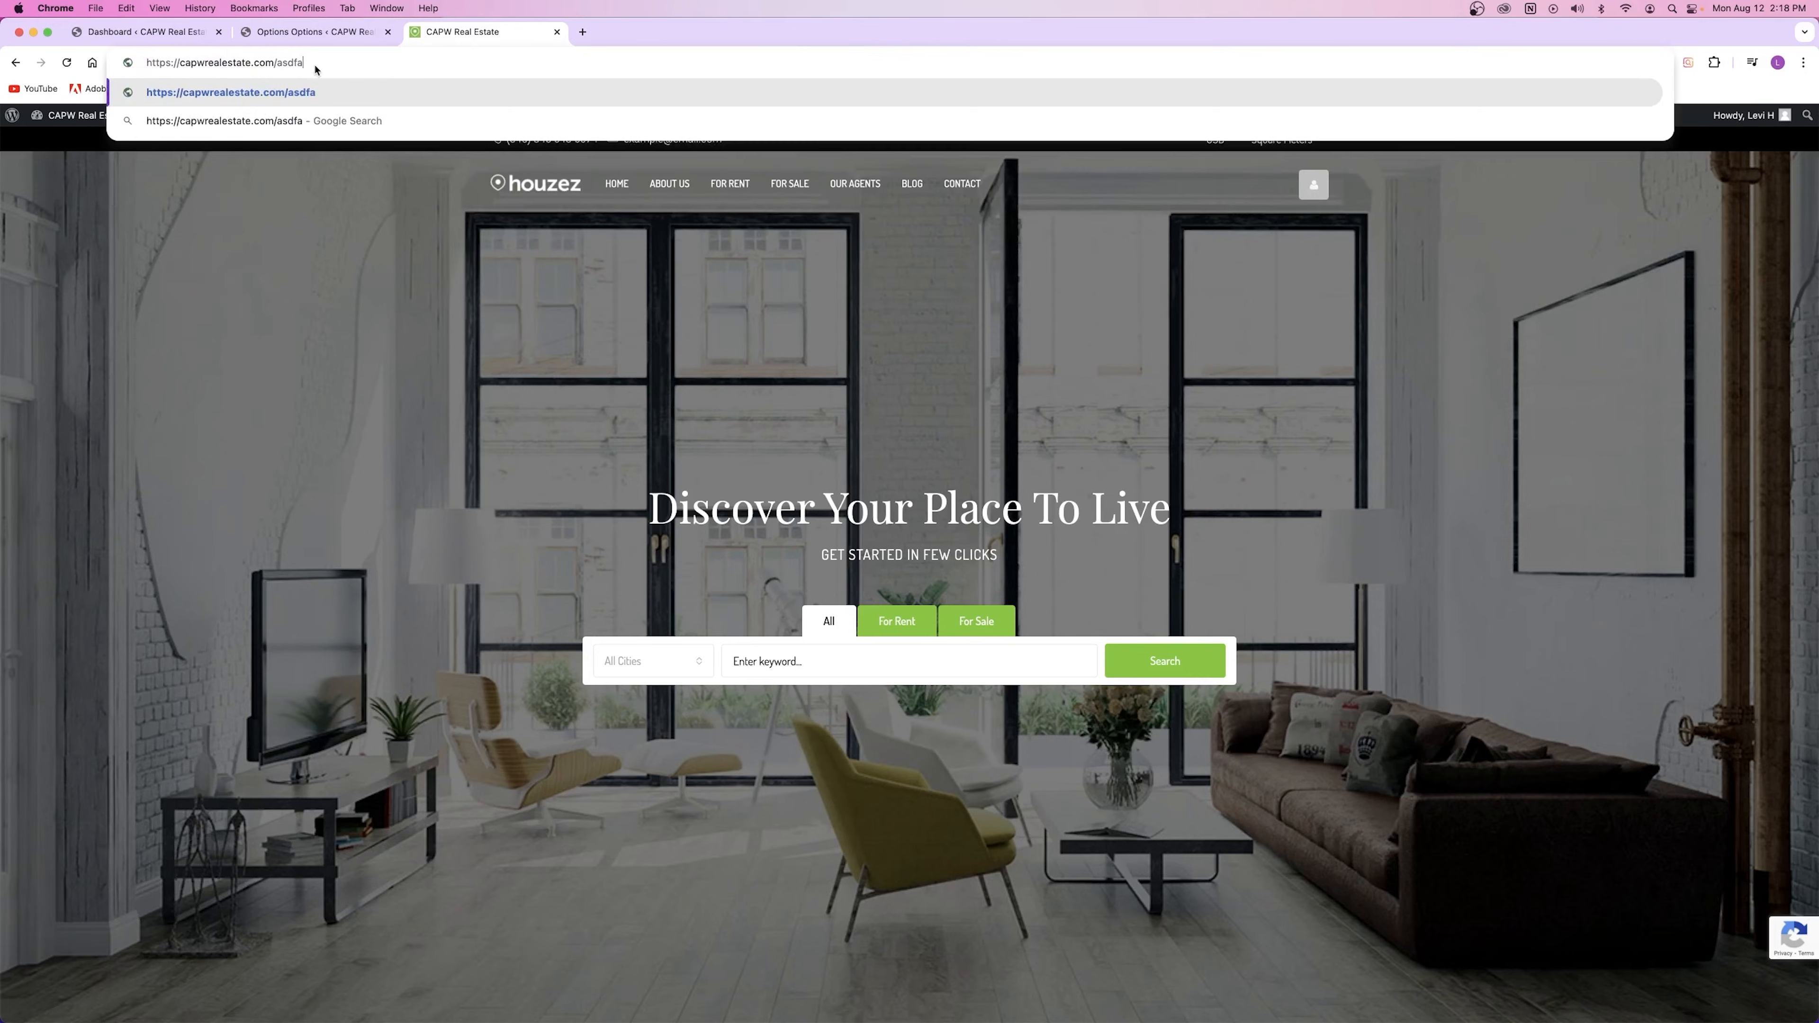
pyautogui.press('Return')
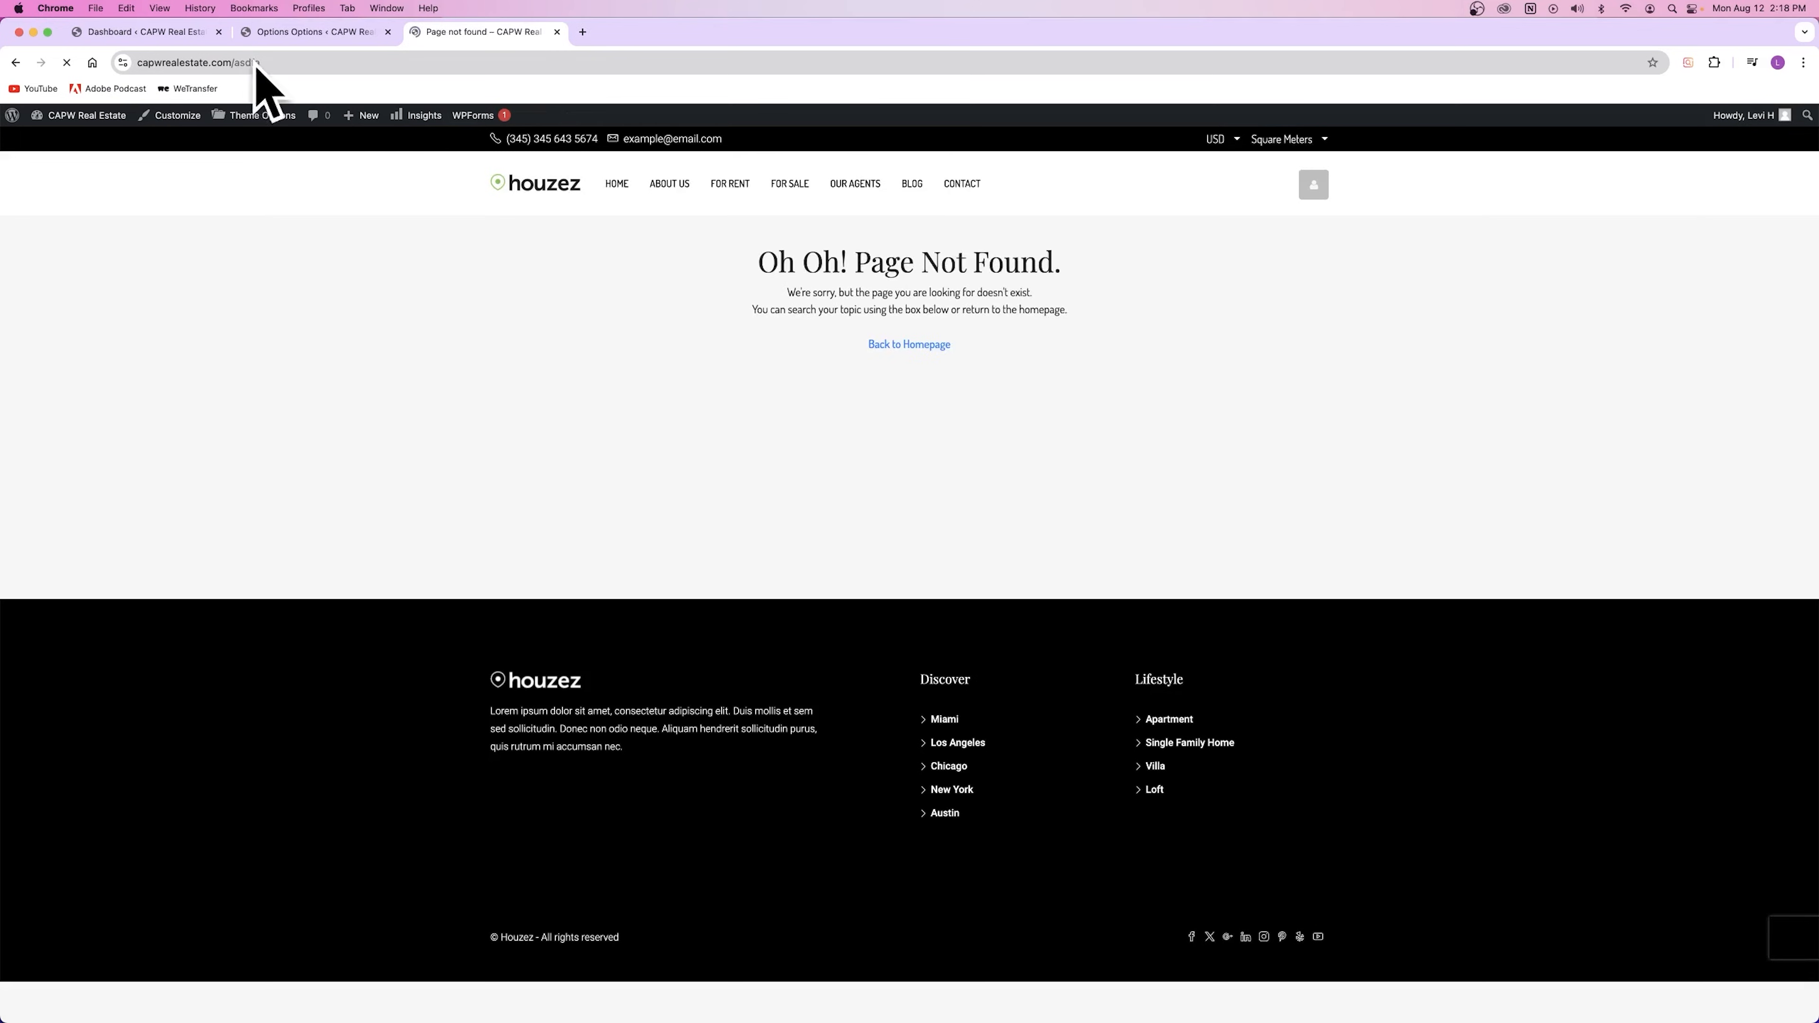
pyautogui.moveTo(715, 252); pyautogui.dragTo(1087, 340)
pyautogui.moveTo(785, 295); pyautogui.dragTo(1074, 310)
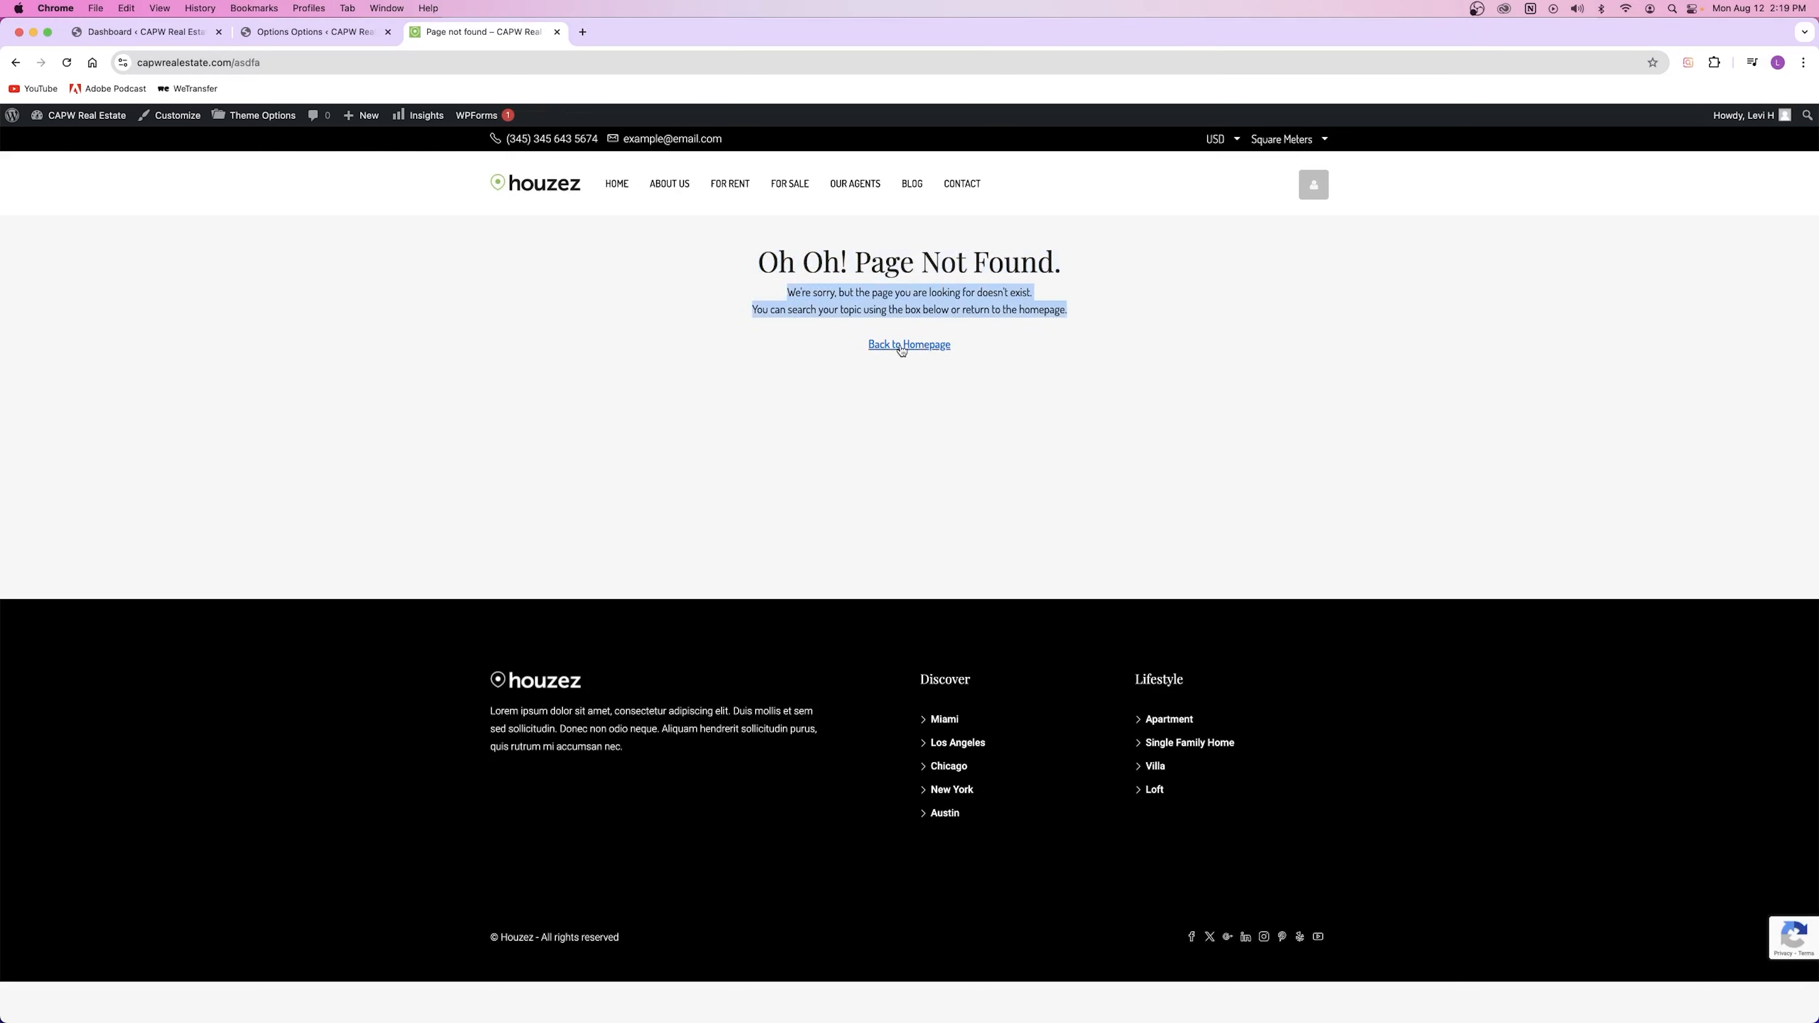
pyautogui.click(925, 346)
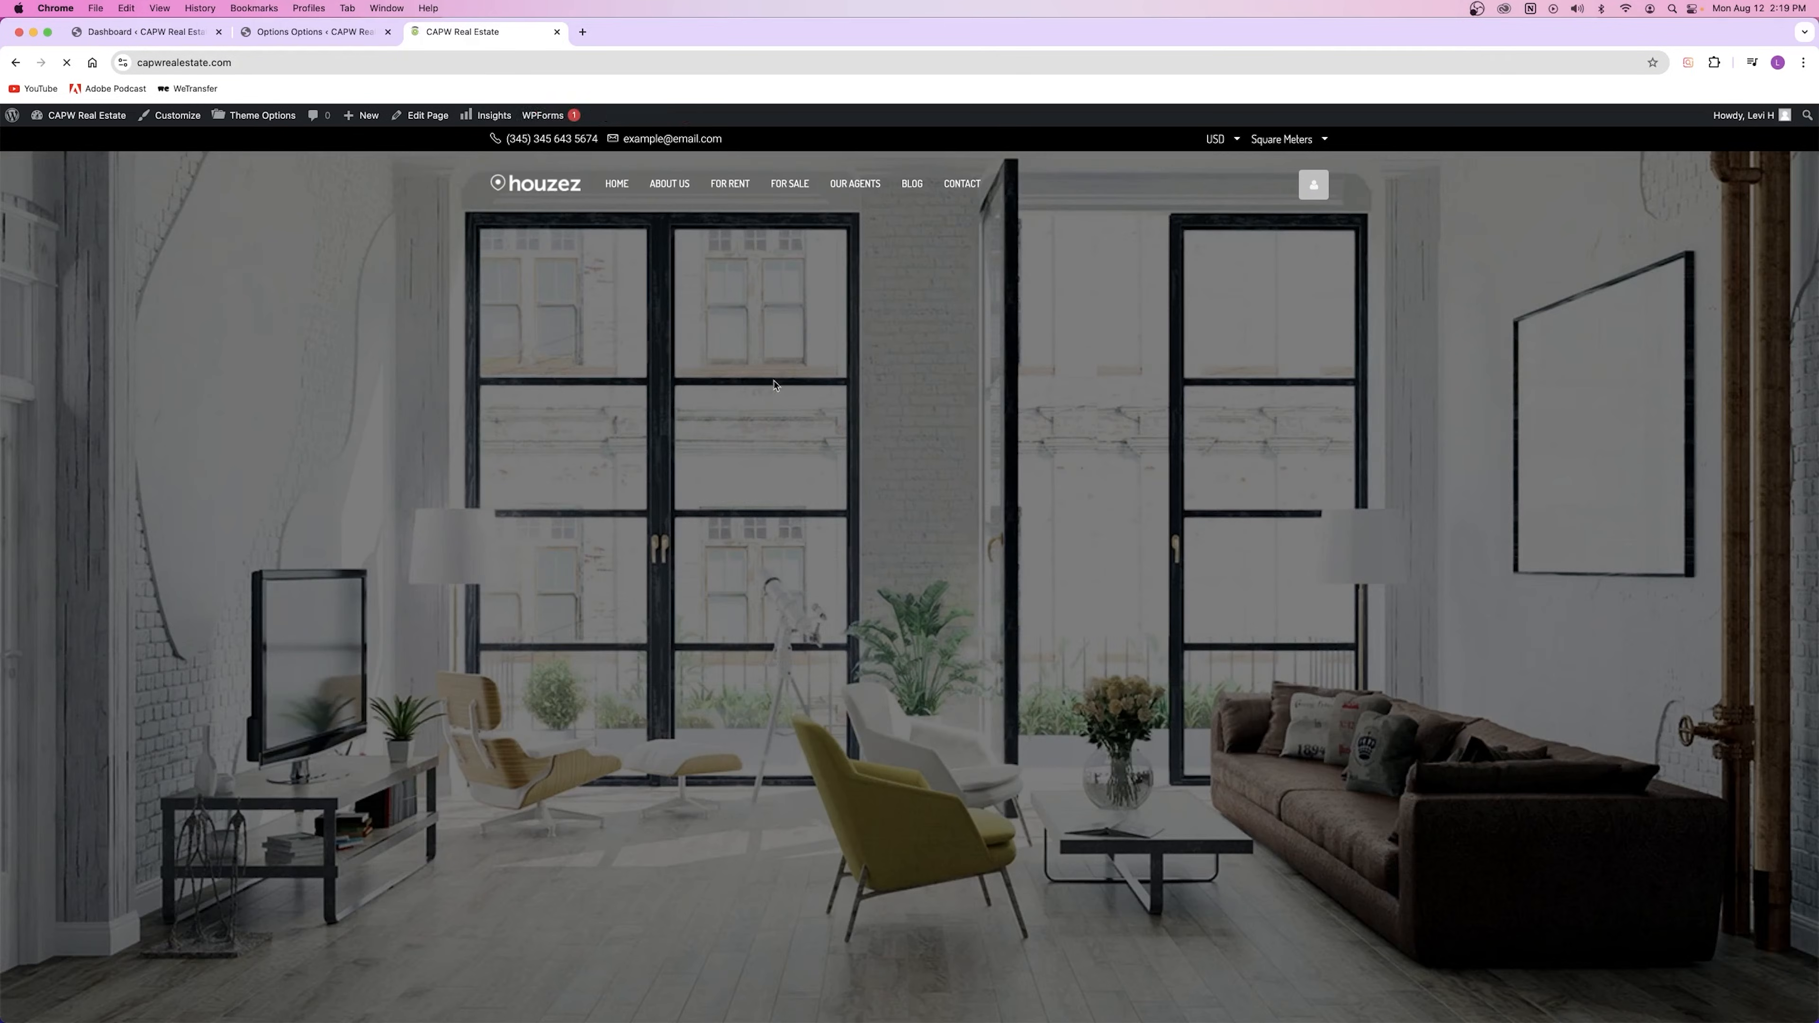
pyautogui.press('super+bracketleft')
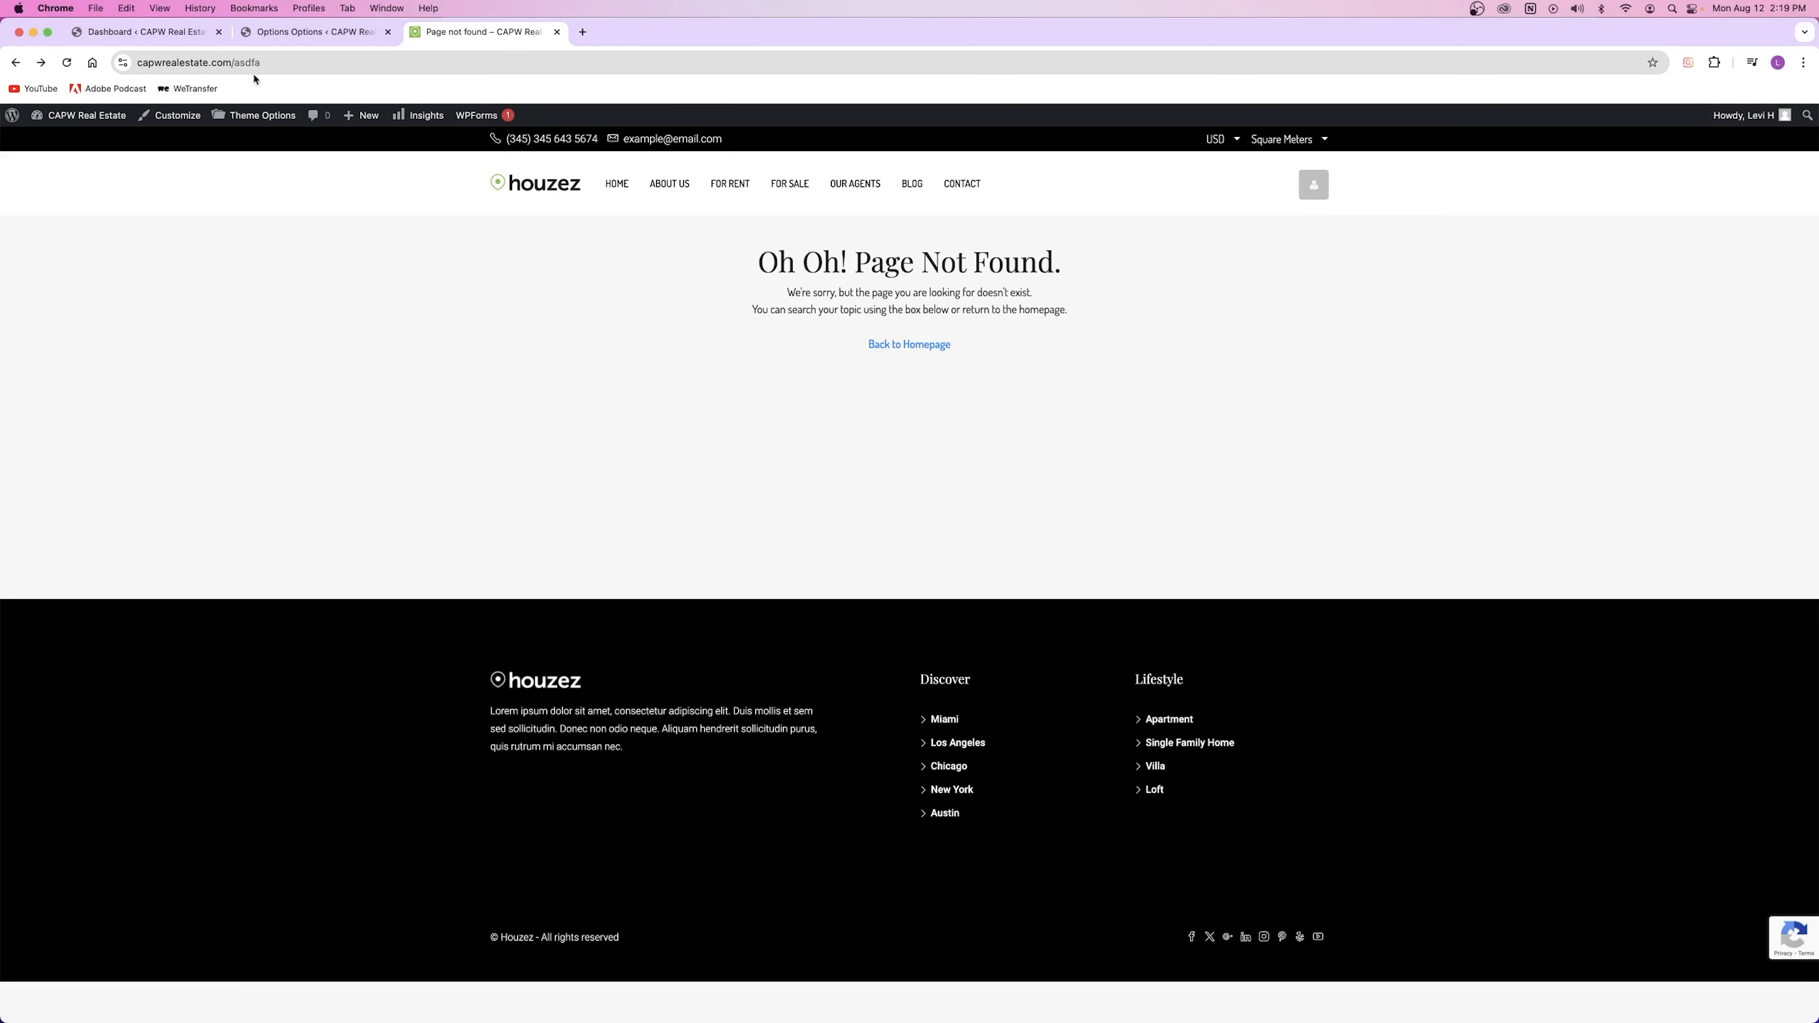
# Step: Remove "Oh oh! " from the Page 404 Title so it reads "Page not found." and save
pyautogui.click(294, 32)
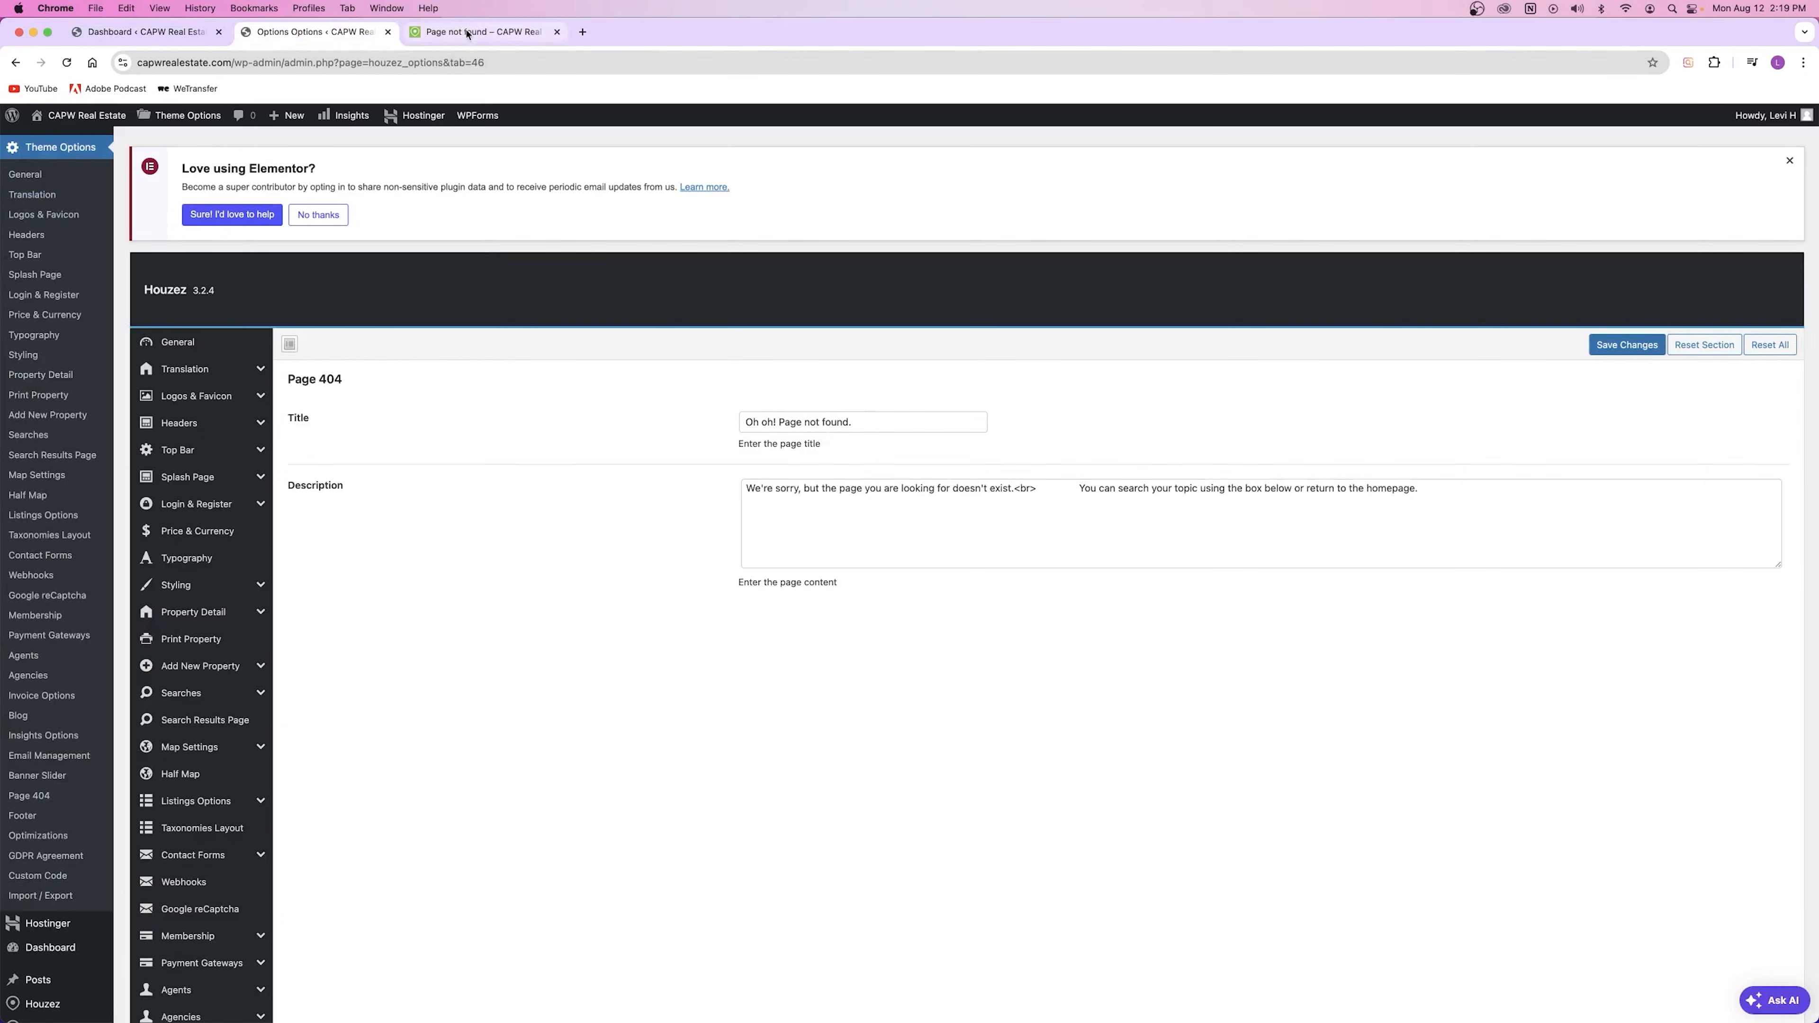
pyautogui.click(484, 32)
pyautogui.moveTo(758, 262); pyautogui.dragTo(1108, 274)
pyautogui.click(278, 33)
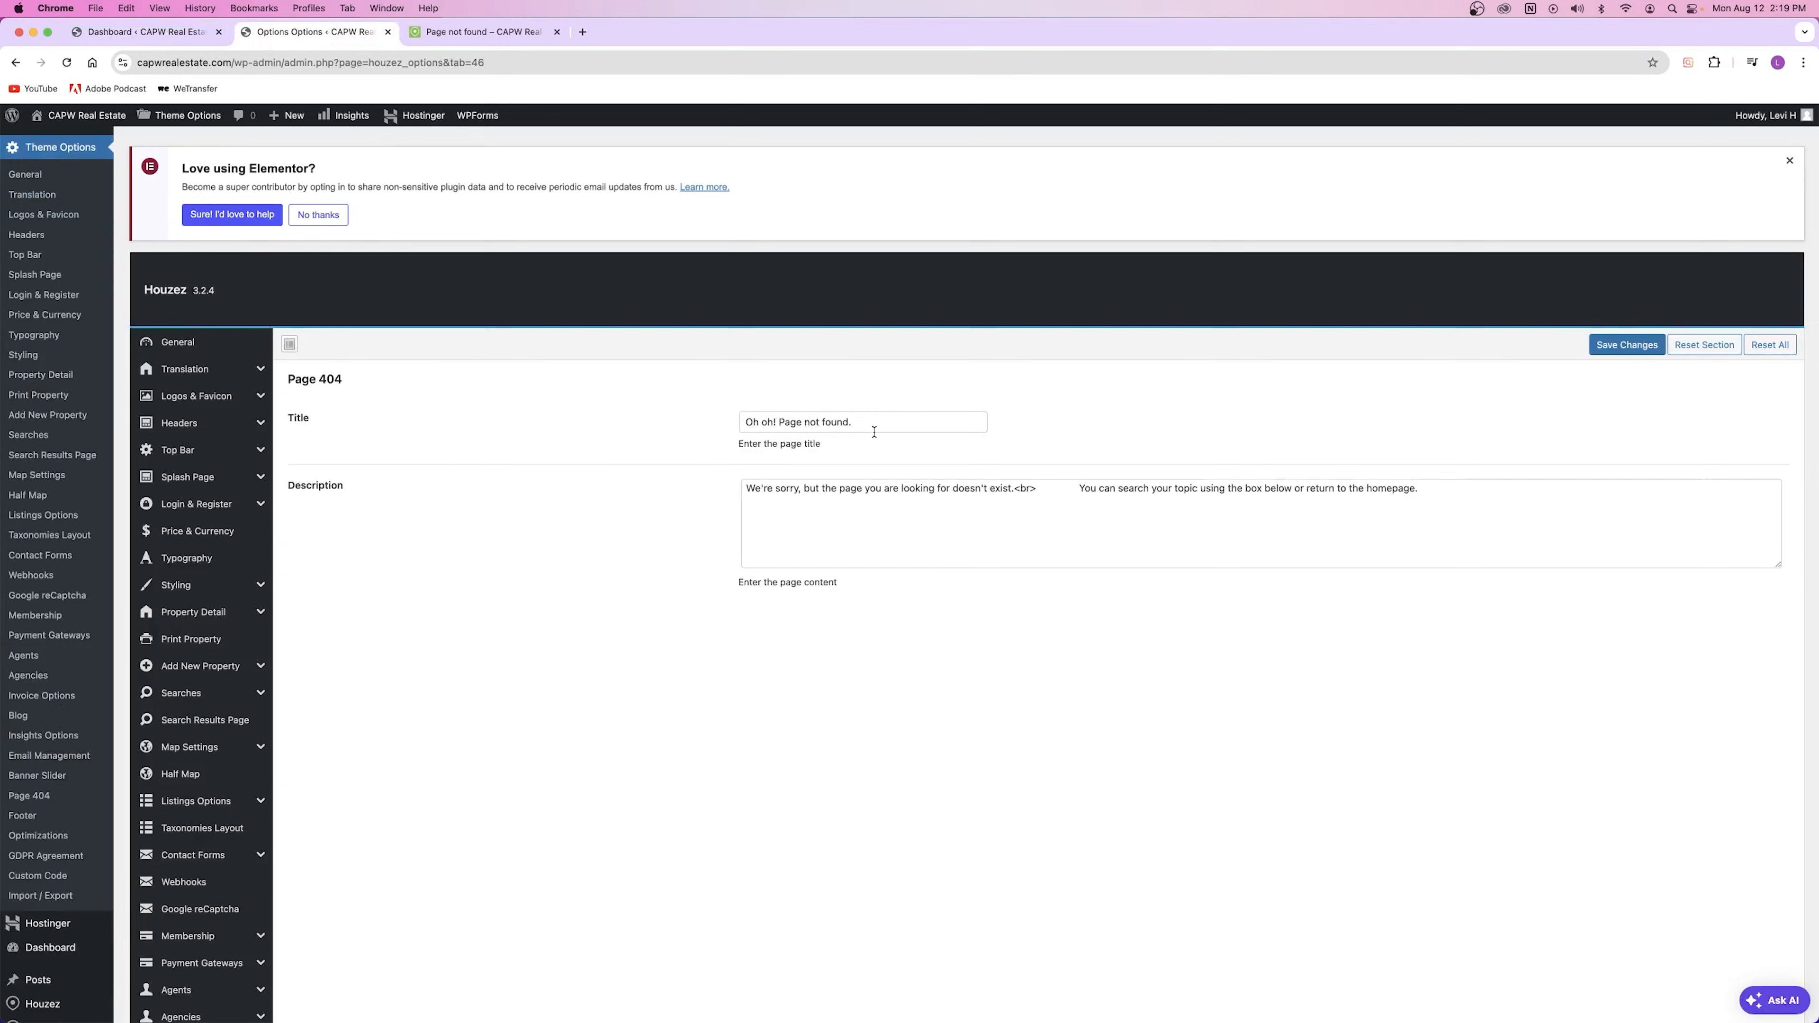
pyautogui.moveTo(873, 431); pyautogui.dragTo(727, 427)
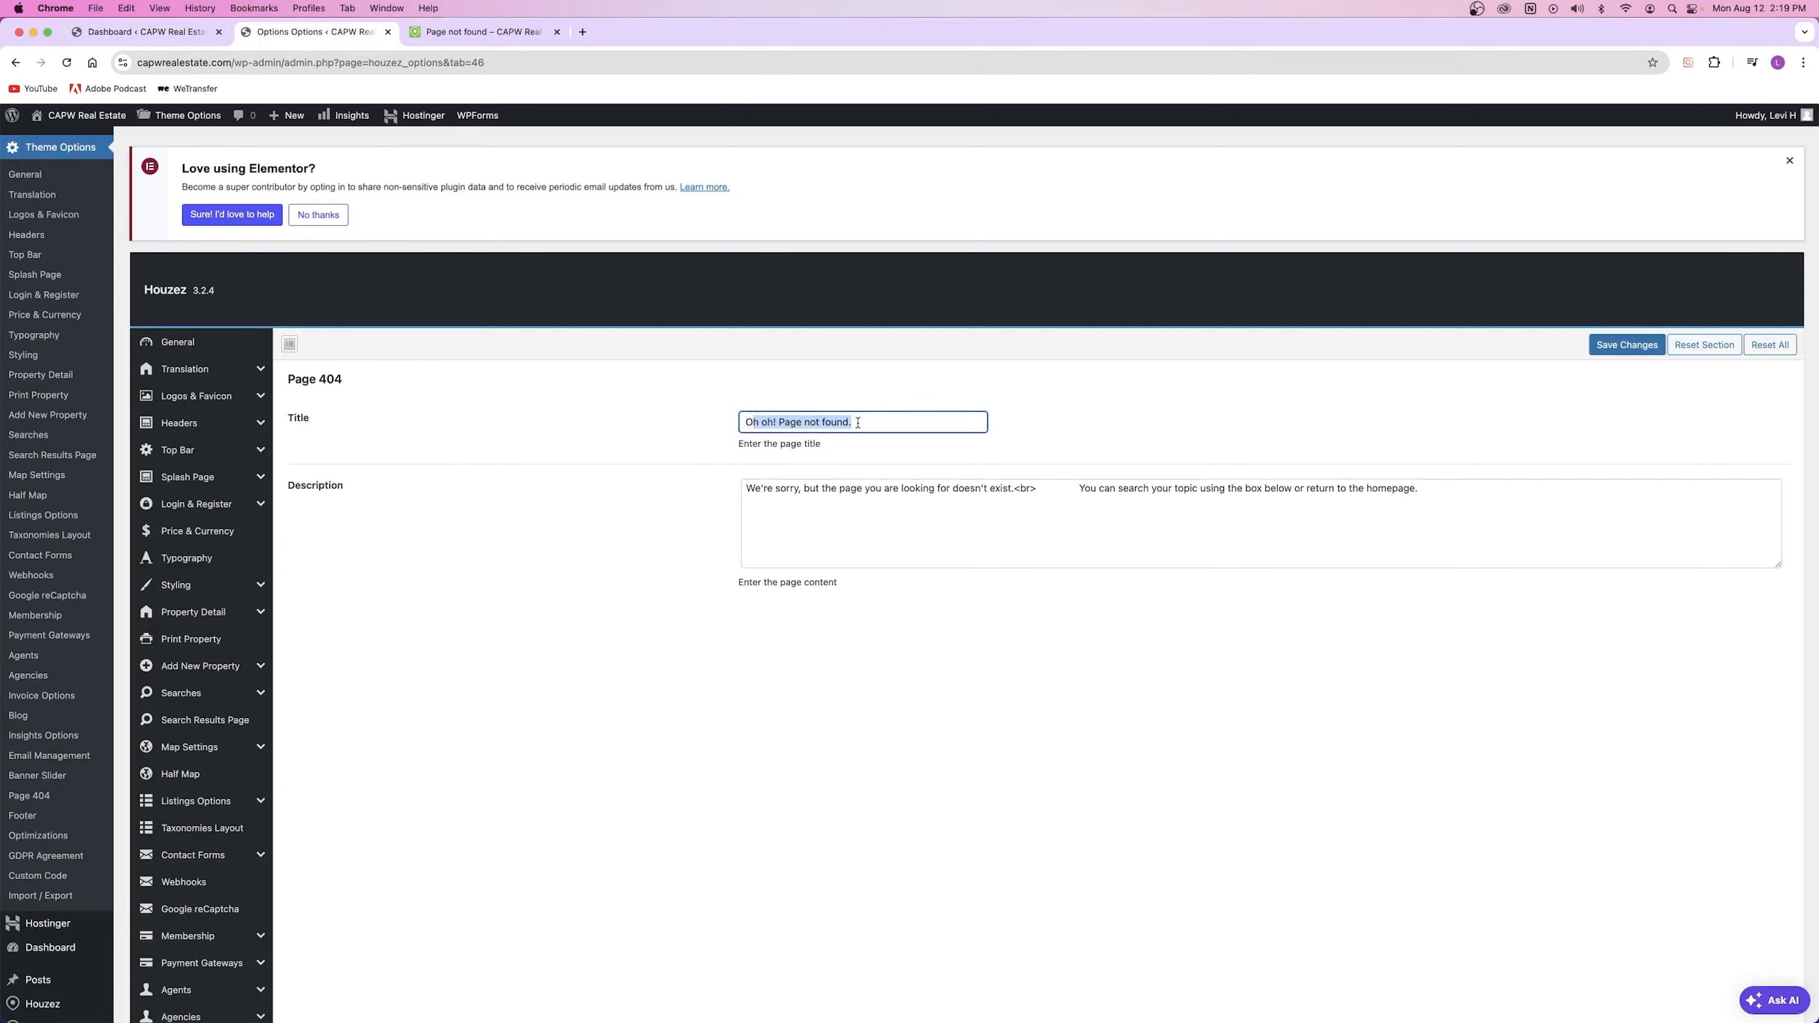
pyautogui.press('Left')
pyautogui.moveTo(782, 422); pyautogui.dragTo(698, 423)
pyautogui.press('BackSpace')
pyautogui.click(1630, 342)
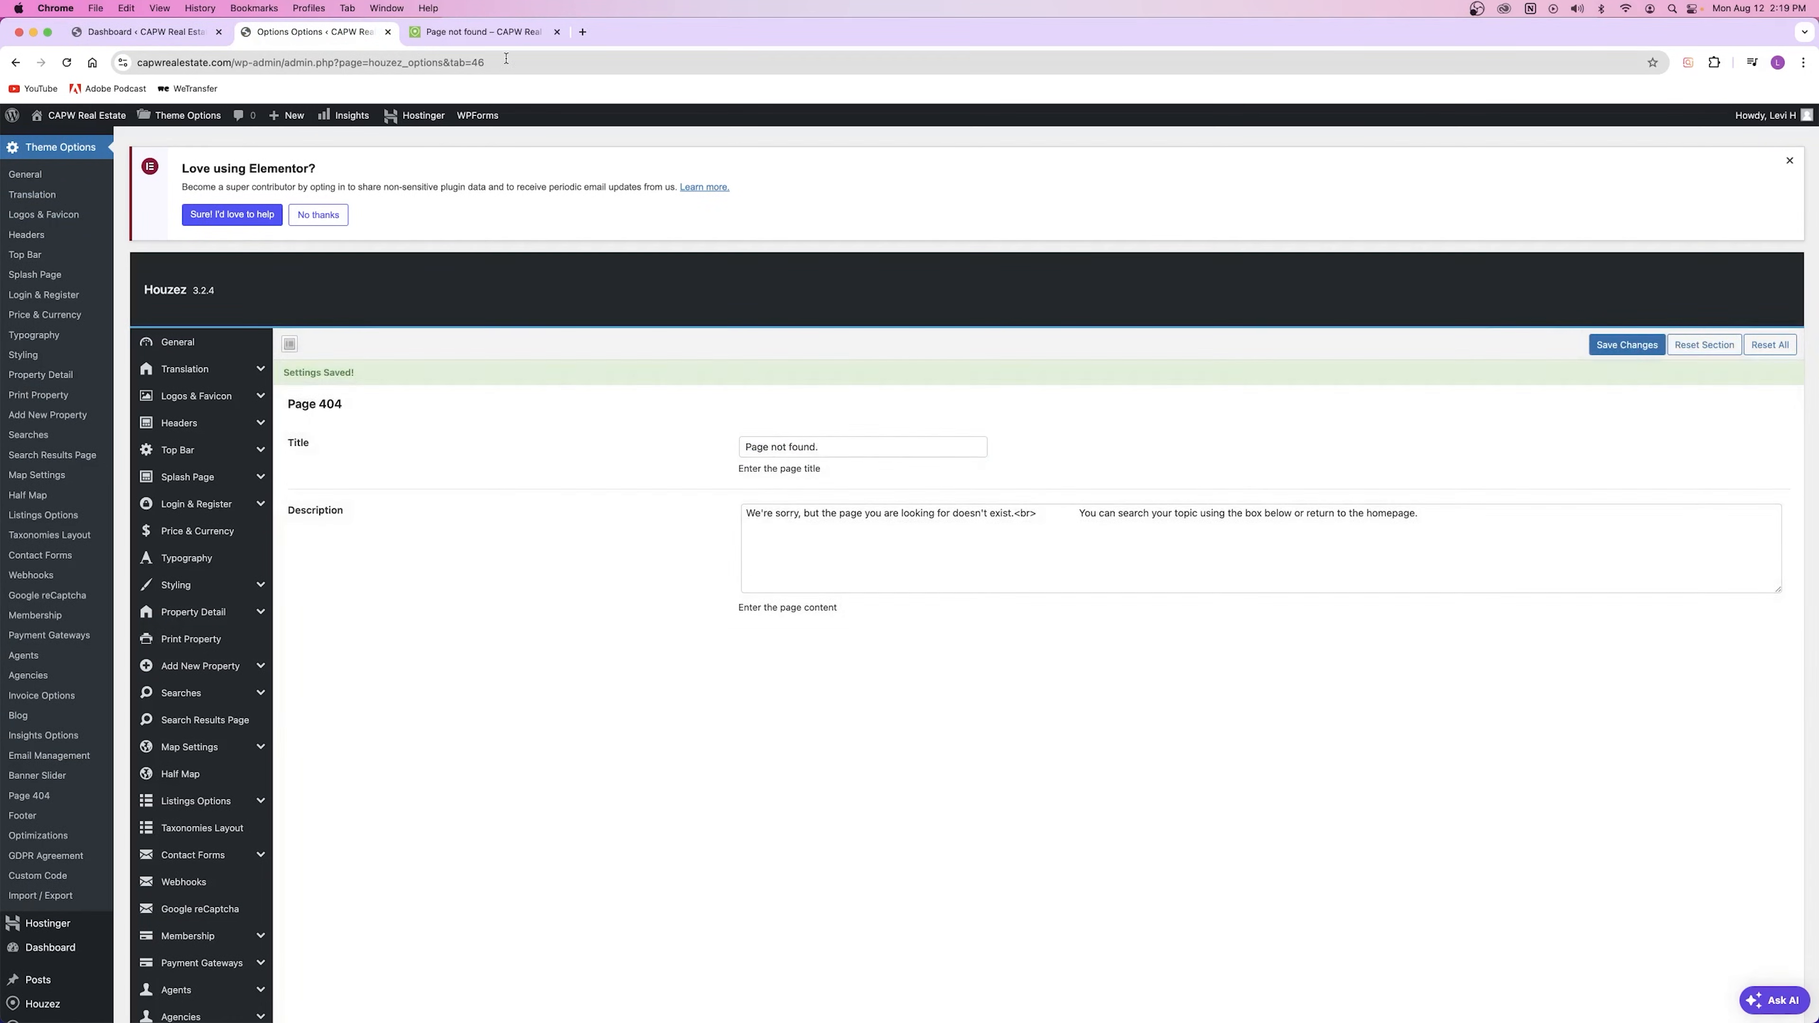
# Step: Reload the live 404 page to confirm the "Page not found." heading, then save the settings again
pyautogui.click(484, 32)
pyautogui.click(72, 63)
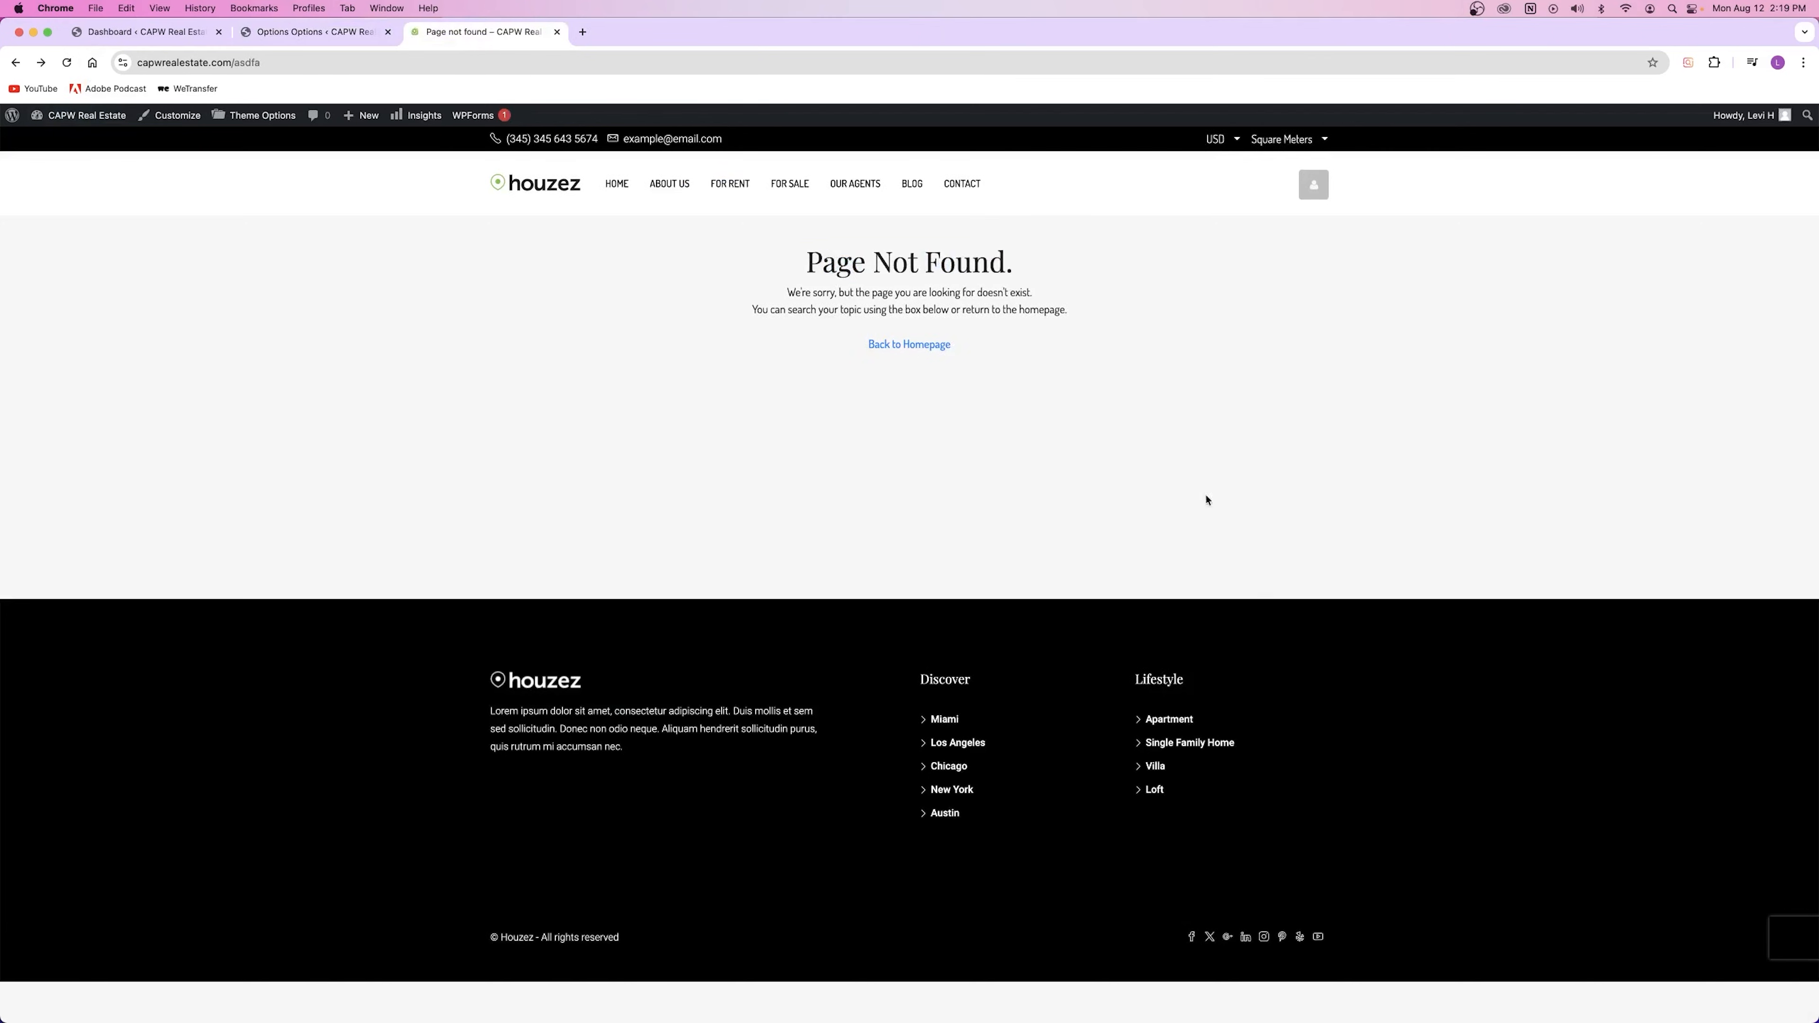
pyautogui.moveTo(801, 261); pyautogui.dragTo(1075, 267)
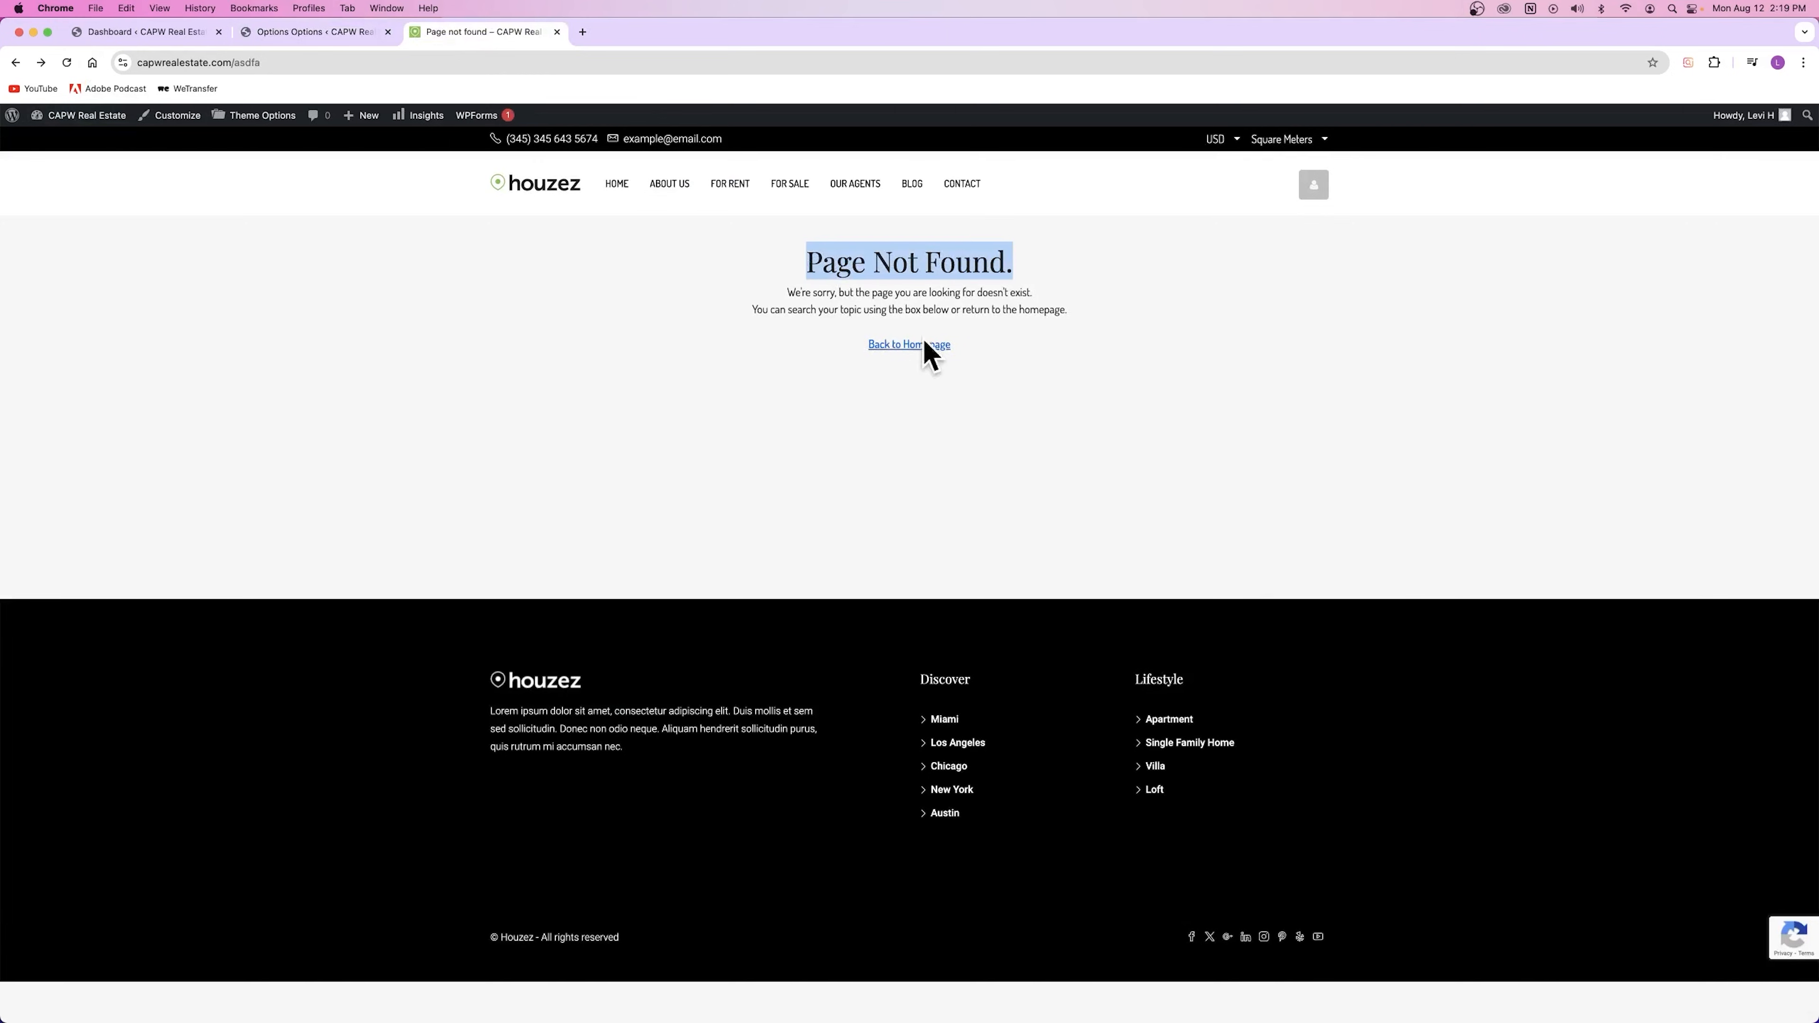
pyautogui.click(308, 32)
pyautogui.moveTo(802, 527); pyautogui.dragTo(1318, 500)
pyautogui.click(1627, 345)
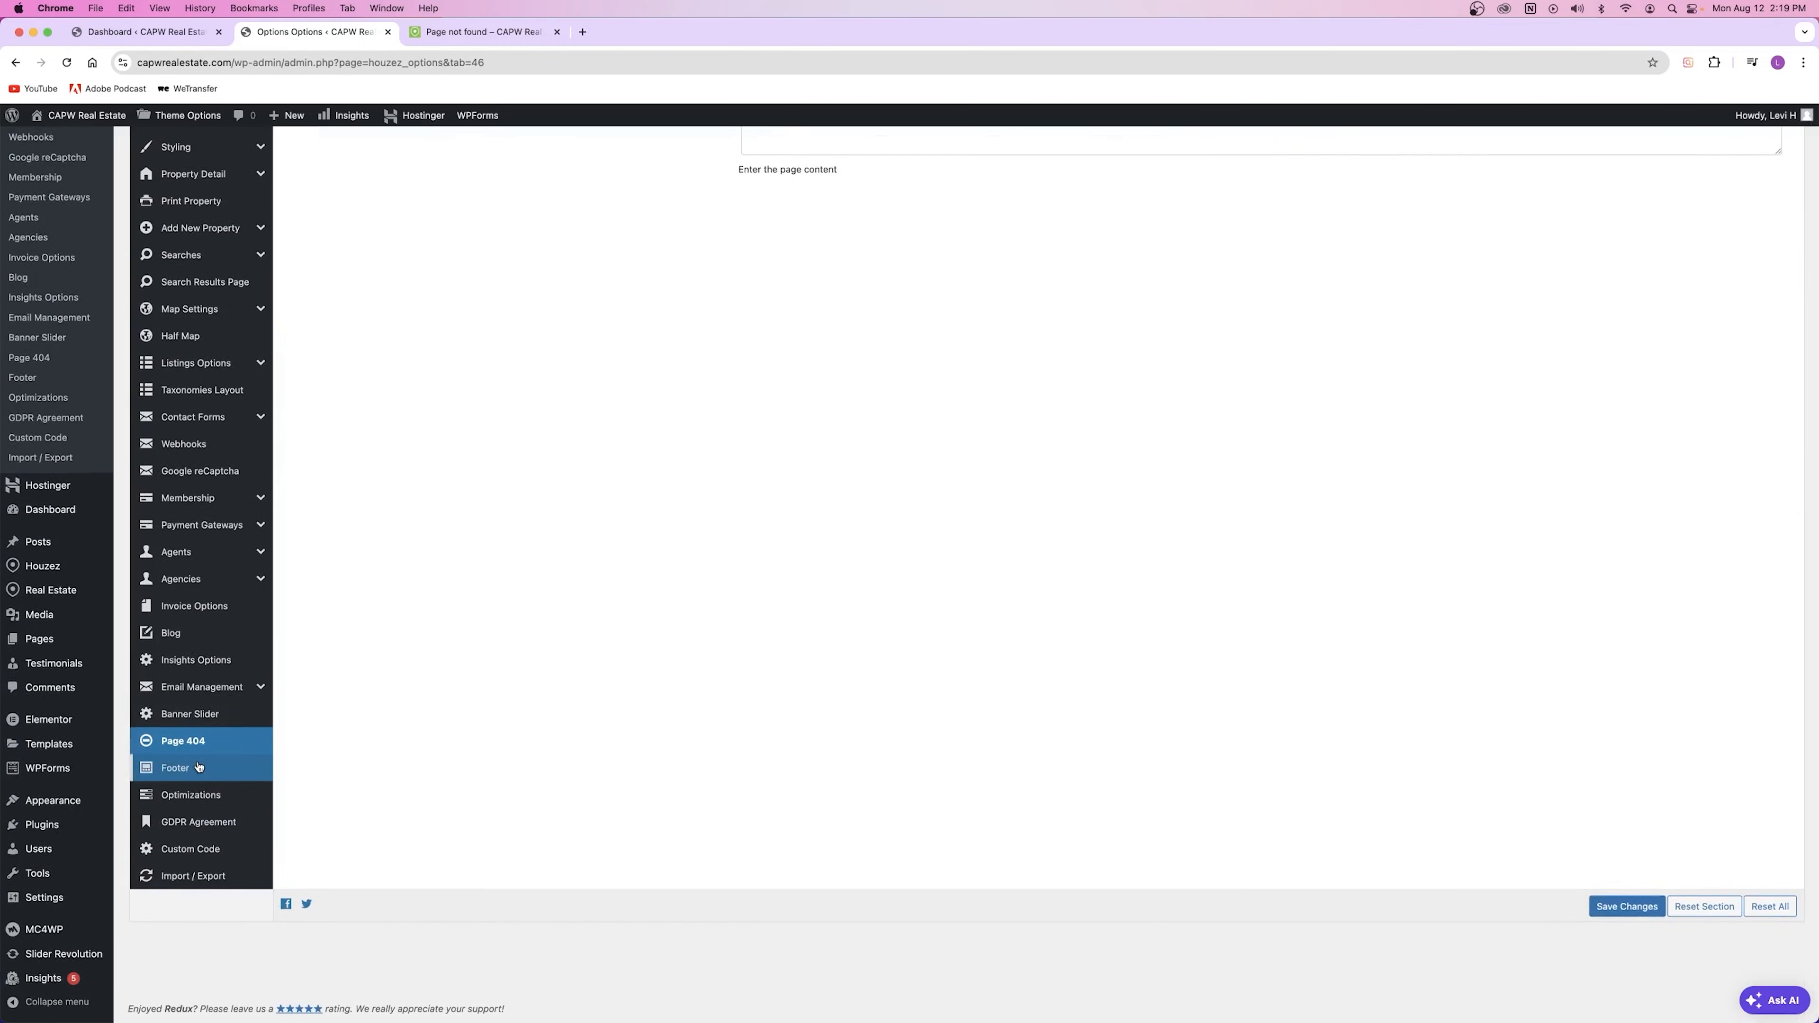
# Step: Set the footer bottom to Version 1, save, and check the footer on the live site
pyautogui.click(199, 760)
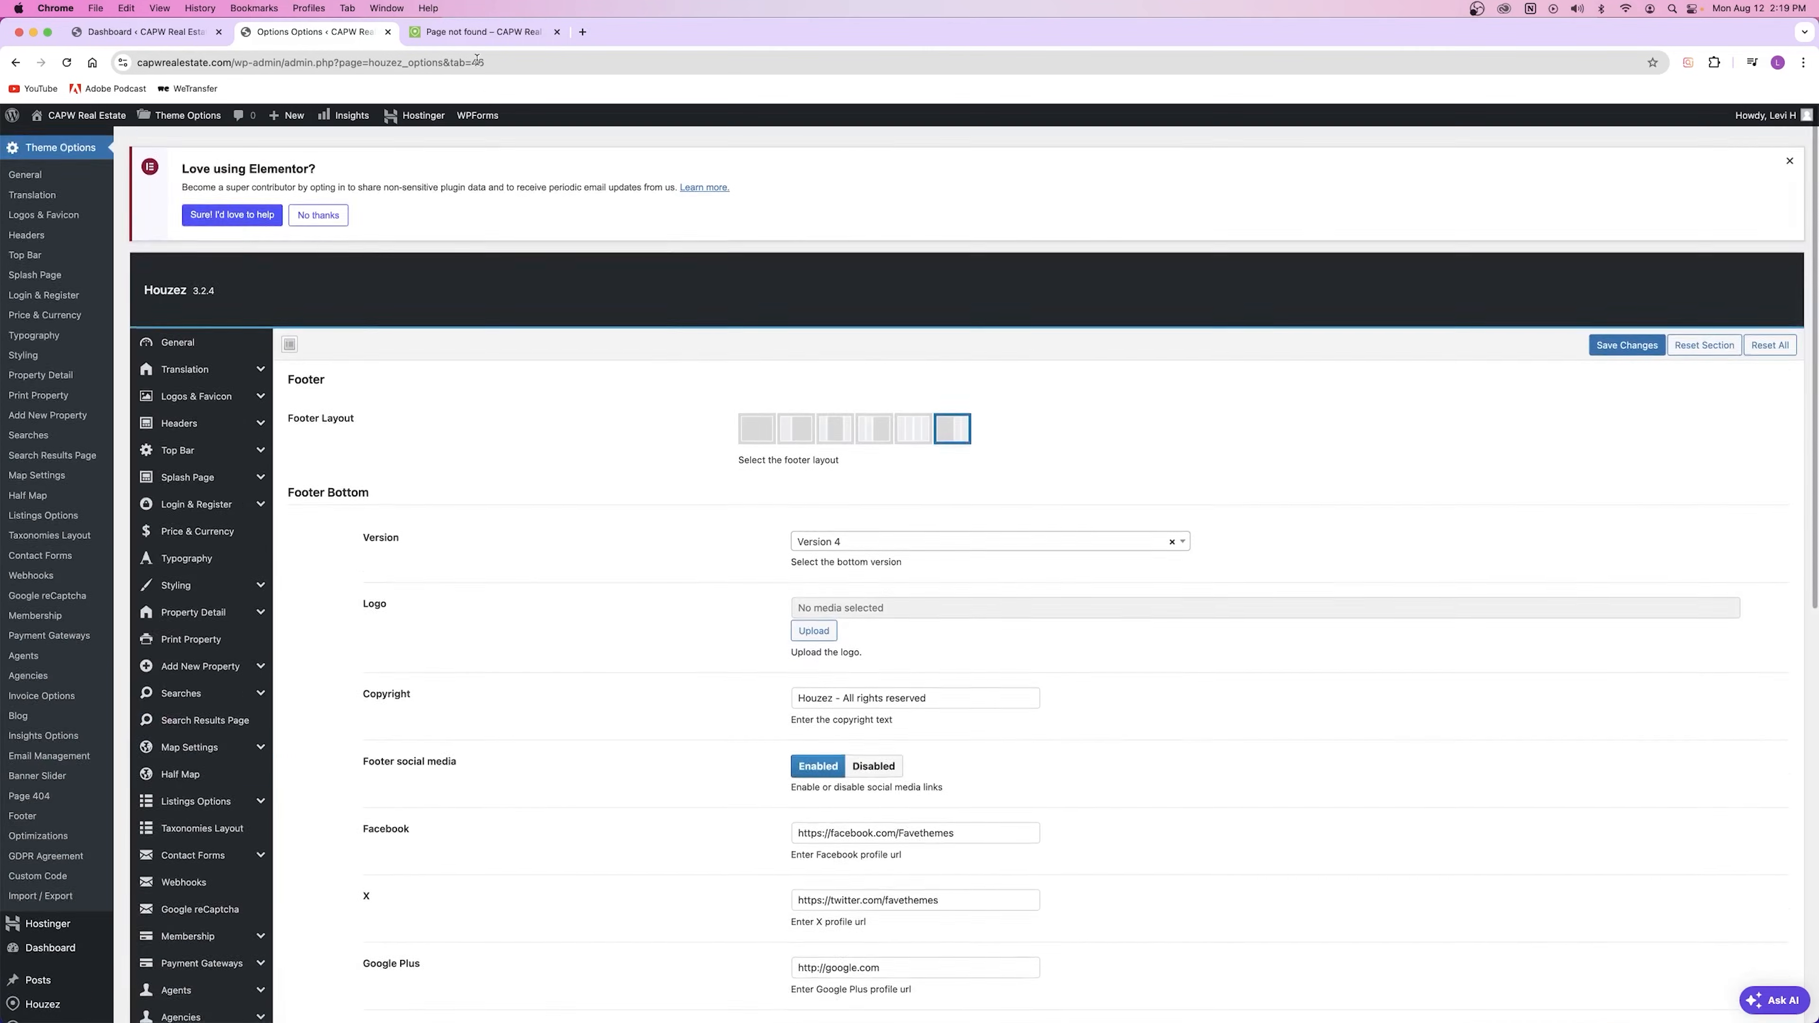
pyautogui.click(462, 31)
pyautogui.scroll(-1, 772, 492)
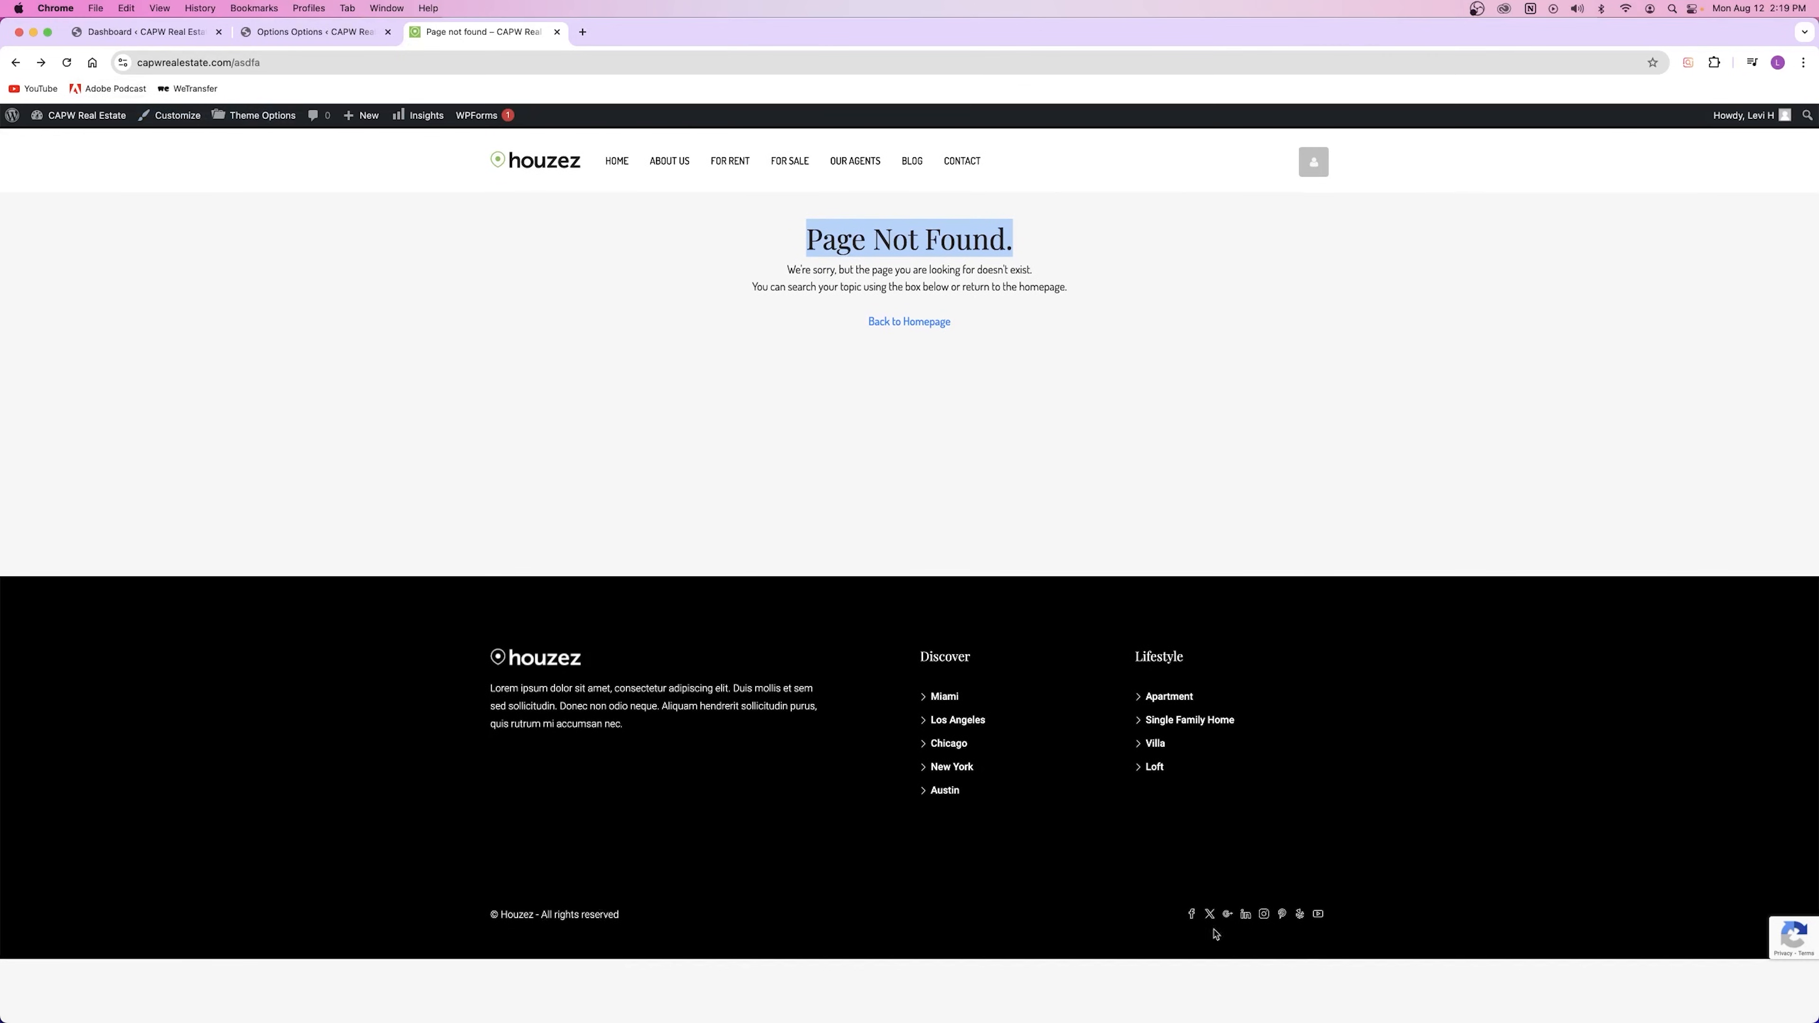
pyautogui.click(279, 36)
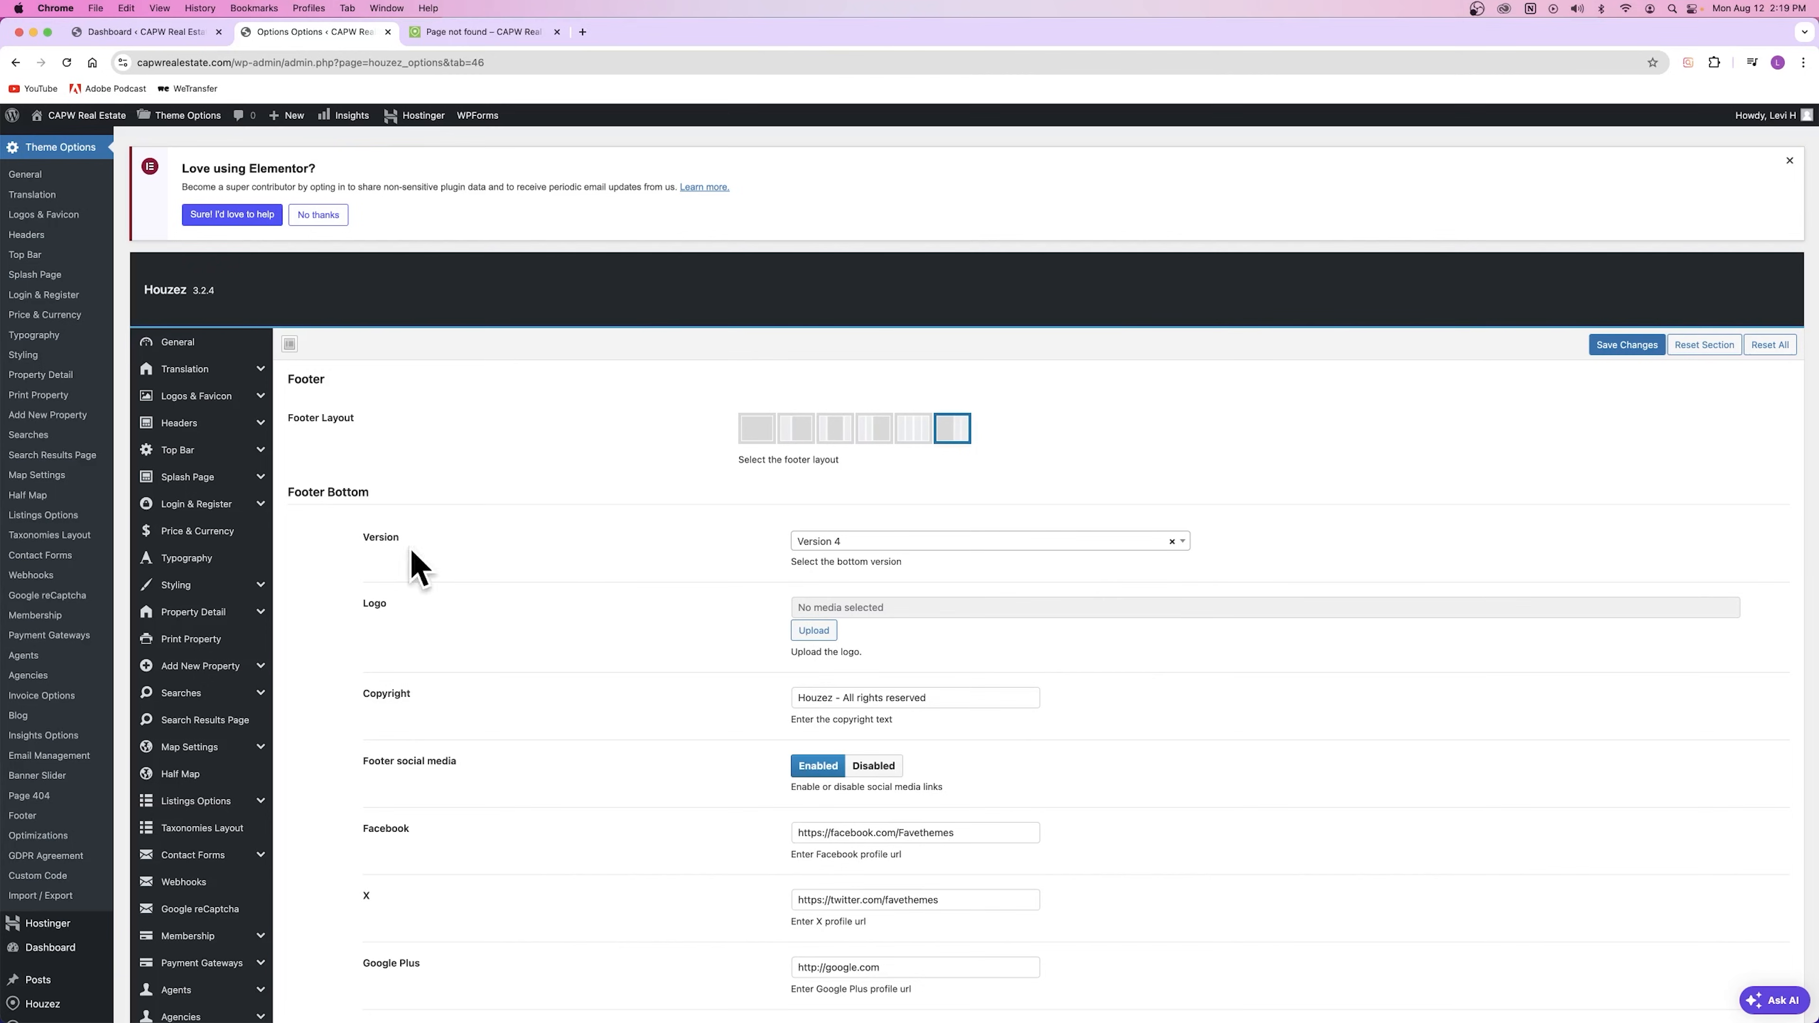
pyautogui.click(893, 546)
pyautogui.click(872, 603)
pyautogui.click(1626, 345)
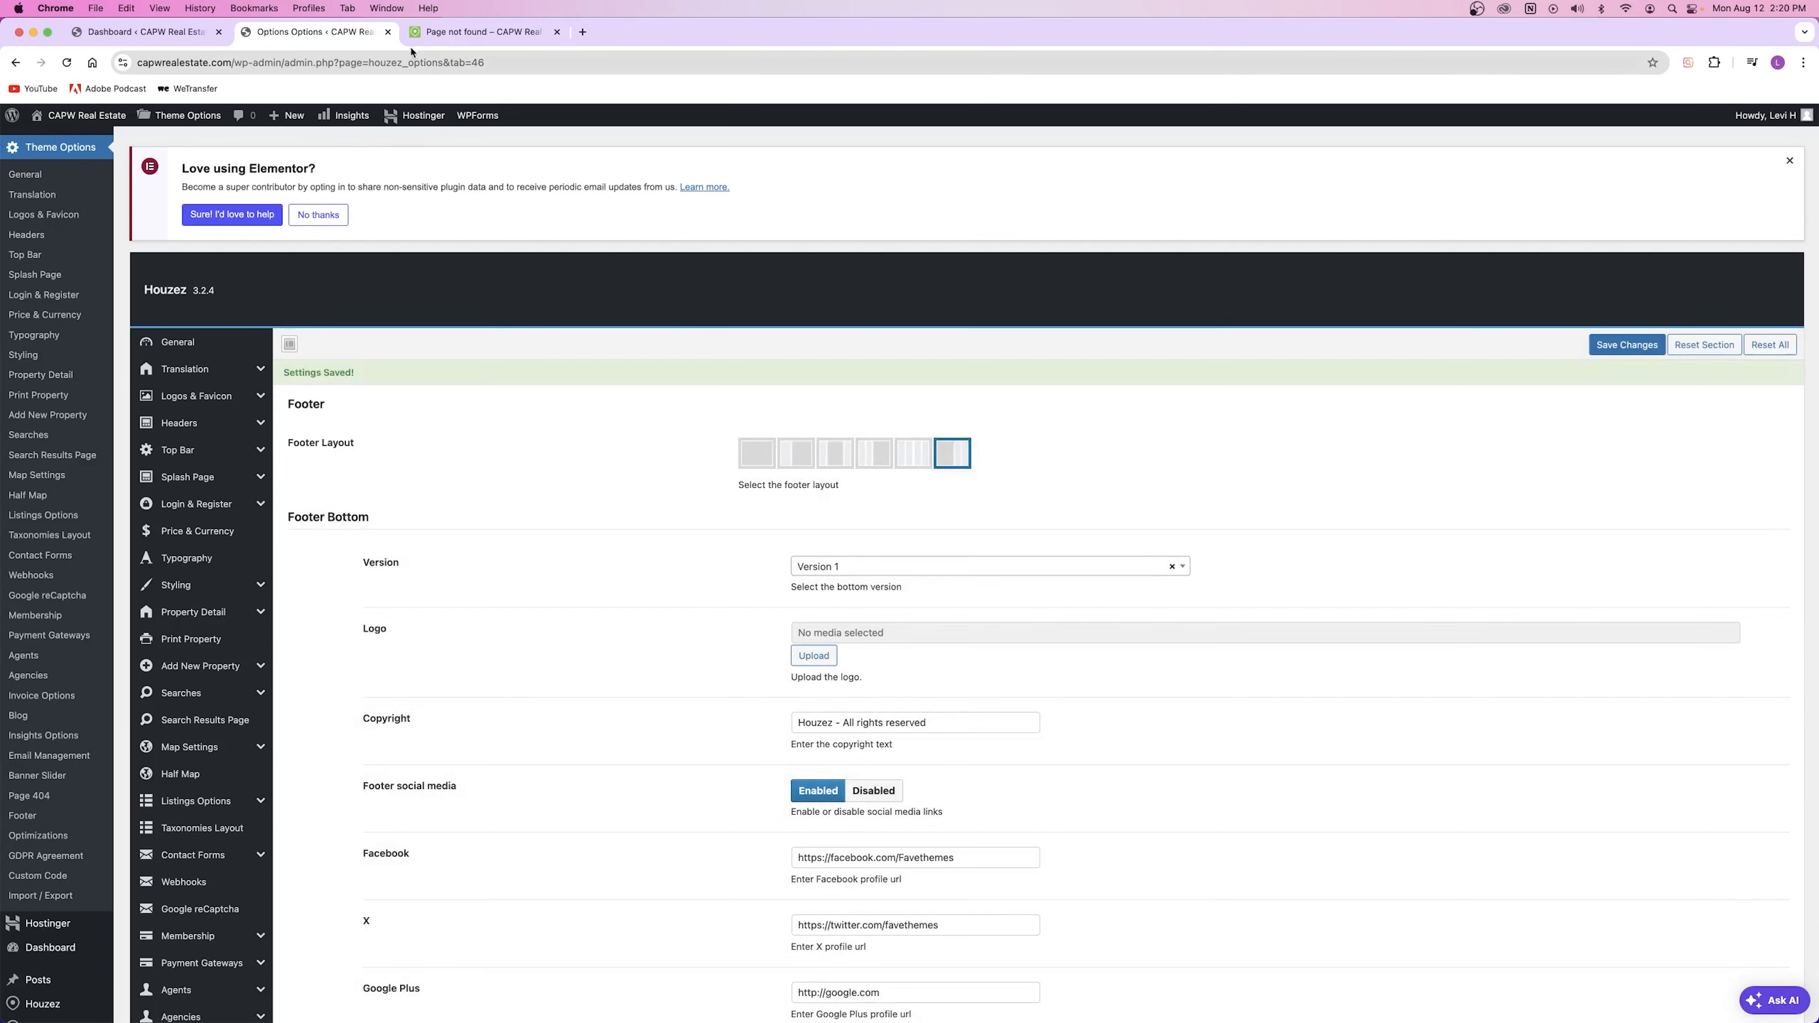
pyautogui.click(462, 36)
pyautogui.click(66, 63)
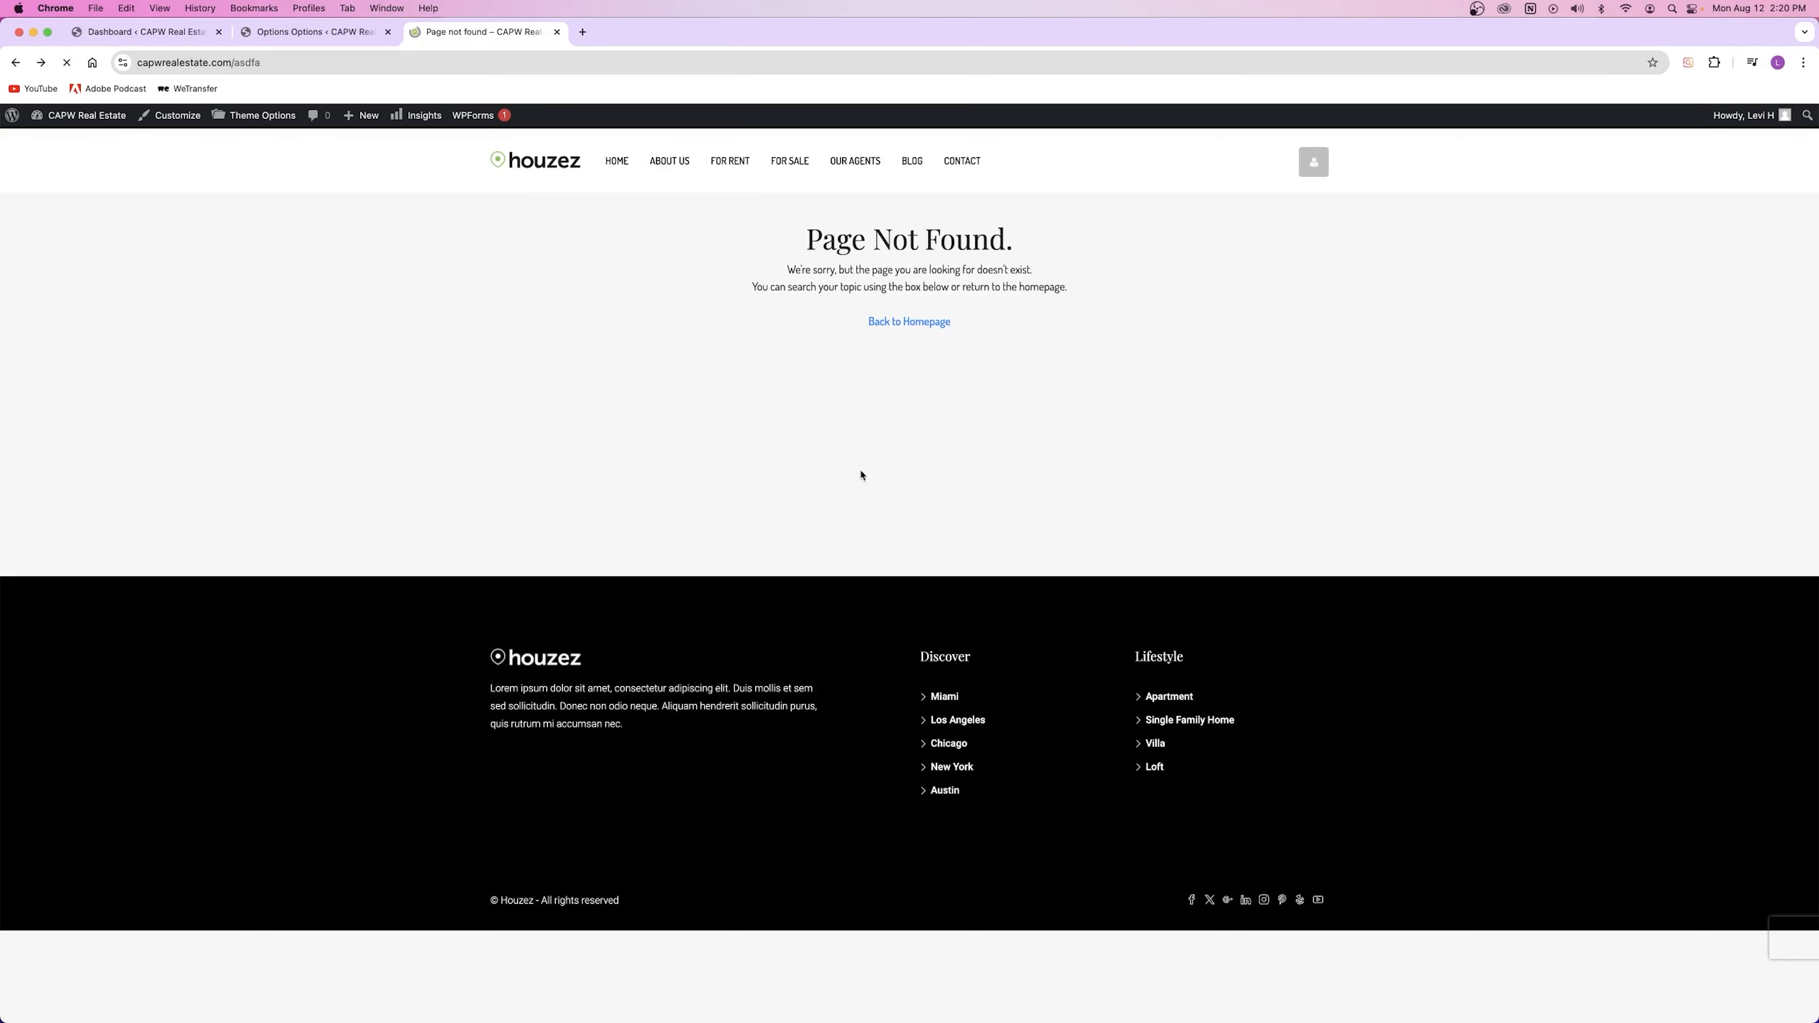
pyautogui.click(532, 161)
pyautogui.scroll(-20, 709, 423)
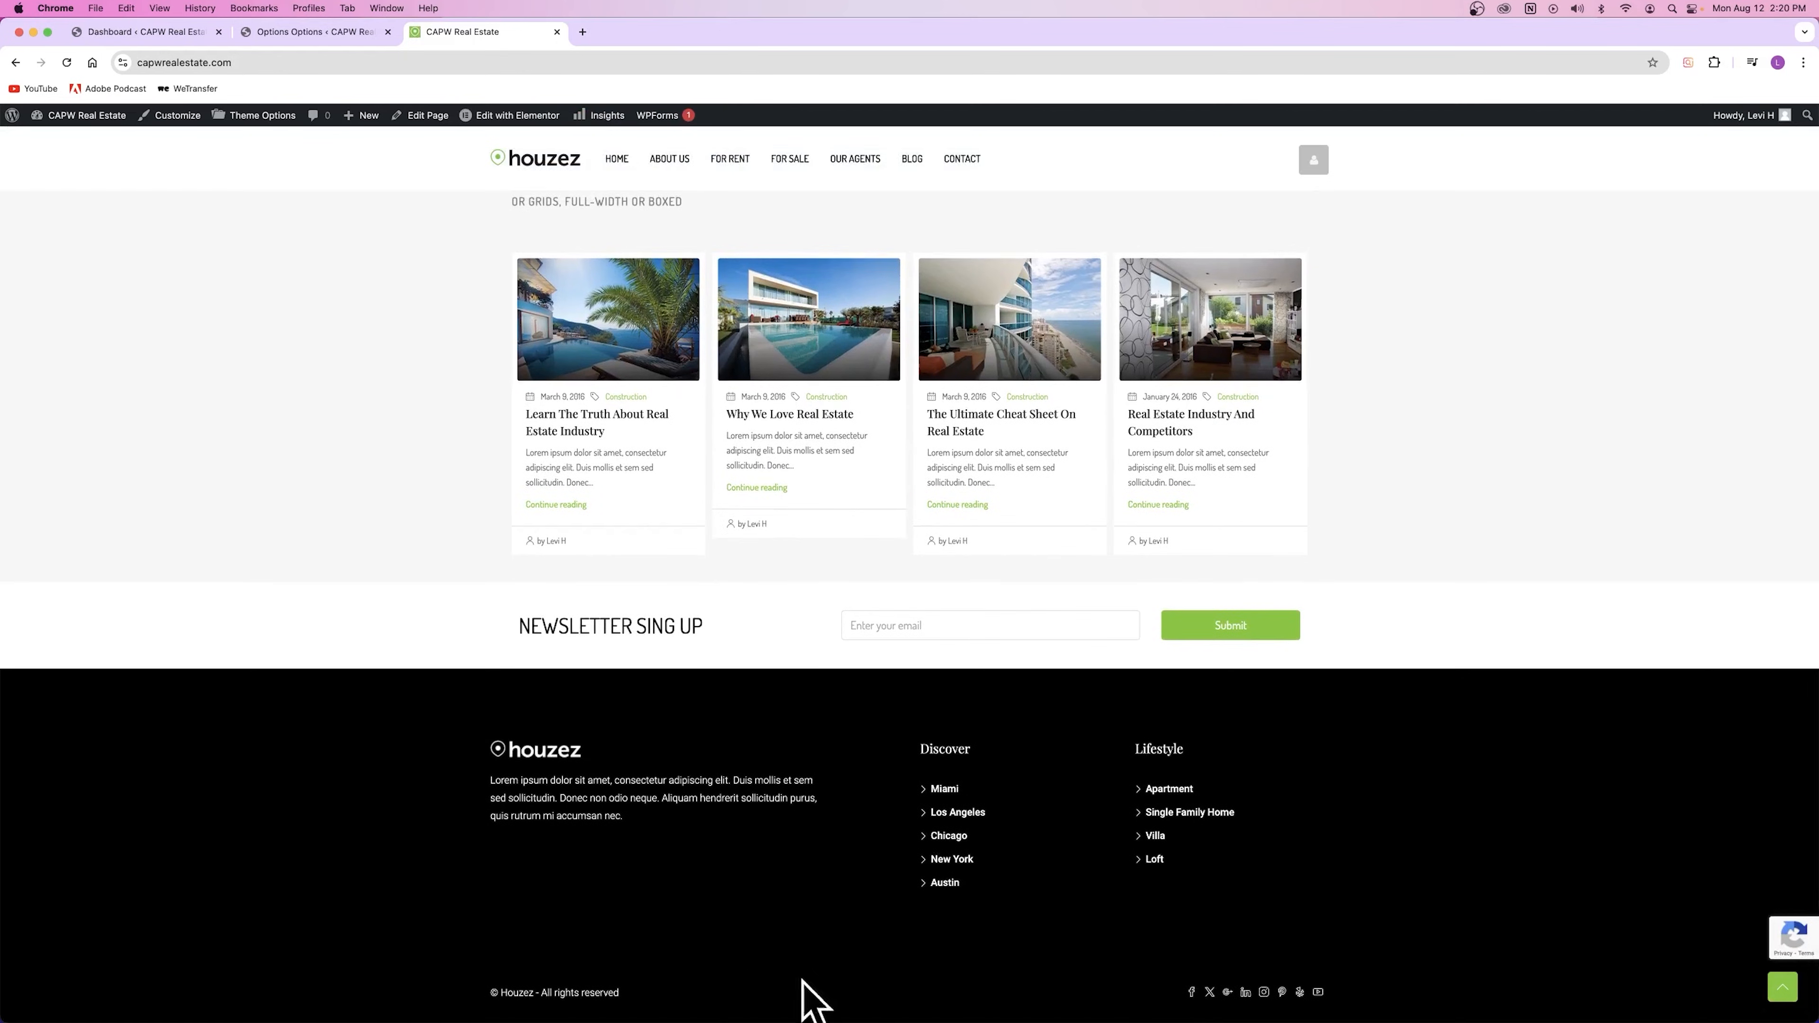
# Step: Switch the footer bottom to Version 2, save, and view it on the live site
pyautogui.click(352, 32)
pyautogui.click(832, 542)
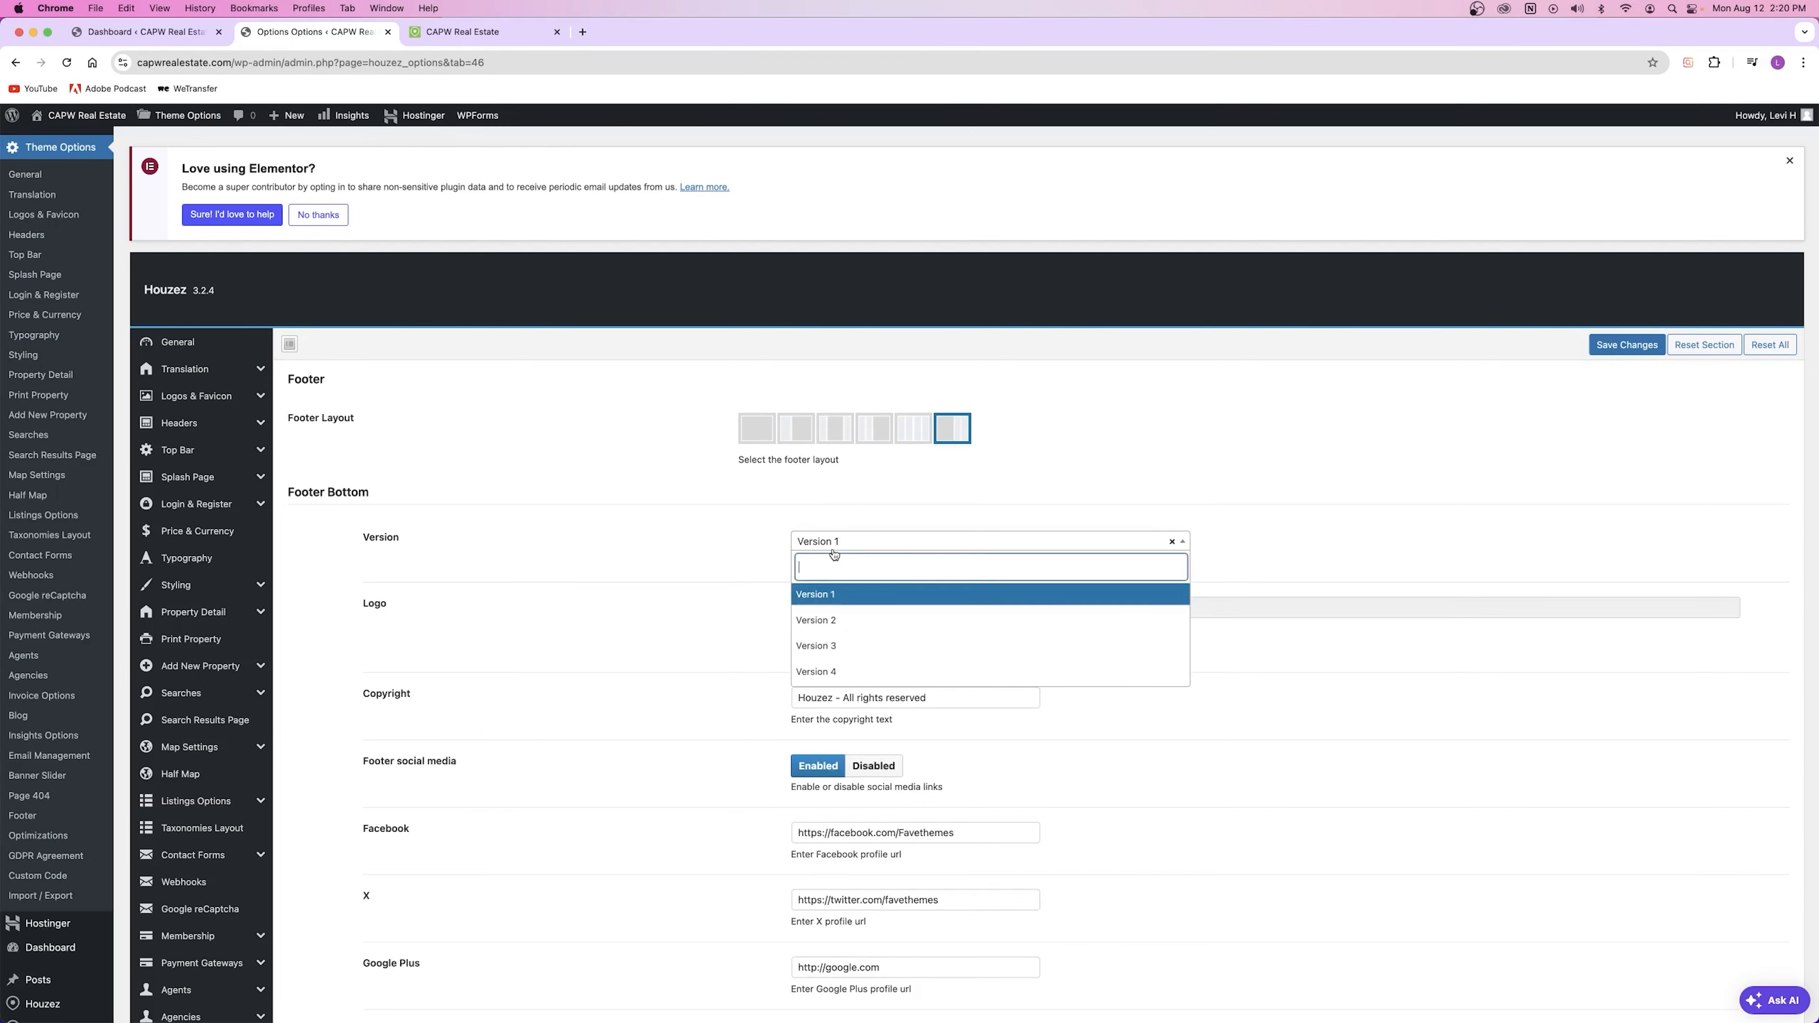
pyautogui.click(859, 621)
pyautogui.press('super+s')
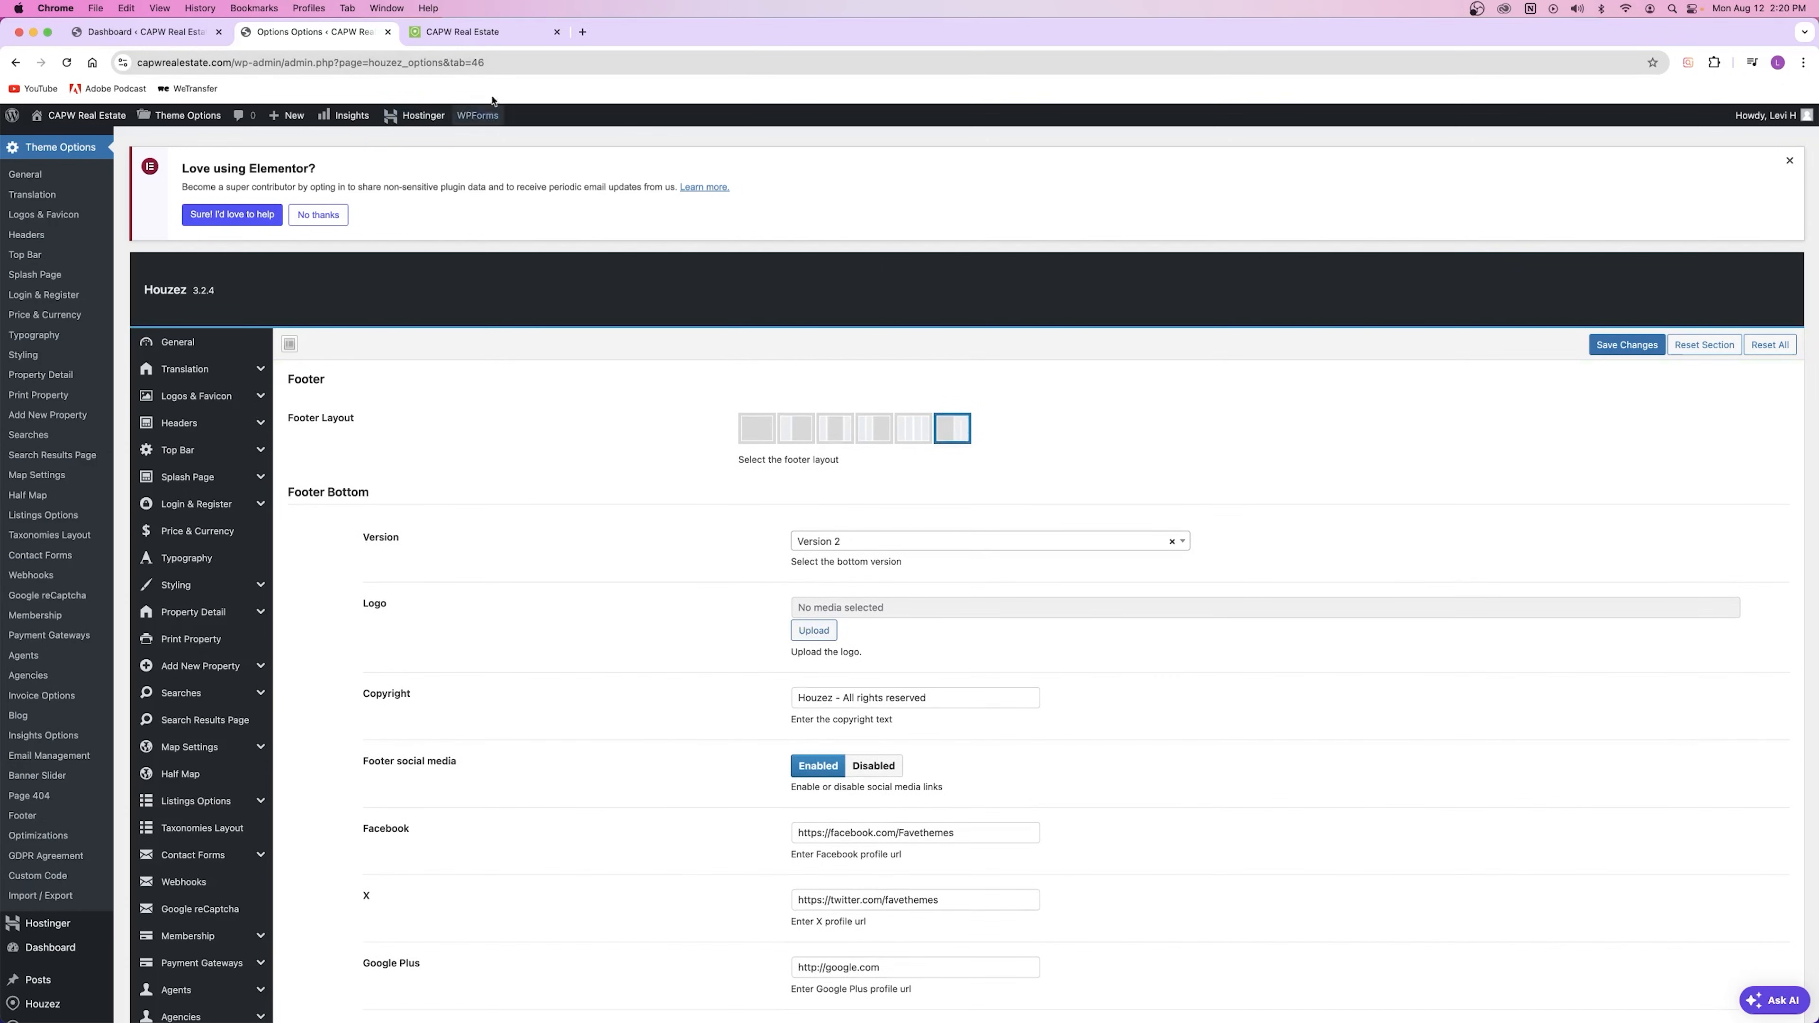
pyautogui.click(451, 34)
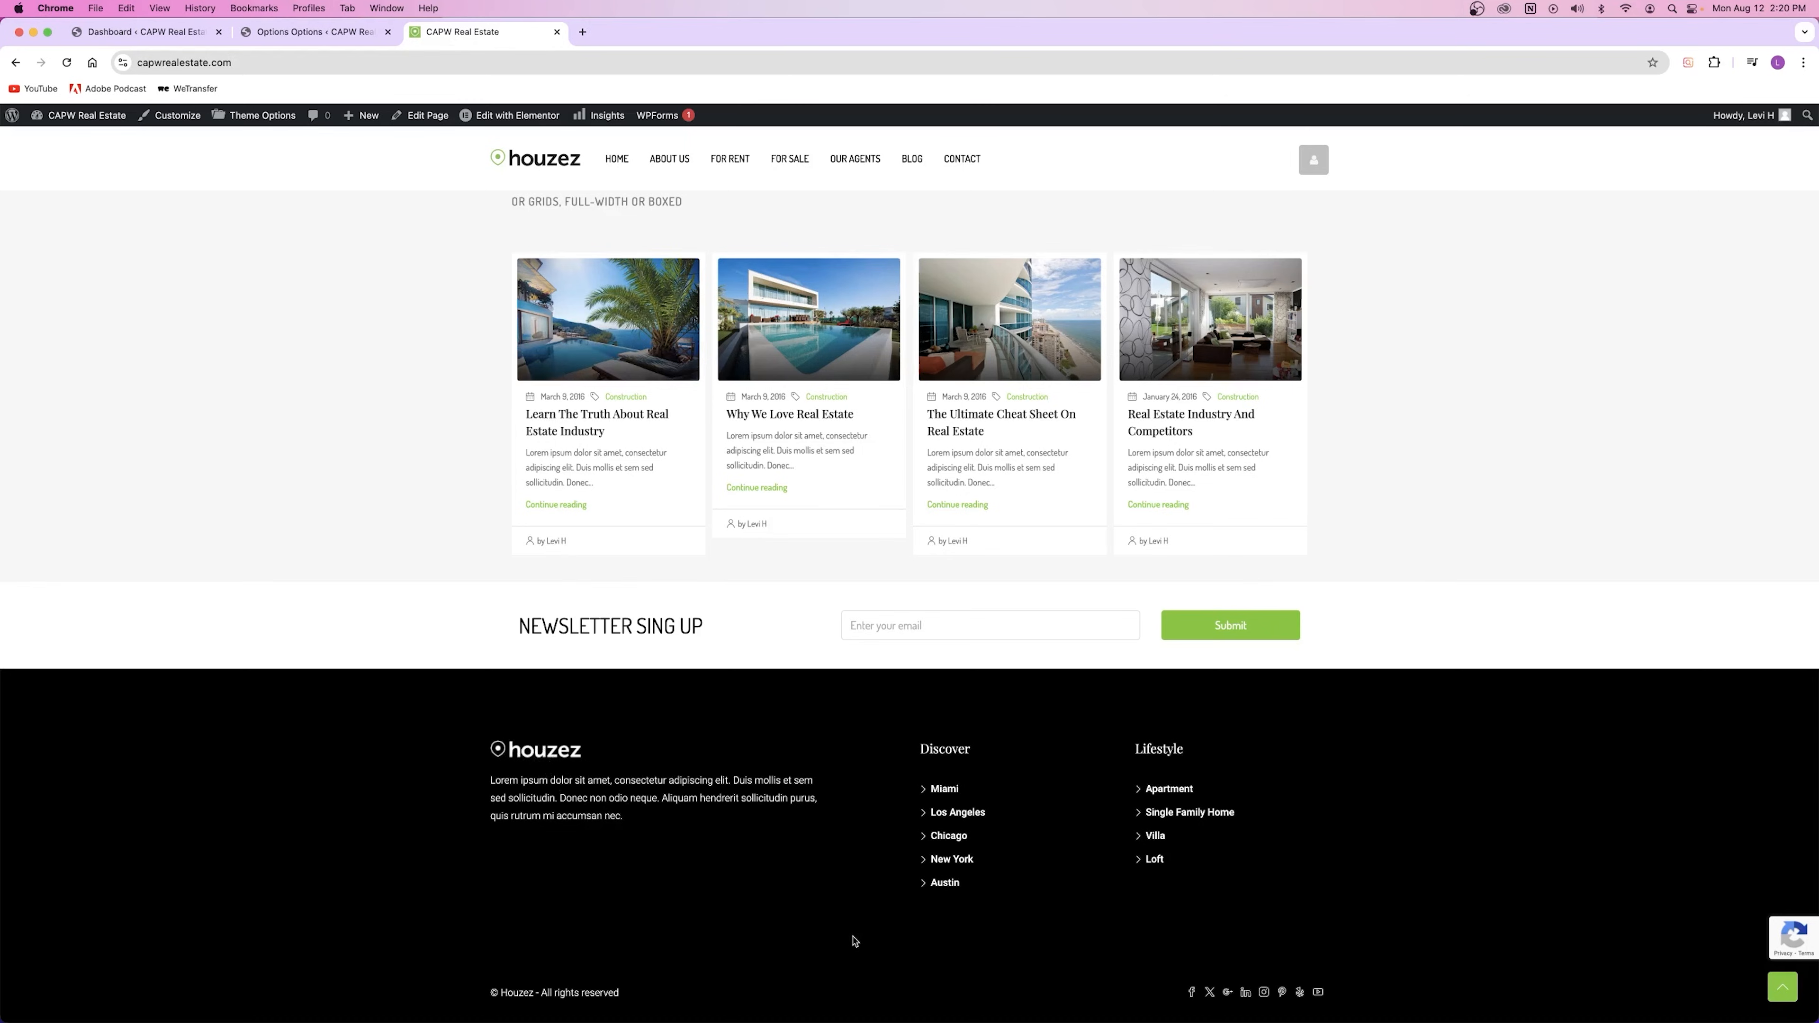
pyautogui.hotkey('ctrl', 'shift', 'Tab')
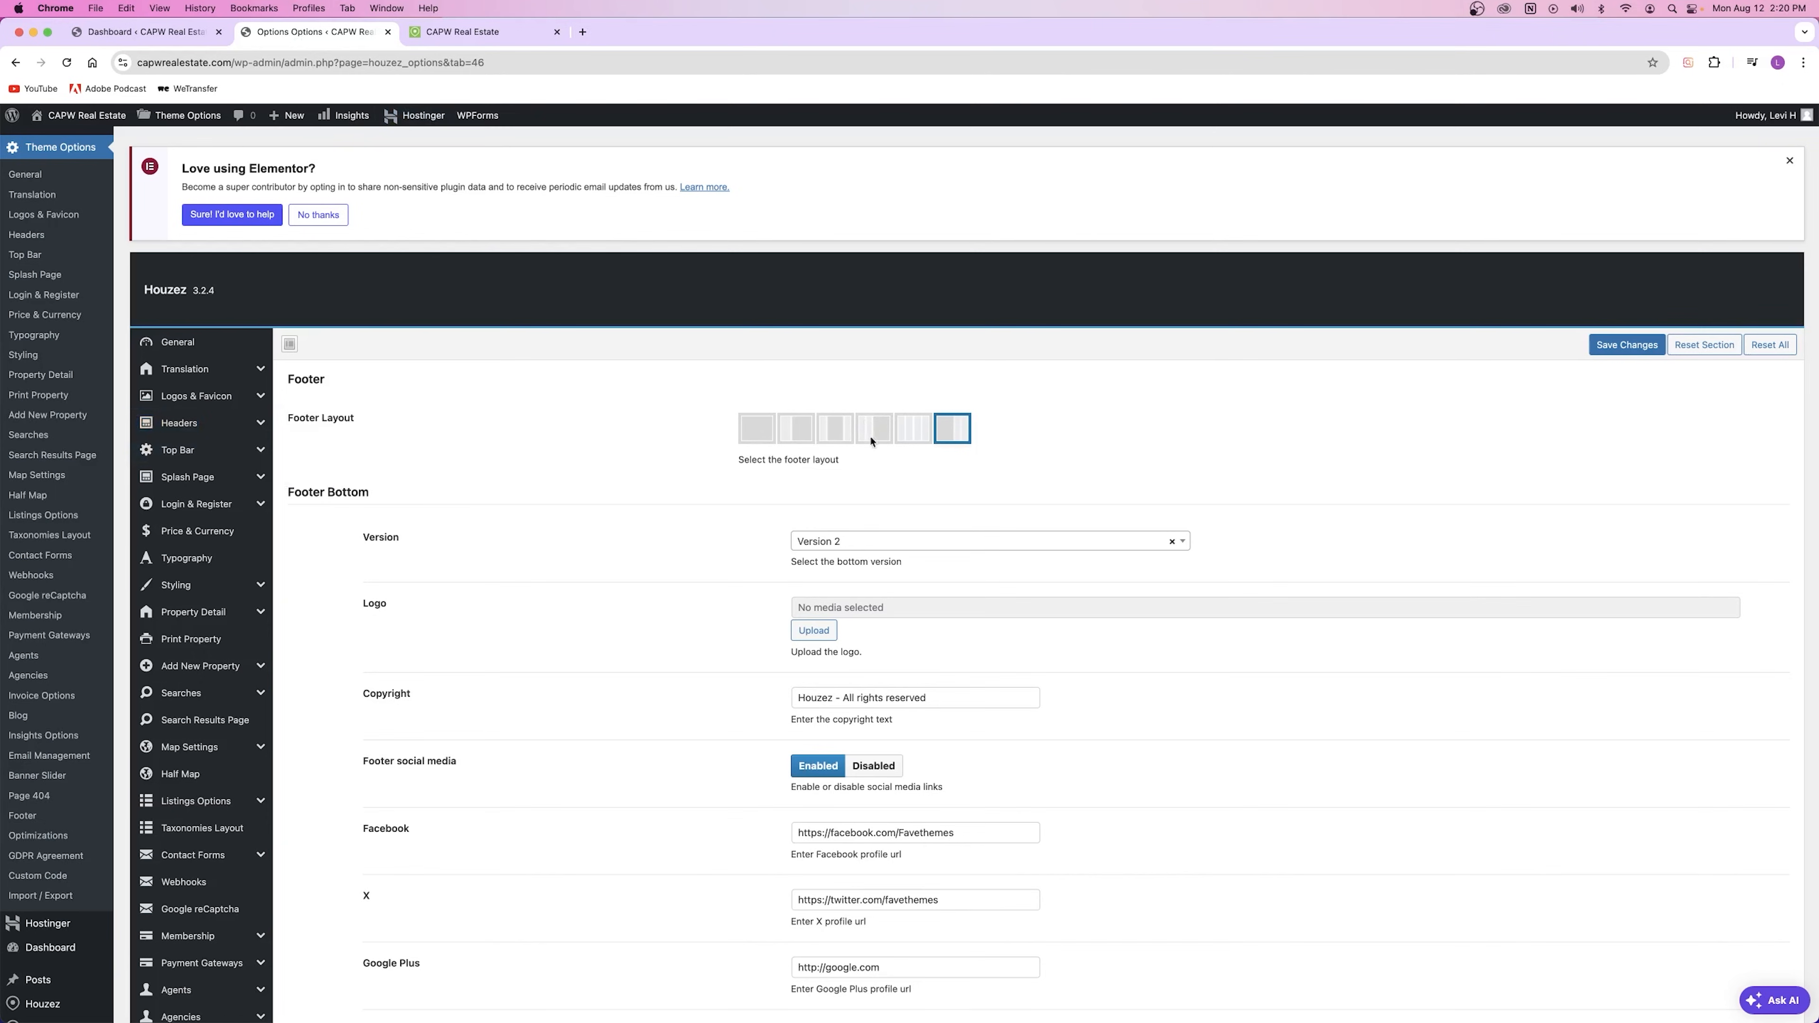
pyautogui.click(910, 431)
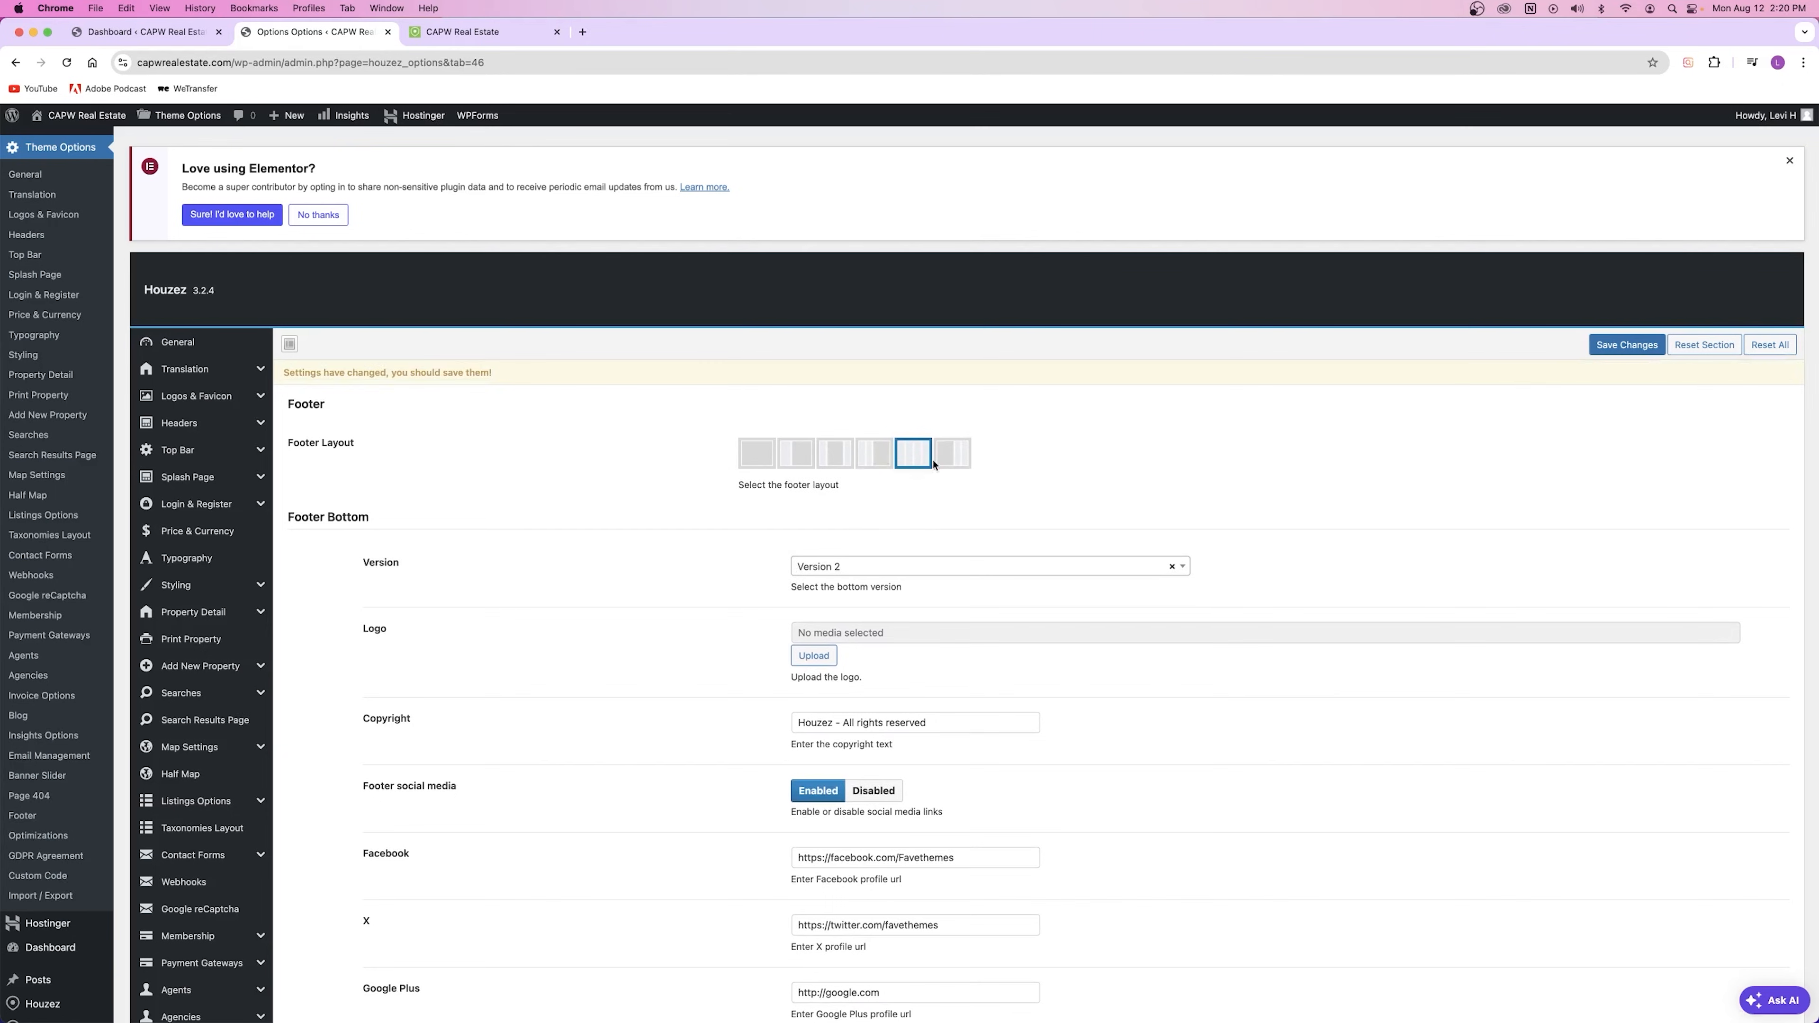
pyautogui.press('super+s')
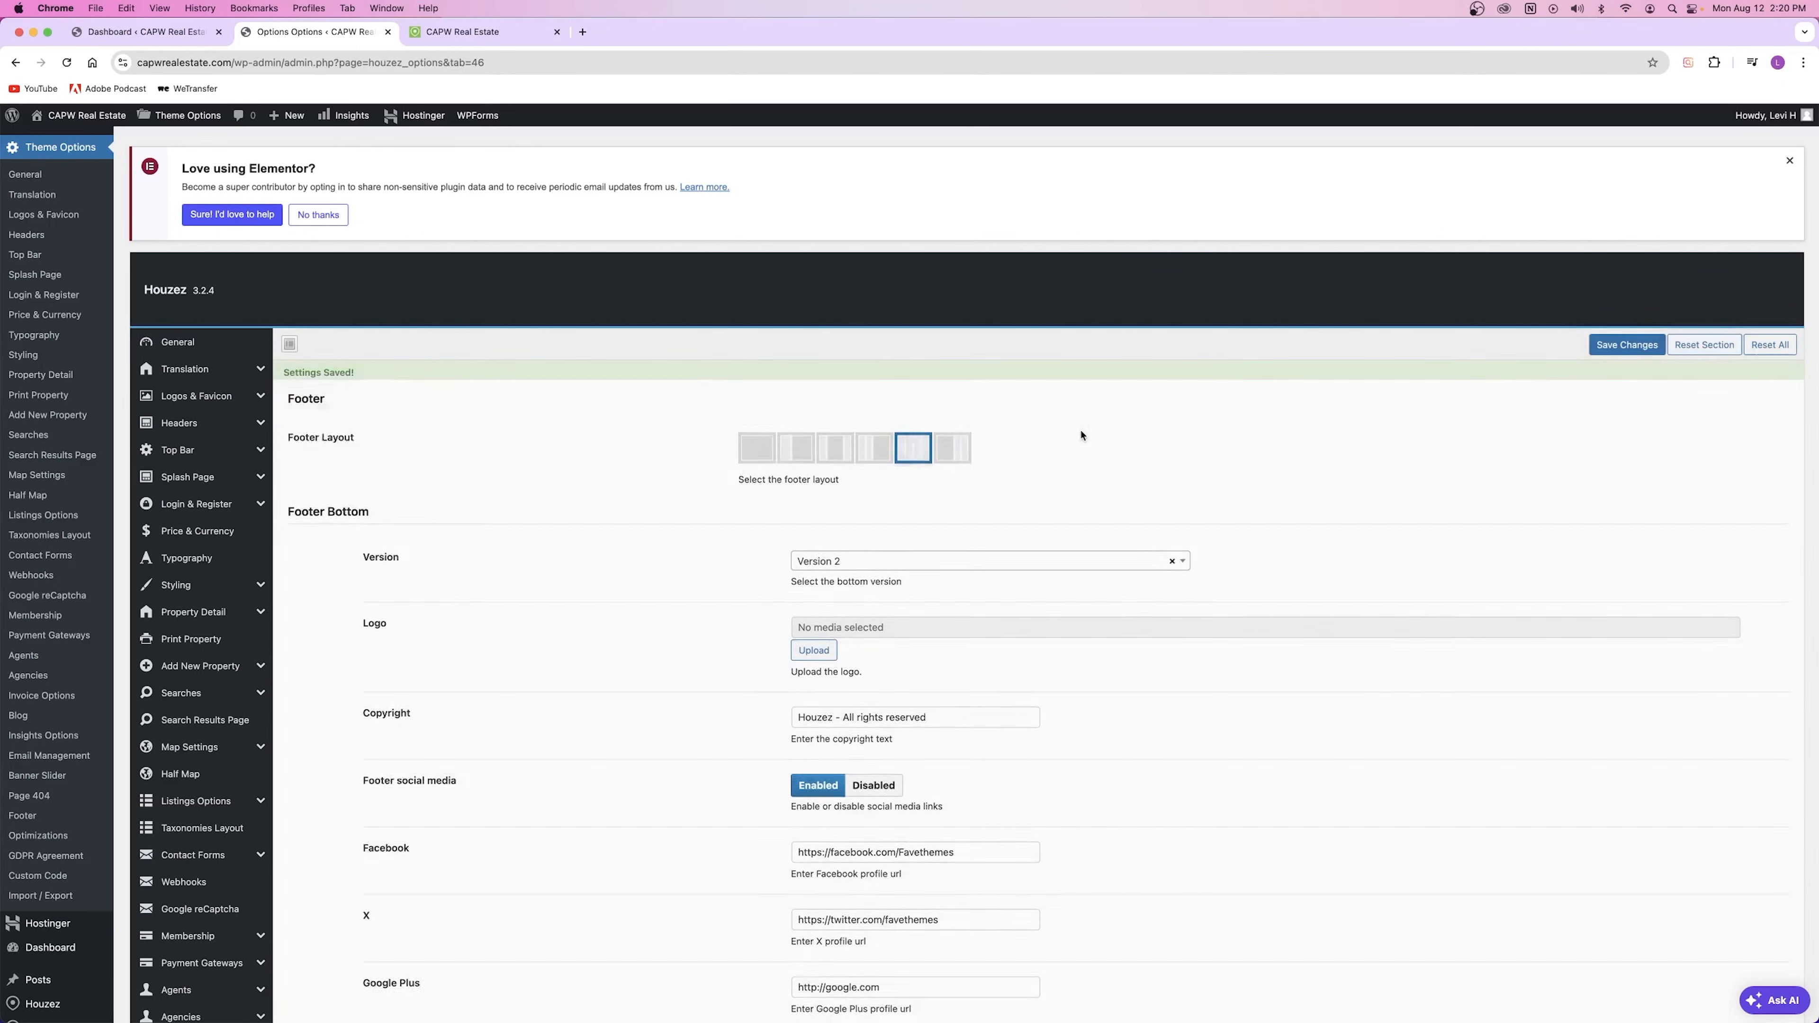
pyautogui.click(462, 33)
pyautogui.click(66, 62)
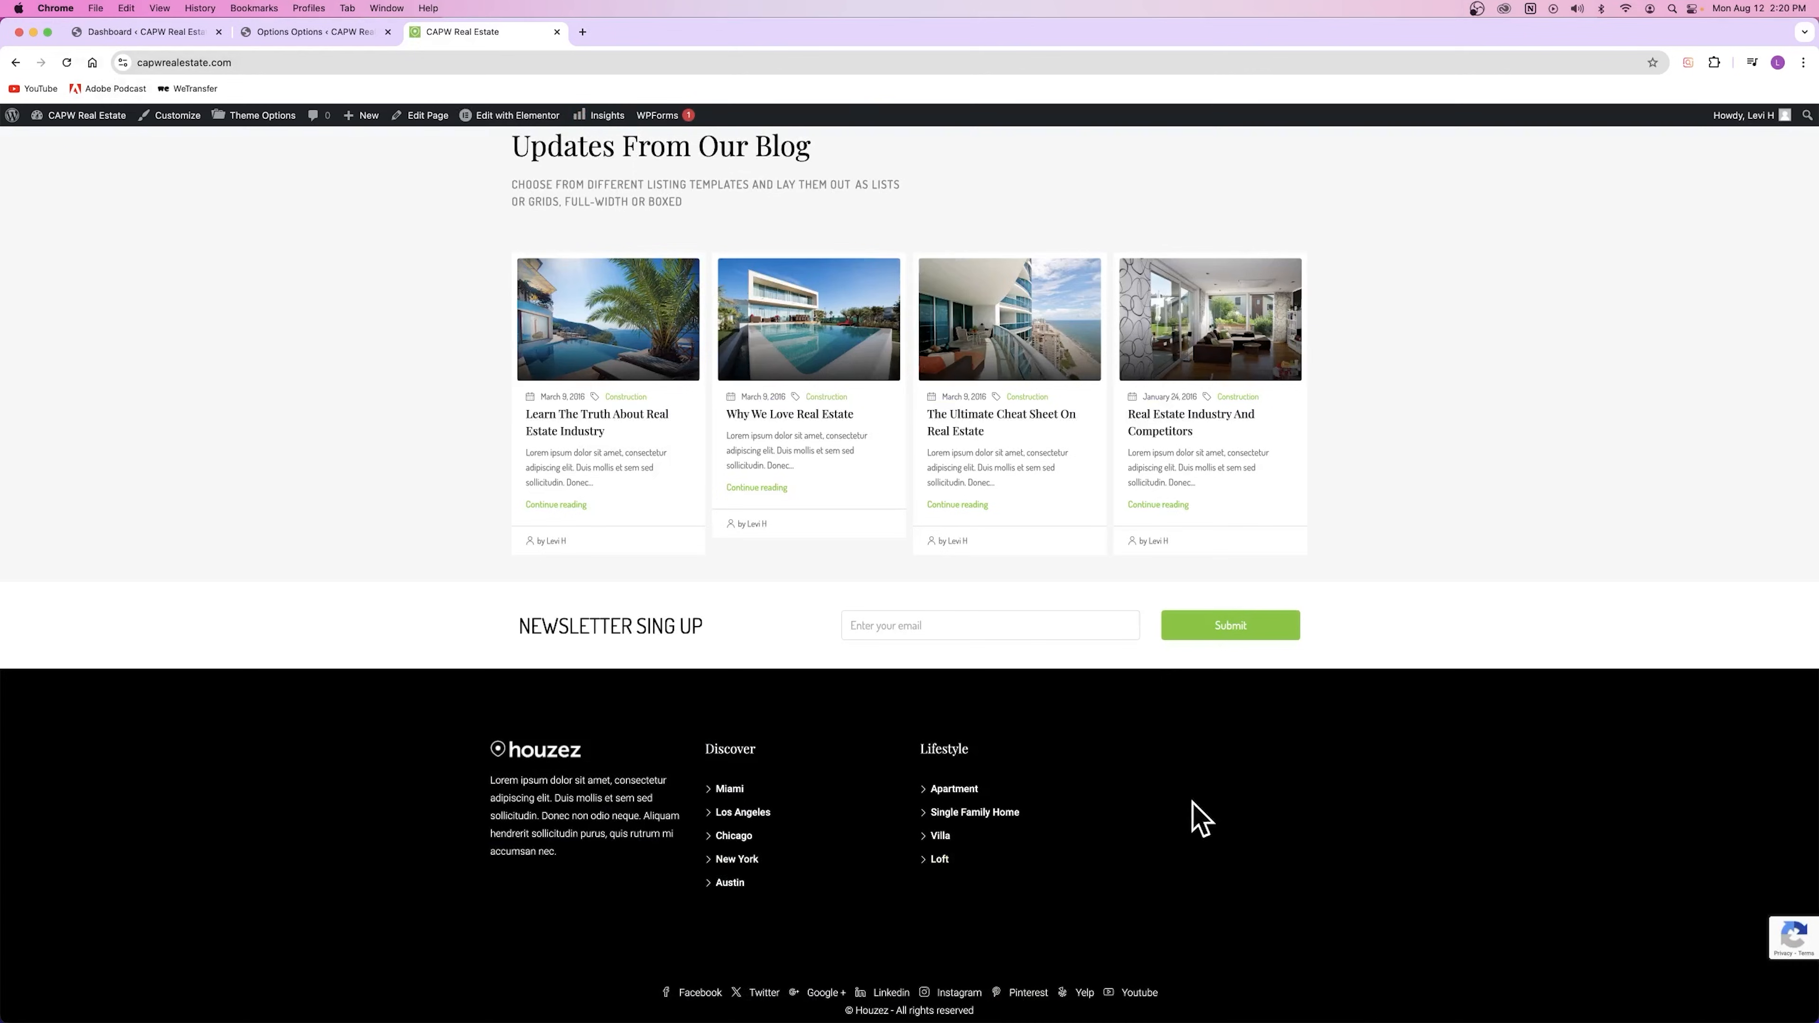
pyautogui.click(308, 32)
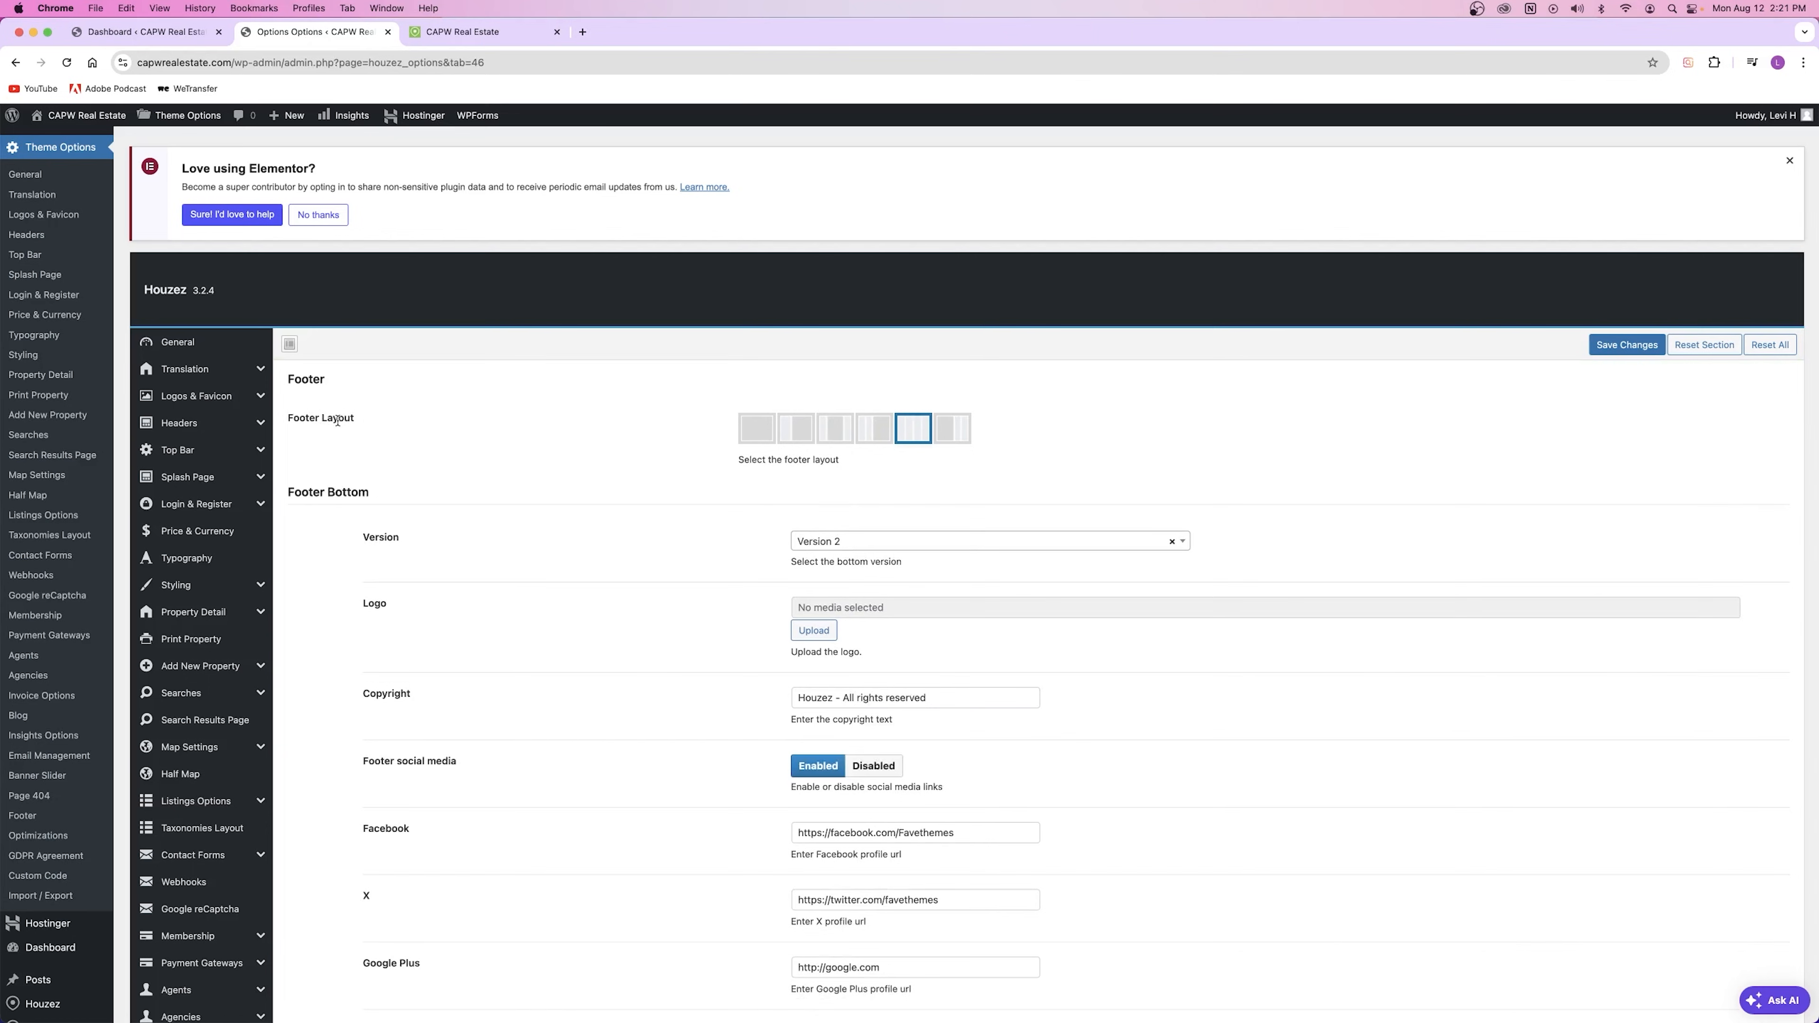
pyautogui.scroll(-3, 372, 600)
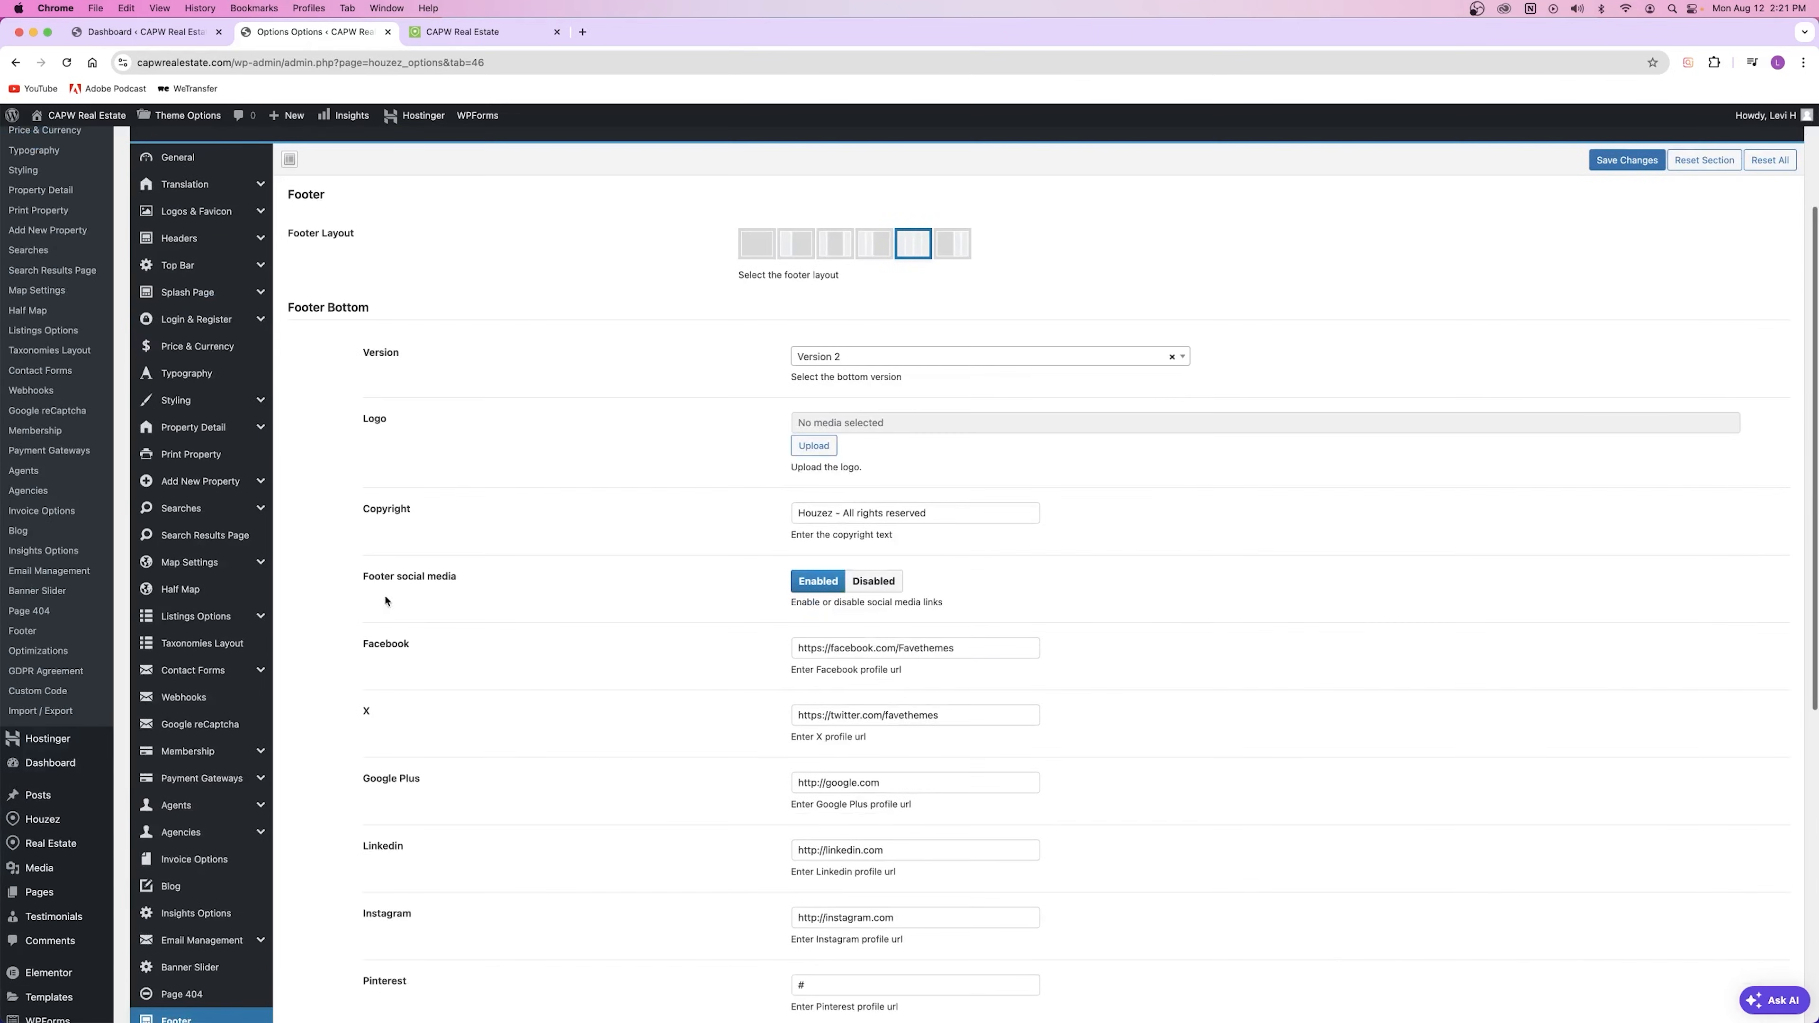
pyautogui.click(818, 520)
pyautogui.tripleClick(817, 520)
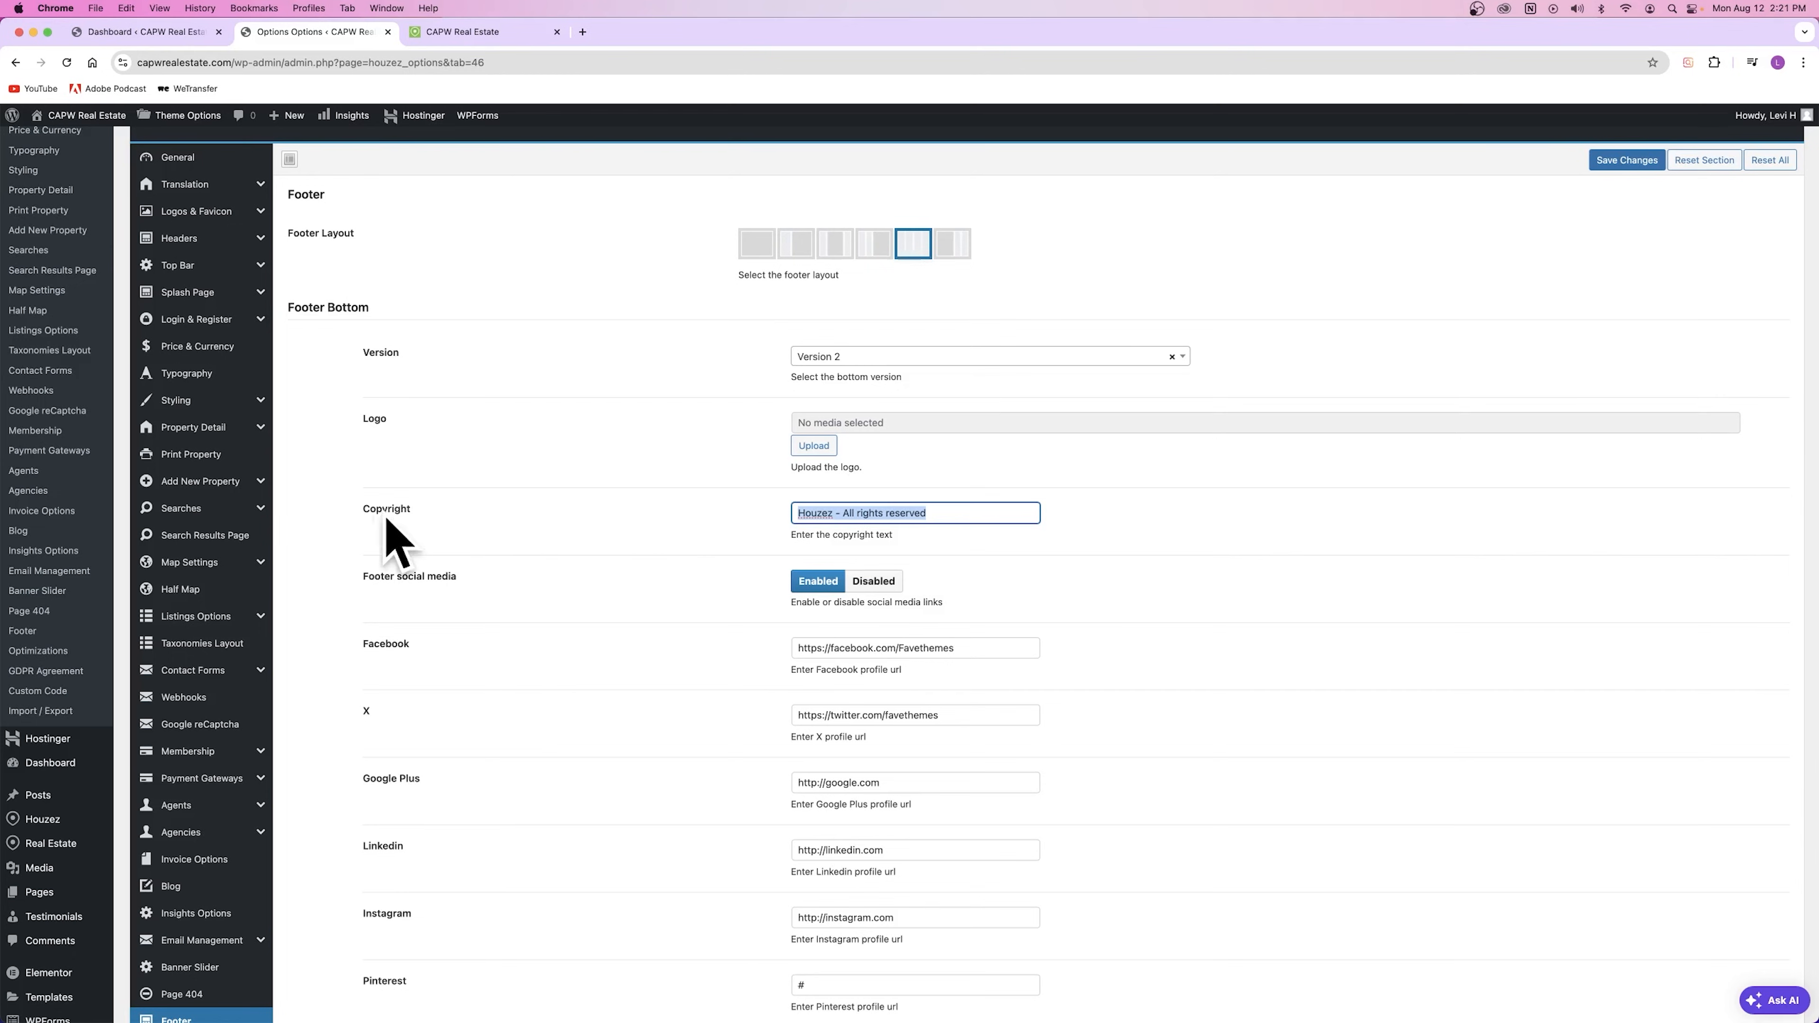
pyautogui.click(923, 520)
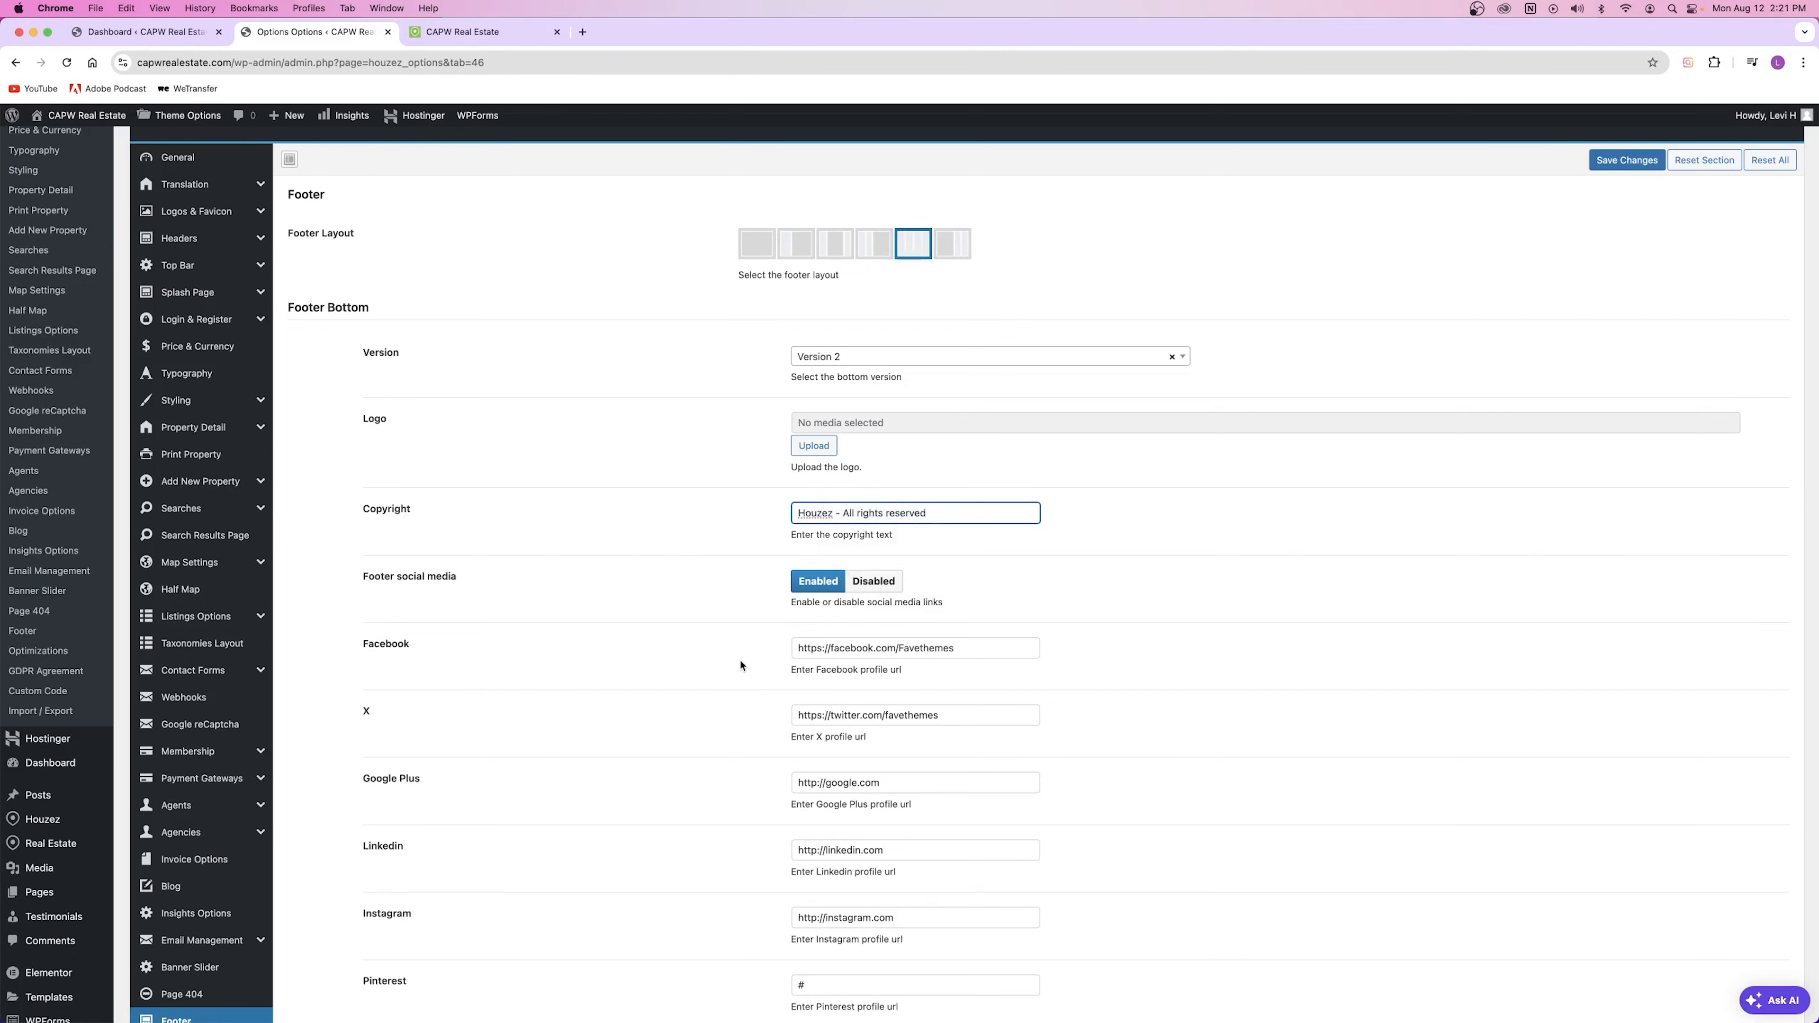
pyautogui.scroll(-9, 646, 491)
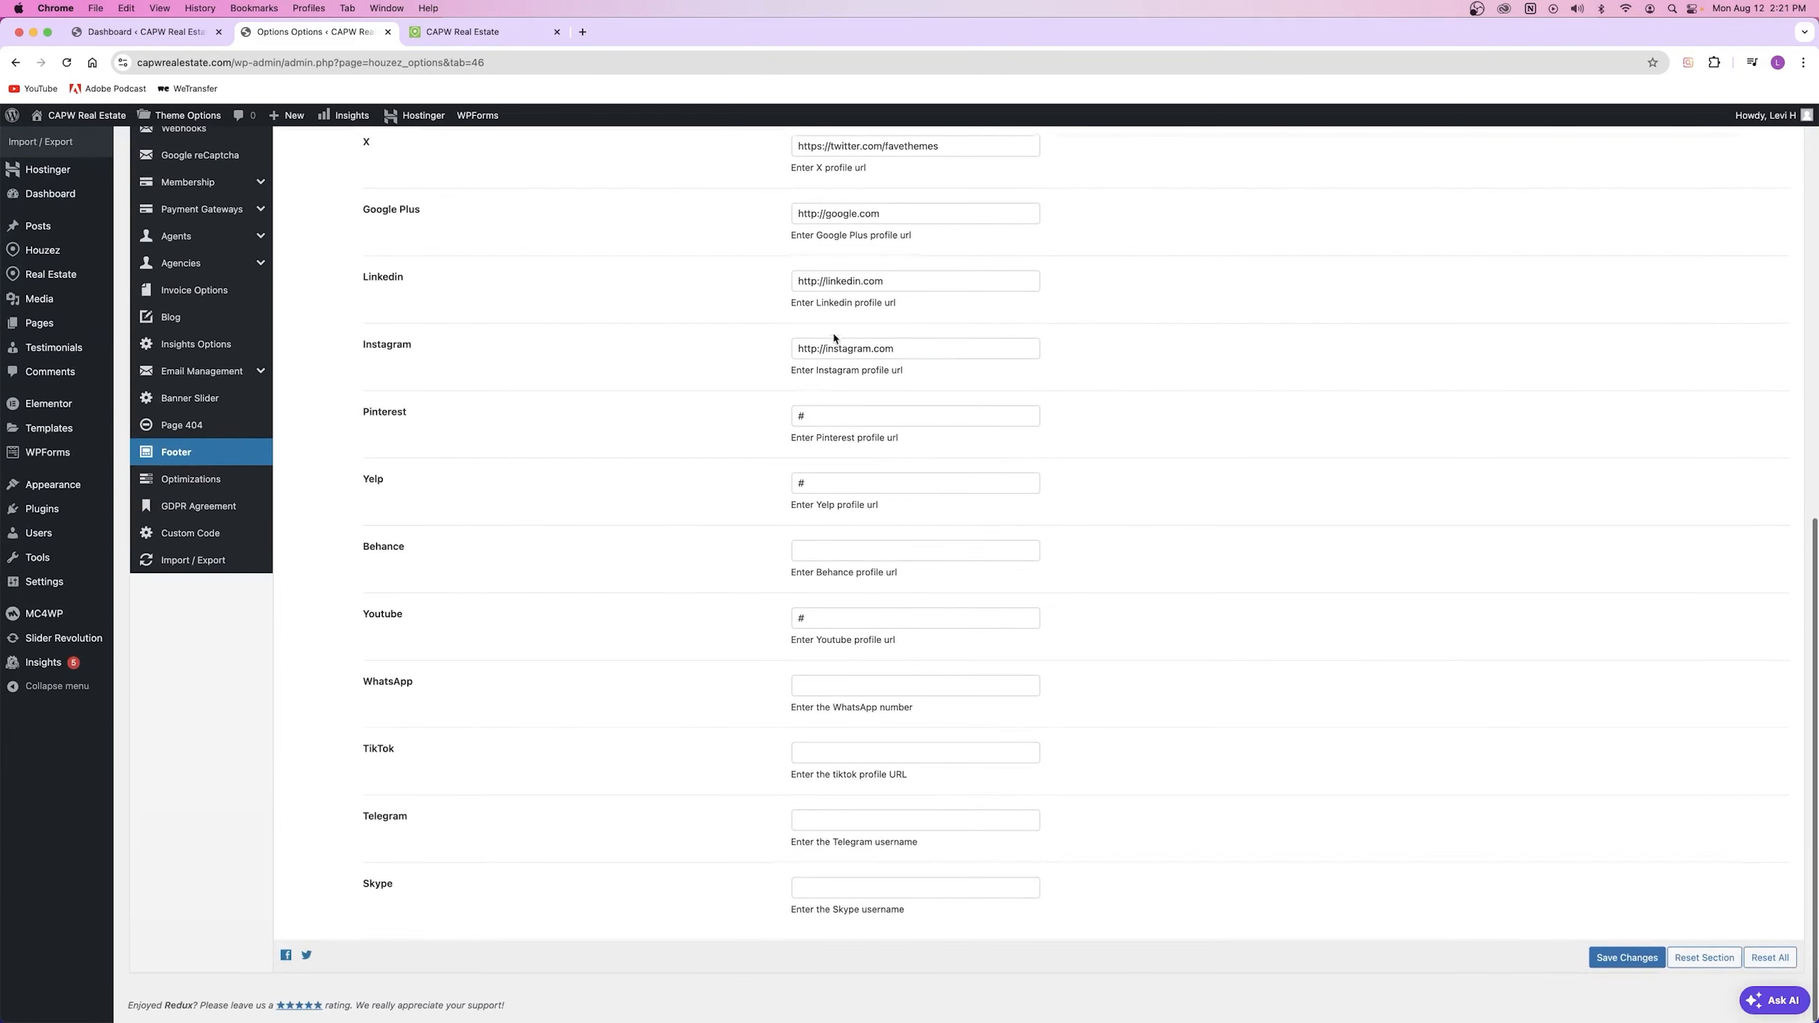
pyautogui.scroll(3, 768, 716)
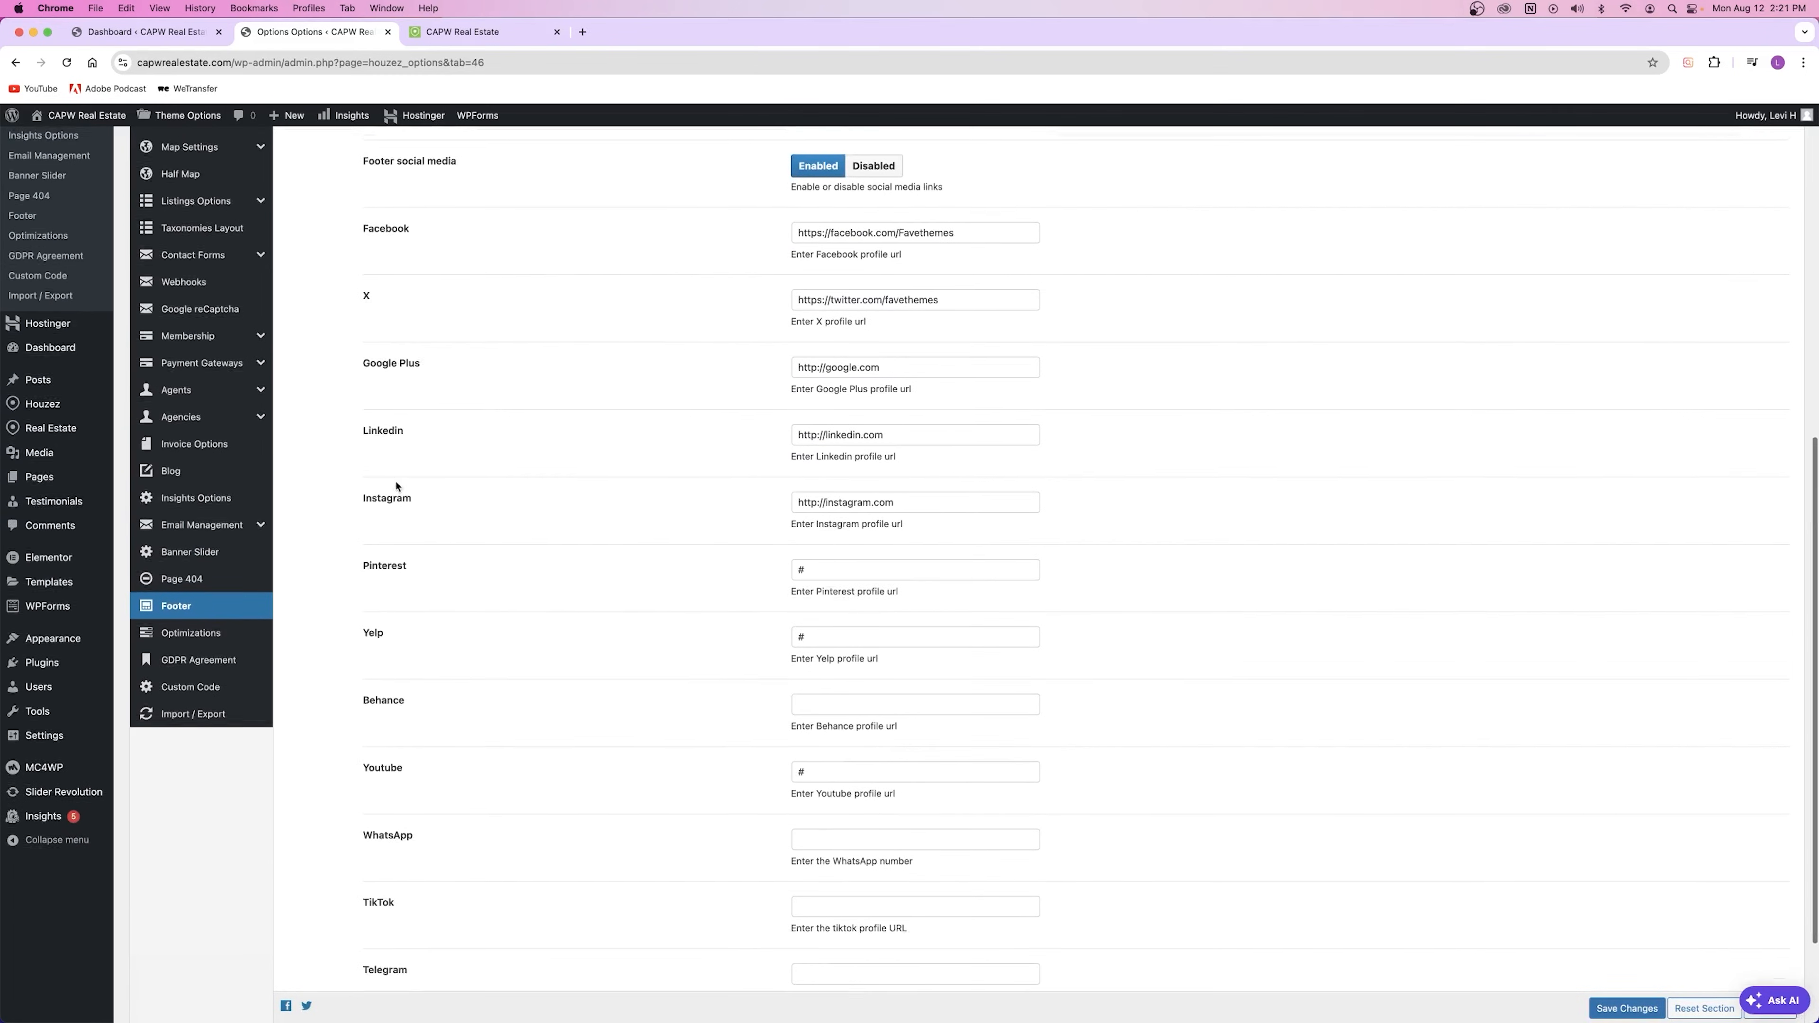
pyautogui.click(452, 41)
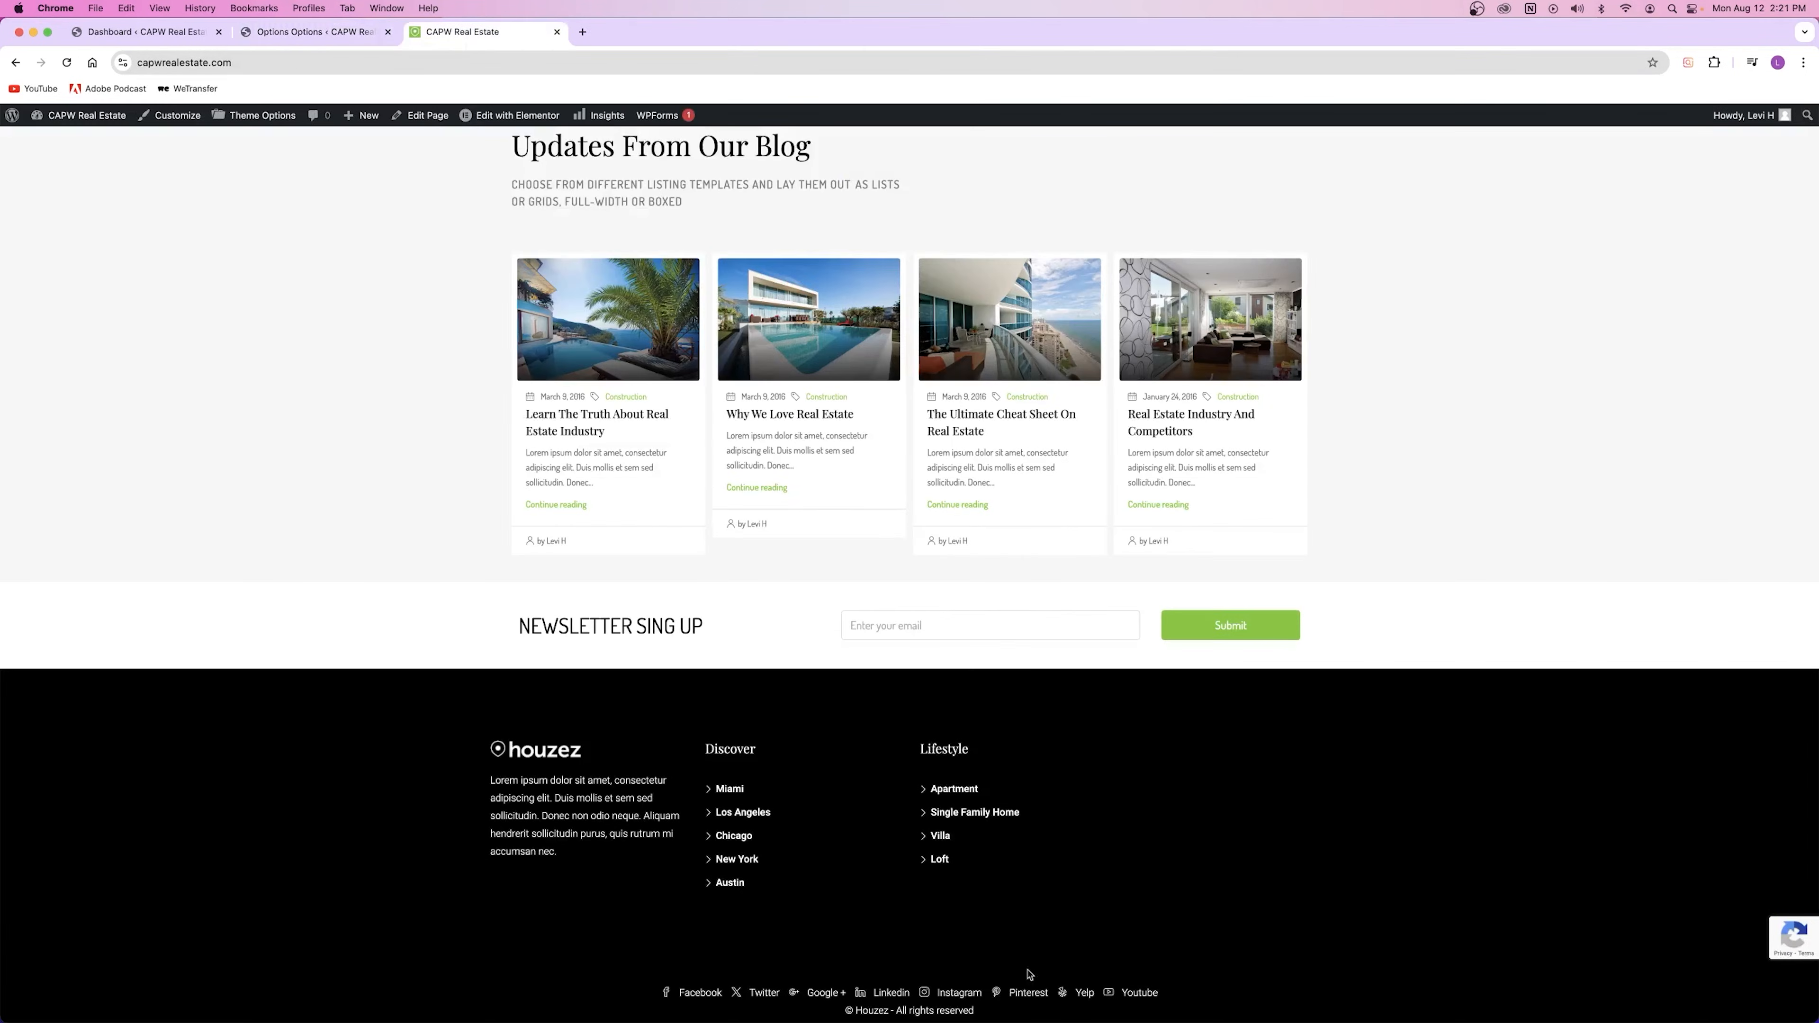
pyautogui.hotkey('ctrl', 'shift', 'Tab')
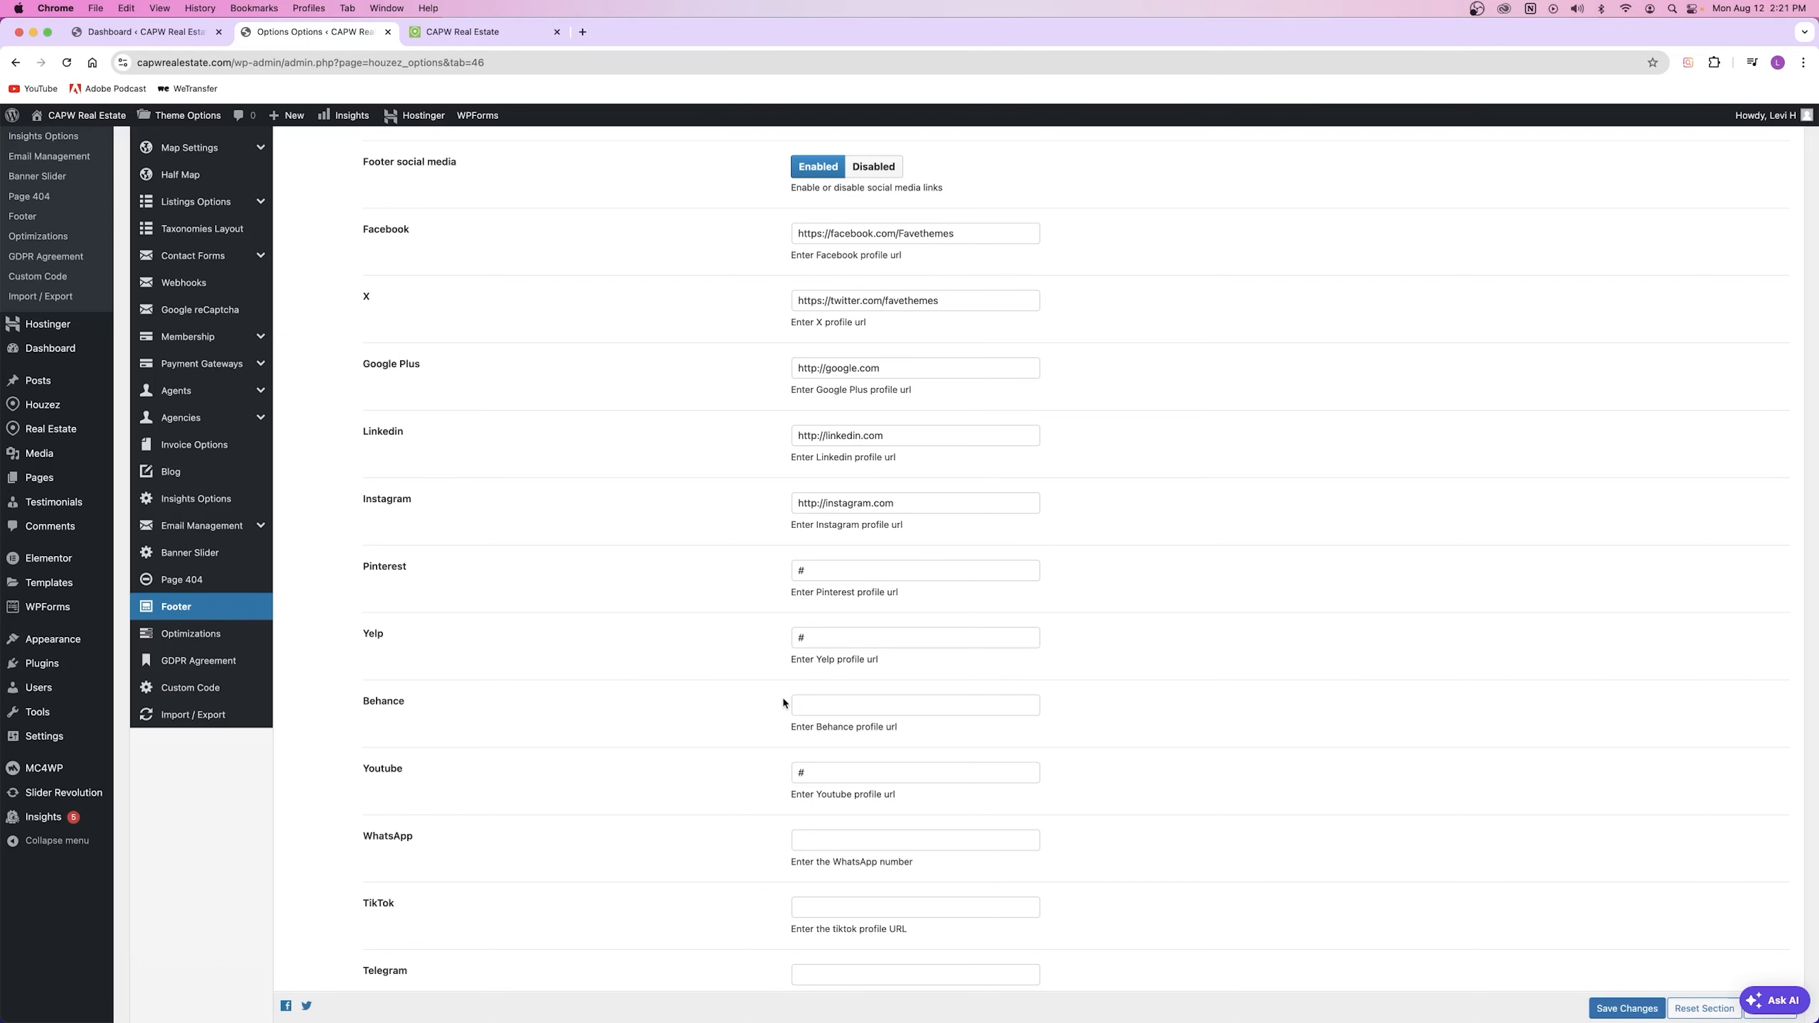
# Step: Open the Optimizations section and look over the Minify JS setting
pyautogui.click(192, 635)
pyautogui.scroll(5, 469, 640)
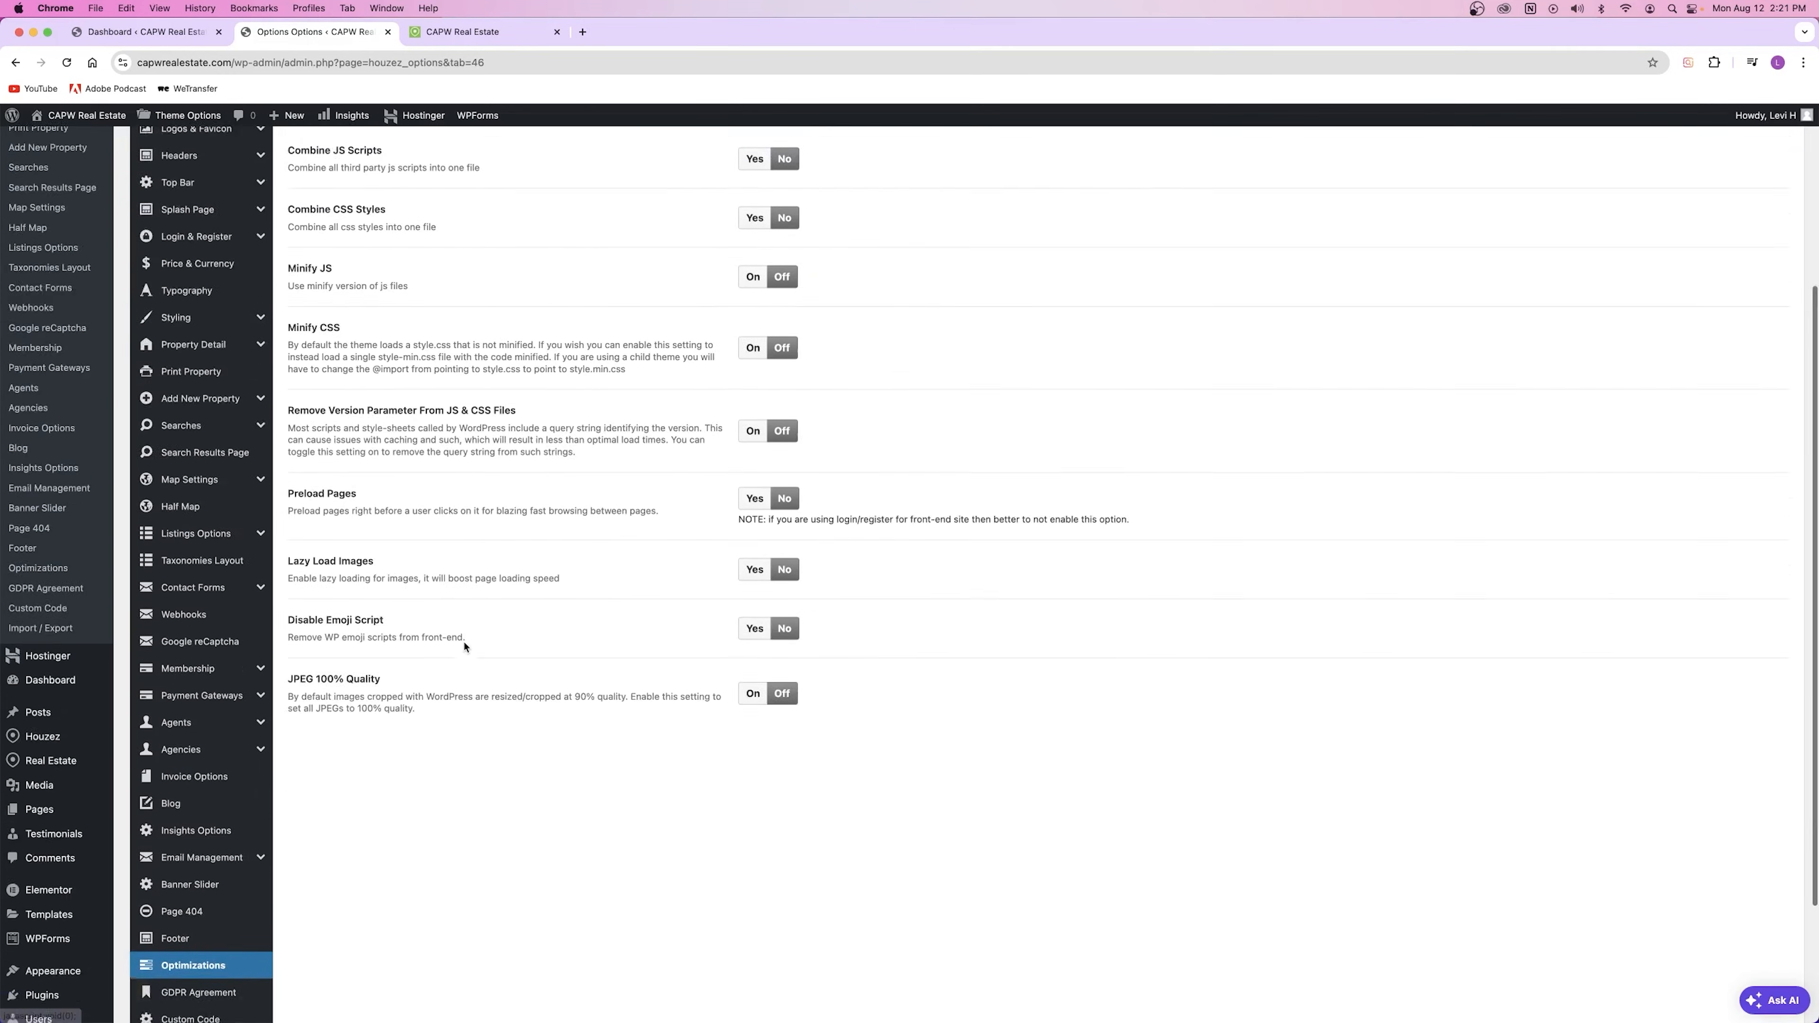
pyautogui.scroll(-2, 487, 626)
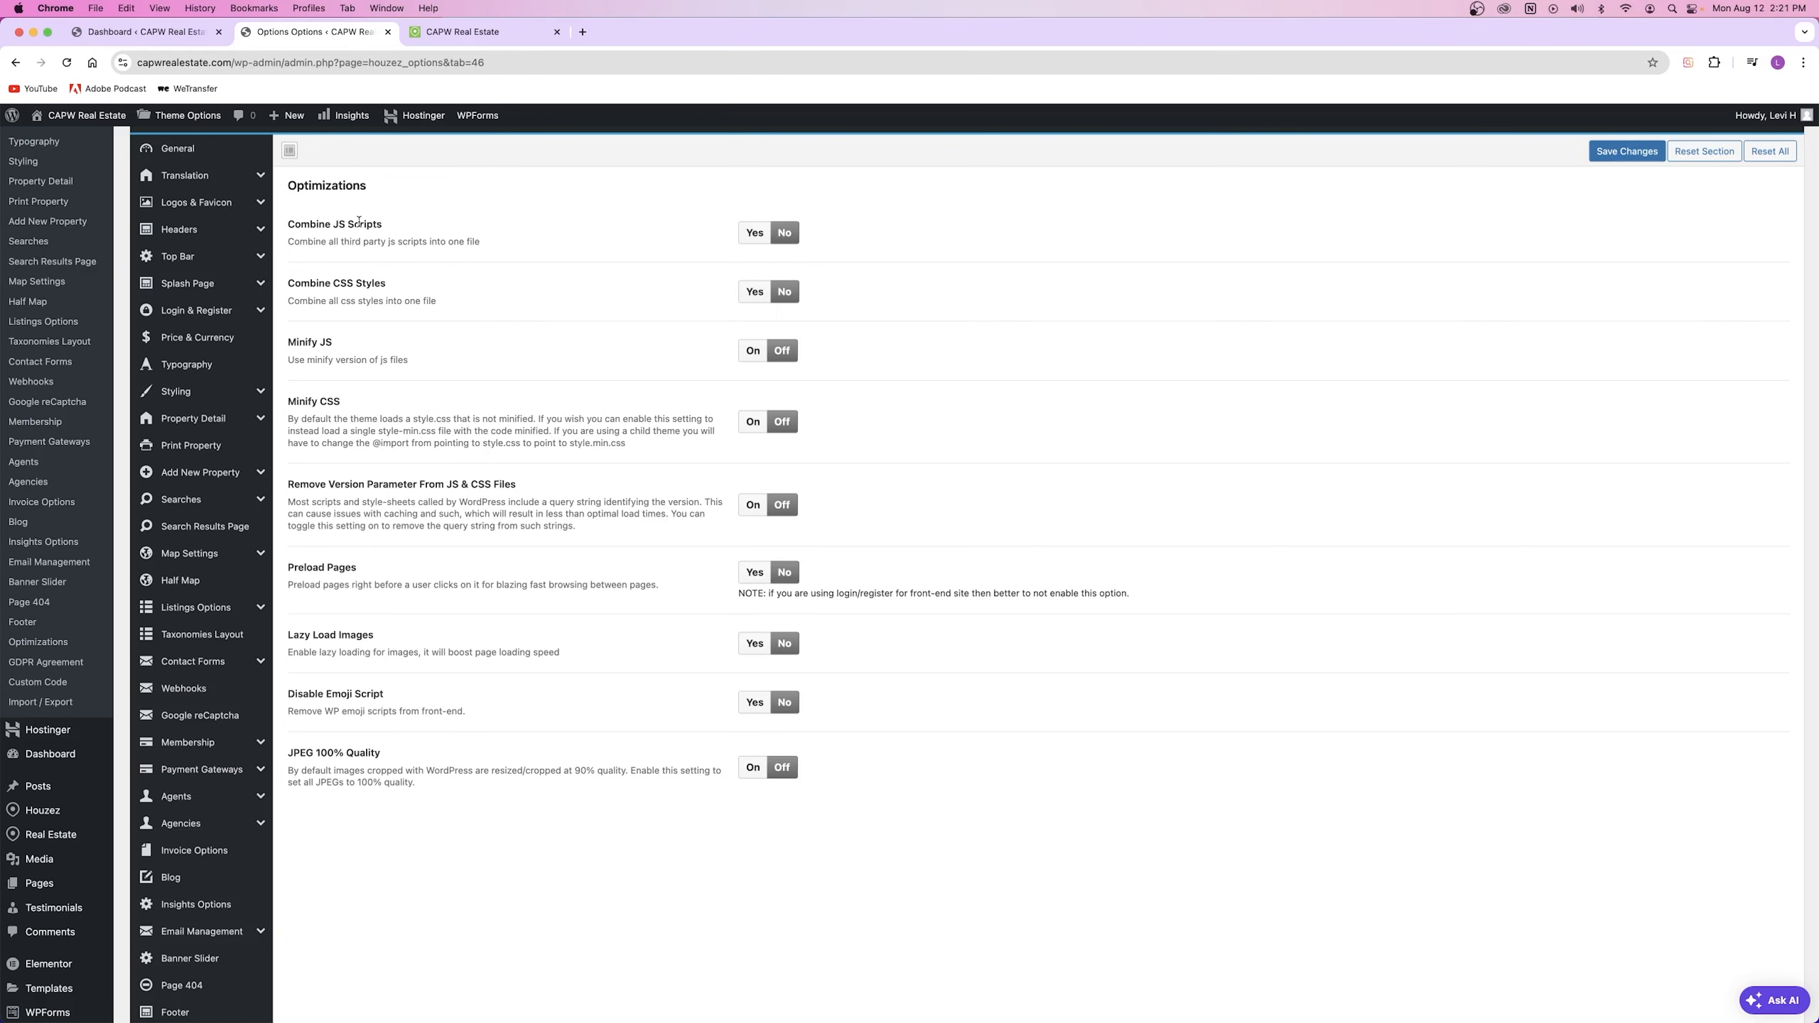
pyautogui.tripleClick(306, 342)
pyautogui.click(309, 378)
pyautogui.click(466, 31)
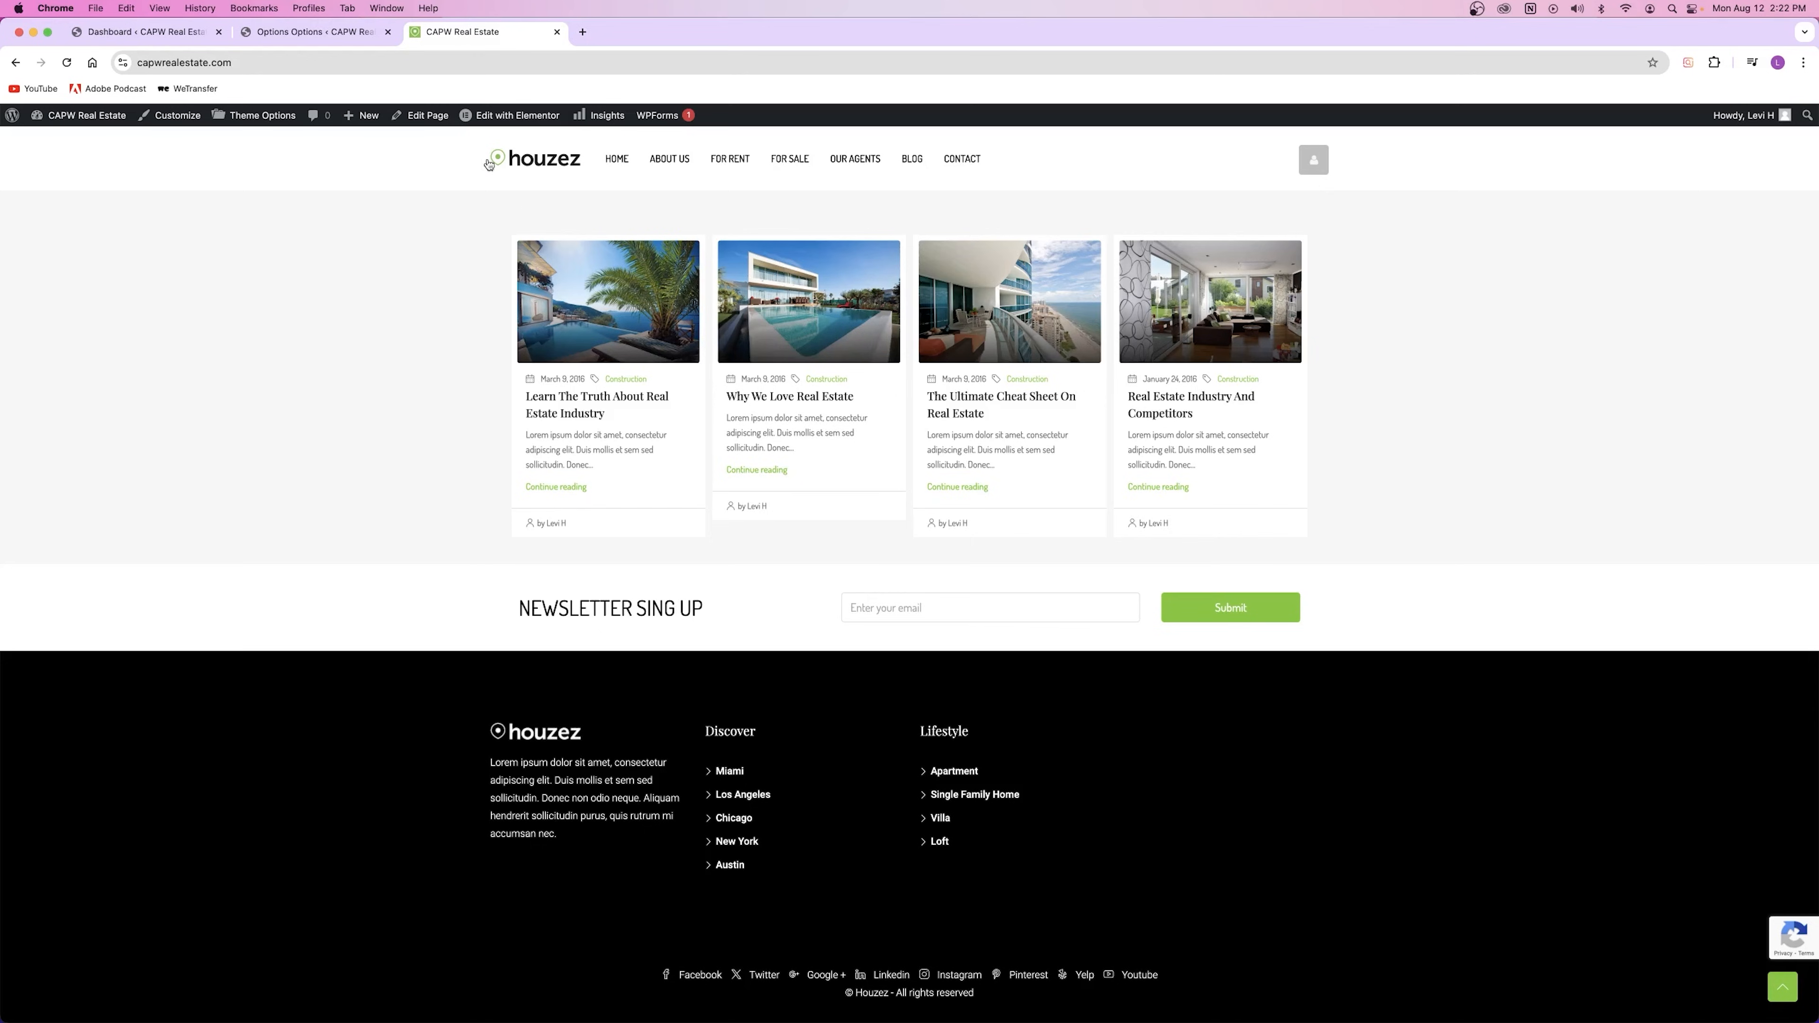
pyautogui.click(322, 32)
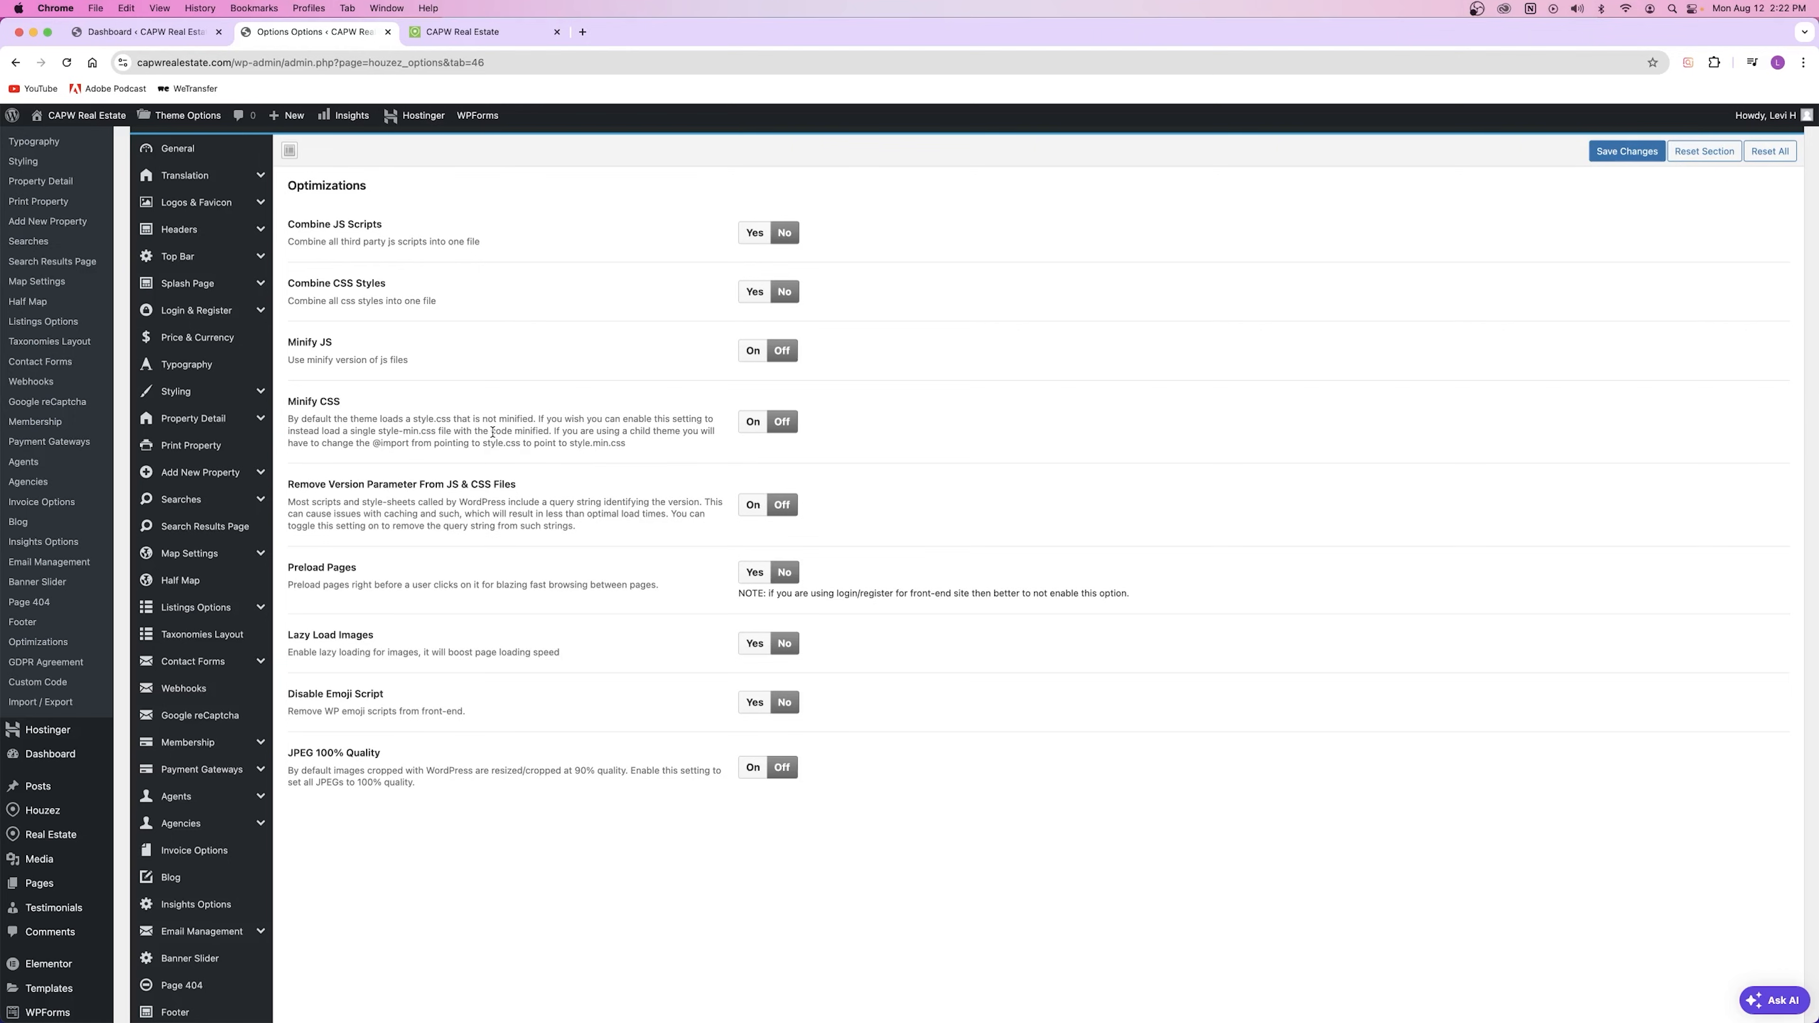
# Step: Read the Combine JS through Minify CSS descriptions and the remaining speed options
pyautogui.moveTo(435, 432); pyautogui.dragTo(290, 218)
pyautogui.click(452, 362)
pyautogui.click(432, 36)
pyautogui.click(305, 32)
pyautogui.scroll(-4, 50, 824)
pyautogui.moveTo(49, 826)
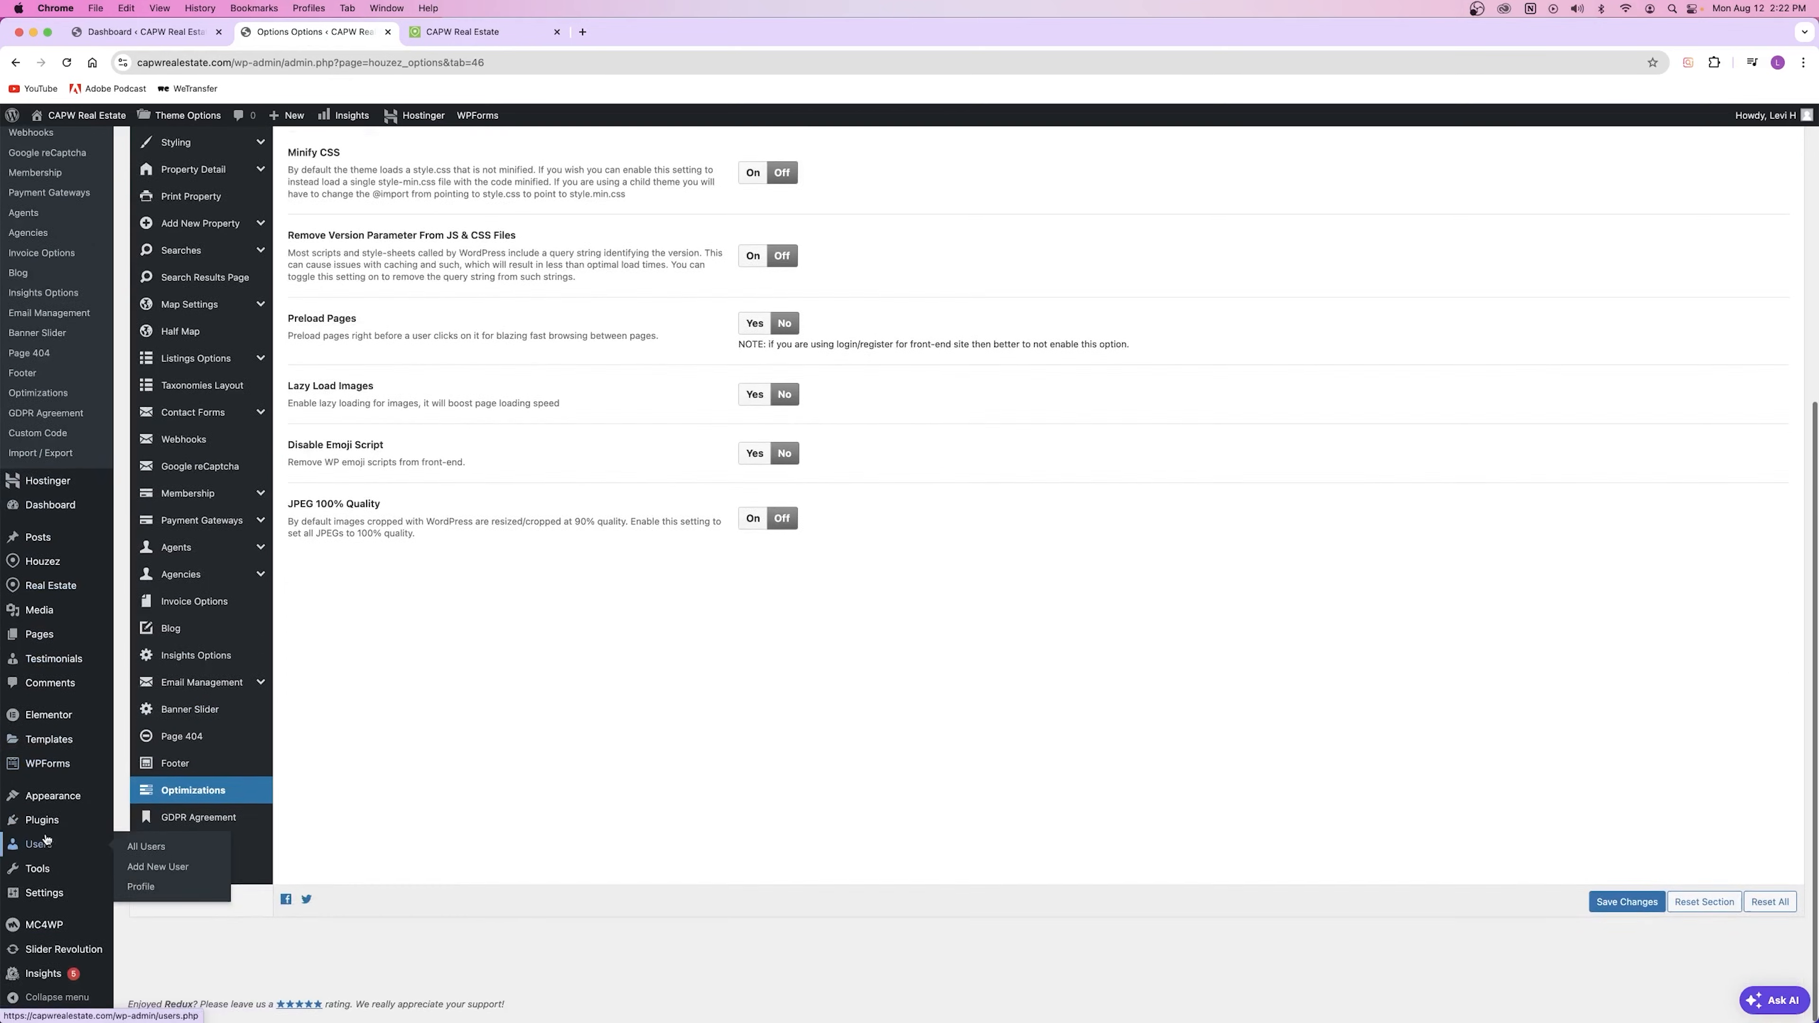
pyautogui.rightClick(136, 826)
pyautogui.click(162, 831)
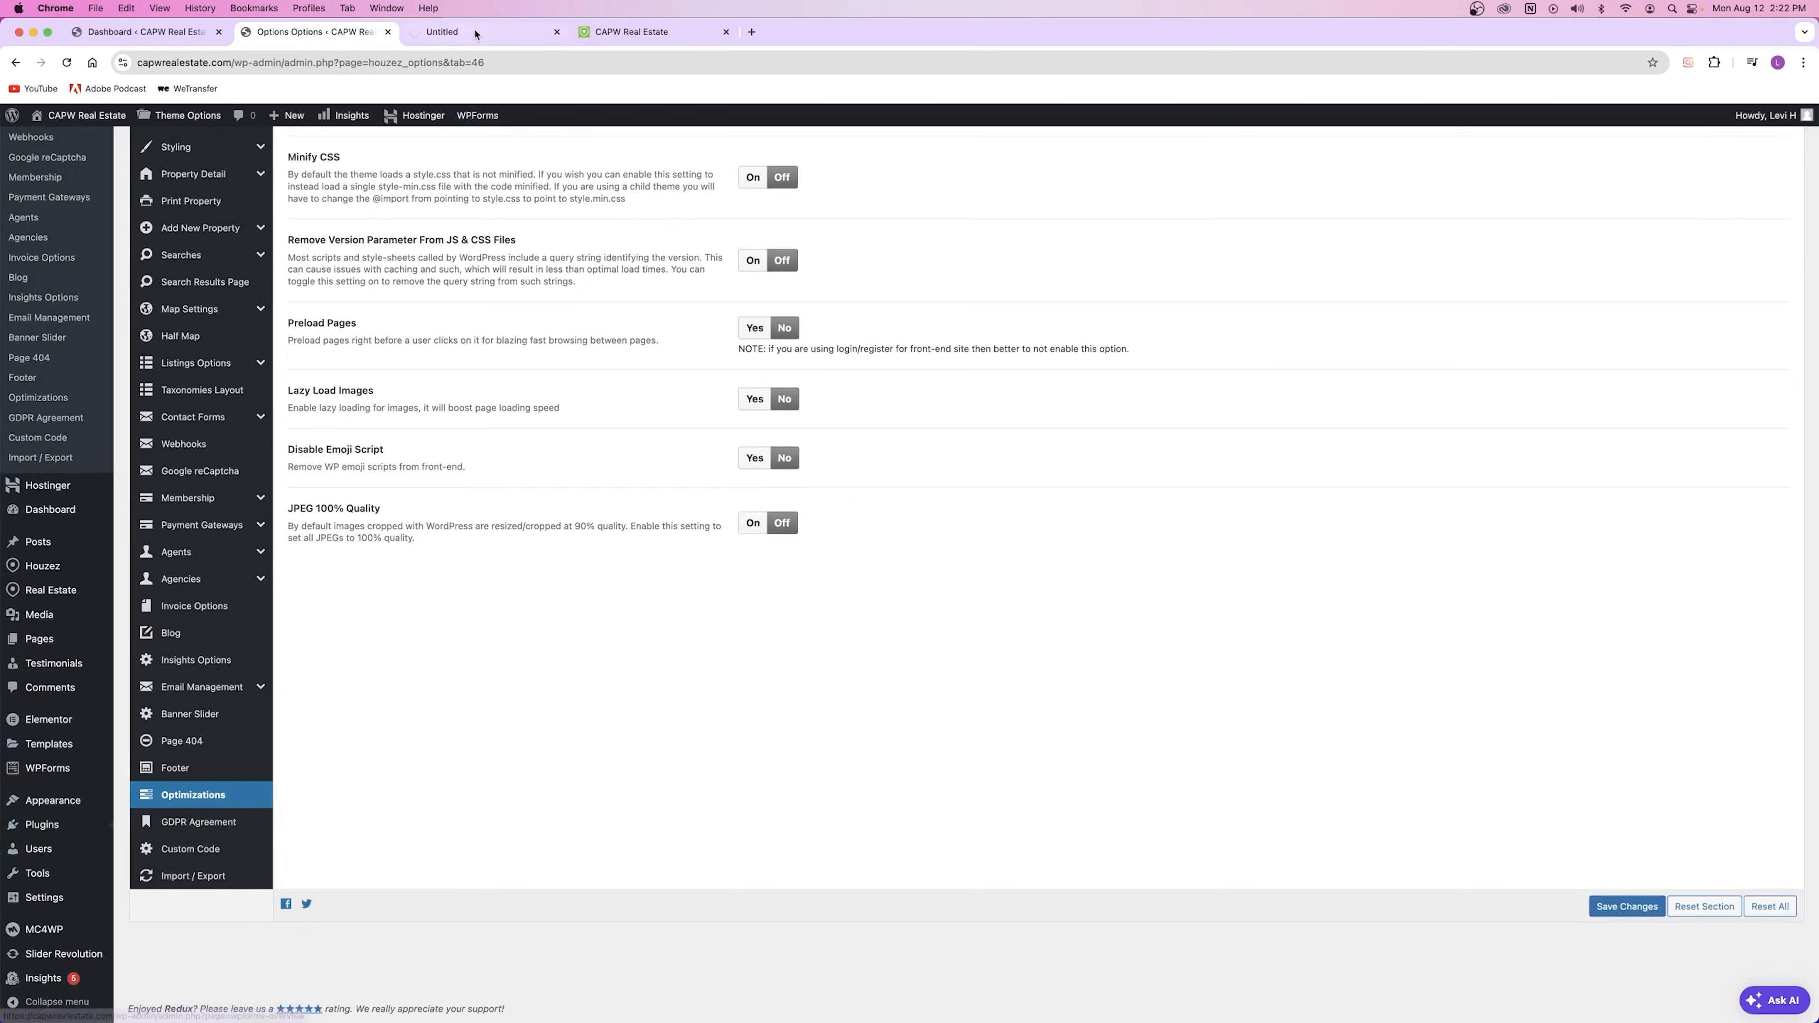
pyautogui.click(475, 32)
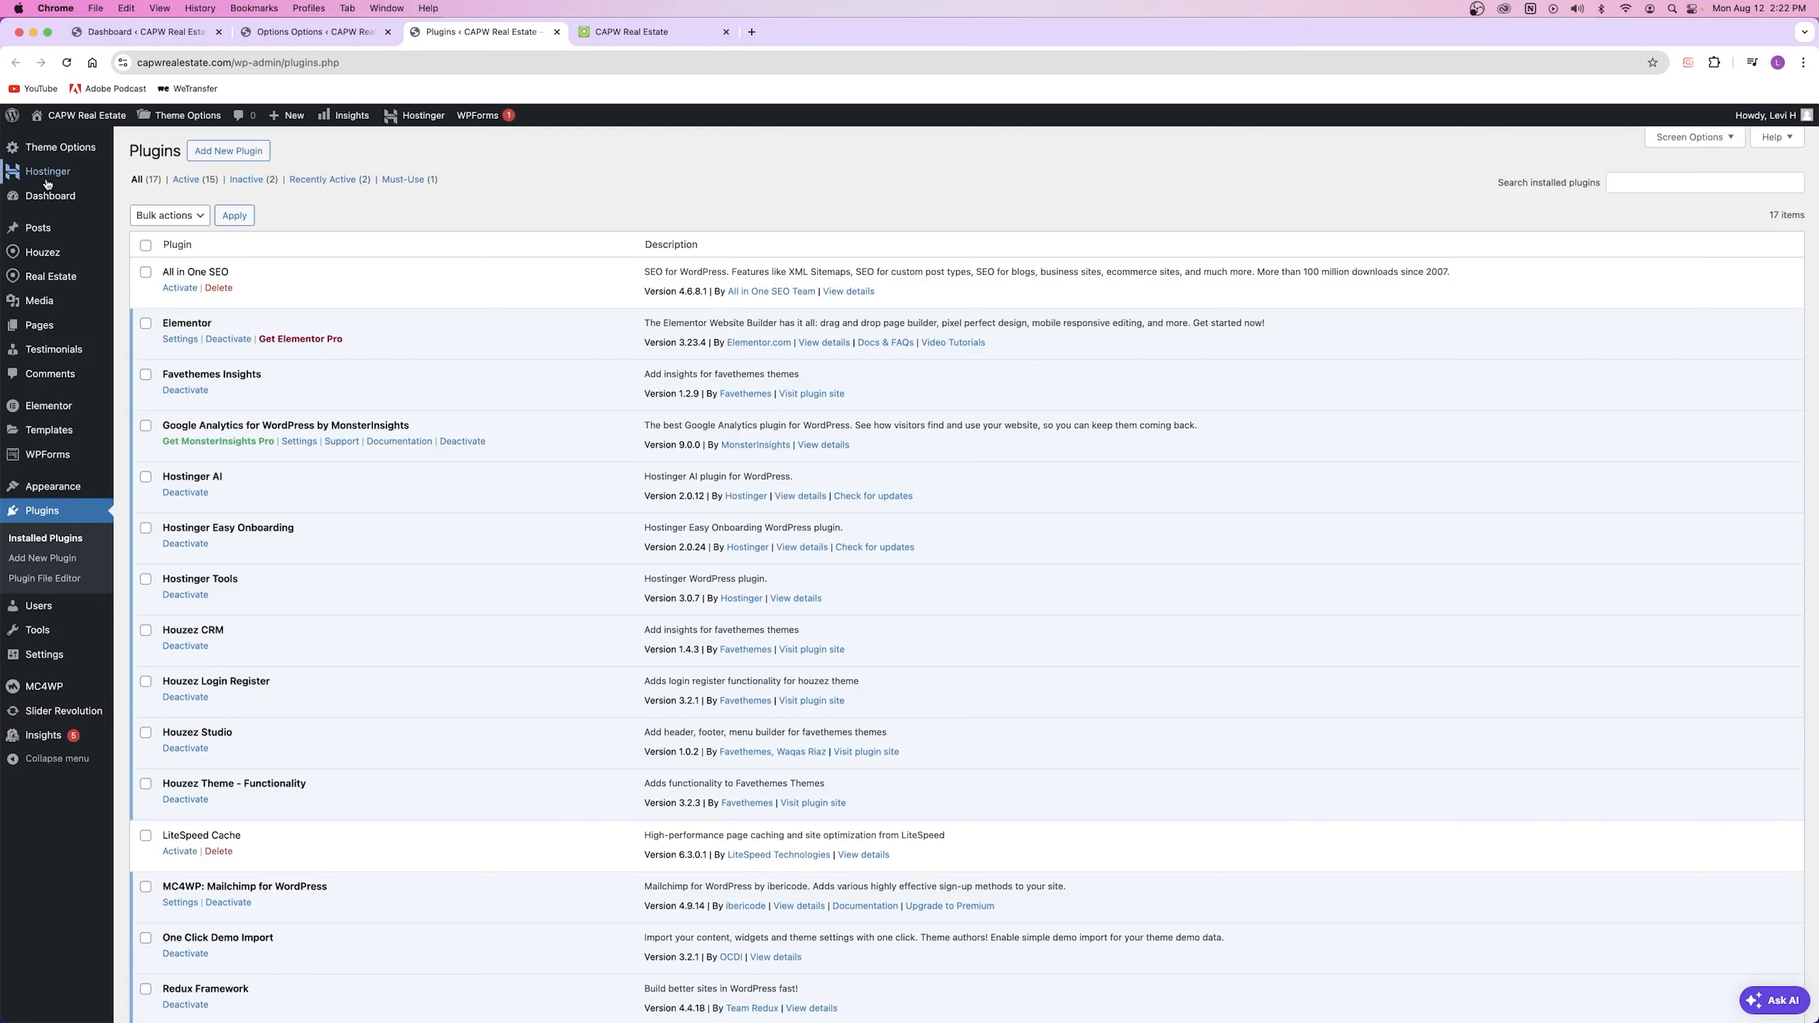
pyautogui.moveTo(73, 190)
pyautogui.scroll(-3, 238, 817)
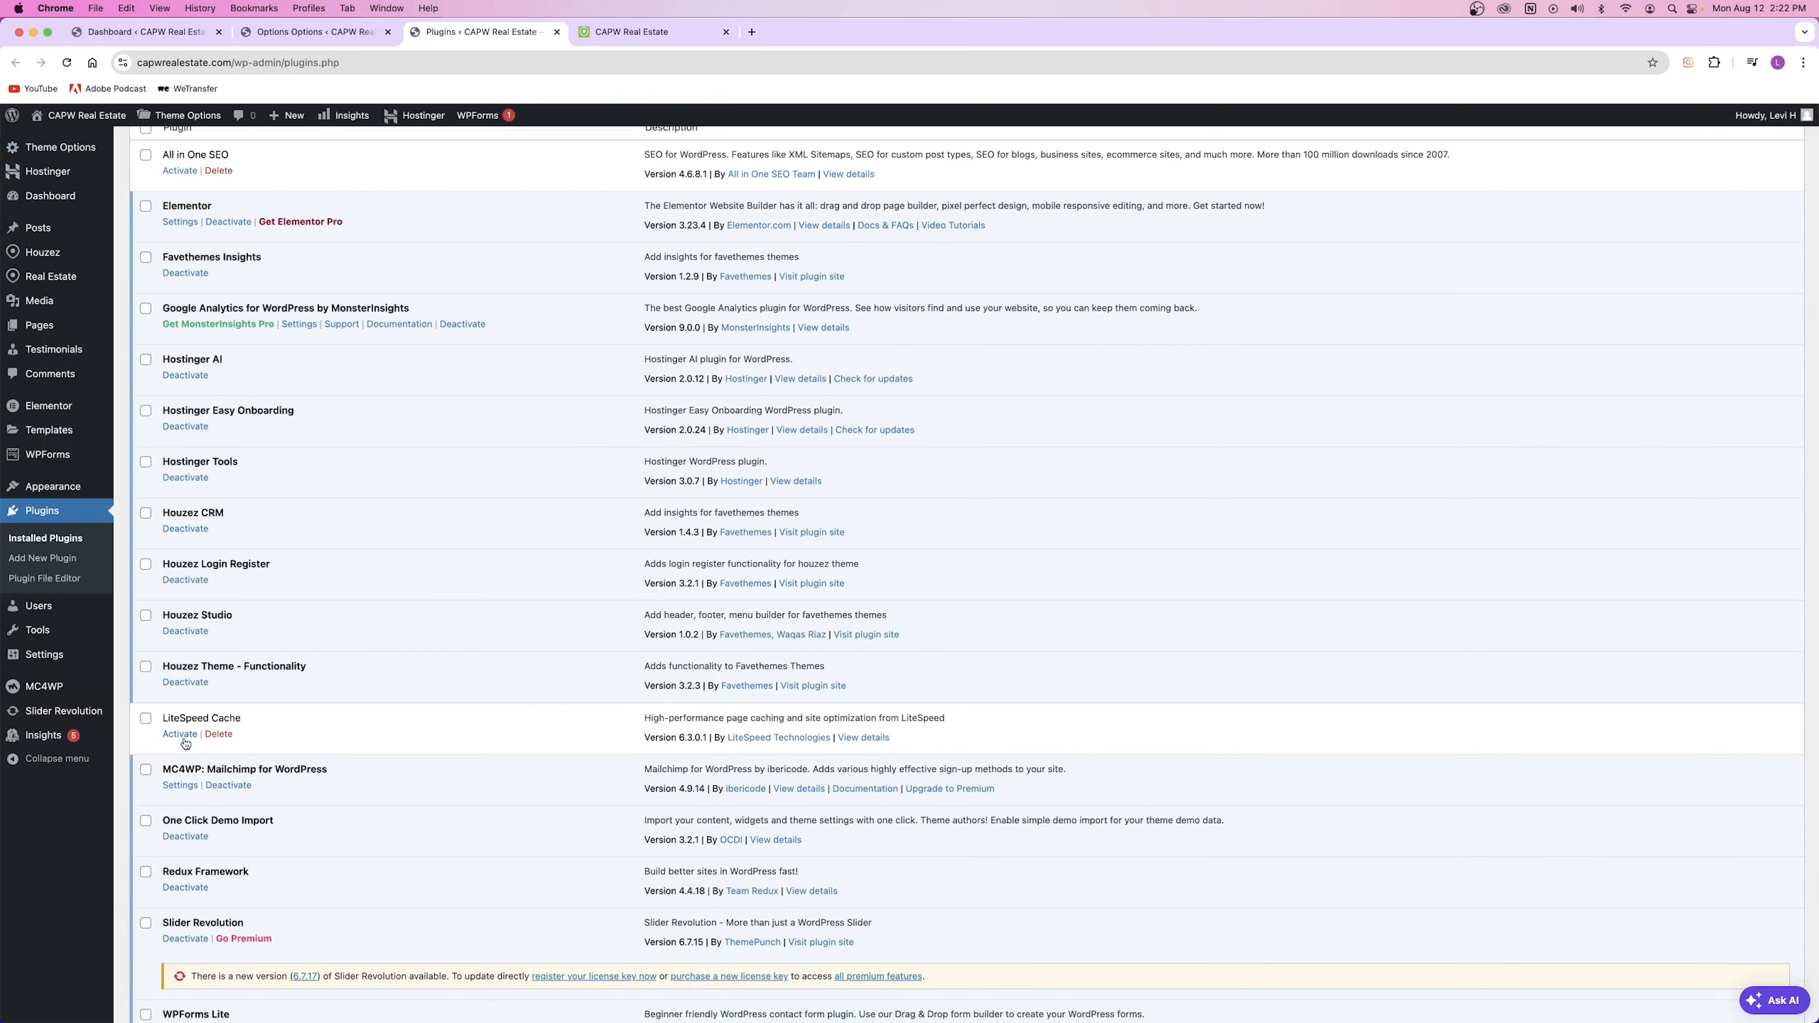
pyautogui.click(598, 32)
pyautogui.click(68, 63)
pyautogui.moveTo(159, 721); pyautogui.dragTo(270, 720)
pyautogui.click(283, 720)
pyautogui.click(557, 31)
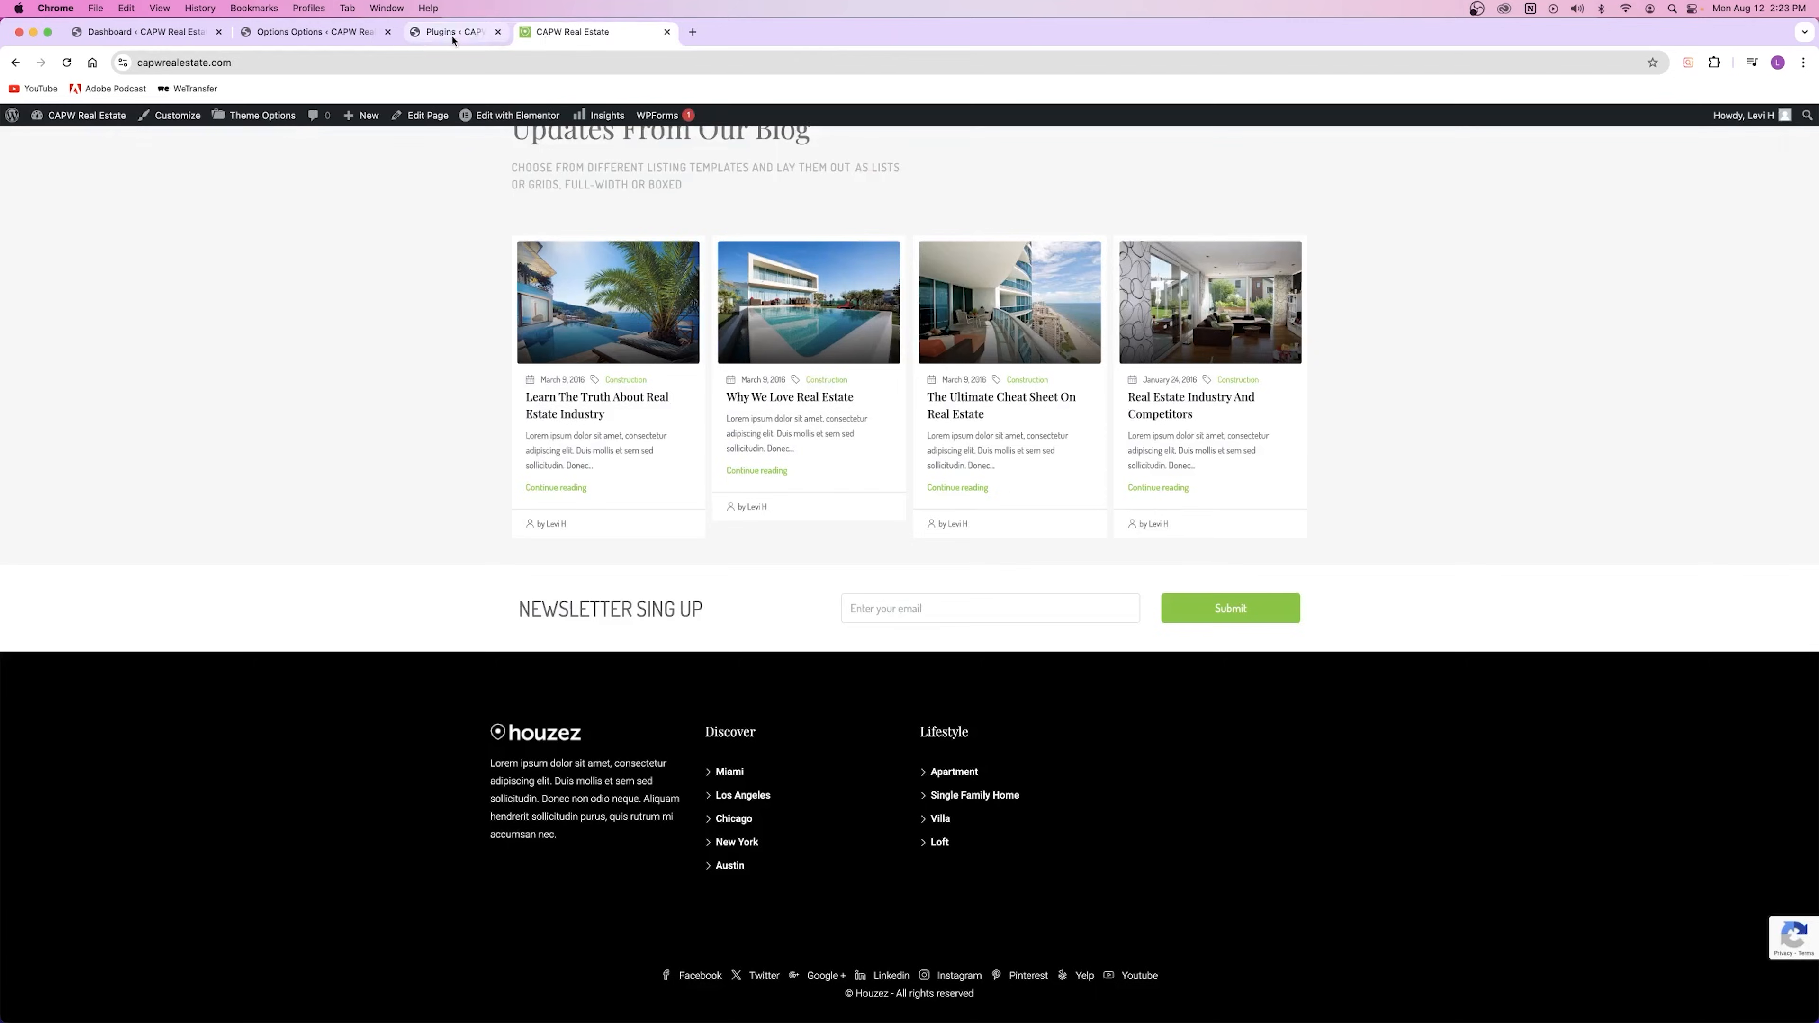
# Step: Close the Theme Options tab and the live site tab, leaving only the admin Dashboard open
pyautogui.click(315, 32)
pyautogui.scroll(10, 530, 427)
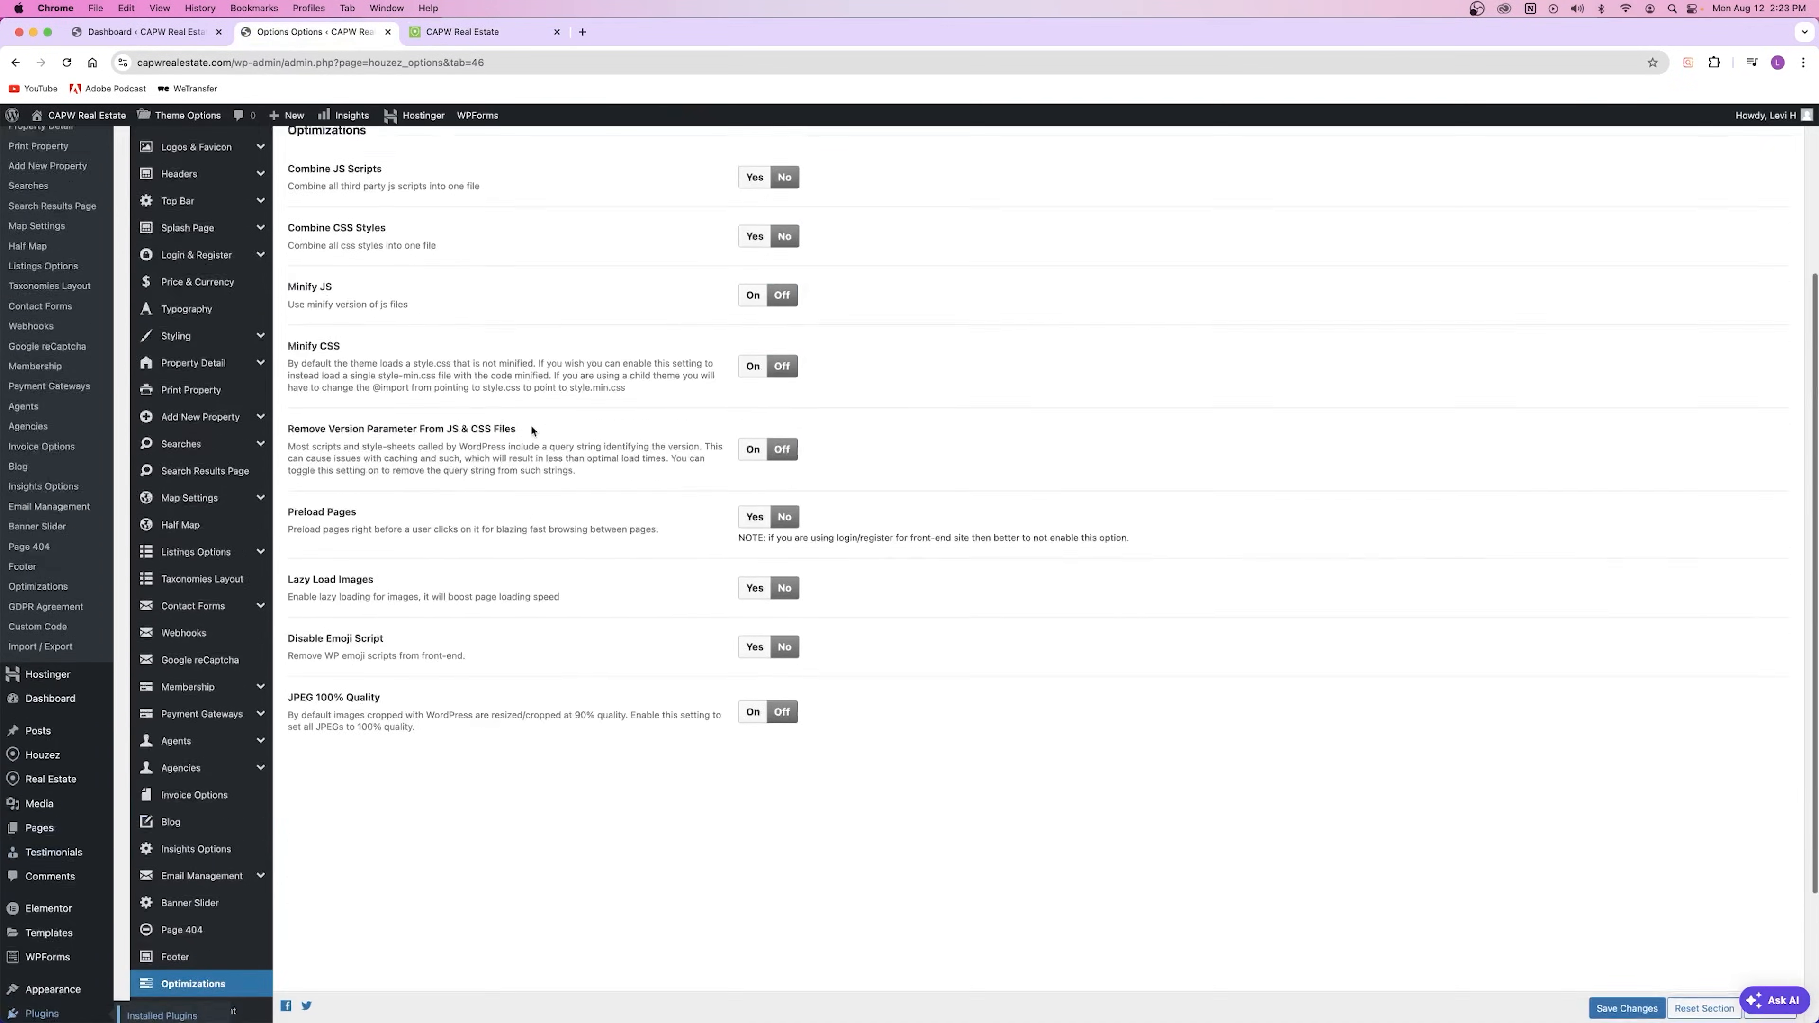
pyautogui.scroll(-10, 533, 421)
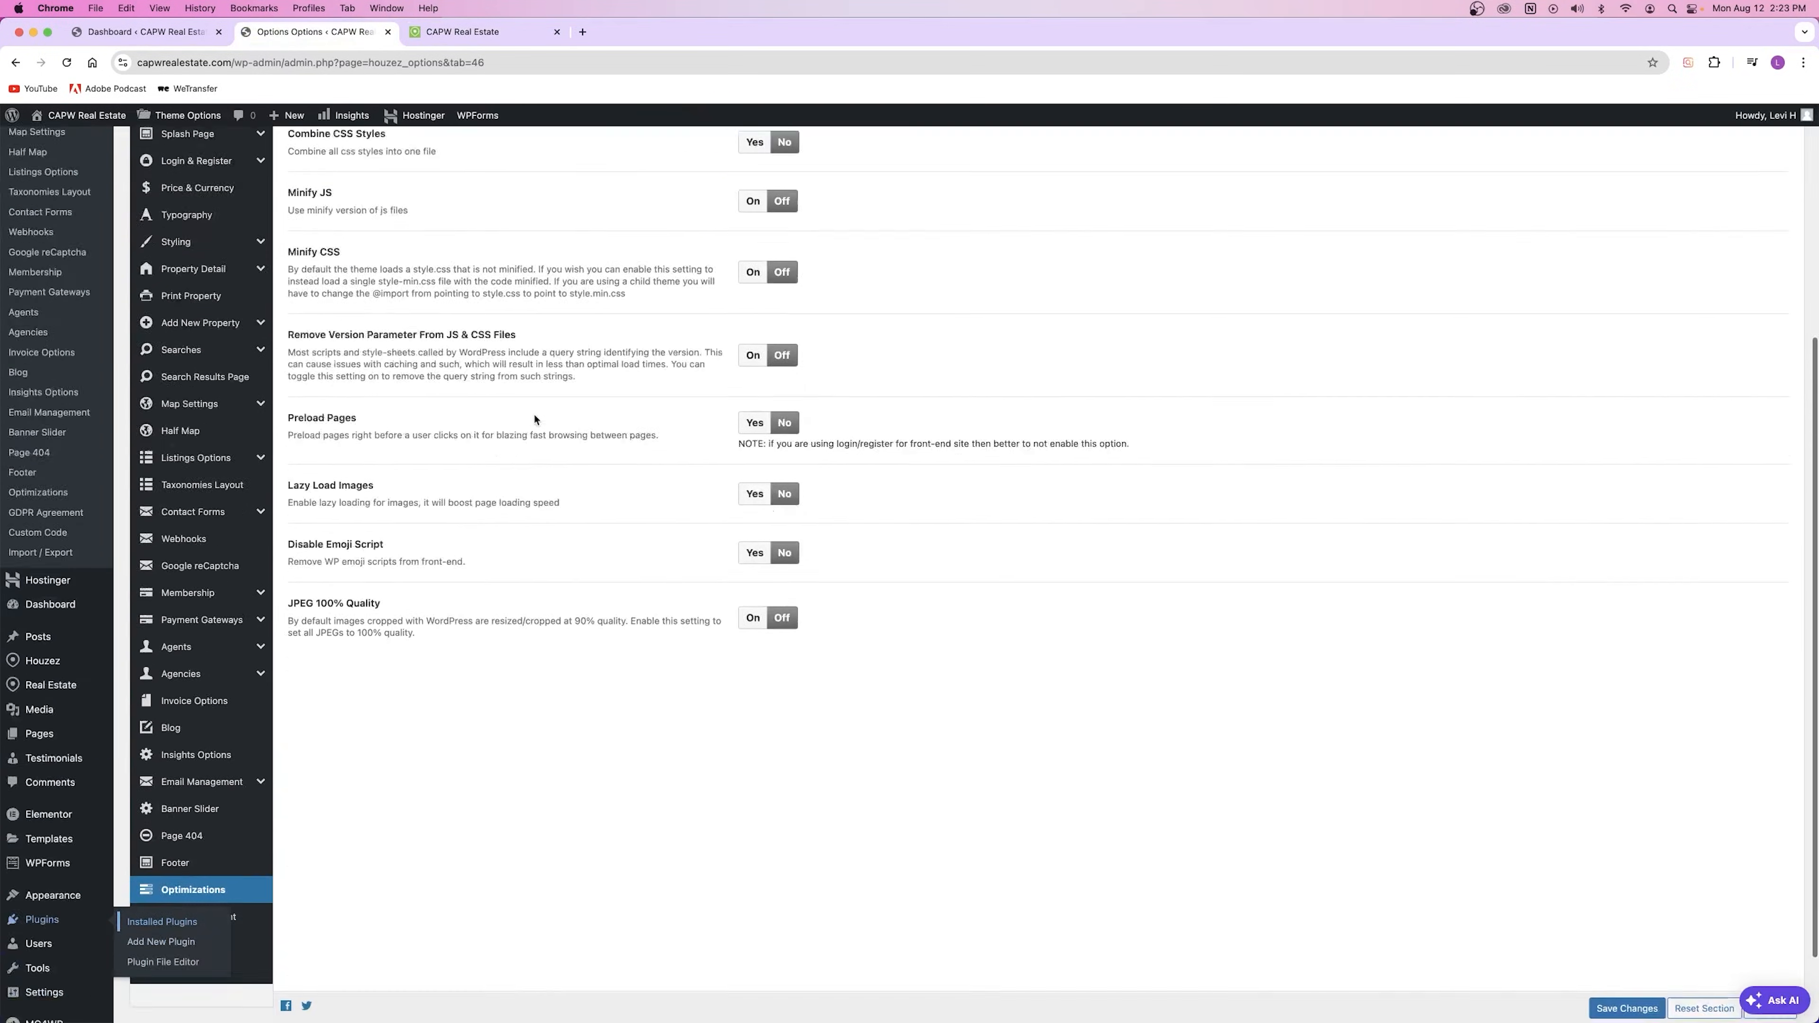
pyautogui.scroll(10, 528, 410)
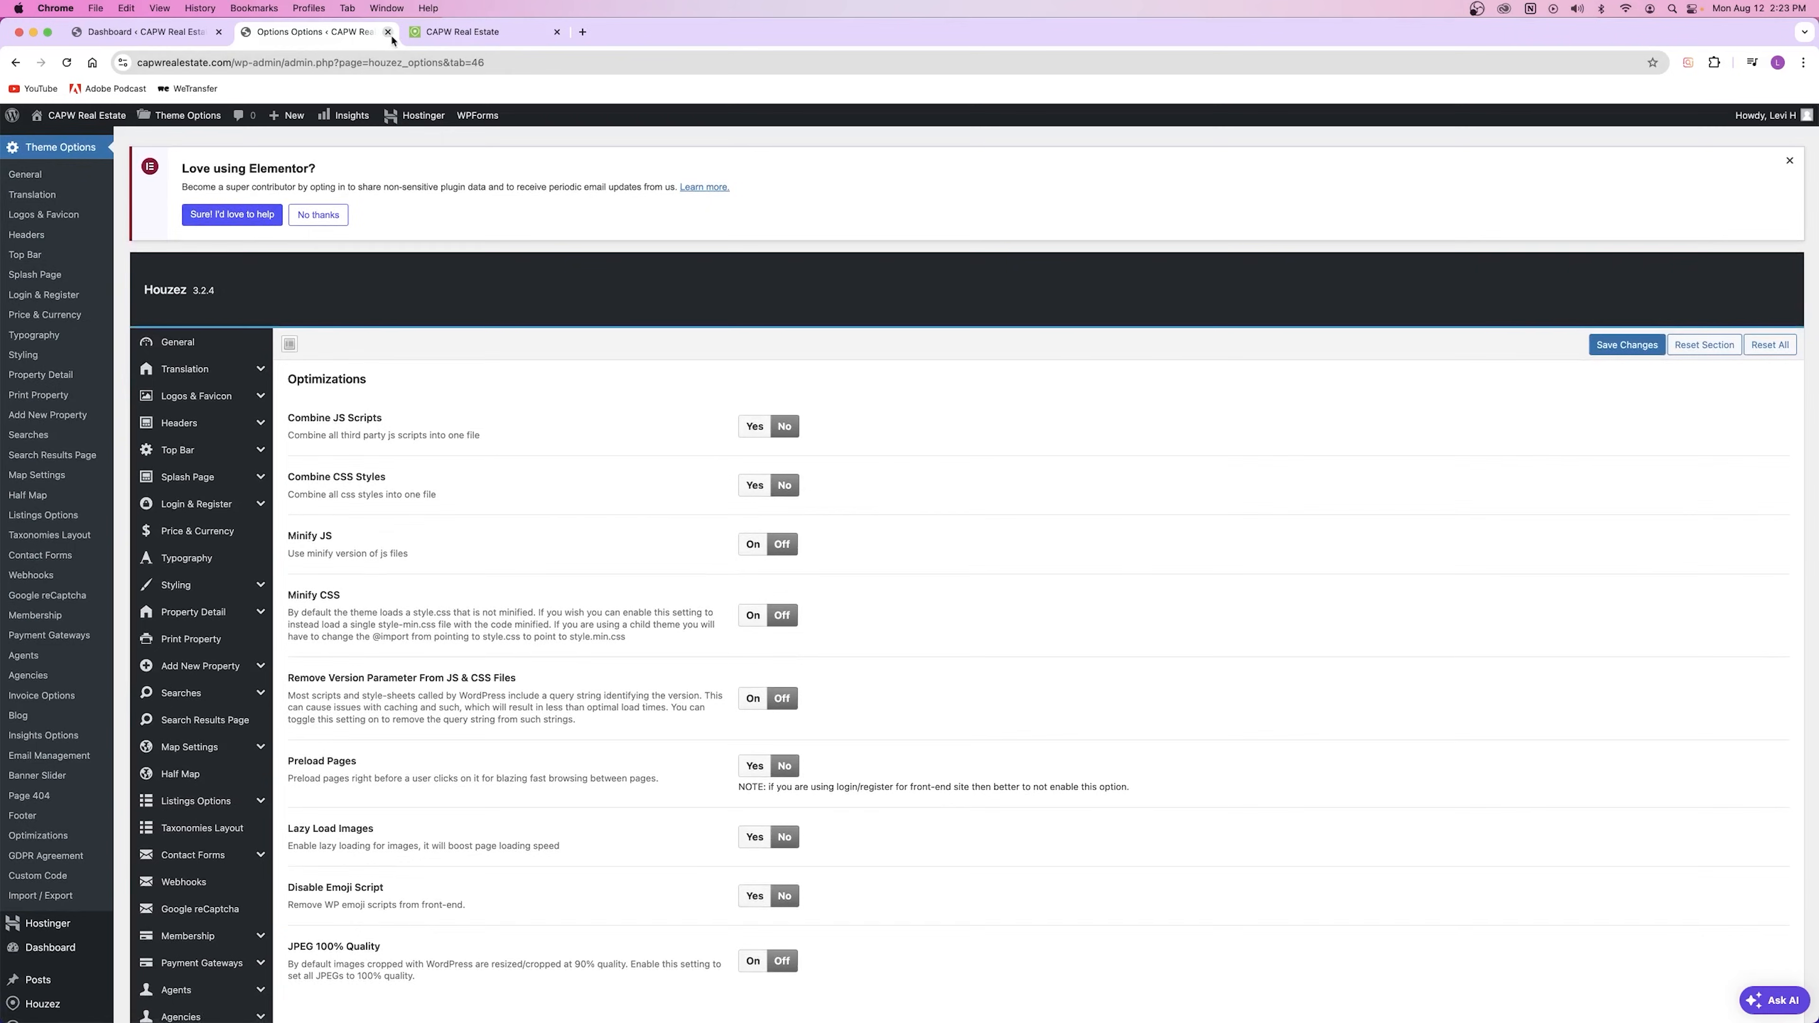
pyautogui.click(388, 33)
pyautogui.click(96, 34)
pyautogui.click(276, 36)
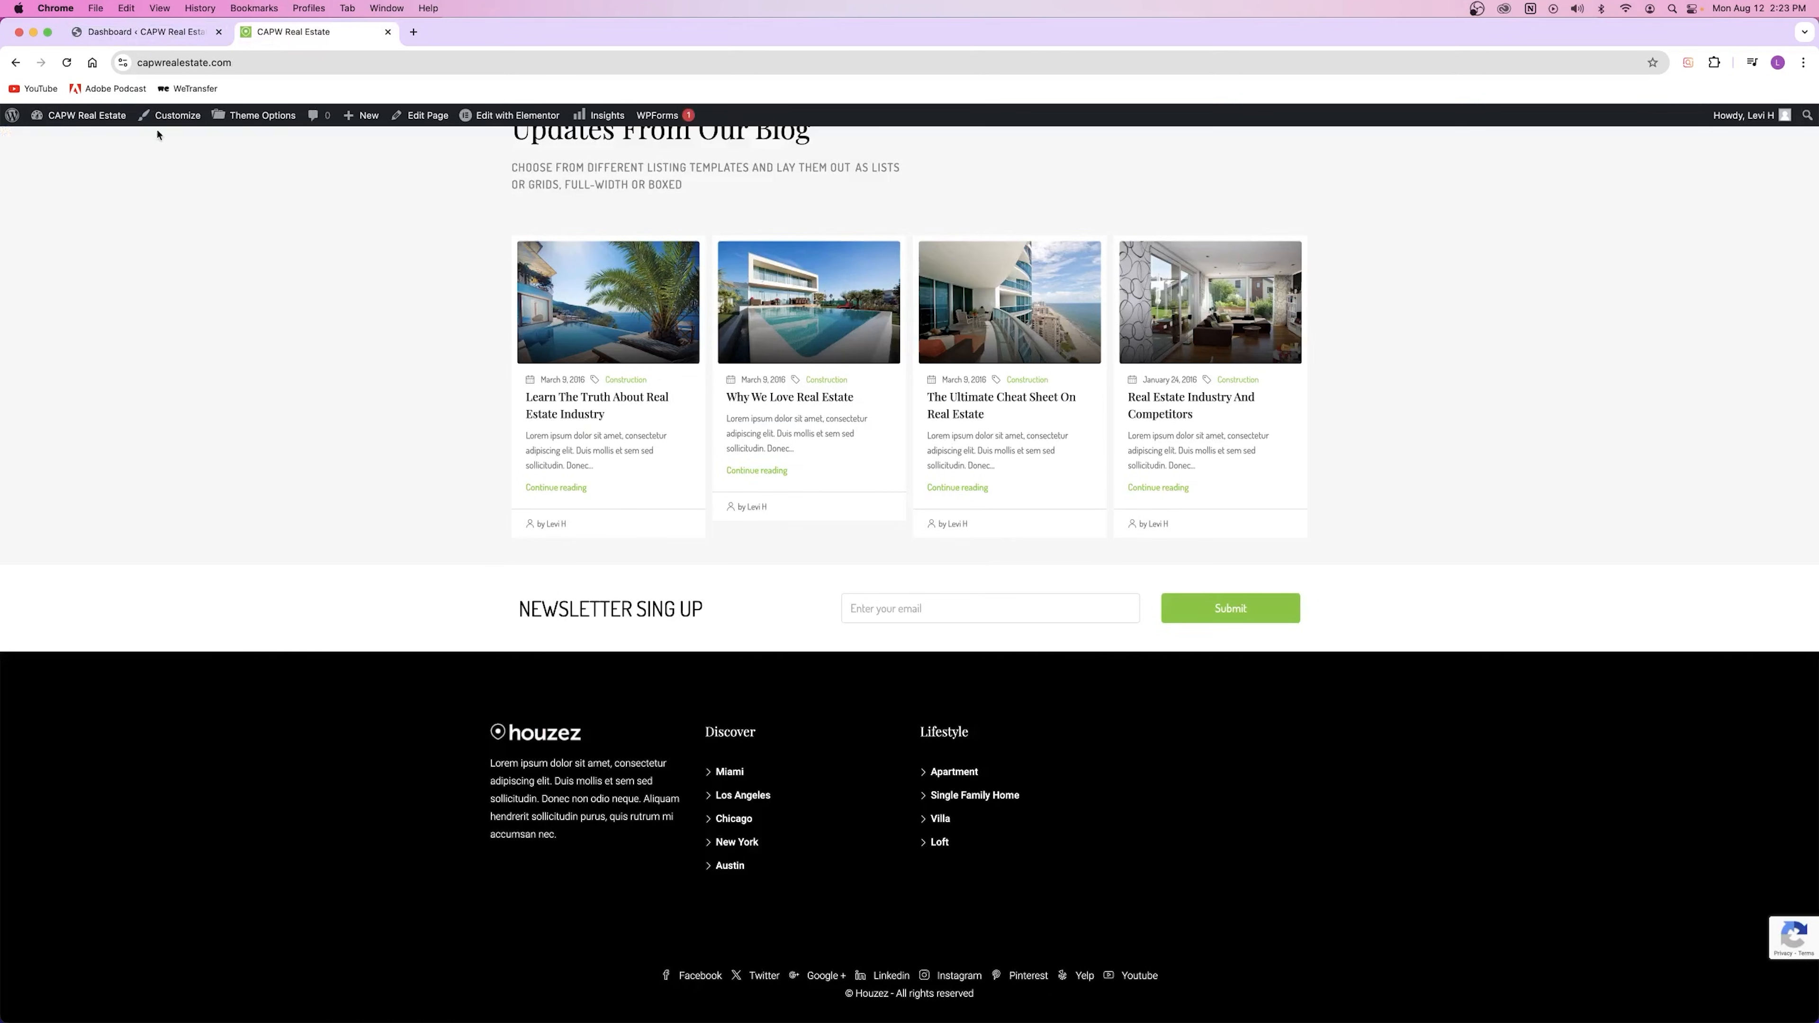
pyautogui.scroll(20, 544, 172)
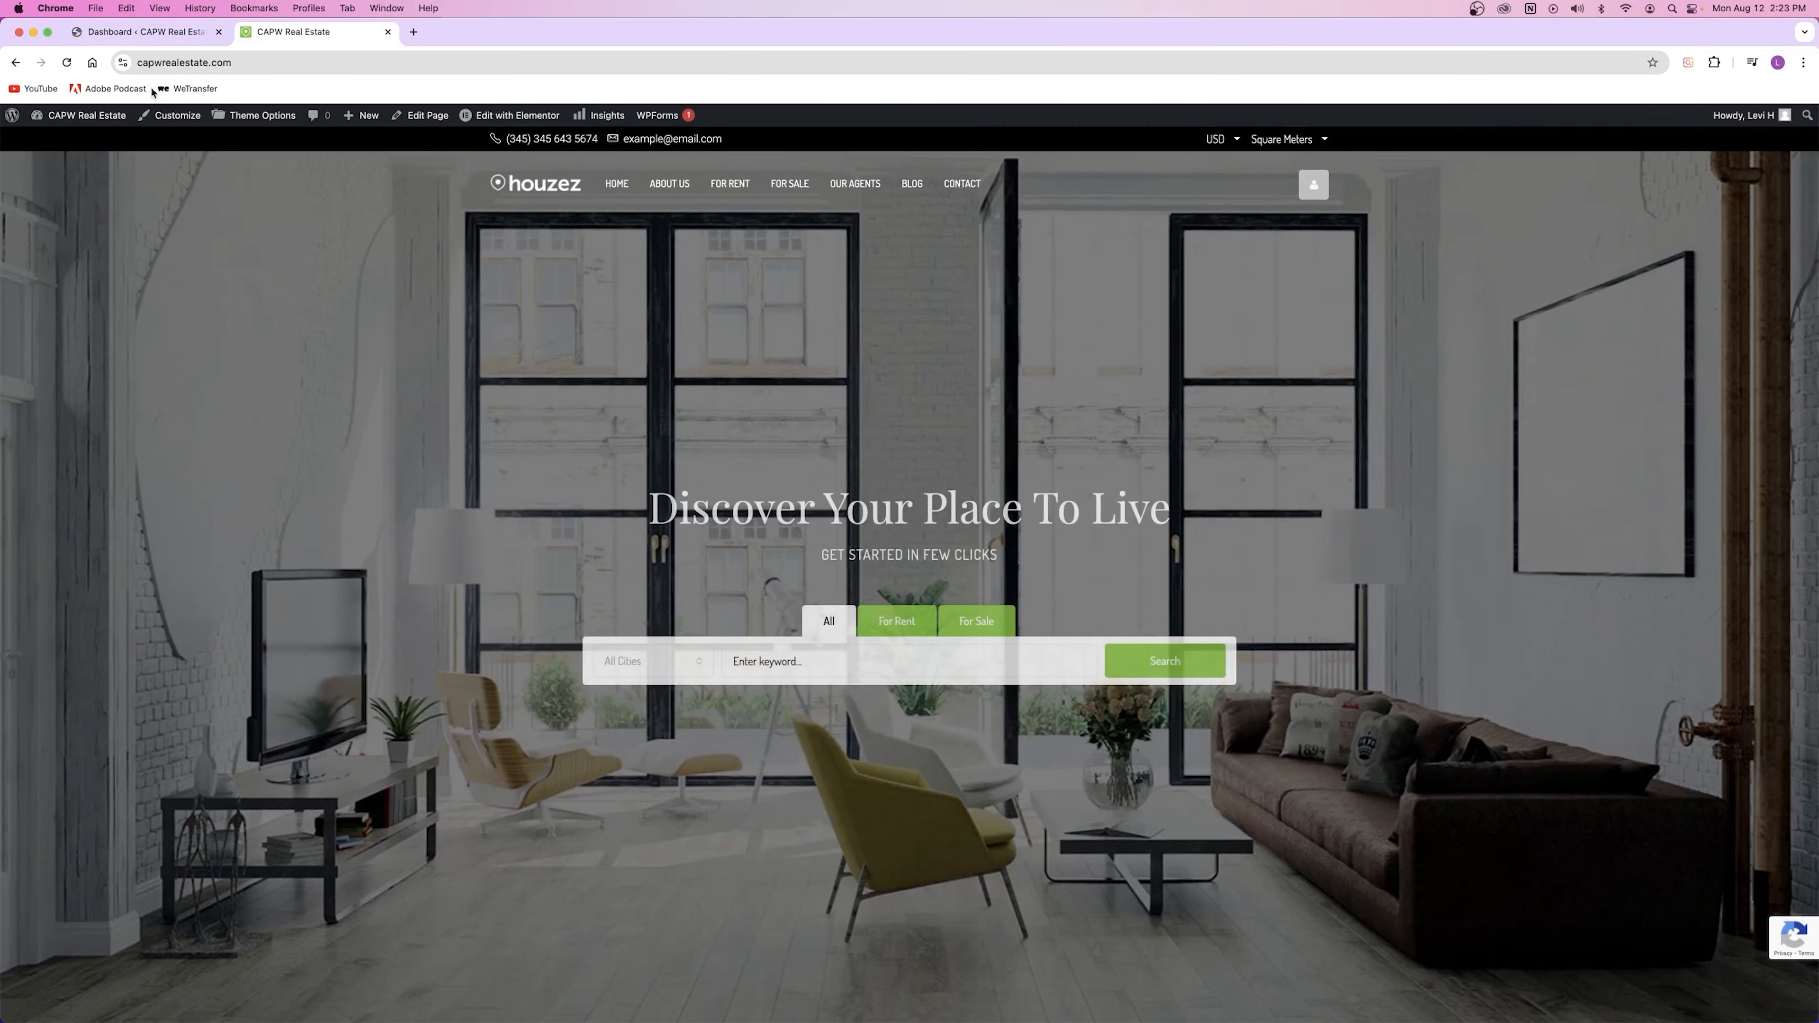
pyautogui.click(388, 31)
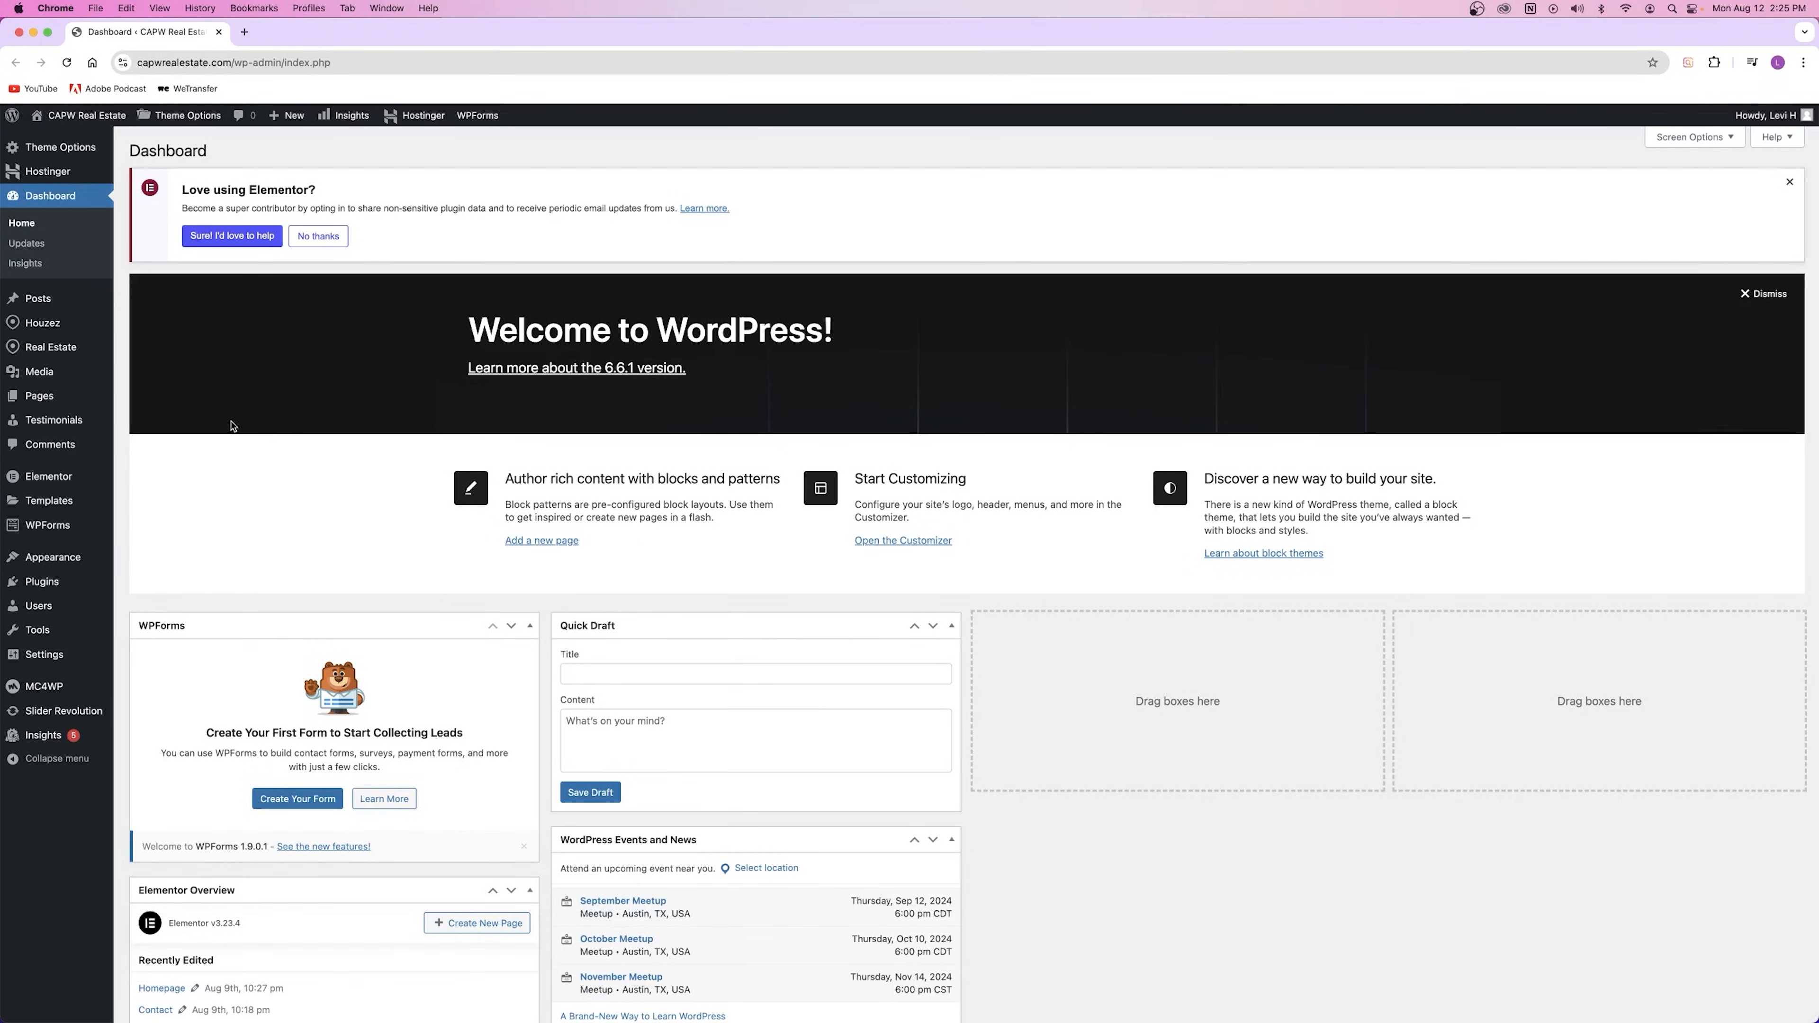
# Step: Open All Pages in a new tab and start a new blank page
pyautogui.moveTo(104, 400)
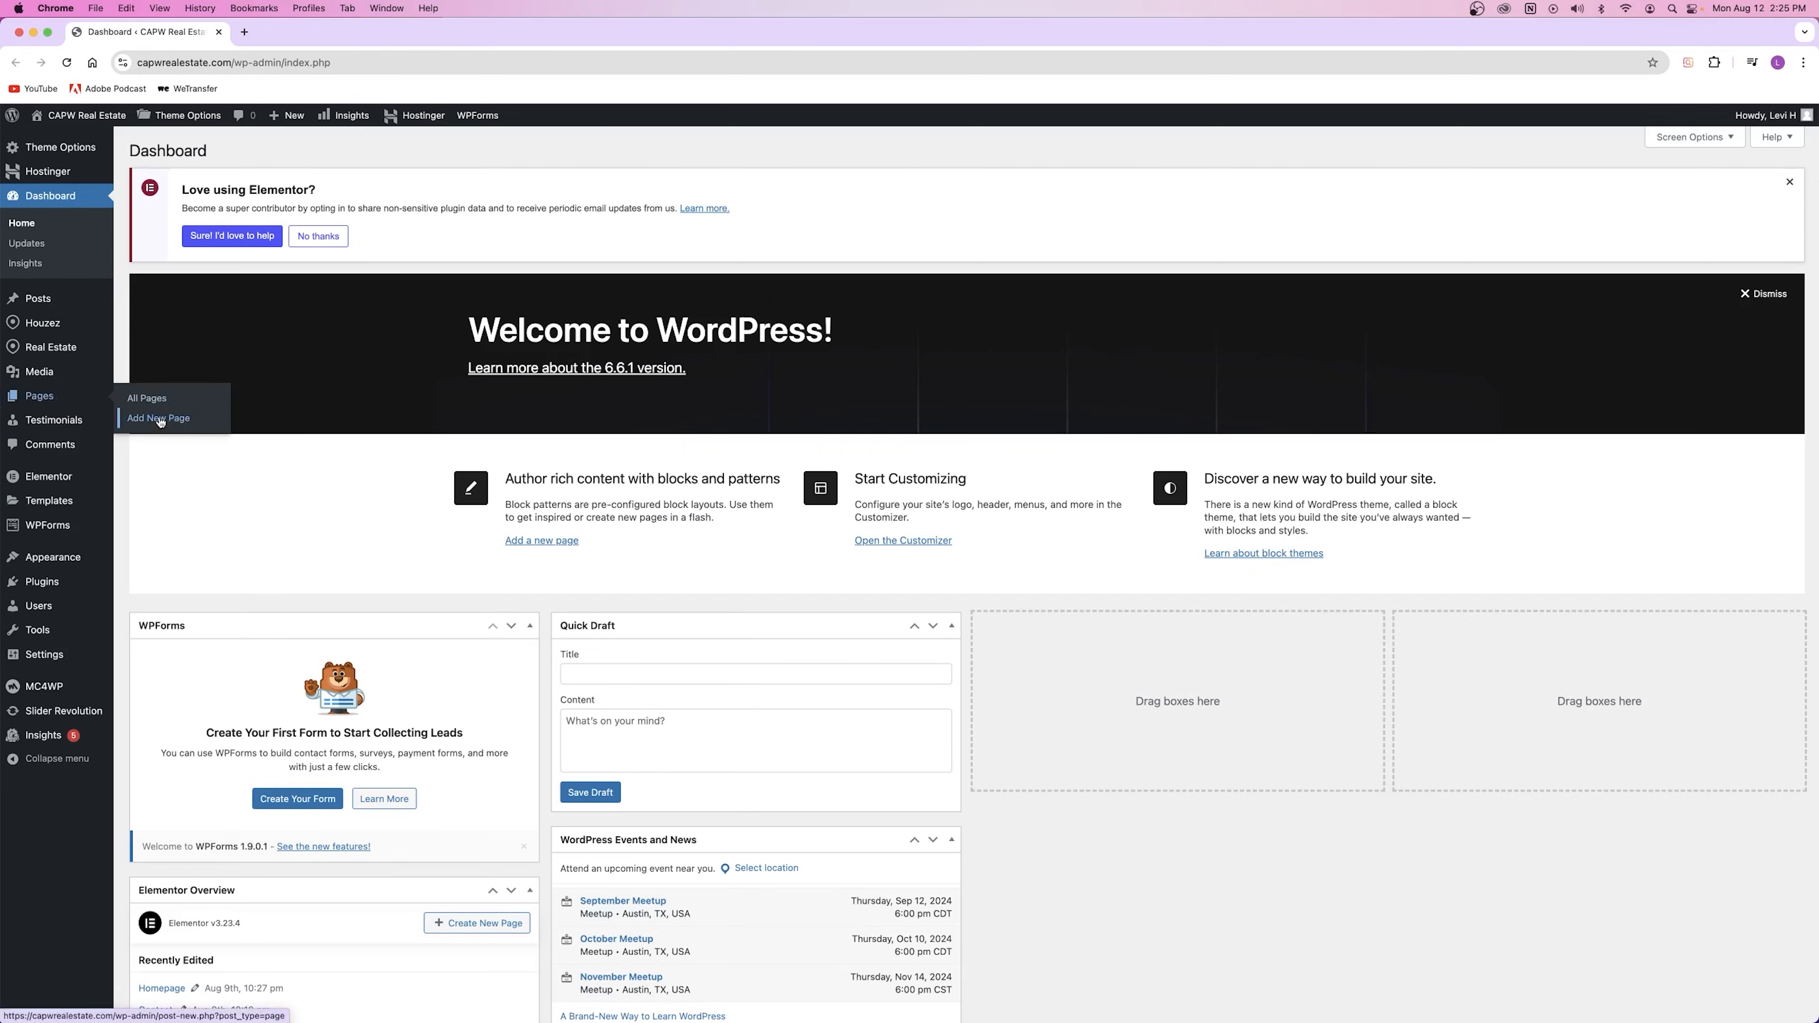
pyautogui.rightClick(151, 399)
pyautogui.click(169, 405)
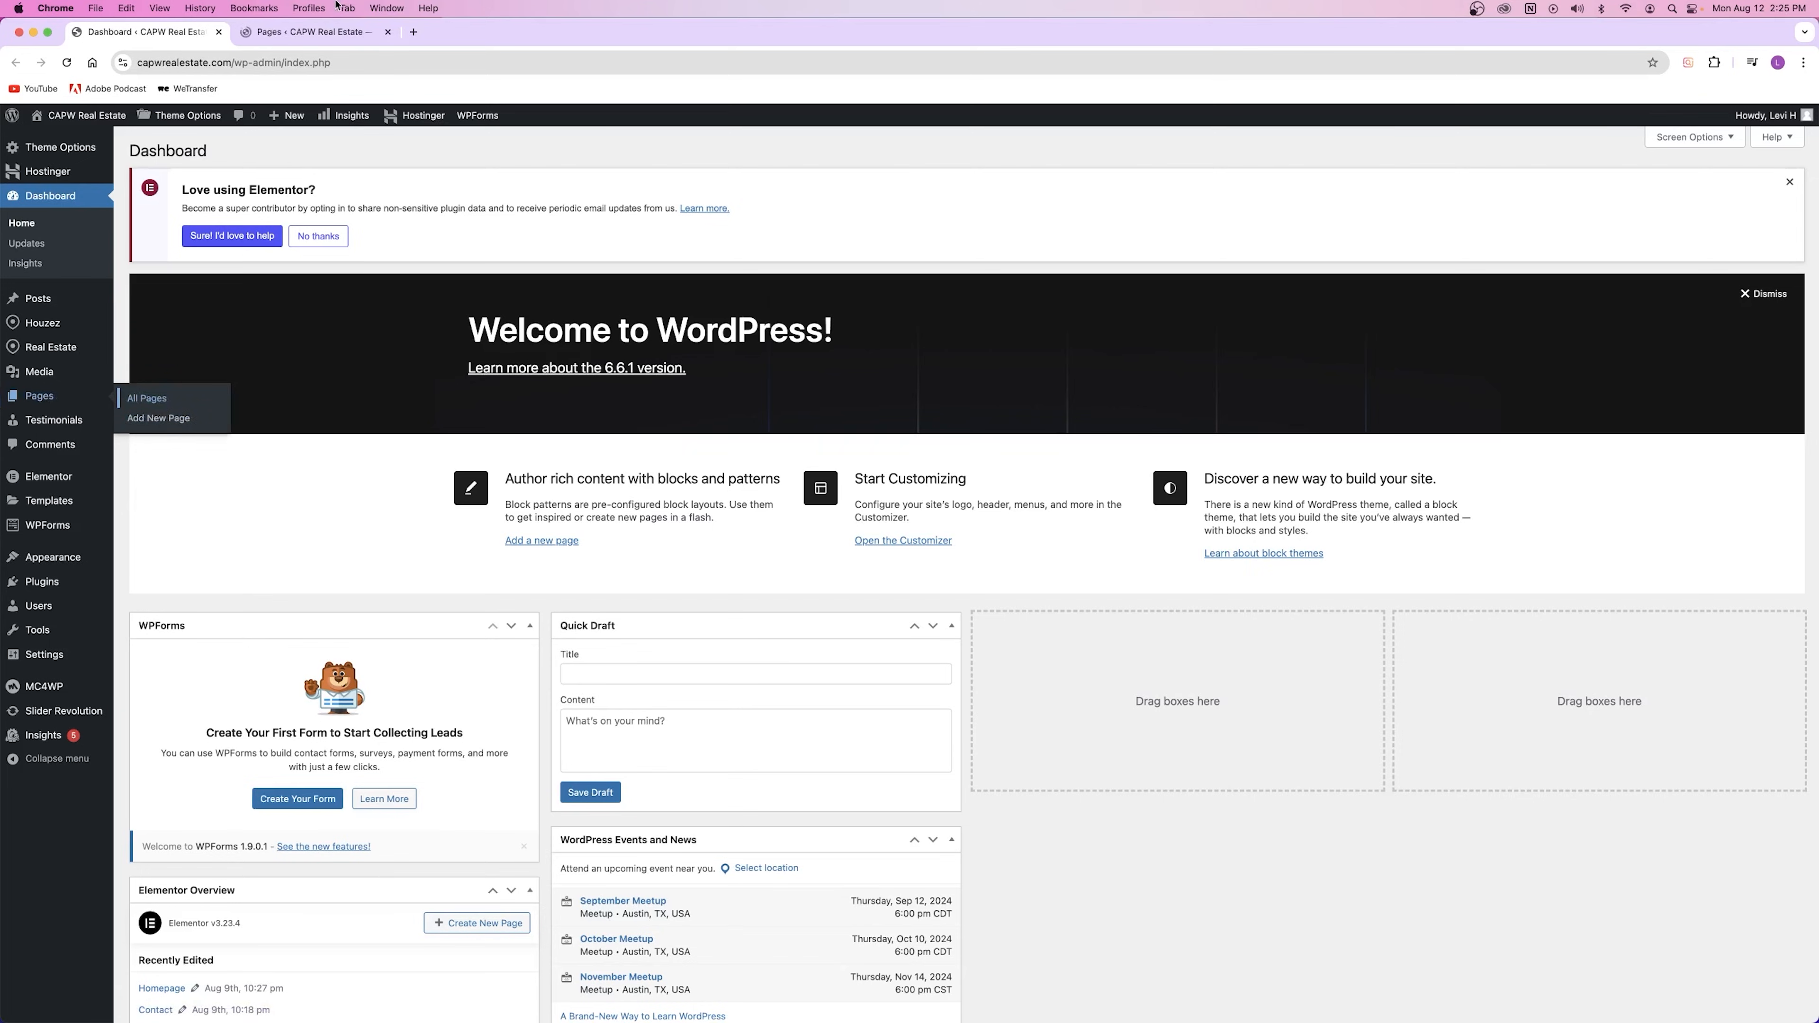
pyautogui.click(308, 32)
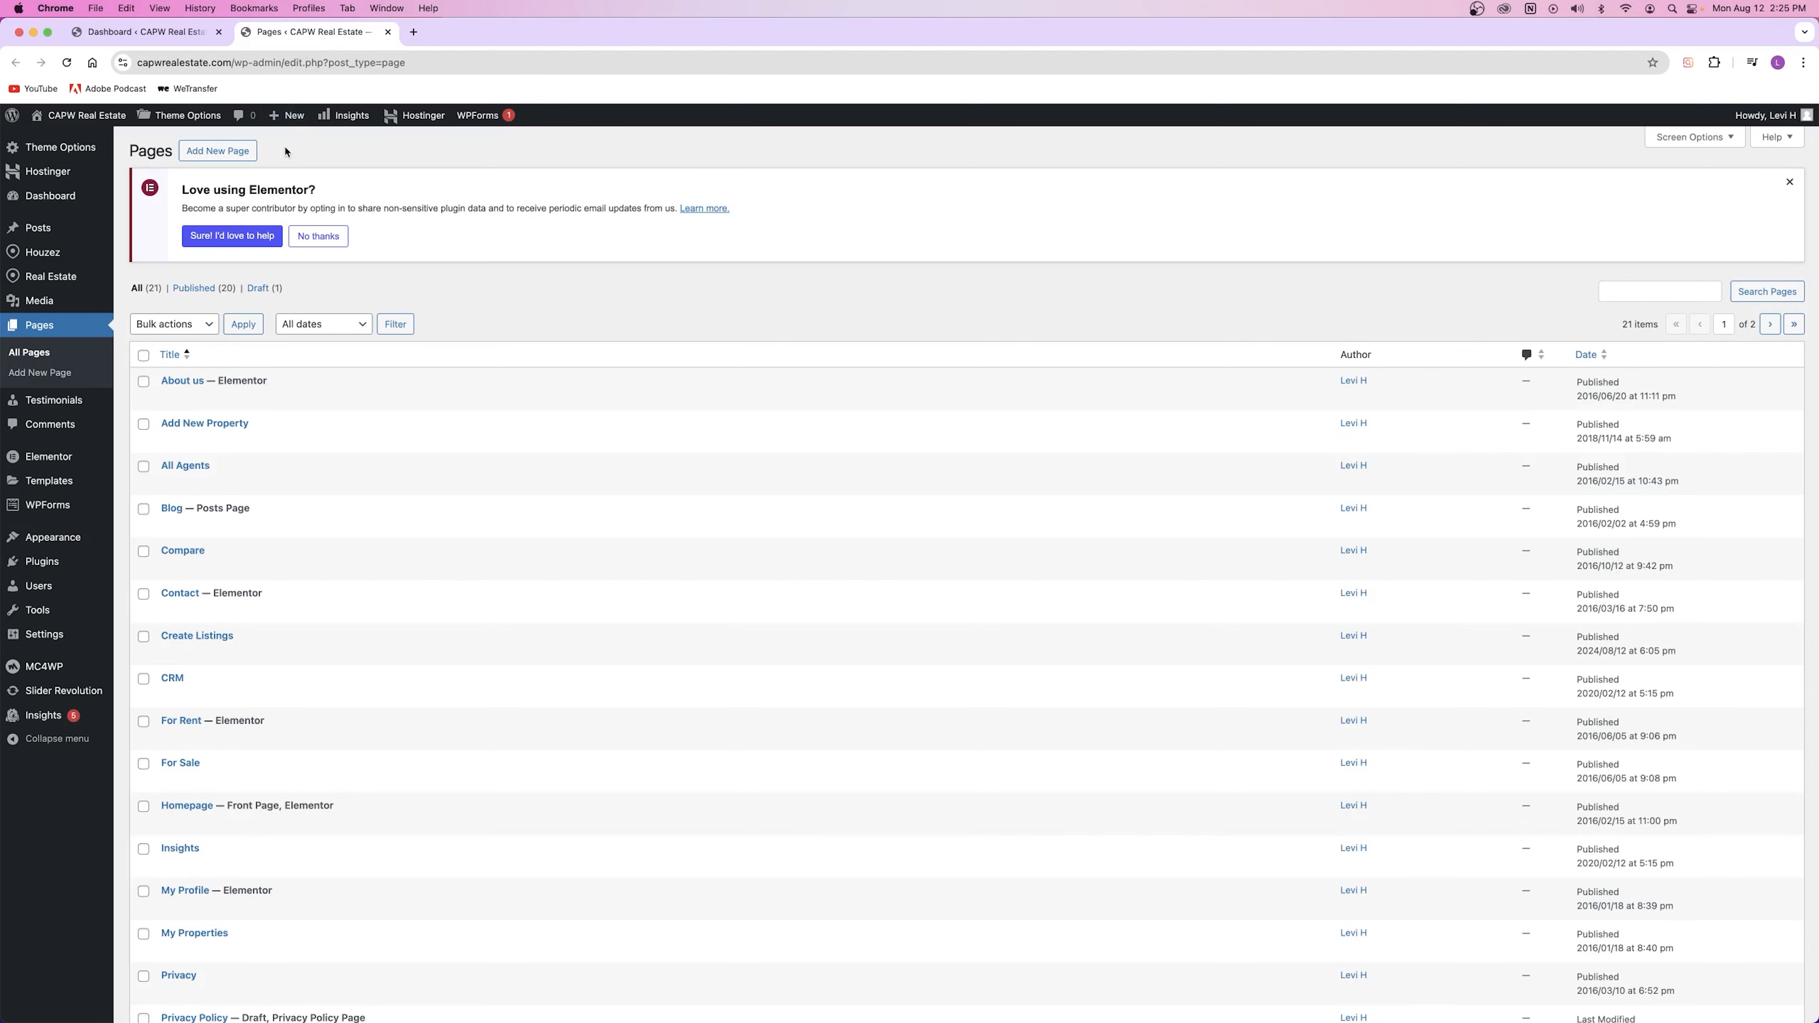
pyautogui.click(209, 151)
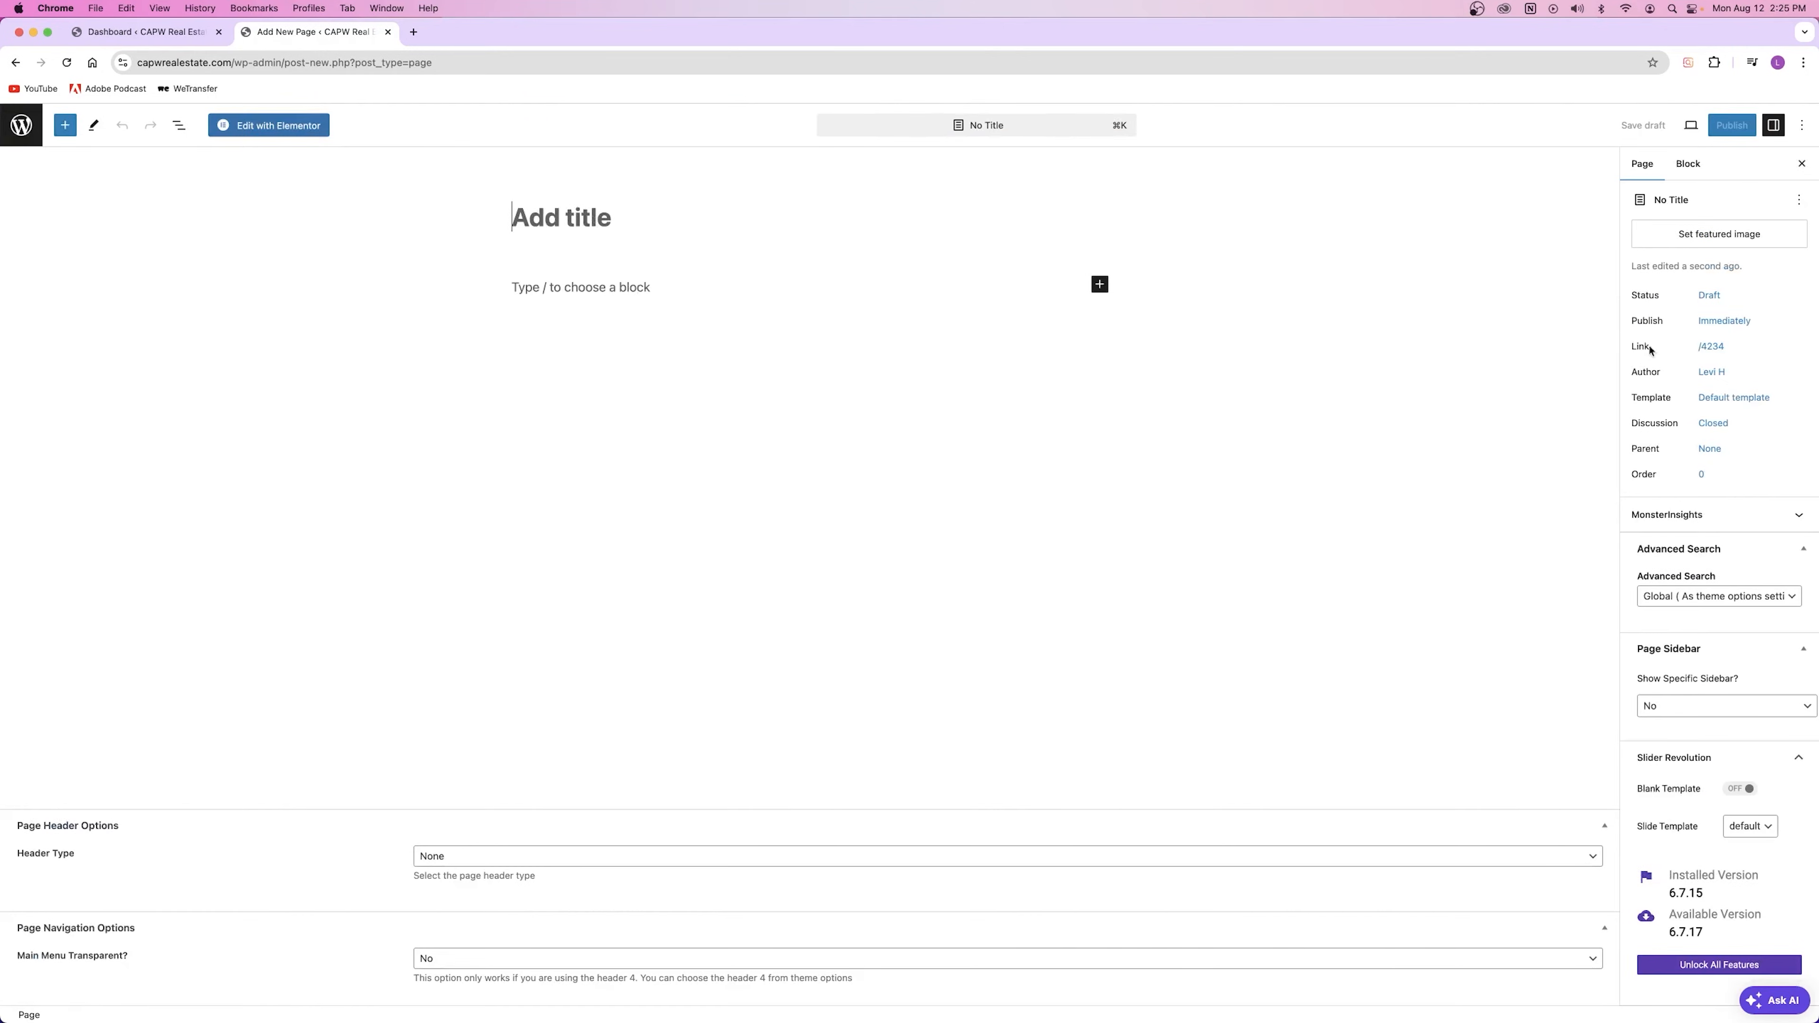
pyautogui.click(1741, 404)
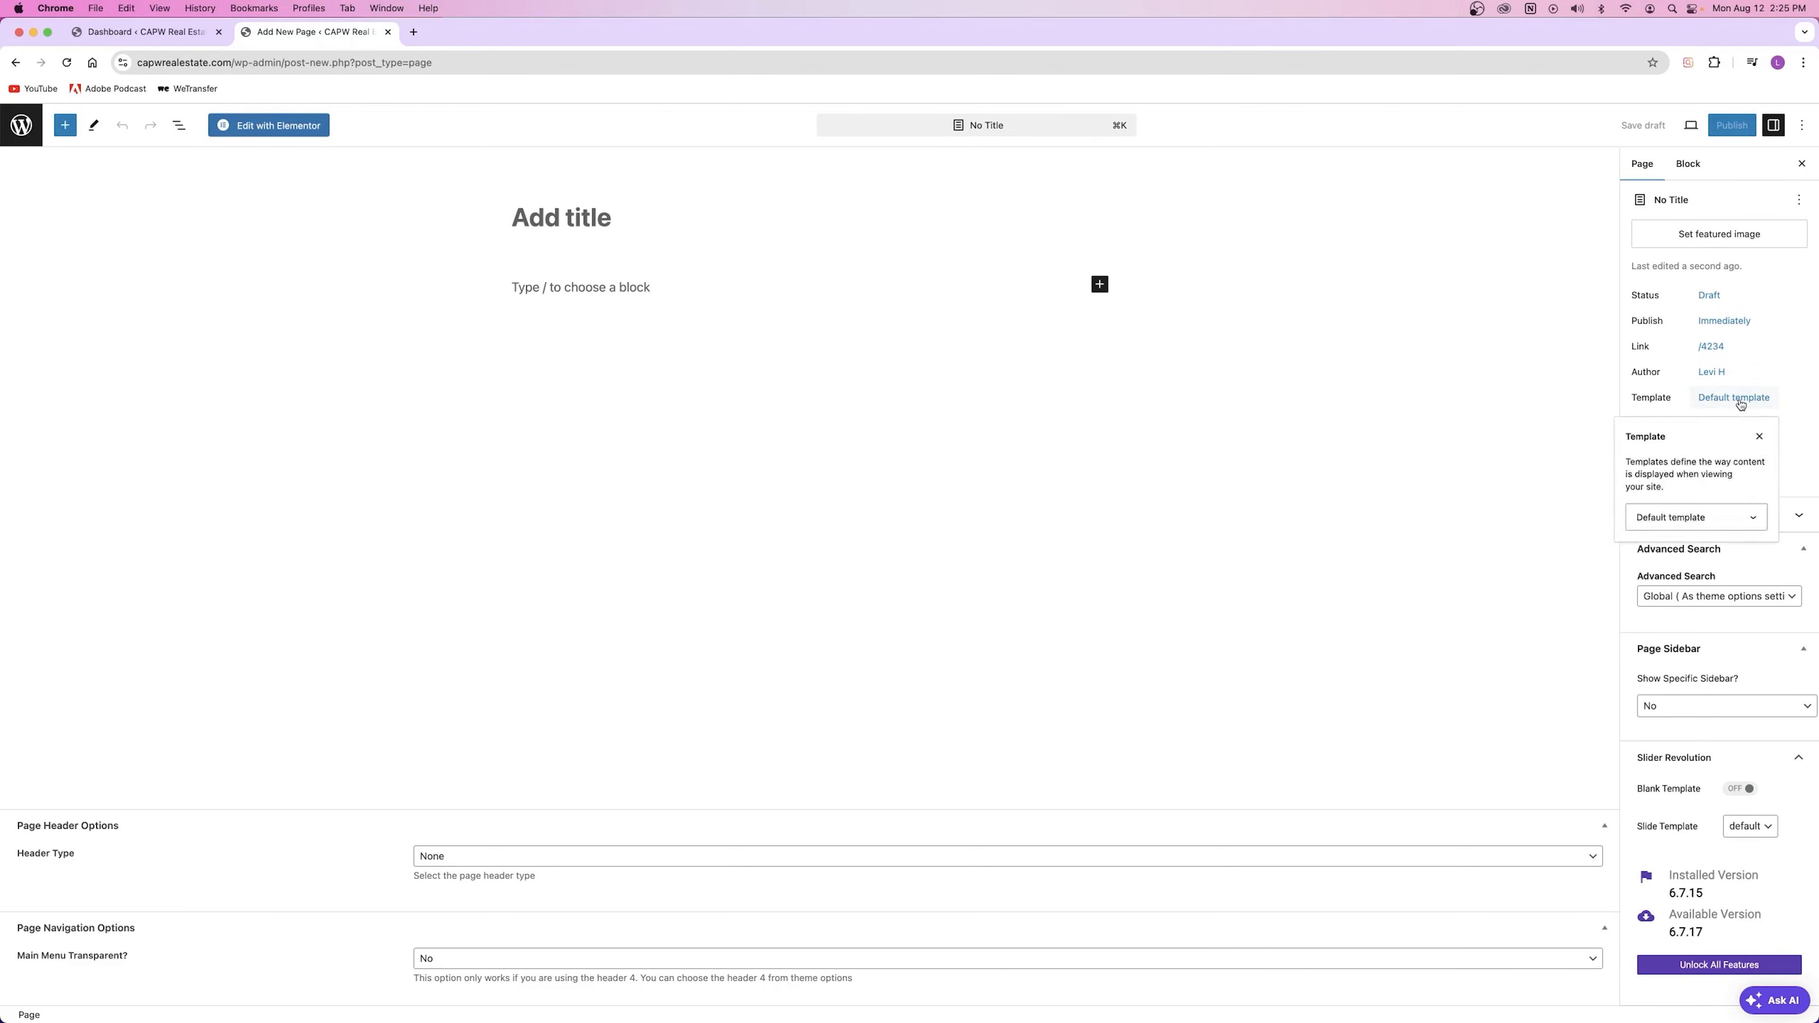
pyautogui.click(1758, 438)
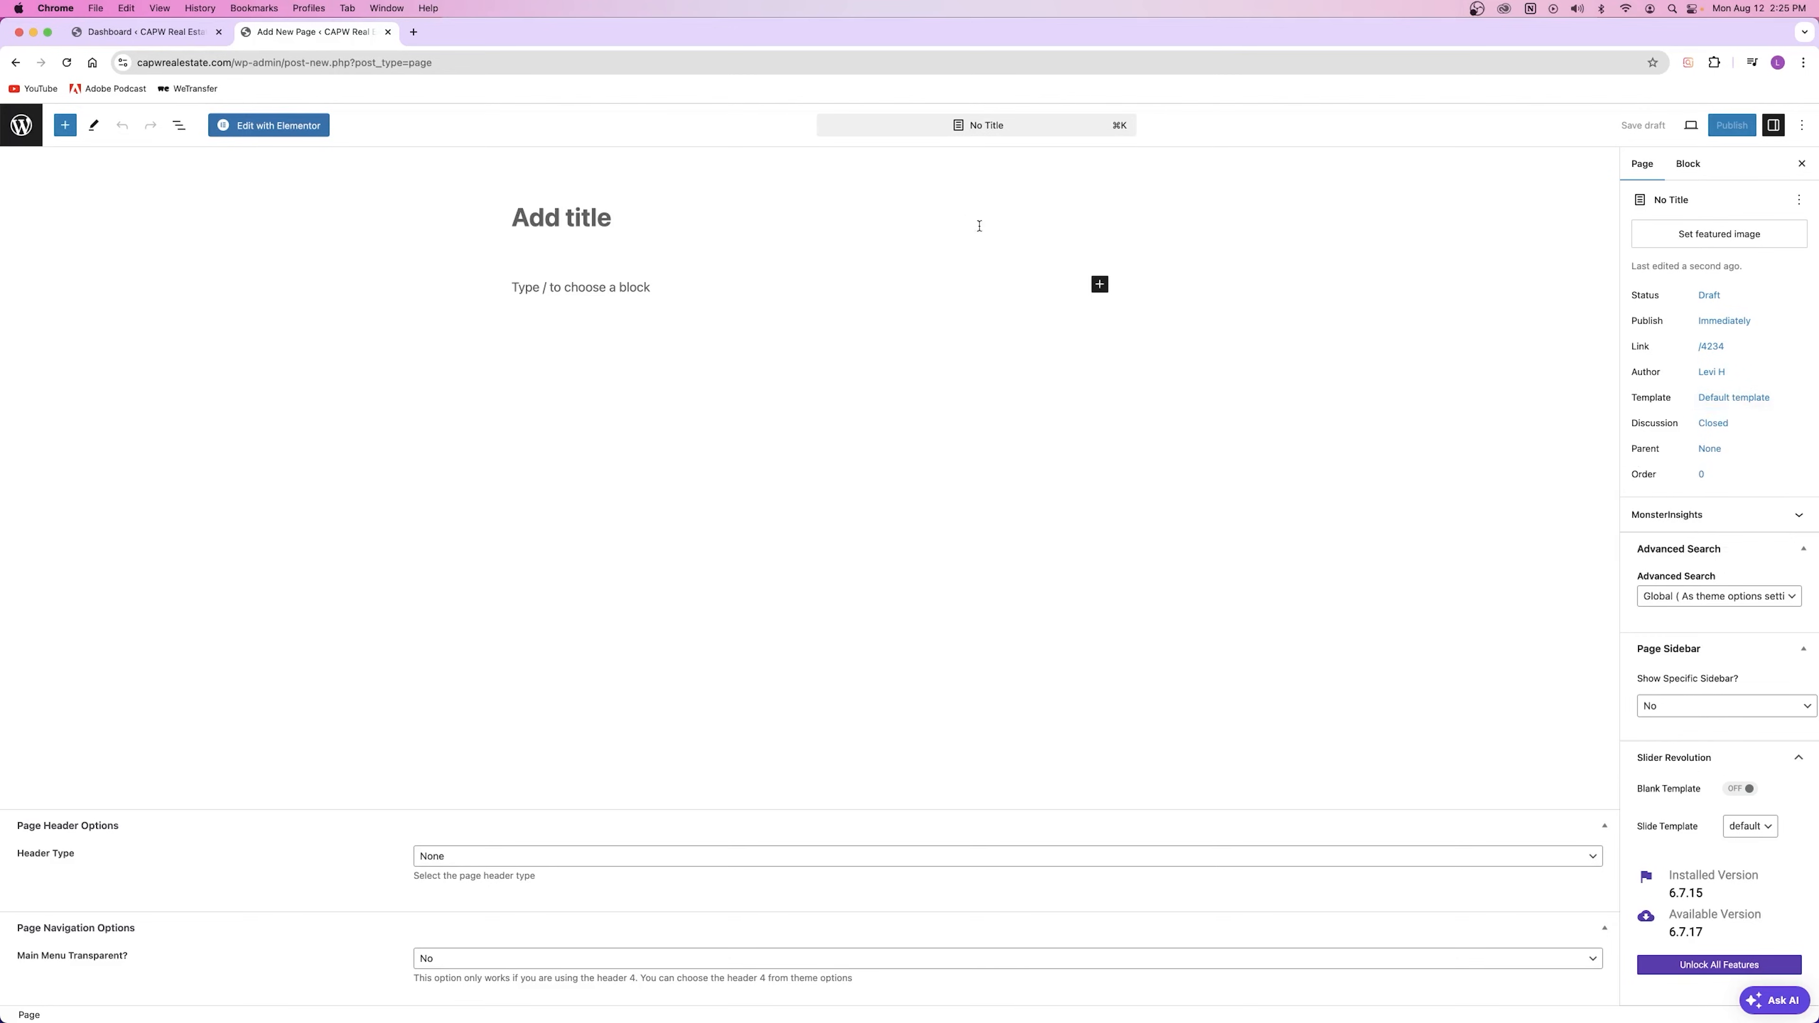
# Step: Open the live site homepage in another tab, then return to the new page editor
pyautogui.click(141, 31)
pyautogui.rightClick(69, 116)
pyautogui.click(107, 126)
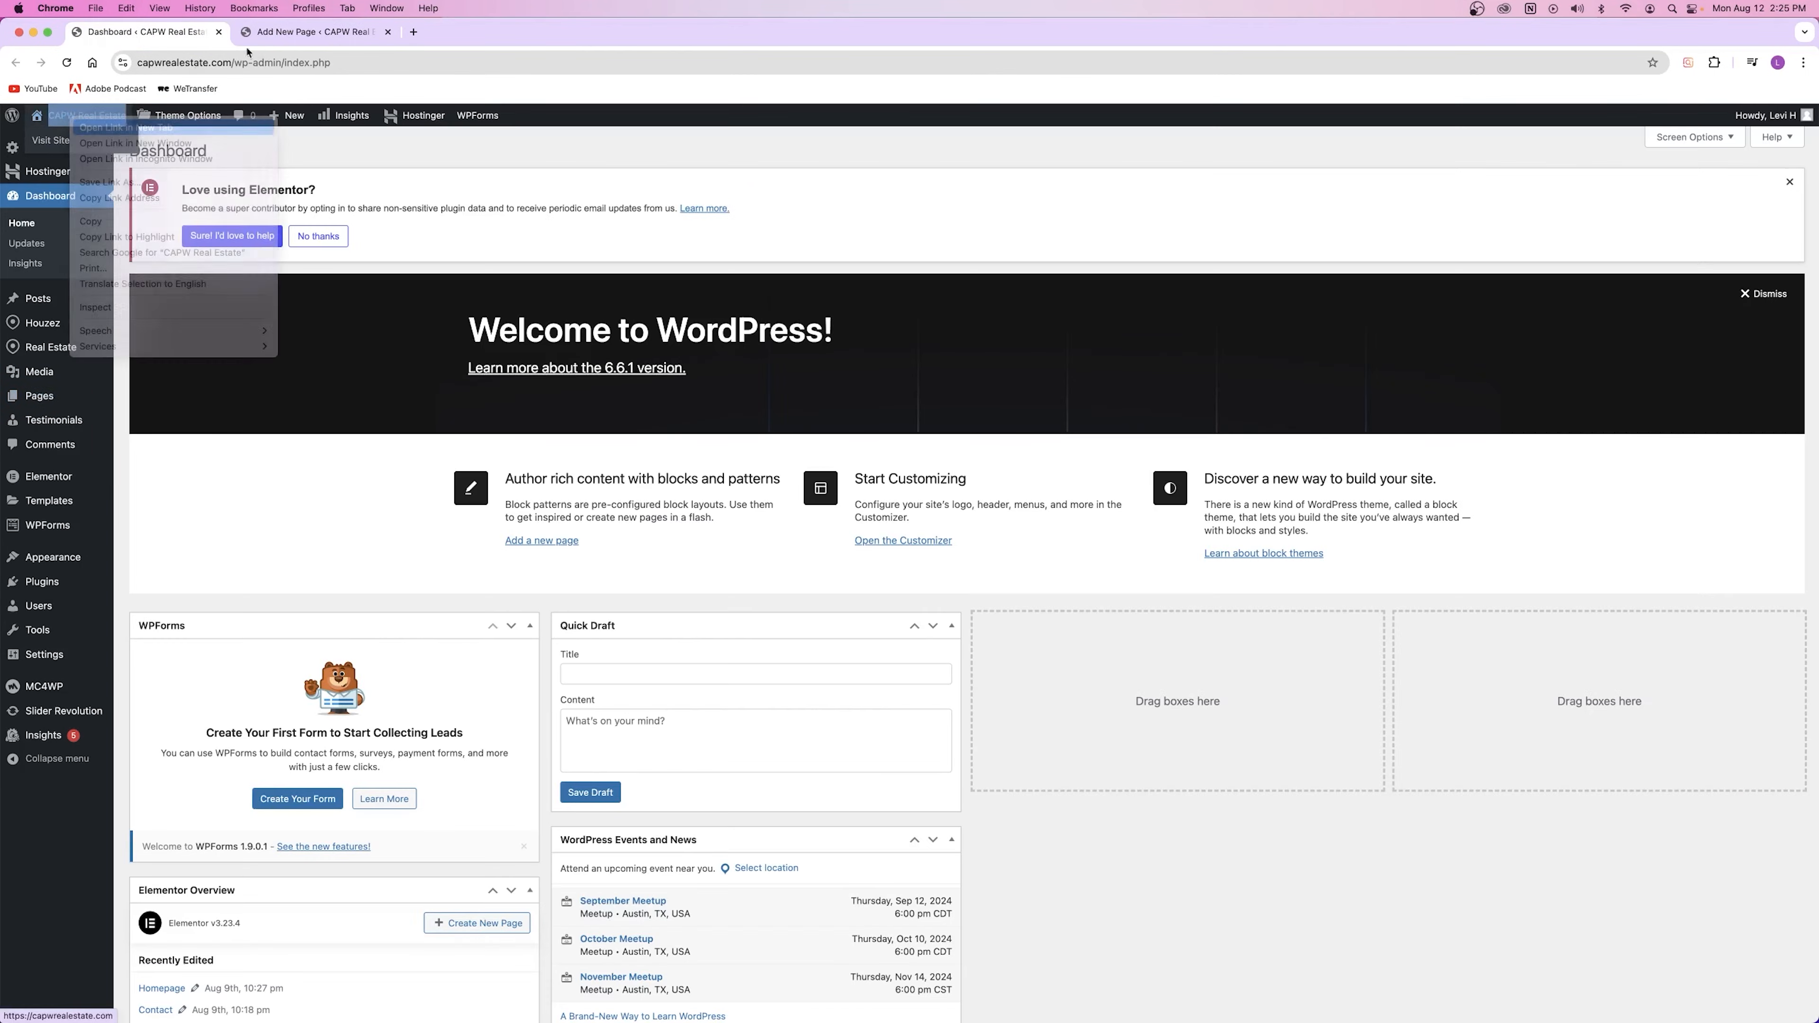
pyautogui.click(459, 34)
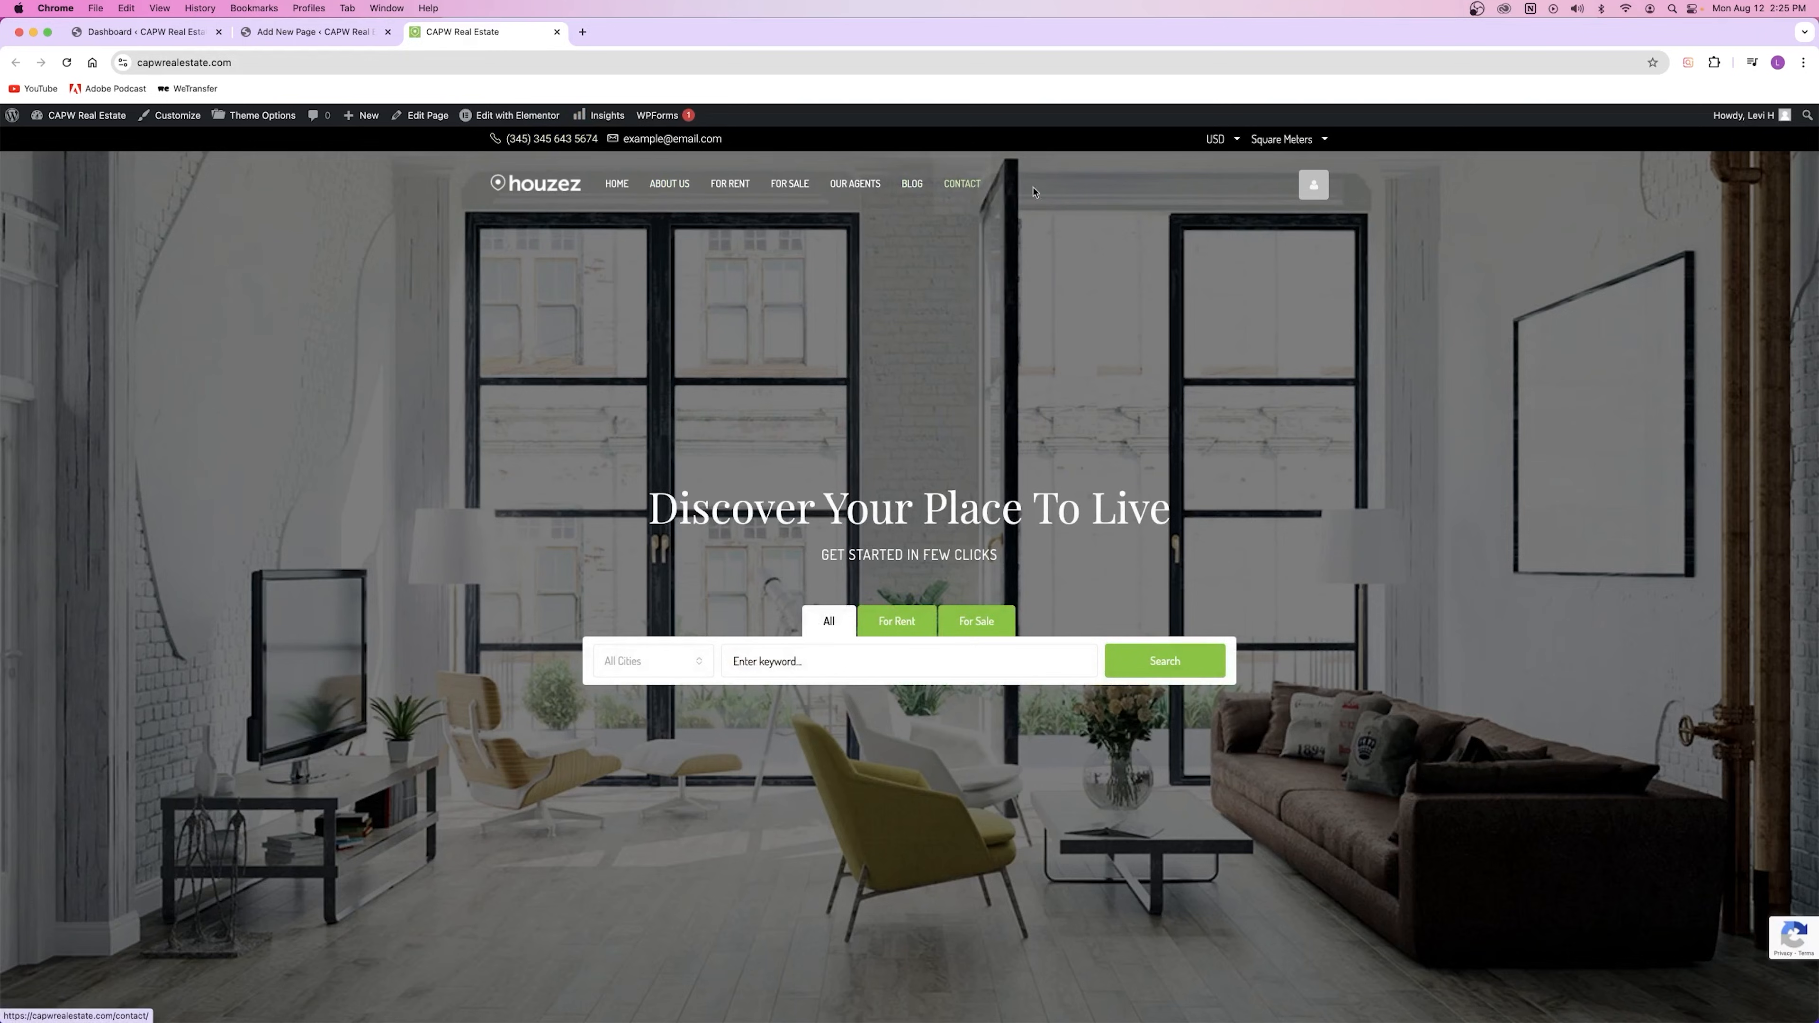
pyautogui.click(280, 36)
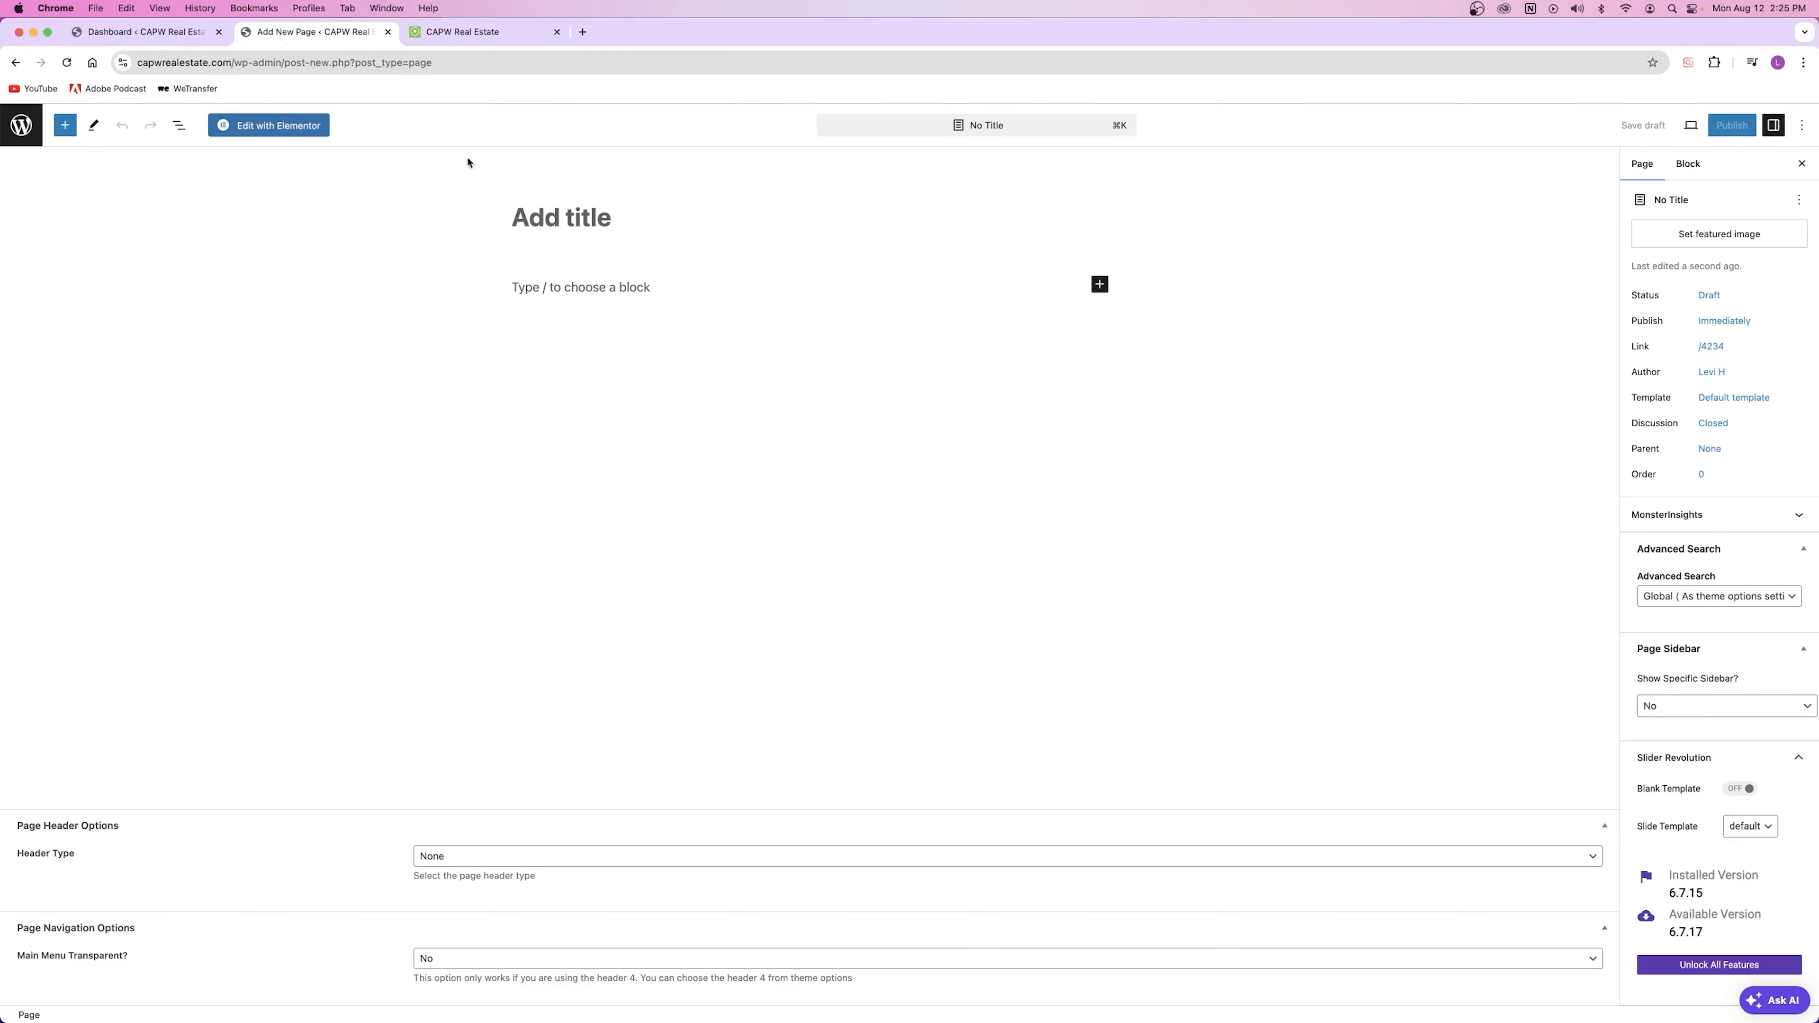
# Step: Title the page 'Services' and set its template to Elementor Full Width
pyautogui.click(580, 213)
pyautogui.write('Services')
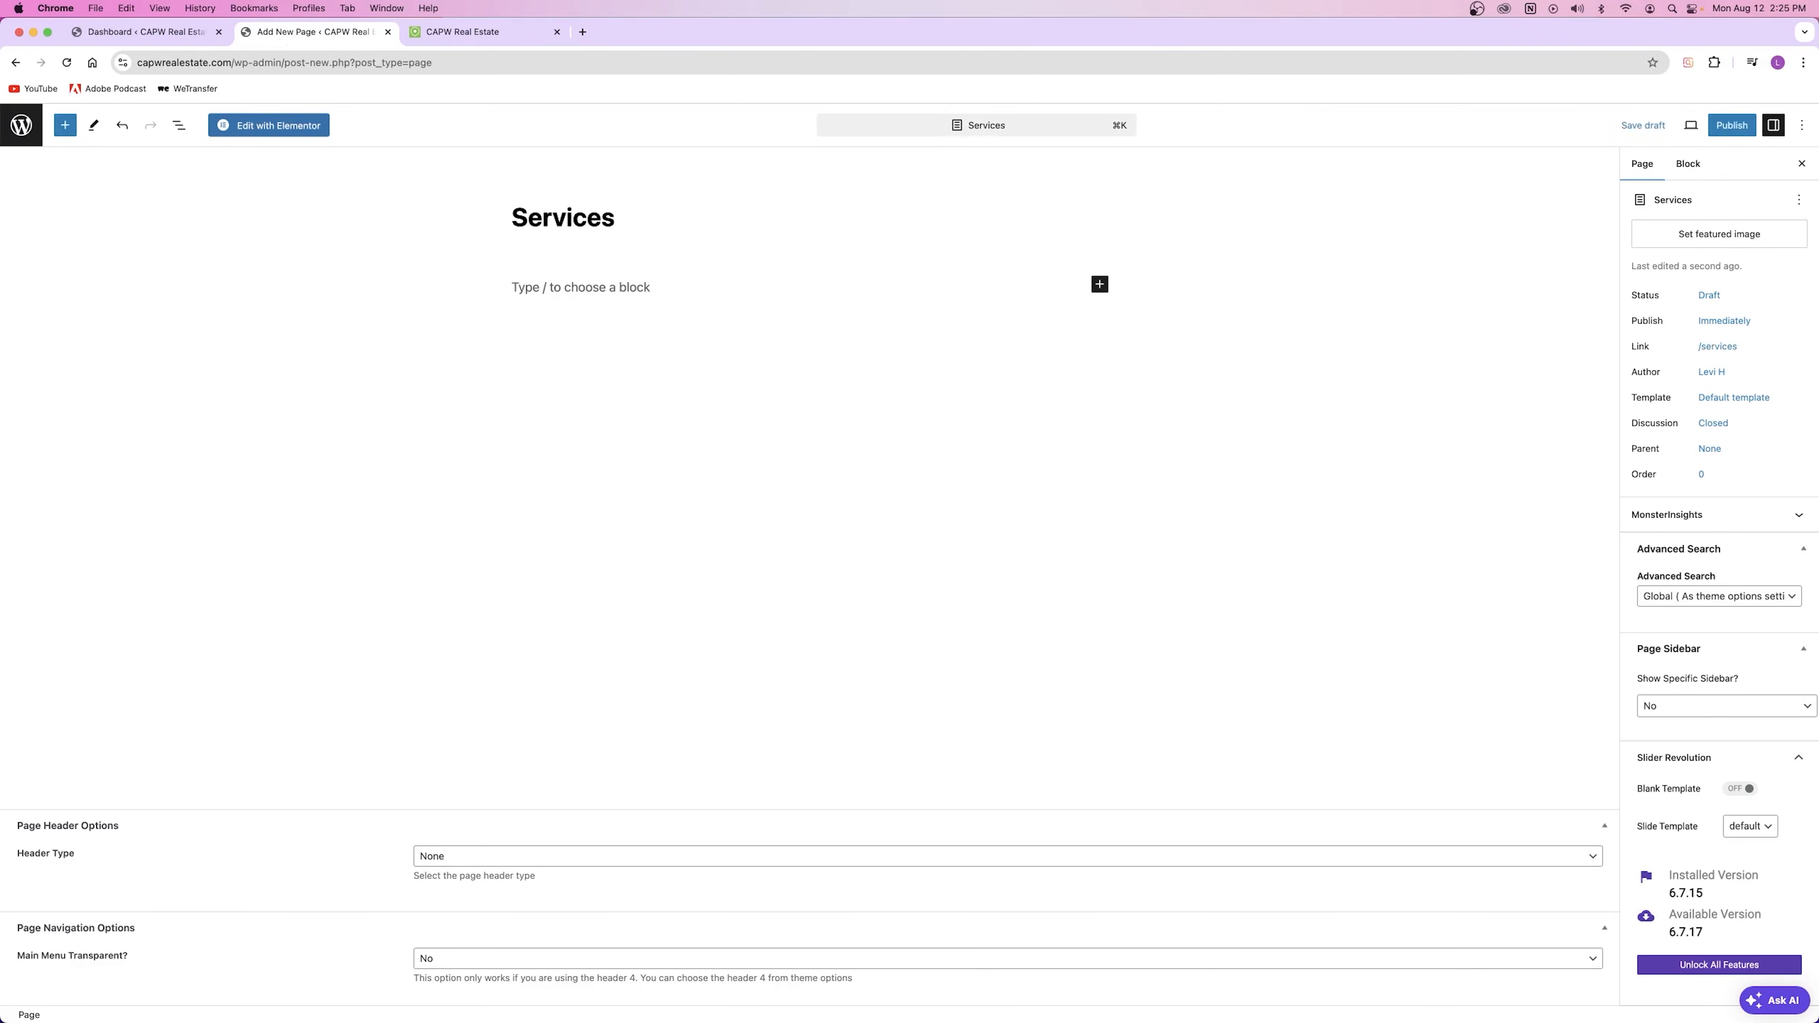
pyautogui.click(1737, 401)
pyautogui.click(1699, 517)
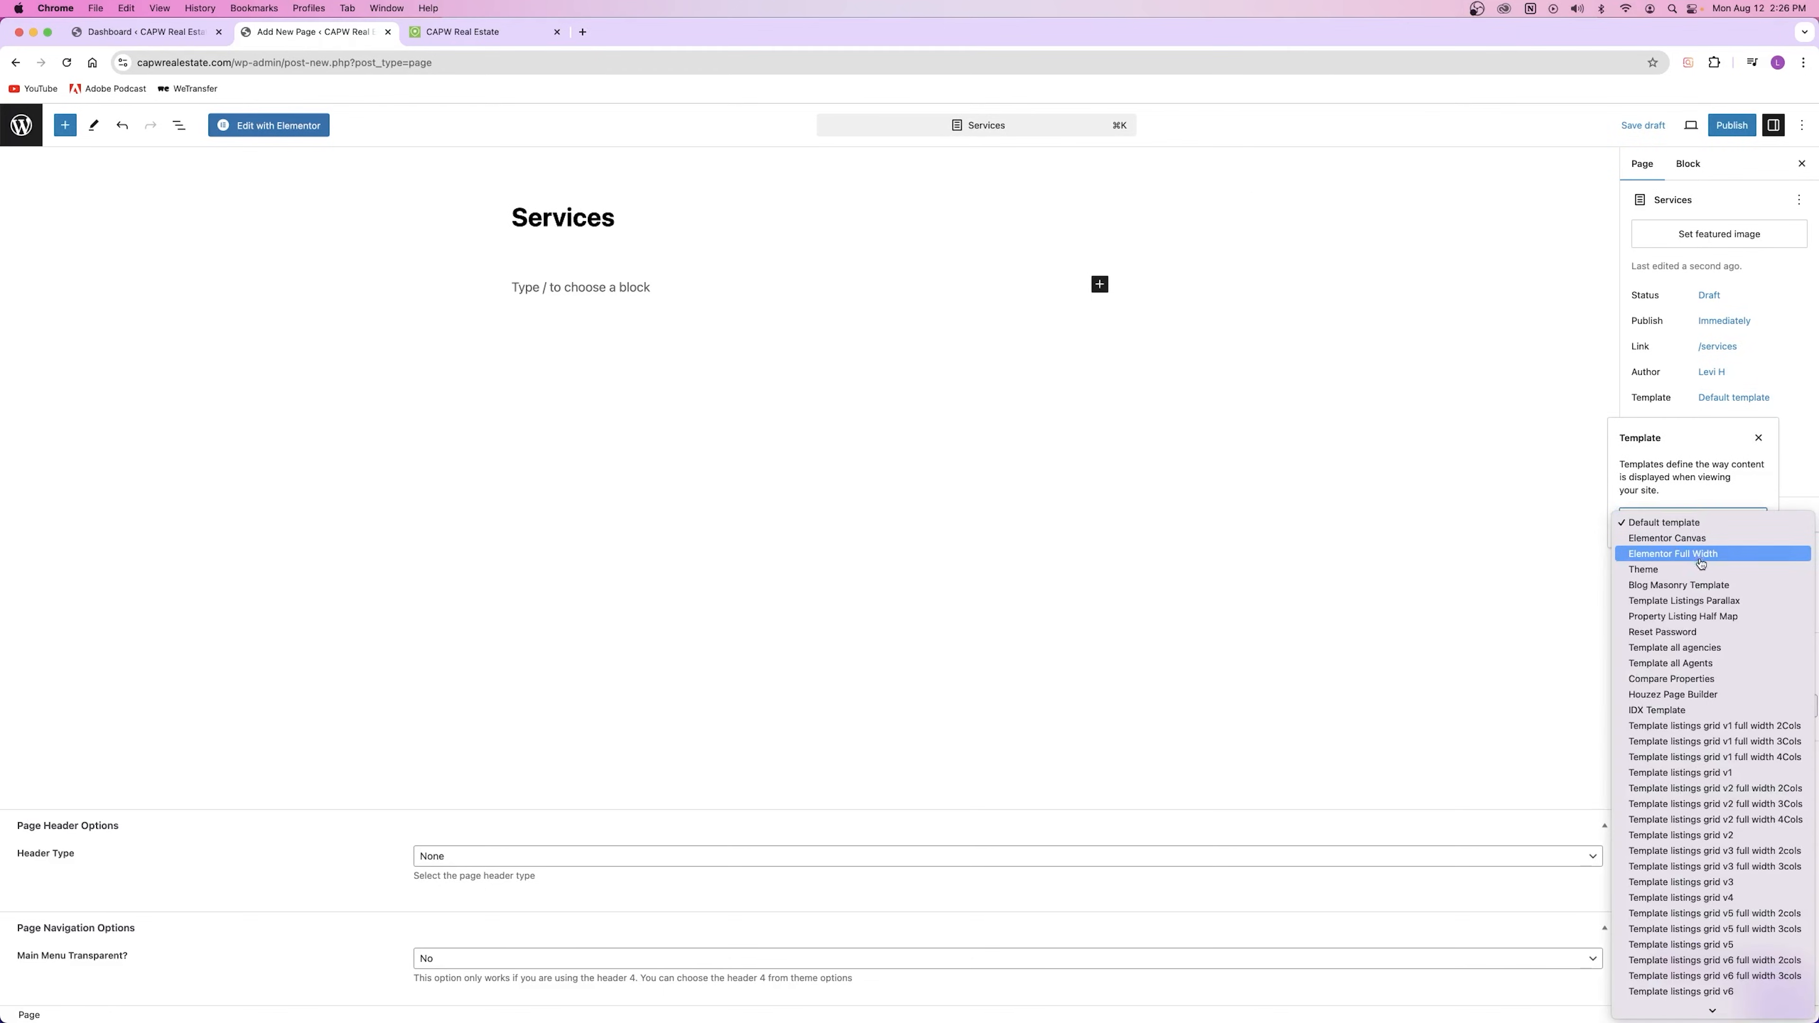
pyautogui.click(1663, 556)
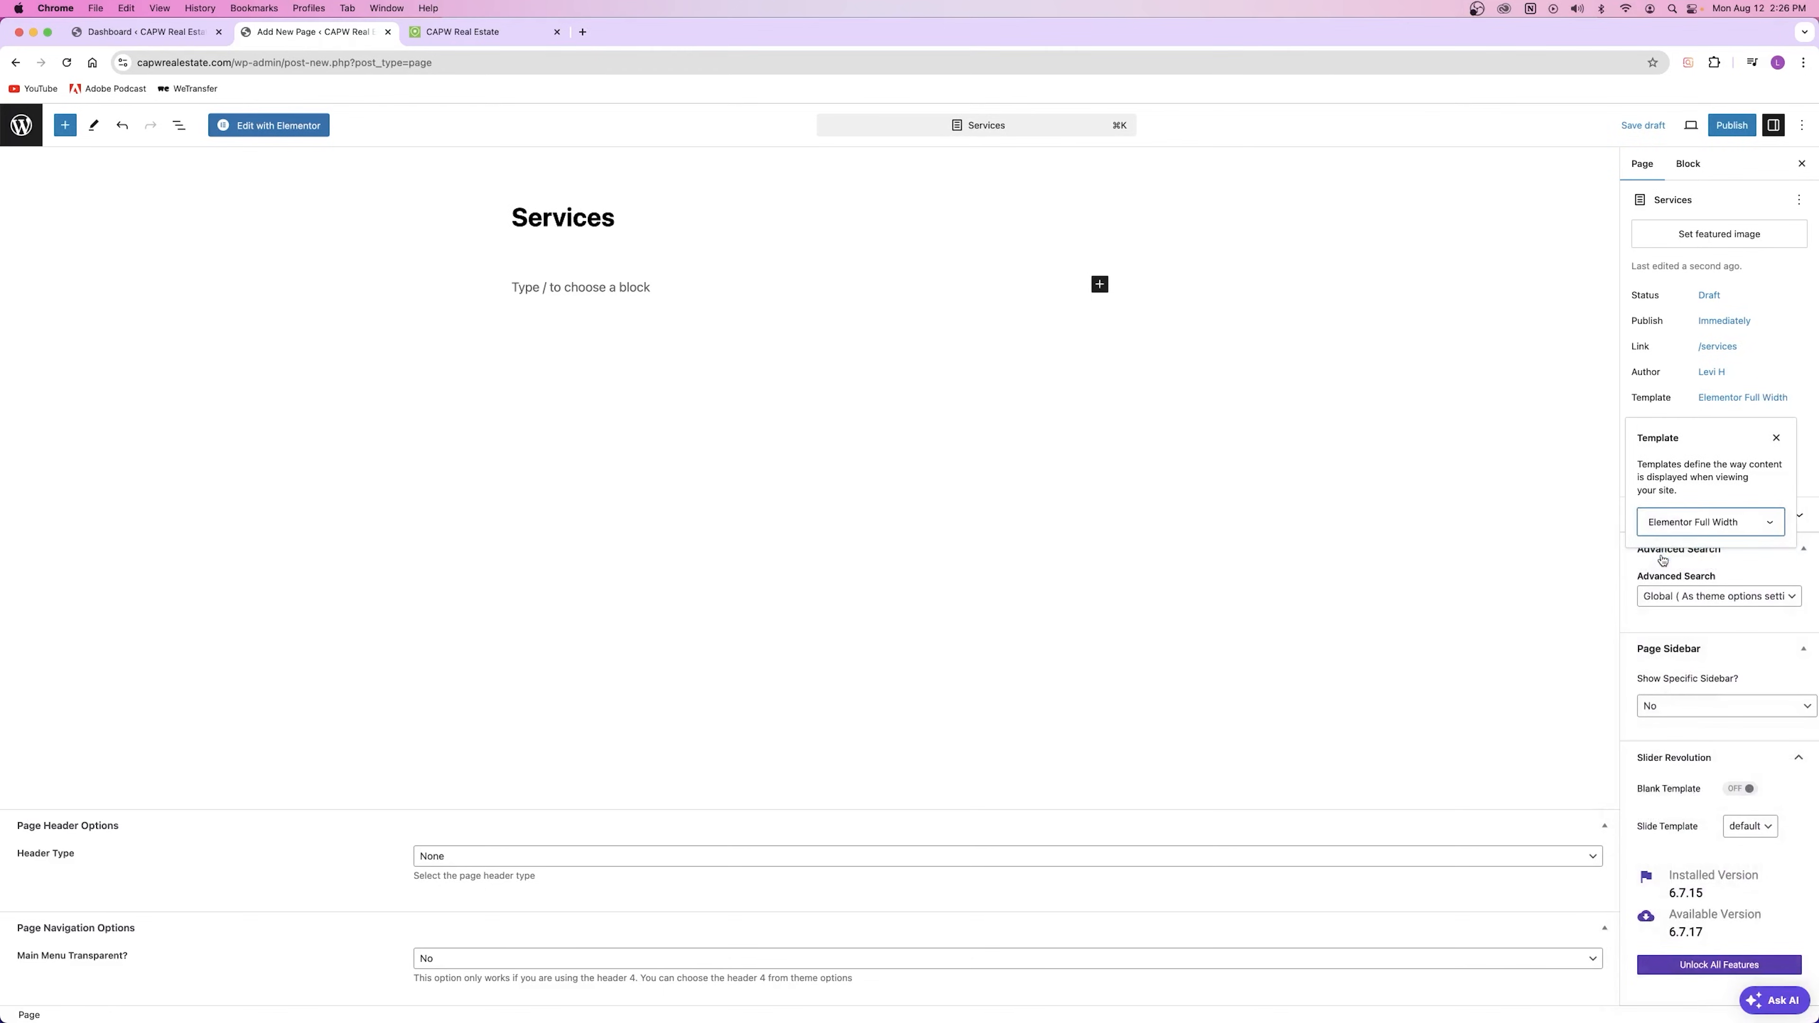
pyautogui.click(1744, 402)
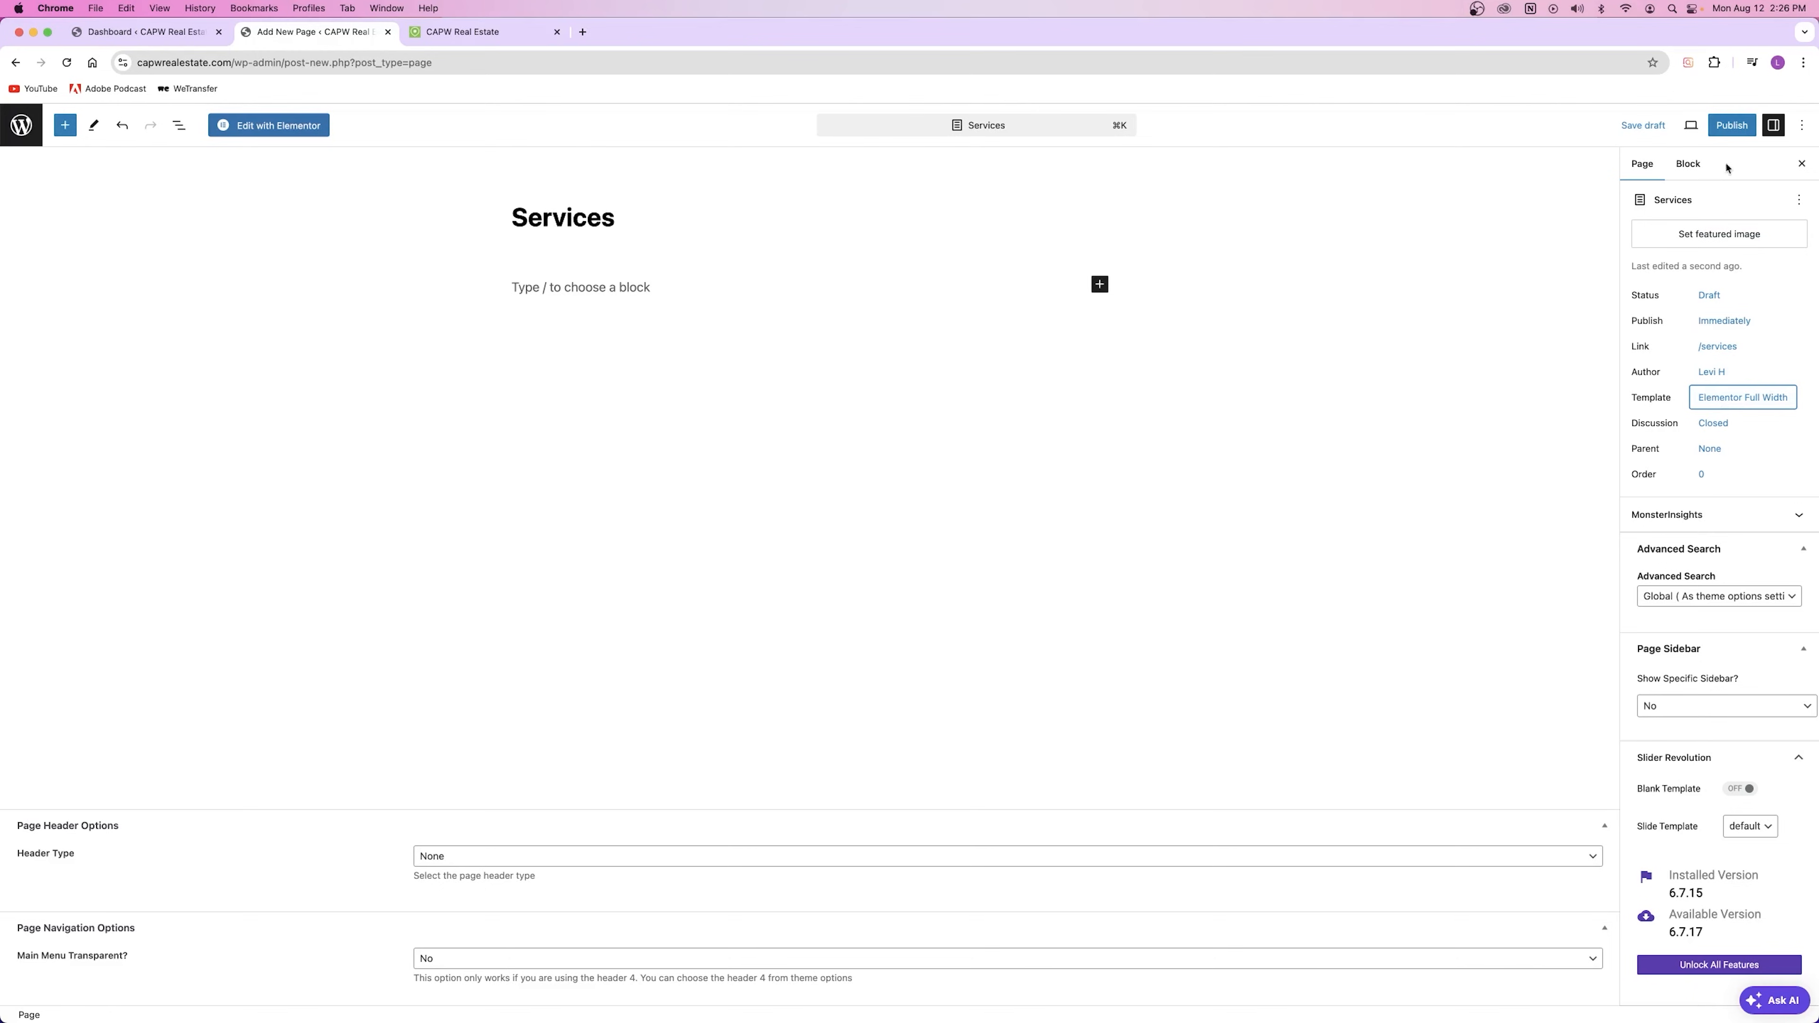
# Step: Publish the Services page and open it in Elementor
pyautogui.click(1732, 126)
pyautogui.click(1674, 126)
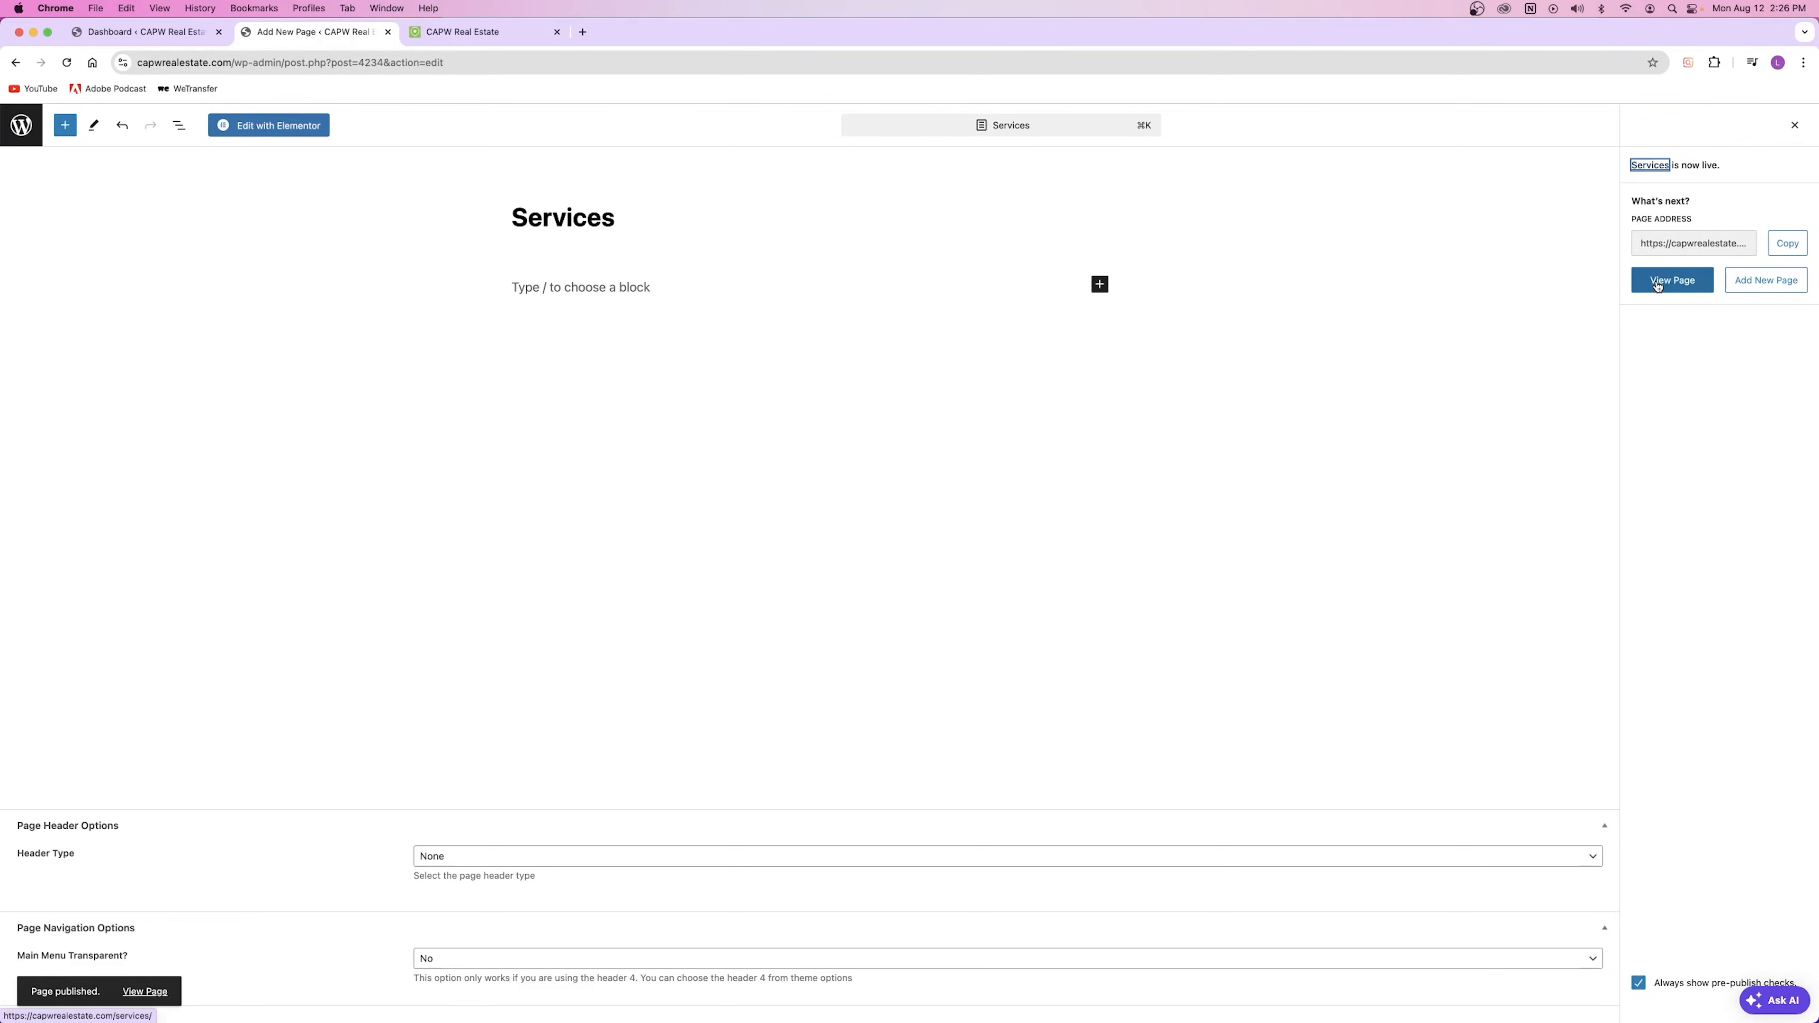
pyautogui.click(291, 127)
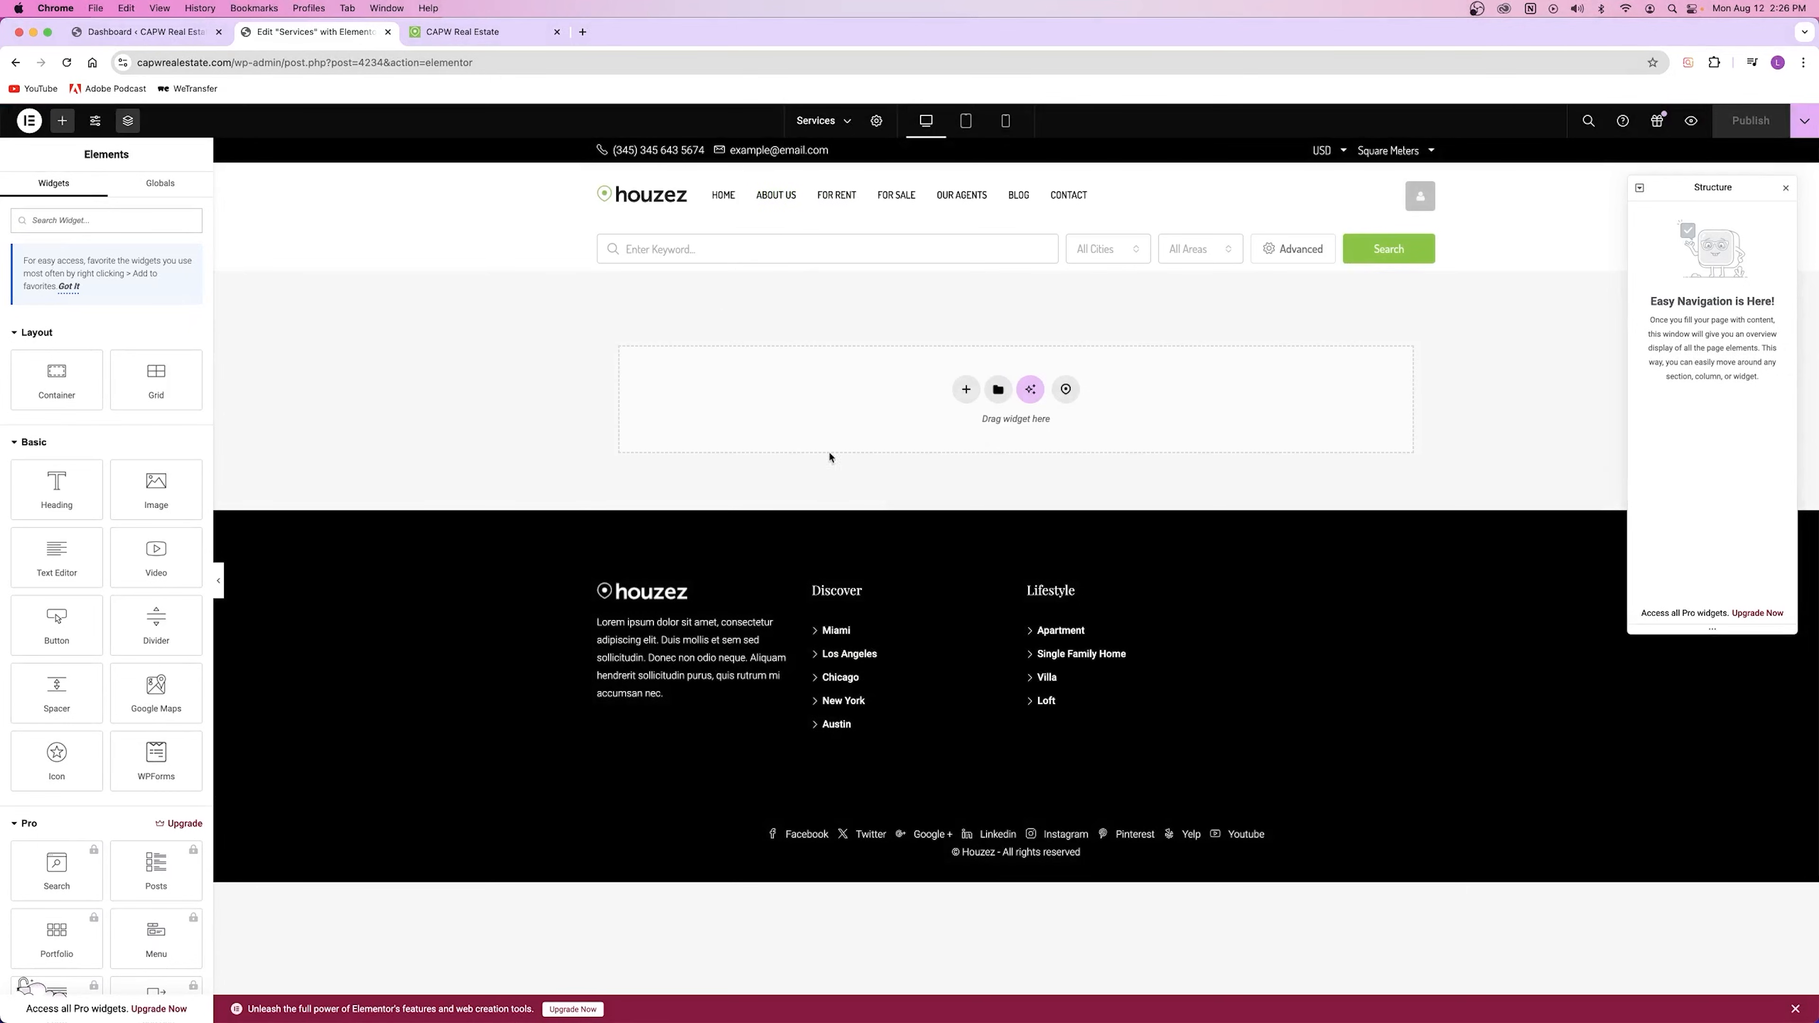
# Step: Add a single-column flexbox container holding a Heading widget with a Button below it
pyautogui.click(1786, 188)
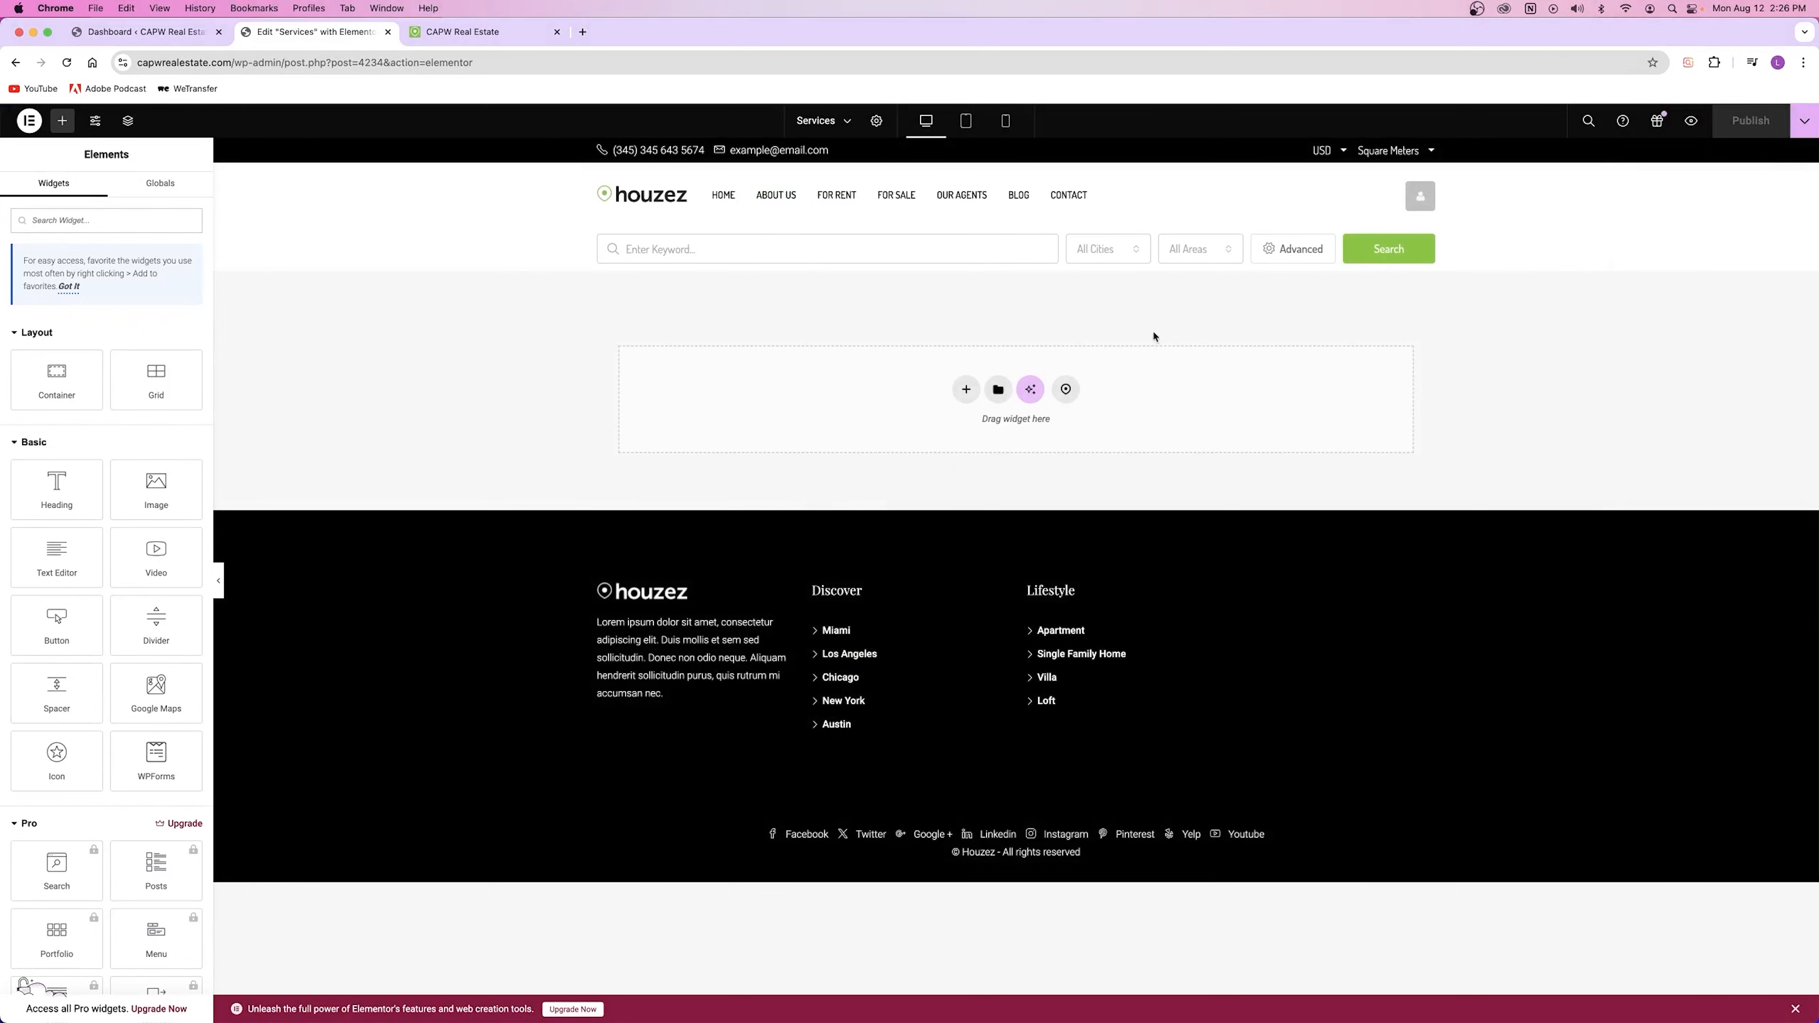
pyautogui.click(966, 389)
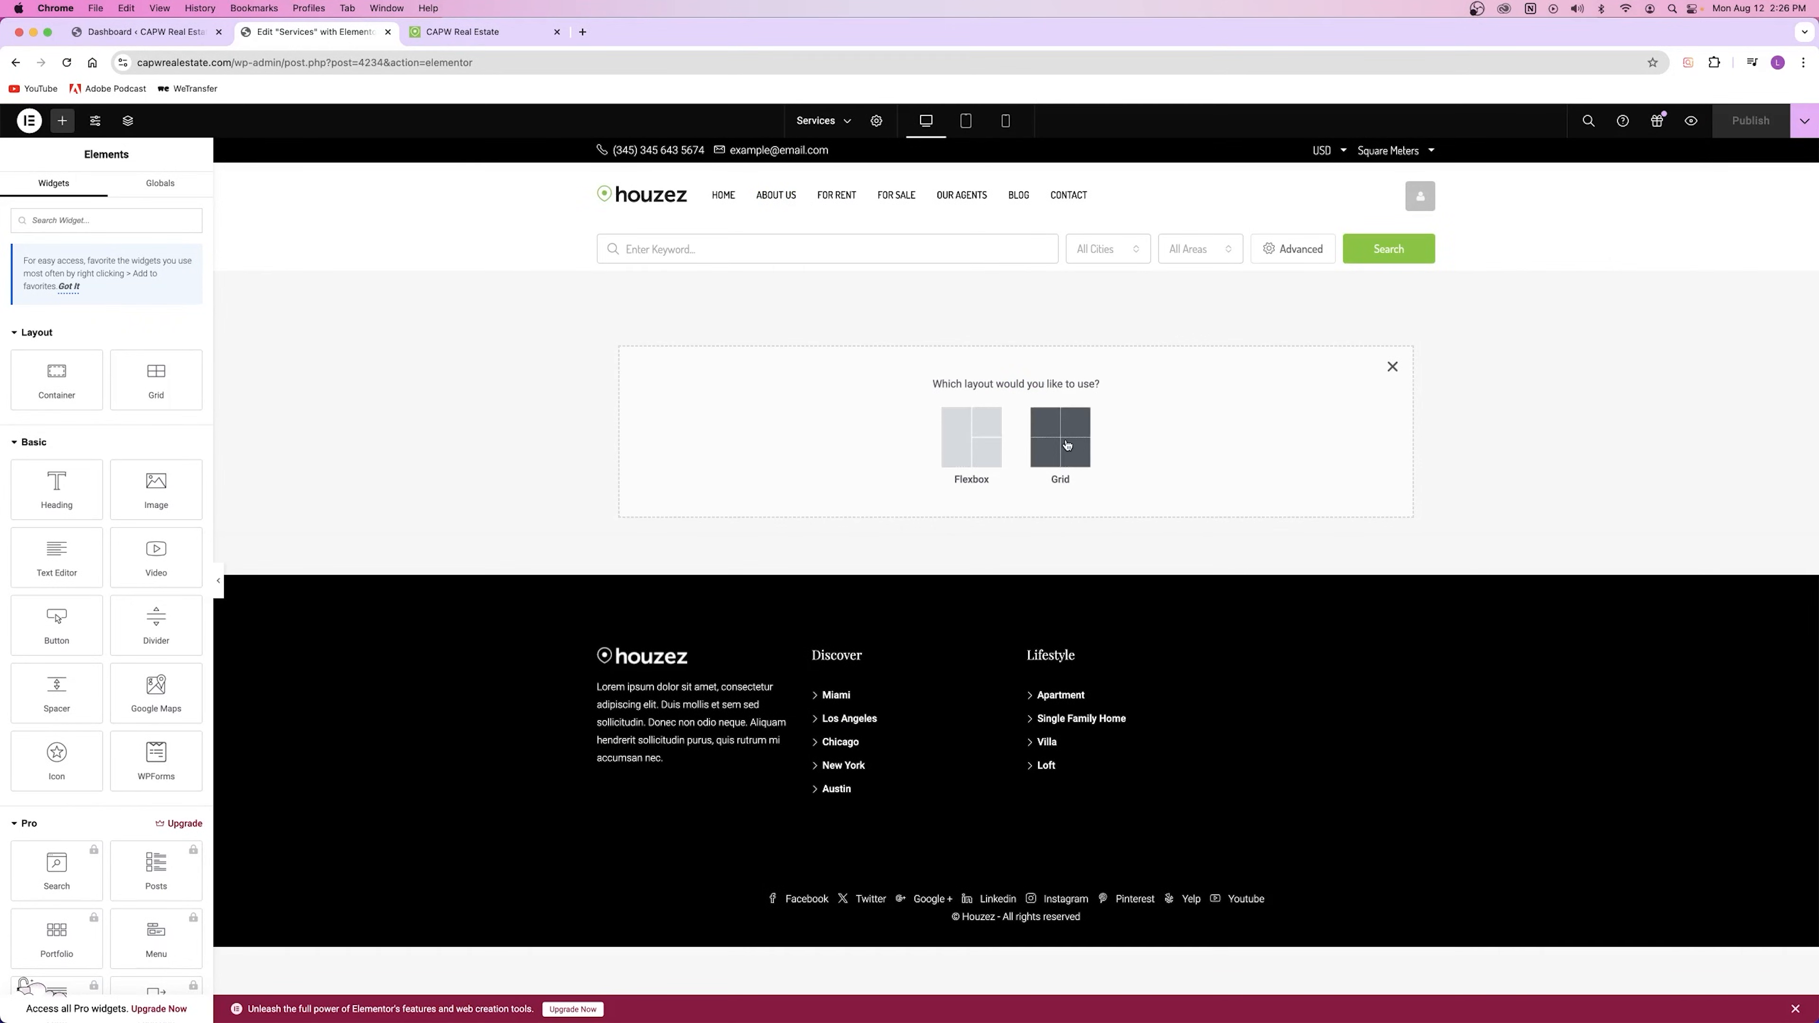
pyautogui.click(972, 437)
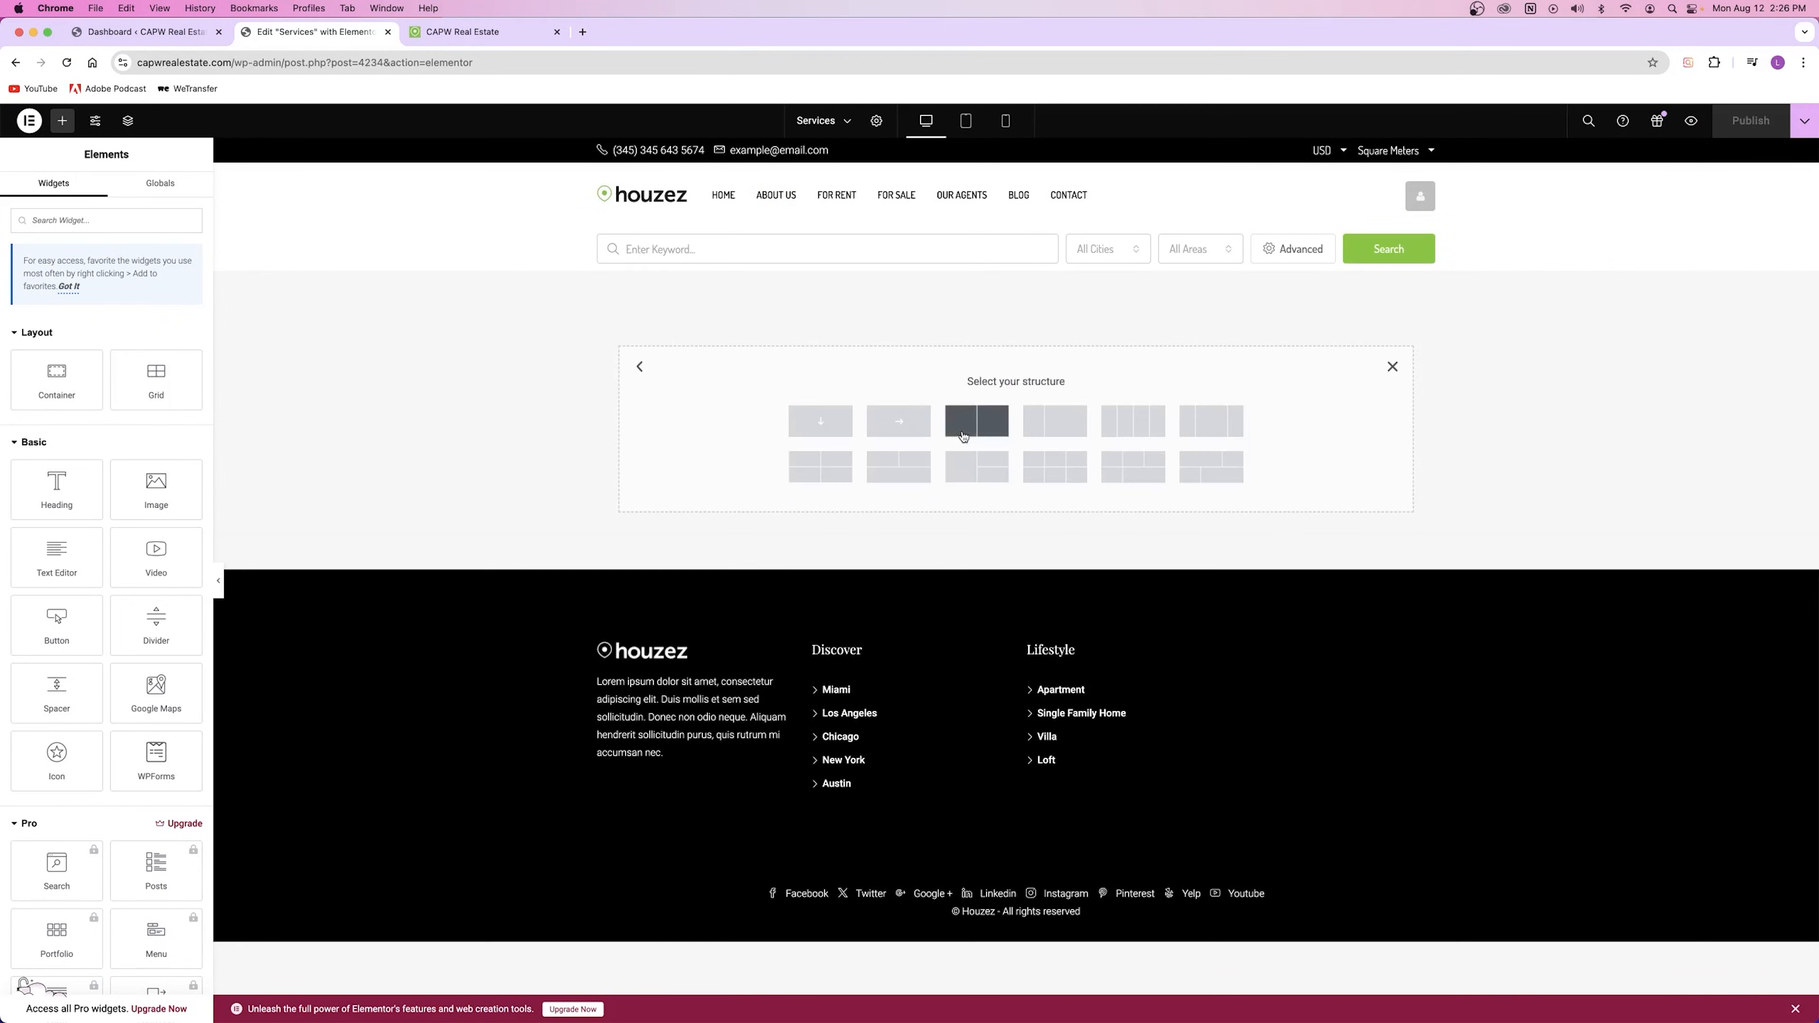
pyautogui.click(824, 421)
pyautogui.click(1013, 316)
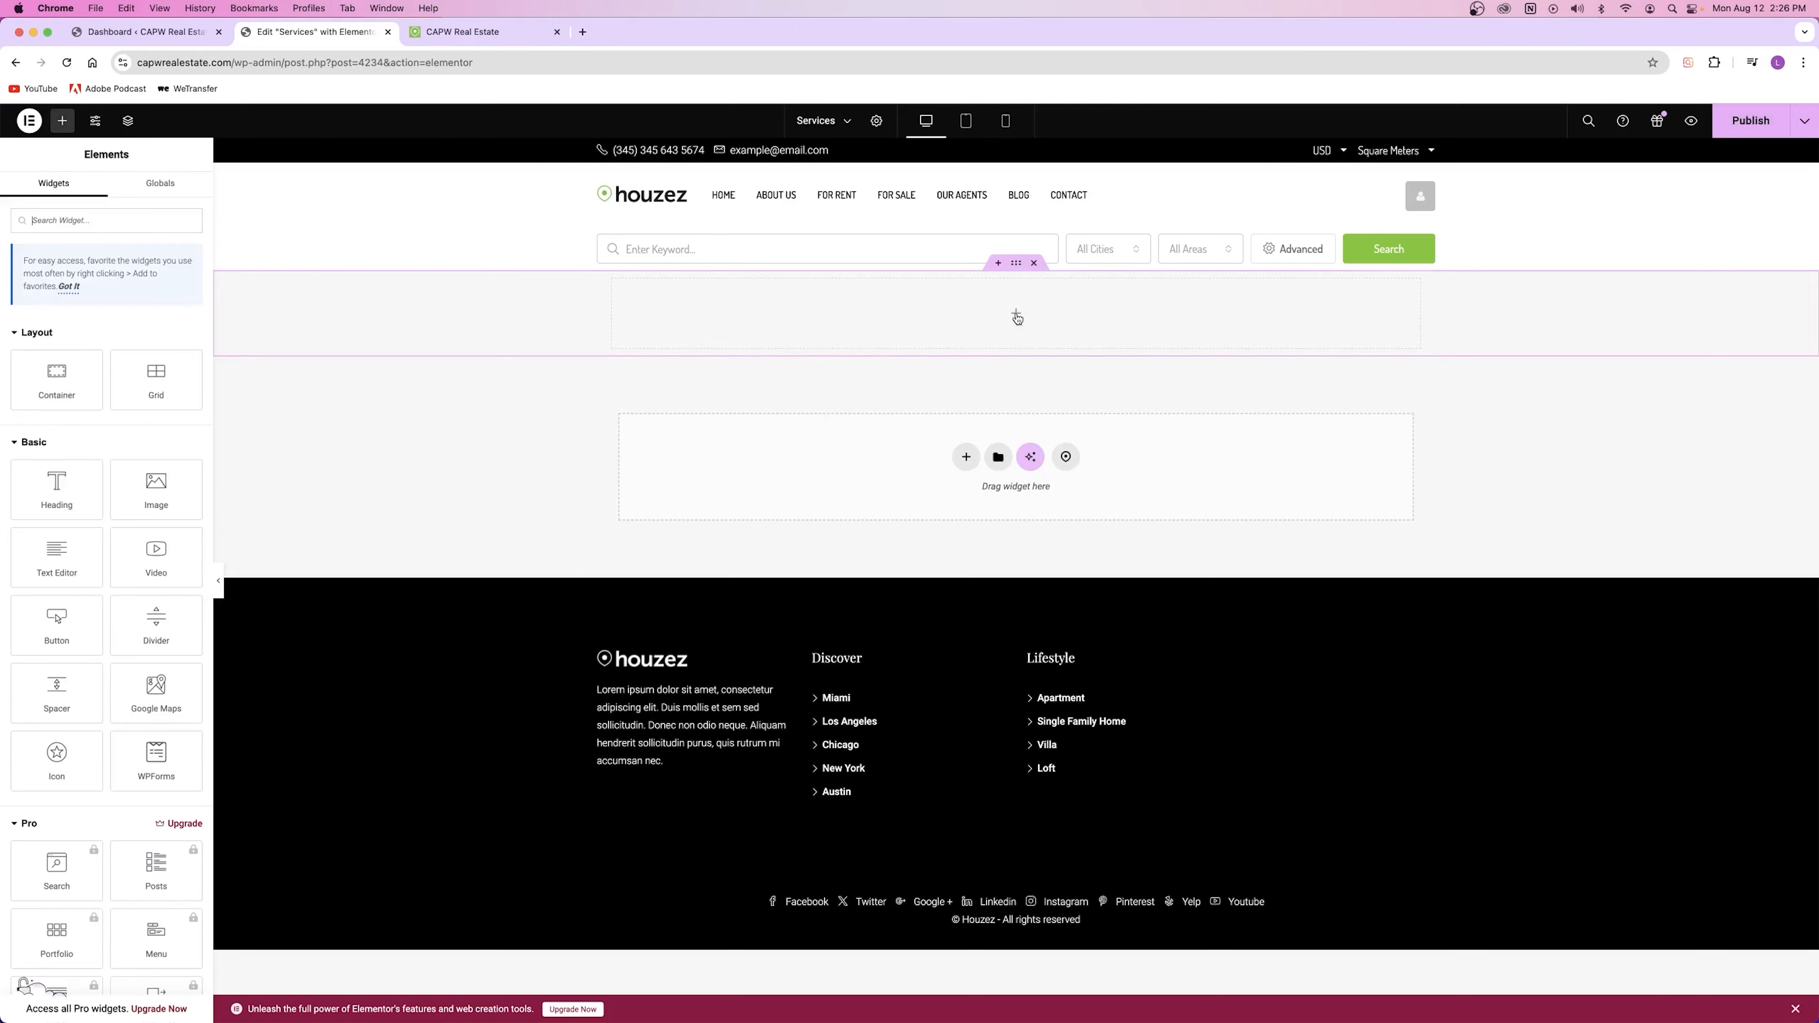
pyautogui.click(58, 491)
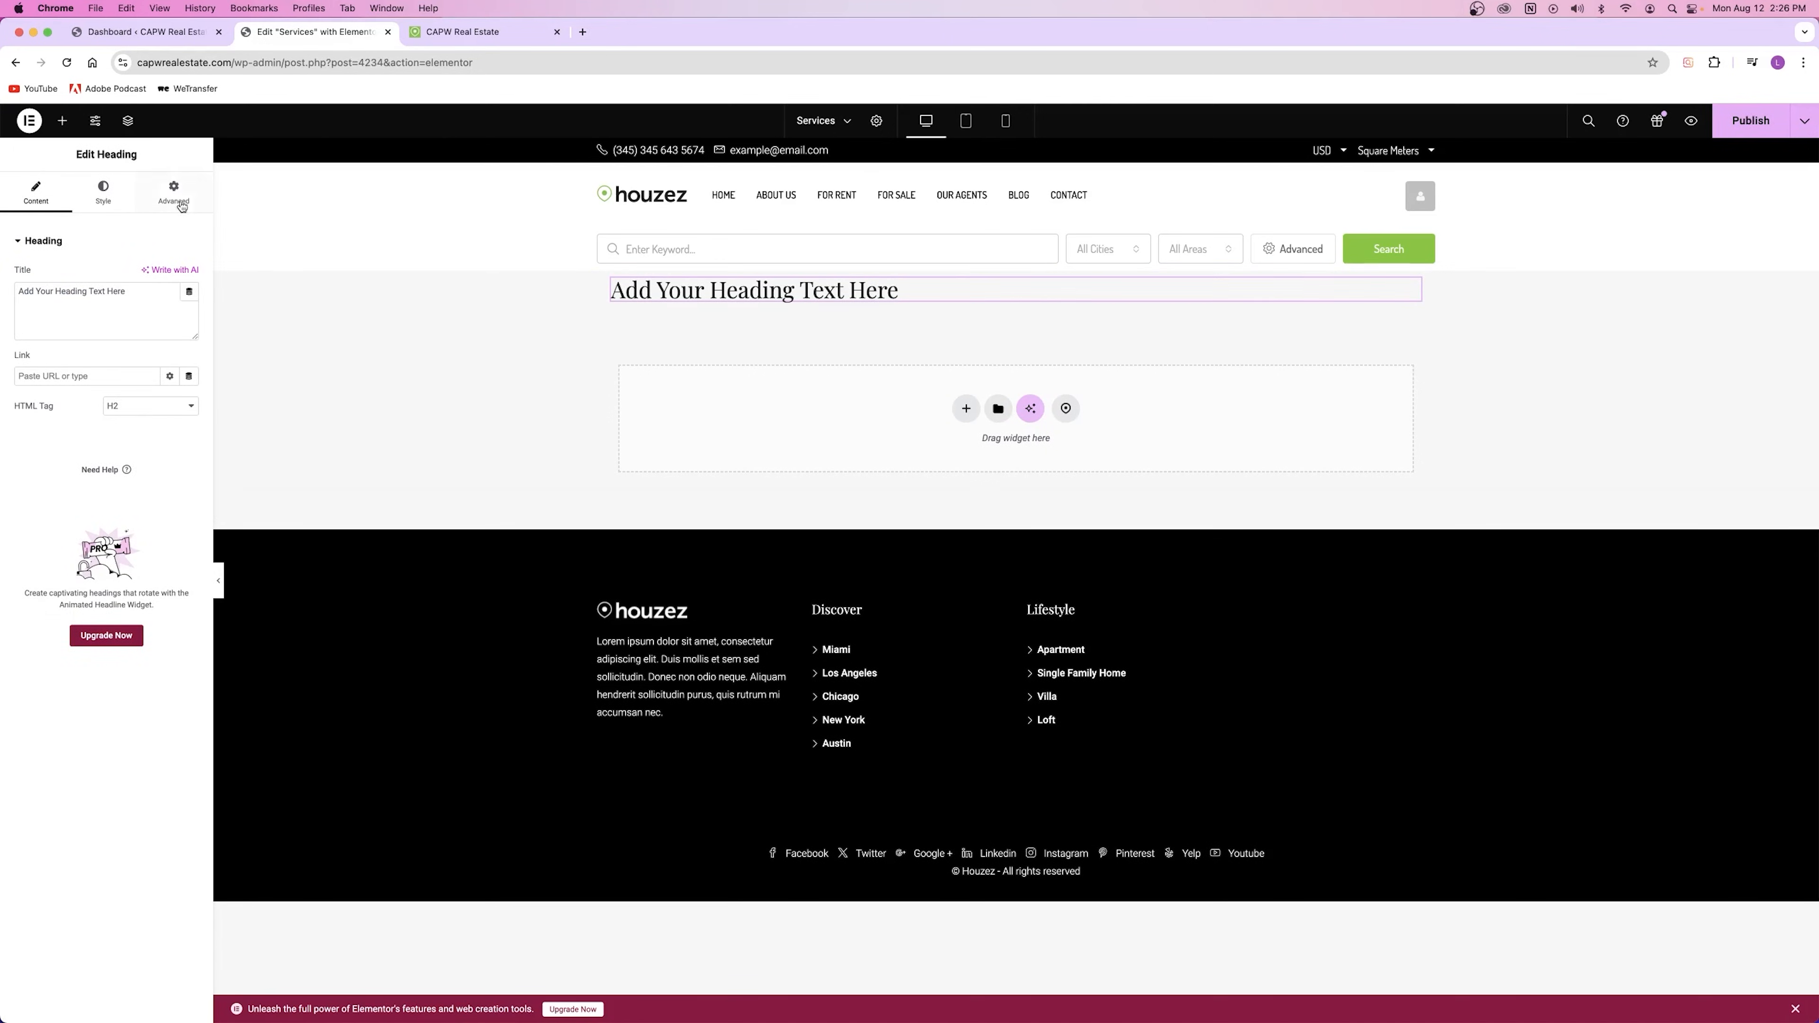
pyautogui.click(62, 120)
pyautogui.moveTo(58, 620); pyautogui.dragTo(931, 308)
# Step: Duplicate the heading and change the first heading's text to 'Services'
pyautogui.rightClick(838, 295)
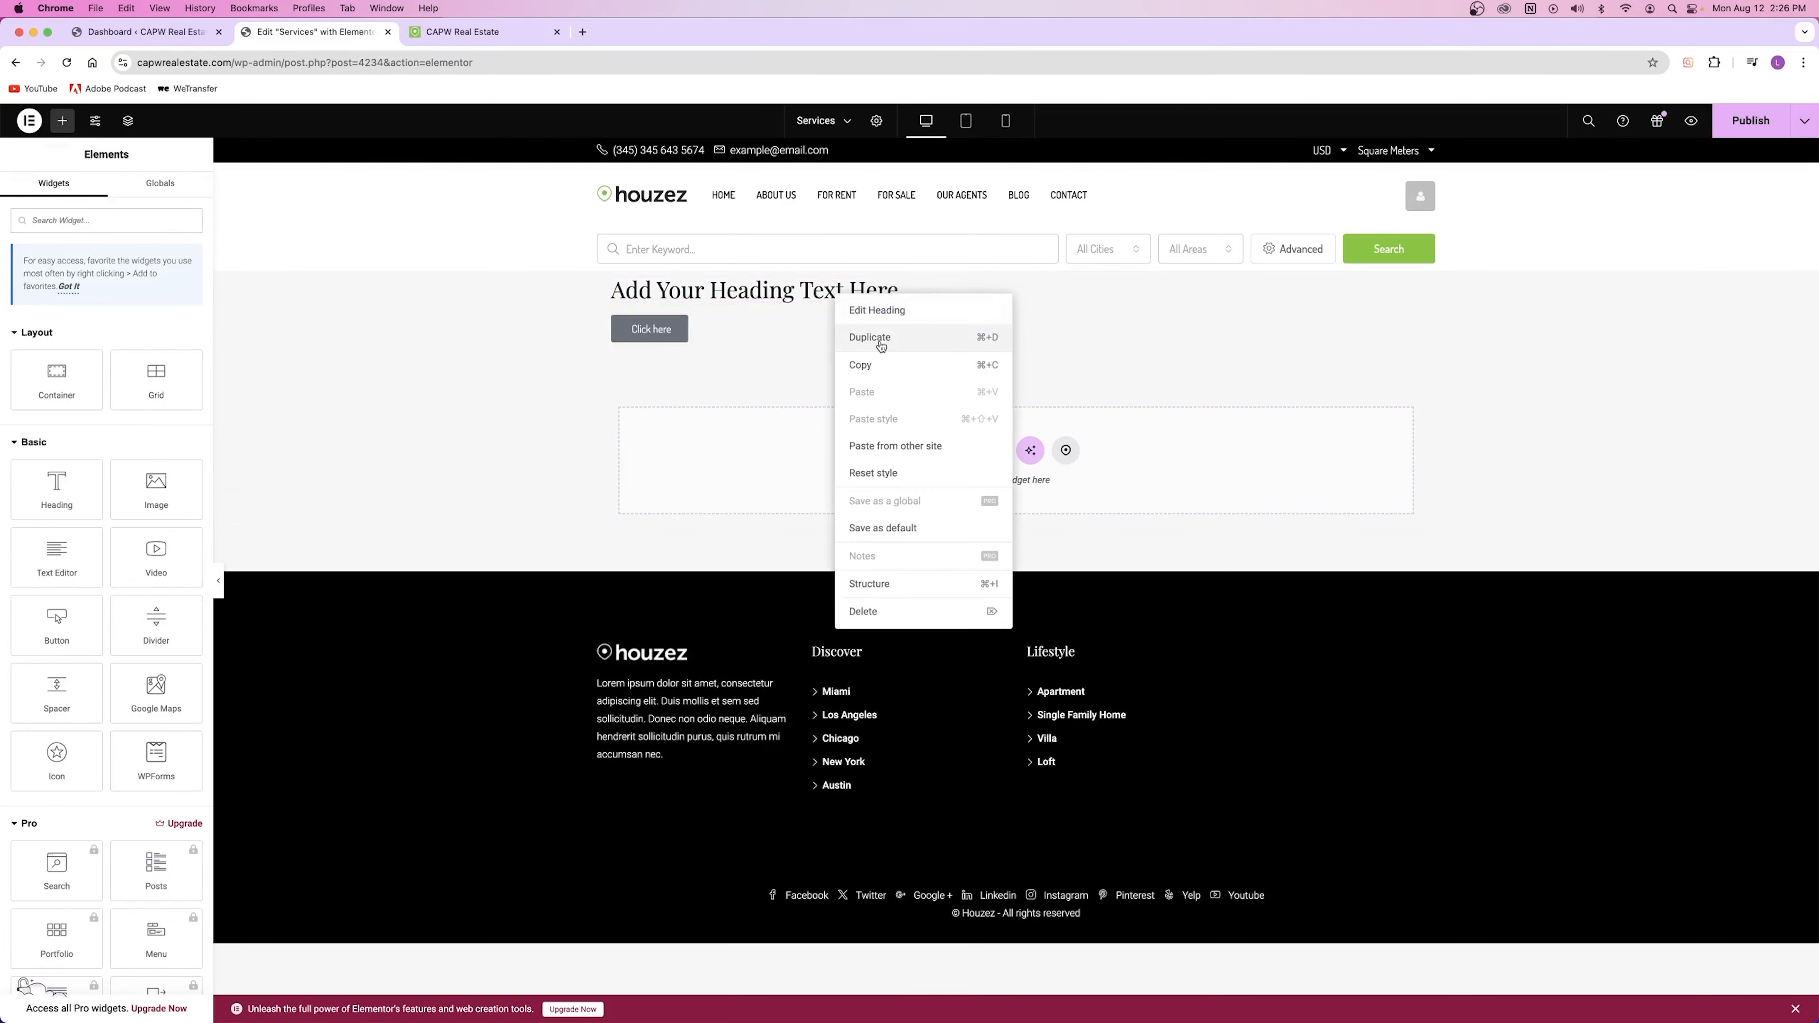
pyautogui.click(881, 346)
pyautogui.tripleClick(692, 292)
pyautogui.write('Services')
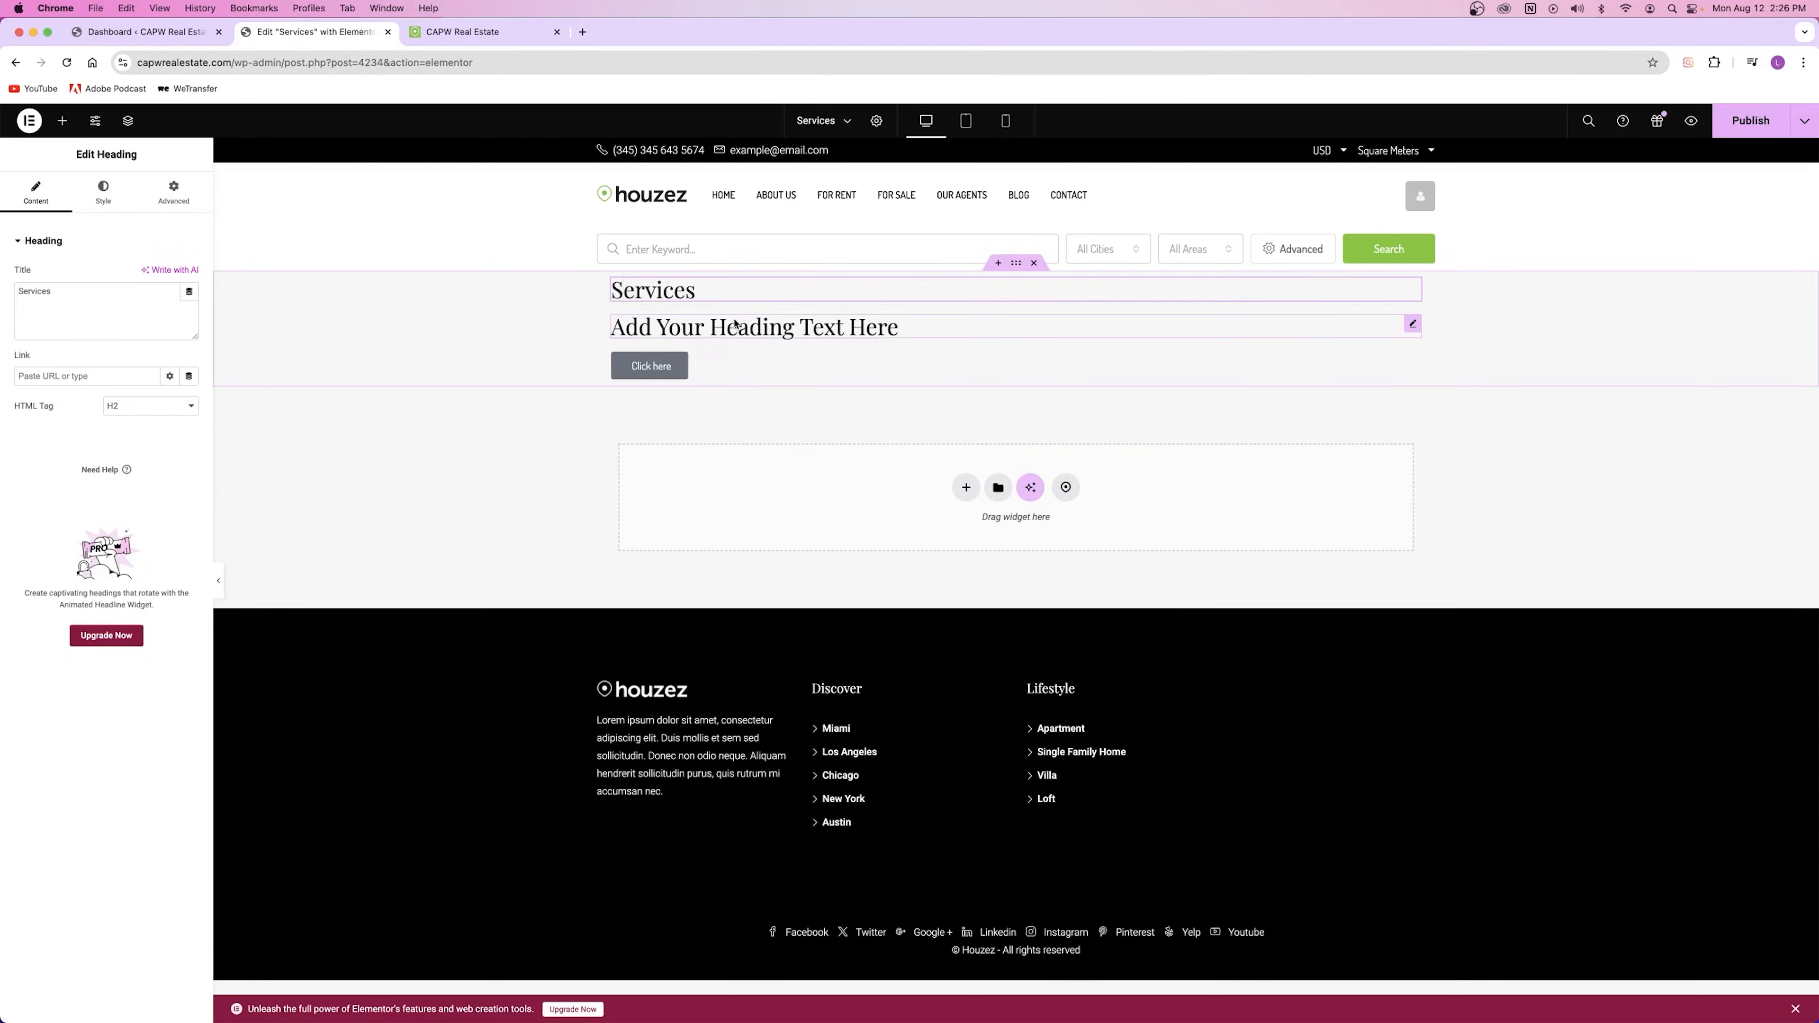
# Step: Centre the Services heading and enlarge its font to size 105
pyautogui.click(103, 192)
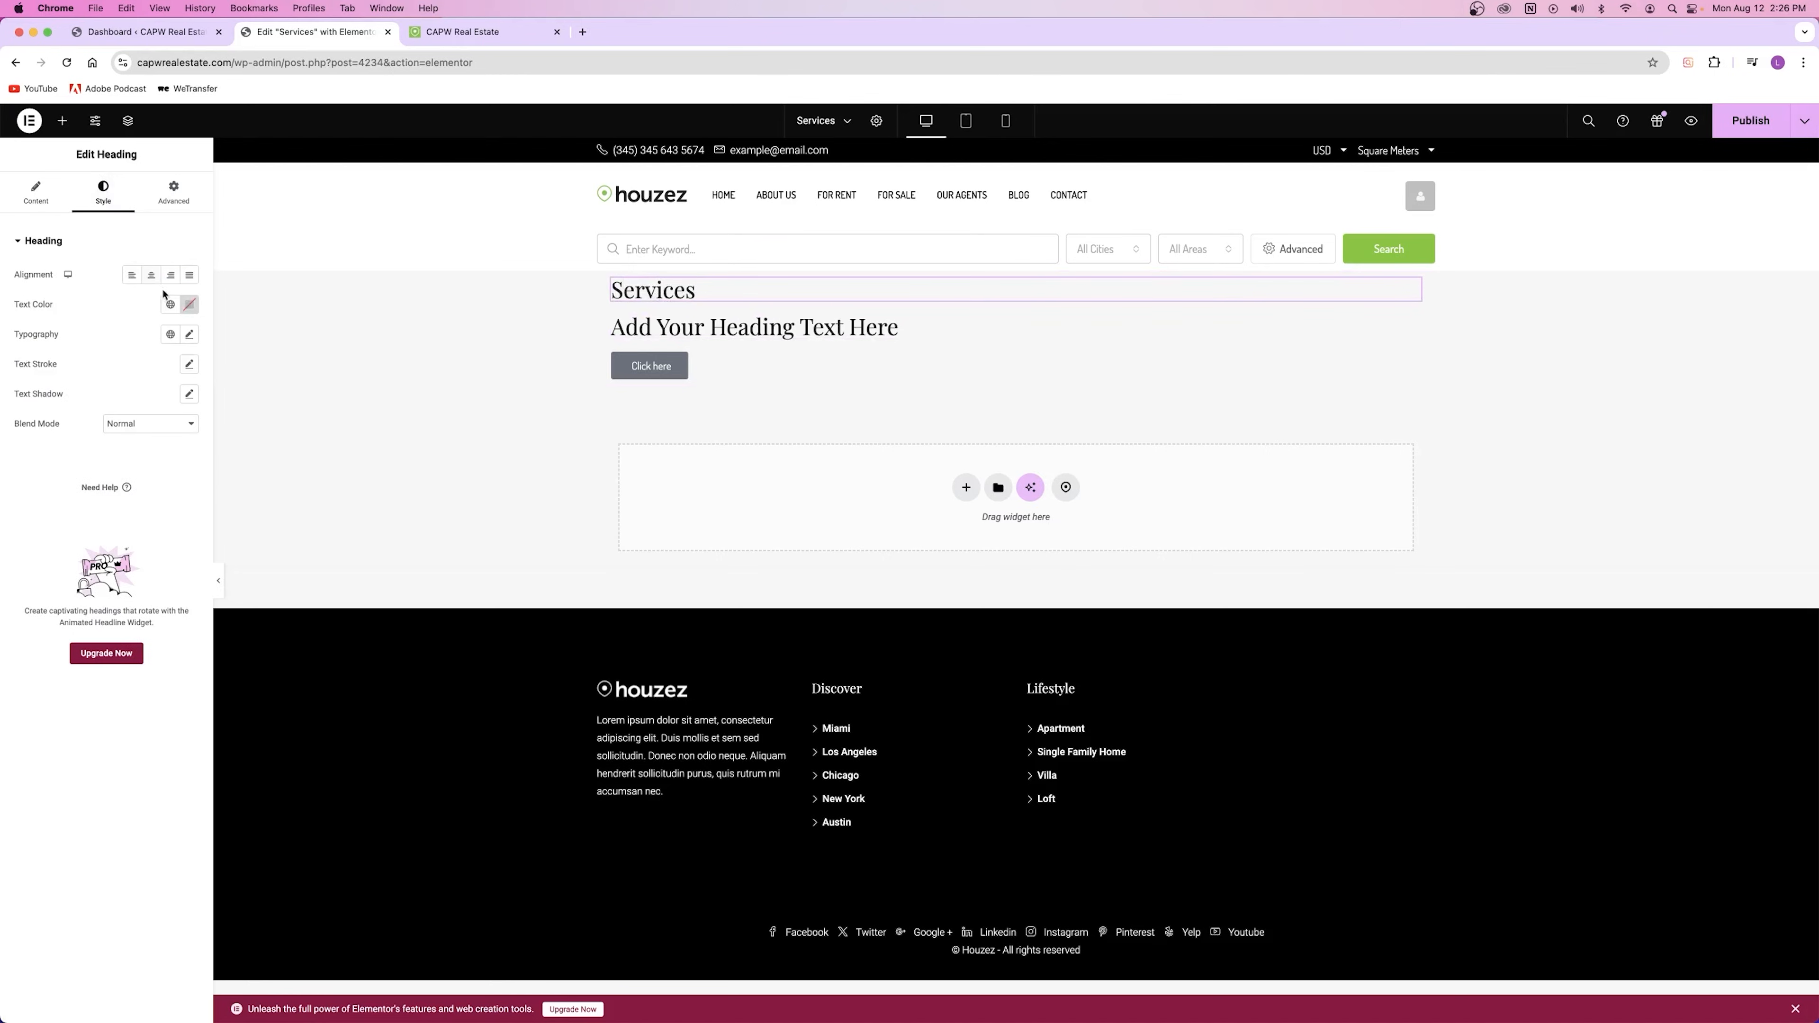
pyautogui.click(151, 275)
pyautogui.click(189, 334)
pyautogui.moveTo(27, 446); pyautogui.dragTo(77, 448)
# Step: Style the second heading: size 22, uppercase, Default style, 5.8 px letter spacing, centred
pyautogui.click(893, 367)
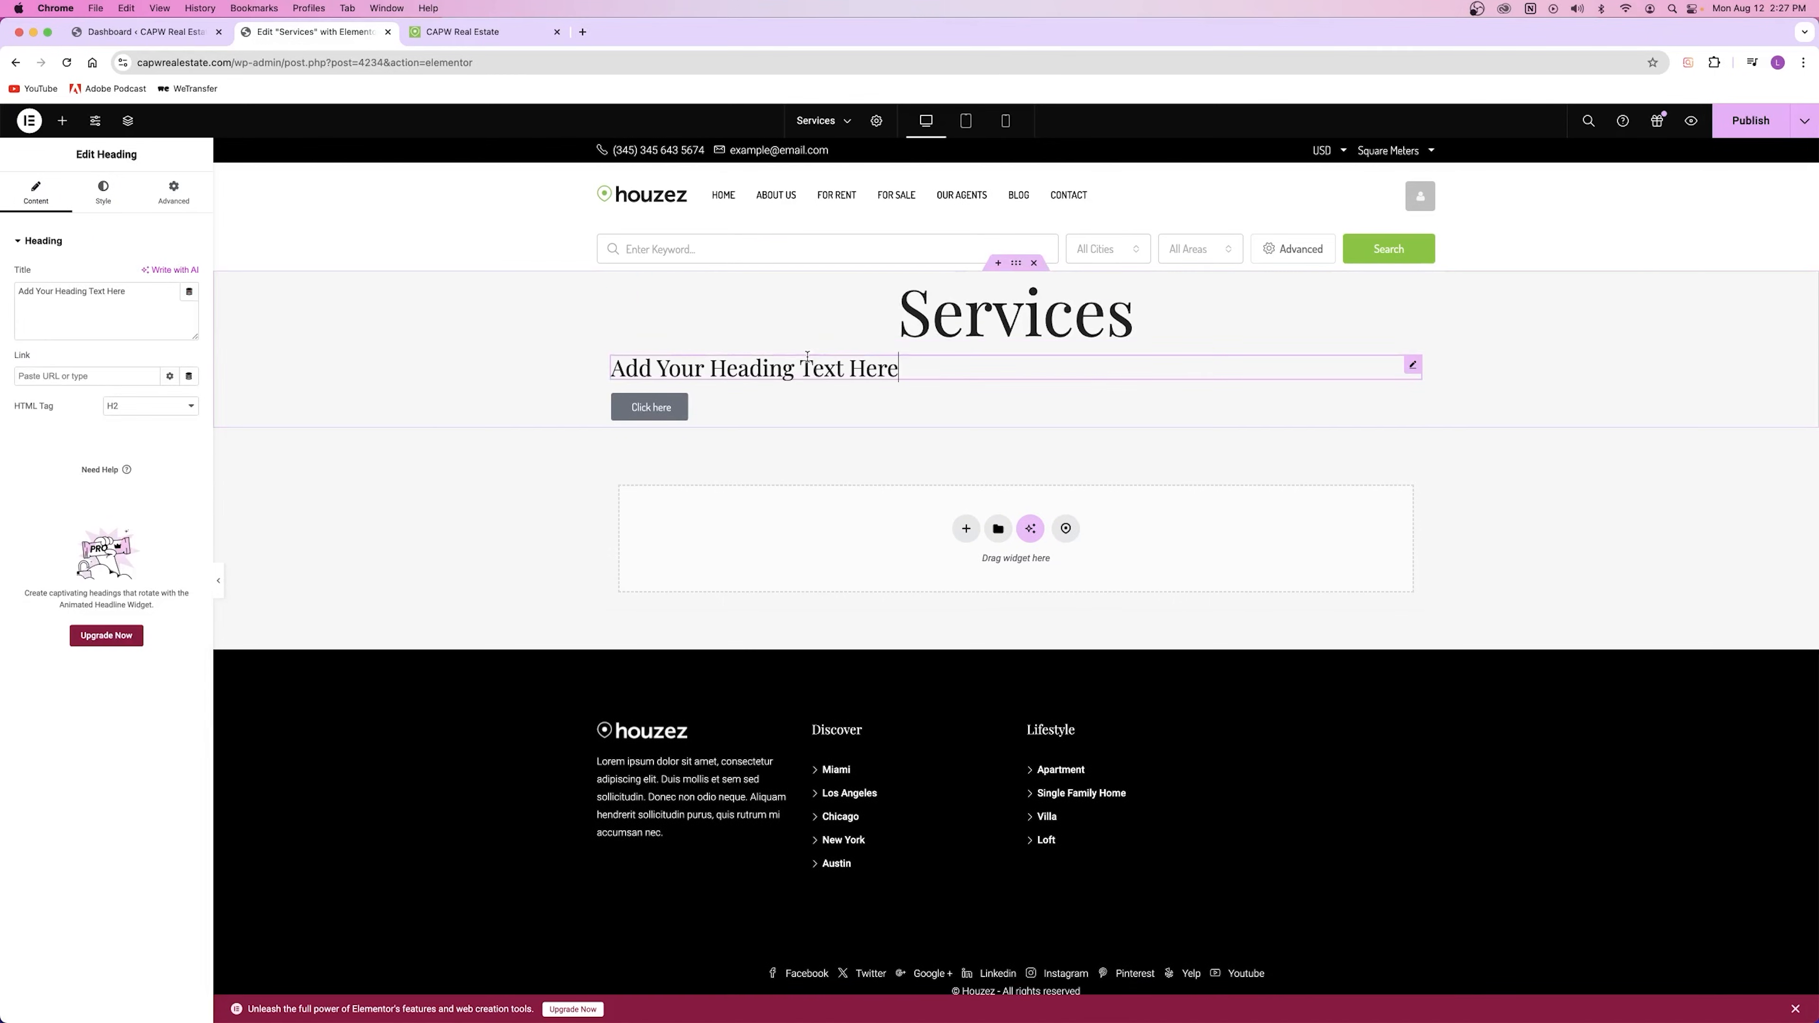
pyautogui.click(129, 206)
pyautogui.click(189, 334)
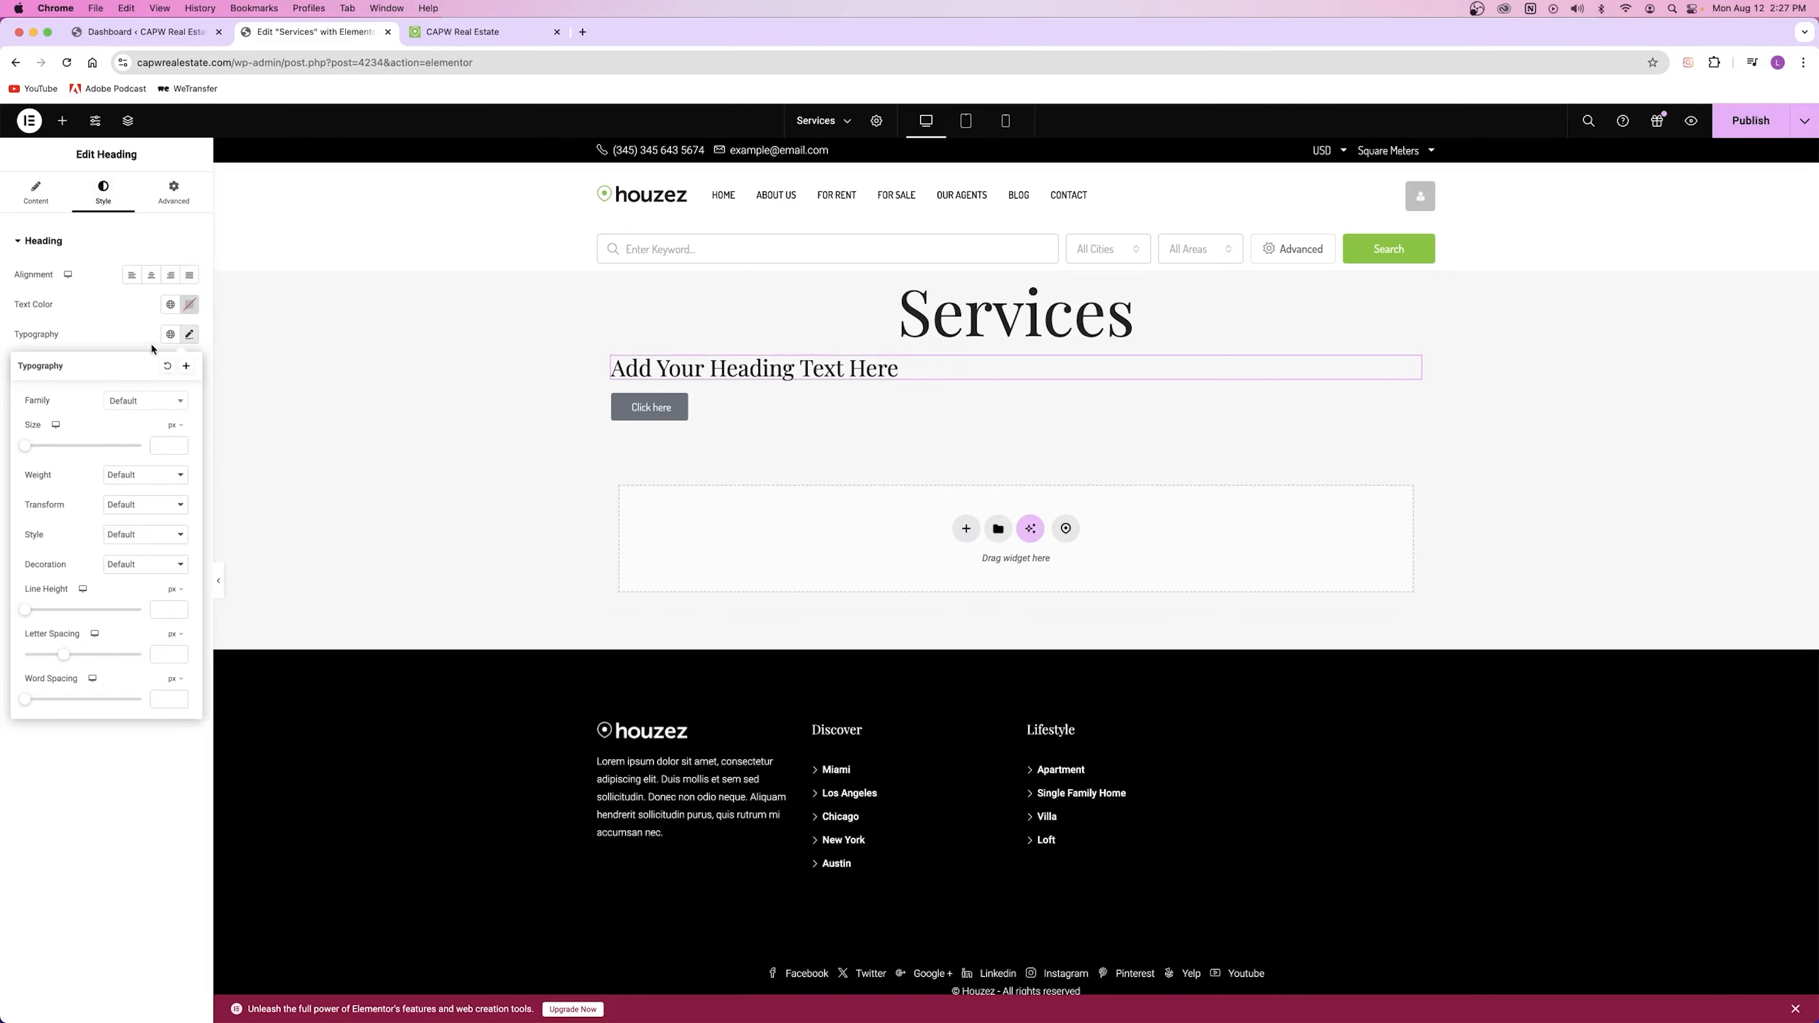
pyautogui.click(41, 449)
pyautogui.click(140, 504)
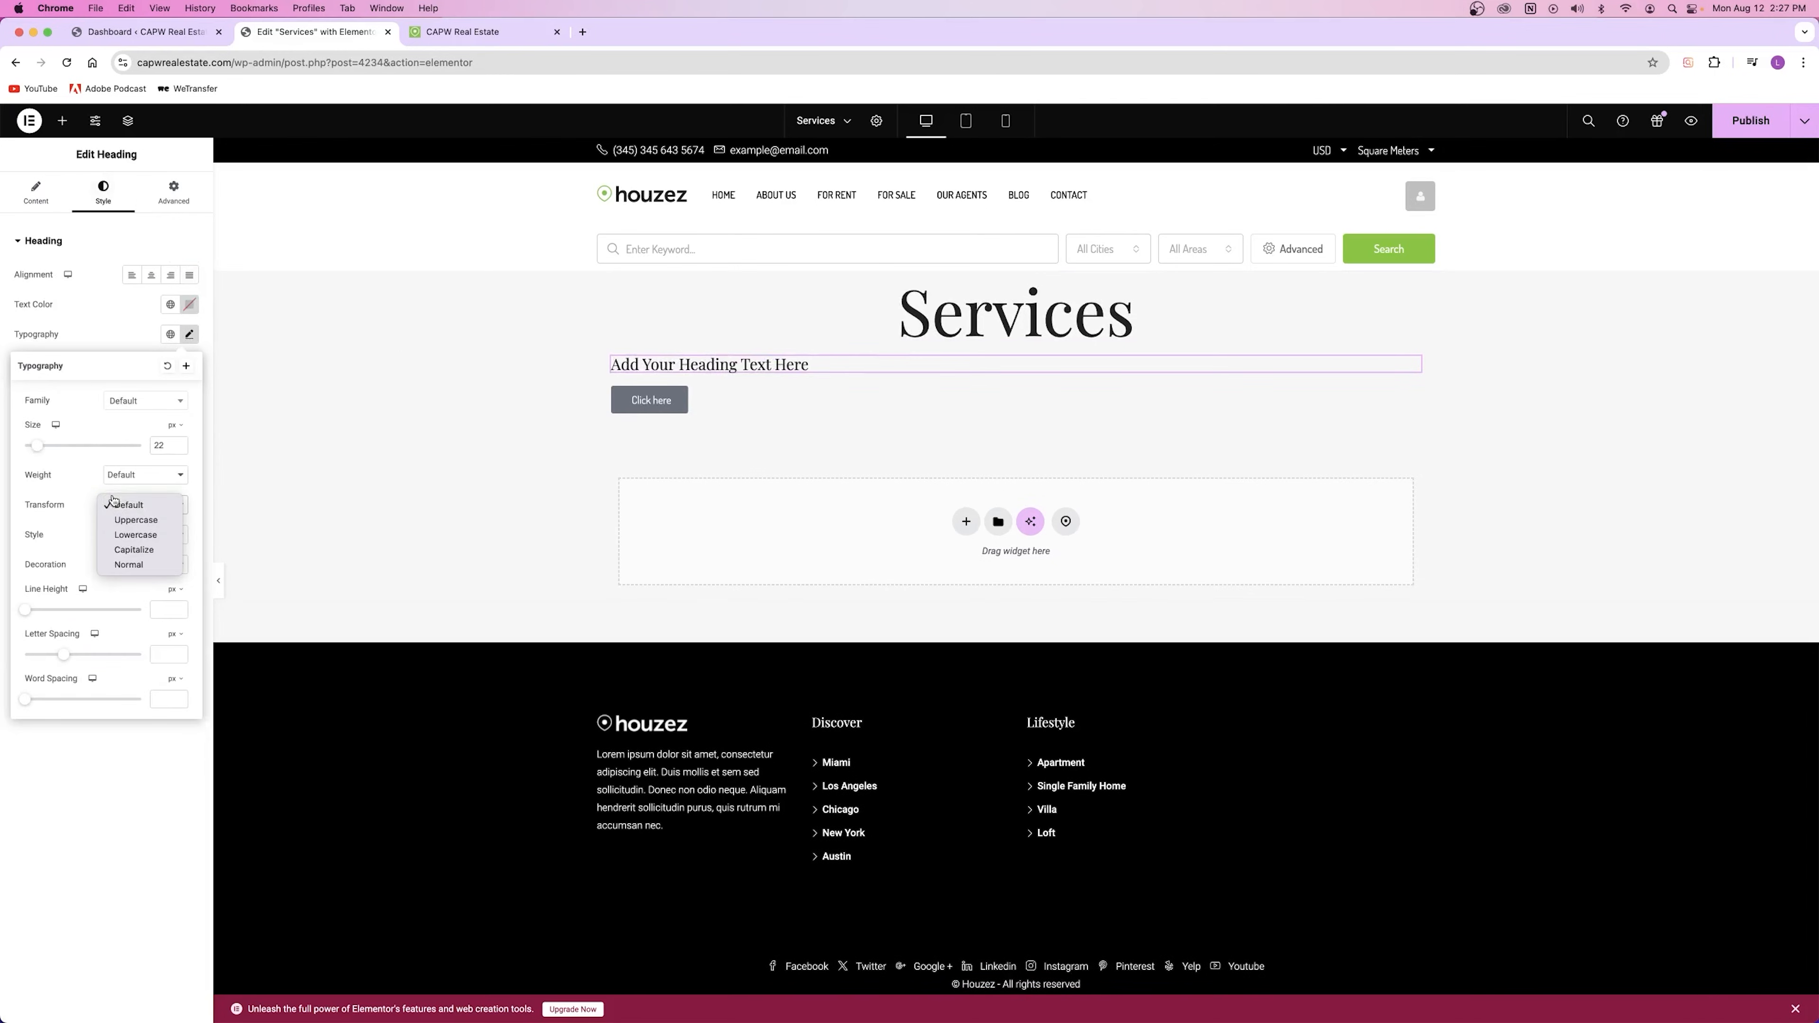
pyautogui.click(143, 520)
pyautogui.click(123, 536)
pyautogui.click(123, 537)
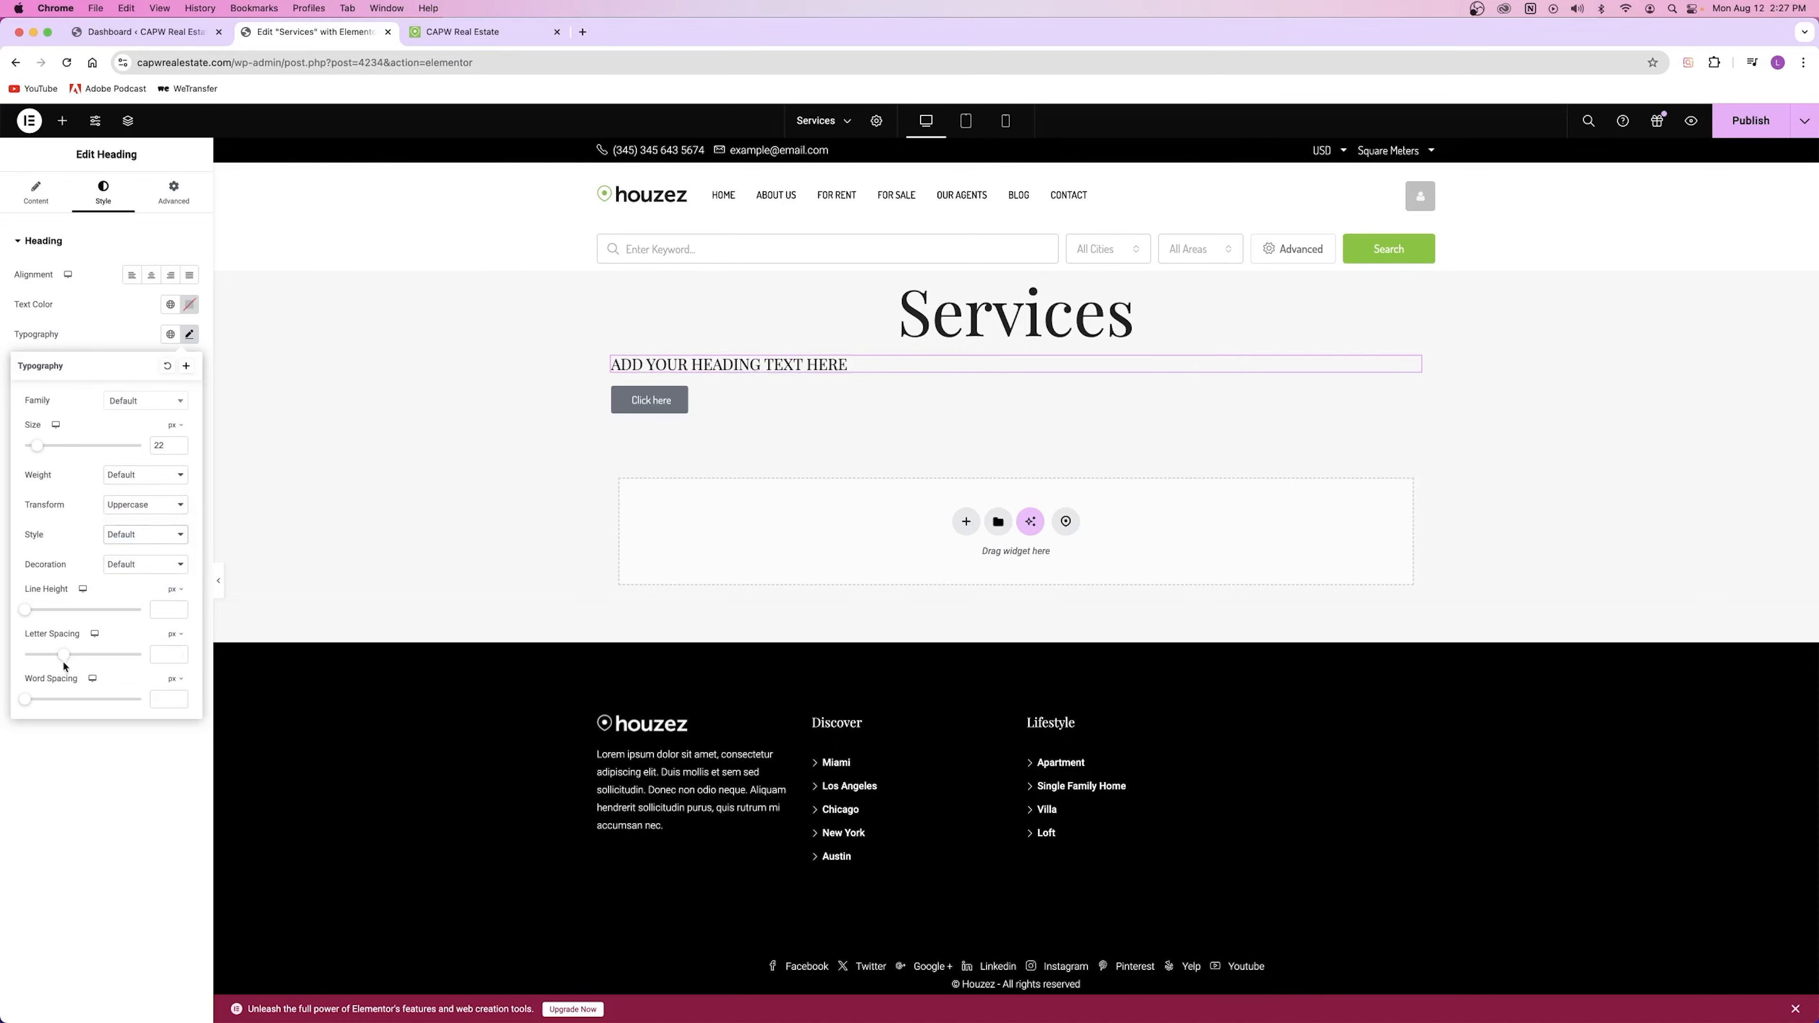
pyautogui.moveTo(67, 660); pyautogui.dragTo(111, 658)
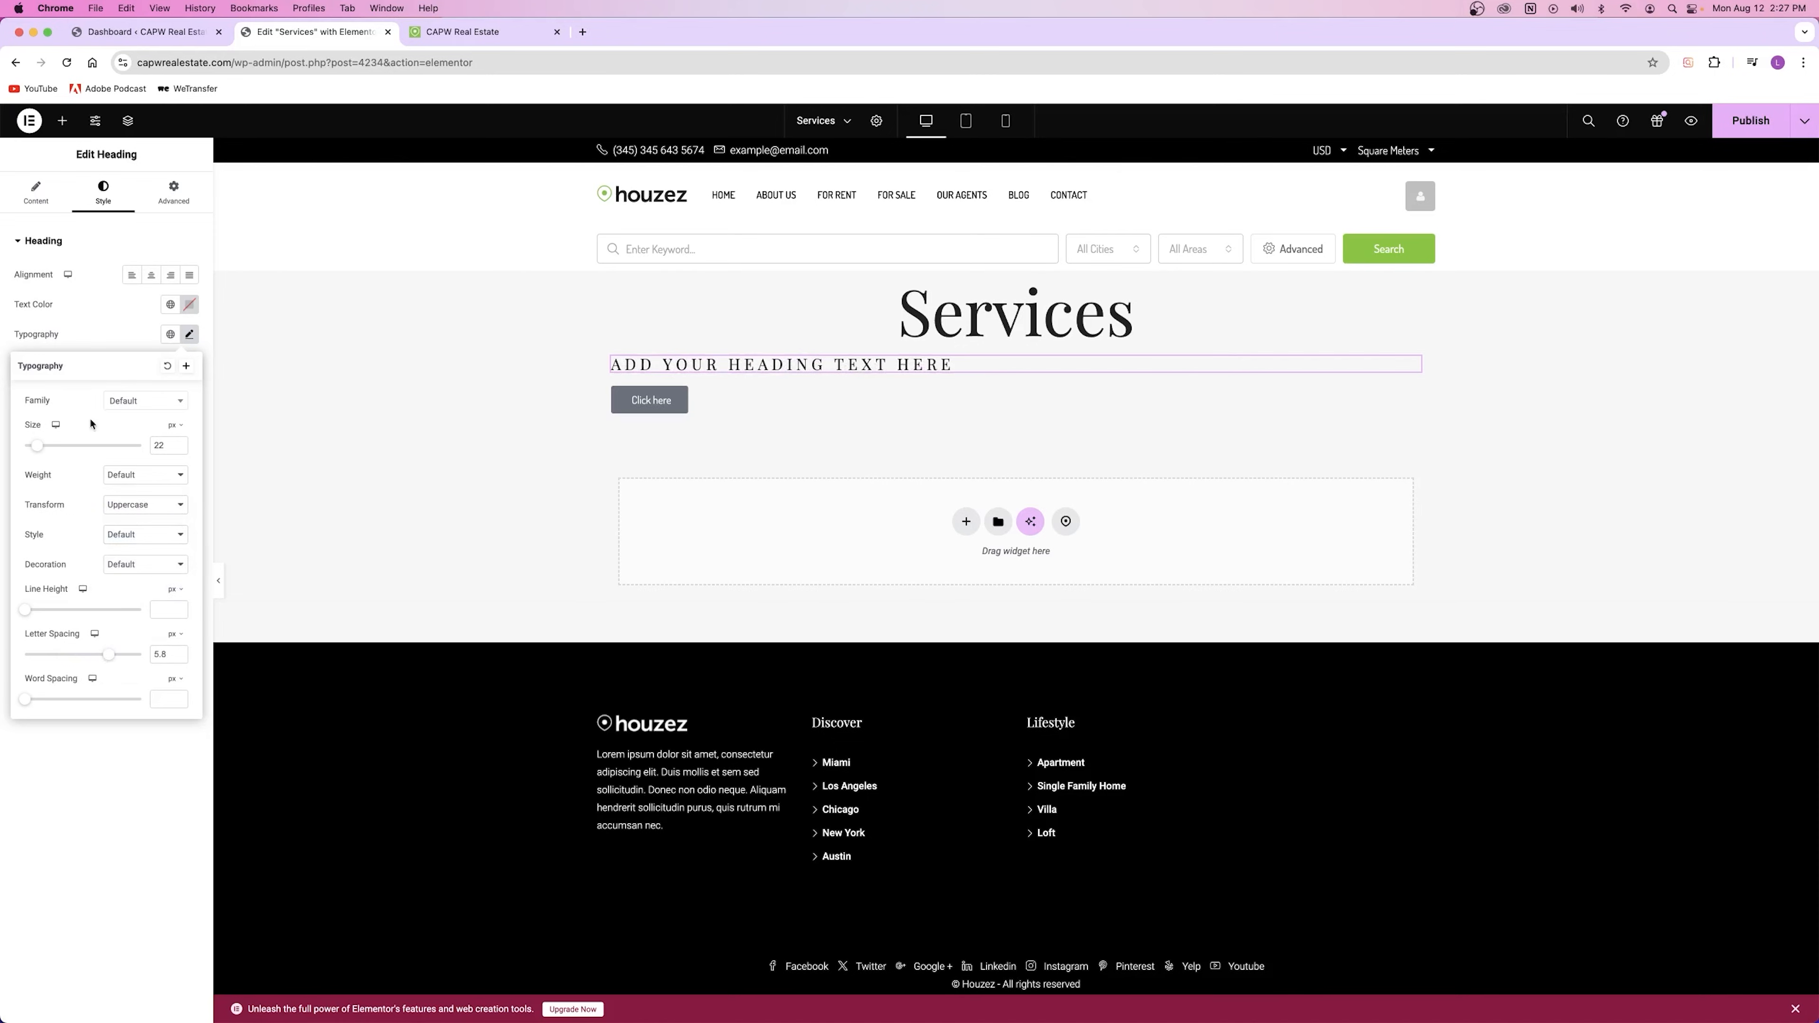
pyautogui.click(151, 275)
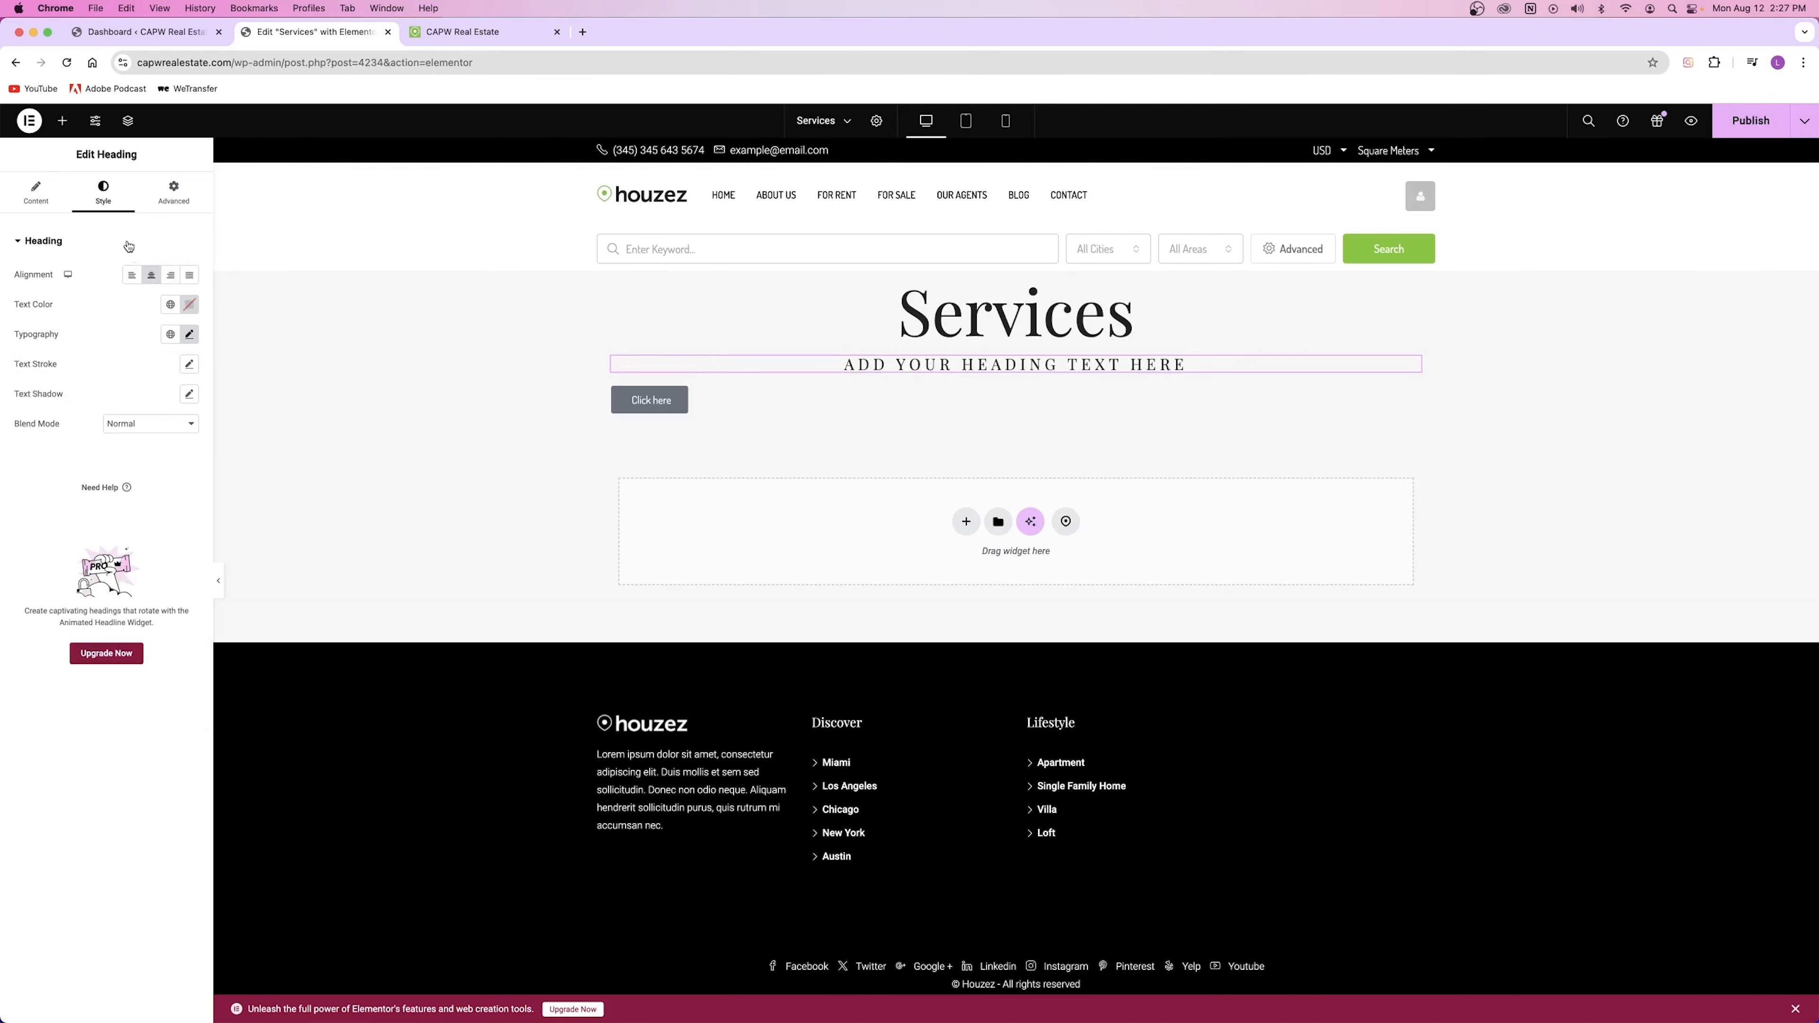
# Step: Centre the Click here button
pyautogui.click(652, 400)
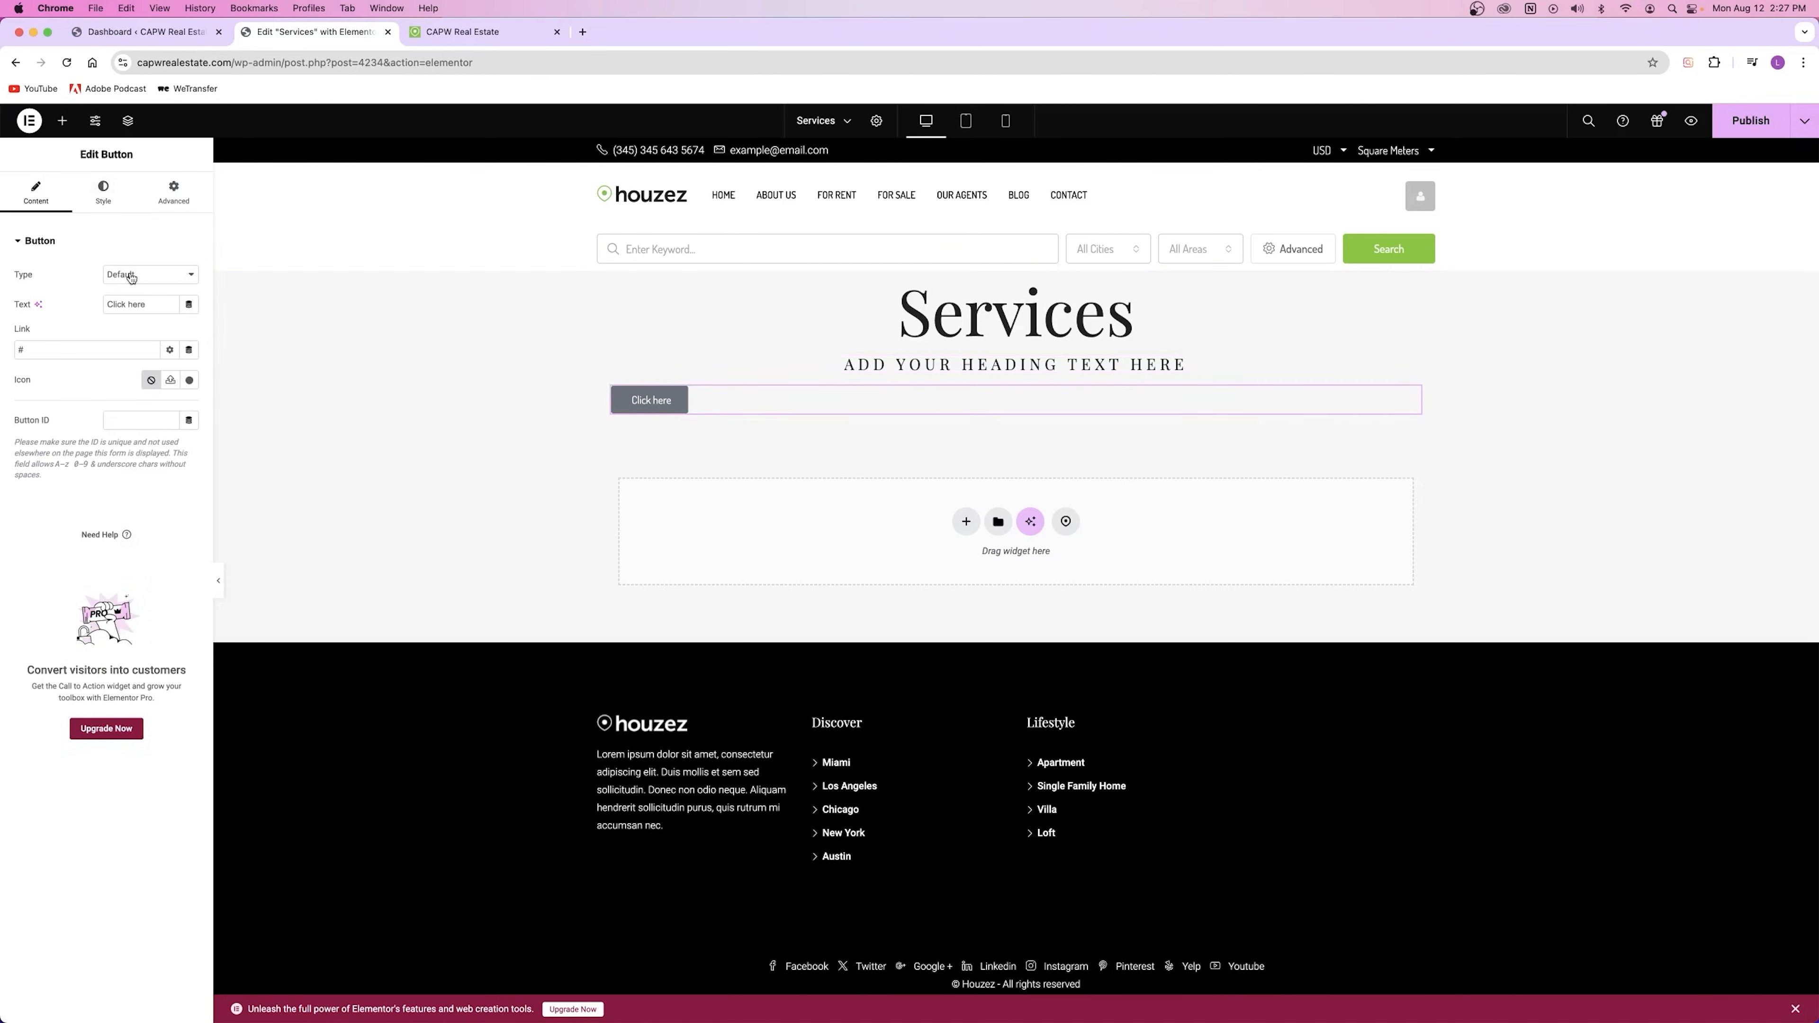
pyautogui.click(103, 192)
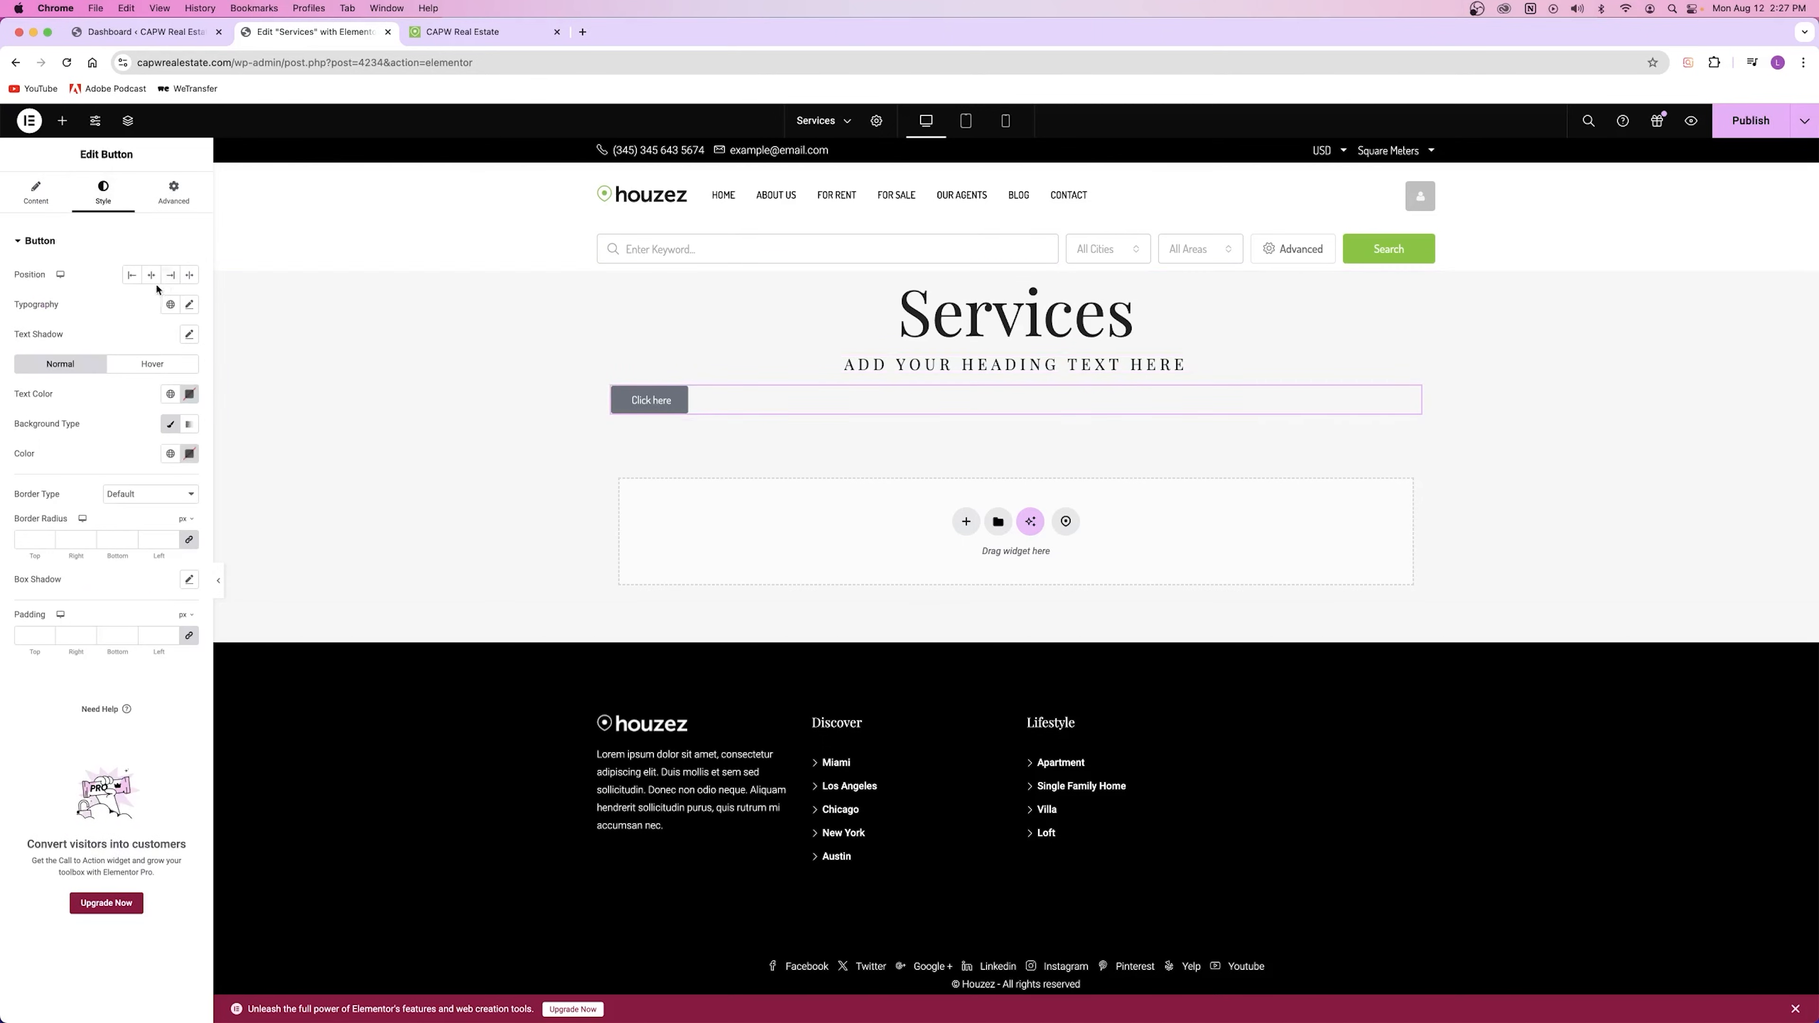
pyautogui.click(152, 278)
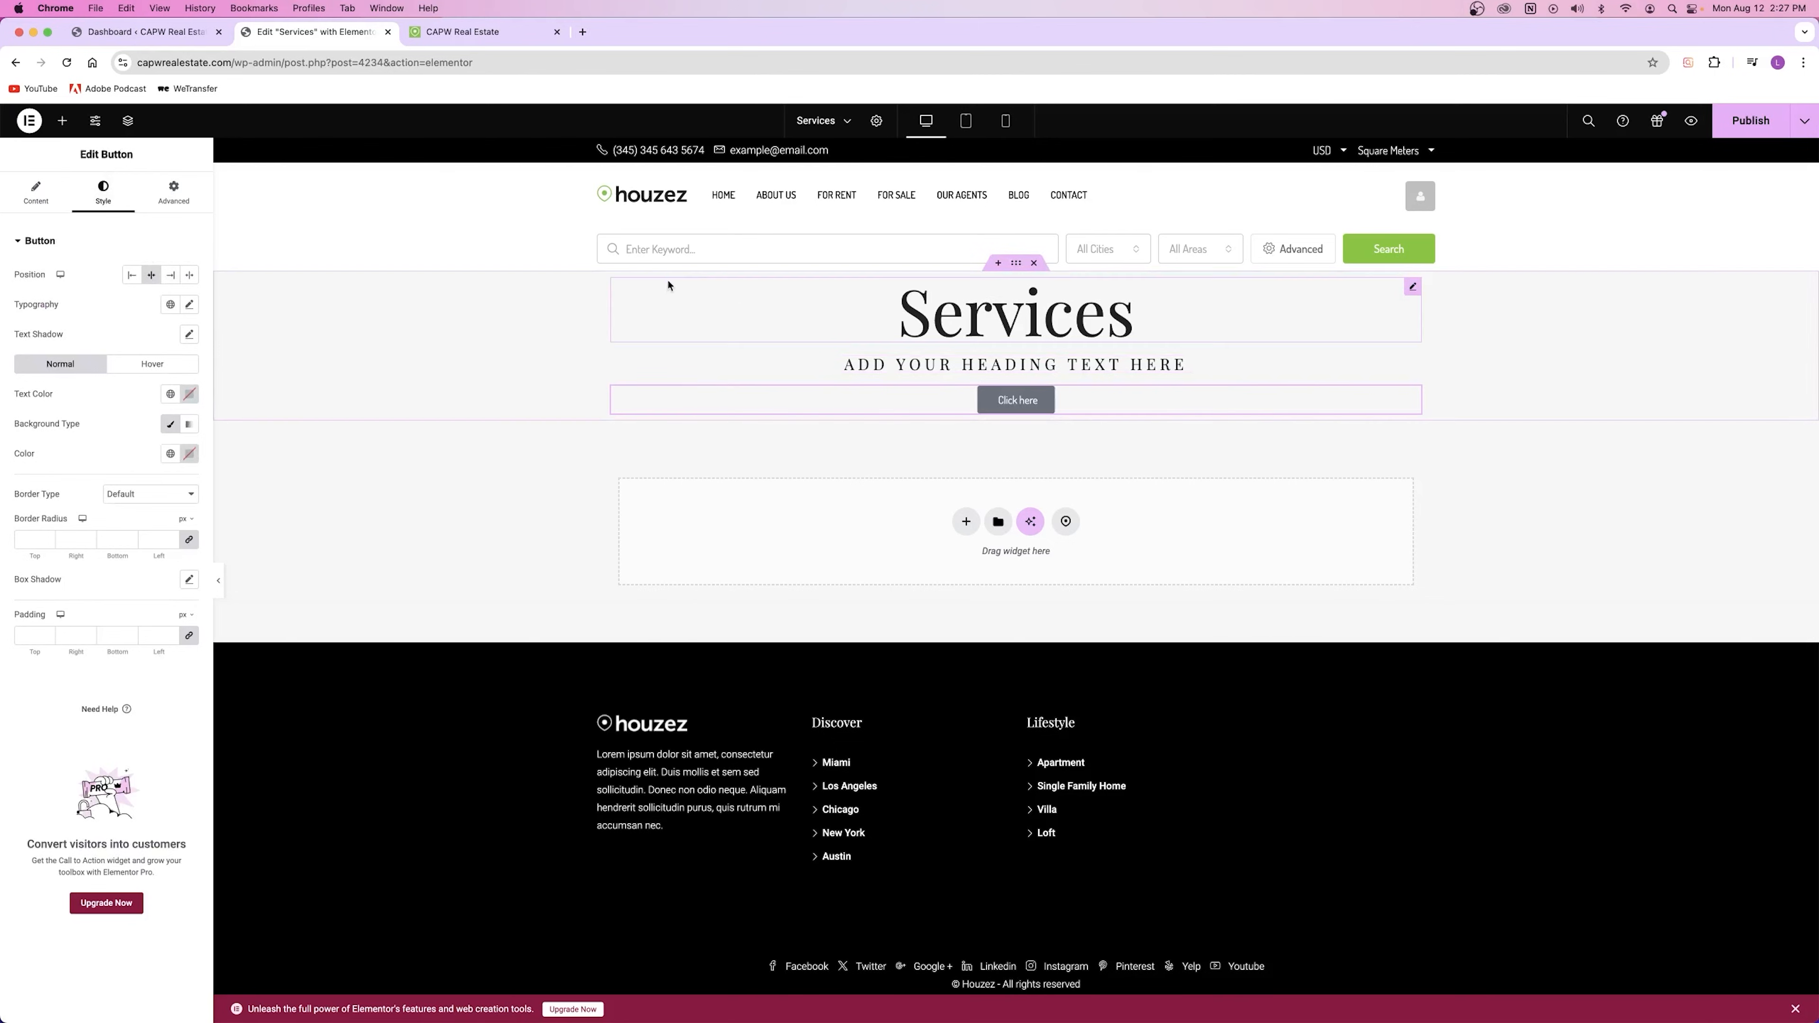
# Step: Give the section a 678 px minimum height with its content vertically centred
pyautogui.rightClick(504, 344)
pyautogui.click(526, 354)
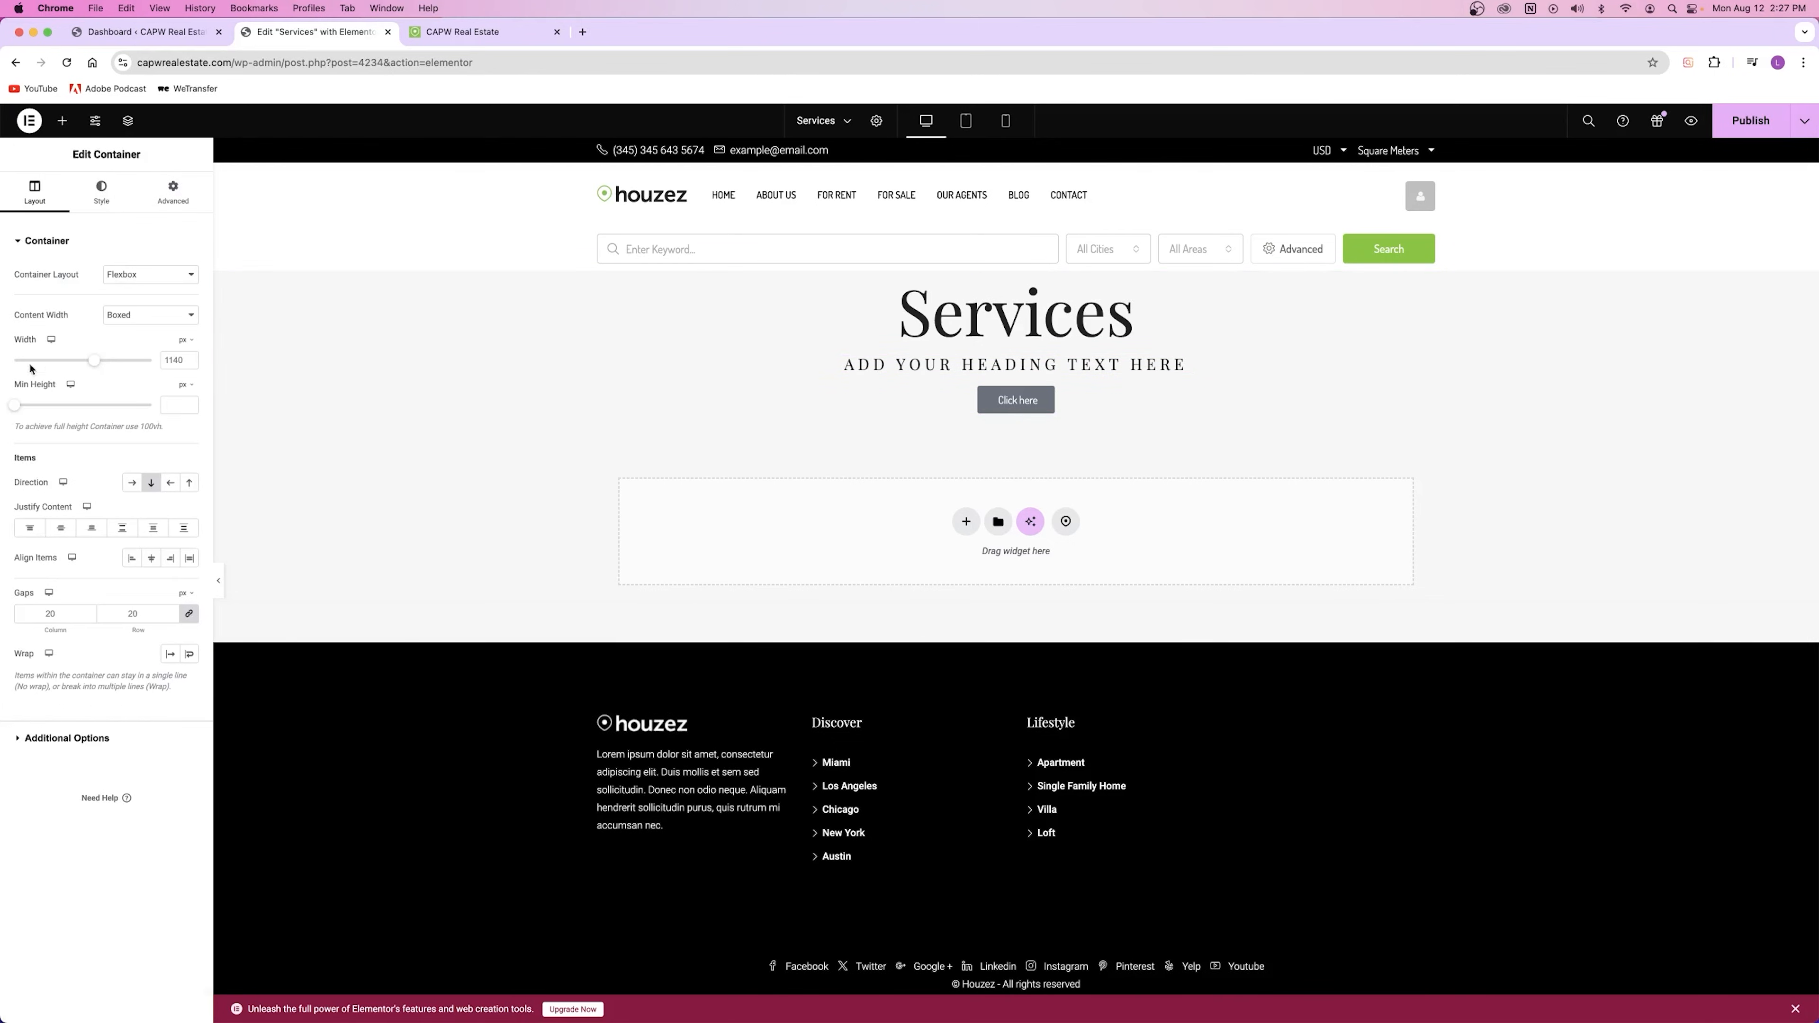
pyautogui.moveTo(15, 405); pyautogui.dragTo(78, 406)
pyautogui.click(63, 528)
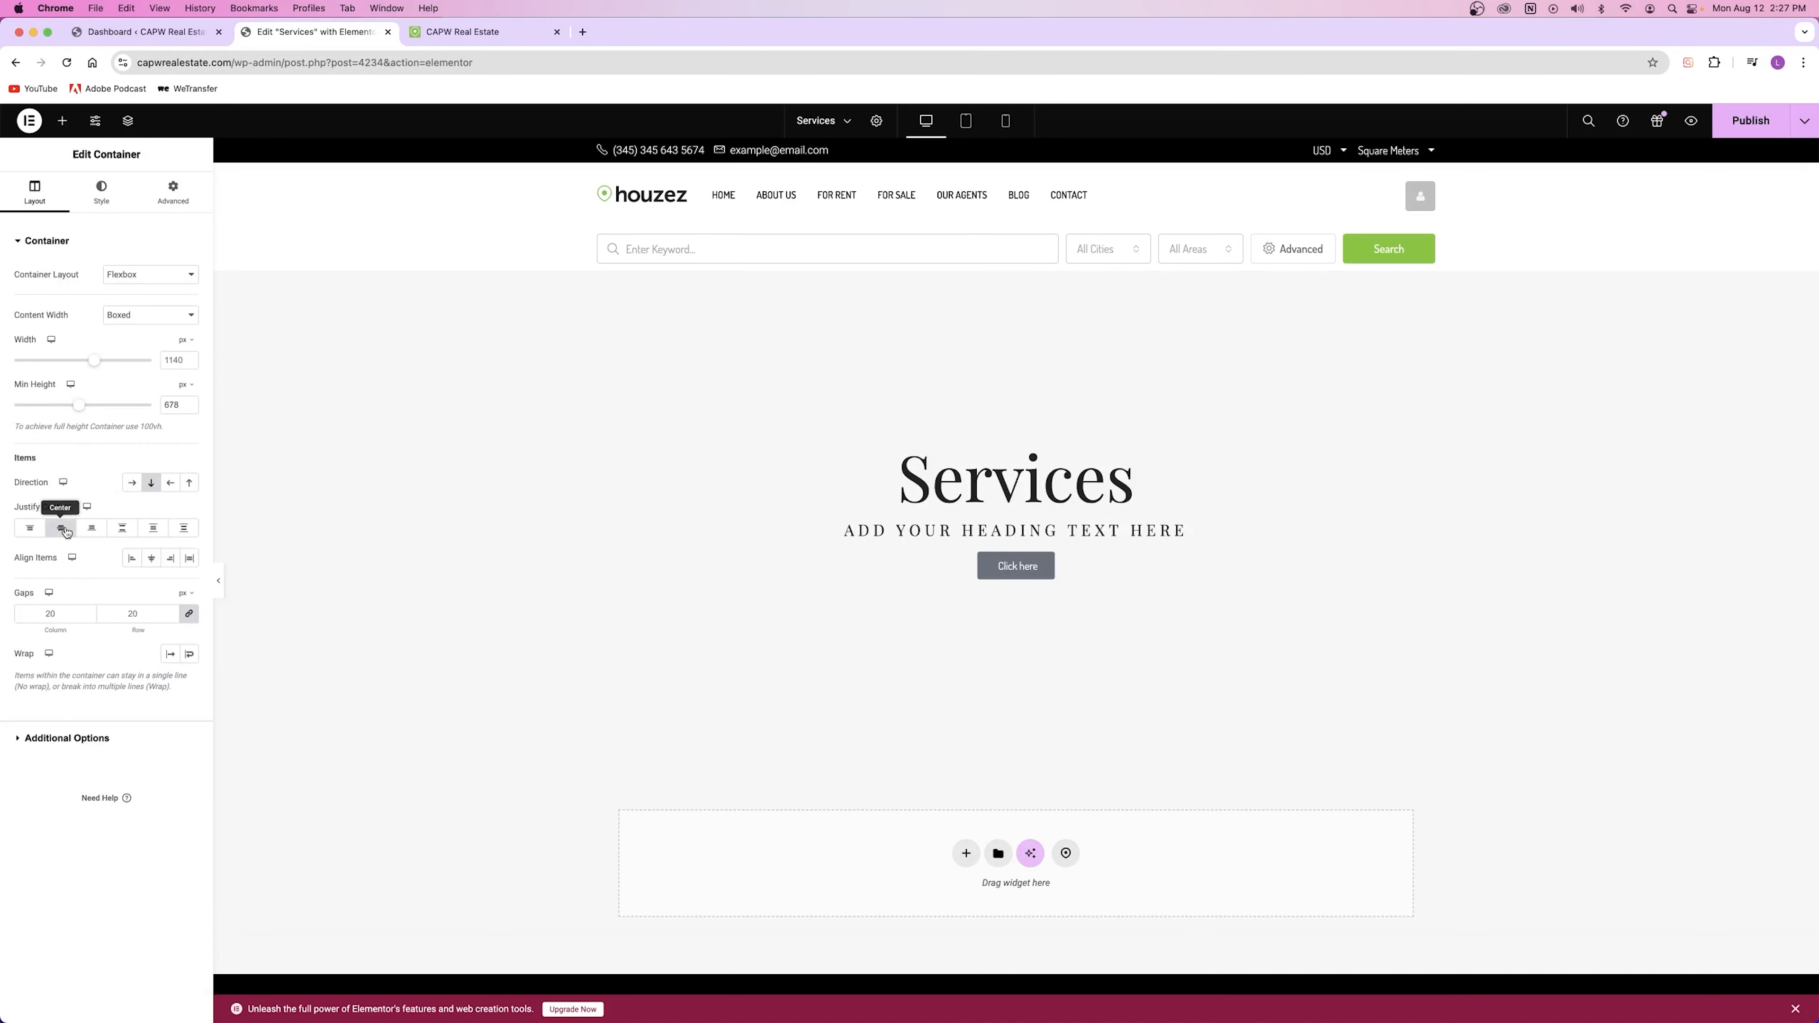
pyautogui.click(108, 197)
# Step: Set the section's classic background to the los-angeles-01-1.jpg photo from the media library
pyautogui.click(132, 305)
pyautogui.click(115, 409)
pyautogui.scroll(-3, 552, 742)
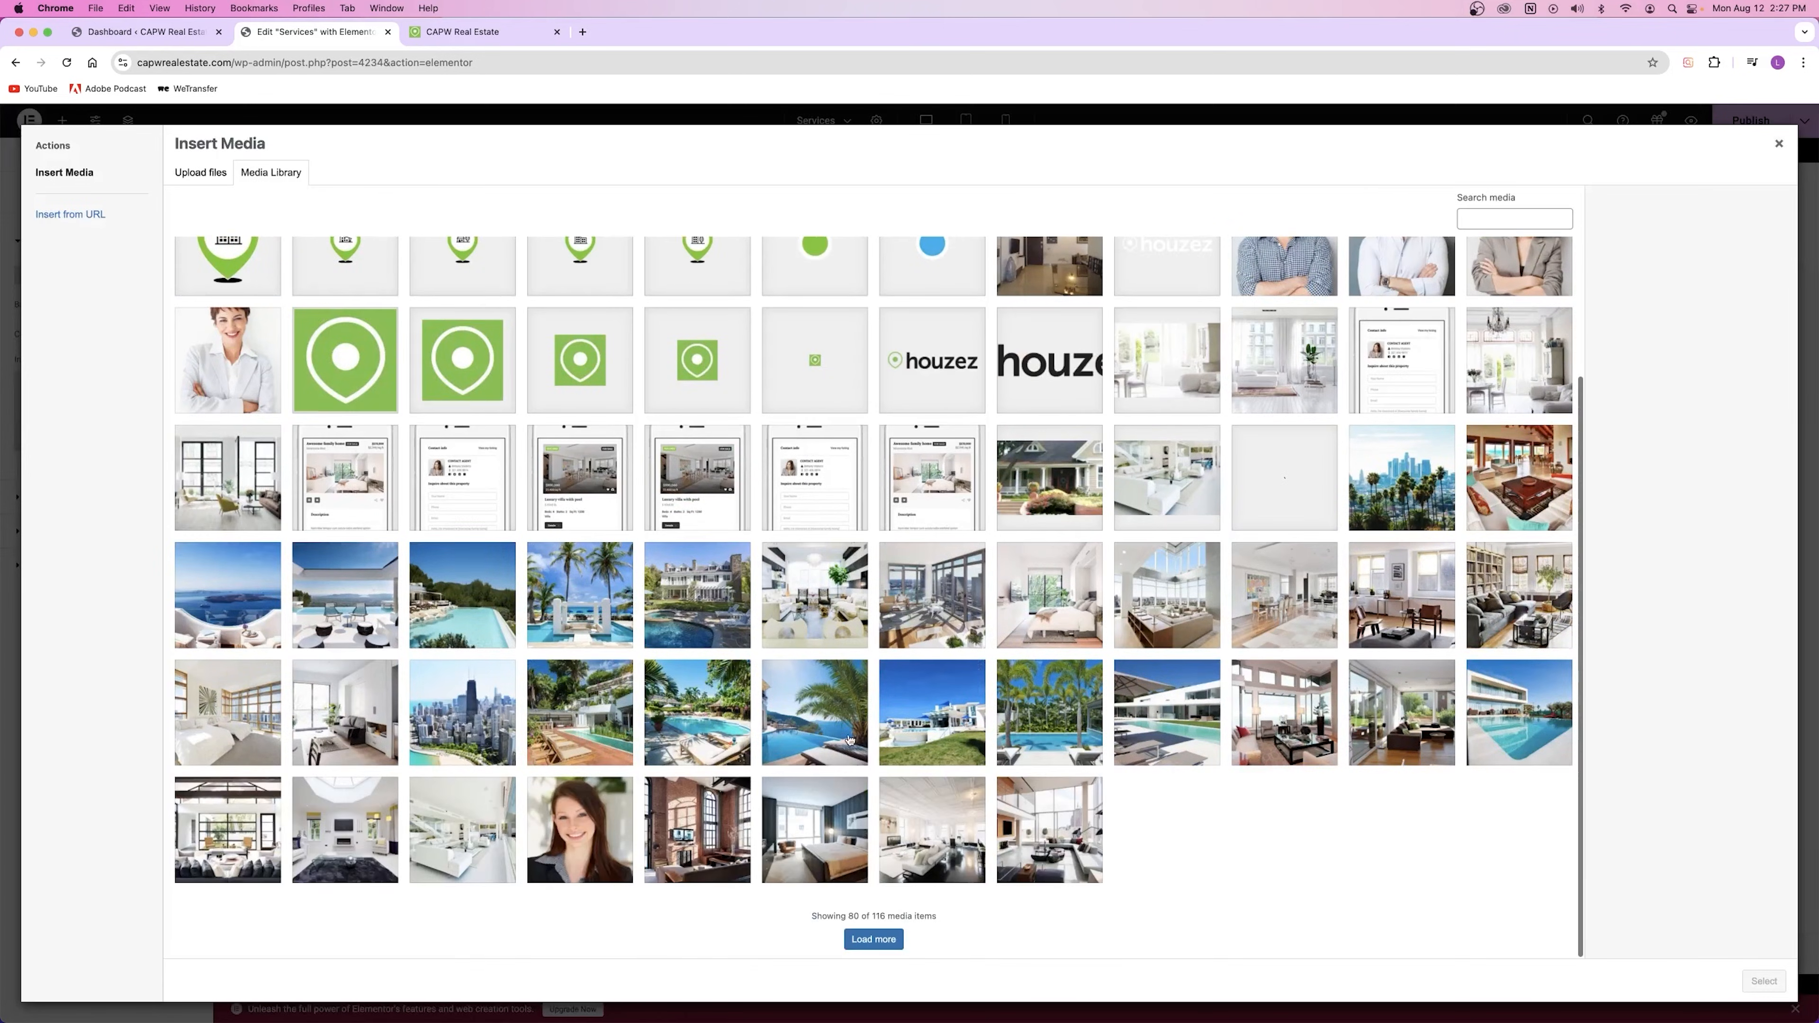
pyautogui.click(366, 725)
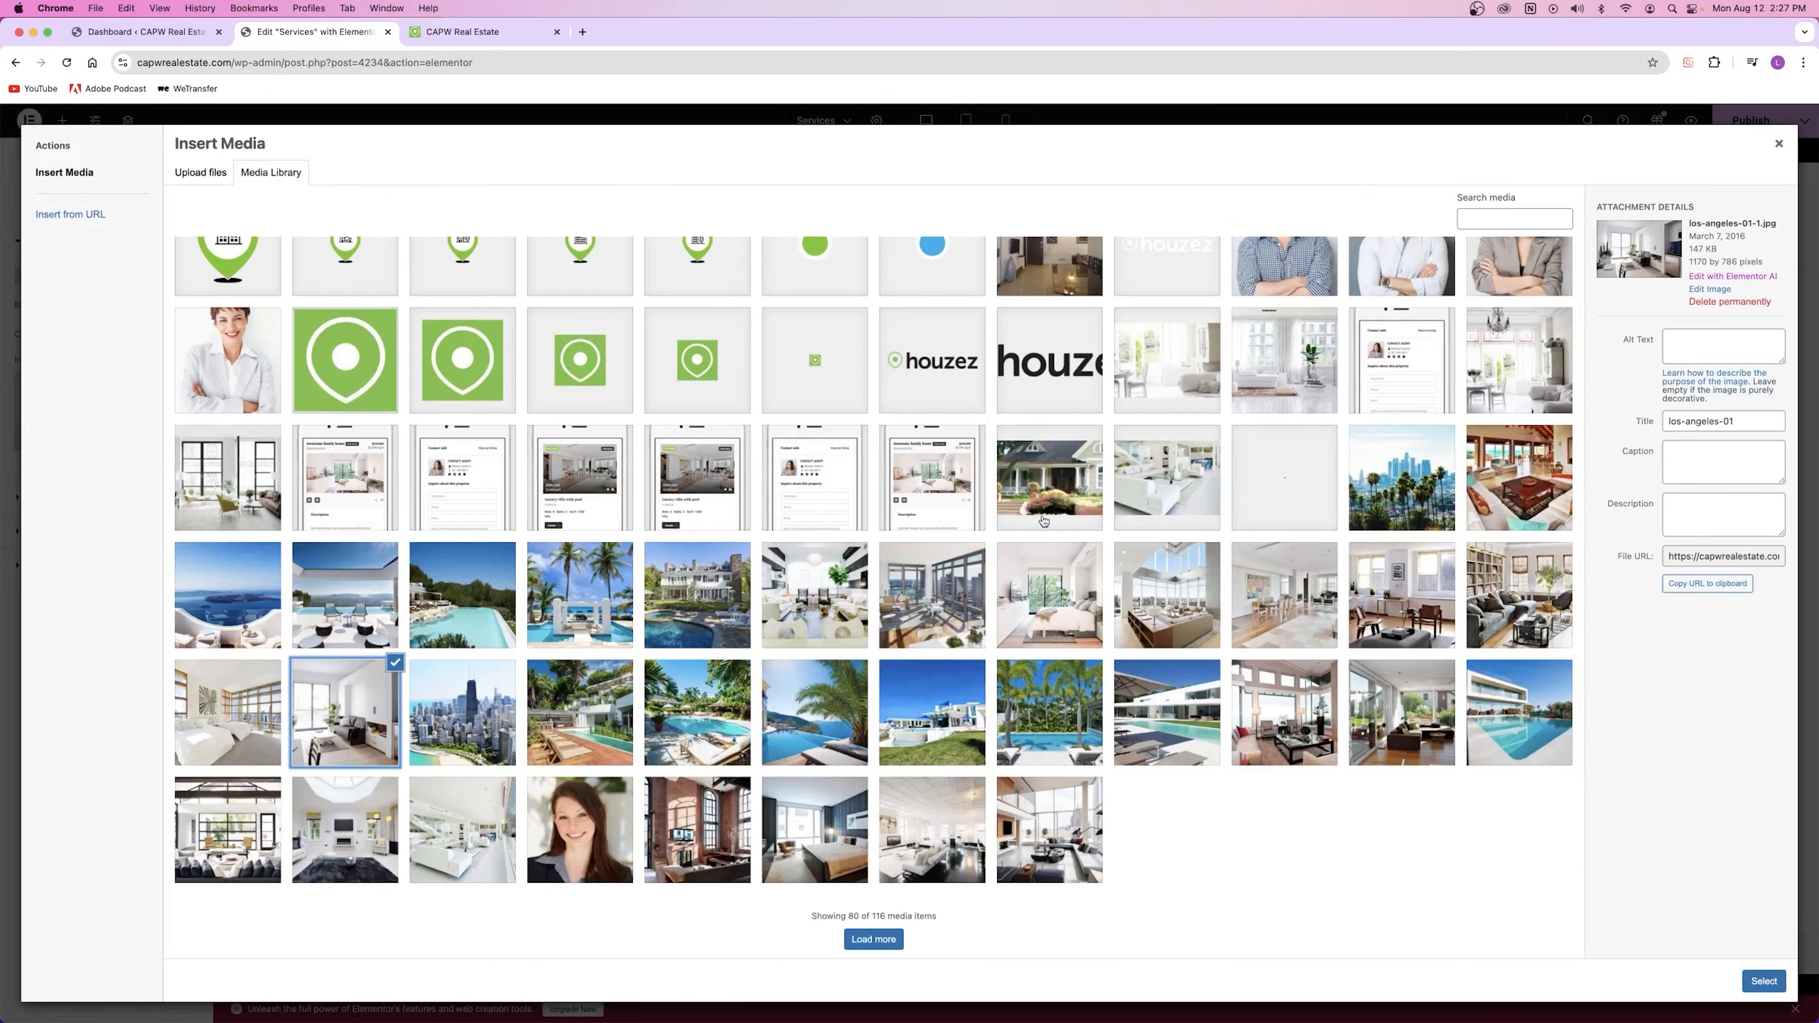
pyautogui.click(1763, 981)
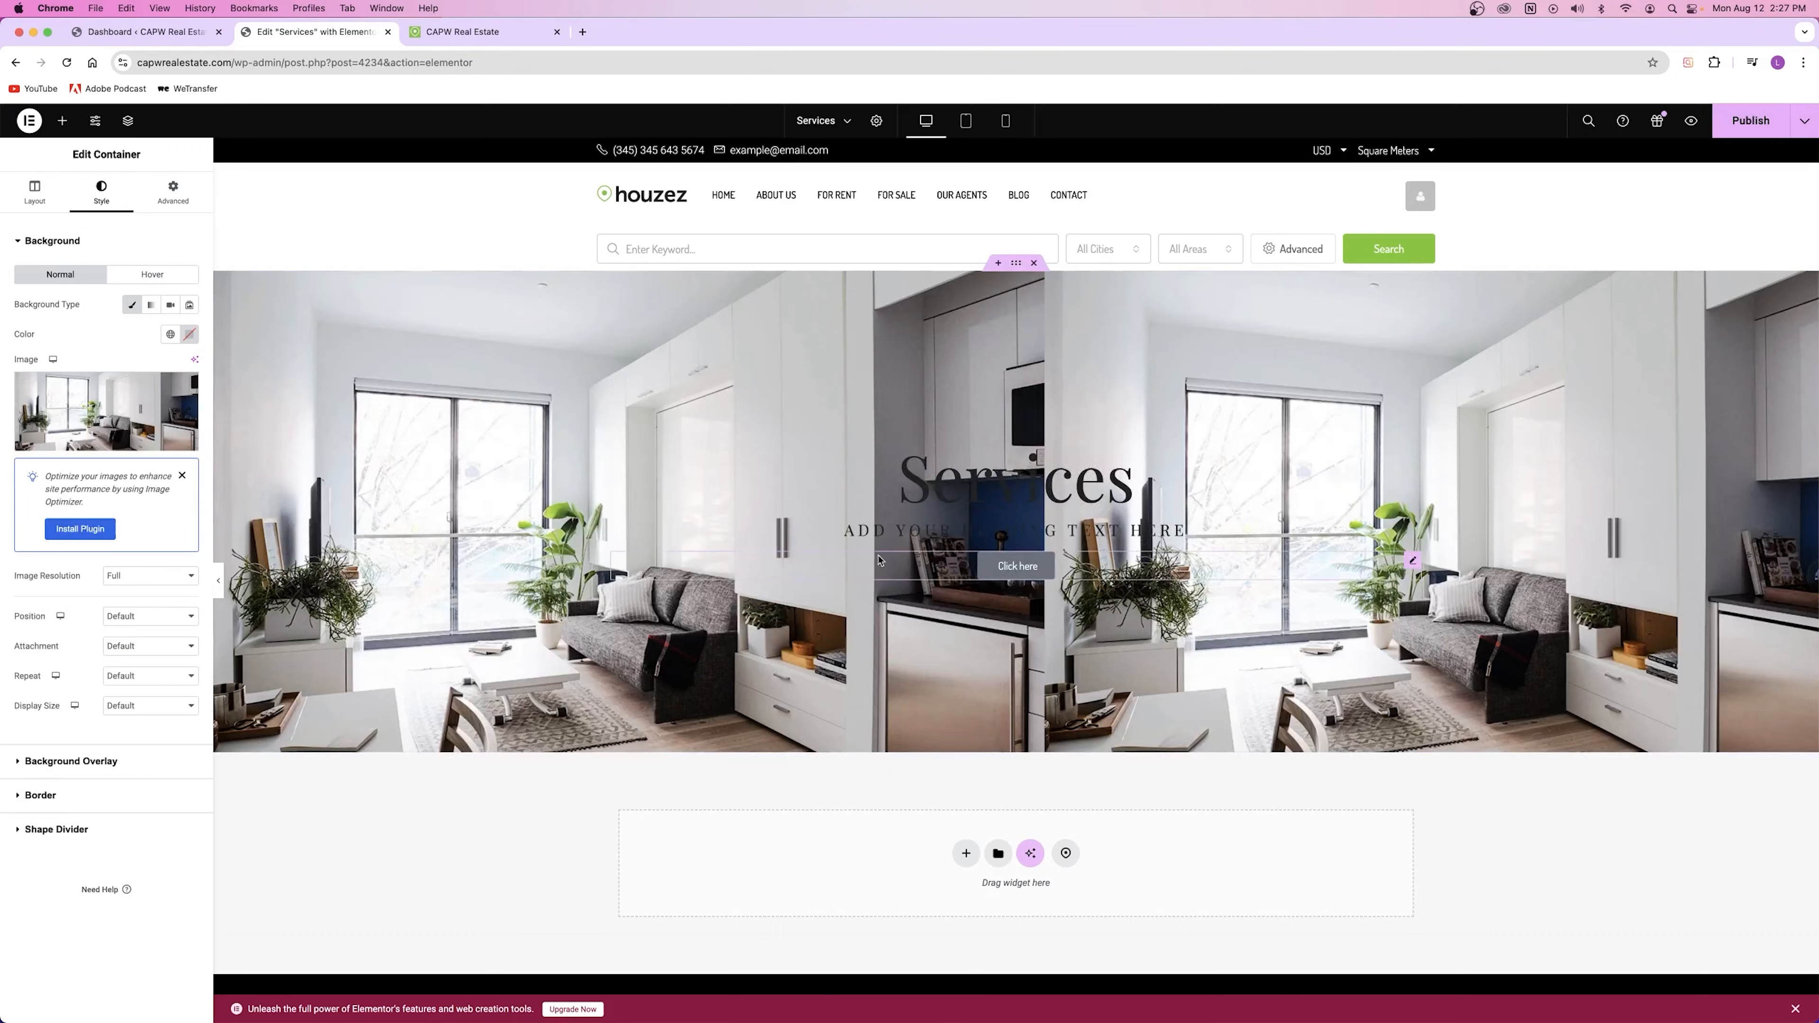
# Step: Add a white background overlay at 0.47 opacity and publish the page
pyautogui.click(101, 763)
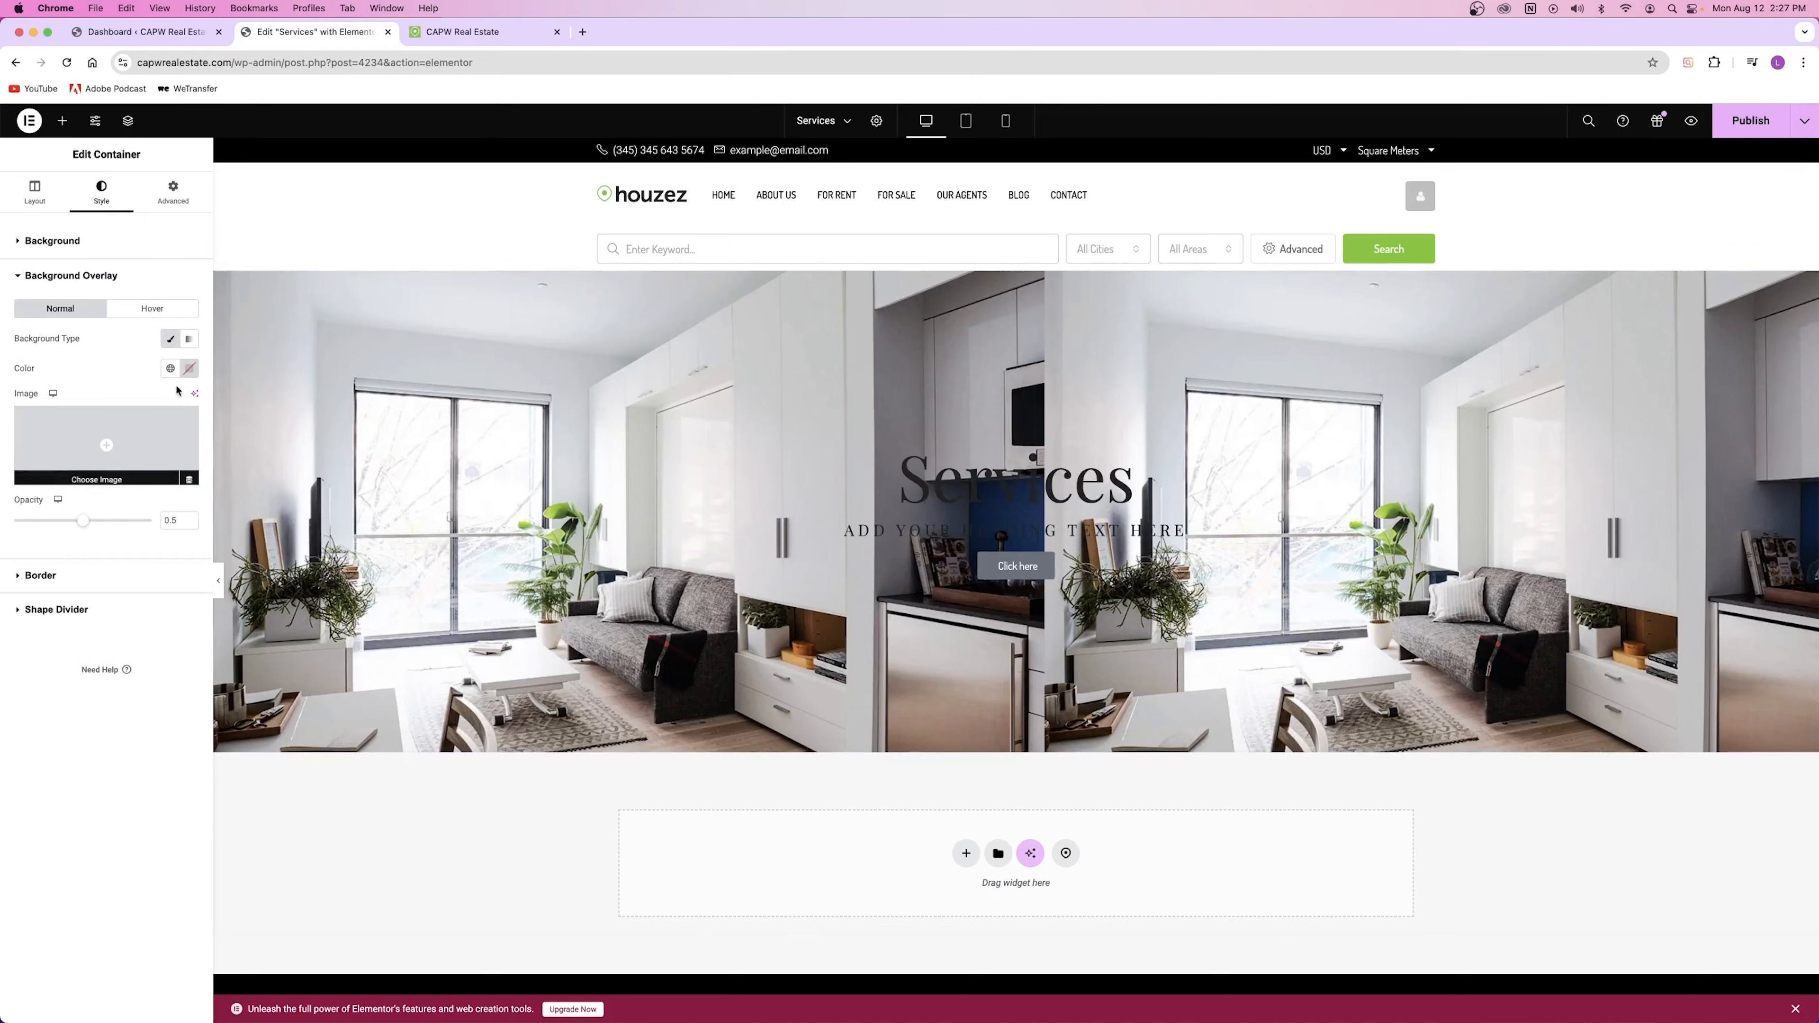
pyautogui.click(188, 368)
pyautogui.click(133, 449)
pyautogui.click(84, 522)
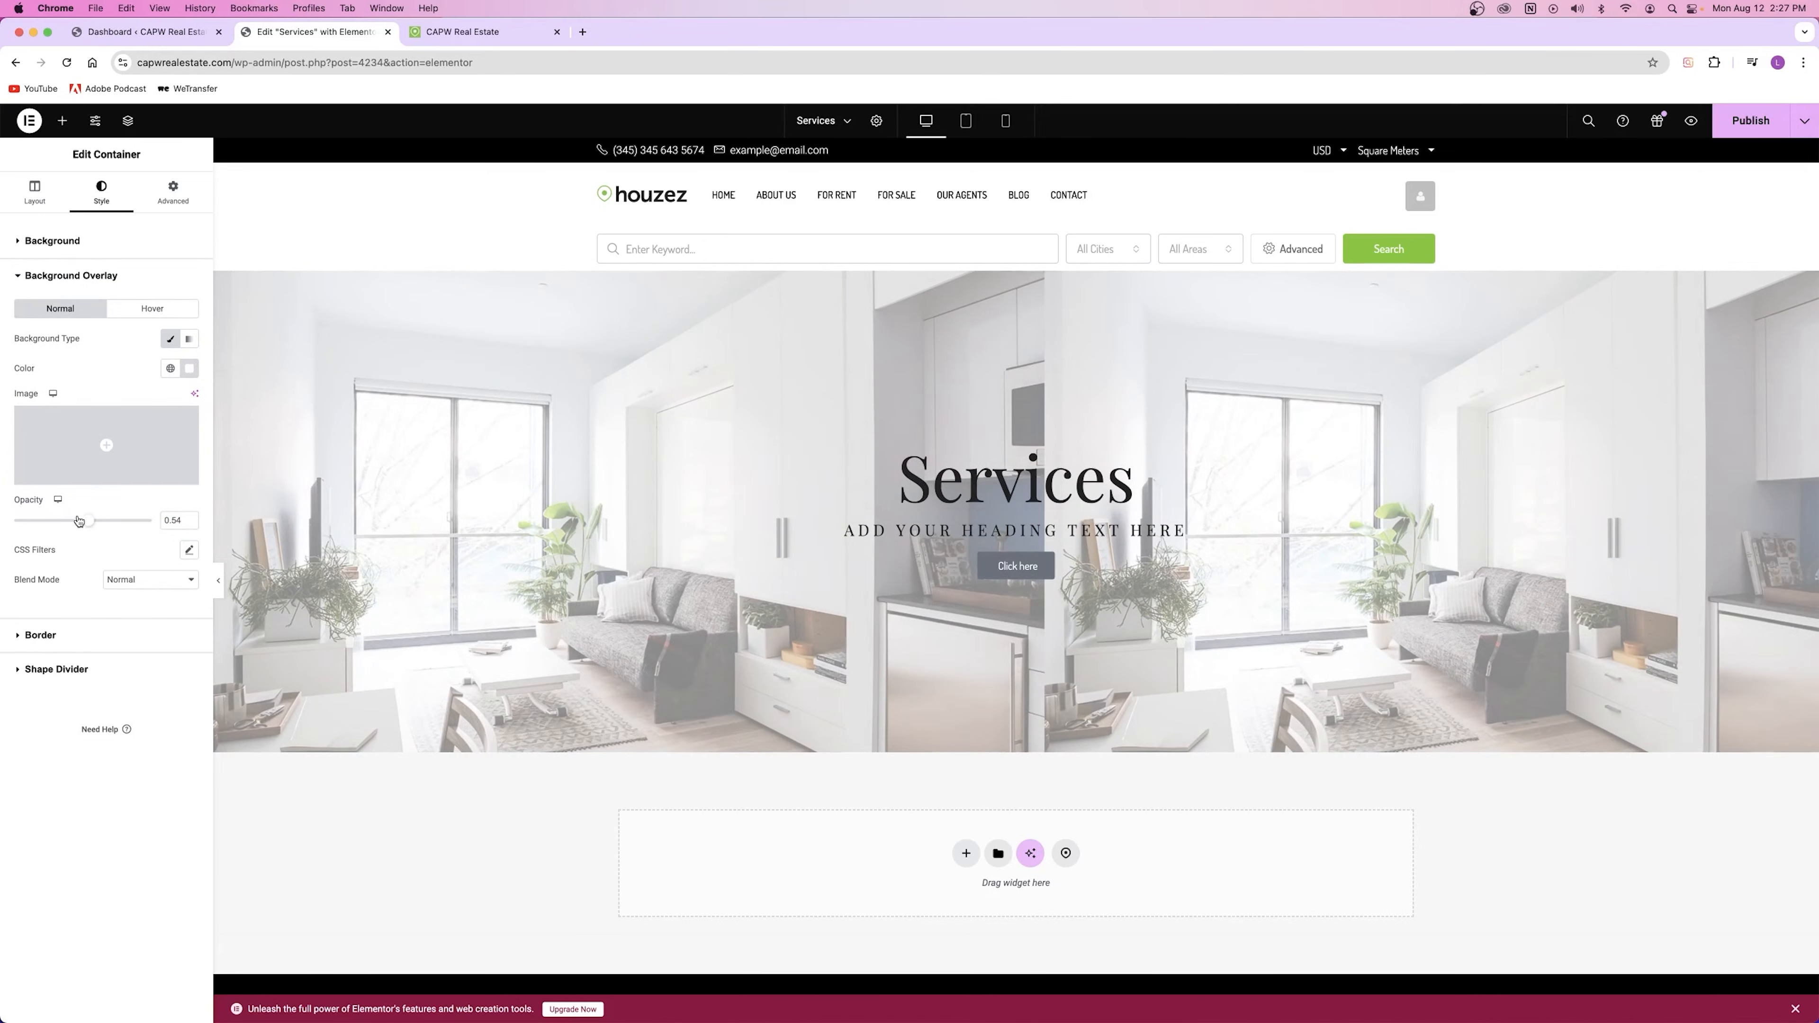
pyautogui.moveTo(79, 521); pyautogui.dragTo(74, 520)
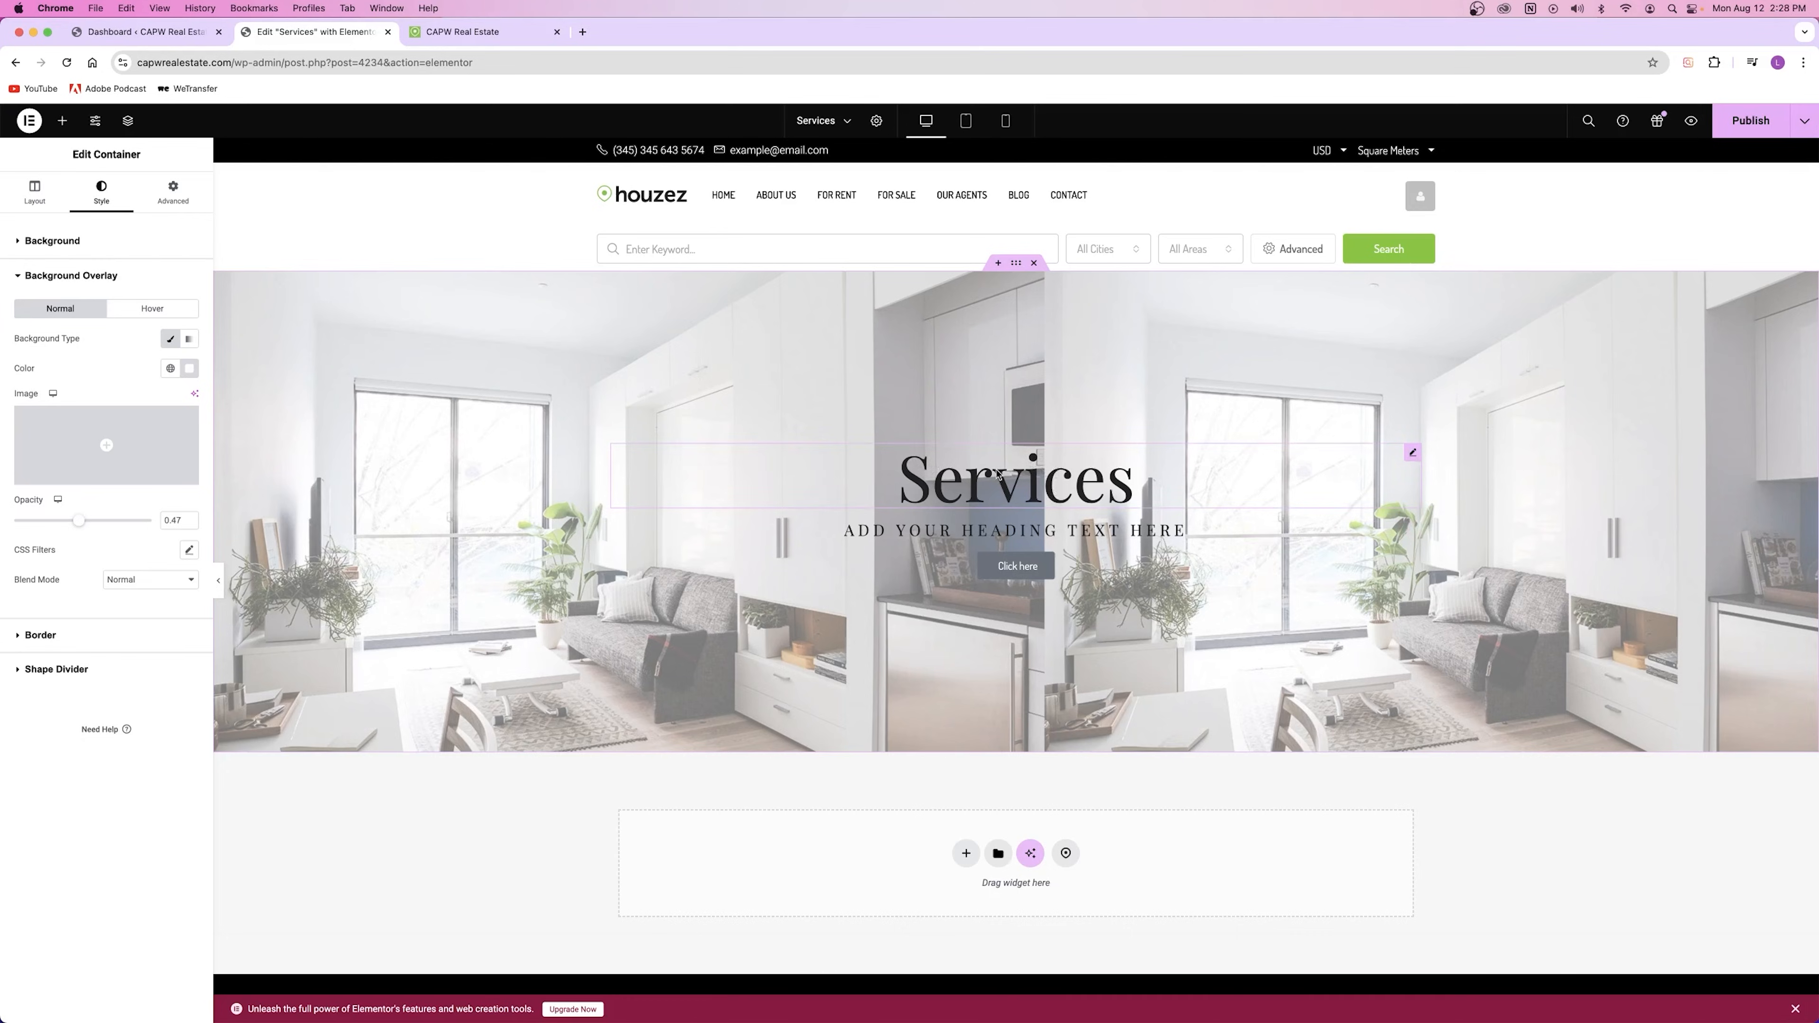
pyautogui.click(1751, 120)
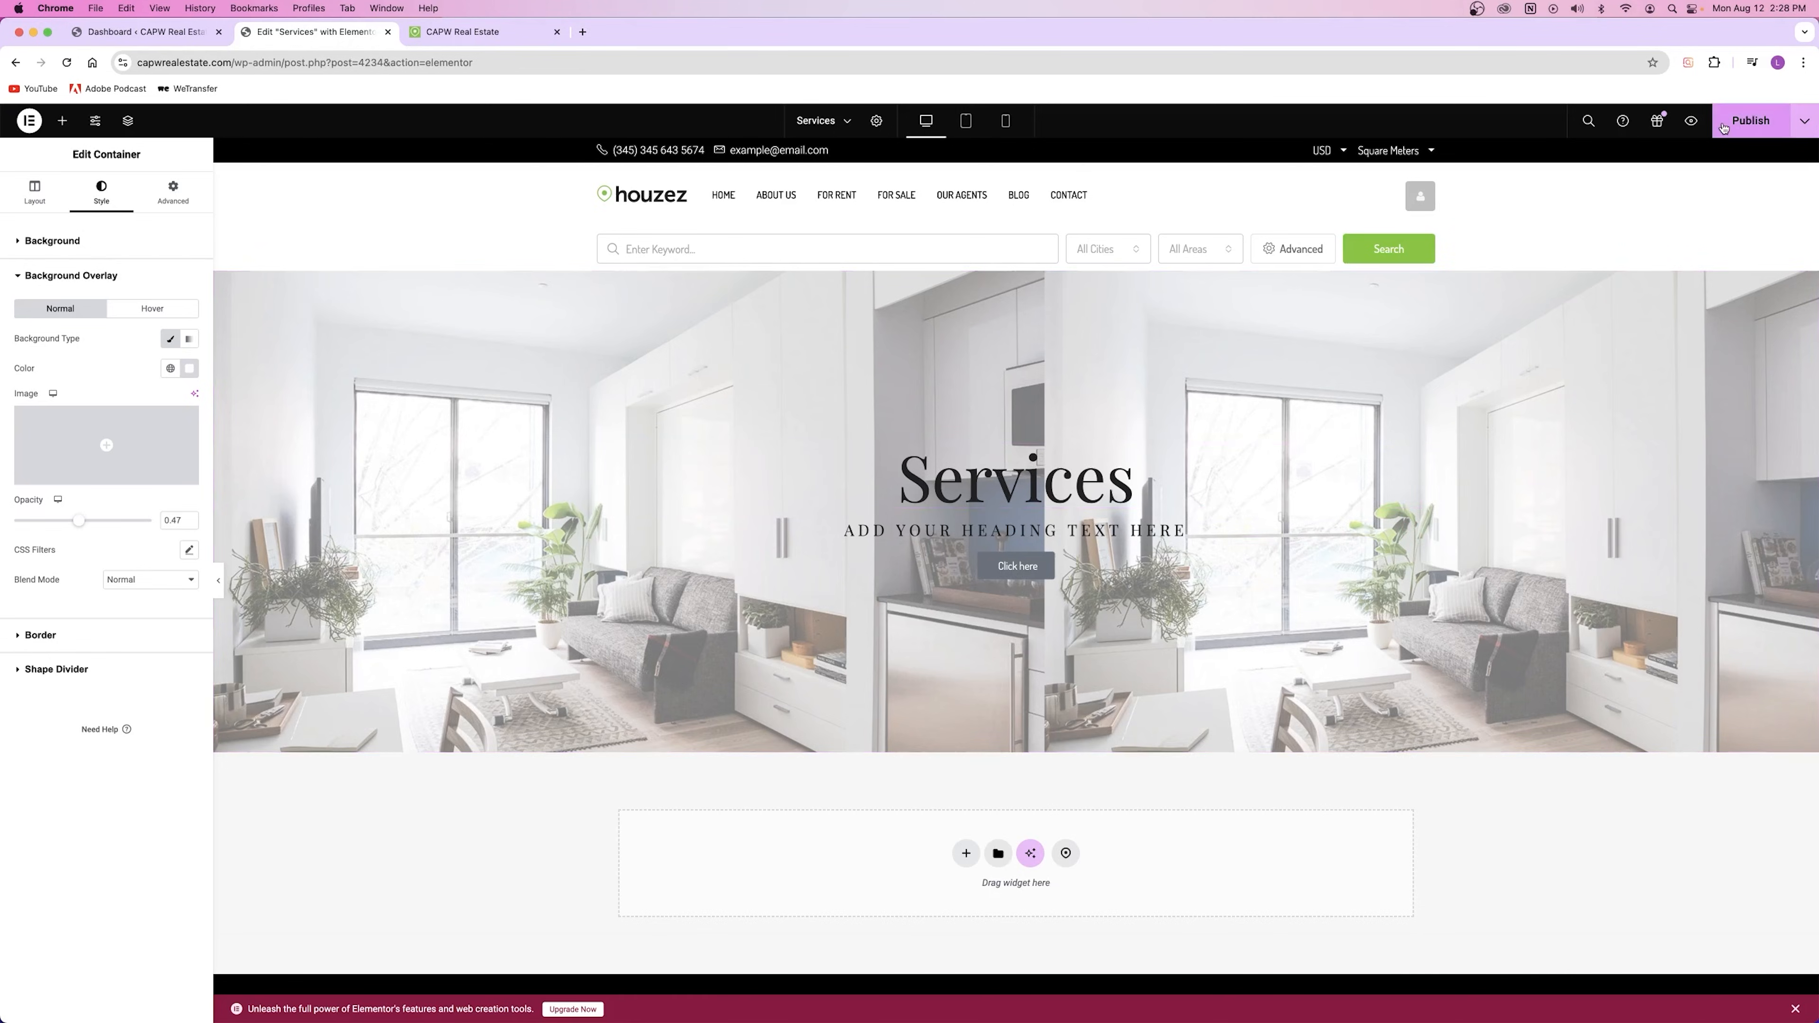
# Step: Close the editor and load the site's /services URL to view the live Services page
pyautogui.click(388, 32)
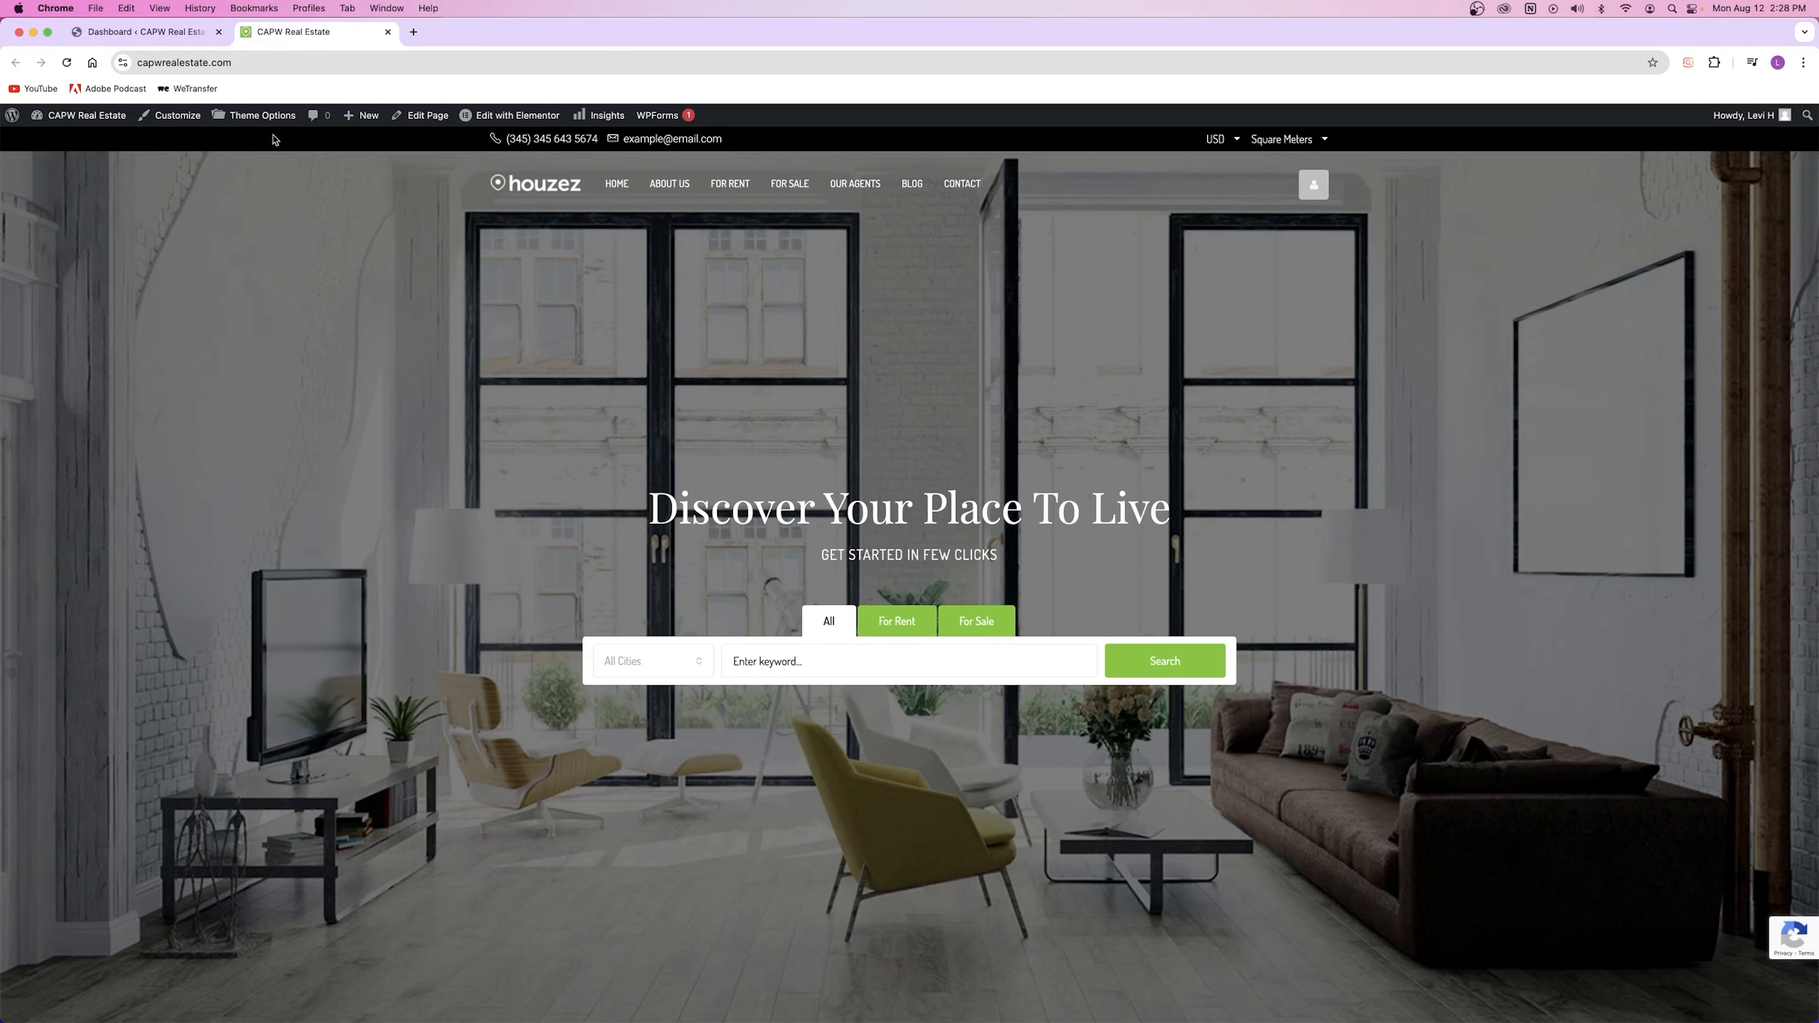
pyautogui.click(281, 64)
pyautogui.click(281, 64)
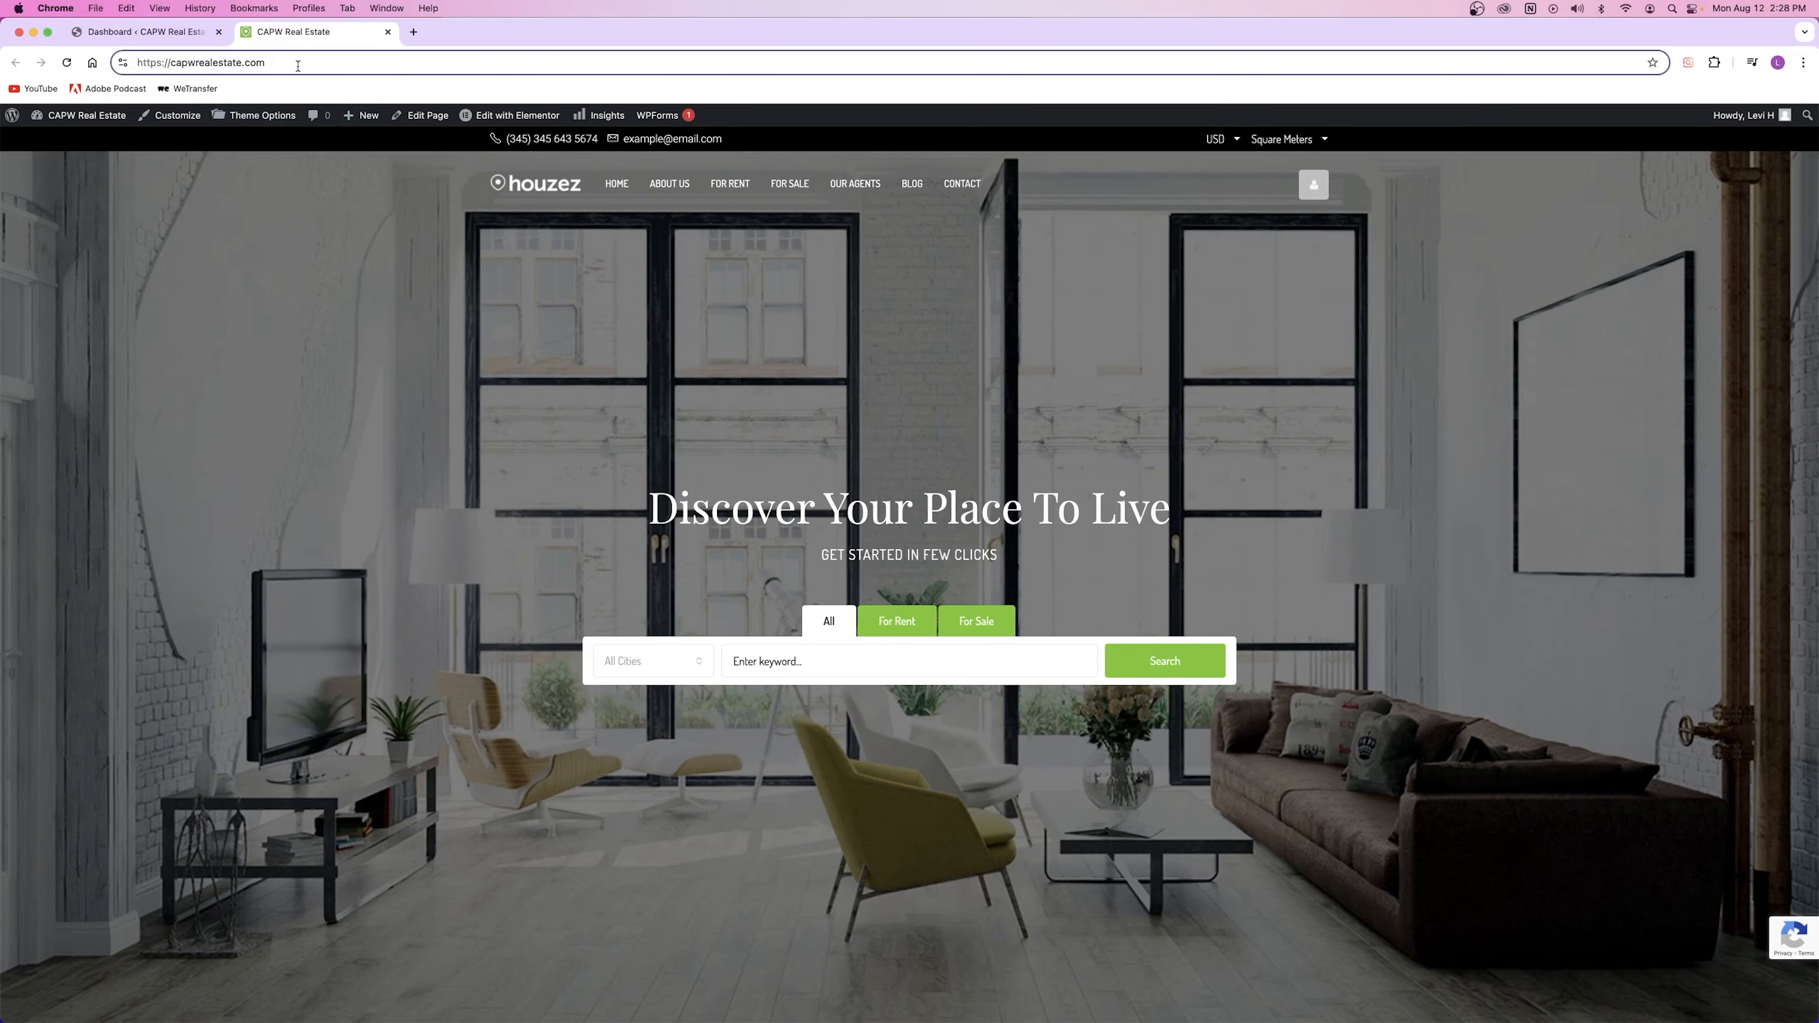
pyautogui.write('/services')
pyautogui.press('Return')
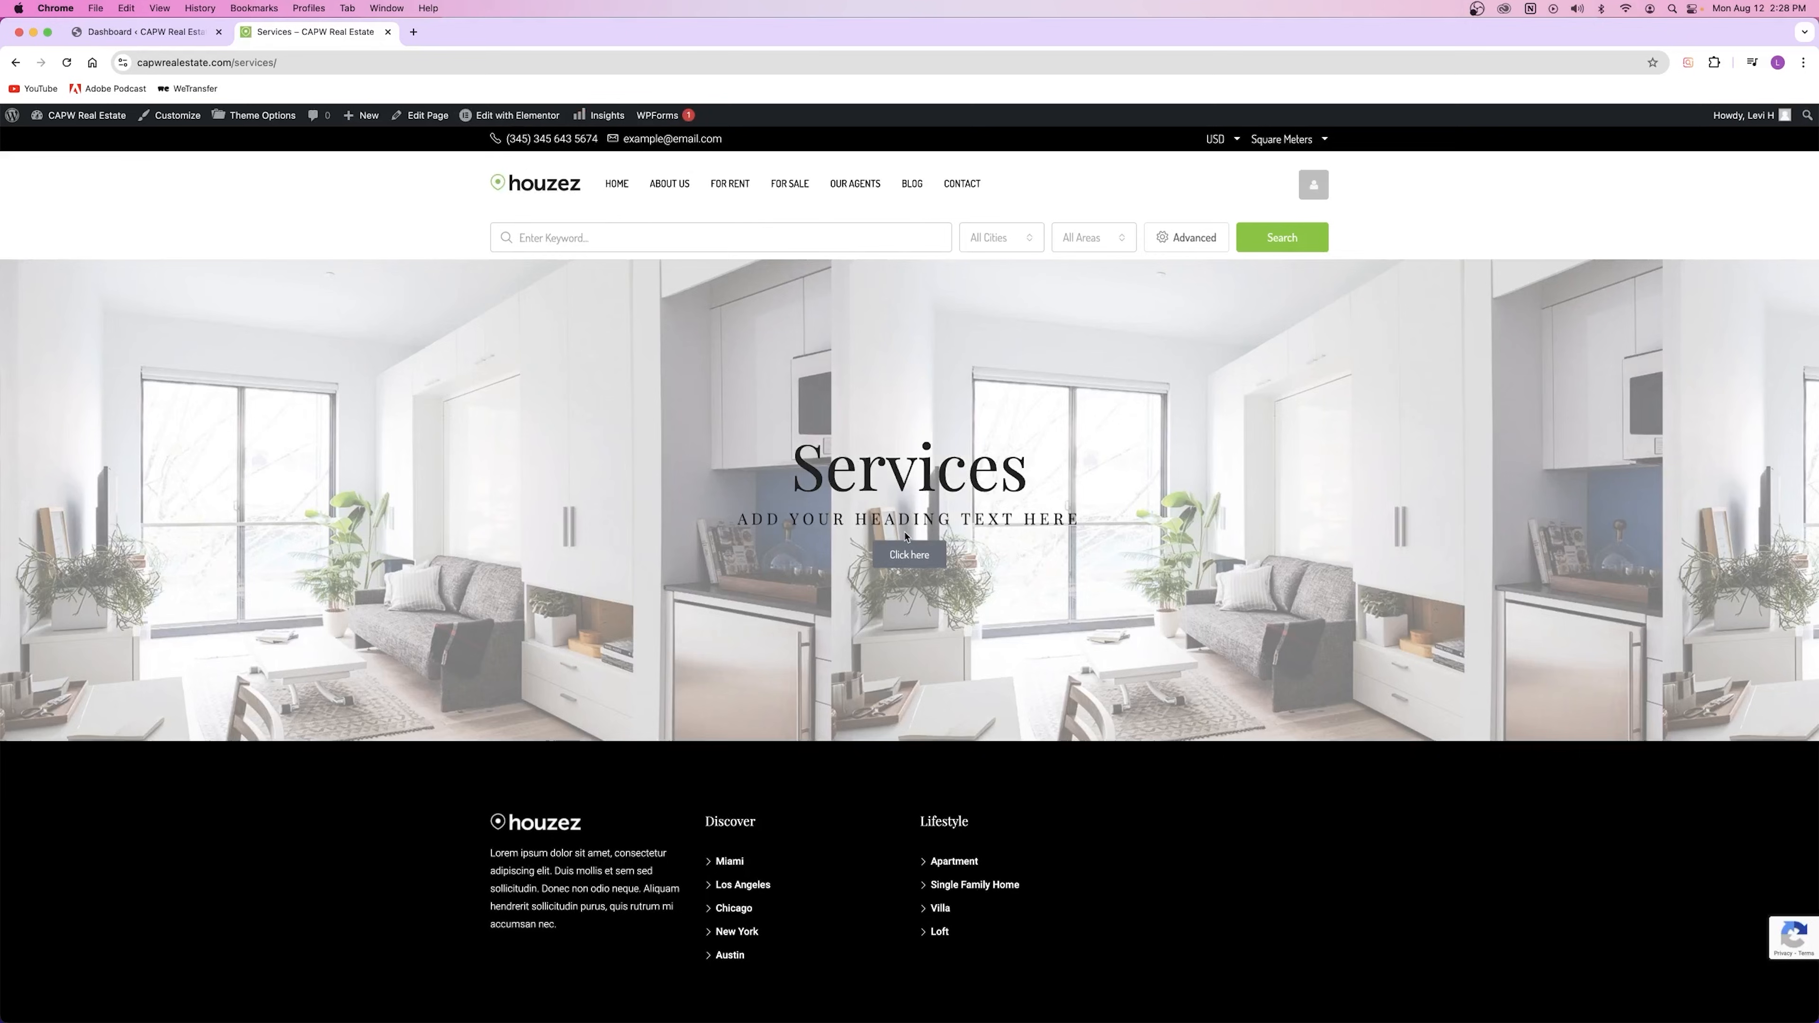
pyautogui.click(287, 62)
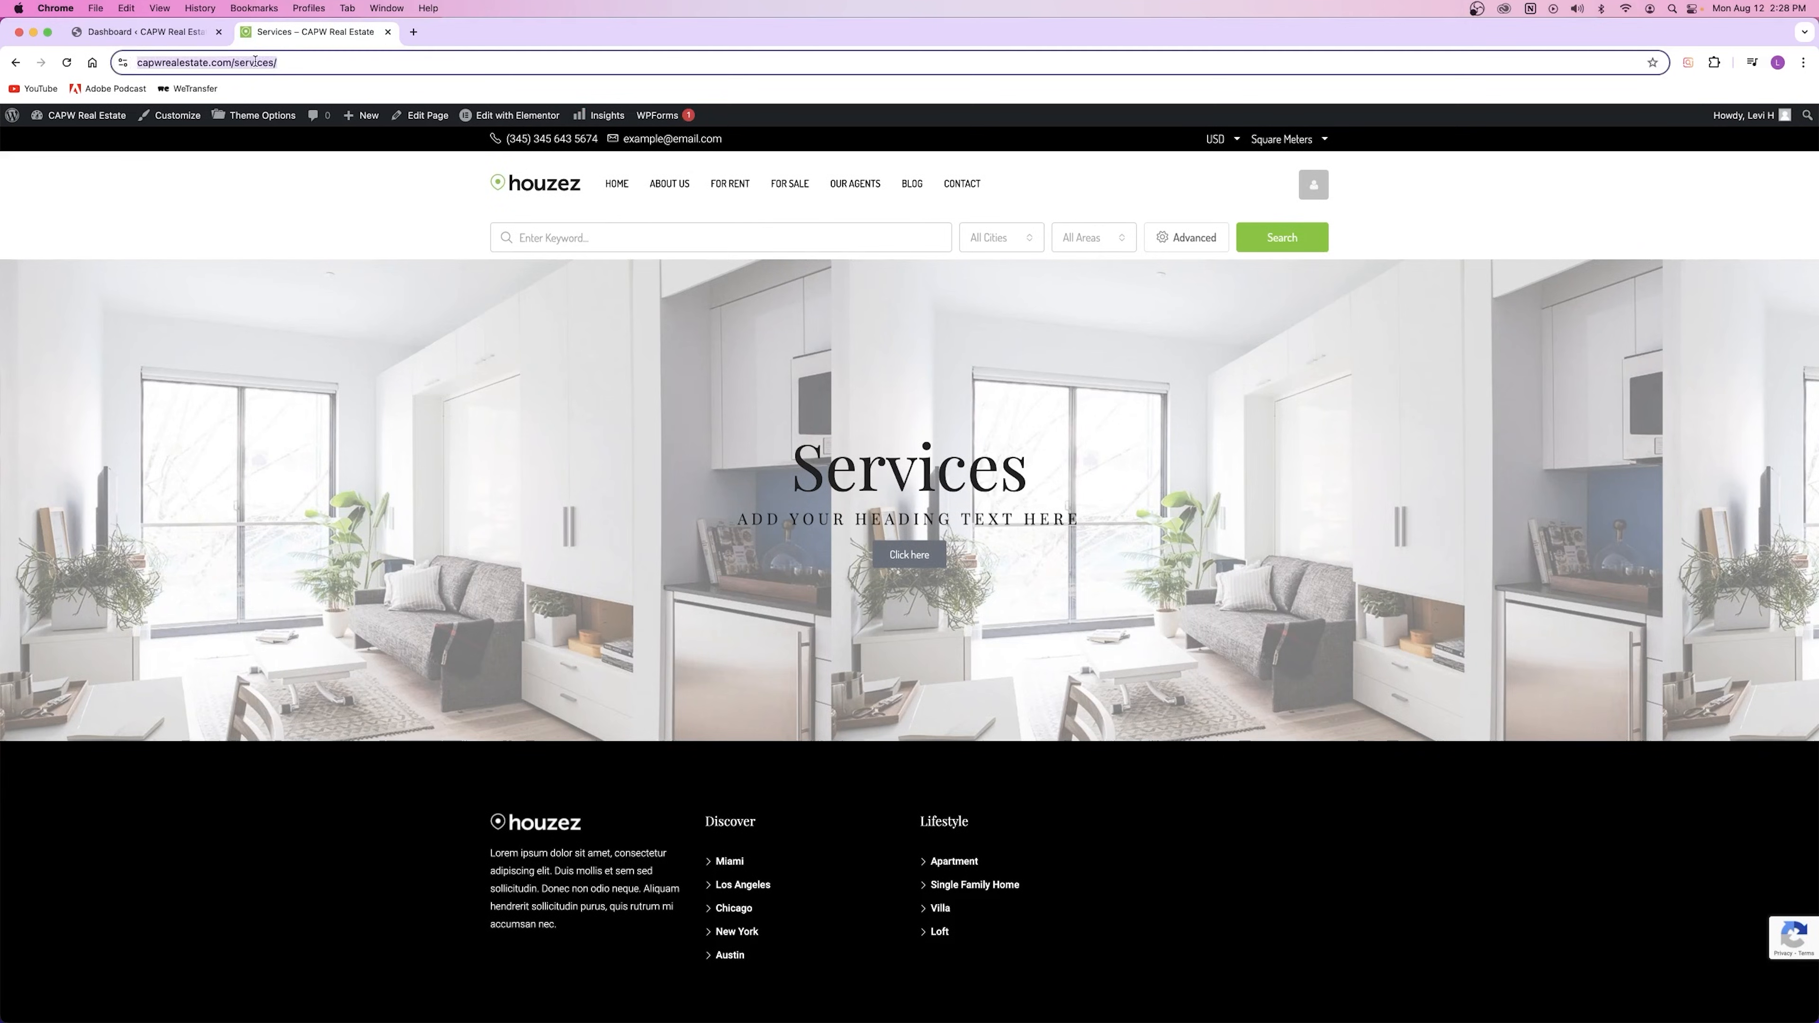
pyautogui.moveTo(271, 62); pyautogui.dragTo(326, 67)
pyautogui.click(343, 67)
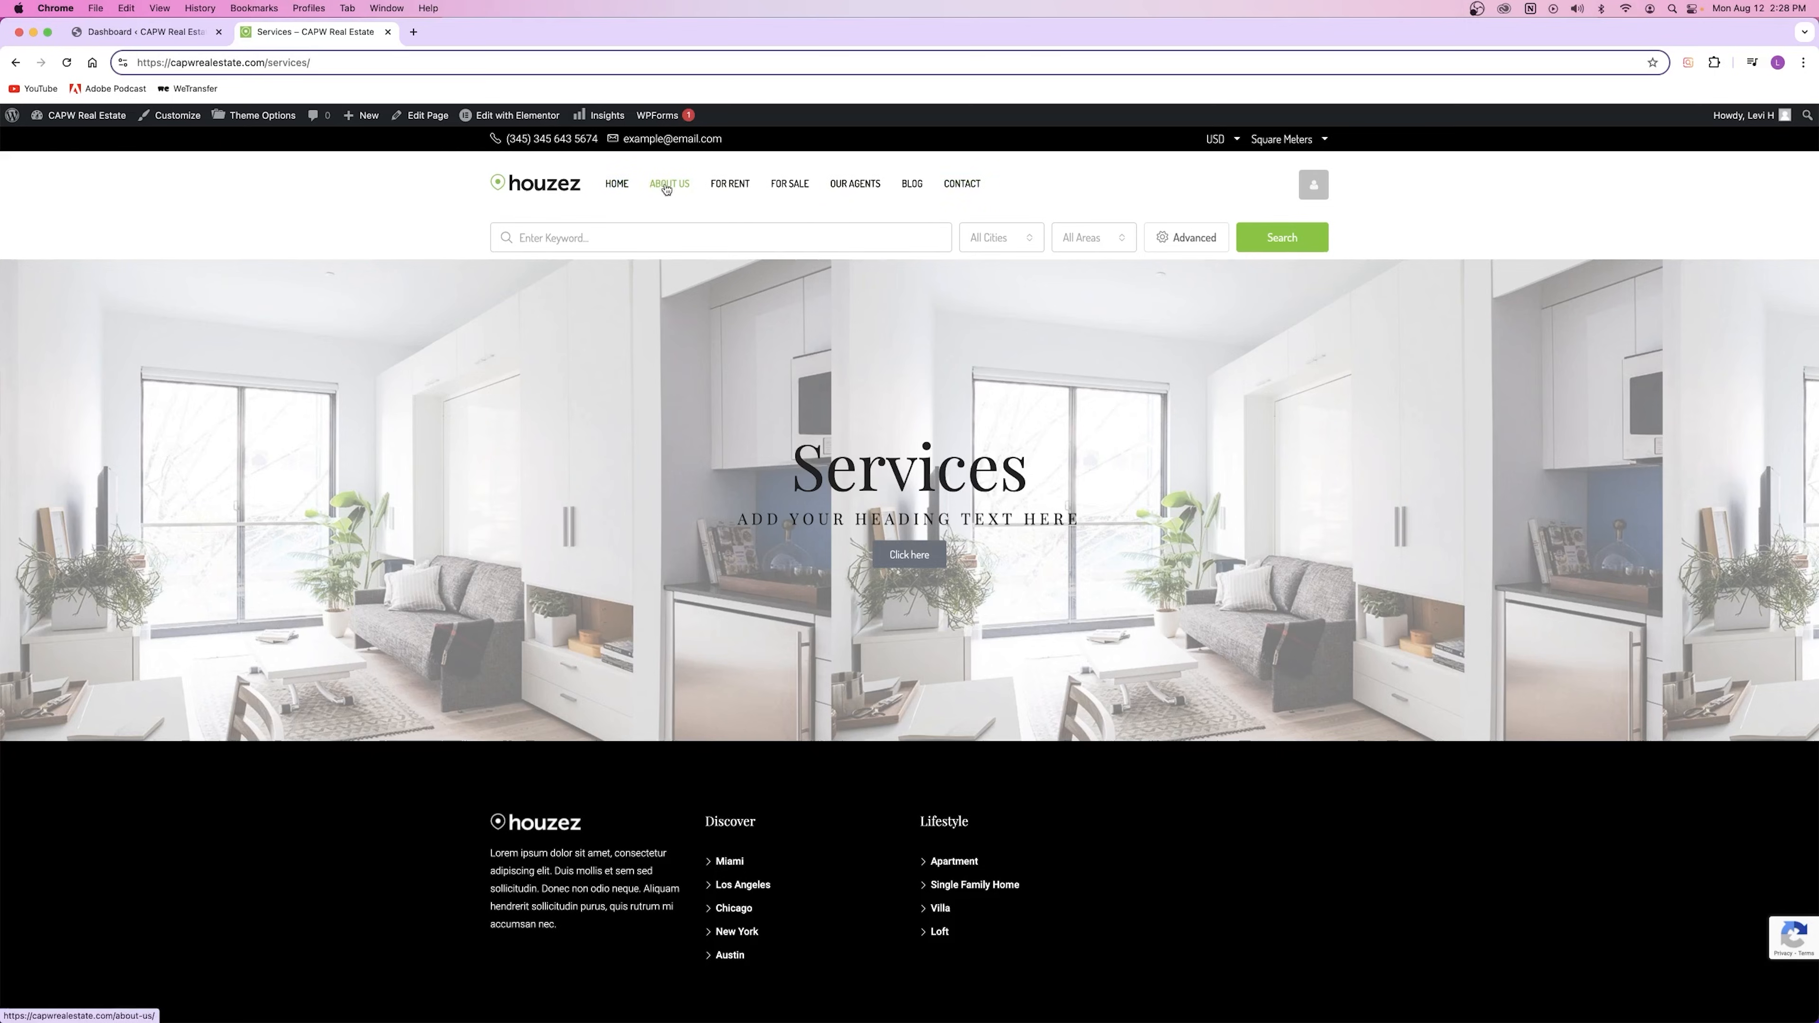
pyautogui.click(716, 348)
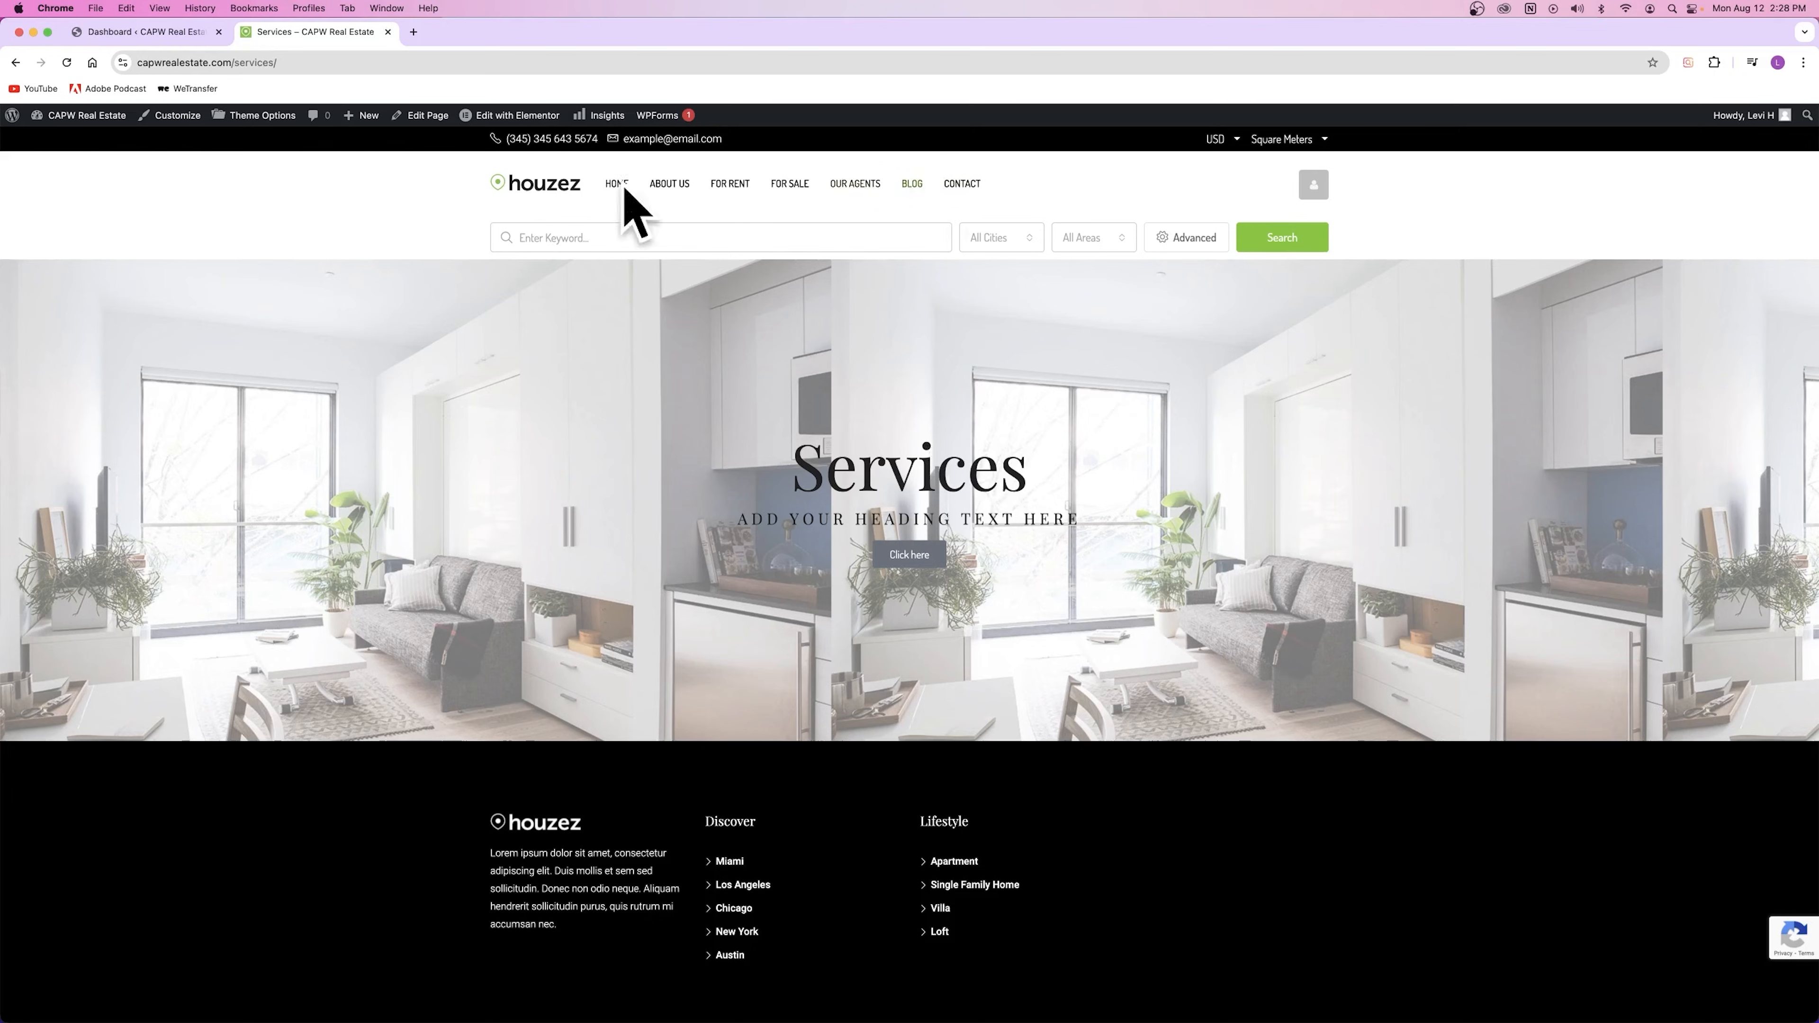
# Step: Open the All Pages list in a new tab from the dashboard
pyautogui.click(143, 32)
pyautogui.moveTo(43, 396)
pyautogui.rightClick(142, 397)
pyautogui.click(188, 407)
pyautogui.click(300, 33)
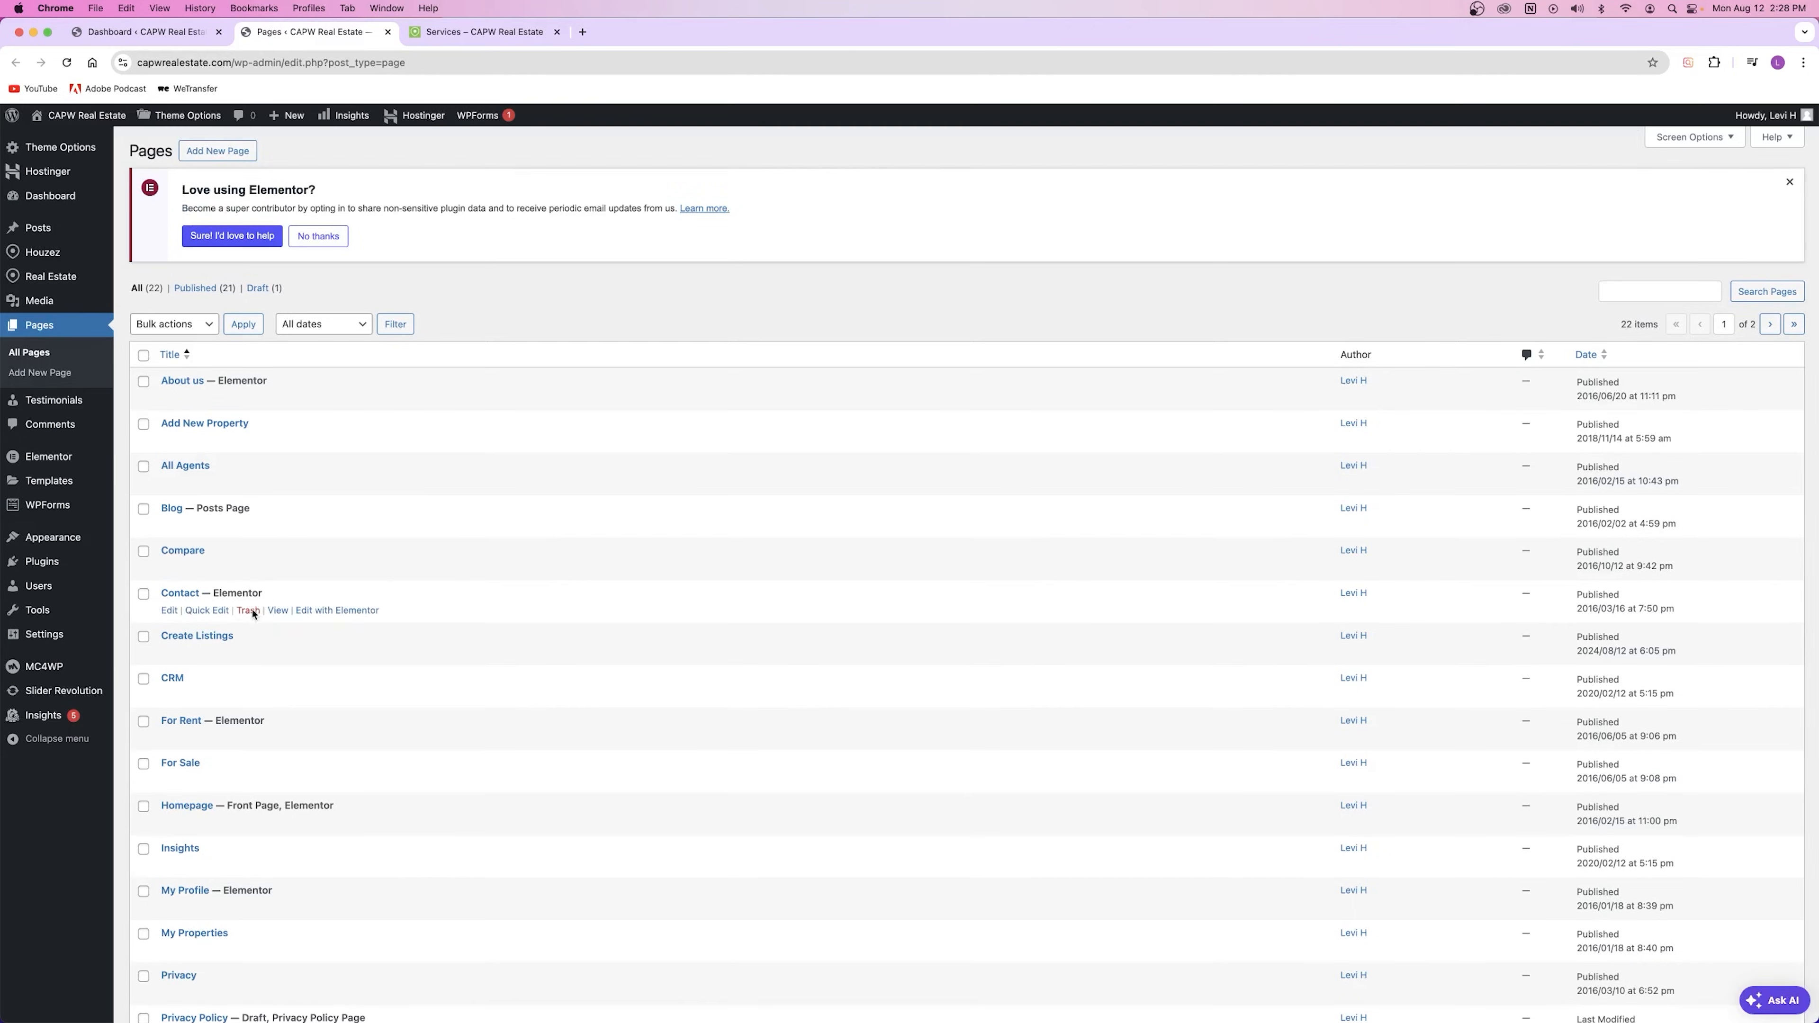
# Step: Find the Services page in the pages list, then open Appearance > Menus in a new tab
pyautogui.scroll(-5, 212, 759)
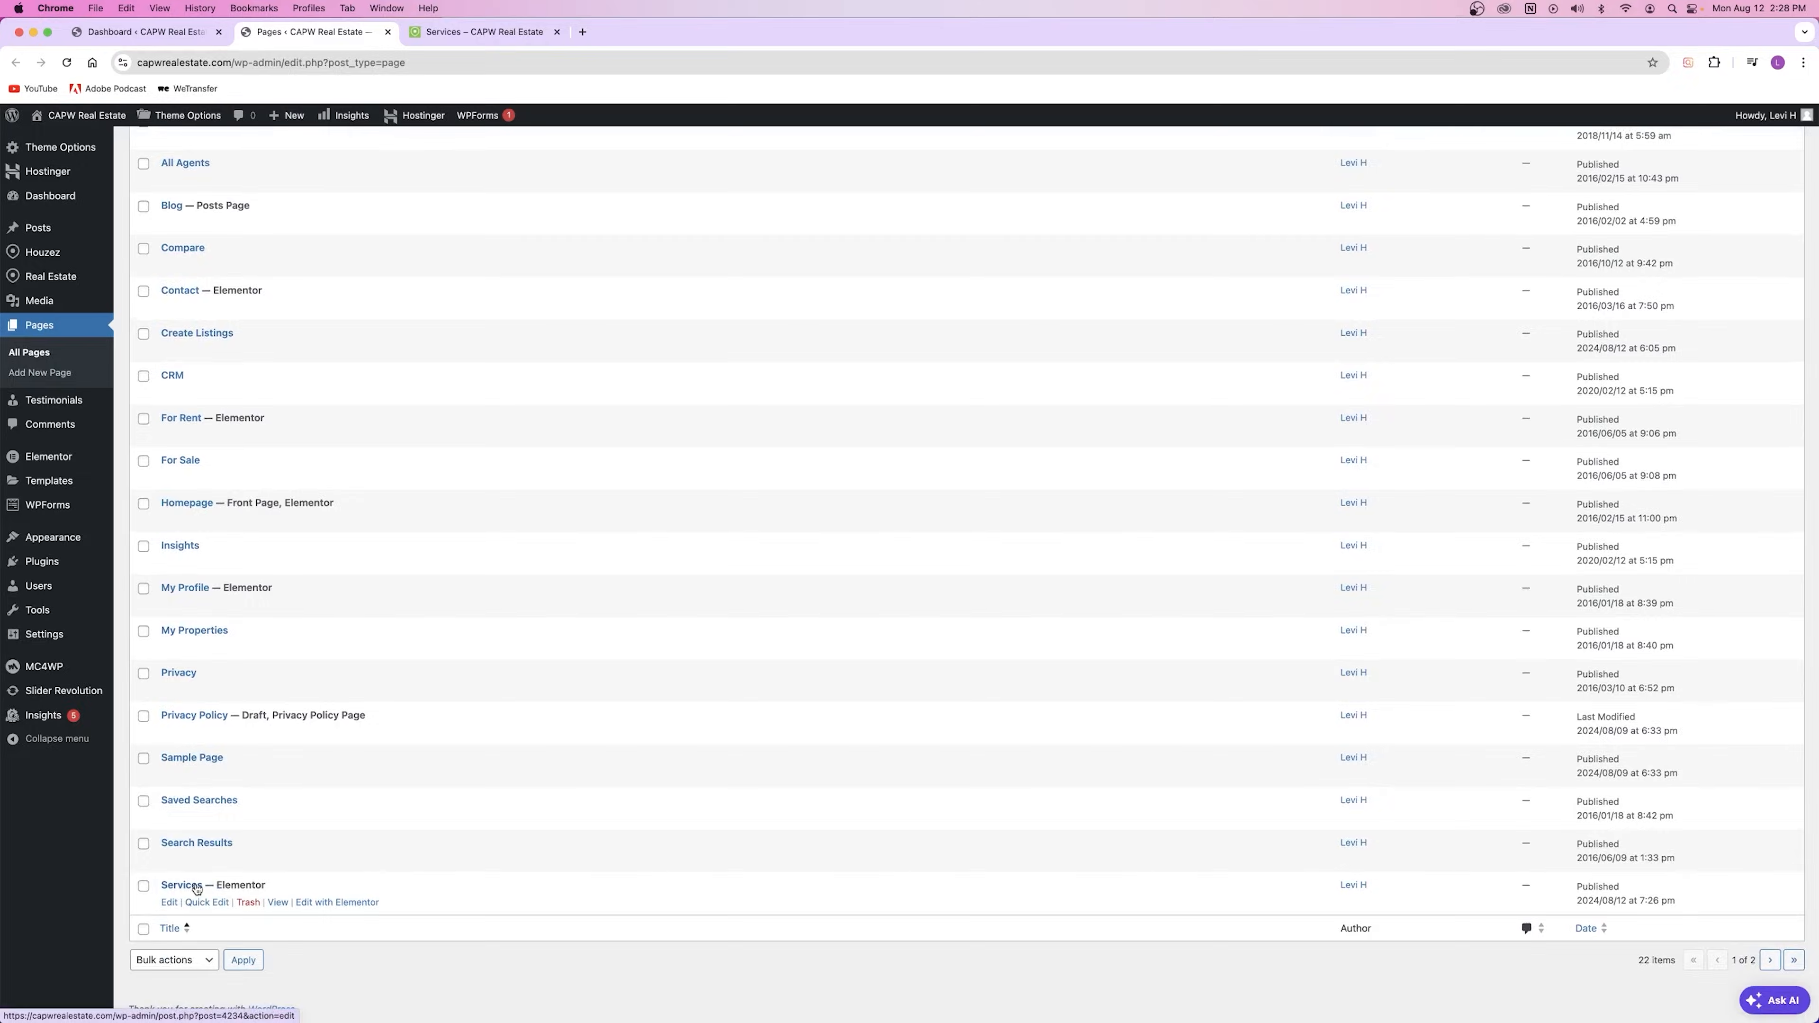
pyautogui.scroll(5, 196, 889)
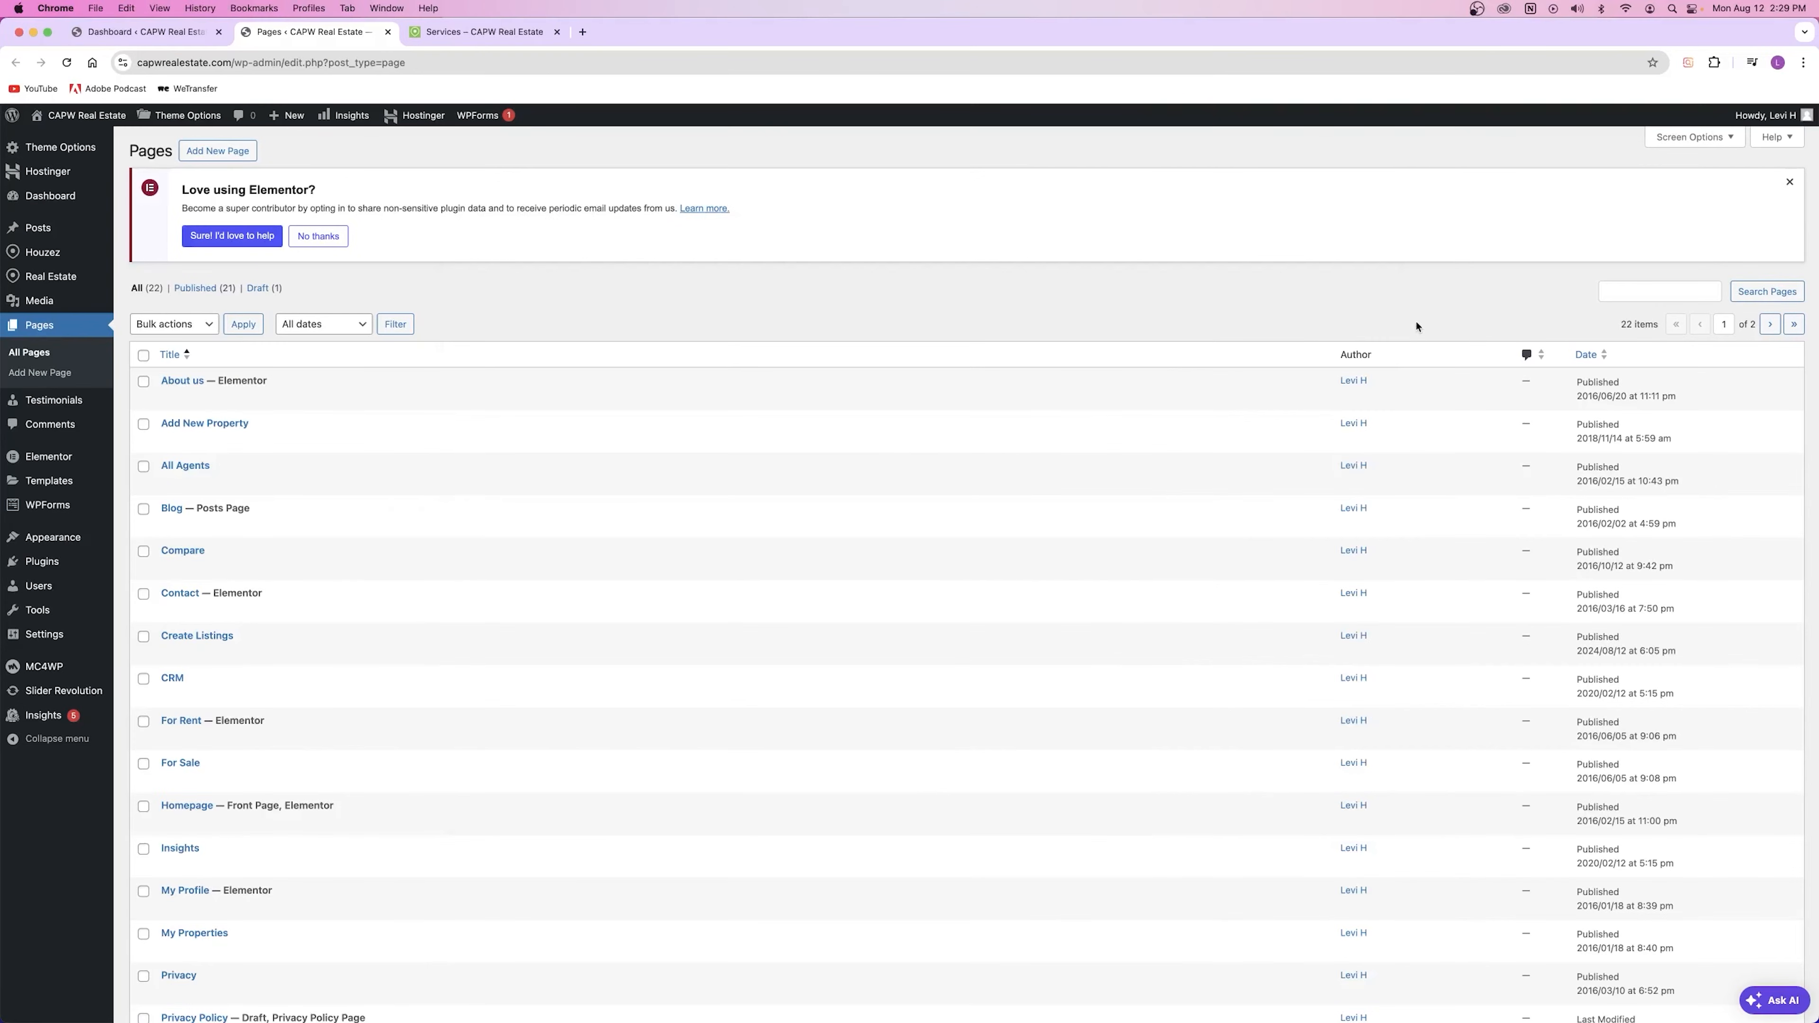
pyautogui.scroll(-5, 590, 808)
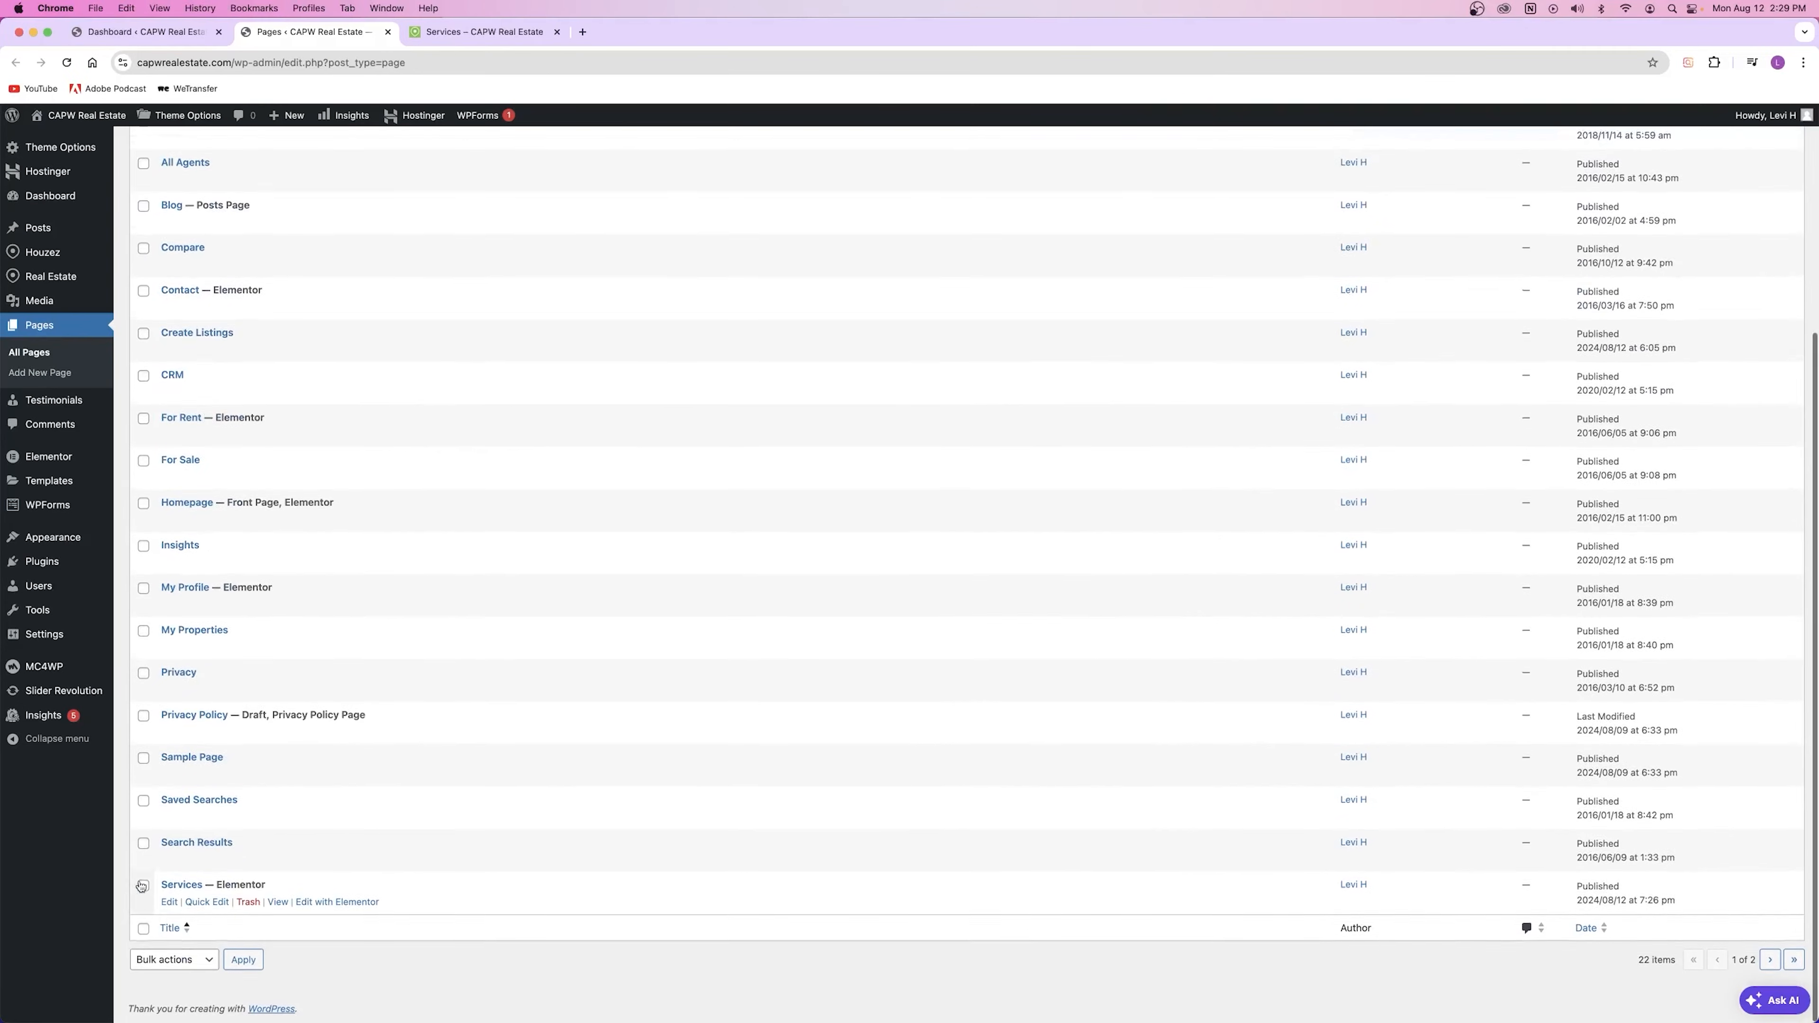
pyautogui.click(467, 32)
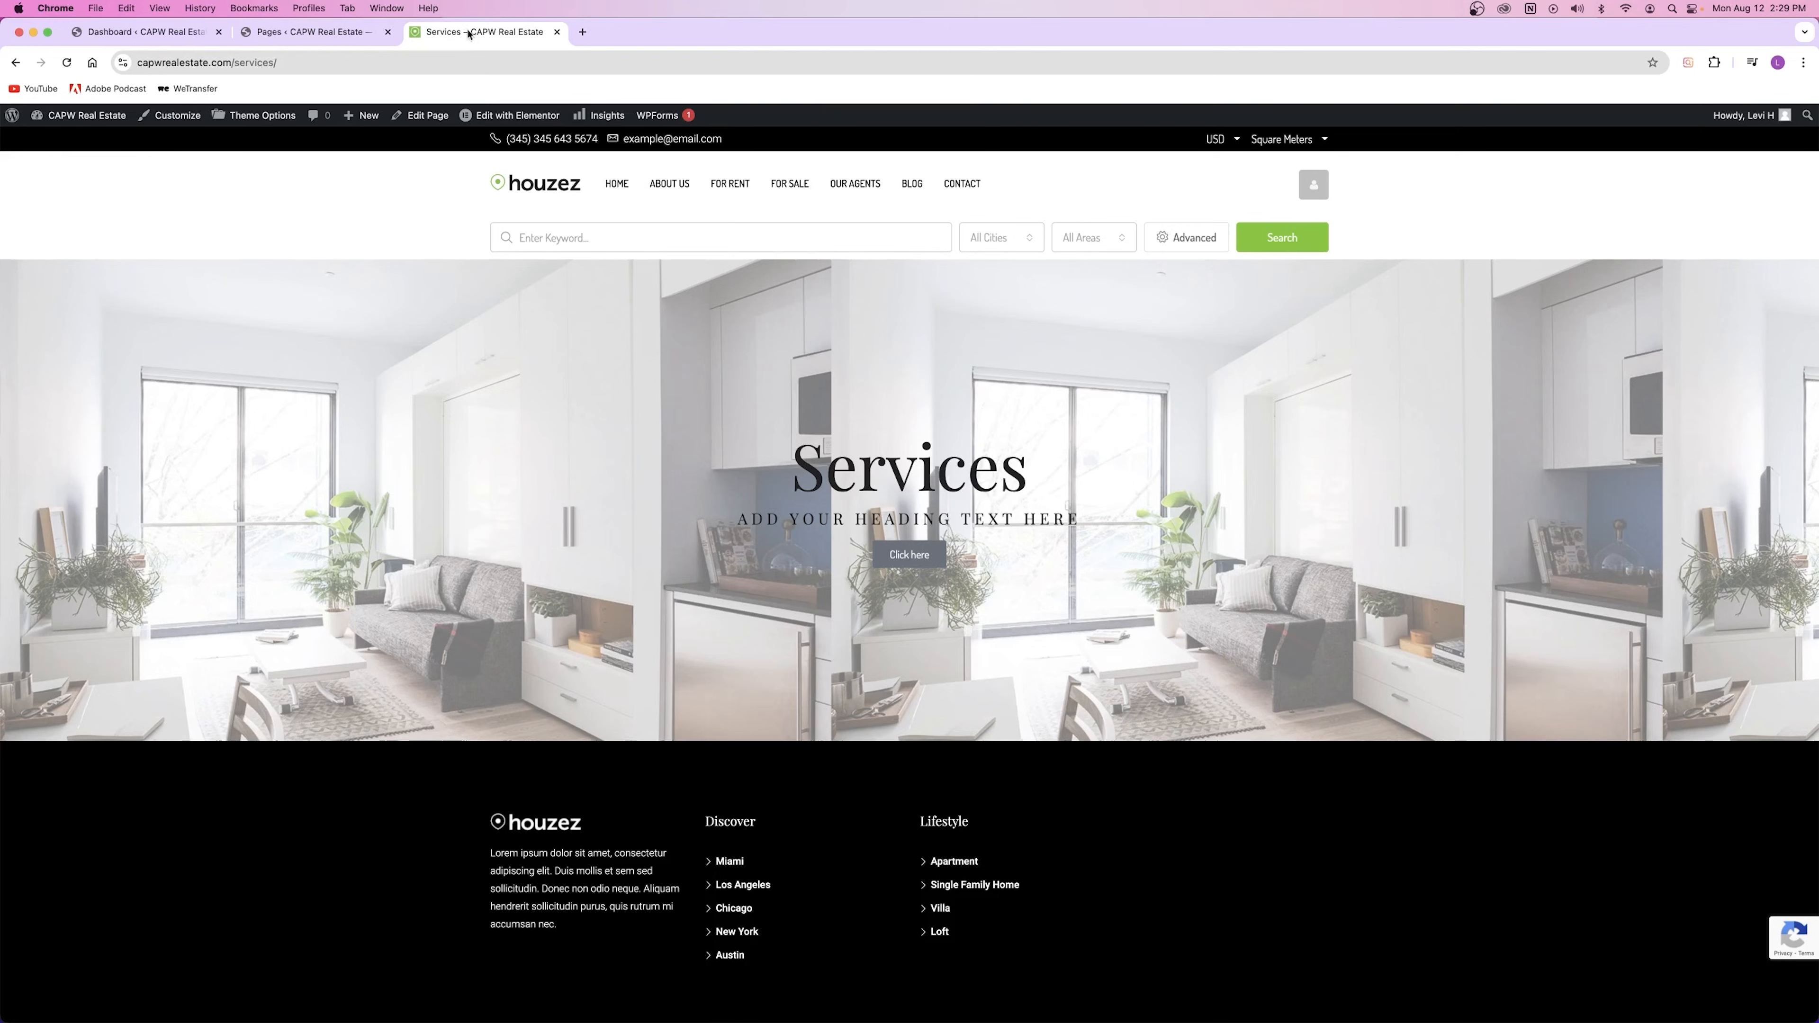
pyautogui.click(296, 42)
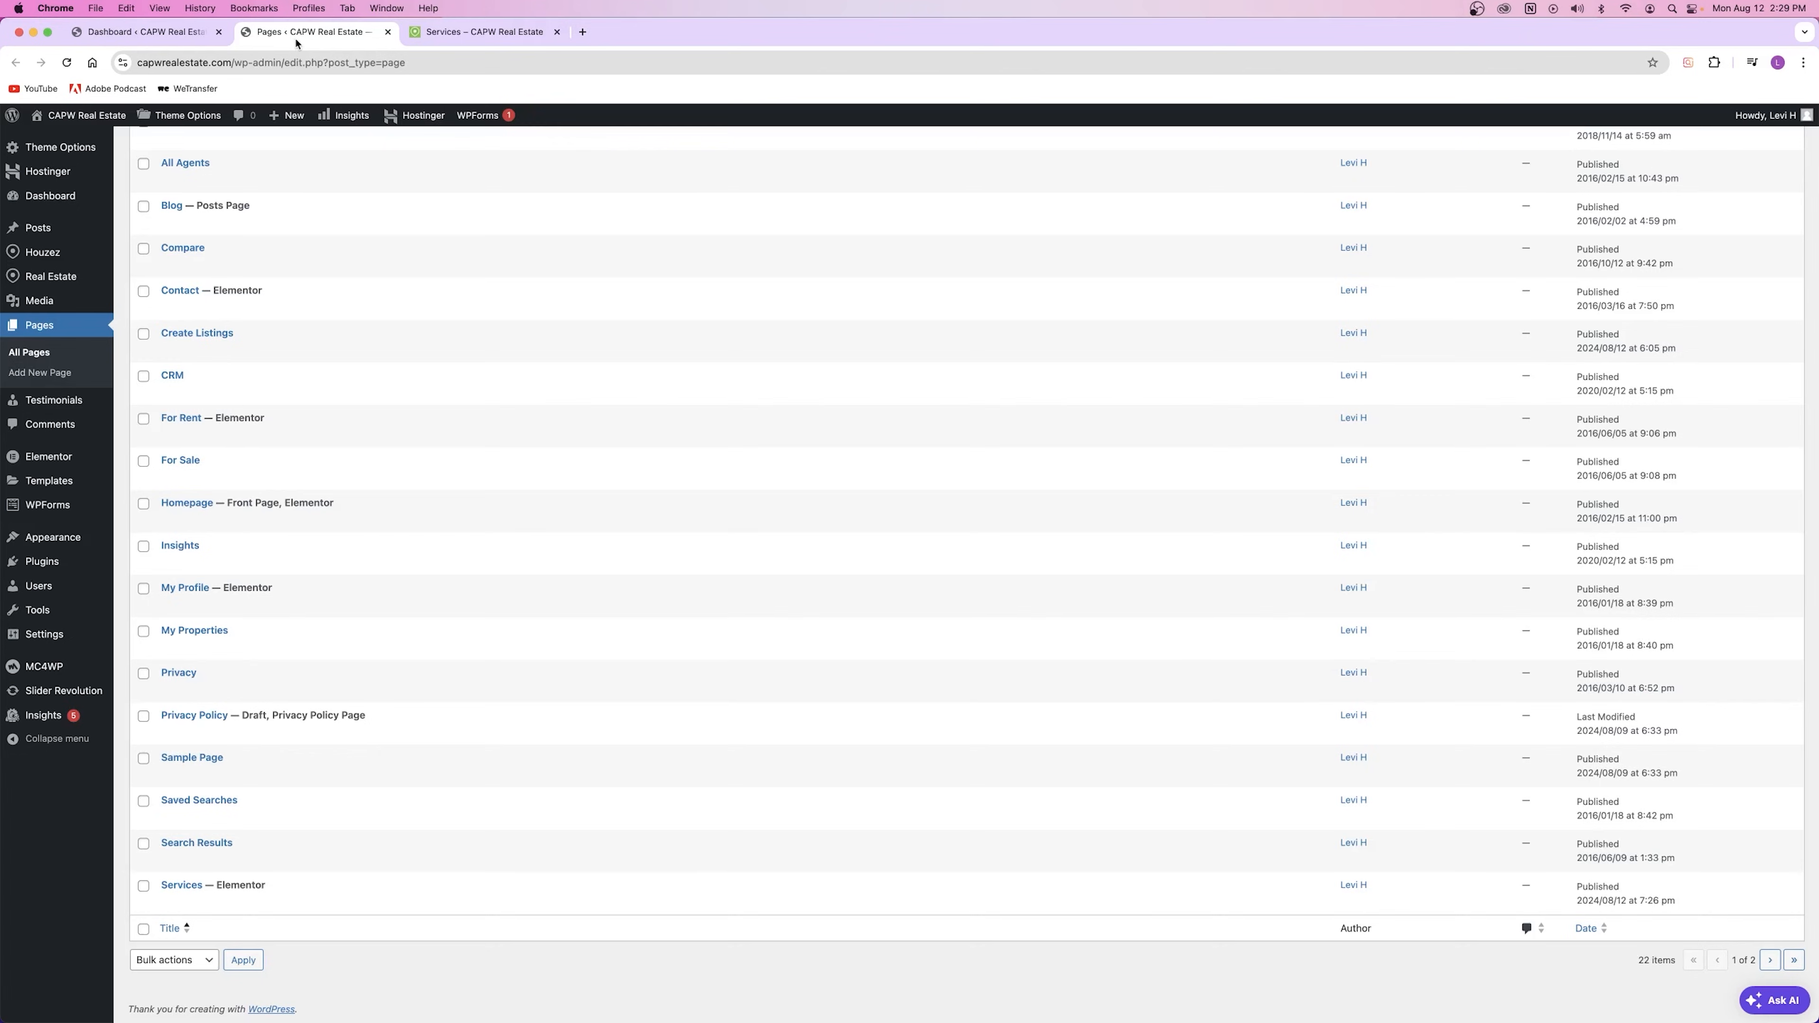
pyautogui.moveTo(86, 539)
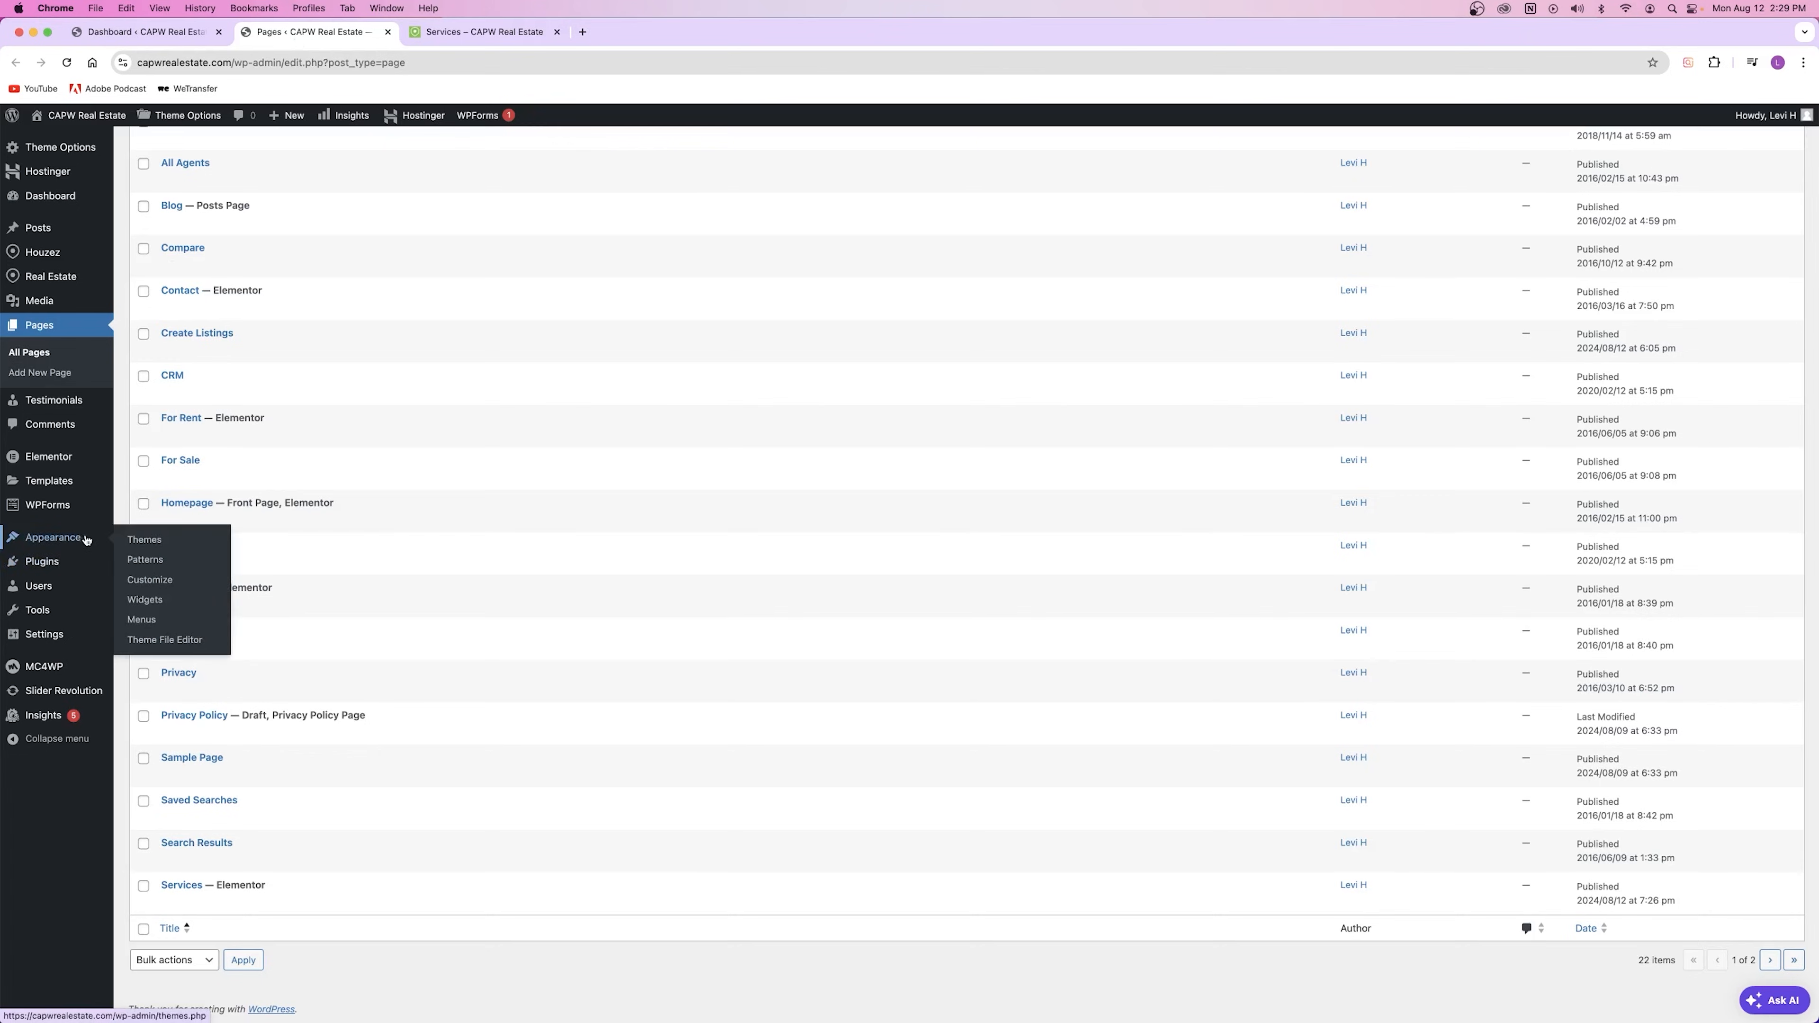
pyautogui.rightClick(152, 619)
pyautogui.click(207, 628)
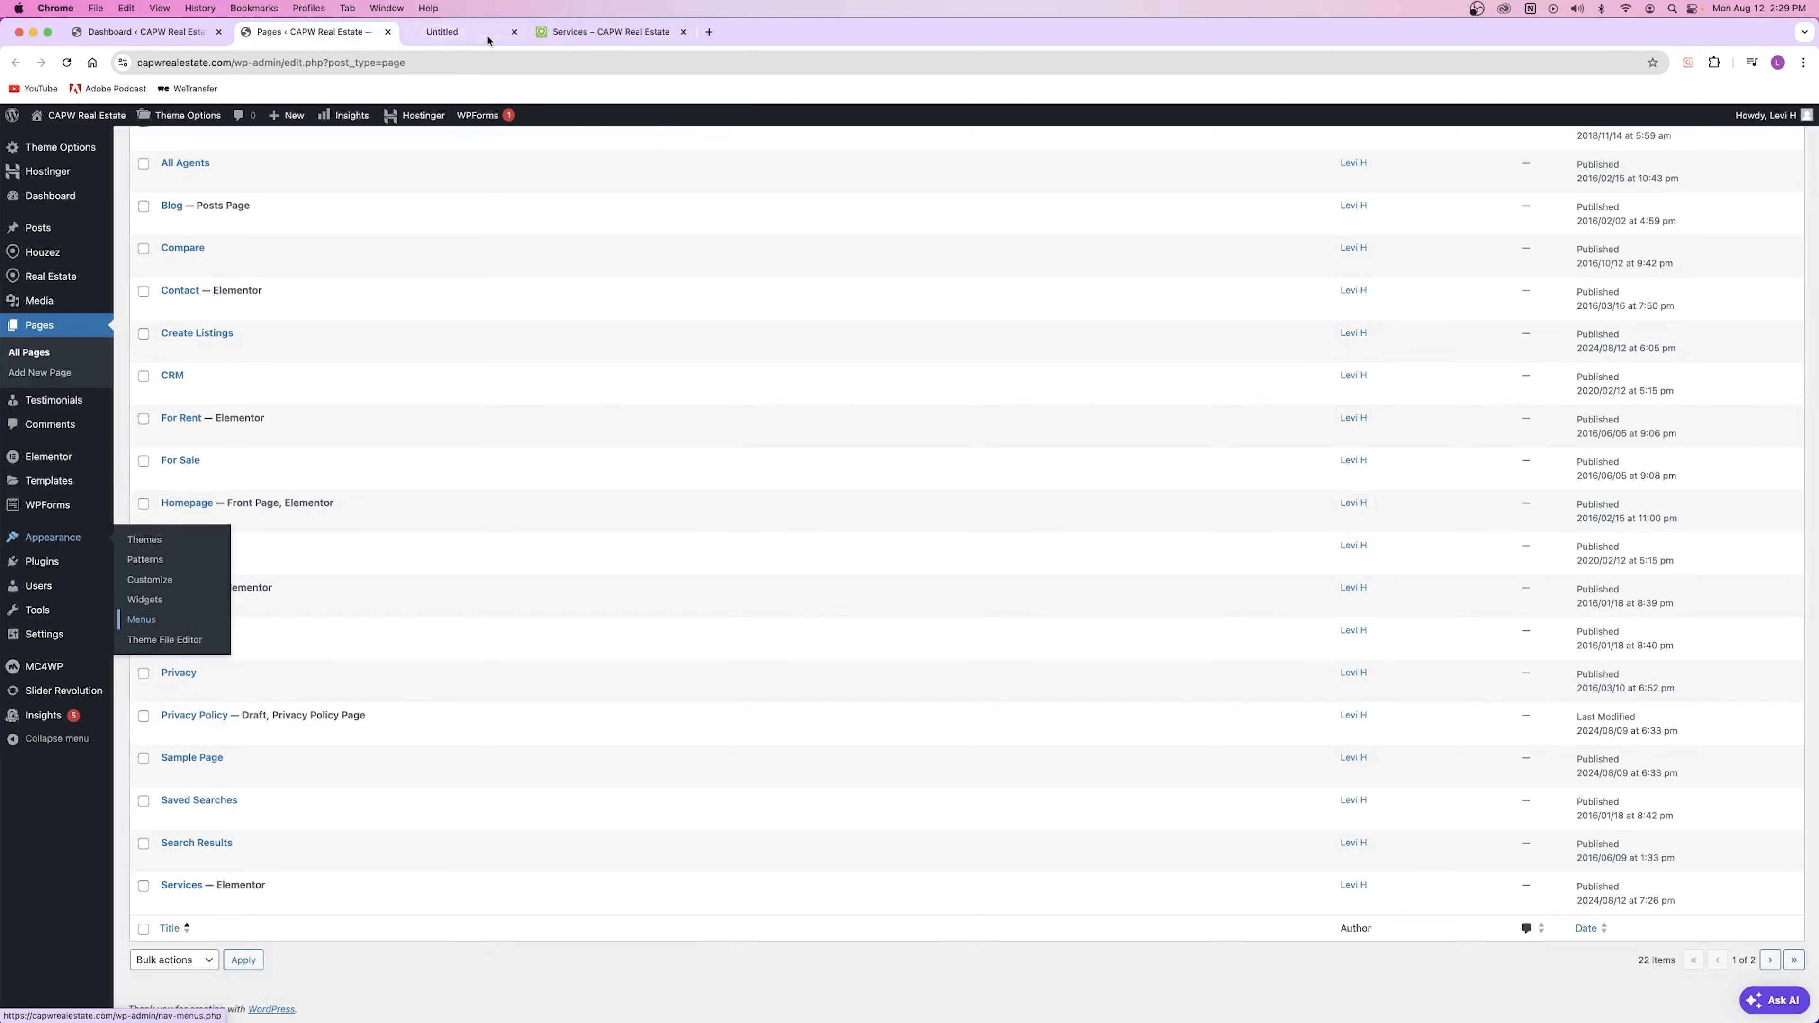
# Step: In the Menus tab, pick Main Menu from the menu selector and load it
pyautogui.click(487, 37)
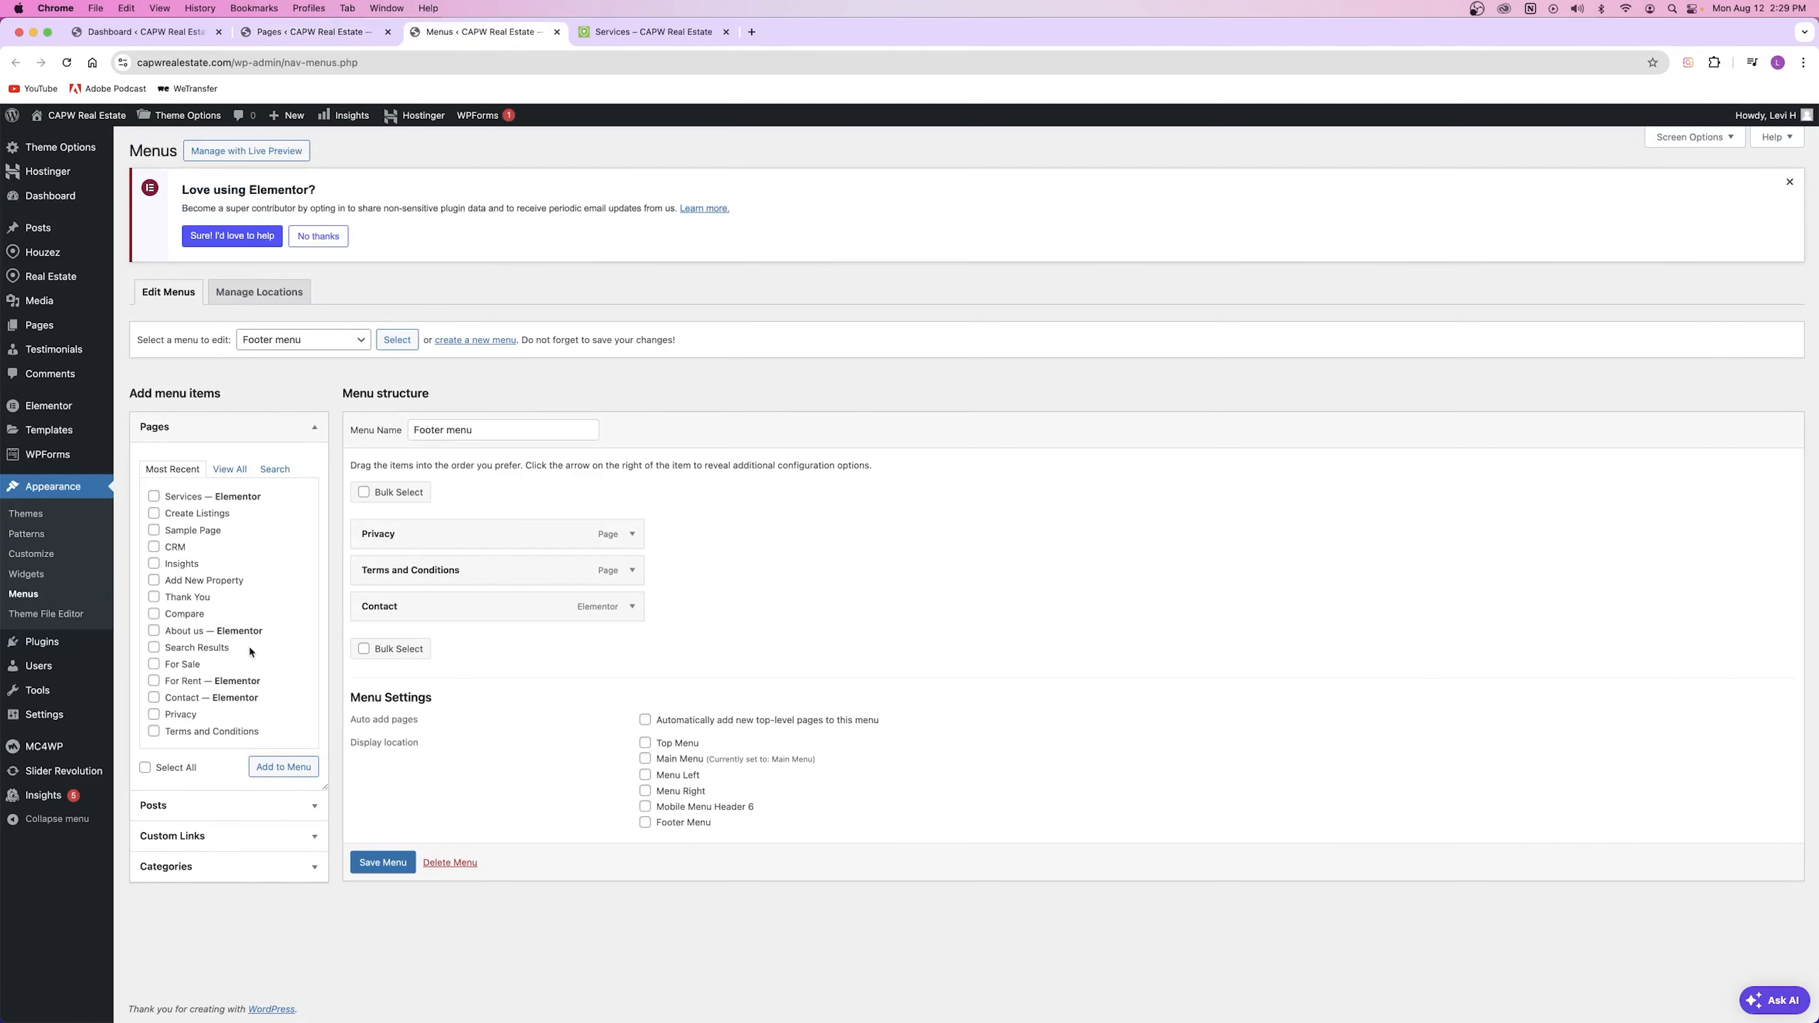
pyautogui.click(212, 433)
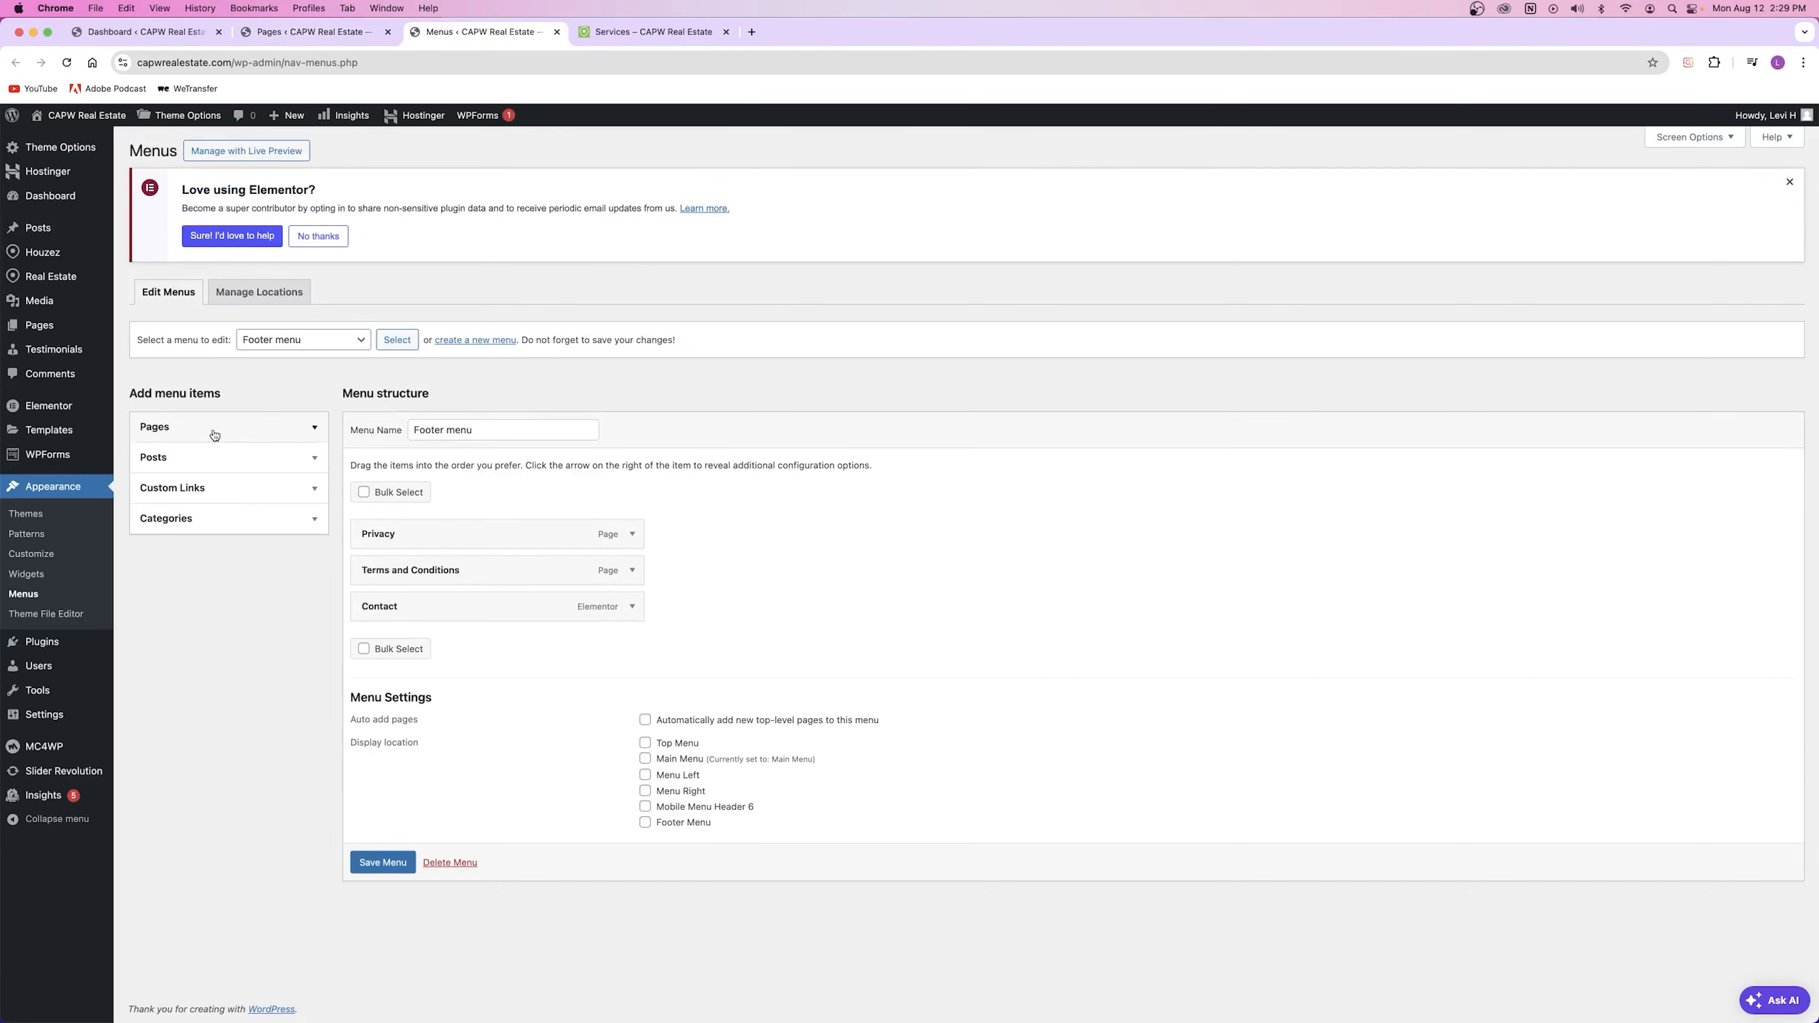
pyautogui.click(287, 340)
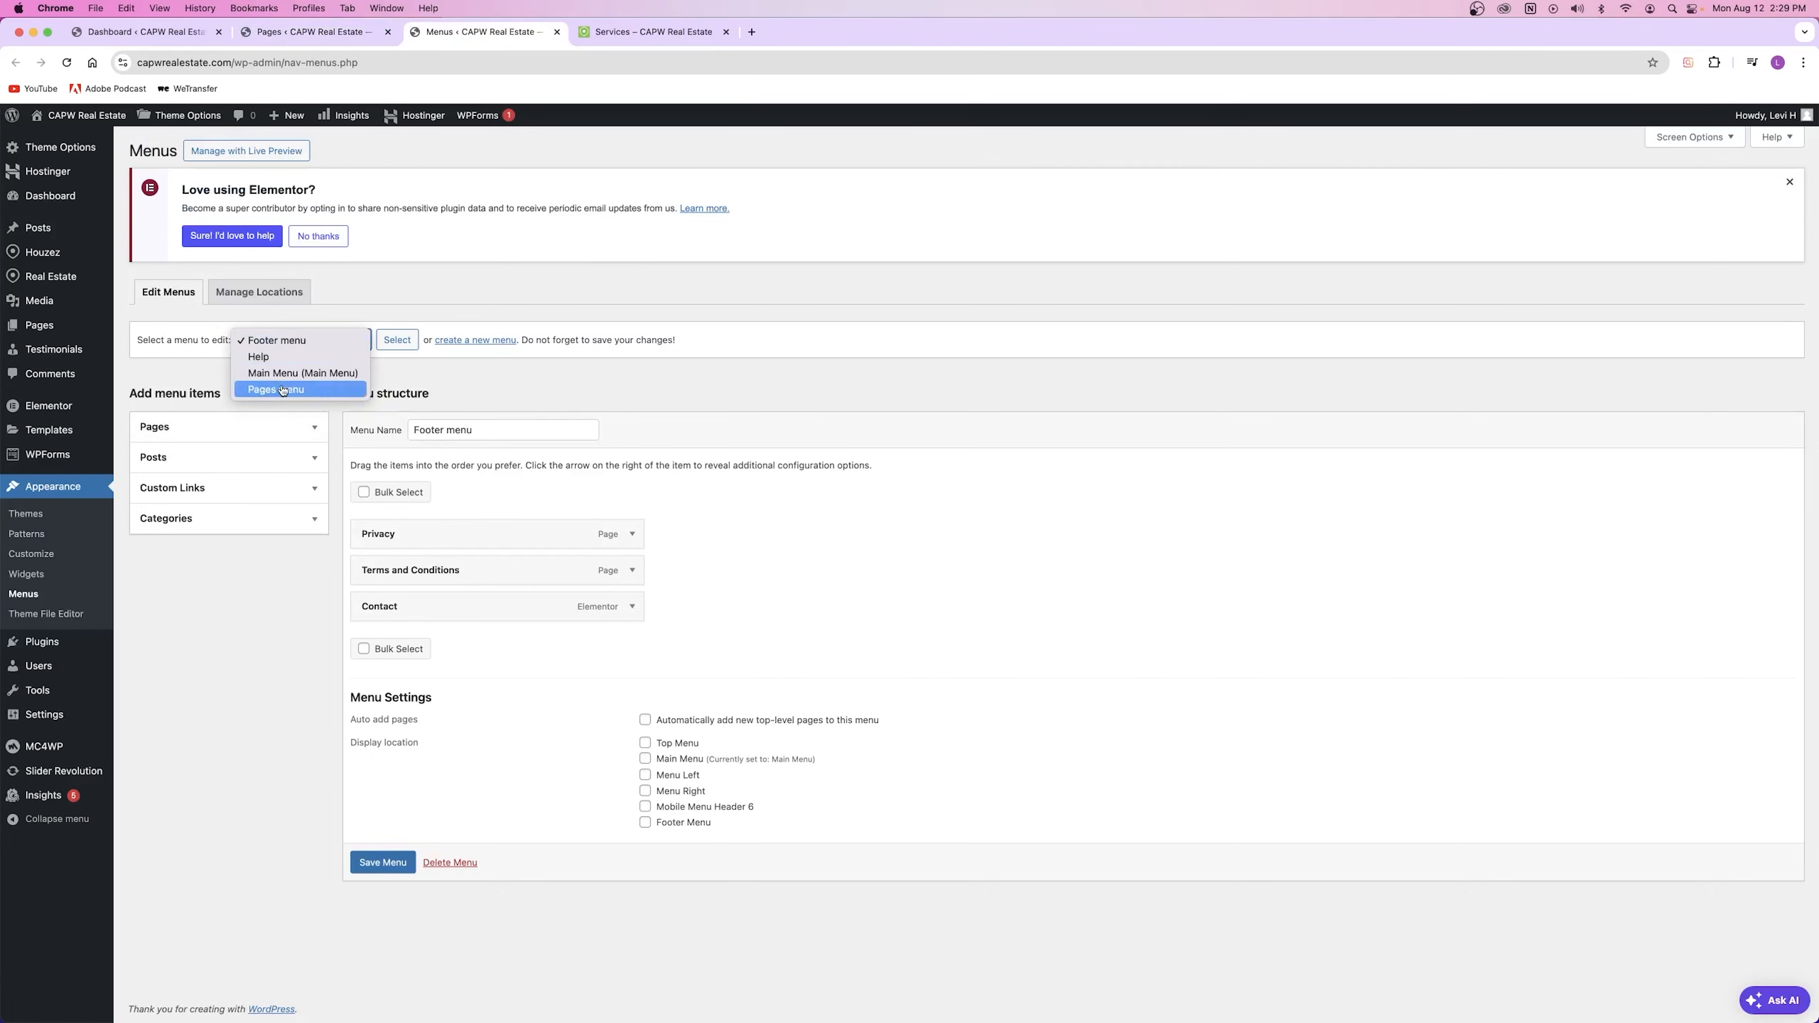
pyautogui.click(212, 360)
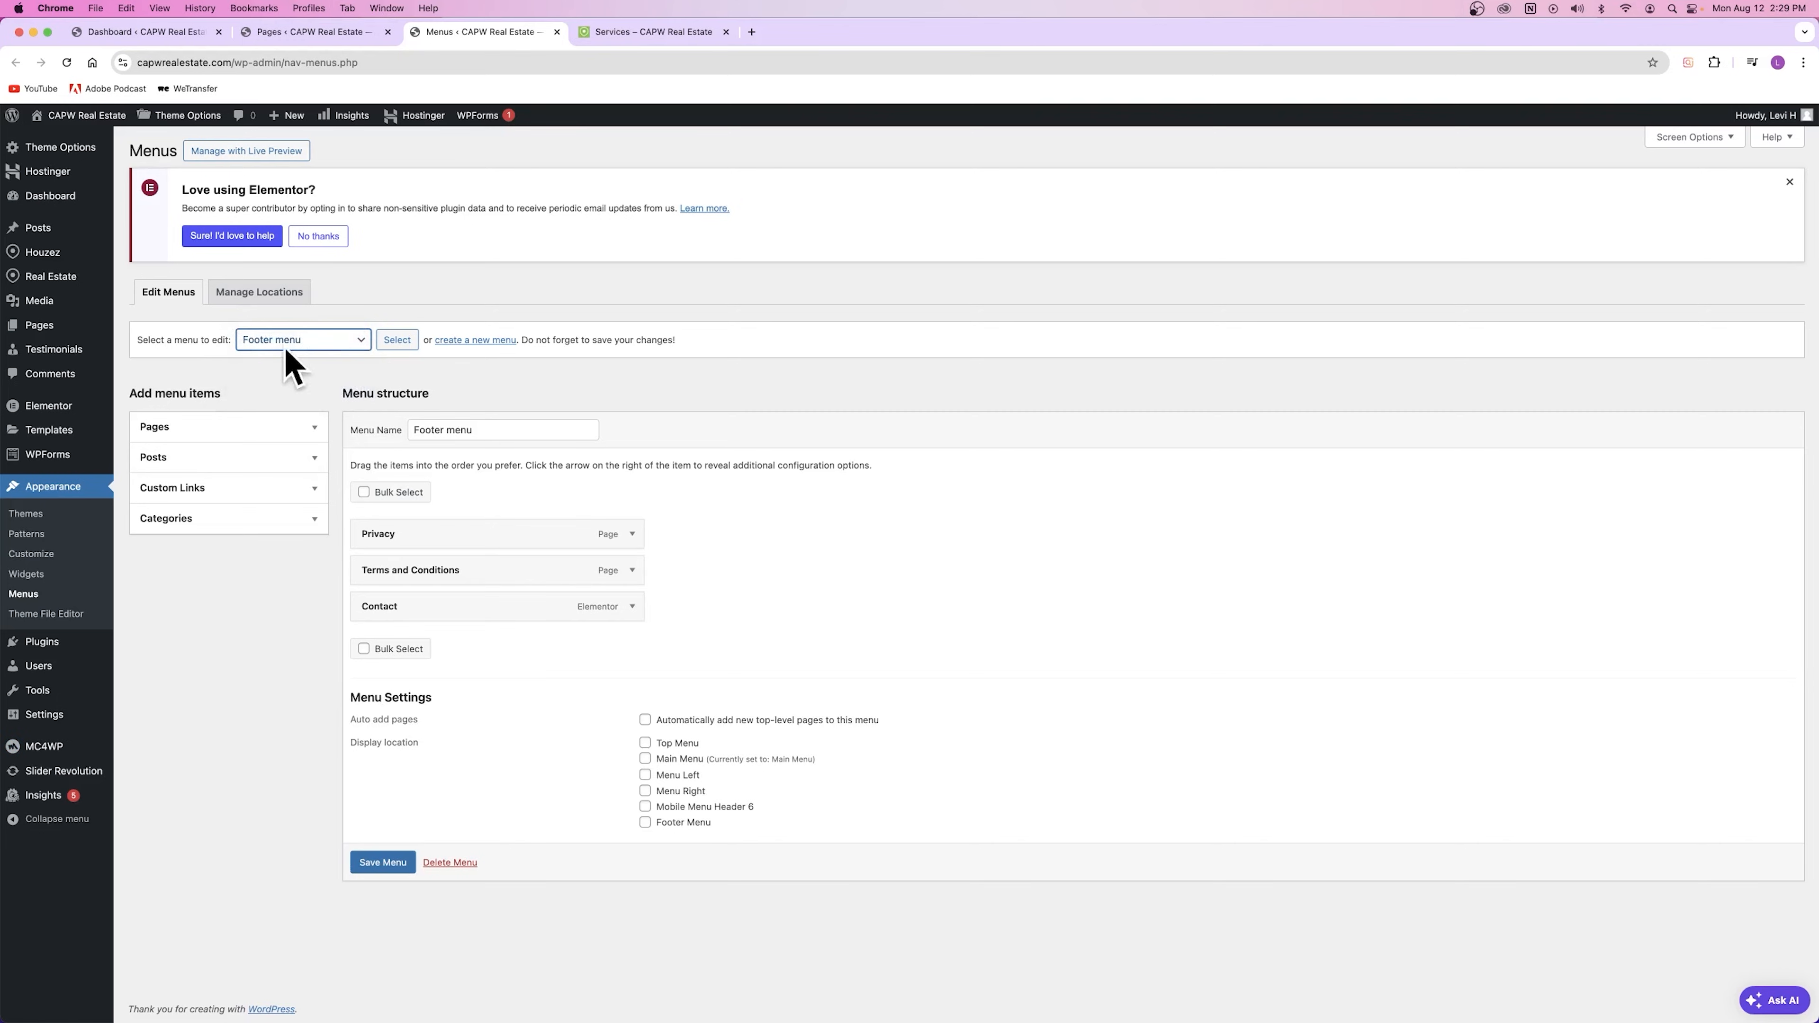
pyautogui.click(305, 344)
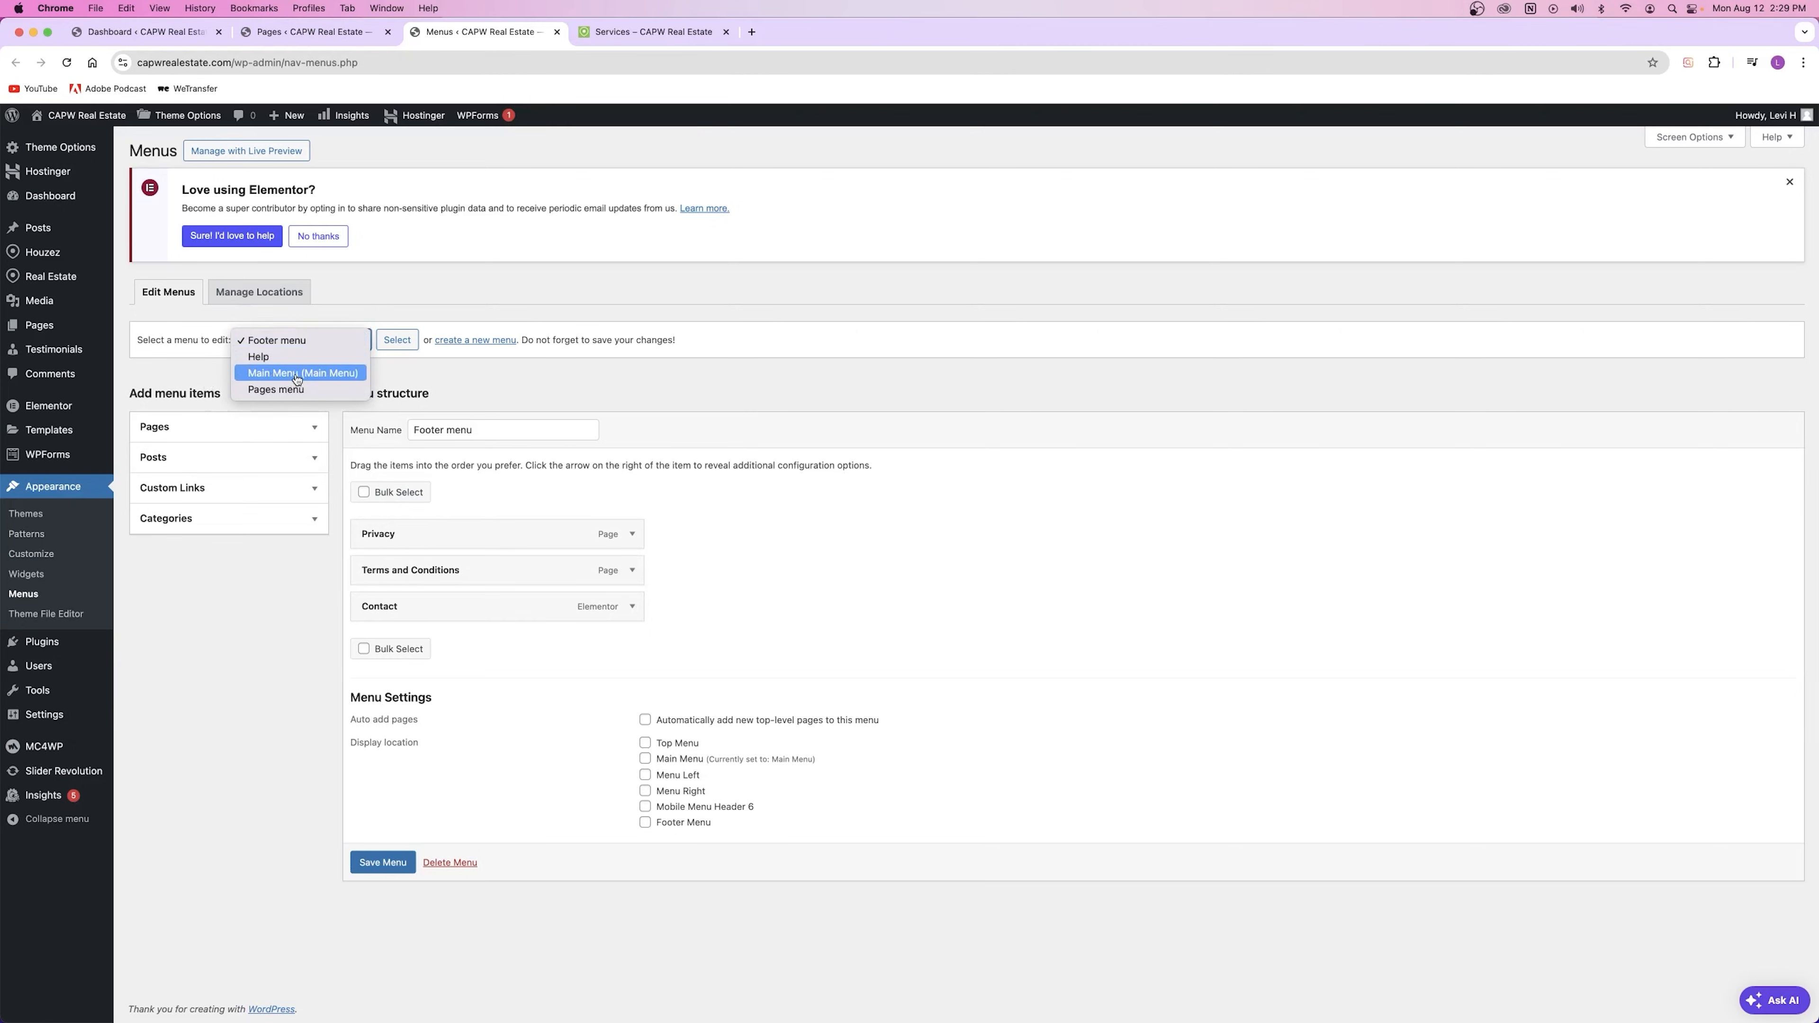
pyautogui.click(297, 373)
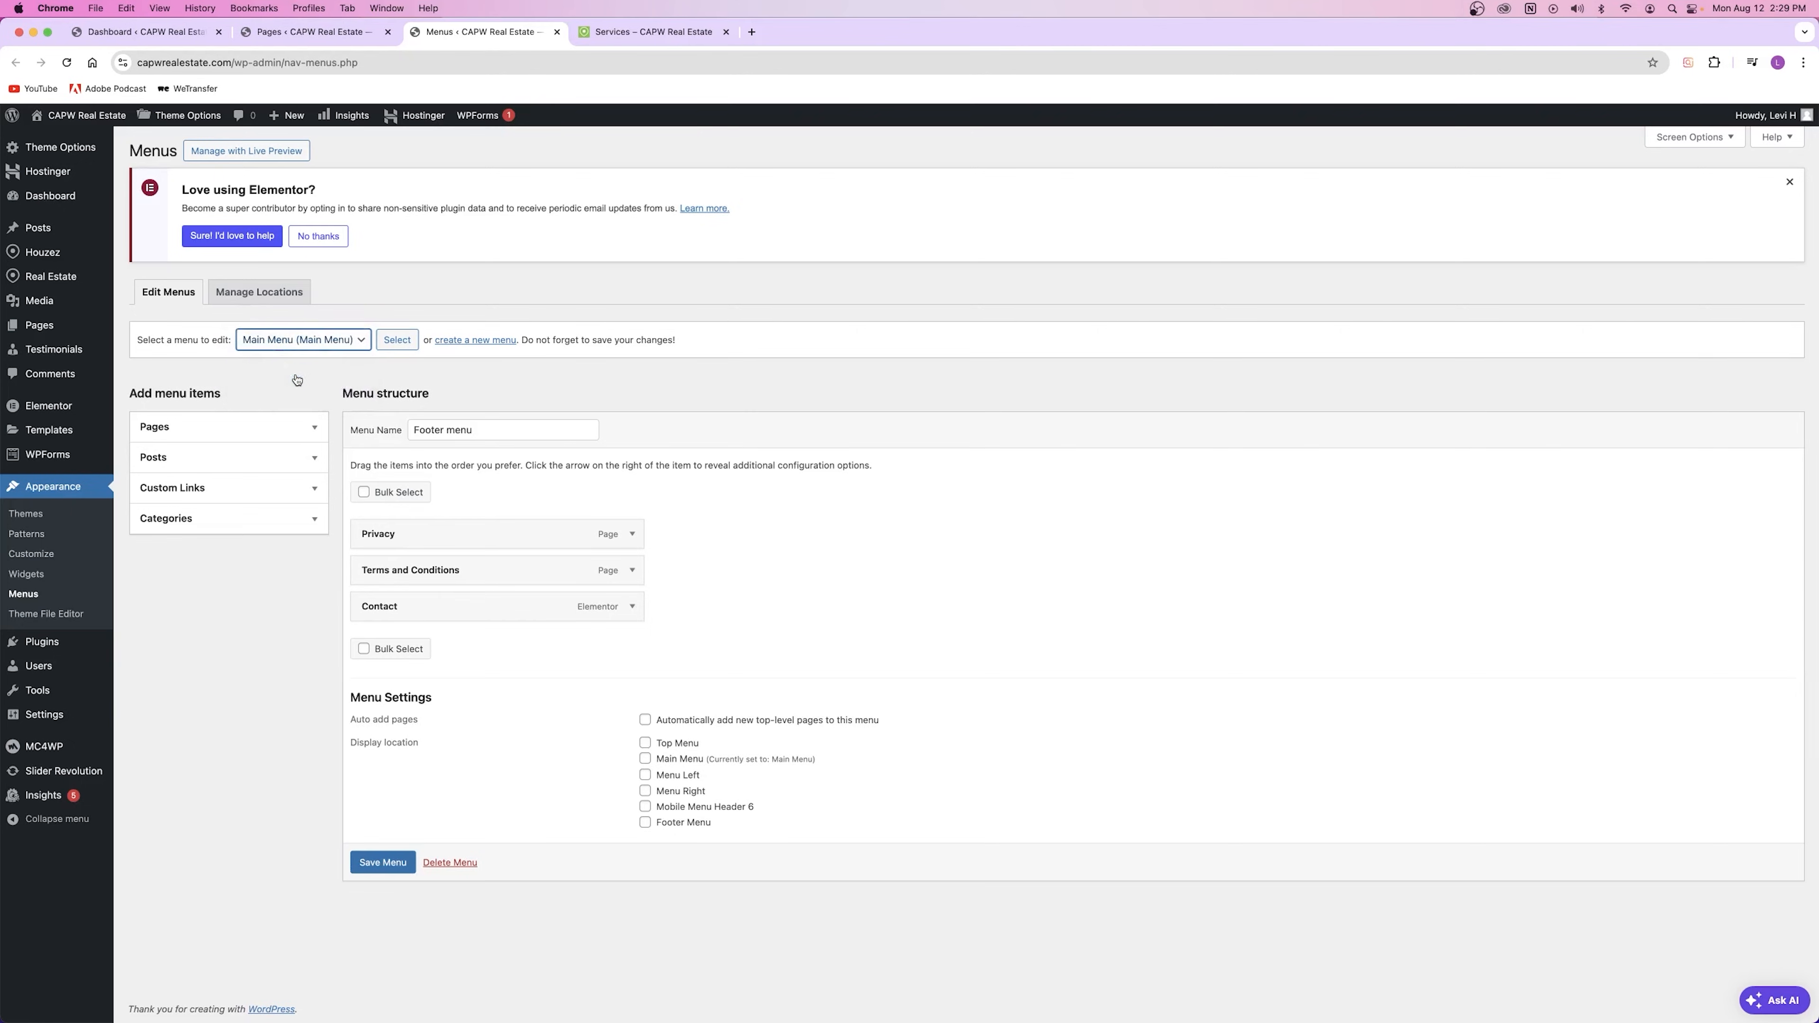
pyautogui.click(399, 342)
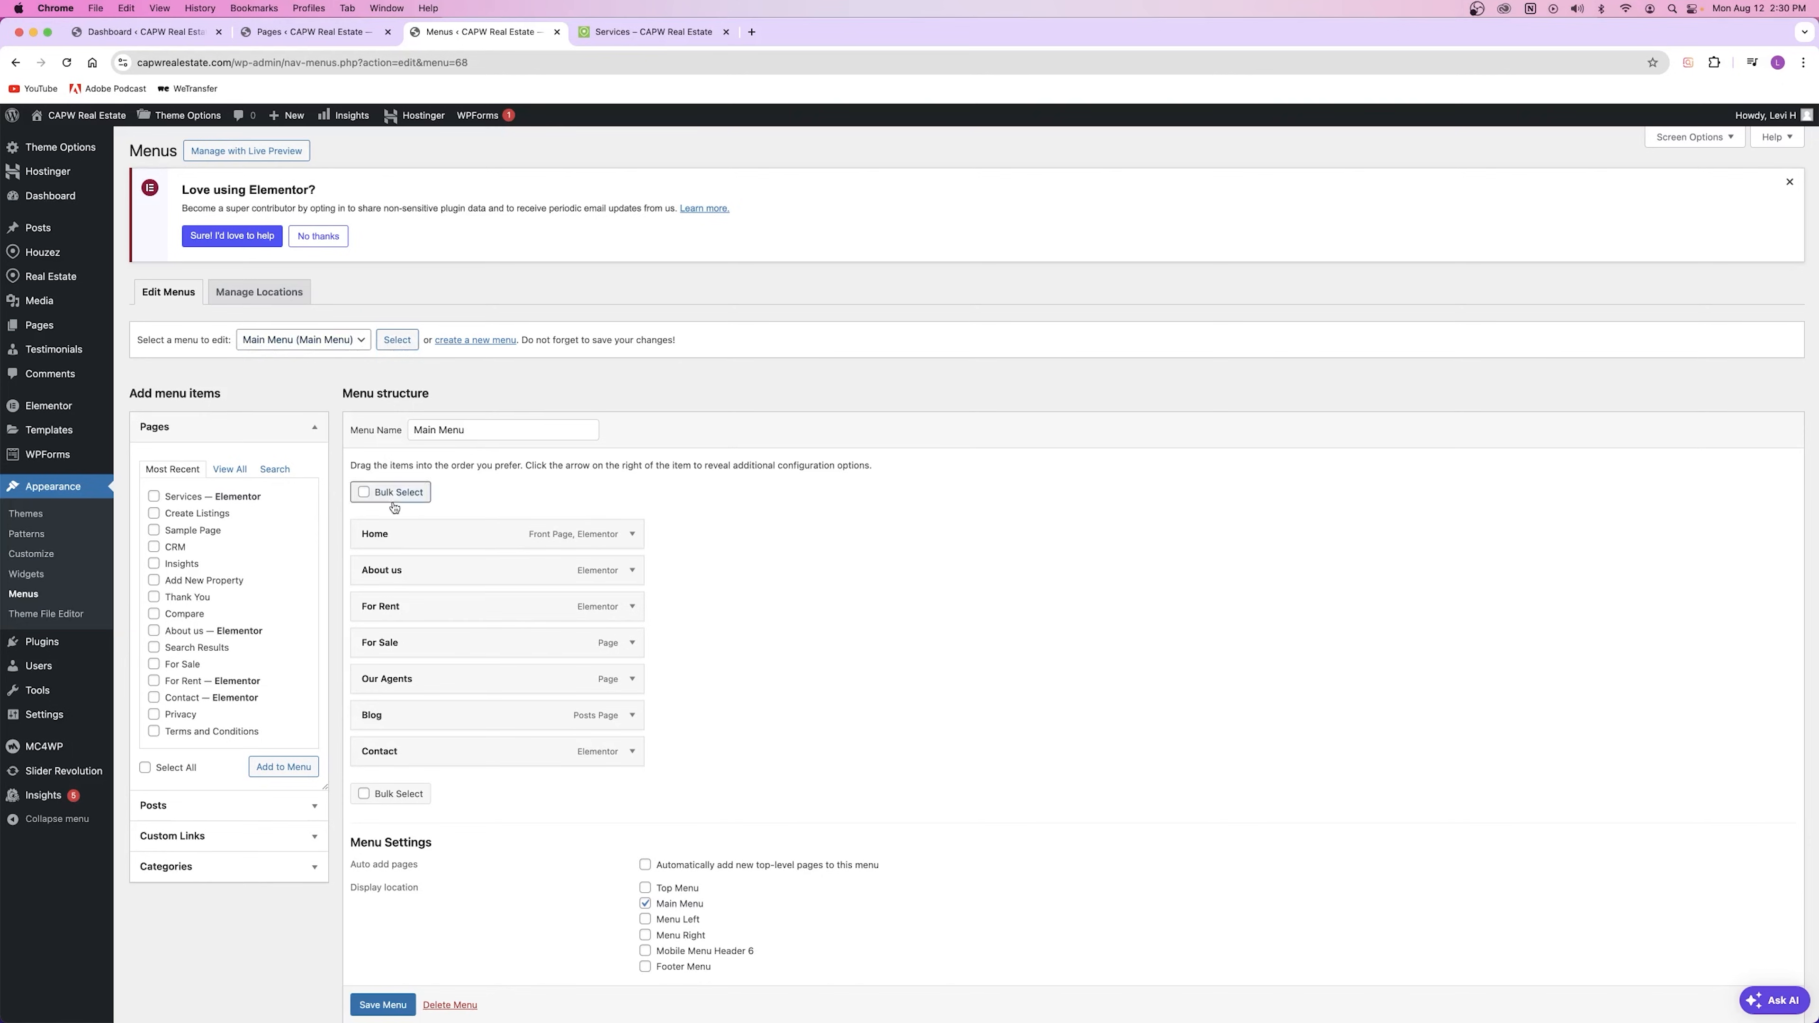
# Step: Compare the live site navigation with the Main Menu structure
pyautogui.click(602, 32)
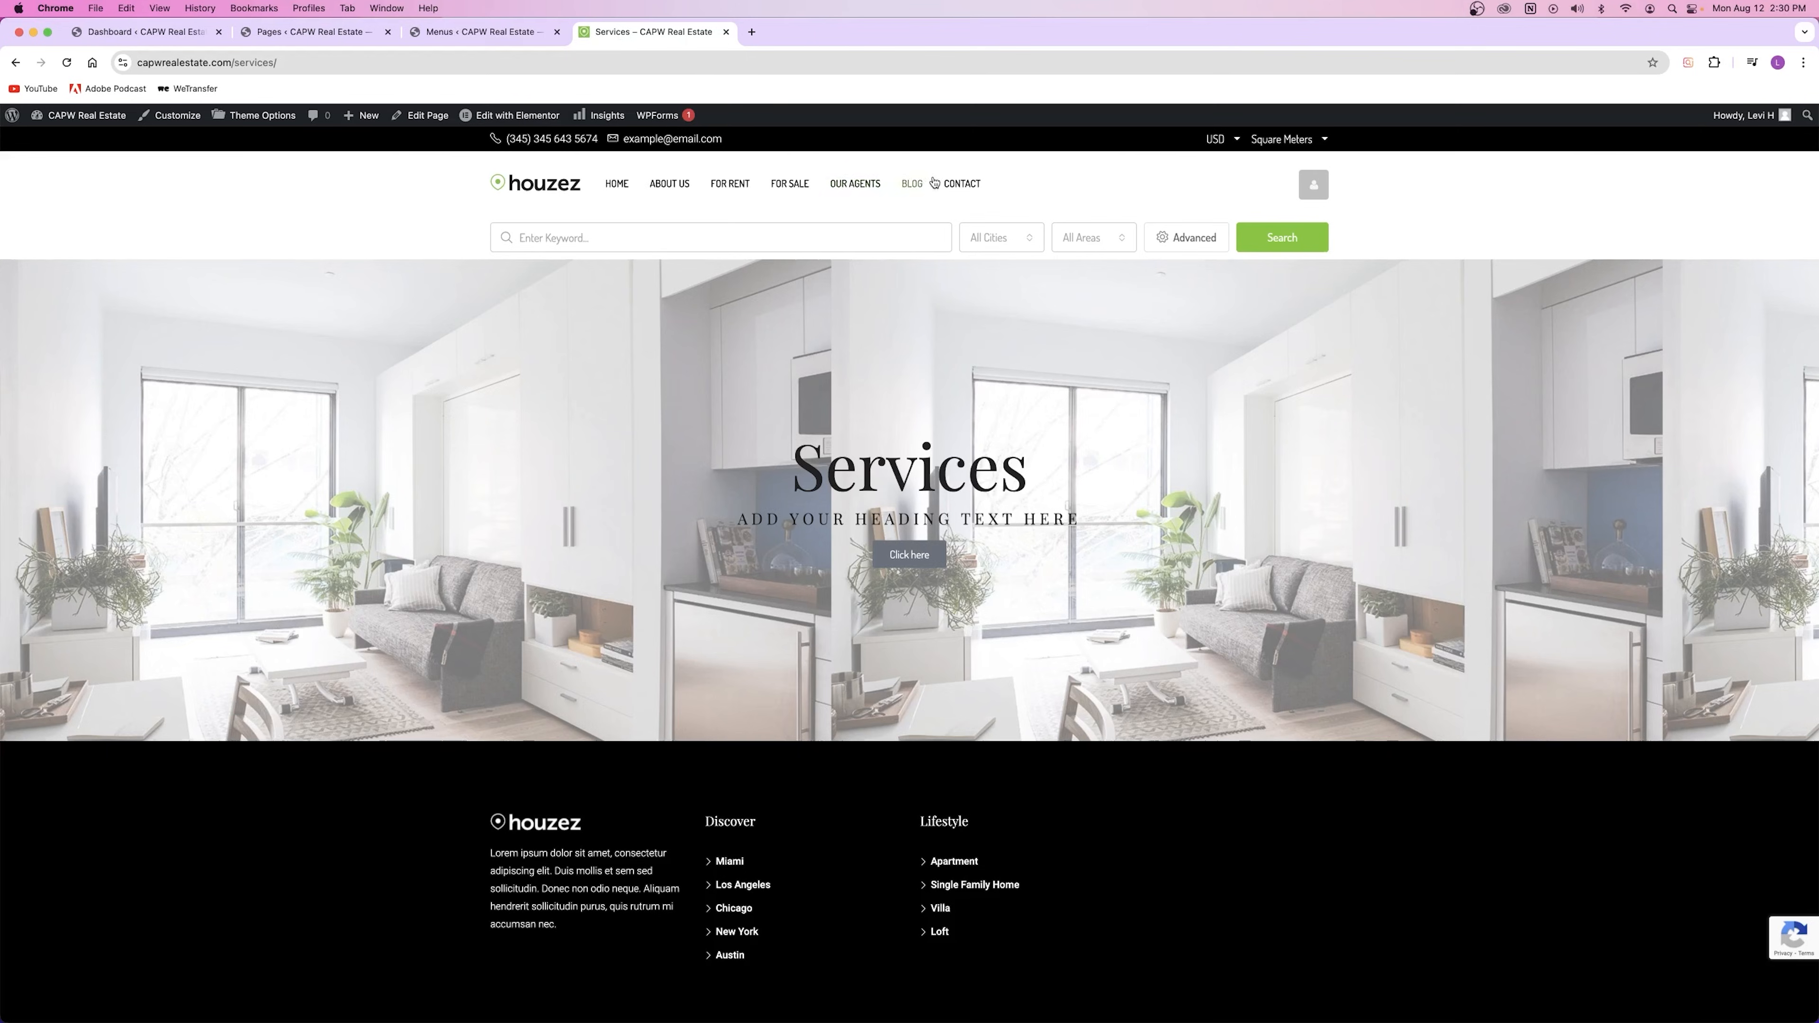
pyautogui.click(451, 30)
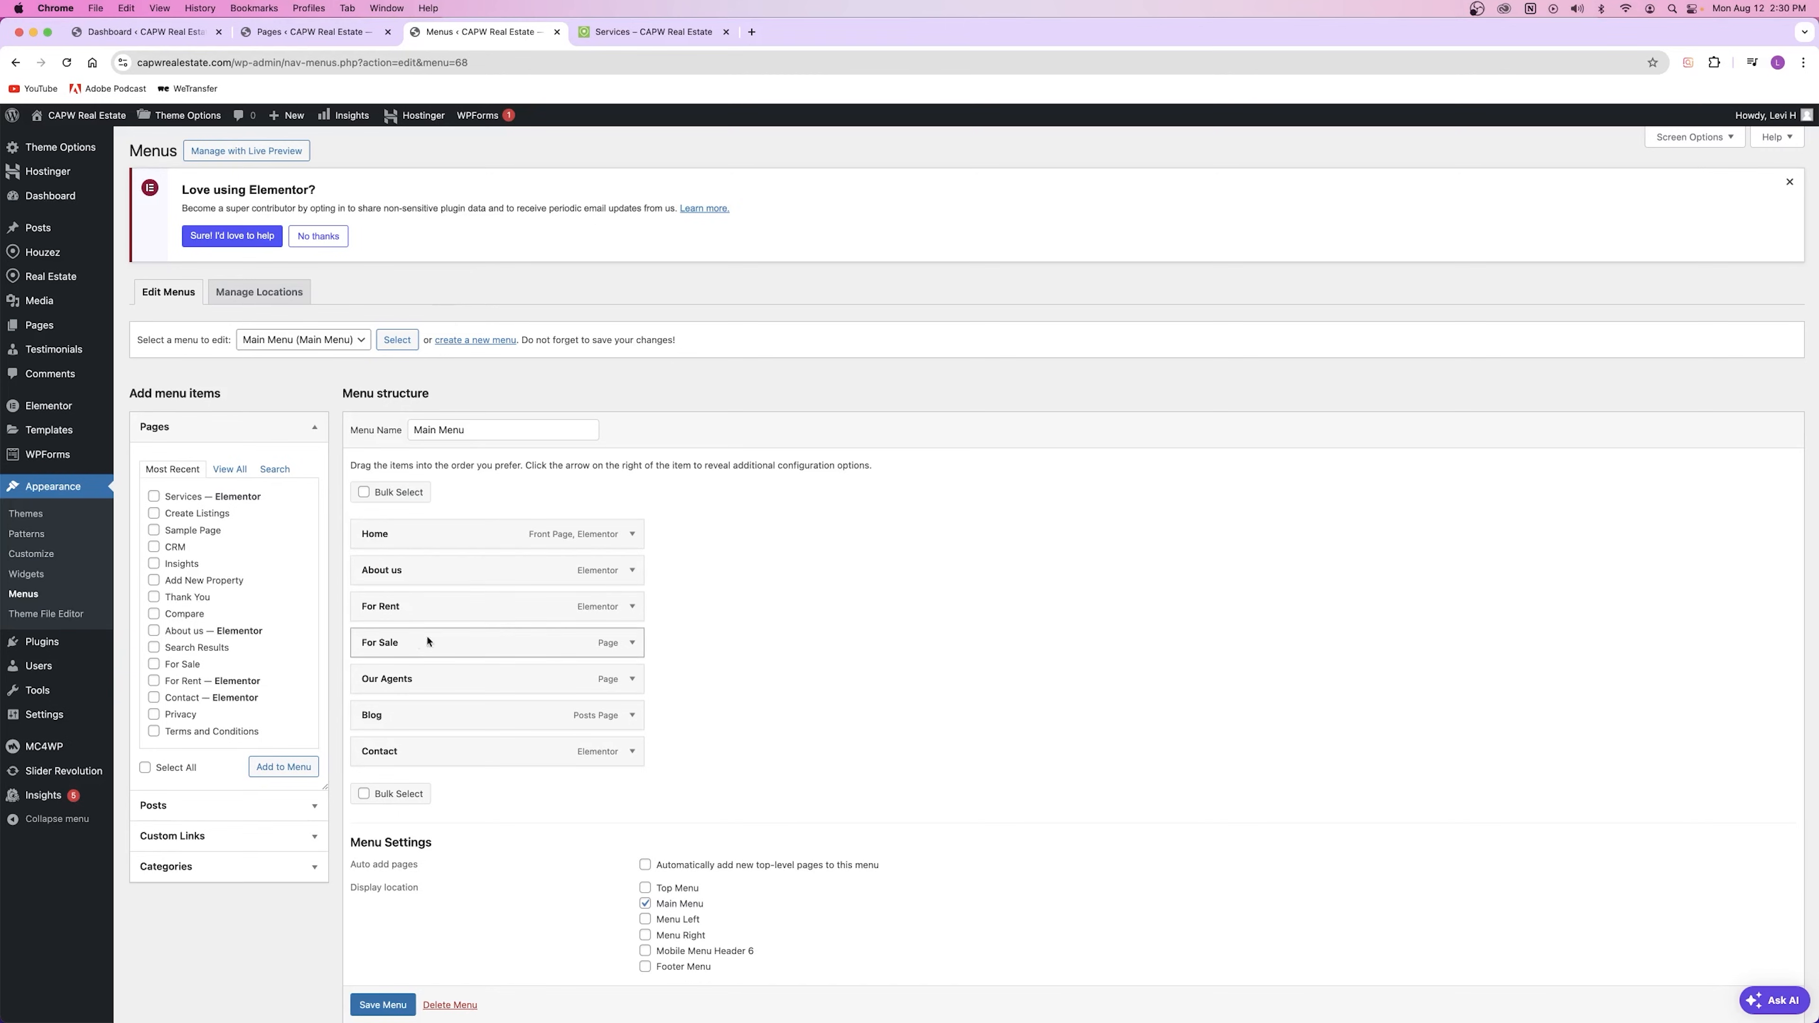
pyautogui.click(652, 32)
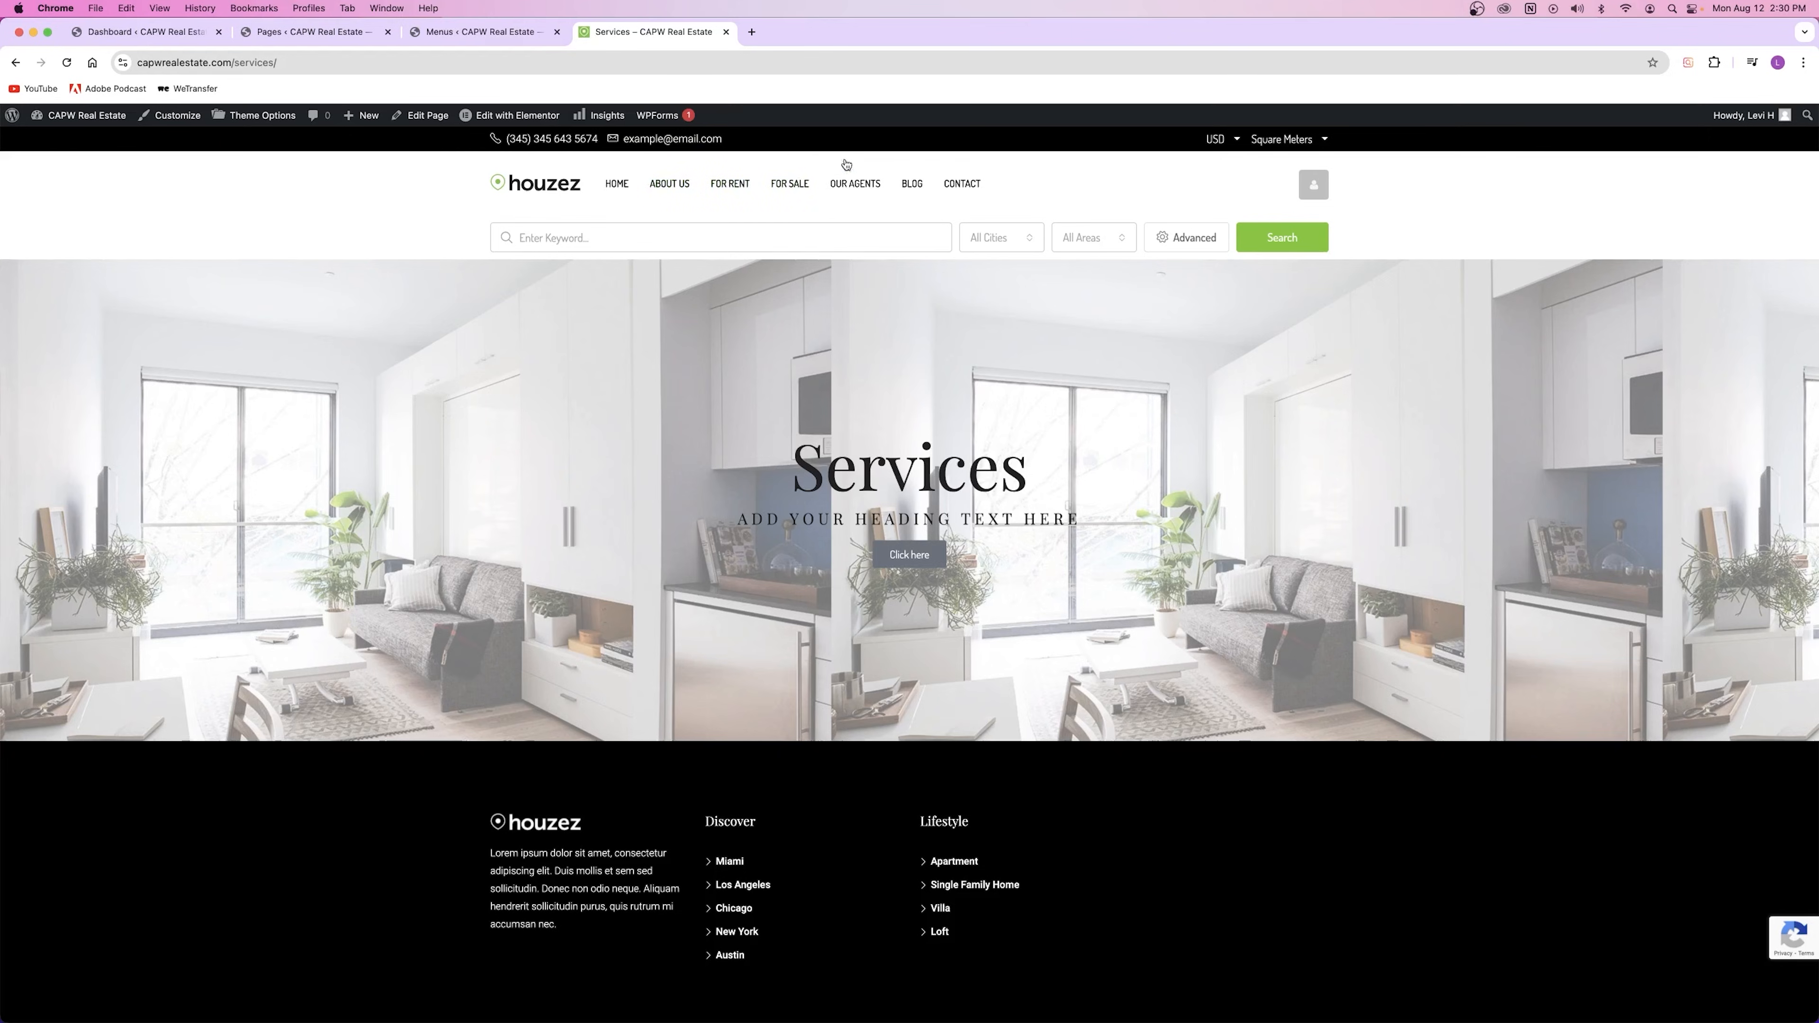
pyautogui.click(446, 34)
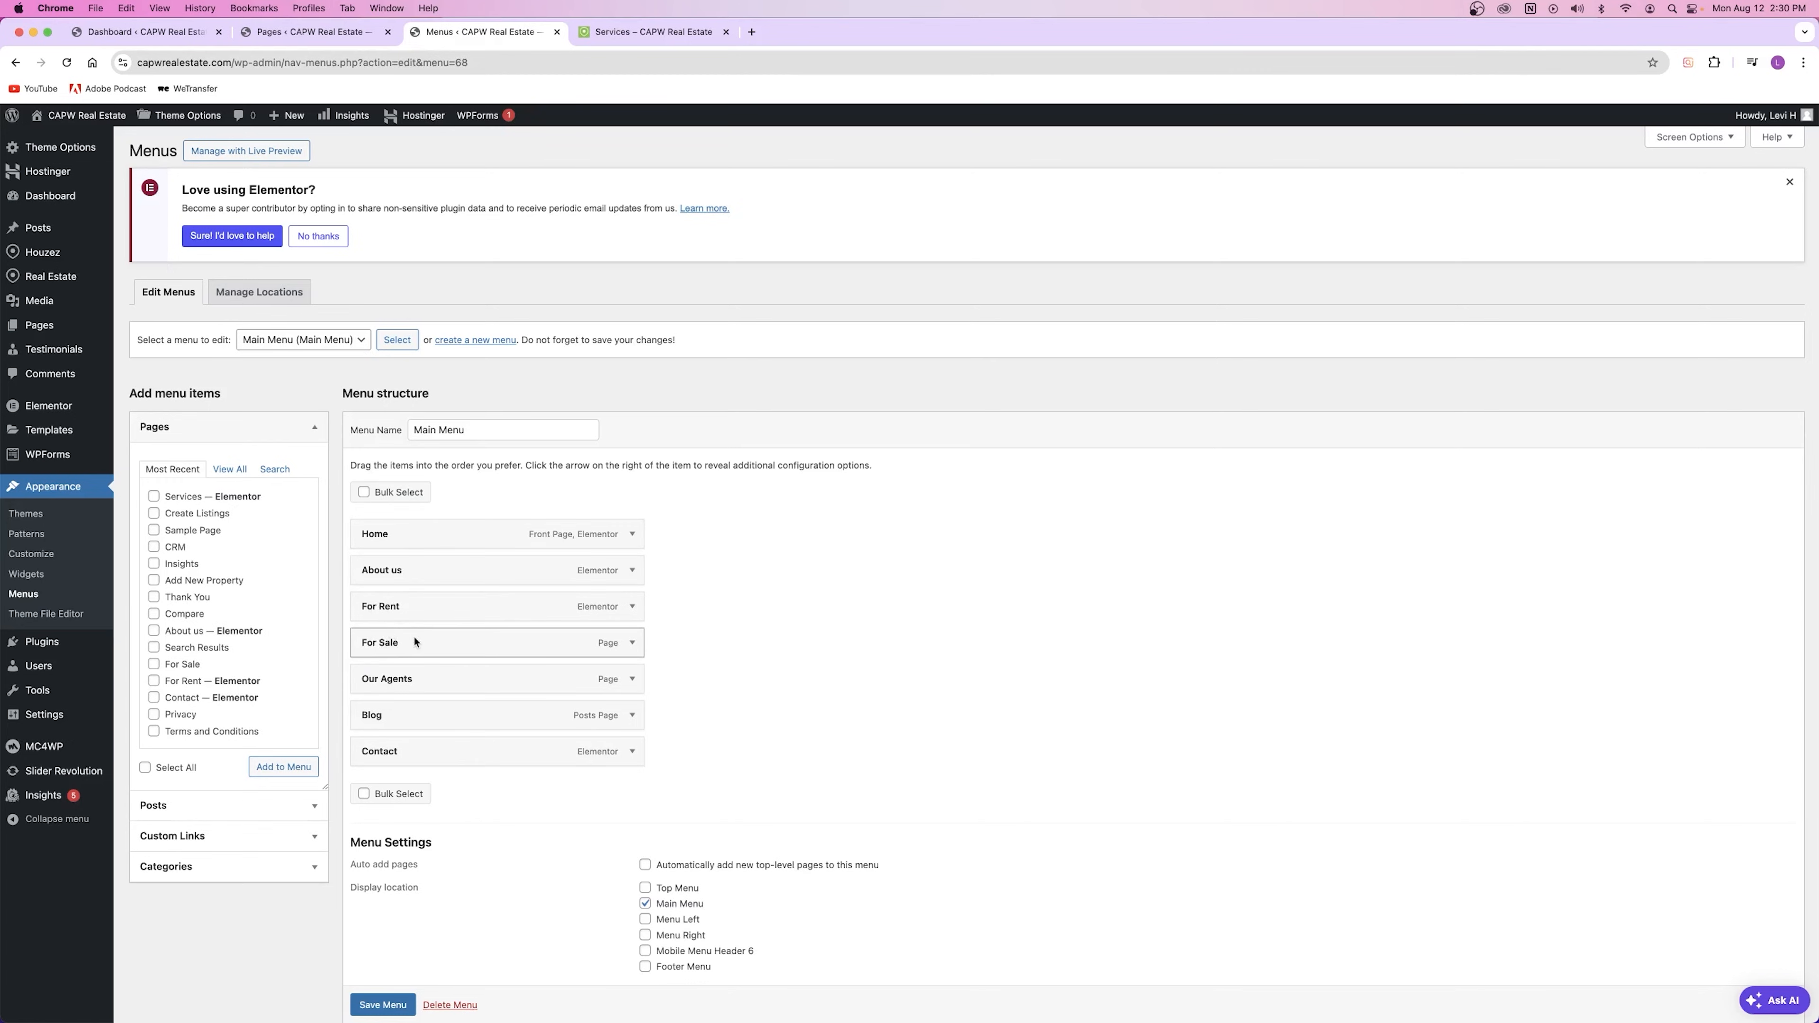
# Step: Move Home below Contact, save and check the live page, then drag Home back to the top
pyautogui.moveTo(410, 536); pyautogui.dragTo(416, 753)
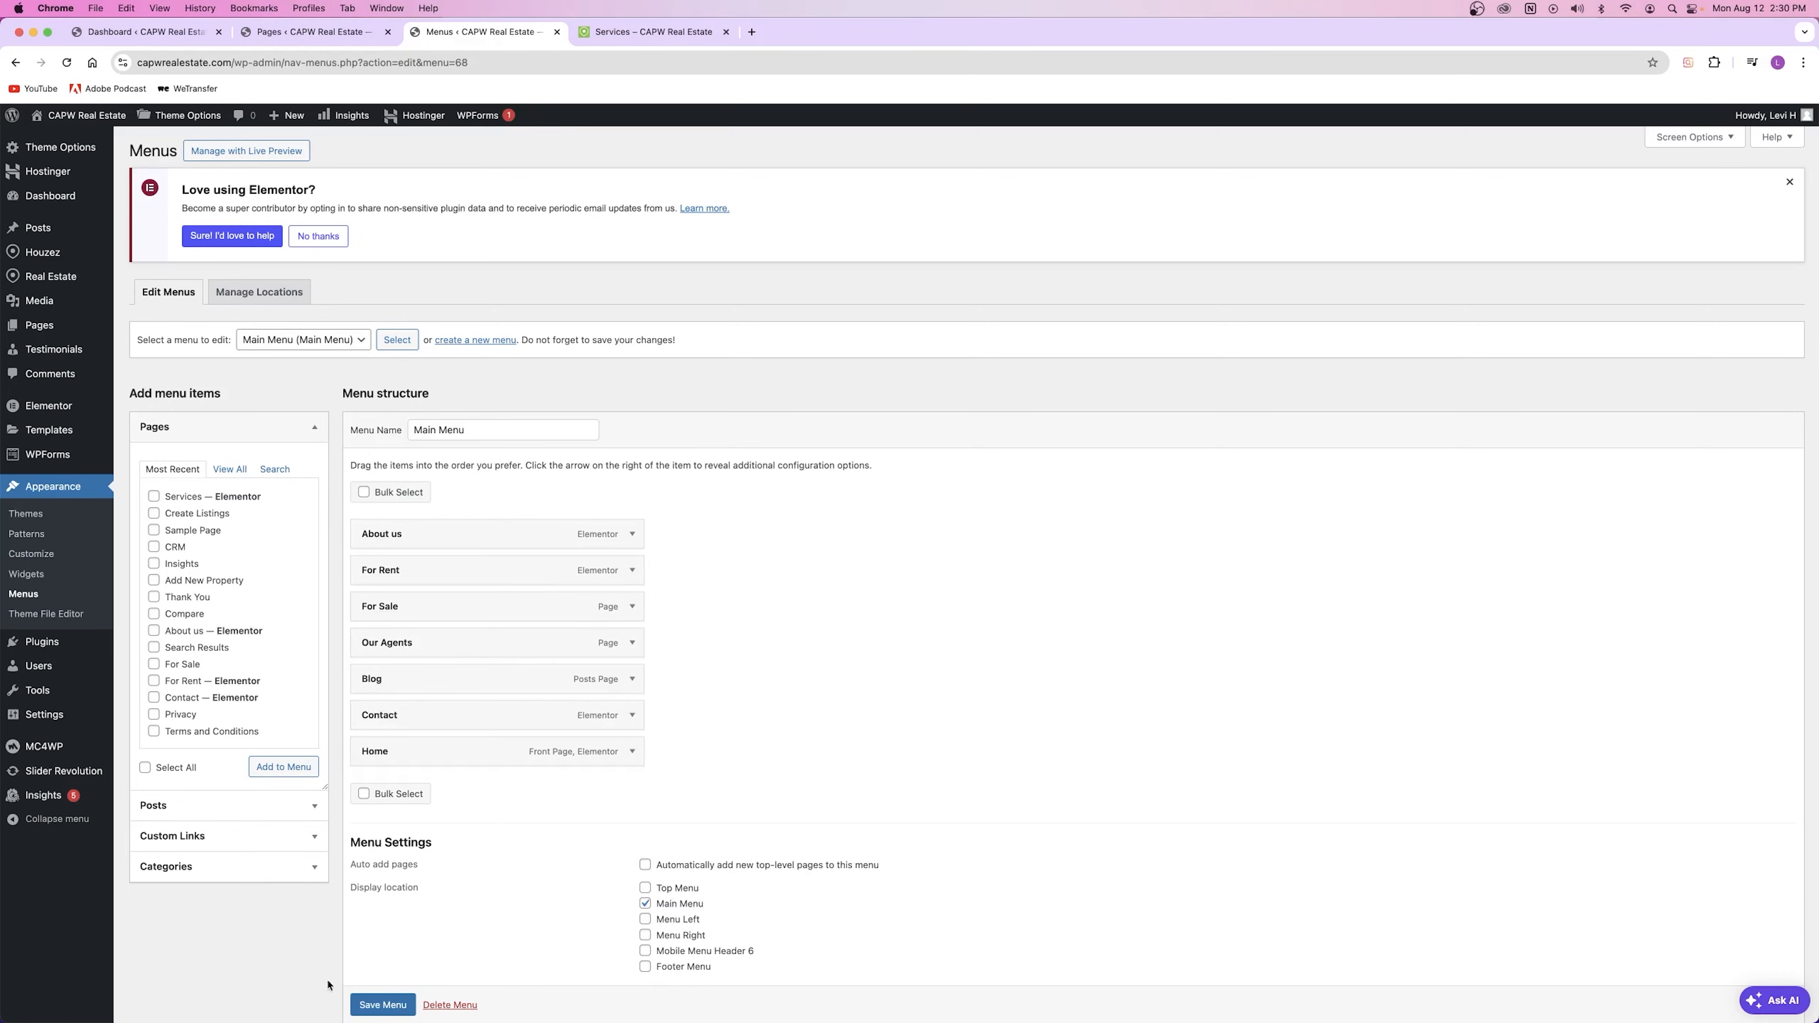
pyautogui.click(377, 1003)
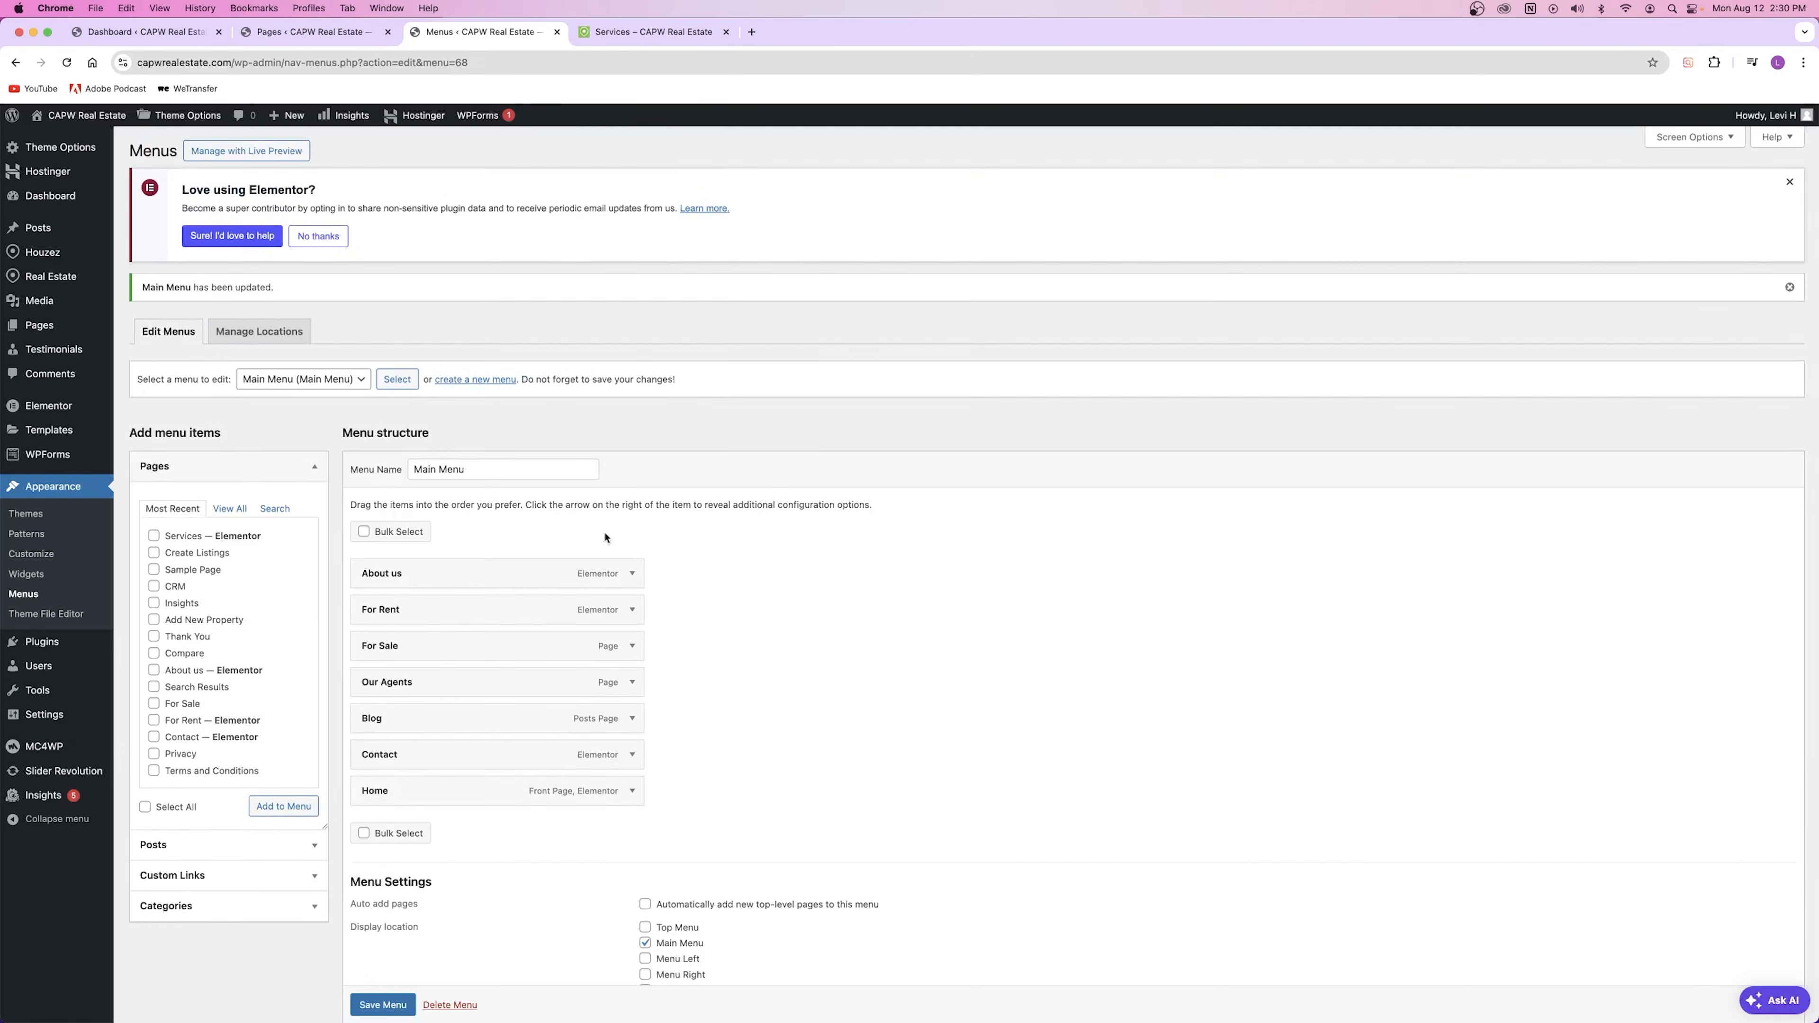
pyautogui.click(636, 34)
pyautogui.click(67, 63)
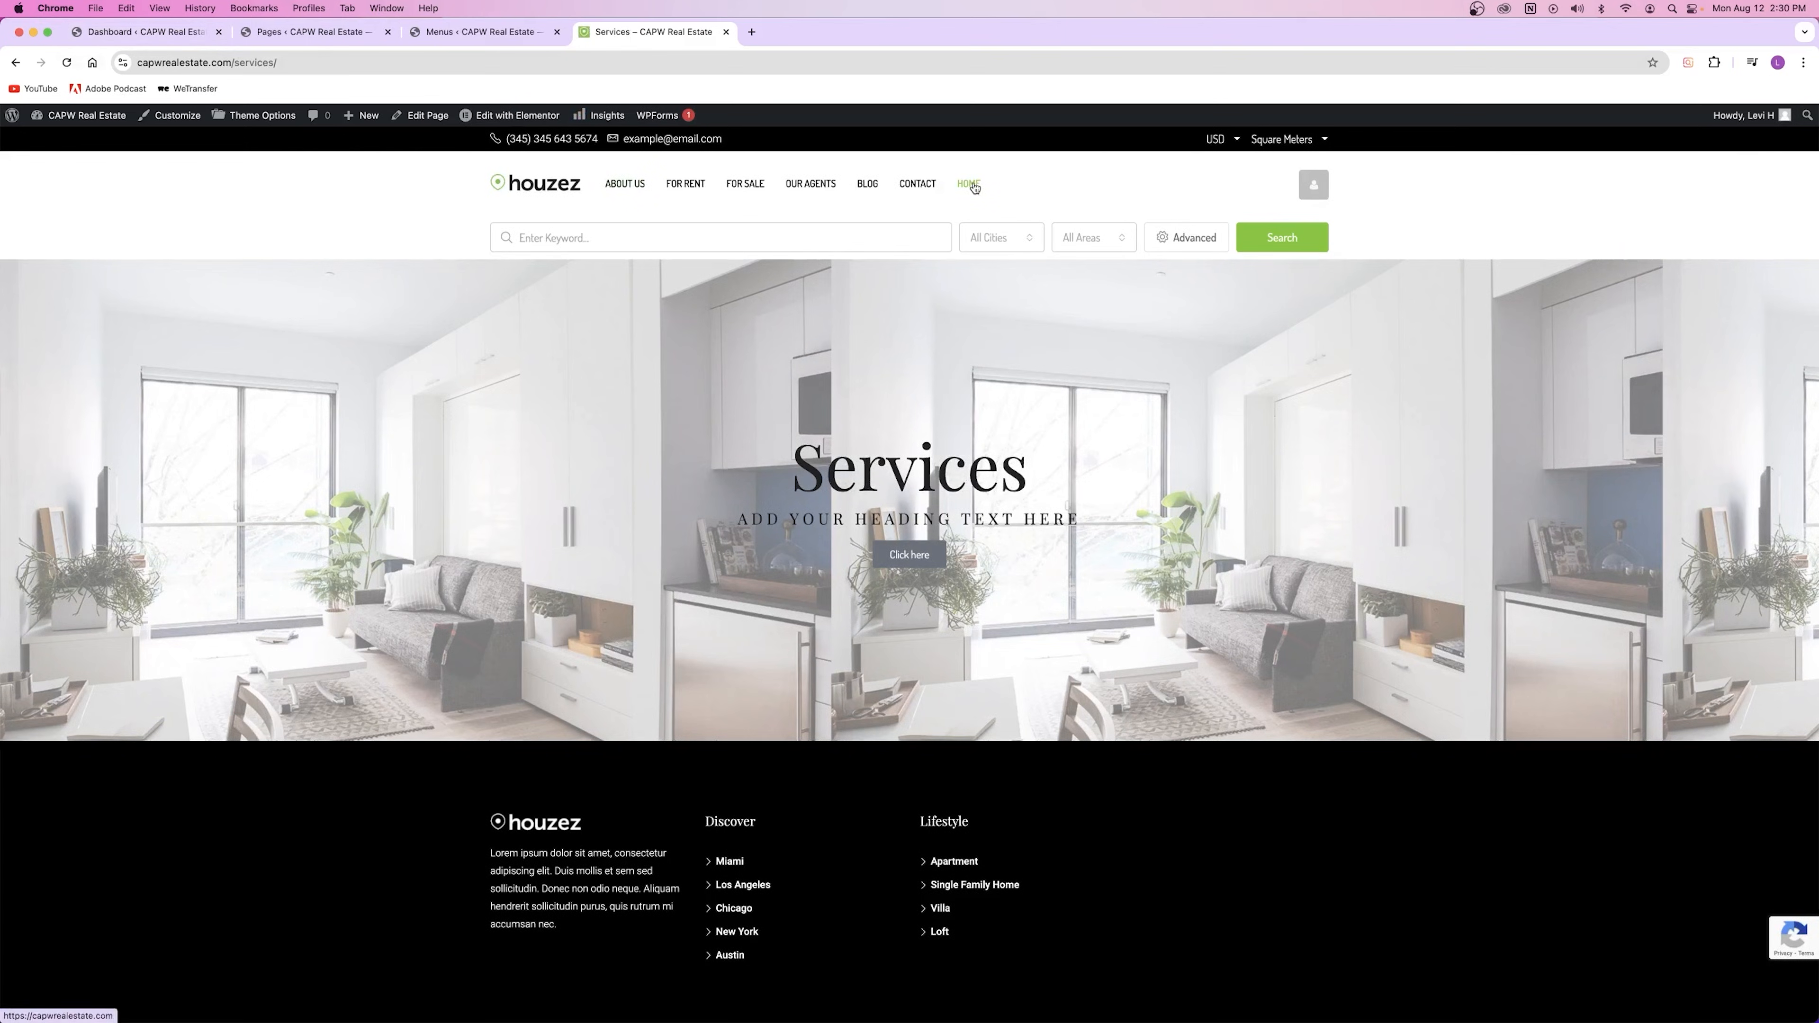
pyautogui.click(481, 32)
pyautogui.moveTo(396, 794); pyautogui.dragTo(430, 612)
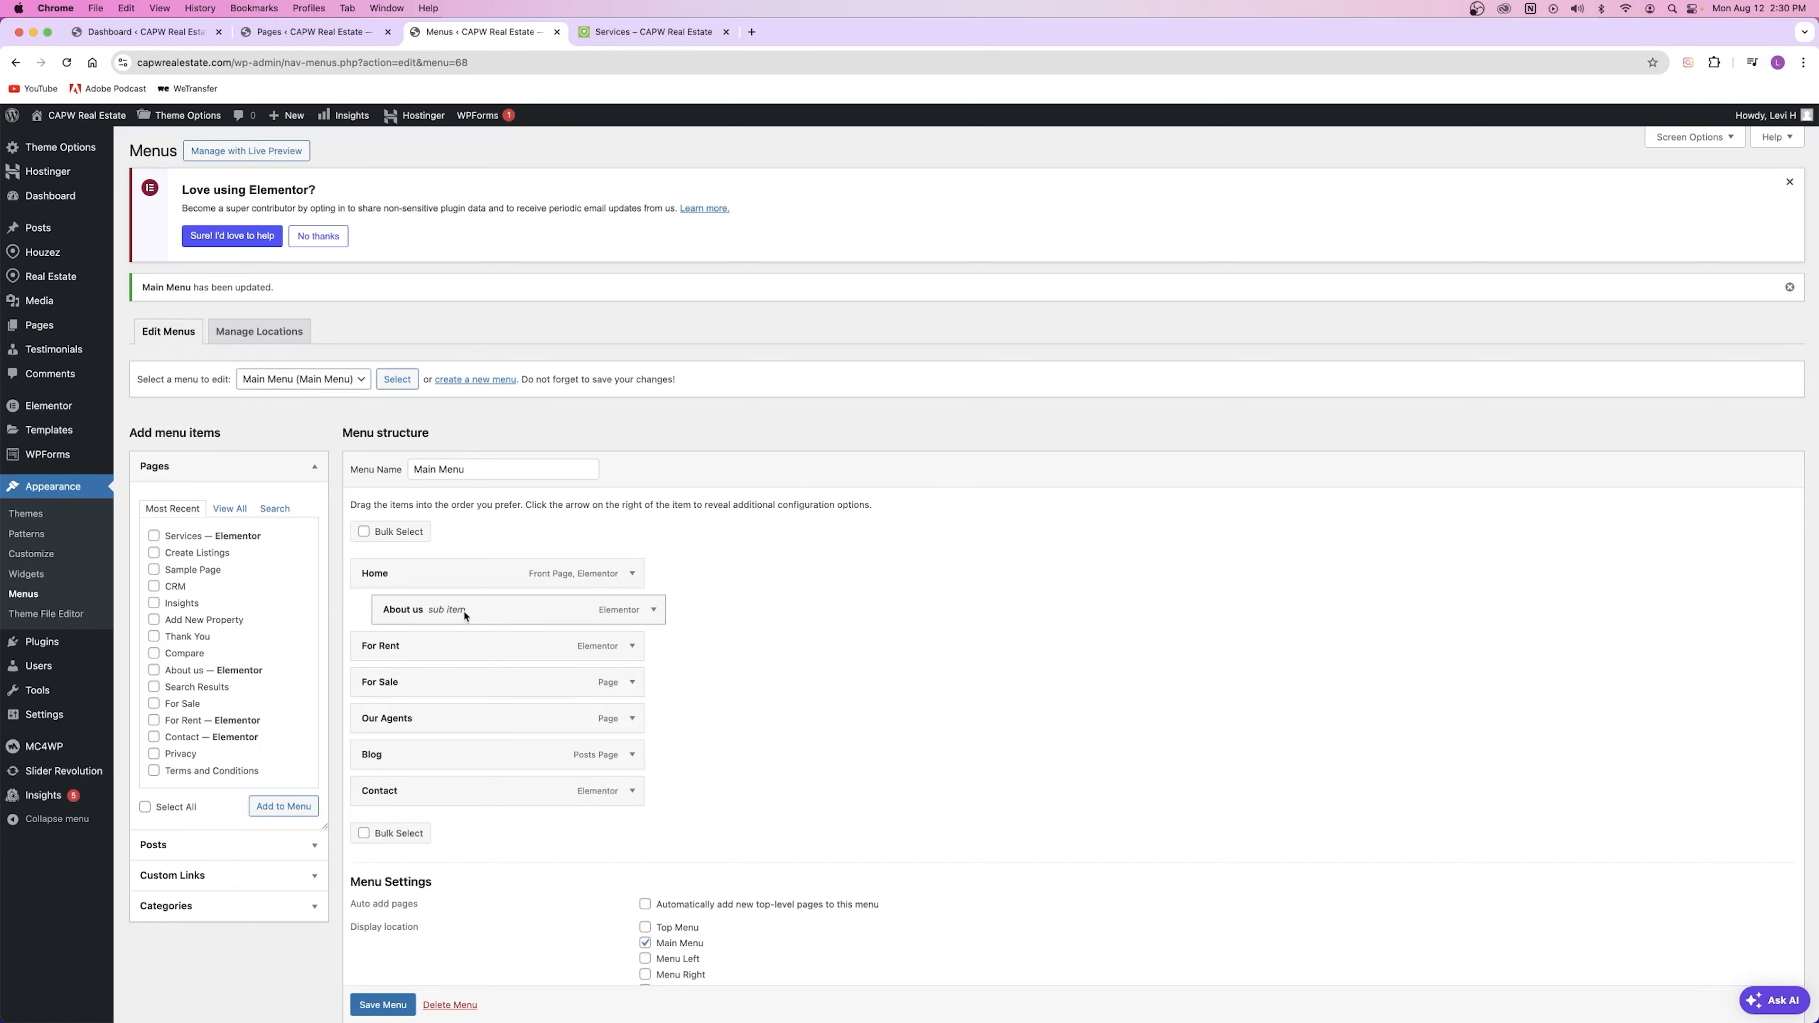
# Step: Save the Main Menu and reload the live page to check the HOME dropdown
pyautogui.click(382, 1005)
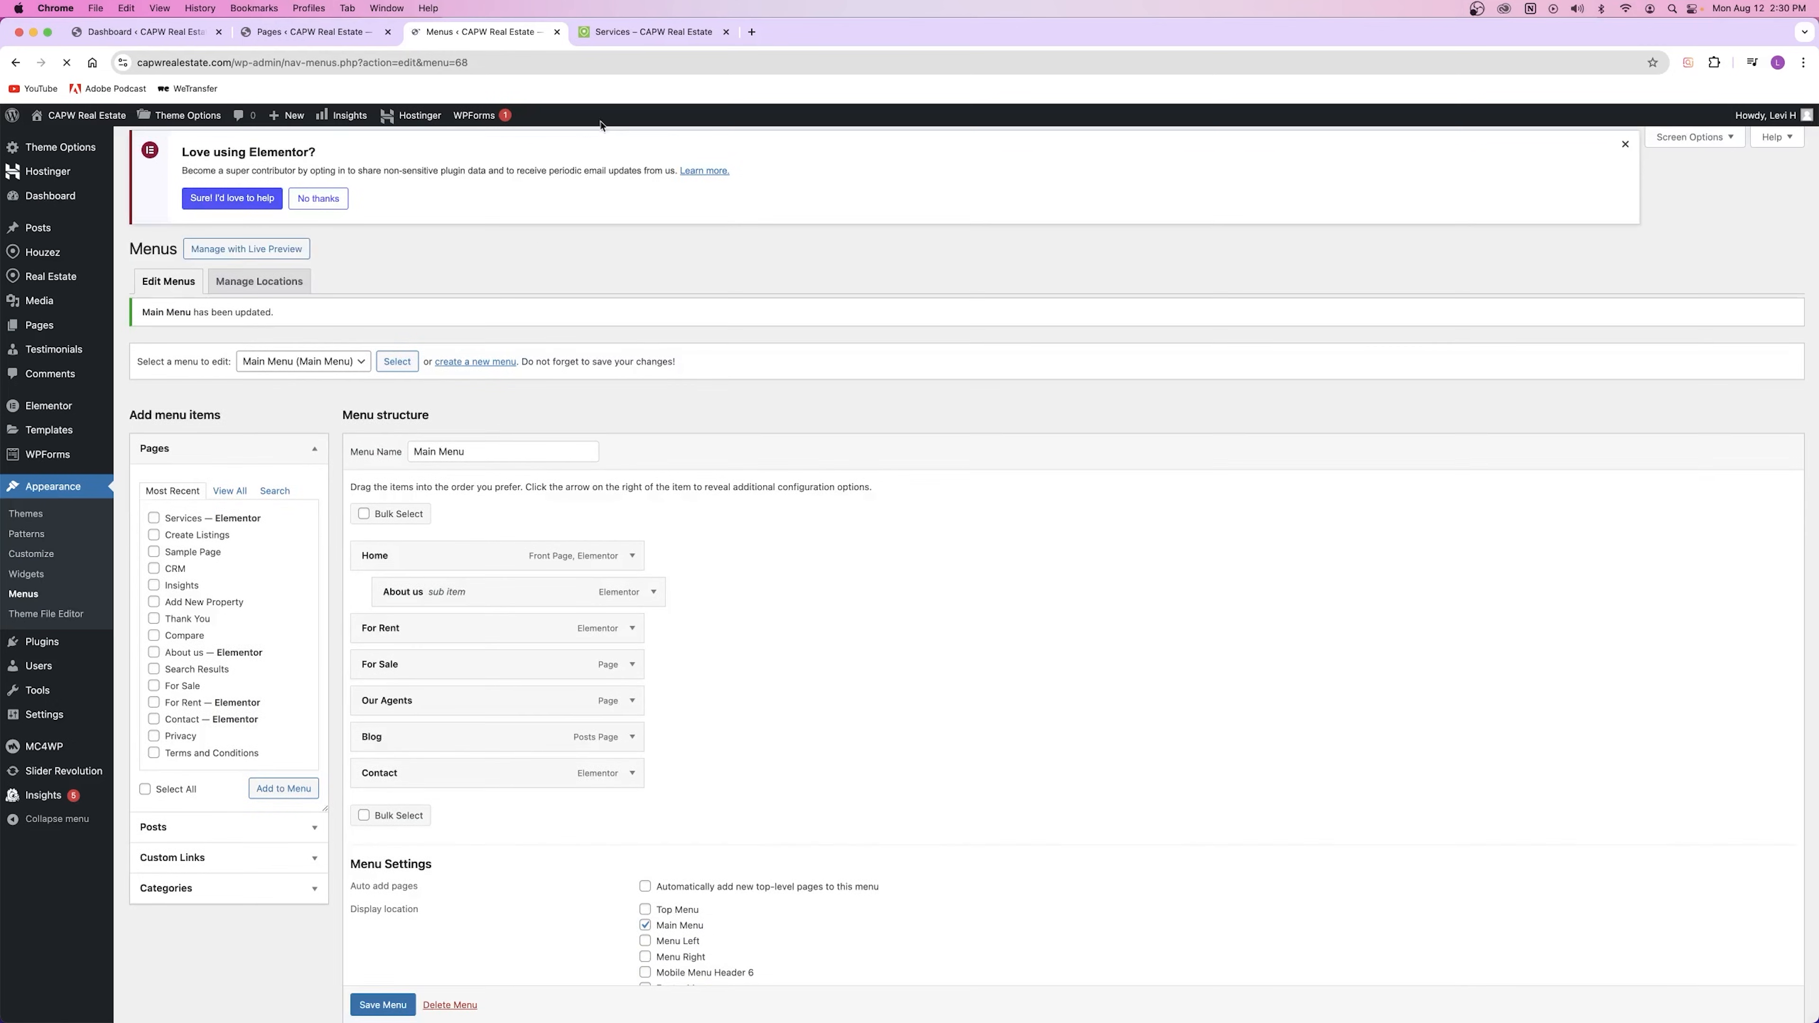
pyautogui.click(622, 33)
pyautogui.click(67, 63)
pyautogui.moveTo(627, 184)
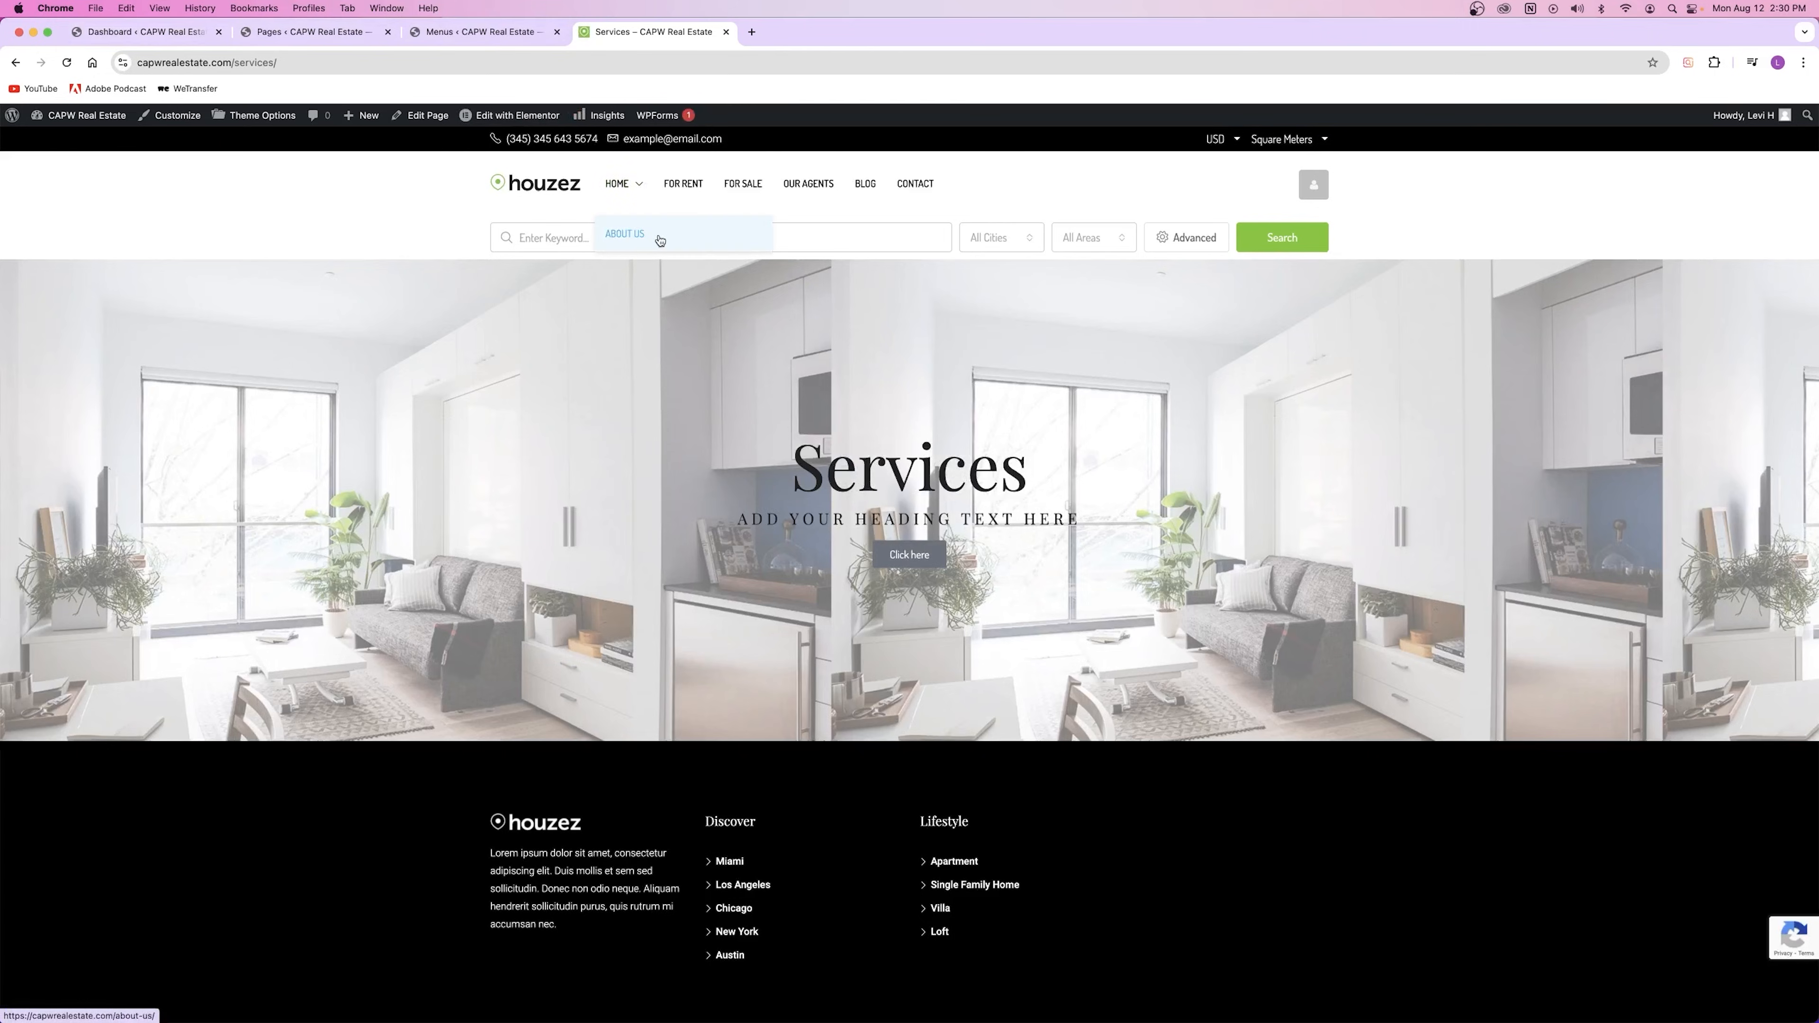
# Step: Drag About us back to the top level and save the Main Menu again
pyautogui.hotkey('ctrl', 'shift', 'Tab')
pyautogui.moveTo(435, 610); pyautogui.dragTo(411, 611)
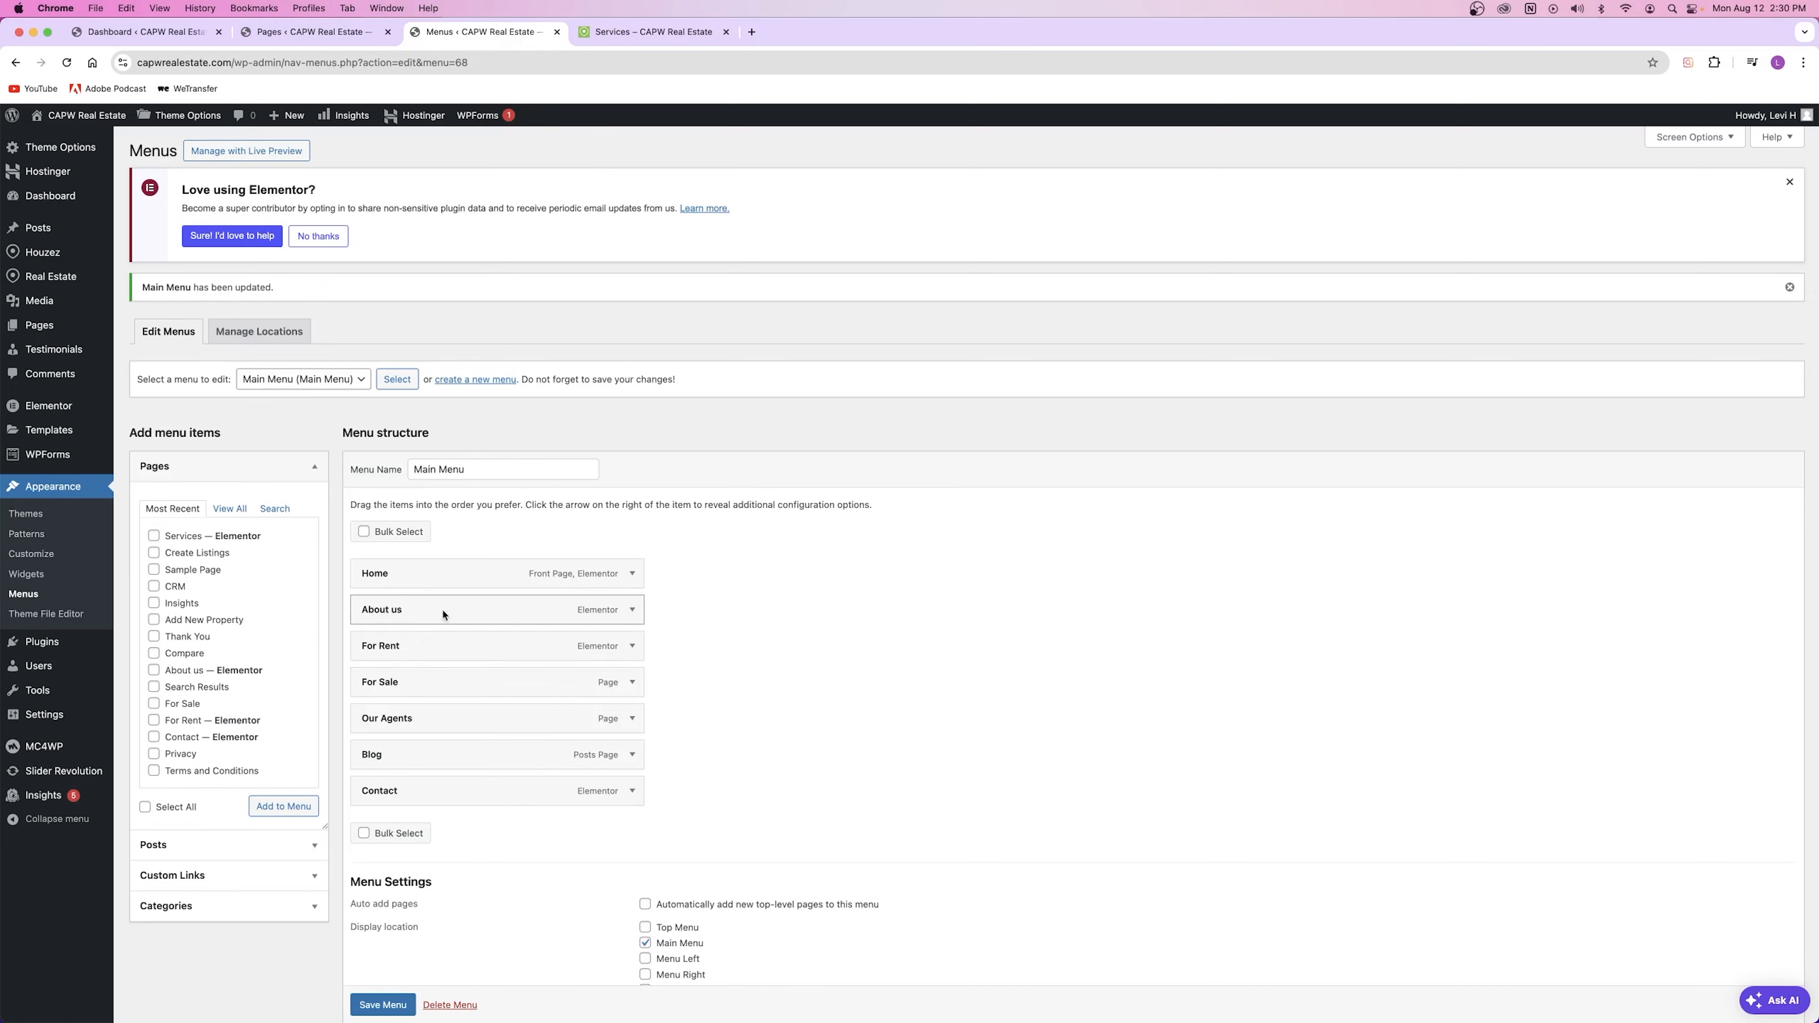
pyautogui.click(382, 1005)
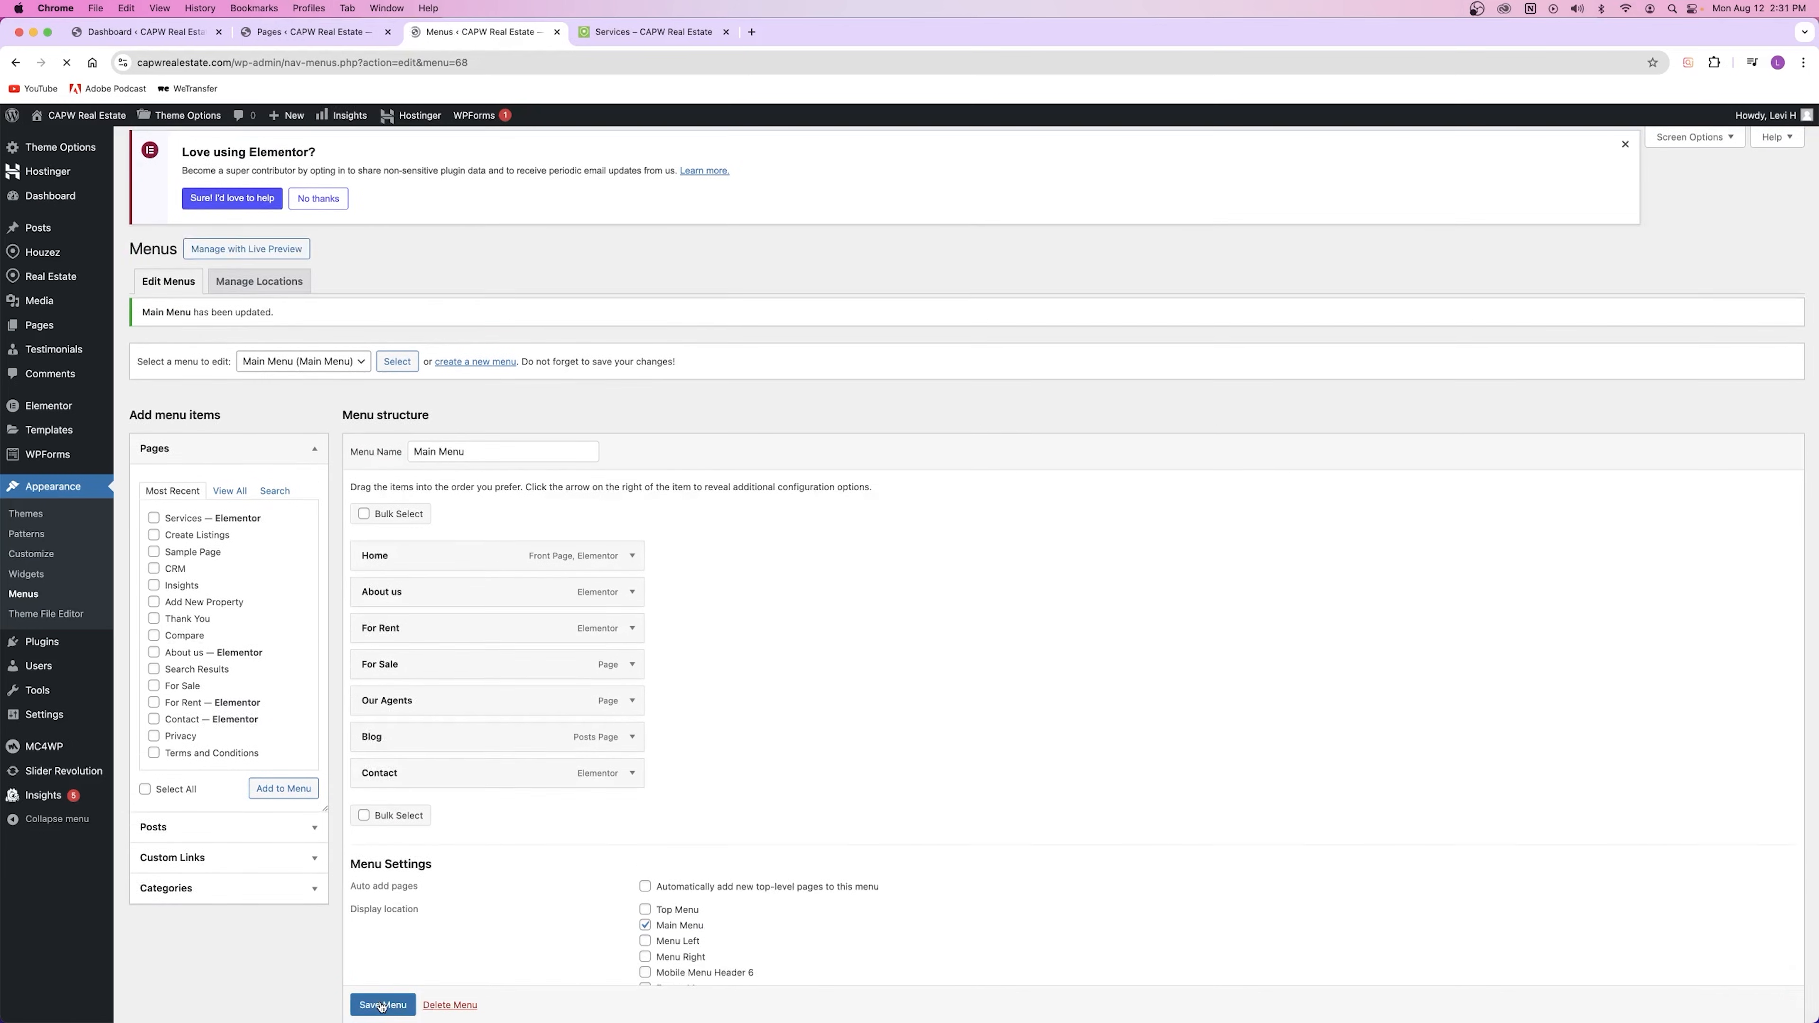
pyautogui.scroll(-3, 667, 617)
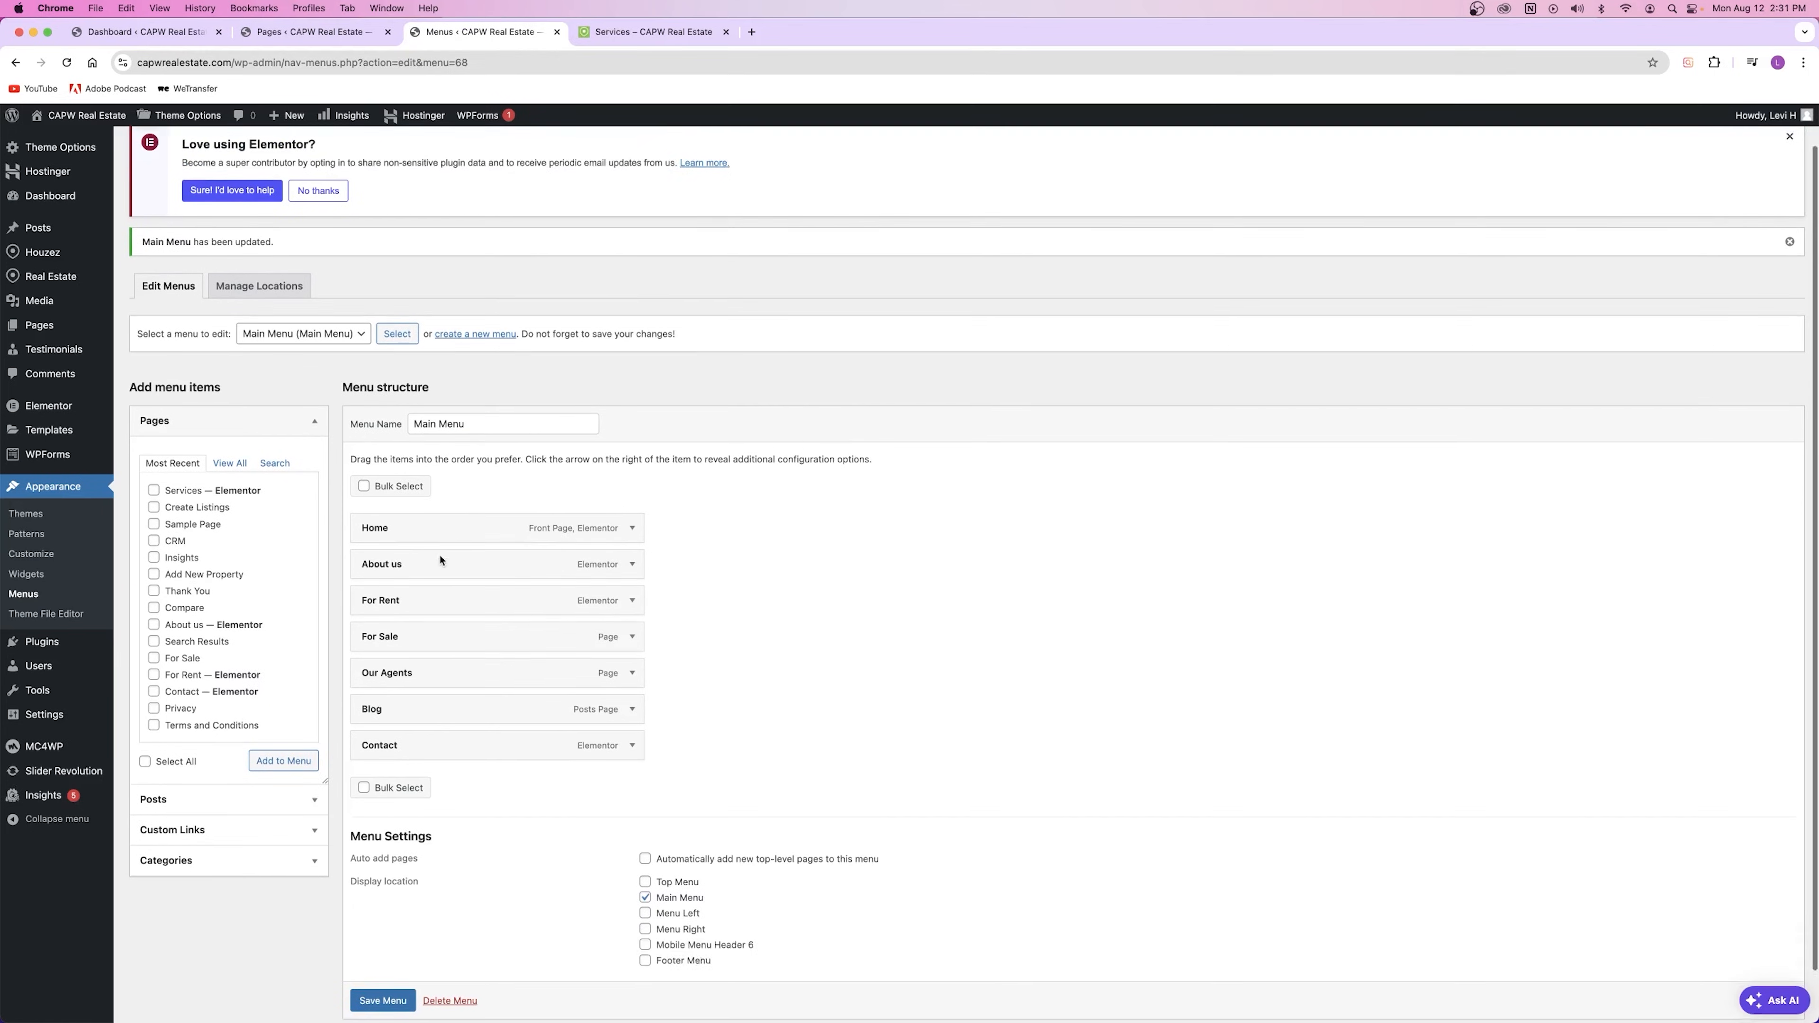
pyautogui.moveTo(132, 346); pyautogui.dragTo(255, 352)
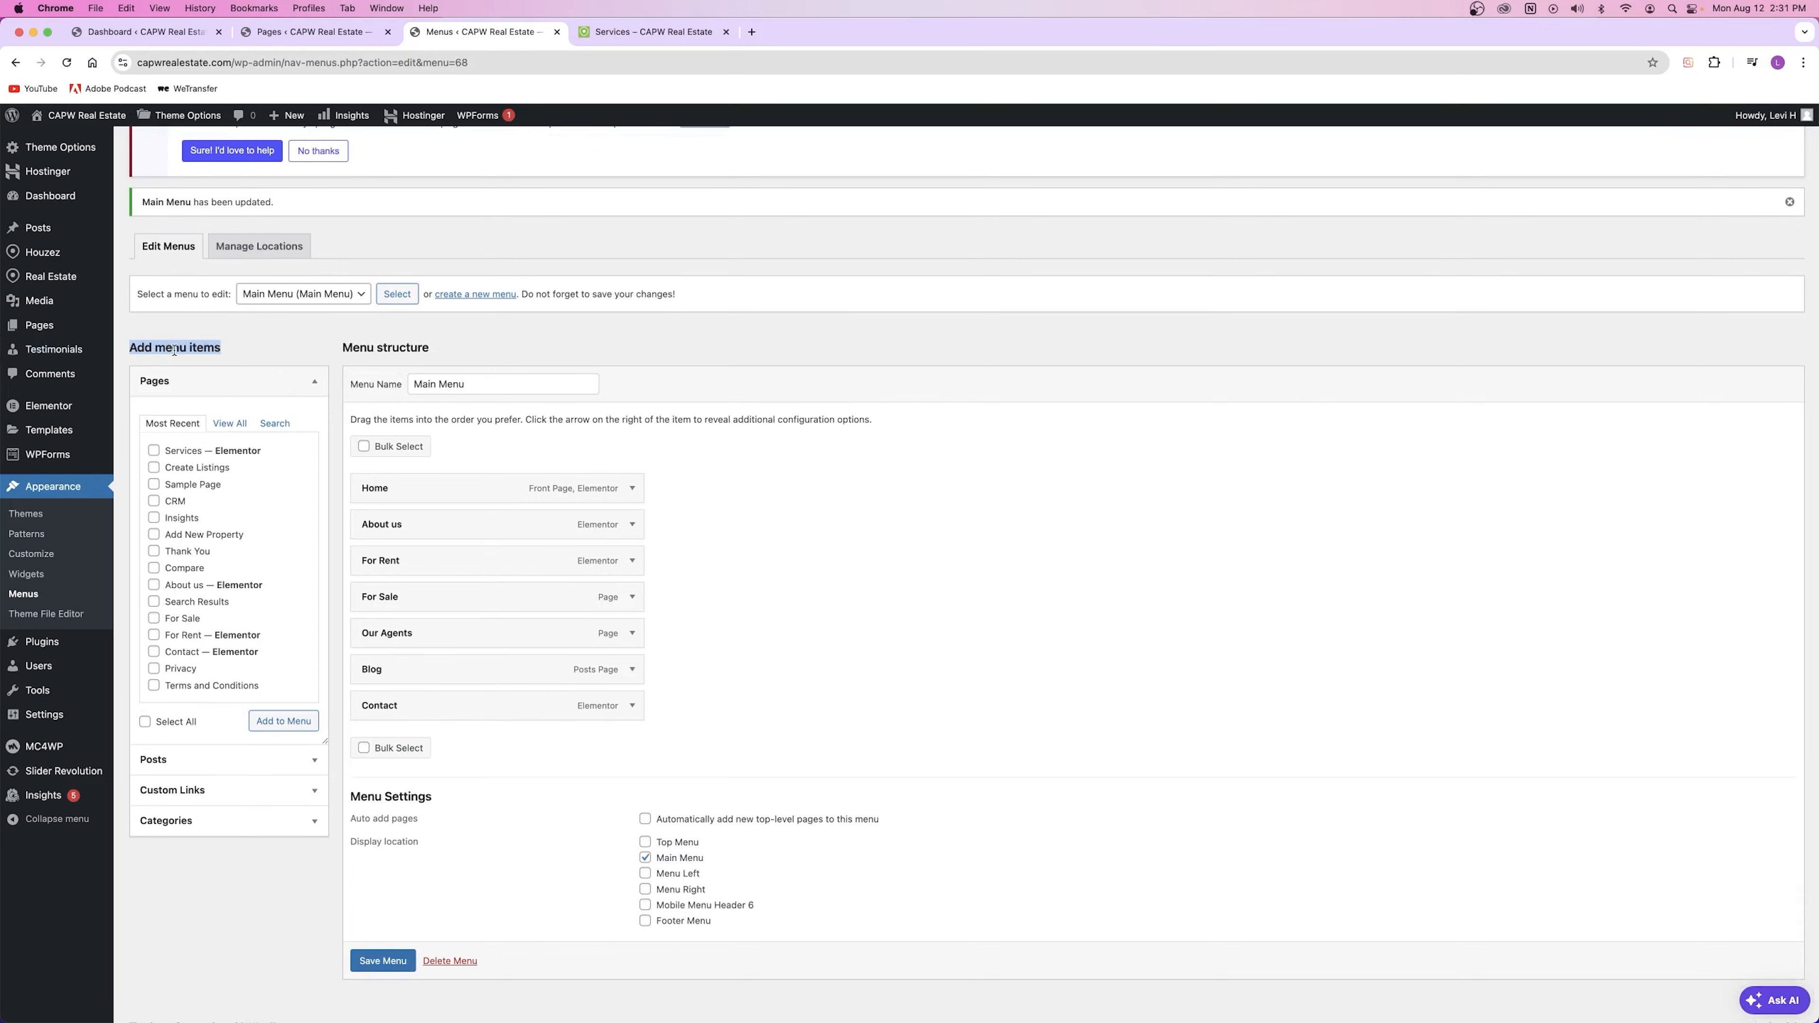
# Step: Browse the Menus add-item panels (Categories, Custom Links) and glance at the live Services page
pyautogui.click(177, 382)
pyautogui.click(269, 350)
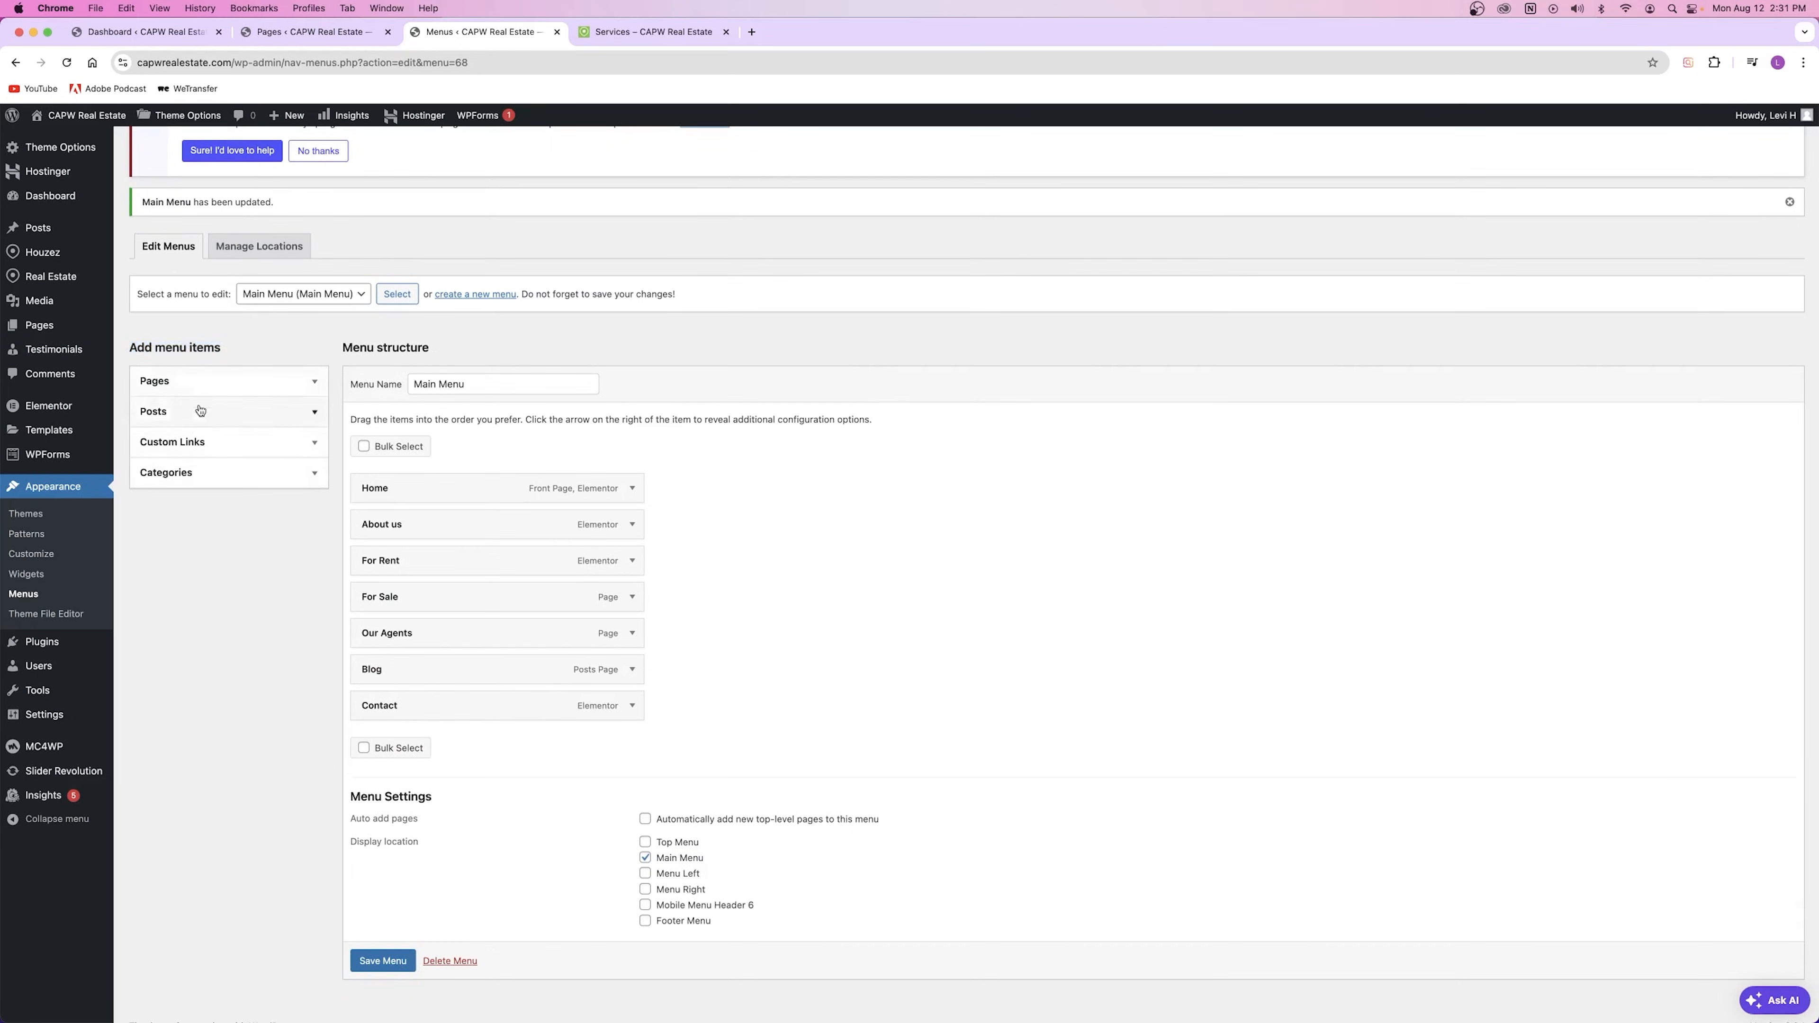
pyautogui.click(194, 476)
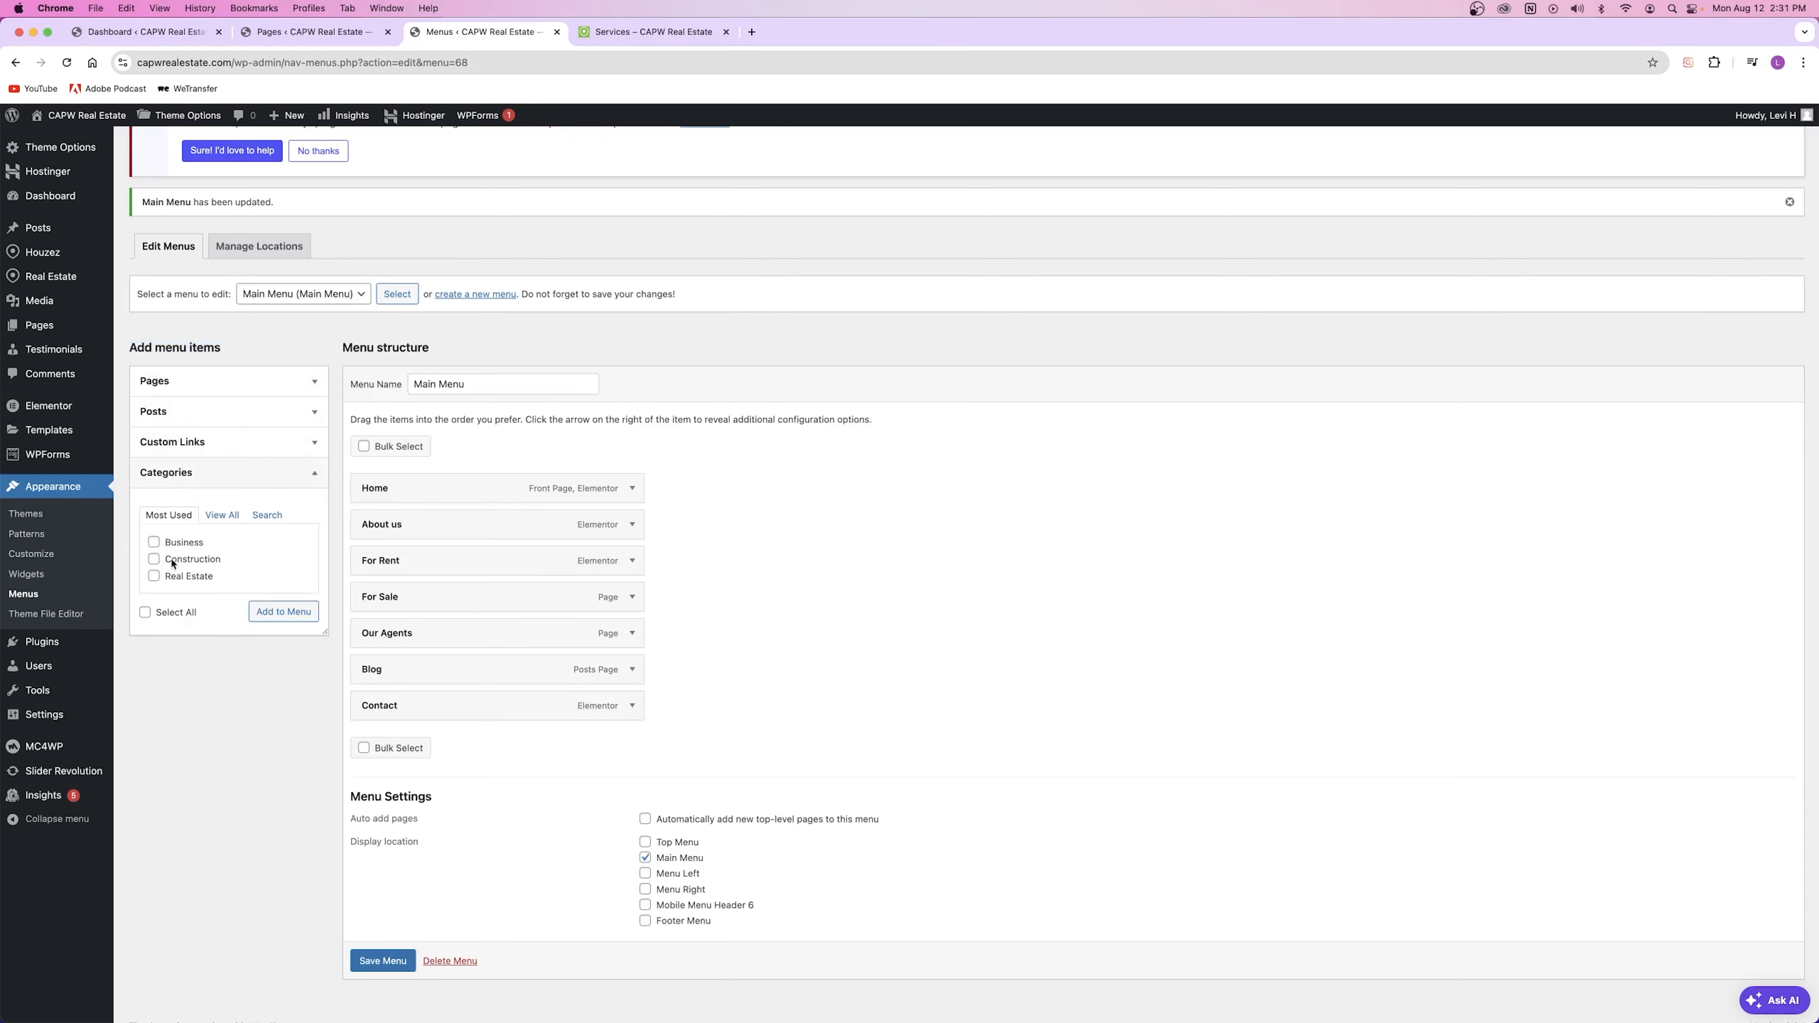
pyautogui.click(194, 442)
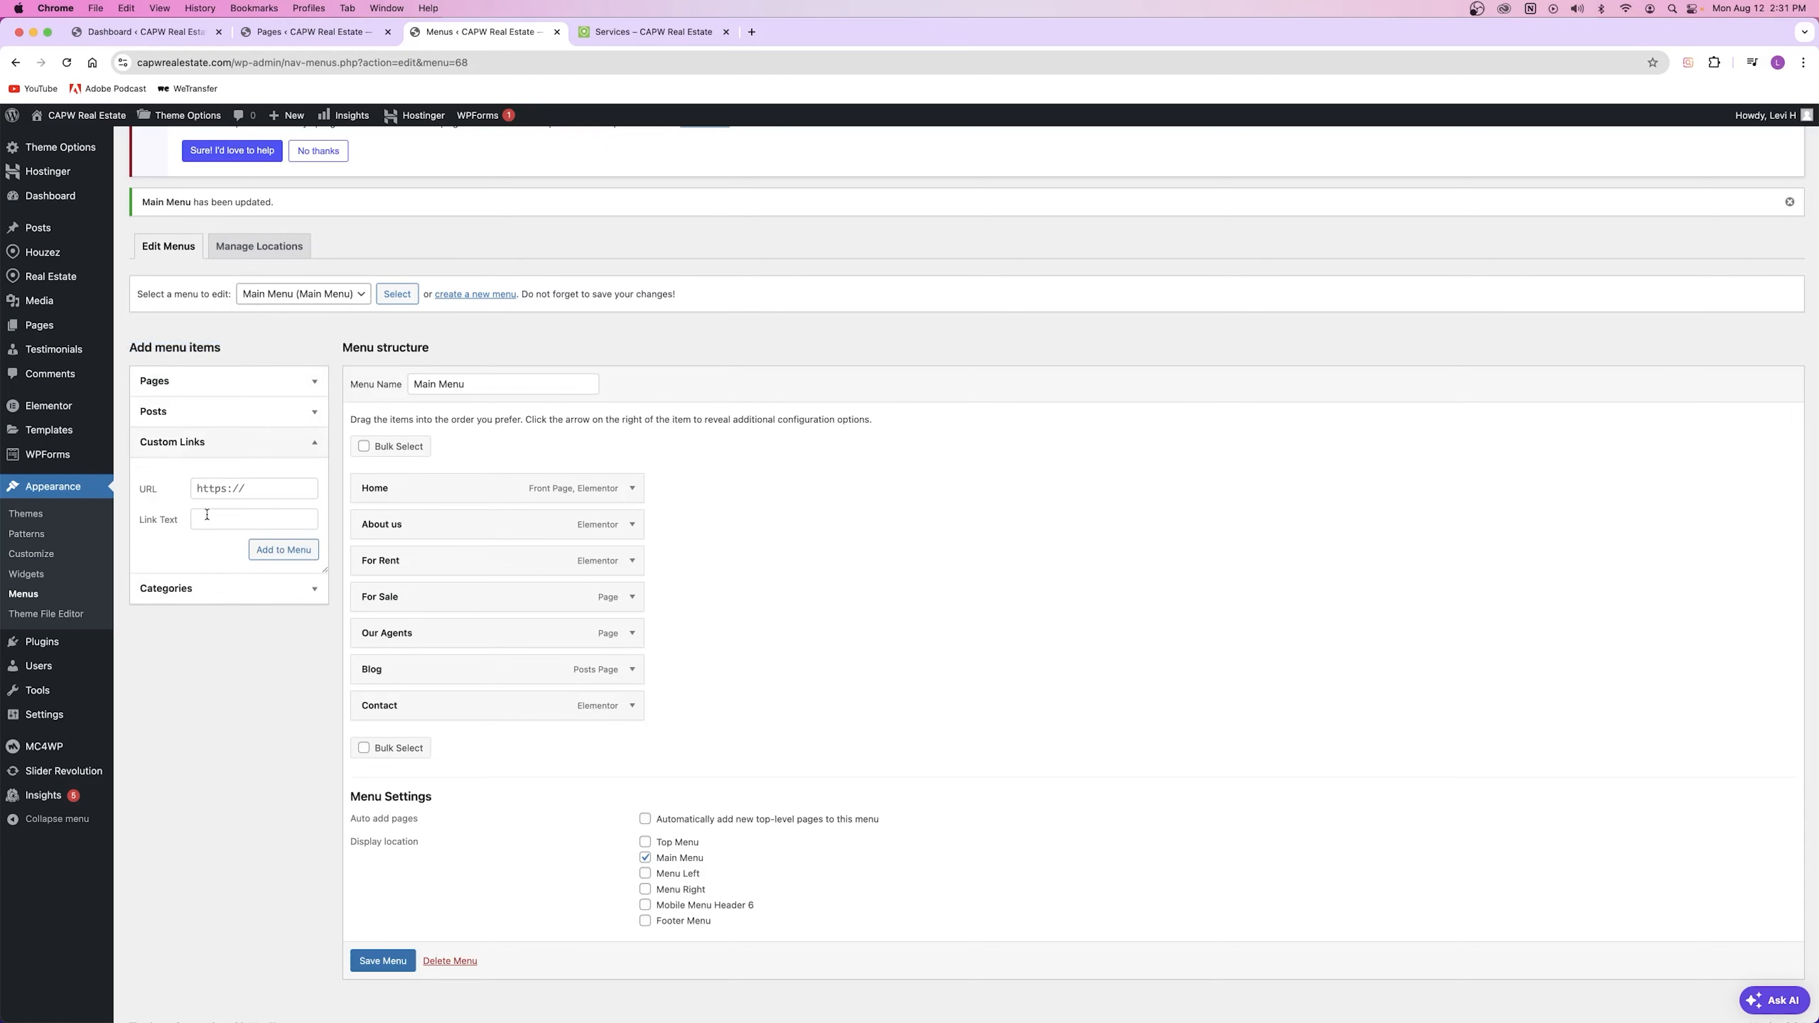
pyautogui.click(243, 489)
pyautogui.click(248, 520)
pyautogui.click(631, 31)
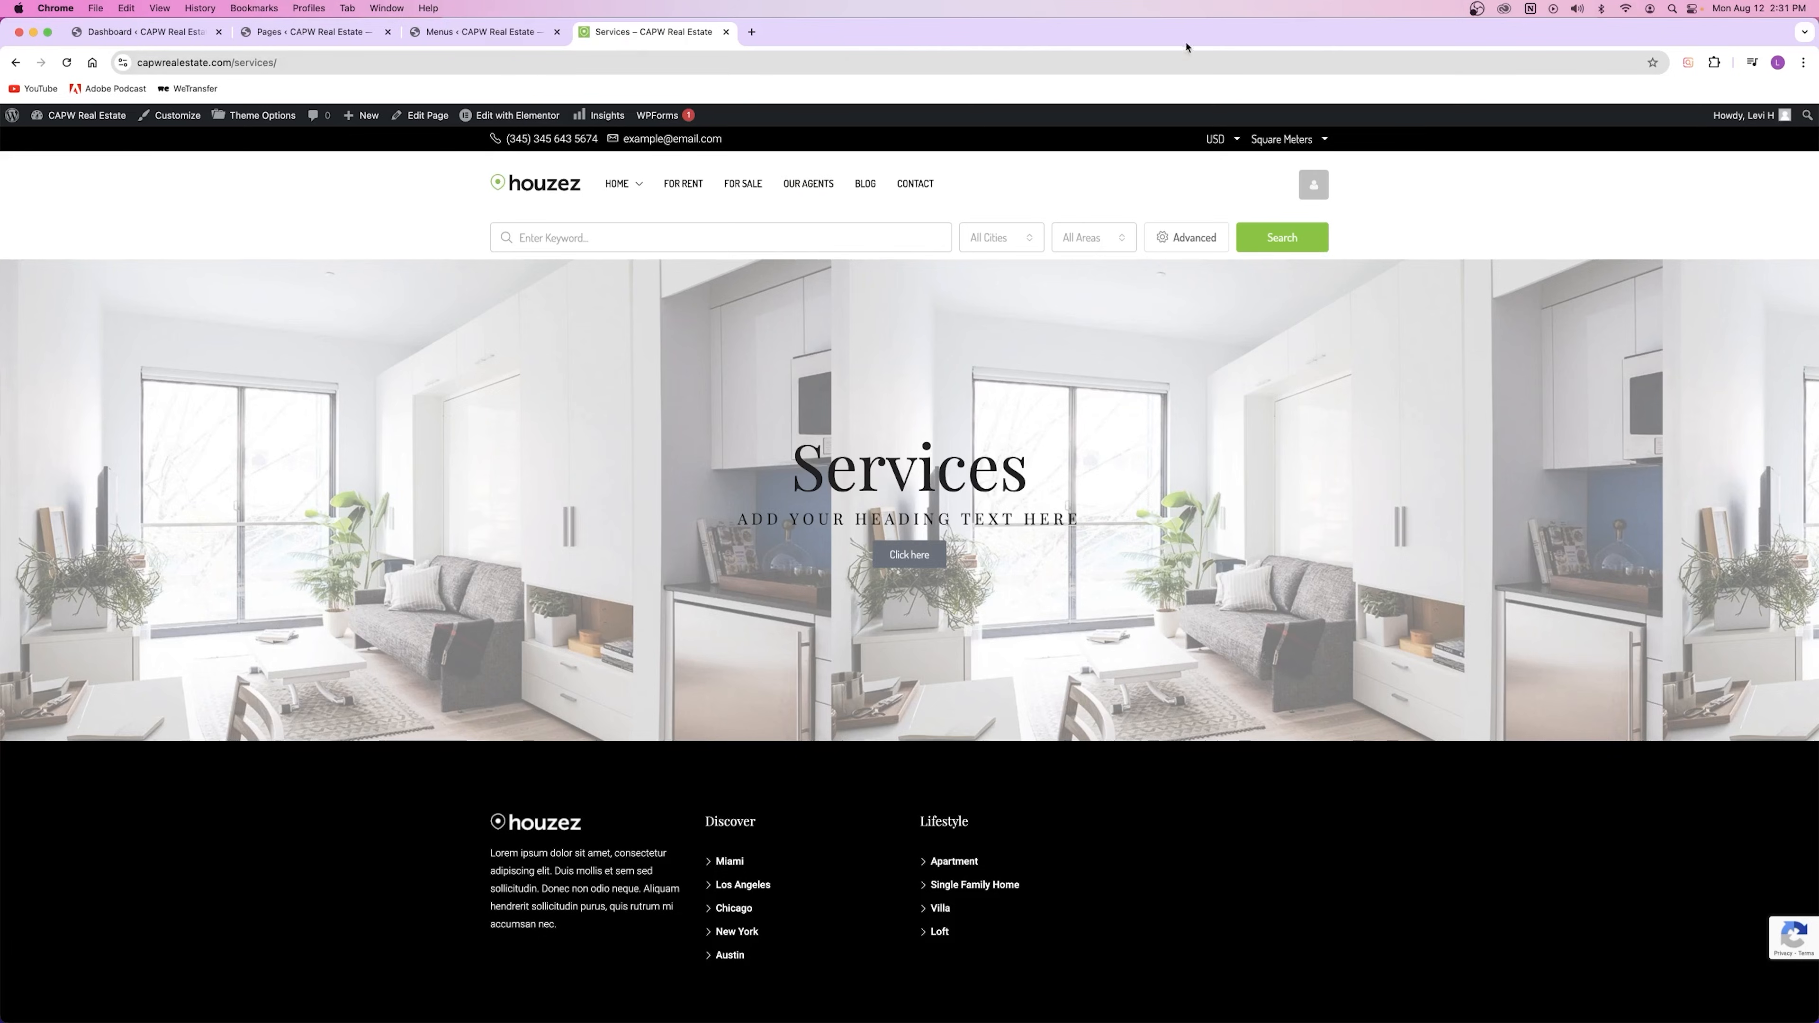
pyautogui.click(441, 30)
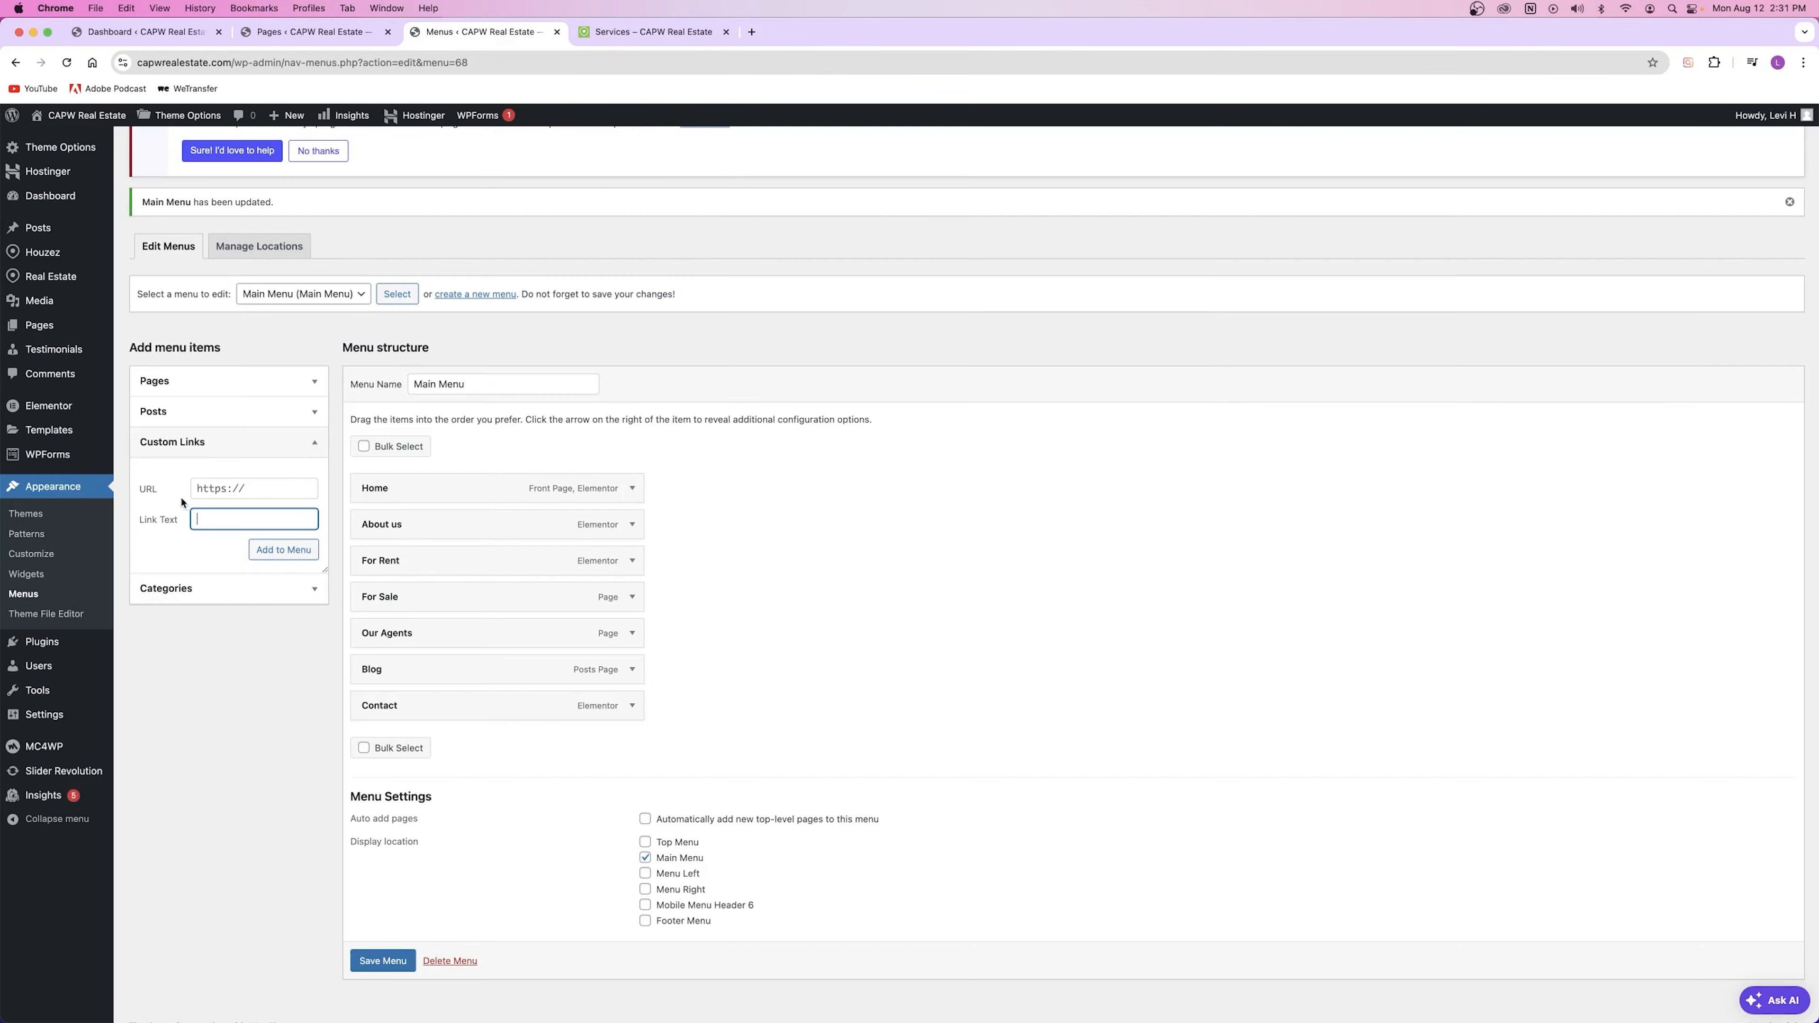
# Step: Add Services from the Pages panel, drag it between Blog and Contact, and save the Main Menu
pyautogui.click(209, 413)
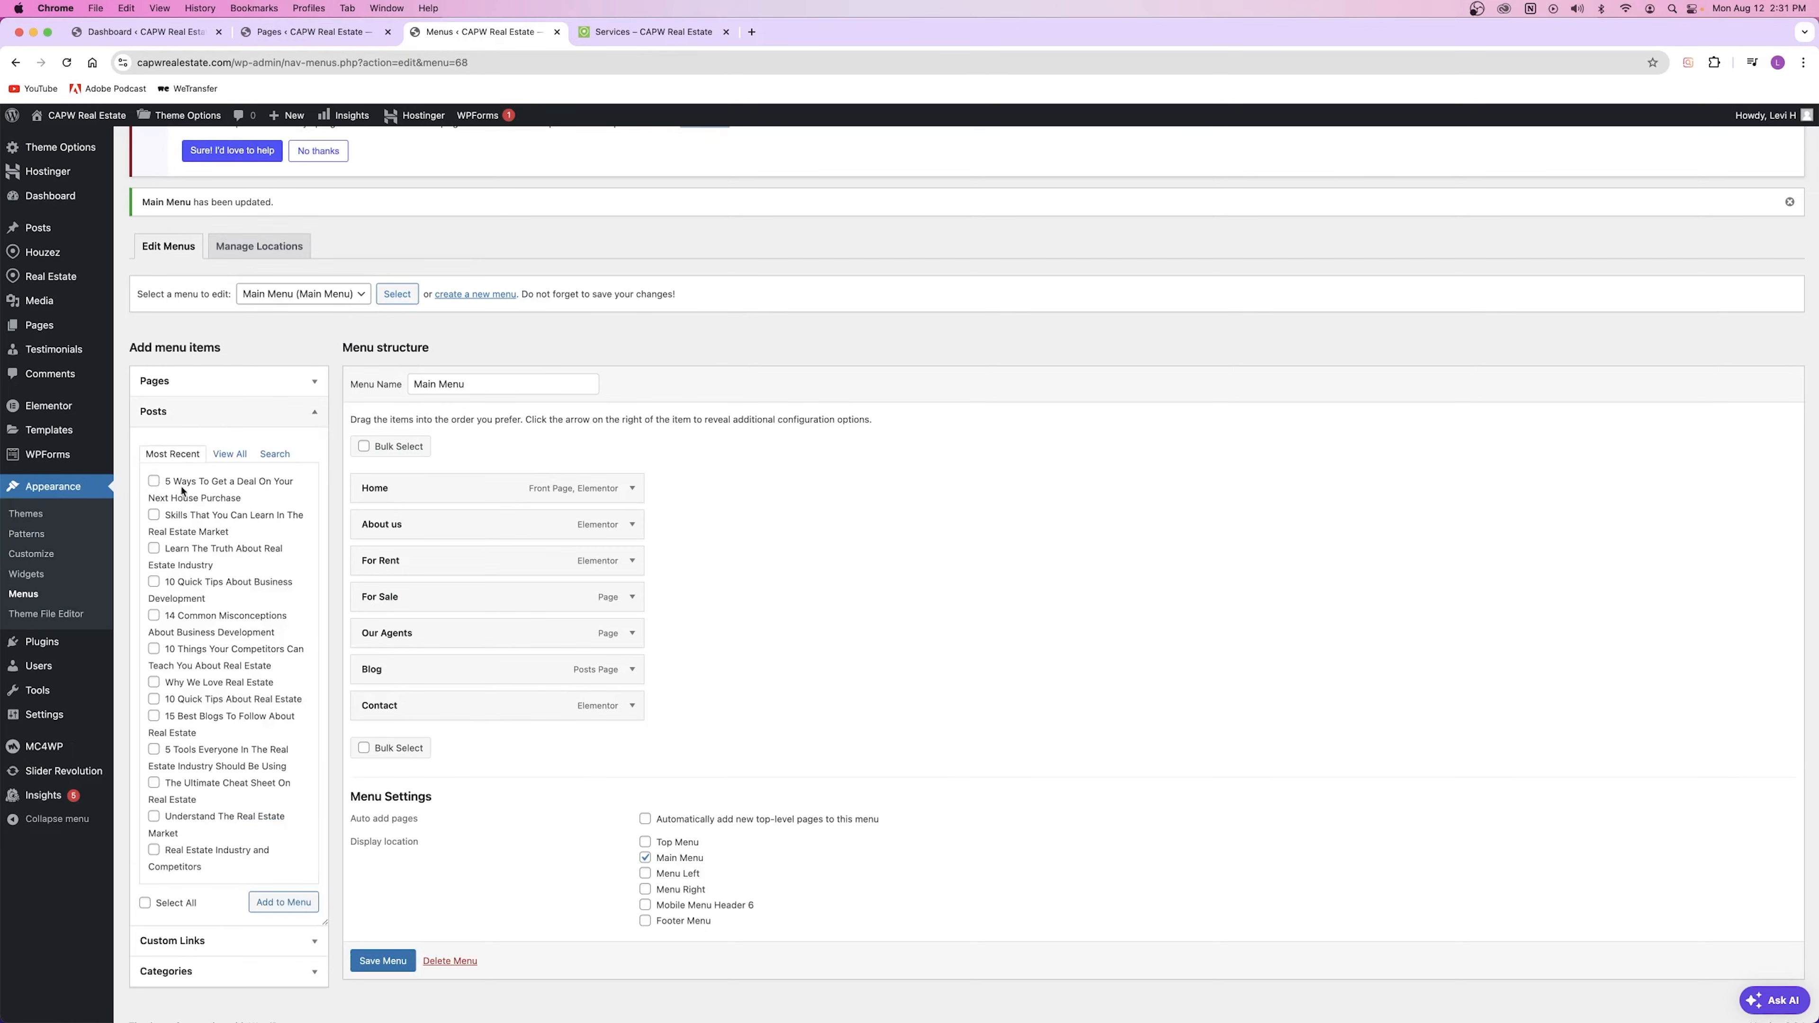
pyautogui.click(157, 418)
pyautogui.click(191, 391)
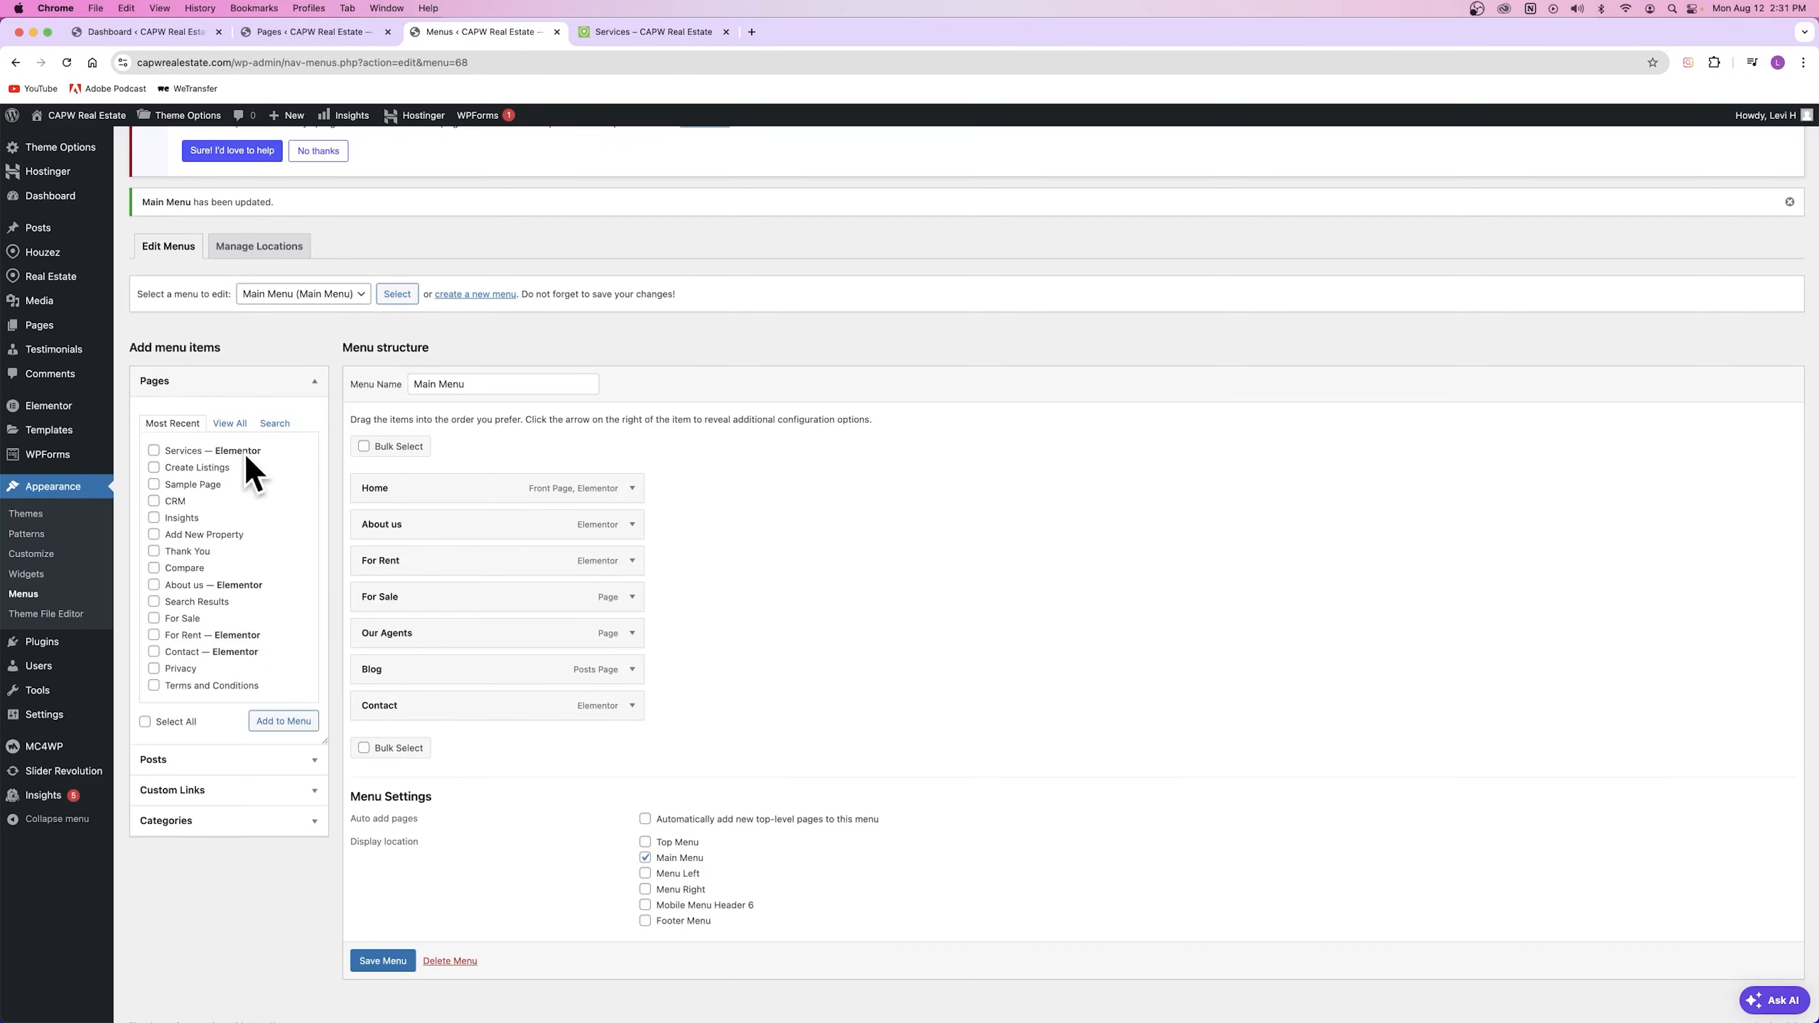
pyautogui.click(284, 722)
pyautogui.moveTo(418, 747); pyautogui.dragTo(416, 707)
pyautogui.click(382, 997)
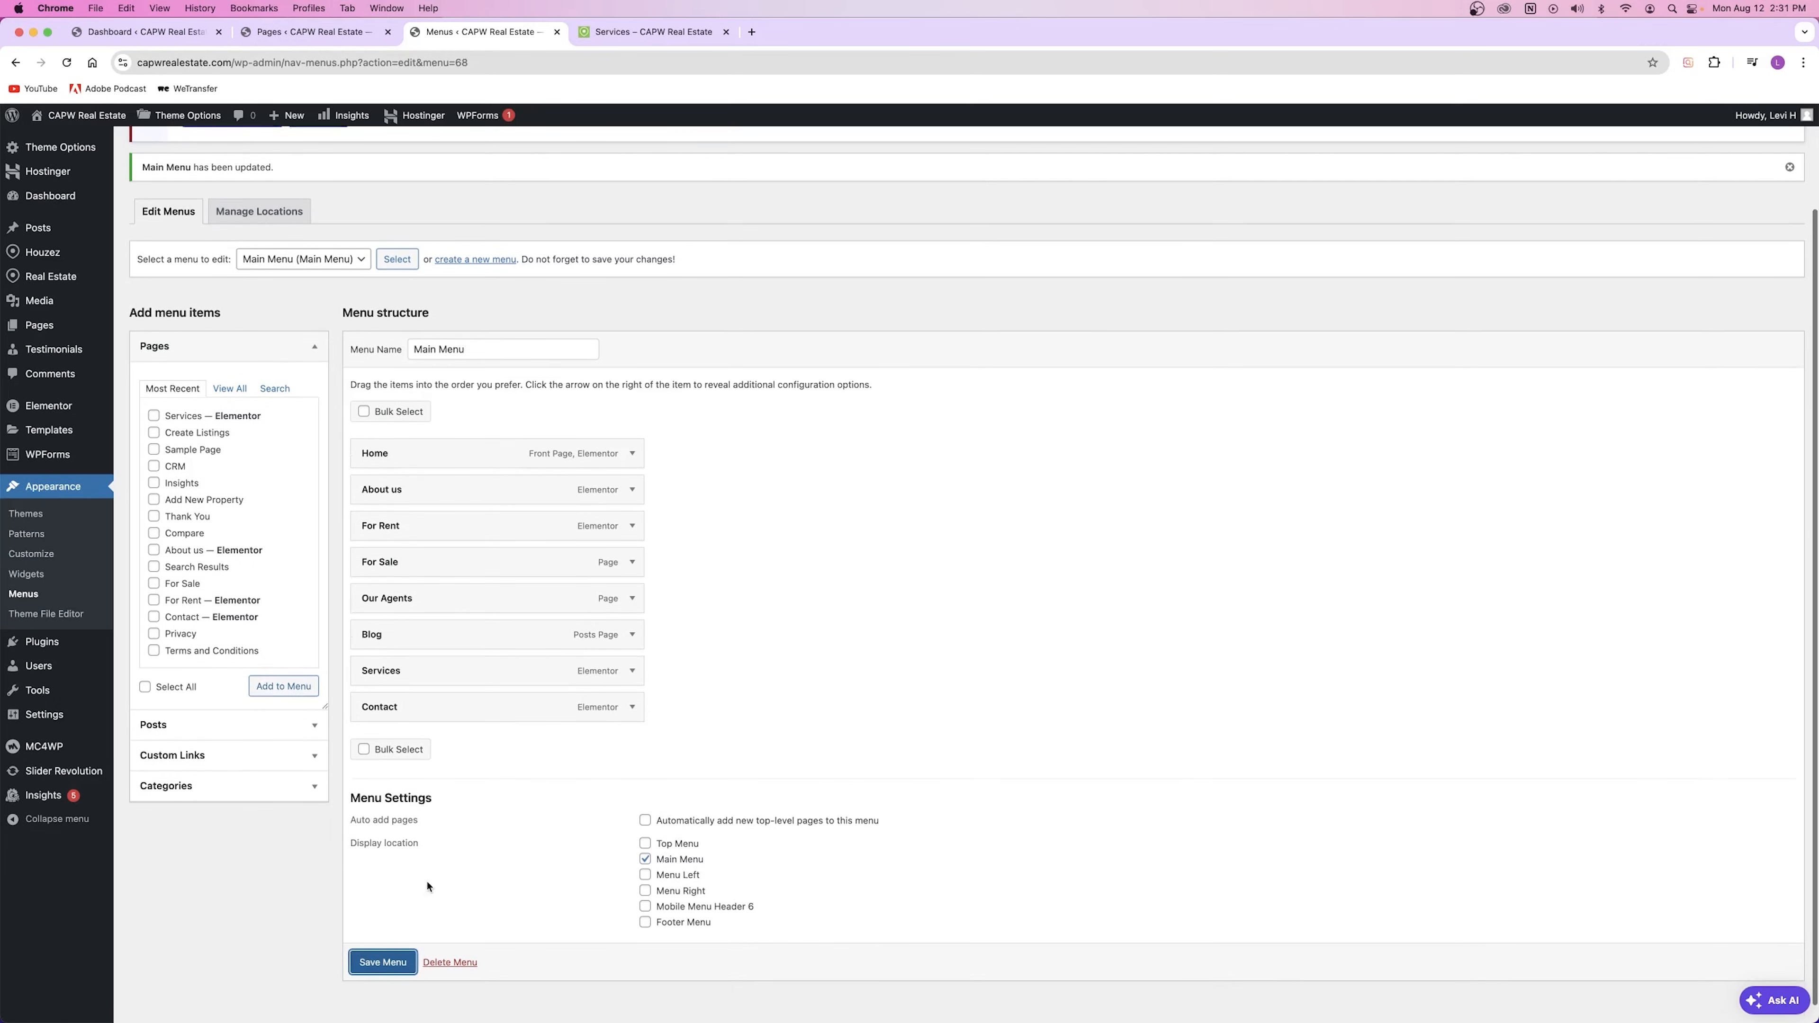
pyautogui.click(654, 32)
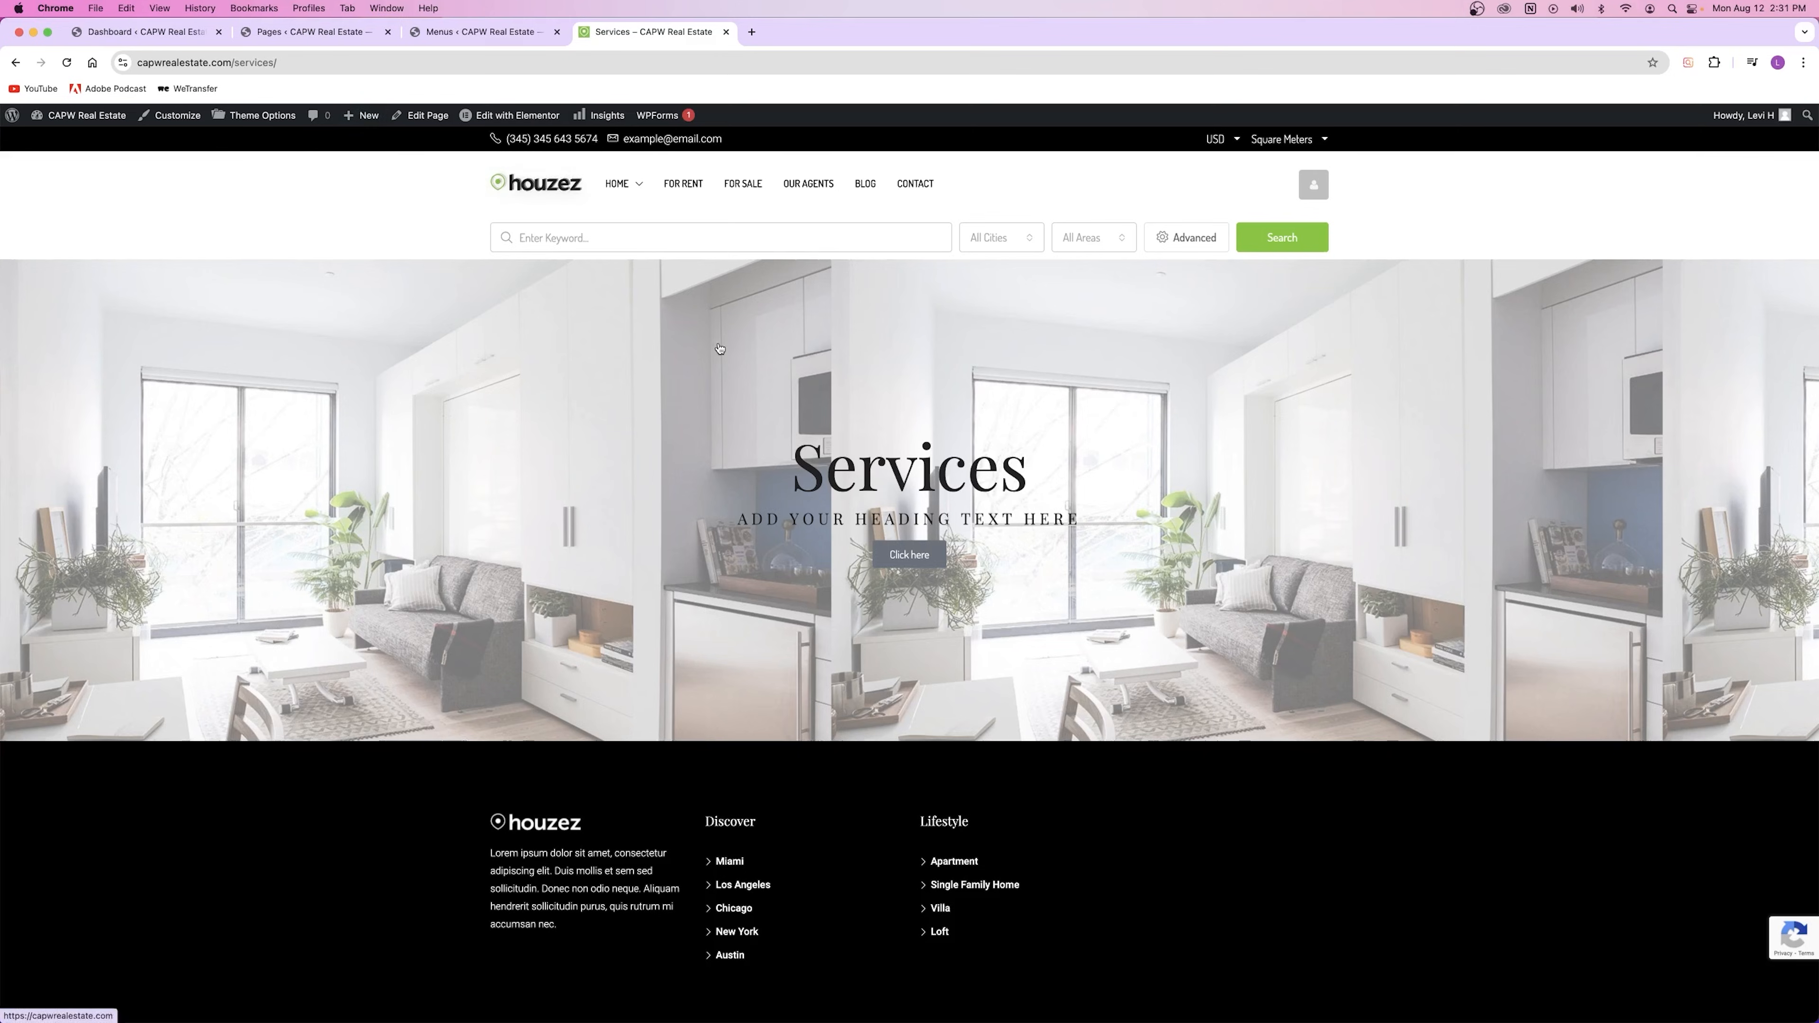
# Step: Reload the site and open SERVICES from the header nav, then close the Services and Menus tabs
pyautogui.click(66, 63)
pyautogui.click(537, 185)
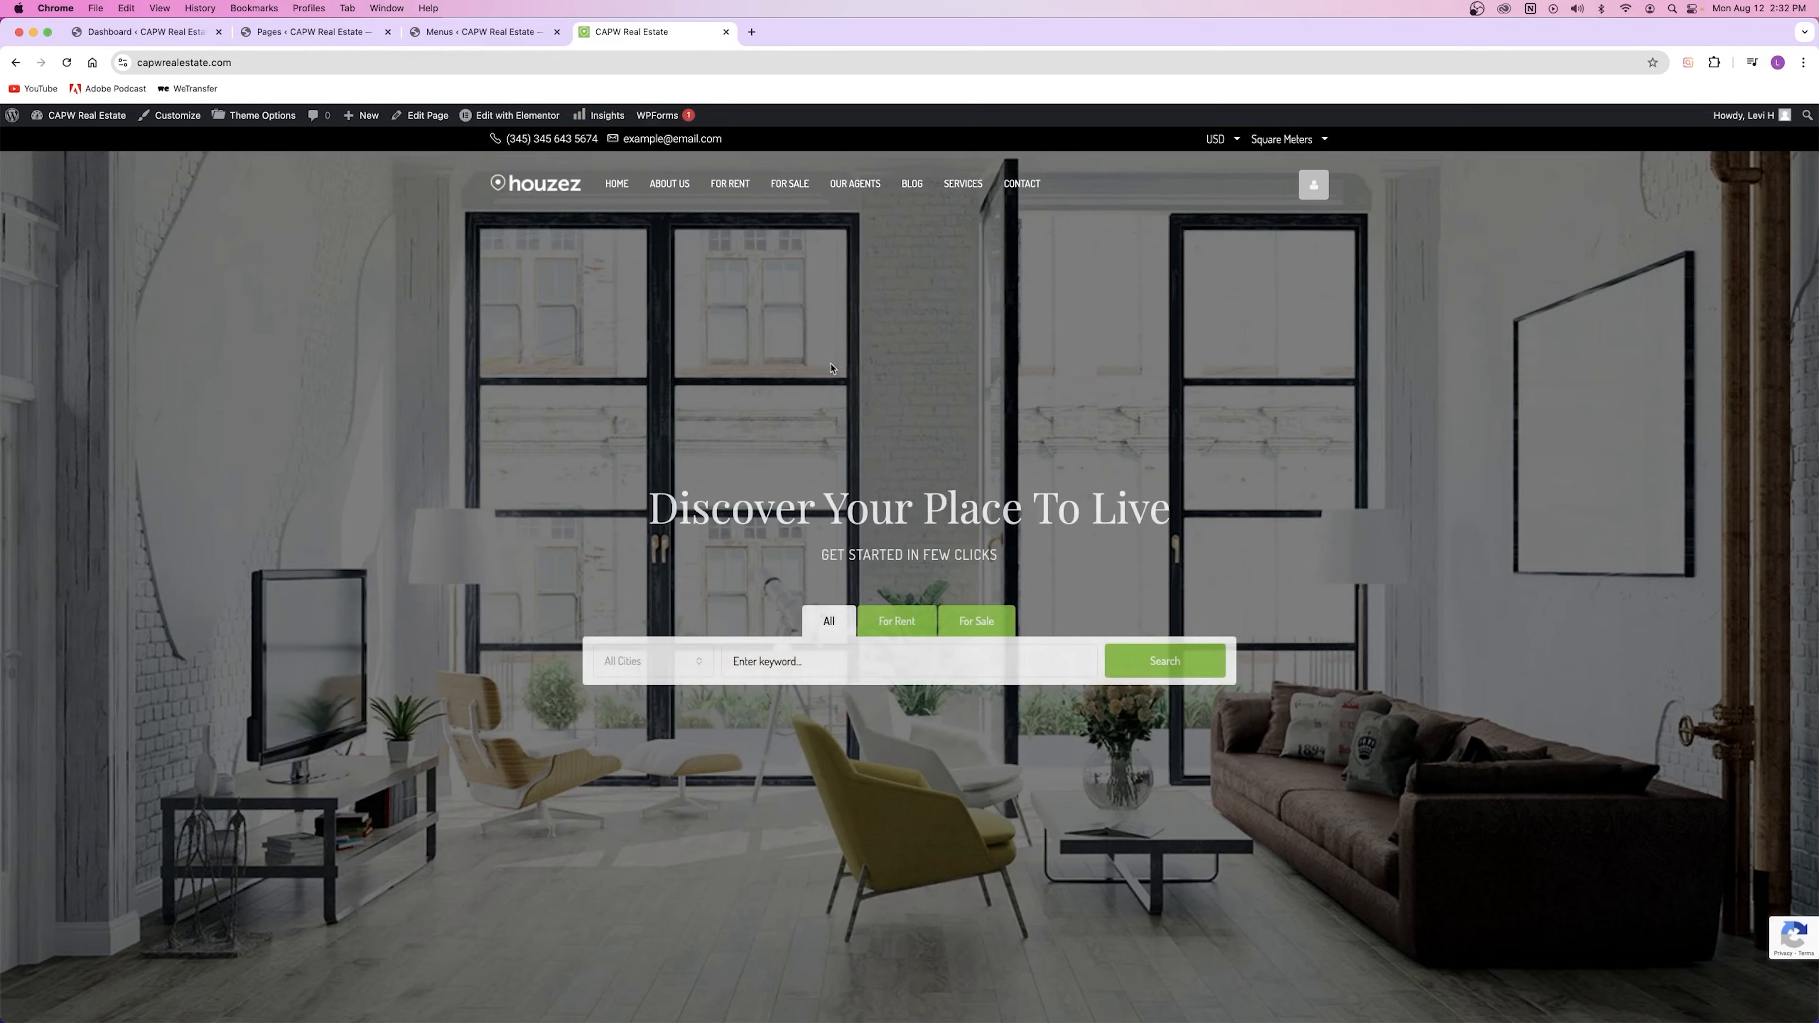
pyautogui.click(965, 183)
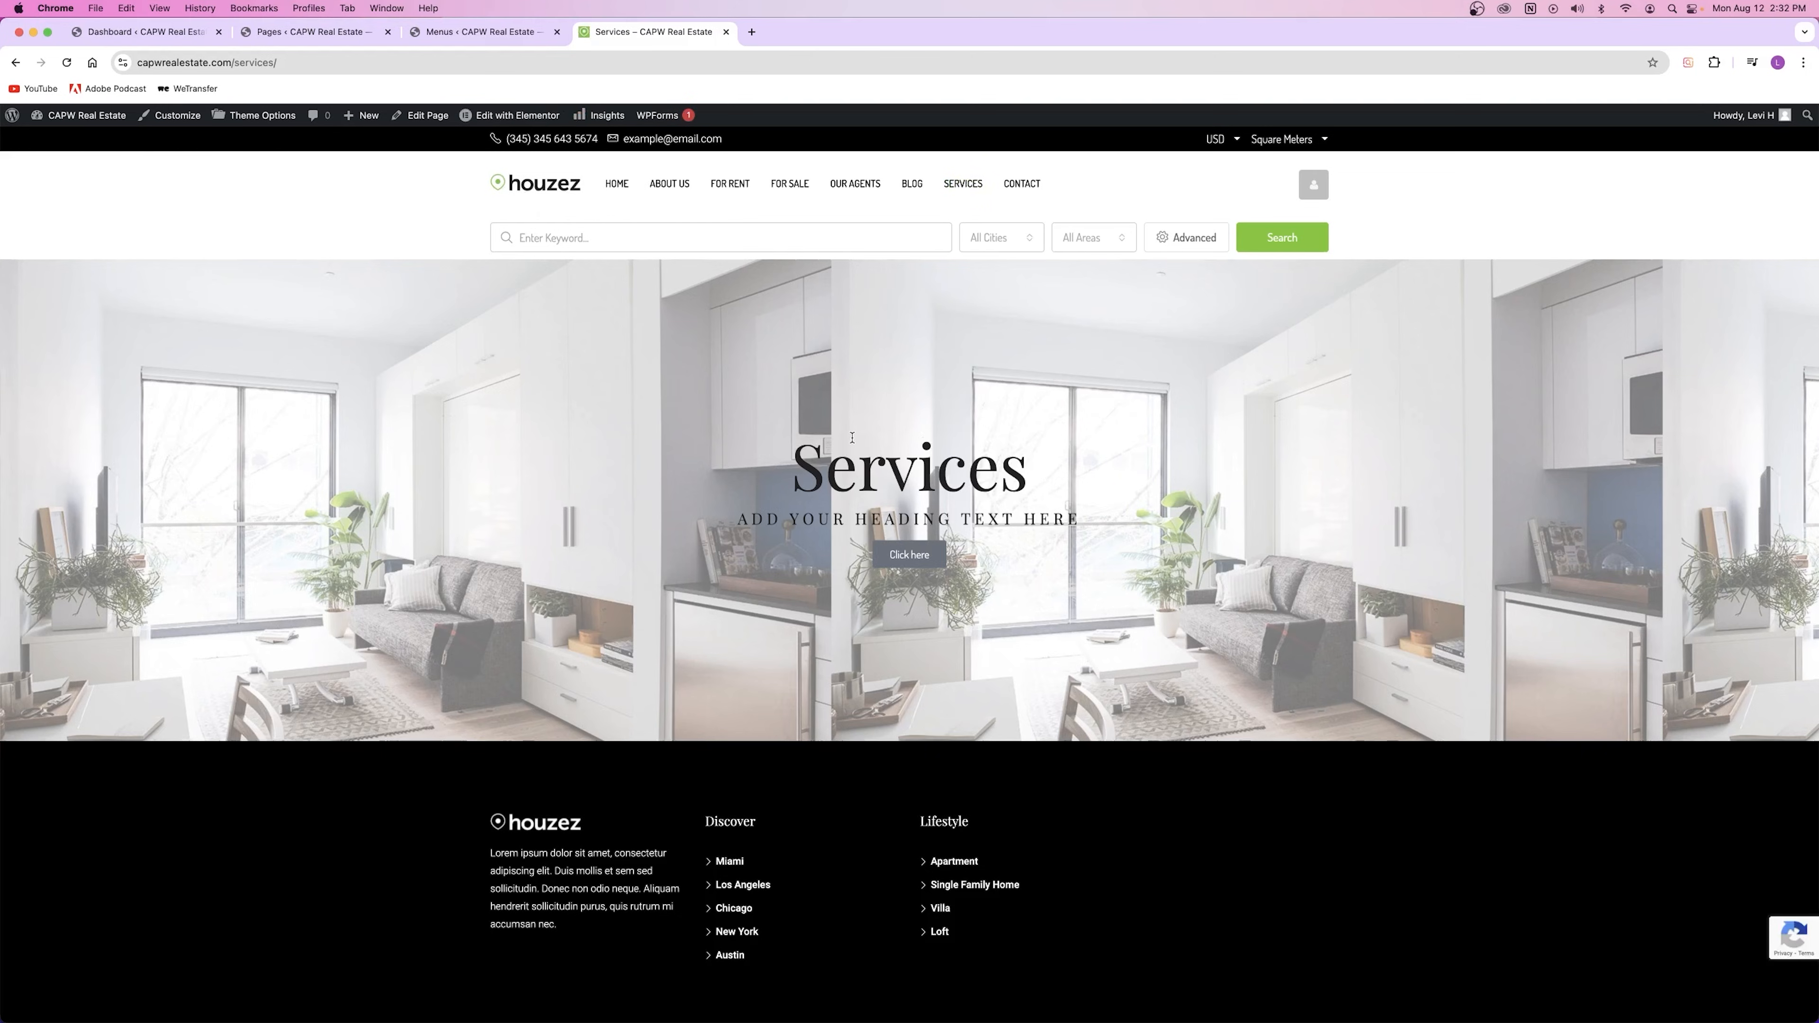
pyautogui.click(726, 32)
pyautogui.click(557, 32)
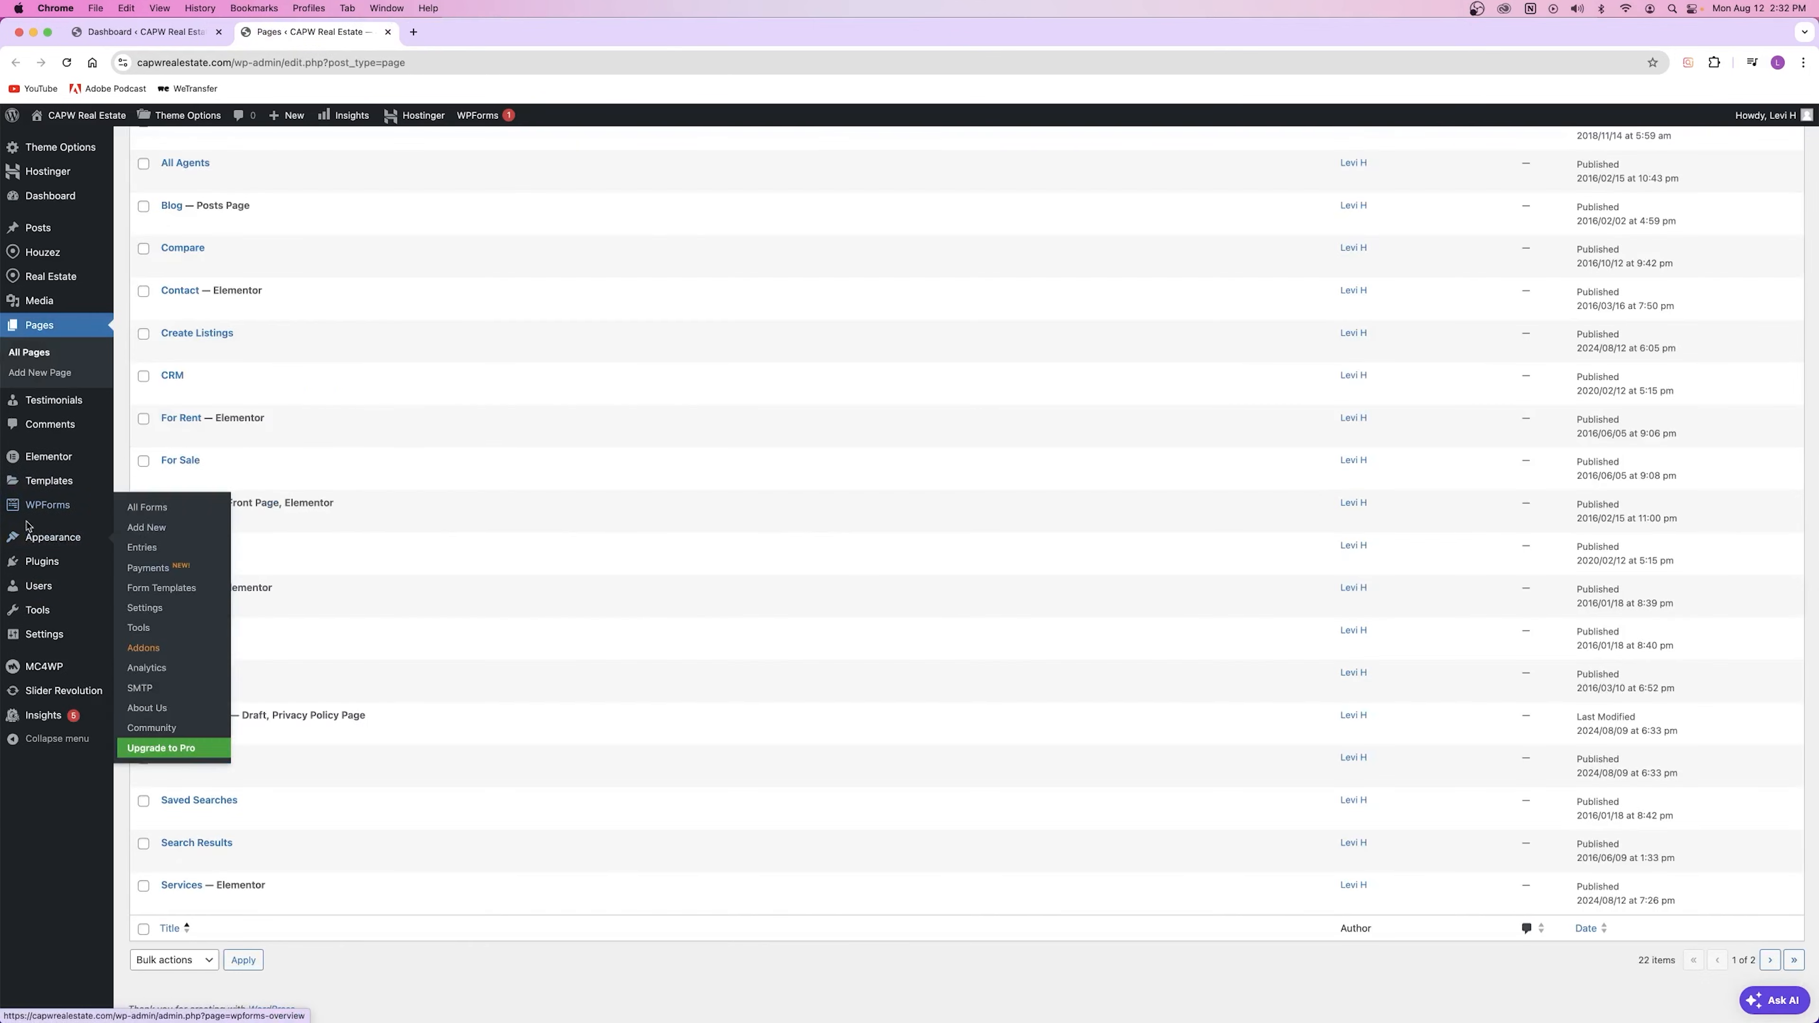
# Step: In a new All Pages tab, trash the Services page and delete it permanently from Trash
pyautogui.rightClick(32, 354)
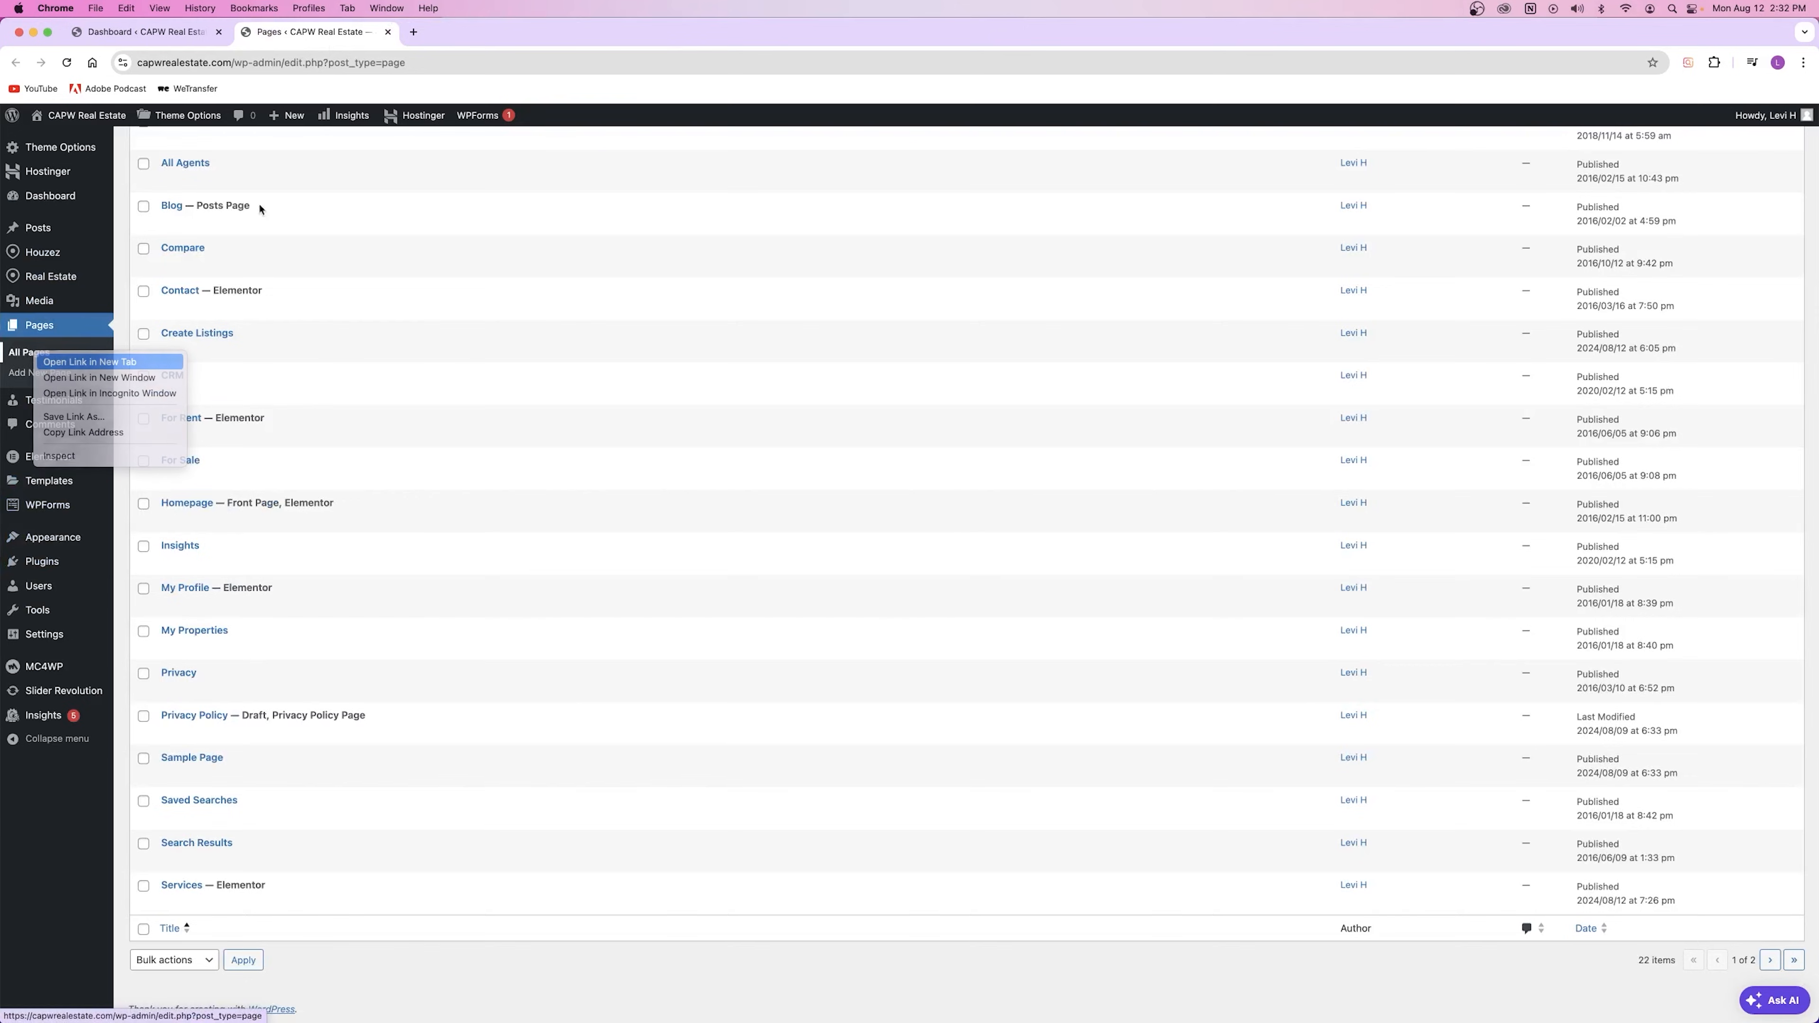
pyautogui.click(90, 362)
pyautogui.scroll(-15, 181, 815)
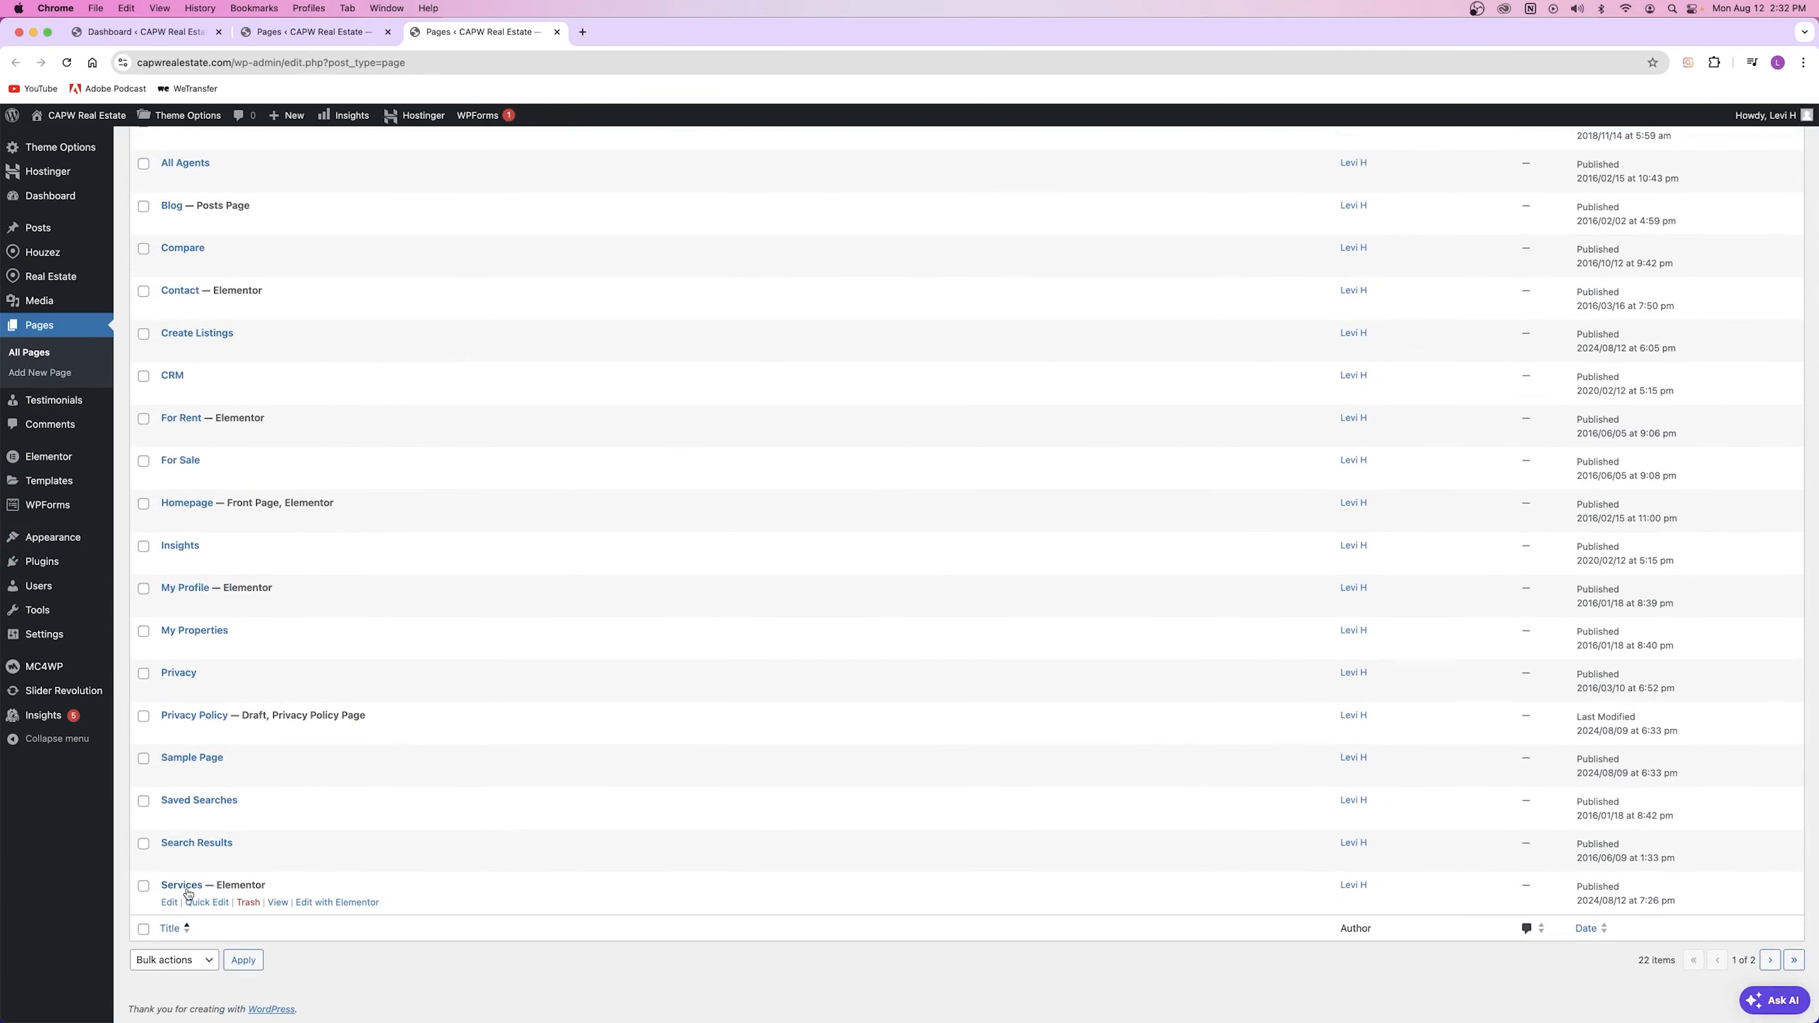
pyautogui.click(248, 902)
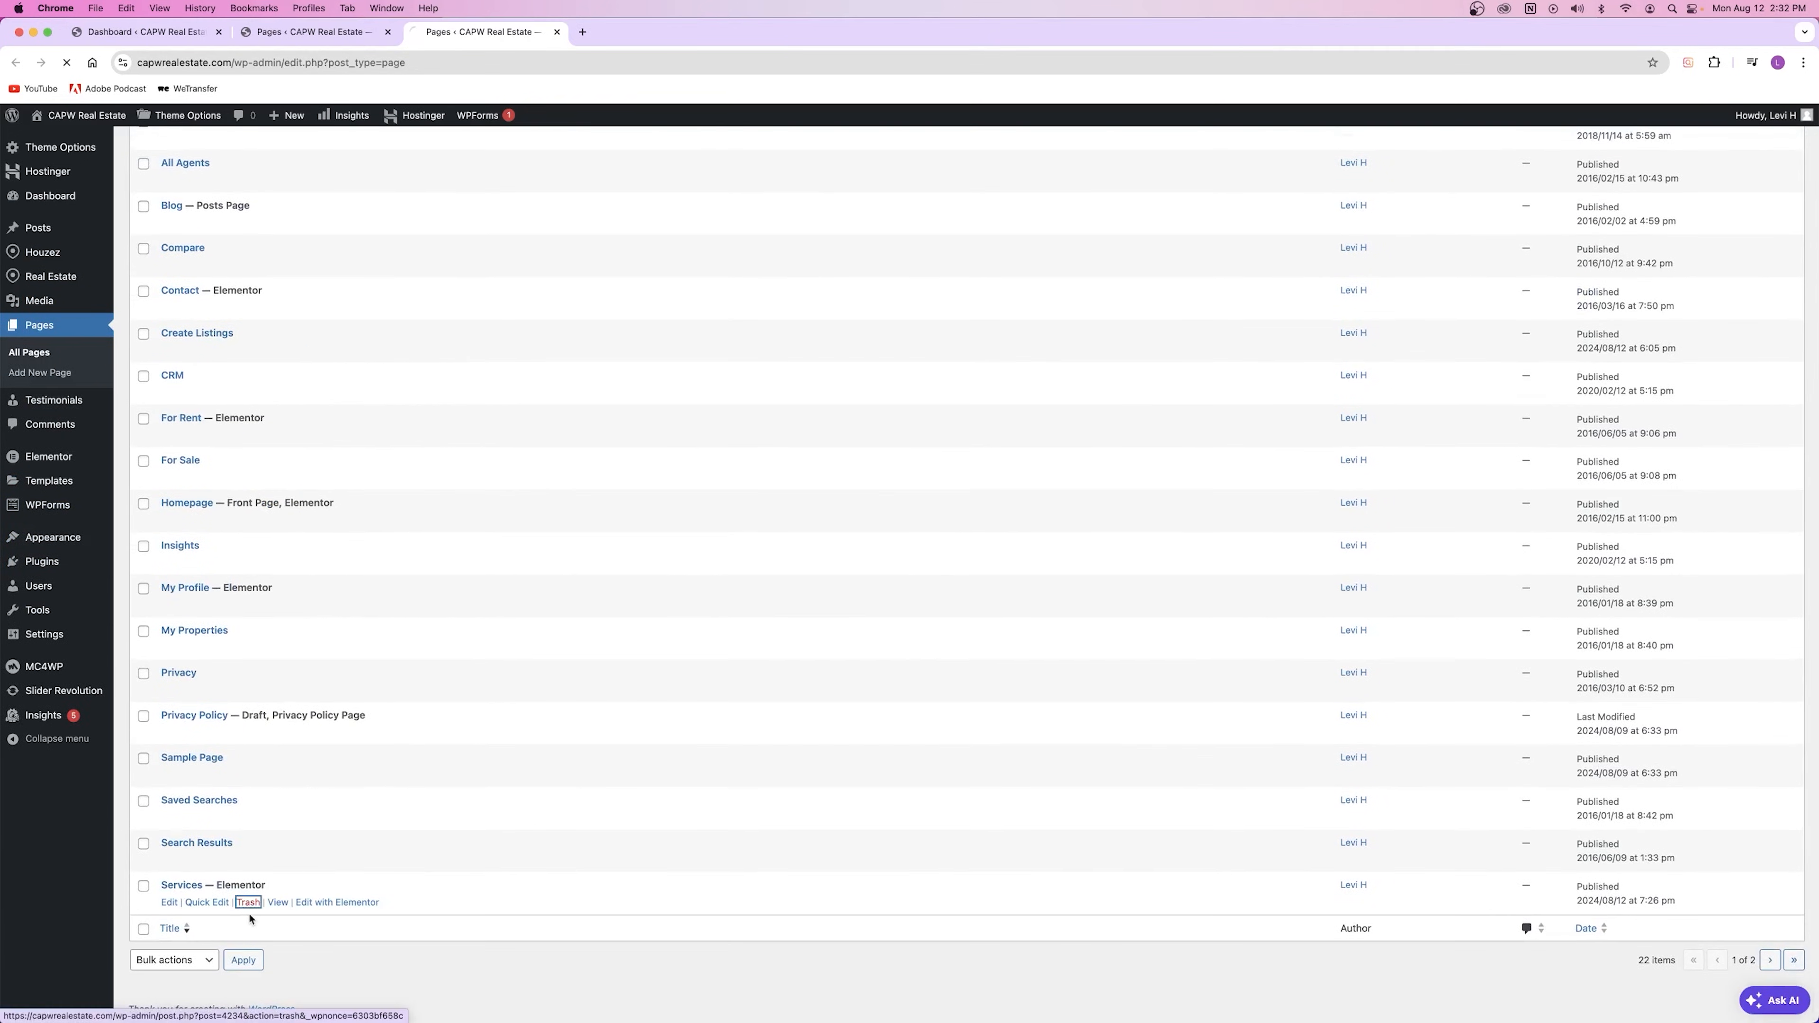
pyautogui.click(311, 330)
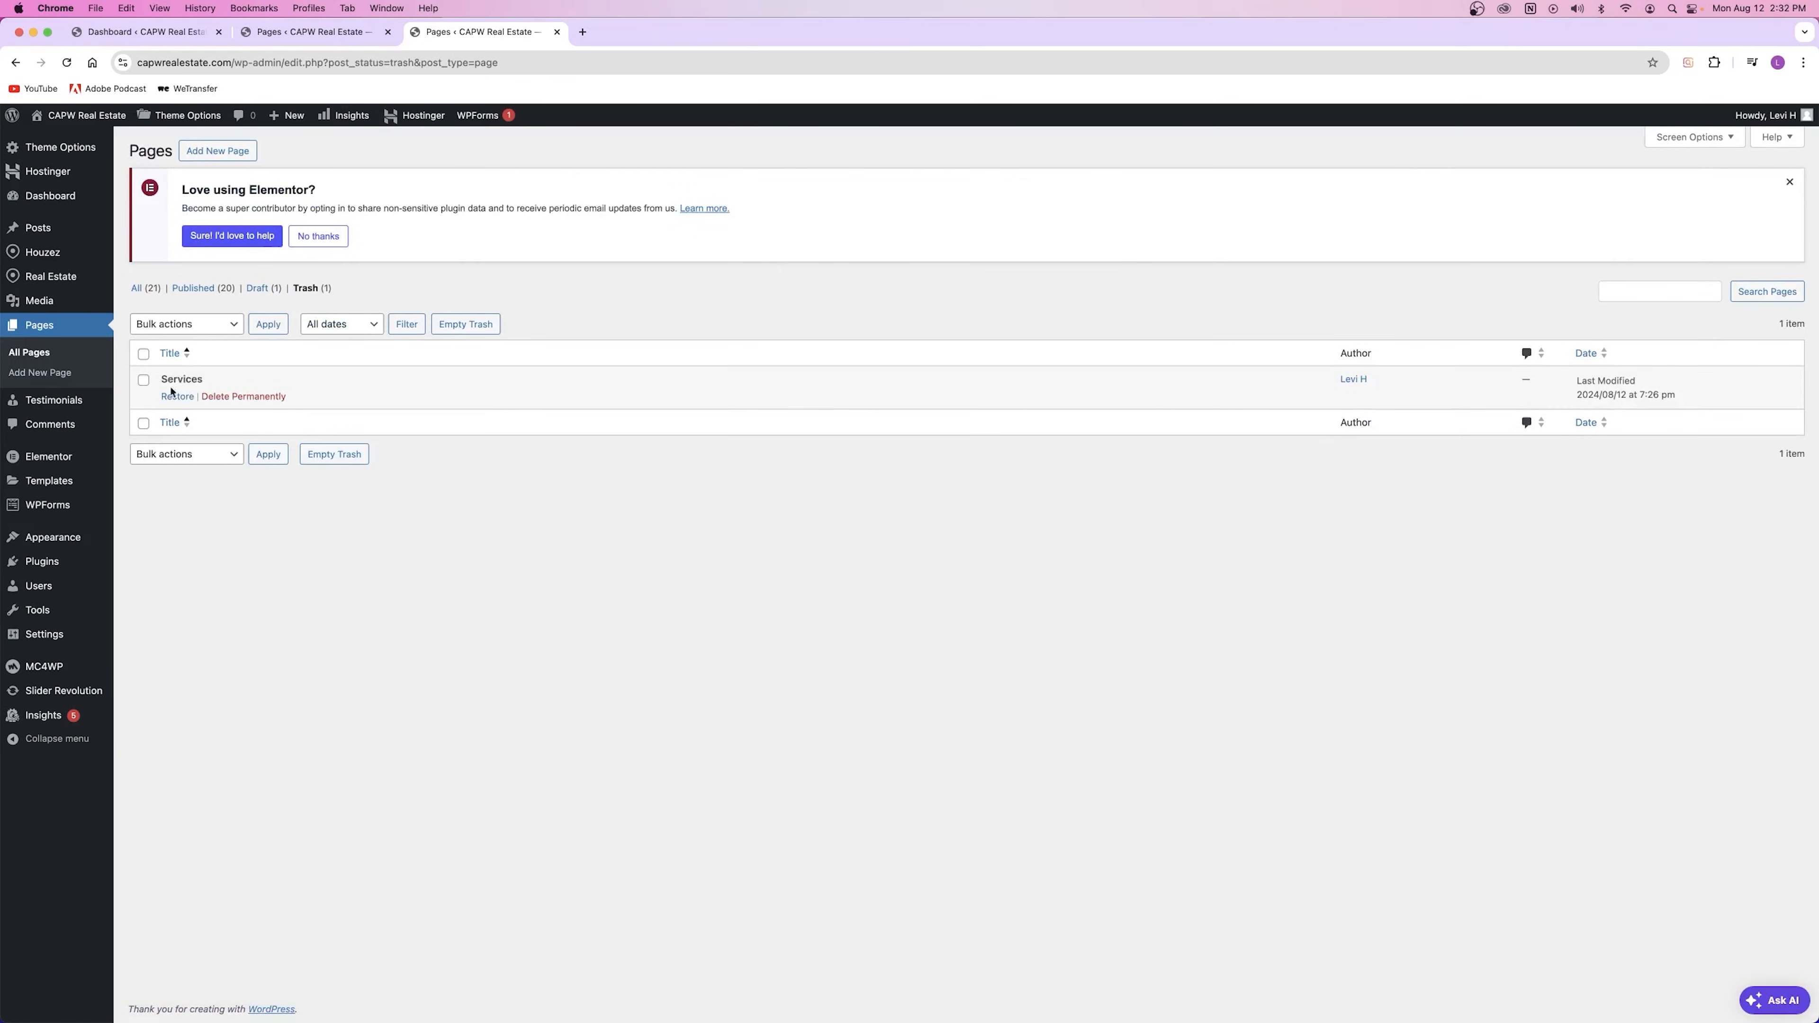
pyautogui.click(235, 396)
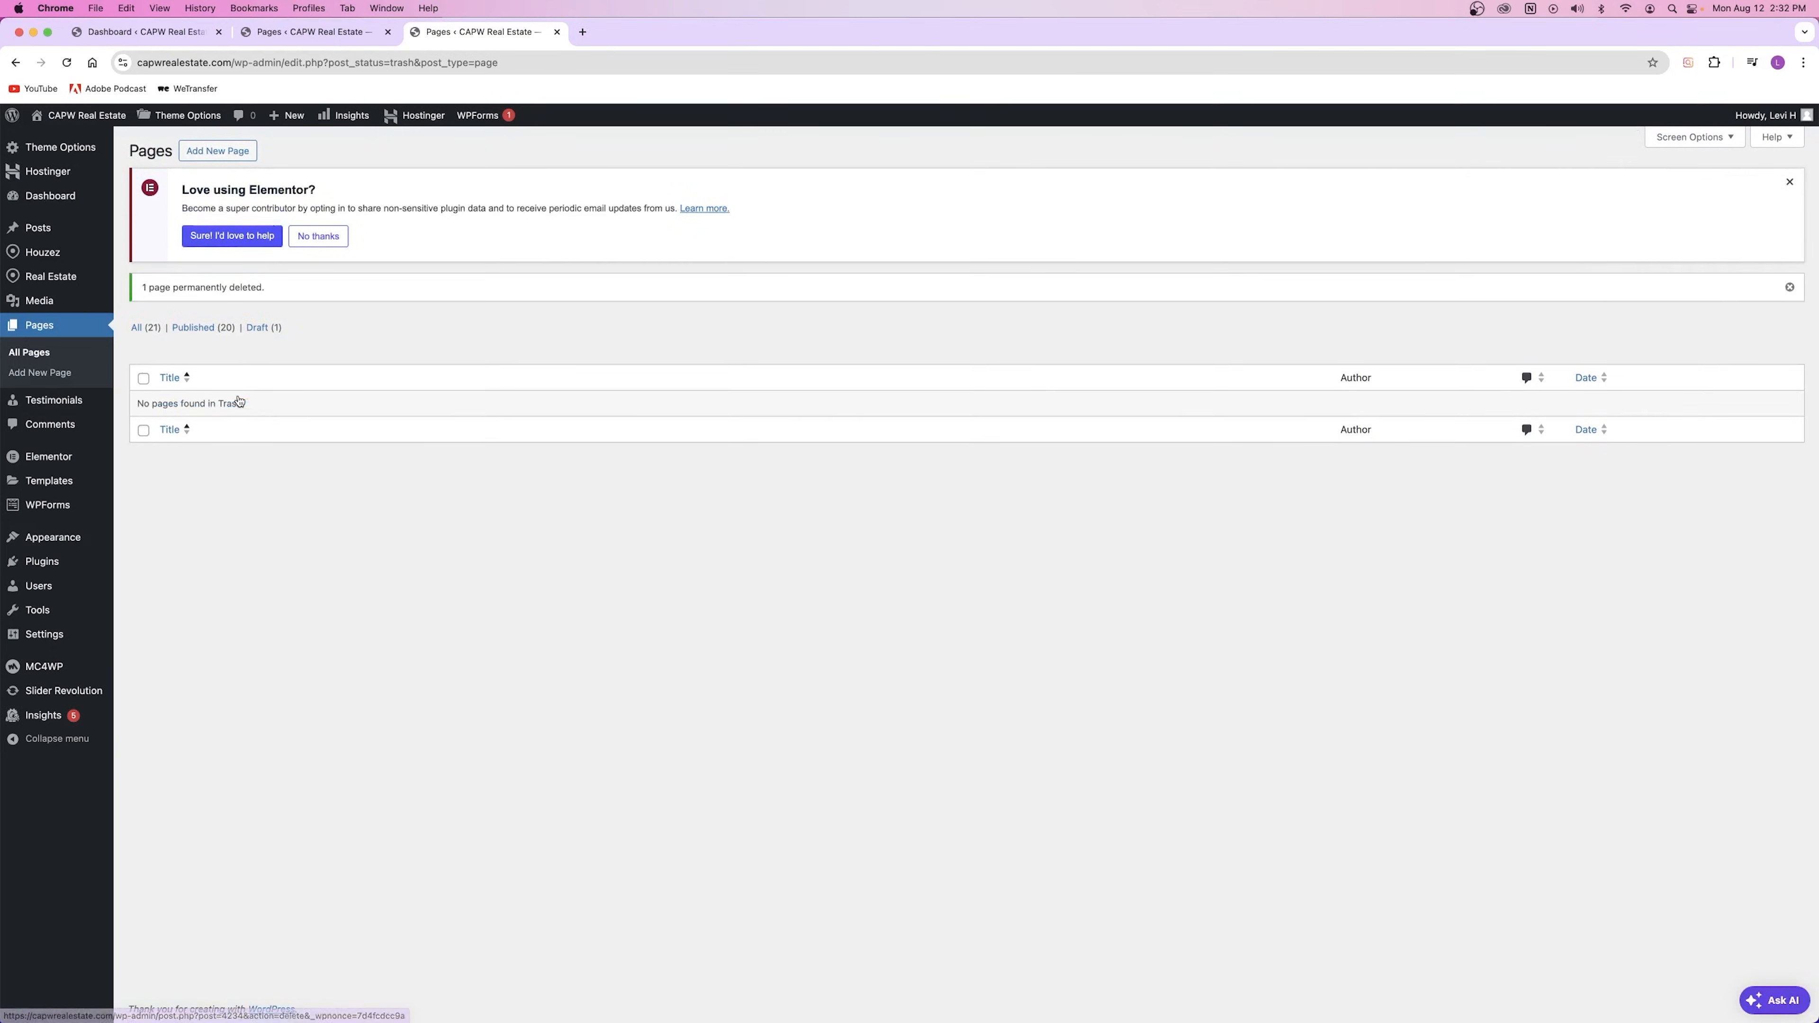
pyautogui.click(556, 32)
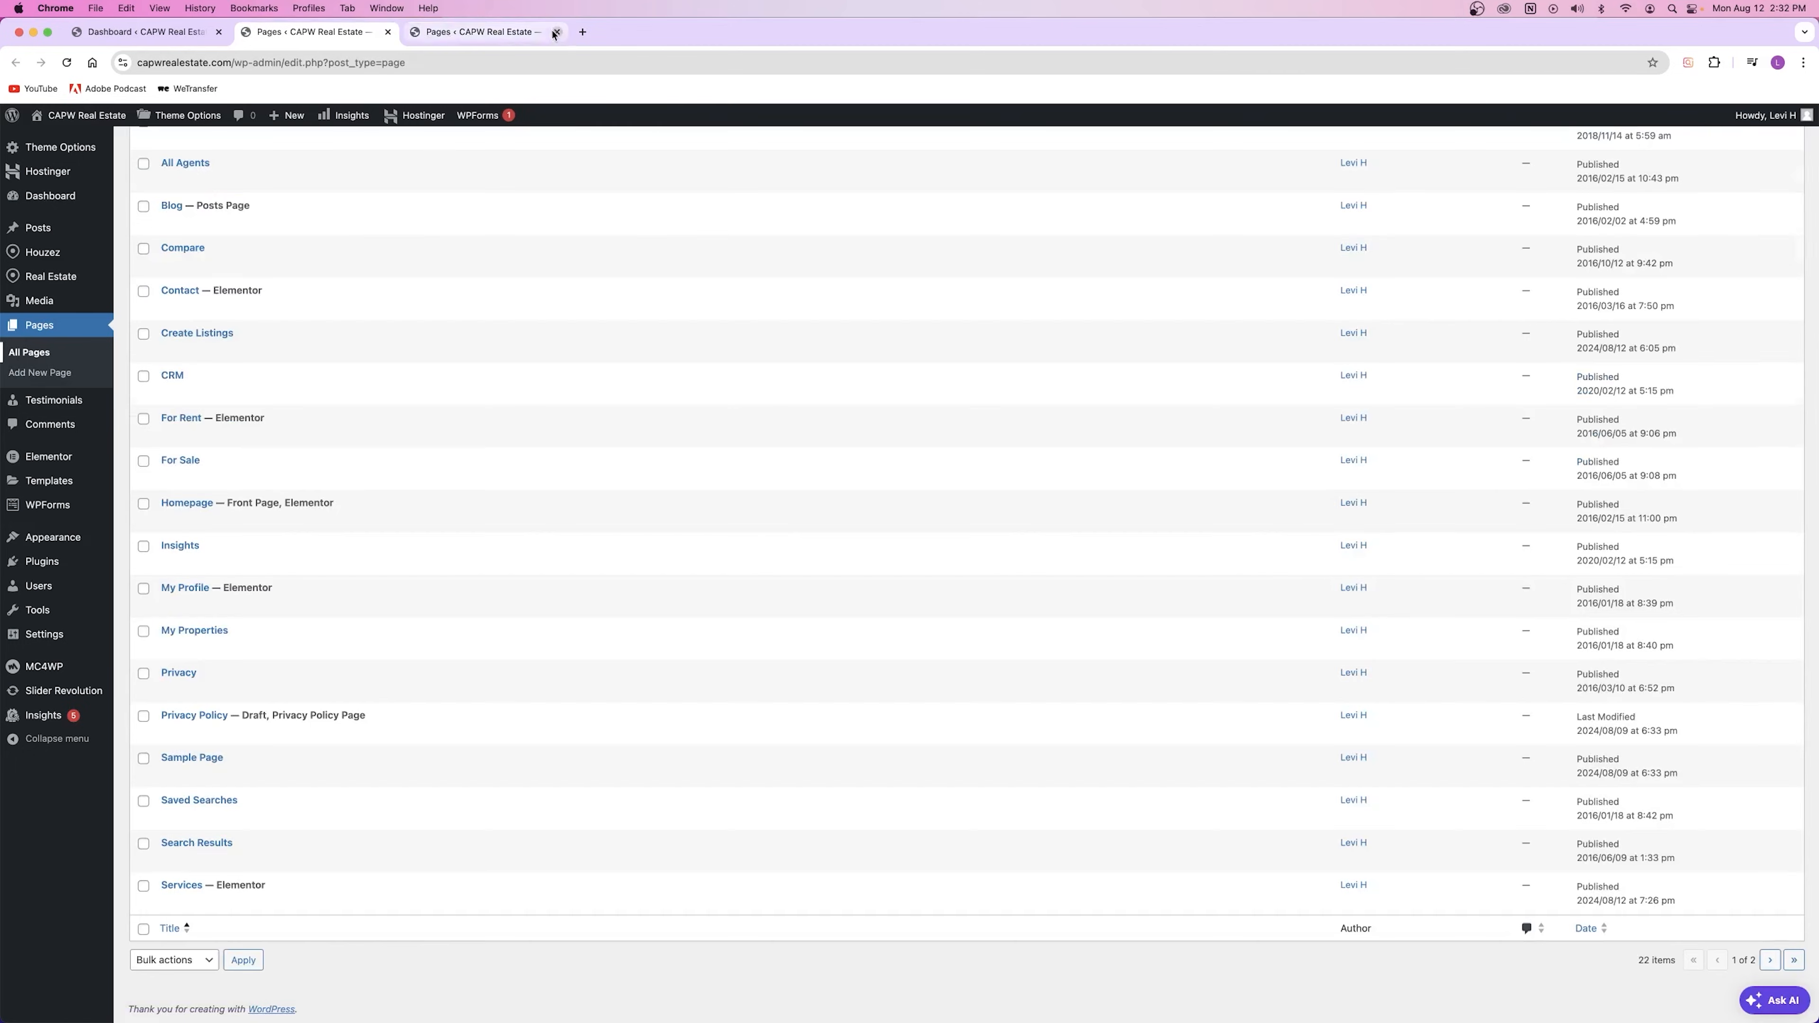
# Step: Open the live homepage in a new tab and view it
pyautogui.rightClick(72, 116)
pyautogui.press('Return')
pyautogui.click(451, 32)
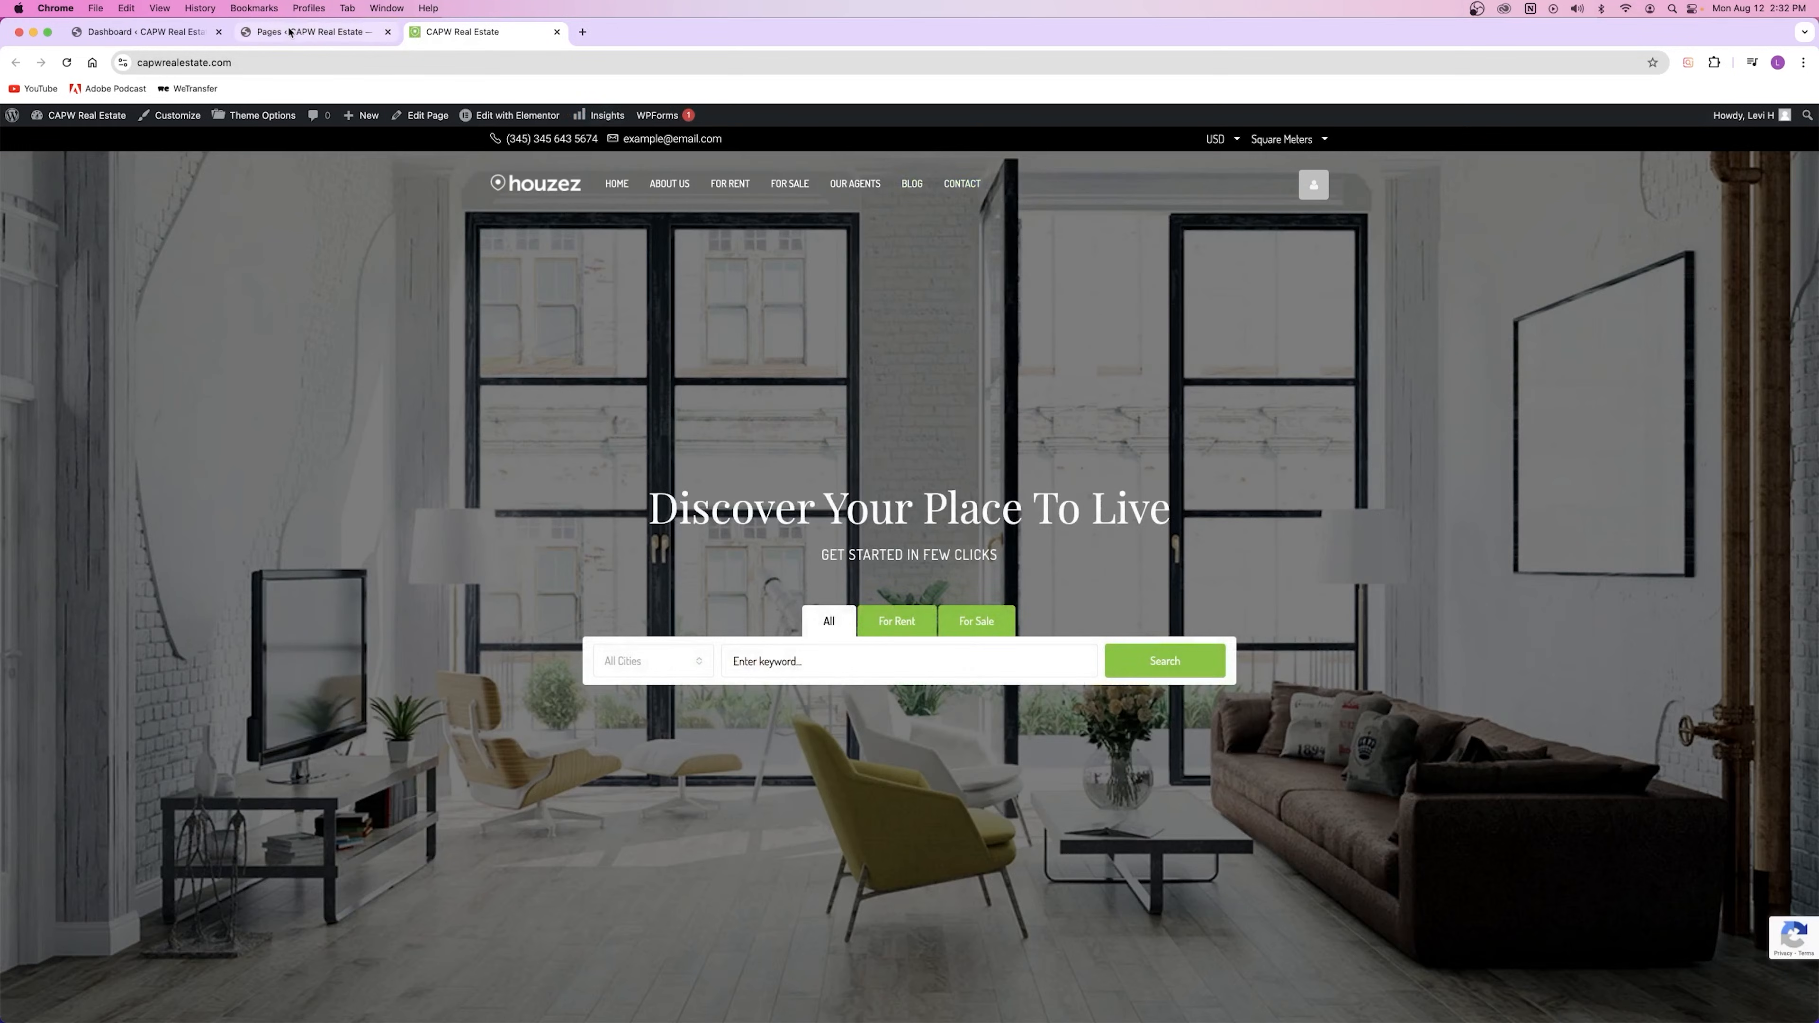
# Step: Reopen Appearance > Menus in a new tab, re-save the Main Menu without Services, and close it
pyautogui.click(308, 32)
pyautogui.moveTo(43, 538)
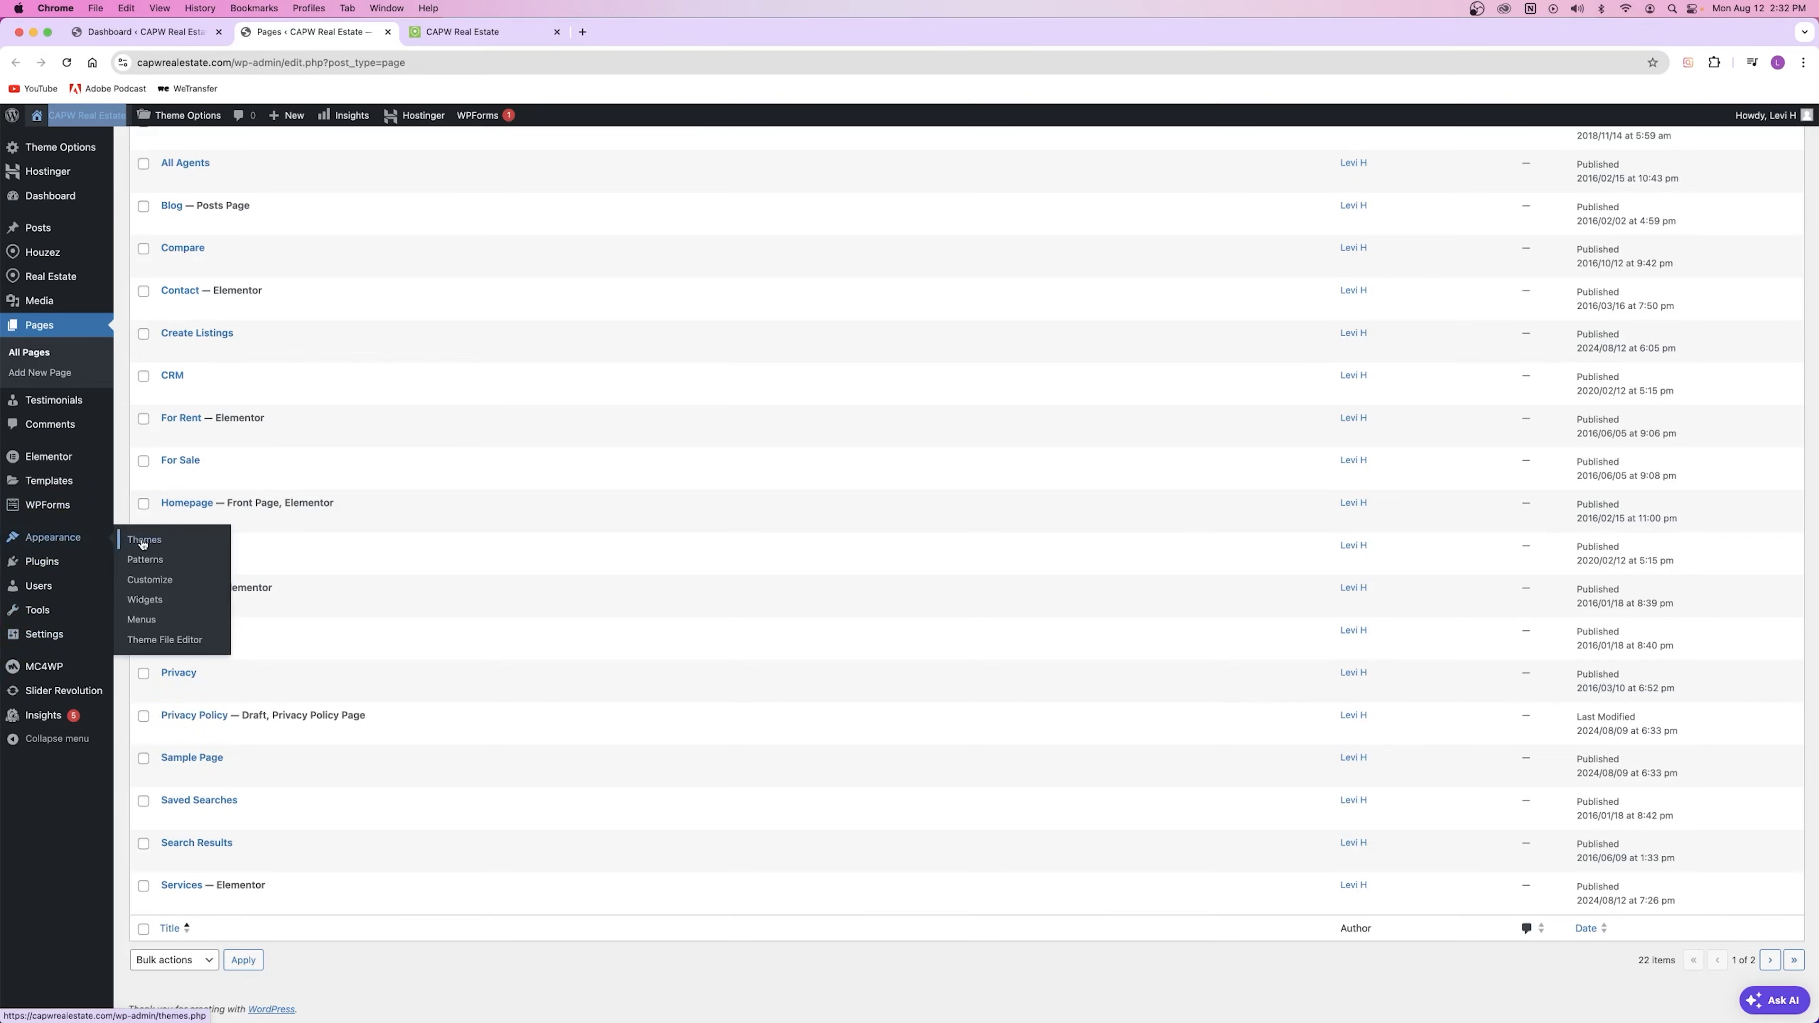
pyautogui.rightClick(153, 621)
pyautogui.click(197, 628)
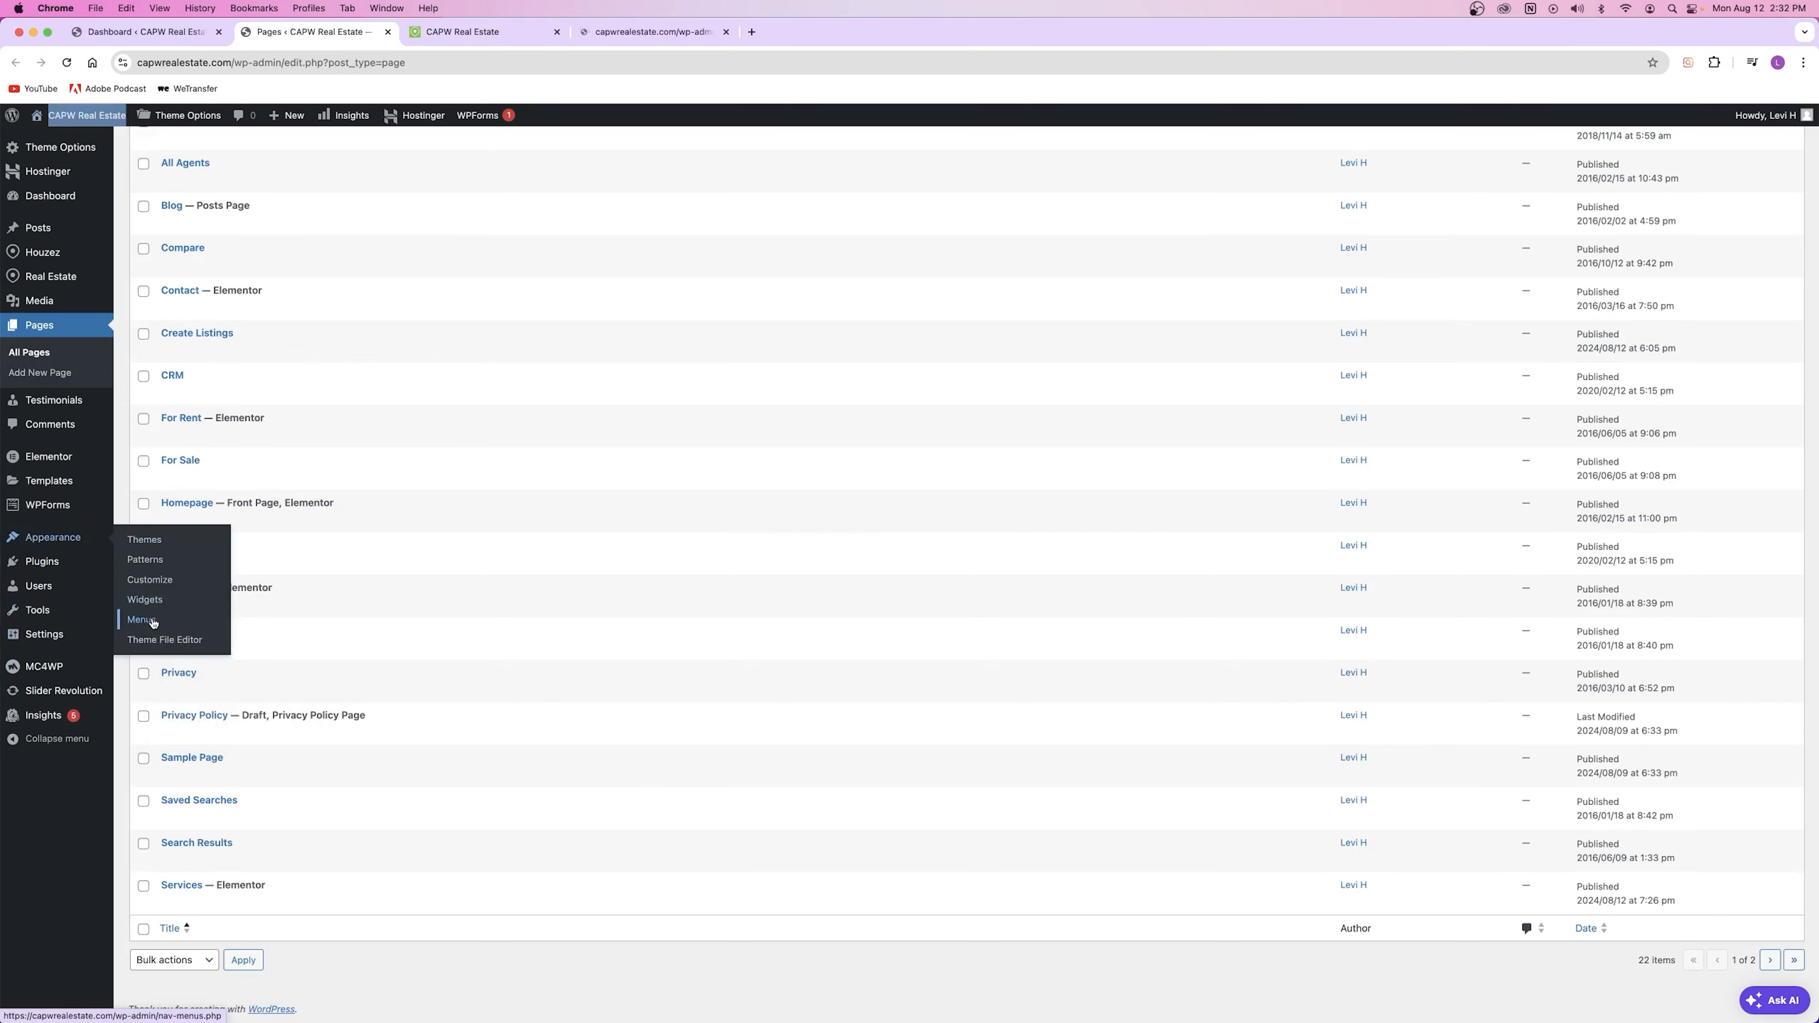
pyautogui.click(645, 32)
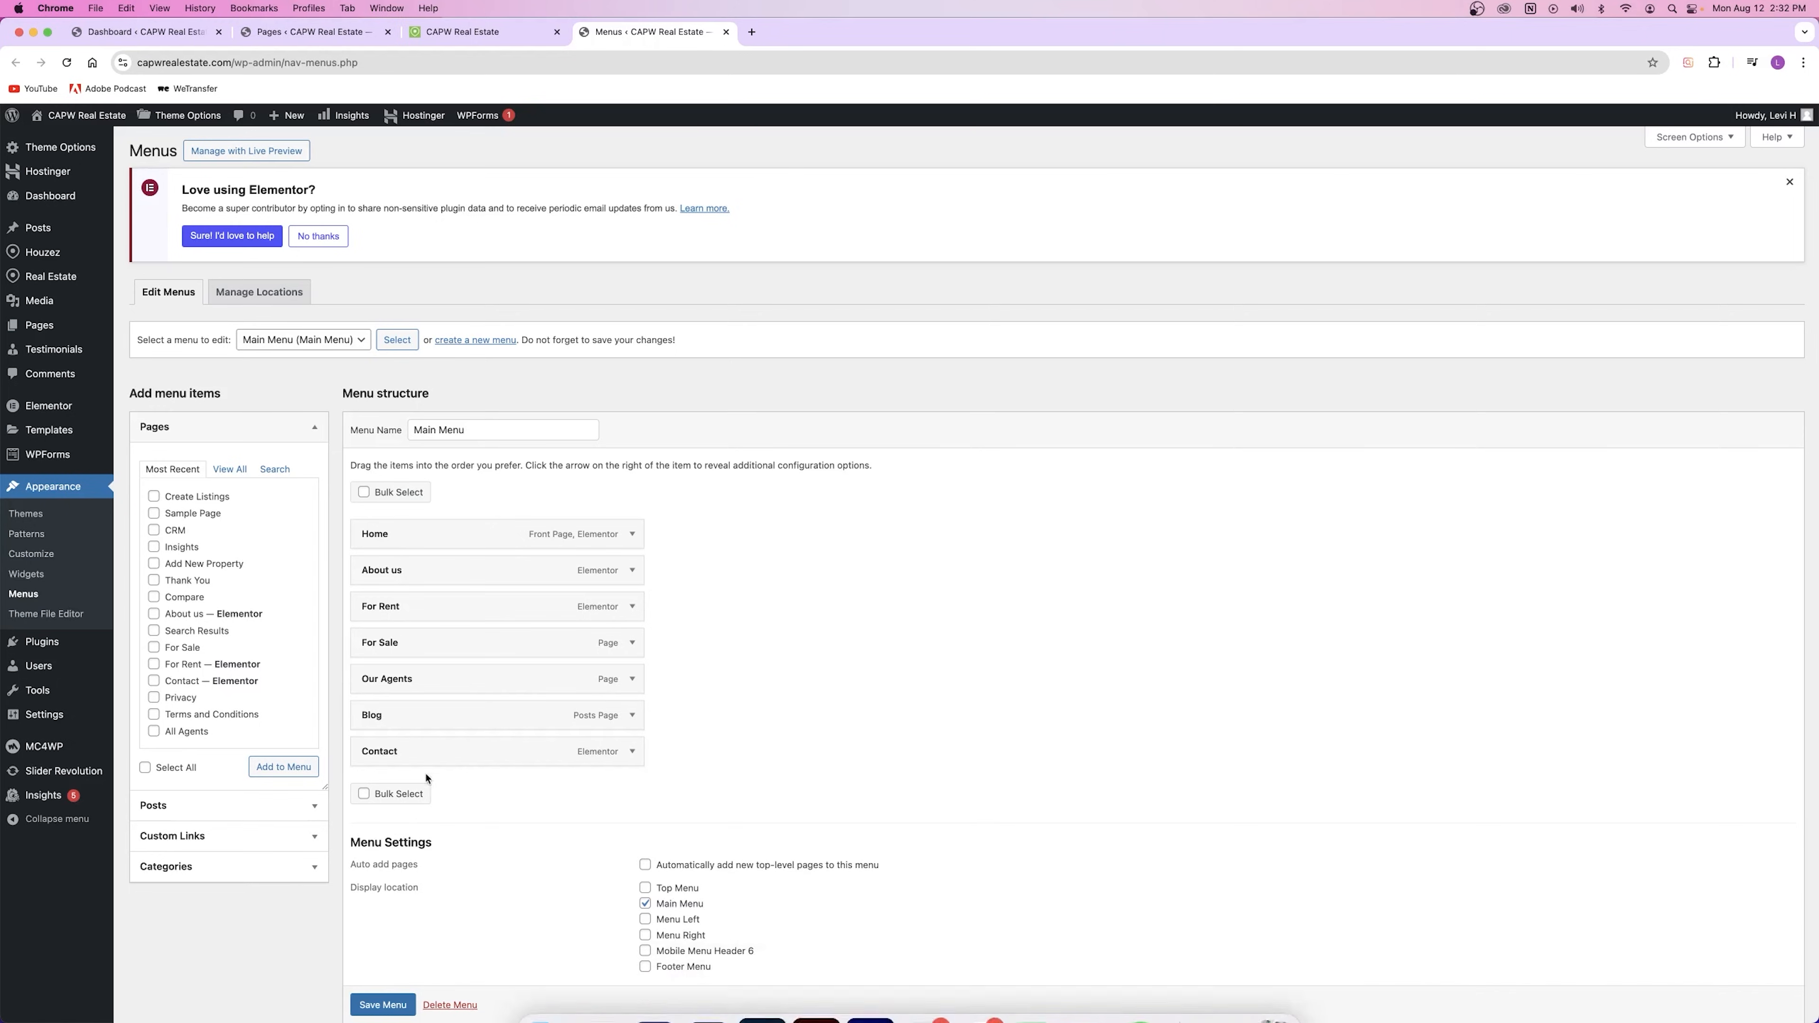
pyautogui.click(624, 757)
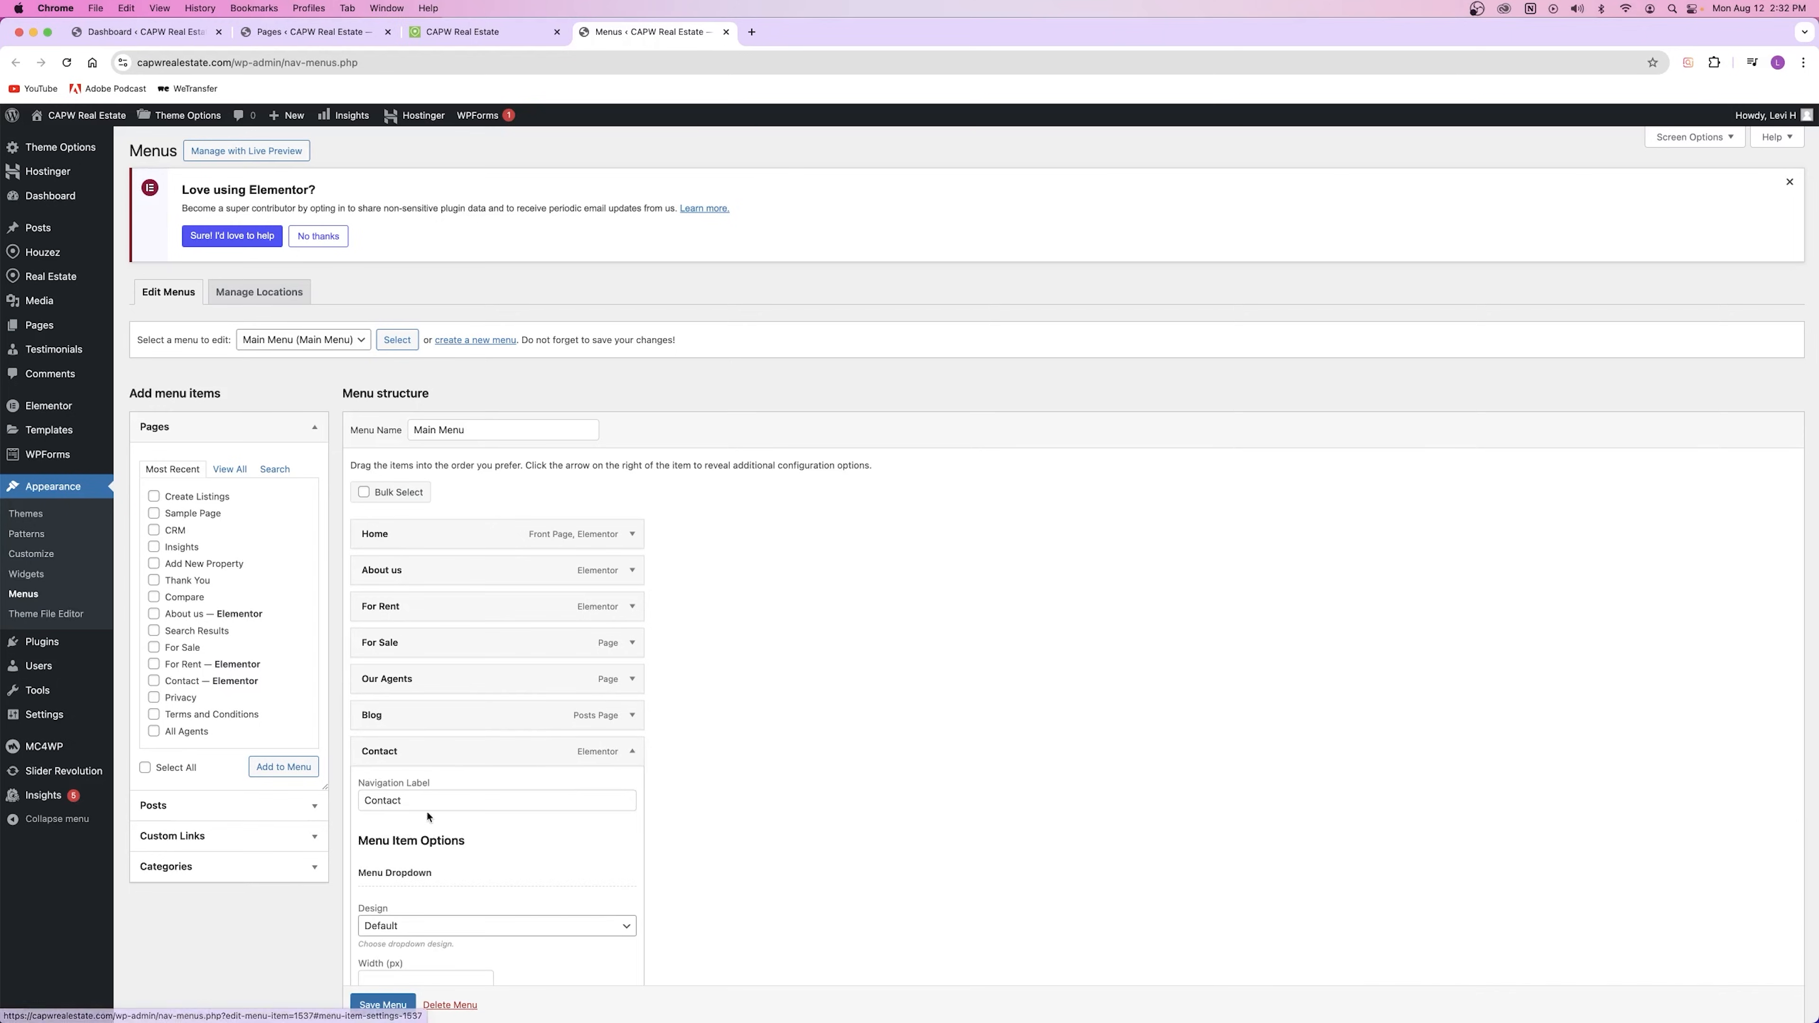
pyautogui.scroll(-3, 439, 808)
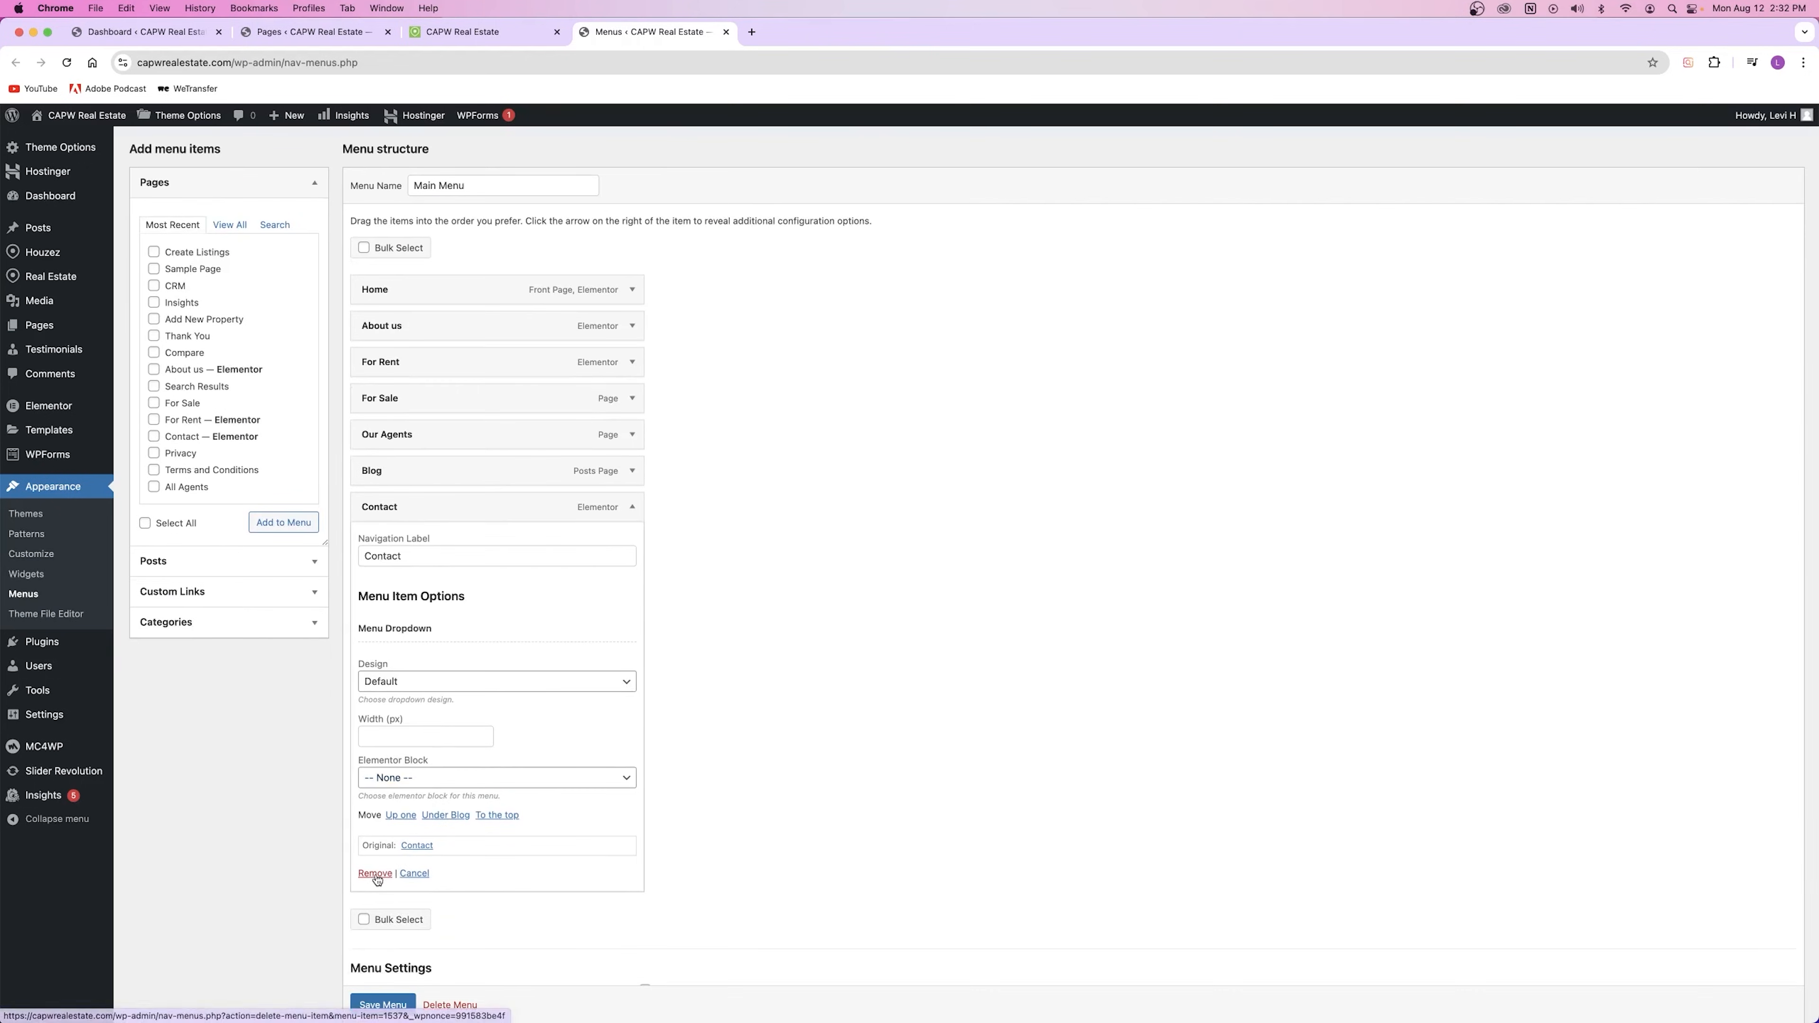
pyautogui.click(640, 508)
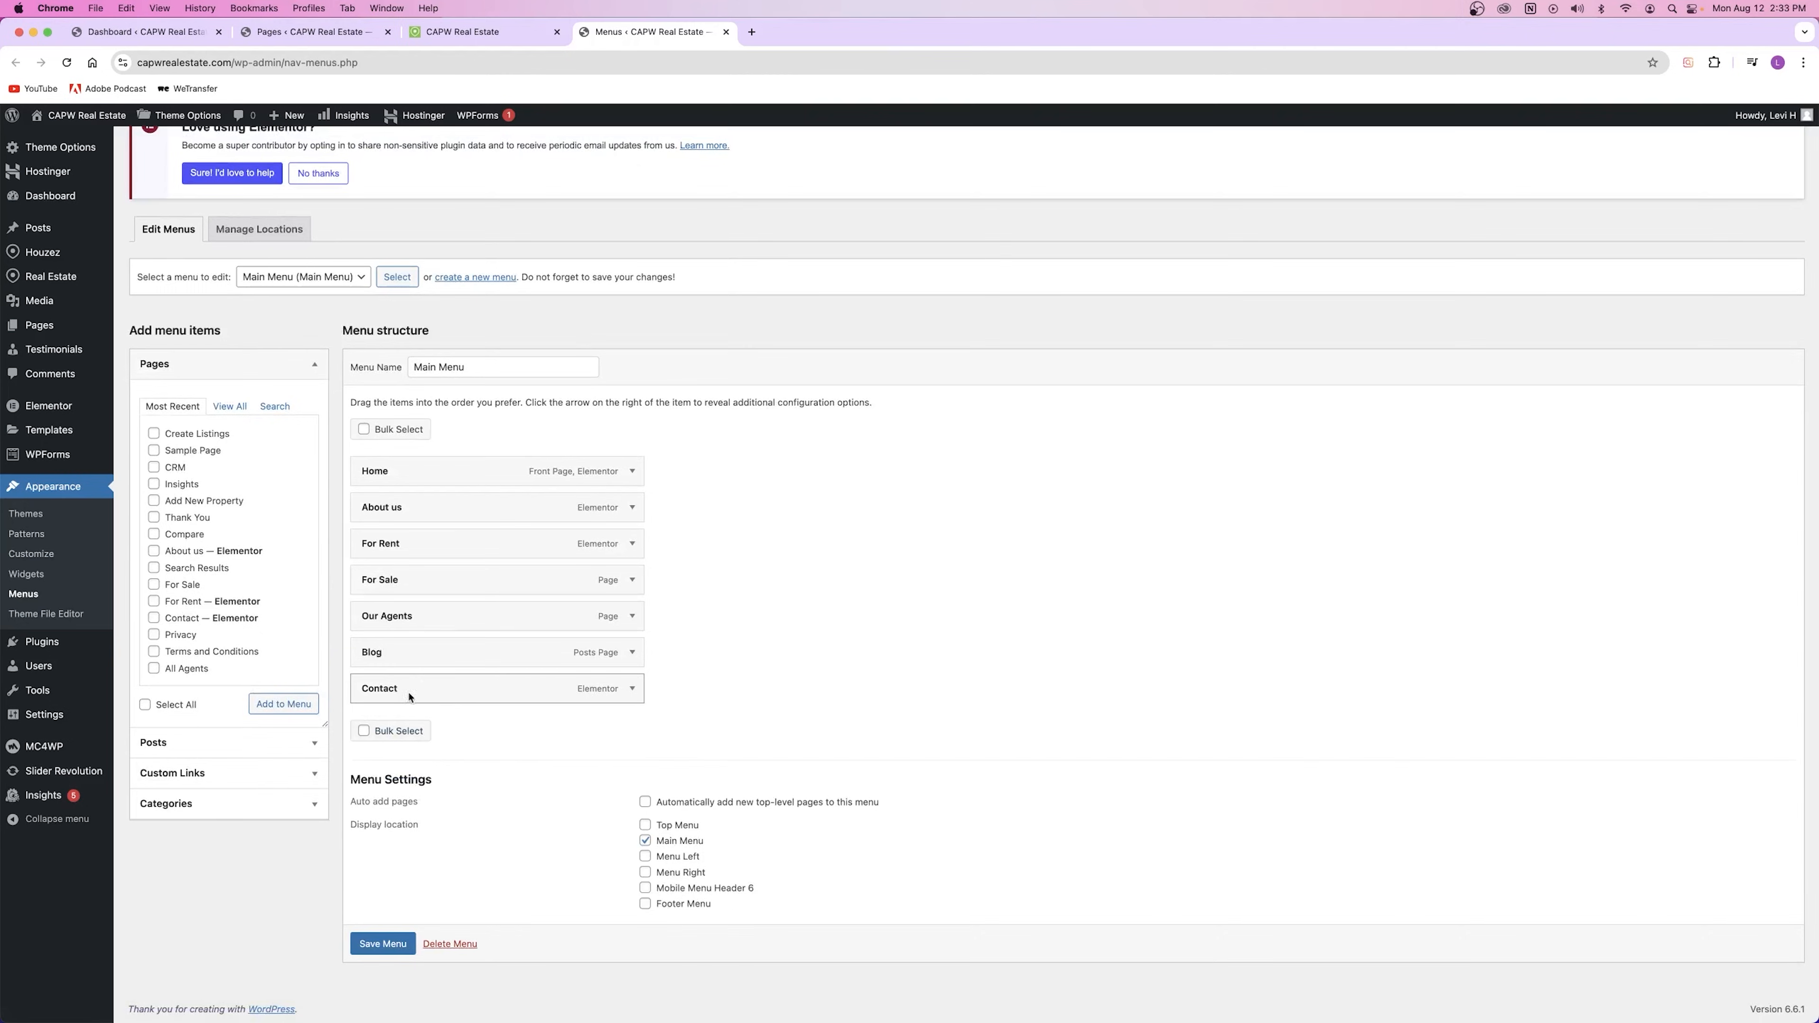
pyautogui.click(383, 944)
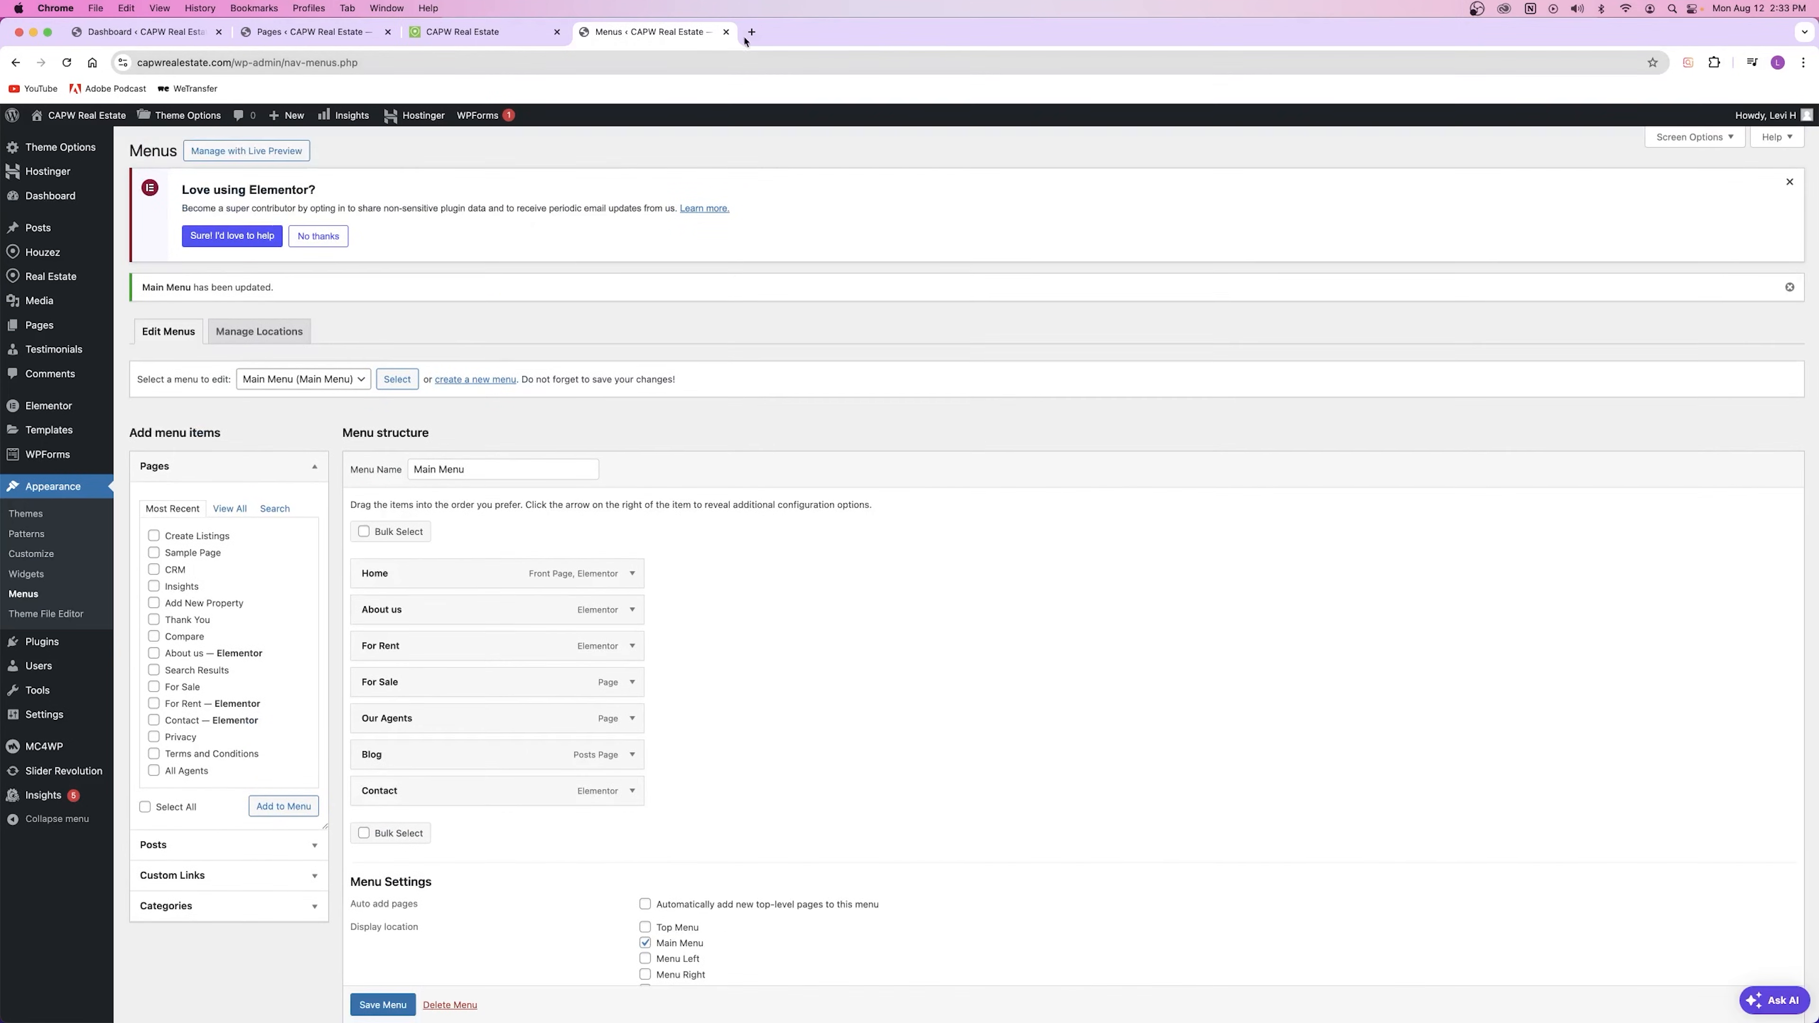
pyautogui.click(726, 32)
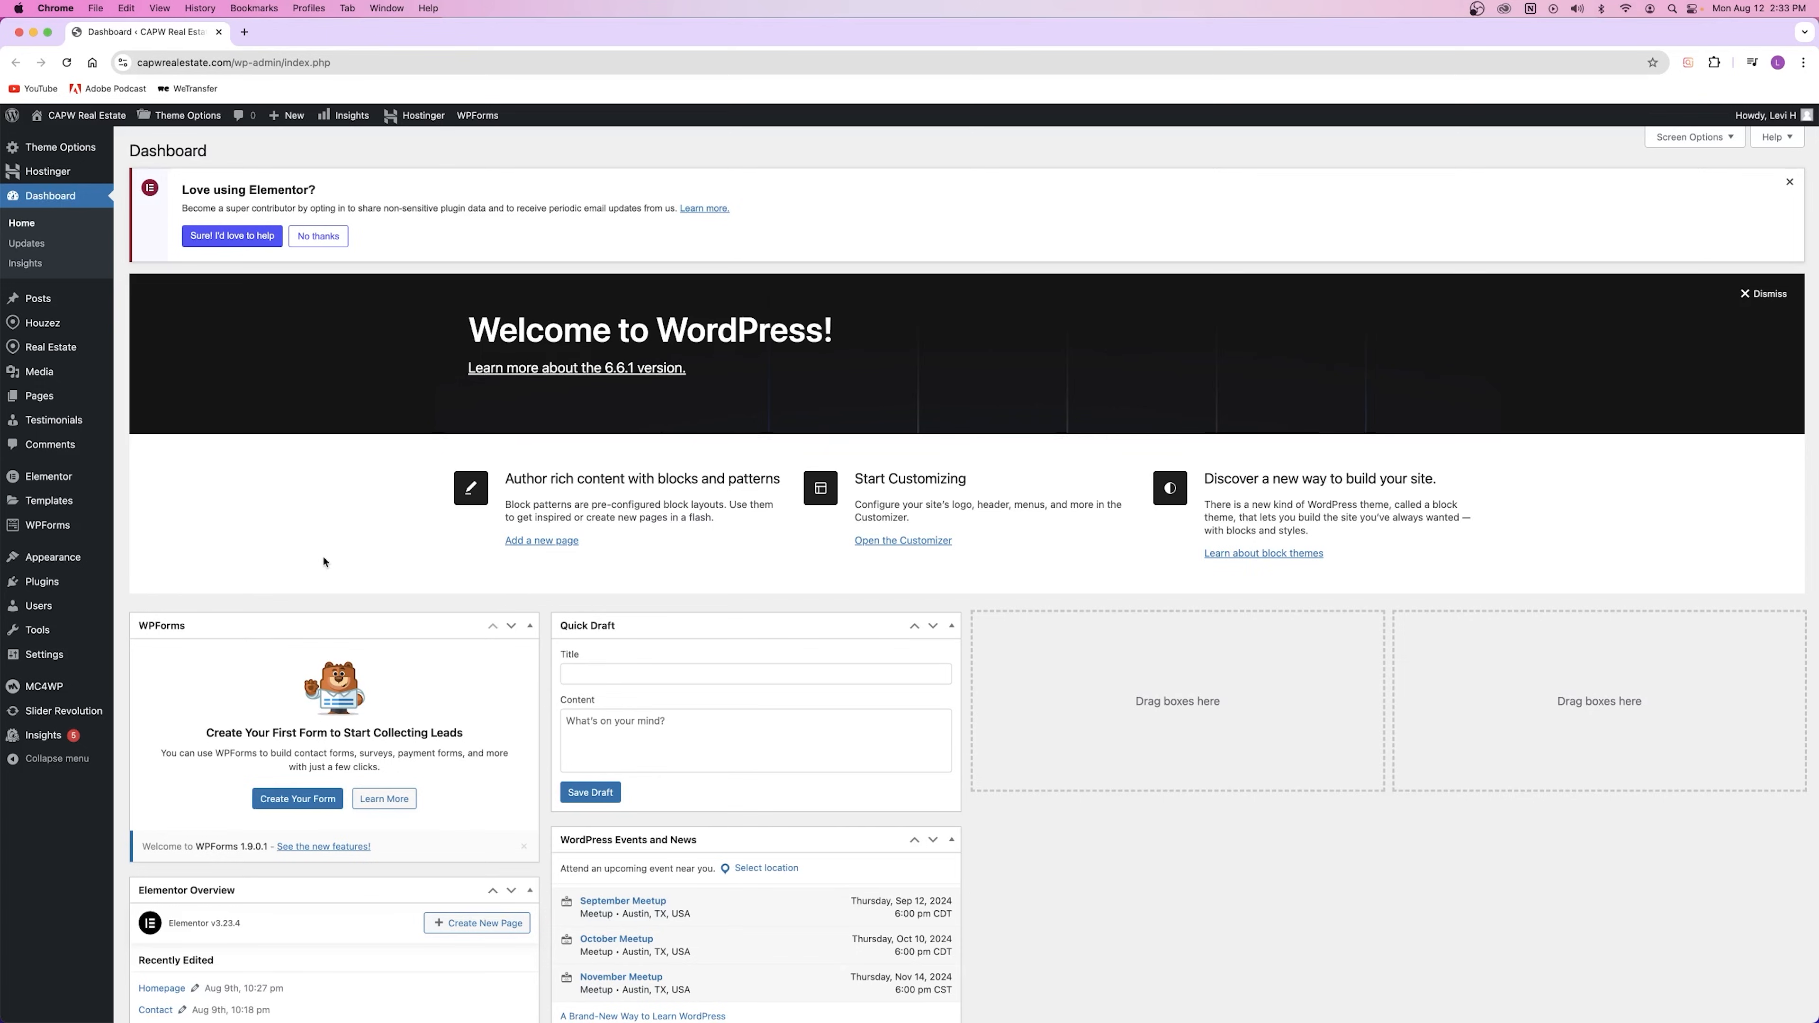
# Step: Open All Users in a new tab, showing one Administrator account with 13 posts
pyautogui.moveTo(34, 607)
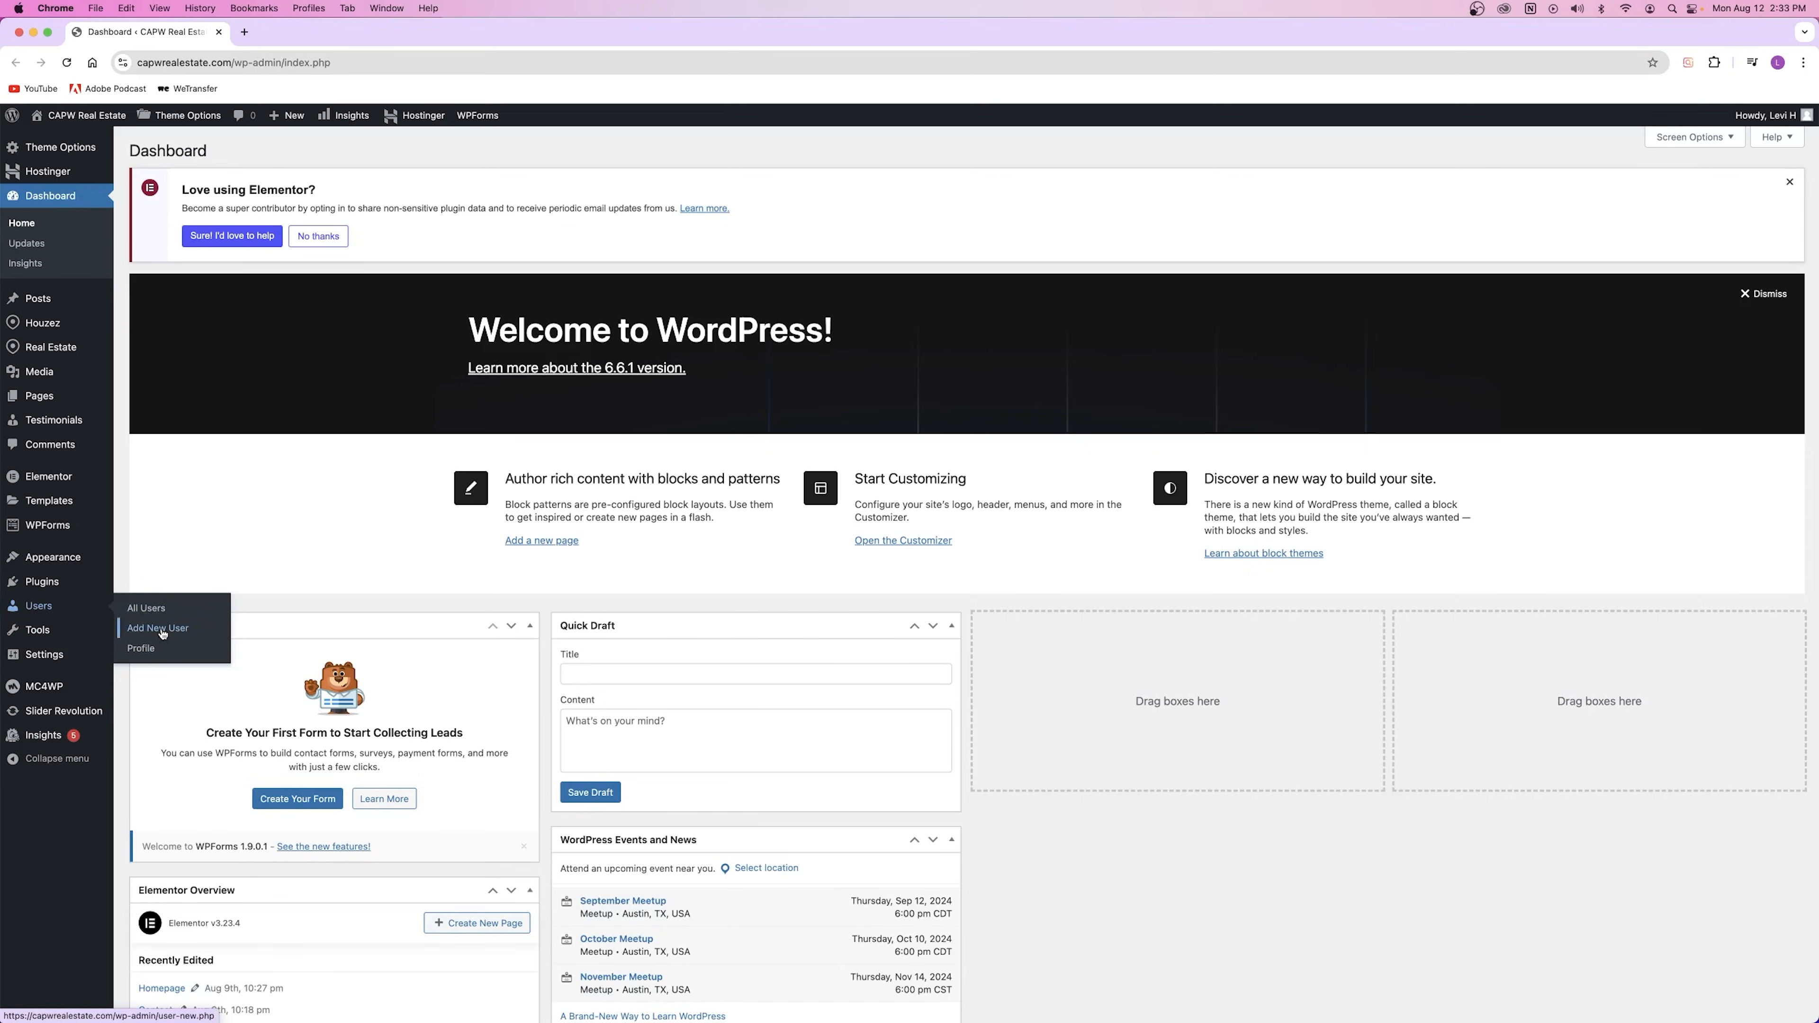
pyautogui.rightClick(147, 607)
pyautogui.click(183, 611)
pyautogui.click(301, 33)
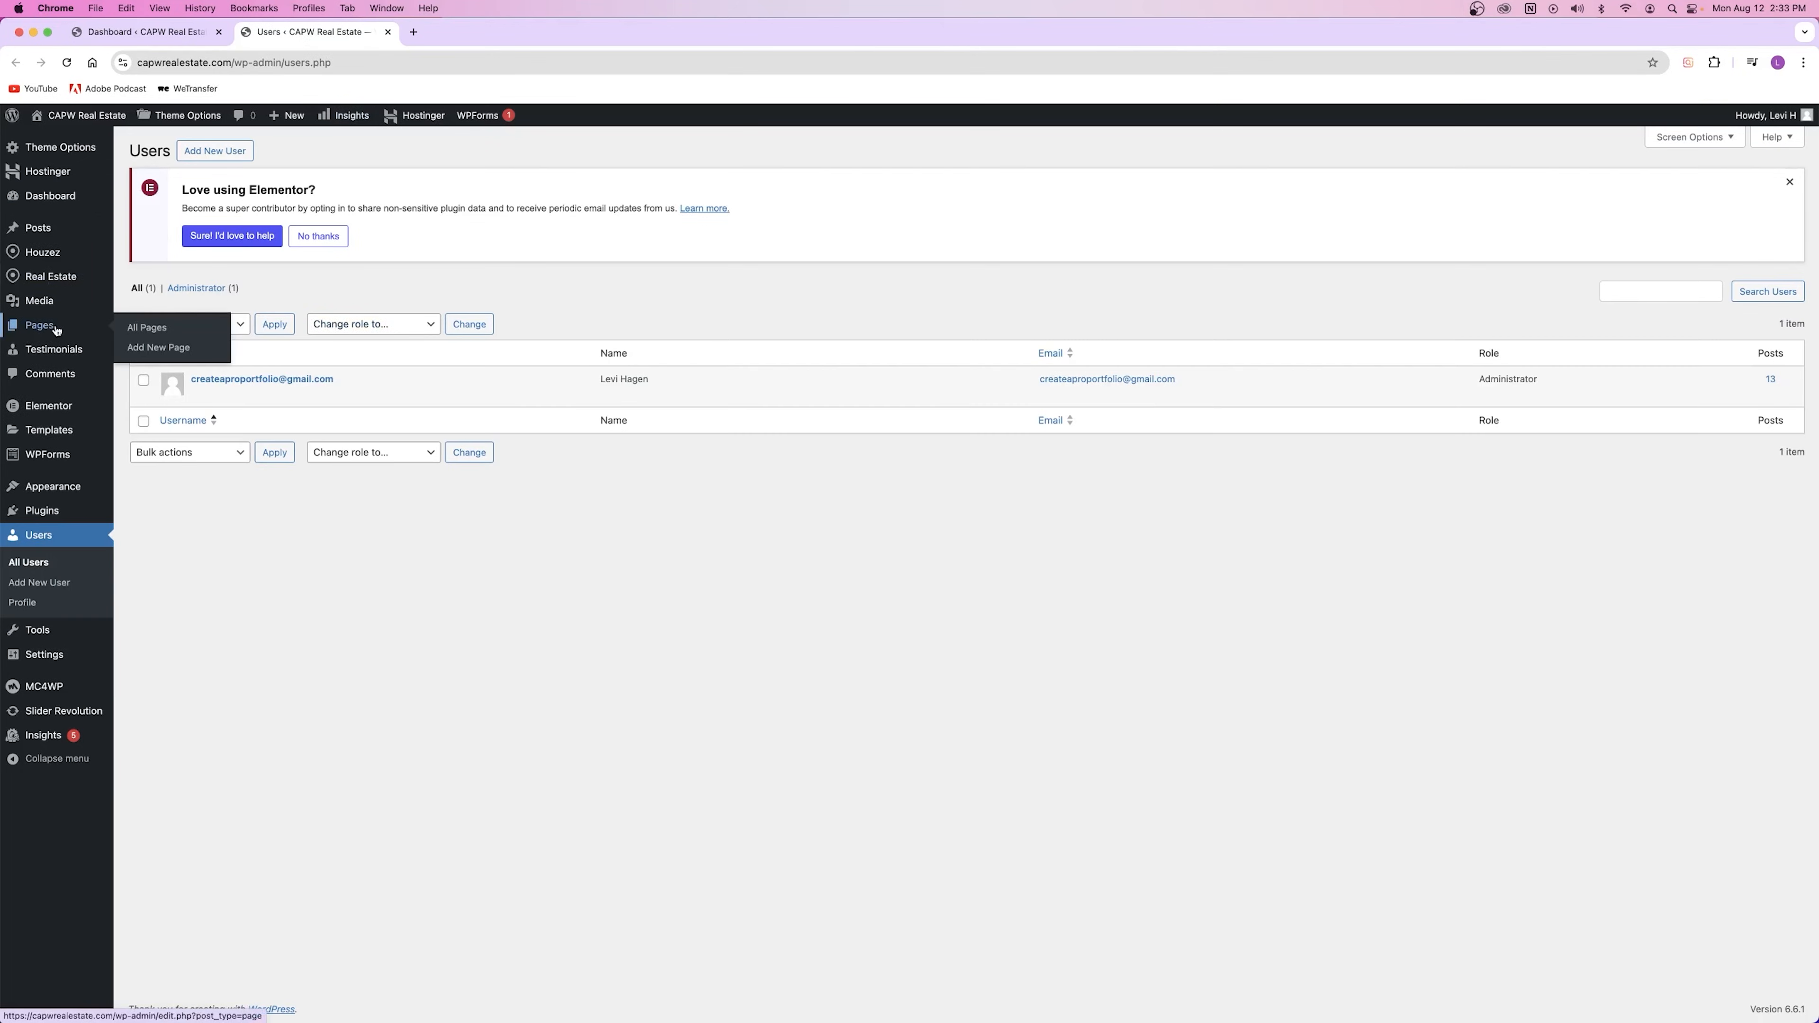
pyautogui.moveTo(46, 231)
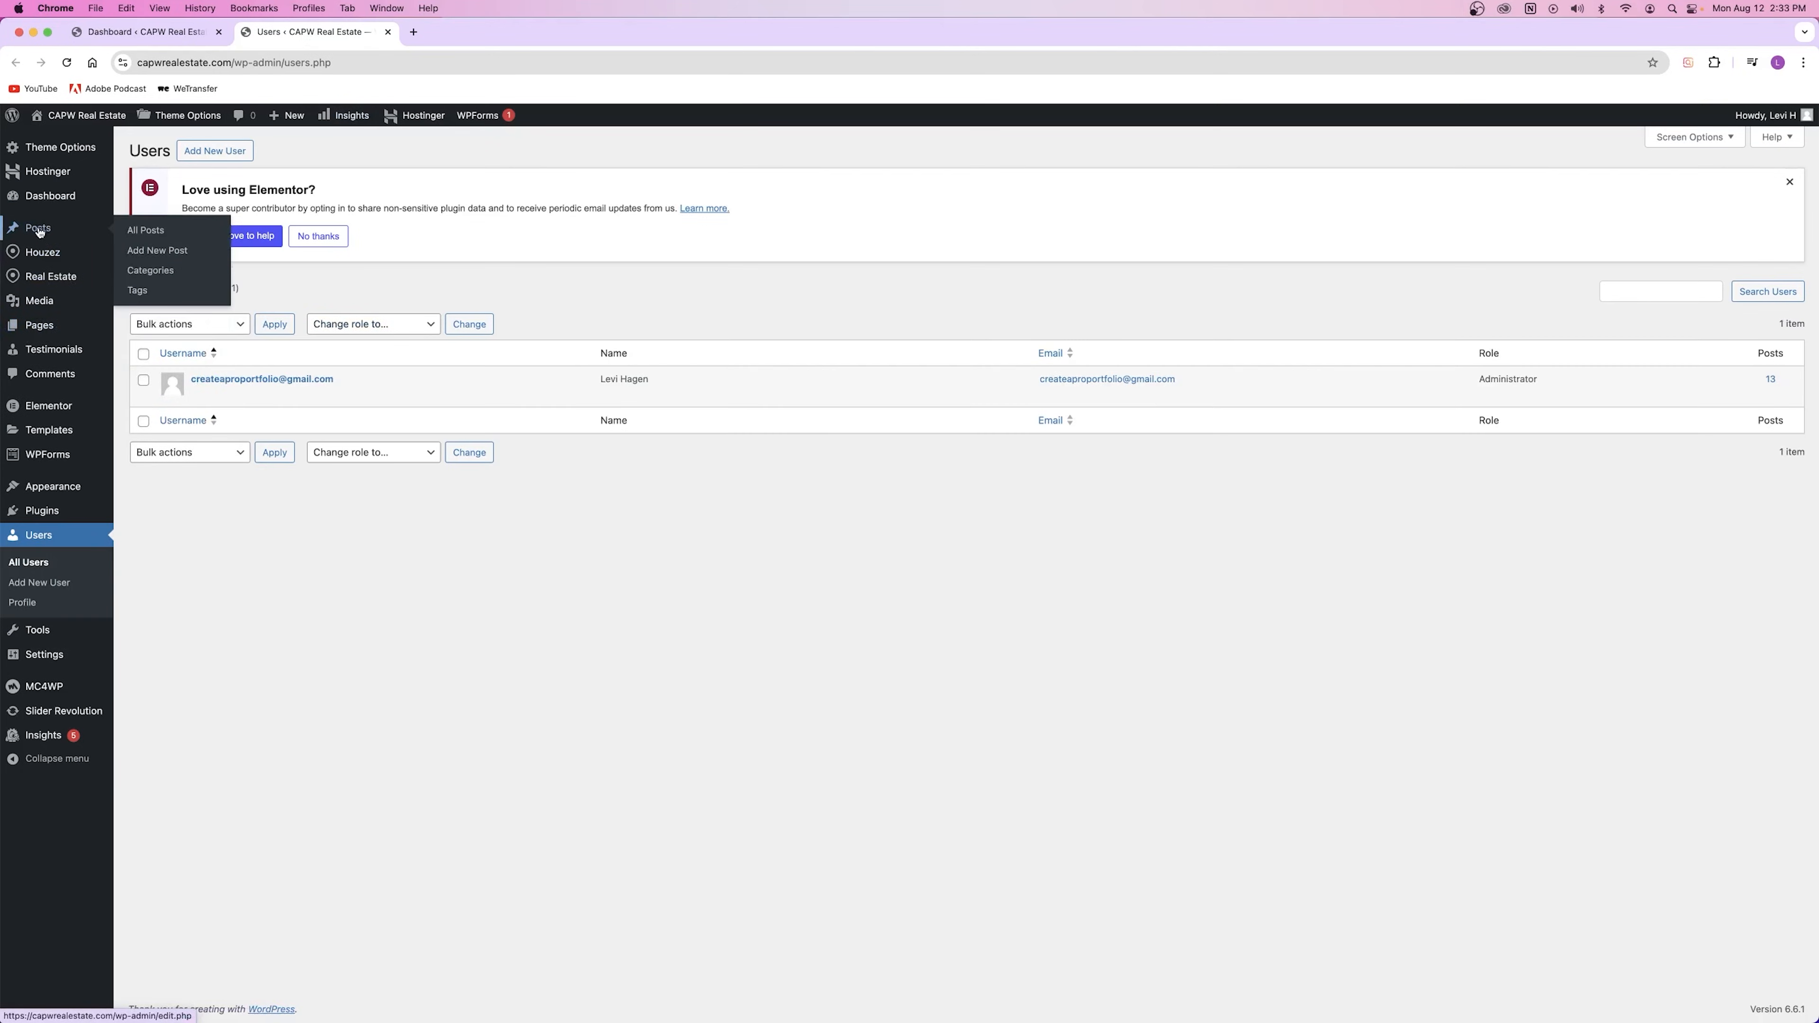
pyautogui.moveTo(53, 318)
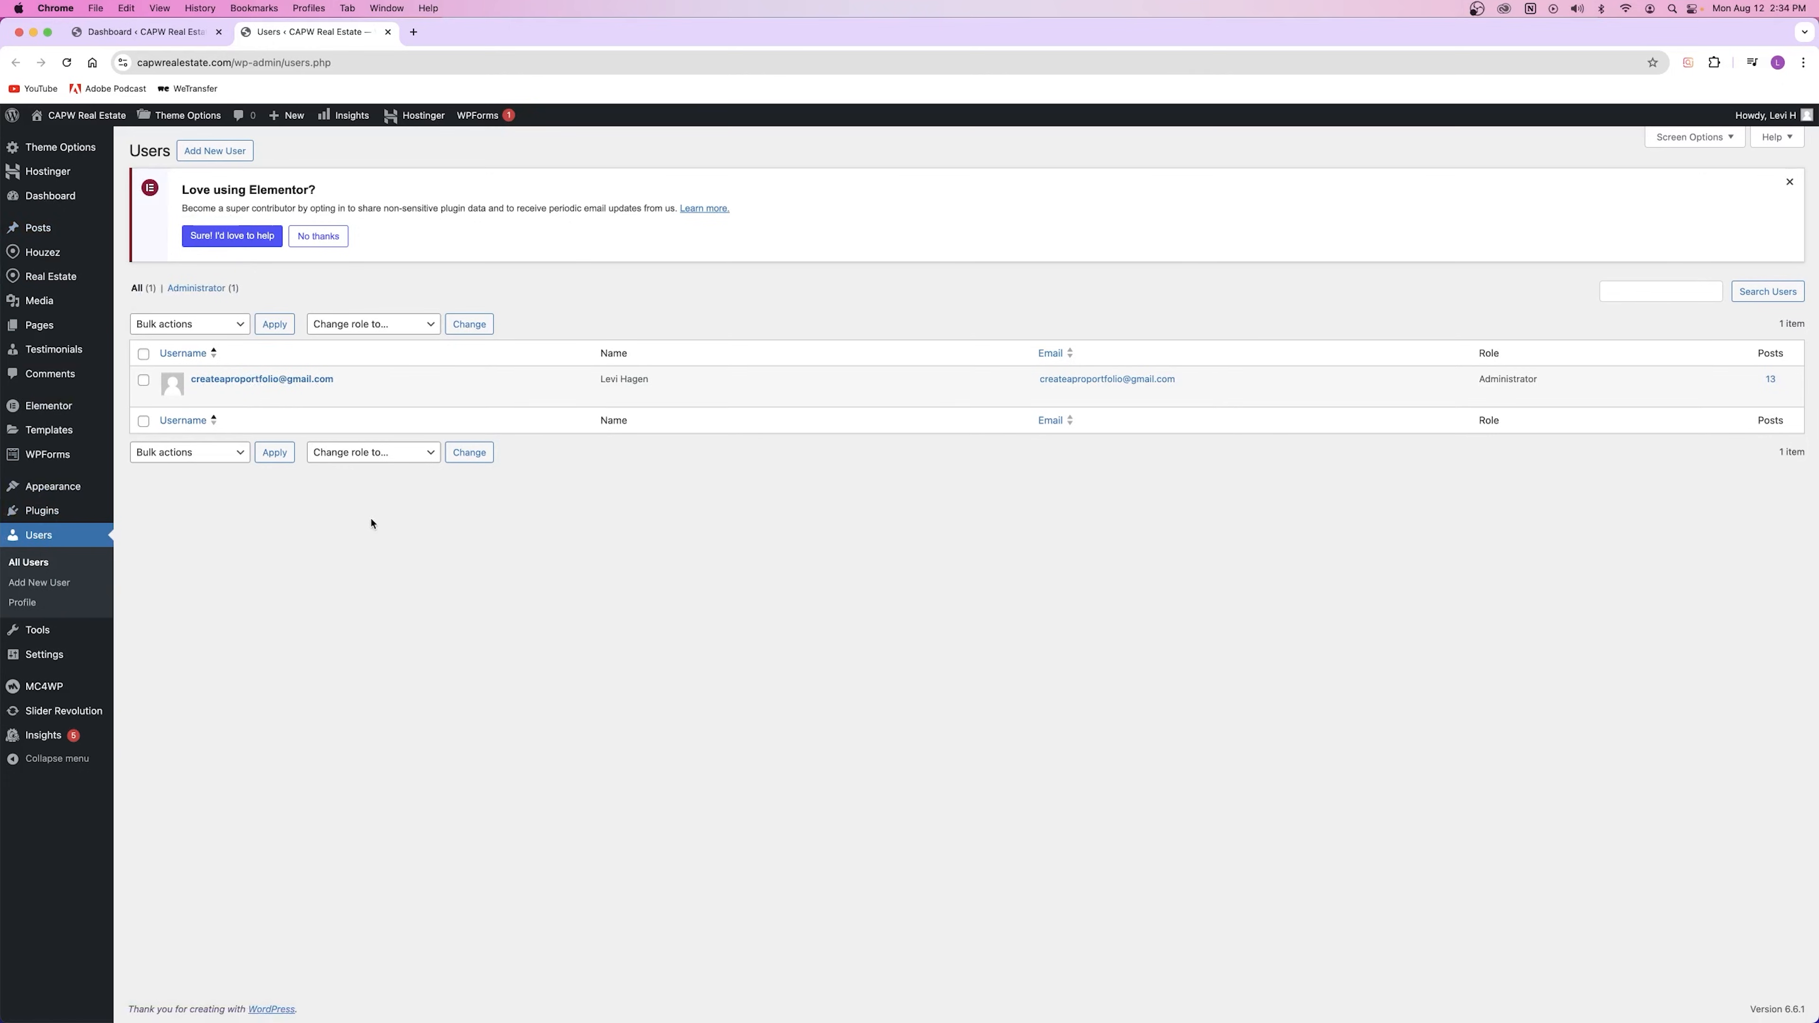
# Step: Open the Add New User form and dismiss the website field's suggestions
pyautogui.click(212, 152)
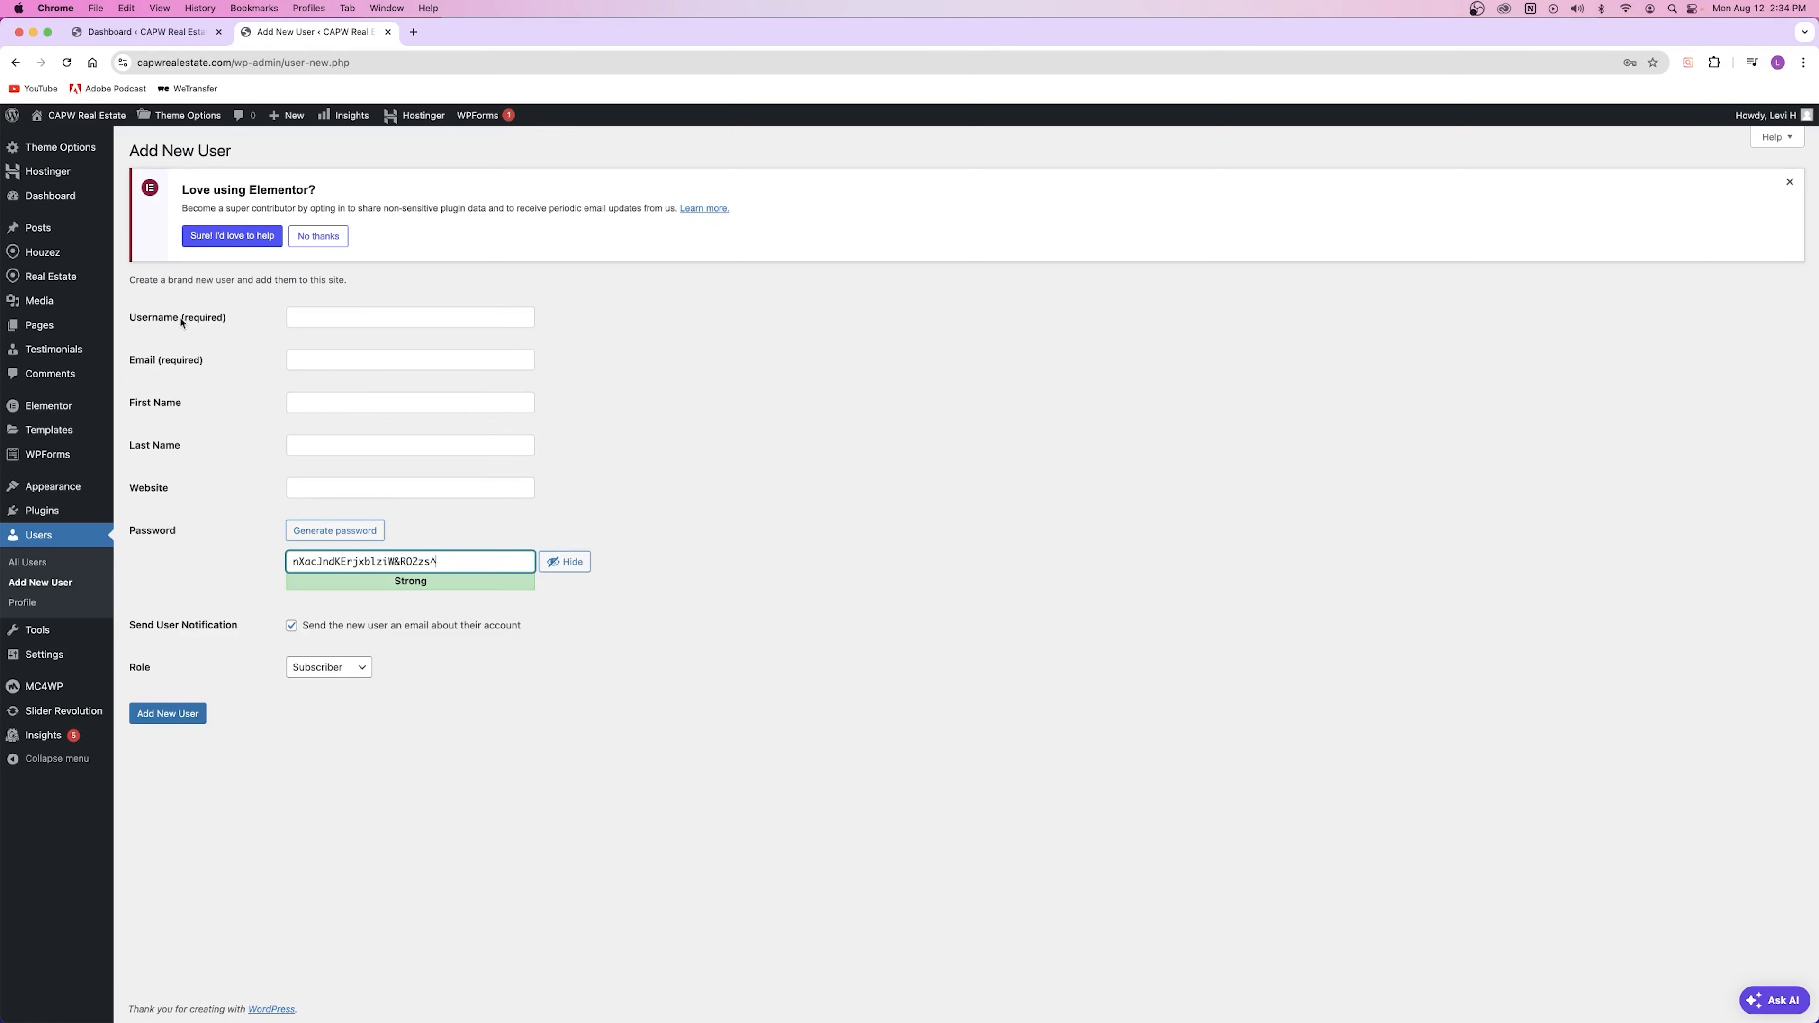
pyautogui.moveTo(134, 320); pyautogui.dragTo(188, 362)
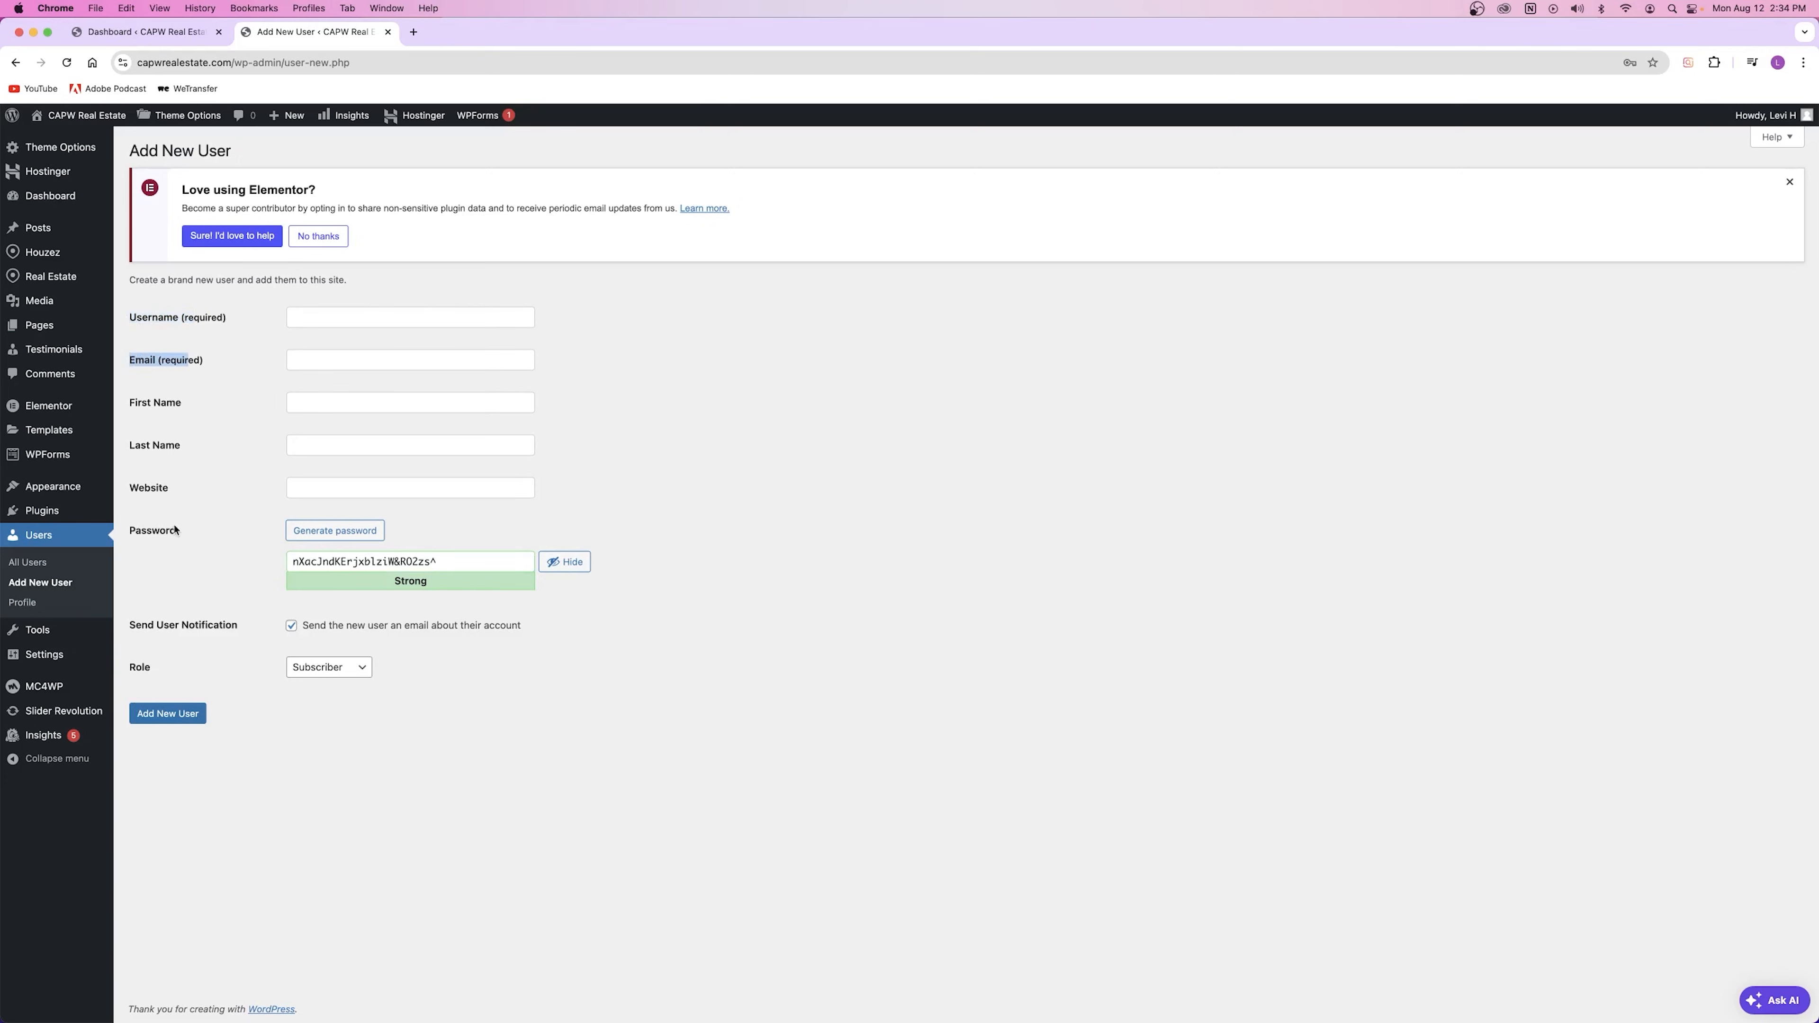
pyautogui.click(375, 491)
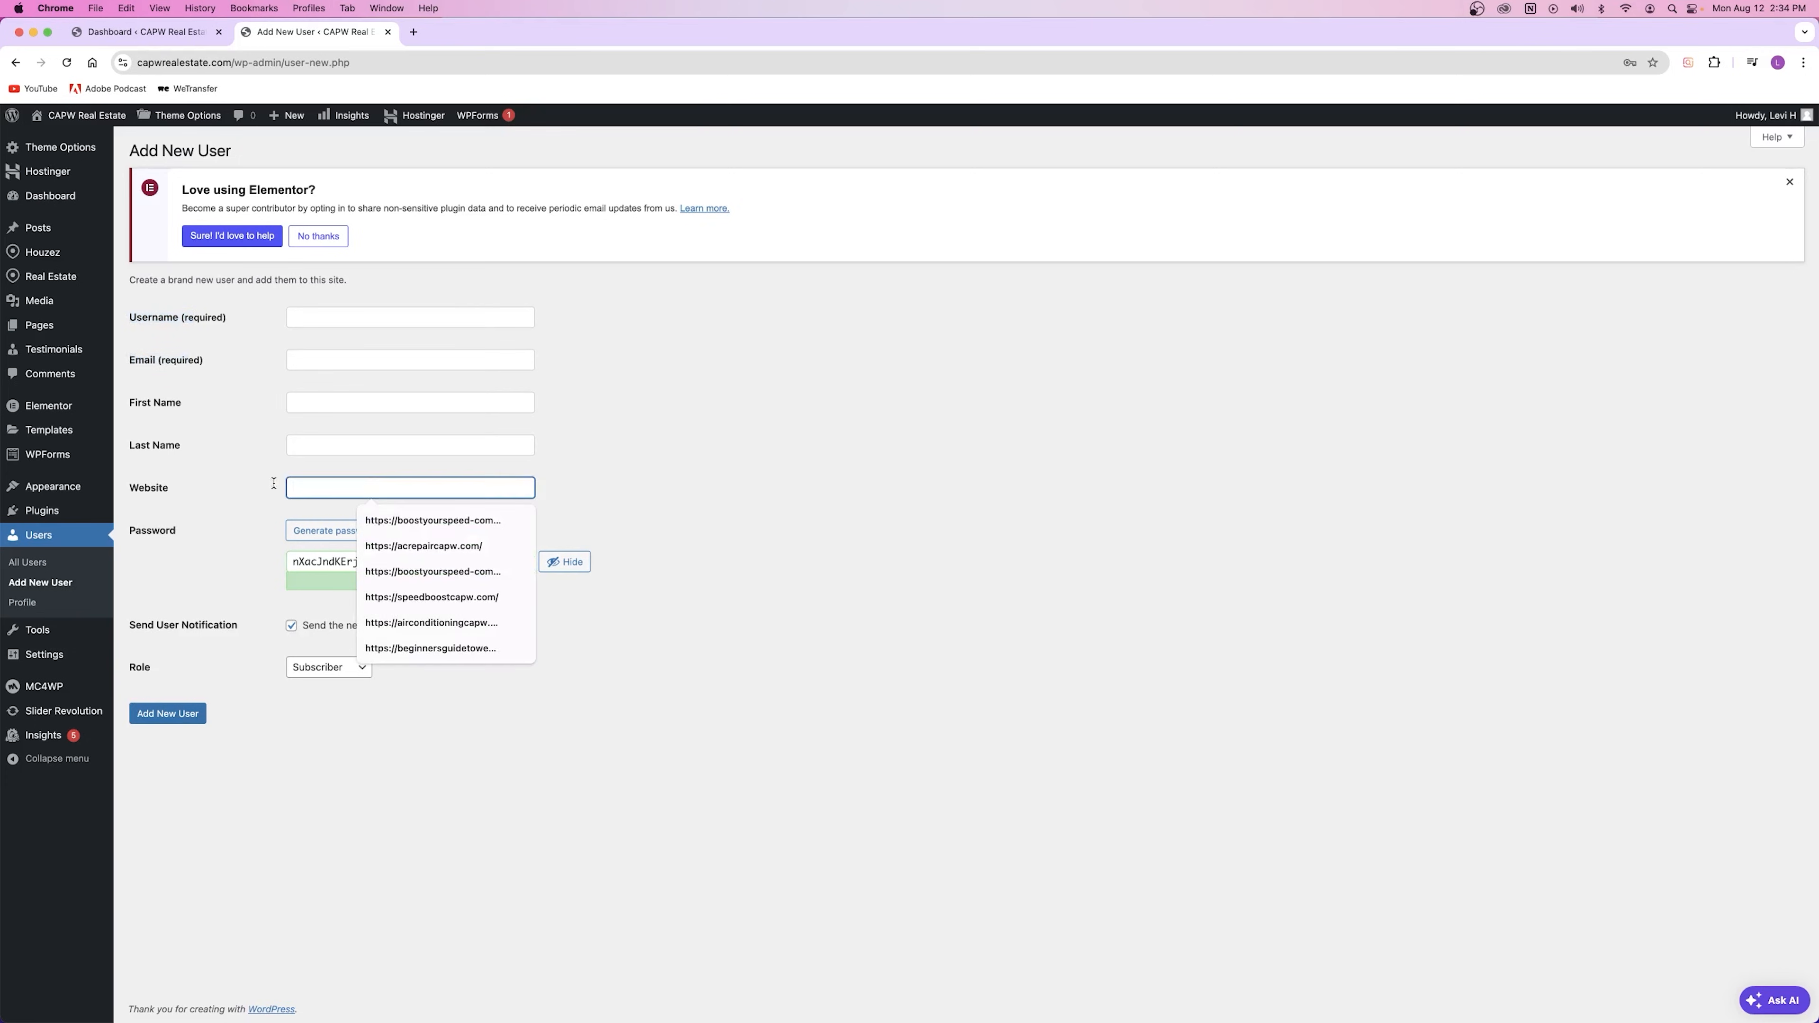
pyautogui.click(147, 332)
# Step: Type the new username and fill e-mail, first and last name from browser autofill suggestions
pyautogui.click(333, 317)
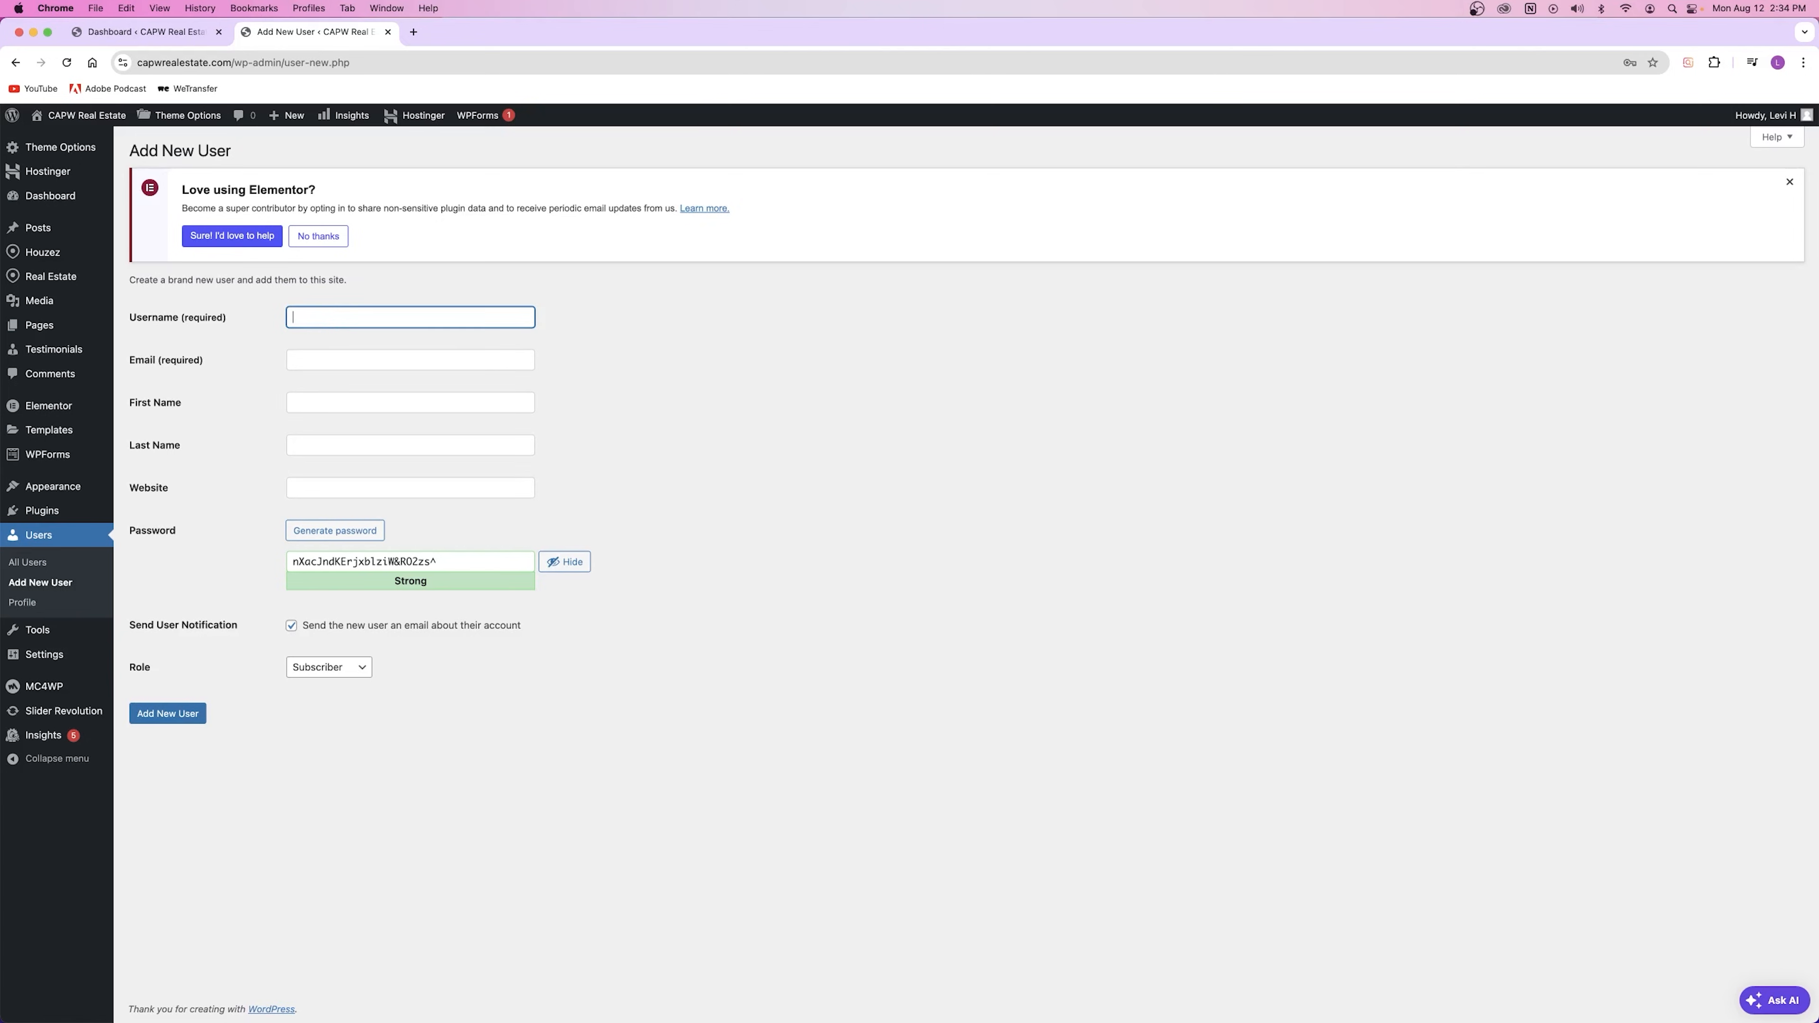
pyautogui.write('vihagen')
pyautogui.click(330, 362)
pyautogui.click(399, 435)
pyautogui.click(330, 390)
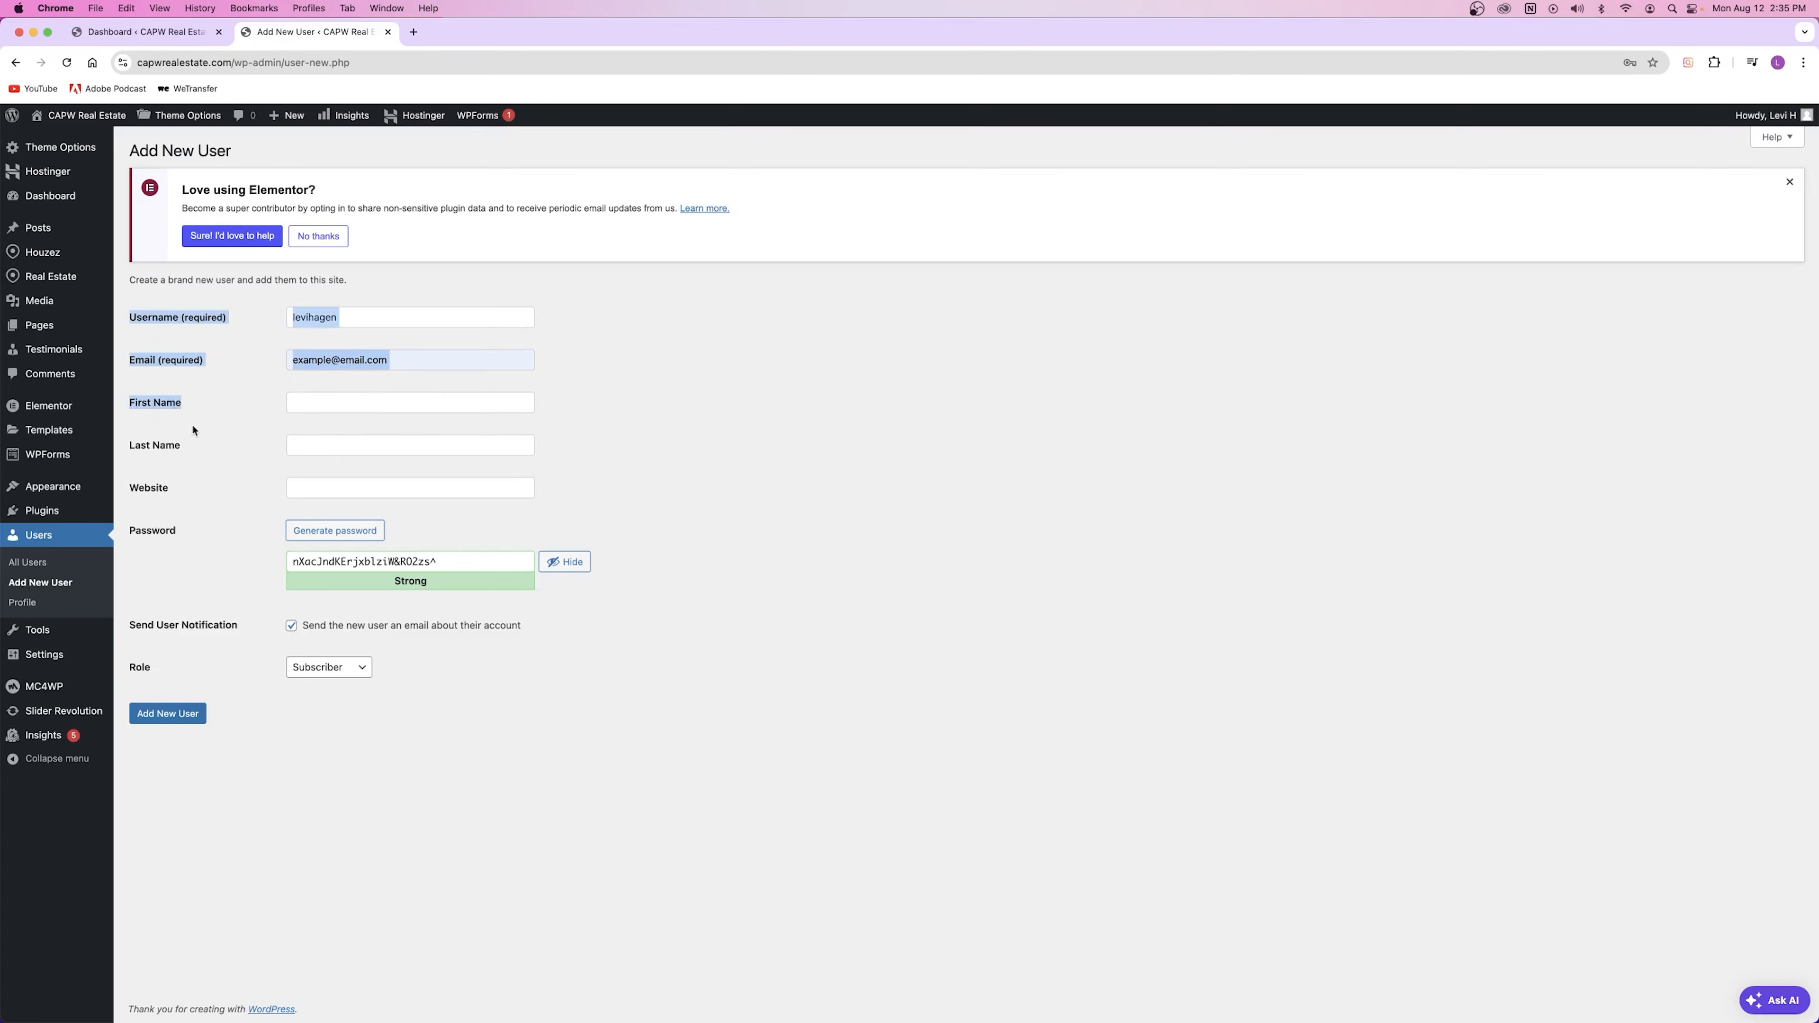
pyautogui.click(338, 402)
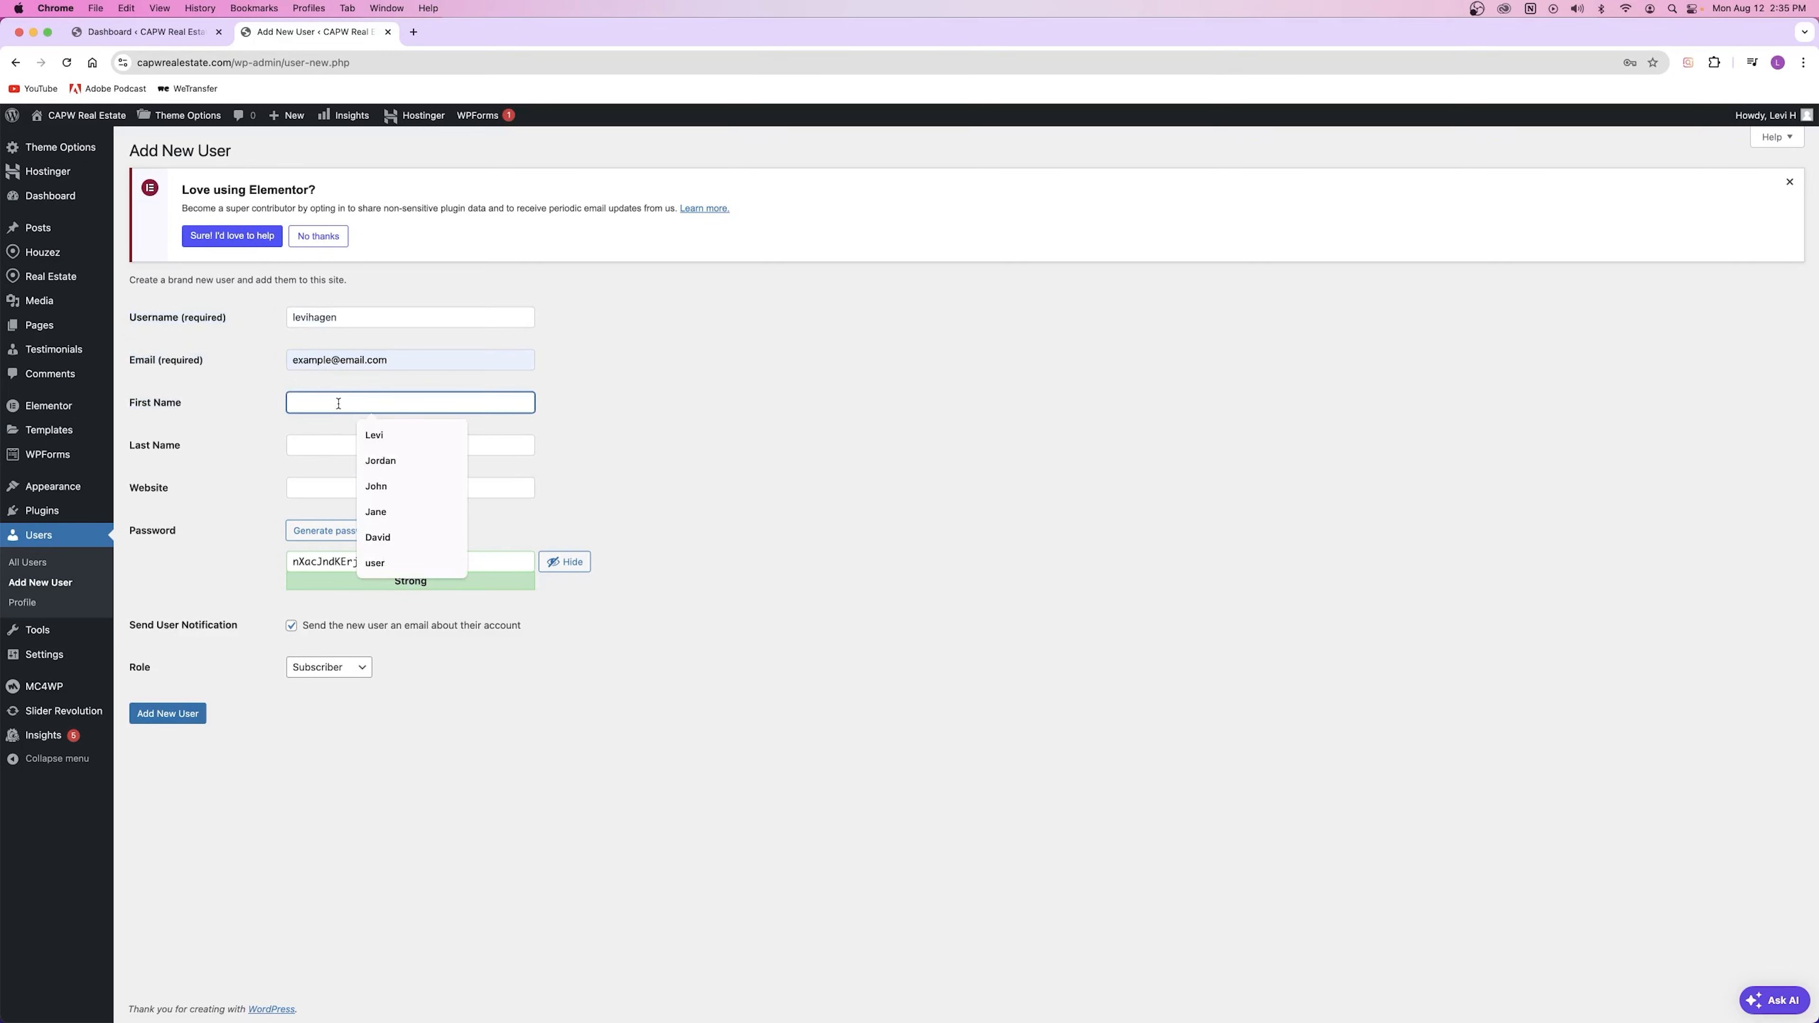
pyautogui.click(374, 435)
pyautogui.click(393, 445)
pyautogui.click(397, 478)
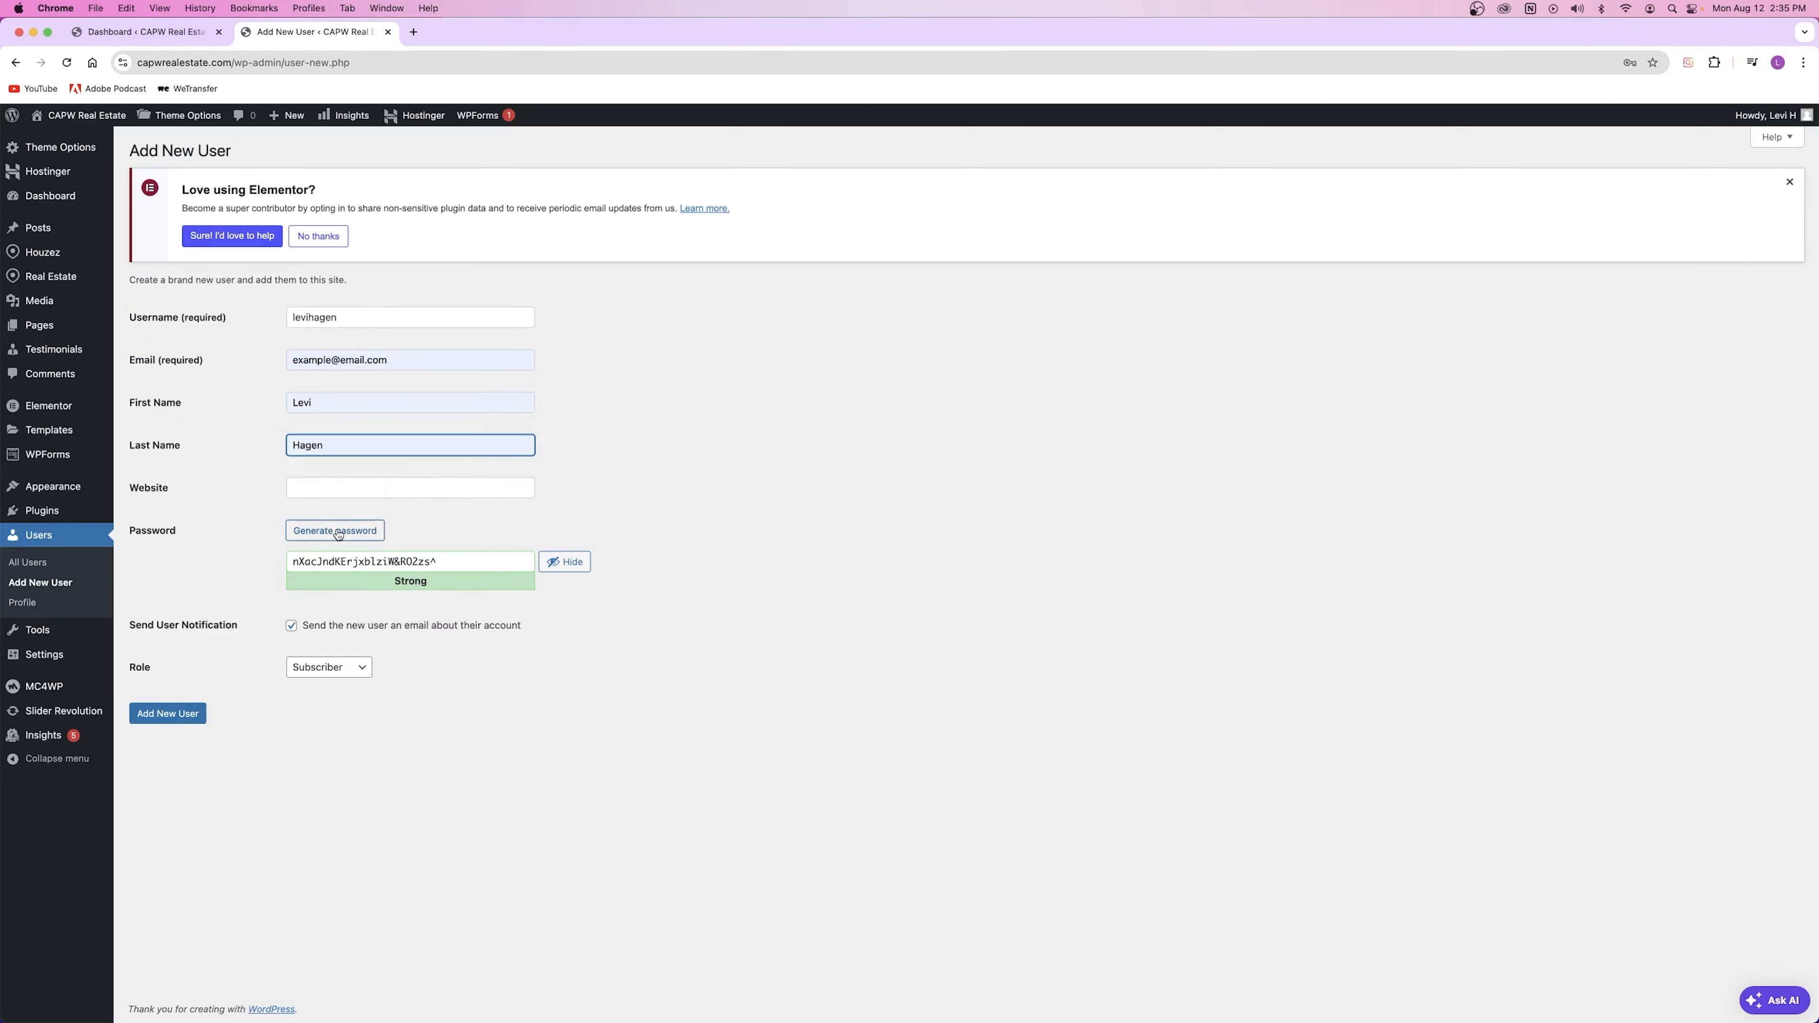
# Step: Replace the generated strong password with a simple password rated Very weak
pyautogui.moveTo(459, 562); pyautogui.dragTo(255, 615)
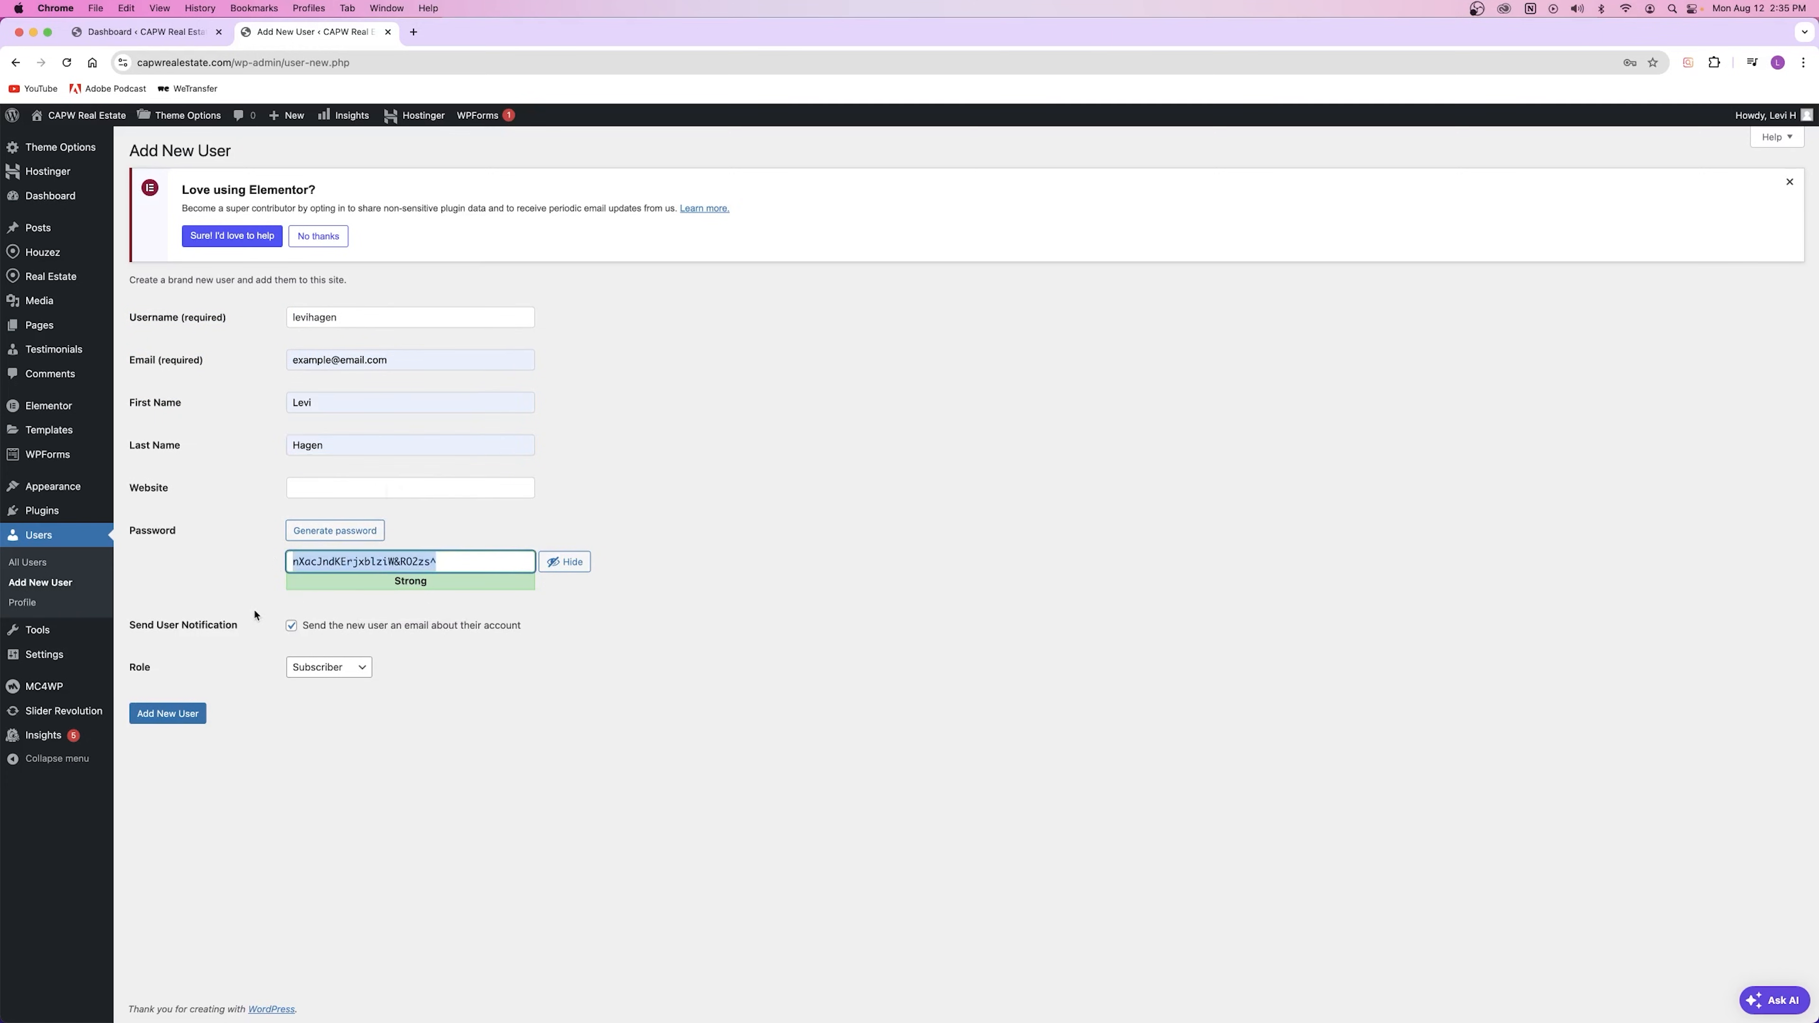
pyautogui.press('BackSpace')
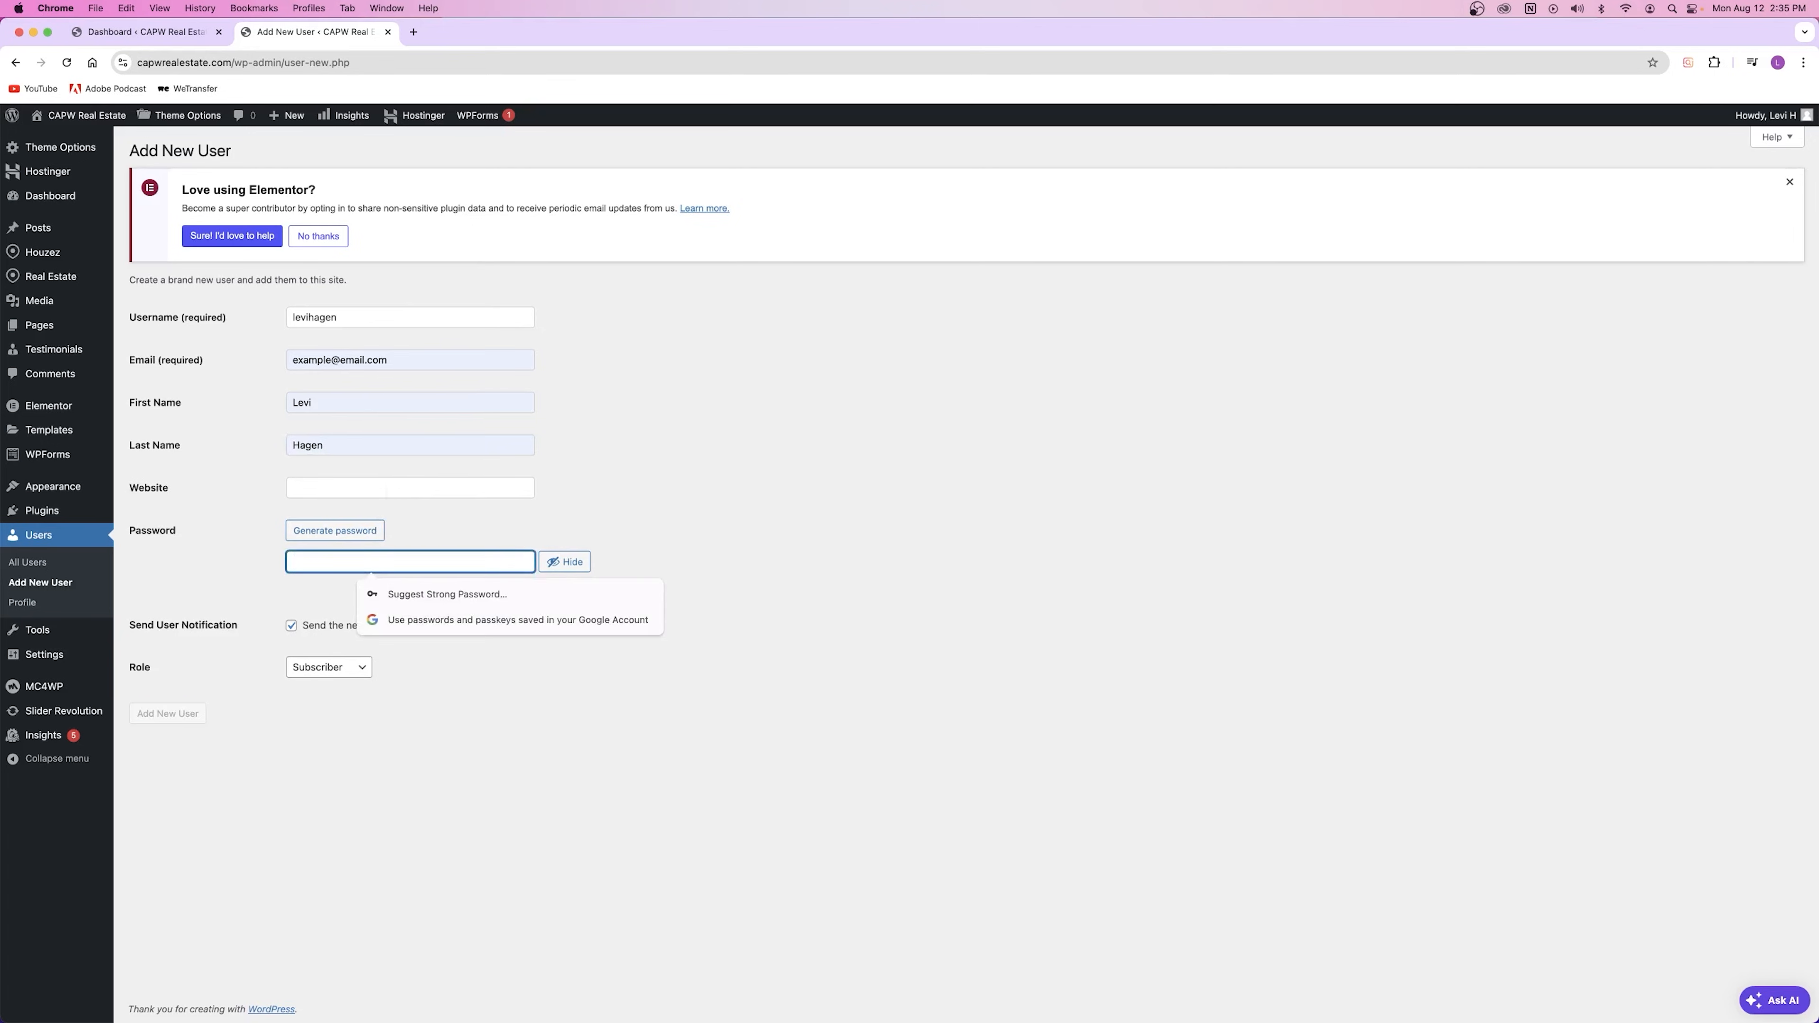
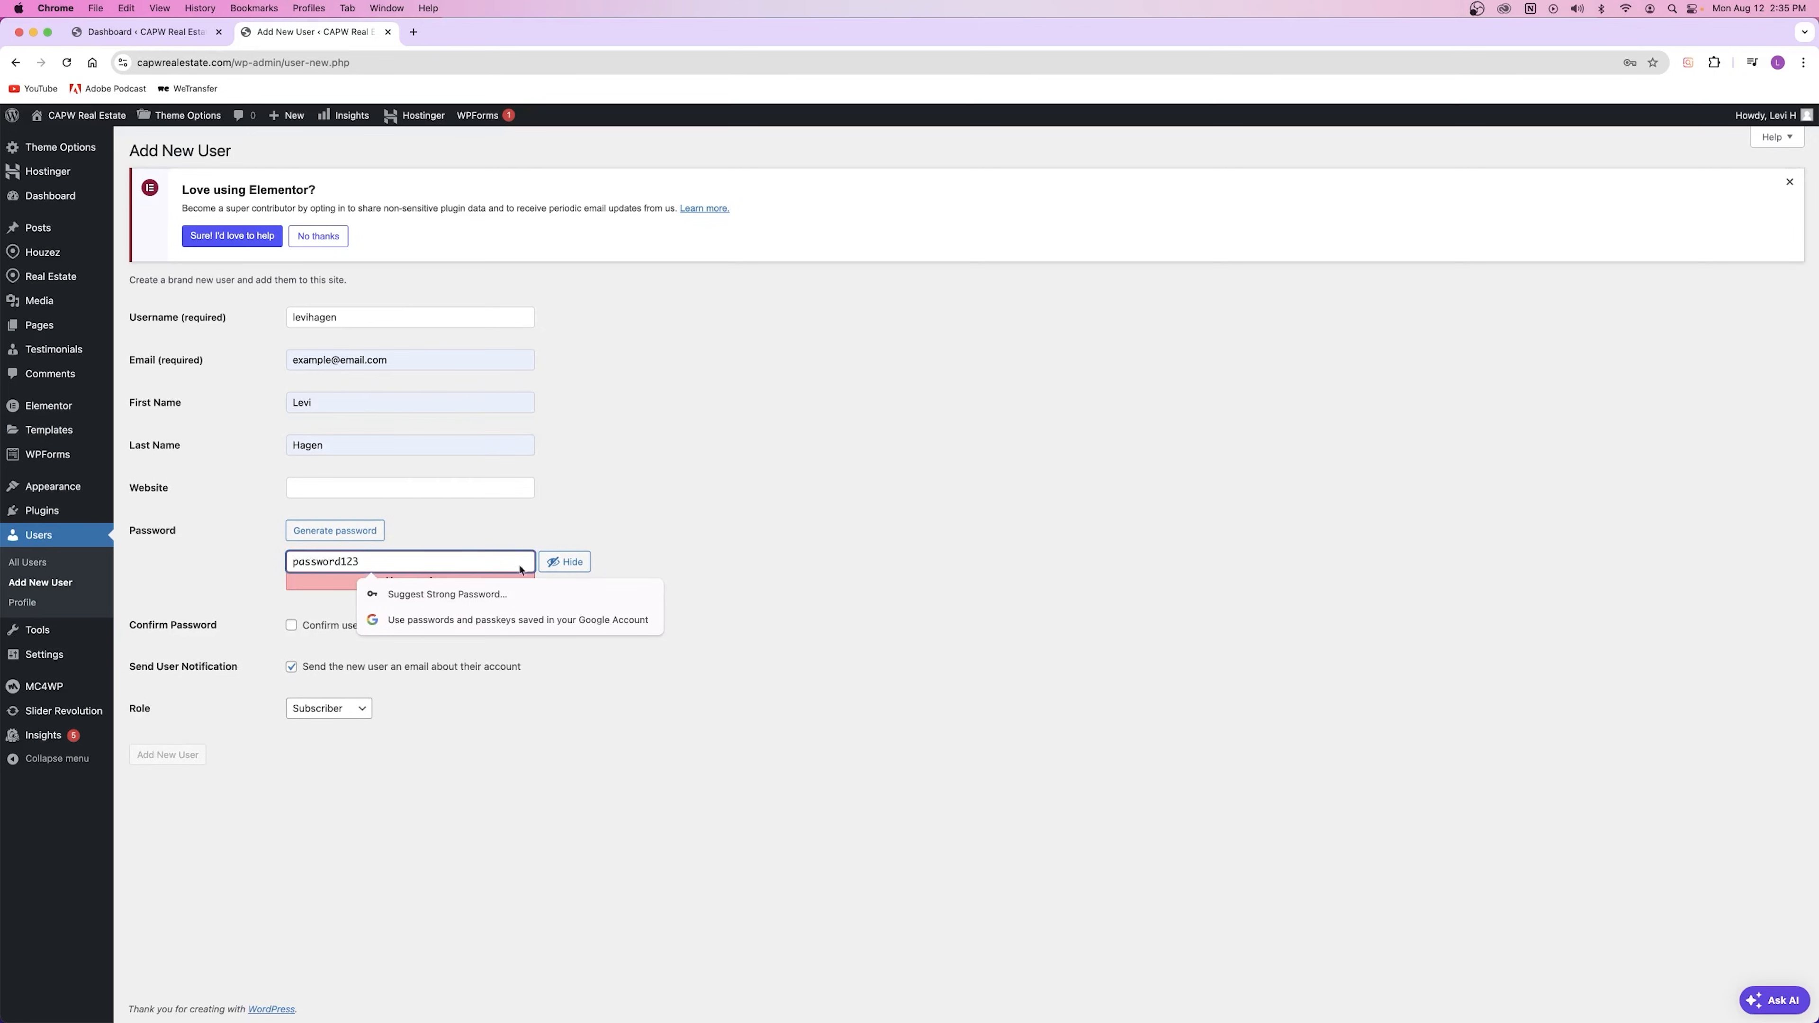
pyautogui.click(520, 568)
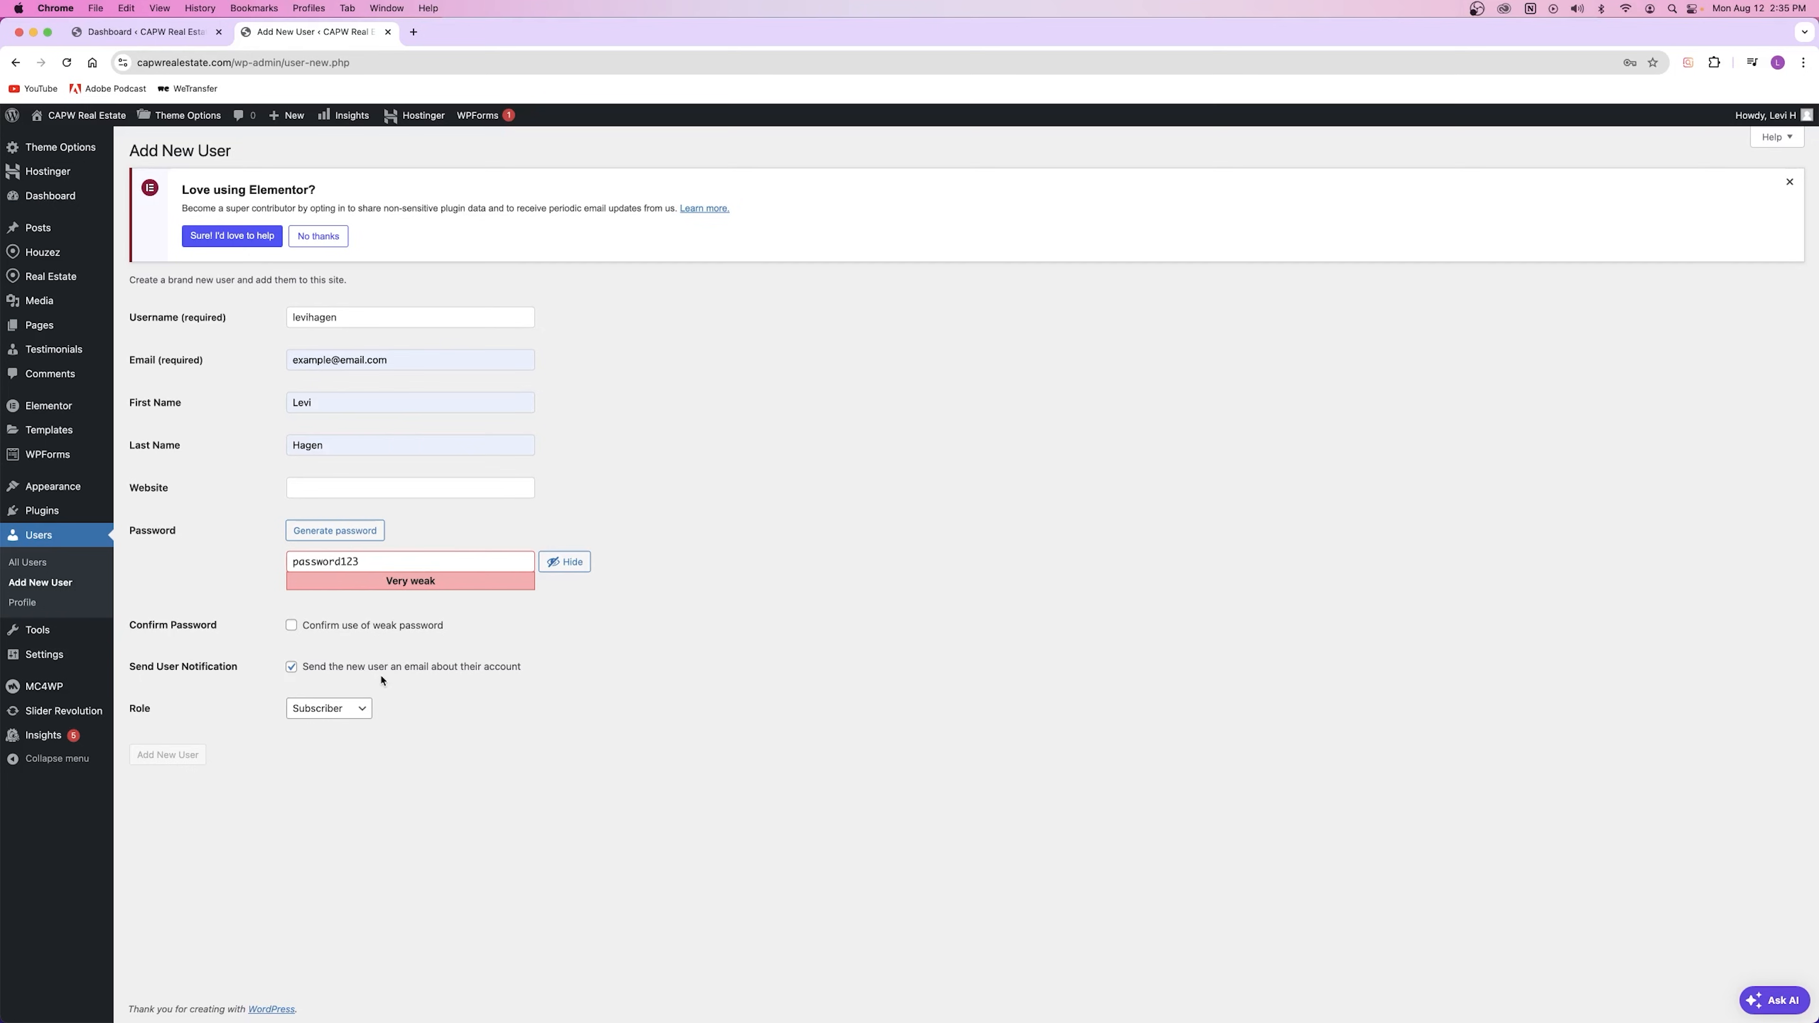
pyautogui.moveTo(364, 562); pyautogui.dragTo(288, 567)
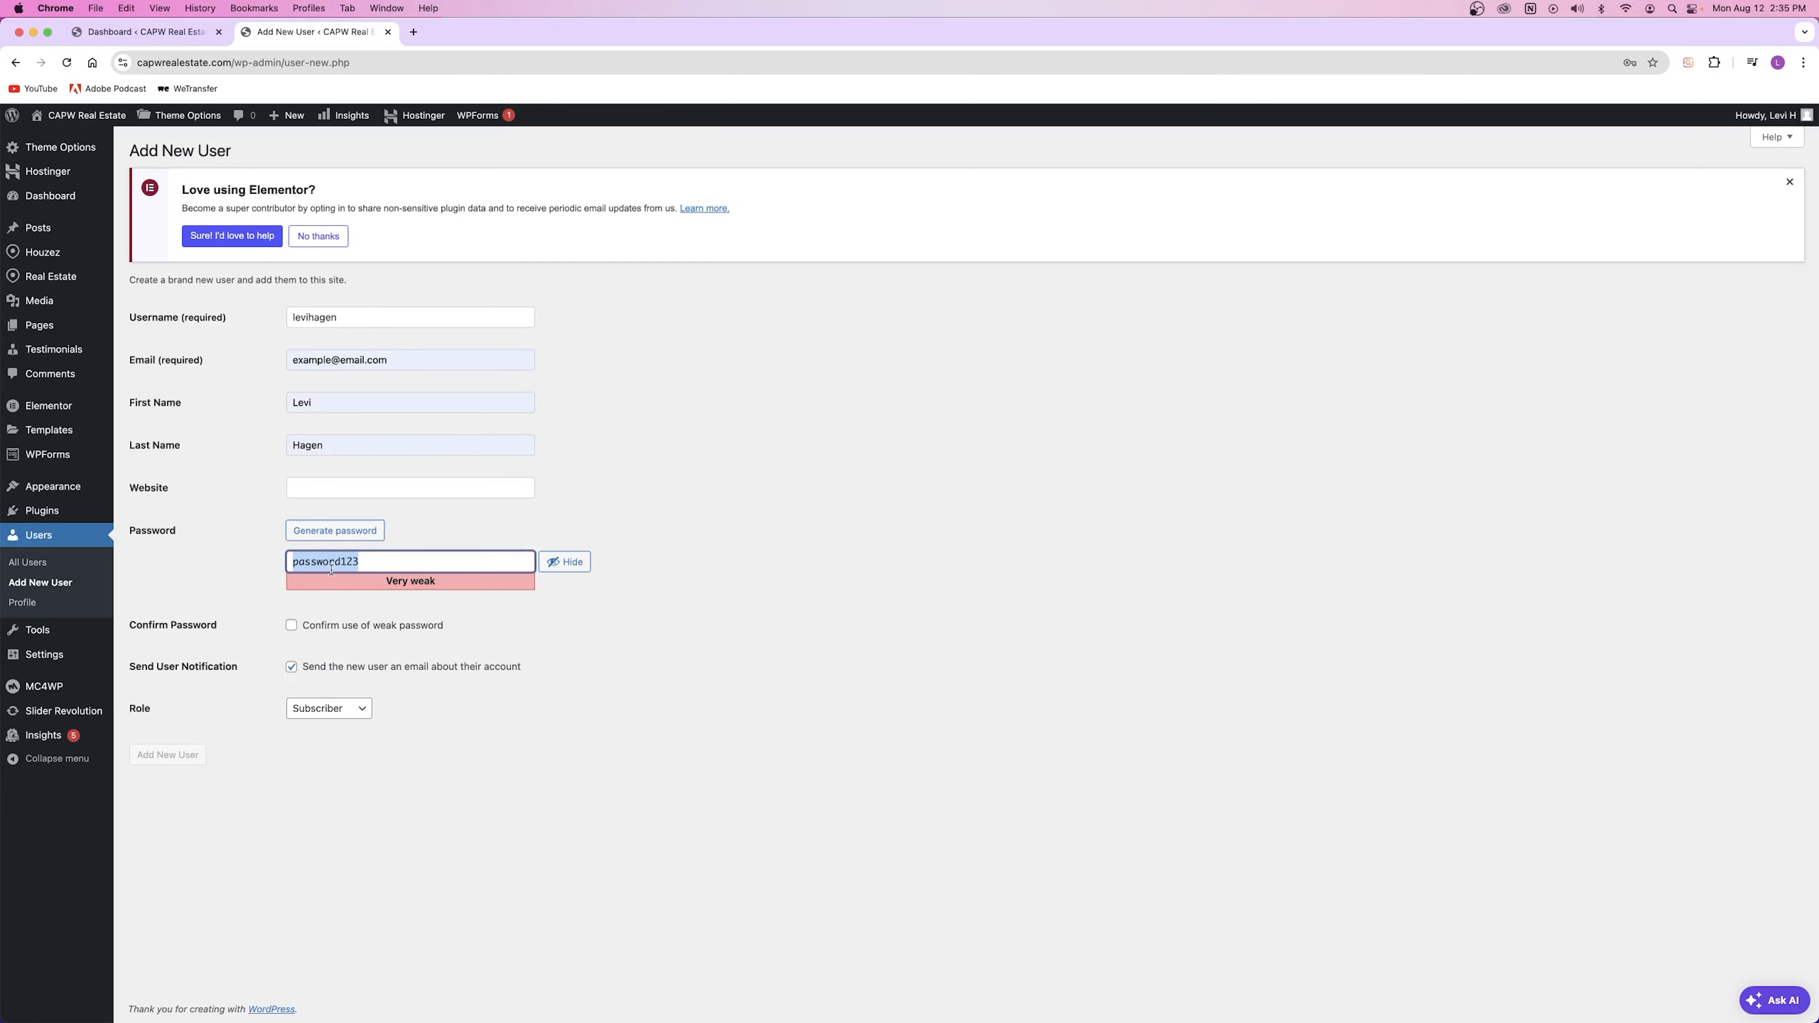
pyautogui.click(373, 560)
pyautogui.press('super+a')
pyautogui.click(339, 562)
pyautogui.moveTo(130, 625); pyautogui.dragTo(214, 626)
pyautogui.click(386, 562)
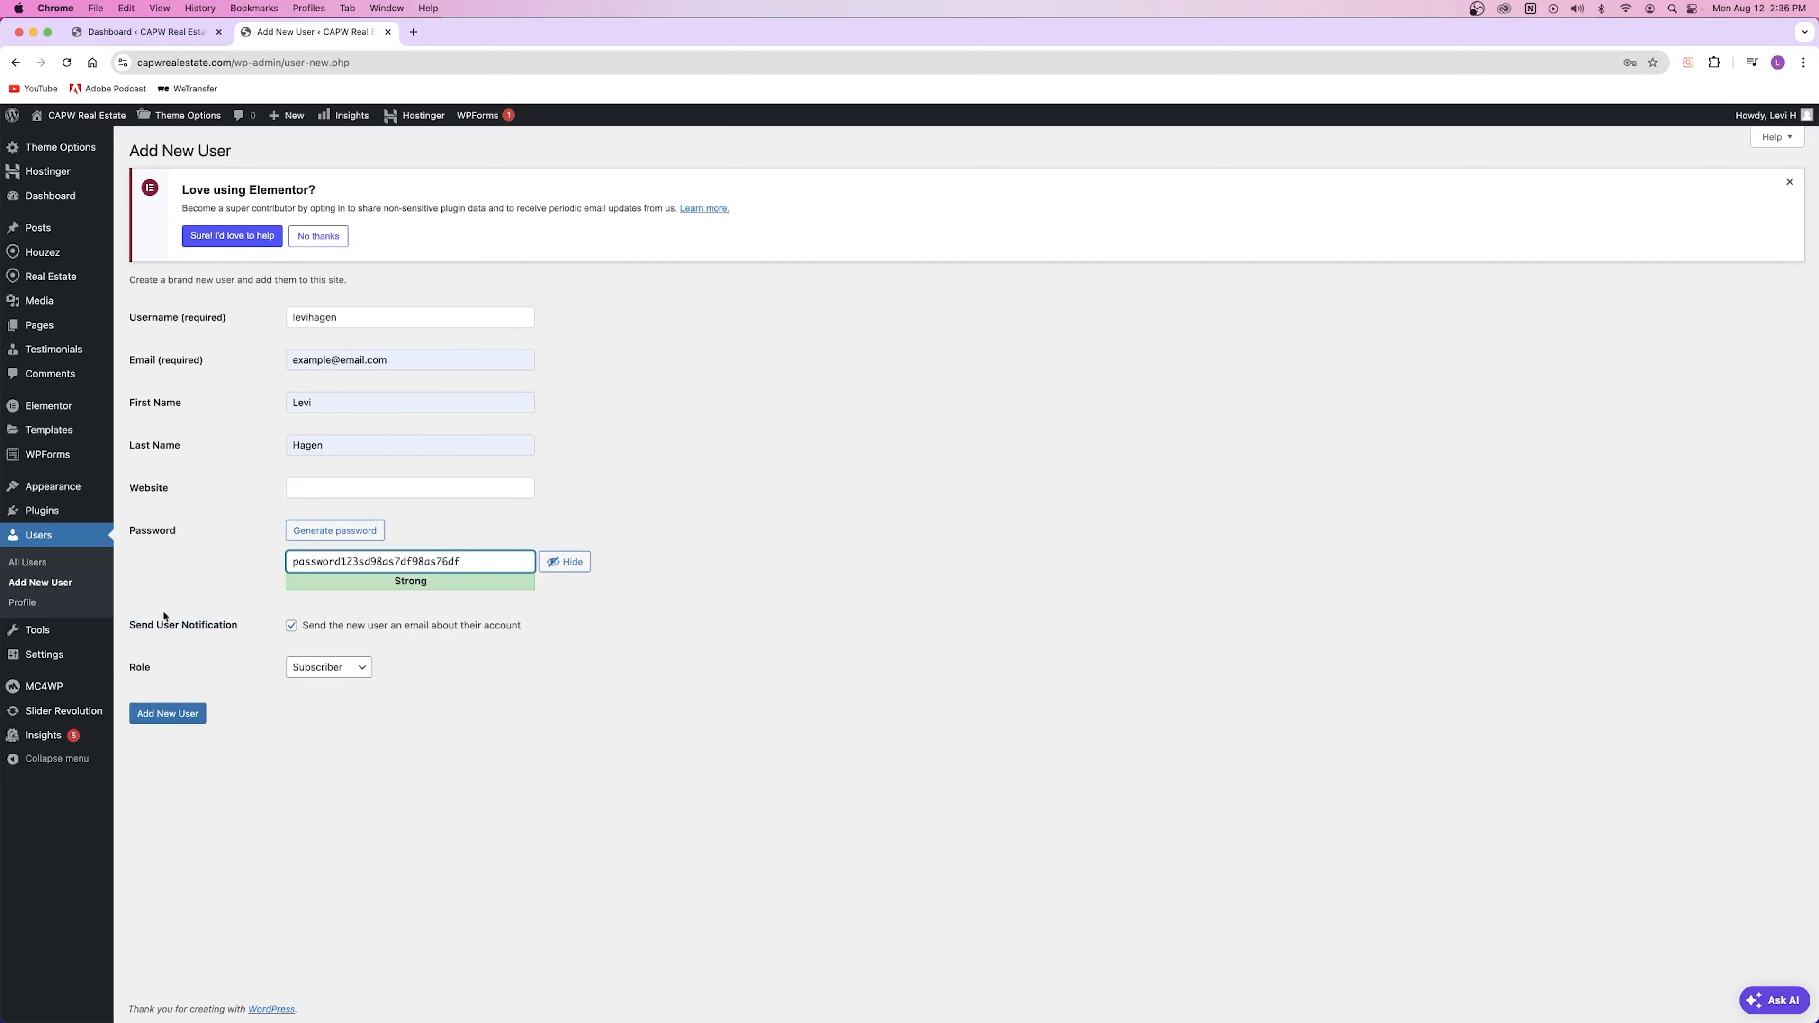
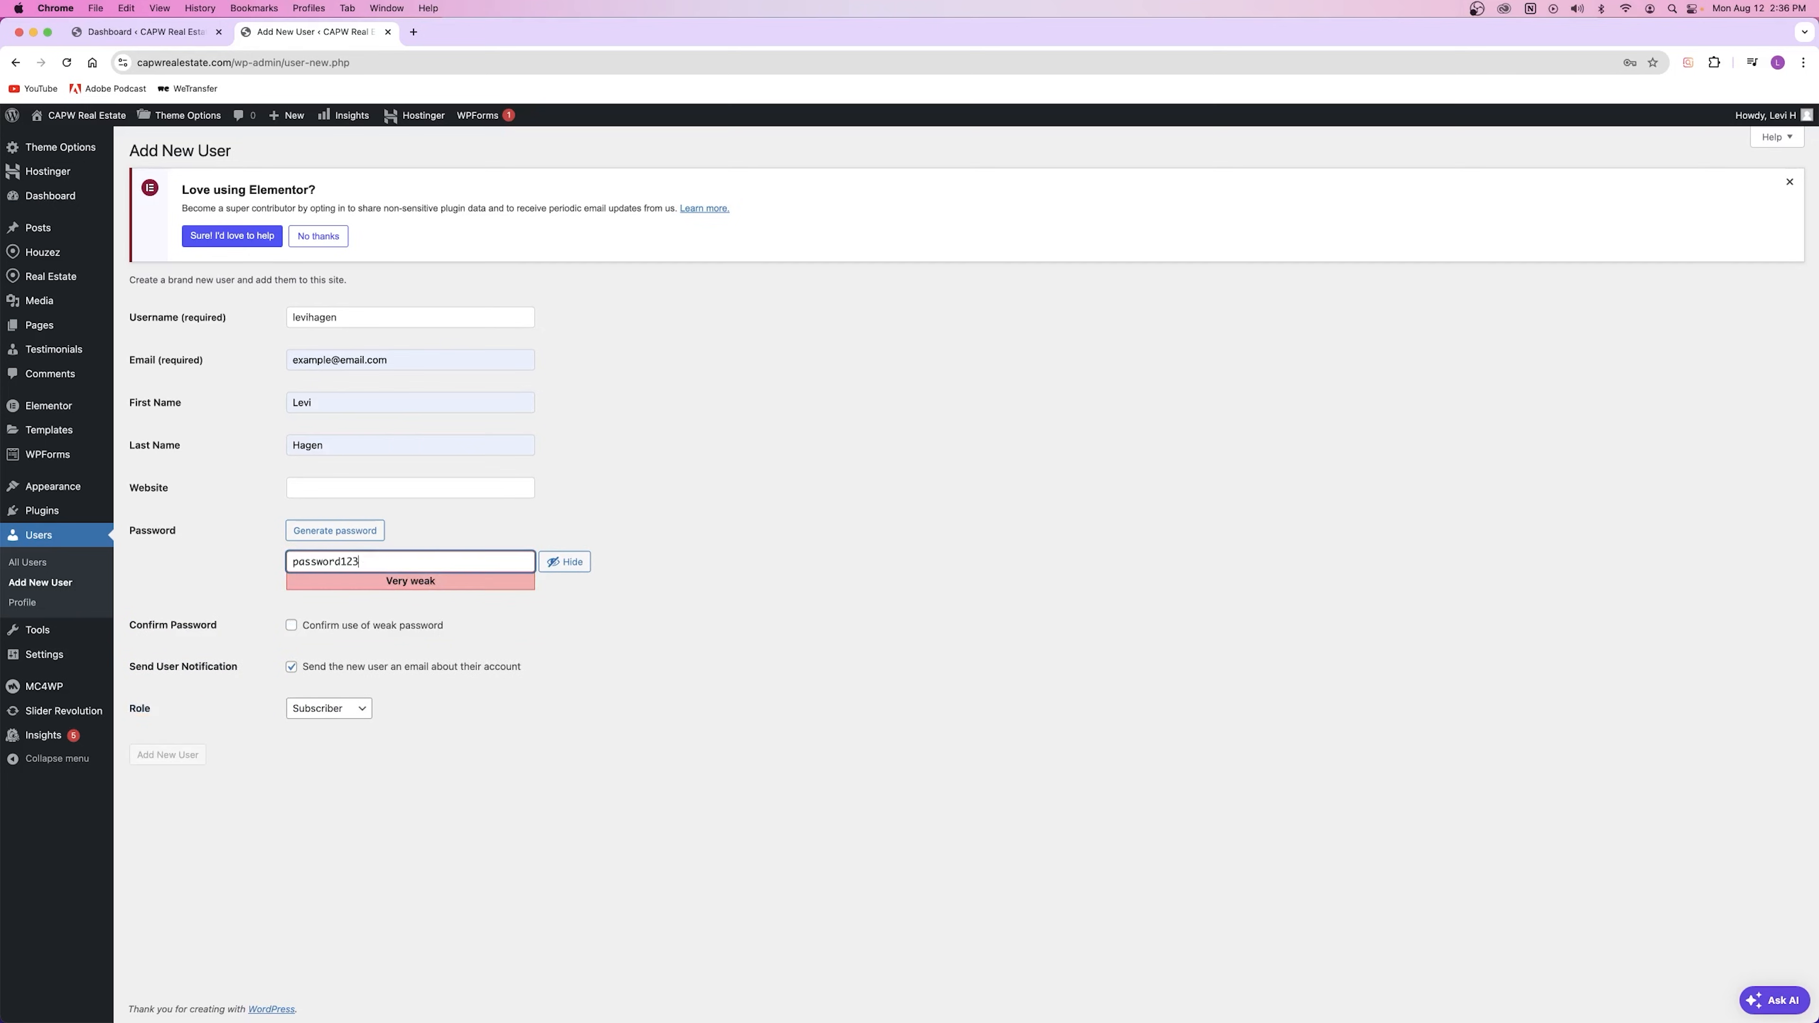
# Step: Tick 'Confirm use of weak password' to accept the weak password
pyautogui.click(324, 626)
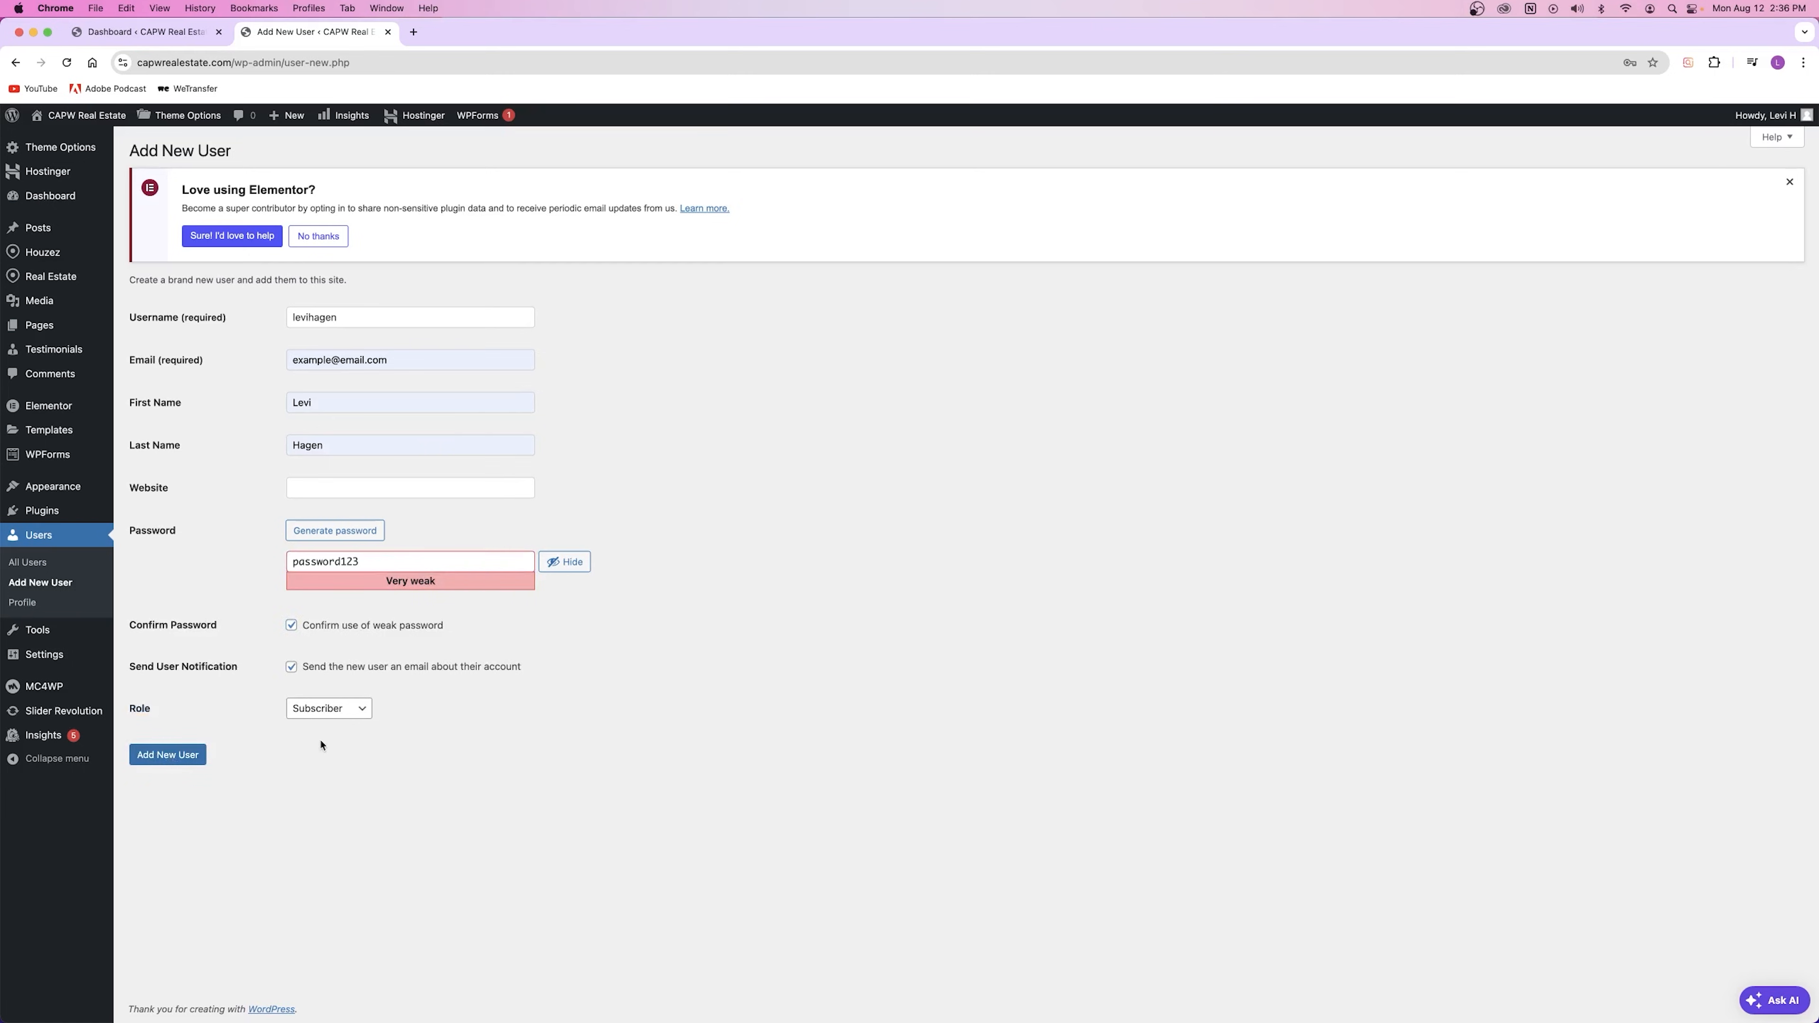
pyautogui.doubleClick(137, 711)
pyautogui.click(144, 710)
pyautogui.click(329, 708)
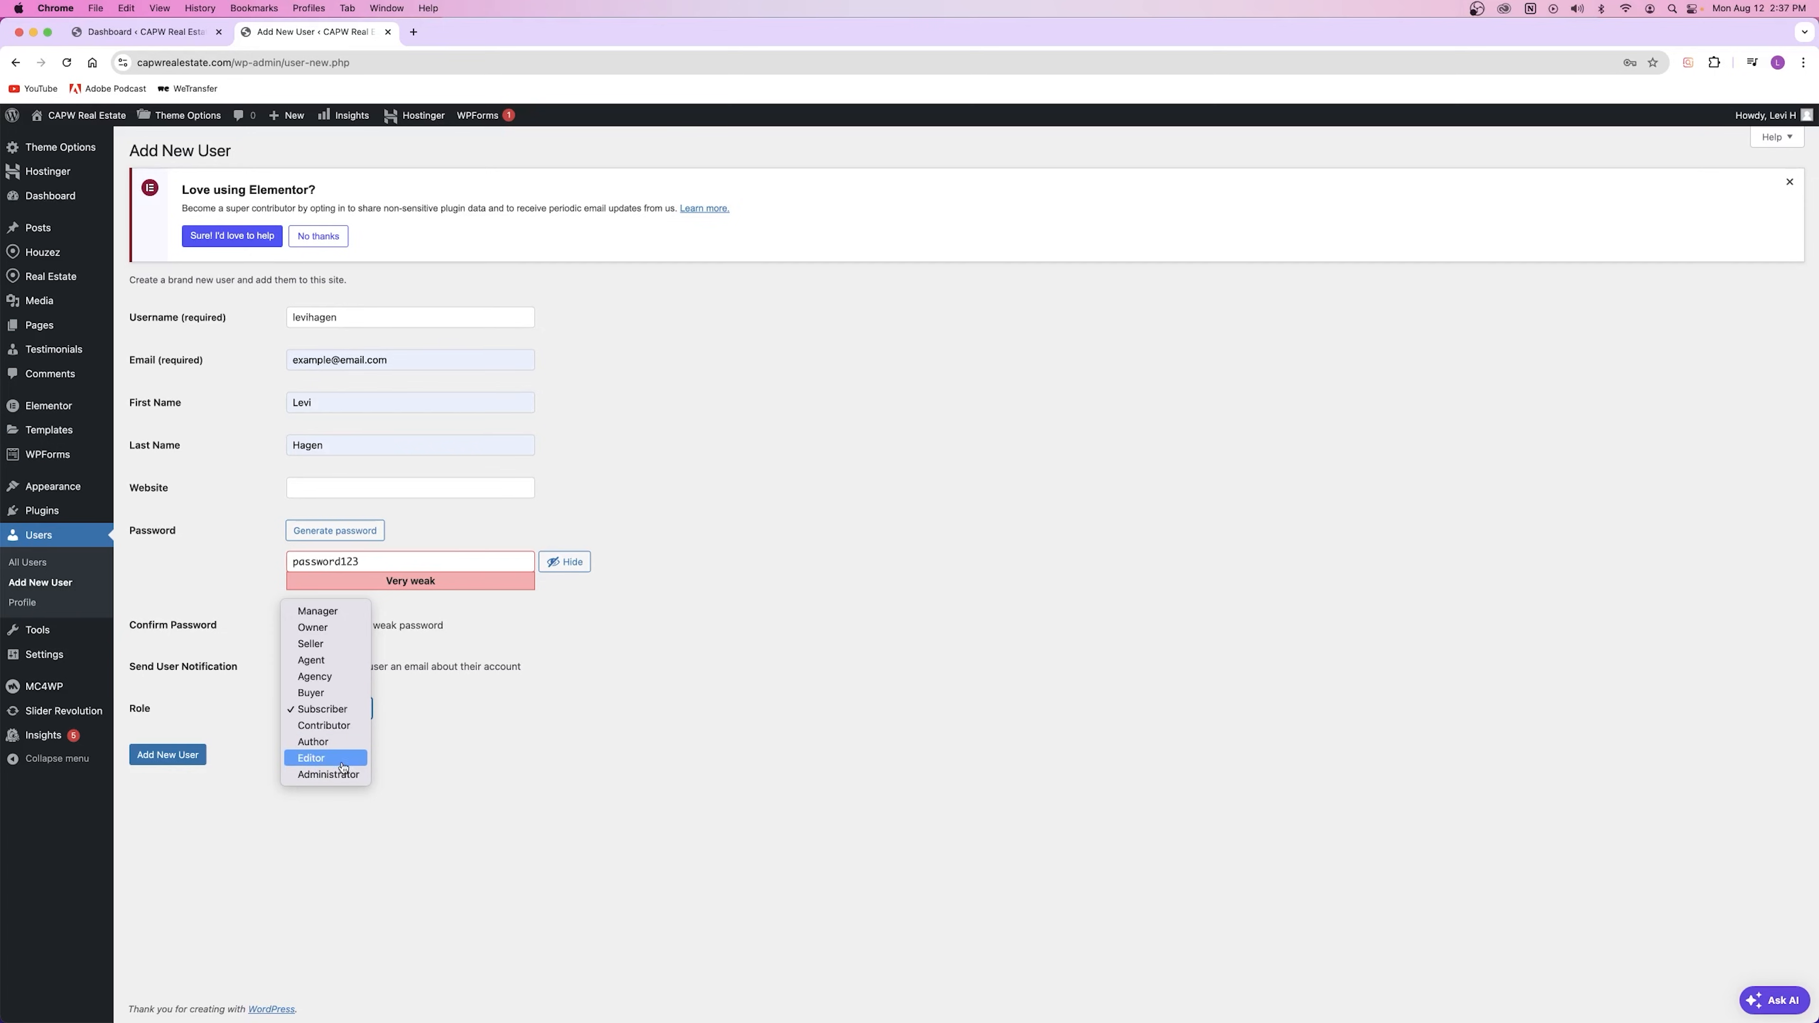
# Step: Set the Role to Agent and click Add New User to create the account
pyautogui.click(319, 660)
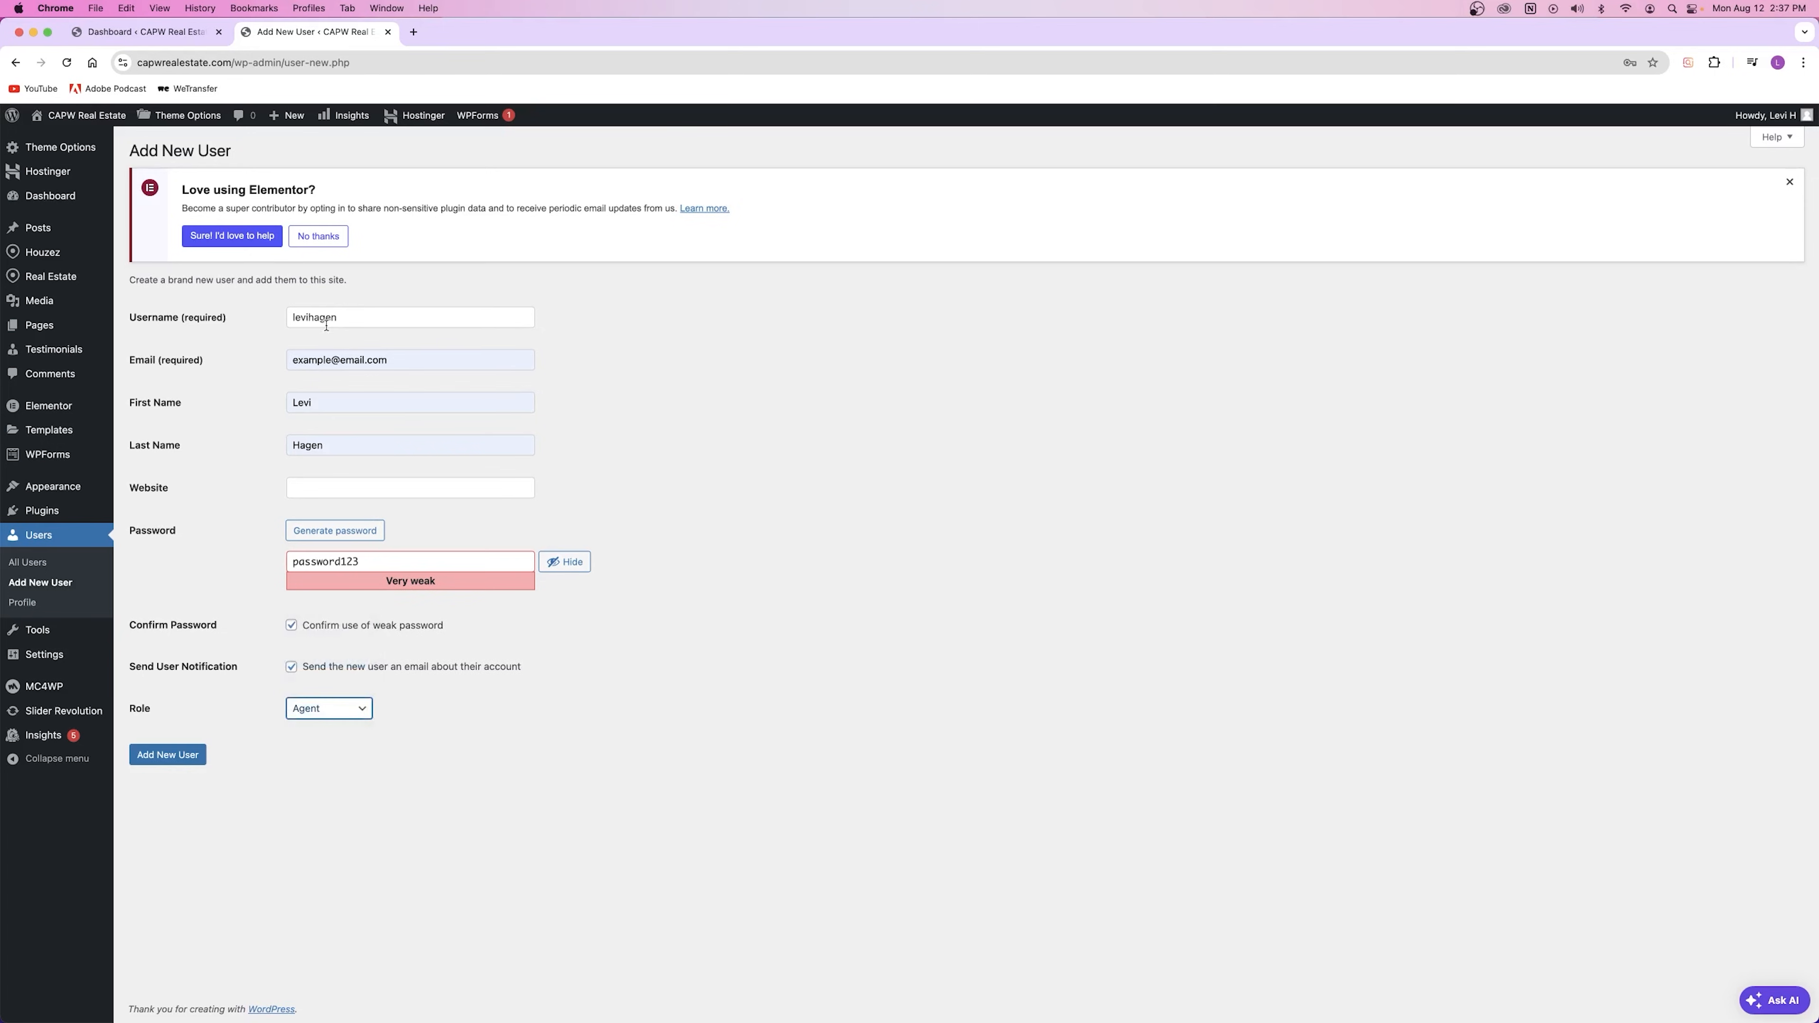
pyautogui.click(320, 714)
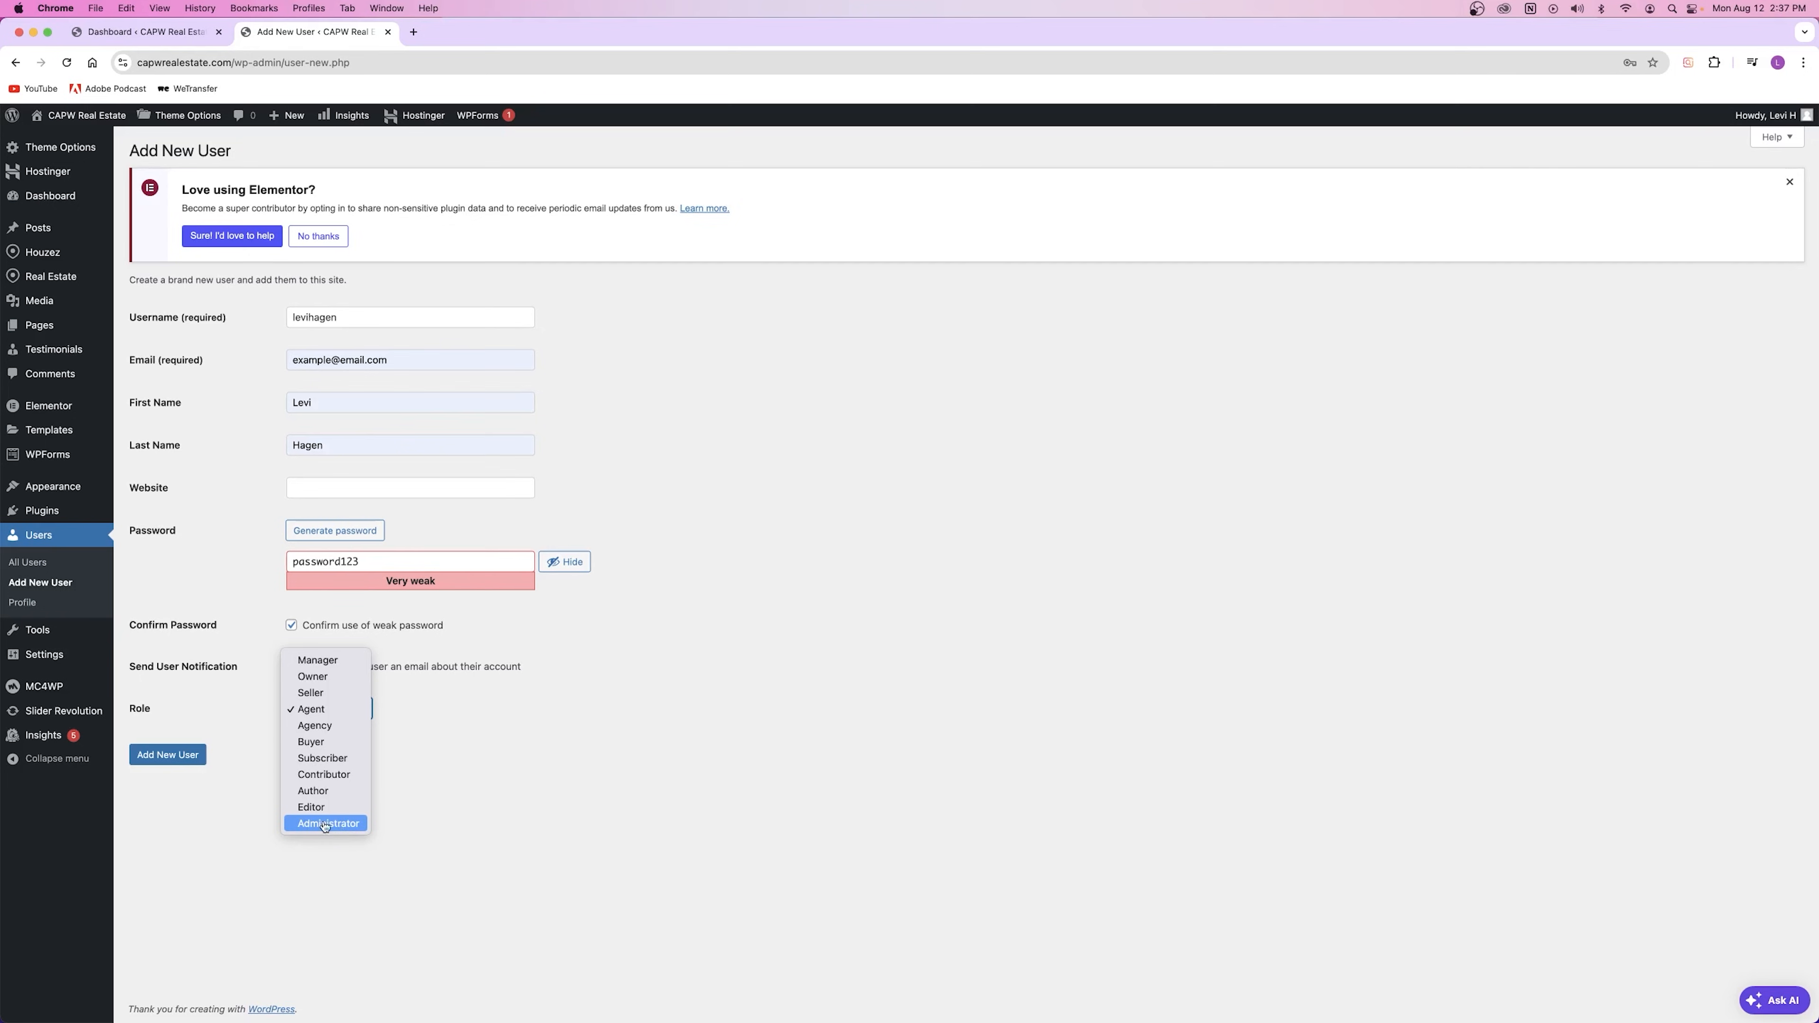
pyautogui.click(415, 808)
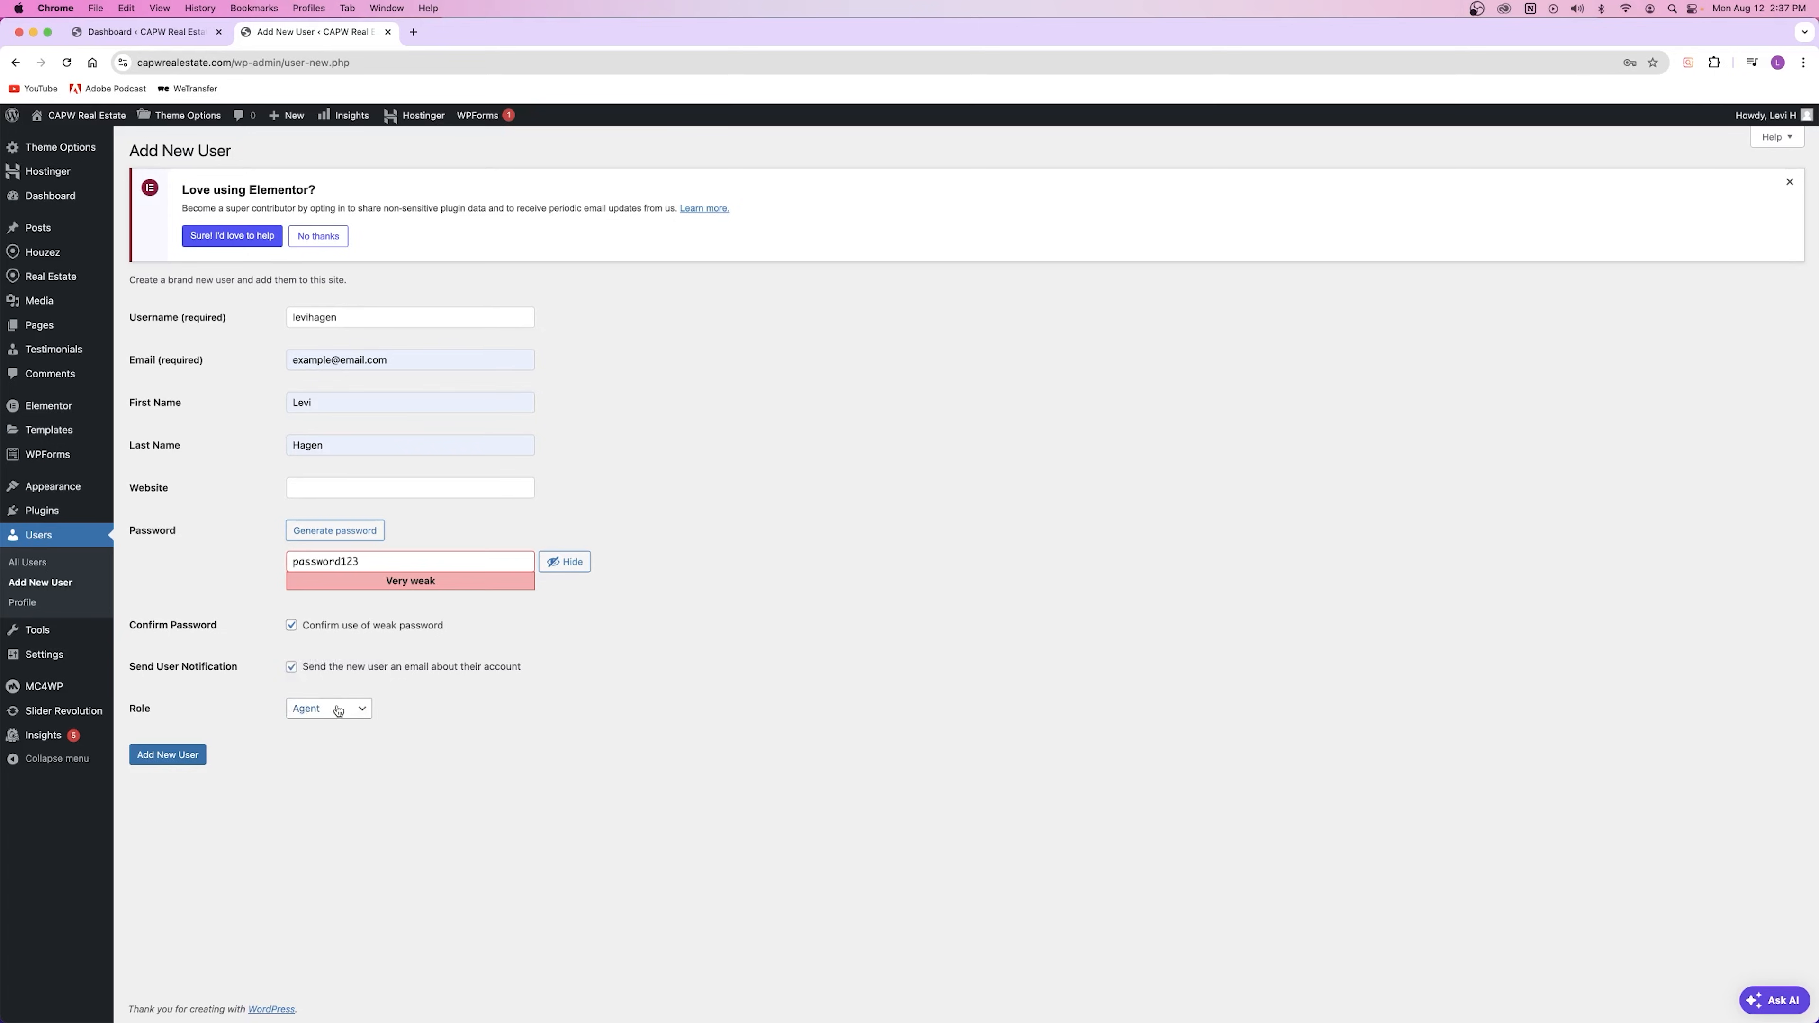
pyautogui.click(164, 756)
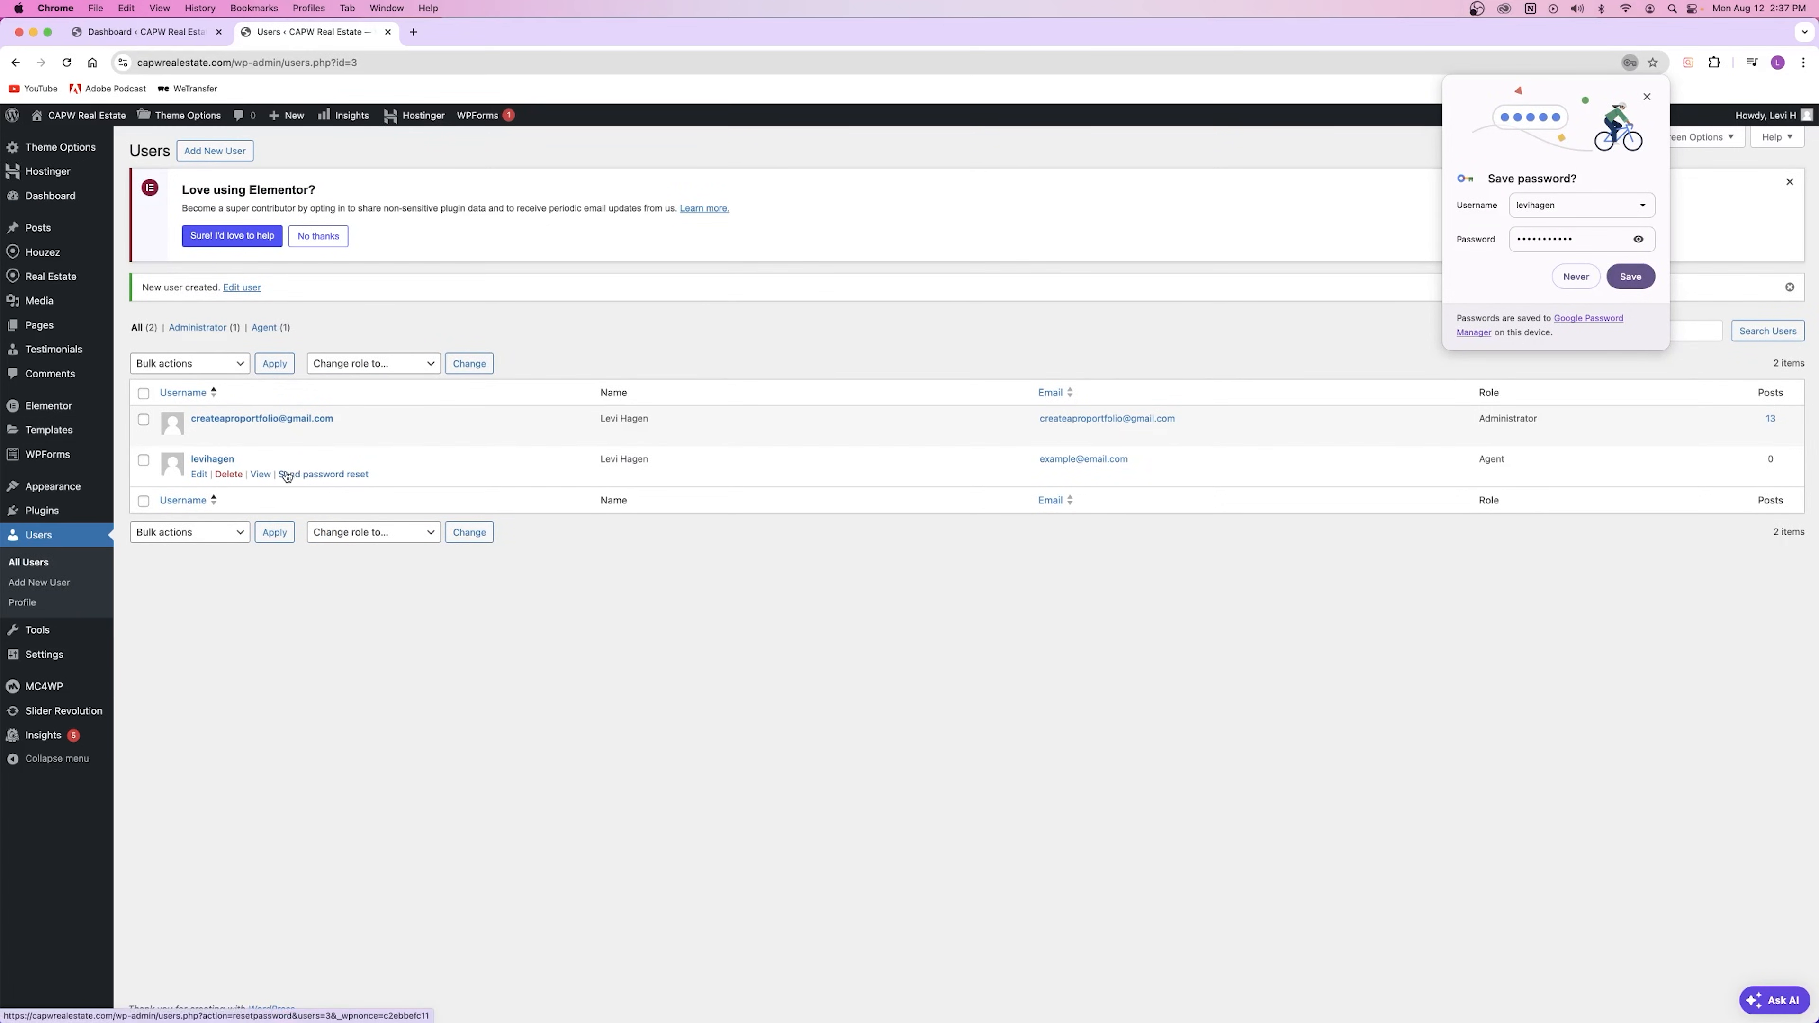
# Step: Dismiss Chrome's Save password popup and click Delete on the new Agent user's row
pyautogui.click(1648, 96)
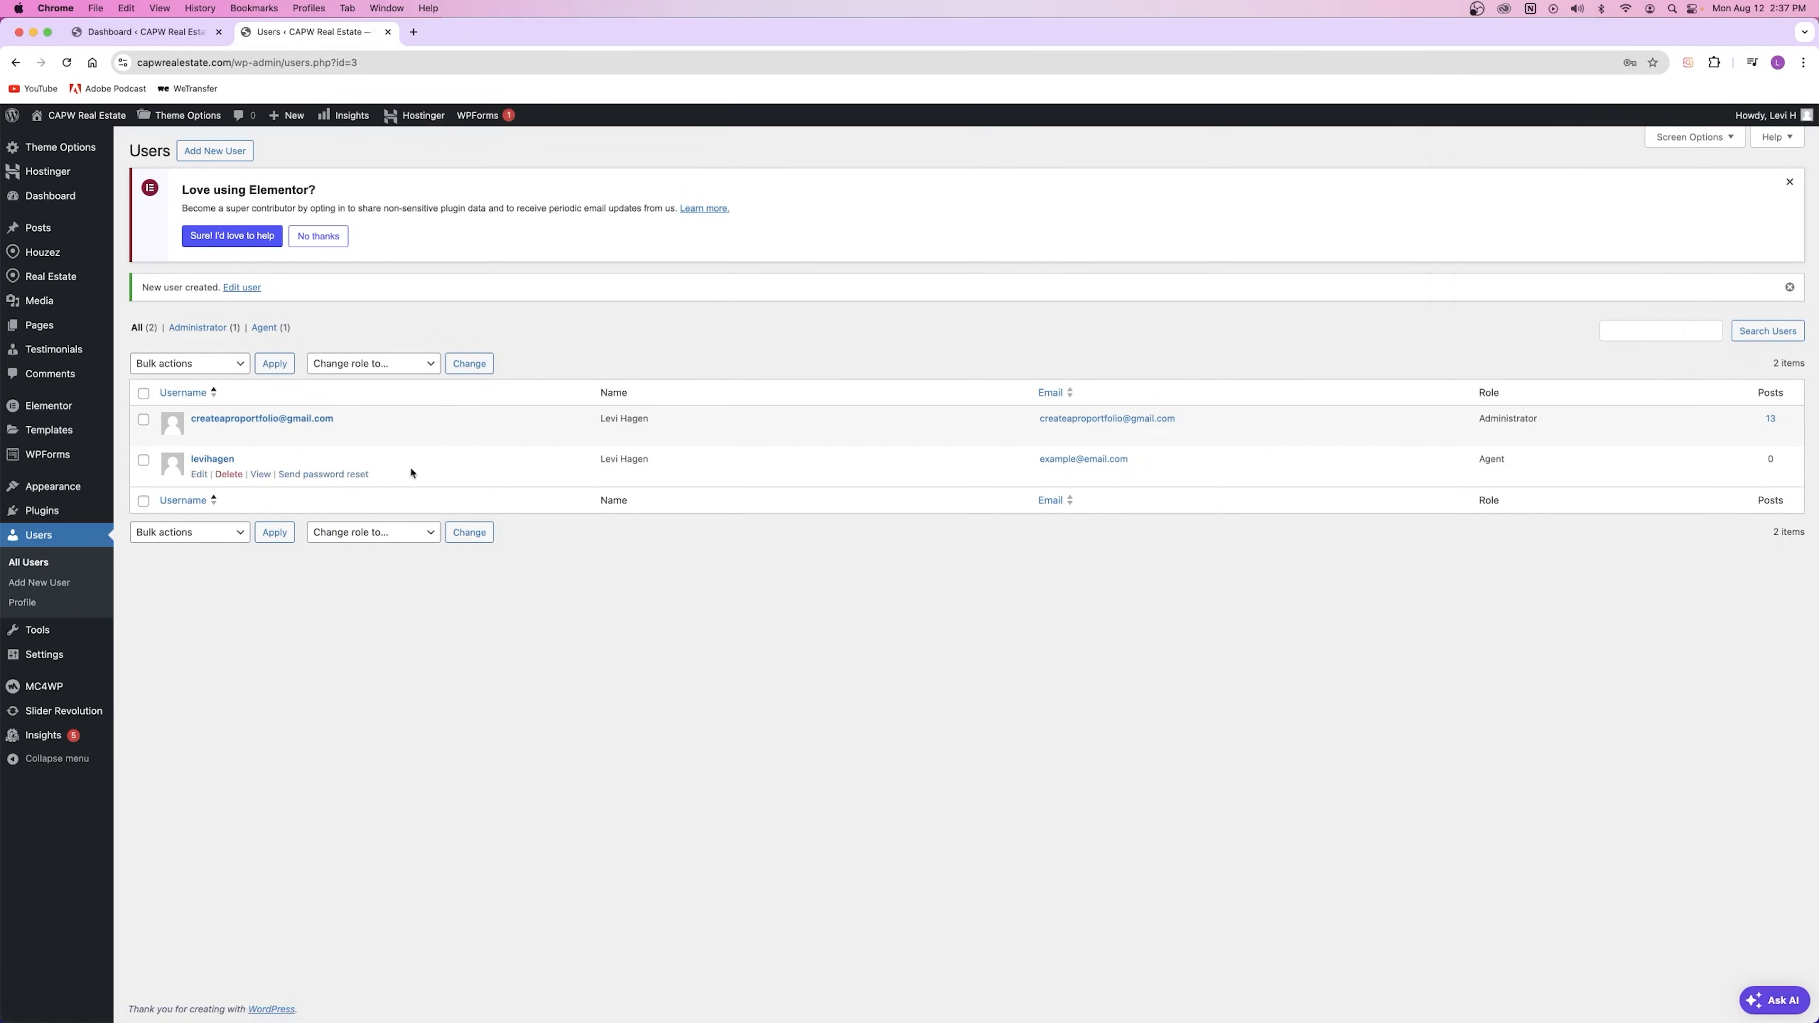
pyautogui.moveTo(1760, 119)
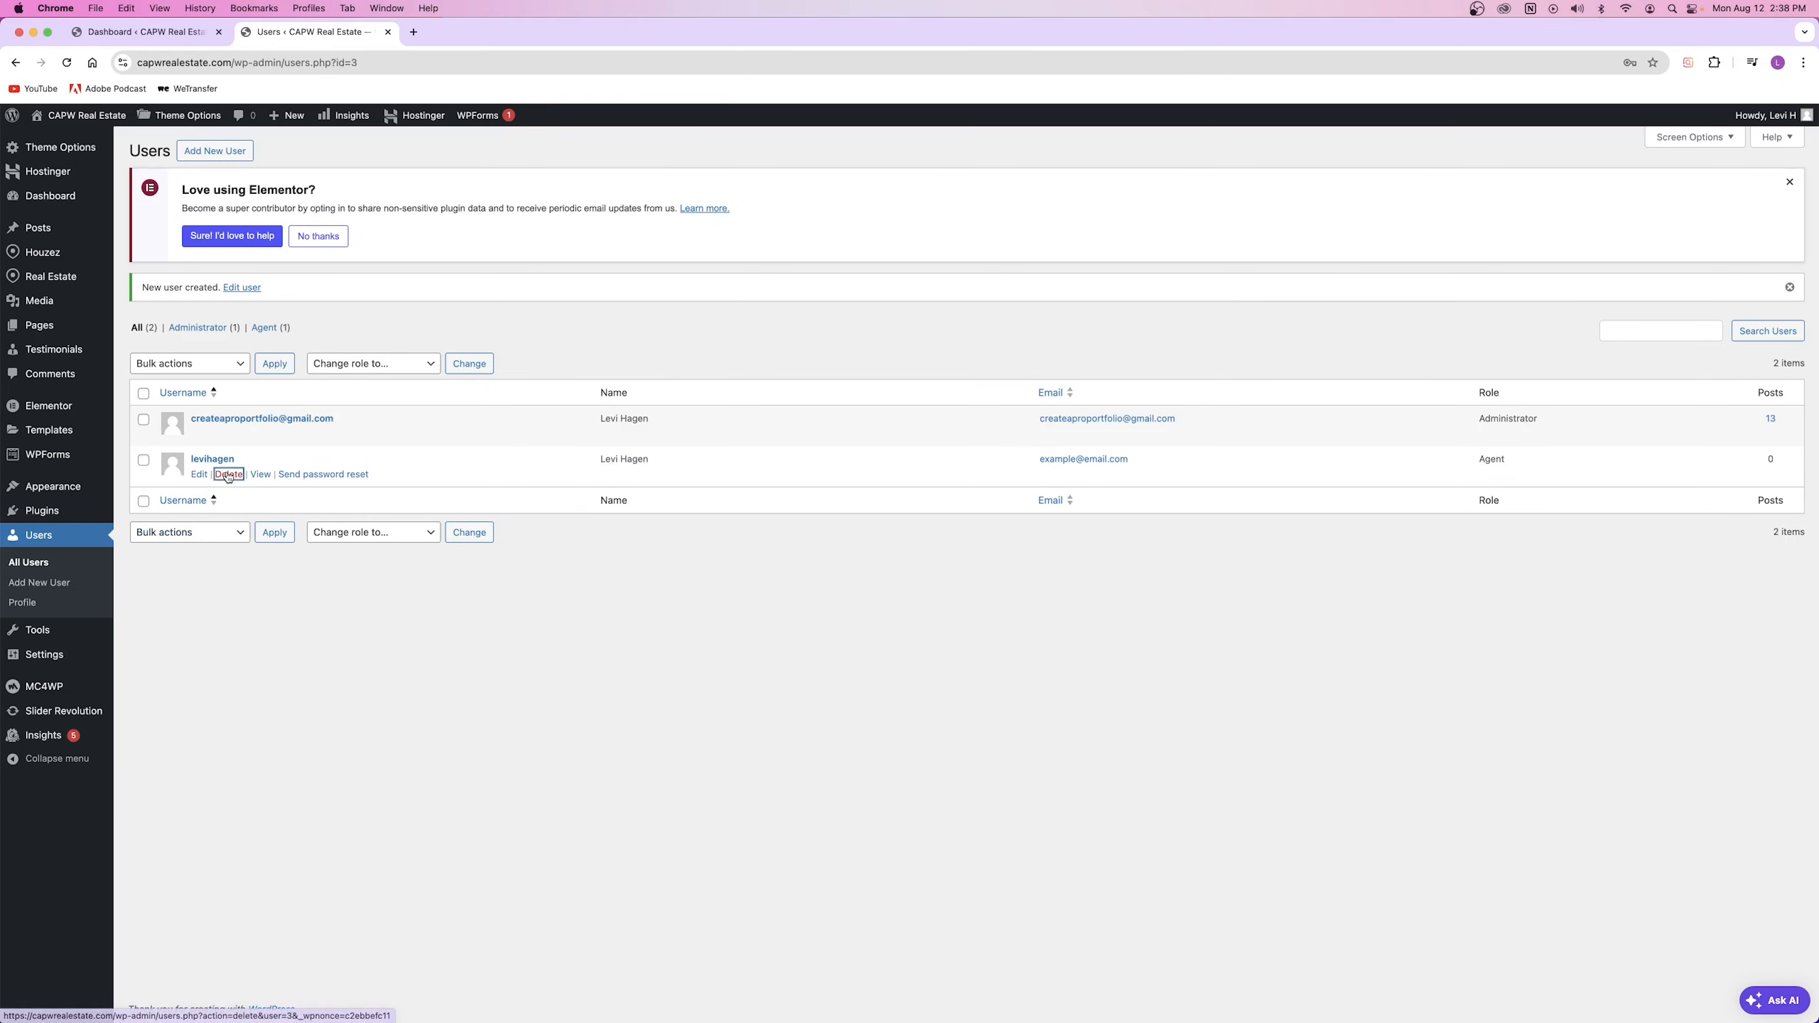
pyautogui.click(229, 475)
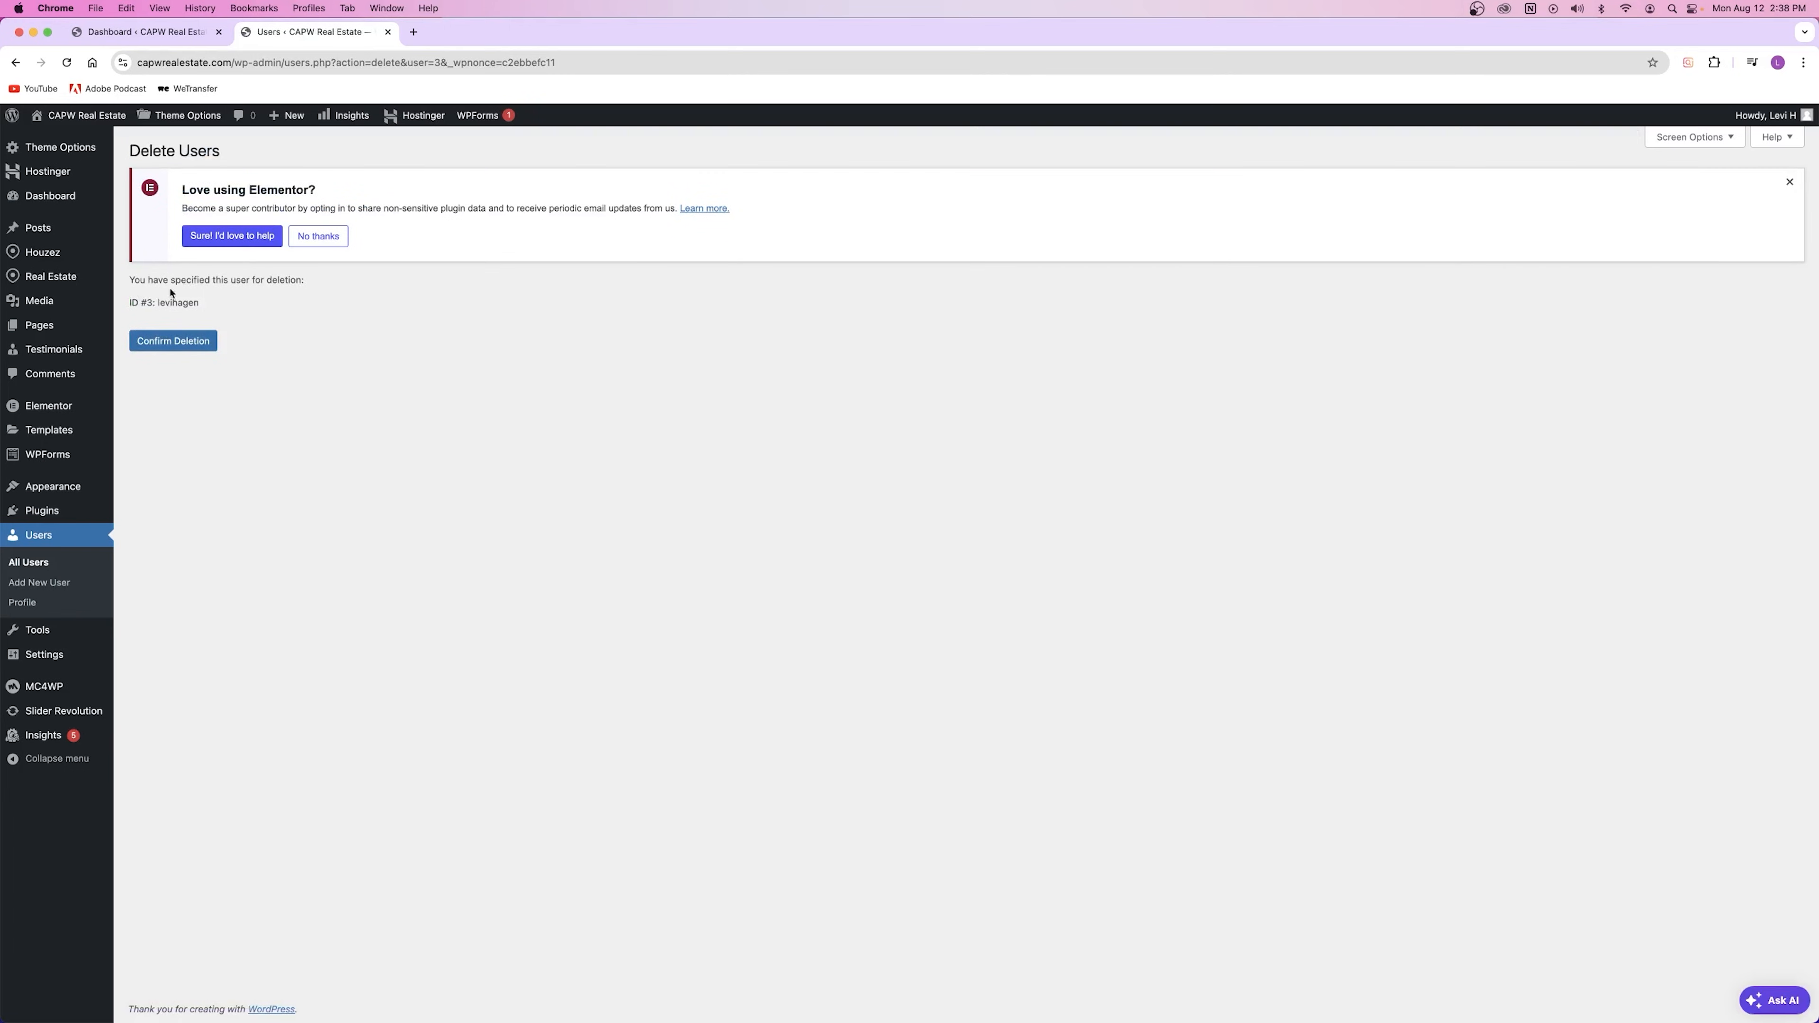
# Step: Confirm deletion of the temporary Agent user
pyautogui.click(163, 346)
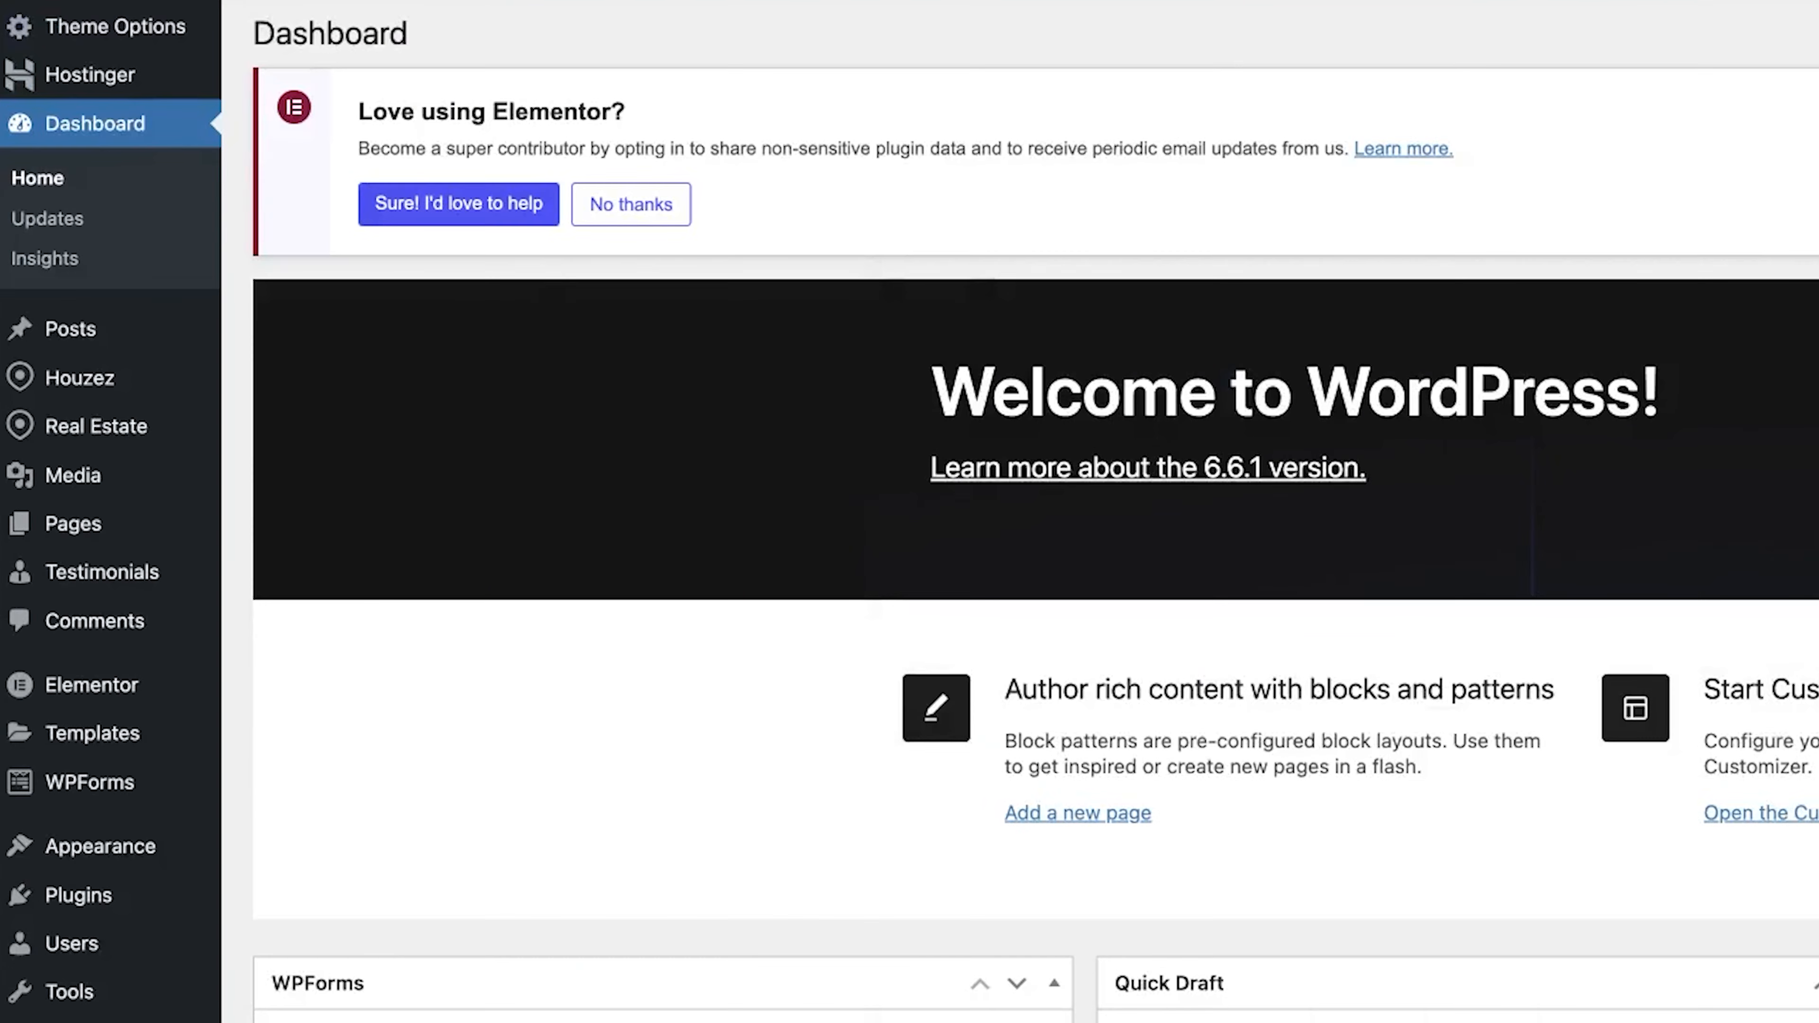
# Step: In Houzez Map Settings, try Open Street Map and Map Box, then settle on Google as the map system
pyautogui.moveTo(183, 116)
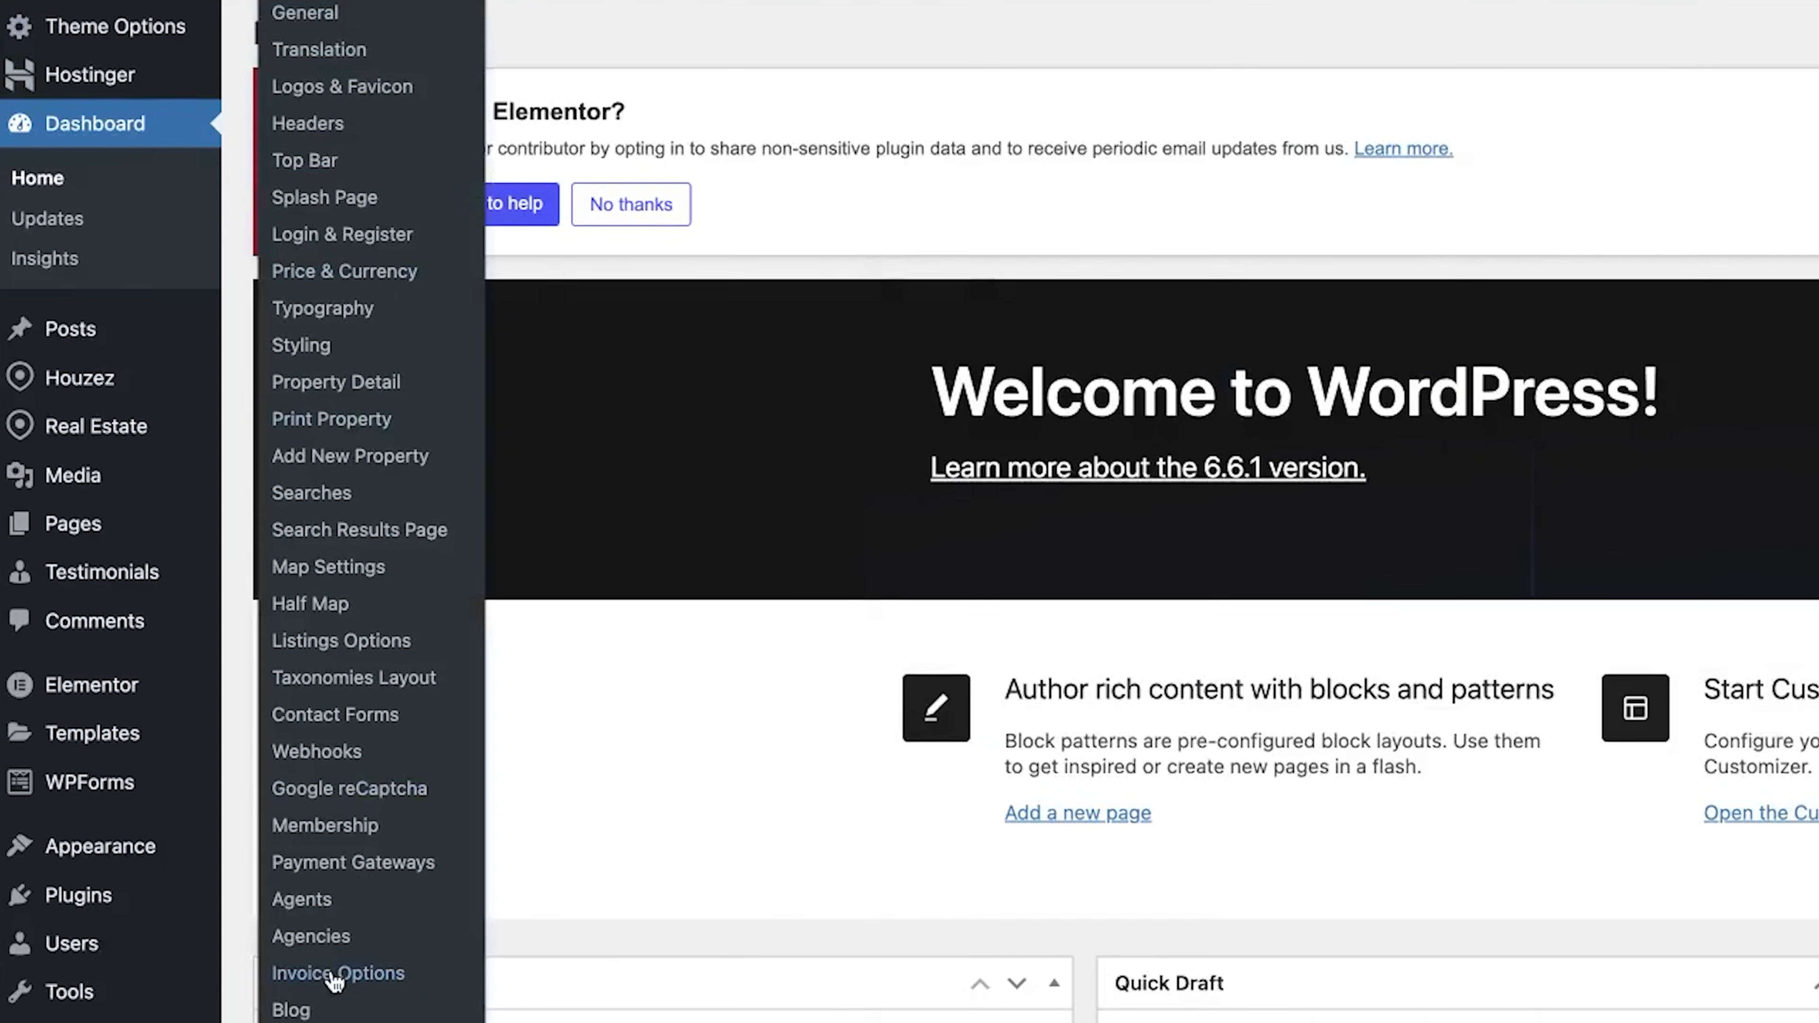
pyautogui.rightClick(295, 564)
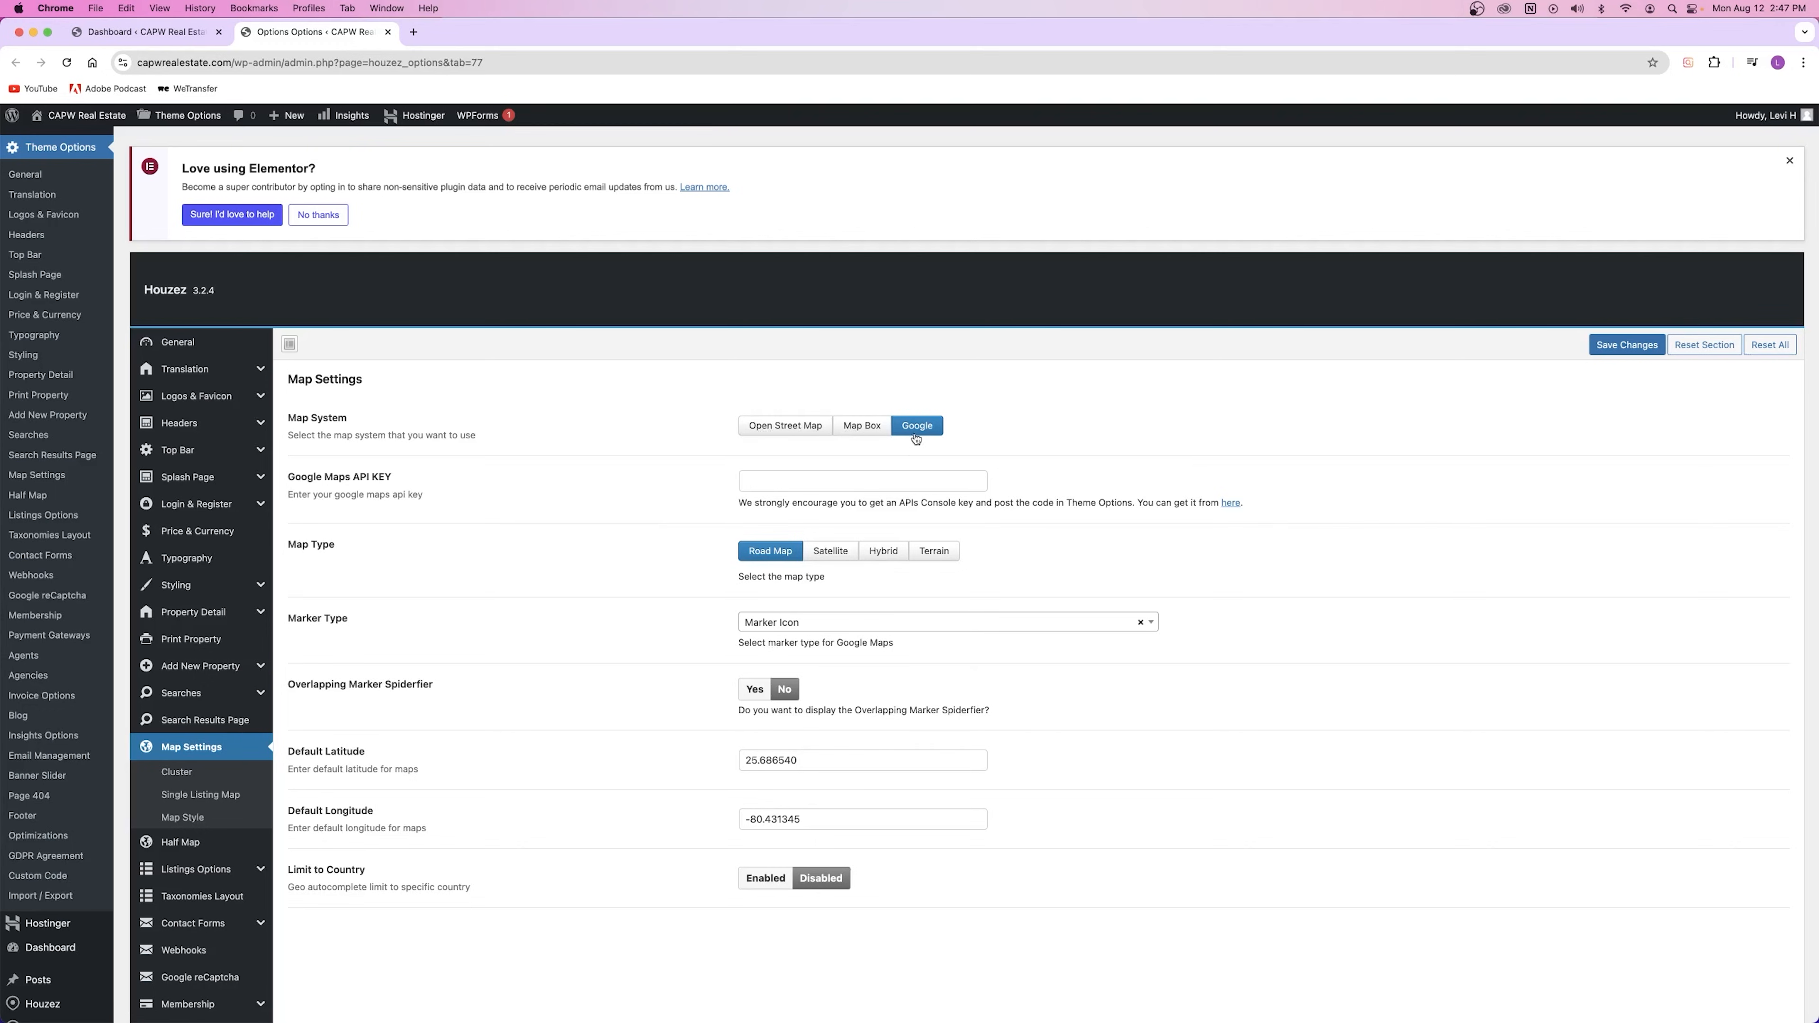
pyautogui.click(772, 426)
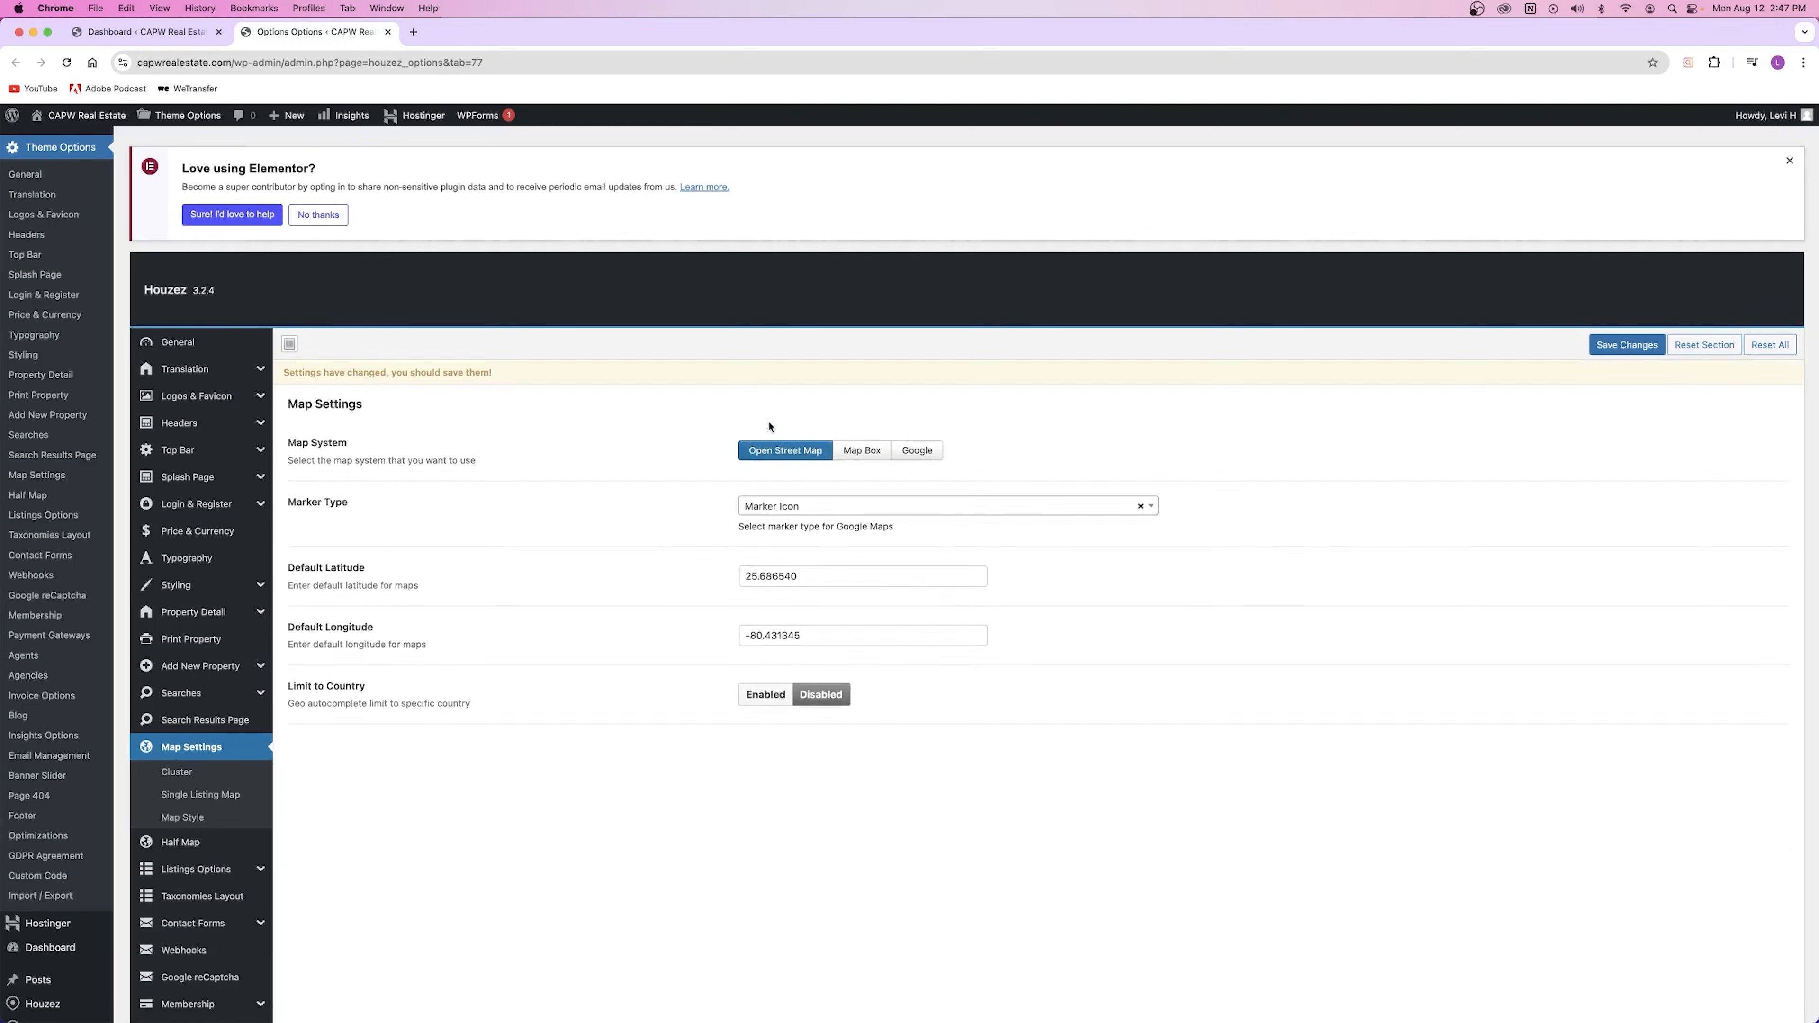
pyautogui.click(858, 453)
pyautogui.click(764, 456)
pyautogui.click(854, 455)
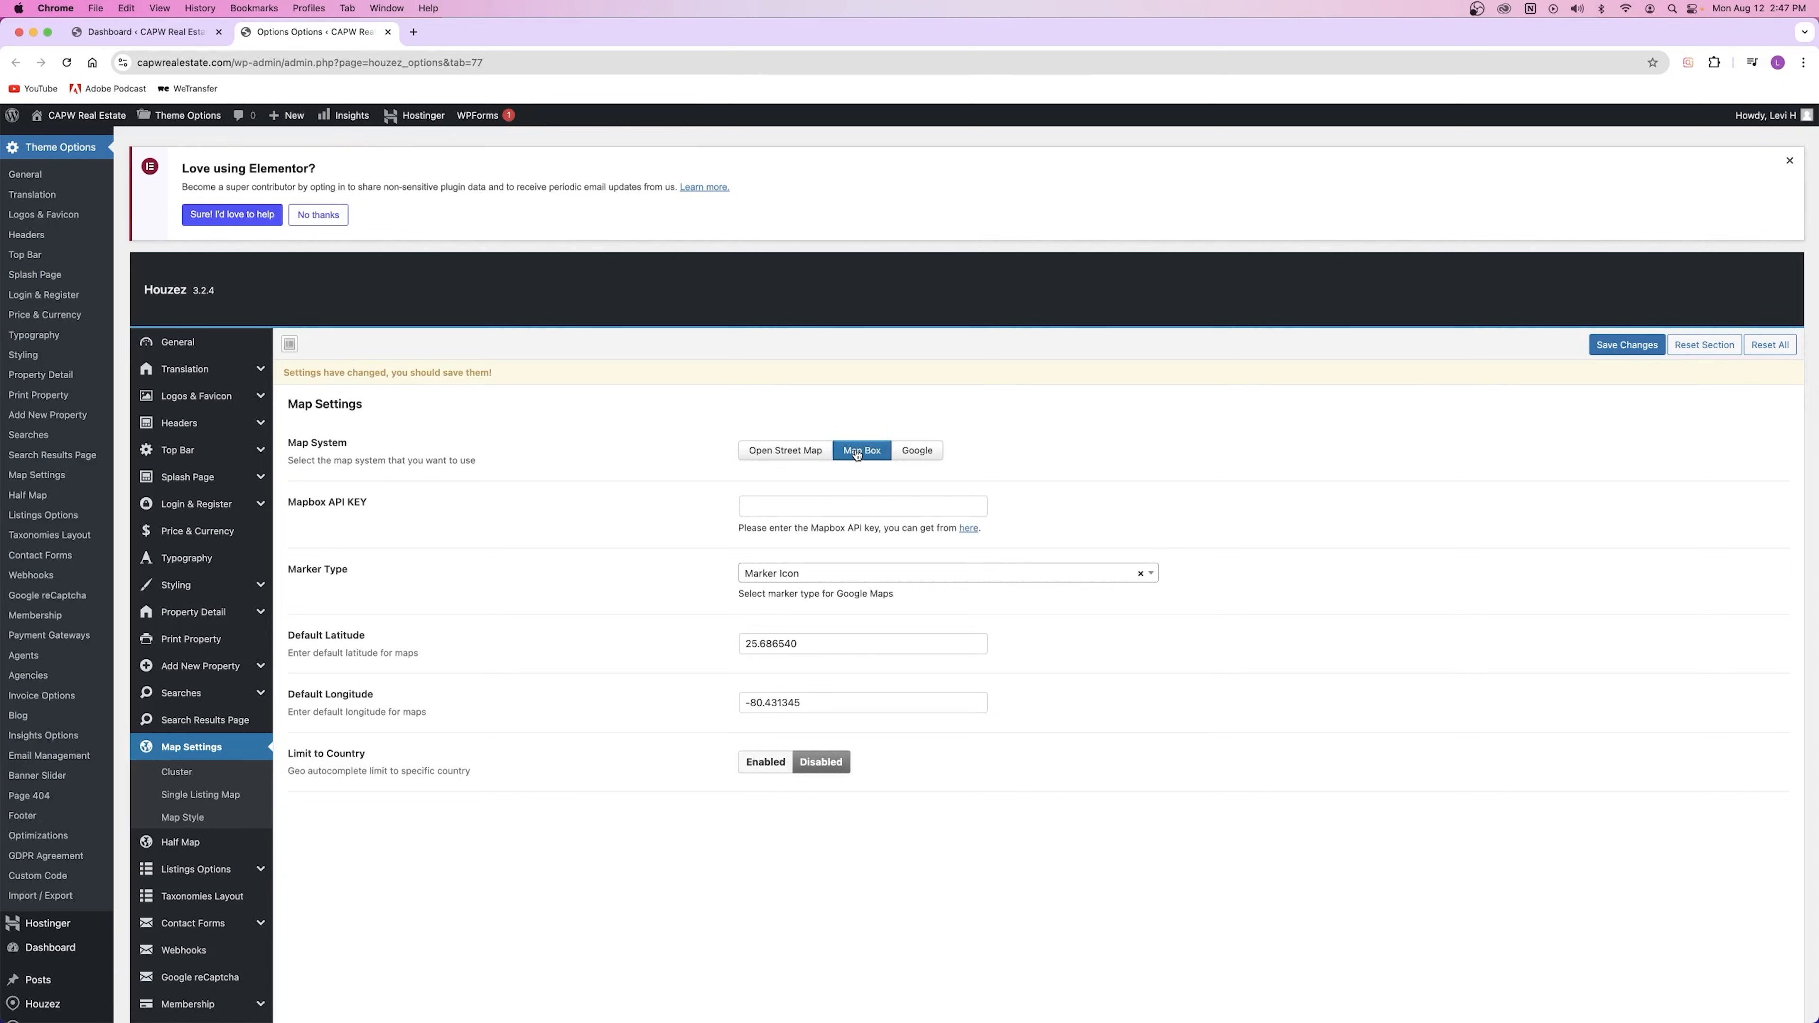
pyautogui.click(913, 454)
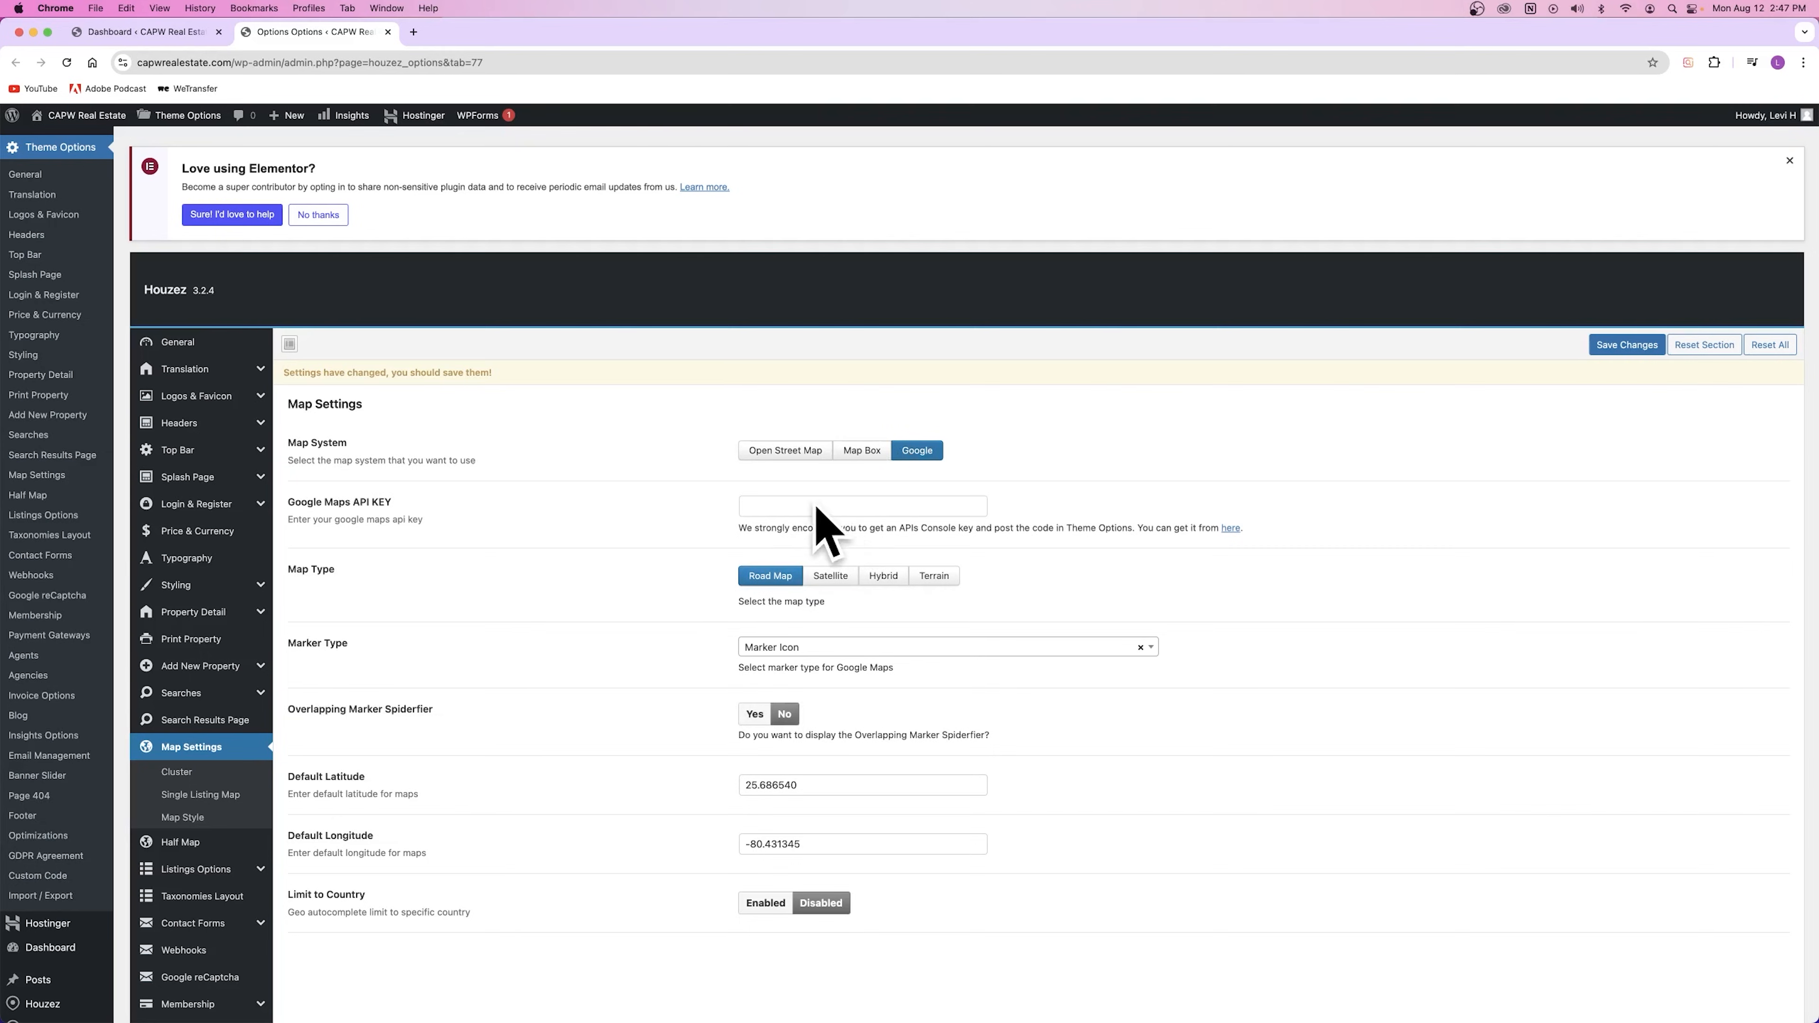
# Step: Follow the 'here' link beside the empty Google Maps API KEY field to Google's Maps JavaScript API docs
pyautogui.moveTo(360, 503); pyautogui.dragTo(395, 506)
pyautogui.click(777, 508)
pyautogui.click(695, 517)
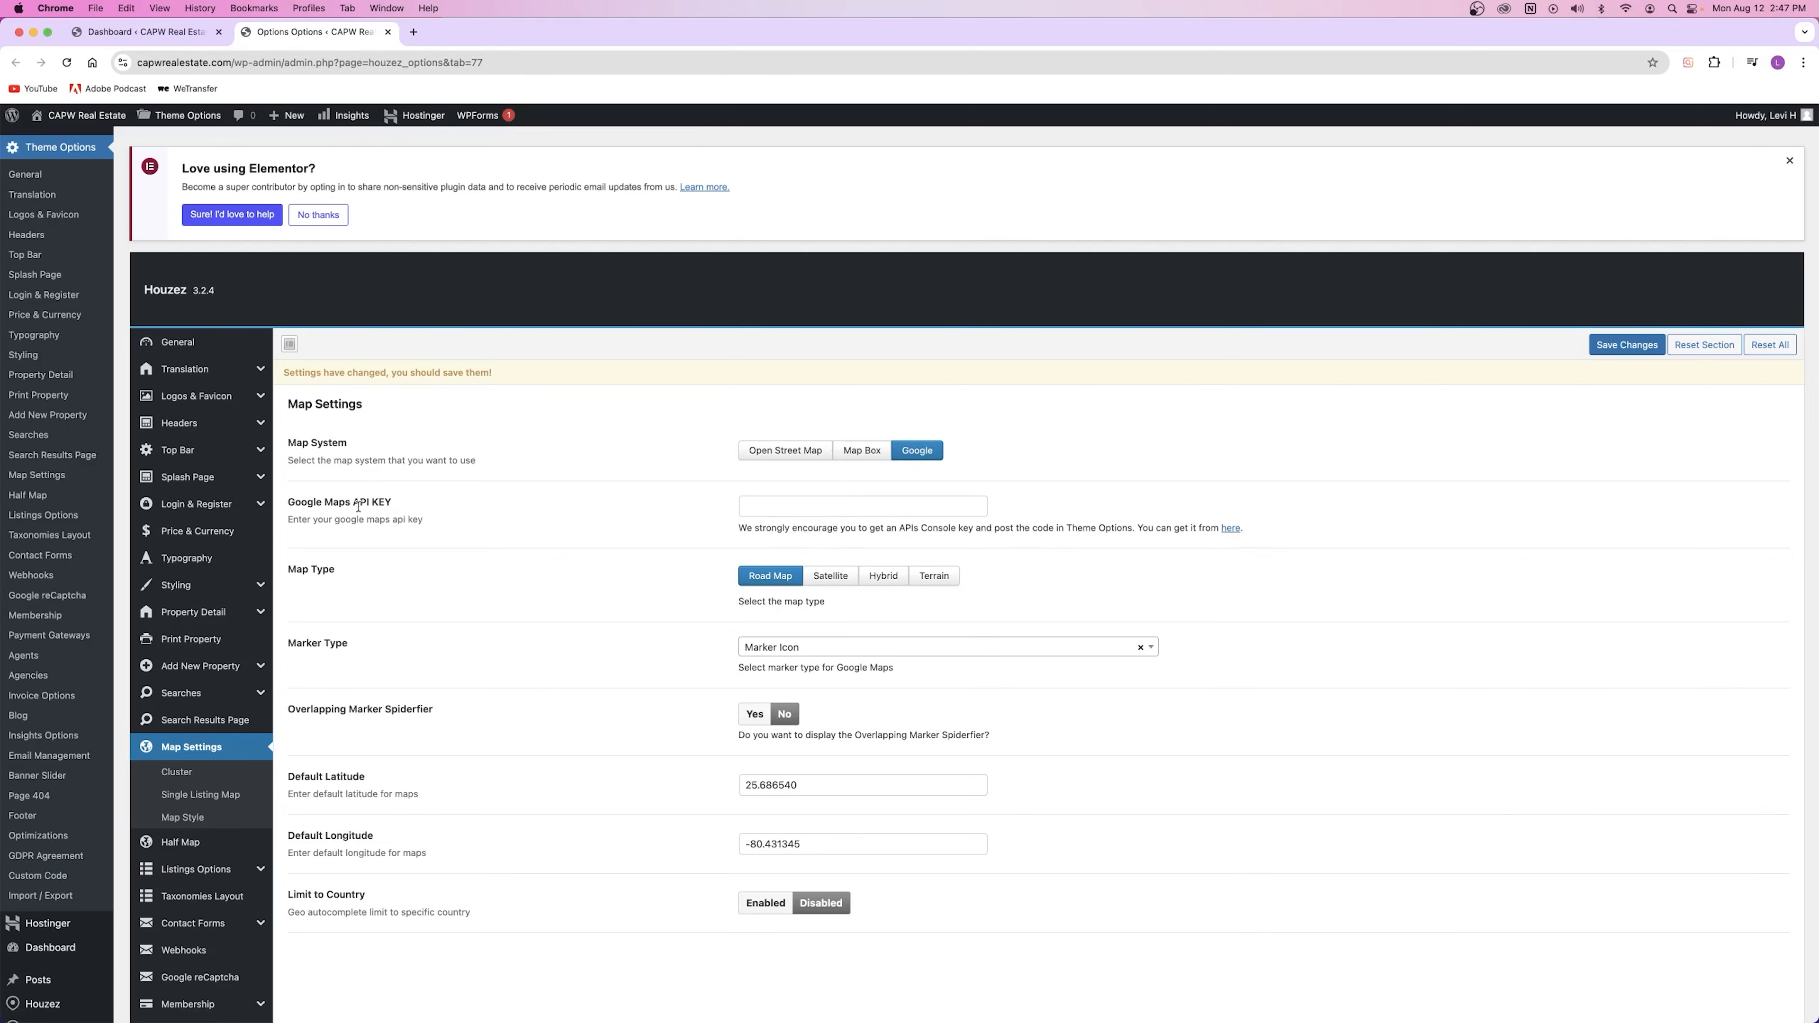
pyautogui.click(1229, 530)
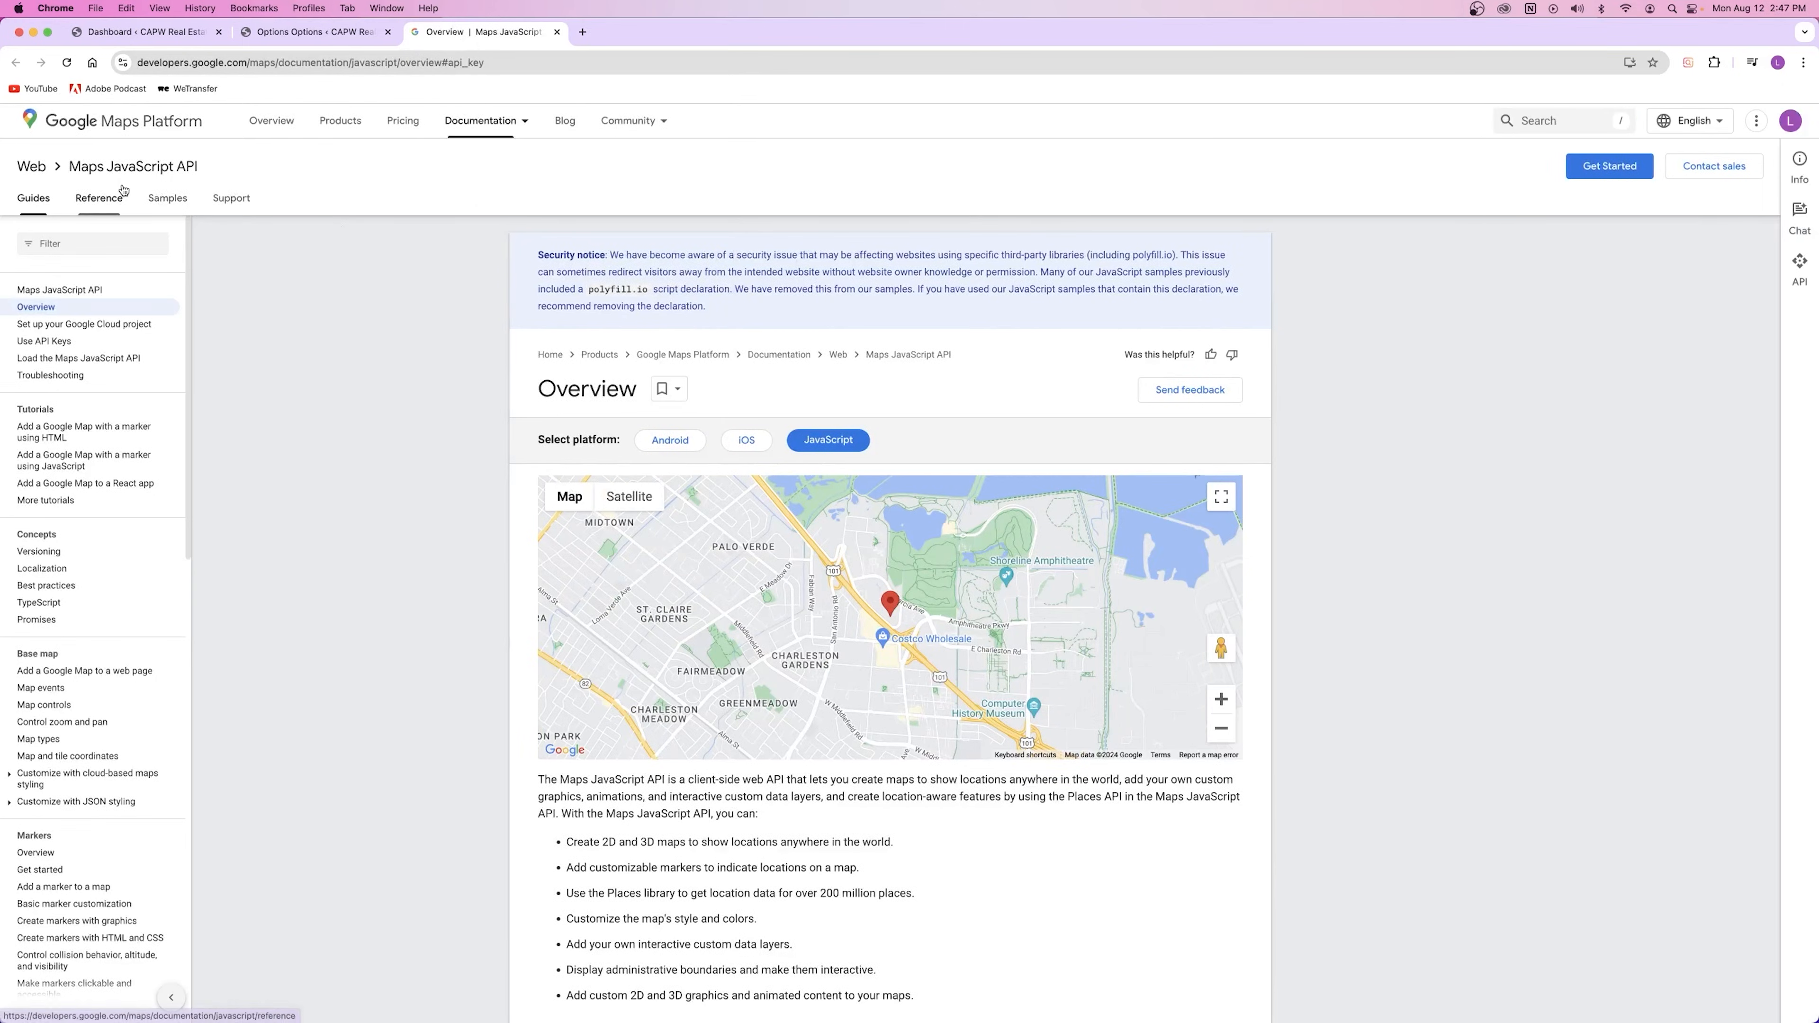
# Step: Go to the Google Maps Platform console via Get Started
pyautogui.click(1591, 170)
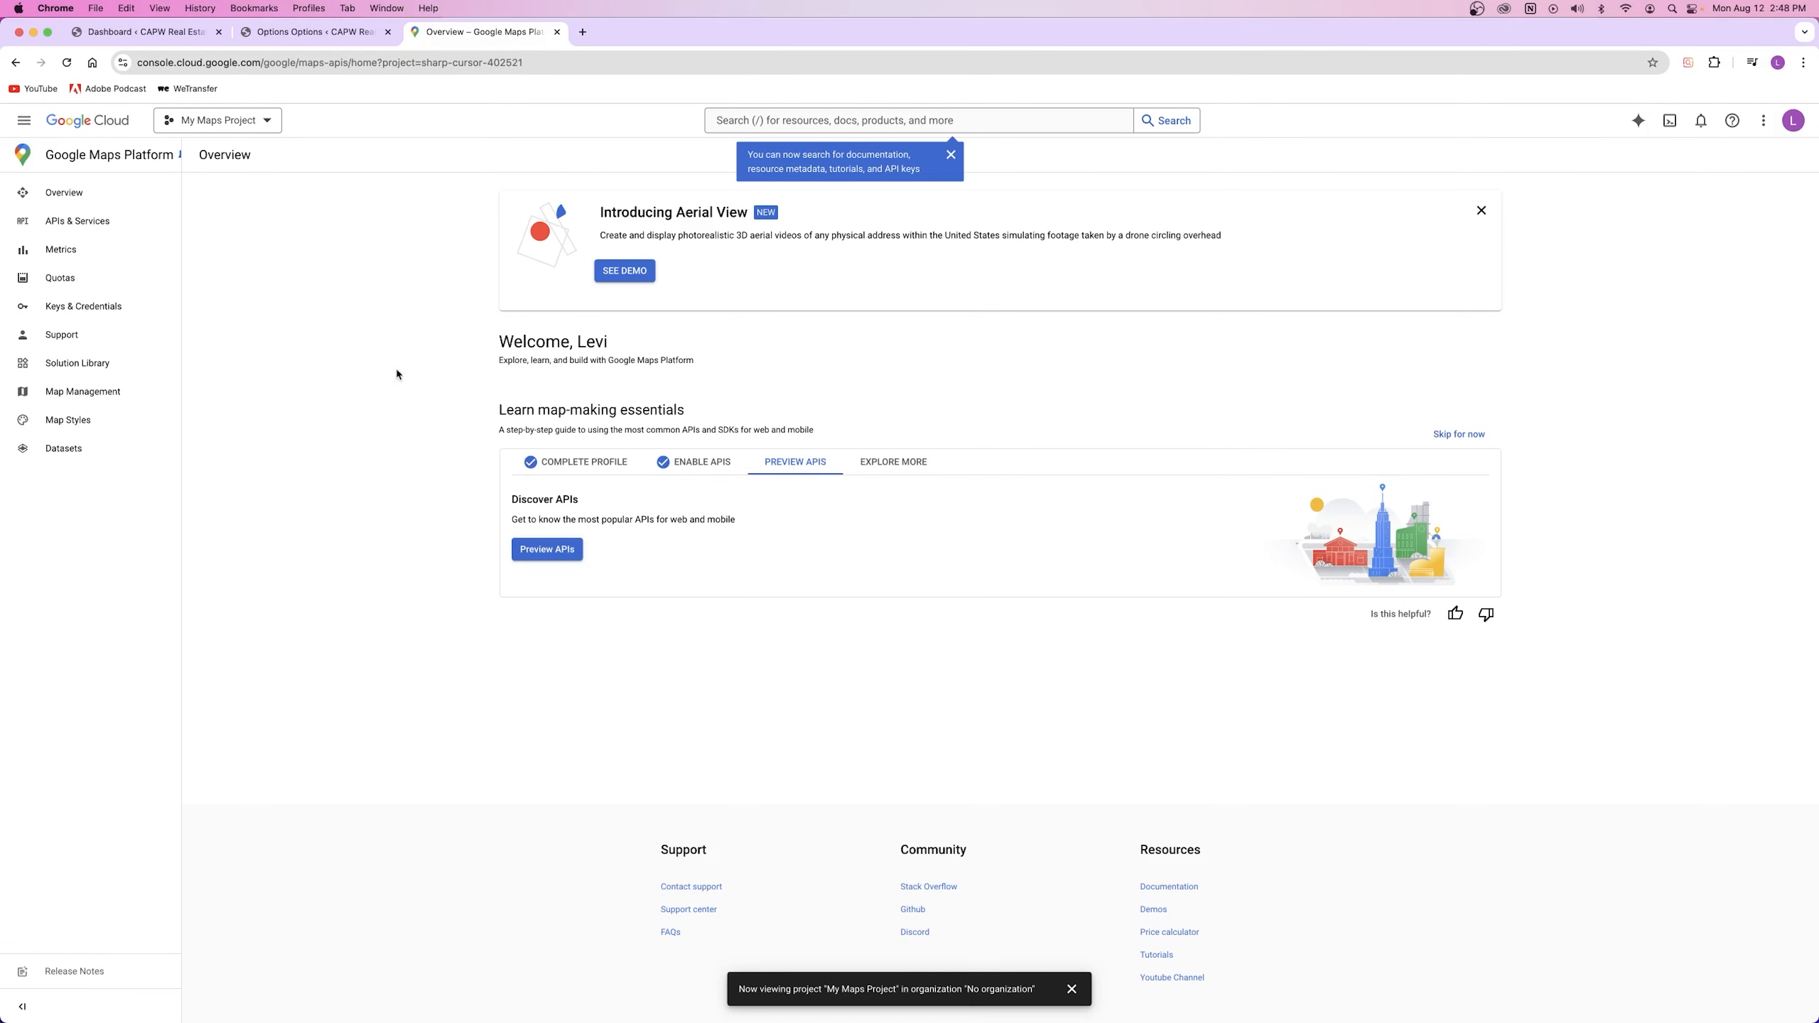
pyautogui.click(1793, 122)
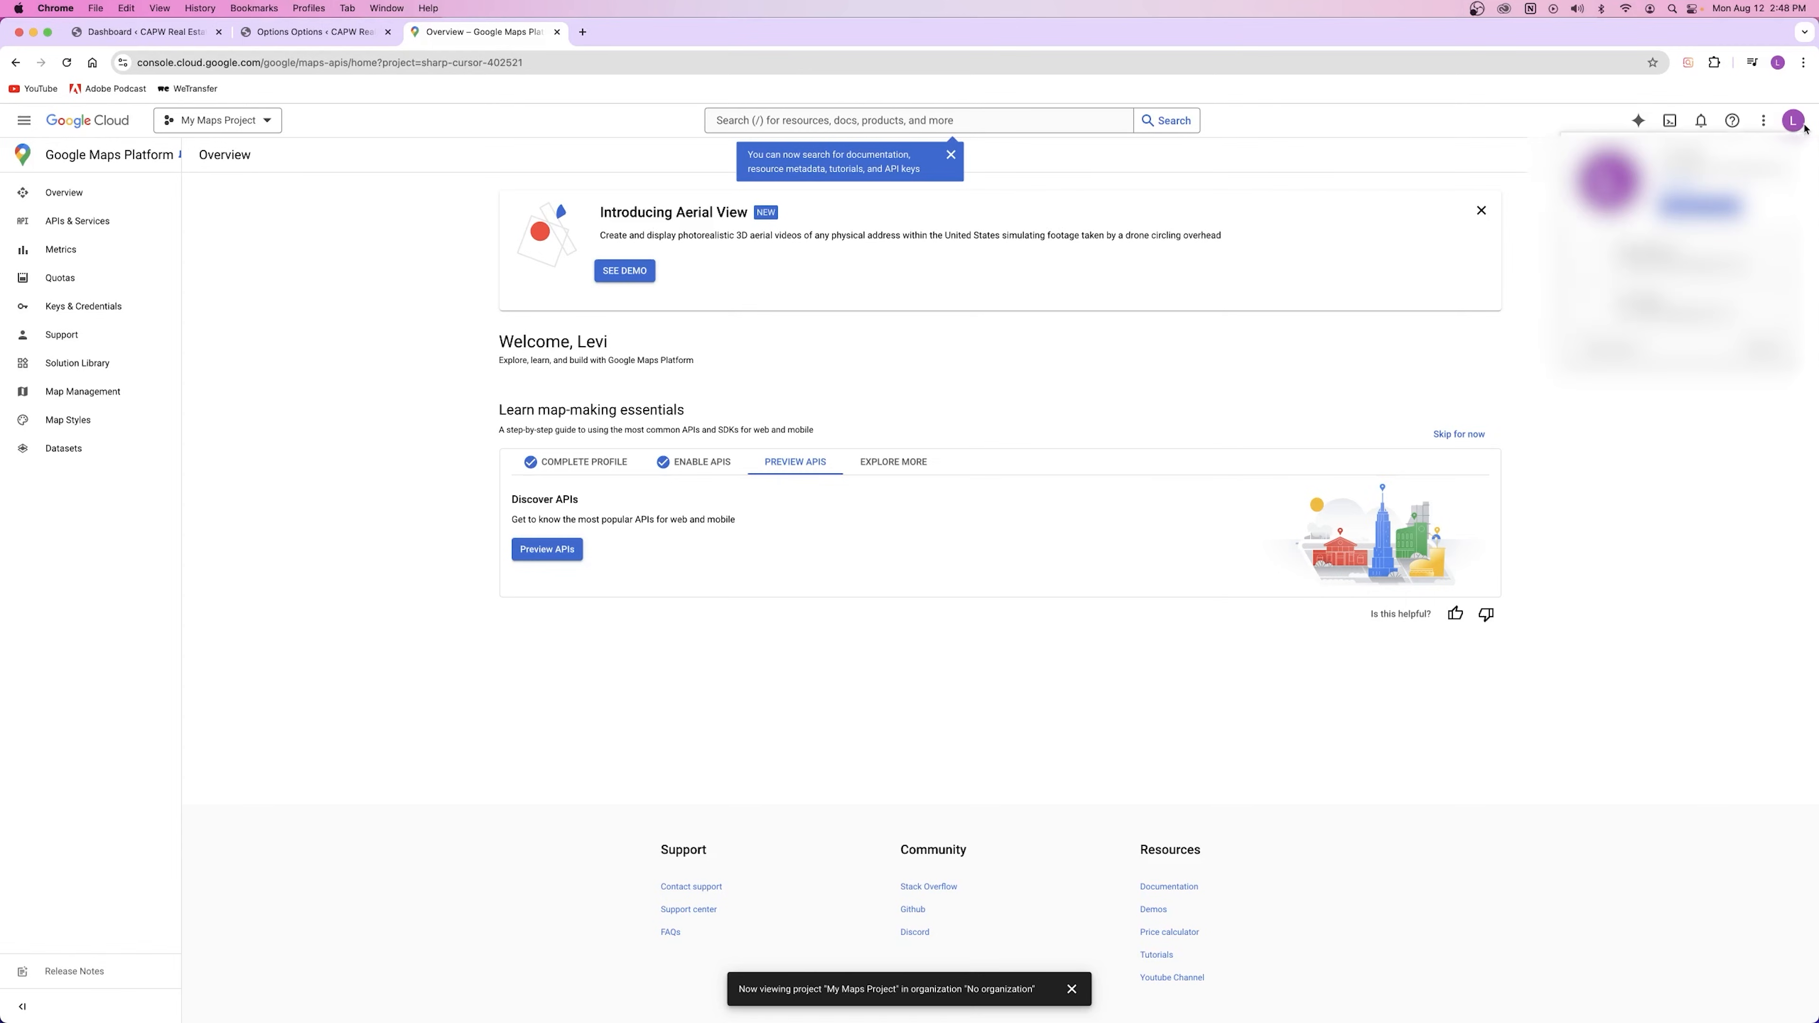
pyautogui.click(1699, 404)
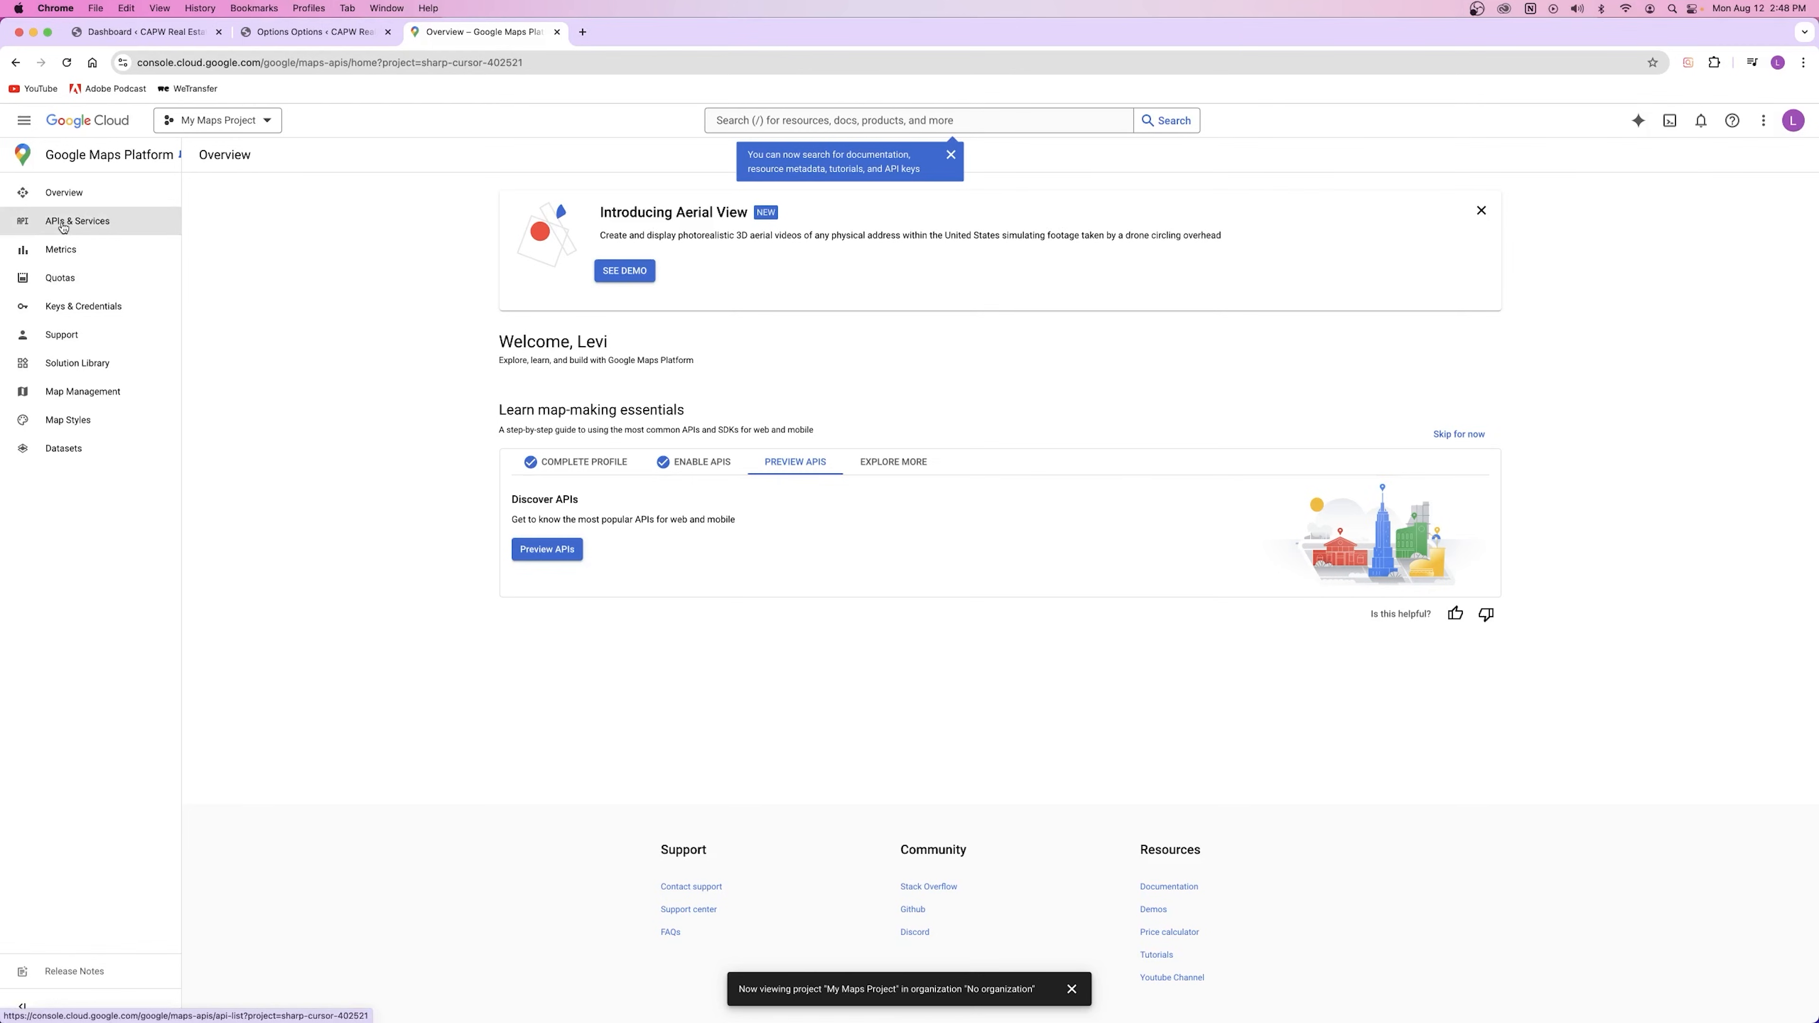
# Step: Start a new project, cancel the form, and keep My Maps Project selected
pyautogui.click(227, 124)
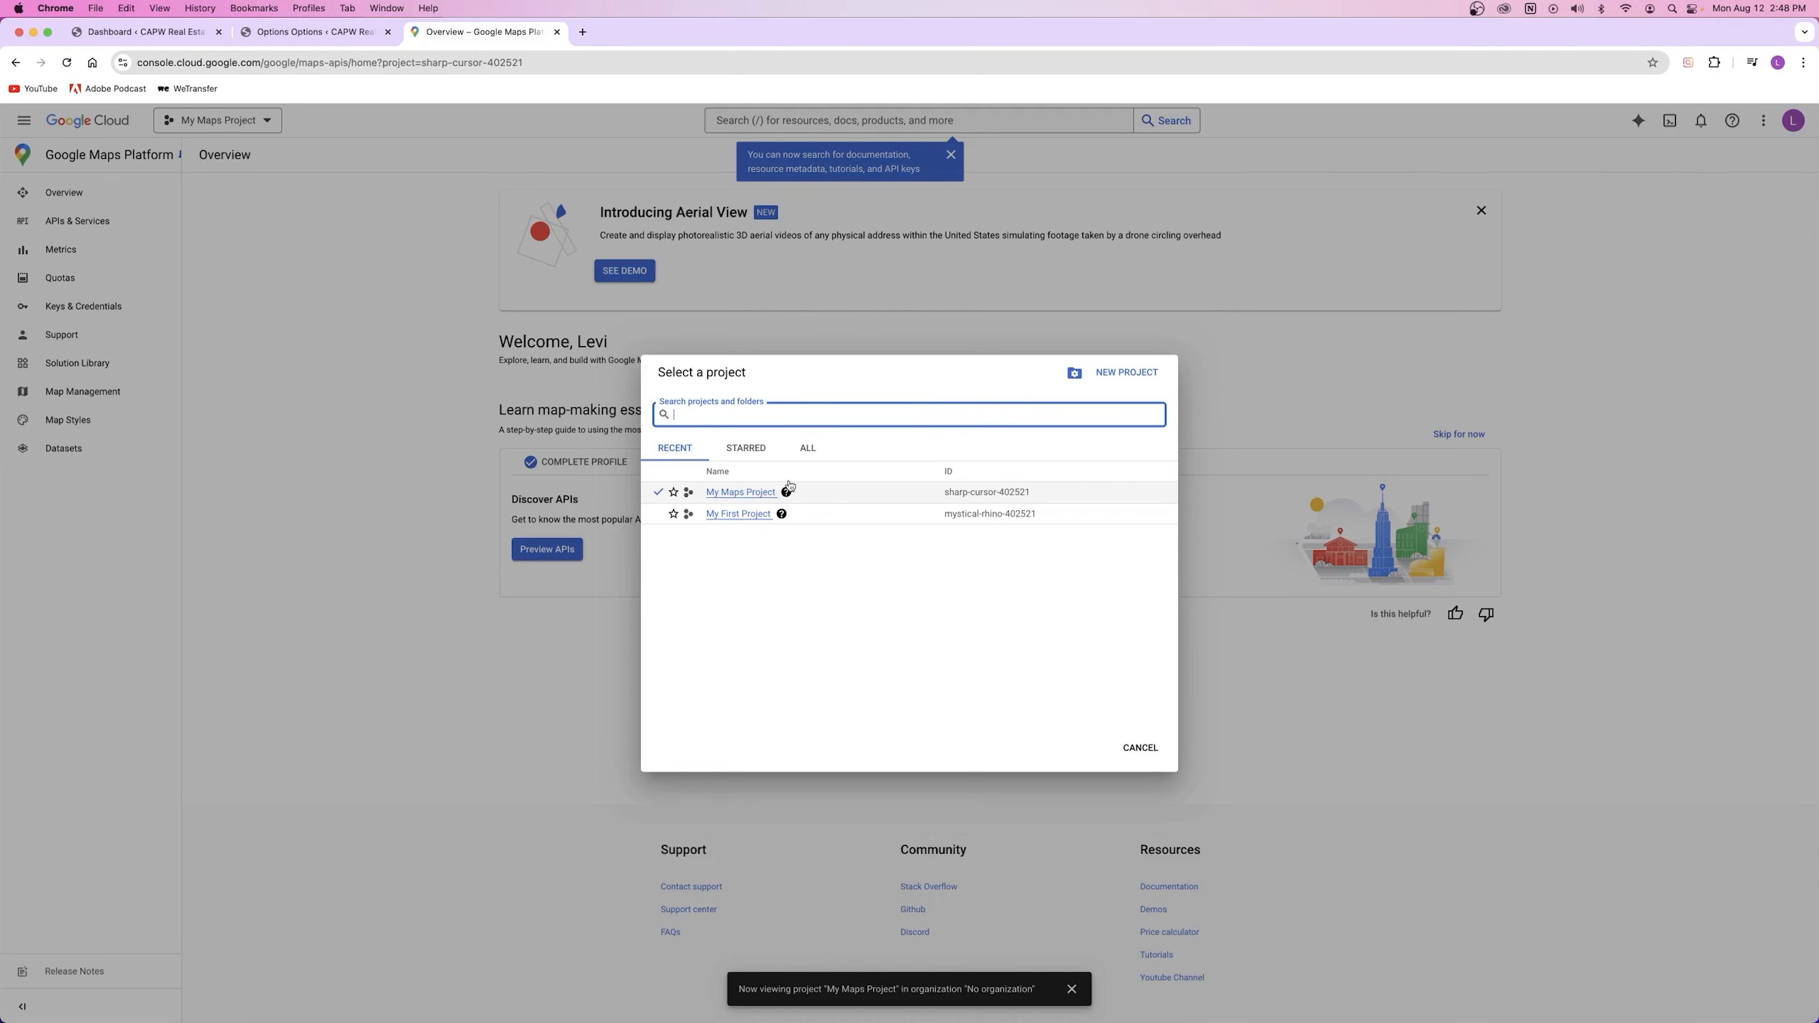
pyautogui.click(1124, 374)
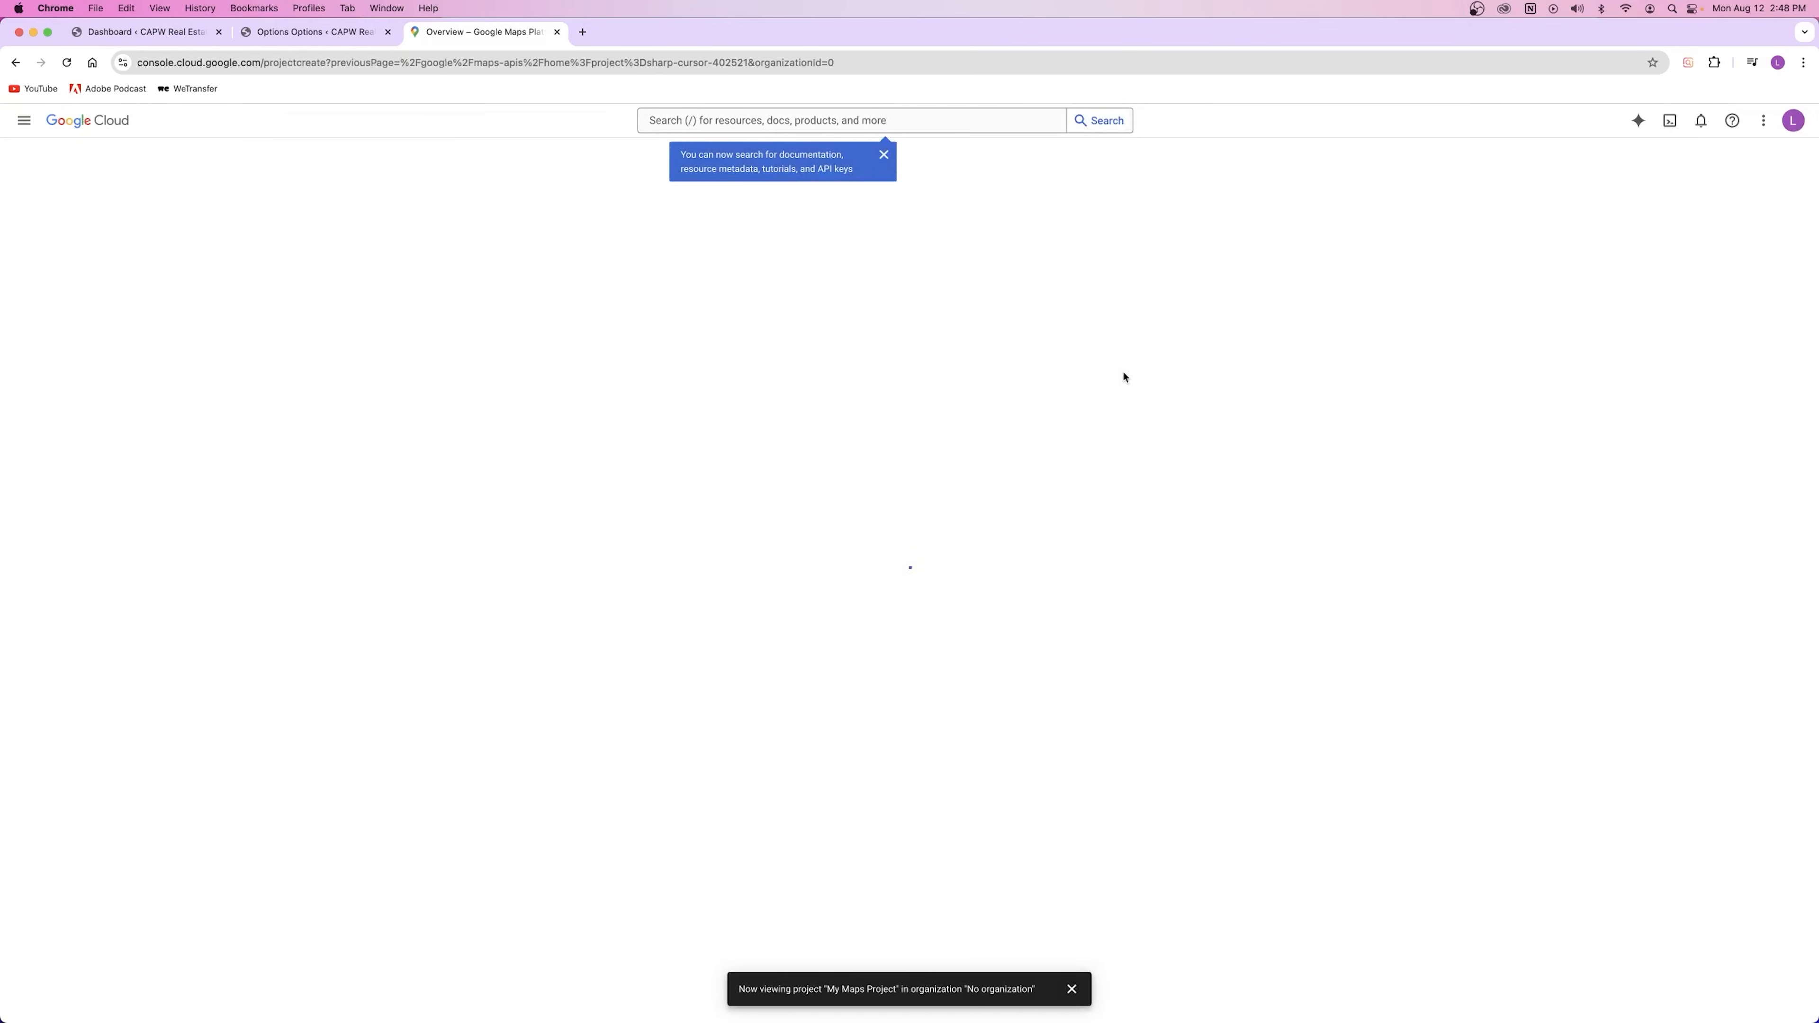
pyautogui.click(108, 349)
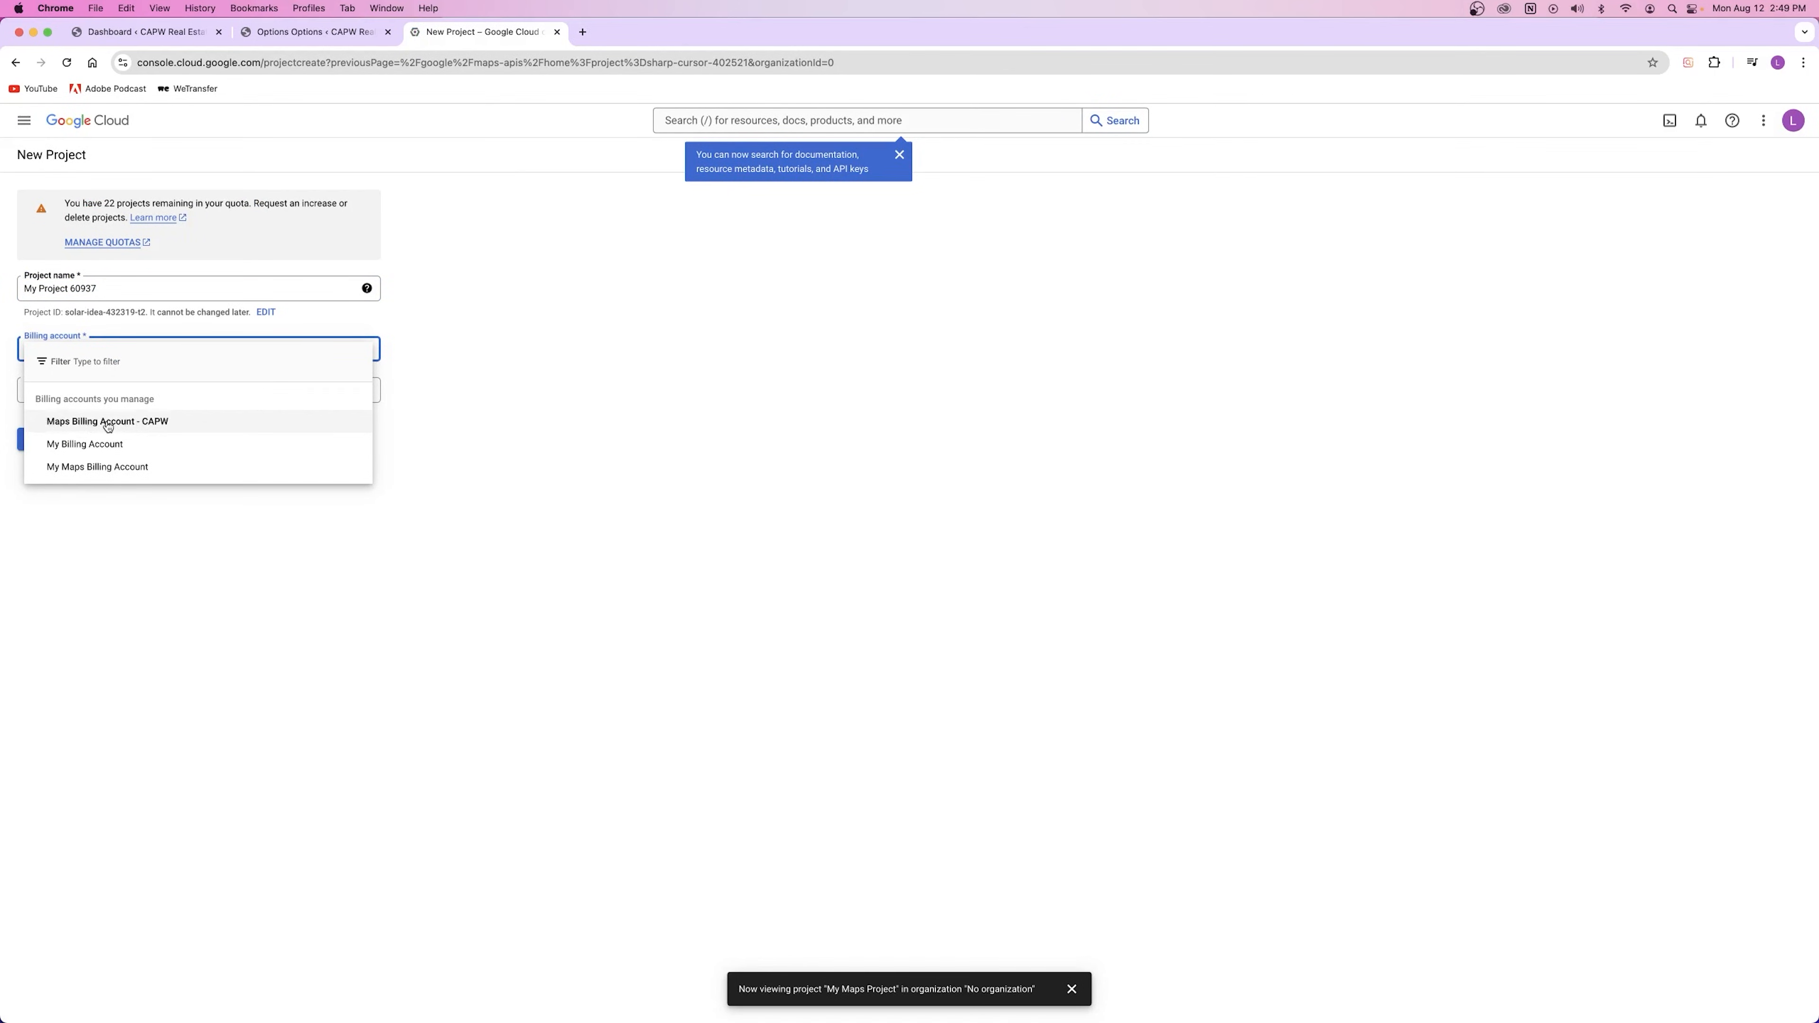
pyautogui.click(113, 548)
pyautogui.click(351, 414)
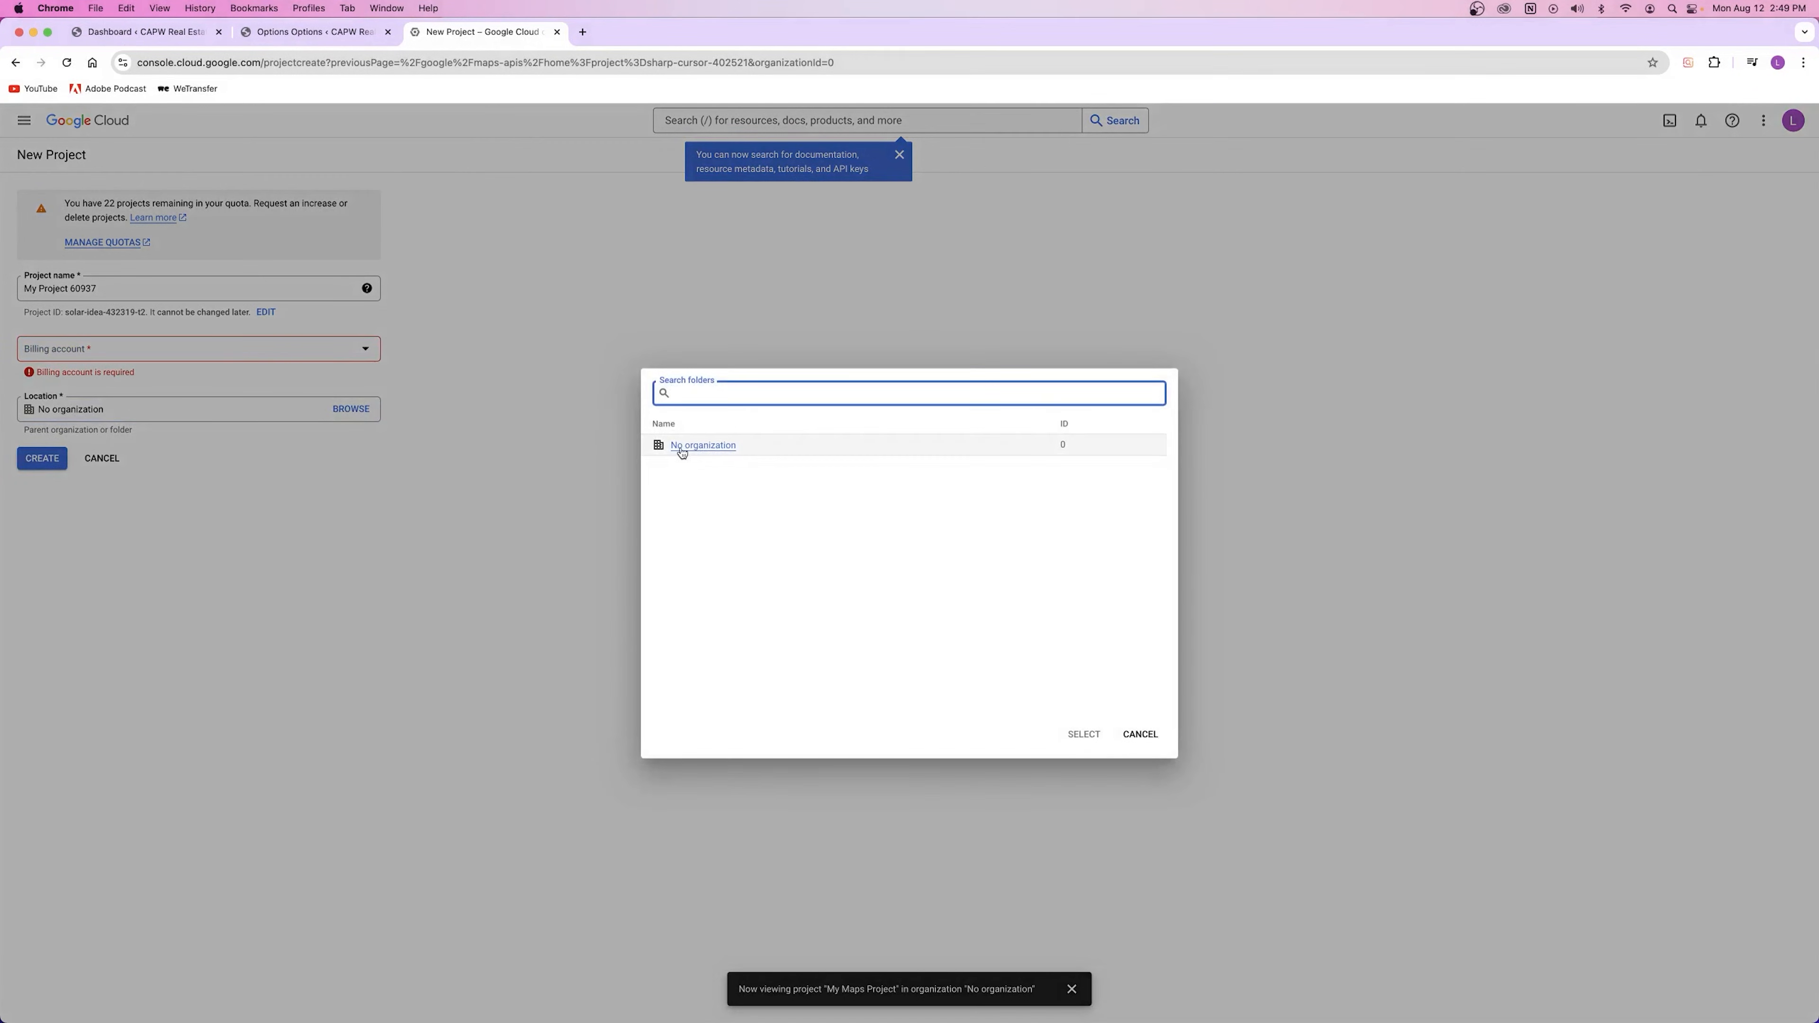
pyautogui.click(464, 462)
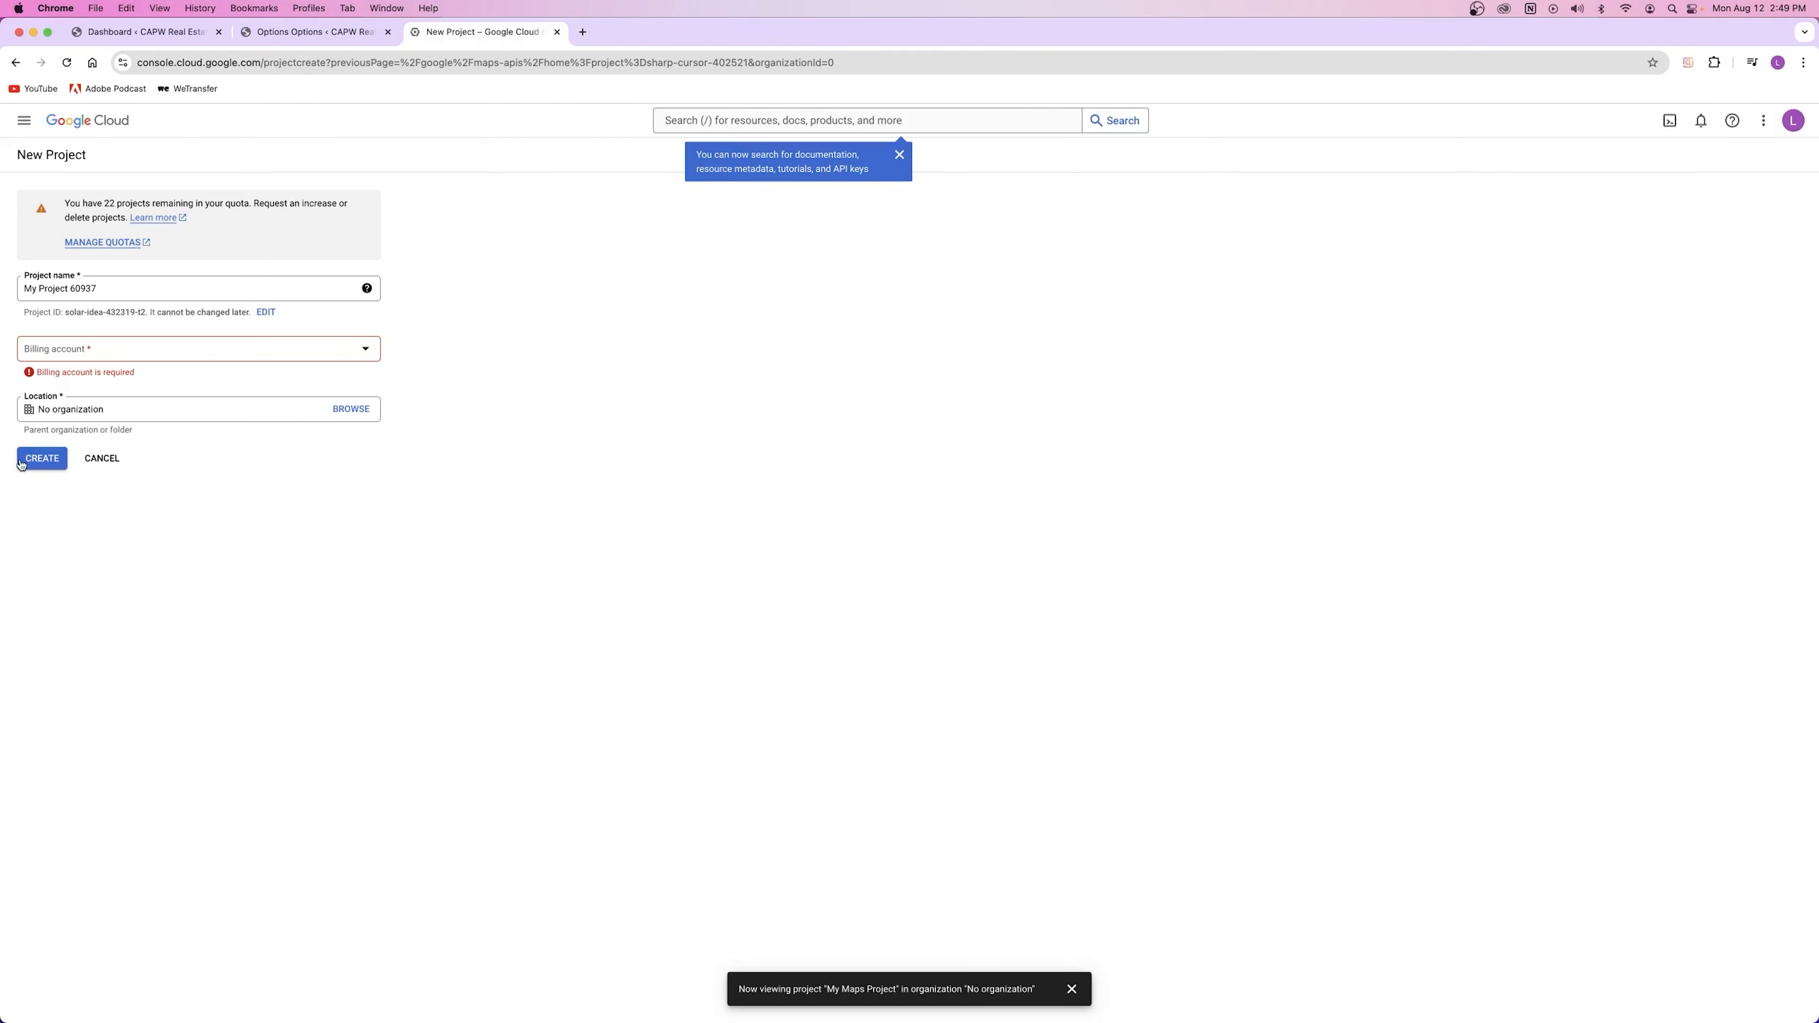
pyautogui.click(102, 458)
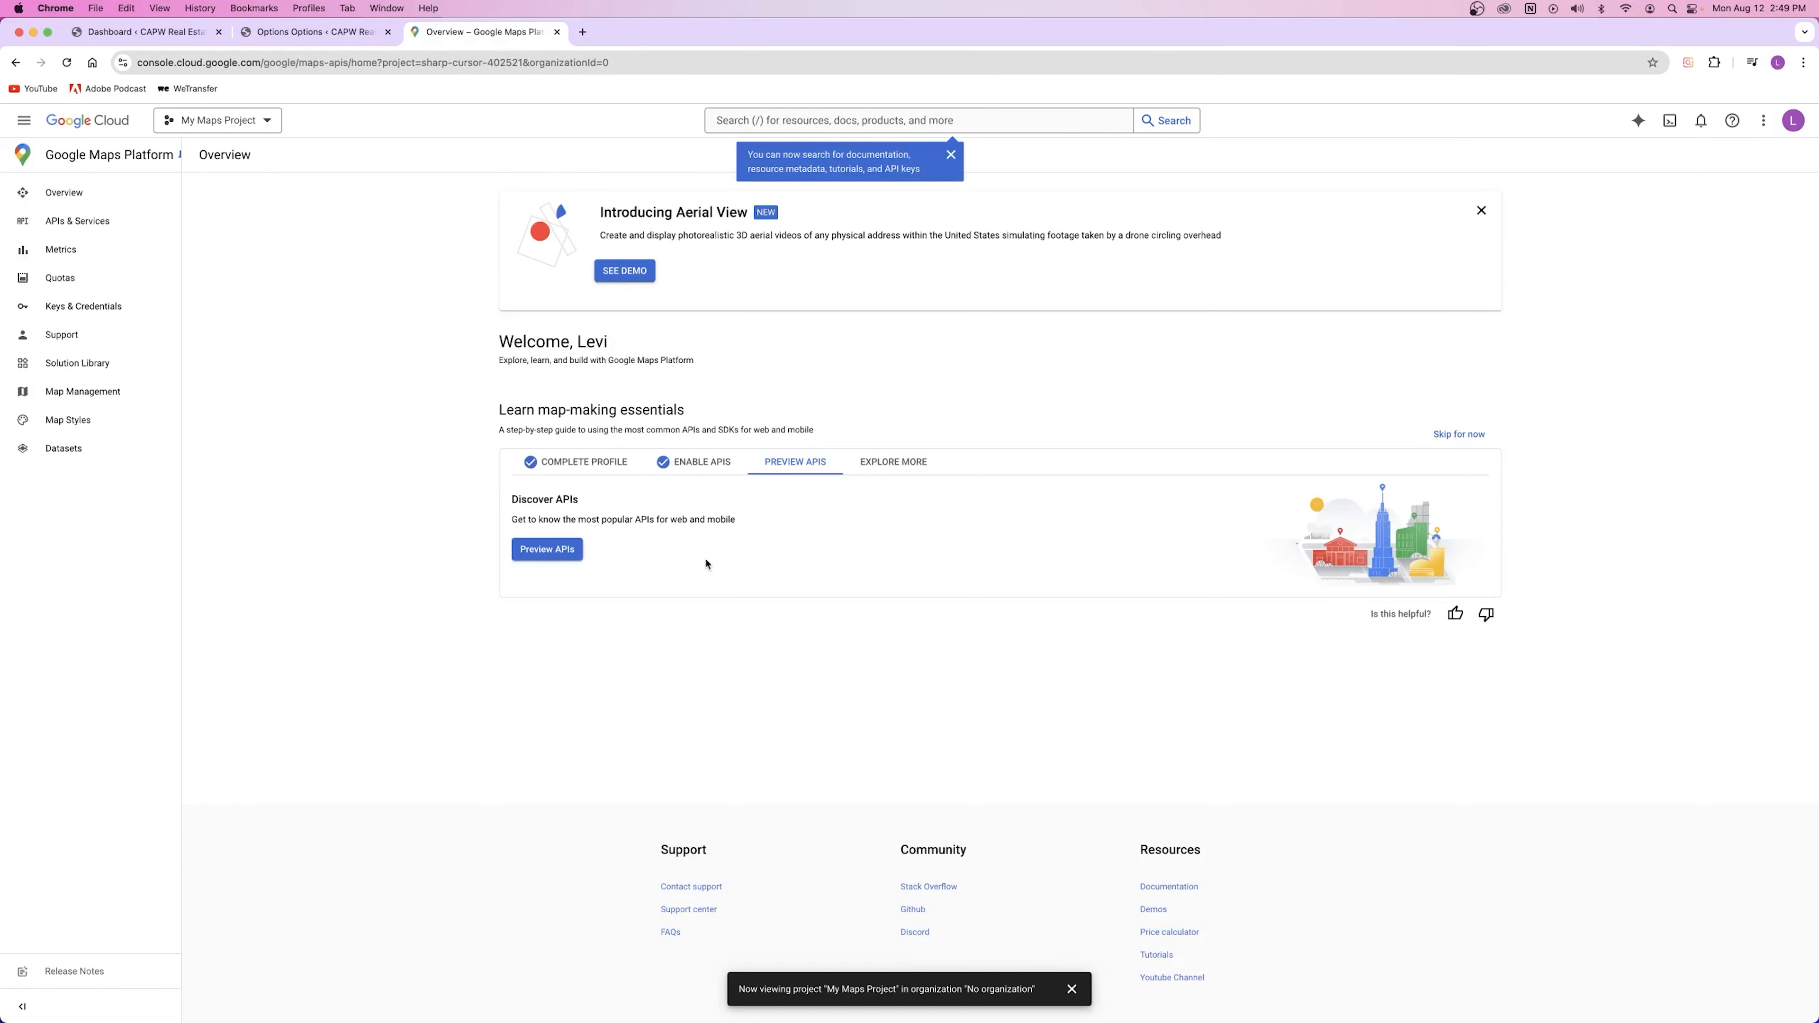
pyautogui.click(217, 119)
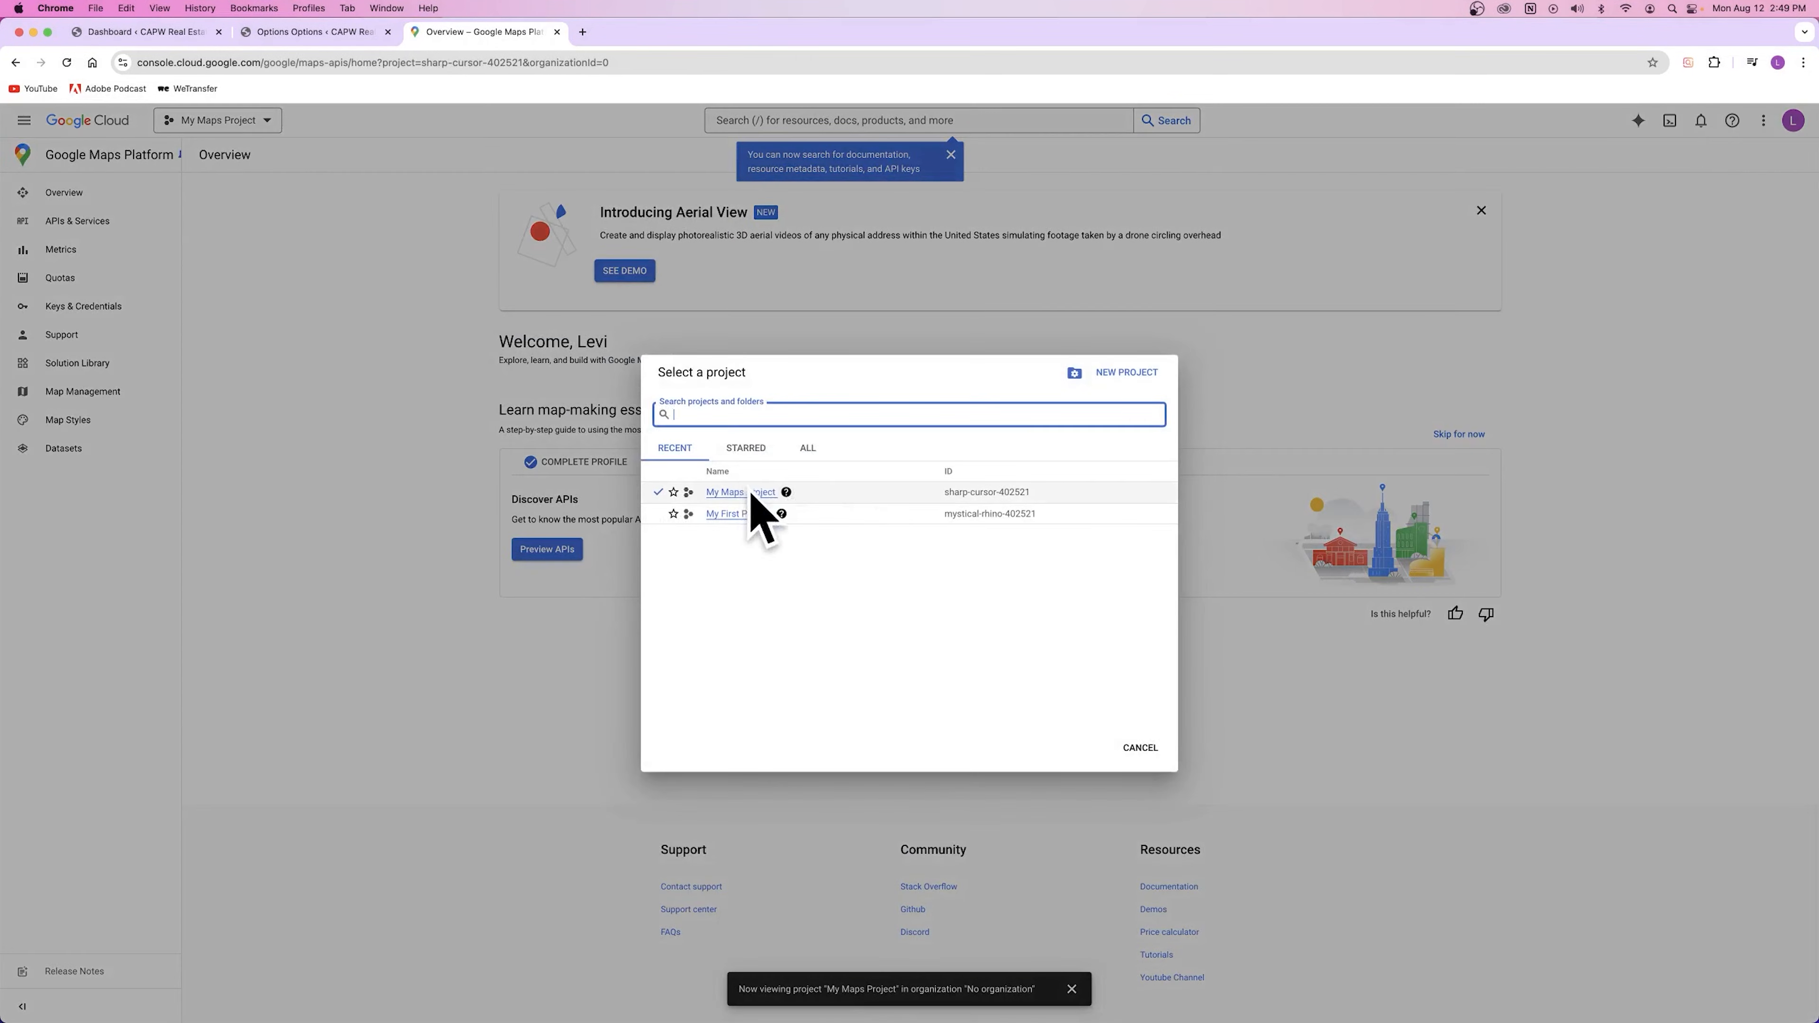
pyautogui.click(751, 494)
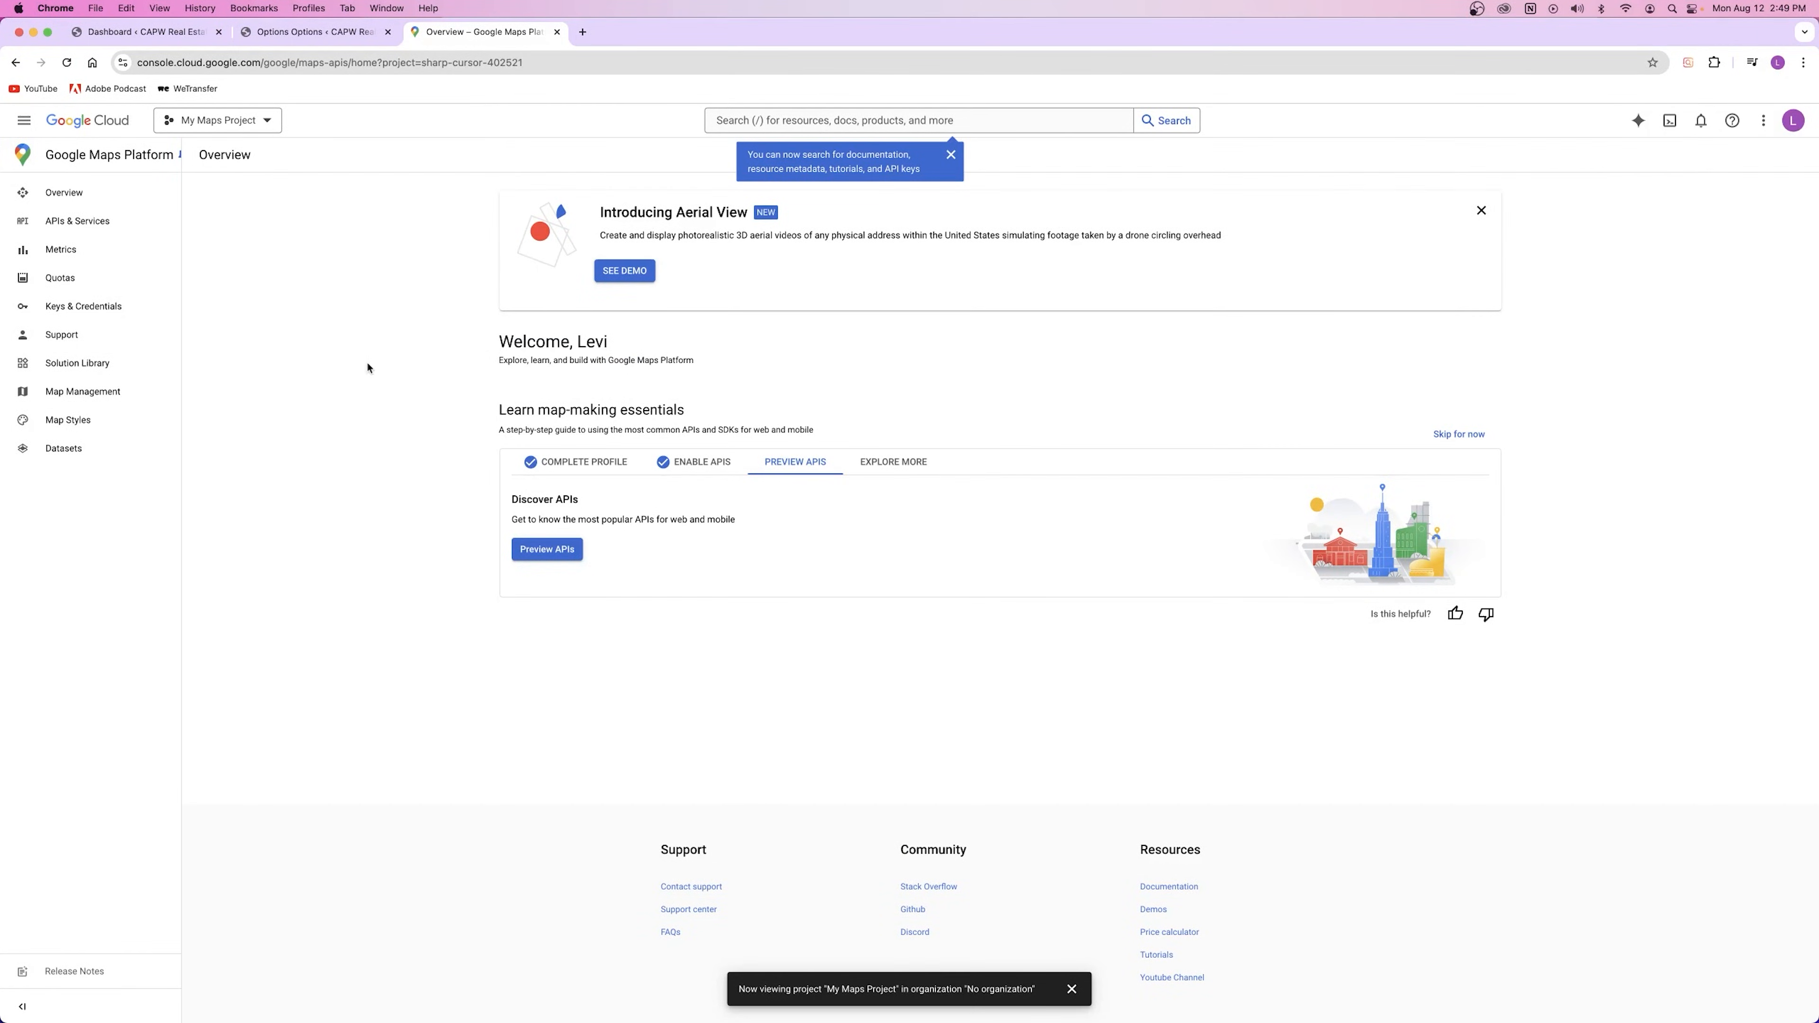
# Step: Browse the Maps APIs list, then go to Keys & Credentials and dismiss the search tip
pyautogui.click(81, 226)
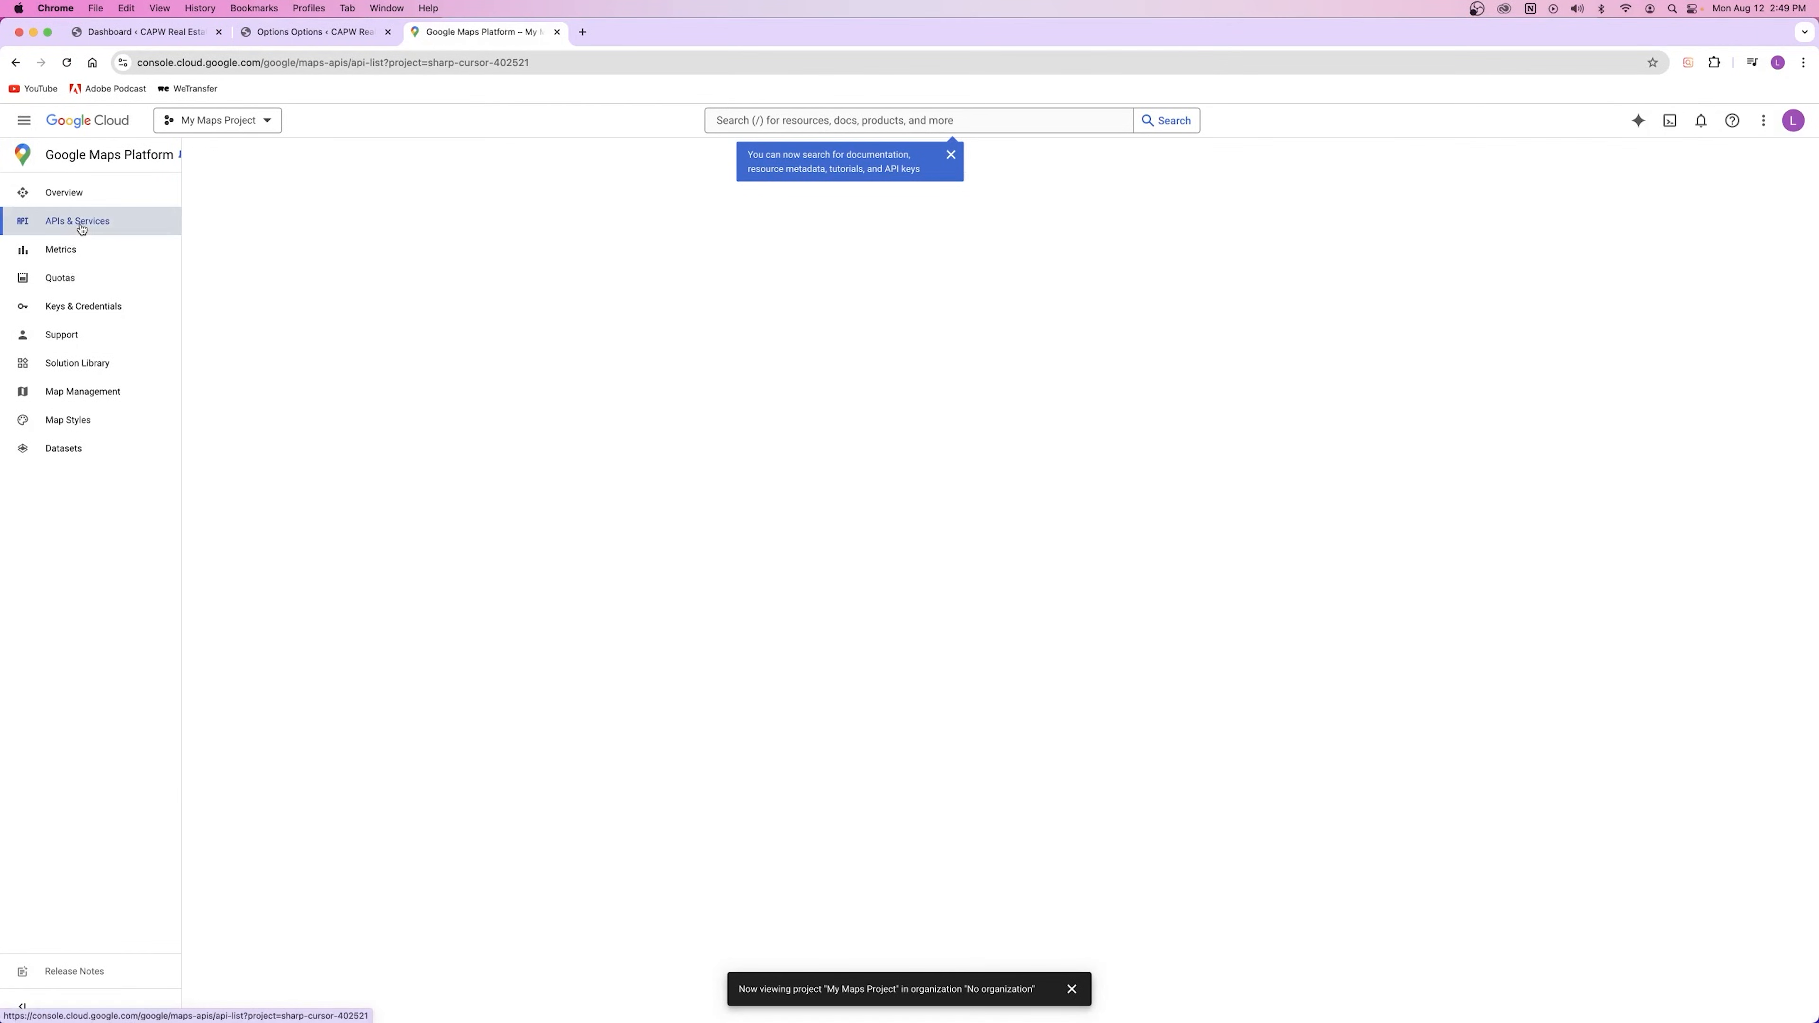
pyautogui.click(845, 273)
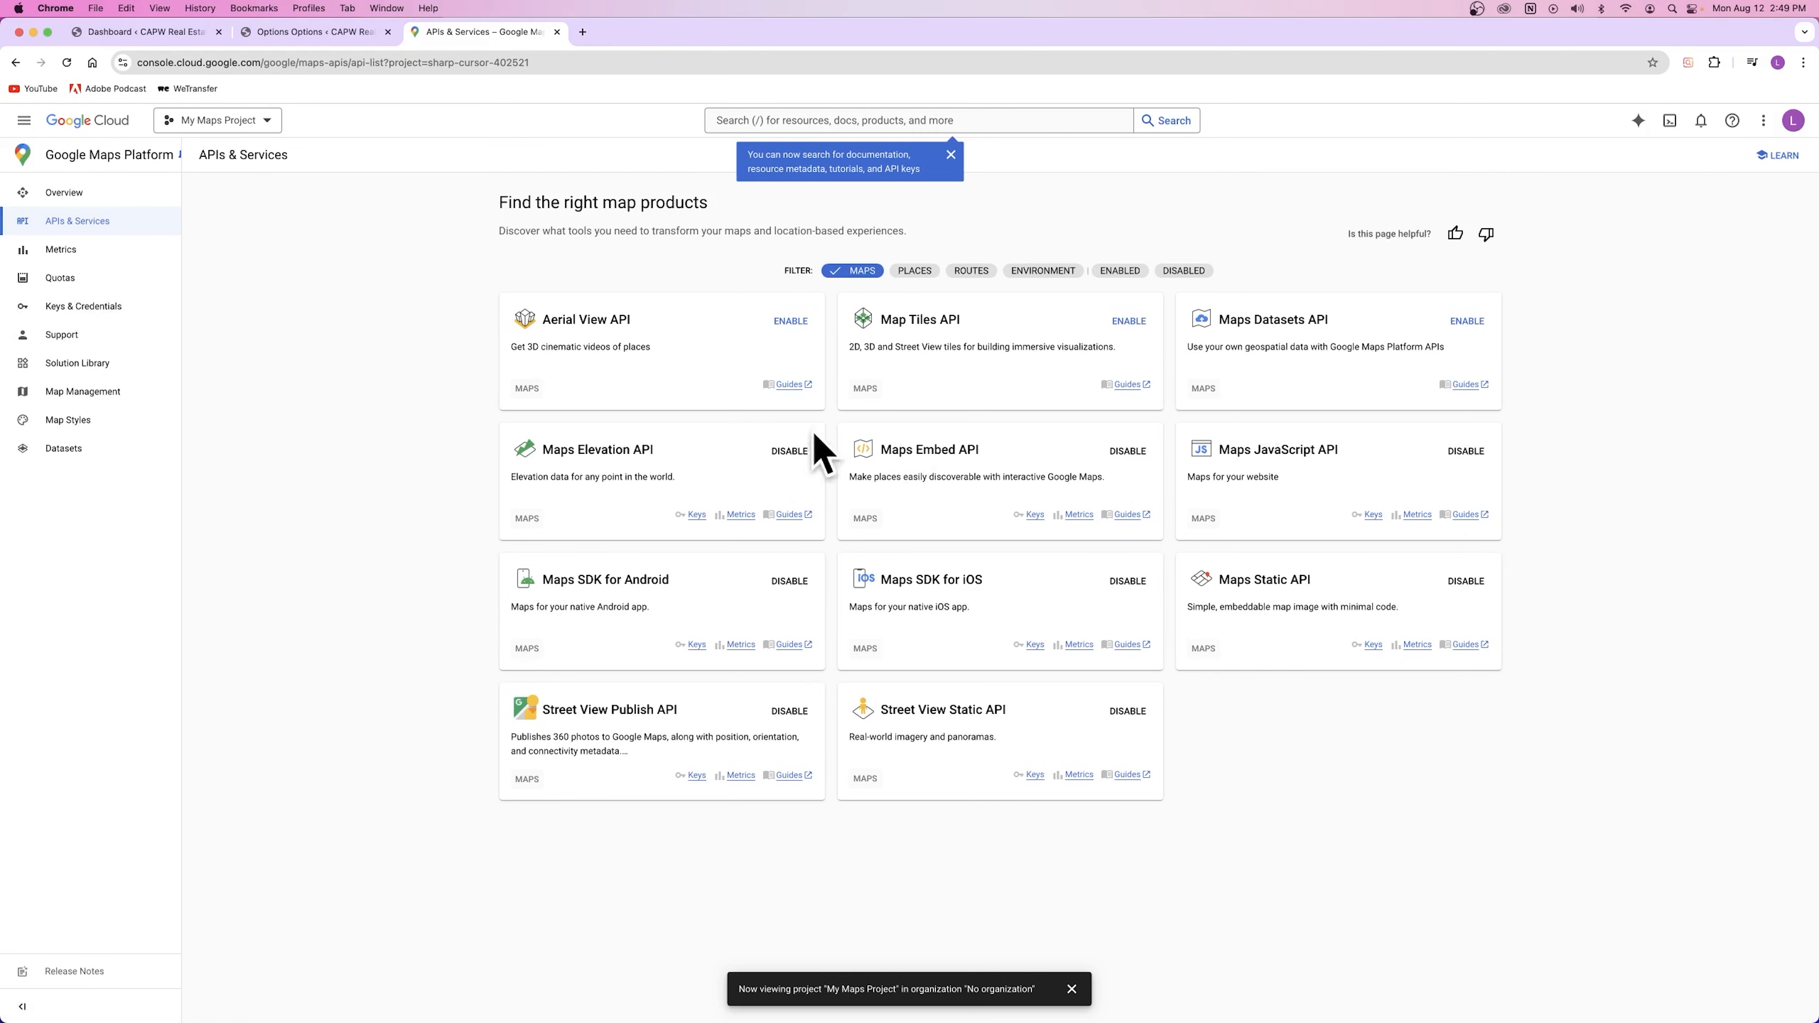
pyautogui.click(60, 308)
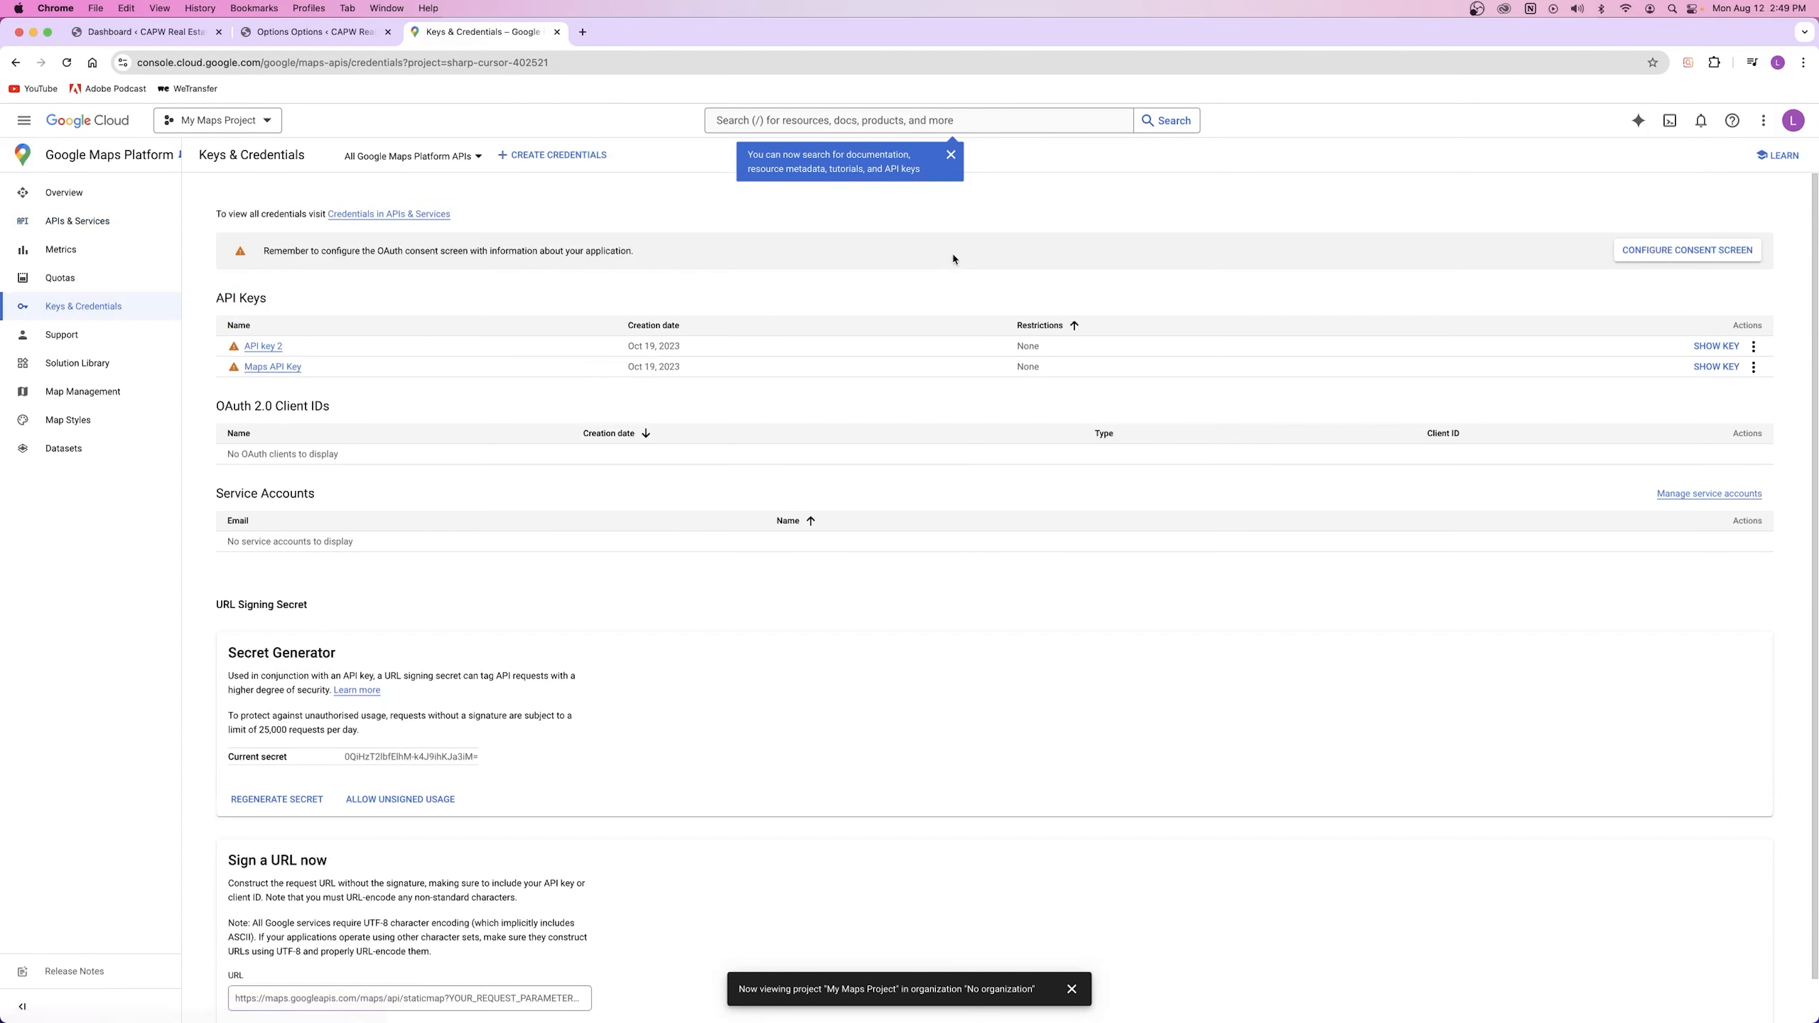
pyautogui.click(951, 155)
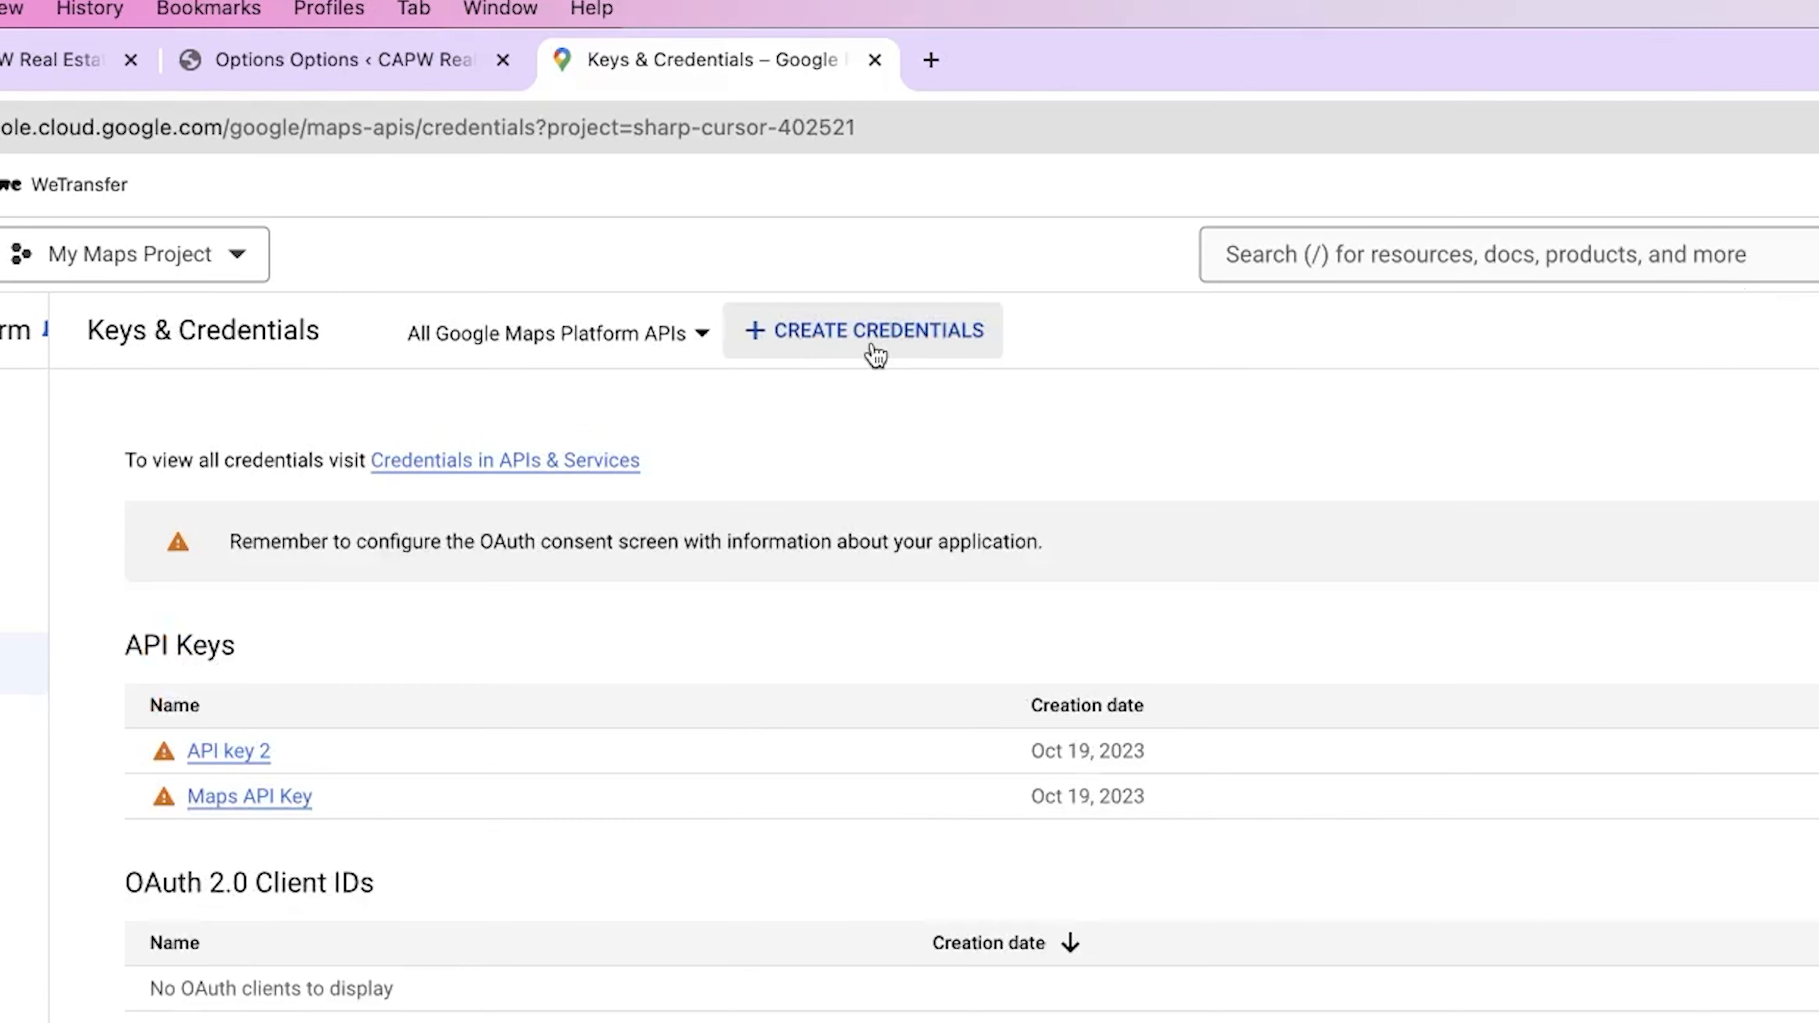
# Step: Create a new API key (API key 3) for My Maps Project and copy it
pyautogui.click(887, 349)
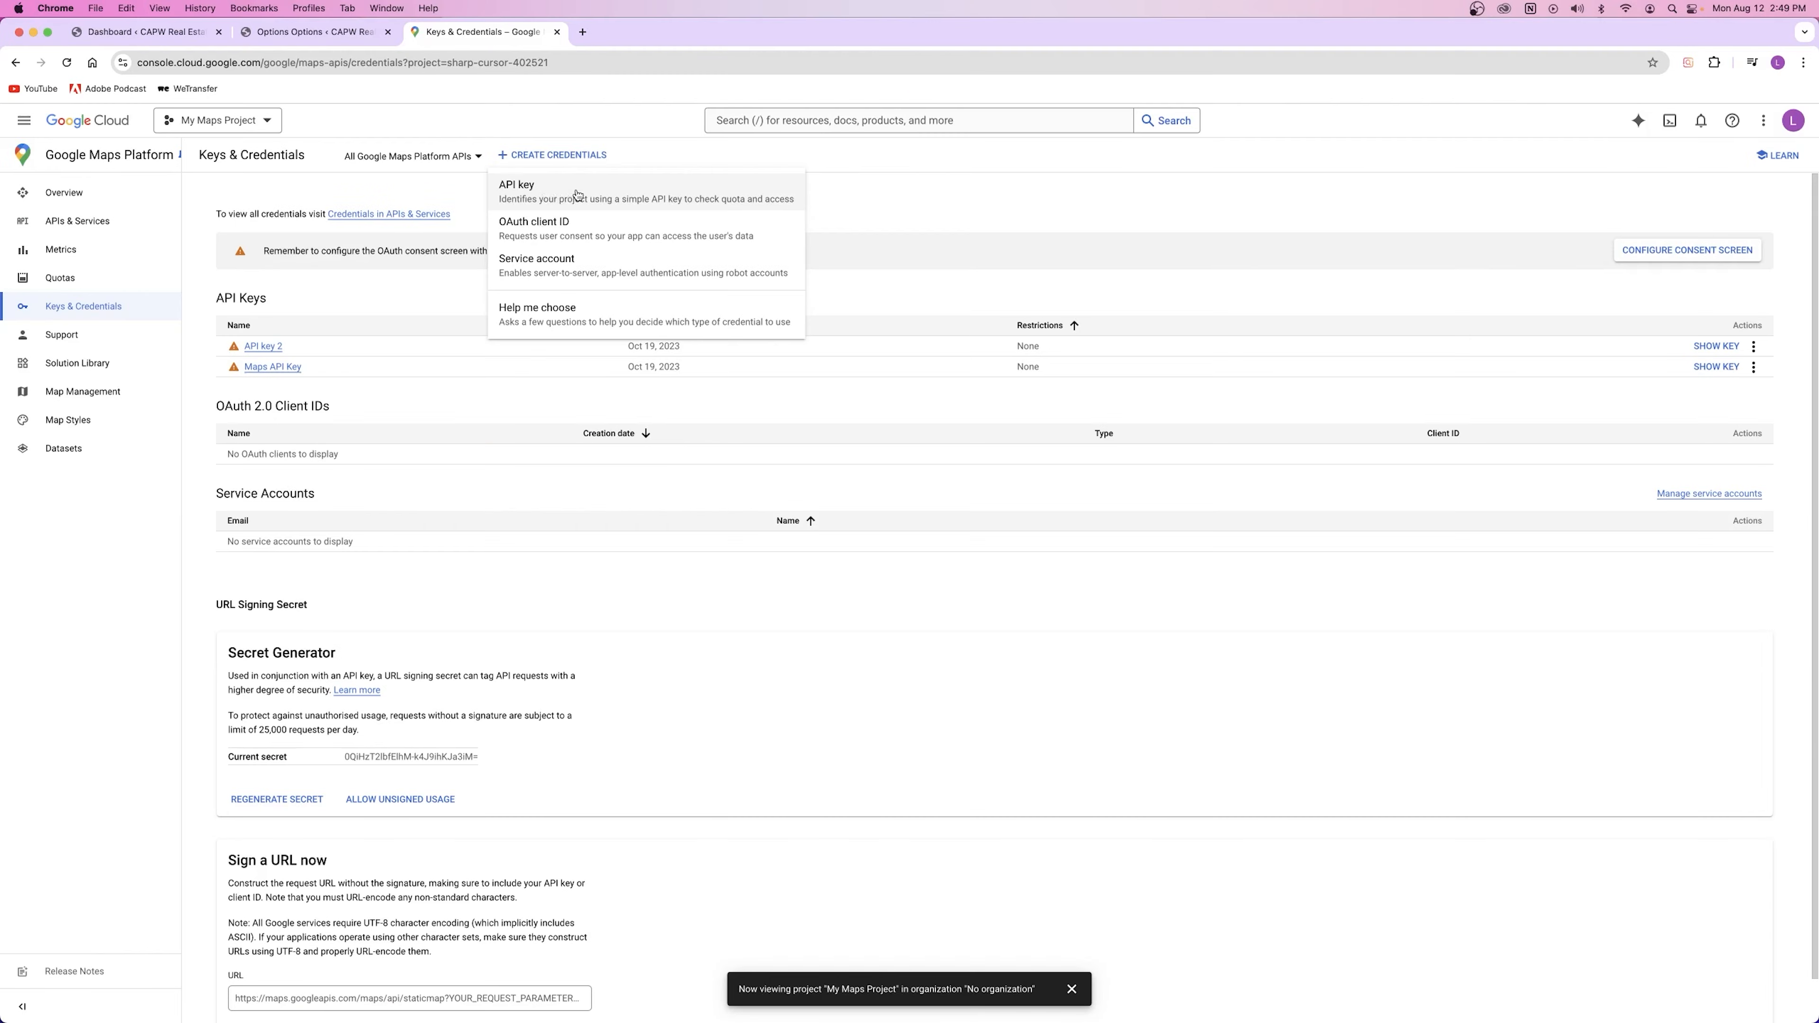
pyautogui.click(577, 195)
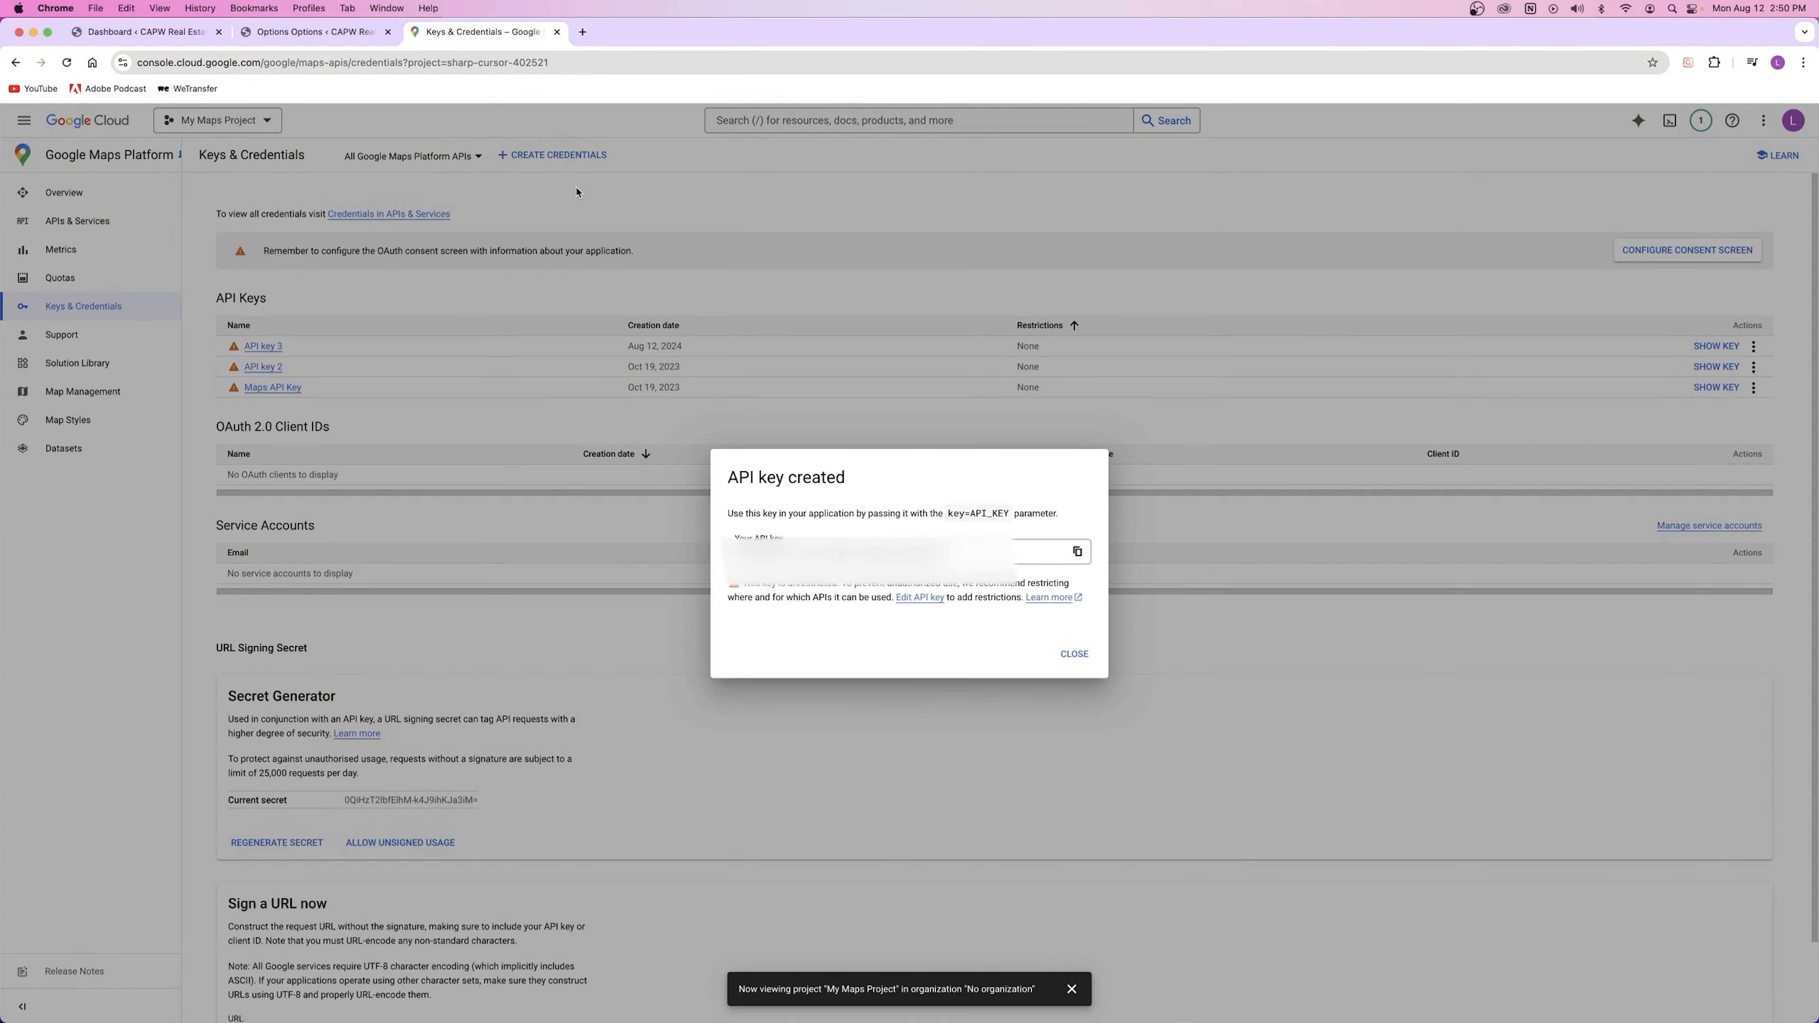
pyautogui.click(1077, 553)
pyautogui.click(1075, 654)
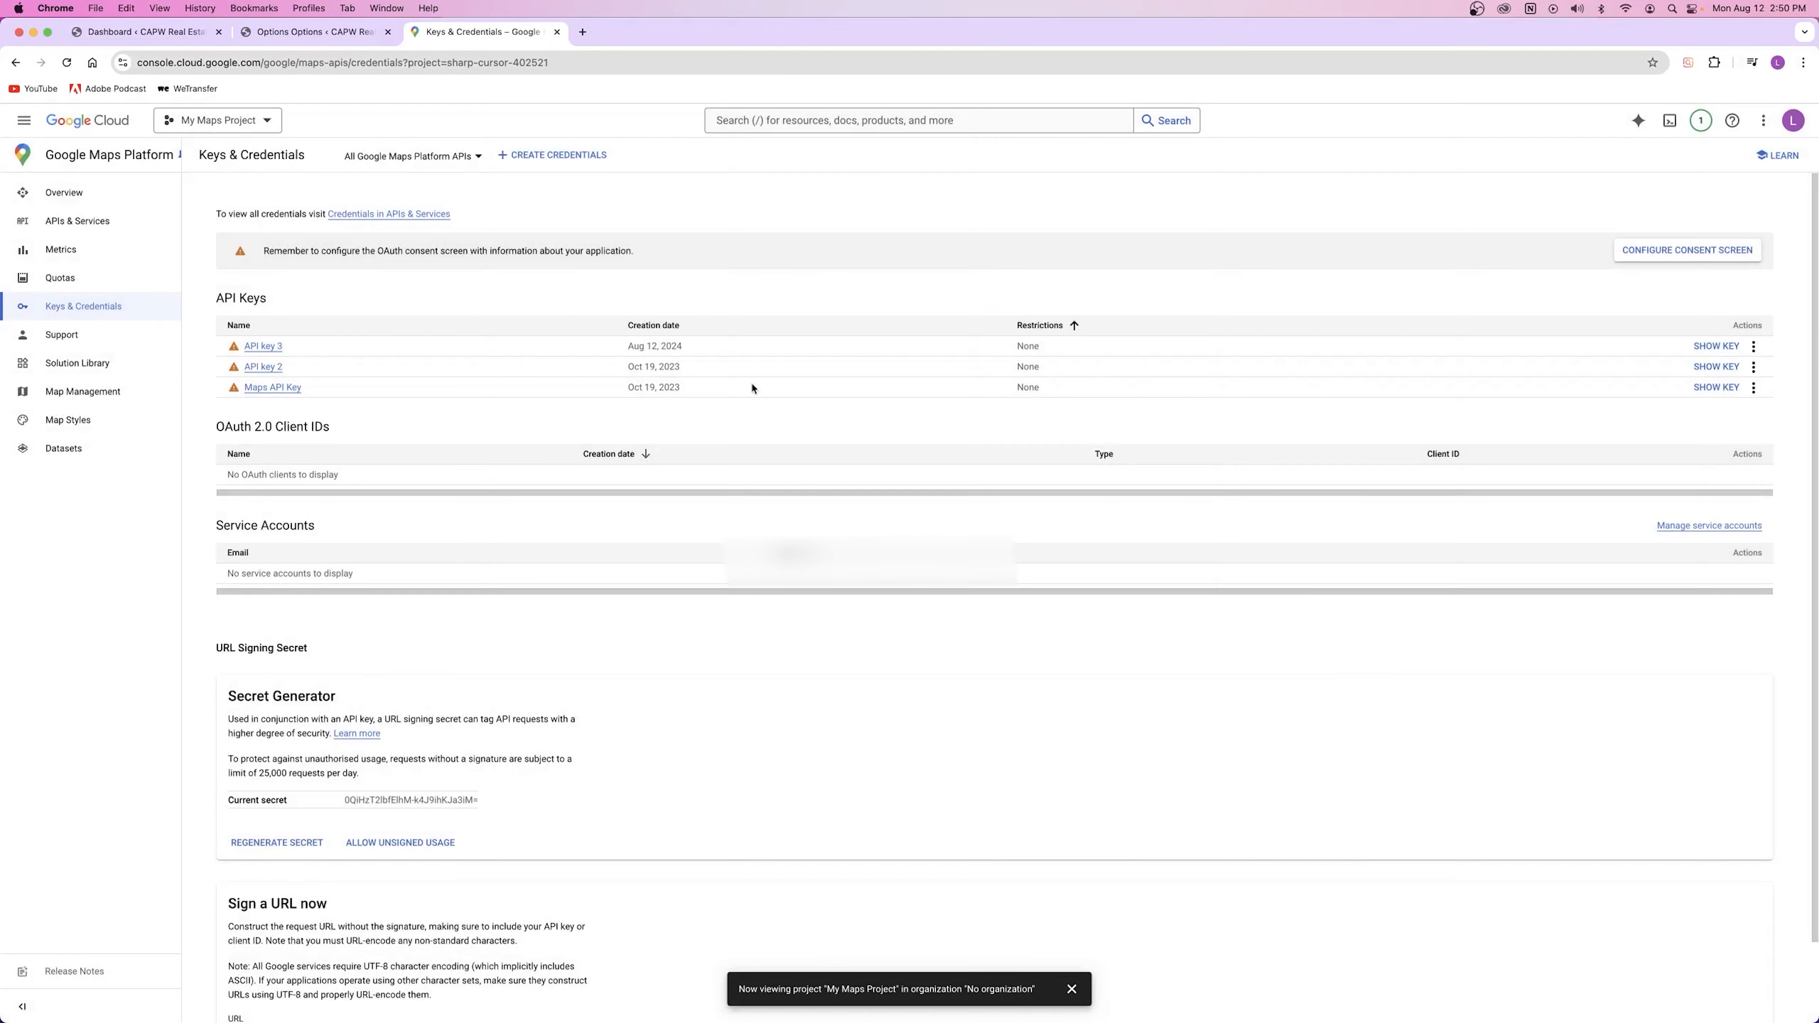
pyautogui.click(315, 33)
# Step: Paste the copied API key into Google Maps API KEY and save the Houzez map settings
pyautogui.click(872, 513)
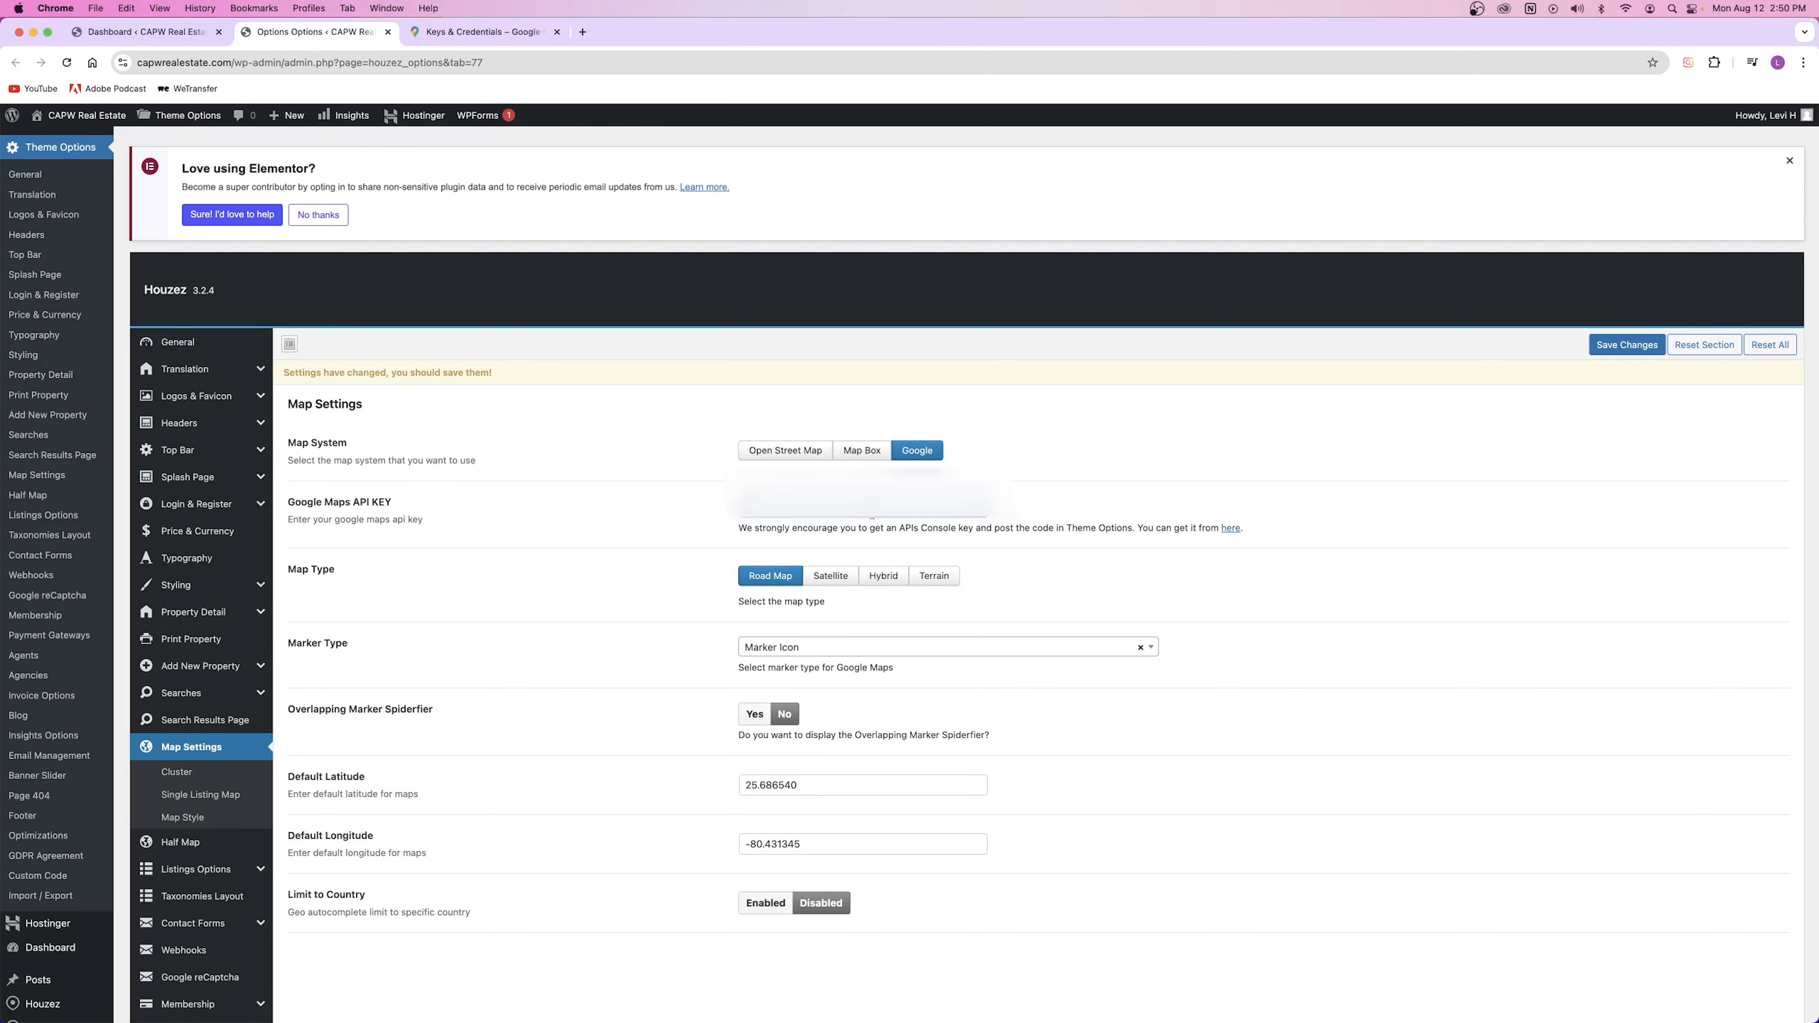
pyautogui.press('super+v')
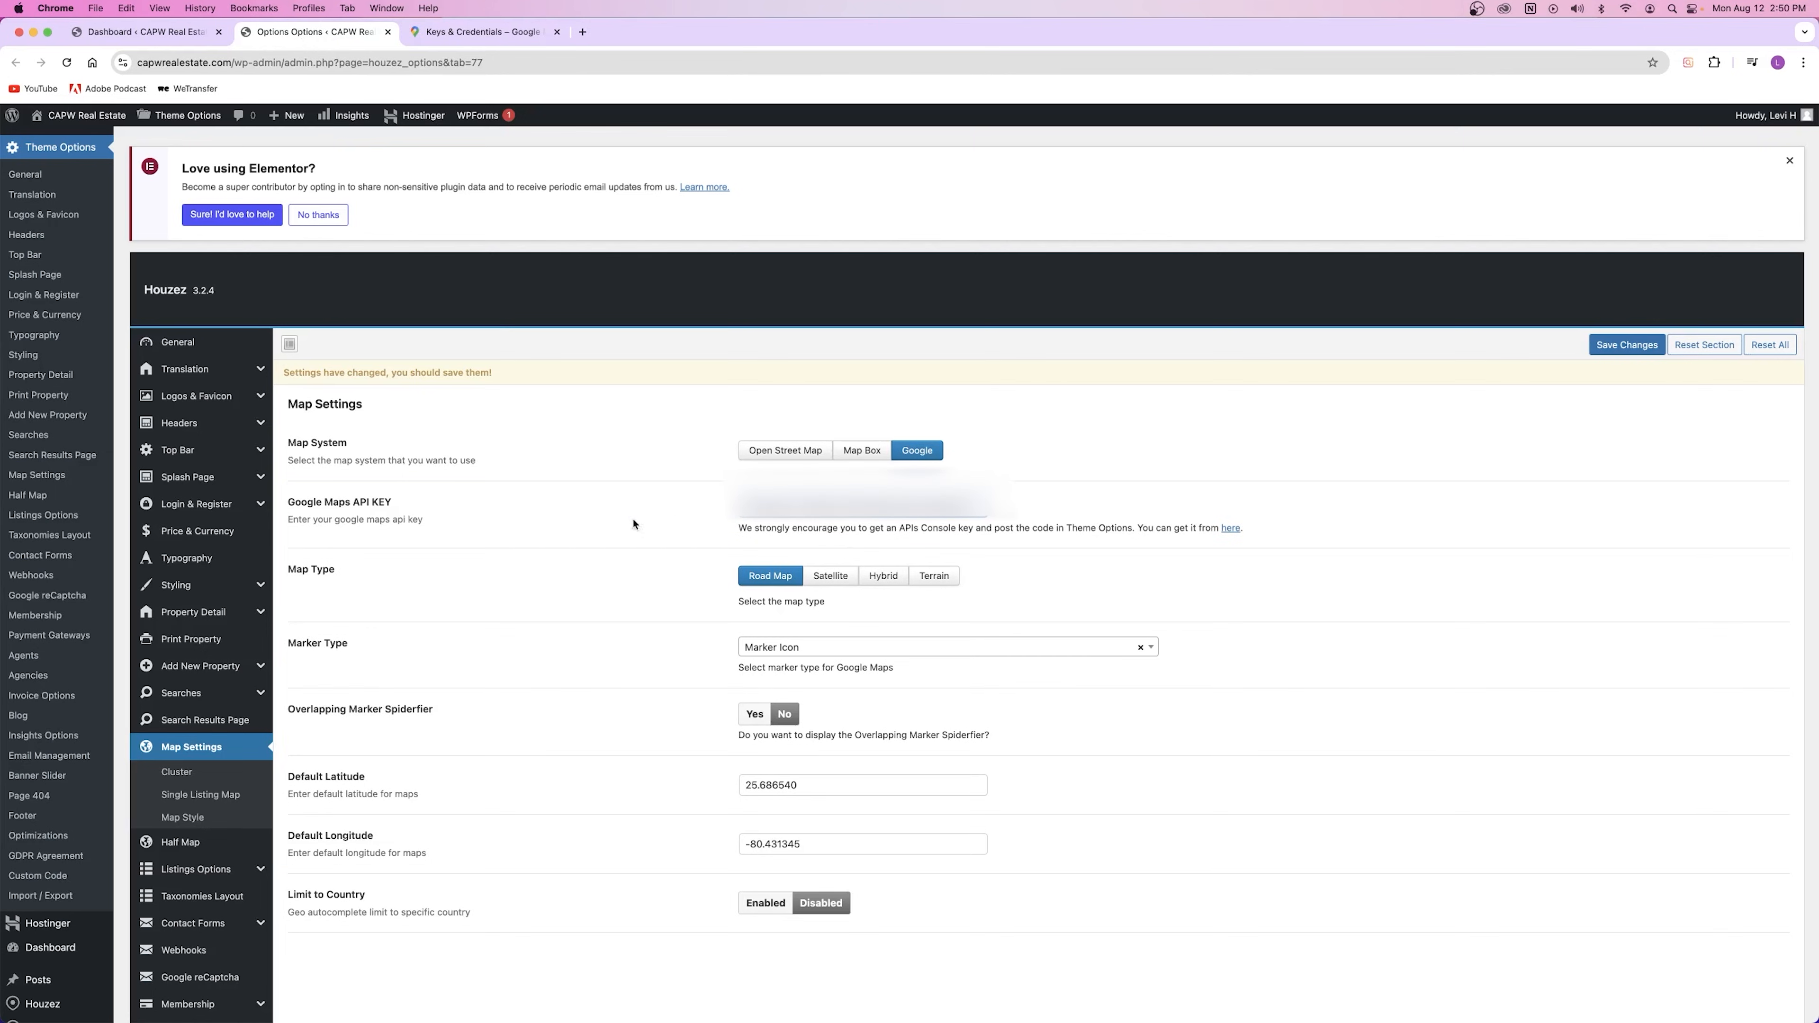
pyautogui.click(1187, 513)
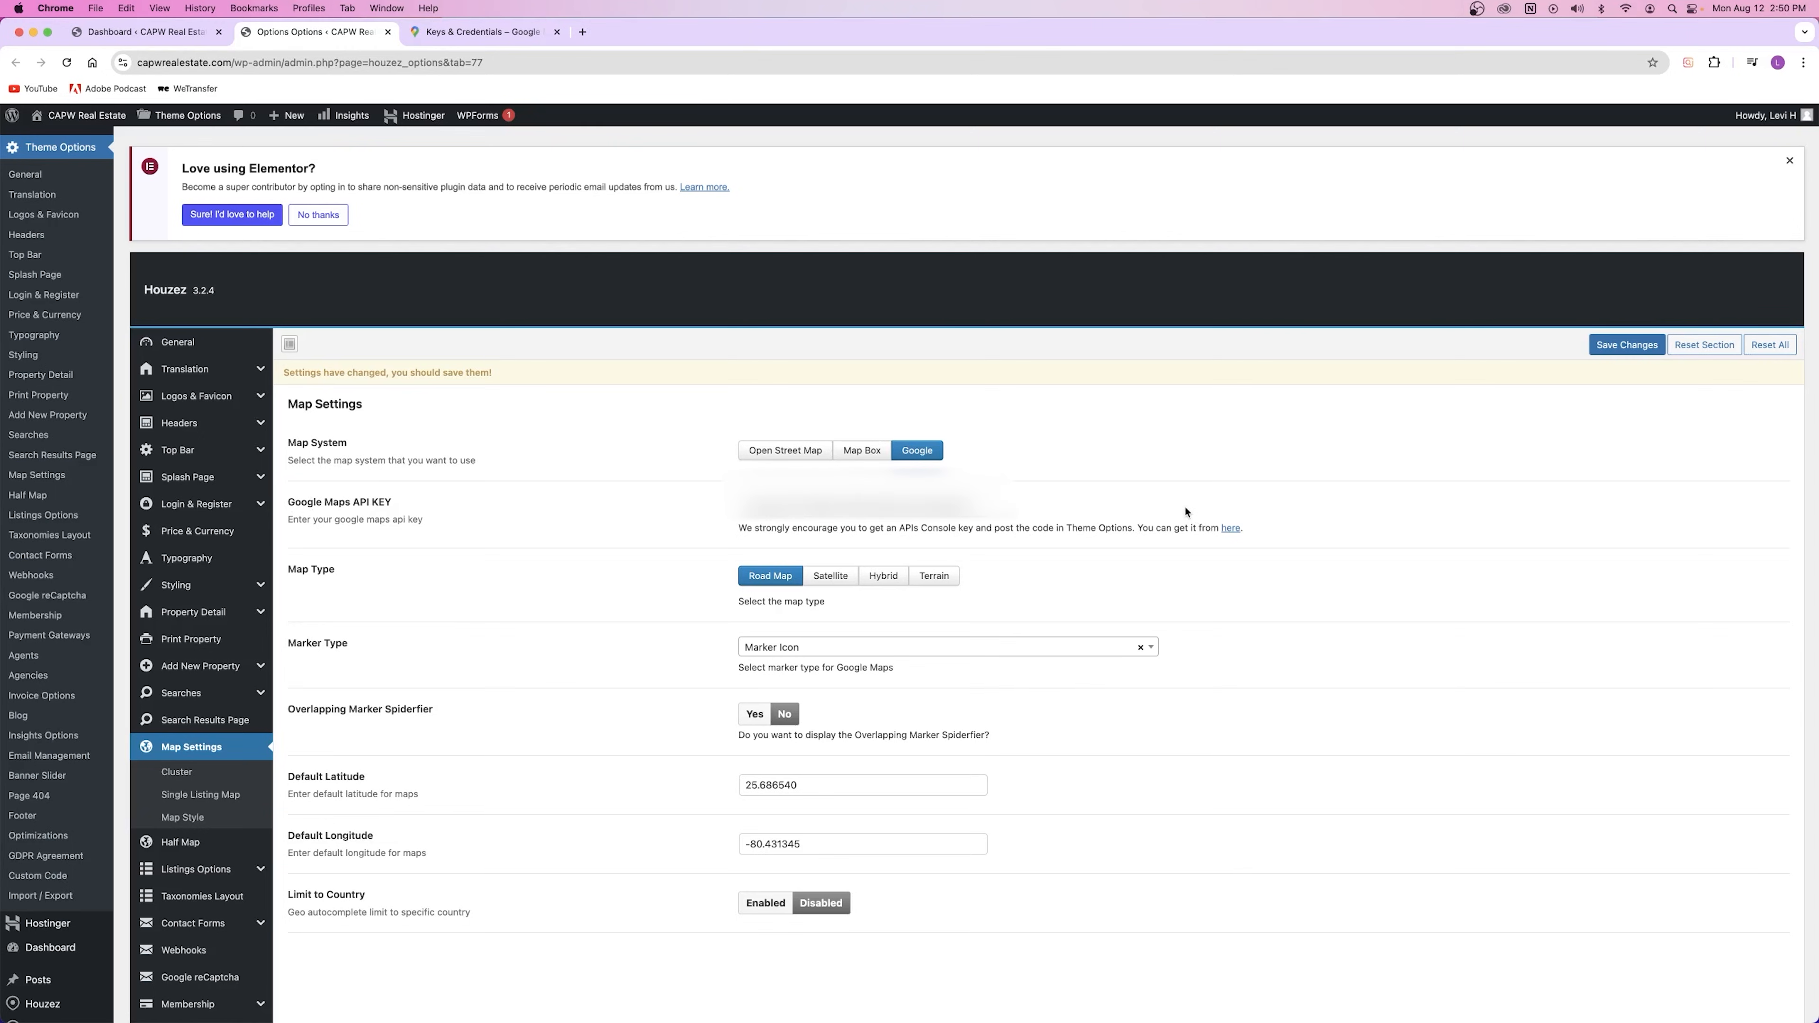
pyautogui.click(1631, 348)
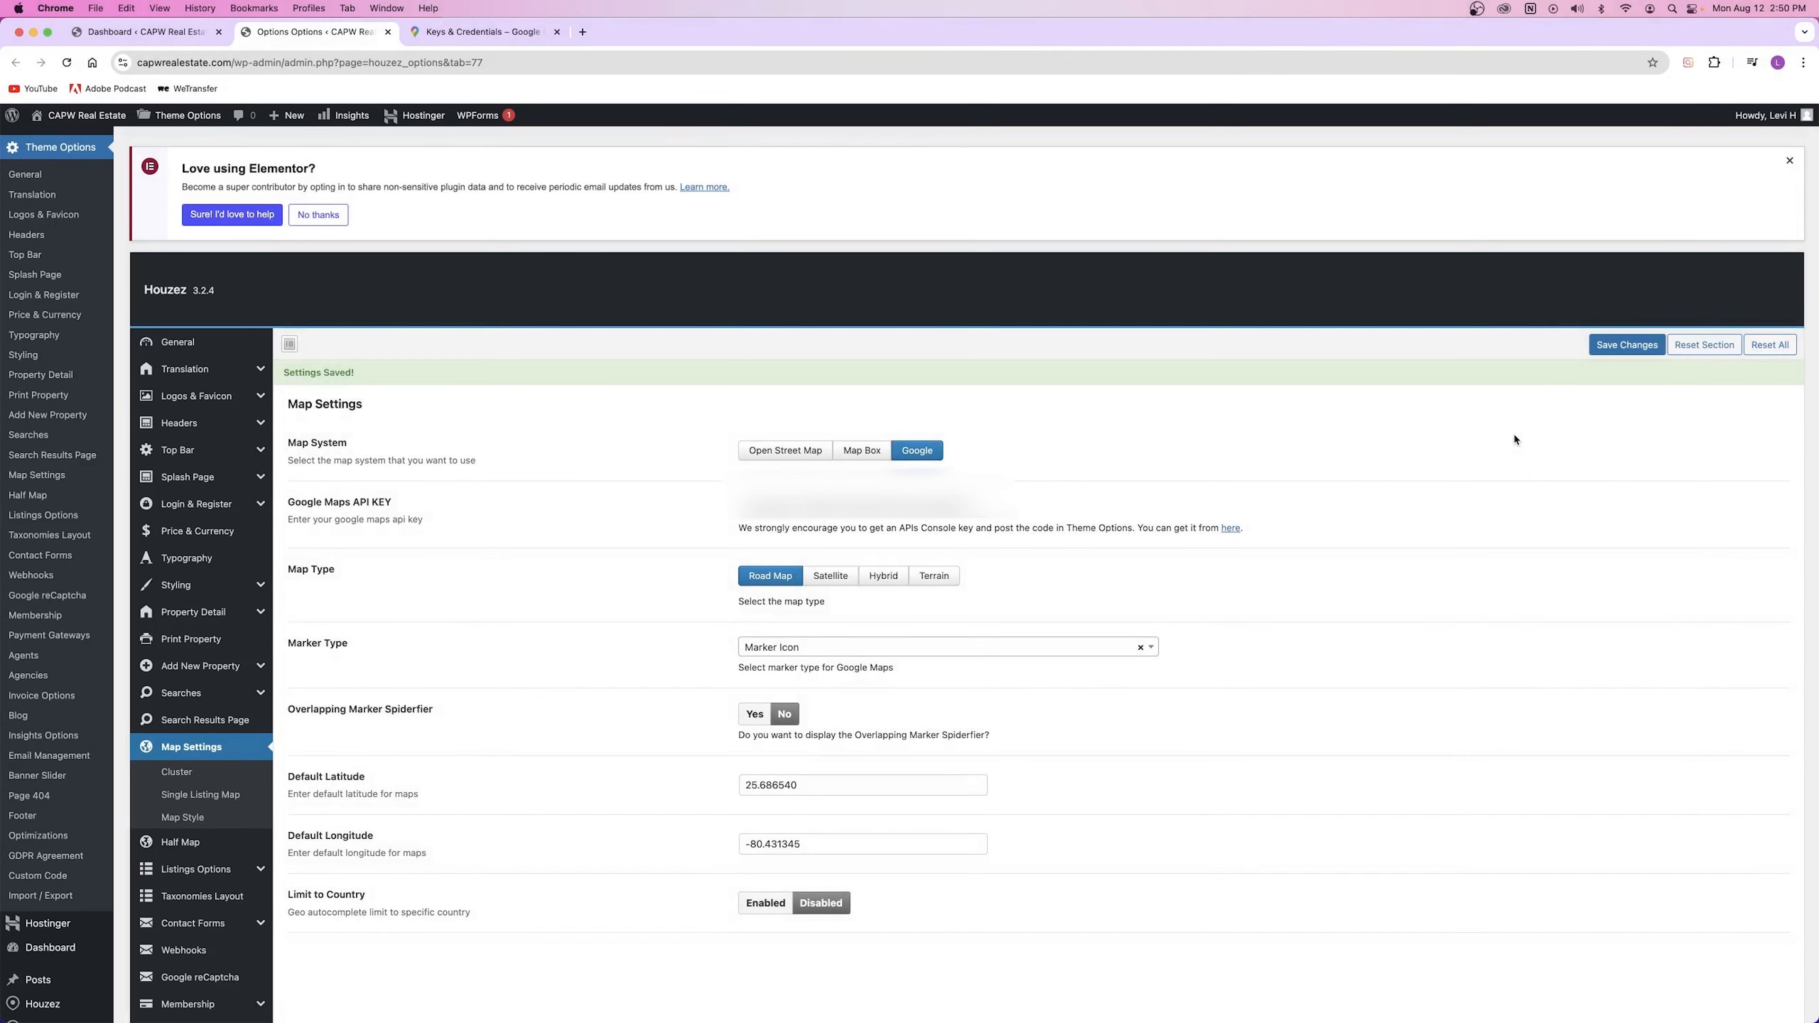